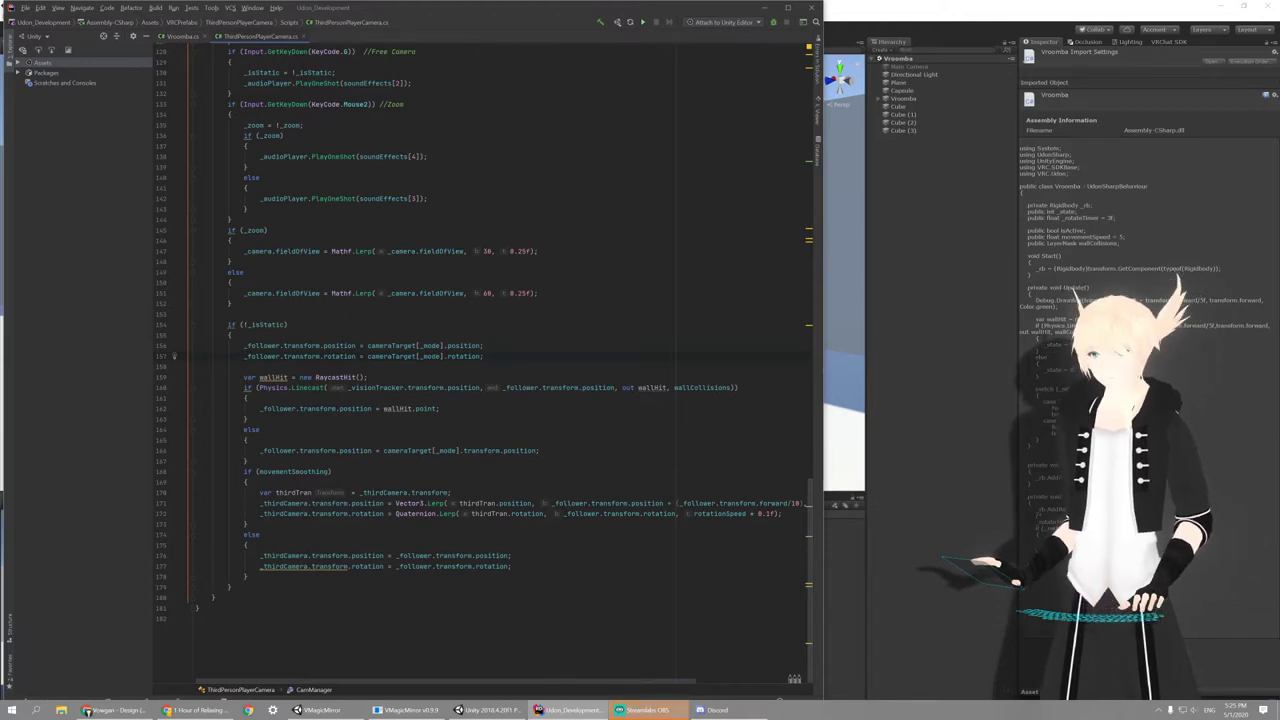
Bring the Unity editor to the front and select the Vroomba cylinder in the scene
click(922, 247)
click(650, 709)
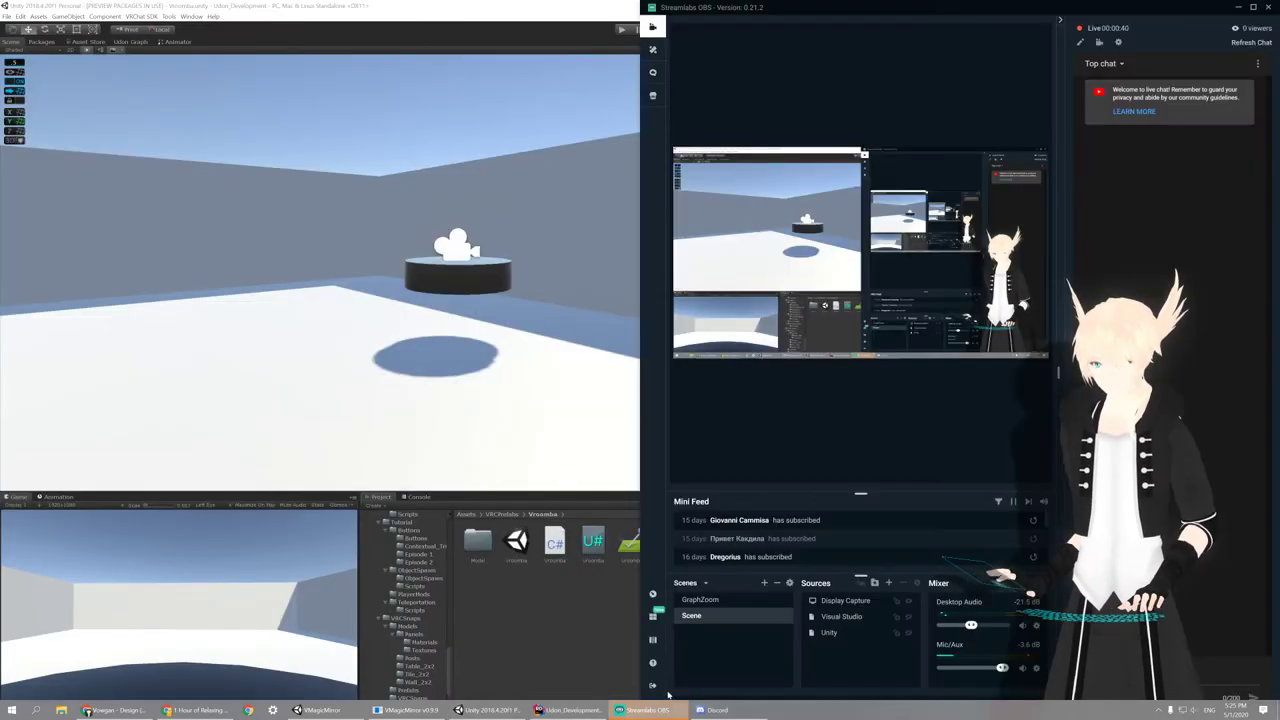
click(655, 710)
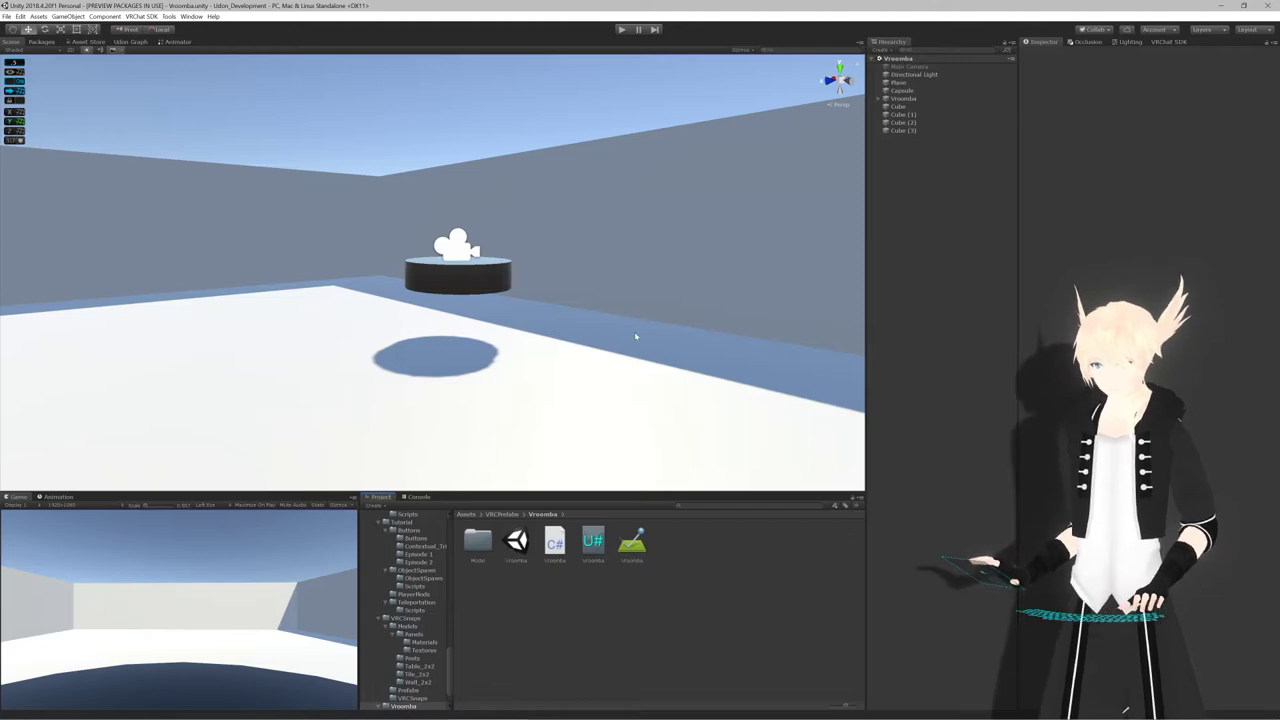
right_drag(635, 334, 503, 329)
key(w)
click(497, 349)
key(q)
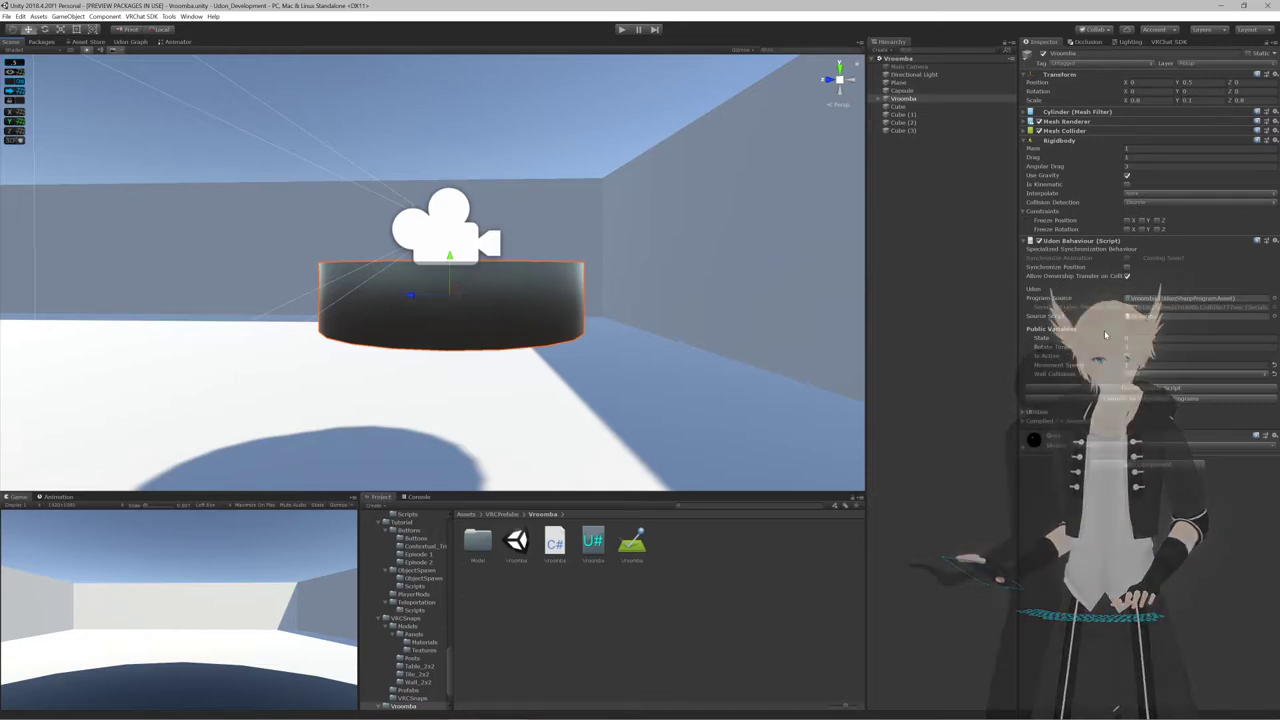
middle_drag(557, 314, 636, 327)
Quit the Steam client running in the background
key(alt+Tab)
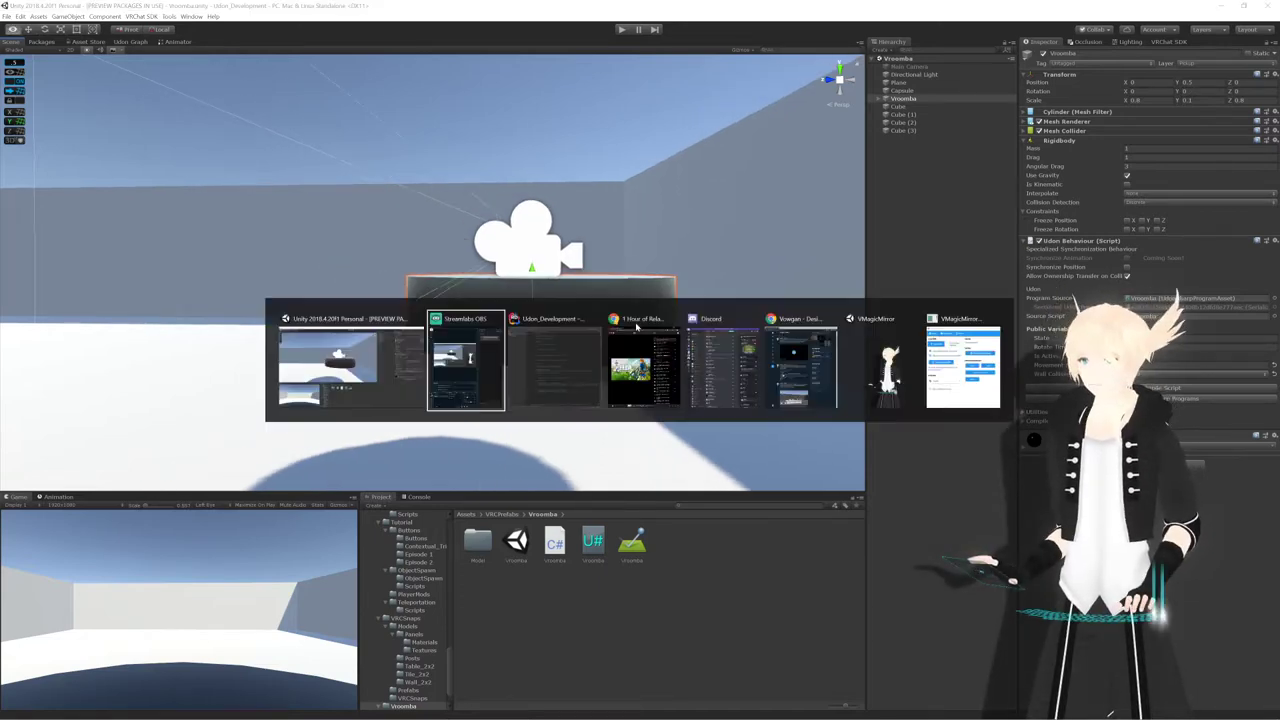
key(alt+Tab)
key(alt+Tab)
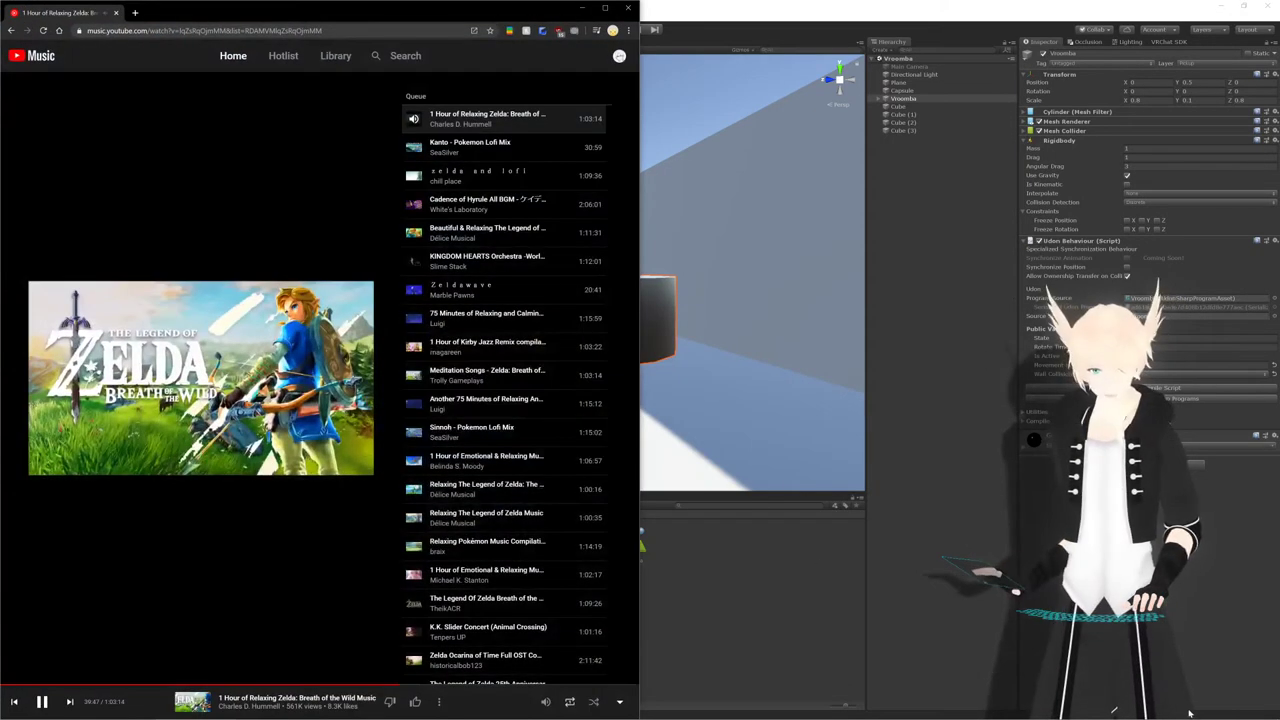
click(1158, 710)
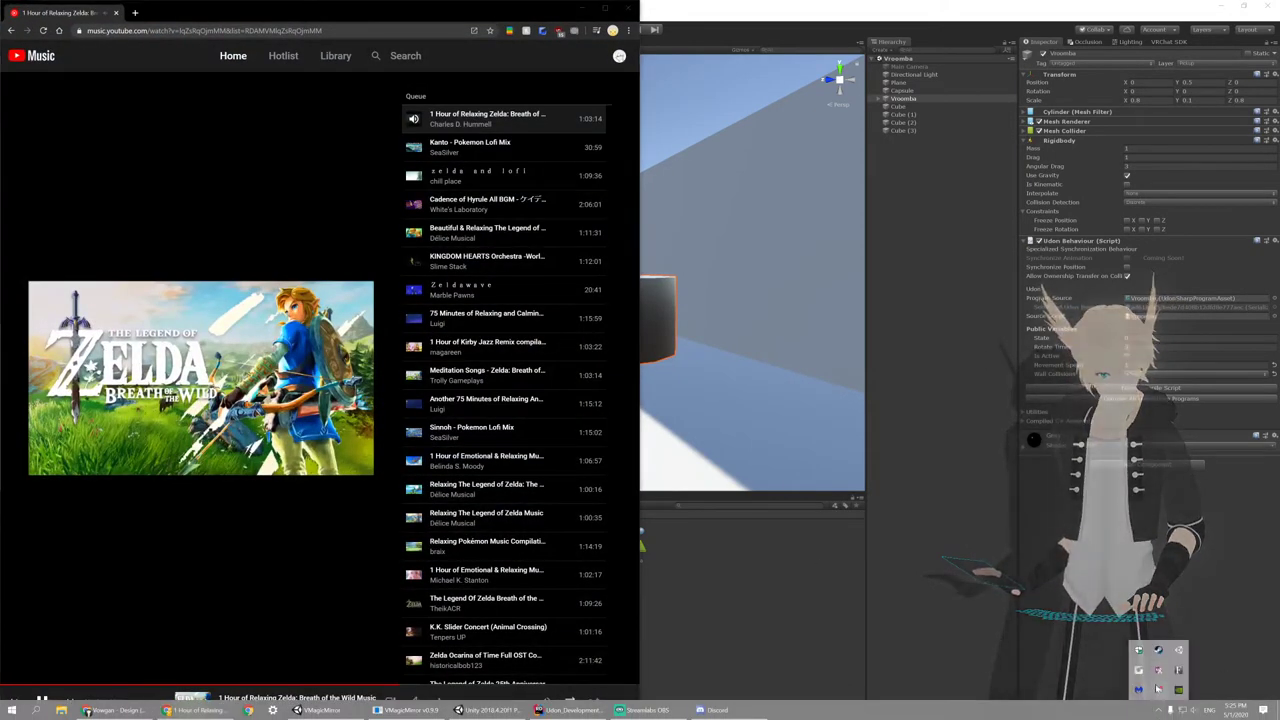
right_click(1158, 650)
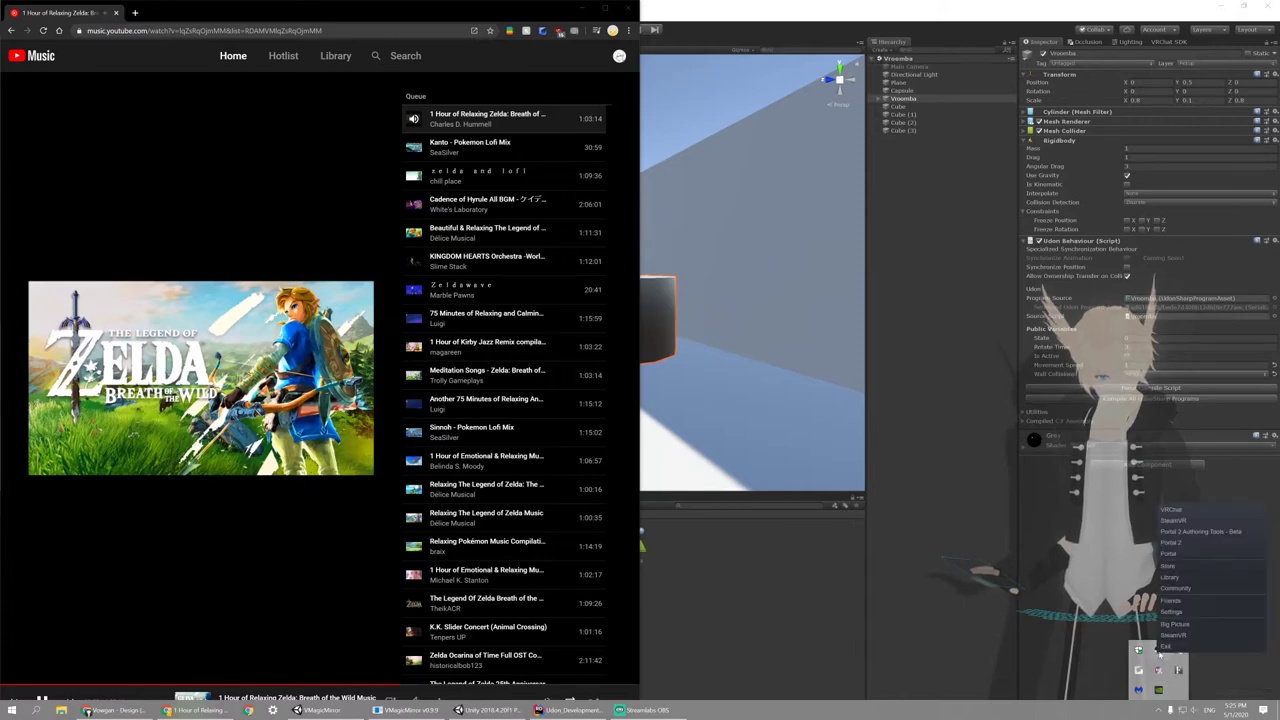
click(1160, 647)
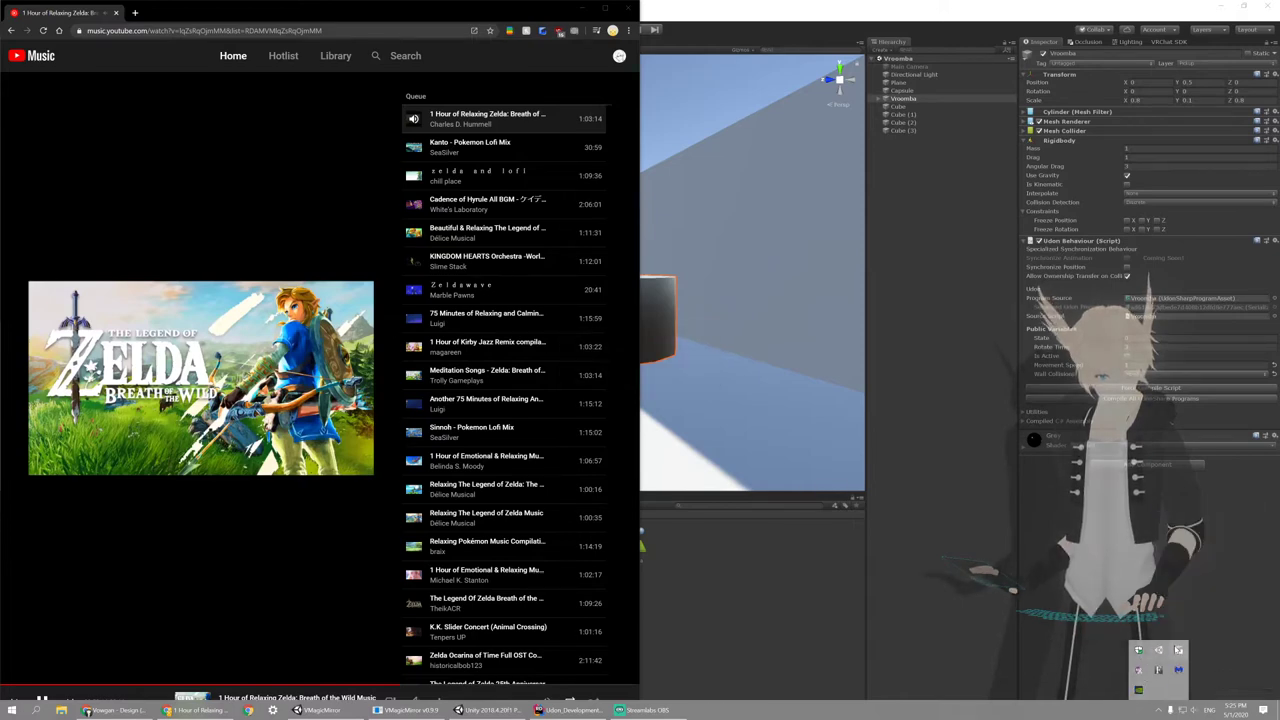
Return to Unity and examine the Vroomba cylinder and the surrounding room from several angles and distances
click(938, 434)
scroll(510, 407, up, 3)
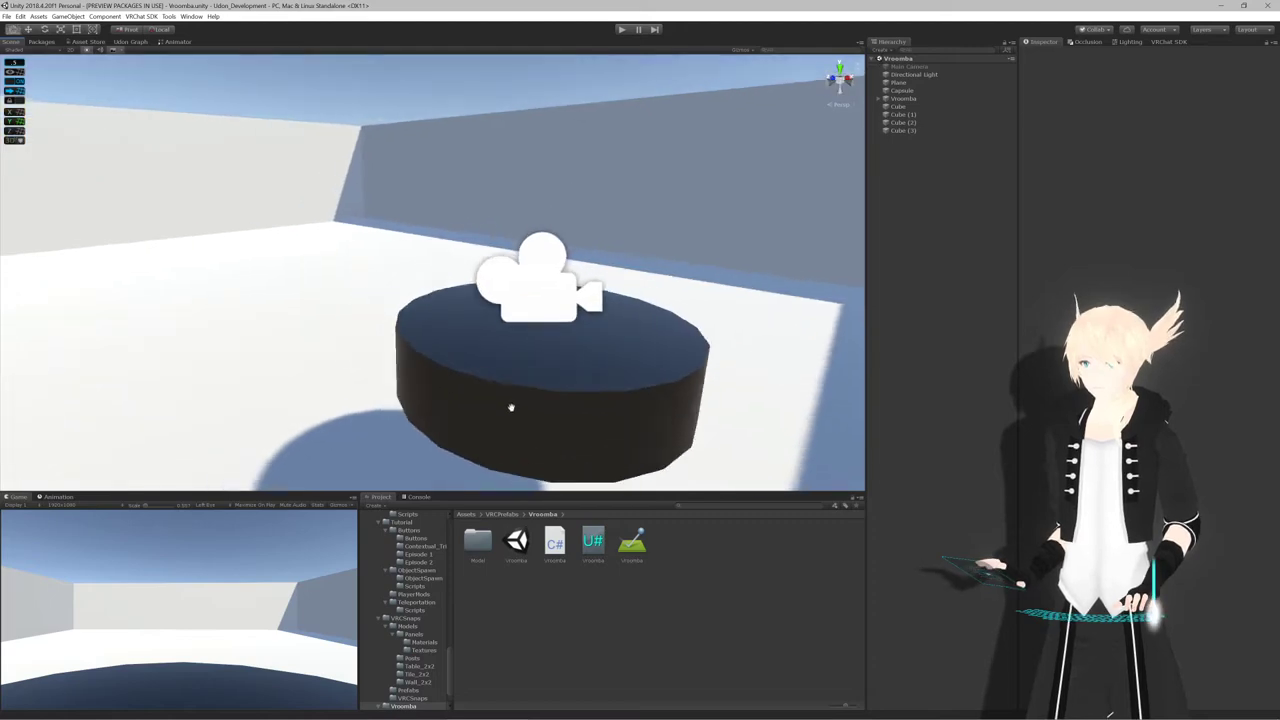
scroll(511, 407, down, 4)
alt+drag(494, 434, 549, 314)
click(548, 318)
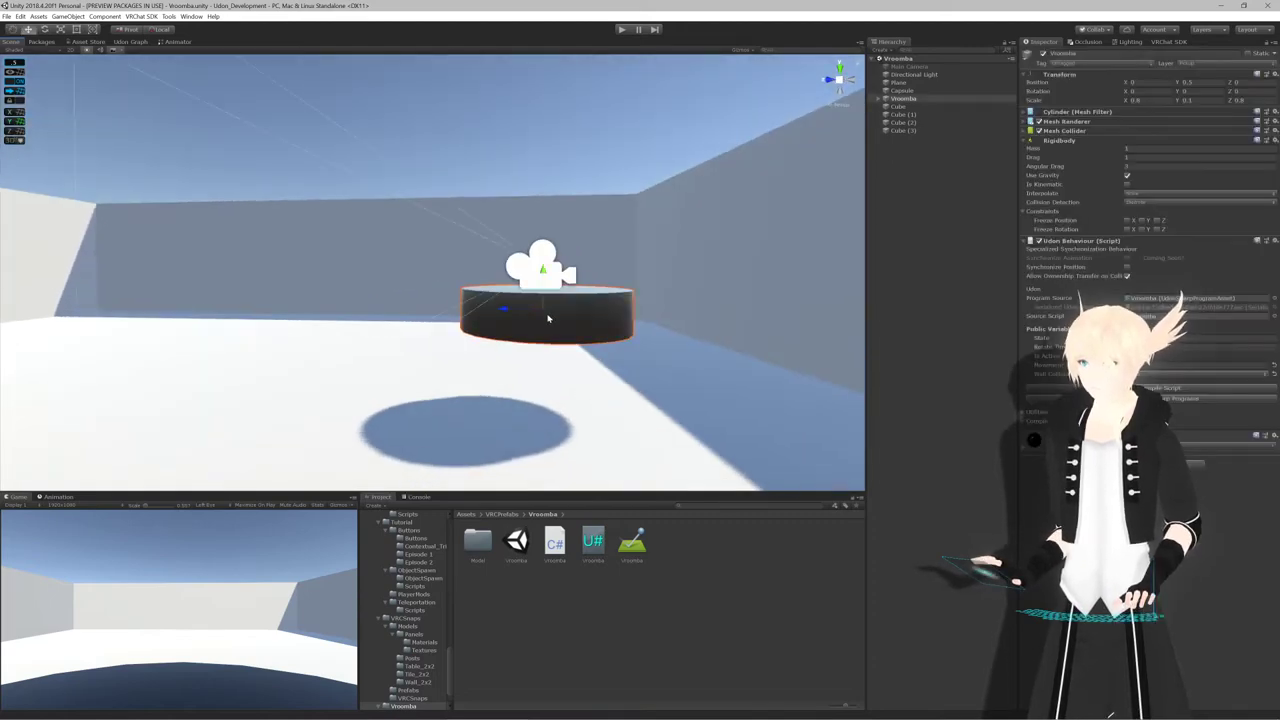
scroll(552, 325, down, 10)
middle_drag(568, 351, 551, 383)
alt+drag(551, 383, 575, 318)
scroll(513, 475, up, 5)
scroll(513, 475, up, 4)
scroll(456, 404, up, 6)
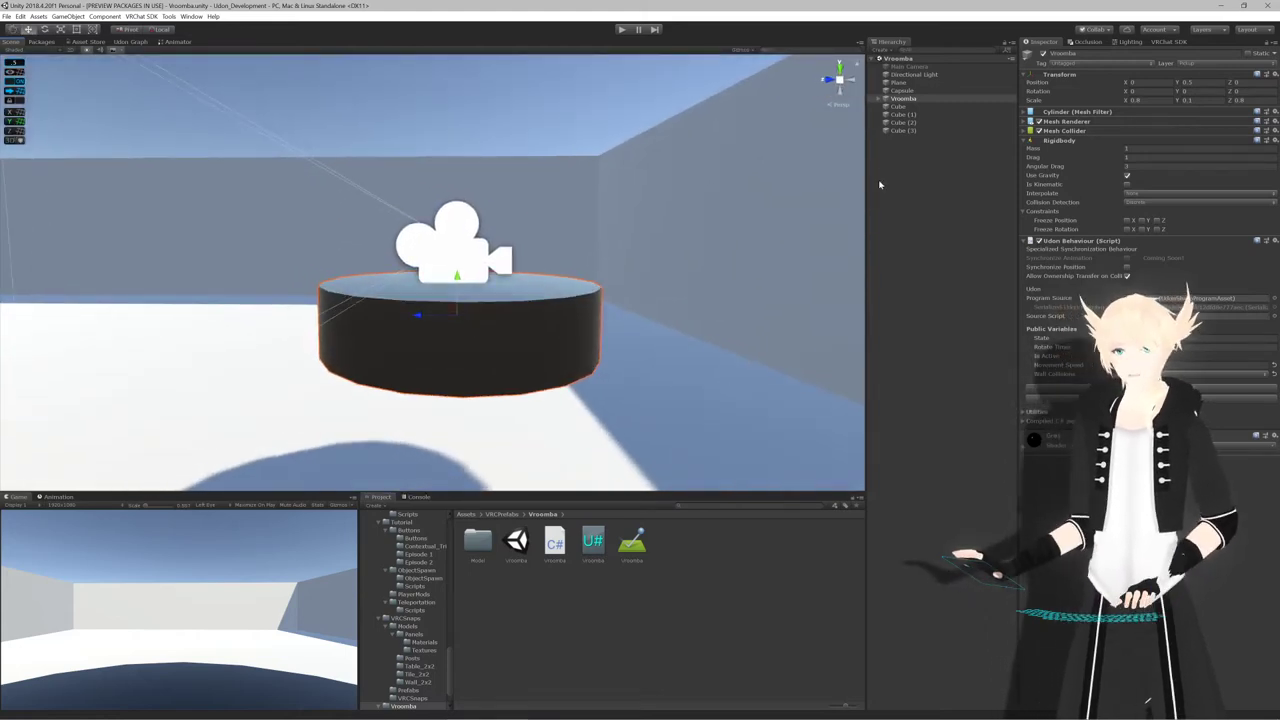
Open the Vroomba C# script and delete the debug ray and wall linecast check from Update, along with the leftover blank line
double_click(555, 542)
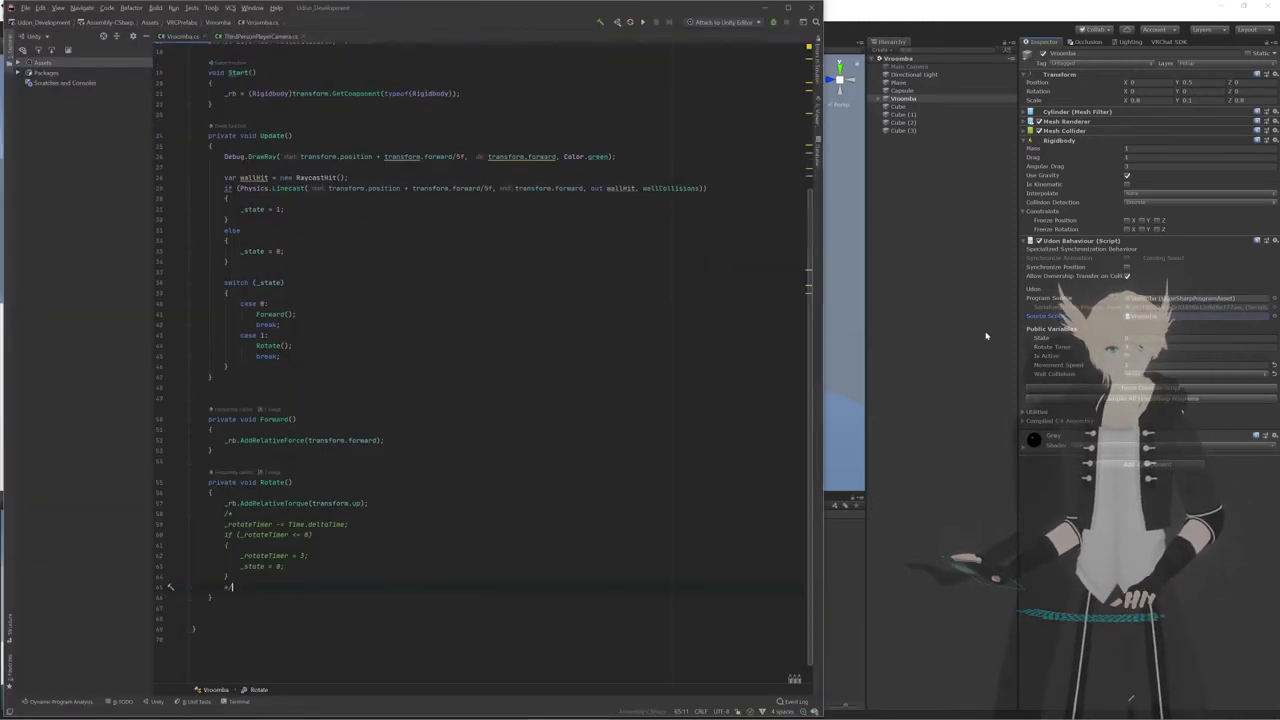
scroll(480, 360, up, 6)
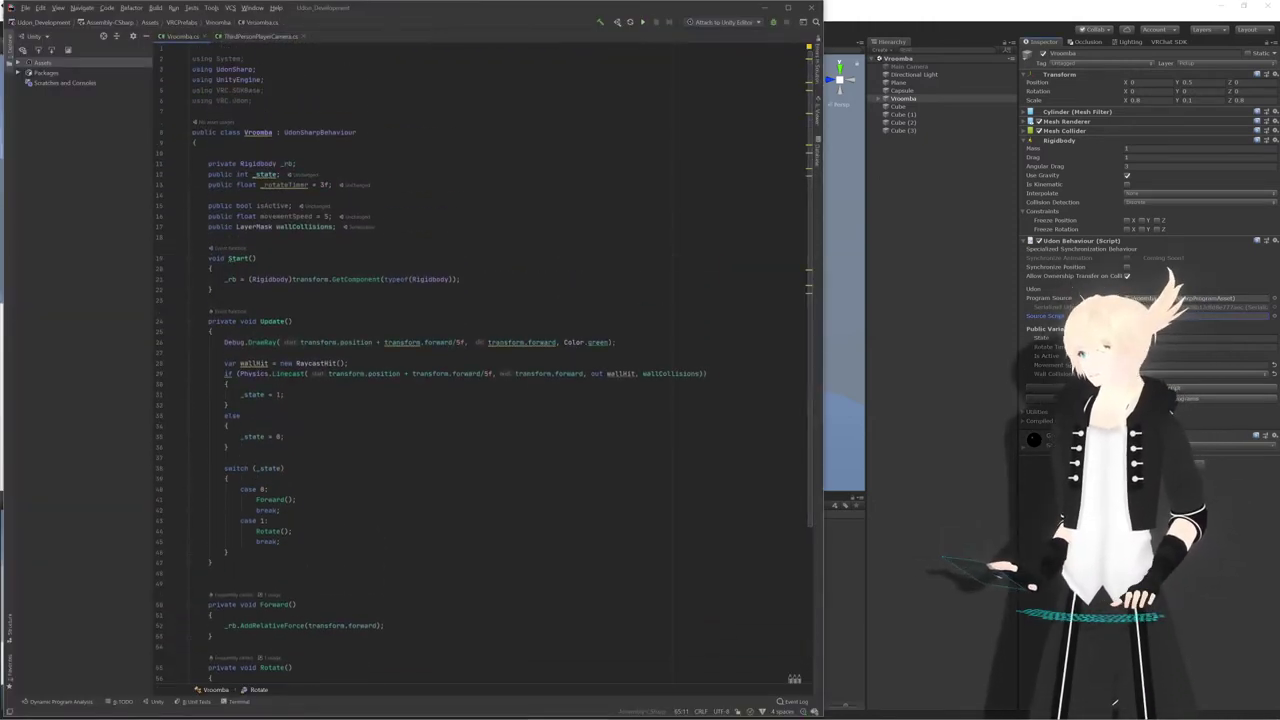
drag(167, 452, 164, 341)
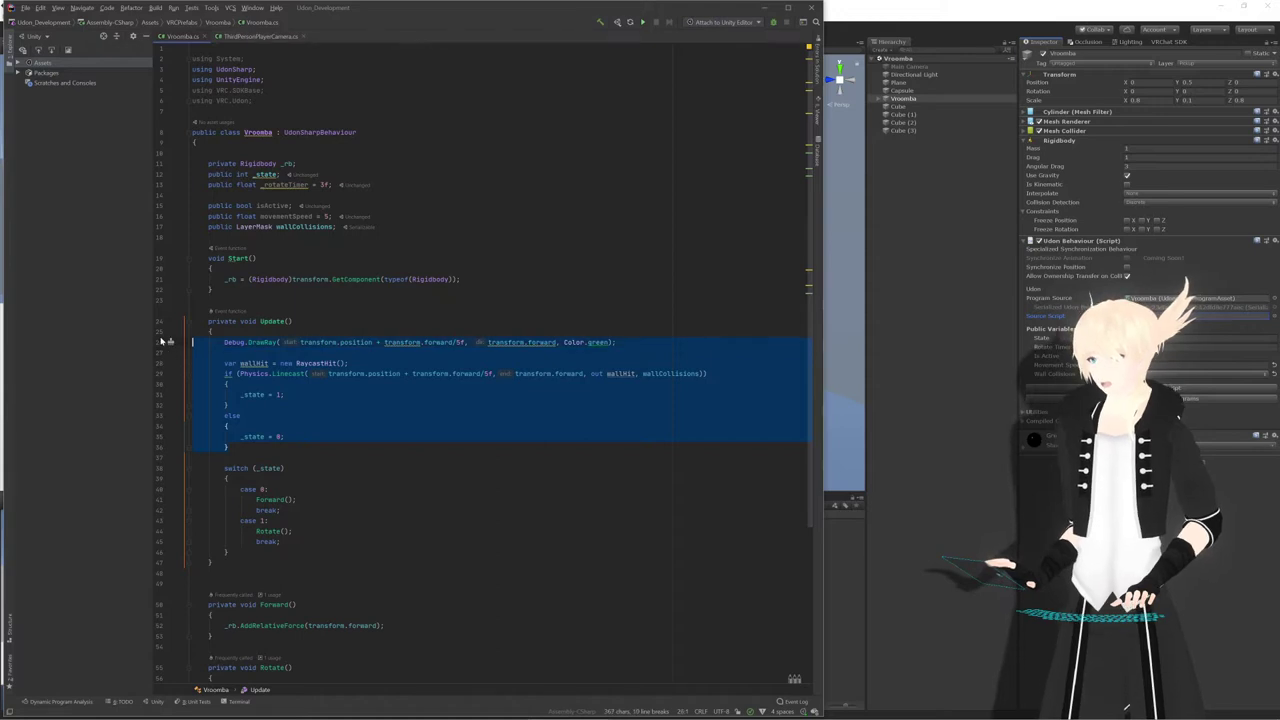
key(Delete)
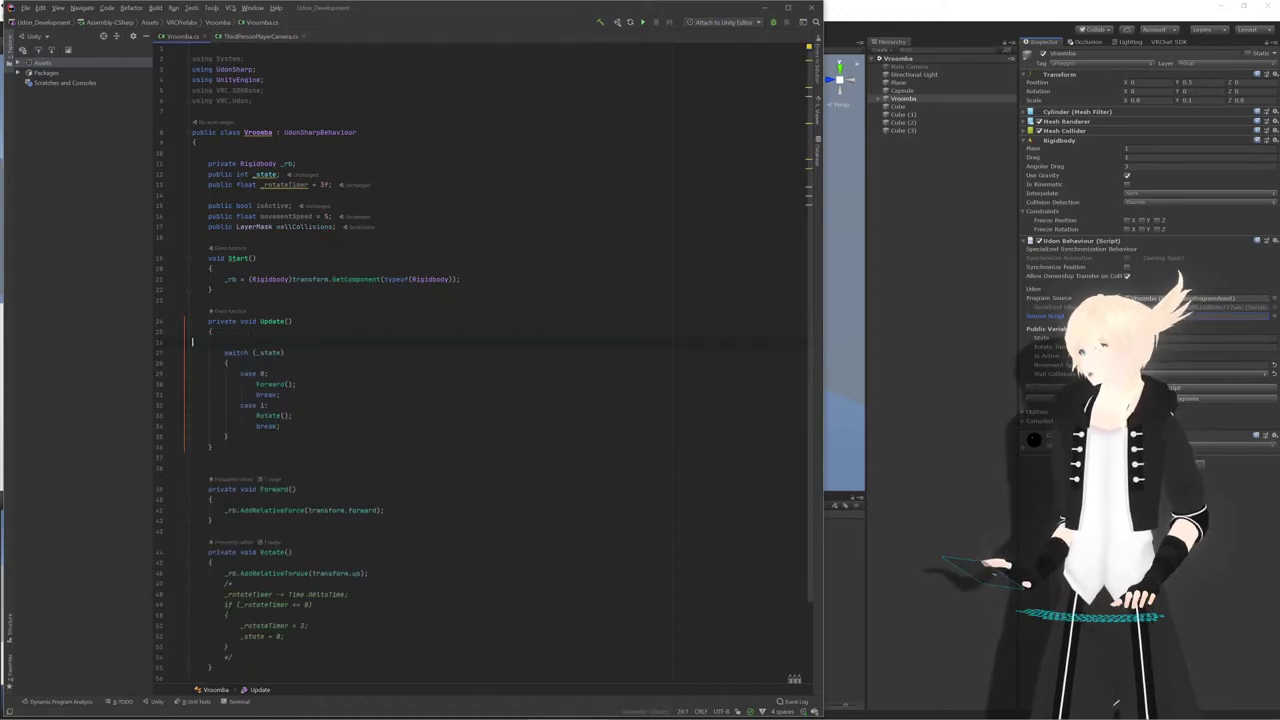
scroll(500, 340, down, 2)
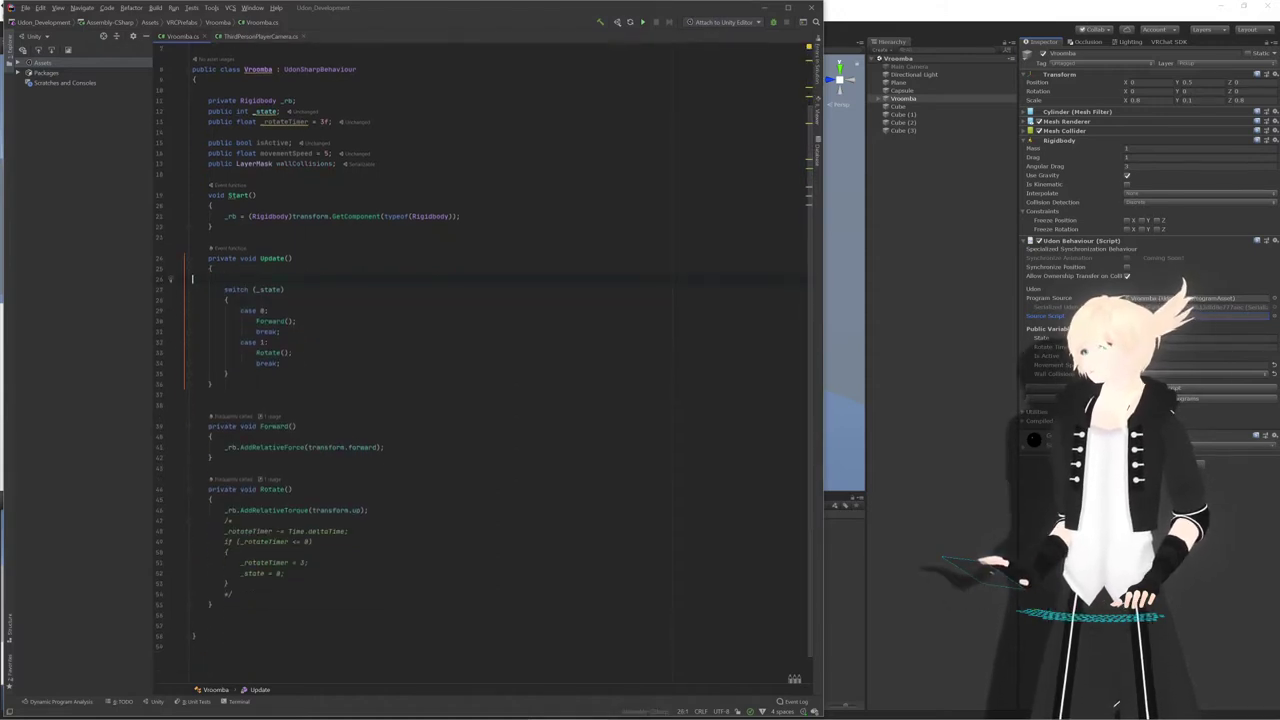
key(BackSpace)
scroll(480, 360, down, 1)
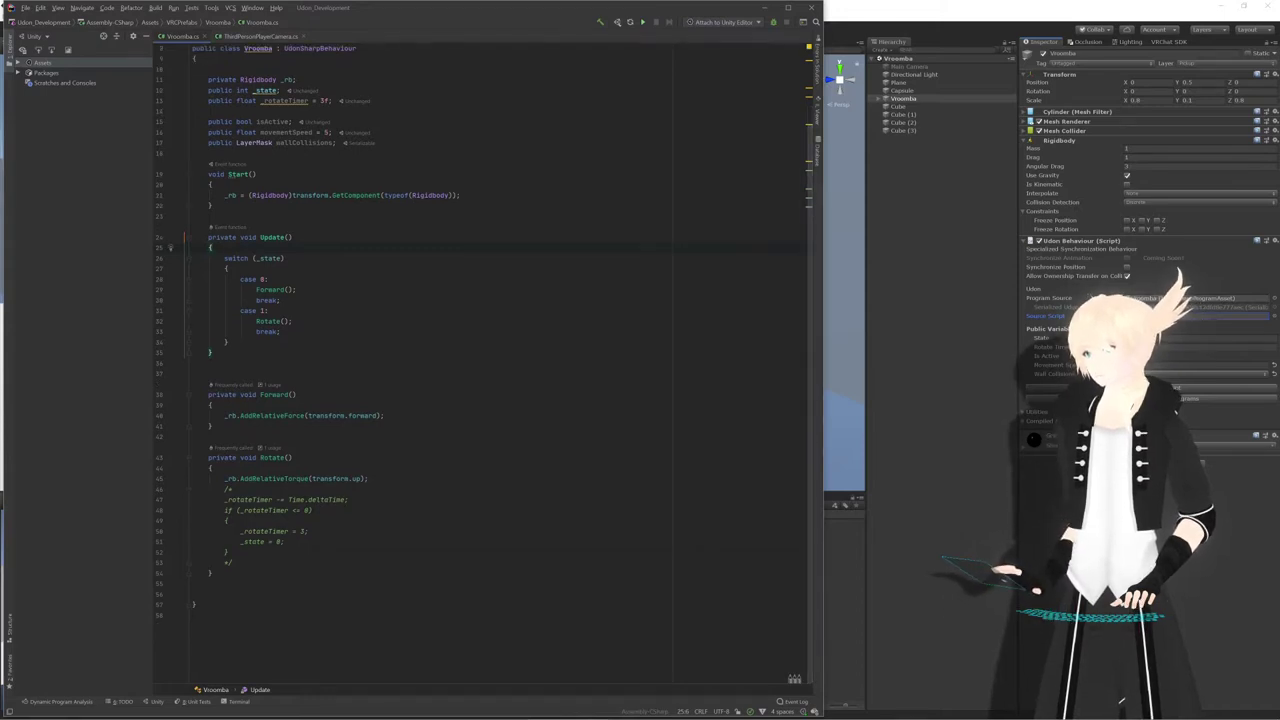
Uncomment the _rotateTimer countdown code in the Rotate method by removing its opening and closing comment markers
drag(228, 552, 232, 489)
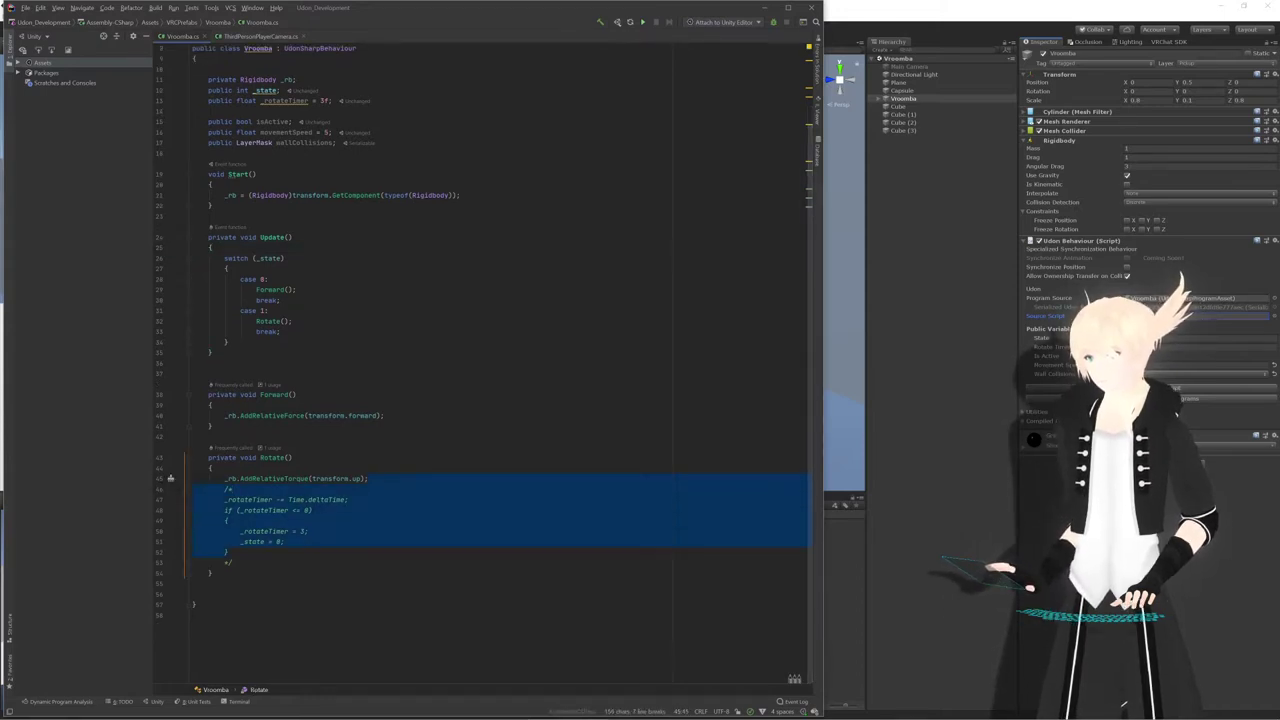
key(End)
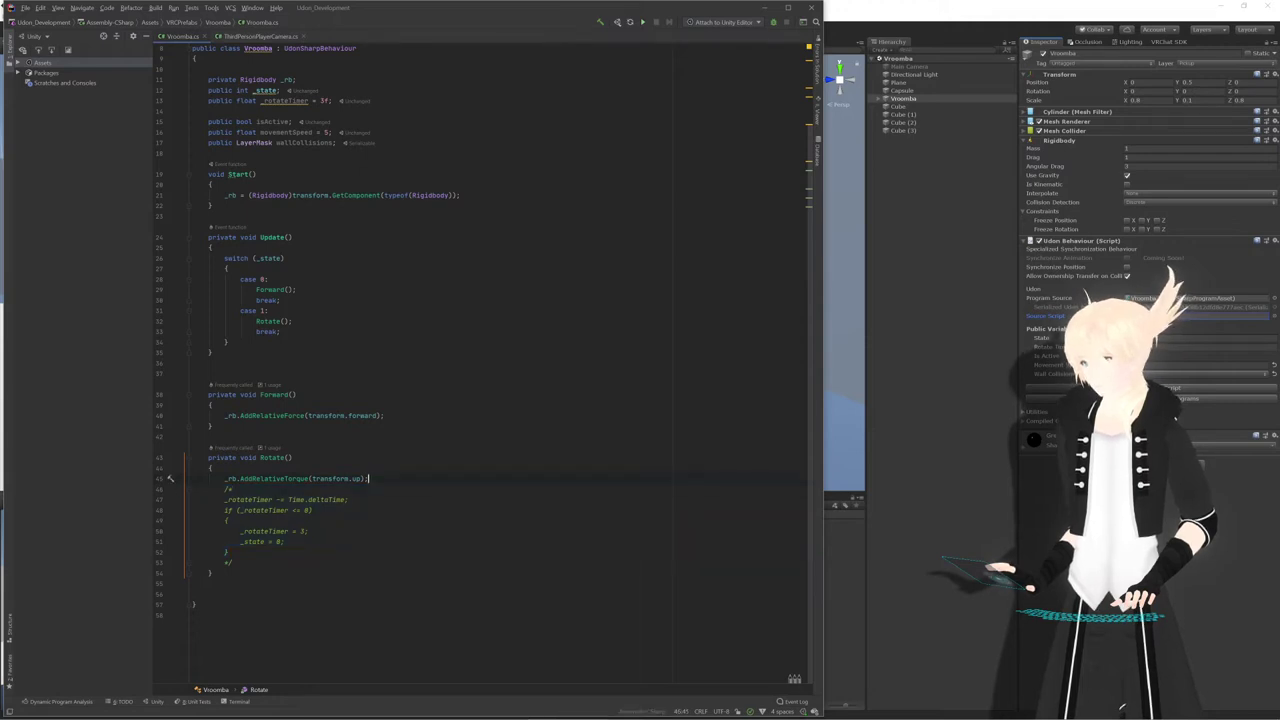
key(shift+Down)
key(Delete)
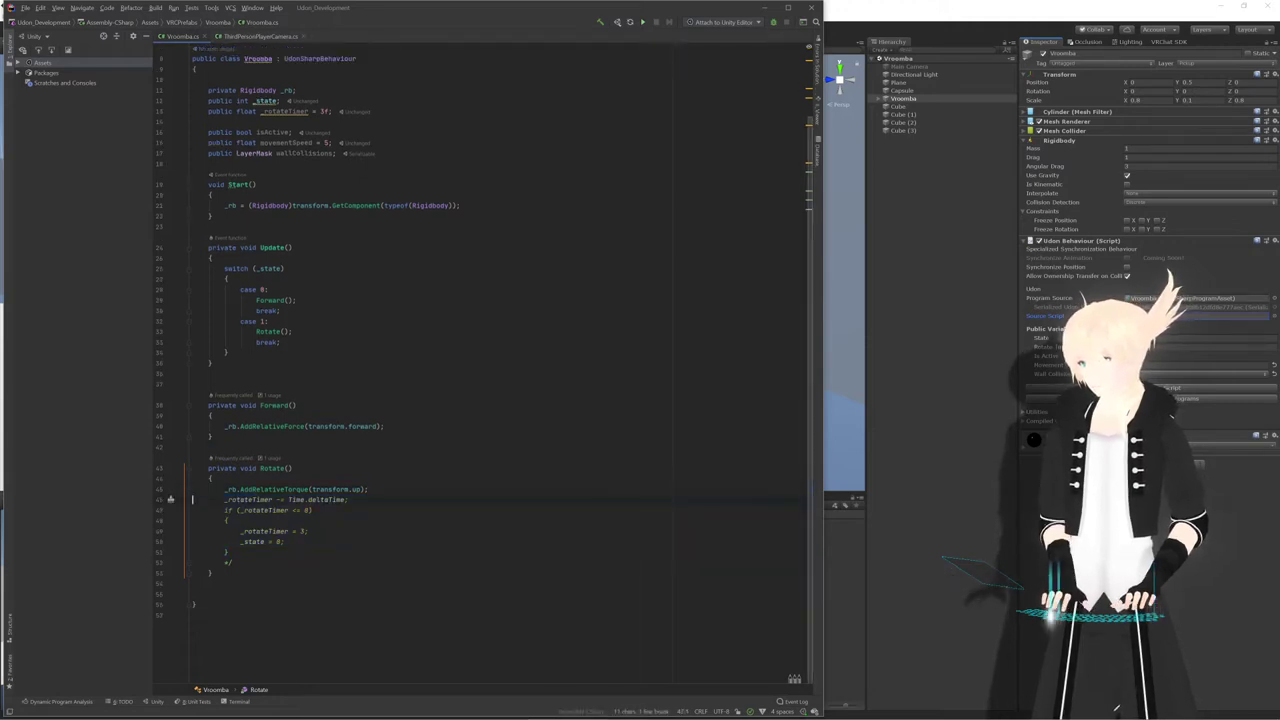
key(Down)
key(Down)
key(Down)
key(shift+Down)
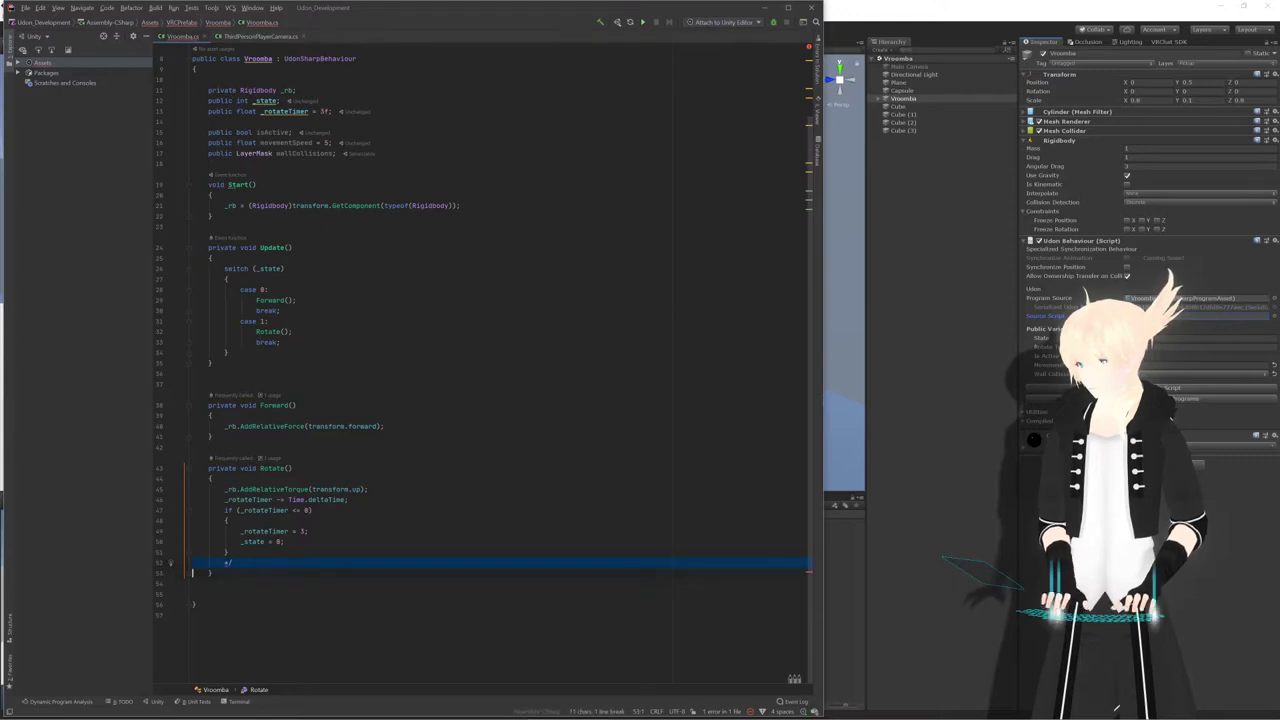
key(ctrl+x)
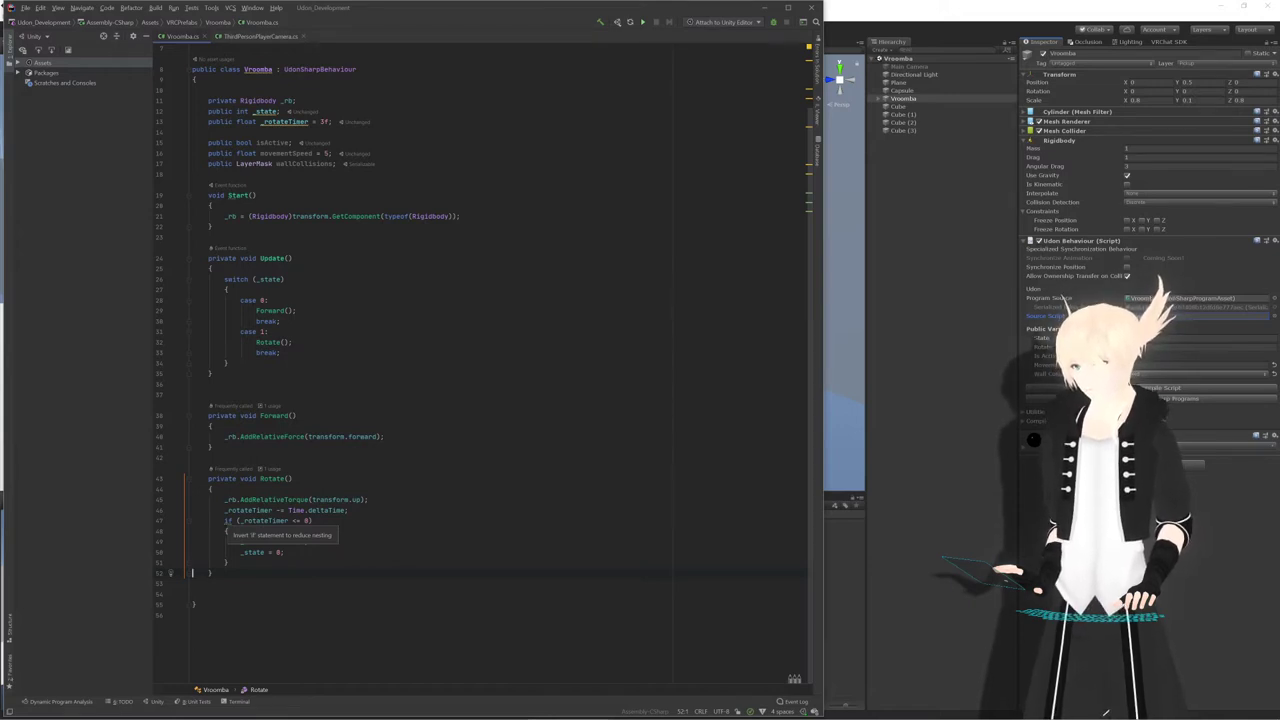
scroll(481, 363, up, 2)
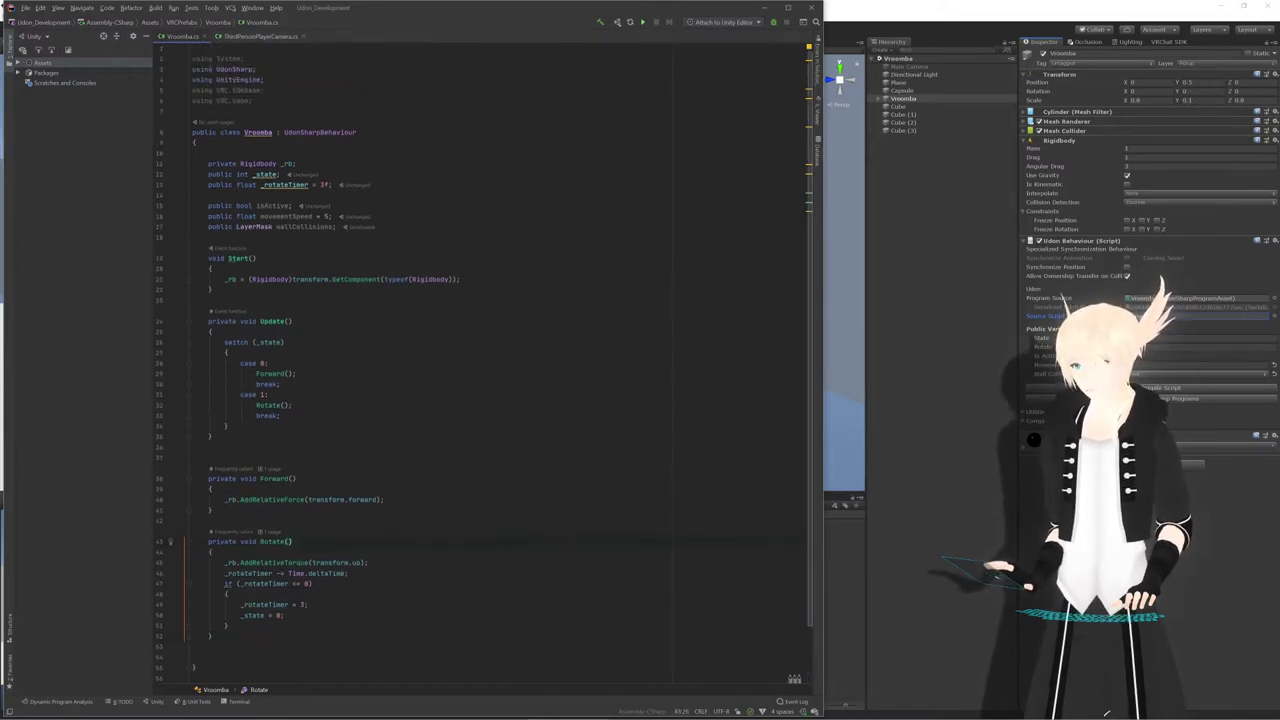
click(281, 415)
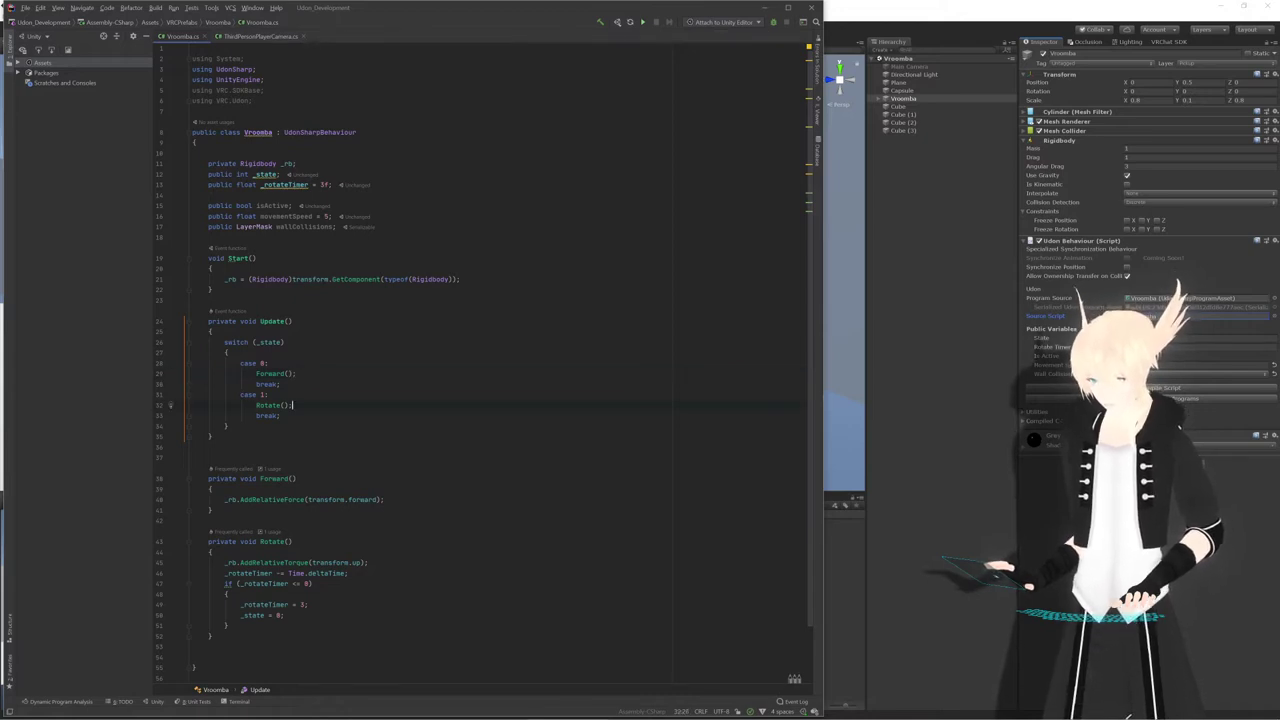
click(284, 615)
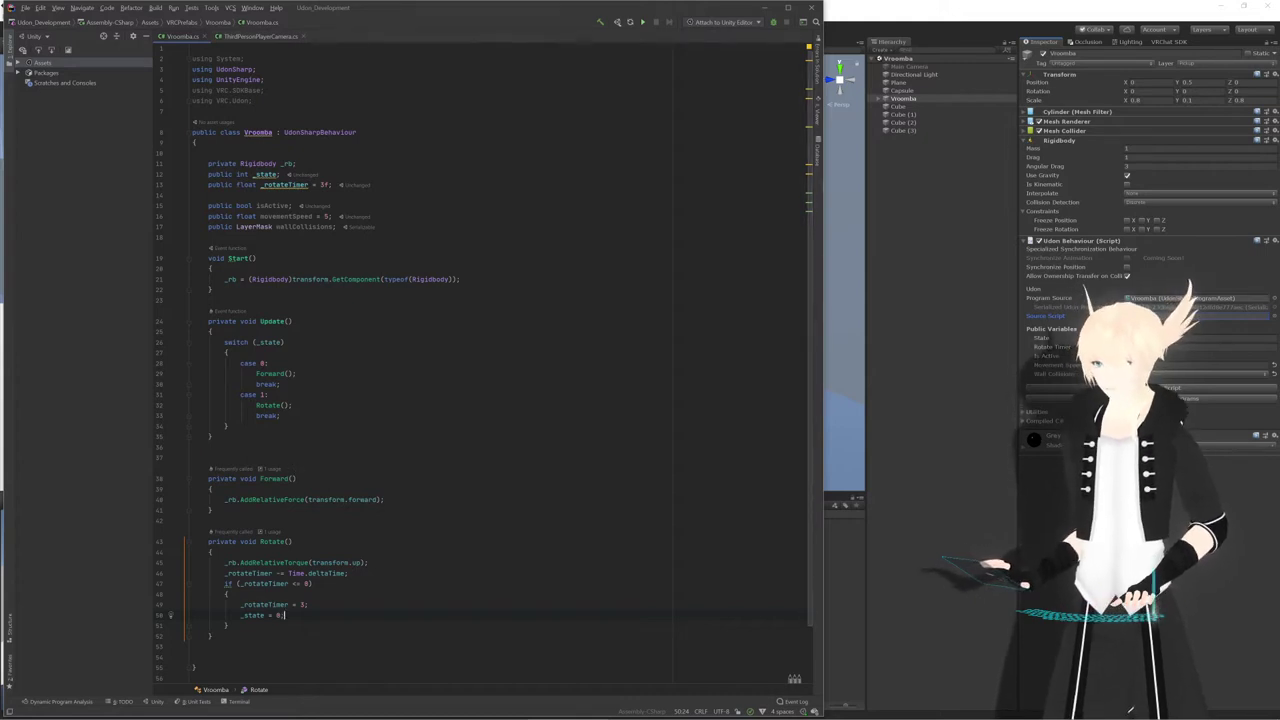
click(292, 405)
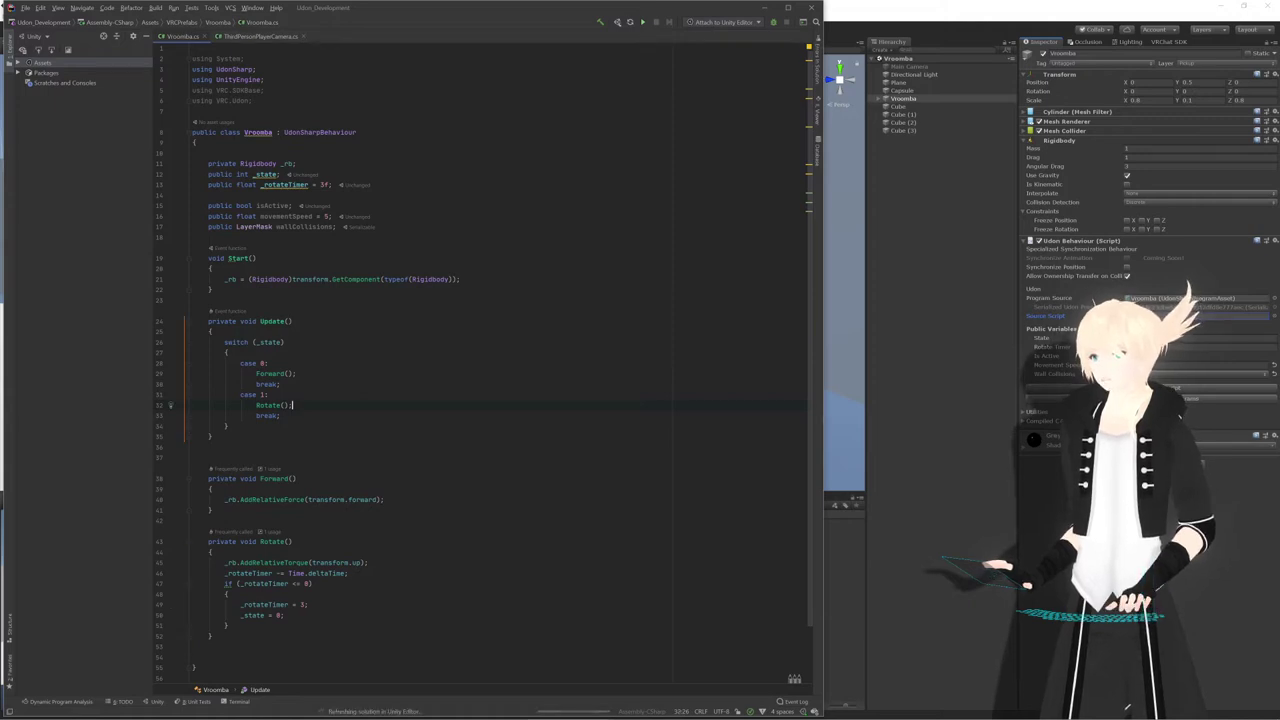
Add the early exit "if (!isActive) return;" at the start of the Update method, before the switch statement
click(292, 321)
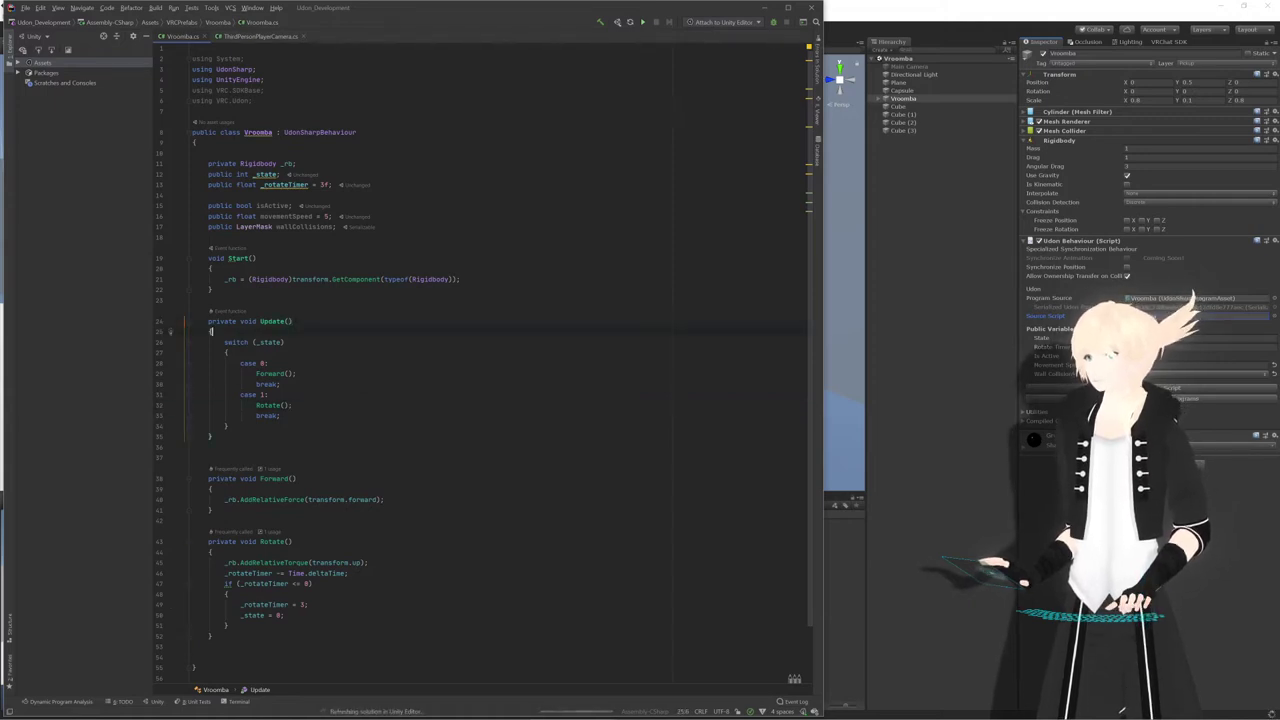
key(Return)
text(if()
key(Escape)
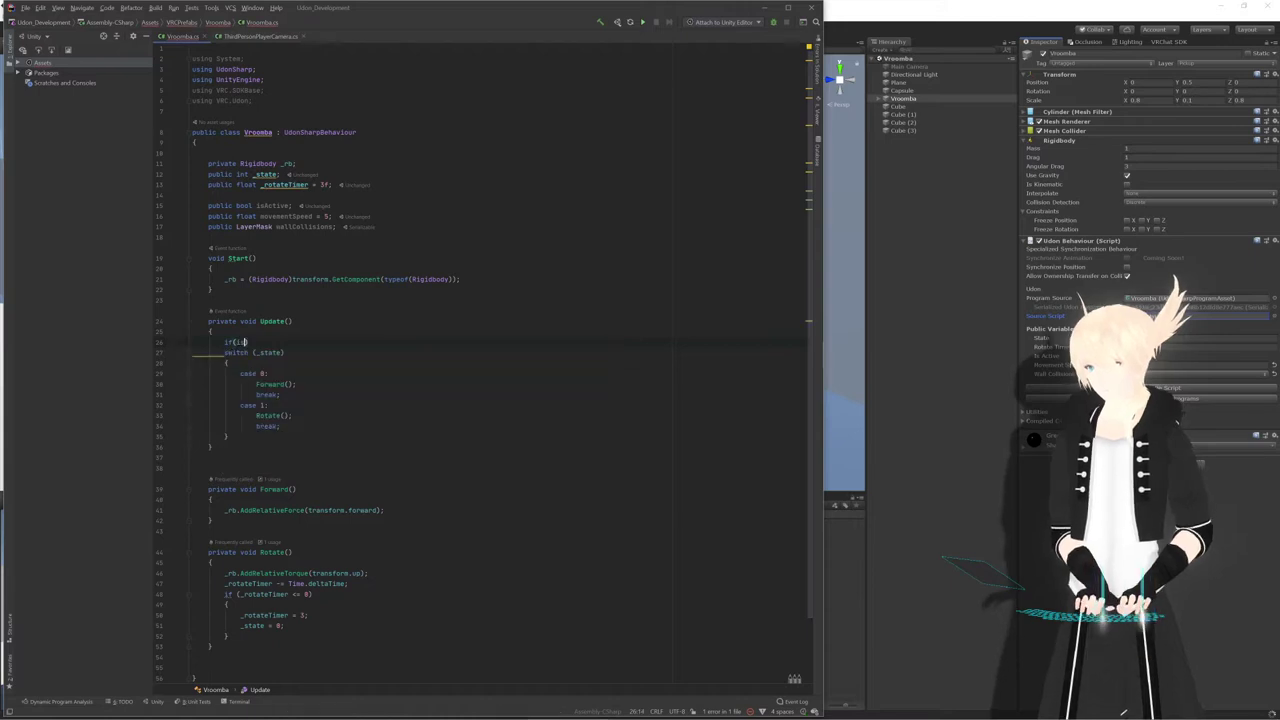
text(isA)
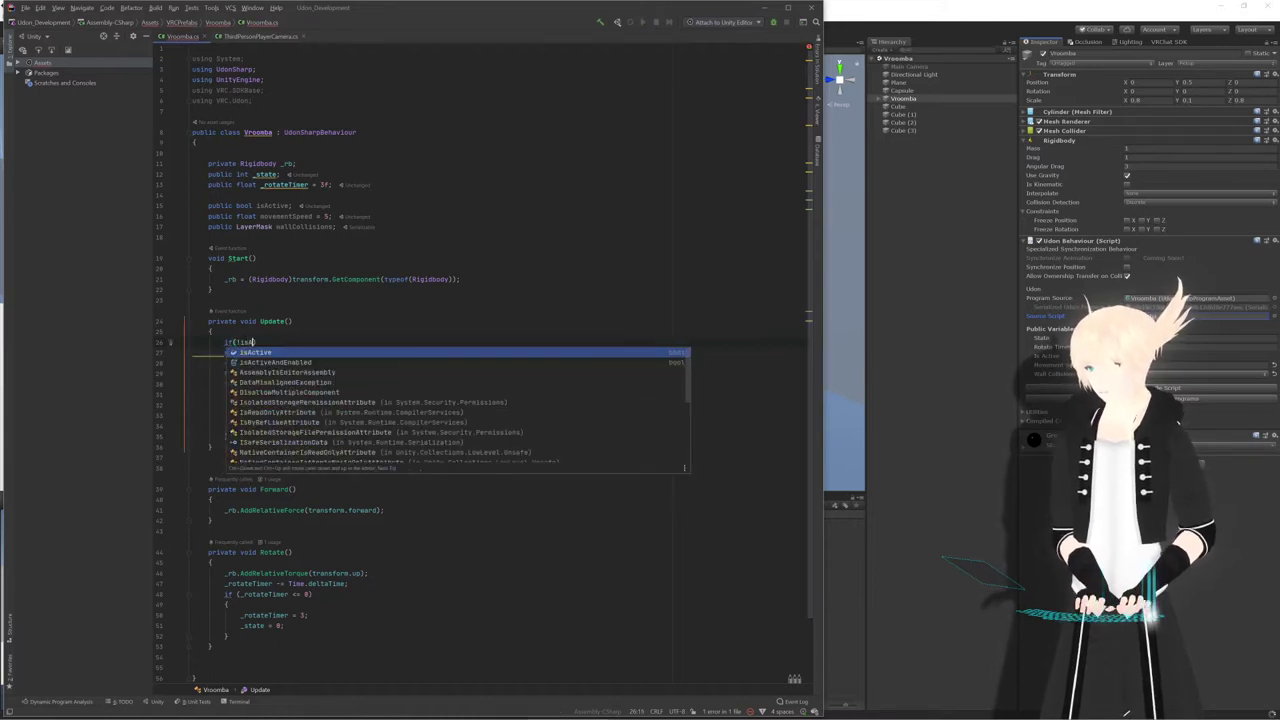
text(ctive) return;)
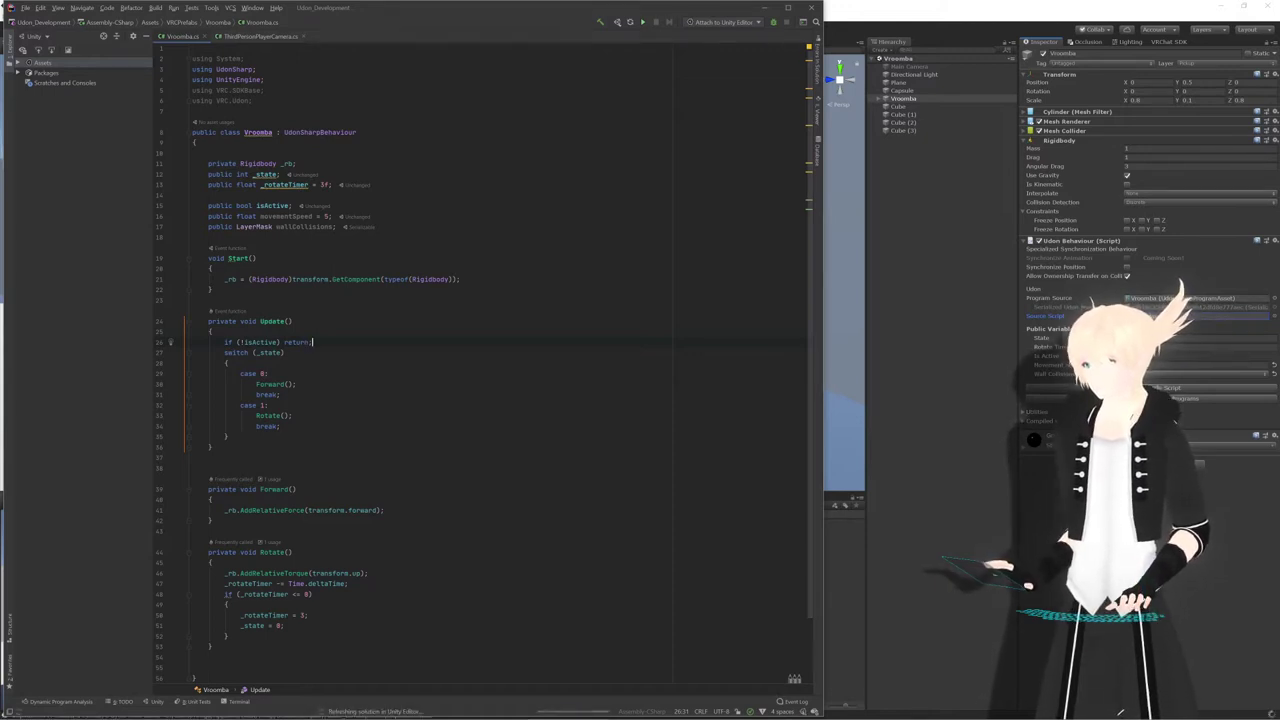
scroll(490, 347, down, 3)
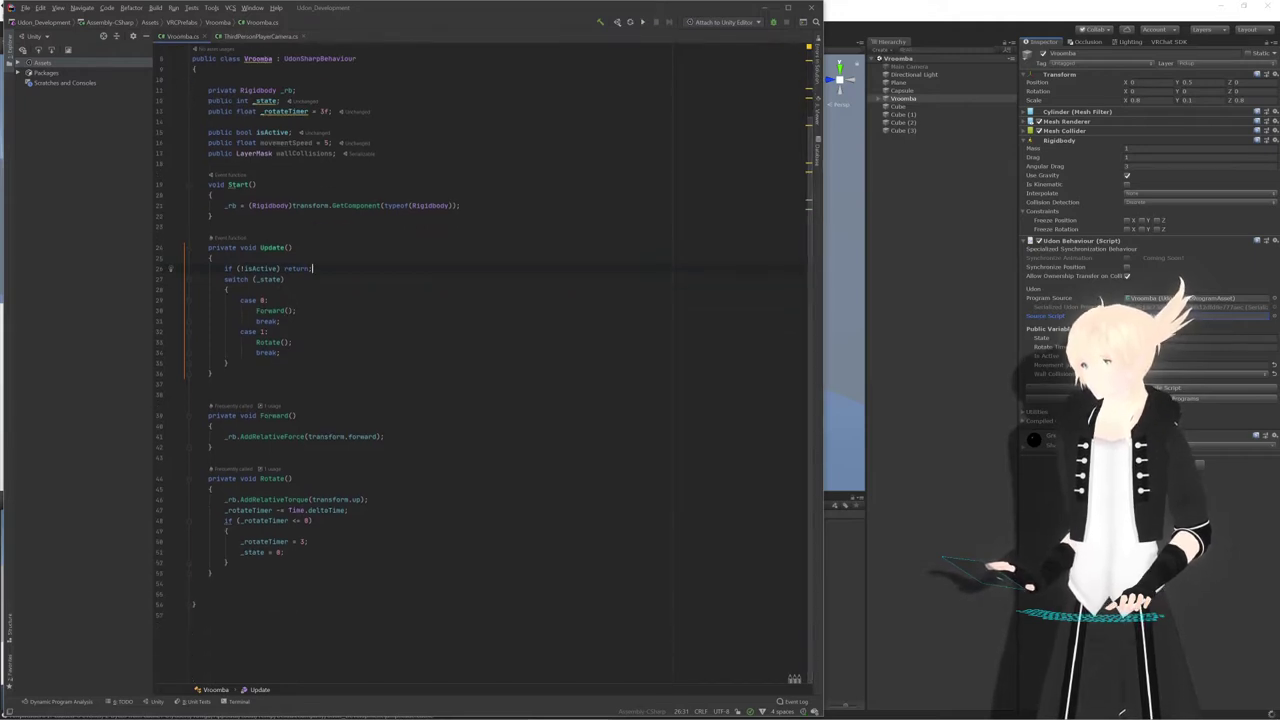
scroll(490, 347, up, 2)
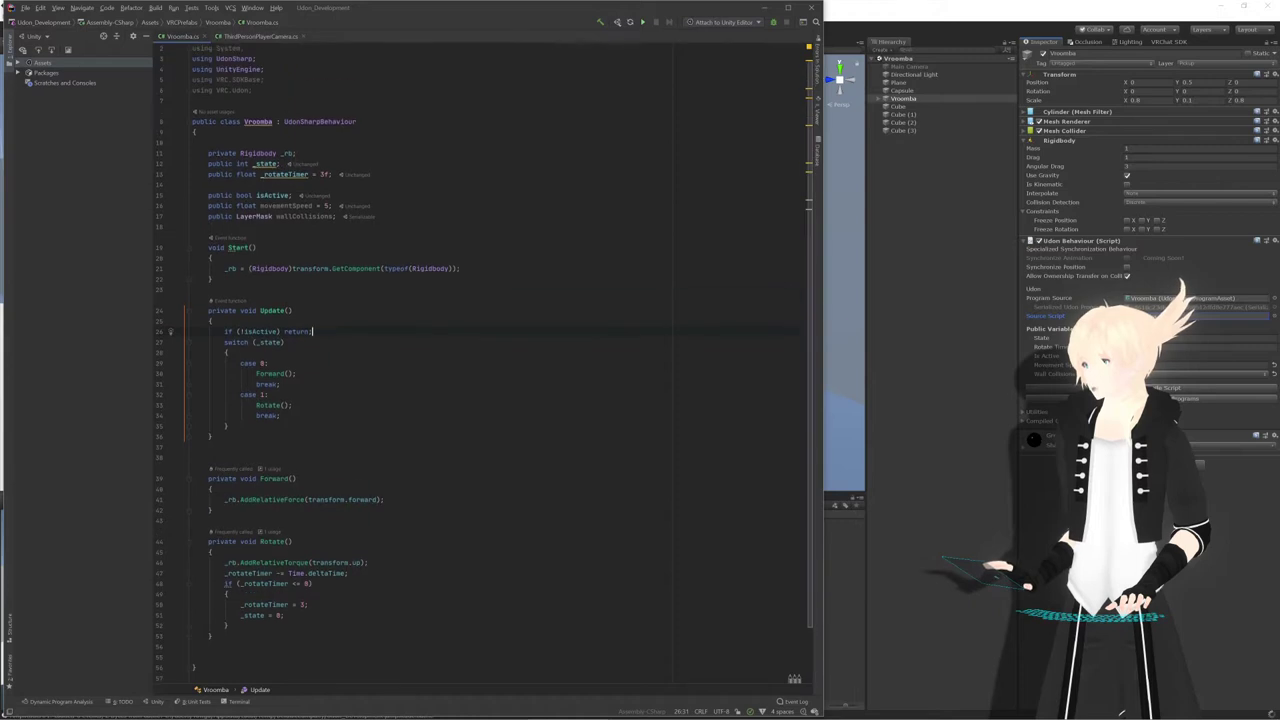
drag(332, 205, 293, 195)
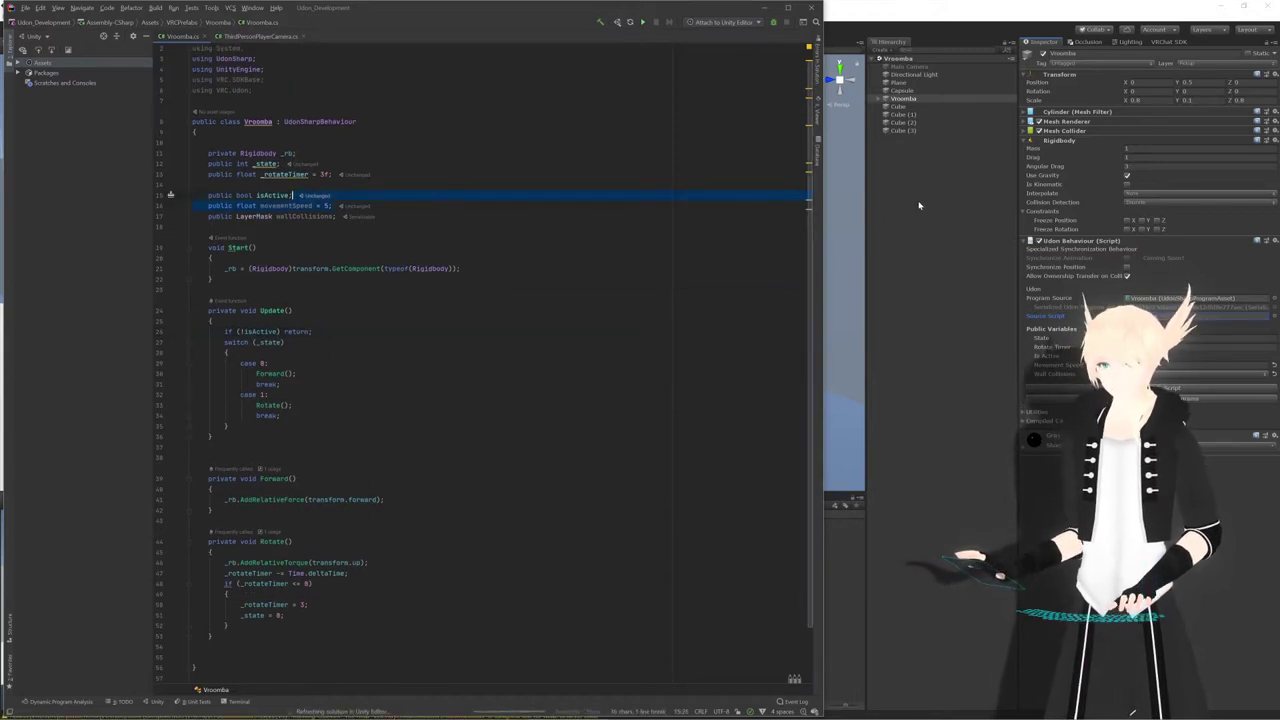
Switch back to Unity and select the Vroomba object to show its component settings
click(875, 197)
alt+drag(605, 321, 486, 326)
scroll(389, 331, down, 5)
middle_drag(389, 331, 443, 331)
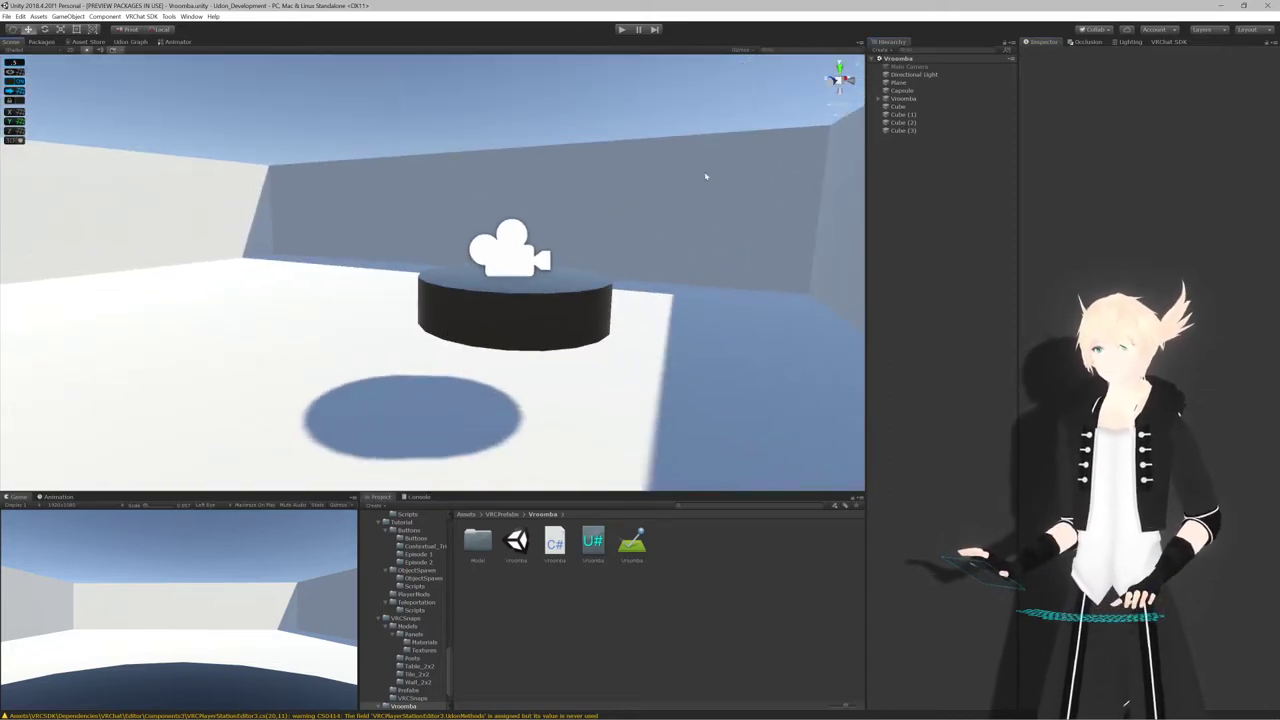
click(922, 98)
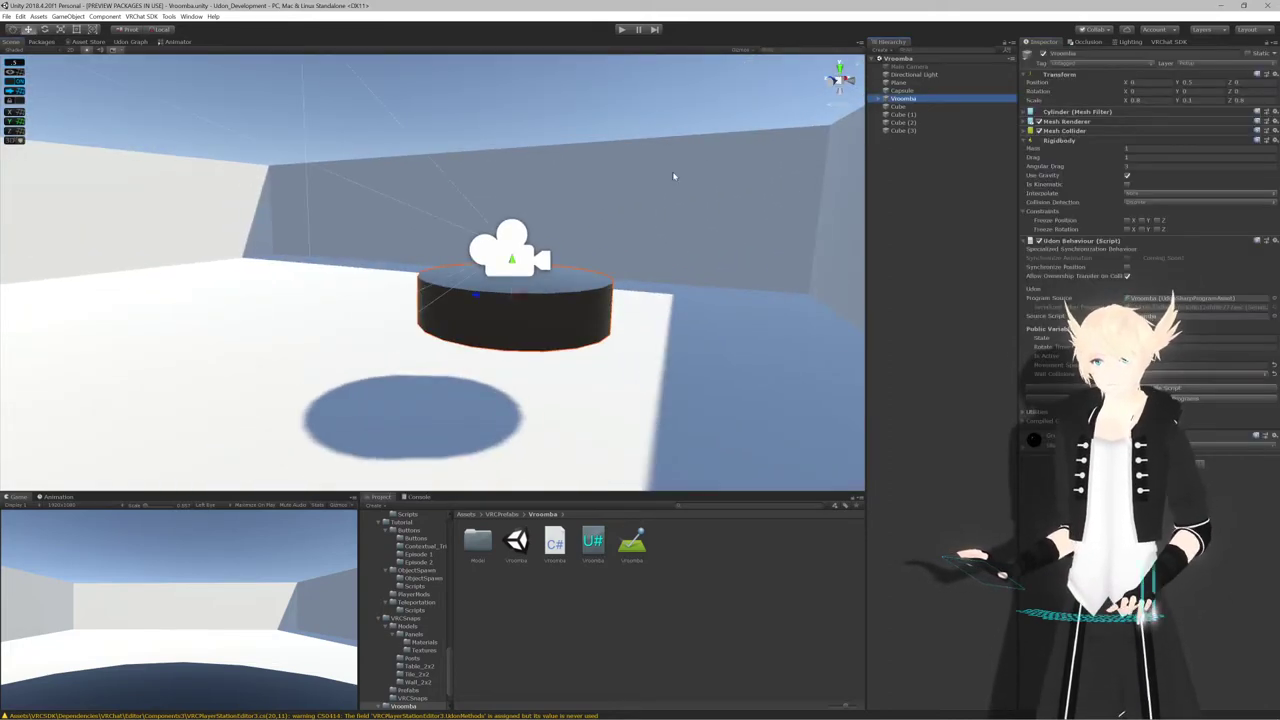
Run the scene in play mode and select the Vroomba to watch how it moves and rotates
scroll(668, 176, down, 3)
scroll(660, 177, up, 3)
middle_drag(633, 176, 694, 195)
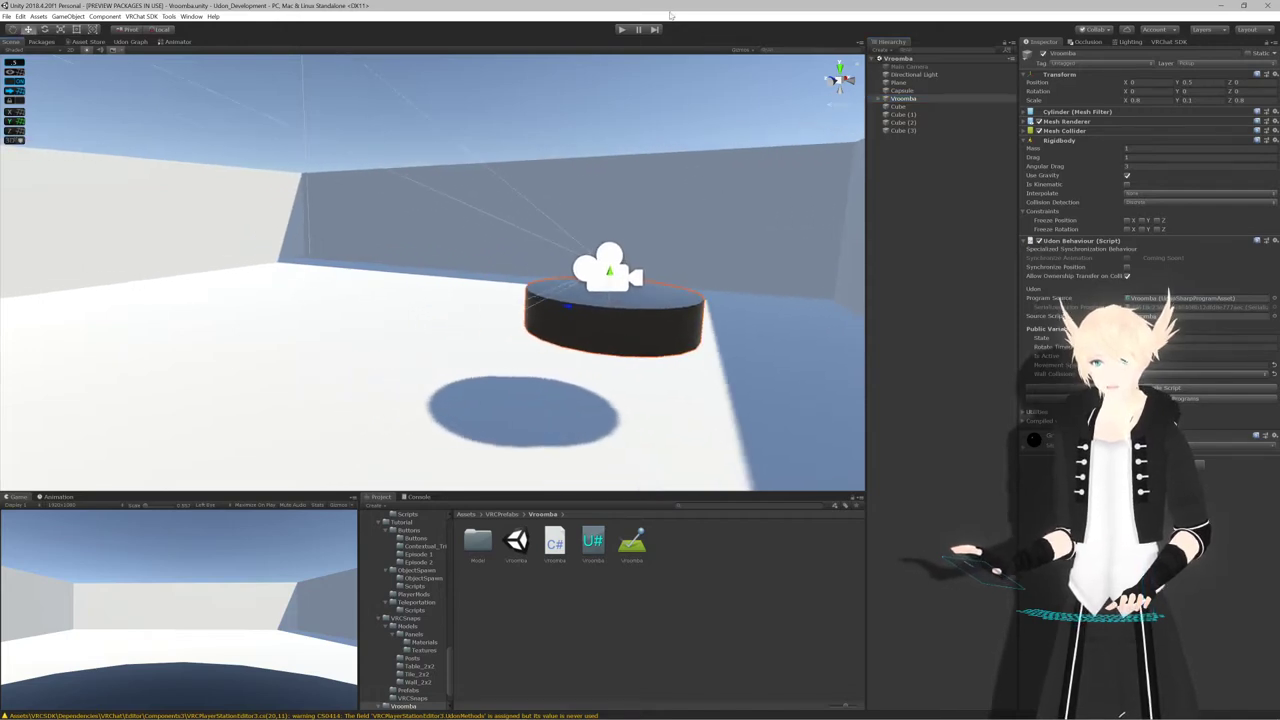
key(alt+Tab)
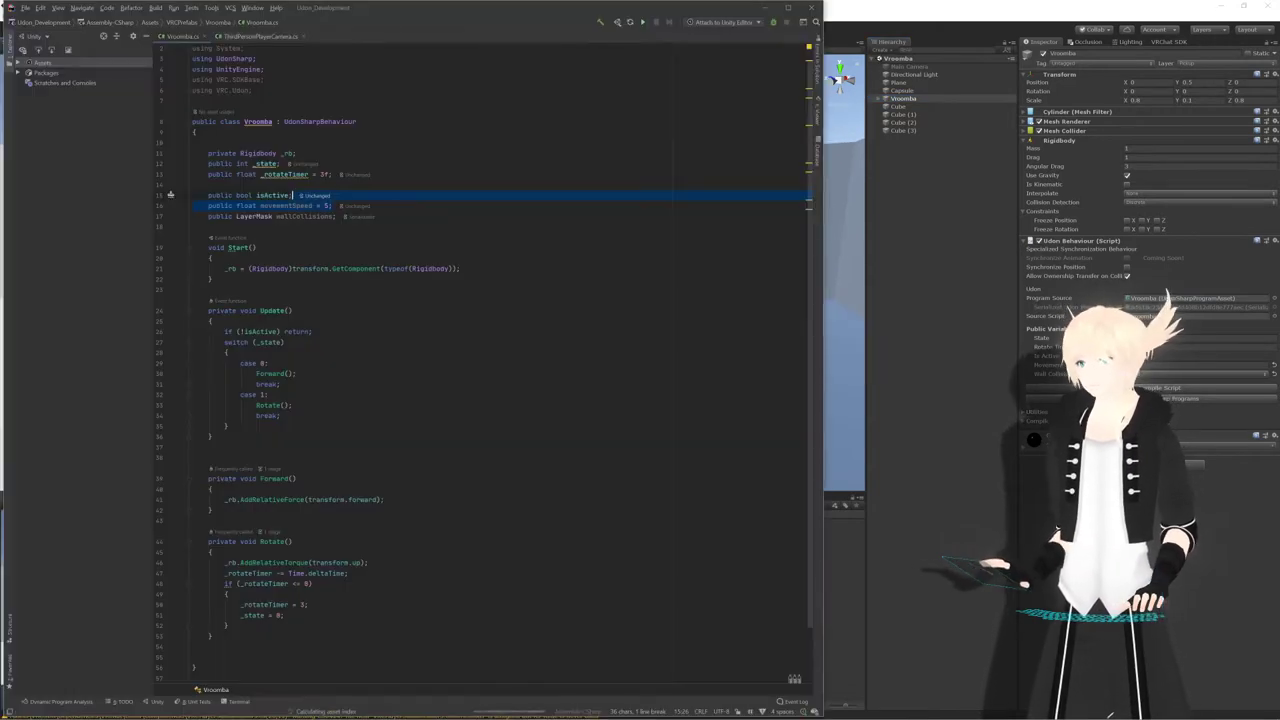
key(alt+Tab)
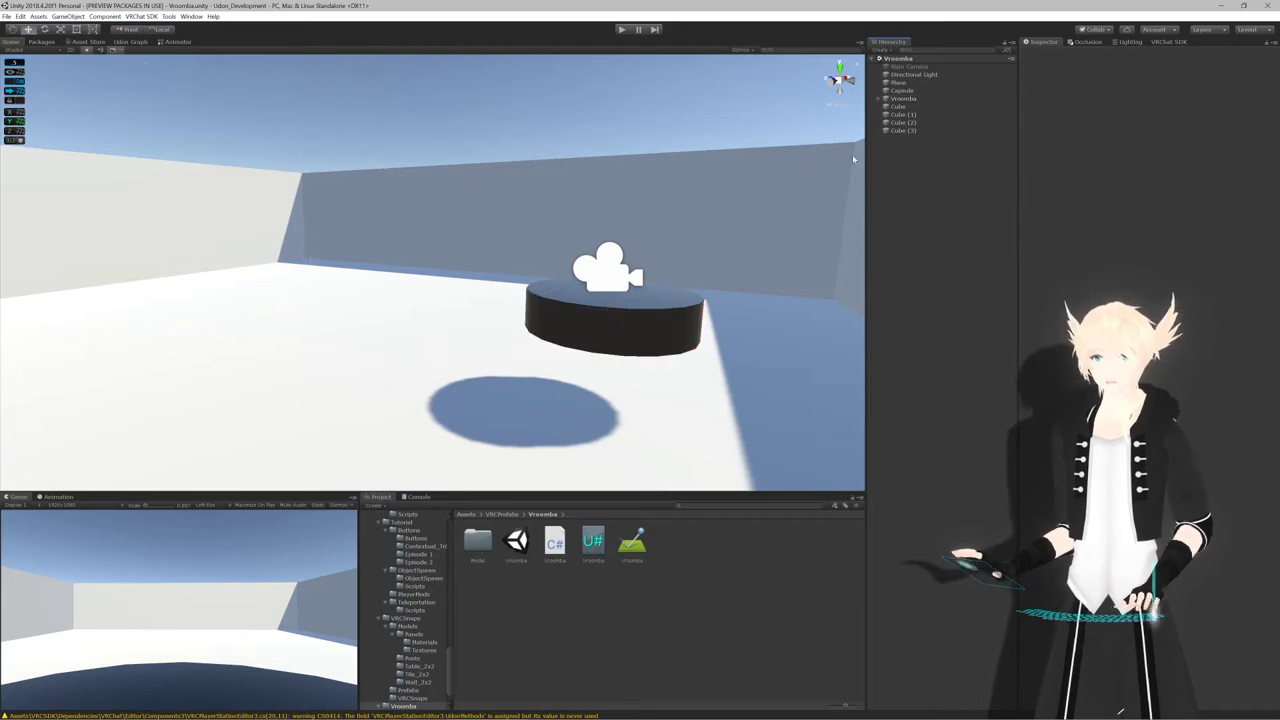
click(622, 30)
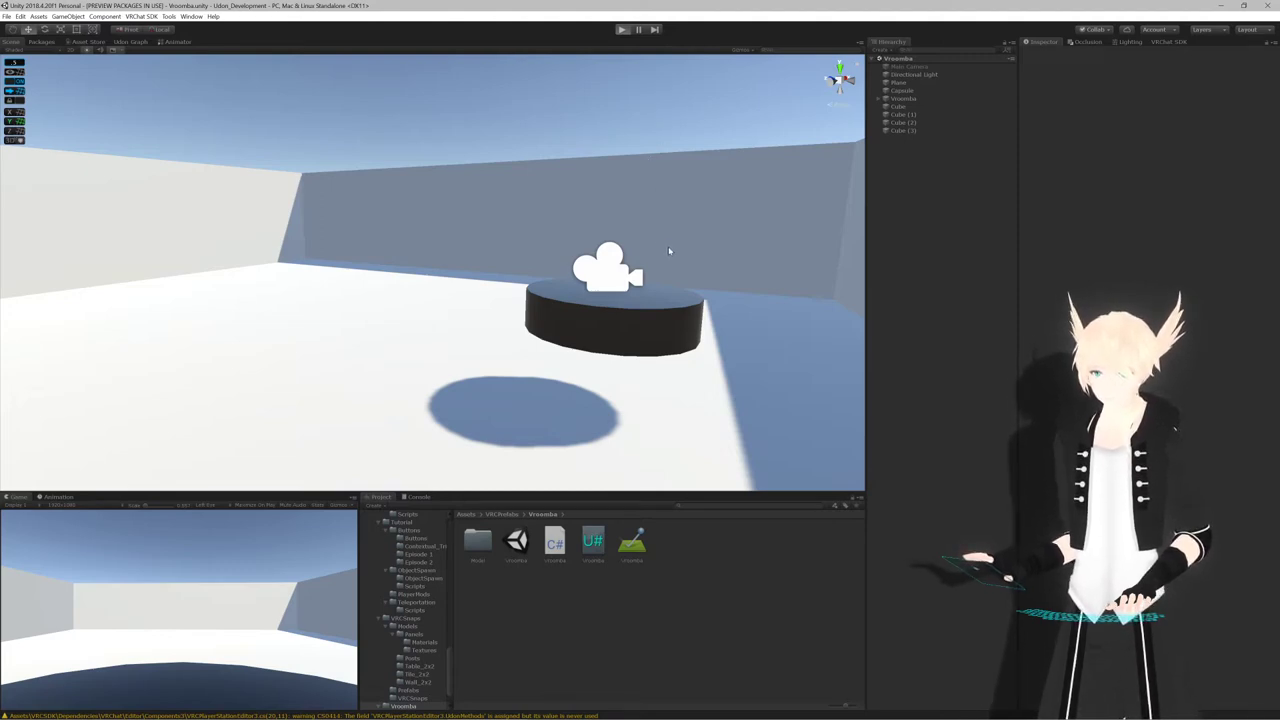
click(913, 100)
right_drag(614, 186, 569, 203)
middle_drag(569, 203, 417, 266)
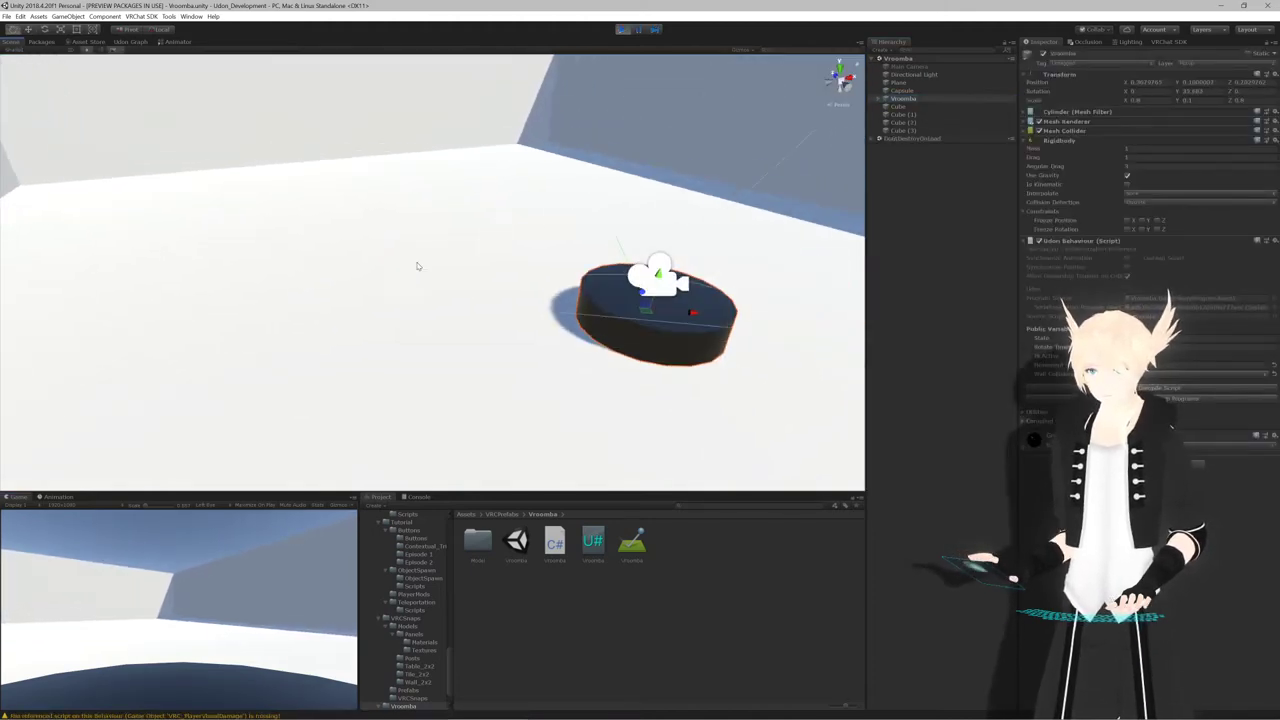
scroll(546, 233, down, 1)
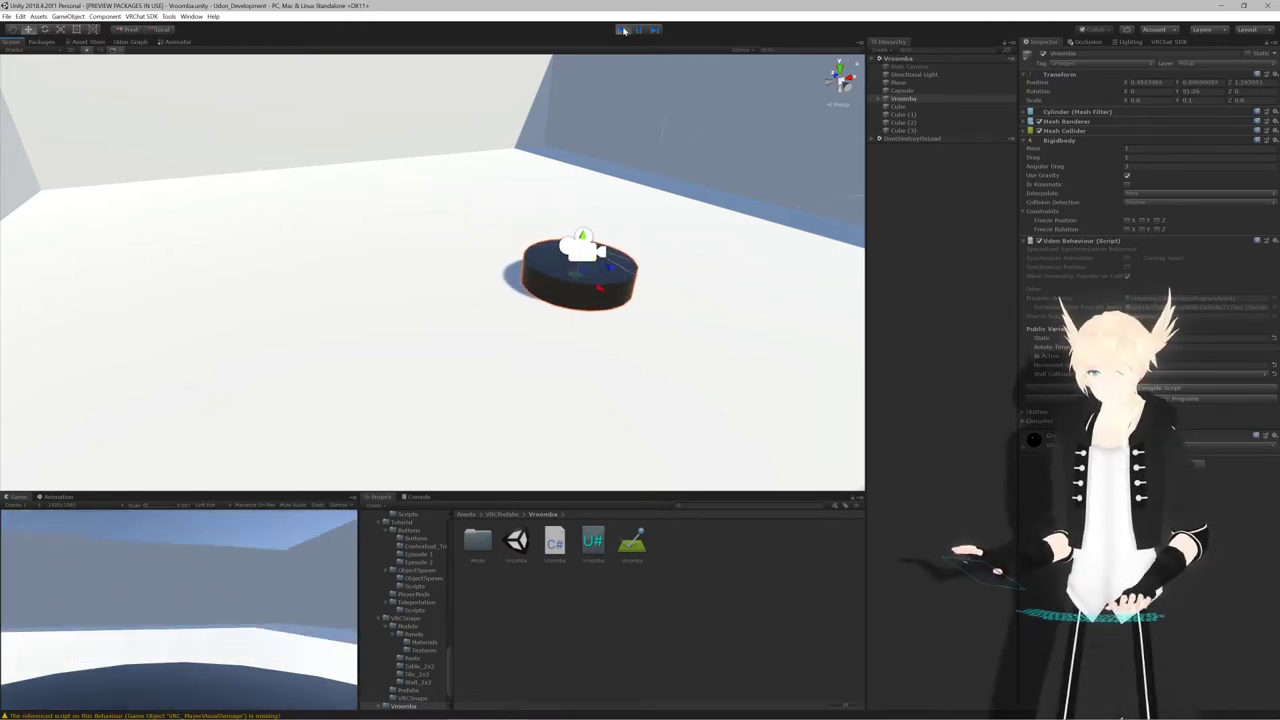
Review the Rotate method in the Vroomba script, and return to Unity to recompile it and clear the console
key(alt+Tab)
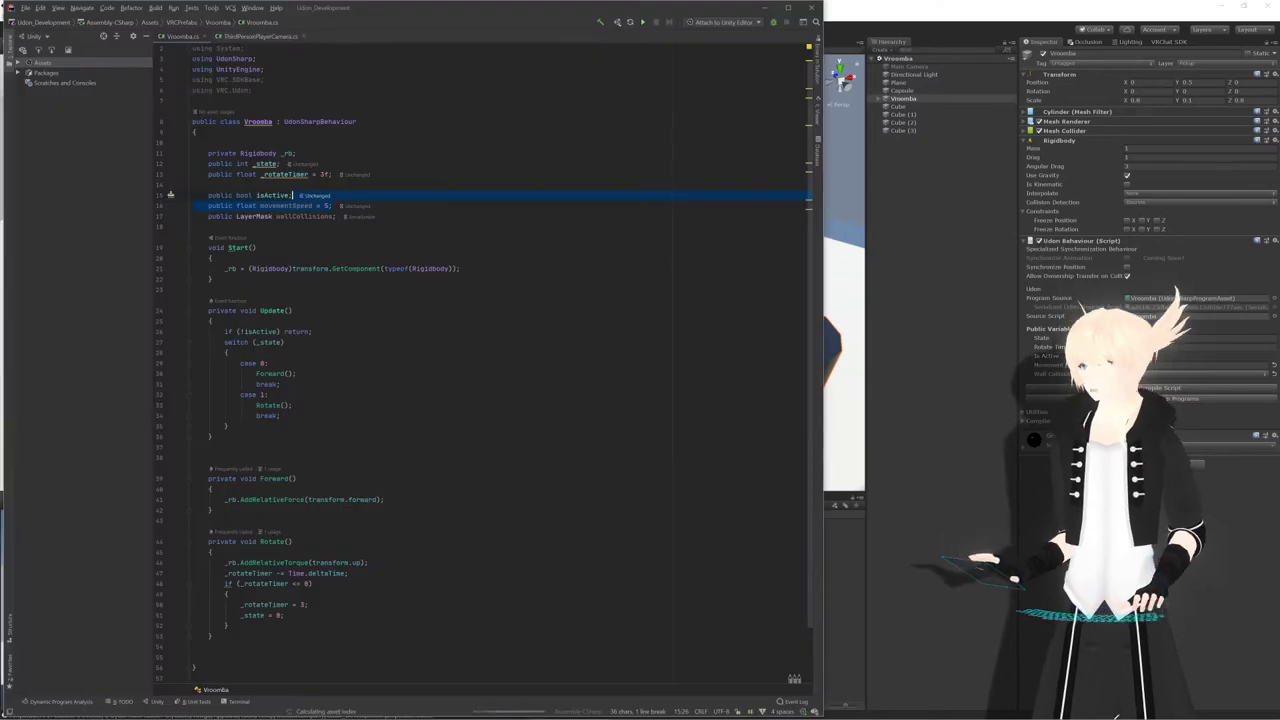
scroll(480, 360, down, 2)
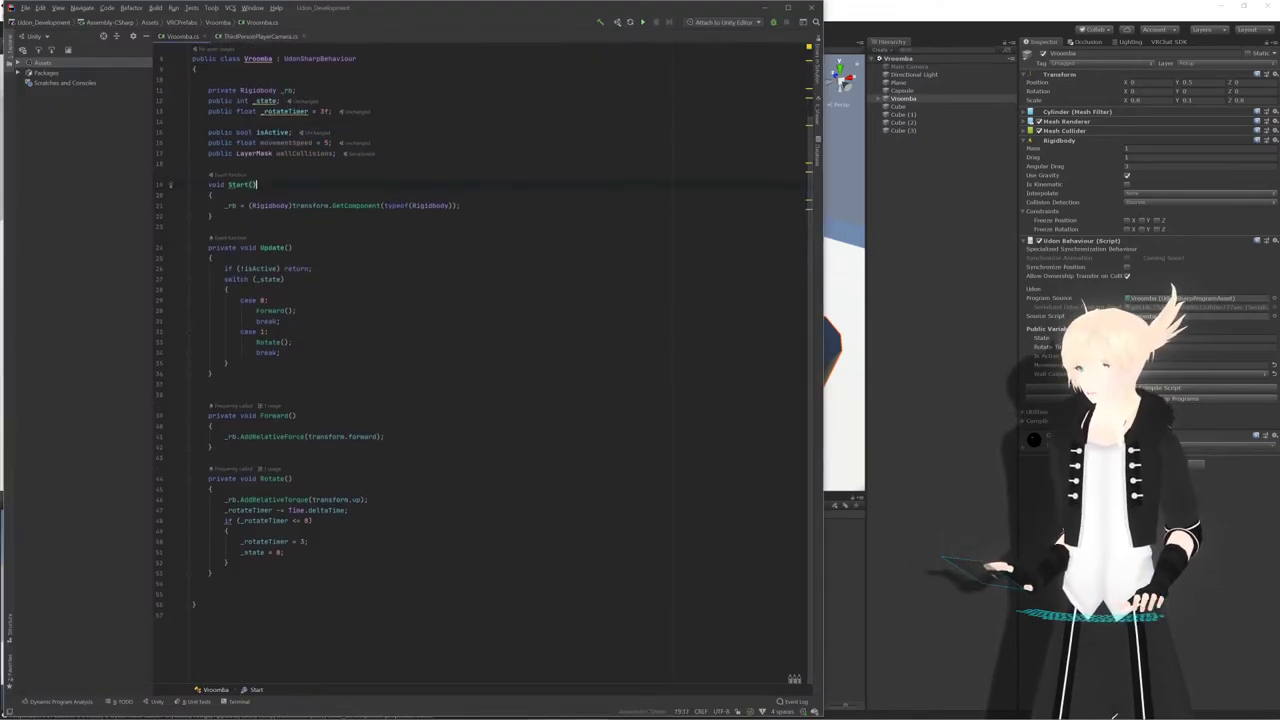
click(348, 510)
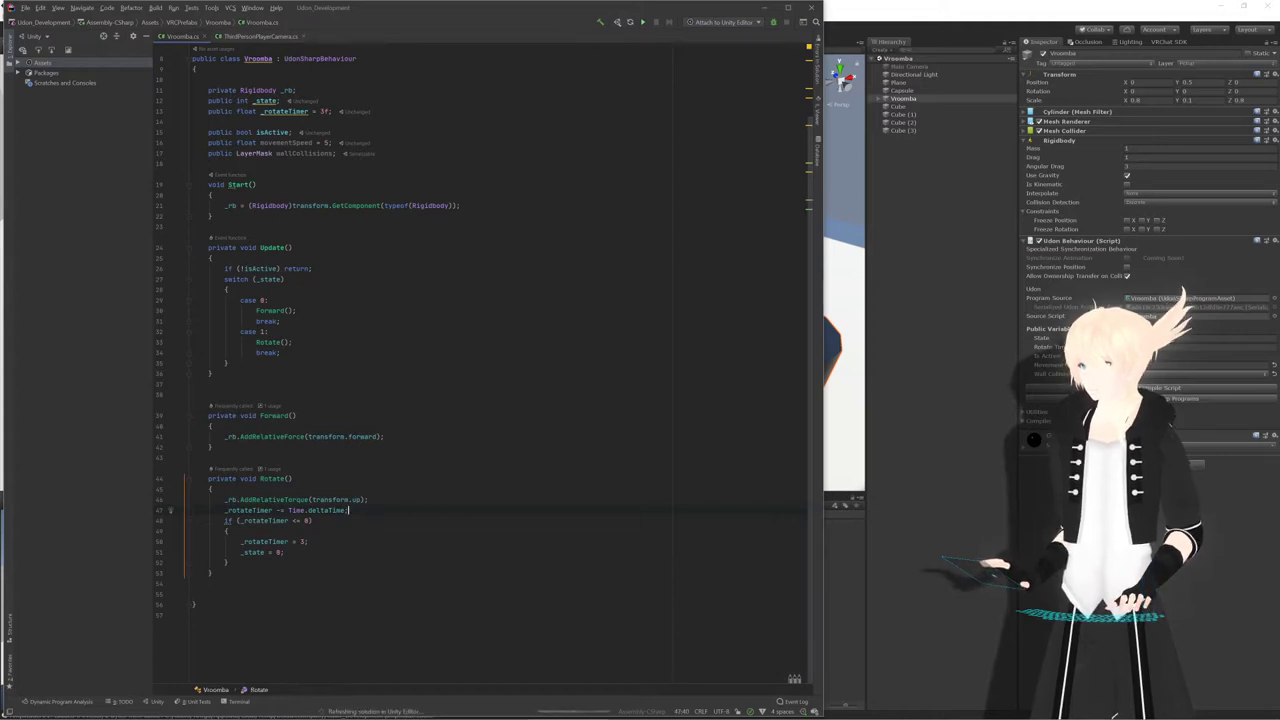
click(1229, 580)
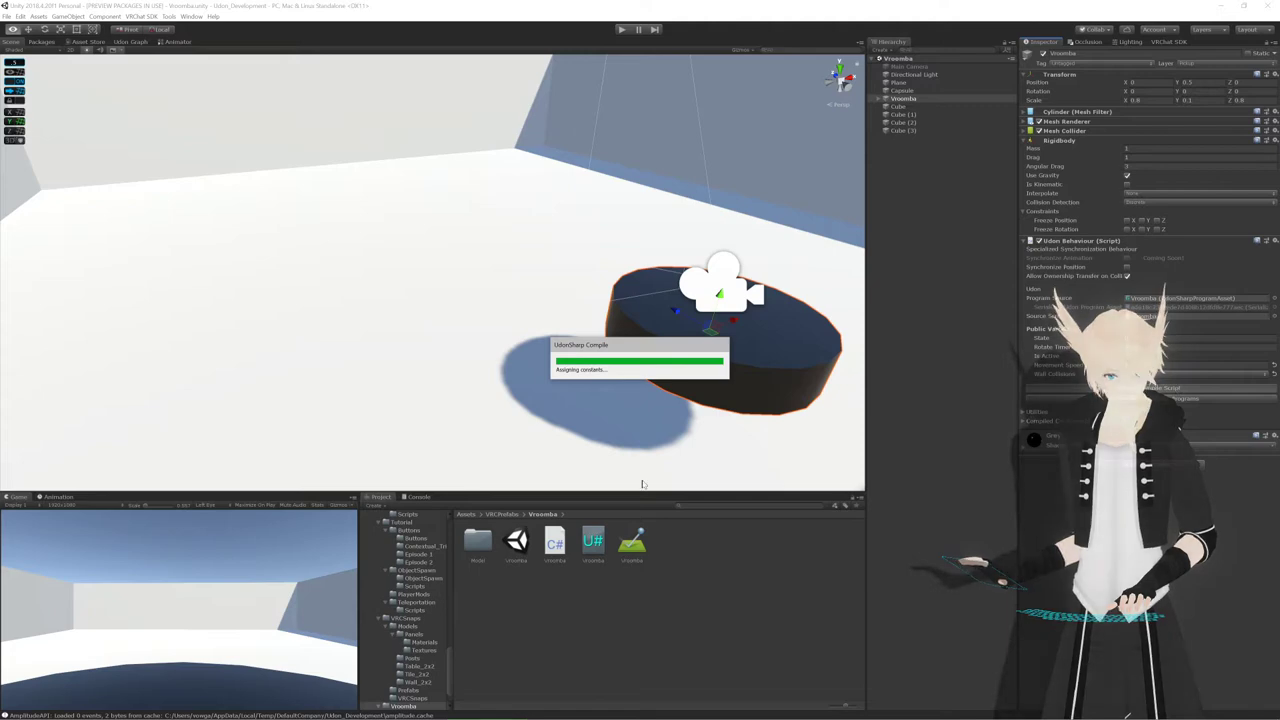
click(420, 498)
click(371, 506)
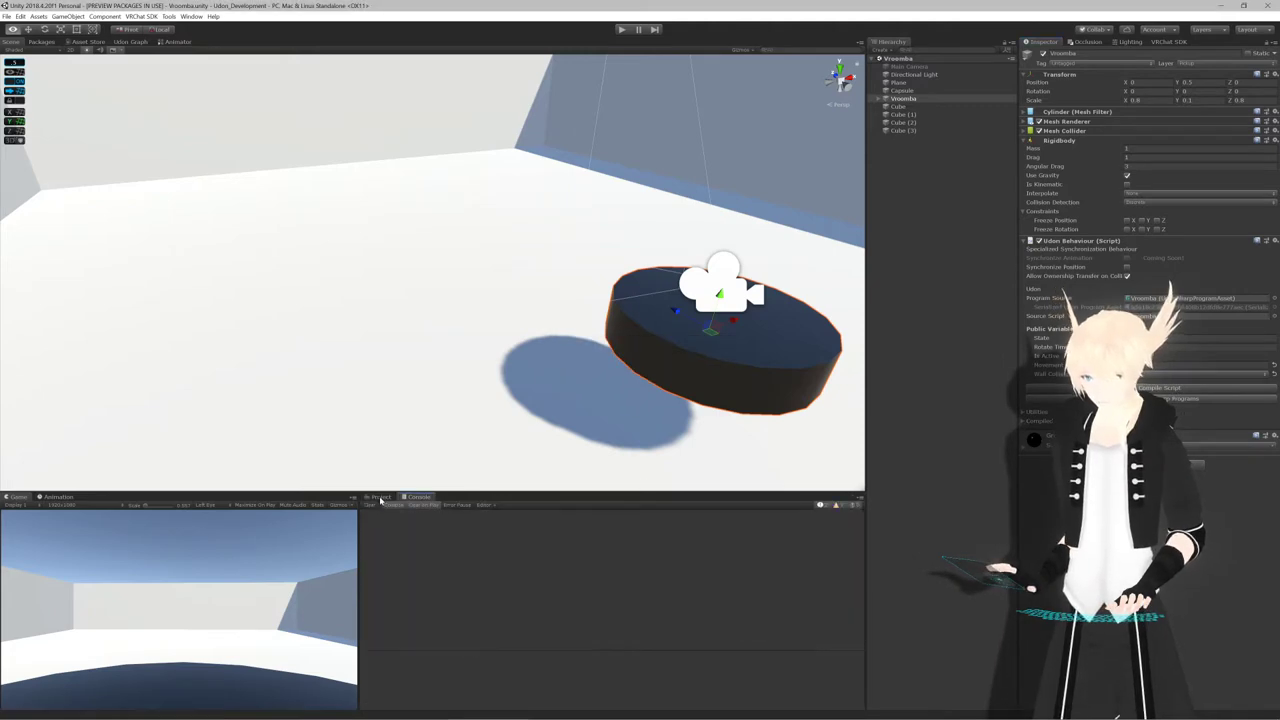
click(379, 497)
Check the Udon Sharp compile and debugging options in the project settings
click(20, 16)
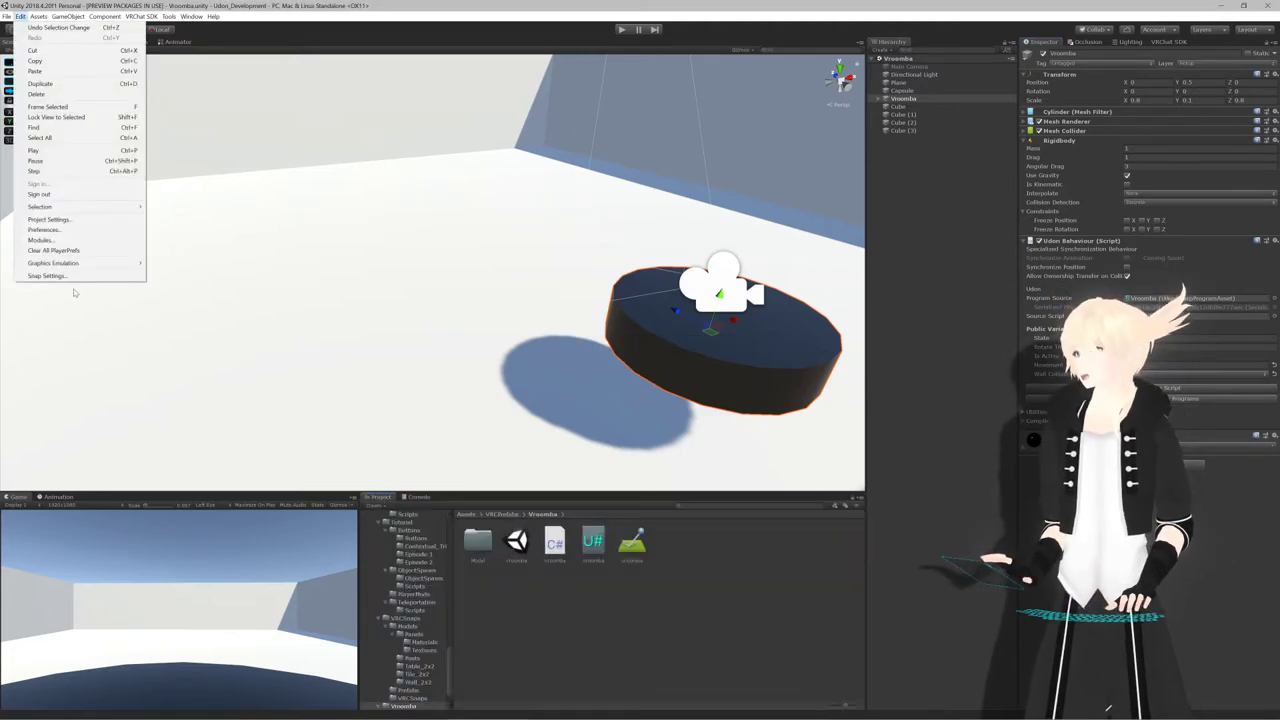
click(48, 219)
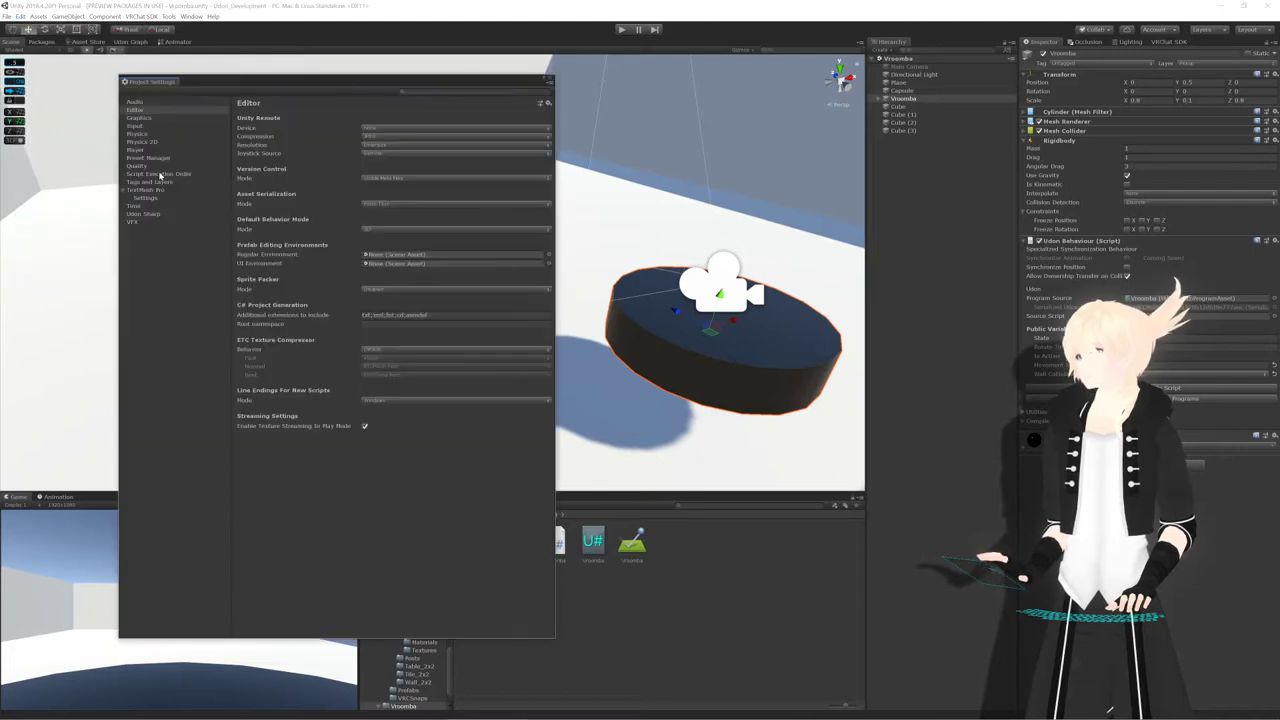
click(143, 214)
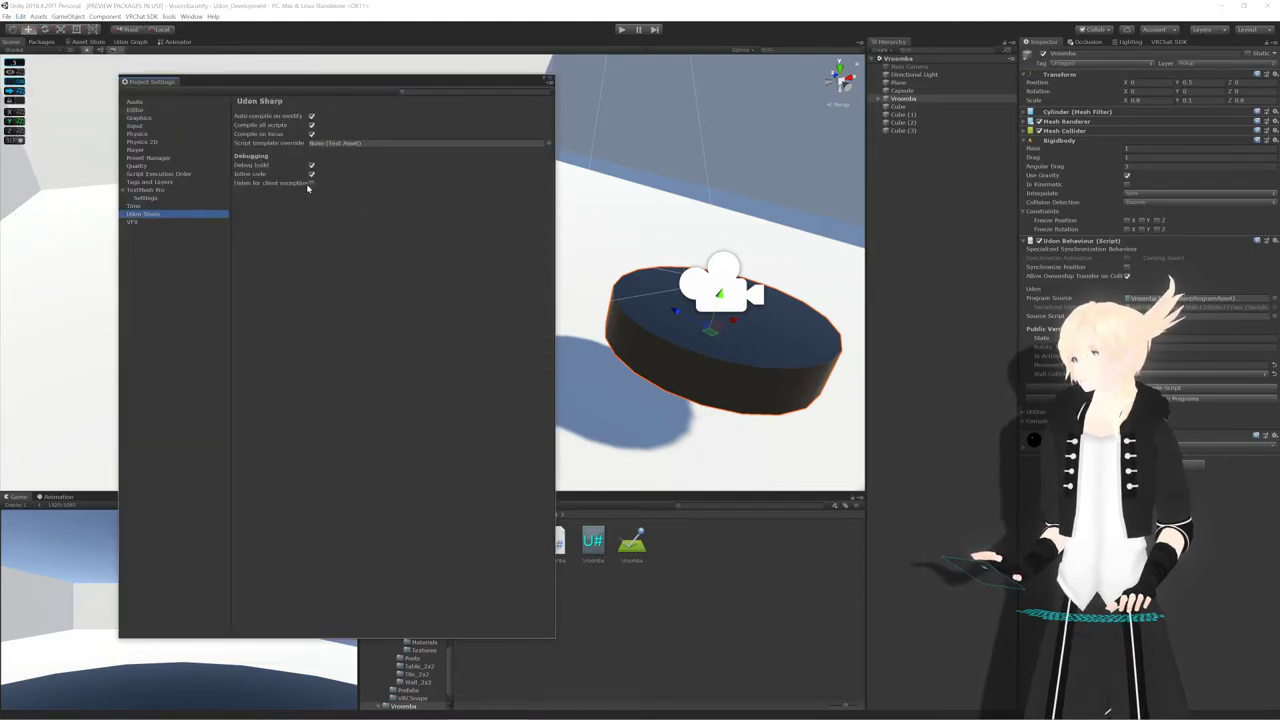
click(549, 81)
Enable Is Active among the public variables of the Vroomba's Udon Behaviour
scroll(505, 227, up, 5)
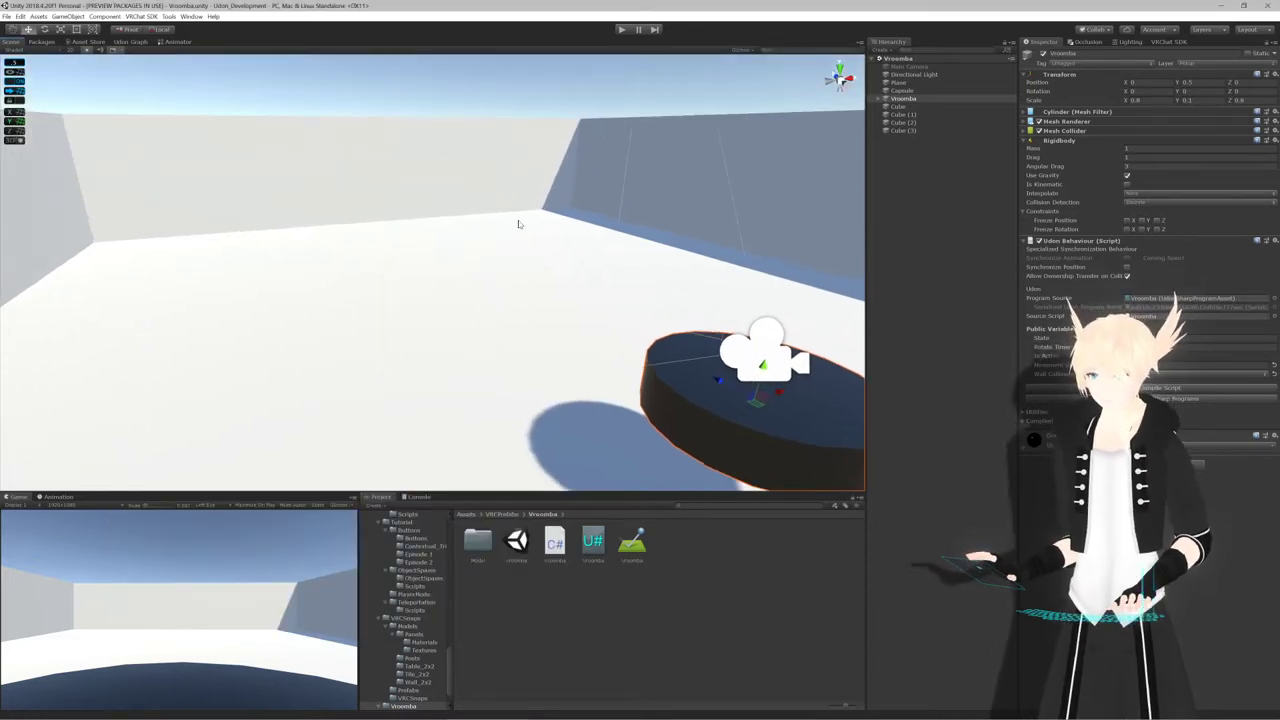
alt+drag(518, 224, 723, 269)
scroll(720, 272, down, 5)
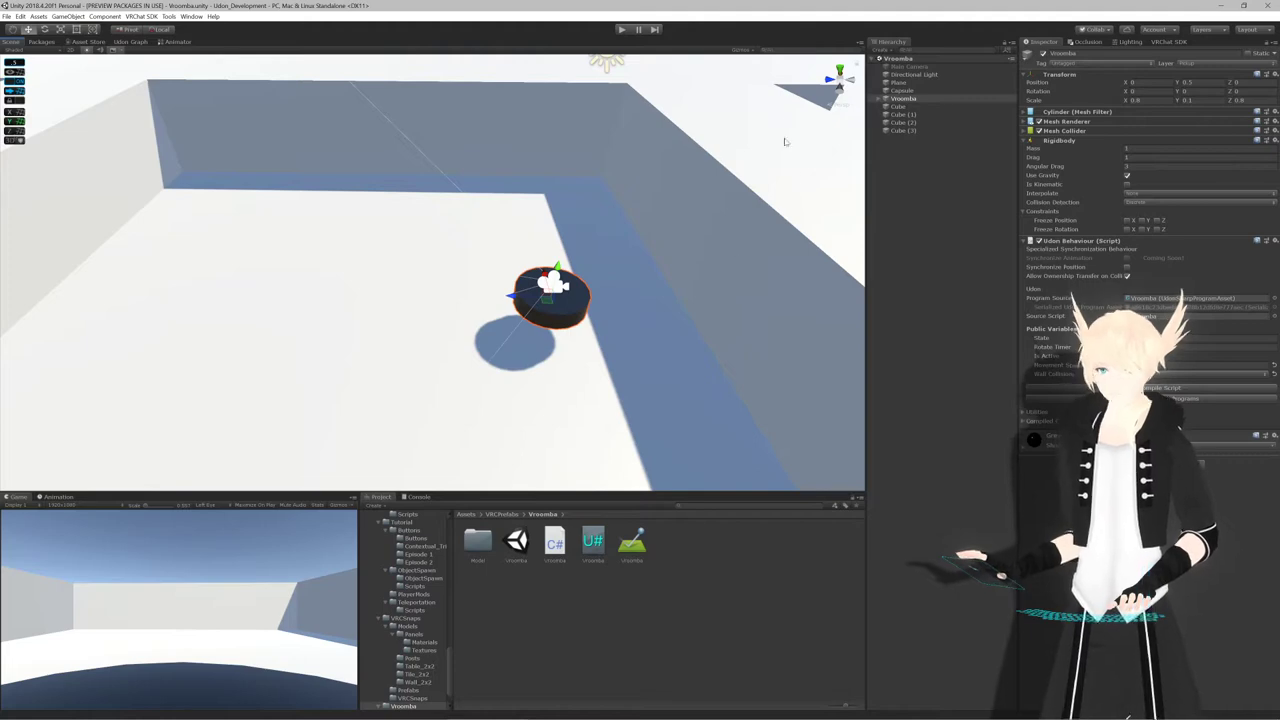
click(1127, 357)
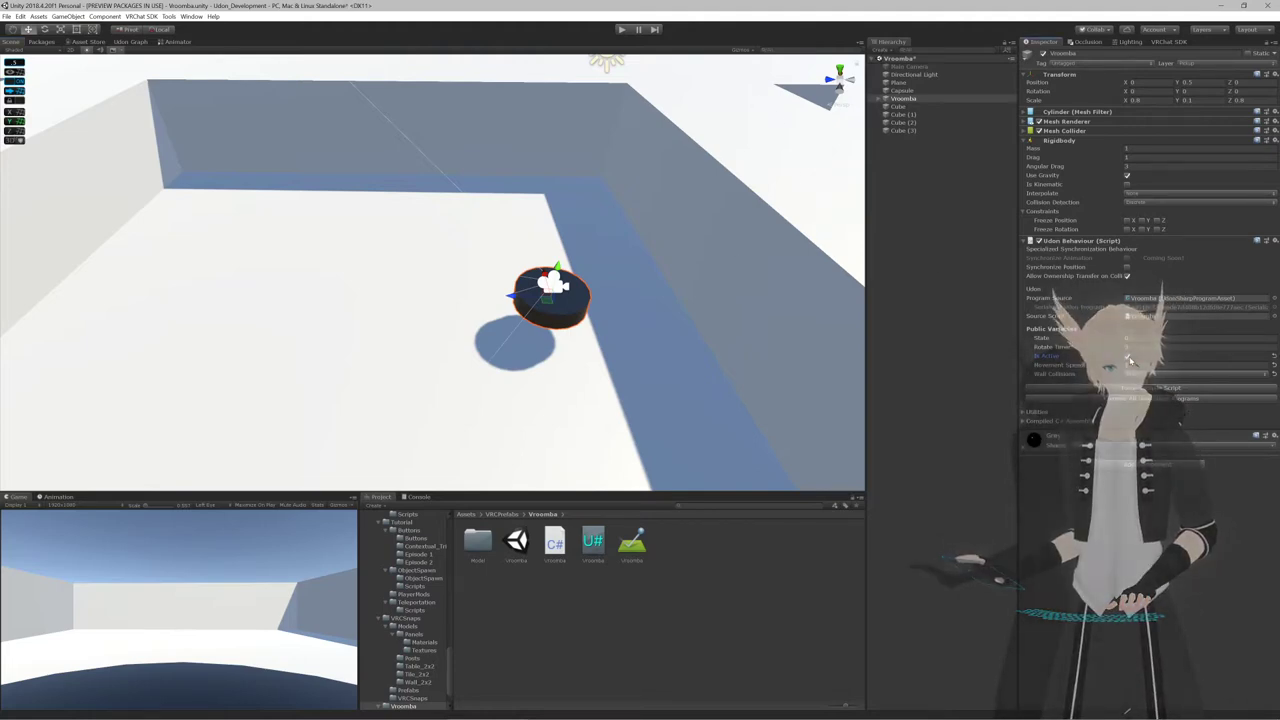
Run the scene again and enable Is Active on the running Vroomba, collapsing its Rigidbody settings
key(alt+Tab)
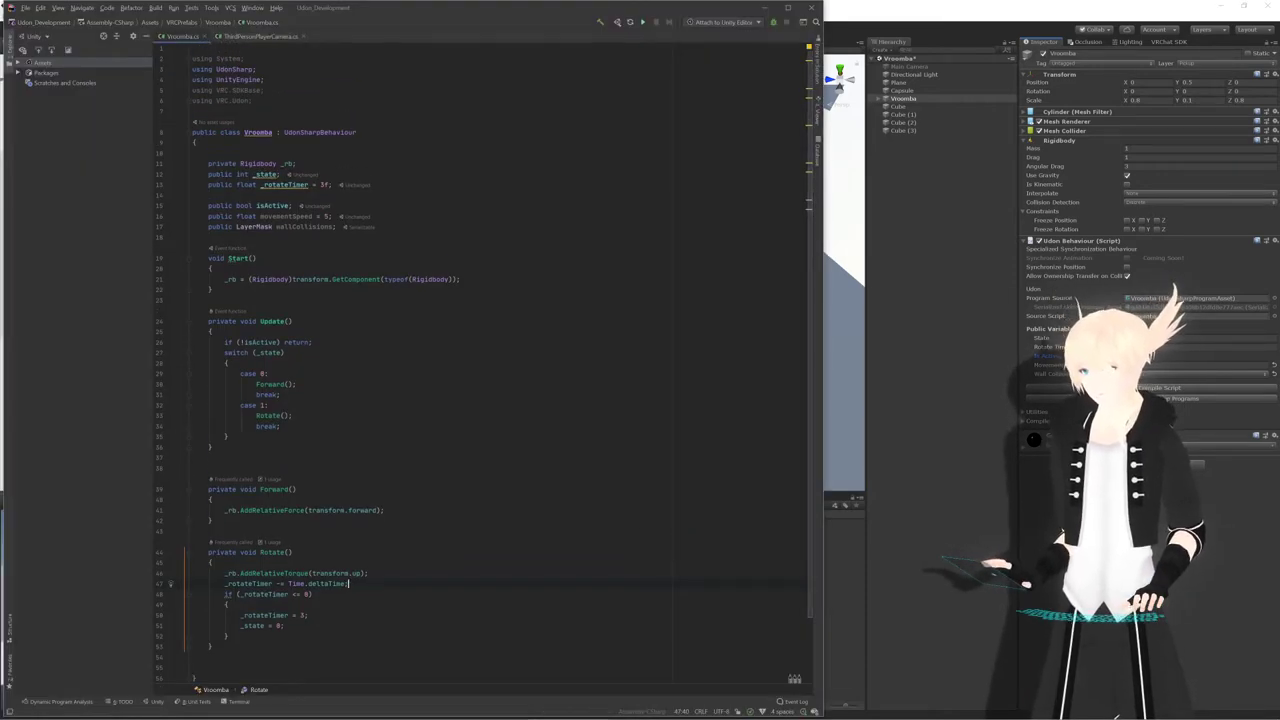
key(alt+Tab)
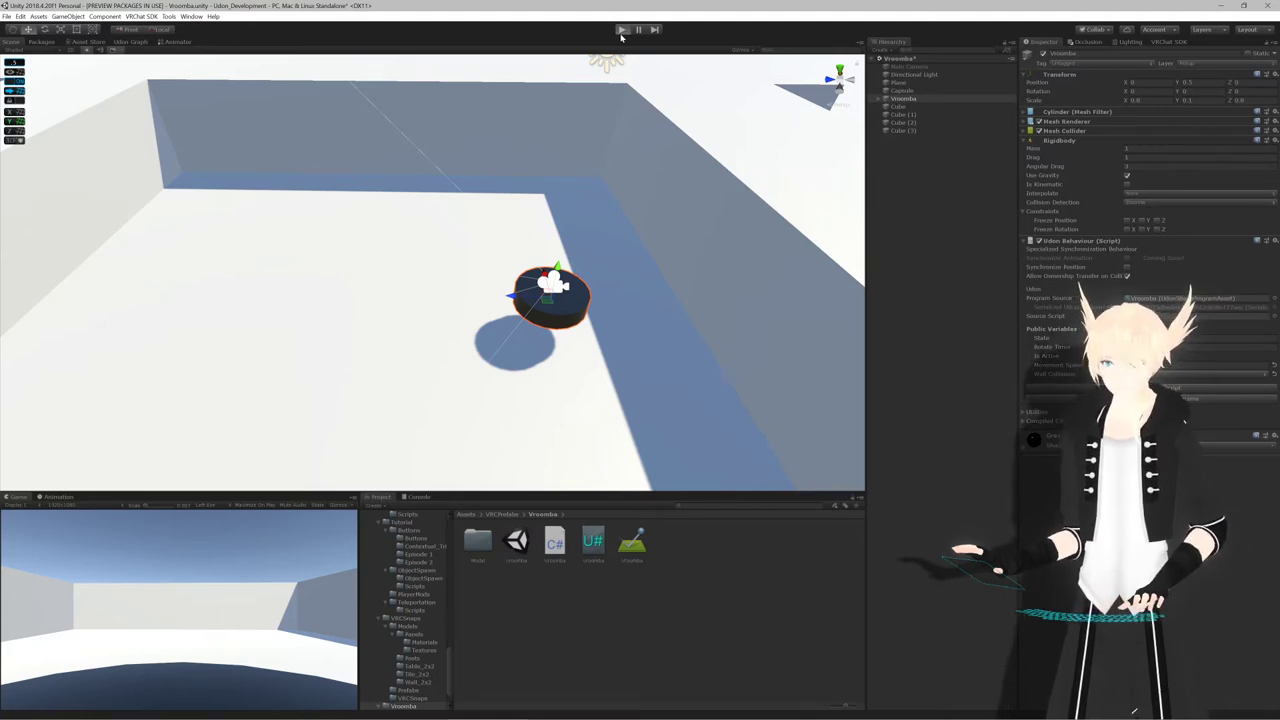
key(alt+Tab)
key(alt+Tab)
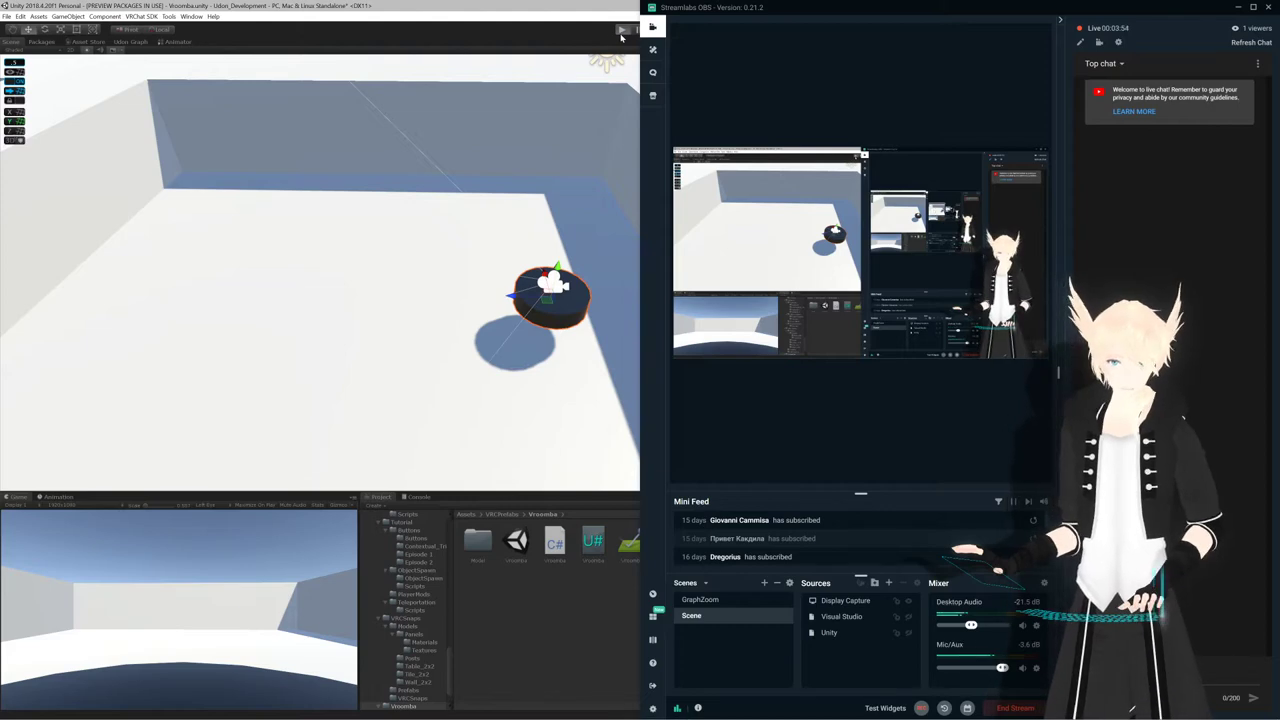
click(499, 5)
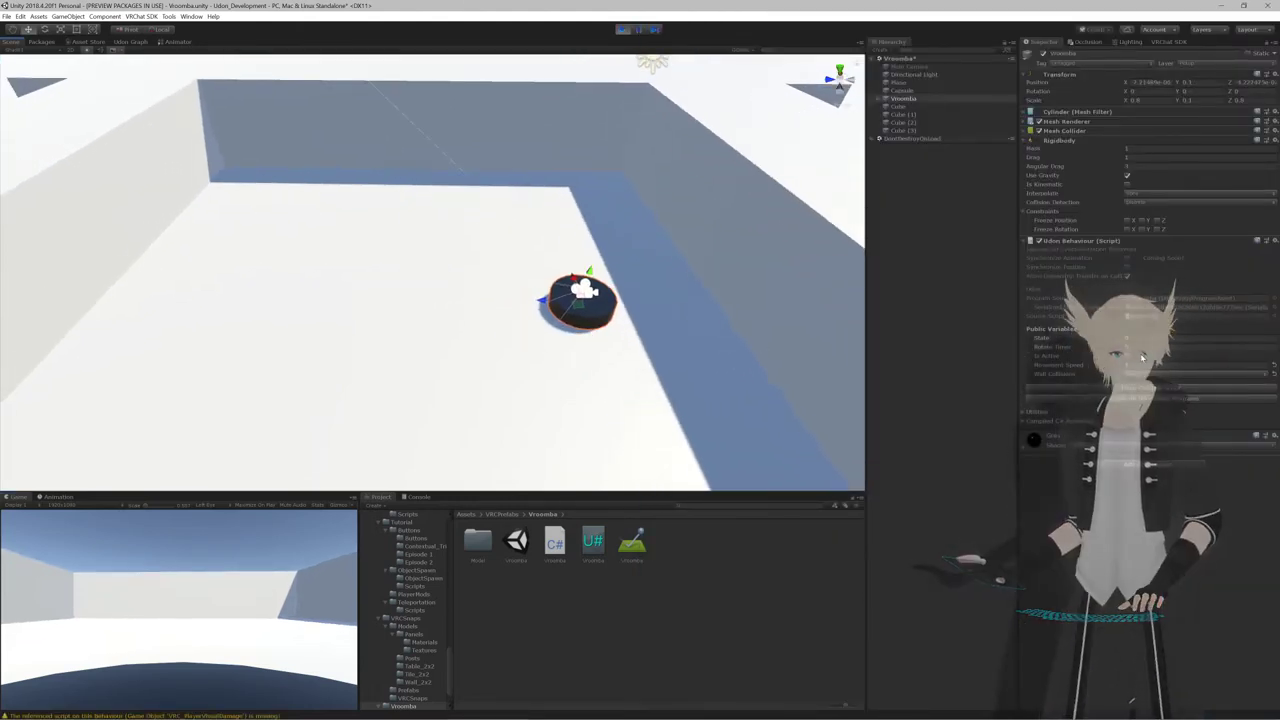
click(1092, 140)
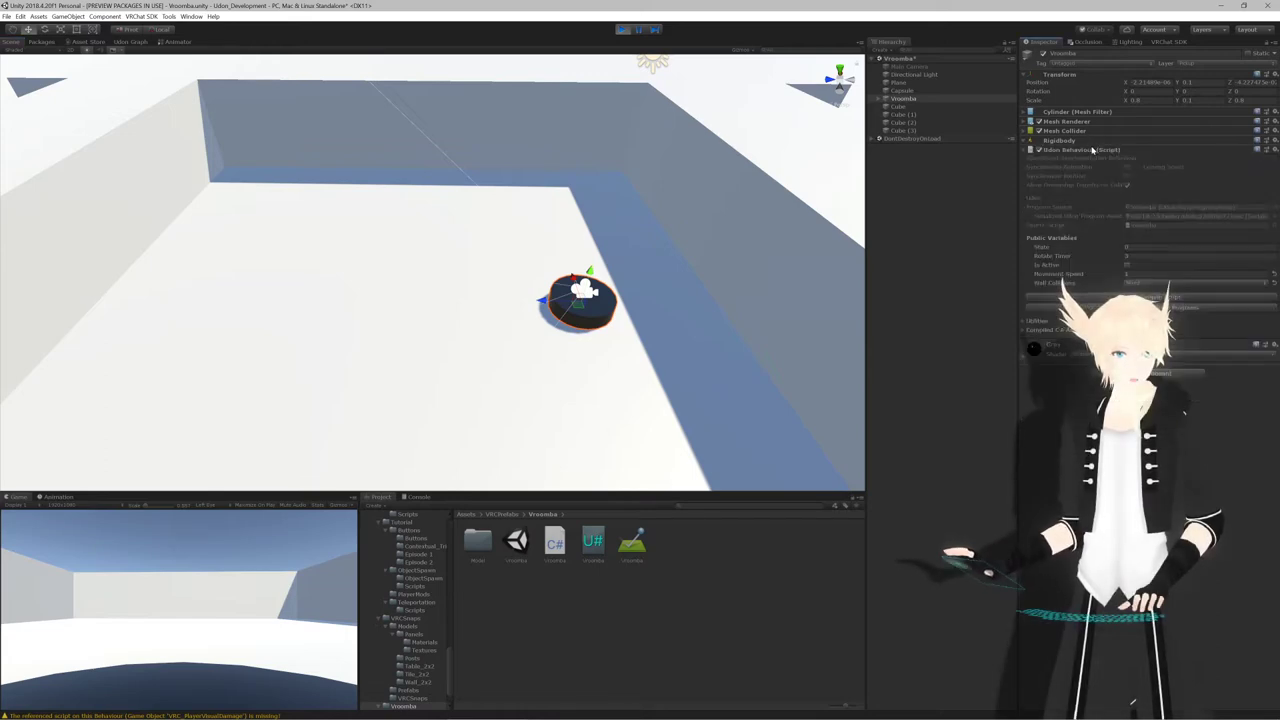
click(1128, 265)
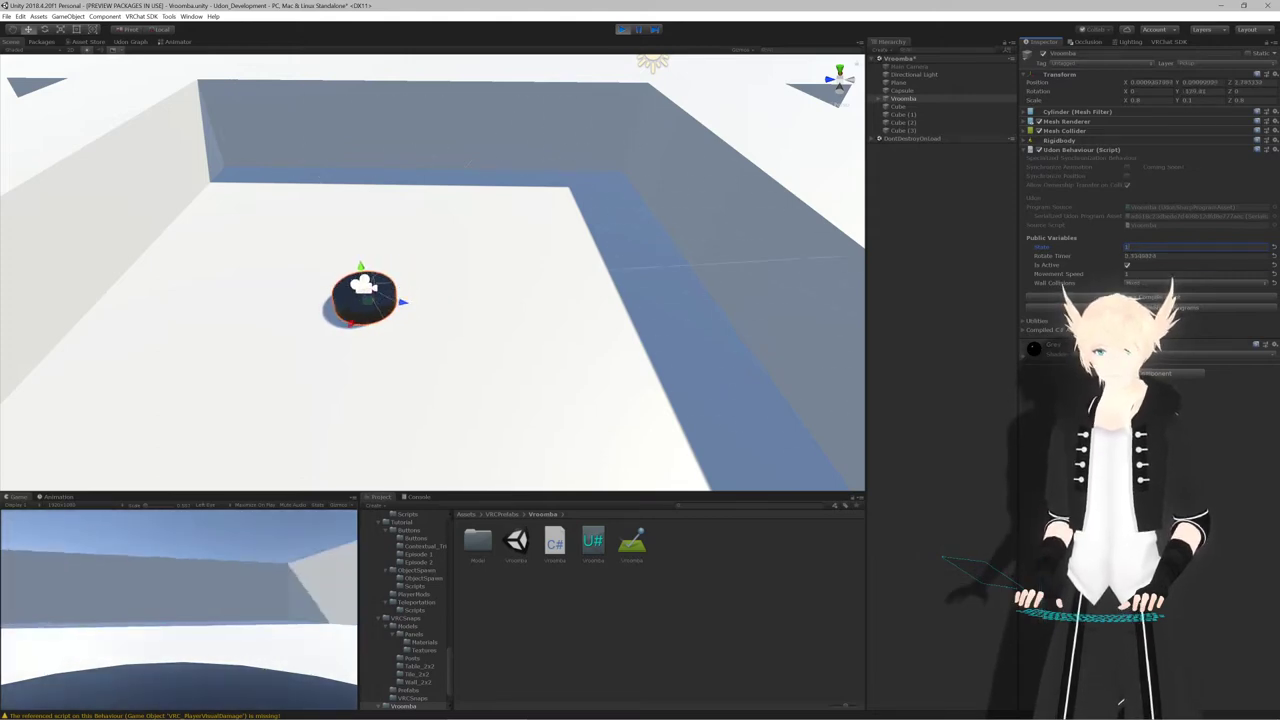
Set the running Vroomba's State to 1 to test the Rotate state near the wall
click(943, 286)
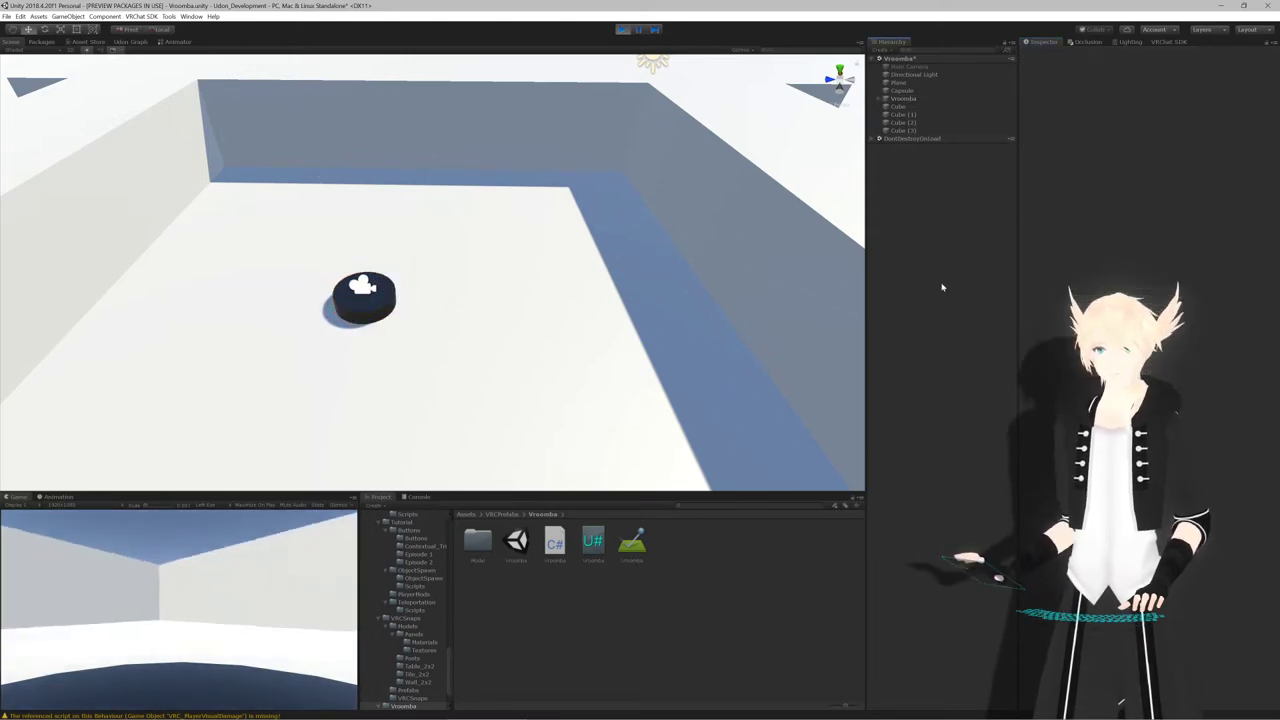
click(904, 99)
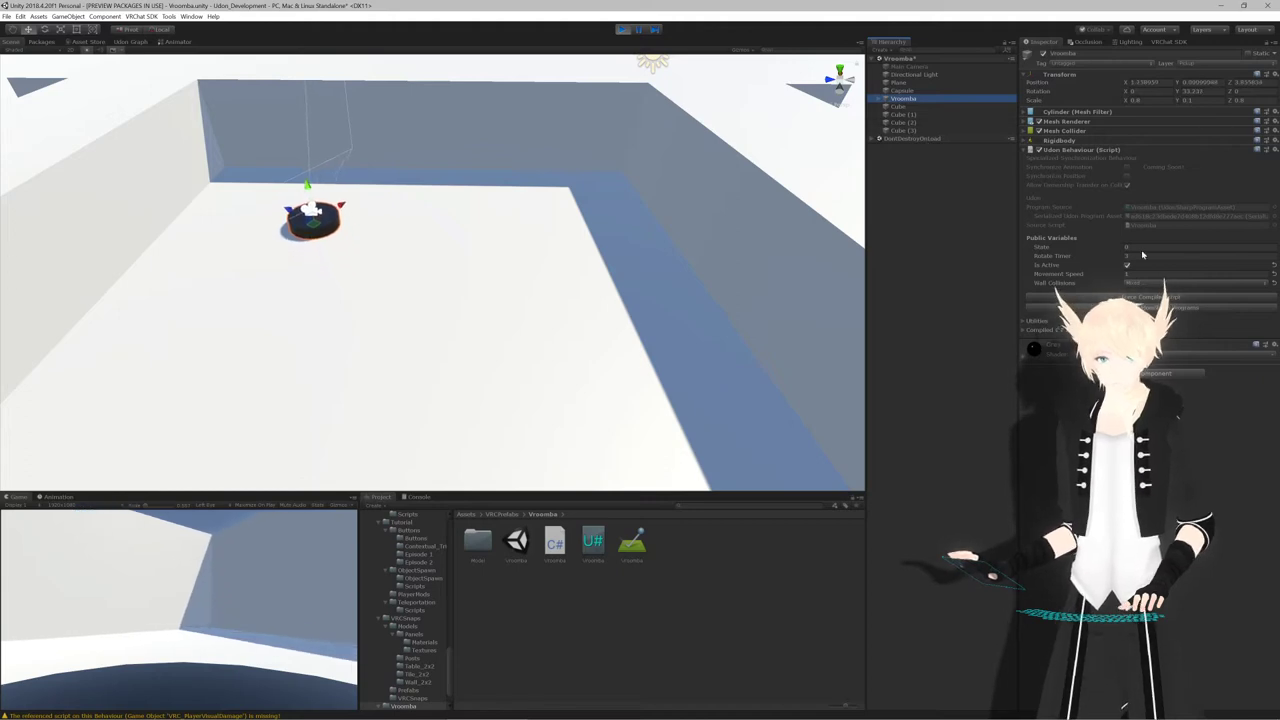
click(926, 183)
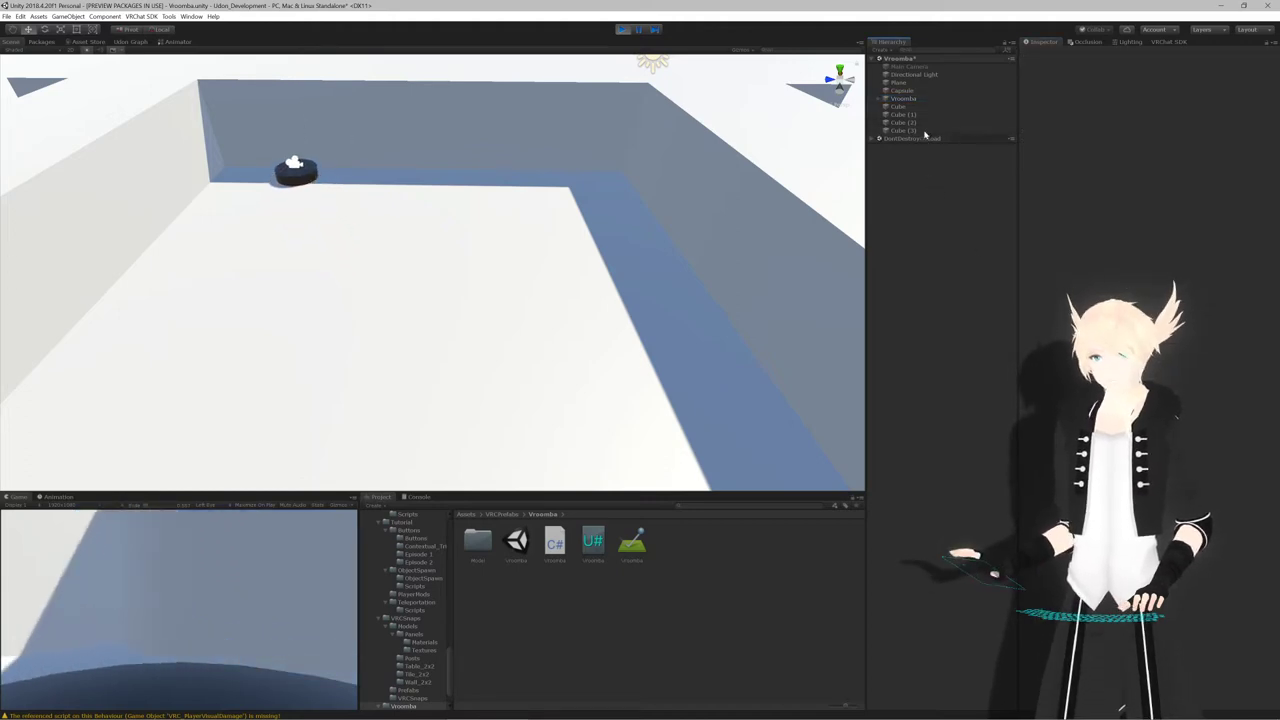
click(904, 99)
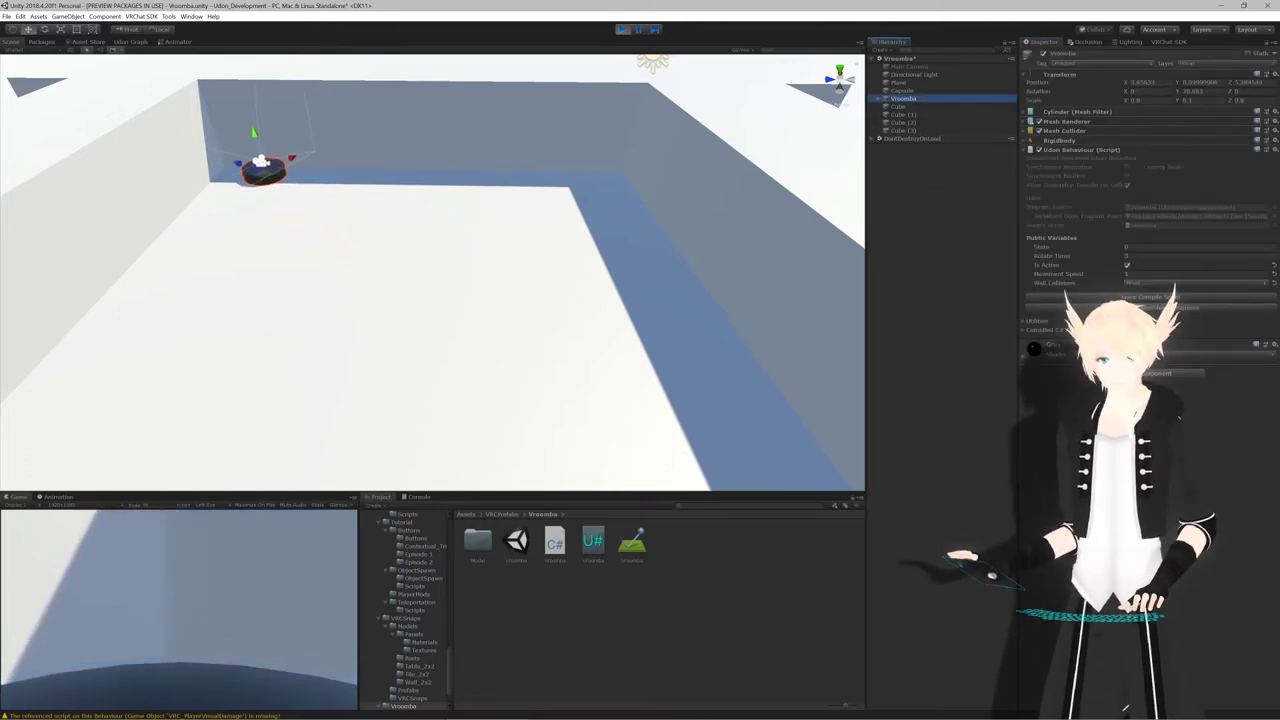
click(1146, 247)
text(1)
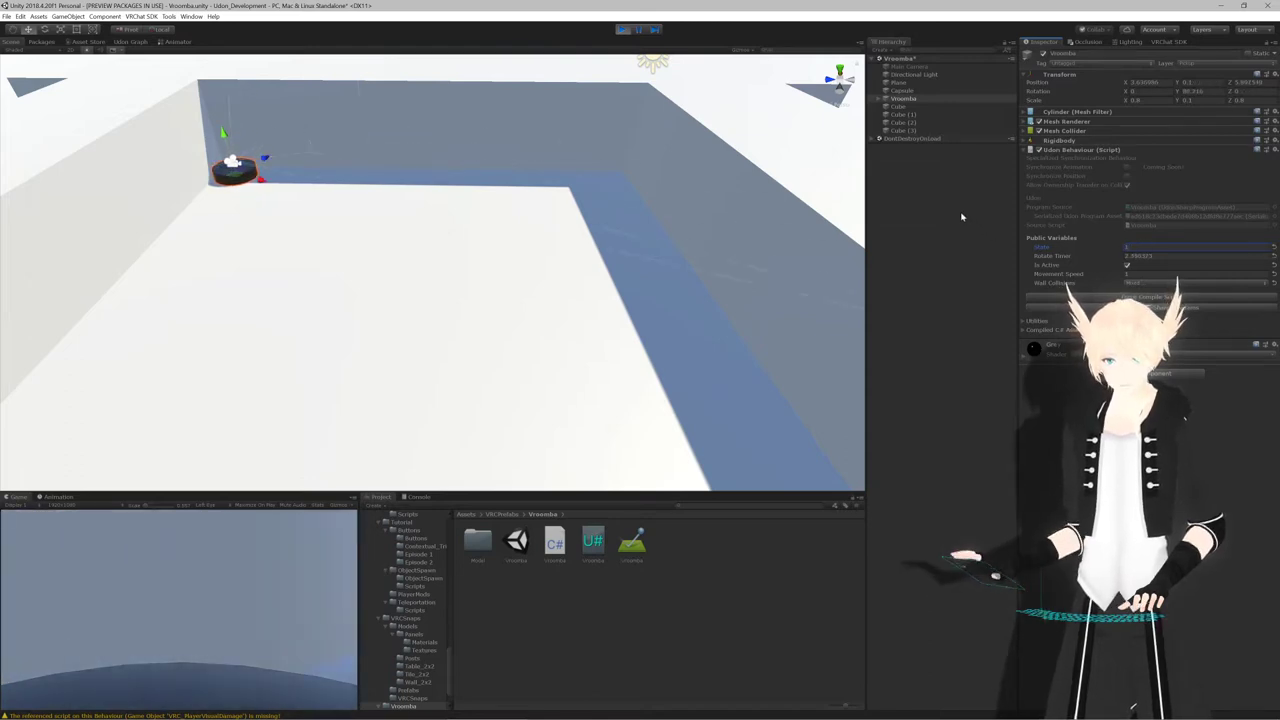
click(962, 216)
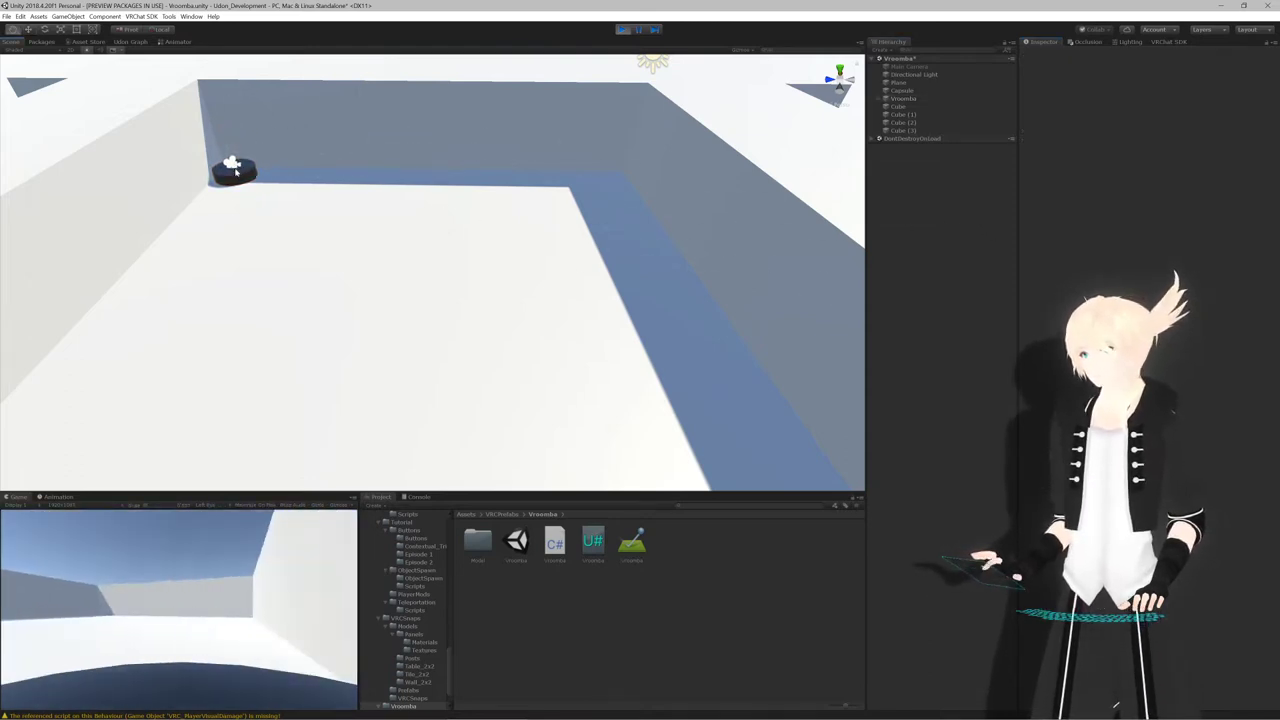
Inspect the Vroomba up close in the wall corner and stop play mode
middle_drag(236, 172, 429, 276)
alt+right_drag(326, 283, 546, 303)
alt+drag(546, 303, 480, 317)
click(623, 31)
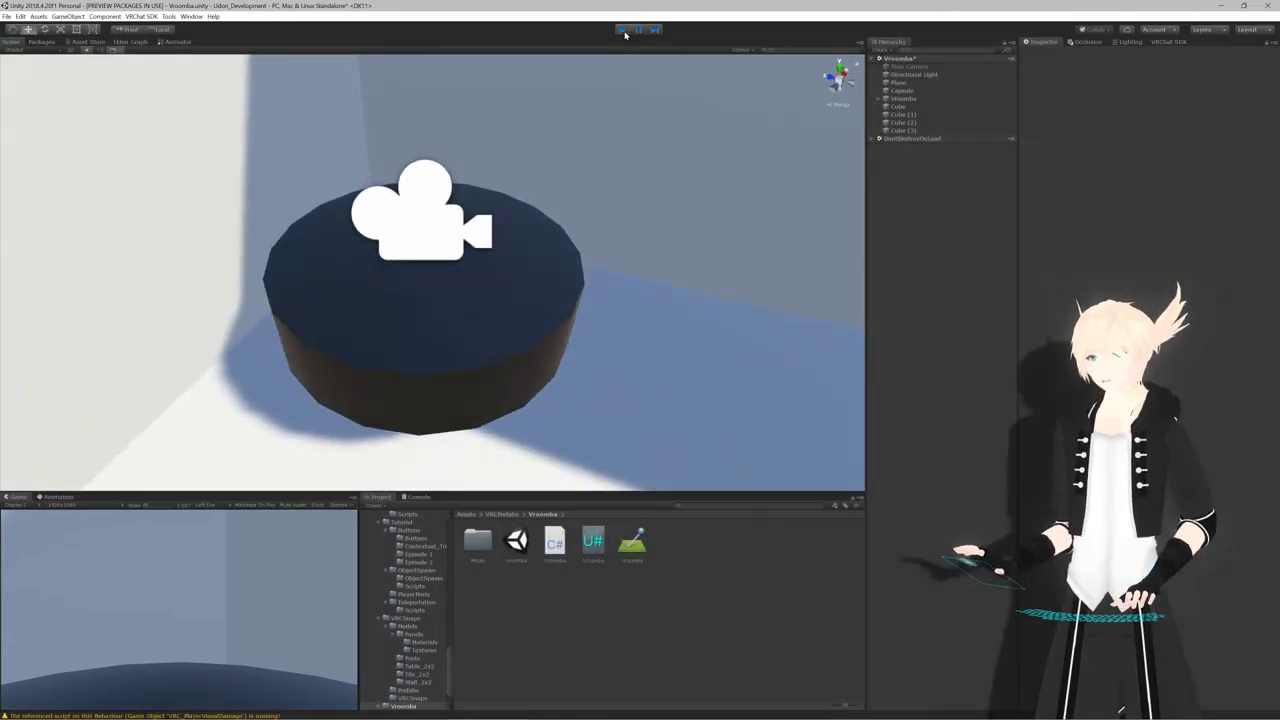
Switch to the Vroomba script and divide the AddRelativeTorque argument in Rotate by 5f, giving transform.up/5f
key(alt+Tab)
key(Tab)
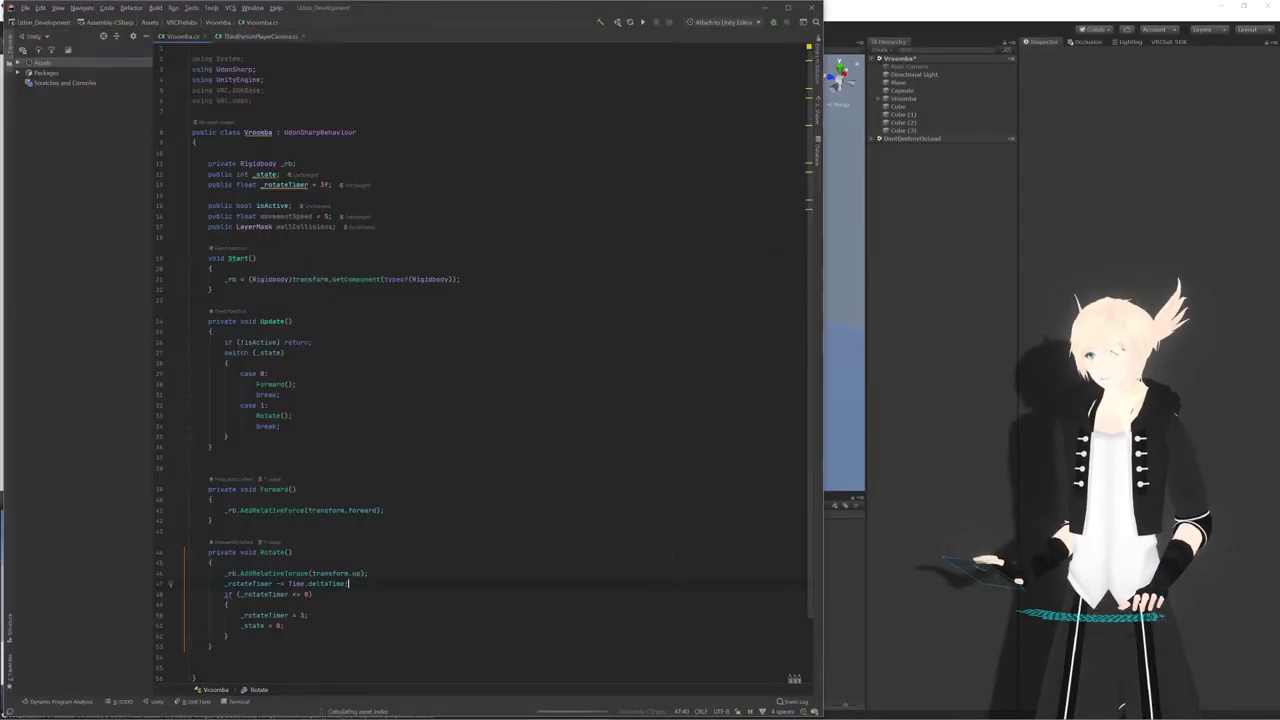
scroll(480, 350, down, 3)
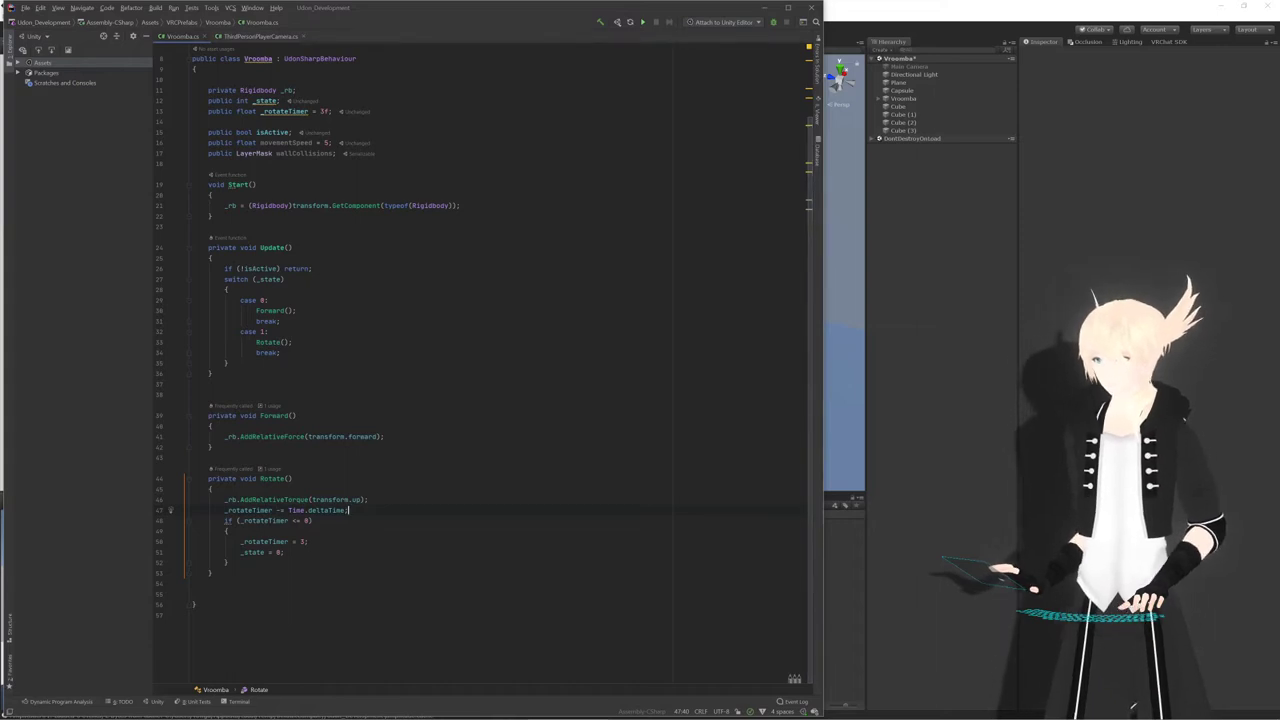
click(362, 499)
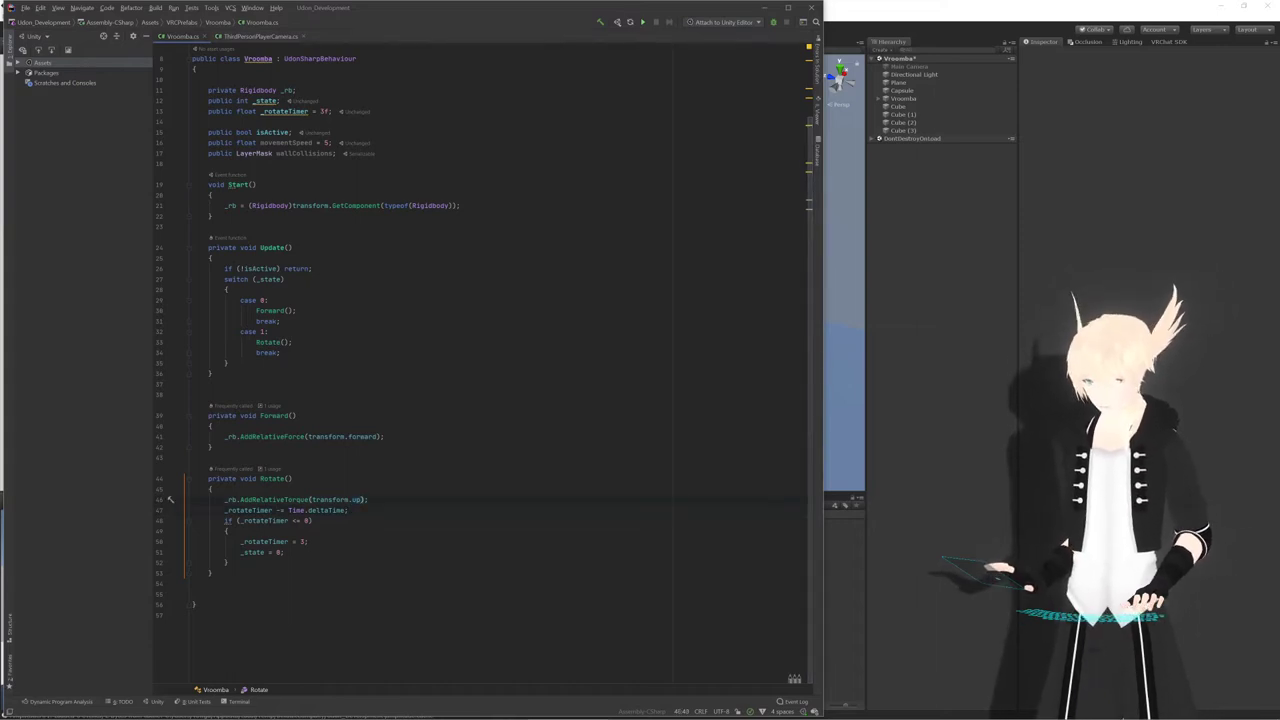
text(/5f)
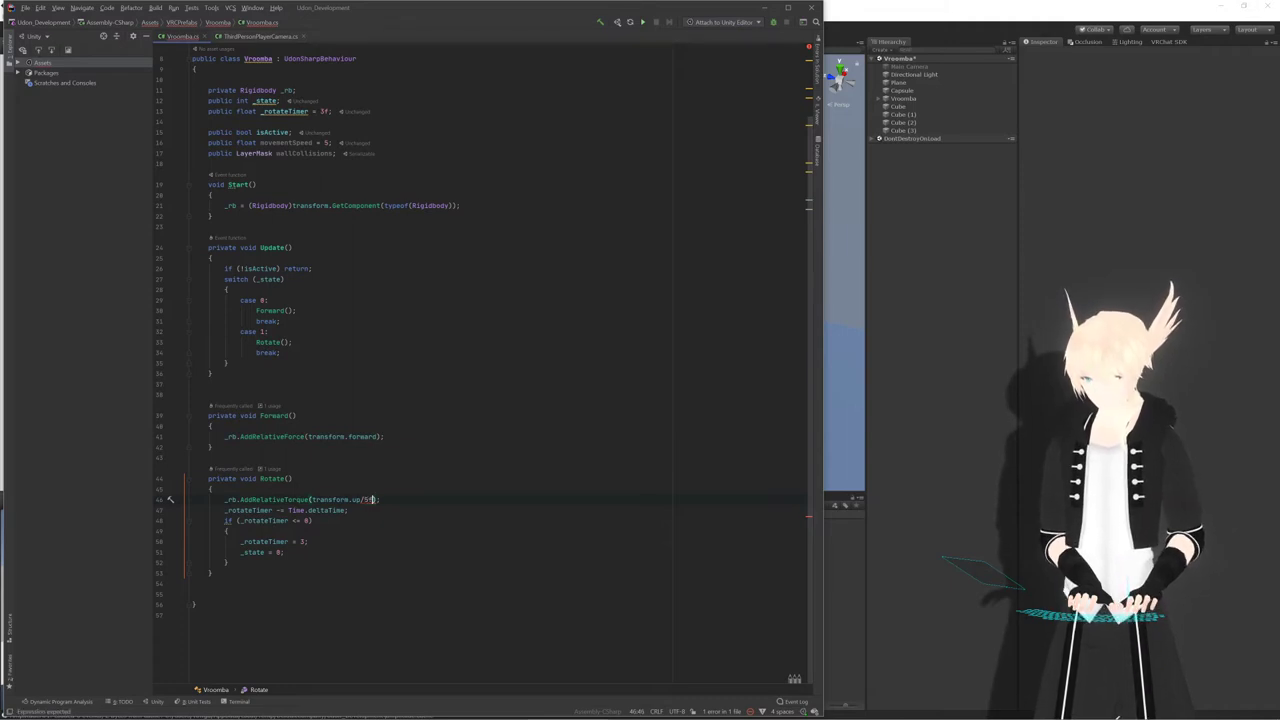
key(Right)
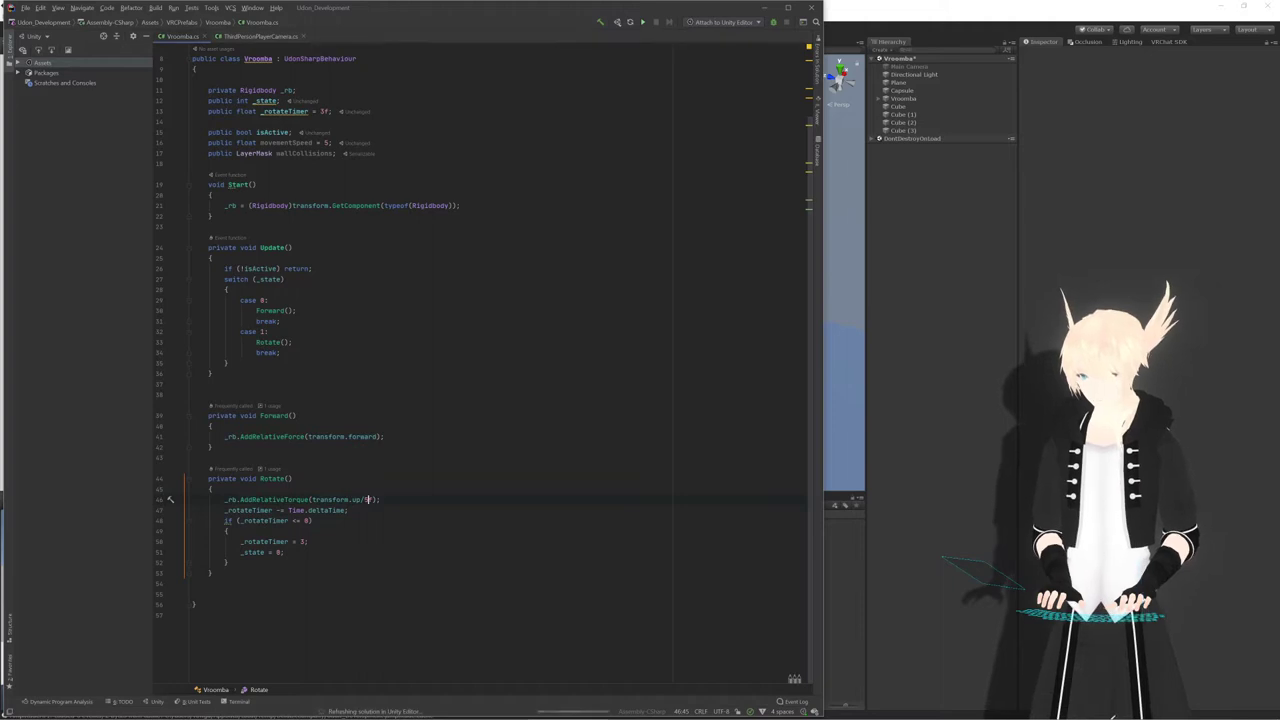
Change the AddRelativeTorque argument in Rotate to transform.up/2f and switch to Unity to recompile the script
key(BackSpace)
text(2)
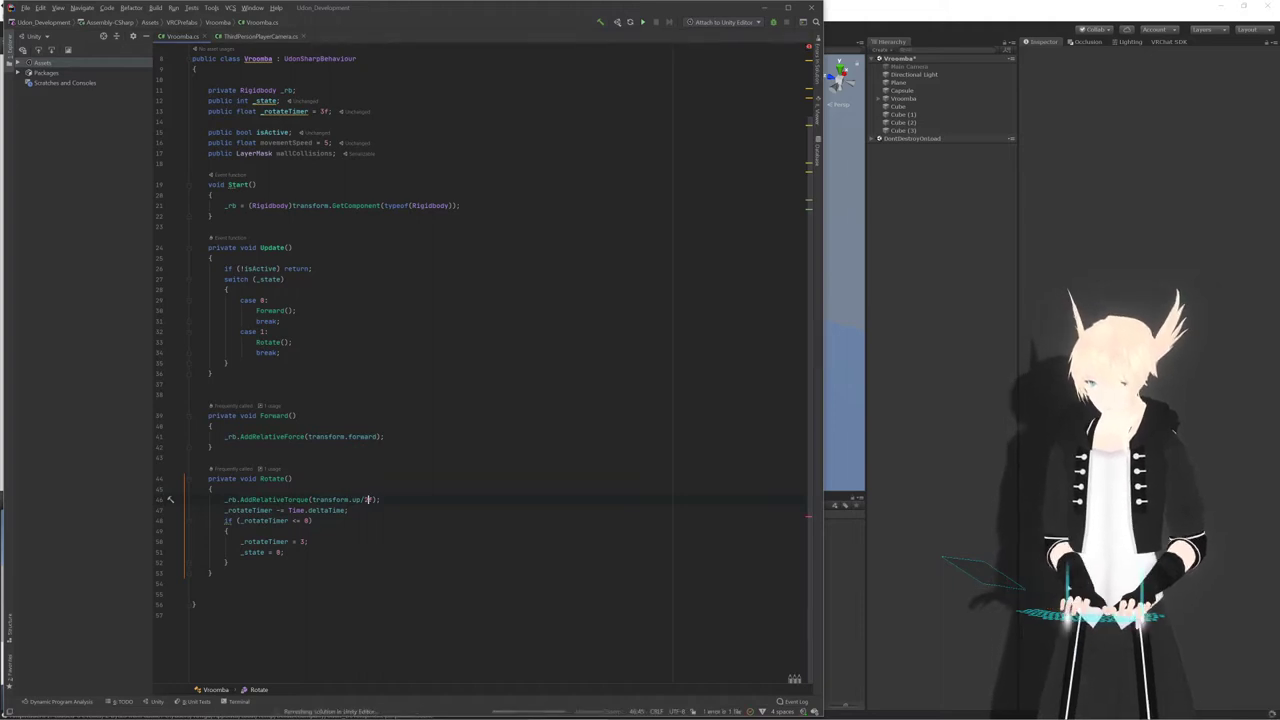
key(alt+Tab)
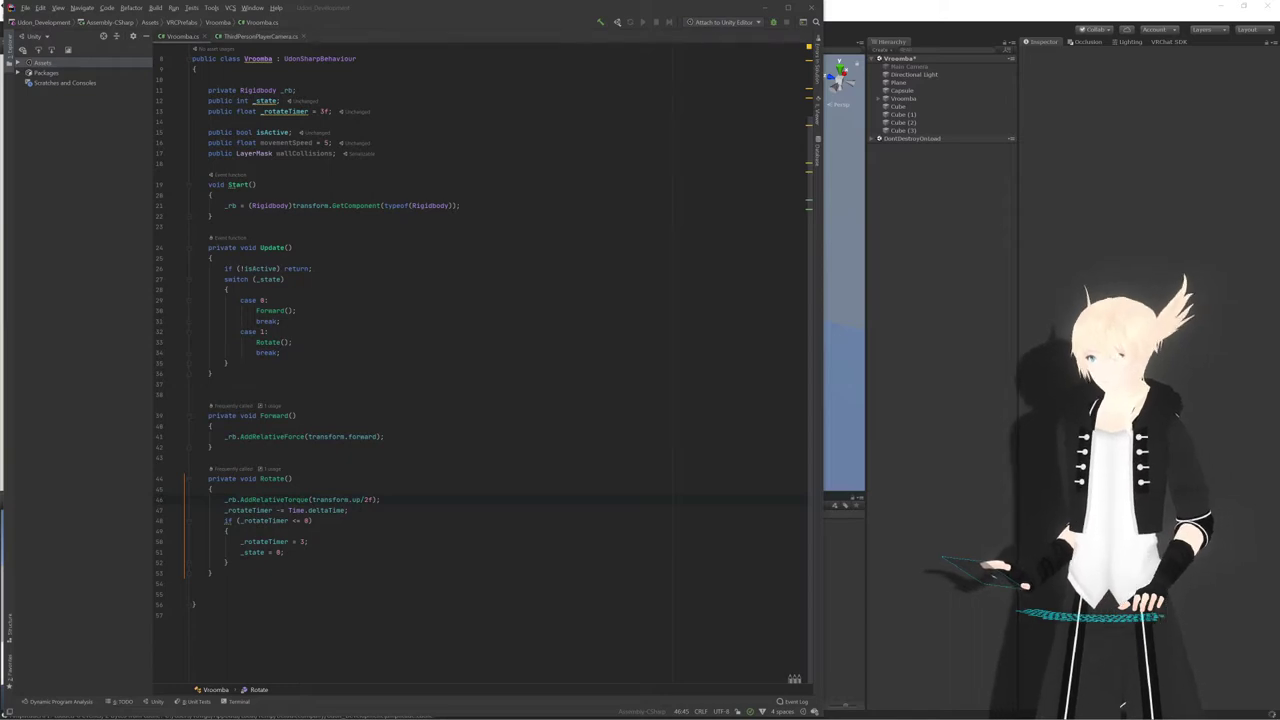
click(1025, 262)
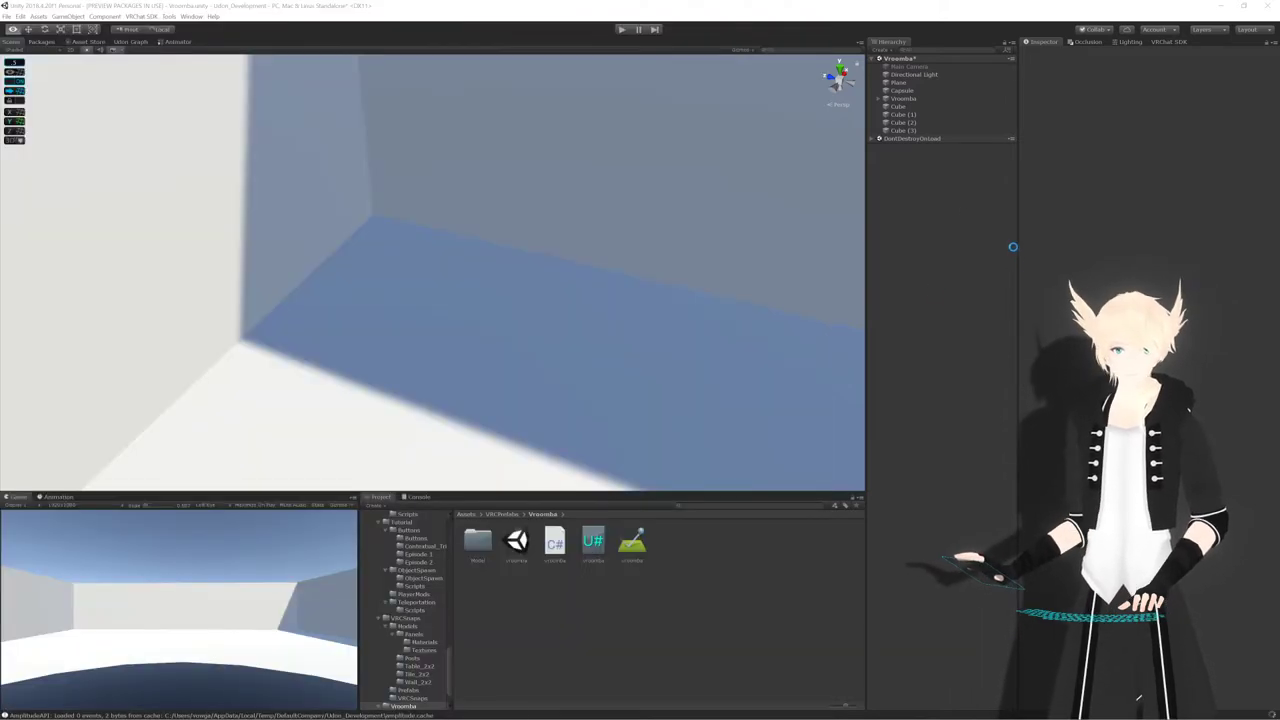
Select and frame the Vroomba in the scene, examining it up close from the side
double_click(905, 99)
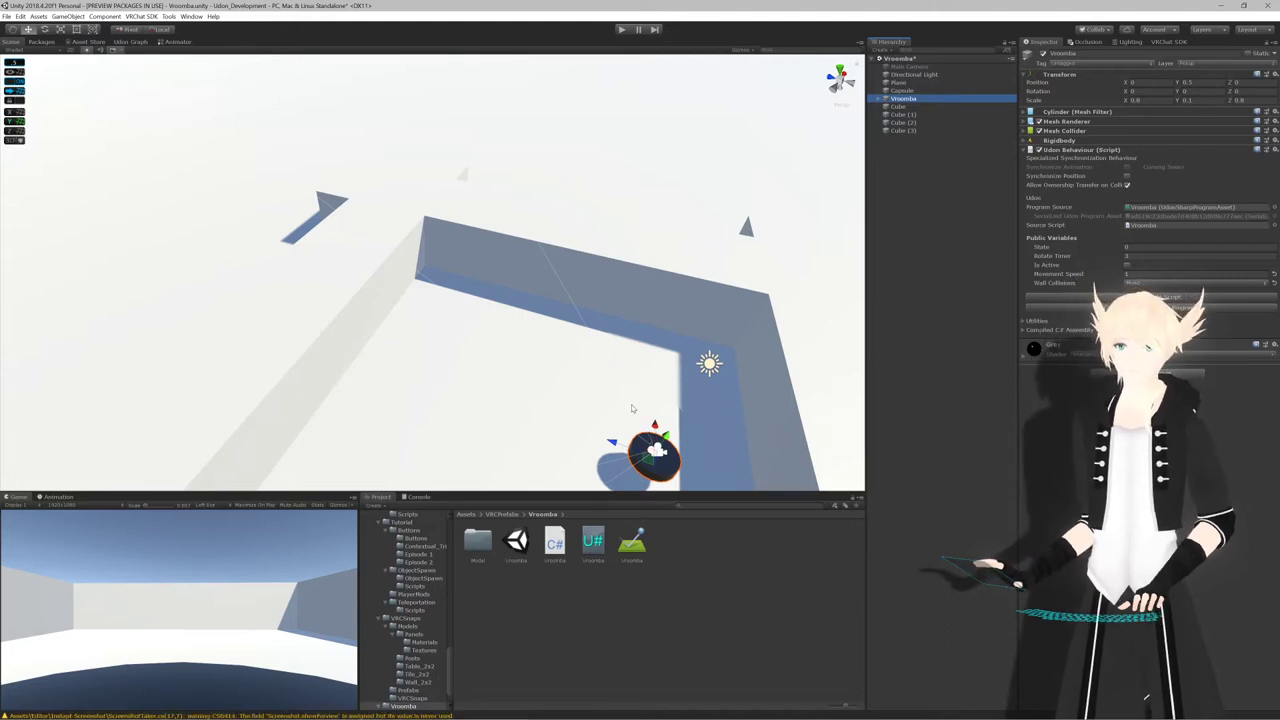
key(f)
alt+drag(617, 403, 454, 361)
scroll(454, 361, up, 10)
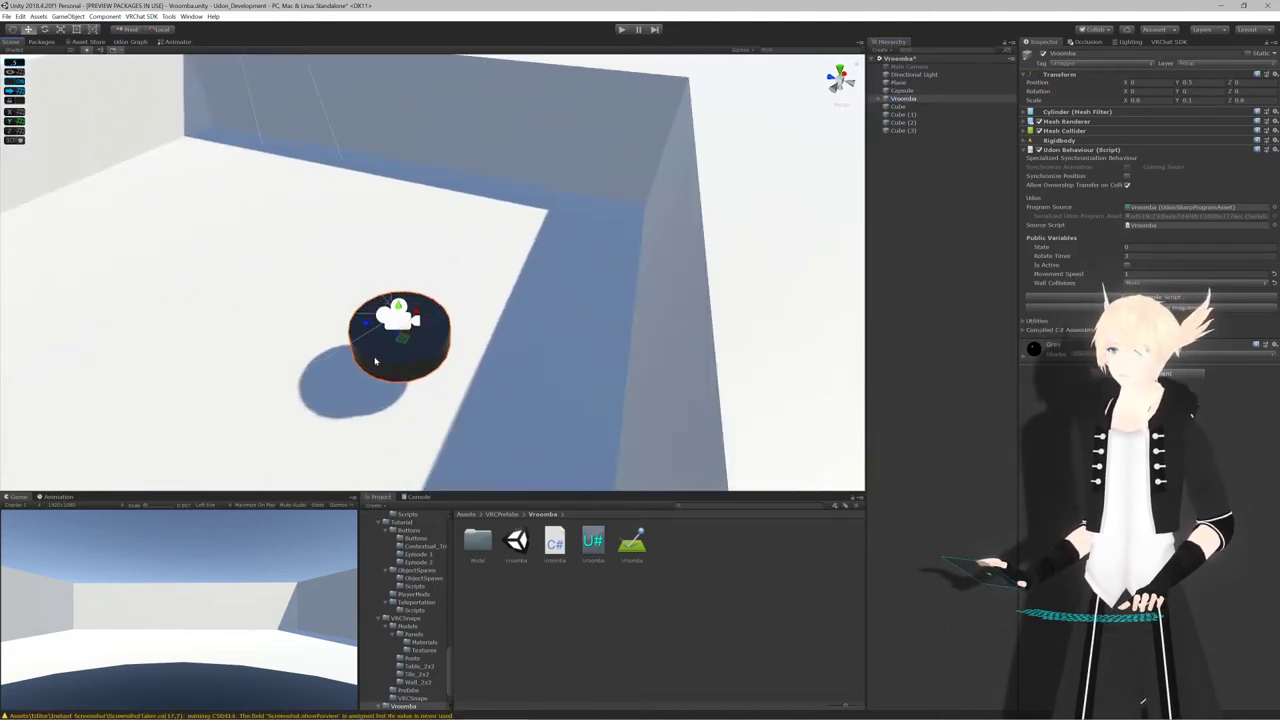
scroll(368, 326, up, 6)
alt+drag(540, 368, 478, 309)
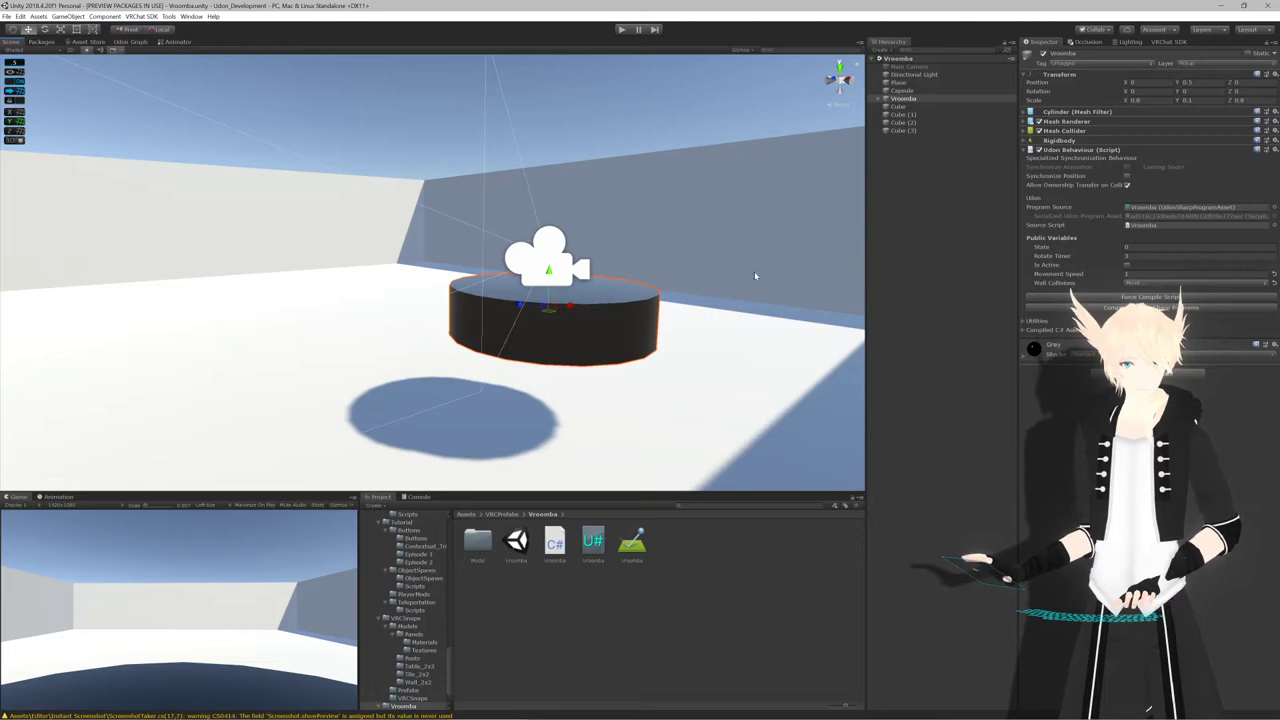
Switch to the Vroomba script, set both the _rotateTimer initial value and its reset value in Rotate to 1.5f, and return to Unity
key(alt+Tab)
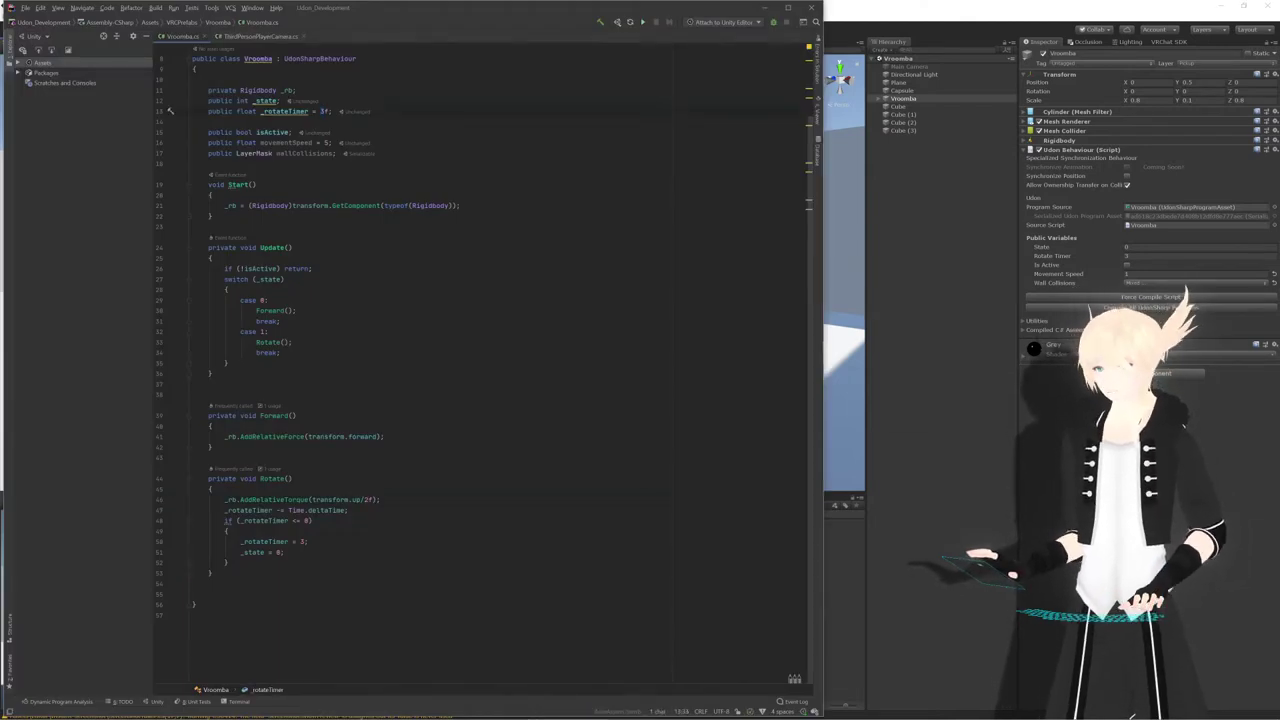
text(1.5)
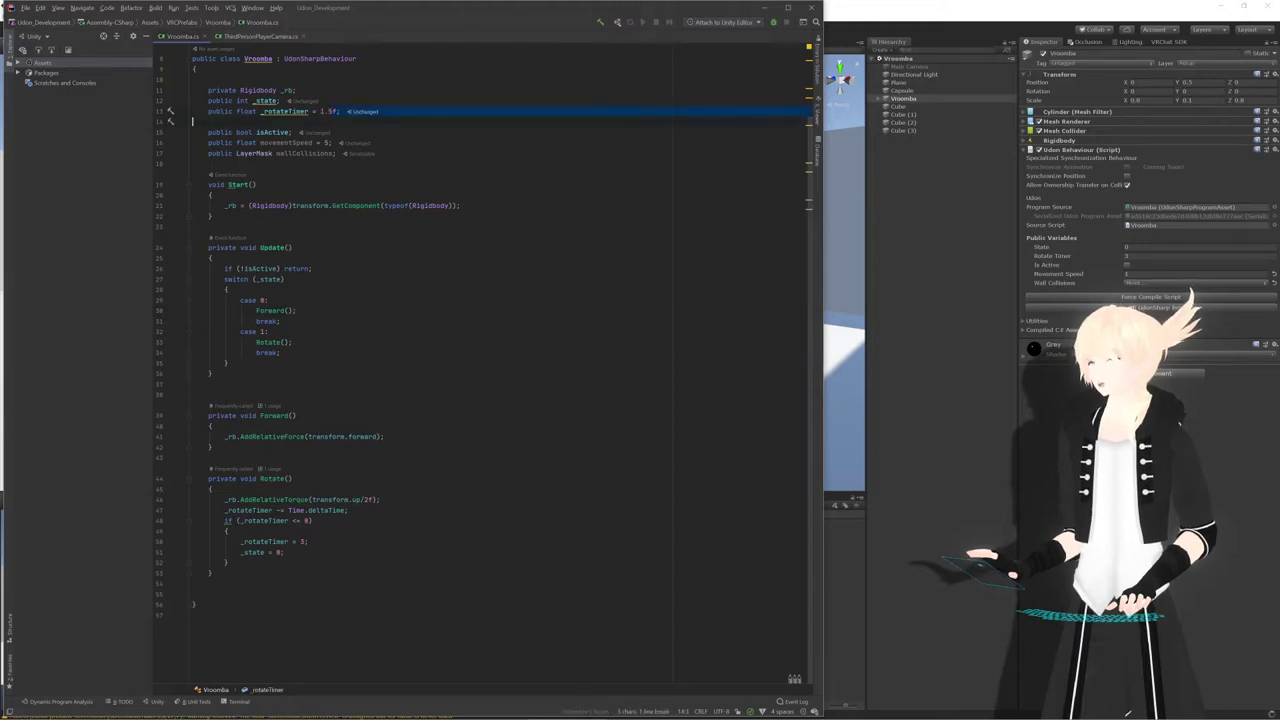
click(305, 541)
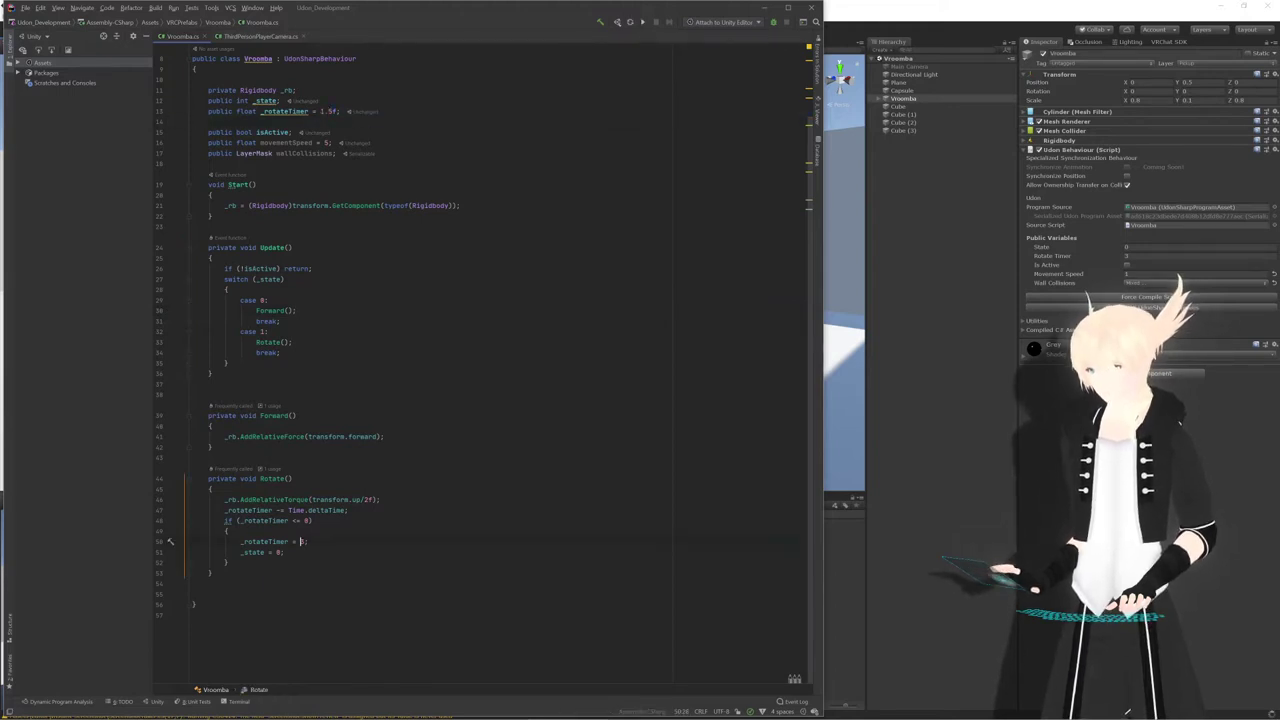
key(BackSpace)
text(1.5f)
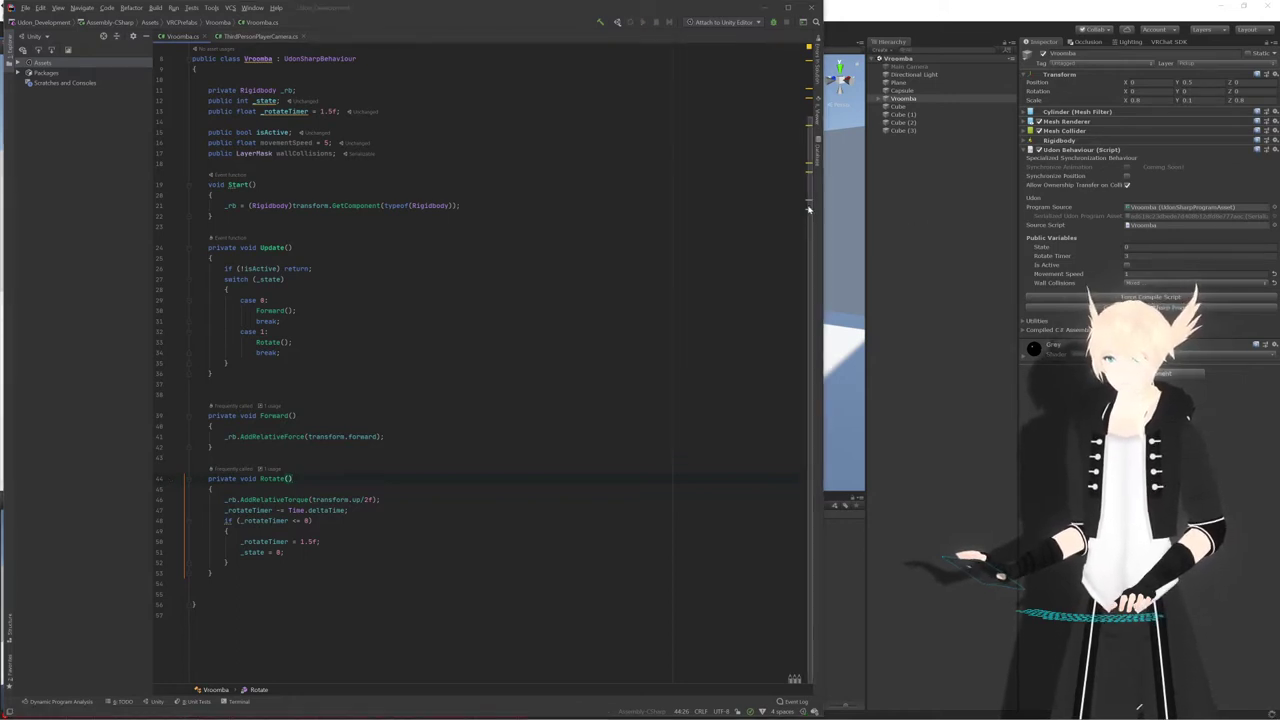
click(923, 203)
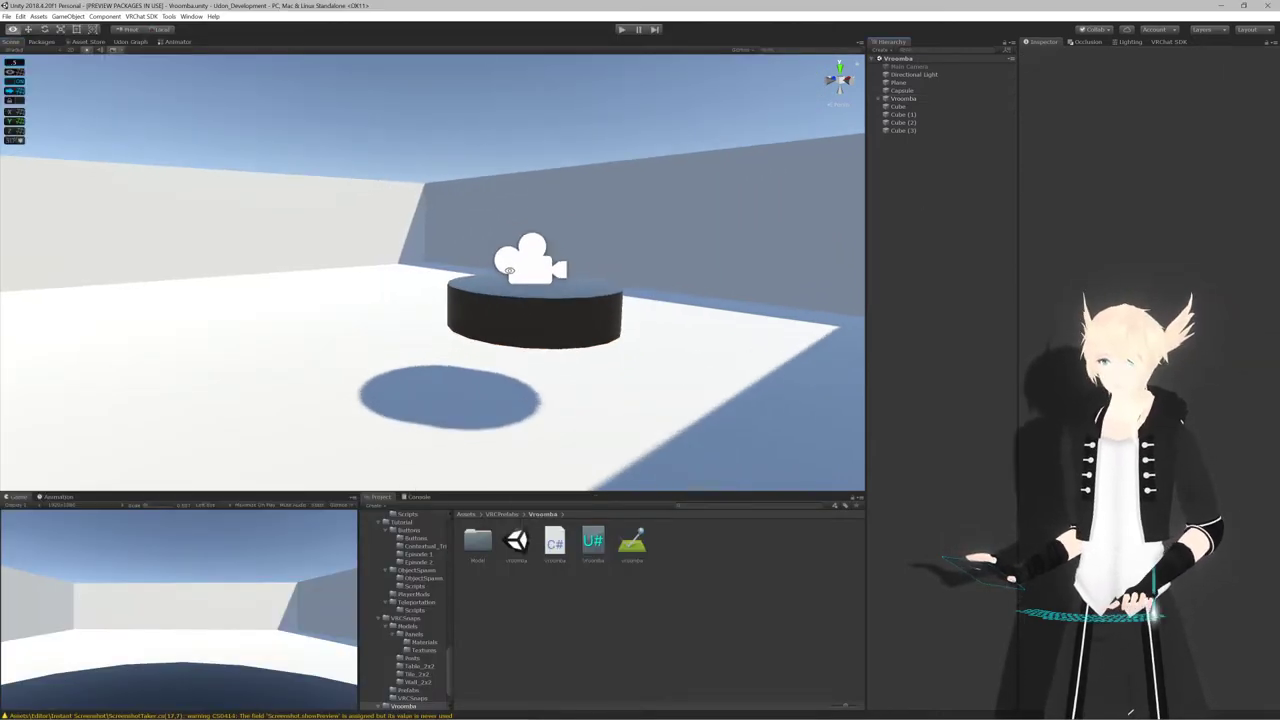
mouse_move(509, 270)
alt+mouse_down()
mouse_move(626, 303)
mouse_move(529, 274)
mouse_move(505, 283)
alt+mouse_up()
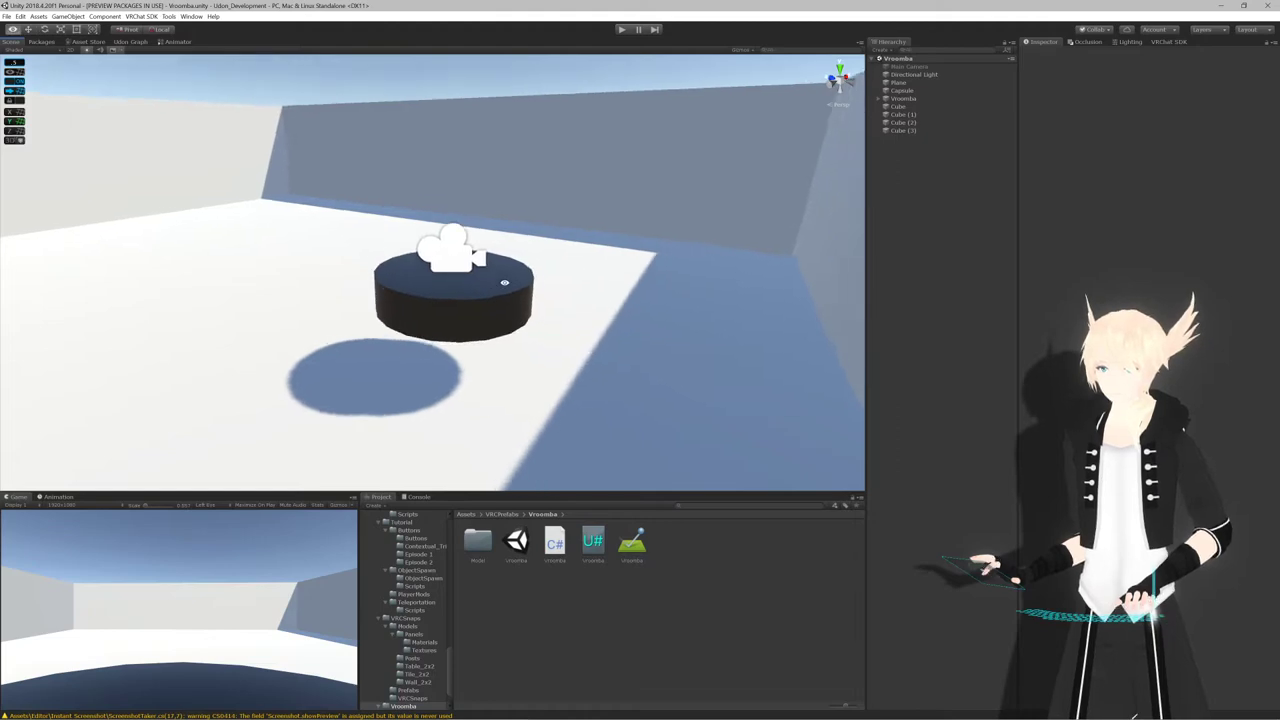
right_drag(505, 283, 512, 249)
key(alt+Tab)
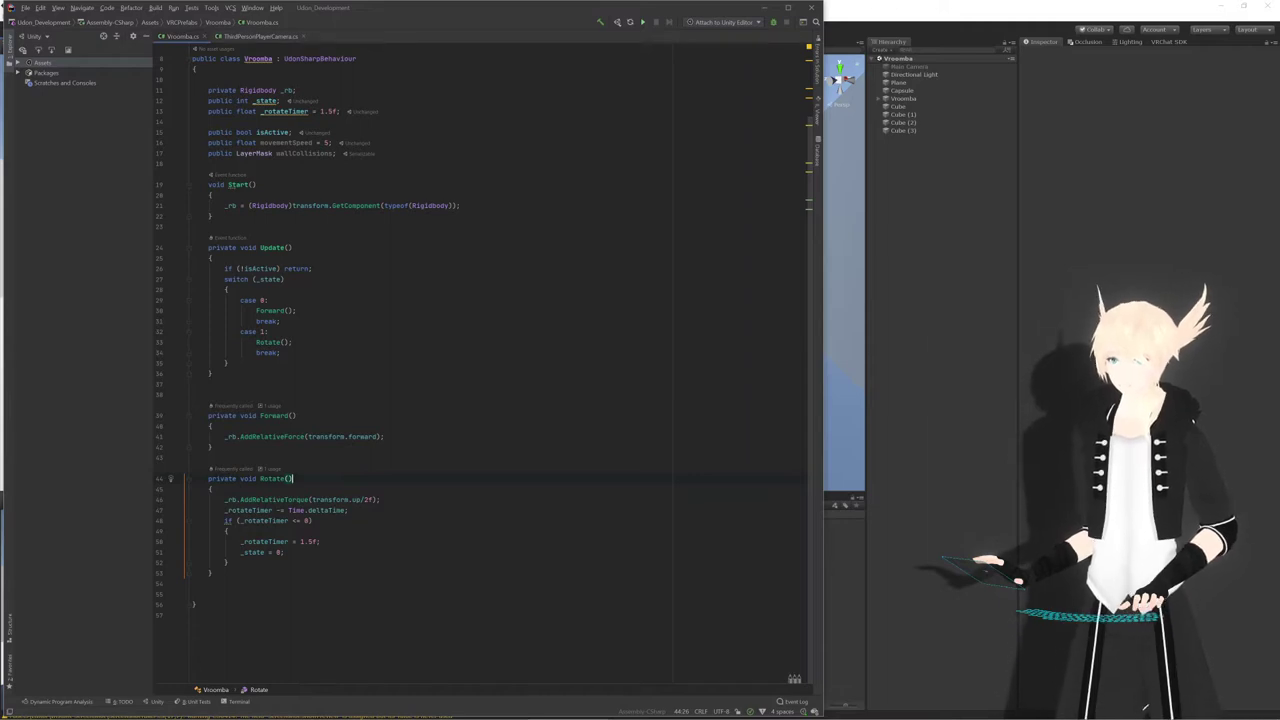
click(910, 274)
key(alt+Tab)
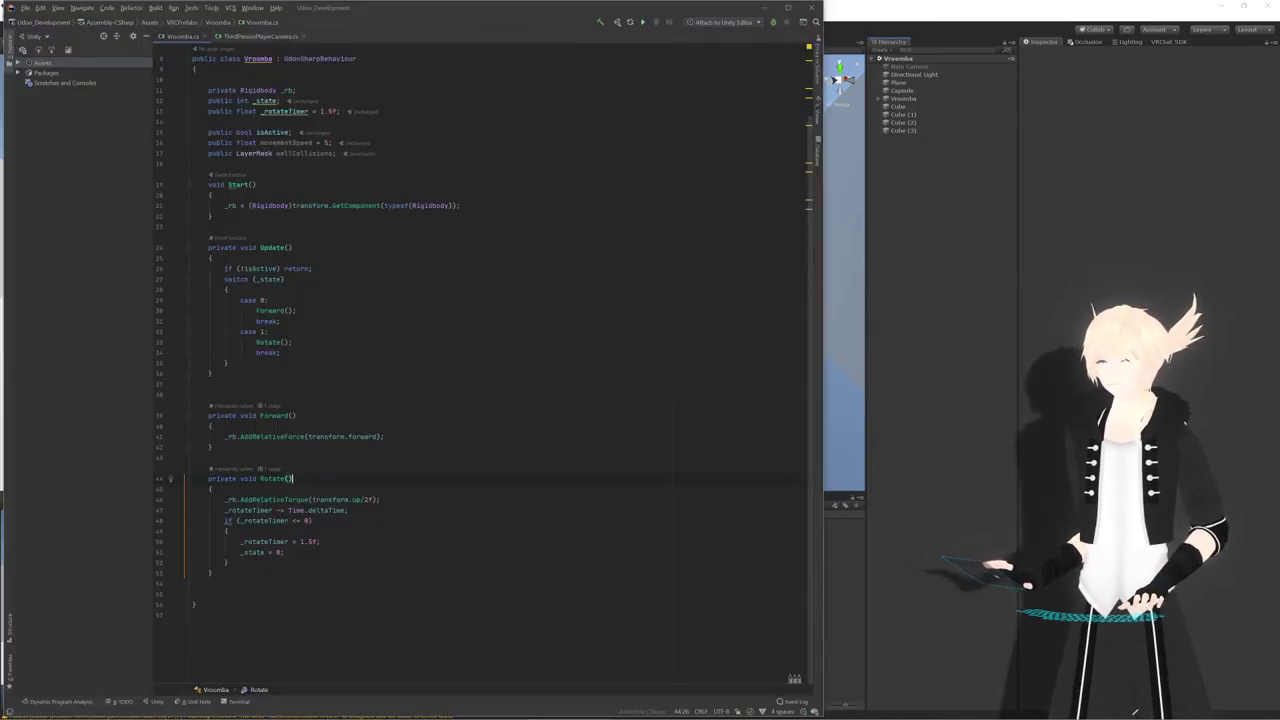
Add an OnCollisionEnter method above Forward that sets _state = 1, save the script and switch to Unity to compile it
key(Return)
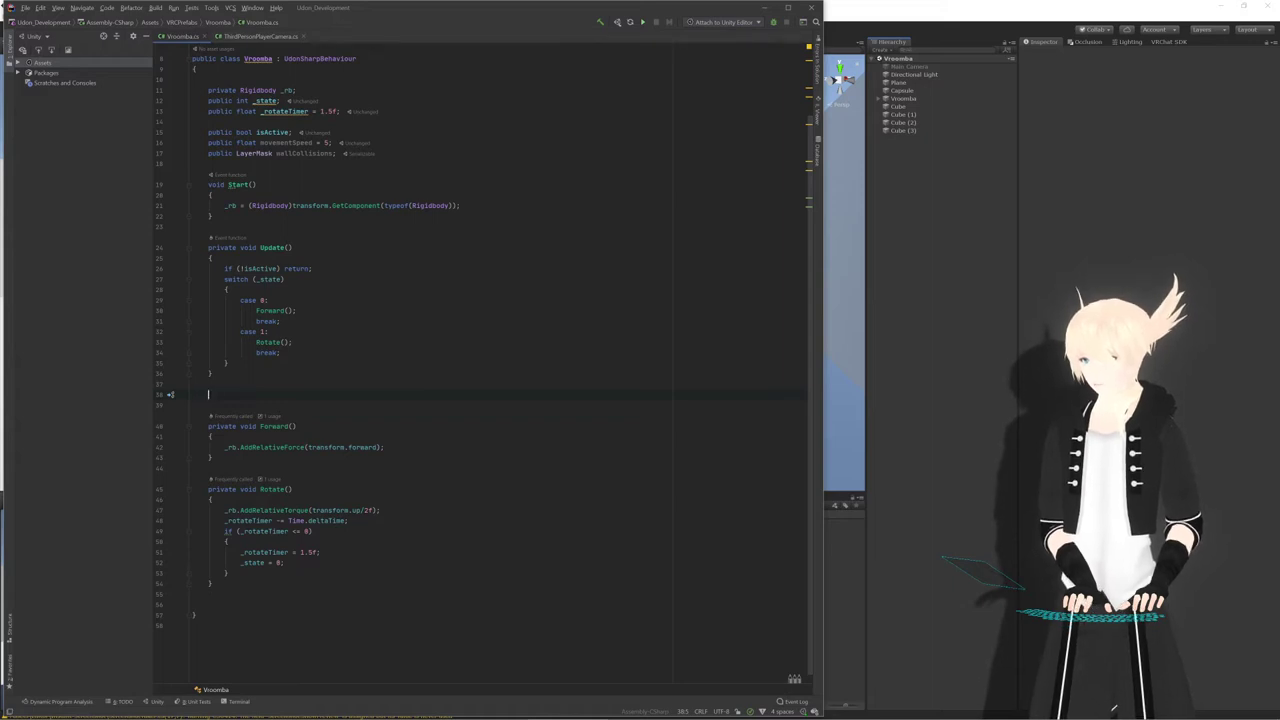
text(oncol)
key(Return)
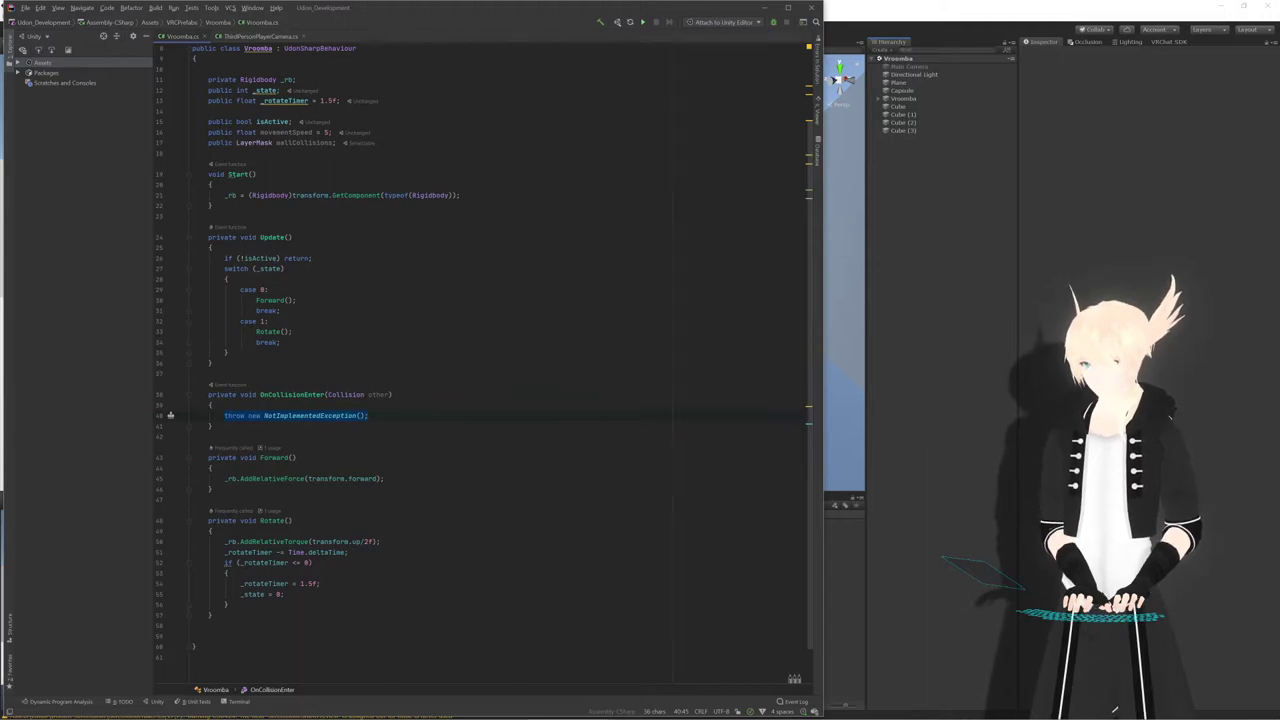
text(_state = 1;)
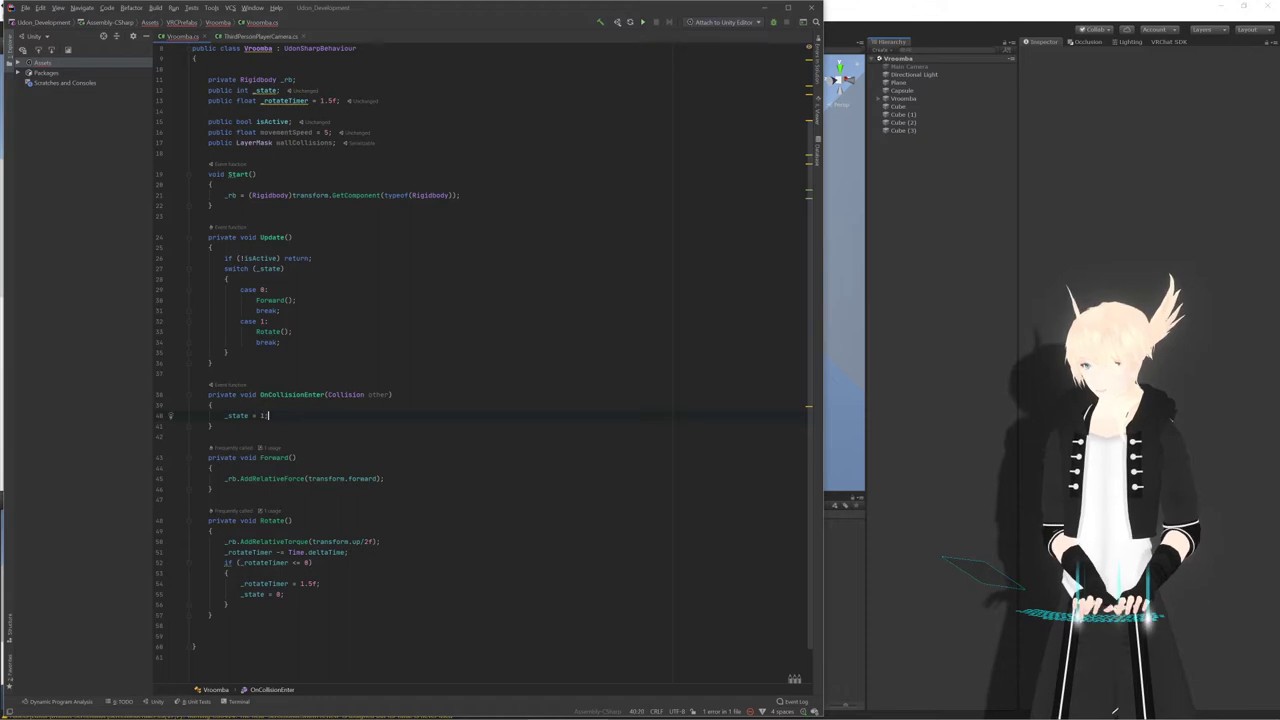
key(ctrl+s)
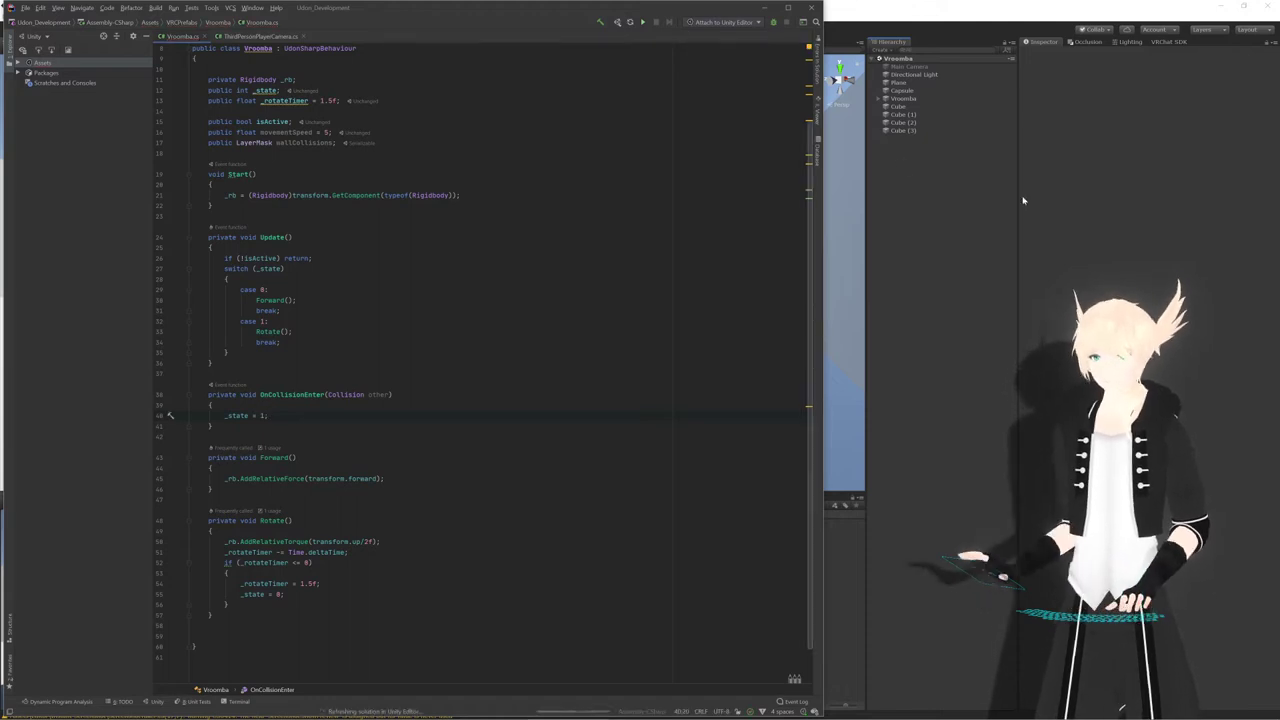
click(957, 194)
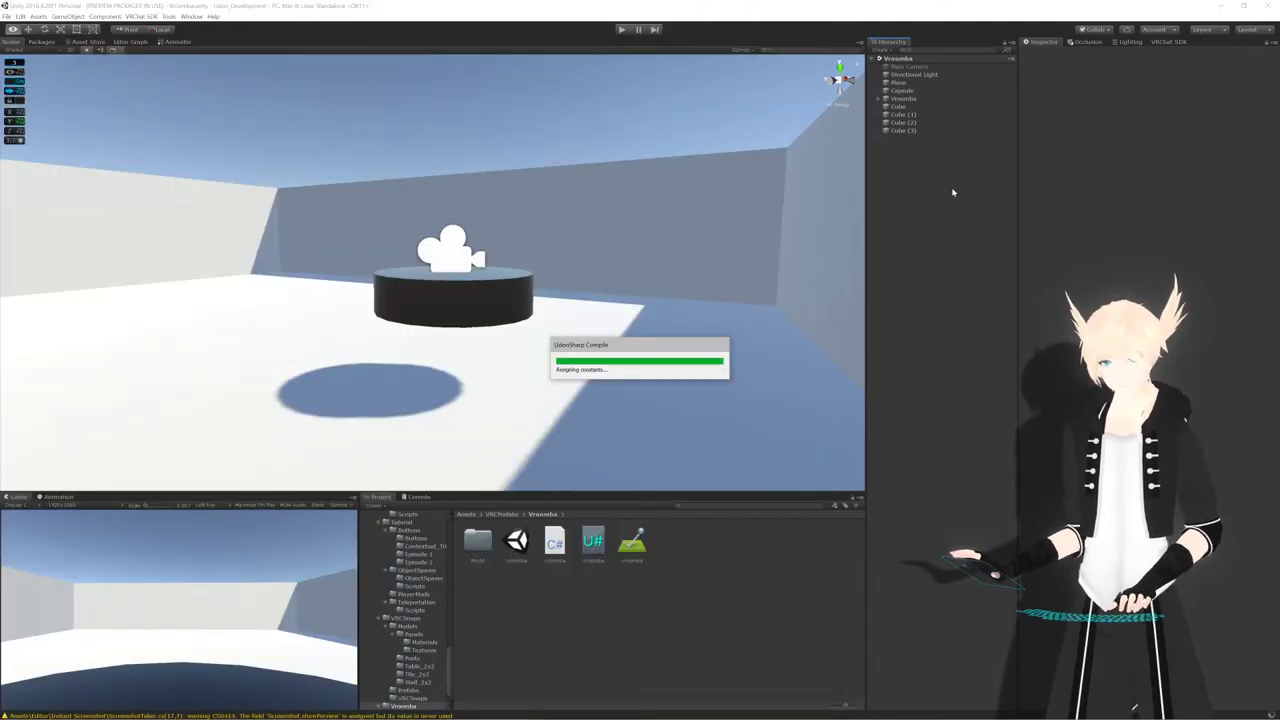
Run the scene, select the Vroomba and enable Is Active on it
scroll(568, 252, down, 2)
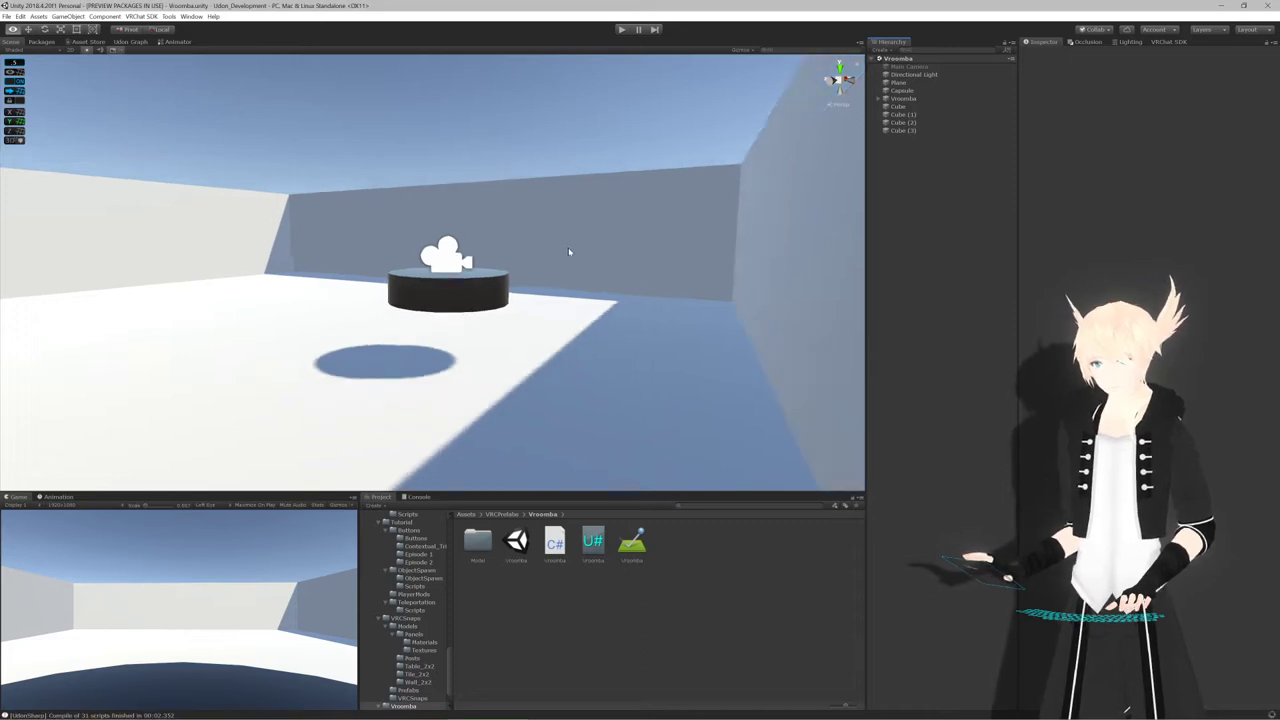
scroll(568, 252, up, 3)
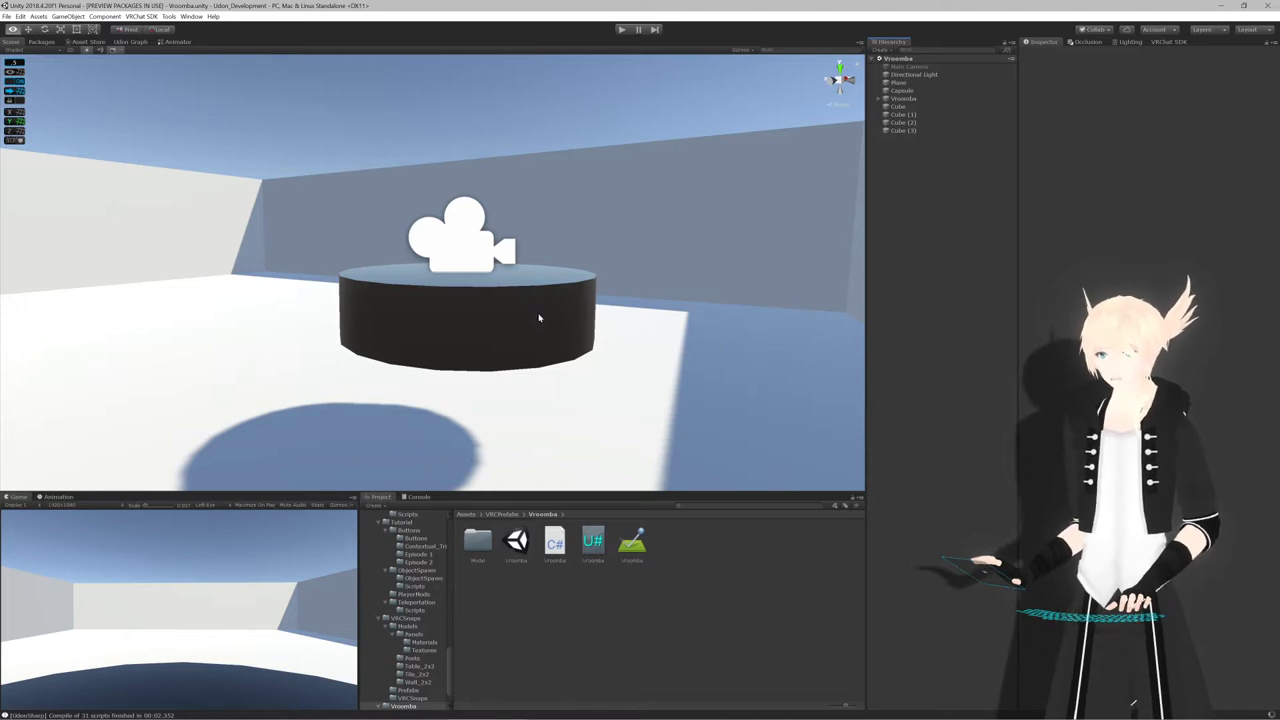
scroll(538, 318, down, 2)
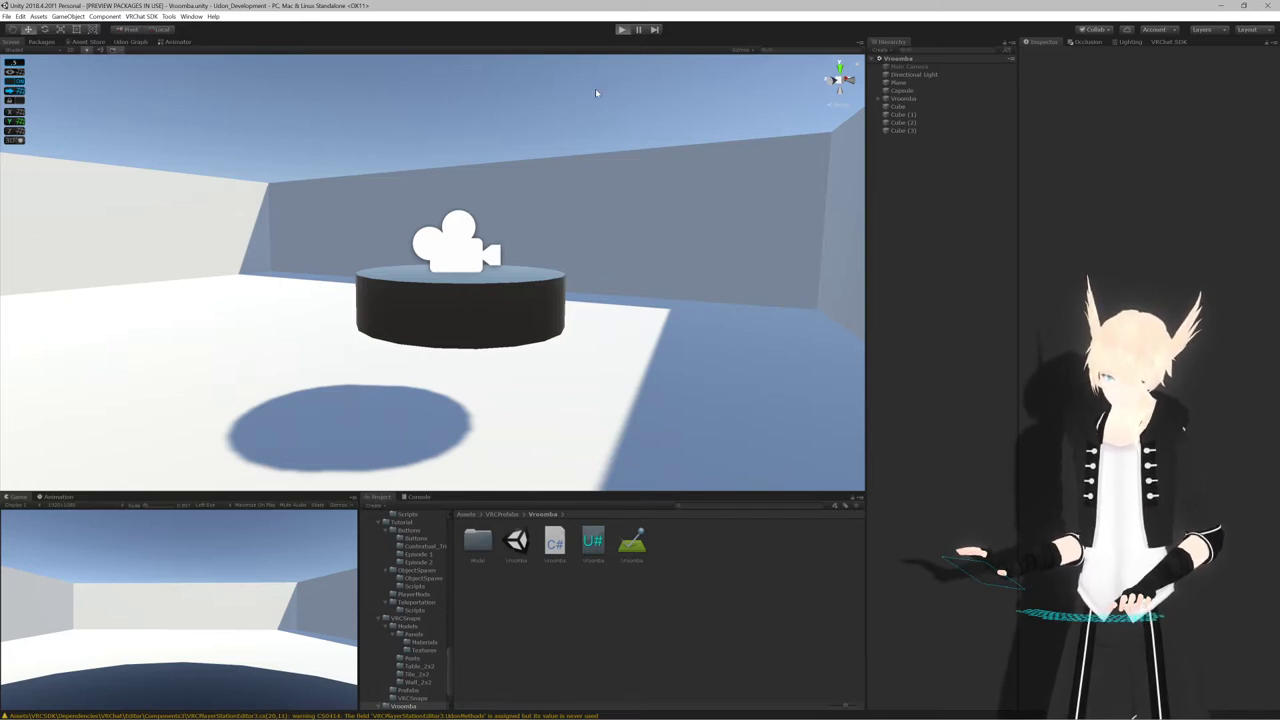
key(ctrl+p)
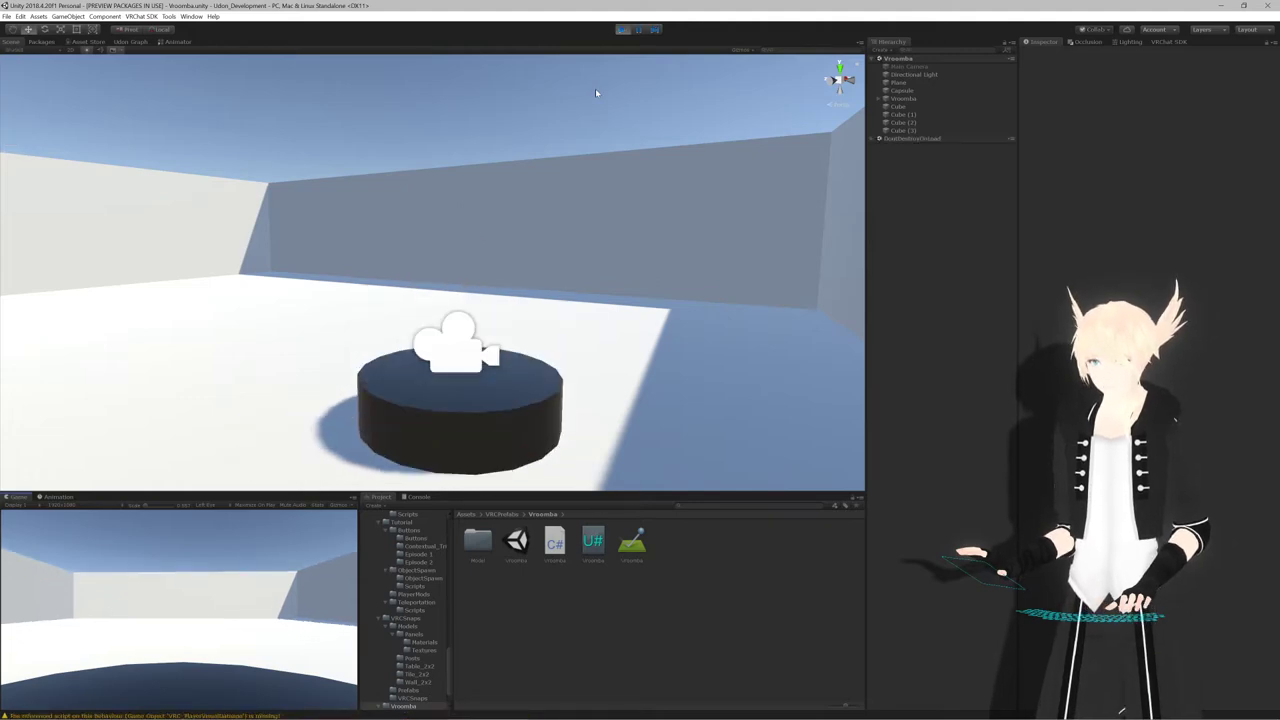
click(900, 98)
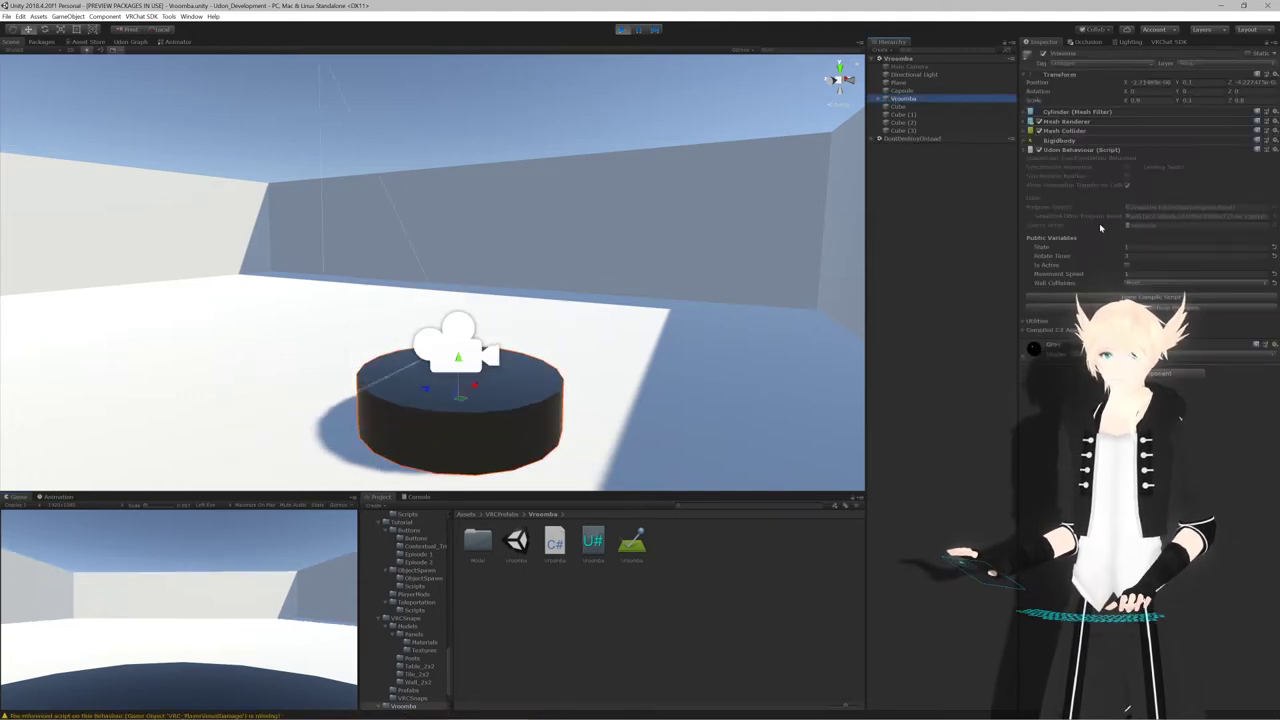
click(1127, 268)
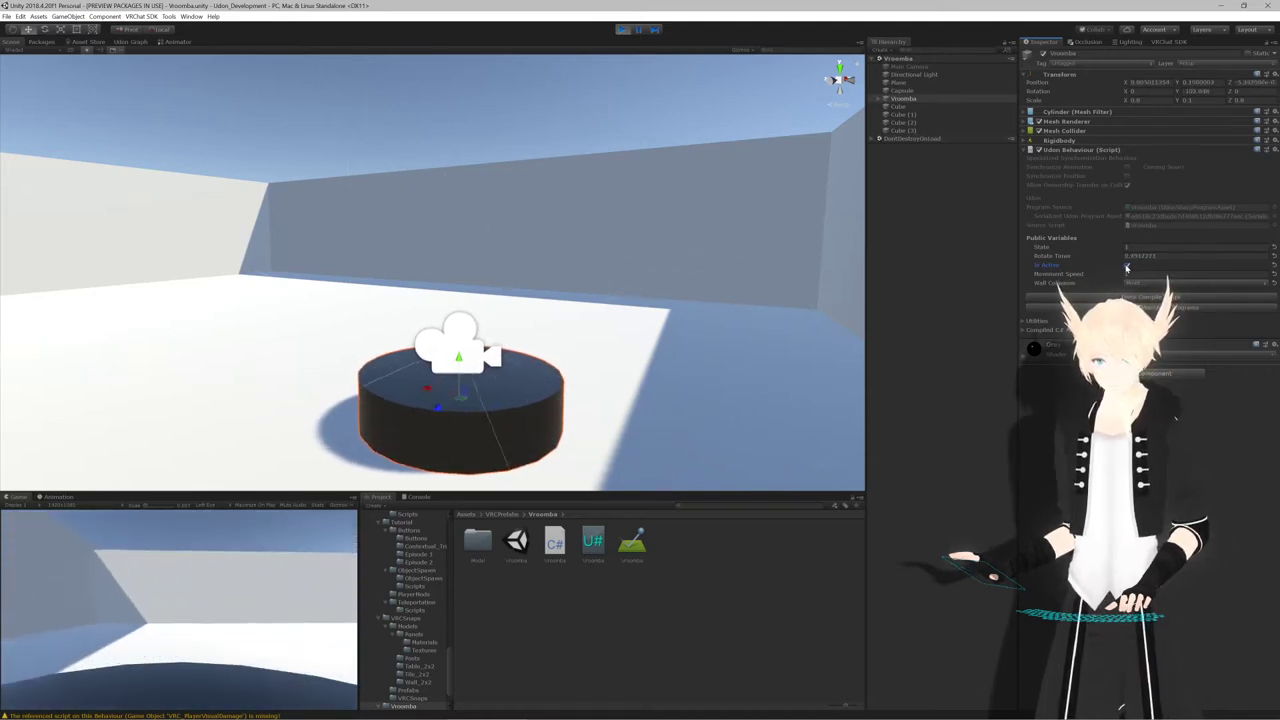
Deselect the running Vroomba and follow it up close as it travels beside the wall
right_drag(778, 203, 498, 313)
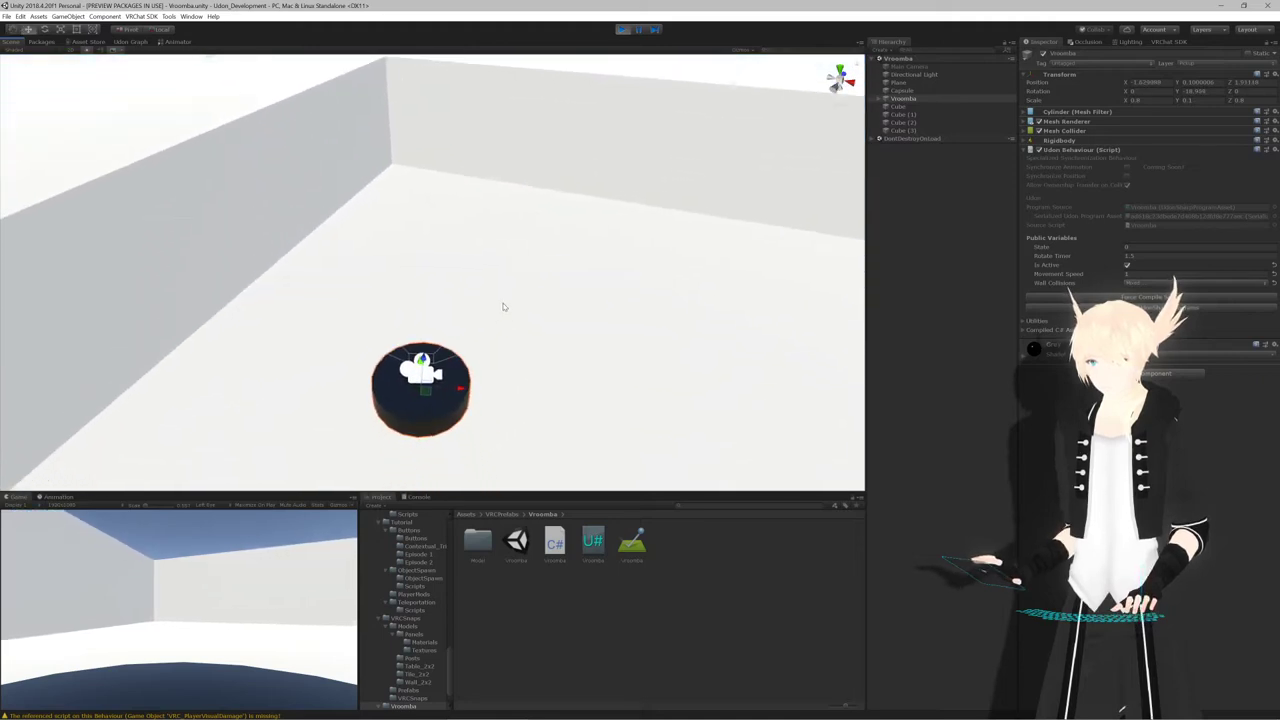
click(874, 208)
right_drag(694, 204, 741, 203)
key(w)
key(w)
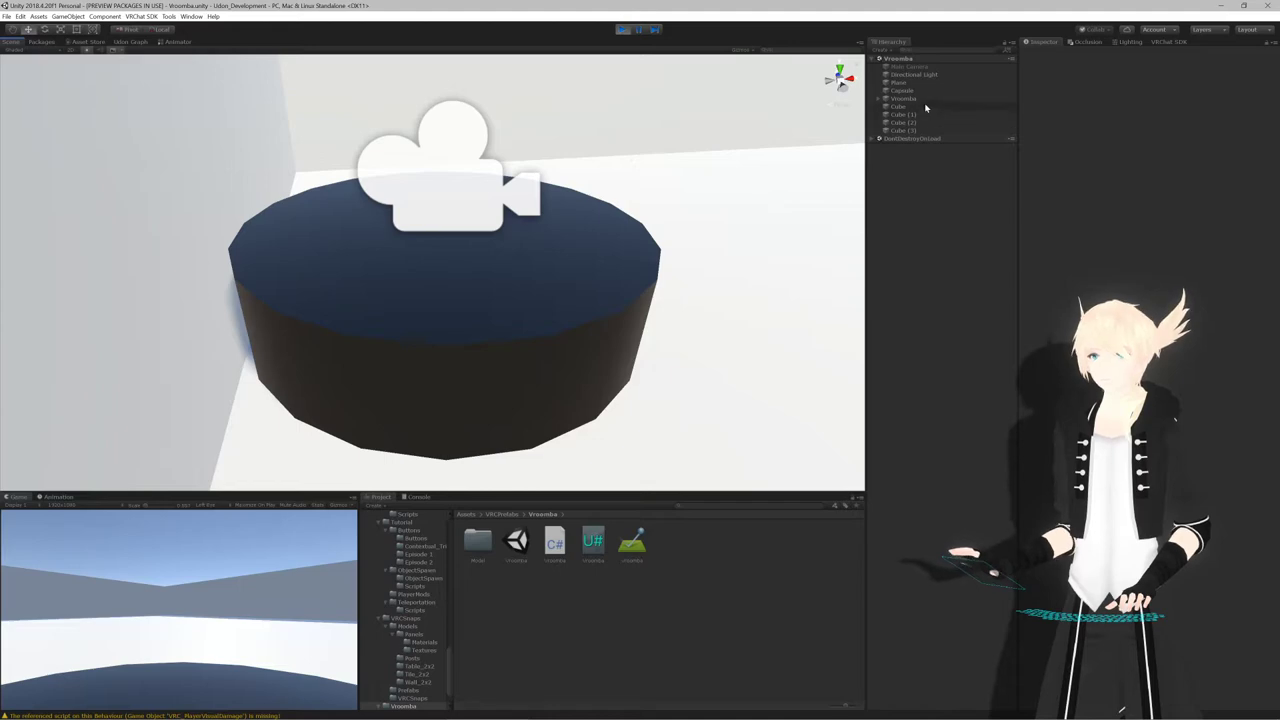
Select the running Vroomba and try lifting it off the floor near the wall to test its collision response
click(925, 99)
right_drag(663, 189, 514, 191)
key(d)
key(s)
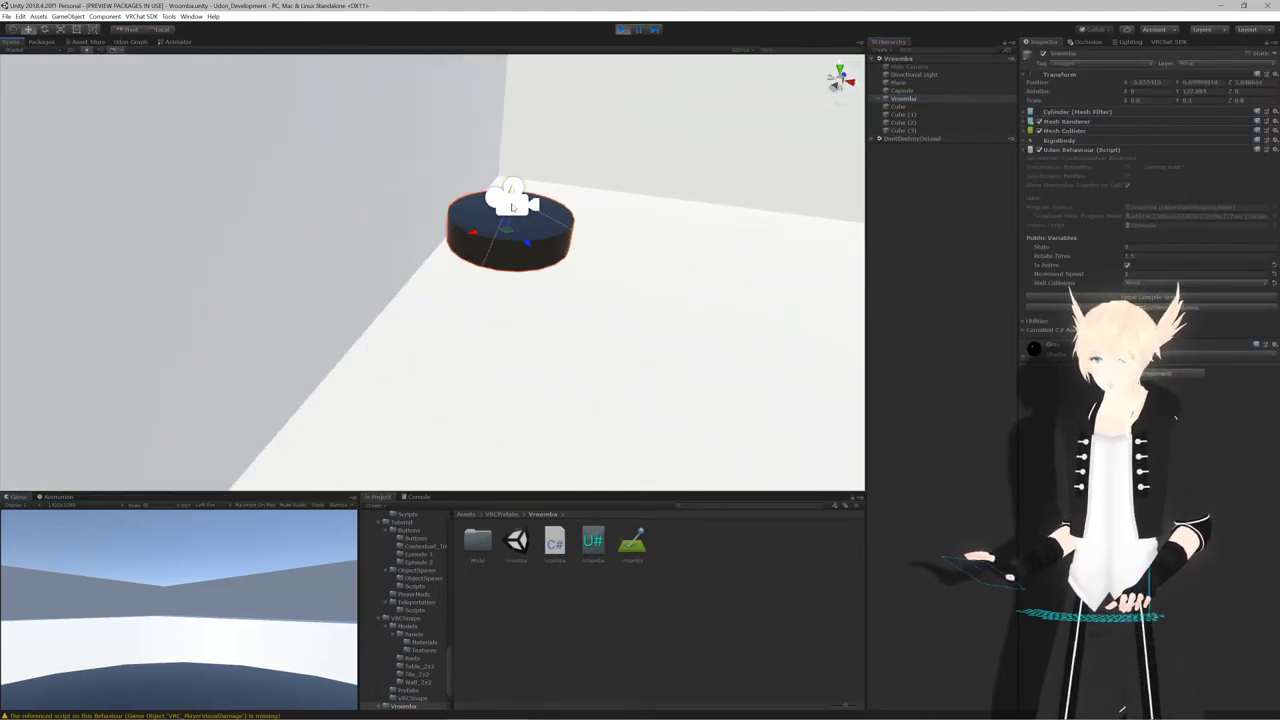
drag(514, 192, 520, 138)
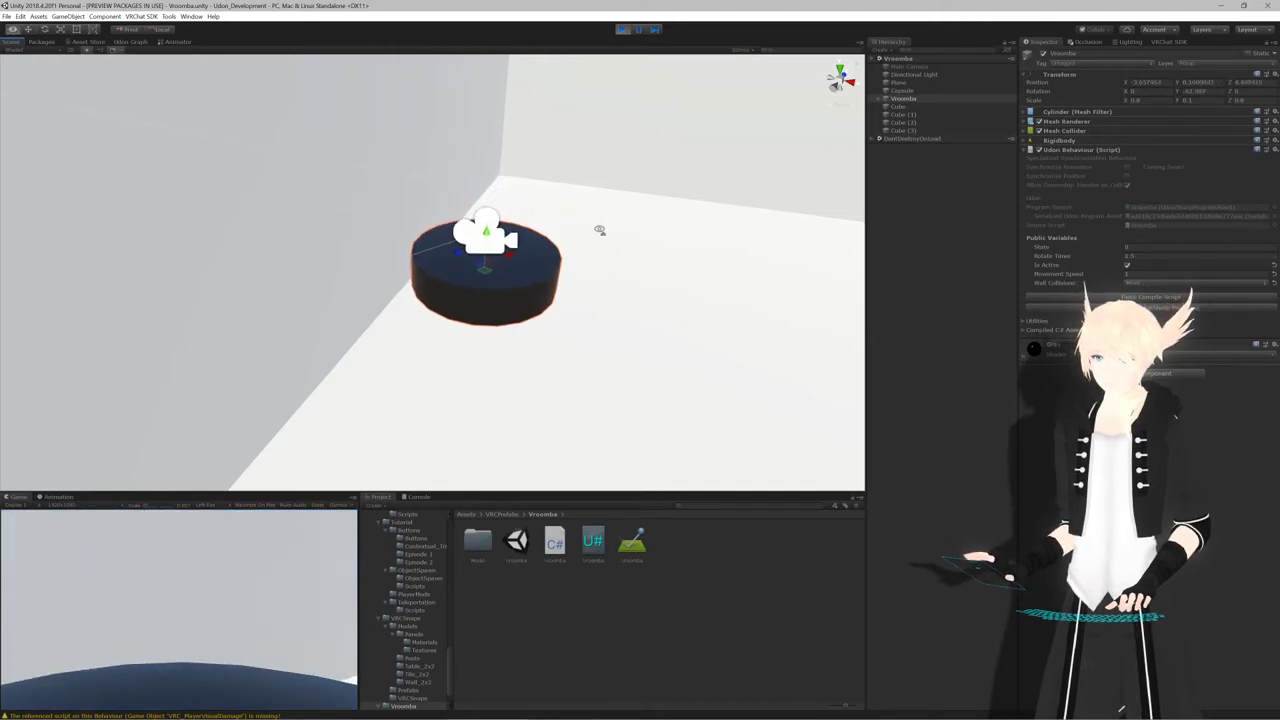
Follow the Vroomba around the walled area to examine its collision and rotation behavior, and stop play mode
key(f)
right_drag(563, 240, 366, 263)
key(s)
key(d)
key(a)
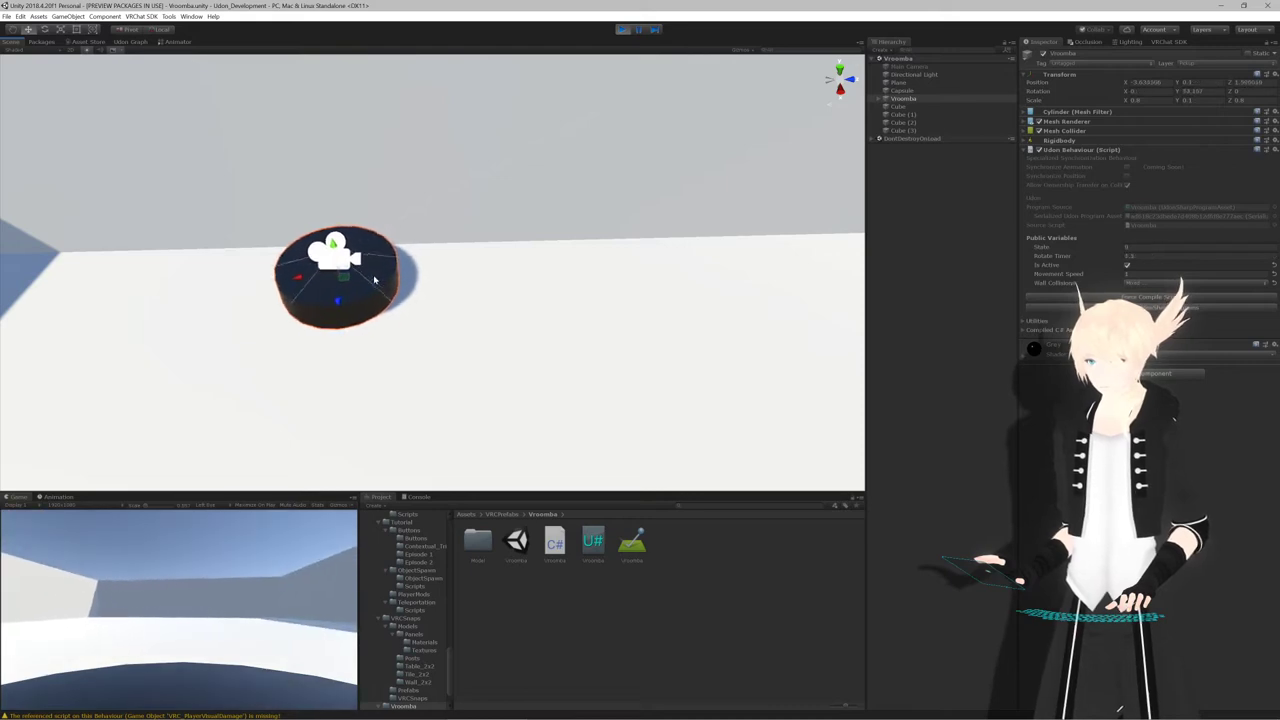
right_drag(542, 268, 351, 253)
key(w)
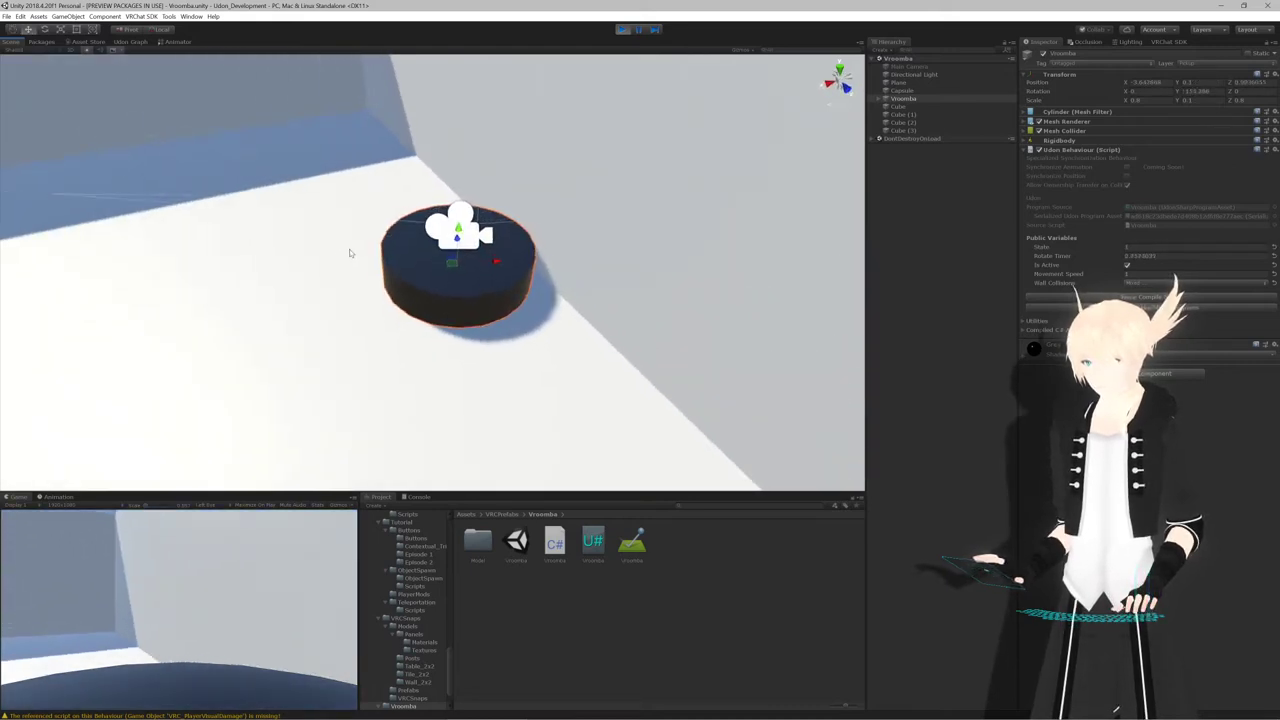
right_drag(530, 126, 371, 128)
alt+drag(371, 128, 282, 175)
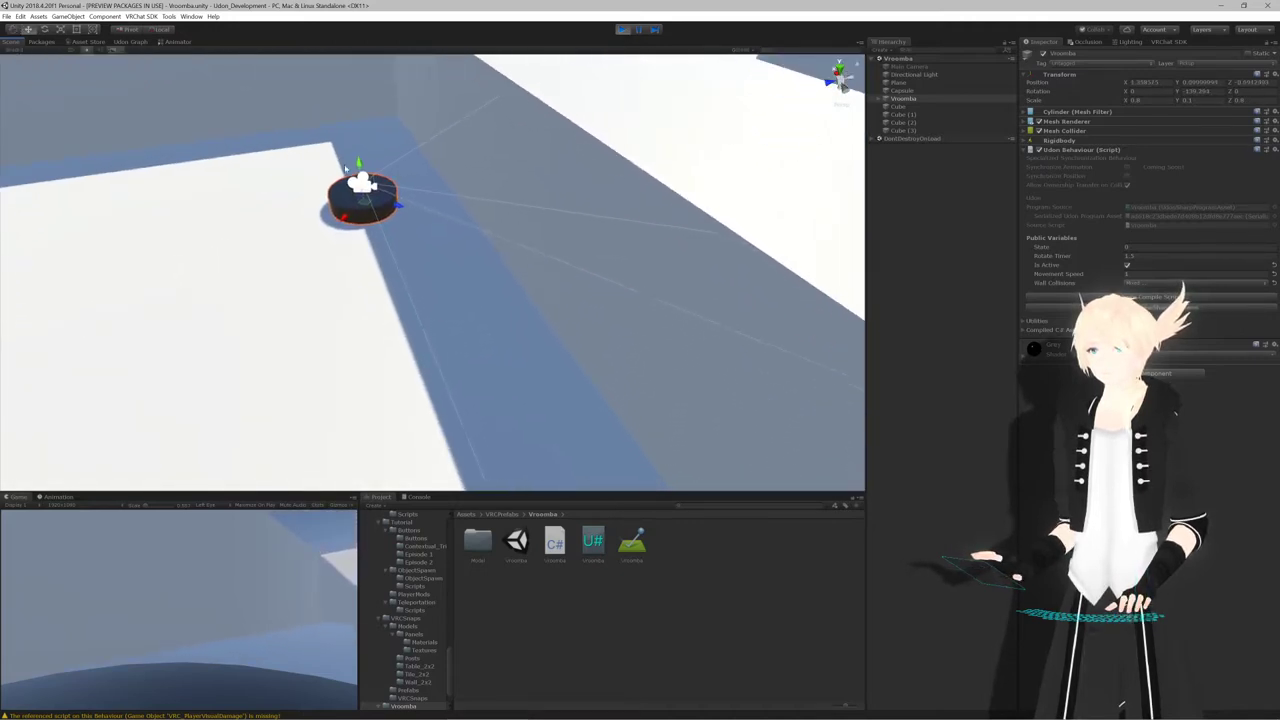
click(622, 30)
Switch to the code editor and set the _rotateTimer reset value inside Rotate() to .75f
key(alt+Tab)
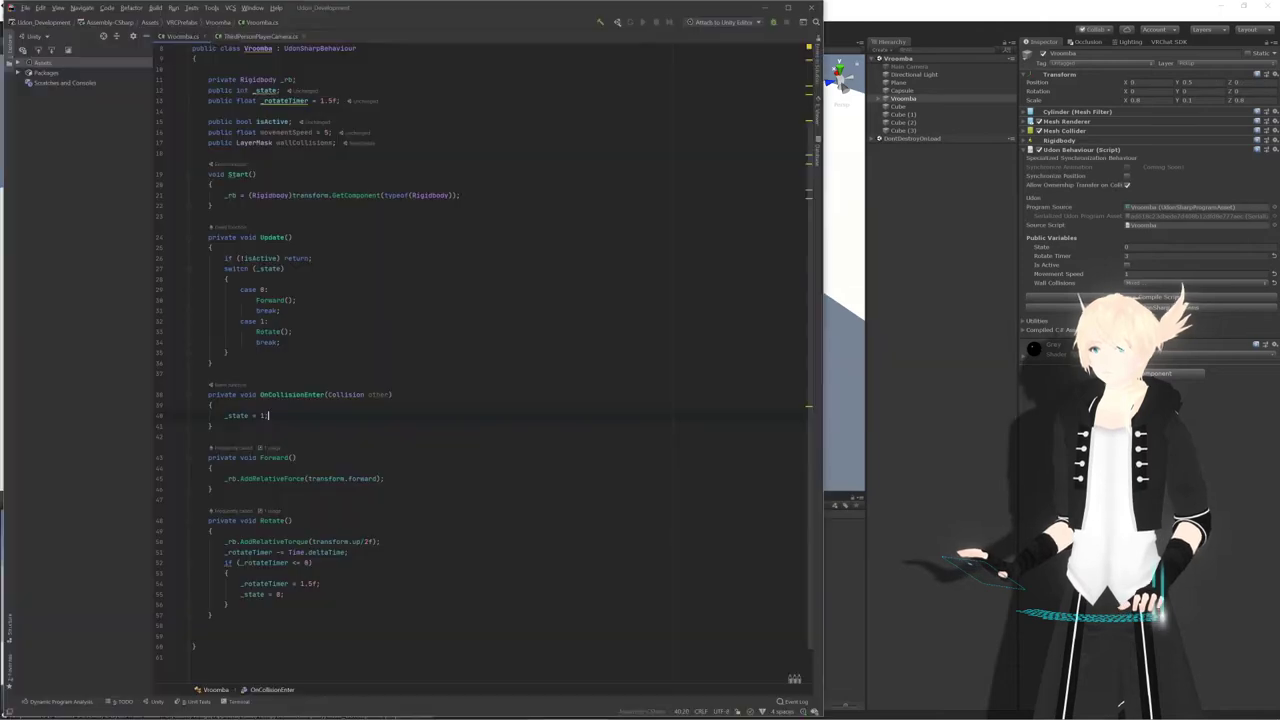
scroll(480, 360, down, 1)
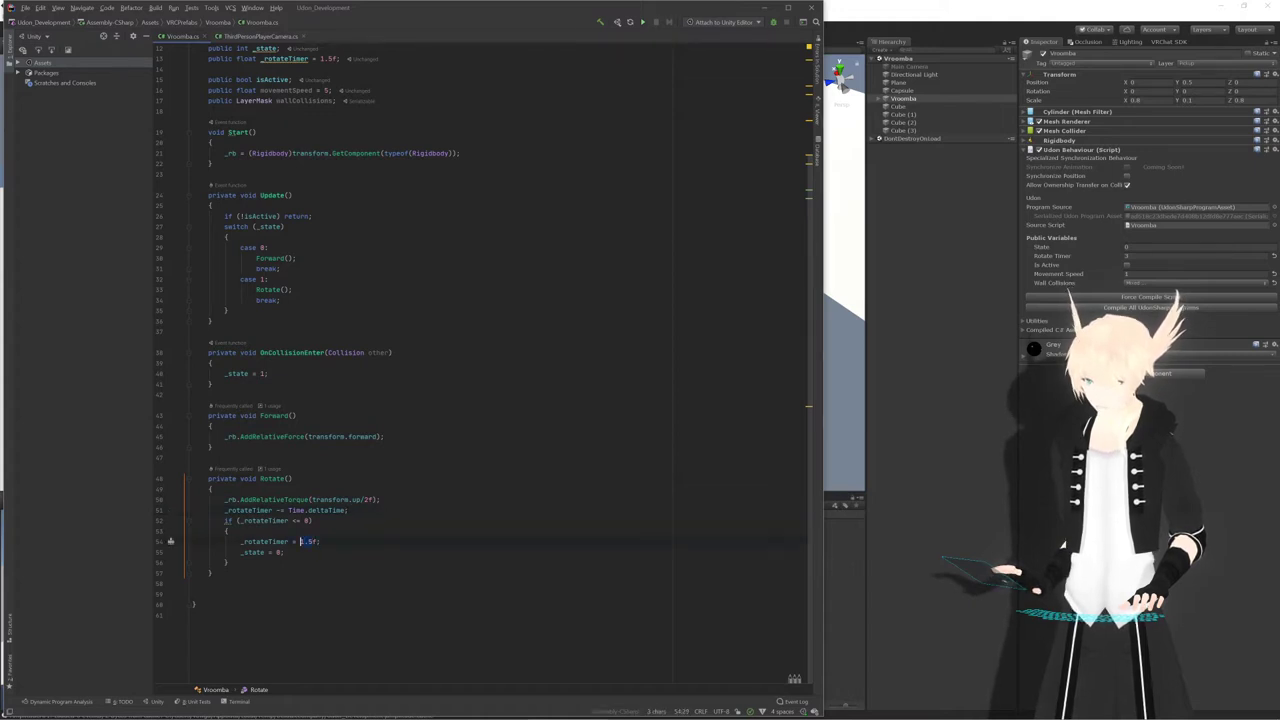
text(.75)
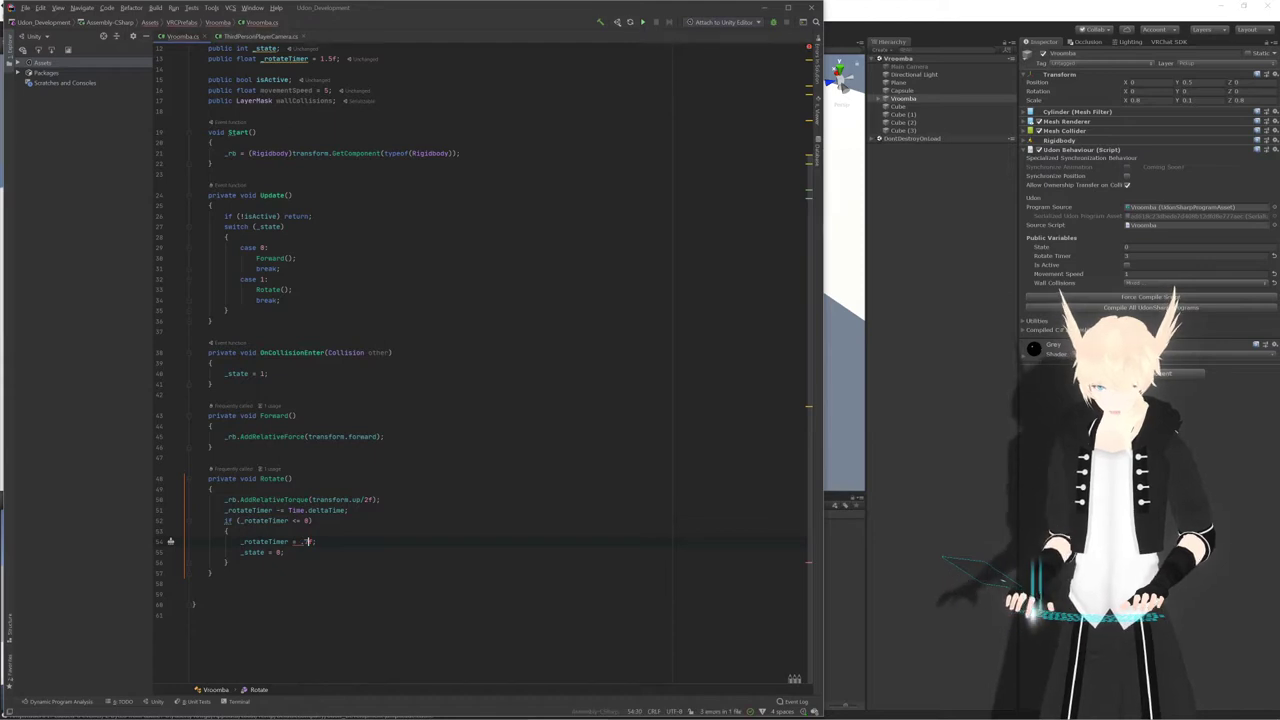
Set the initial value of the _rotateTimer field declaration to .75f and save the script
scroll(490, 360, up, 3)
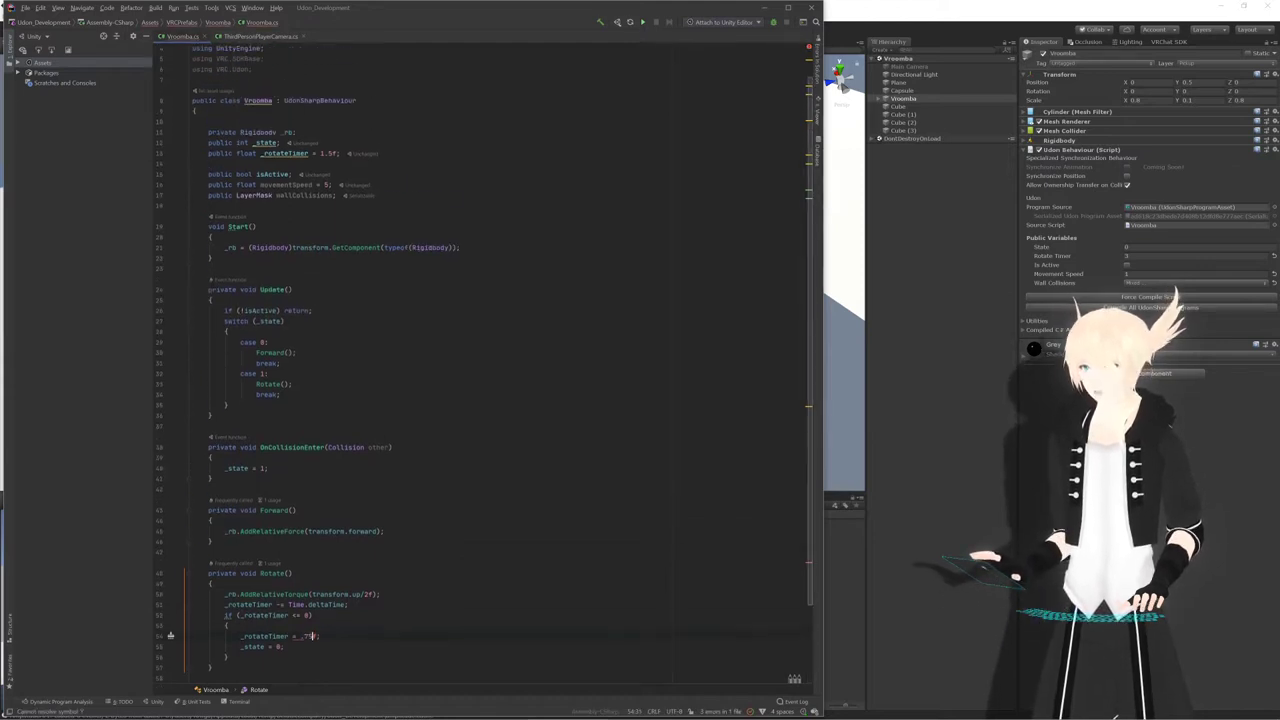
drag(328, 153, 320, 153)
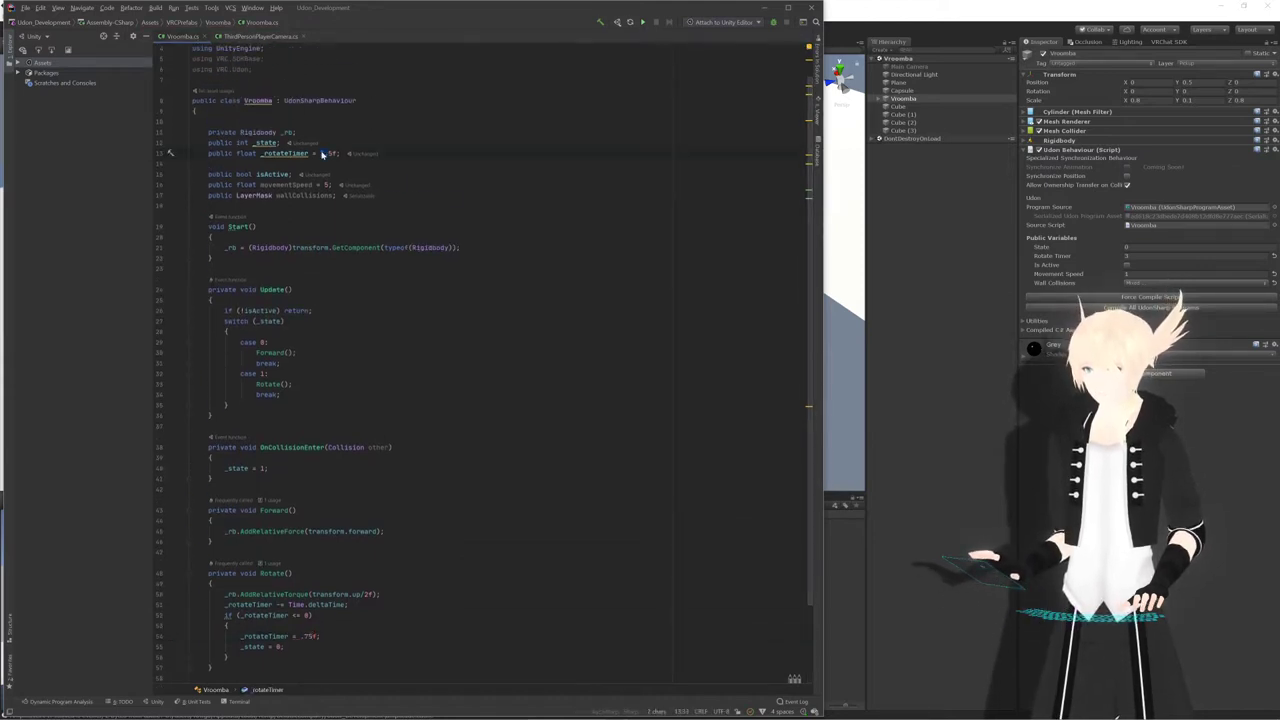
key(Delete)
key(Delete)
key(Delete)
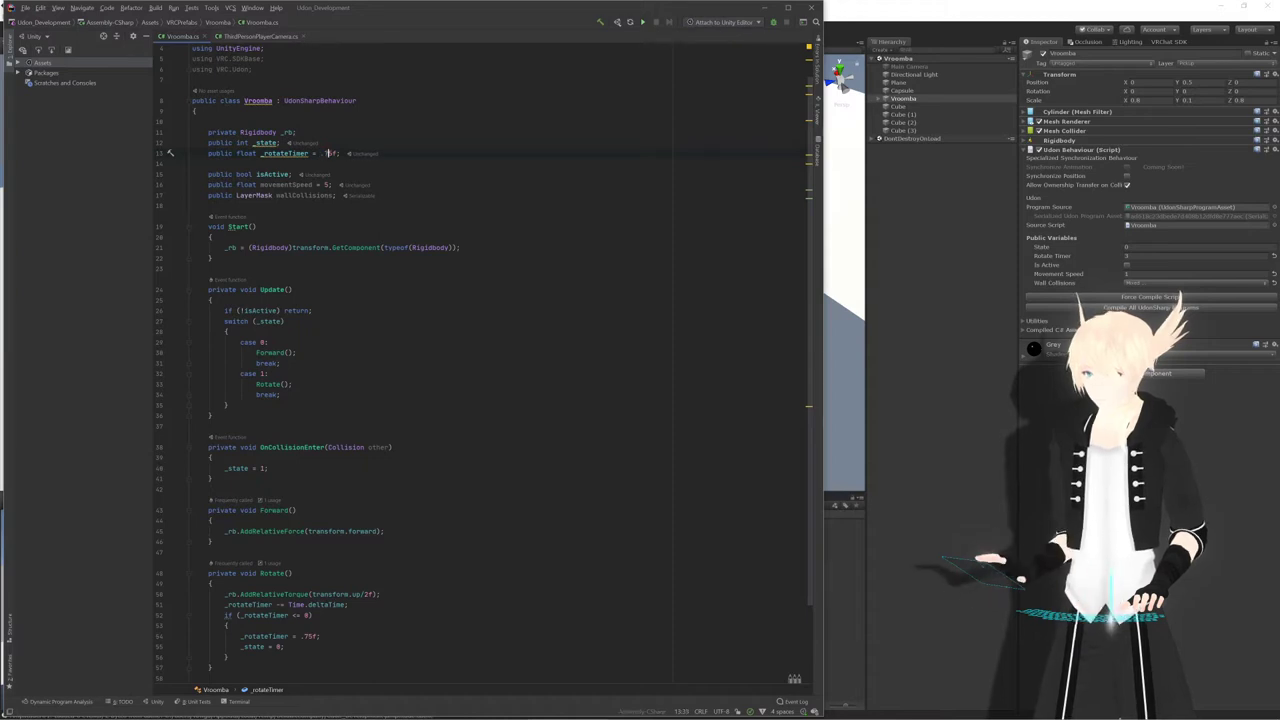
click(256, 226)
key(ctrl+s)
Replace AddRelativeForce with AddForce in Forward() so the call reads _rb.AddForce(transform.forward)
scroll(480, 360, down, 3)
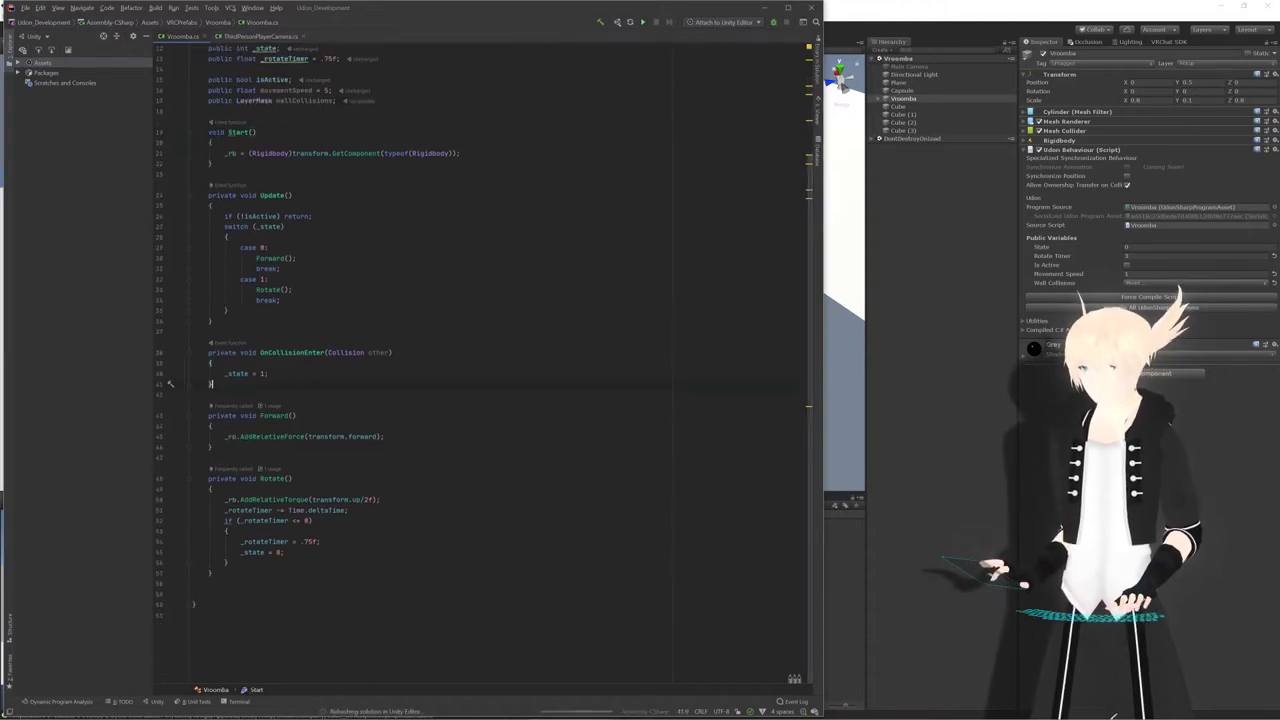
scroll(170, 400, up, 4)
click(170, 510)
scroll(480, 360, down, 4)
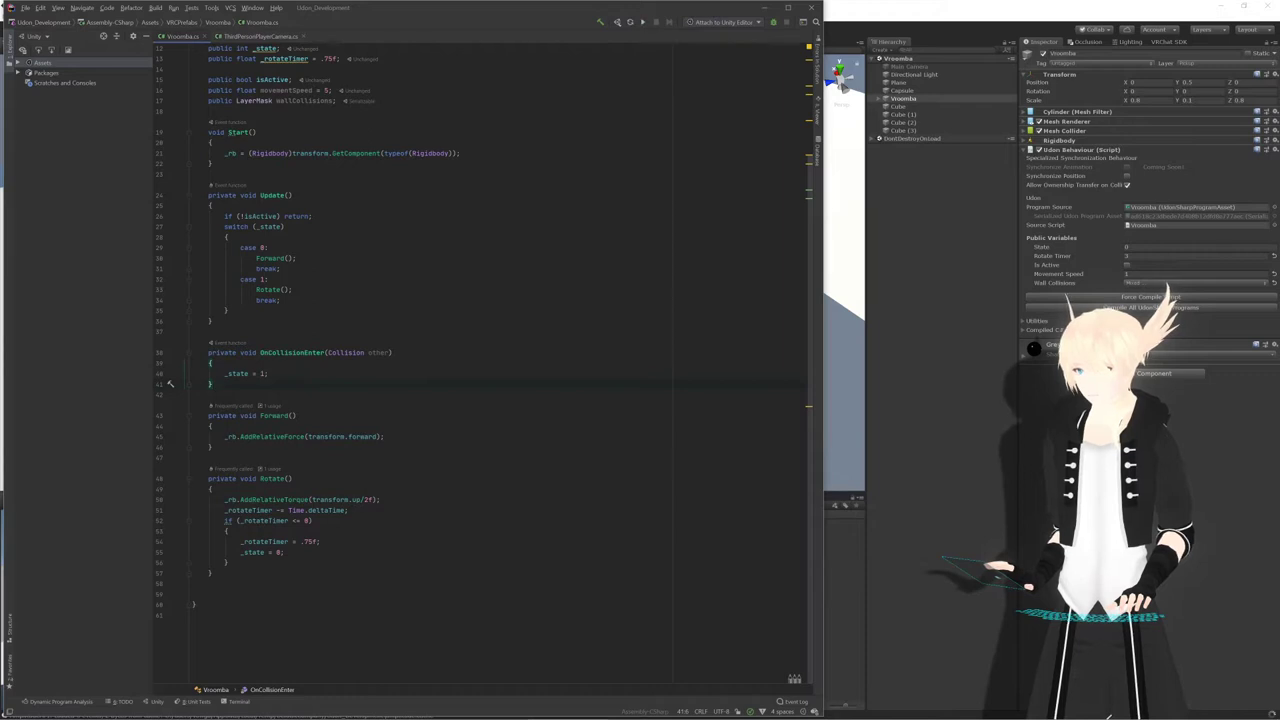
drag(241, 436, 368, 436)
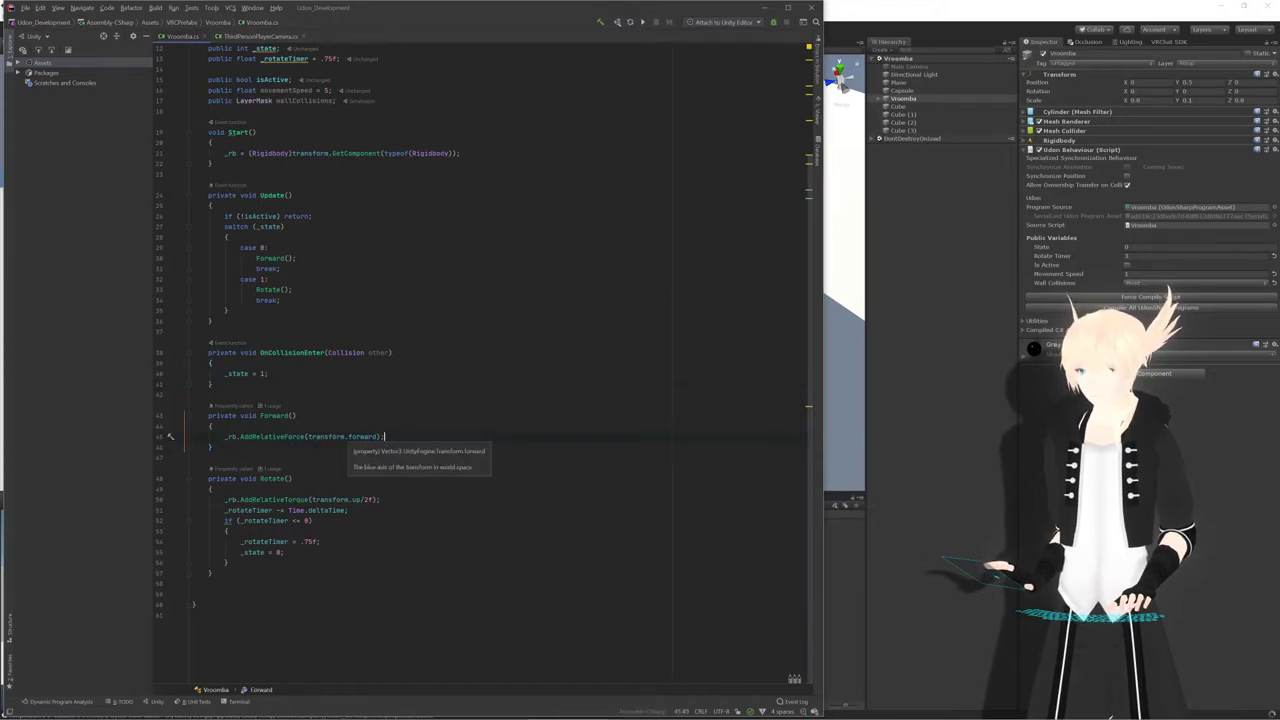
click(384, 436)
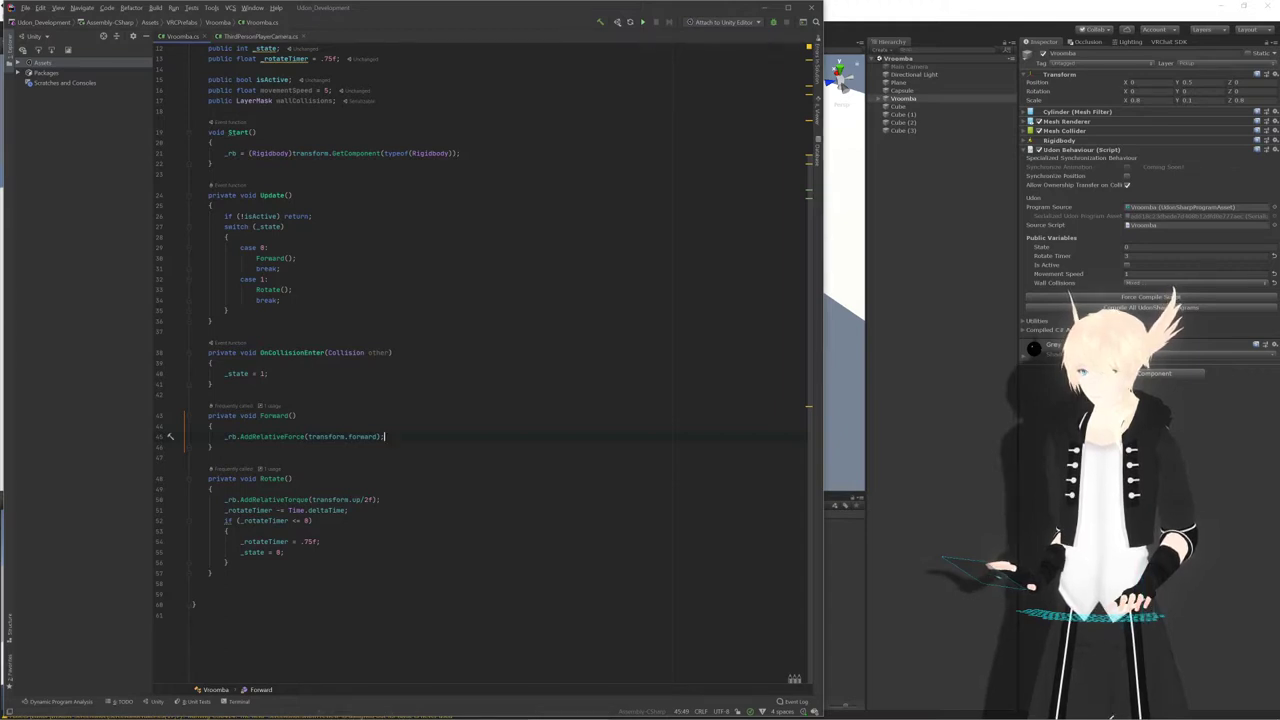
click(280, 436)
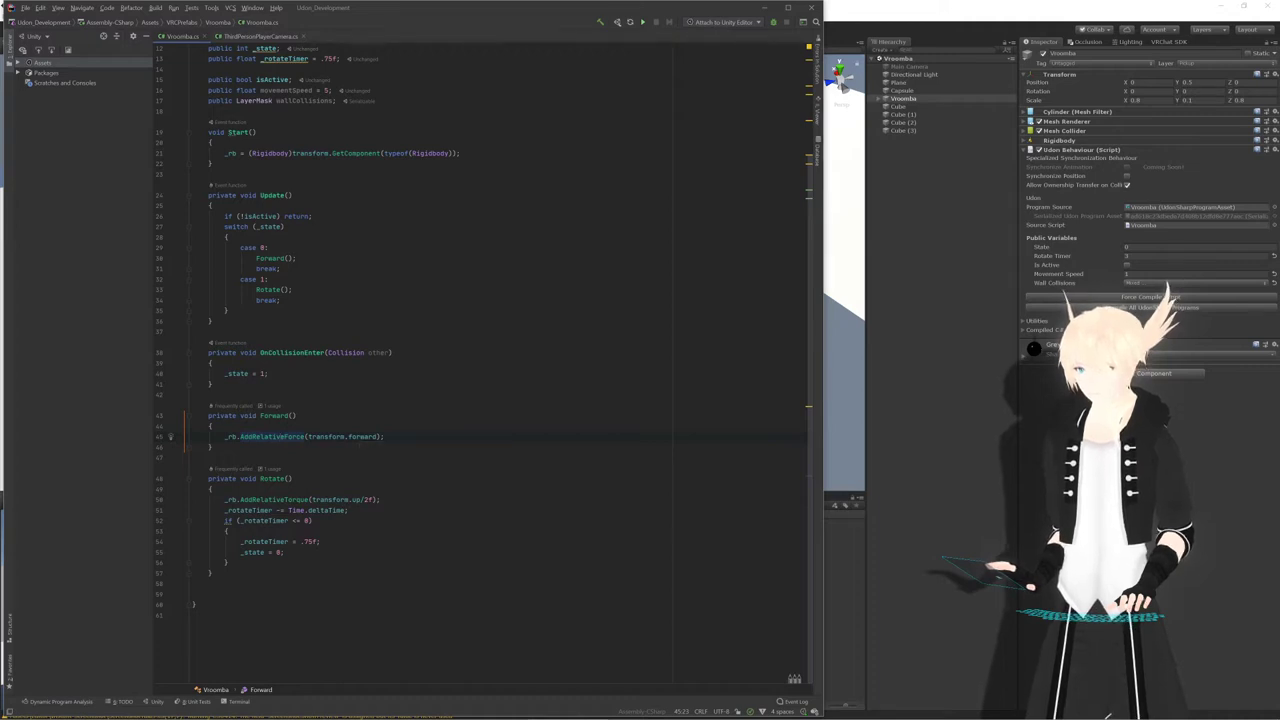
mouse_move(281, 437)
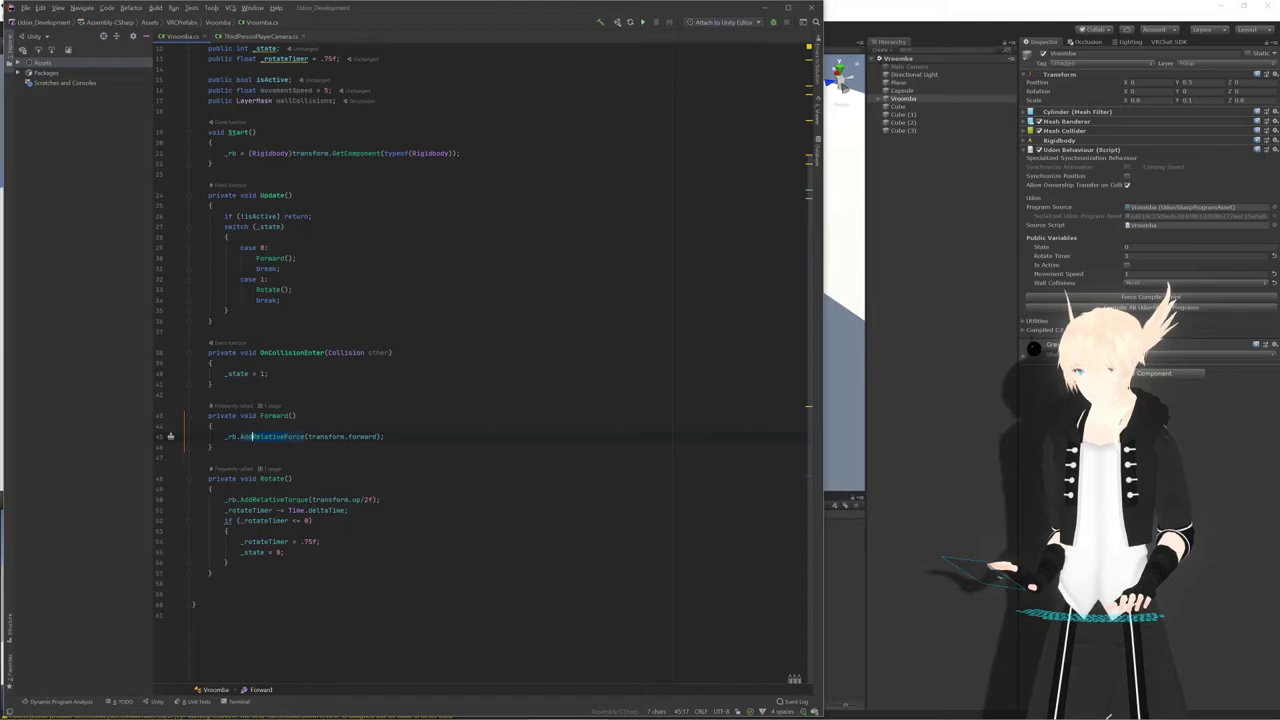
key(BackSpace)
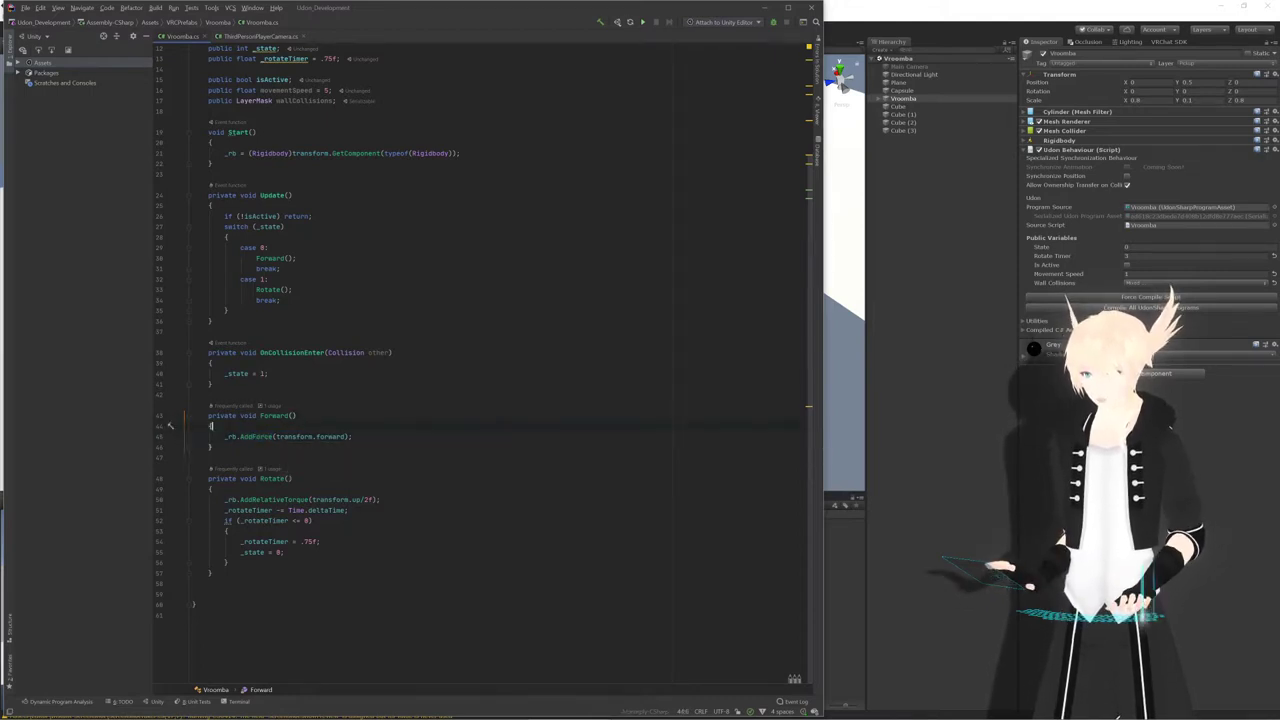
Switch to Unity, run the scene and enable Is Active on the Vroomba
click(1027, 405)
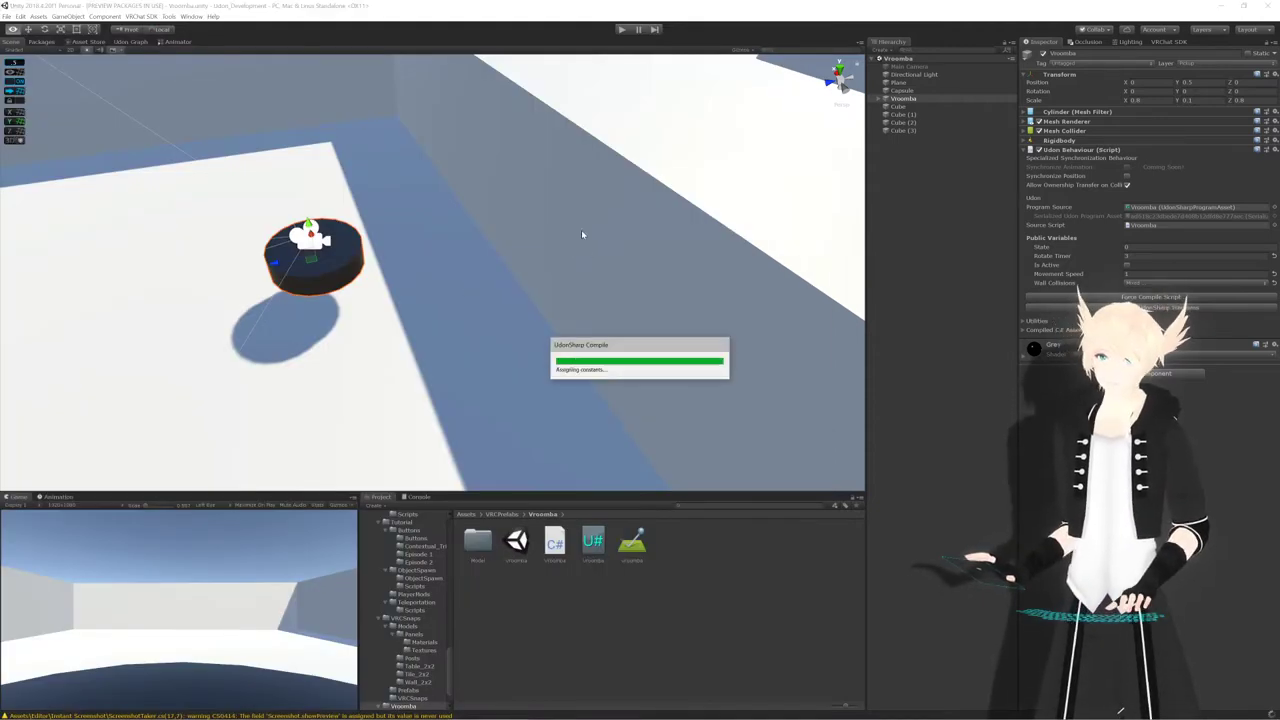
right_drag(581, 232, 469, 123)
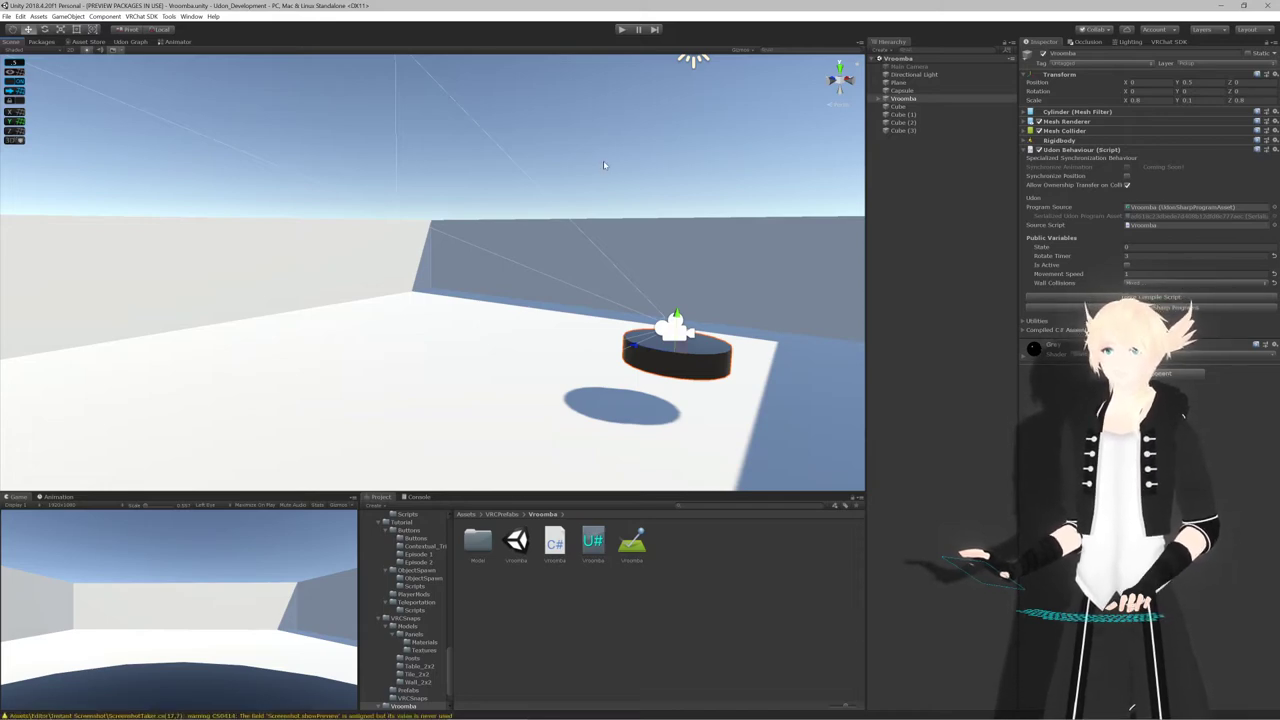
scroll(598, 173, down, 1)
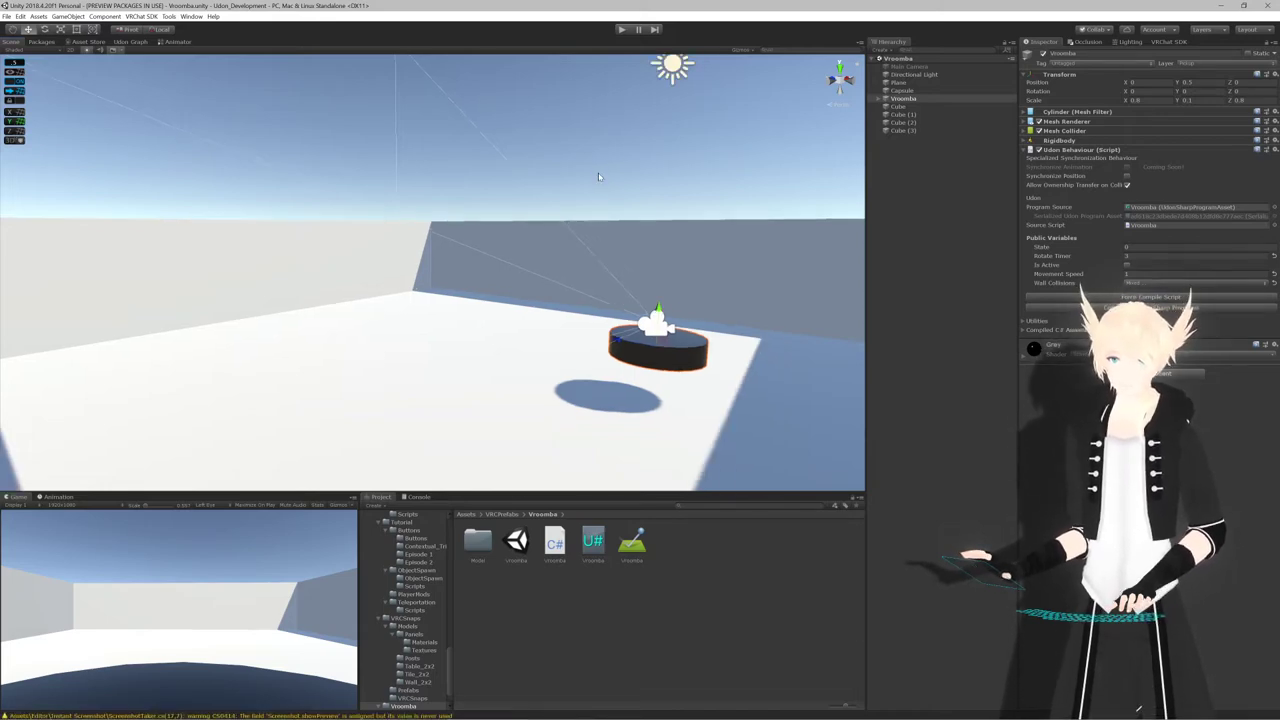
right_drag(598, 173, 576, 222)
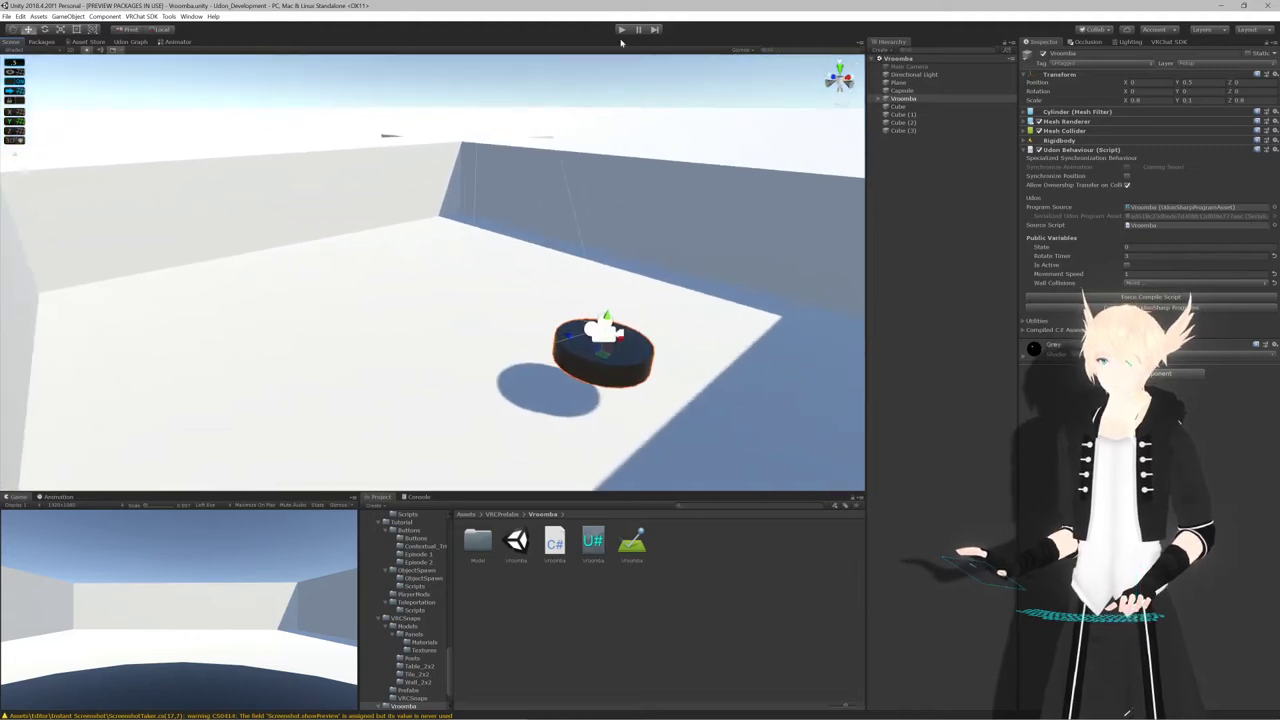
click(622, 30)
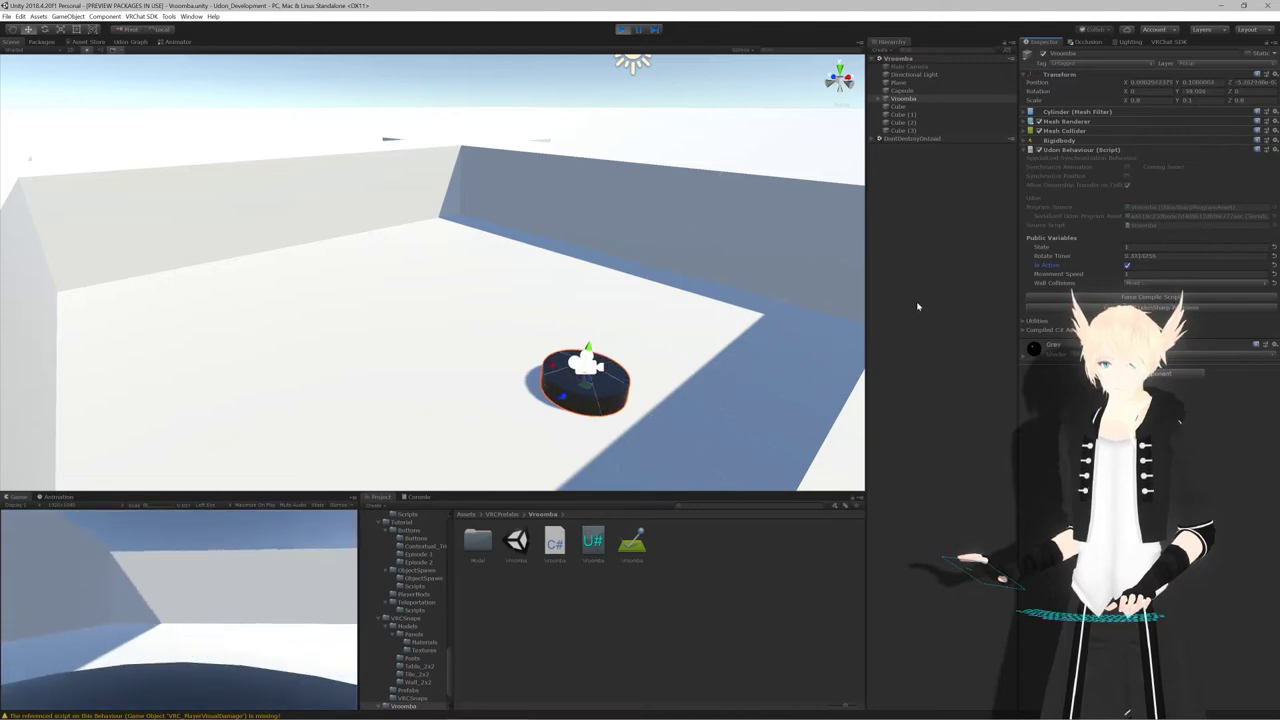
Follow the running Vroomba around the walled area to examine its driving and wall rotation, and stop play mode
right_drag(740, 304, 563, 308)
middle_drag(666, 312, 487, 335)
right_drag(487, 335, 294, 294)
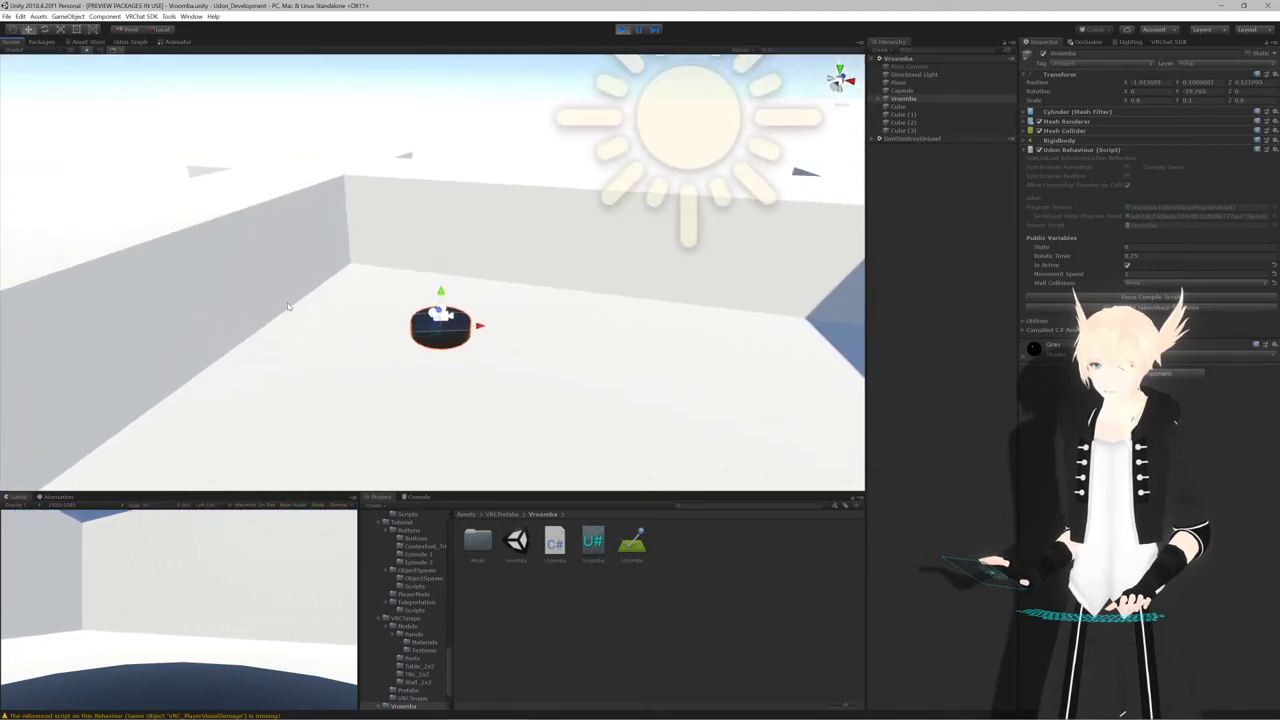
key(f)
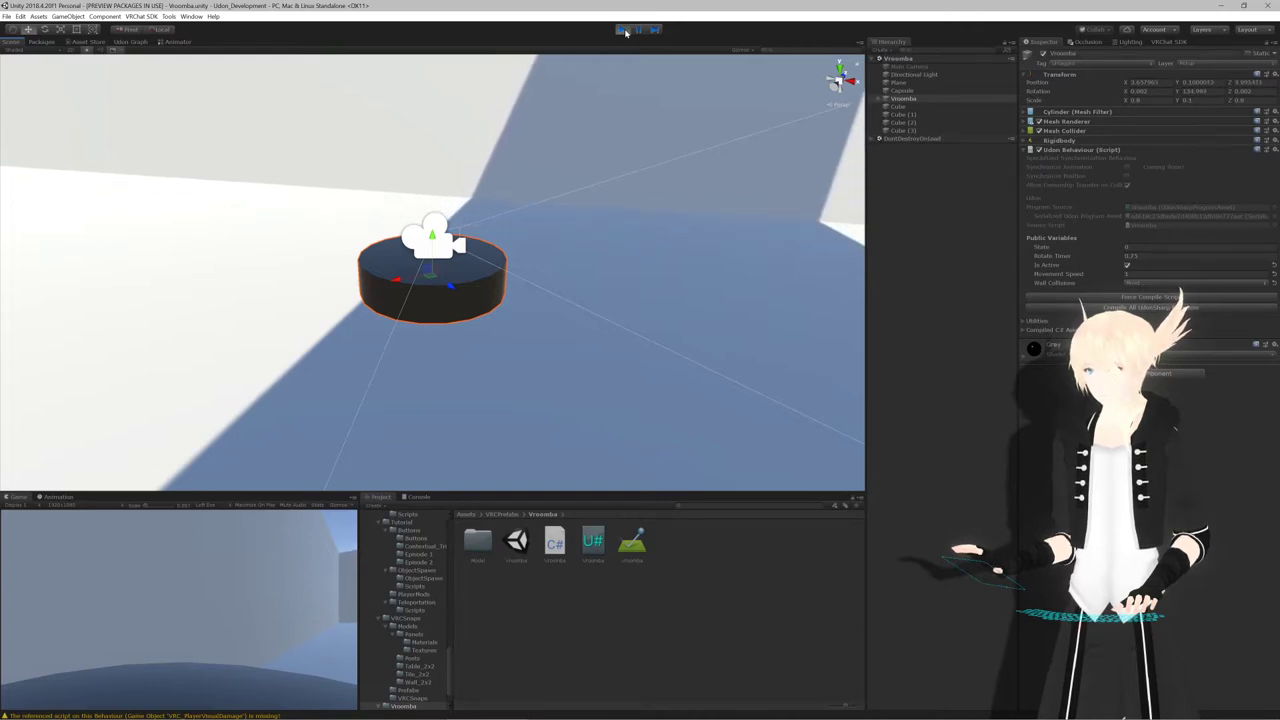
click(622, 30)
Switch to the code editor and set the _rotateTimer reset value inside Rotate() to 1f
key(alt+Tab)
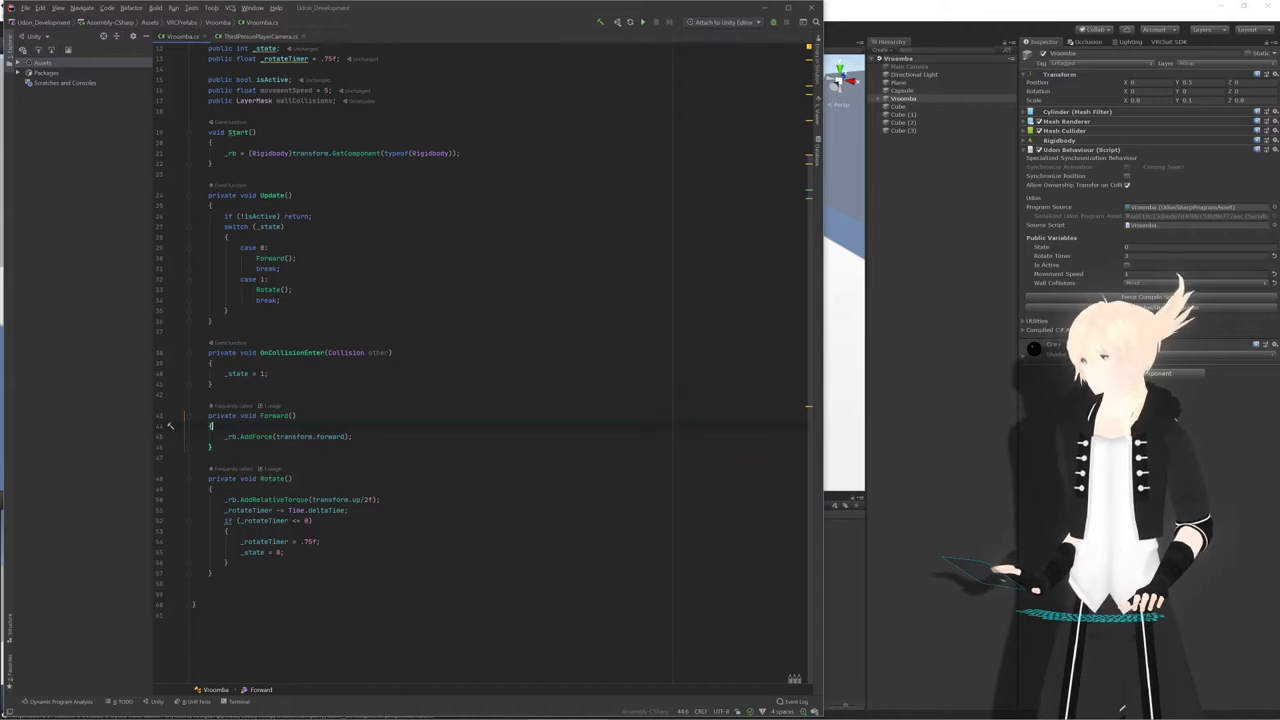
drag(313, 541, 308, 541)
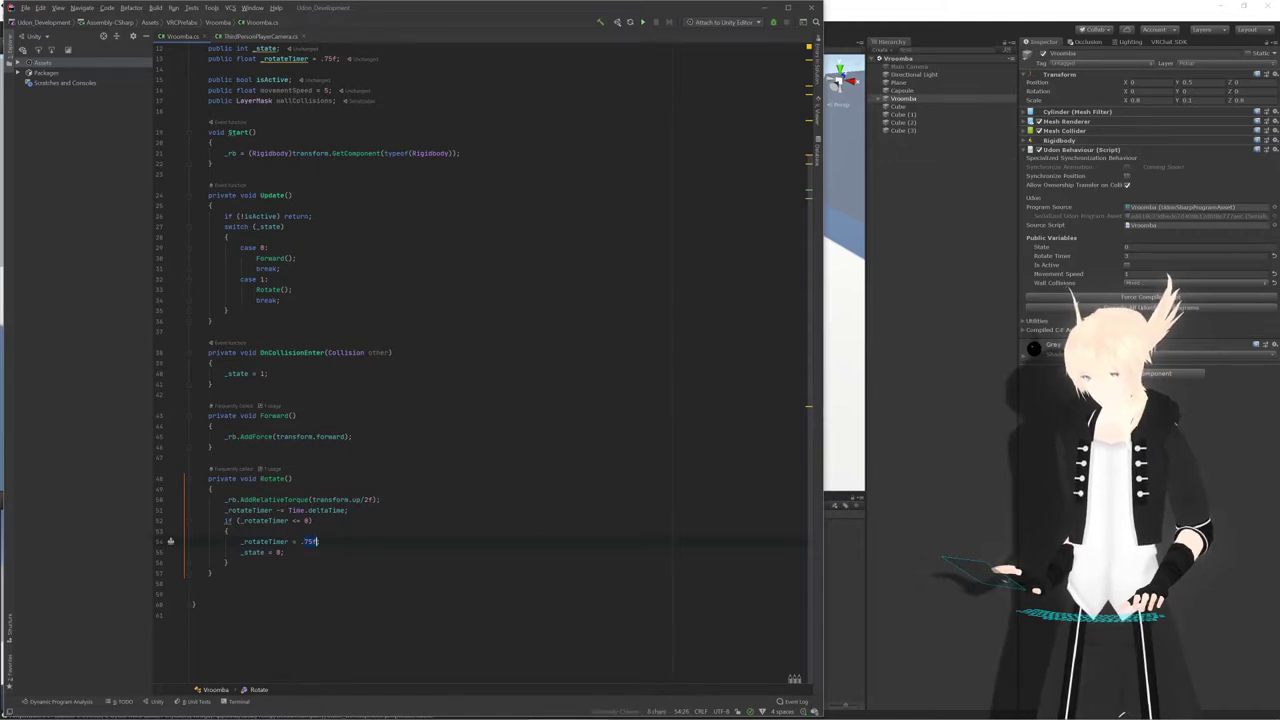
key(BackSpace)
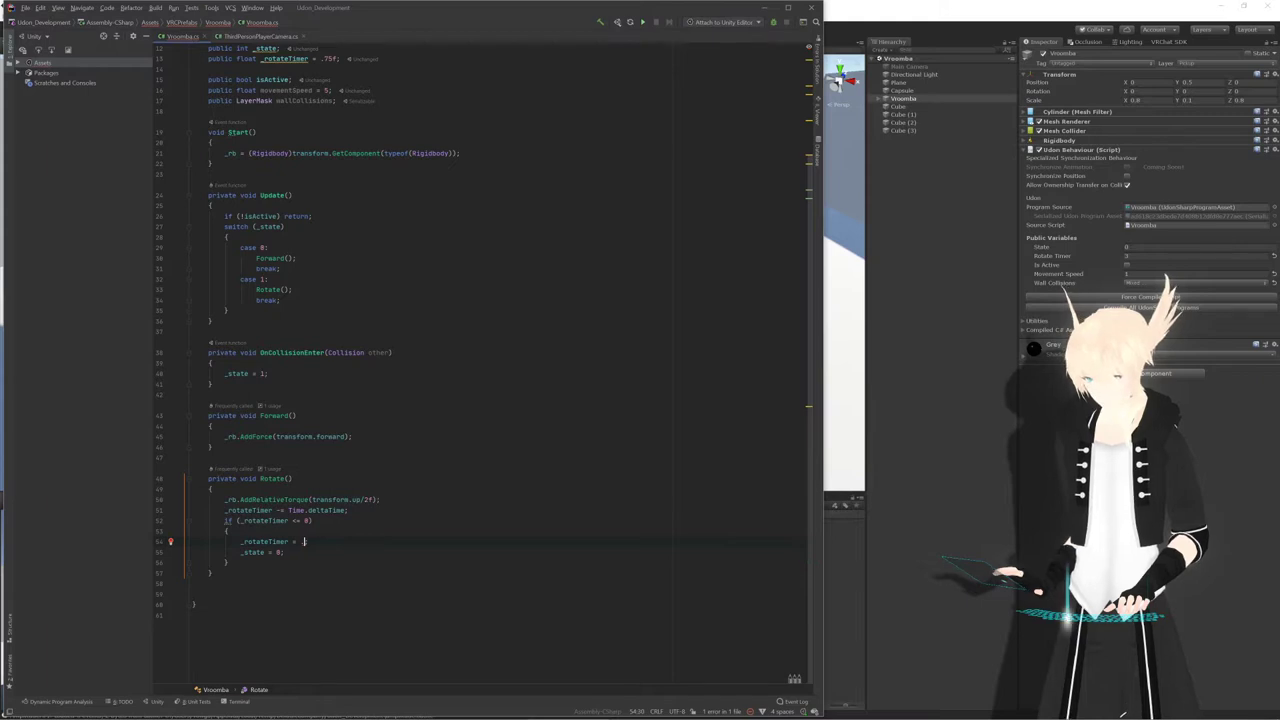
key(BackSpace)
text(f1)
key(shift+Left)
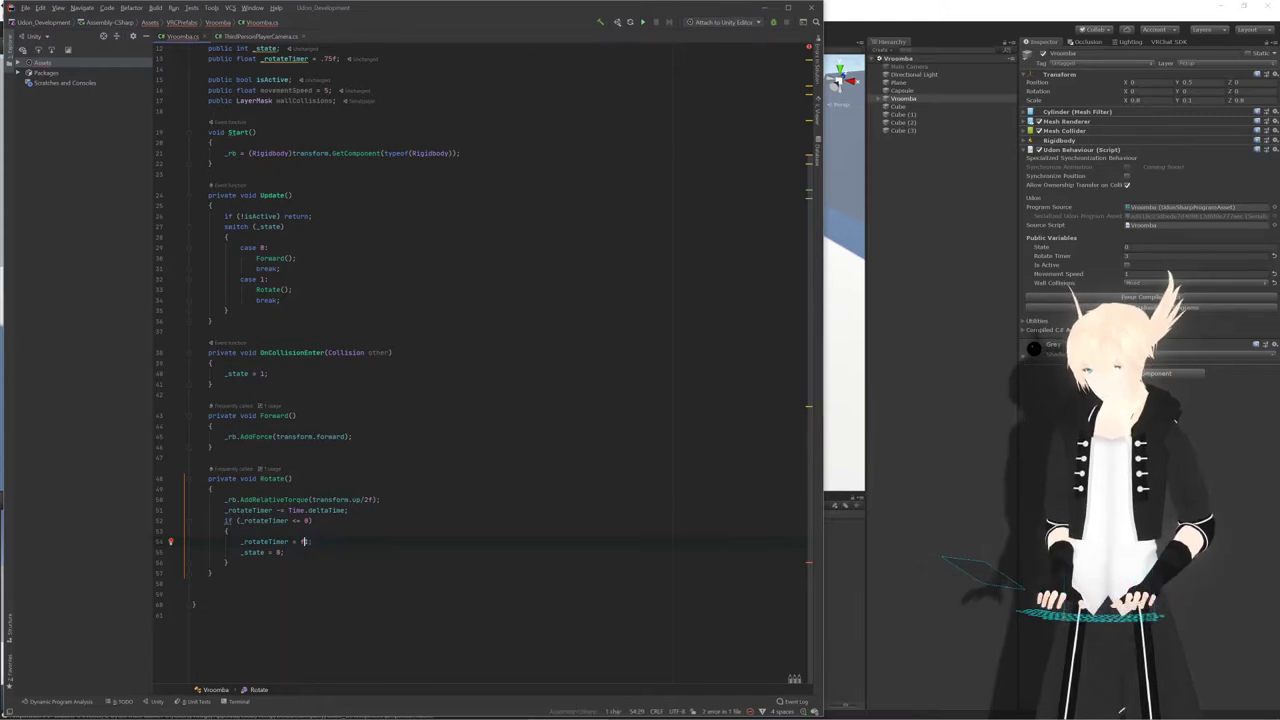
key(BackSpace)
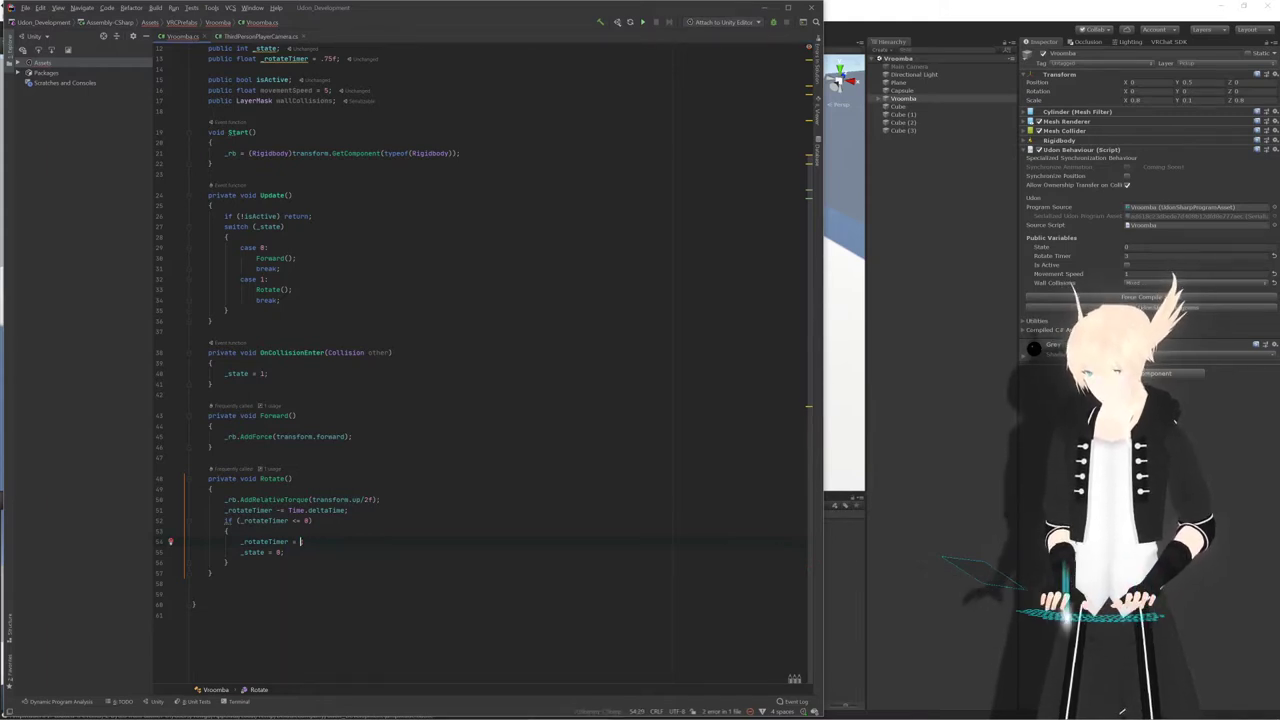
key(shift+Left)
key(shift+Left)
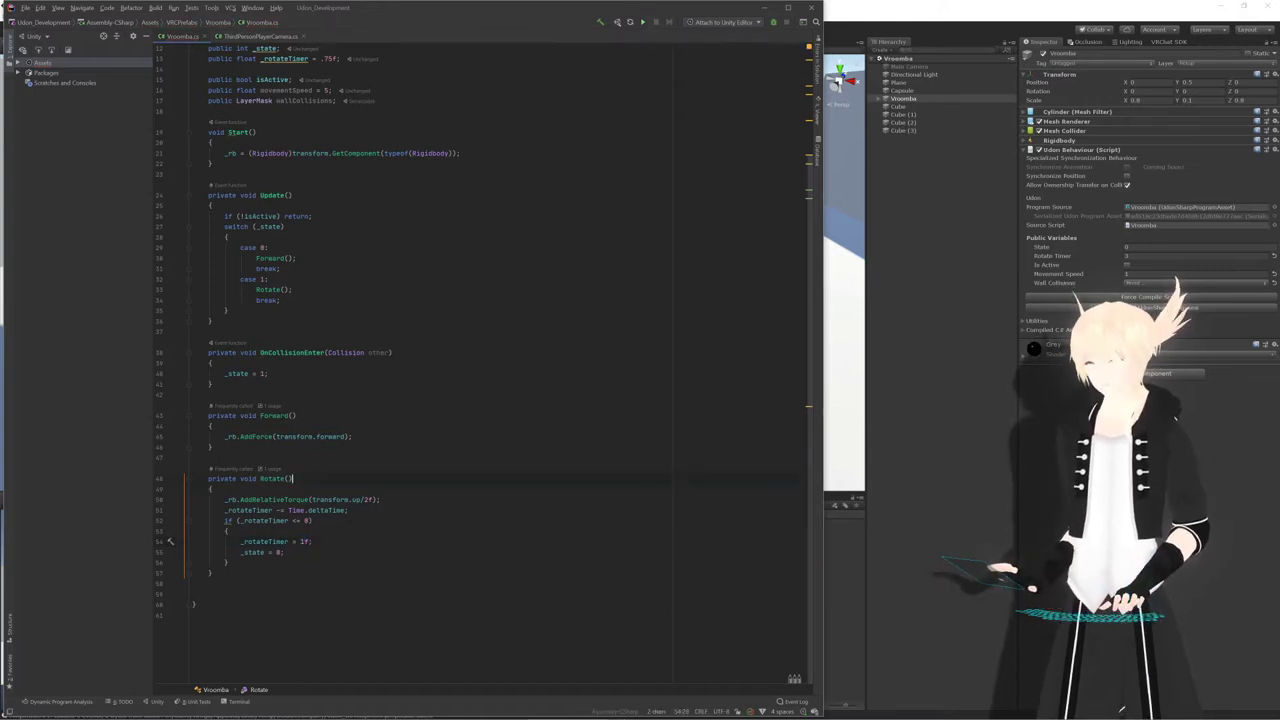
Set the initial value of the _rotateTimer field declaration to 1f and save the script
scroll(333, 183, up, 4)
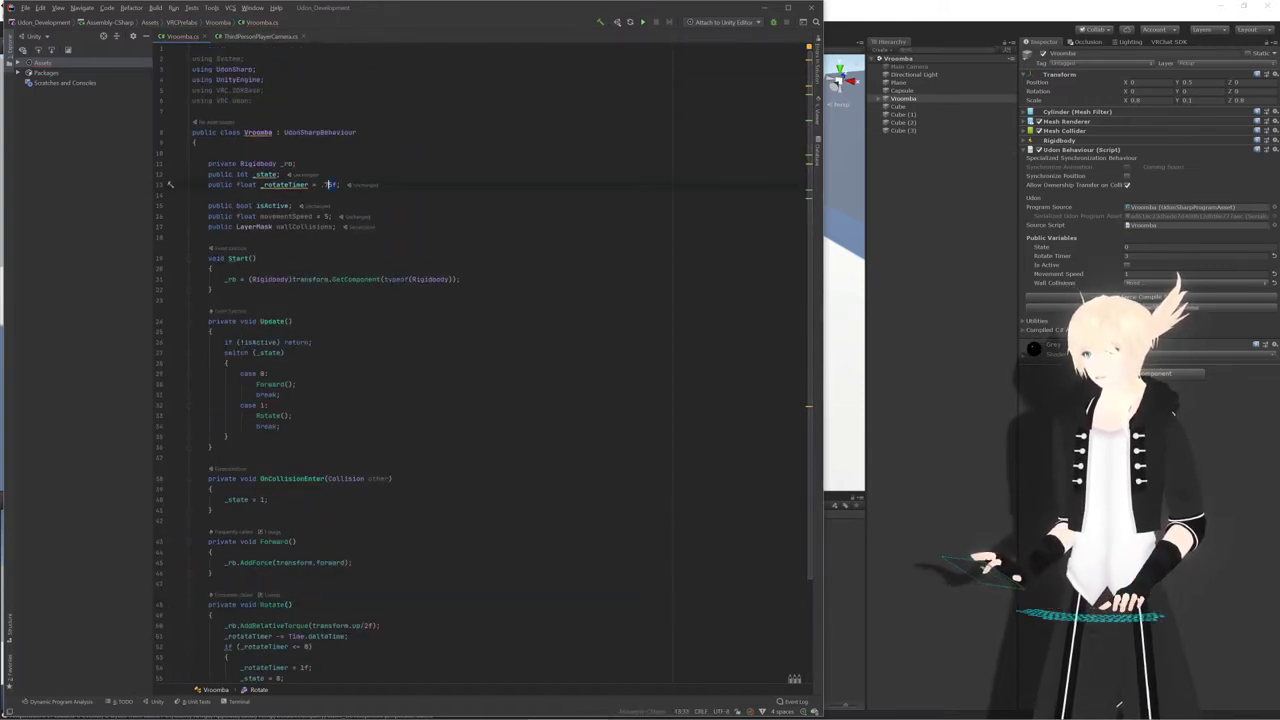
text(1f)
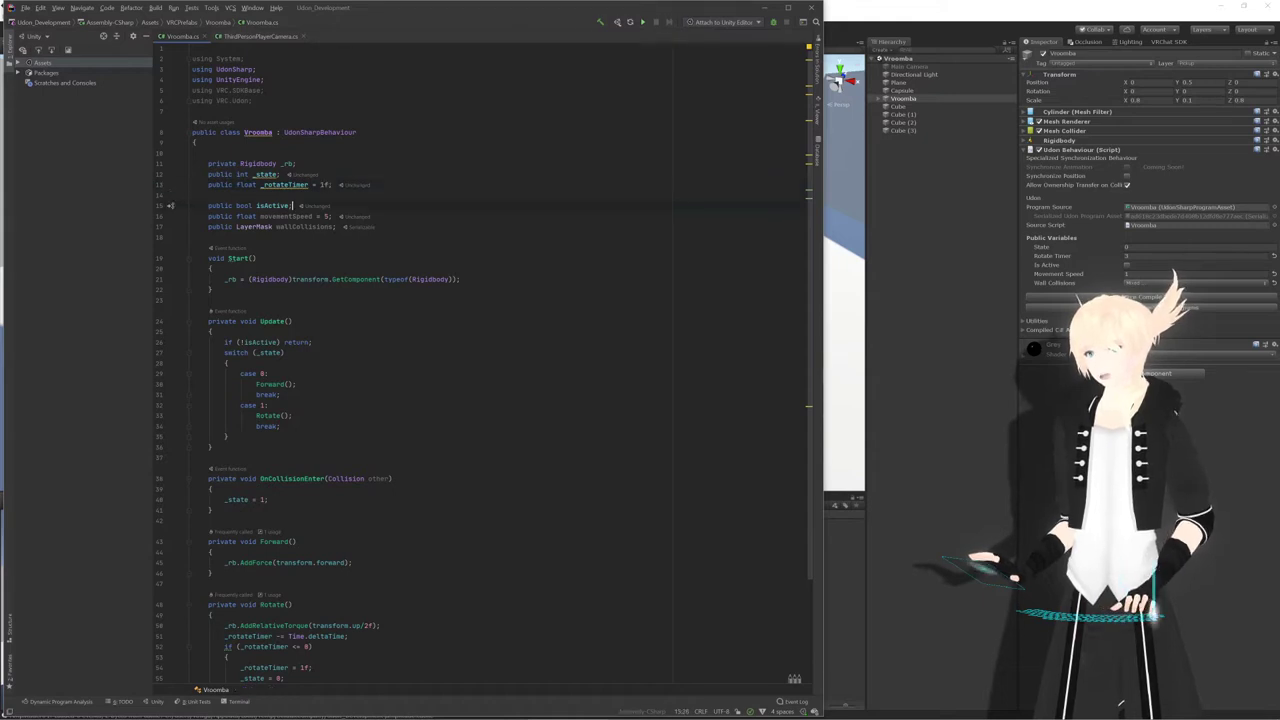
key(ctrl+s)
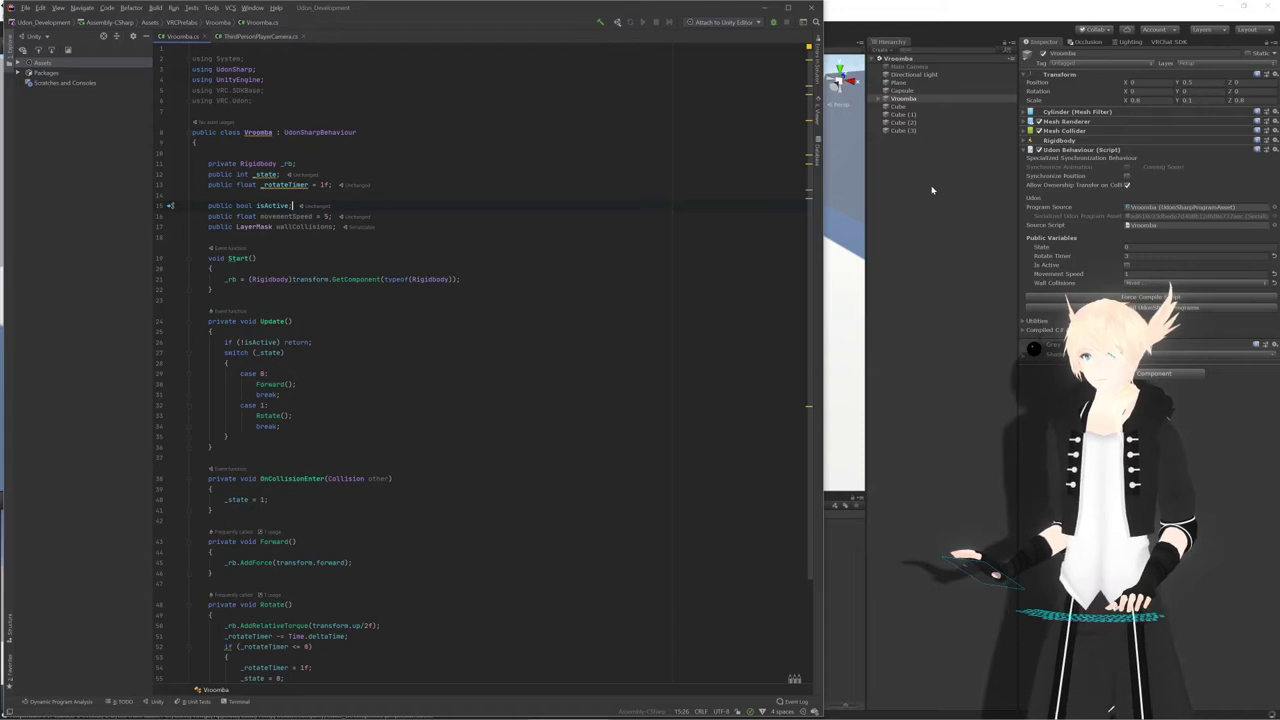
Switch to Unity and deselect the Vroomba in the scene
click(332, 216)
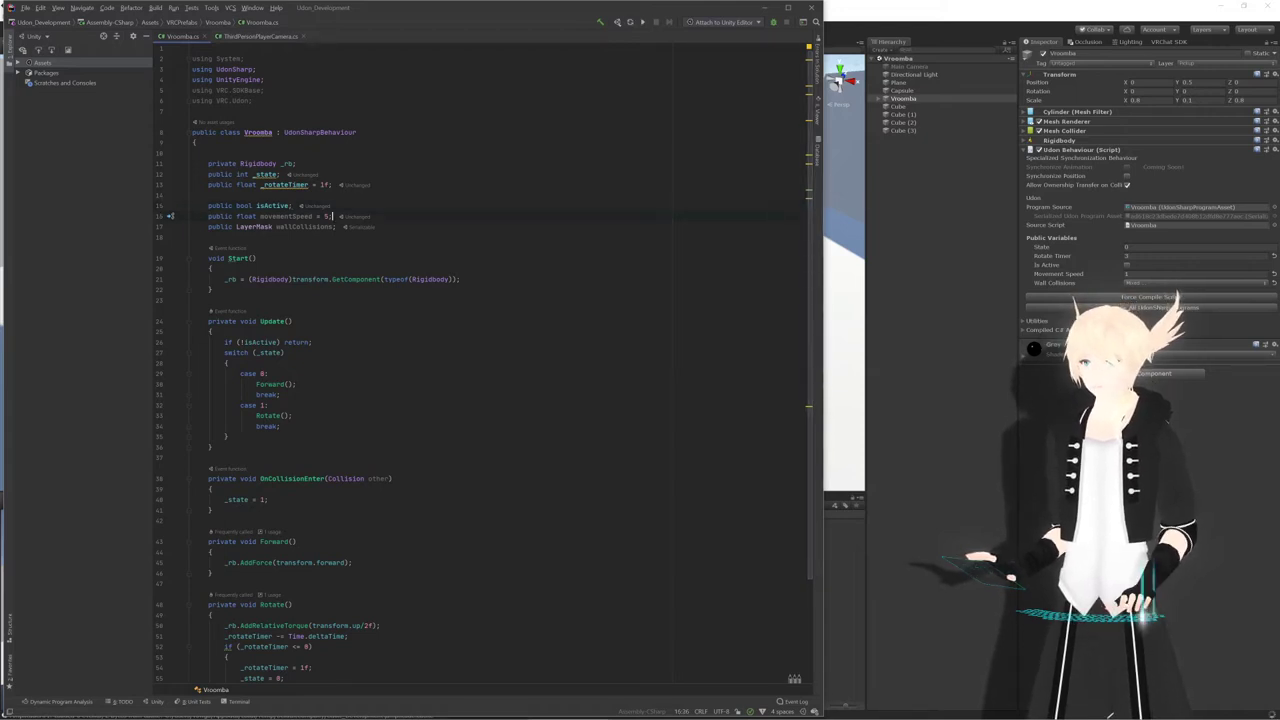
click(921, 194)
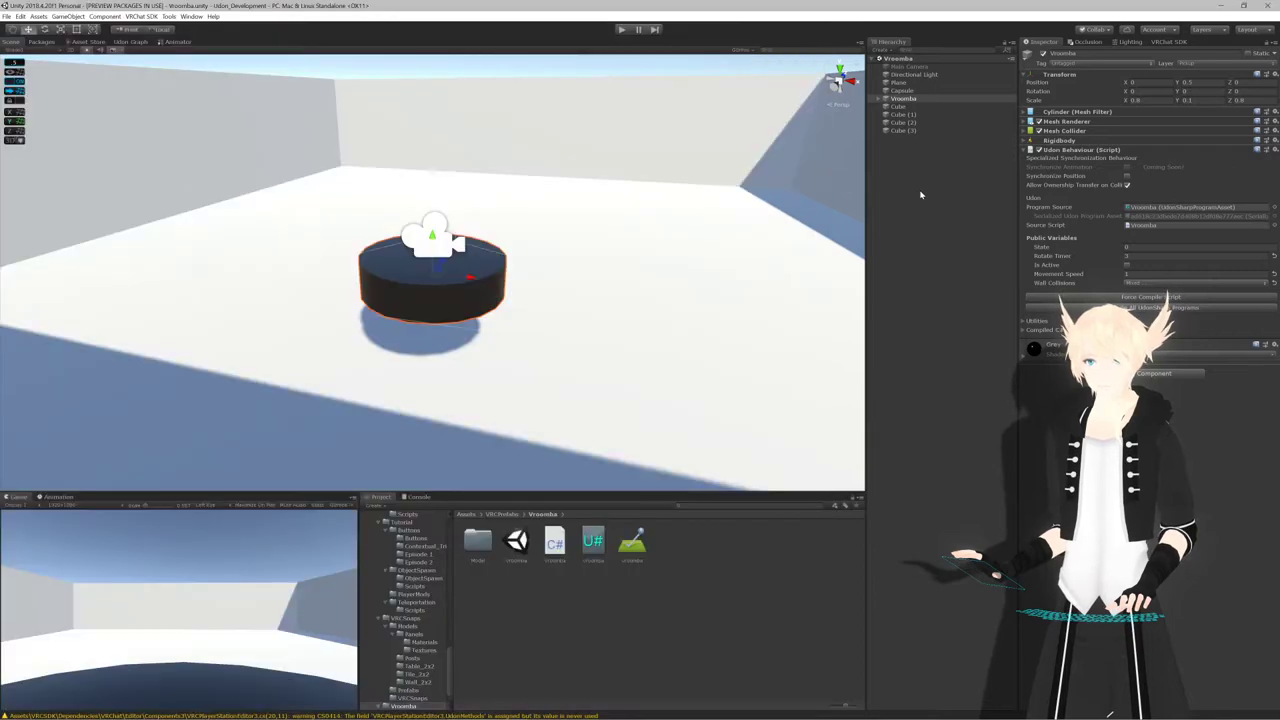
click(556, 246)
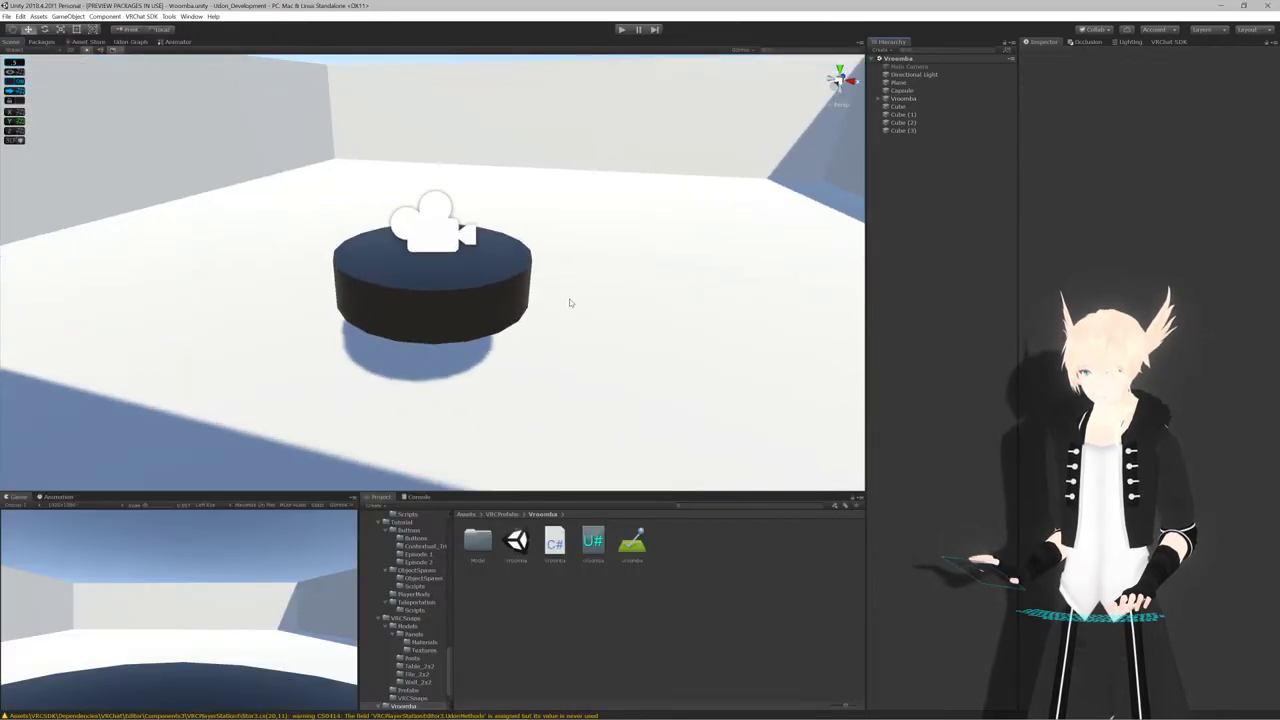
key(alt+Tab)
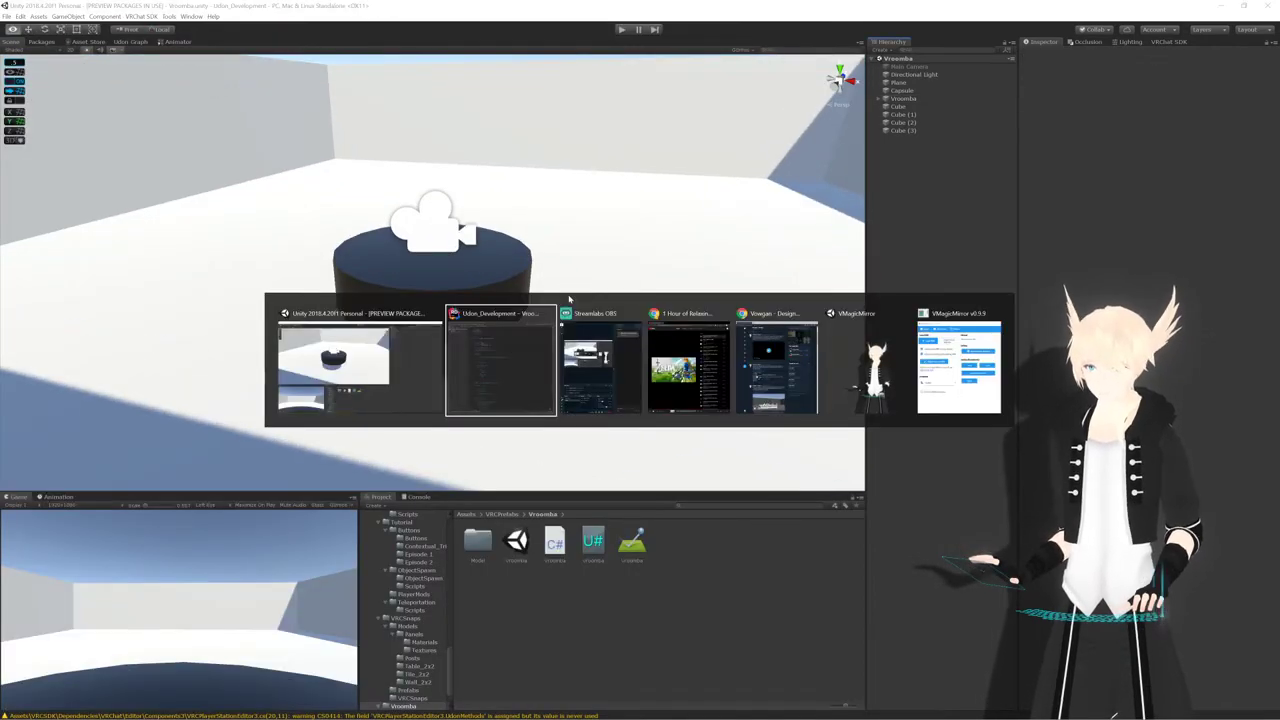
click(293, 321)
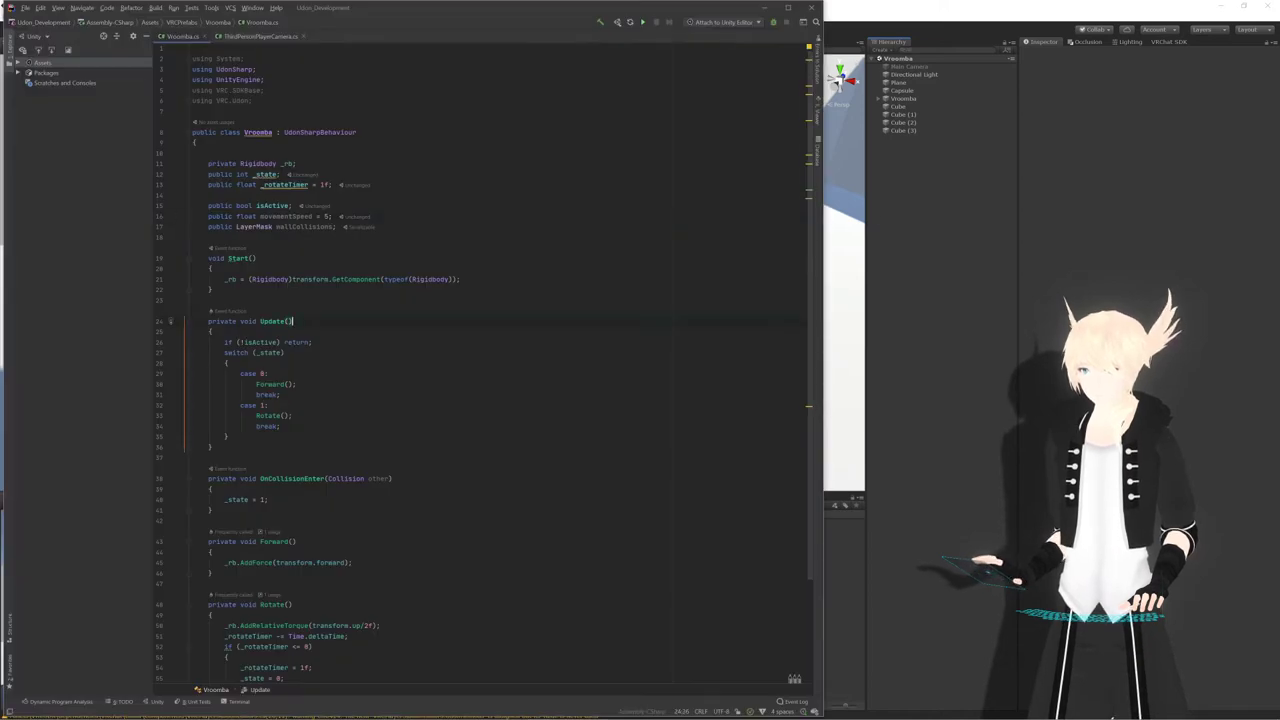
key(alt+Tab)
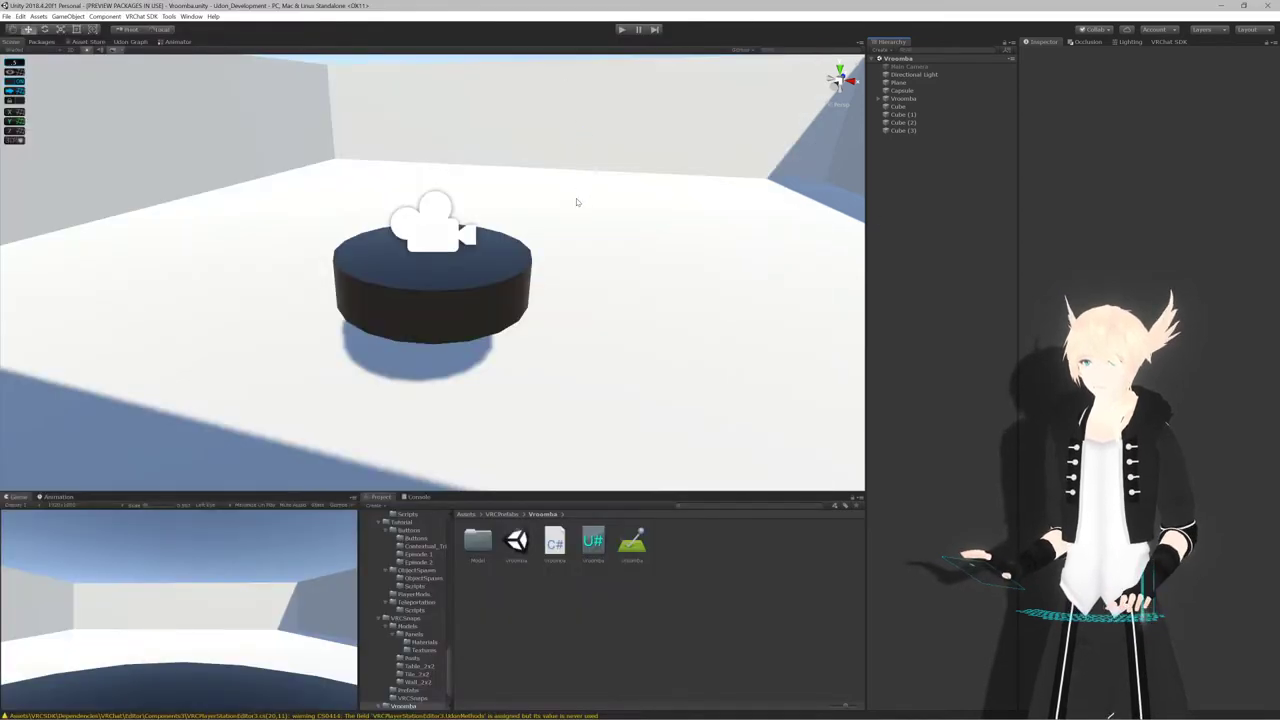
Switch to the code editor and add the guard if(!isActive) return; at the start of OnCollisionEnter
scroll(580, 198, up, 6)
scroll(560, 199, down, 5)
middle_drag(418, 230, 400, 252)
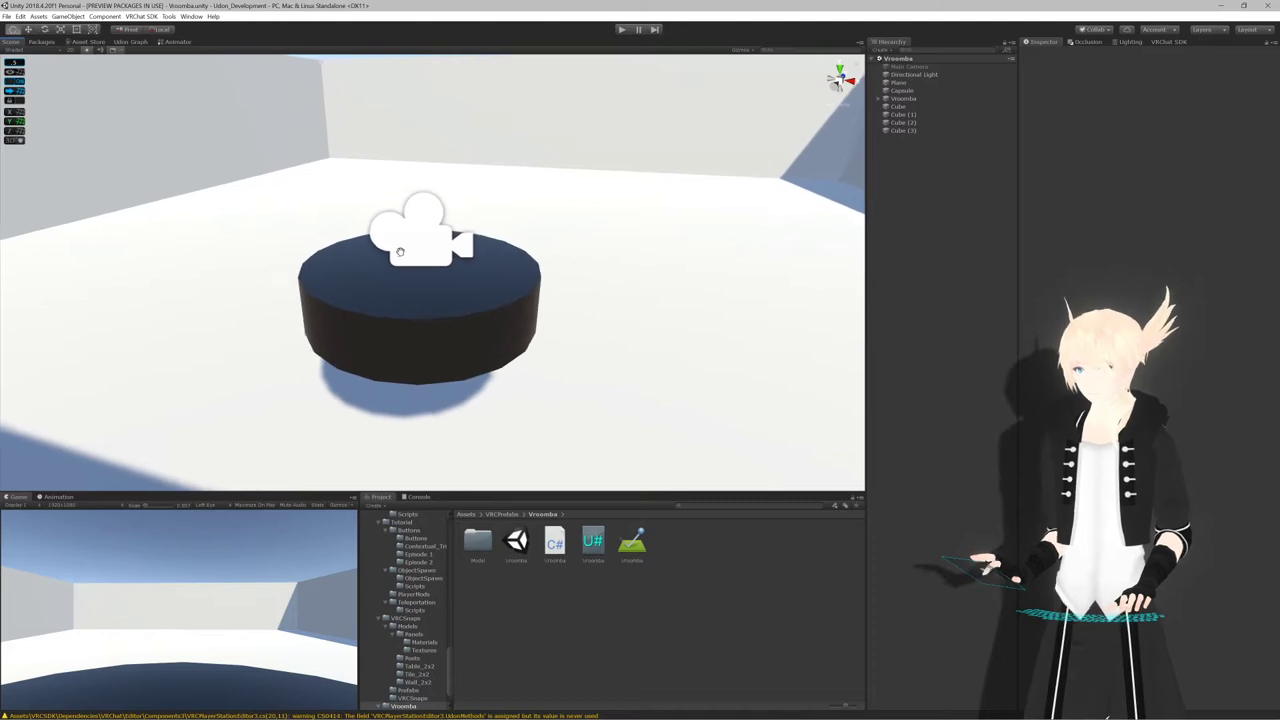
key(alt+Tab)
scroll(480, 350, down, 3)
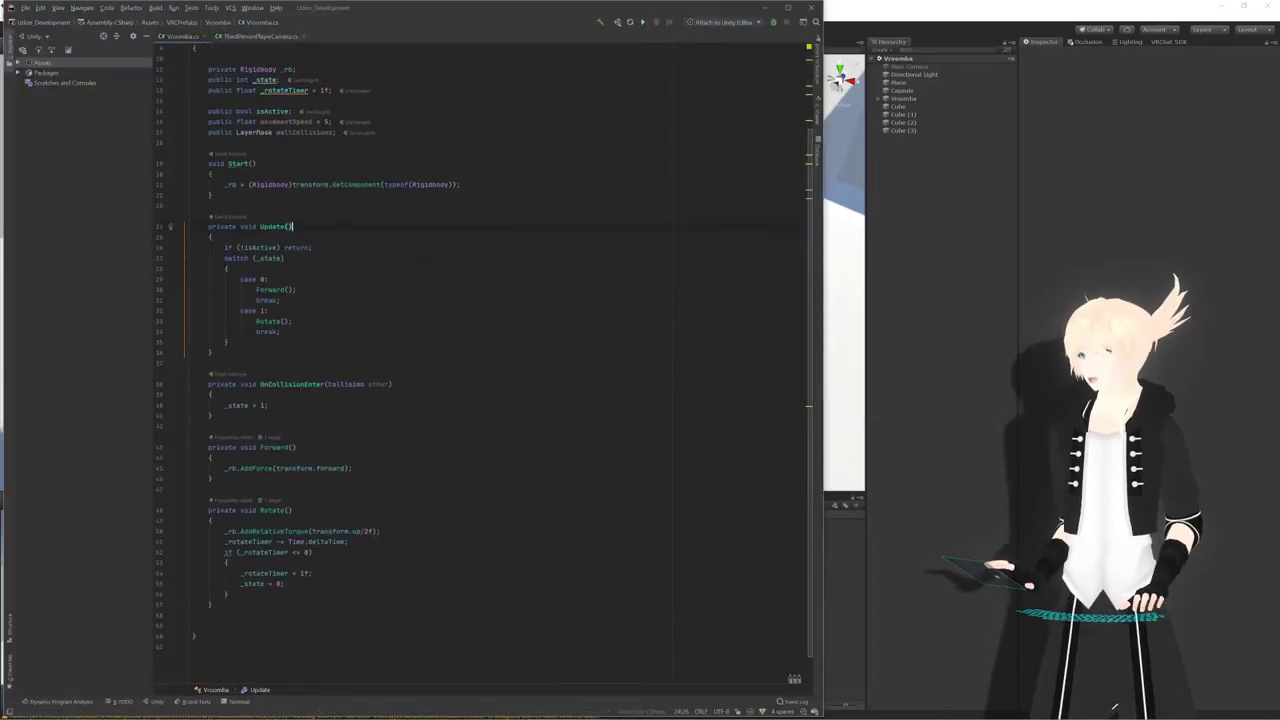
click(213, 394)
key(Return)
text(if)
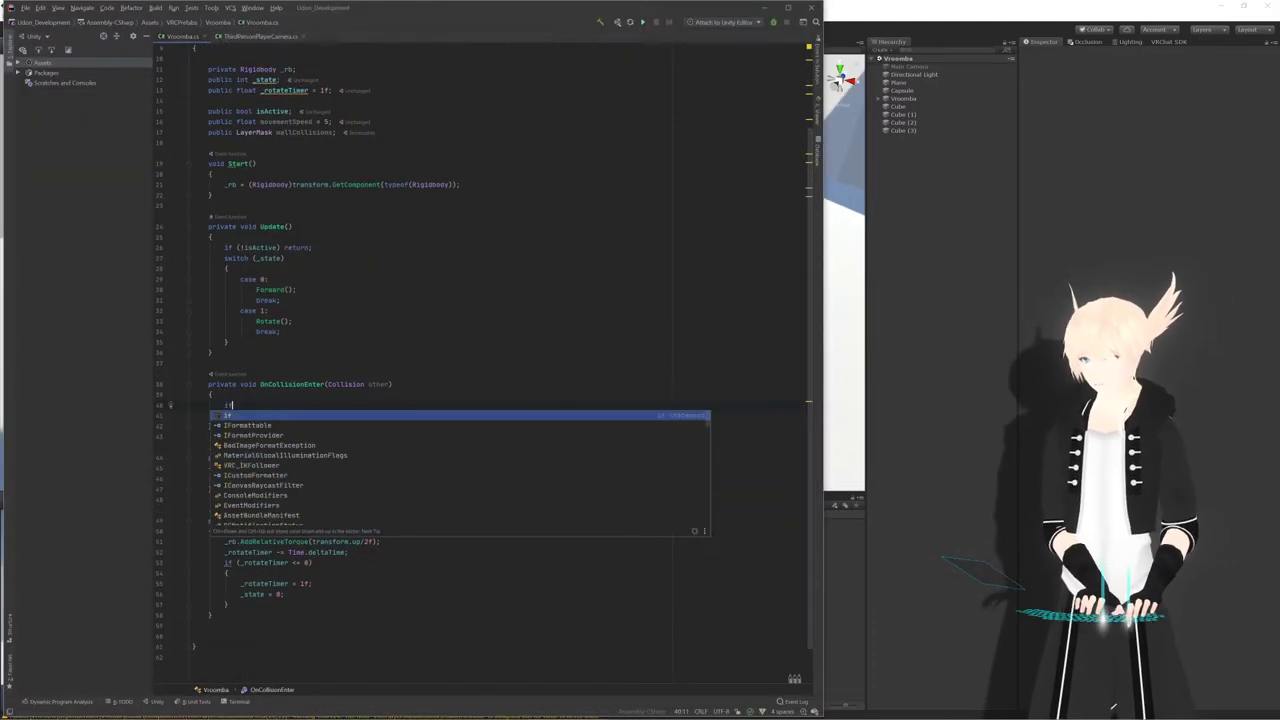
text((isActive)
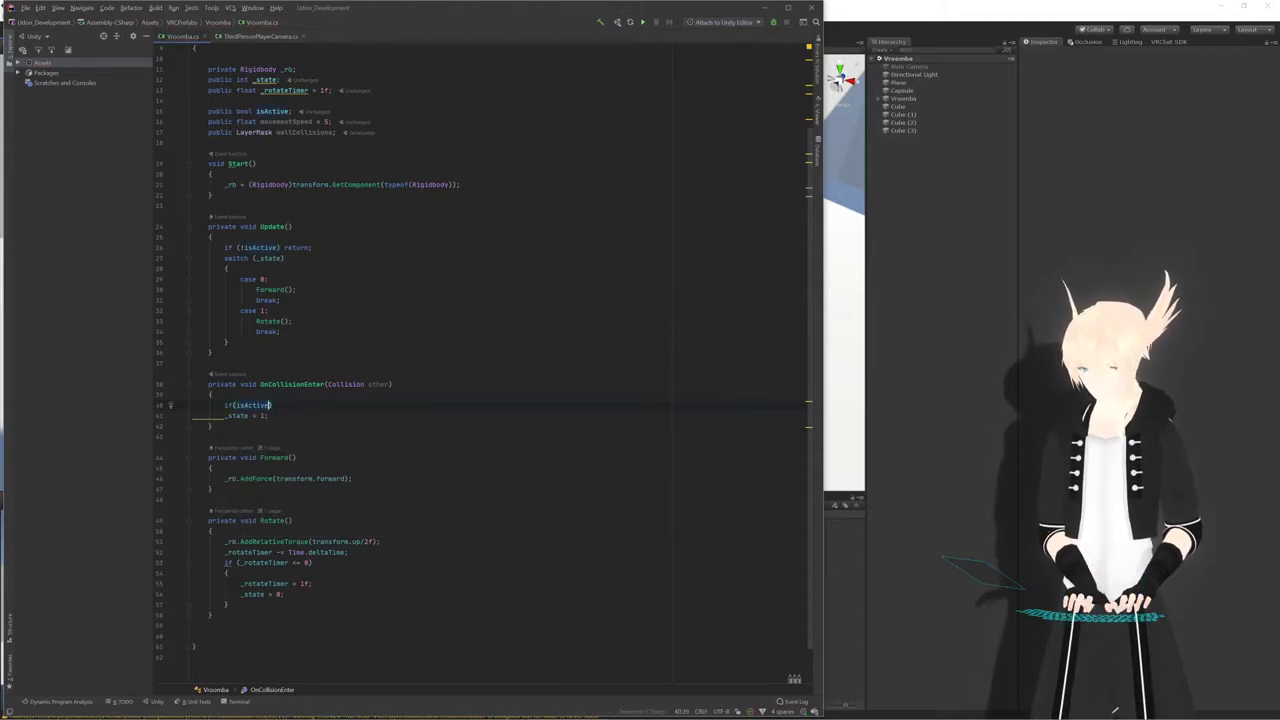
text(retur)
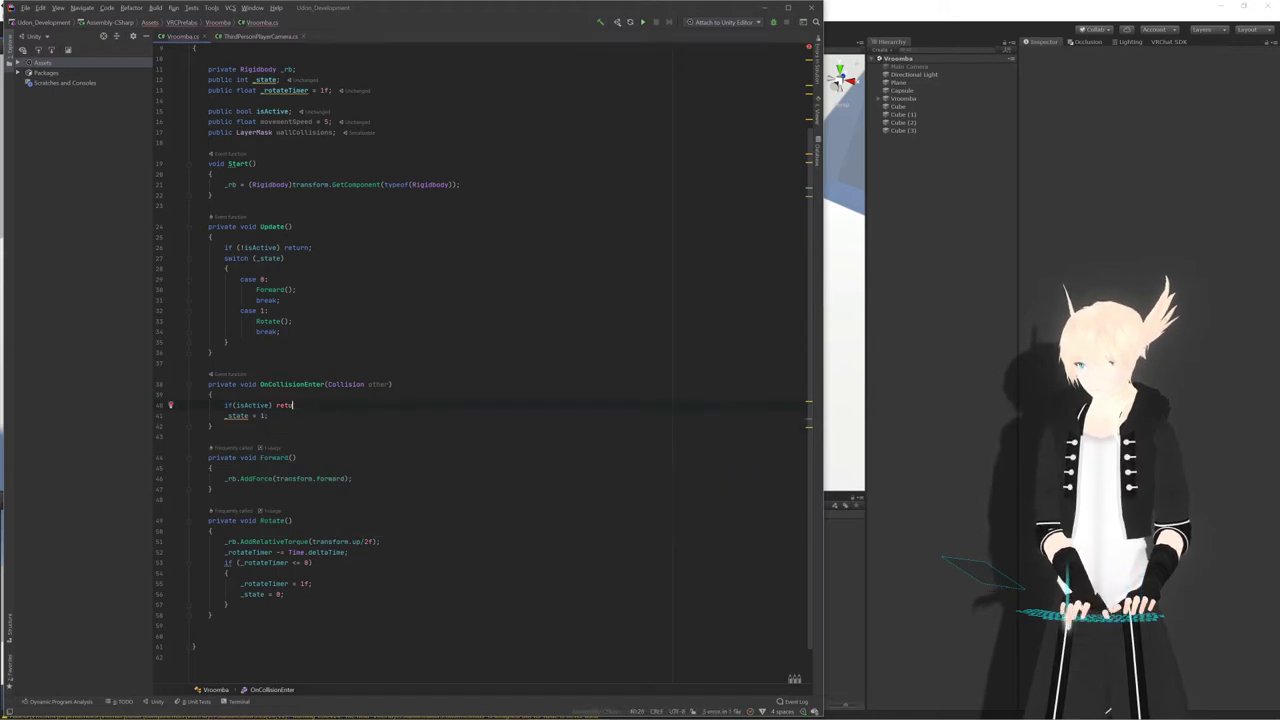
text(n;)
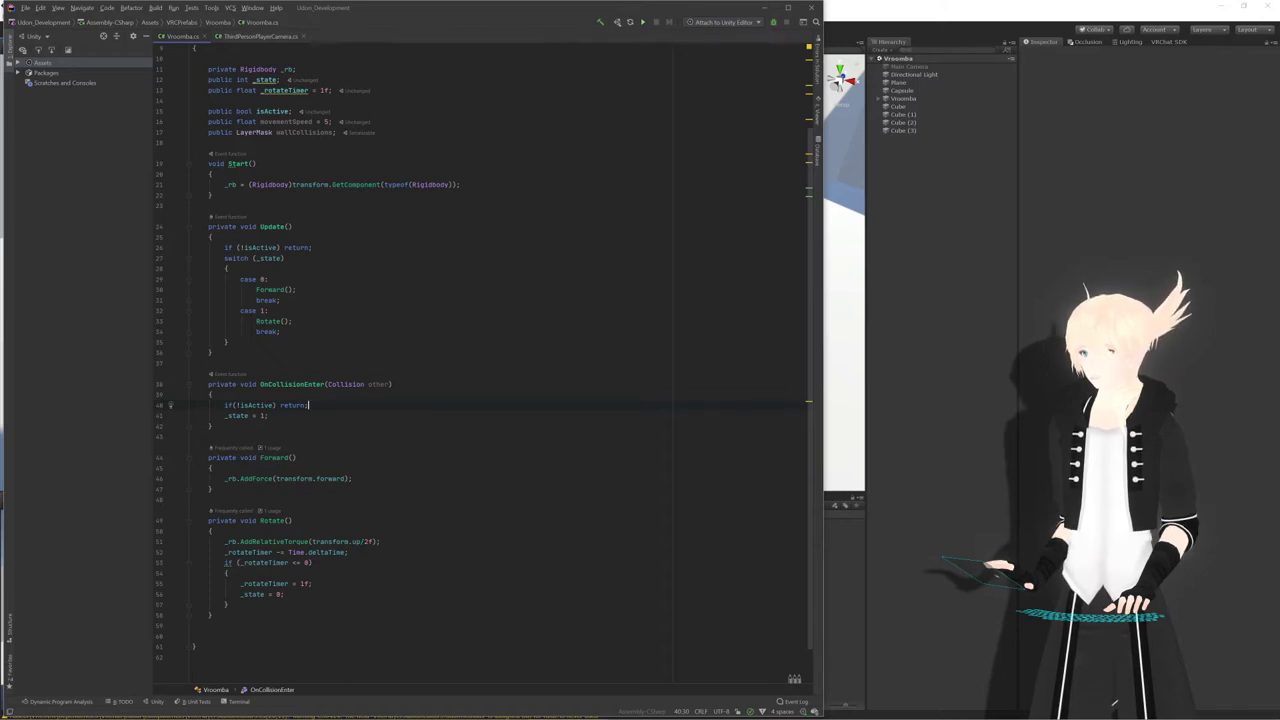
key(Return)
text(if()
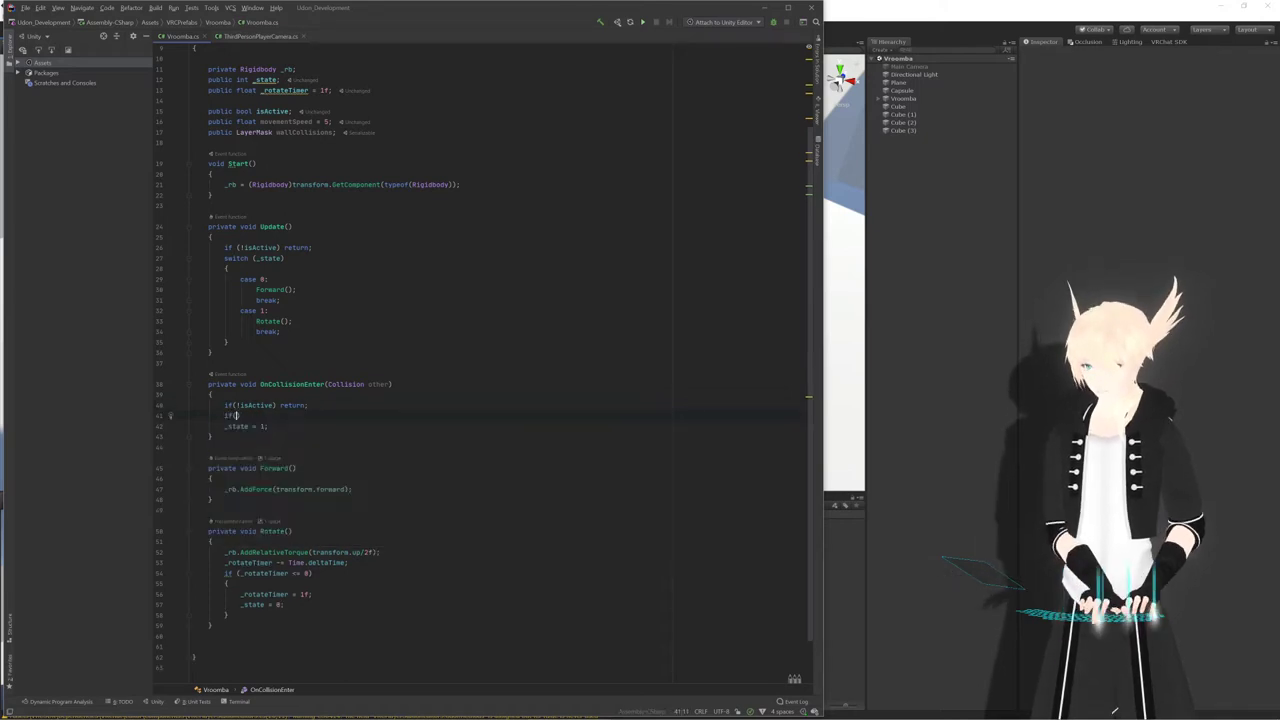
key(BackSpace)
key(BackSpace)
key(BackSpace)
key(BackSpace)
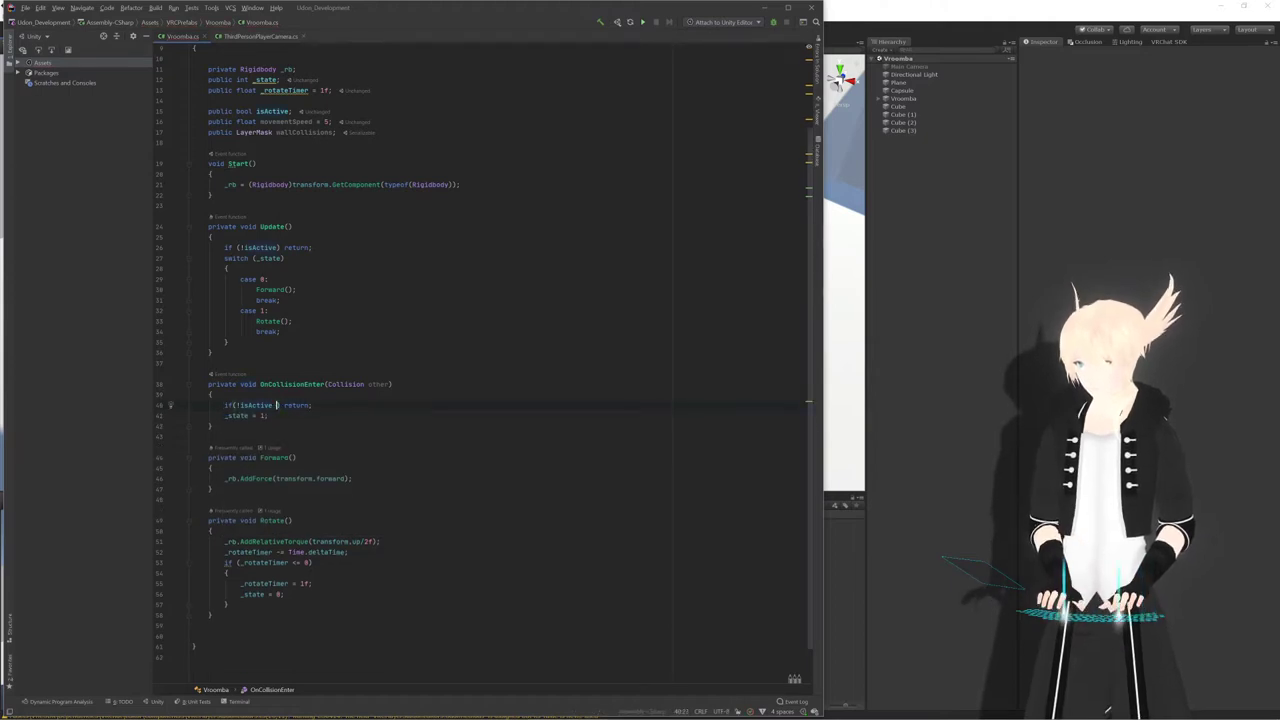
Extend the guard condition in OnCollisionEnter with || _state == 1 and save the script
text(||)
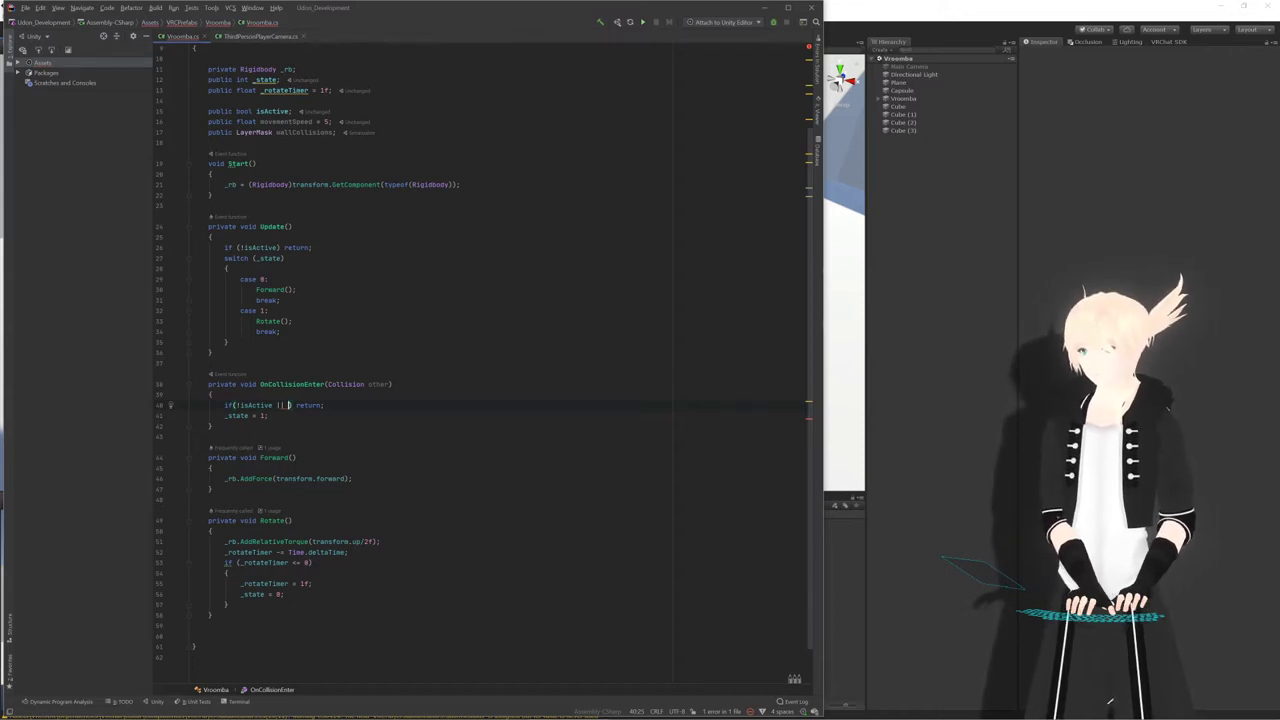
text(_state == 1)
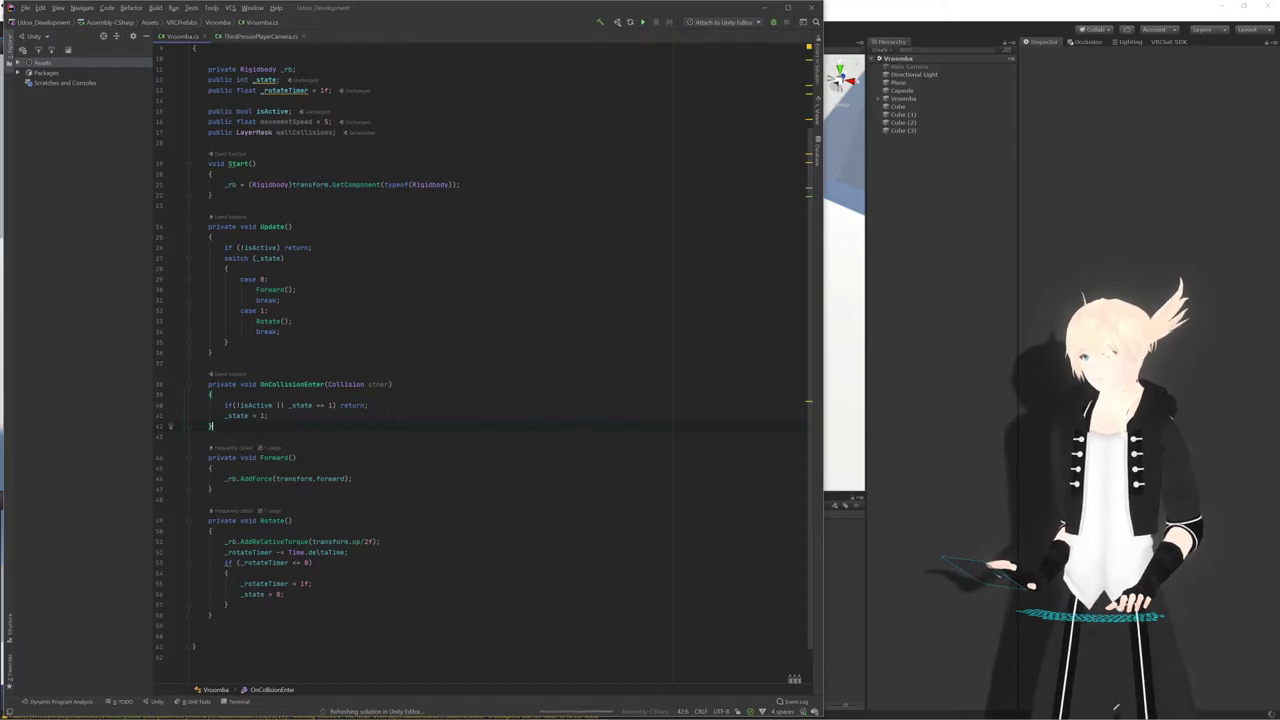
click(256, 405)
key(shift+Left)
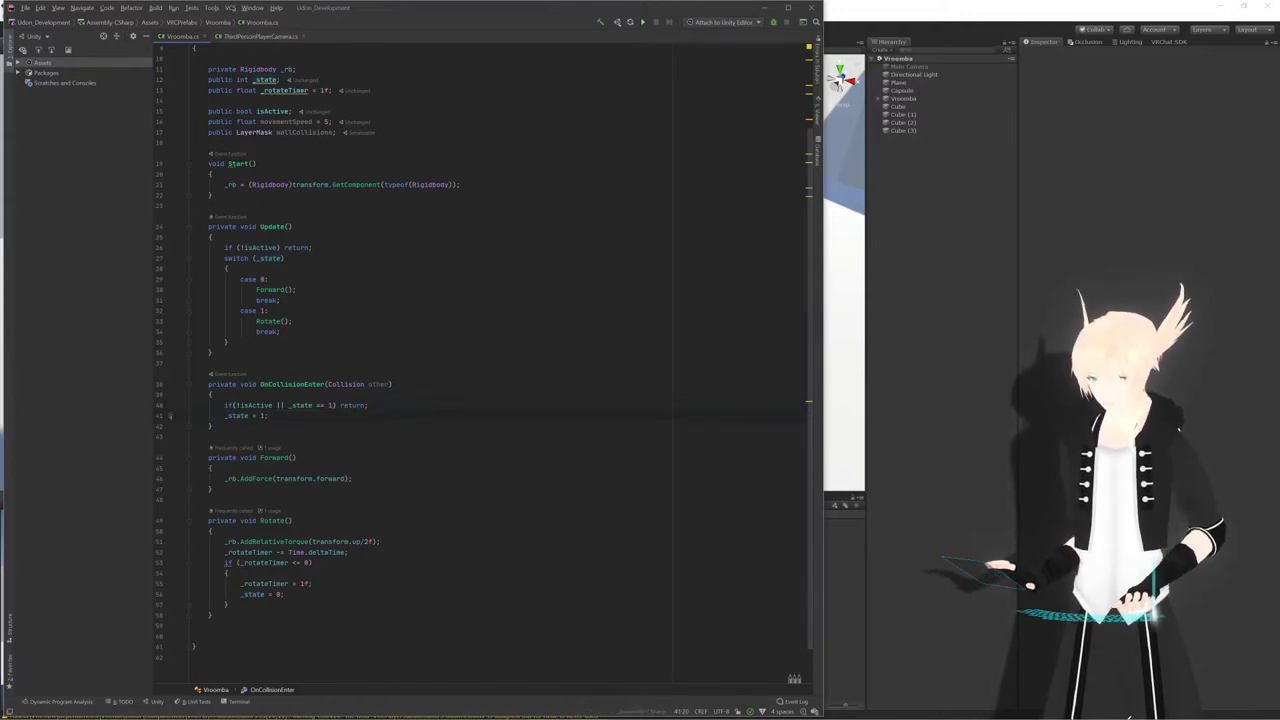
key(ctrl+s)
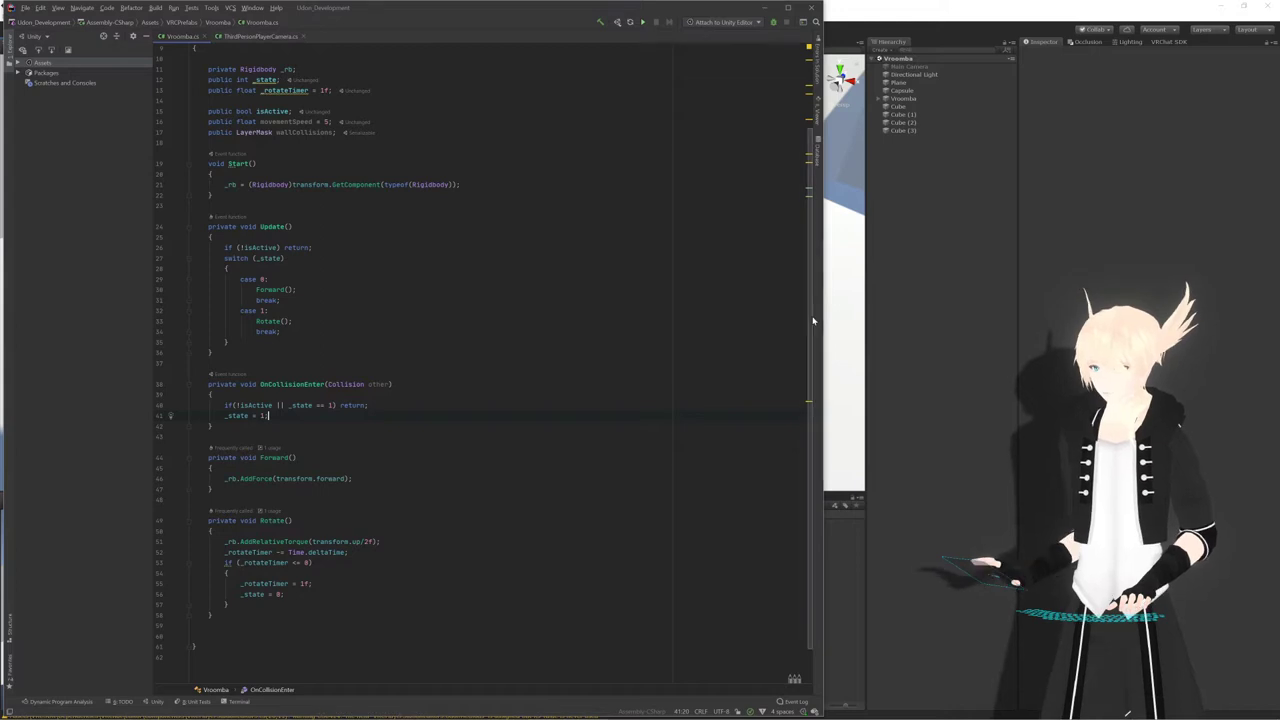
Switch to Unity, start play mode, select the Vroomba and enable its Is Active variable
click(944, 245)
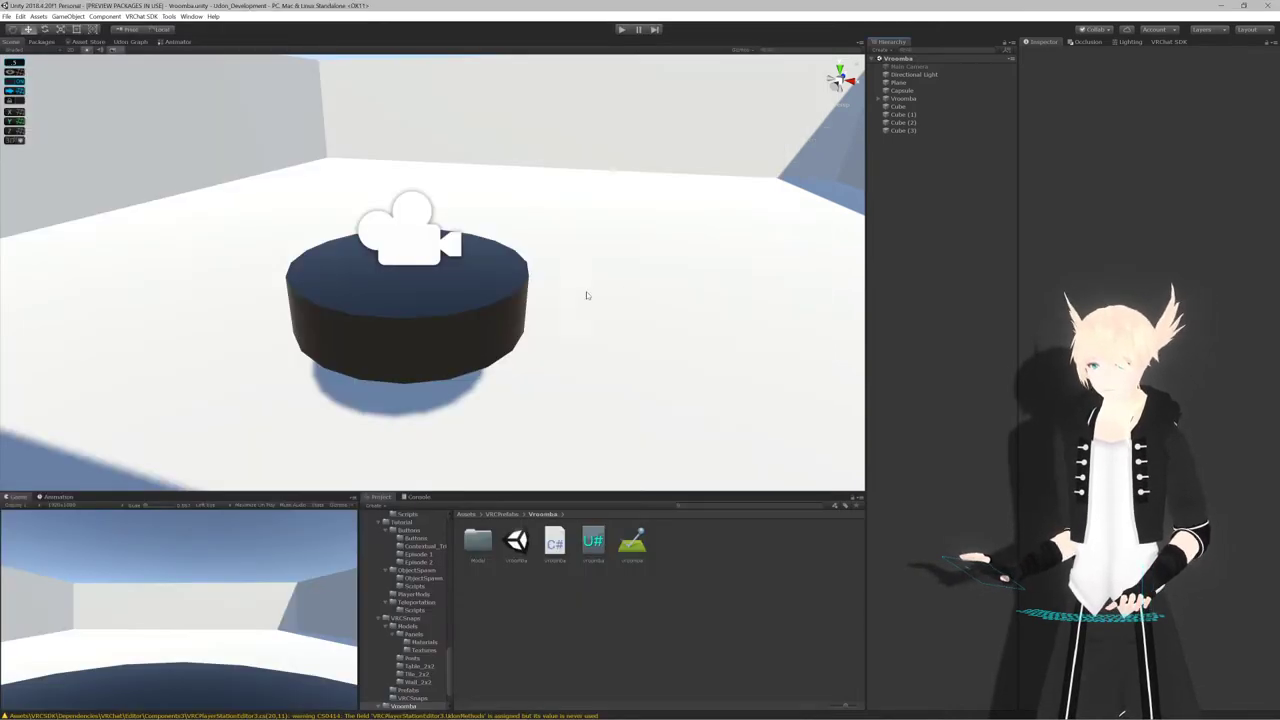
right_drag(547, 283, 560, 269)
key(w)
key(s)
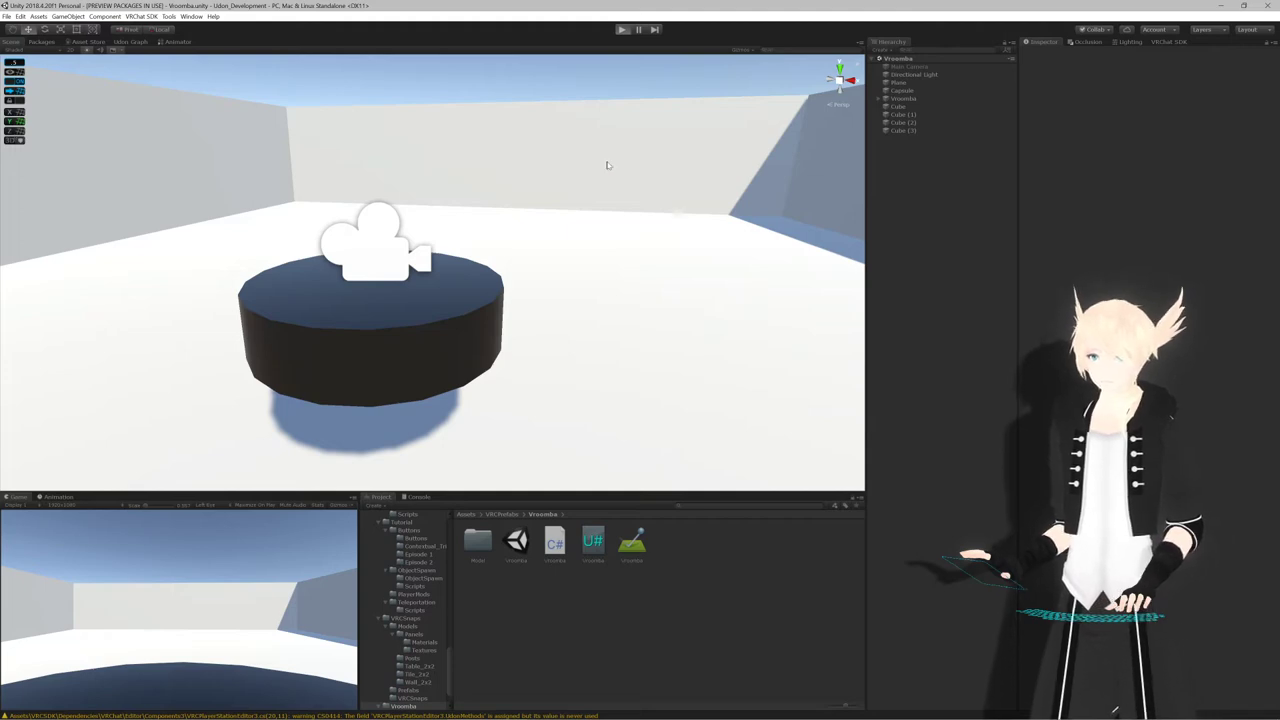
key(ctrl+p)
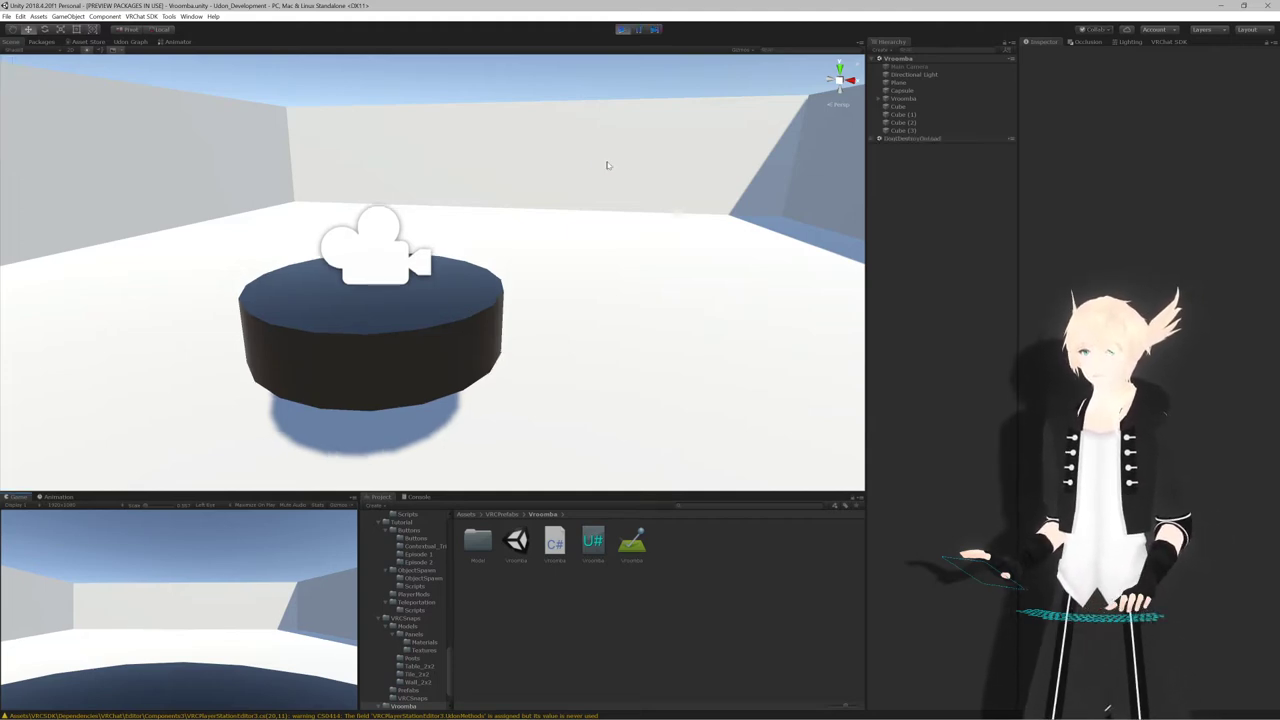
alt+drag(597, 143, 565, 279)
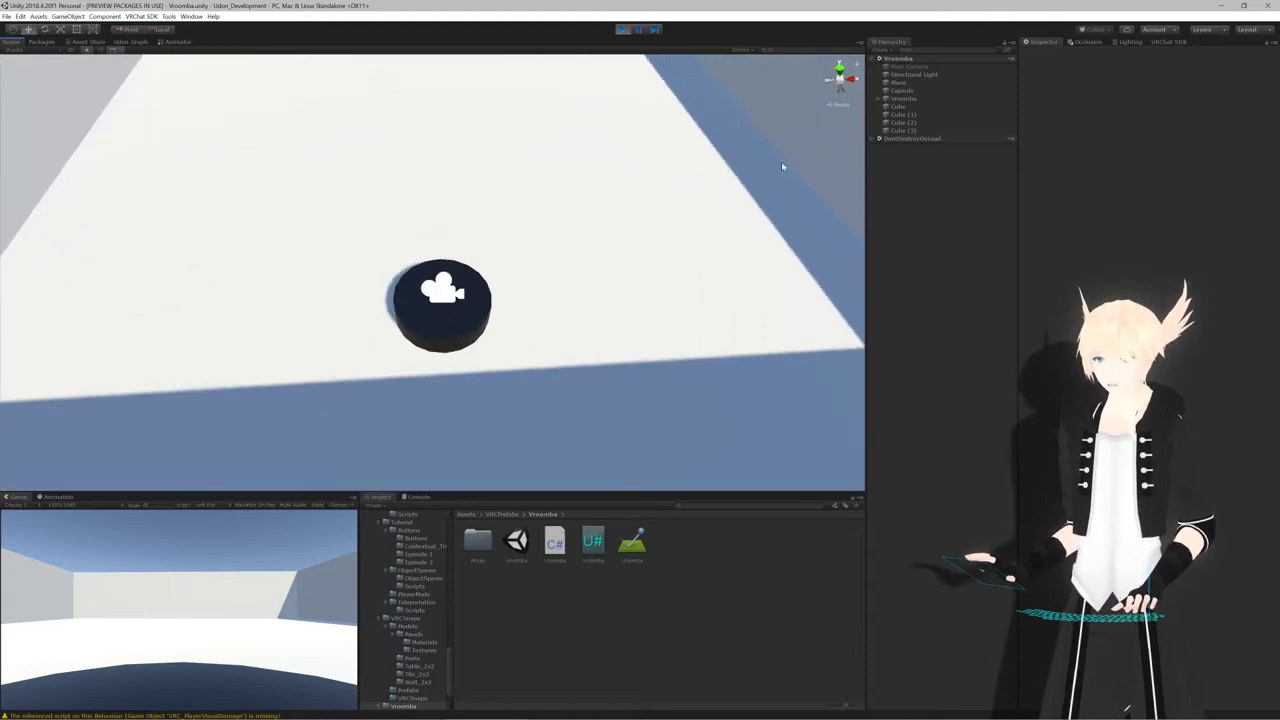
click(923, 99)
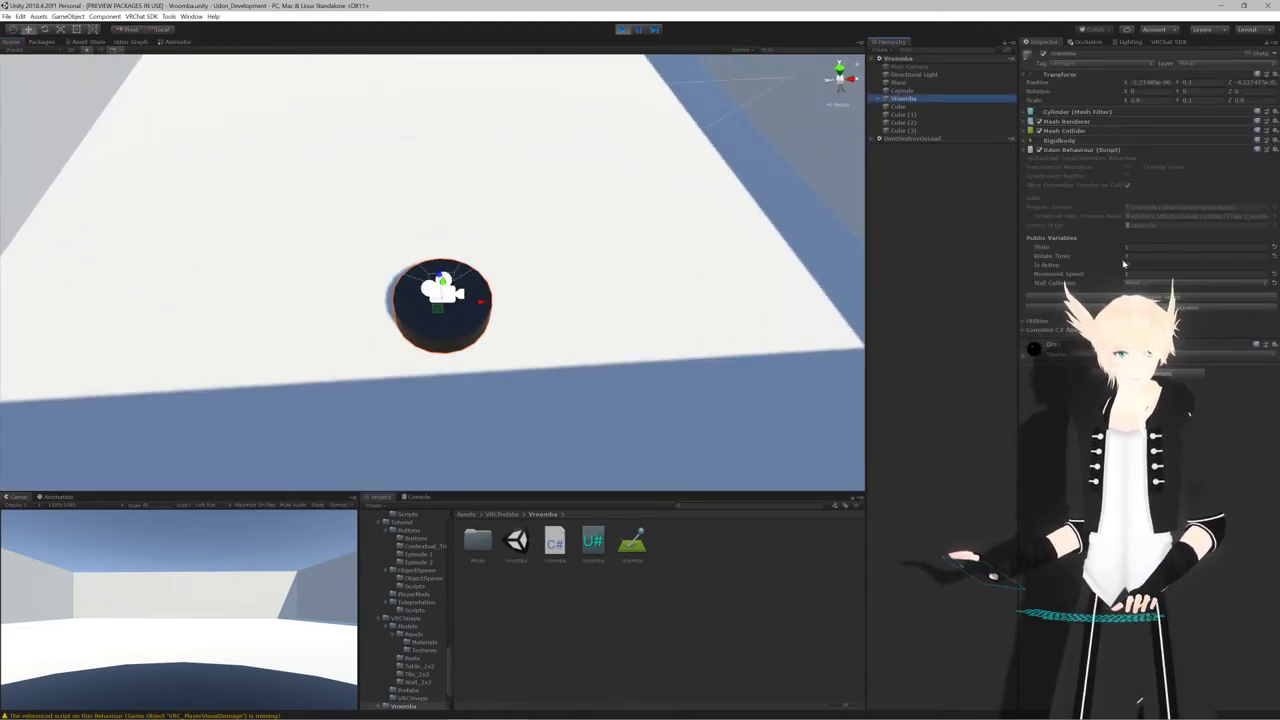
click(1127, 266)
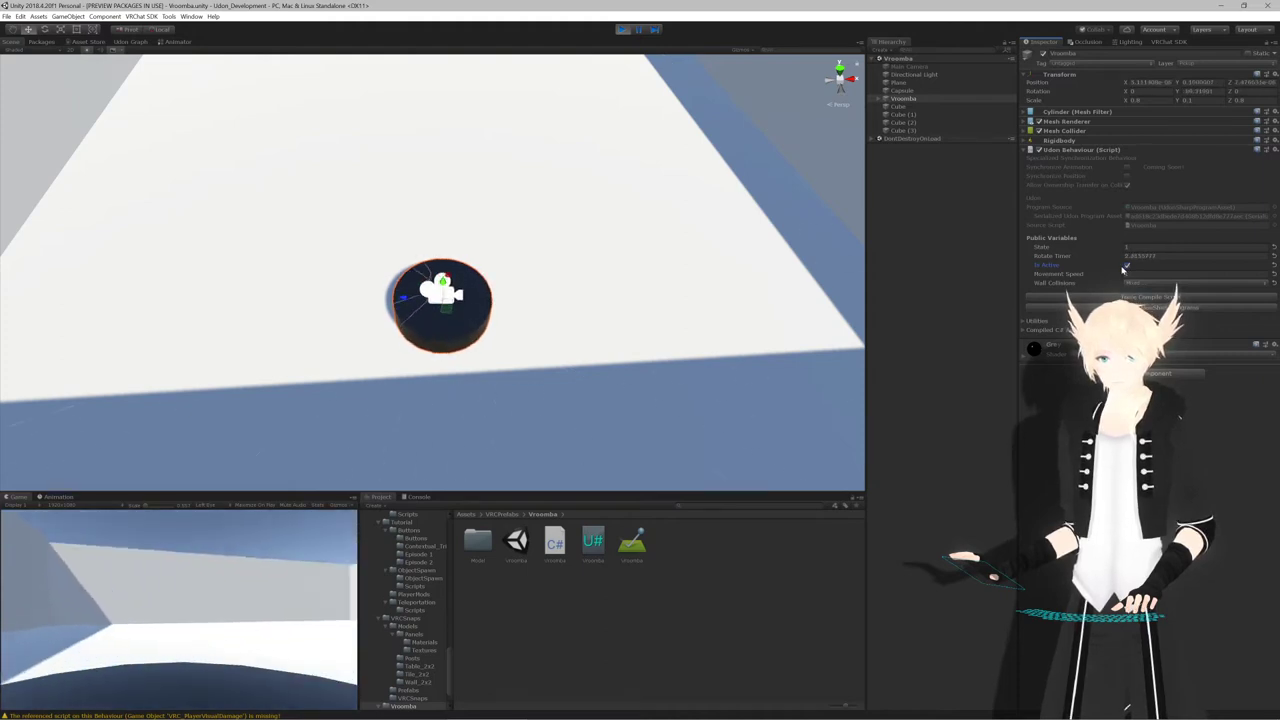
Follow the moving Vroomba to examine its behaviour at the walls, and stop play mode
right_drag(718, 266, 608, 241)
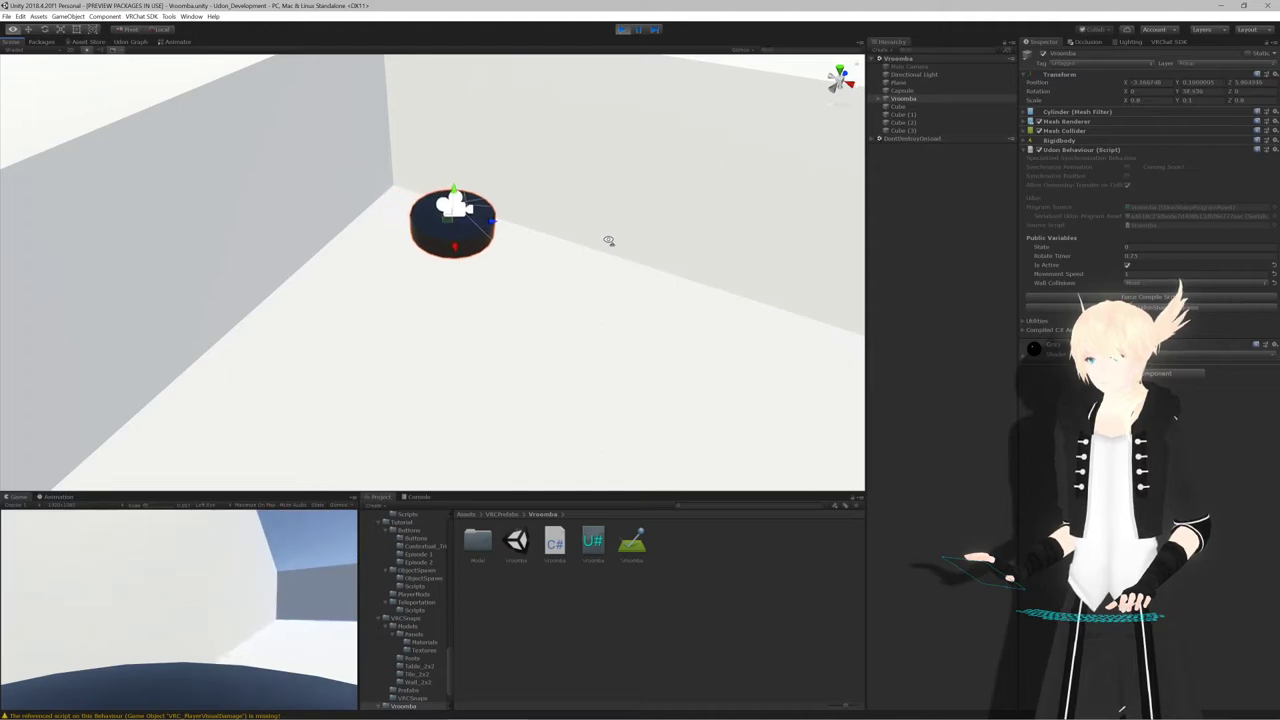
right_drag(608, 241, 722, 229)
key(w)
click(623, 31)
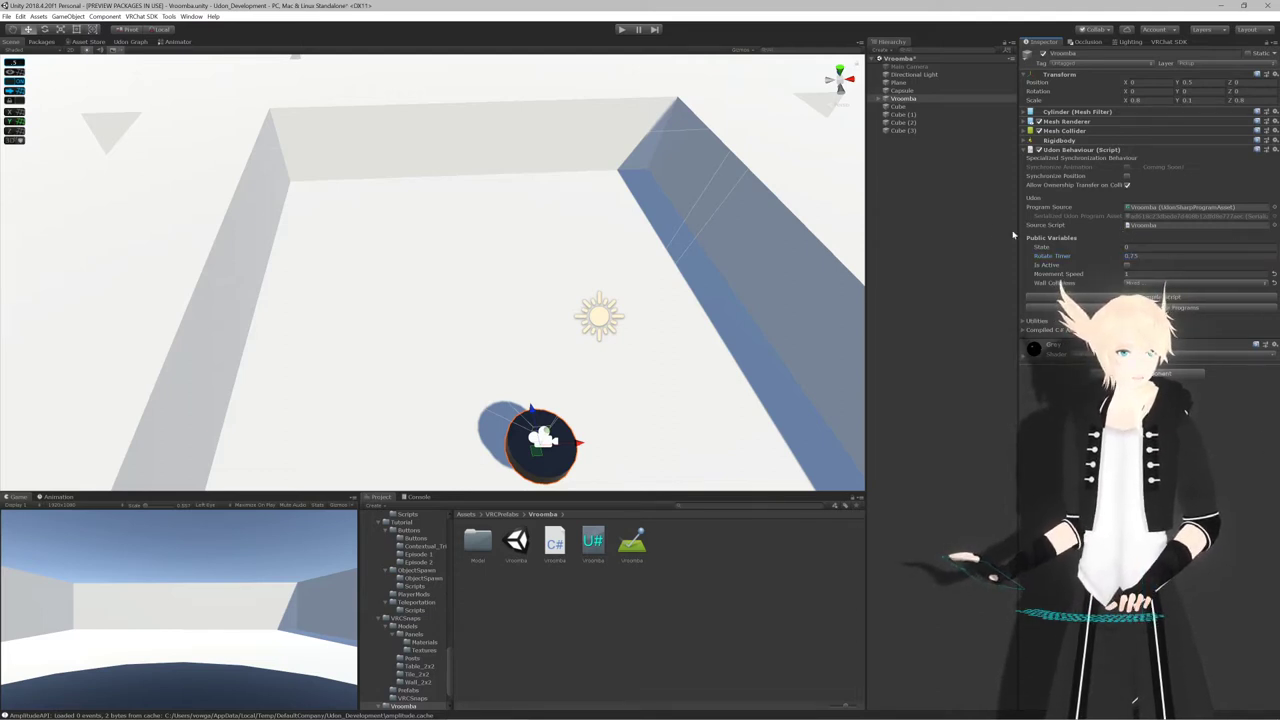
Switch to the code editor and check the variable declarations at the start of the Vroomba class
mouse_move(614, 199)
right_down()
mouse_move(614, 171)
mouse_move(619, 194)
mouse_move(613, 185)
right_up()
key(w)
key(alt+Tab)
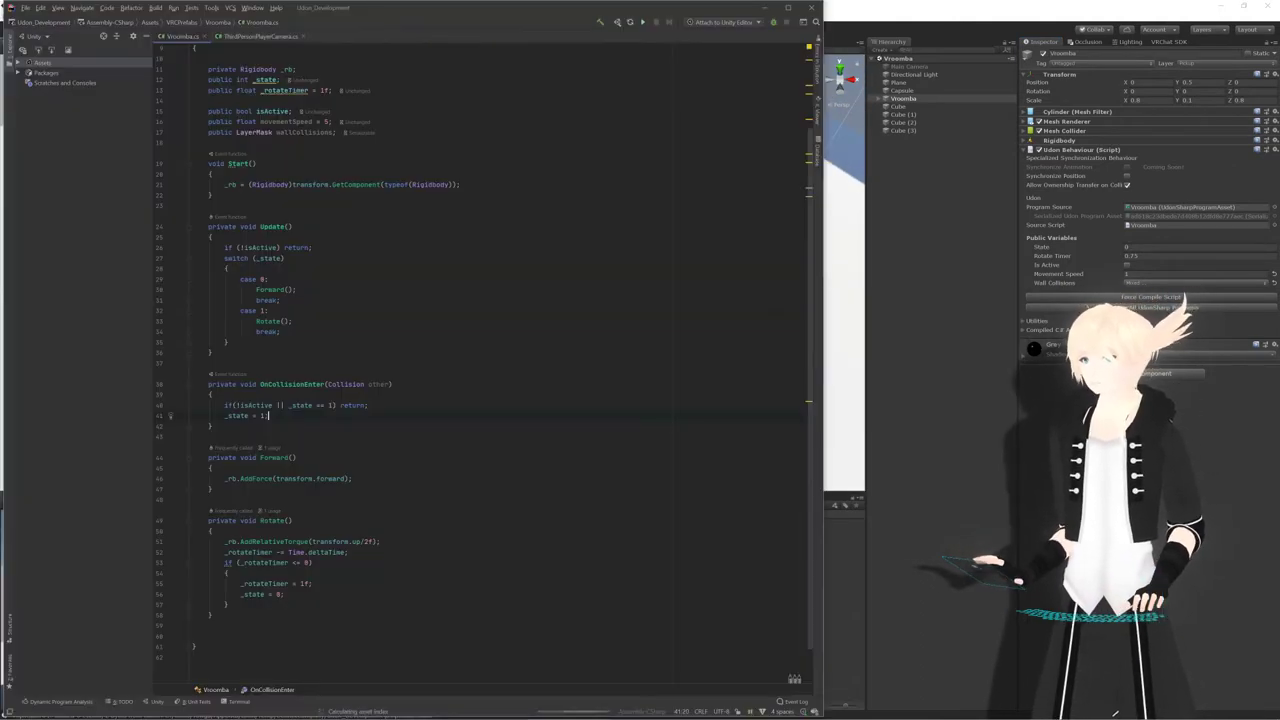
scroll(480, 360, up, 3)
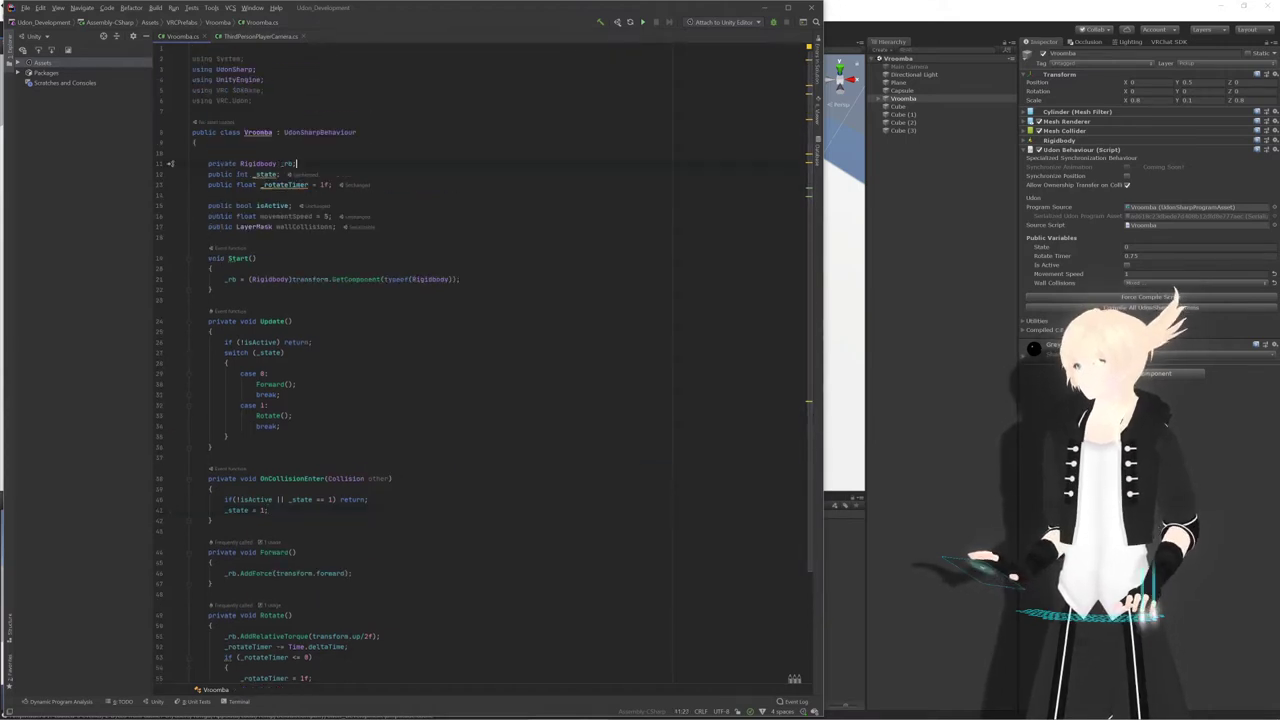
Switch to Unity, reset the Vroomba's Rotate Timer to the script default of 1 and compile all UdonSharp programs
key(alt+Tab)
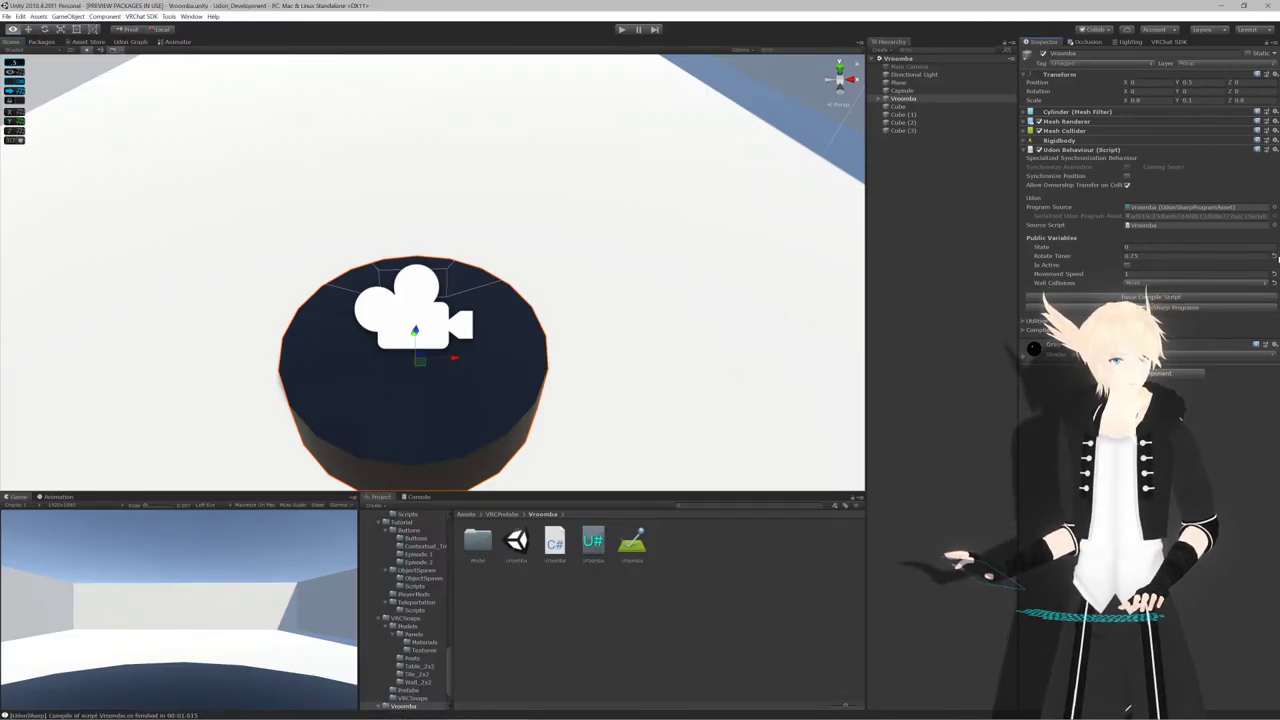
click(1170, 308)
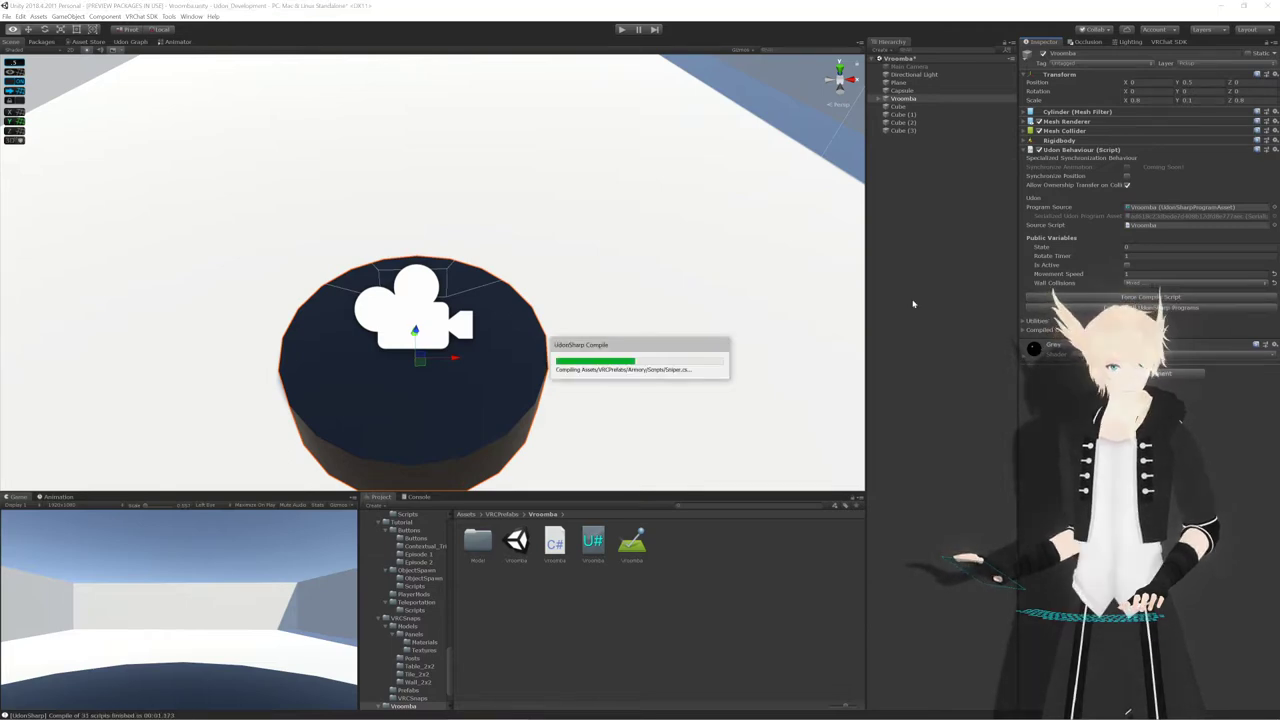
scroll(712, 271, down, 5)
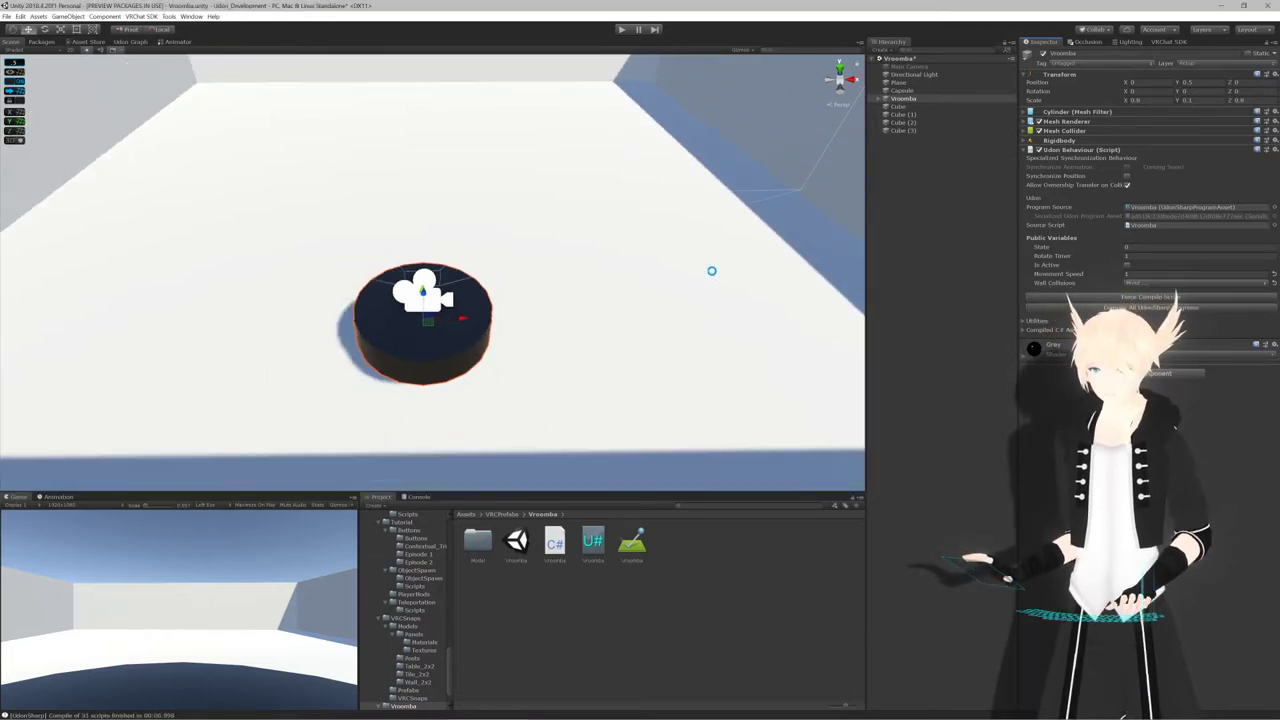
scroll(711, 276, up, 3)
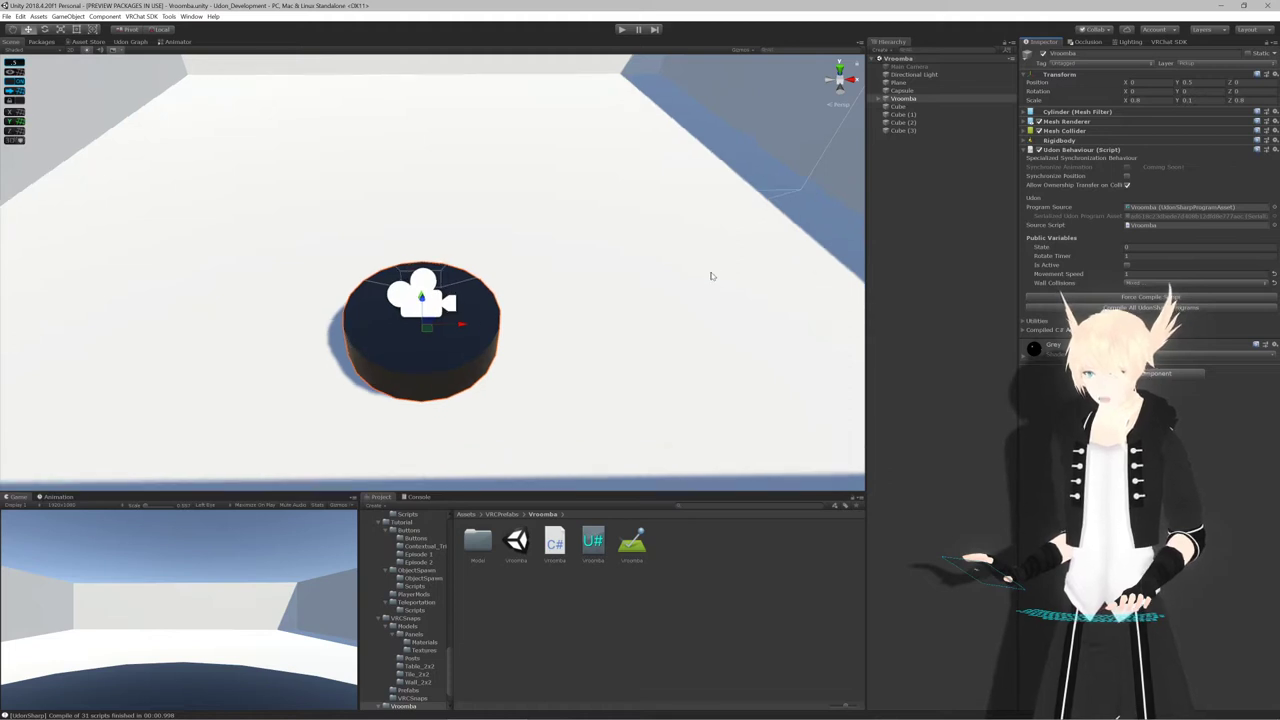
Run the scene again in play mode, frame the Vroomba and turn on Is Active
click(621, 30)
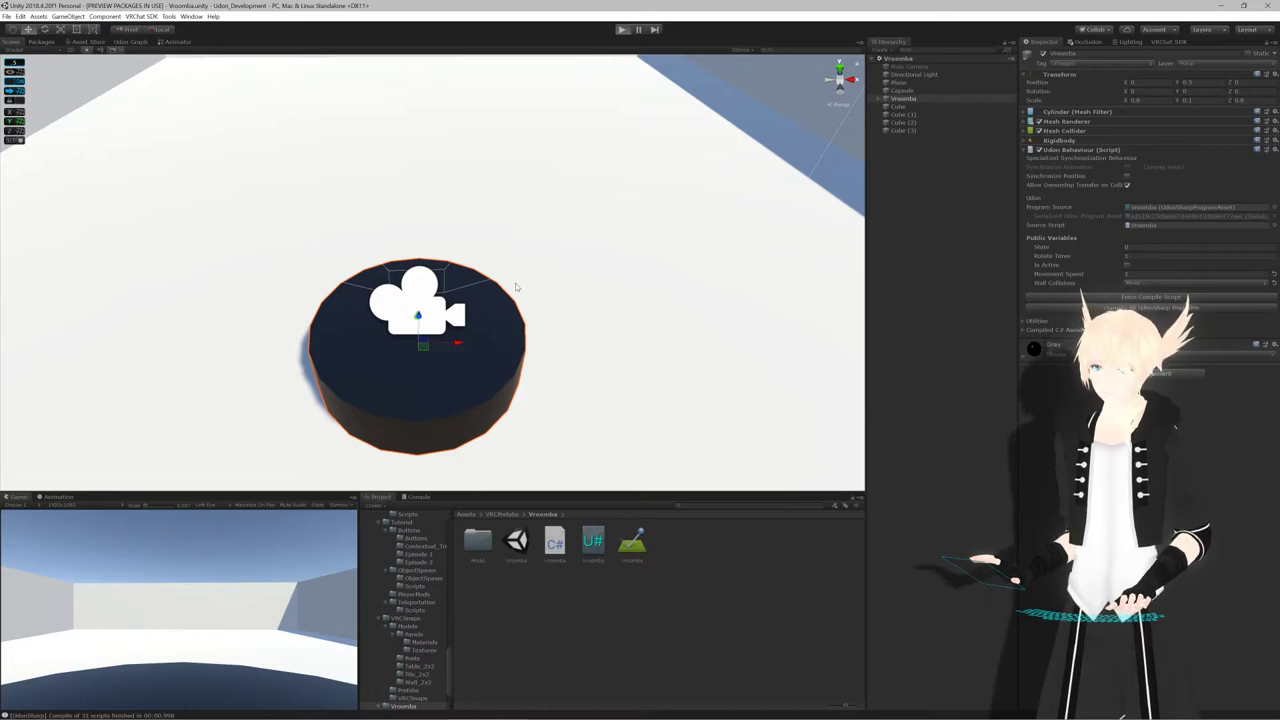
key(ctrl+p)
scroll(516, 287, down, 3)
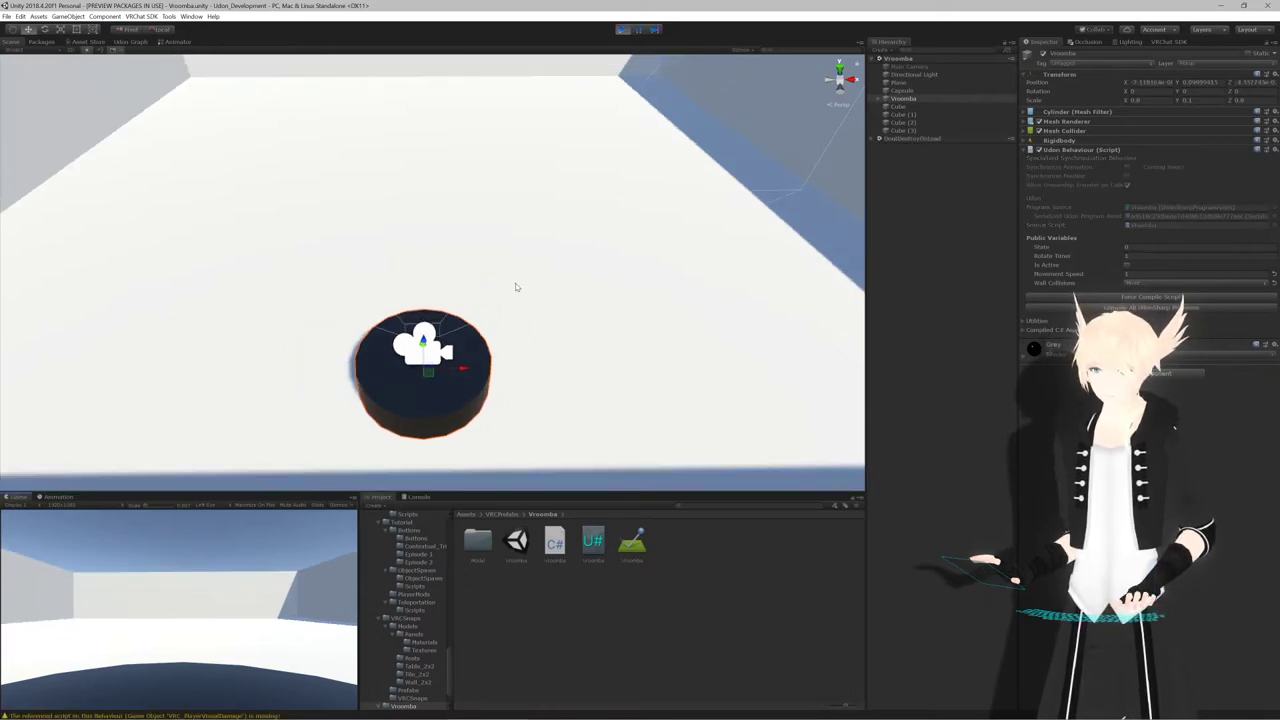
scroll(516, 287, up, 3)
key(f)
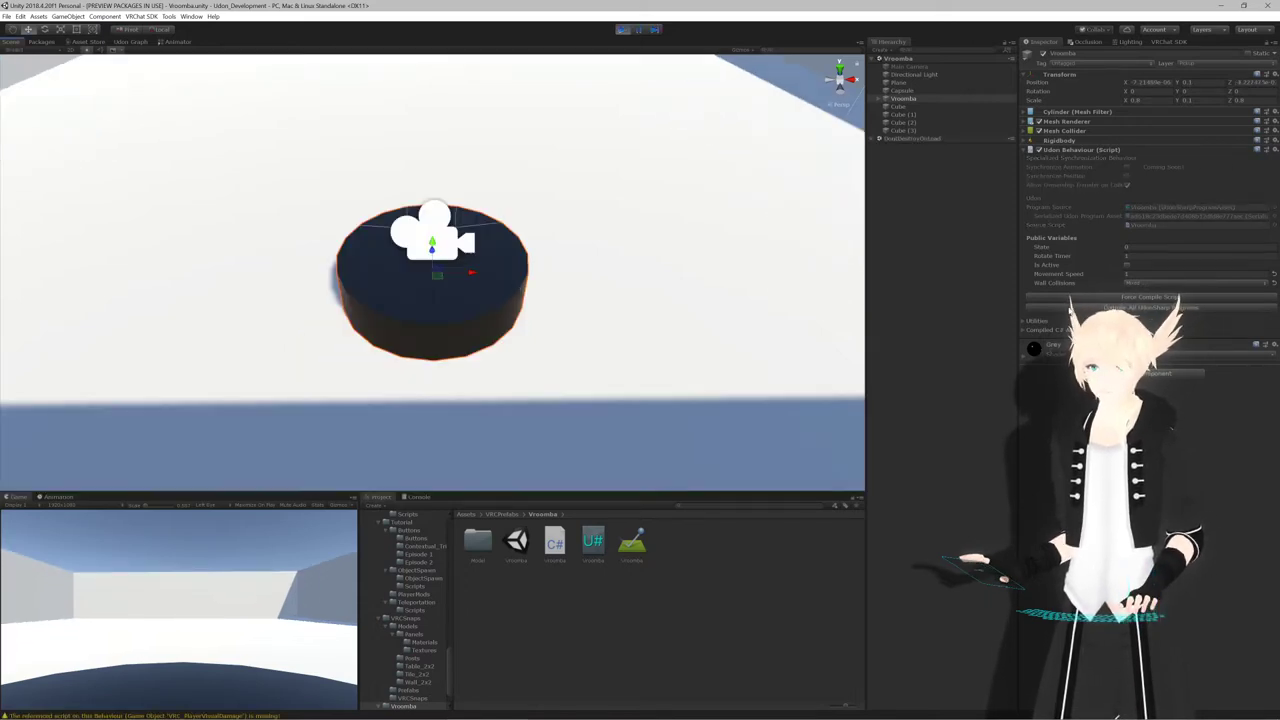
click(1127, 265)
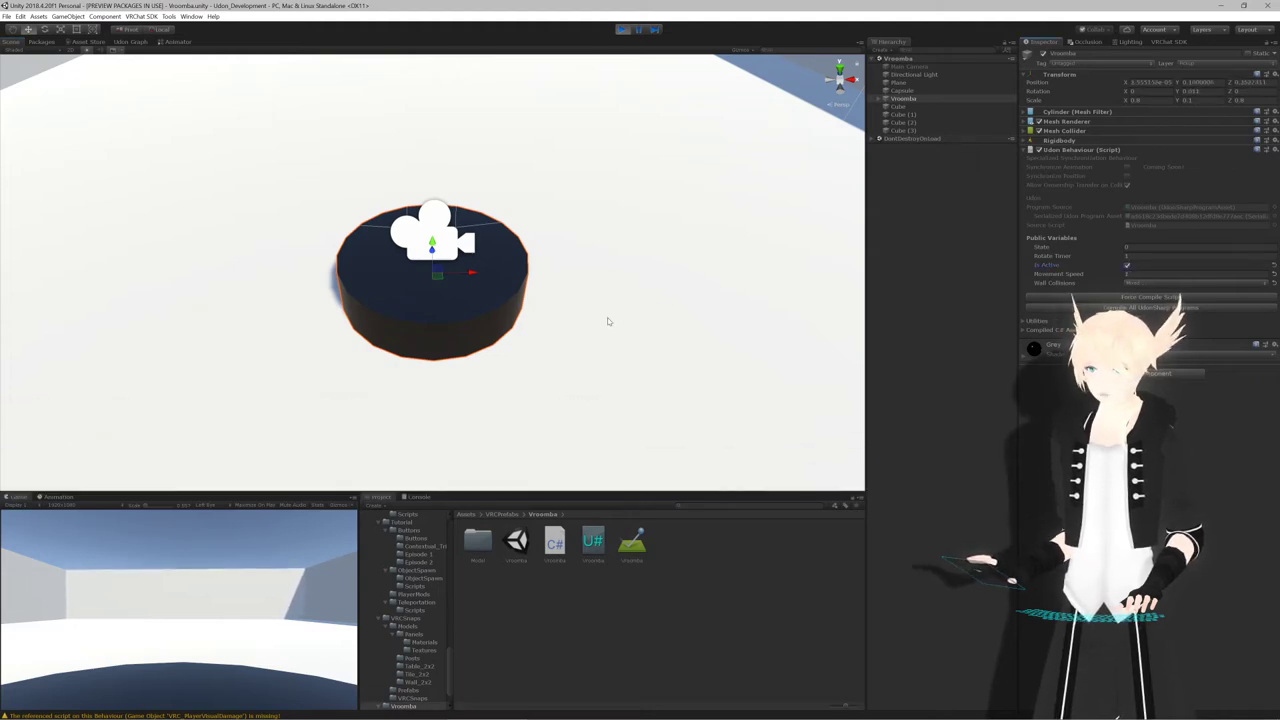
Watch the running Vroomba from above to examine how it drives and turns away from the walls
alt+drag(607, 318, 606, 270)
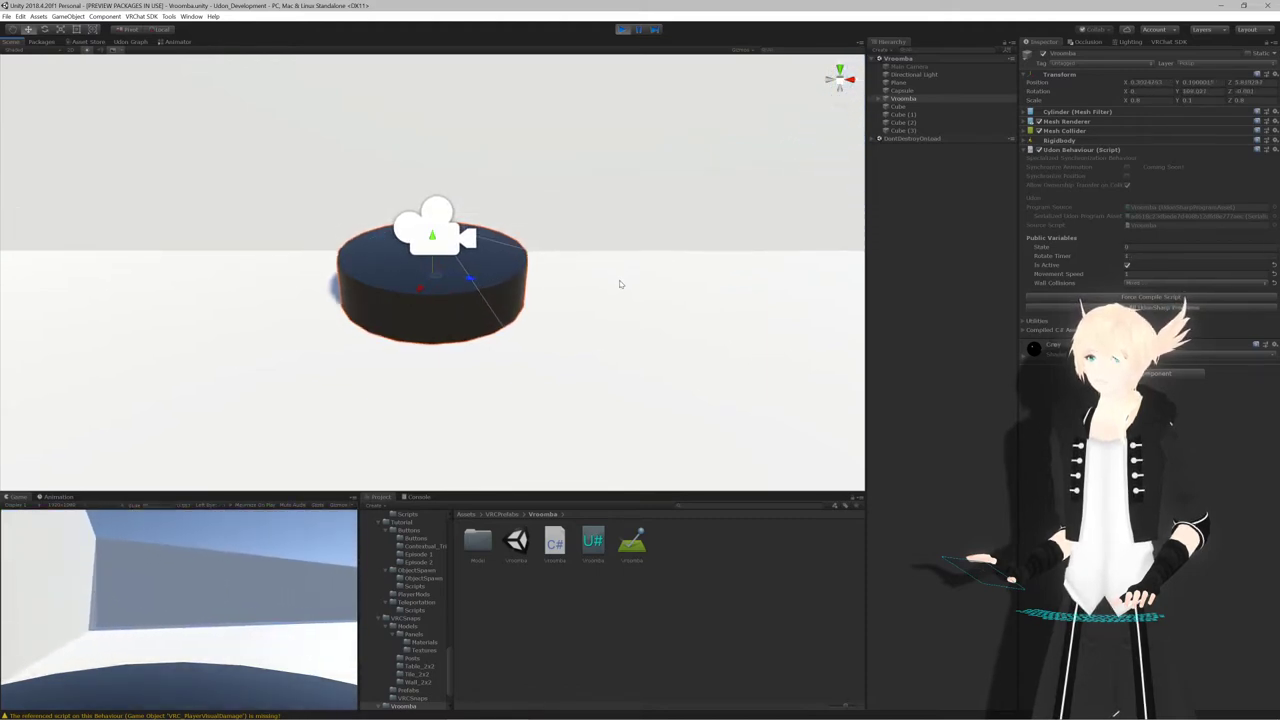
alt+drag(620, 280, 546, 362)
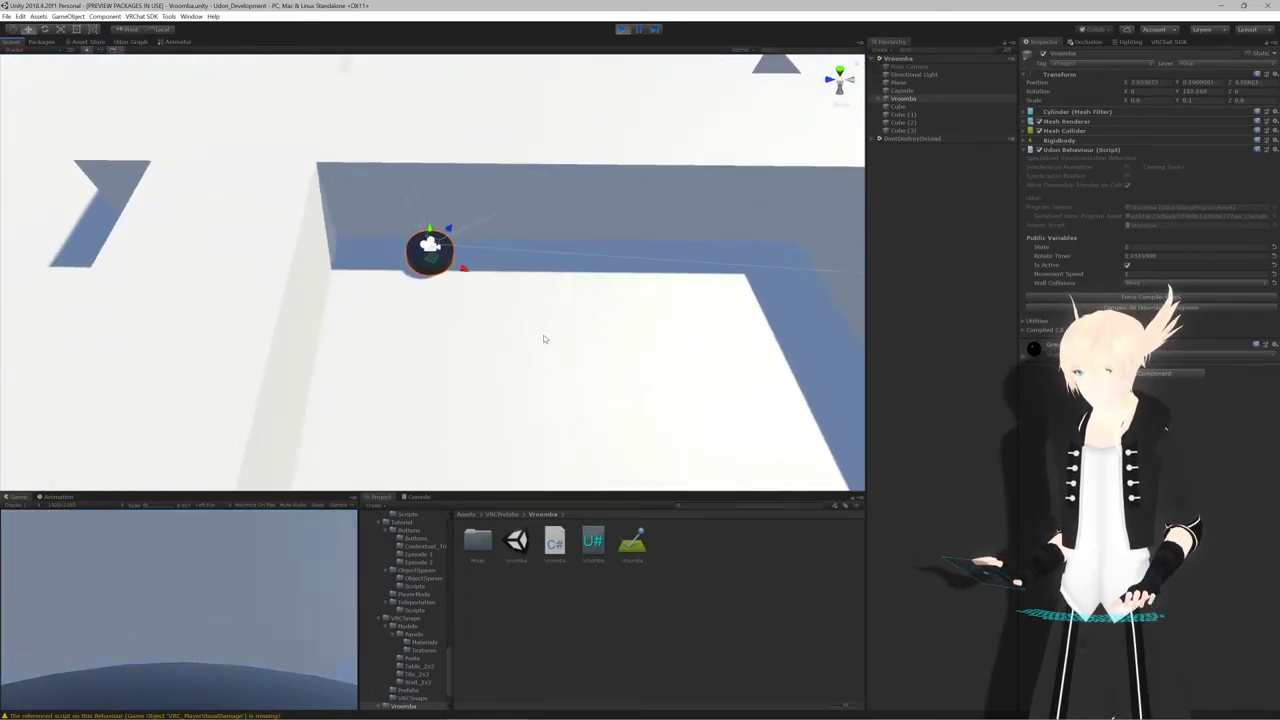
alt+drag(546, 334, 554, 363)
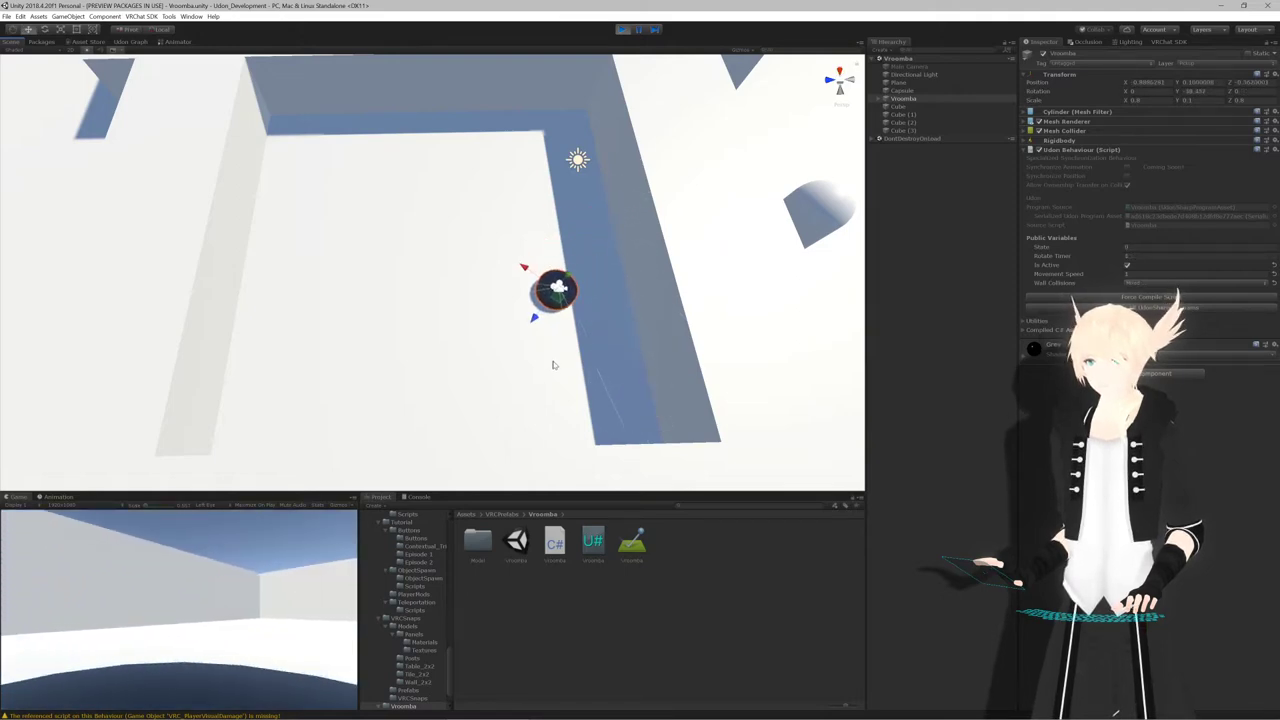
alt+drag(552, 365, 550, 406)
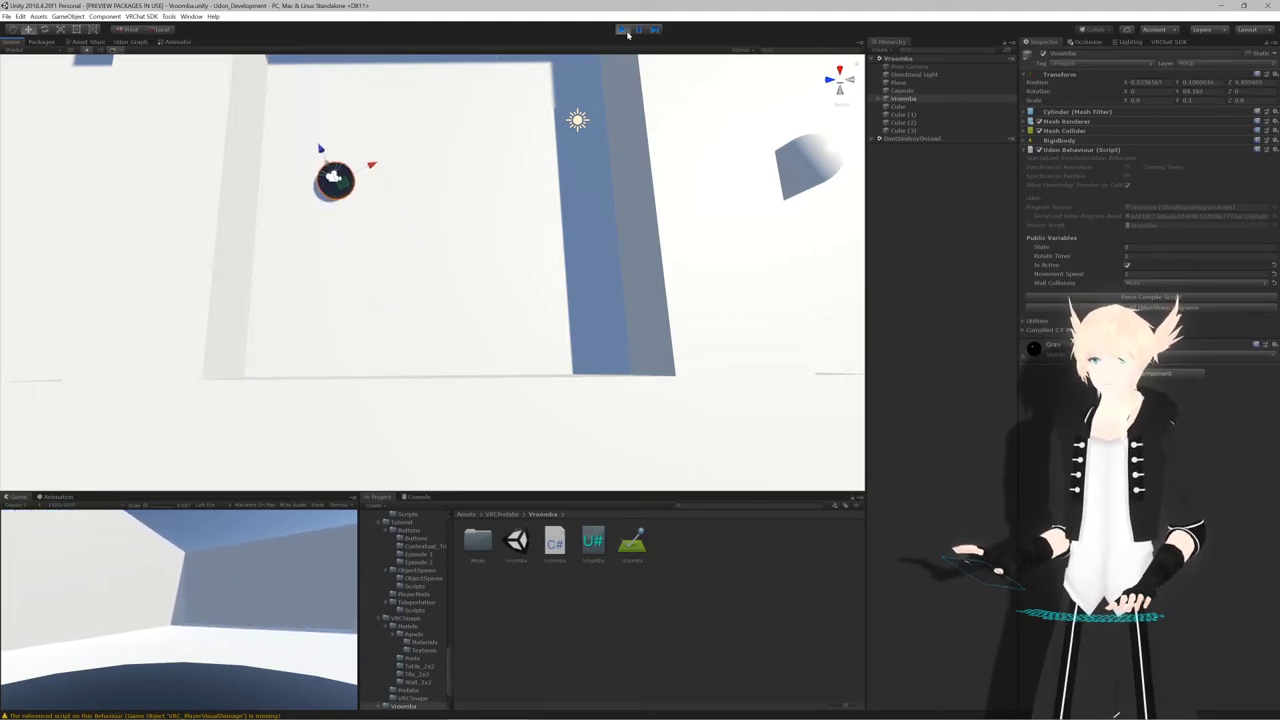
right_drag(586, 90, 583, 126)
key(s)
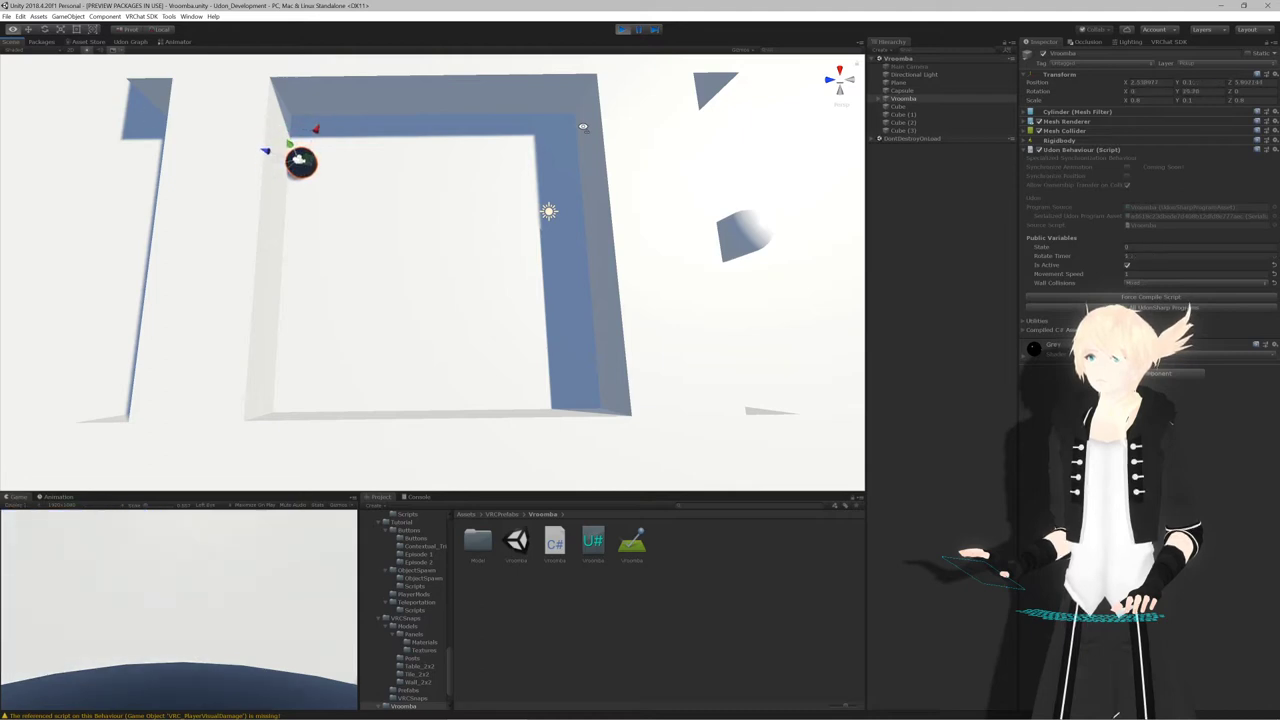
Stop play mode and reframe the Vroomba from several sides in the Scene view
right_drag(583, 126, 480, 100)
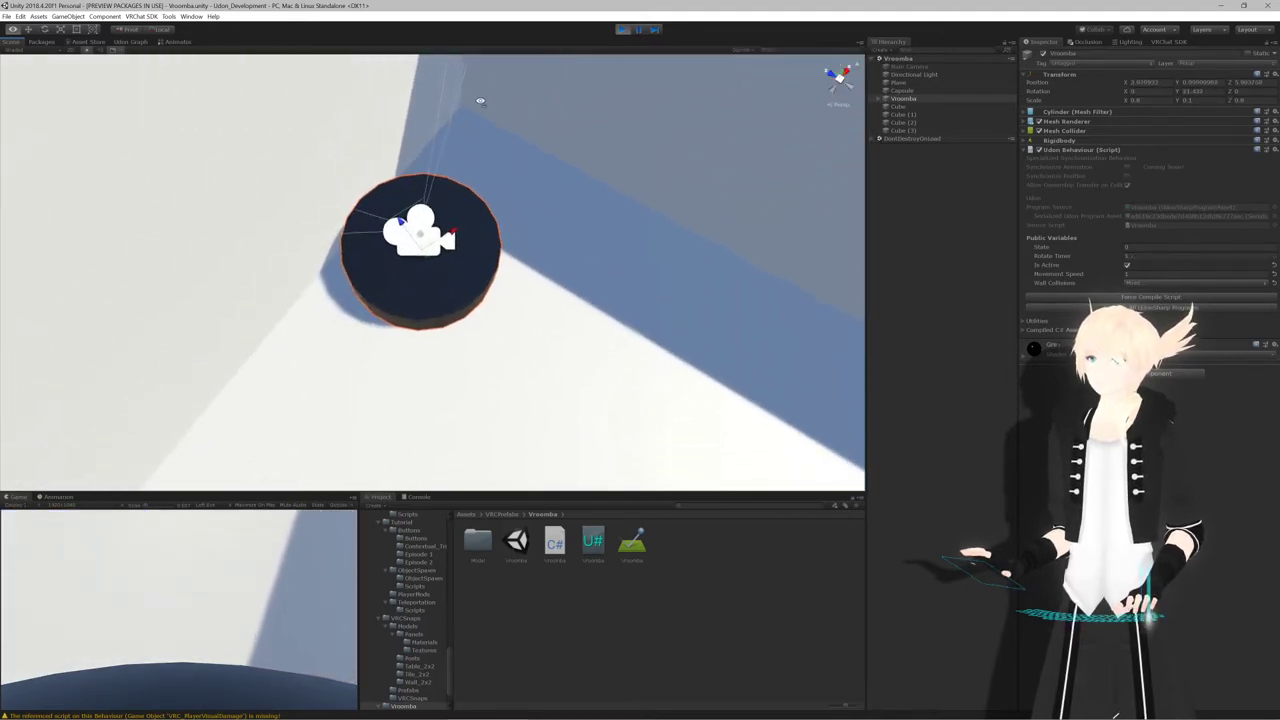
click(624, 30)
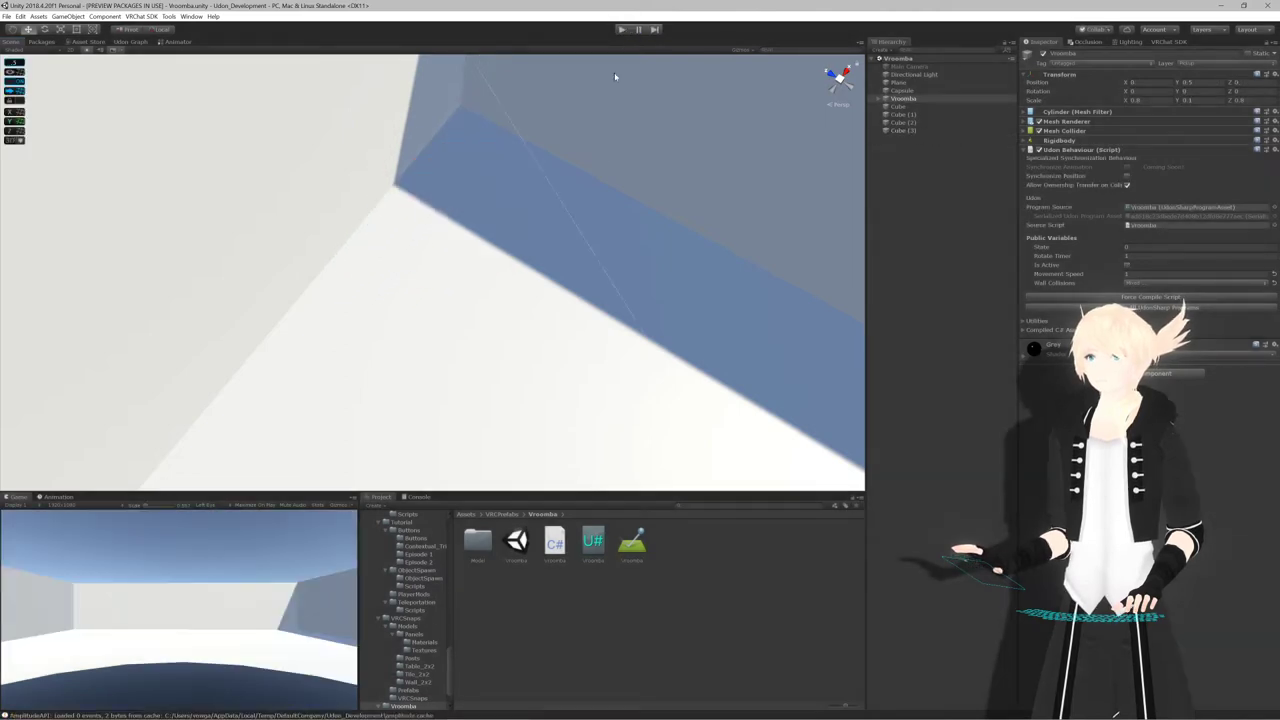
right_drag(614, 71, 585, 113)
key(w)
right_drag(572, 107, 535, 232)
key(s)
key(f)
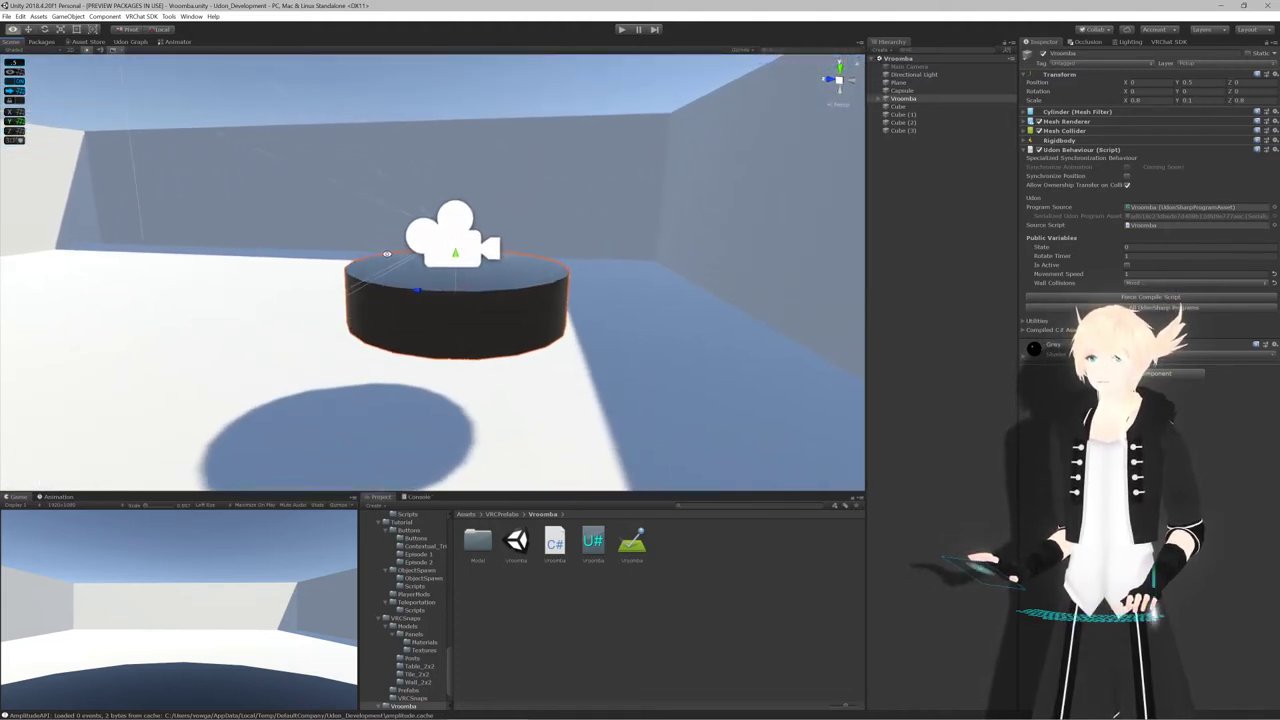
alt+drag(386, 251, 711, 219)
key(f)
alt+drag(580, 231, 231, 274)
middle_drag(231, 274, 303, 269)
scroll(298, 271, down, 8)
scroll(320, 271, down, 3)
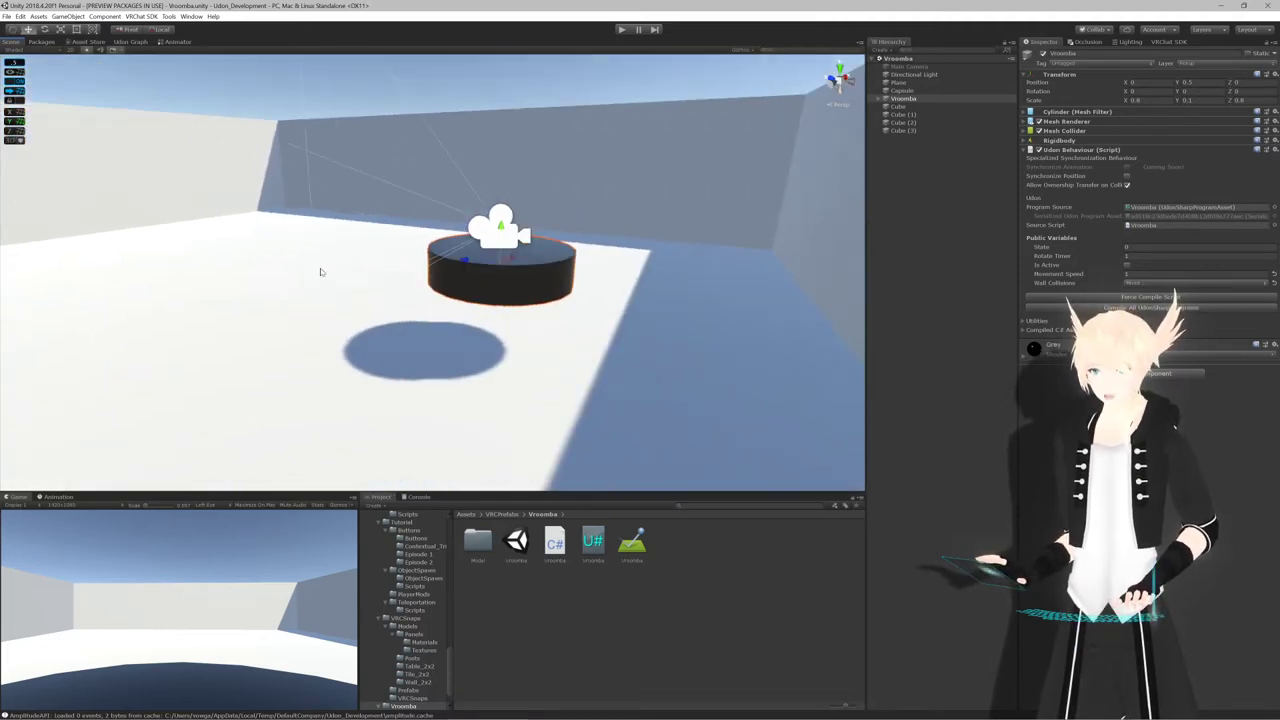
Switch to the code editor and review the Vroomba script's Update, OnCollisionEnter, Forward and Rotate methods
key(alt+Tab)
click(293, 415)
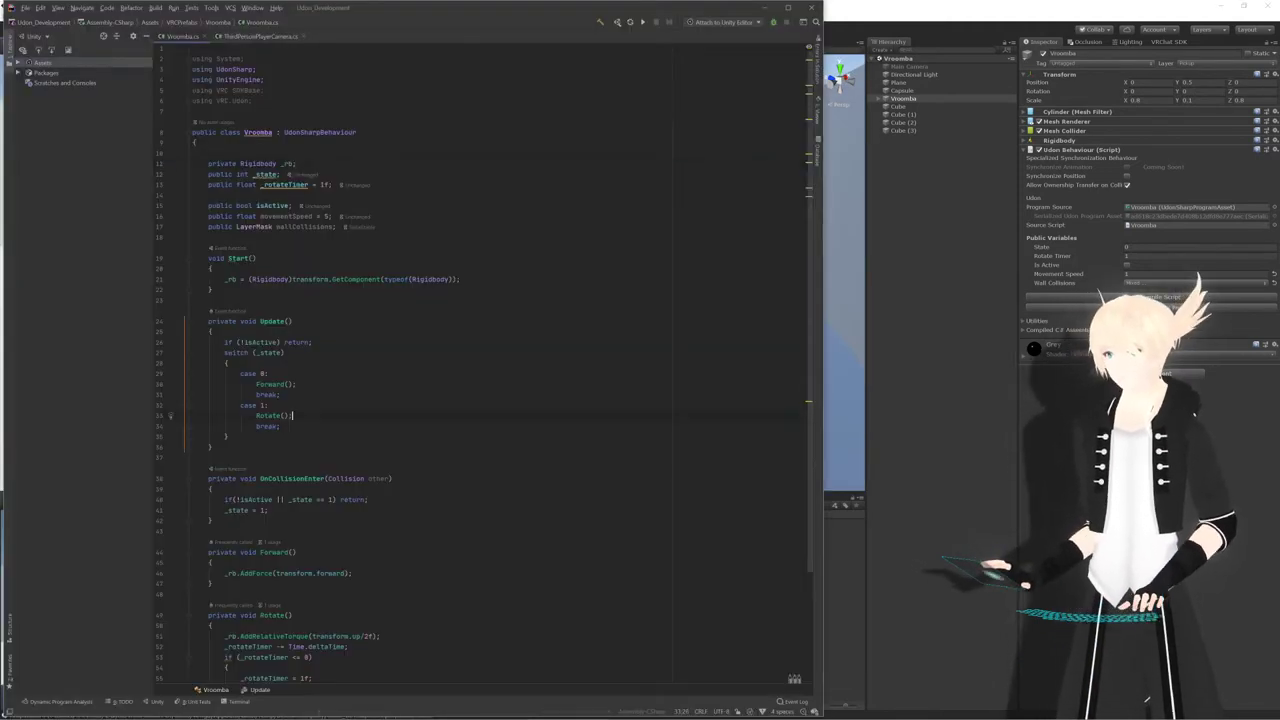
click(281, 426)
scroll(281, 426, down, 4)
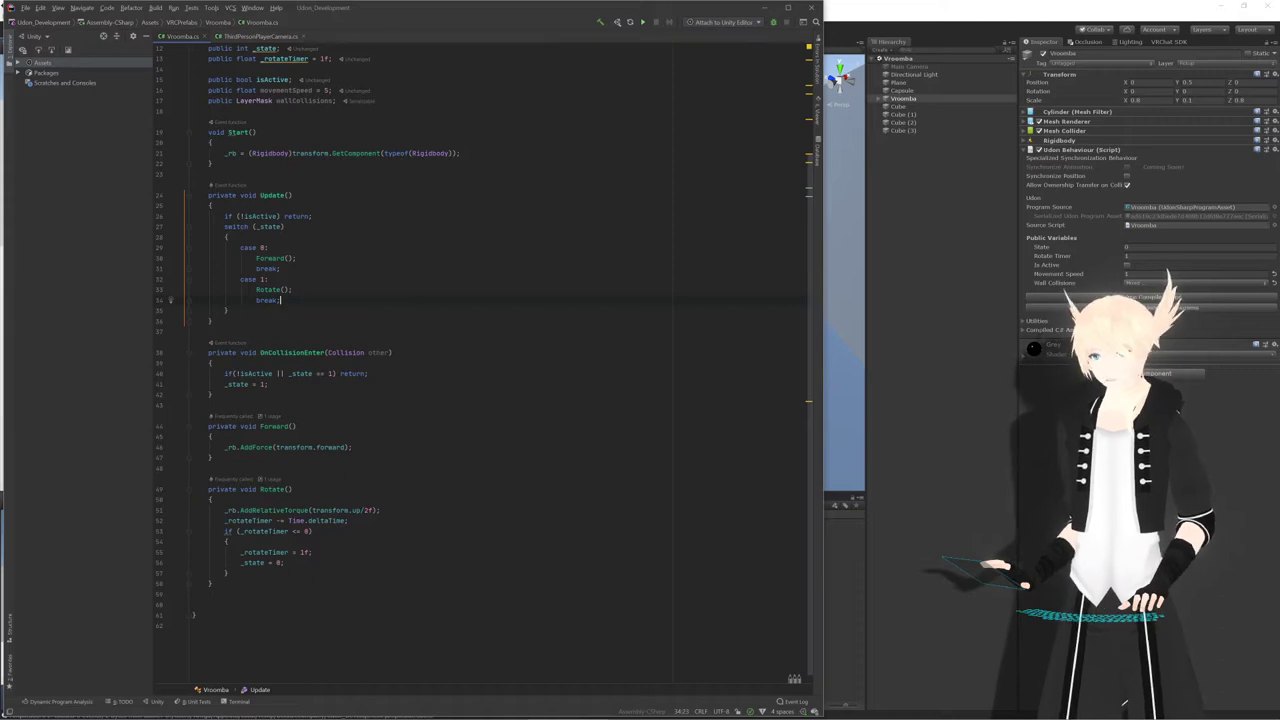
Switch to Unity and try adding a cube as a child of the Vroomba
click(914, 113)
click(913, 99)
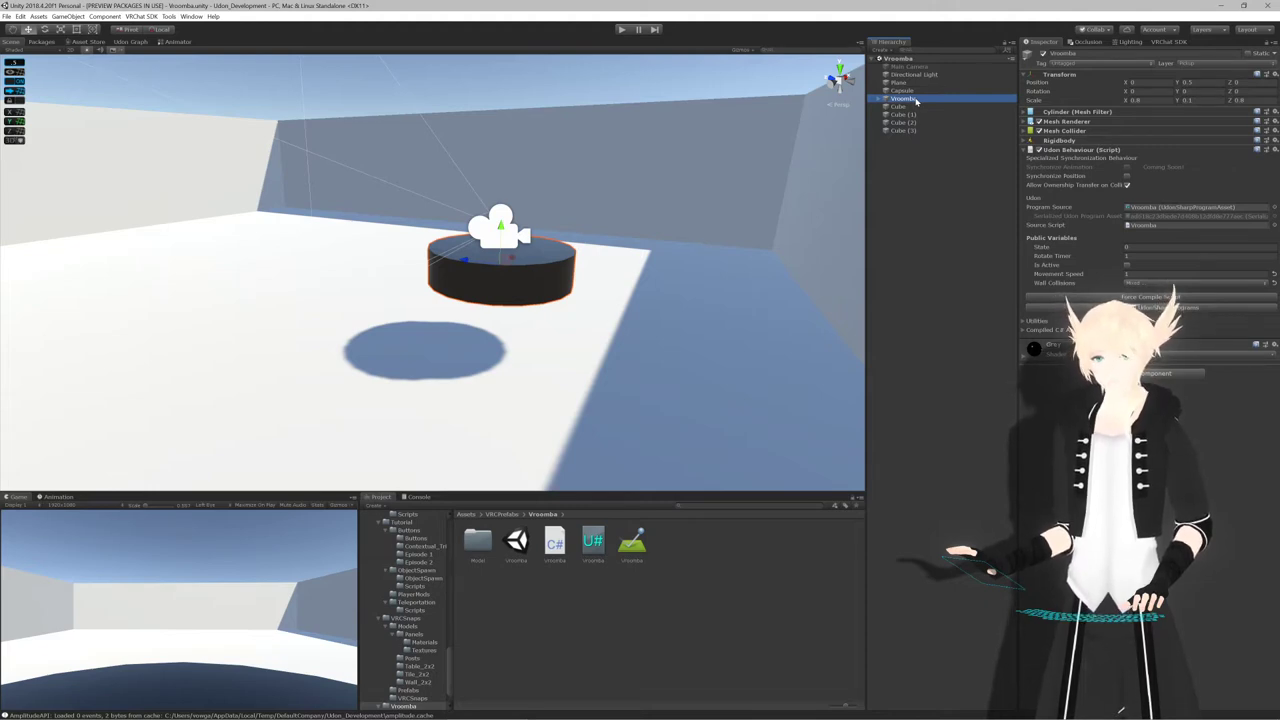
right_click(908, 100)
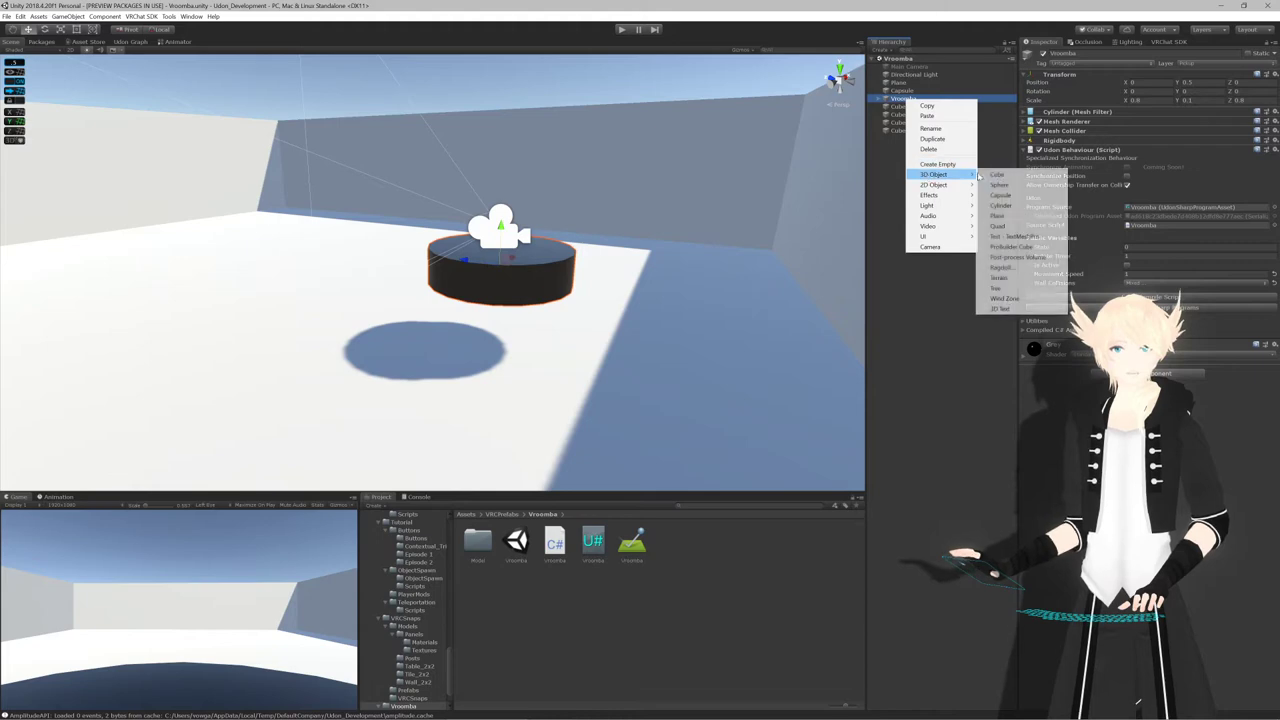
click(1001, 176)
alt+drag(621, 246, 600, 223)
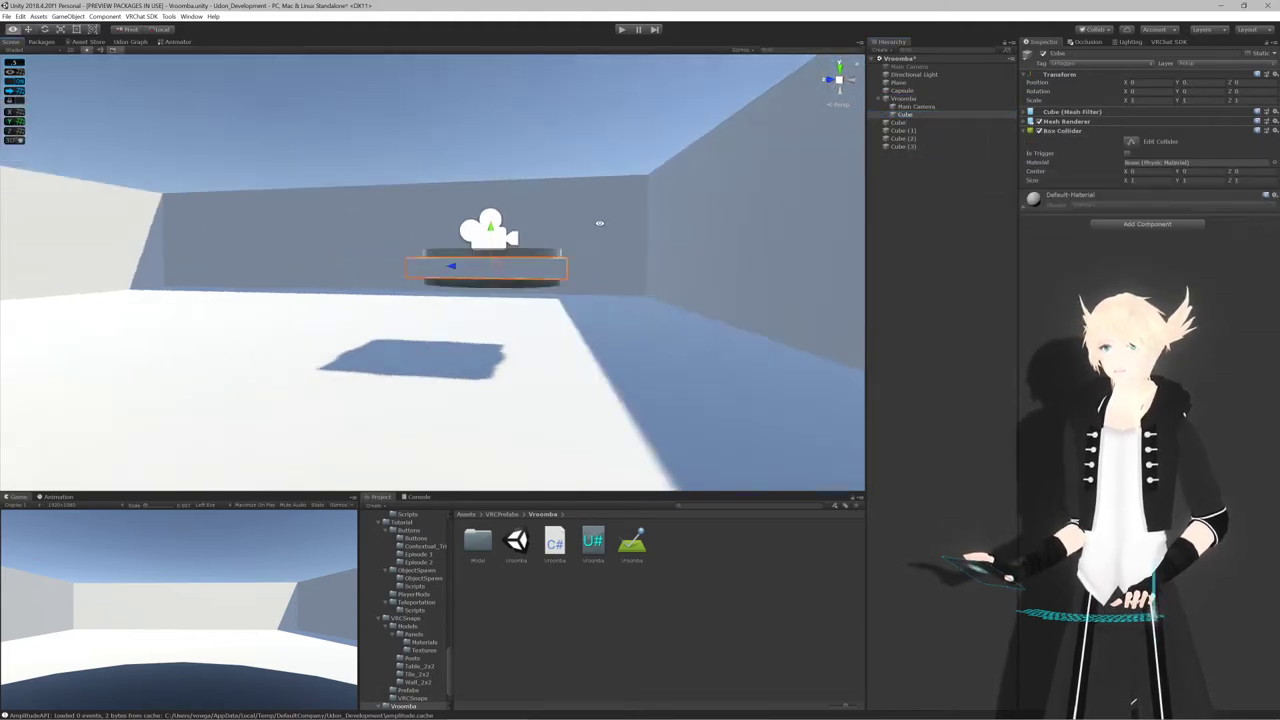
Add a sphere as a child of the Vroomba and scale it uniformly to about 0.64
scroll(602, 225, up, 4)
click(903, 99)
right_click(905, 99)
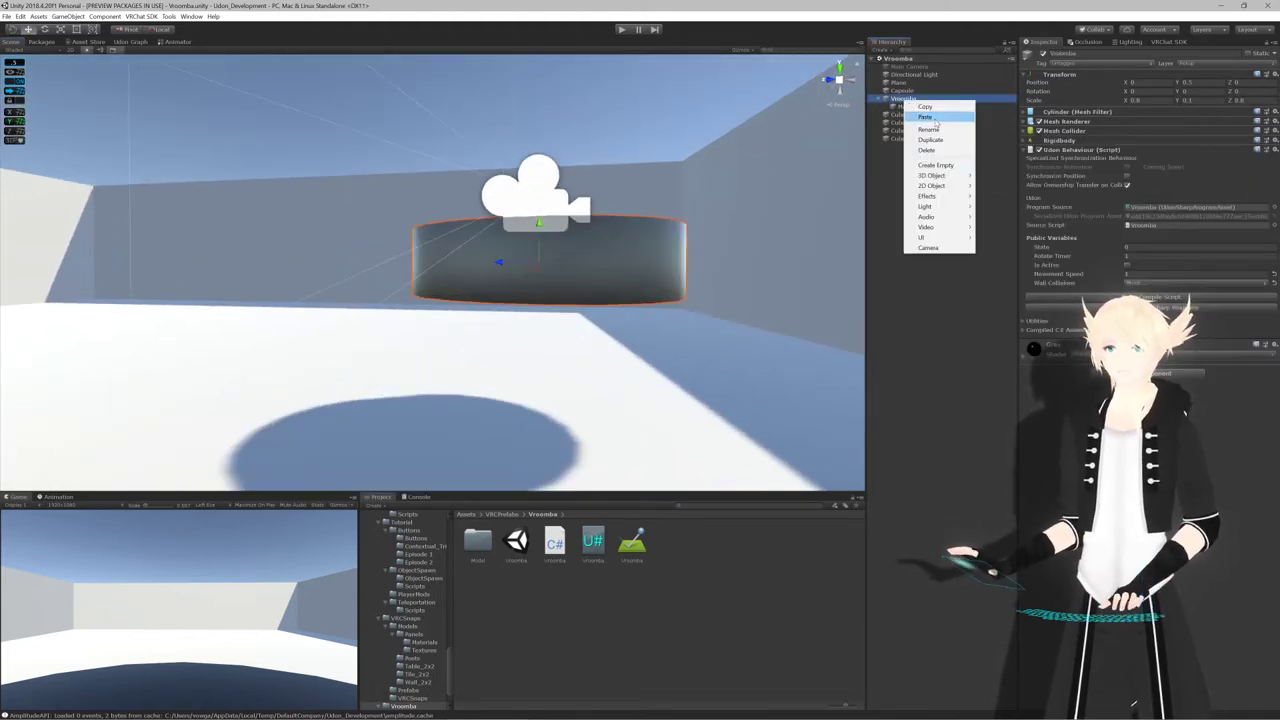
mouse_move(948, 176)
click(998, 186)
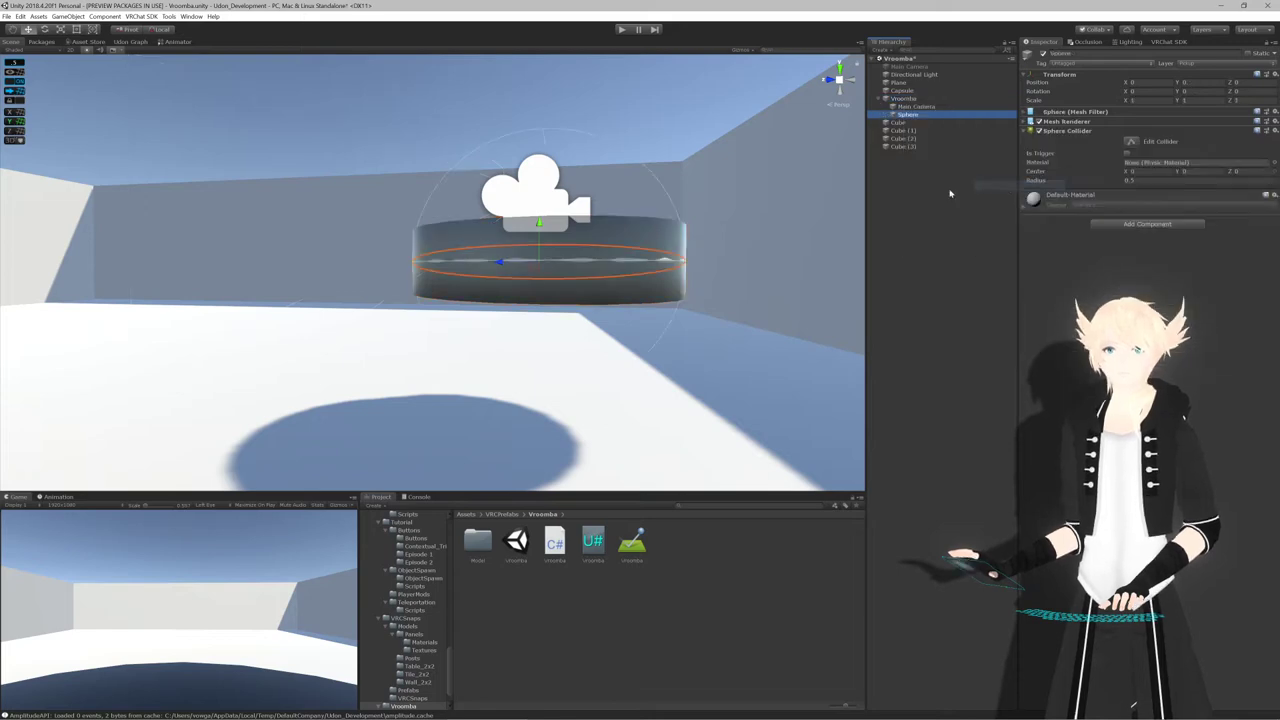
click(60, 29)
mouse_move(539, 262)
mouse_down()
mouse_move(546, 288)
mouse_move(539, 268)
mouse_up()
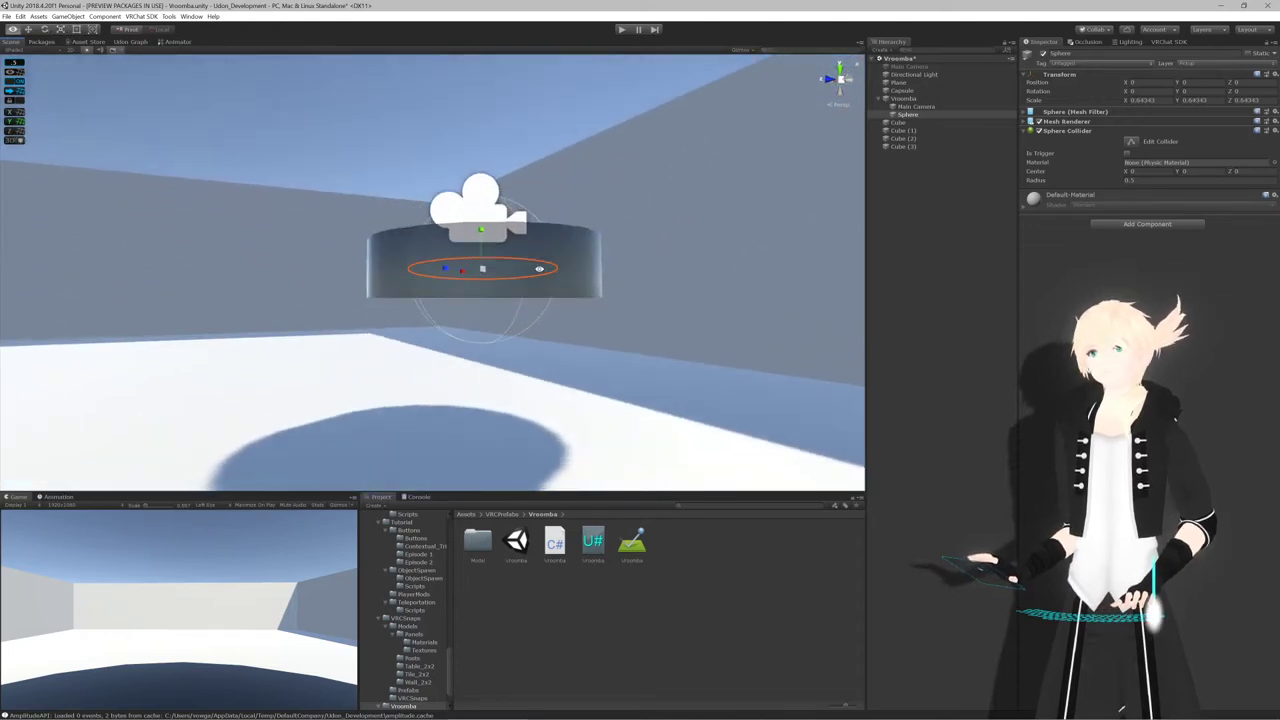
drag(785, 408, 1160, 164)
Expand the Vroomba's Rigidbody settings and freeze its rotation on the X and Z axes
click(903, 98)
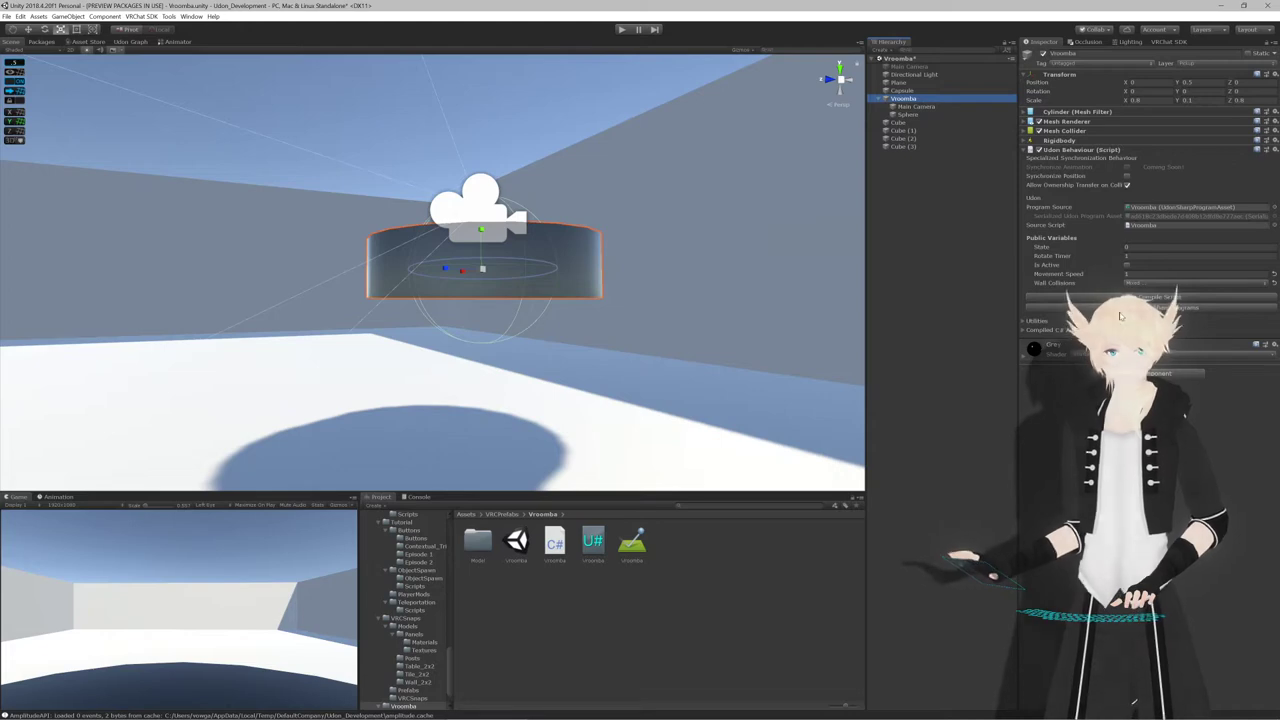
click(1080, 141)
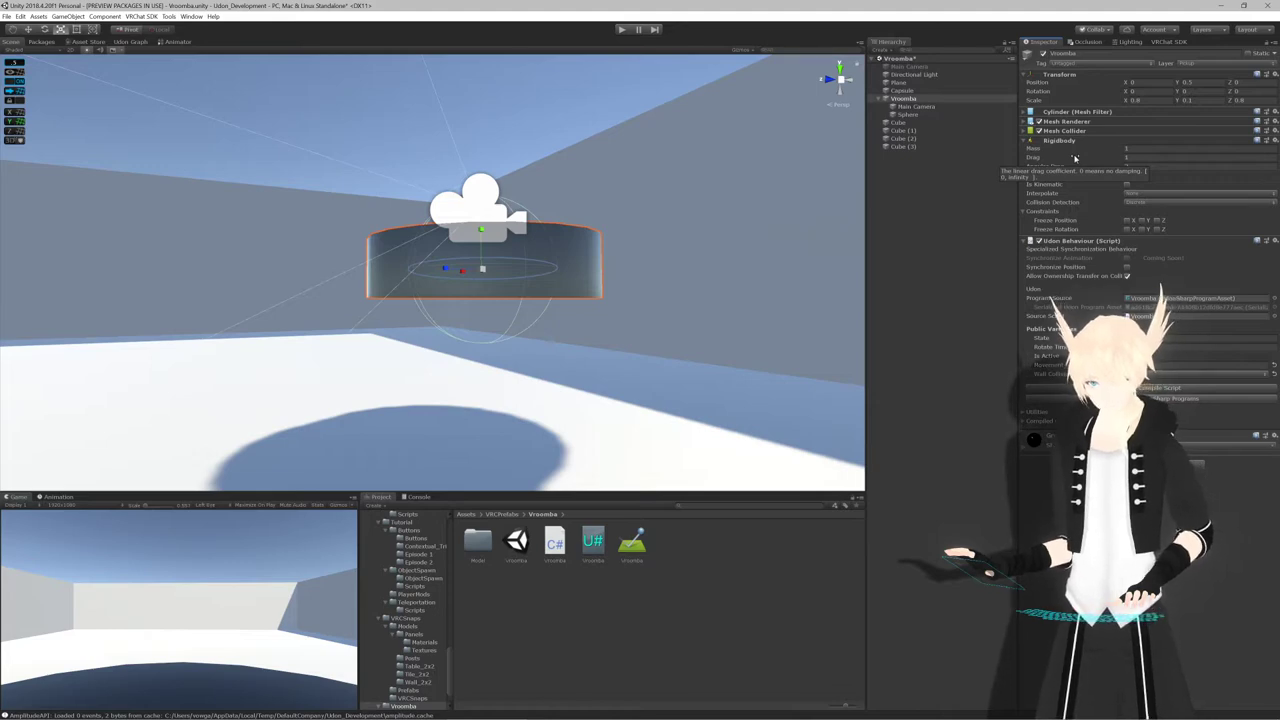
scroll(628, 280, down, 3)
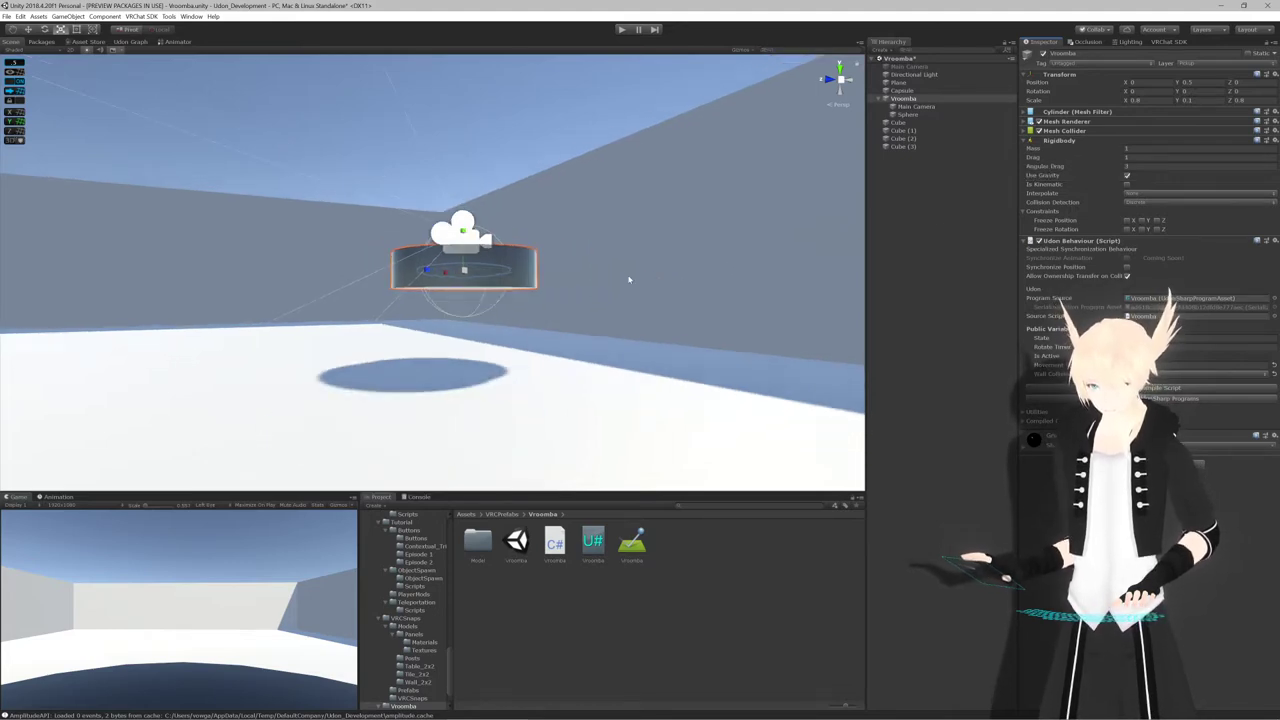
alt+drag(628, 280, 600, 305)
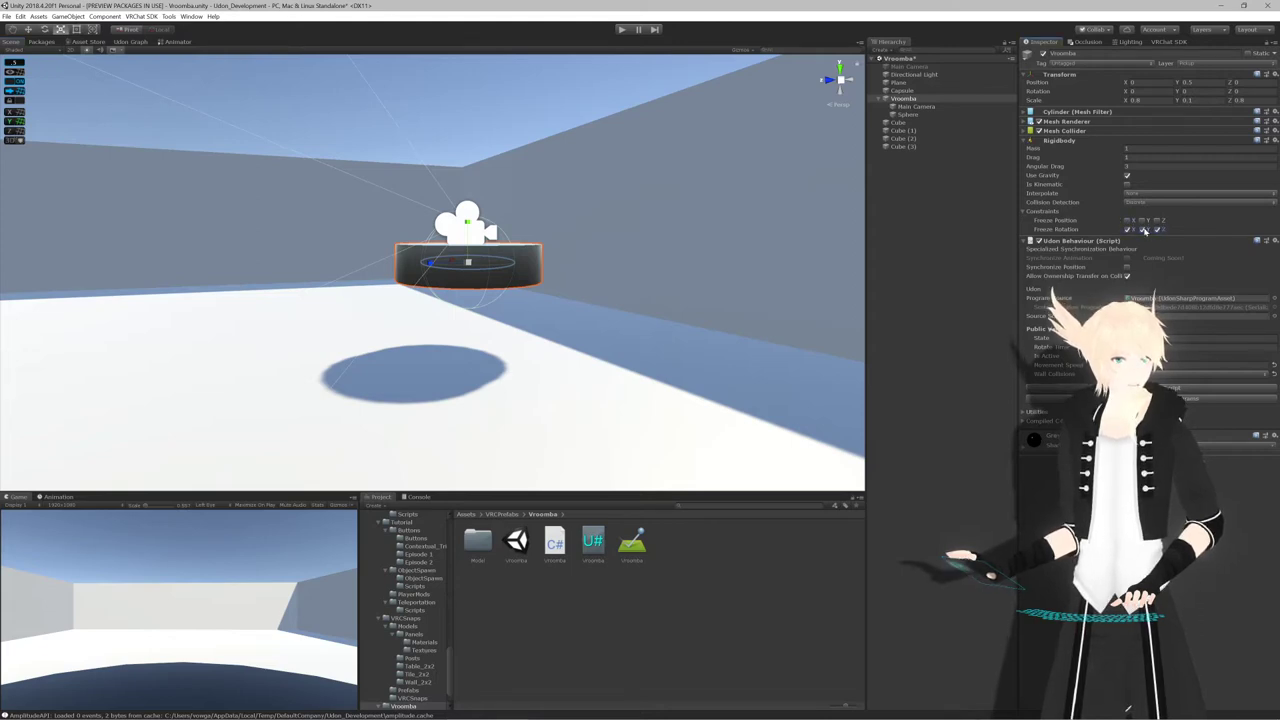
alt+drag(772, 235, 568, 264)
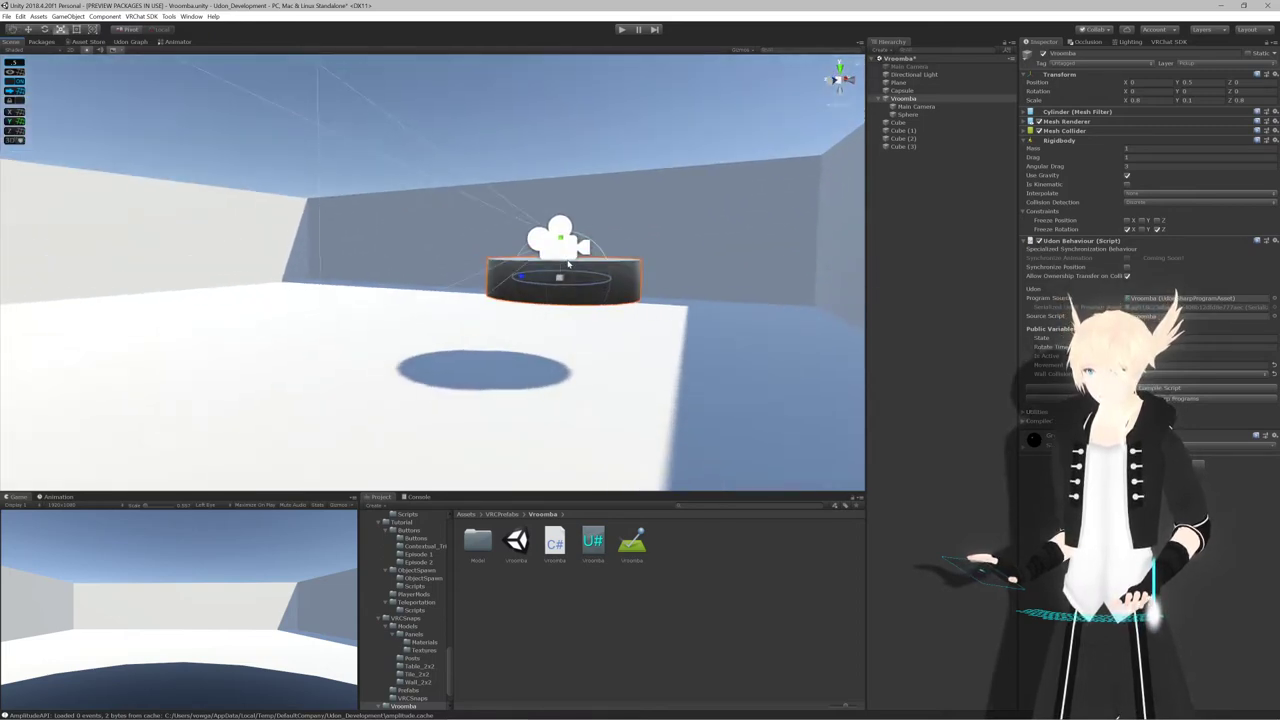
scroll(568, 264, down, 2)
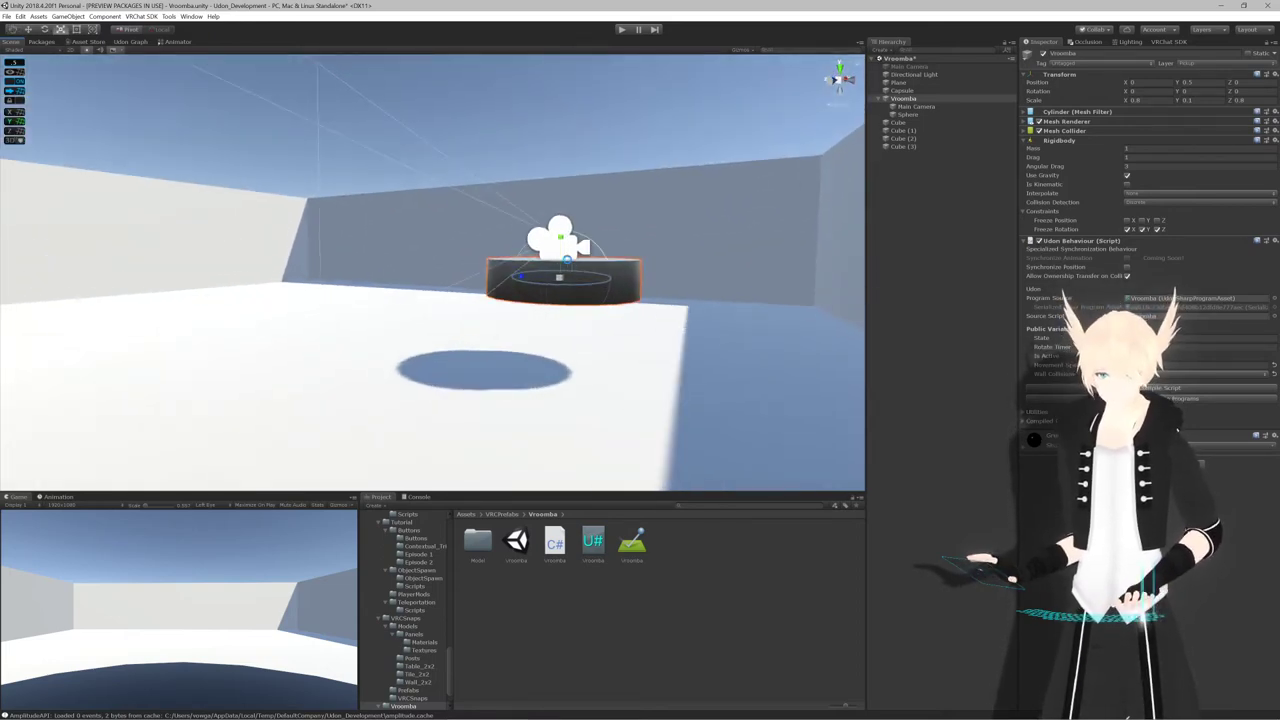
scroll(568, 264, up, 1)
Turn on Is Kinematic for the Vroomba's Rigidbody
alt+drag(568, 264, 600, 214)
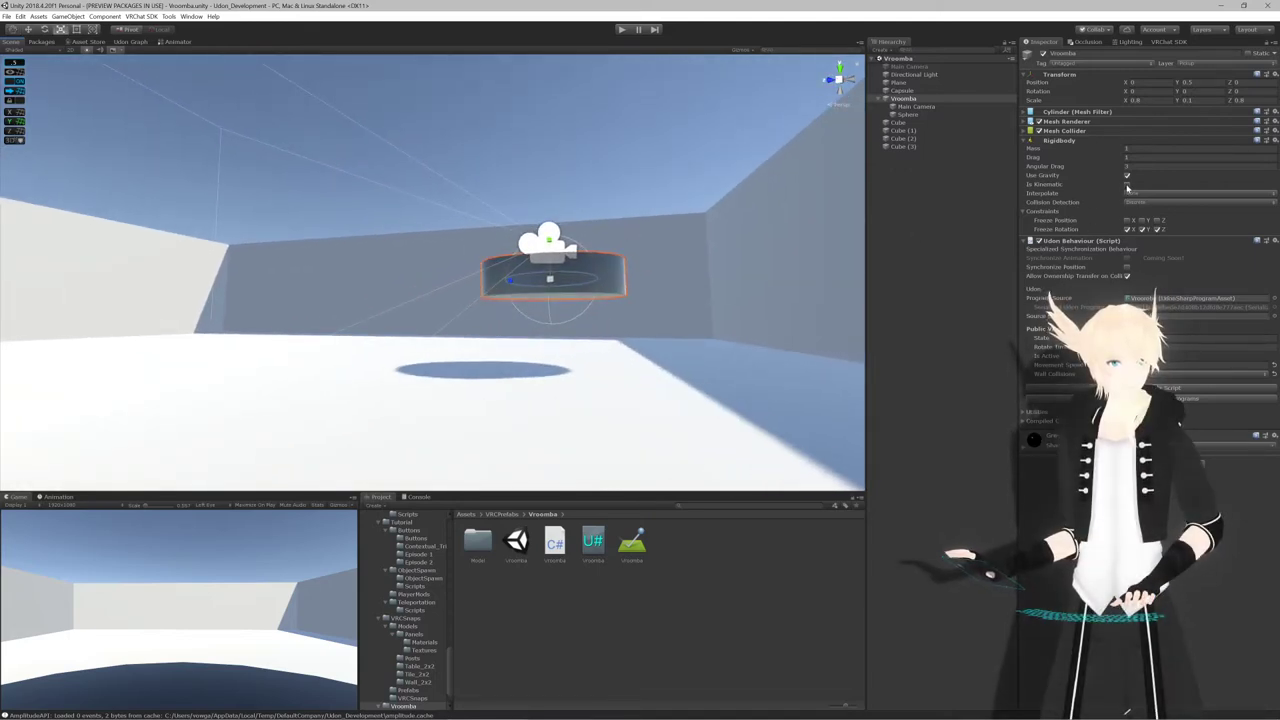
alt+drag(586, 262, 606, 263)
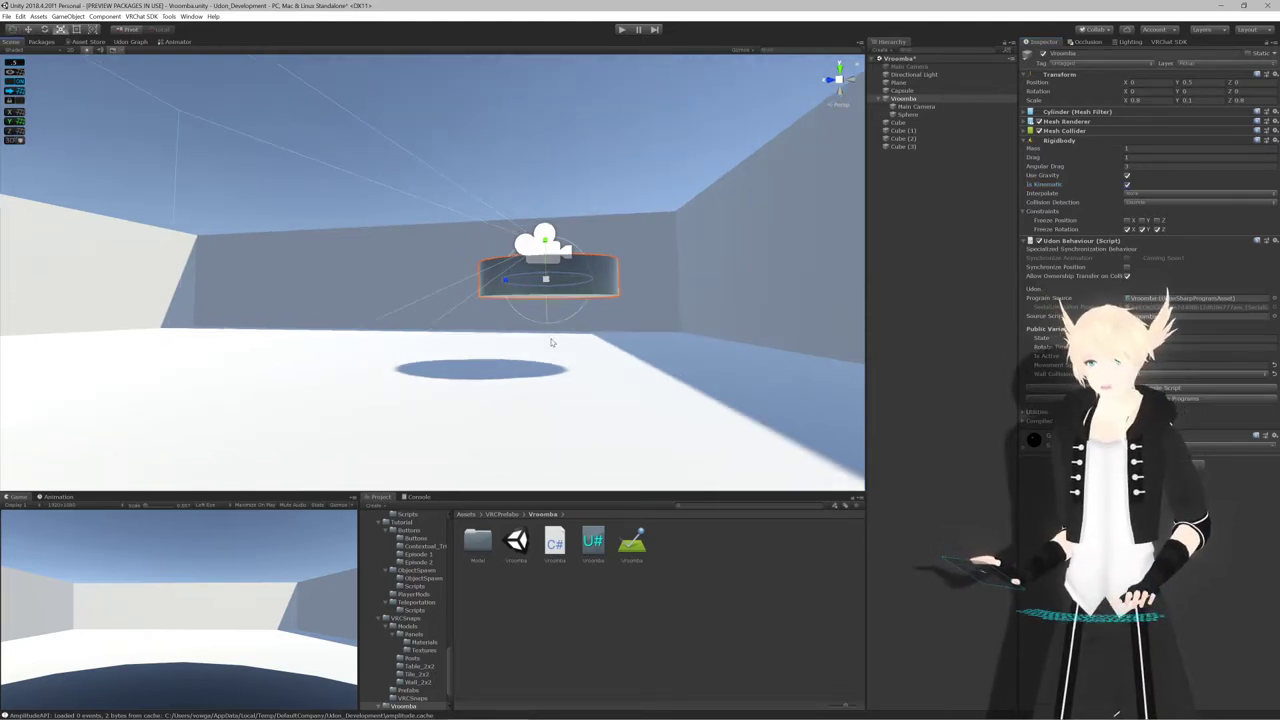
alt+drag(551, 343, 577, 335)
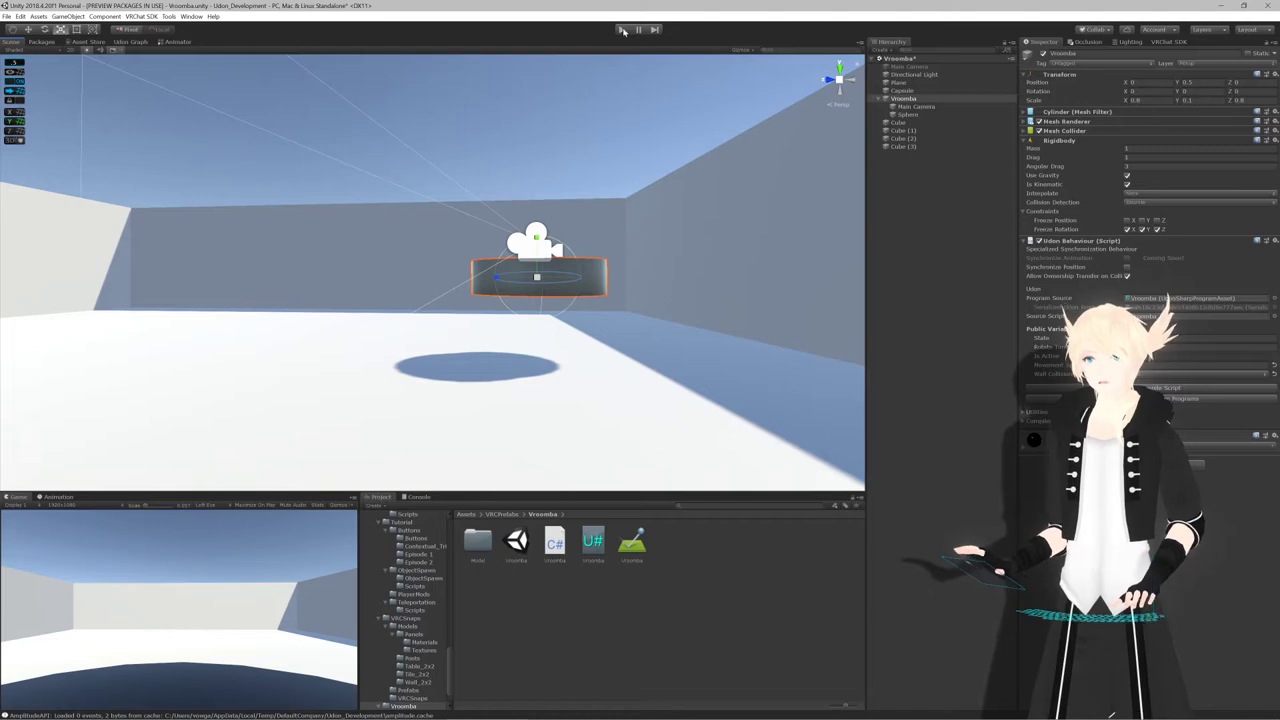
Run the scene in play mode and raise the kinematic Vroomba well above the floor
click(622, 30)
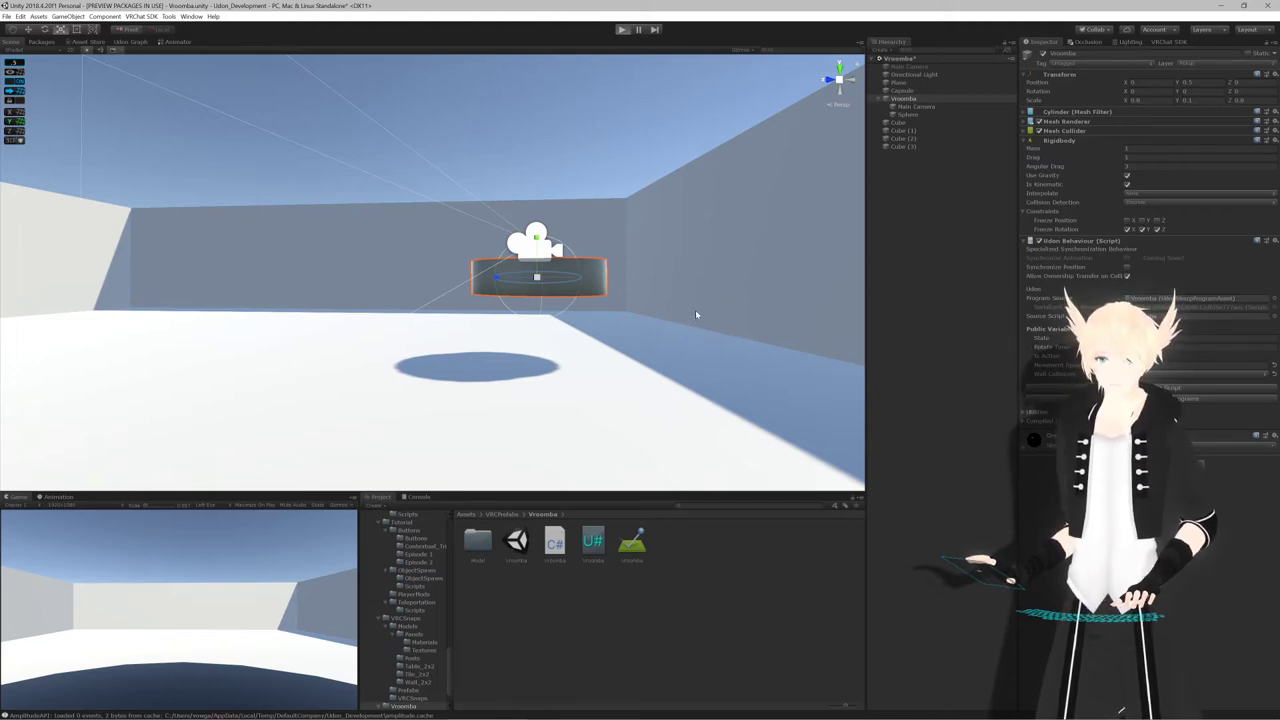
key(ctrl+p)
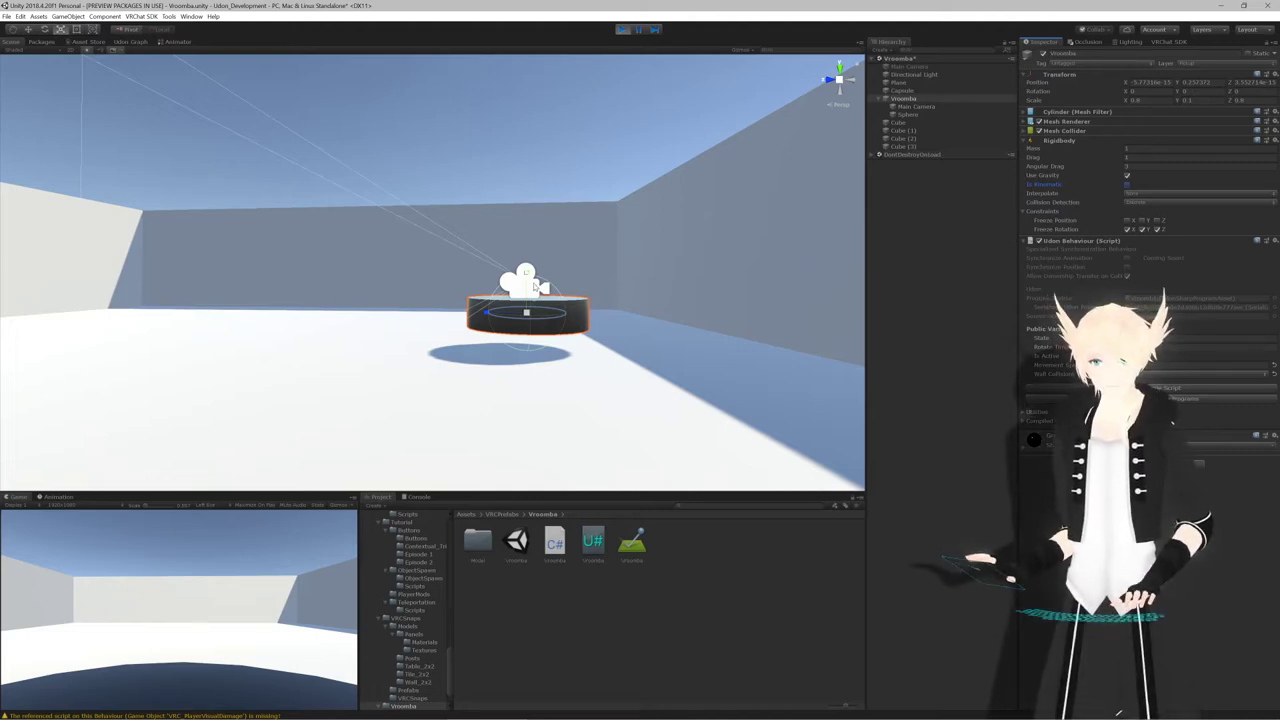
click(28, 29)
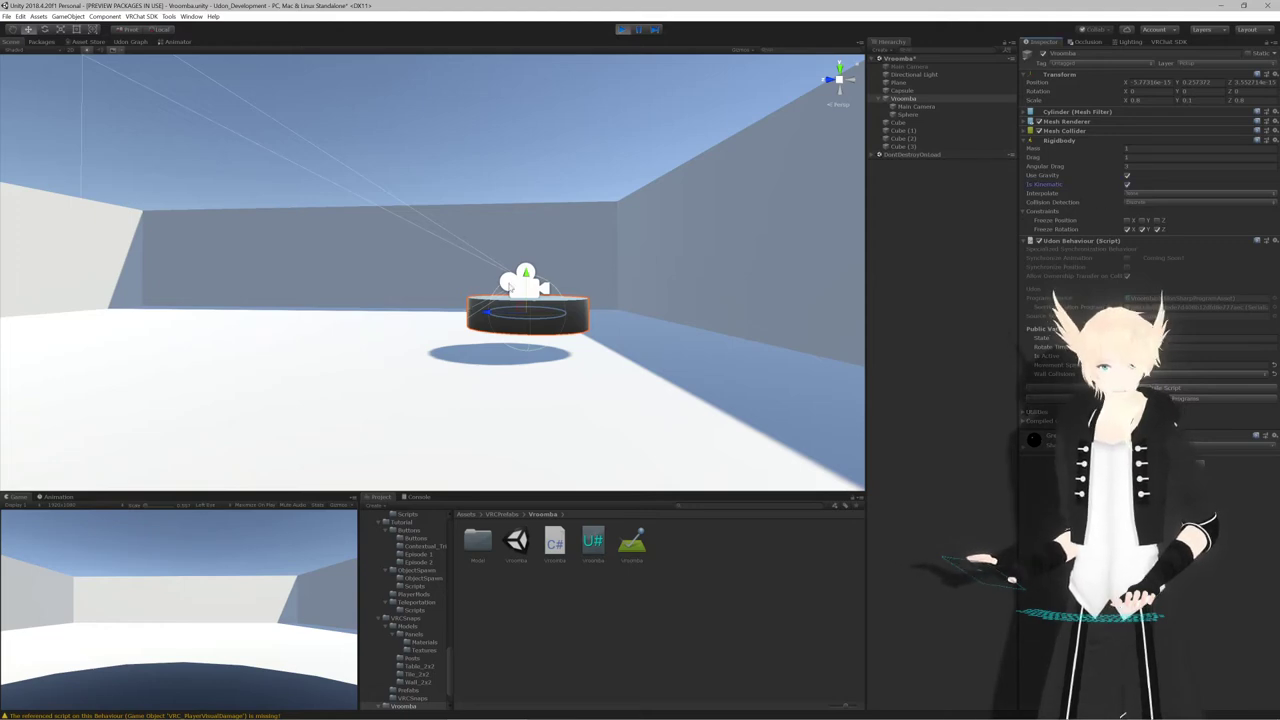
drag(522, 278, 522, 150)
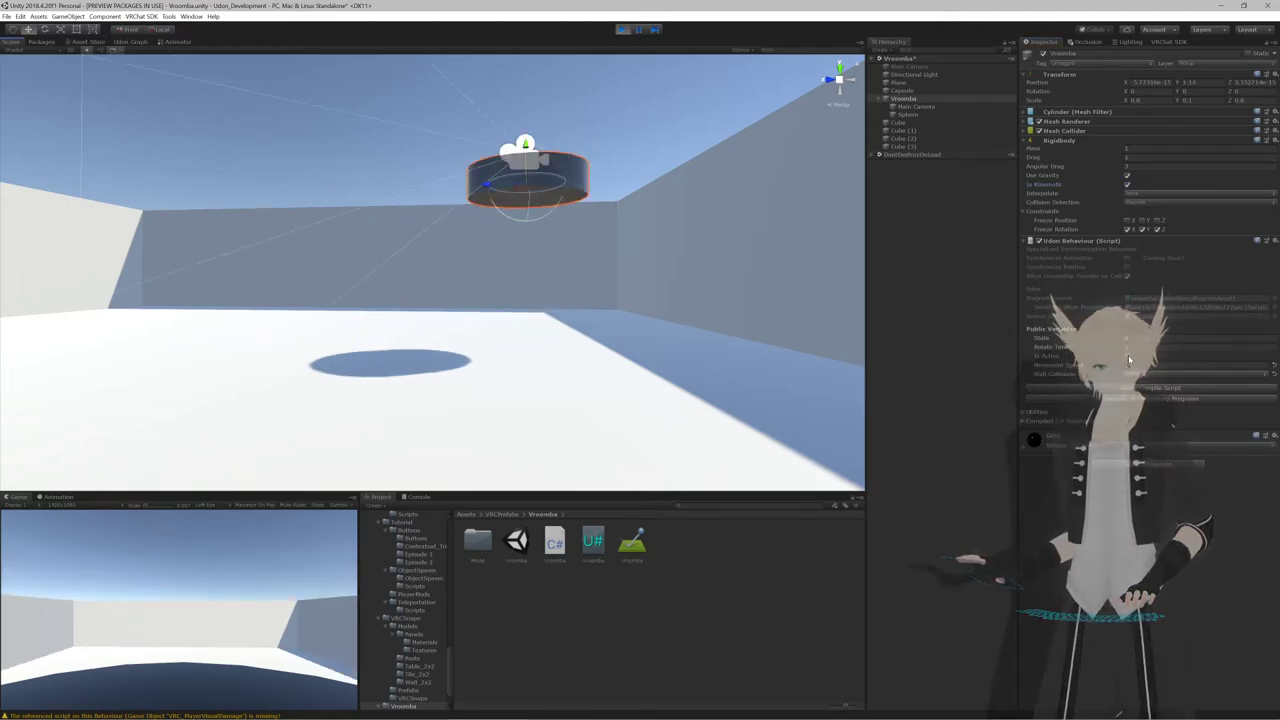
Turn on Is Active, turn off Is Kinematic and watch how the released Vroomba falls and drives toward the wall
click(1127, 184)
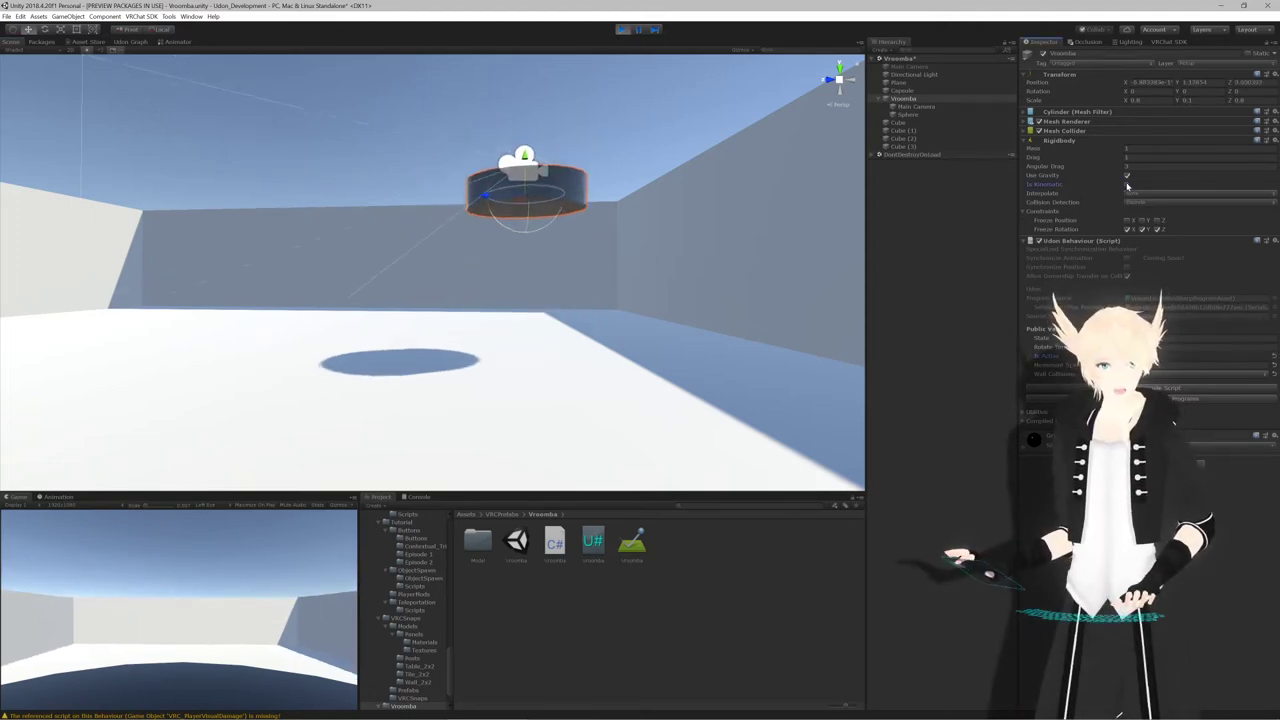
alt+drag(586, 240, 490, 309)
key(w)
right_drag(490, 309, 474, 310)
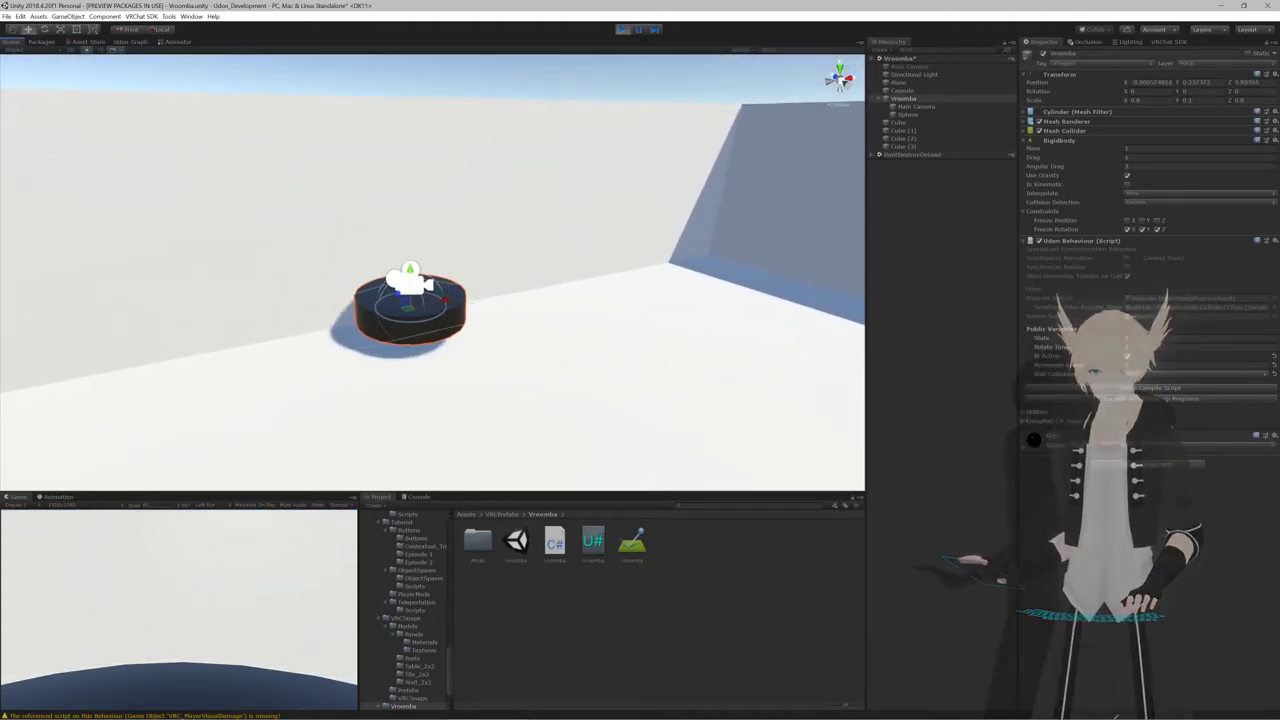
alt+drag(530, 300, 602, 308)
right_drag(602, 308, 654, 300)
key(w)
drag(617, 276, 828, 254)
right_drag(688, 286, 753, 293)
alt+drag(753, 293, 846, 309)
scroll(631, 283, down, 7)
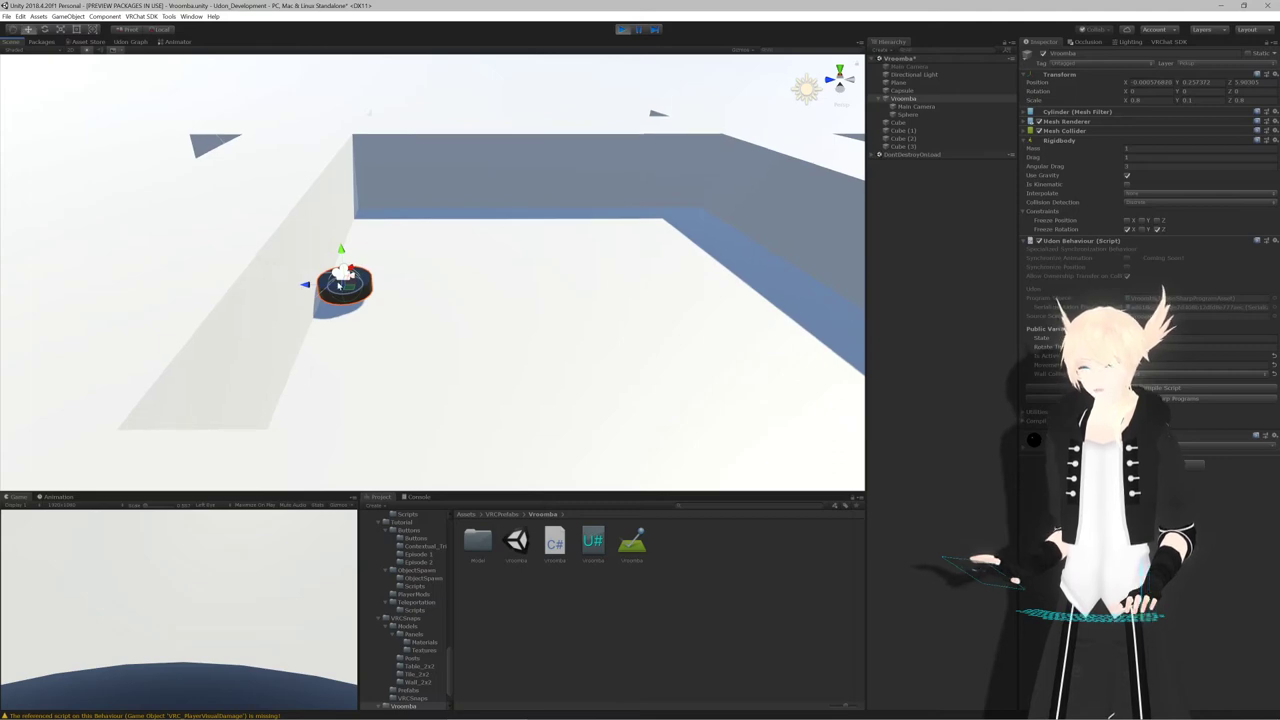
Move the running Vroomba away from the wall into the room, watch how it turns and drives, and stop play mode
drag(352, 285, 650, 203)
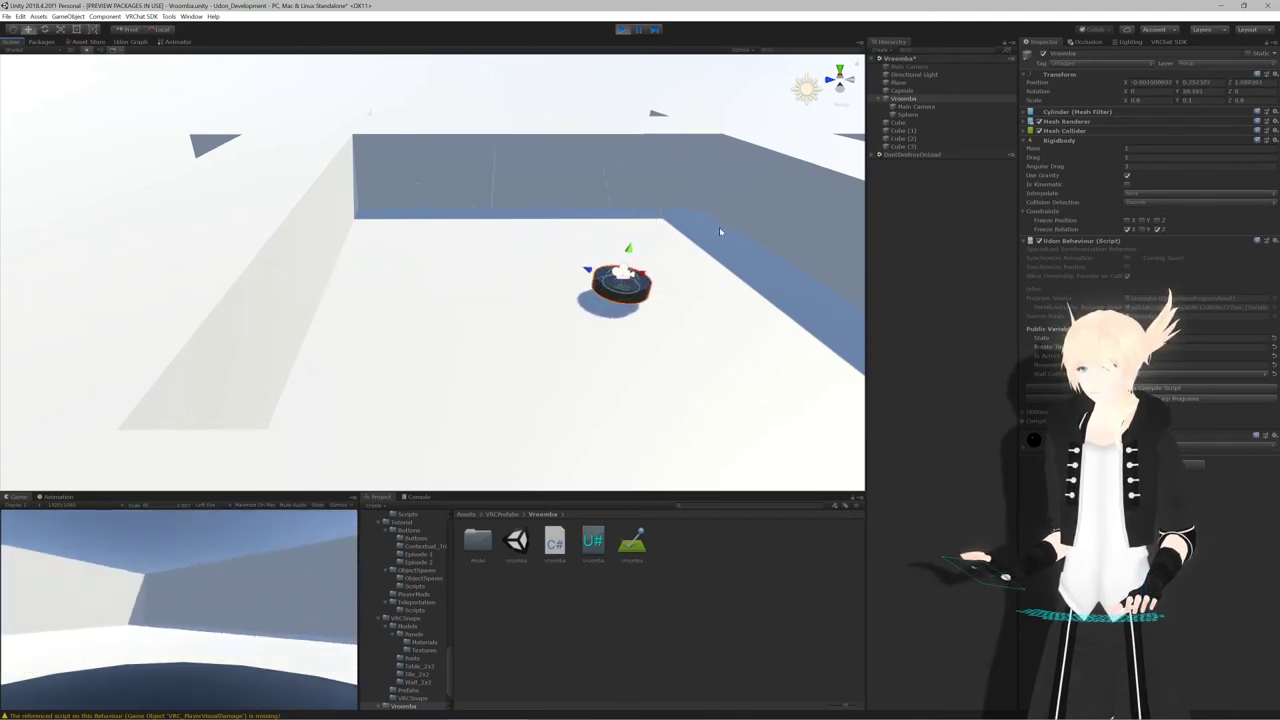
alt+drag(734, 286, 831, 277)
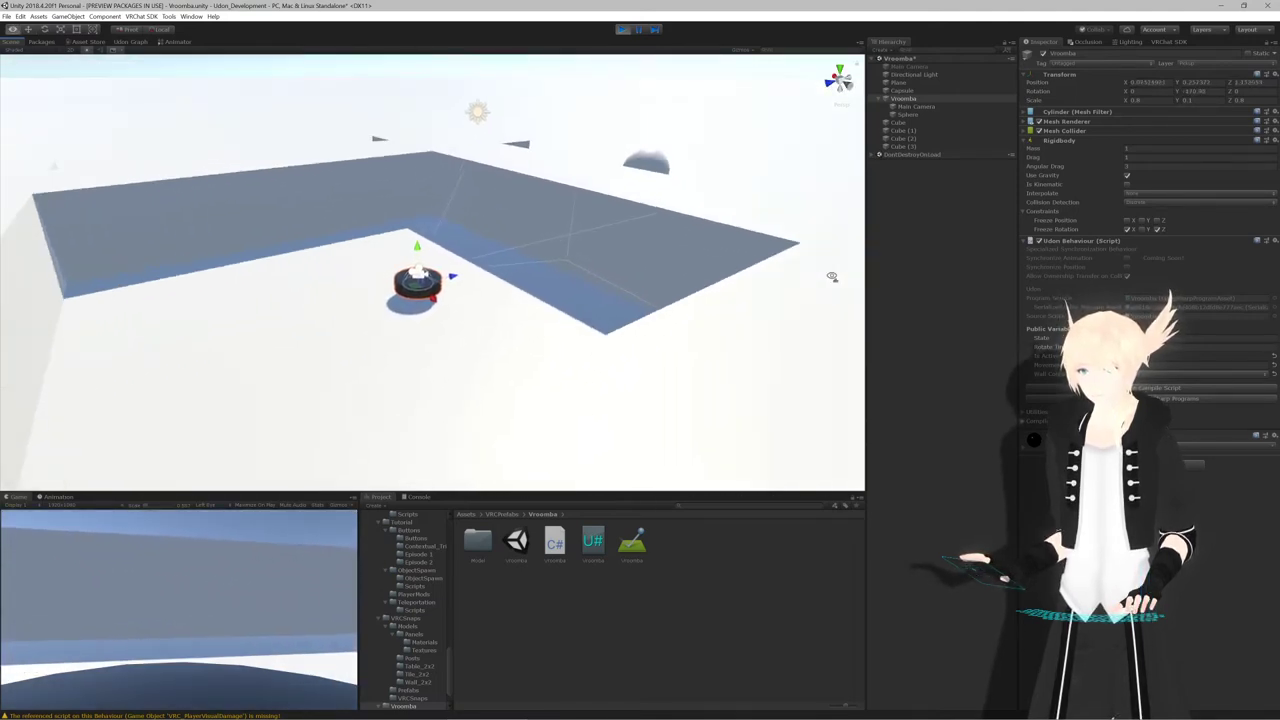
right_drag(604, 312, 626, 295)
key(w)
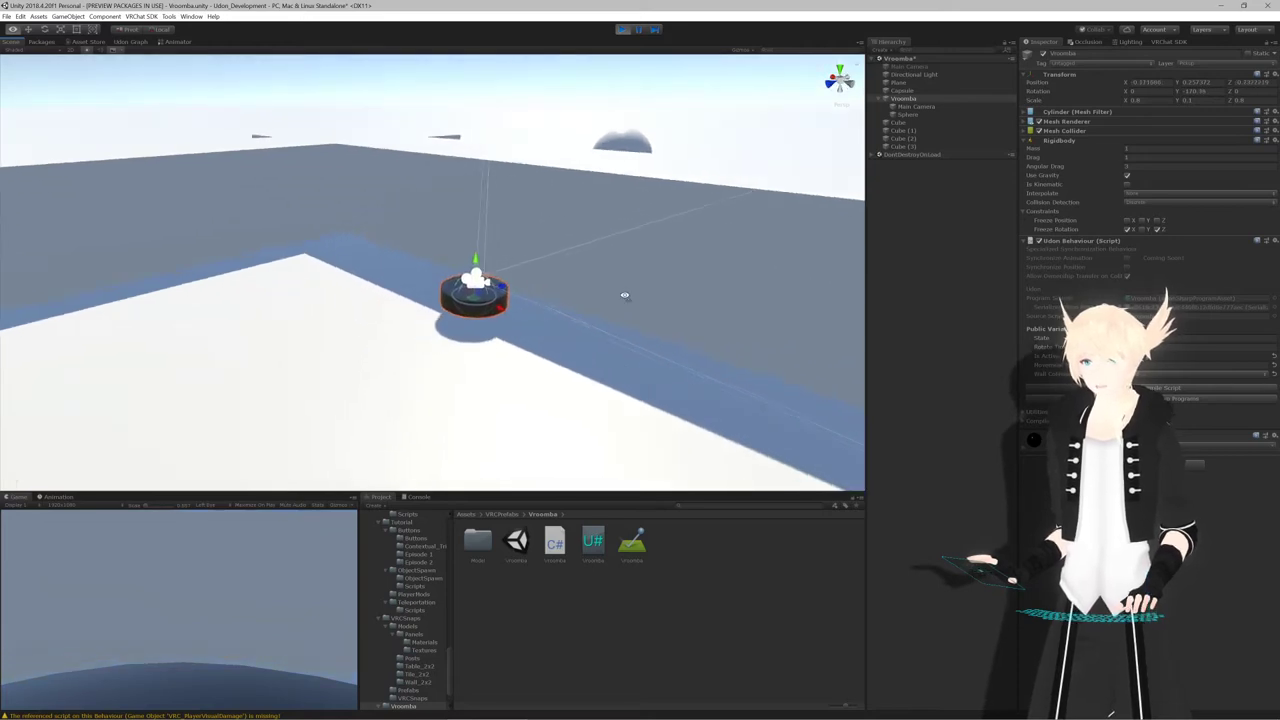
click(622, 31)
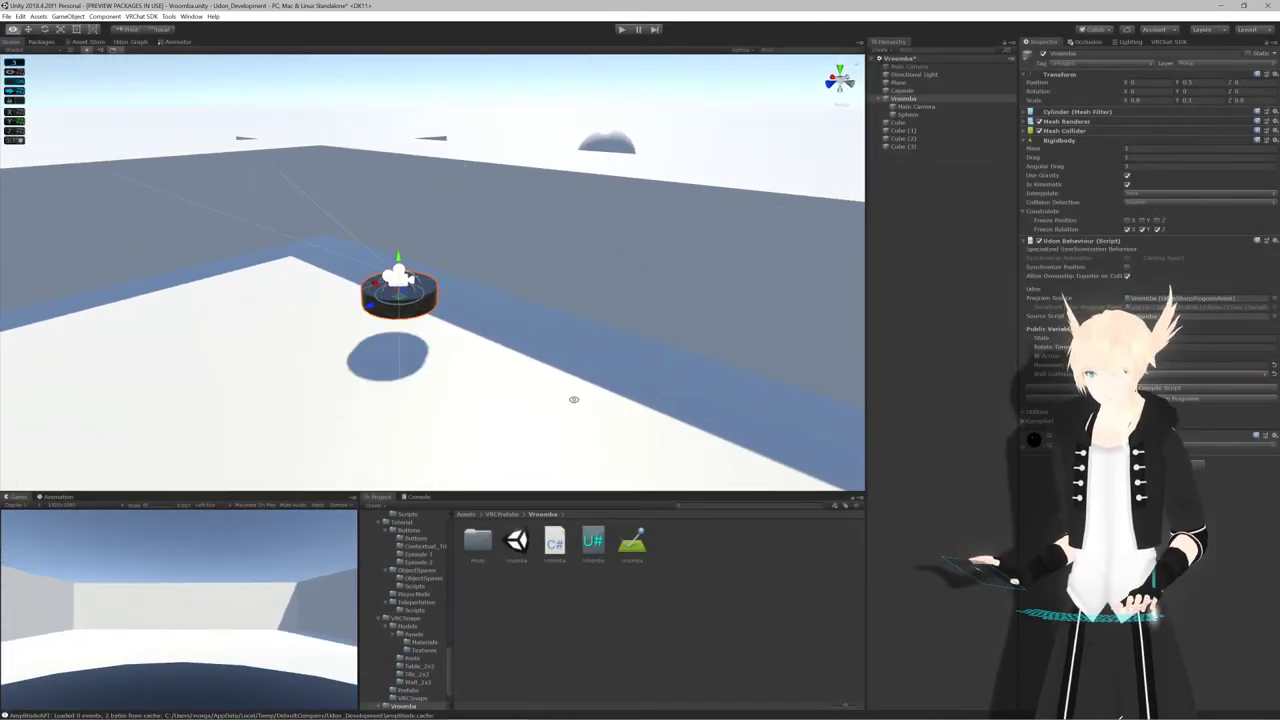
Examine the Vroomba and its child sphere's collider outline in the room, both close up and from farther away
alt+drag(634, 251, 567, 310)
right_drag(567, 310, 429, 356)
key(w)
key(s)
key(w)
key(s)
key(w)
key(s)
alt+drag(429, 356, 451, 343)
scroll(452, 343, up, 2)
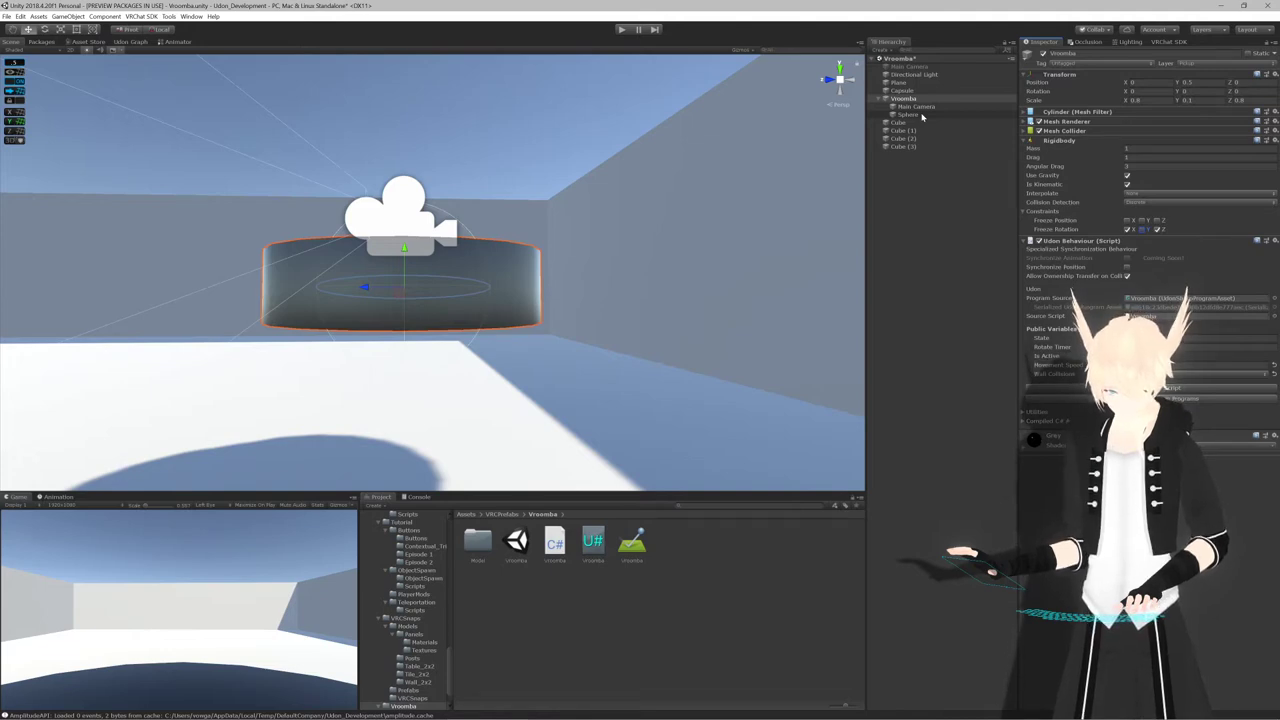
scroll(598, 301, down, 6)
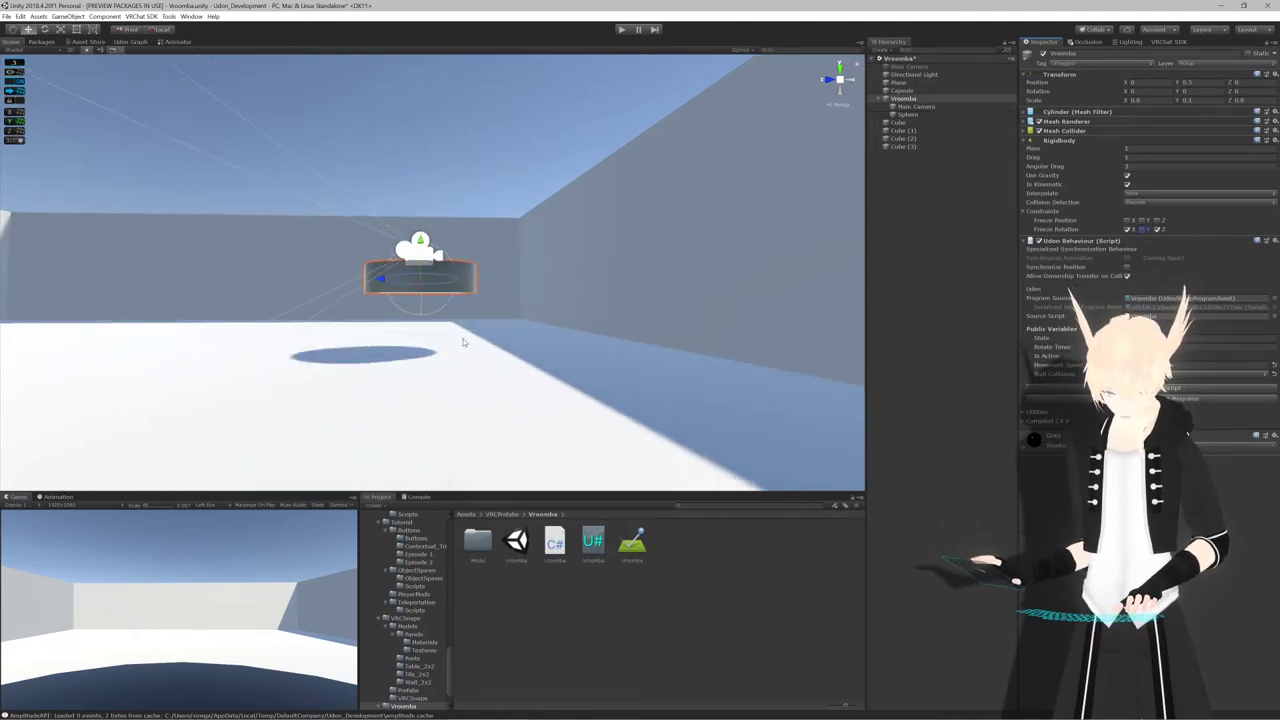
alt+drag(534, 294, 457, 320)
right_drag(457, 320, 431, 294)
key(w)
key(s)
alt+drag(431, 294, 639, 284)
scroll(510, 266, down, 4)
key(w)
right_drag(639, 284, 663, 291)
Frame the Vroomba's child sphere, examine it from several sides and reselect the Vroomba
double_click(903, 116)
alt+drag(600, 195, 620, 220)
right_drag(685, 224, 598, 224)
scroll(598, 224, down, 7)
alt+drag(597, 224, 637, 264)
scroll(590, 254, up, 7)
click(903, 98)
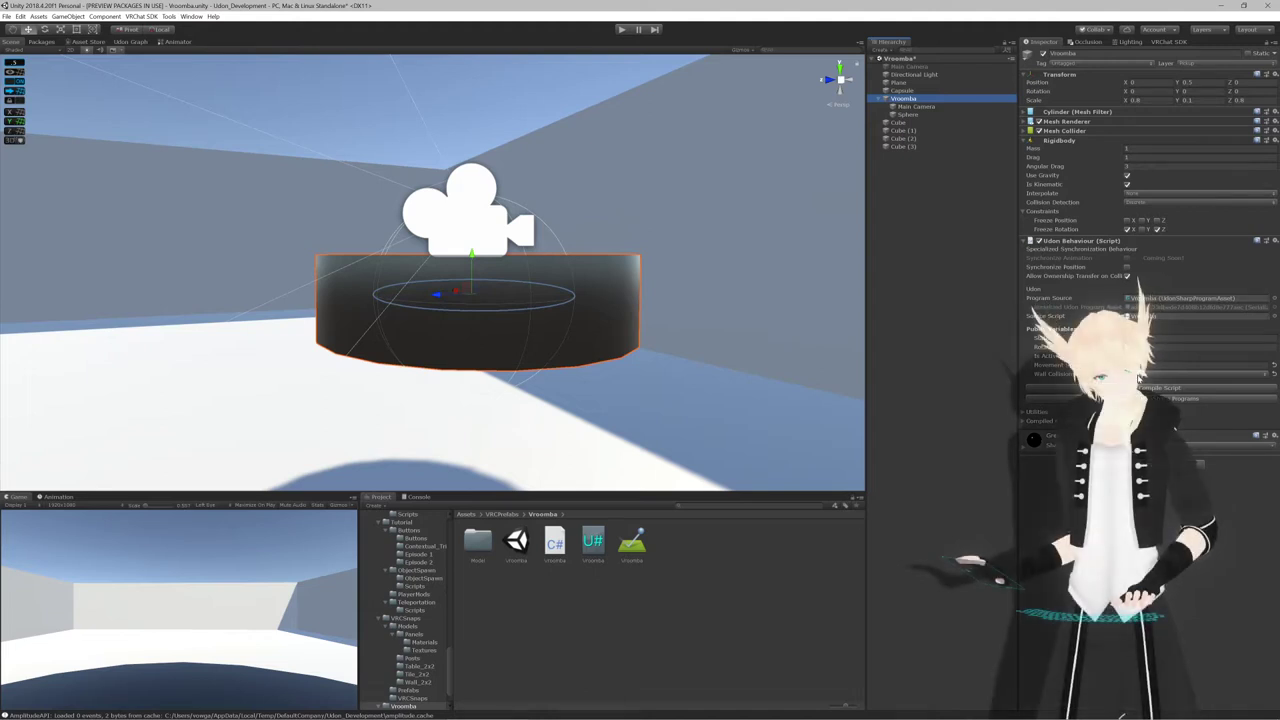
Check the layers selected in the Vroomba's Wall Collisions mask and switch to the Vroomba script in Rider
click(1138, 374)
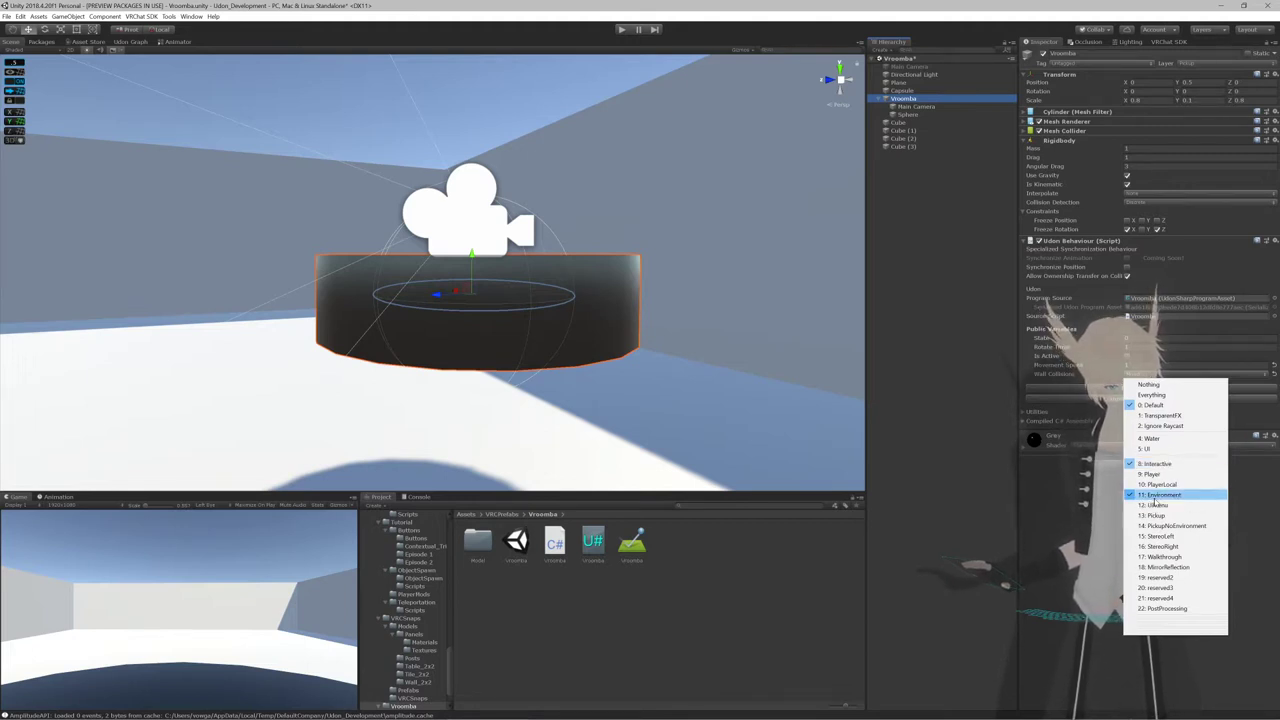
click(1046, 486)
key(alt+Tab)
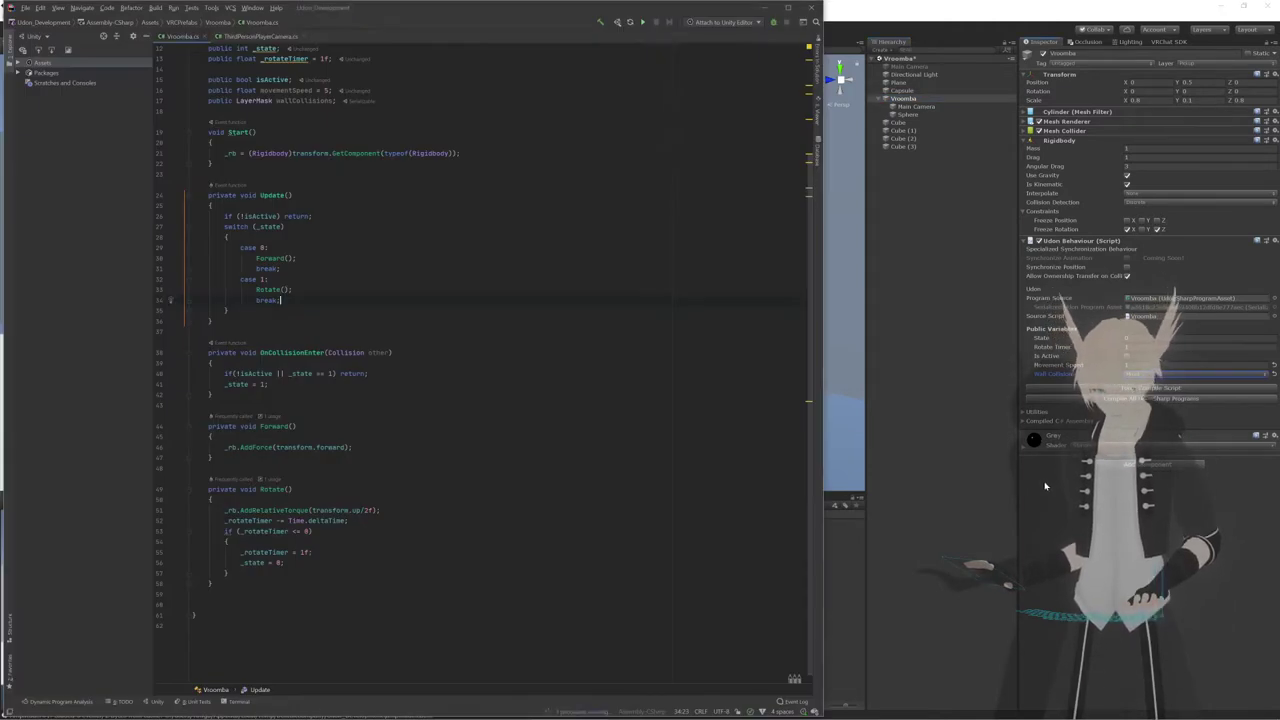
Snap the Rider window beside Unity and widen it to slightly more than half the screen
scroll(480, 380, up, 4)
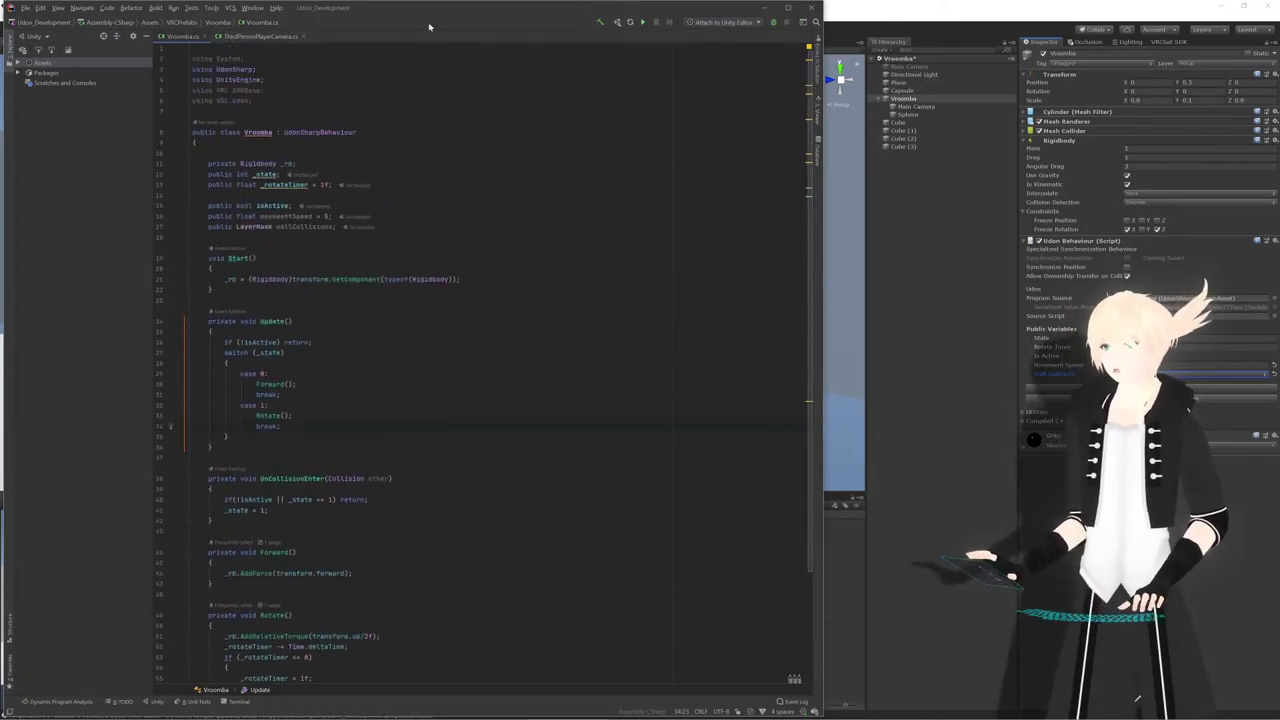
key(super+Left)
click(500, 100)
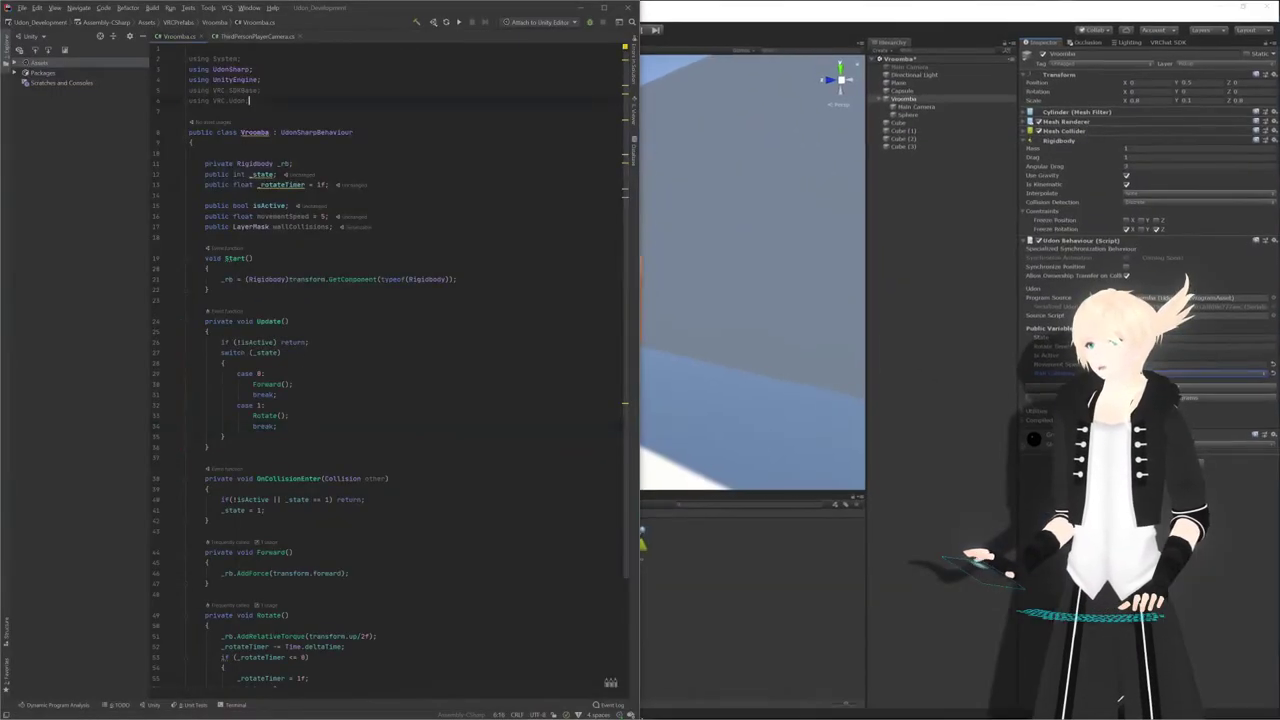
drag(638, 149, 741, 144)
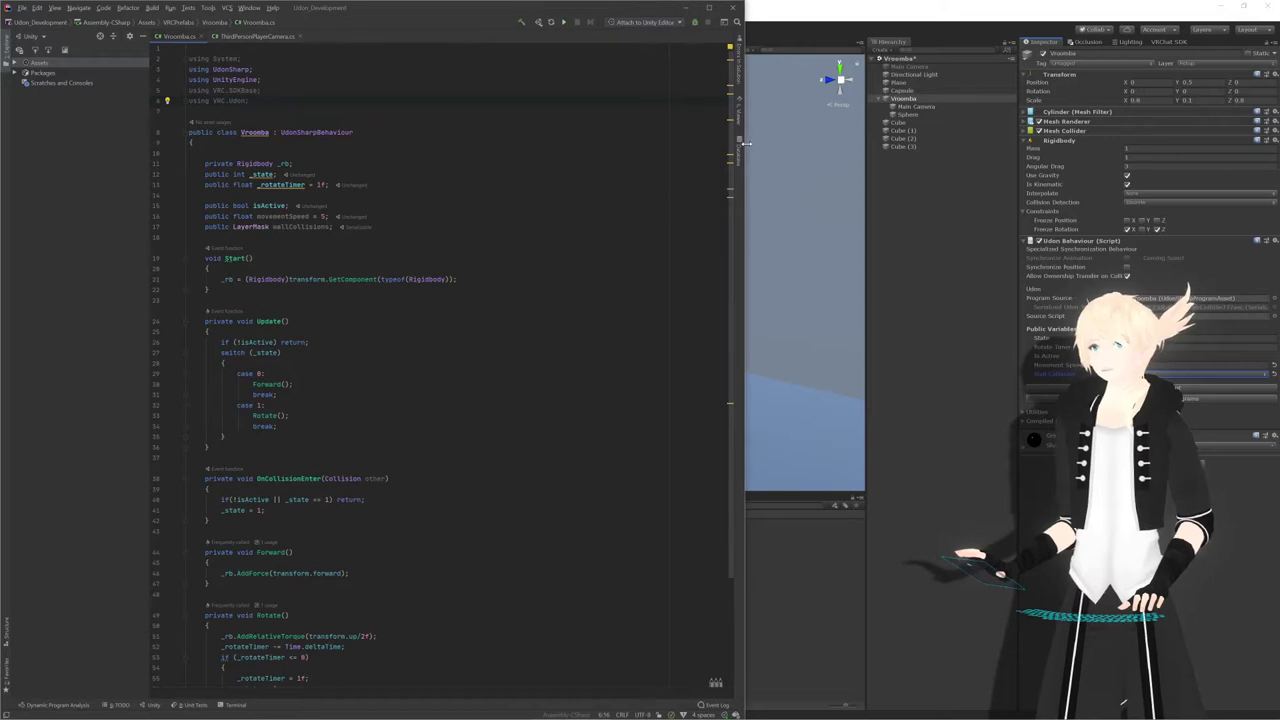
Add the line "if (other == null) return;" at the start of the OnCollisionEnter method
scroll(420, 360, down, 5)
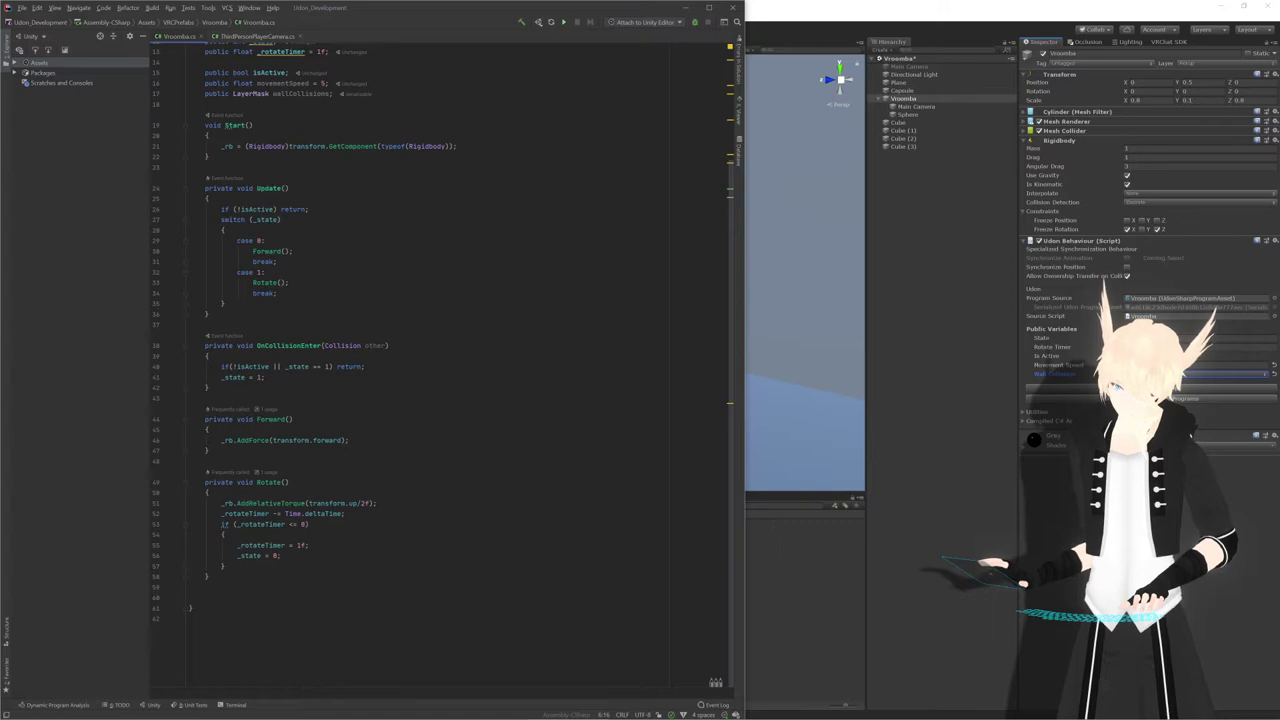
key(Return)
text(i)
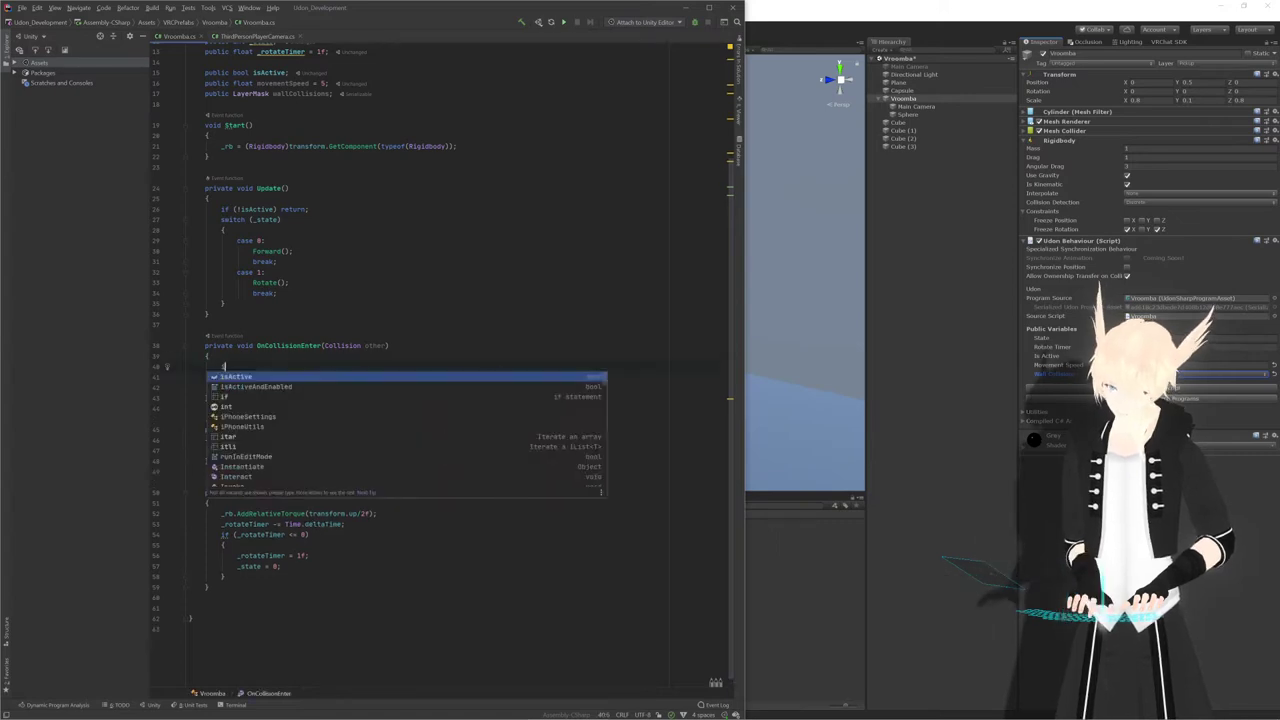
text(f (other)
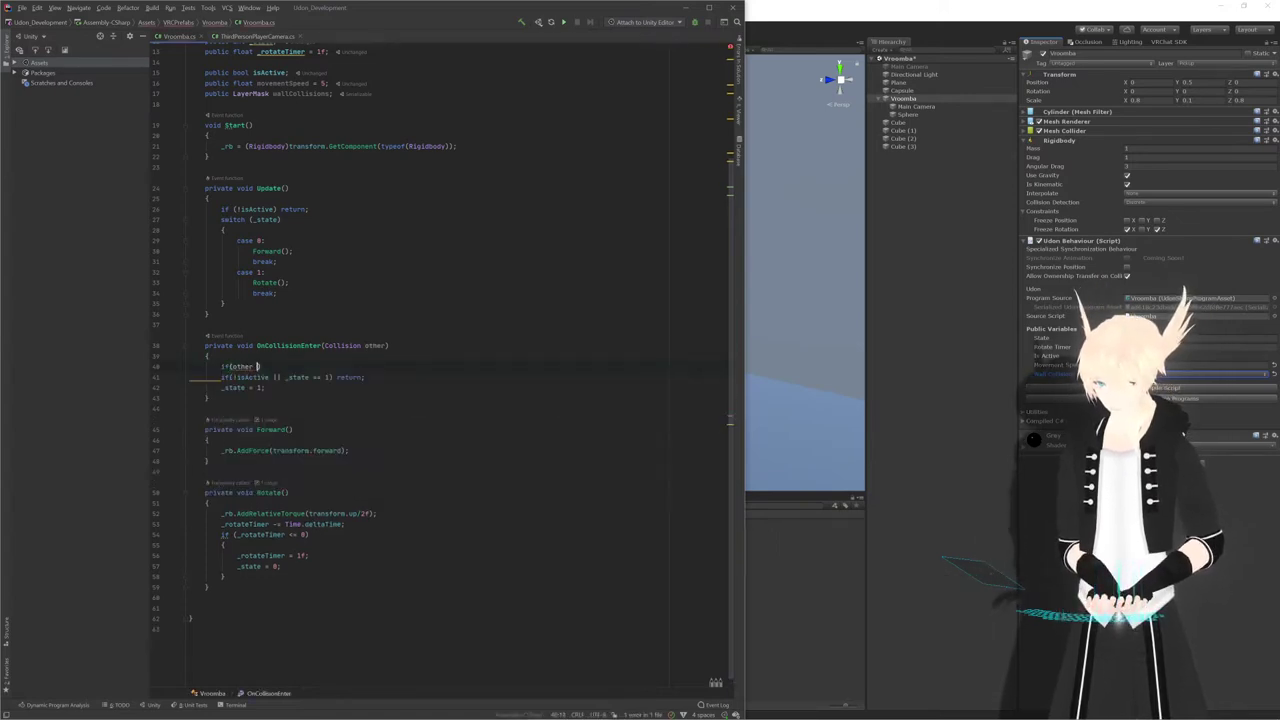
text( == null) retu)
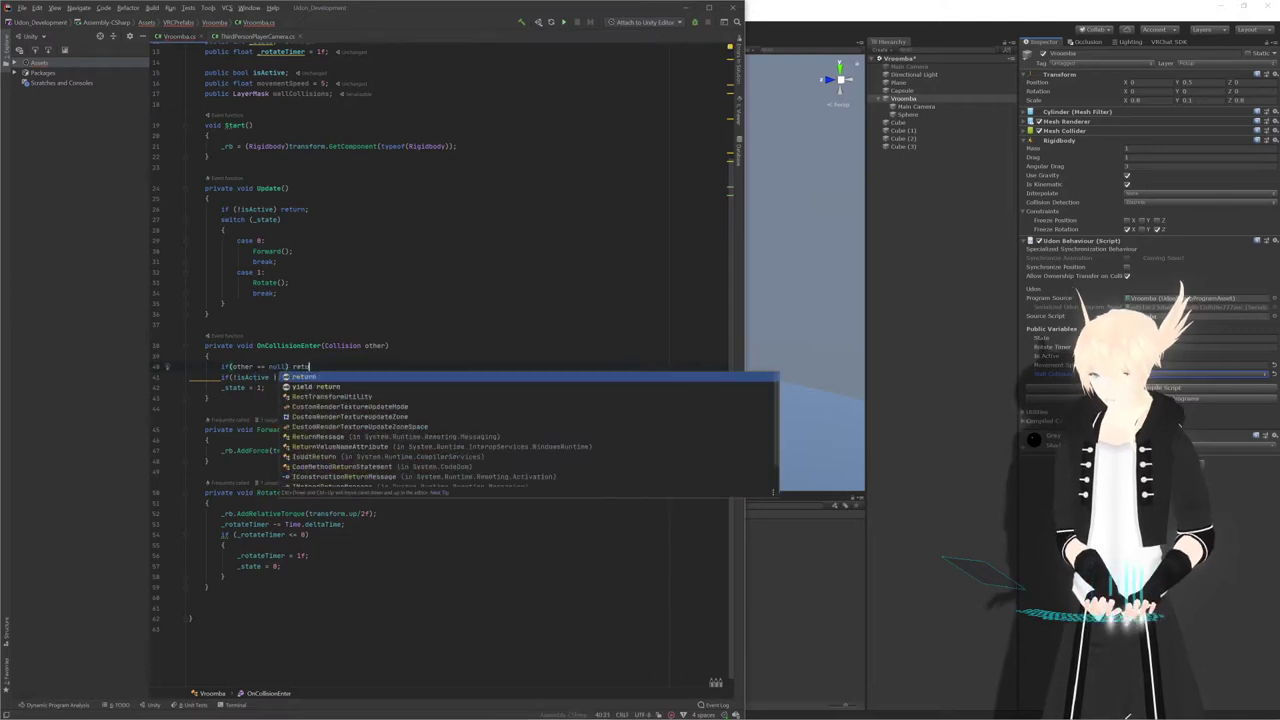
text(rn;)
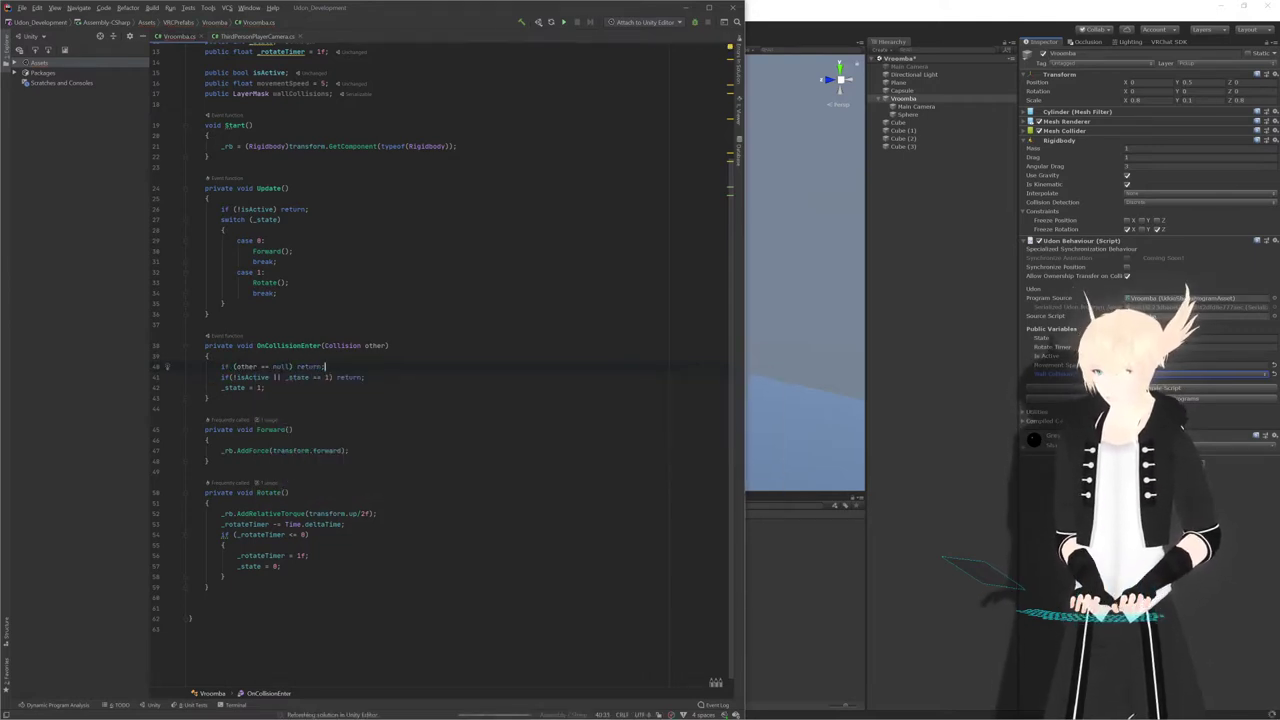
Remove the blank lines between the Rotate method's closing brace and the end of the Vroomba class
scroll(442, 366, down, 1)
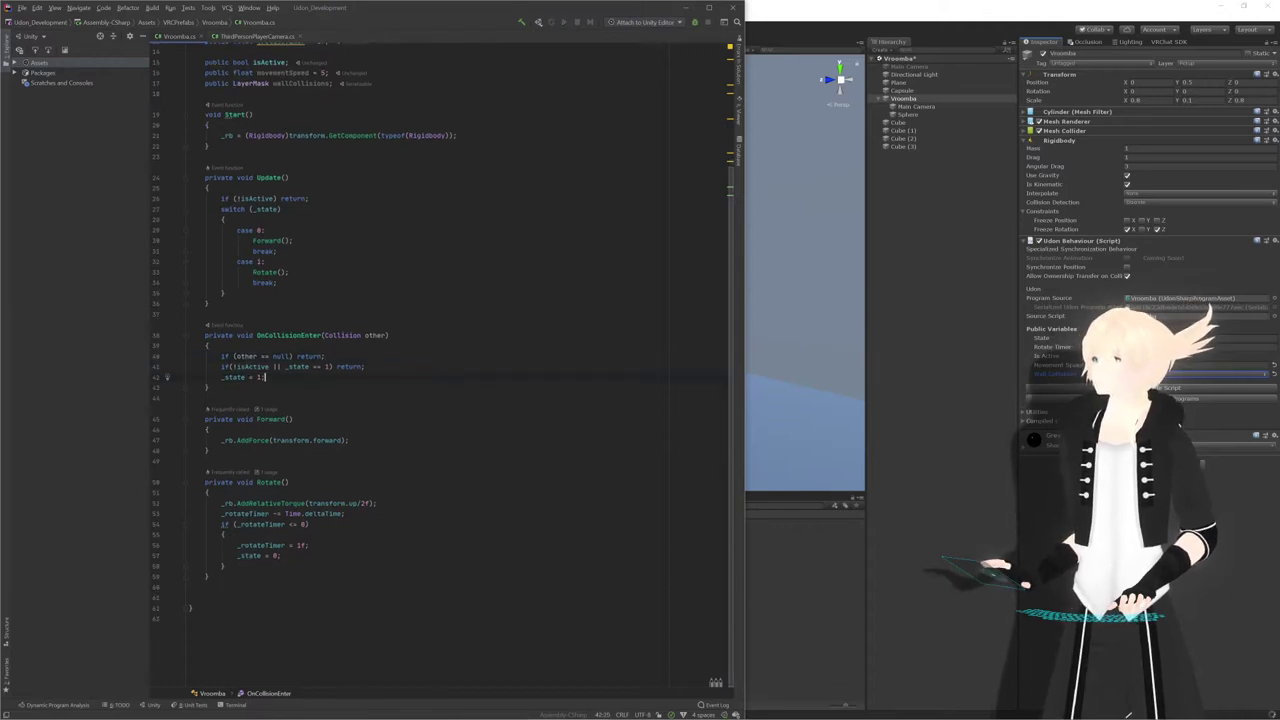
scroll(442, 366, up, 2)
scroll(442, 366, down, 2)
drag(209, 587, 209, 576)
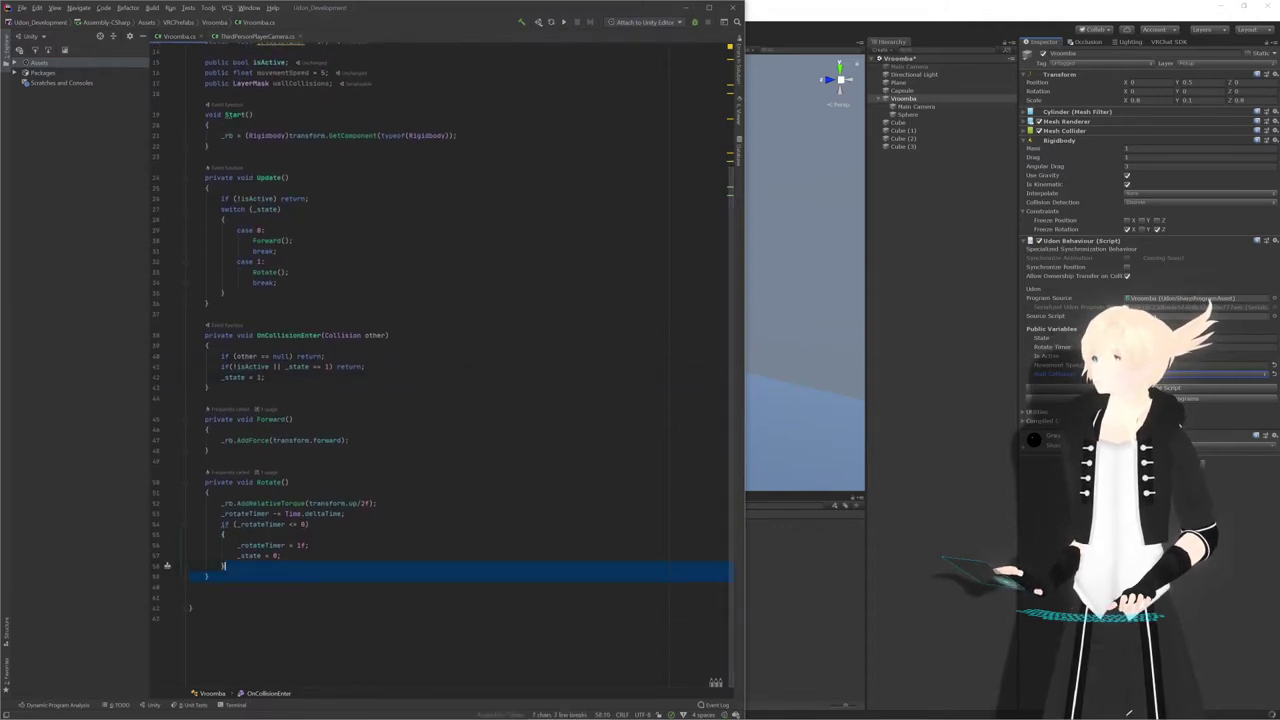
key(Delete)
key(Delete)
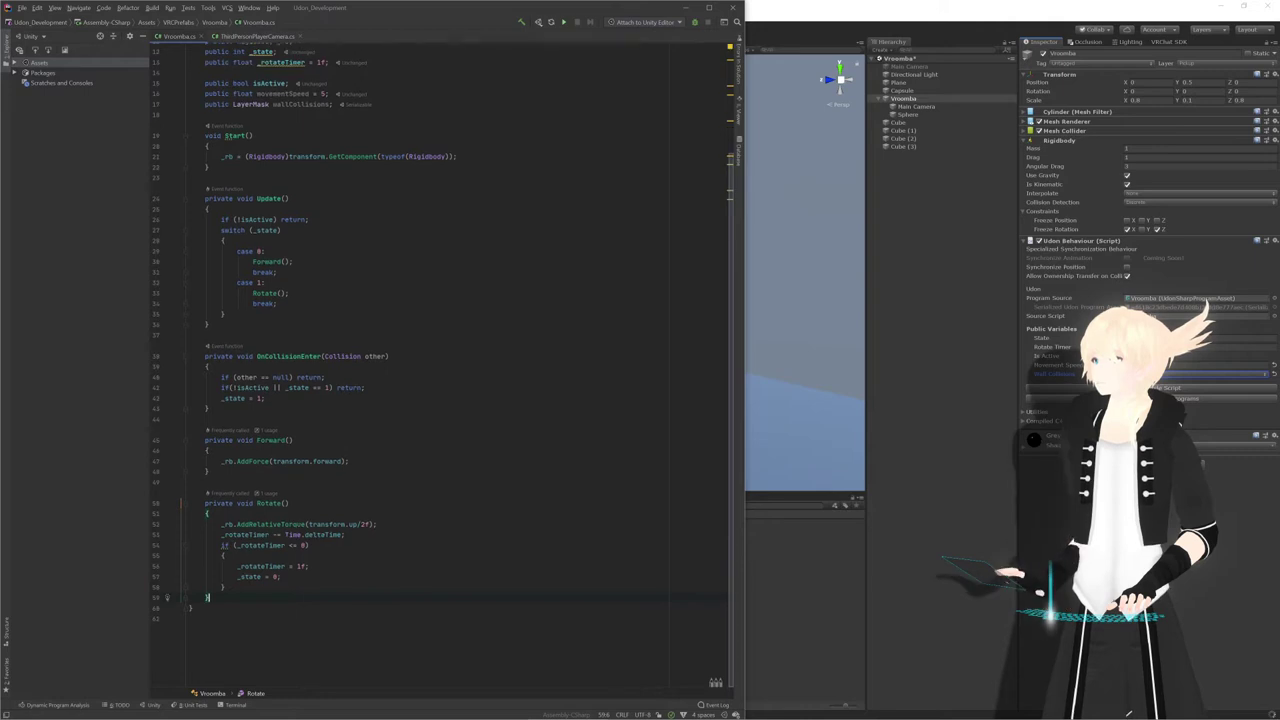
Review the edited Vroomba script, switch back to Unity and examine the Vroomba in the room from several distances and sides
click(349, 461)
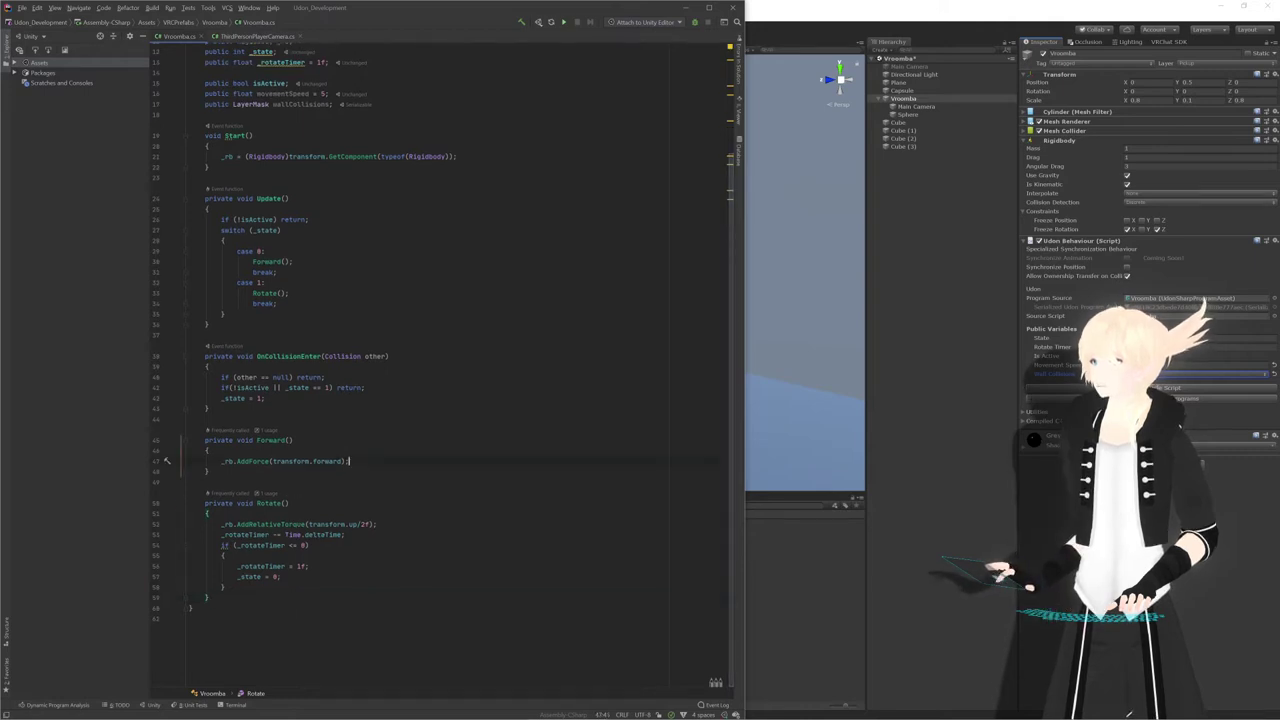
scroll(440, 365, up, 4)
scroll(440, 365, down, 4)
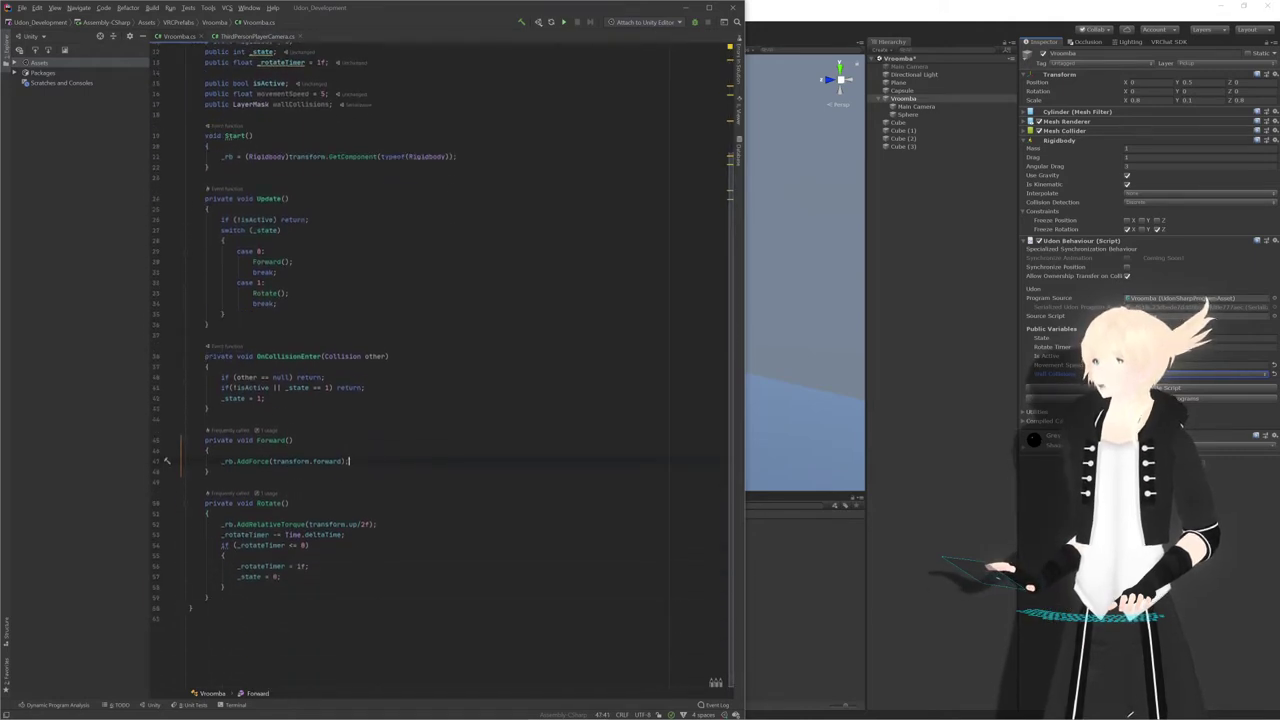
scroll(440, 365, up, 1)
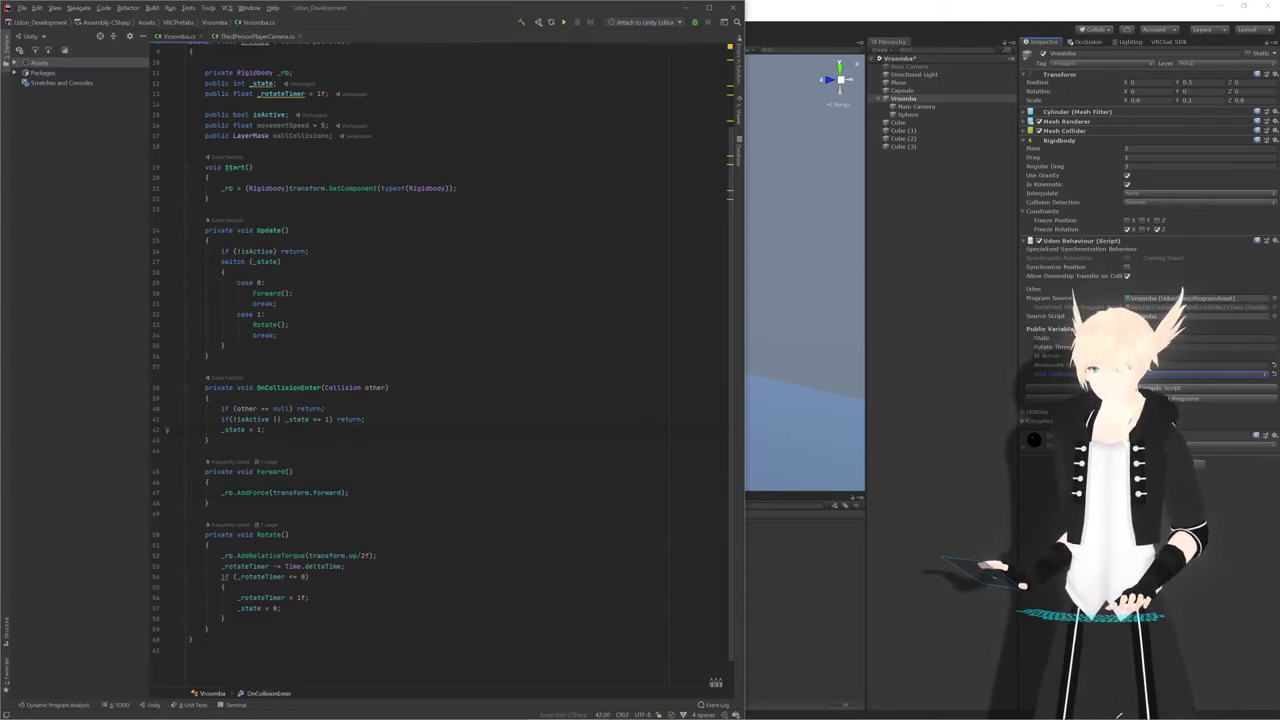
key(alt+Tab)
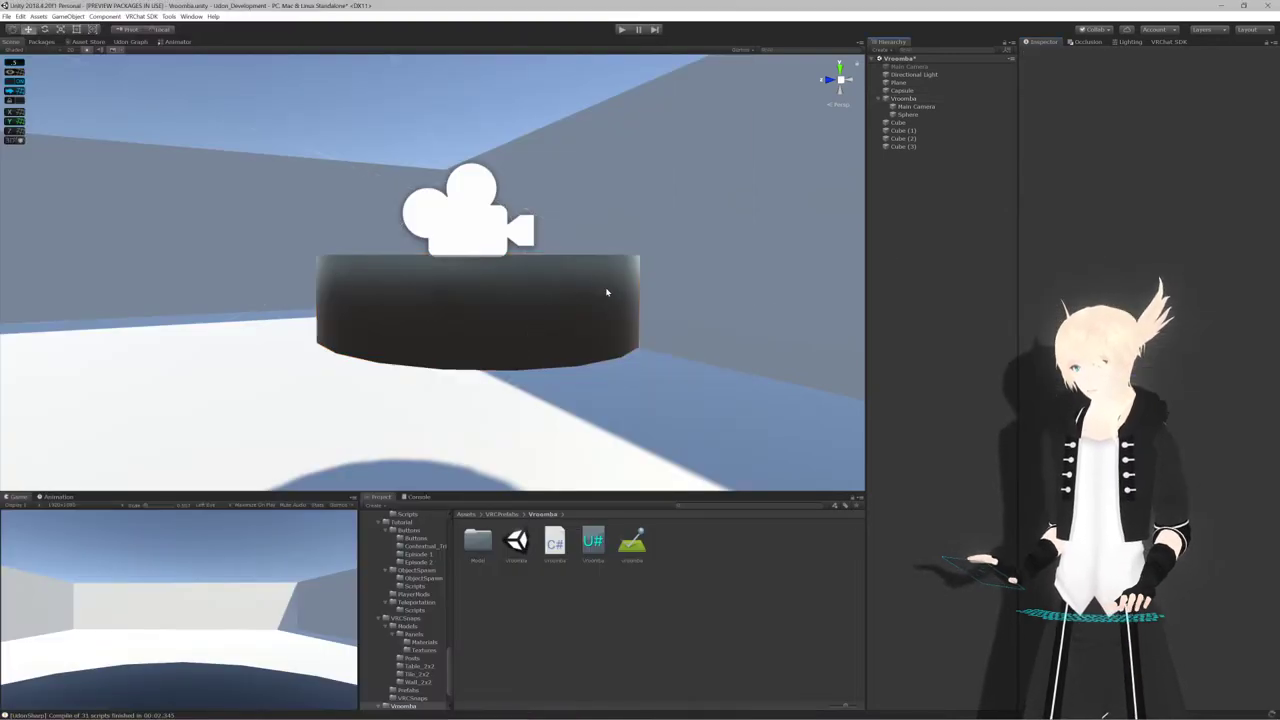
scroll(607, 291, down, 3)
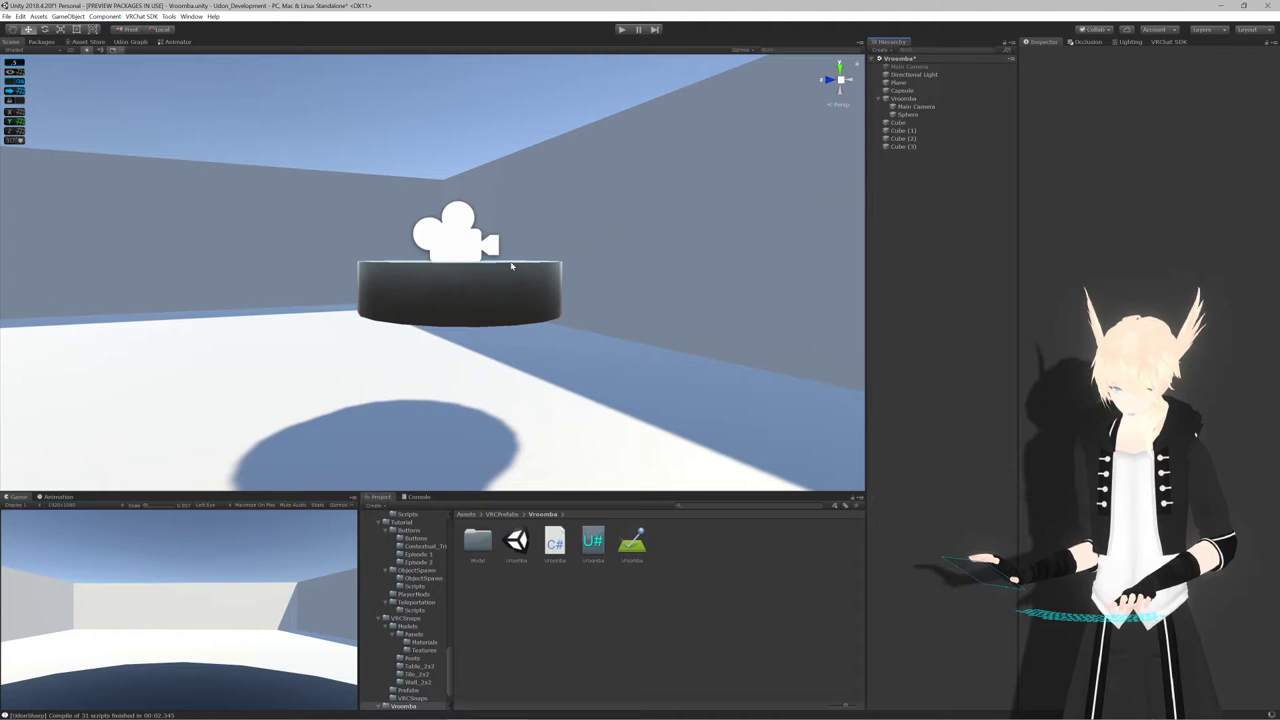
scroll(511, 266, down, 2)
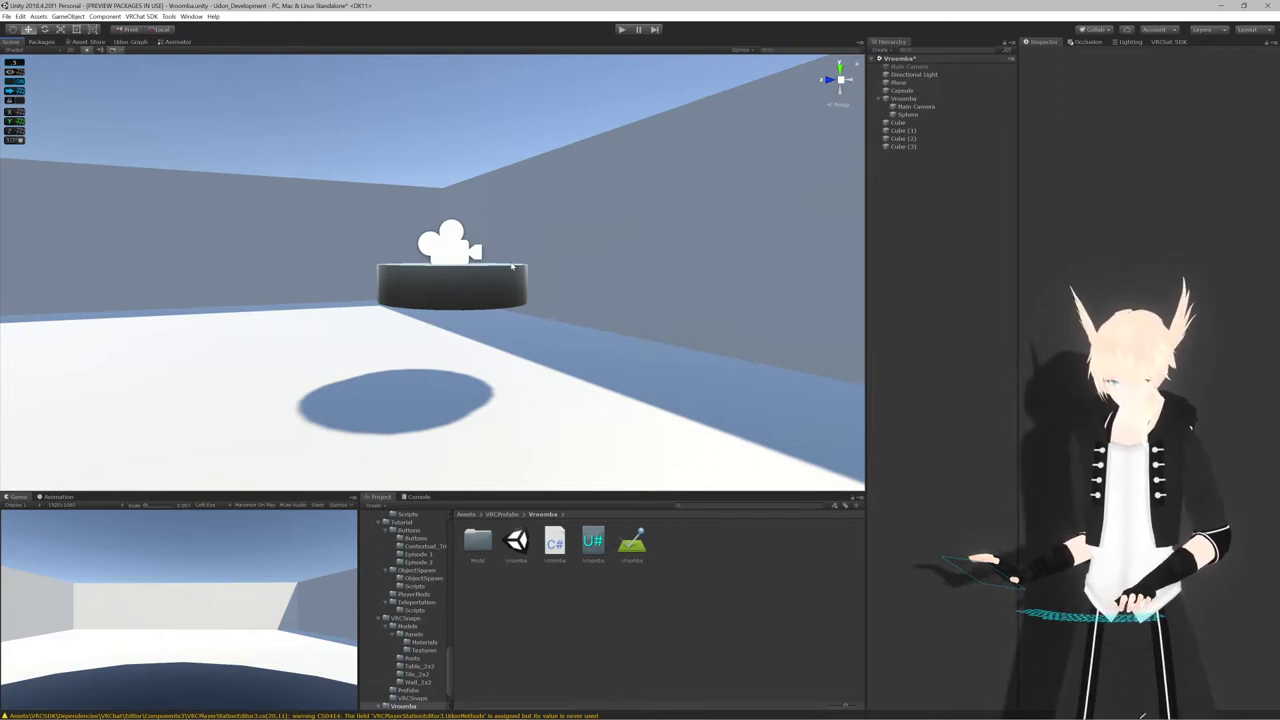
scroll(431, 306, down, 3)
scroll(497, 311, up, 10)
alt+drag(497, 311, 370, 344)
scroll(370, 344, down, 5)
middle_drag(424, 349, 381, 347)
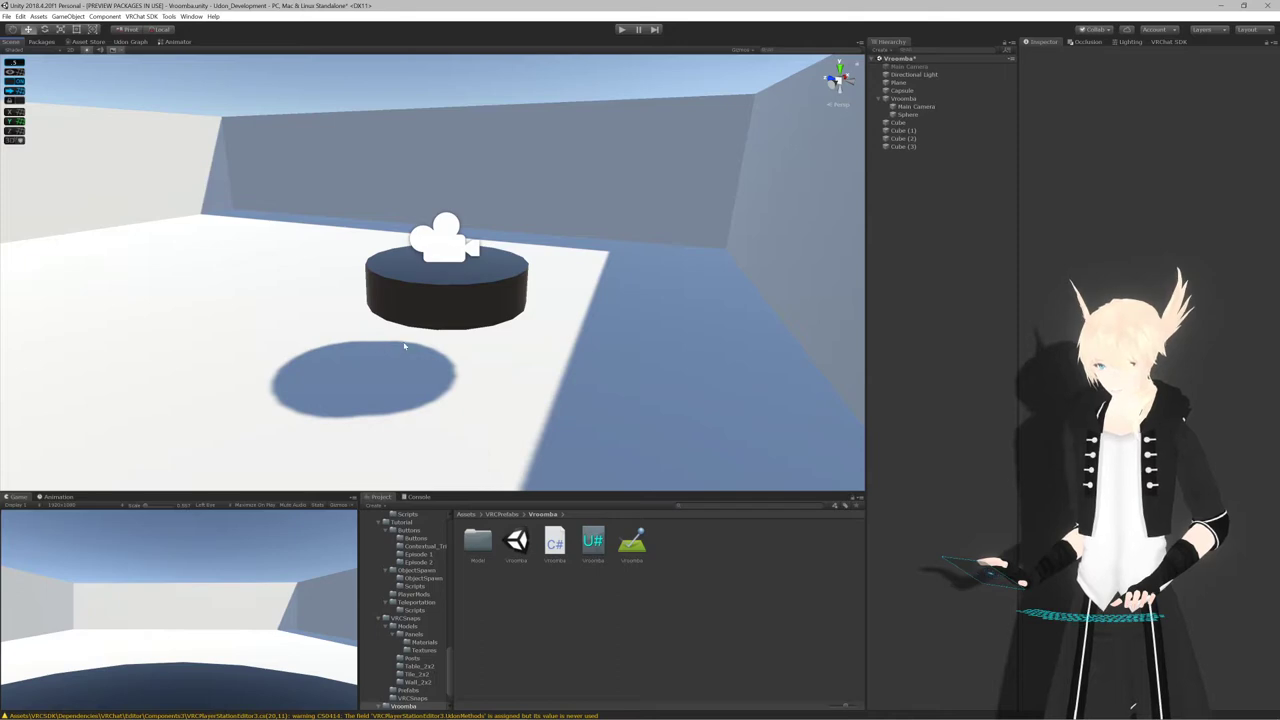
Return to the Vroomba script in Rider and review its variables, Update, collision and movement methods
key(alt+Tab)
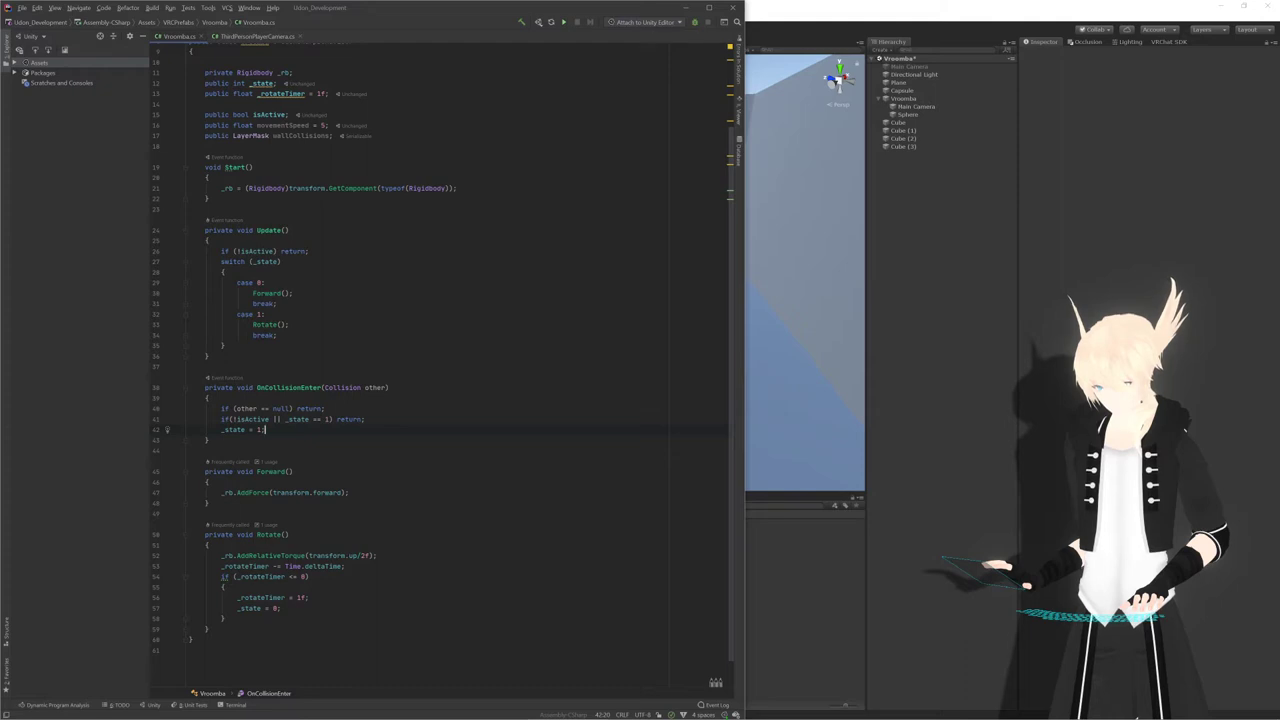
click(365, 419)
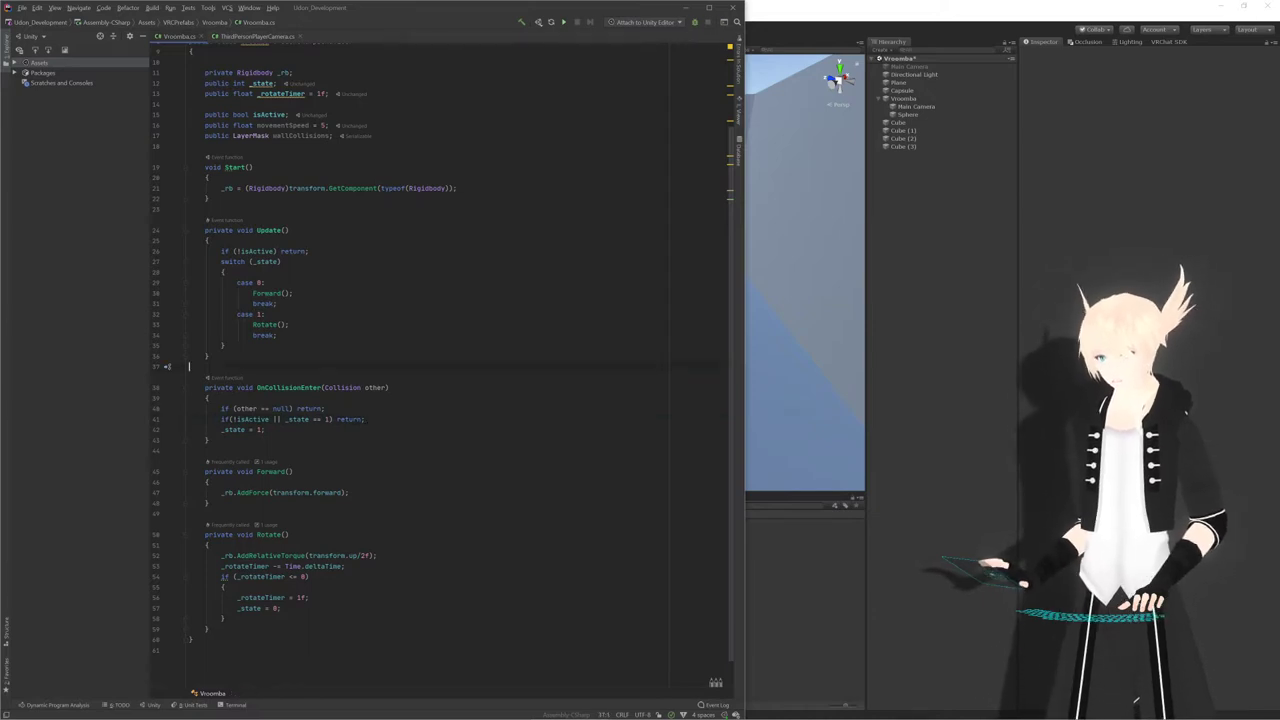
click(209, 356)
click(205, 209)
scroll(440, 365, down, 1)
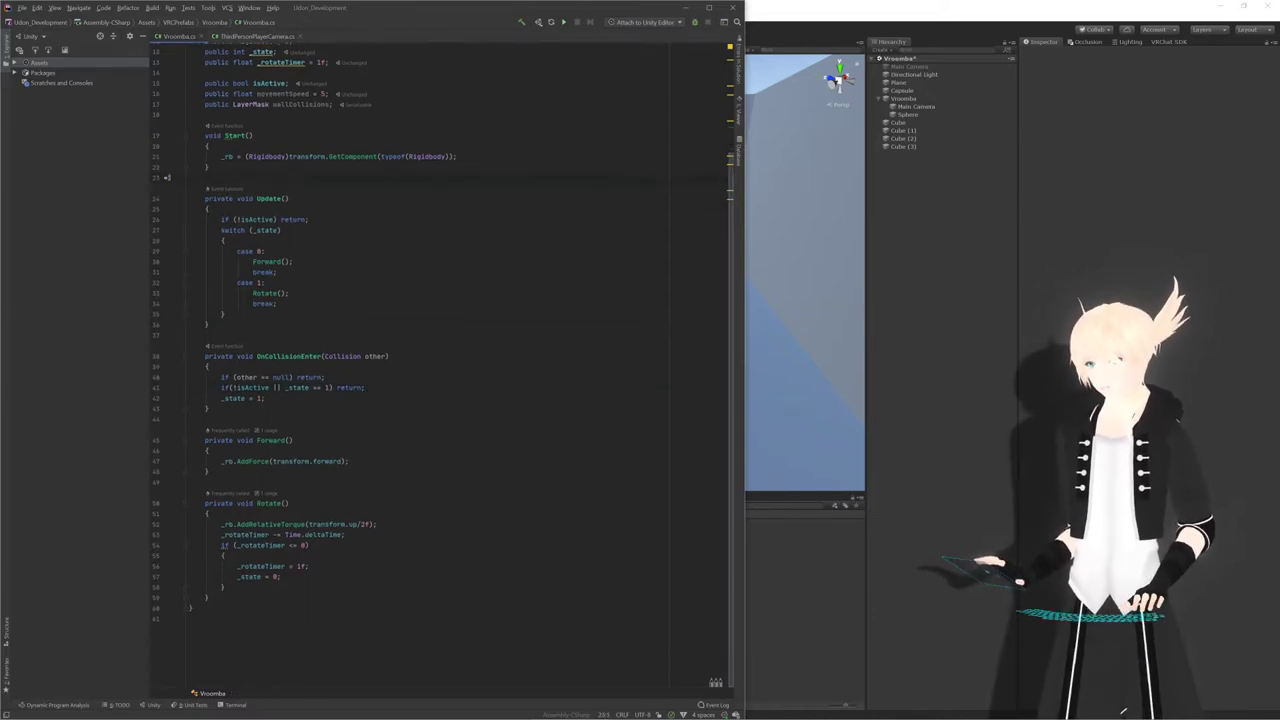
click(209, 324)
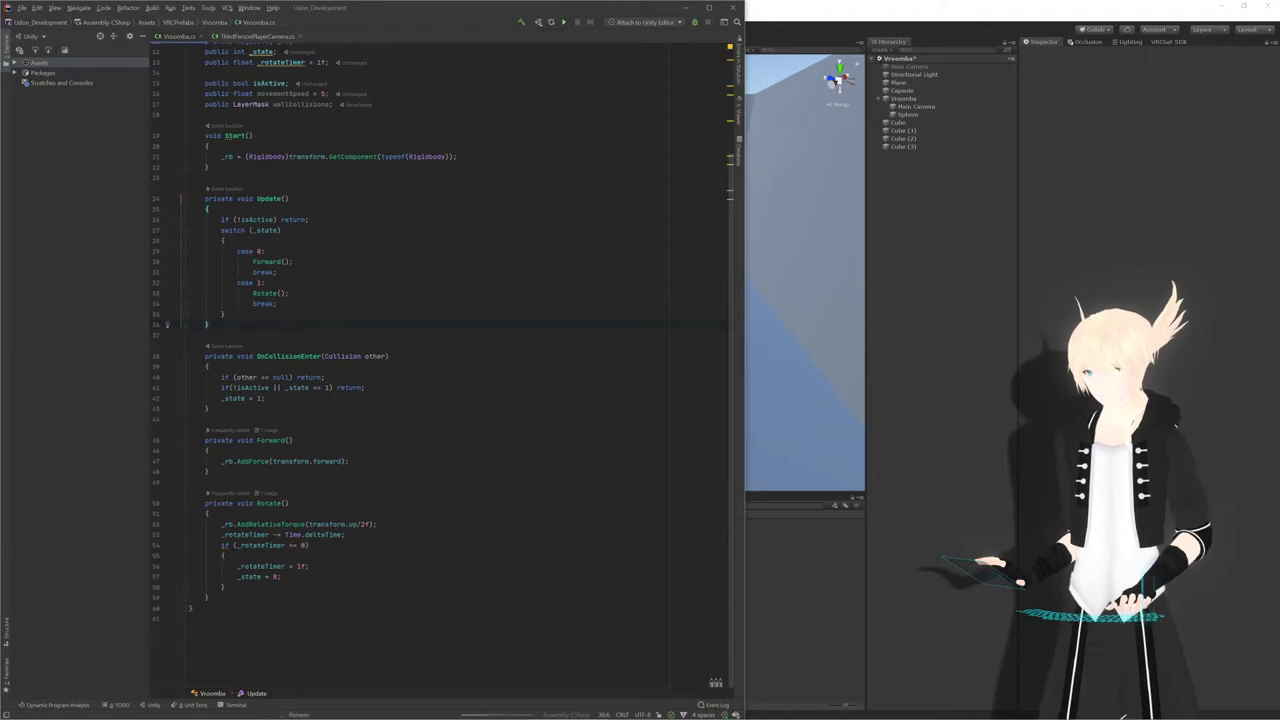
scroll(442, 365, up, 4)
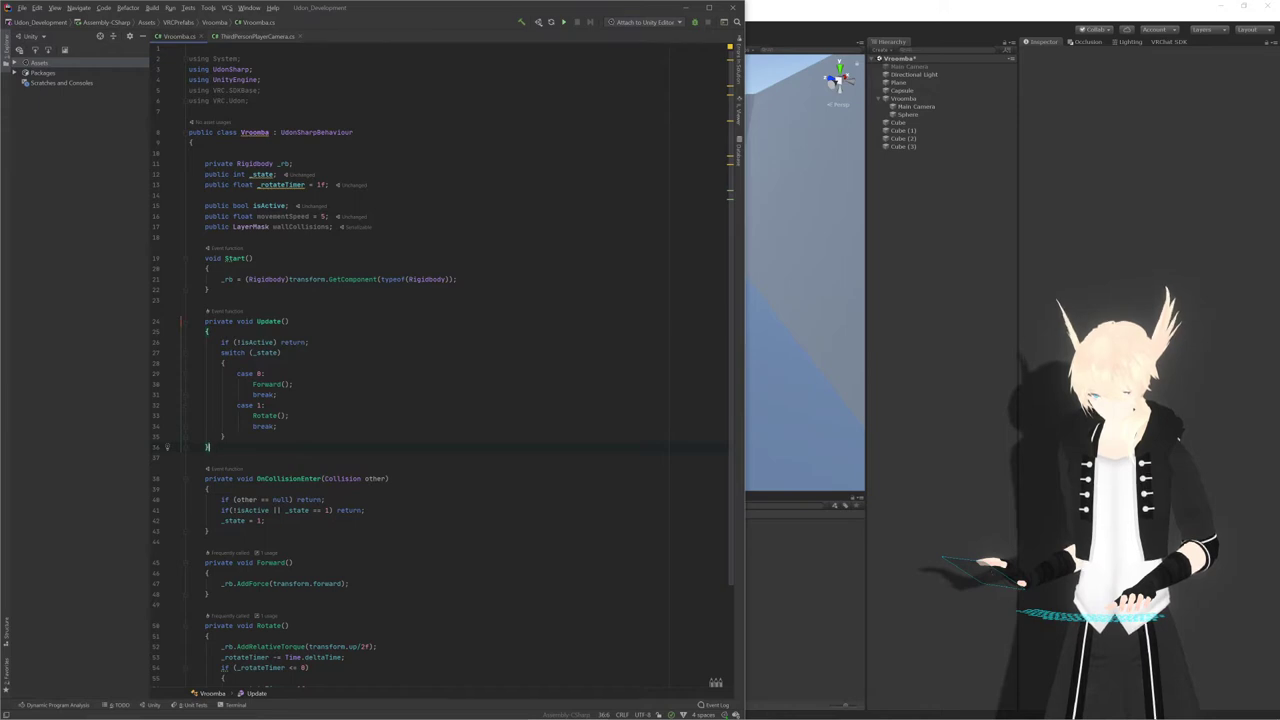
Switch to Streamlabs OBS and check the Mic/Aux source's audio input device settings and its other options
mouse_move(683, 716)
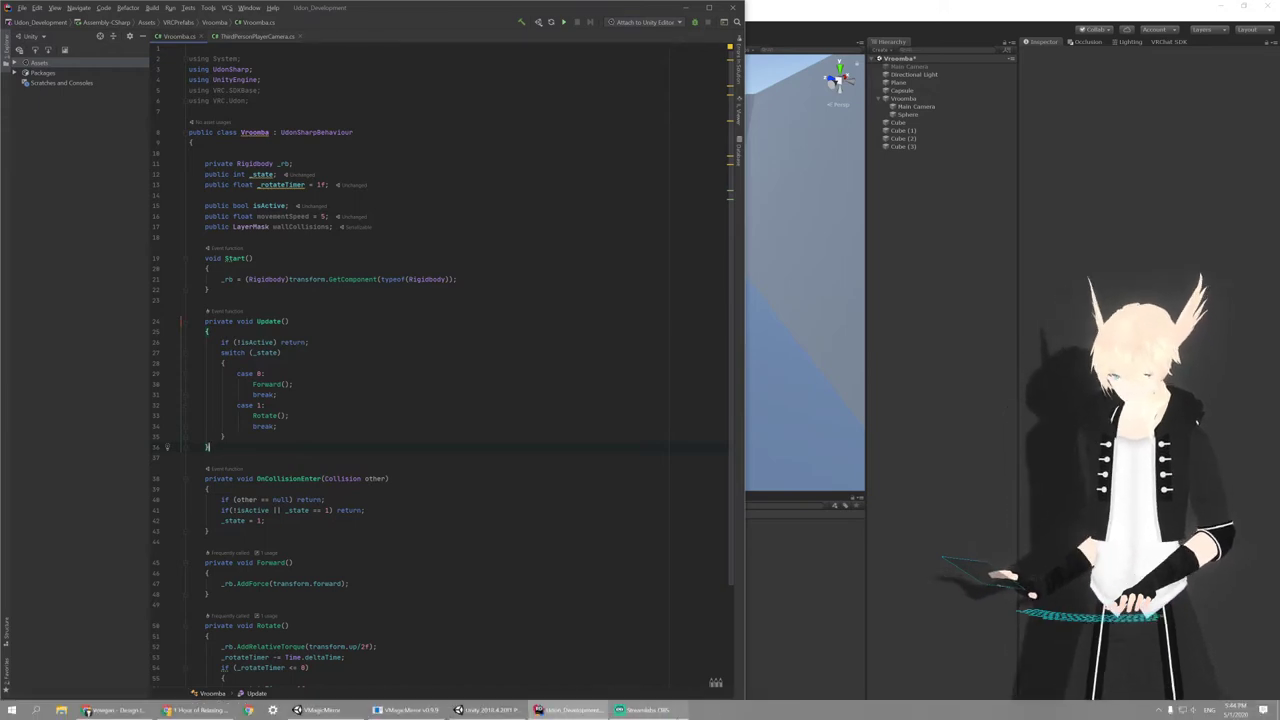
click(645, 710)
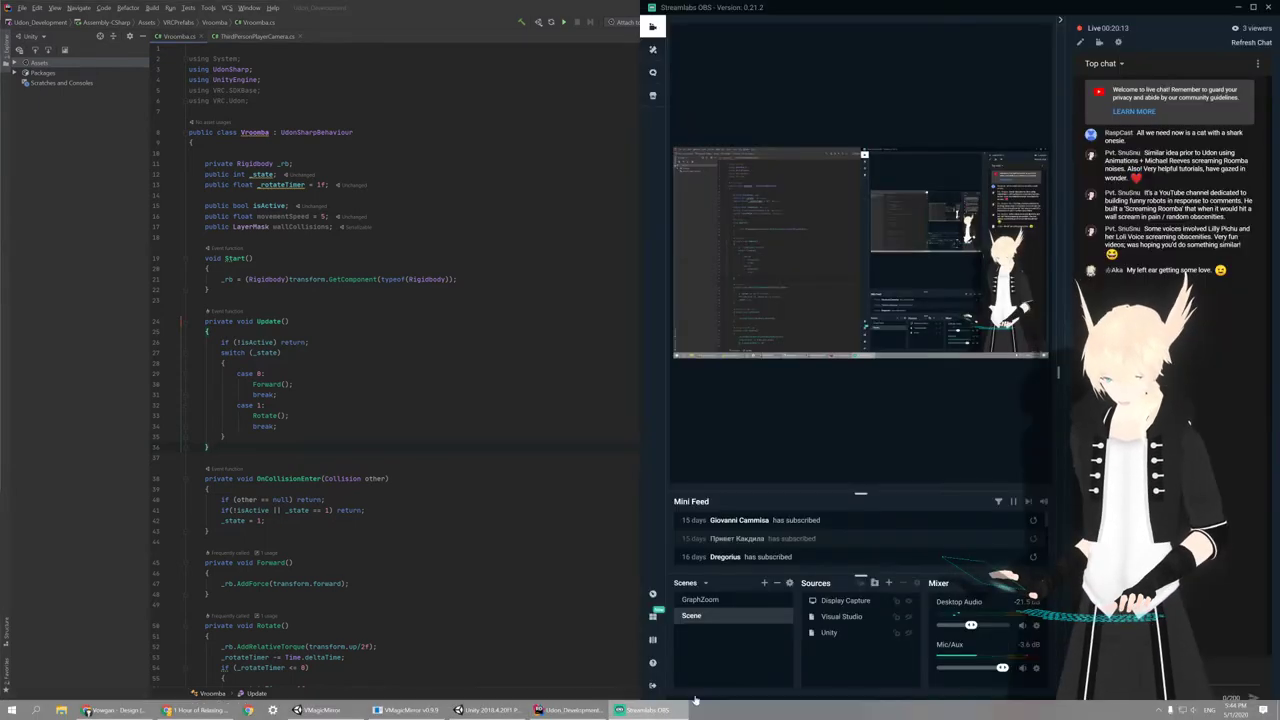
right_click(1037, 673)
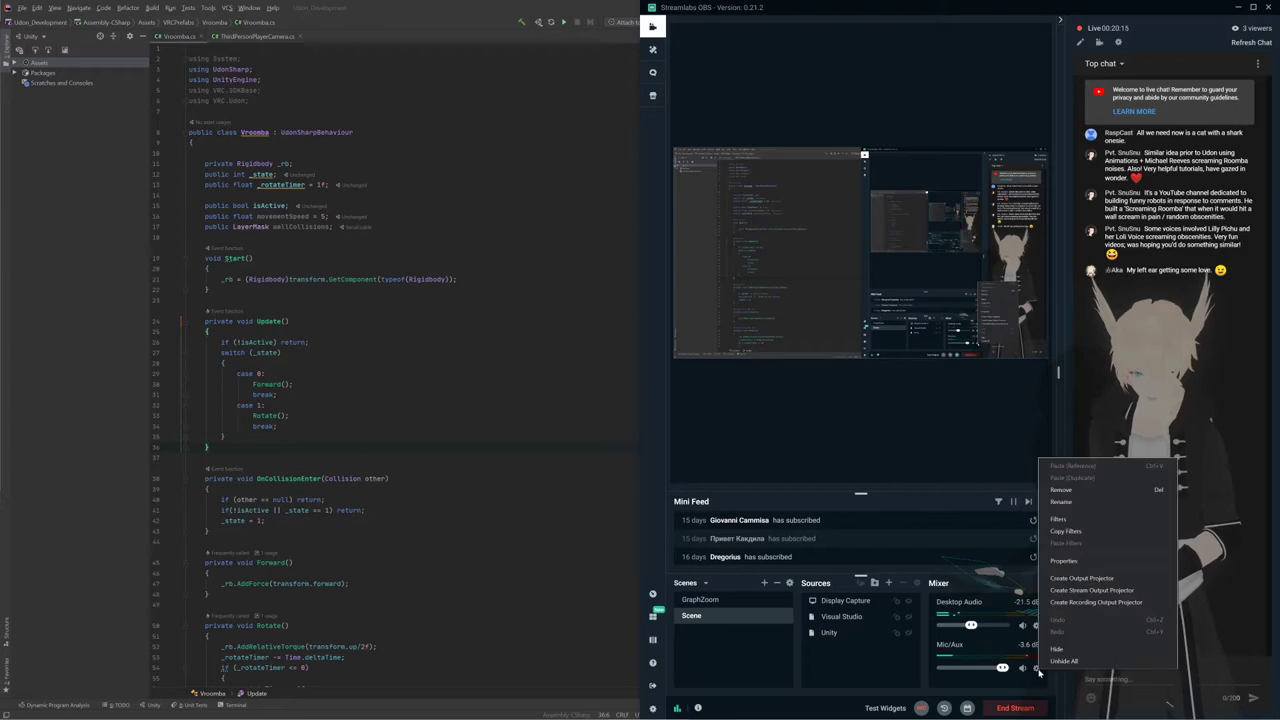
click(1083, 564)
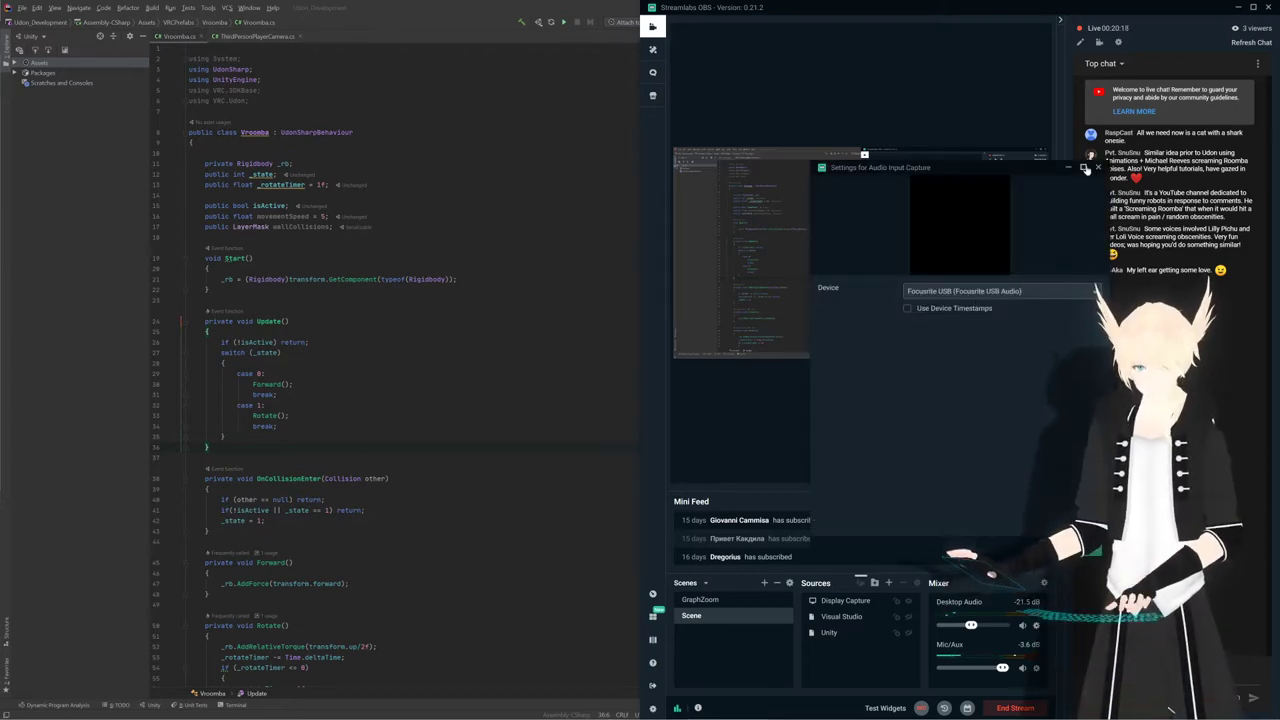
click(1096, 168)
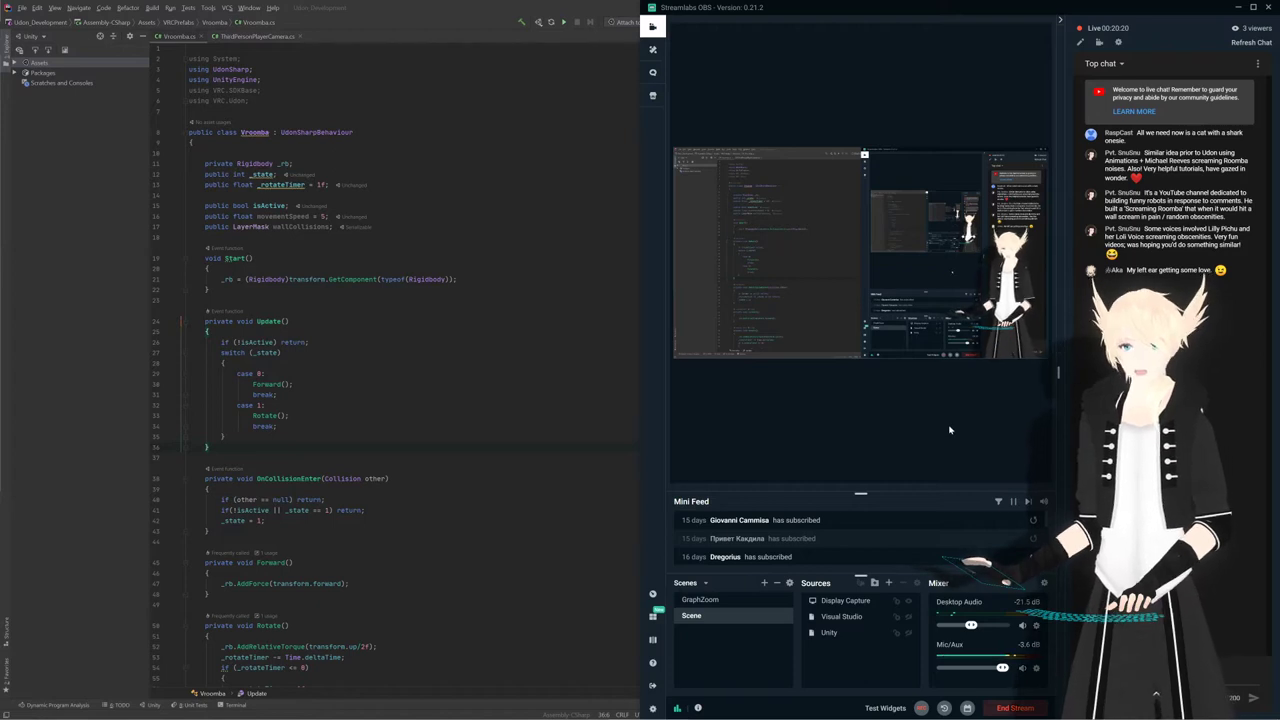
click(1037, 668)
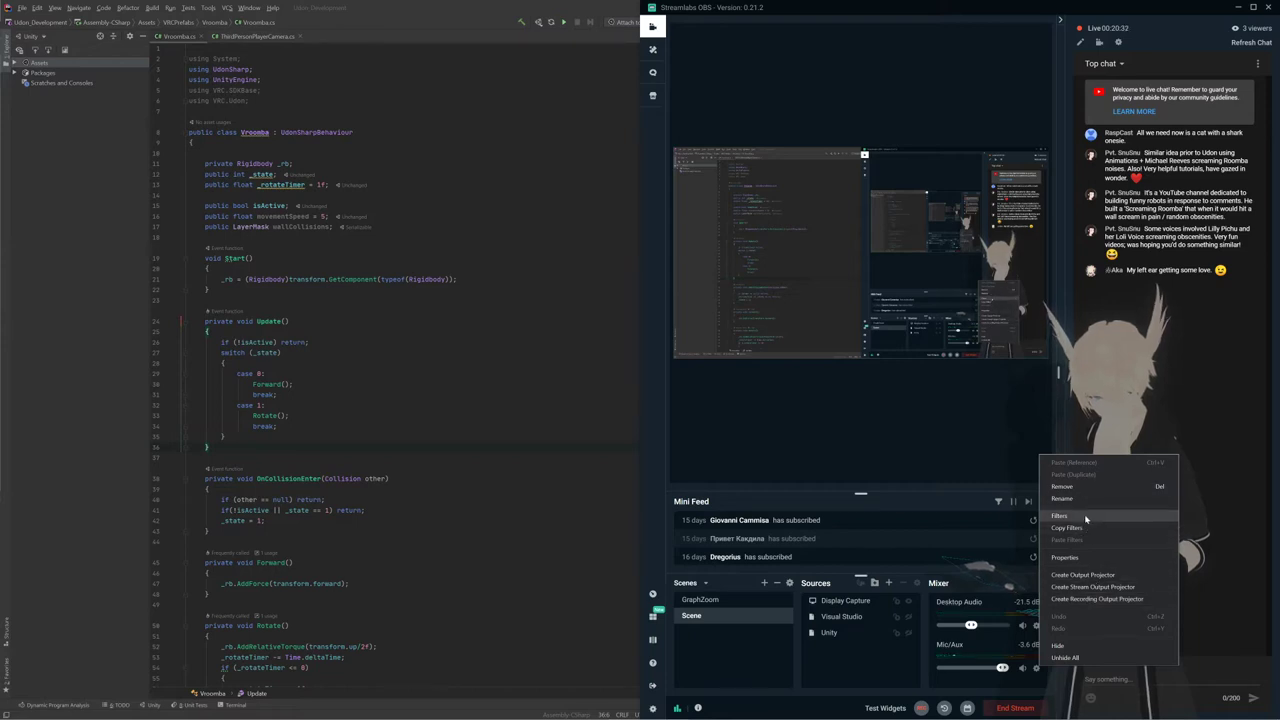
right_click(986, 644)
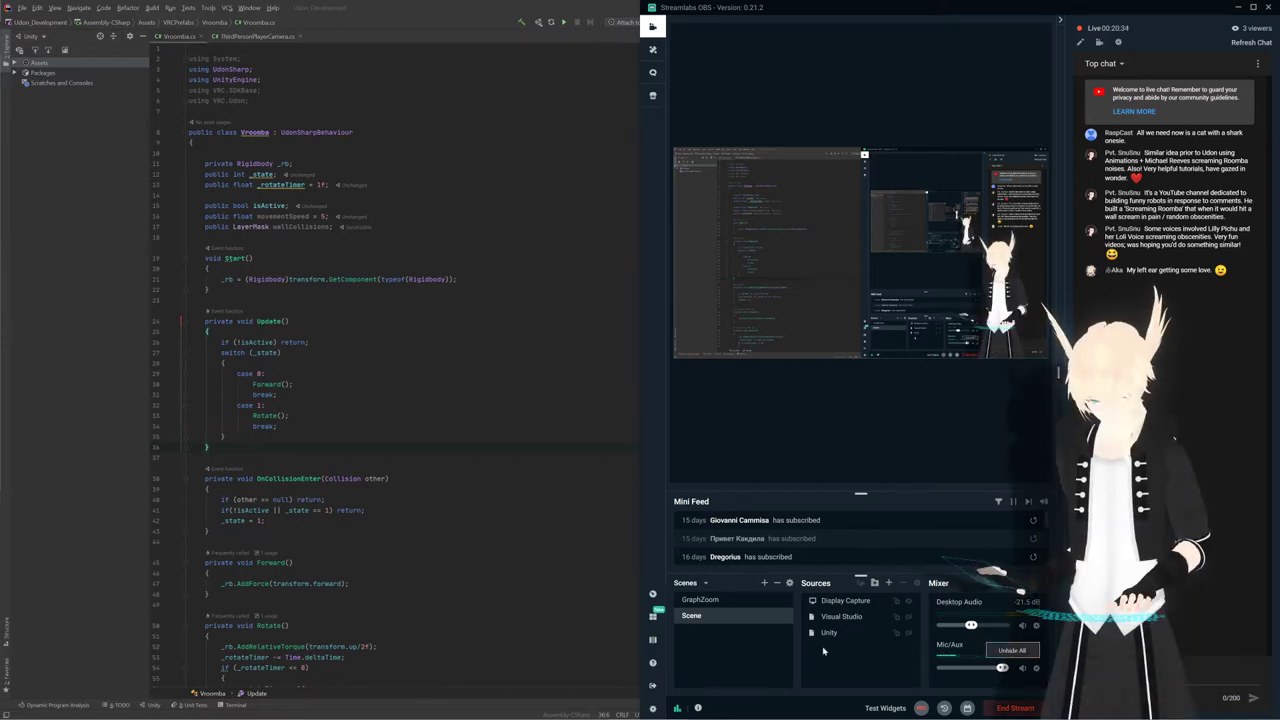
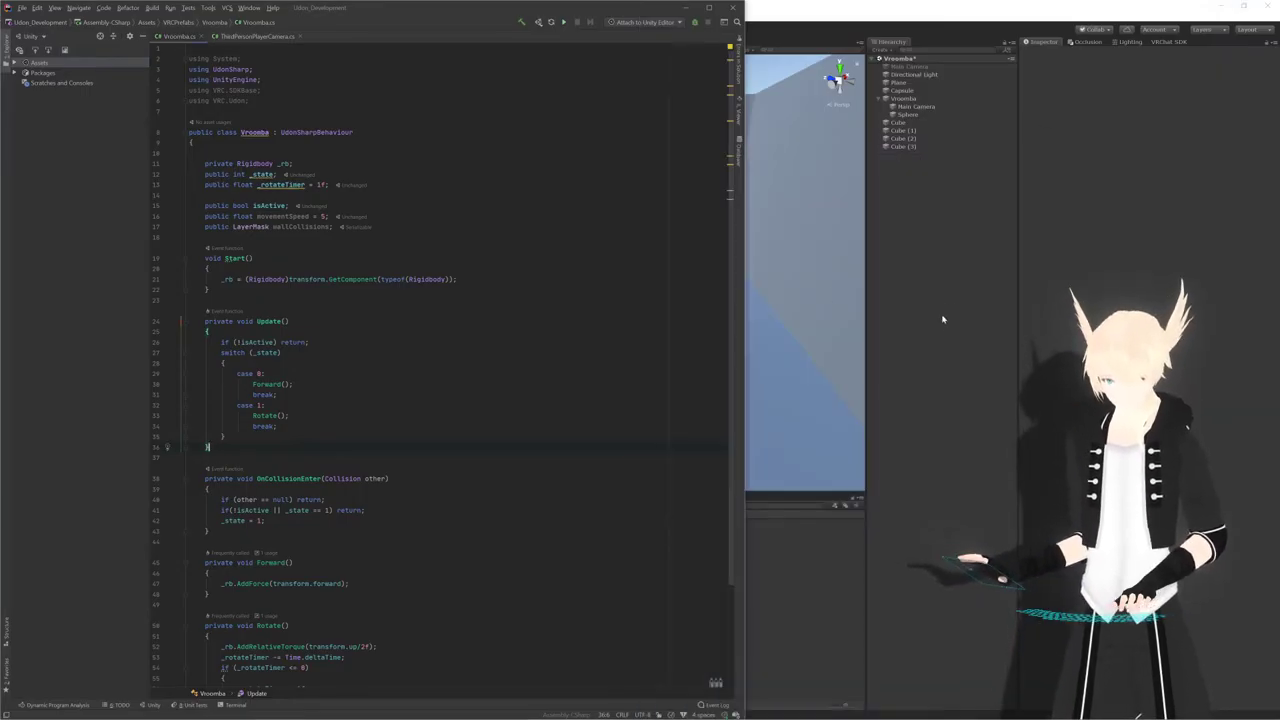
Go back to Unity and examine the Vroomba close up from another side of the room
click(941, 284)
scroll(474, 323, down, 5)
scroll(474, 329, up, 8)
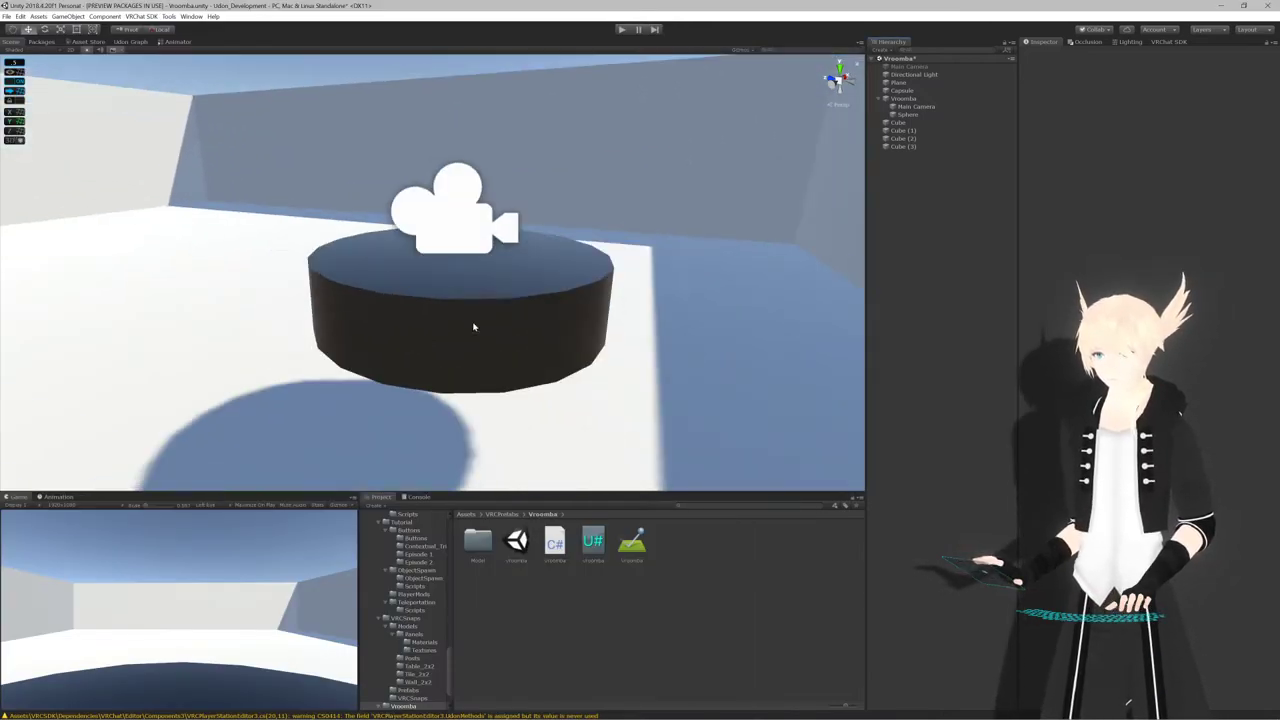
alt+drag(454, 324, 820, 300)
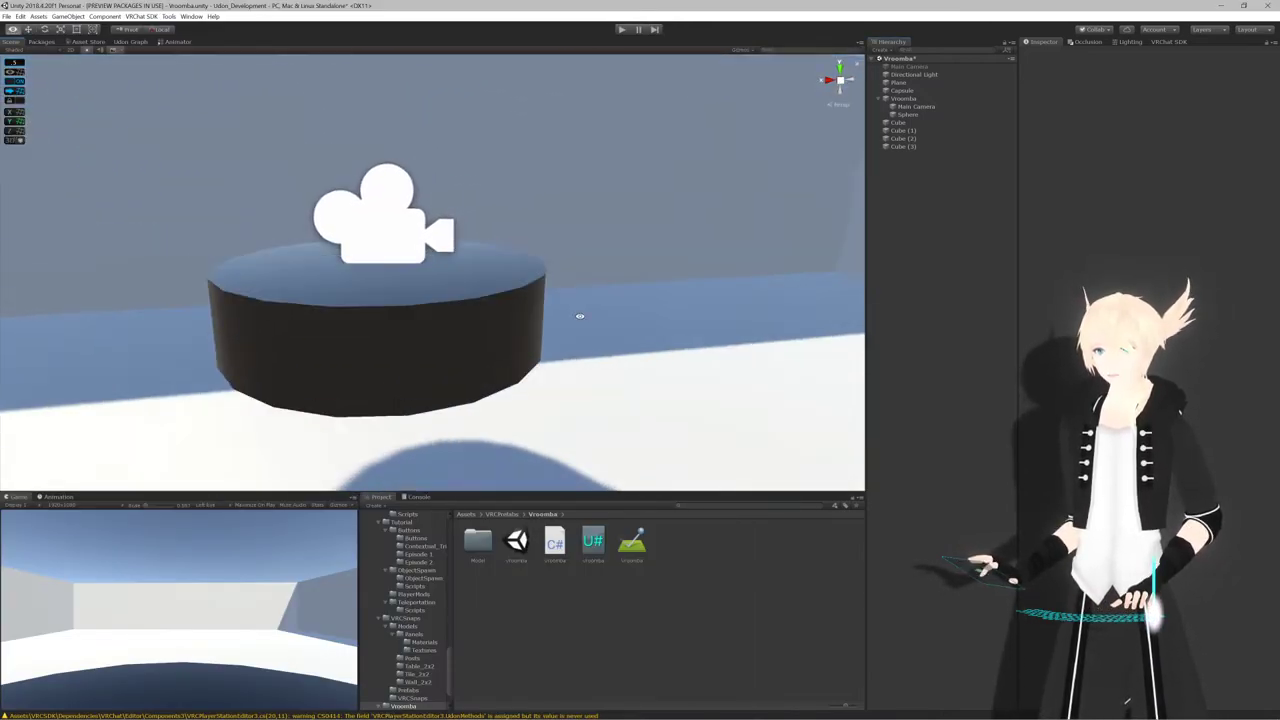
Examine the Vroomba and its camera from the side and above, both close up and across the room
right_drag(580, 314, 518, 305)
scroll(518, 304, down, 5)
scroll(523, 297, up, 8)
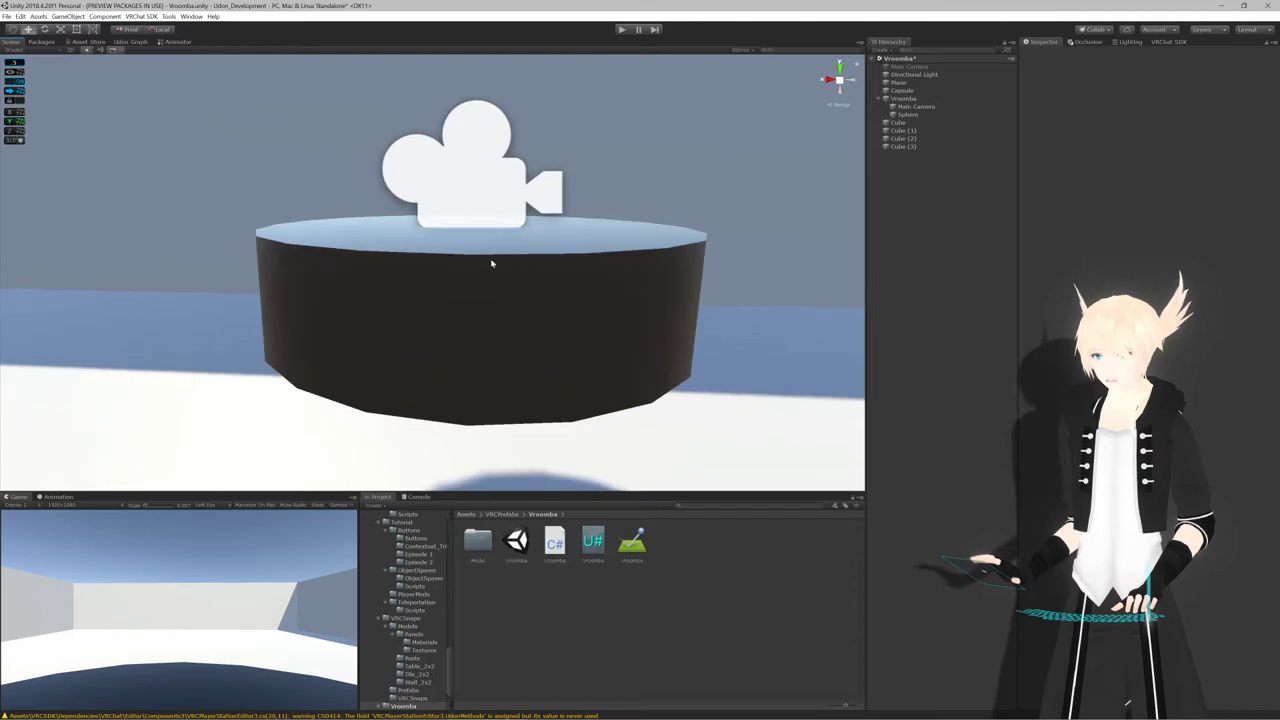
mouse_move(668, 245)
alt+mouse_down()
mouse_move(686, 269)
mouse_move(403, 291)
mouse_move(551, 334)
mouse_move(604, 335)
mouse_move(406, 309)
mouse_move(466, 326)
mouse_move(641, 286)
mouse_move(437, 314)
mouse_move(771, 289)
mouse_move(423, 323)
alt+mouse_up()
scroll(459, 332, down, 5)
scroll(470, 333, up, 6)
scroll(551, 334, up, 3)
scroll(464, 278, down, 5)
alt+drag(464, 278, 449, 289)
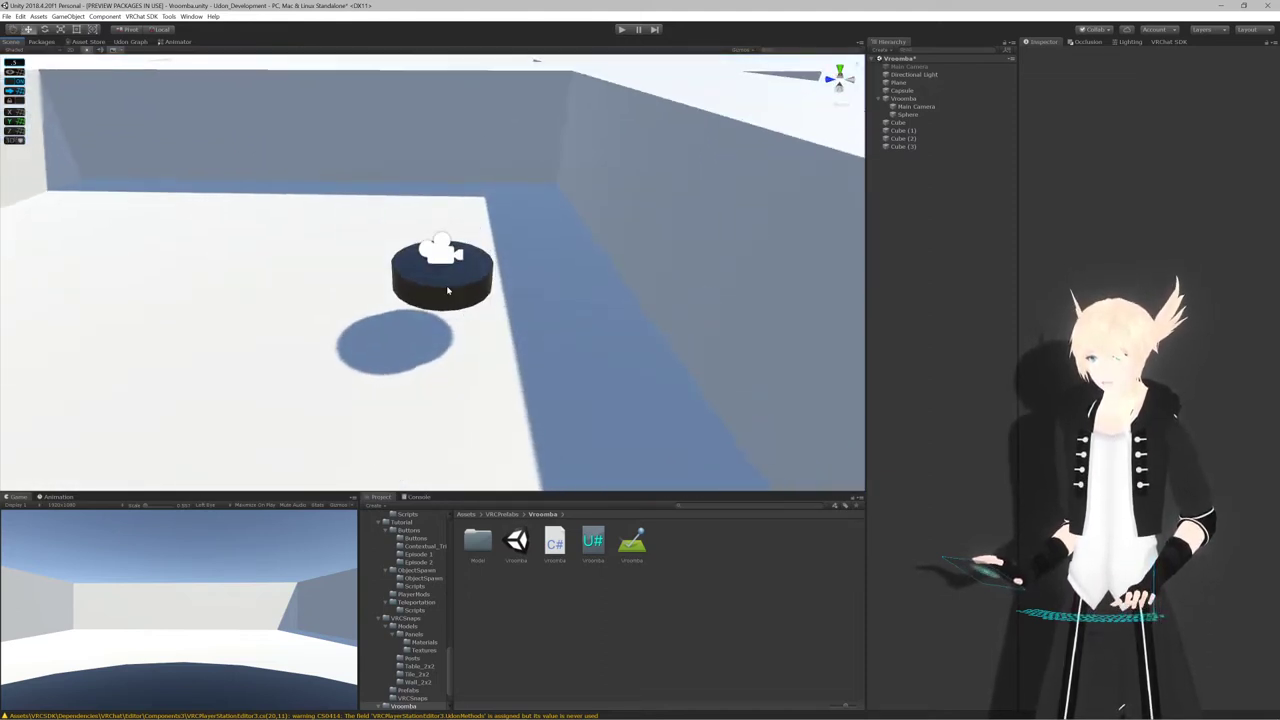
Select the Vroomba, focus the scene view on it and inspect its body against the room's floor and walls
click(449, 289)
scroll(571, 209, down, 6)
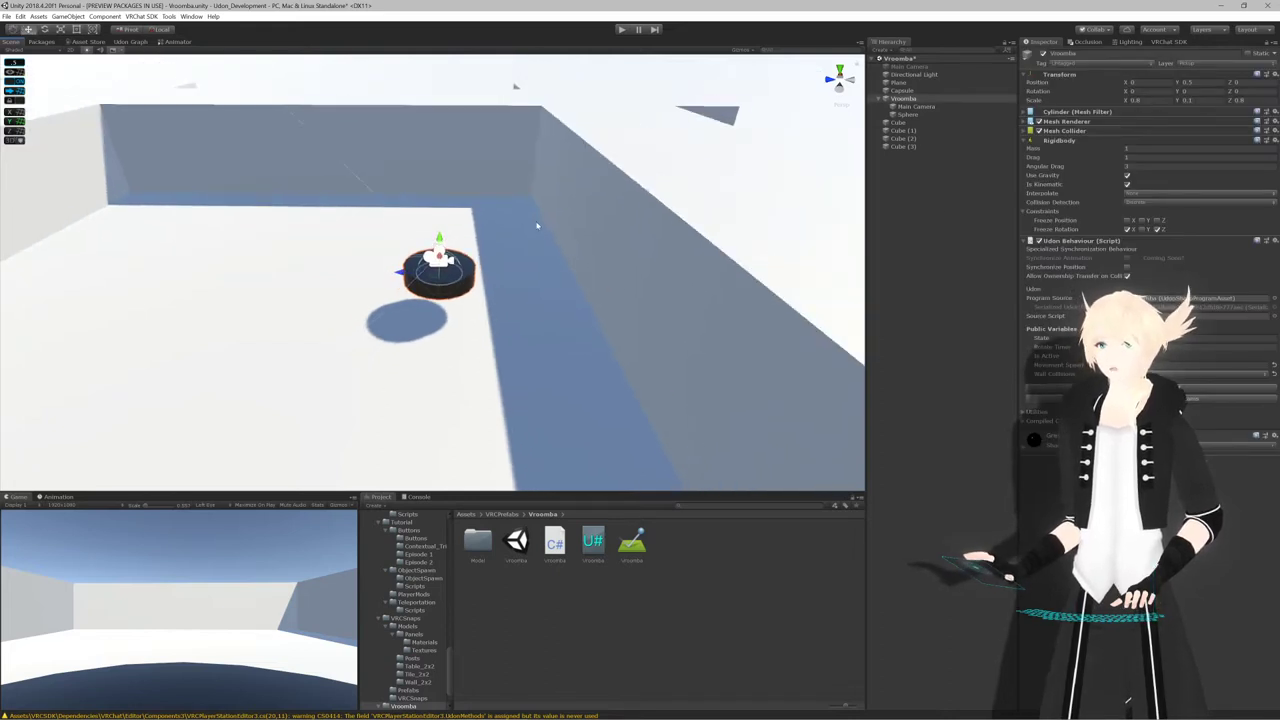
middle_drag(534, 225, 617, 211)
scroll(618, 211, down, 3)
scroll(560, 217, up, 5)
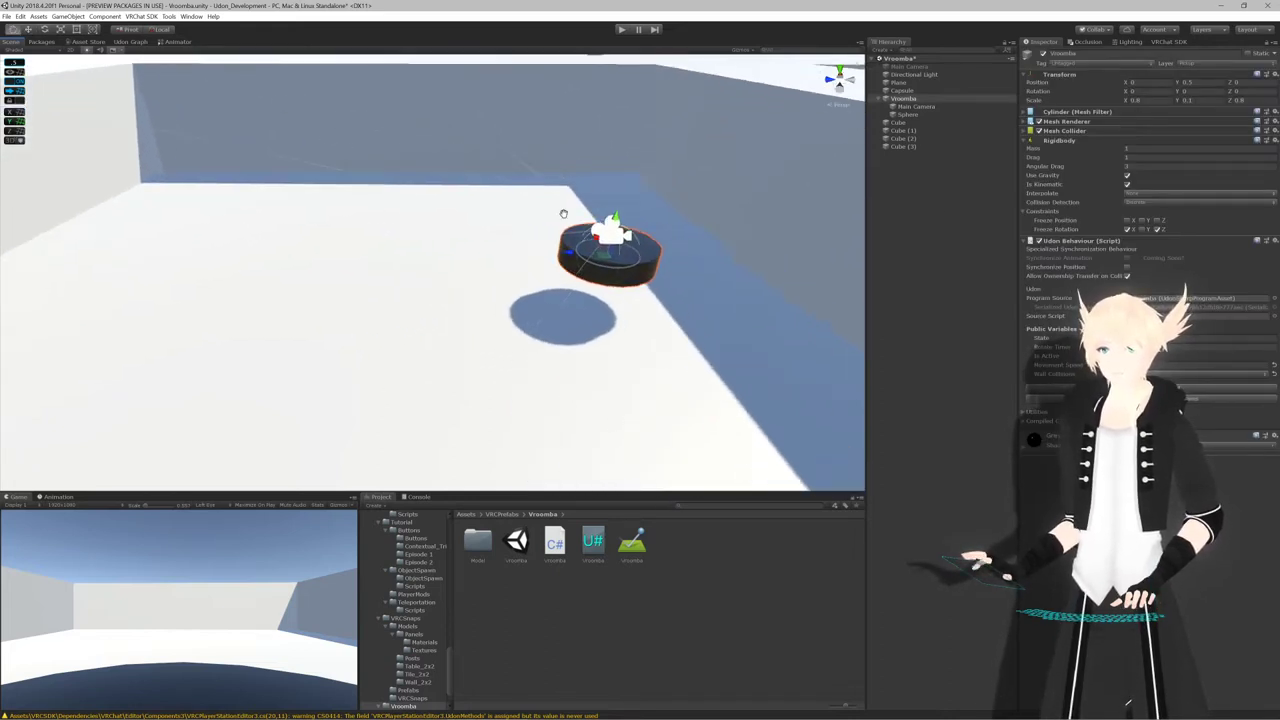
key(f)
scroll(530, 254, up, 8)
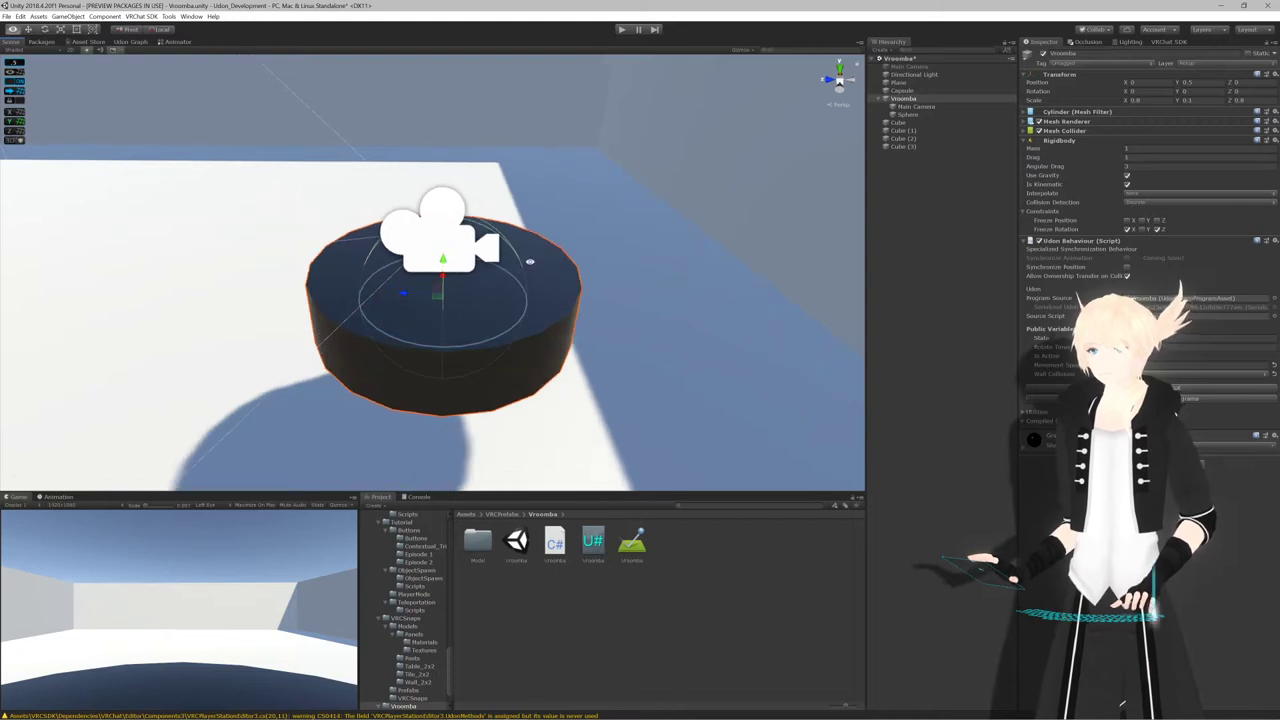
alt+drag(530, 261, 532, 198)
scroll(533, 202, down, 2)
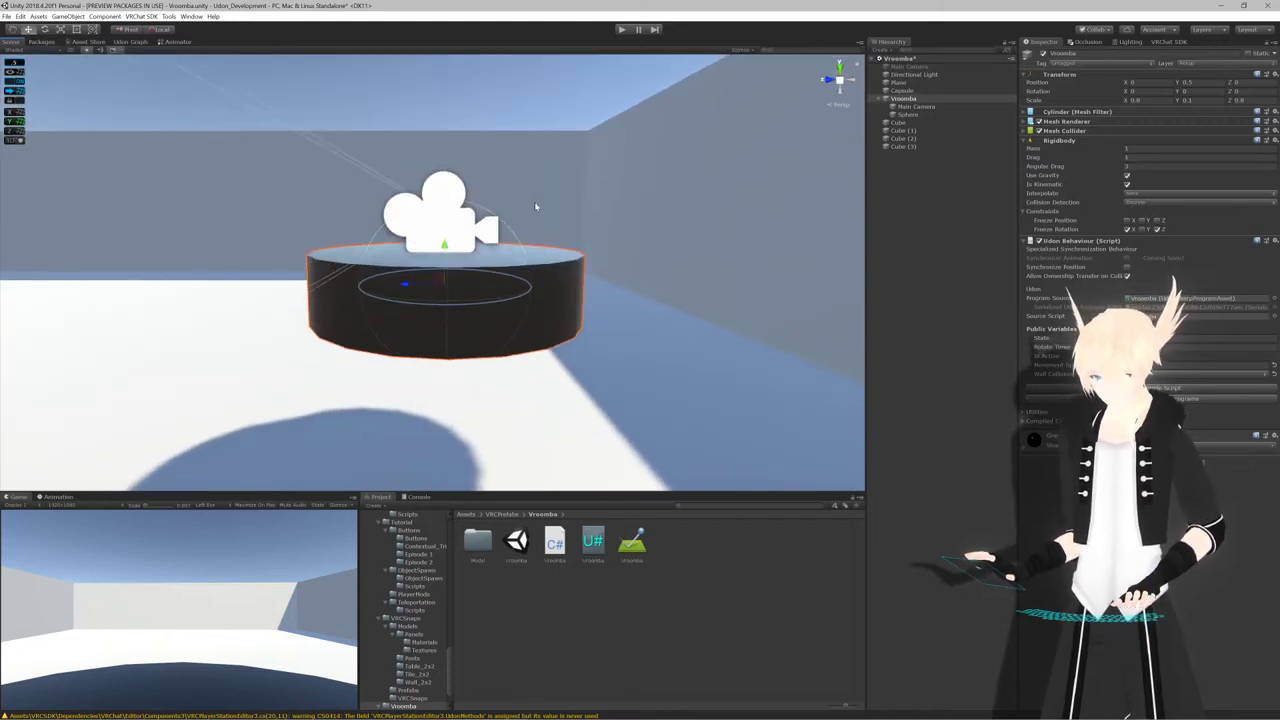
scroll(538, 208, down, 2)
scroll(538, 208, down, 2)
alt+drag(534, 200, 492, 196)
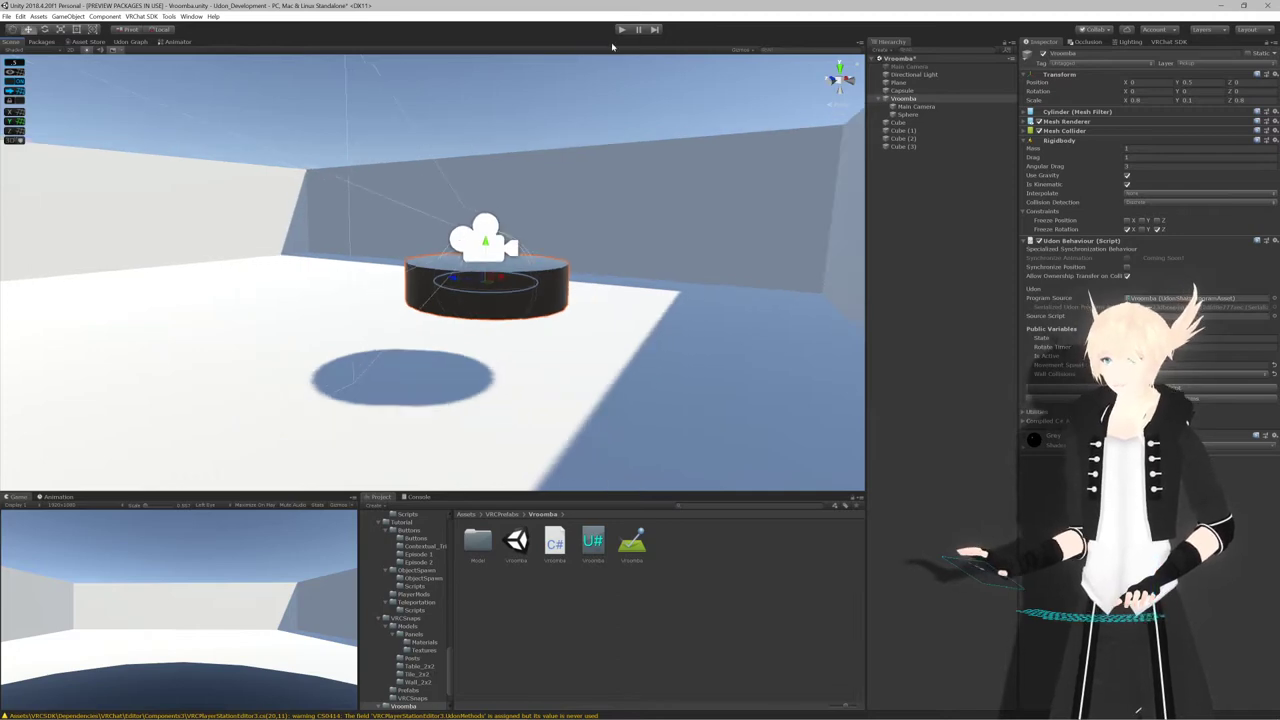
Play-test the scene with Is Active enabled and the Rigidbody's Is Kinematic disabled, watch the Vroomba from above, and stop play mode
click(621, 29)
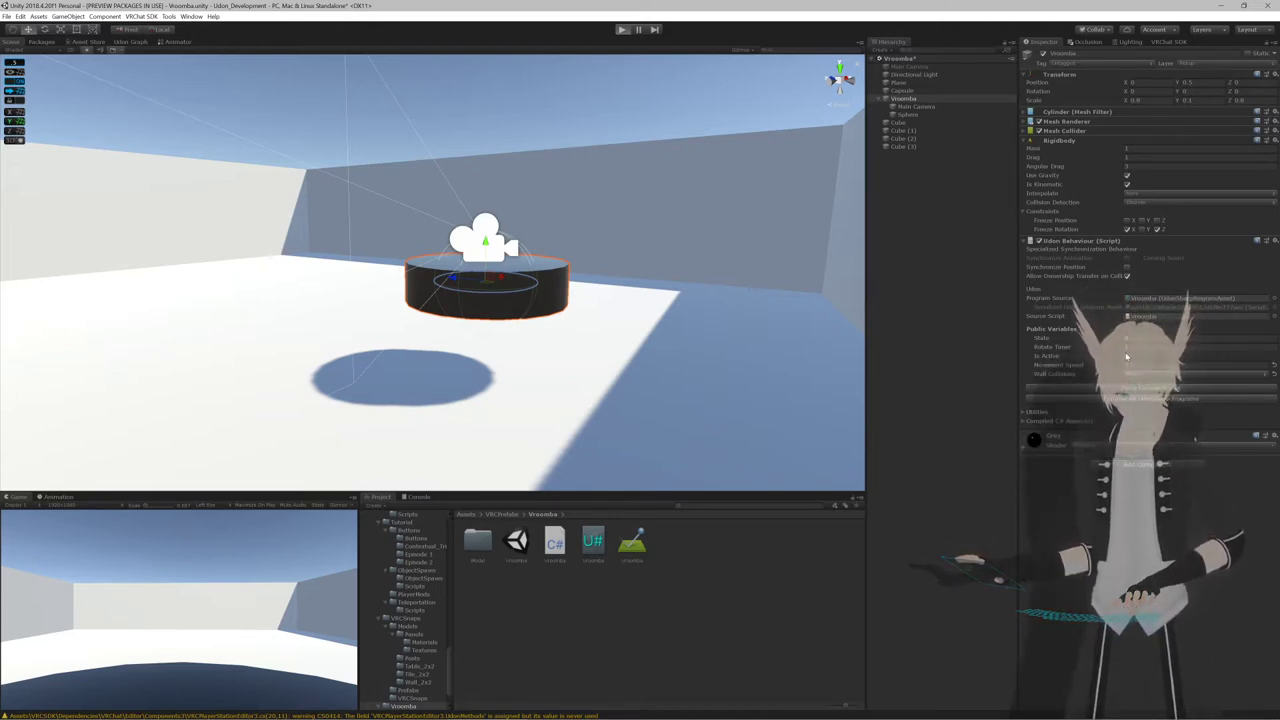
click(1126, 355)
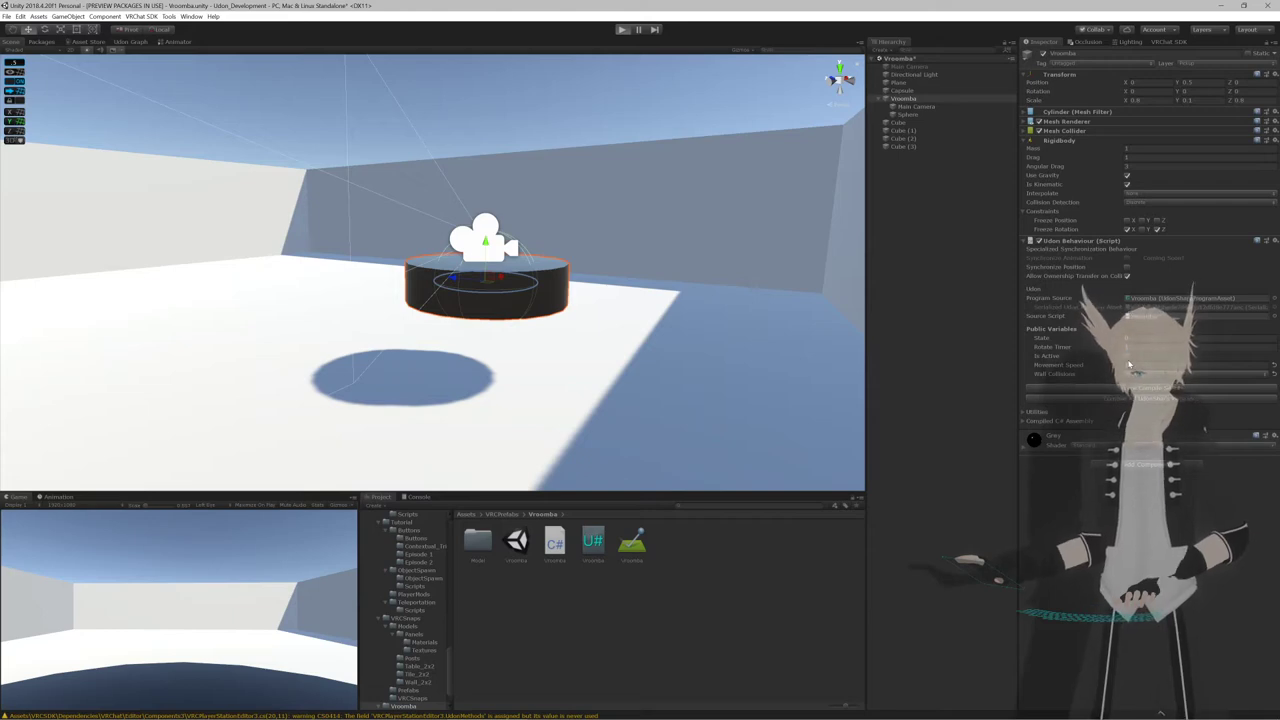
key(ctrl+p)
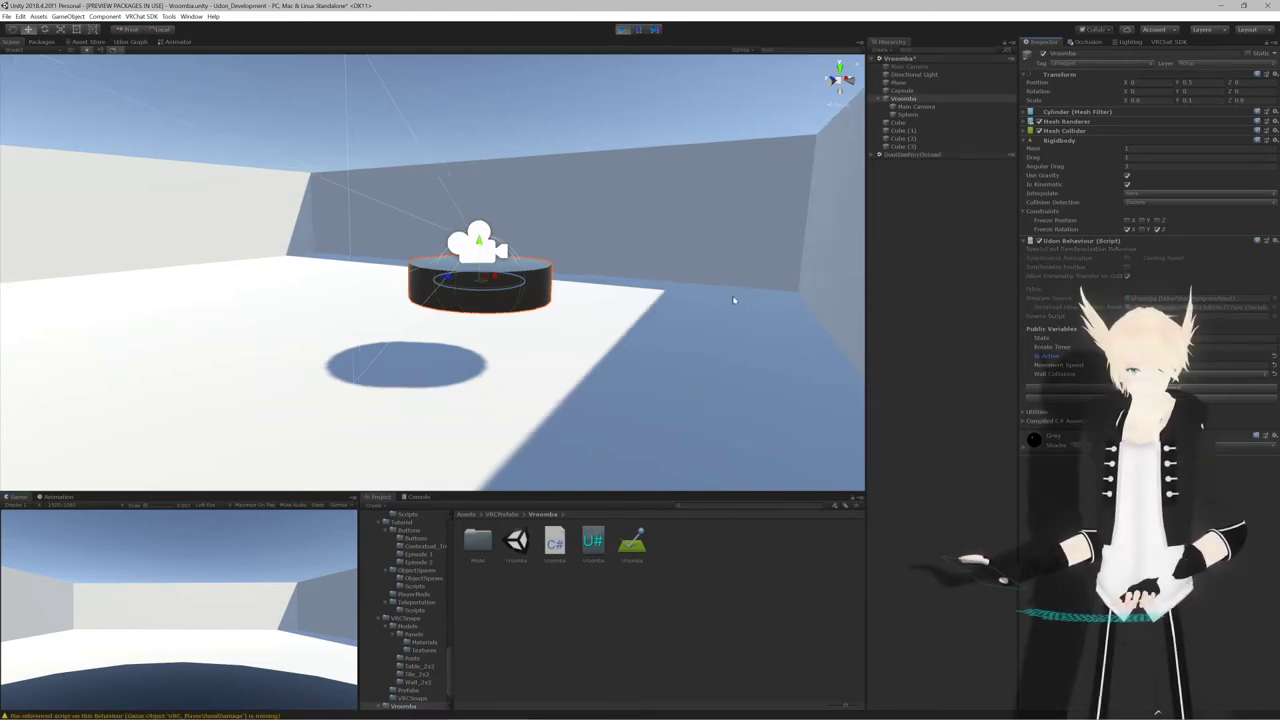
click(1127, 185)
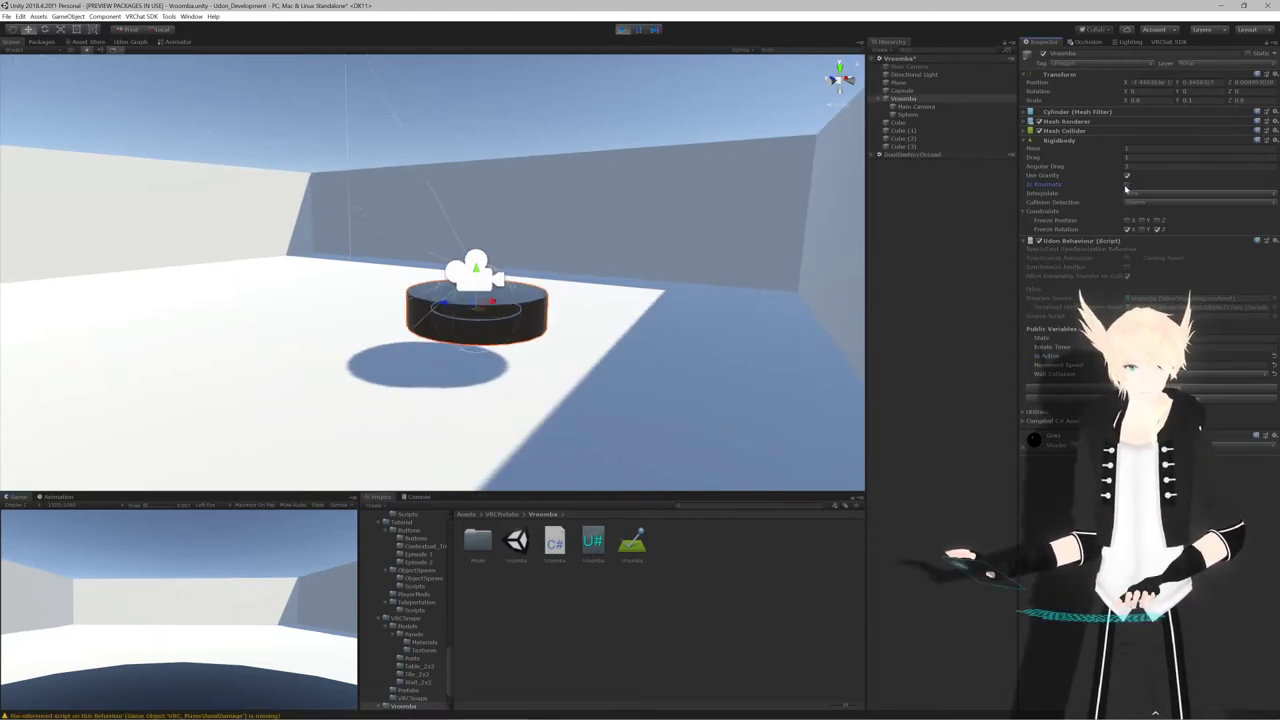
right_drag(593, 272, 566, 313)
scroll(566, 308, down, 10)
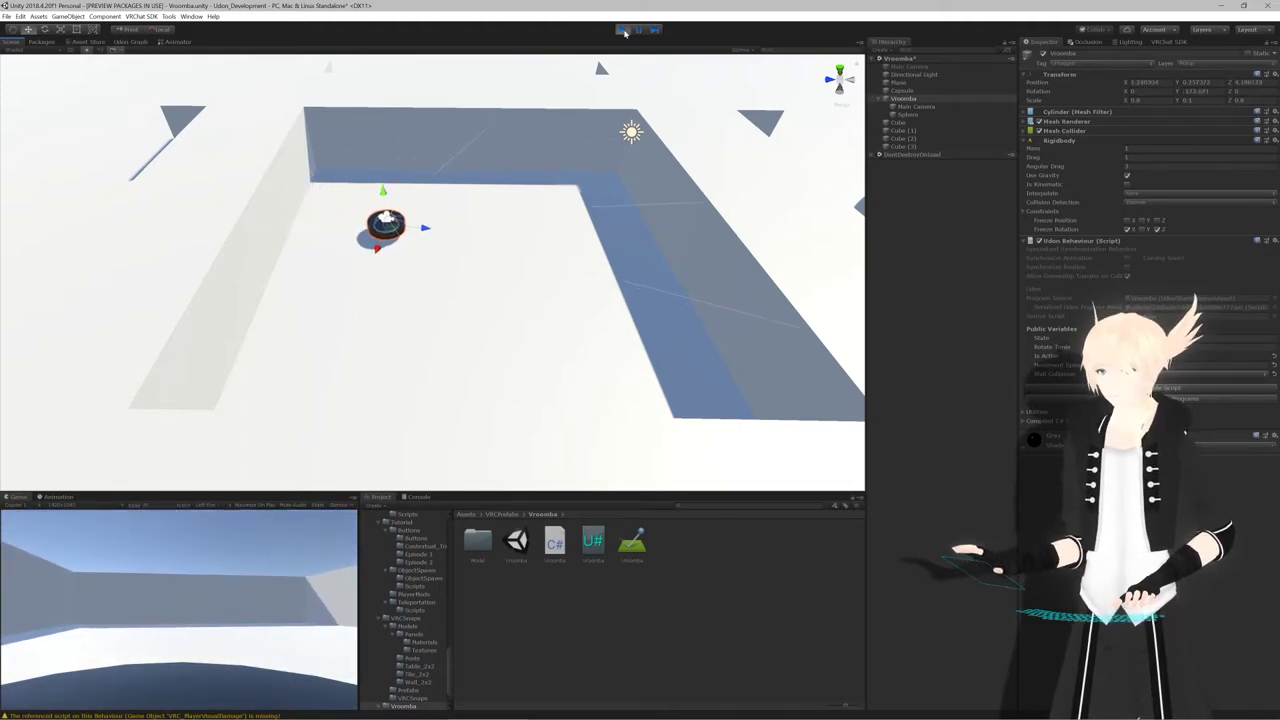
click(622, 30)
Switch to the Vroomba script in Rider and replace the AddRelativeTorque line in the Rotate method with an empty line
key(alt+Tab)
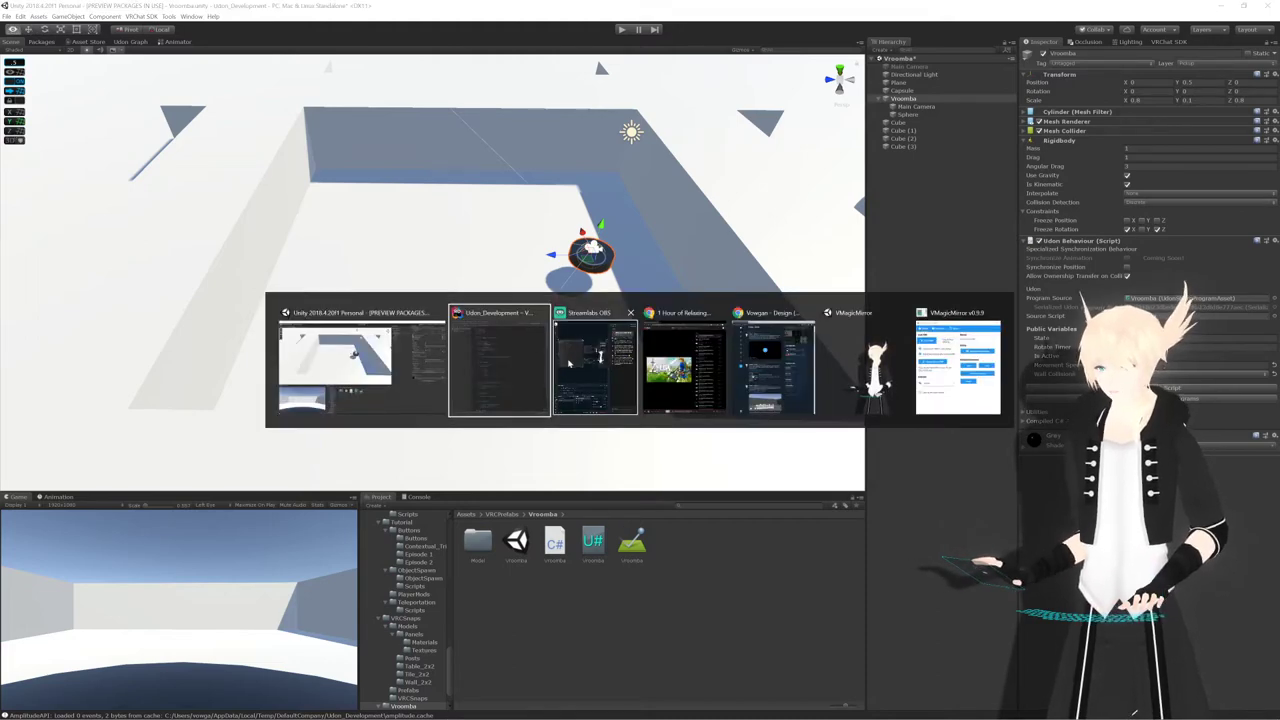
key(alt+Tab)
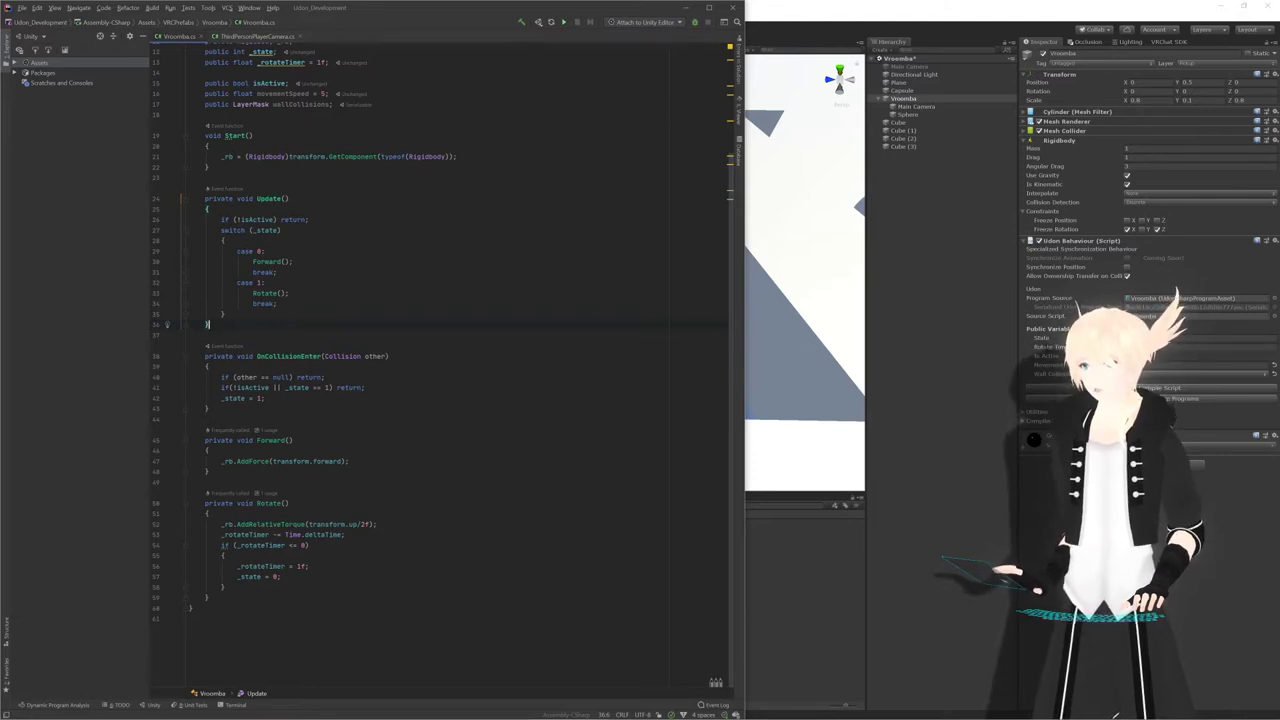
key(shift+Home)
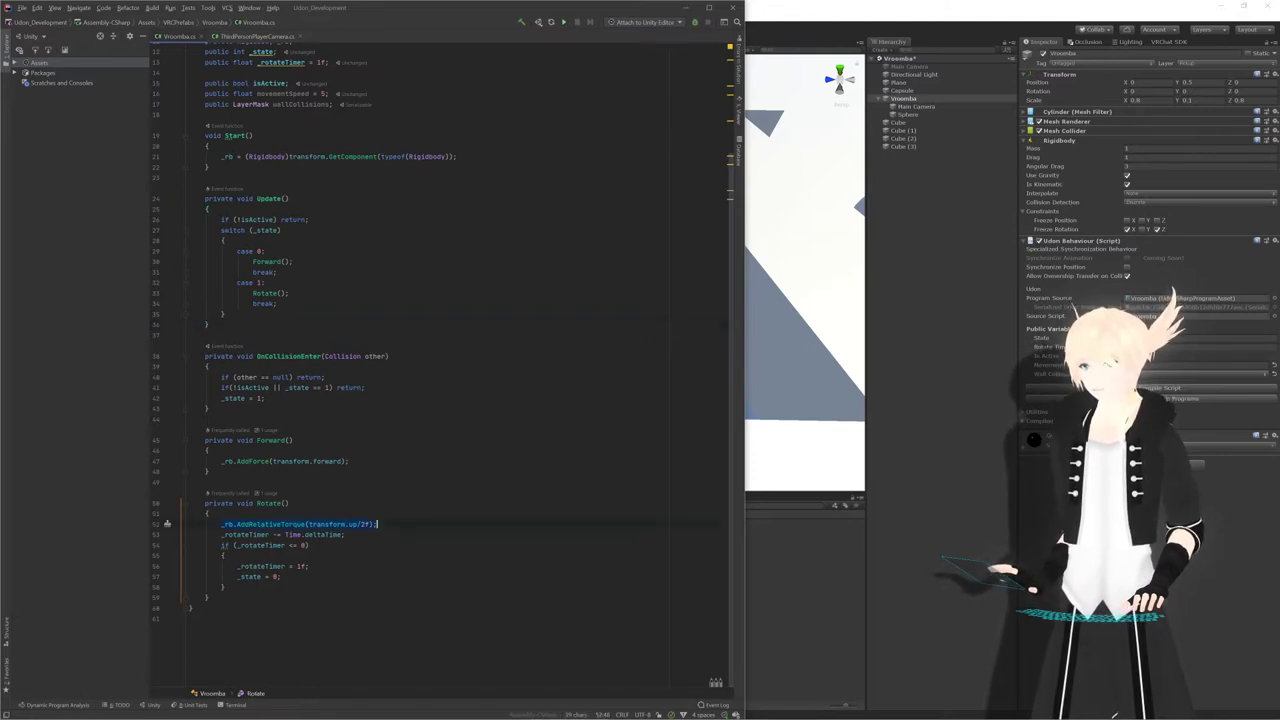
key(BackSpace)
key(Return)
key(Up)
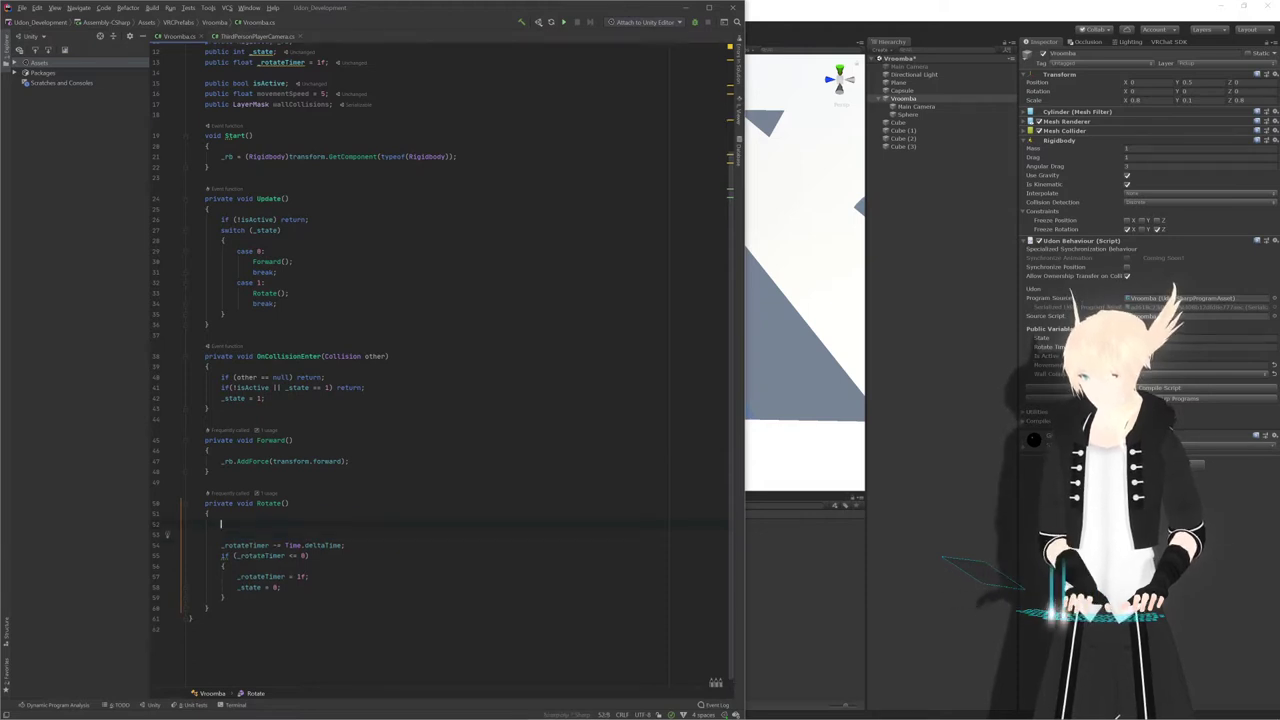
Begin a statement in the Rotate method that assigns a value to transform.rotation
text(transform.ro)
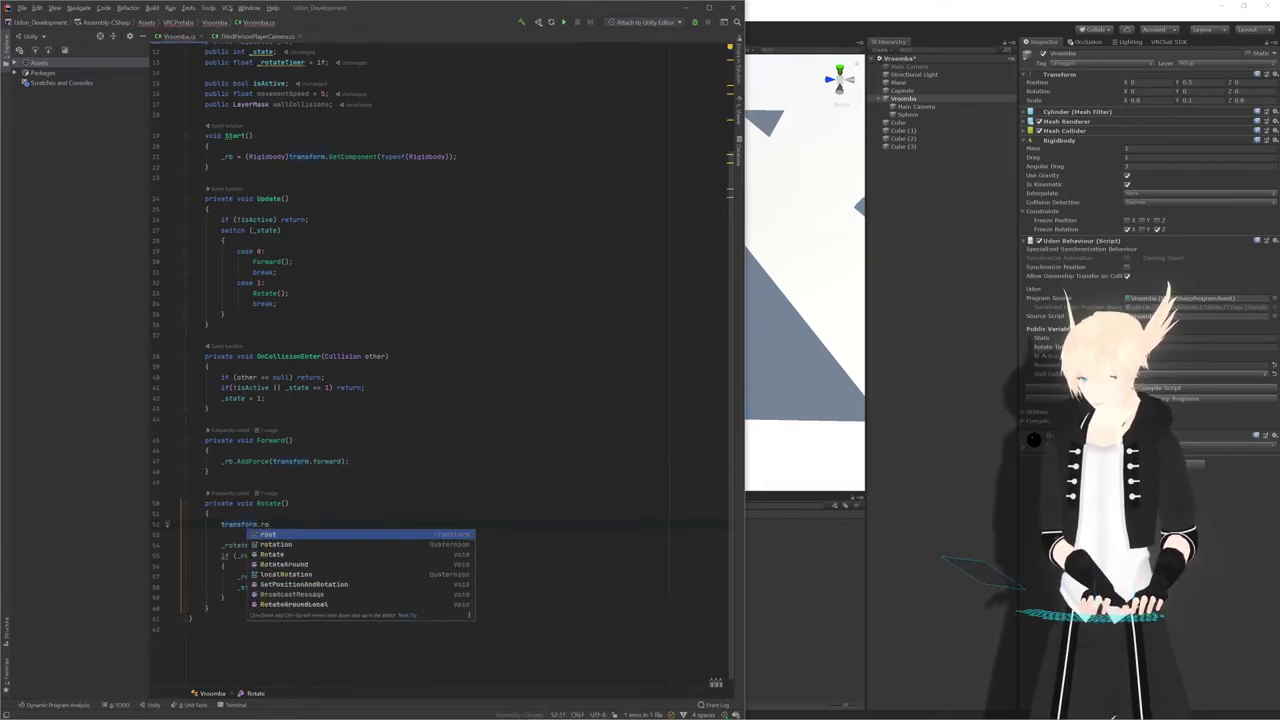
key(Down)
key(Return)
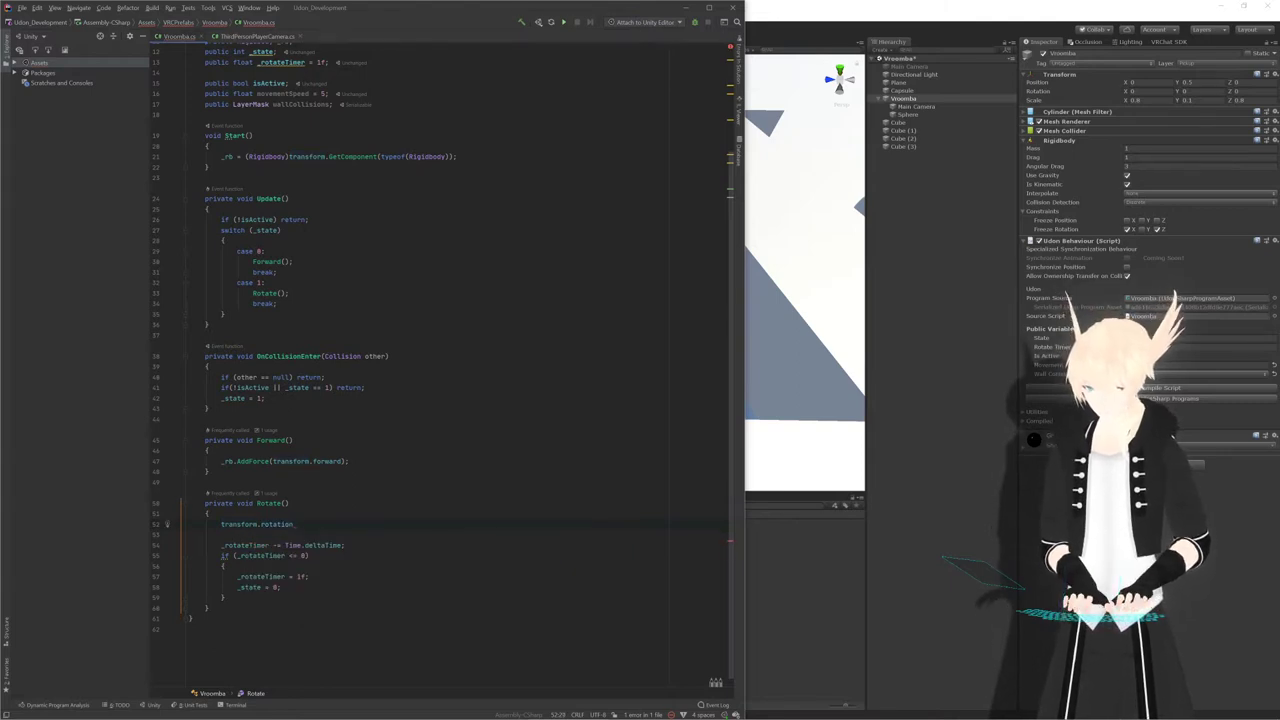
text(= )
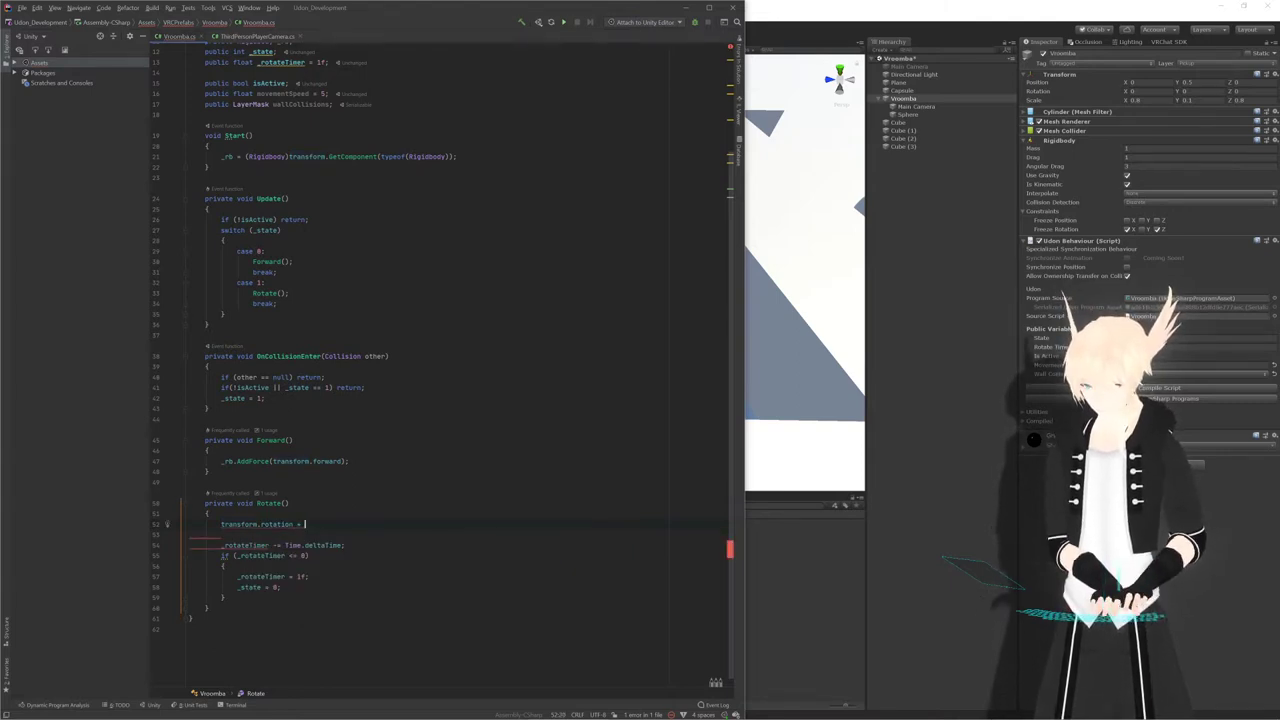
text(tr)
key(Return)
key(BackSpace)
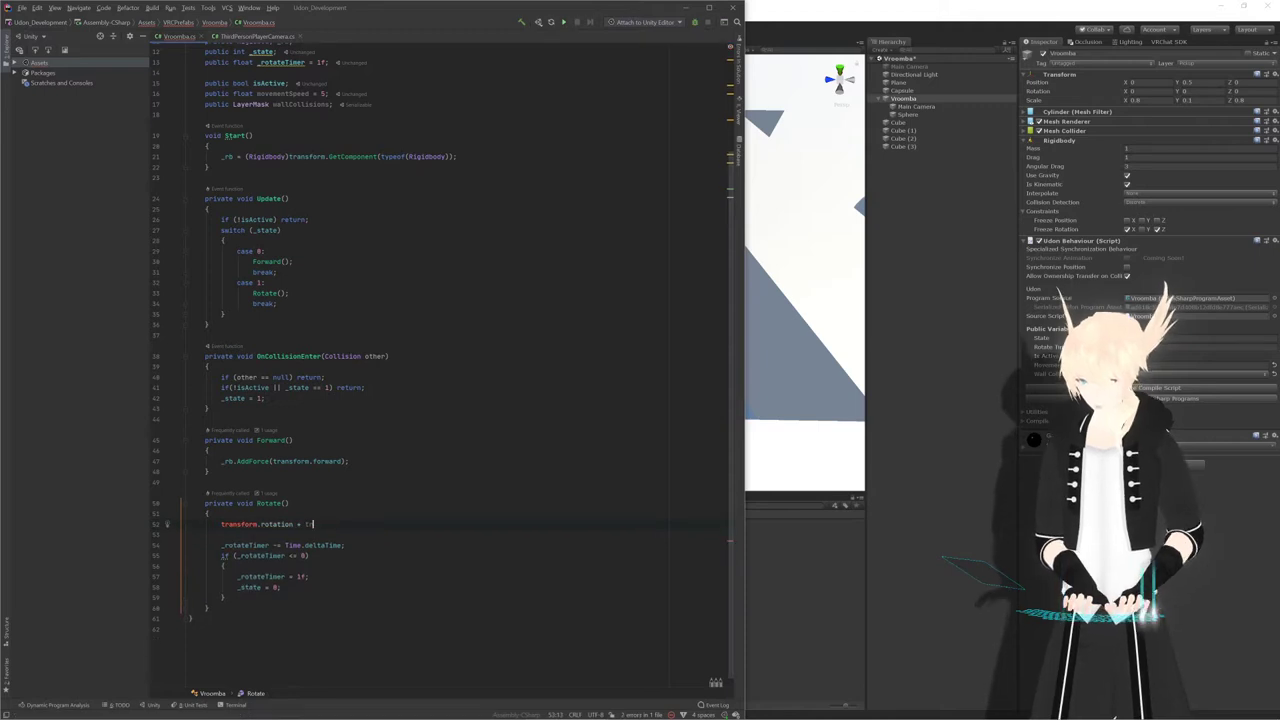
text(ansf)
key(BackSpace)
key(BackSpace)
key(BackSpace)
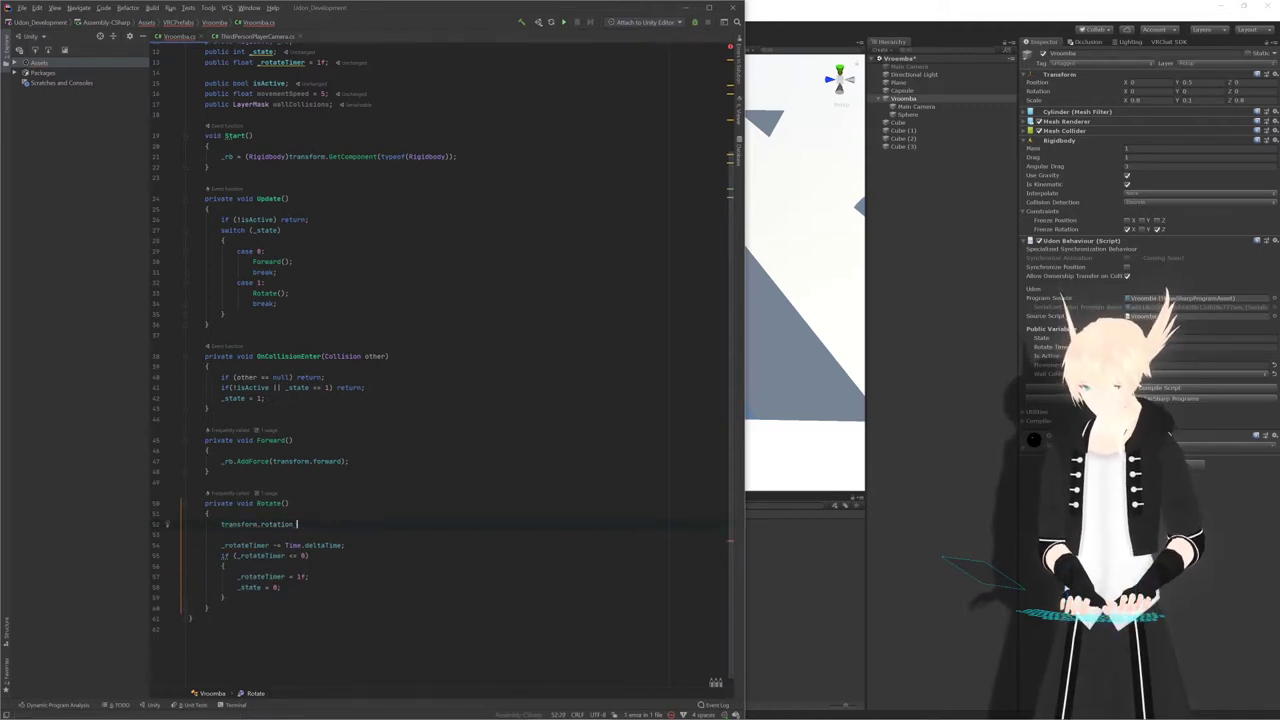
Make the statement a += assignment, try transform.rotation as the value to add, and clear that value again
text(= tr)
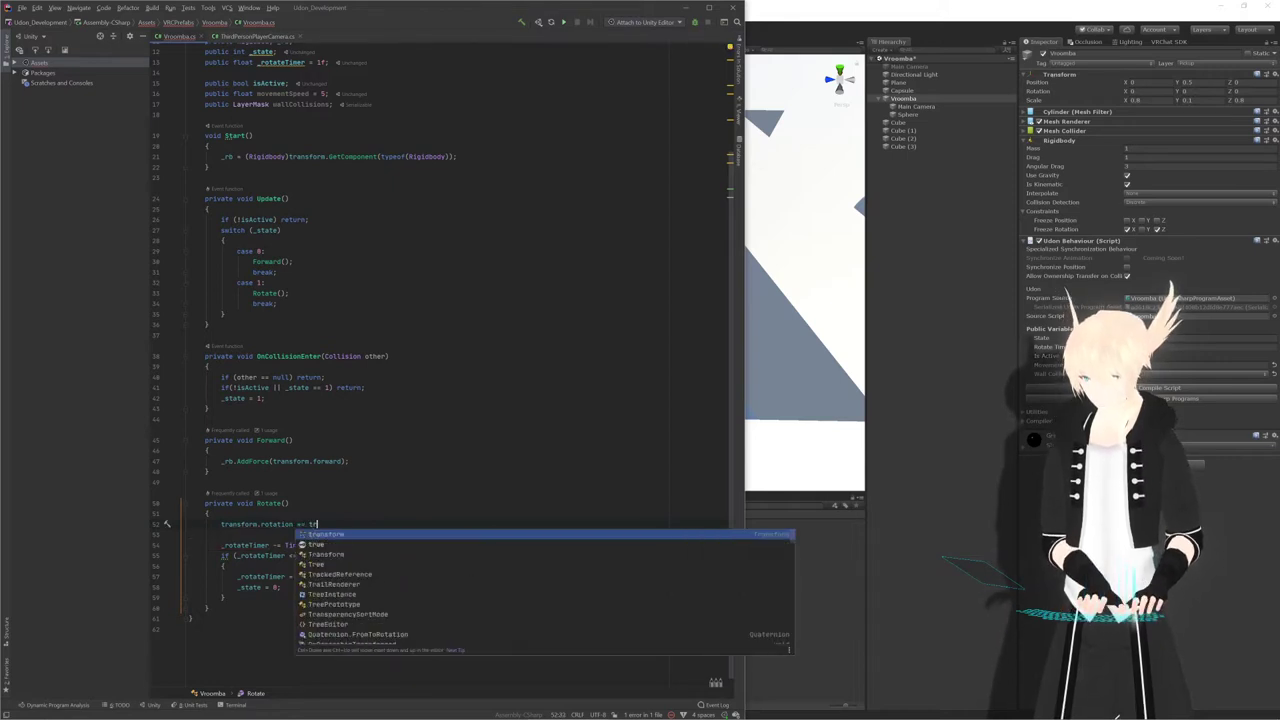
text(ansform.ro)
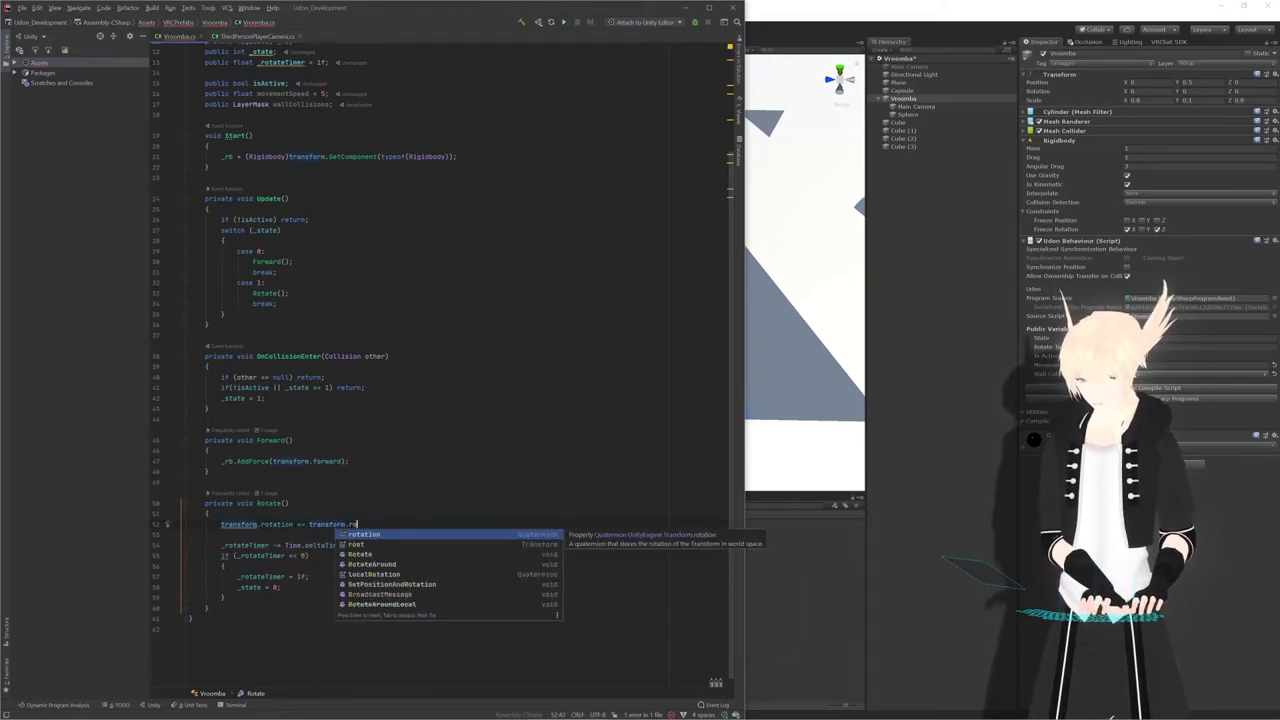
key(Return)
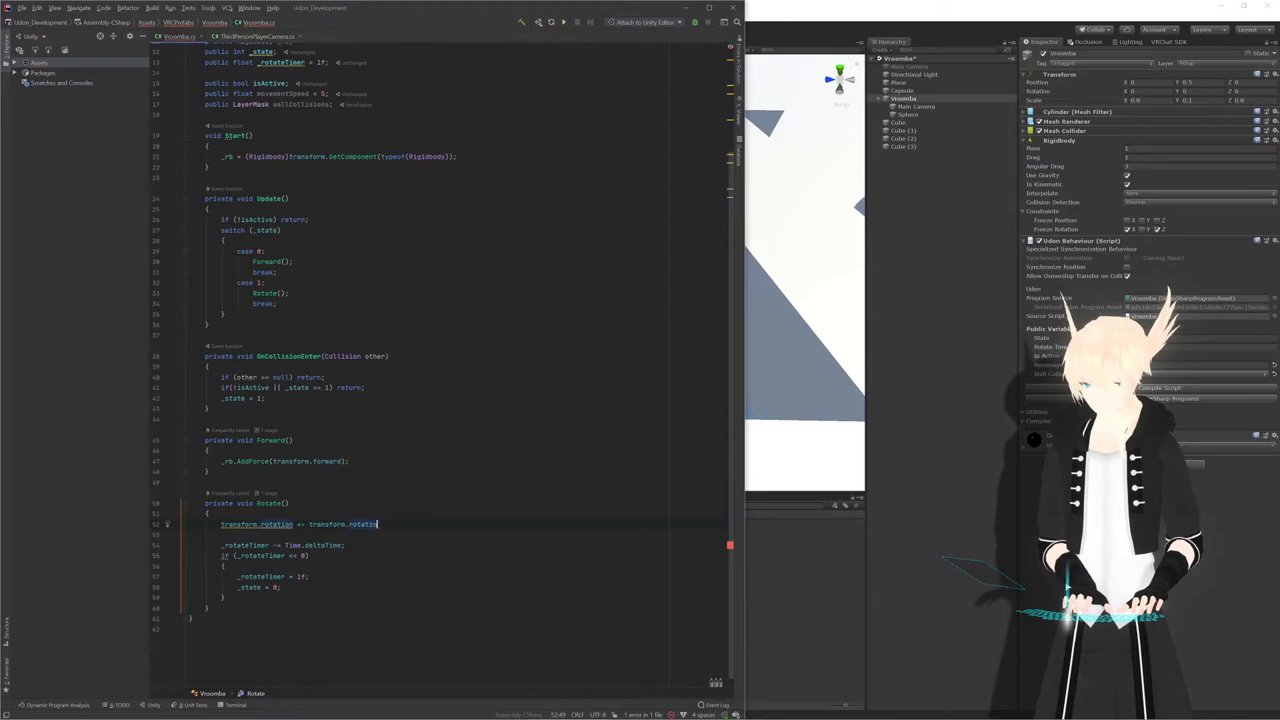
key(BackSpace)
key(BackSpace)
key(BackSpace)
key(BackSpace)
key(BackSpace)
key(BackSpace)
key(BackSpace)
key(BackSpace)
key(BackSpace)
key(BackSpace)
key(BackSpace)
key(BackSpace)
key(BackSpace)
key(BackSpace)
key(BackSpace)
key(BackSpace)
key(BackSpace)
key(BackSpace)
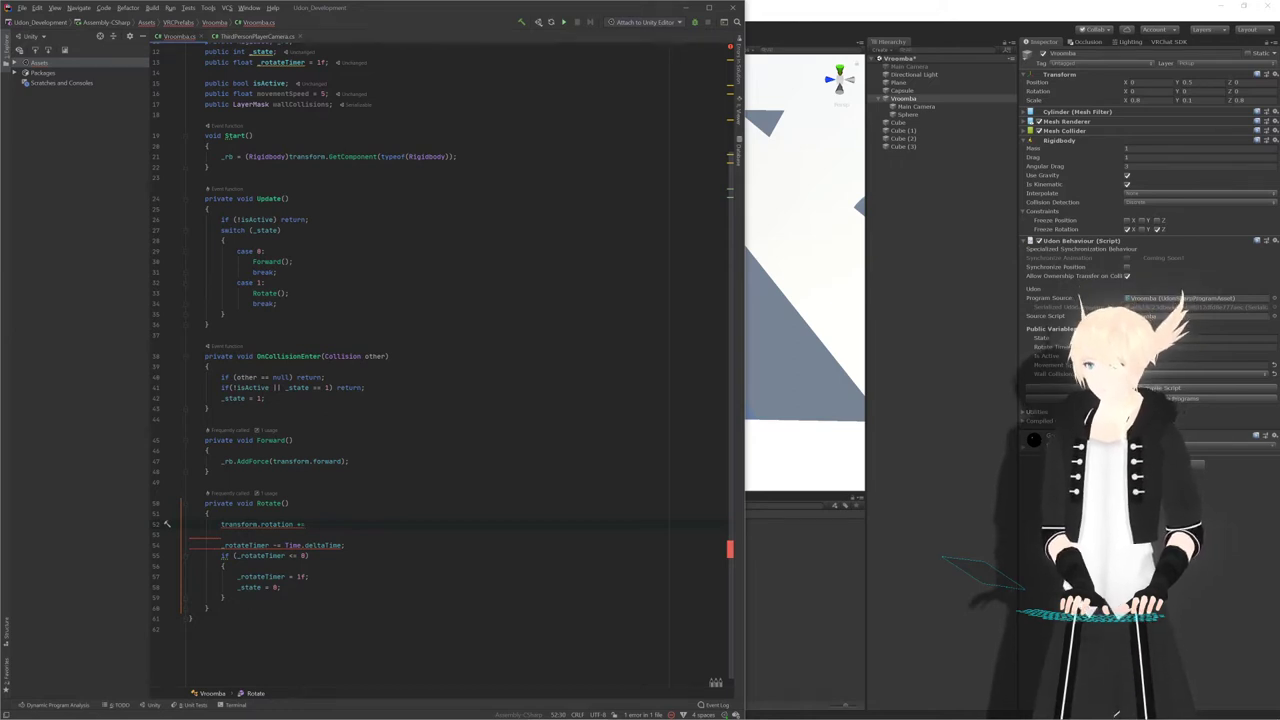
Switch to Chrome and open the VRChat forum topic "Getting Started with Udon" in a new tab
click(115, 710)
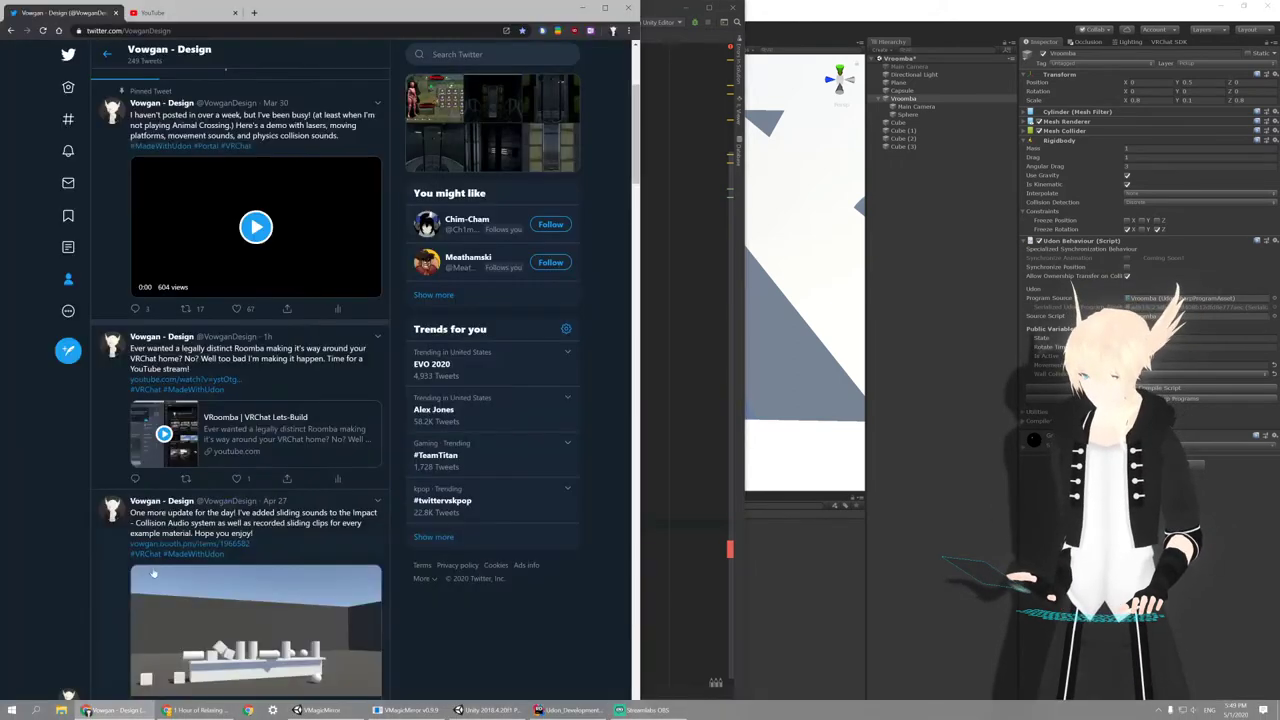
click(254, 12)
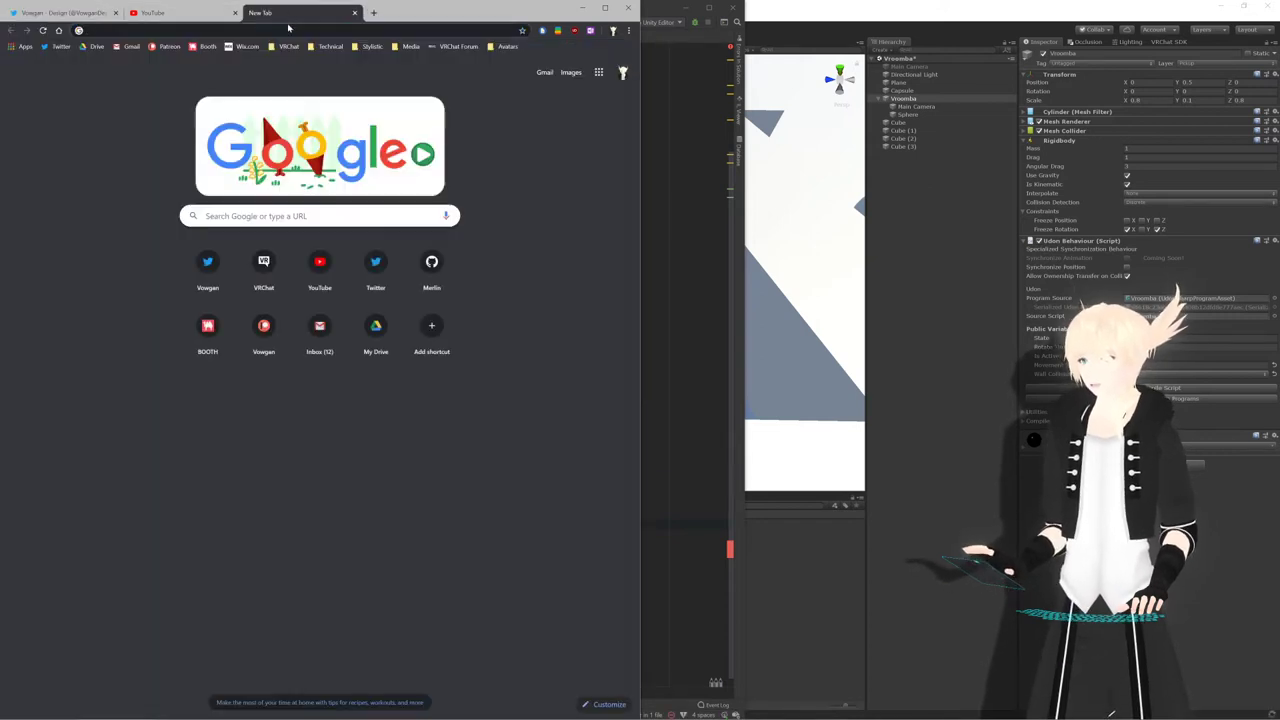
click(289, 46)
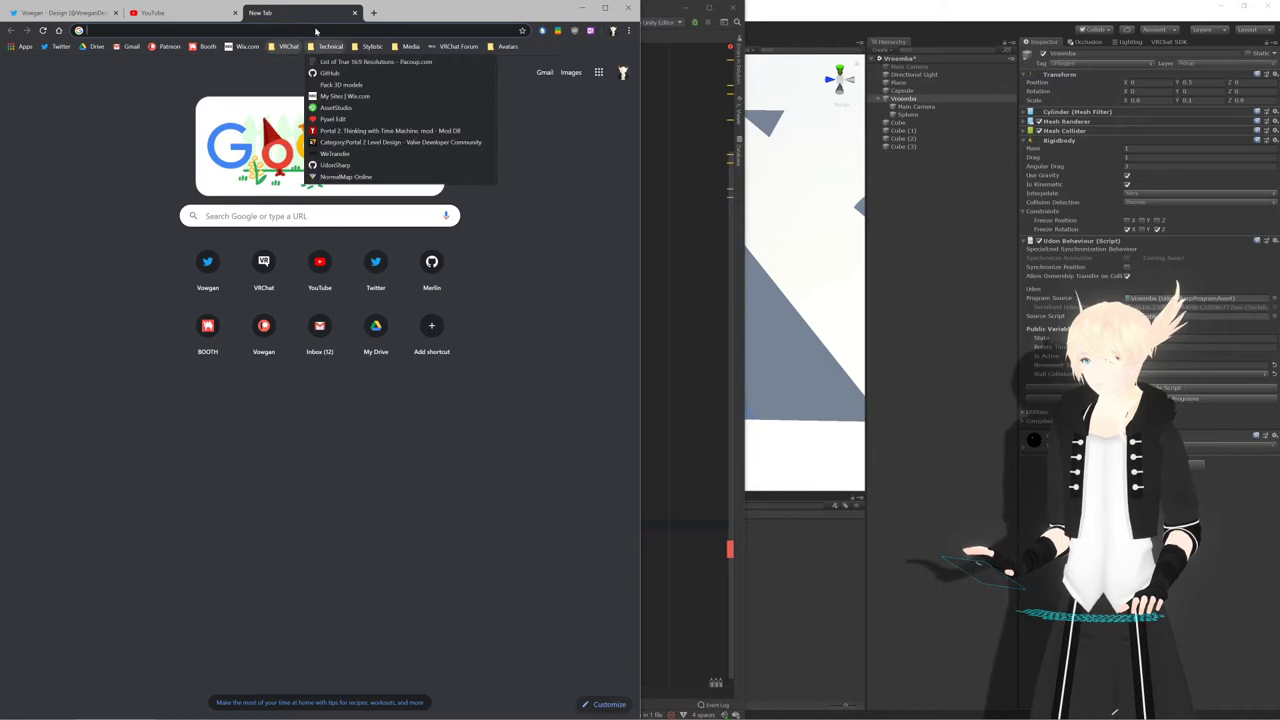
click(316, 31)
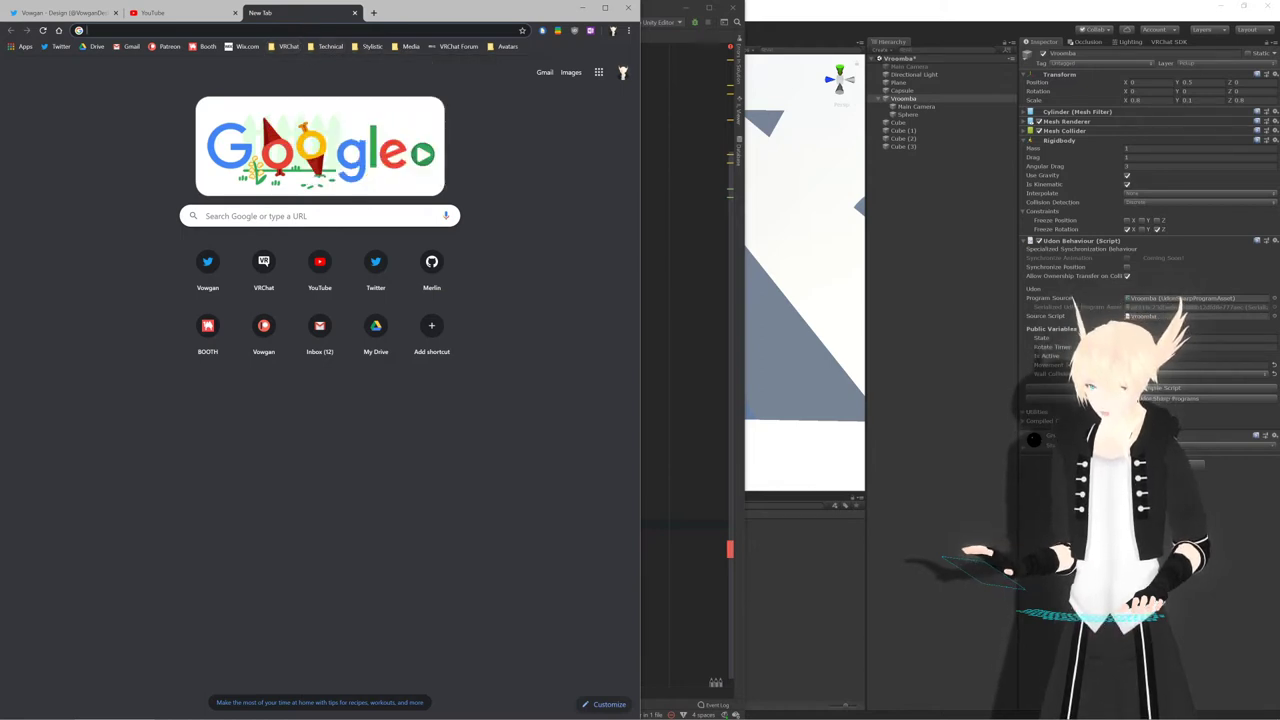
text(getting)
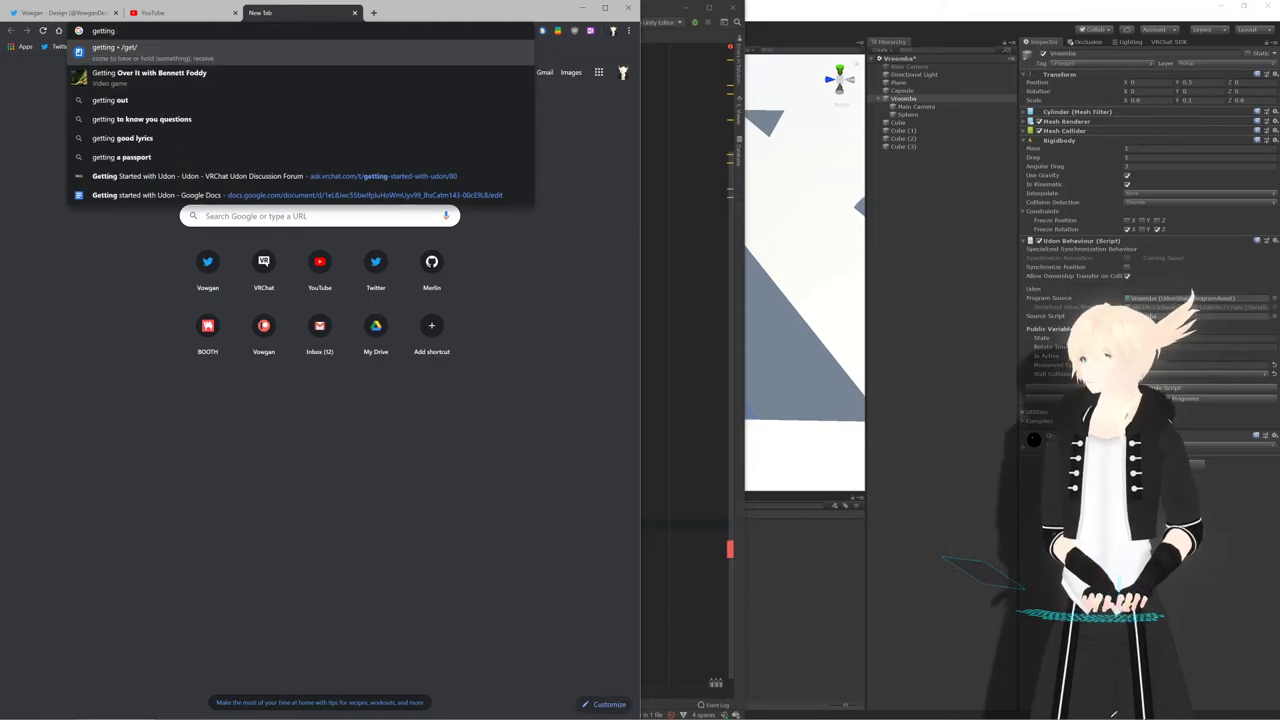
click(346, 176)
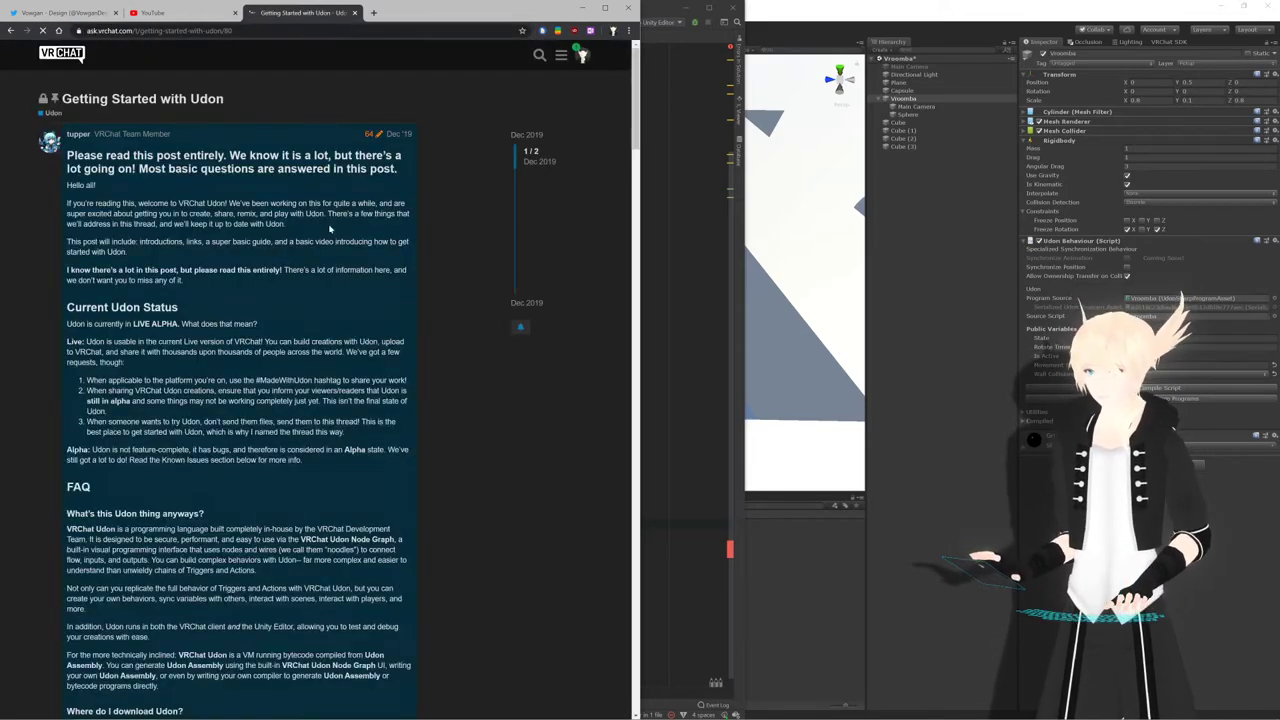
Skim the Getting Started with Udon topic and open its linked "Spinning Cubes" example series
scroll(330, 229, down, 10)
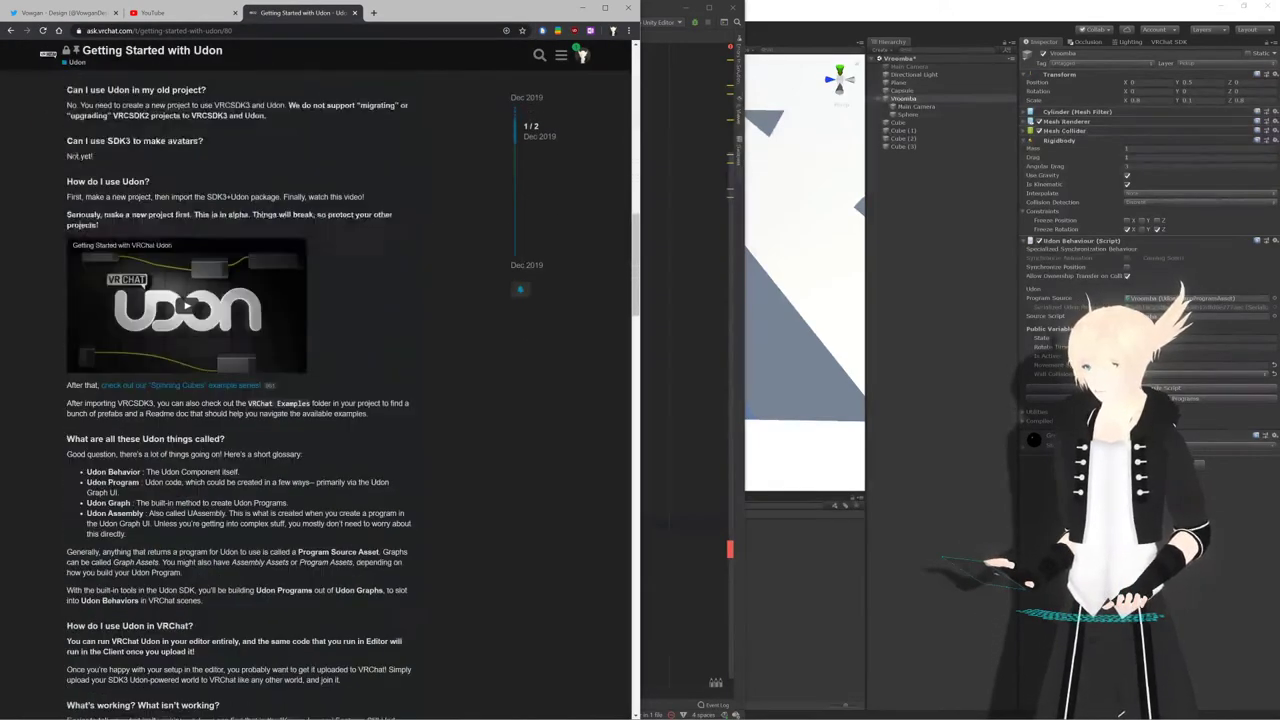
scroll(330, 390, down, 15)
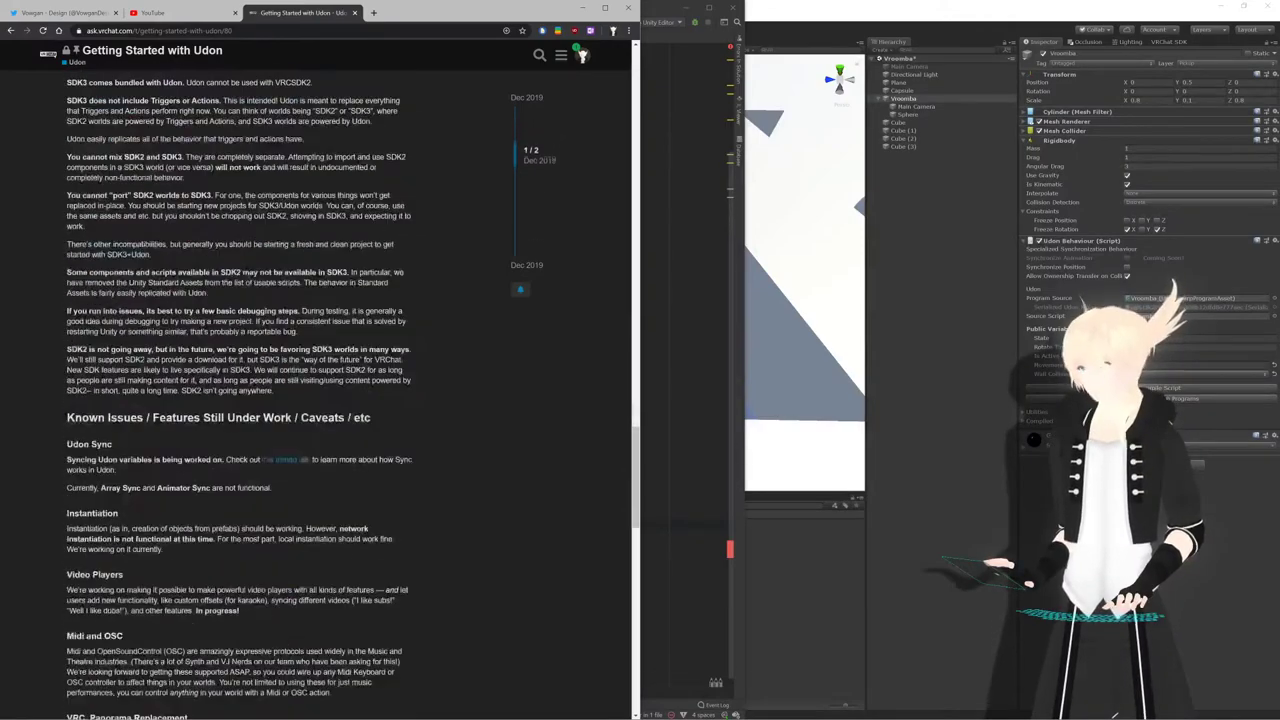
scroll(206, 361, down, 15)
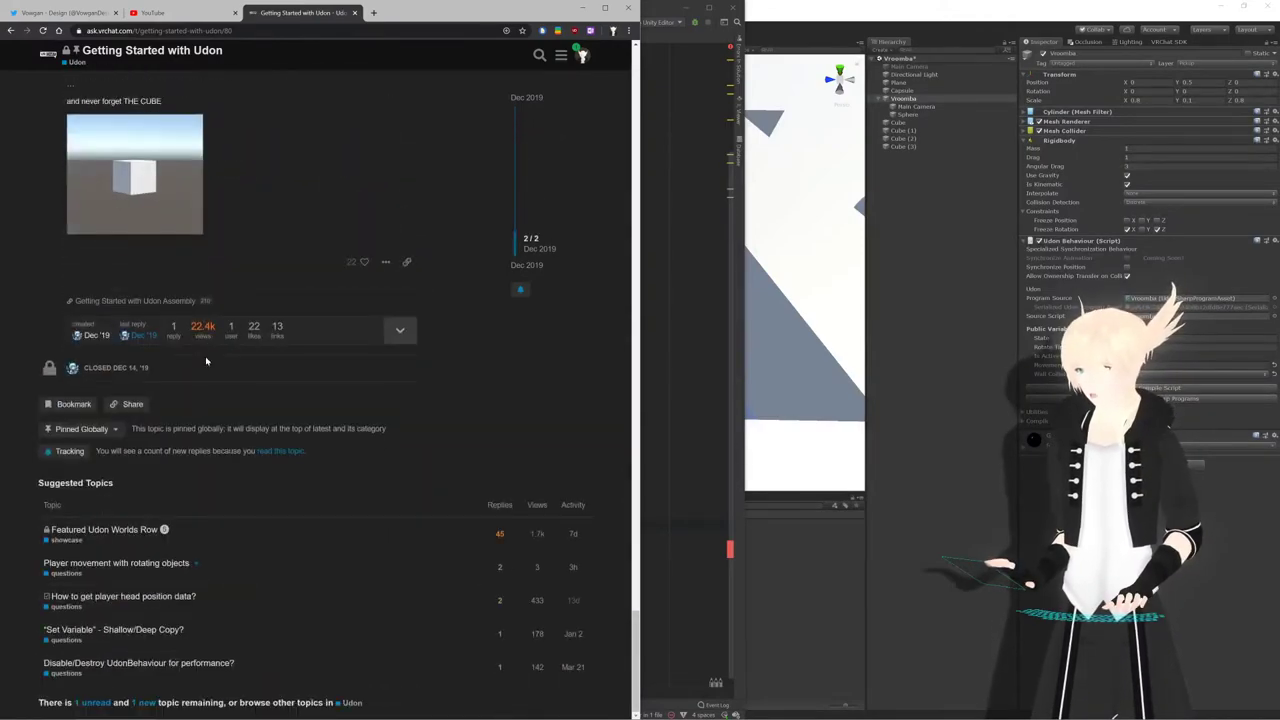
scroll(206, 361, up, 10)
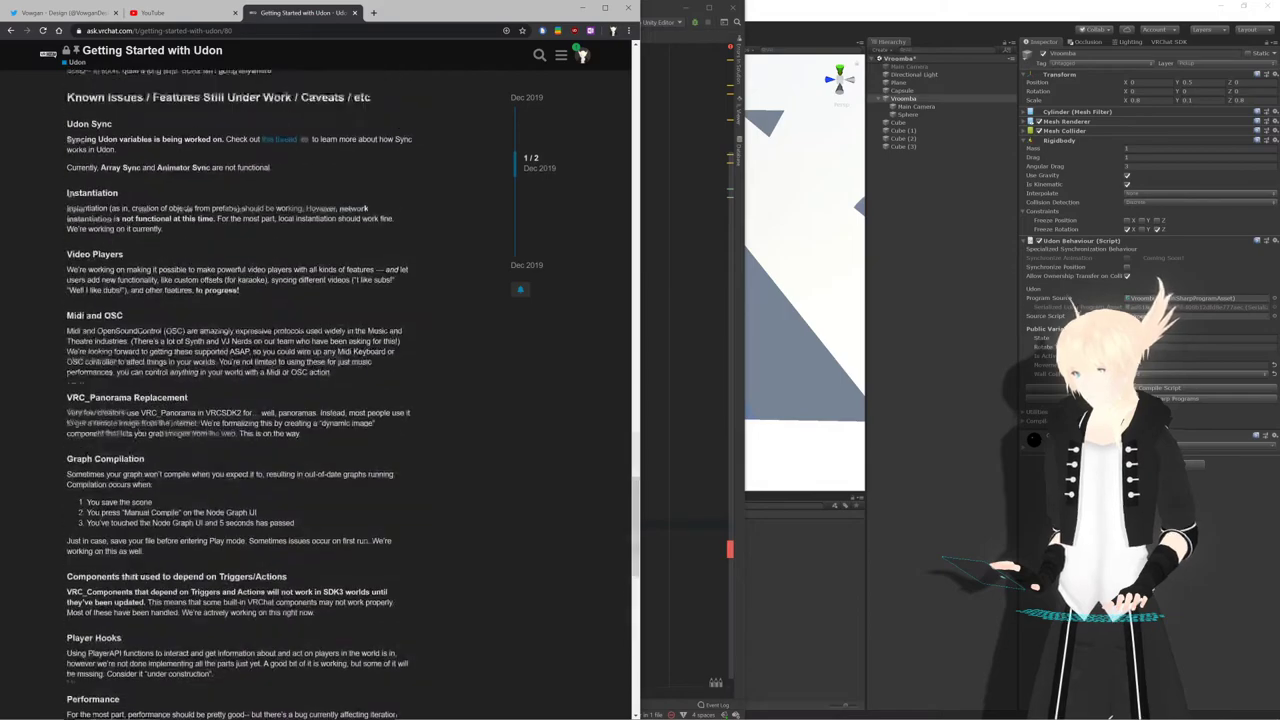
scroll(272, 685, up, 10)
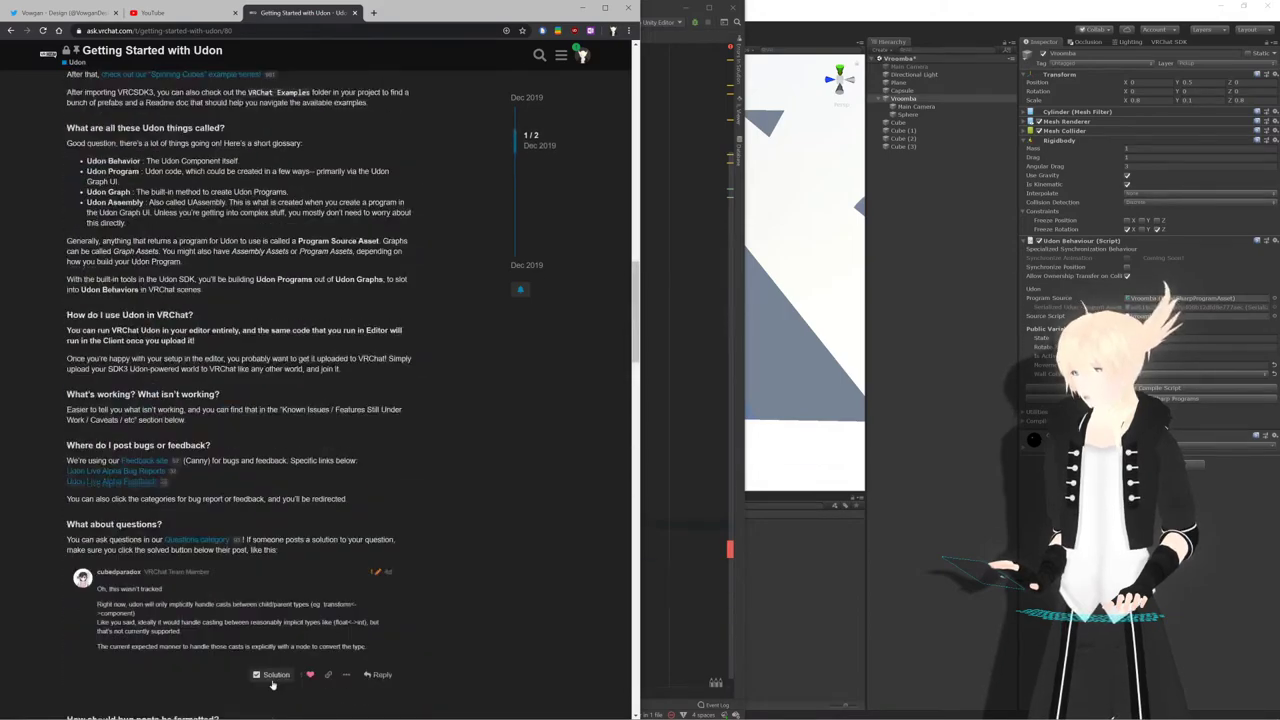
scroll(181, 352, up, 4)
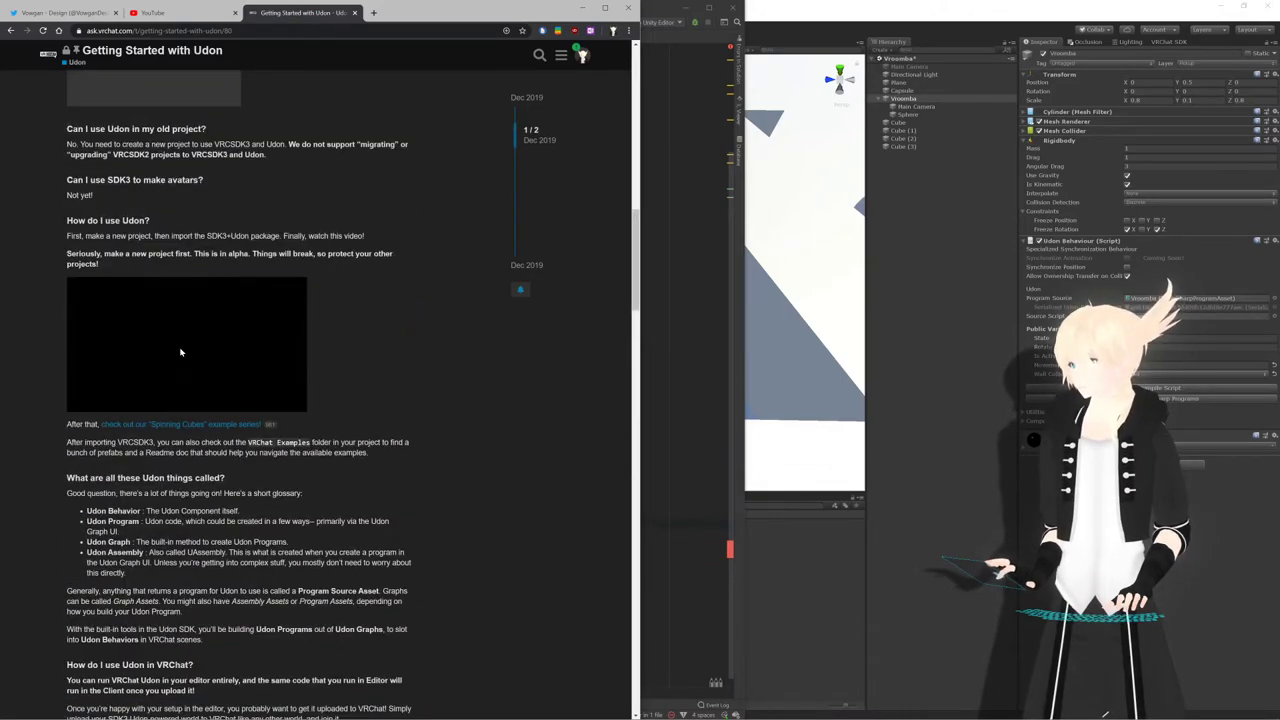
click(177, 424)
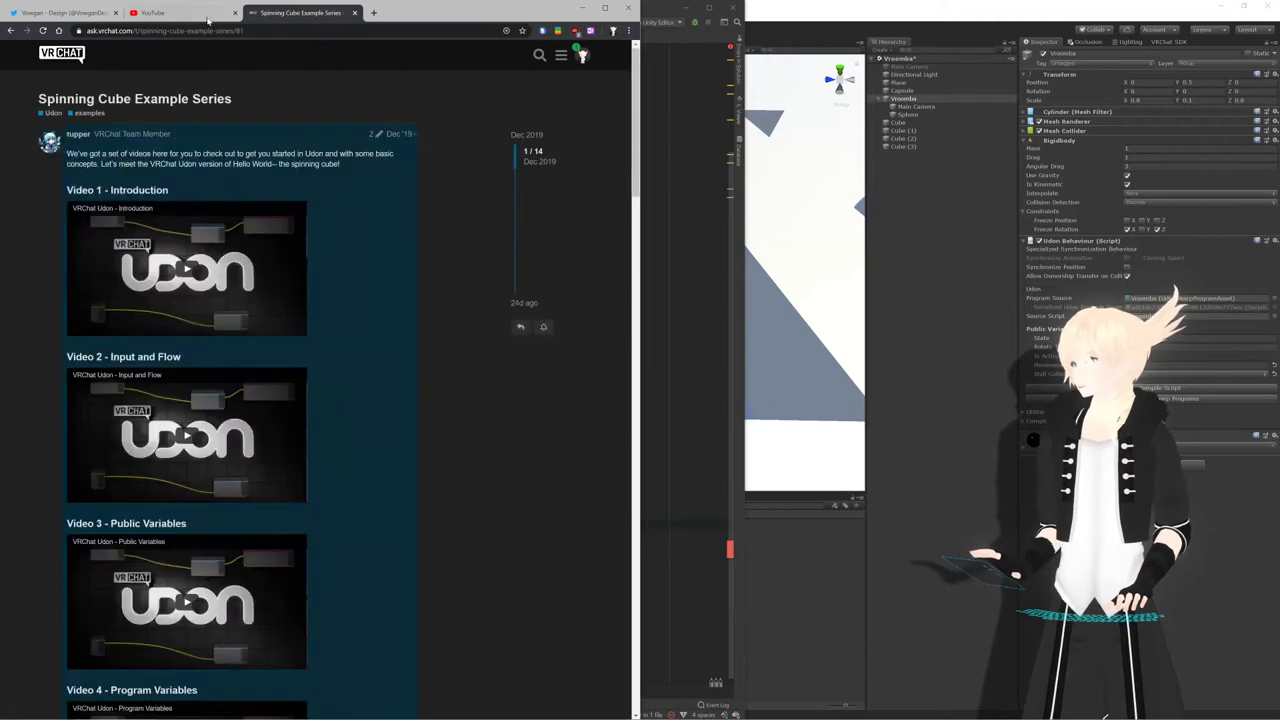
Play Video 5 - Custom Events muted from 2:18, view its node graph in full screen, and leave full screen
scroll(185, 290, down, 3)
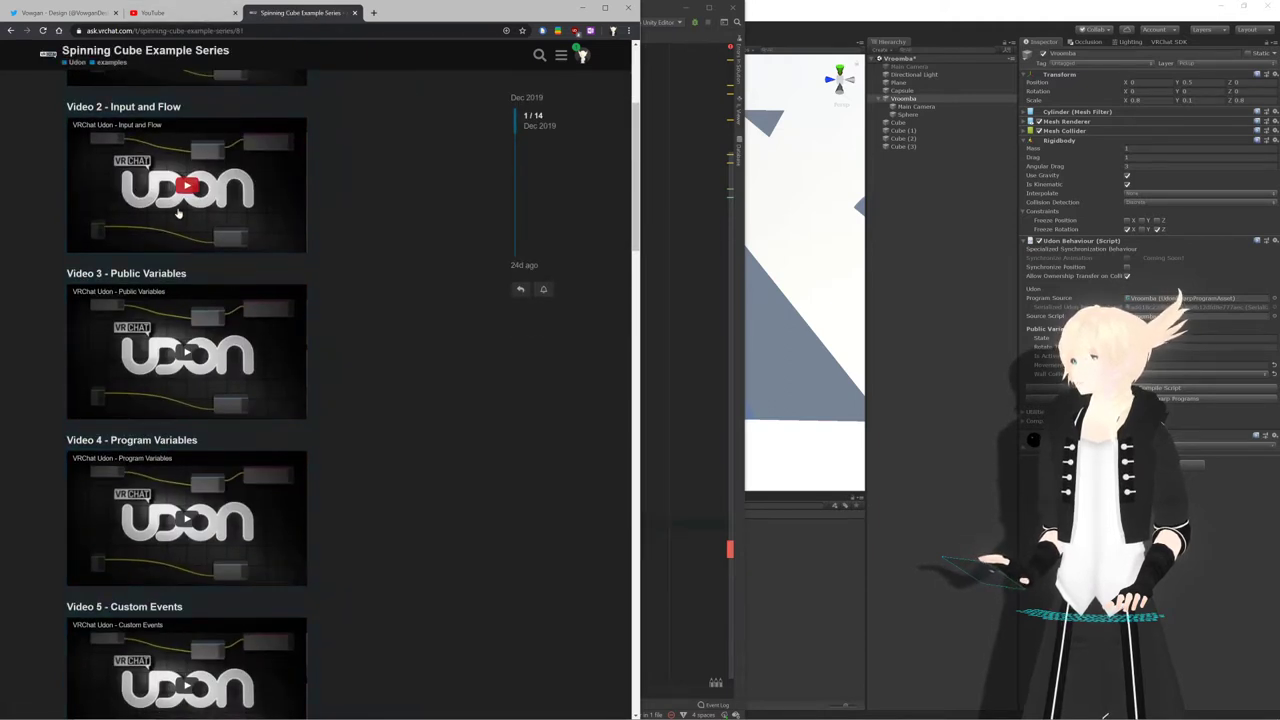
scroll(178, 213, down, 3)
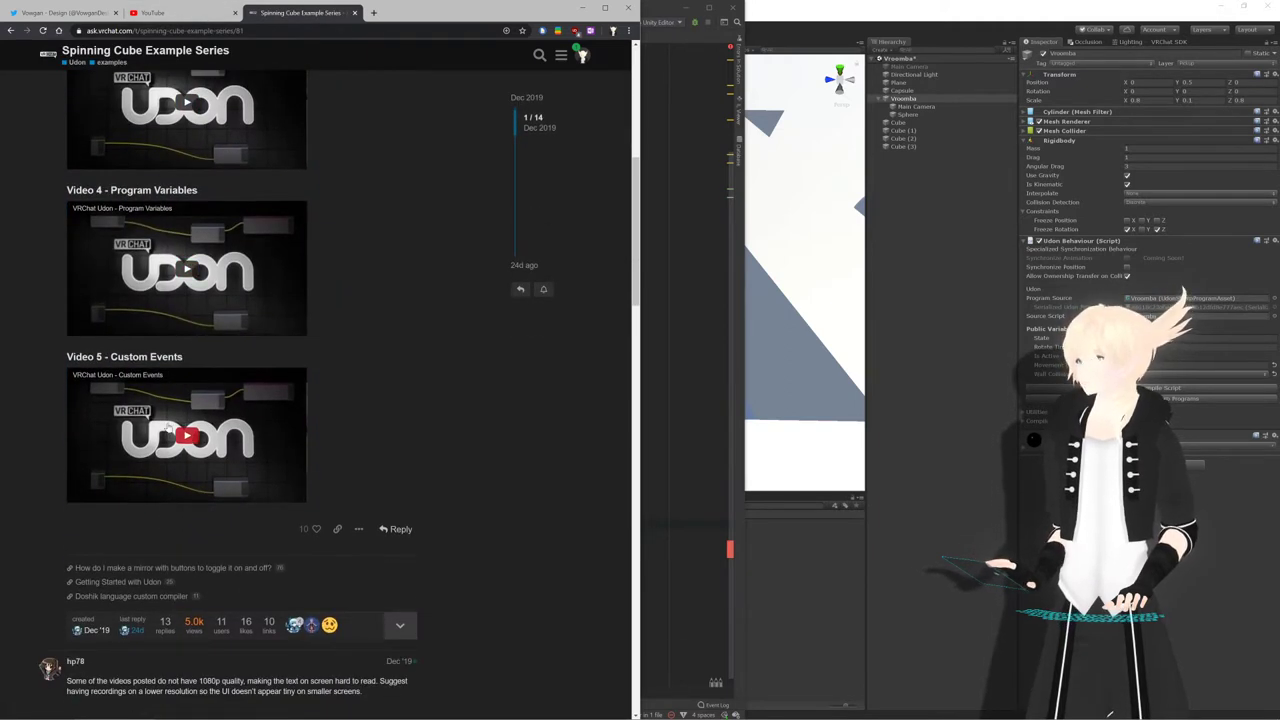
click(174, 427)
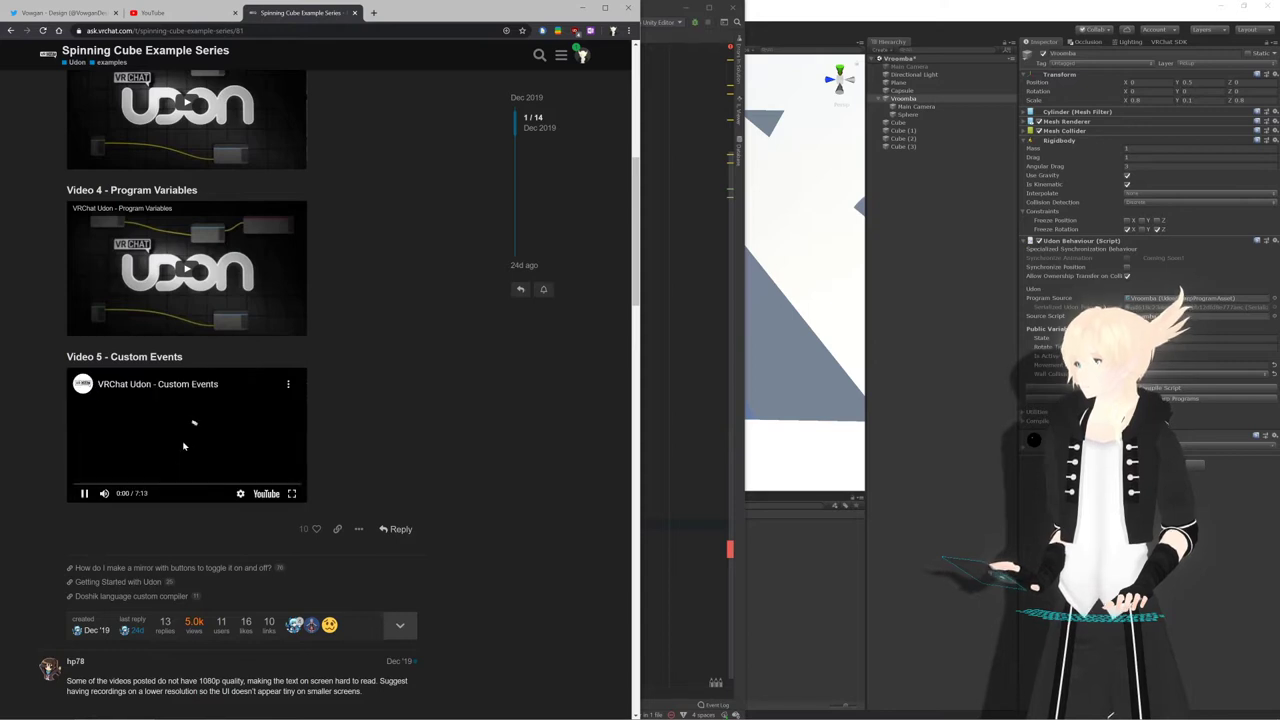
click(104, 492)
click(146, 484)
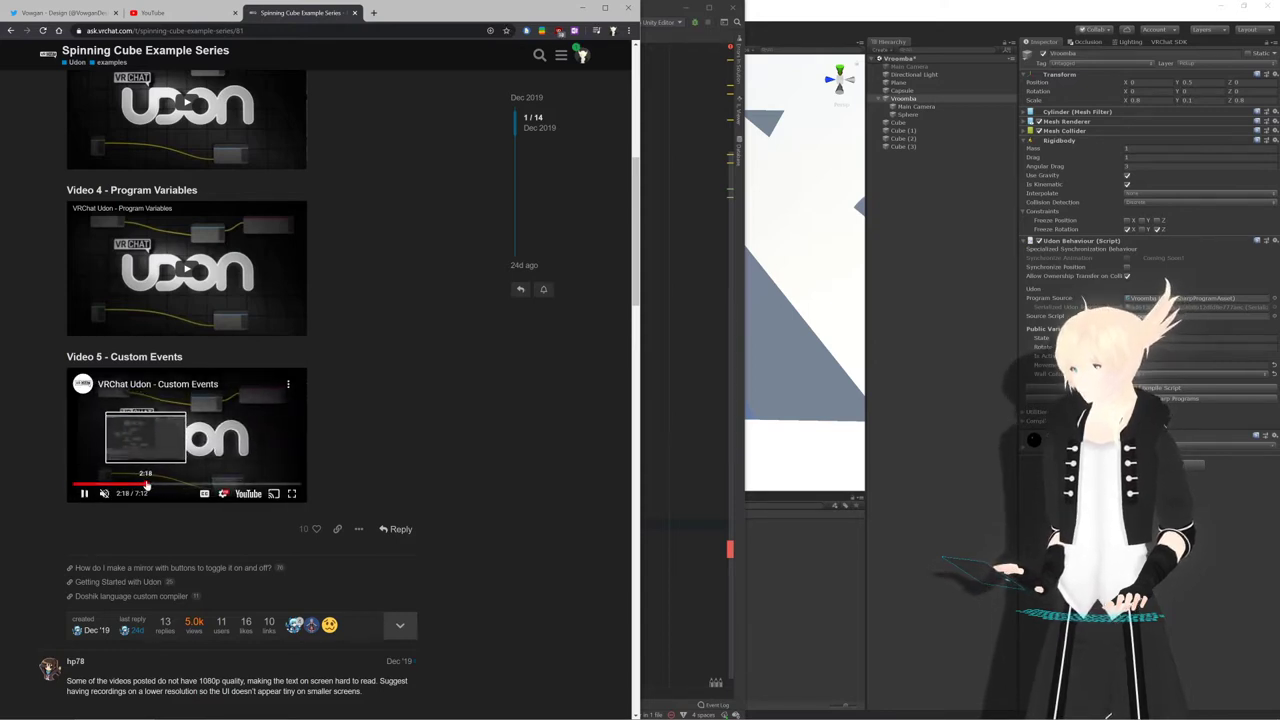
click(291, 494)
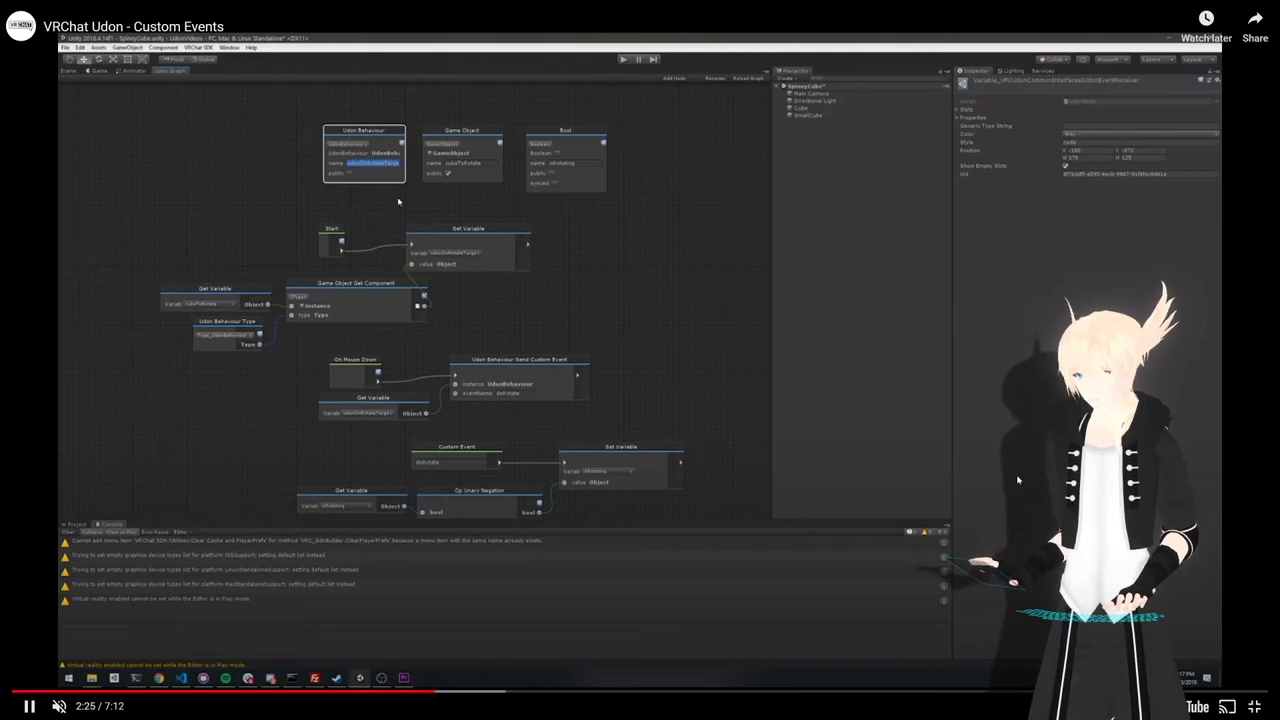
click(1254, 706)
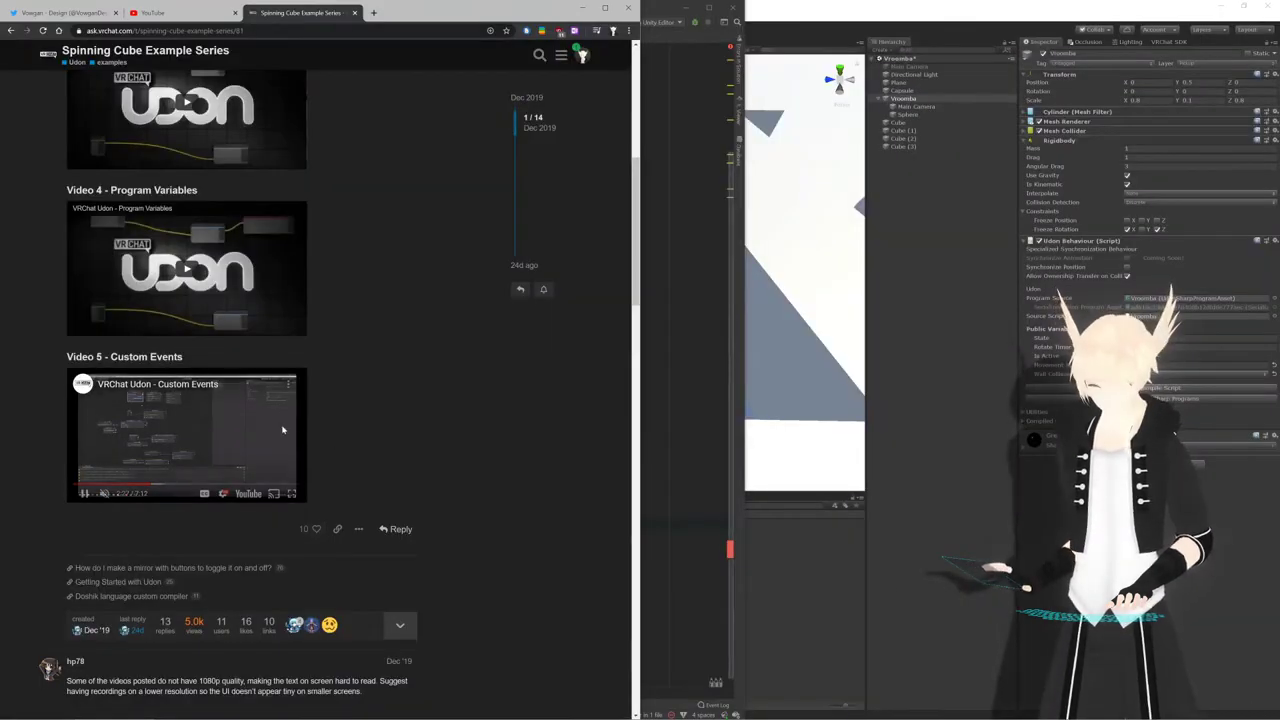
Examine the rotation node graph at 1:29 of Video 2 - Input and Flow in full screen, and leave full screen
scroll(186, 366, up, 3)
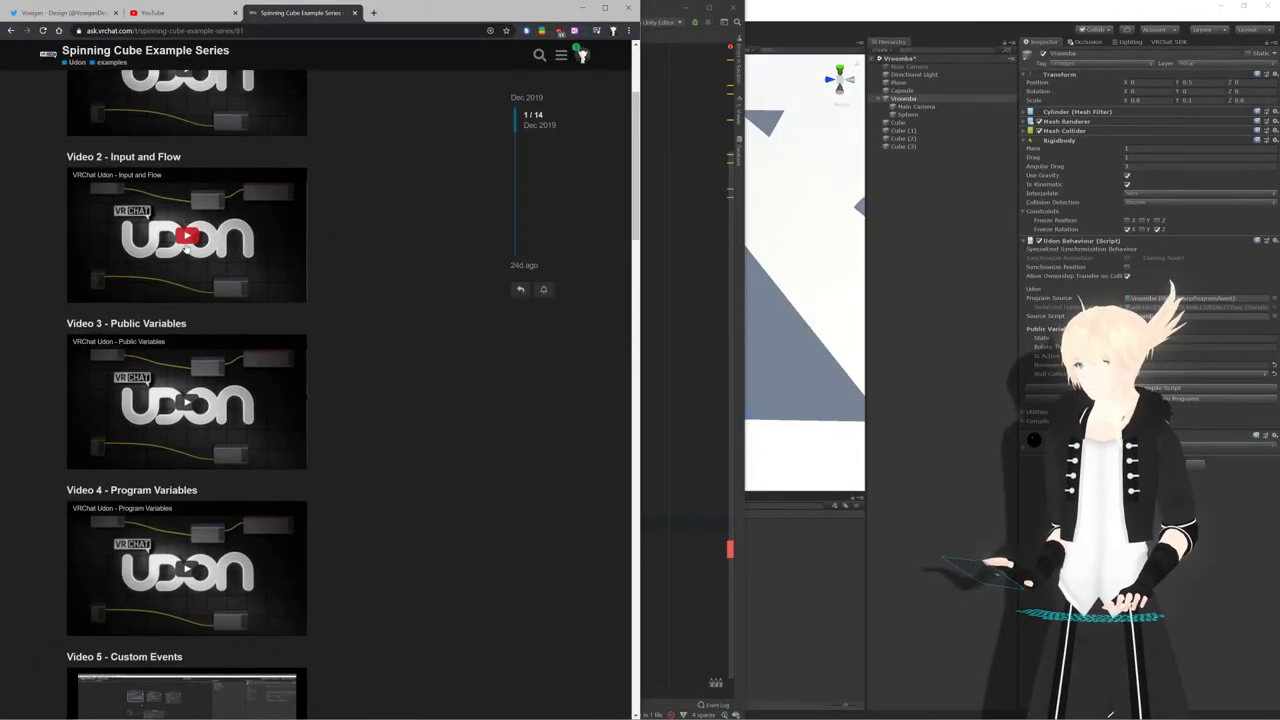
click(186, 240)
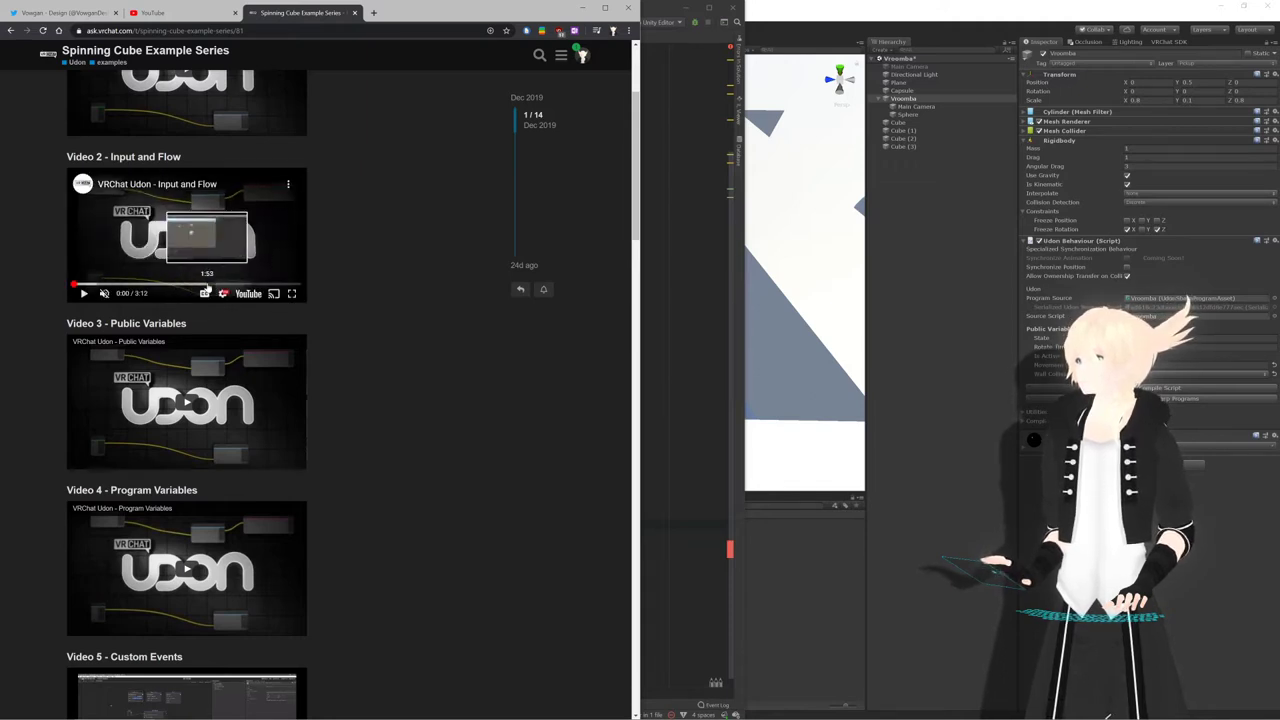
click(178, 287)
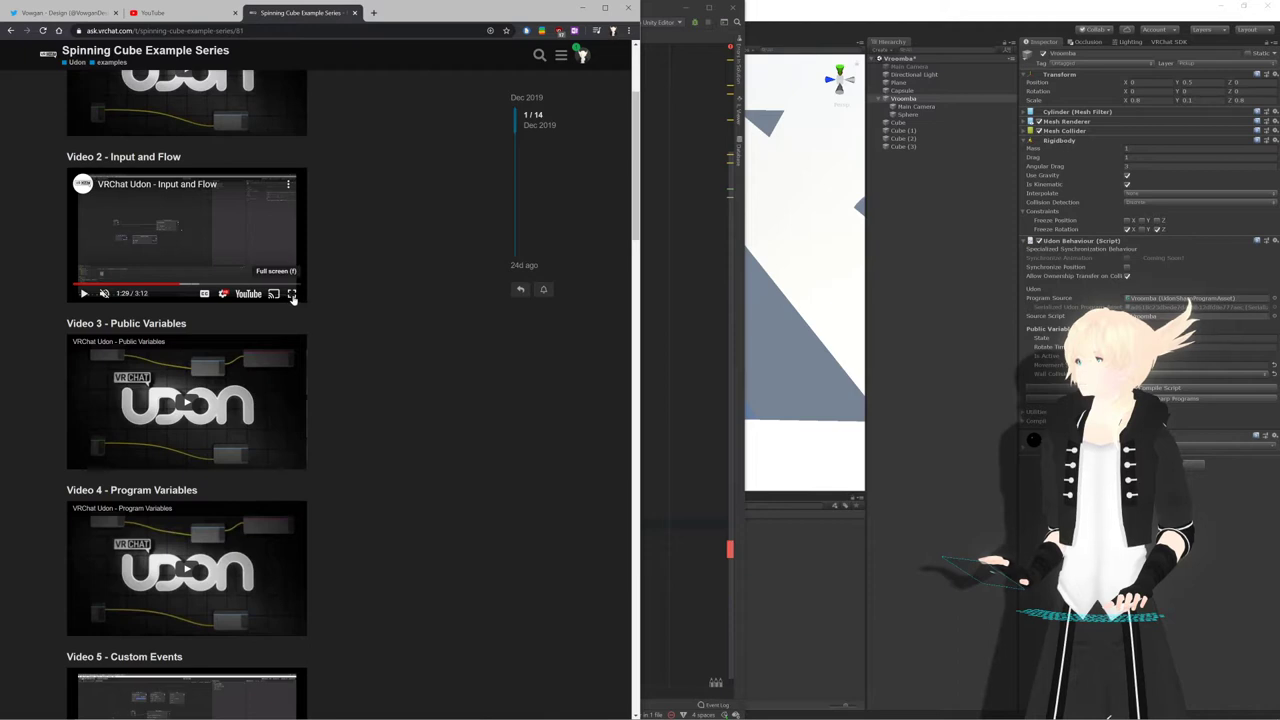
click(292, 295)
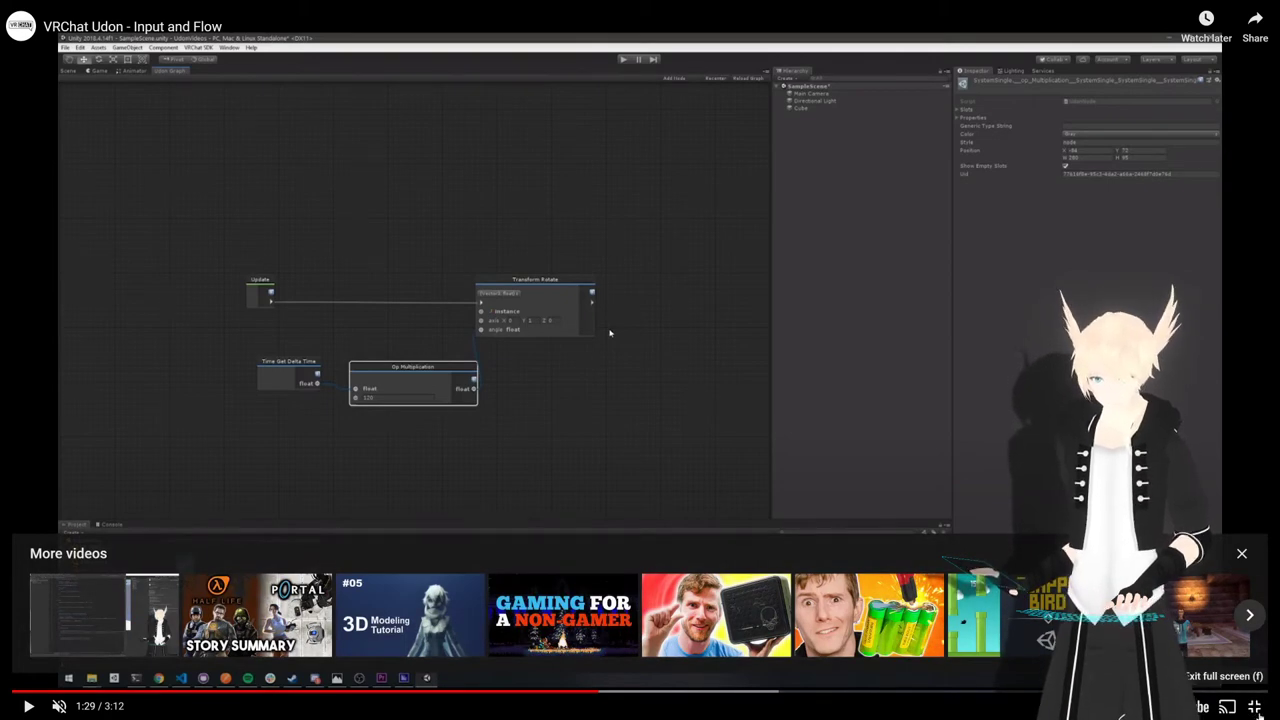
click(1254, 706)
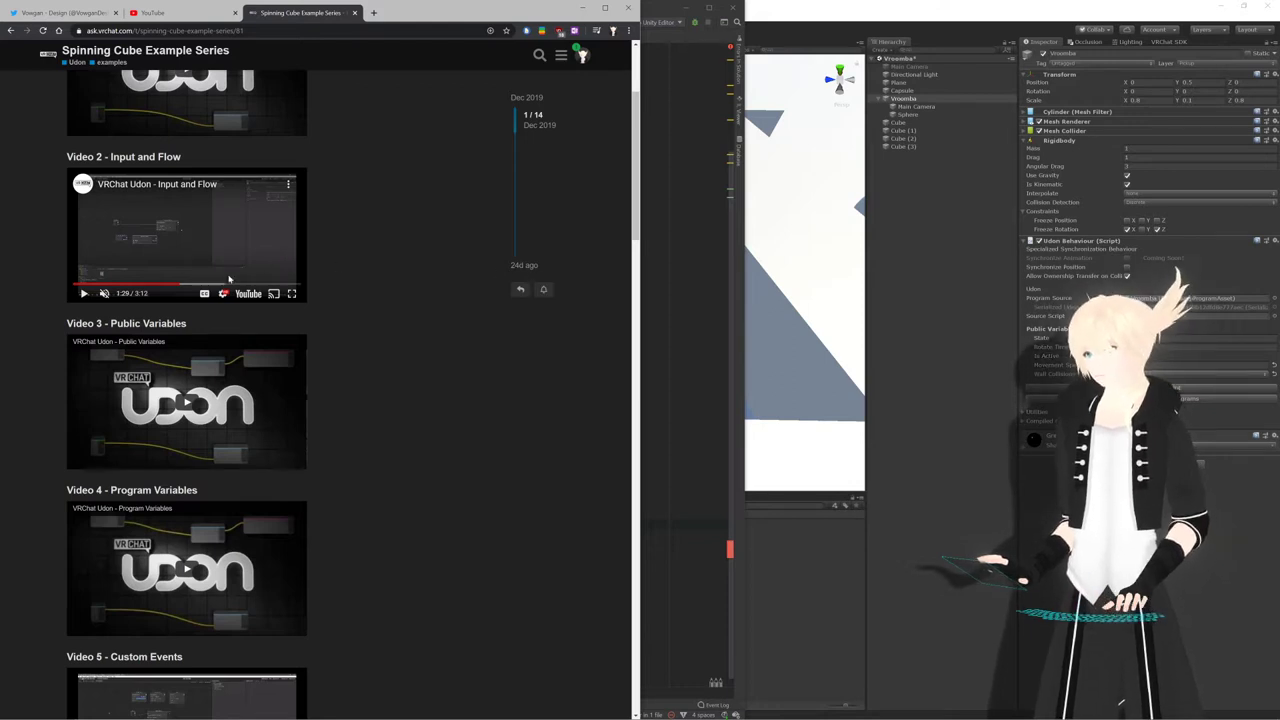
Minimize the browser, switch to Unity, and view the Vroomba and its surrounding walls in the scene
click(581, 12)
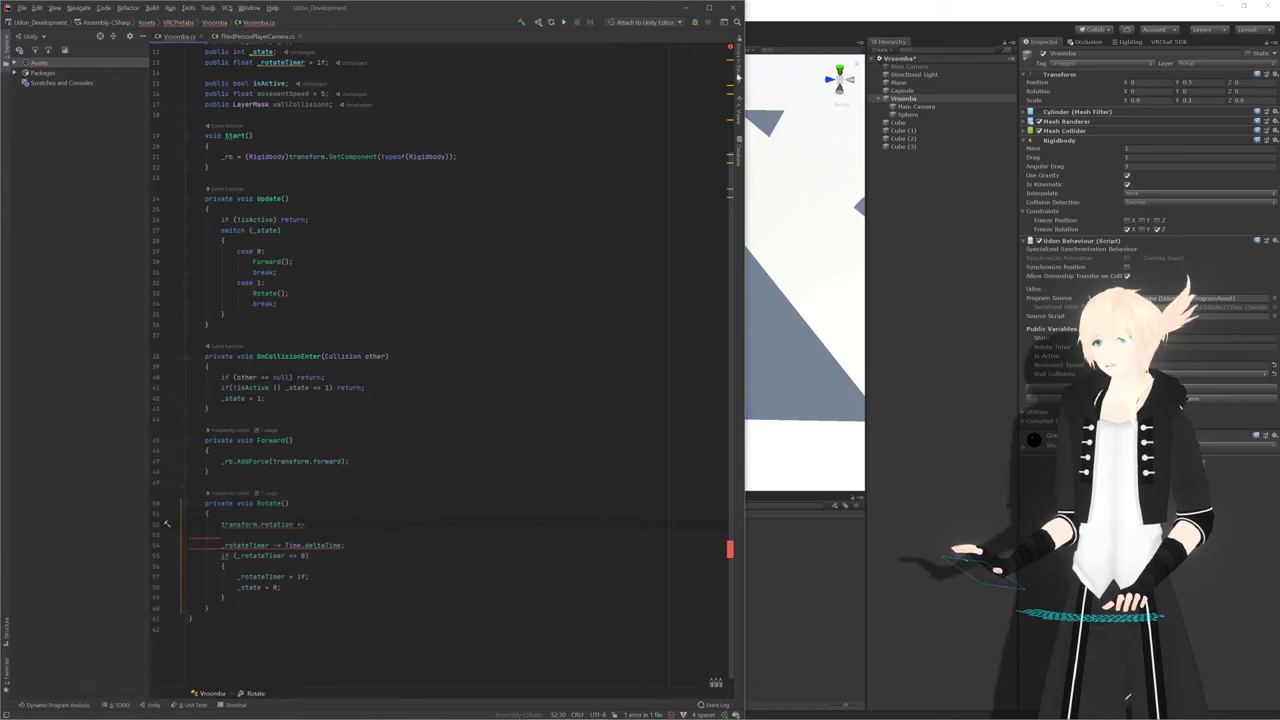
click(939, 211)
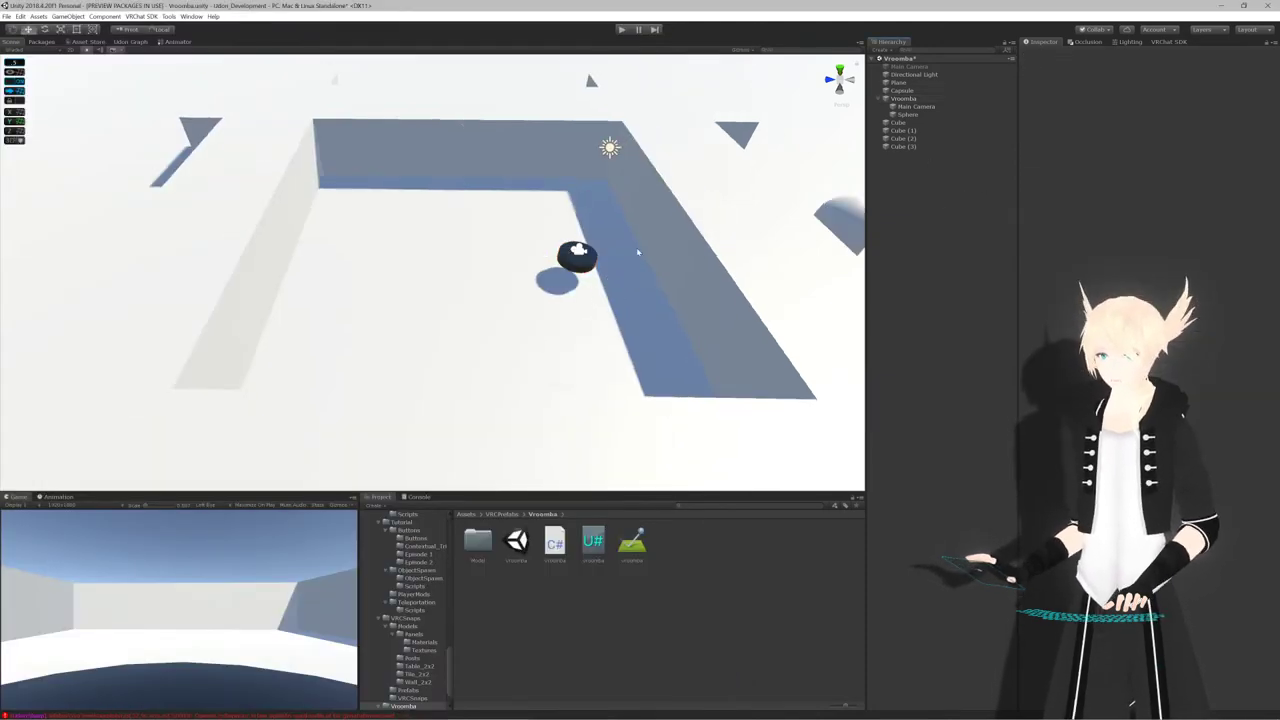
right_drag(637, 251, 642, 237)
key(w)
scroll(433, 273, down, 5)
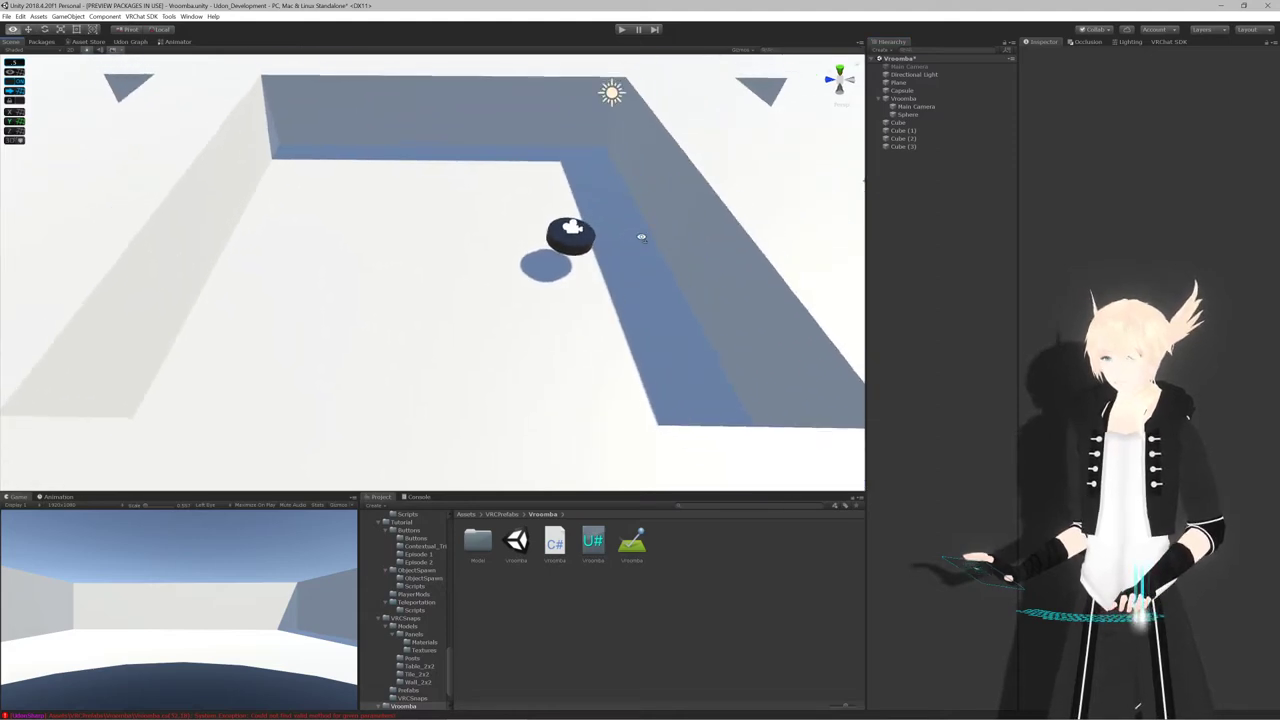
Switch to Rider and change the Rotate method's statement to transform.rotation = Quaternion.Euler(0, 1, 0)
key(alt+Tab)
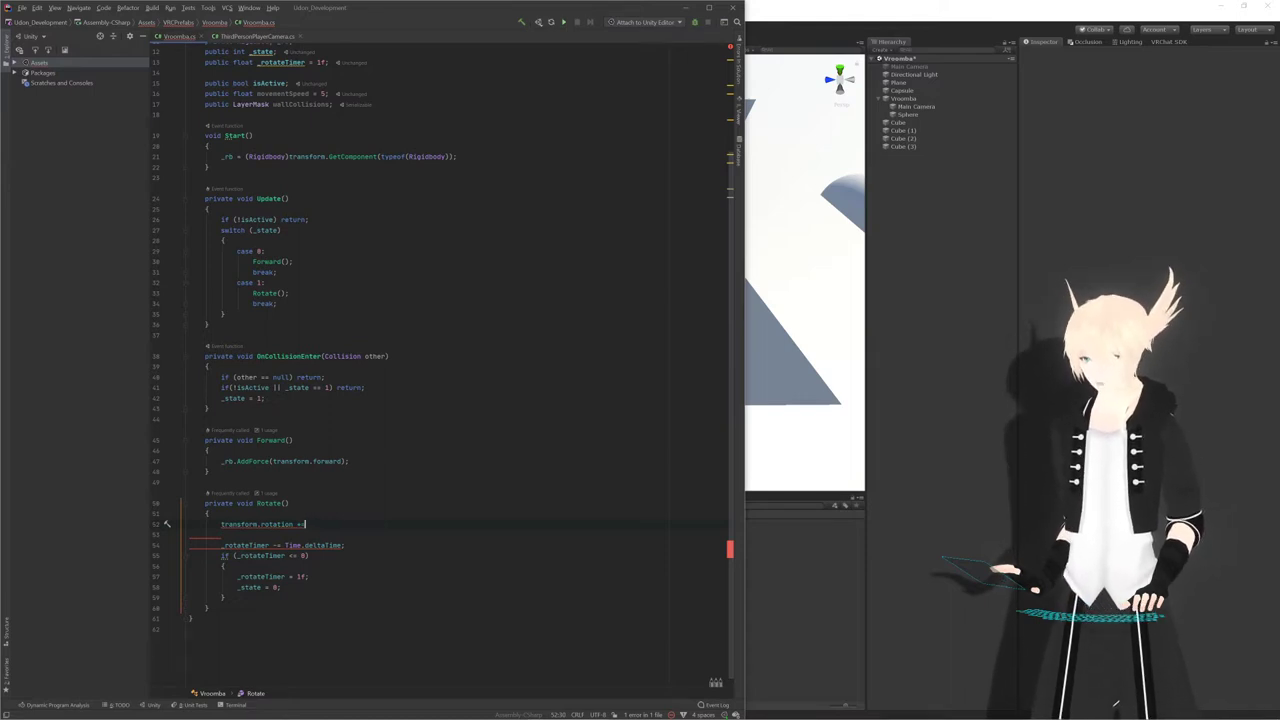
key(BackSpace)
key(BackSpace)
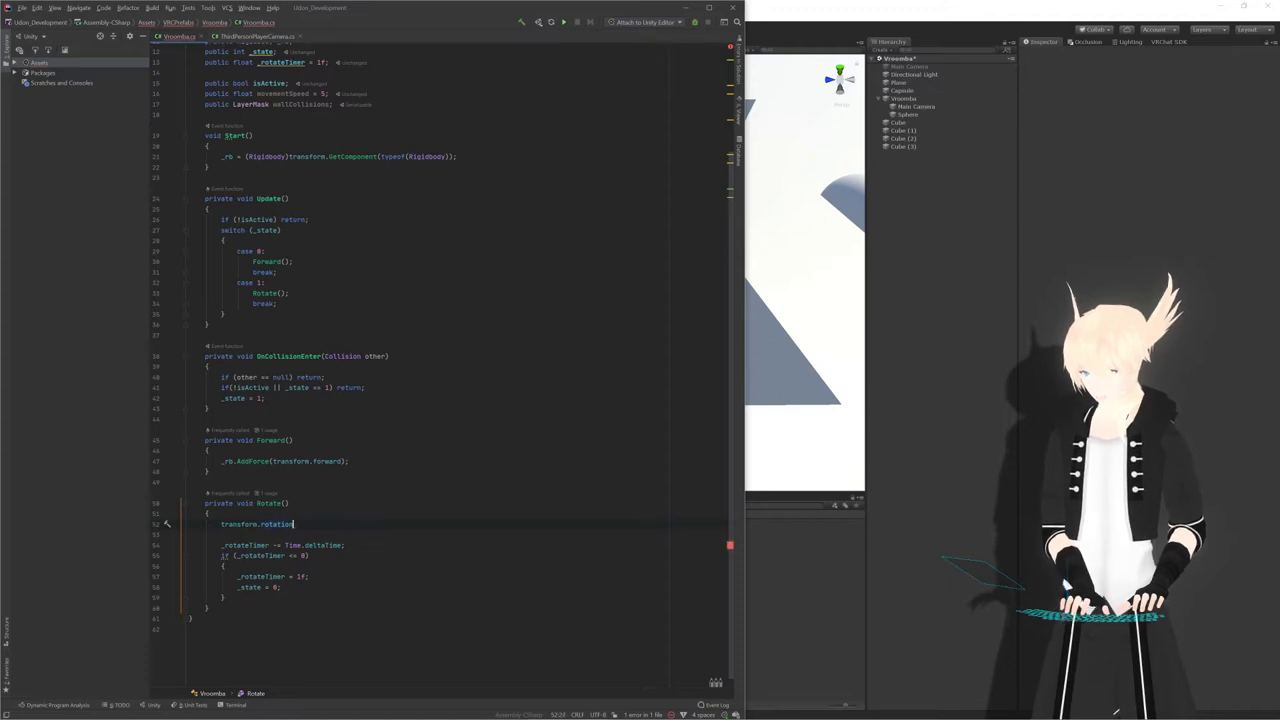
text(= )
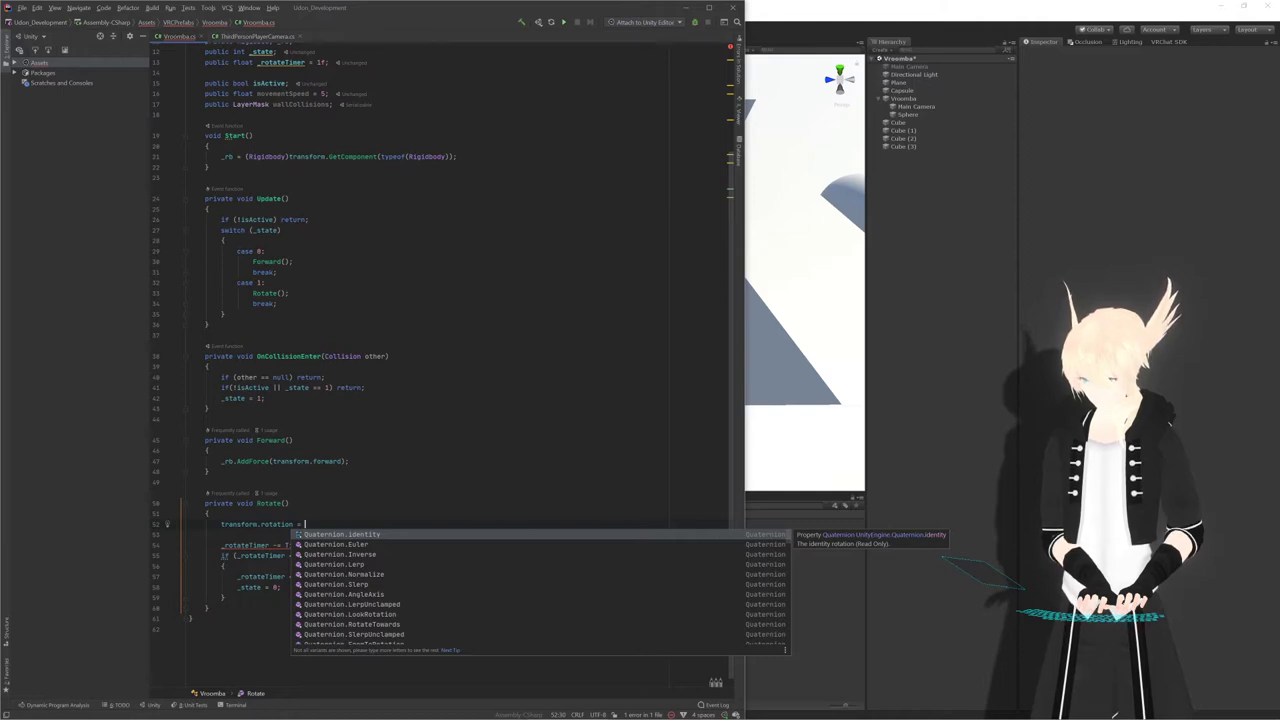
text(eu)
key(Return)
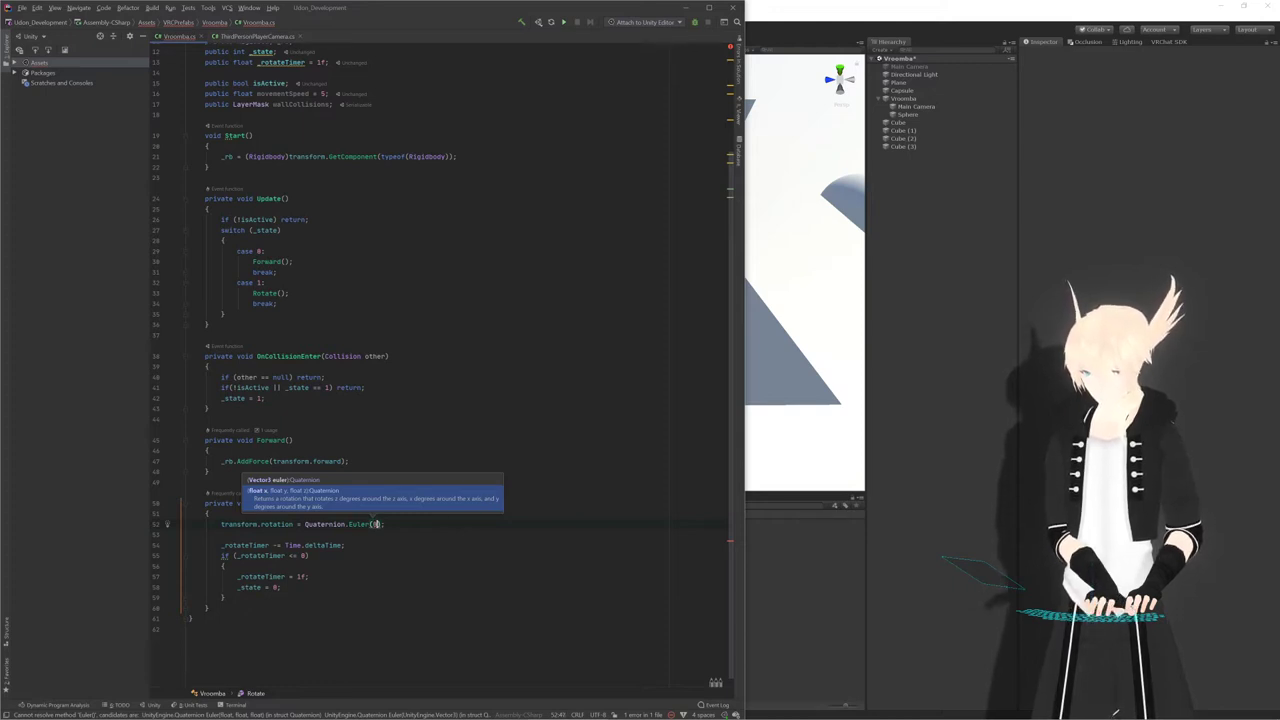
text(0, 1, 0)
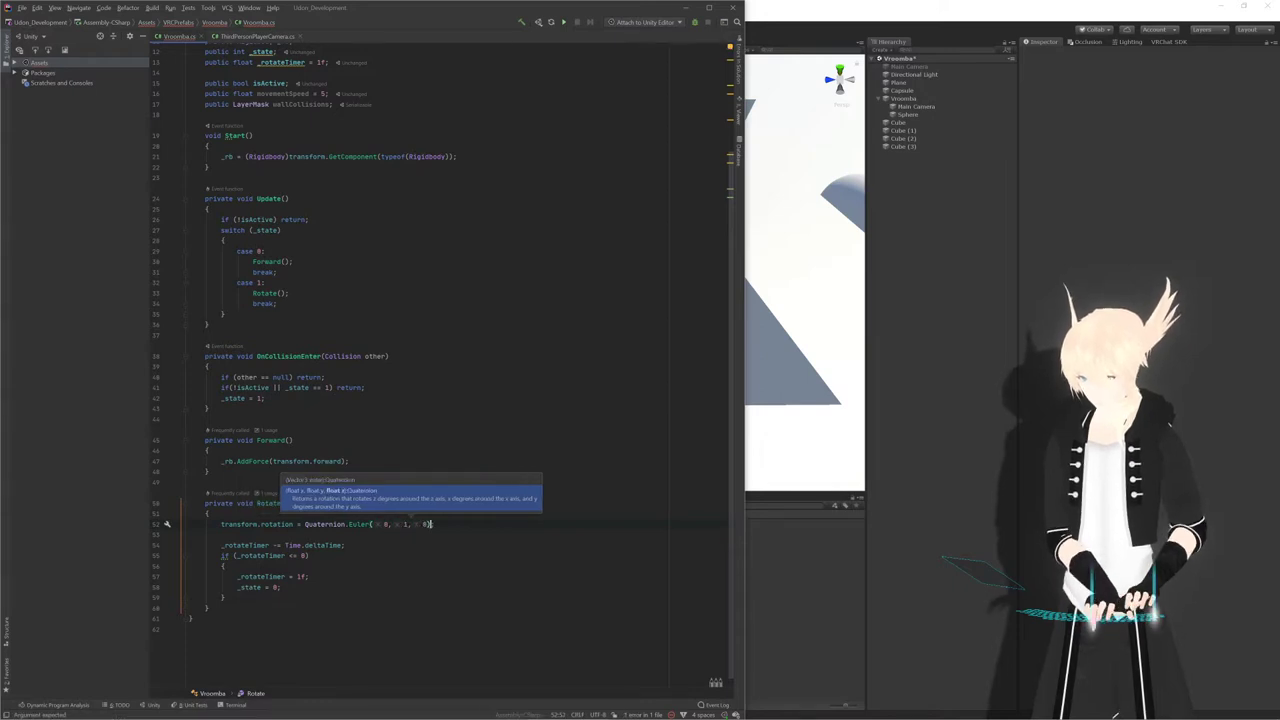
text())
double_click(425, 524)
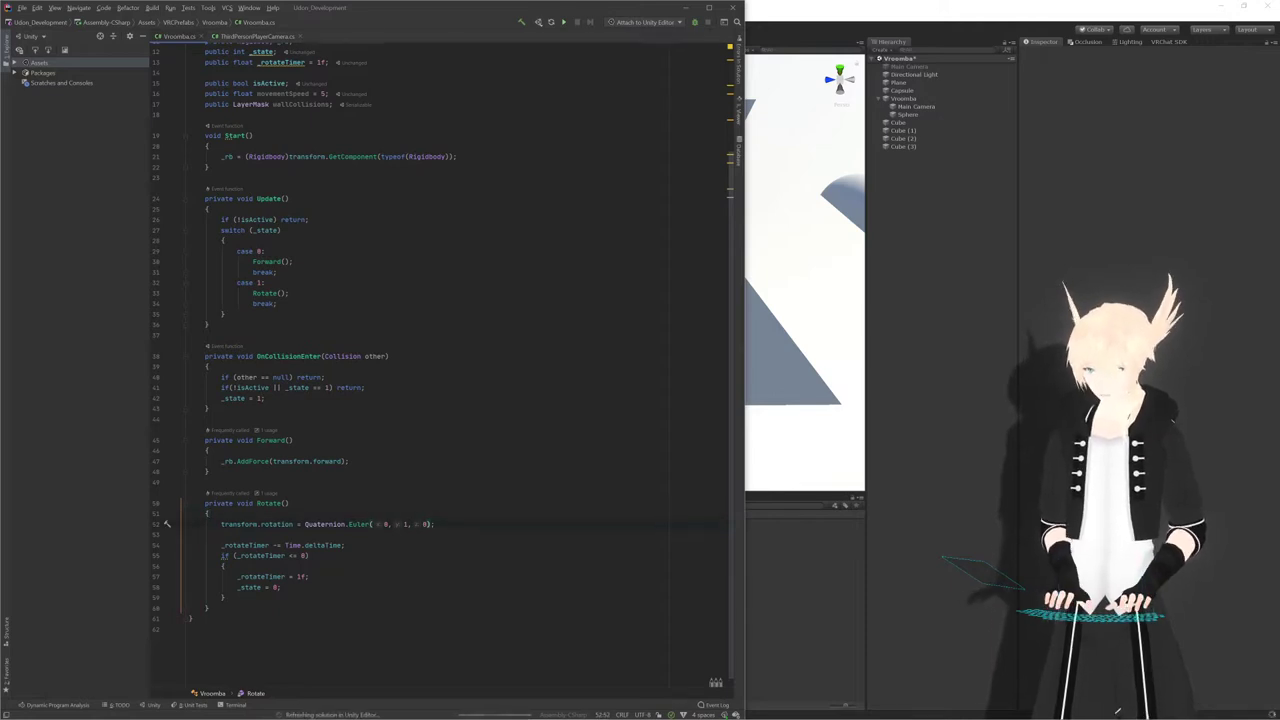
Switch to Unity, select the Vroomba object, and recompile its UdonSharp script
key(alt+Tab)
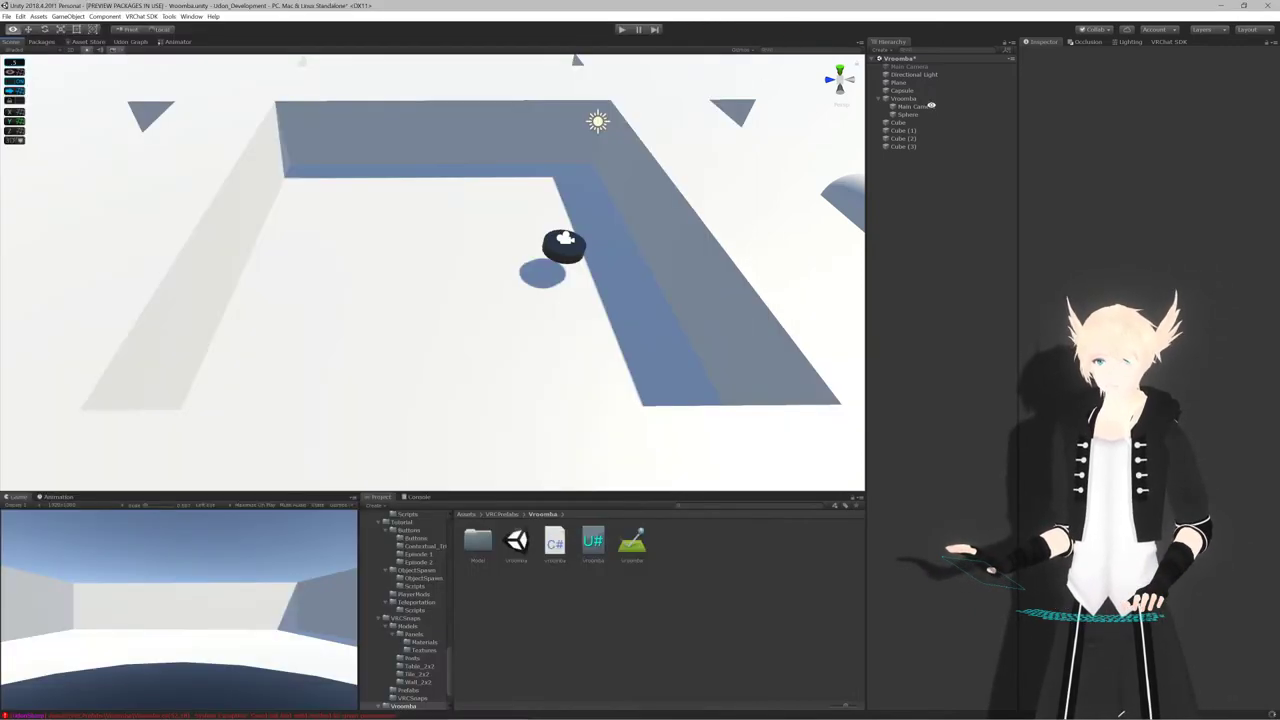
click(912, 99)
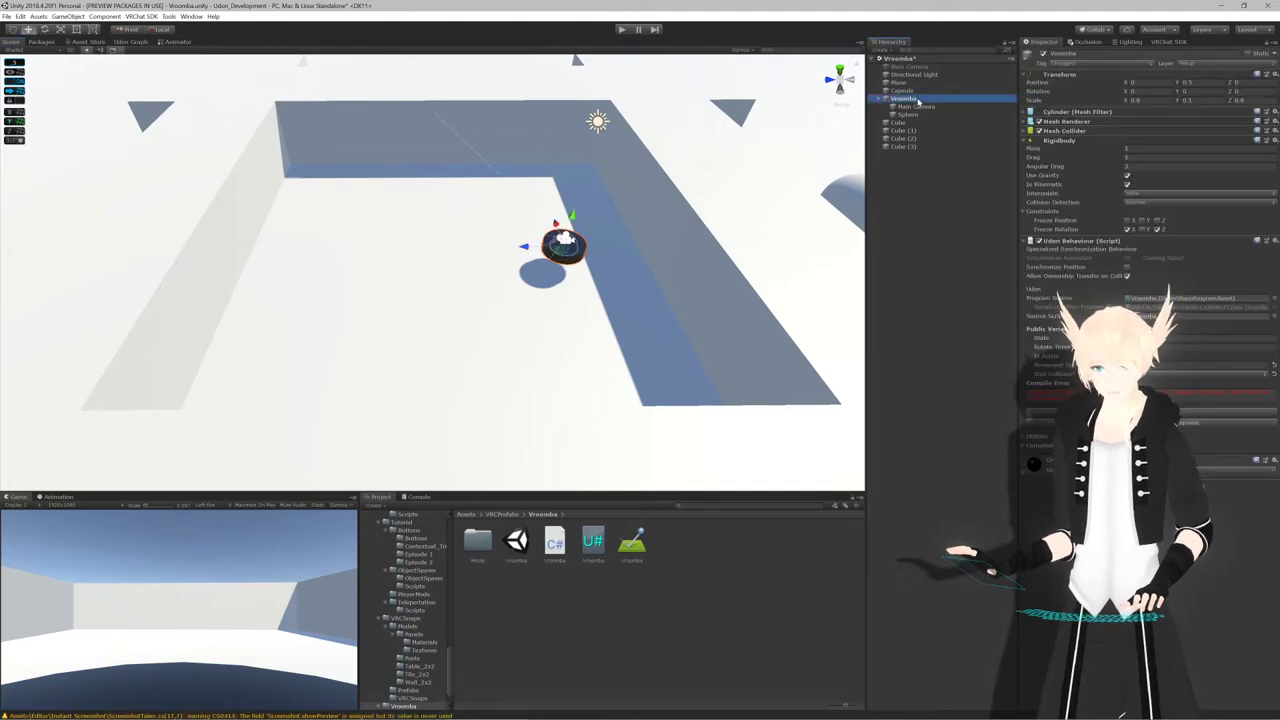
click(1181, 419)
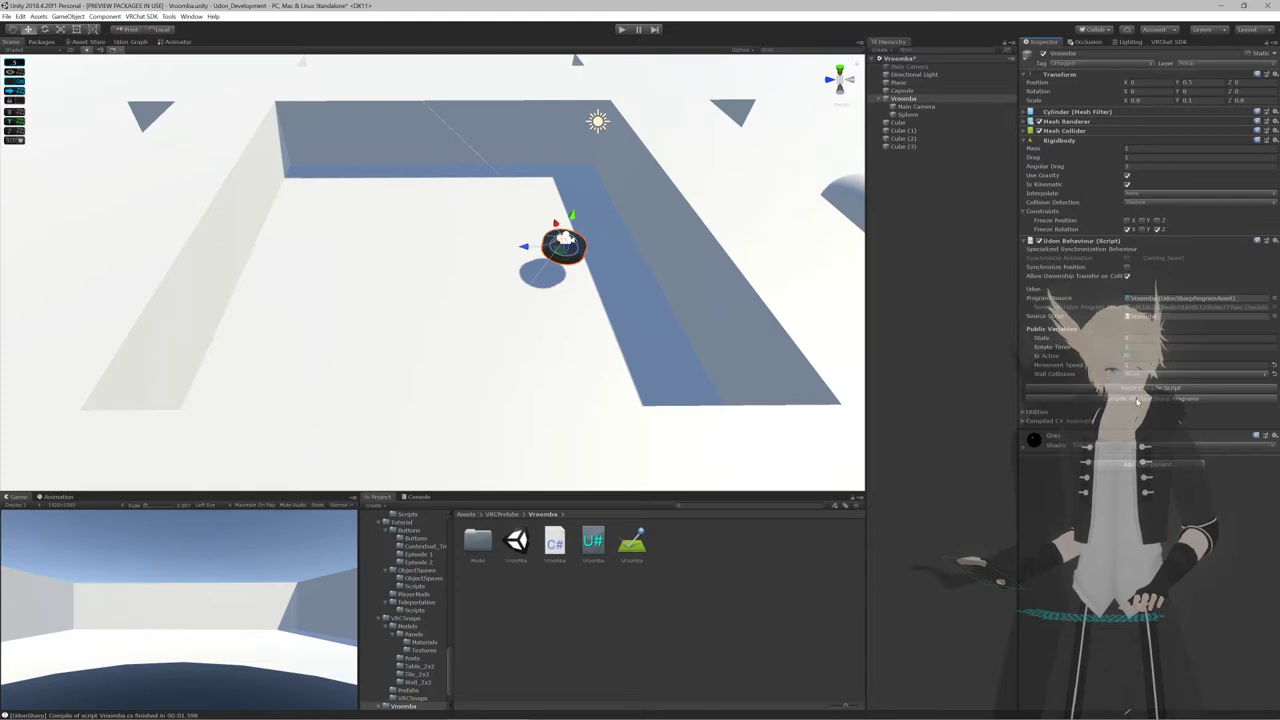
scroll(624, 322, down, 5)
scroll(625, 306, up, 5)
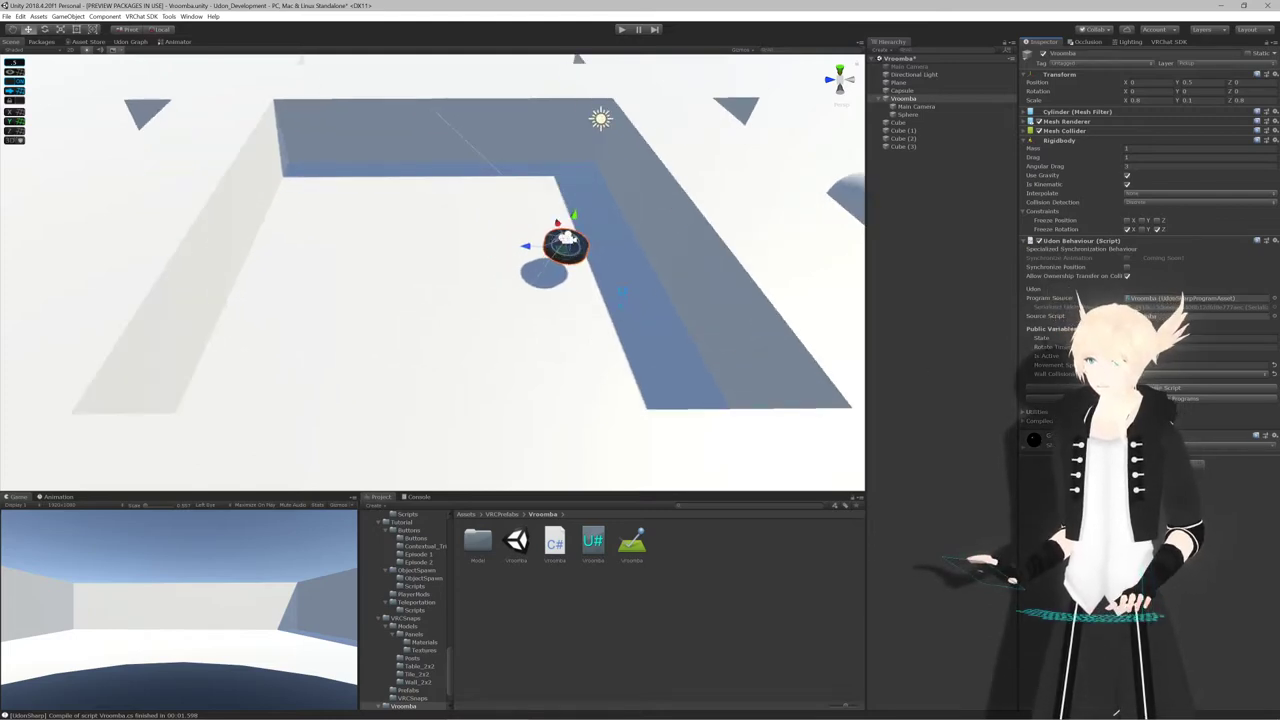
Play-test the Vroomba with Is Kinematic off and Is Active on, examining its rotation at the wall up close
click(621, 29)
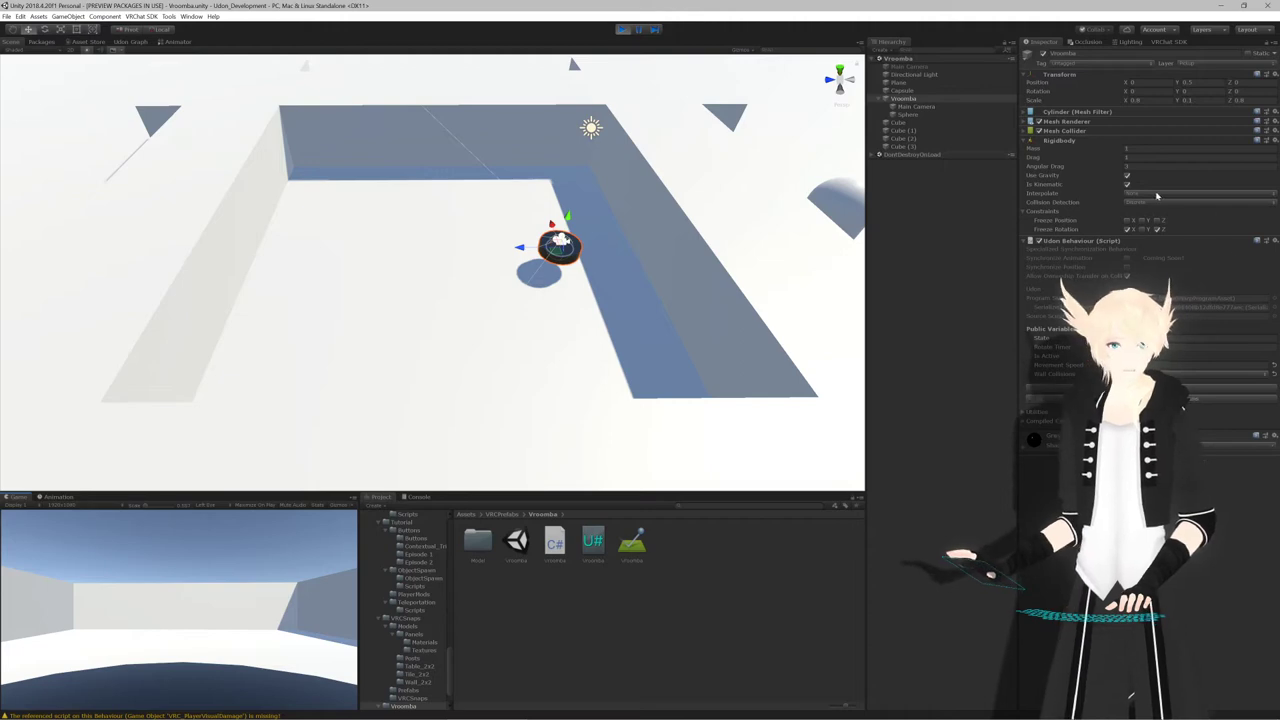
click(1126, 185)
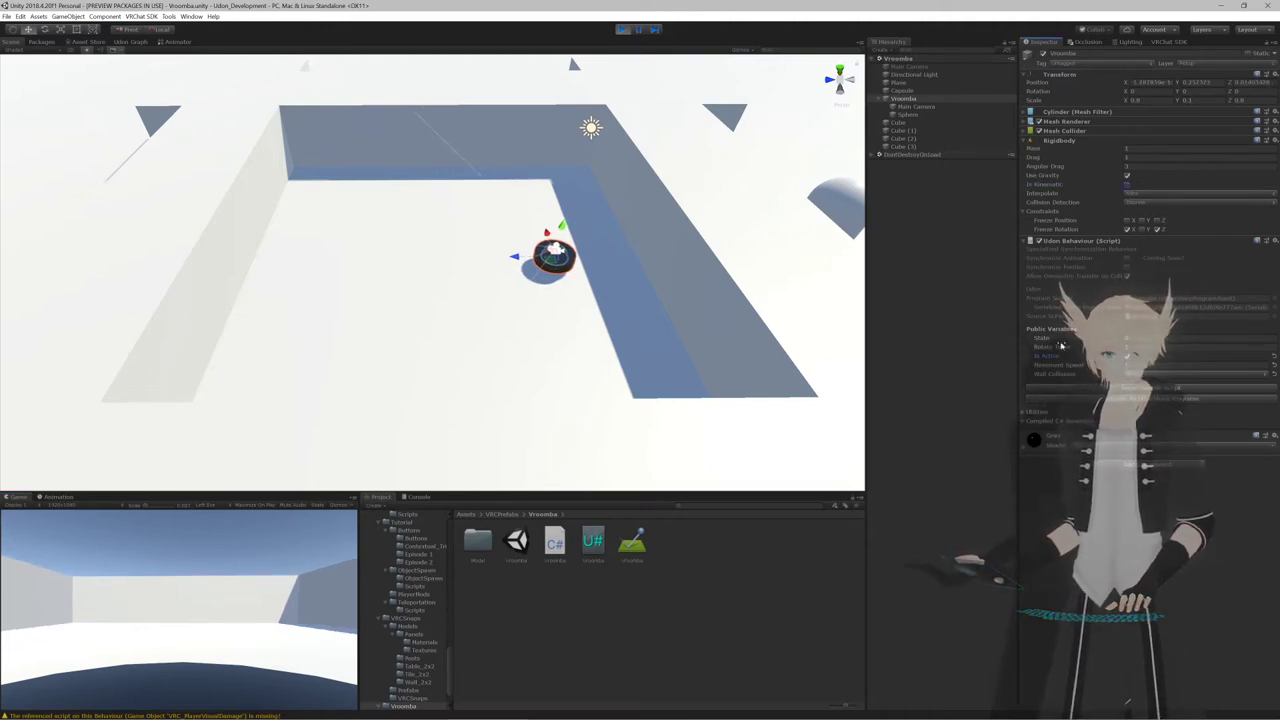
alt+drag(578, 273, 452, 274)
alt+scroll(486, 300, up, 3)
alt+scroll(486, 294, up, 5)
alt+scroll(450, 274, up, 3)
alt+scroll(446, 272, down, 3)
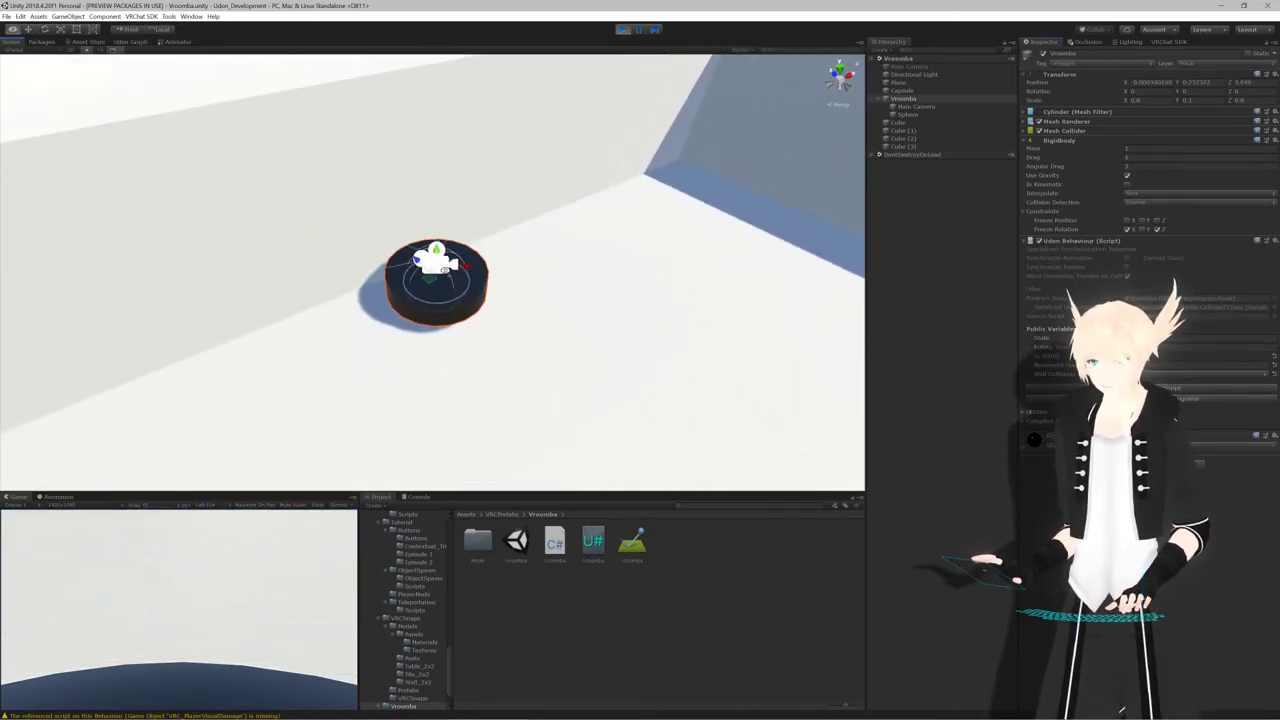
alt+scroll(508, 271, up, 5)
alt+drag(445, 271, 618, 225)
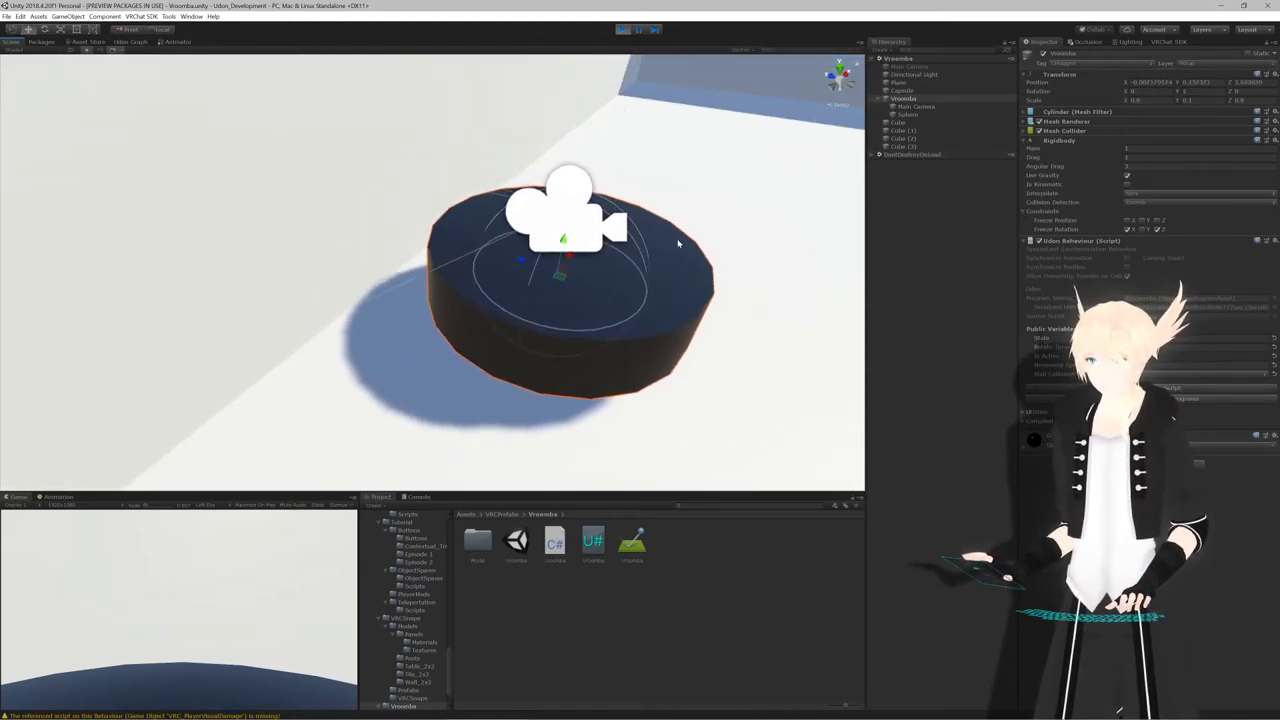
Stop the play-test, switch to the browser, and search the web for "unity rotate over time" in a new tab
click(625, 30)
key(alt+Tab)
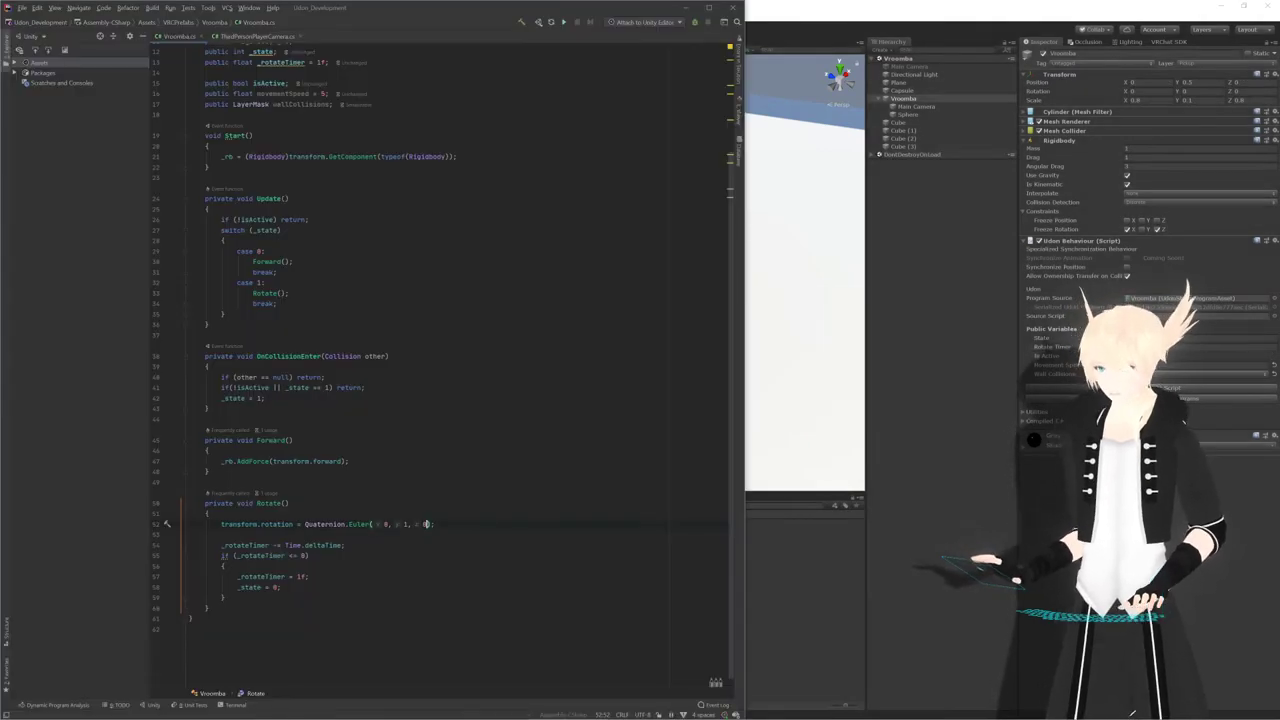
key(alt+Tab)
key(Tab)
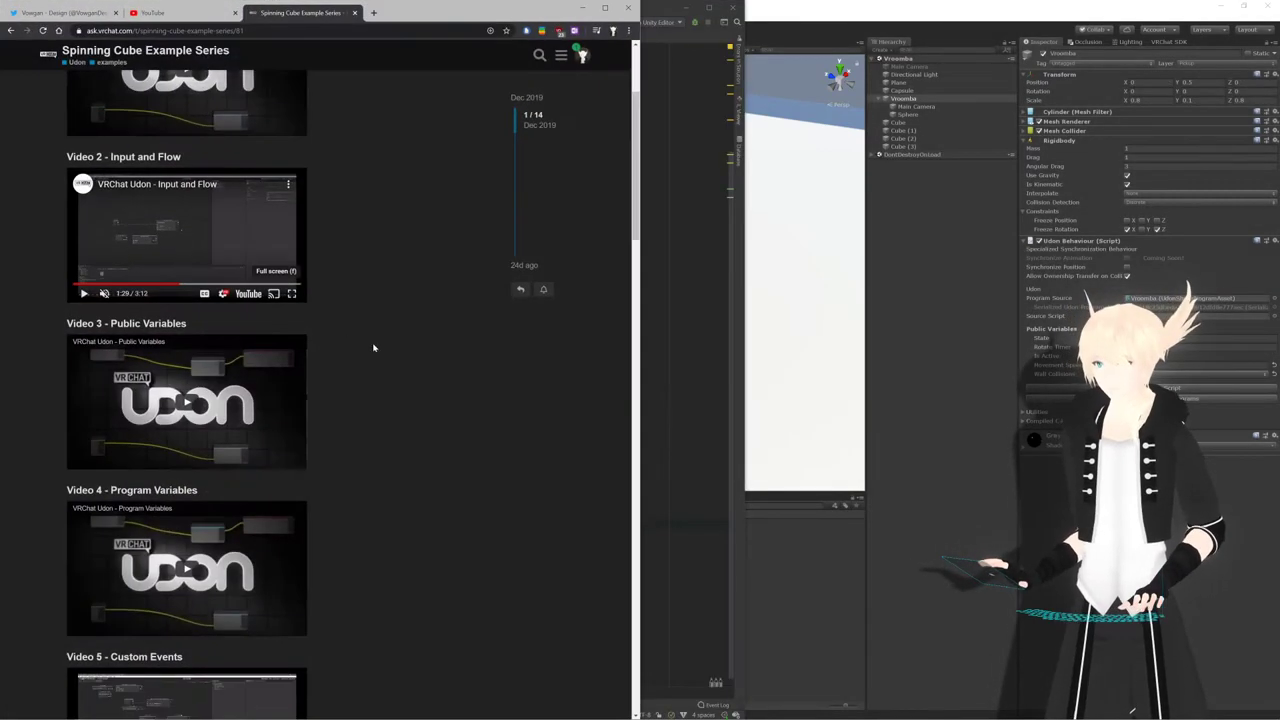
scroll(378, 348, up, 2)
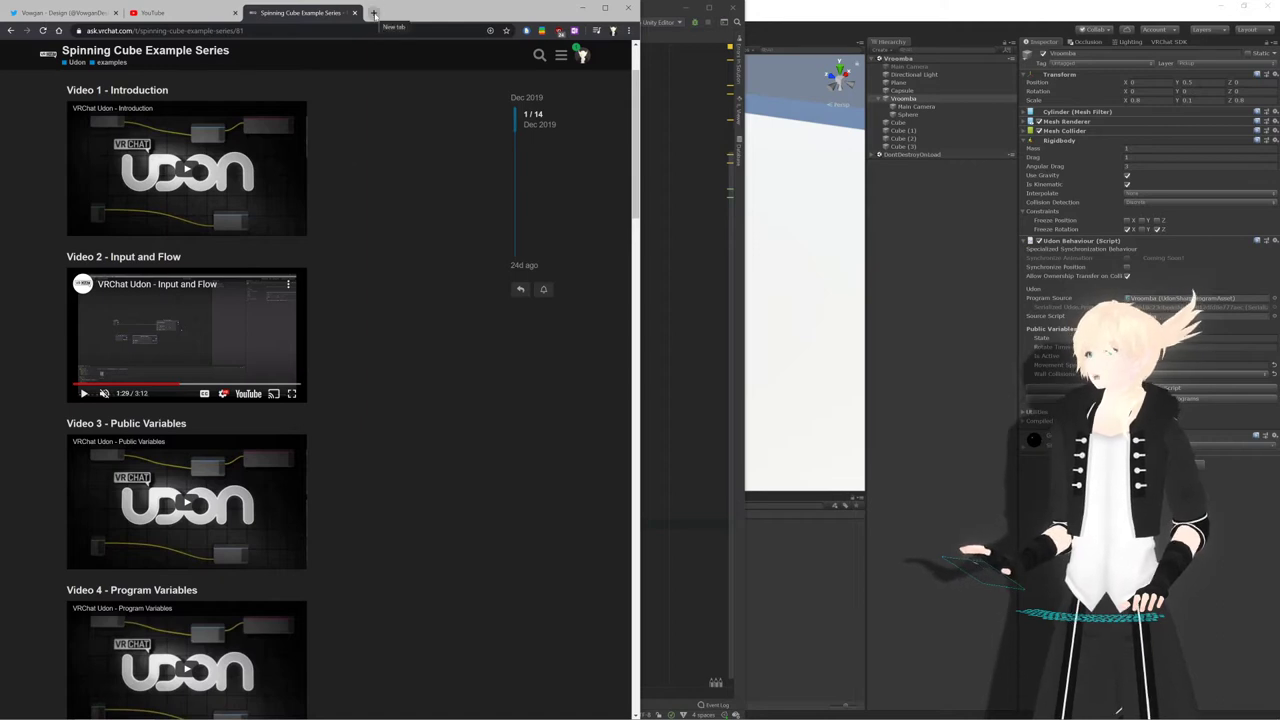
click(374, 13)
text(unity )
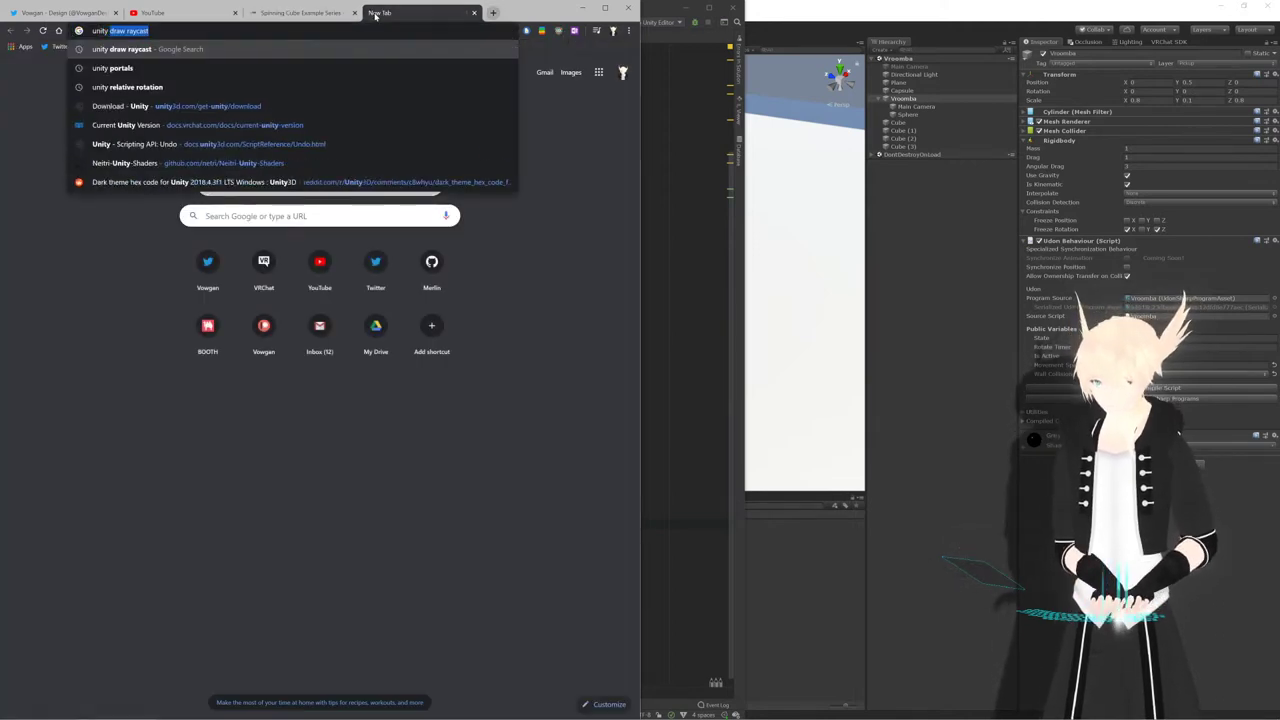
text(rotate over time)
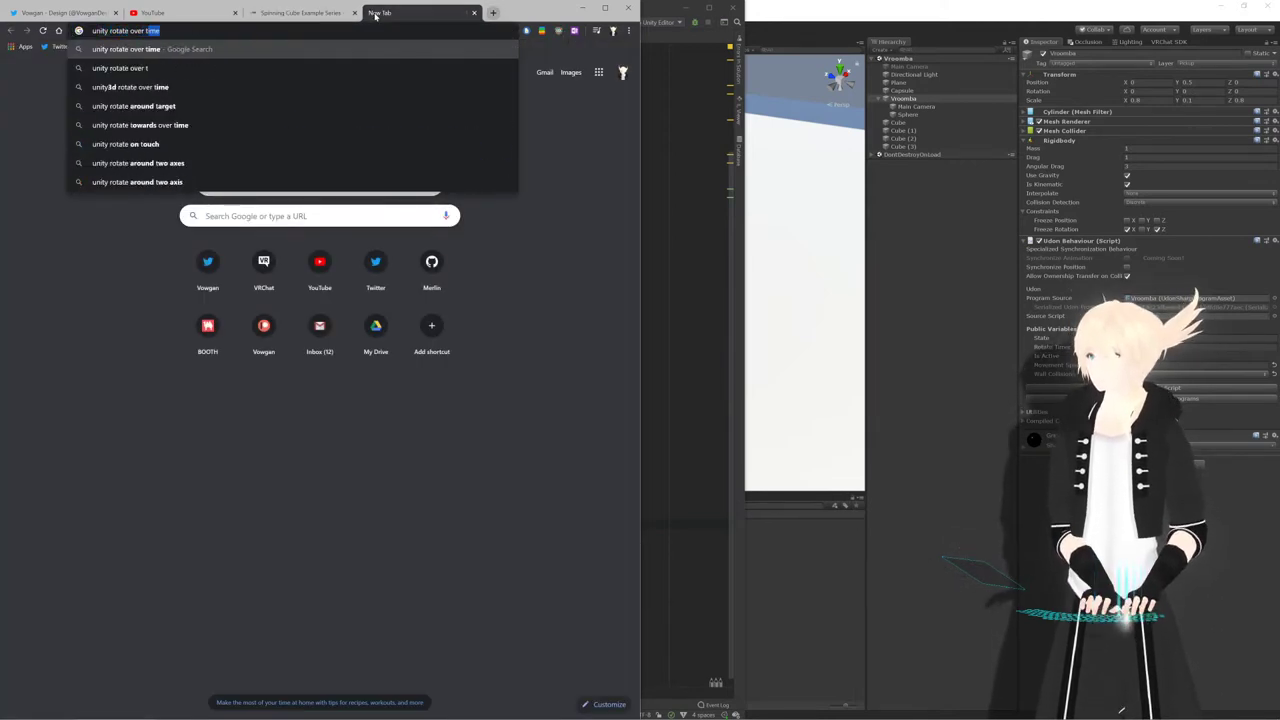
key(Return)
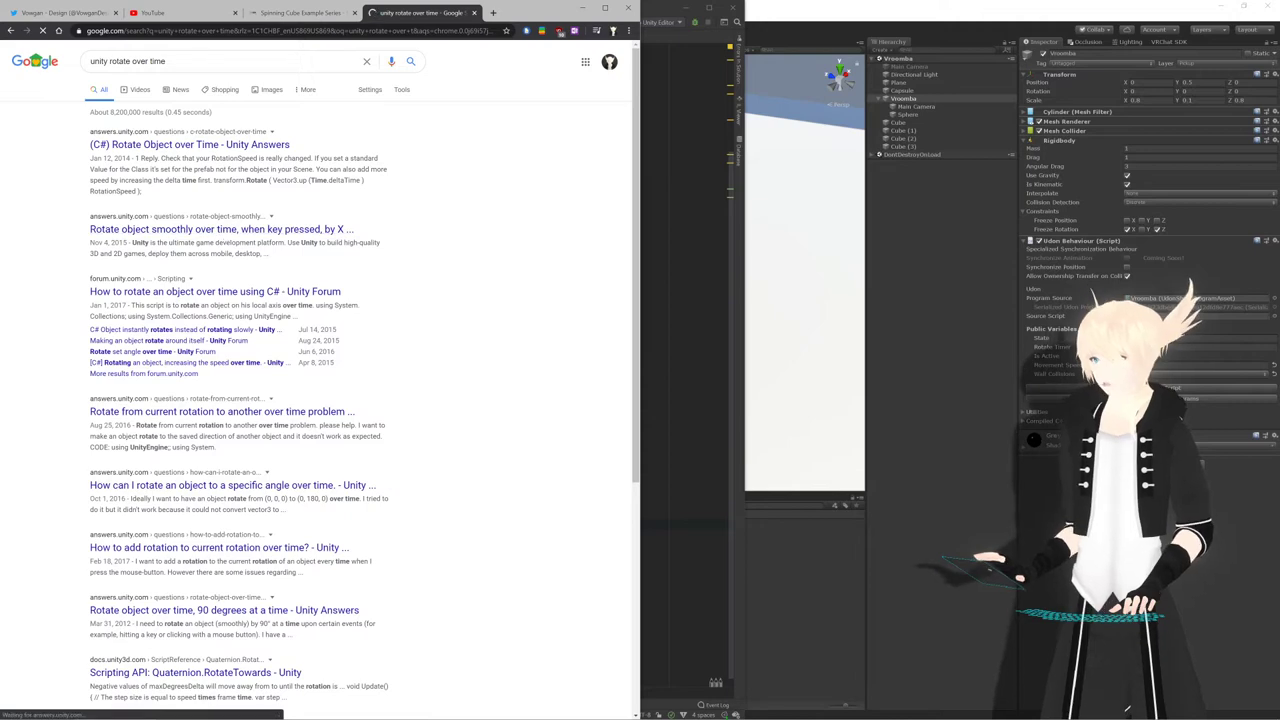
Open the Unity Answers thread on rotating smoothly by X degrees and copy the best answer's Quaternion.AngleAxis line
scroll(320, 380, down, 3)
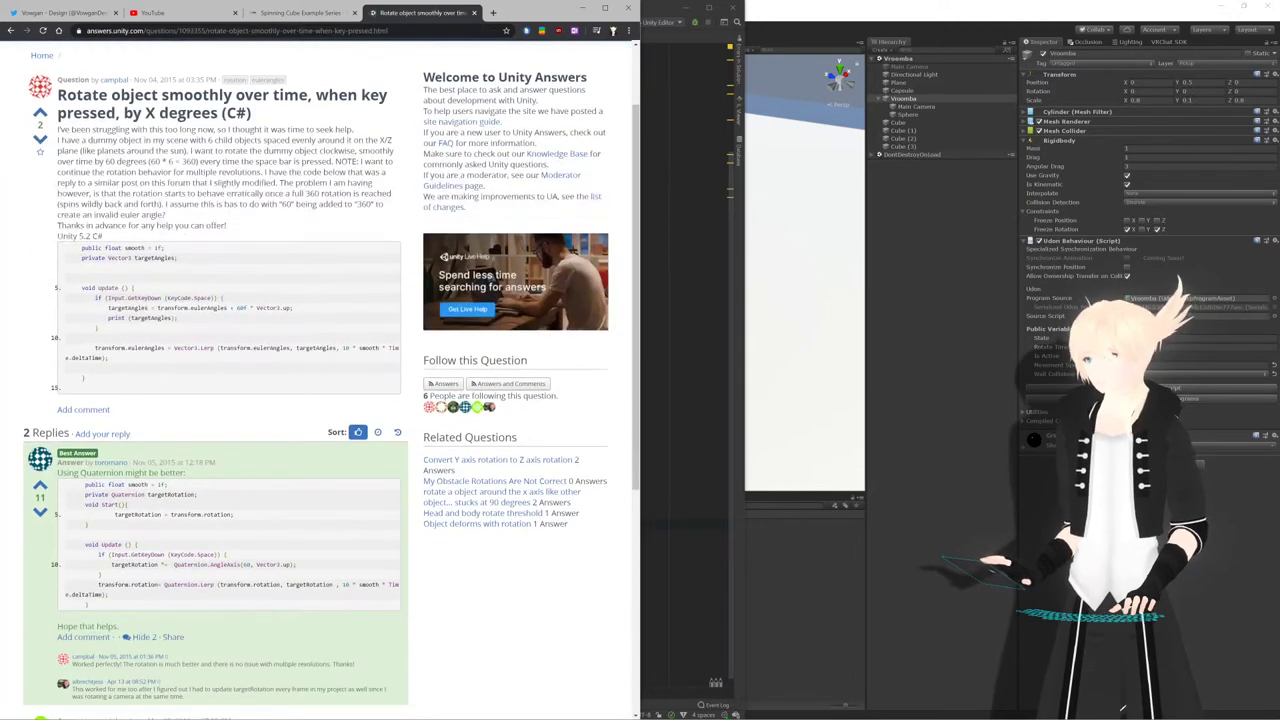
scroll(320, 380, down, 1)
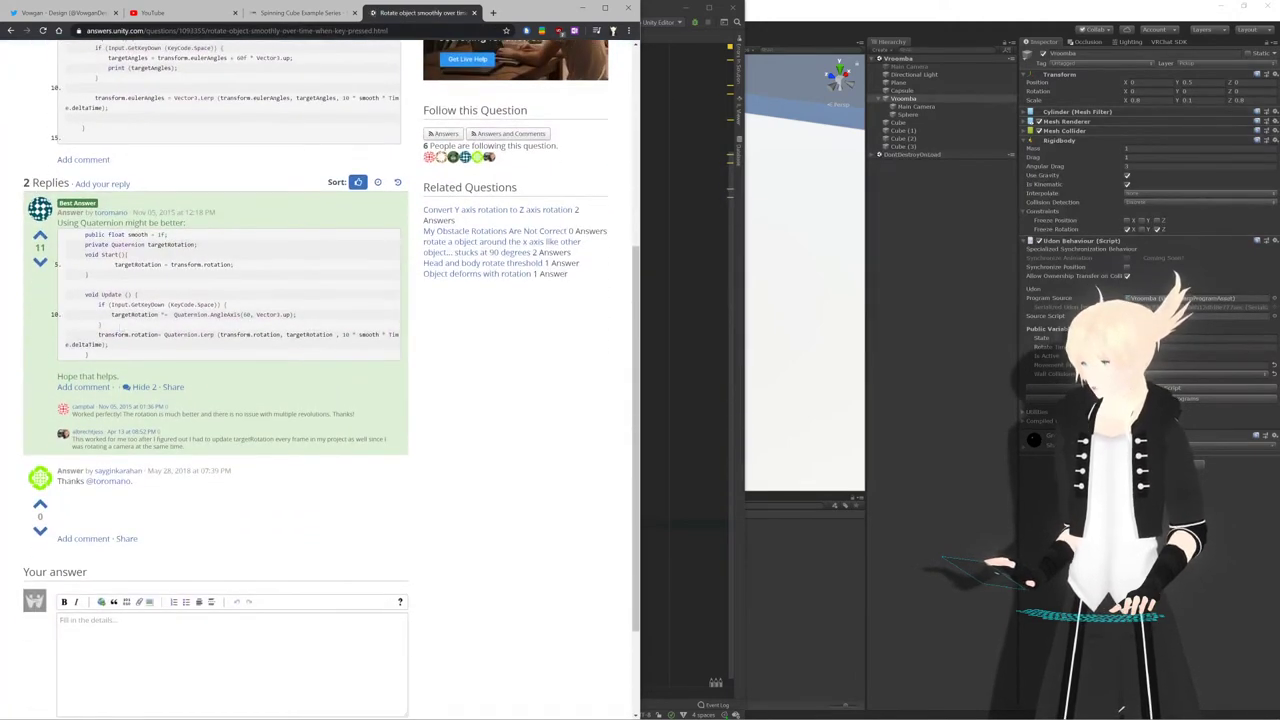
triple_click(308, 314)
key(ctrl+c)
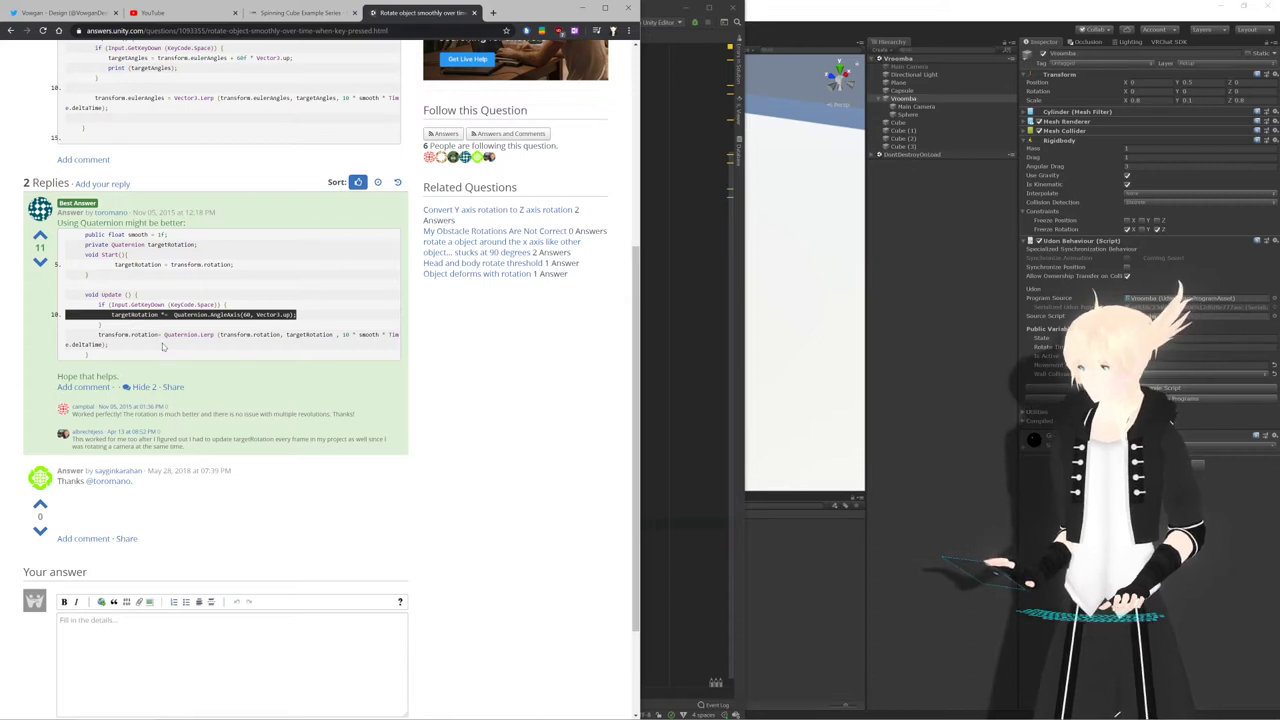
Switch to Rider, change the Rotate method's statement to transform.rotation *= Quaternion.AngleAxis(60, Vector3.up), and save the script
click(474, 13)
click(582, 8)
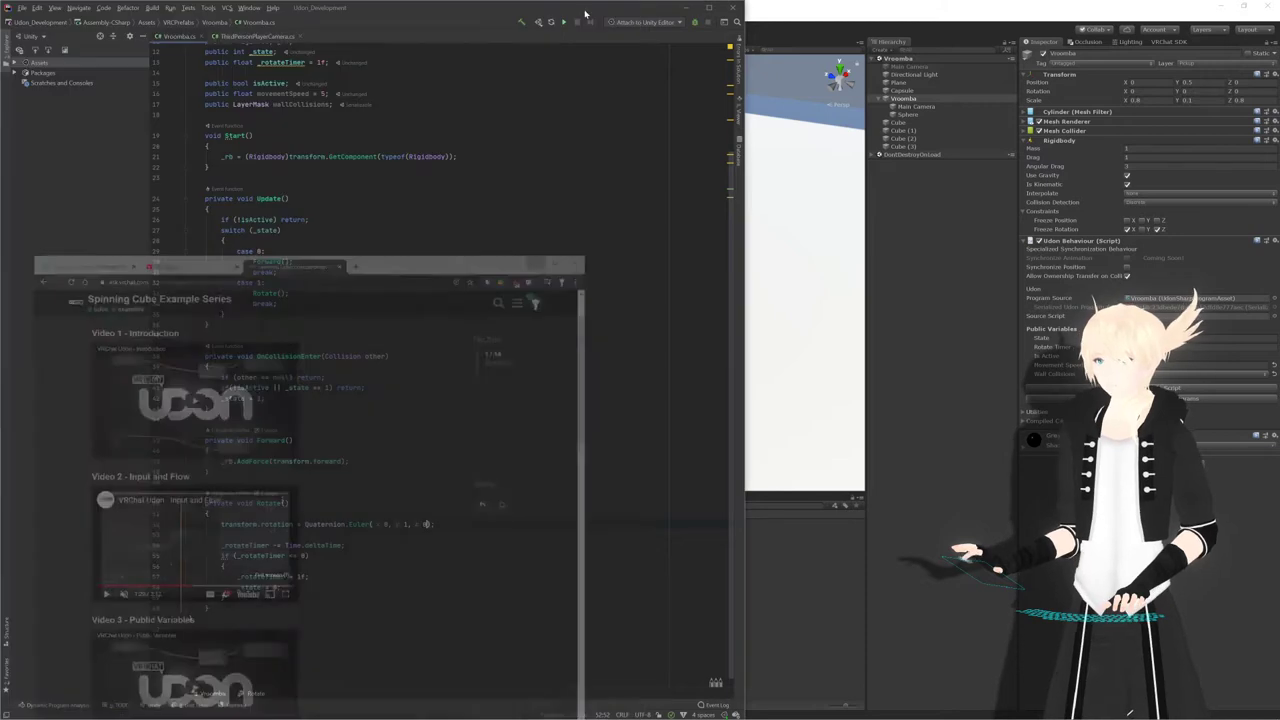
click(333, 524)
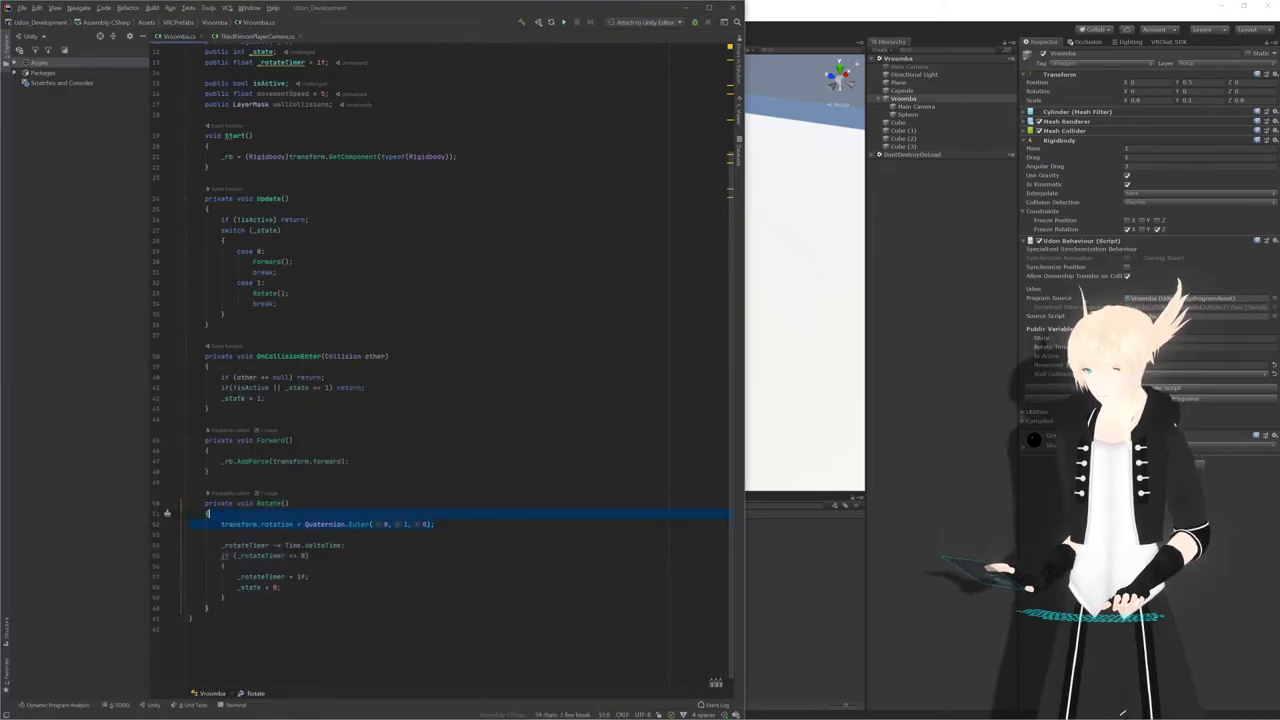
key(ctrl+v)
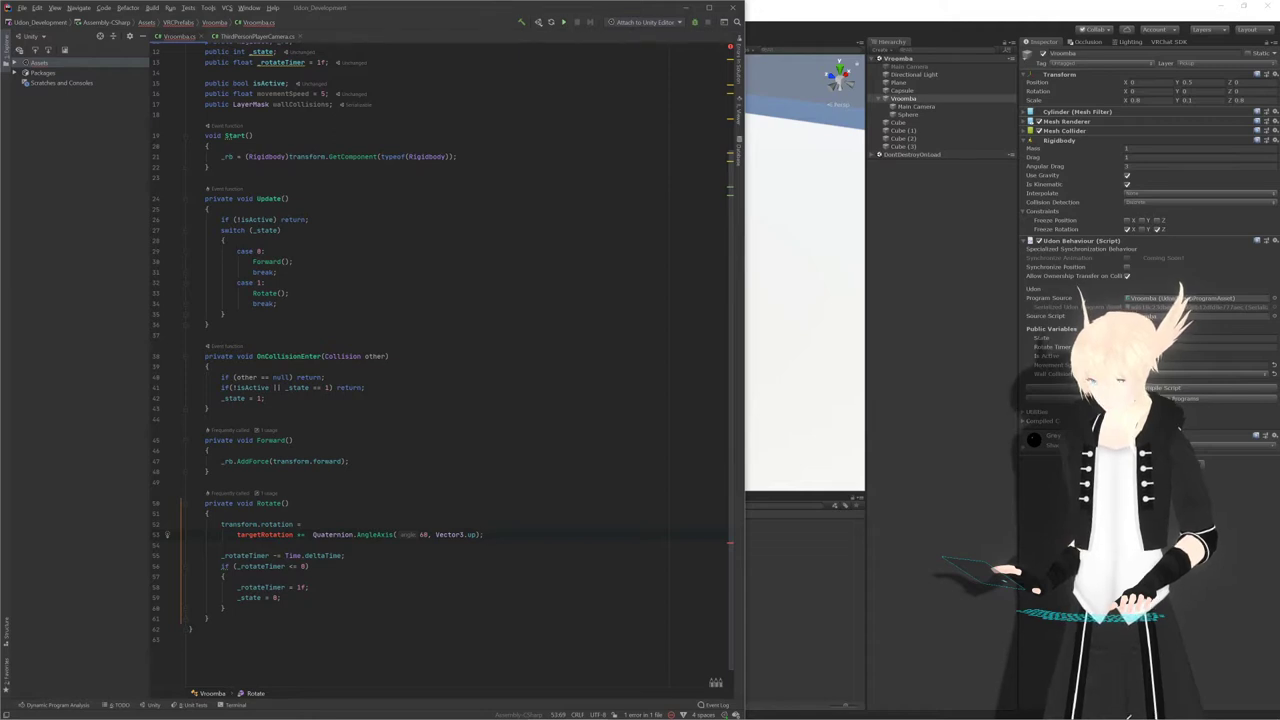
key(BackSpace)
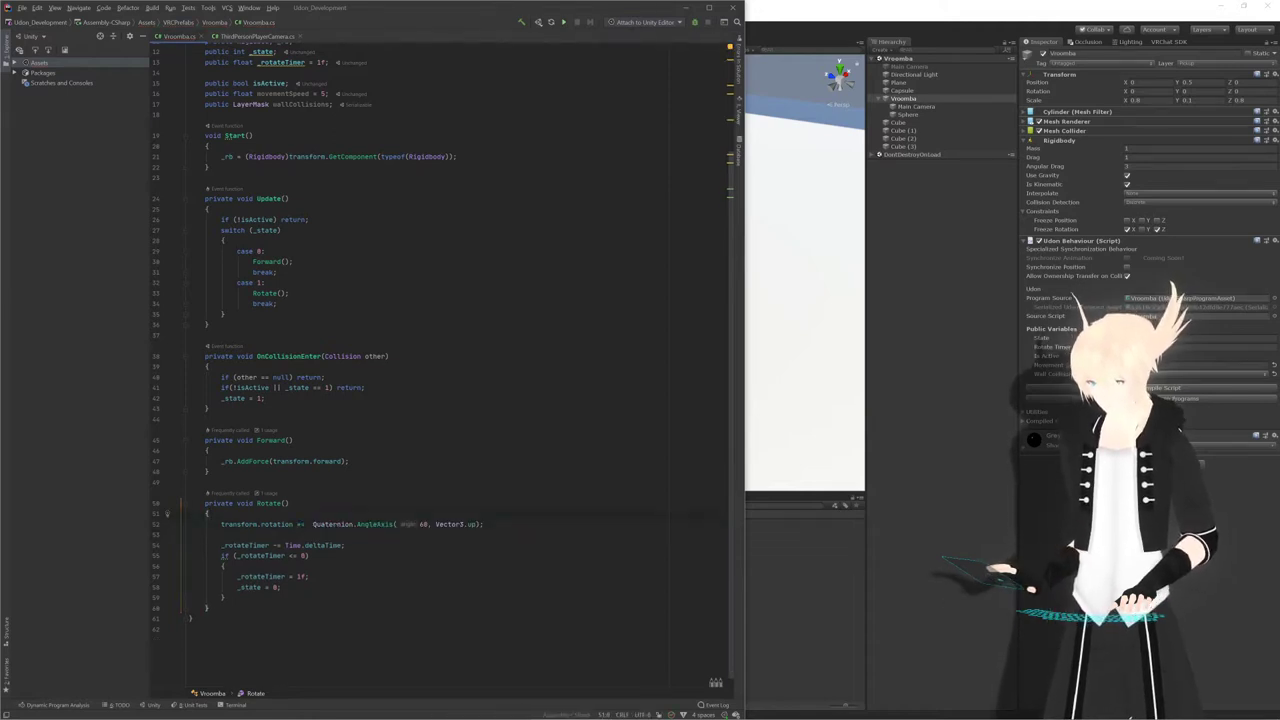
key(ctrl+s)
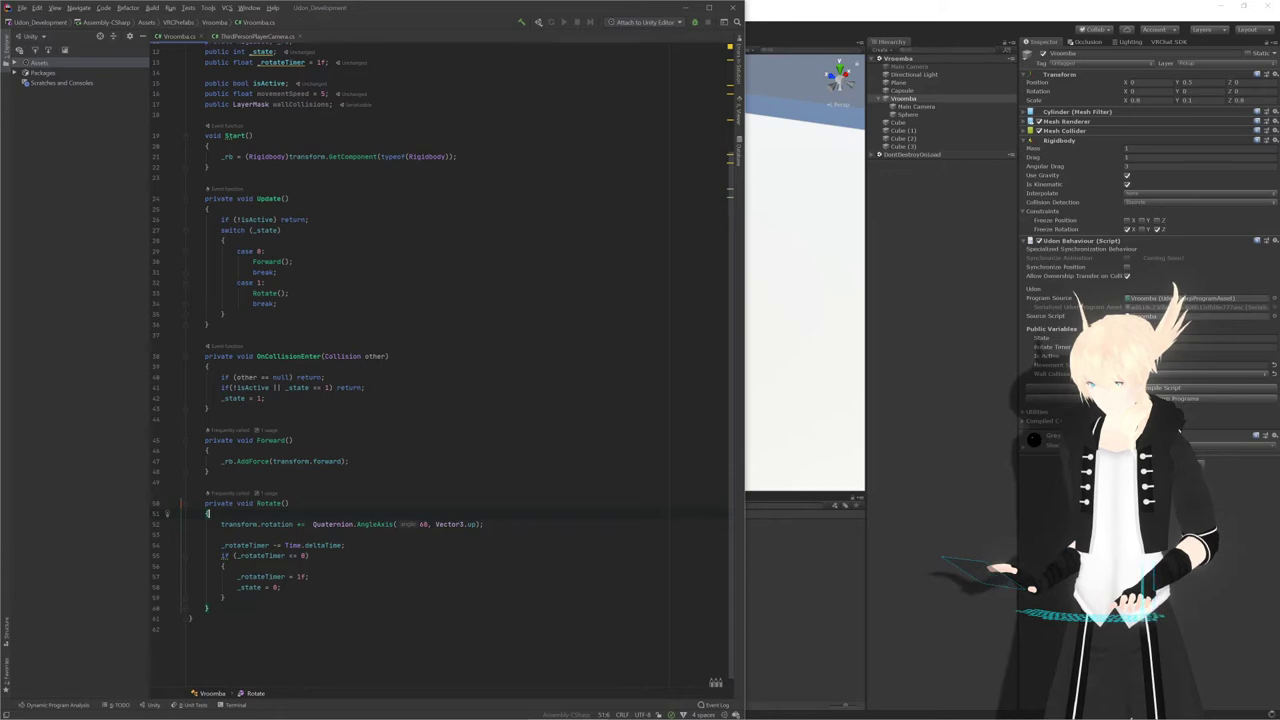
Switch to Unity, frame the Vroomba and its surrounding walls in the scene, and start play mode
key(alt+Tab)
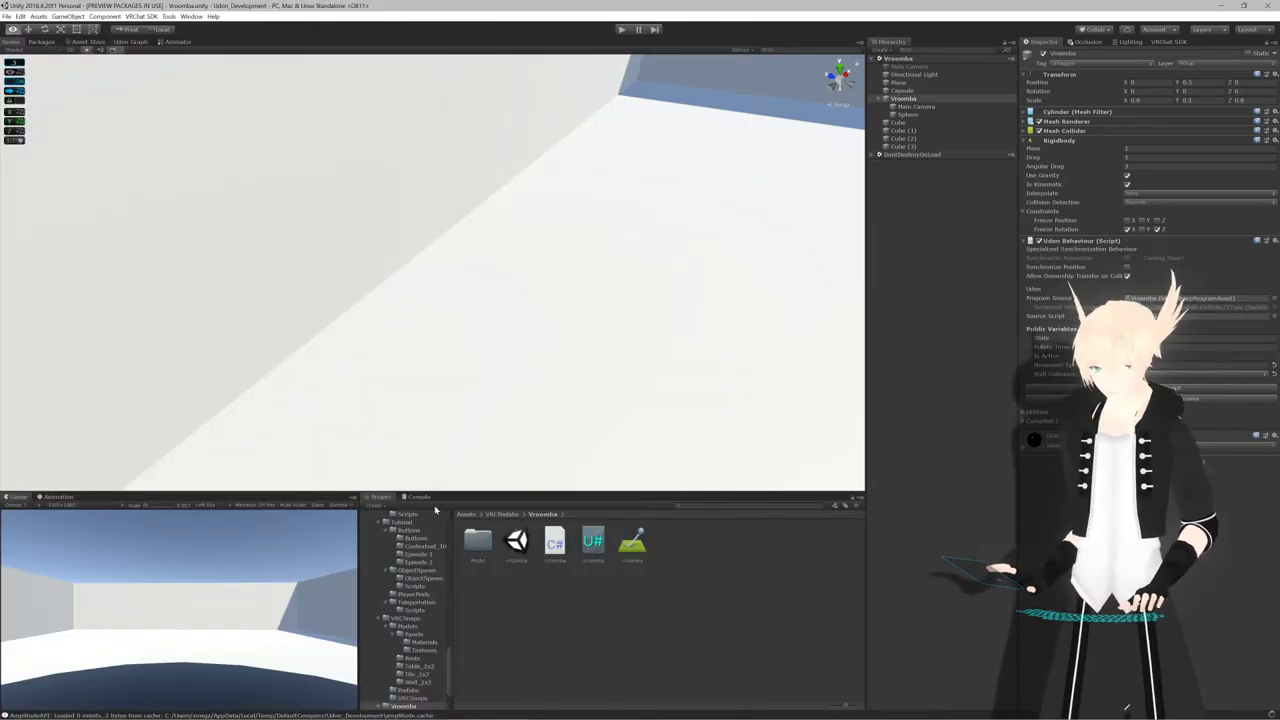
scroll(376, 268, down, 5)
scroll(382, 265, down, 5)
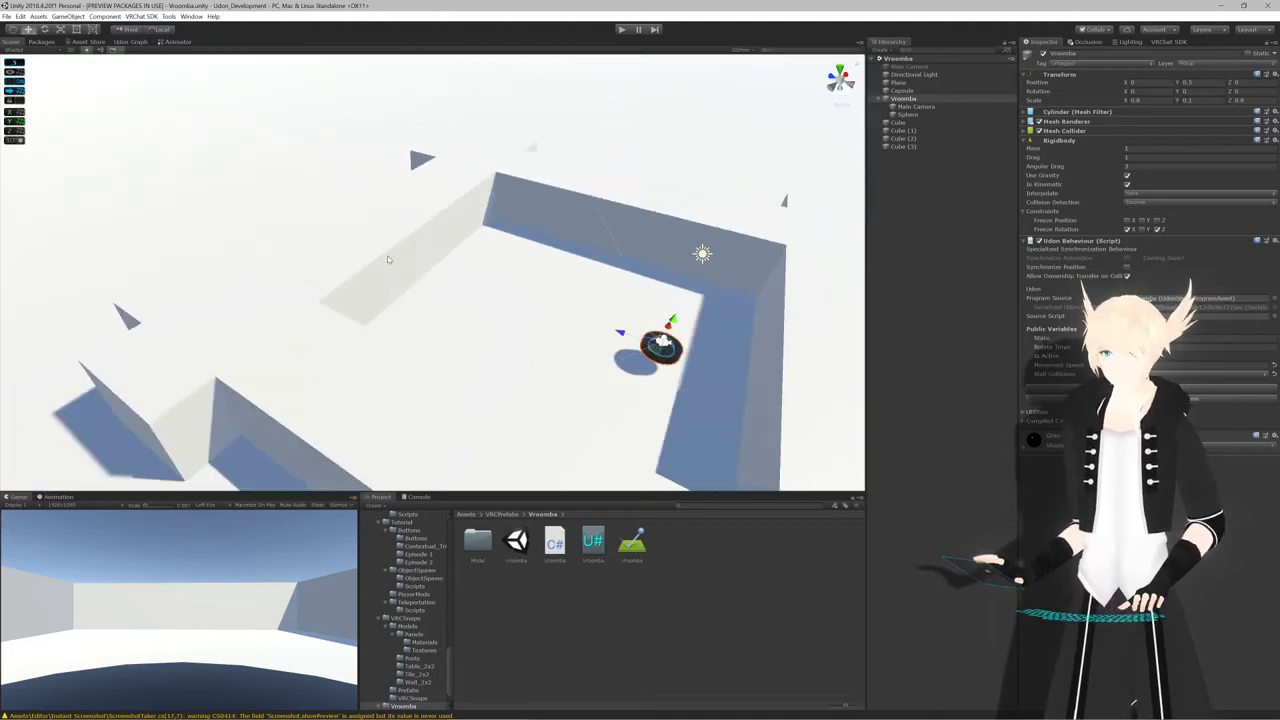
right_drag(387, 255, 484, 261)
key(w)
key(s)
mouse_move(484, 261)
alt+mouse_down()
mouse_move(477, 280)
mouse_move(485, 257)
mouse_move(470, 262)
mouse_move(490, 258)
alt+mouse_up()
click(622, 30)
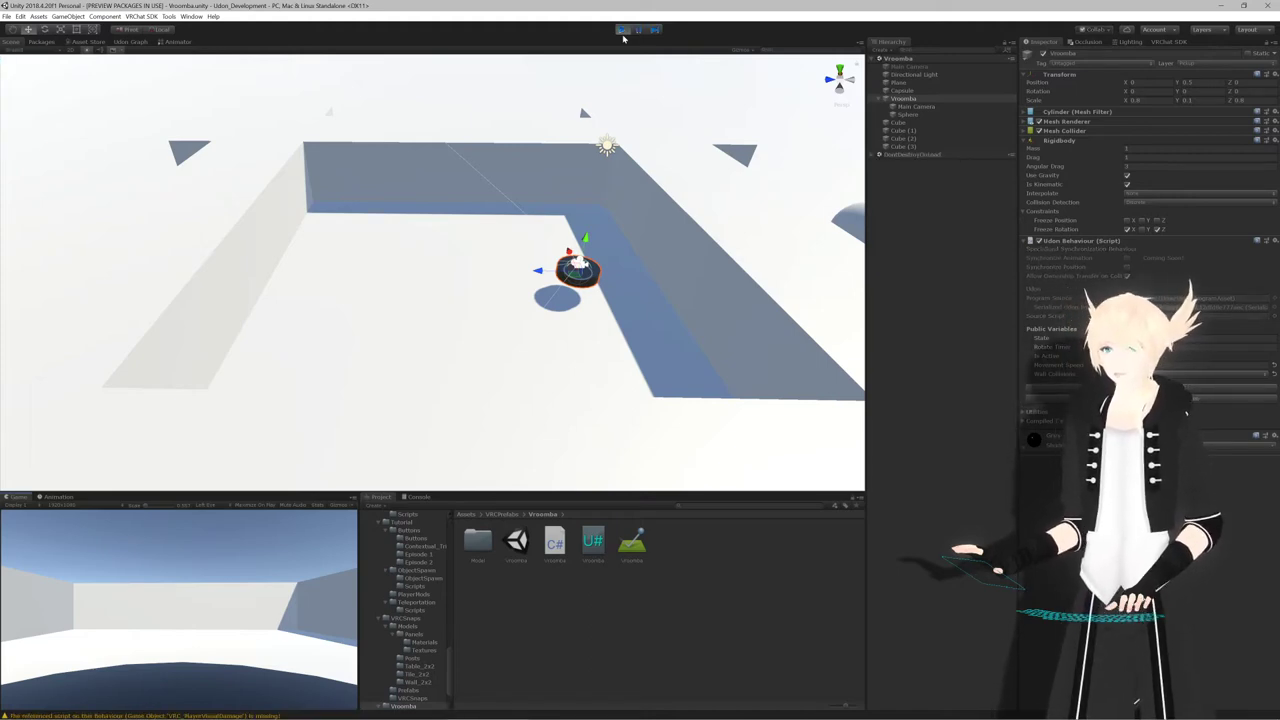
right_drag(485, 195, 468, 216)
key(w)
mouse_move(447, 271)
right_down()
mouse_move(478, 196)
mouse_move(414, 237)
mouse_move(442, 250)
right_up()
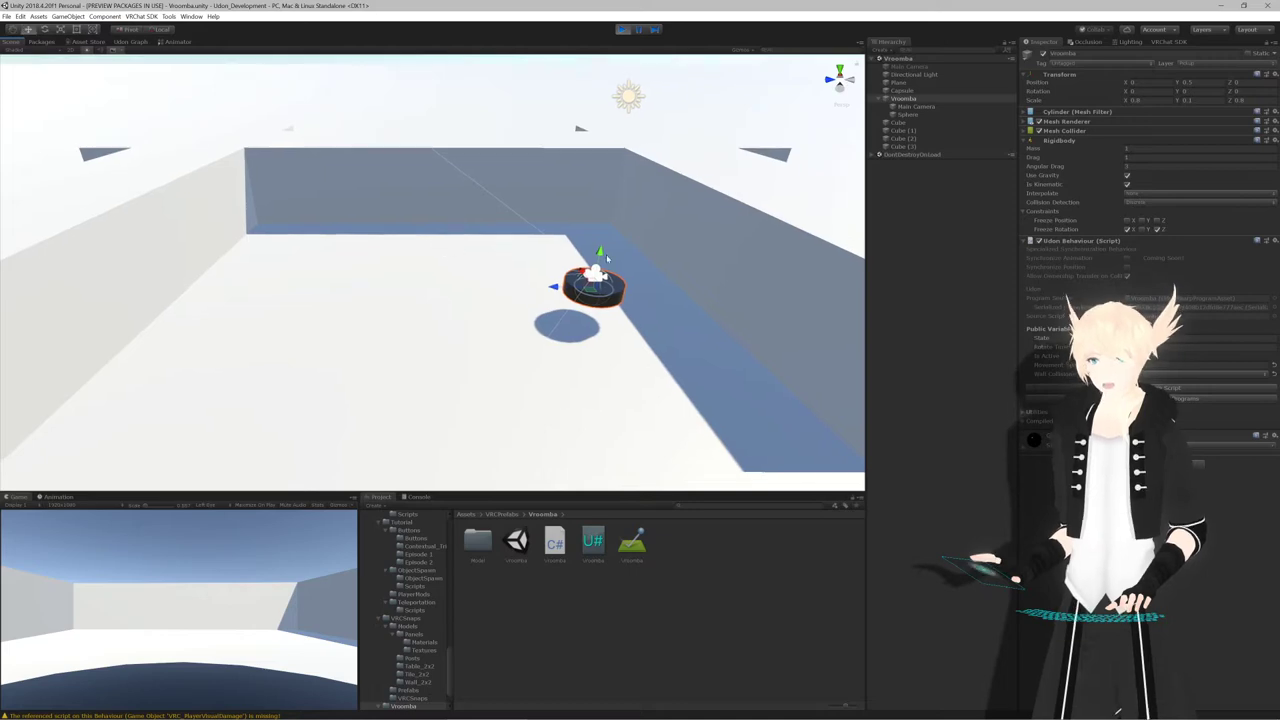
Turn off Is Kinematic and turn on Is Active for the running Vroomba, and examine its rotation at the wall up close
click(1127, 185)
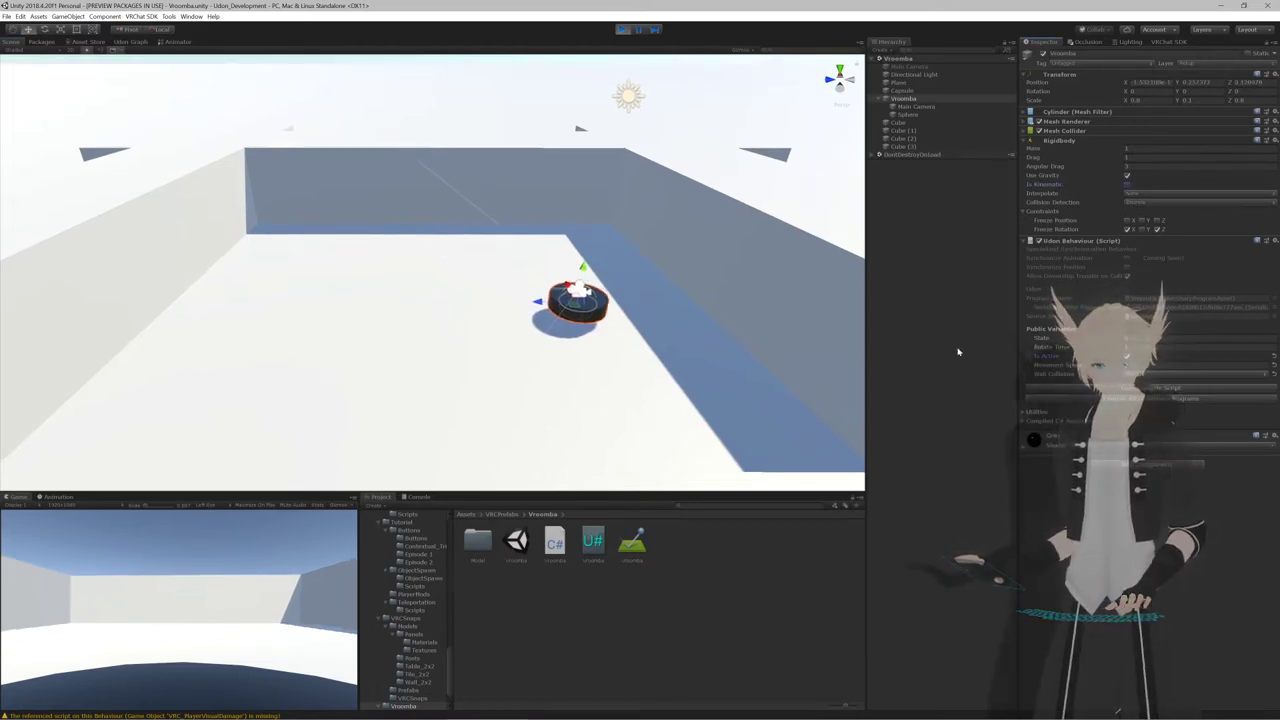
right_drag(560, 345, 700, 349)
key(w)
key(a)
drag(461, 298, 694, 263)
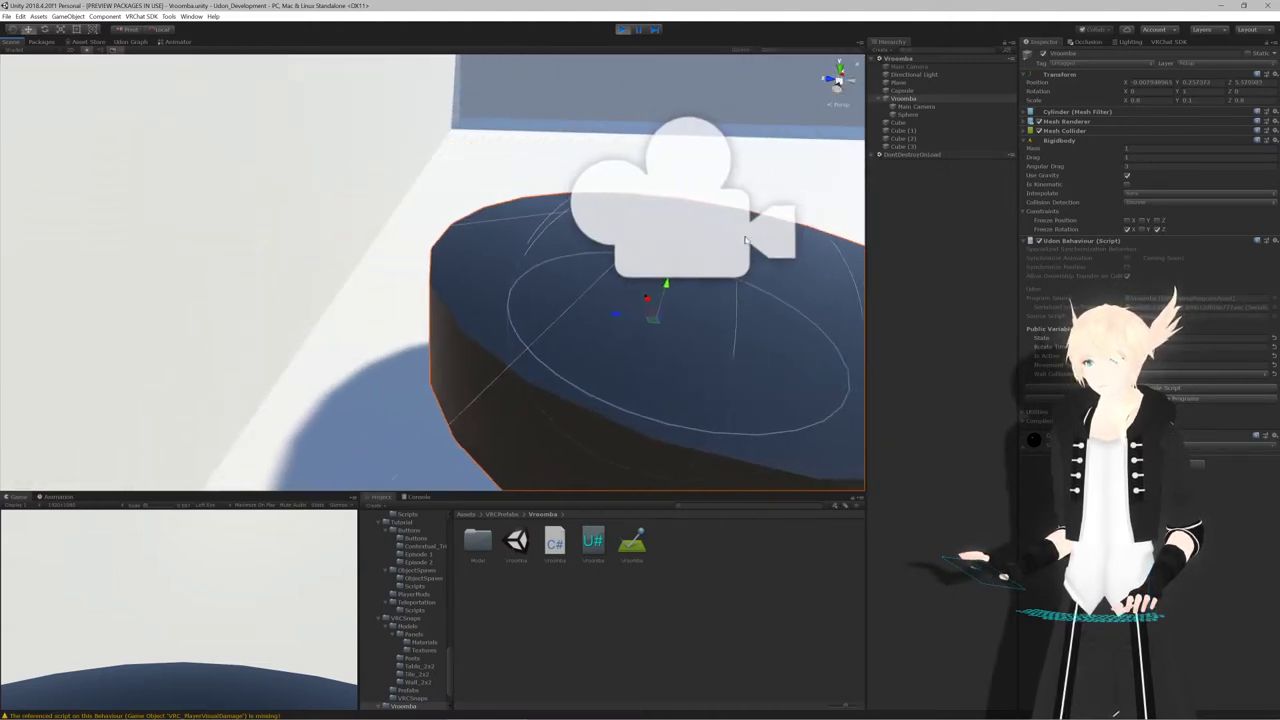
right_drag(694, 263, 730, 264)
key(s)
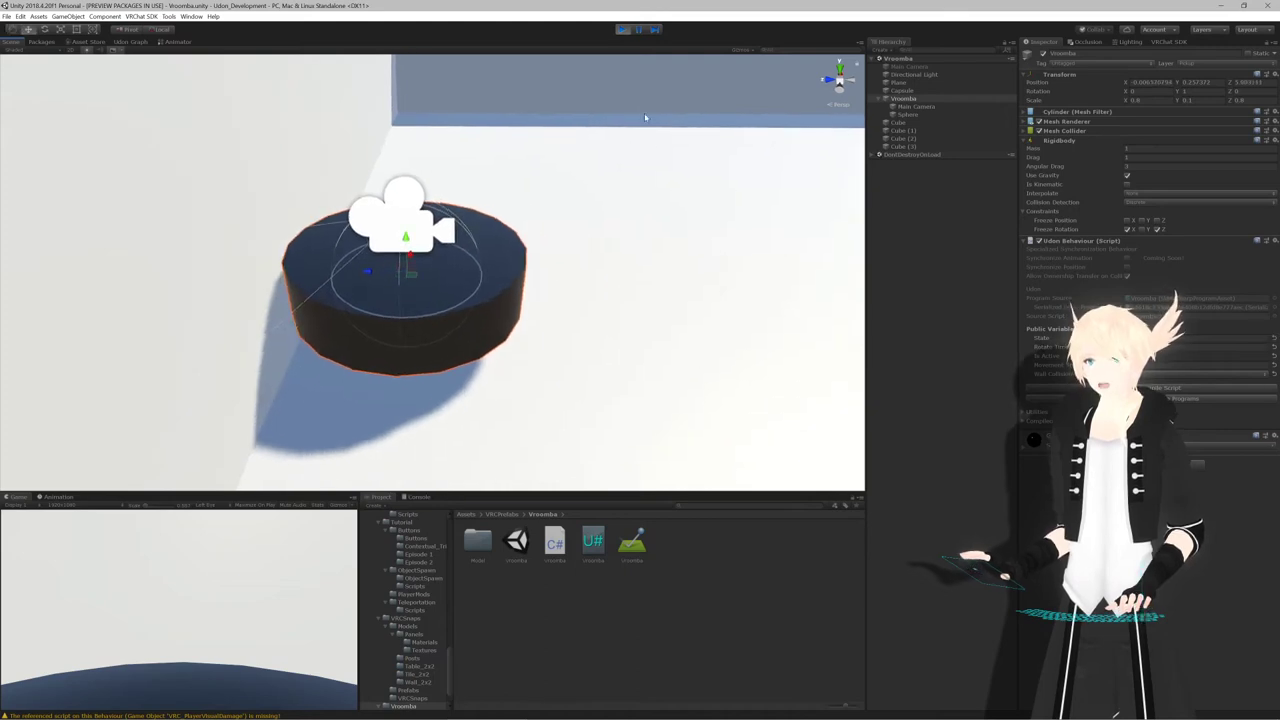
Stop the play-test, switch to Rider, and replace the Rotate method's rotation statement with an empty transform.RotateAround() call
click(631, 28)
key(alt+Tab)
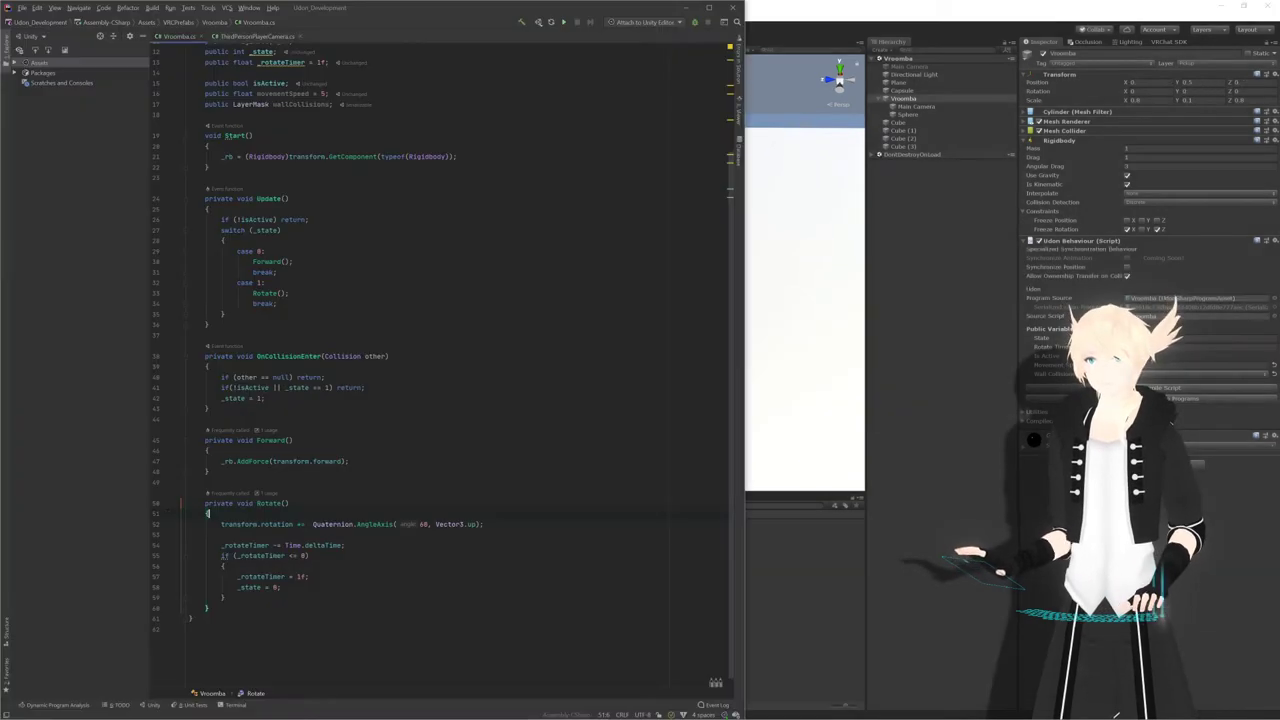
drag(221, 524, 484, 524)
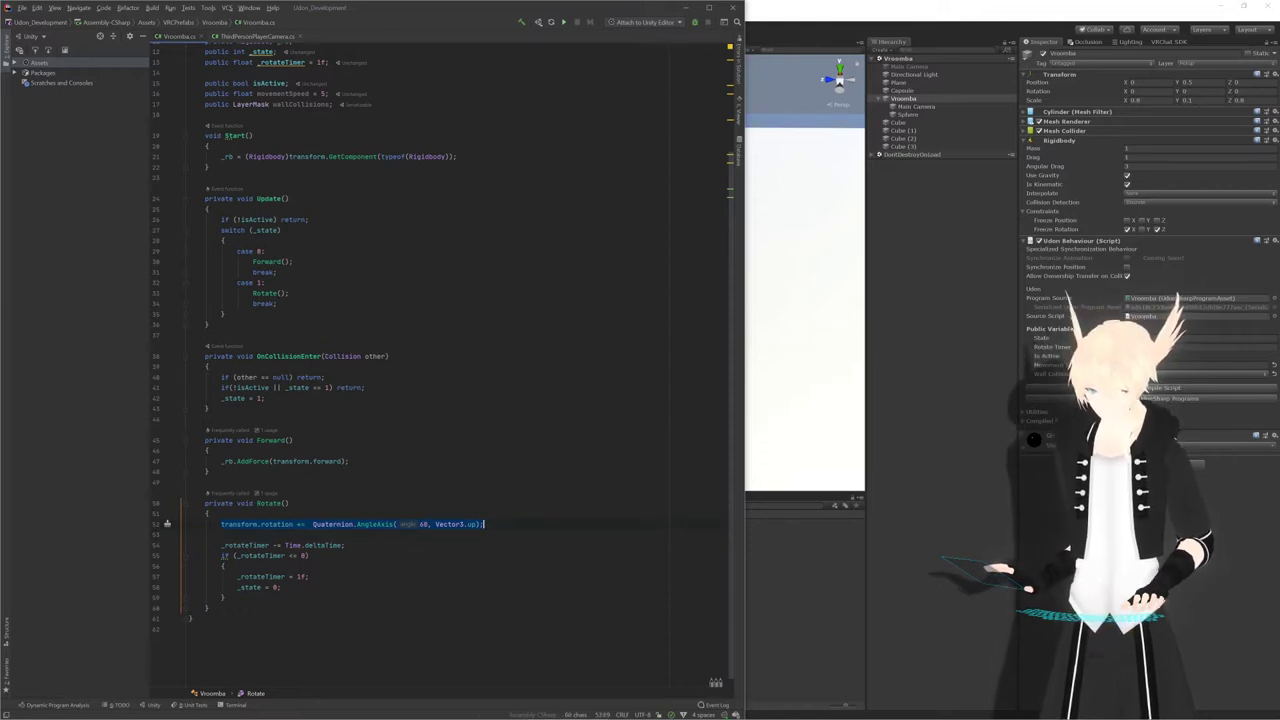
text(transform.)
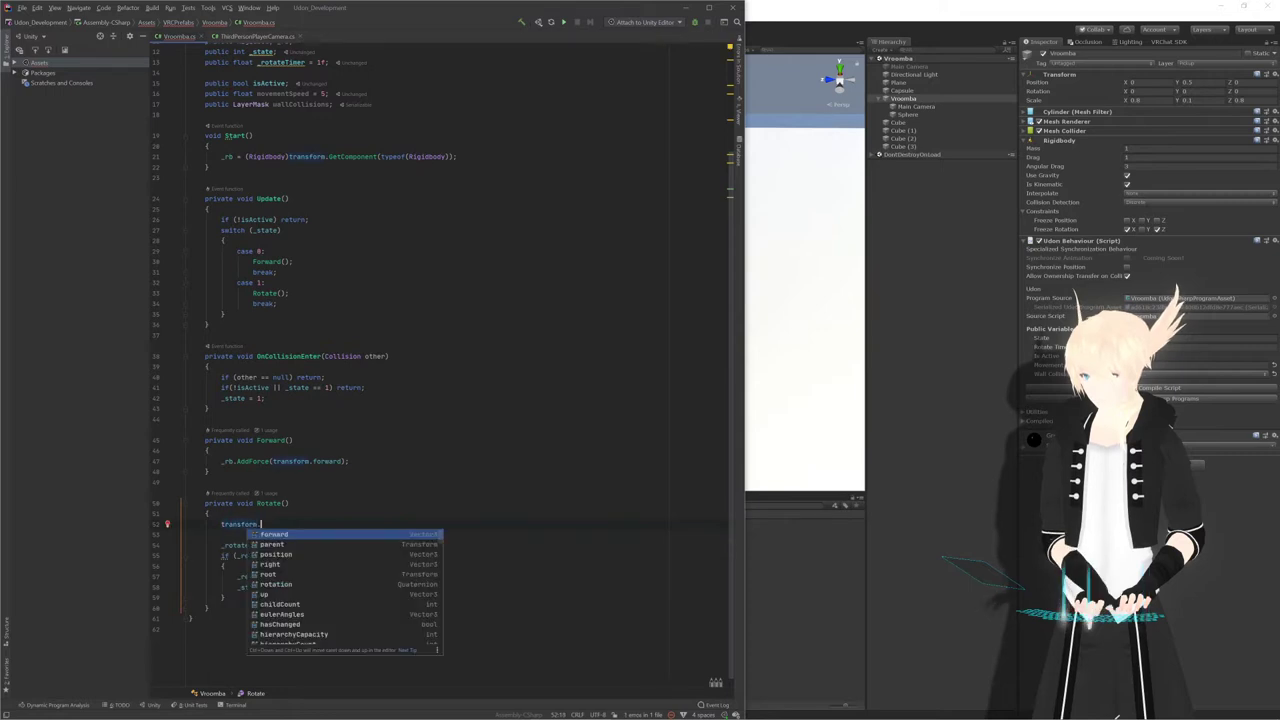
text(ro)
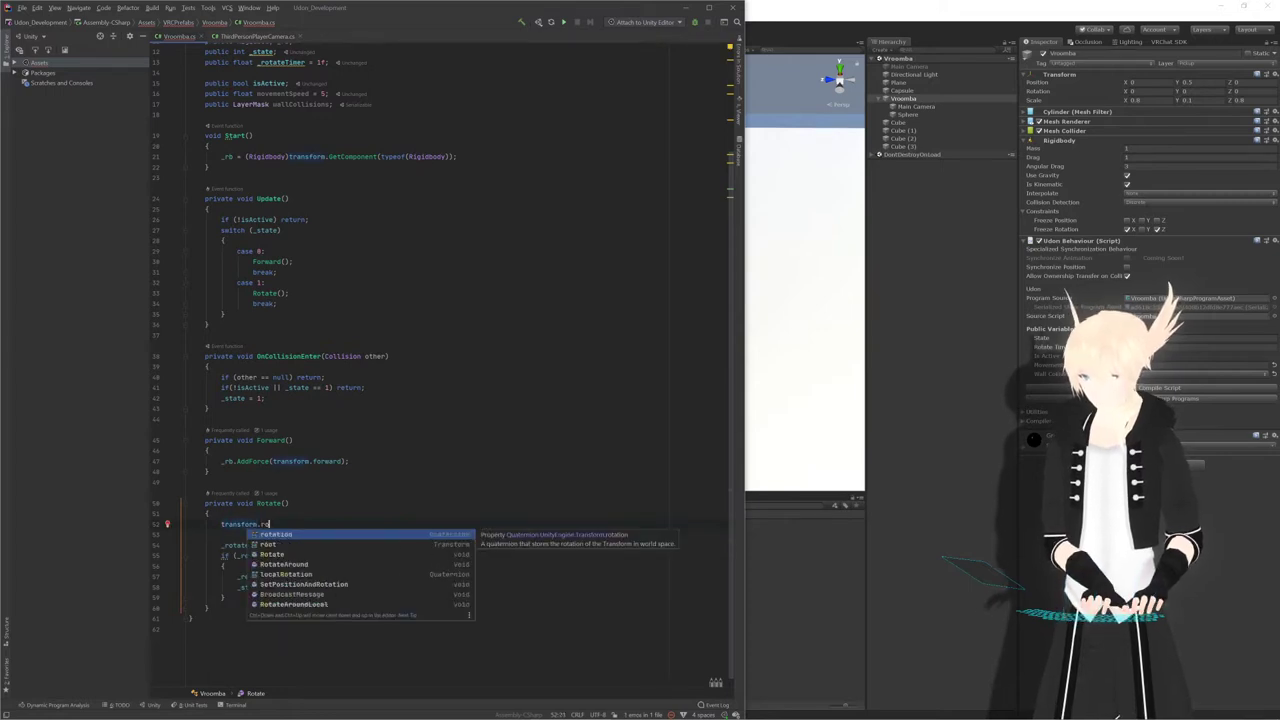
key(Down)
key(Down)
key(Down)
key(Return)
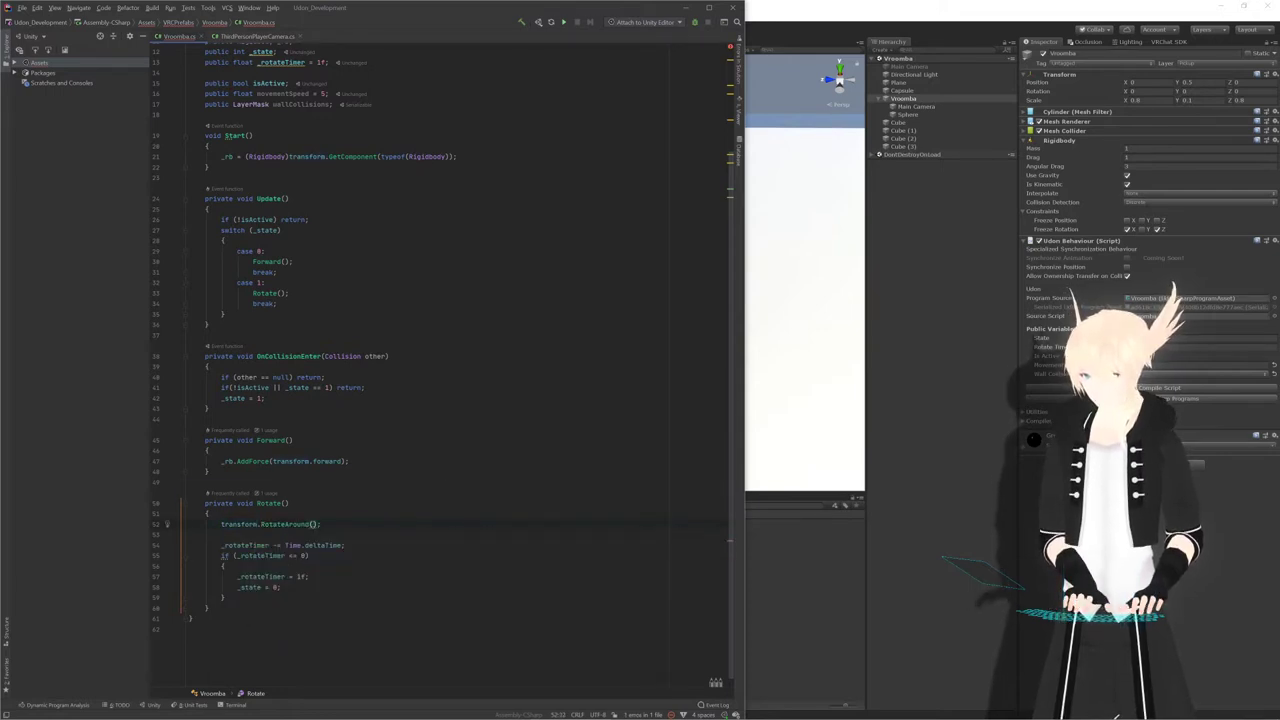
key(Right)
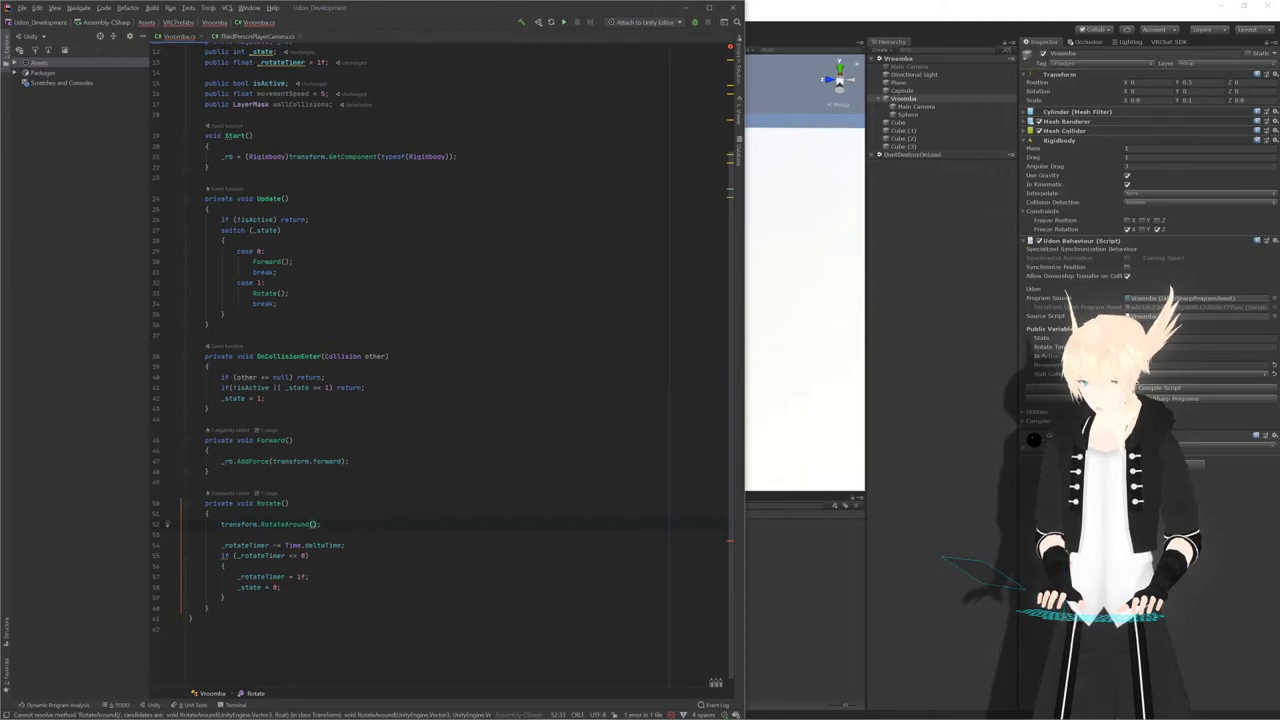
Switch to the browser and search the web for "unity rotate around" in a new tab
key(alt+Tab)
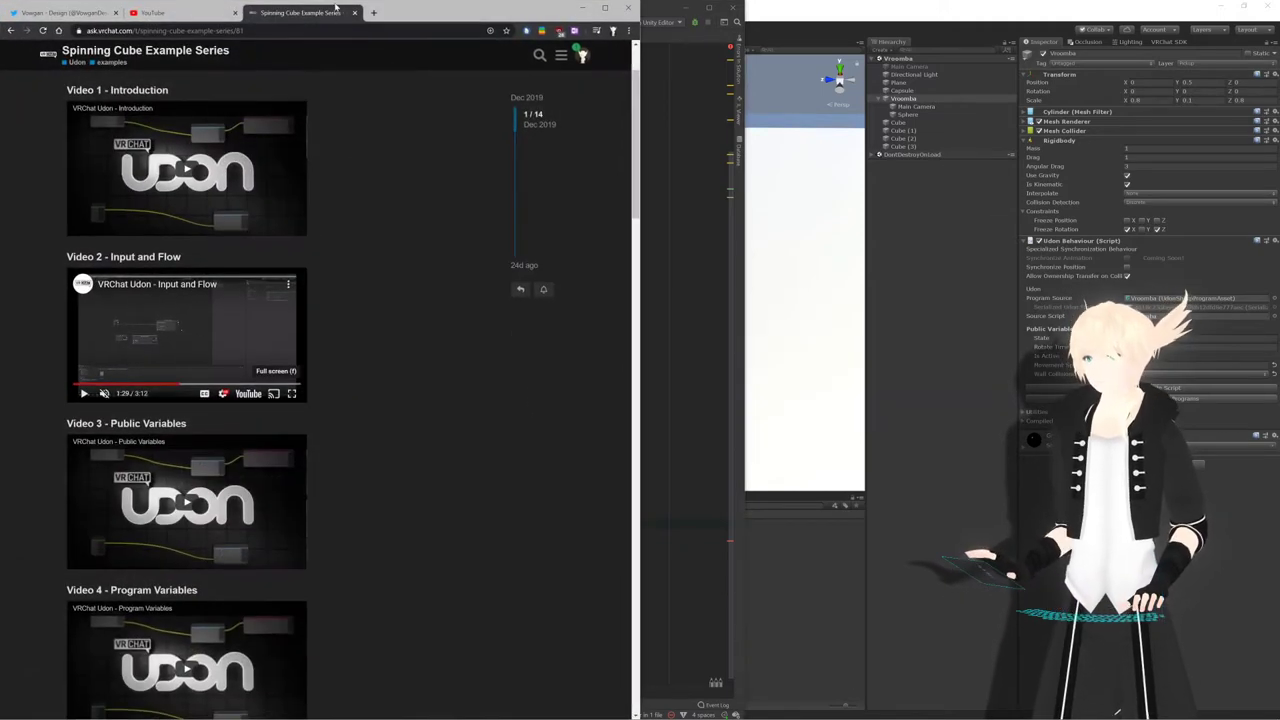
click(374, 13)
text(unity rot)
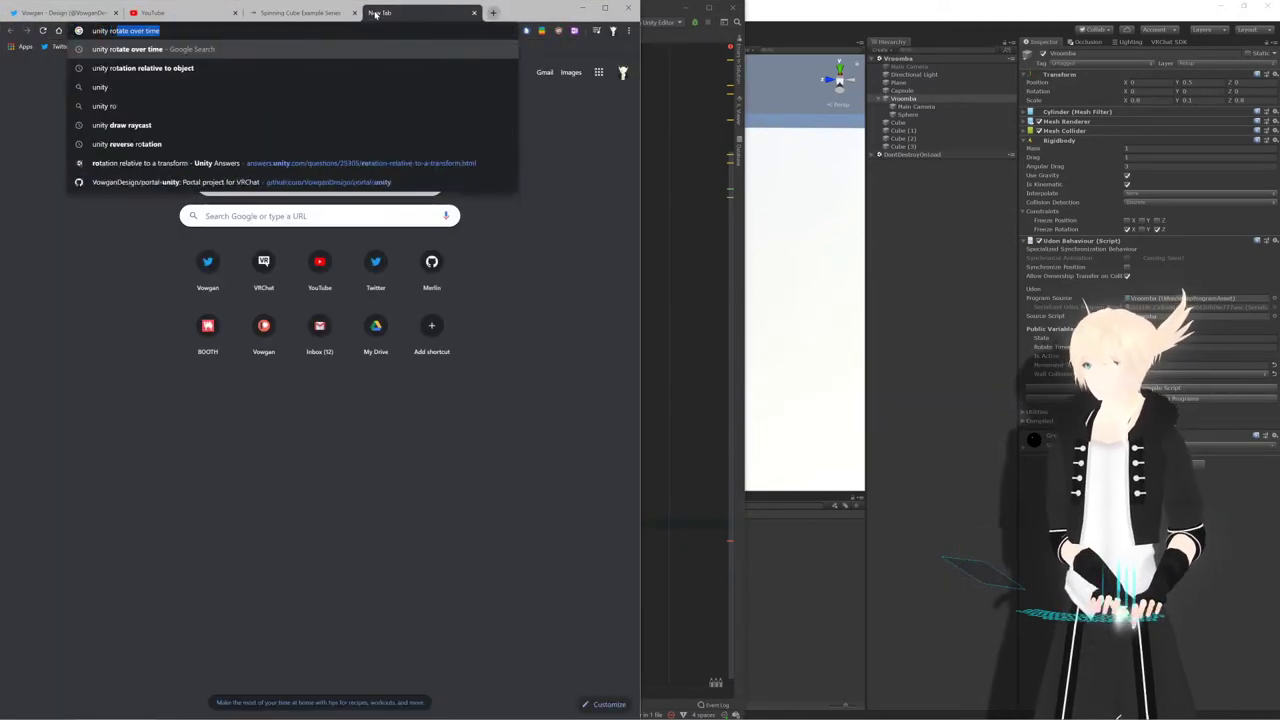
text(ate around)
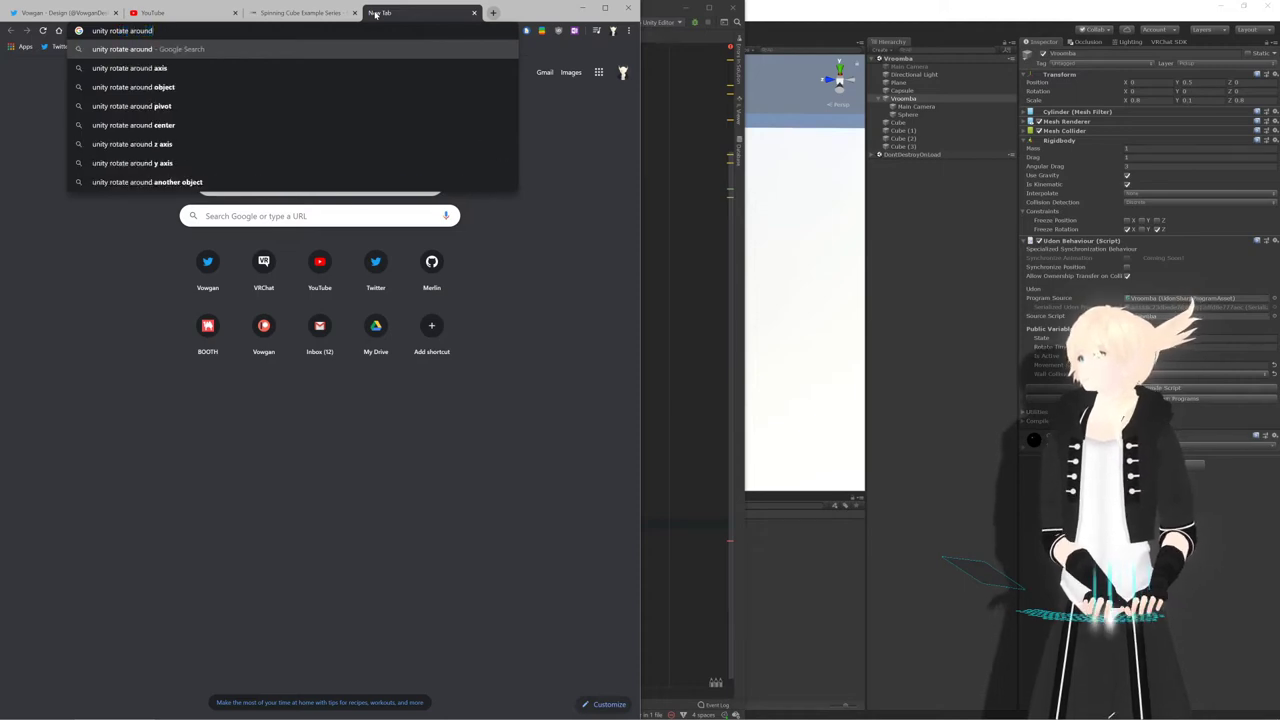
key(Return)
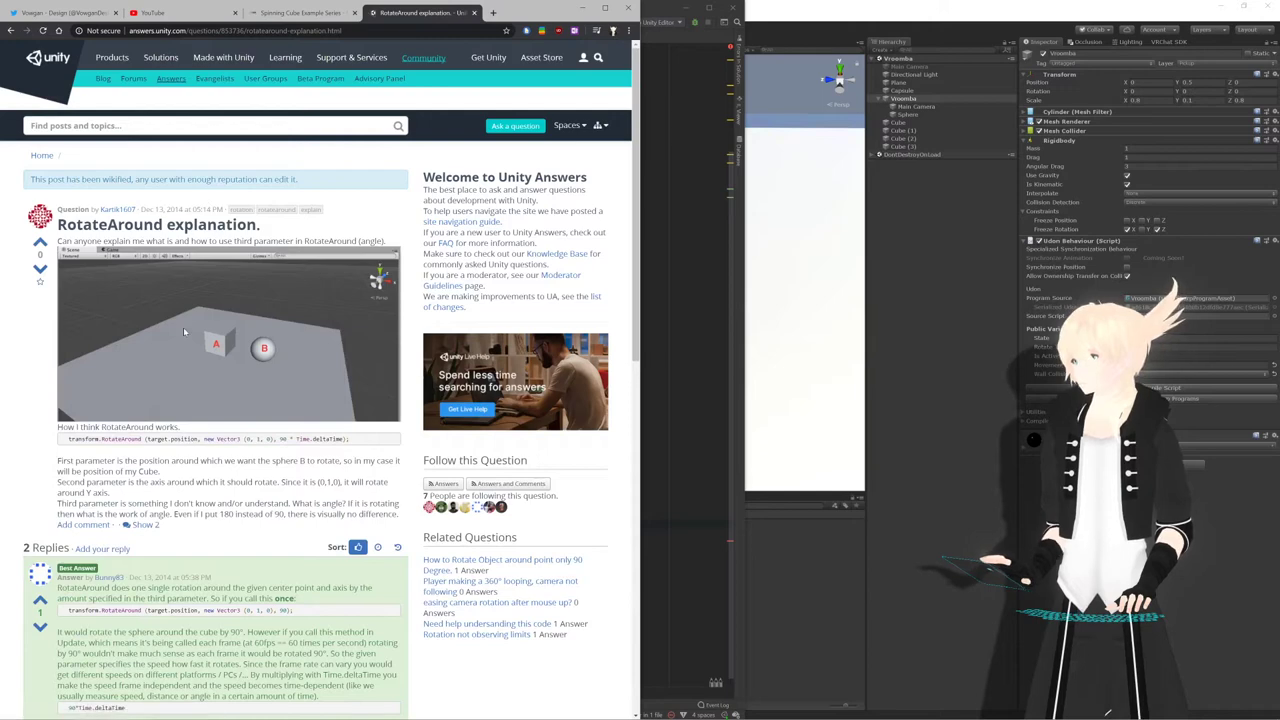
Check the Unity Answers RotateAround explanation and read the Transform.RotateAround description in the Unity Scripting API documentation
scroll(199, 218, down, 3)
key(alt+Left)
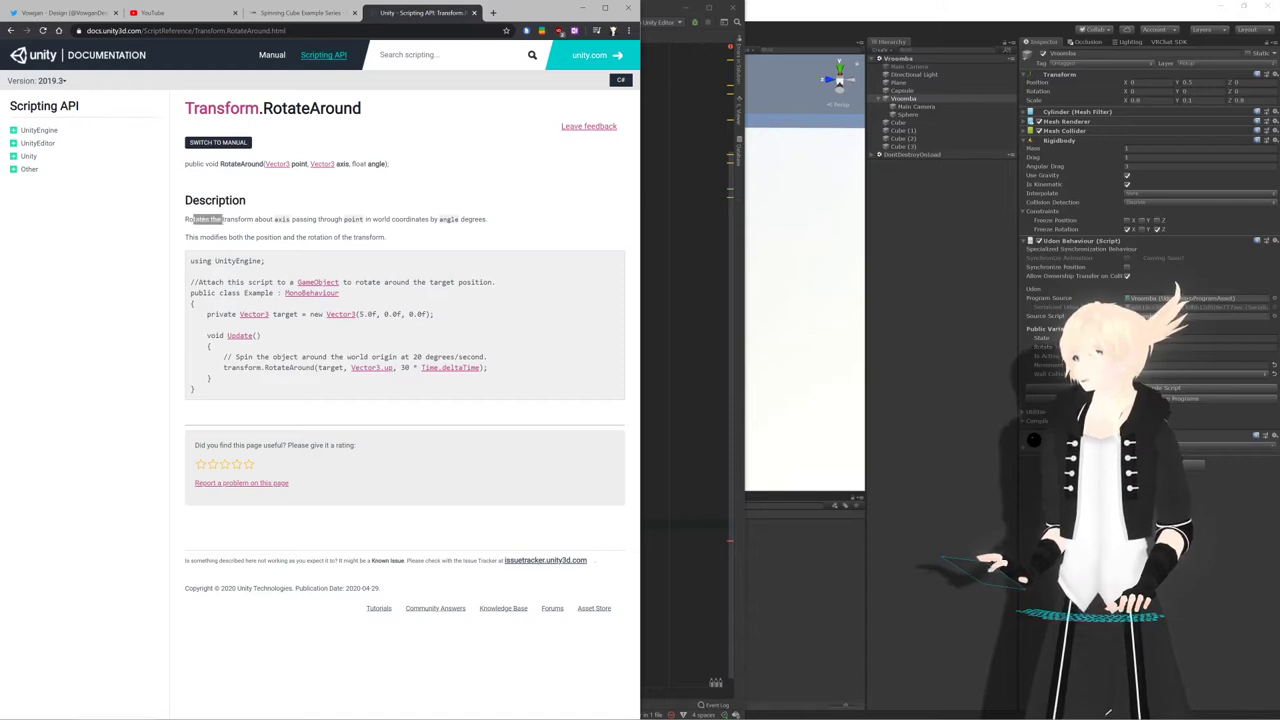
drag(221, 219, 316, 219)
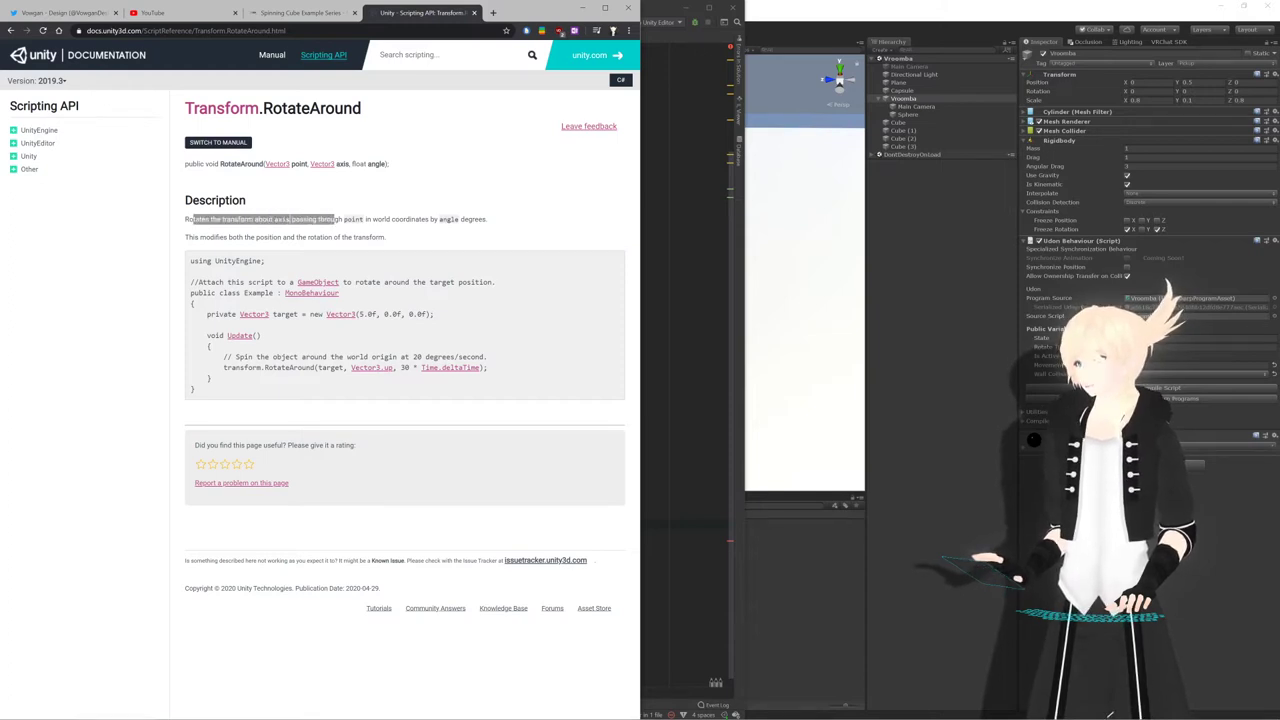
drag(386, 221, 506, 229)
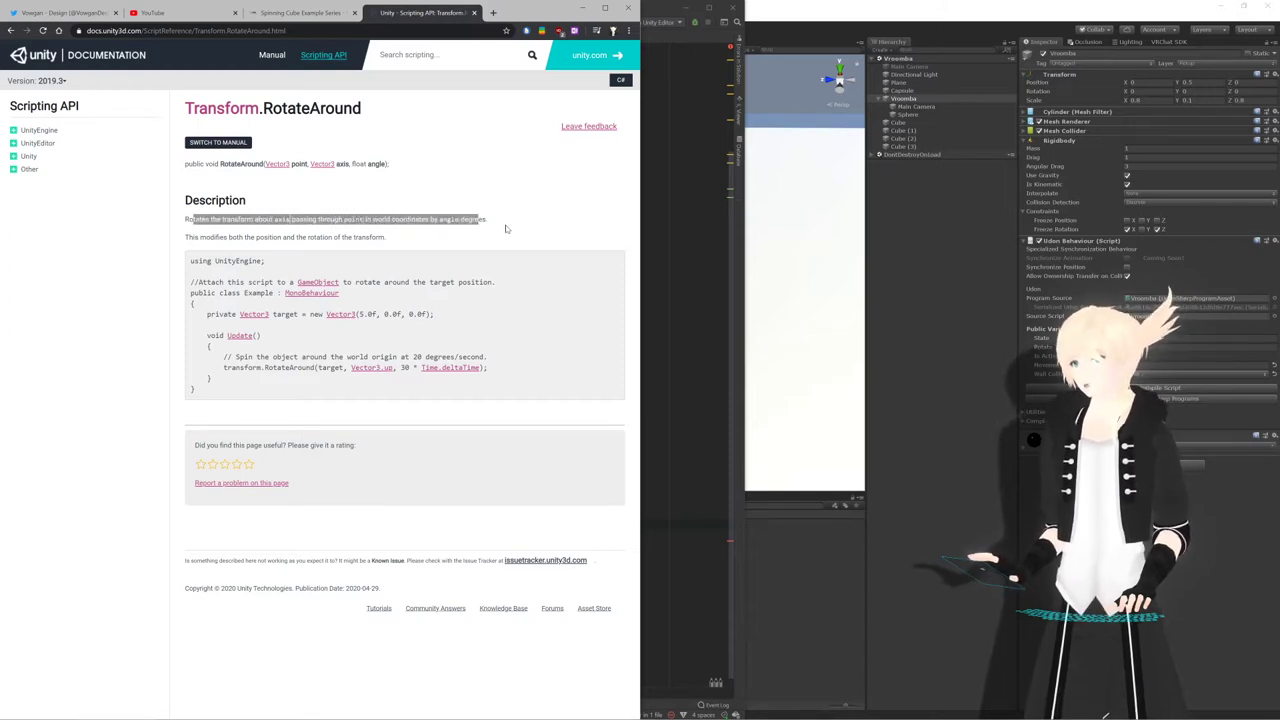
click(506, 229)
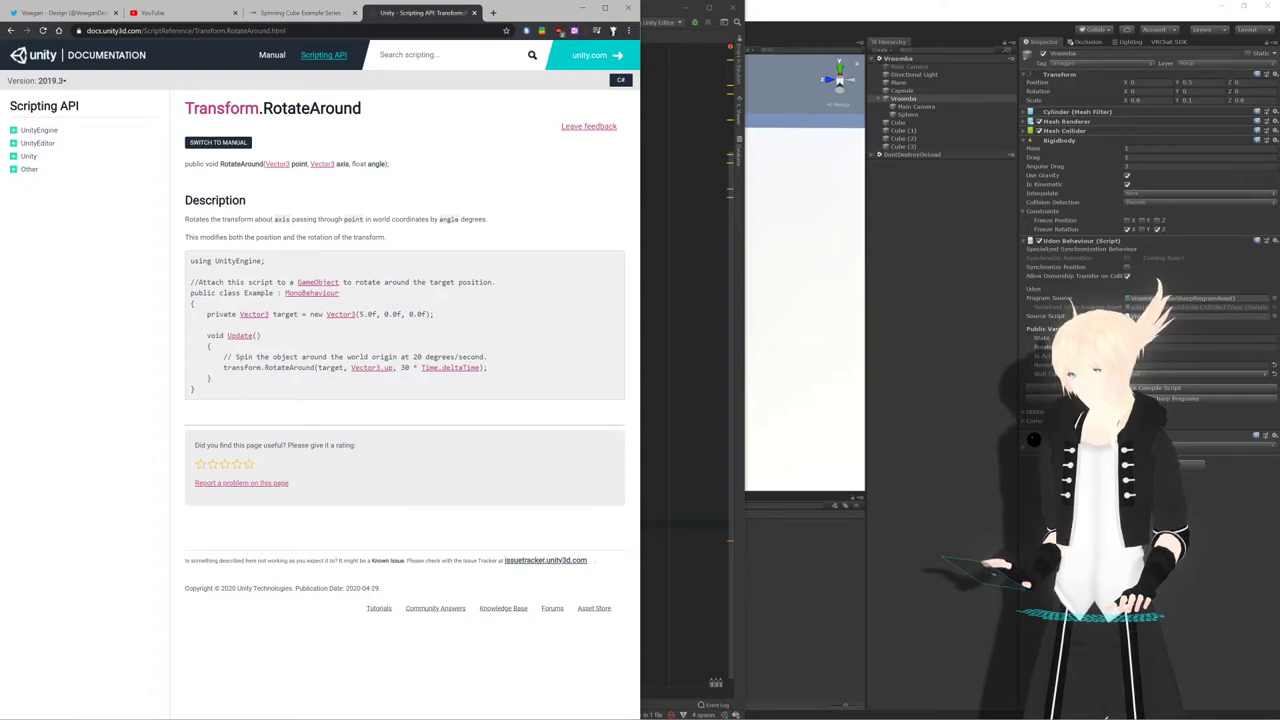
Close the Unity documentation page and open the Program Variables video from VRChat's Spinning Cube Example Series on YouTube
click(474, 12)
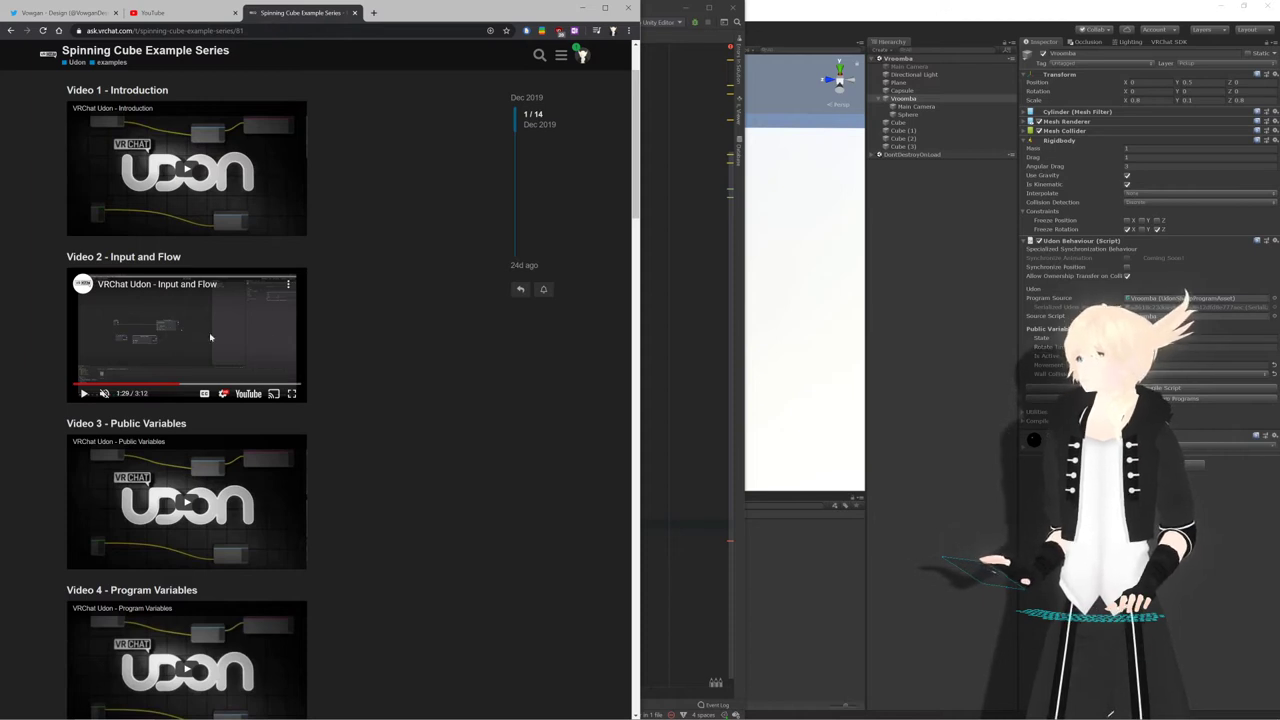
scroll(176, 508, down, 1)
click(184, 459)
scroll(288, 443, down, 2)
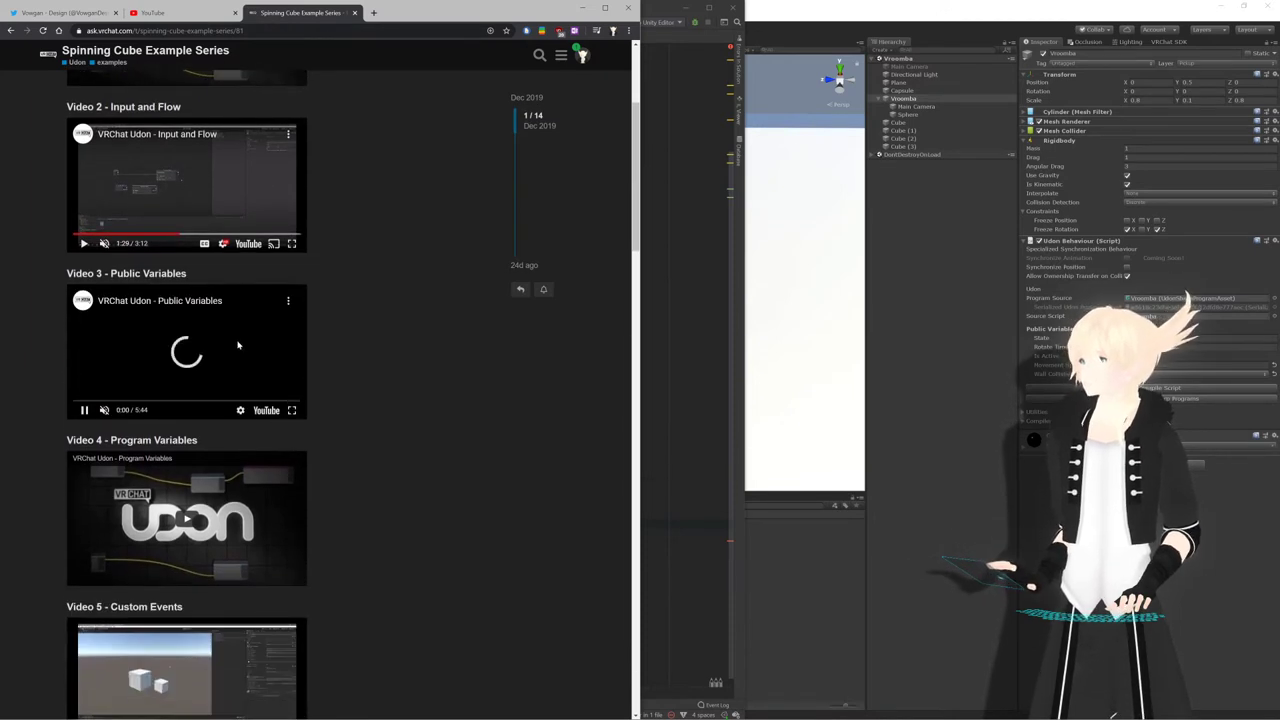
scroll(230, 360, down, 1)
click(209, 427)
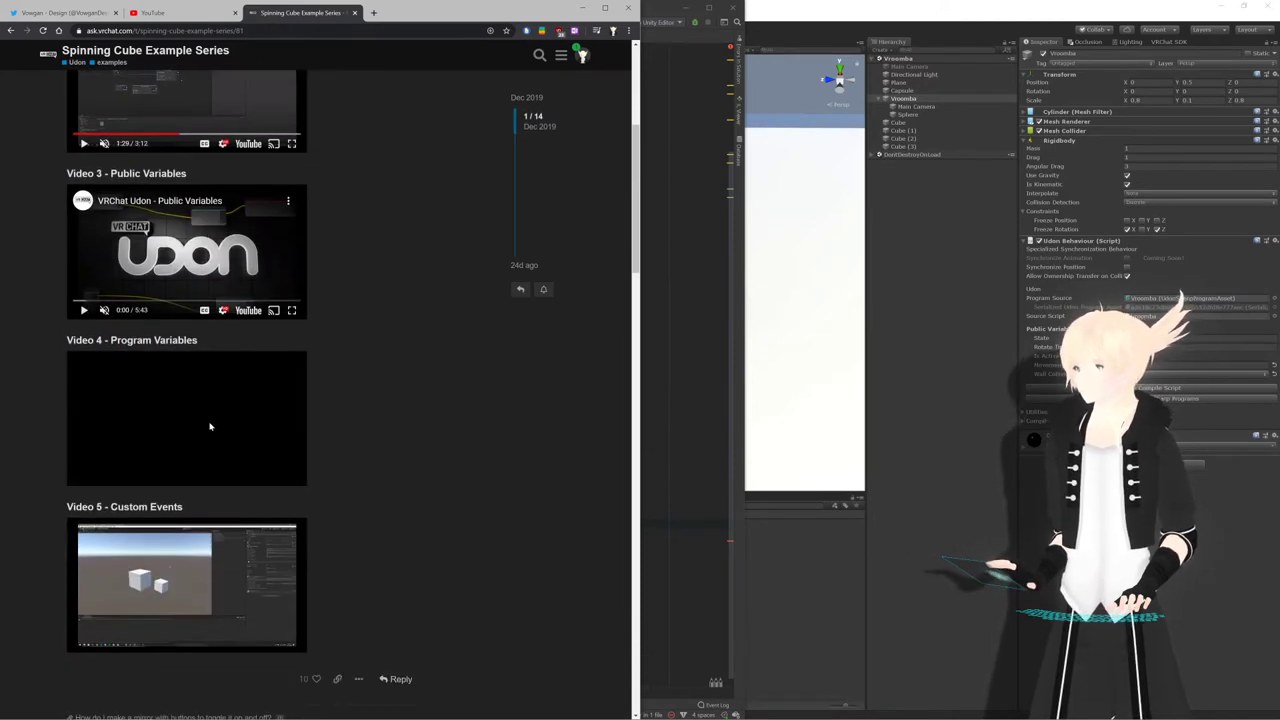
click(151, 365)
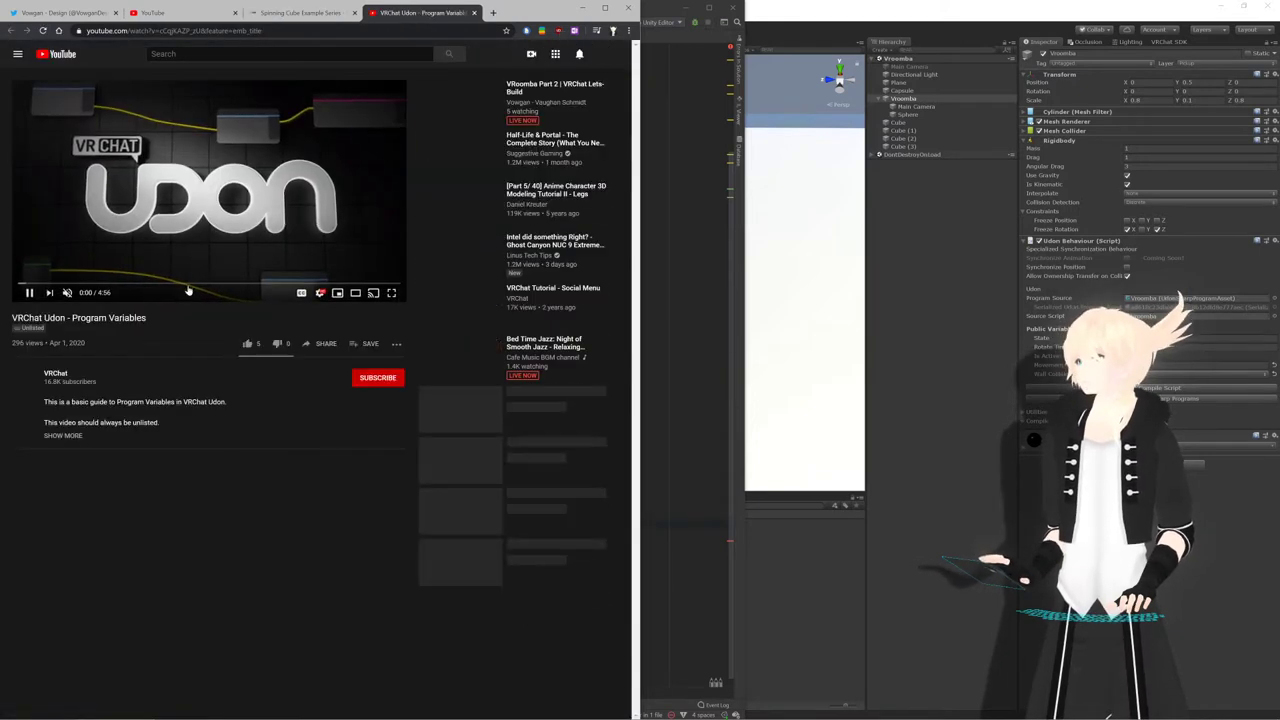
Find the Udon graph with the Transform Rotate node near 4:26 in the video and examine its inputs in full screen
click(205, 287)
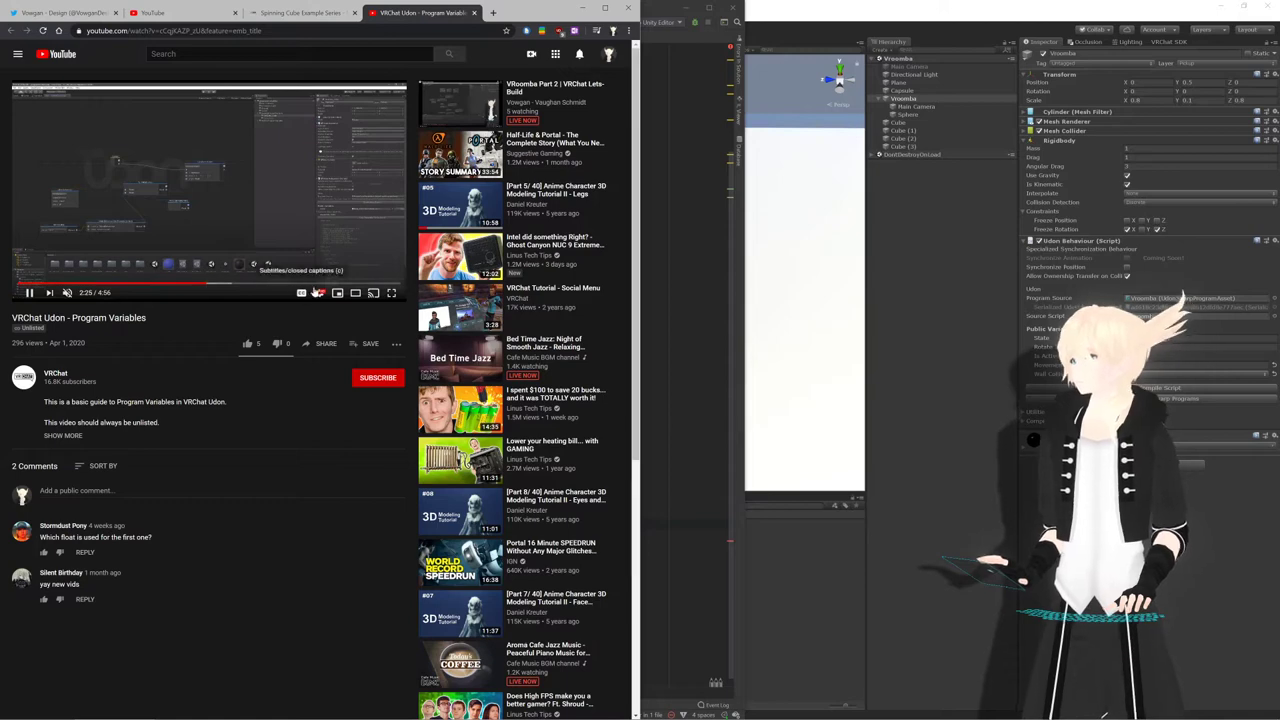
click(366, 287)
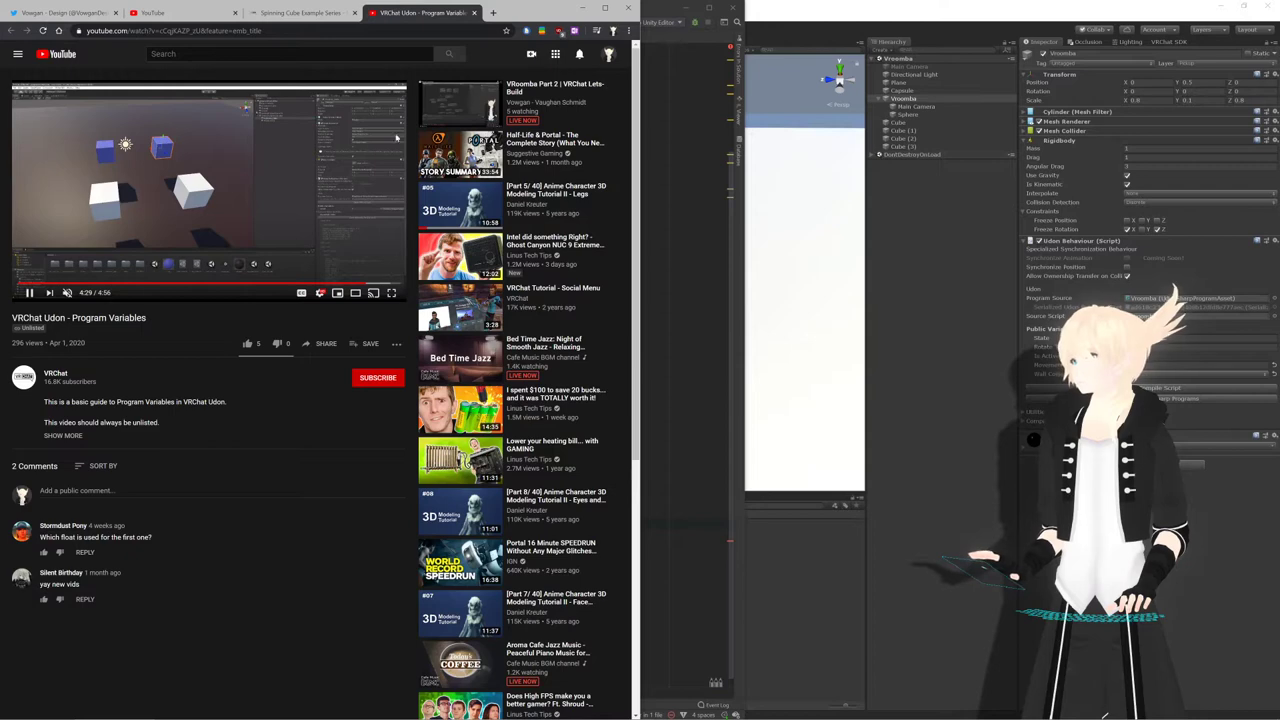
click(279, 205)
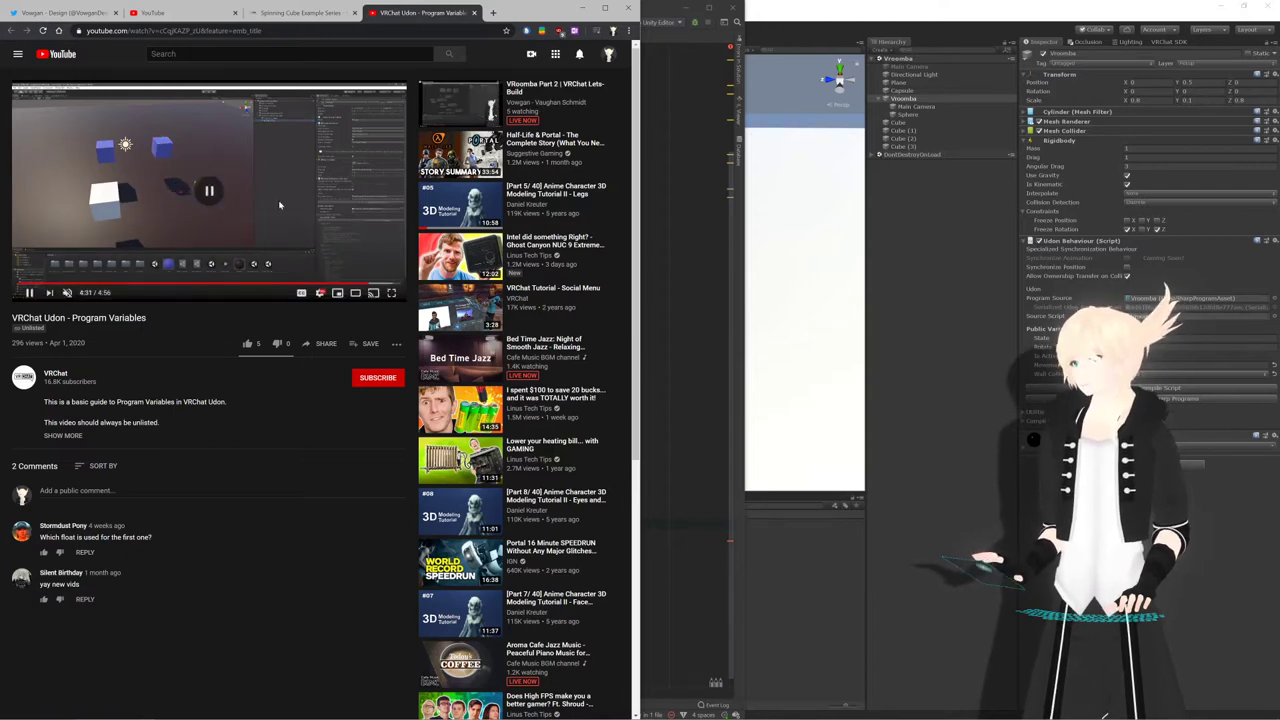
click(361, 285)
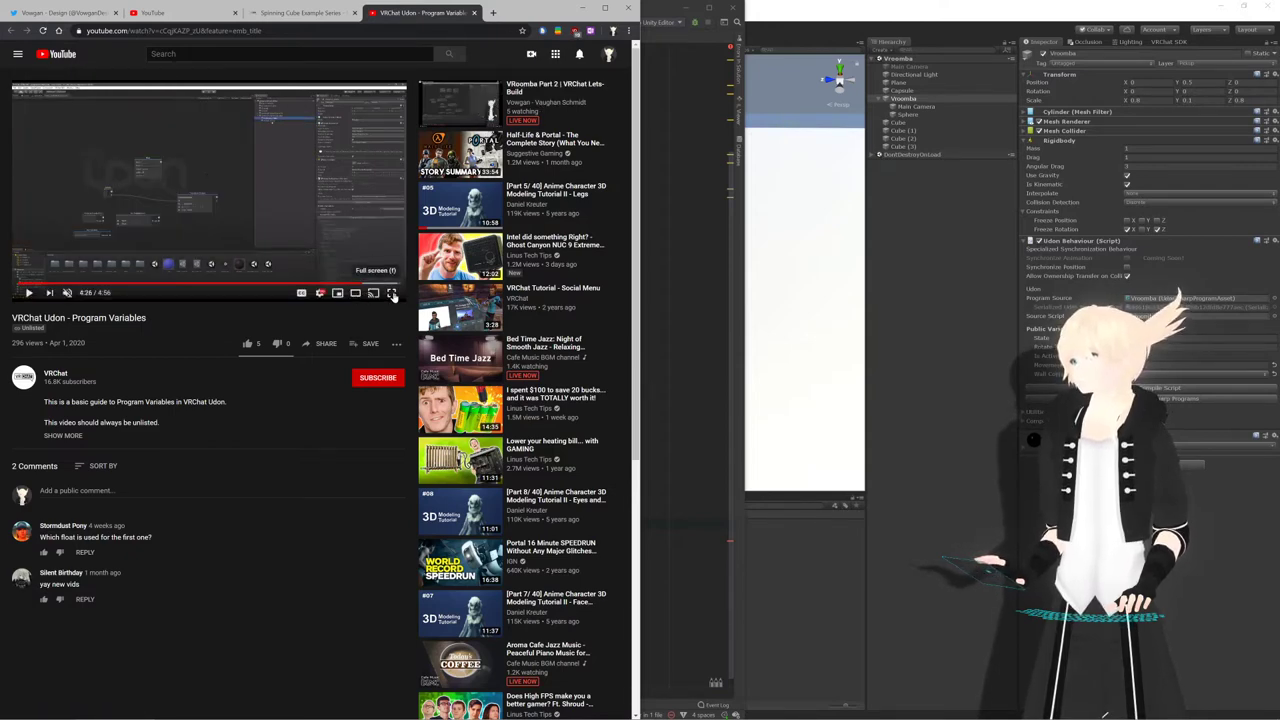
click(391, 292)
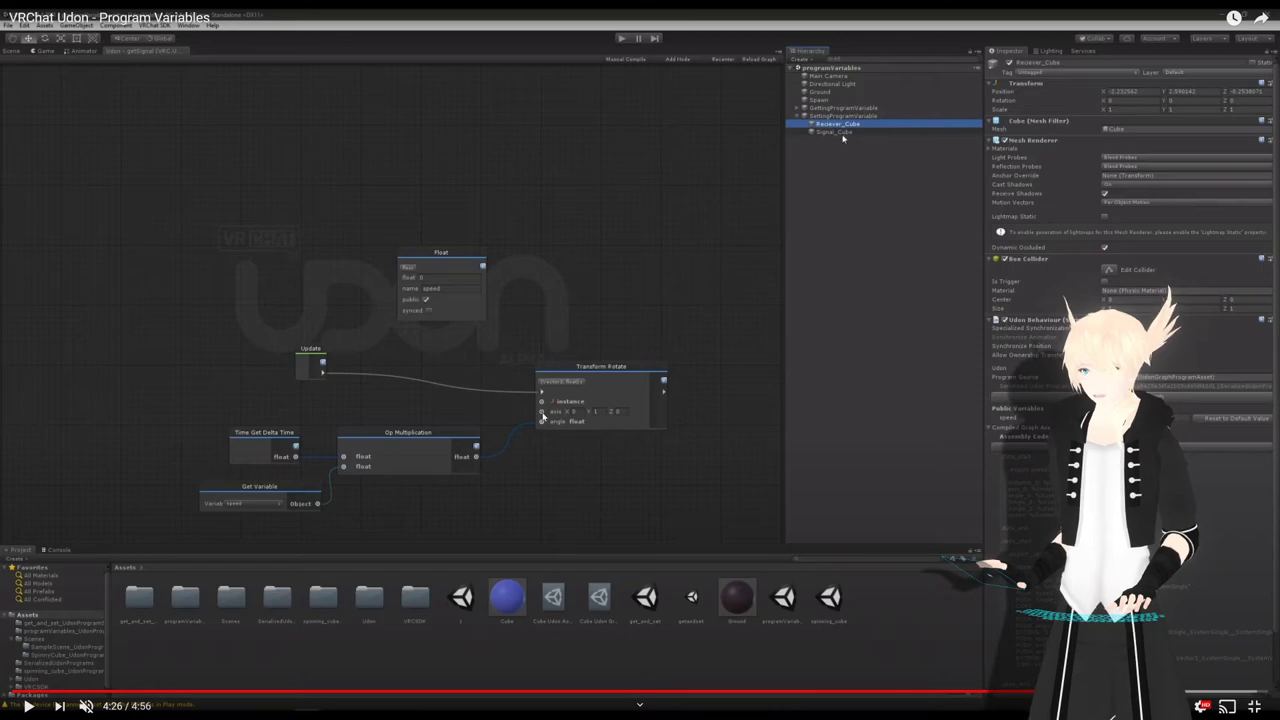
click(1254, 706)
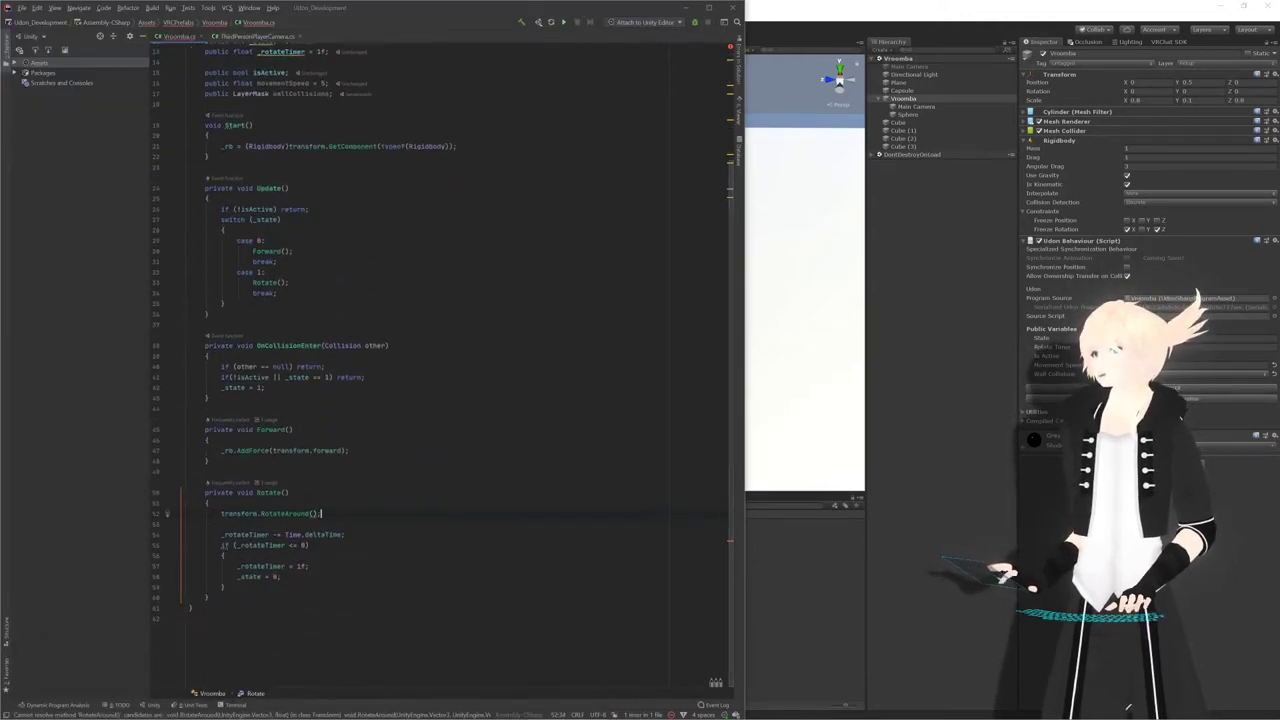
Switch to Rider and replace the RotateAround() call in the Rotate method with a transform.Rotate() call
key(shift+Left)
key(shift+Left)
key(shift+Left)
key(shift+Left)
key(shift+Left)
key(shift+Left)
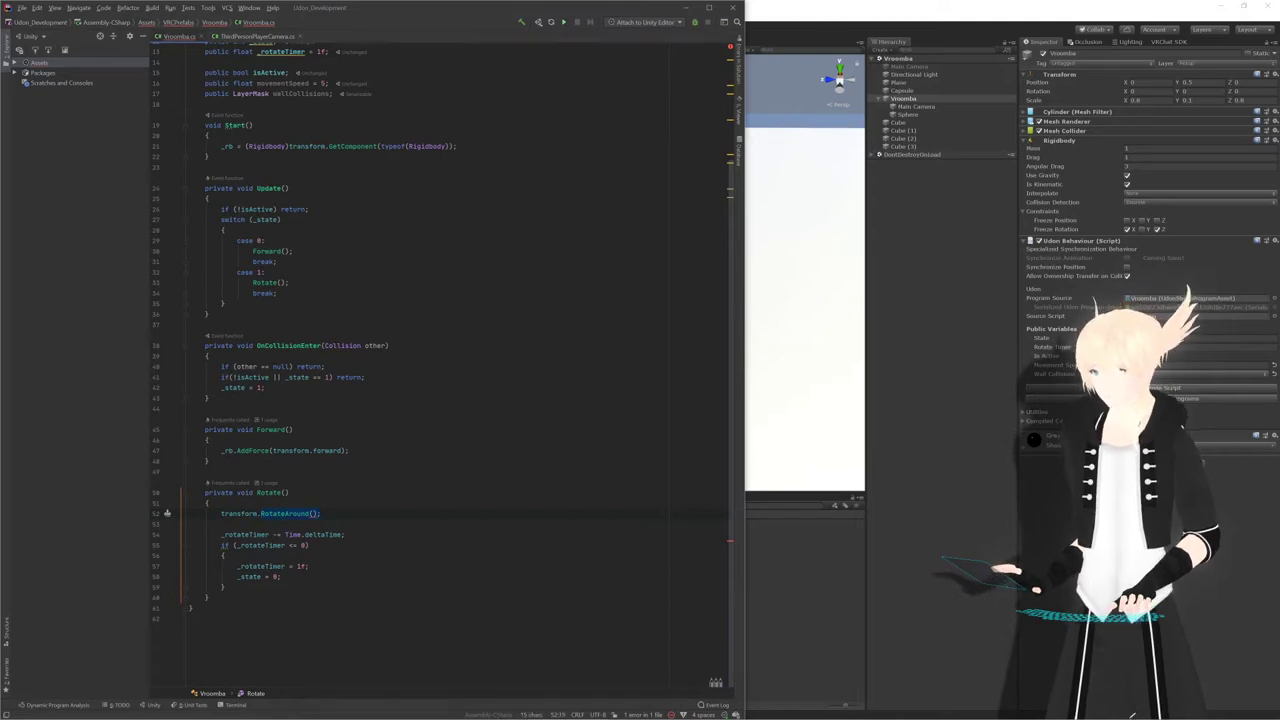
text(rotation)
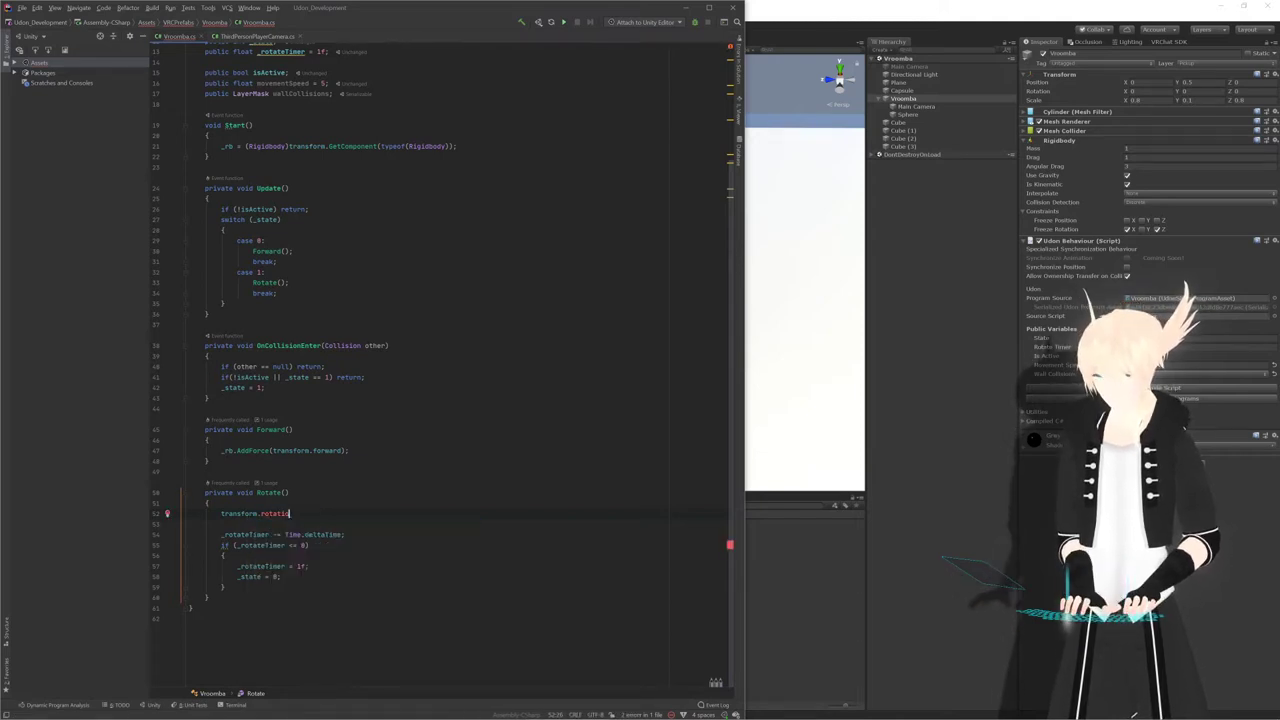
key(alt+Tab)
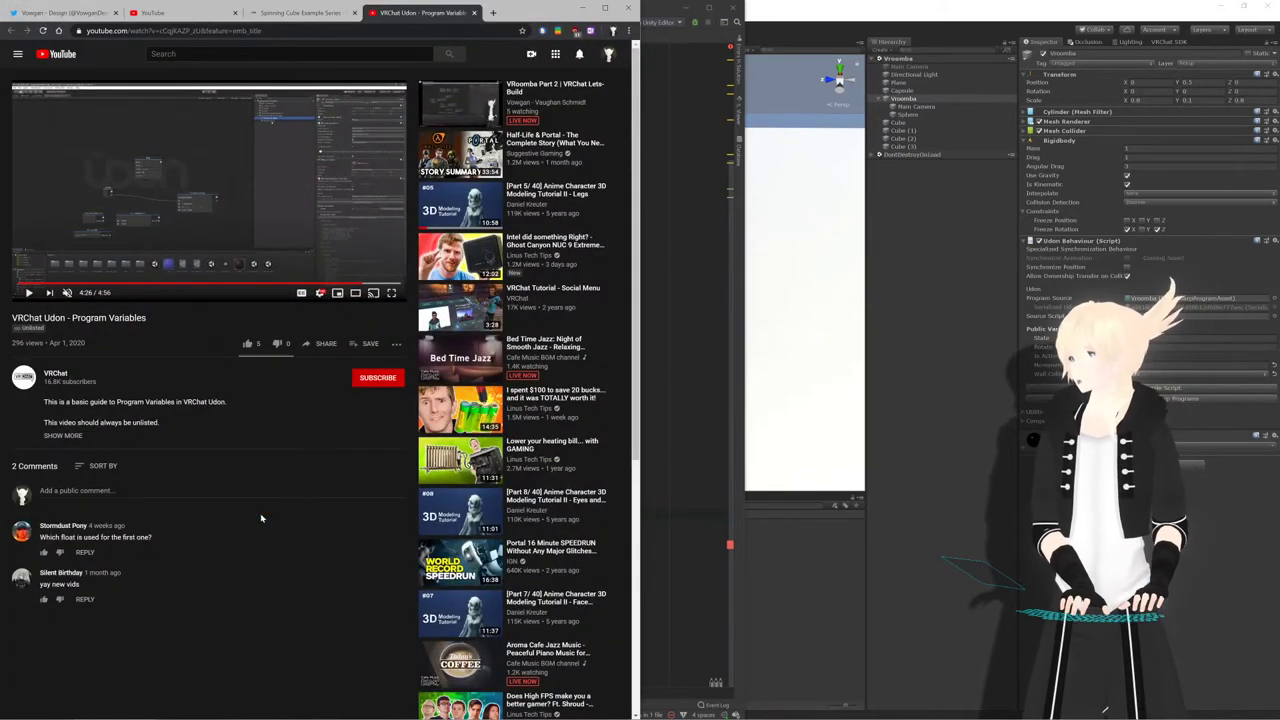
key(alt+Tab)
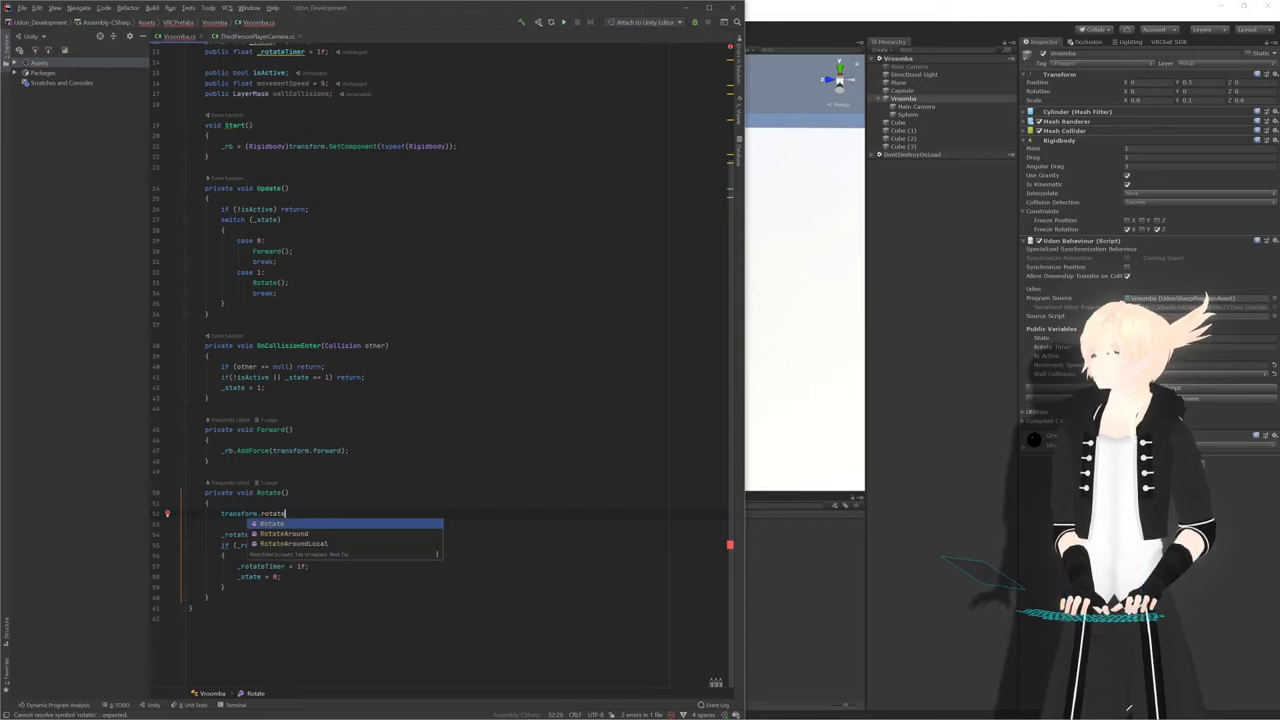
key(Return)
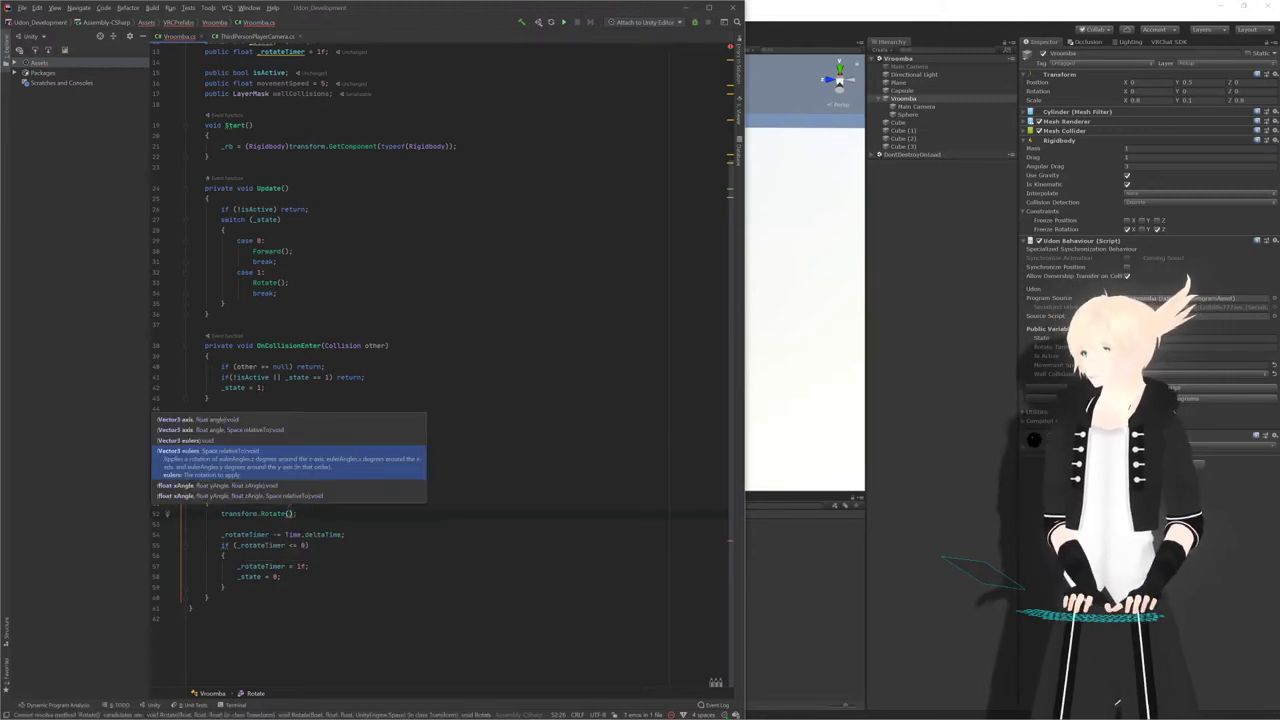
Give the transform.Rotate call the arguments transform.up and 1f
text(new)
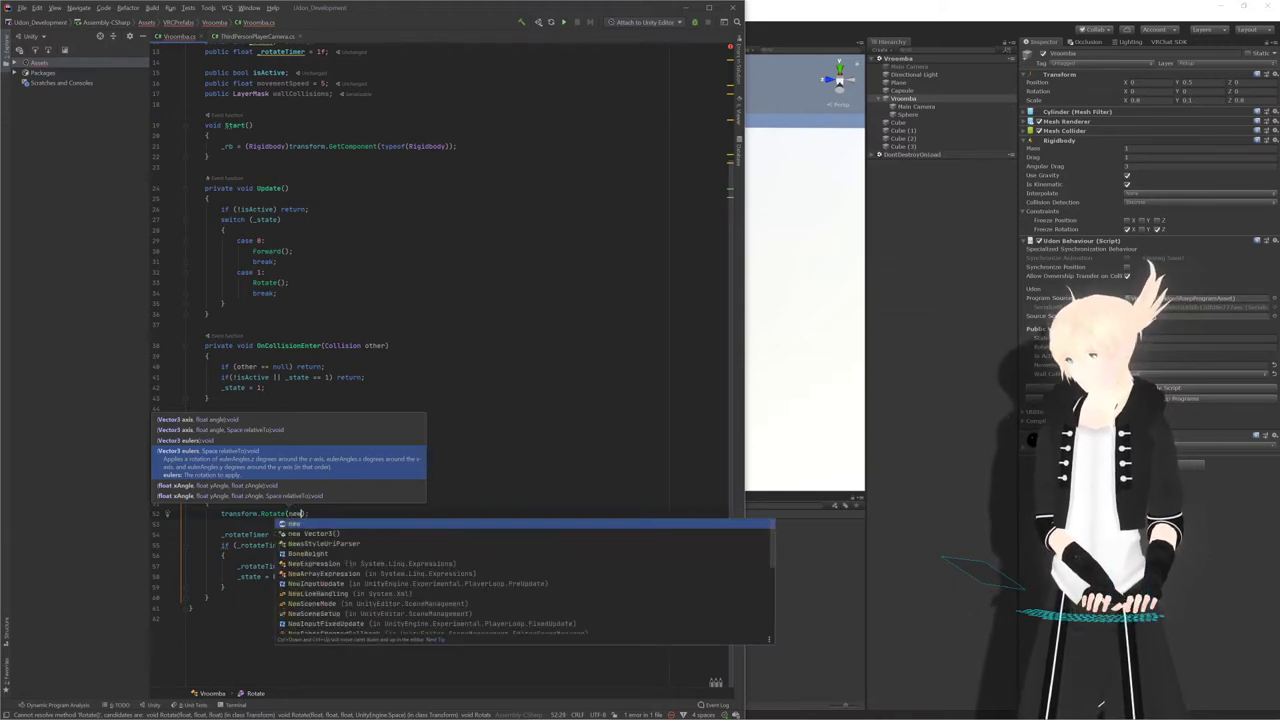
key(BackSpace)
key(BackSpace)
key(BackSpace)
text(transform)
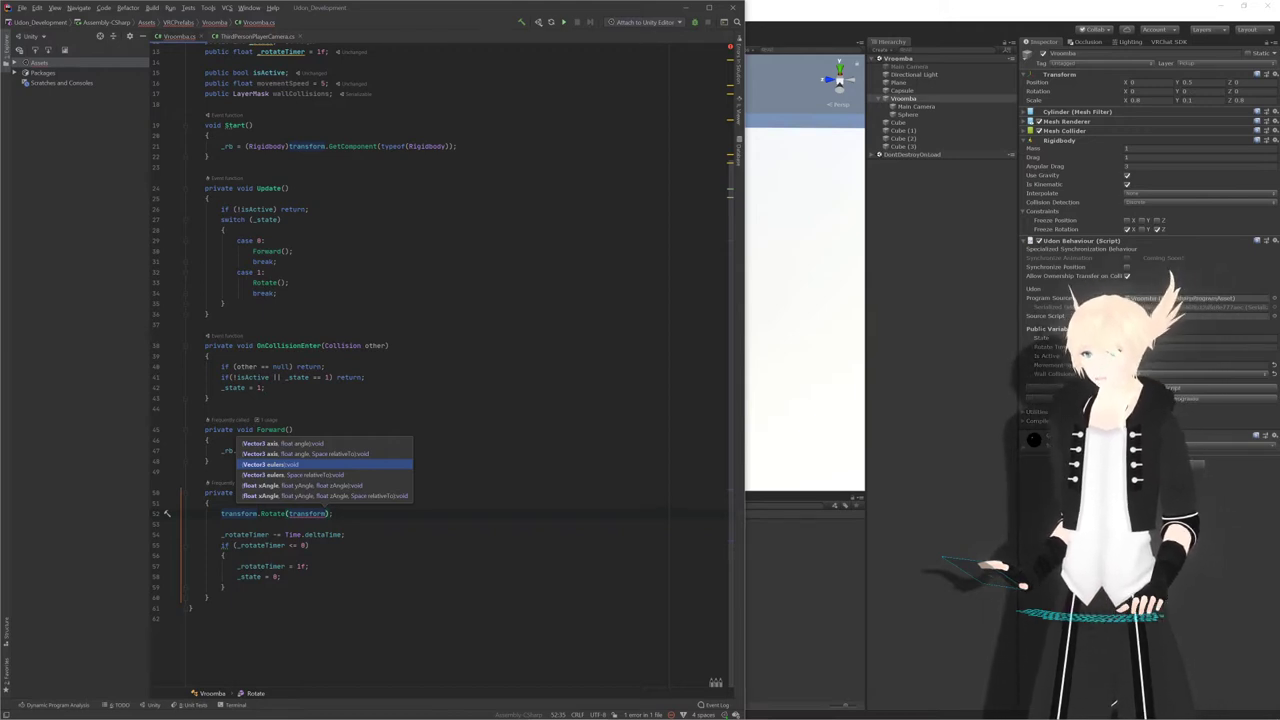
text(.up)
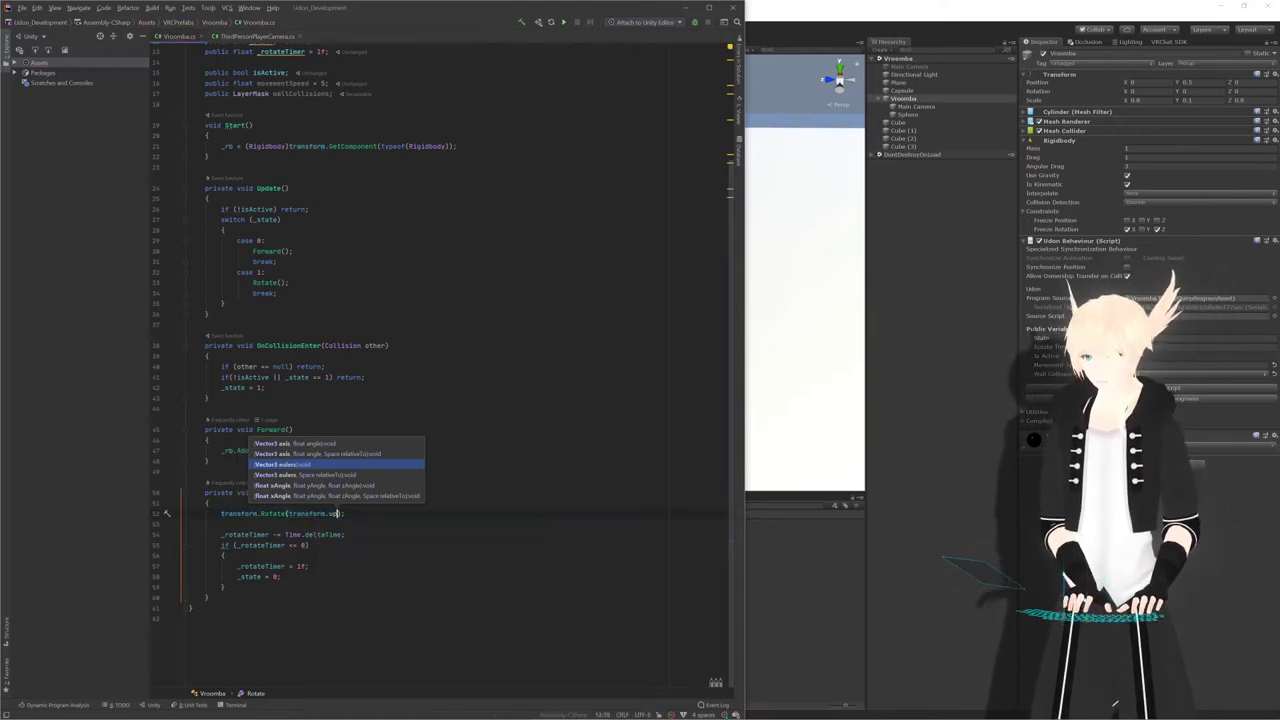
text(, 1f)
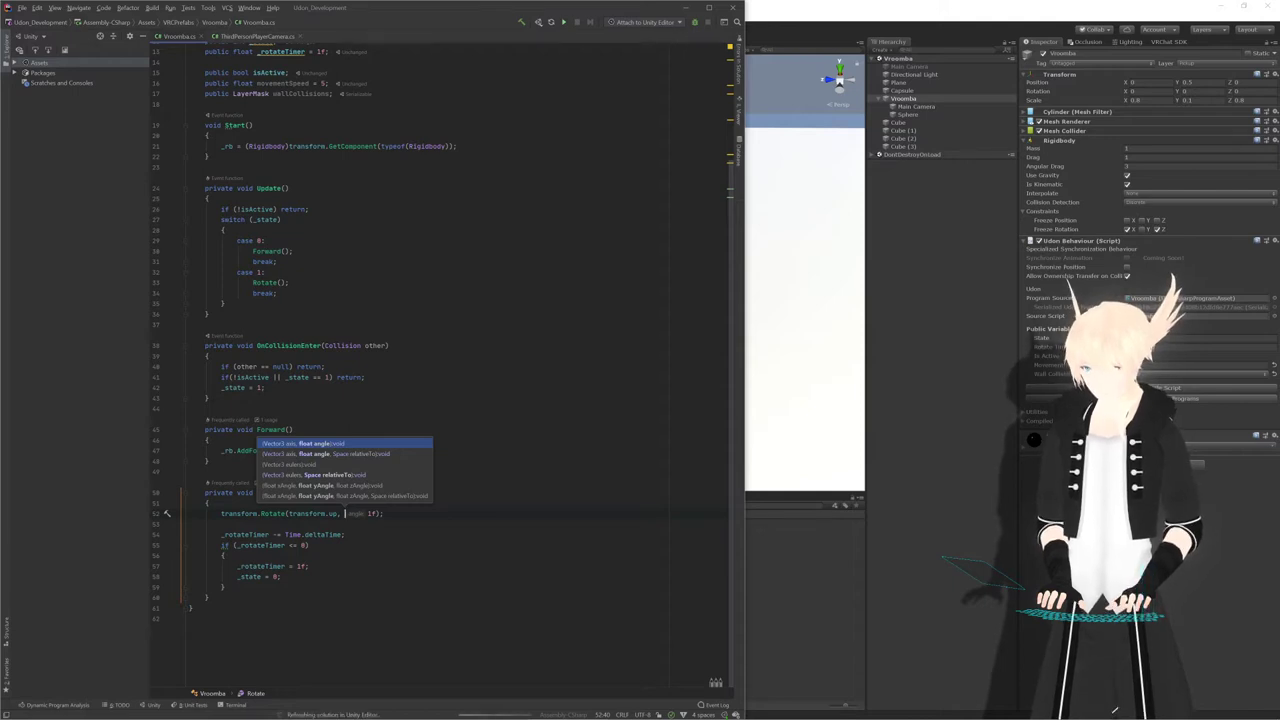
key(Down)
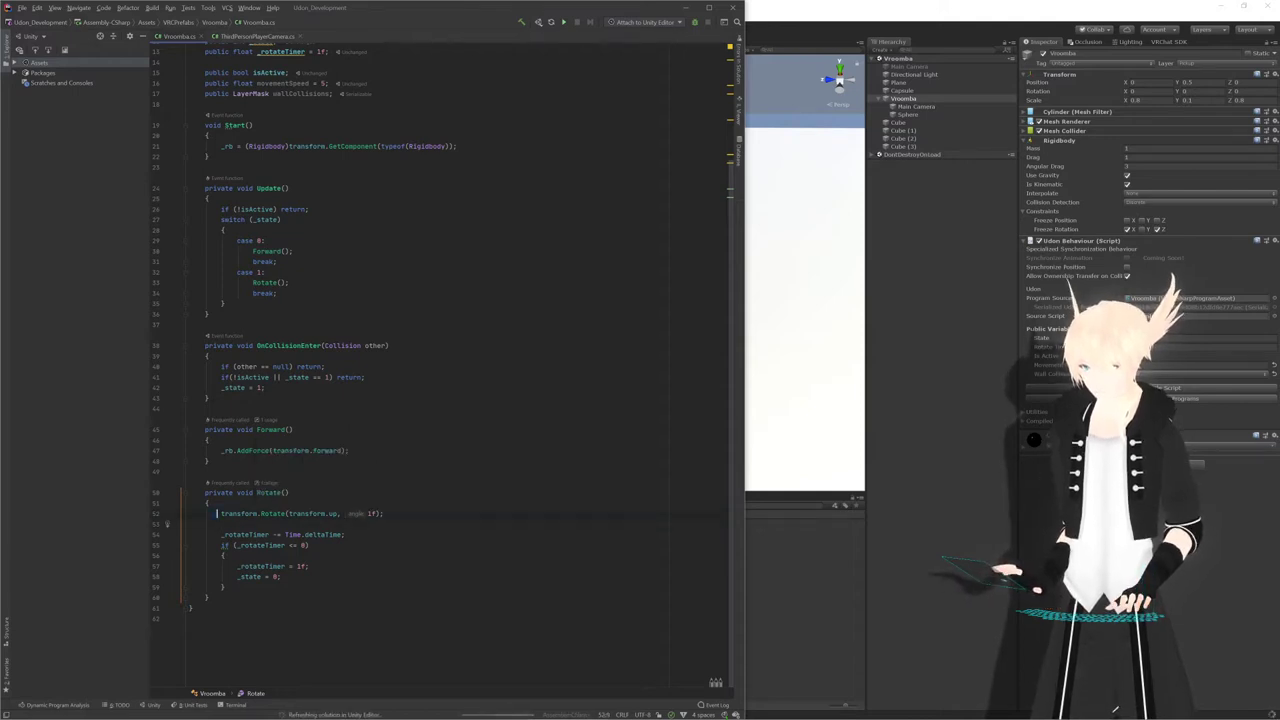
click(341, 513)
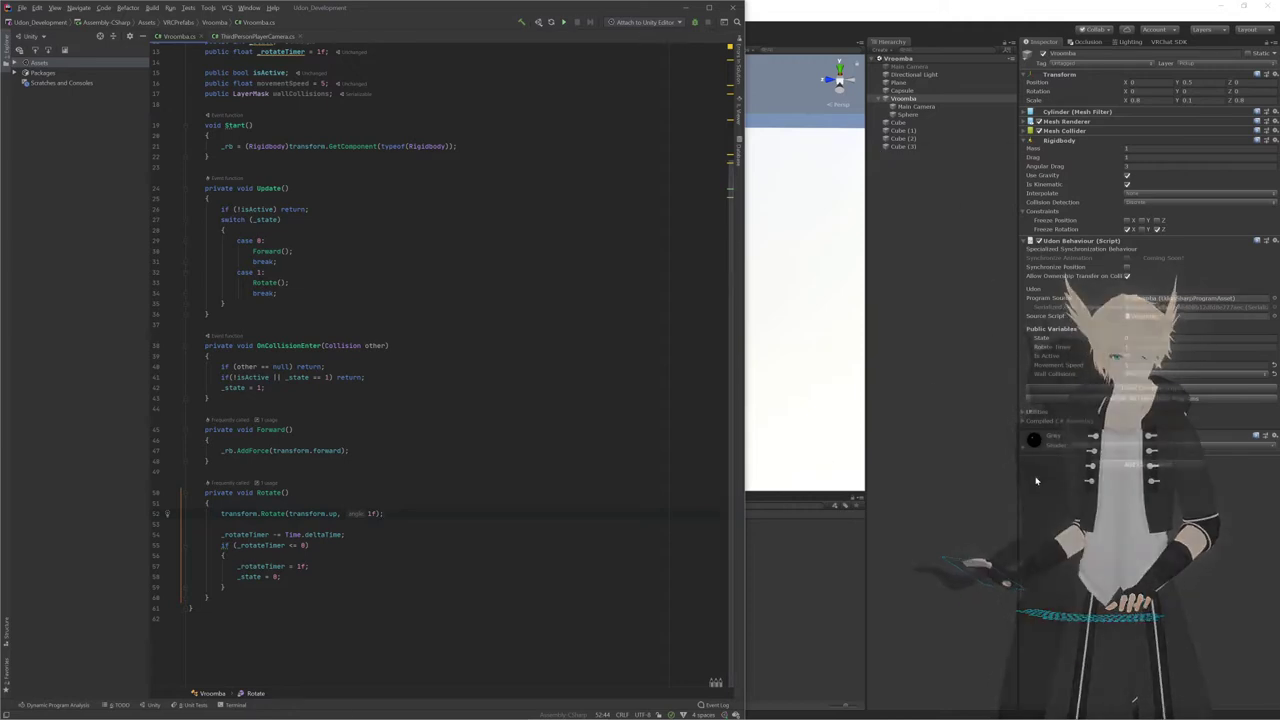
Switch to Unity and examine the walled room around the Vroomba in the scene
click(952, 212)
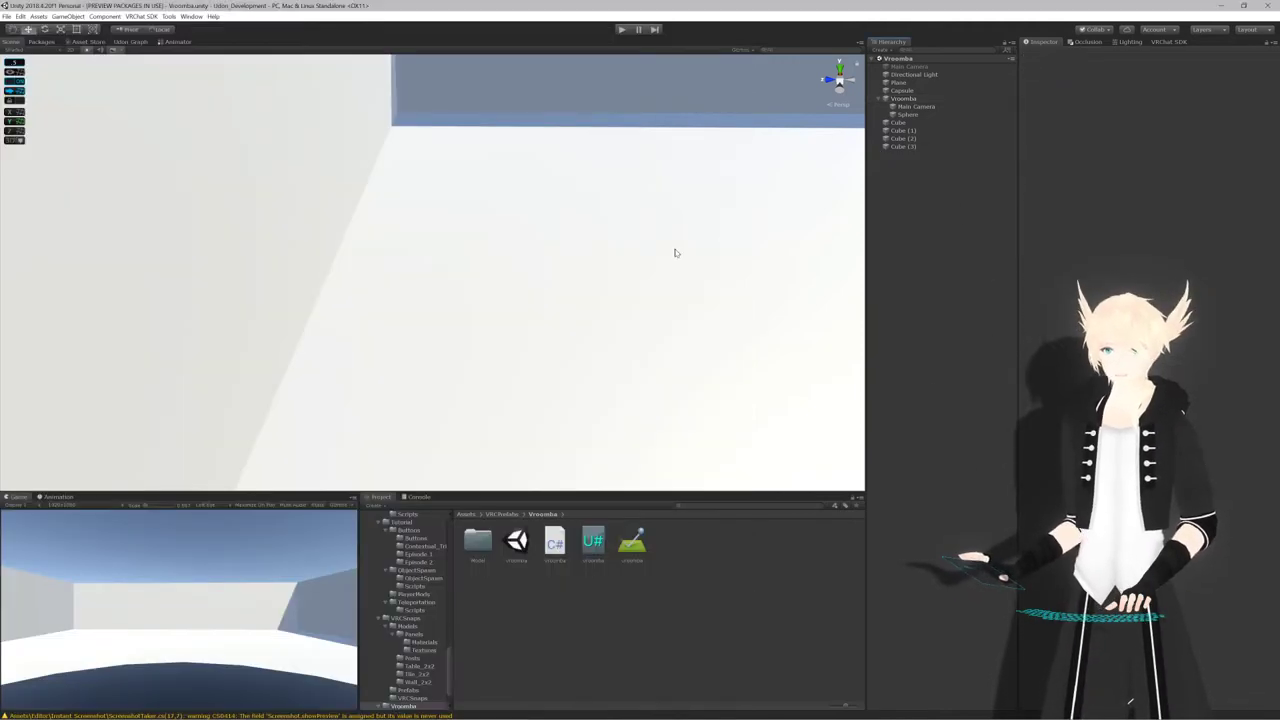
scroll(629, 261, down, 15)
scroll(629, 261, up, 5)
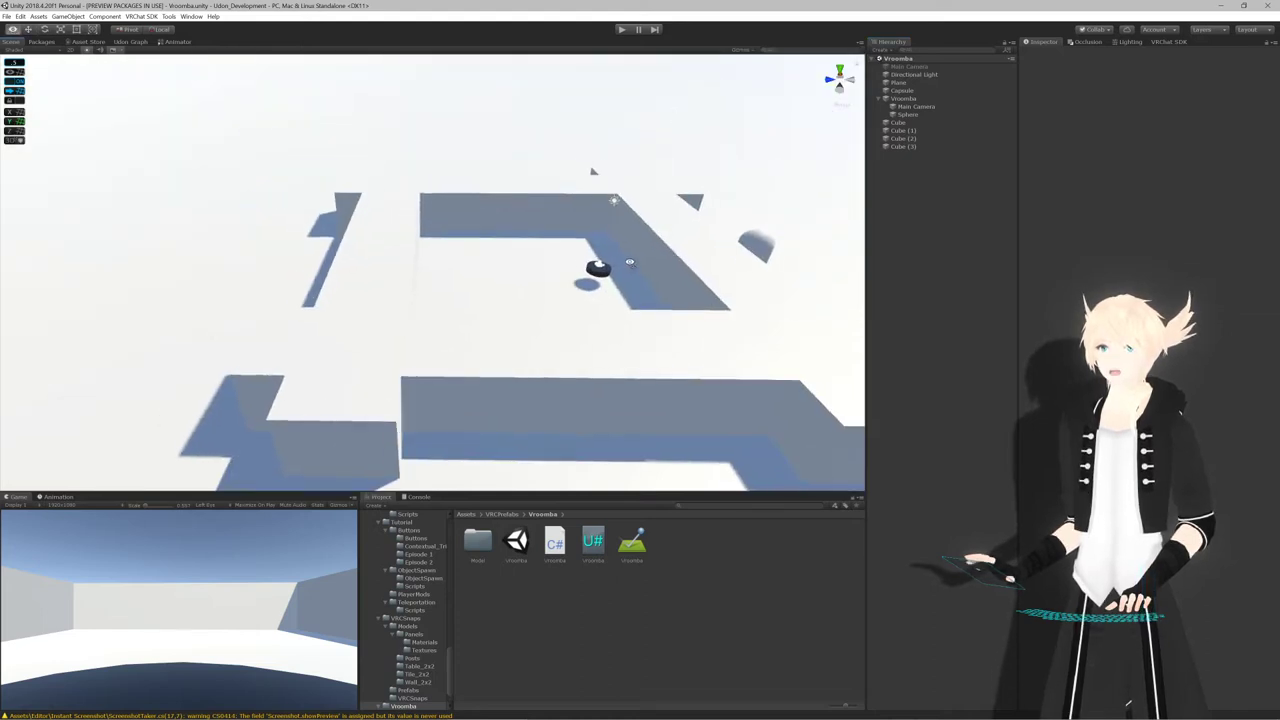
alt+drag(629, 261, 595, 262)
key(w)
right_drag(595, 262, 489, 209)
Return to Rider and delete the public movementSpeed and wallCollisions field declarations from the Vroomba script
key(alt+Tab)
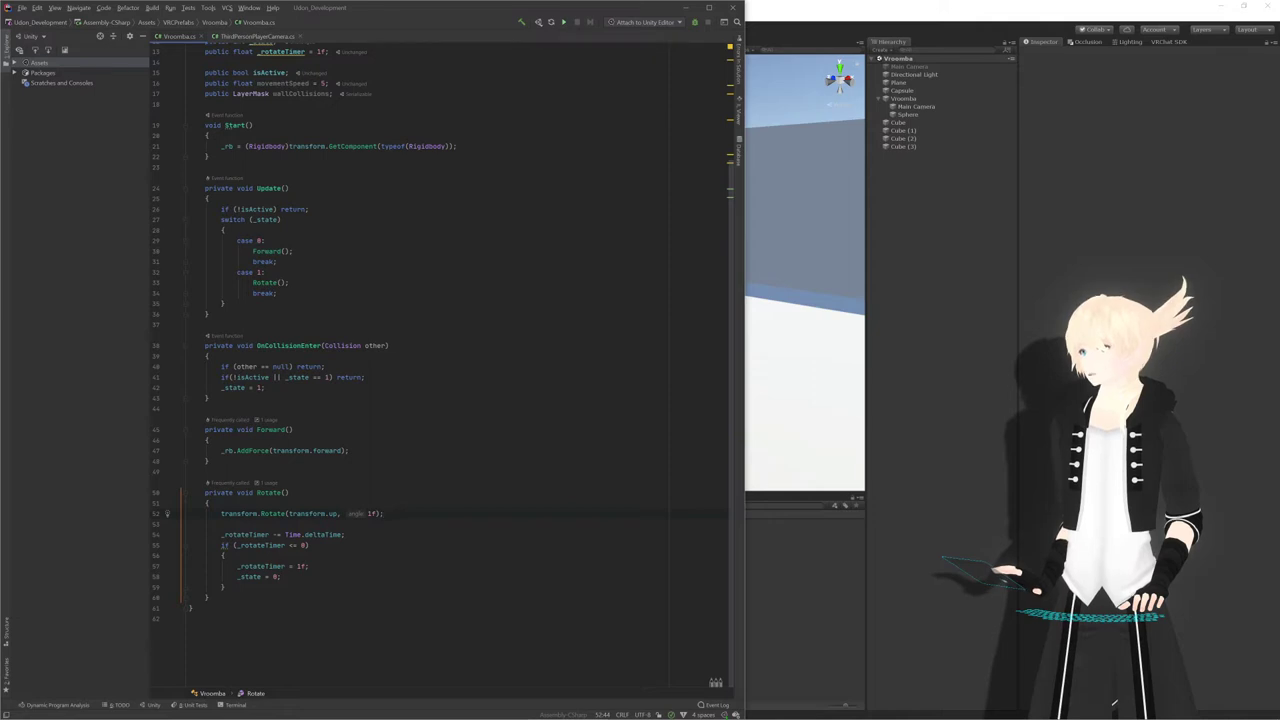
scroll(260, 226, up, 4)
scroll(440, 360, down, 4)
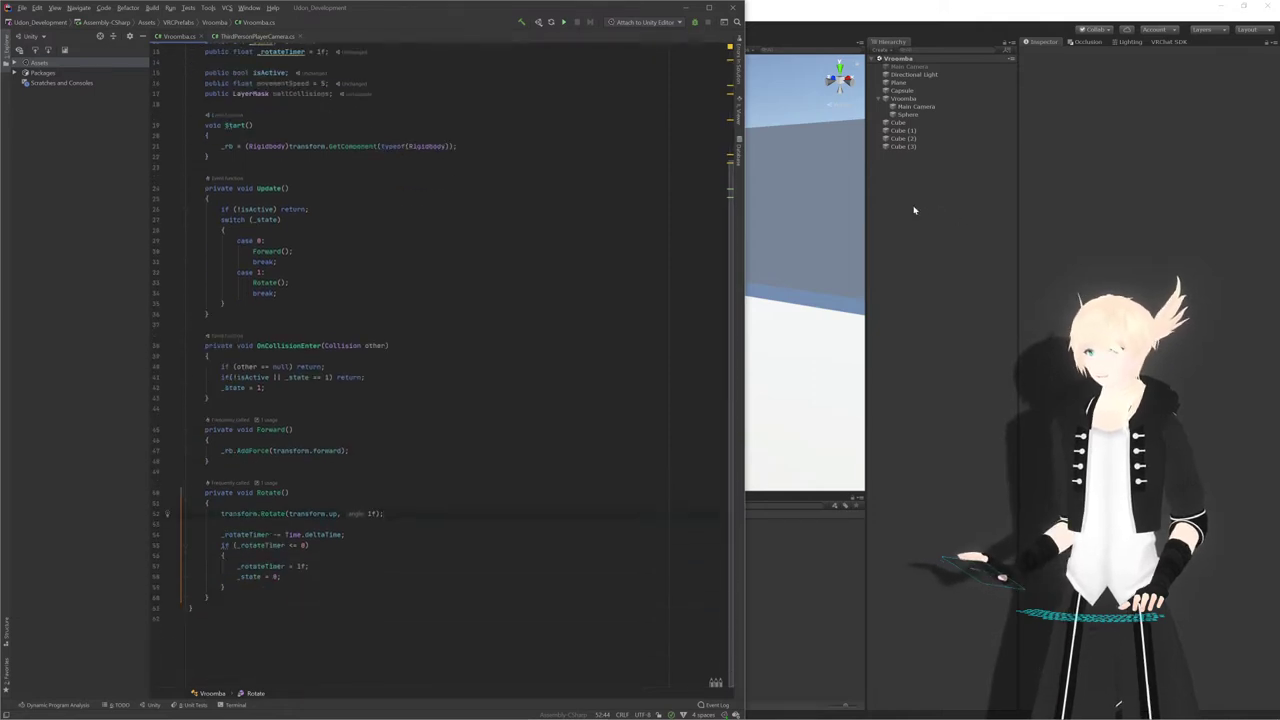
click(913, 210)
key(alt+Tab)
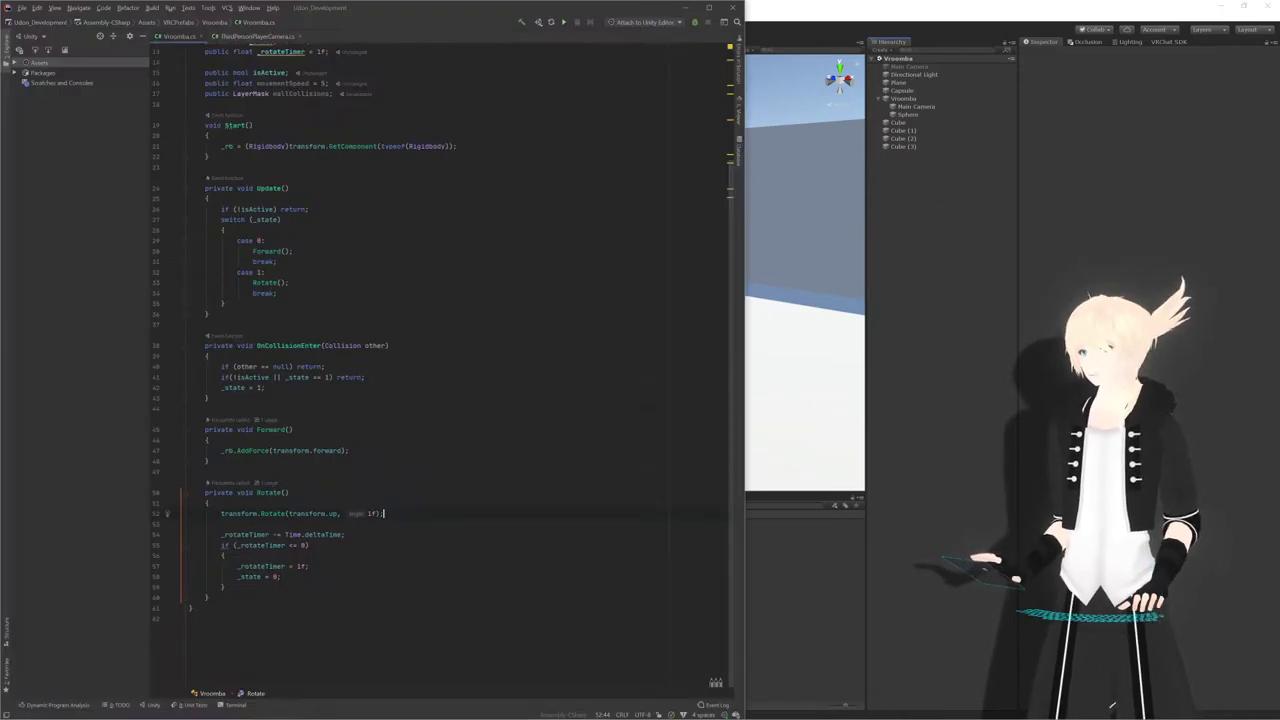
drag(340, 237, 335, 205)
key(BackSpace)
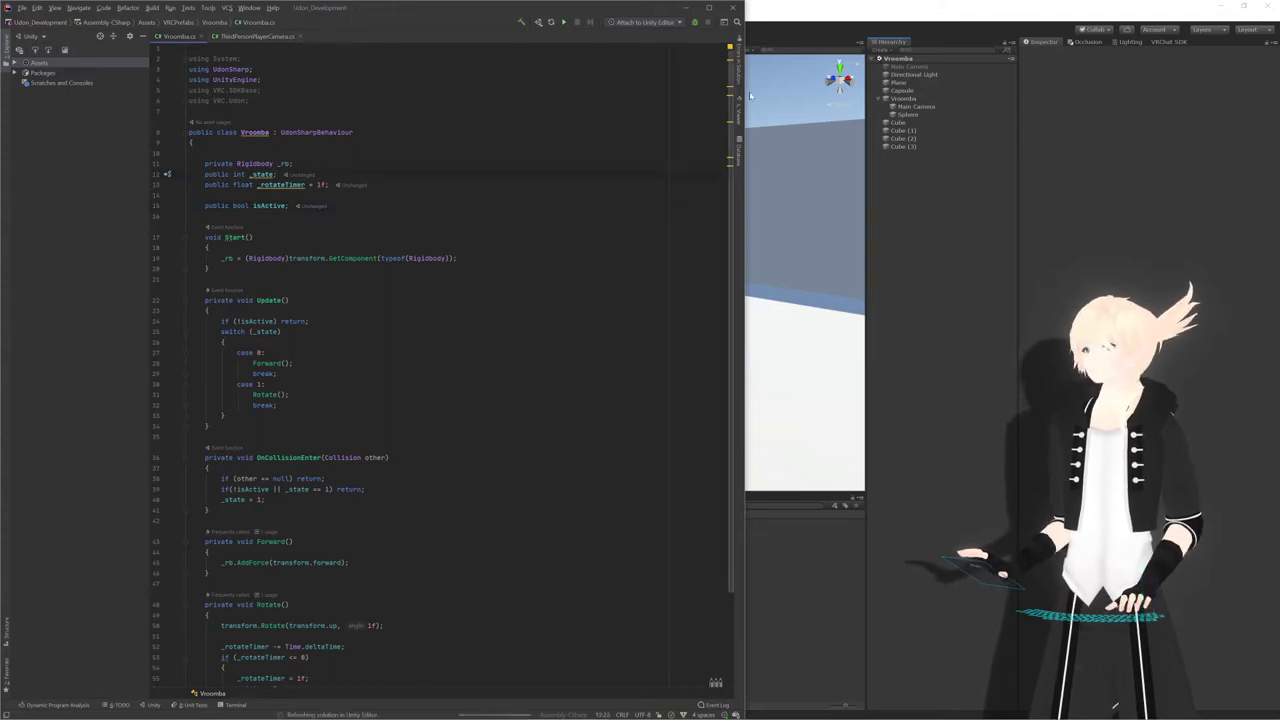
Switch to Unity to compile the edited script and select the Vroomba object
click(934, 208)
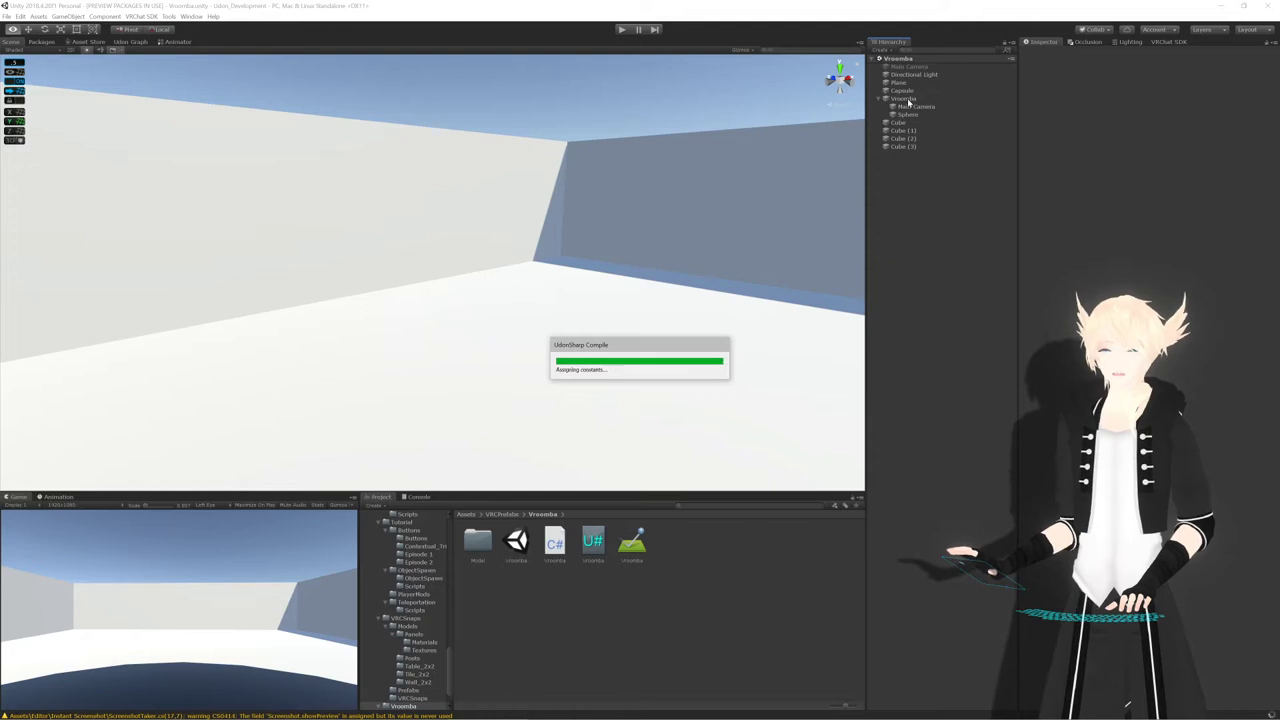
click(908, 99)
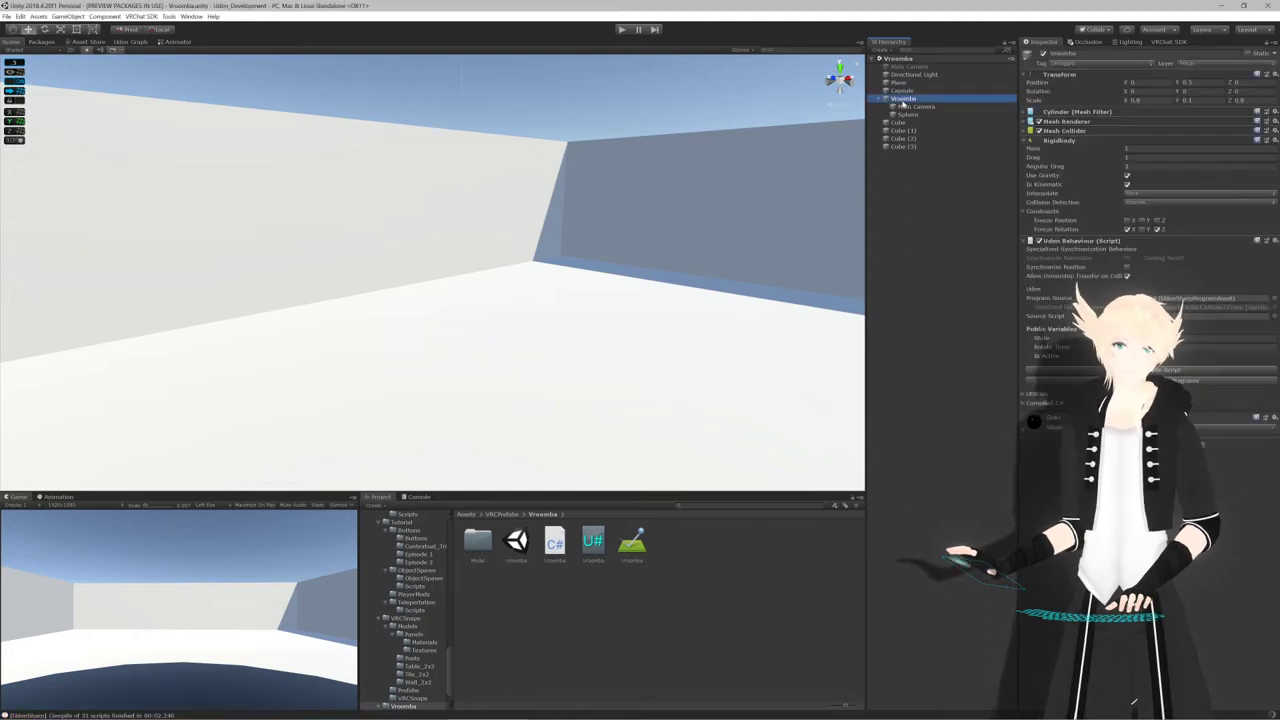
Turn off Is Kinematic on the Vroomba's Rigidbody and save the scene
right_drag(520, 172, 730, 192)
key(s)
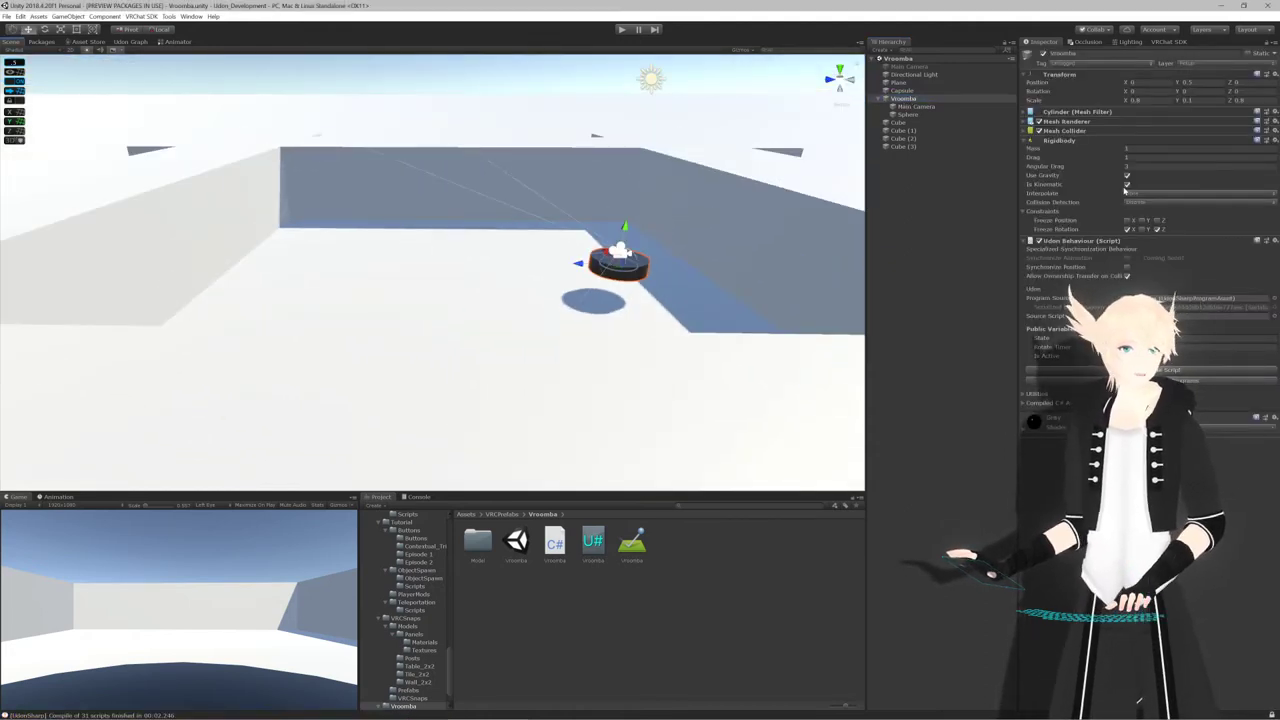
click(1127, 185)
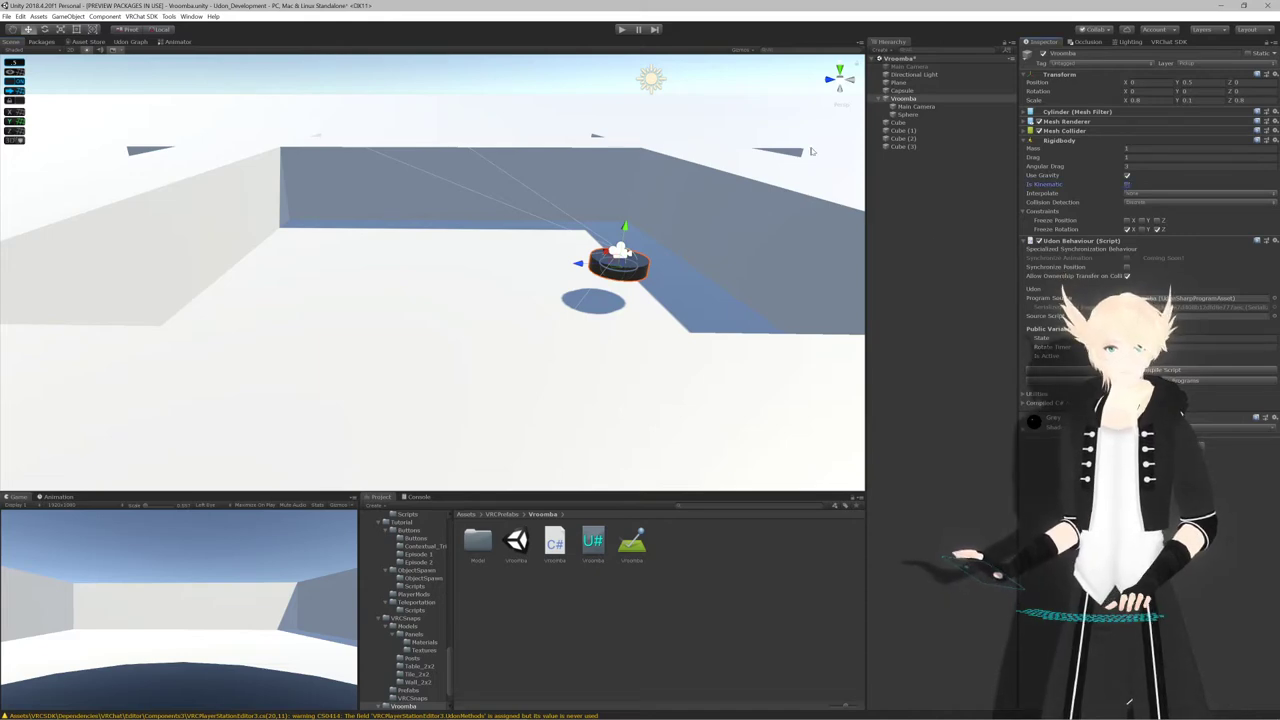
right_drag(811, 134, 750, 126)
key(w)
key(e)
key(ctrl+s)
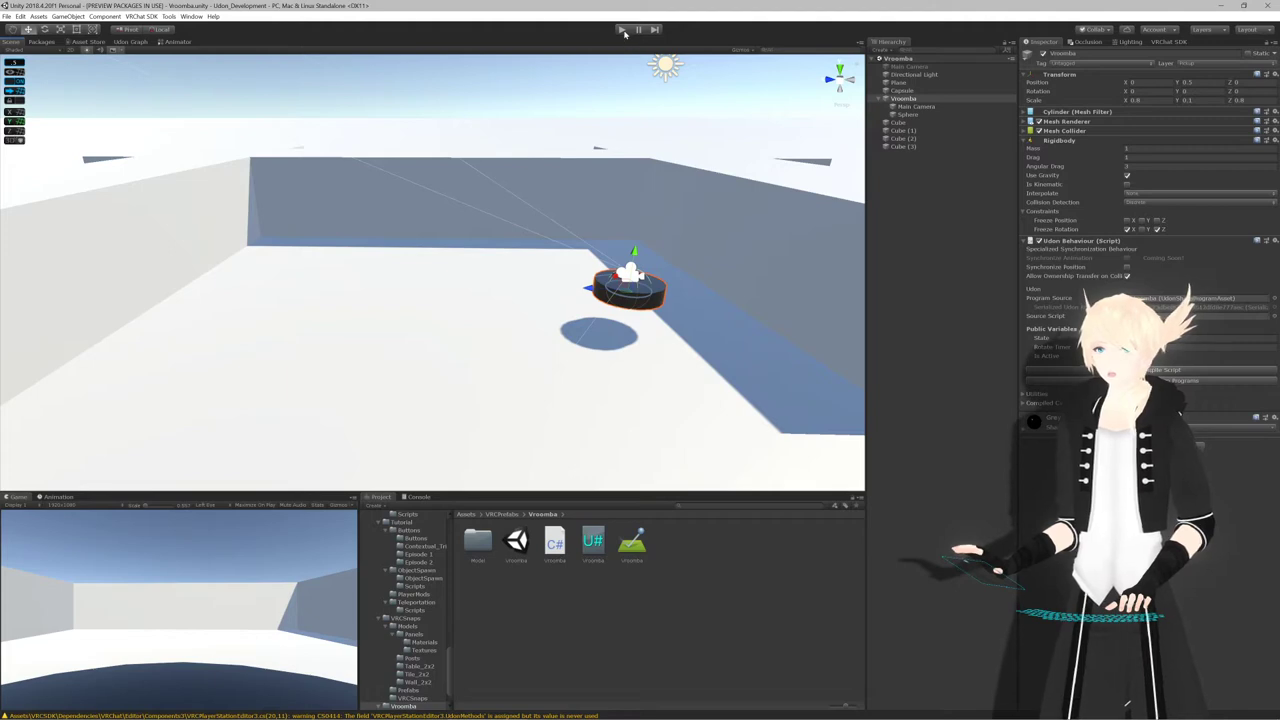
Recompile the Vroomba script, play-test the scene with Is Active on to watch the Vroomba's movement, and stop the test
click(1114, 376)
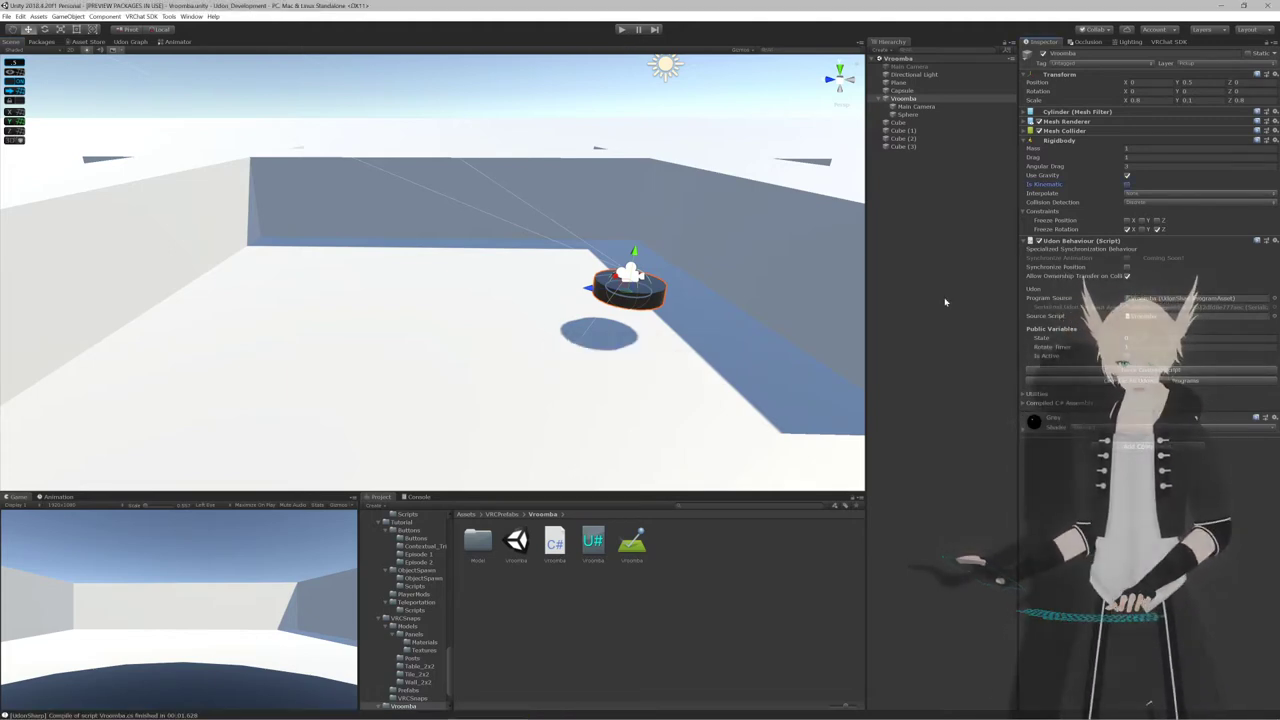
click(621, 30)
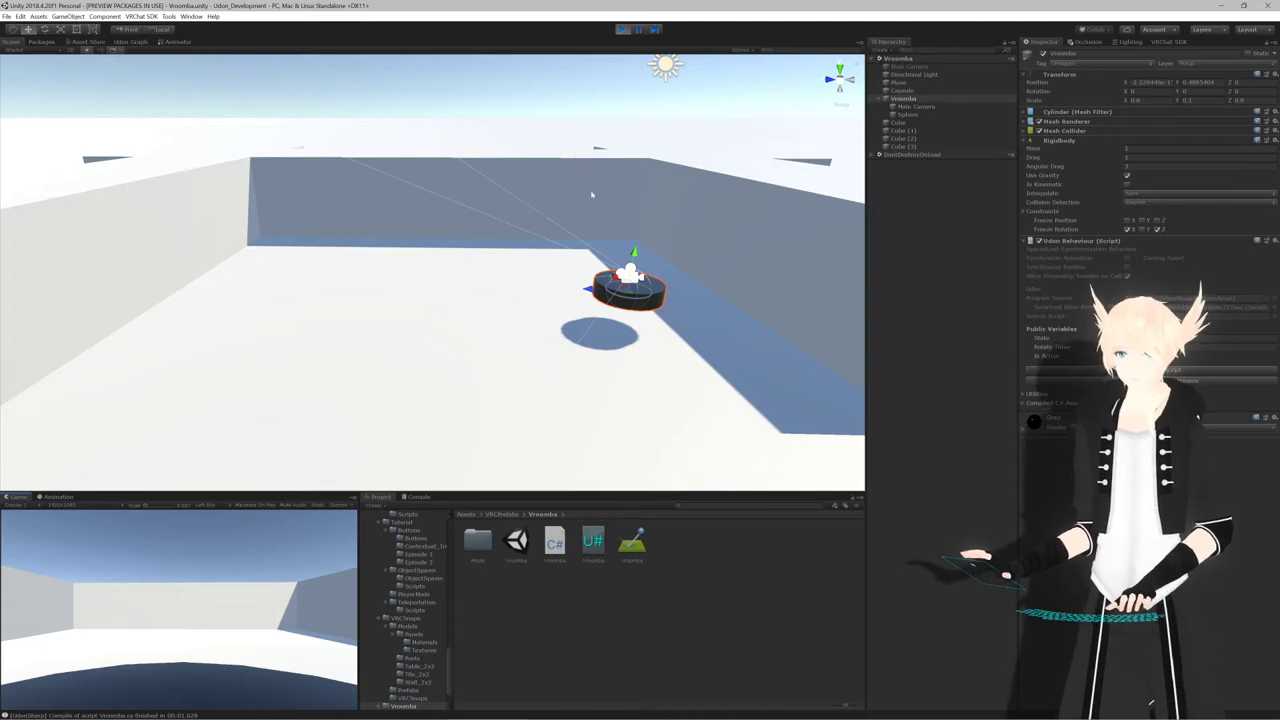
scroll(591, 194, down, 3)
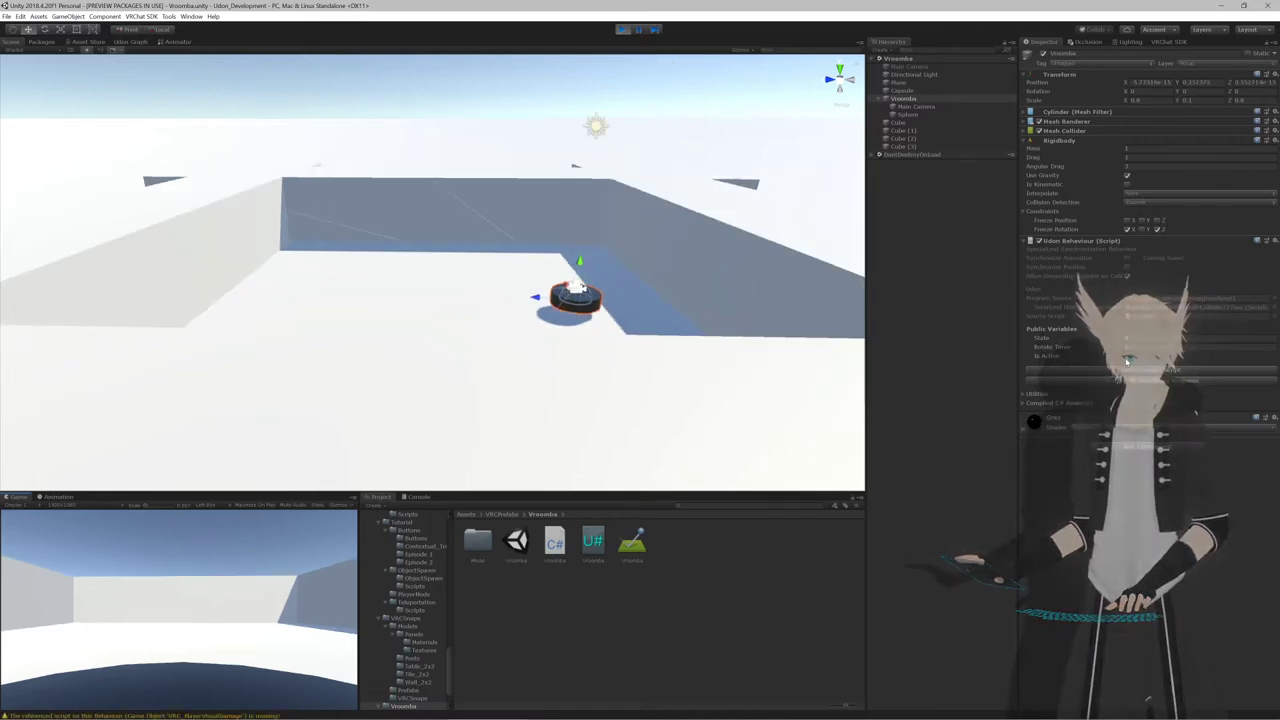
key(w)
right_drag(678, 258, 636, 234)
key(f)
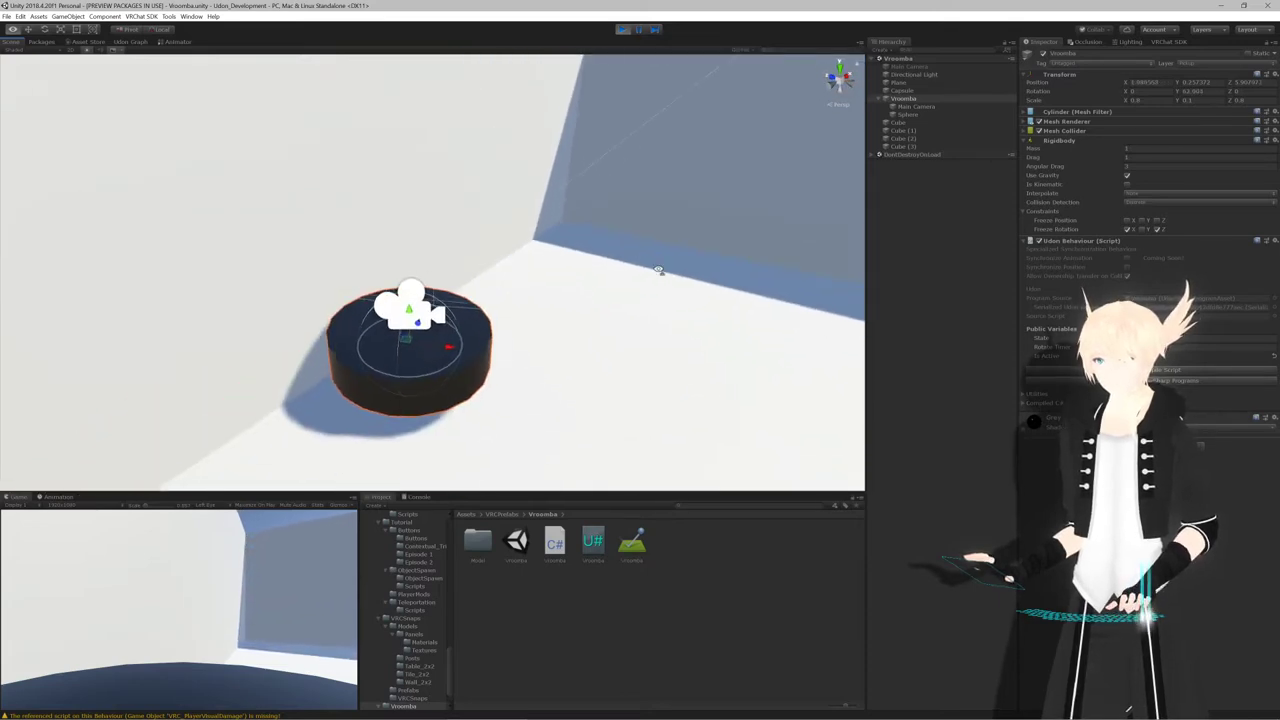
click(621, 30)
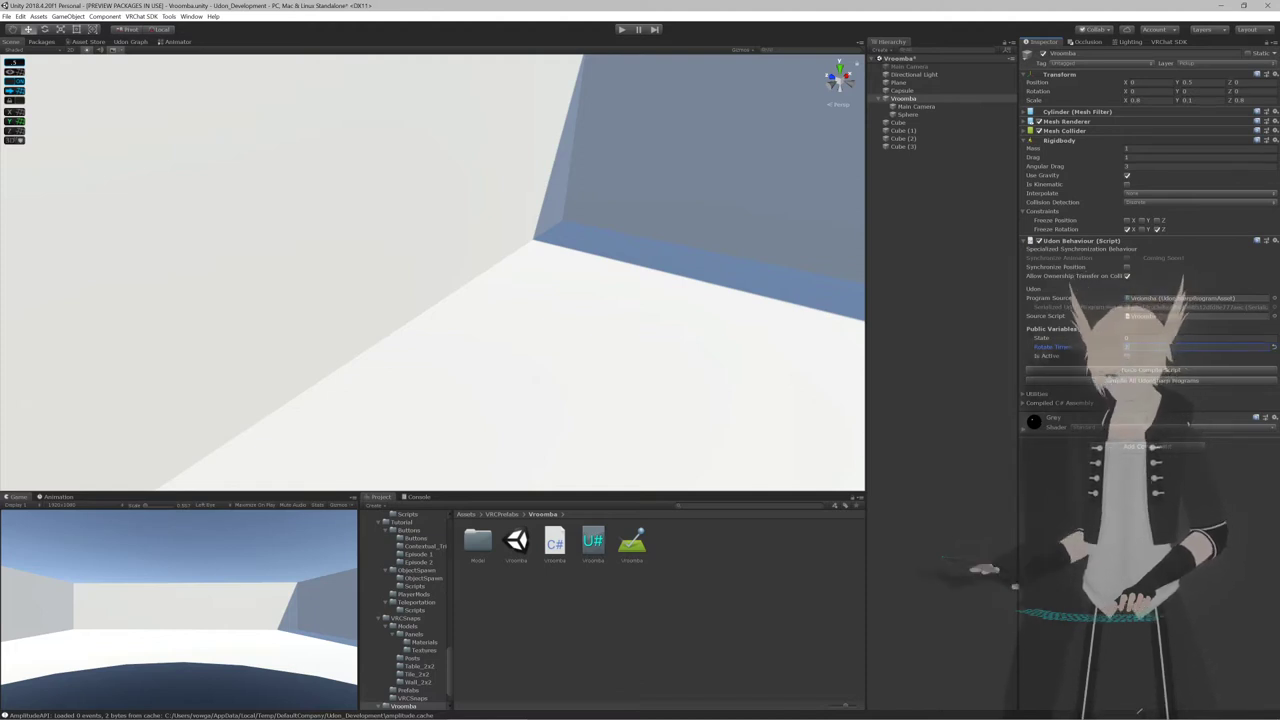
Save the scene, switch to Vroomba.cs in the code editor, and set the initial value of _rotateTimer to 2f
key(ctrl+s)
key(alt+Tab)
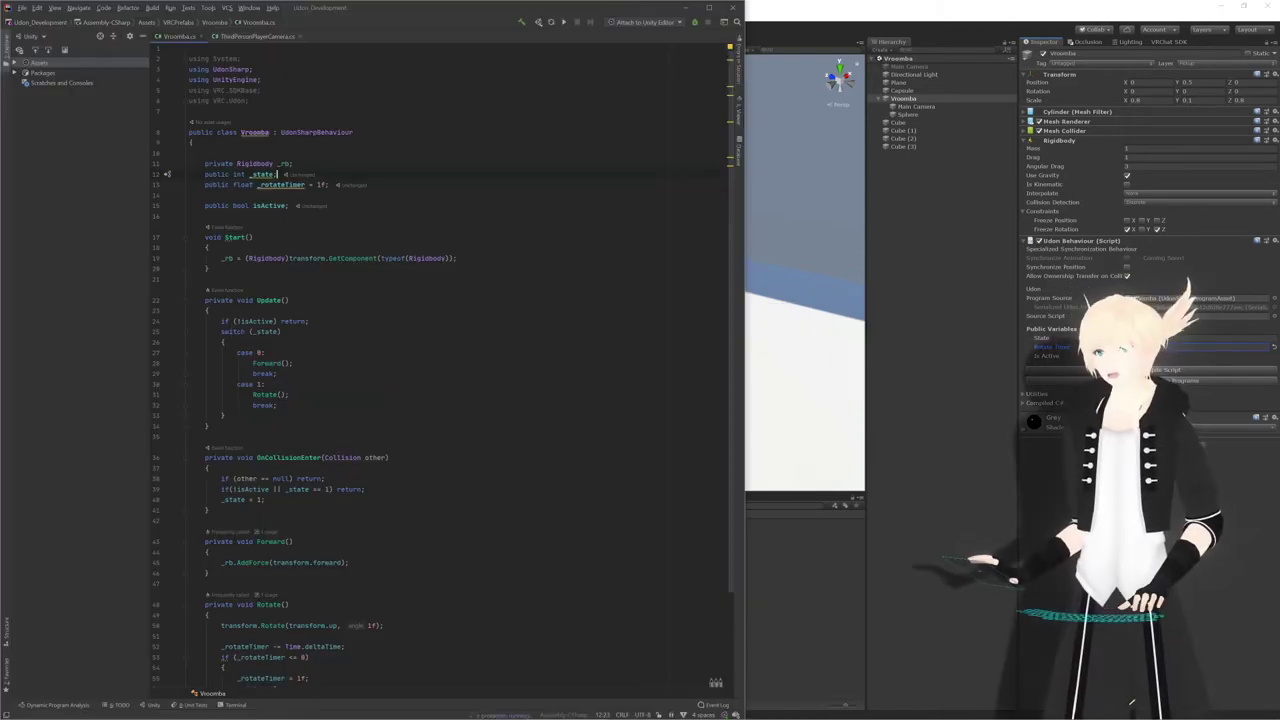
click(321, 185)
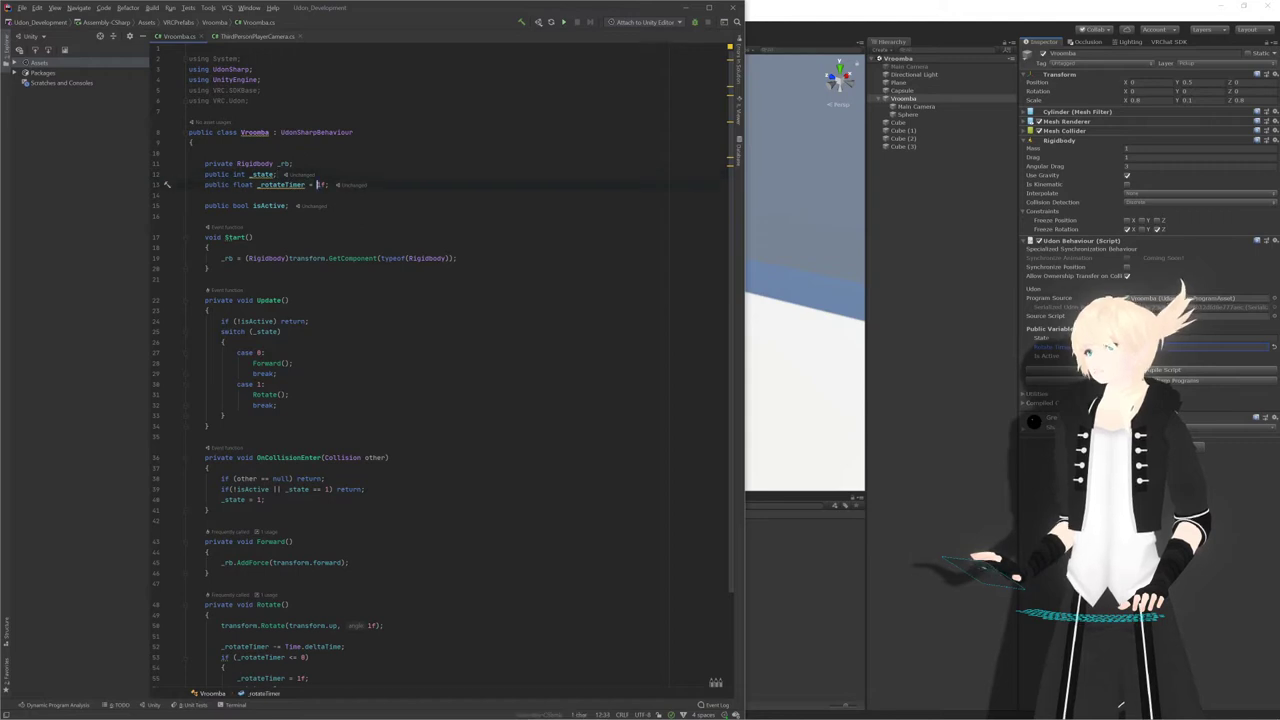
key(BackSpace)
text(2)
click(253, 237)
Set the _rotateTimer reset value inside Rotate() to 2f and save the script
scroll(253, 237, down, 4)
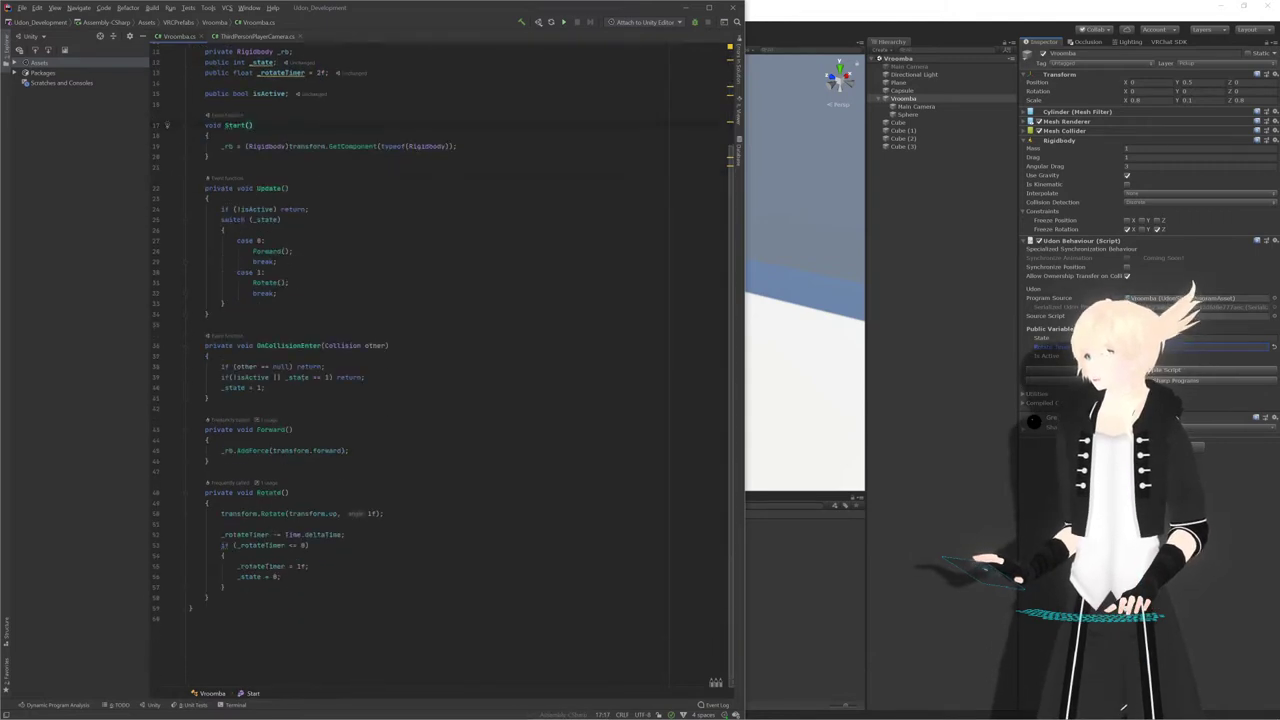
click(296, 566)
key(Delete)
text(2)
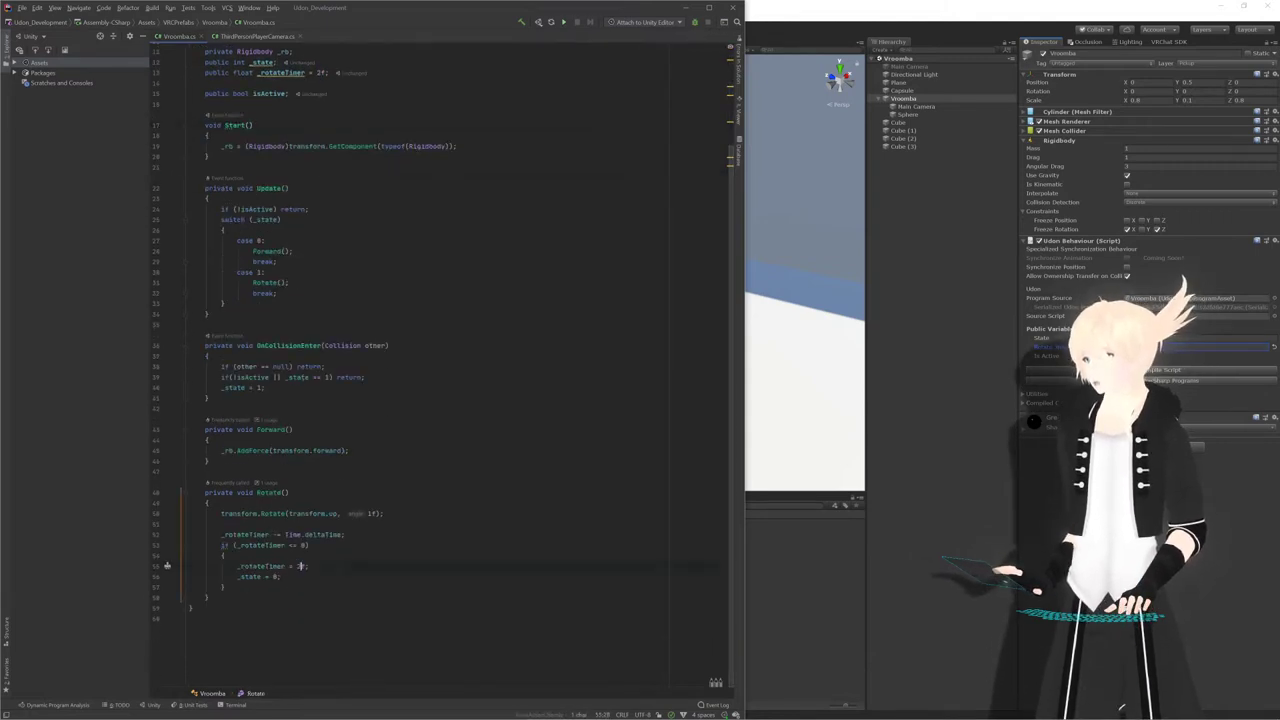
click(289, 492)
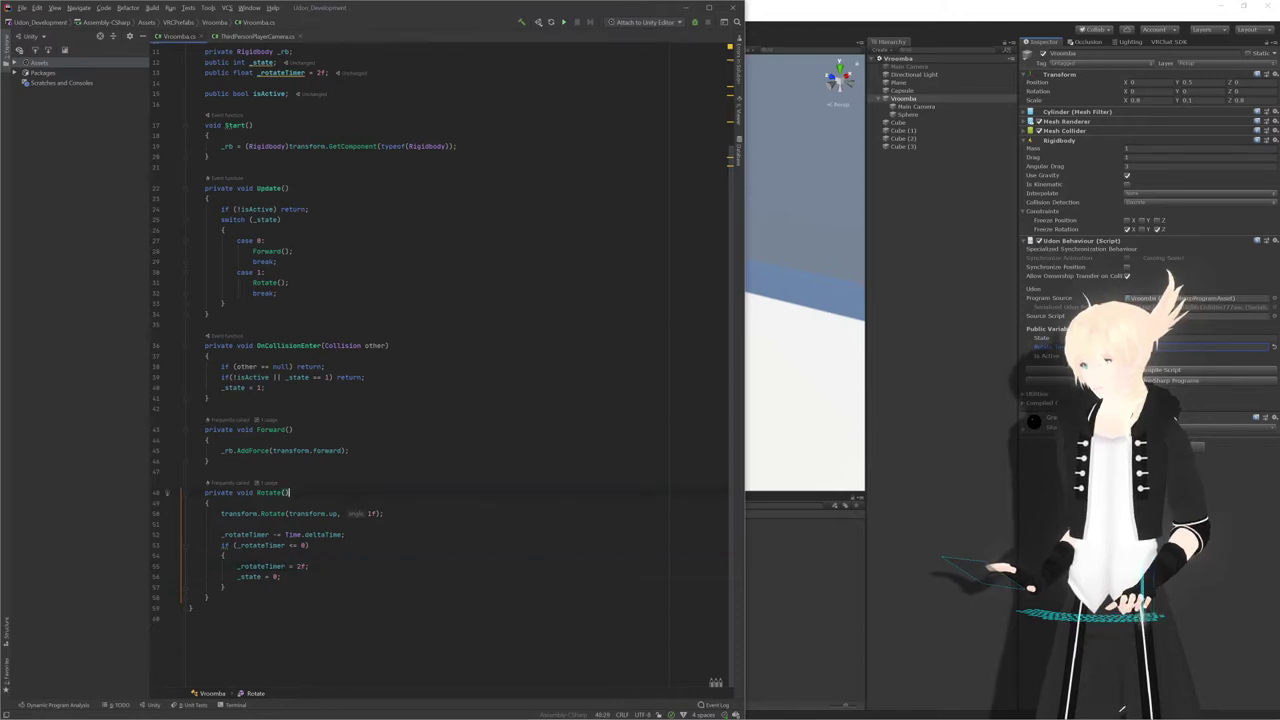
key(ctrl+s)
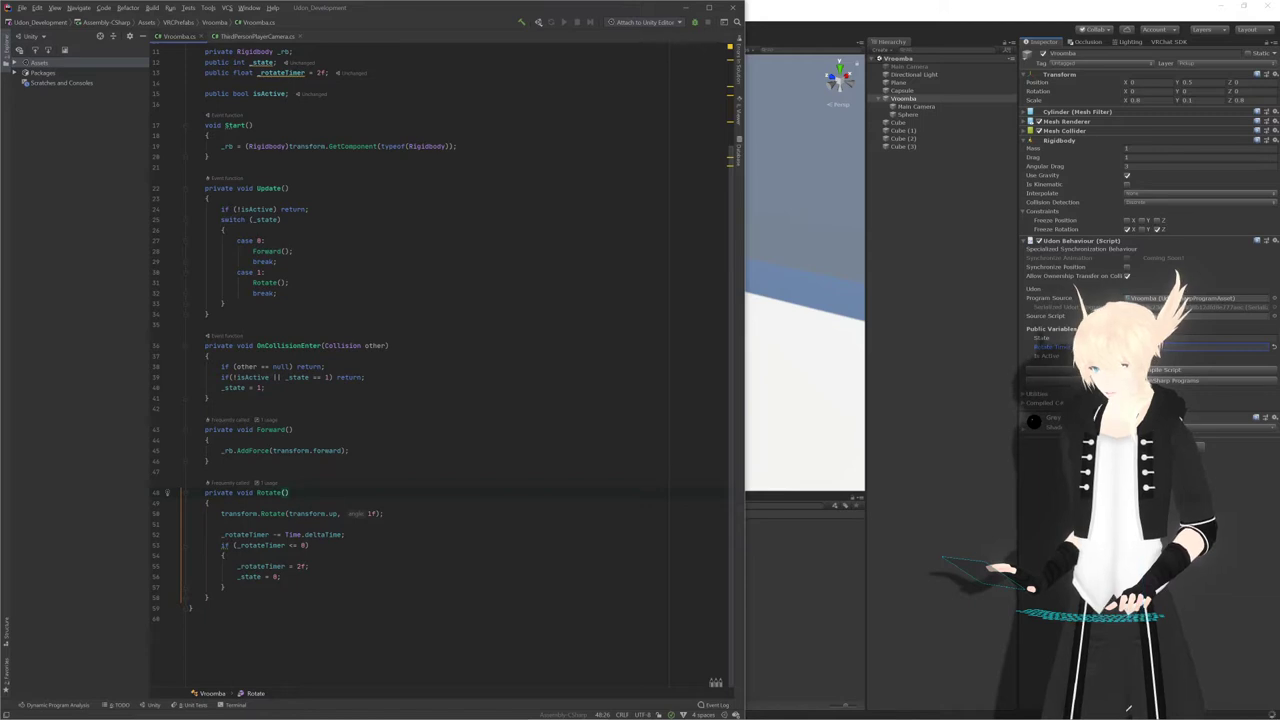
key(alt+Tab)
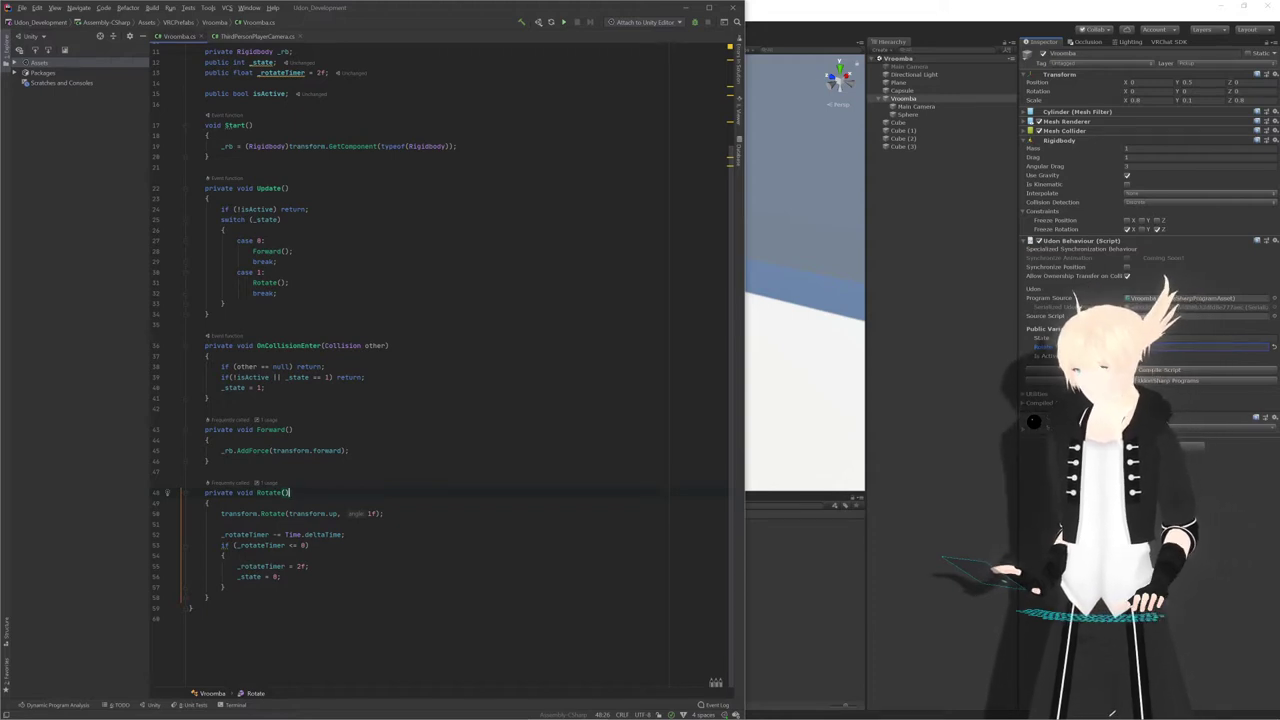
Extend the if condition in Rotate() with "& _rotateTimer >= 1.5f" after the check against 0
double_click(303, 545)
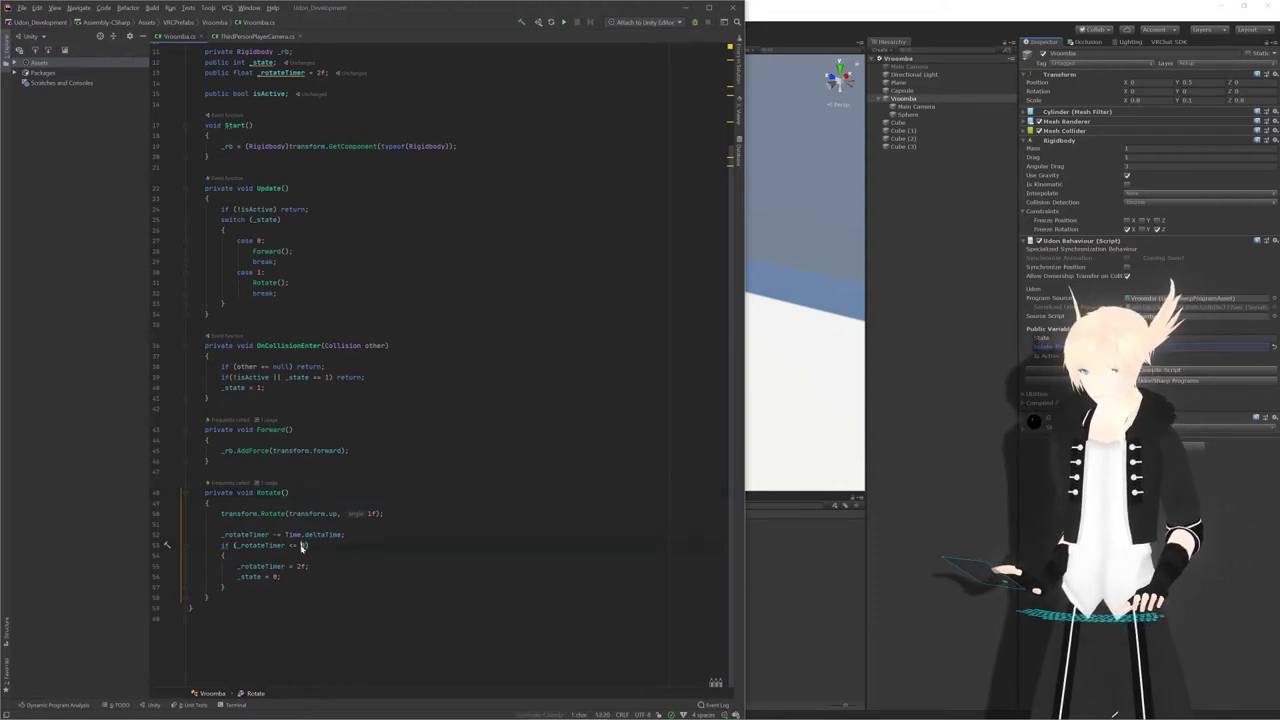
text(&& )
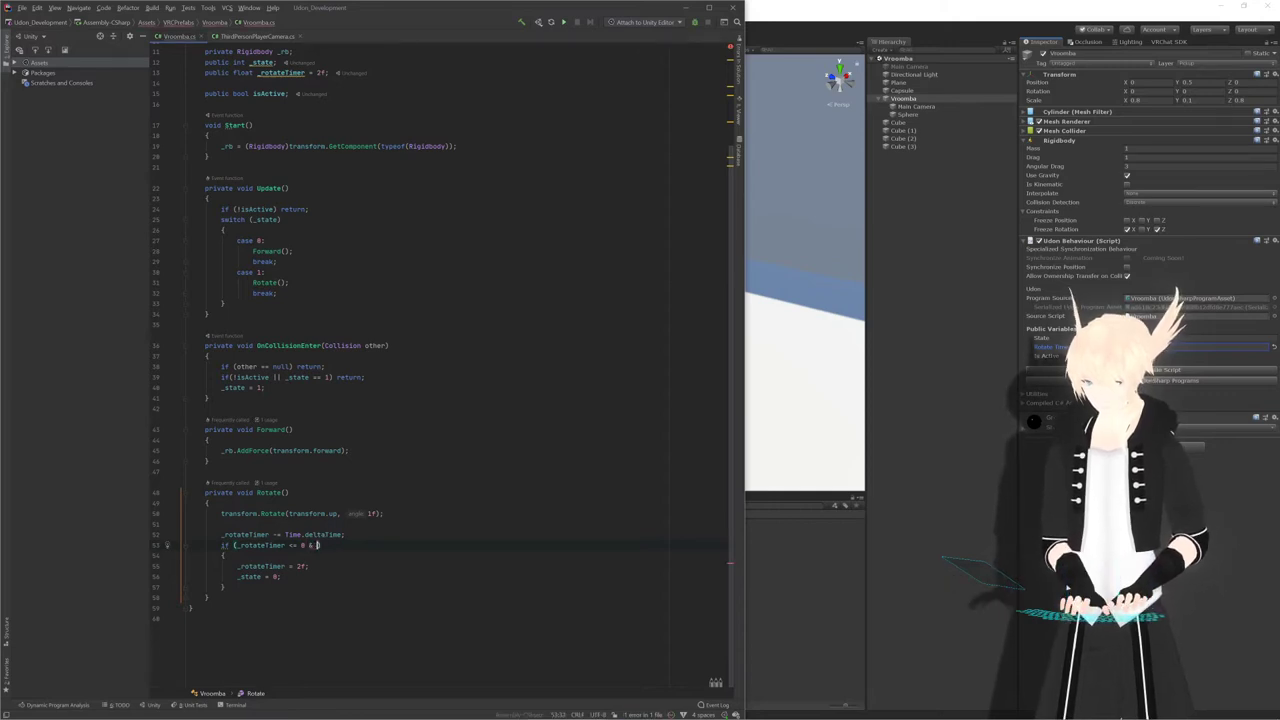
text(_r)
key(Down)
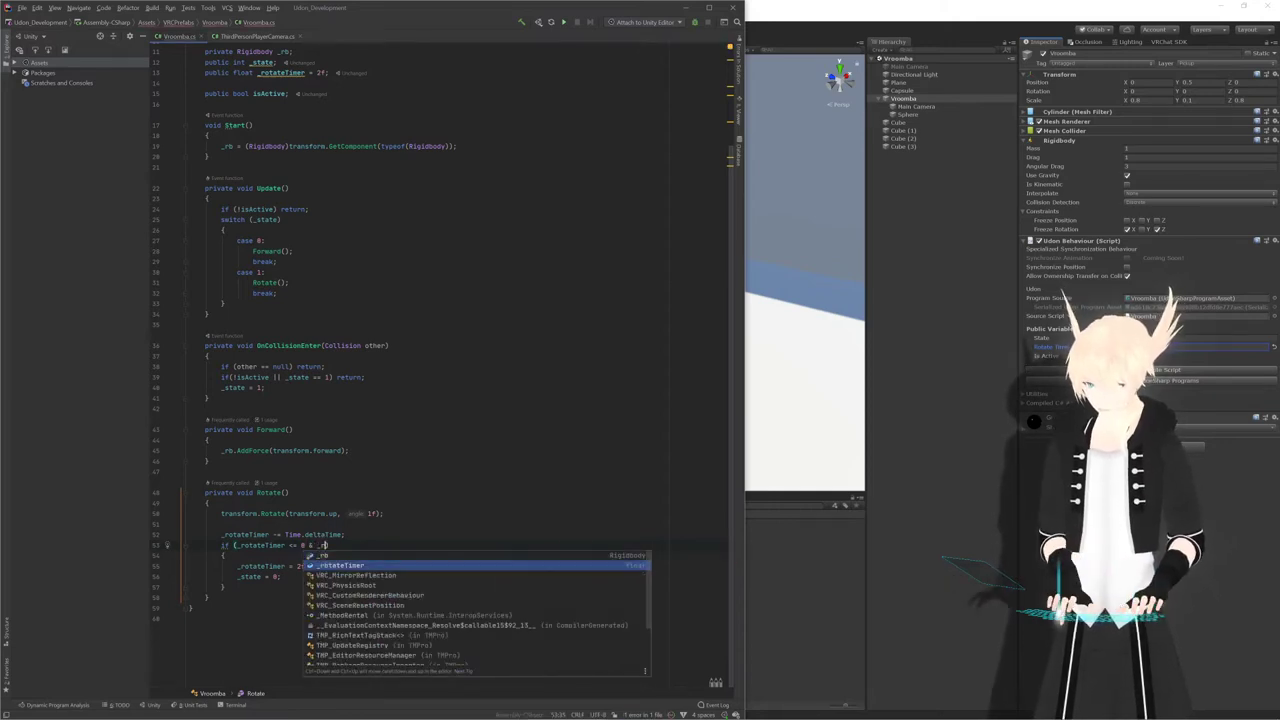
key(Return)
text(<)
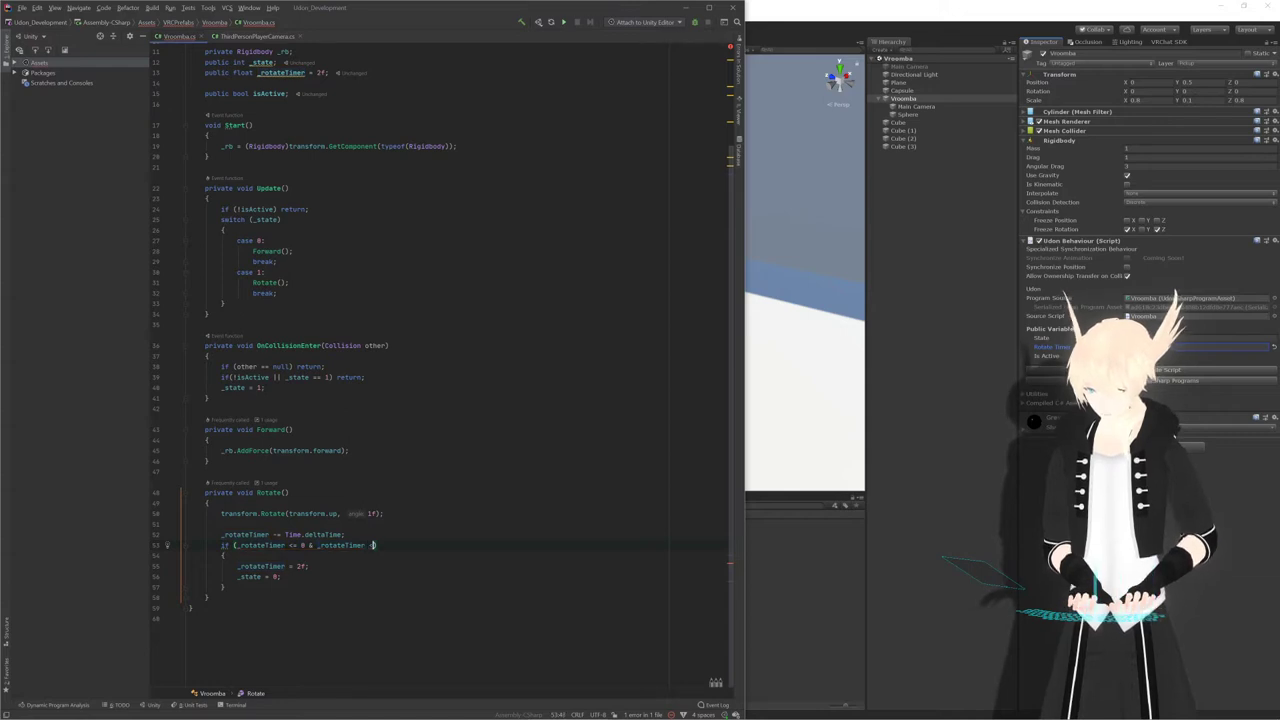
key(BackSpace)
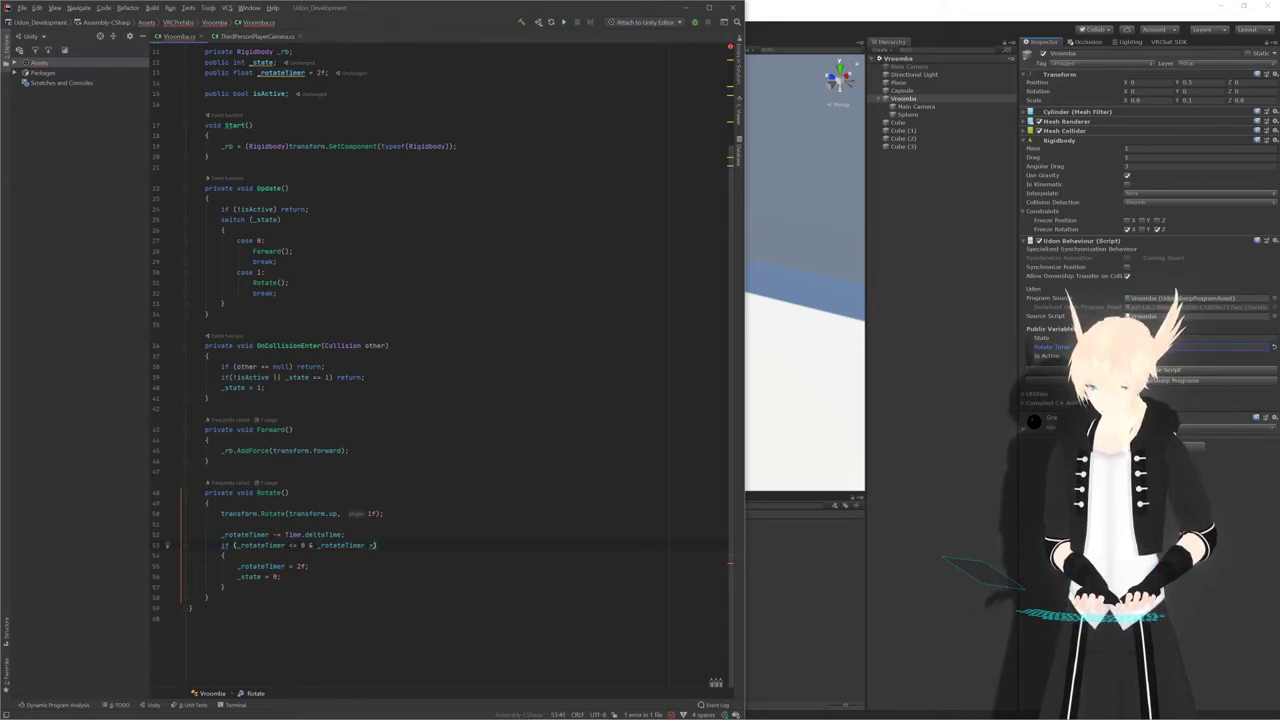
text(> 1.)
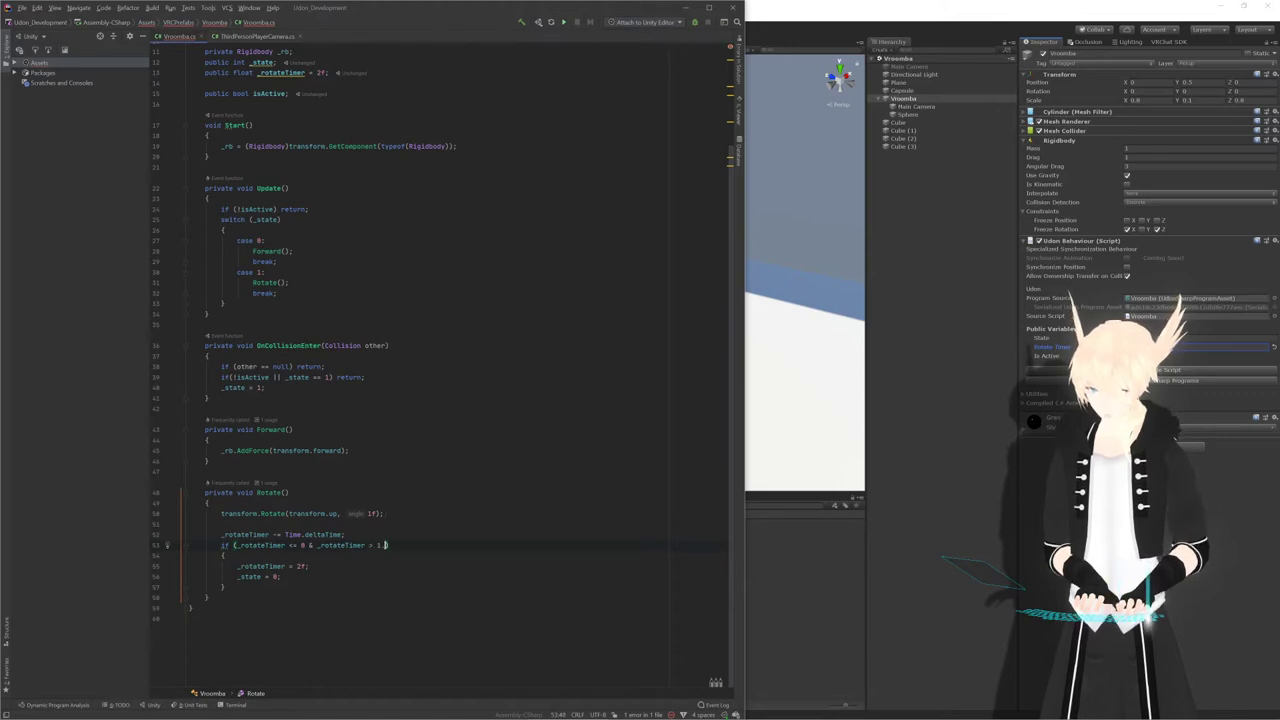
text(5)
key(Left)
key(Left)
key(Left)
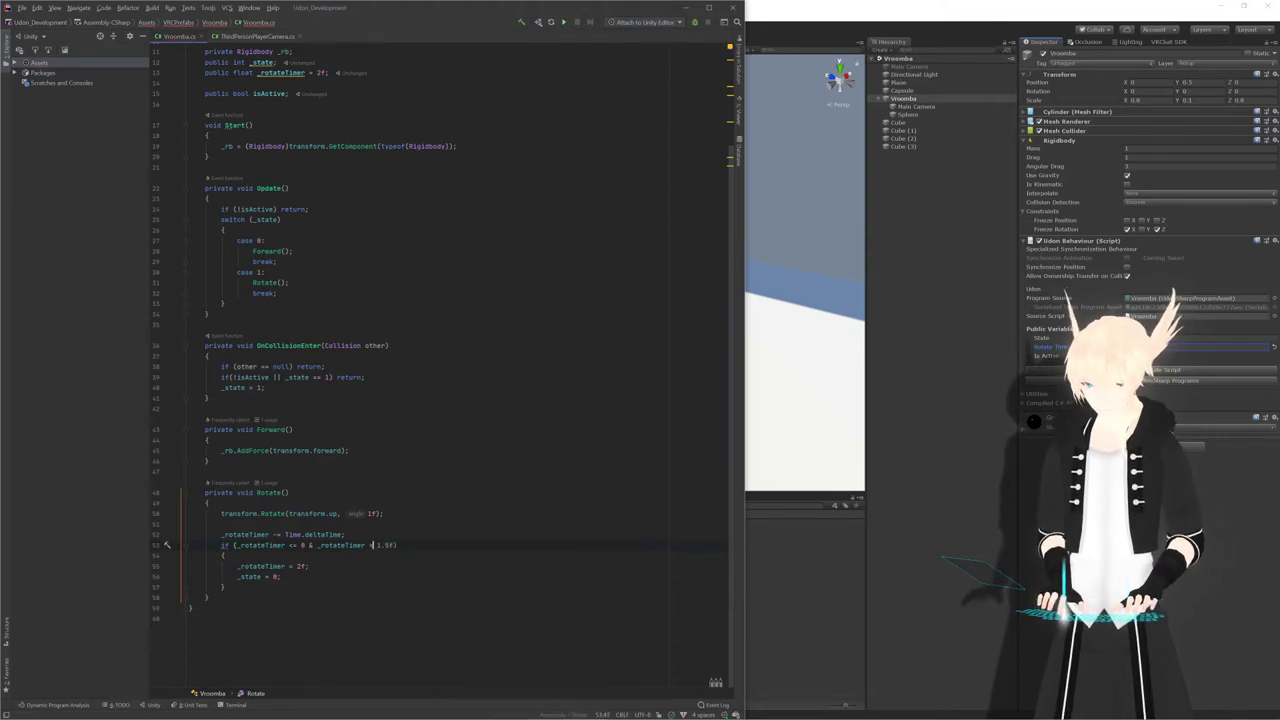
text(>)
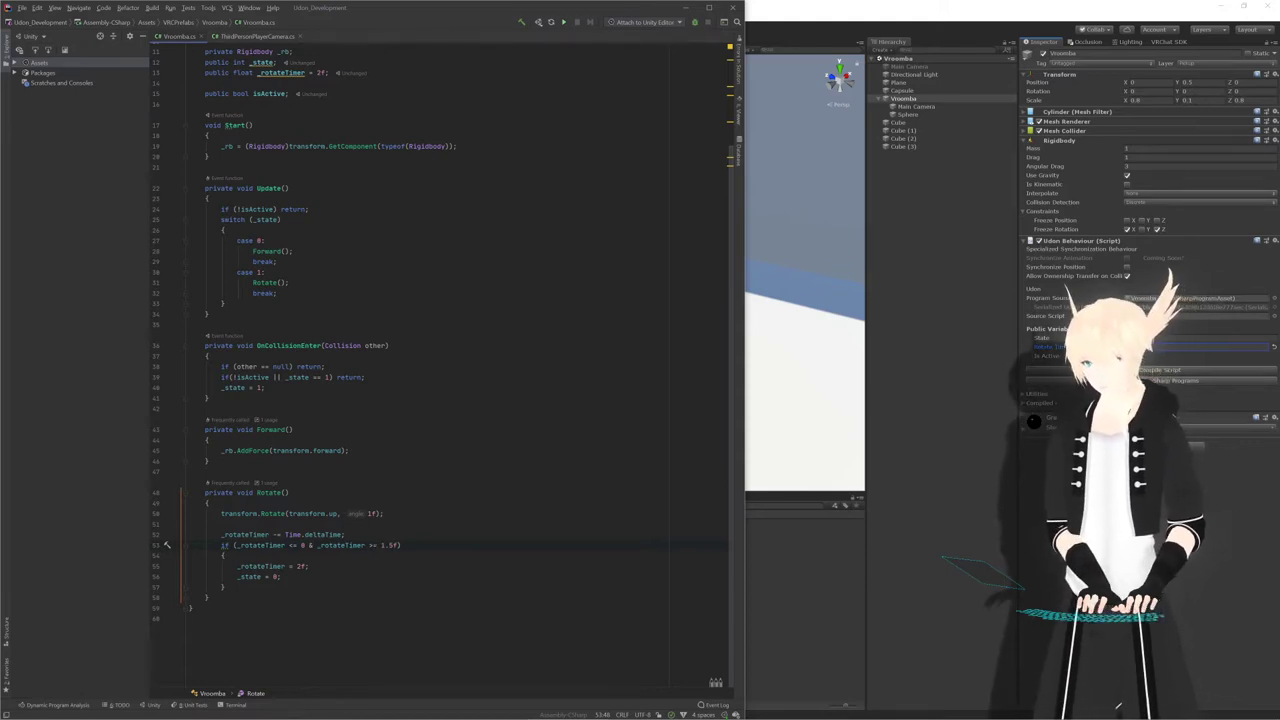
click(309, 566)
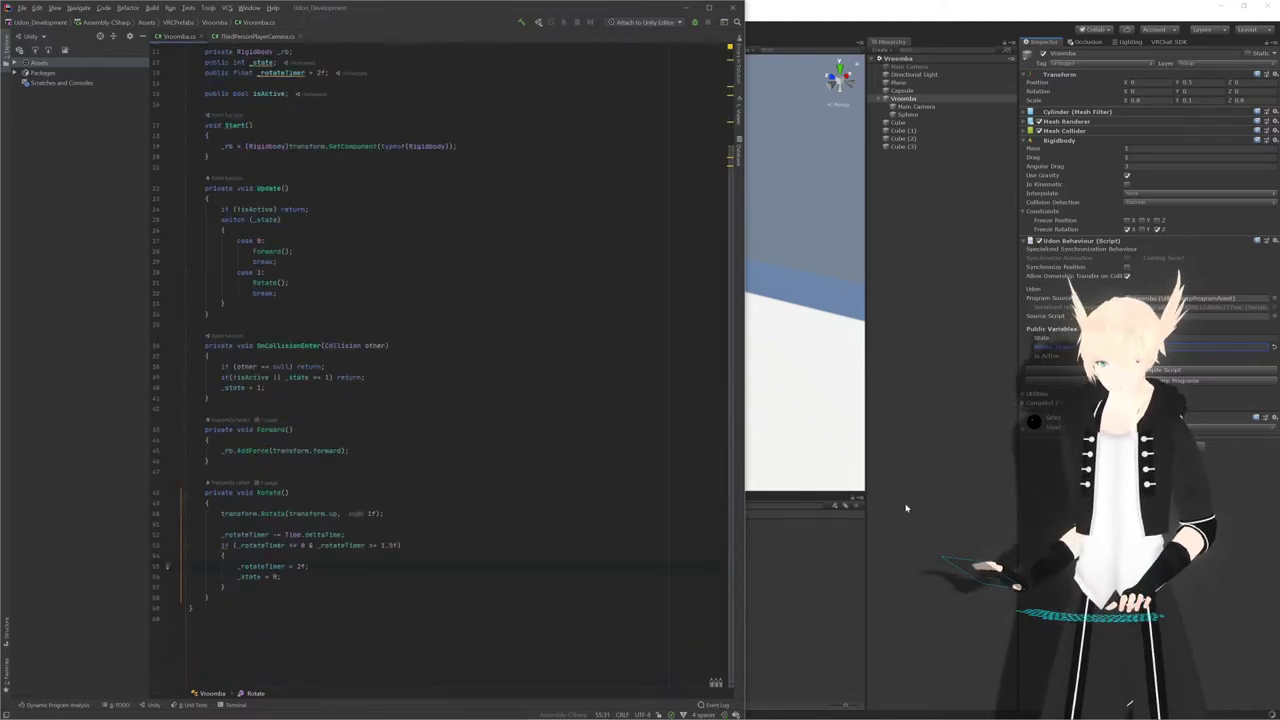
Switch to Unity to compile the edited script, and run the scene with the Vroomba's Is Active turned on
click(1268, 490)
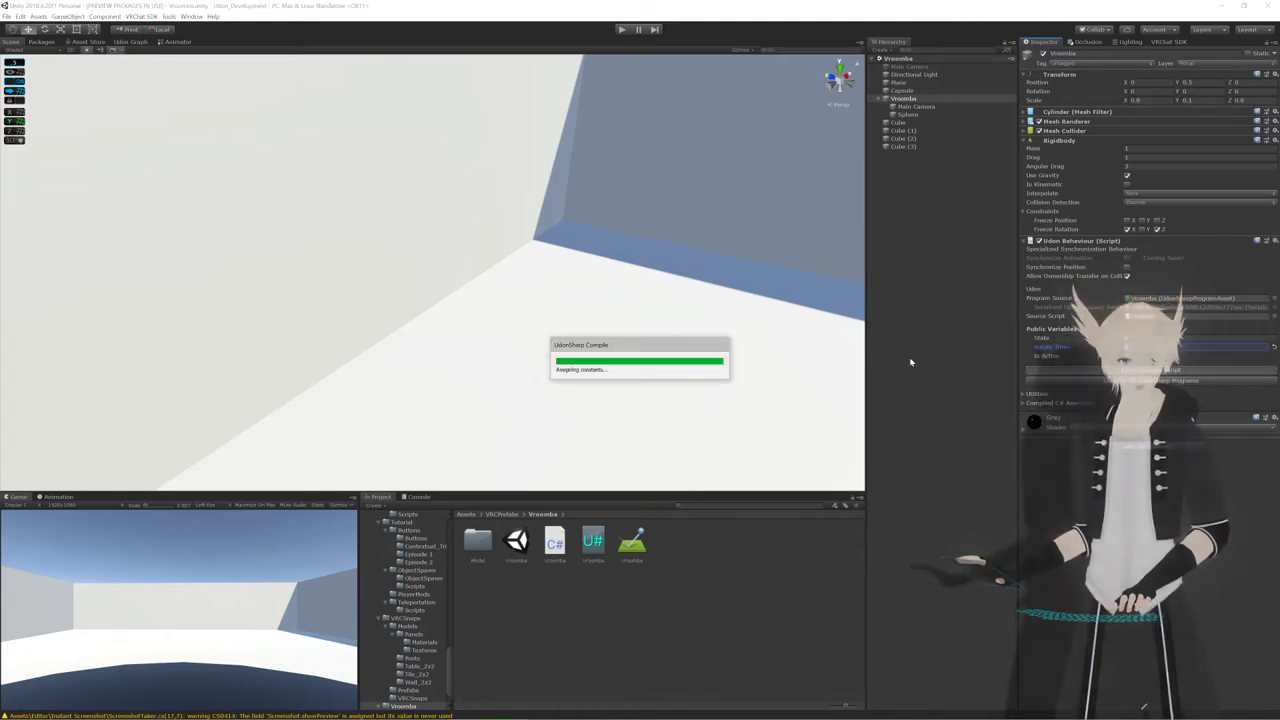
right_drag(523, 306, 591, 304)
scroll(600, 291, down, 3)
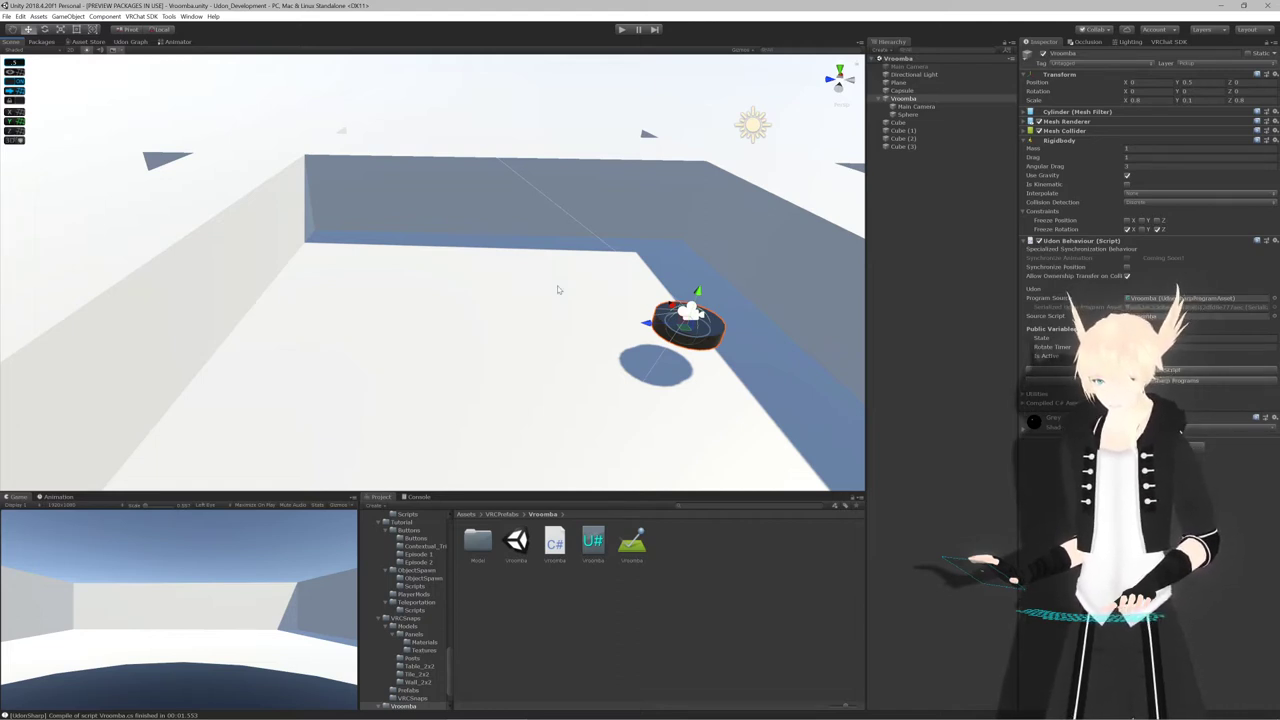
key(s)
mouse_move(597, 308)
right_down()
mouse_move(608, 289)
mouse_move(607, 308)
right_up()
key(w)
key(s)
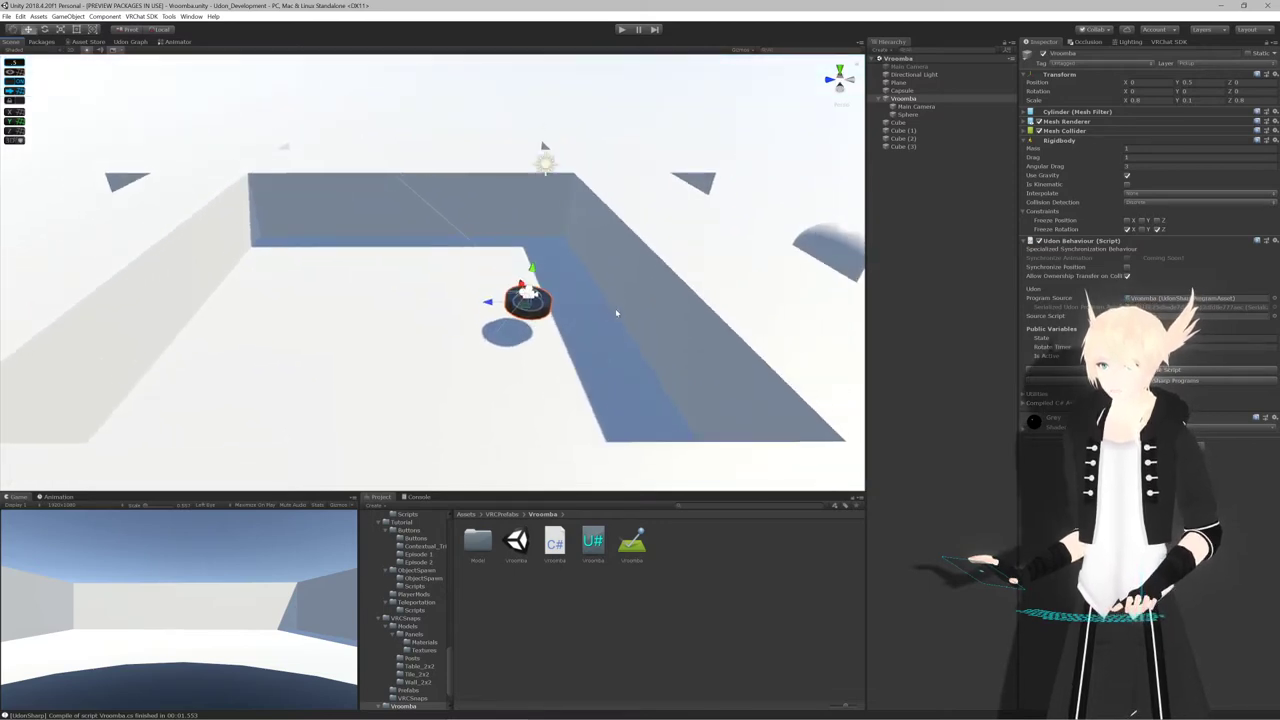
scroll(618, 304, down, 2)
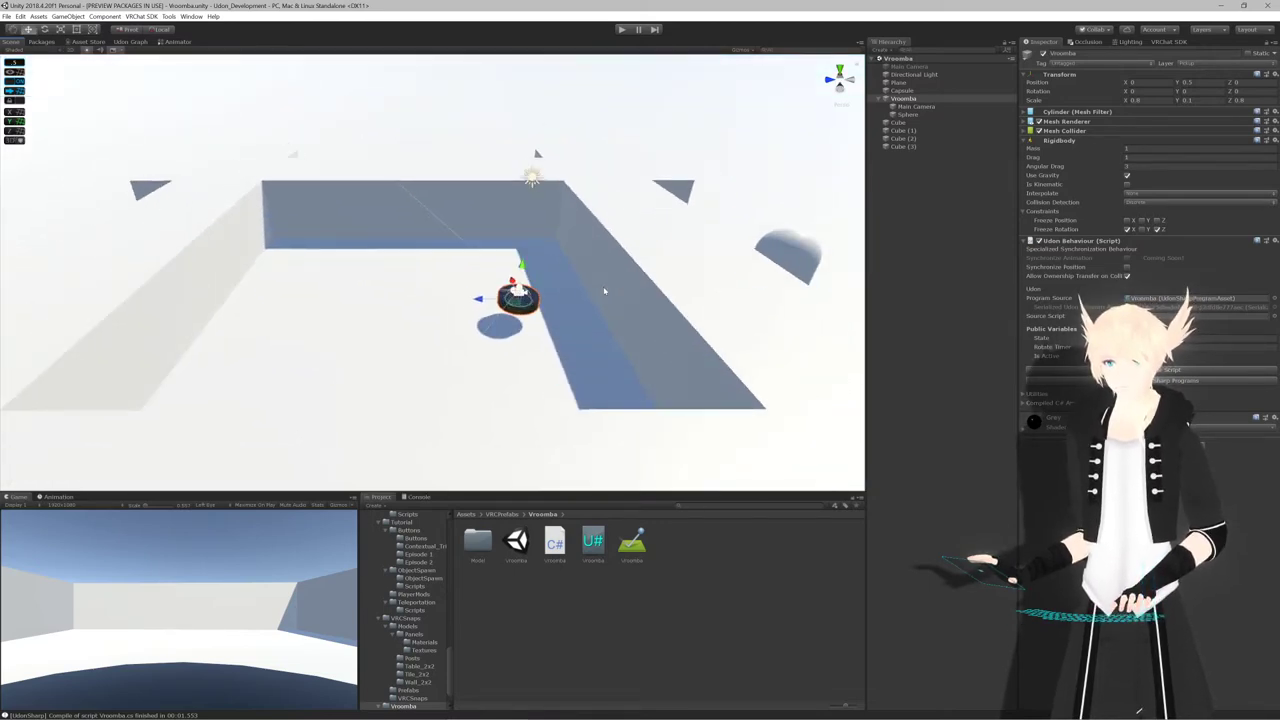
scroll(604, 291, up, 1)
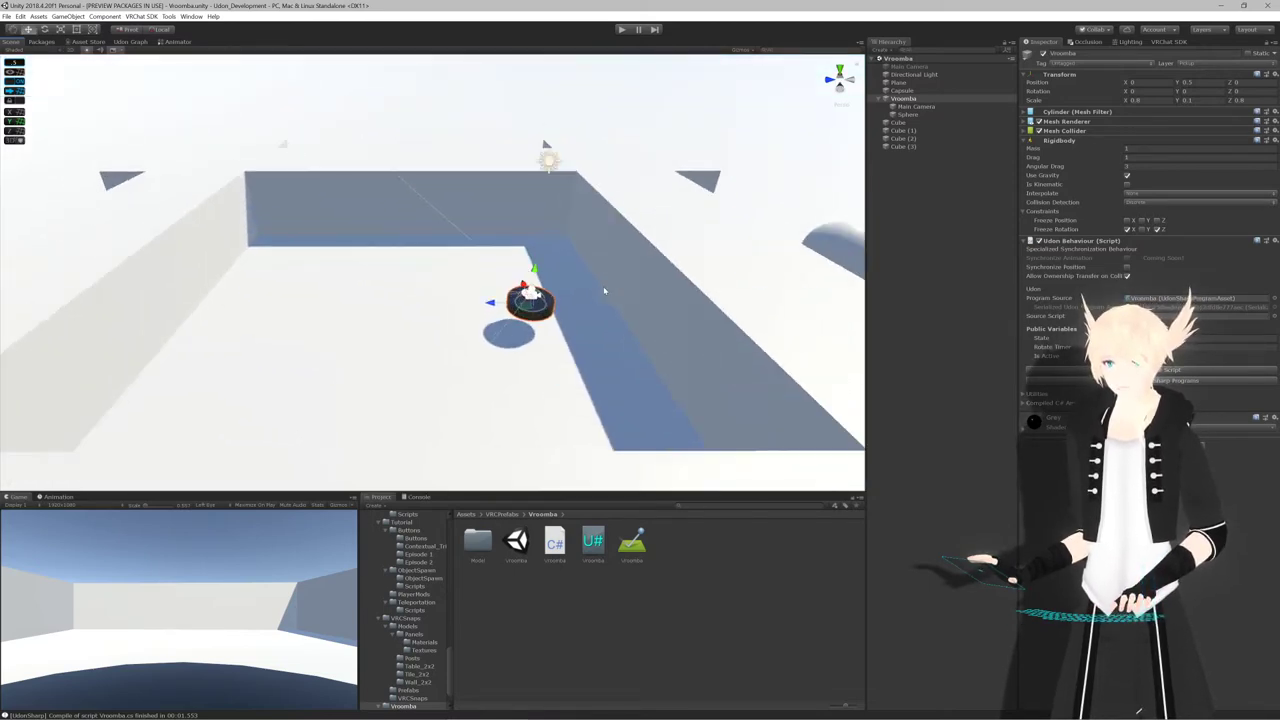
click(620, 30)
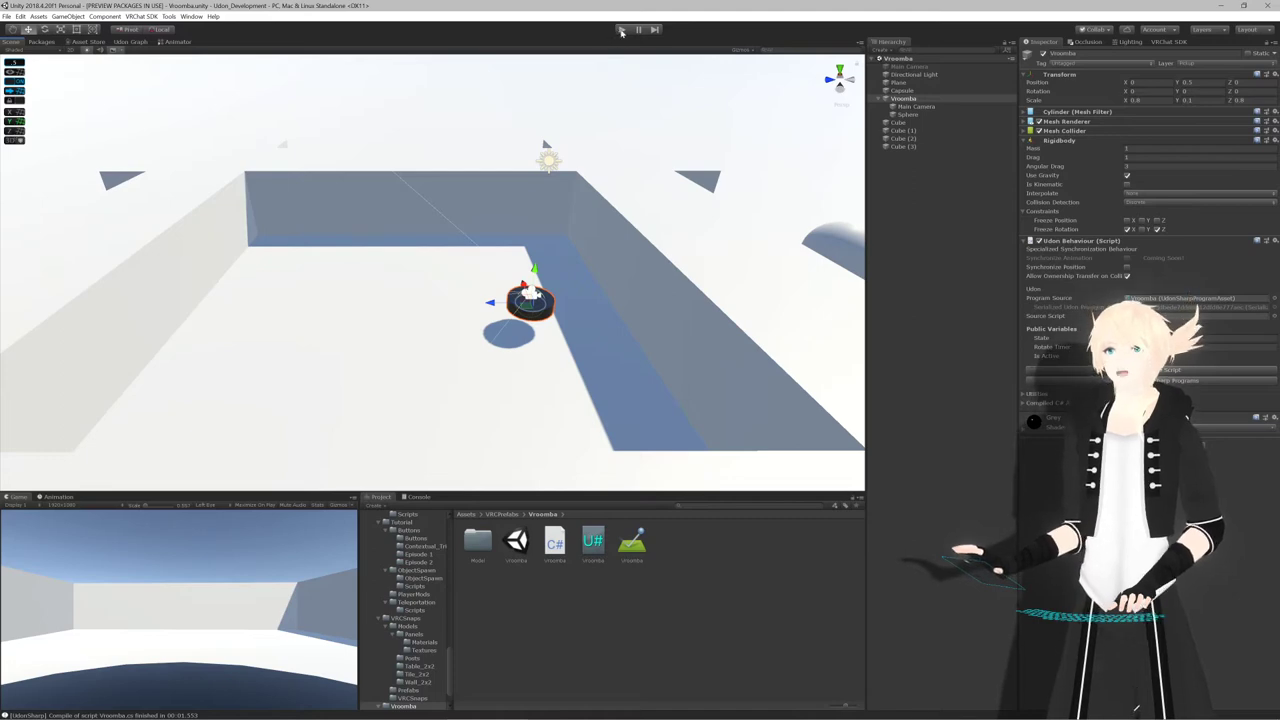
click(1121, 327)
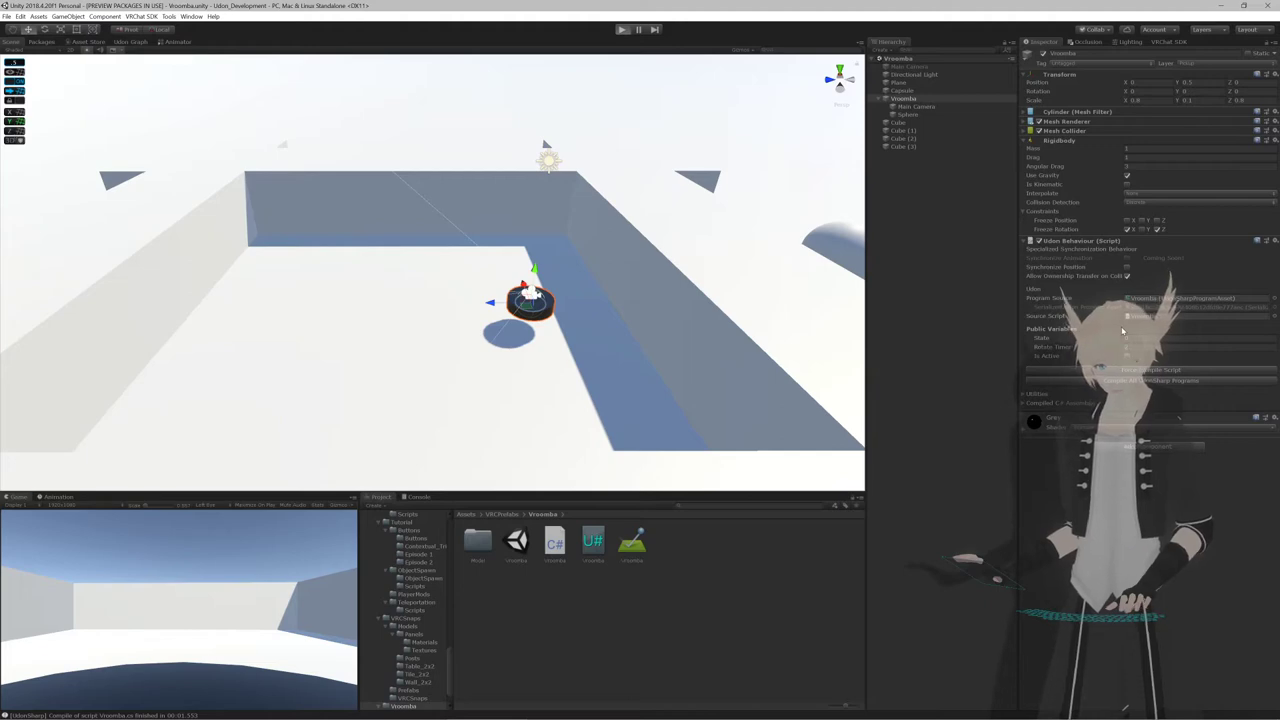
key(ctrl+p)
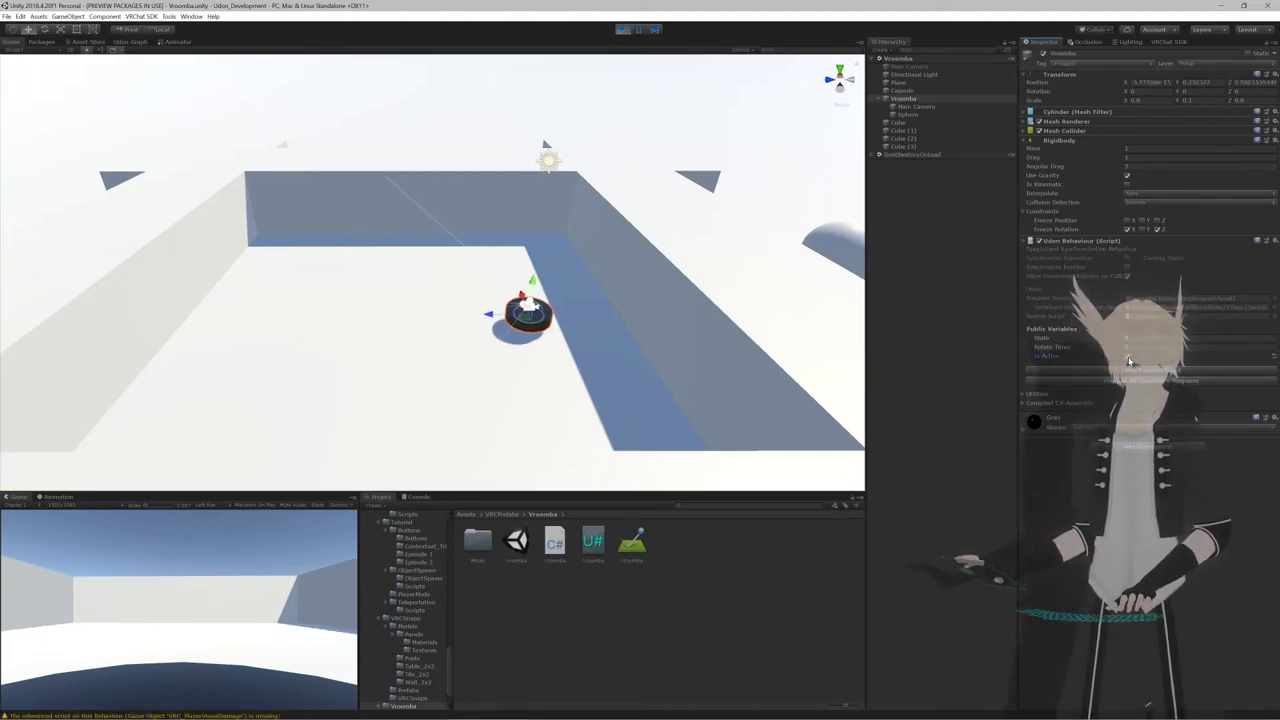
Examine how the Vroomba rotates at the wall, stop the play test, and switch back to the code editor
mouse_move(724, 329)
right_down()
mouse_move(723, 351)
mouse_move(721, 323)
right_up()
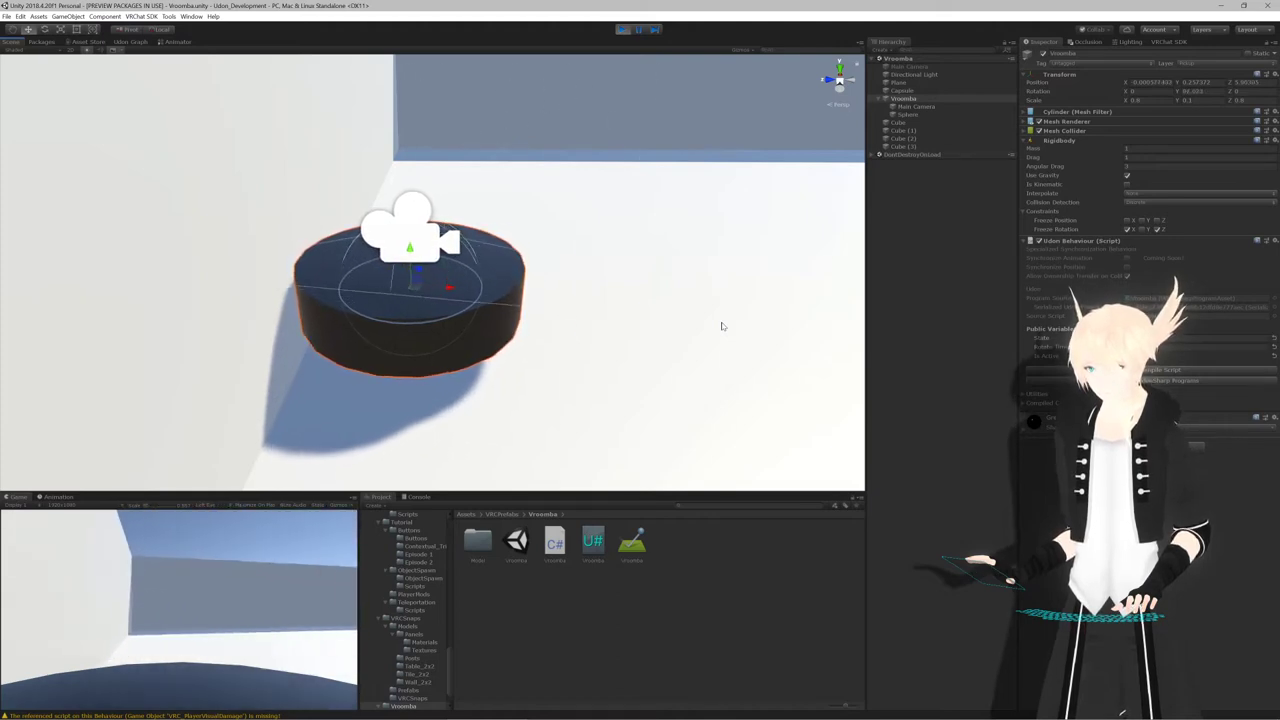
mouse_move(720, 323)
right_down()
mouse_move(674, 314)
mouse_move(694, 369)
mouse_move(694, 334)
mouse_move(714, 323)
right_up()
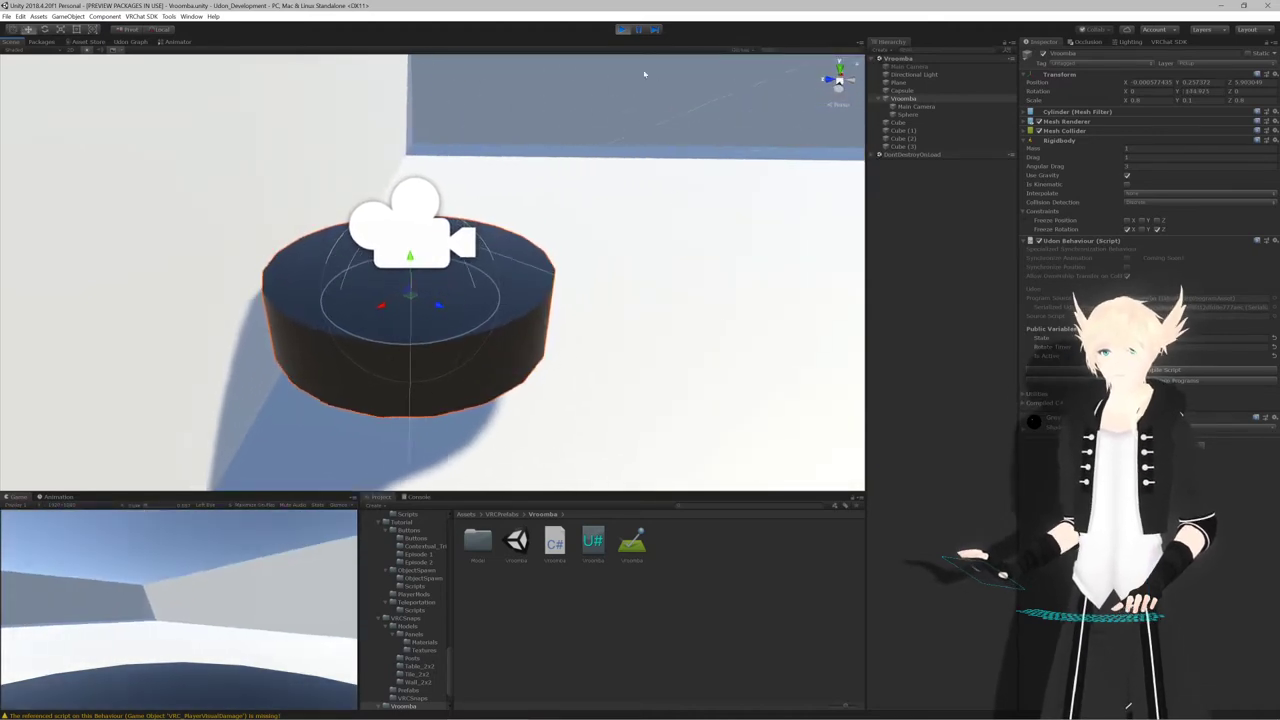
click(625, 31)
key(alt+Tab)
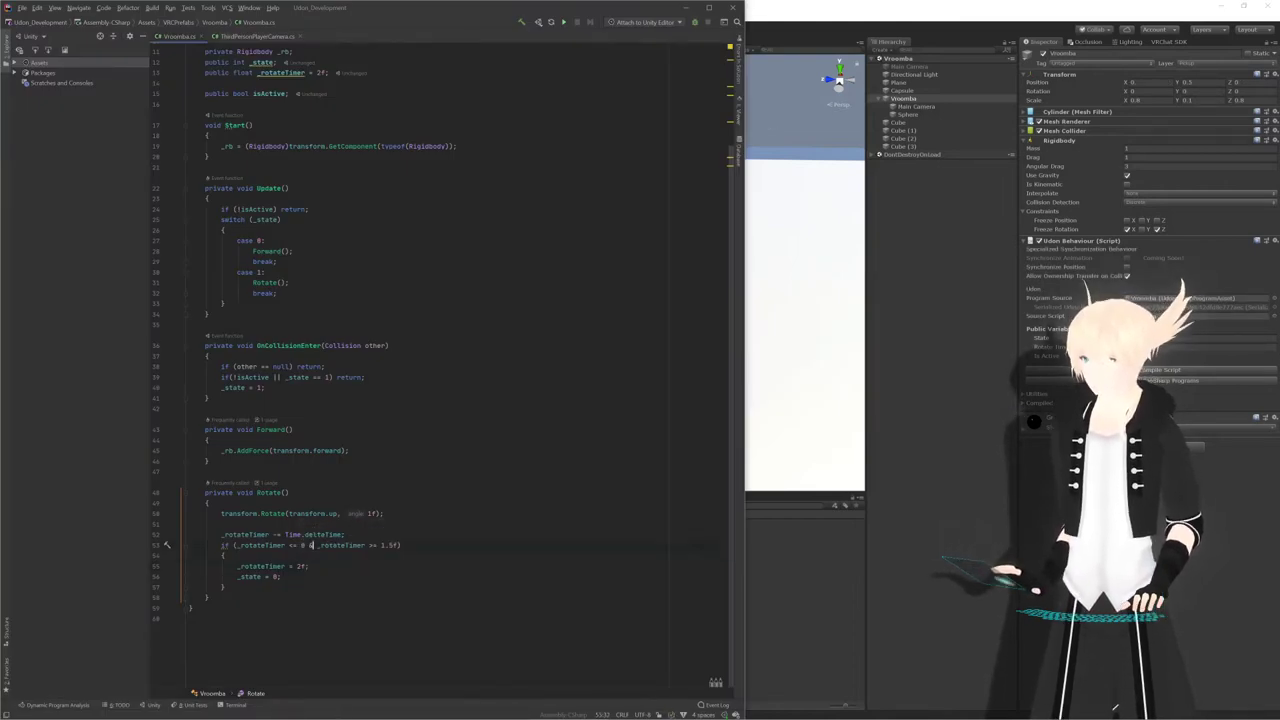
Change the & operator in Rotate()'s if condition to && and save the script
click(311, 545)
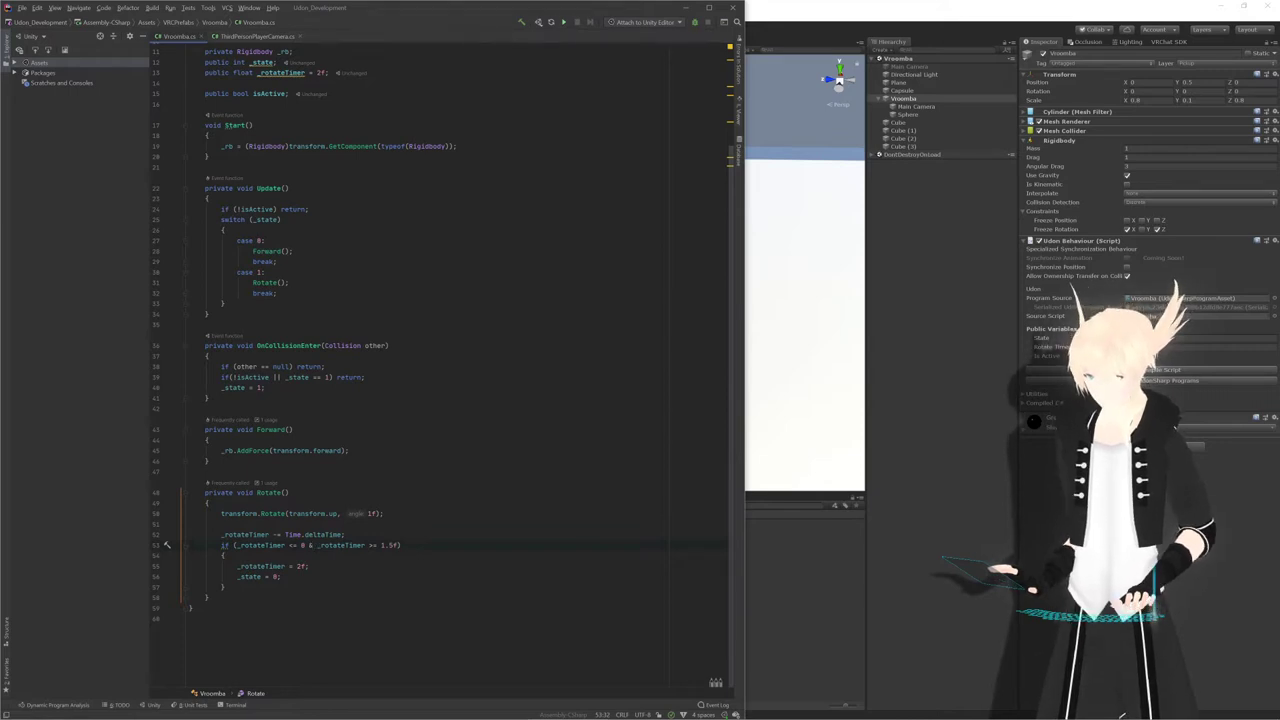
text(&)
click(221, 524)
key(ctrl+s)
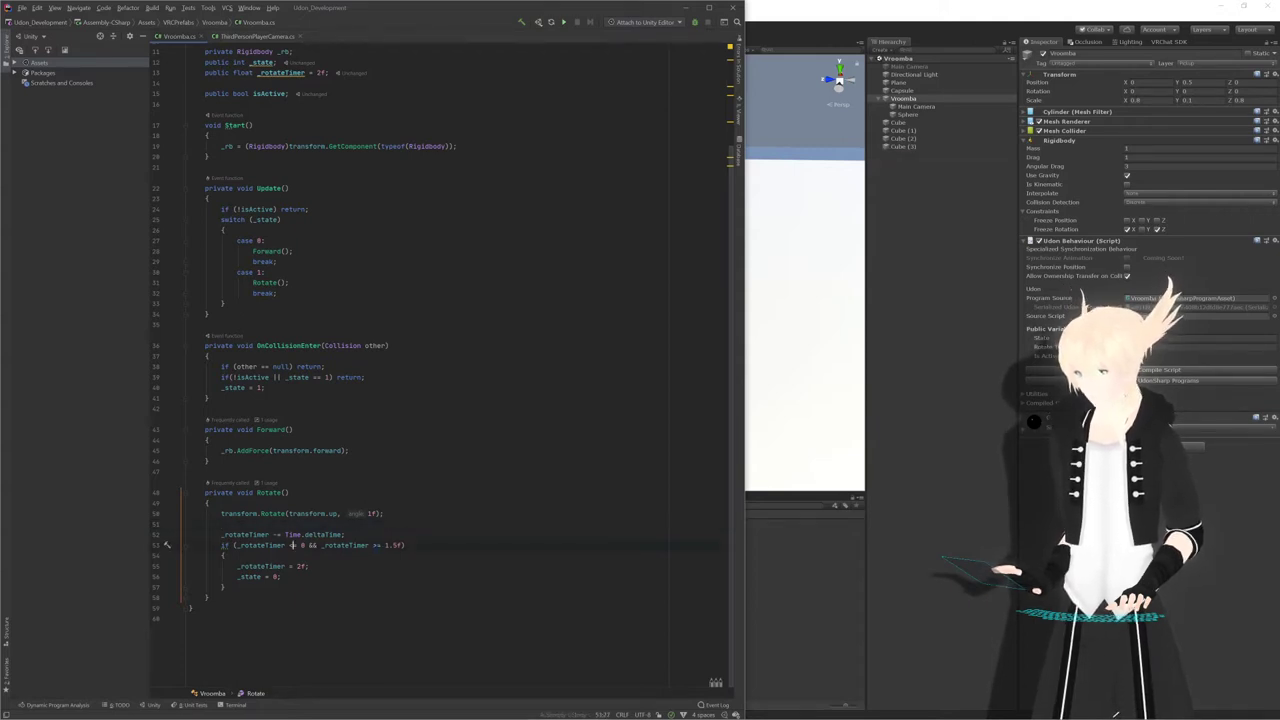
Copy the "_rotateTimer >= 1.5f" check from Rotate()'s if condition and remove it there, leaving only "_rotateTimer <= 0"
drag(379, 545, 373, 545)
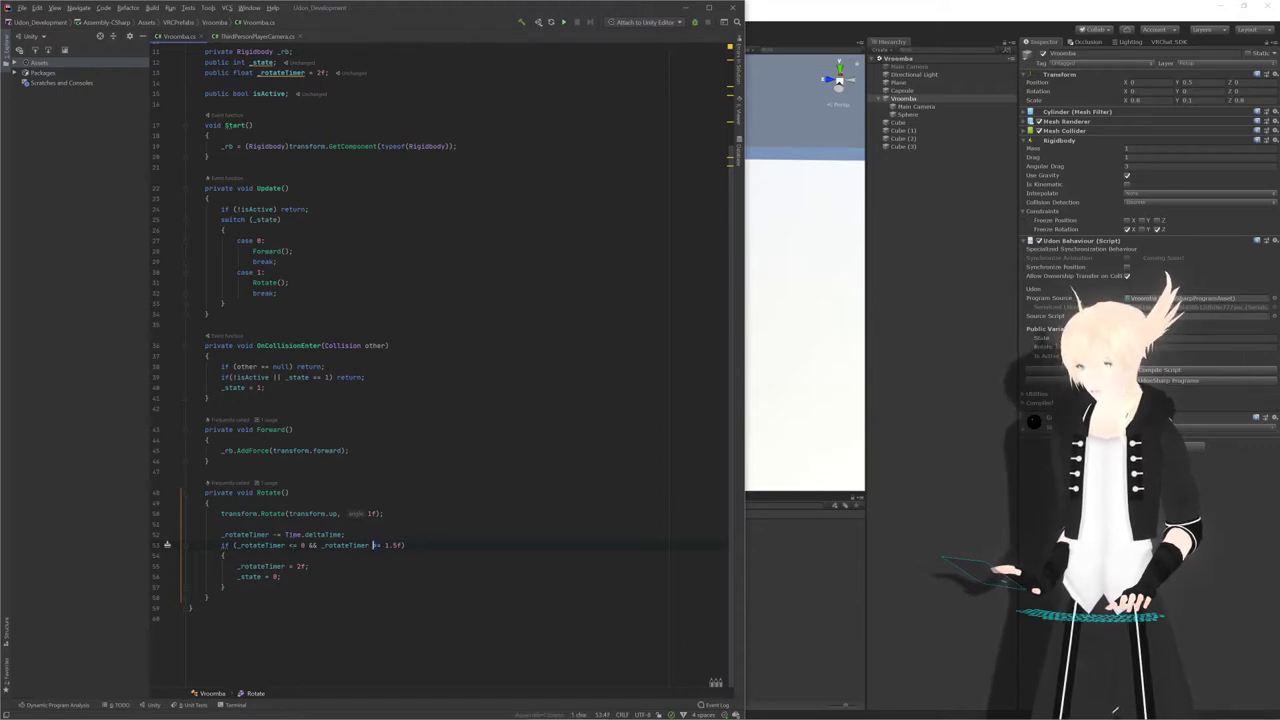
drag(321, 545, 401, 545)
key(ctrl+c)
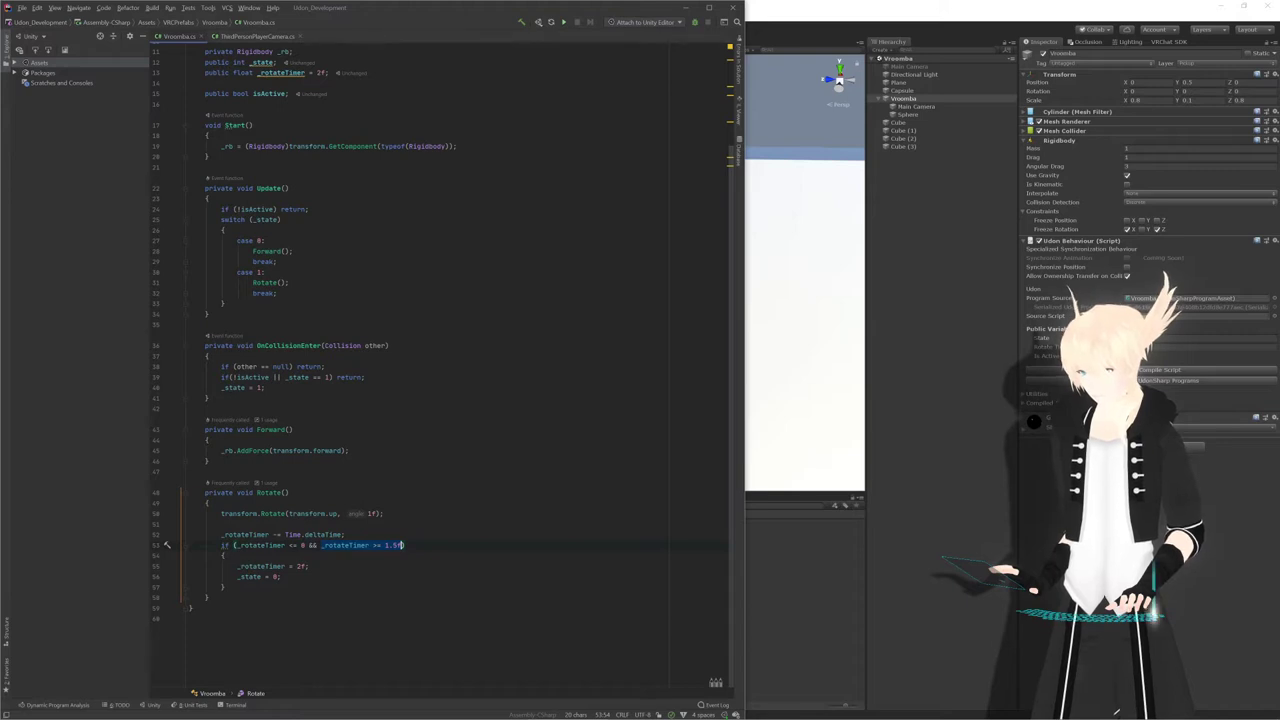
key(BackSpace)
key(BackSpace)
key(BackSpace)
key(BackSpace)
key(BackSpace)
key(Up)
key(Up)
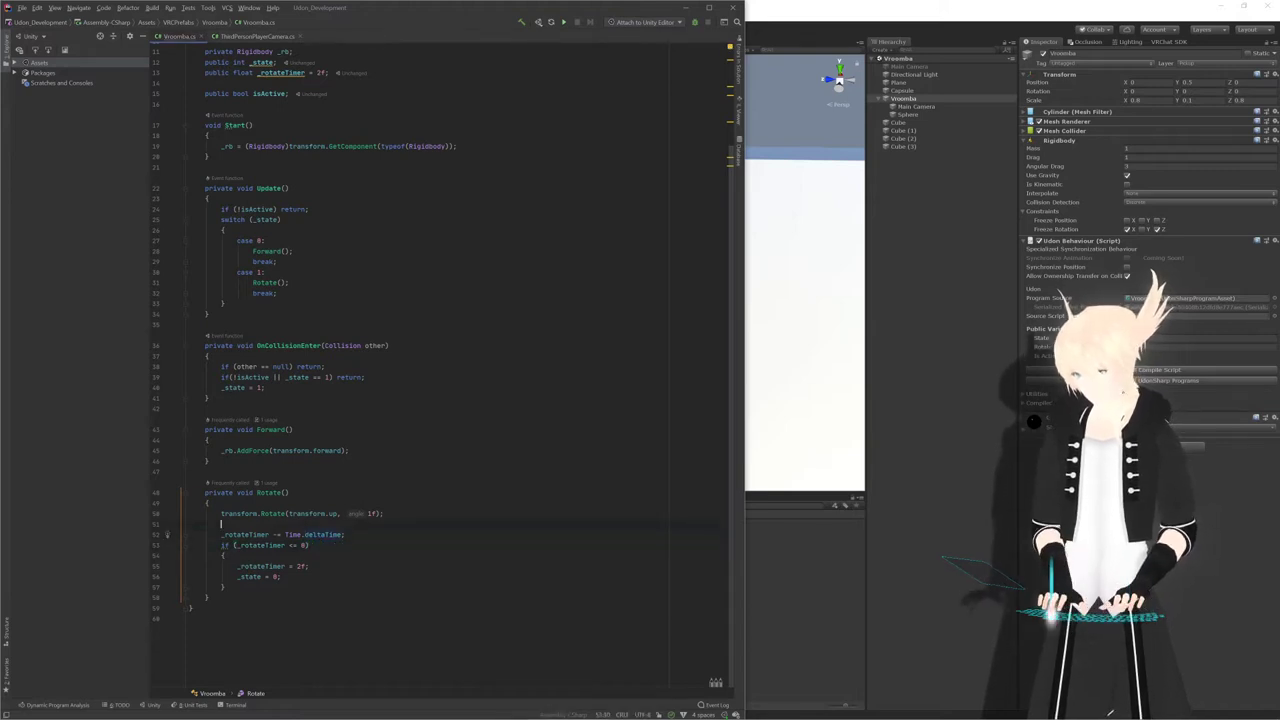
Put the copied check in front of the transform.Rotate call as "if (_rotateTimer >= 1.5f)" on the same line
click(189, 534)
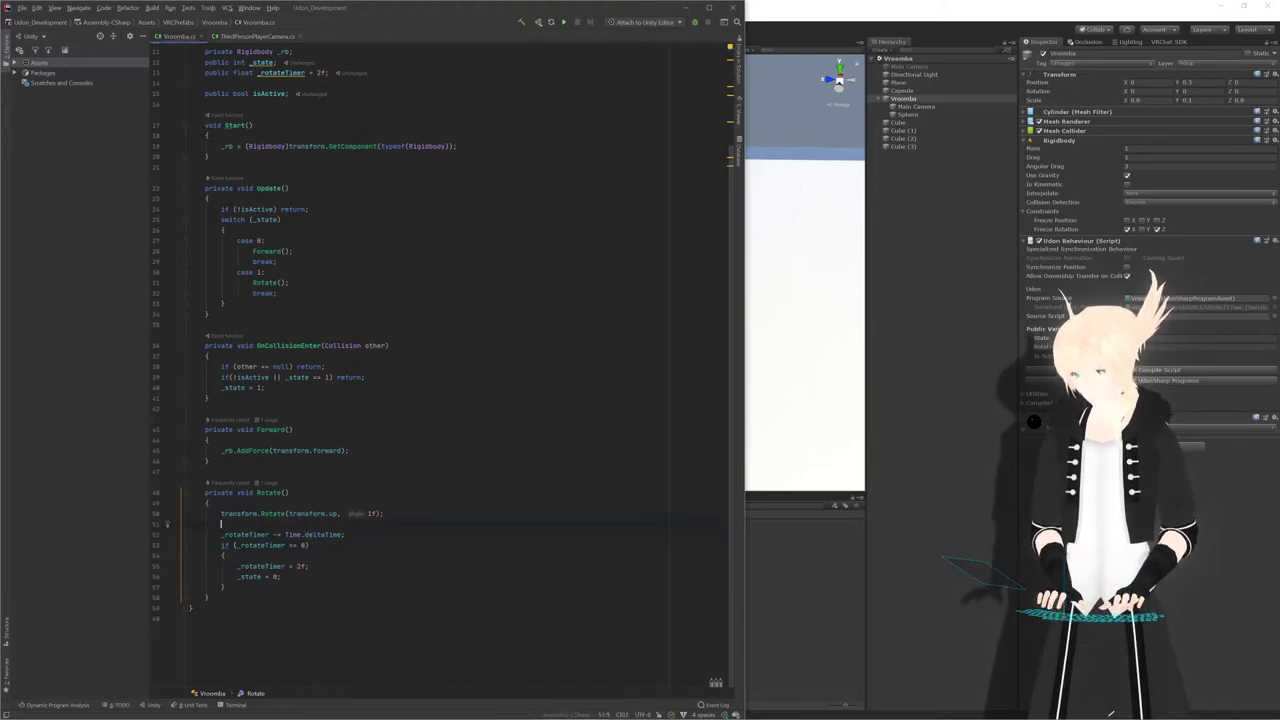
key(ctrl+v)
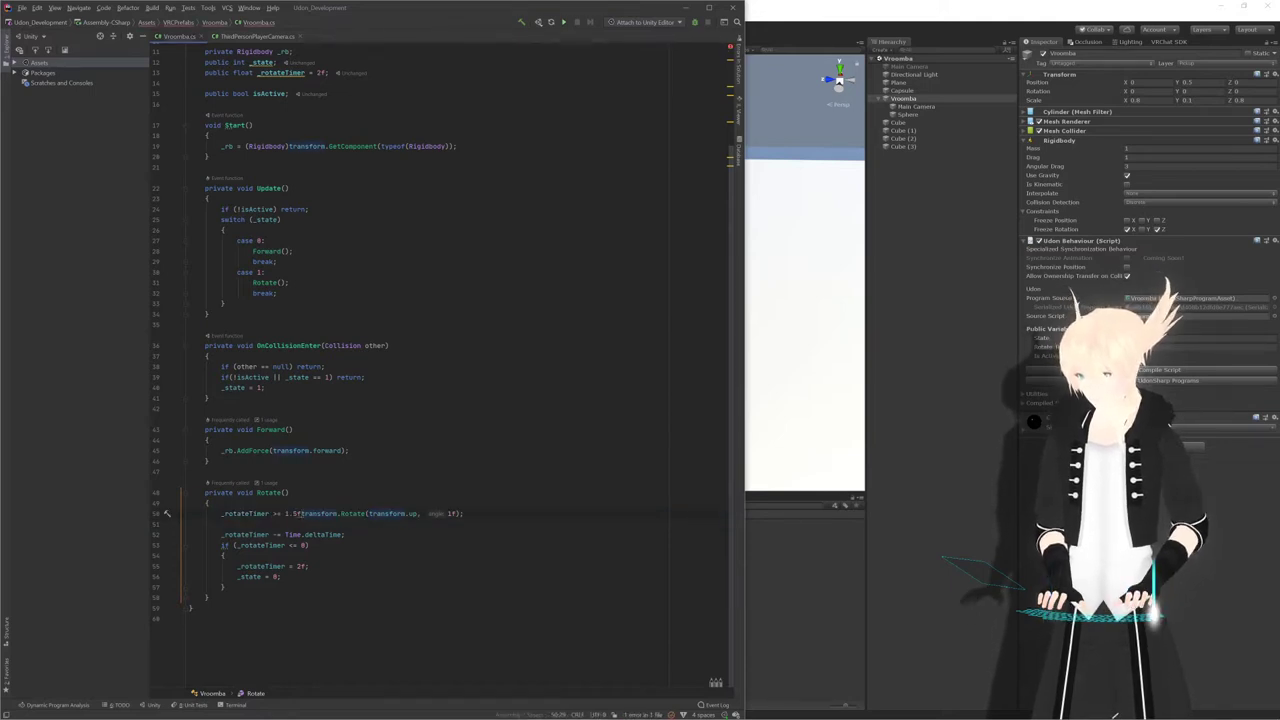
text())
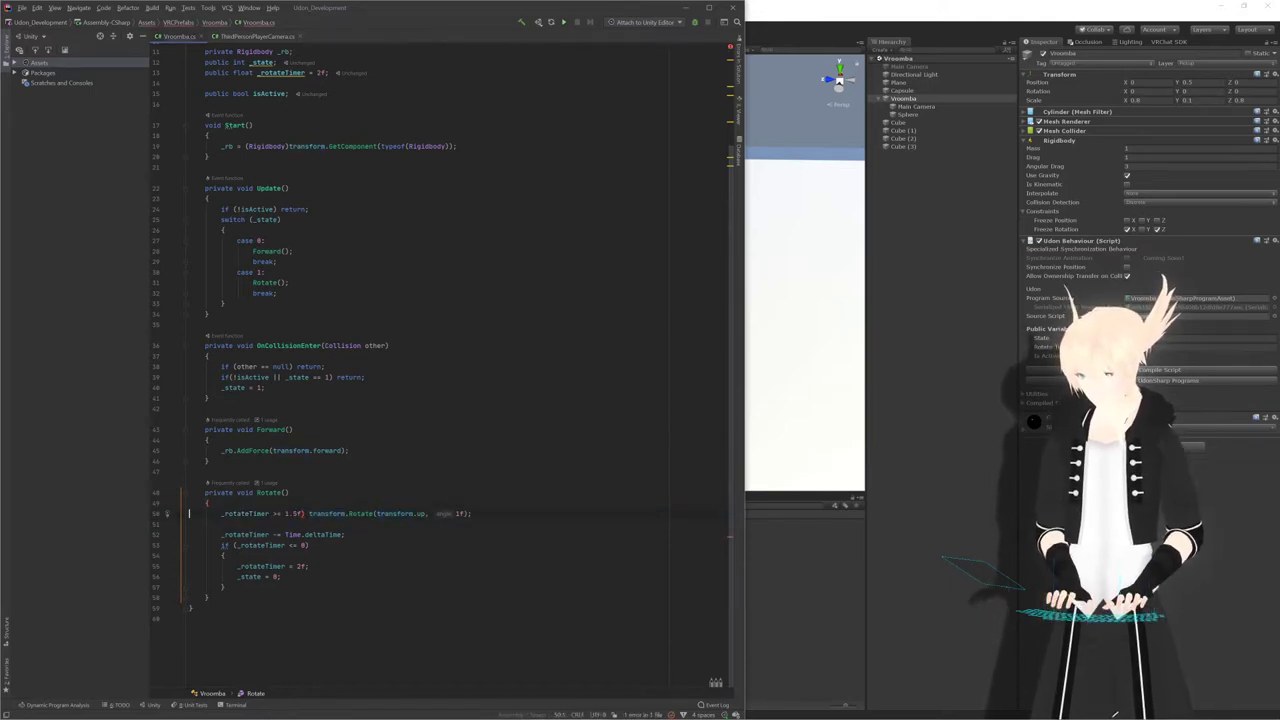
click(218, 513)
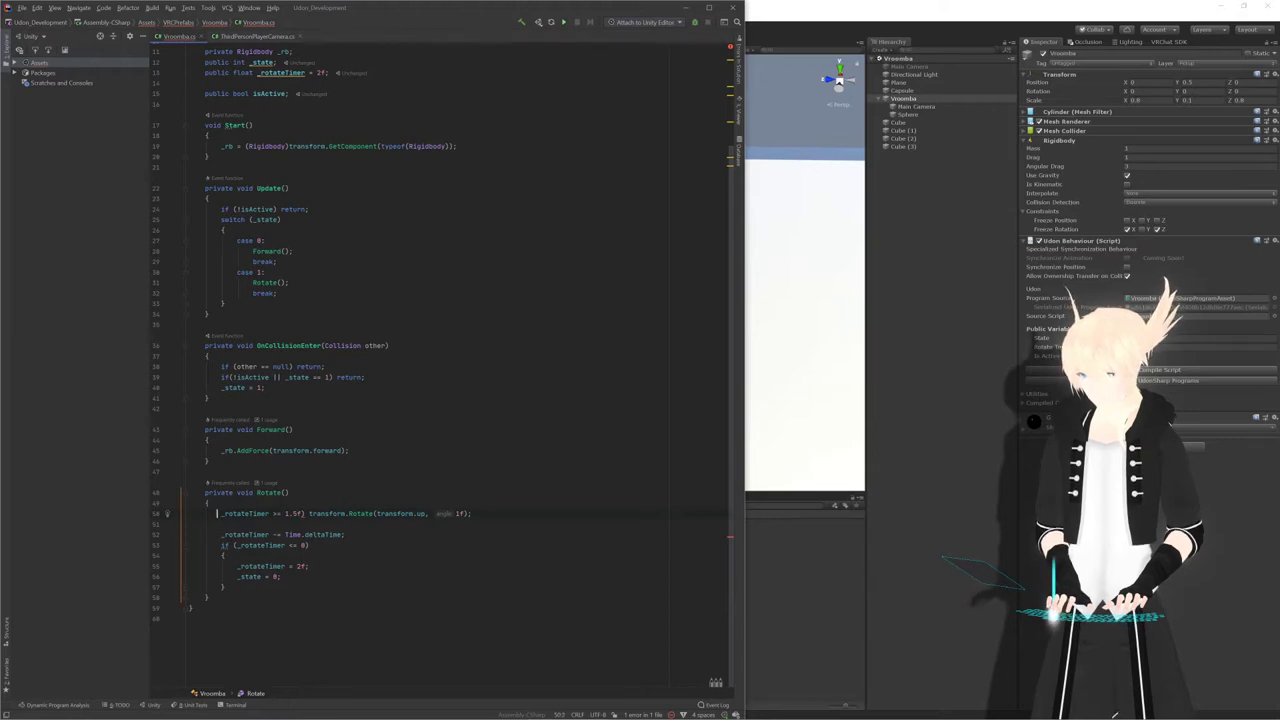
text(if()
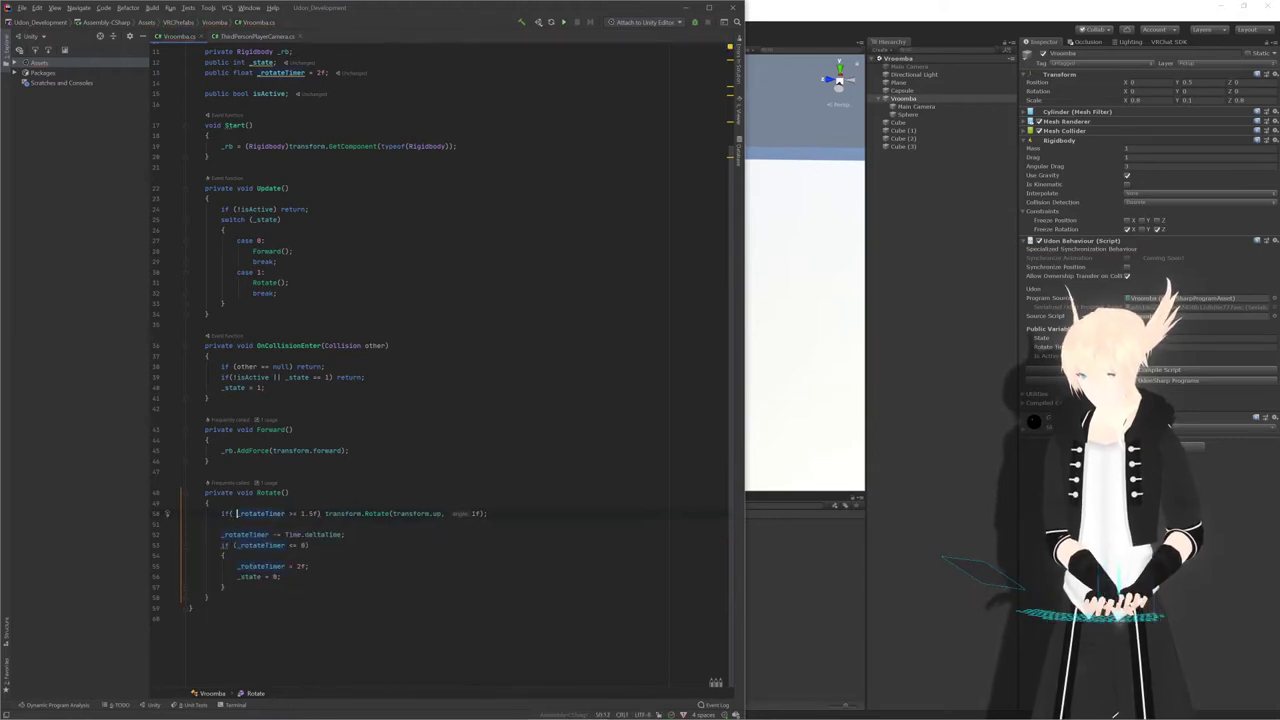
key(Delete)
key(Left)
key(Down)
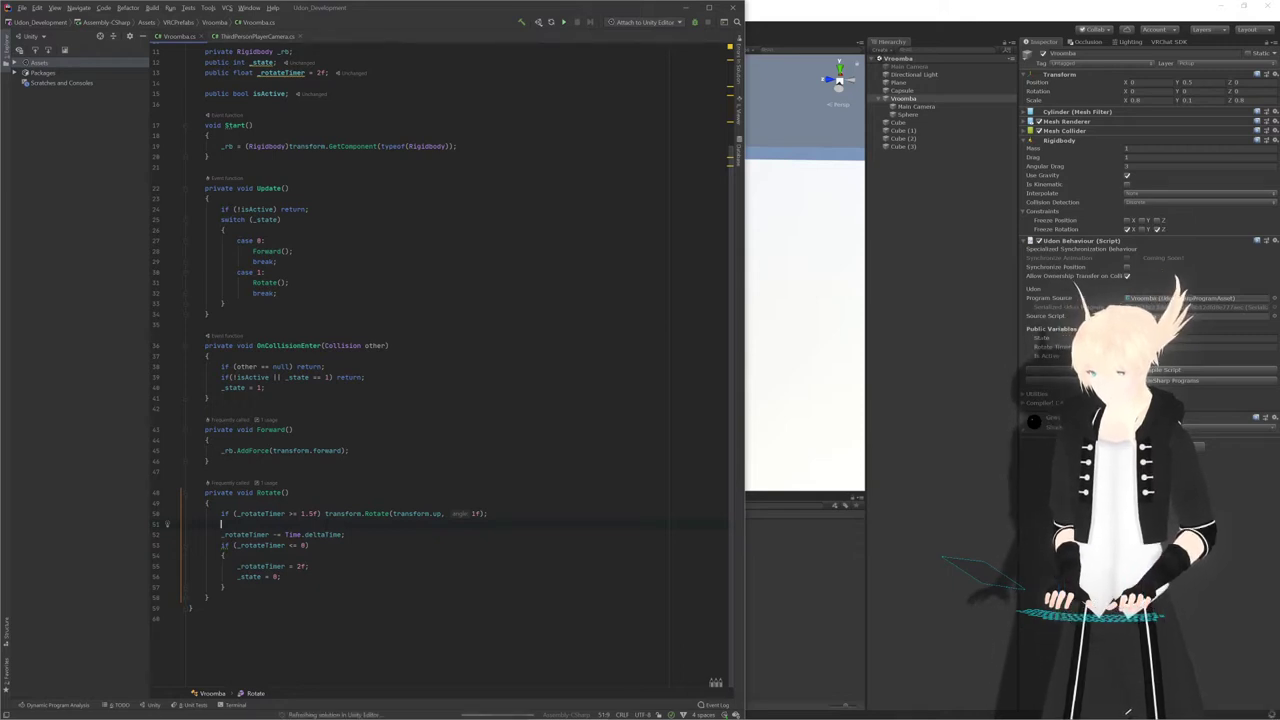
Move "_rotateTimer -= Time.deltaTime;" to the start of Rotate(), followed by one blank line before the if statements, and save the script
key(ctrl+w)
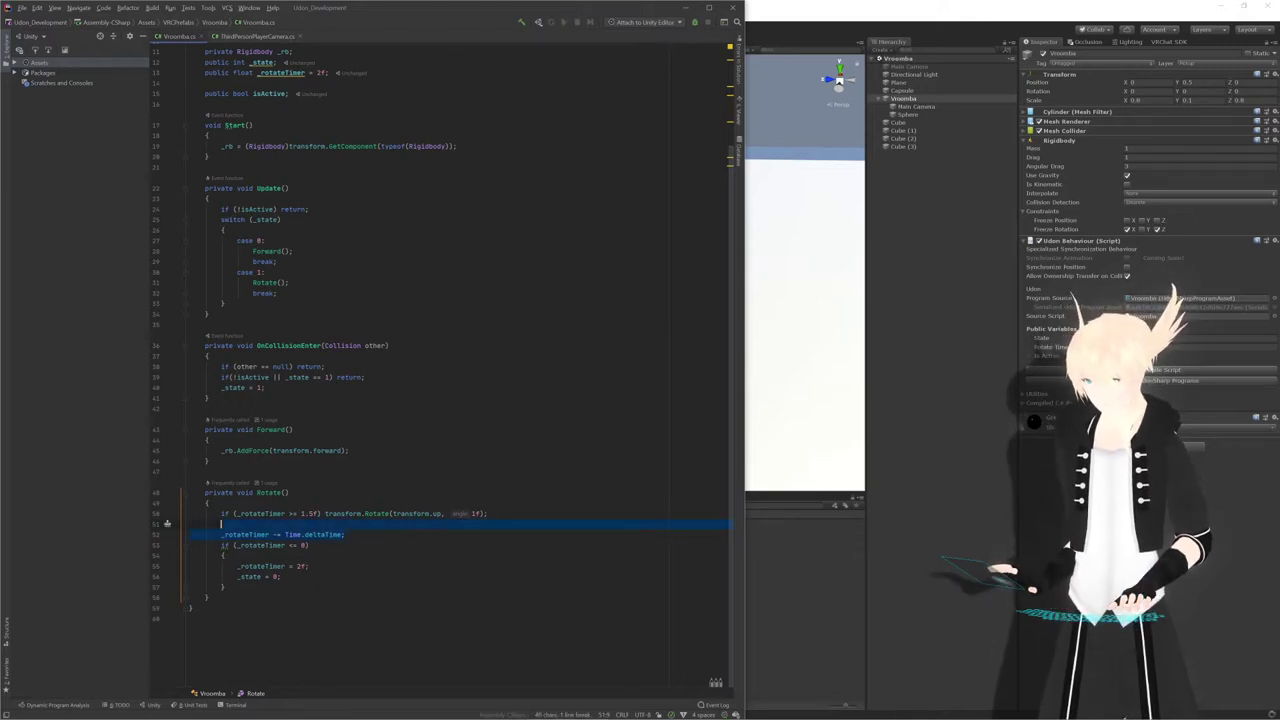
key(ctrl+shift+alt+Up)
click(405, 510)
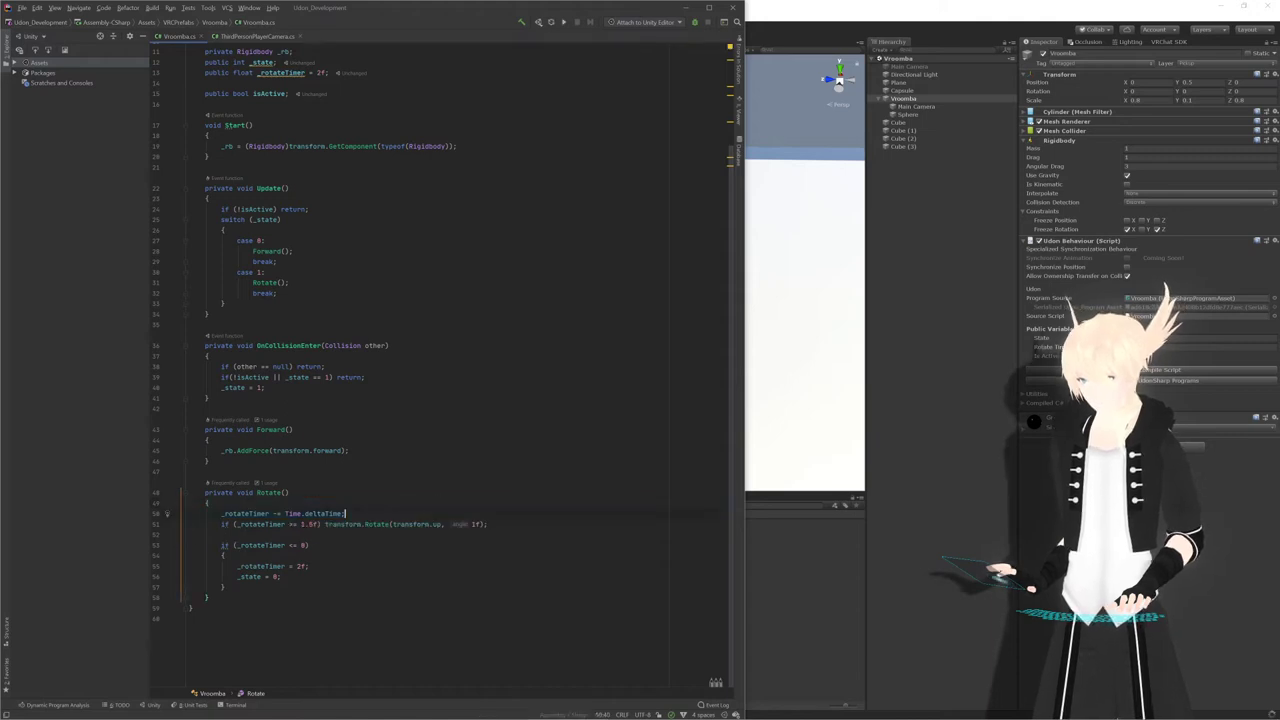
key(Delete)
key(Up)
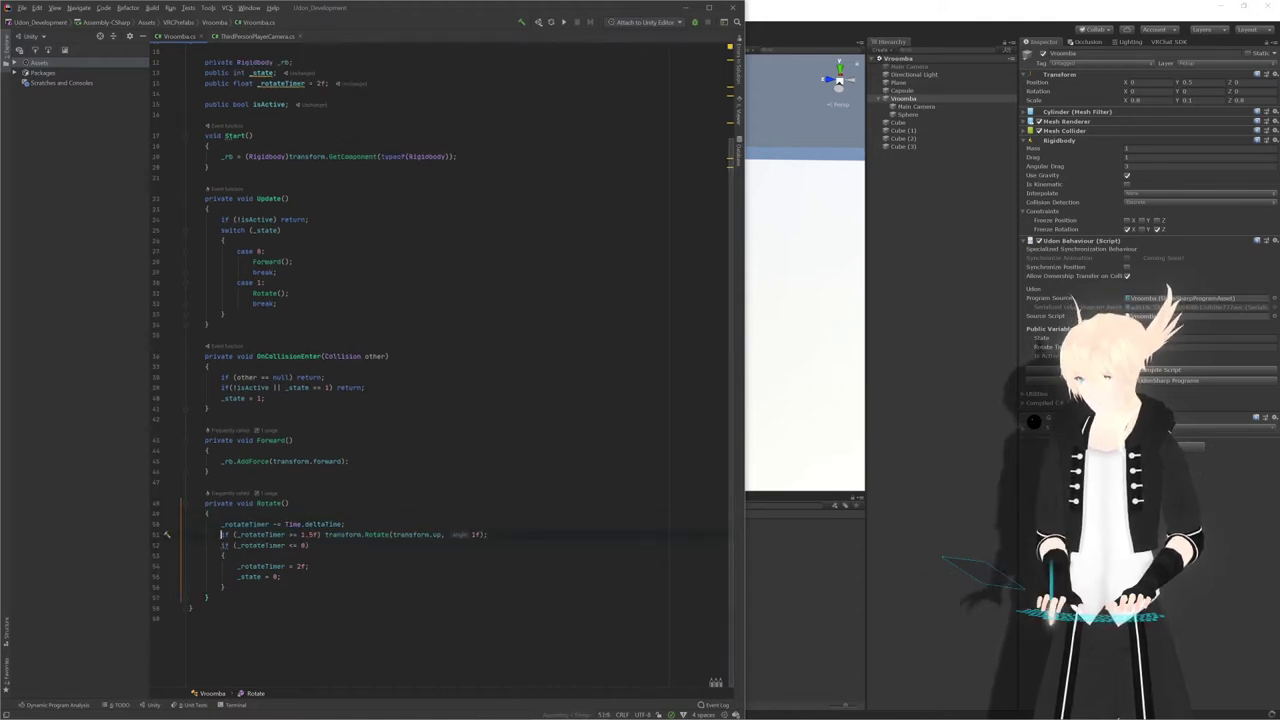
key(Down)
key(Return)
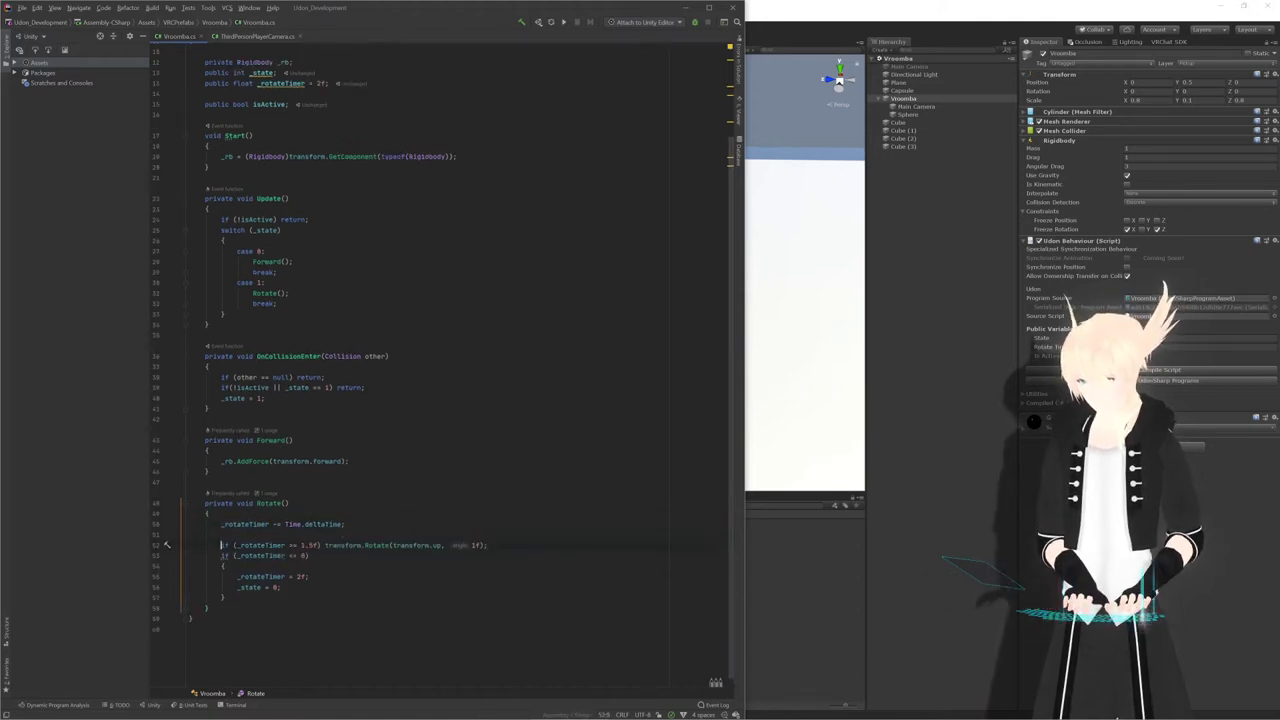
key(ctrl+s)
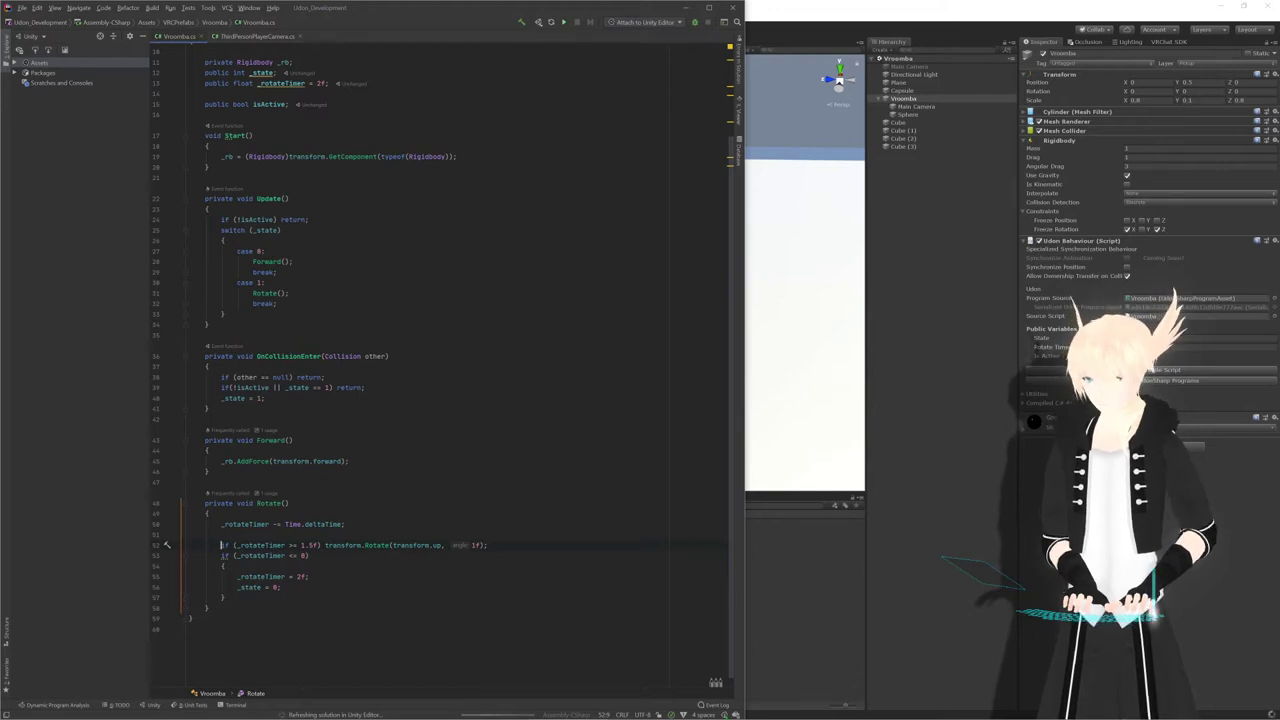
Switch to Unity, collapse the Vroomba's Rigidbody component, and force-compile its UdonSharp script
key(alt+Tab)
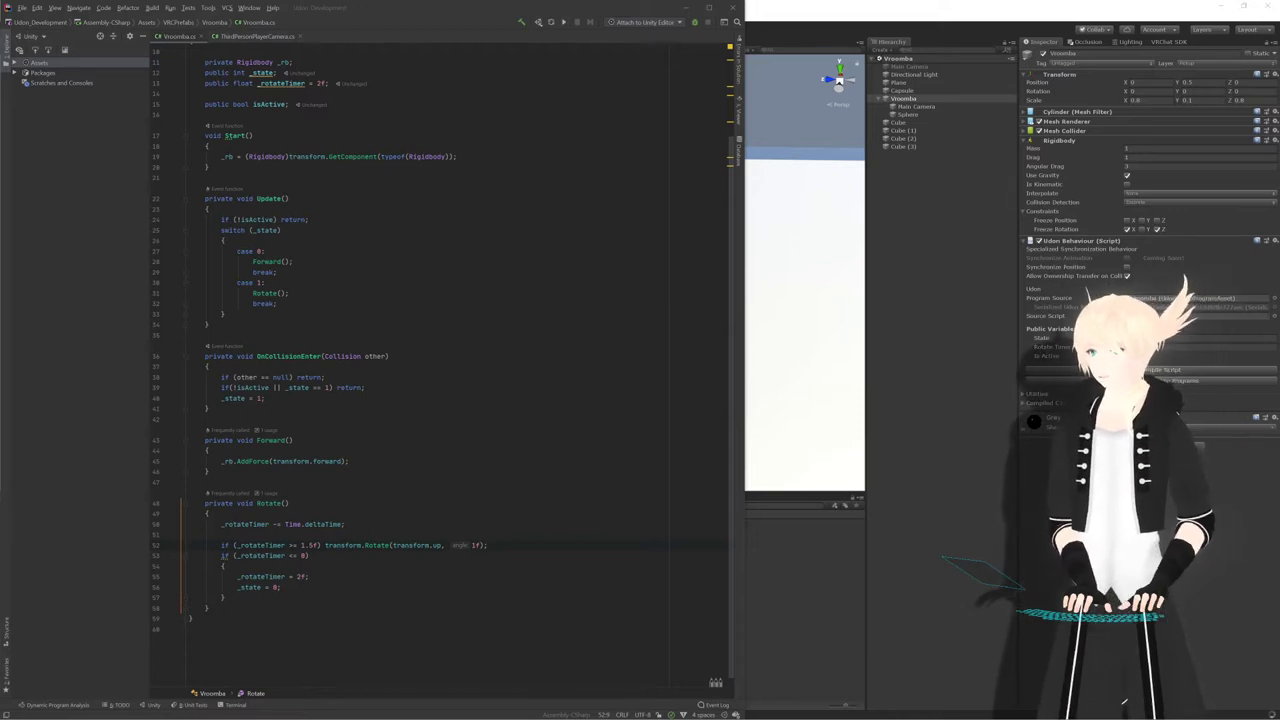
key(alt+Tab)
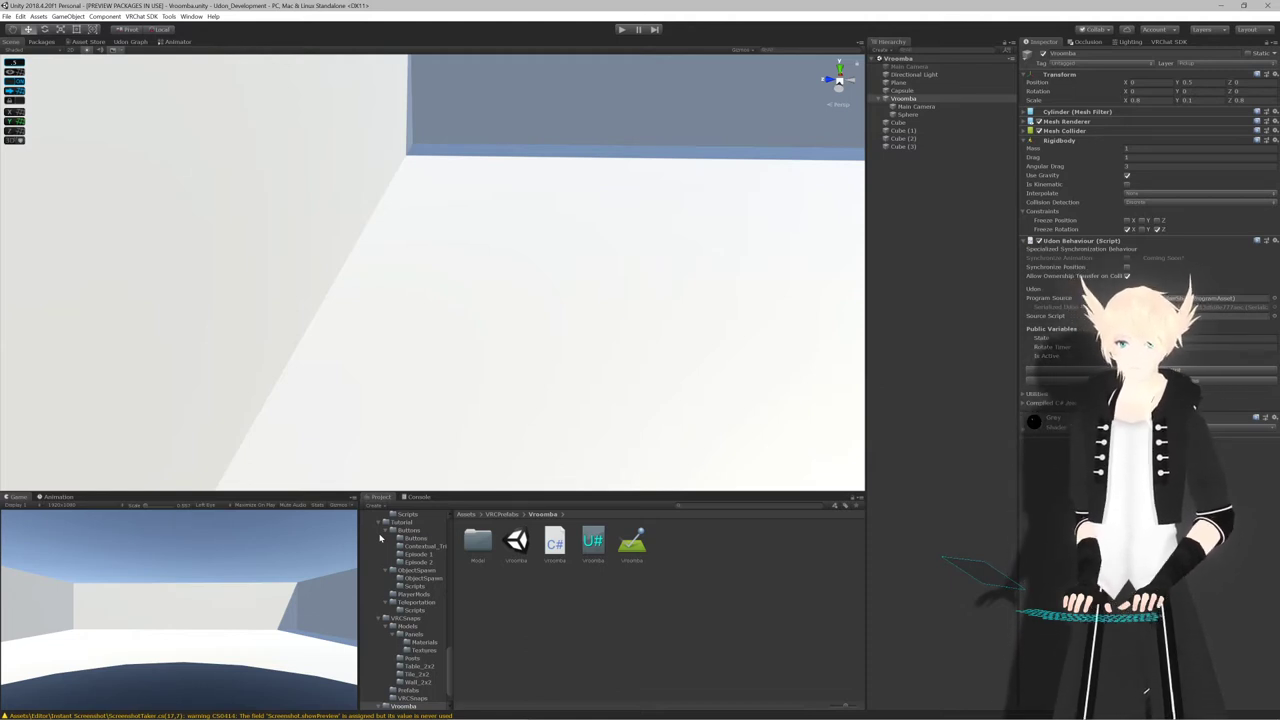
click(1063, 141)
click(1131, 281)
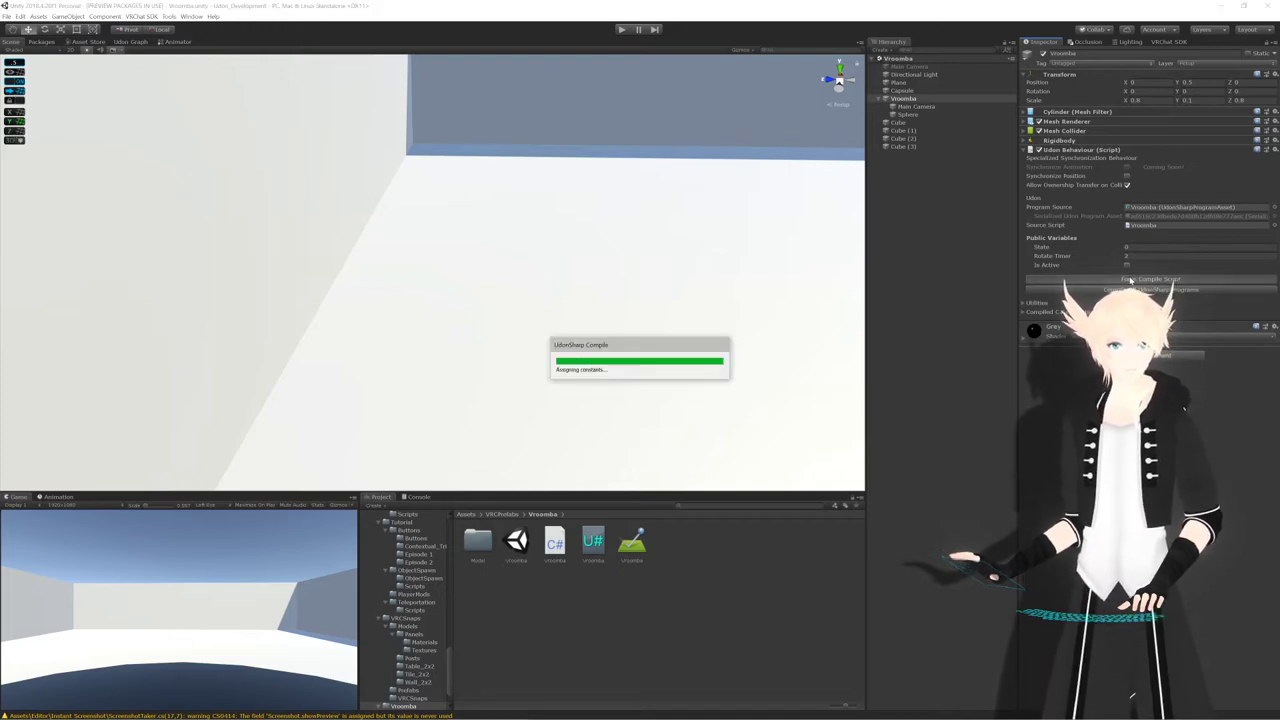
Run the scene with the Vroomba in view and turn on its Is Active variable
key(s)
key(d)
right_drag(676, 271, 683, 281)
key(w)
key(s)
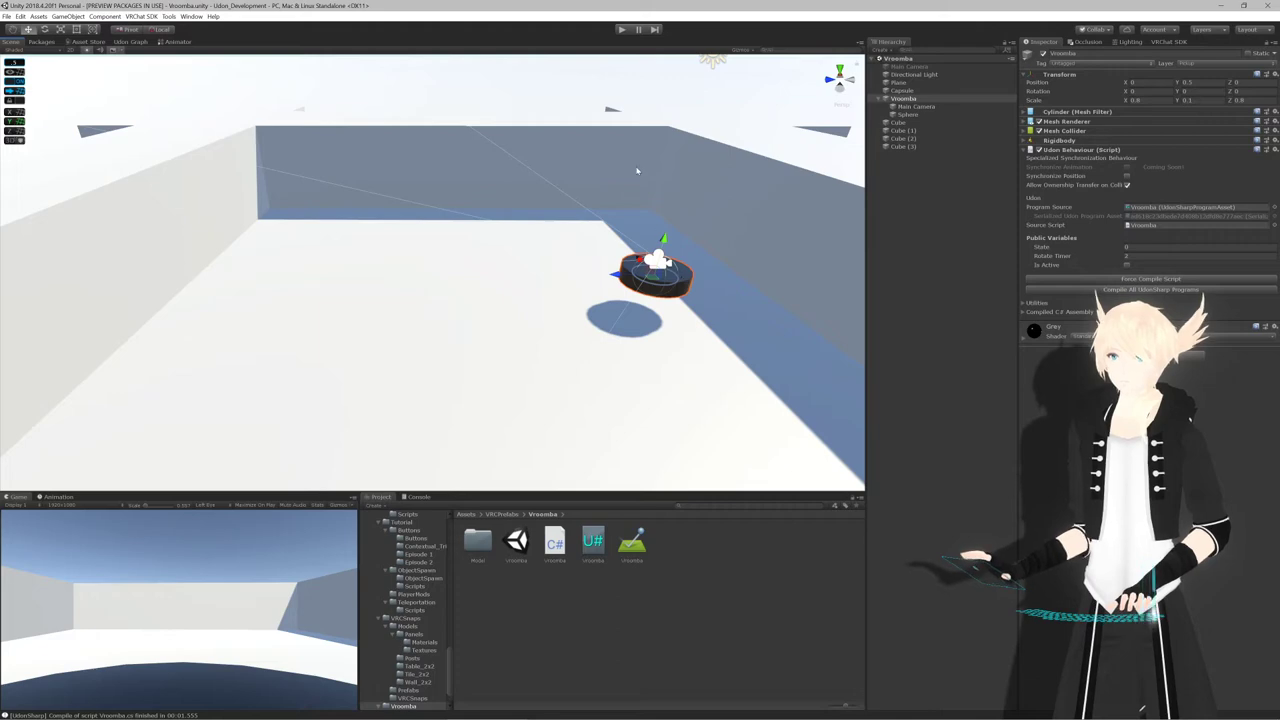
click(621, 29)
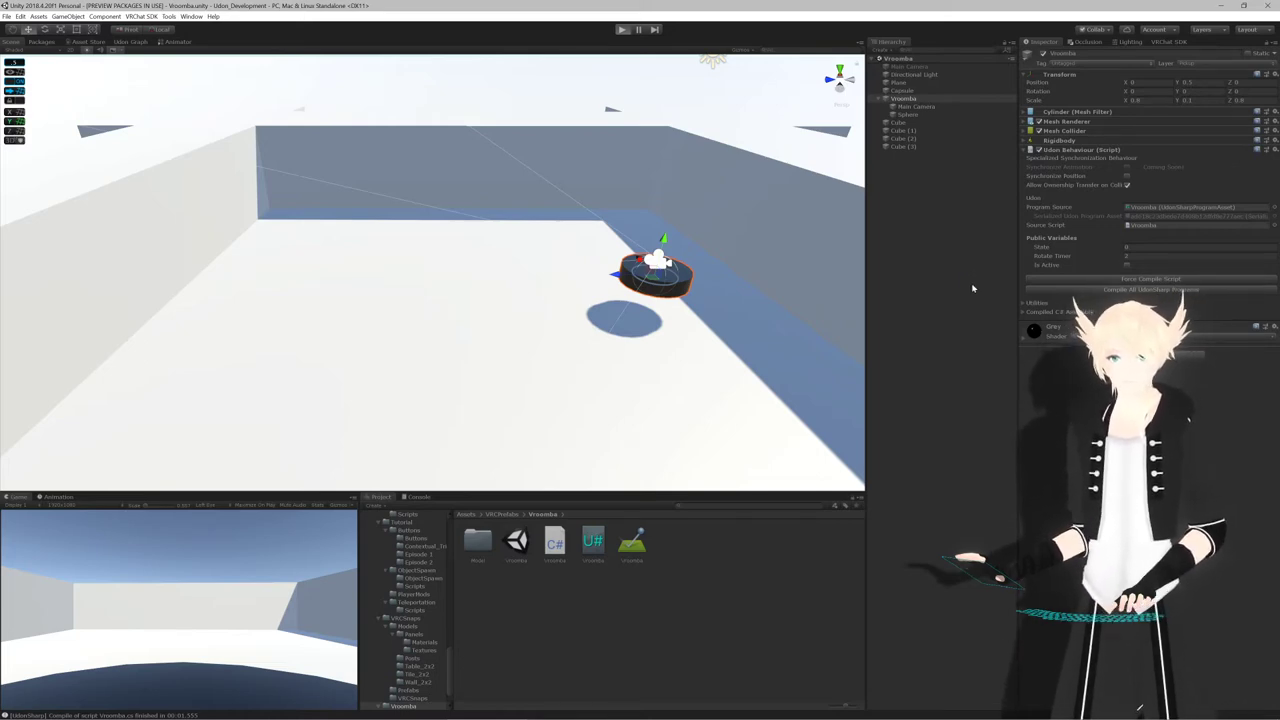
key(ctrl+p)
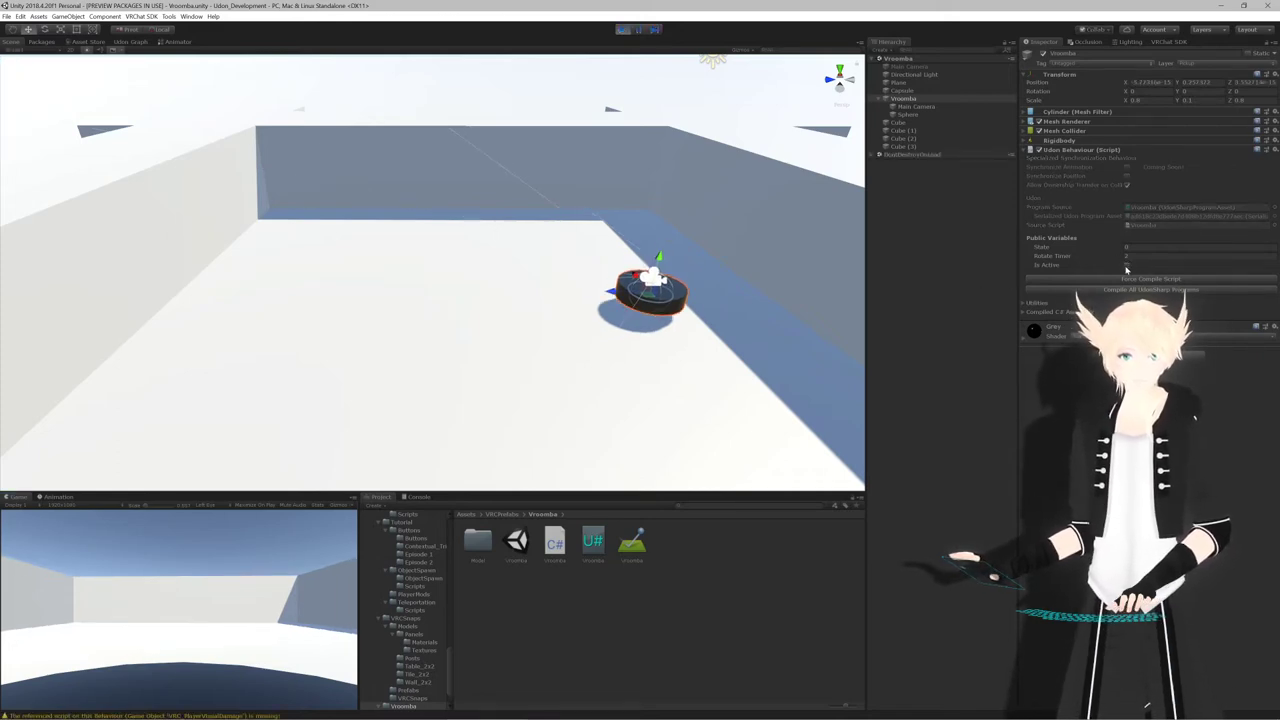
click(1127, 266)
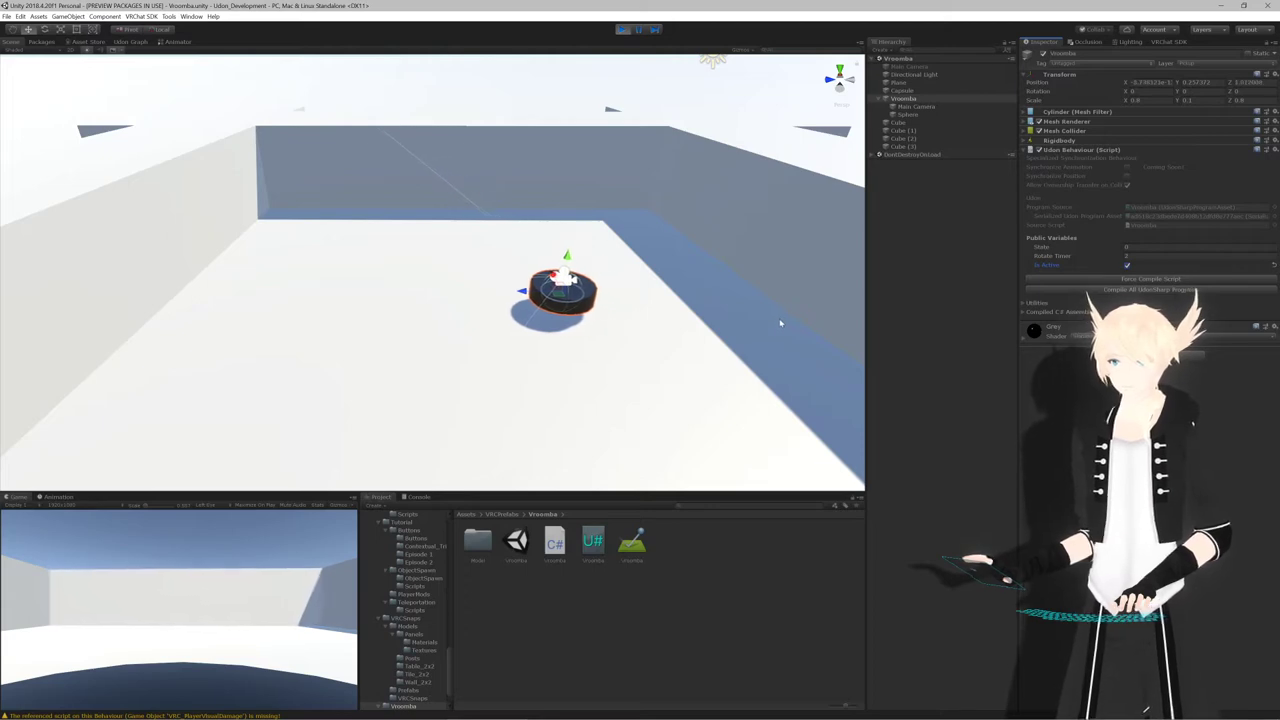
Examine up close how the Vroomba behaves at the wall, stop the play test, and return to the code editor
right_drag(781, 323, 727, 324)
key(w)
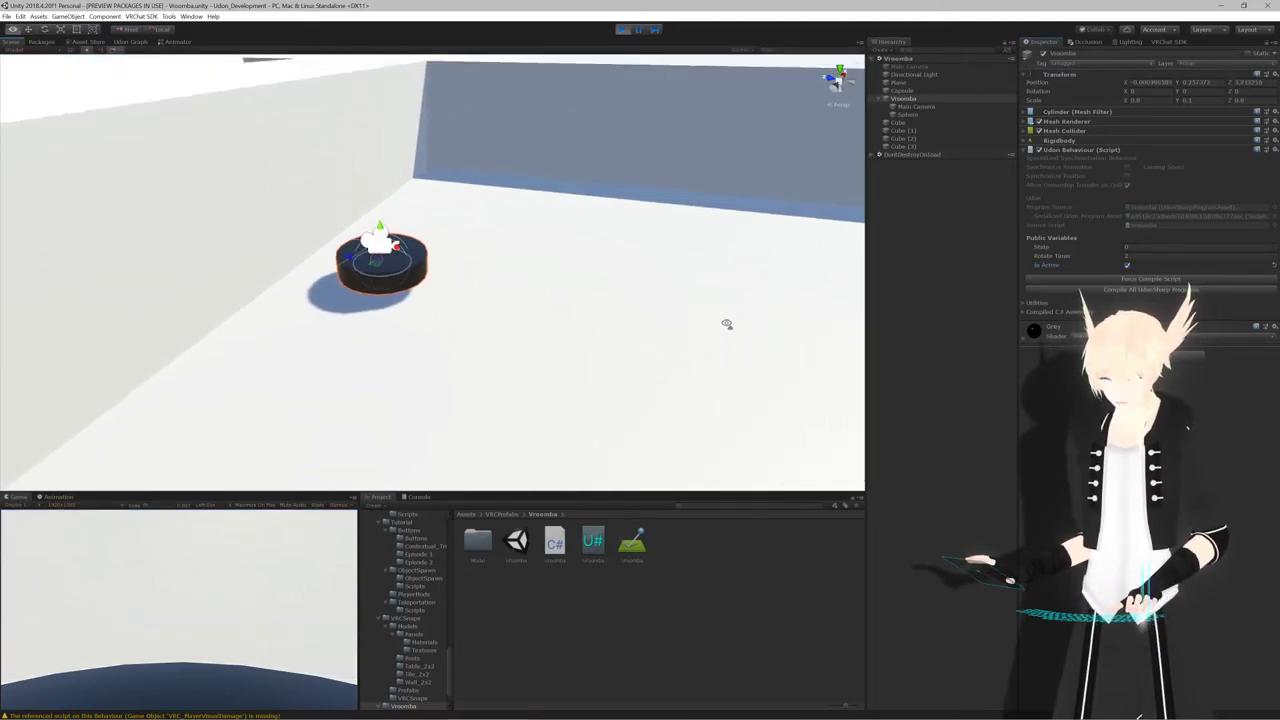
alt+drag(727, 324, 687, 335)
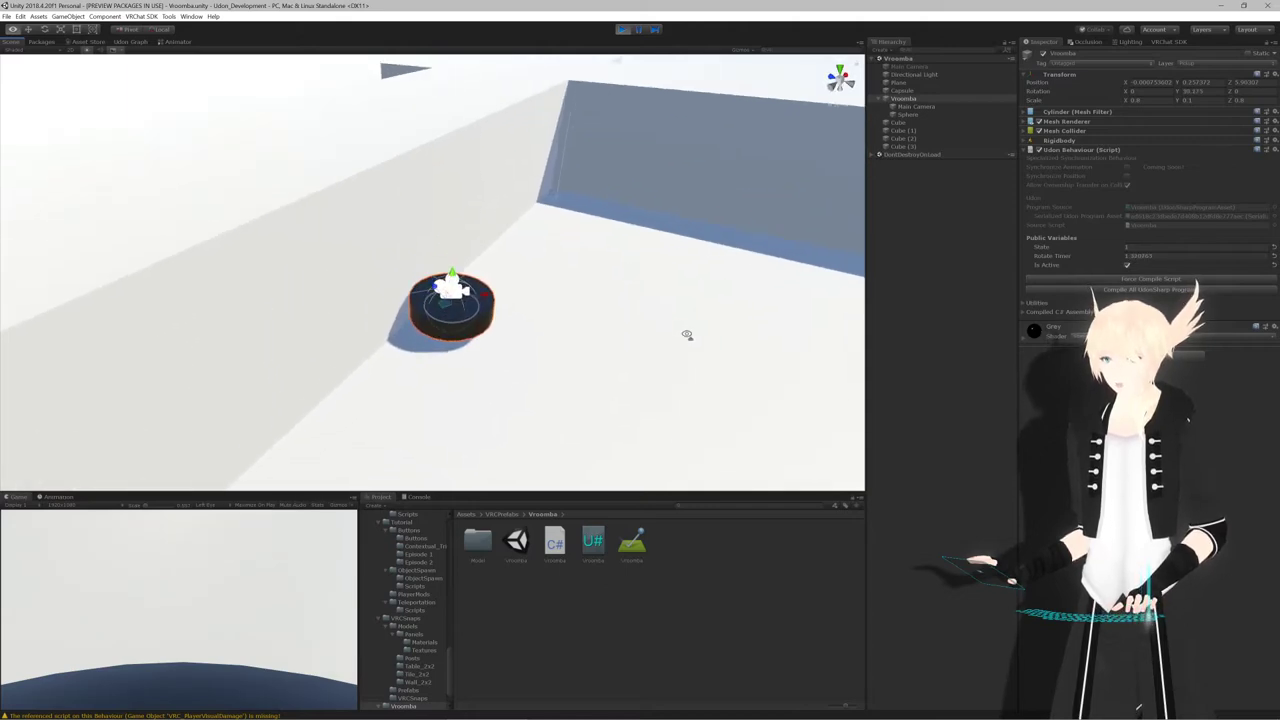
mouse_move(687, 335)
right_down()
mouse_move(614, 354)
mouse_move(671, 337)
mouse_move(688, 354)
right_up()
key(w)
key(s)
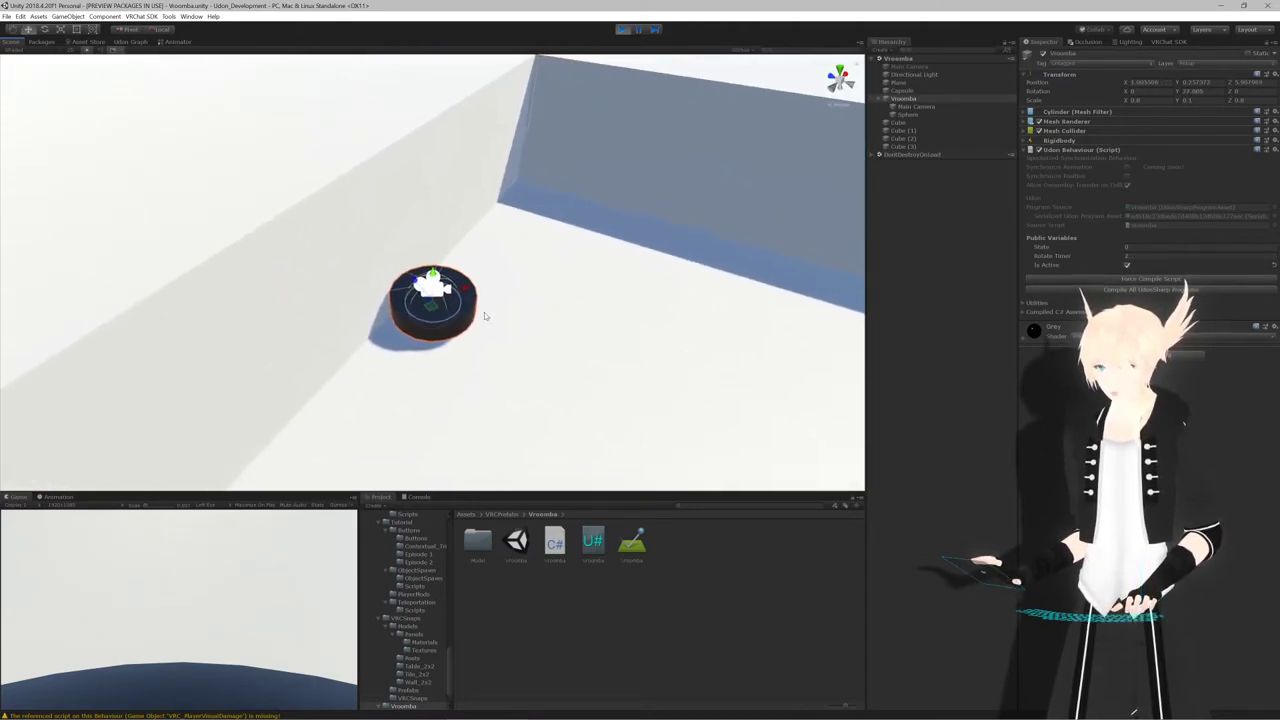
click(622, 30)
key(alt+Tab)
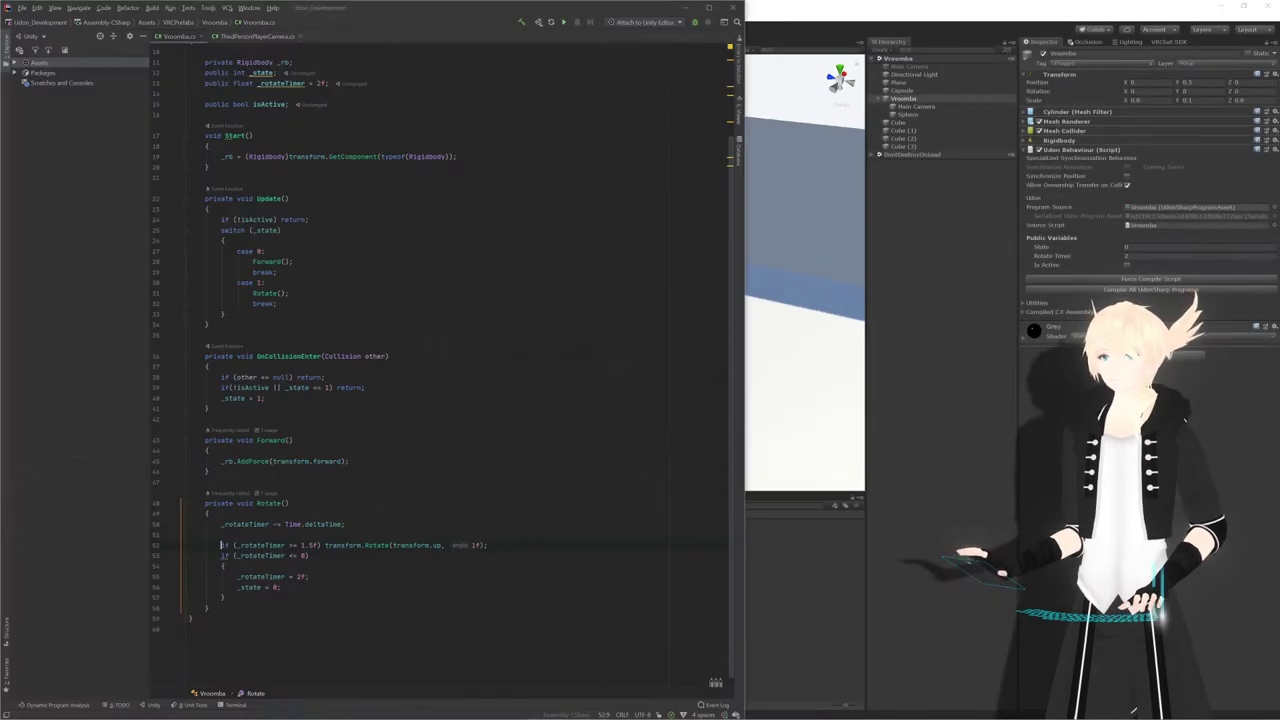
Change the comparison guarding transform.Rotate to "_rotateTimer <= 1.5f" and switch to Unity
click(296, 545)
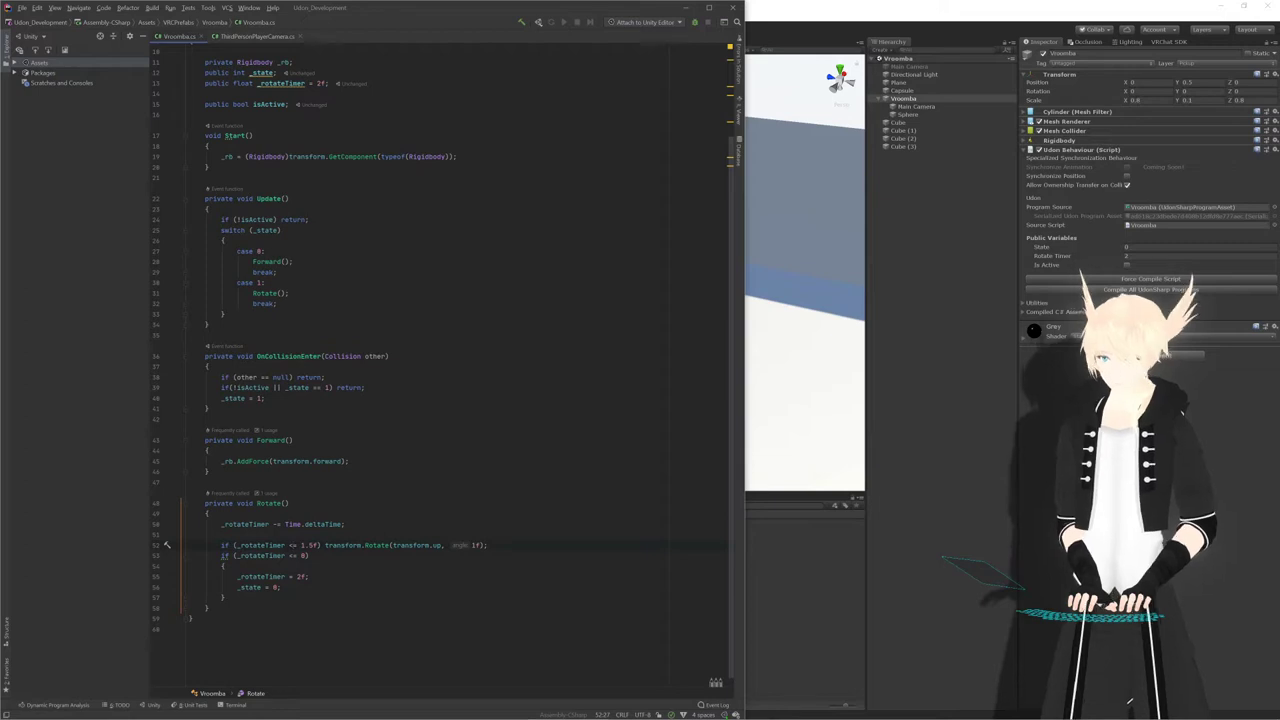
click(900, 215)
Select the Vroomba in the scene and force-compile its UdonSharp script with the changed comparison
scroll(566, 297, down, 6)
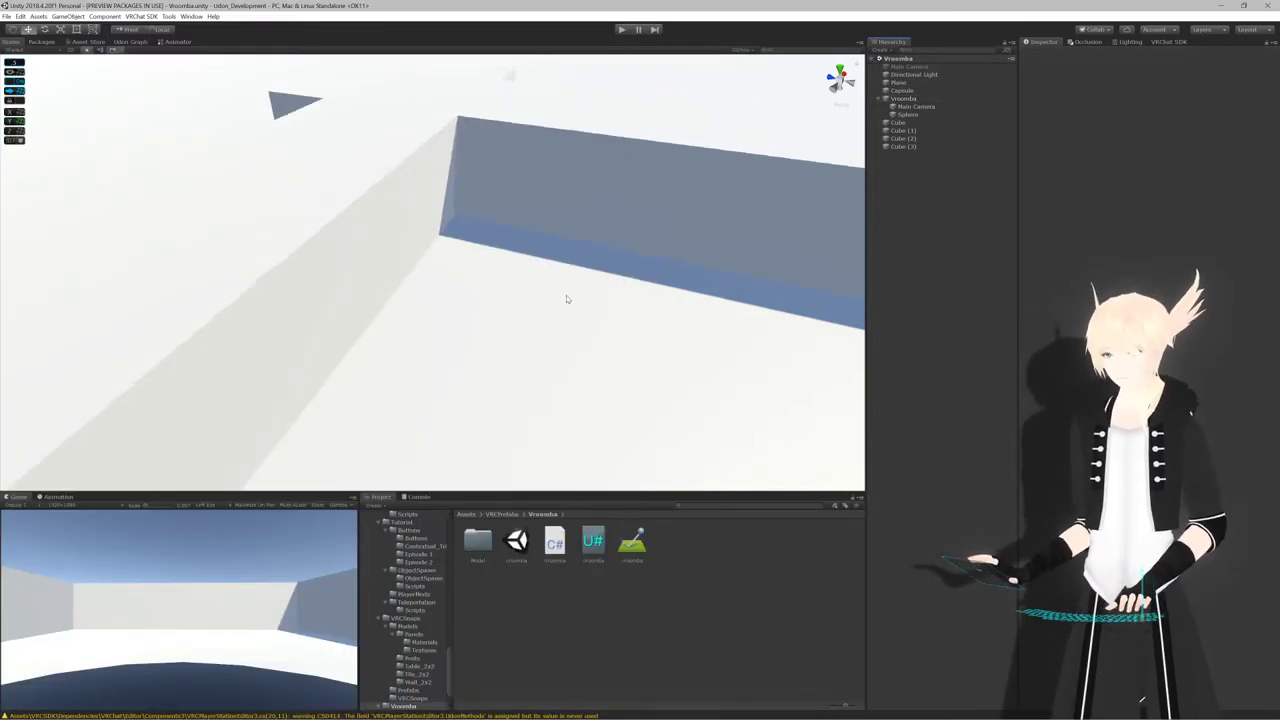
scroll(571, 300, up, 10)
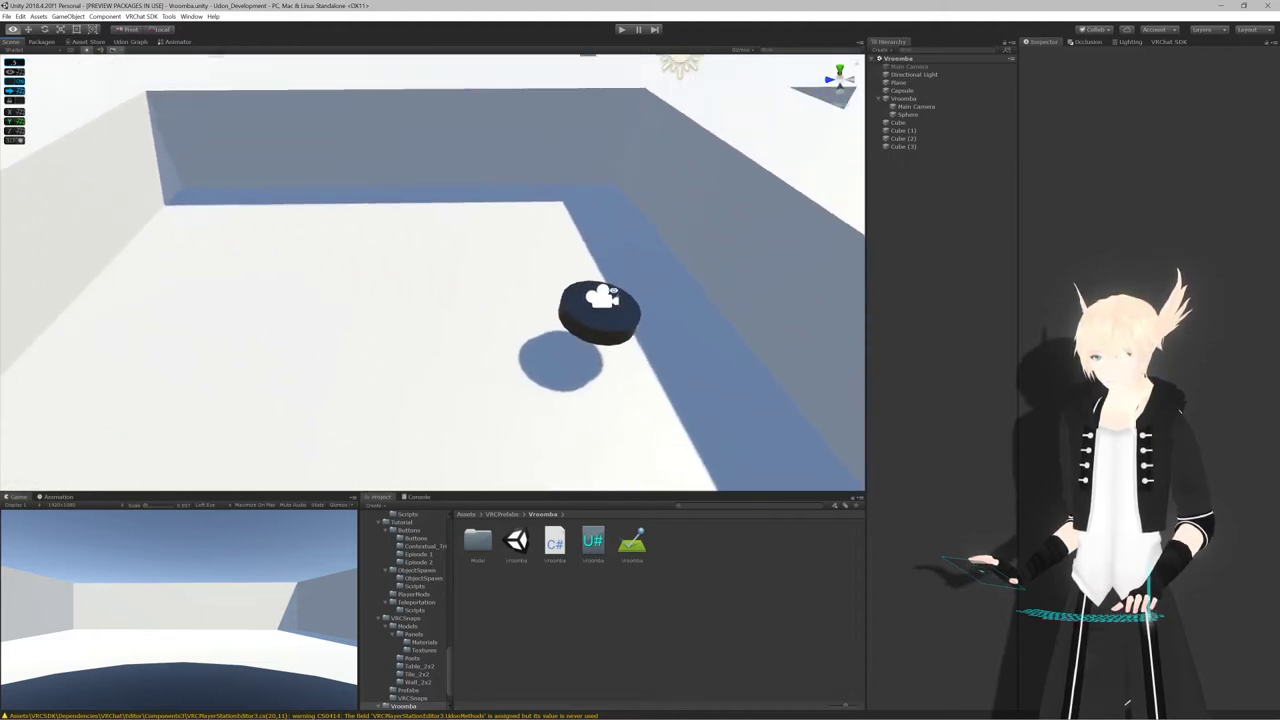
scroll(613, 291, down, 5)
key(w)
right_drag(611, 261, 610, 252)
key(e)
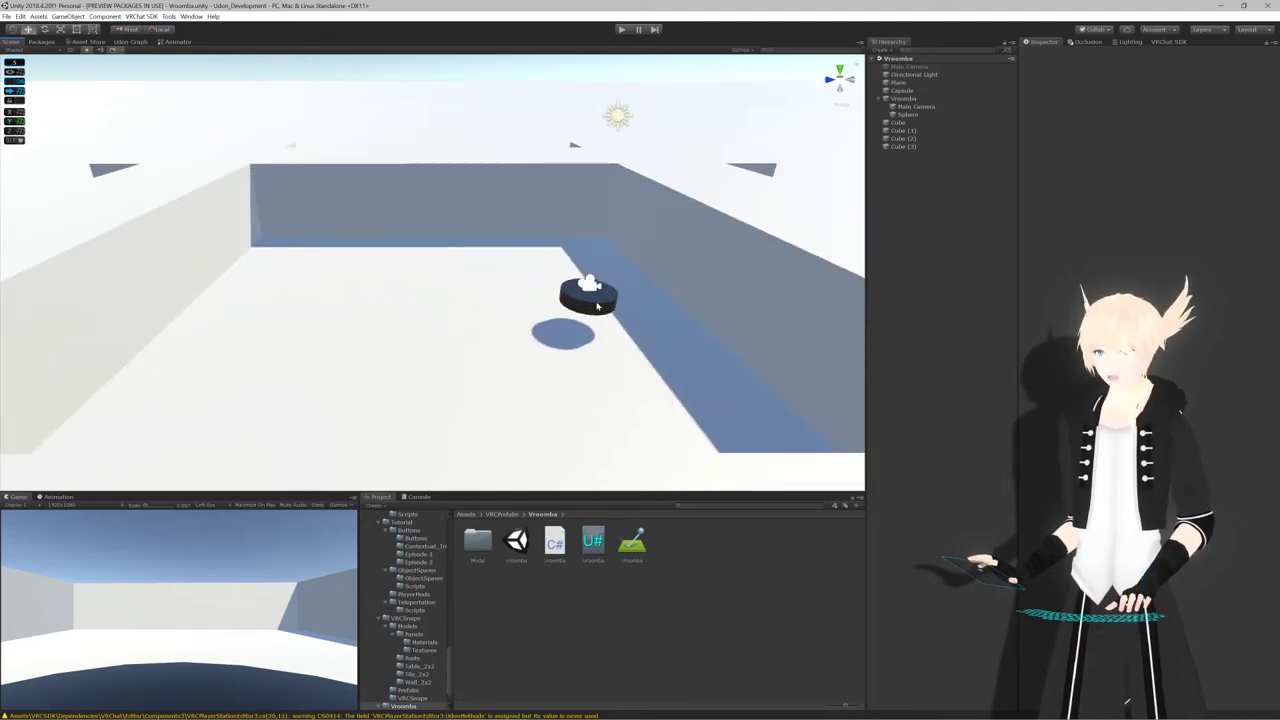
click(598, 298)
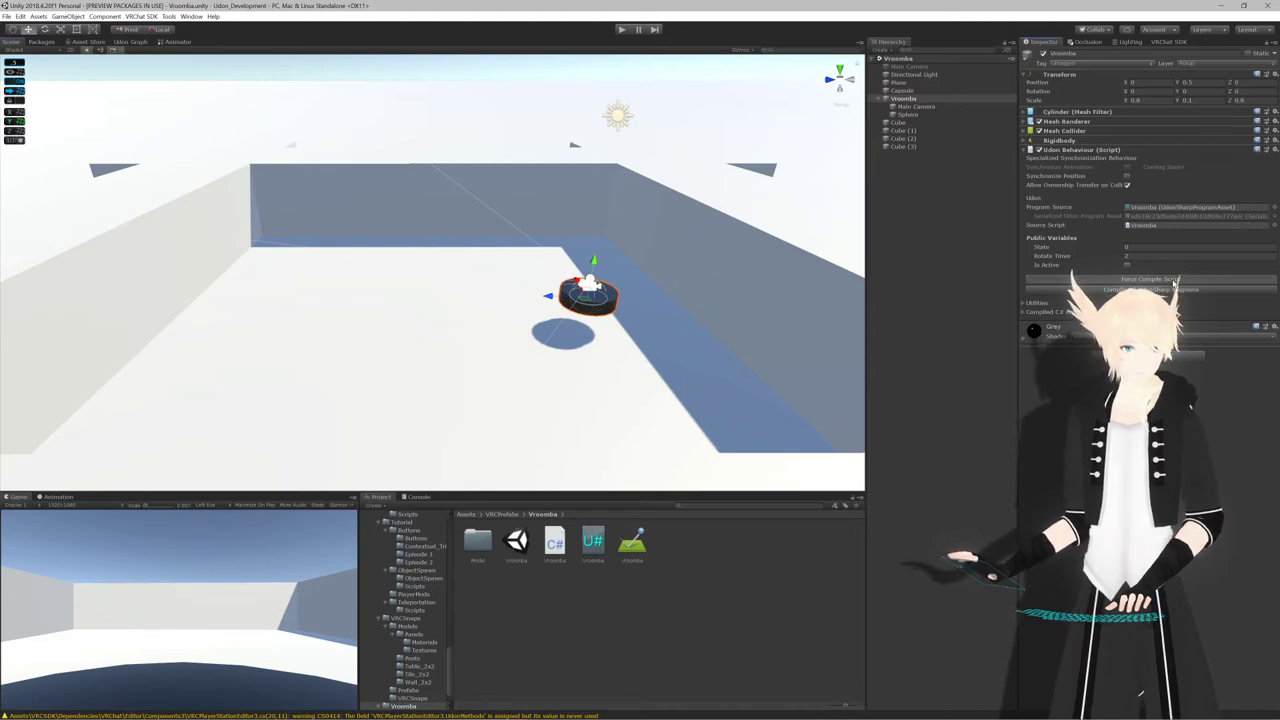
click(1173, 283)
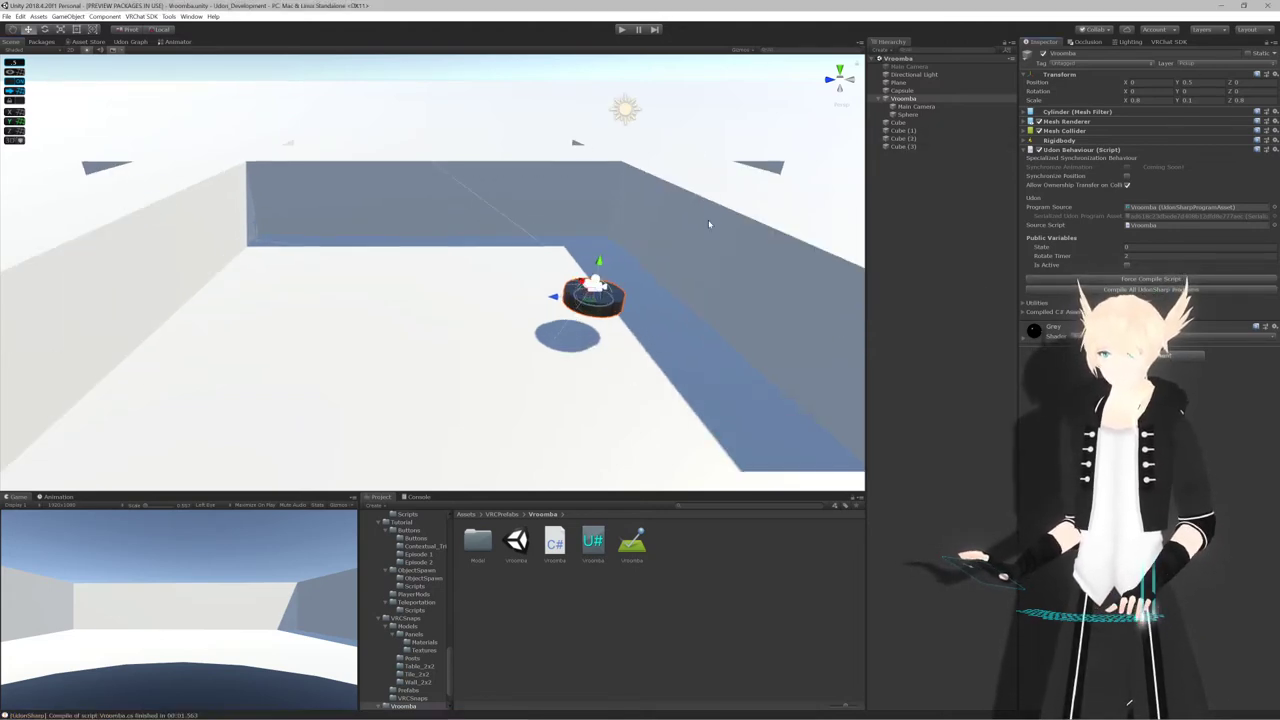
Run the scene with the recompiled script and turn on the Vroomba's Is Active variable
scroll(708, 224, down, 5)
scroll(708, 224, up, 4)
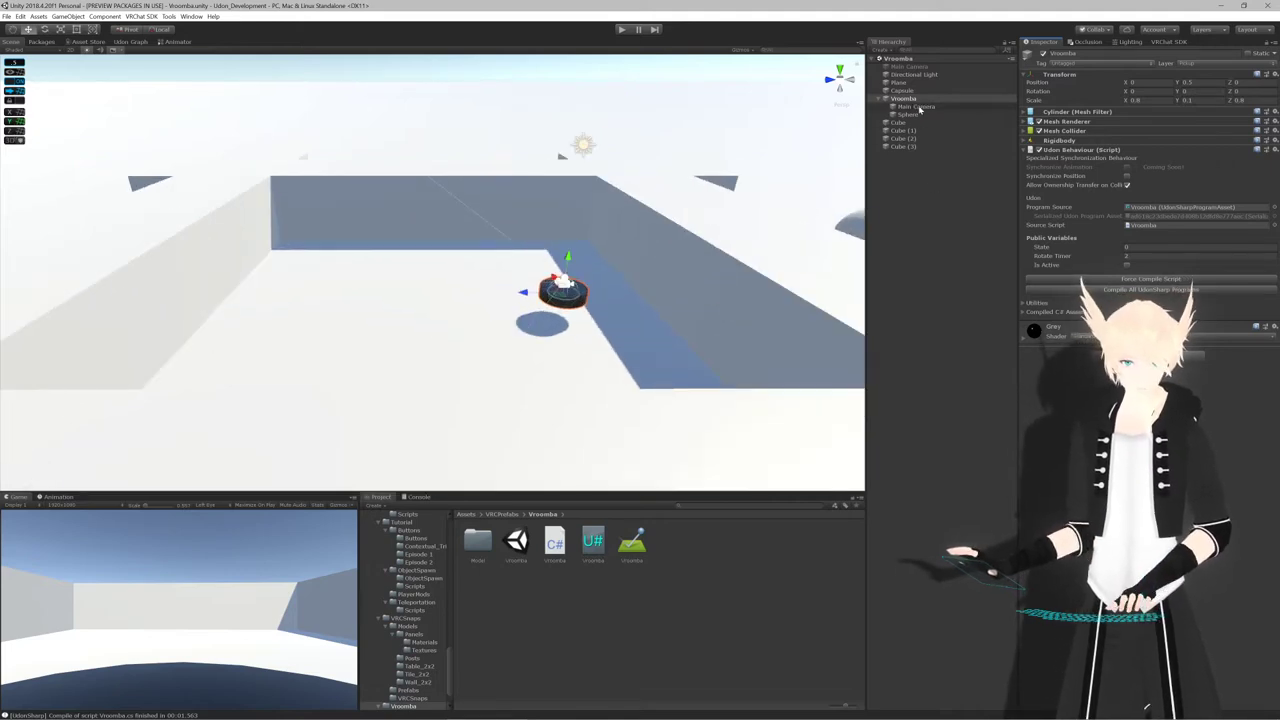
click(621, 30)
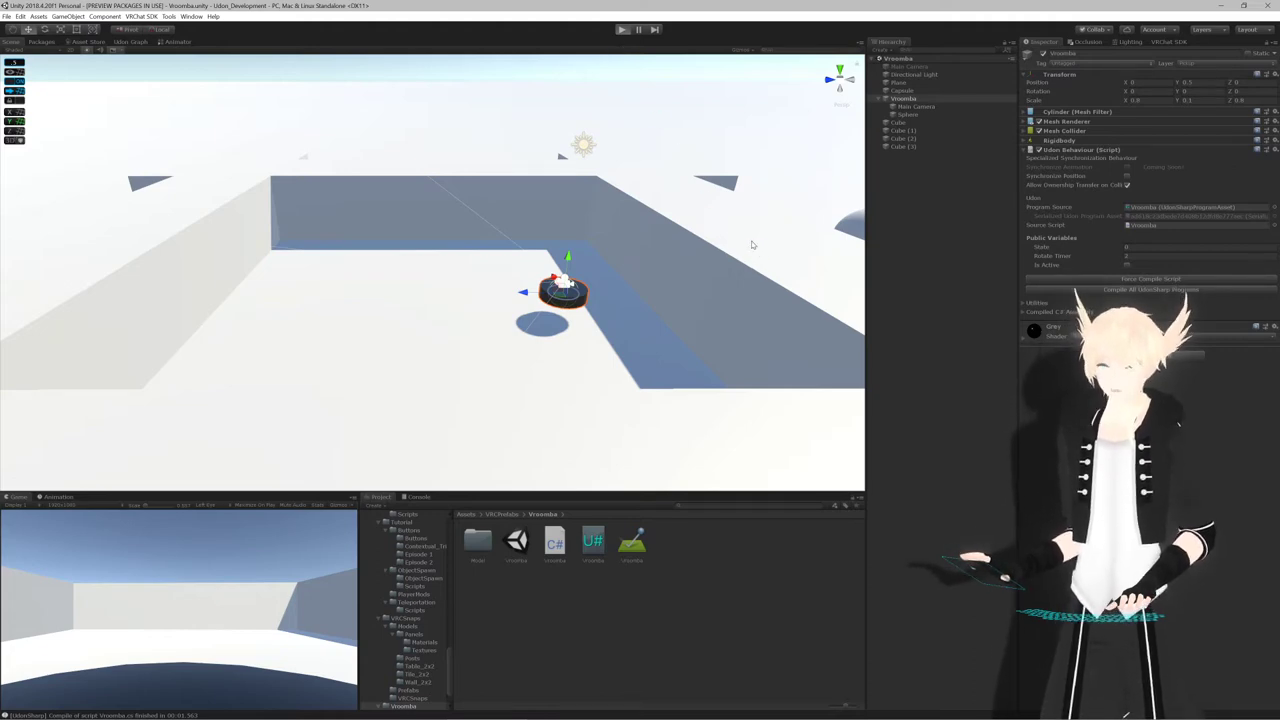
key(ctrl+p)
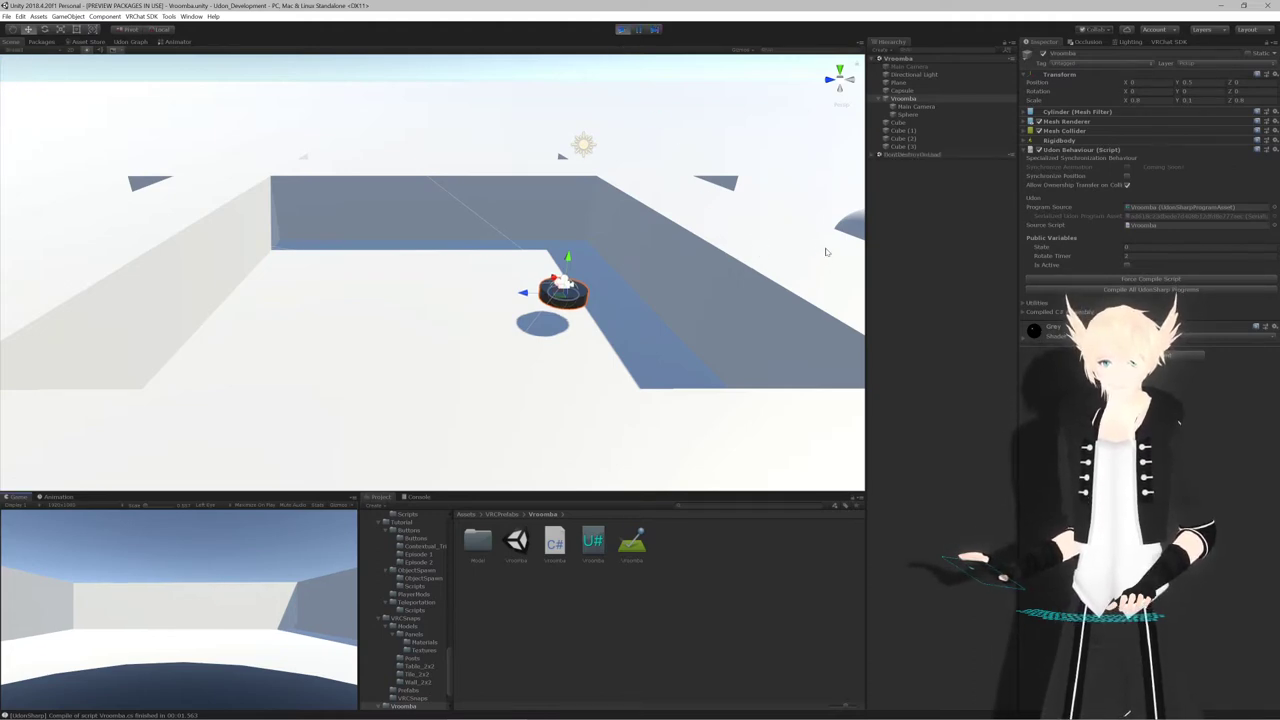
click(1127, 265)
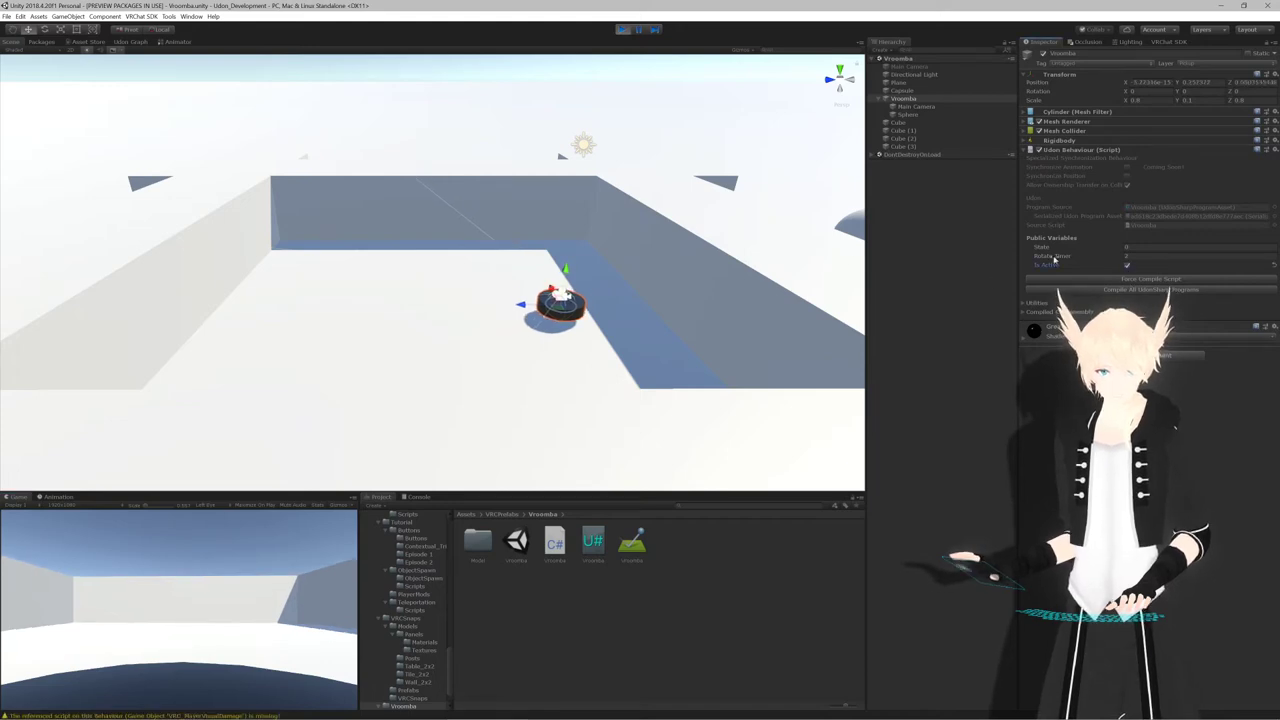
Examine how the Vroomba moves and turns along the walls from several angles, stop the play test, and return to the code editor
alt+drag(760, 263, 634, 257)
middle_drag(634, 257, 686, 226)
middle_drag(463, 297, 586, 310)
right_drag(586, 310, 585, 285)
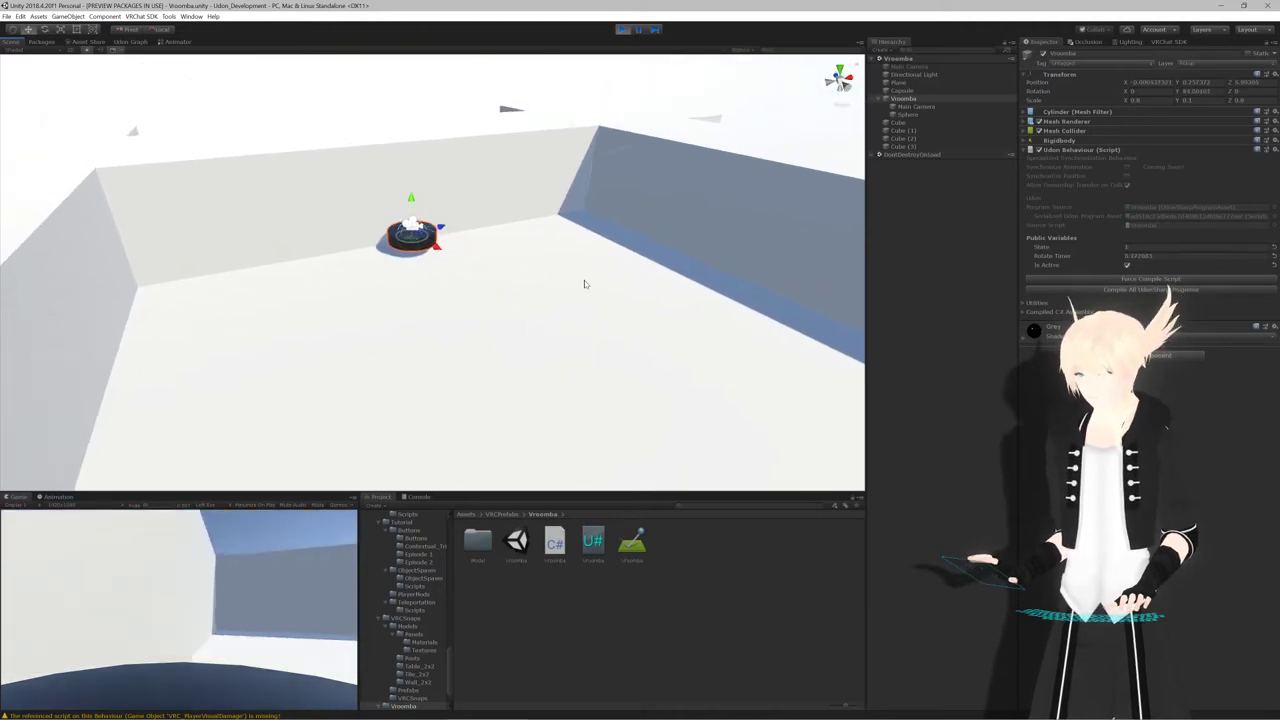
right_drag(529, 280, 760, 325)
middle_drag(390, 290, 464, 294)
right_drag(464, 294, 529, 309)
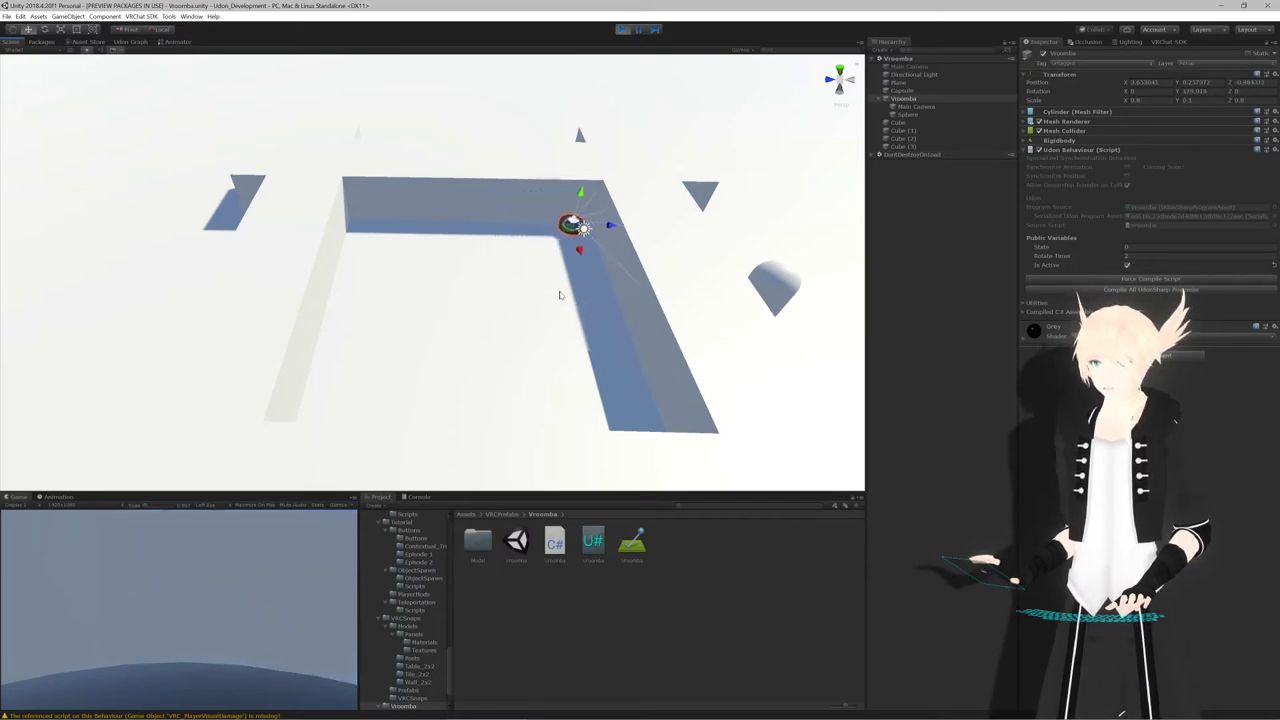
right_drag(556, 293, 567, 290)
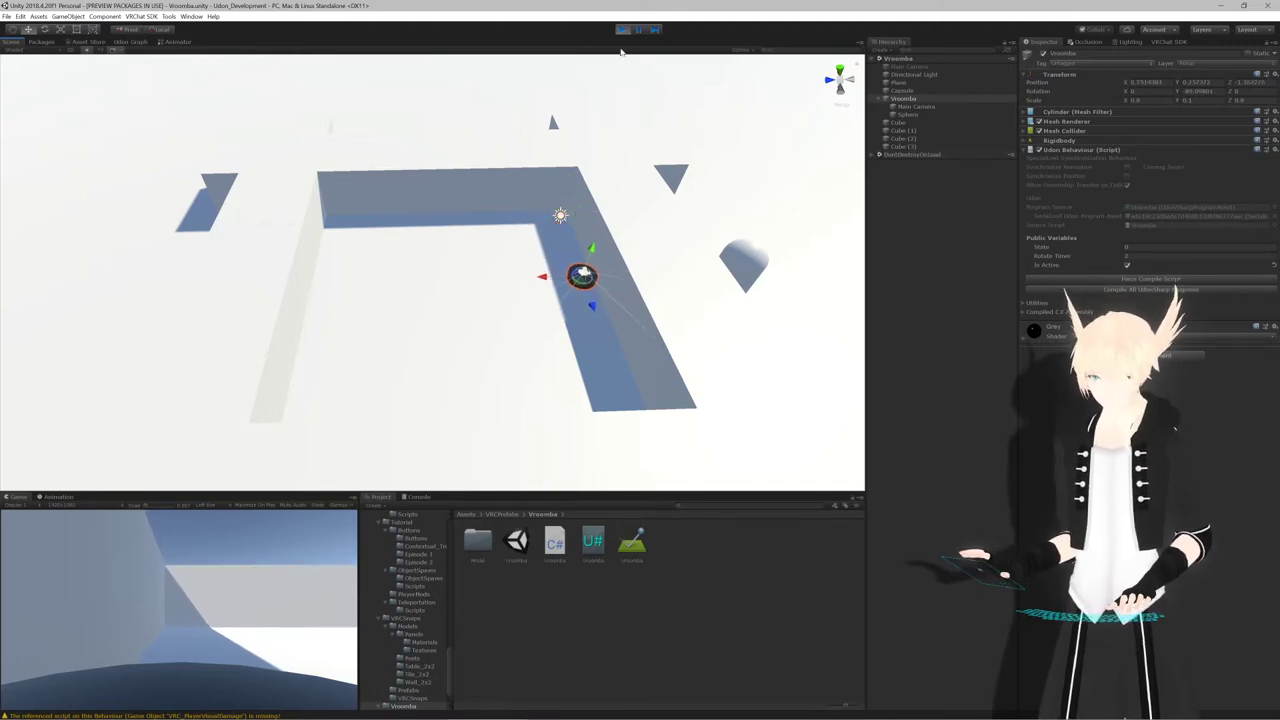
key(ctrl+p)
key(alt+Tab)
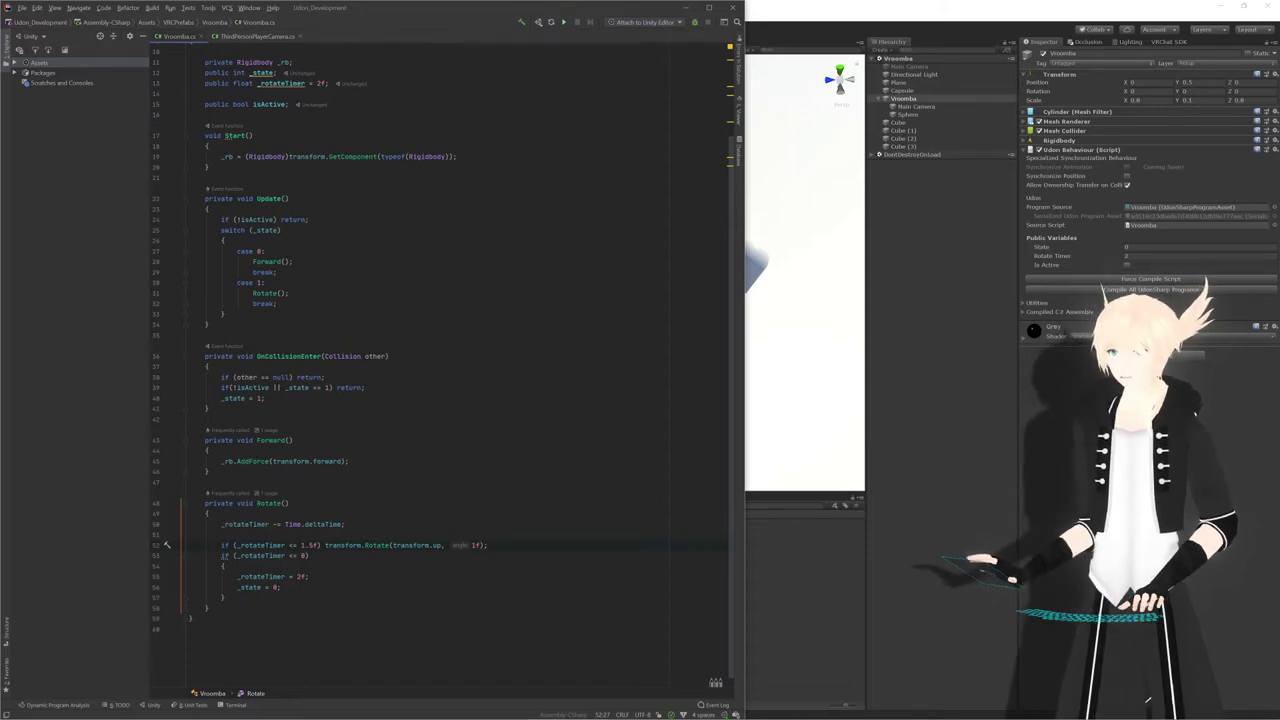
Switch to Unity, rotate the Vroomba about its vertical axis to 135 degrees, and undo the rotation
click(954, 238)
right_drag(520, 230, 340, 269)
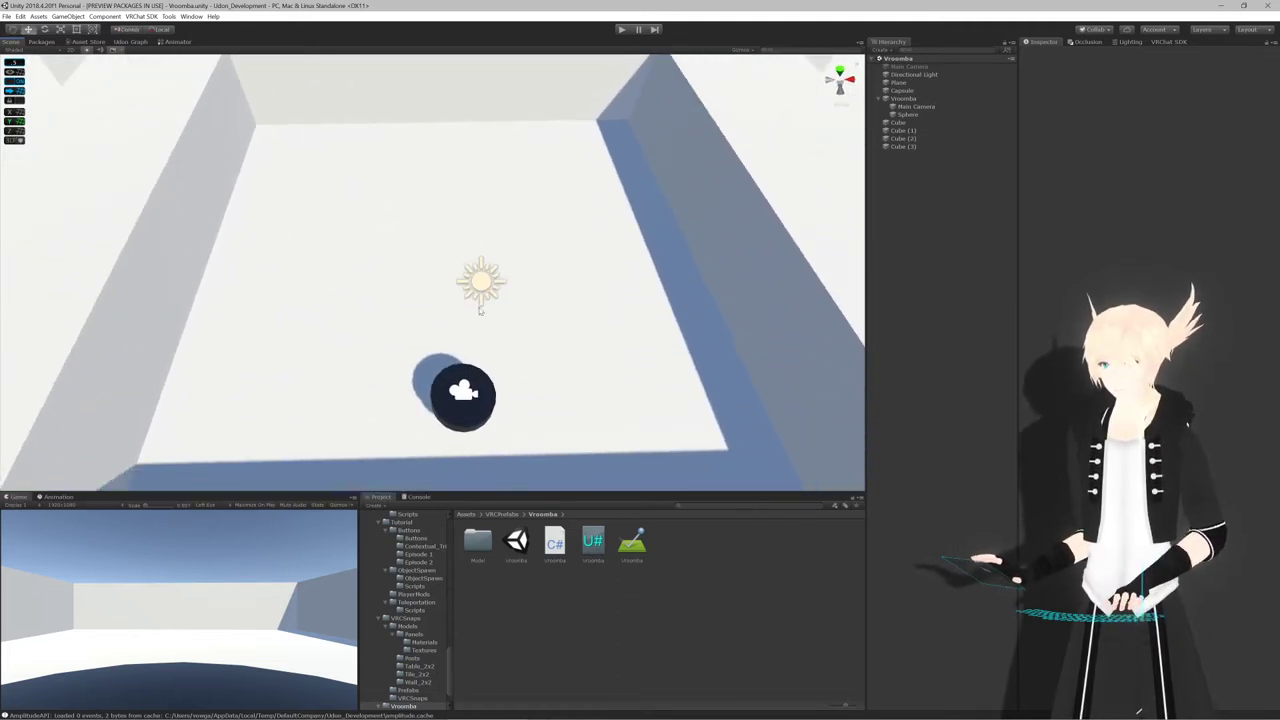
click(478, 389)
key(e)
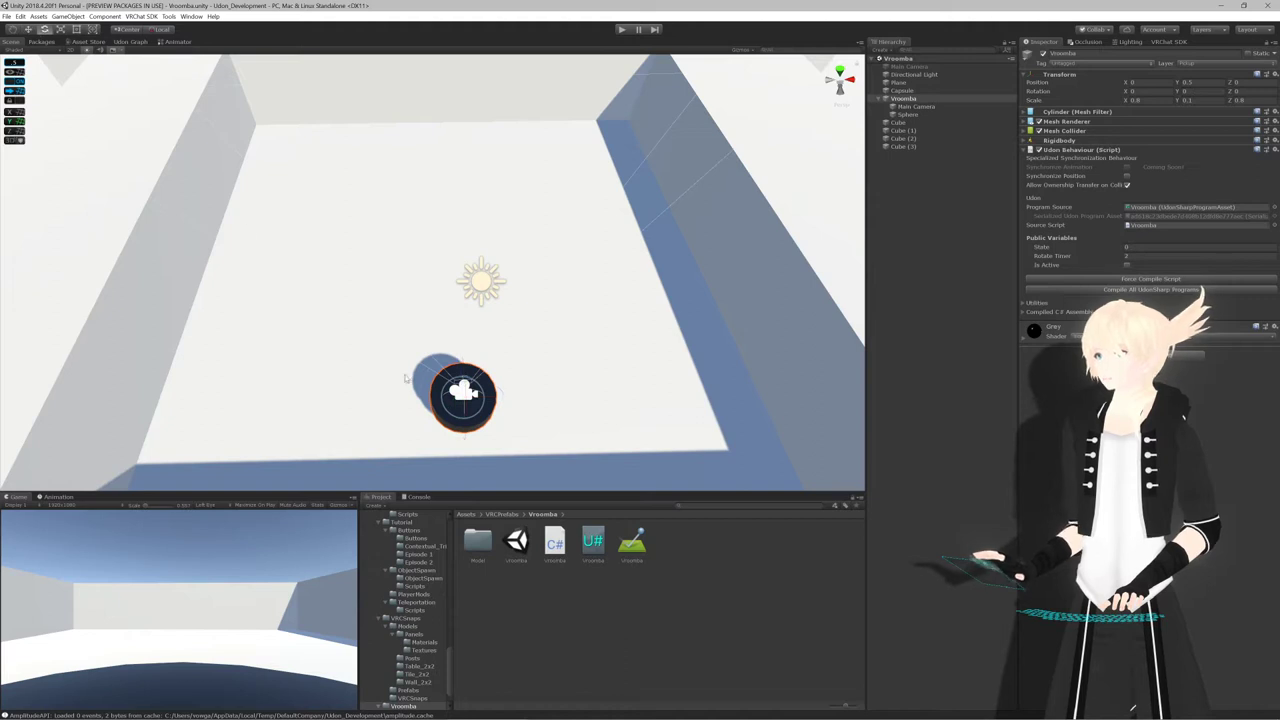
drag(488, 434, 335, 508)
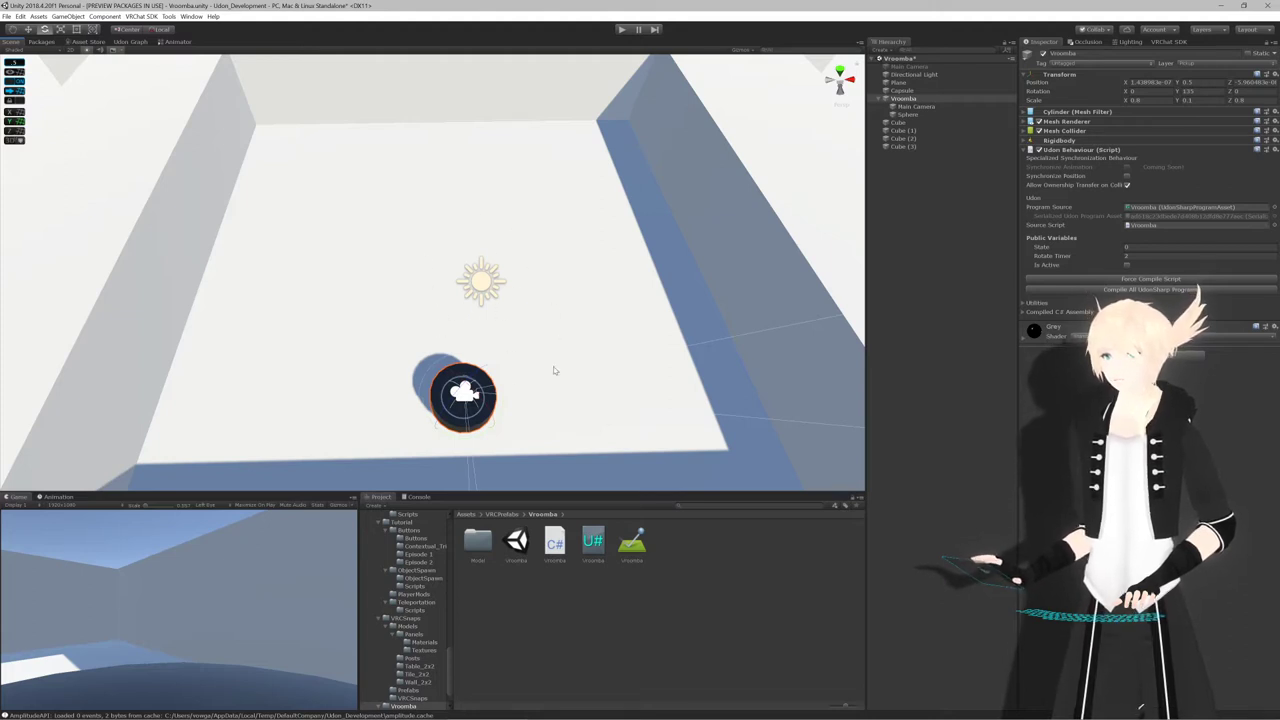
key(ctrl+z)
Examine the Vroomba and its surrounding walls in the scene from different angles
alt+drag(501, 305, 638, 213)
key(e)
right_drag(638, 214, 610, 277)
key(w)
key(s)
key(q)
key(s)
key(w)
alt+drag(610, 277, 606, 268)
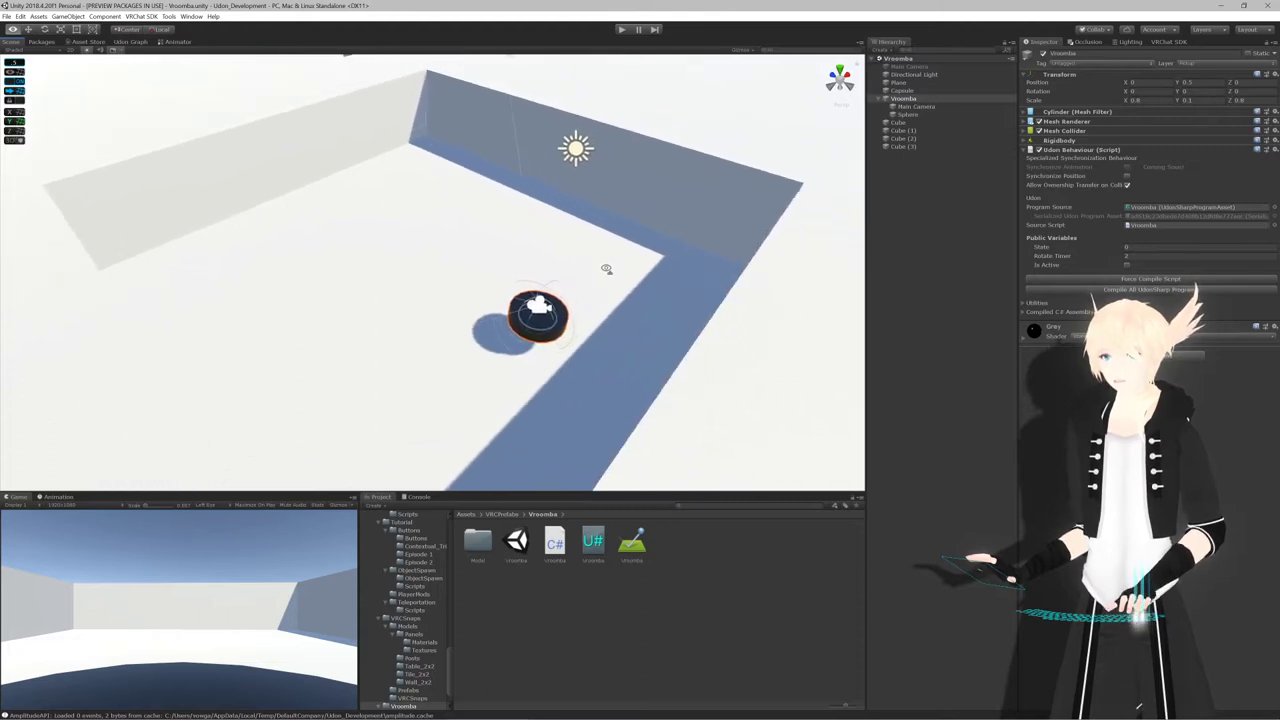
key(a)
right_drag(606, 269, 607, 268)
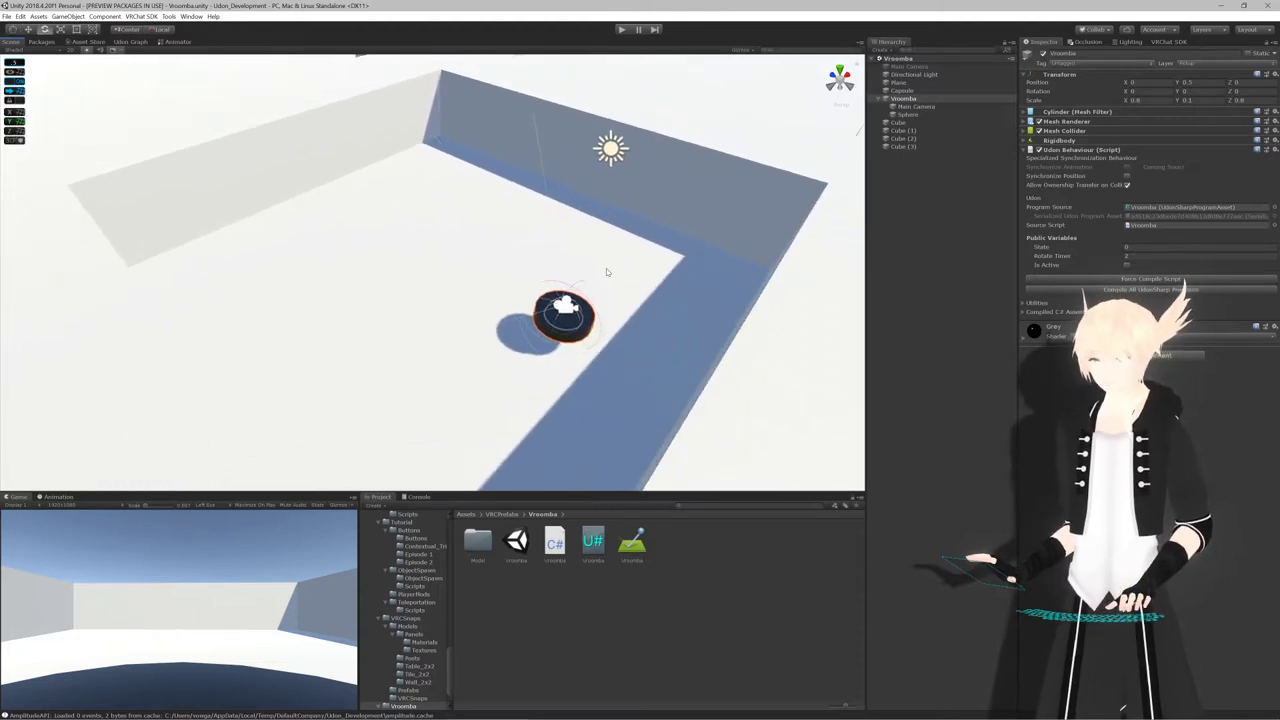
alt+drag(606, 268, 596, 284)
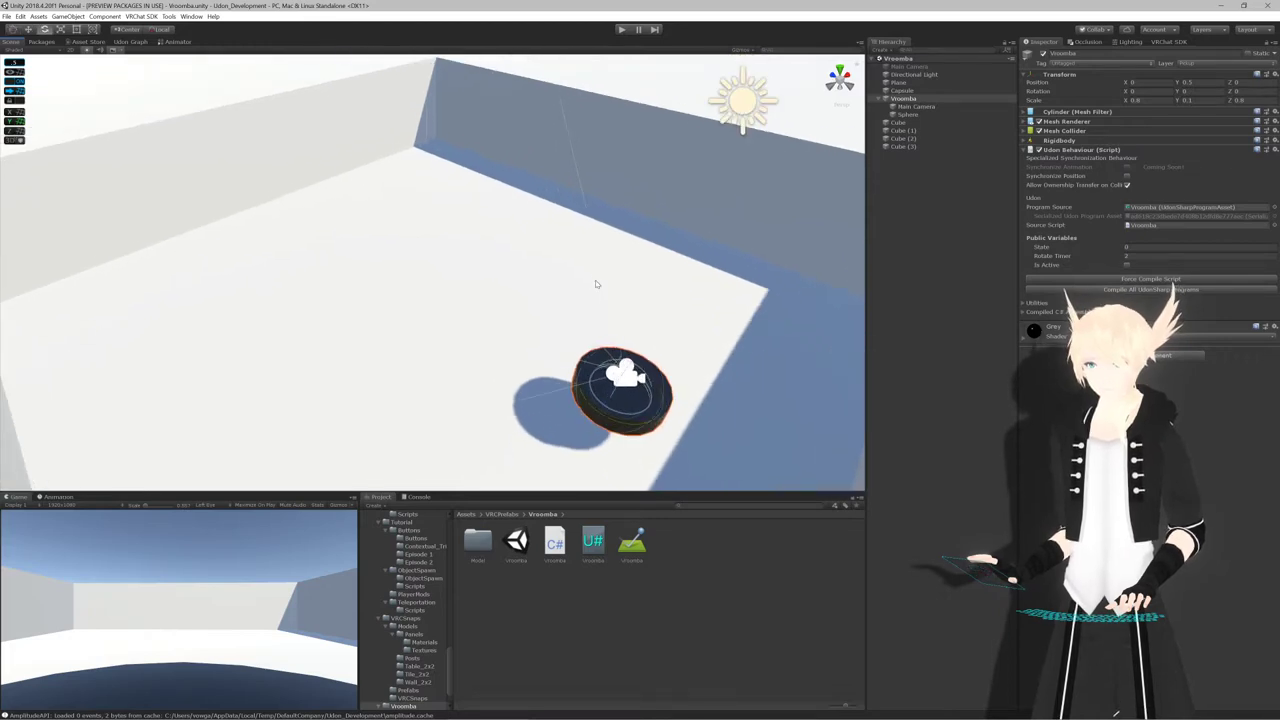
key(alt+Tab)
key(alt+Tab)
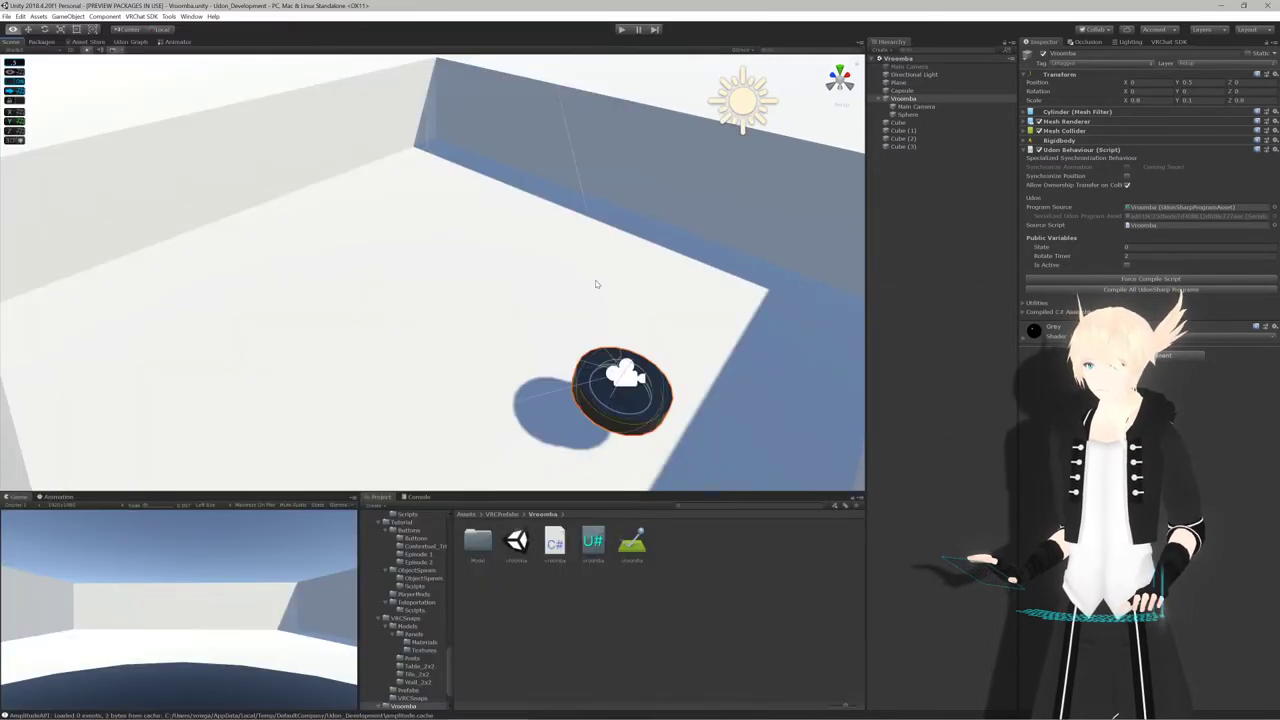
In the code editor, replace the 2f assigned to _rotateTimer in Rotate's reset block with the start of a "Random." call
key(alt+Tab)
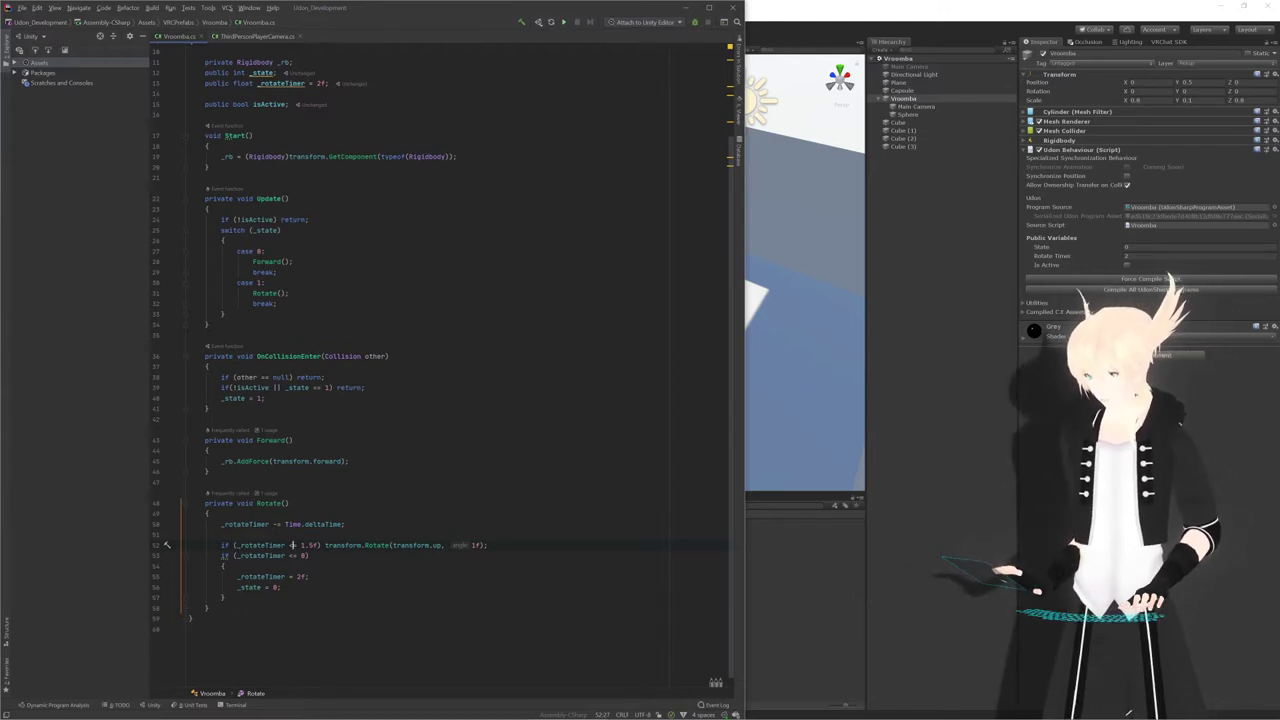
drag(301, 576, 297, 576)
text(mer = Math)
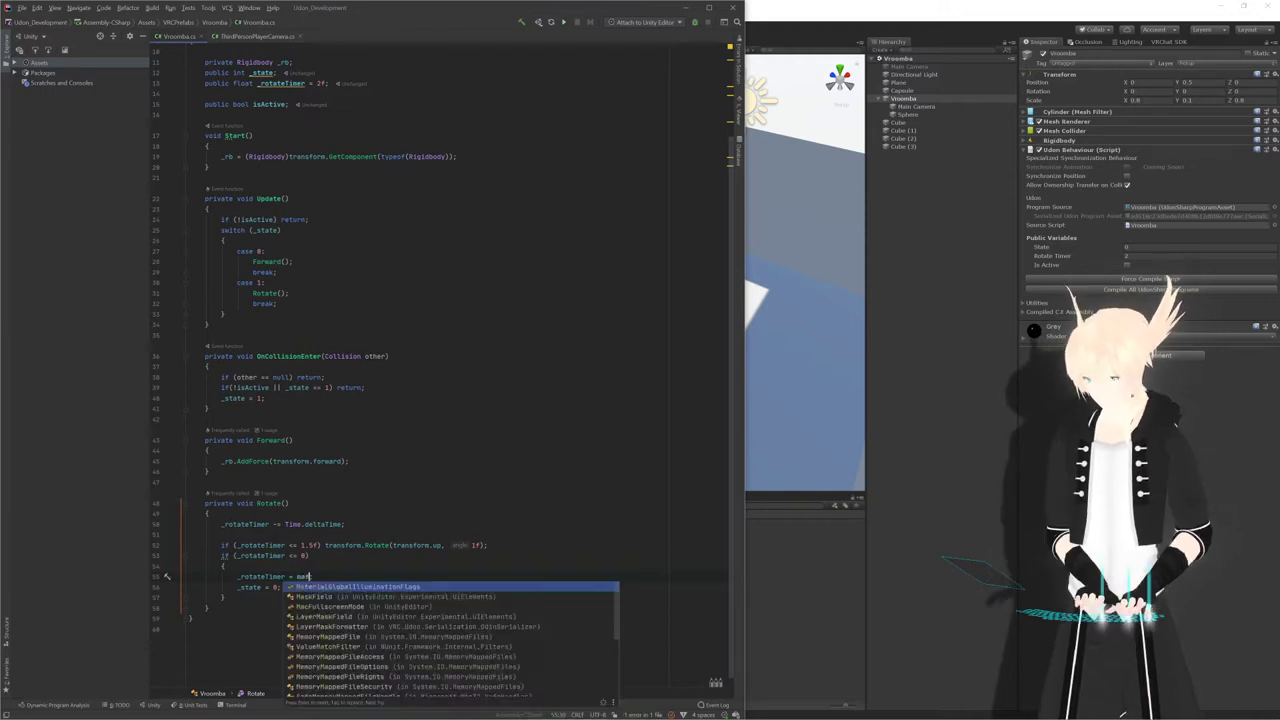
text(f.ran)
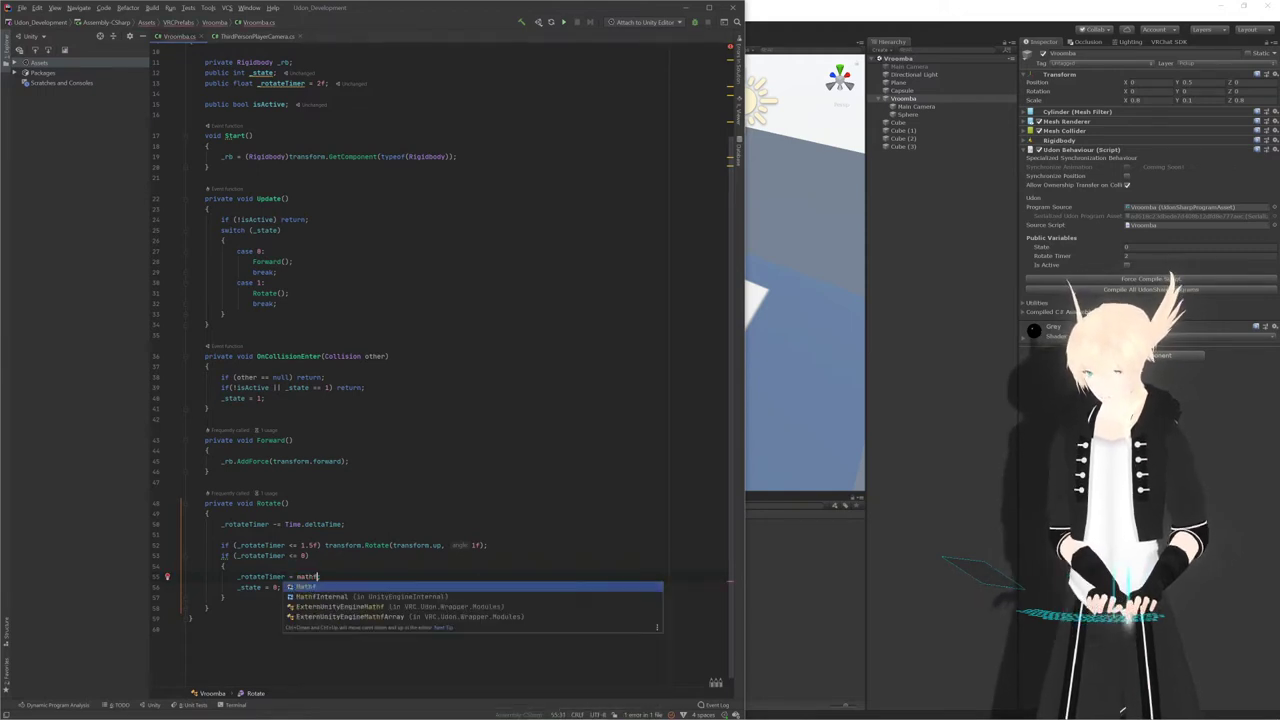
key(BackSpace)
key(BackSpace)
key(BackSpace)
key(BackSpace)
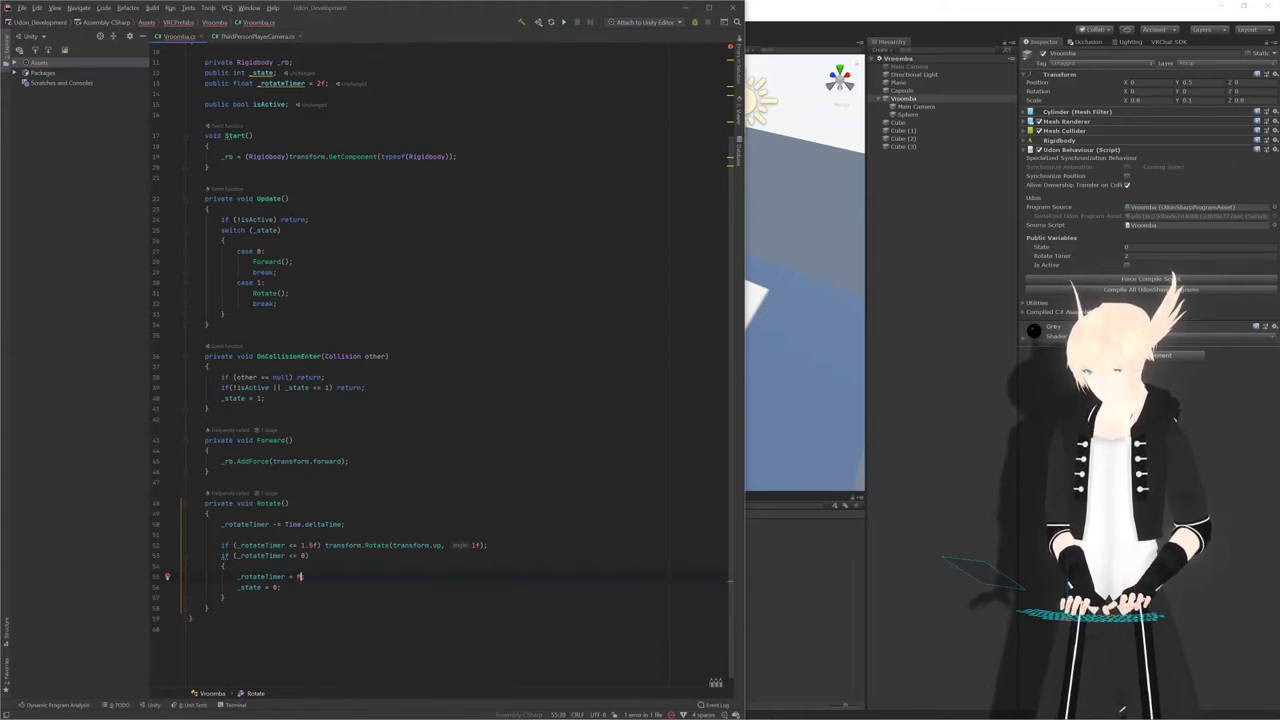
text(Random.)
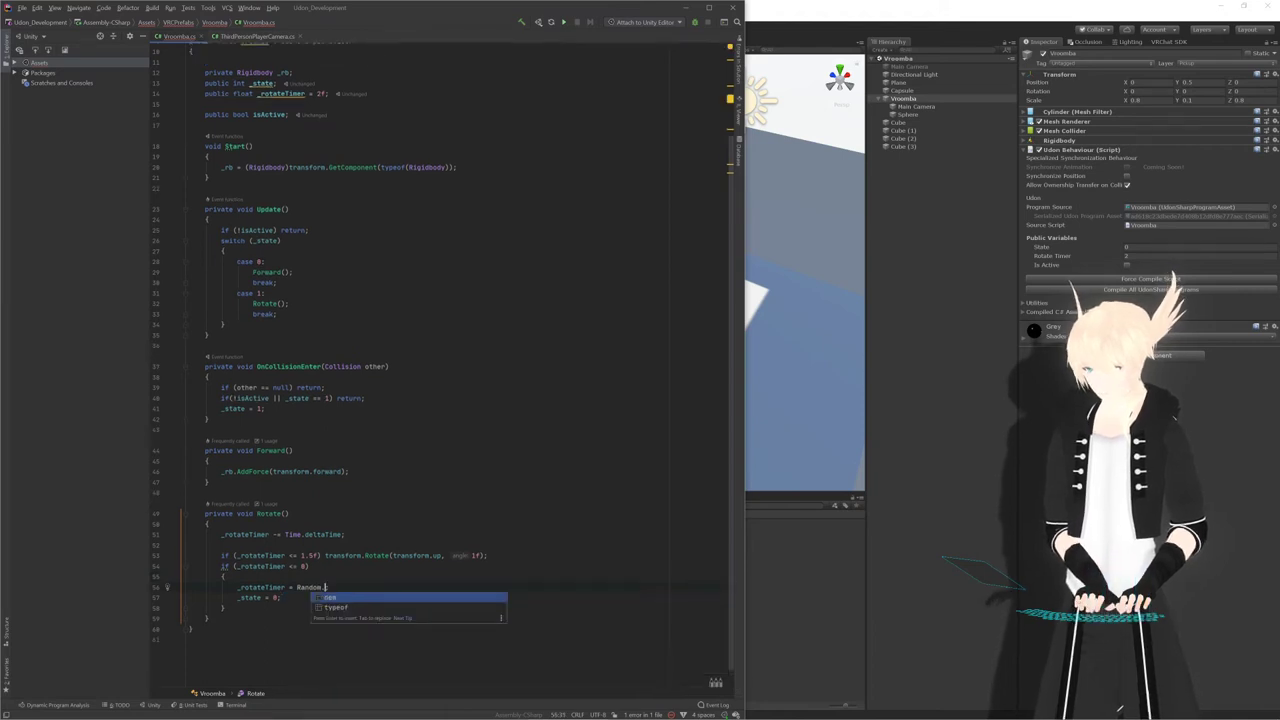
text(f)
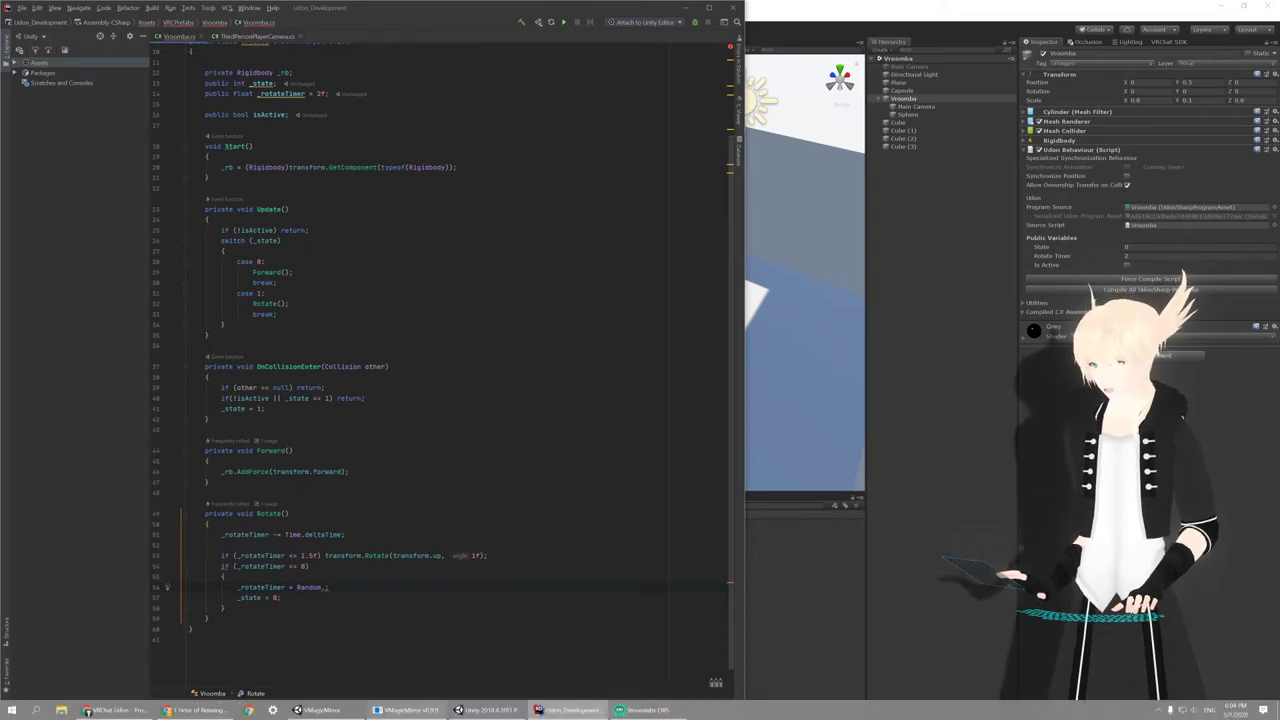
Open the Impact script from the VRCPrefabs Impact folder in Unity, check how it uses Random.Range, and return to the Vroomba script
click(794, 598)
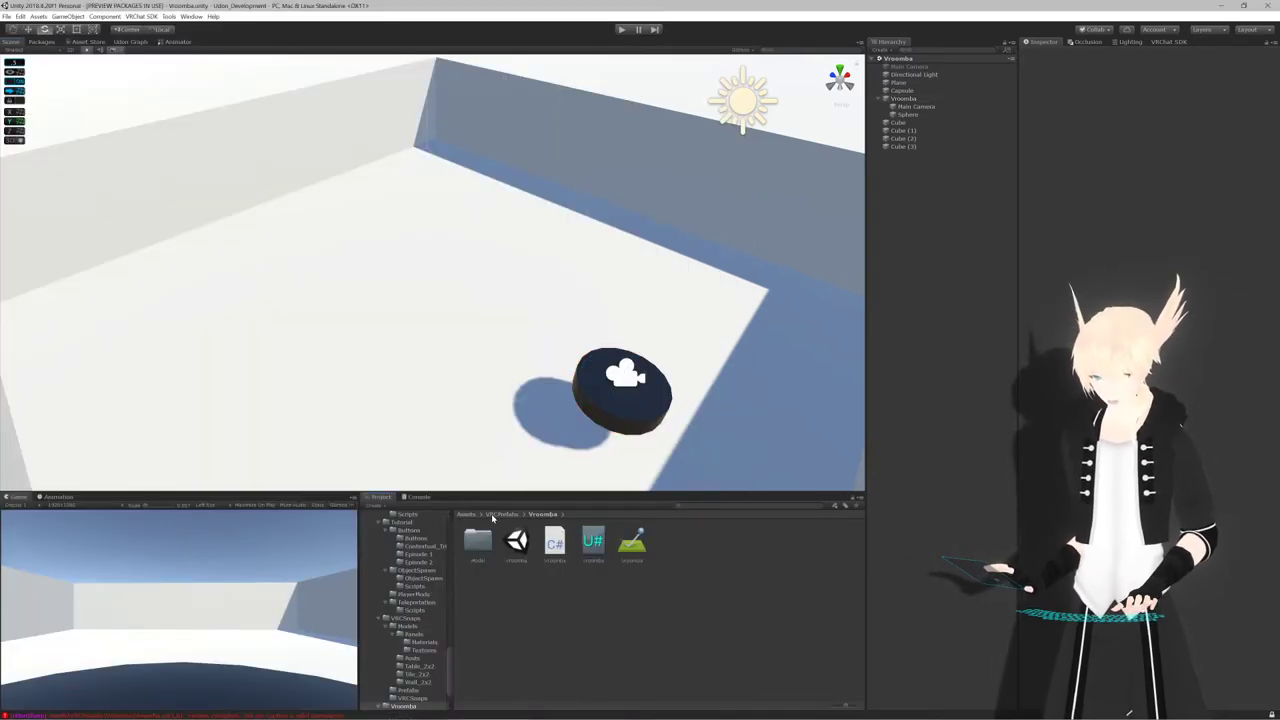
click(494, 514)
double_click(678, 540)
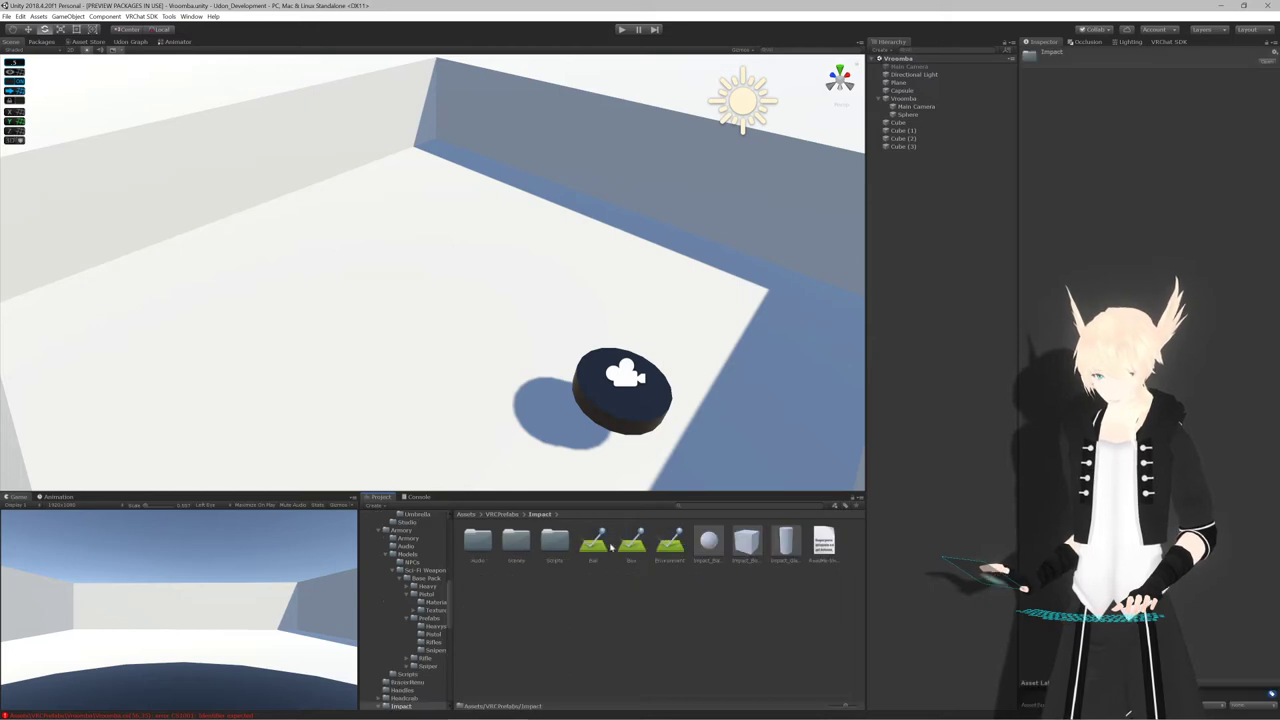
double_click(553, 540)
double_click(555, 540)
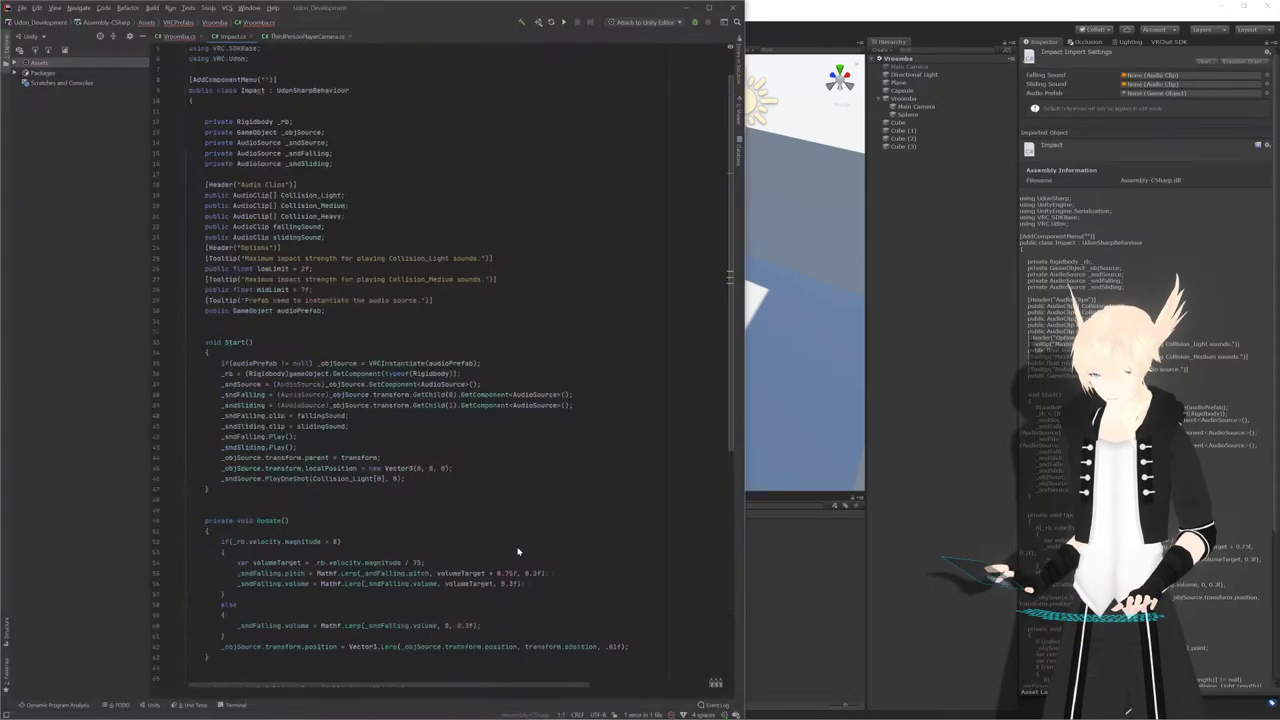
scroll(400, 360, down, 10)
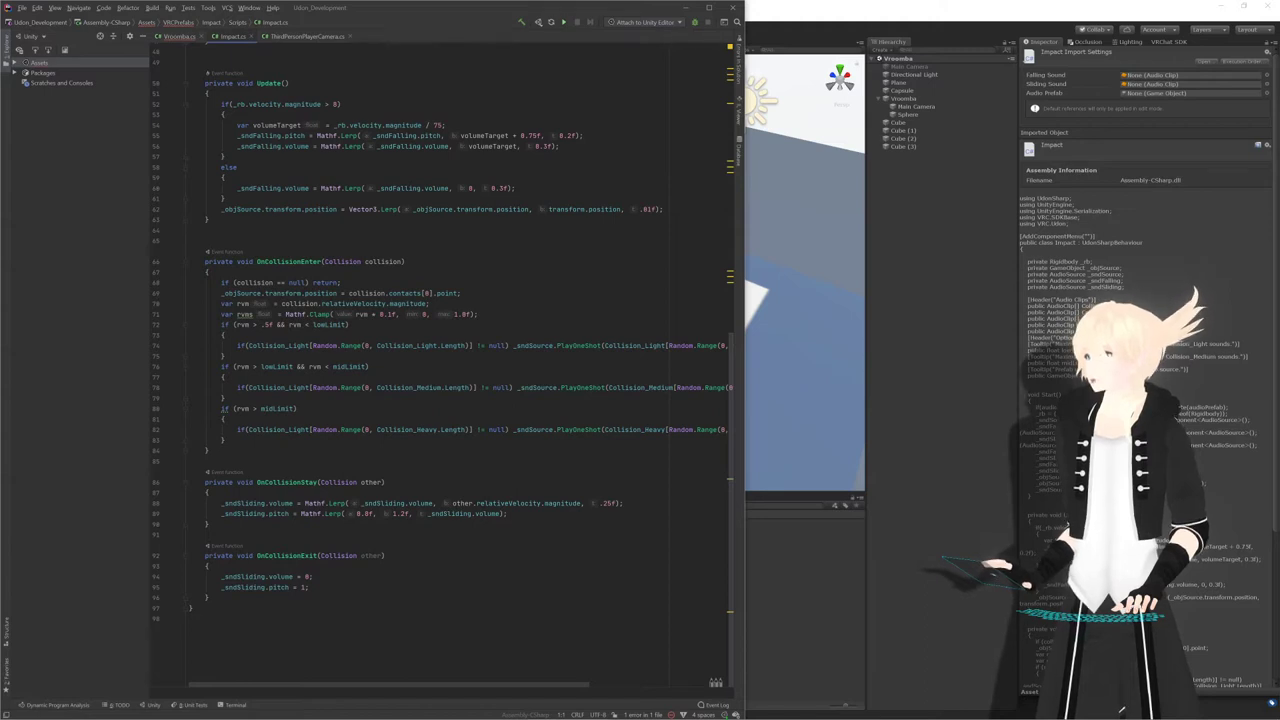
click(169, 36)
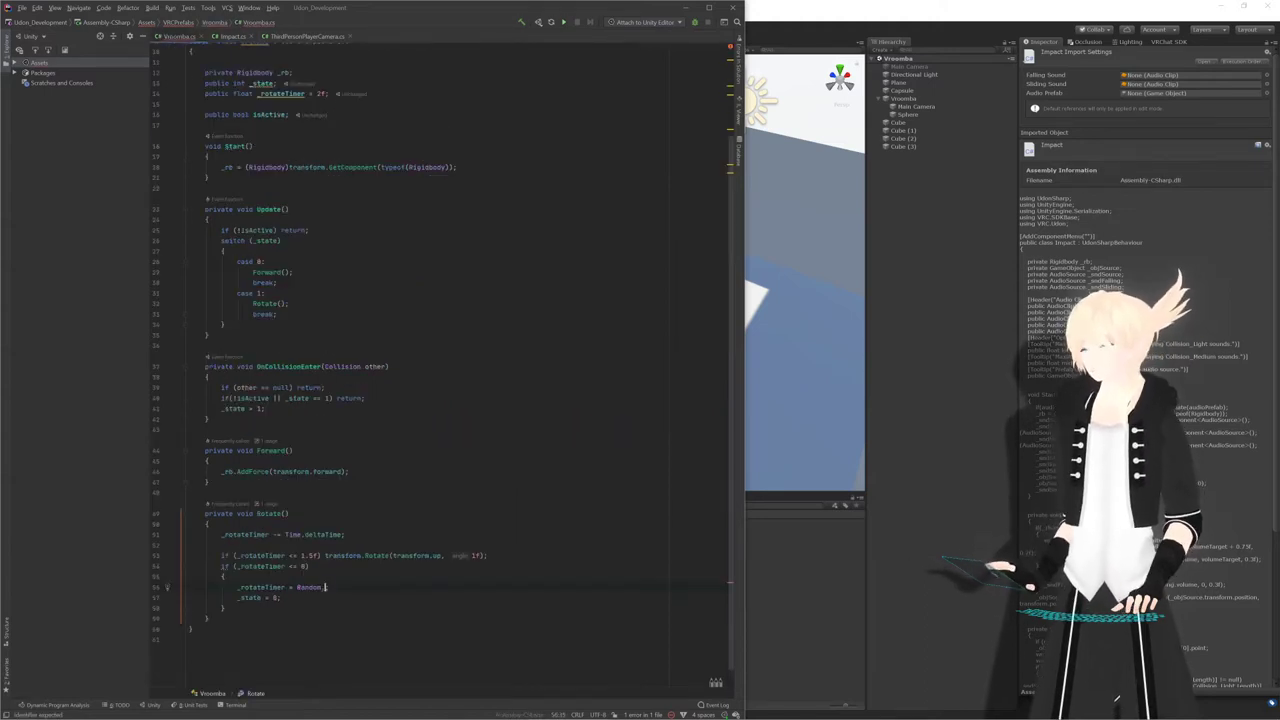
Complete the _rotateTimer reset in Rotate as "Random.Range(2.1f,2.5f)"
text(Ra)
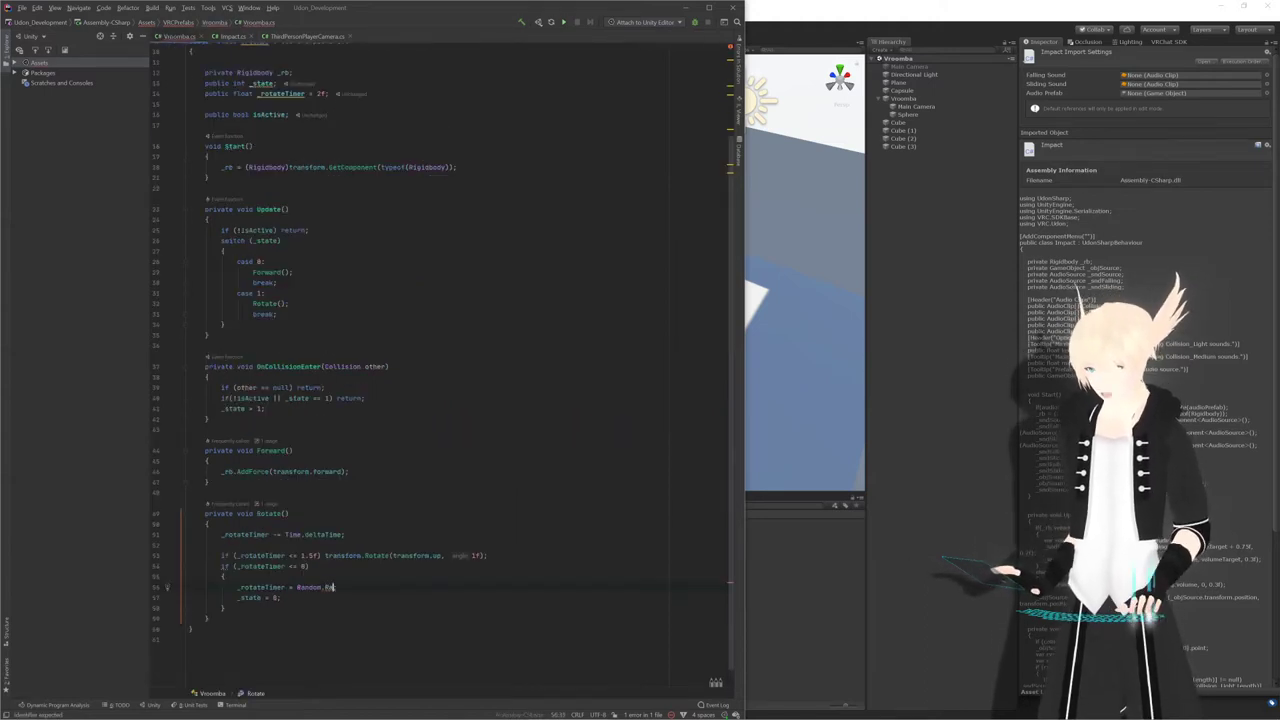
text(nge()
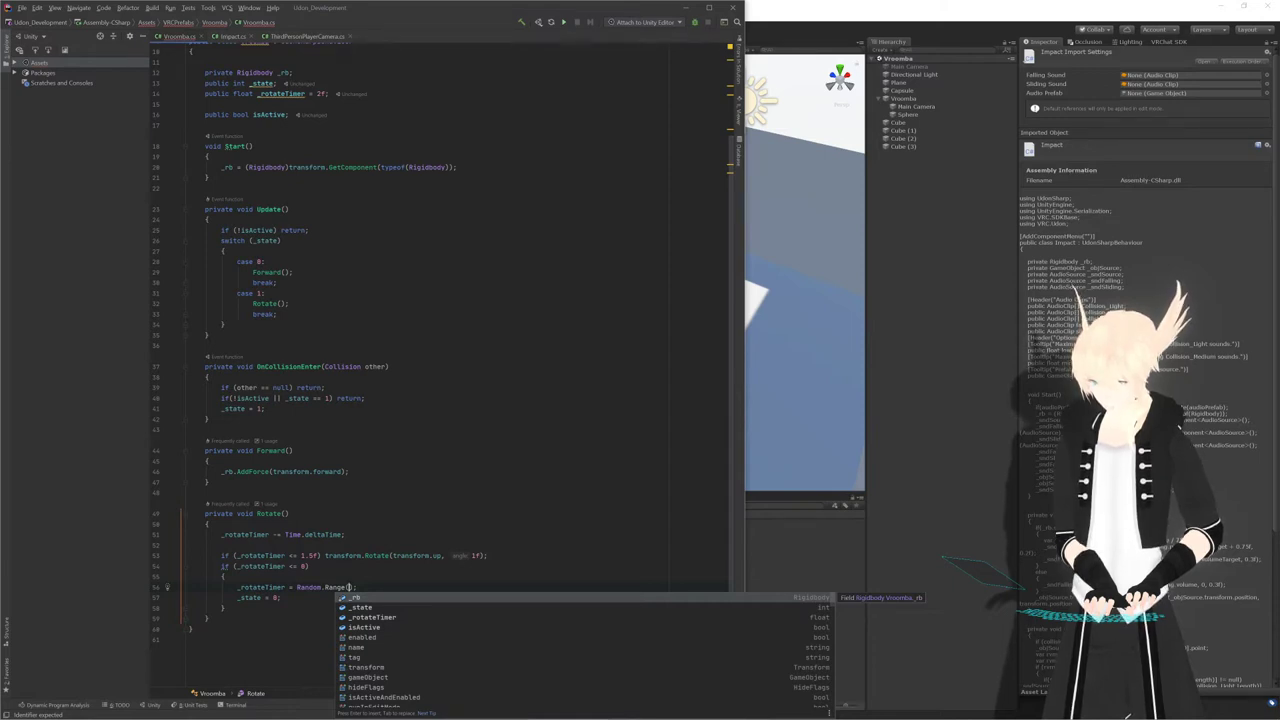
text(2, )
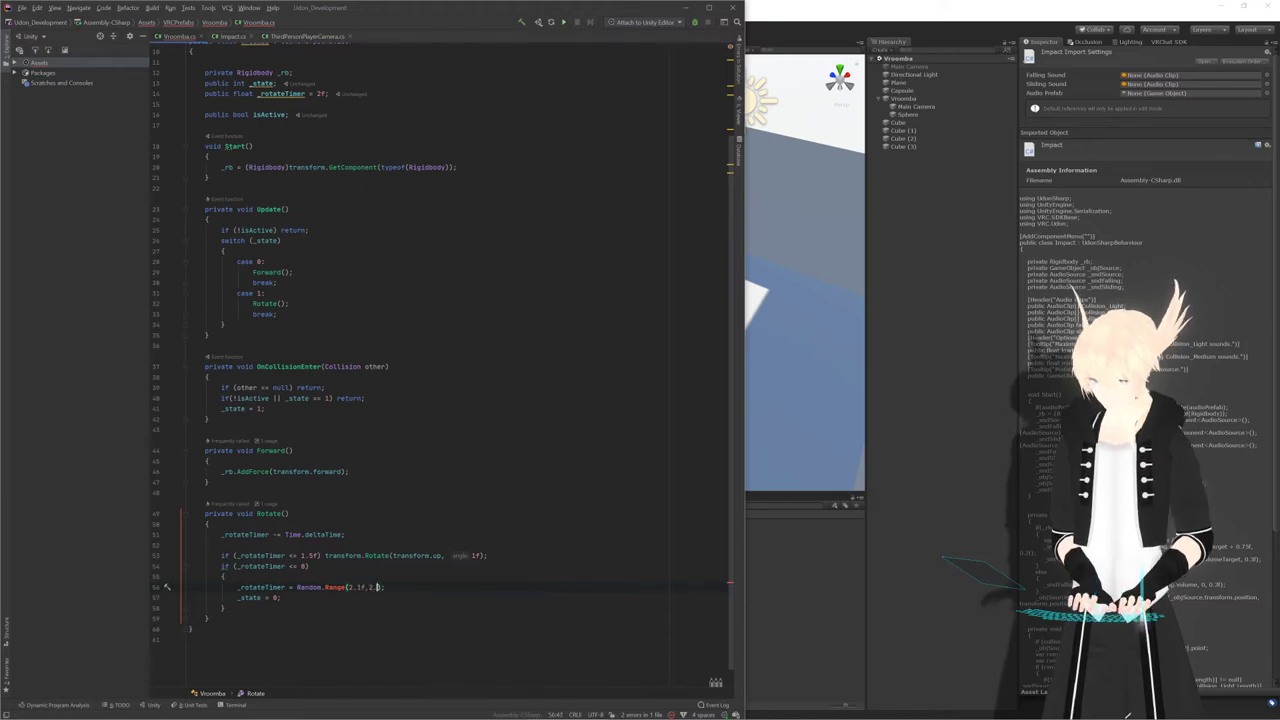
text(3f)
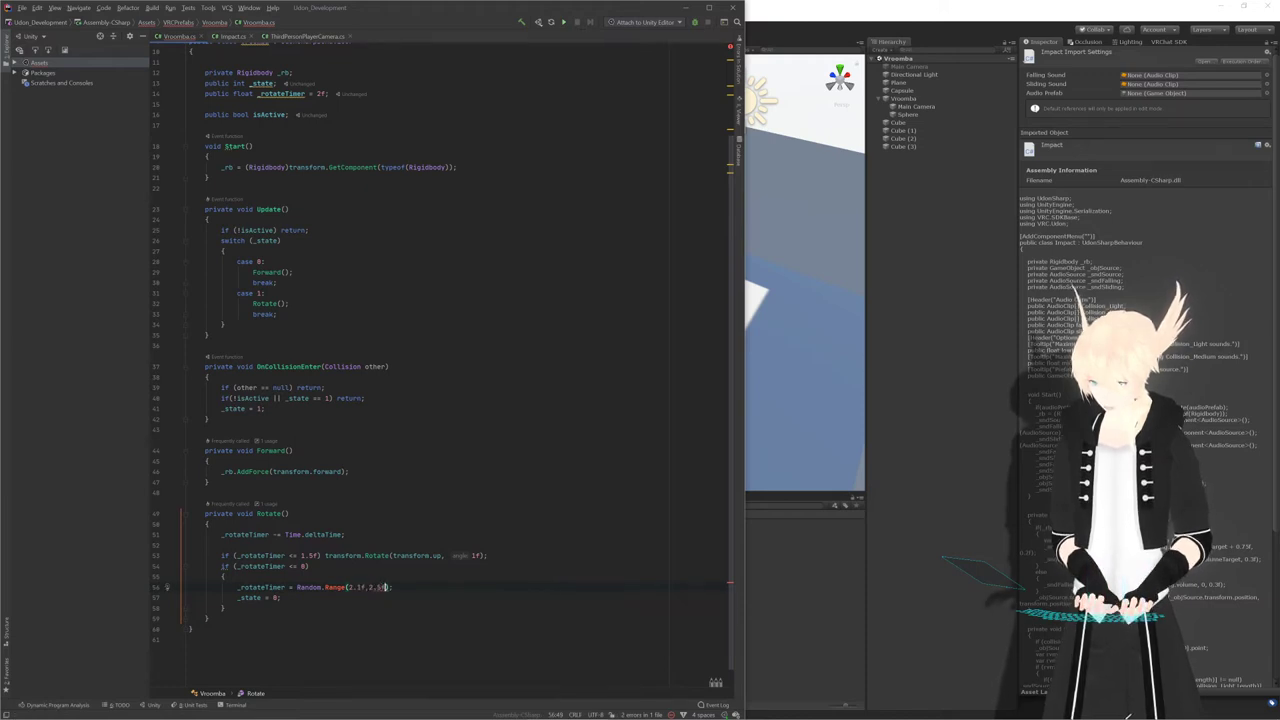
key(Up)
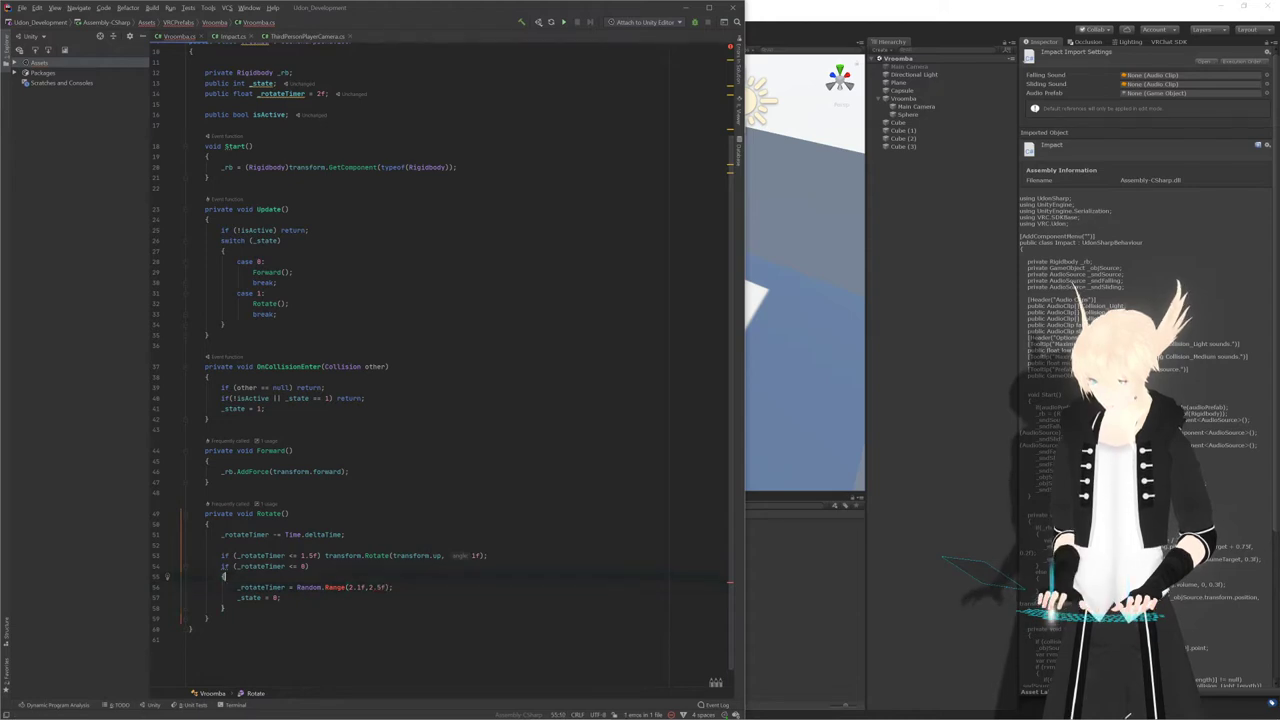
Remove the "using System;" and "using Random = System.Random;" lines from the top of the Vroomba script
scroll(440, 360, up, 3)
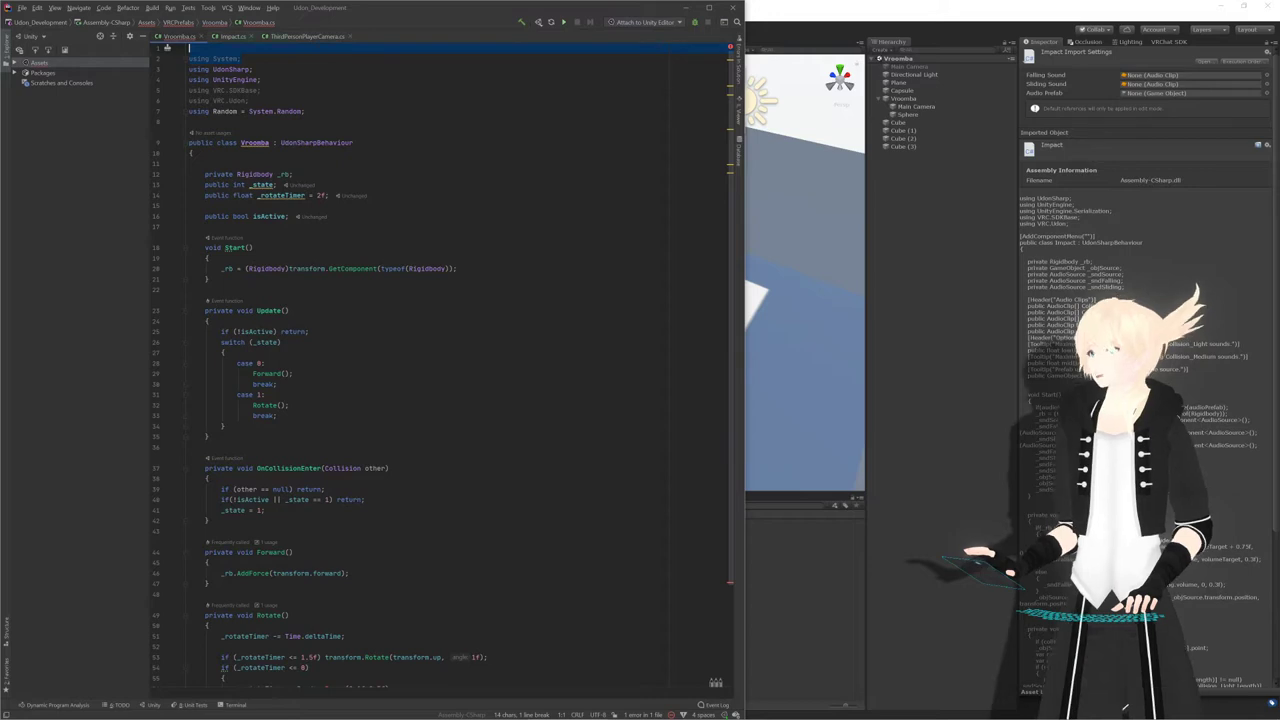
scroll(440, 360, down, 4)
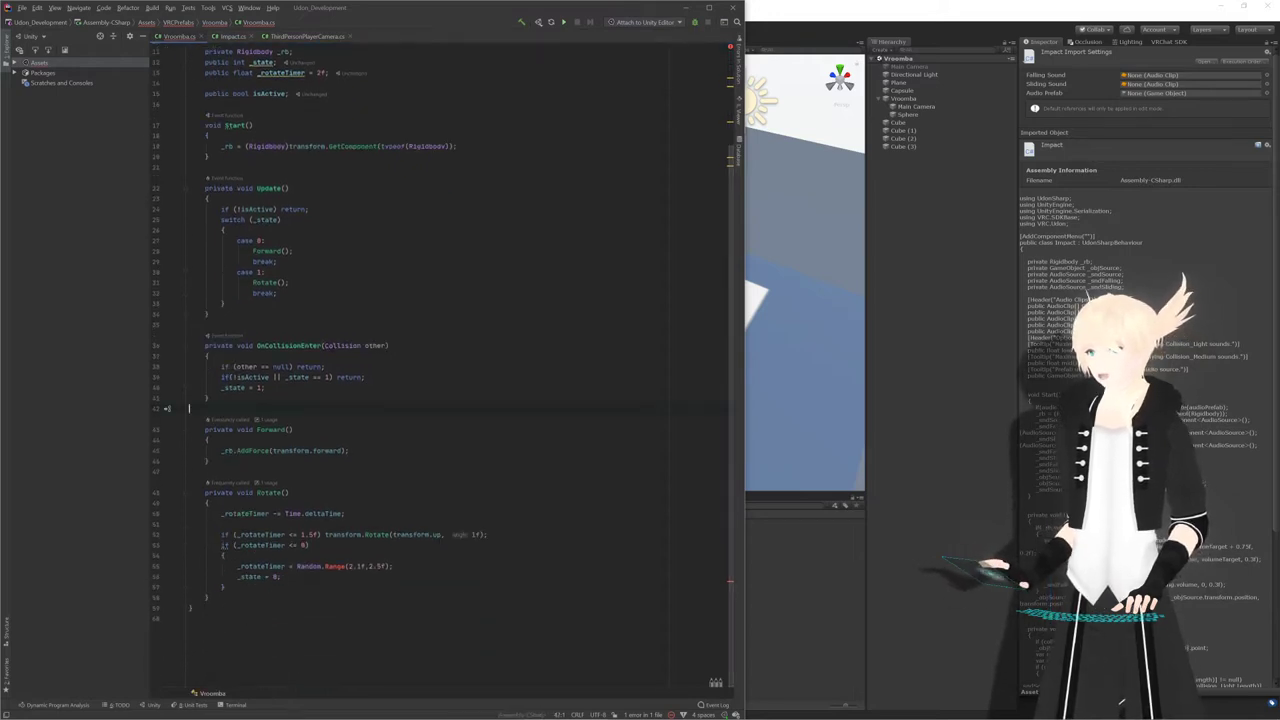
scroll(443, 368, up, 4)
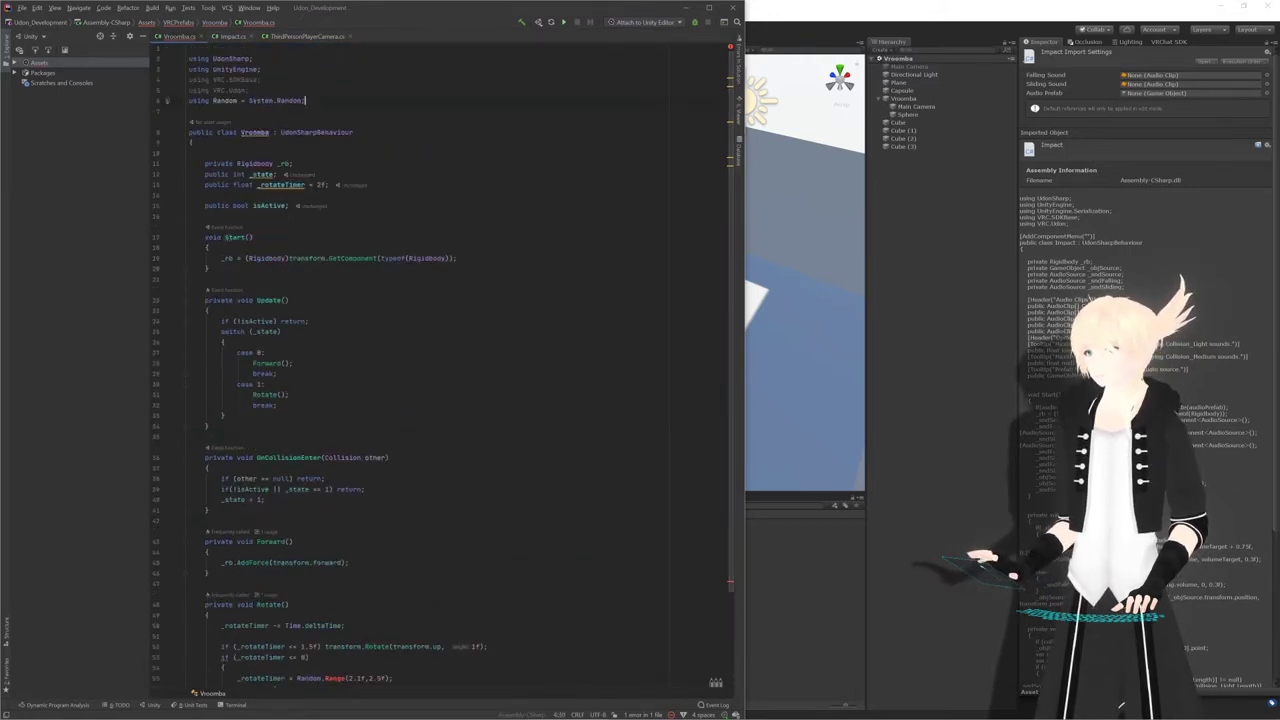
key(shift+Up)
scroll(443, 385, down, 4)
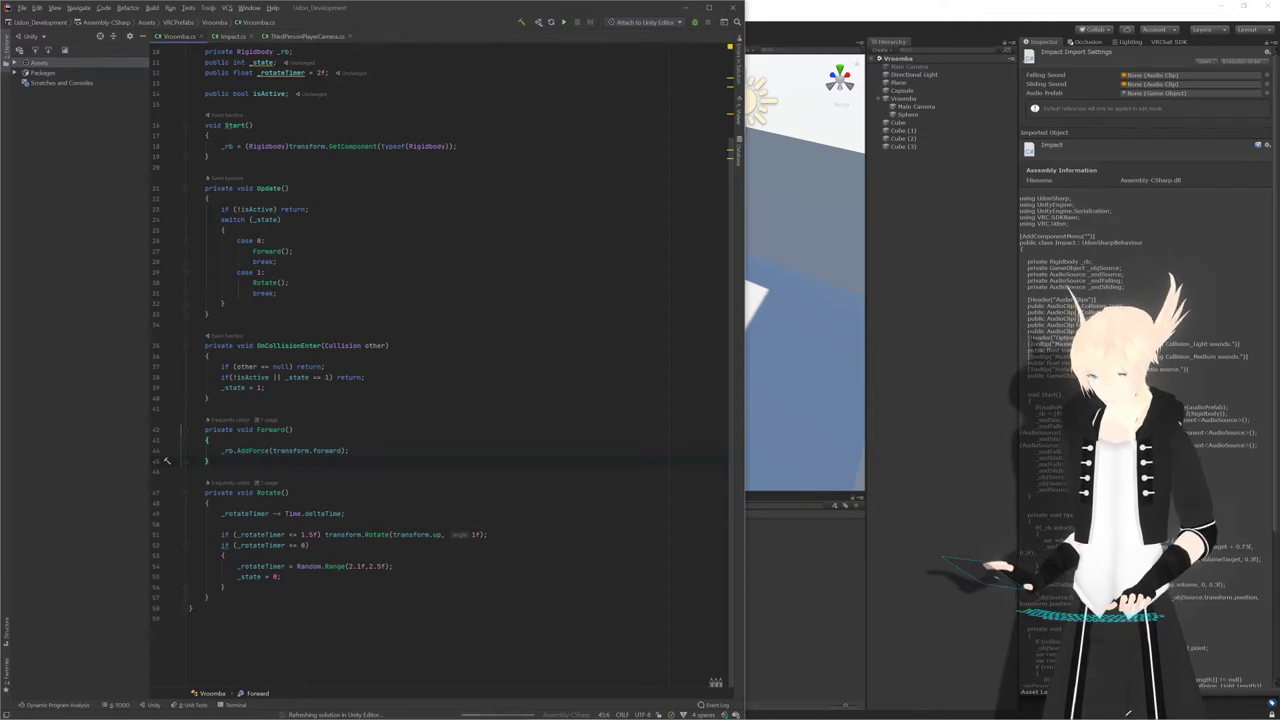
scroll(443, 385, up, 4)
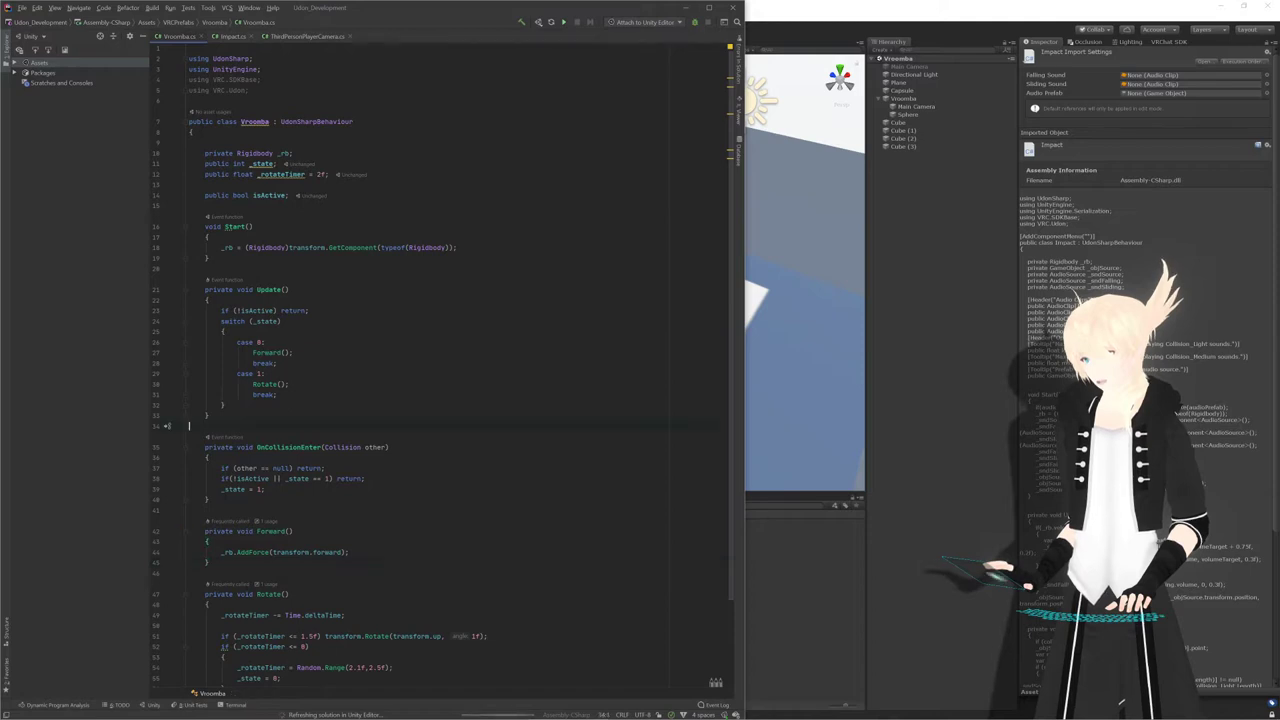
scroll(443, 385, down, 4)
scroll(443, 385, up, 4)
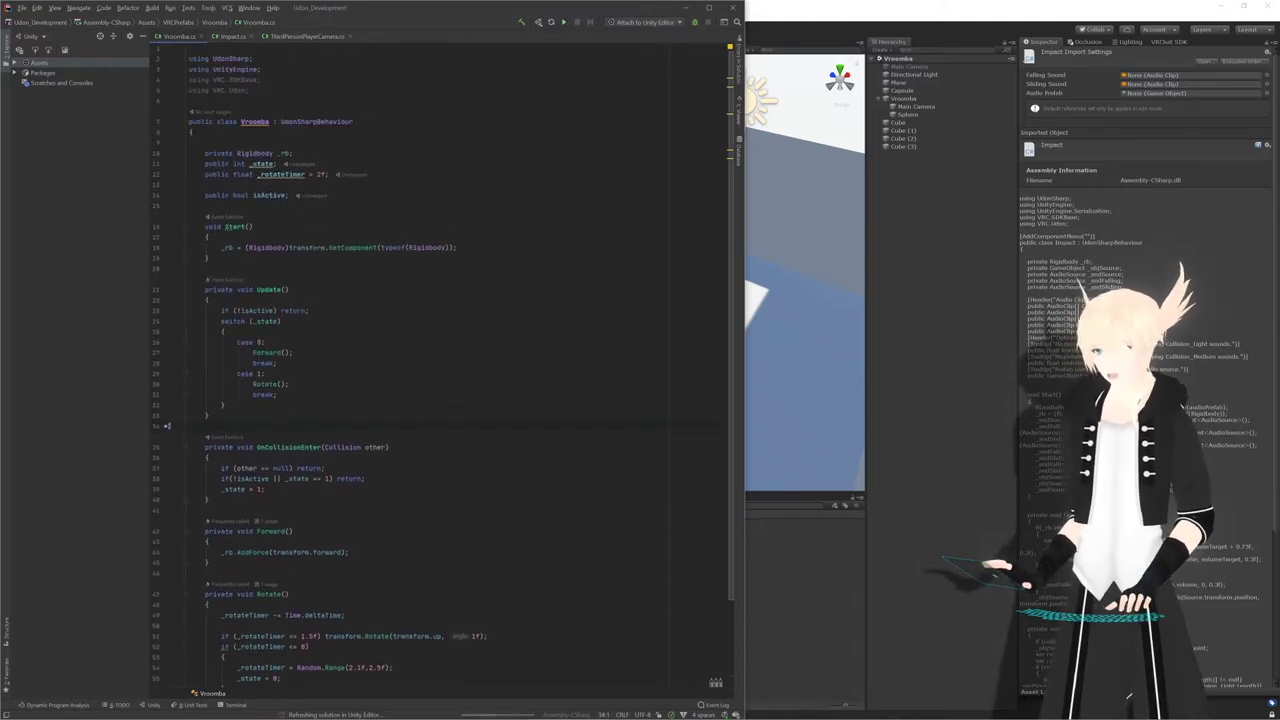
Switch to Unity, select the Vroomba in the scene and force-compile its UdonSharp script
click(937, 204)
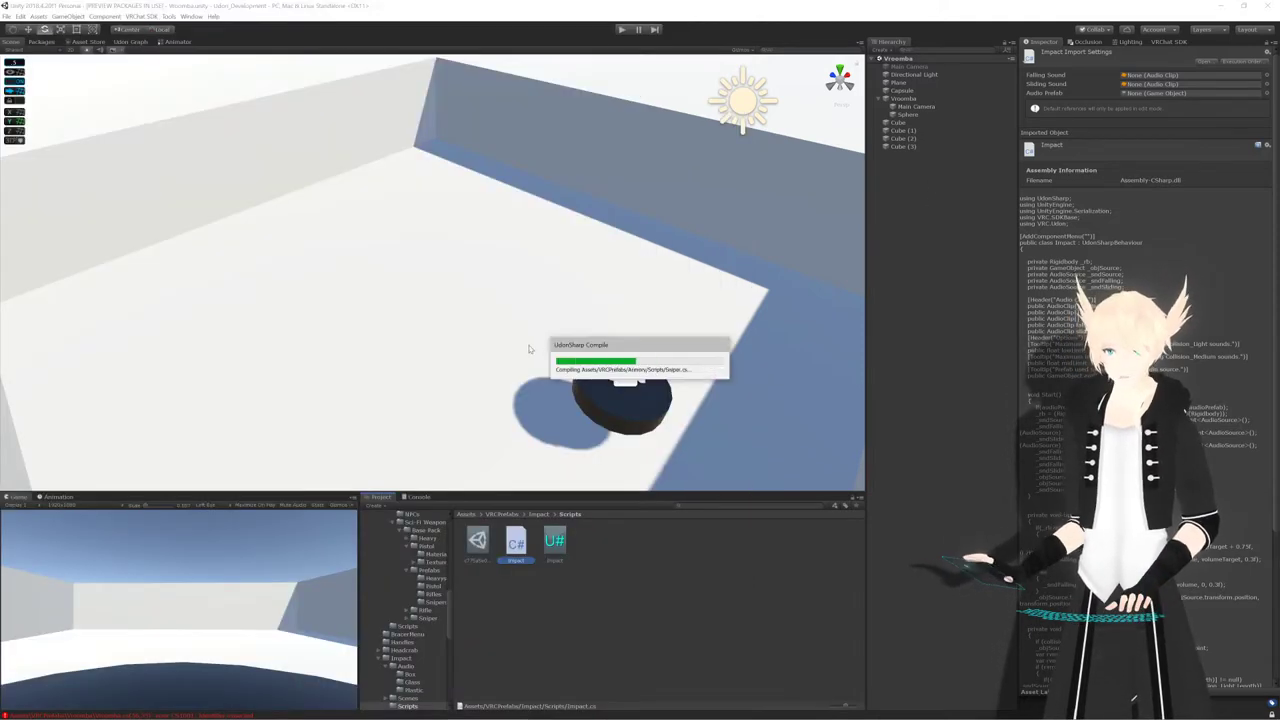
scroll(560, 325, down, 3)
right_drag(598, 309, 601, 223)
key(w)
key(e)
click(731, 346)
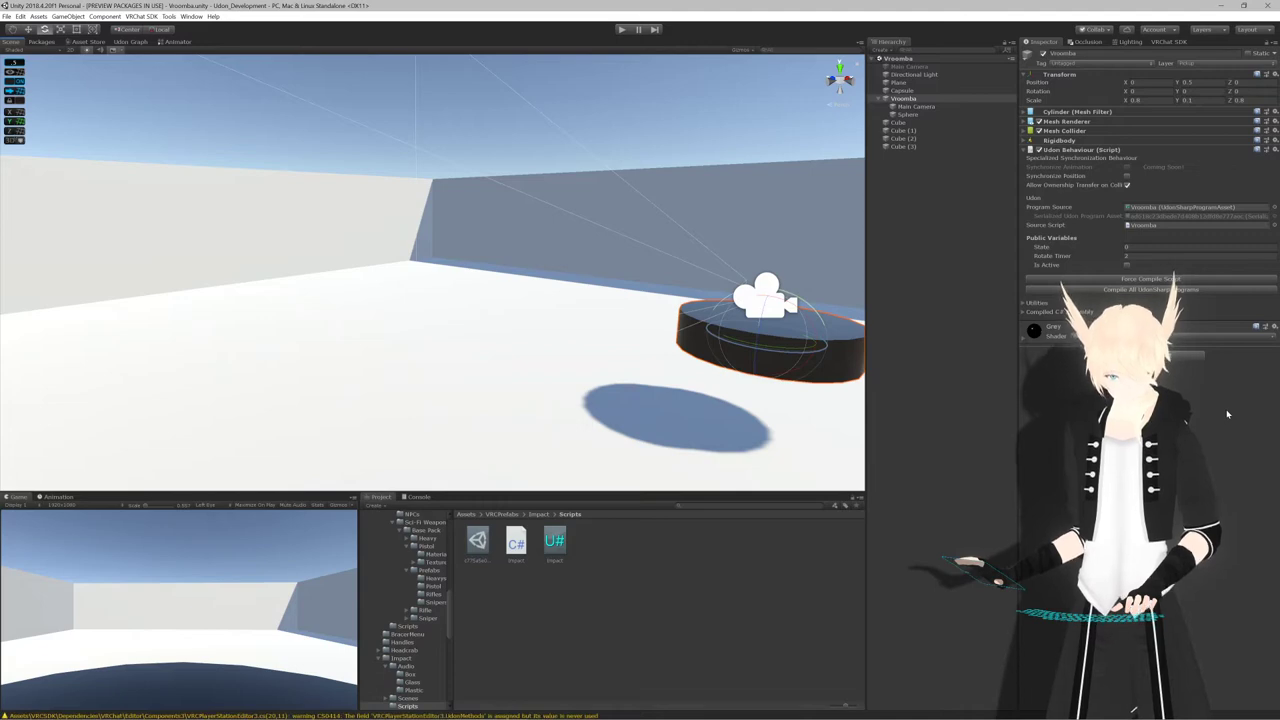
click(1120, 283)
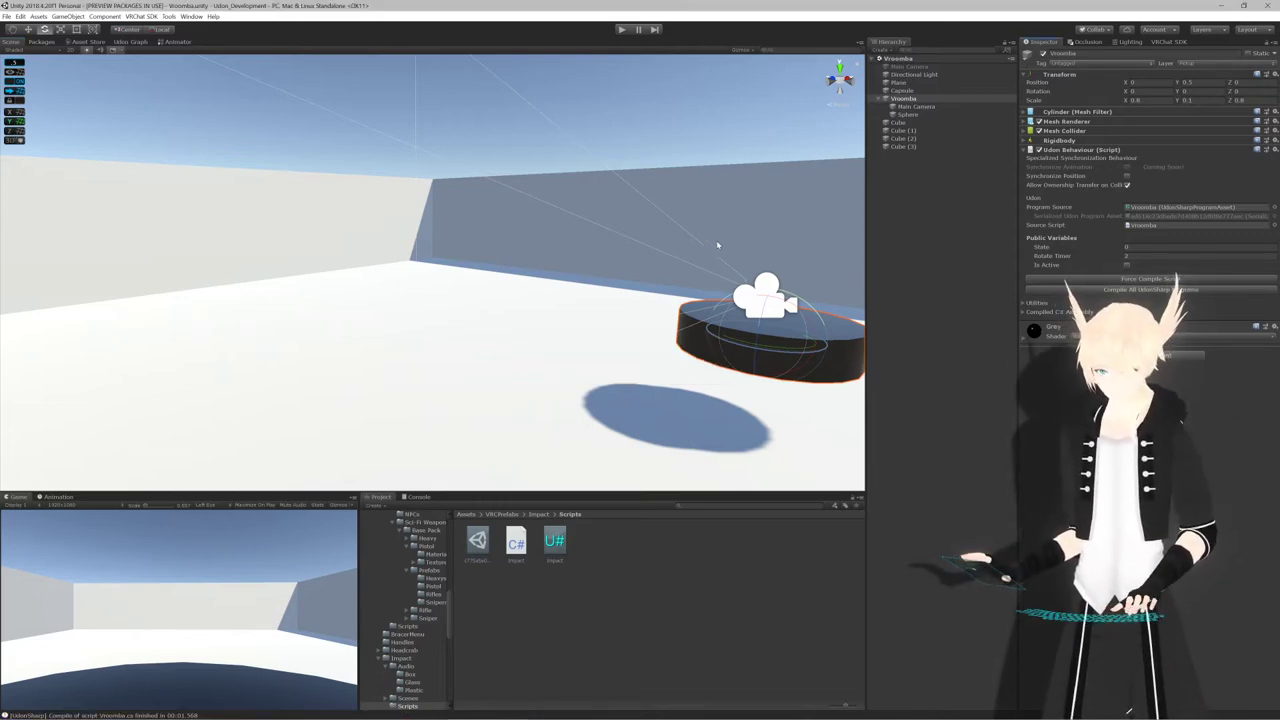
Start a play test of the scene and turn on Is Active for the selected Vroomba
mouse_move(717, 245)
right_down()
mouse_move(717, 223)
mouse_move(714, 243)
right_up()
key(s)
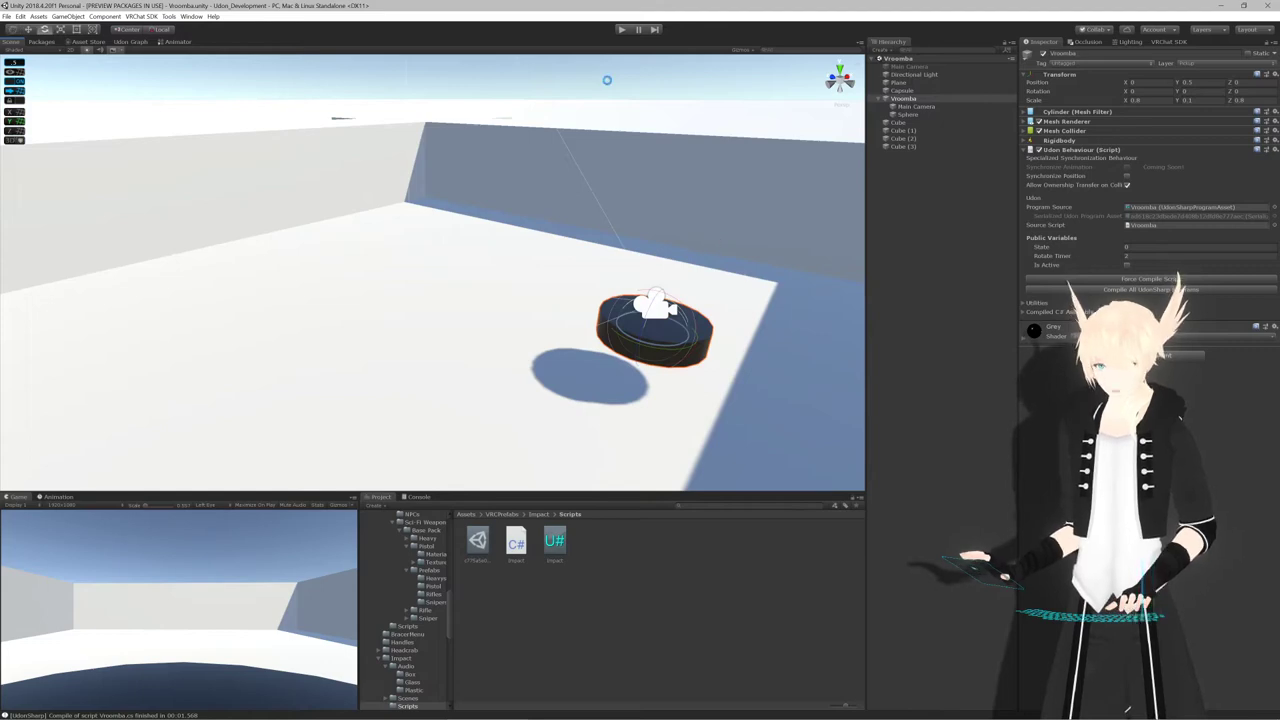
click(621, 31)
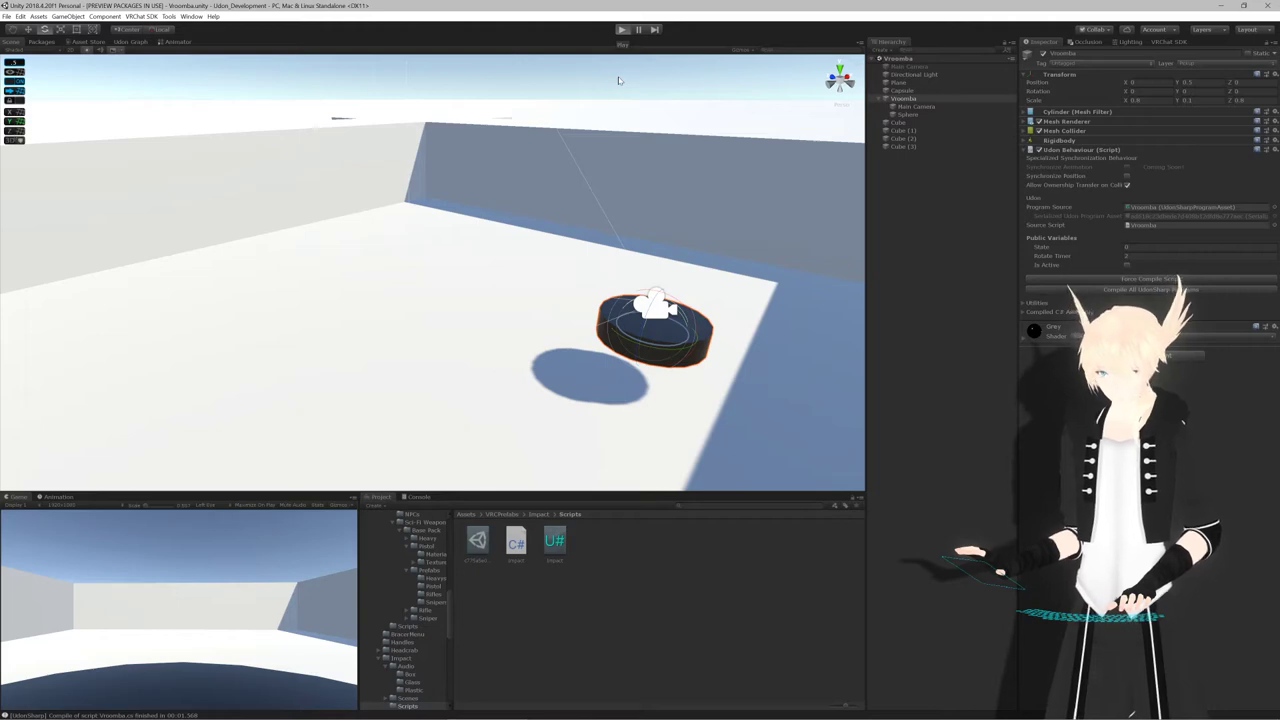
key(ctrl+p)
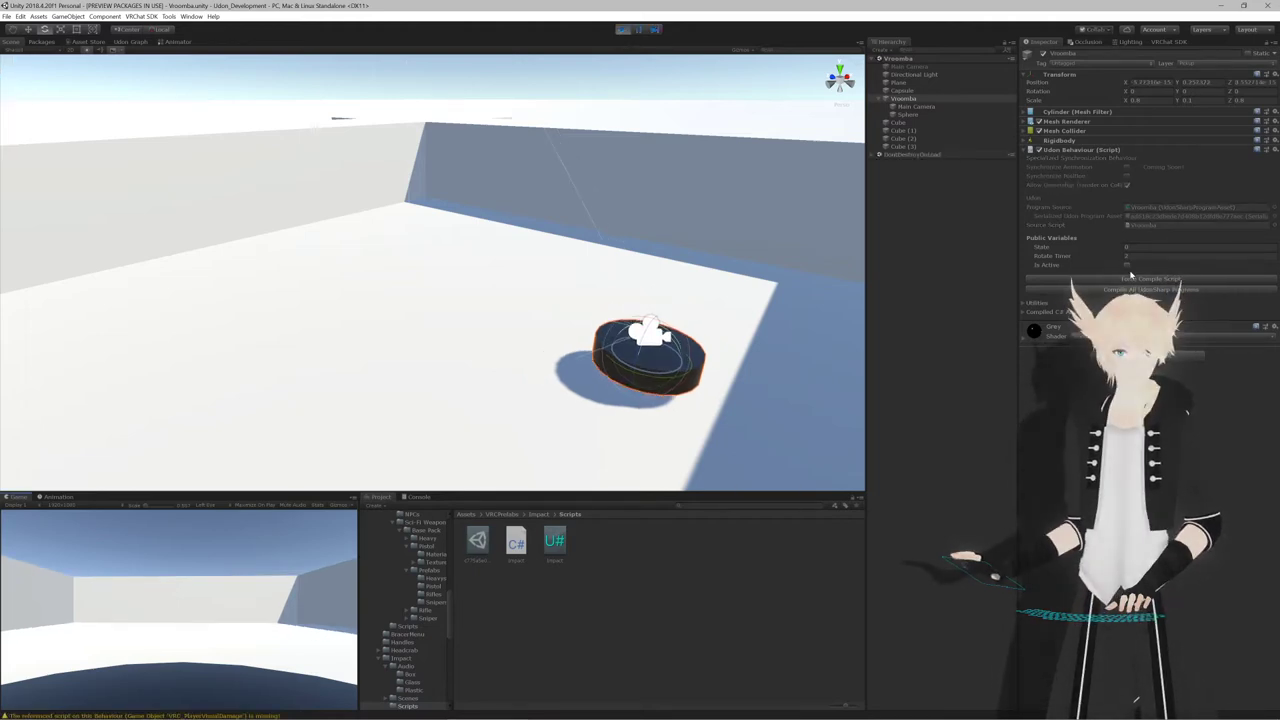
click(1128, 266)
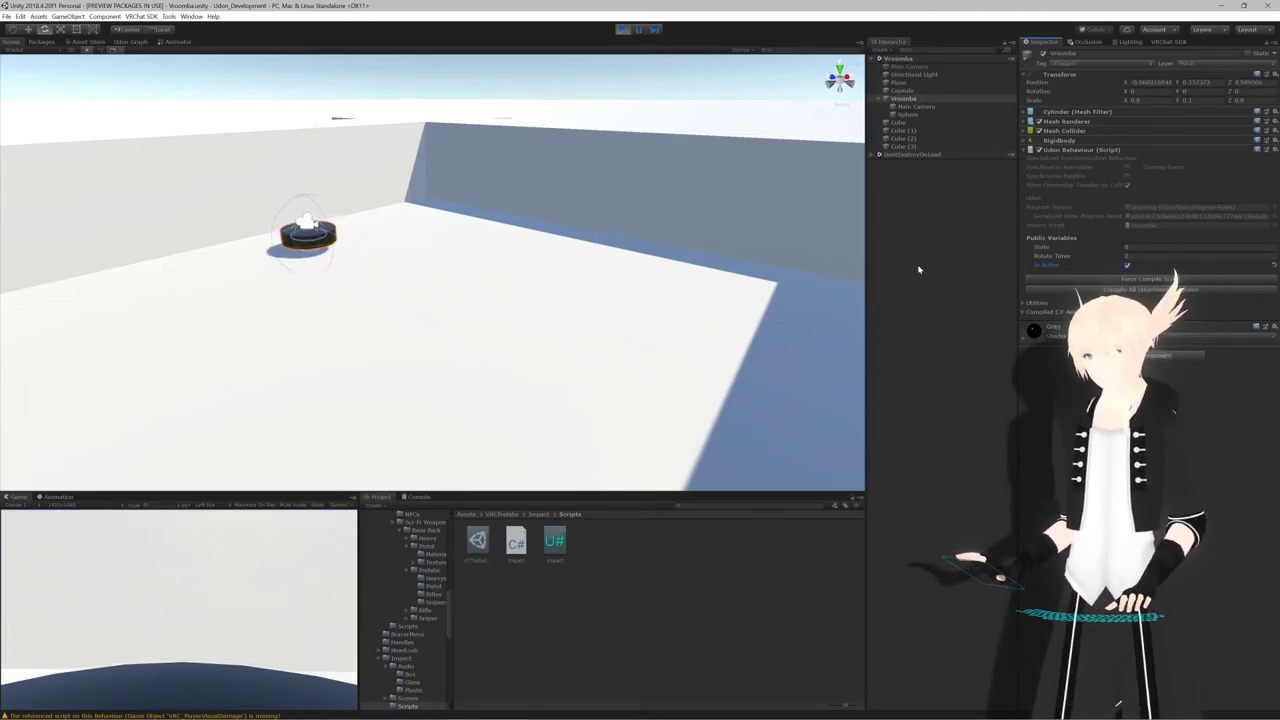
Watch from above how the Vroomba drives and rotates at the walls, and stop the play test
right_drag(749, 188, 878, 301)
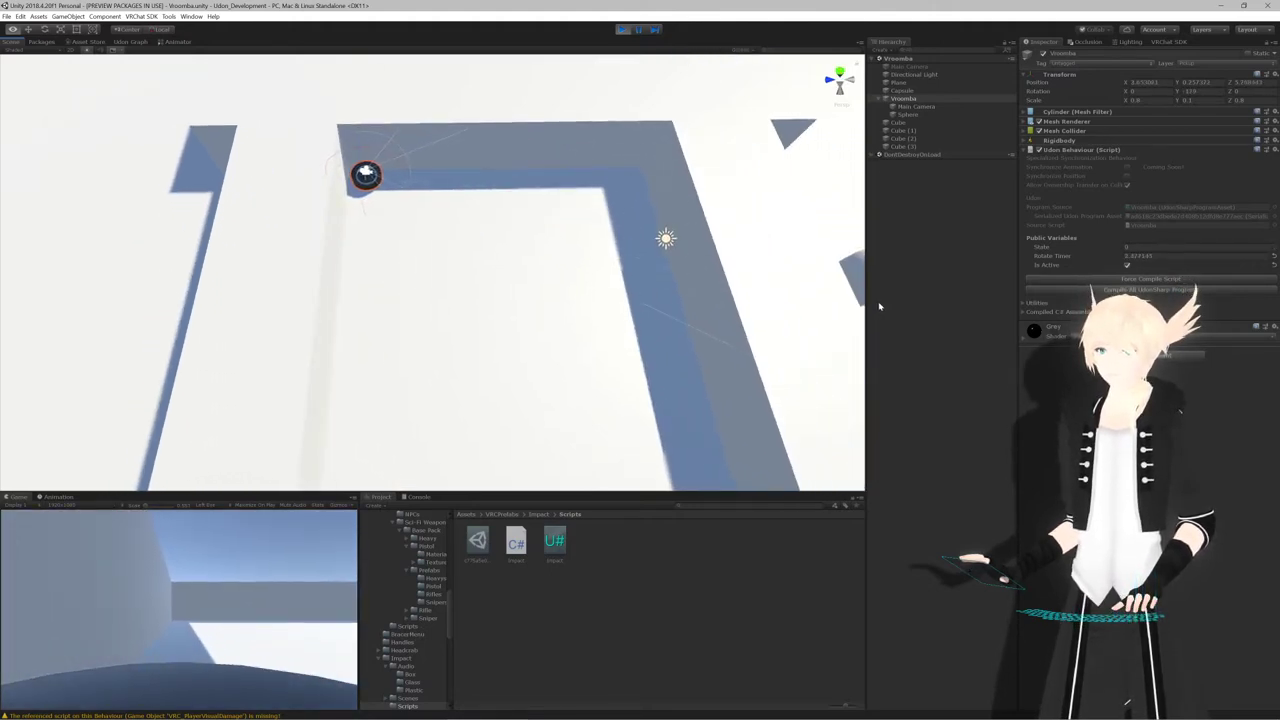
key(w)
right_drag(879, 303, 889, 321)
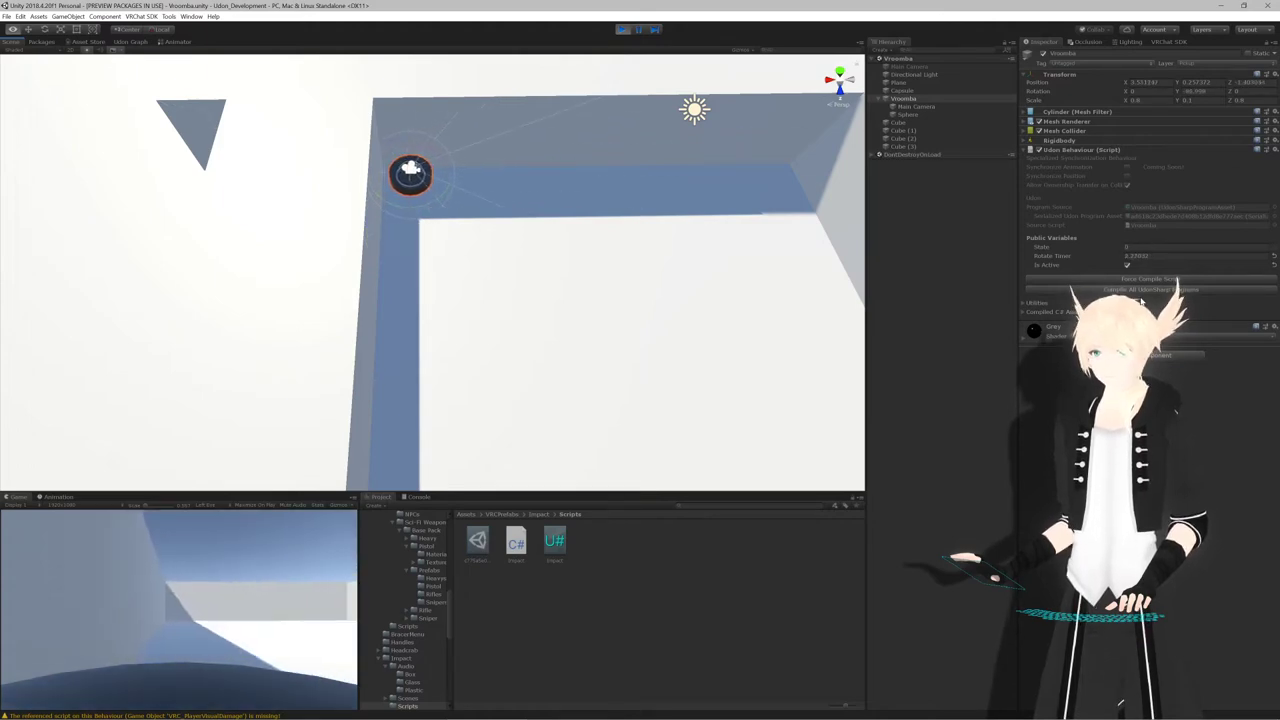
click(623, 30)
In the code editor, change the _rotateTimer reset in Rotate to Random.Range(2.5f, 3f)
key(alt+Tab)
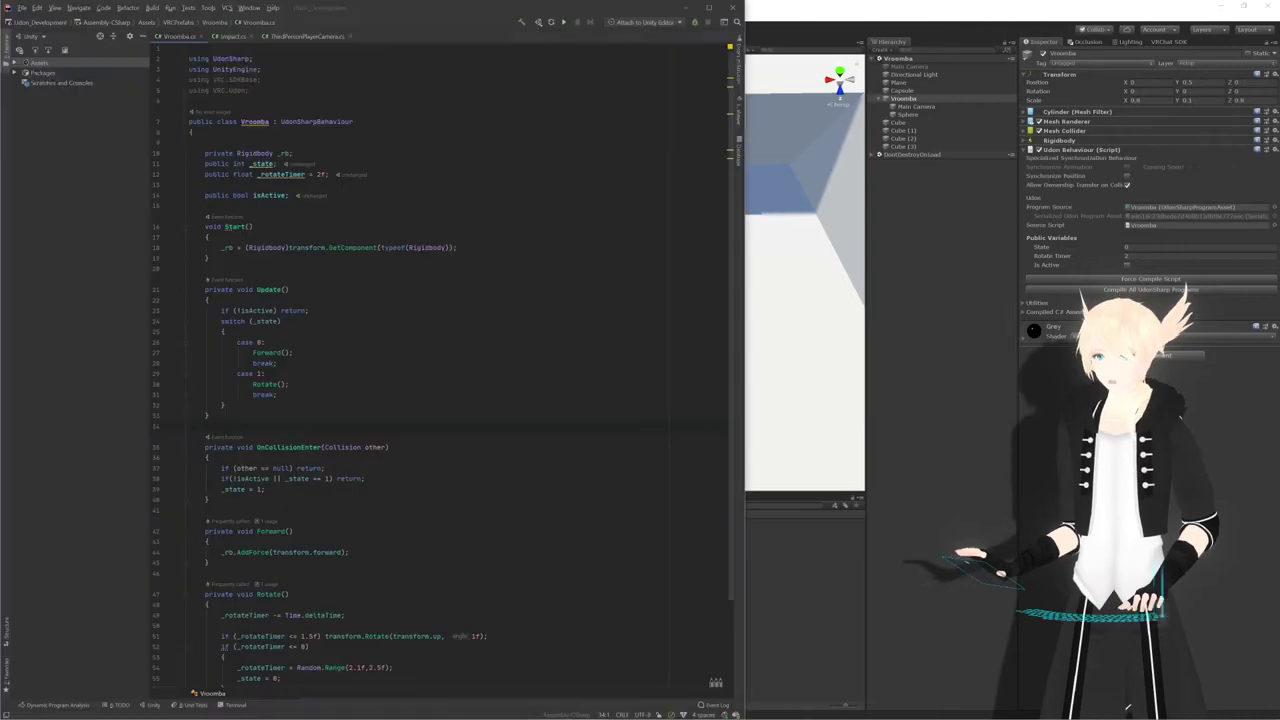
scroll(440, 370, down, 3)
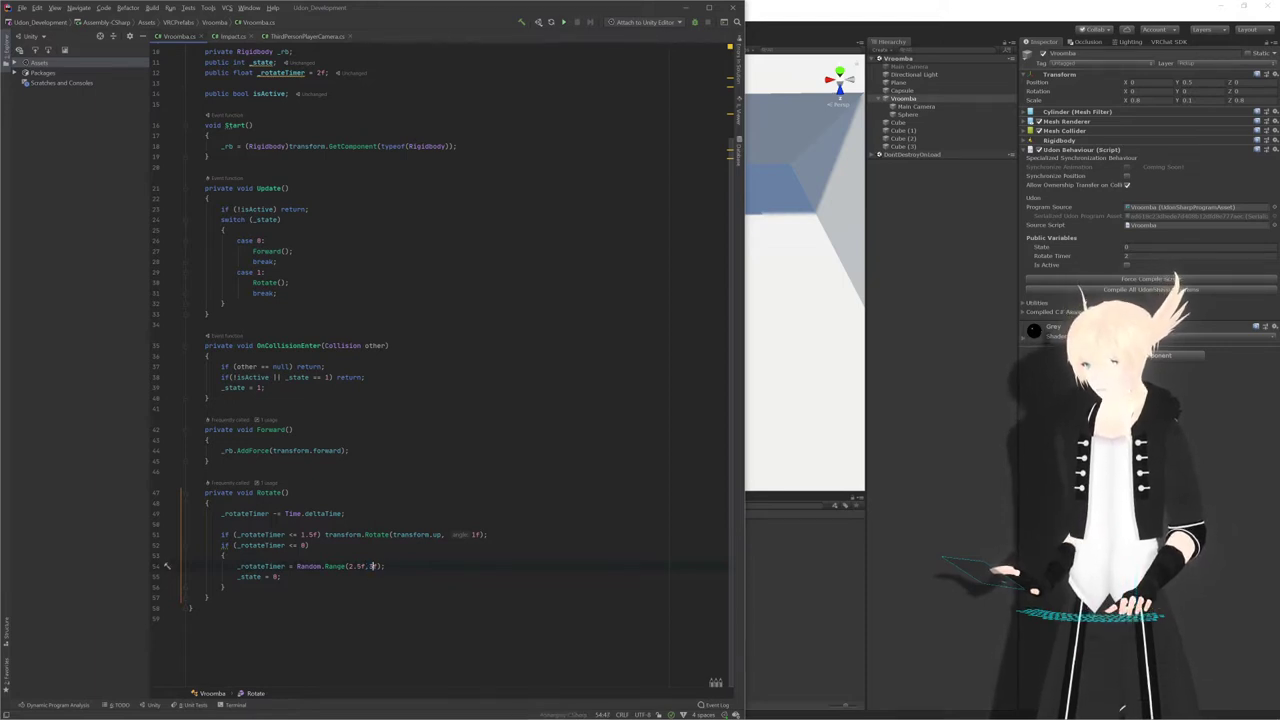
key(Left)
click(225, 555)
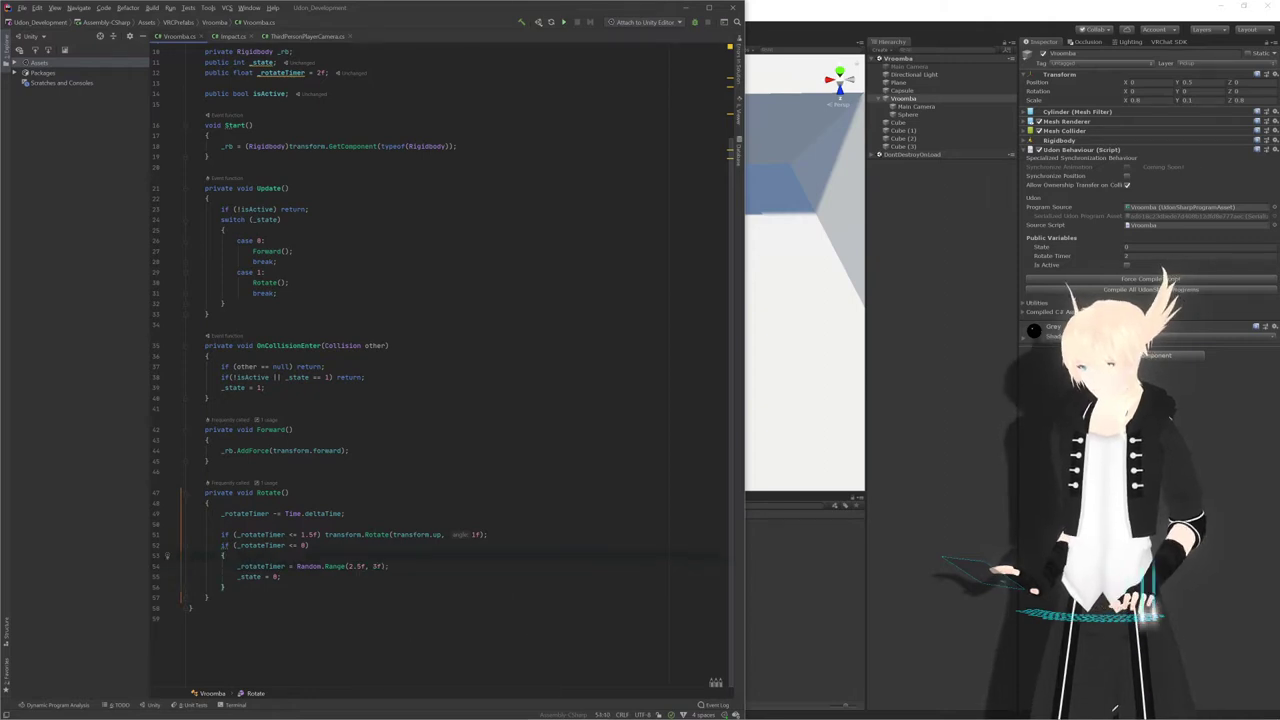
Return to Unity, start another play test with the whole walled area in view, and turn on Is Active for the Vroomba
key(alt+Tab)
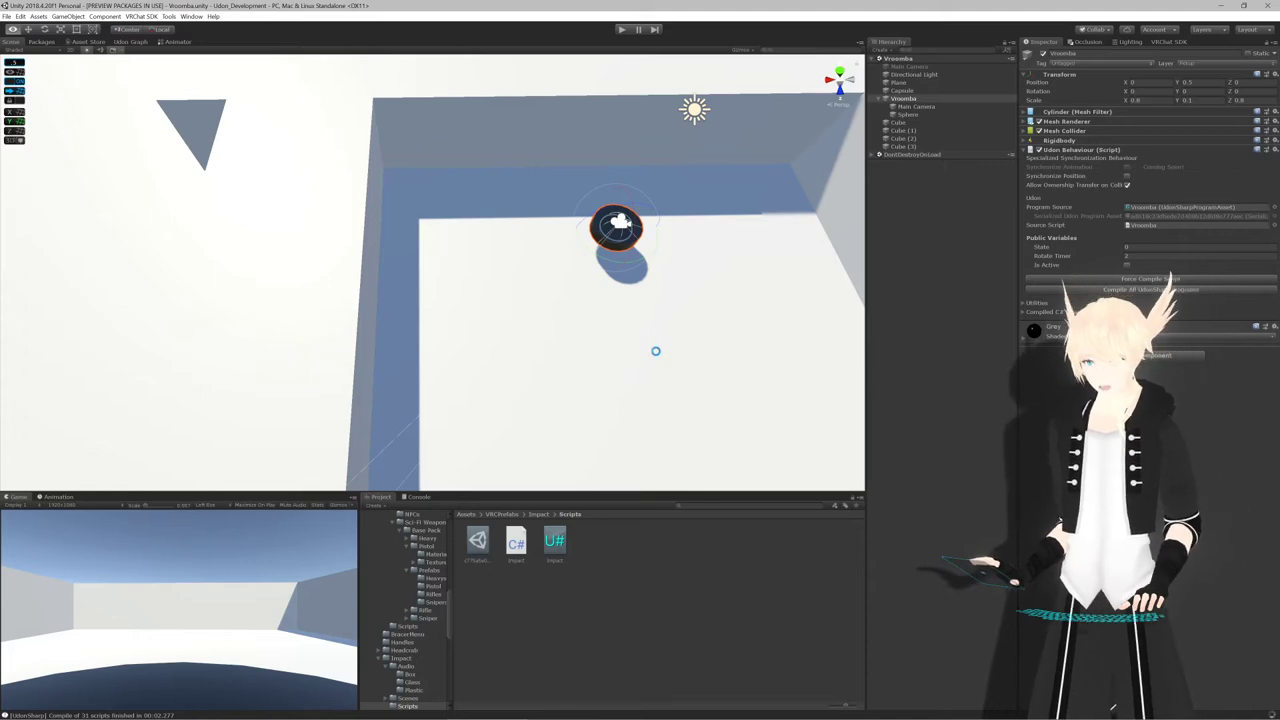
scroll(640, 324, down, 3)
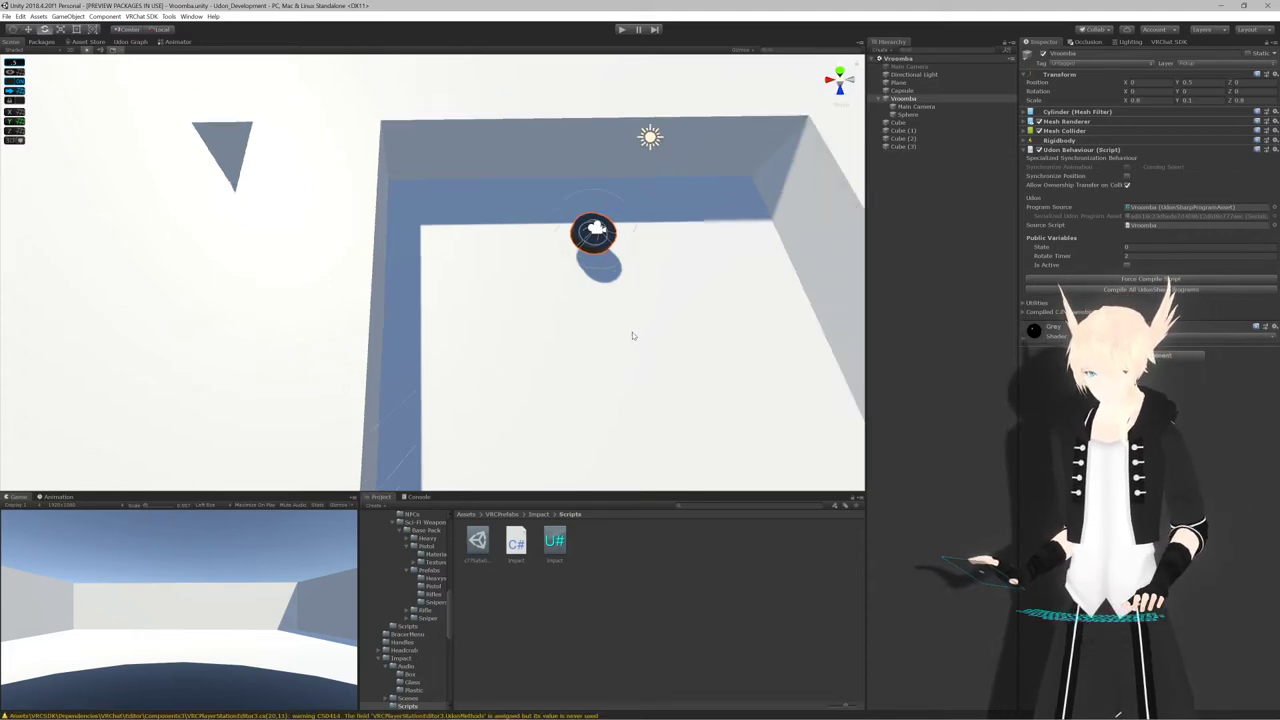
alt+drag(570, 326, 419, 247)
right_drag(454, 298, 456, 253)
key(w)
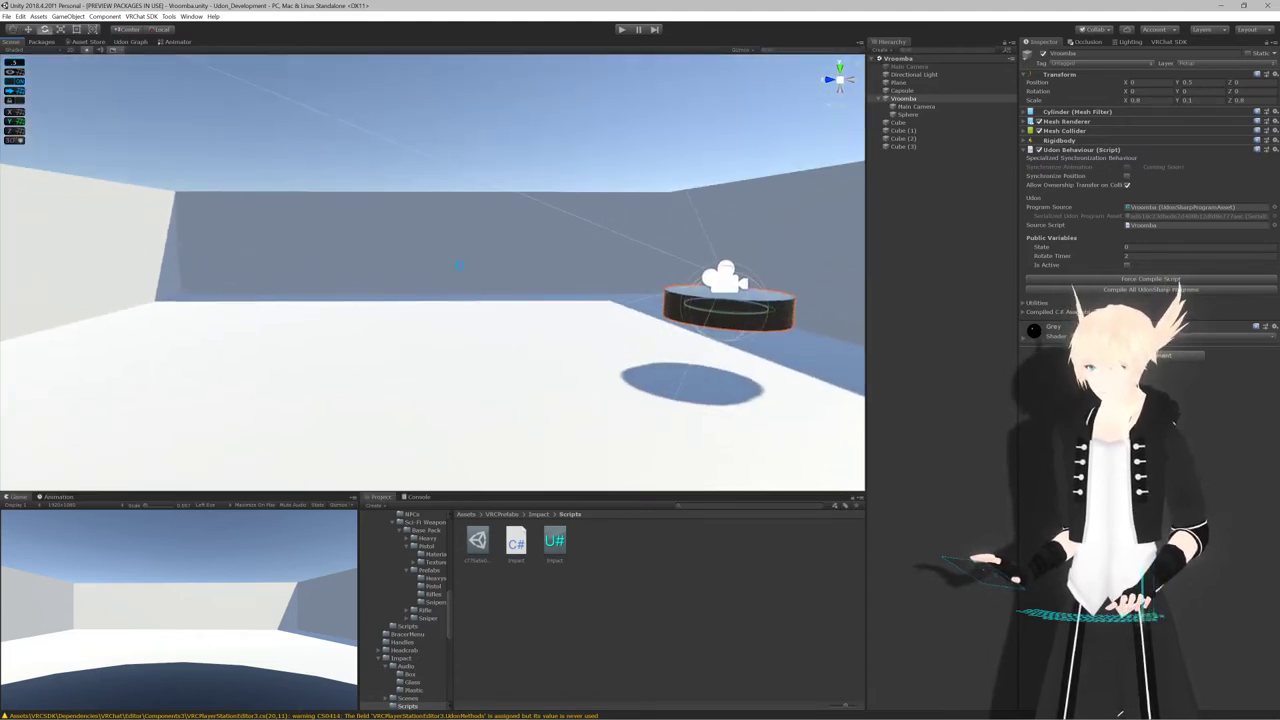
alt+drag(459, 265, 460, 296)
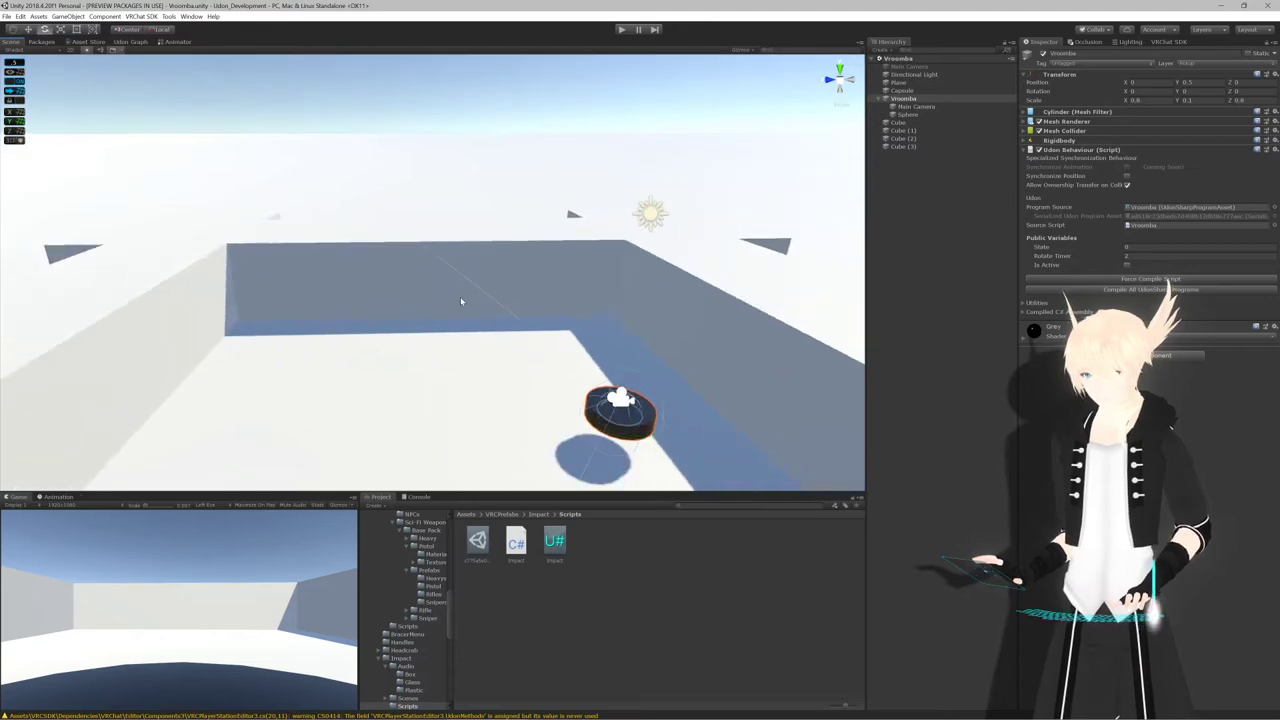
alt+drag(439, 427, 447, 362)
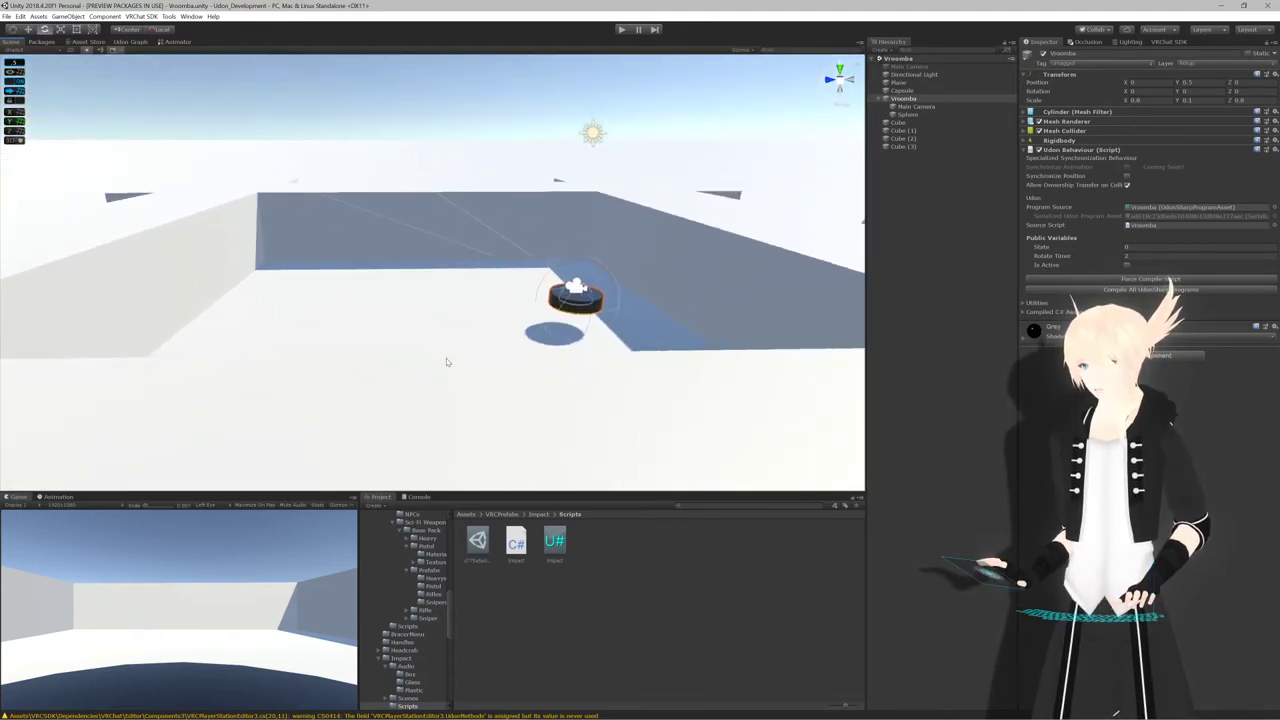
click(453, 125)
alt+drag(453, 125, 450, 156)
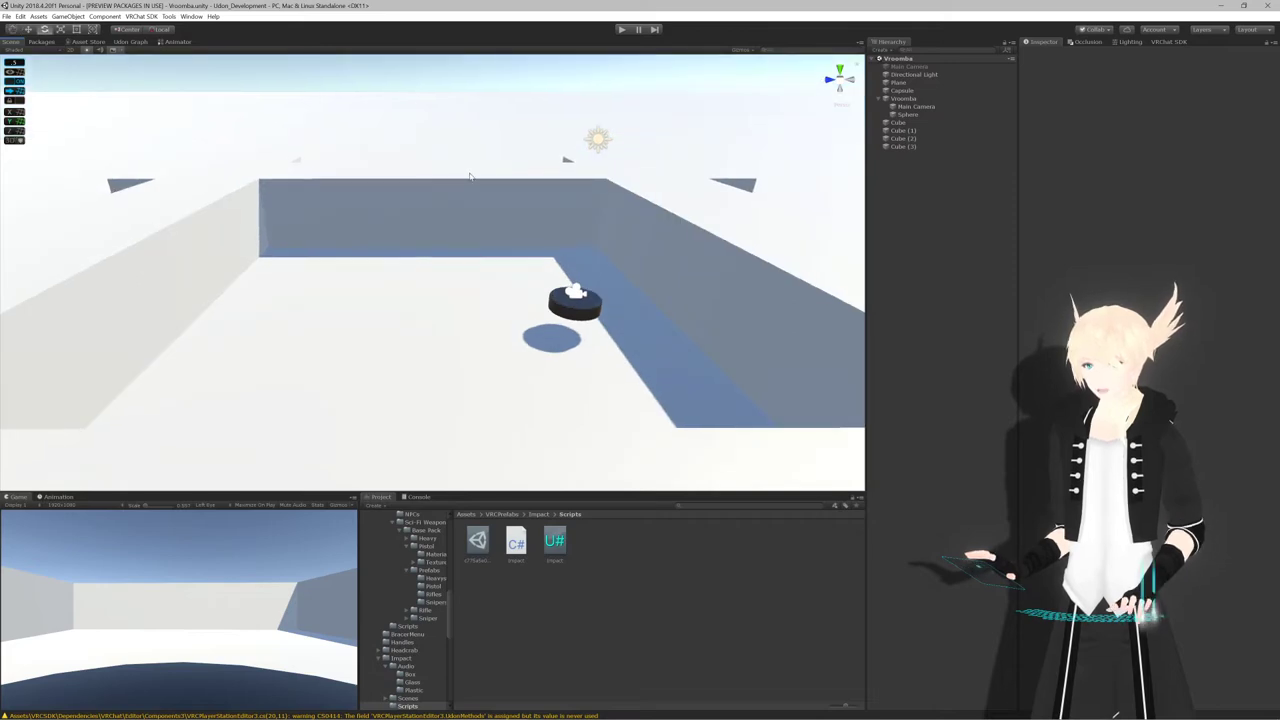
click(621, 30)
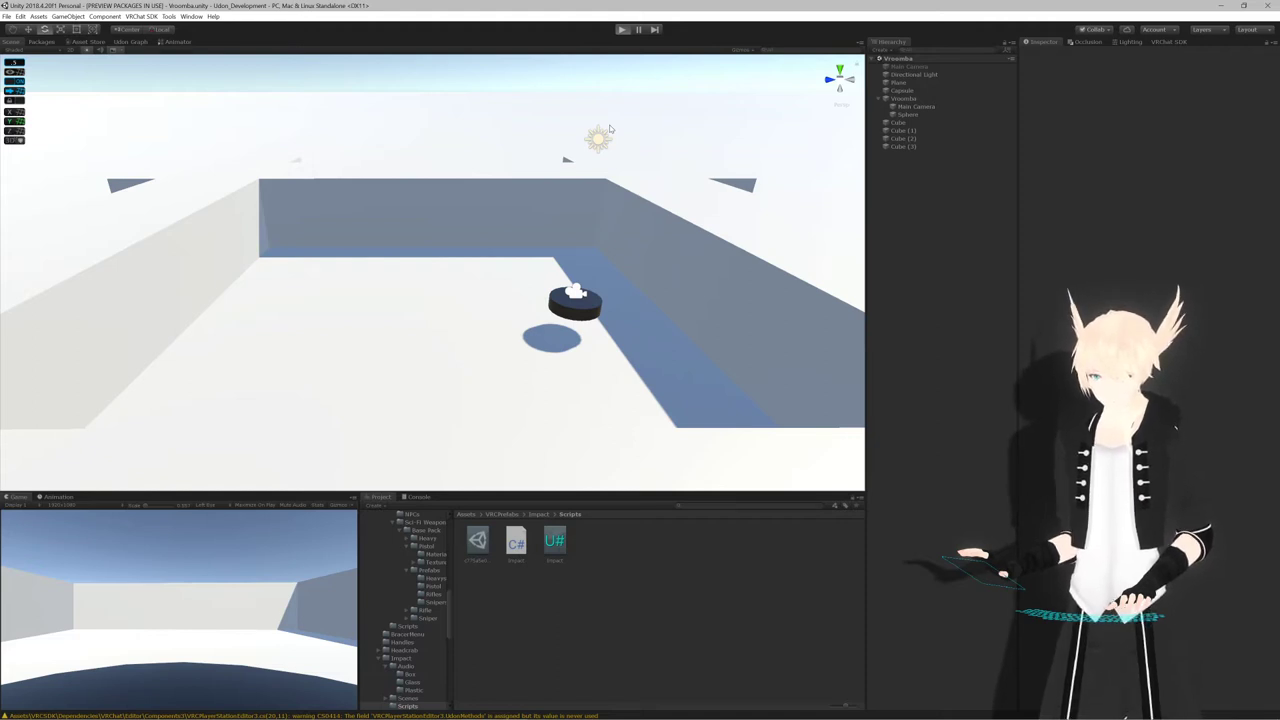
click(920, 100)
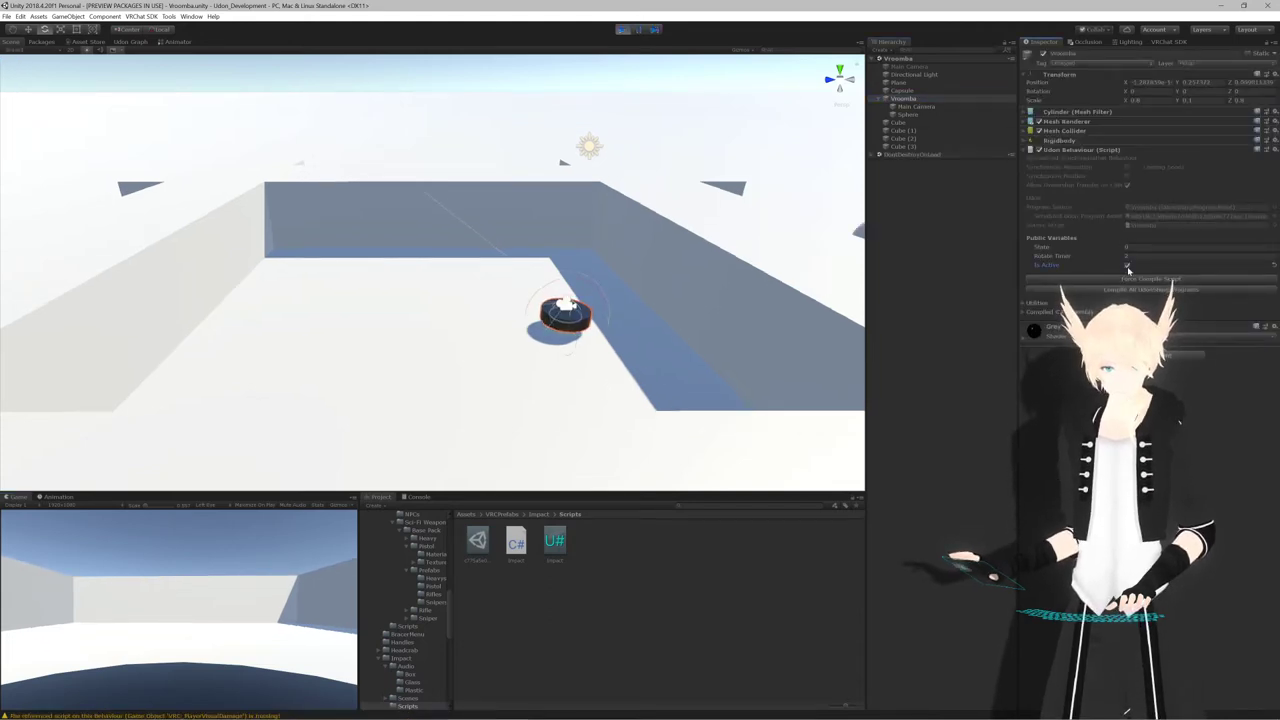
Follow the Vroomba from overhead as it turns away from several walls, and end this play test
right_drag(723, 254, 724, 417)
key(s)
key(w)
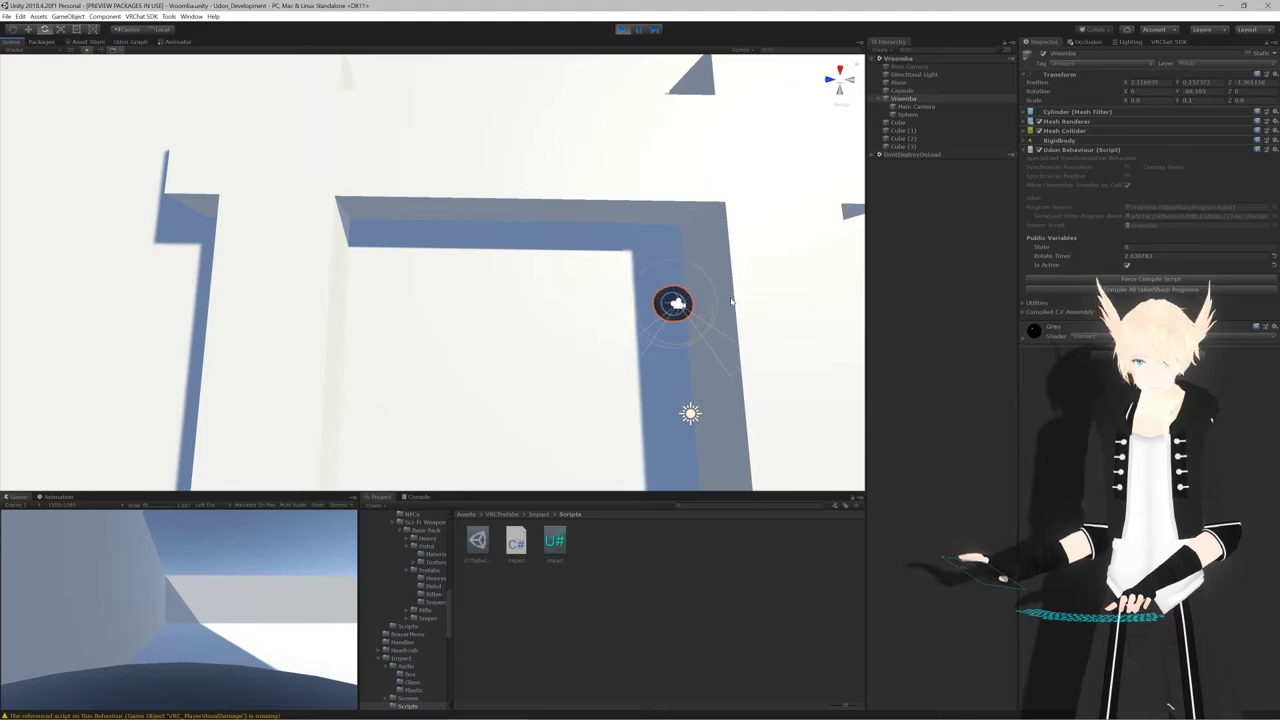
right_drag(734, 308, 731, 323)
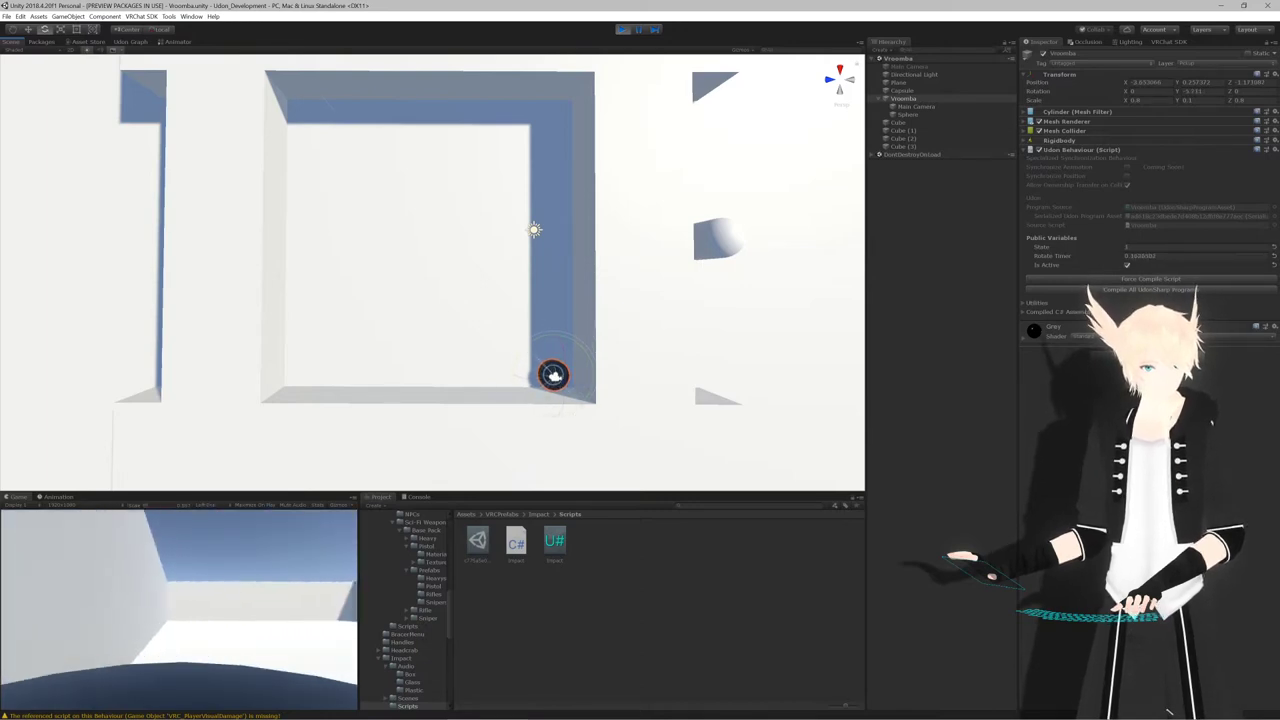
key(ctrl+p)
In the code editor, change the _rotateTimer reset in Rotate to Random.Range(3f, 4f) and save the Vroomba script
key(alt+Tab)
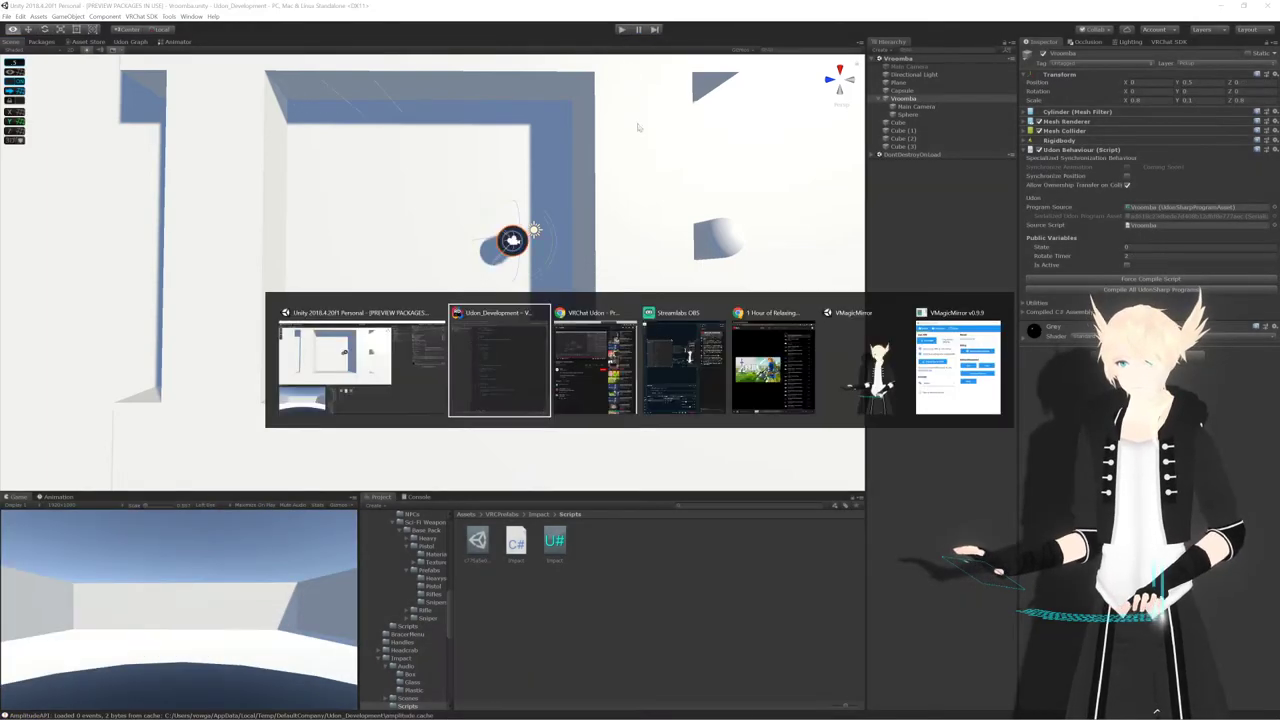
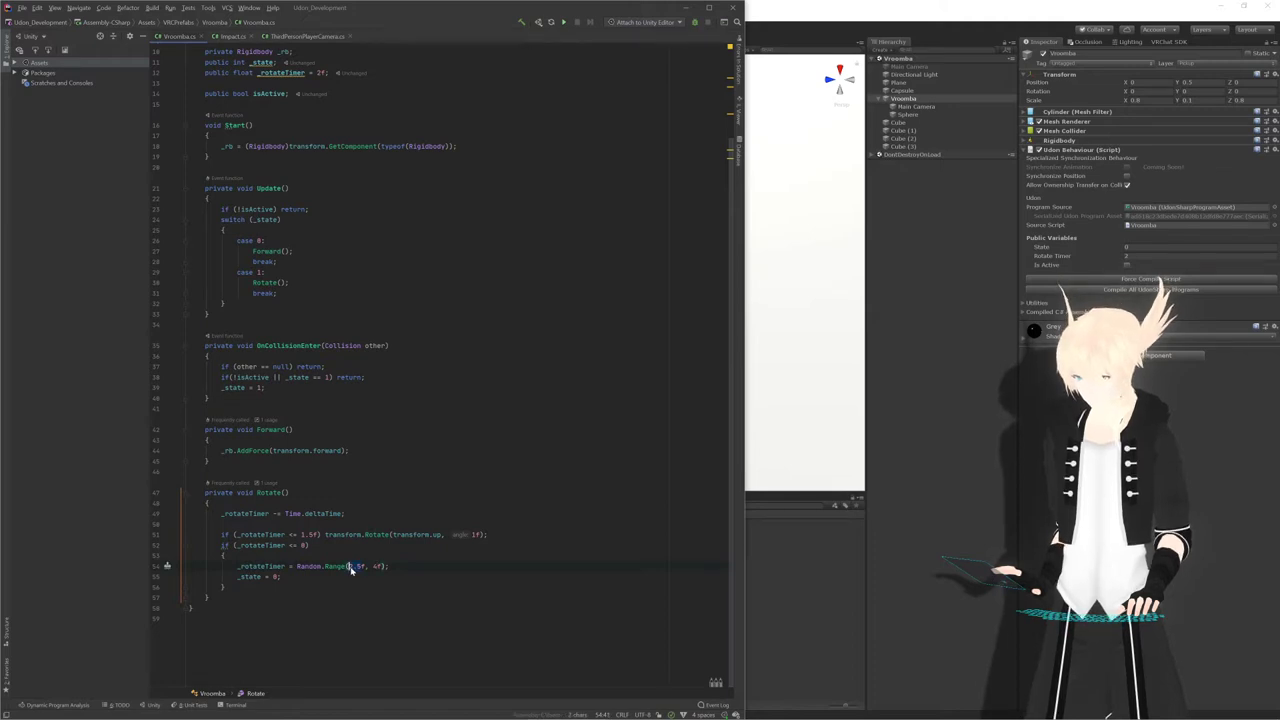
text(3)
key(Up)
key(ctrl+s)
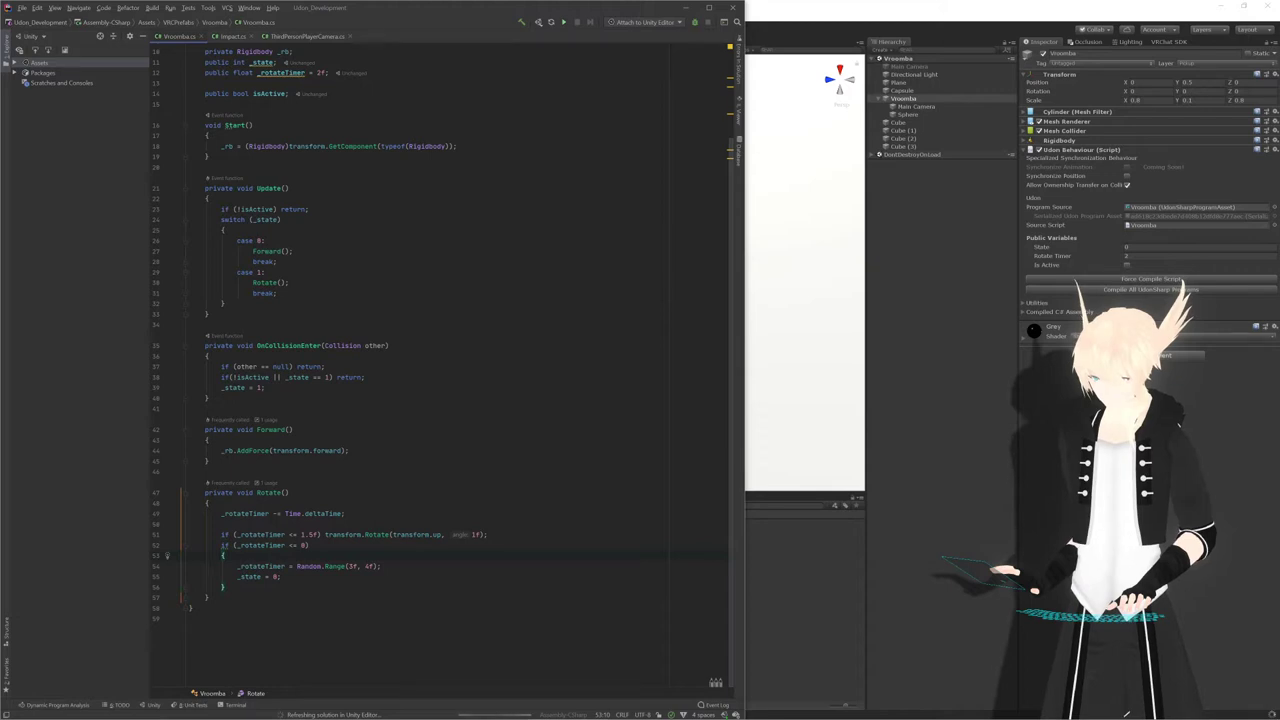
key(Up)
key(Up)
key(Up)
key(Up)
key(Up)
key(Up)
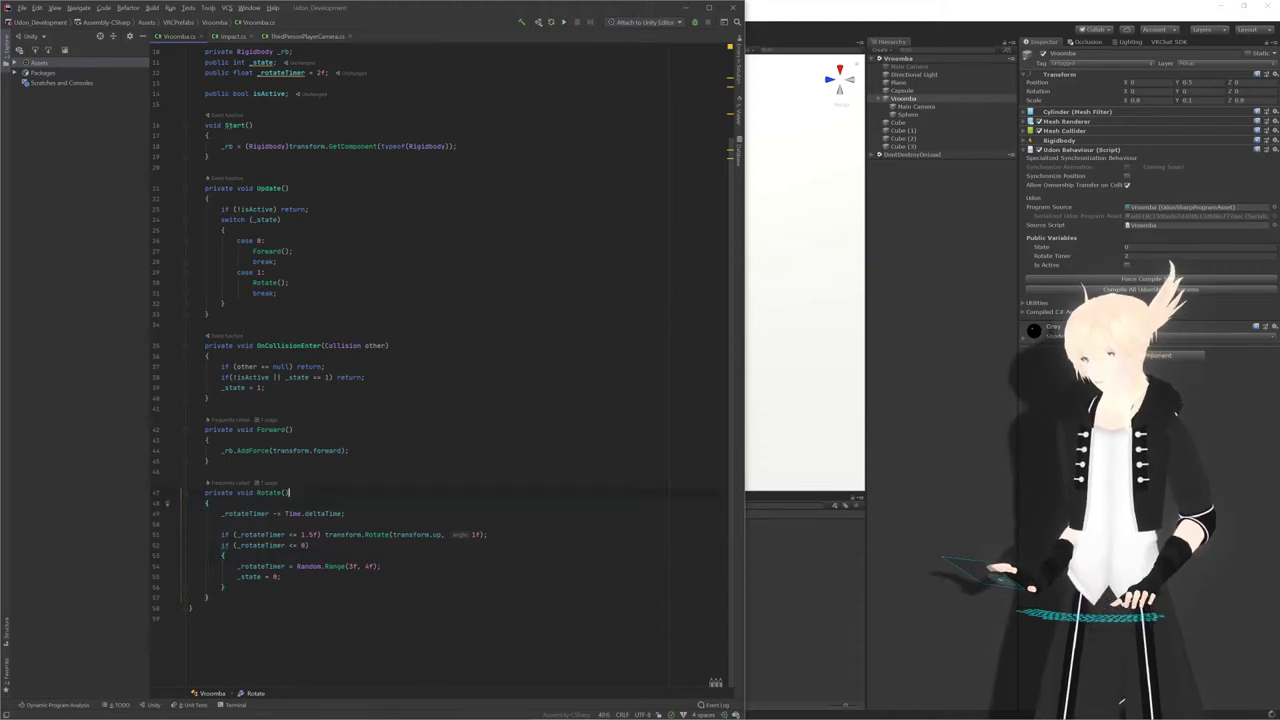
Return to Unity and frame the Vroomba and its walled area in a top-down scene view
key(alt+Tab)
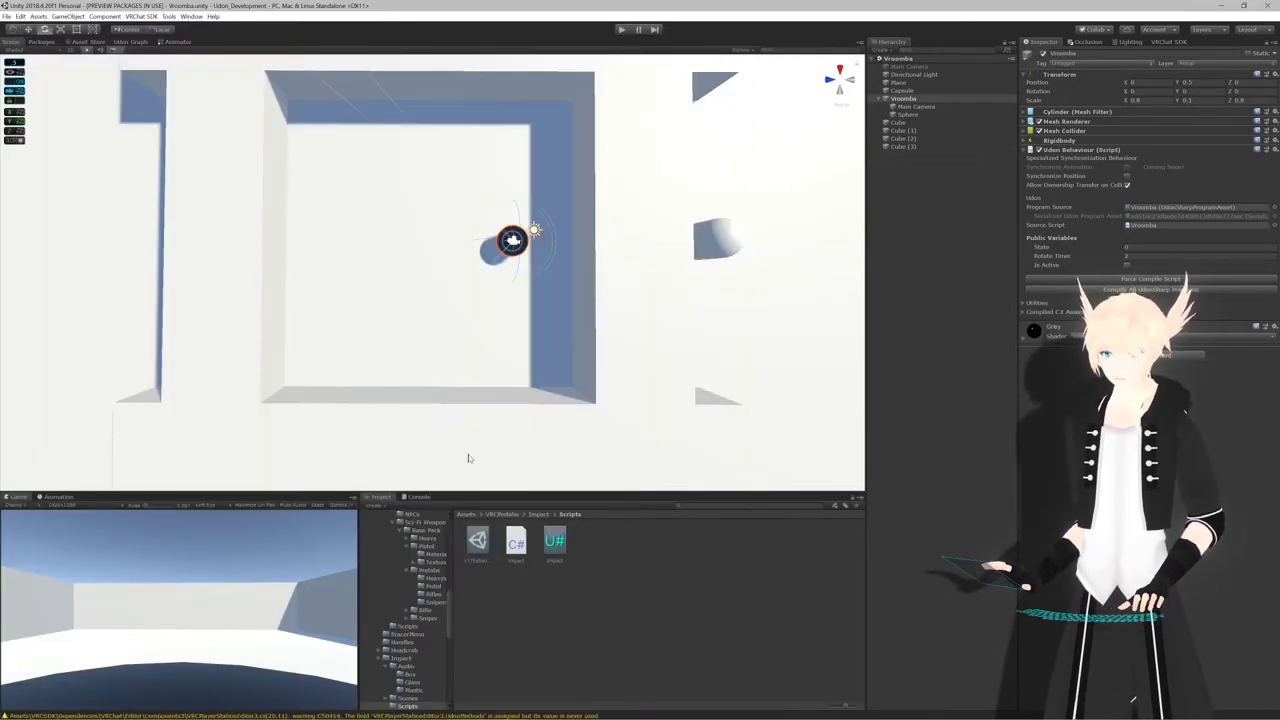
click(840, 89)
click(839, 71)
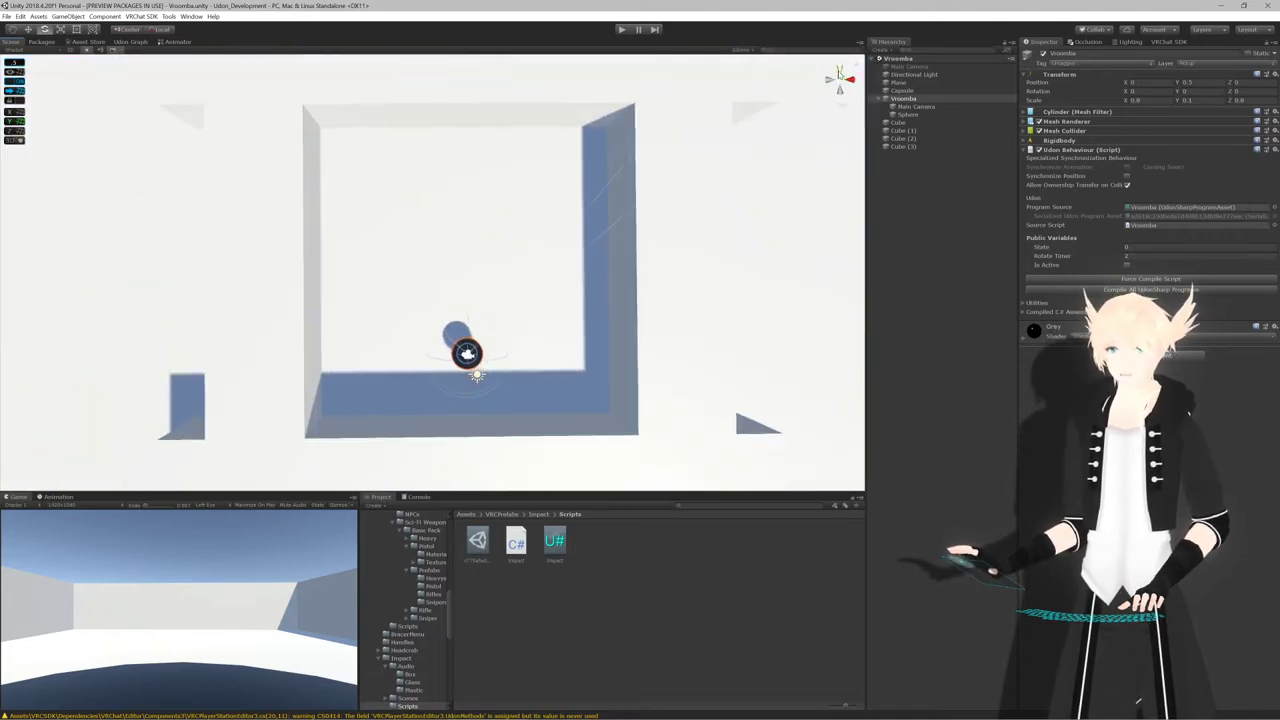
click(840, 82)
click(840, 82)
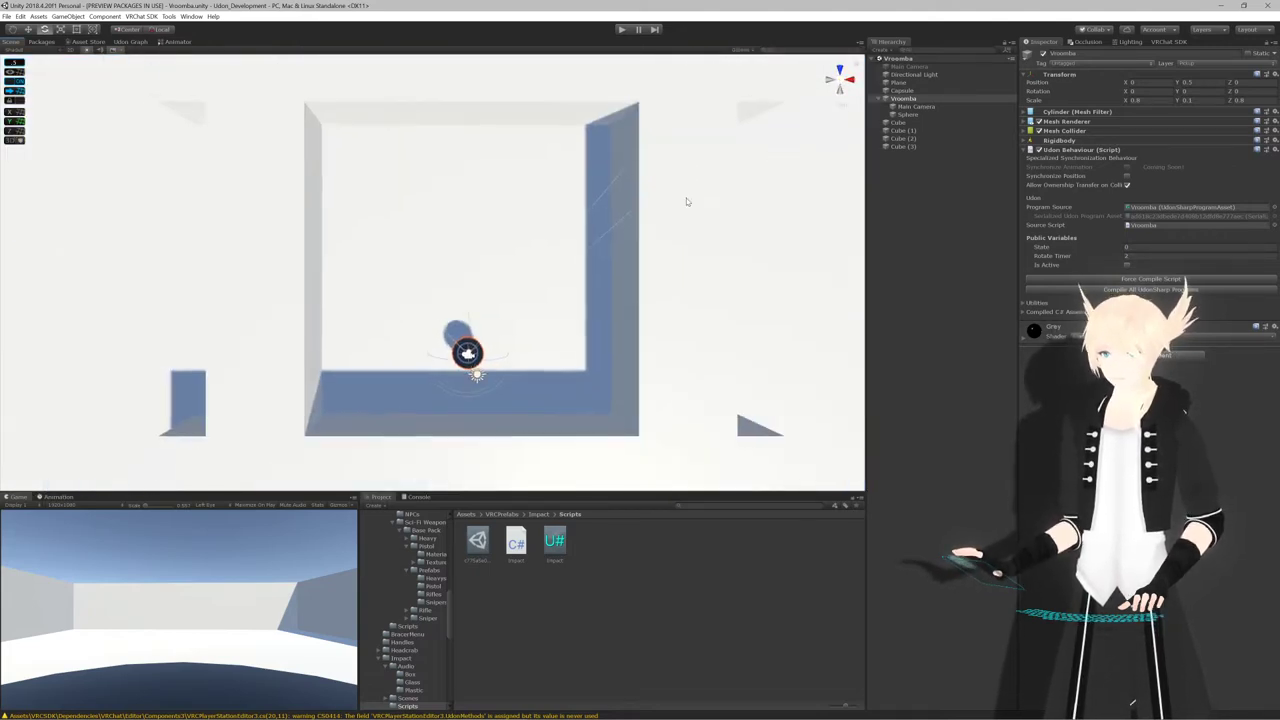
middle_drag(662, 197, 622, 196)
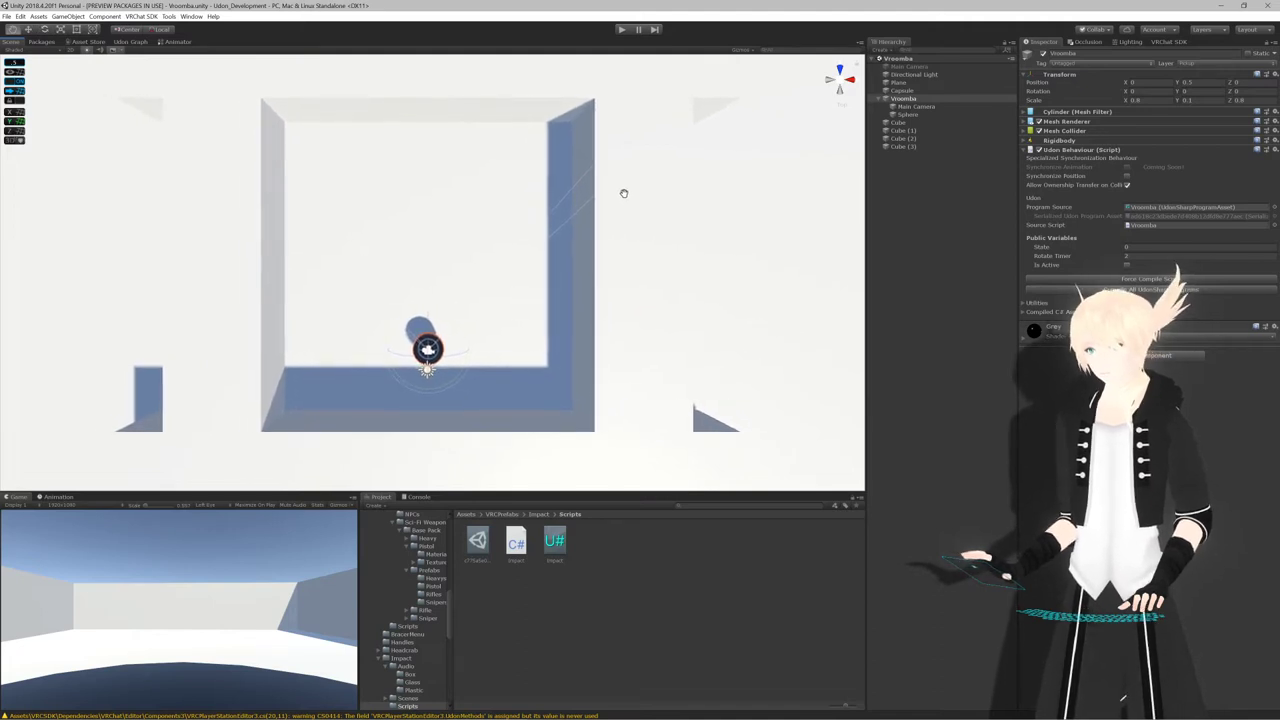
scroll(622, 196, up, 5)
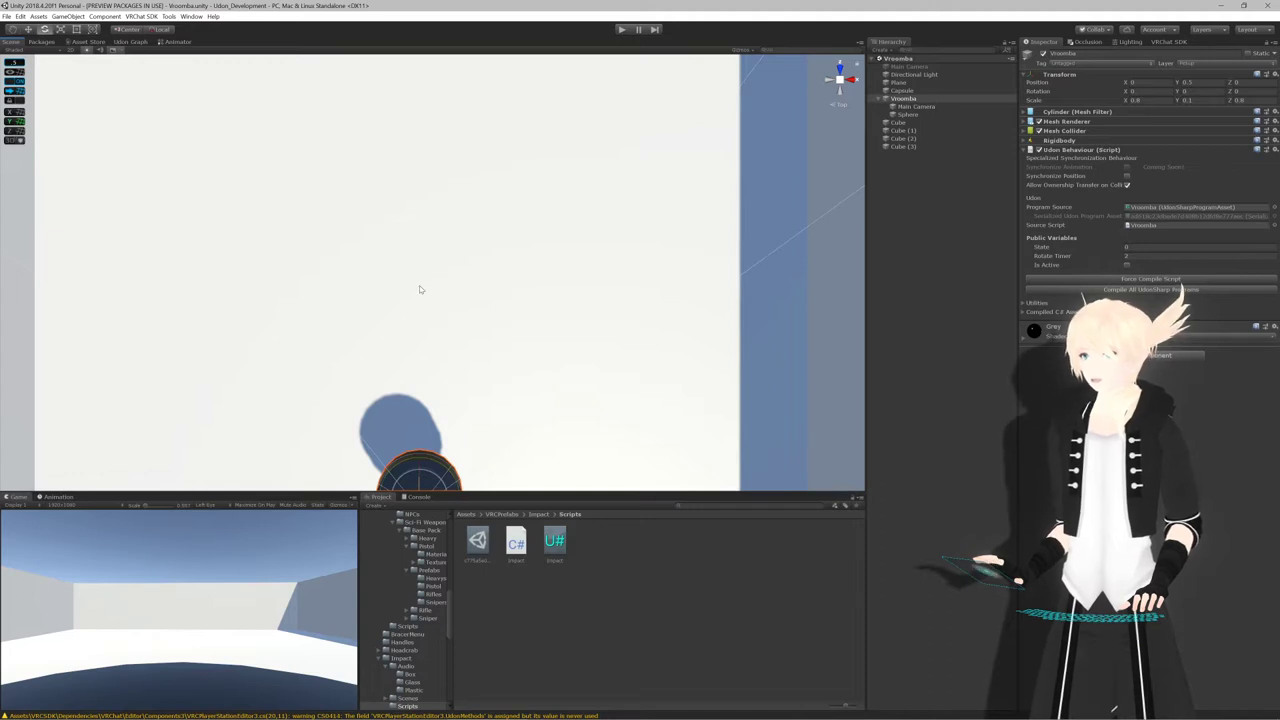
scroll(420, 290, down, 5)
scroll(420, 289, up, 2)
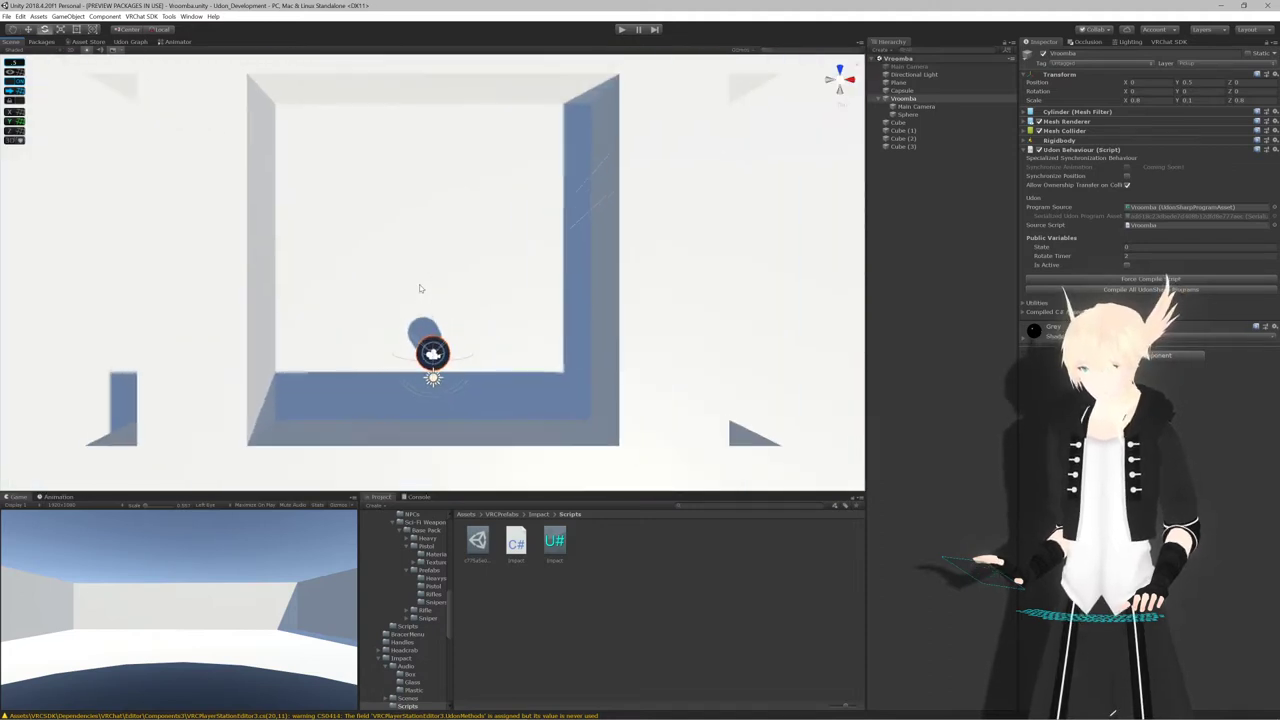
scroll(420, 288, up, 2)
scroll(417, 250, down, 1)
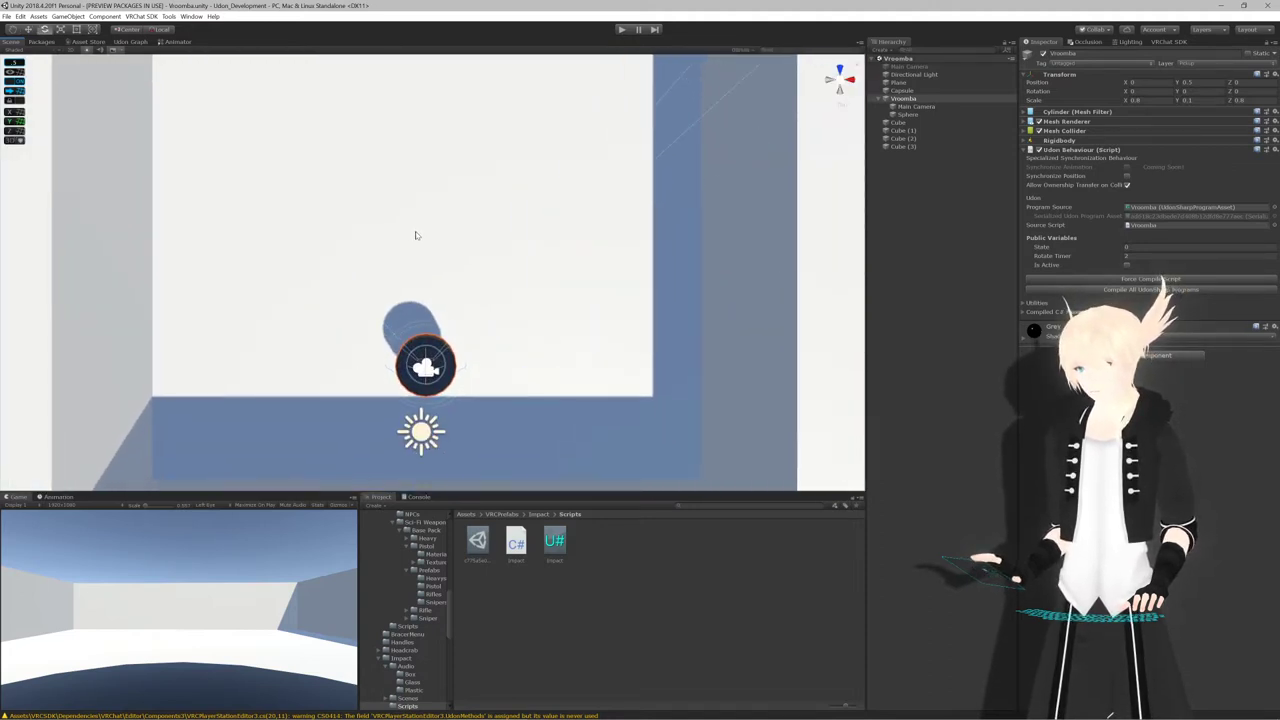
Force compile the Vroomba script and start a play test with the whole walled area in view
scroll(422, 237, up, 3)
scroll(422, 237, down, 3)
scroll(426, 297, up, 1)
scroll(517, 277, down, 1)
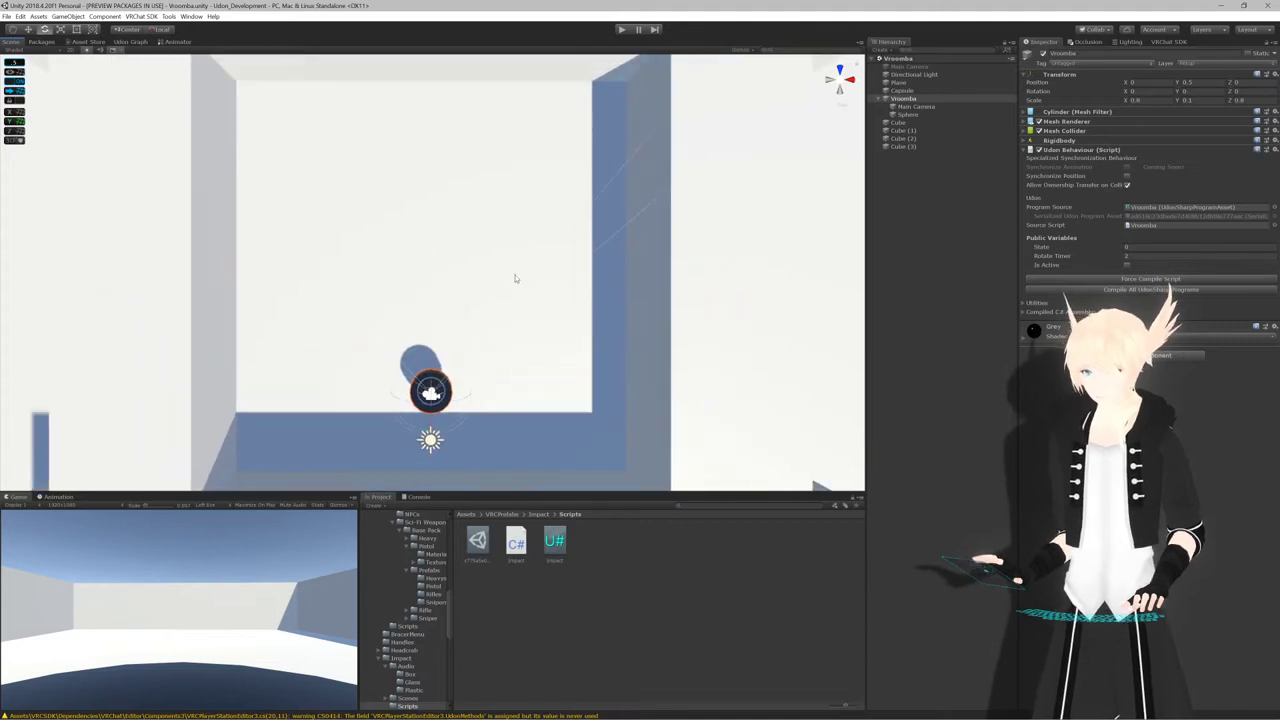
click(1150, 279)
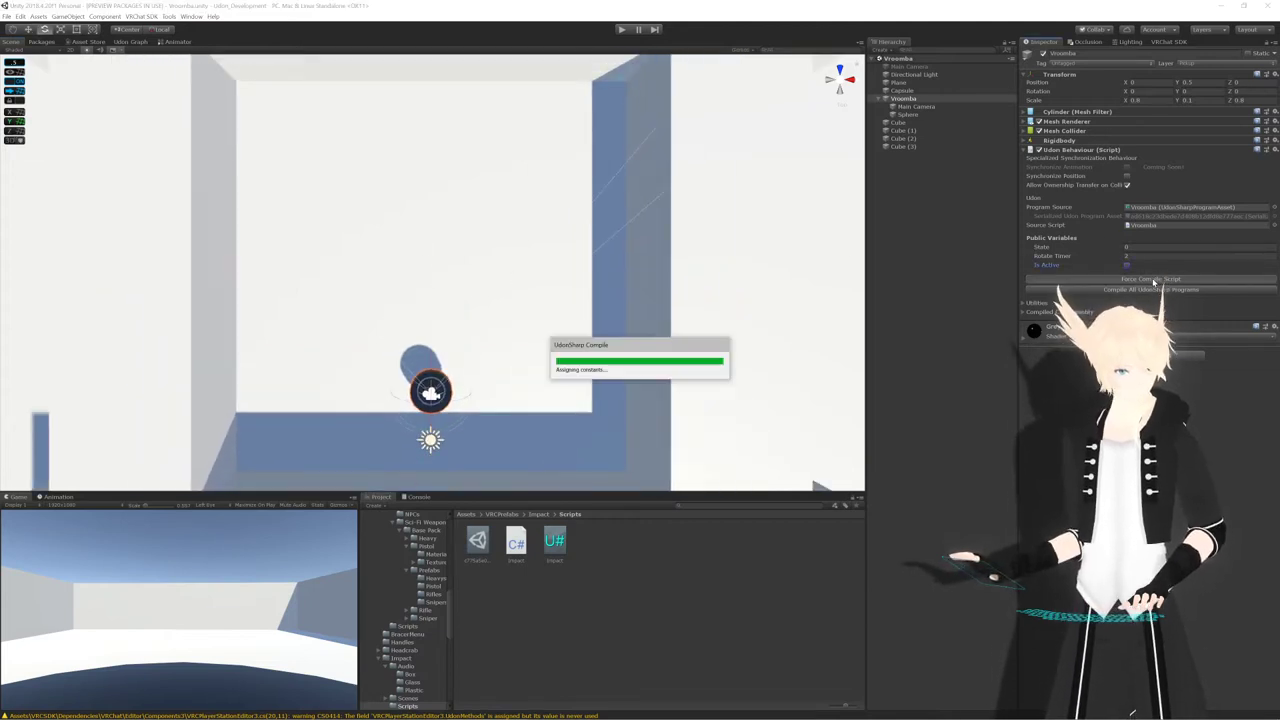
click(621, 29)
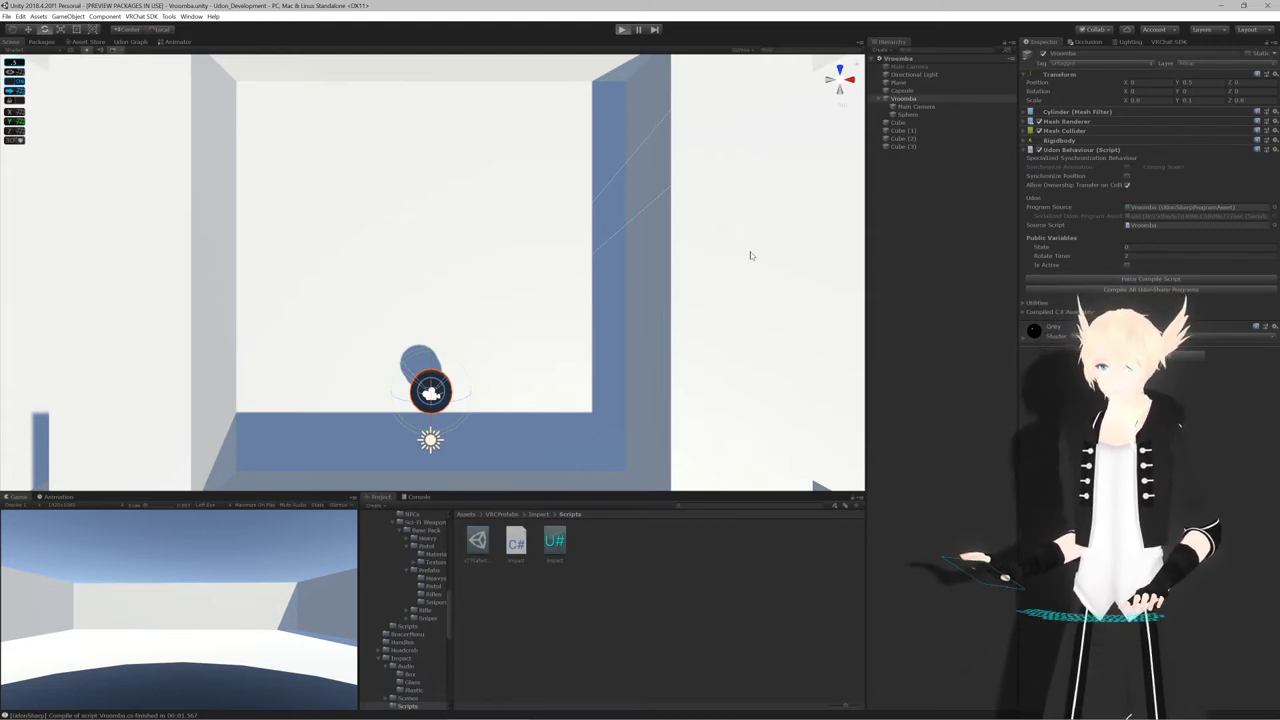
key(ctrl+p)
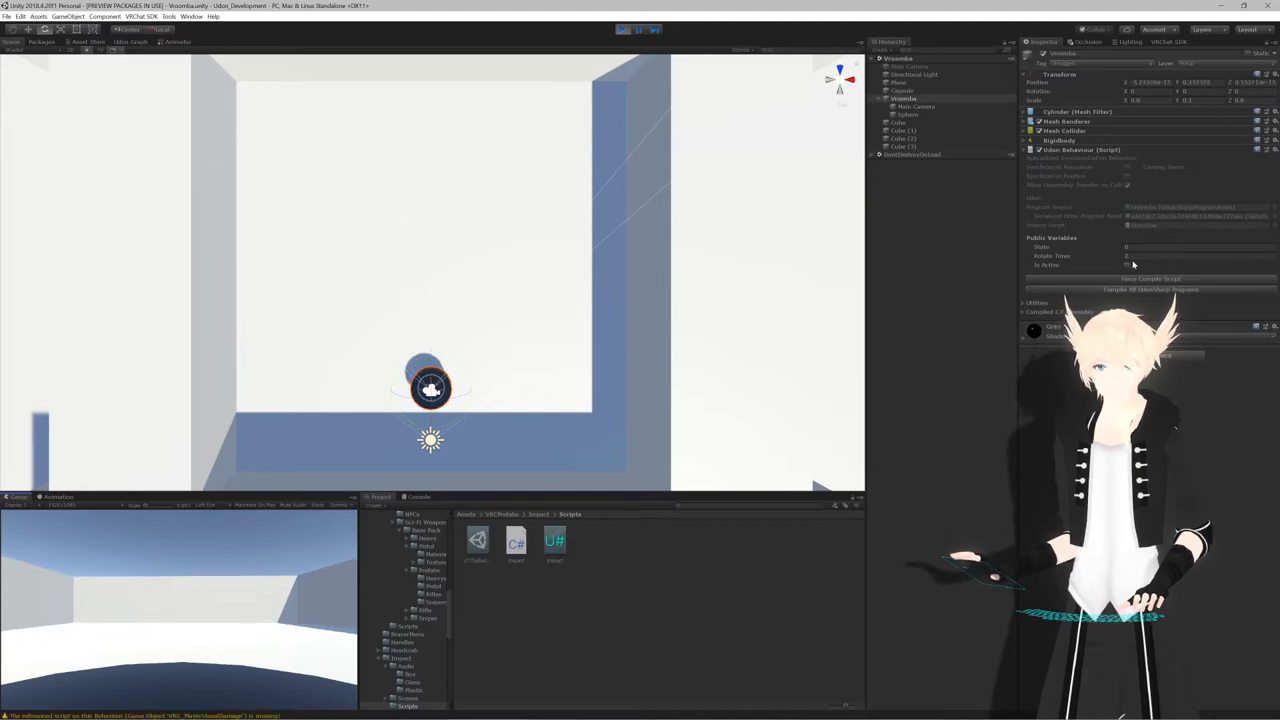
Turn on Is Active, watch how the Vroomba turns at the wall, end the play test and switch to the code editor
click(1127, 265)
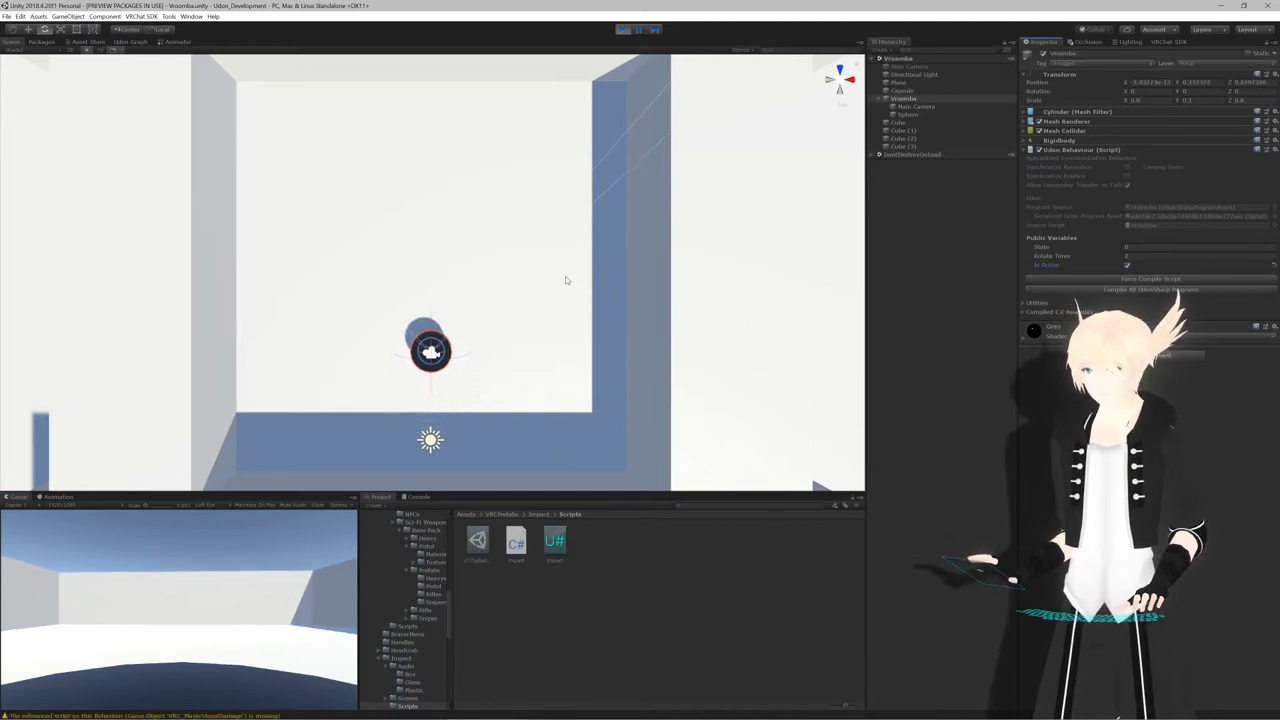
key(f)
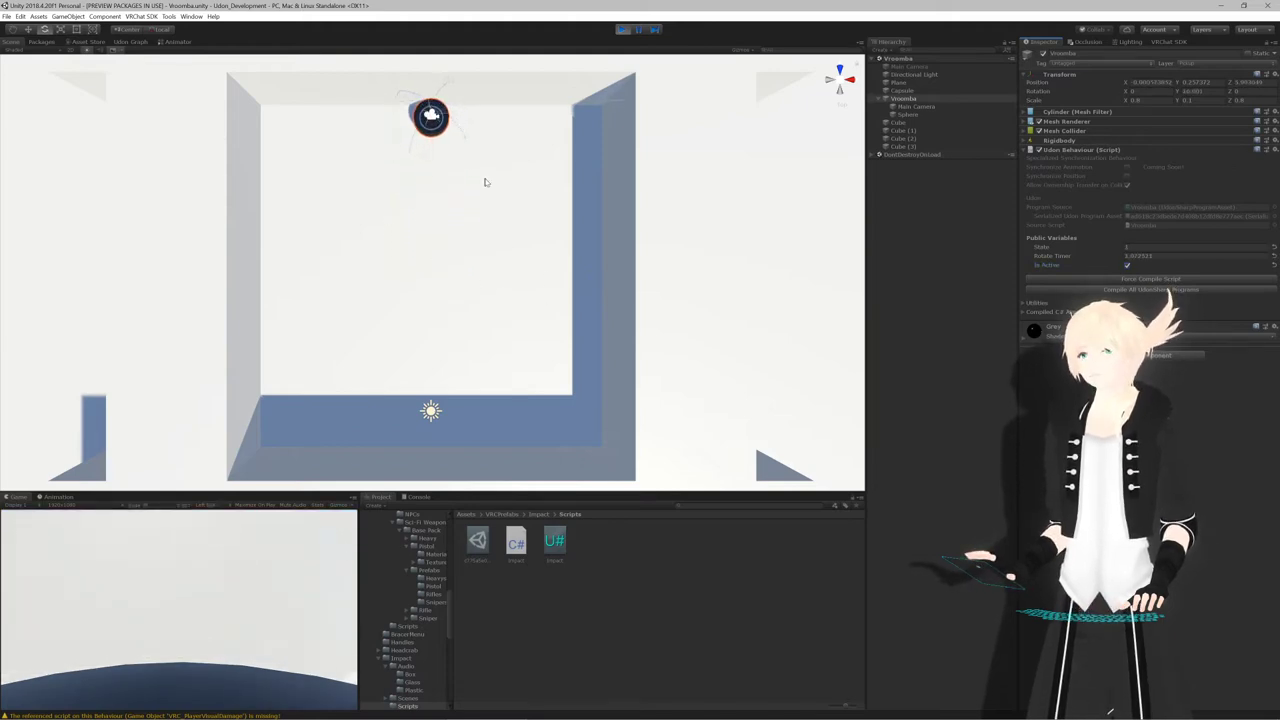
click(622, 29)
key(alt+Tab)
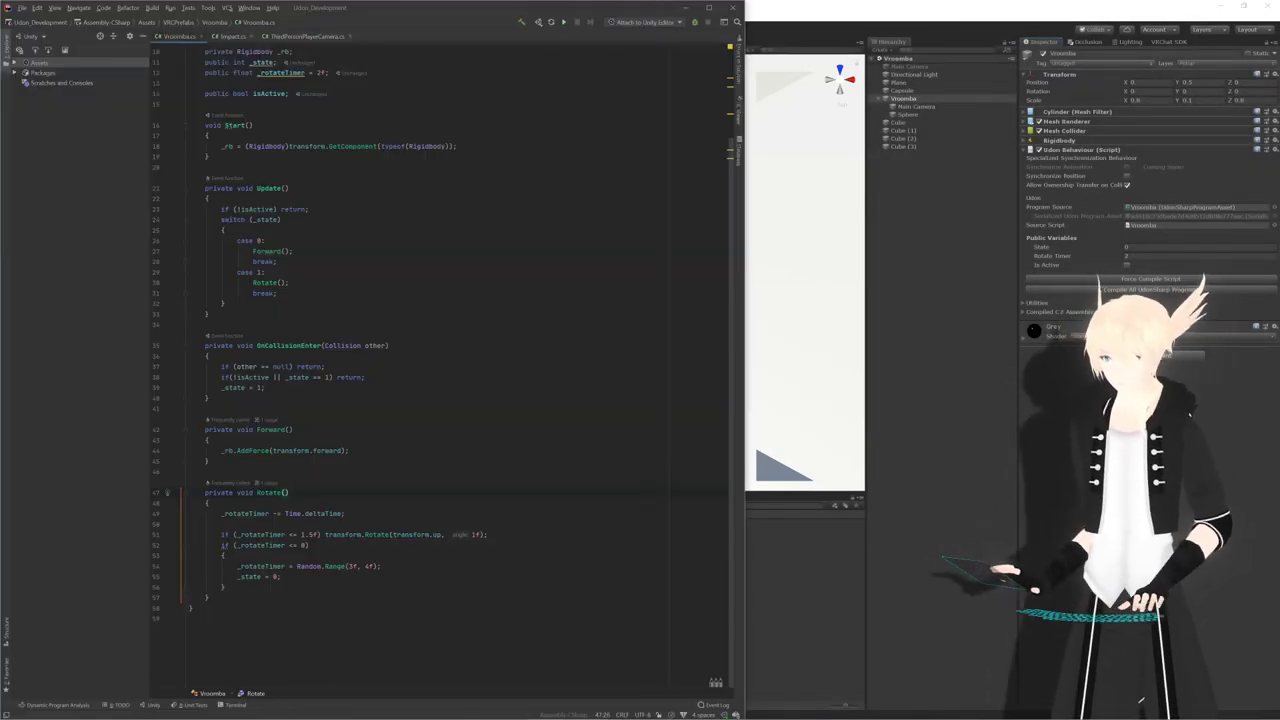
Enclose the 1.5f threshold of the first _rotateTimer condition in Rotate in parentheses
click(311, 534)
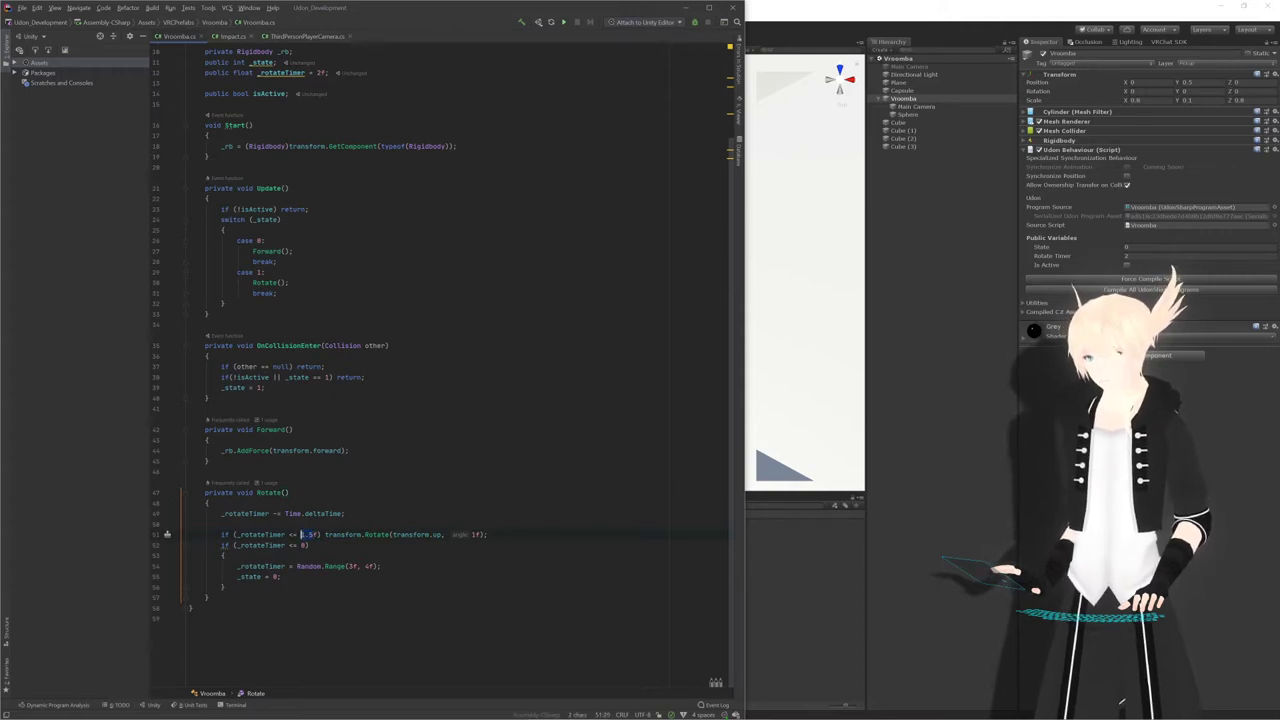
key(Down)
key(Down)
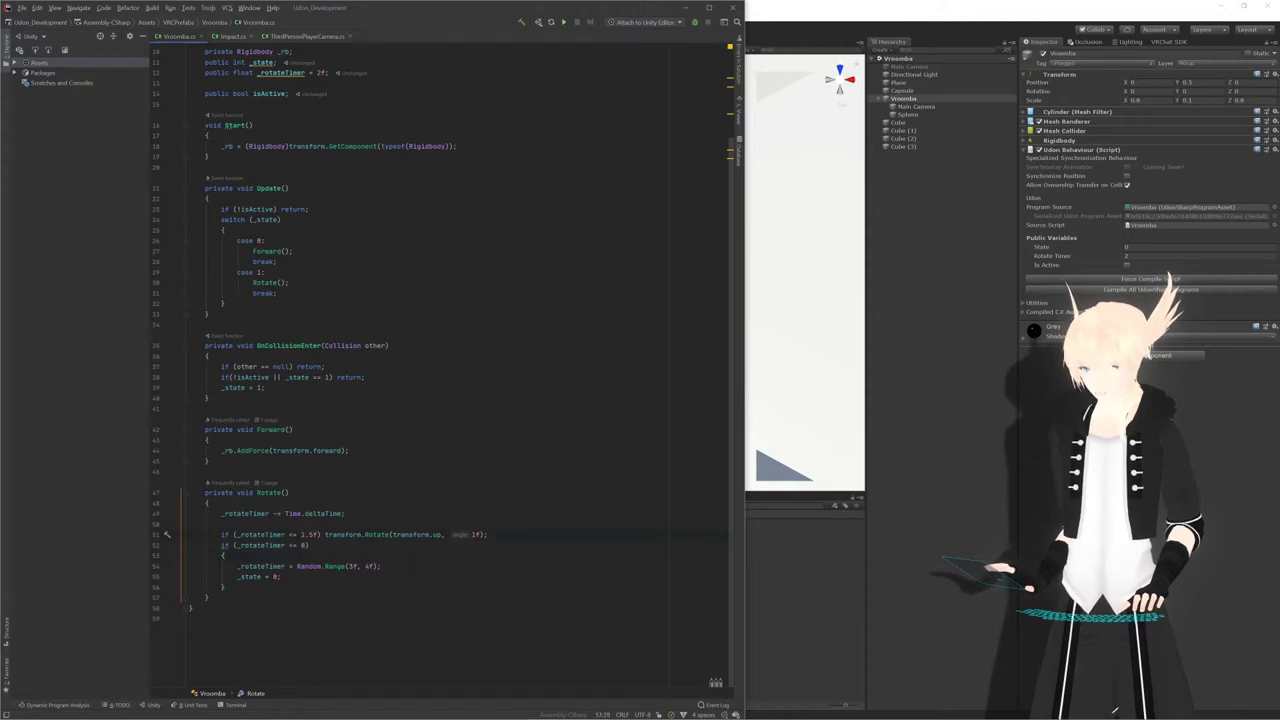
text(()
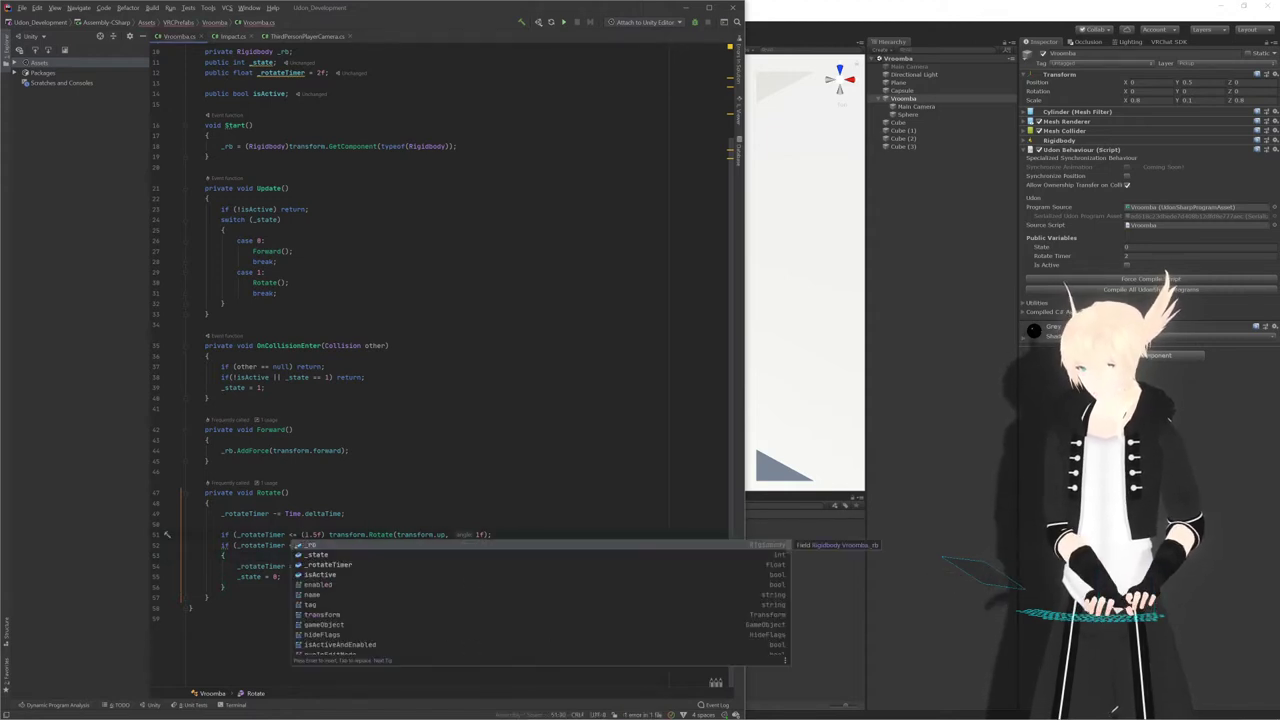
key(Right)
key(Right)
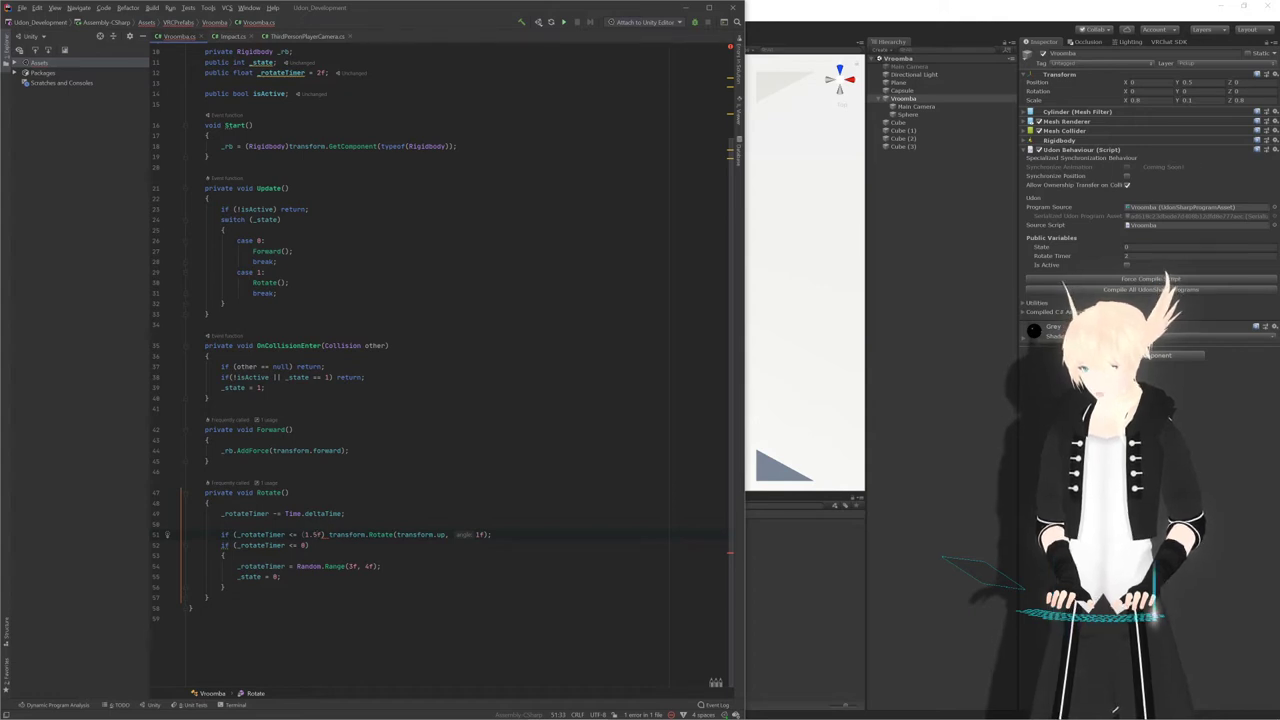
text())
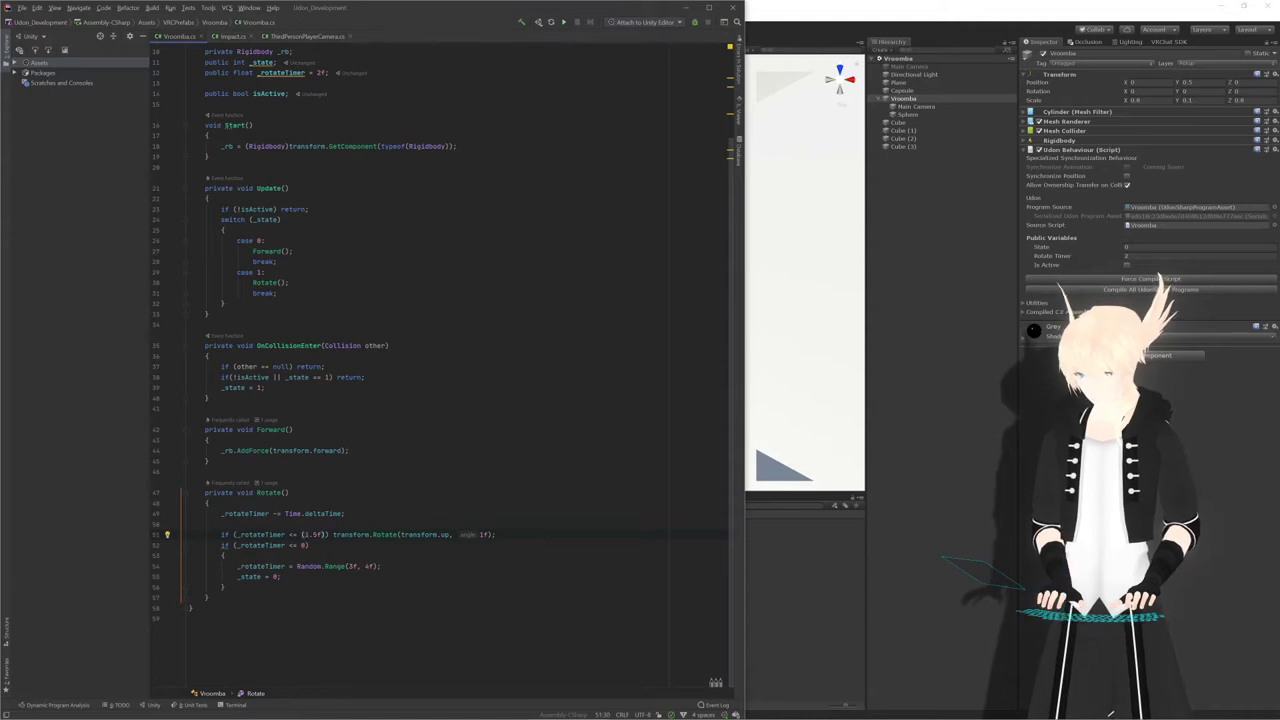
click(304, 535)
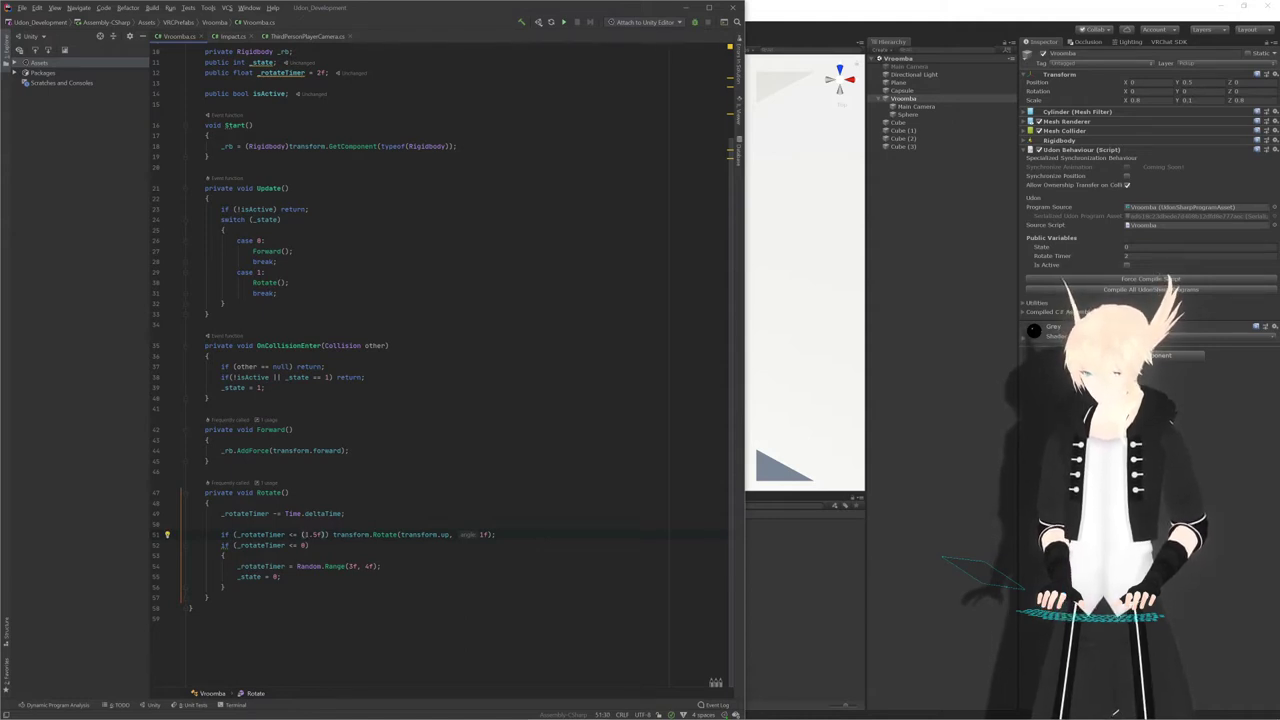
key(Delete)
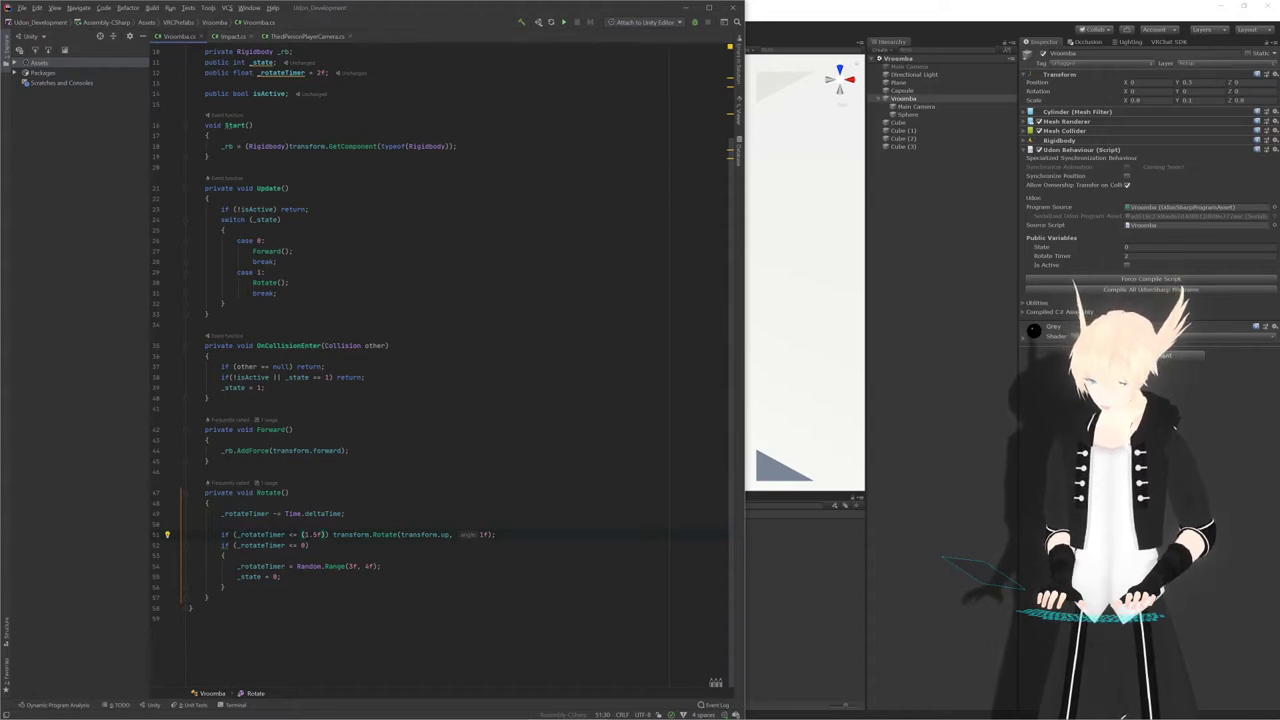
text(1)
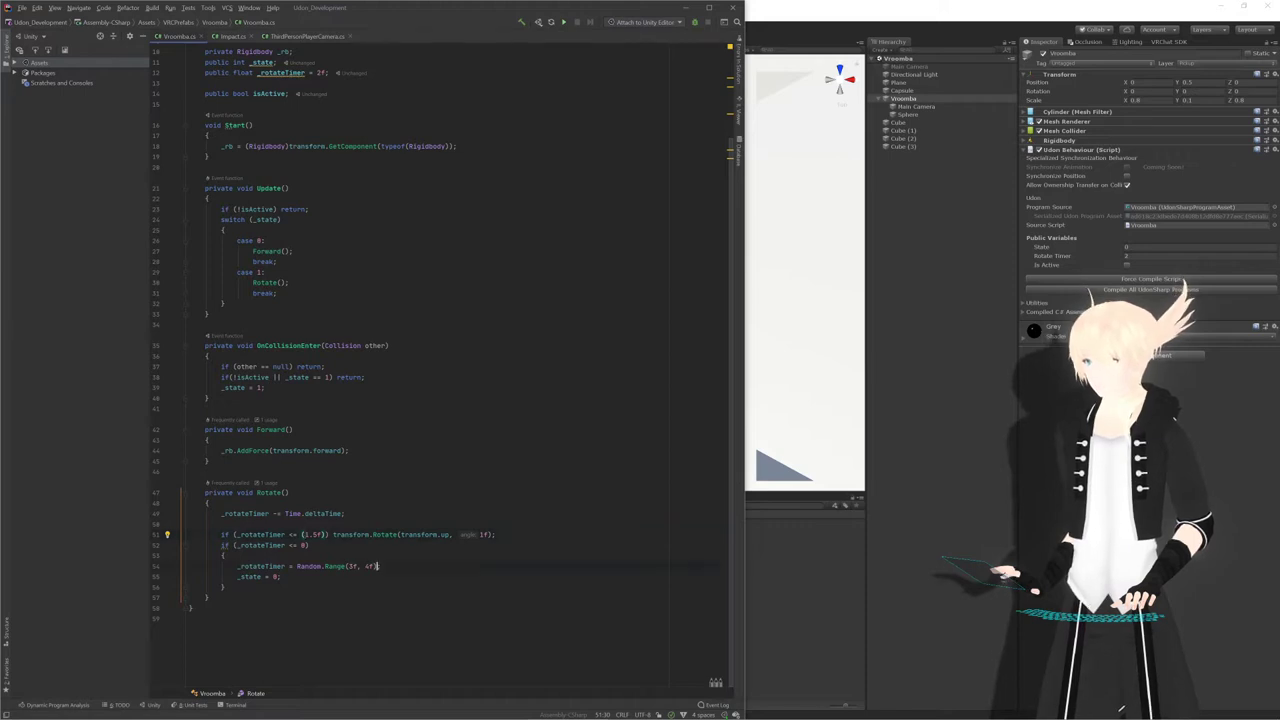
Replace the Random.Range reset of _rotateTimer in Rotate with the fixed value 3
drag(377, 566, 296, 566)
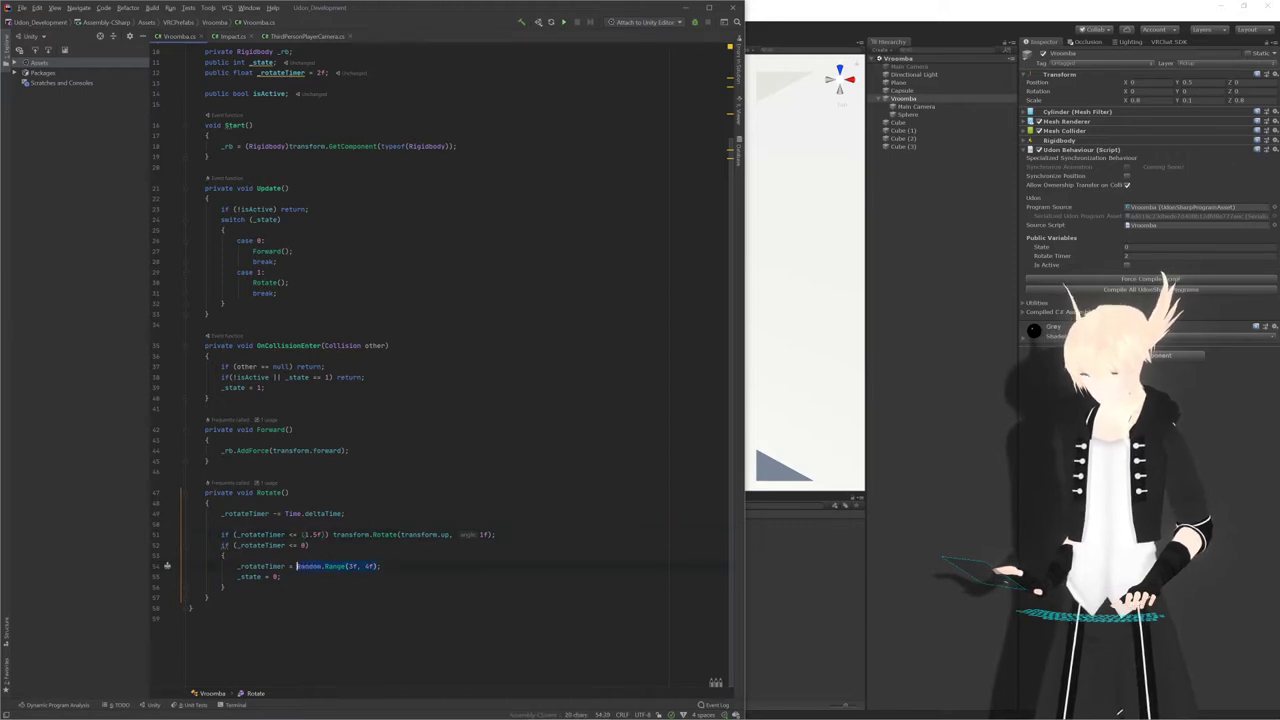
text(3;)
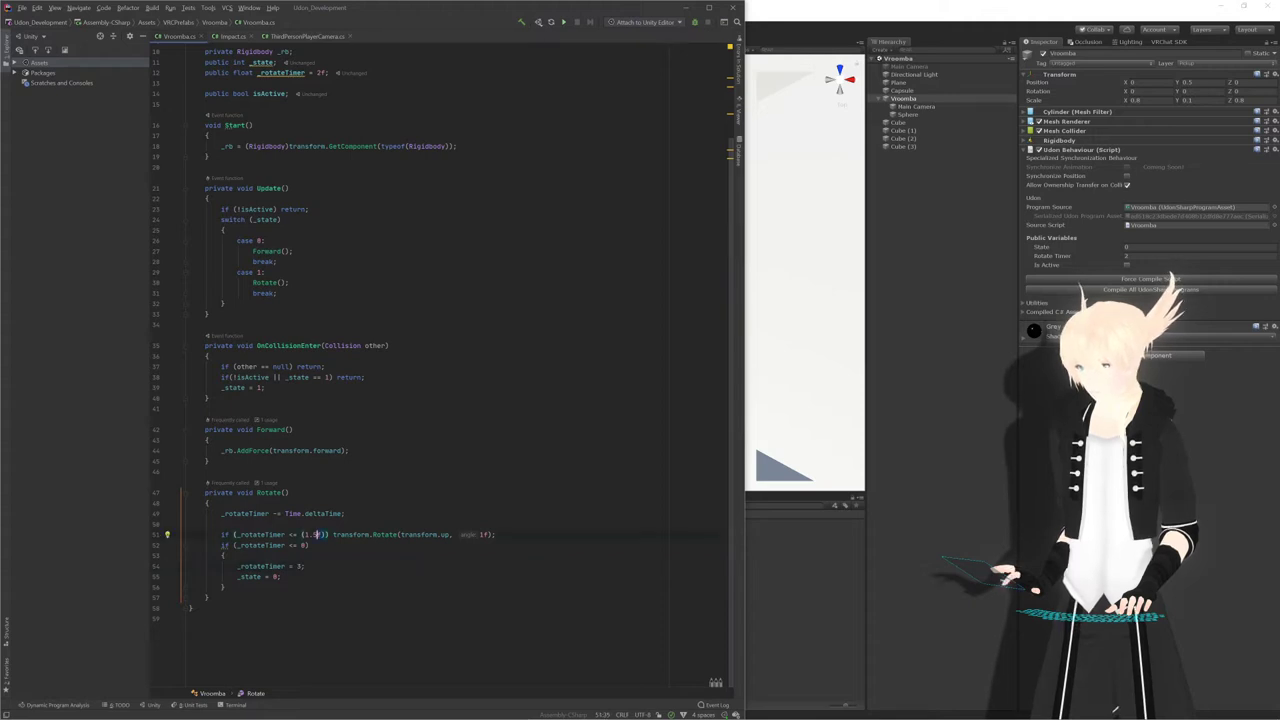
Replace the threshold in Rotate's first _rotateTimer condition with Random.Range(1f, 1.5f), checking the Random using directive at the file's start
drag(328, 534, 300, 534)
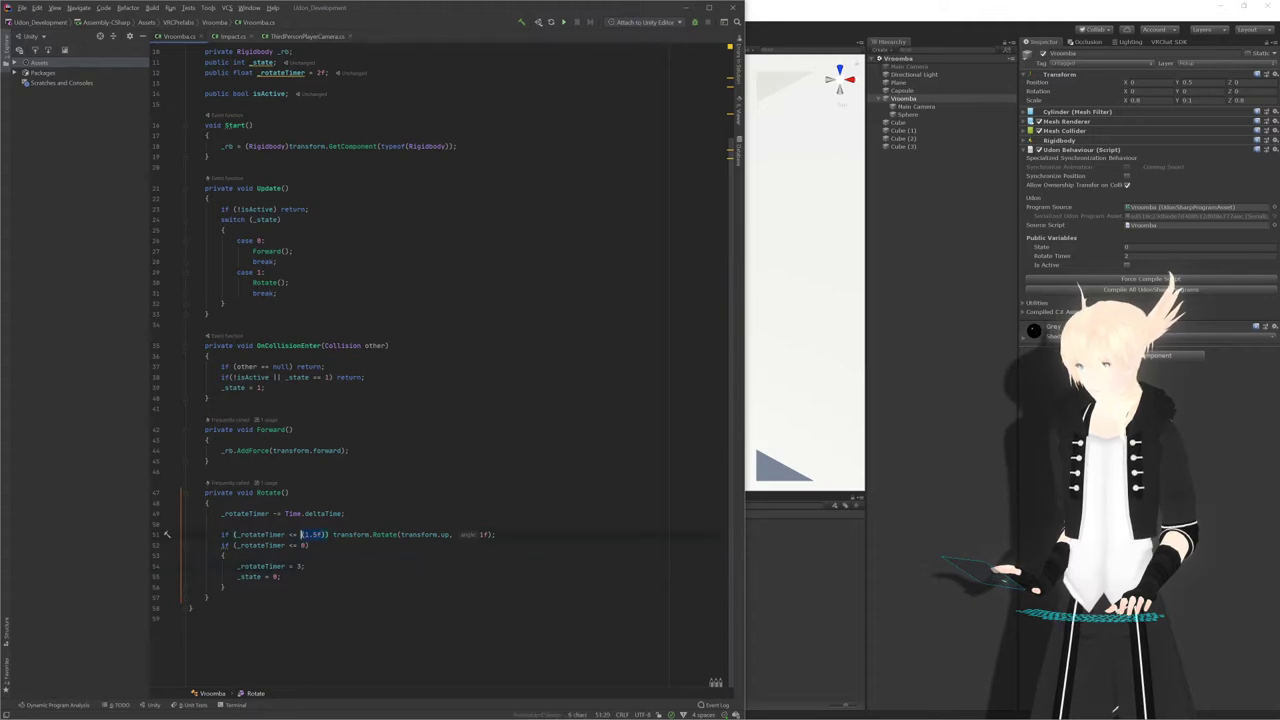
text(Random.Ra)
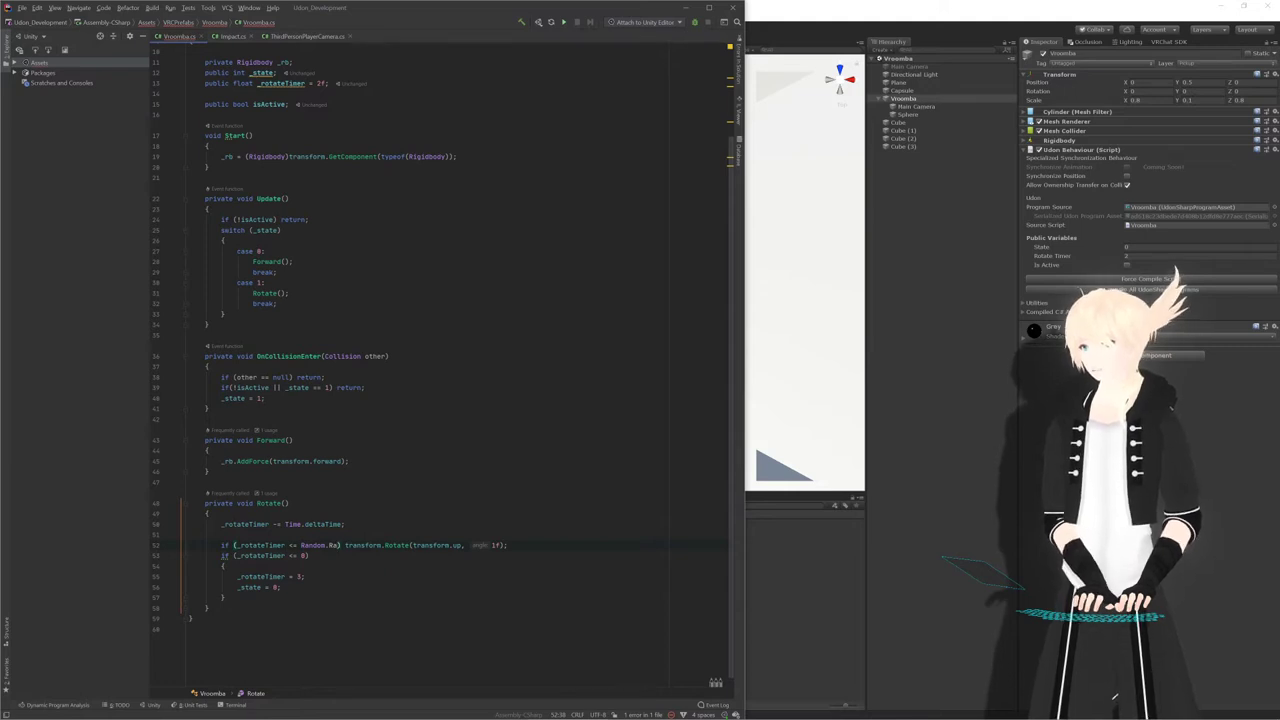
scroll(440, 365, up, 4)
click(306, 100)
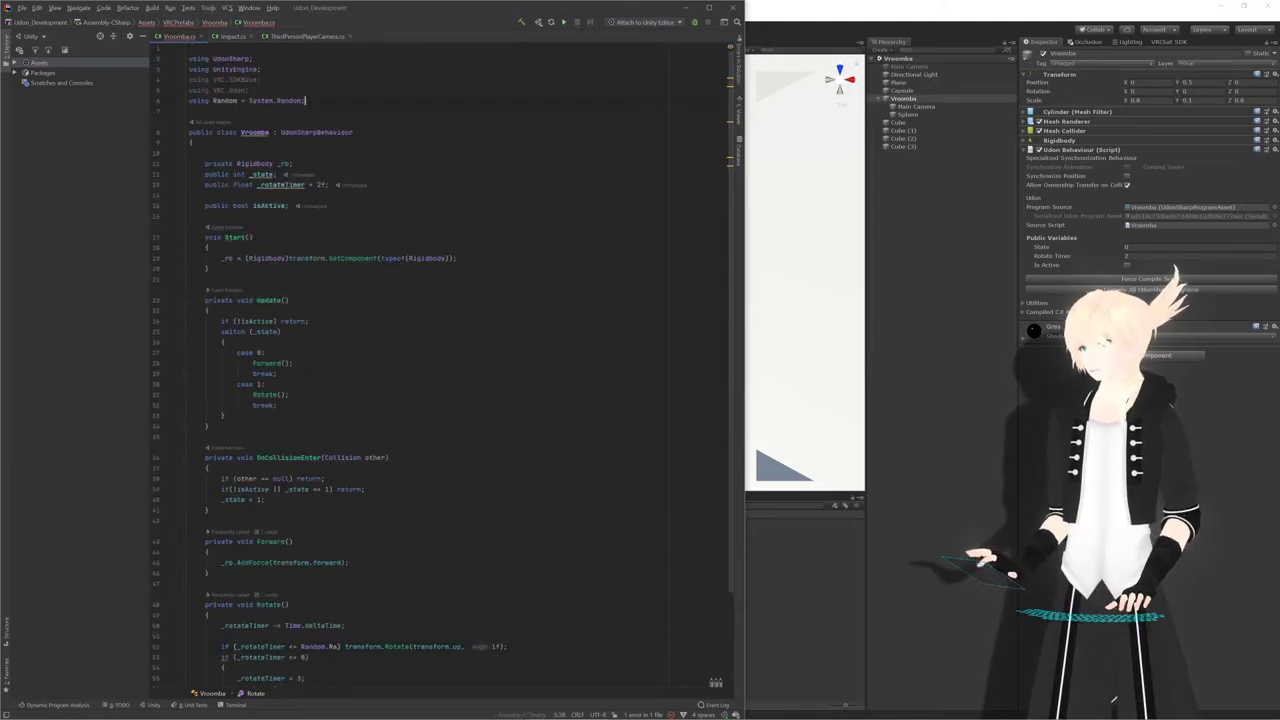
scroll(400, 300, down, 4)
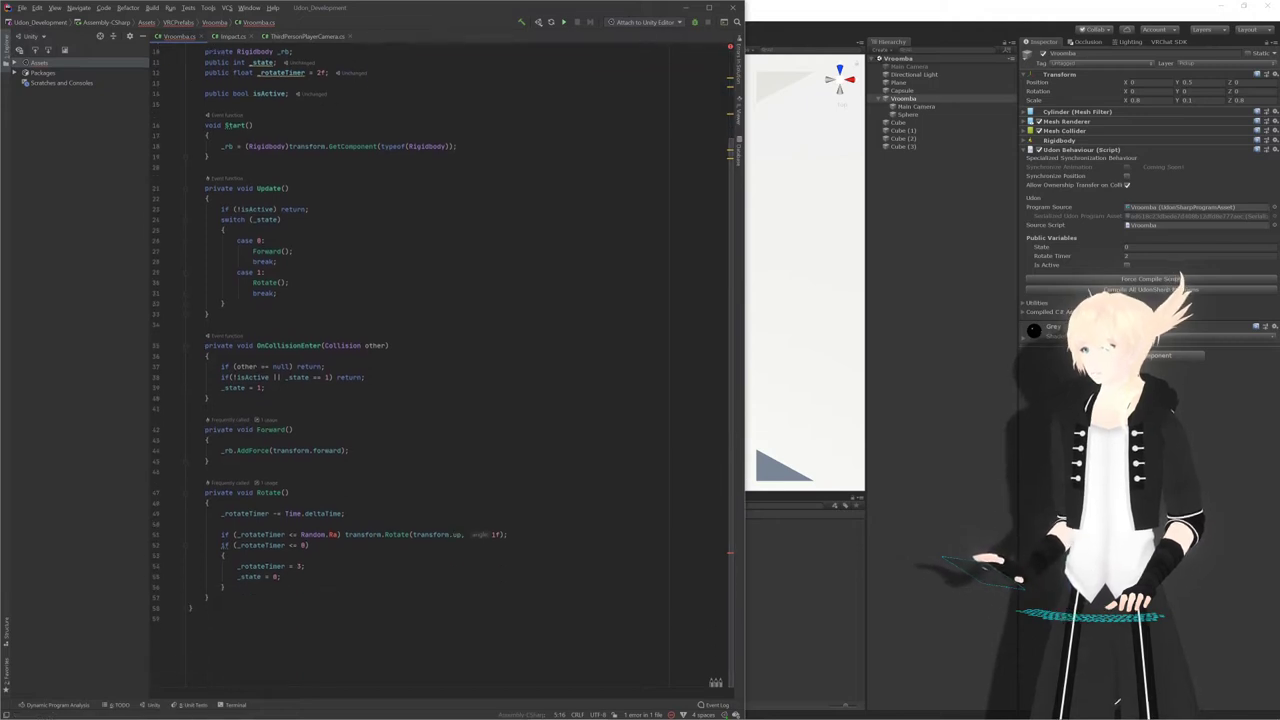
click(337, 534)
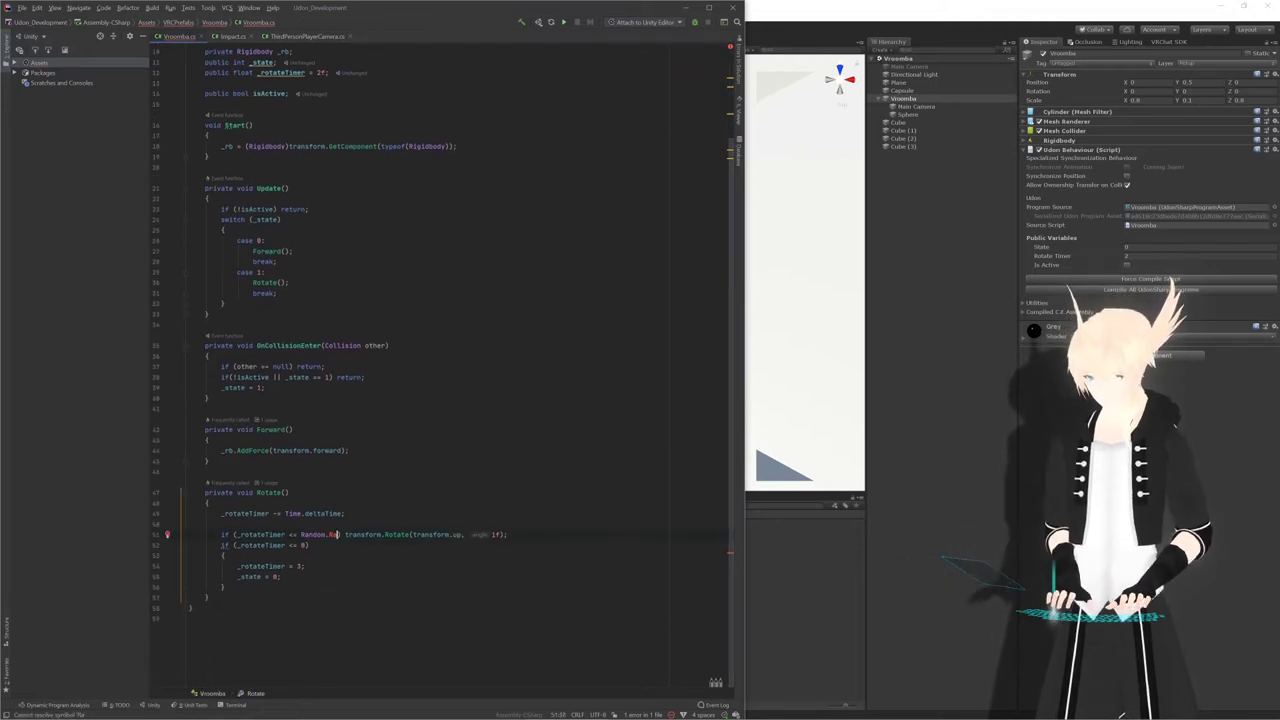
text(nge)
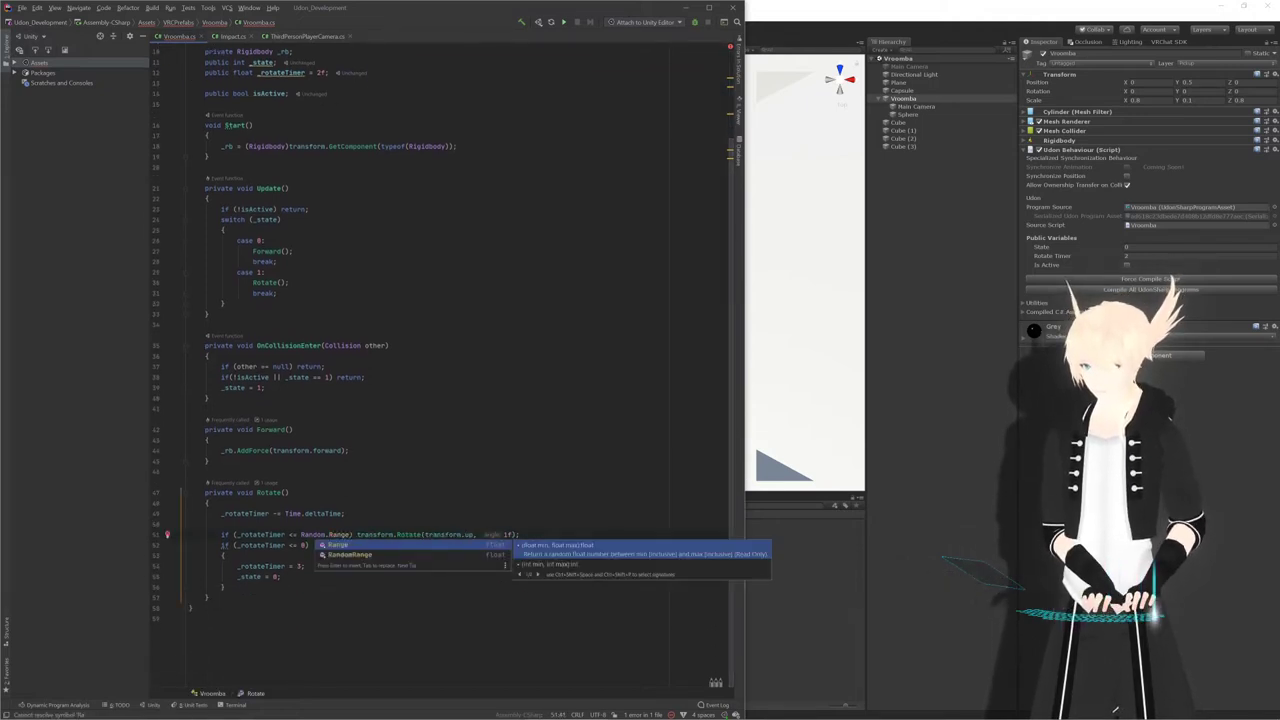
text(()
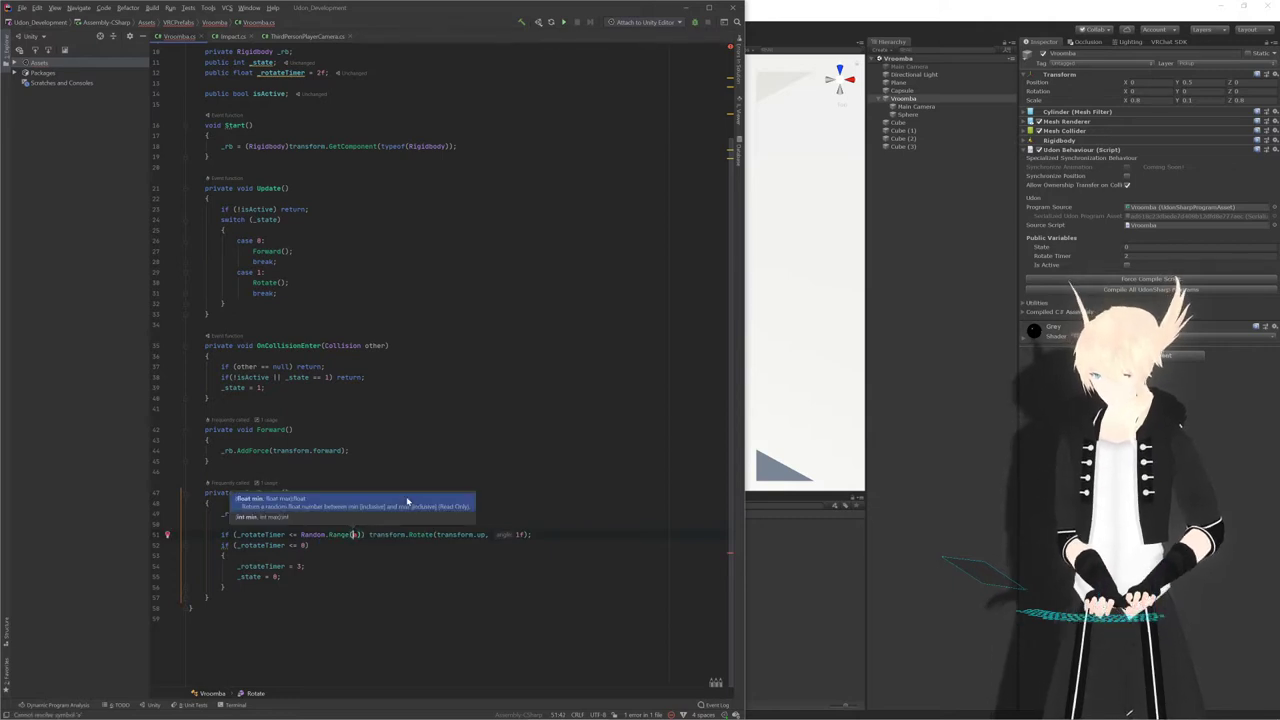
text(1)
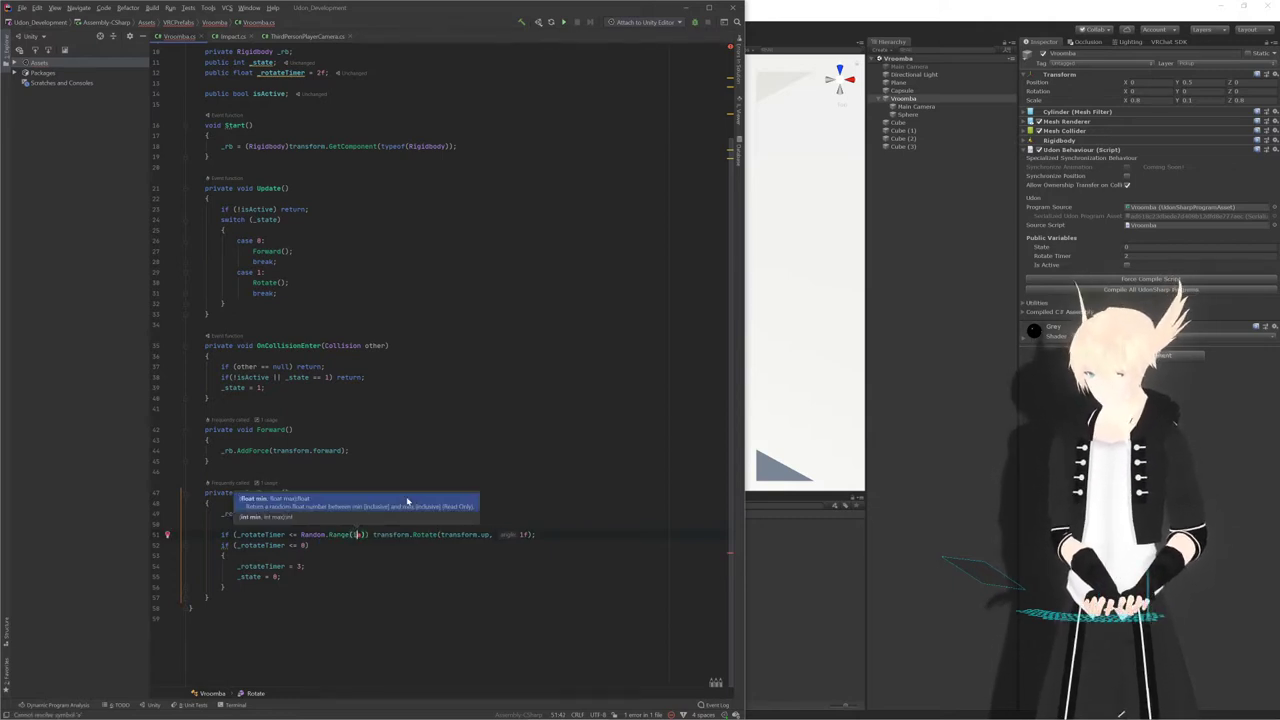
text(m)
key(BackSpace)
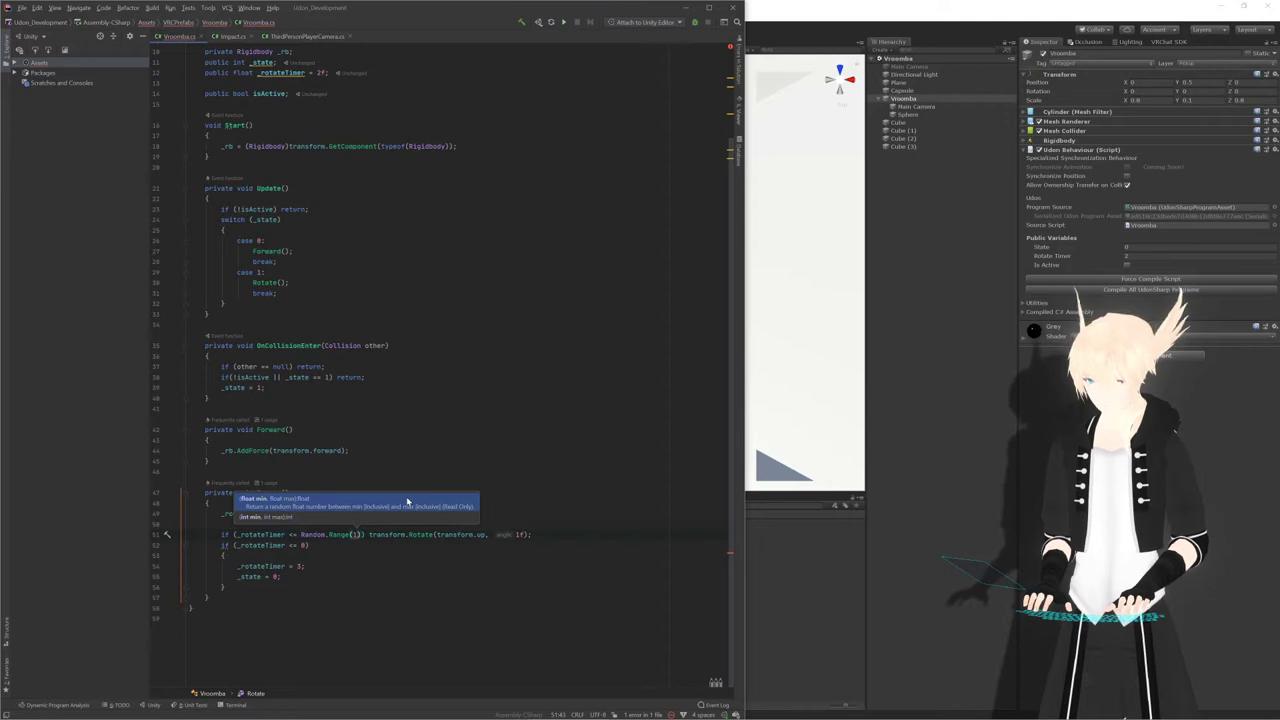
text(f,1)
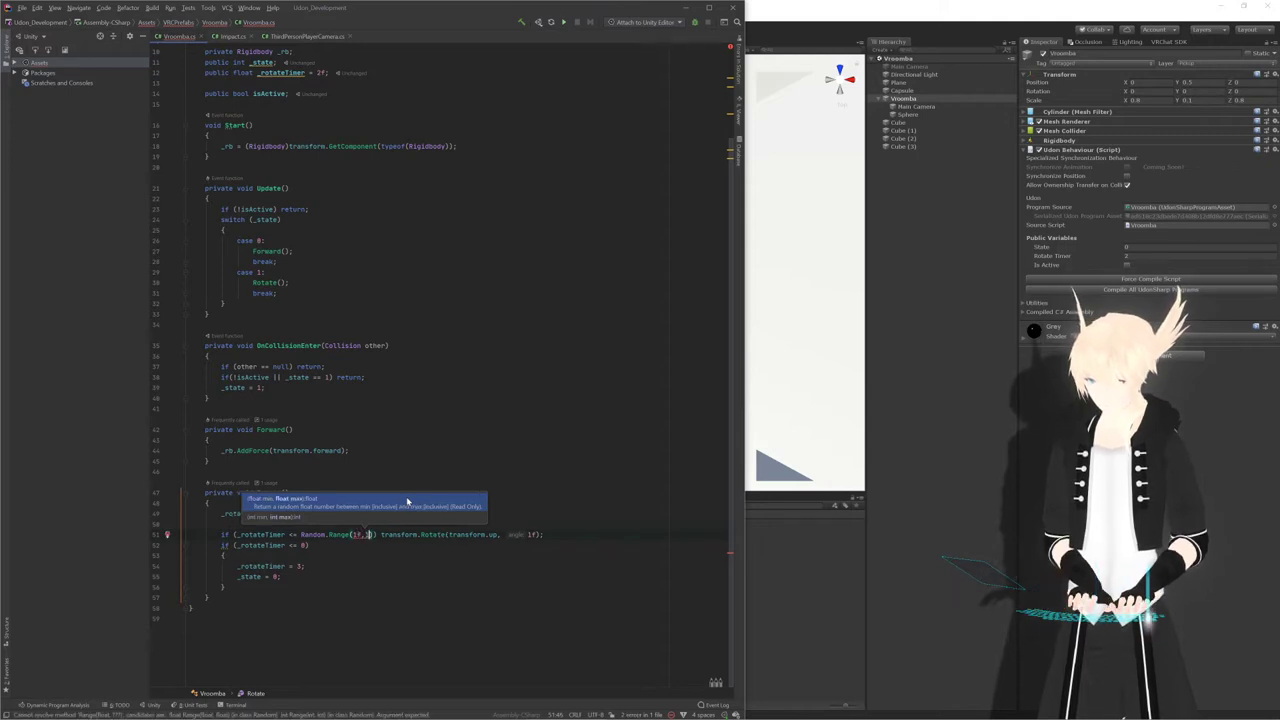
text(.5f)
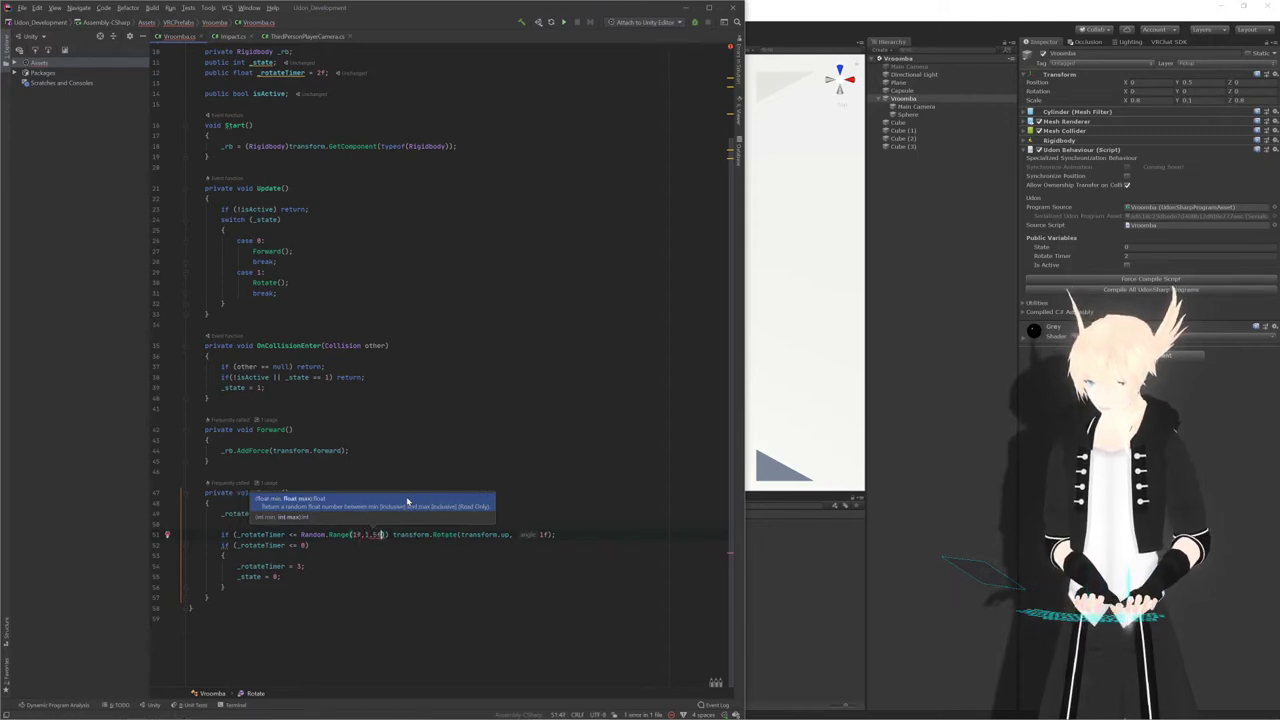
Save the Vroomba script and put a space between the two Random.Range arguments
key(Right)
key(Right)
key(Right)
key(ctrl+s)
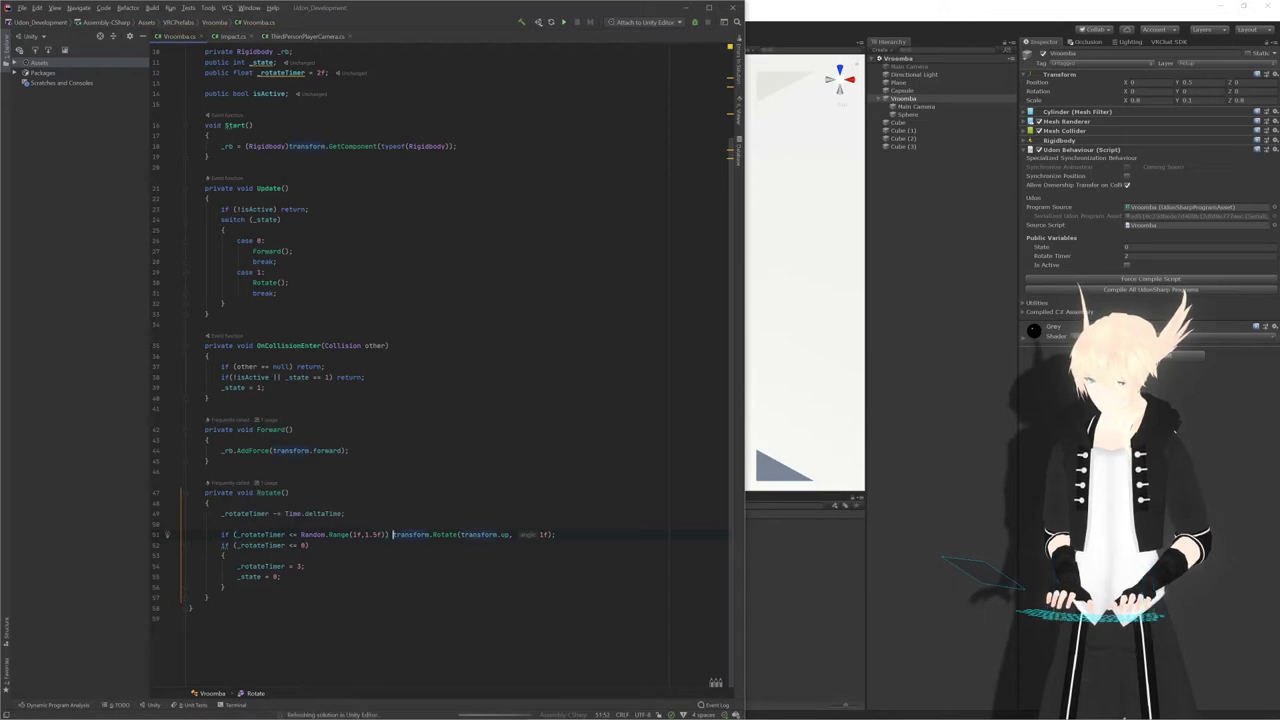
key(Left)
key(Left)
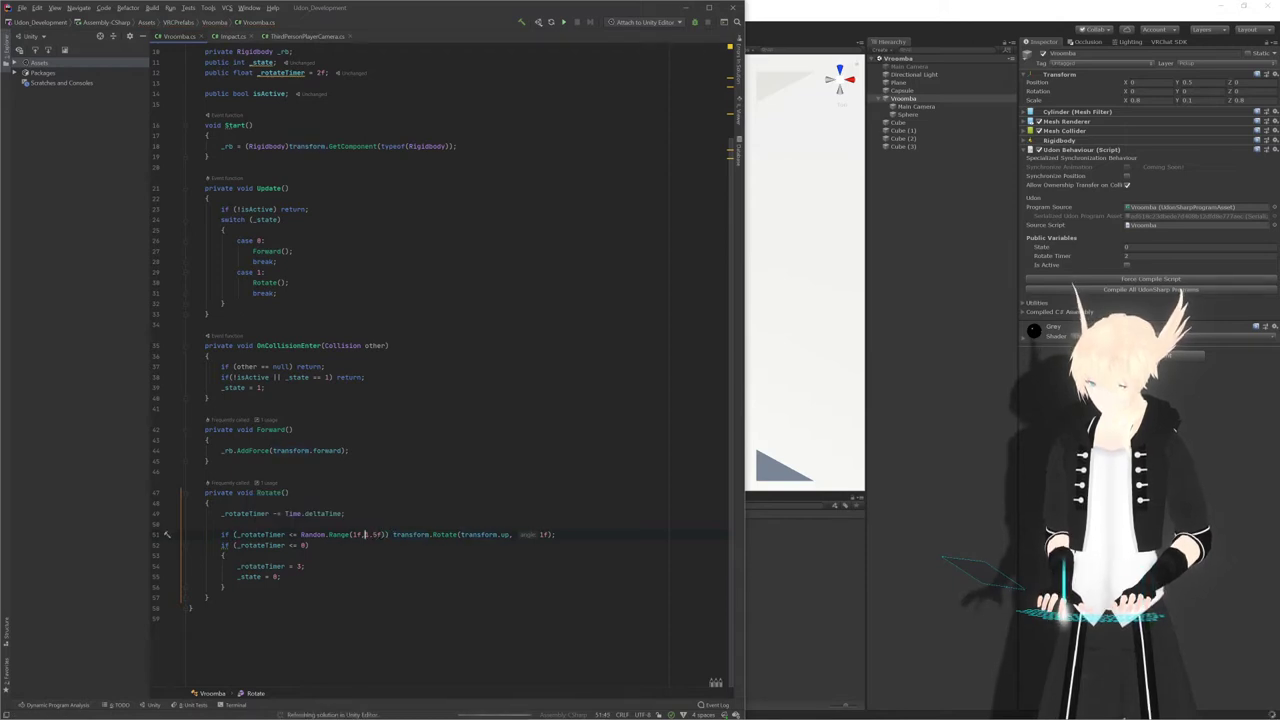
click(221, 523)
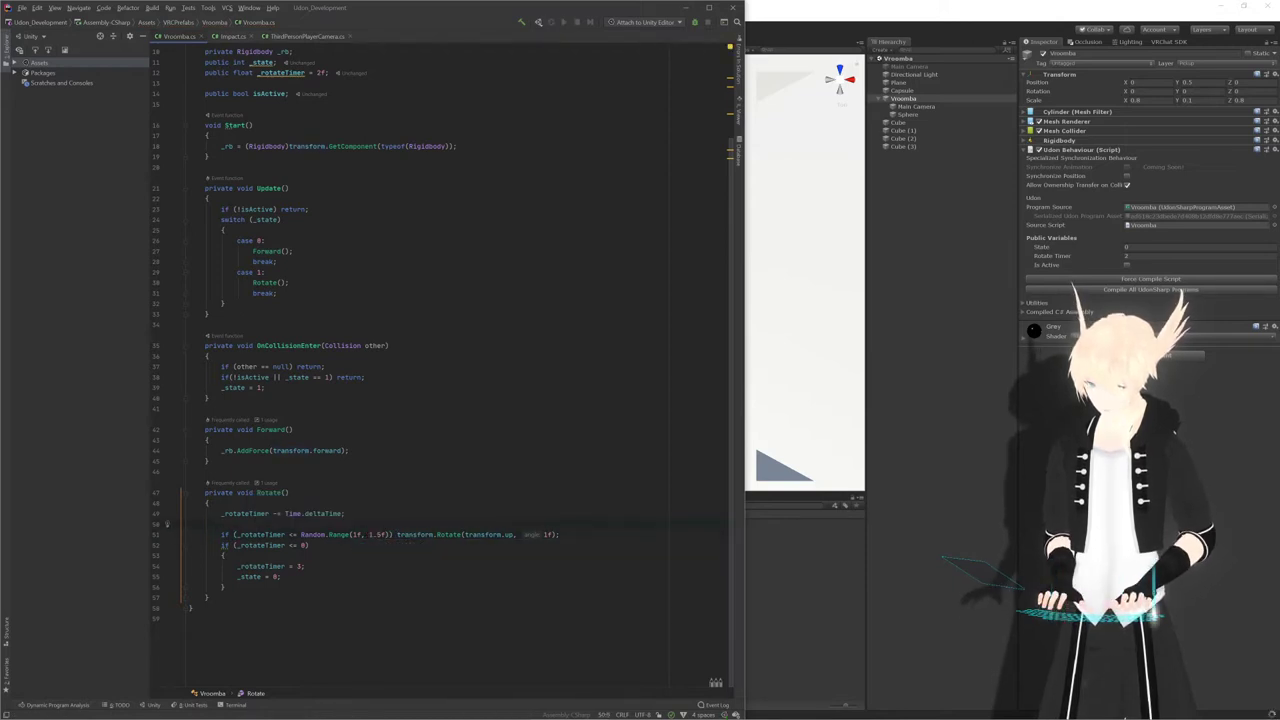
Return to Unity, force compile the Vroomba script and start a new play test
key(alt+Tab)
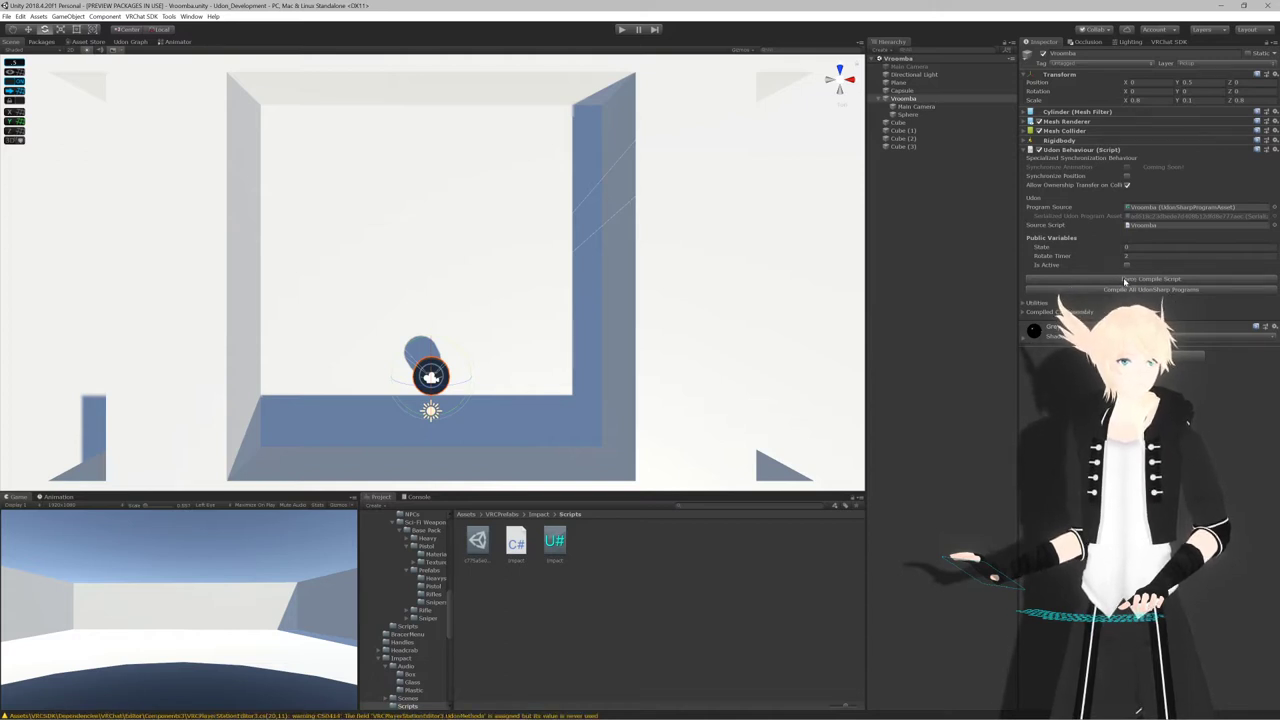
click(1124, 281)
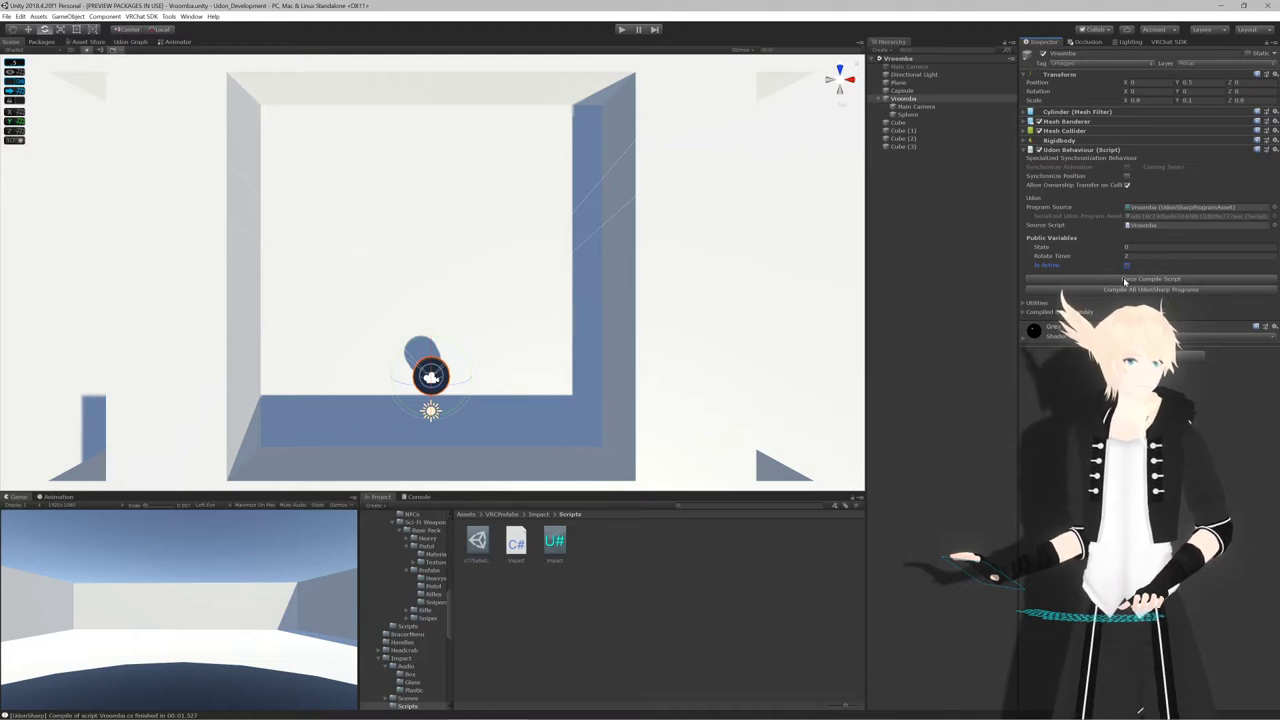
click(1124, 281)
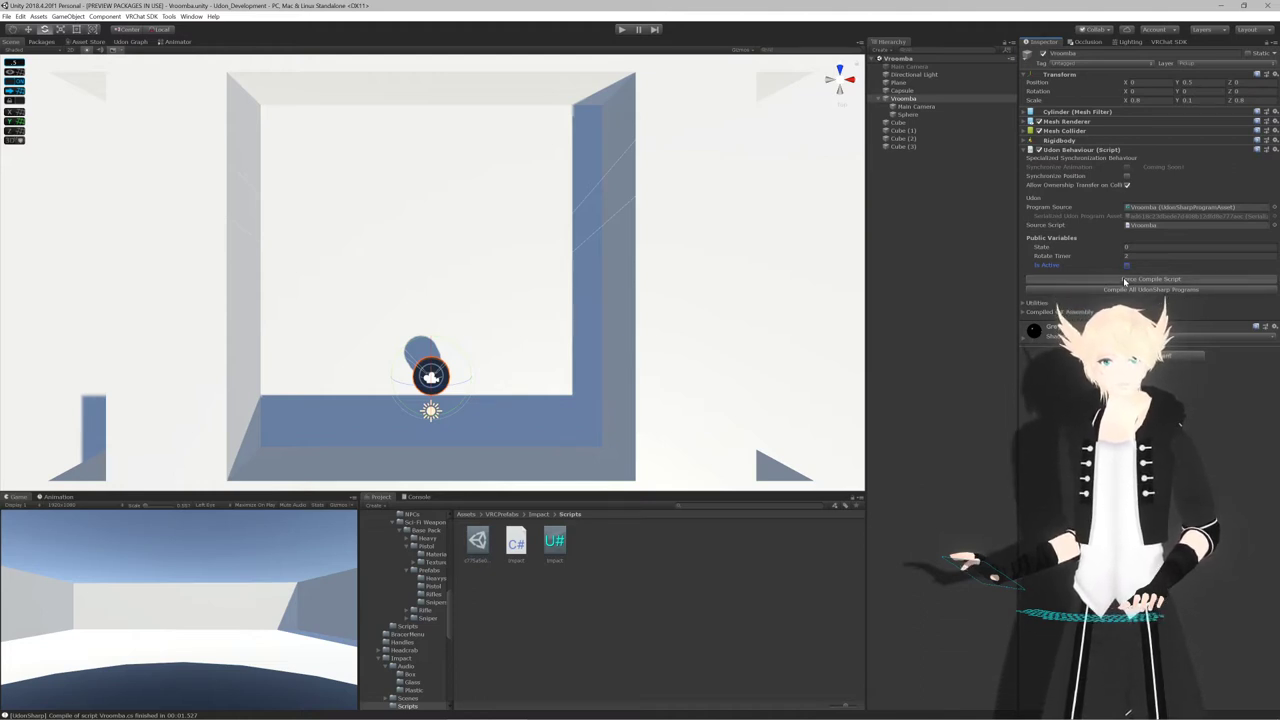
click(622, 29)
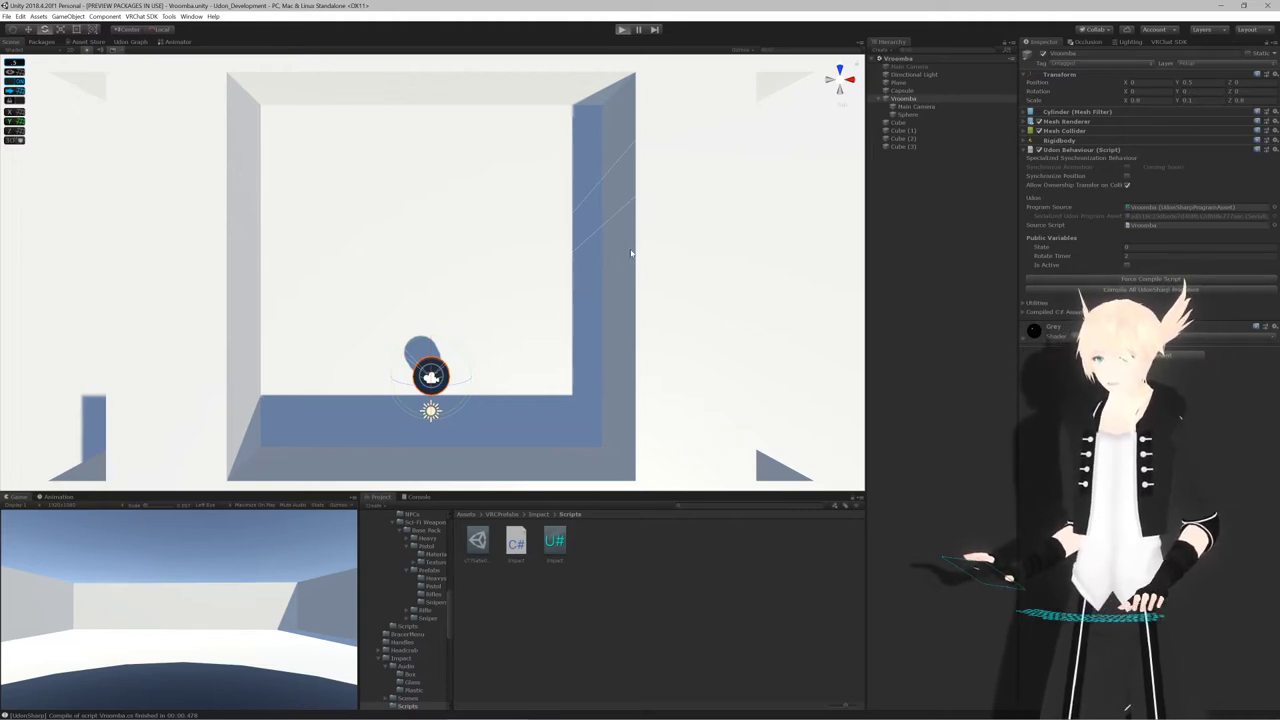
Play-test the Vroomba with Is Active enabled, watch its movement against the walls and end the run
key(ctrl+p)
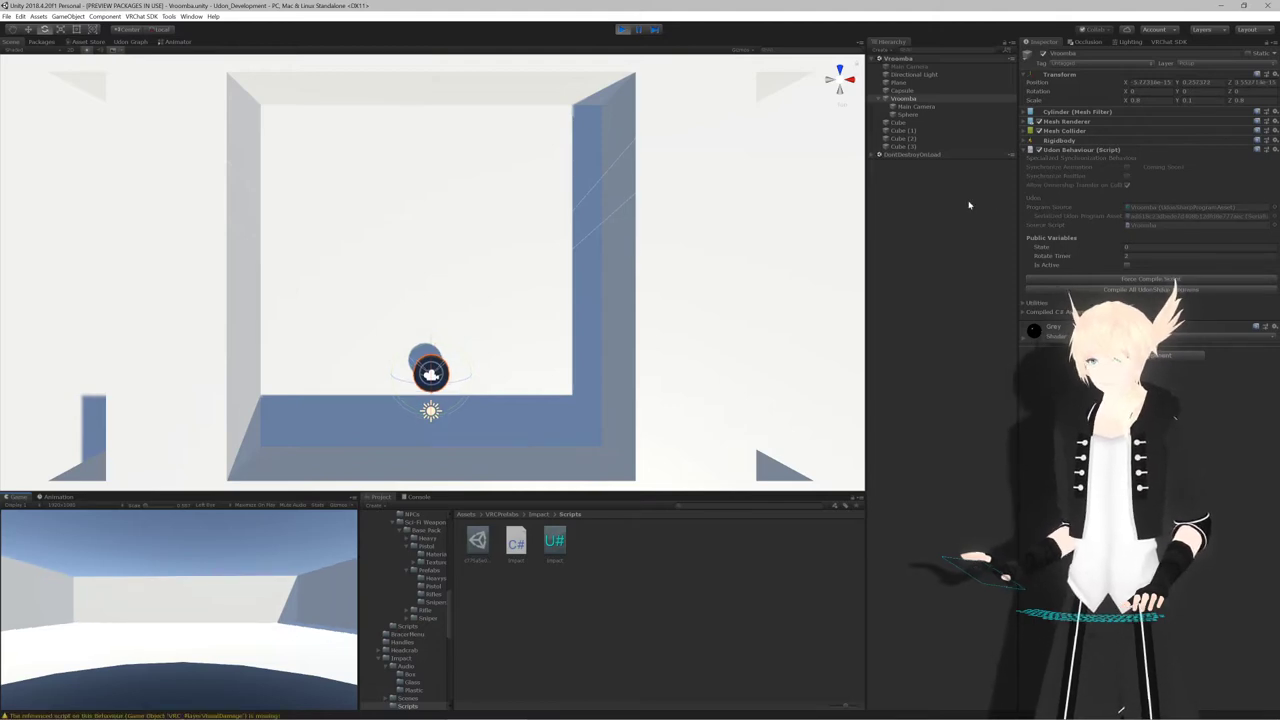
click(1127, 265)
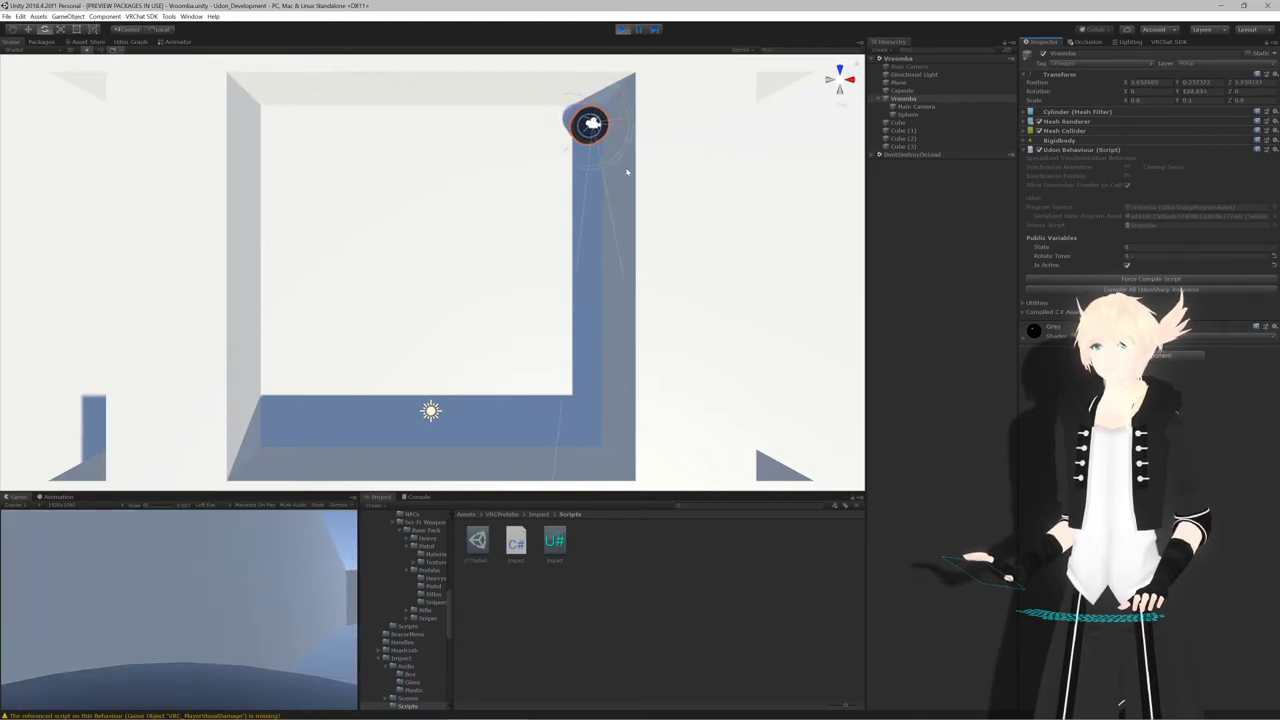
click(624, 31)
In the code editor, set the _rotateTimer reset in Rotate to 4 and the rotation threshold to Random.Range(1f, 2f)
key(alt+Tab)
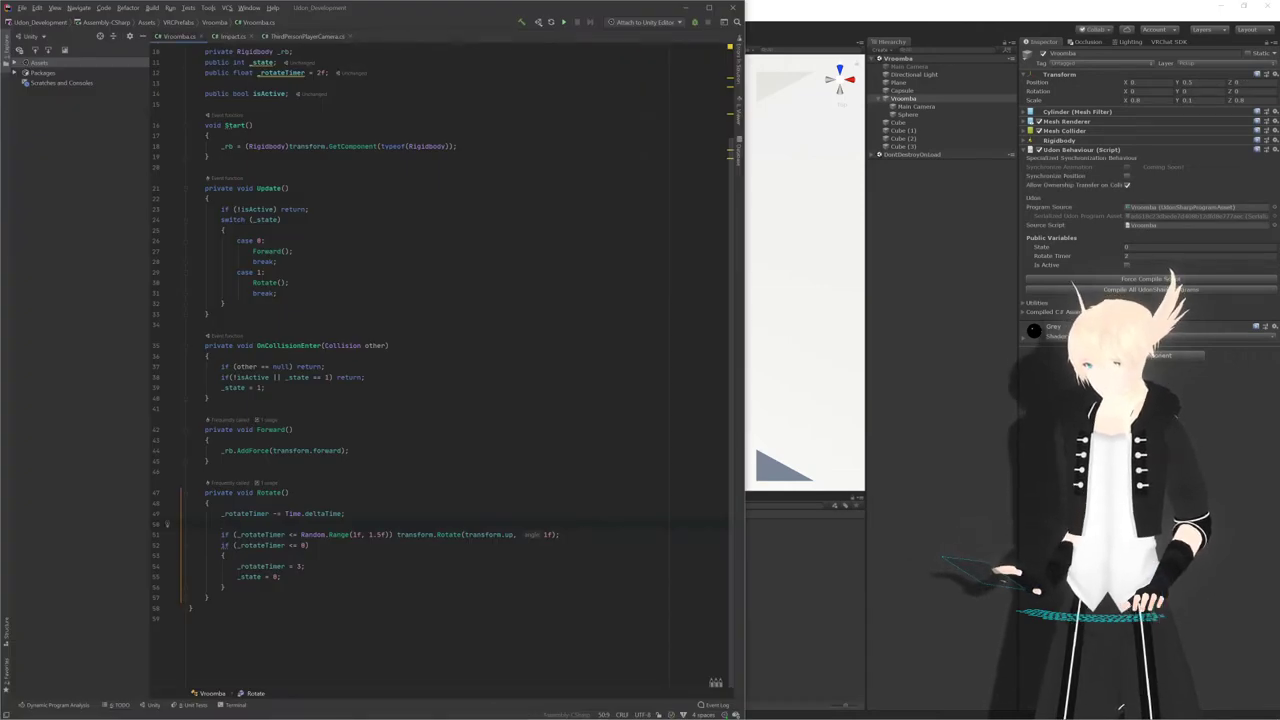
double_click(297, 566)
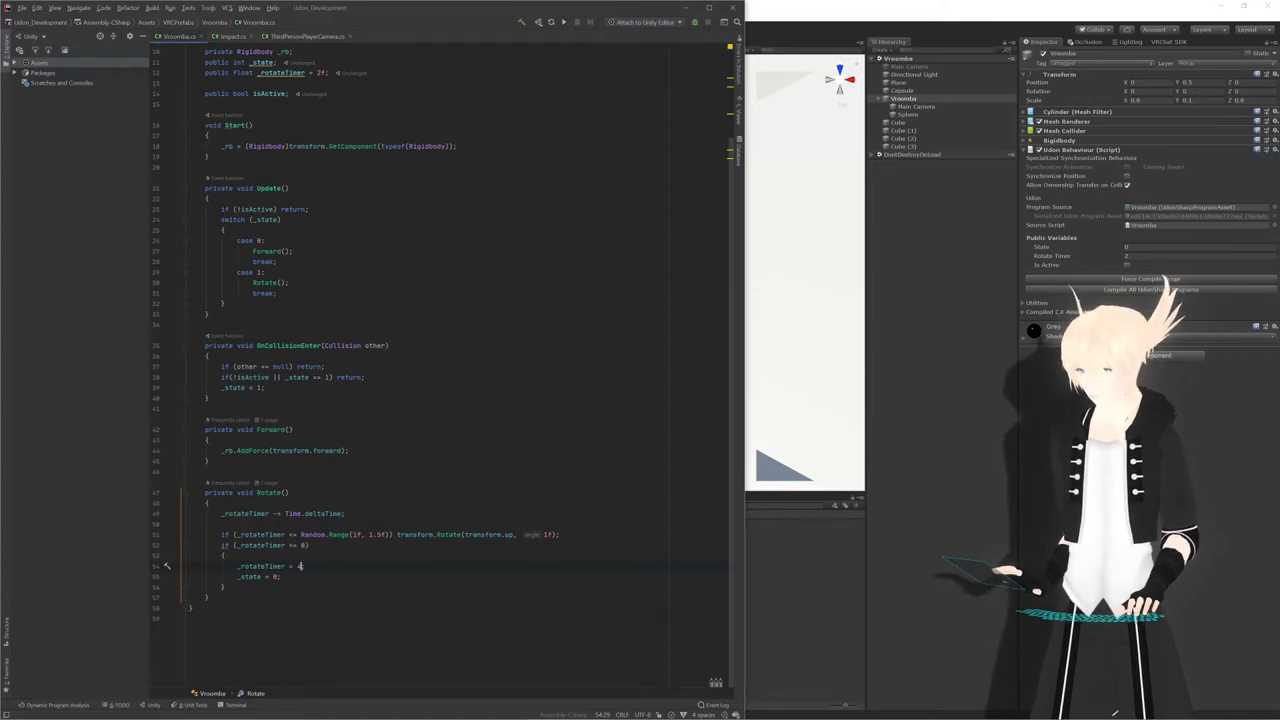
click(305, 566)
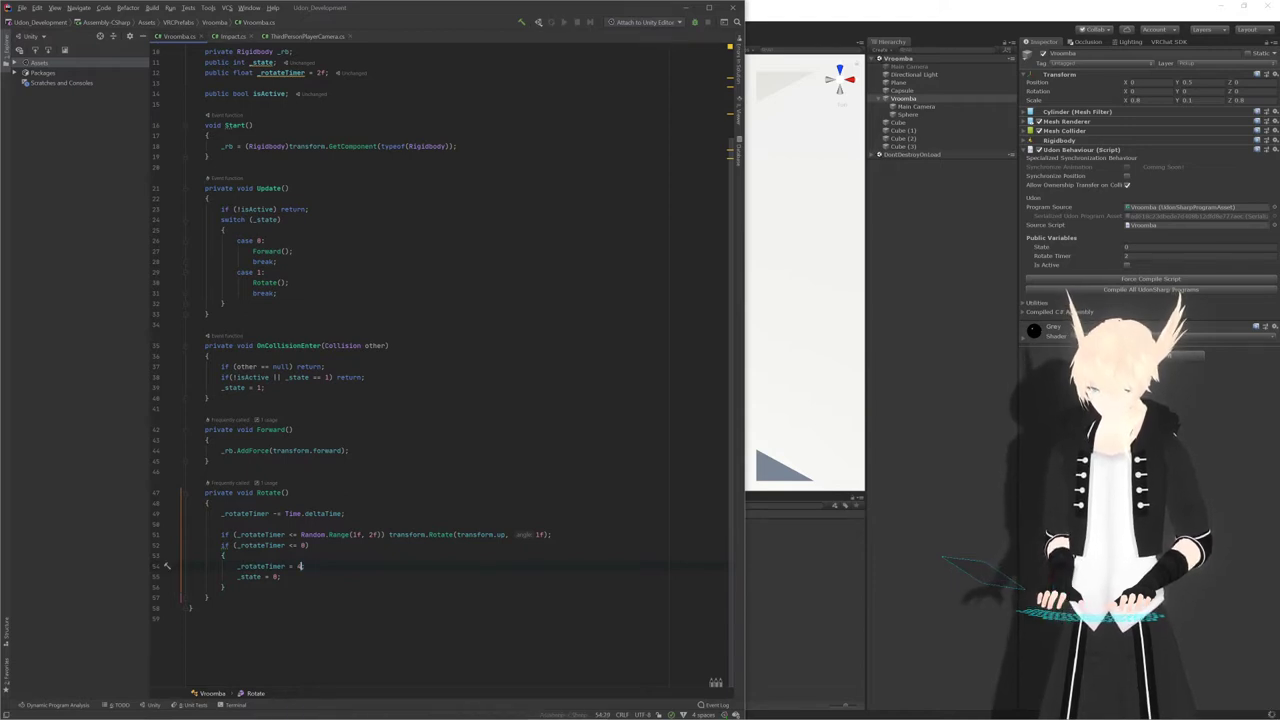
Set the initial value of the public _rotateTimer field to 4f and save the Vroomba script
scroll(440, 370, up, 3)
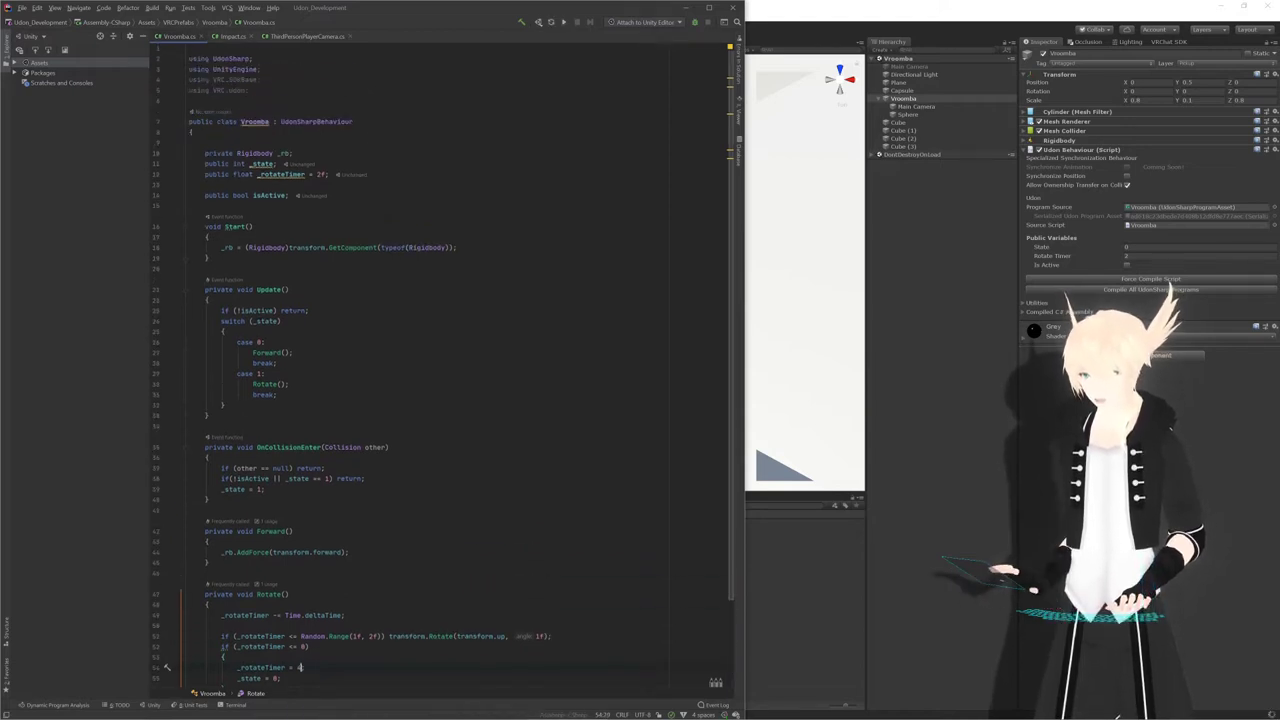
text(;)
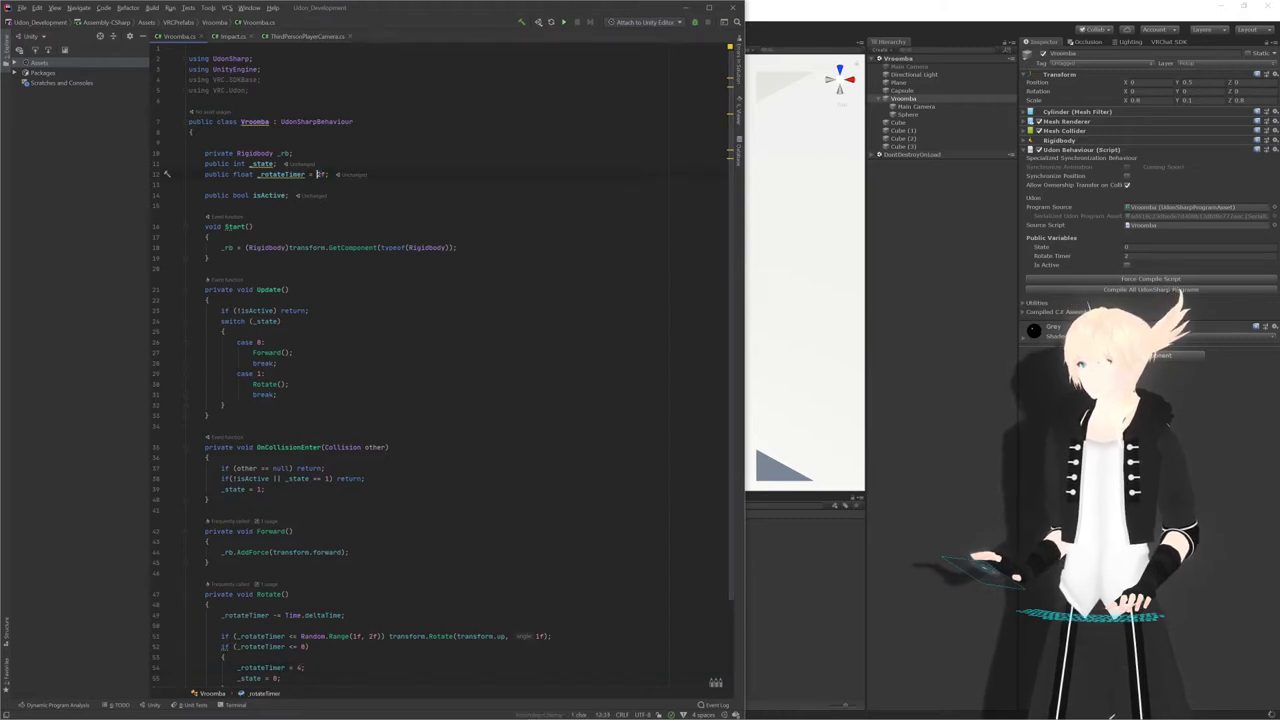
click(316, 175)
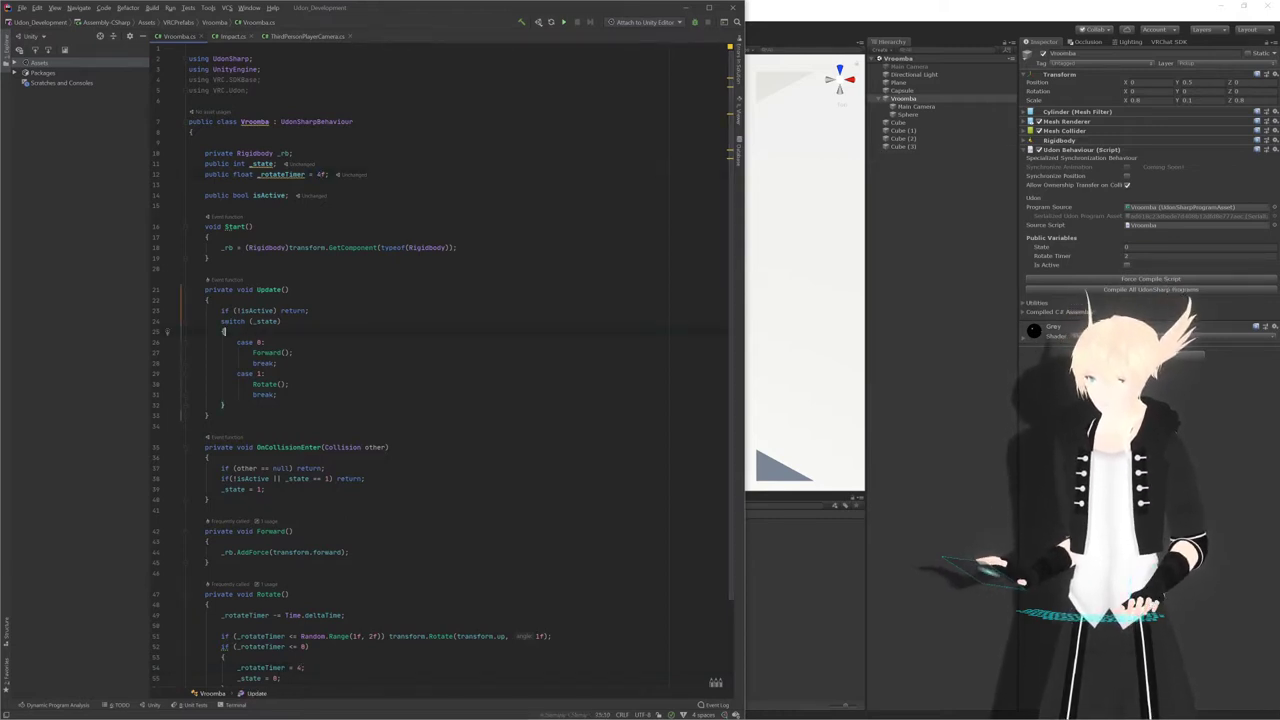
scroll(440, 370, down, 3)
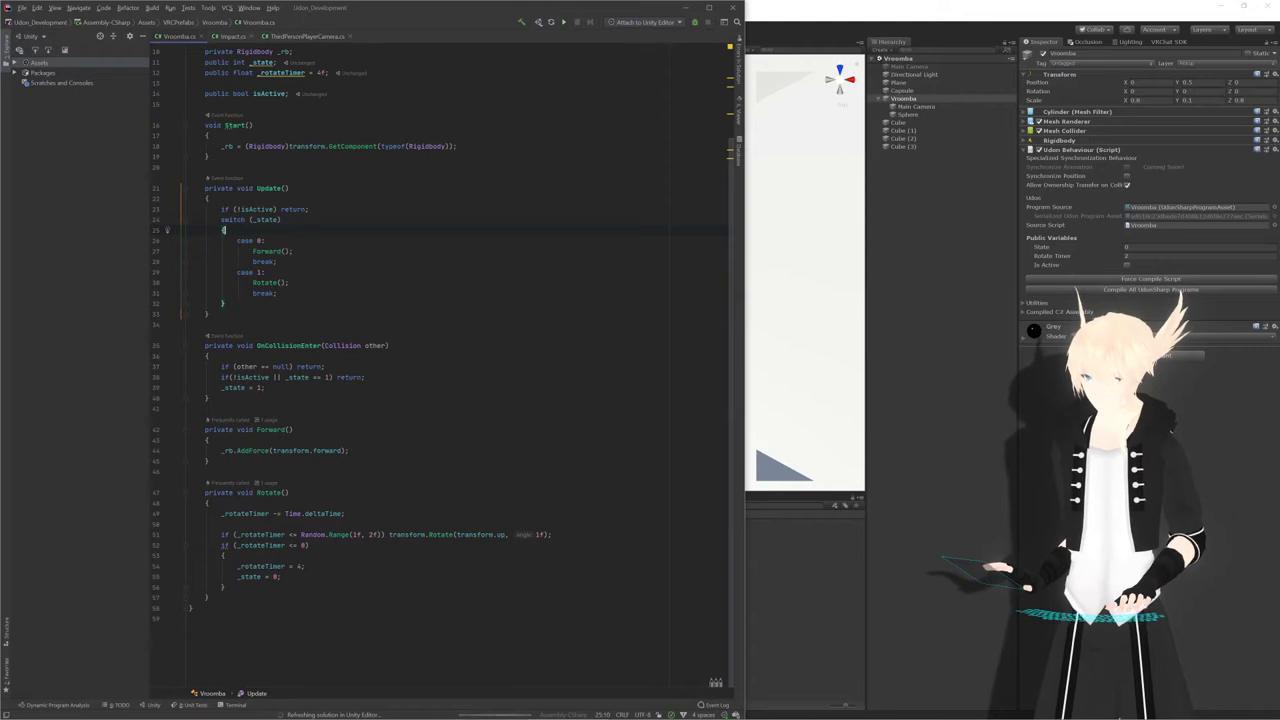
Return to Unity and set the Vroomba's Rotate Timer to the script's default value of 4
click(1263, 413)
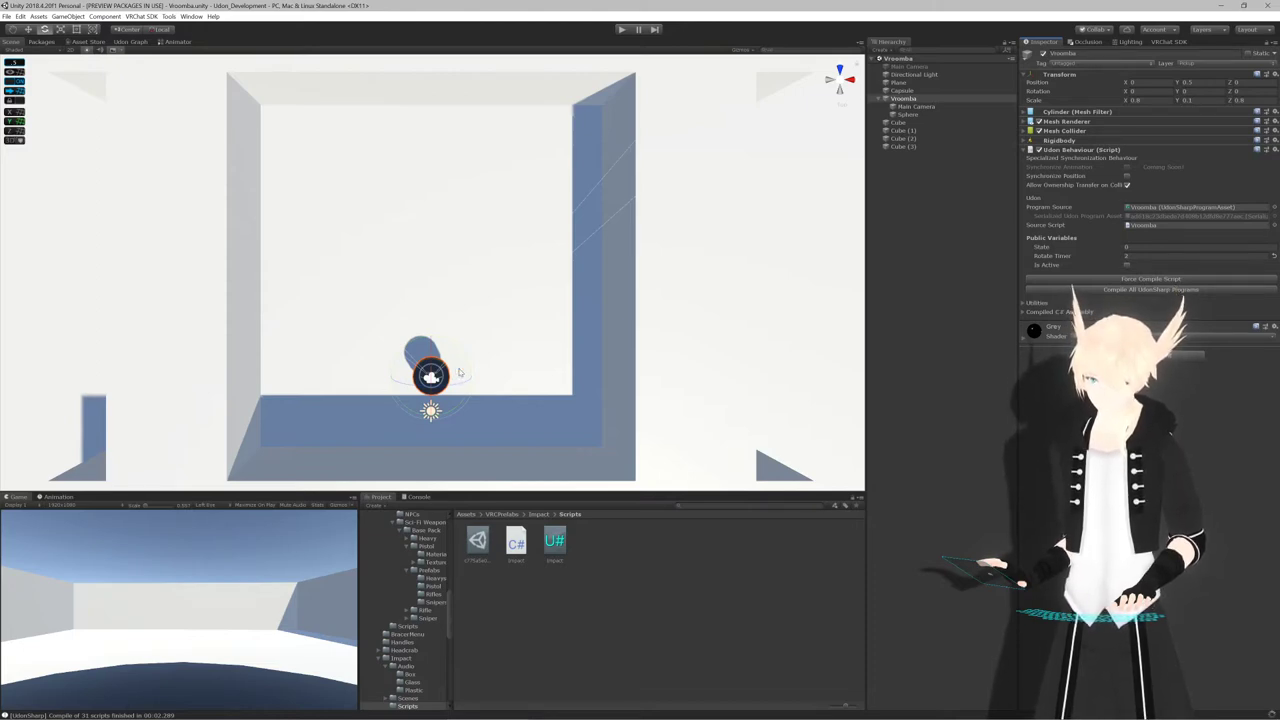
scroll(459, 372, down, 3)
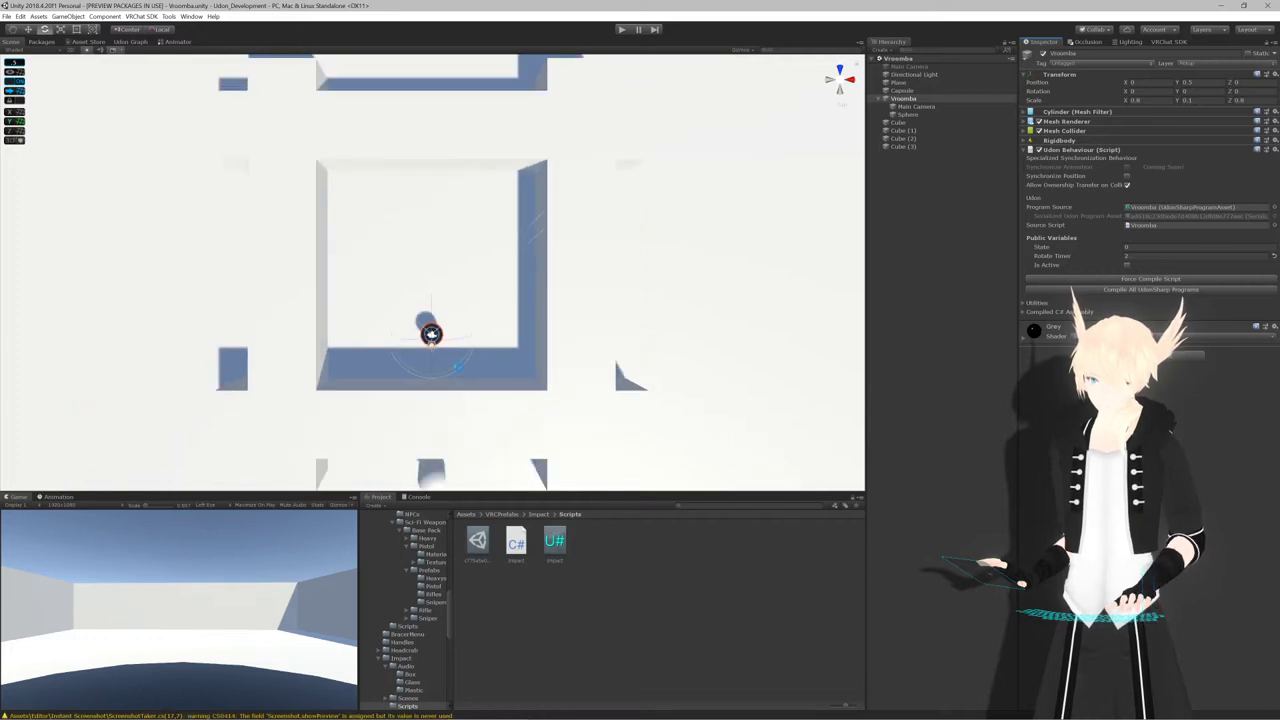
scroll(459, 368, up, 5)
scroll(460, 370, down, 2)
scroll(460, 370, up, 4)
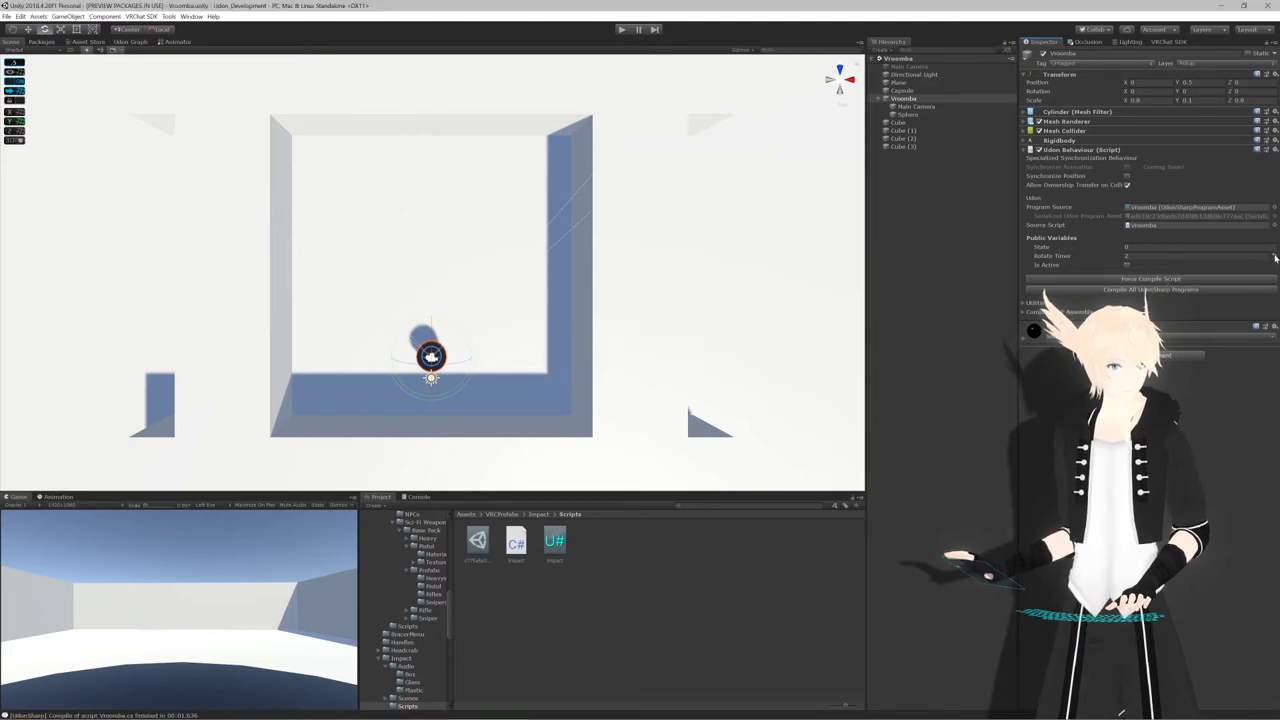
Run another play test with the Vroomba's Is Active option enabled, observe how it turns, and stop it
click(621, 29)
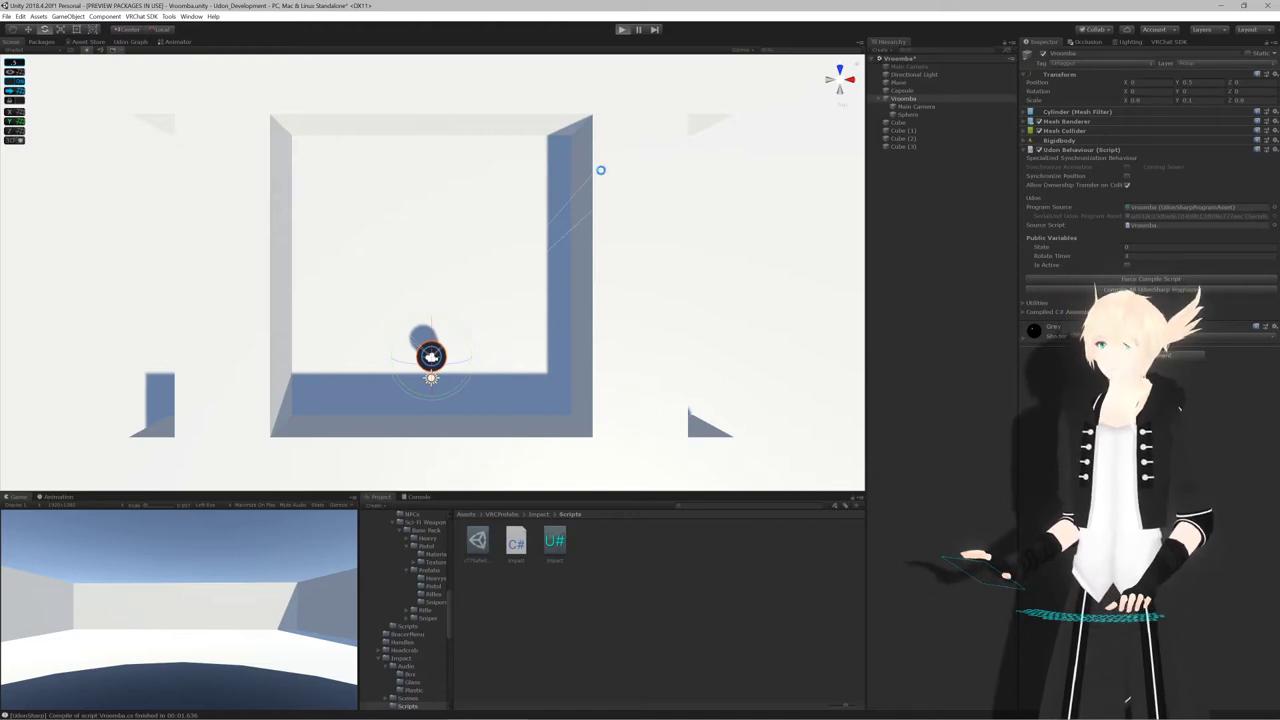
key(ctrl+p)
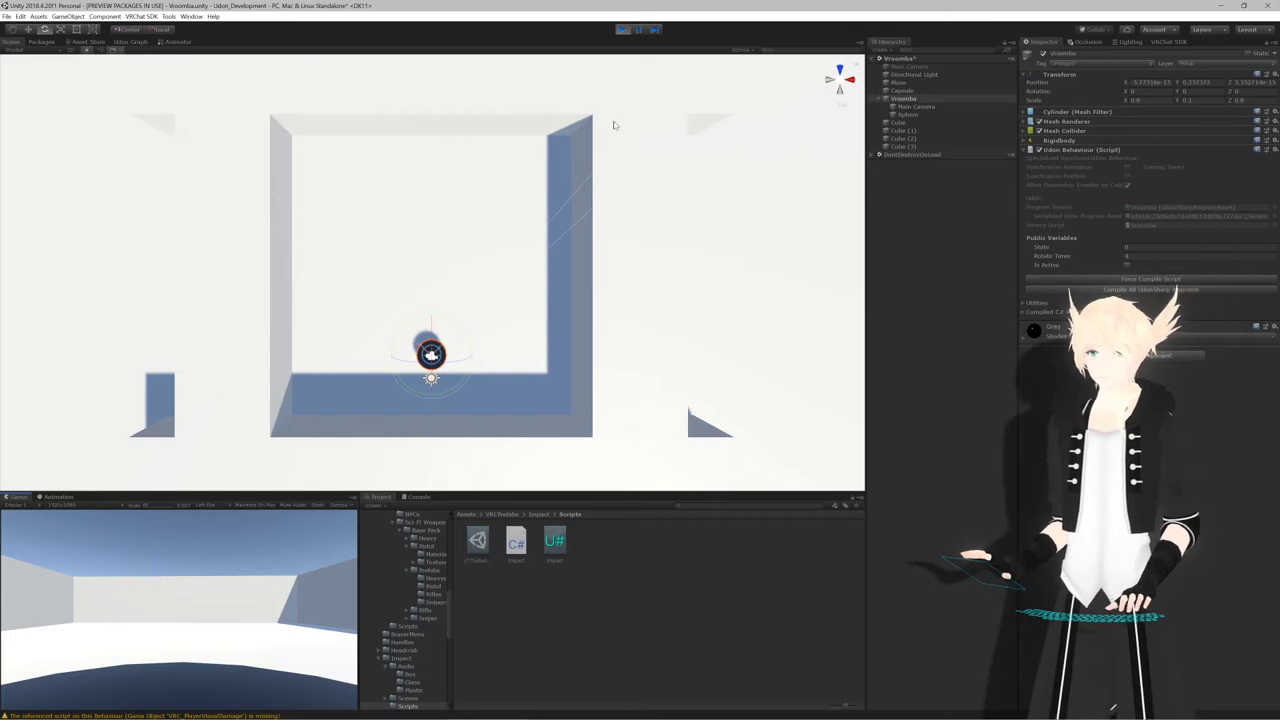
click(1127, 265)
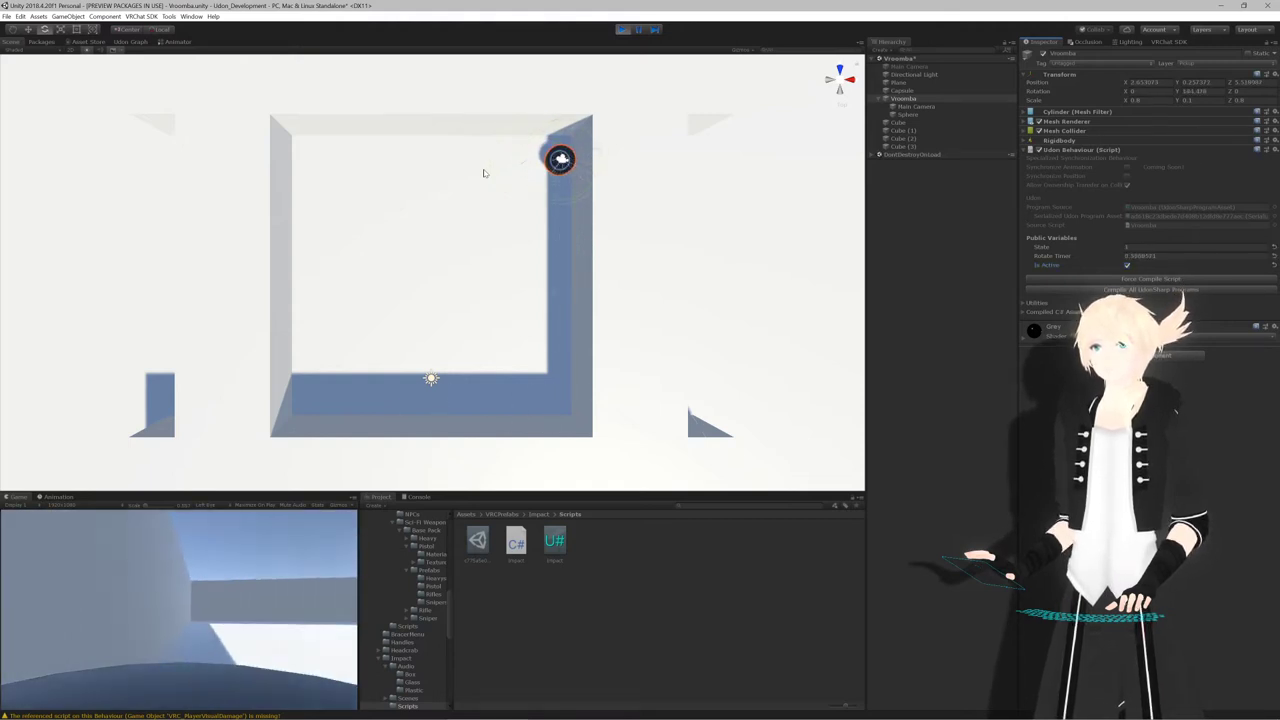
click(621, 29)
Change Rotate's threshold in the code editor to Random.Range(3f, 4f) and force compile the Vroomba script in Unity
key(alt+Tab)
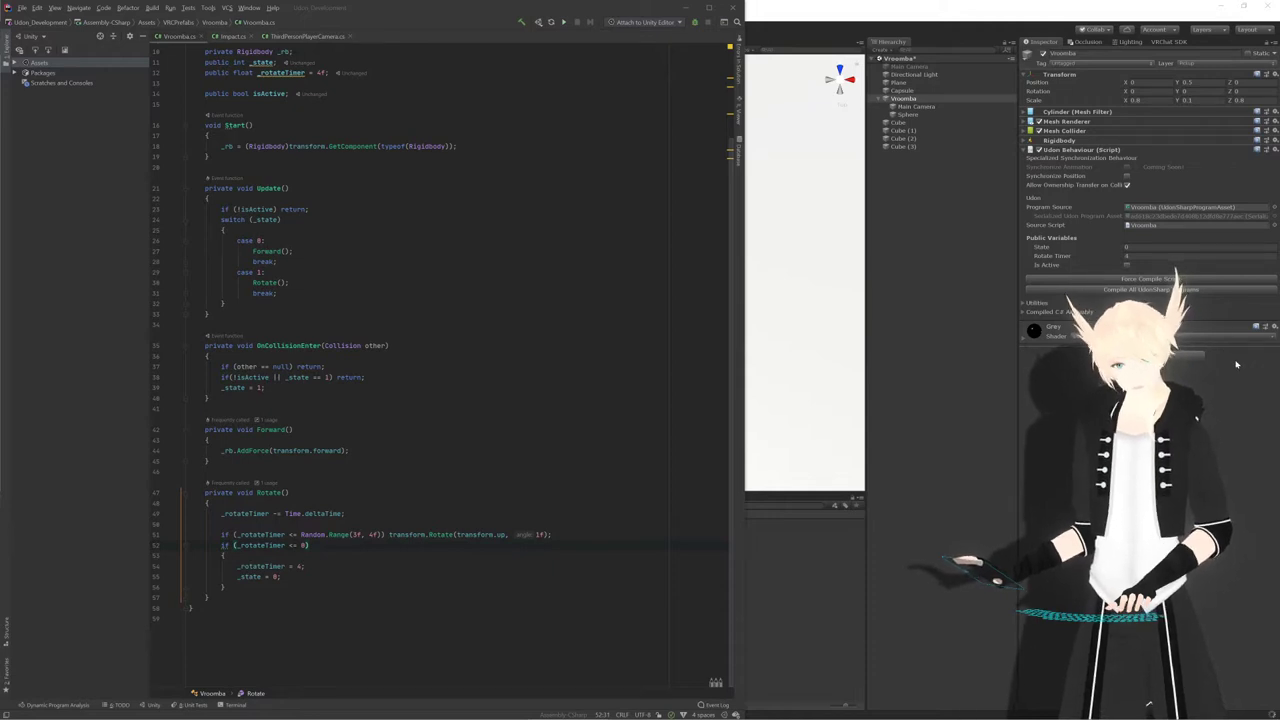
click(1192, 283)
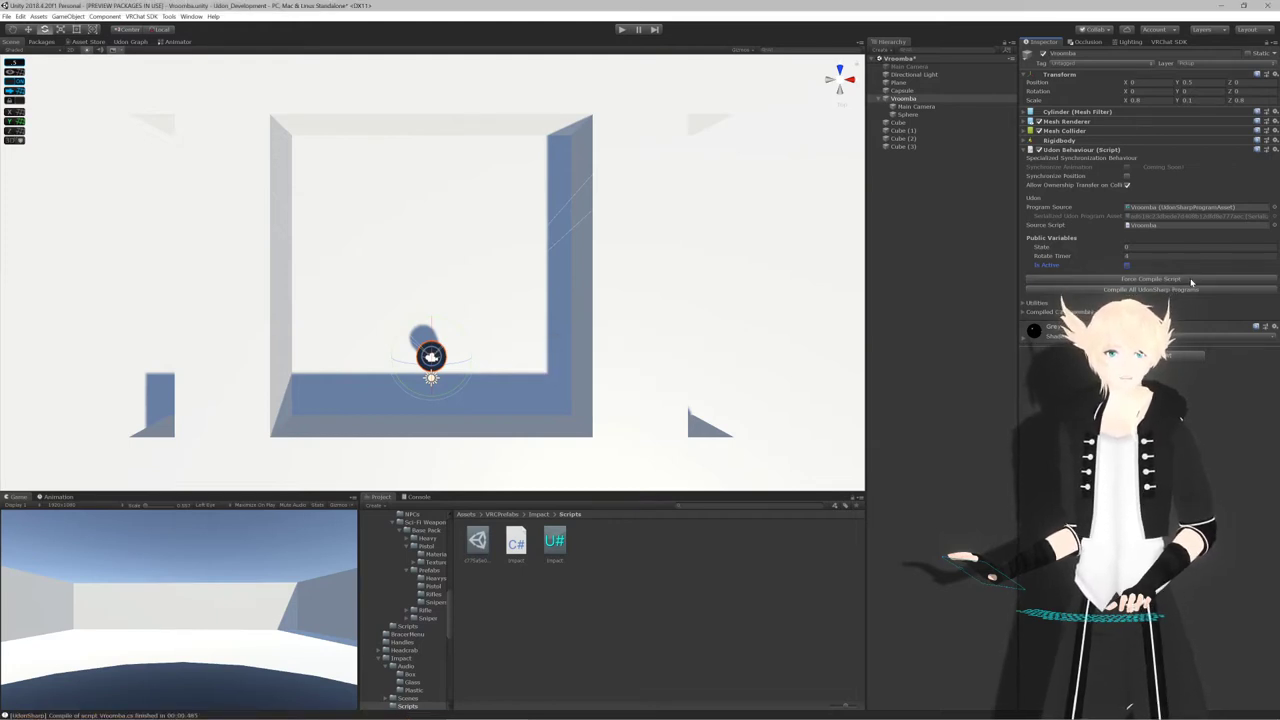
Play-test the recompiled Vroomba with Is Active enabled, watch several wall turns in the room and end play mode
click(935, 201)
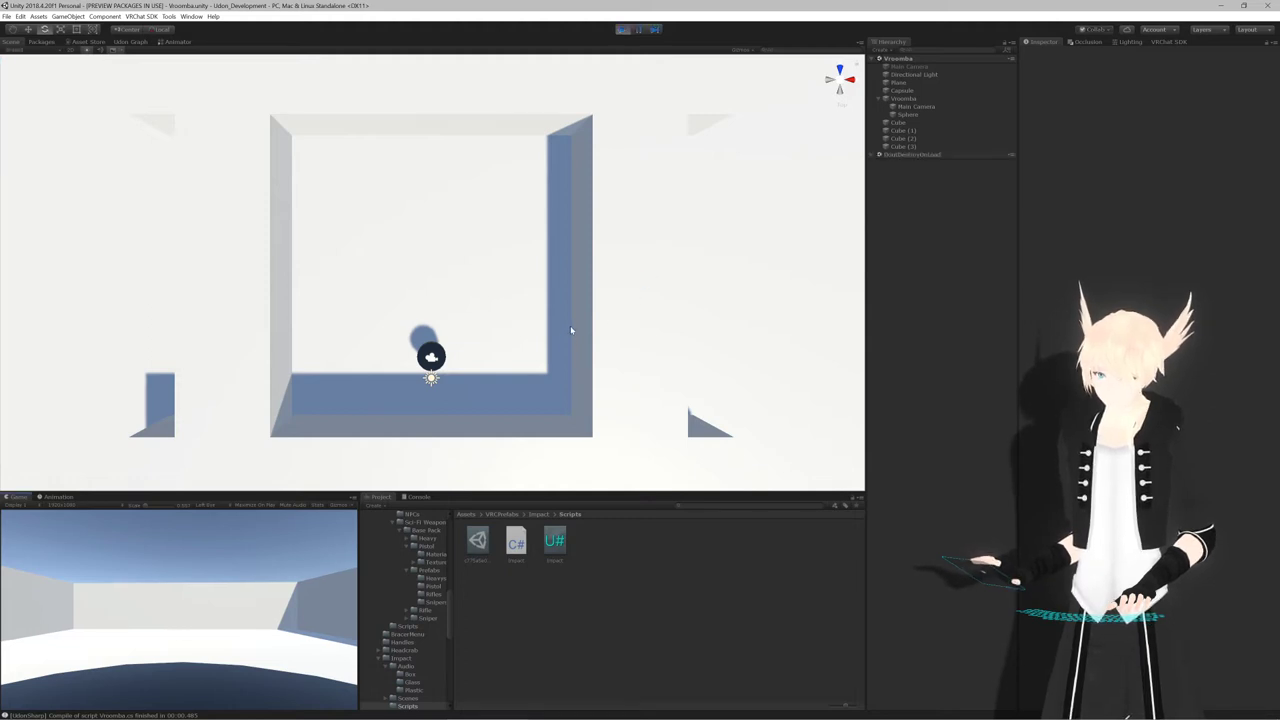
key(ctrl+p)
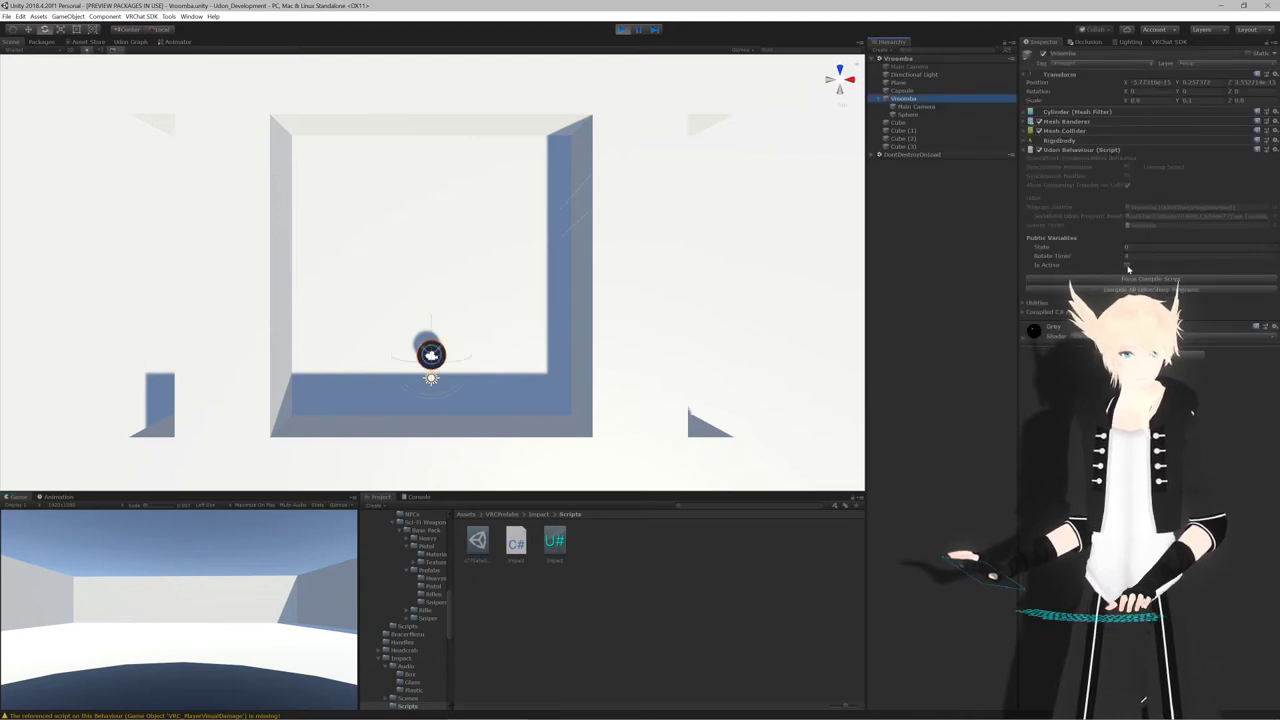
click(1127, 265)
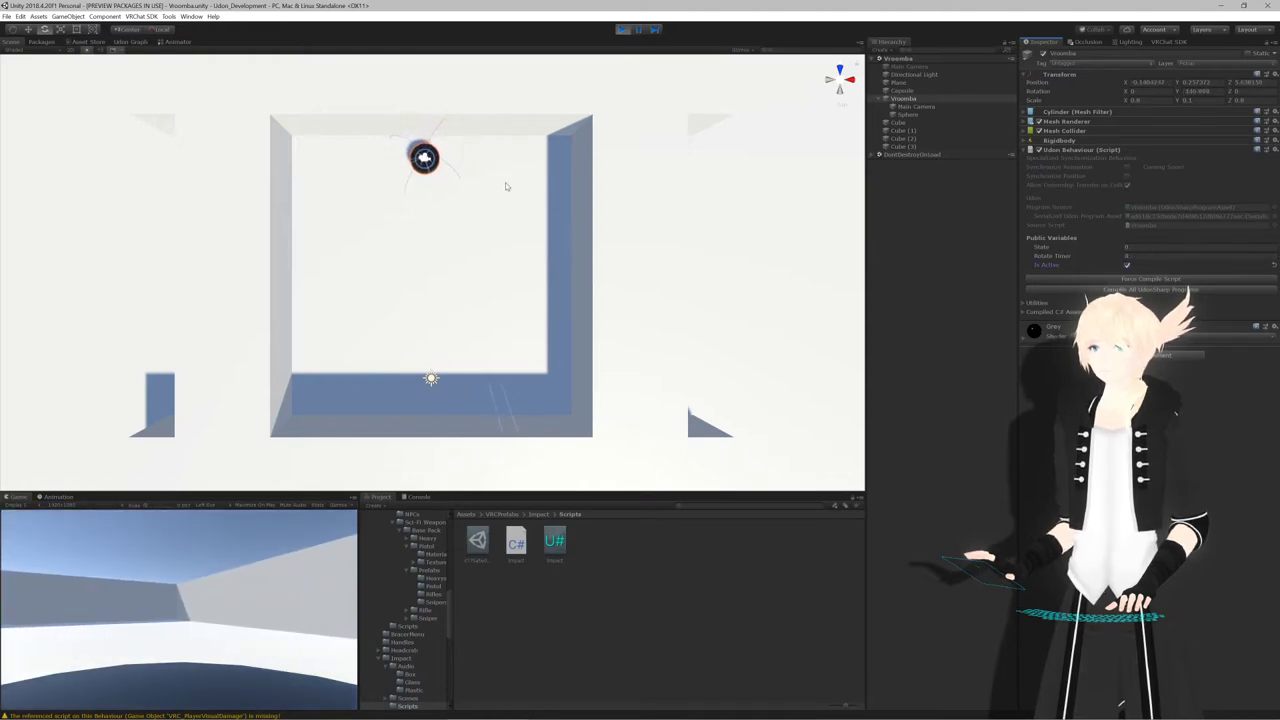
mouse_move(571, 310)
middle_down()
mouse_move(561, 262)
mouse_move(561, 296)
middle_up()
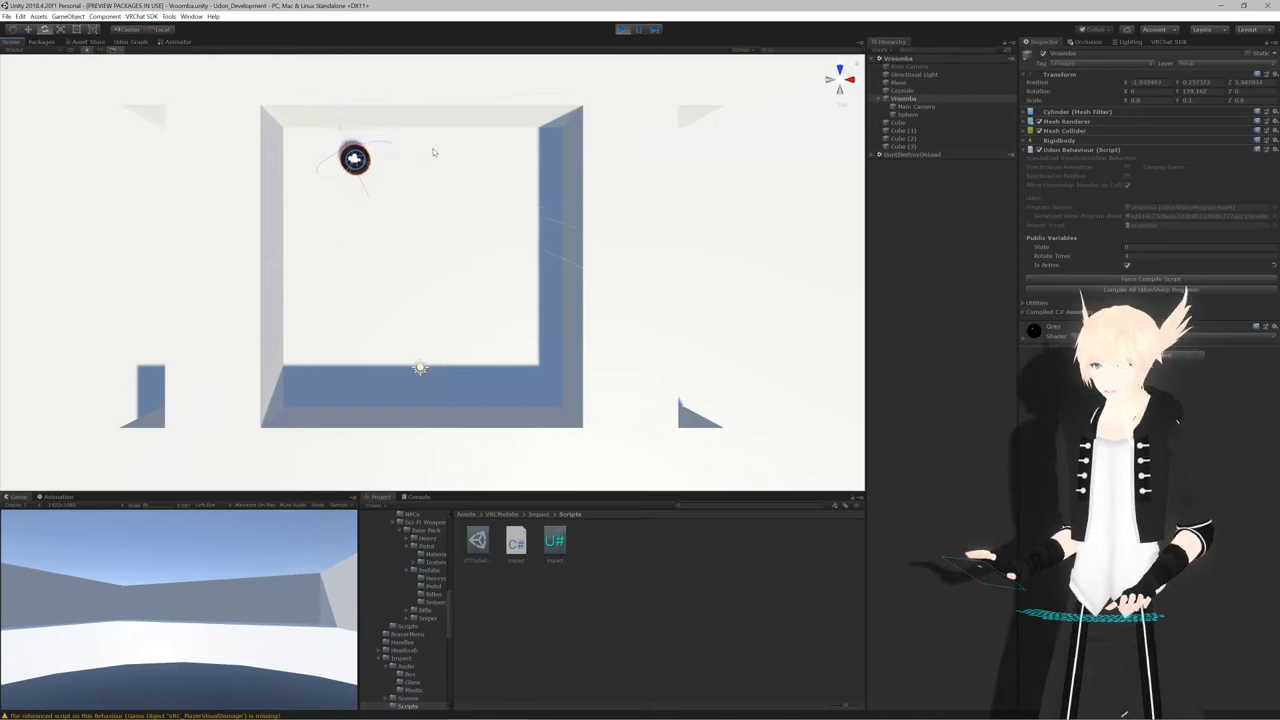
click(623, 31)
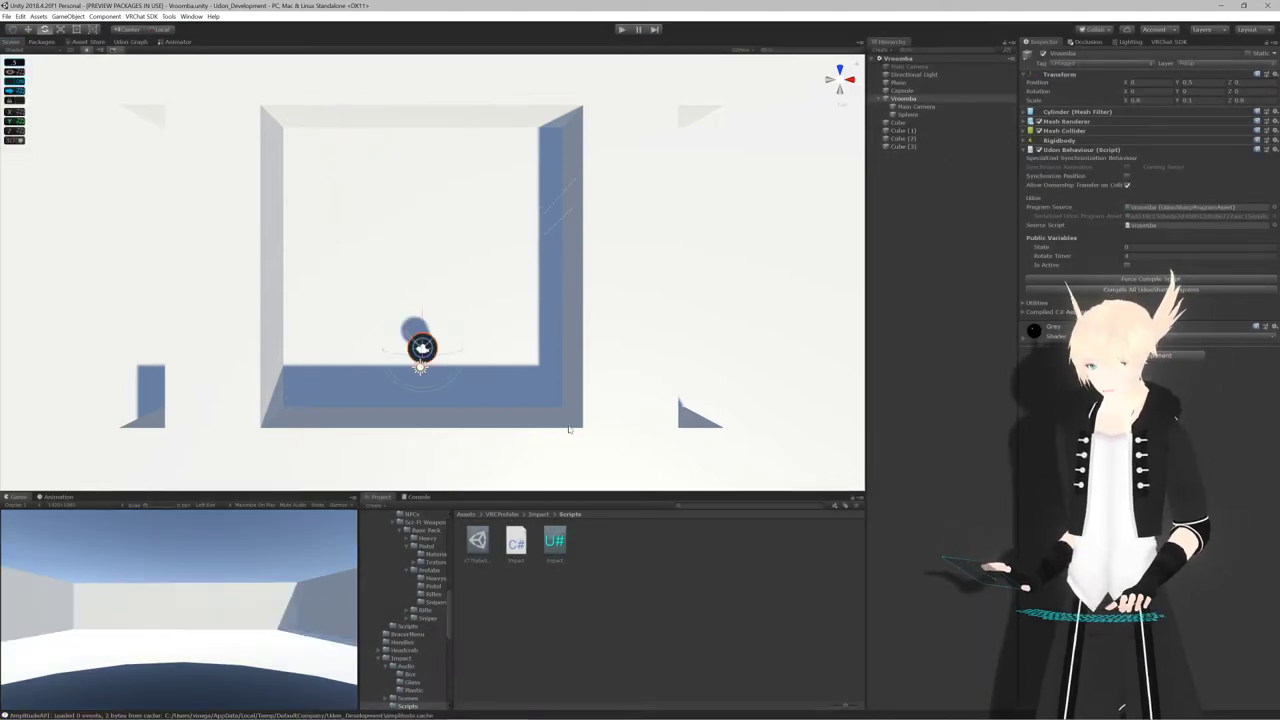
Examine the Vroomba's placeholder cylinder and mounted camera up close from the side in the Scene view
middle_drag(410, 312, 436, 279)
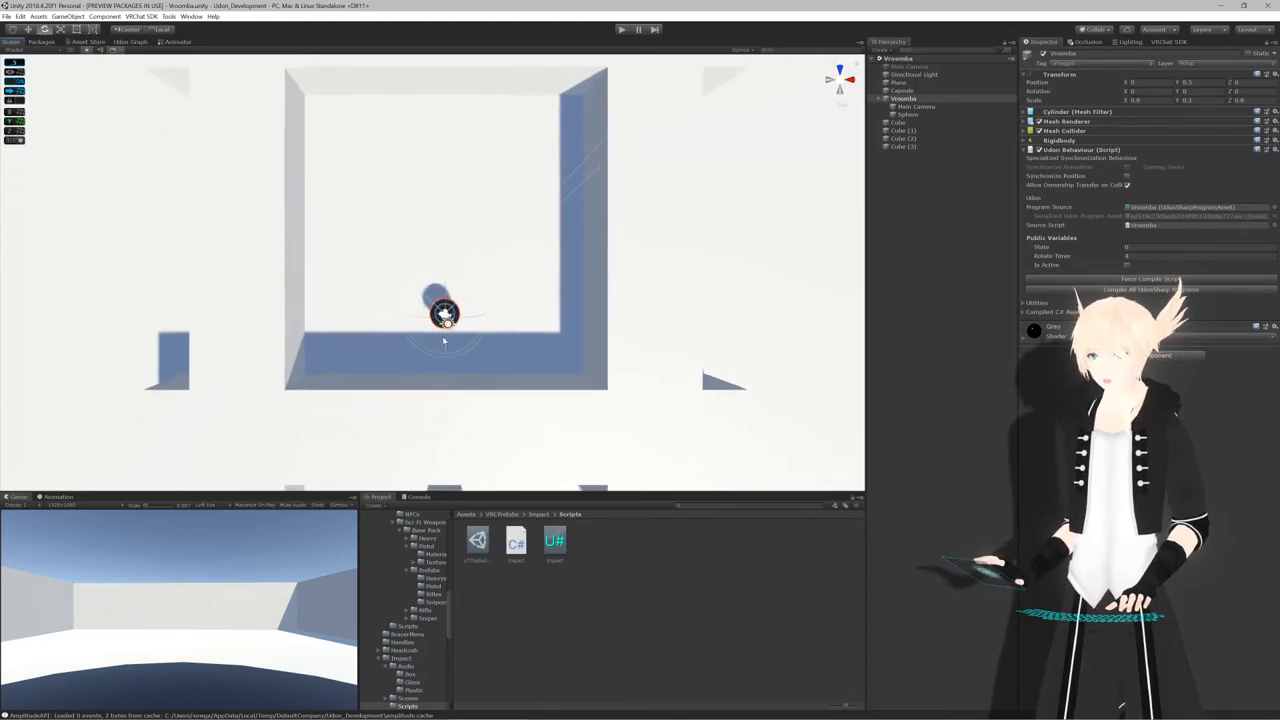
scroll(451, 354, up, 10)
alt+drag(451, 354, 786, 140)
scroll(777, 163, up, 10)
scroll(788, 142, down, 6)
key(f)
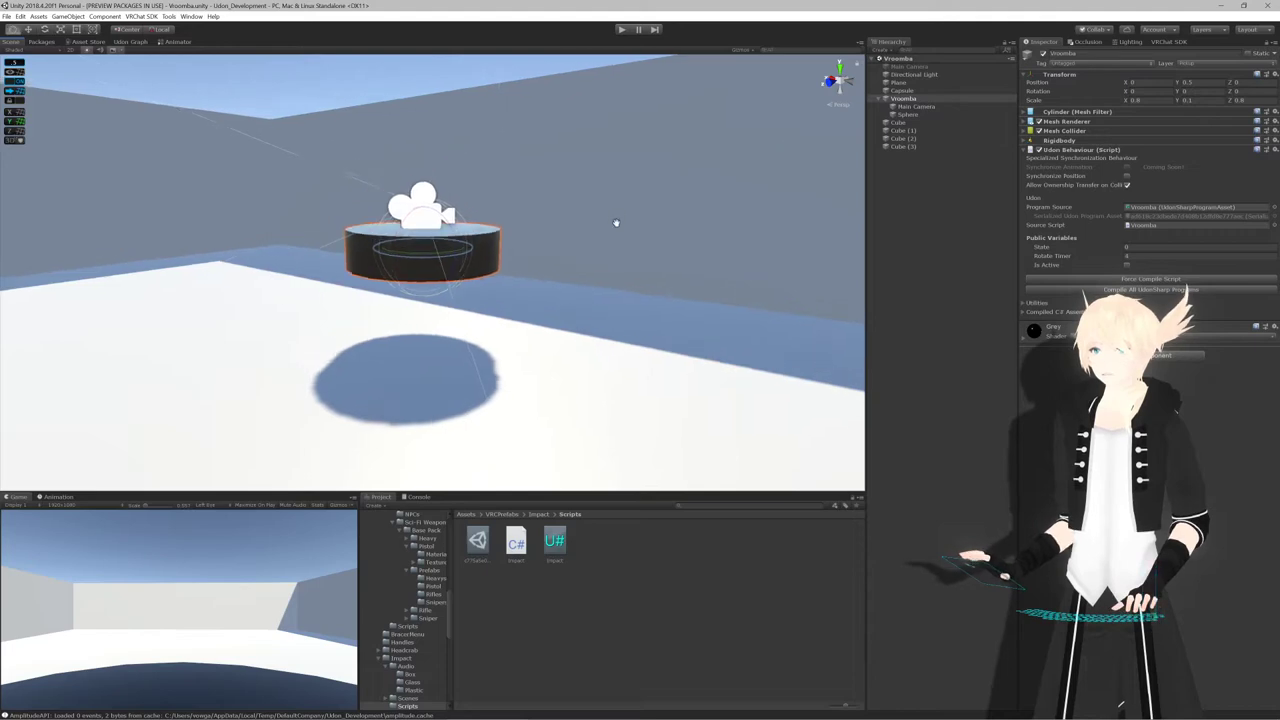
click(415, 274)
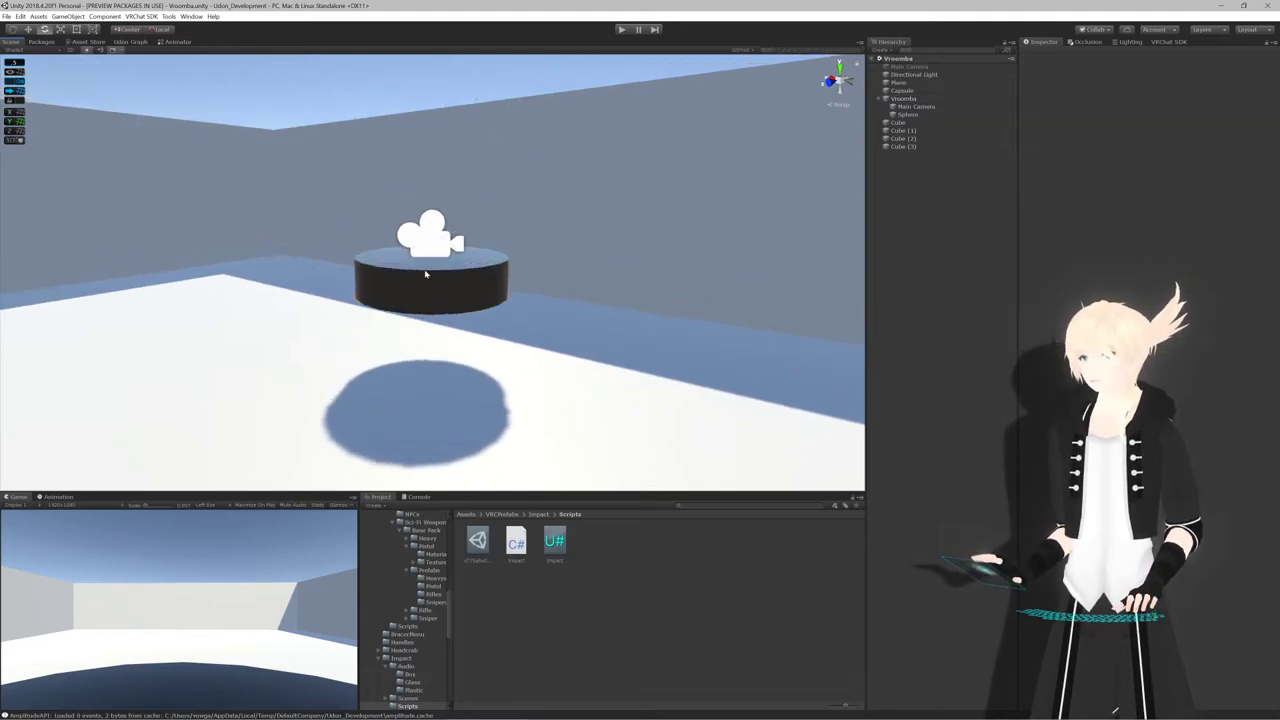
alt+drag(415, 274, 453, 266)
scroll(454, 287, down, 2)
scroll(452, 290, up, 1)
Launch Blender, dismiss its splash screen and add a cylinder to the empty scene
key(super)
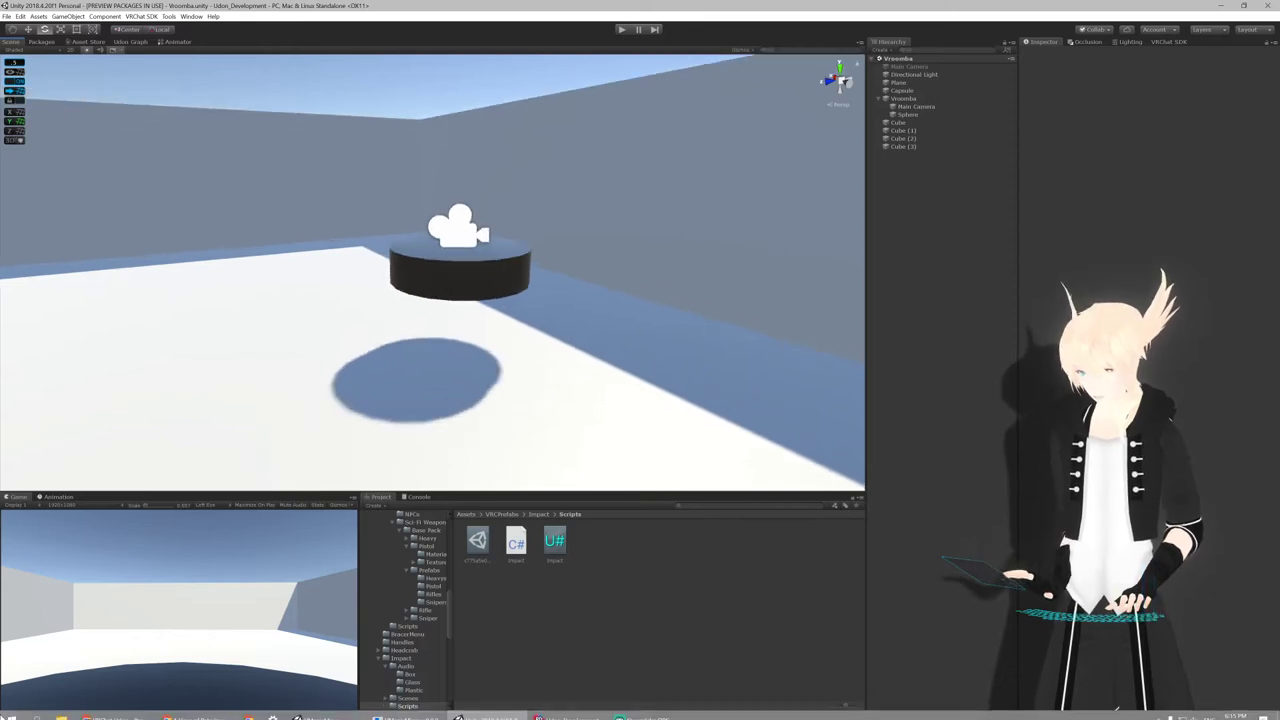
click(186, 429)
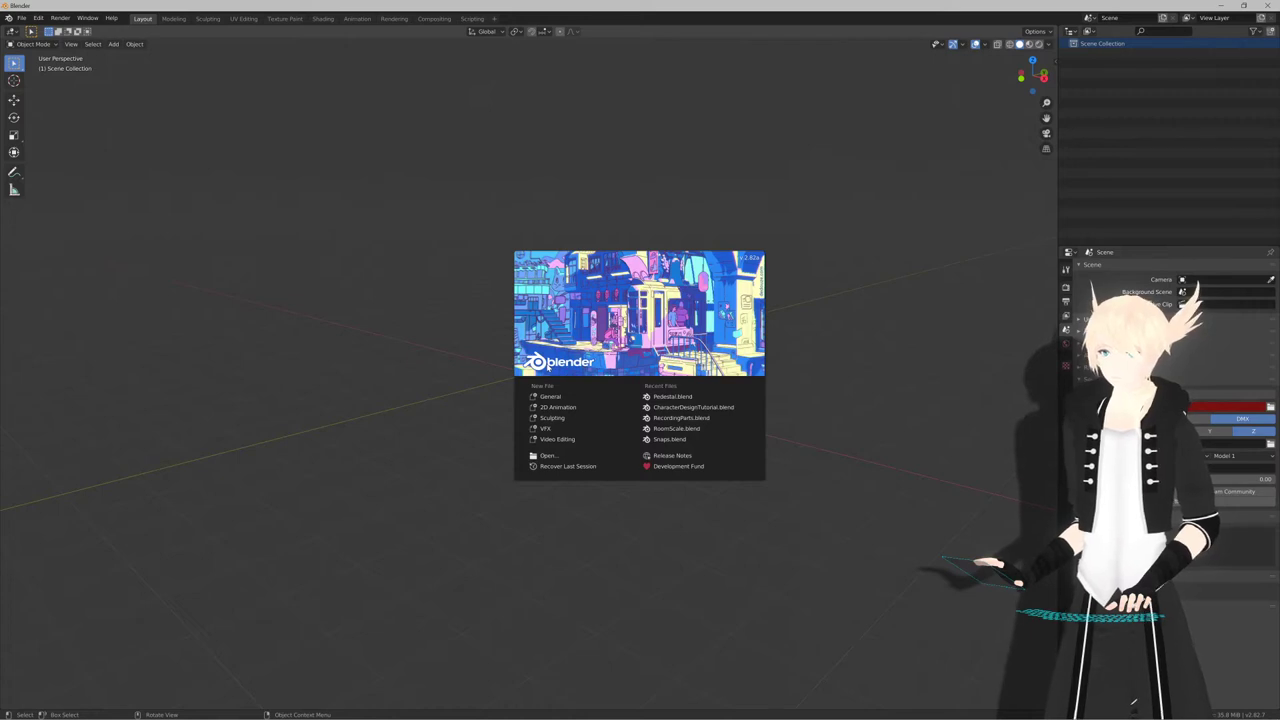
click(419, 326)
key(F3)
text(c)
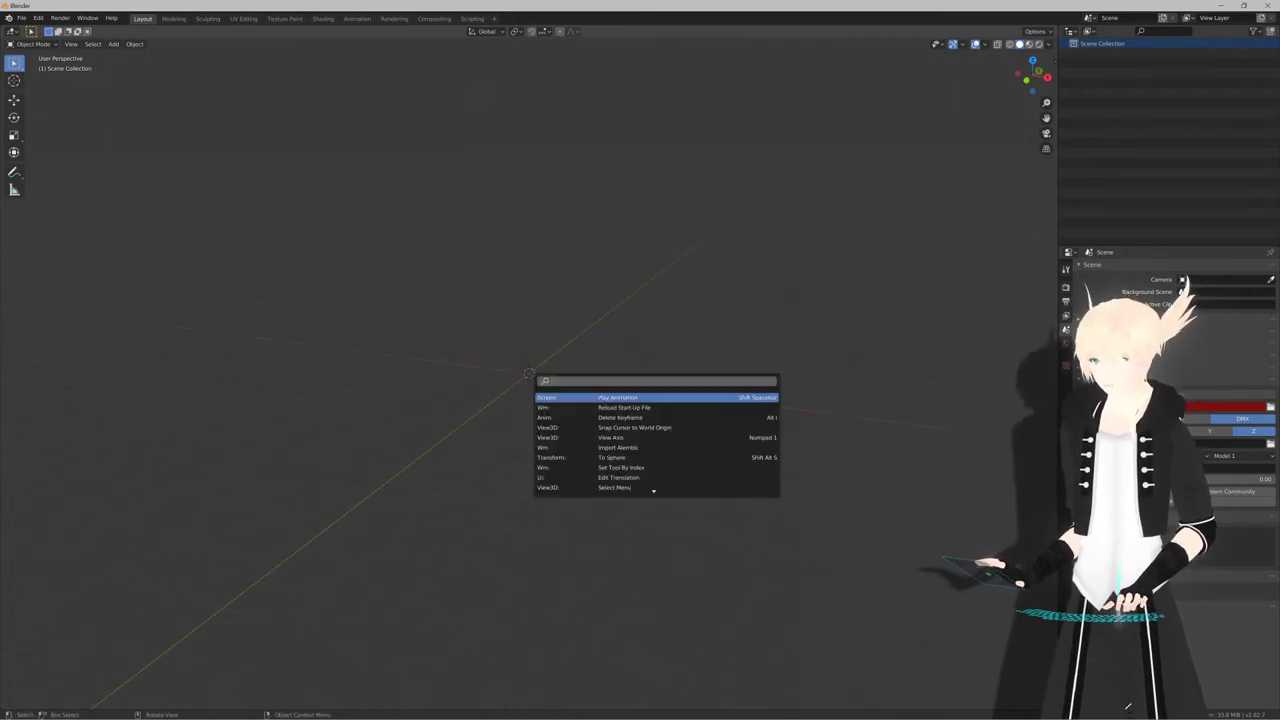
text(ylinder)
key(Return)
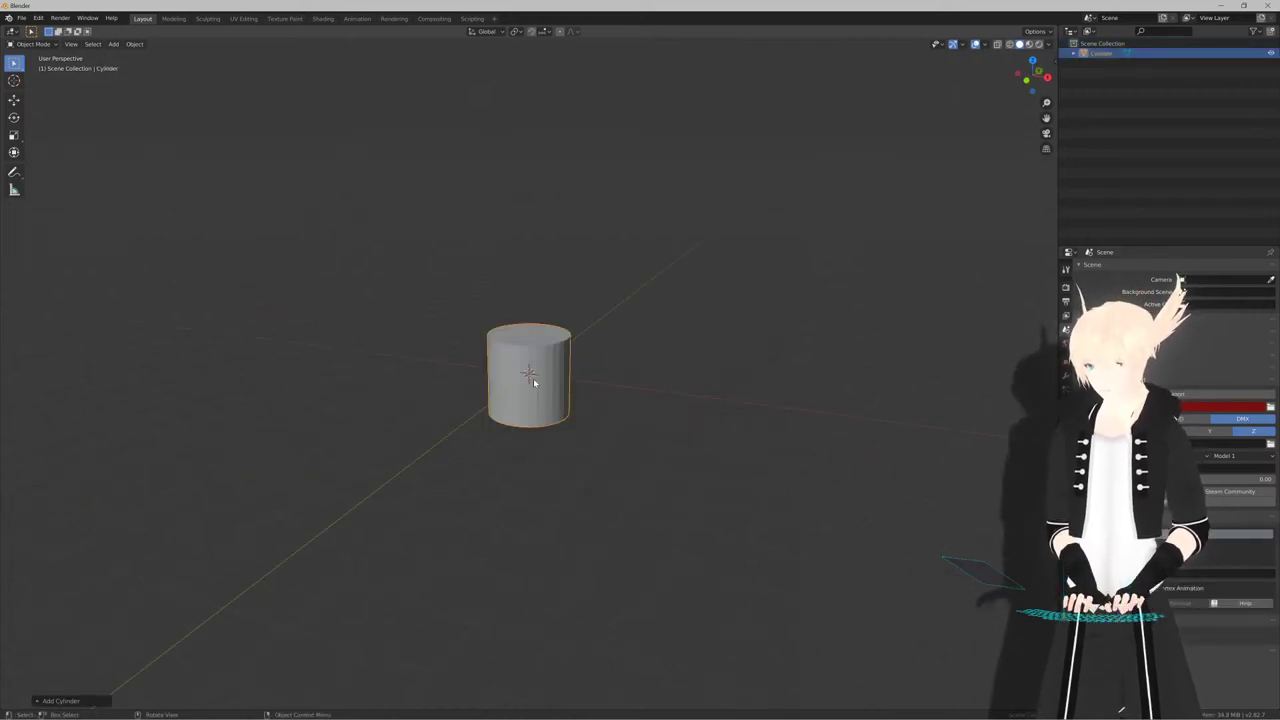
Set the new cylinder's radius to 0.5 m while viewing it from the front
scroll(574, 387, up, 3)
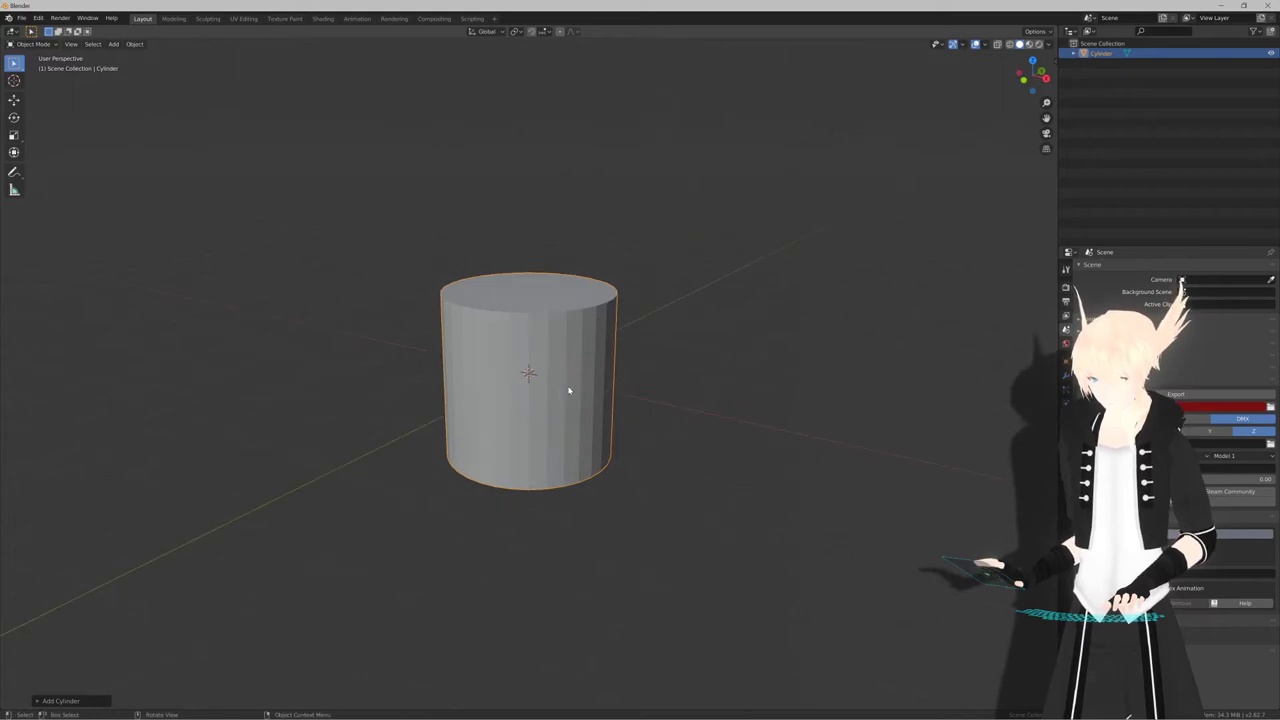
scroll(569, 390, up, 6)
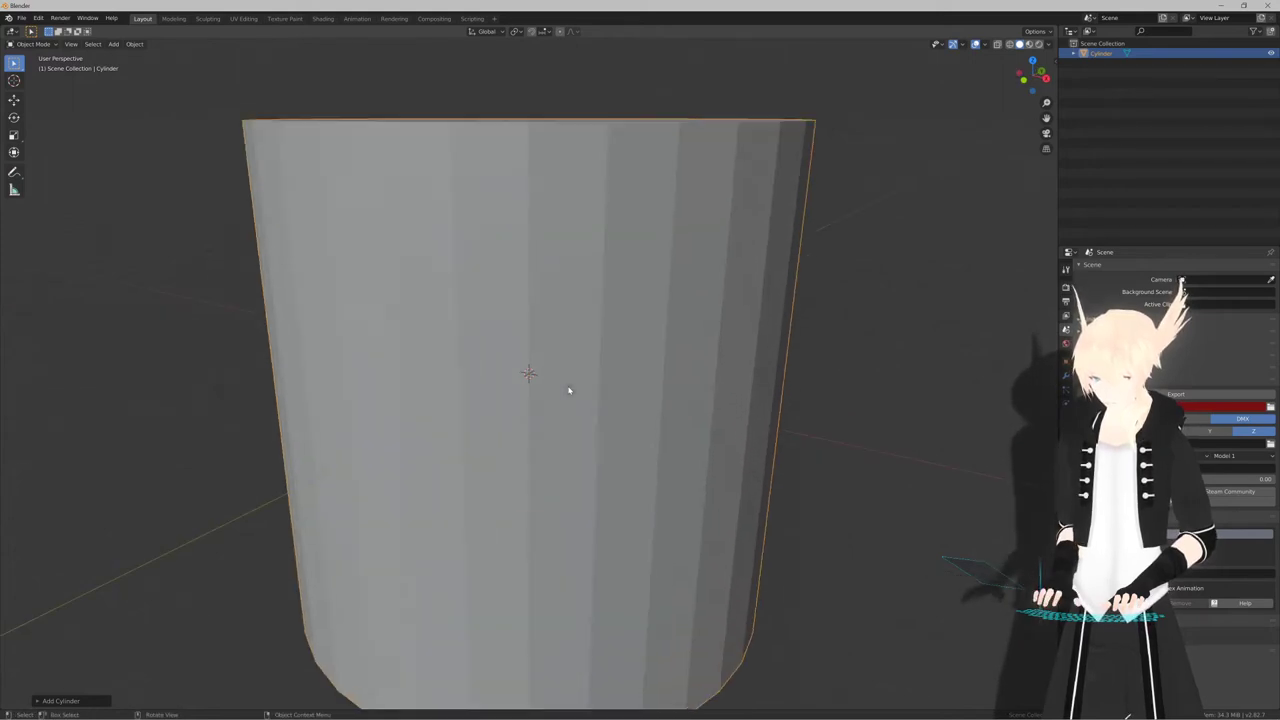
key(KP_1)
scroll(571, 380, down, 1)
scroll(571, 379, down, 3)
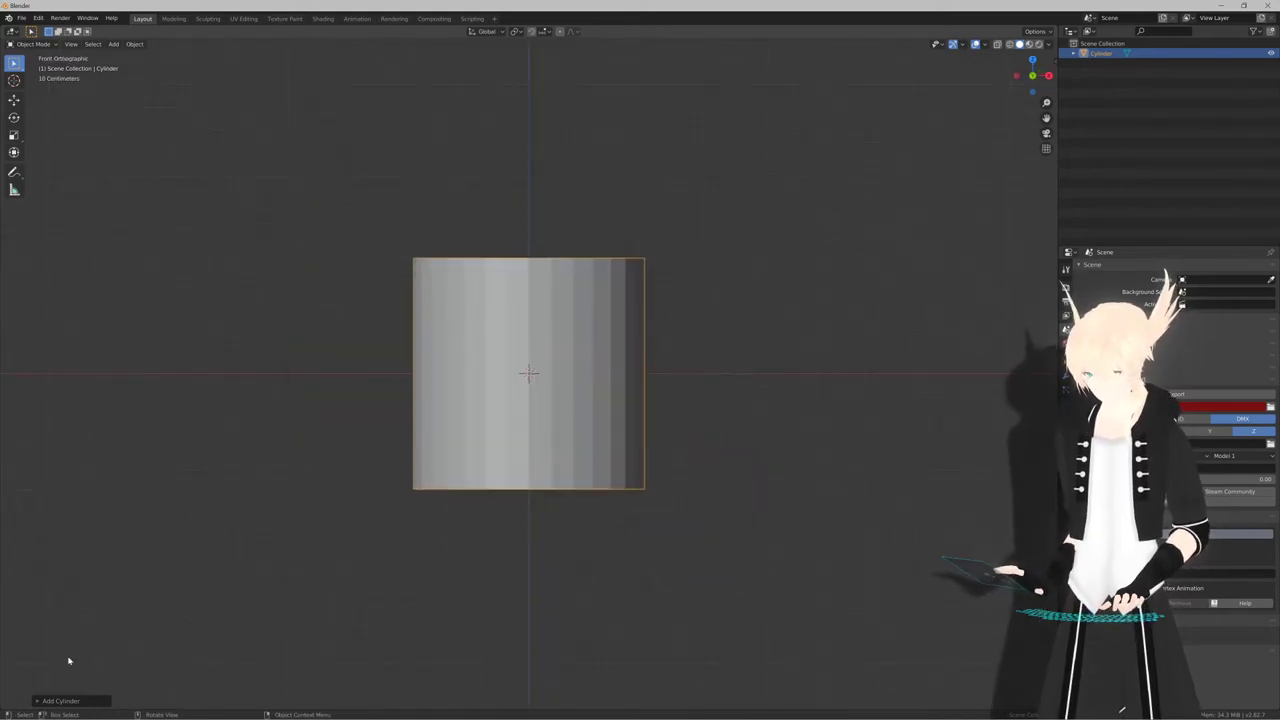
click(40, 702)
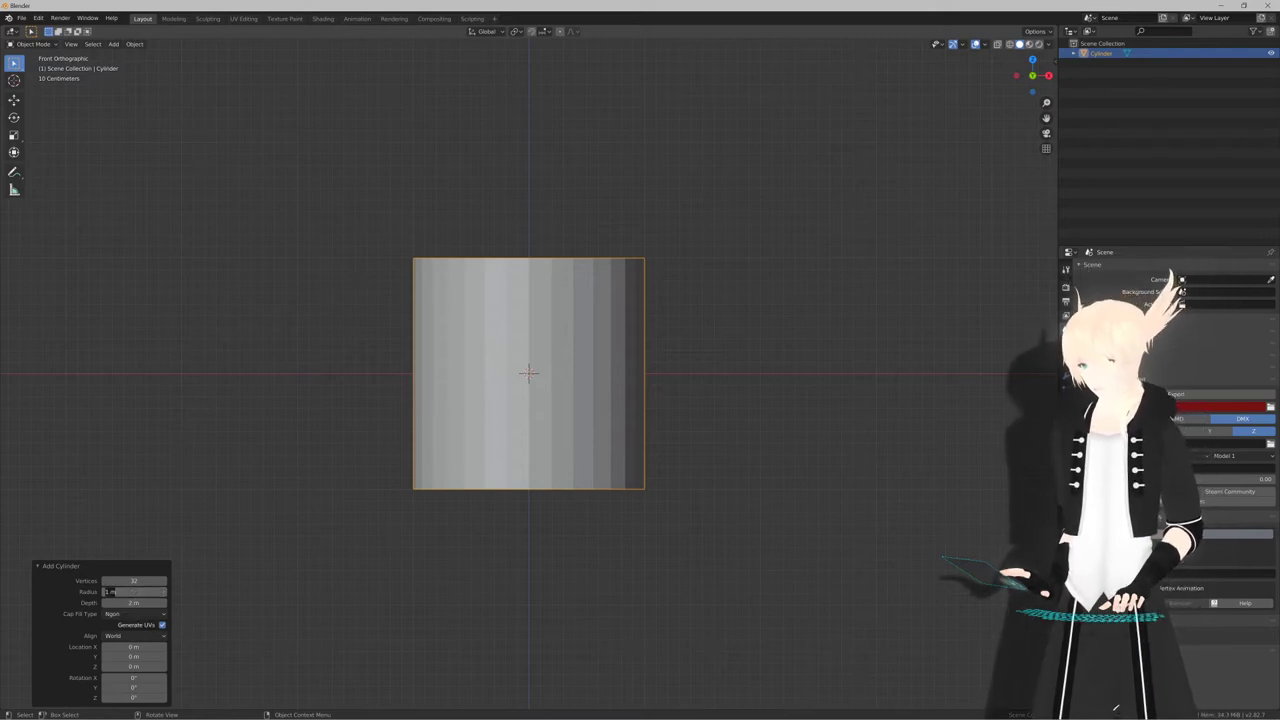
text(.5)
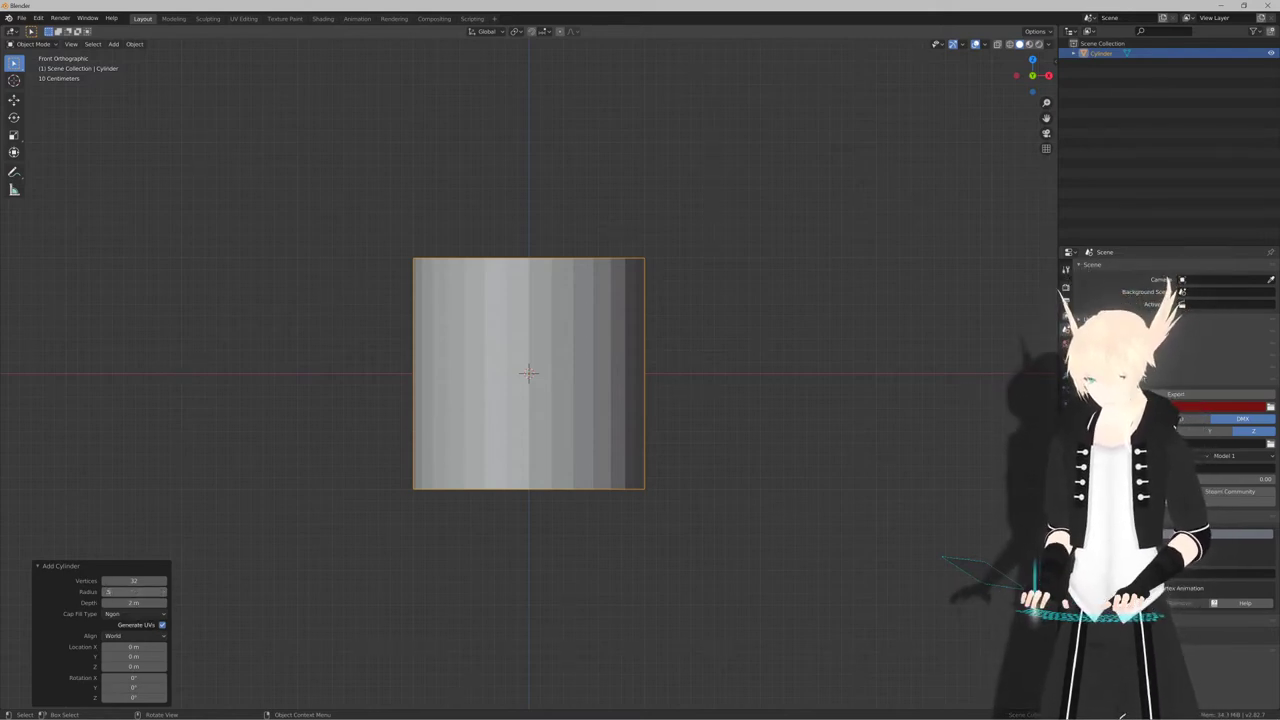
key(Return)
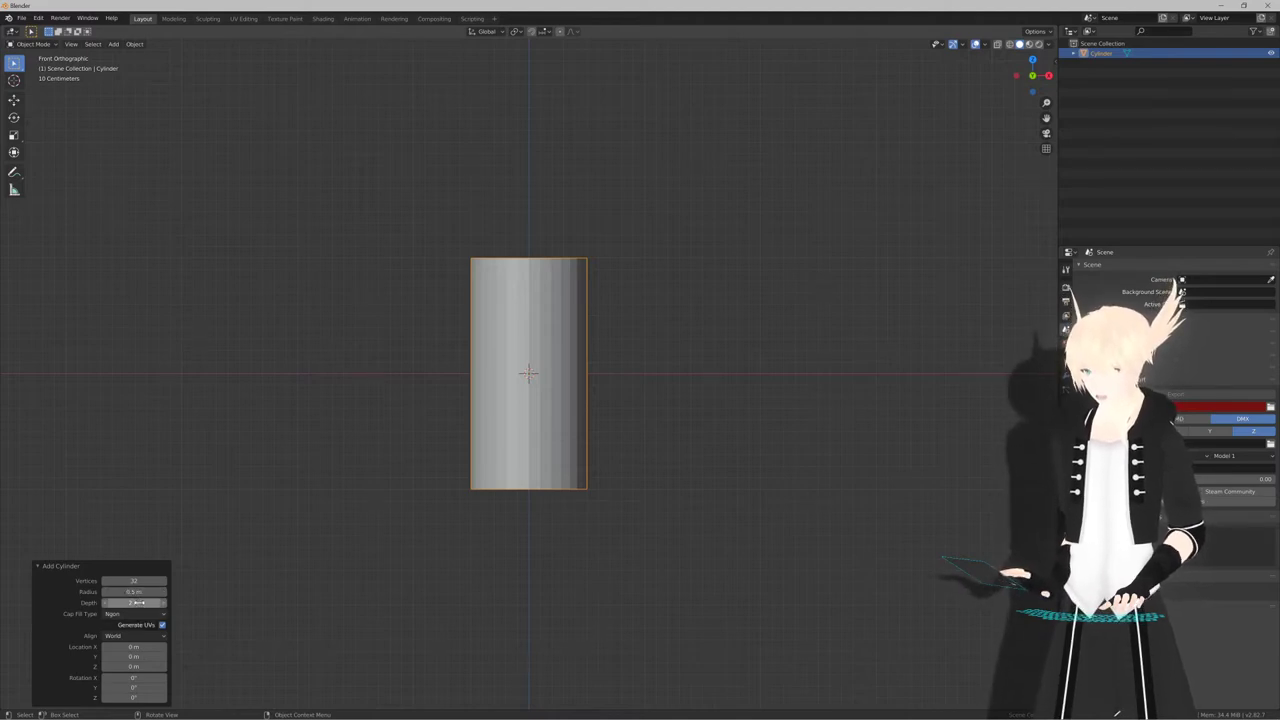
Set the new cylinder's depth to 0.15 m to flatten it into a disc
drag(145, 602, 138, 602)
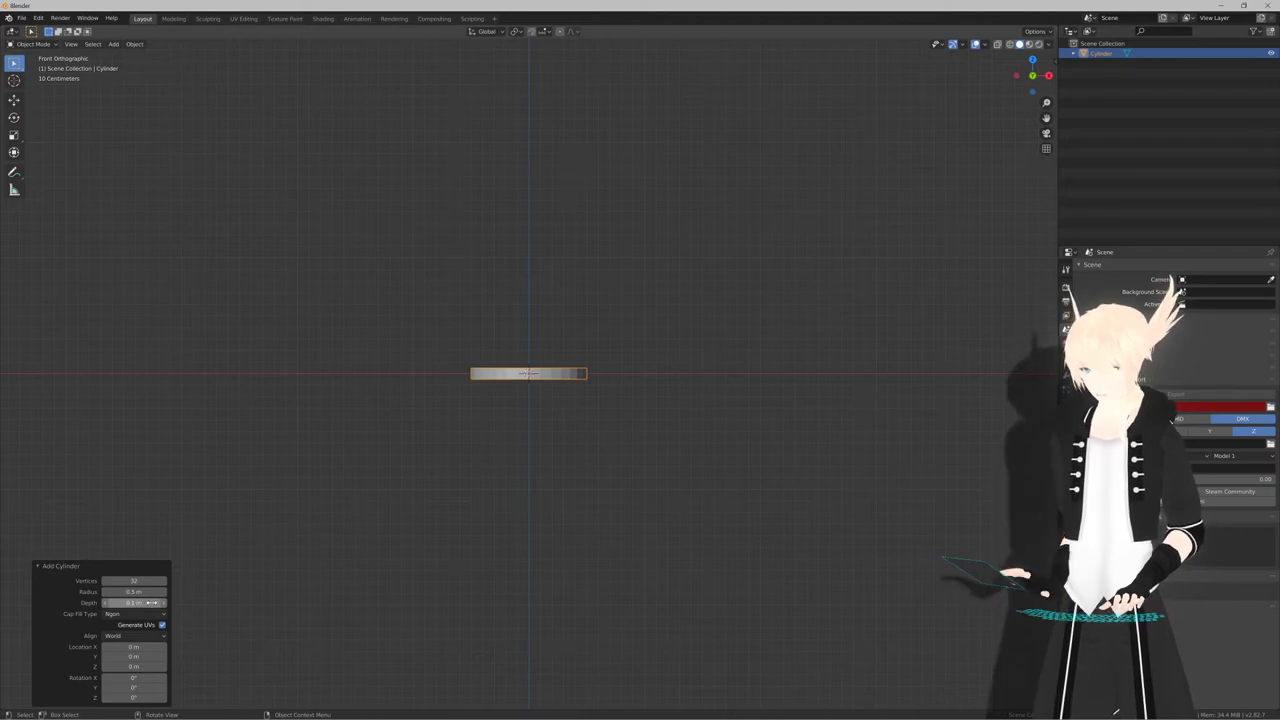
text(0.15)
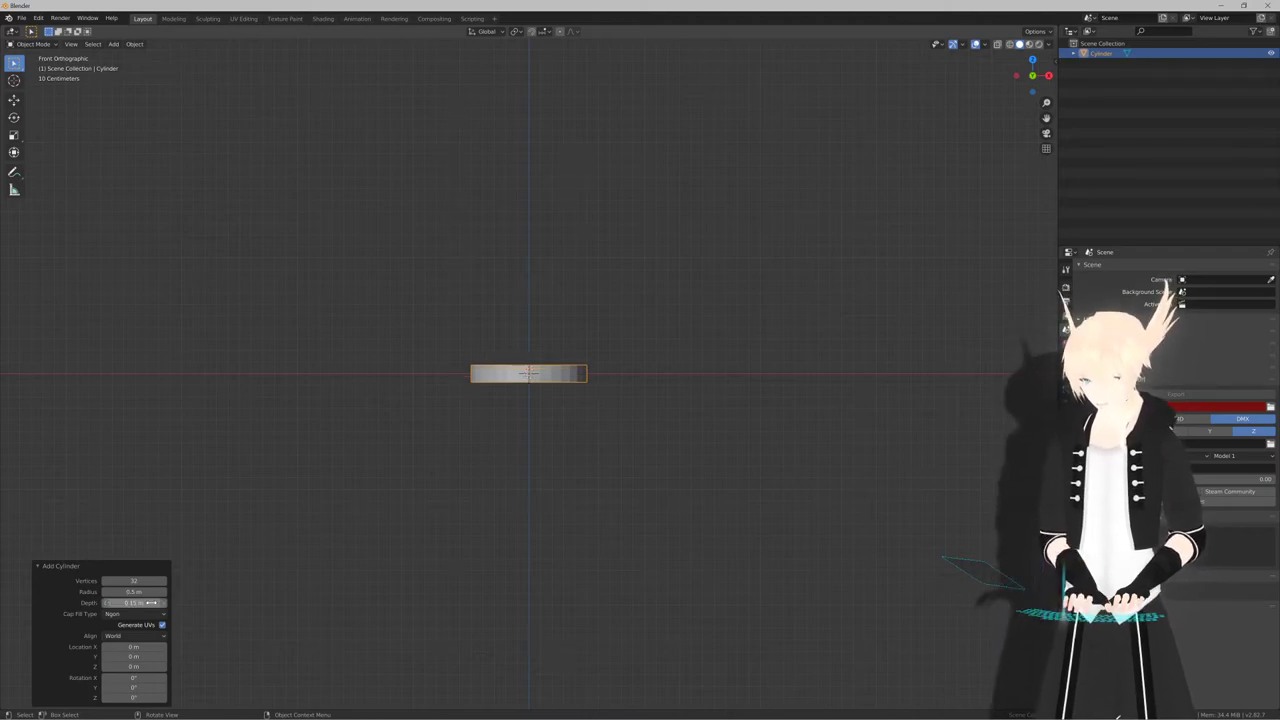
key(Return)
scroll(617, 437, up, 7)
middle_drag(617, 437, 580, 454)
scroll(594, 411, down, 3)
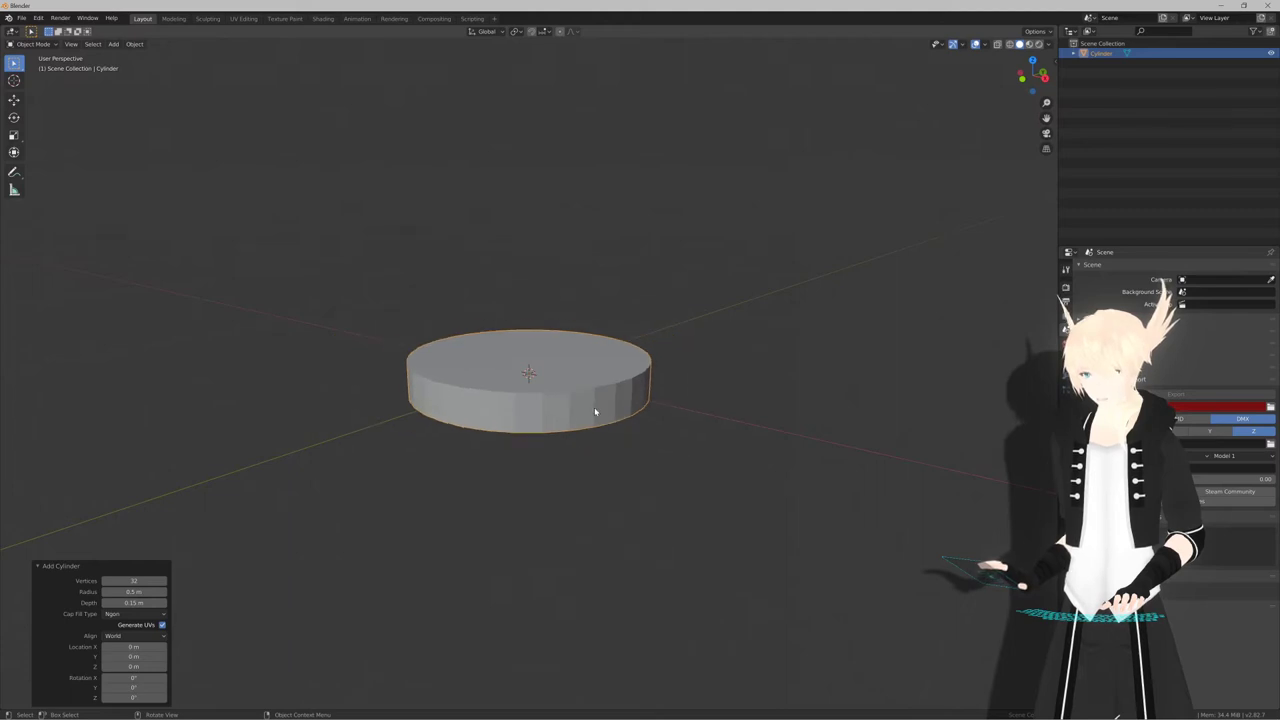
Apply smooth shading to the cylinder and enable Auto Smooth for its normals
click(595, 411)
click(680, 417)
click(613, 398)
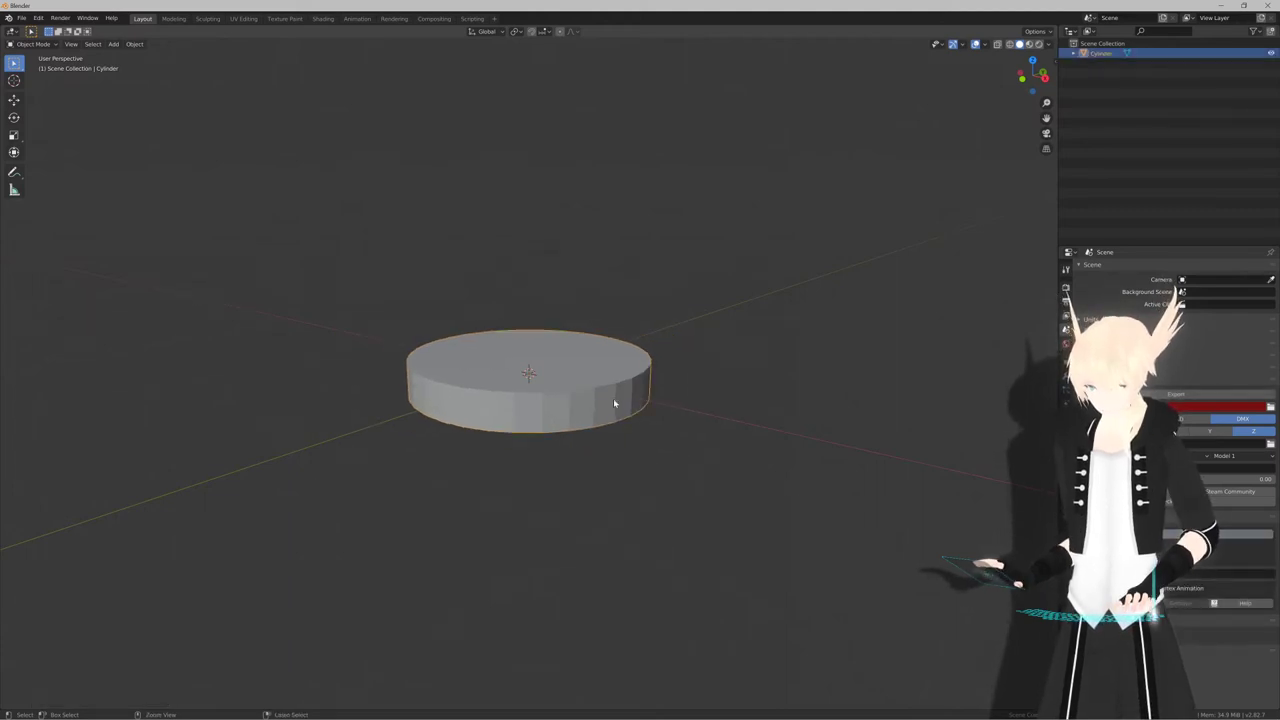
key(ctrl+a)
click(650, 402)
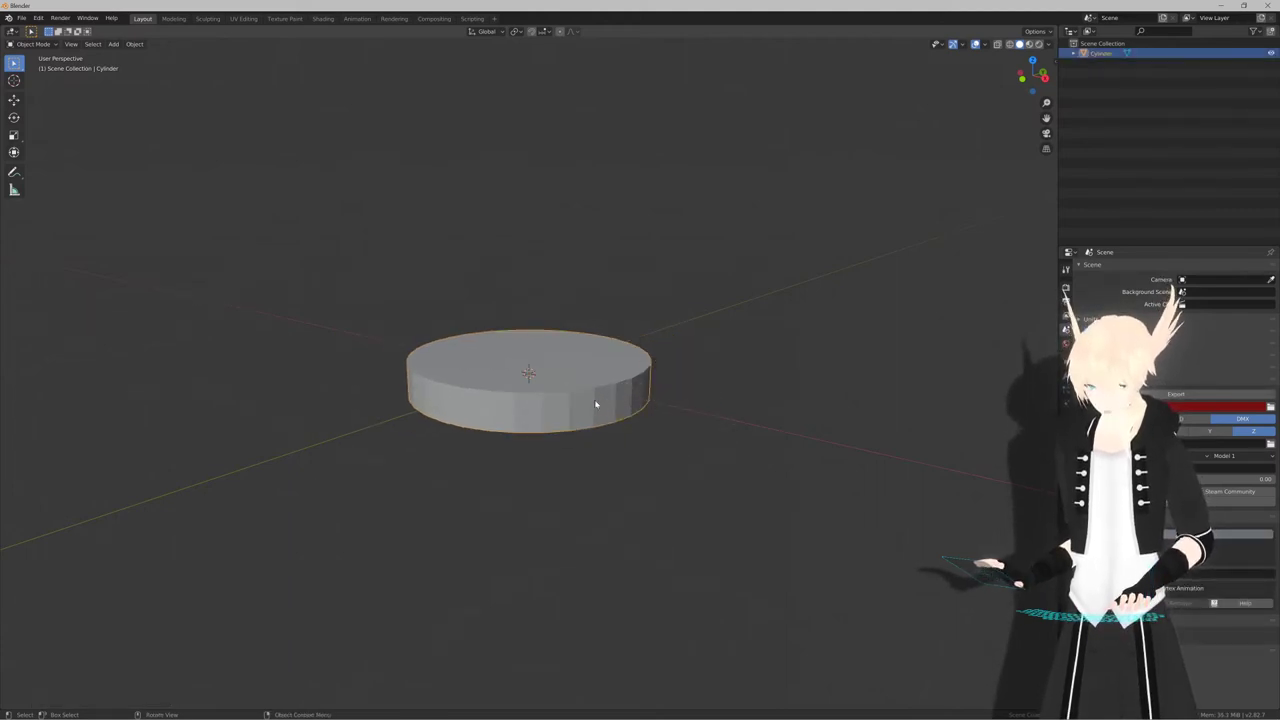
key(z)
click(538, 370)
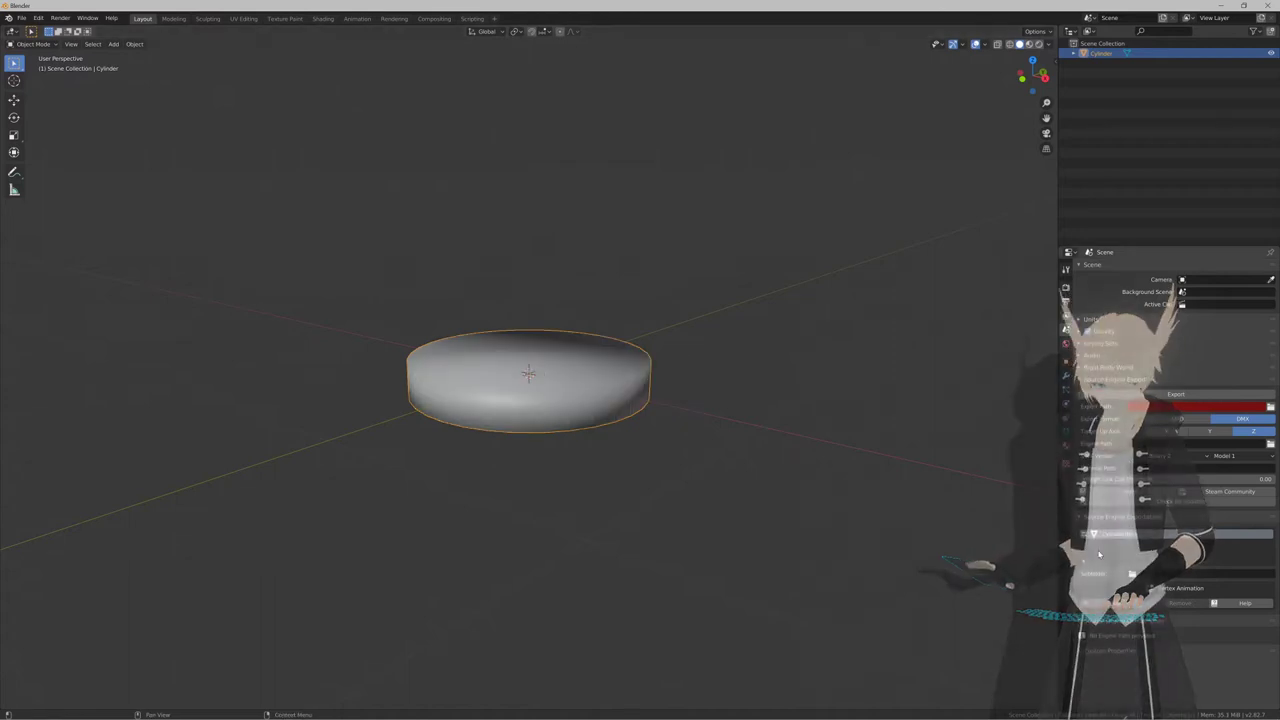
click(1067, 437)
click(1086, 438)
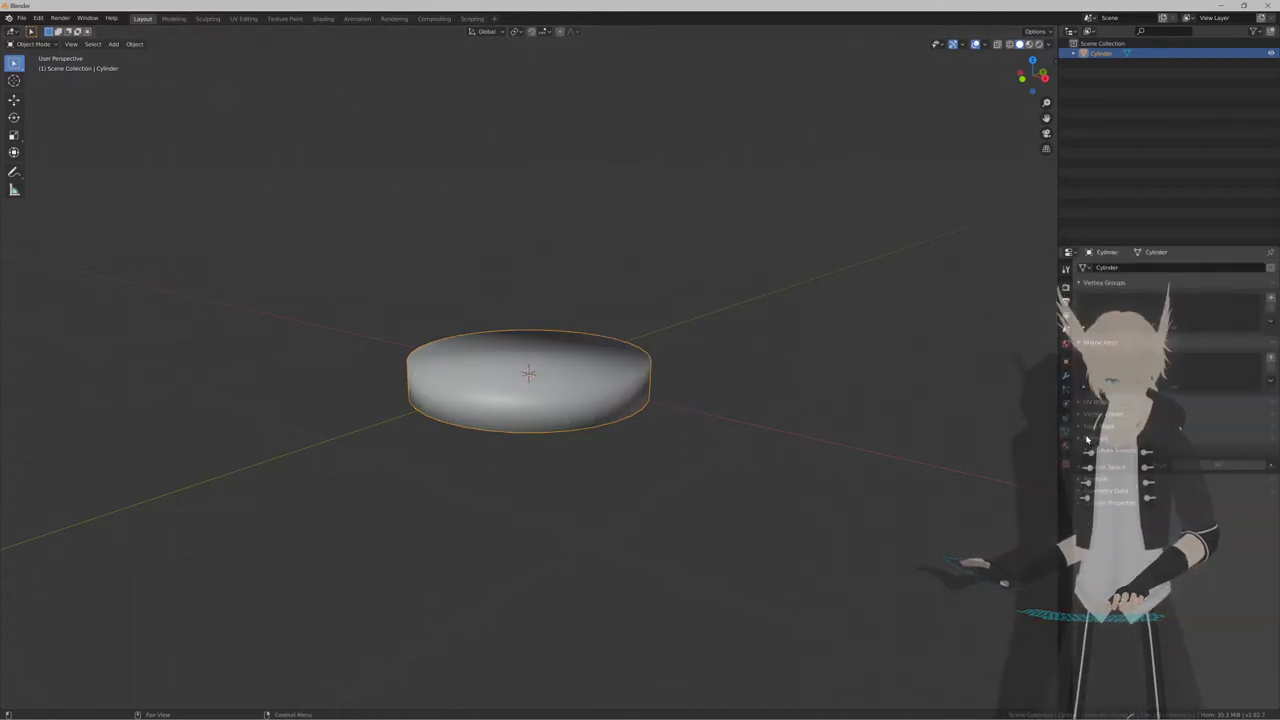
click(1130, 453)
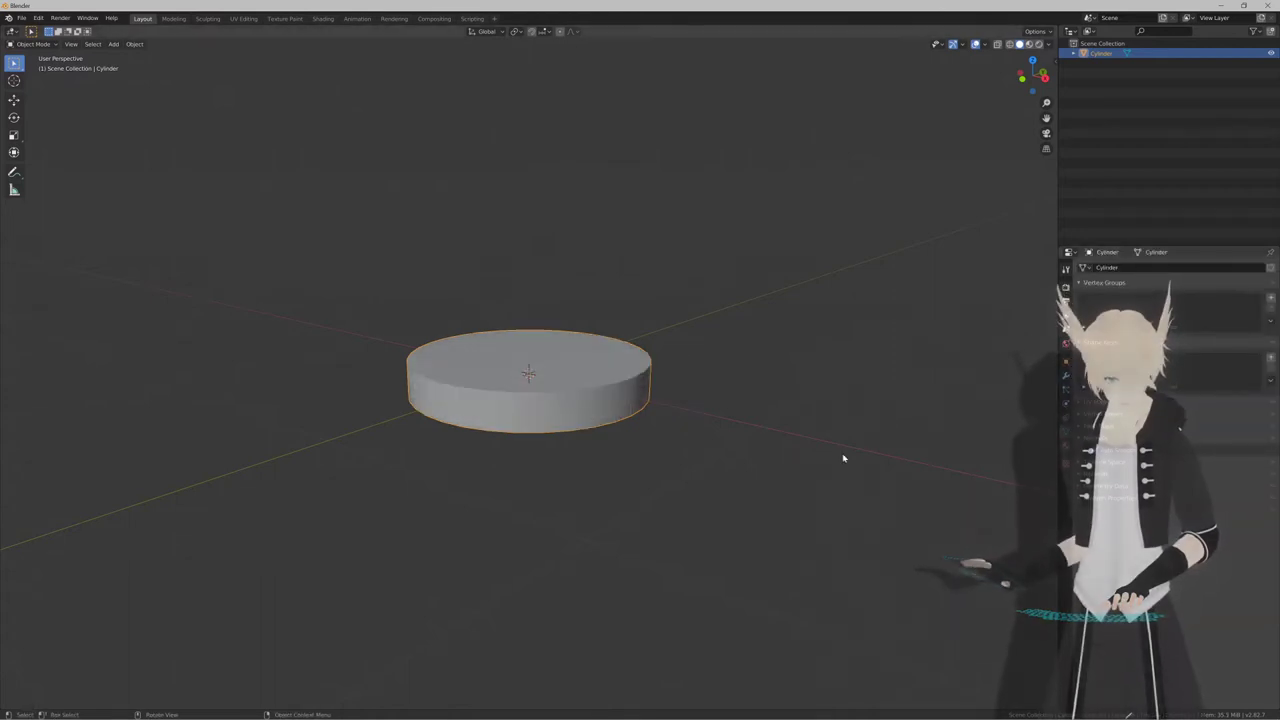
Inset the cylinder's top face by about 0.24 m in Edit Mode
middle_drag(843, 457, 640, 435)
key(KP_1)
key(KP_8)
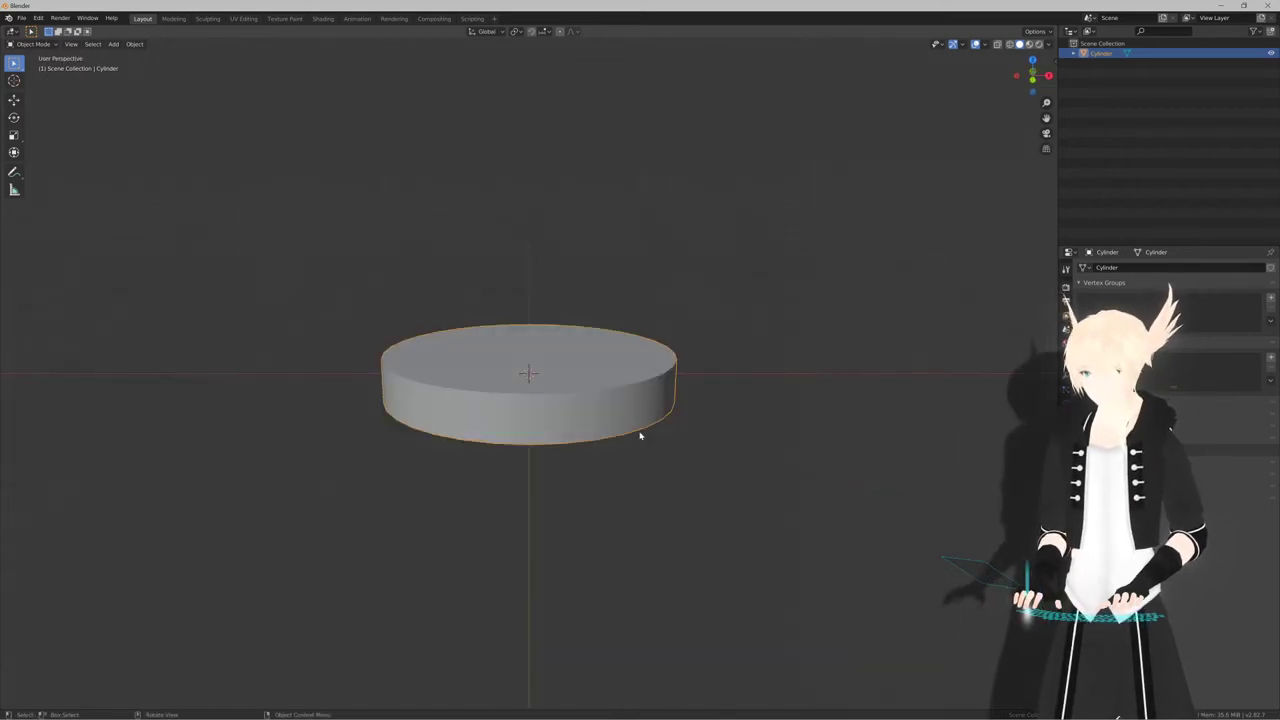
key(KP_4)
key(KP_4)
key(KP_4)
key(KP_4)
key(KP_4)
key(KP_4)
key(KP_4)
key(Tab)
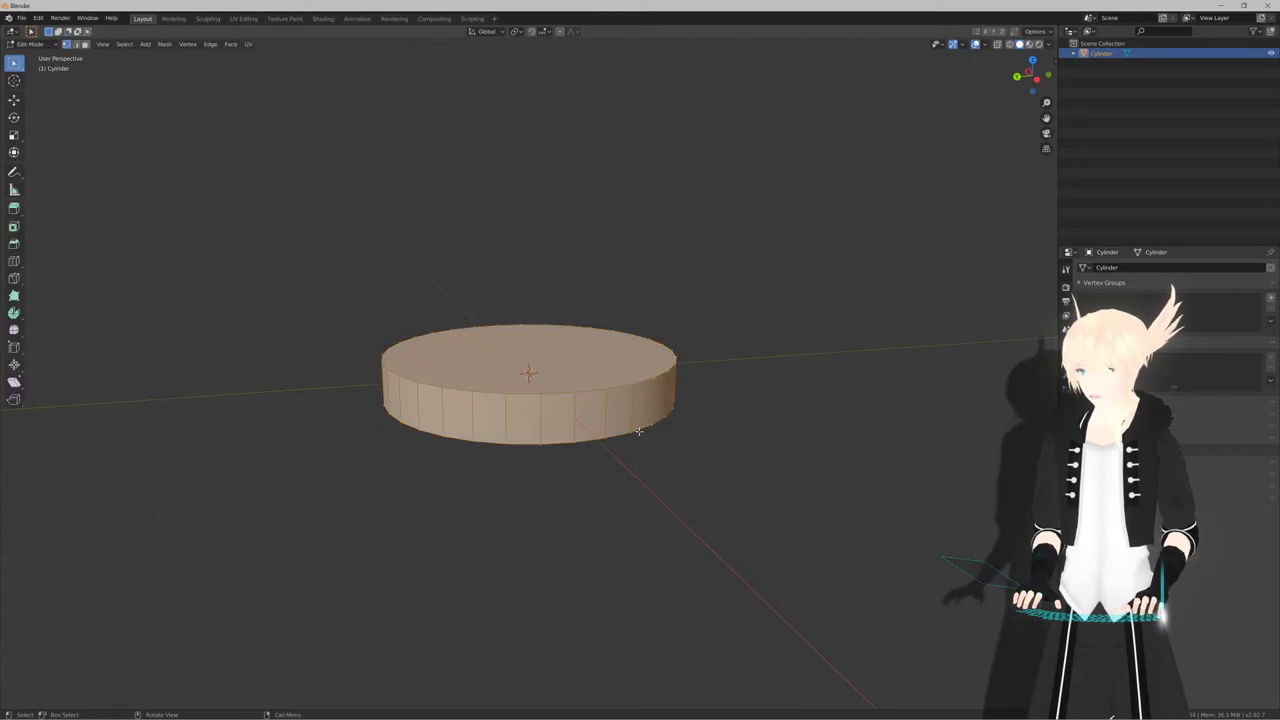
key(alt+a)
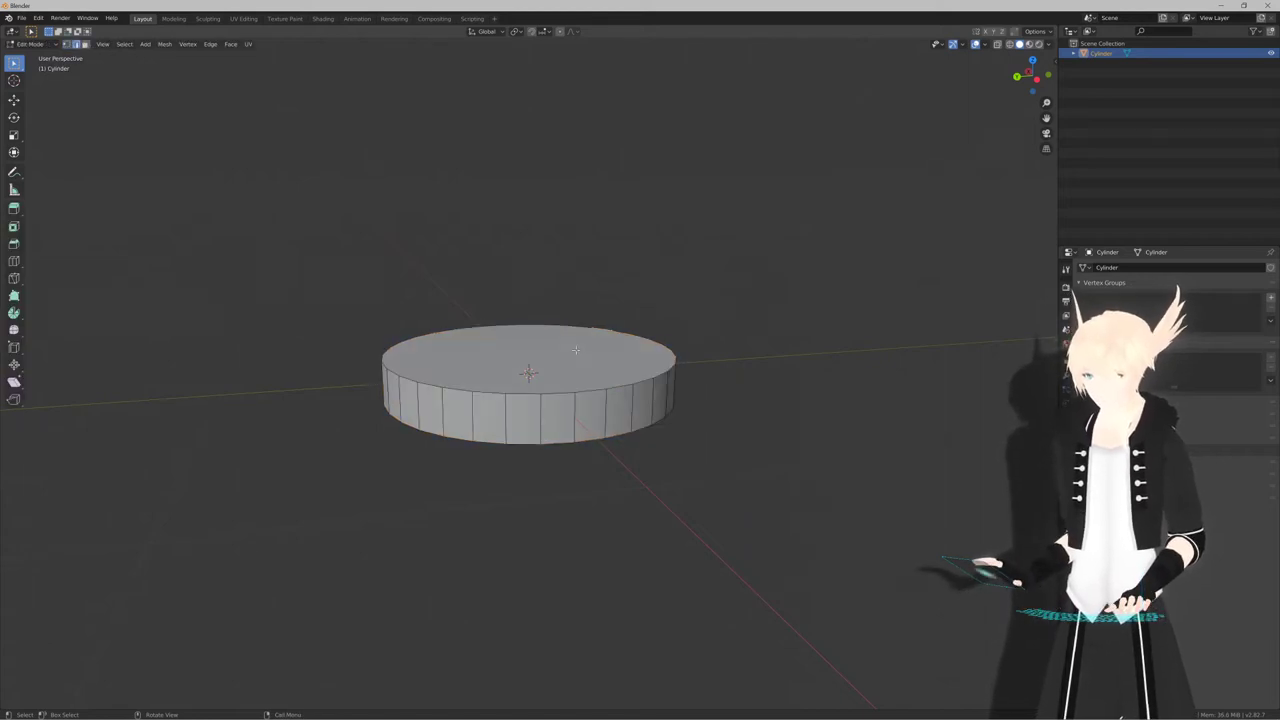
key(3)
click(610, 374)
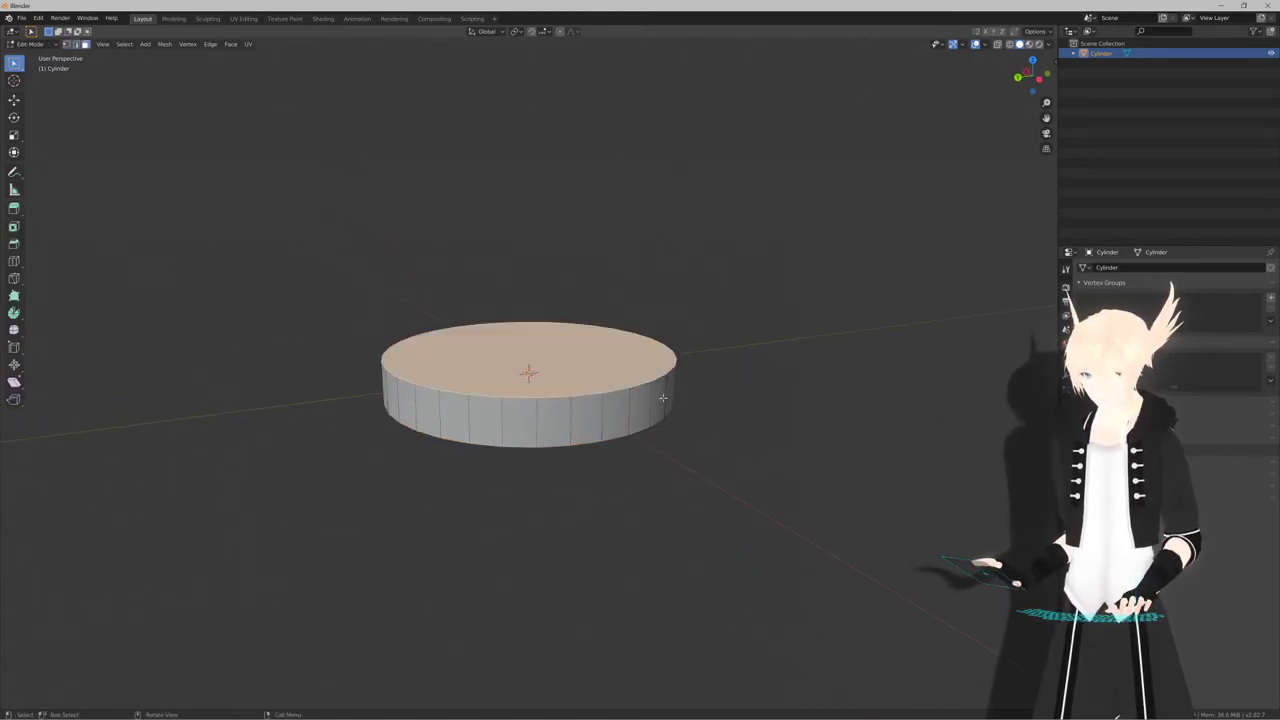
middle_drag(663, 398, 688, 400)
key(i)
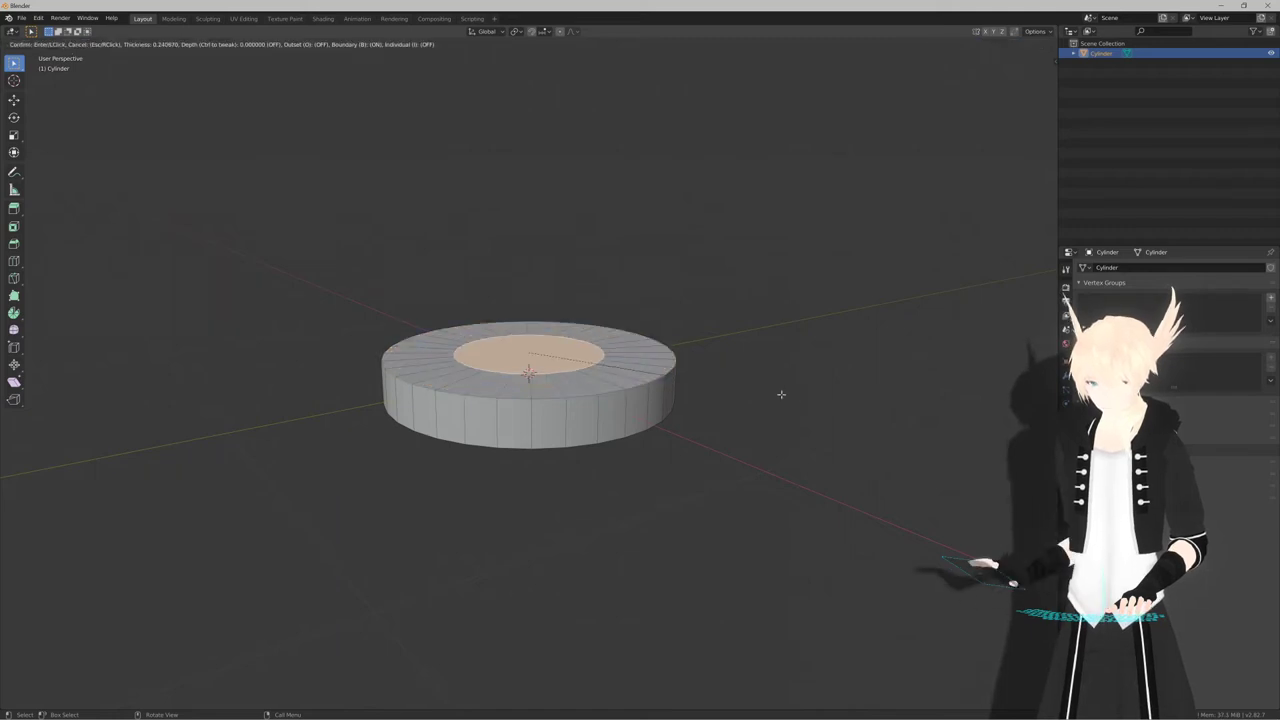
click(782, 395)
key(F3)
key(Escape)
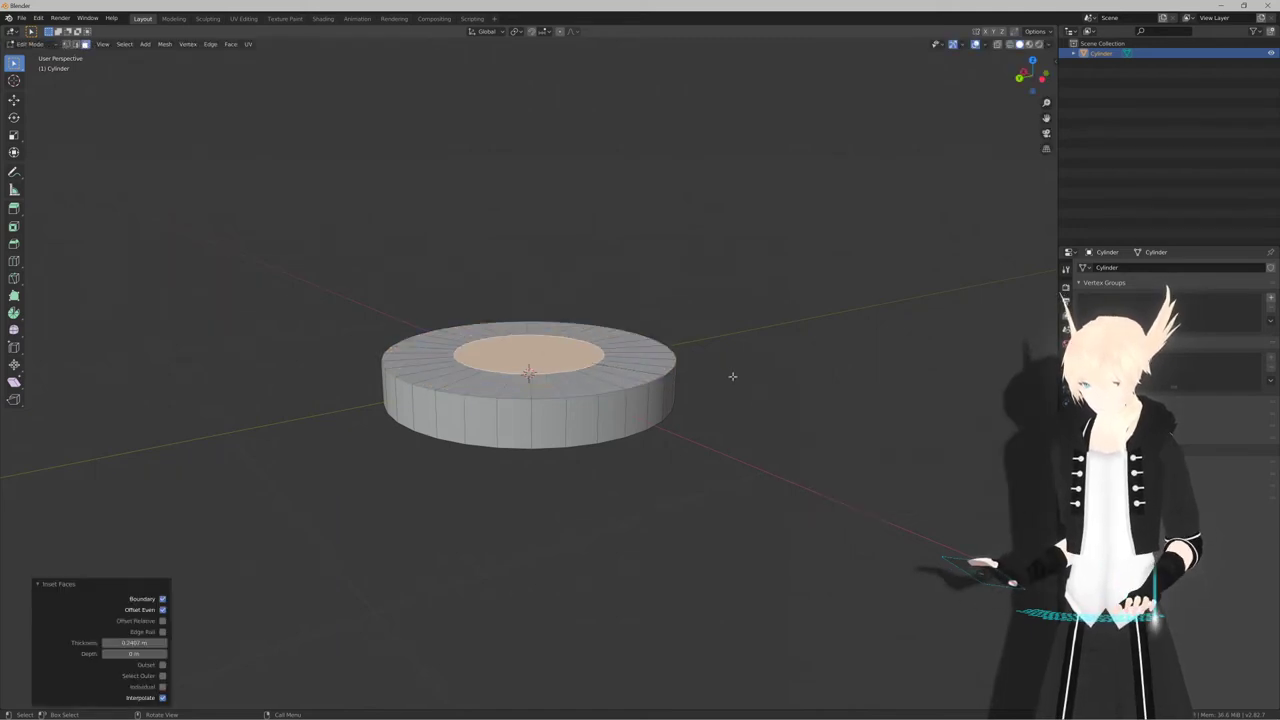
Scale the inset top face up by about 1.58 so a narrow rim remains around it
middle_drag(731, 374, 746, 389)
key(s)
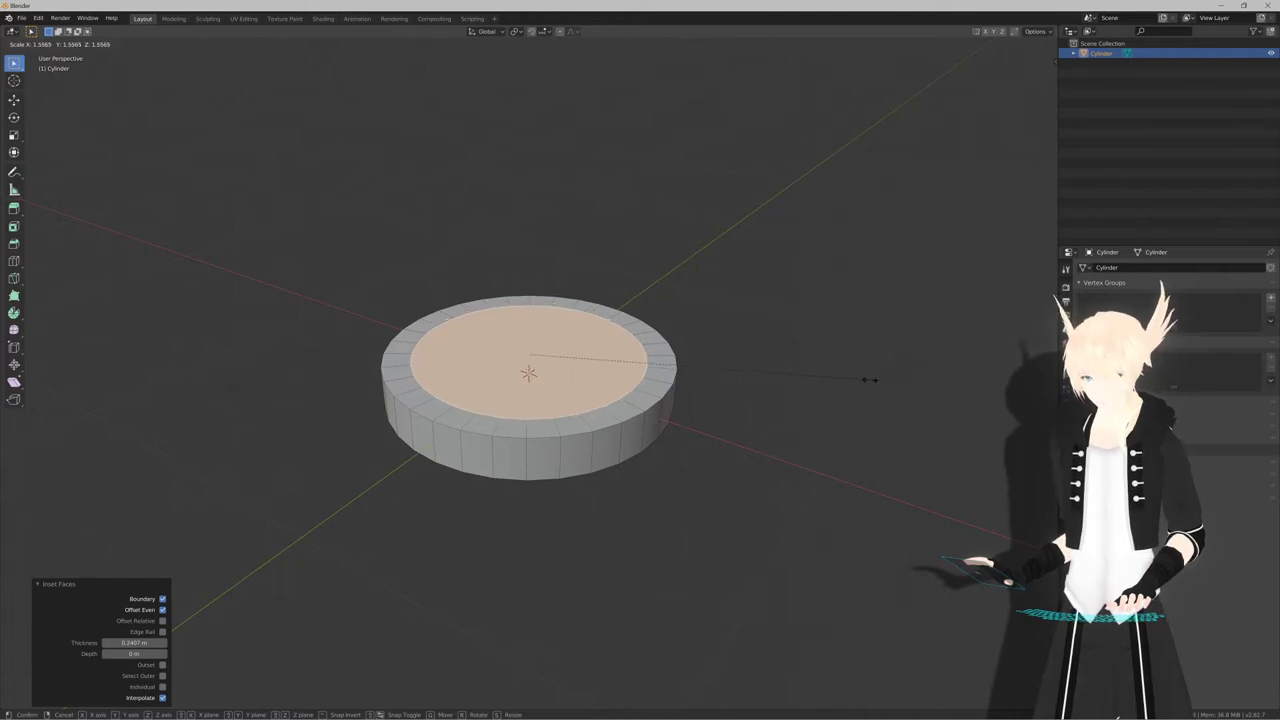
click(874, 379)
middle_drag(832, 388, 899, 384)
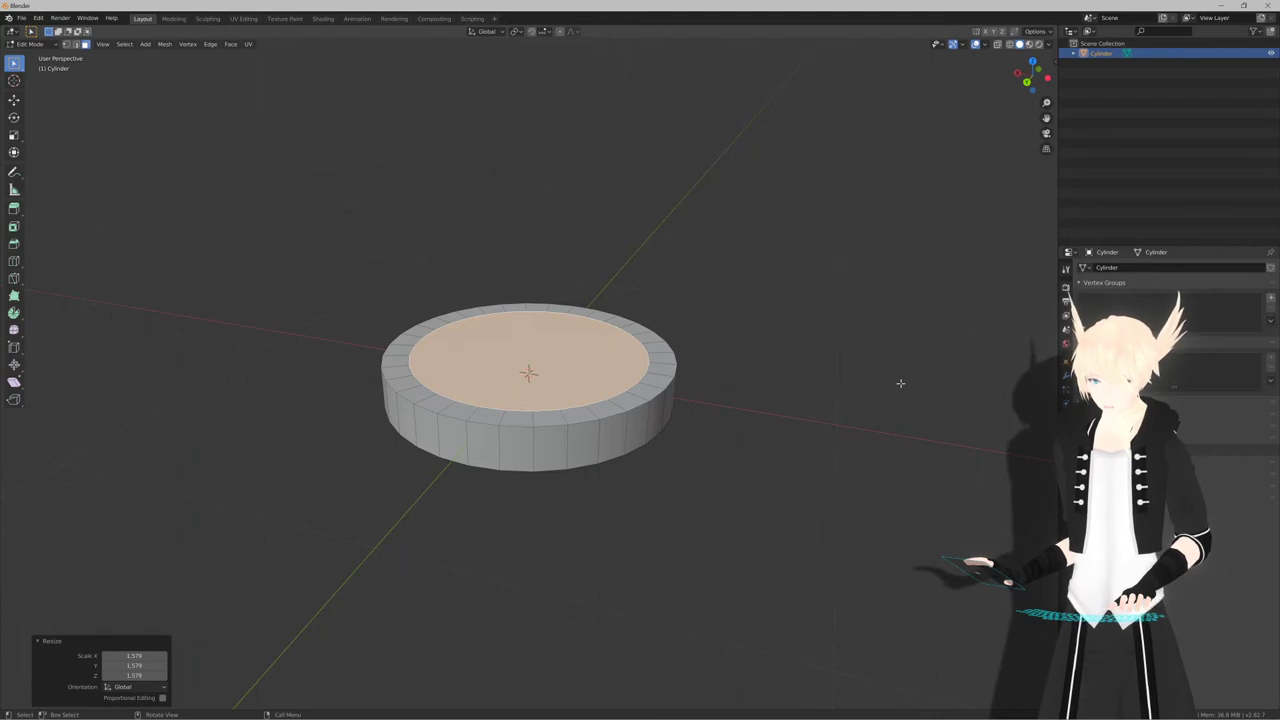
Extrude the enlarged inset face about 0.011 m downward to form a shallow recess
key(i)
key(Escape)
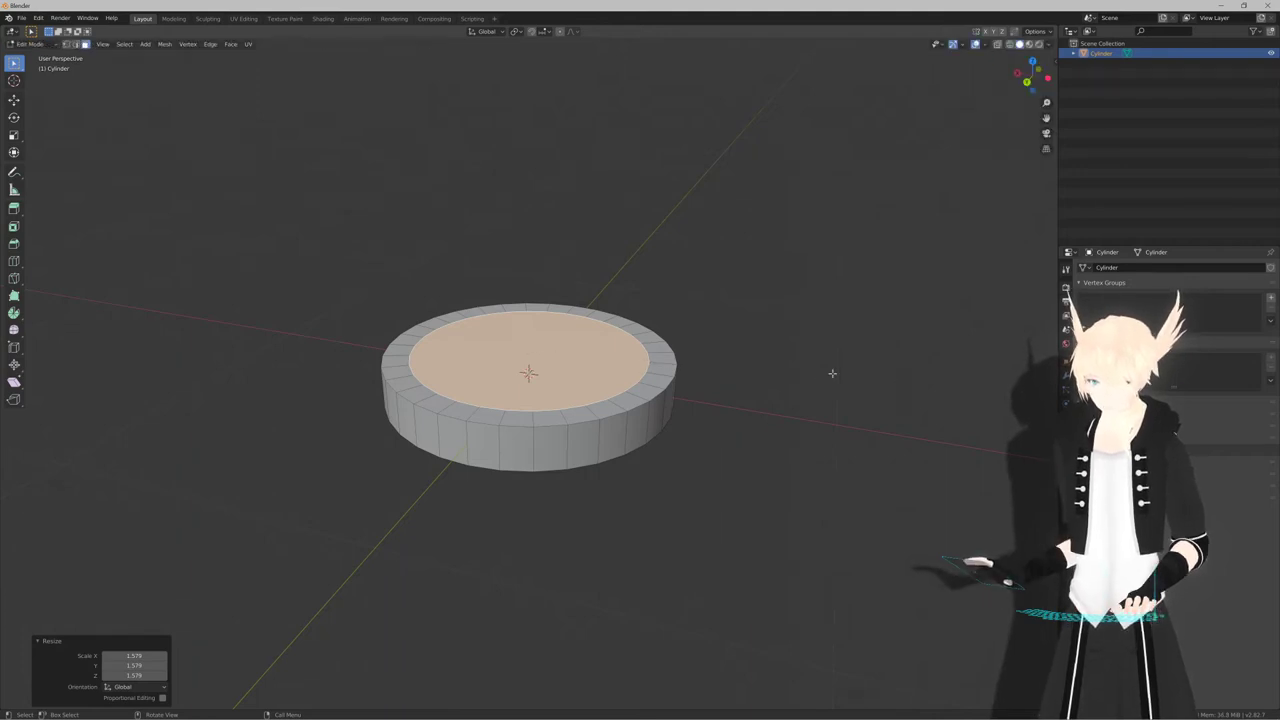
key(e)
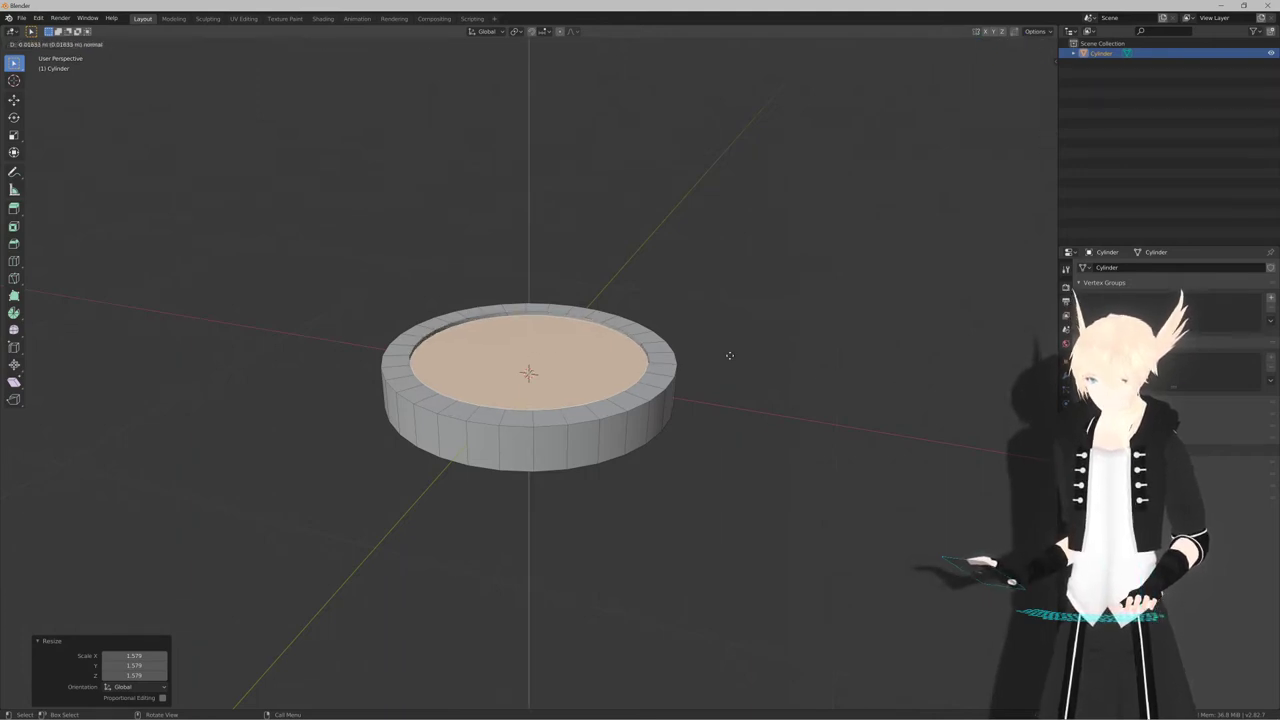
click(730, 354)
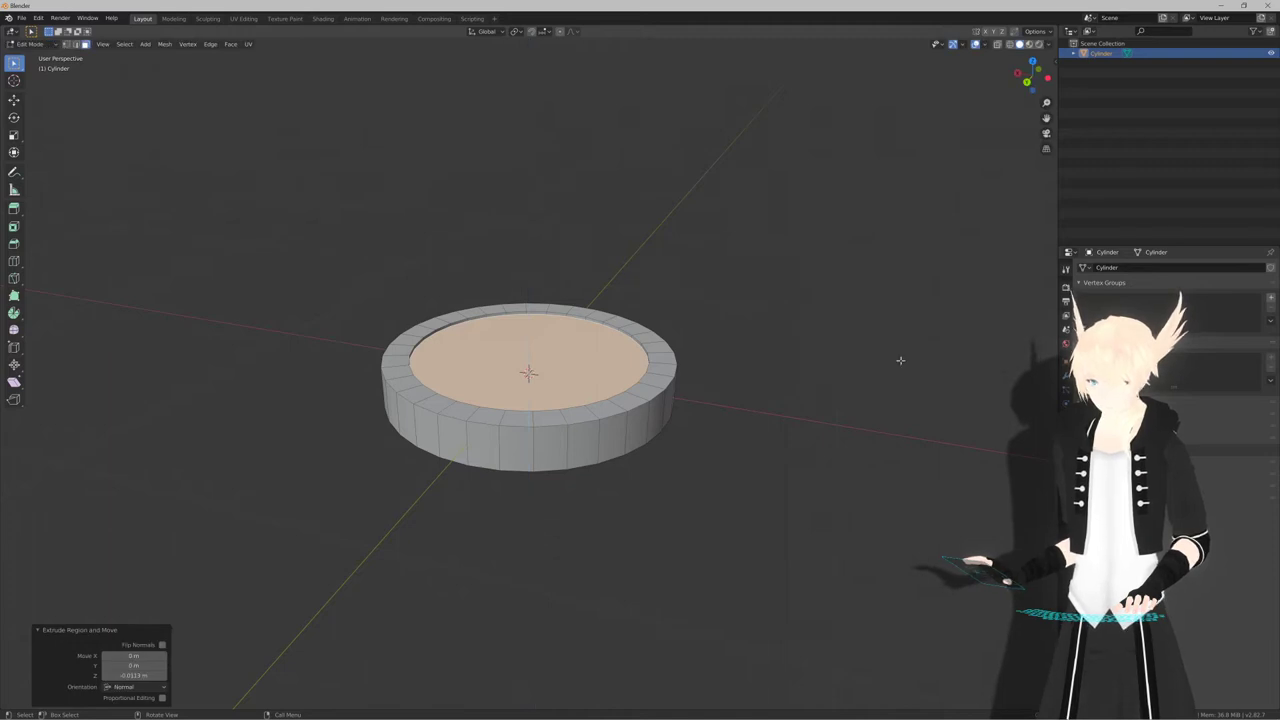
Inset the recessed face to a smaller central circle and raise that circle to form a shallow dome
key(i)
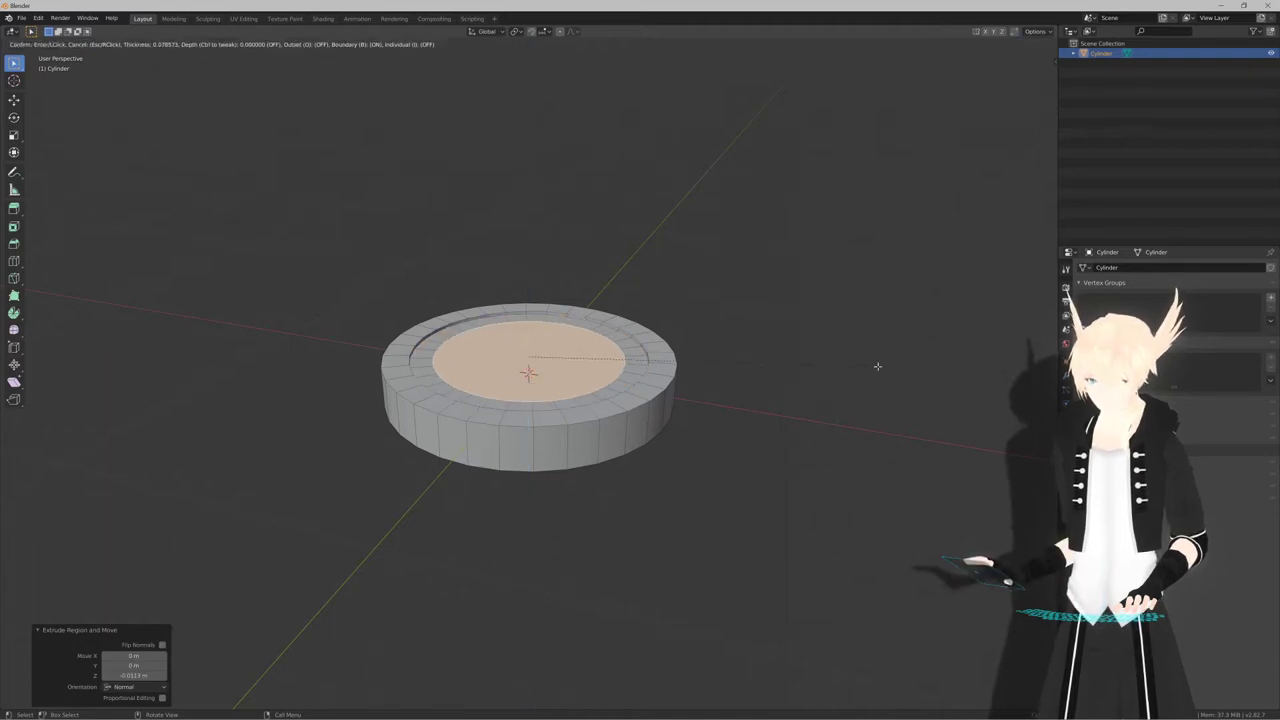
click(826, 366)
scroll(771, 371, up, 2)
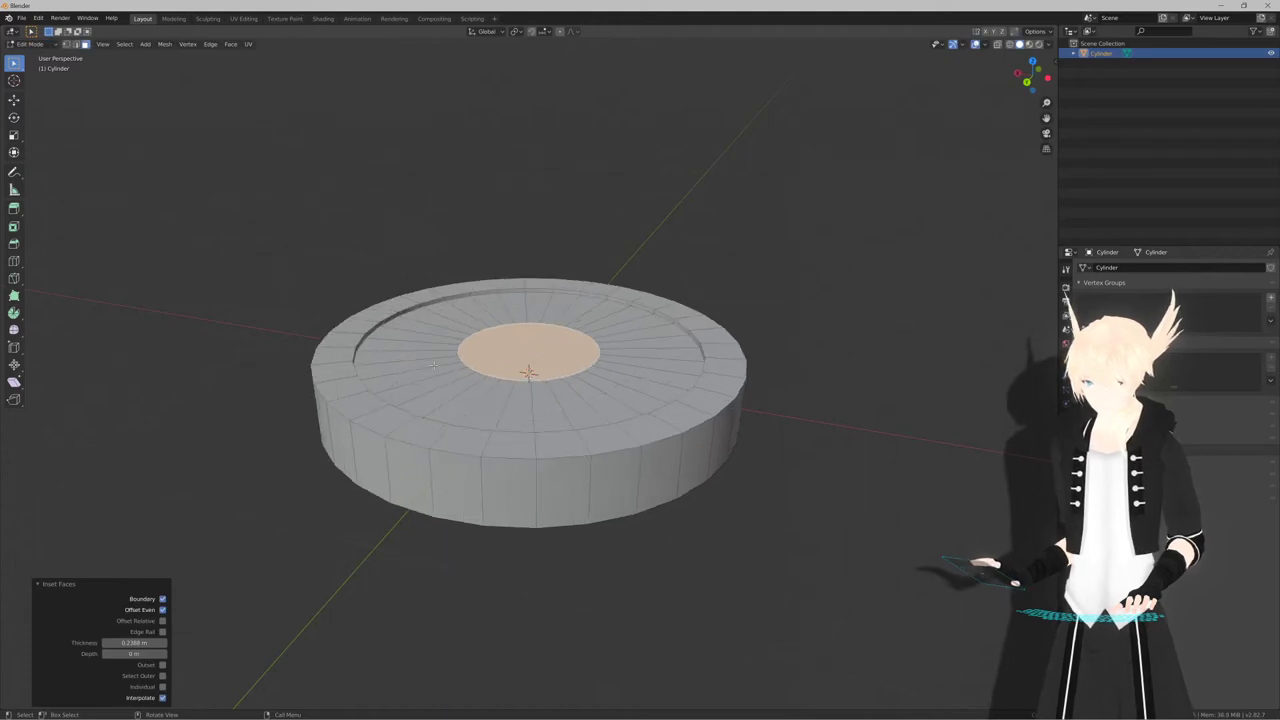
click(15, 104)
drag(529, 312, 529, 291)
Bevel the body's top and bottom outer edge loops, check the shading in Object Mode and bevel them again
mouse_move(529, 291)
middle_down()
mouse_move(500, 299)
mouse_move(510, 304)
middle_up()
alt+click(585, 382)
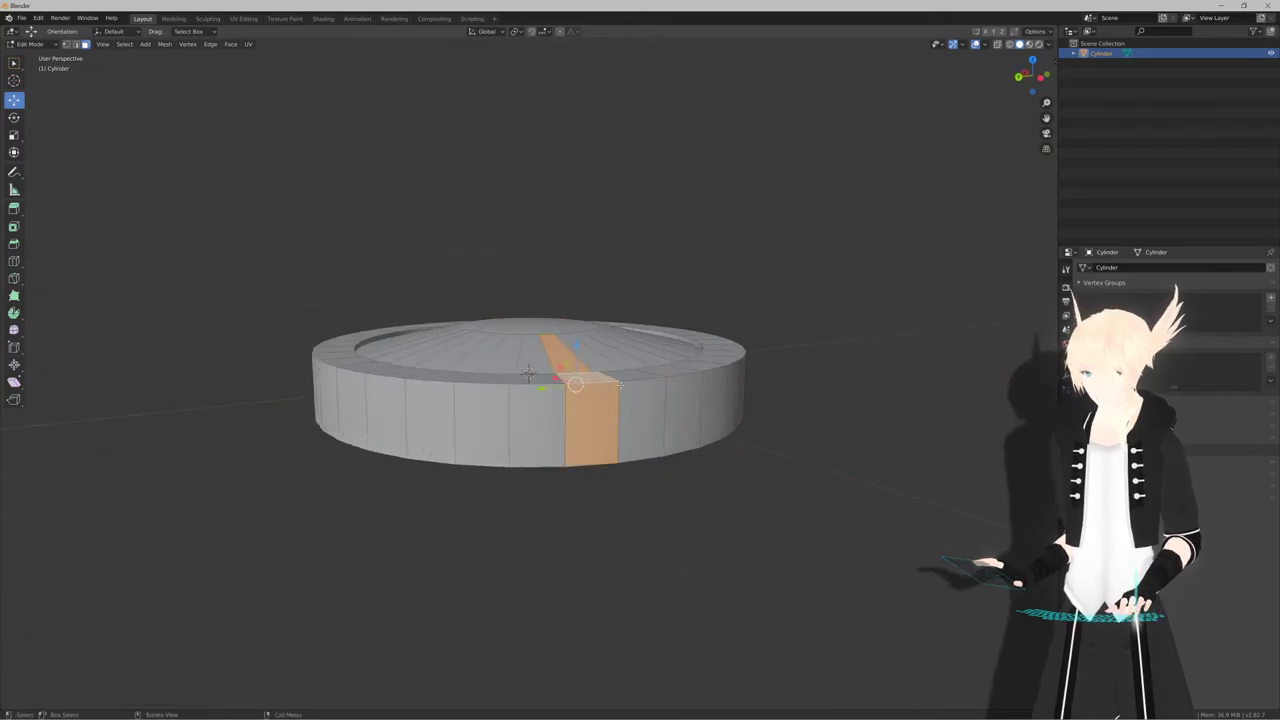
click(628, 374)
alt+click(572, 384)
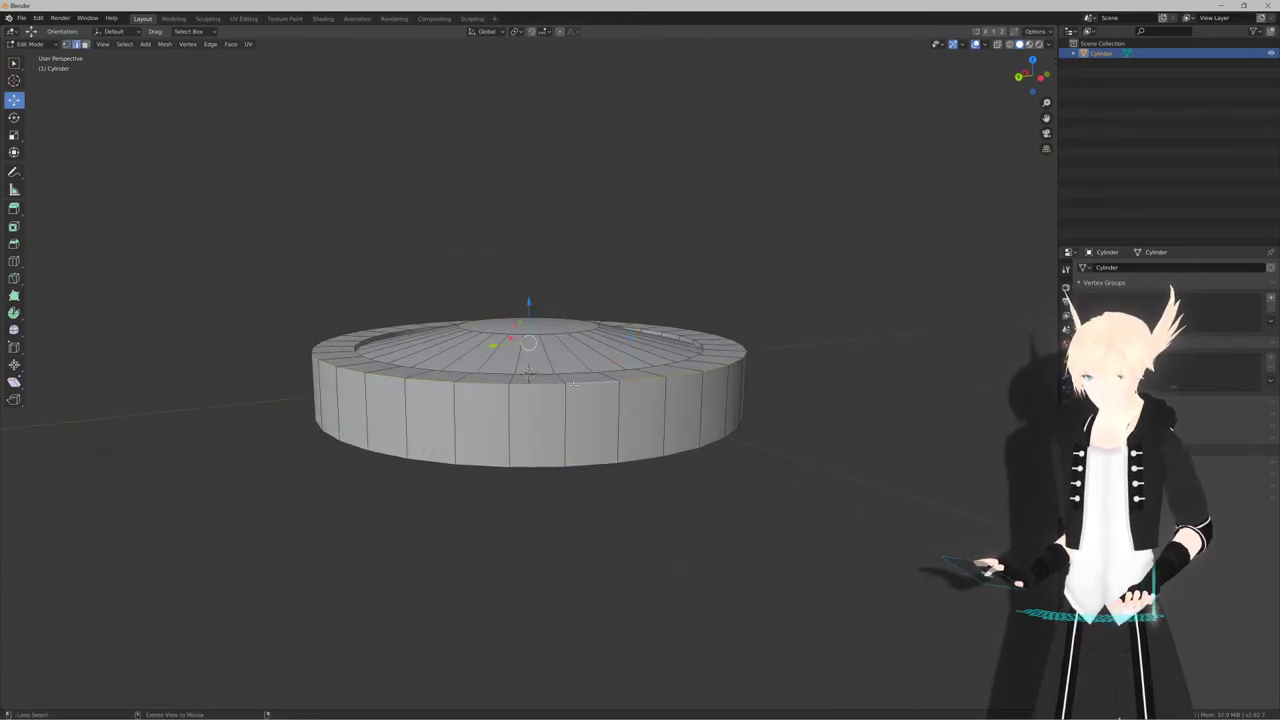
alt+click(600, 452)
key(ctrl+b)
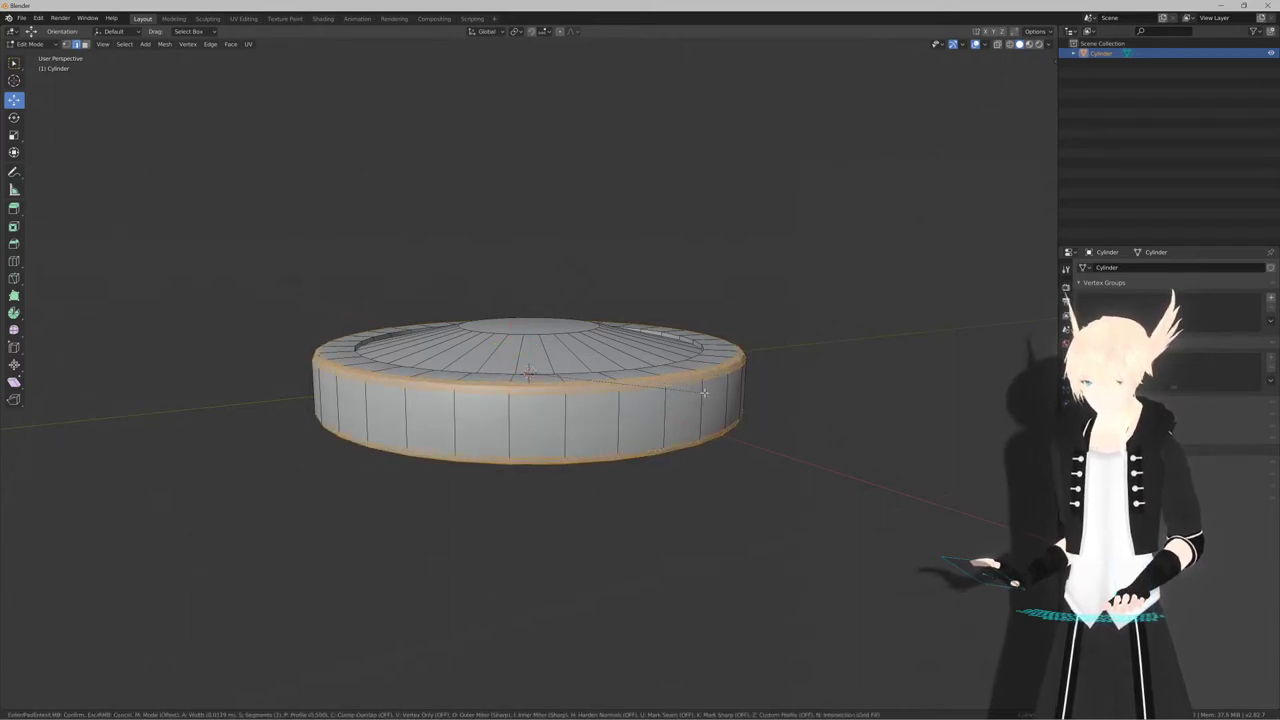
click(708, 394)
key(Tab)
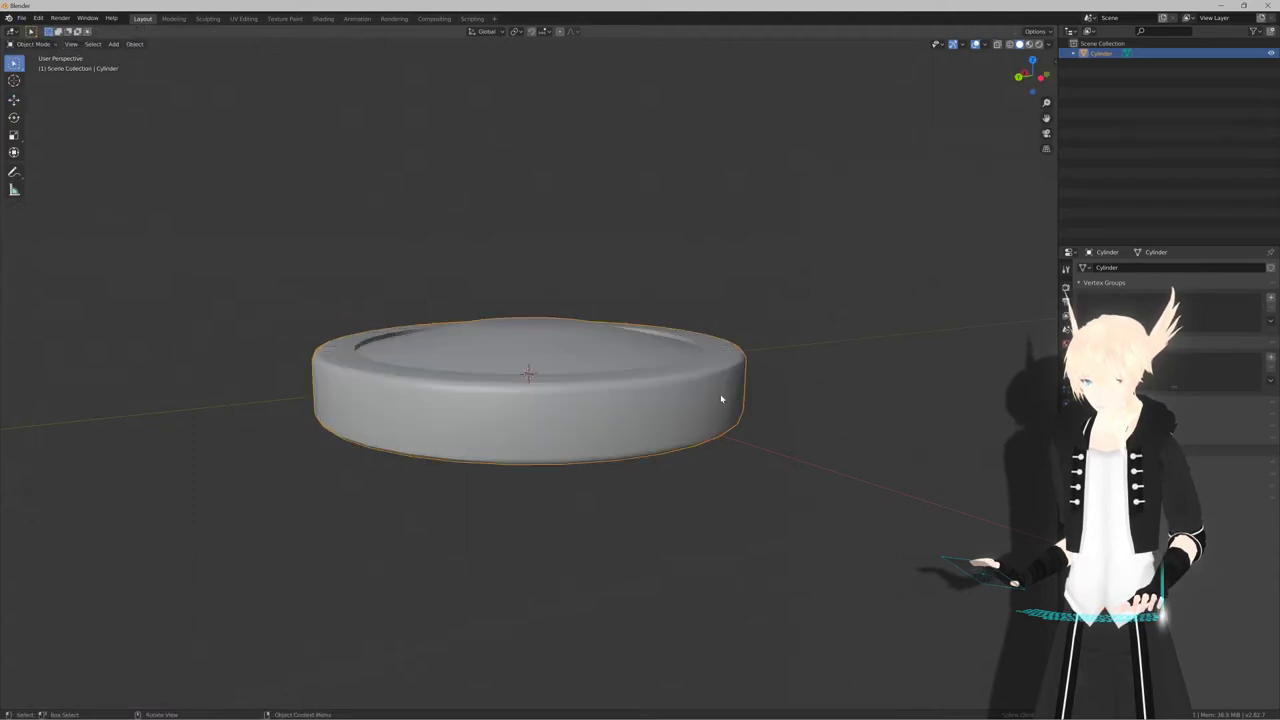
middle_drag(720, 400, 679, 390)
key(Tab)
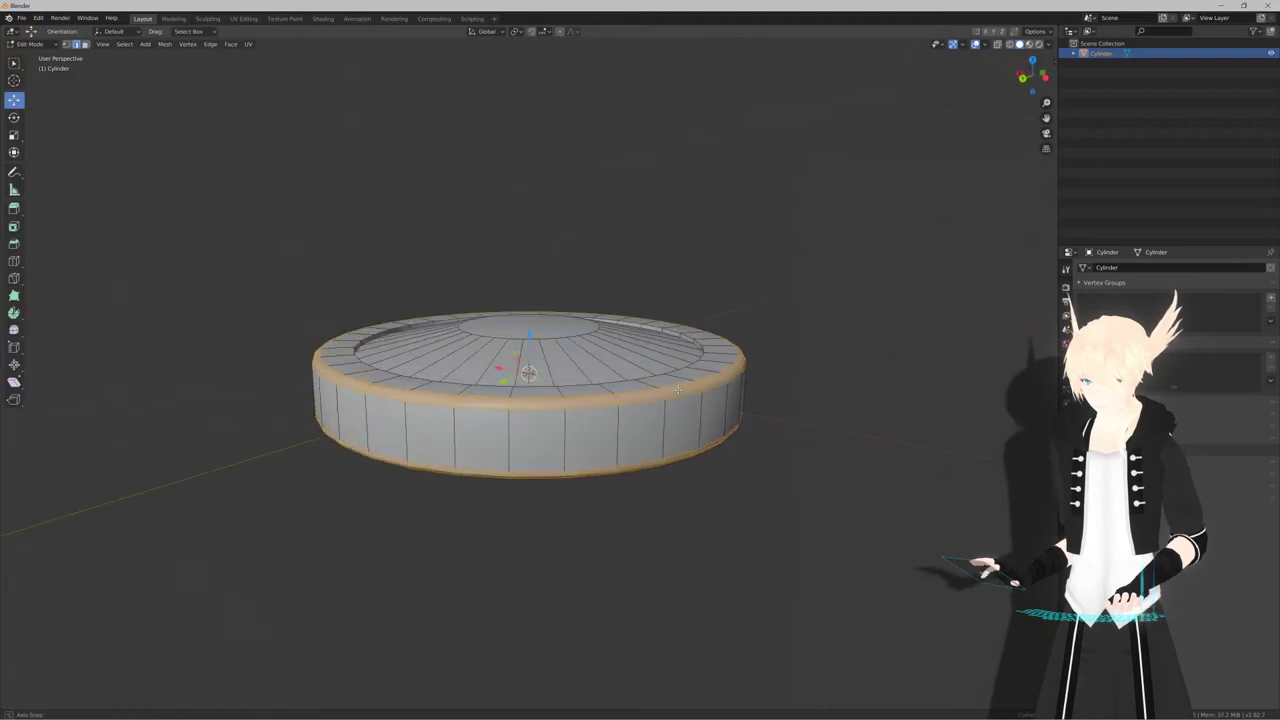
key(ctrl+b)
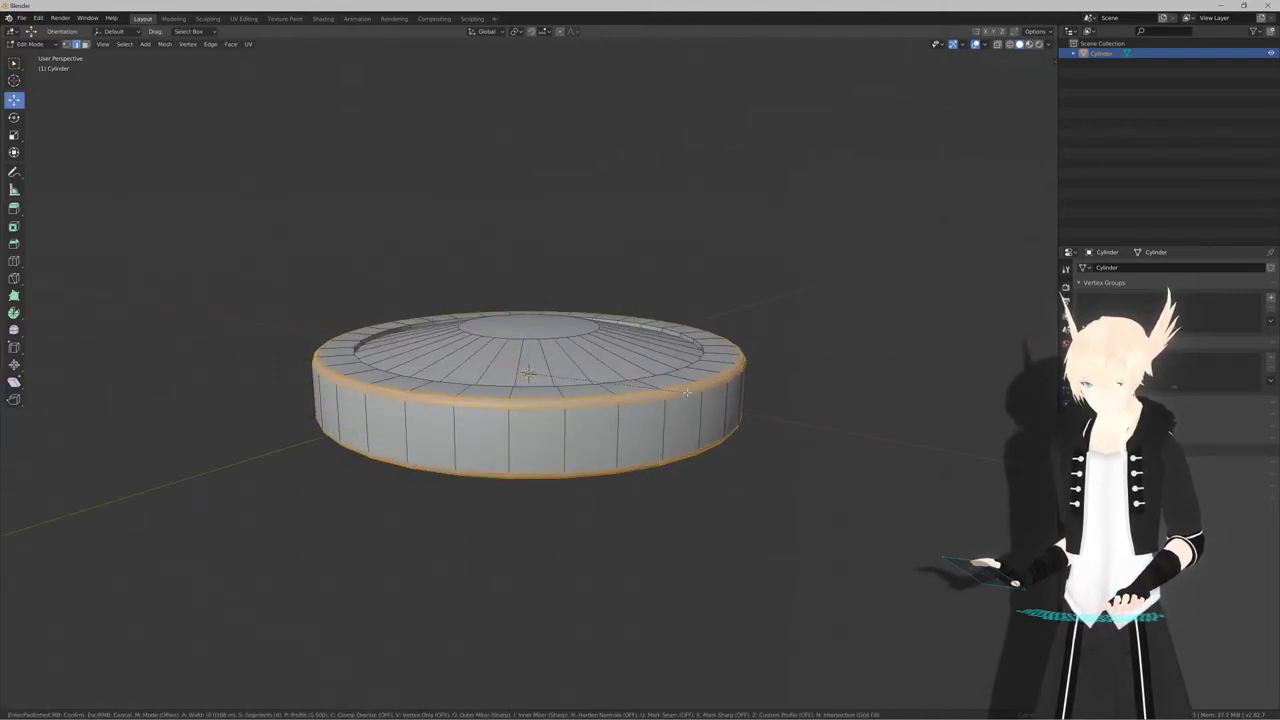
click(695, 395)
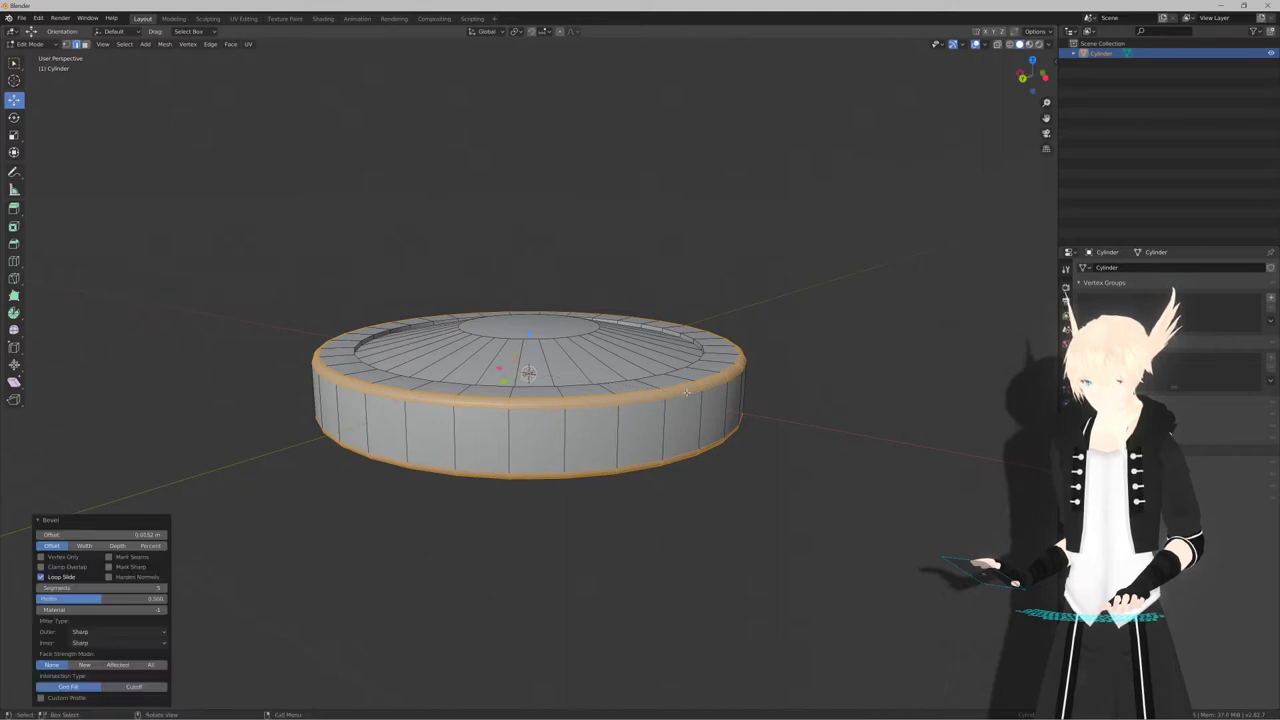
Examine the bevelled body's shading and underside from several angles, switching between Object Mode and Edit Mode
key(Tab)
middle_drag(701, 397, 628, 388)
key(Tab)
key(Tab)
scroll(624, 383, down, 3)
scroll(533, 393, down, 4)
scroll(535, 391, up, 6)
key(Tab)
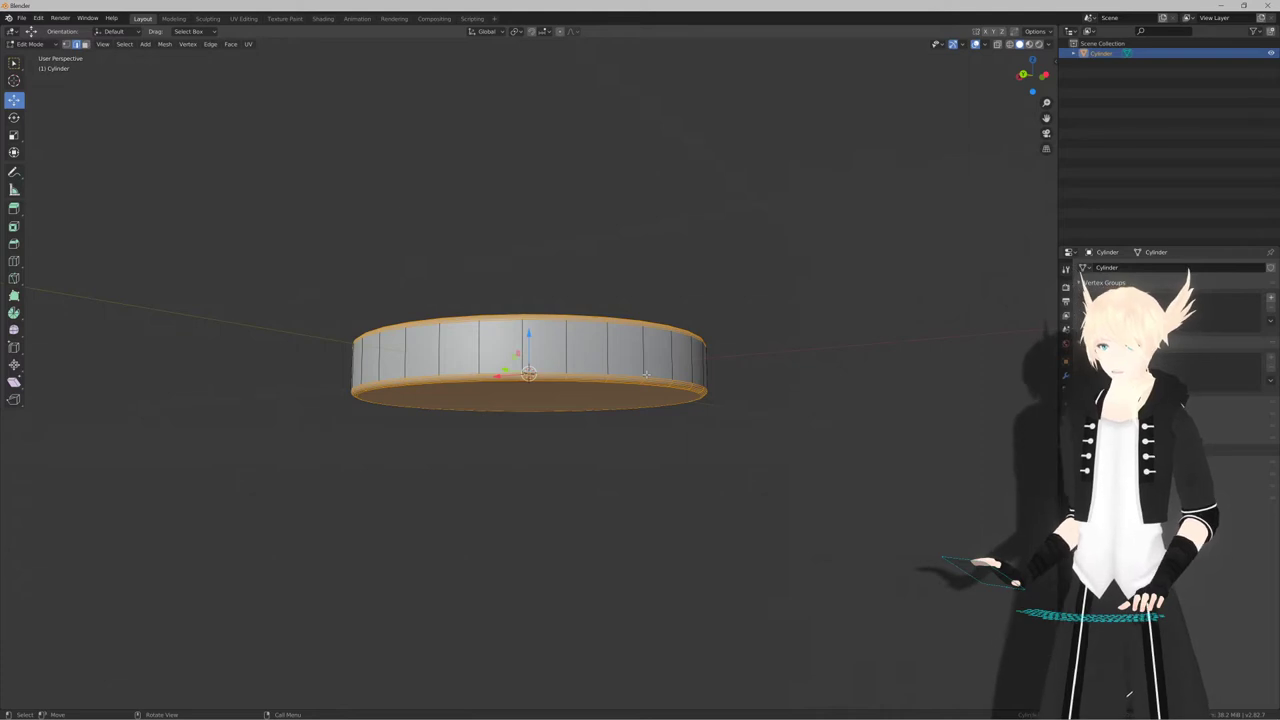
middle_drag(706, 404, 630, 444)
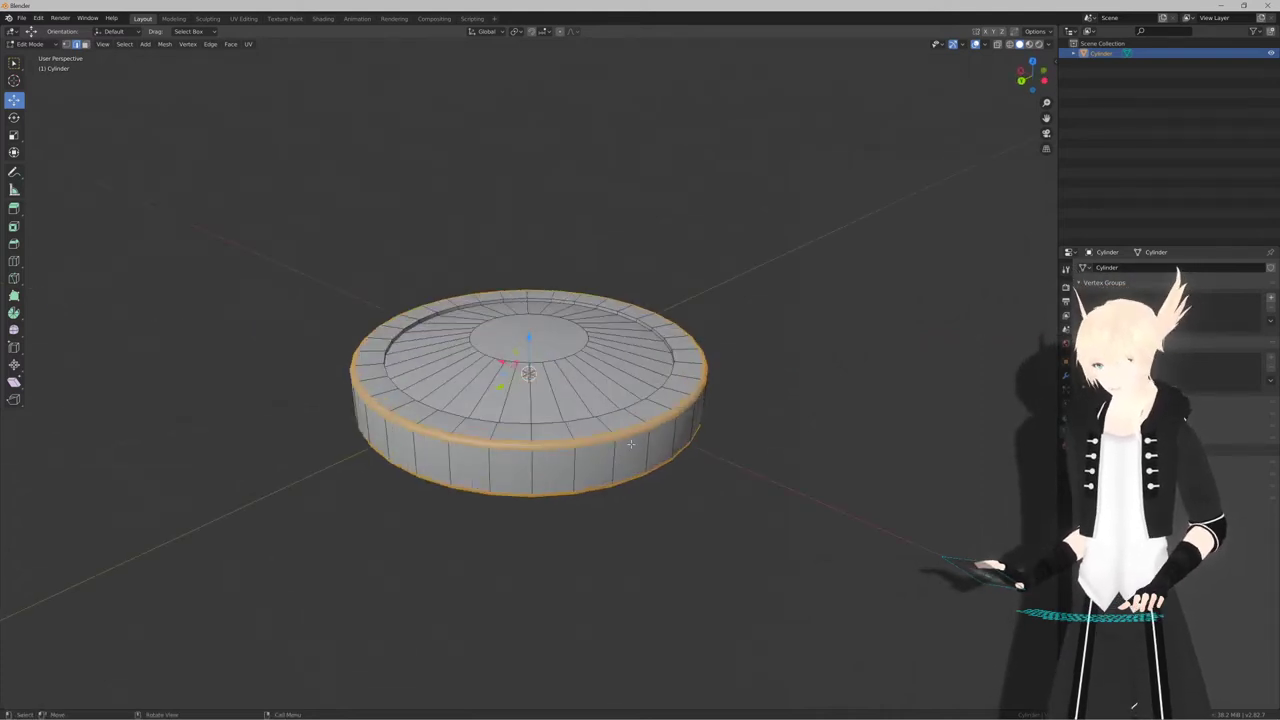
Bevel the edge loop around the rim of the top recess about 0.0044 m wide with three segments
click(568, 326)
key(3)
click(530, 338)
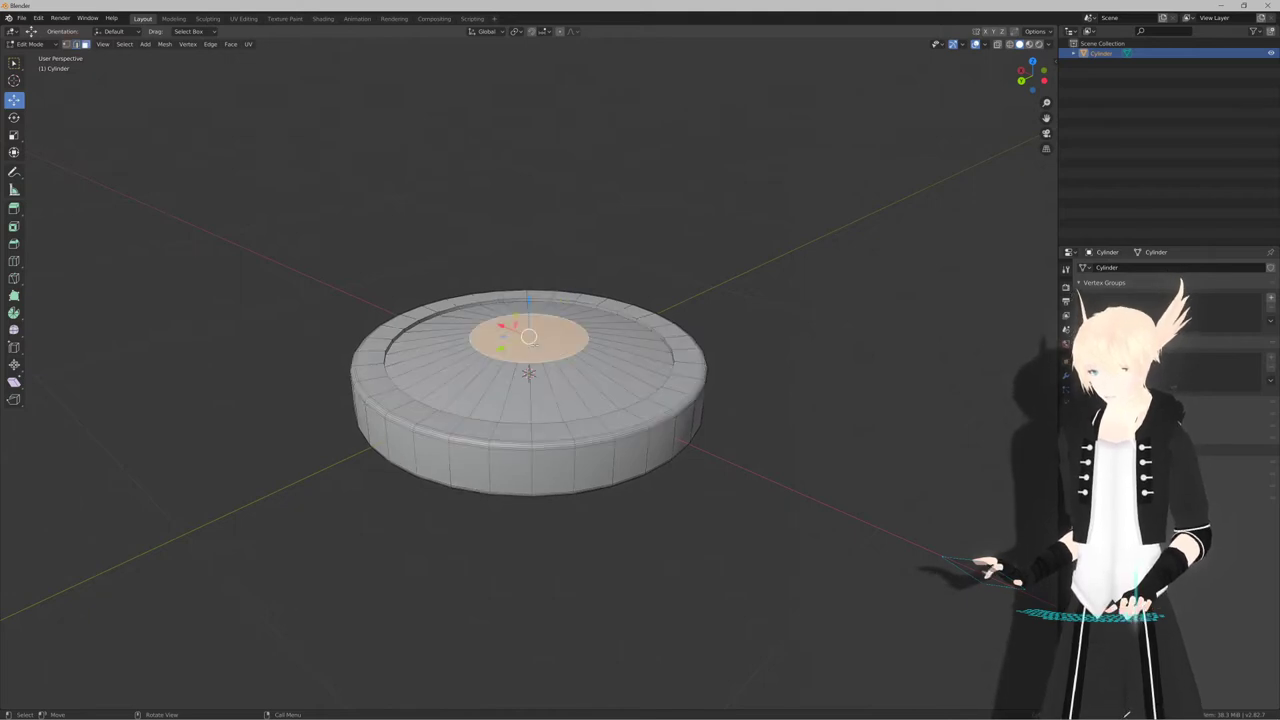
middle_drag(724, 330, 716, 343)
scroll(713, 343, up, 3)
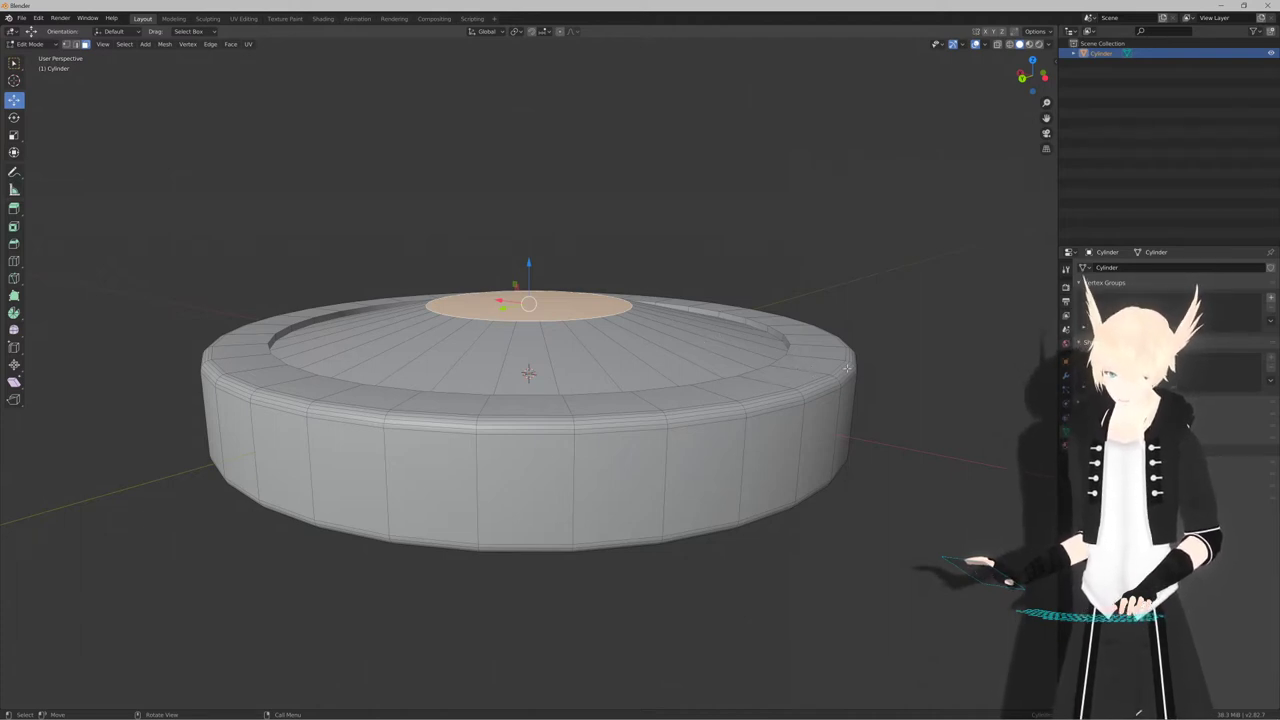
key(2)
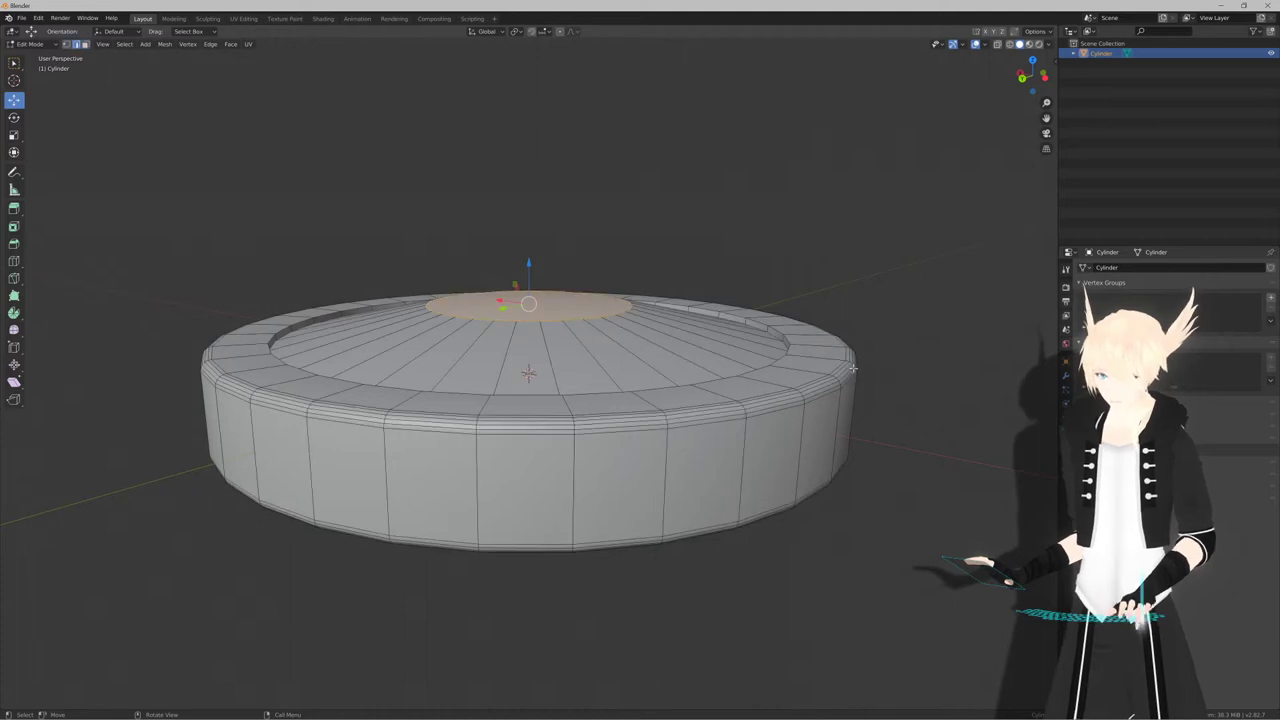
alt+click(787, 339)
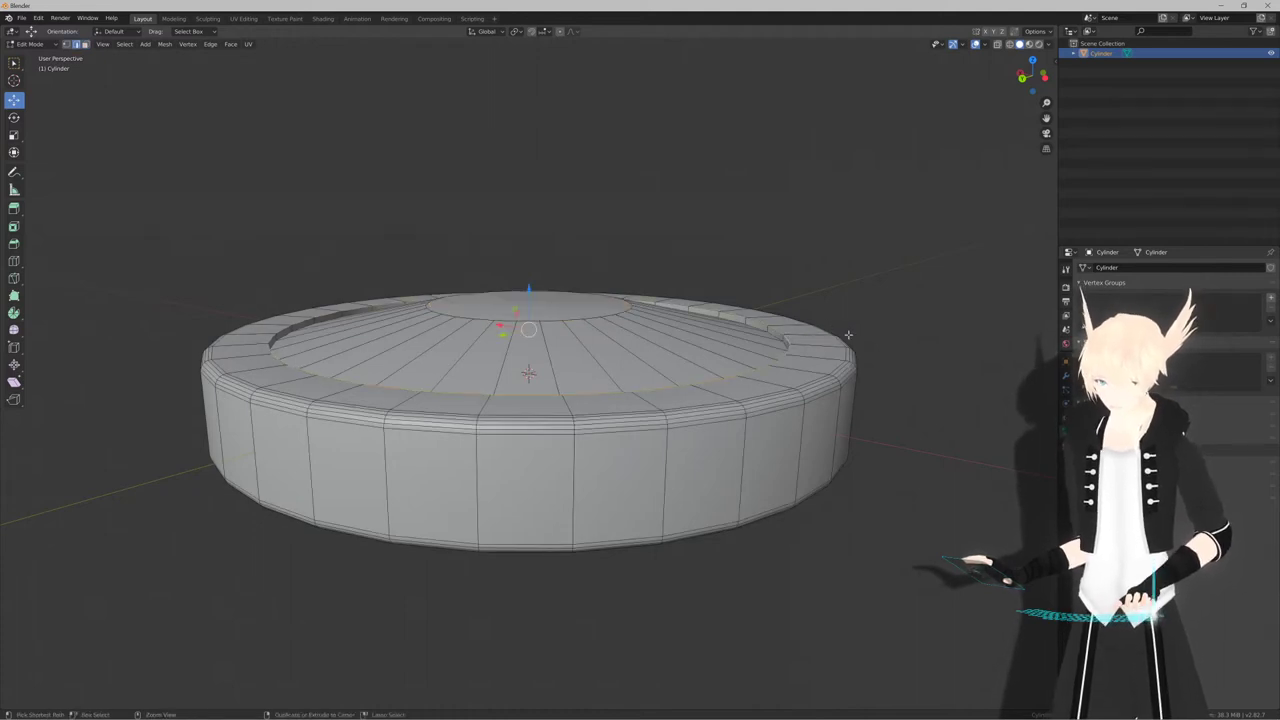
key(ctrl+b)
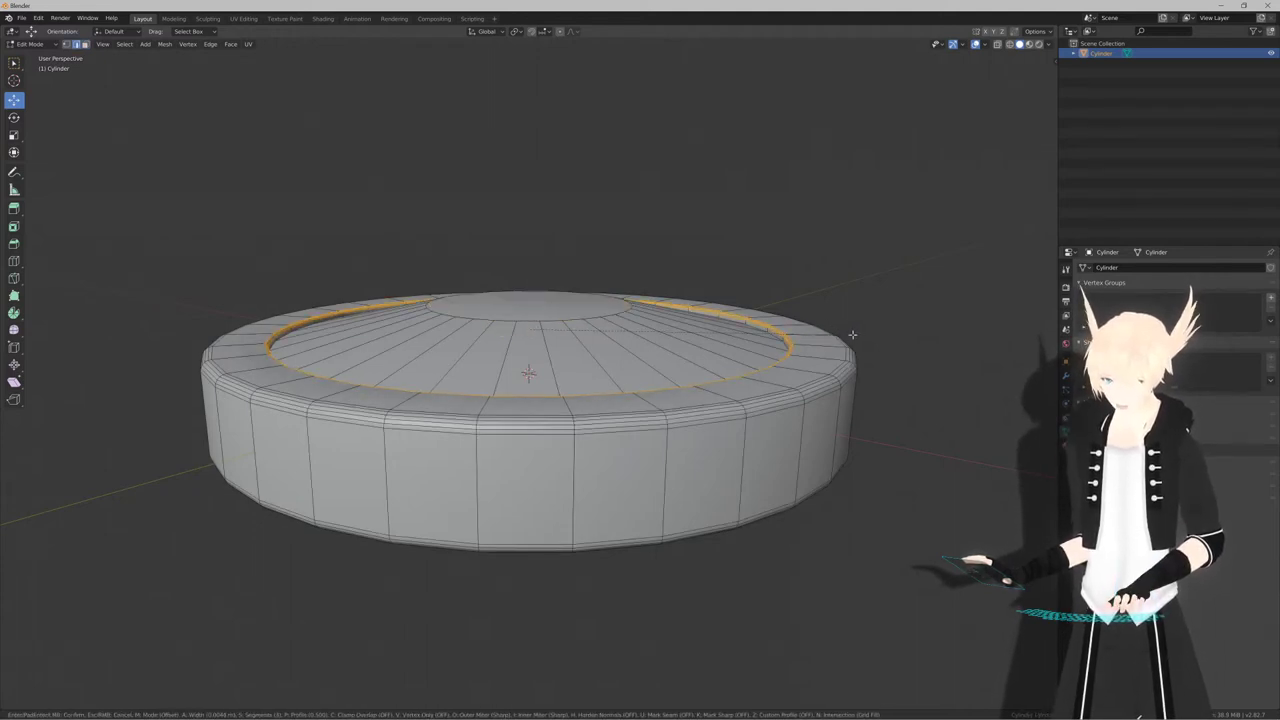
click(852, 335)
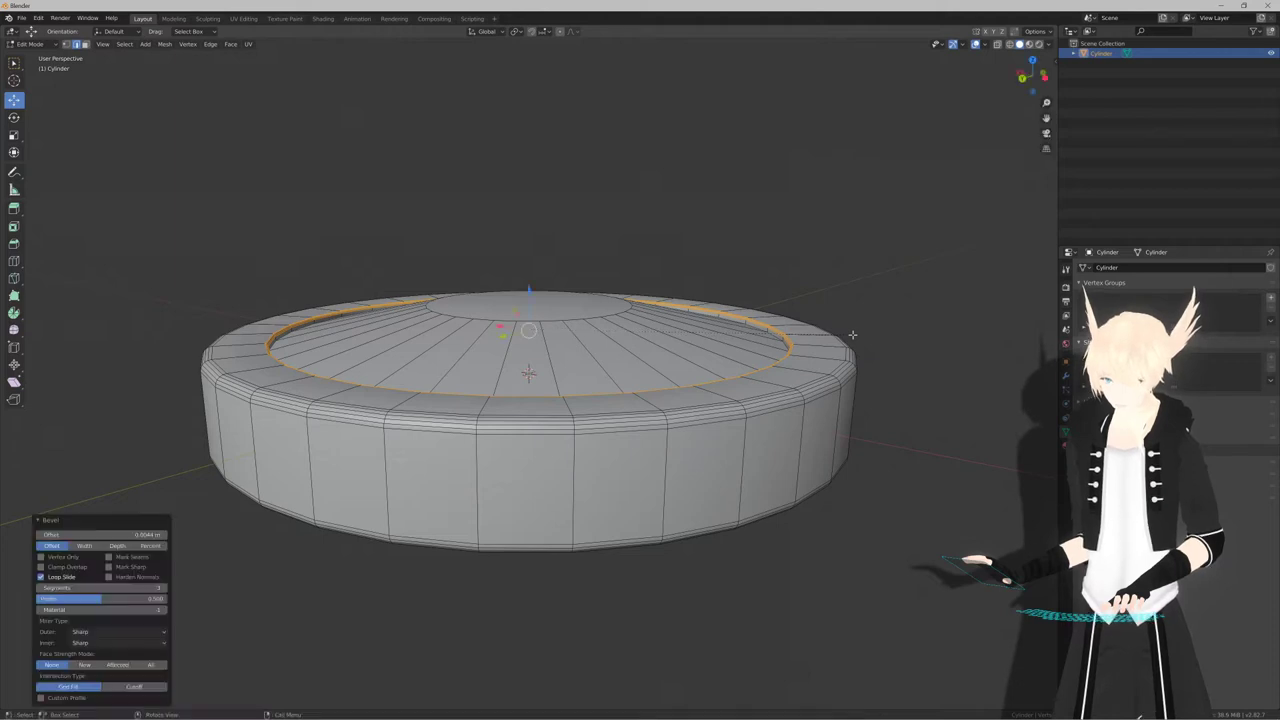
Examine the bevelled recess and the overall body shading in Object Mode from several angles and distances
key(Tab)
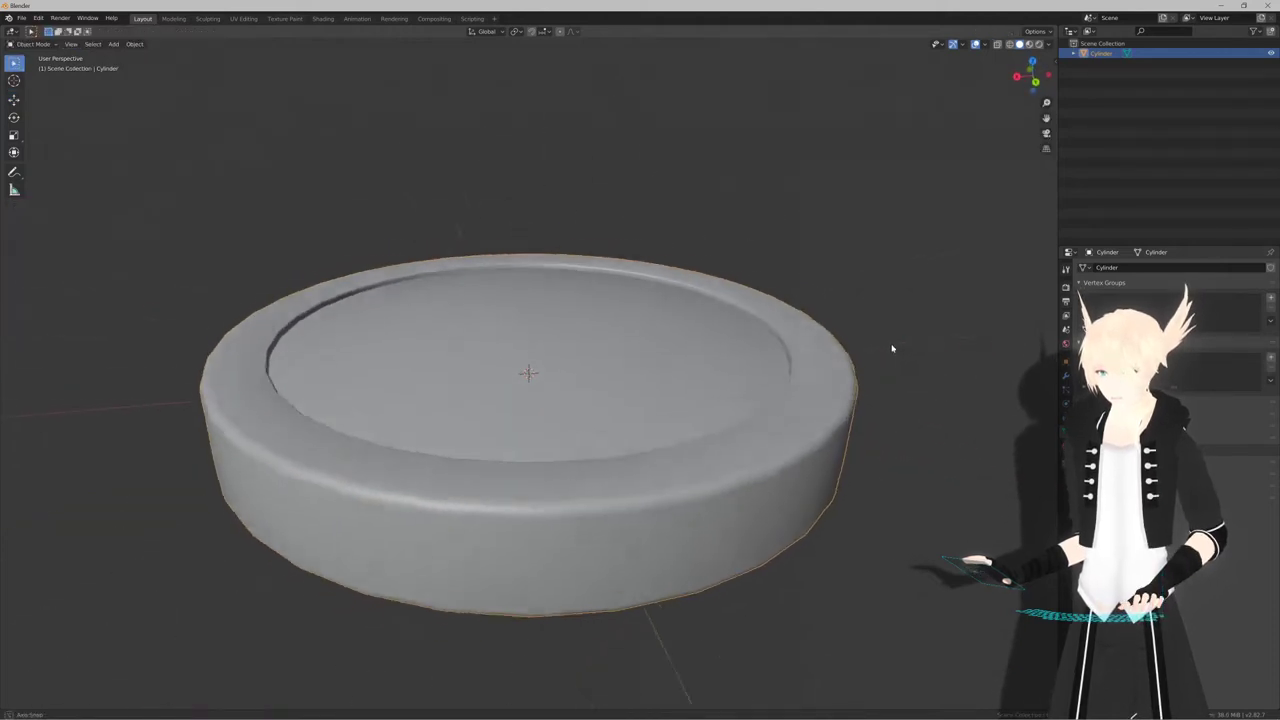
middle_drag(876, 341, 743, 371)
scroll(810, 342, down, 3)
scroll(745, 367, down, 6)
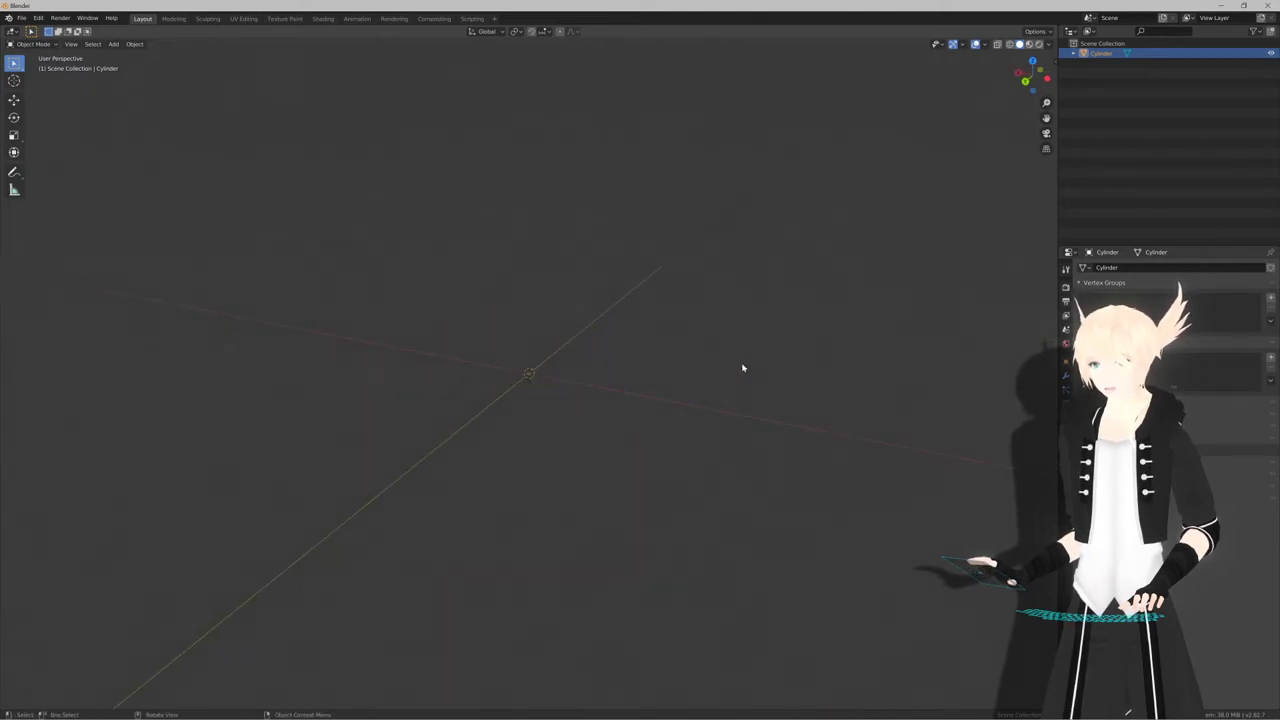
scroll(742, 368, up, 7)
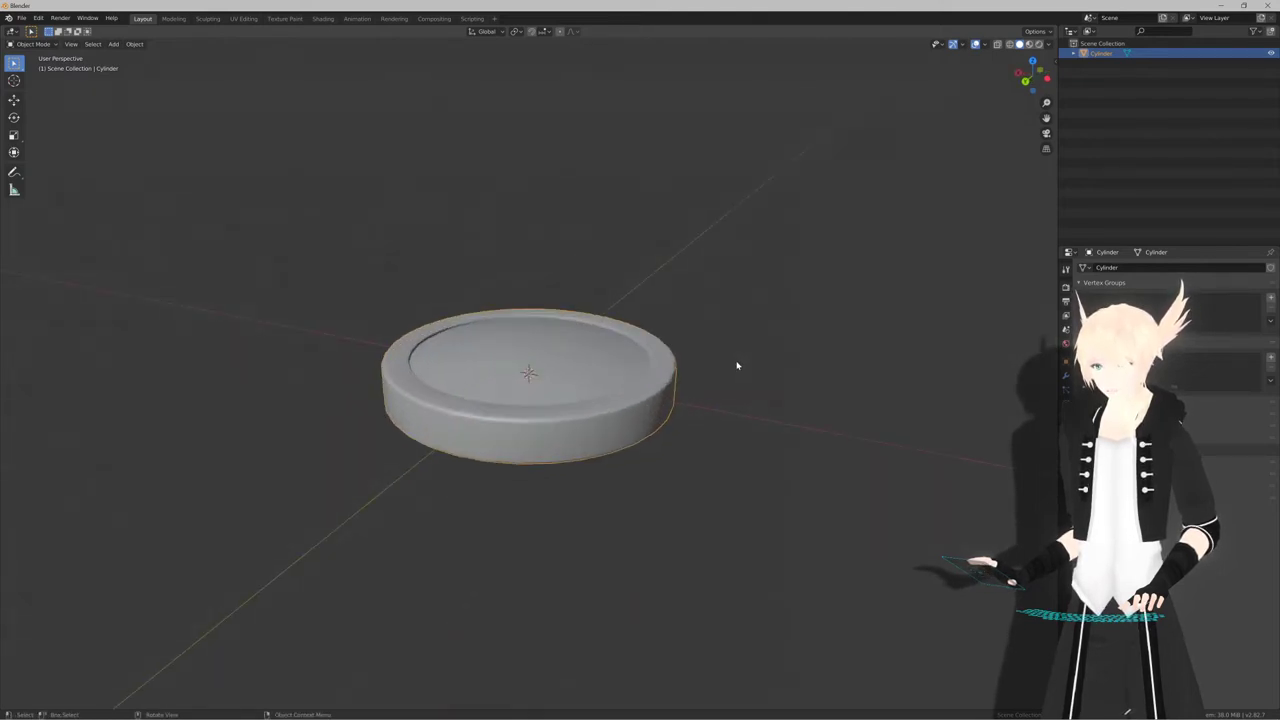
key(KP_1)
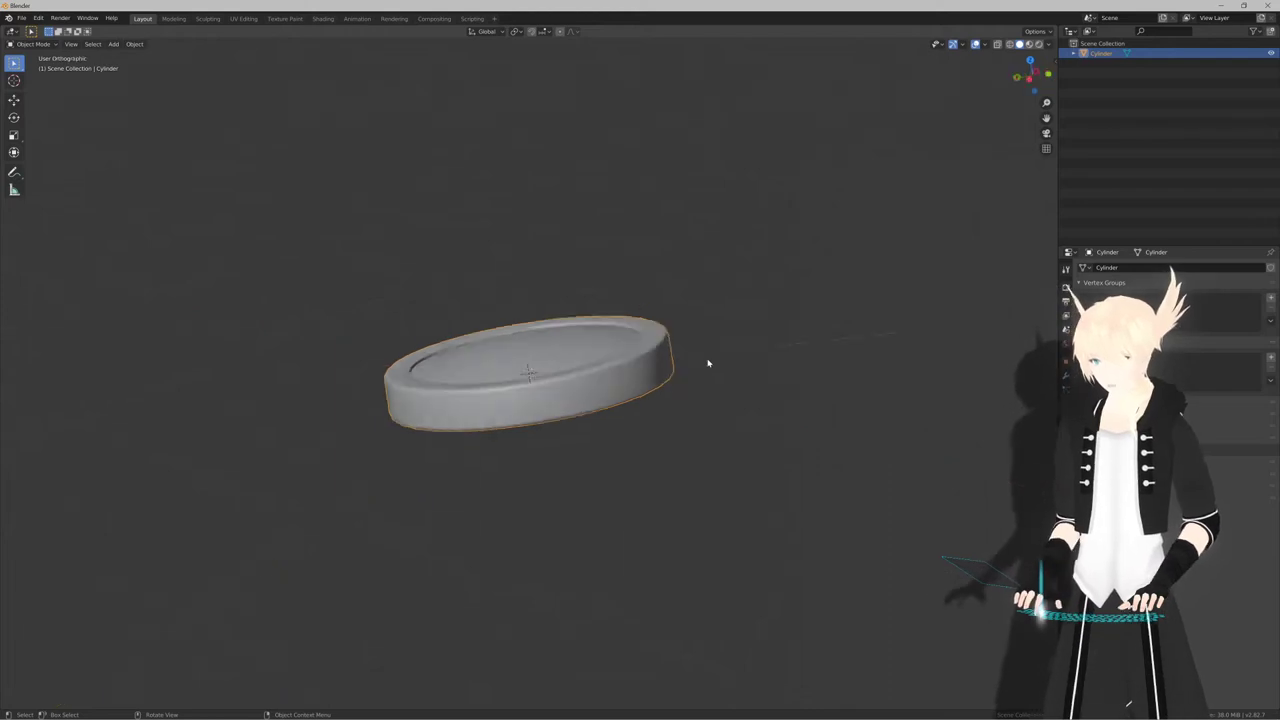
key(KP_6)
key(KP_6)
key(KP_6)
key(KP_8)
key(KP_8)
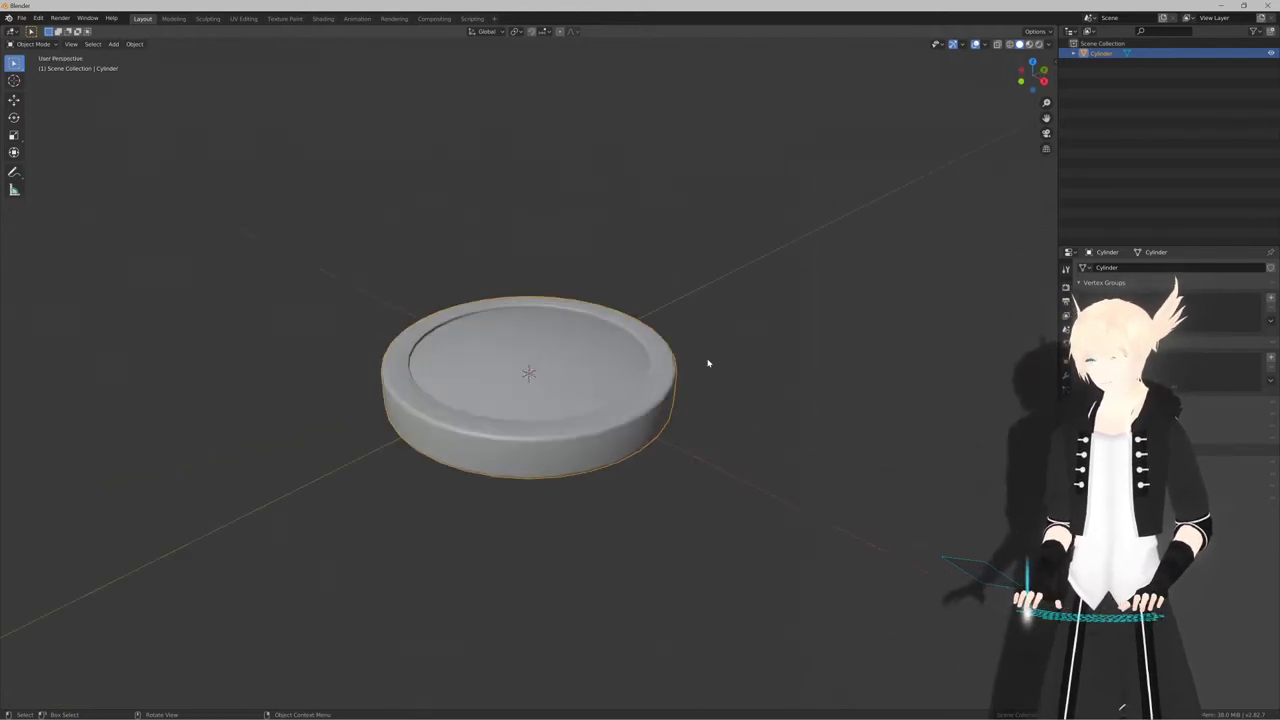
key(KP_2)
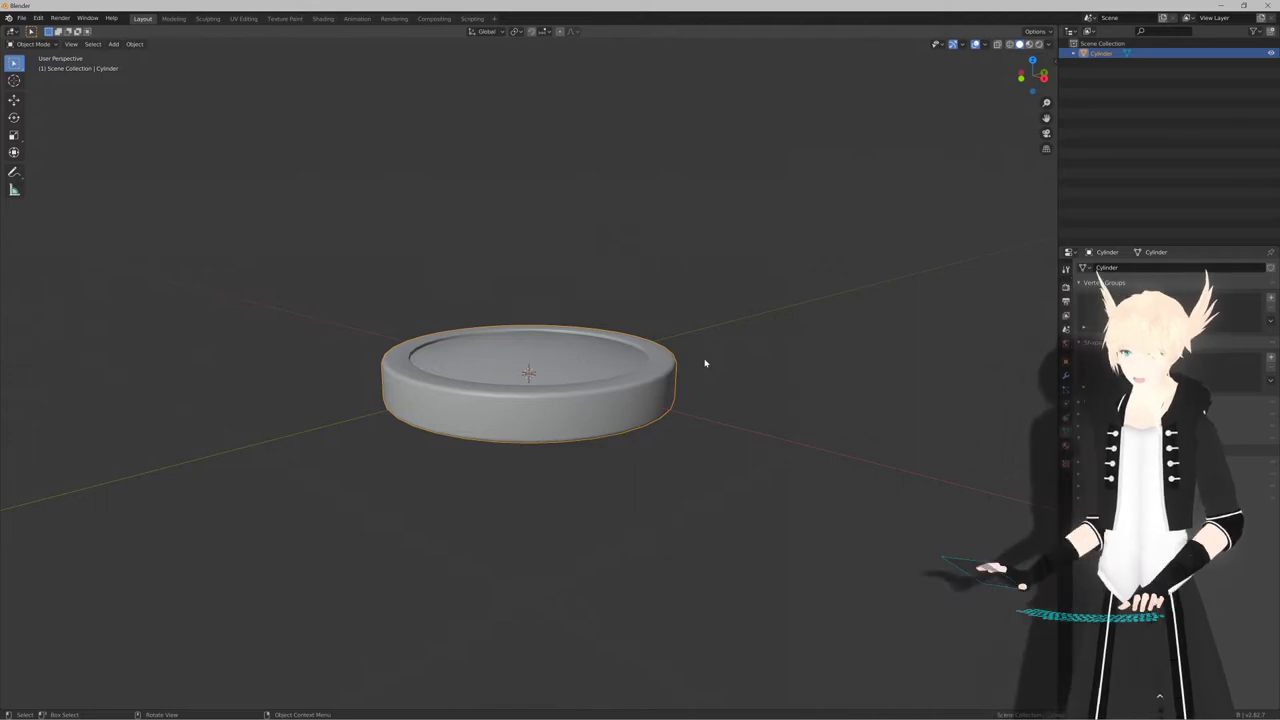
click(720, 370)
click(580, 374)
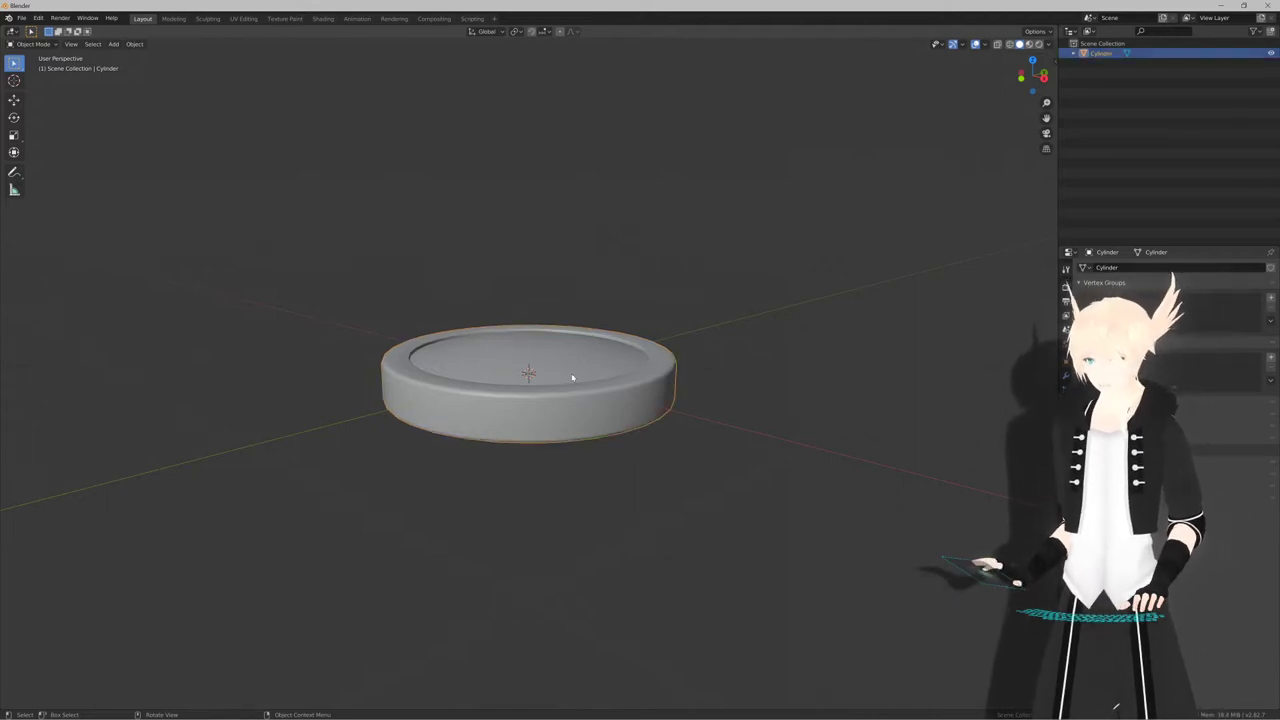
Inset the dome's flat top face about 0.013 m, extrude it downward into a shallow recess and check it in Object Mode
key(Tab)
scroll(574, 366, up, 2)
key(3)
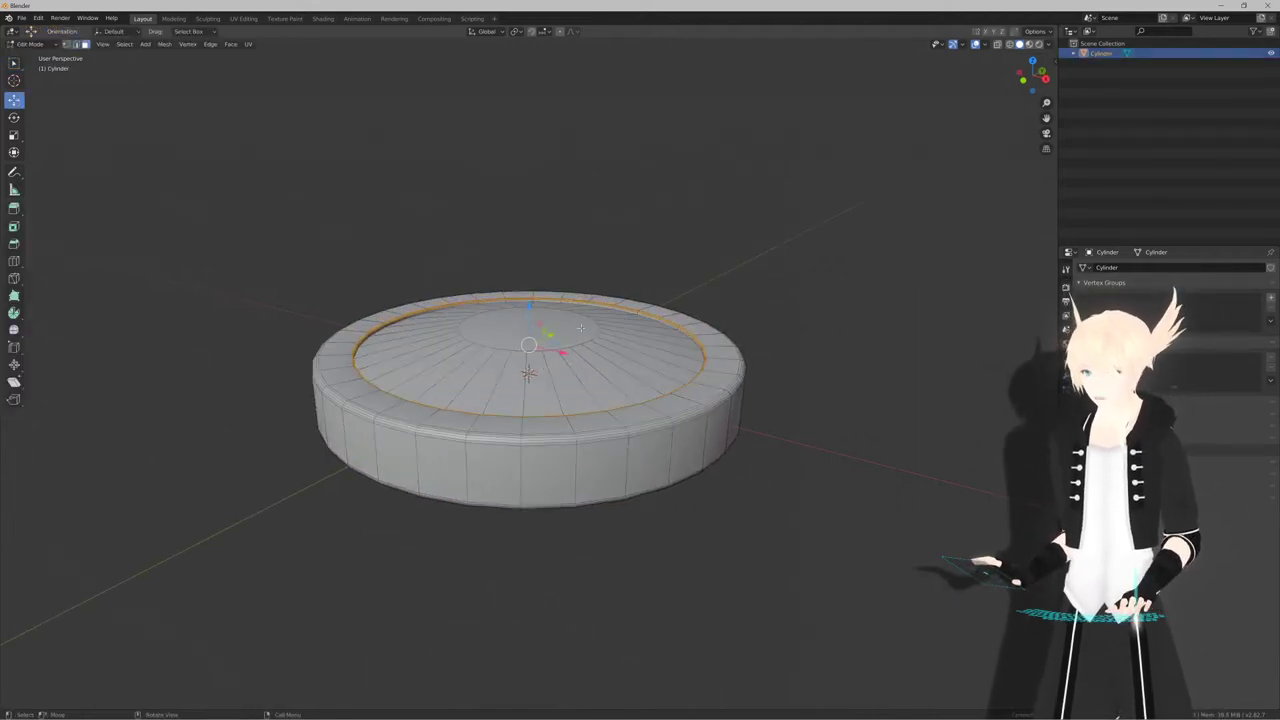
click(568, 334)
scroll(796, 352, up, 2)
shift+middle_drag(798, 351, 796, 412)
scroll(796, 411, up, 2)
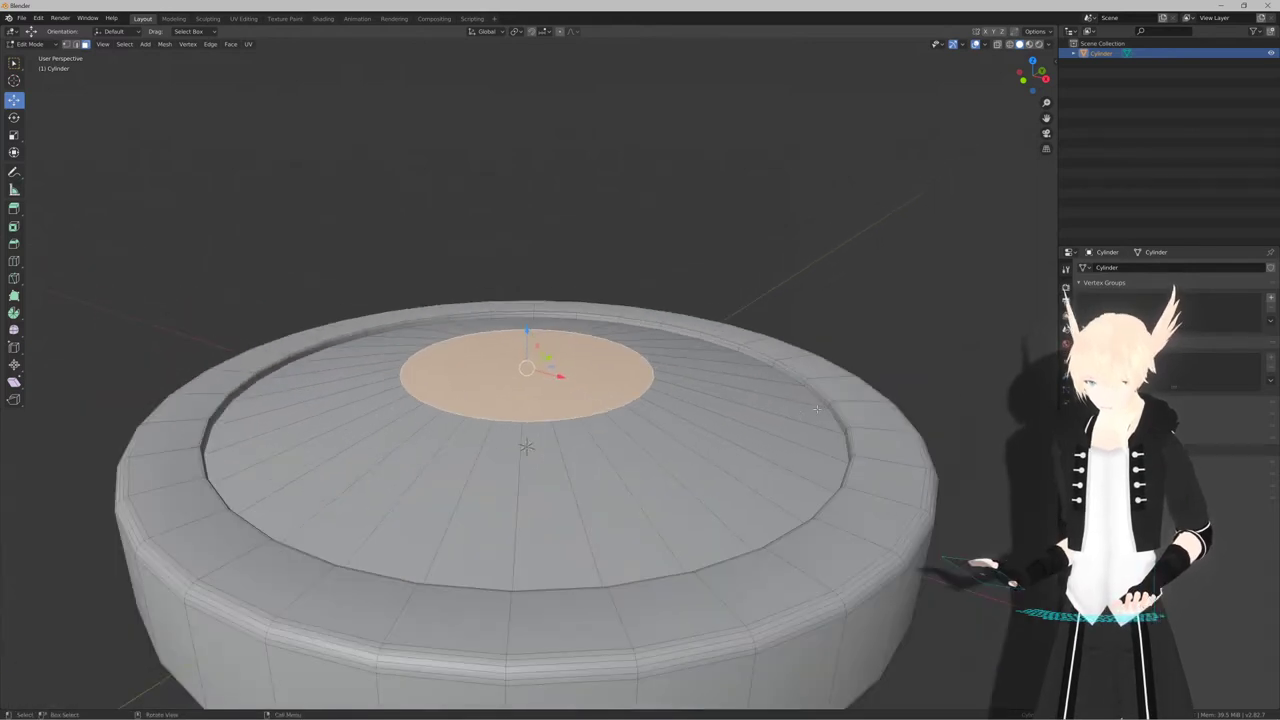
key(i)
click(799, 406)
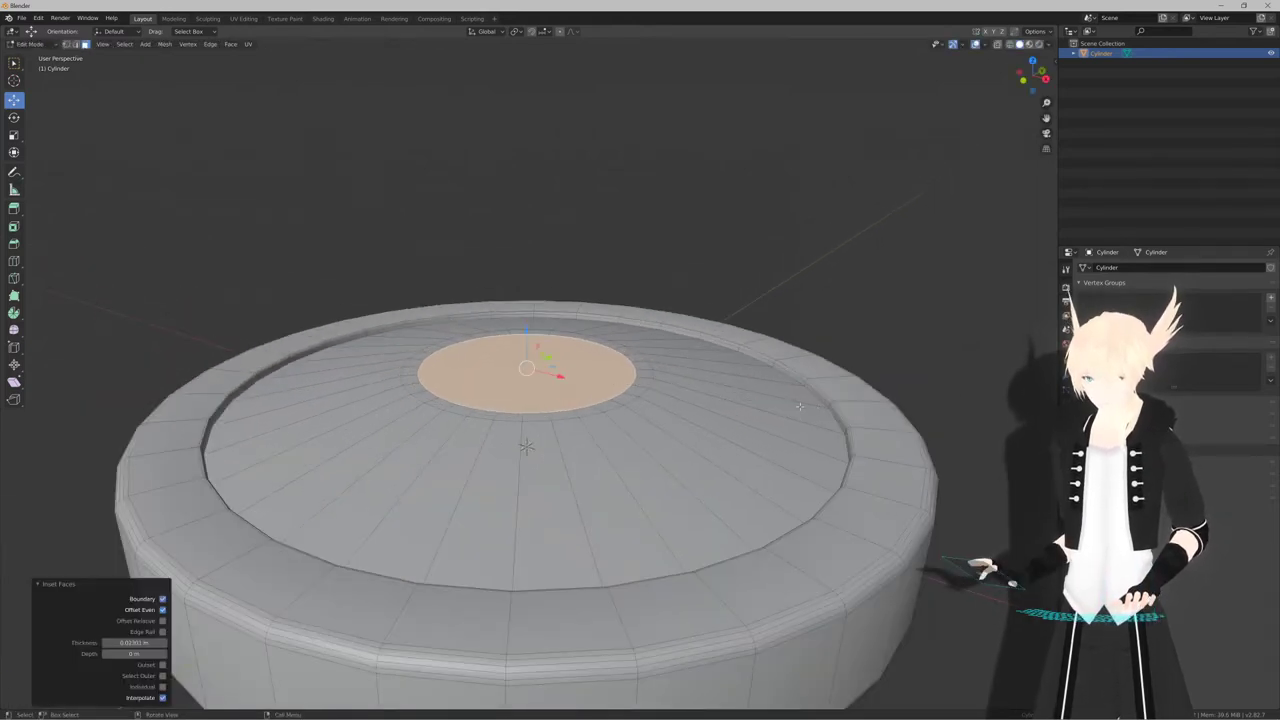
key(e)
scroll(778, 373, down, 3)
key(Tab)
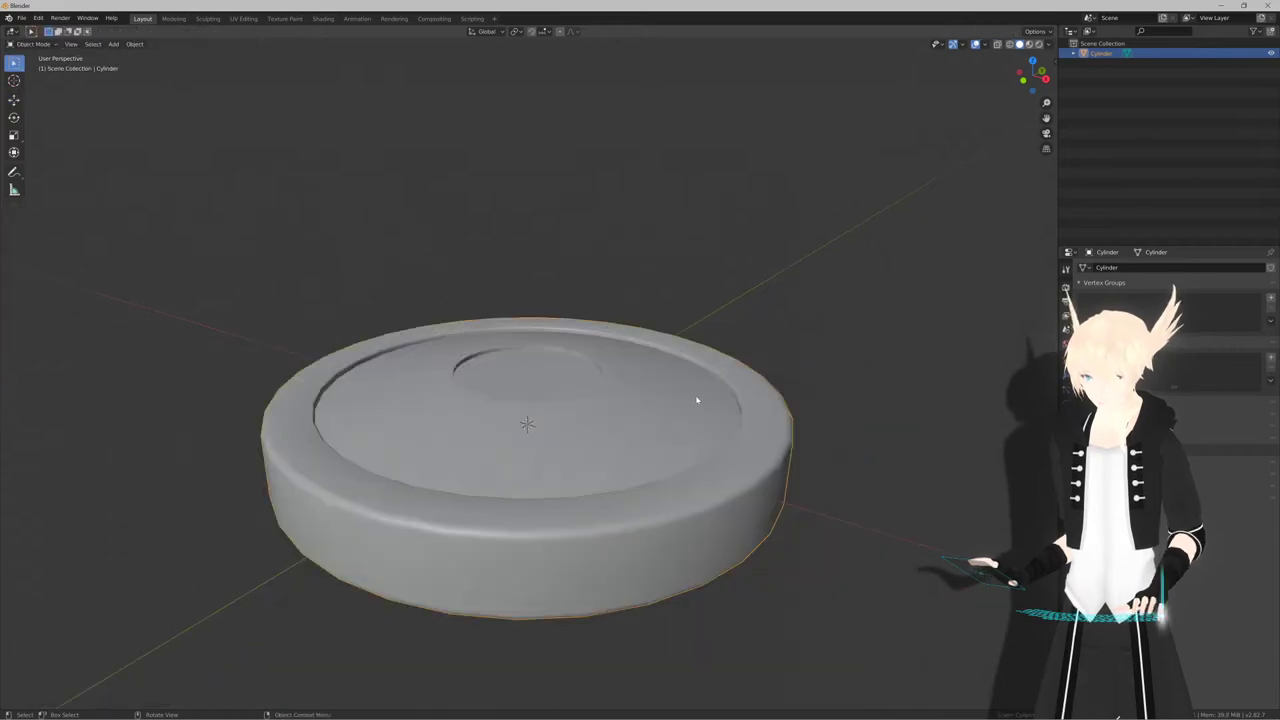
mouse_move(697, 400)
middle_down()
mouse_move(809, 401)
mouse_move(674, 403)
mouse_move(677, 346)
mouse_move(680, 383)
middle_up()
scroll(674, 403, down, 5)
scroll(677, 396, up, 2)
Add two evenly spaced horizontal edge loops around the body's side wall
key(Tab)
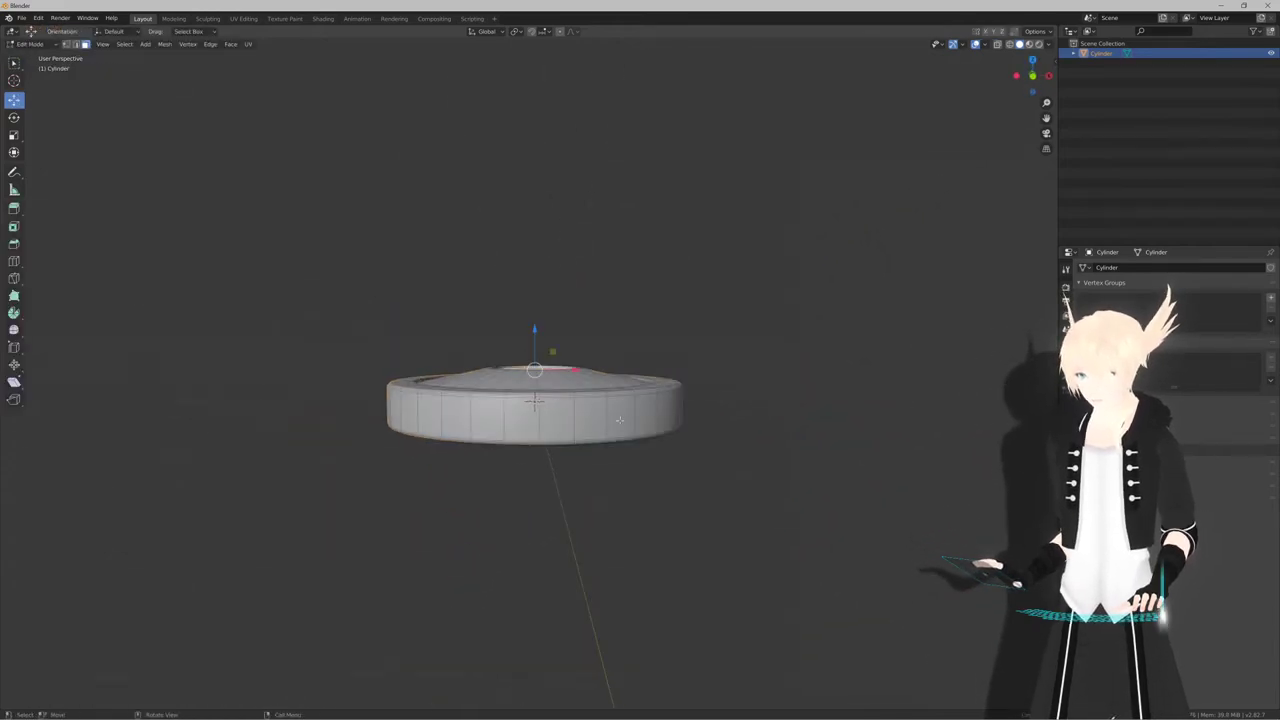
scroll(616, 426, up, 2)
click(592, 438)
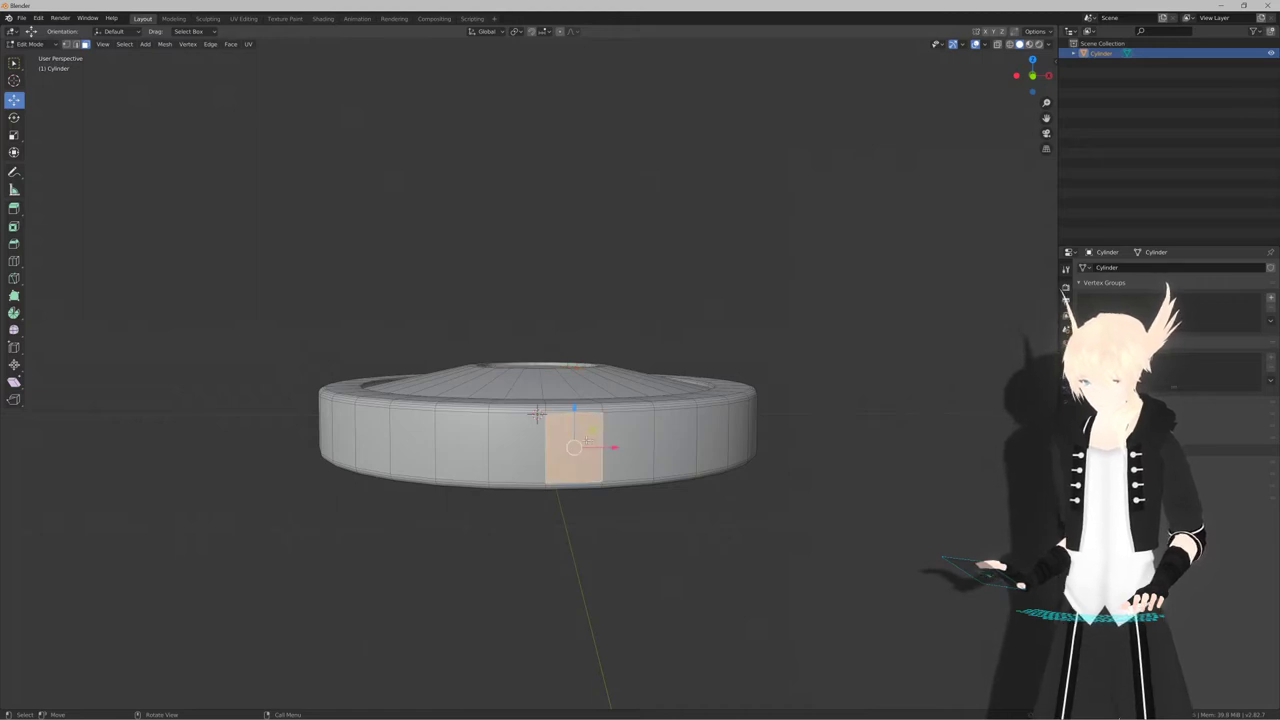
key(ctrl+r)
click(587, 441)
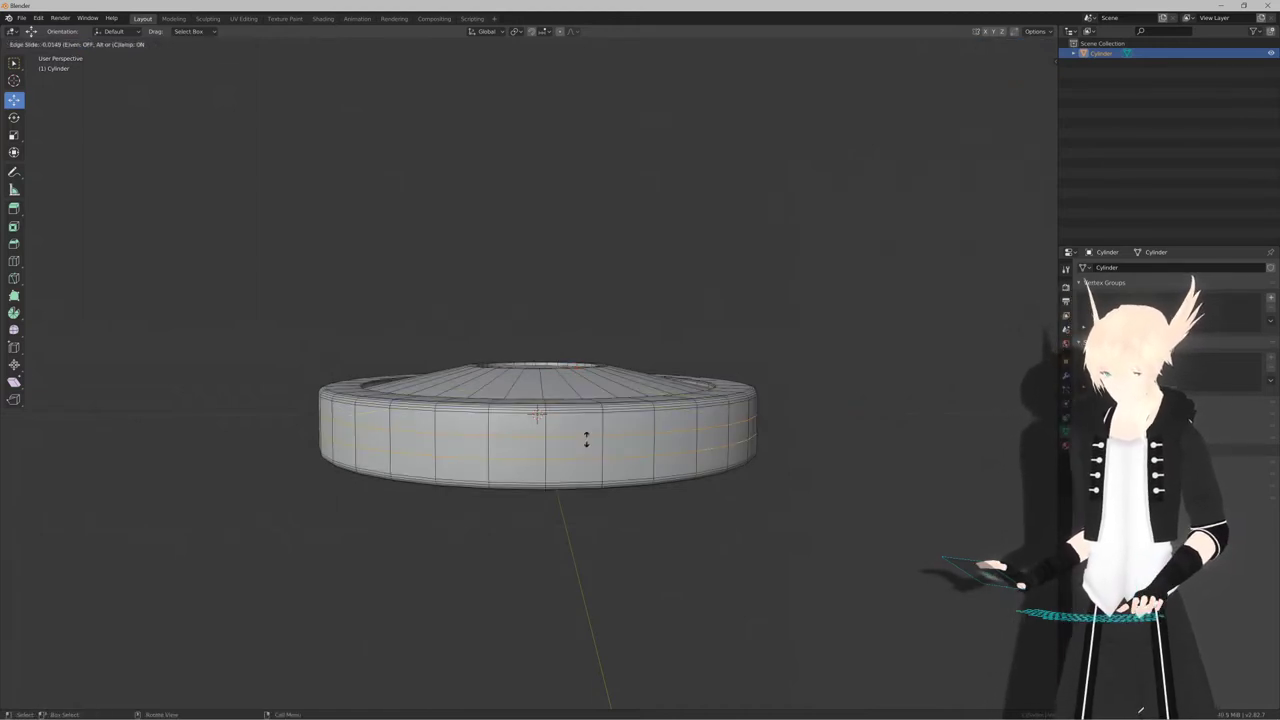
right_click(549, 446)
Select the ten central faces of the side wall's middle band, seen in the back orthographic view
key(3)
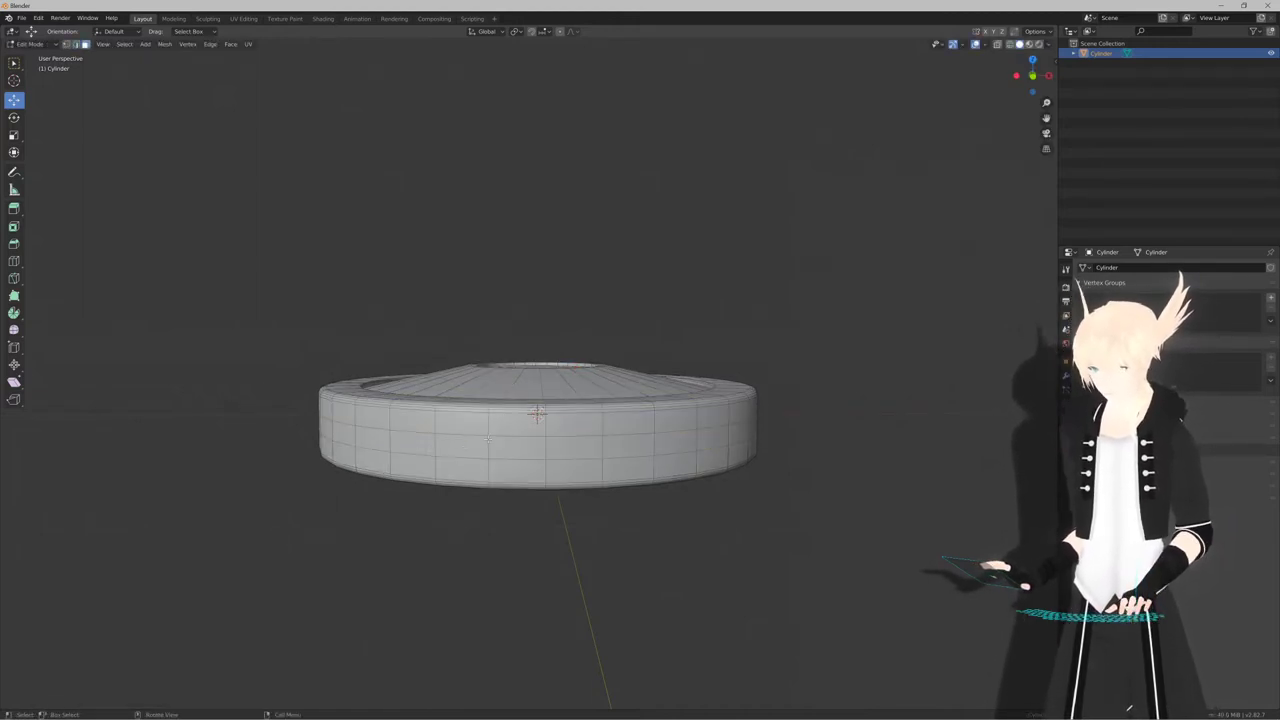
key(KP_1)
middle_drag(487, 438, 487, 440)
key(ctrl+KP_1)
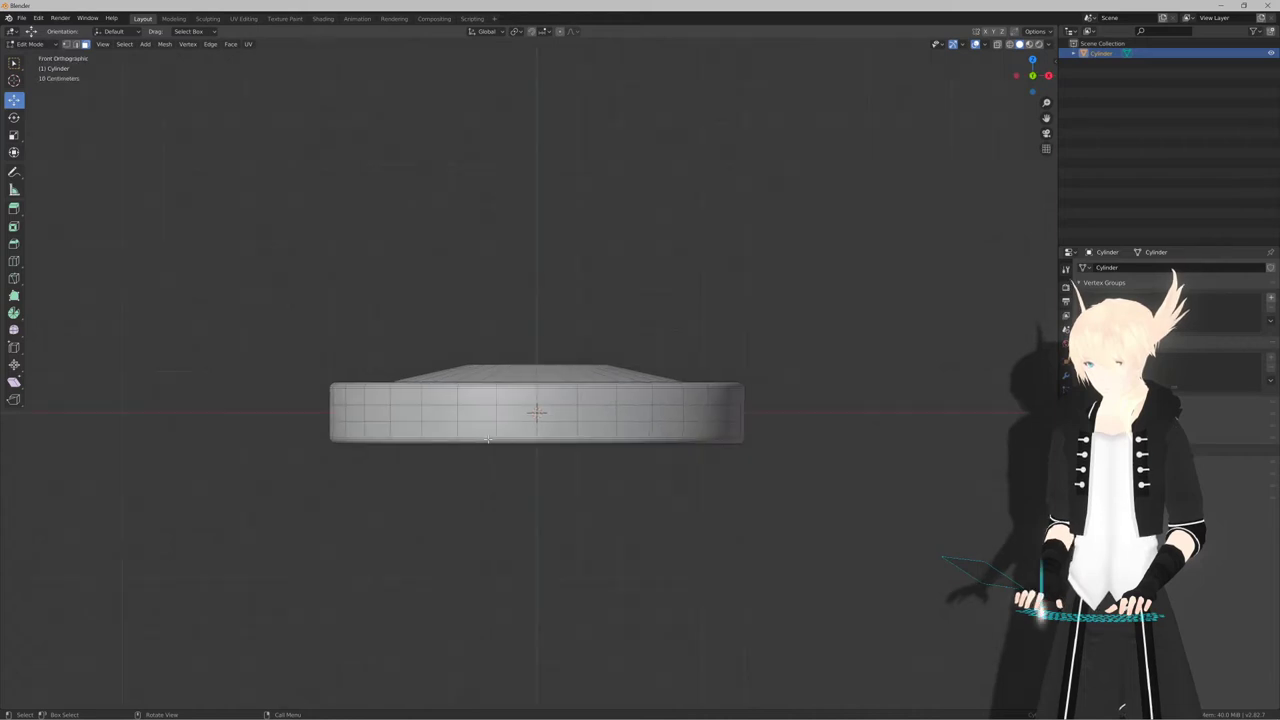
scroll(487, 438, up, 1)
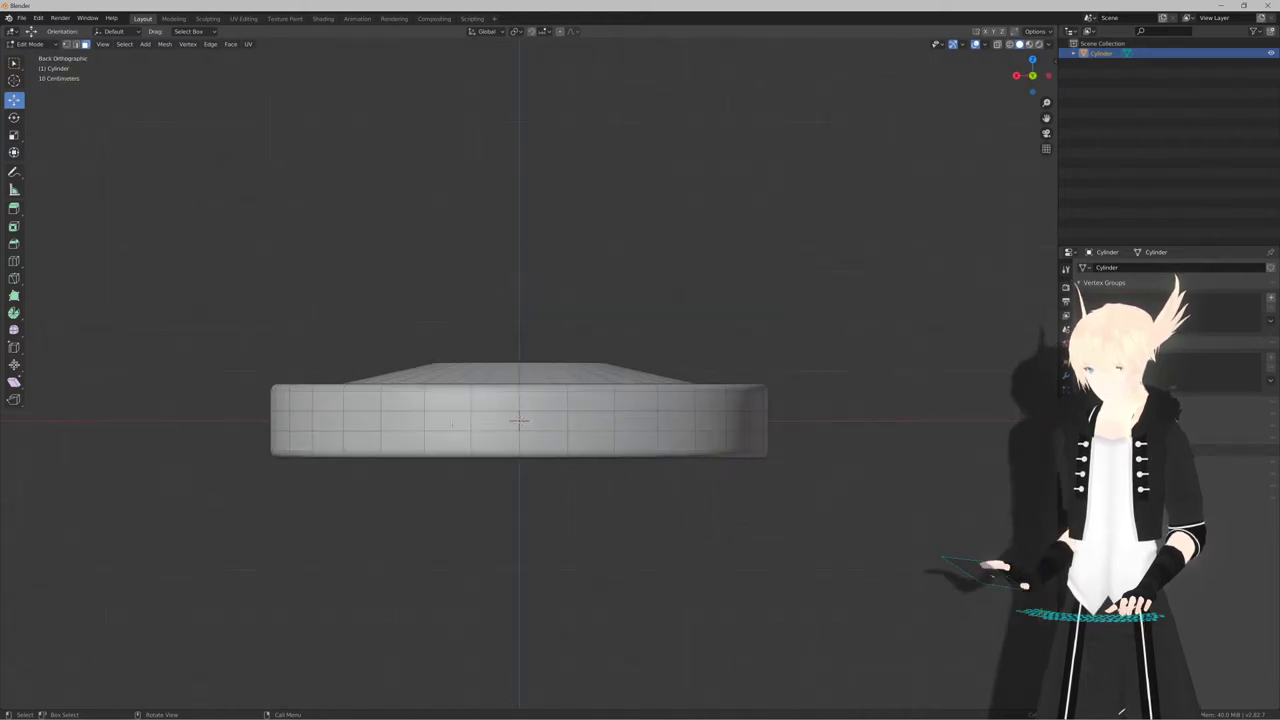
shift+click(366, 423)
shift+click(403, 422)
shift+click(448, 422)
shift+click(495, 422)
shift+click(544, 422)
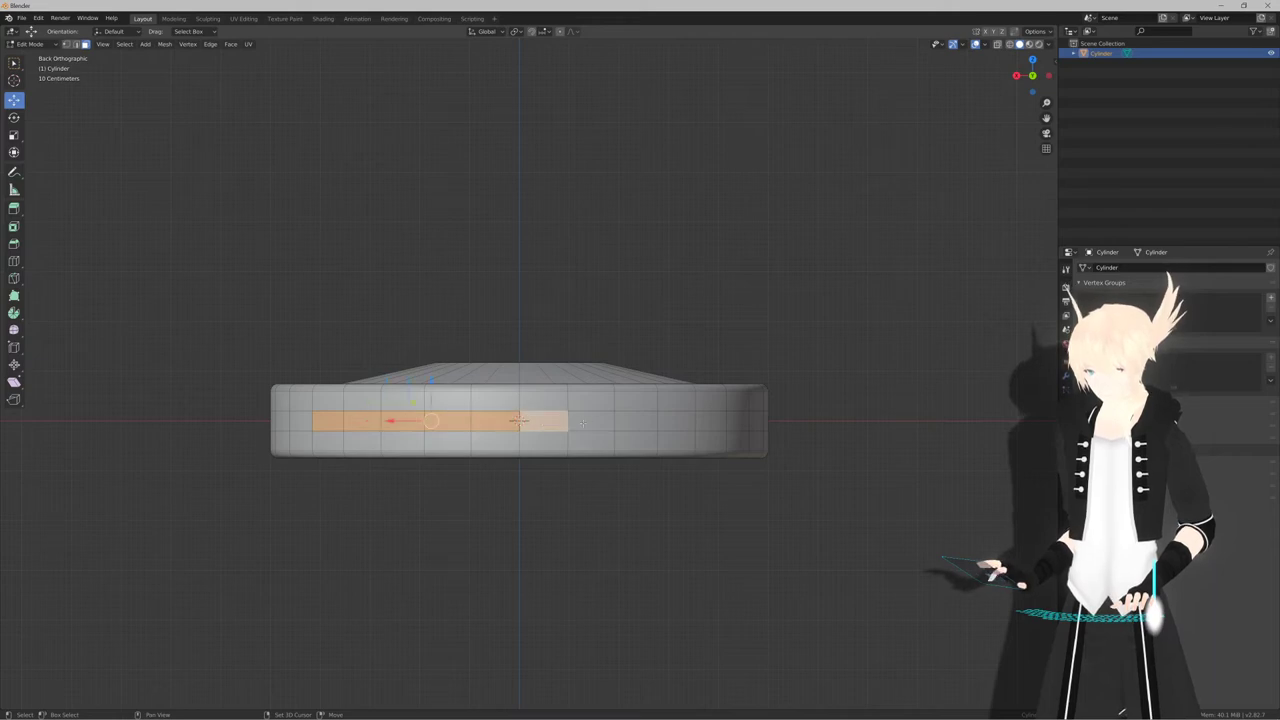
shift+click(590, 422)
shift+click(635, 422)
shift+click(675, 422)
shift+click(712, 420)
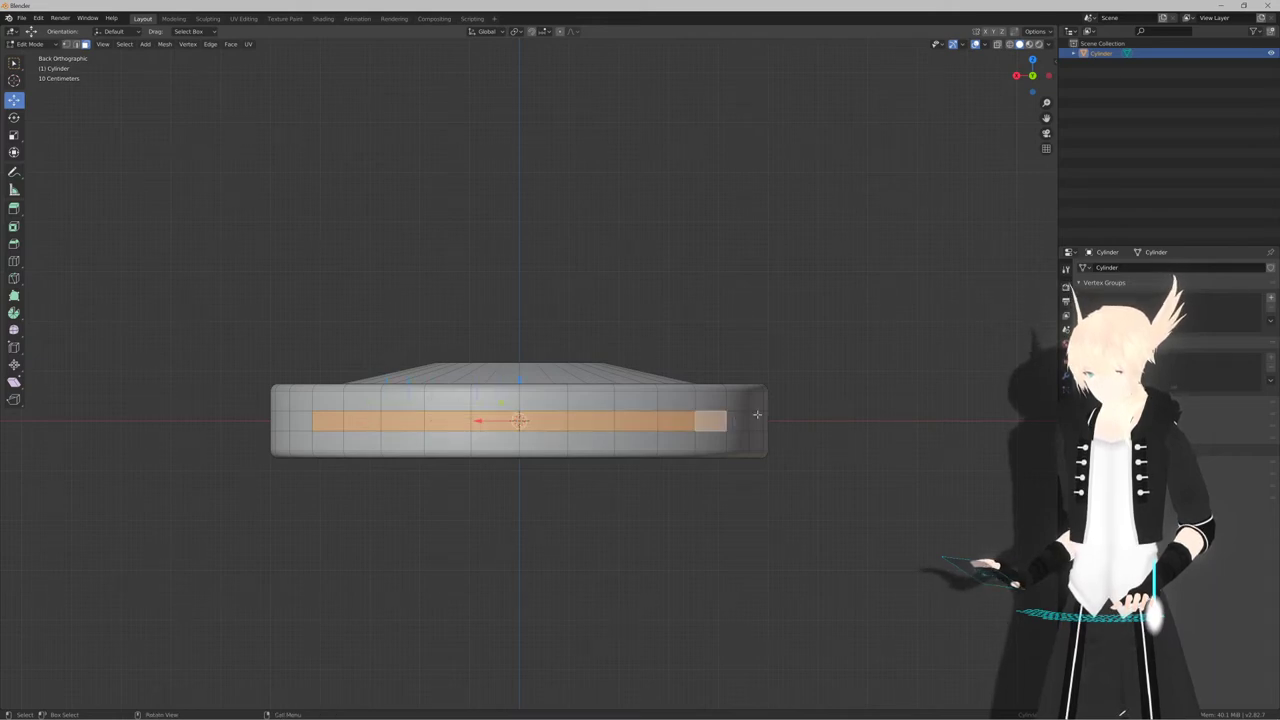
Extrude the selected band faces inward along their normals about 0.027 m to form a groove
middle_drag(757, 414, 775, 416)
key(i)
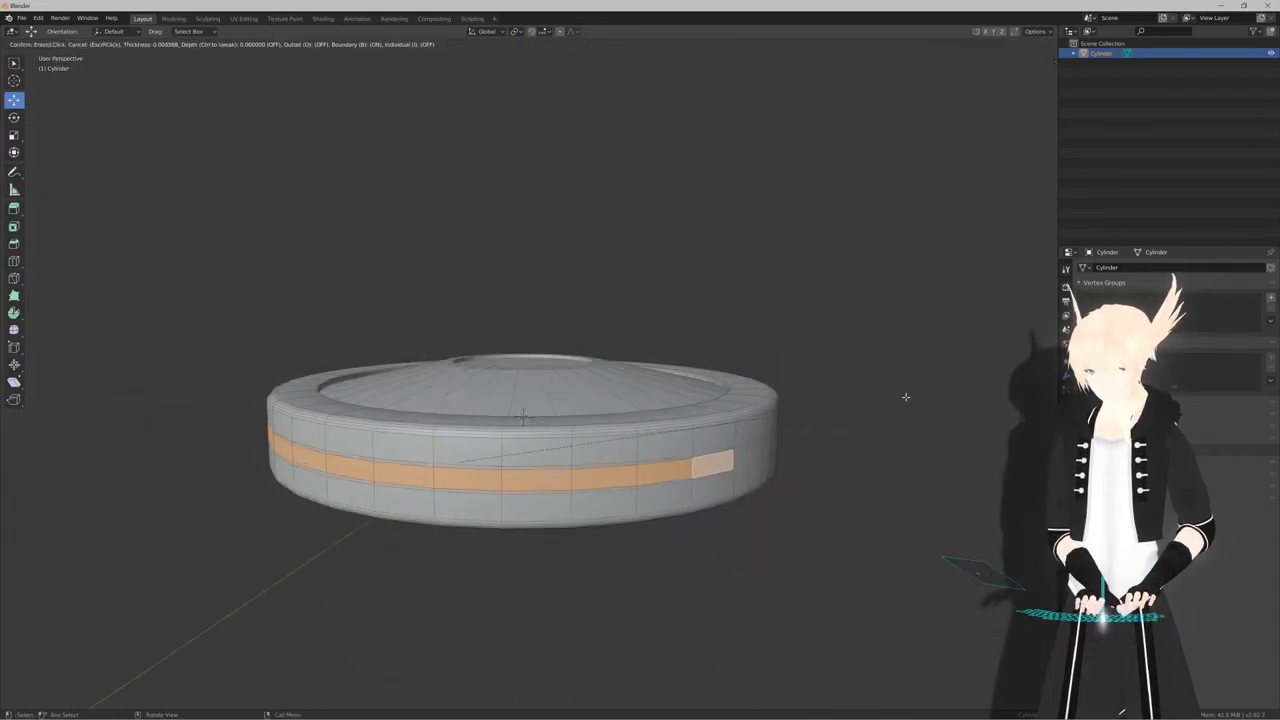
click(906, 396)
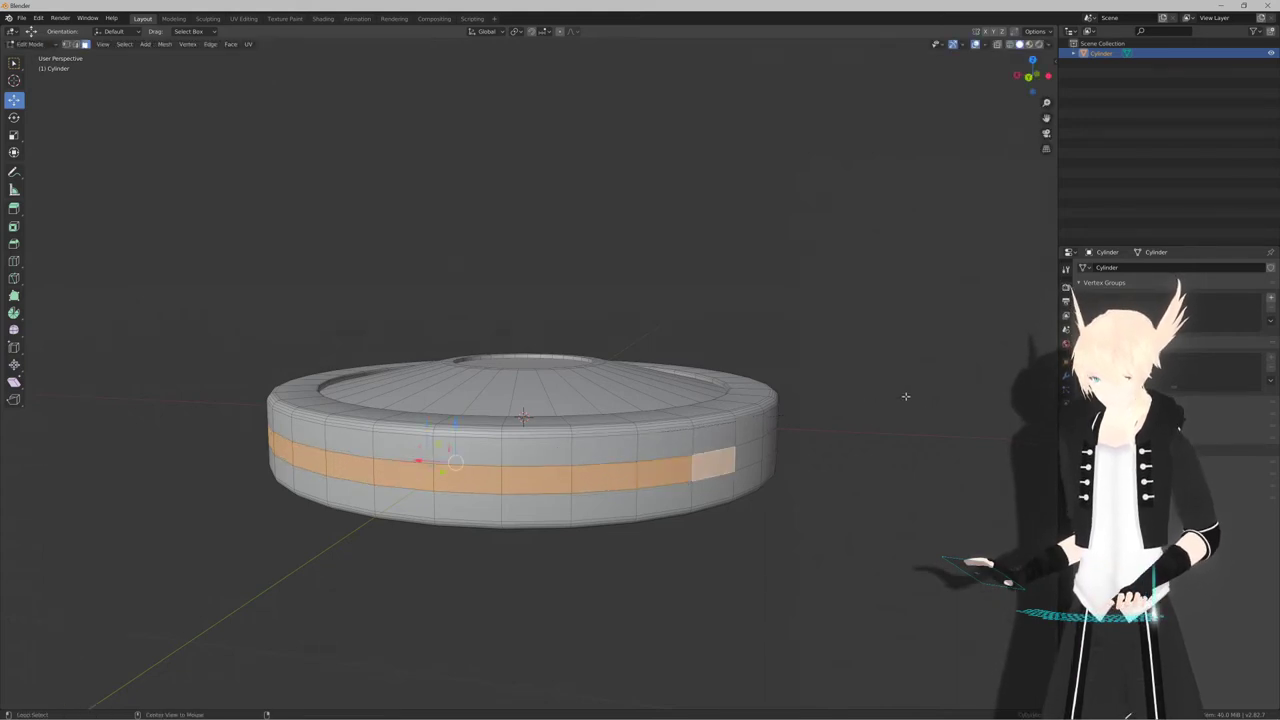
key(alt+e)
click(908, 407)
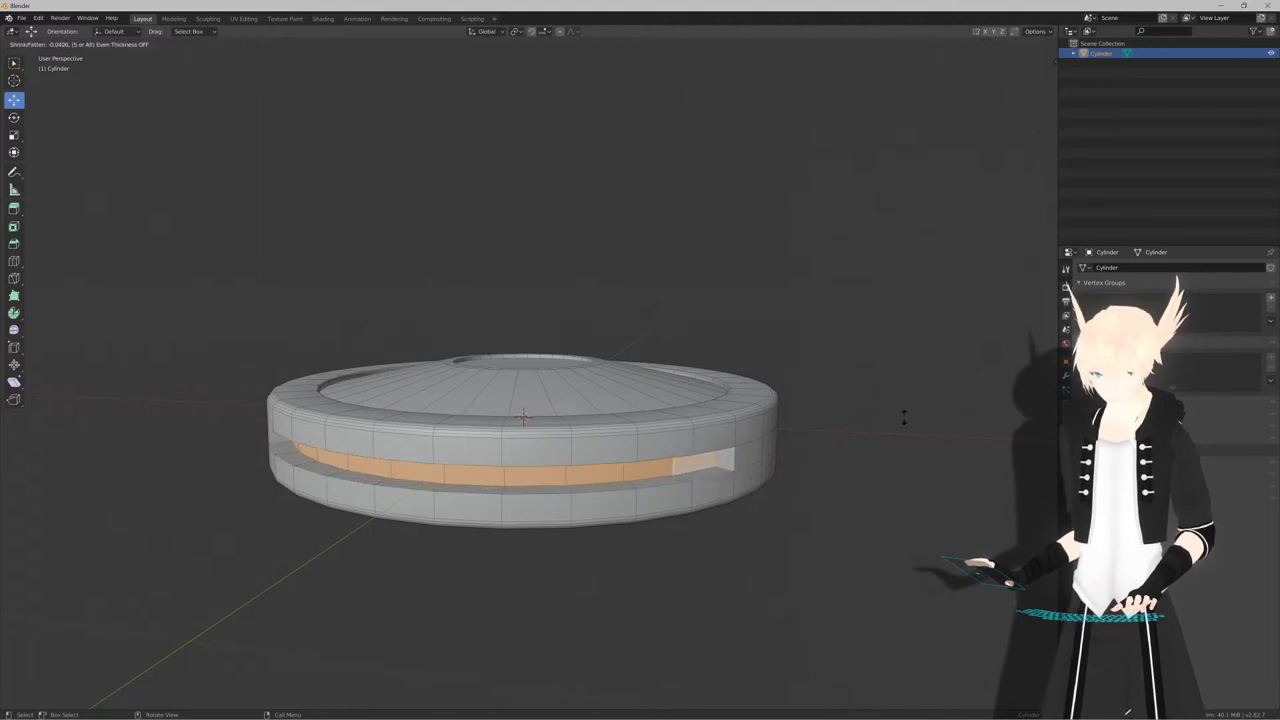
click(905, 412)
Inset the groove's inner faces about 0.0096 m and open the object's material properties
middle_drag(826, 426, 848, 414)
key(i)
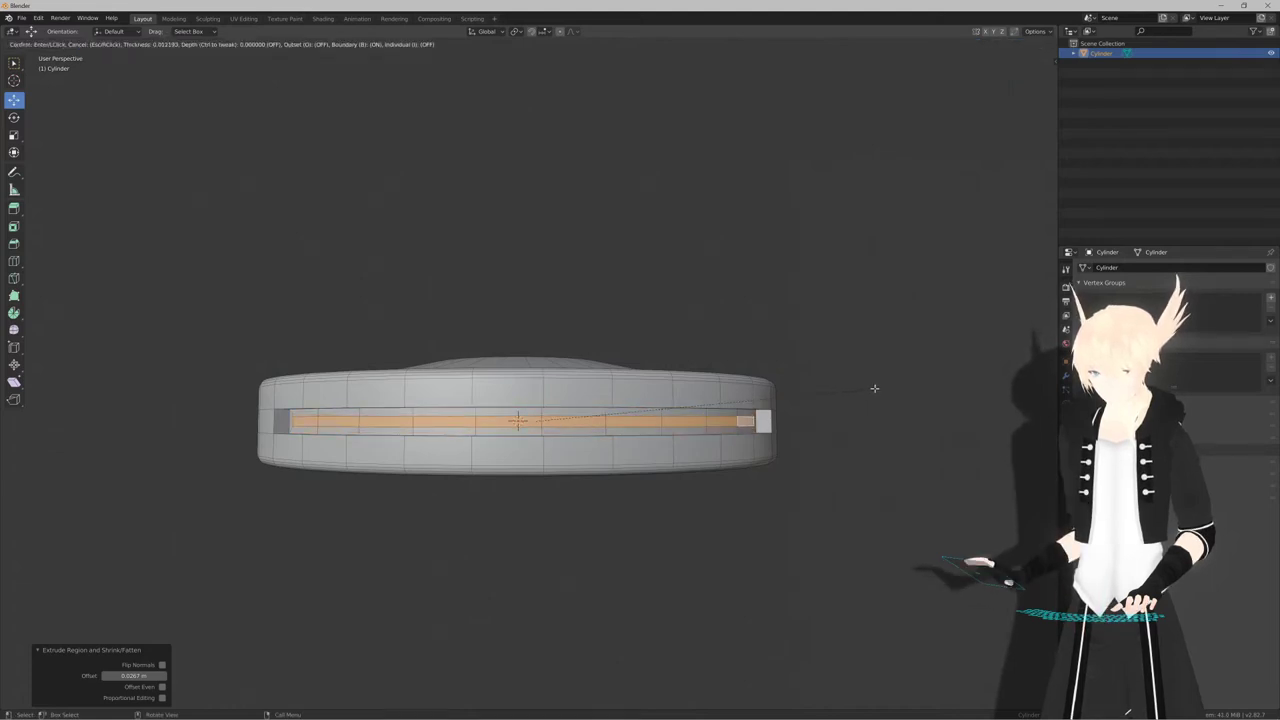
click(876, 387)
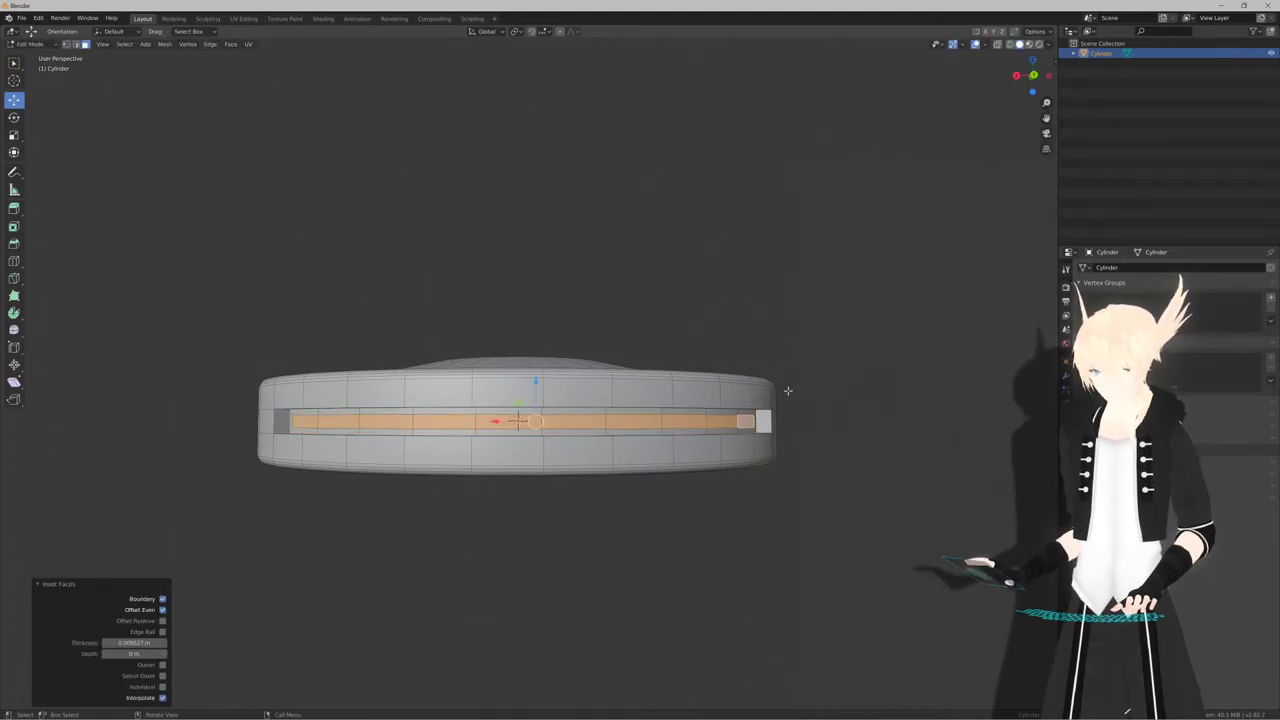
click(1065, 444)
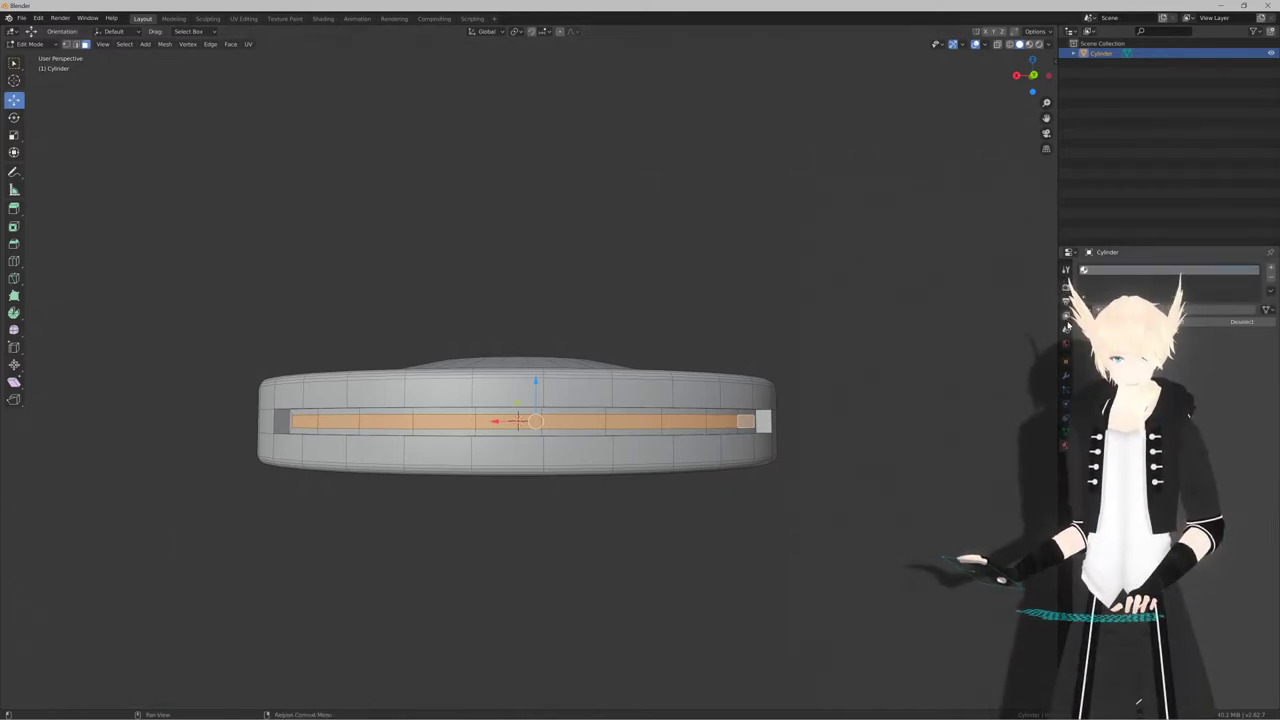
middle_drag(770, 330, 712, 358)
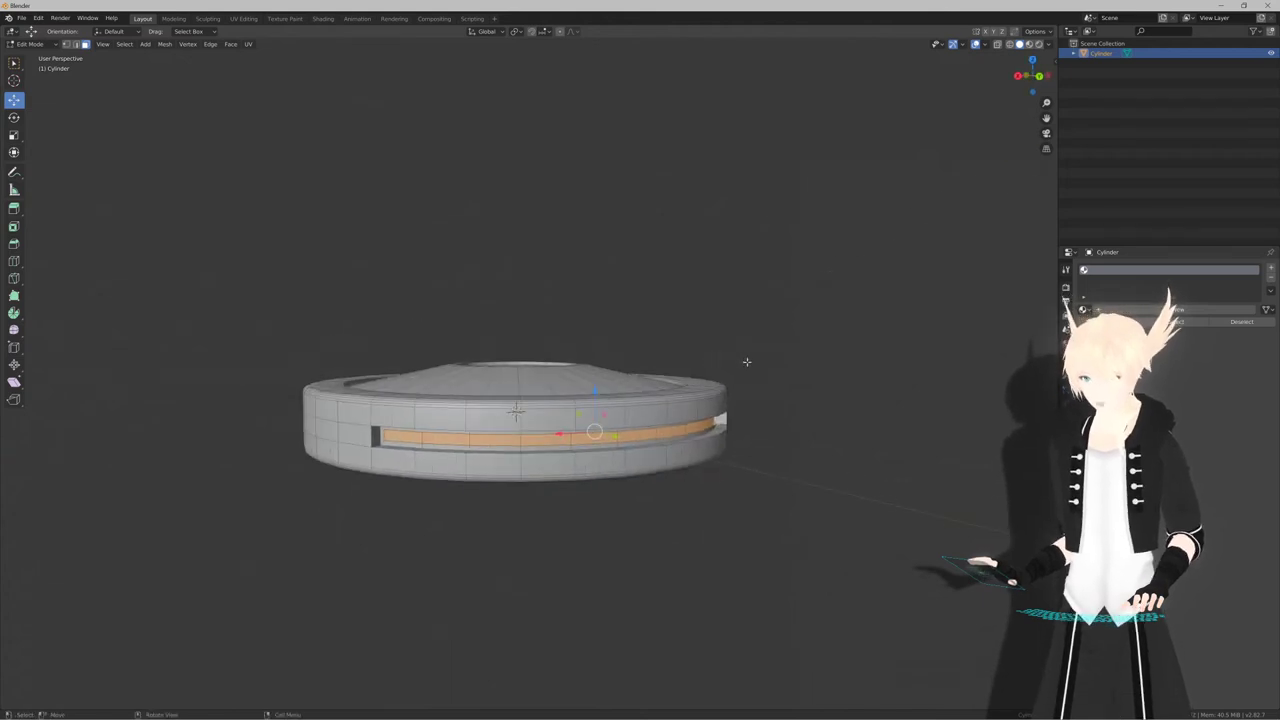
Extrude the inset groove faces about 0.007 m, scale them up slightly and check the result in Object Mode
key(e)
click(749, 361)
key(s)
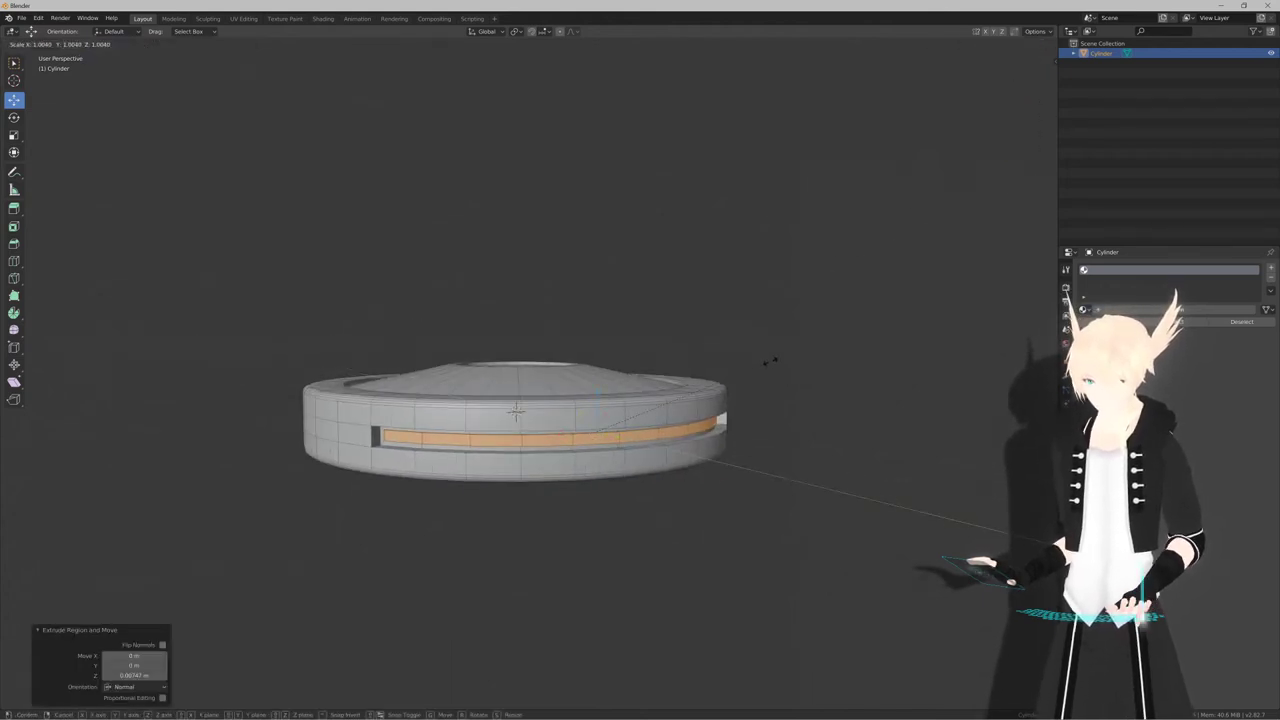
click(773, 358)
key(Tab)
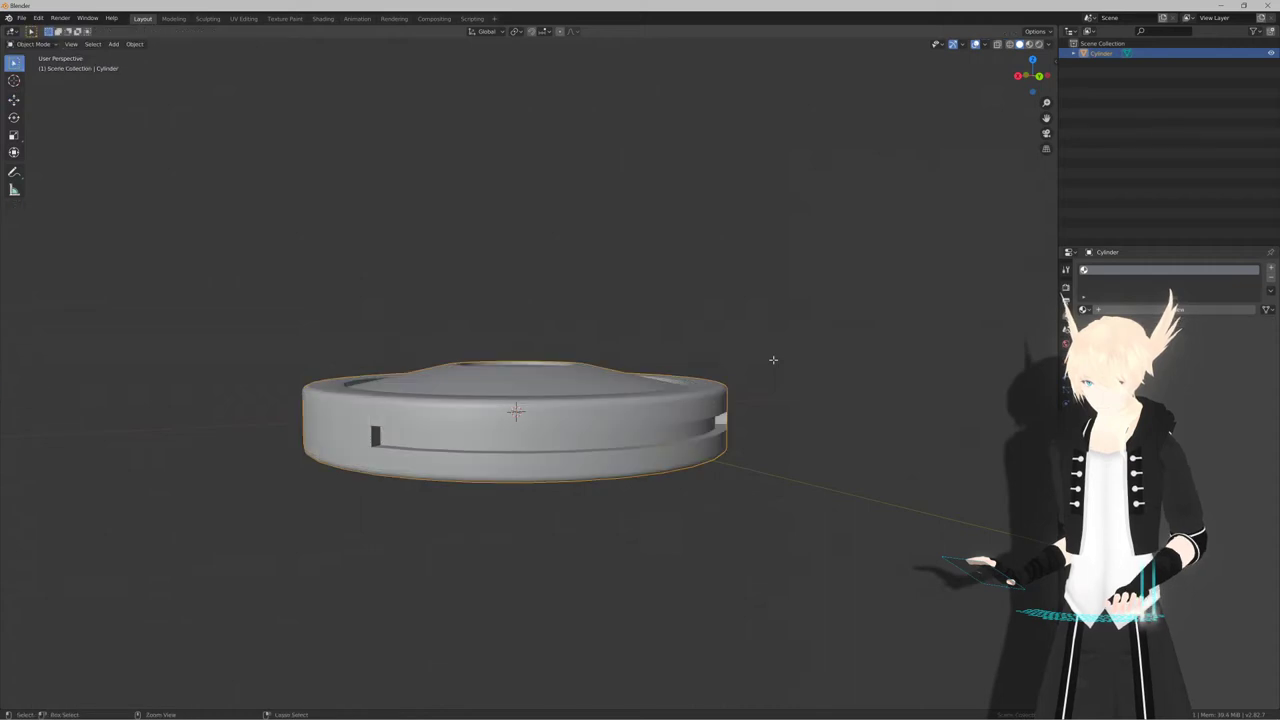
key(Tab)
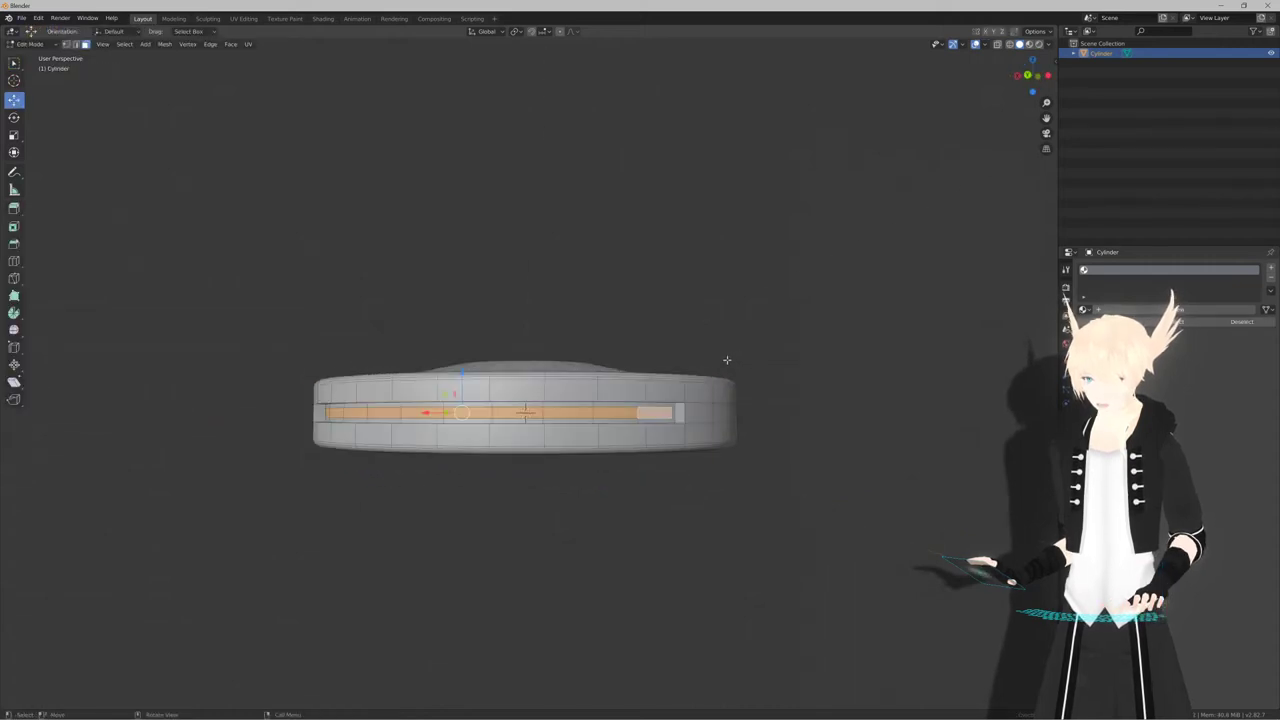
Deselect the groove faces, inspect the body from an angle and switch to the Chrome browser
middle_drag(710, 369, 790, 404)
click(633, 340)
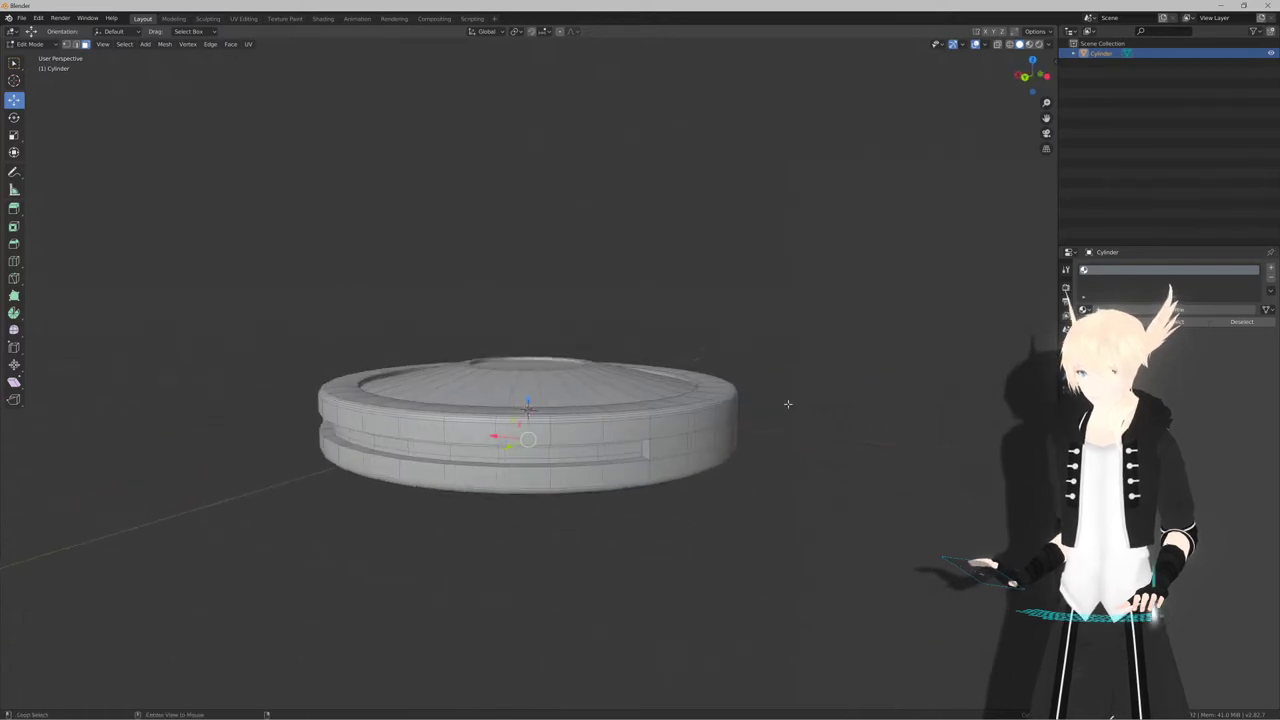
key(alt+Tab)
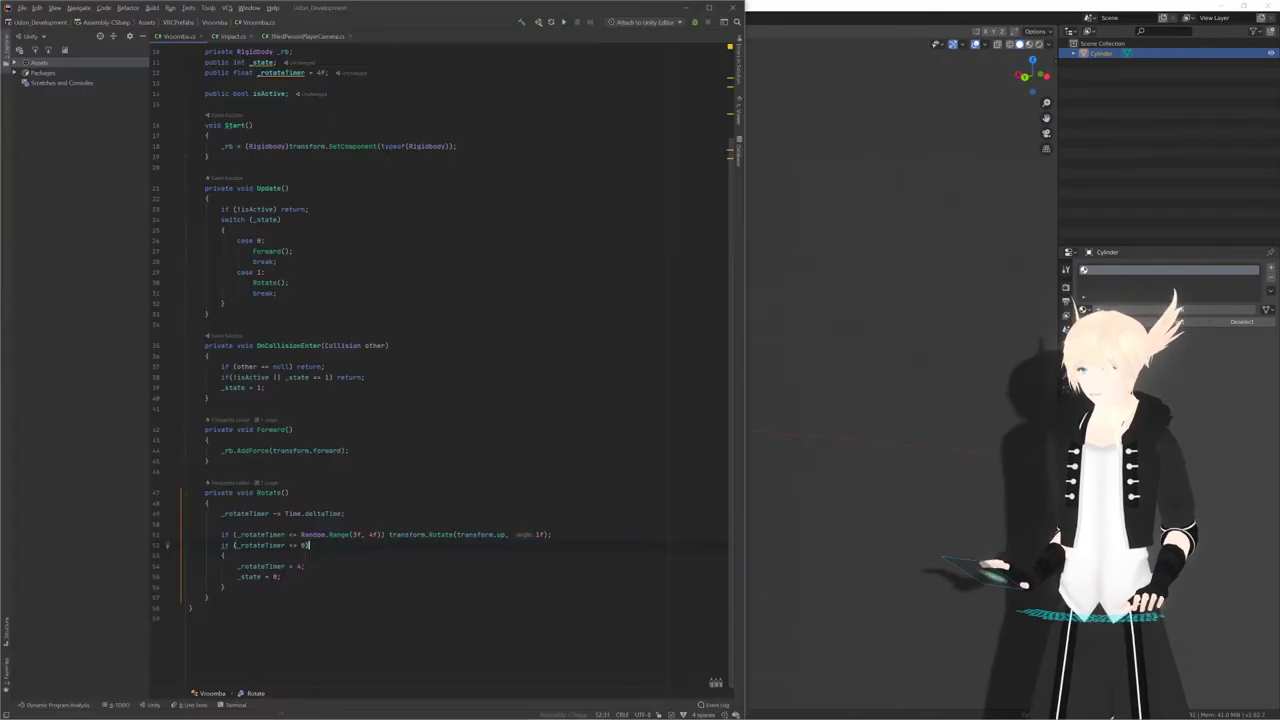
key(alt+Tab)
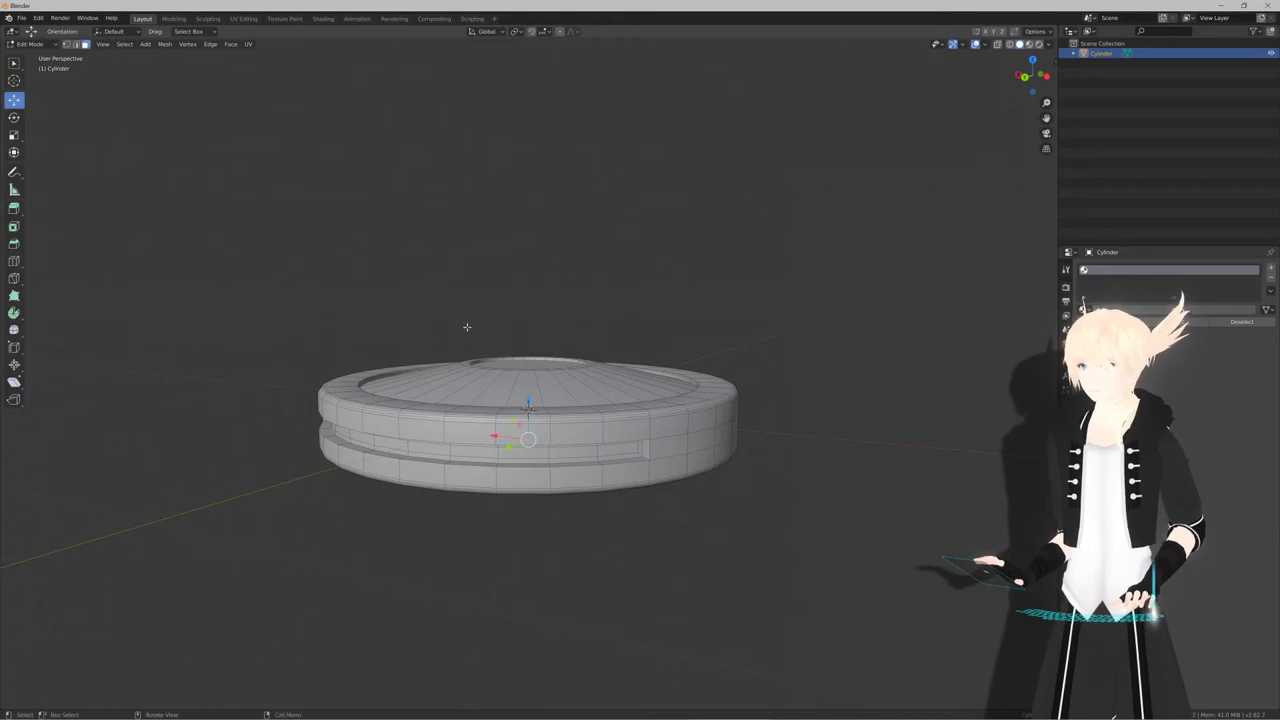
key(alt+Tab)
key(alt+Tab)
key(alt+Tab)
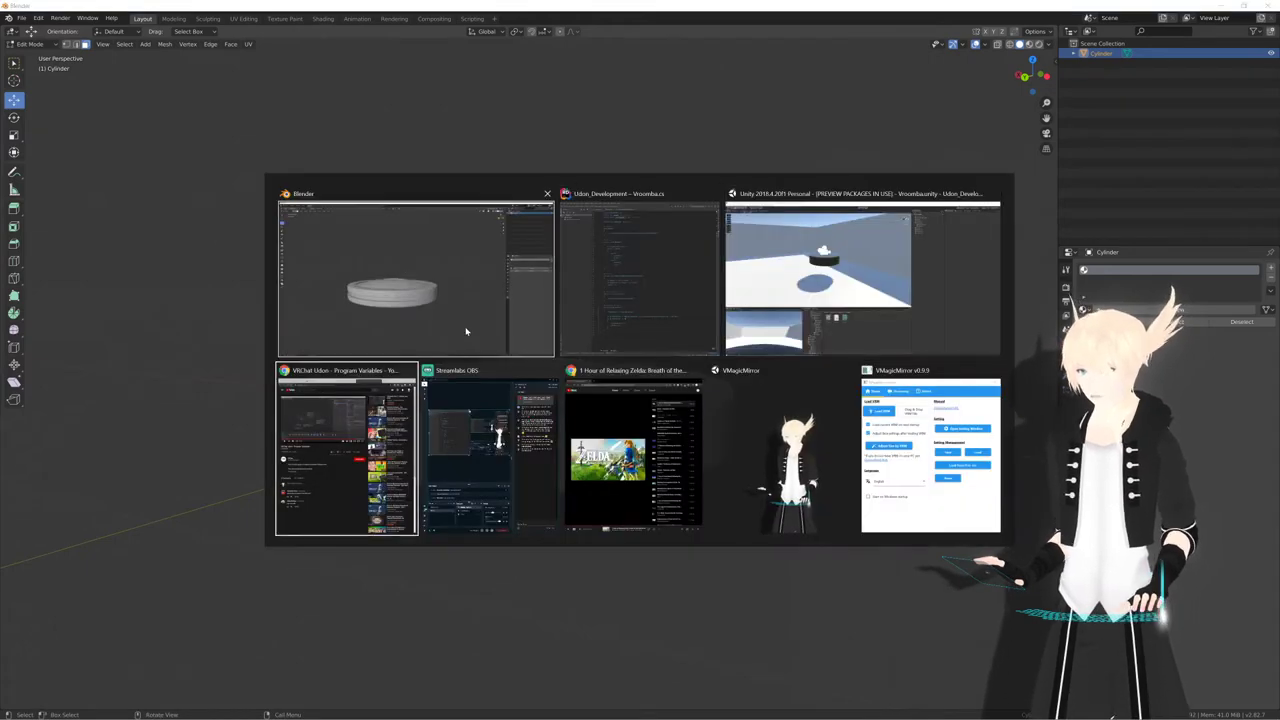
Search Google Images for "cleaning robot" and refine the query to "cleaning robot scifi"
key(ctrl+l)
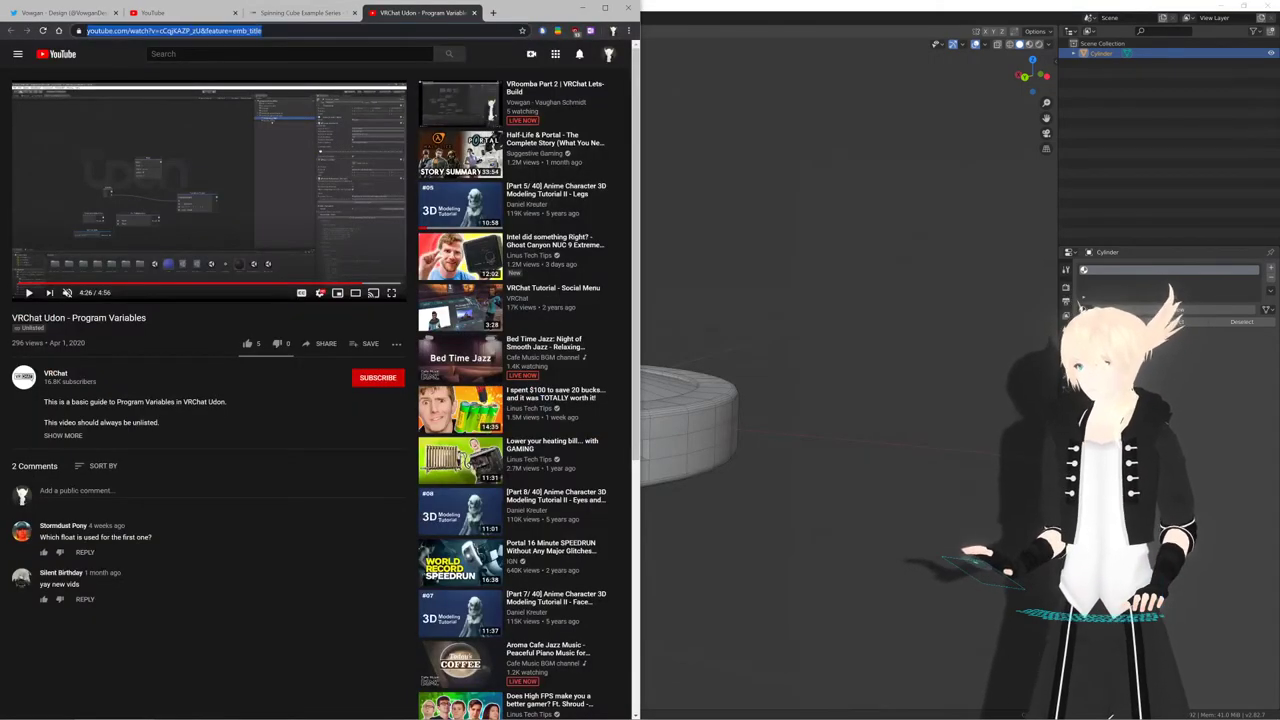
text(cleaning robot)
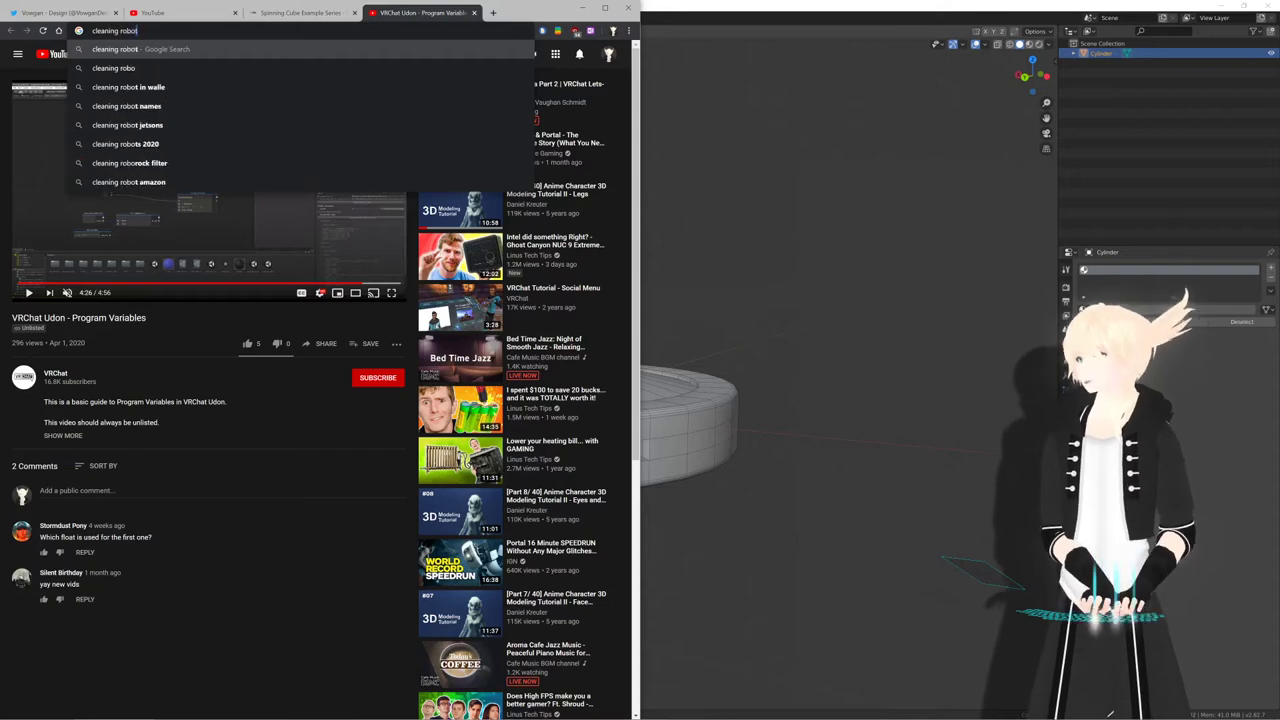
key(Return)
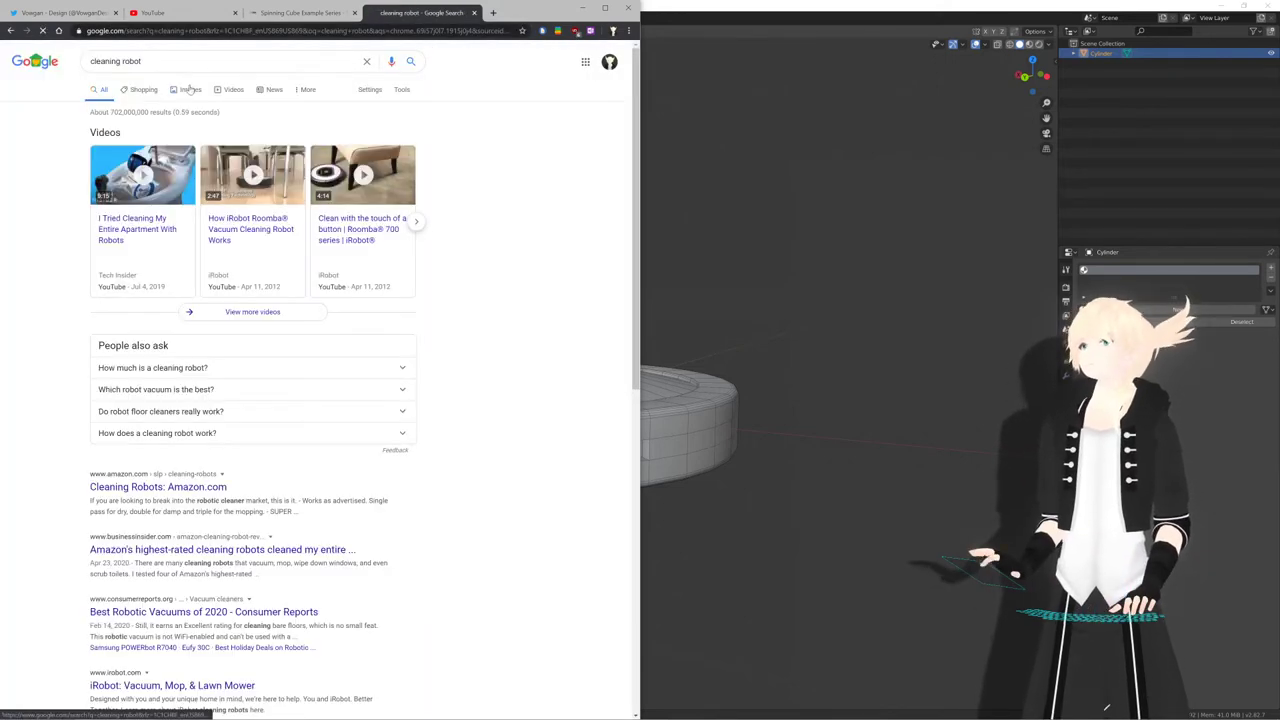
click(190, 89)
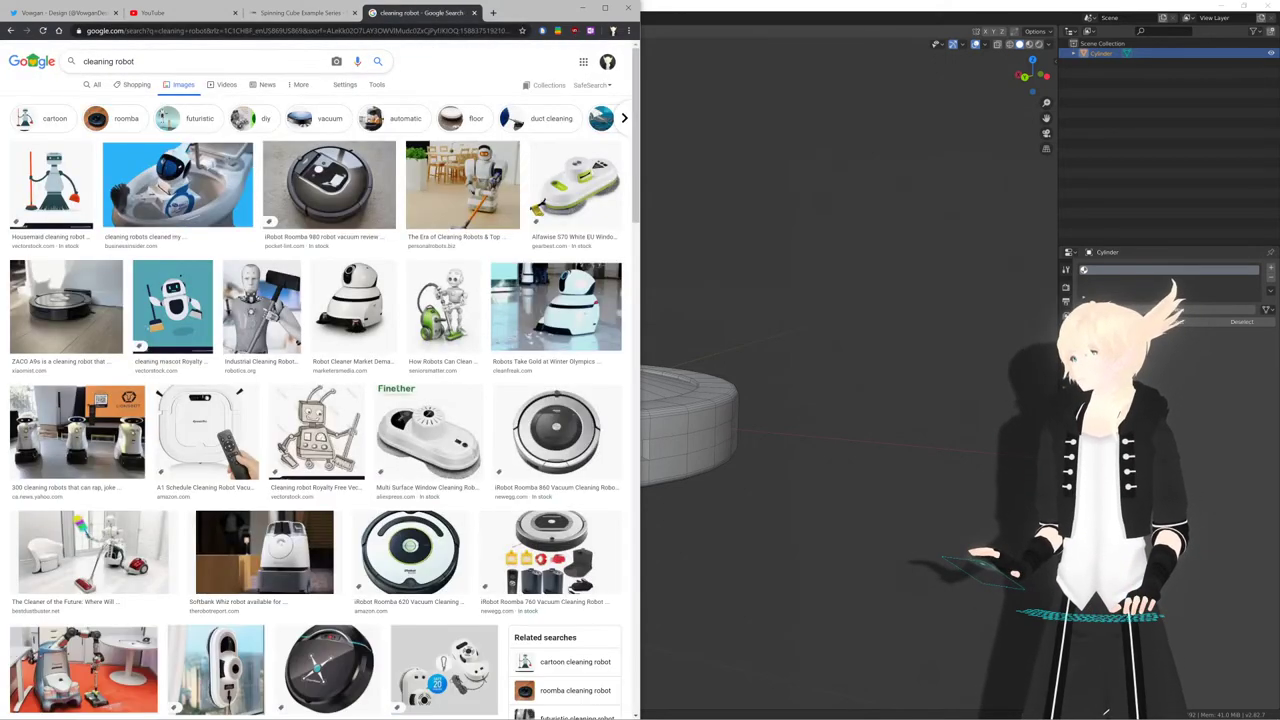
text(scifi)
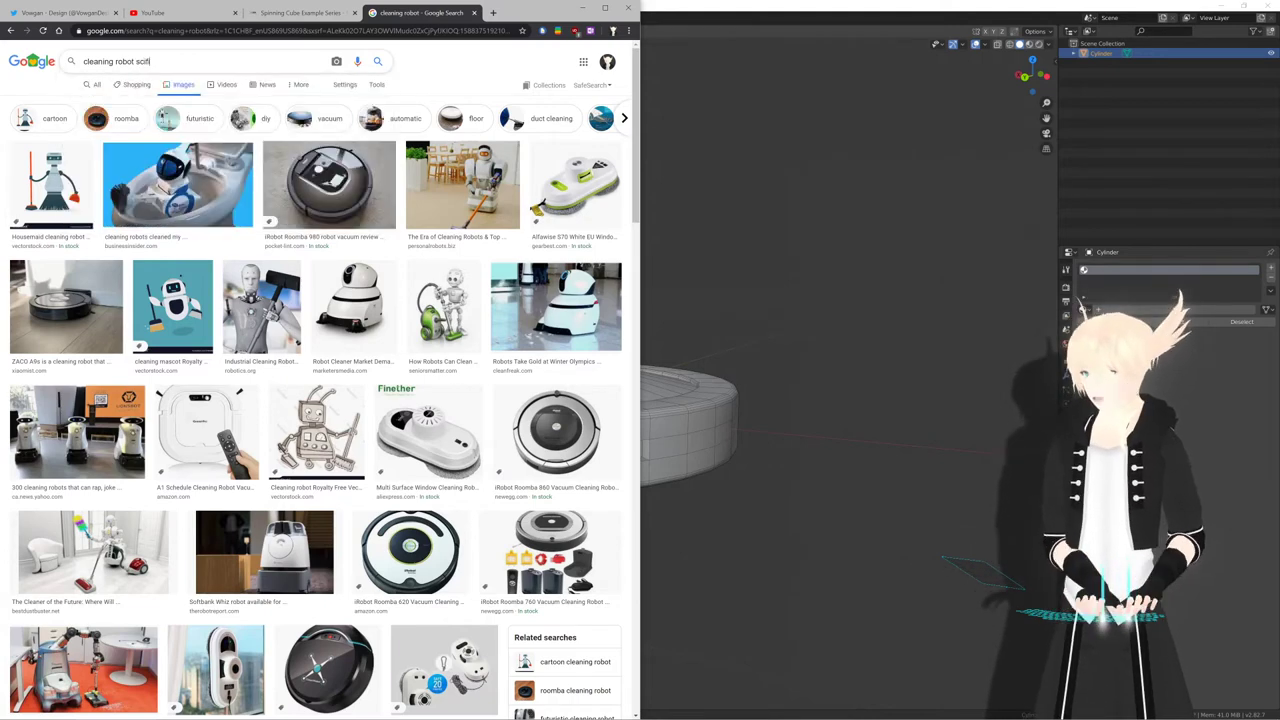
key(Return)
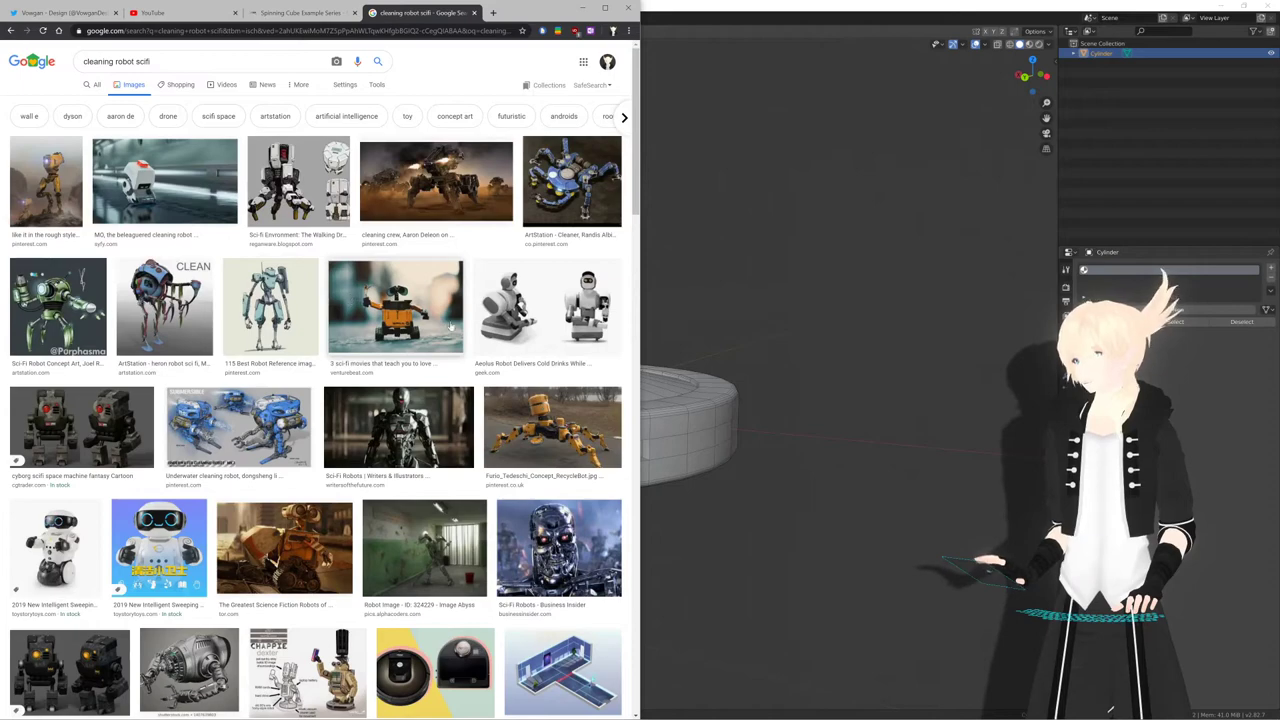
Browse the image results for robot vacuum references and preview the Samsung "Cleaner Robot So Smart" picture
scroll(285, 328, down, 3)
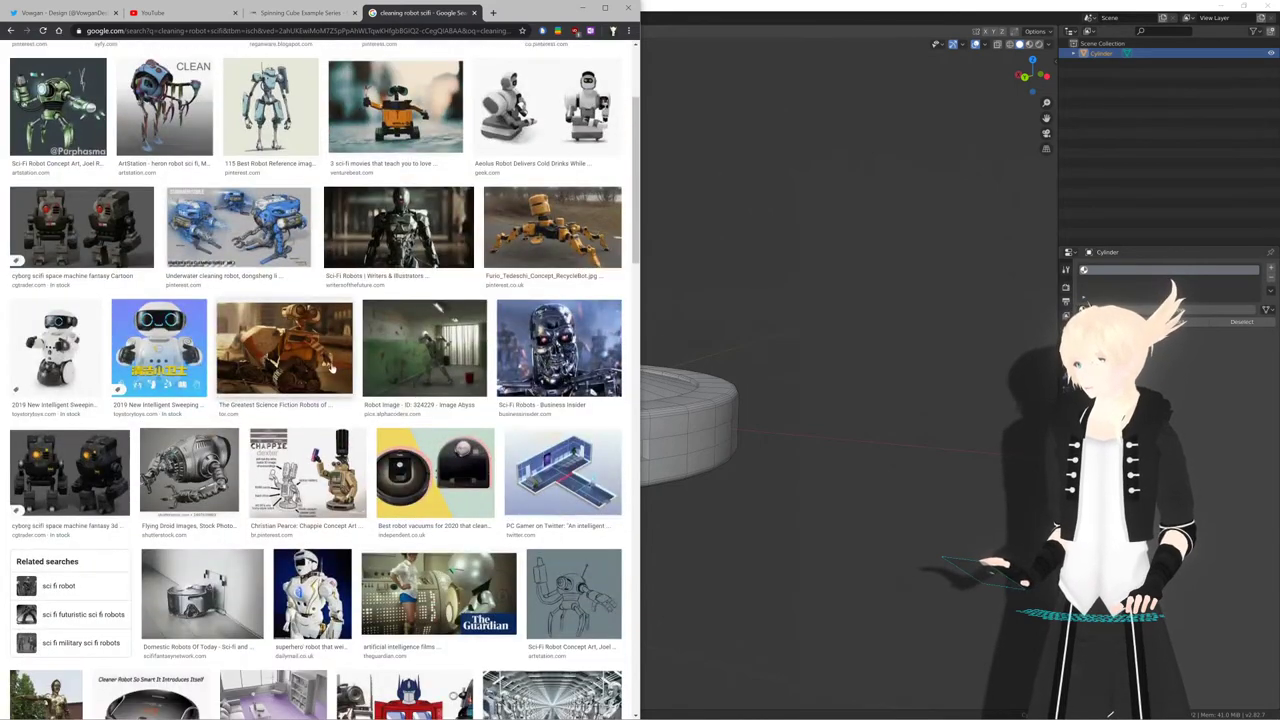
scroll(333, 369, down, 4)
scroll(145, 187, up, 10)
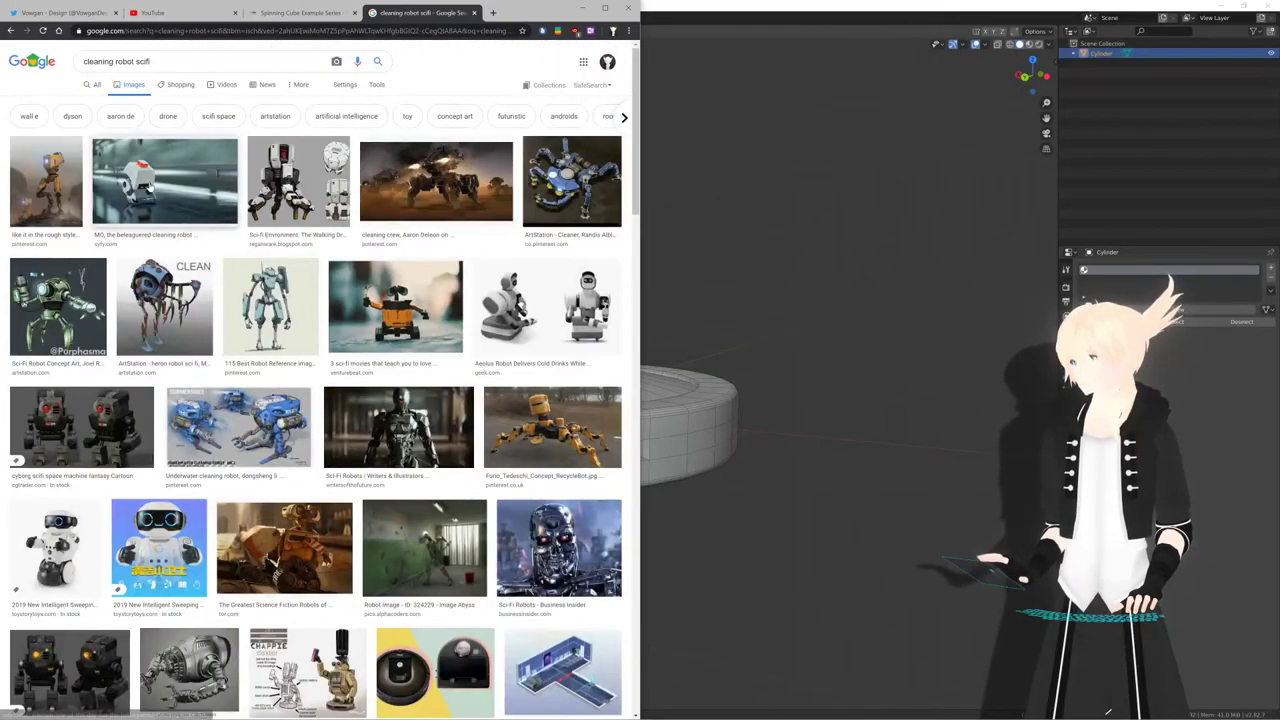
scroll(145, 187, down, 5)
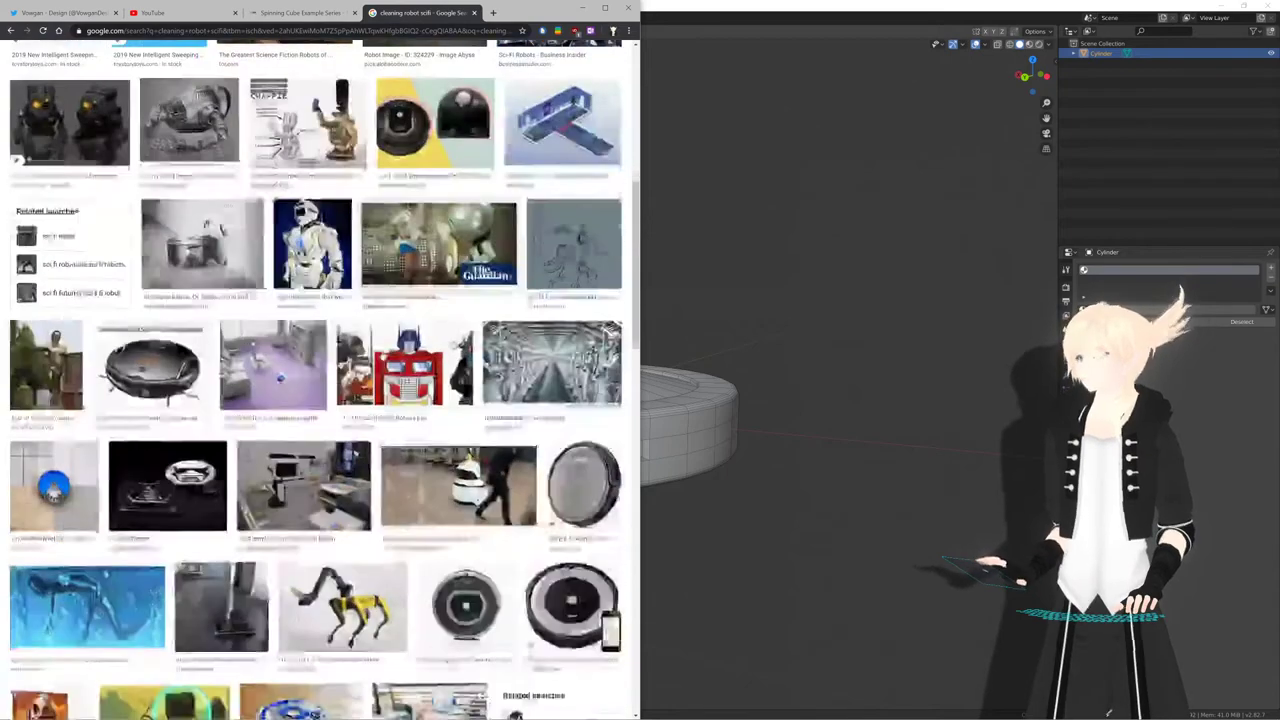
scroll(380, 326, up, 2)
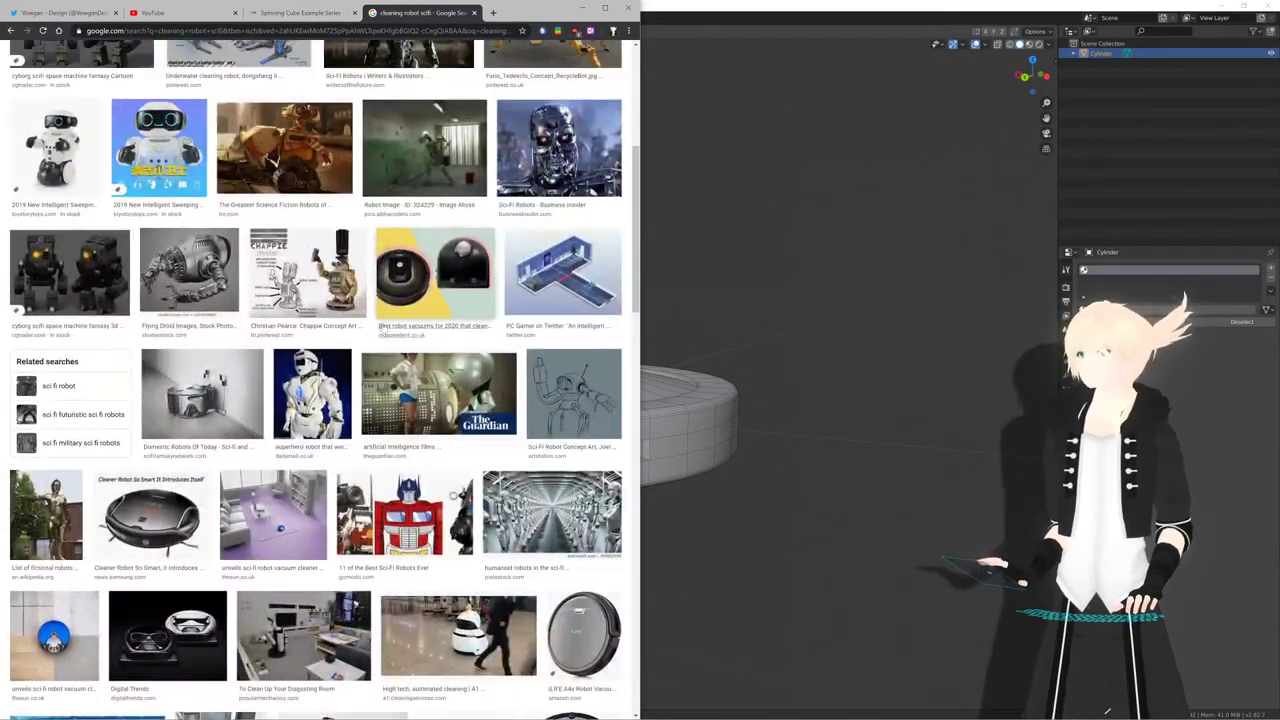
click(163, 486)
scroll(320, 500, up, 1)
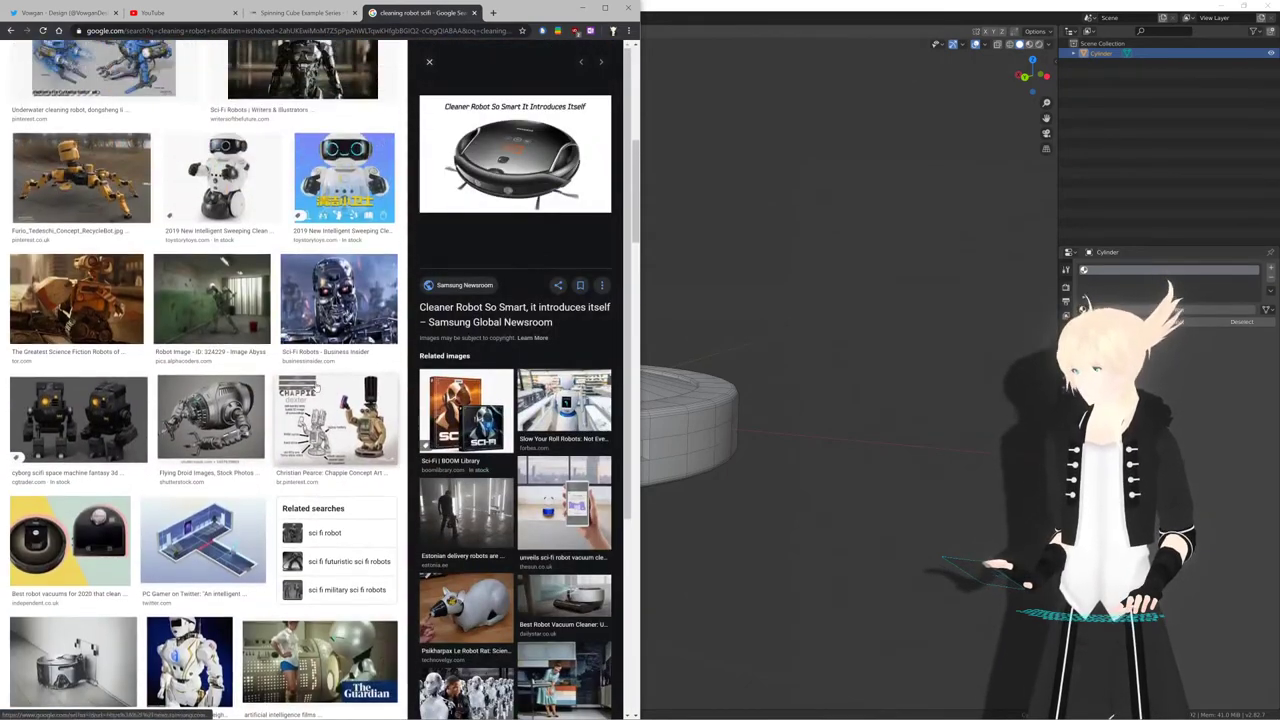
Preview the ILIFE A4s robot vacuum image and examine the surrounding results for more body design references
scroll(318, 388, down, 5)
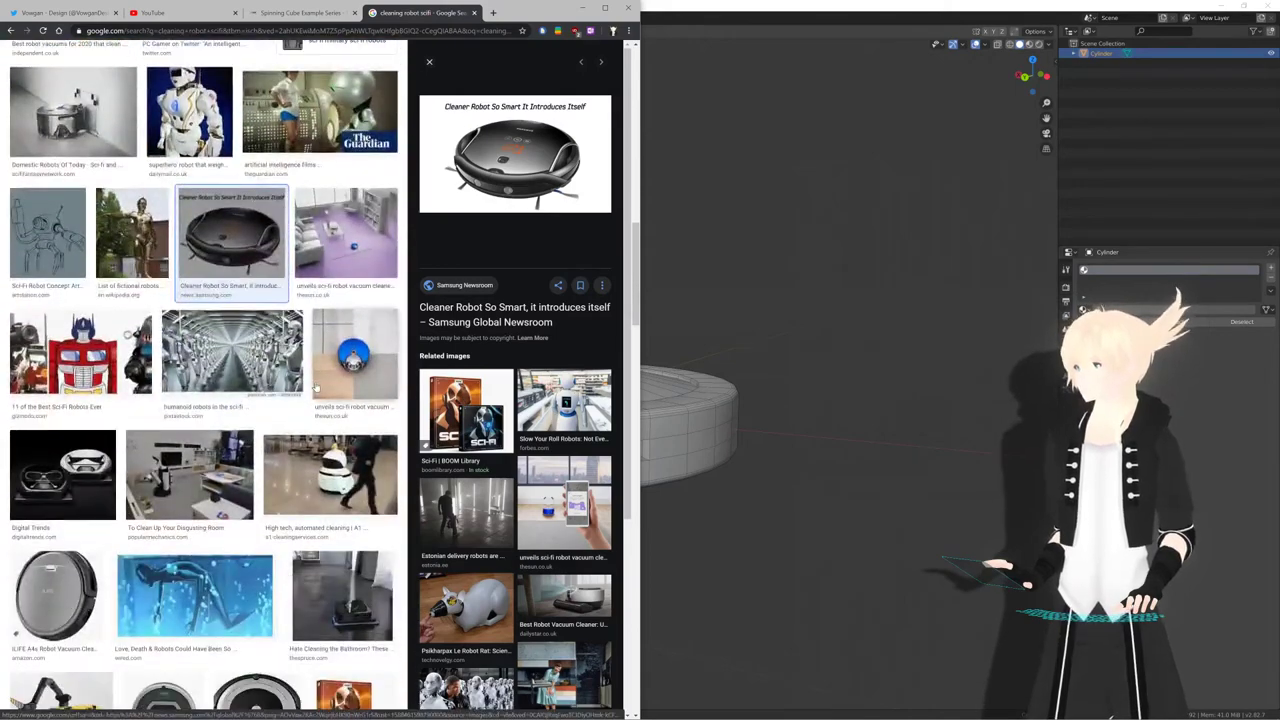
scroll(128, 133, down, 2)
click(55, 395)
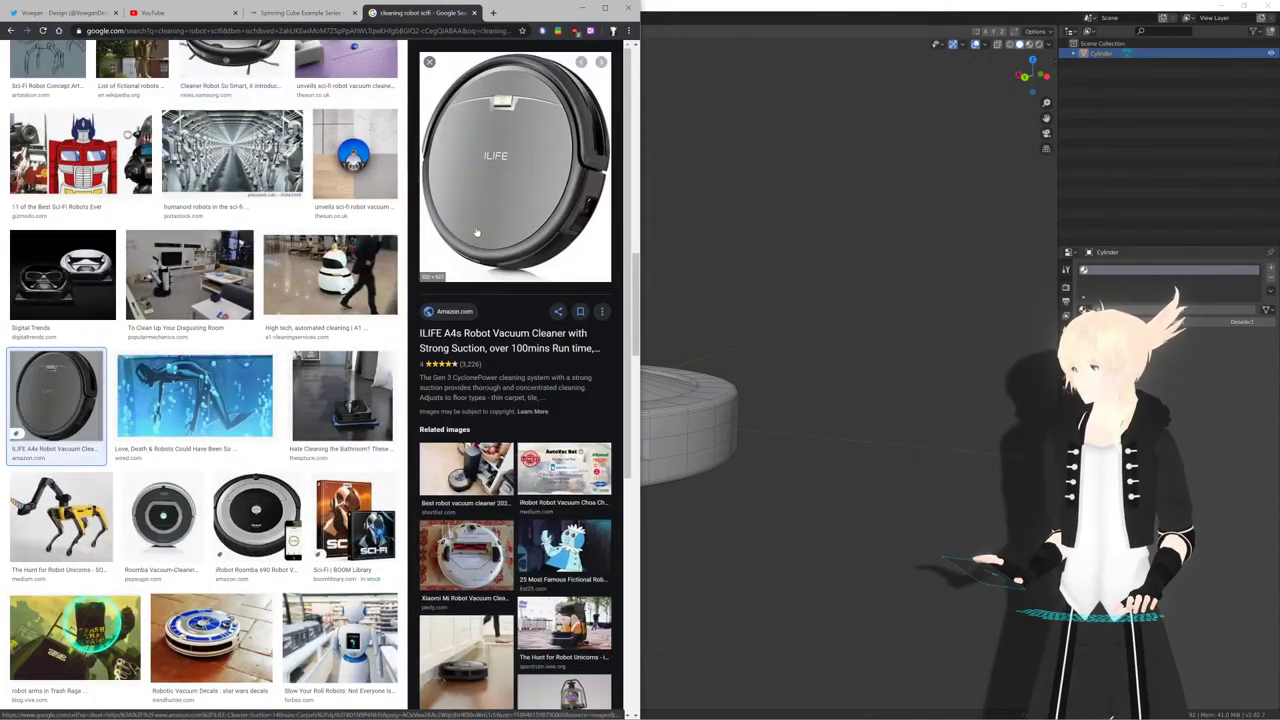
scroll(477, 232, up, 1)
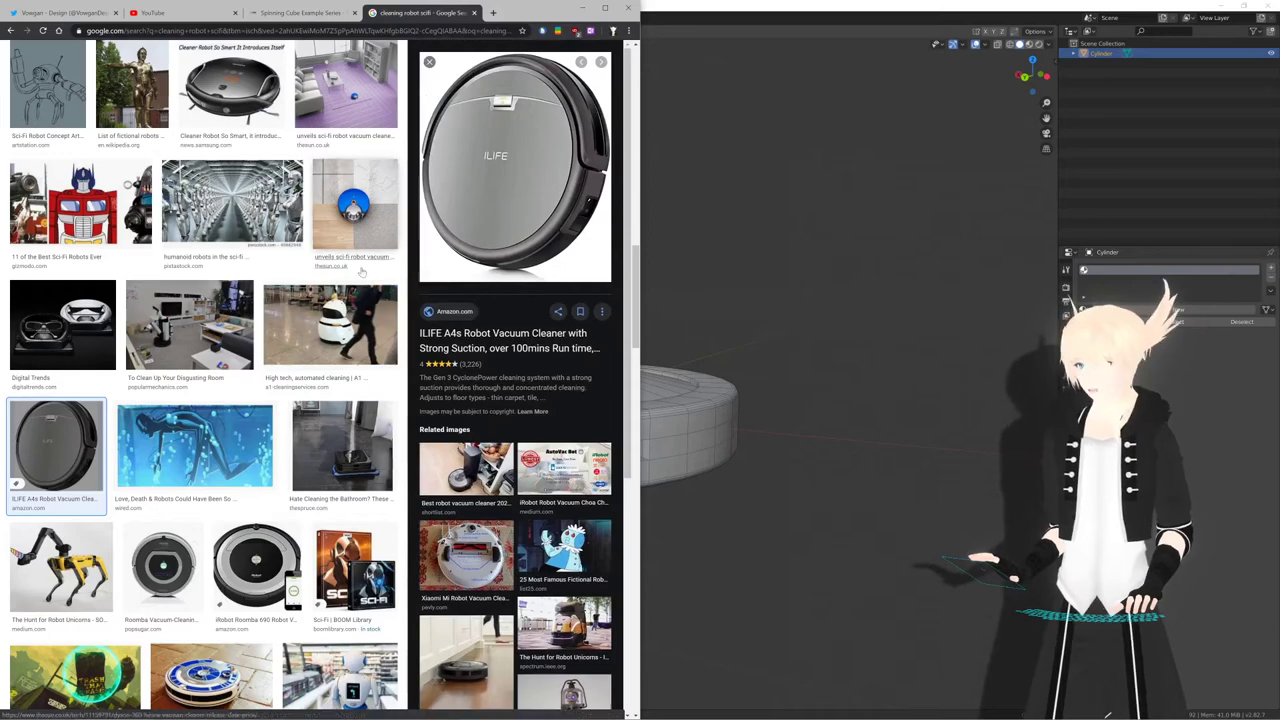
scroll(338, 281, down, 3)
scroll(318, 341, down, 2)
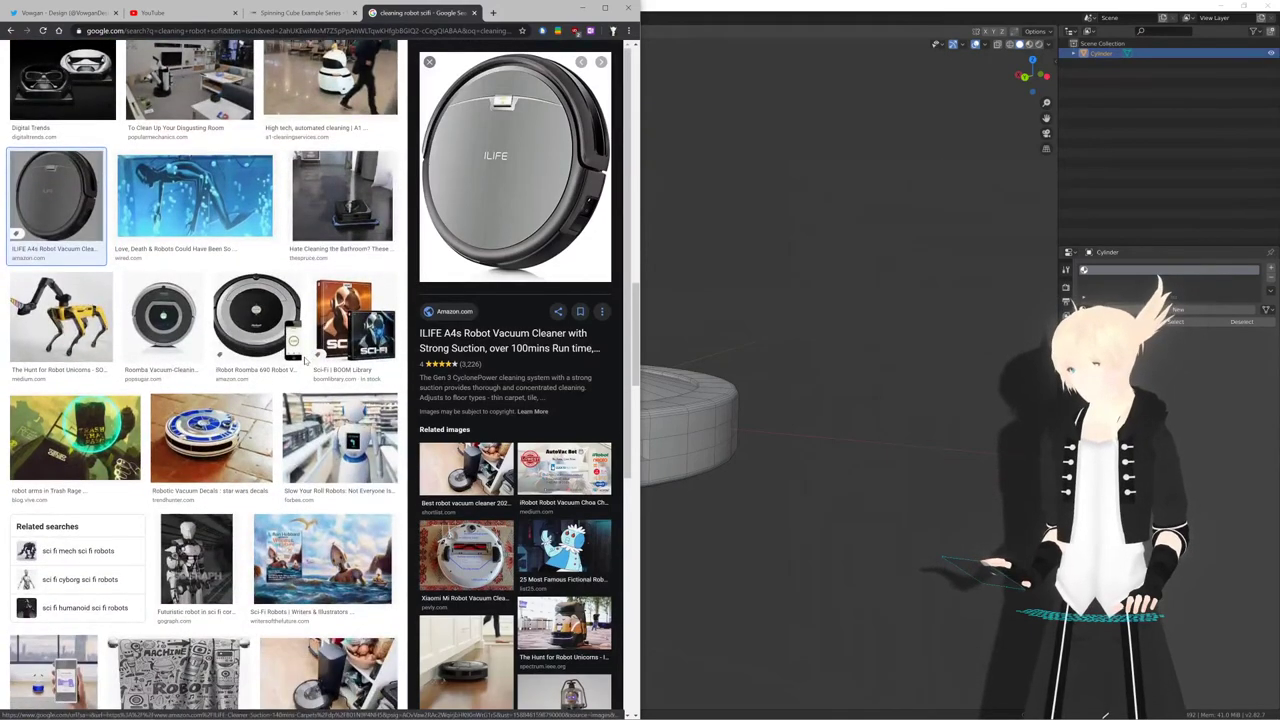
scroll(305, 358, up, 1)
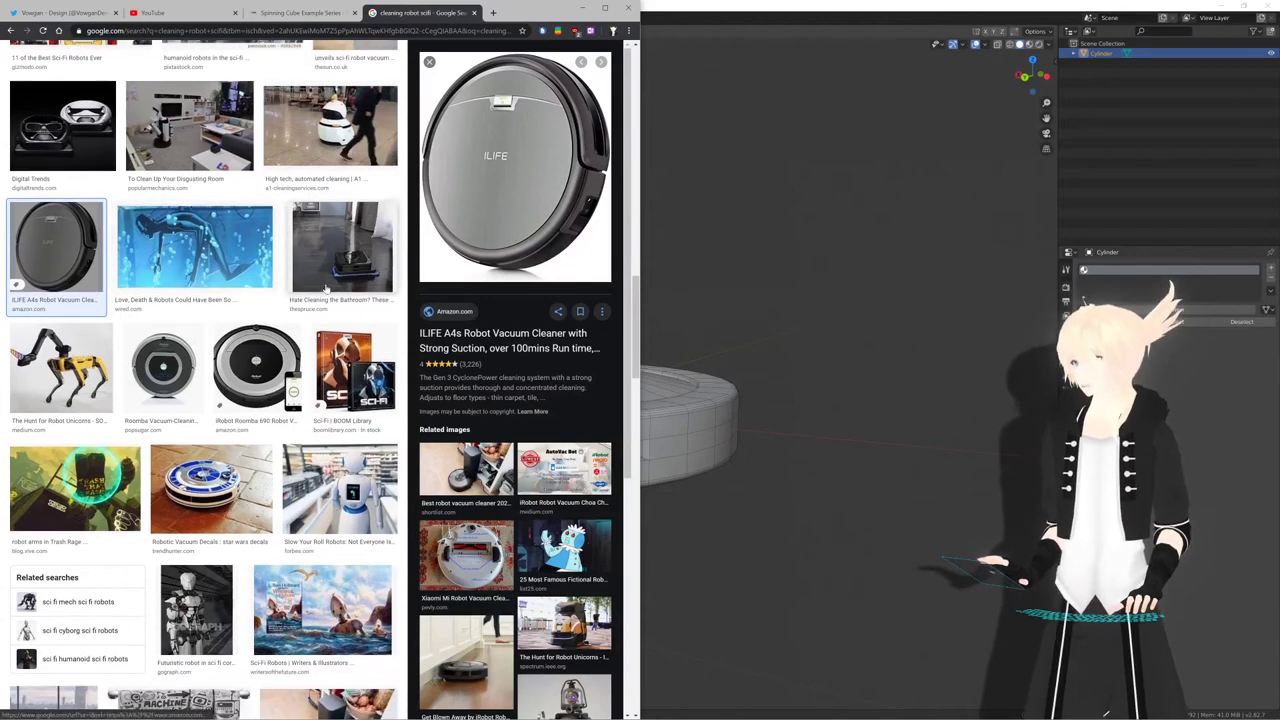
scroll(260, 300, up, 1)
scroll(279, 259, up, 15)
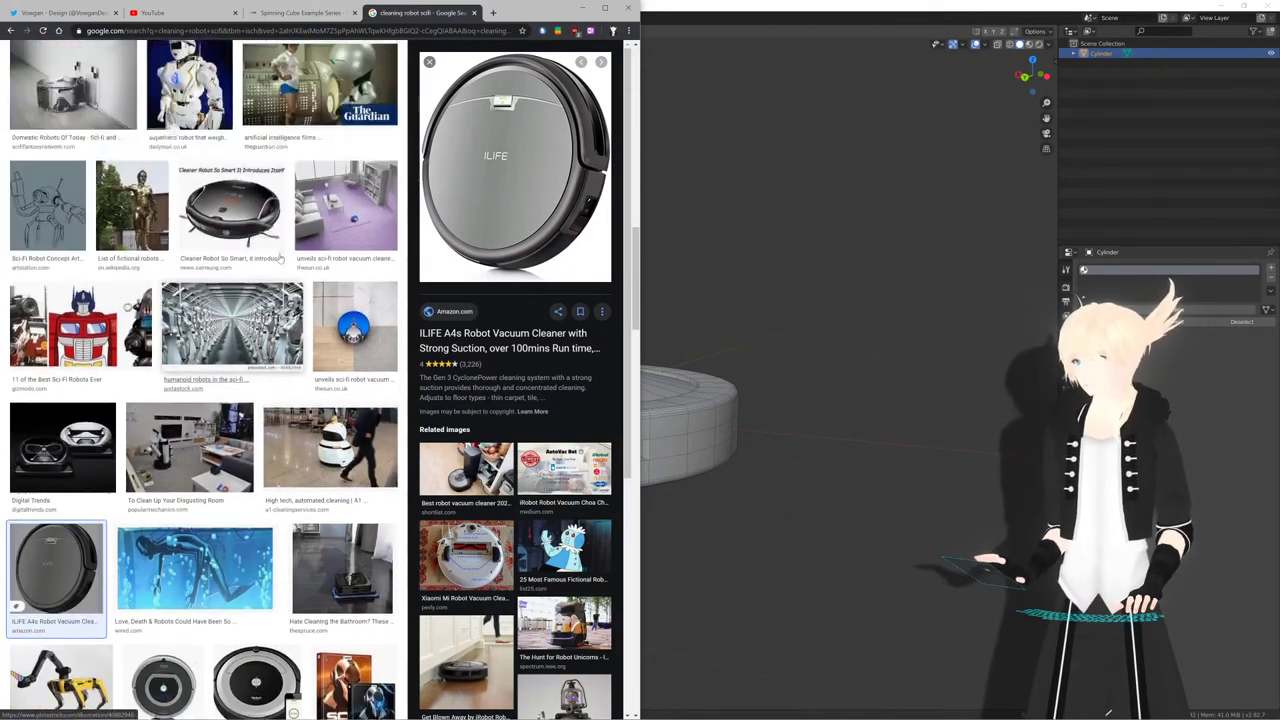
scroll(279, 259, up, 3)
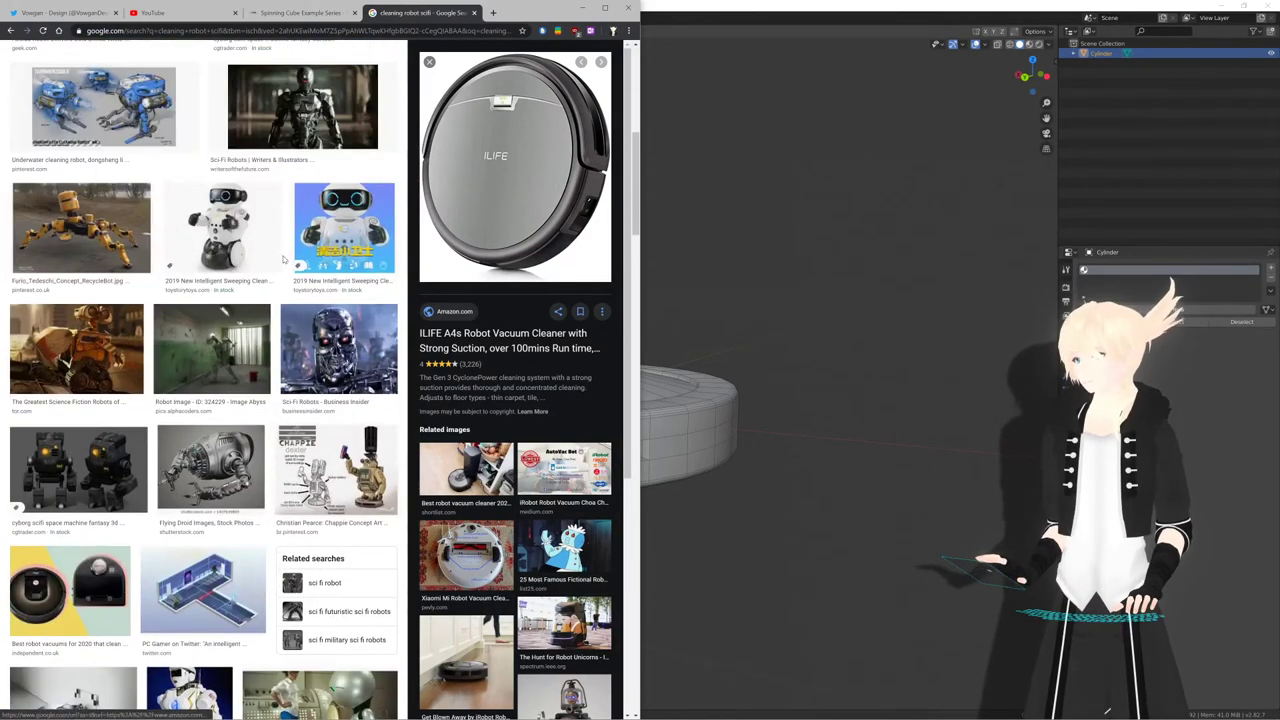
scroll(283, 259, up, 5)
Switch back to Blender and select the vertical strip of faces across the rim and side wall, excluding the small faces beside the centre recess
middle_drag(700, 284, 608, 361)
key(Tab)
key(Tab)
middle_drag(580, 505, 555, 505)
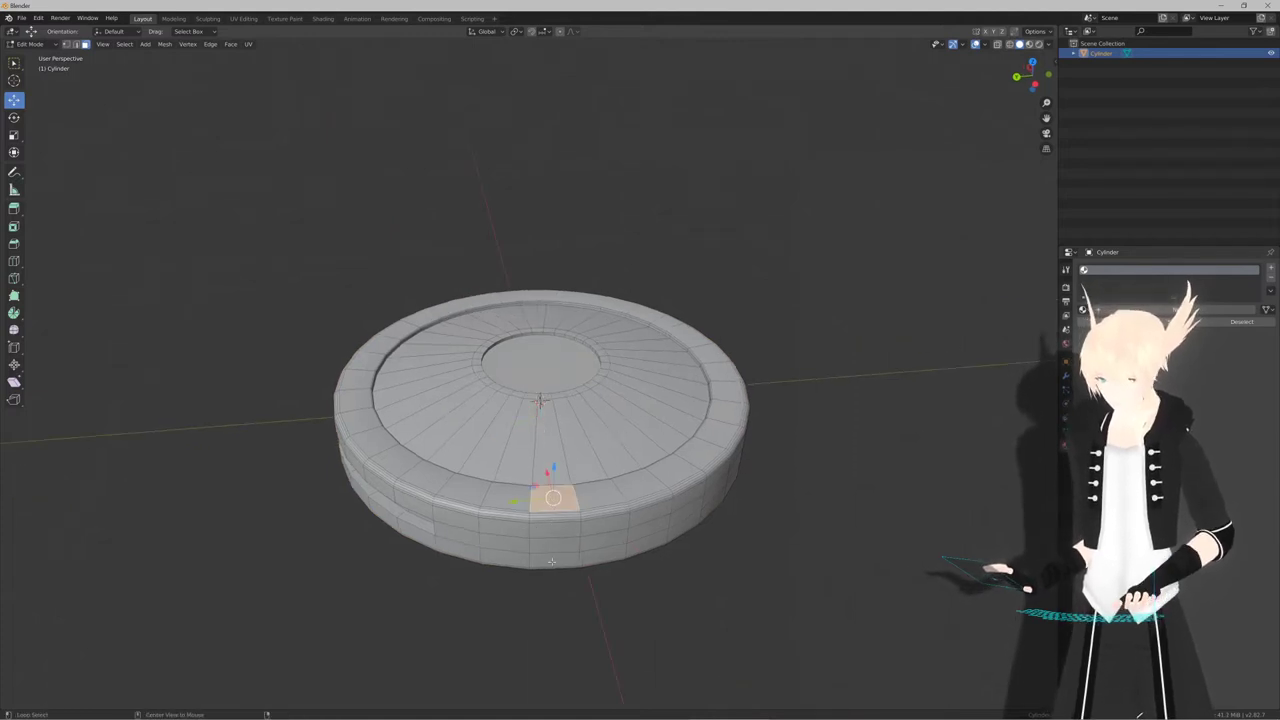
alt+click(556, 546)
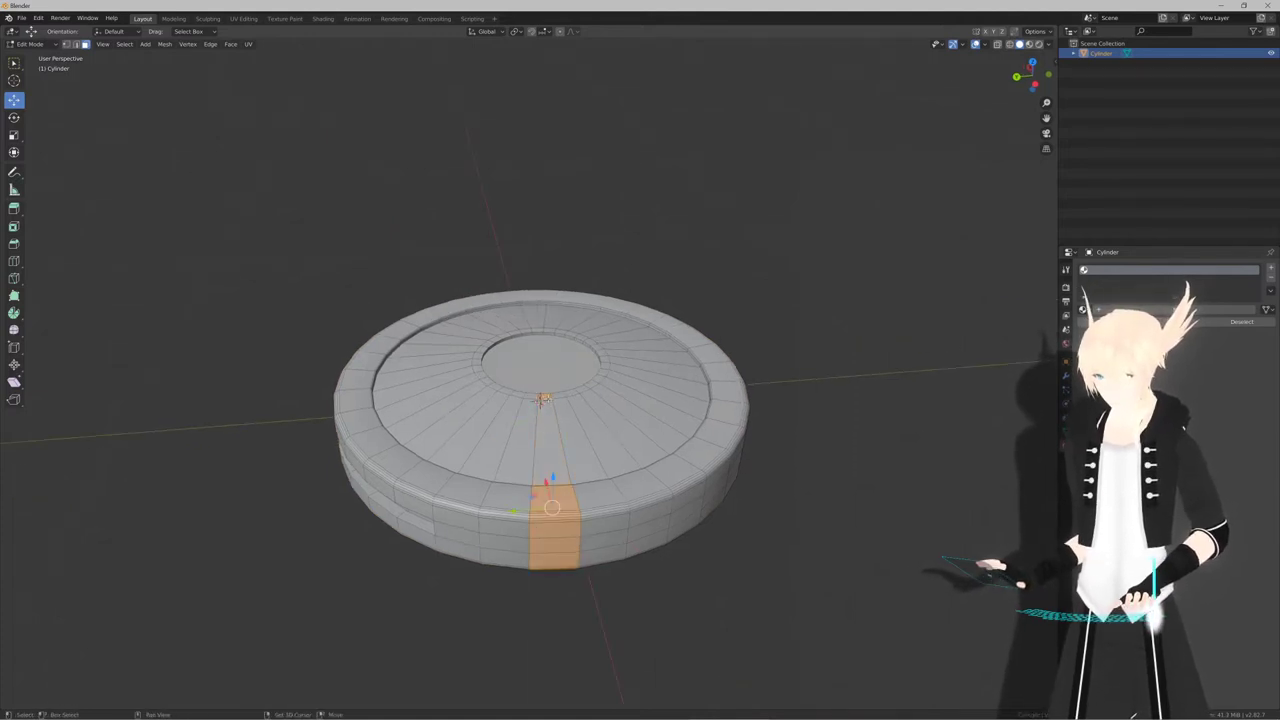
shift+click(546, 404)
shift+click(545, 397)
shift+click(545, 397)
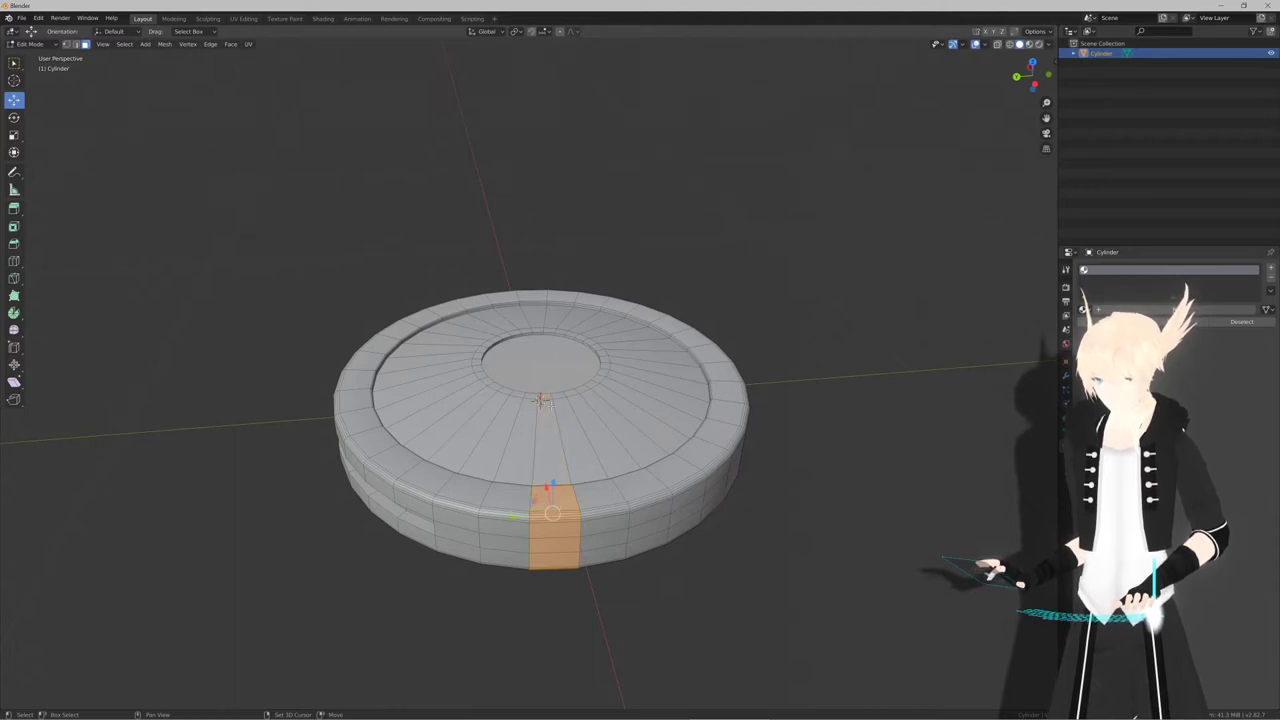
middle_drag(583, 496, 622, 489)
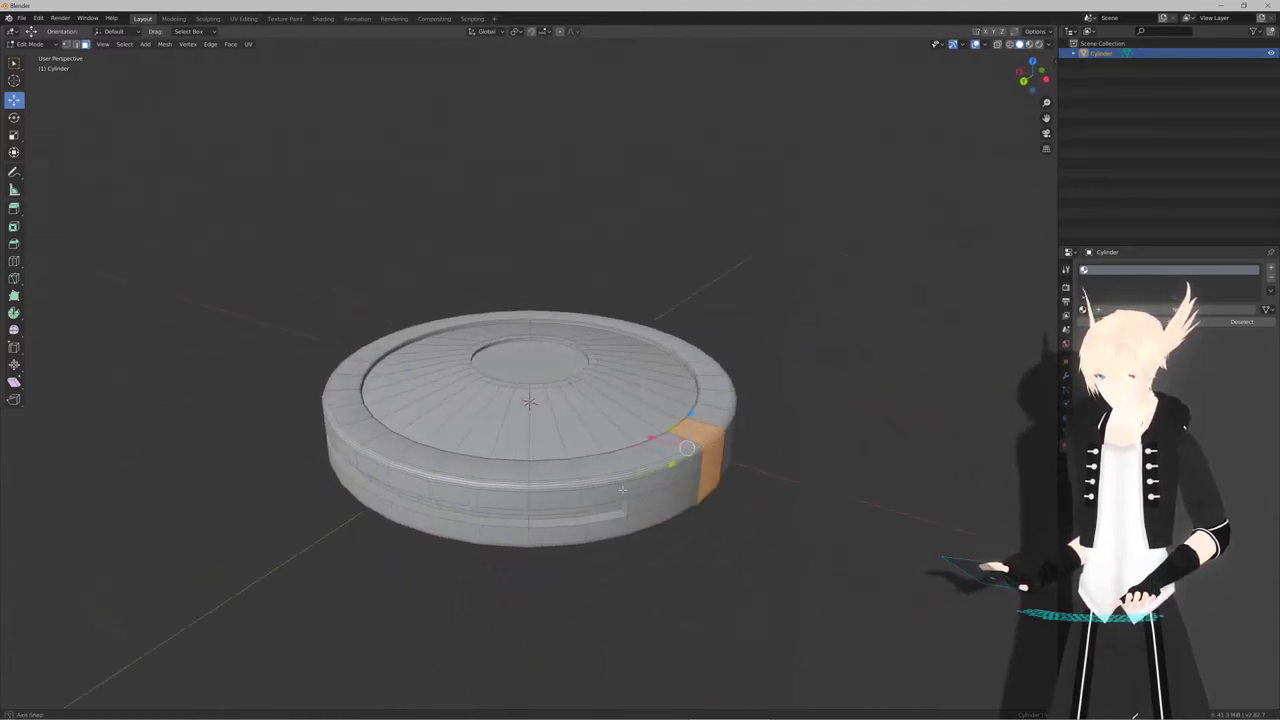
Merge the vertices of the round face in the middle of the top surface using Merge At Center
key(Tab)
key(KP_7)
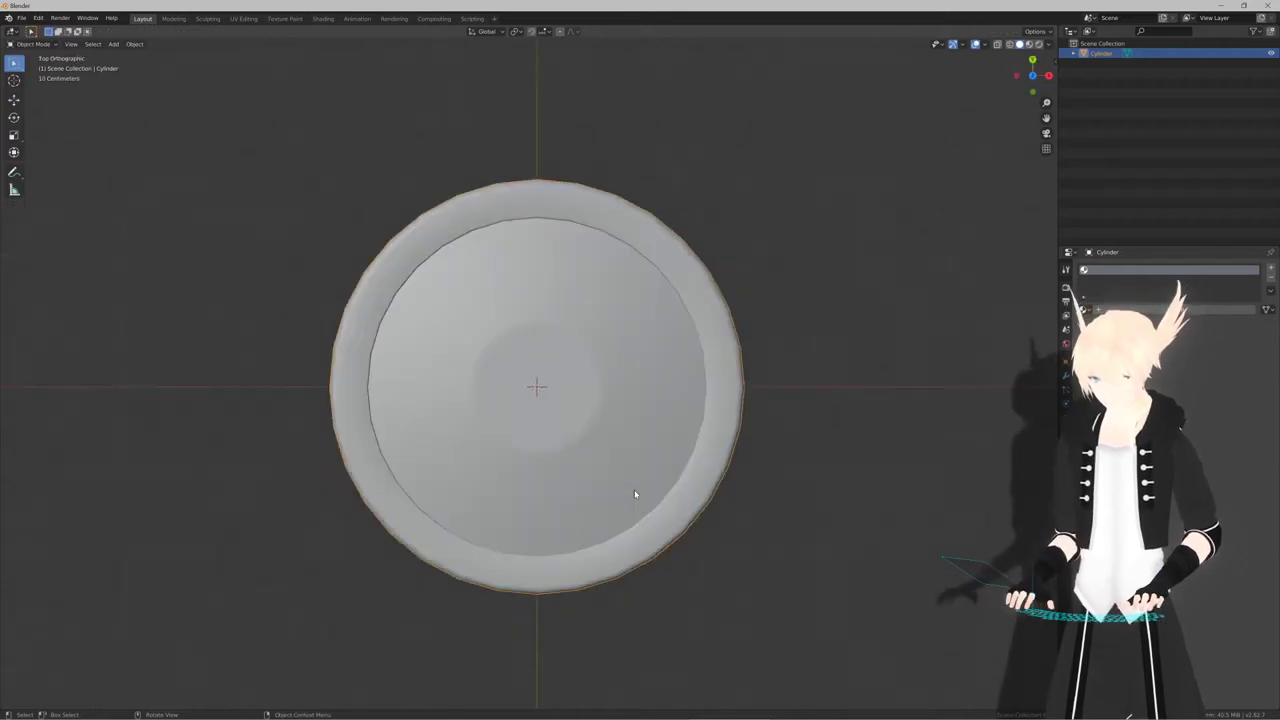
key(Tab)
click(563, 427)
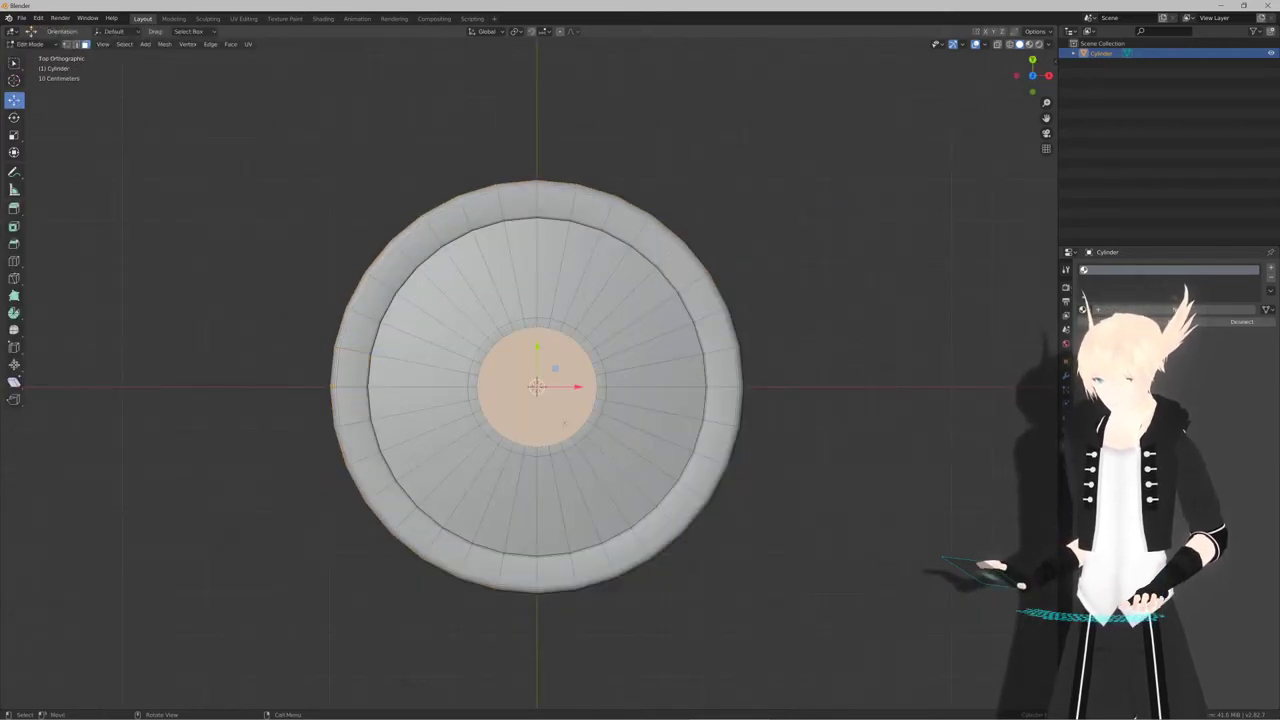
key(F3)
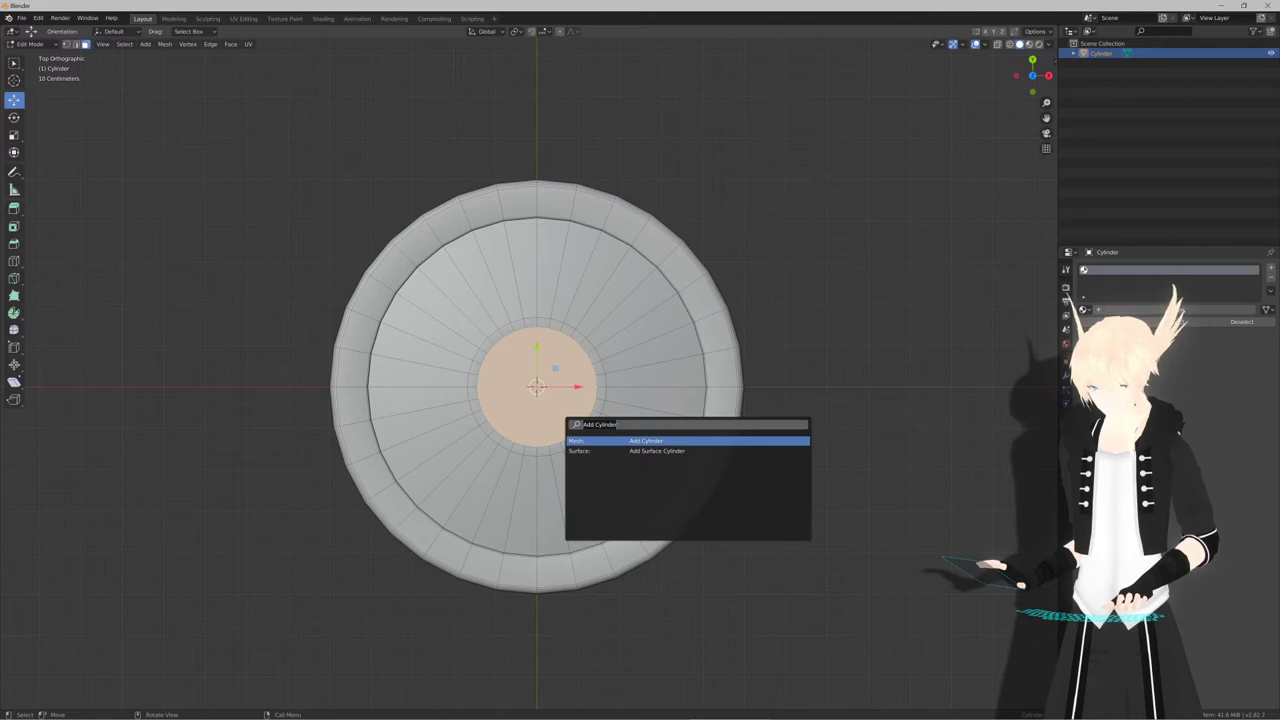
text(merg)
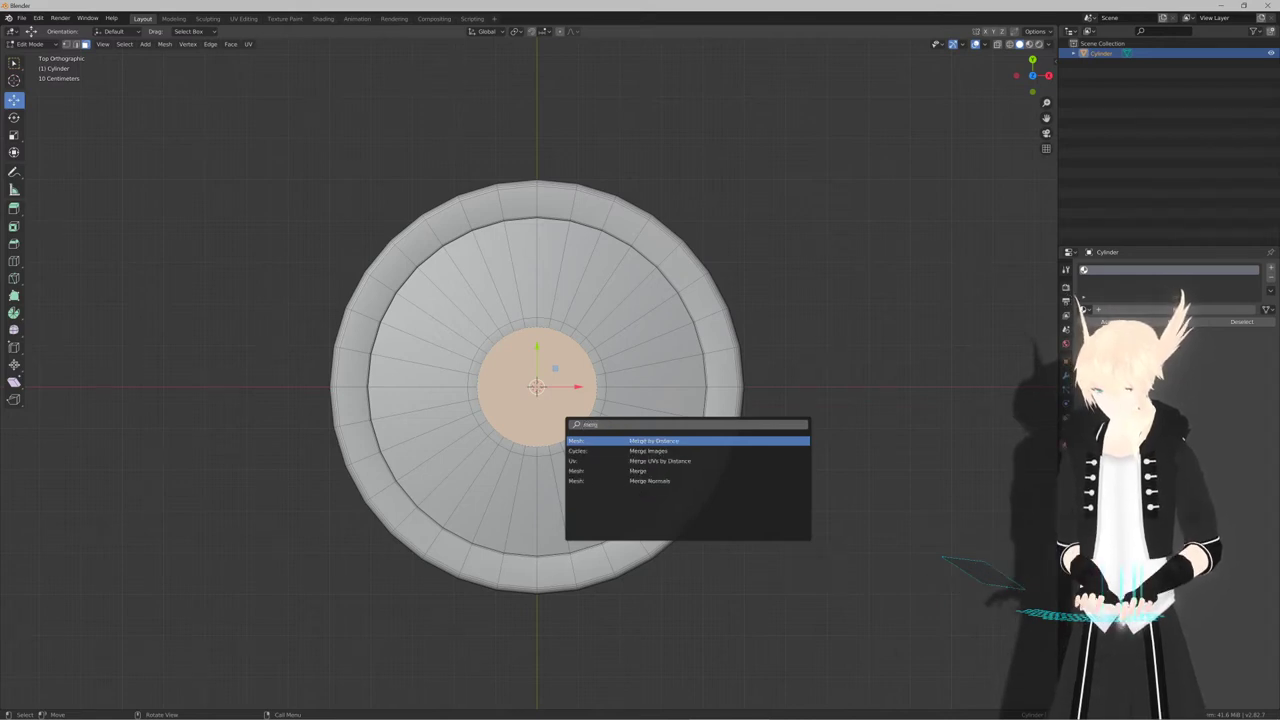
key(Down)
key(Down)
key(Down)
key(Return)
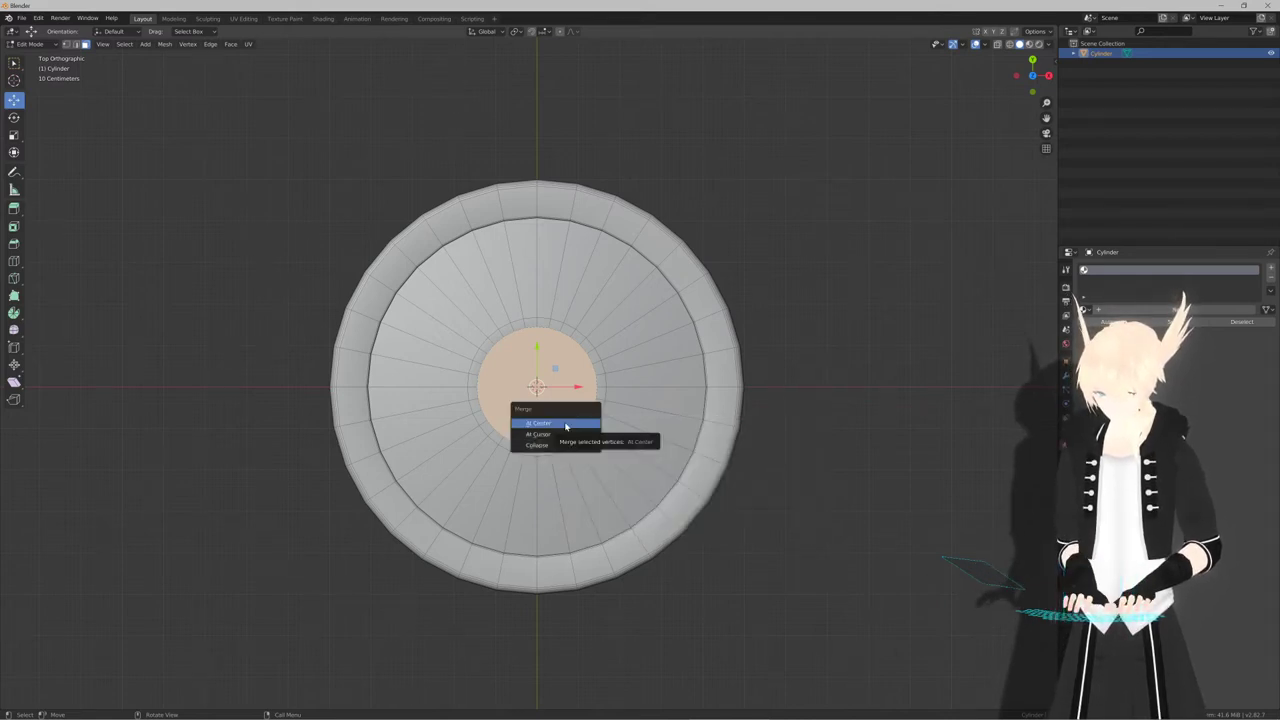
key(Return)
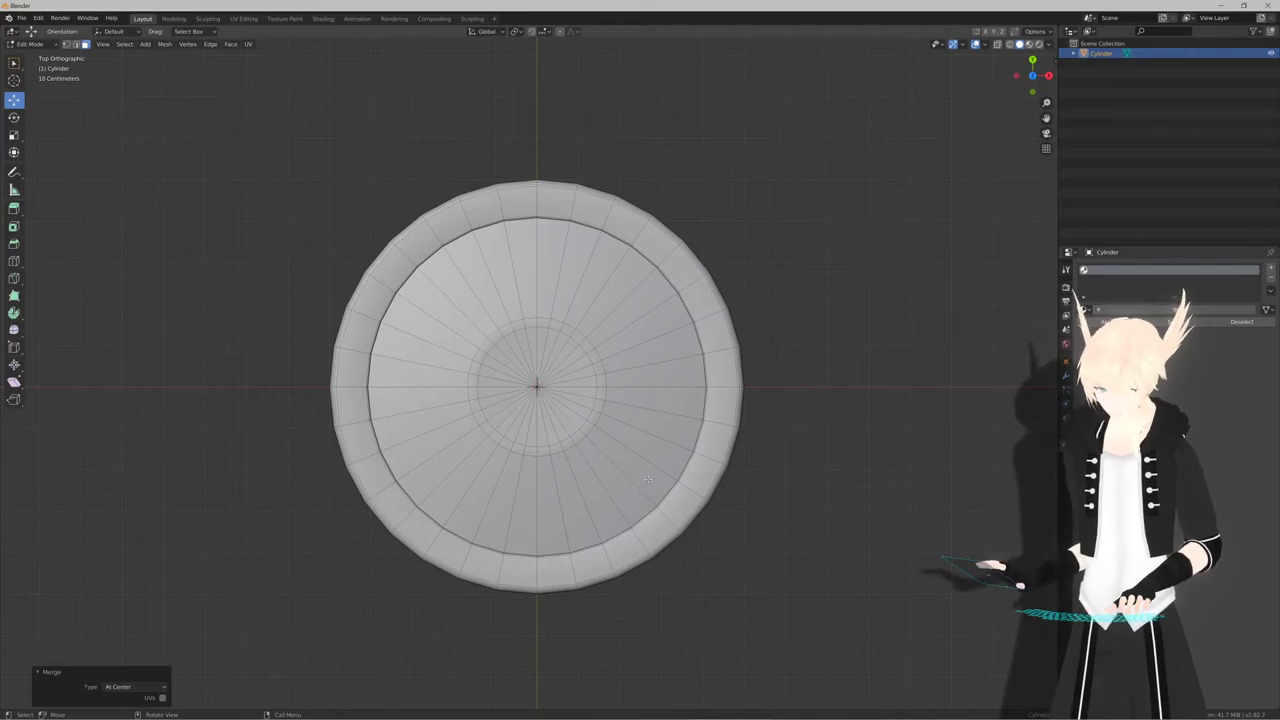
Check the merged centre from the front, then show the body in wireframe shading in the top orthographic view
middle_drag(648, 479, 648, 400)
key(KP_1)
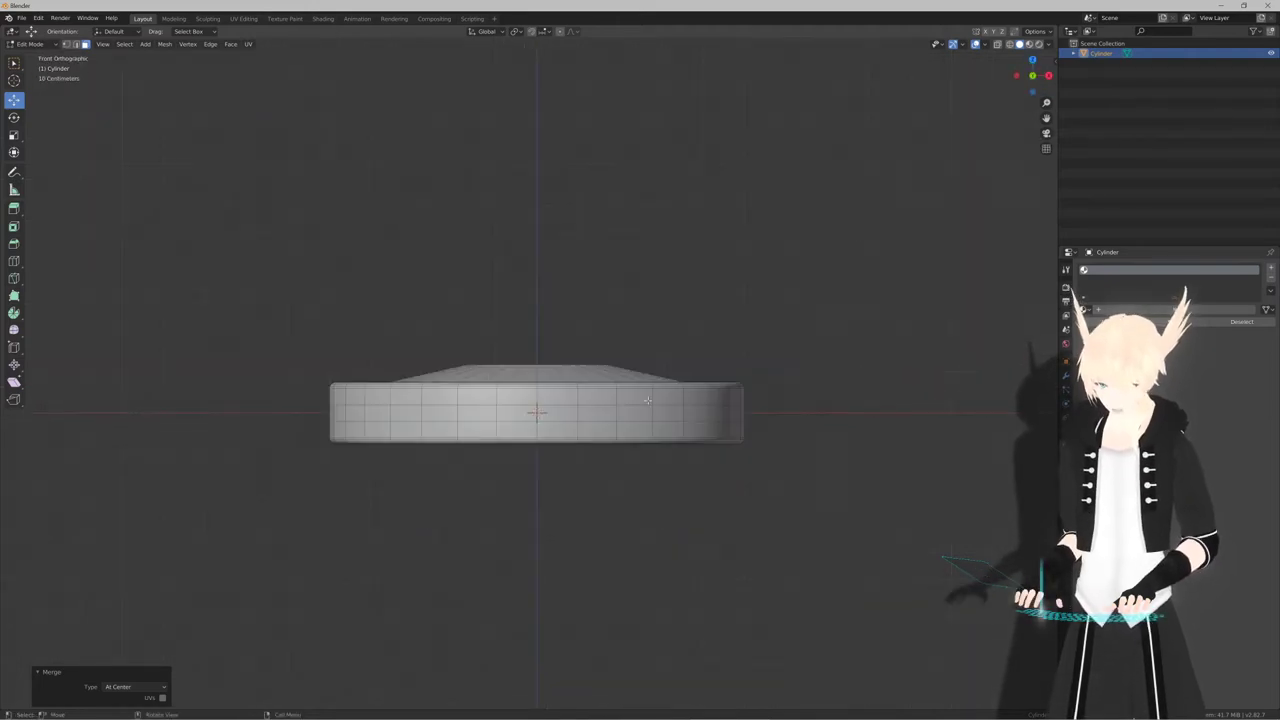
key(KP_7)
shift+middle_drag(652, 395, 716, 403)
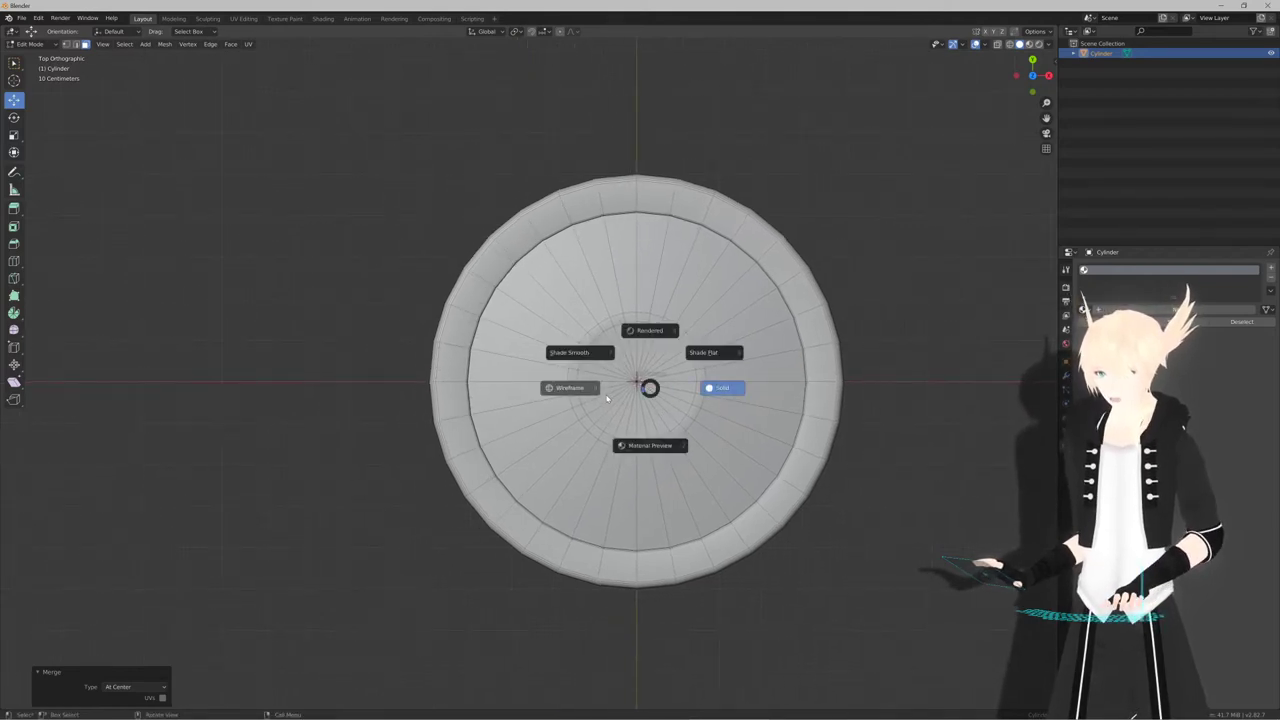
click(600, 392)
shift+middle_drag(625, 400, 590, 392)
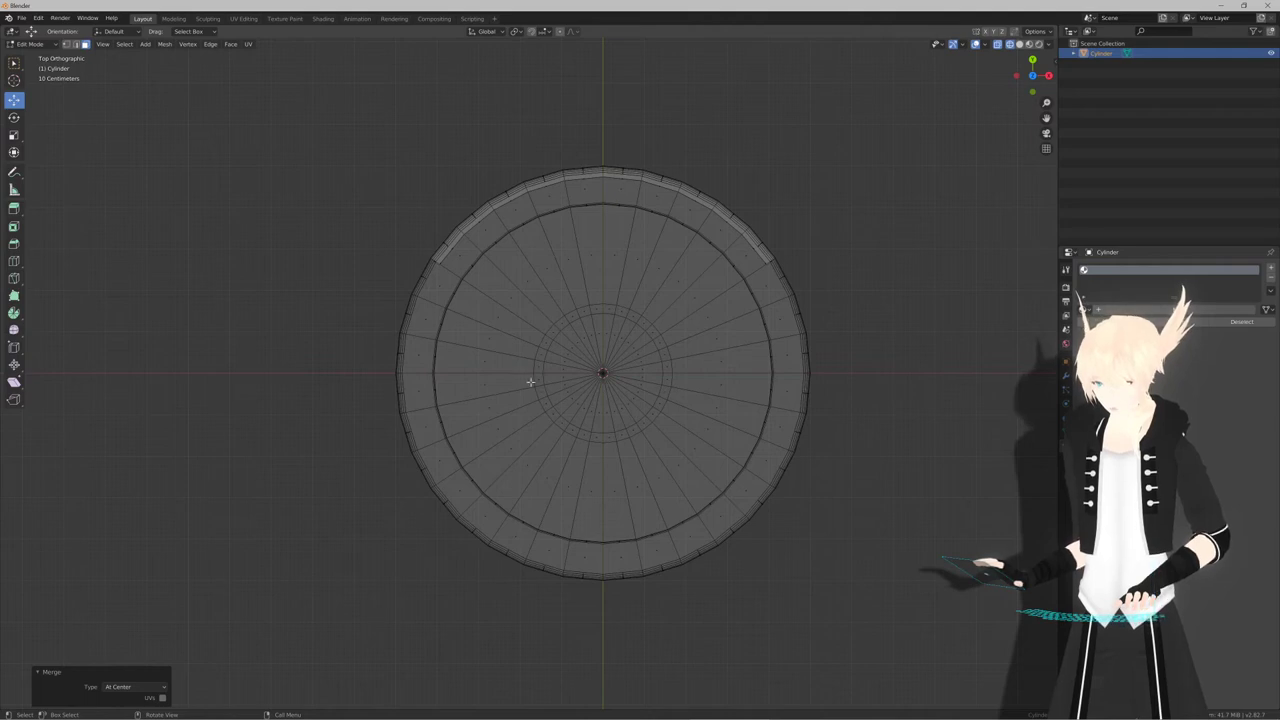
Try selecting the negative-X half of the body's faces with a box in wireframe shading and check the coverage
drag(354, 132, 598, 594)
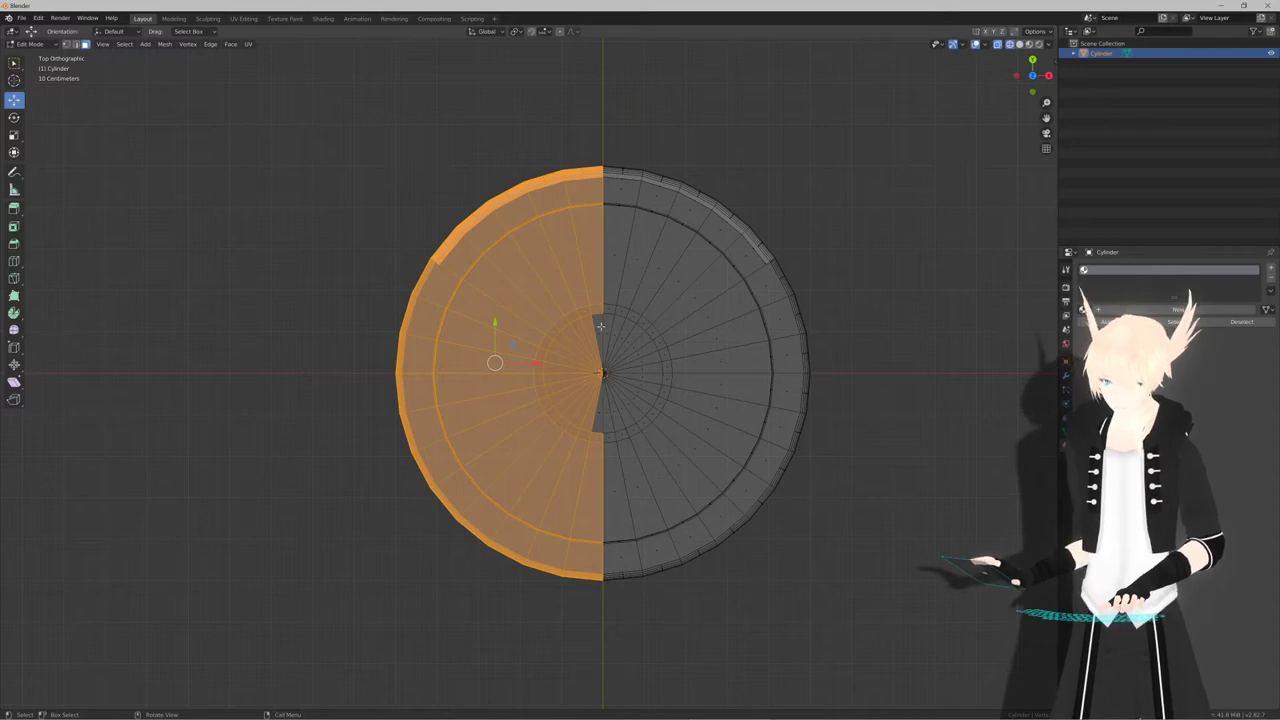
scroll(600, 326, up, 3)
middle_drag(656, 449, 641, 379)
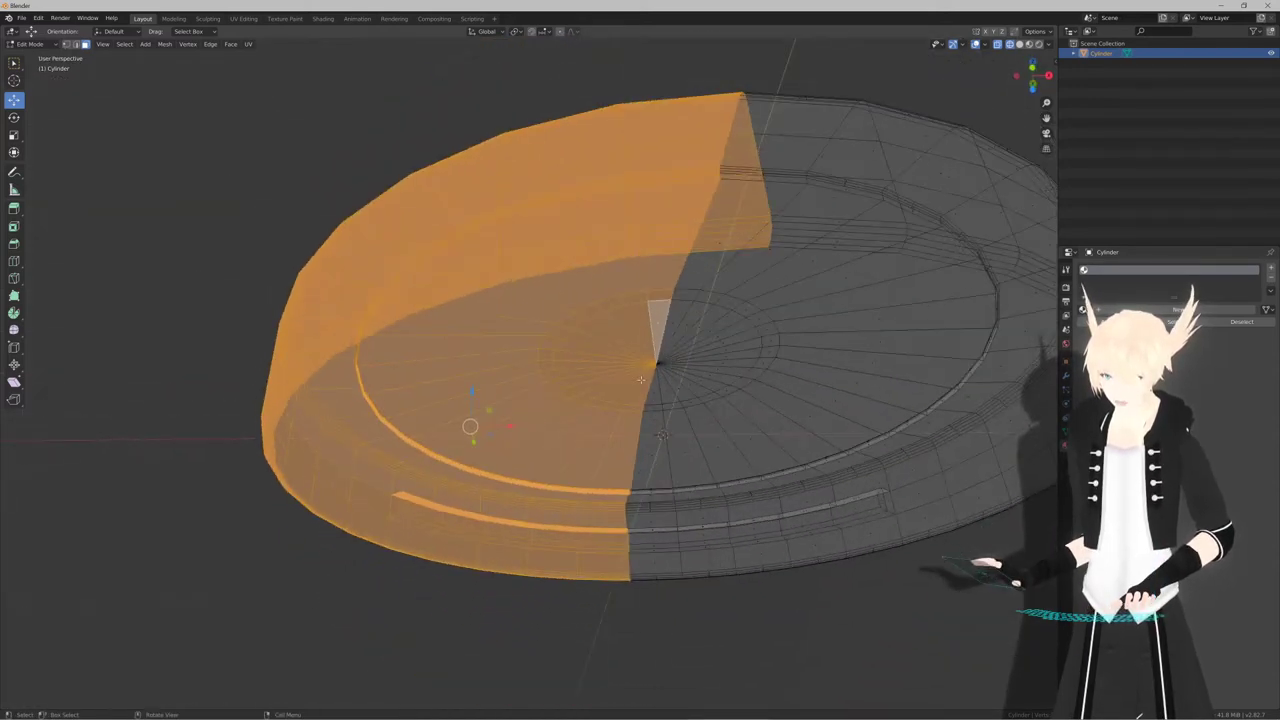
scroll(641, 379, down, 3)
Return the body to solid shading and clear the face selection
key(z)
click(692, 391)
key(z)
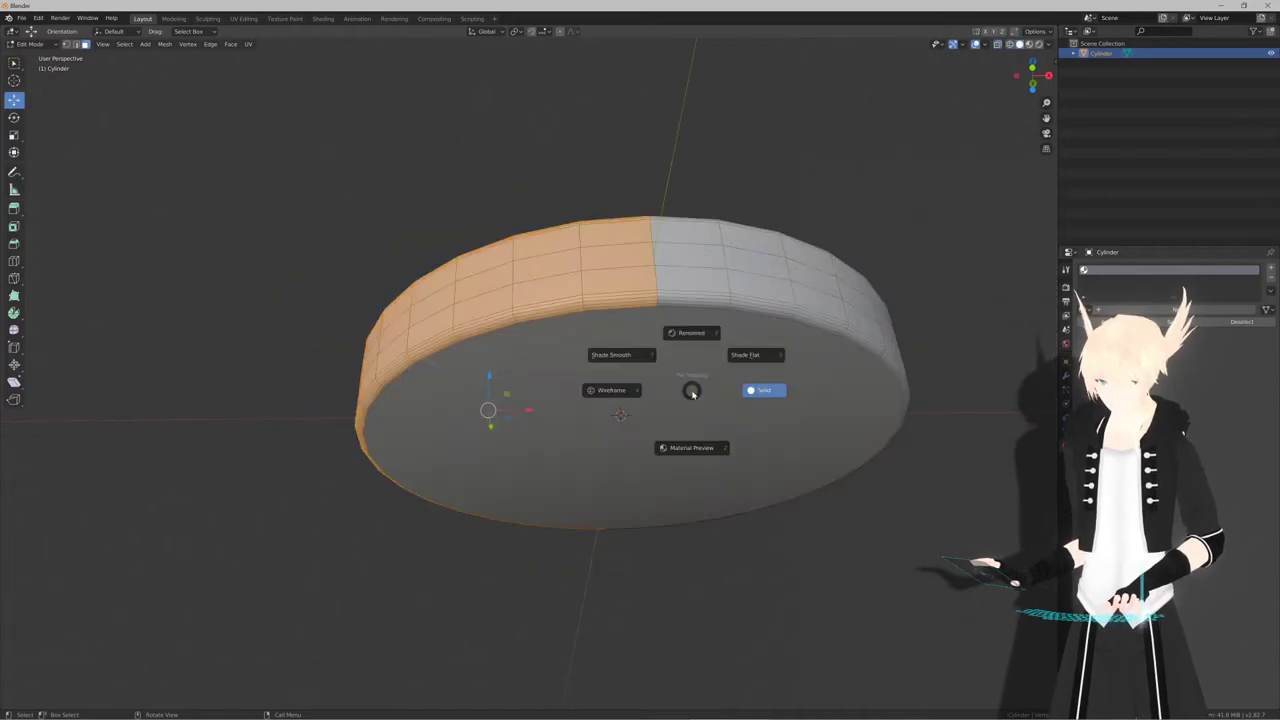
key(Escape)
middle_drag(692, 391, 676, 397)
key(z)
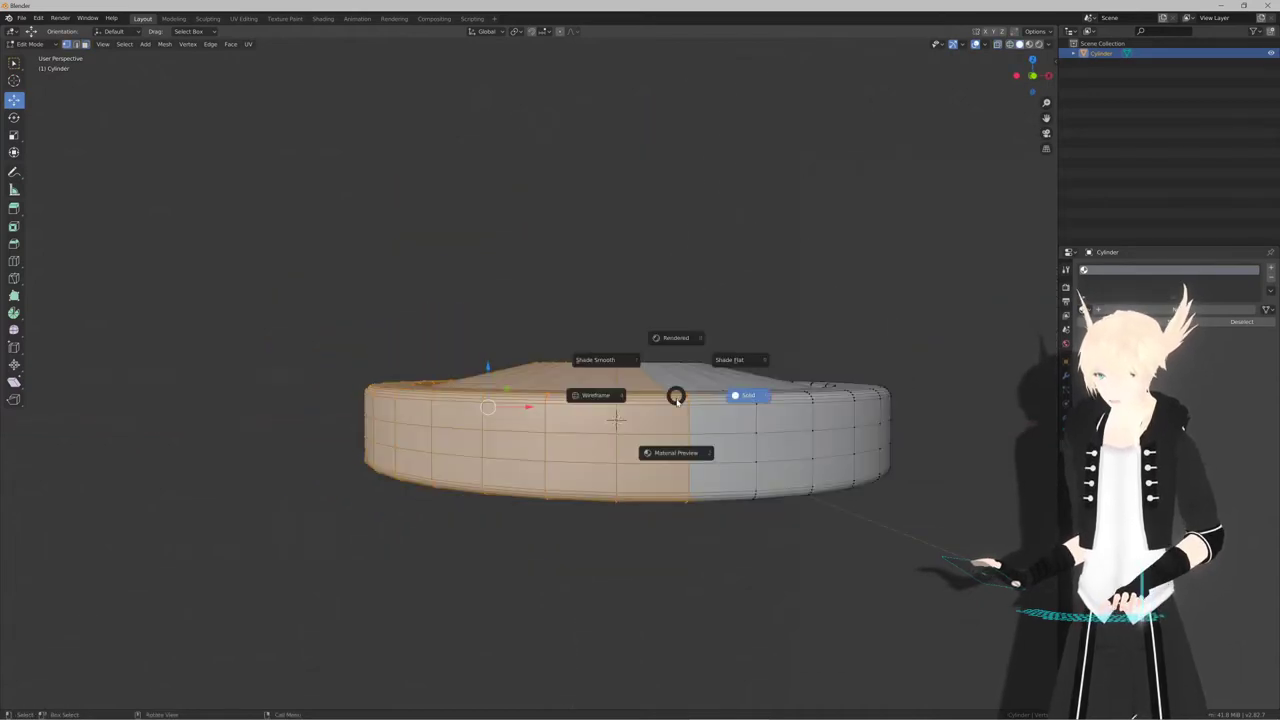
key(Escape)
click(899, 147)
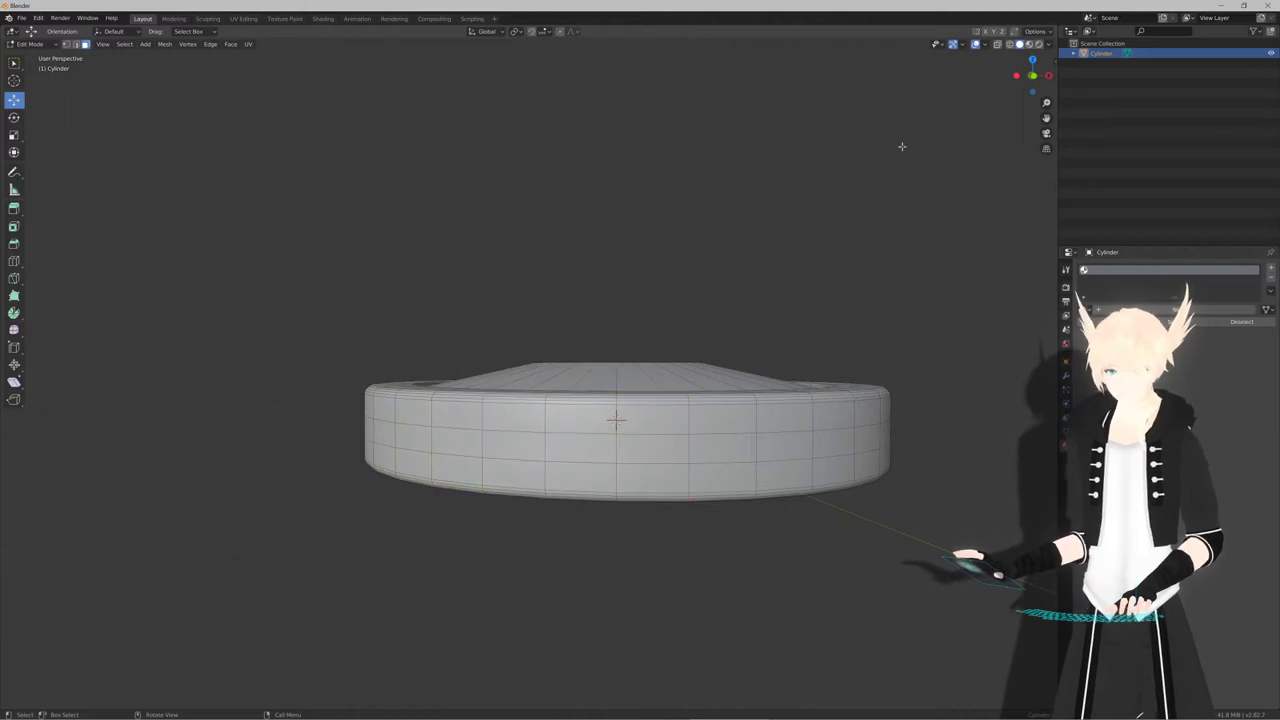
Enable Shadow and Cavity in the solid viewport shading options
middle_drag(857, 185, 832, 210)
click(1049, 46)
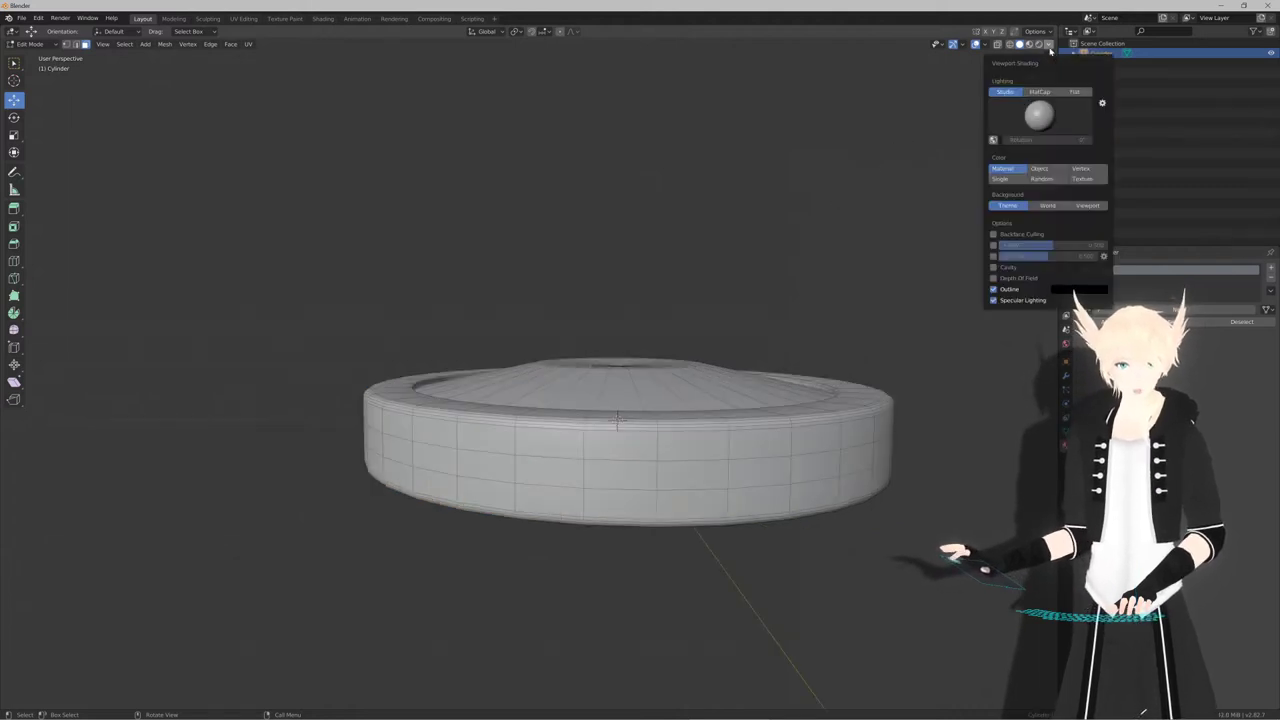
click(993, 256)
click(993, 267)
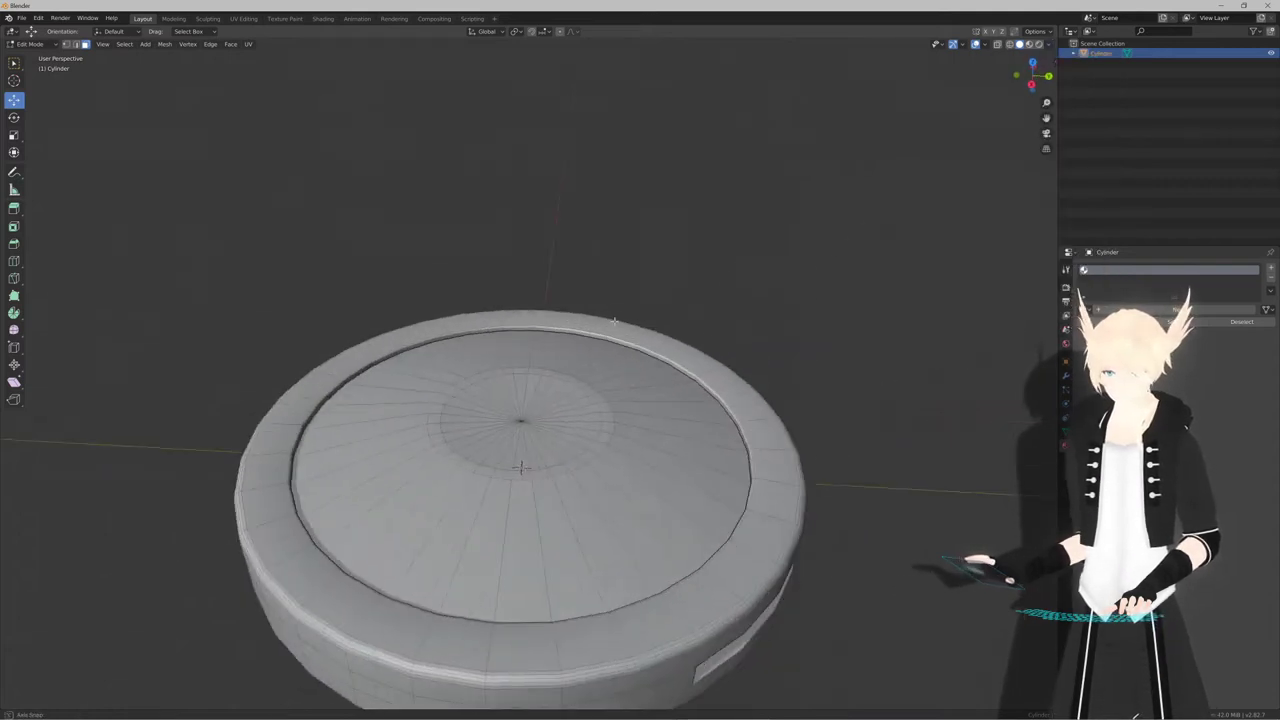
Inset the large round face on the underside of the body by about 0.2 m
mouse_move(649, 322)
middle_down()
mouse_move(709, 386)
mouse_move(666, 314)
mouse_move(766, 334)
mouse_move(785, 352)
mouse_move(669, 326)
mouse_move(654, 291)
mouse_move(634, 323)
middle_up()
key(Tab)
scroll(662, 292, up, 2)
click(634, 323)
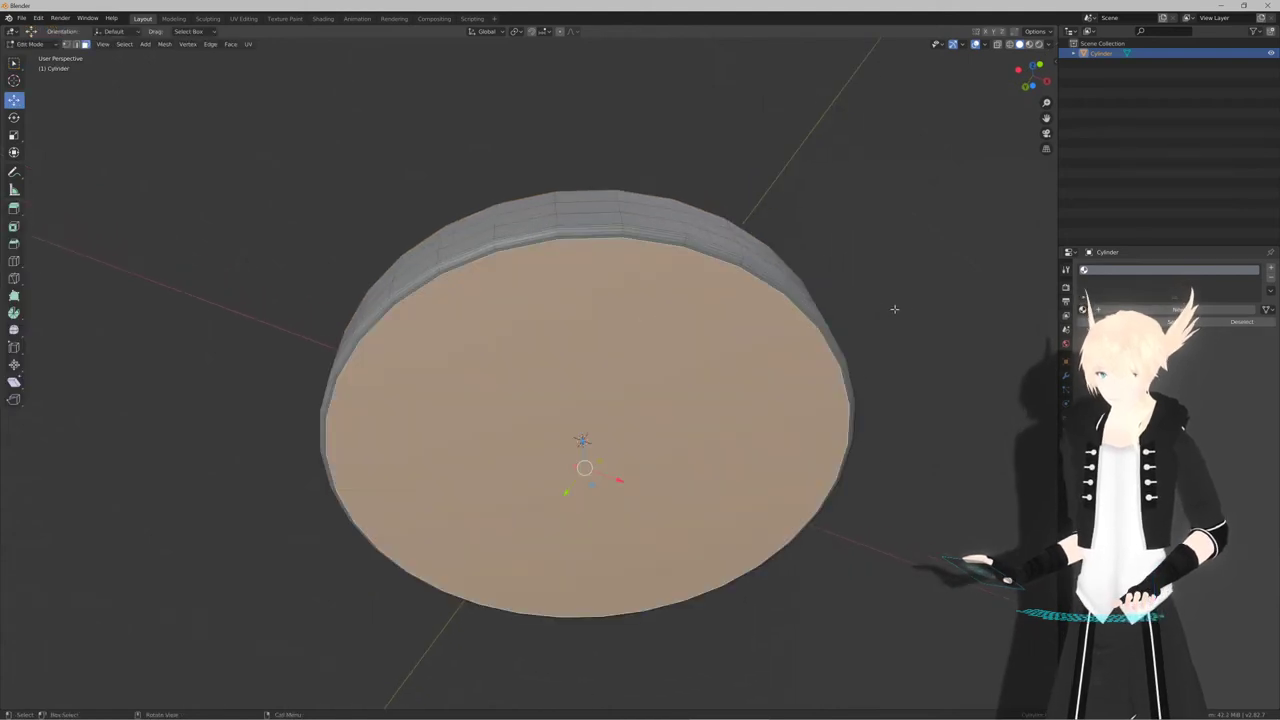
key(i)
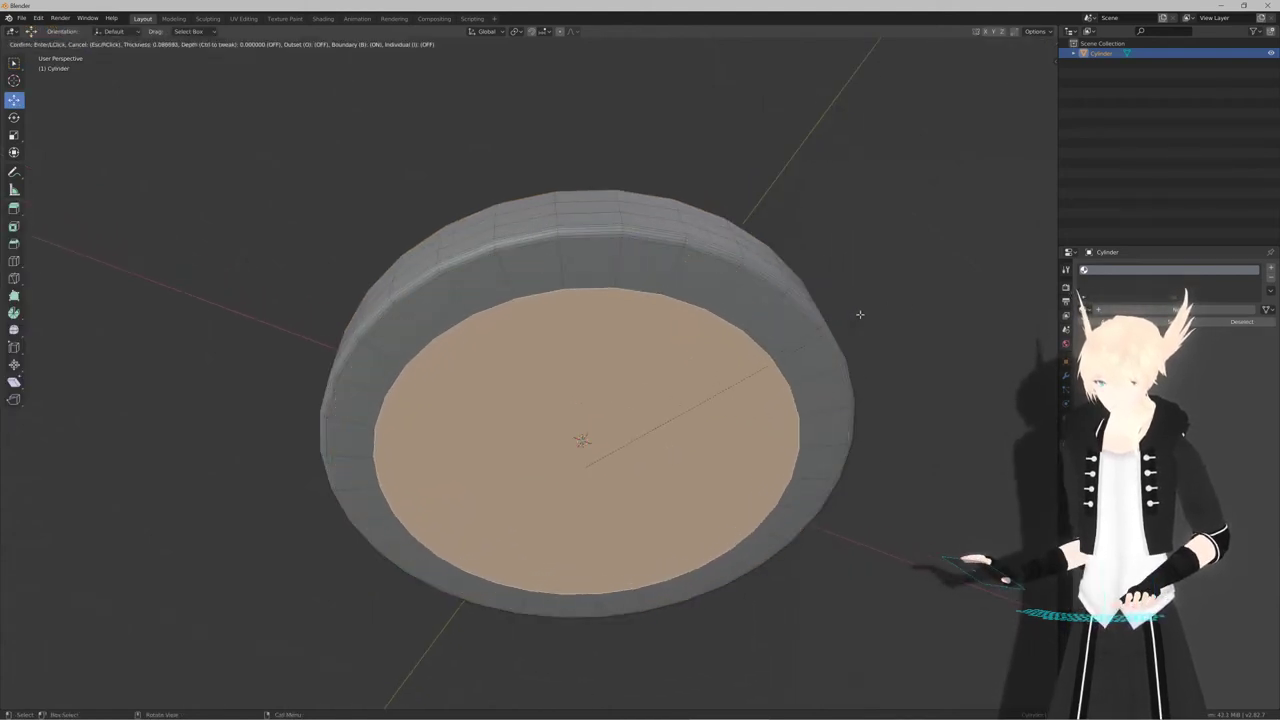
click(844, 314)
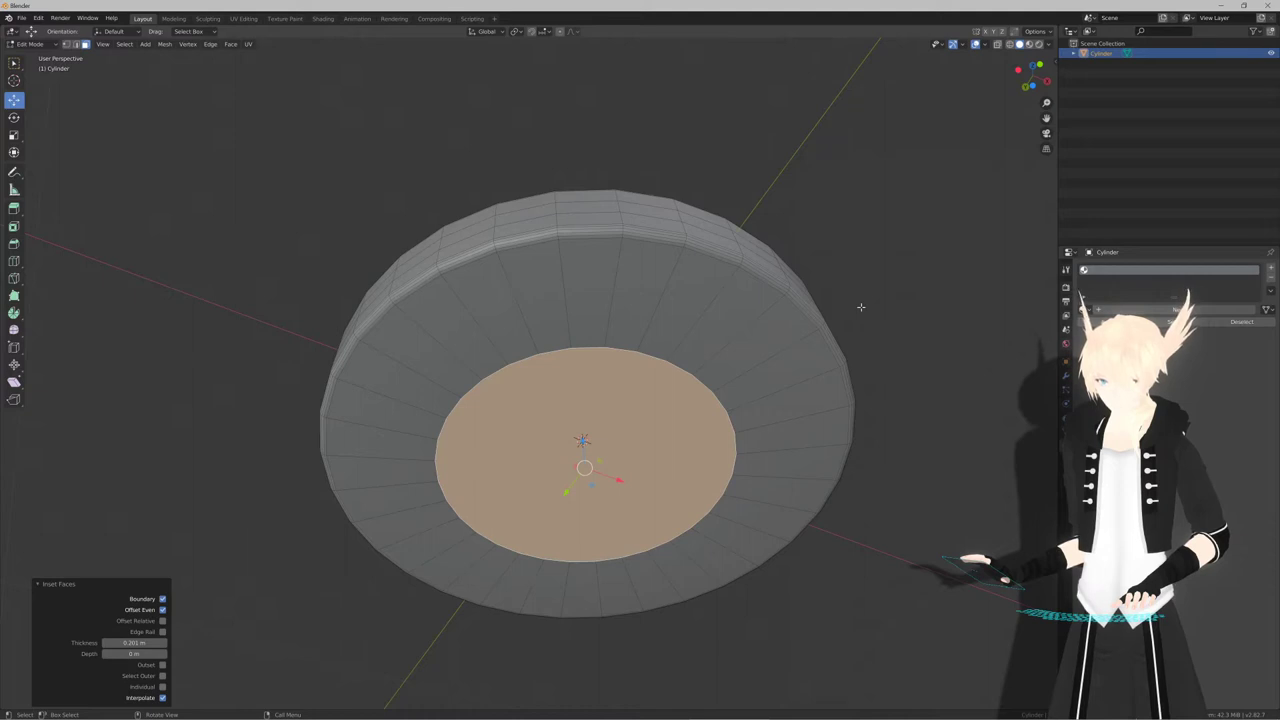
Inset the inner underside face again and merge the resulting face's vertices with Merge At Center
key(i)
click(809, 325)
key(F3)
key(Return)
click(810, 327)
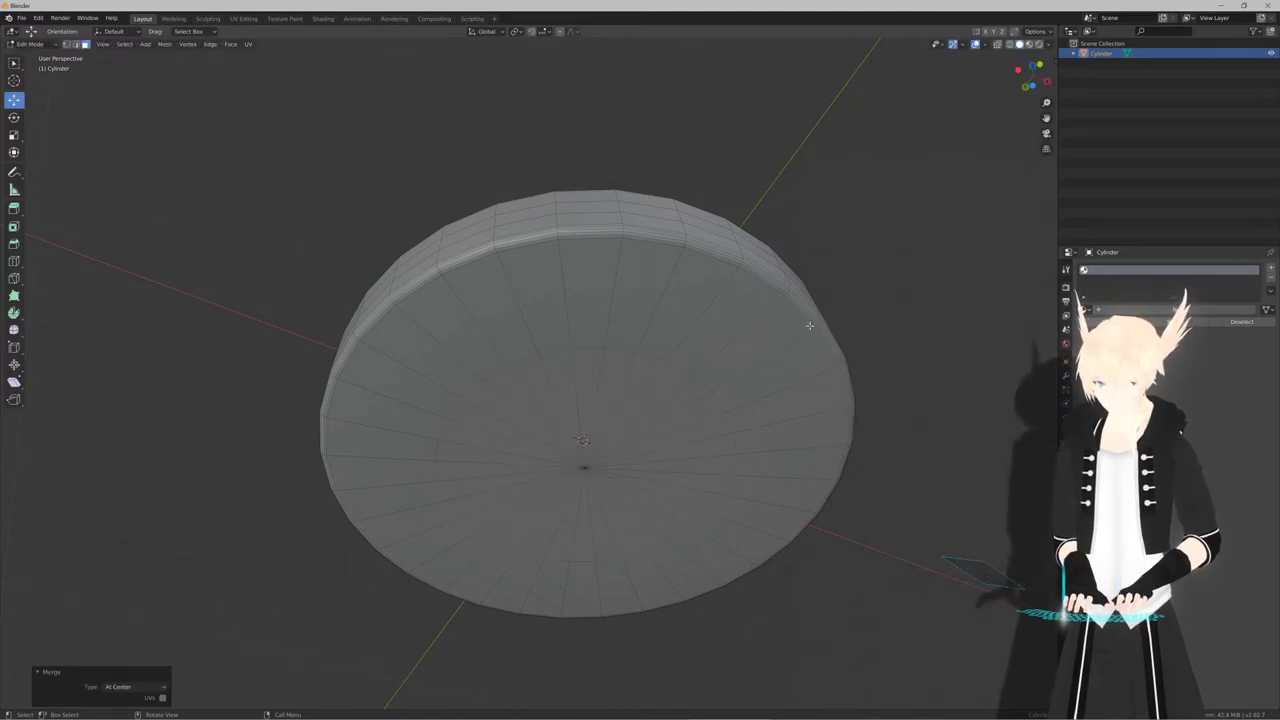
Delete all faces on the negative-X half of the body, selecting them in wireframe shading from the top orthographic view
middle_drag(722, 283, 618, 382)
scroll(632, 404, up, 2)
click(622, 377)
middle_drag(607, 412, 521, 449)
scroll(636, 358, down, 3)
key(KP_7)
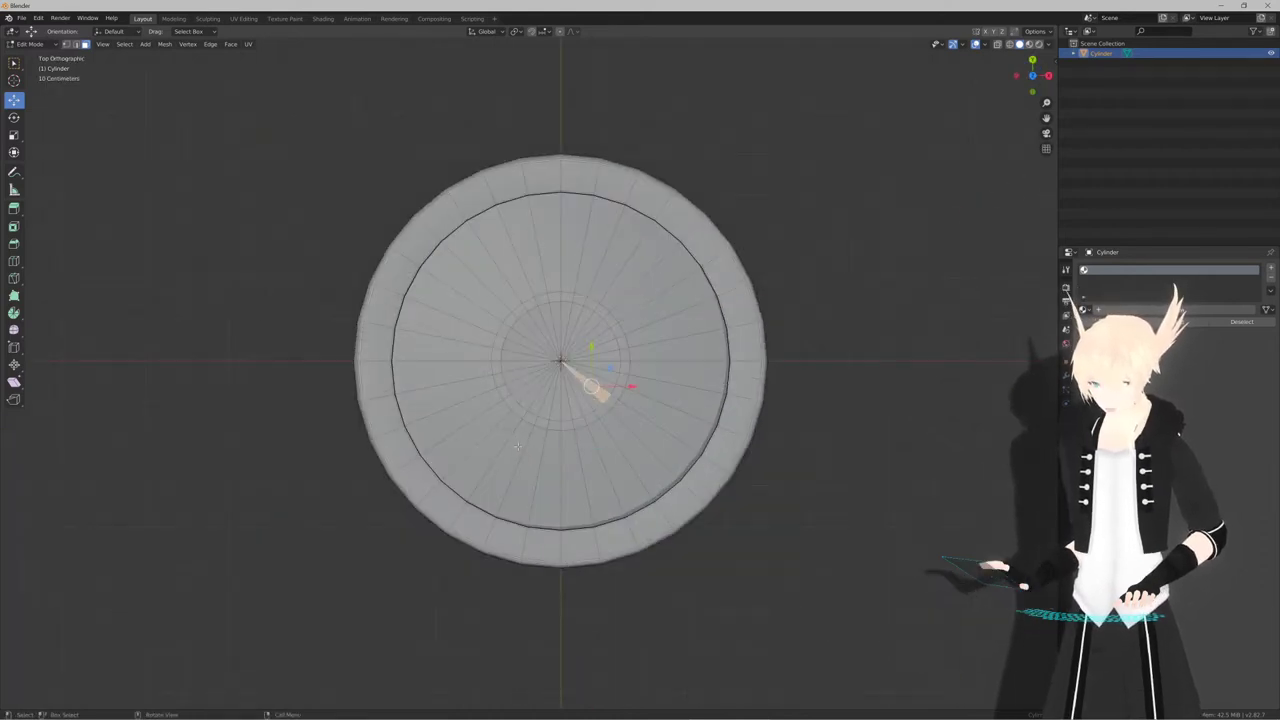
key(z)
click(464, 450)
key(b)
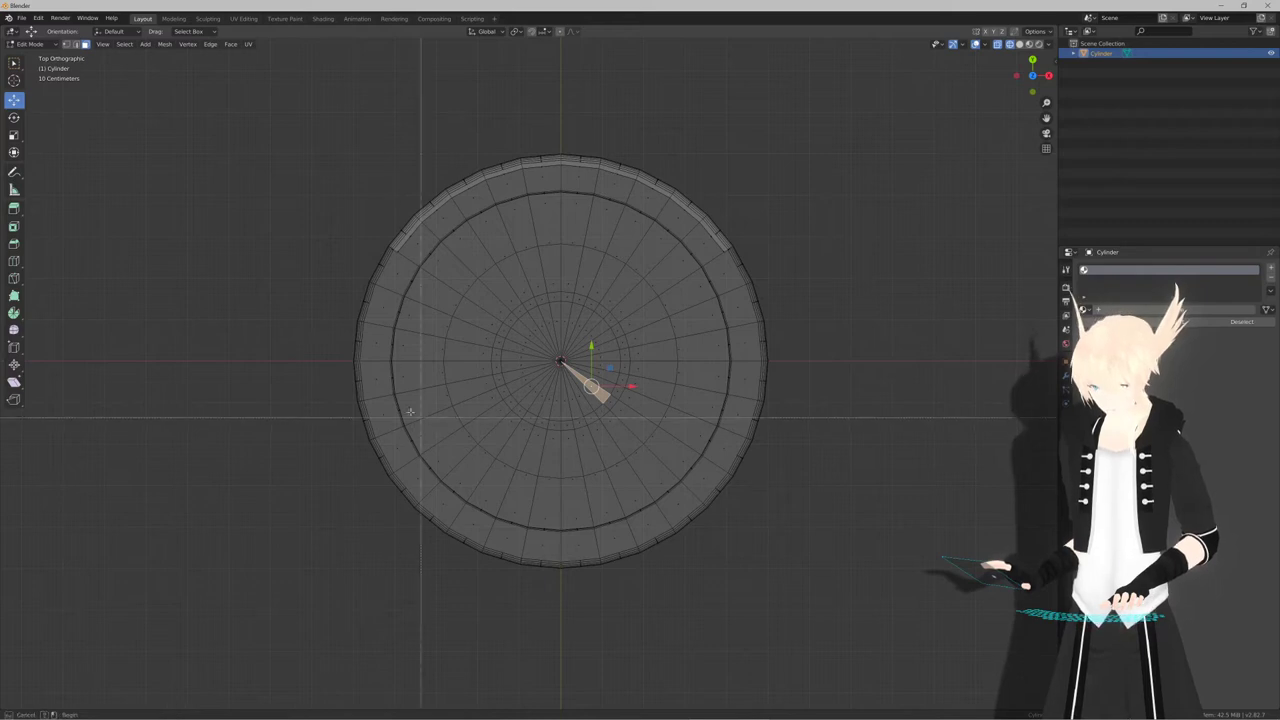
drag(334, 146, 558, 585)
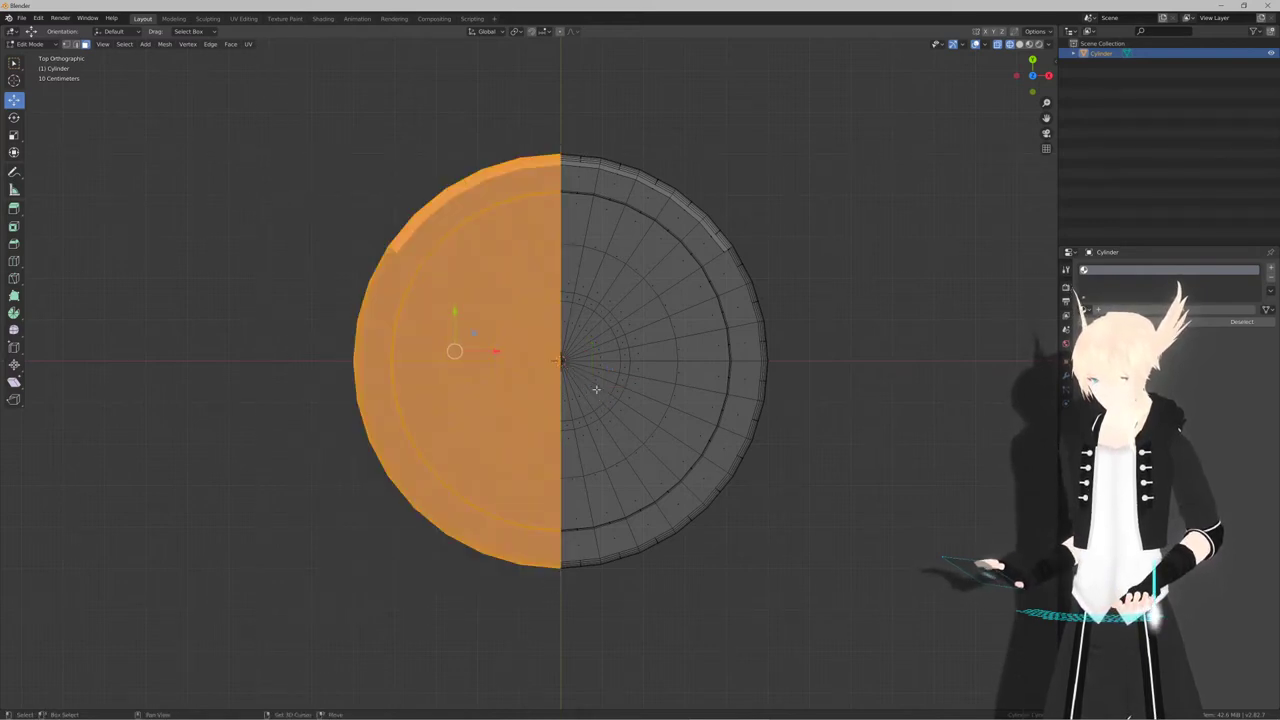
key(x)
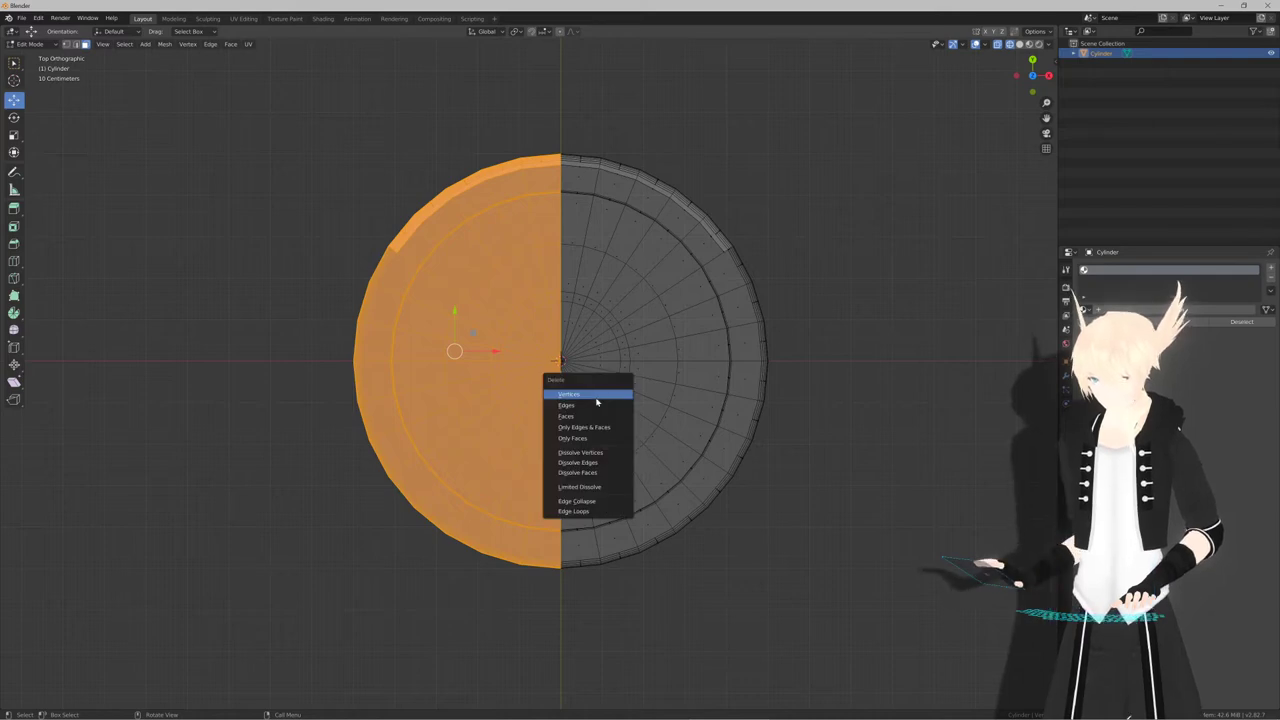
click(592, 413)
Add a Mirror modifier to the remaining half body in Object Mode and show it in solid shading
key(Tab)
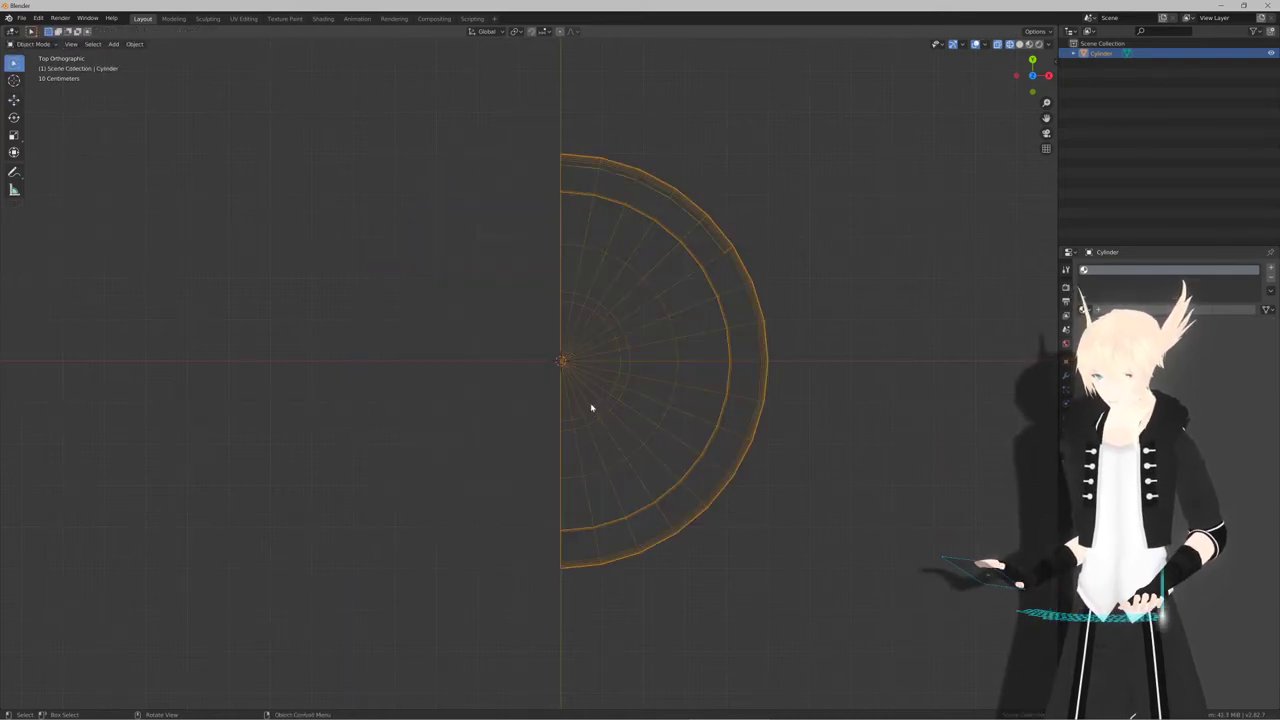
middle_drag(591, 406, 626, 343)
key(z)
key(z)
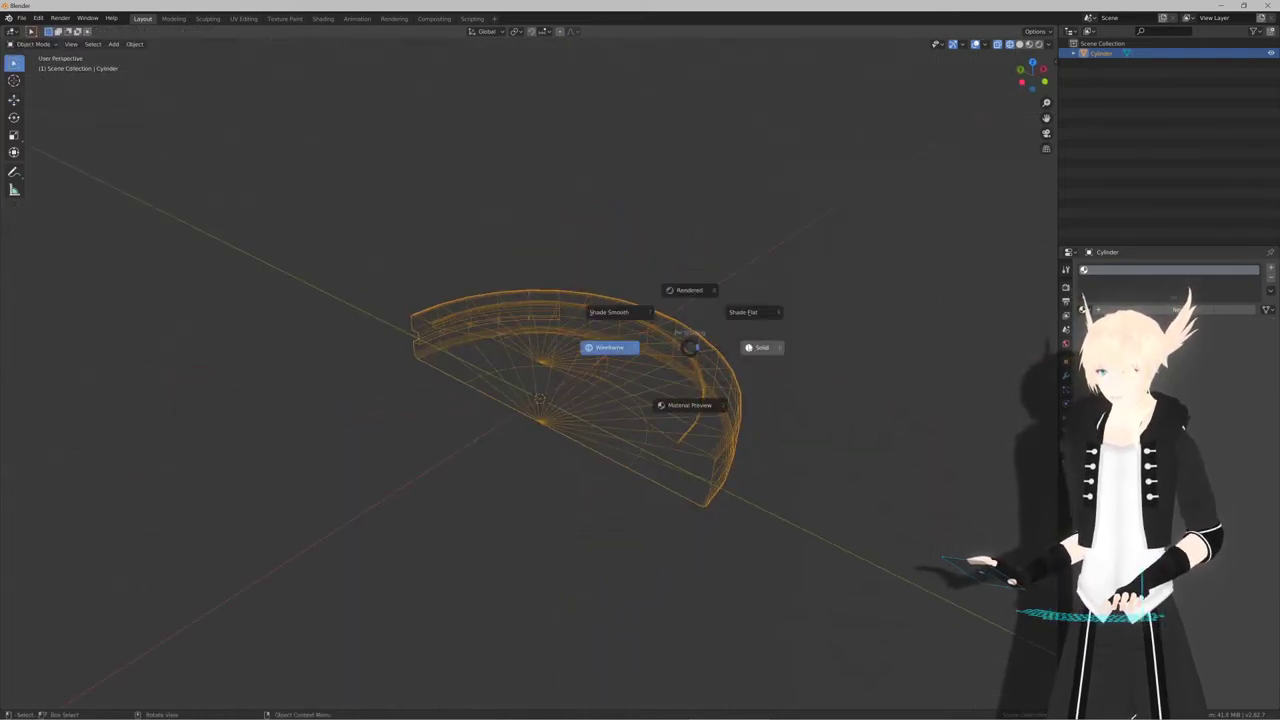
click(758, 348)
click(1065, 433)
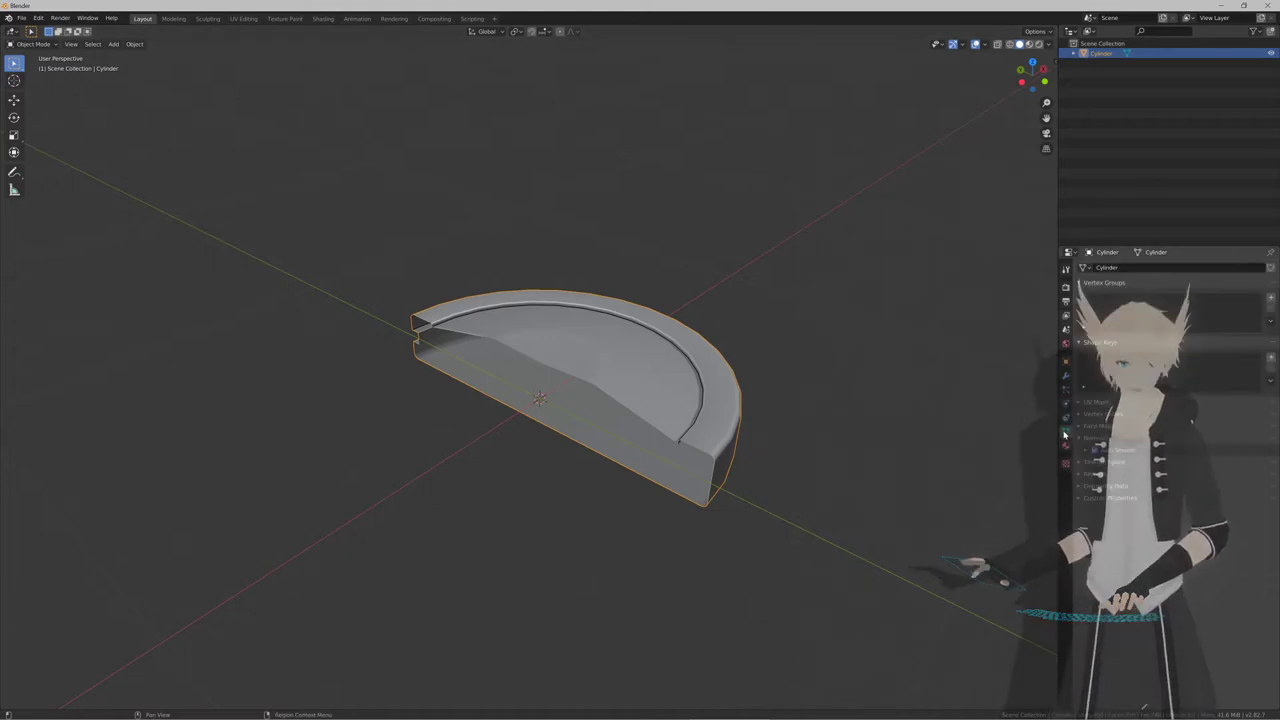
click(1066, 377)
click(1150, 268)
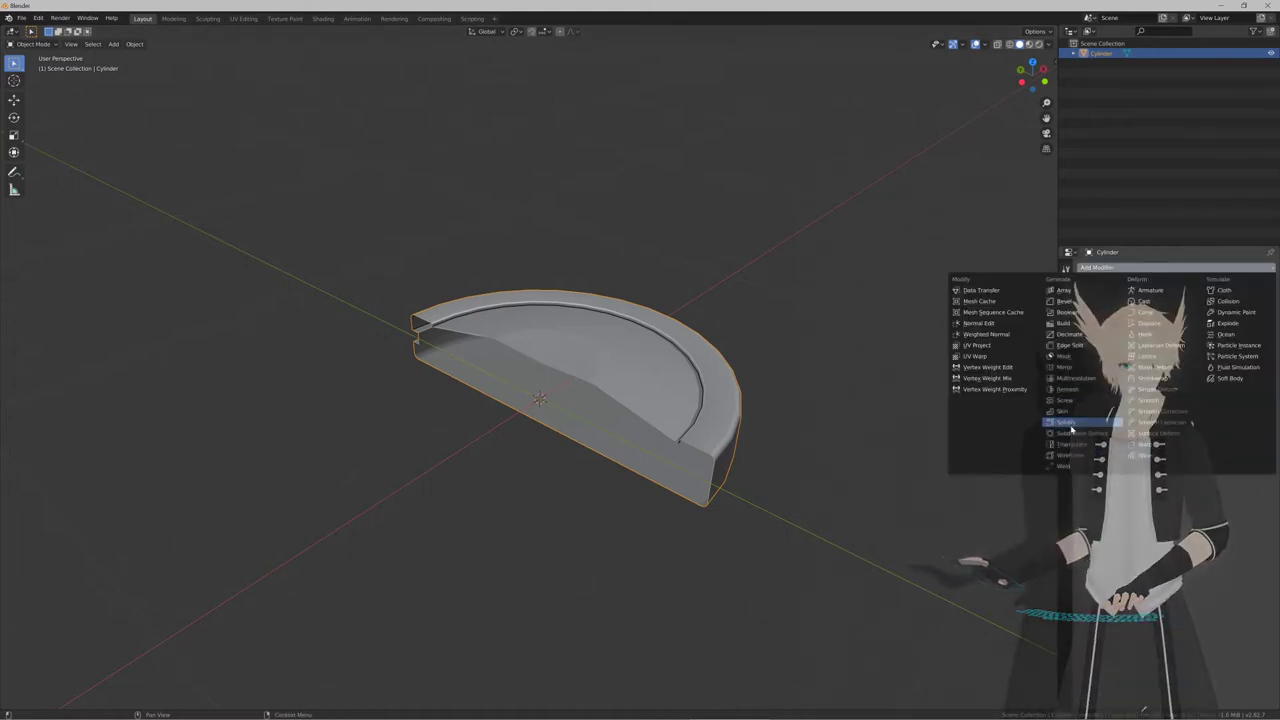
click(1067, 369)
middle_drag(740, 470, 588, 452)
Select one vertical strip of faces across the rim and side wall and extrude it inward along its normals by about 0.007 m
key(Tab)
scroll(557, 420, up, 5)
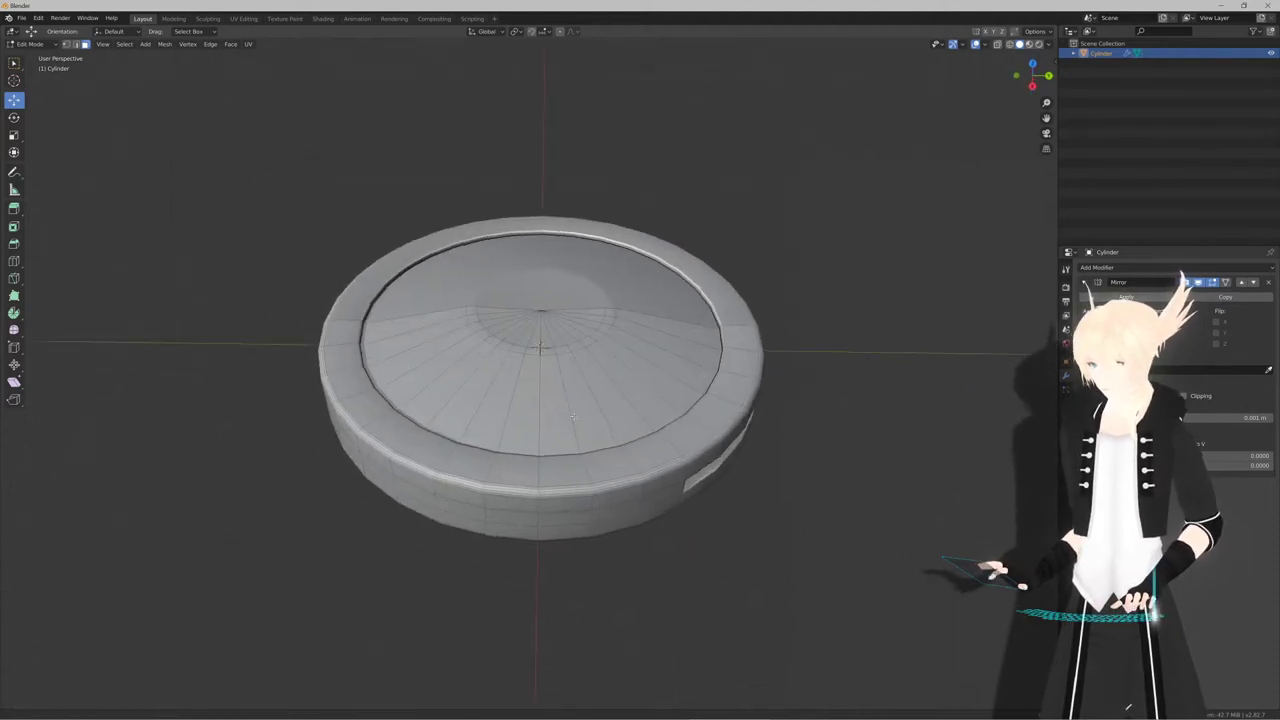
alt+click(499, 485)
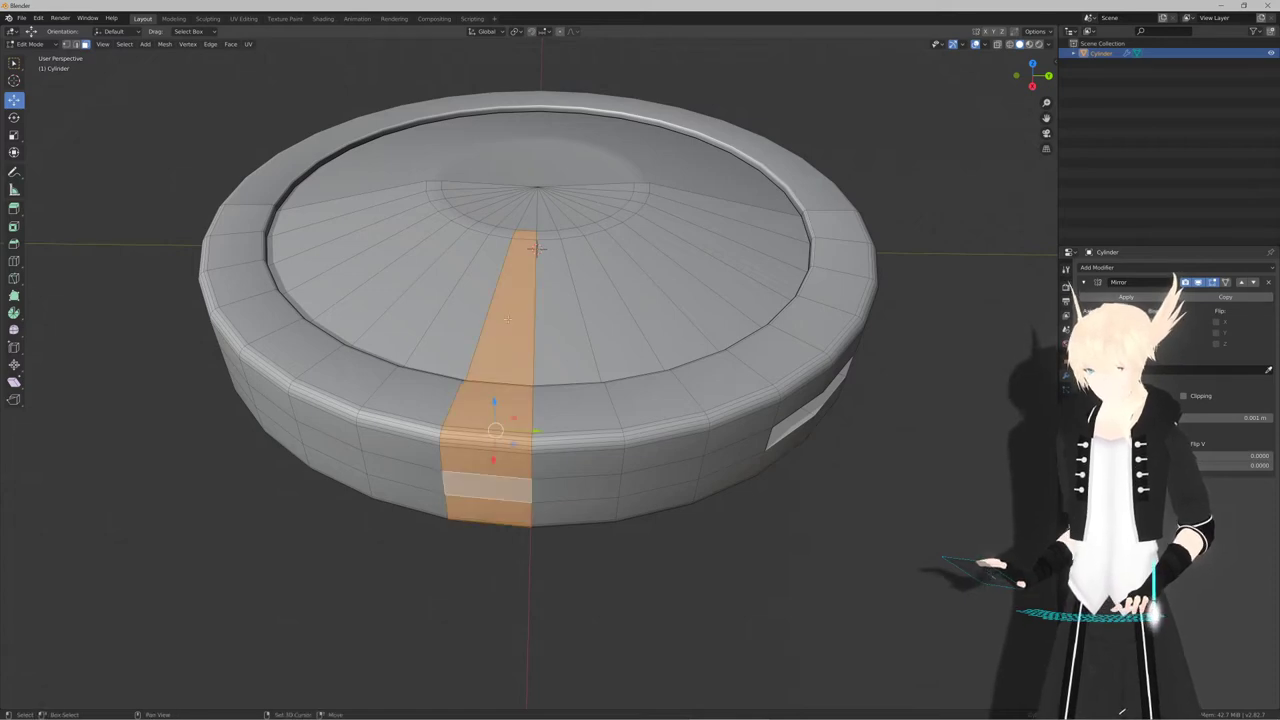
middle_drag(520, 232, 511, 345)
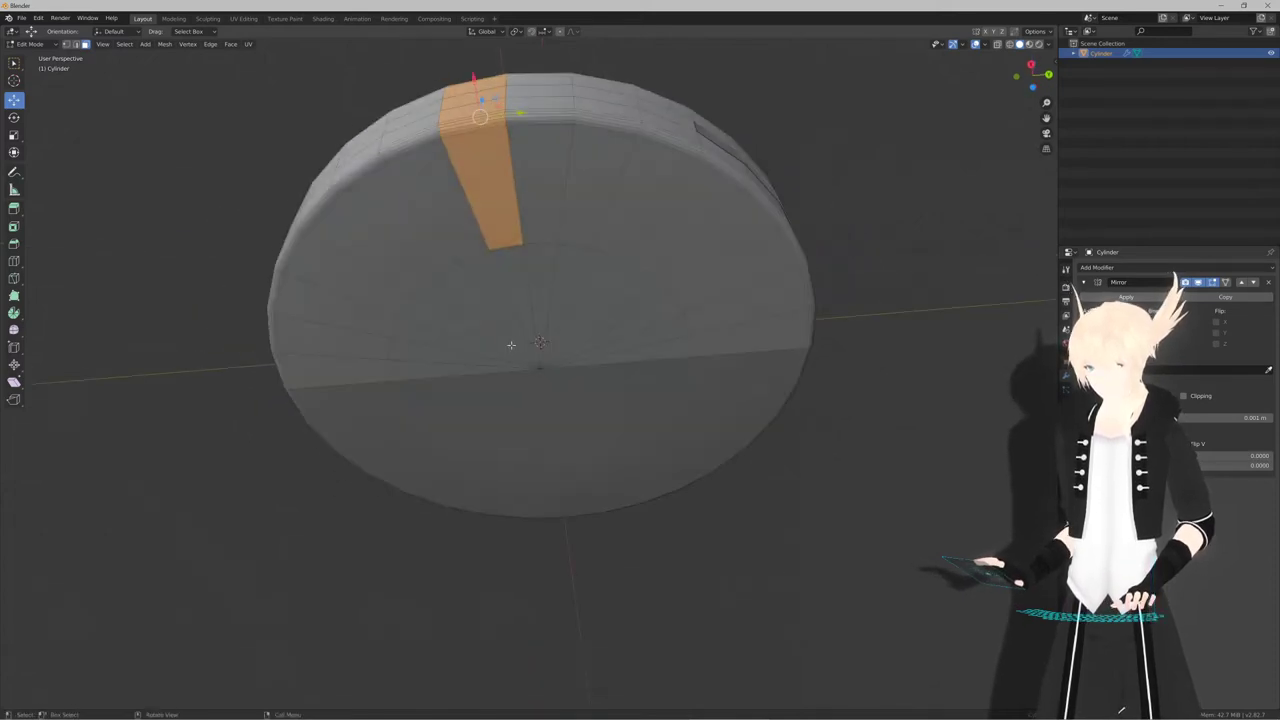
middle_drag(499, 213, 790, 277)
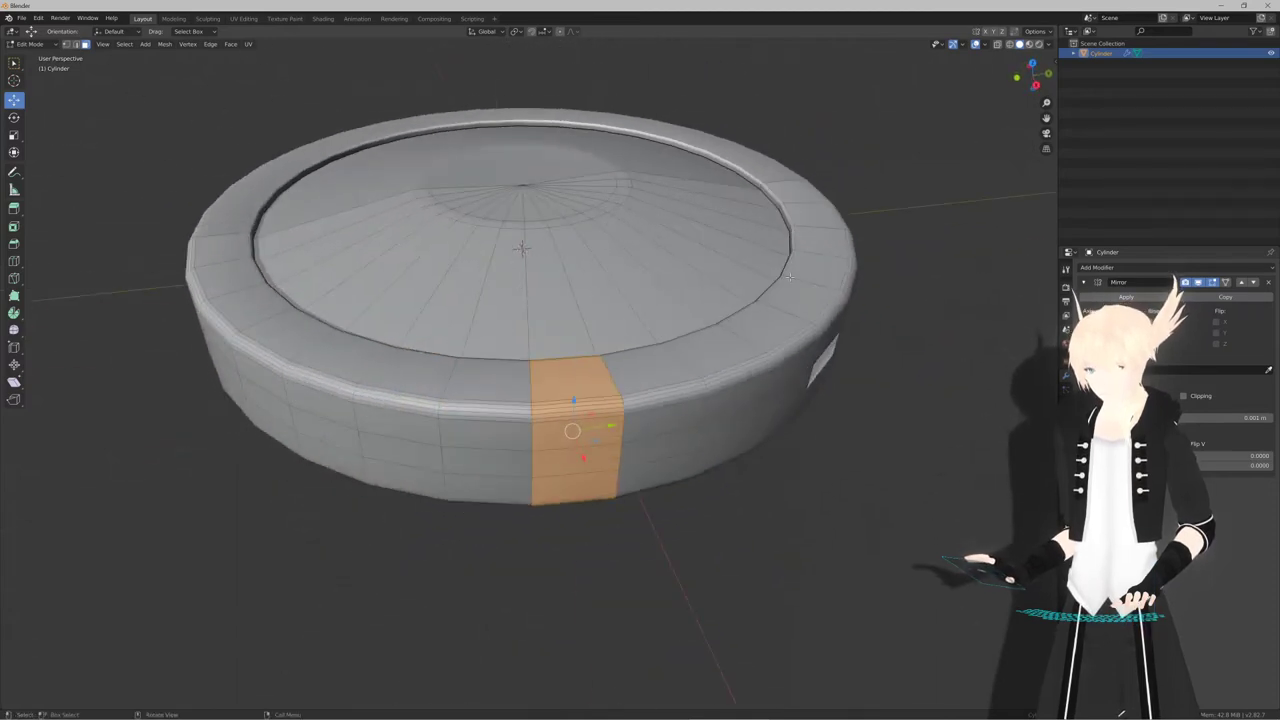
key(i)
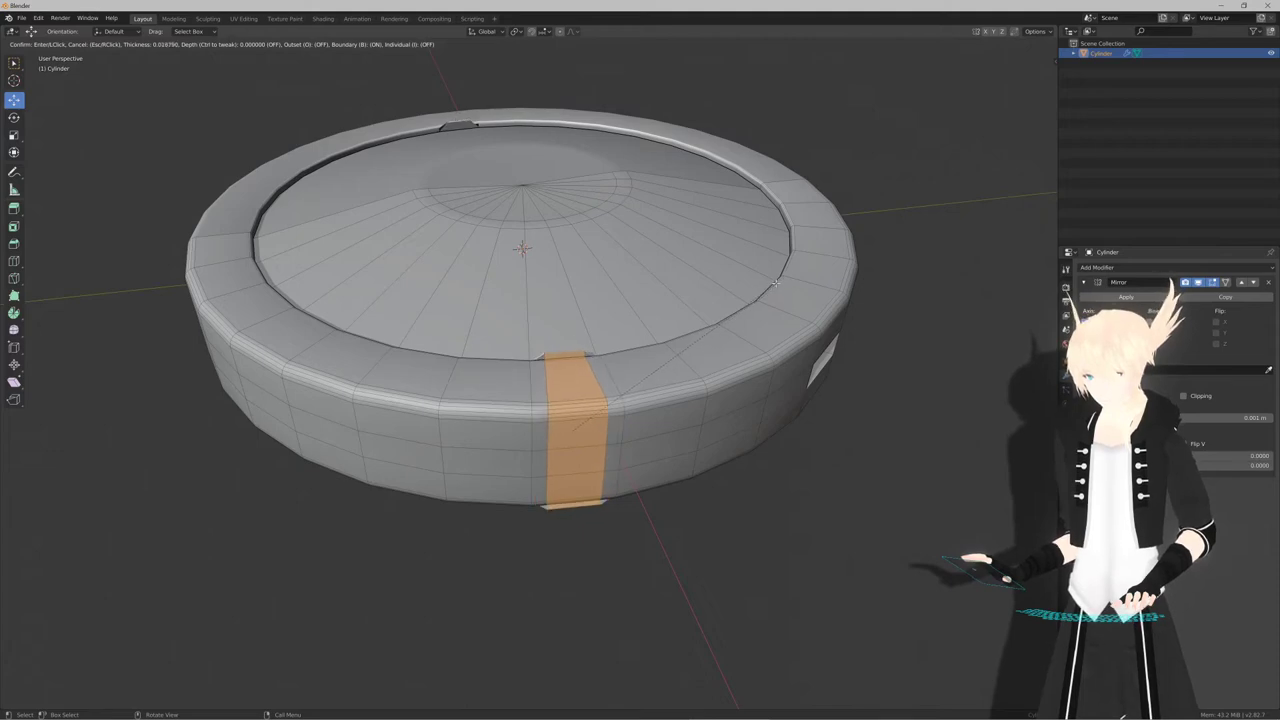
key(Escape)
middle_drag(713, 303, 595, 314)
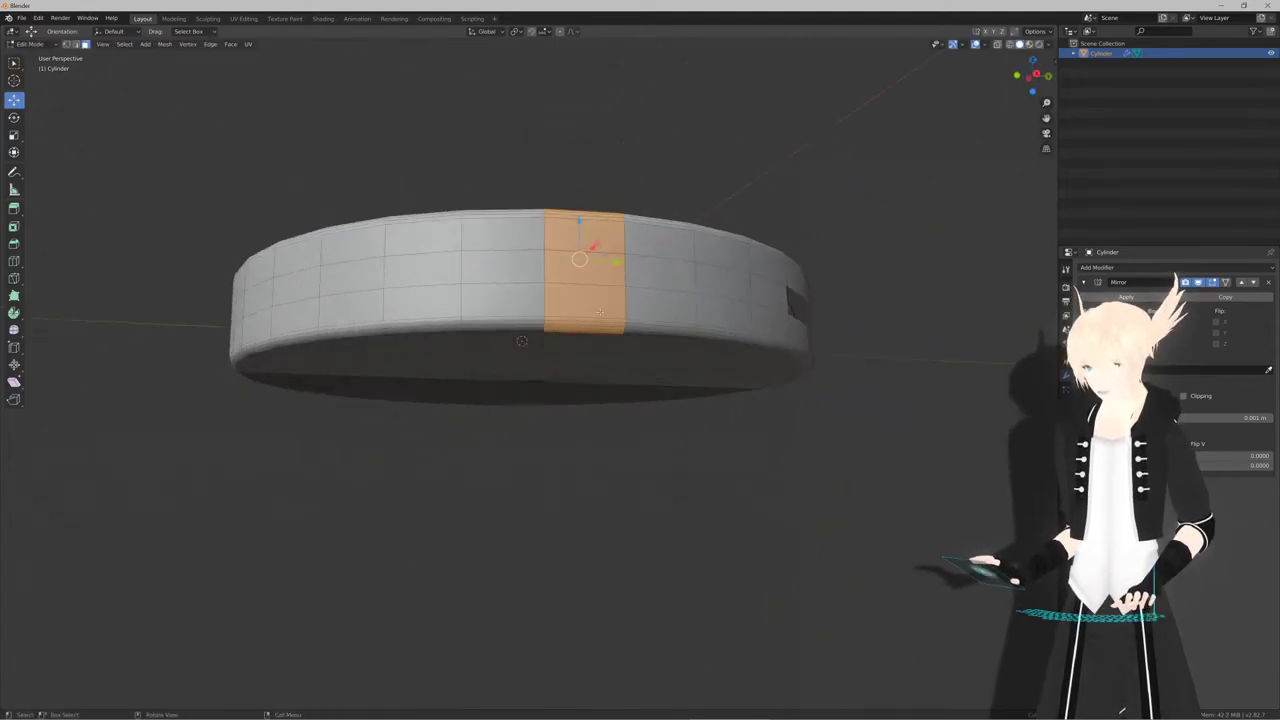
key(alt+e)
click(601, 313)
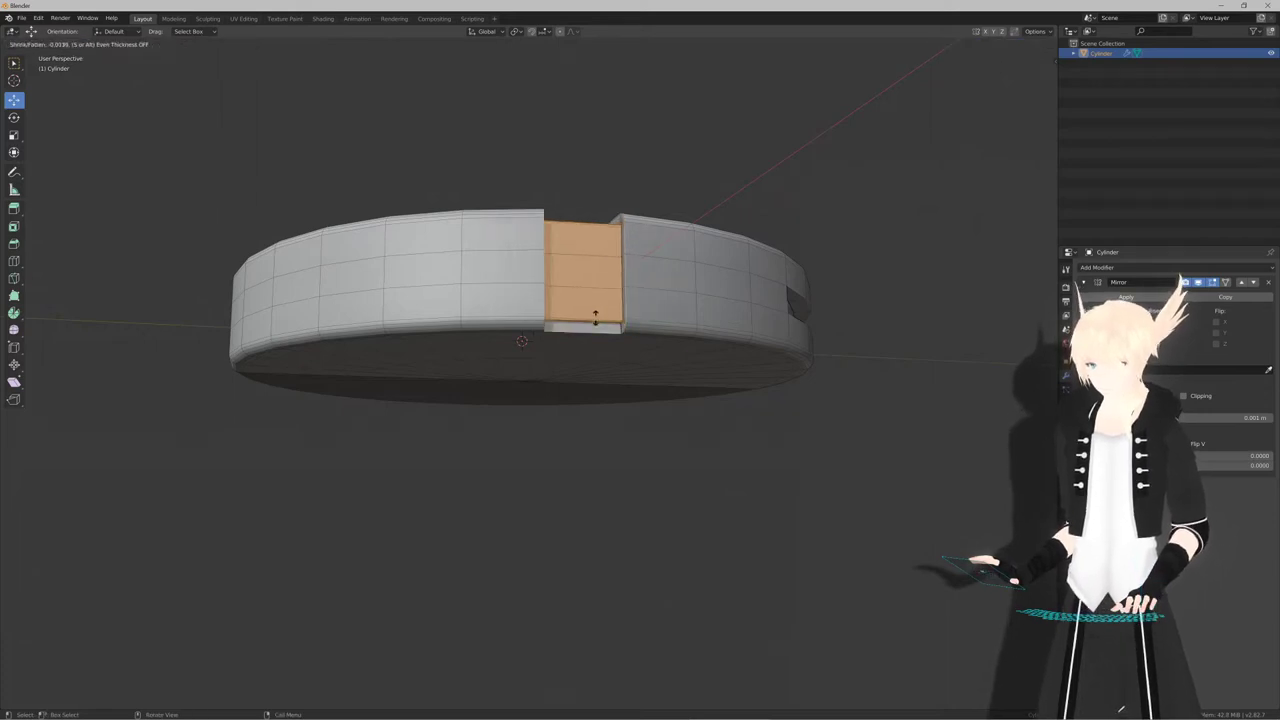
click(600, 313)
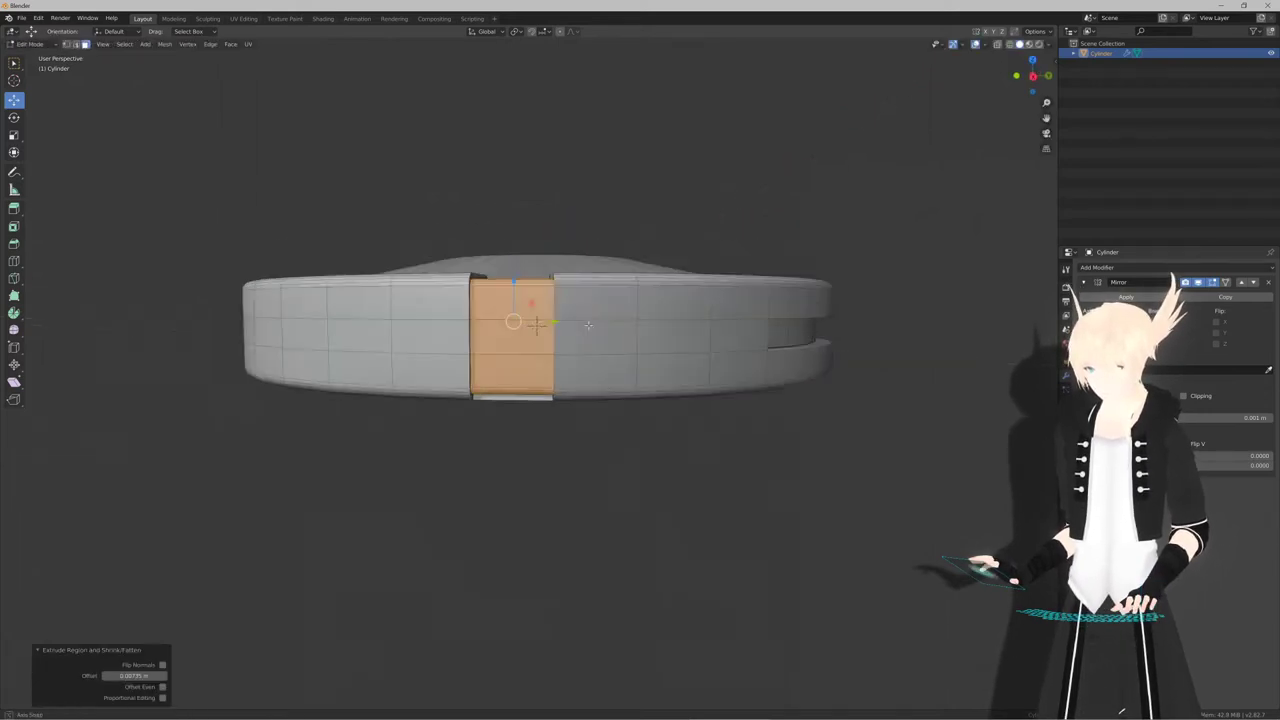
Select the edge at the inner end of the recessed strip on the rim in edge select mode and frame it
key(Tab)
middle_drag(600, 313, 351, 360)
scroll(577, 356, up, 3)
key(Tab)
scroll(560, 368, up, 6)
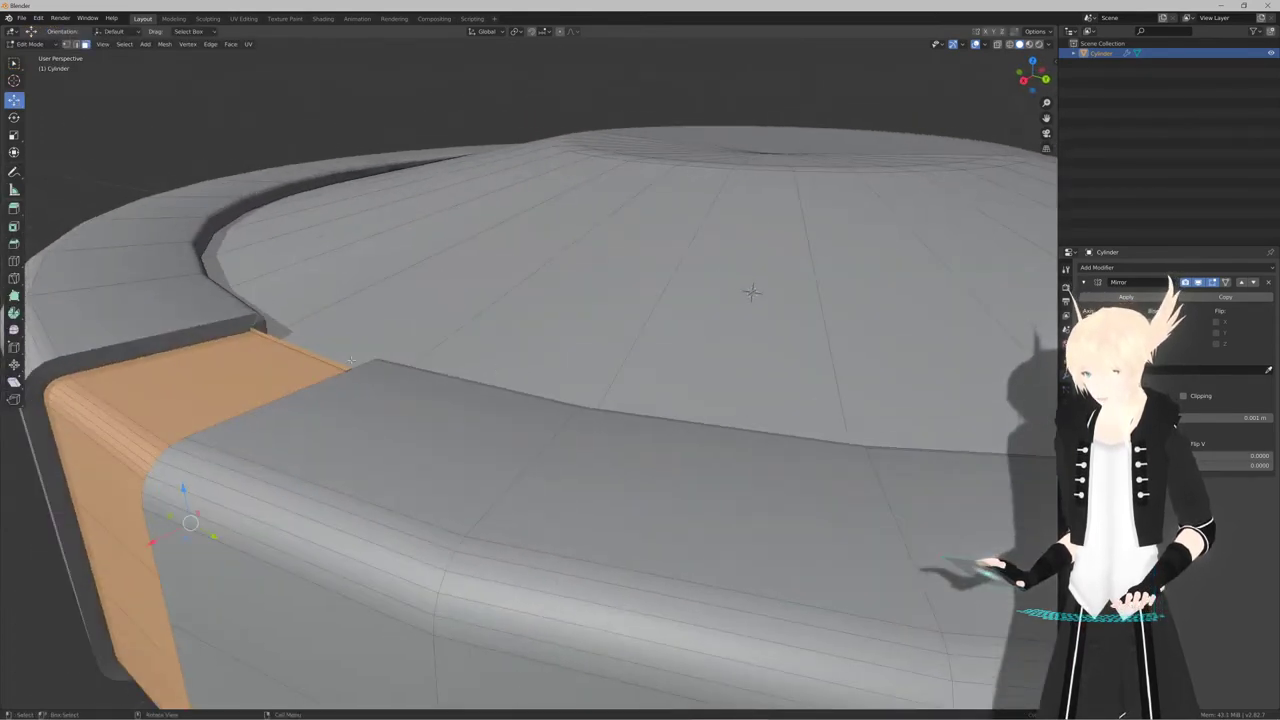
click(308, 349)
key(2)
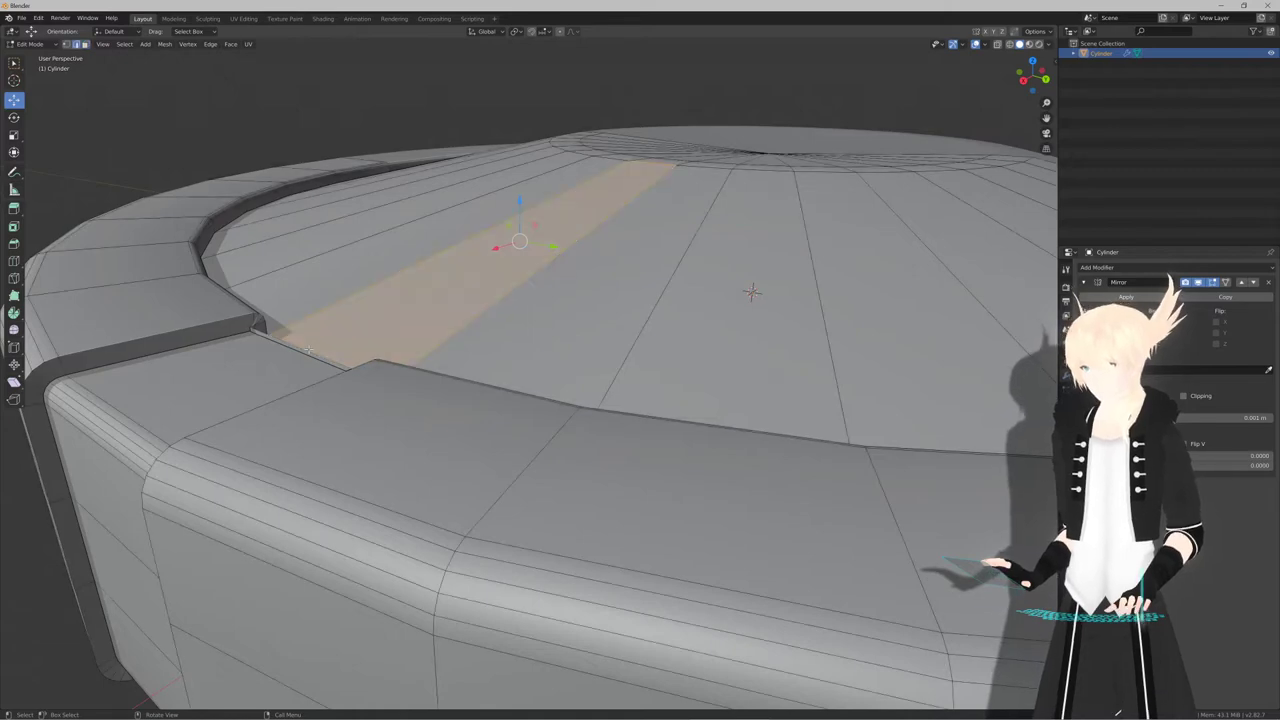
click(308, 349)
key(KP_Decimal)
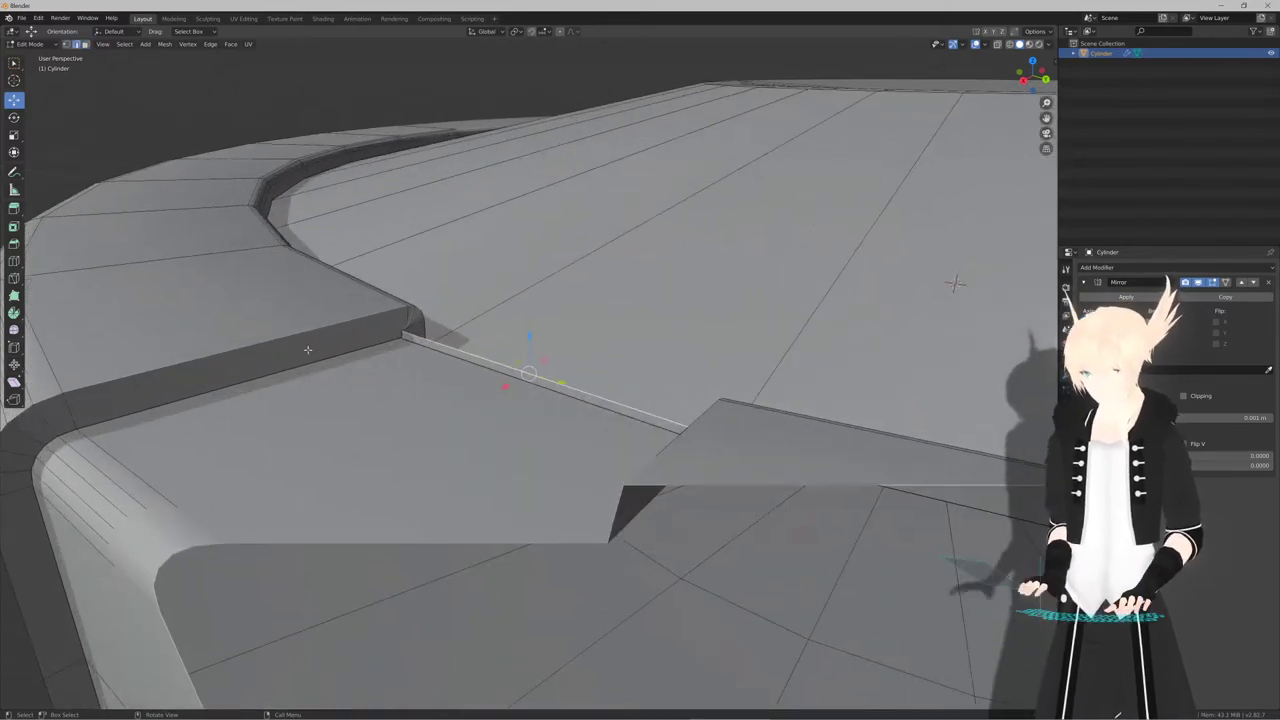
Set the viewport's Clip Start to 0.01 m
click(1053, 62)
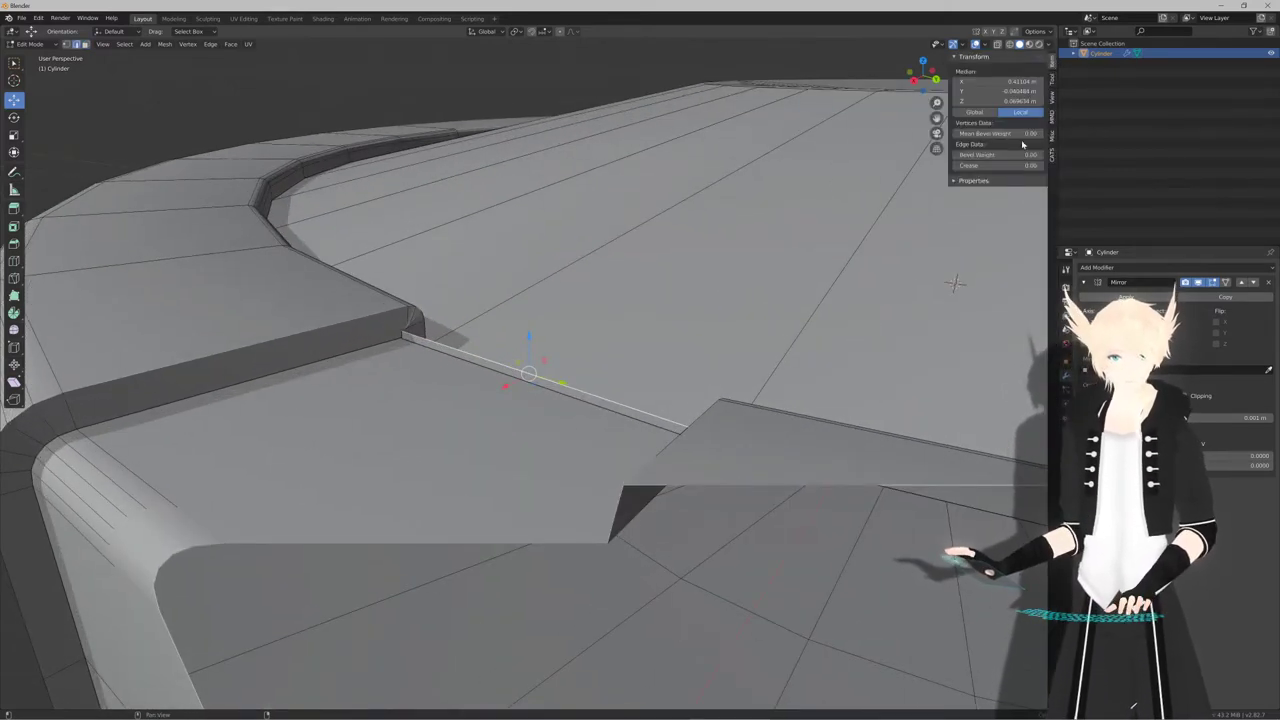
click(1052, 98)
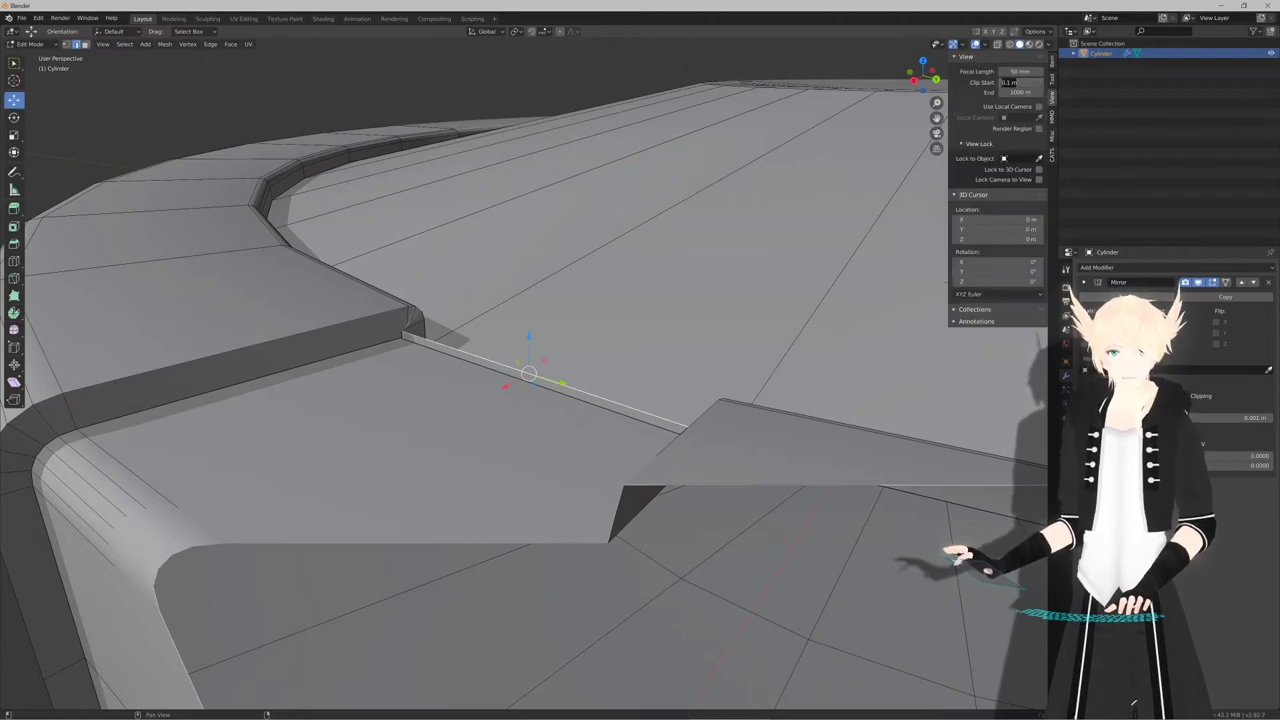
key(Return)
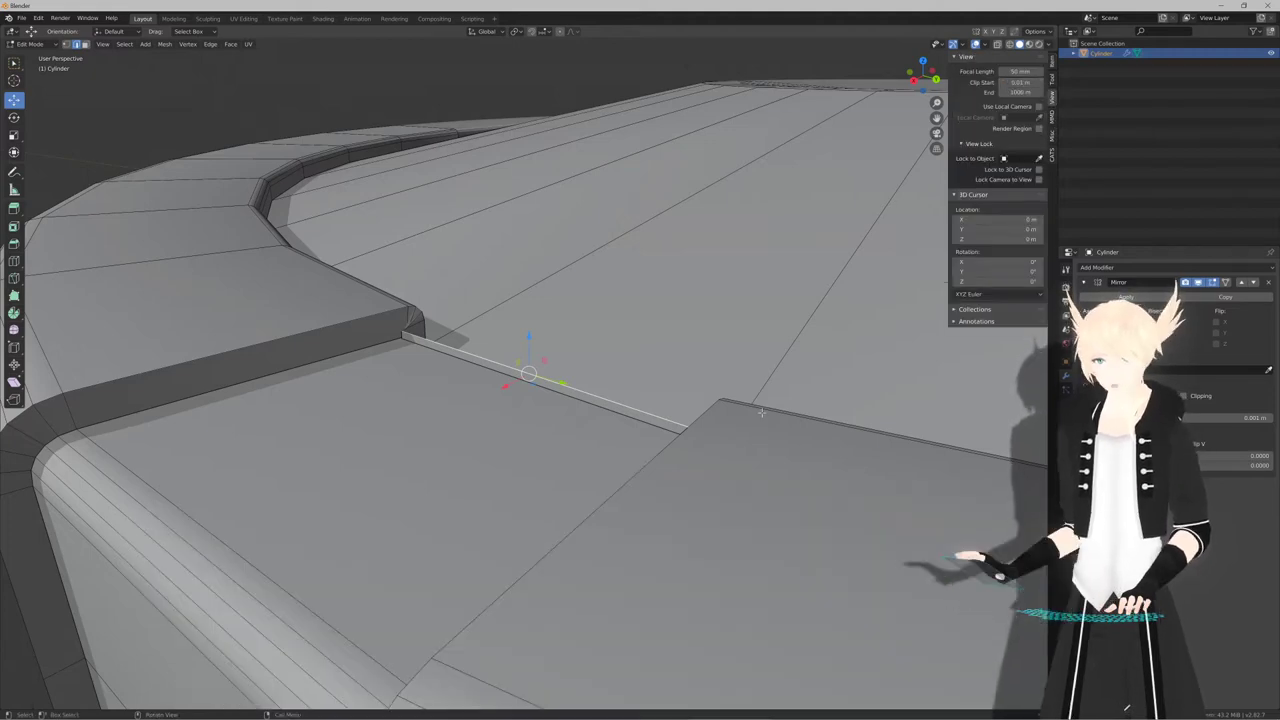
Add the parallel bevel edge at the recessed strip's inner end to the selection and scale the edges to 0.141 along global Z
middle_drag(761, 412, 633, 393)
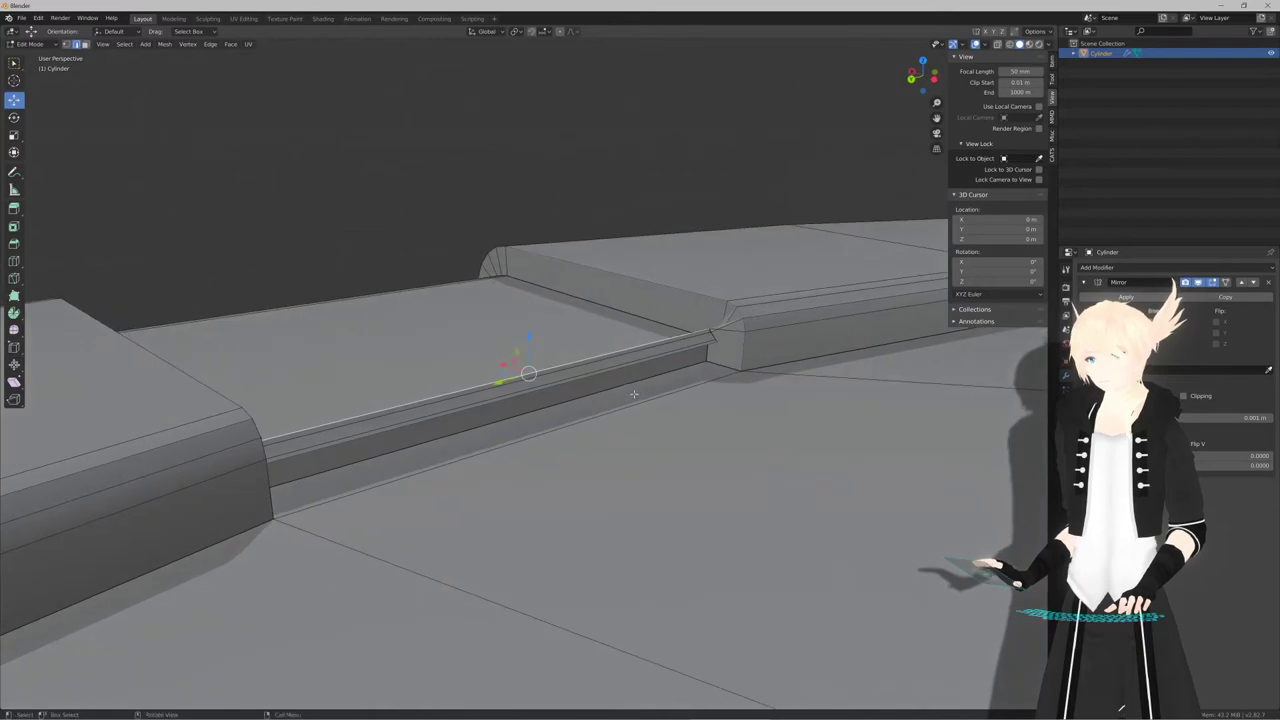
shift+click(583, 367)
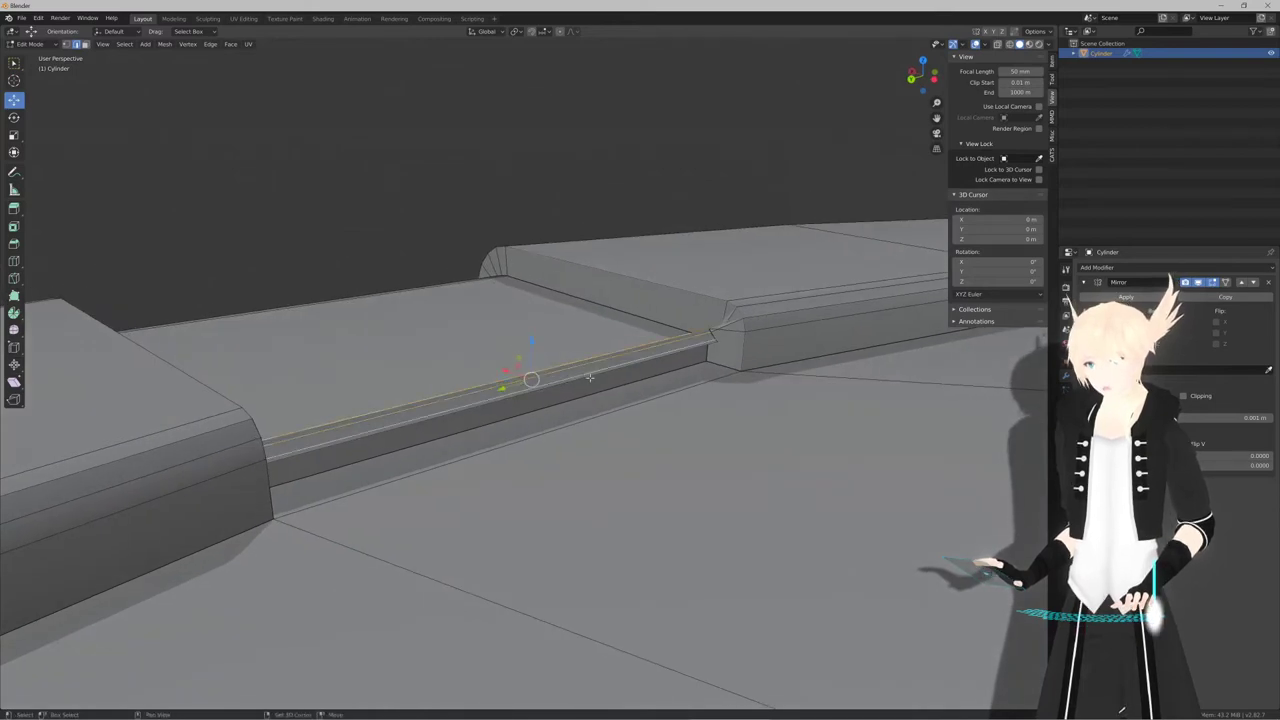
middle_drag(590, 377, 790, 340)
key(s)
key(x)
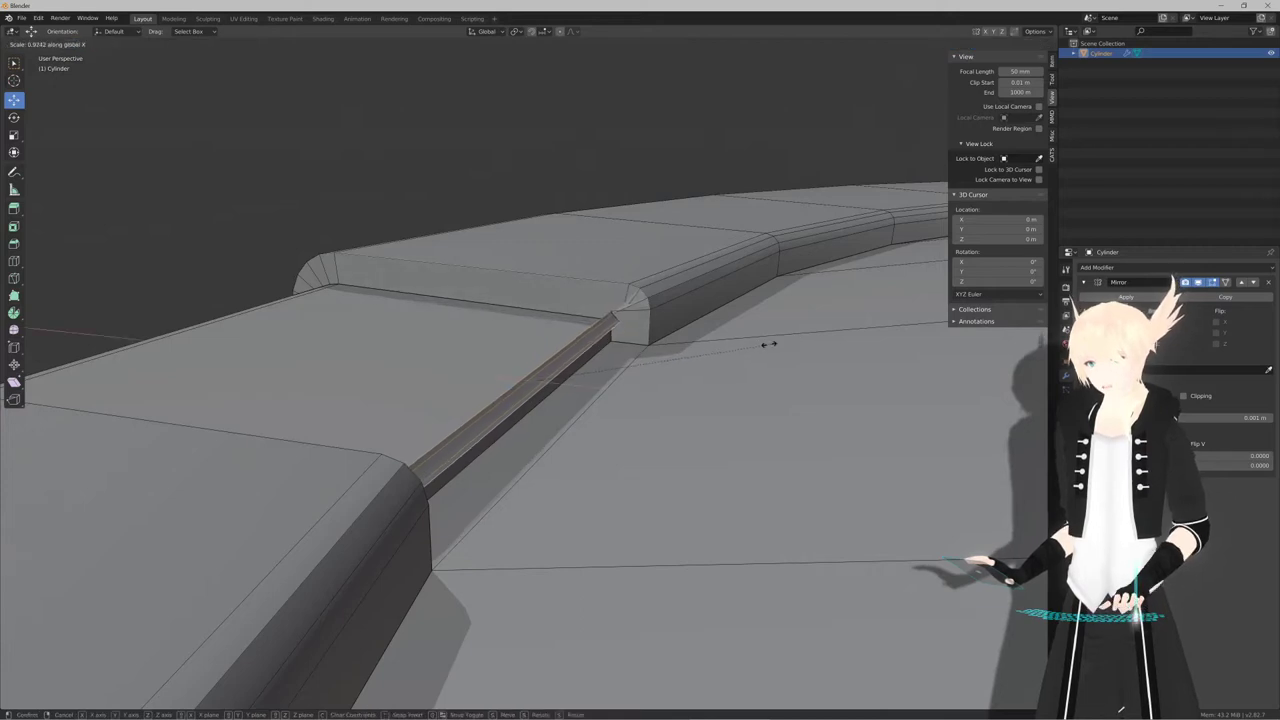
click(564, 356)
key(s)
key(x)
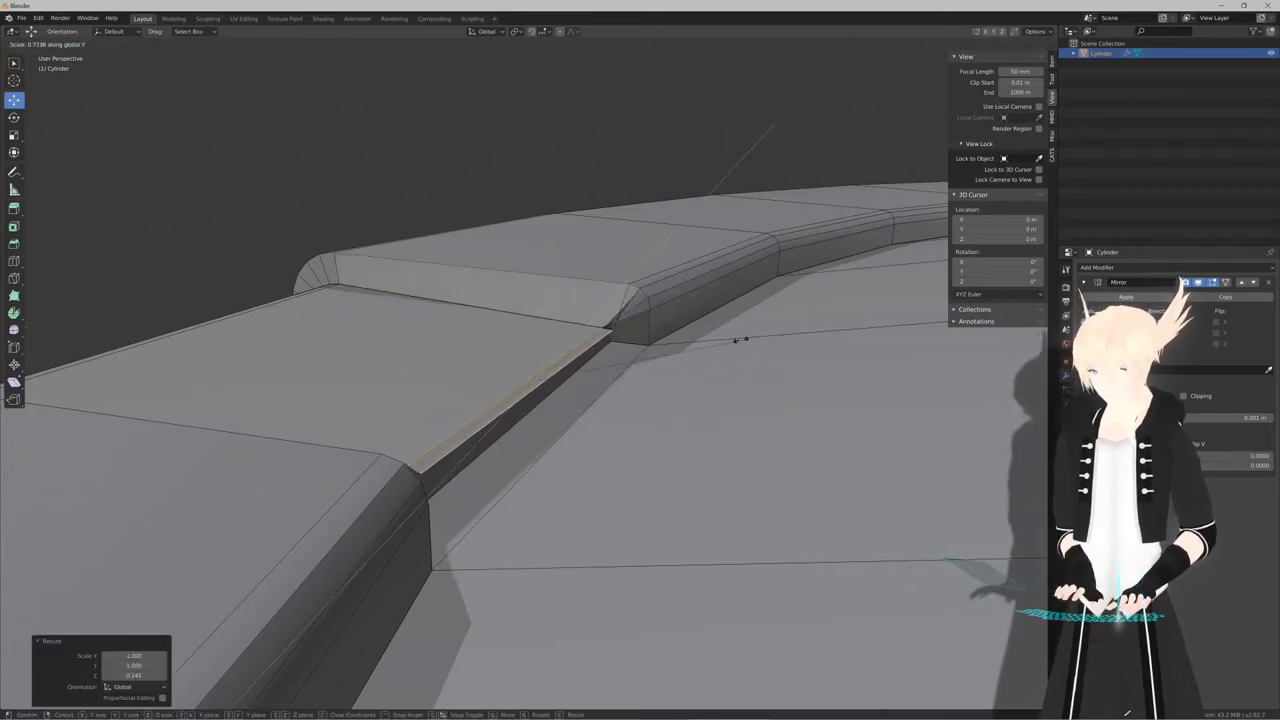
key(z)
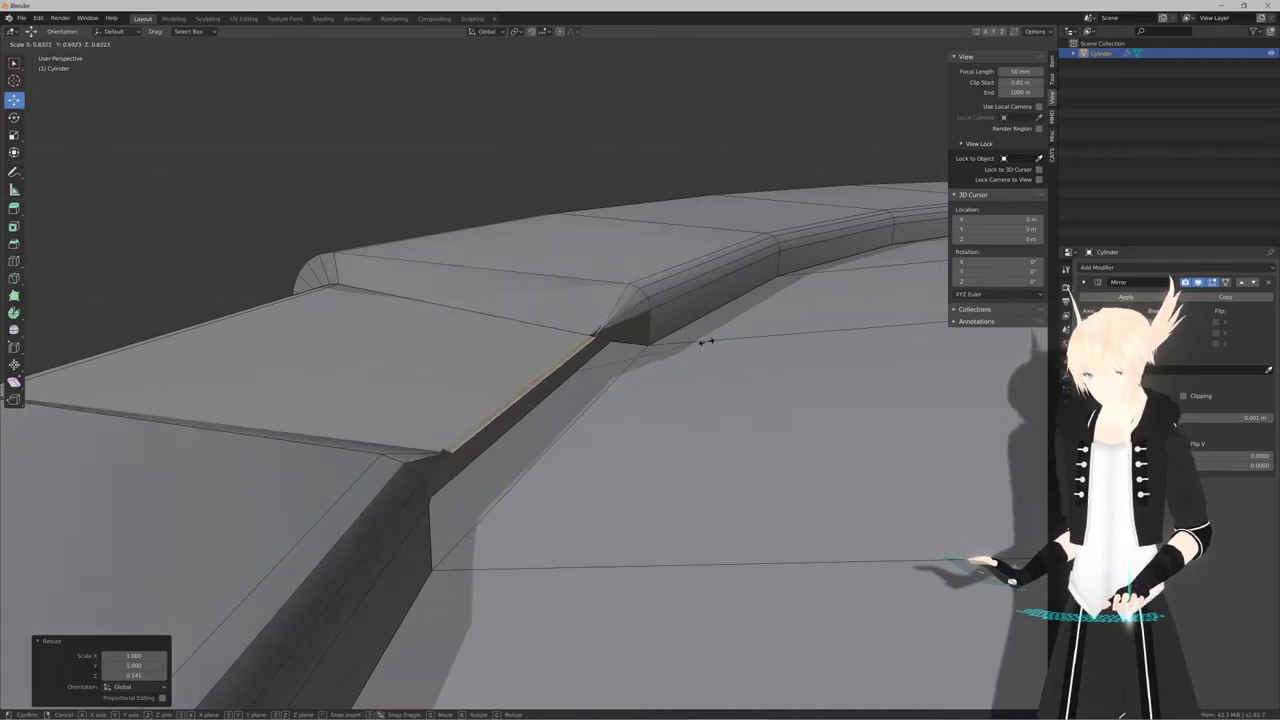
right_click(580, 367)
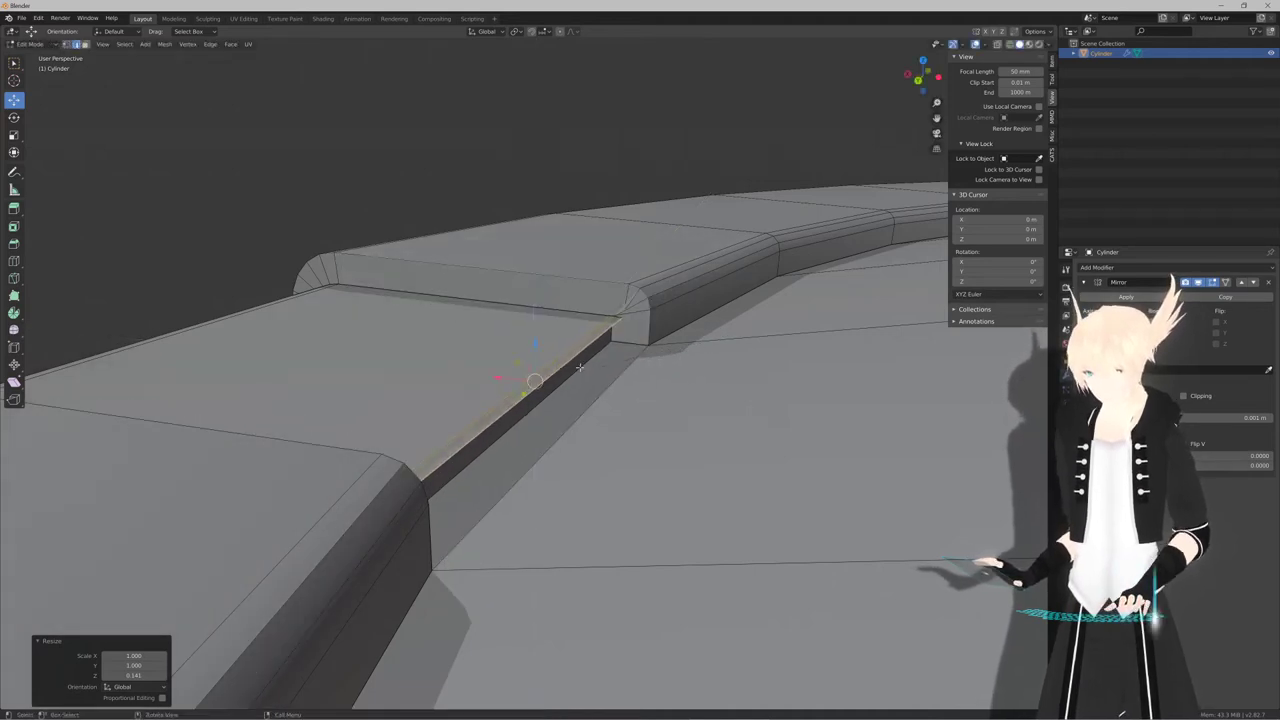
mouse_move(579, 367)
middle_down()
mouse_move(612, 357)
mouse_move(584, 356)
middle_up()
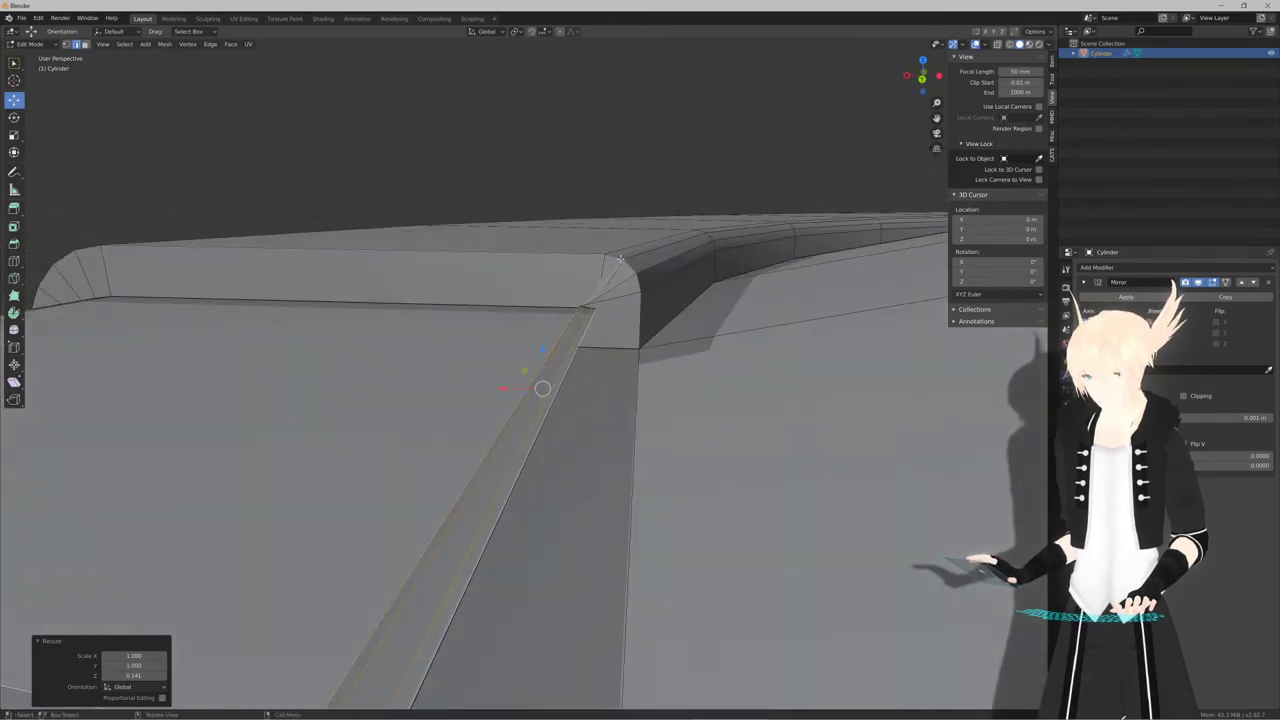
key(r)
key(z)
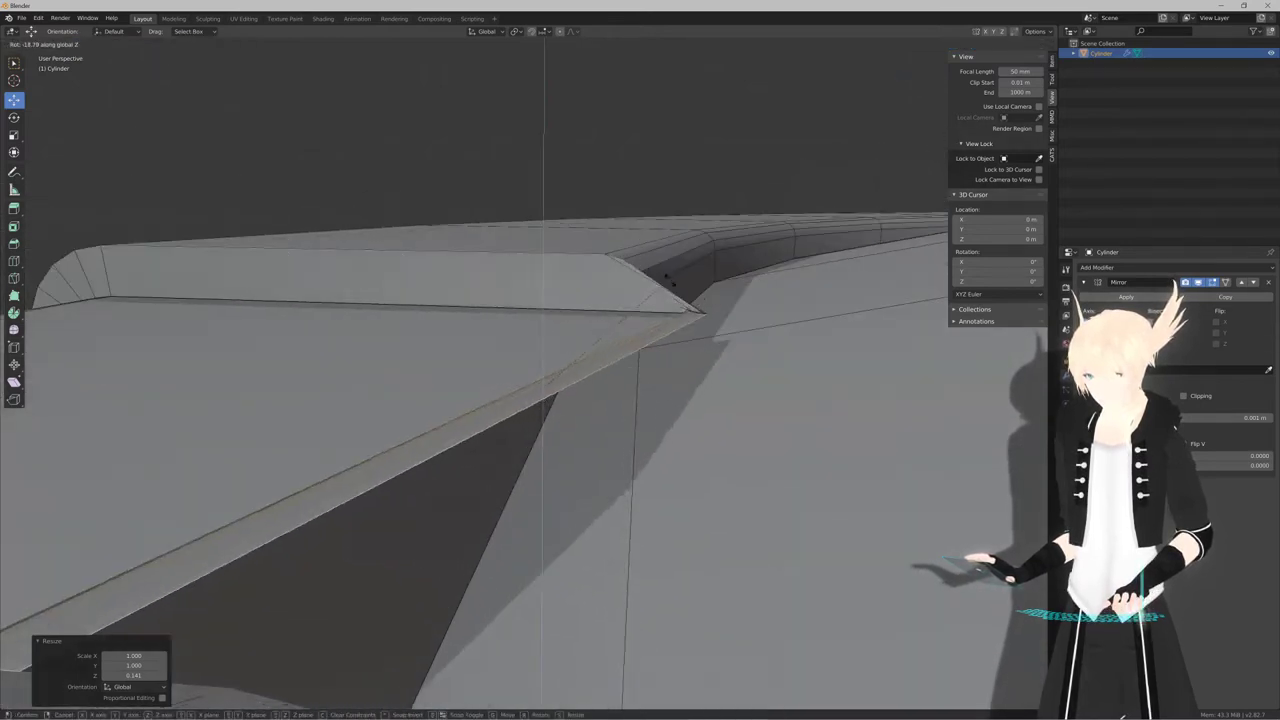
key(y)
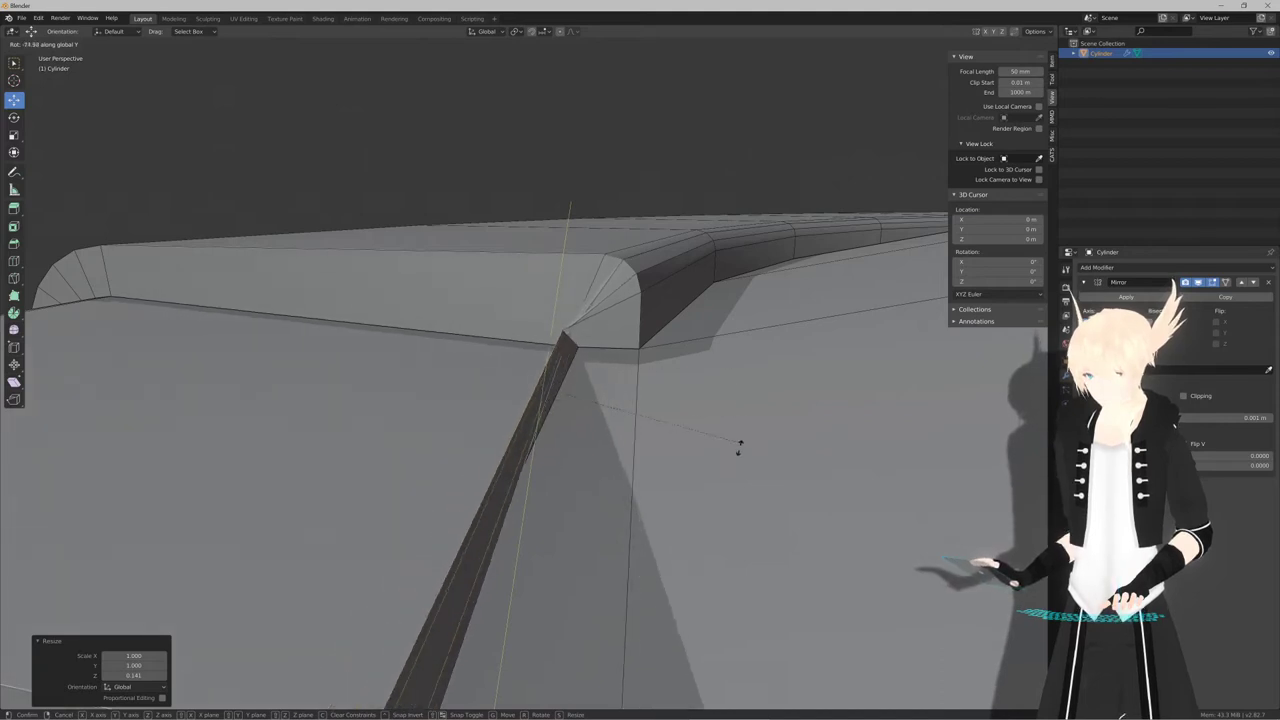
click(561, 372)
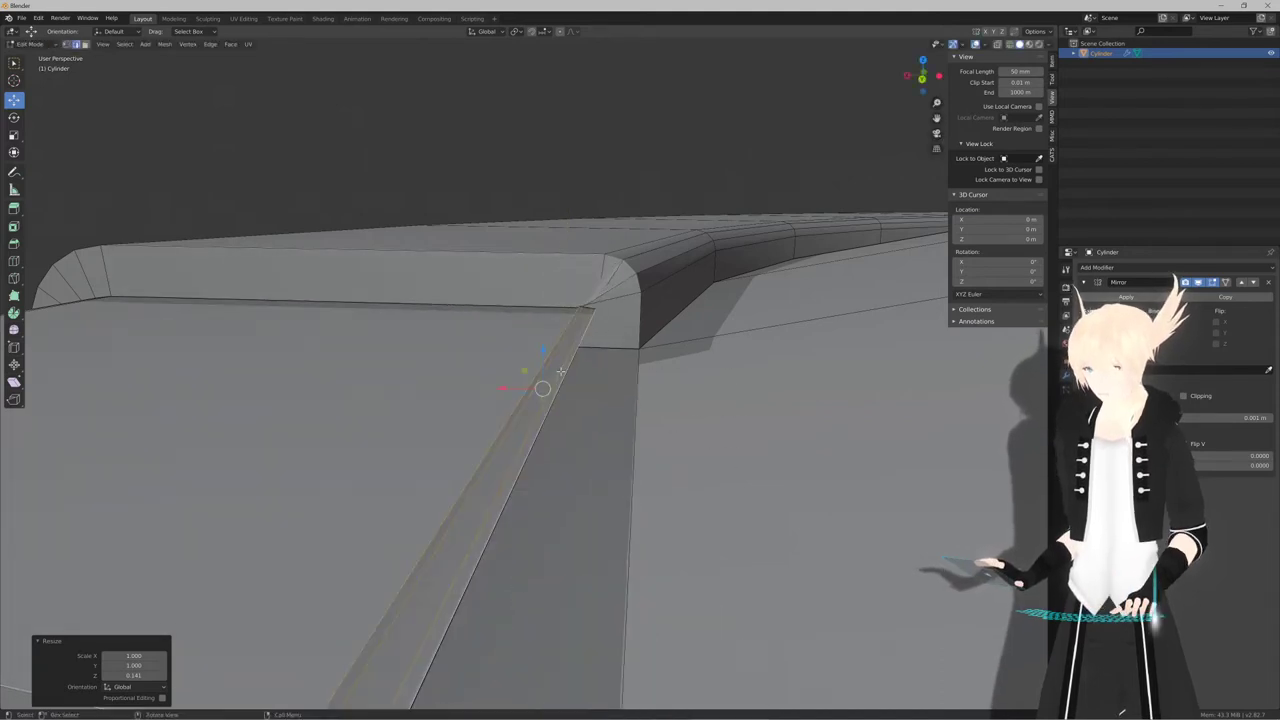
Set the transform orientation to Local and rotate the selected bevel edges by -117° about the local Y axis
click(487, 31)
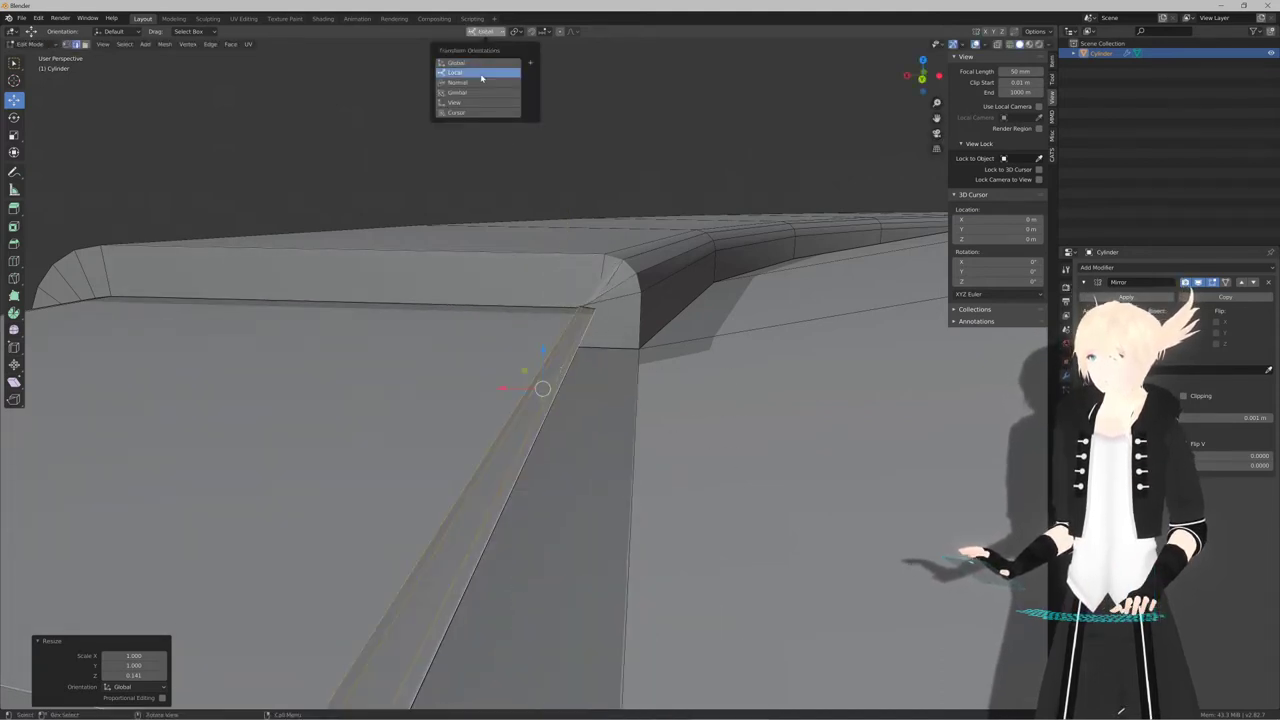
key(r)
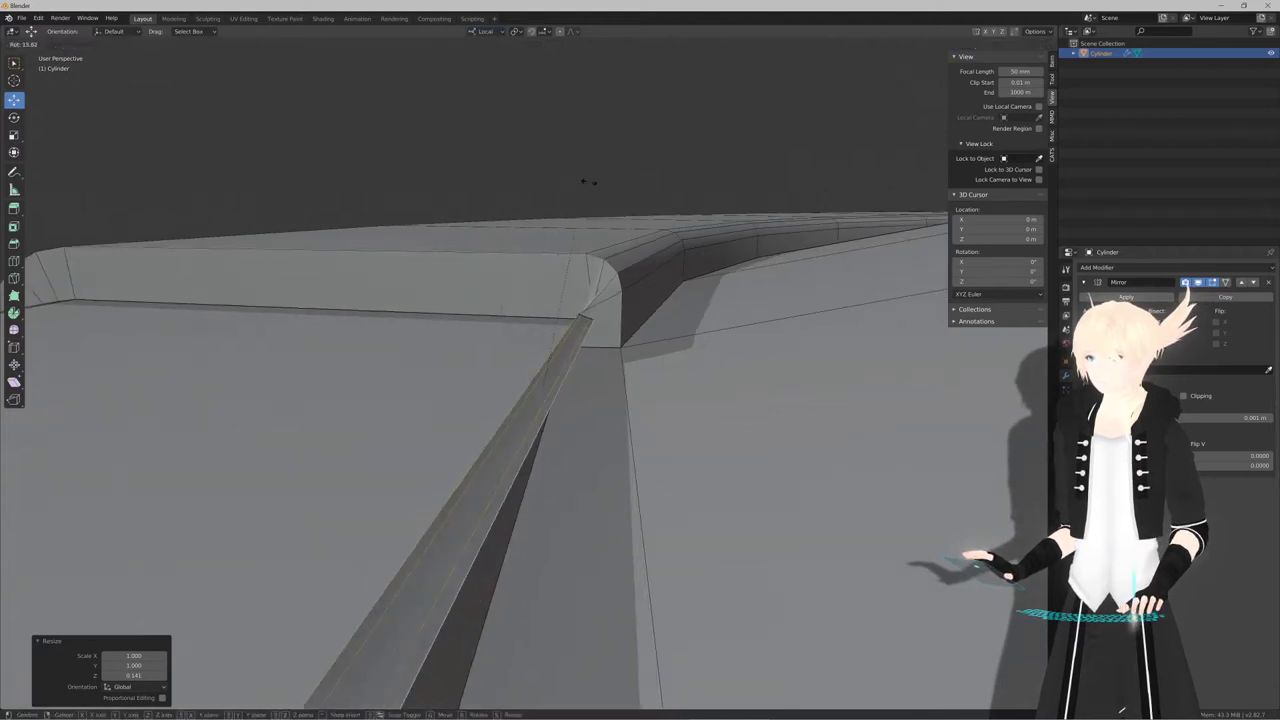
key(z)
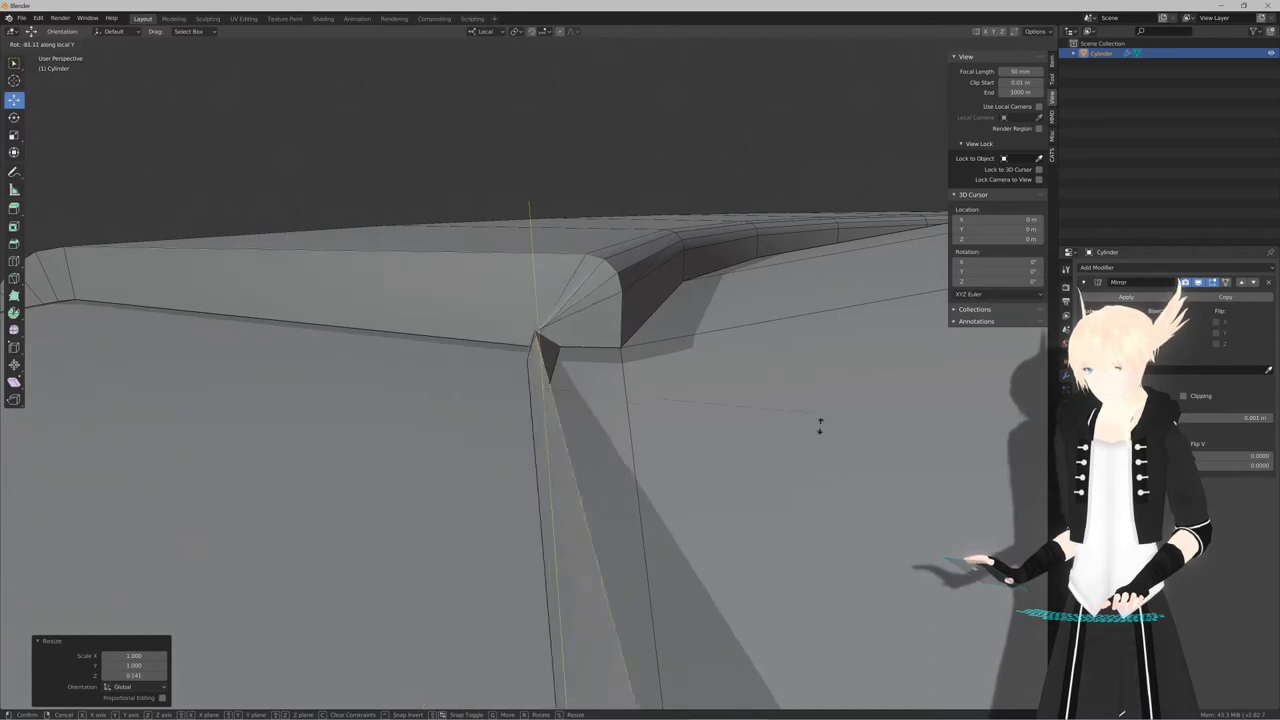
click(813, 512)
middle_drag(813, 512, 508, 168)
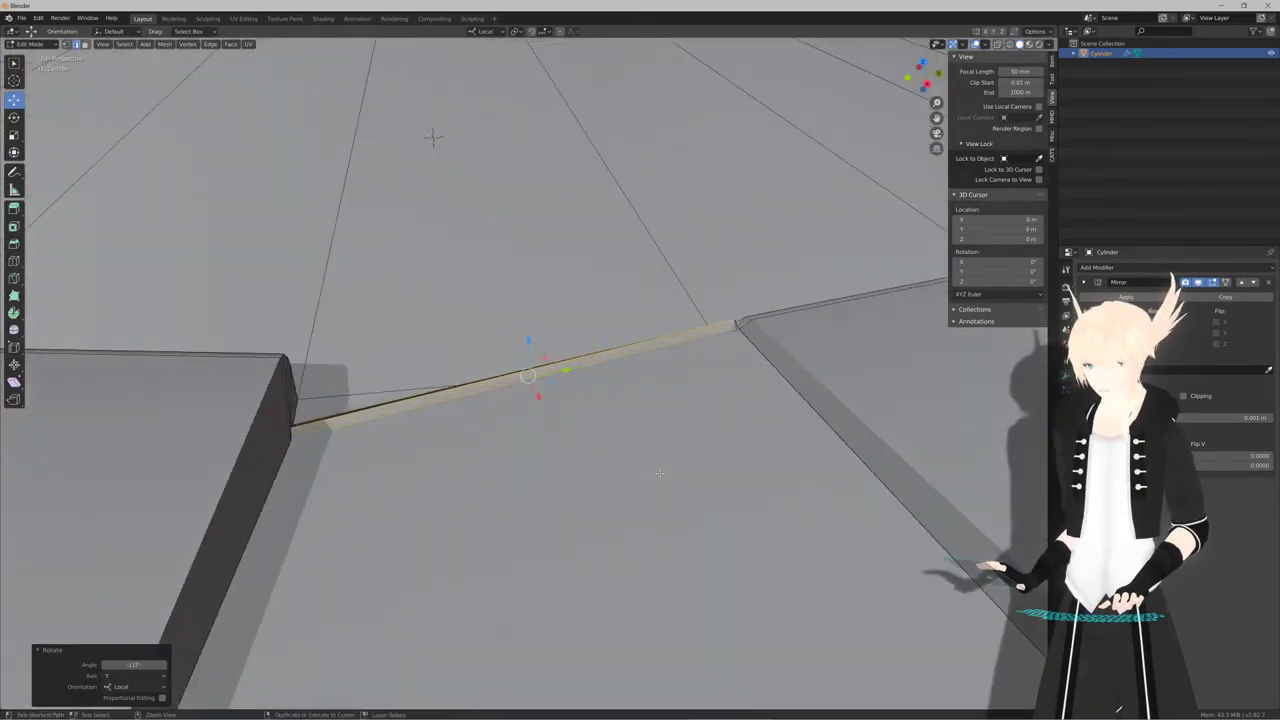
Rotate the selected bevel edges about their X axis in Normal transform orientation and check the body in Object Mode
click(486, 31)
middle_drag(785, 380, 625, 330)
scroll(625, 330, up, 1)
key(r)
key(y)
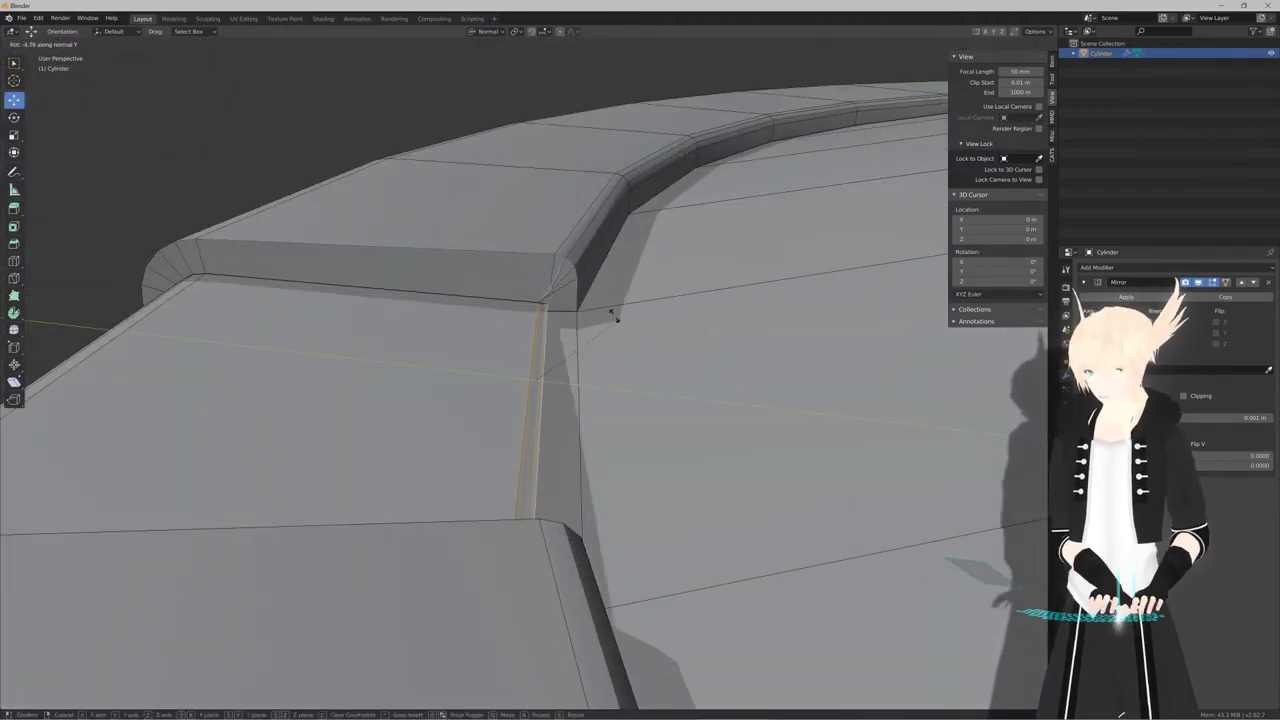
key(x)
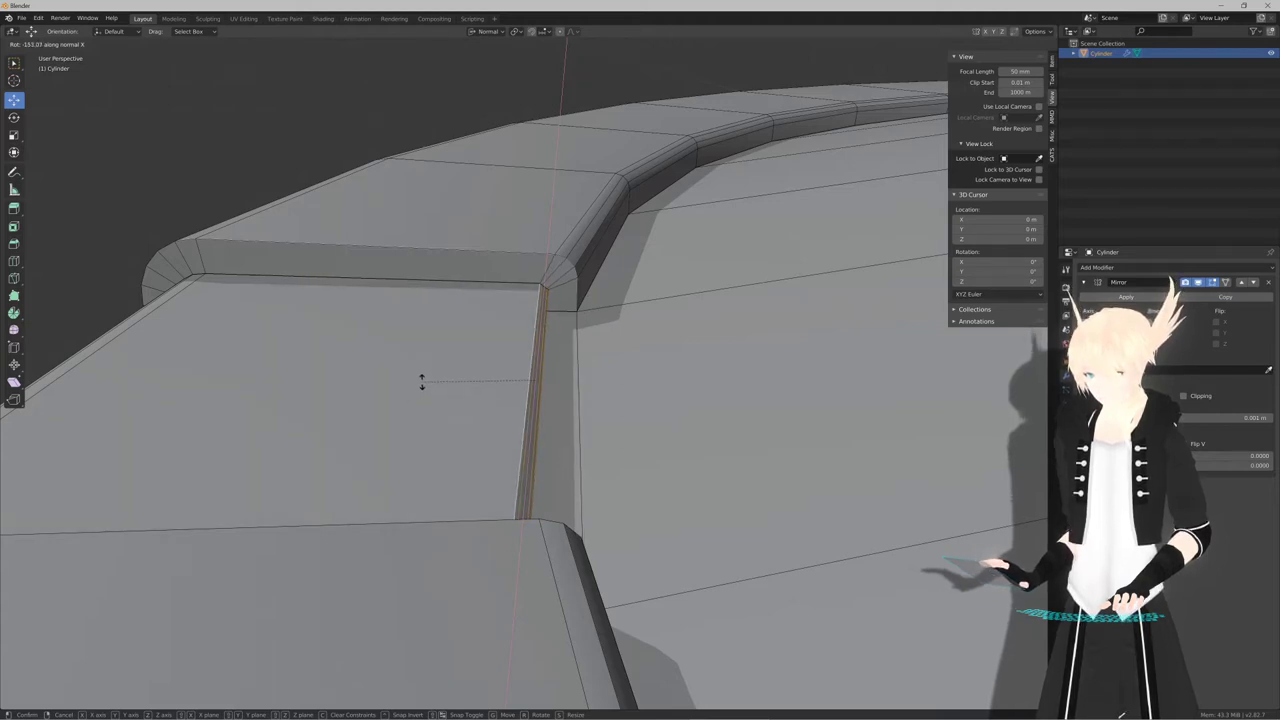
click(421, 381)
middle_drag(420, 380, 600, 447)
key(Tab)
scroll(545, 410, up, 4)
scroll(545, 410, down, 6)
scroll(600, 447, up, 2)
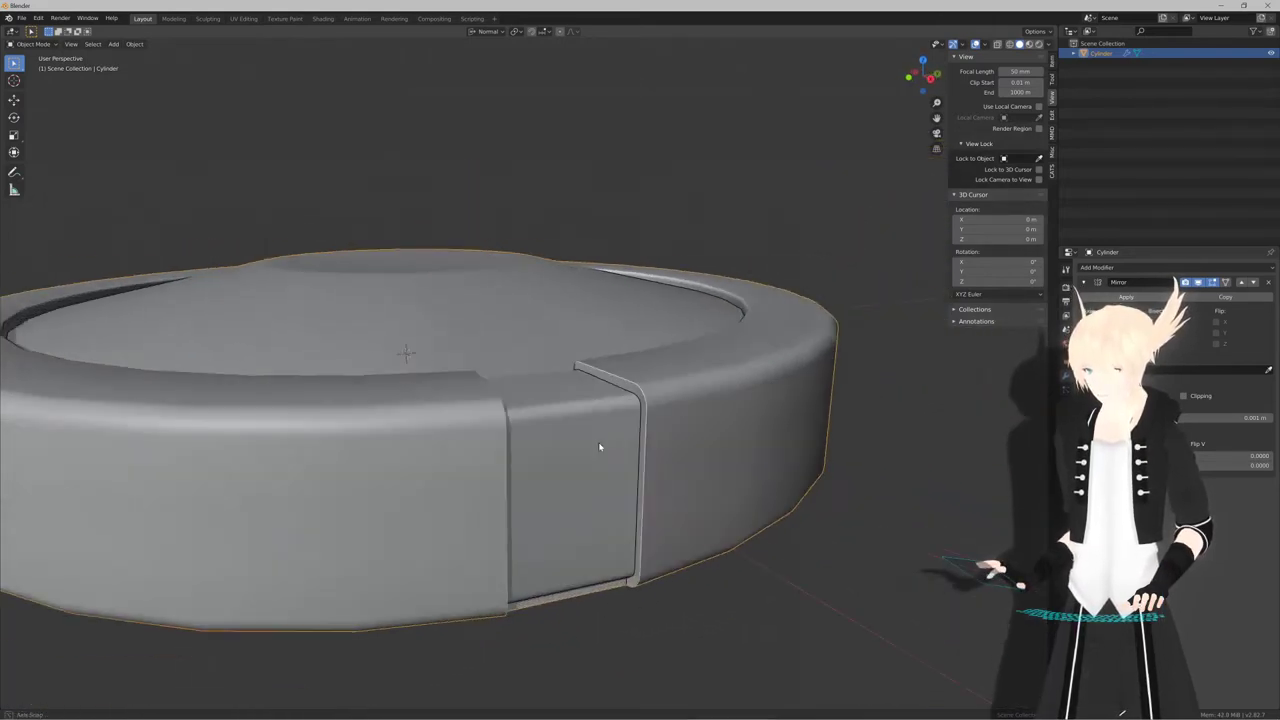
Select the middle side-wall face of the recessed strip in Edit Mode and extrude it inward by about 0.023 m
key(Tab)
scroll(595, 447, down, 3)
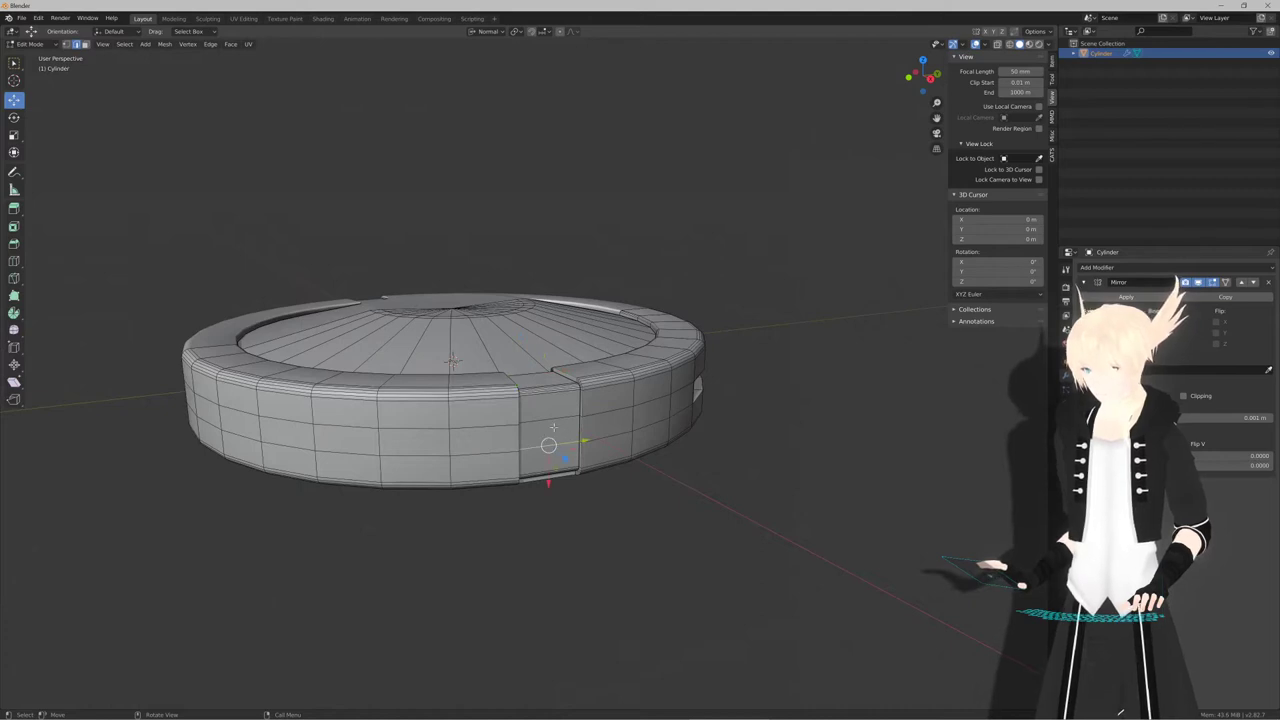
key(3)
scroll(553, 429, up, 2)
middle_drag(636, 446, 568, 455)
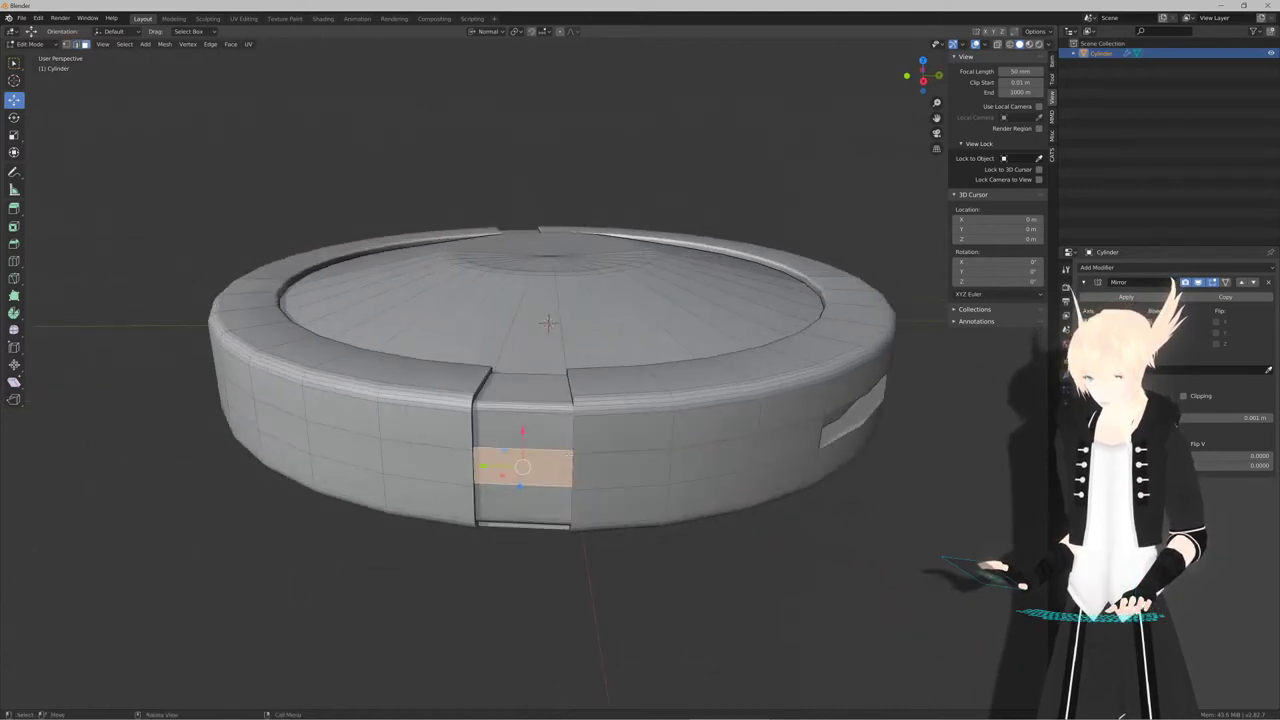
key(e)
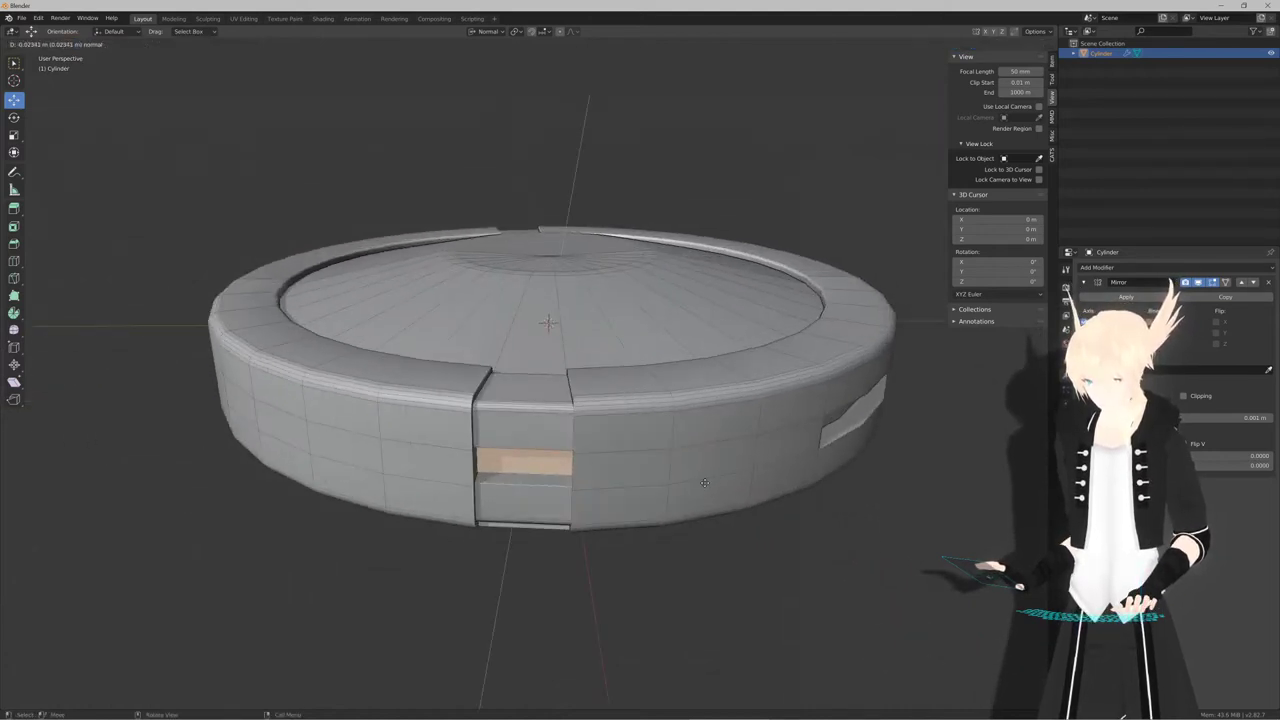
click(702, 480)
scroll(683, 466, down, 3)
key(Tab)
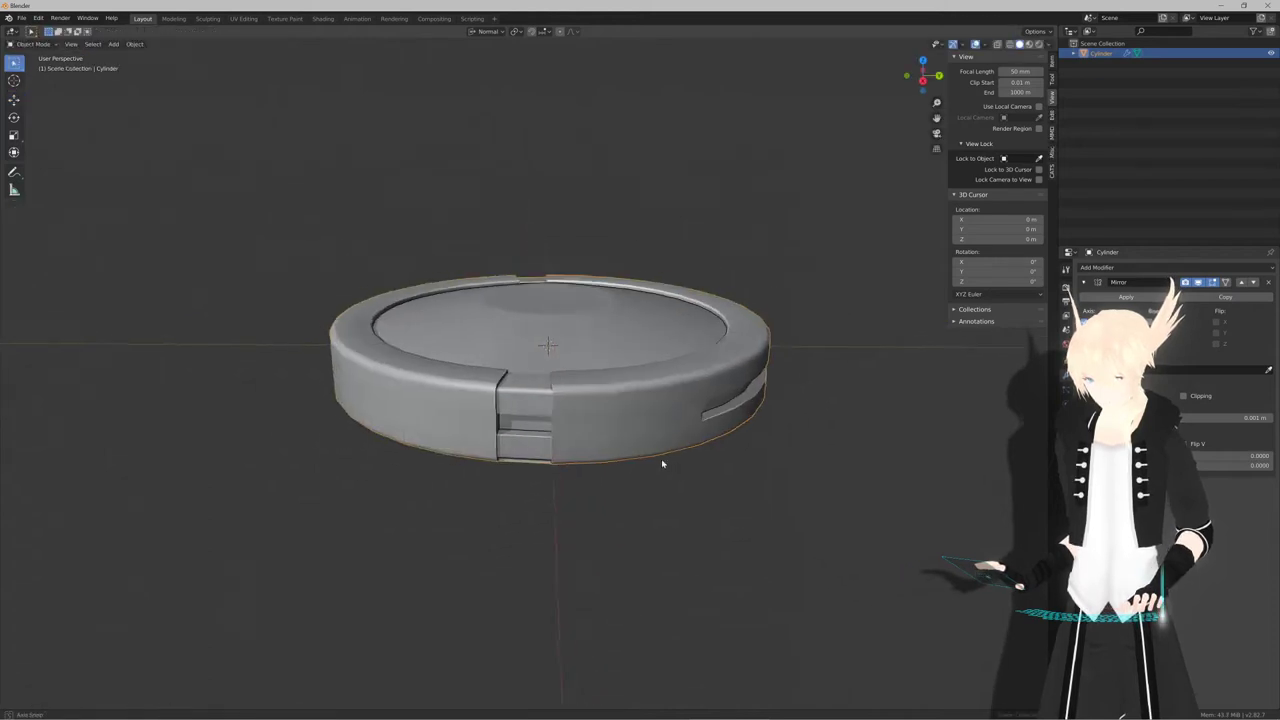
Select a middle-row side-wall face between the recessed strip and the long slot and inset it by about 0.008 m
middle_drag(662, 463, 540, 448)
scroll(629, 445, down, 2)
scroll(497, 459, up, 3)
scroll(544, 453, up, 1)
key(Tab)
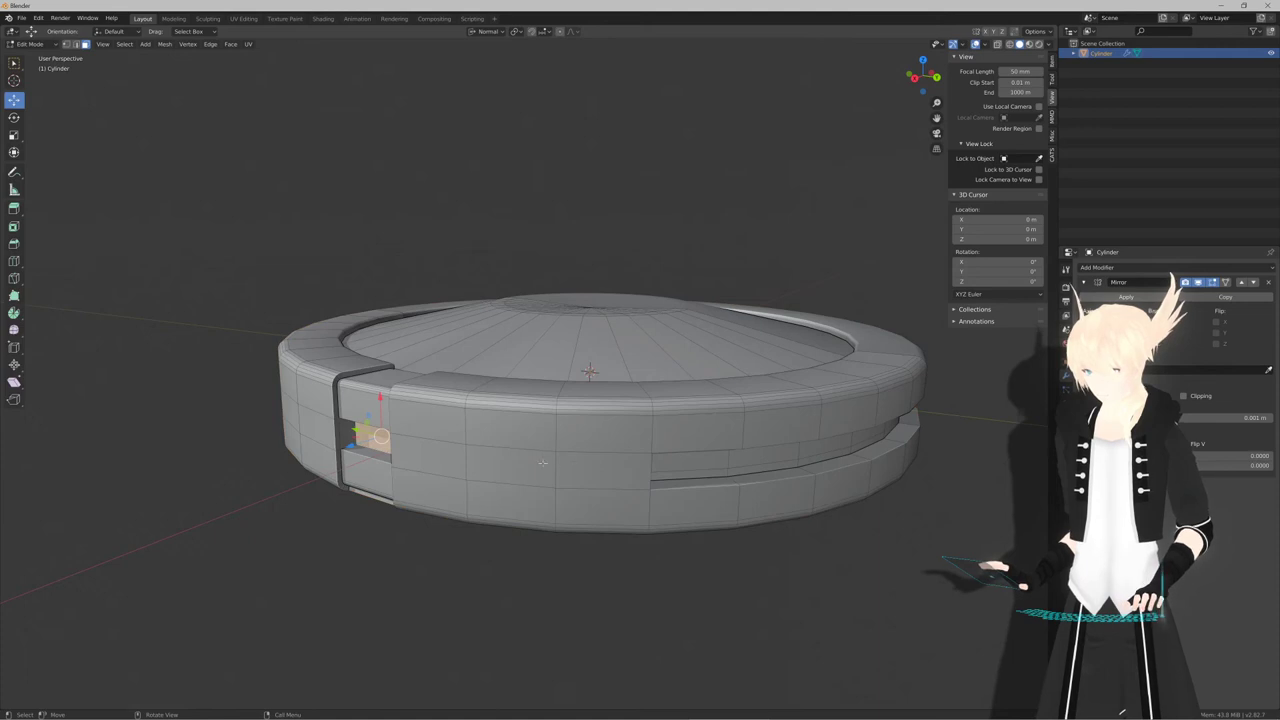
click(542, 462)
key(i)
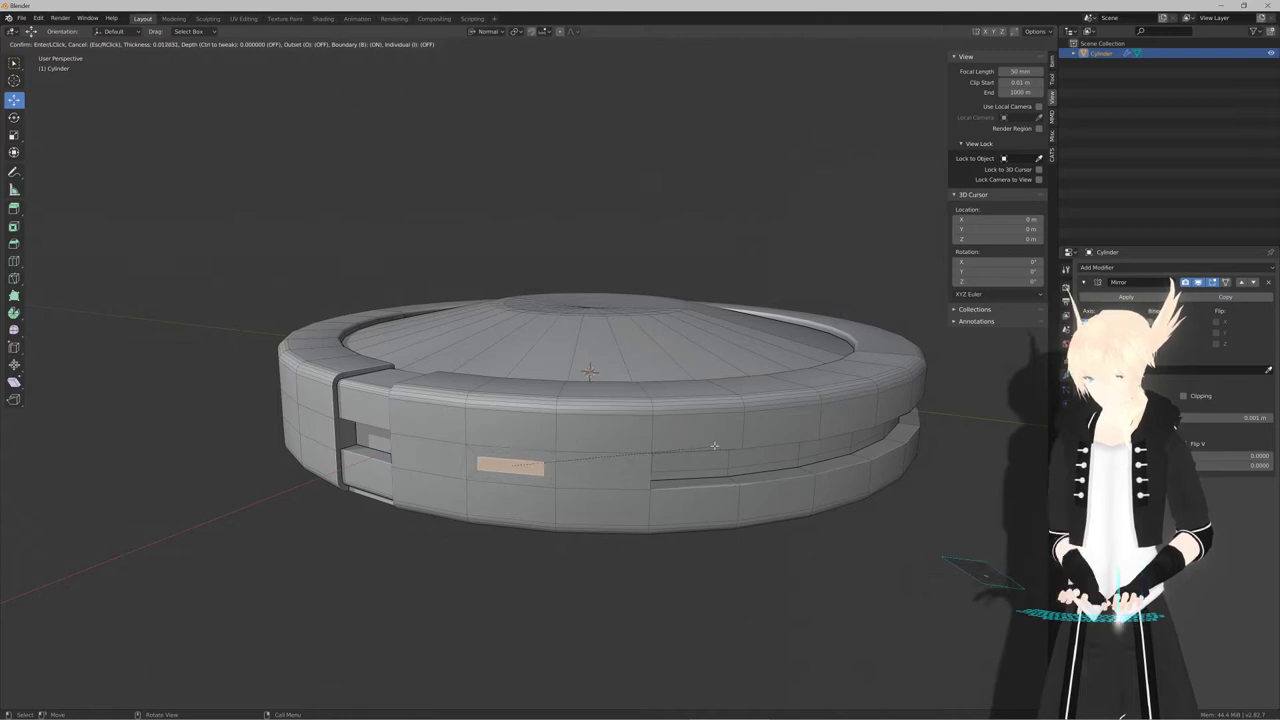
click(719, 441)
Scale the inset face to 0.379 along its normal Y axis and extrude it outward by about 0.01 m
key(s)
key(x)
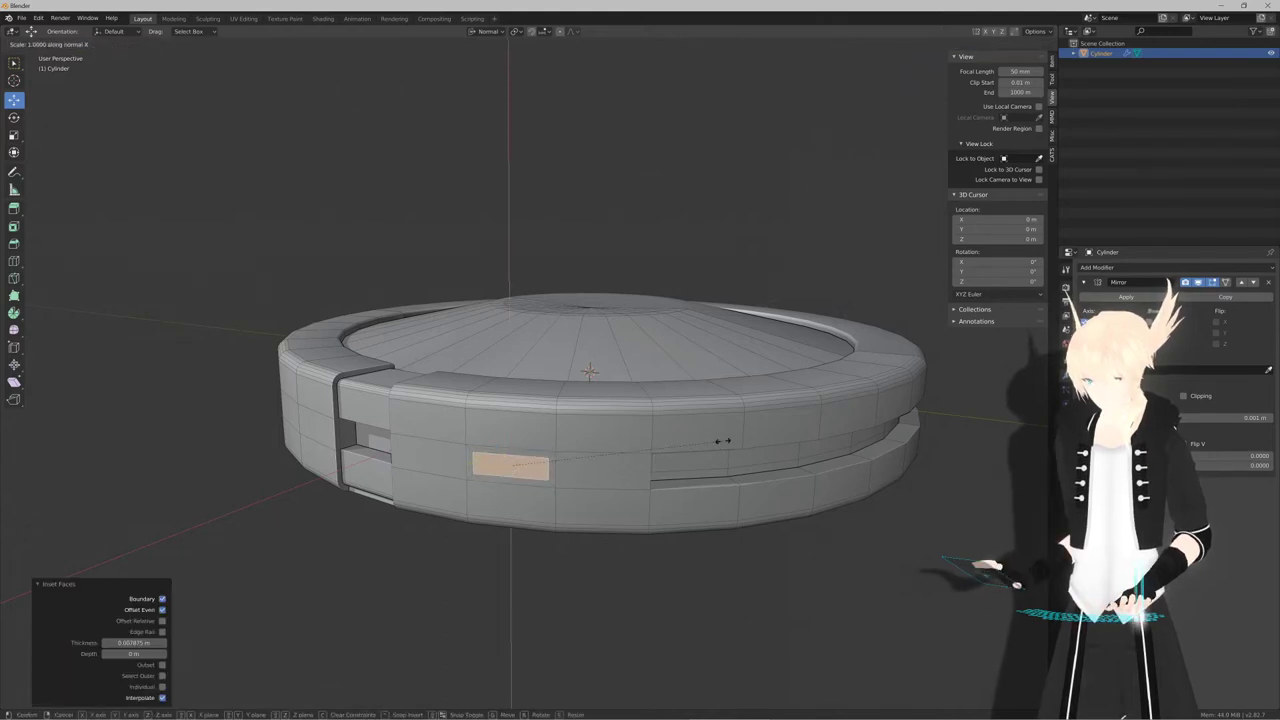
key(y)
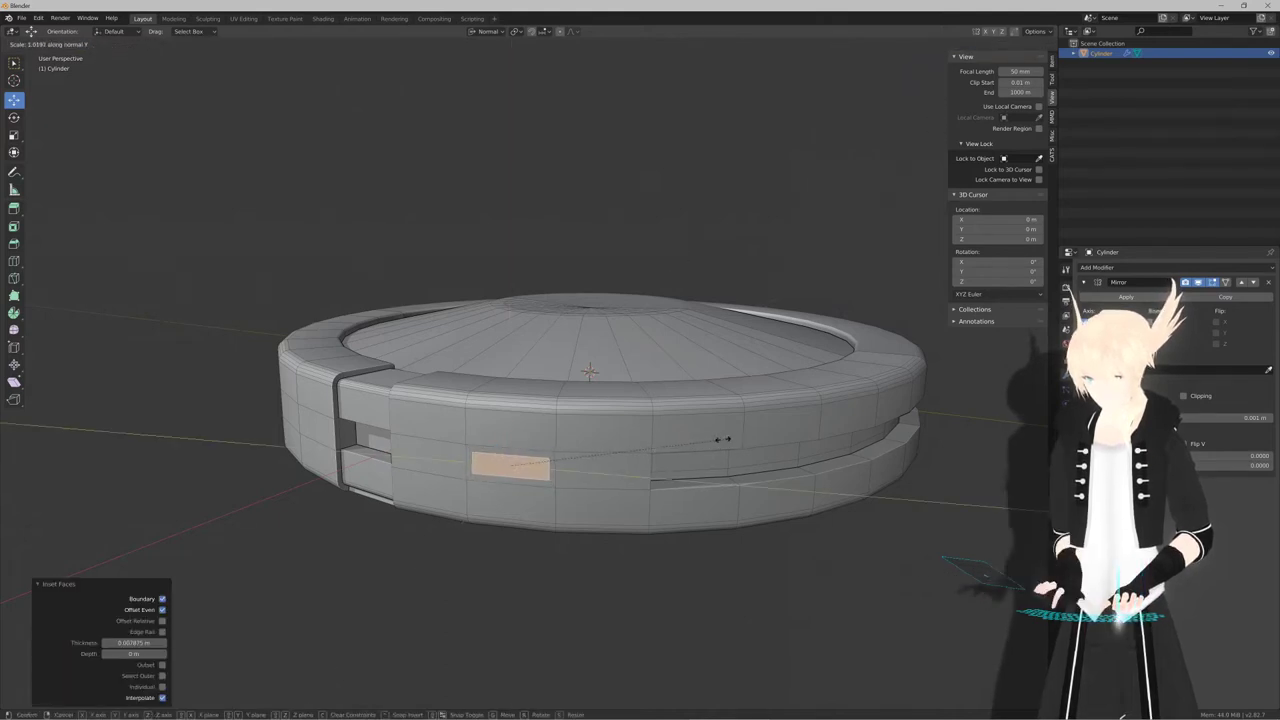
click(585, 441)
key(g)
key(z)
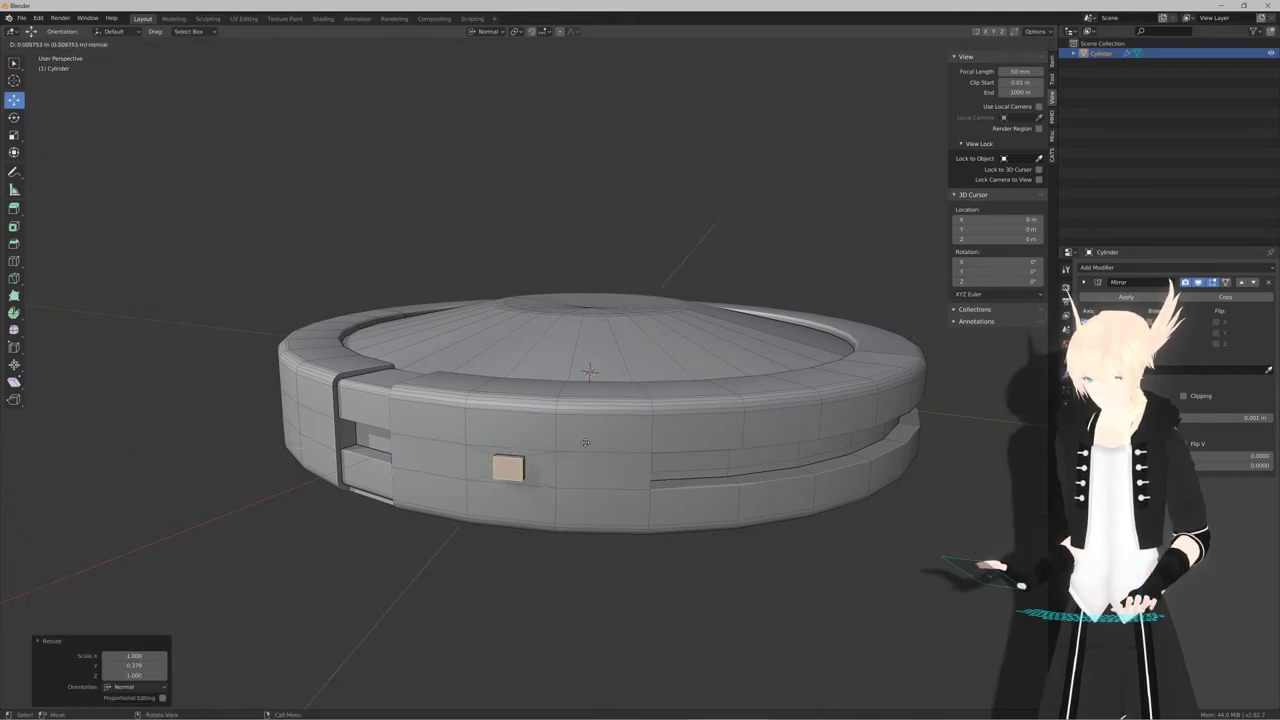
click(586, 441)
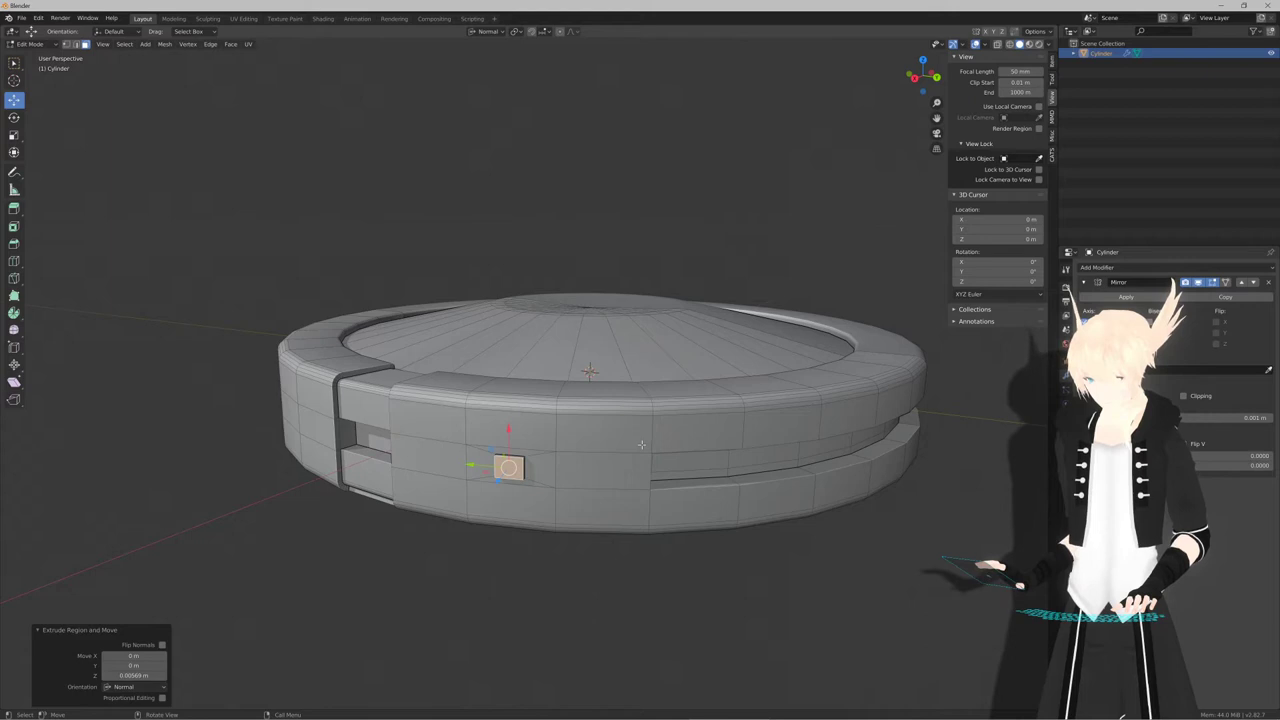
Inset the raised button's front face by about 0.004 m and extrude the inner face inward by about 0.007 m
key(i)
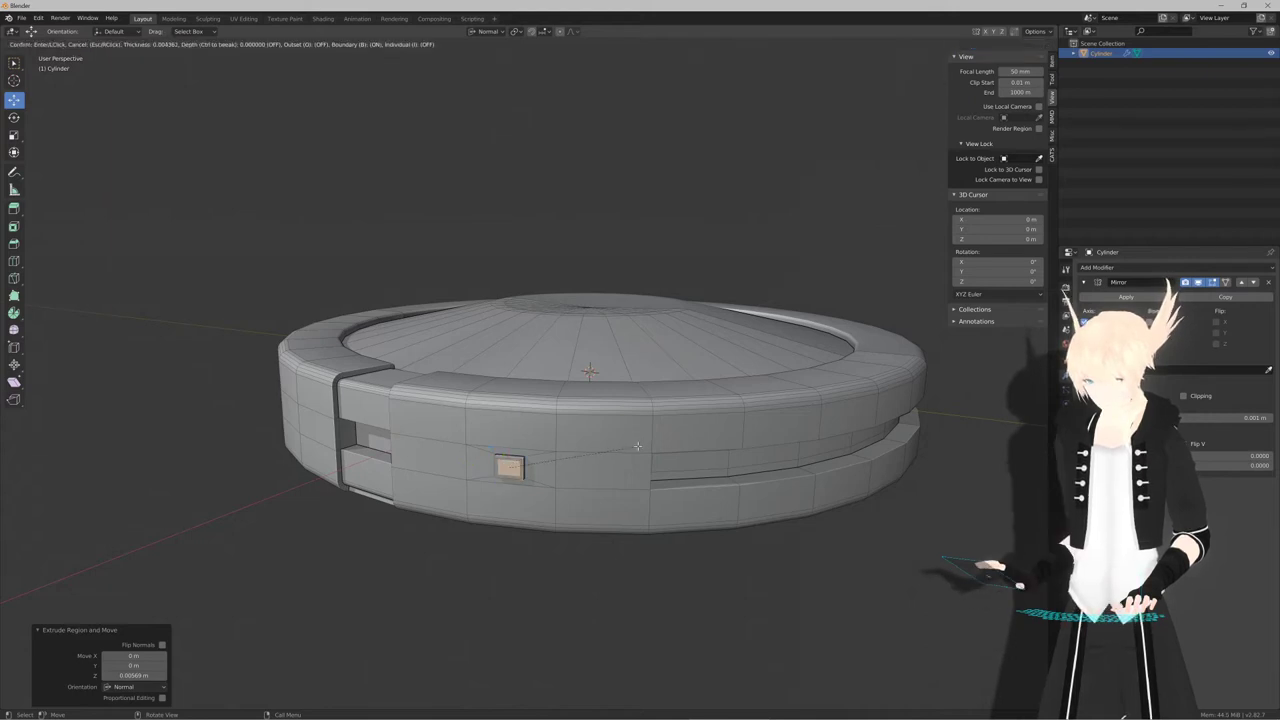
click(637, 446)
scroll(633, 451, down, 3)
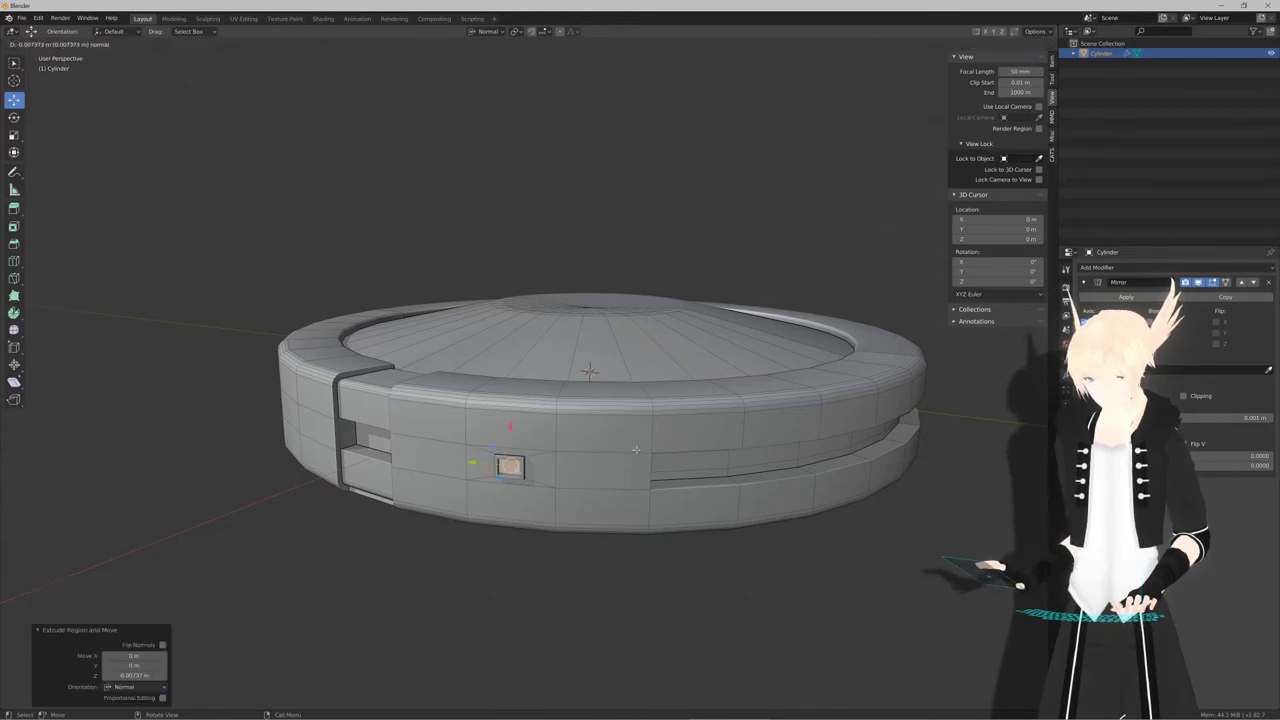
key(Tab)
Select the side-wall faces surrounding the raised button in Edit Mode
key(Tab)
scroll(631, 454, up, 4)
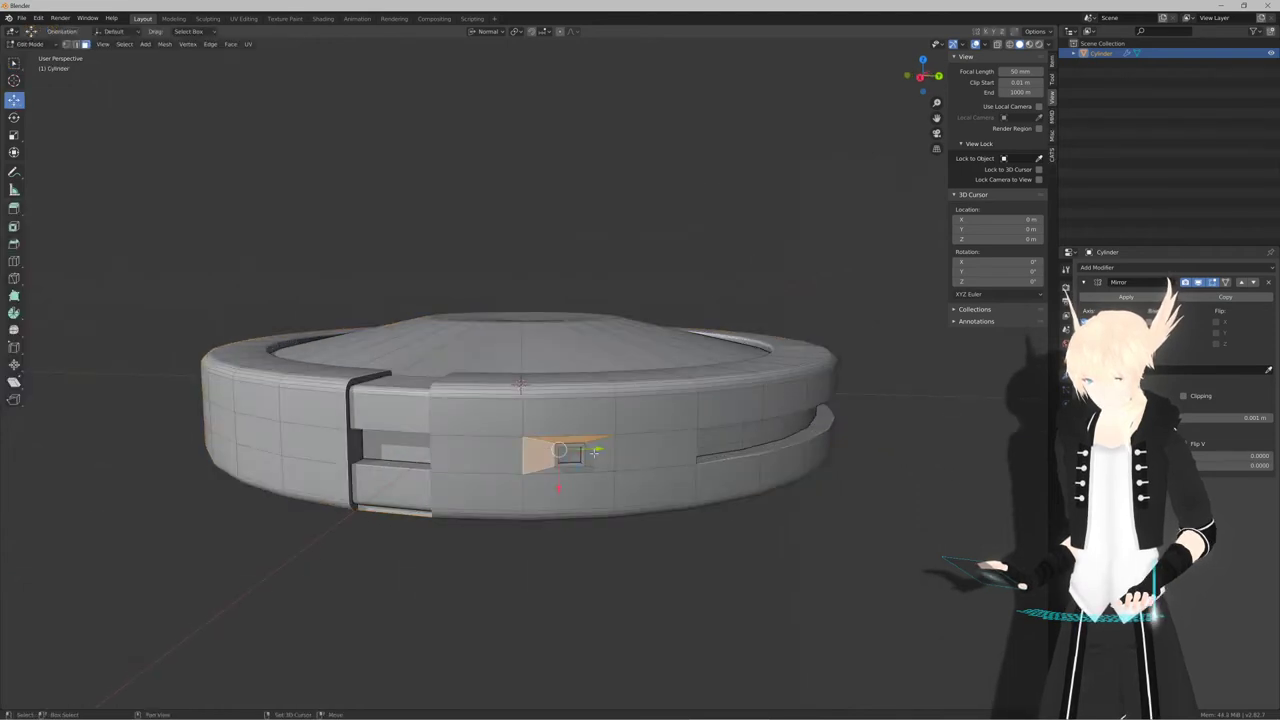
shift+click(596, 452)
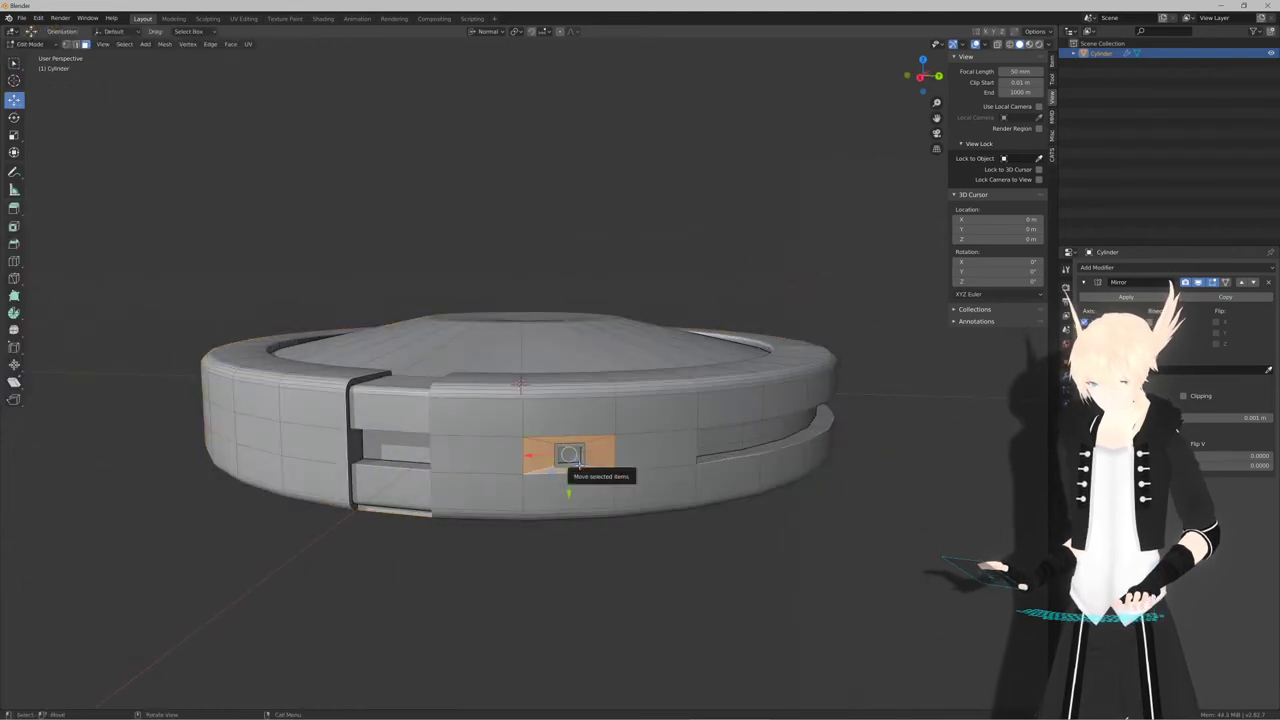
Grow the selection from the small square button to its surrounding side panel and extrude those faces slightly outward
key(ctrl+KP_Add)
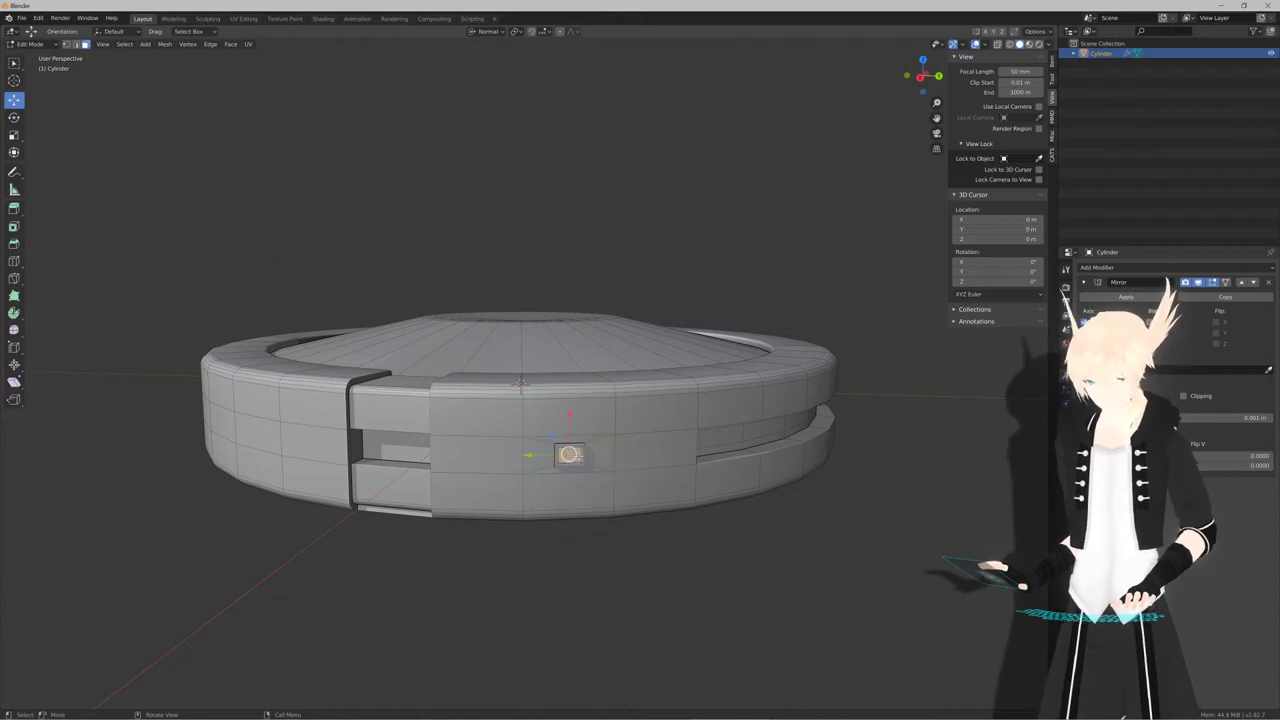
key(ctrl+KP_Add)
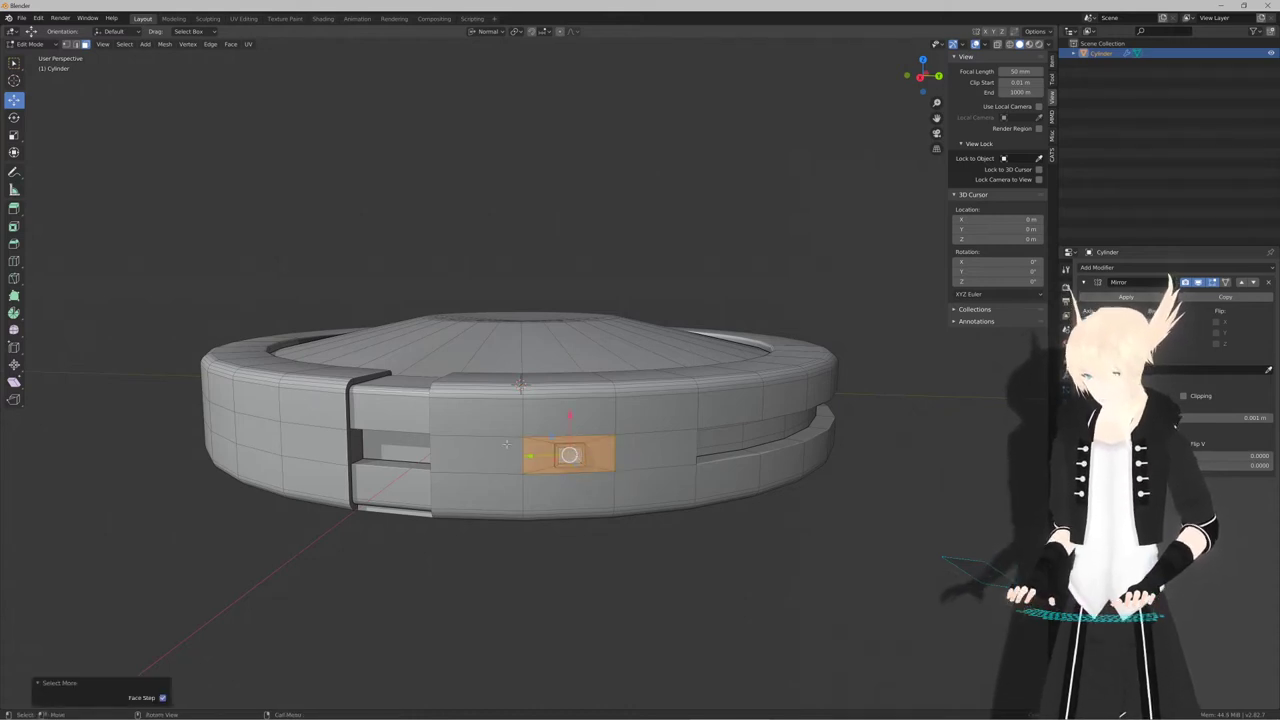
key(KP_Decimal)
middle_drag(497, 447, 587, 435)
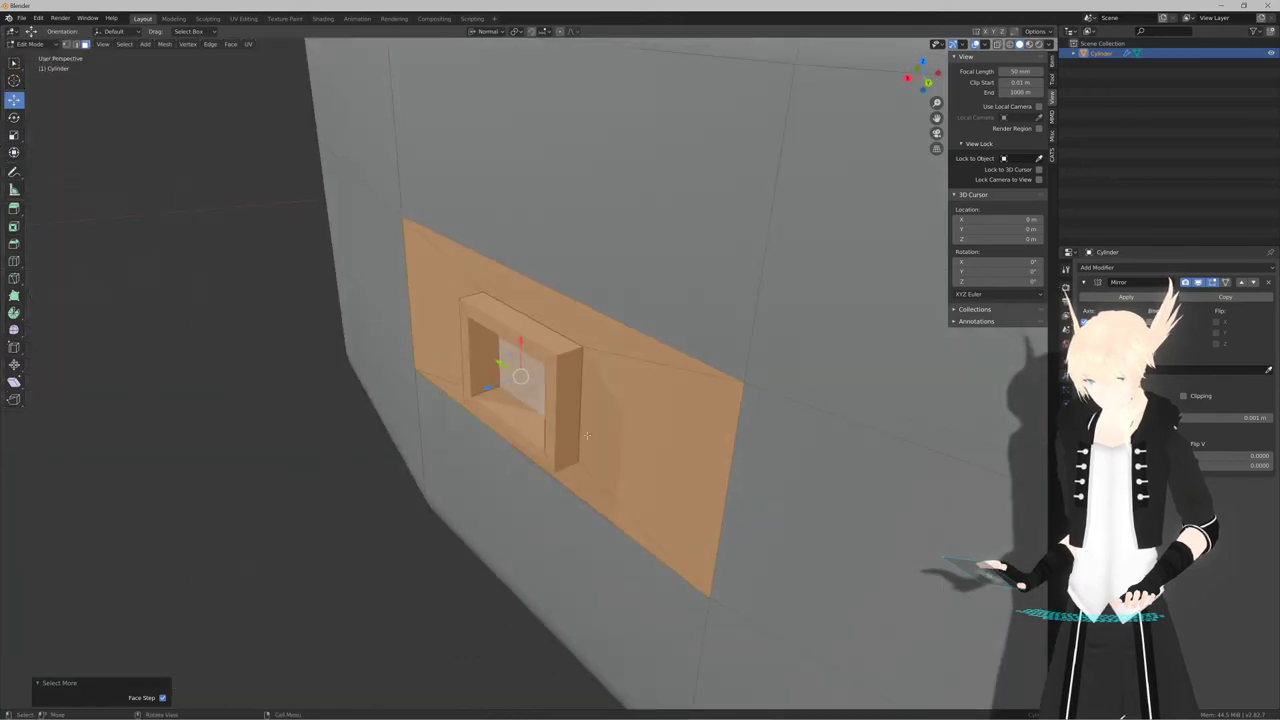
key(e)
click(686, 420)
key(Tab)
scroll(674, 428, down, 9)
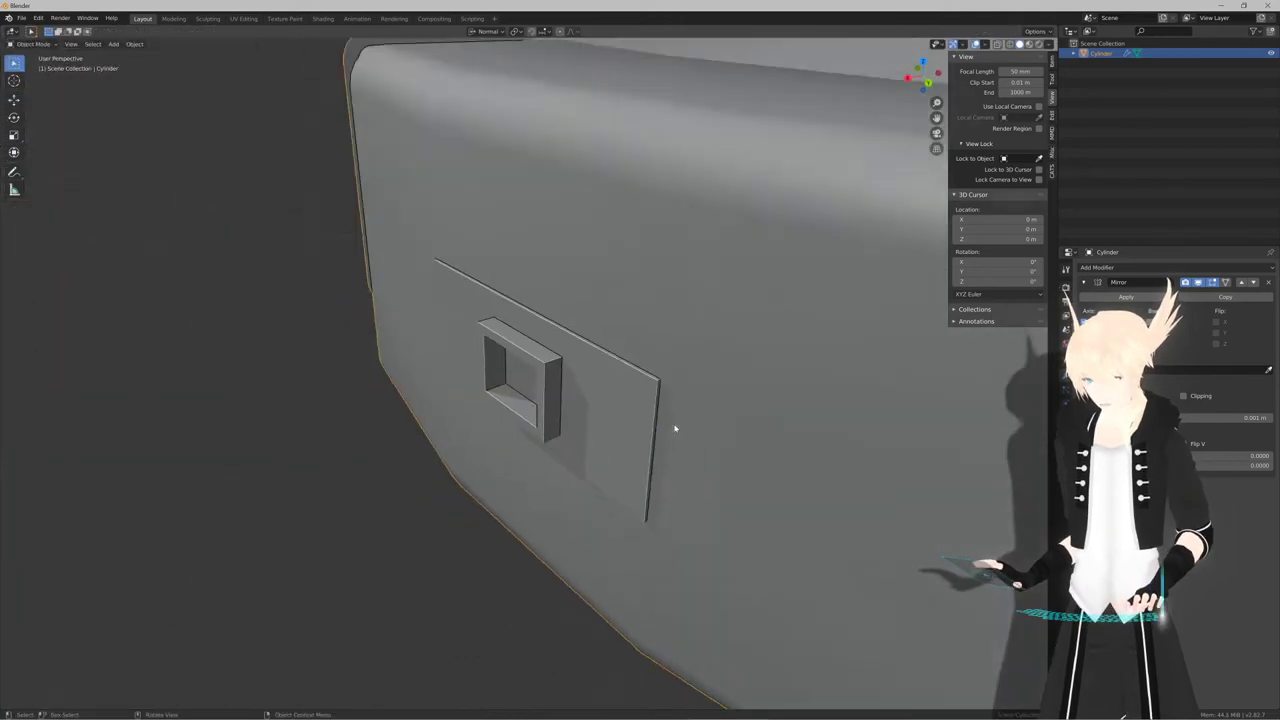
Extrude the side faces above and below the long slot, plus the face column at its end, slightly outward
middle_drag(505, 451, 494, 425)
scroll(591, 431, down, 4)
key(Tab)
scroll(531, 414, up, 3)
shift+click(495, 425)
shift+click(566, 427)
shift+click(655, 427)
shift+click(746, 425)
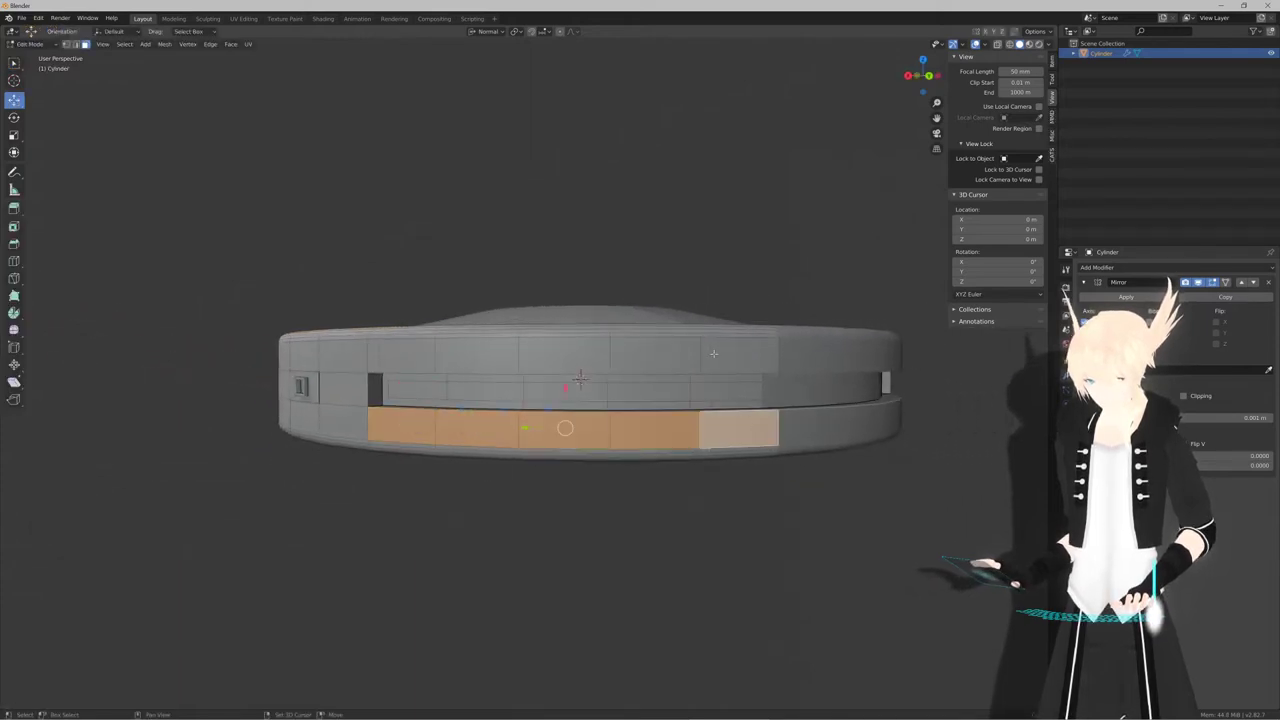
shift+click(714, 355)
shift+click(655, 356)
shift+click(564, 356)
shift+click(476, 356)
shift+click(400, 356)
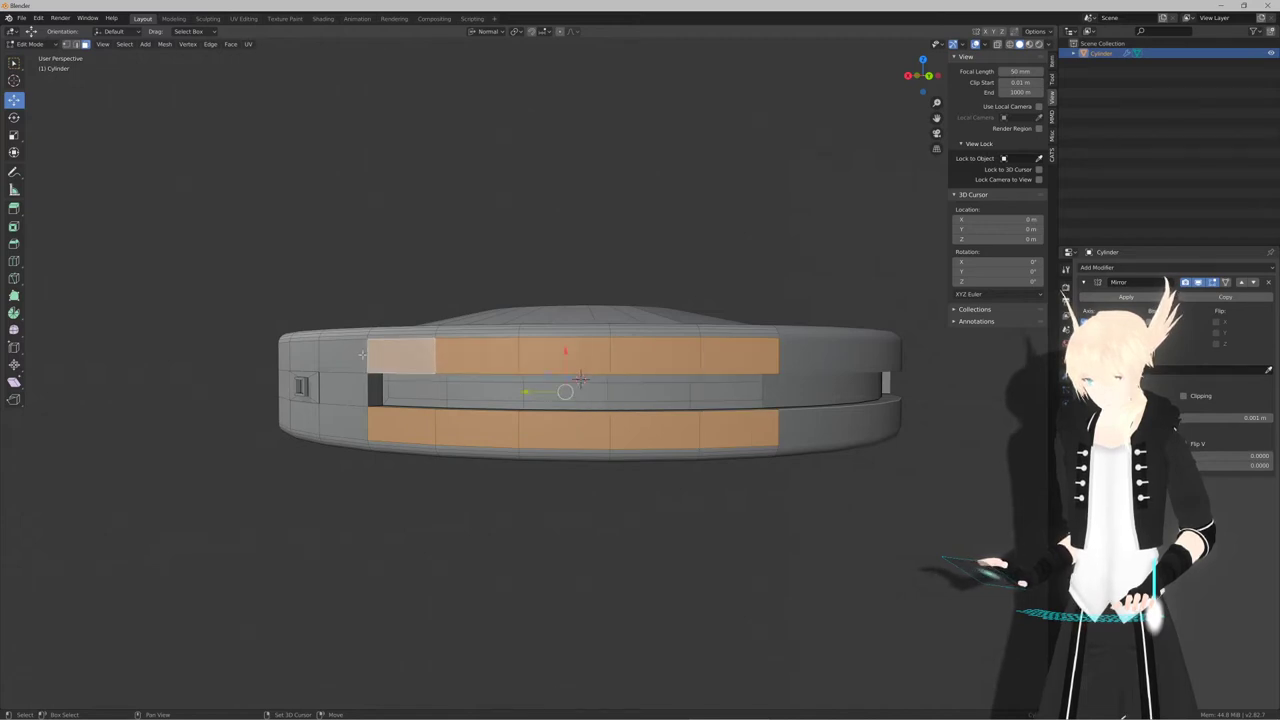
shift+click(343, 356)
shift+click(345, 425)
middle_drag(345, 425, 456, 436)
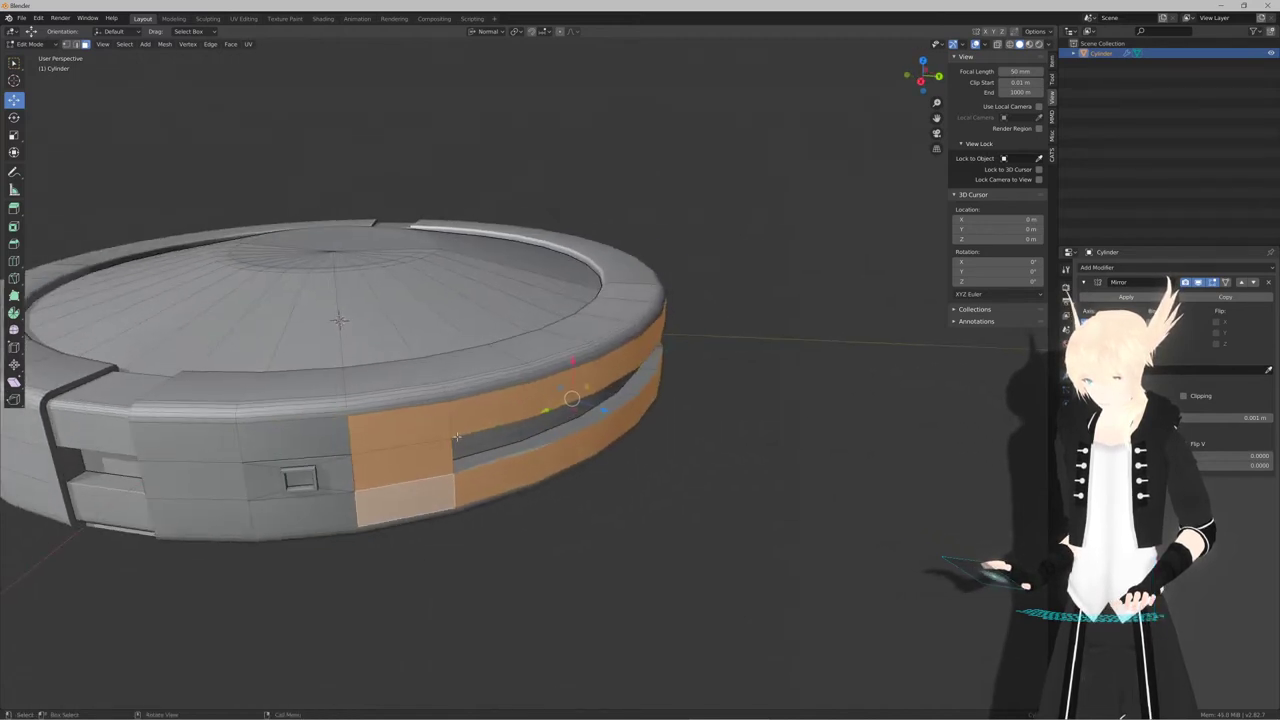
click(697, 418)
key(Tab)
Enable Clipping on the Mirror modifier and select the upper vertical edge beside the gap at the mirror seam
middle_drag(697, 418, 580, 411)
scroll(597, 412, down, 5)
scroll(580, 411, up, 6)
middle_drag(497, 400, 530, 402)
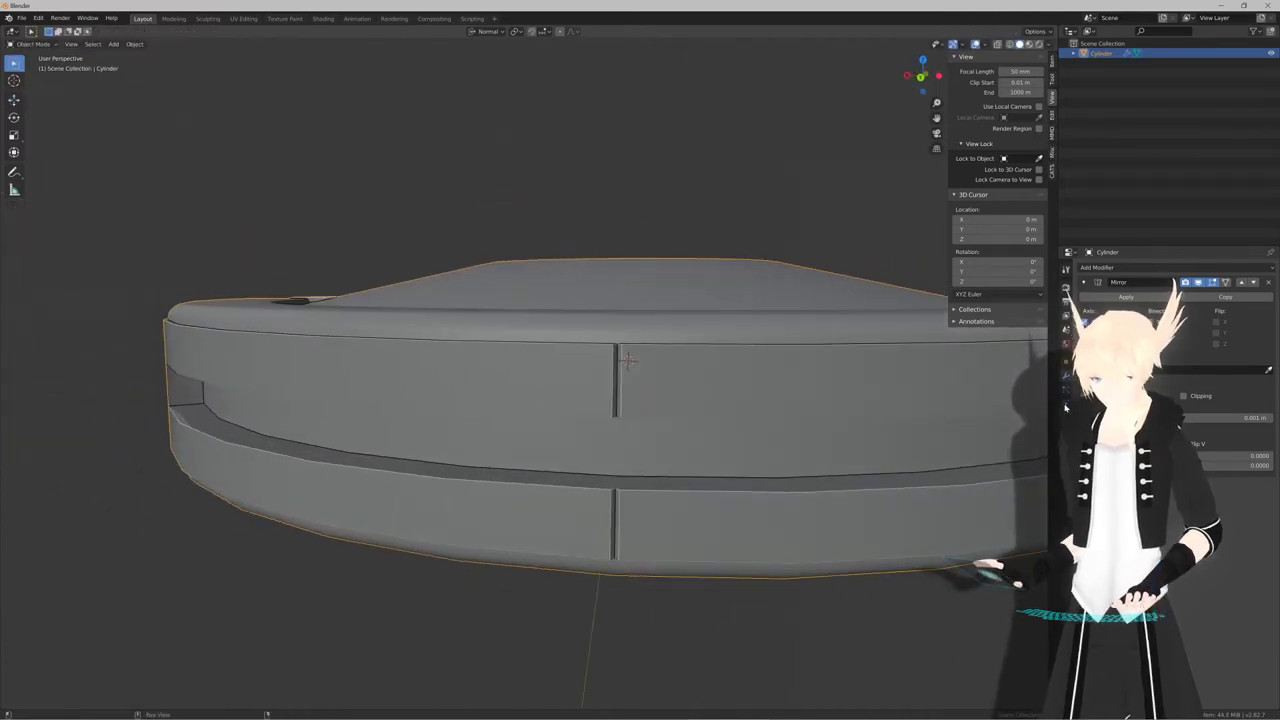
key(Tab)
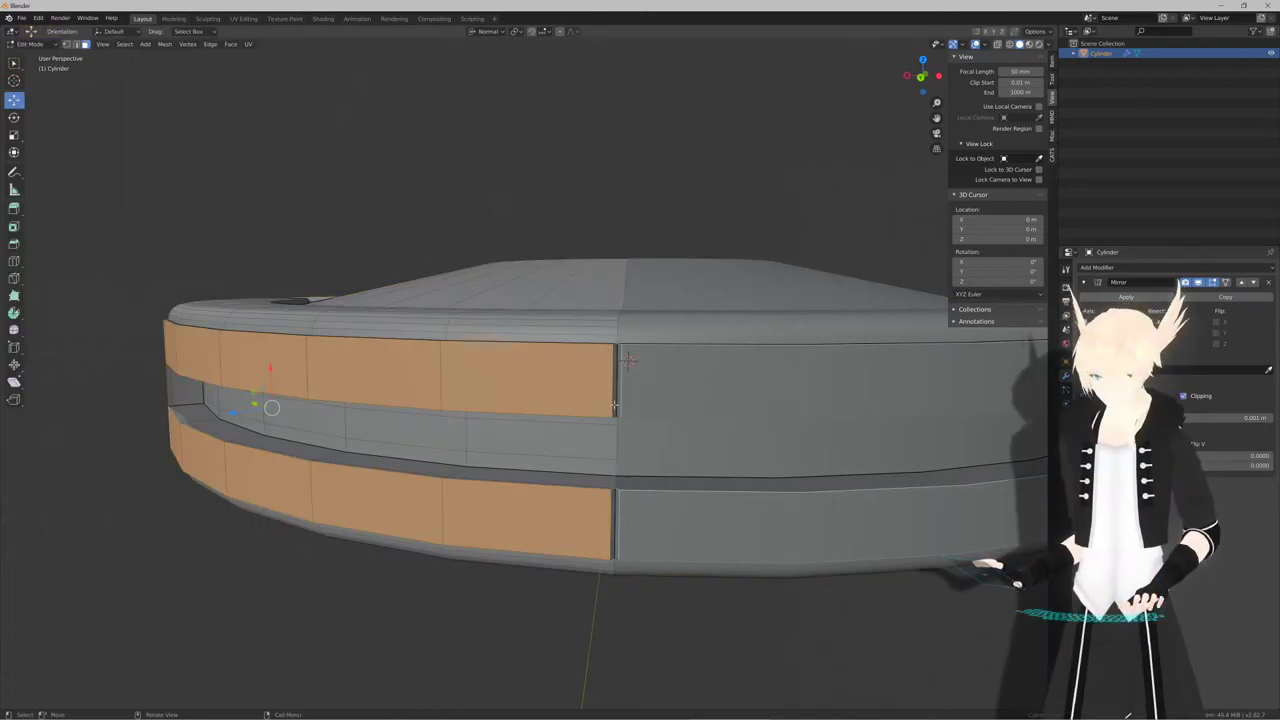
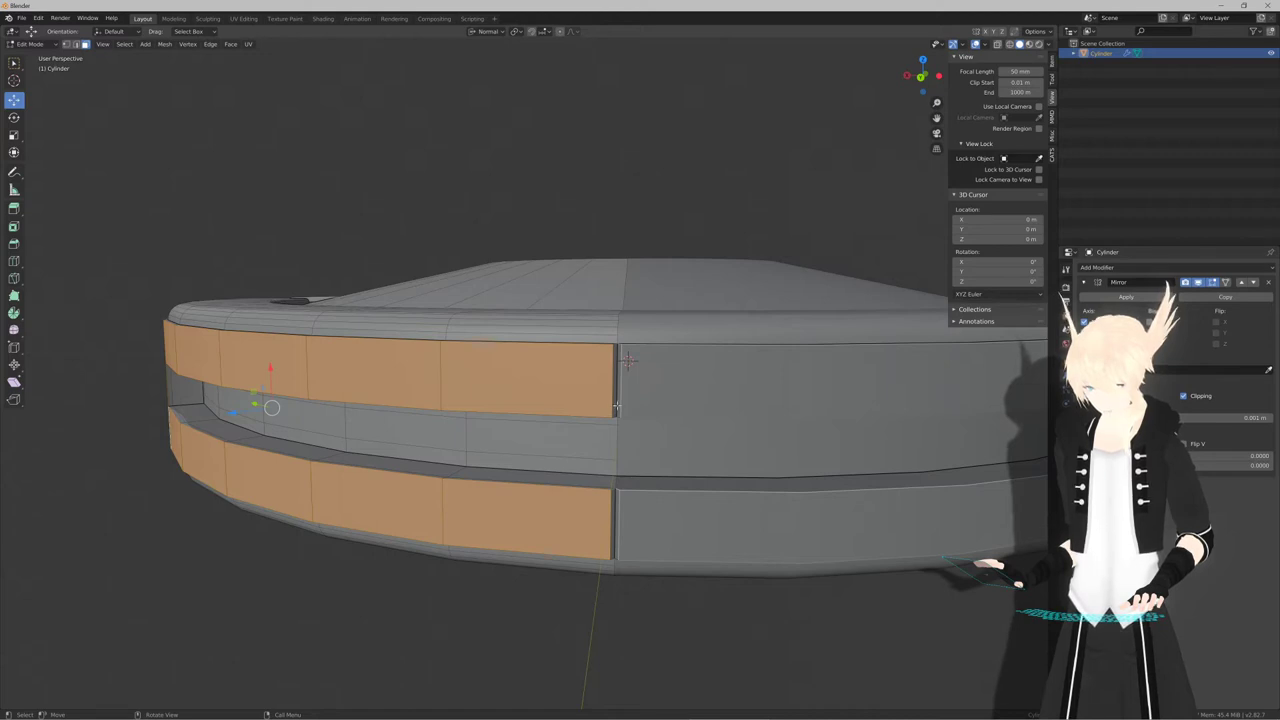
key(2)
click(613, 398)
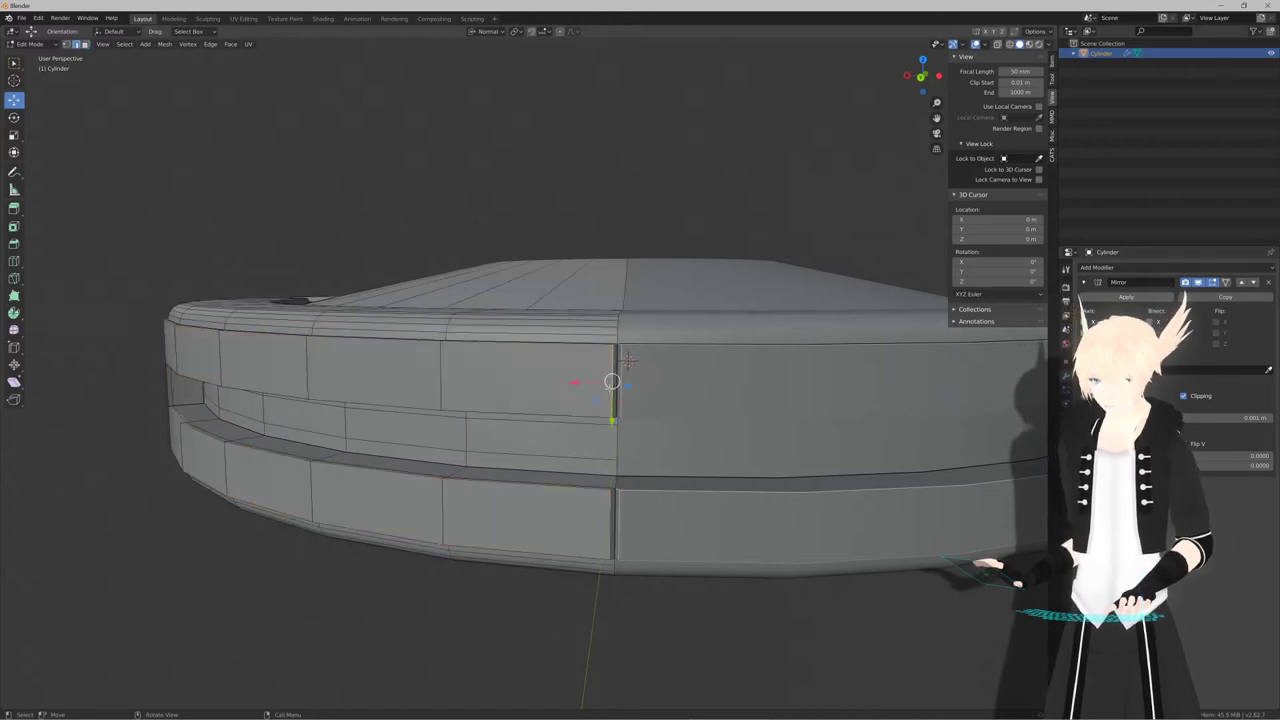
middle_drag(627, 360, 614, 408)
key(g)
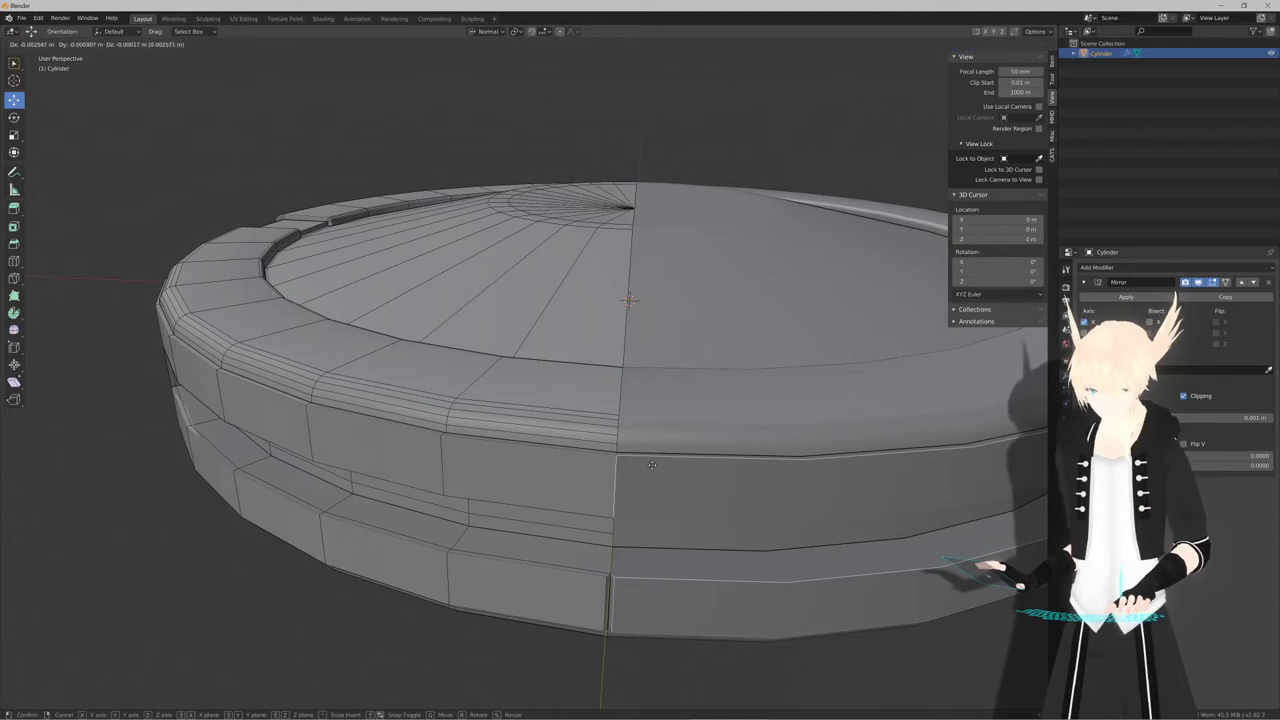
click(655, 466)
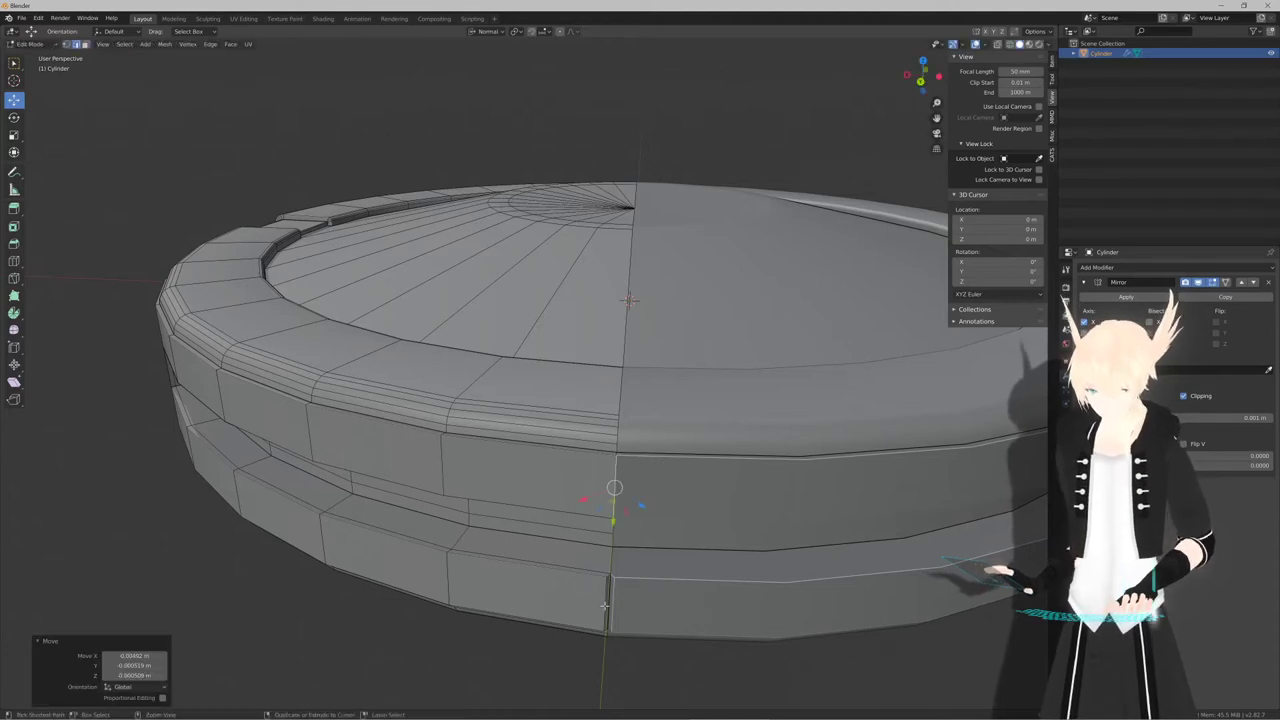
key(ctrl+z)
Move the upper and lower seam edges together onto the mirror centre line to close the gap
middle_drag(646, 494, 598, 512)
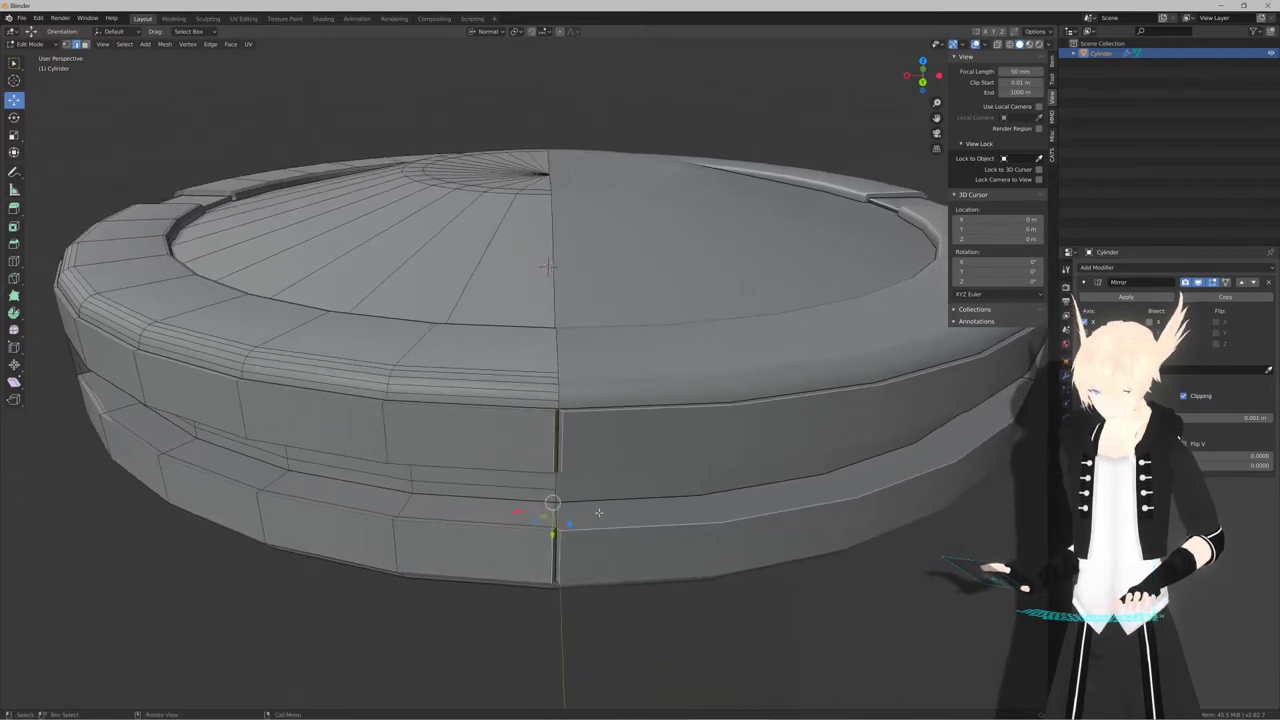
key(g)
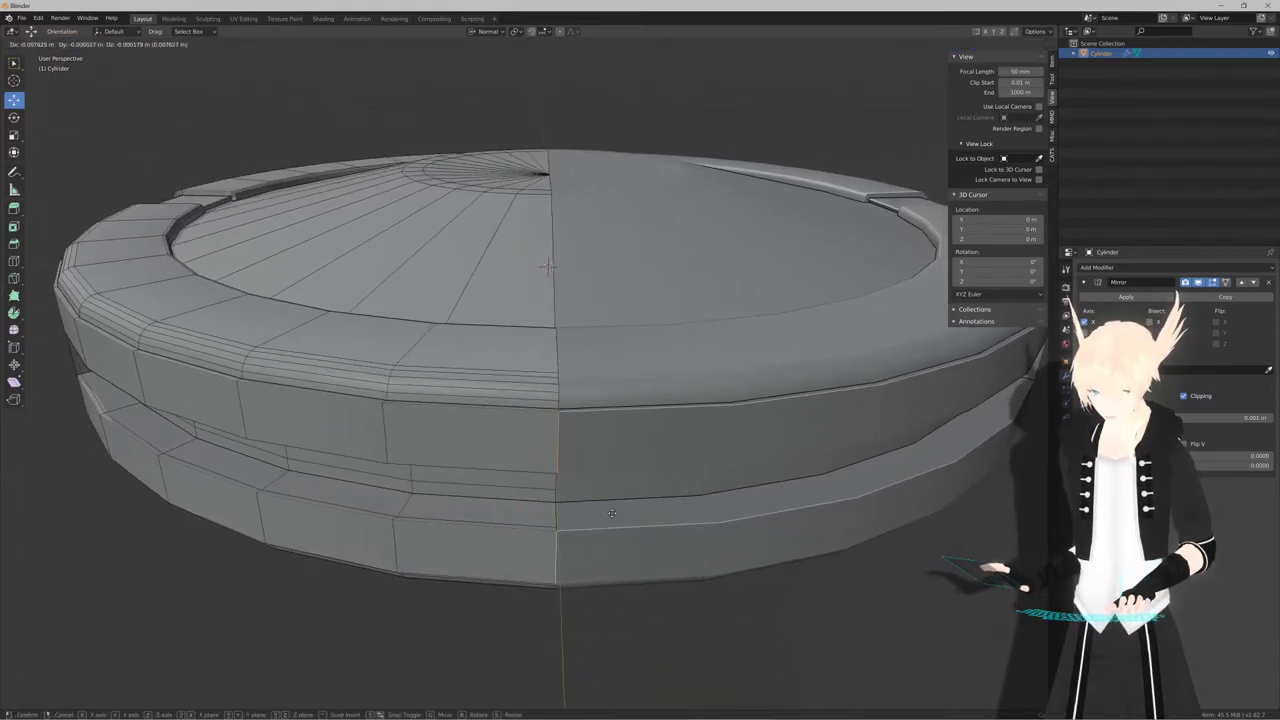
click(612, 514)
scroll(606, 514, down, 2)
mouse_move(606, 514)
middle_down()
mouse_move(614, 489)
mouse_move(581, 545)
mouse_move(583, 571)
mouse_move(571, 461)
mouse_move(569, 510)
mouse_move(611, 523)
middle_up()
key(Tab)
Examine the whole disc from the sides and from underneath
scroll(607, 498, down, 3)
scroll(603, 508, up, 4)
scroll(571, 461, down, 4)
key(Tab)
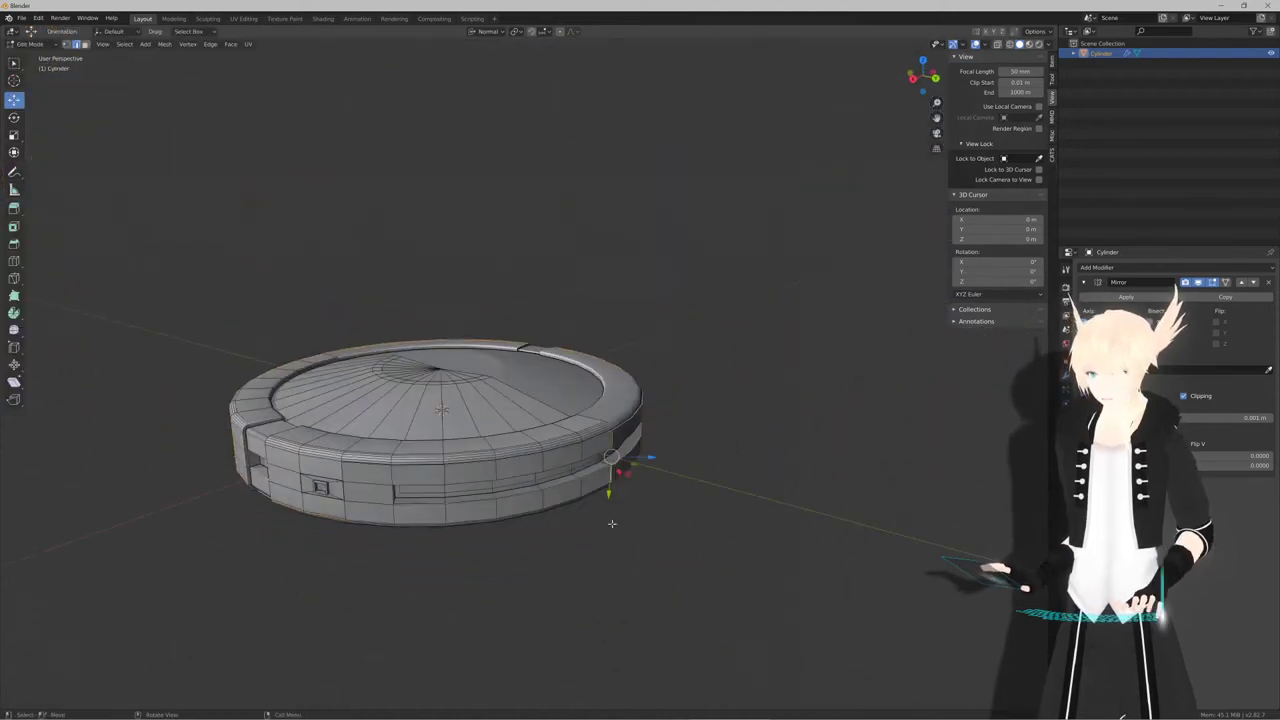
scroll(611, 523, down, 2)
middle_drag(499, 519, 572, 520)
key(Tab)
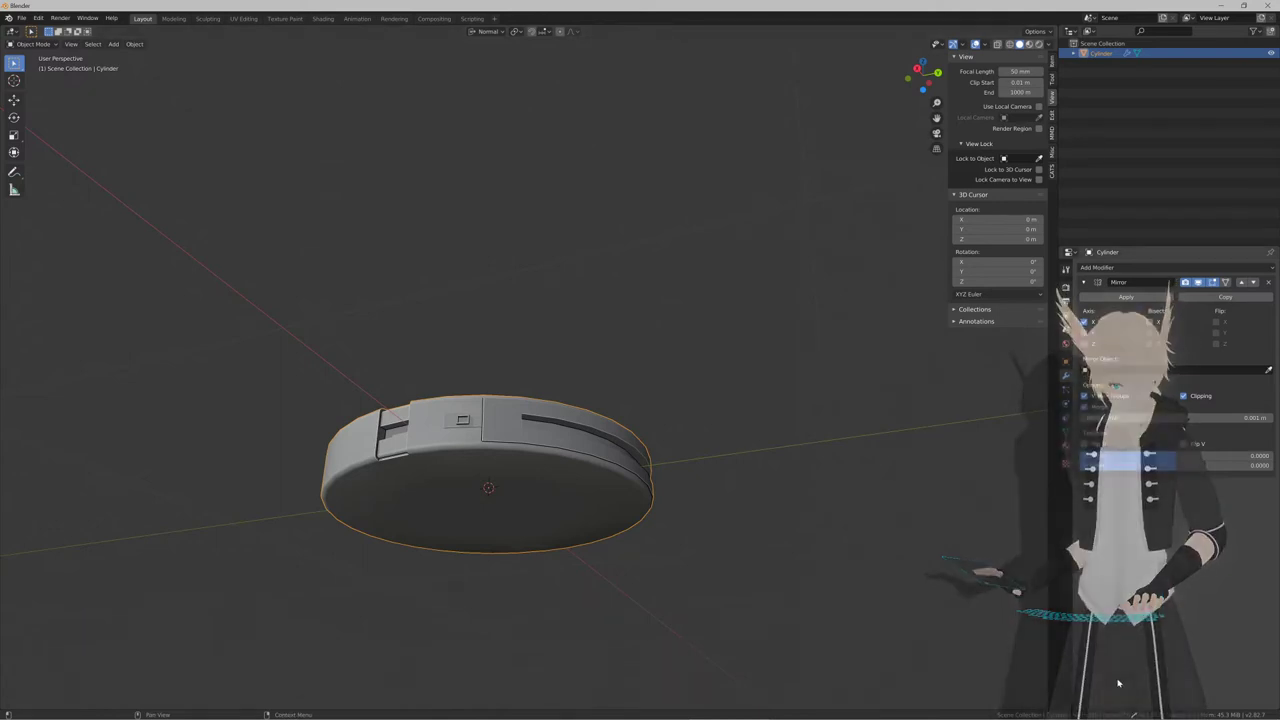
middle_drag(726, 469, 800, 423)
scroll(684, 511, up, 3)
scroll(775, 460, down, 3)
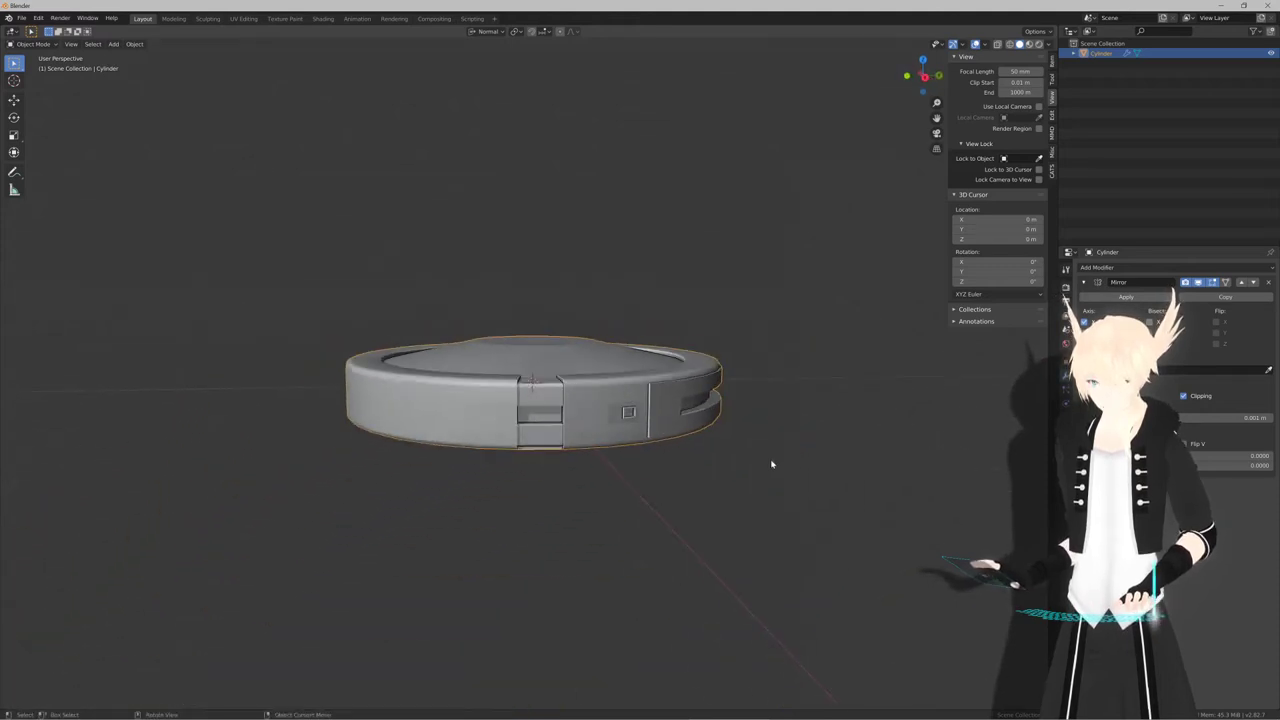
middle_drag(771, 466, 723, 517)
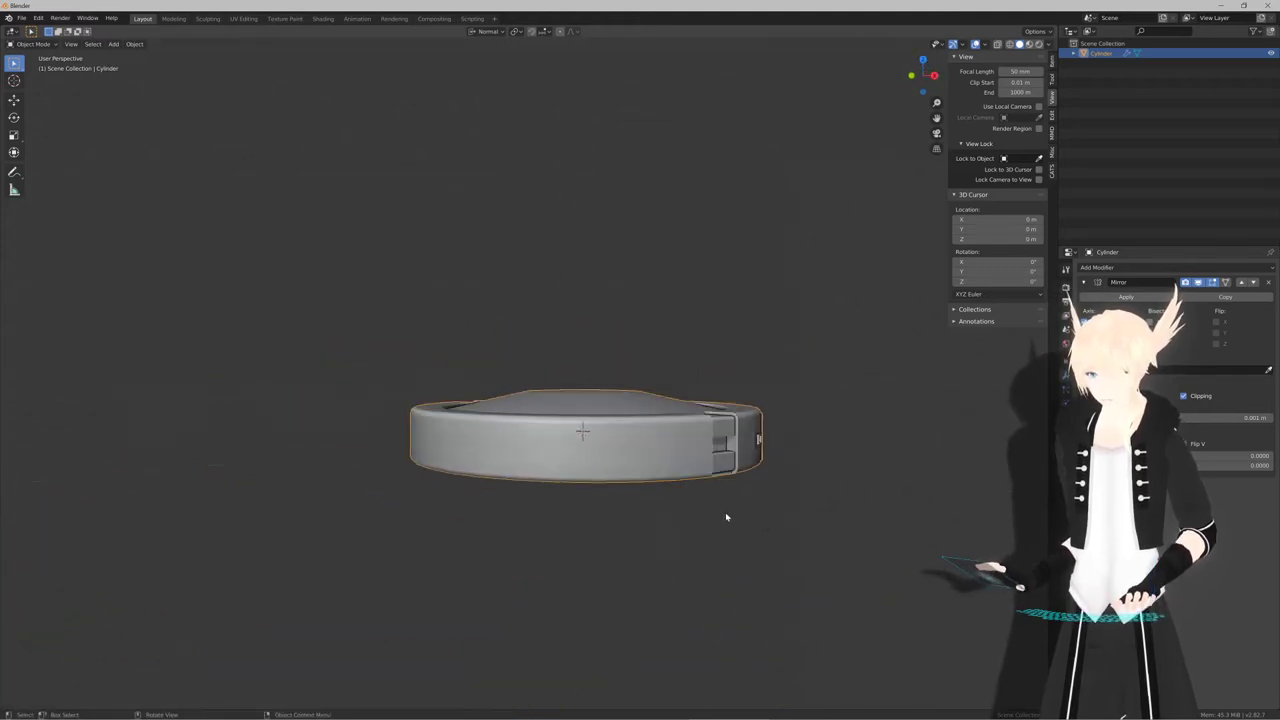
Select the middle row of faces along the plain side of the rim, from the notch to the mirror seam
key(Tab)
key(3)
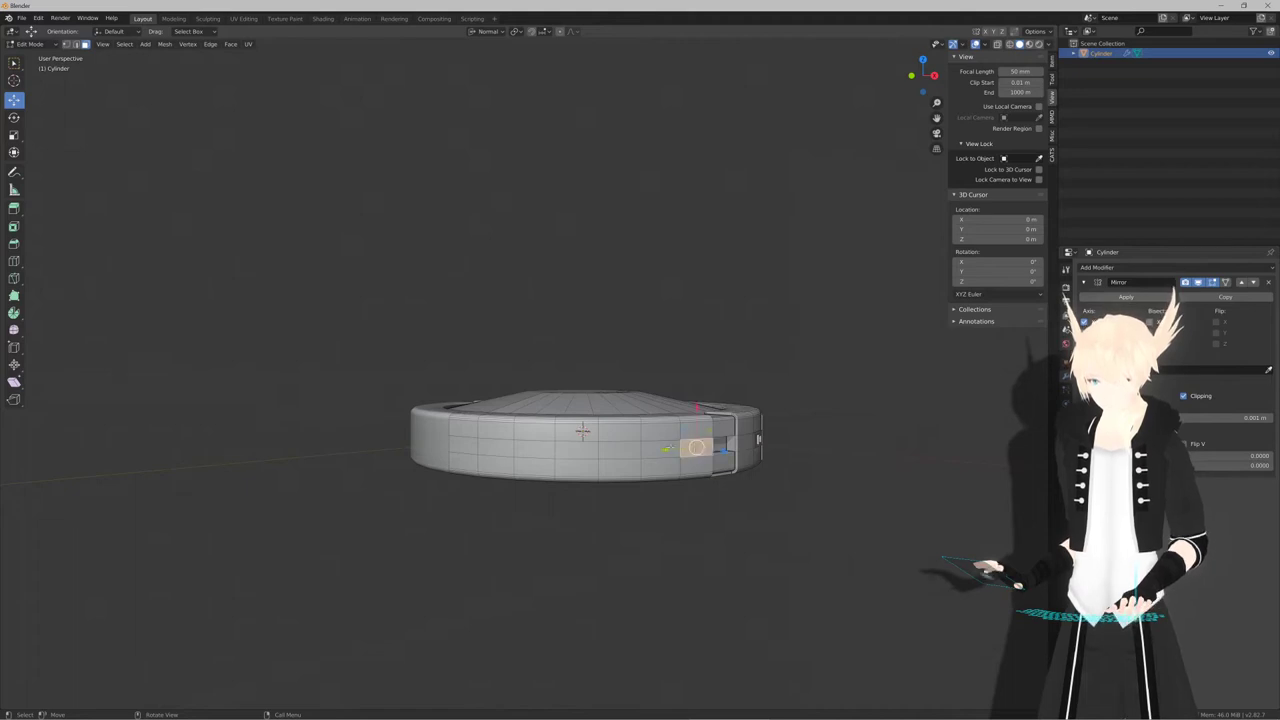
shift+click(660, 449)
shift+click(620, 449)
shift+click(578, 449)
shift+click(536, 449)
shift+click(497, 449)
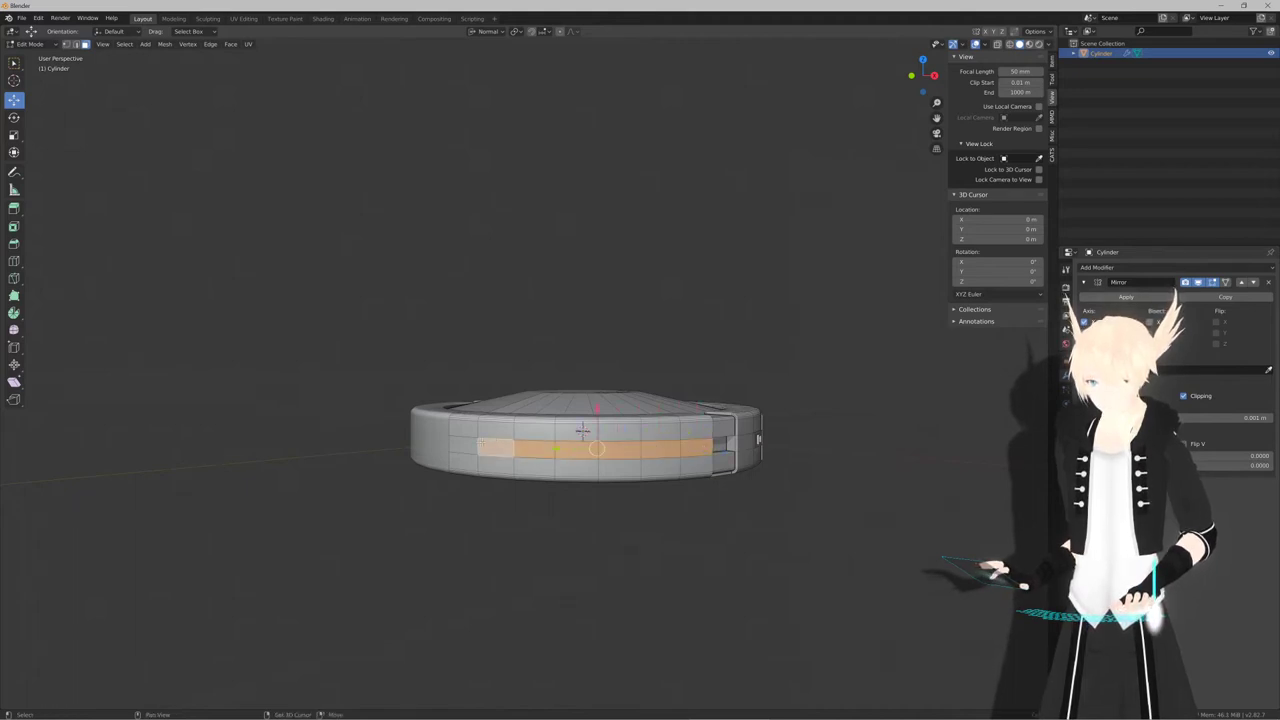
middle_drag(482, 446, 623, 434)
scroll(561, 490, up, 3)
scroll(561, 490, up, 1)
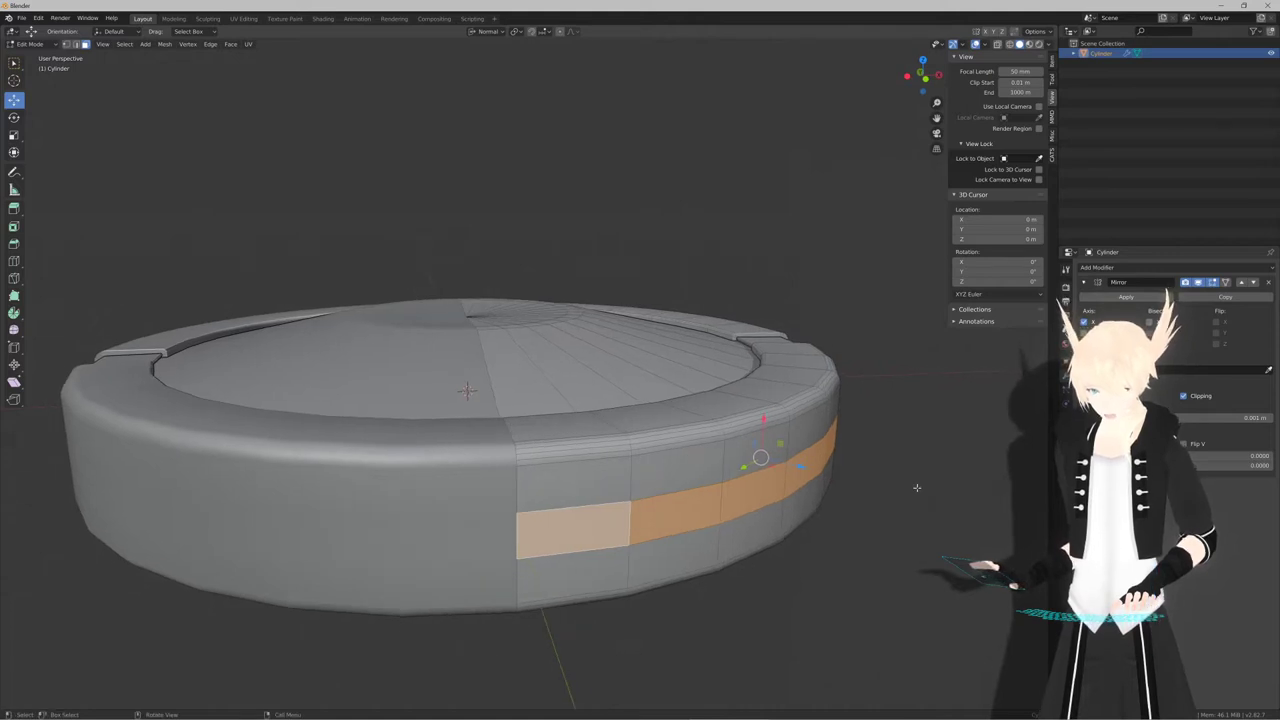
Try a shallow inward extrusion of the selected rim band, check its look and undo it
key(e)
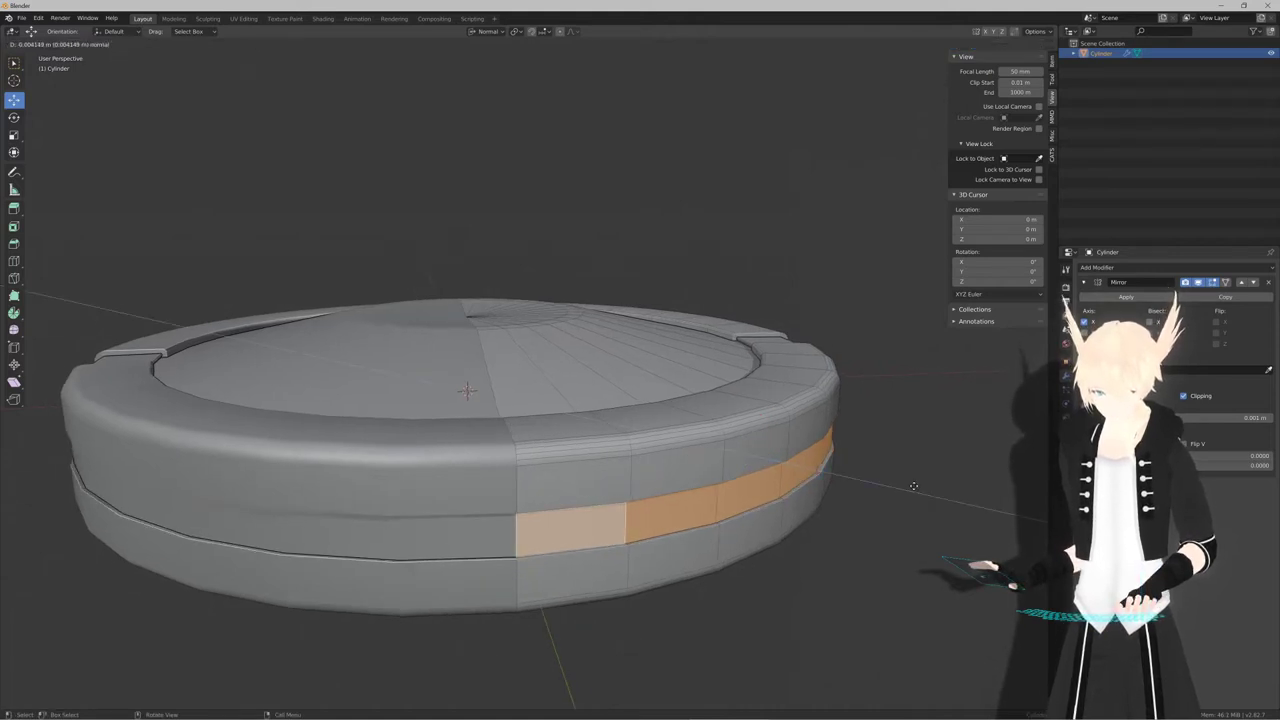
click(913, 486)
middle_drag(913, 486, 761, 492)
key(Tab)
scroll(757, 497, down, 5)
scroll(762, 488, up, 3)
key(Tab)
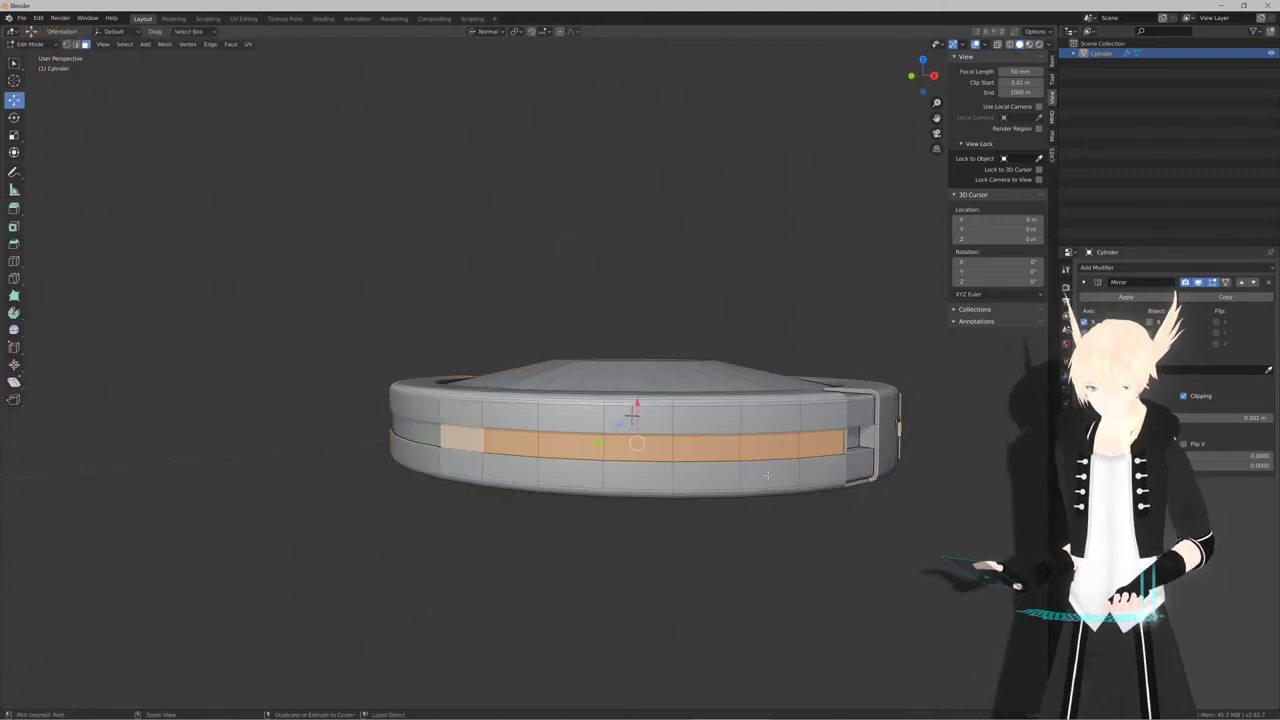
key(ctrl+z)
key(ctrl+z)
Extrude the middle band of rim faces inward to form a deeper groove around the plain side
middle_drag(762, 441, 837, 474)
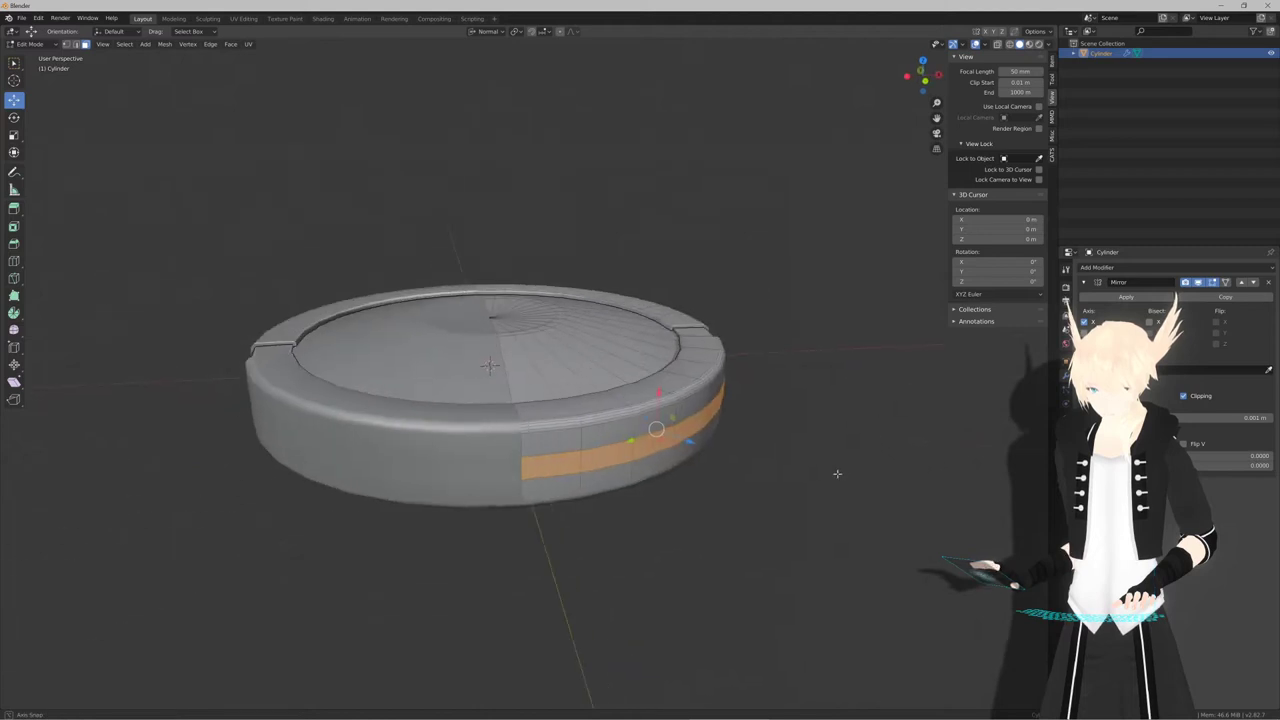
key(e)
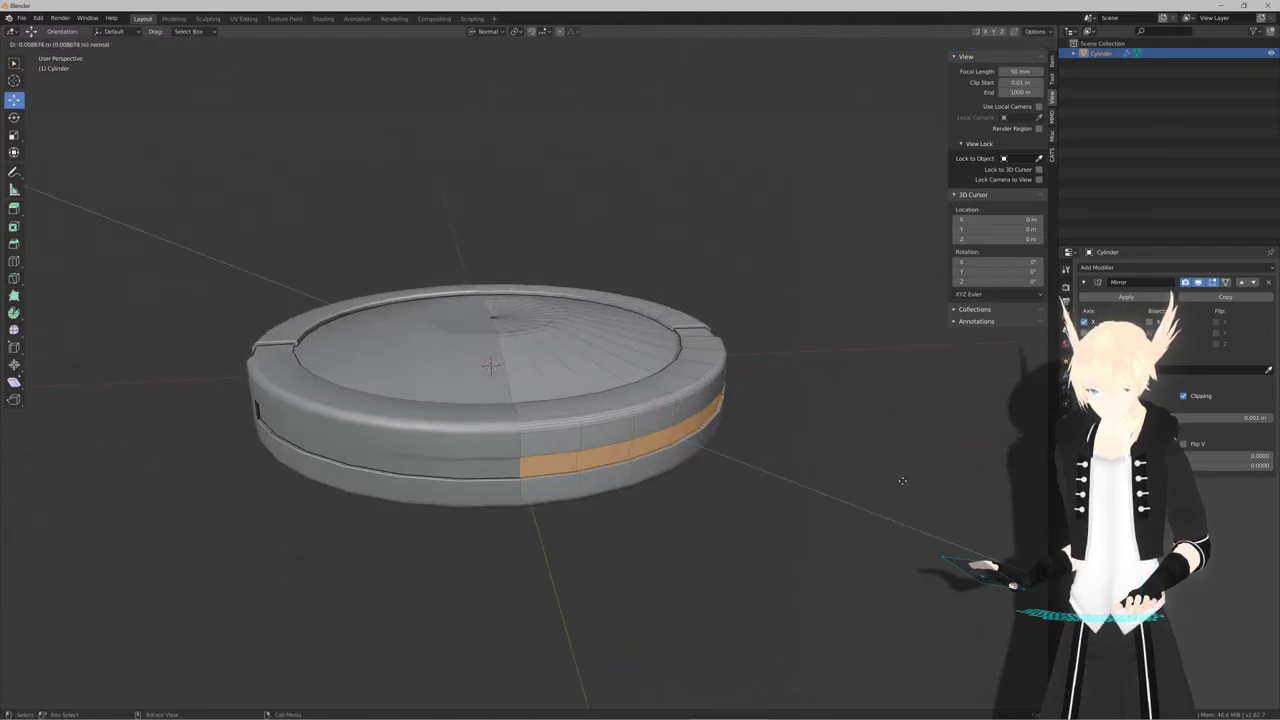
click(902, 481)
key(Tab)
middle_drag(902, 481, 728, 477)
scroll(860, 425, down, 3)
scroll(750, 503, up, 2)
key(Tab)
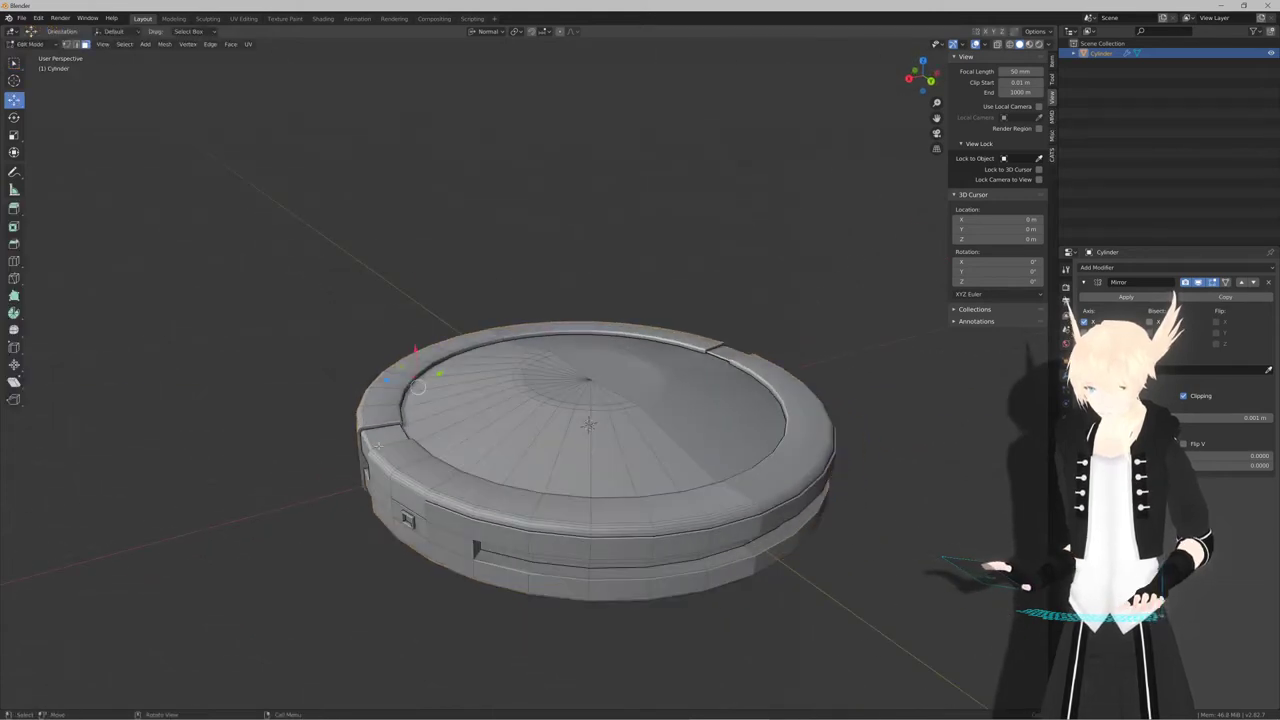
click(398, 455)
shift+click(463, 488)
shift+click(561, 508)
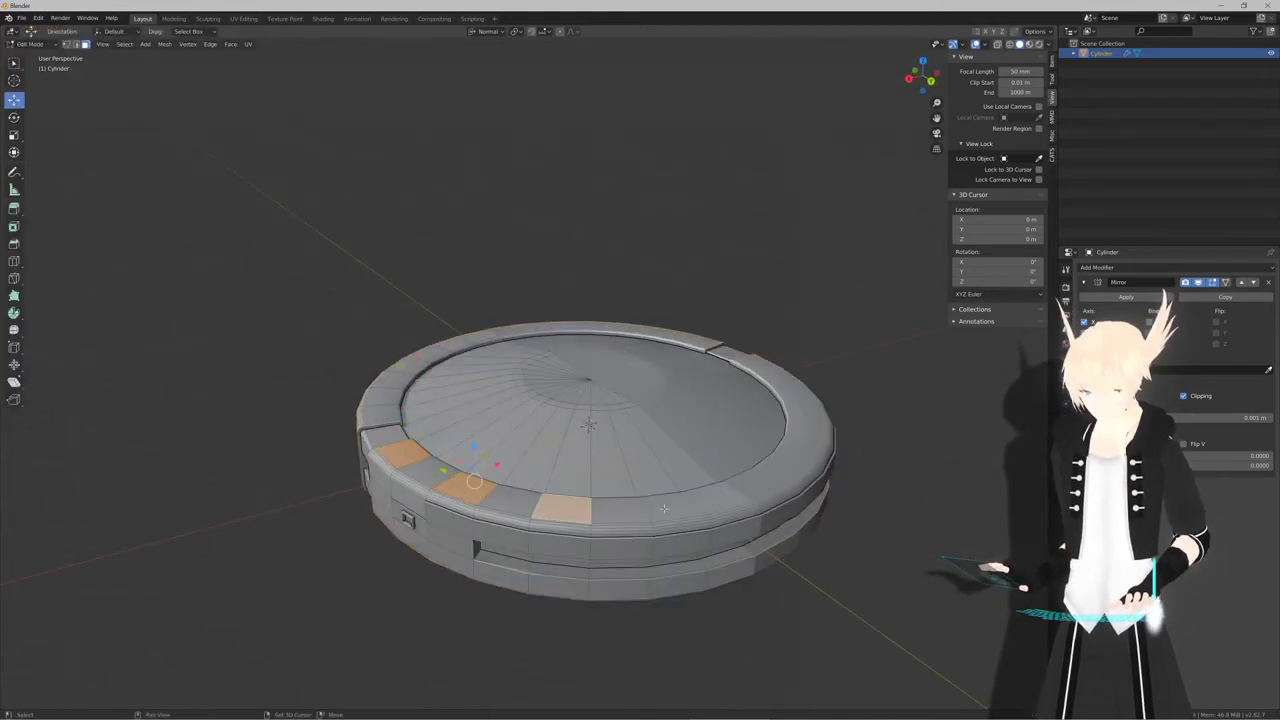
shift+click(673, 507)
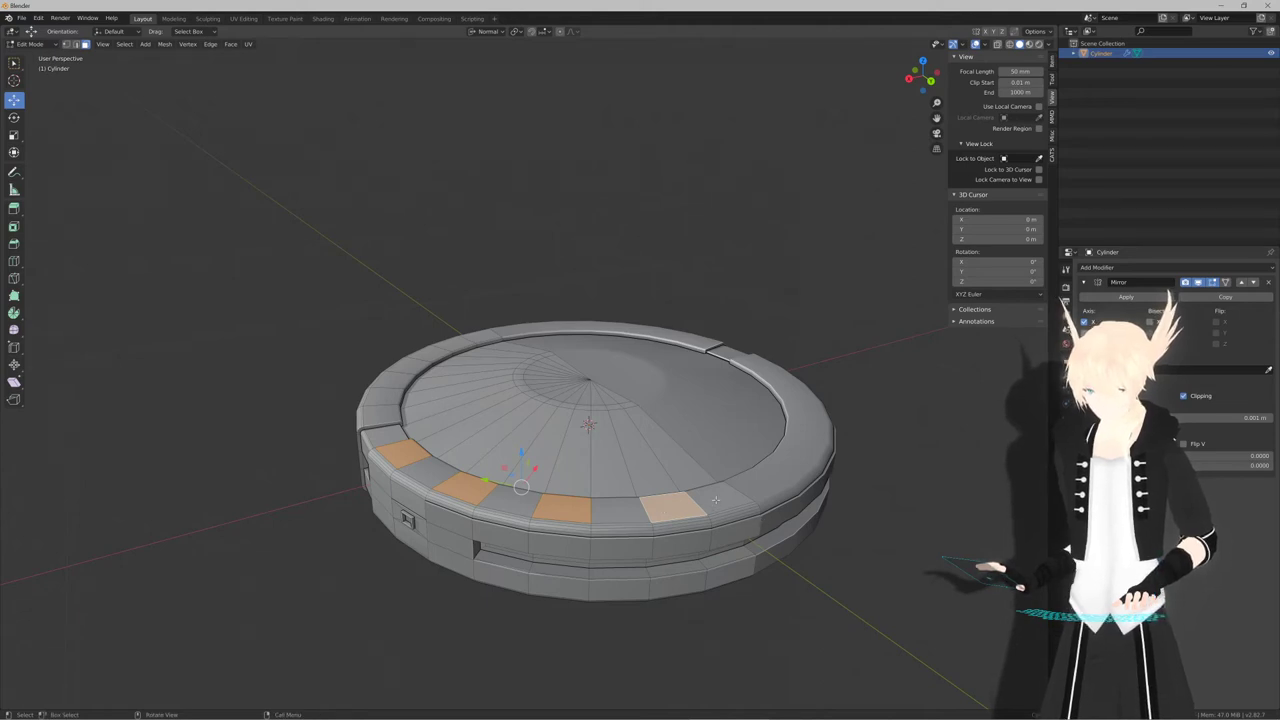
middle_drag(744, 503, 689, 499)
Select the row of top rim faces on the modelled half, from the mirror seam around to the notch
click(541, 490)
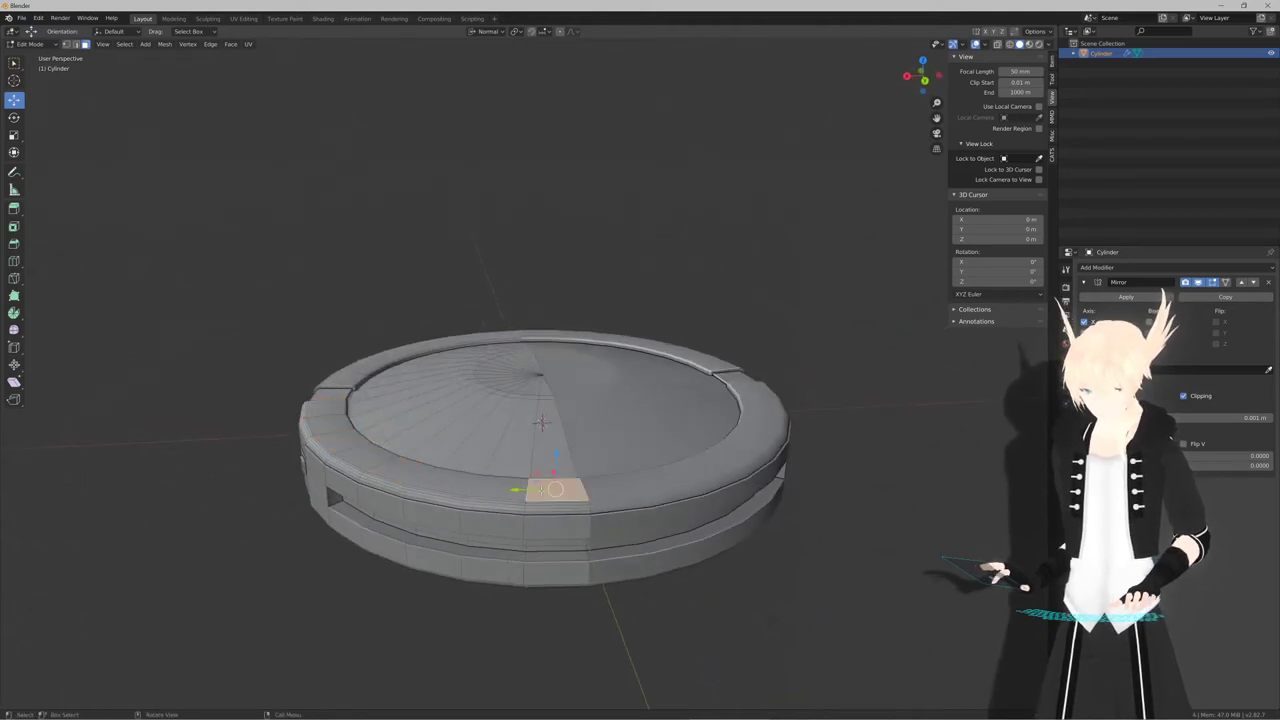
middle_drag(570, 490, 600, 490)
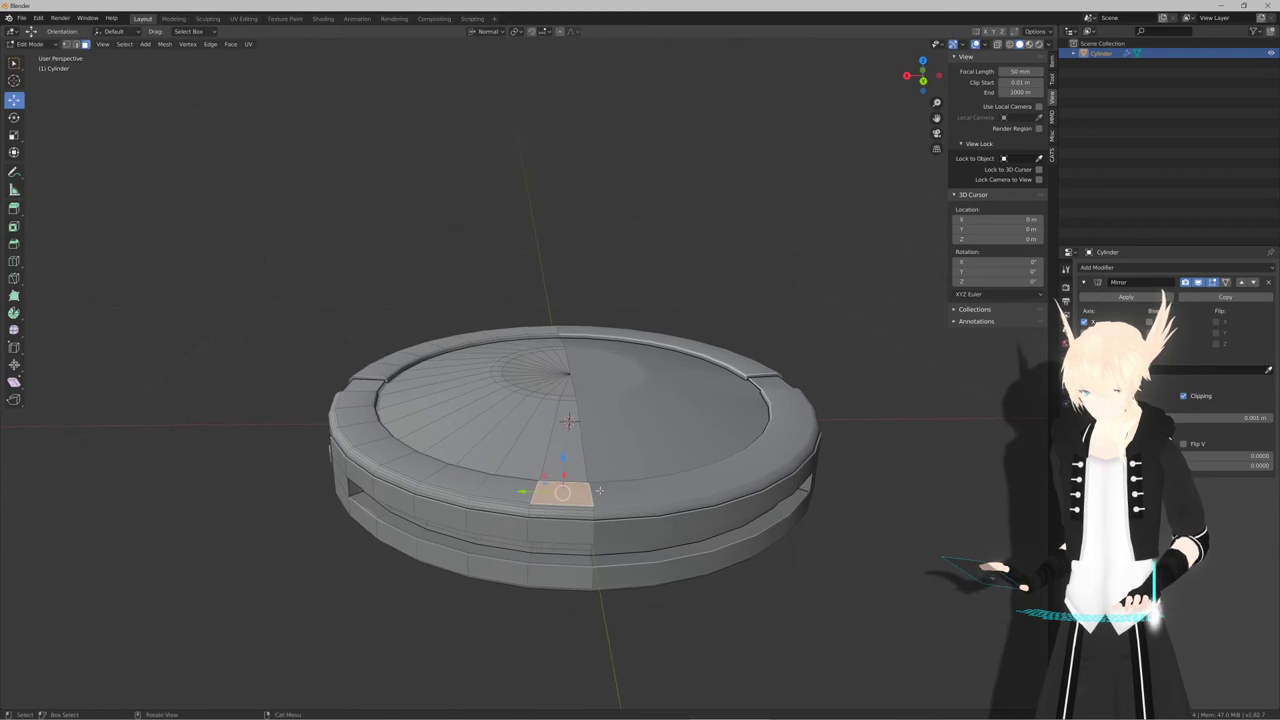
shift+click(500, 490)
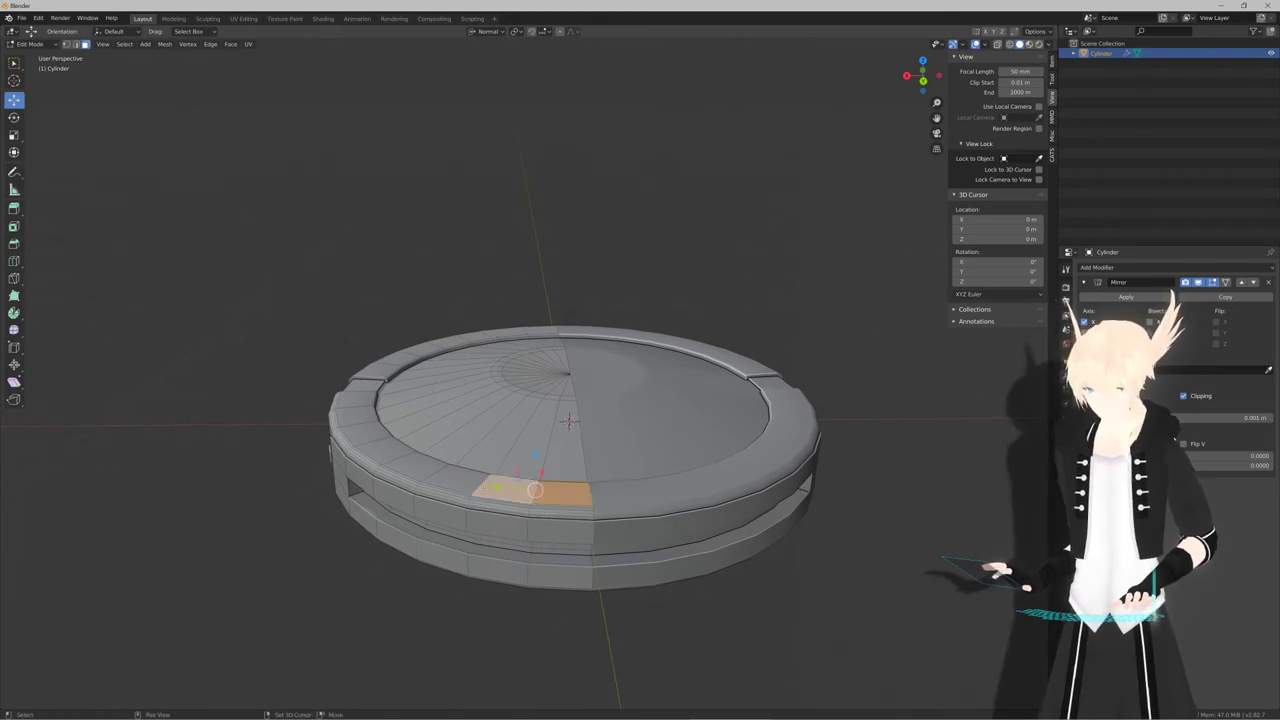
shift+click(443, 478)
shift+click(376, 442)
shift+click(352, 432)
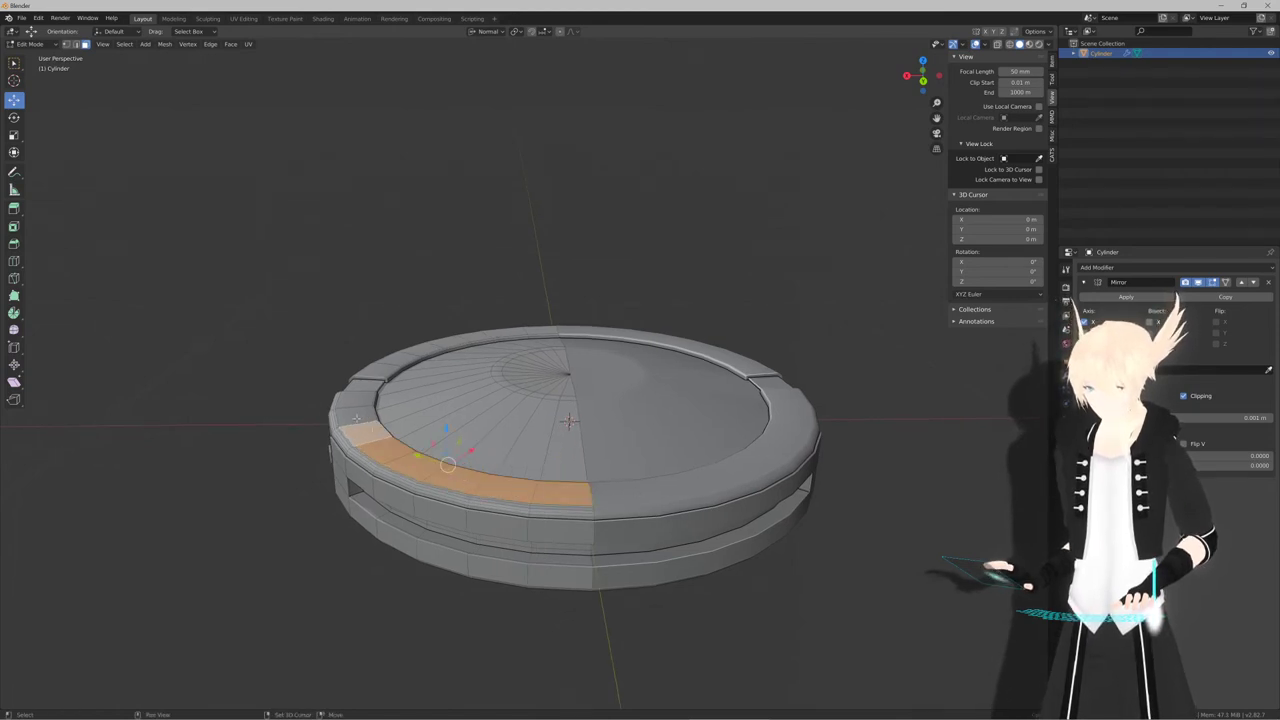
shift+click(345, 418)
shift+click(354, 401)
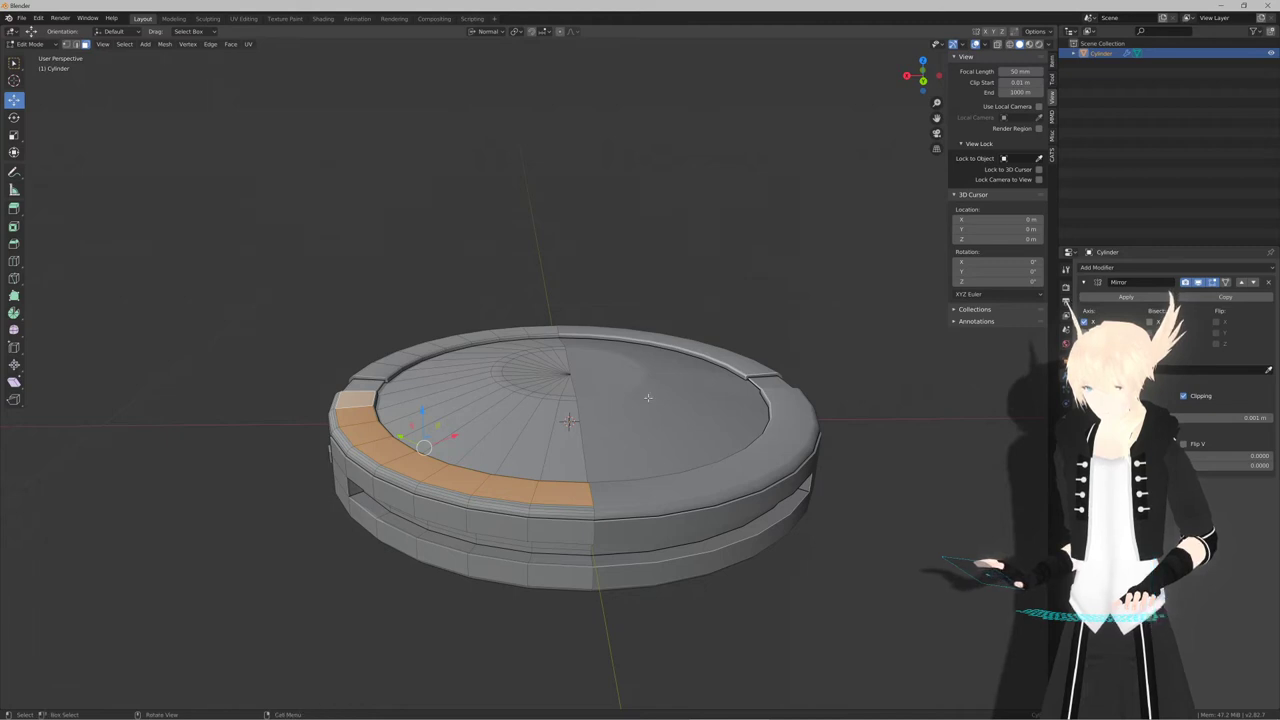
Try insetting the selected top rim faces, and try inverting the face selection
key(i)
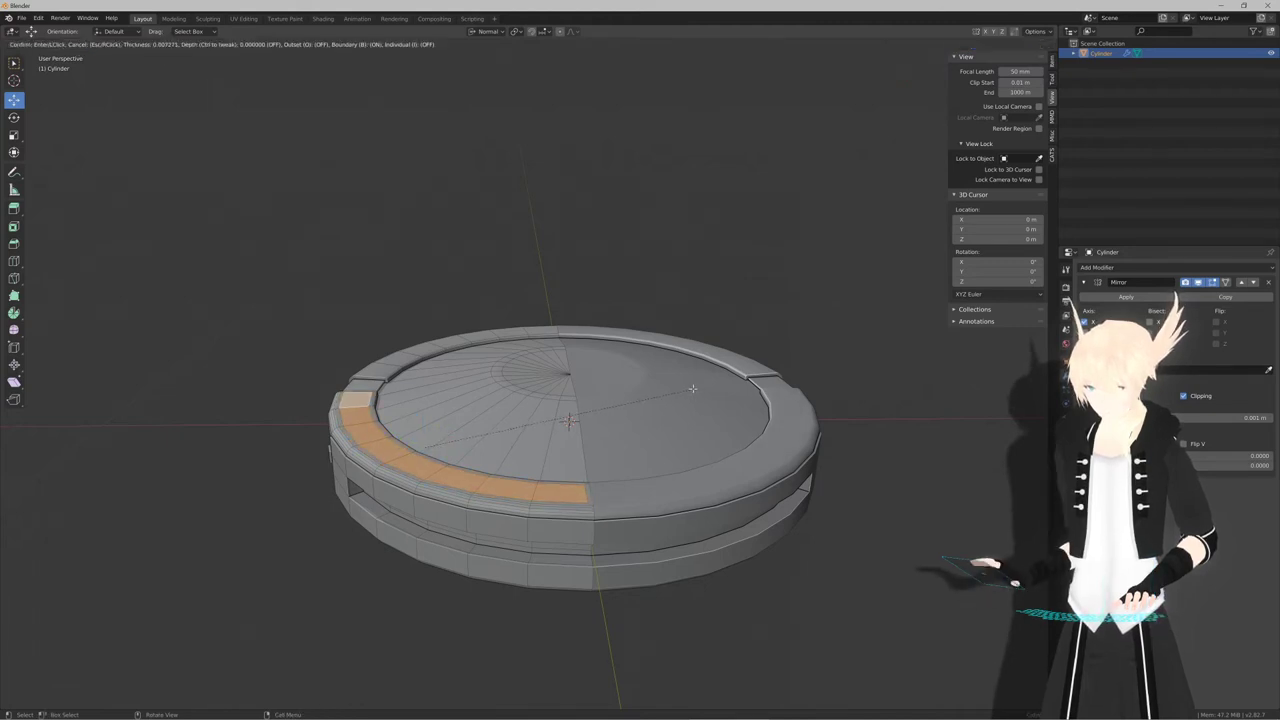
click(692, 388)
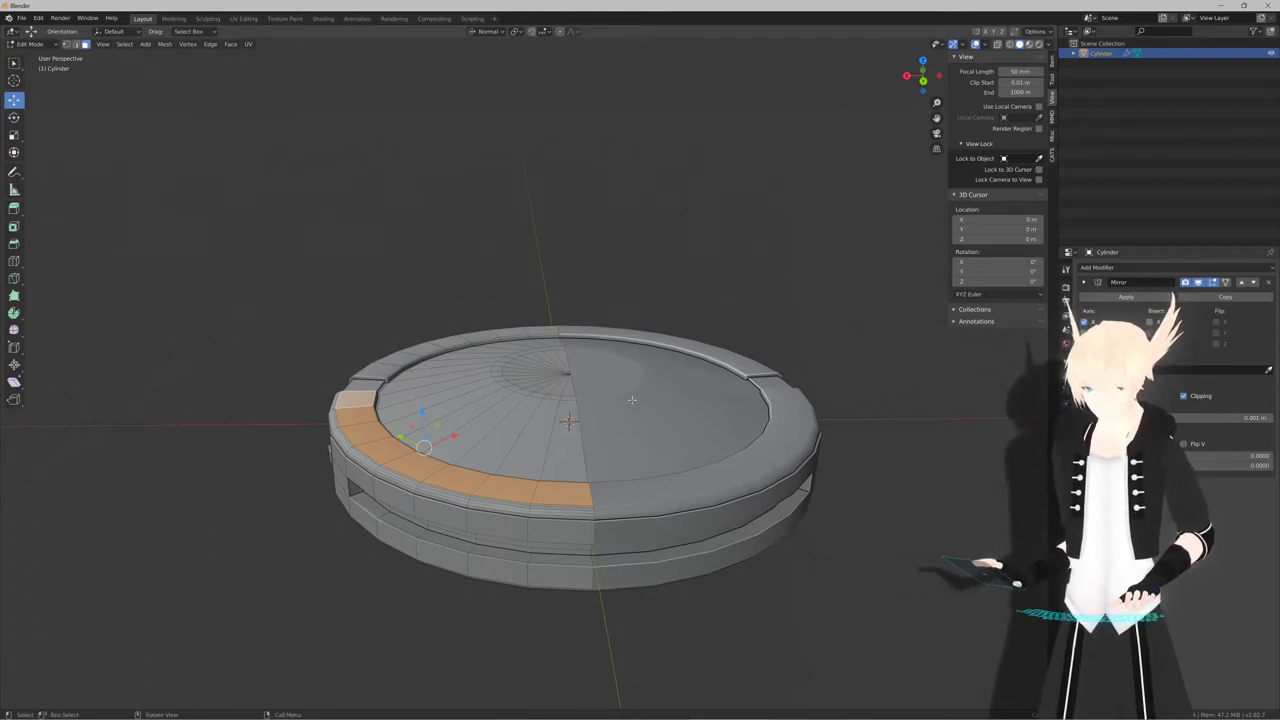
key(ctrl+l)
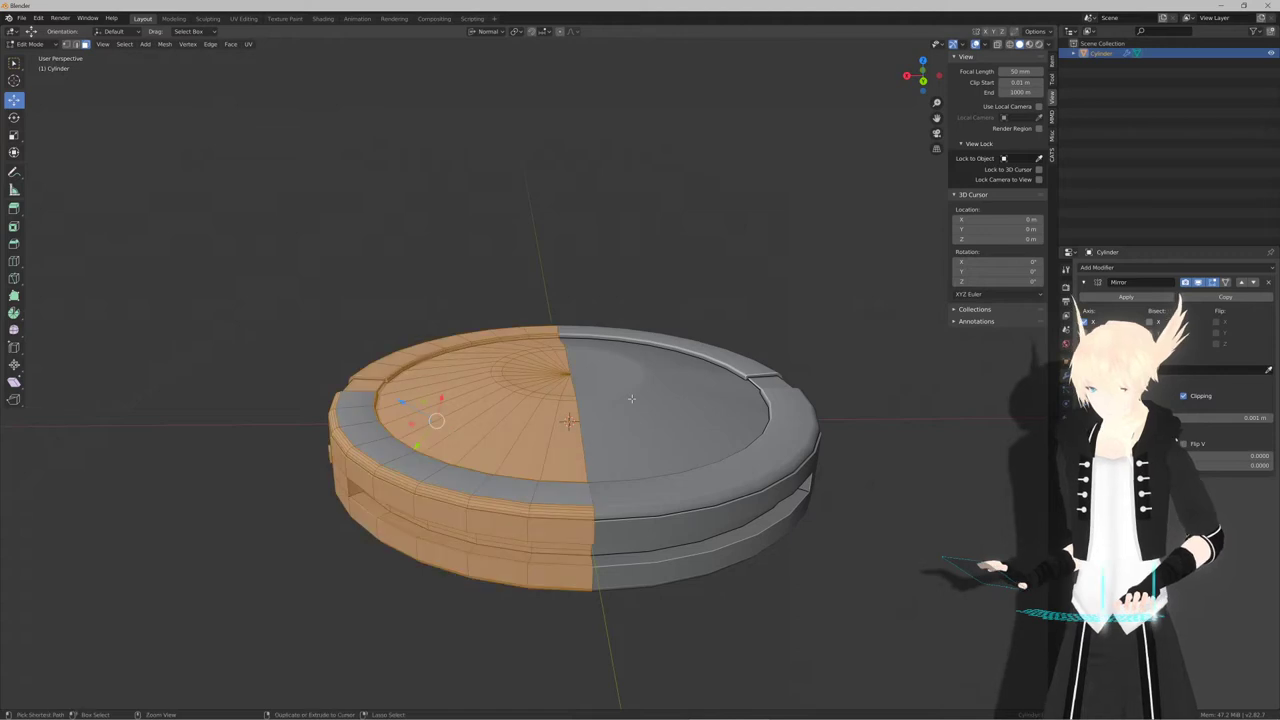
key(ctrl+z)
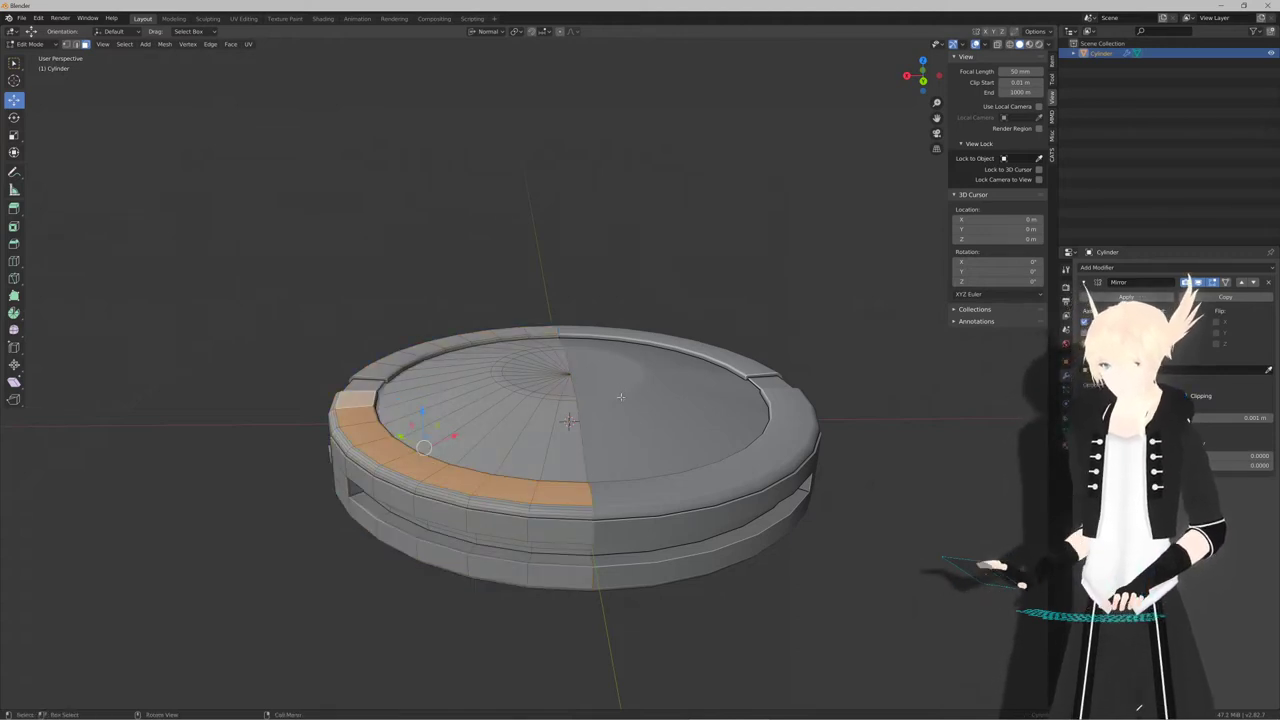
Look up the Inset Faces operator by searching for "inset" and try it on the selected rim faces
middle_drag(596, 389, 633, 403)
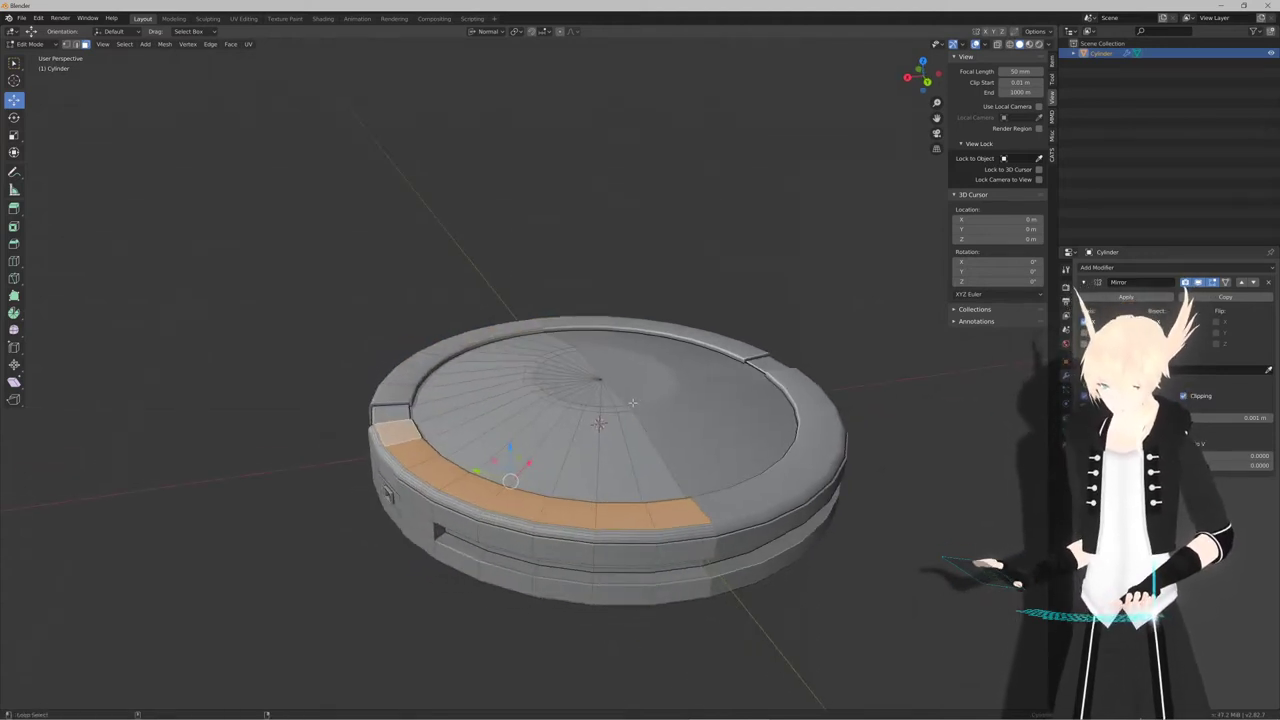
key(F3)
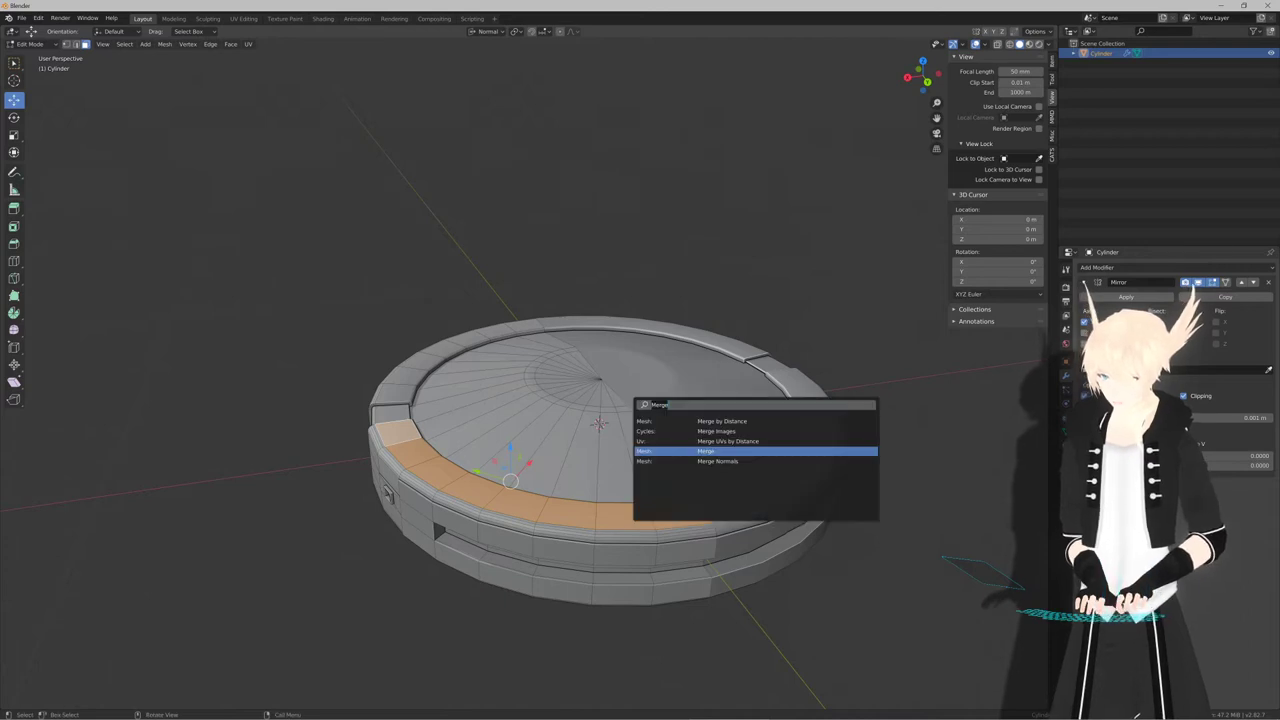
text(ins)
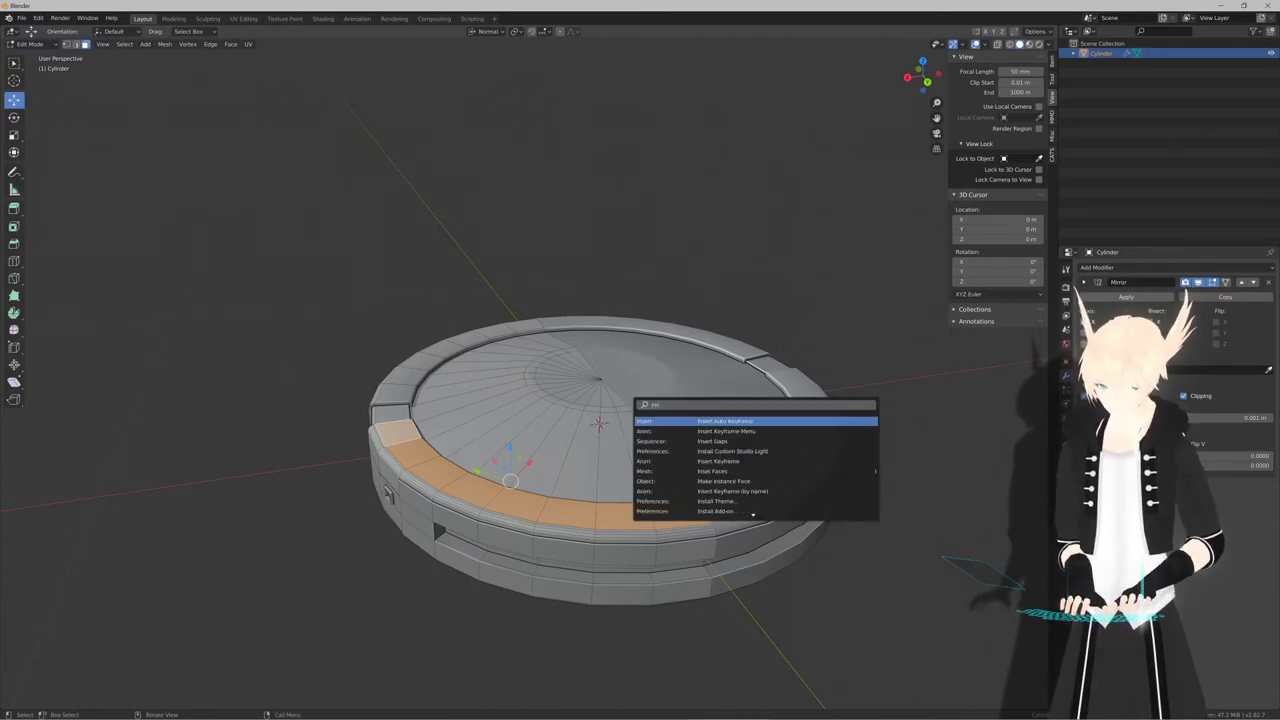
text(et)
key(Return)
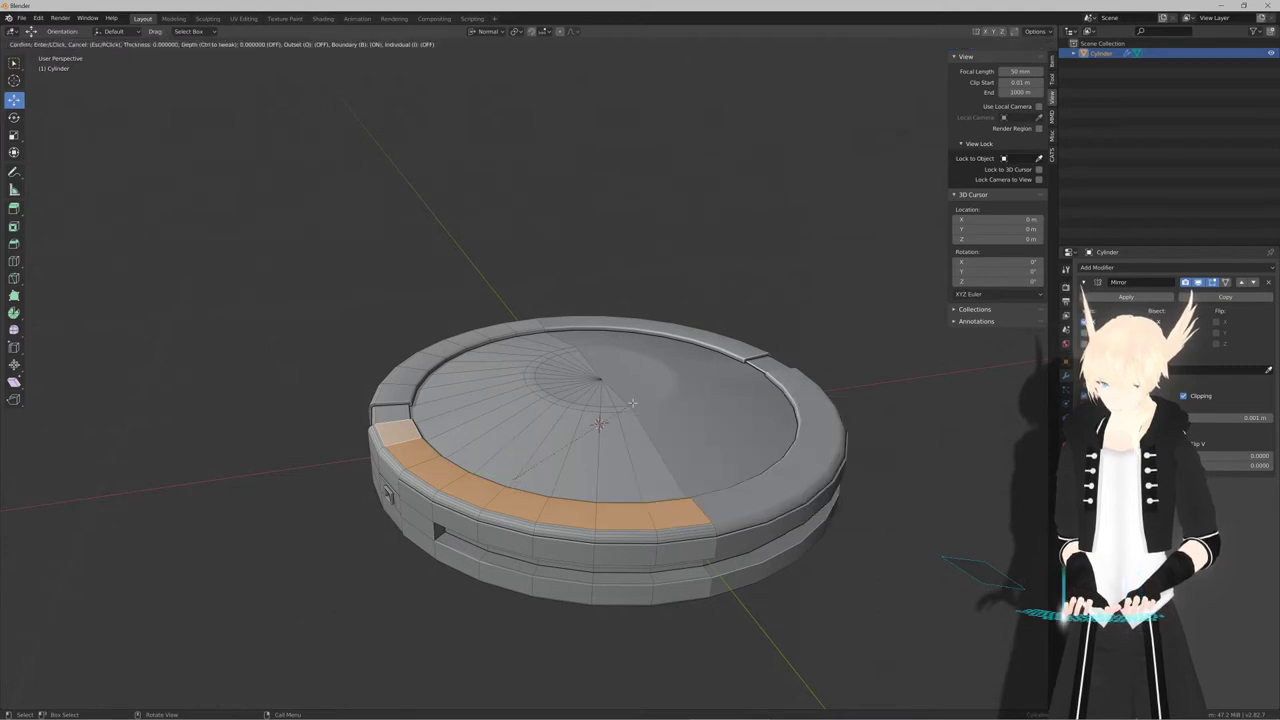
click(624, 375)
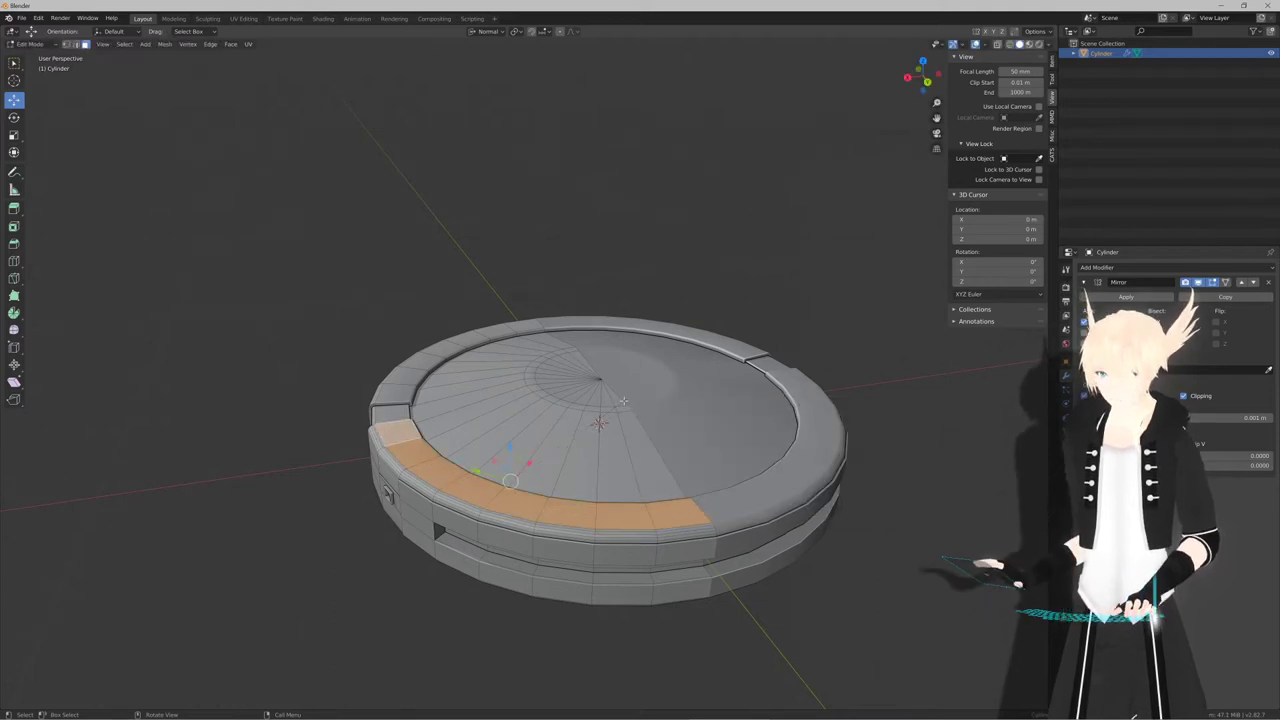
shift+click(403, 445)
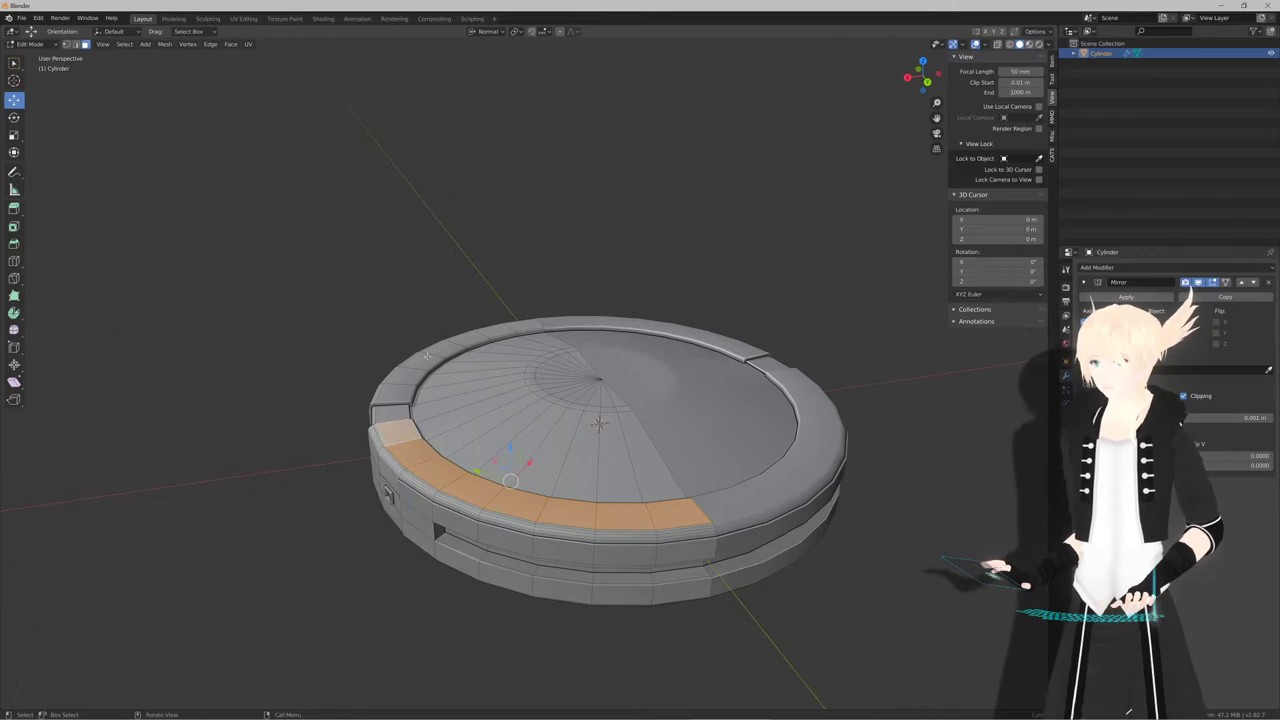
Set the transform pivot point to Individual Origins and try the inset on the selected rim faces
click(516, 31)
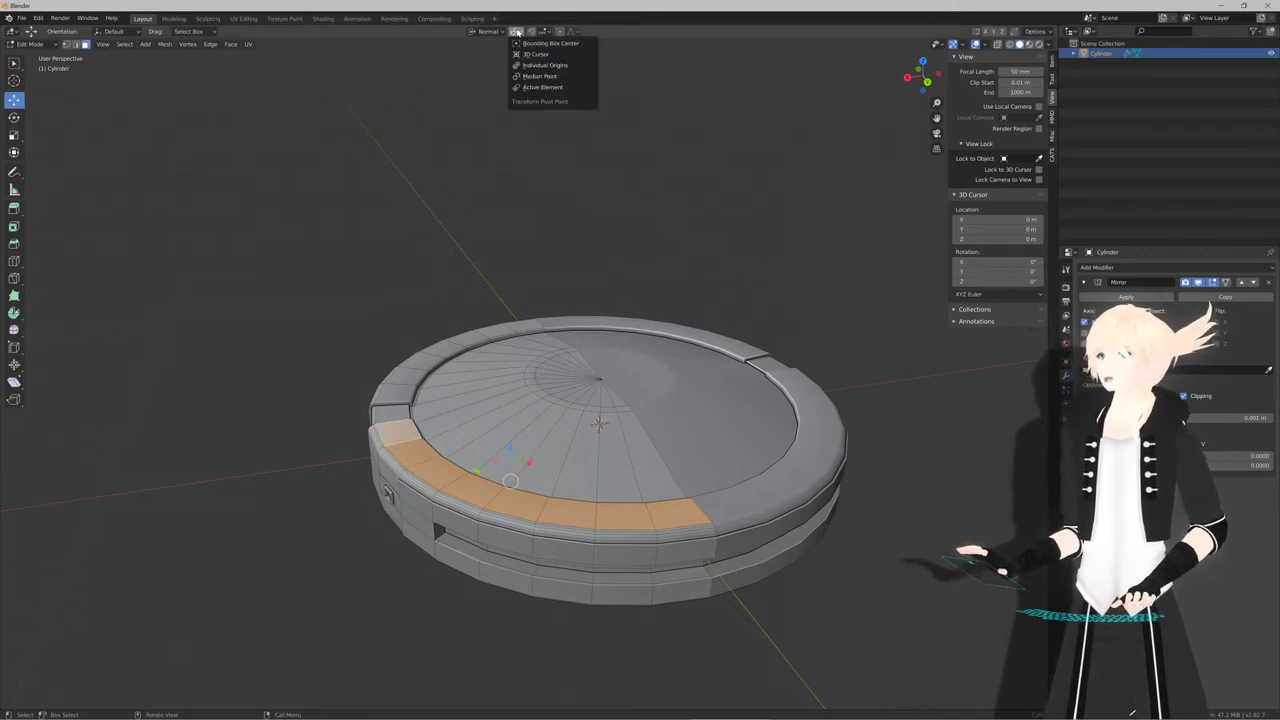
click(557, 66)
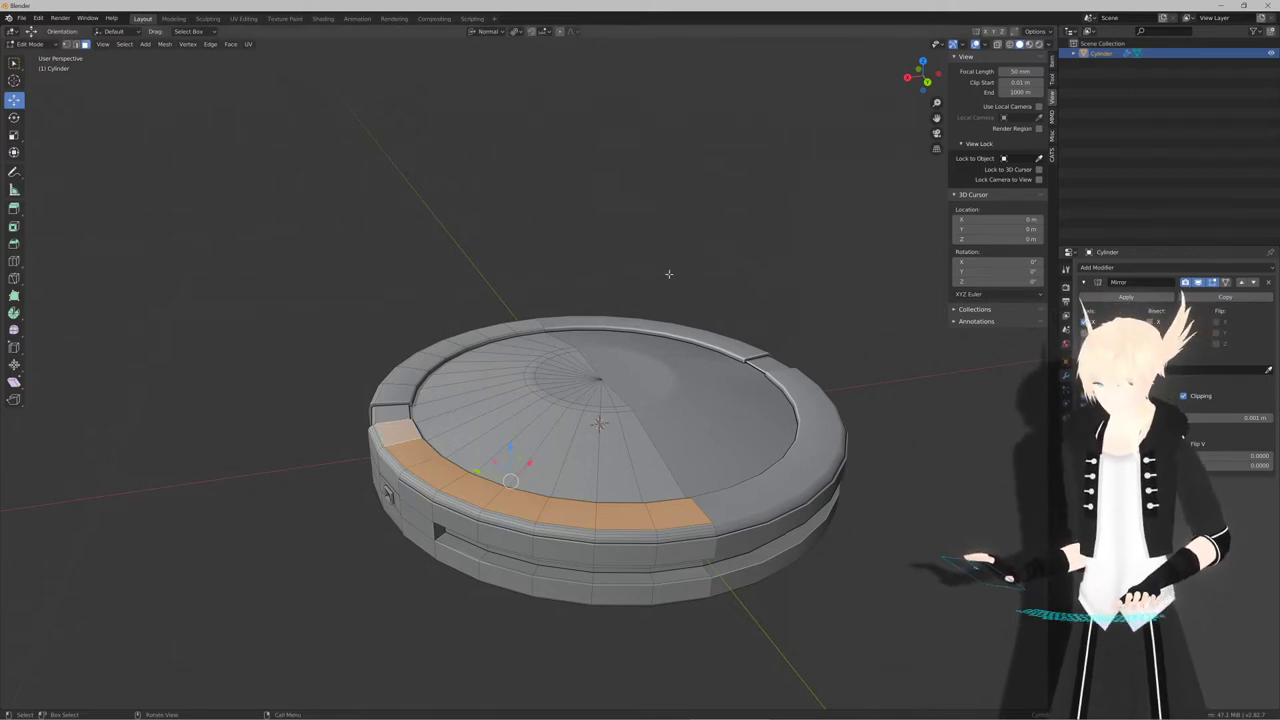
key(i)
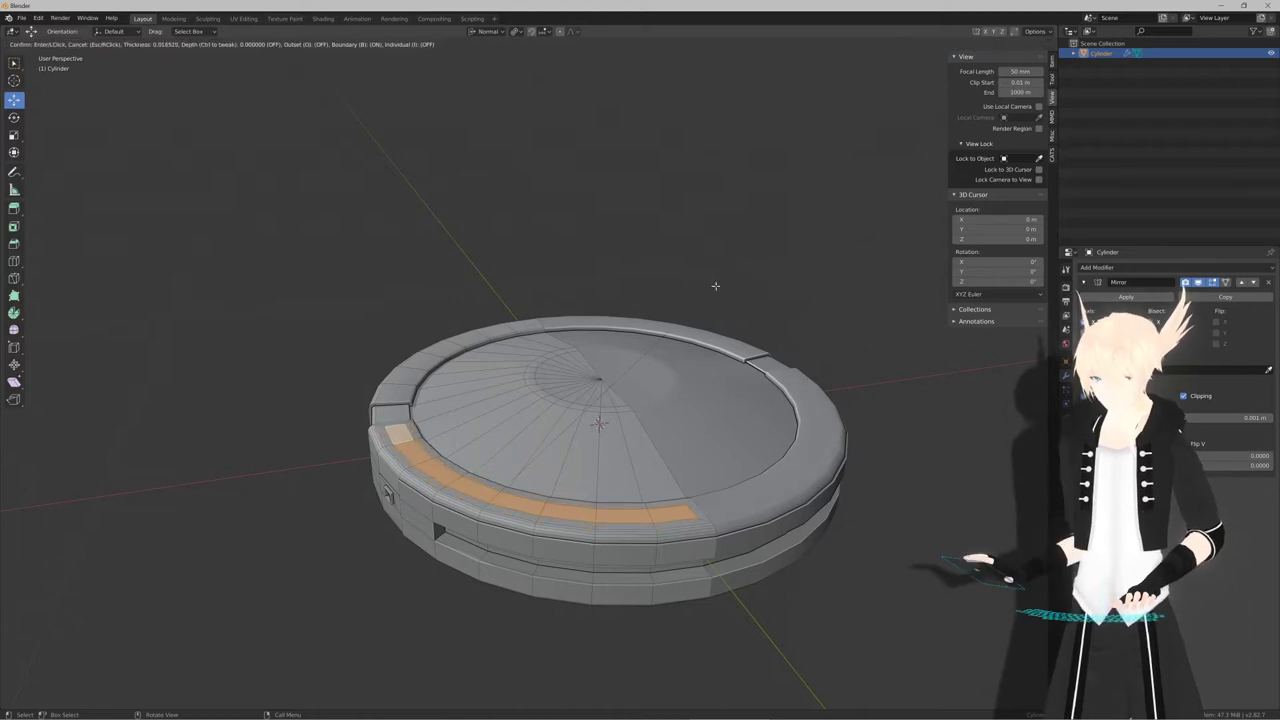
click(708, 276)
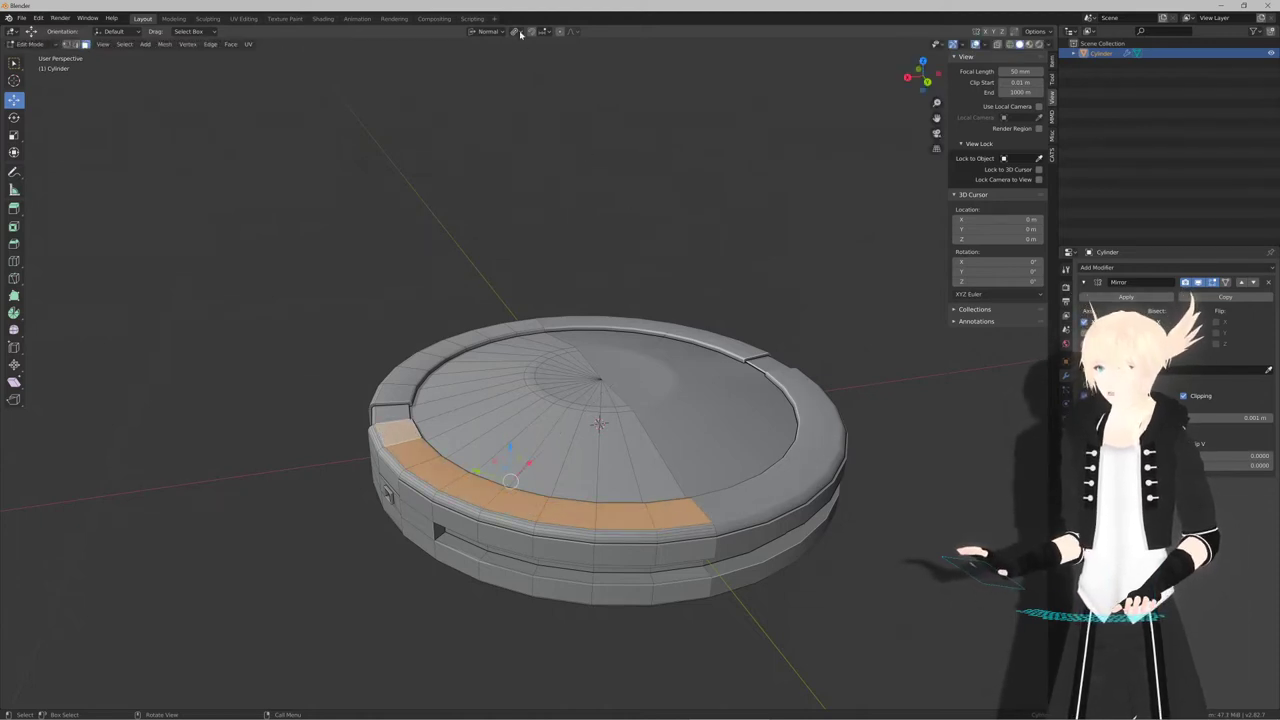
Set the transform orientation to Global, retry the inset on the rim faces, and keep the pivot point on Individual Origins
click(518, 32)
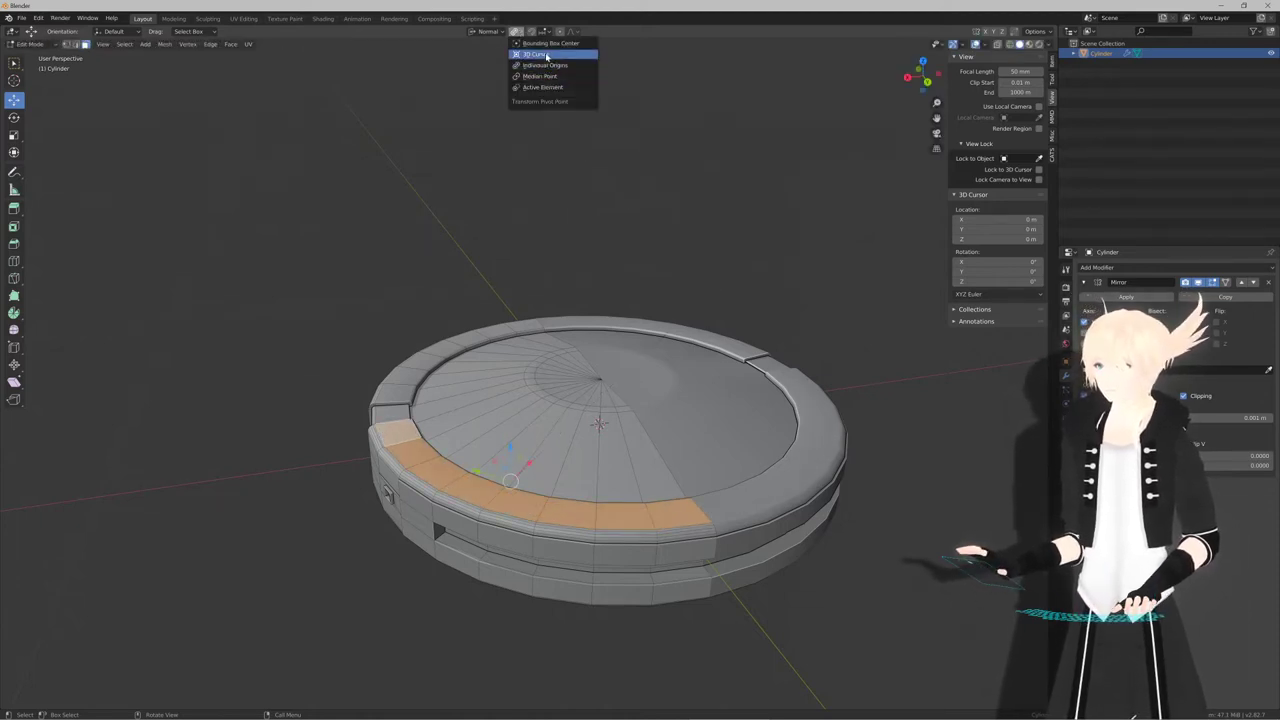
click(553, 63)
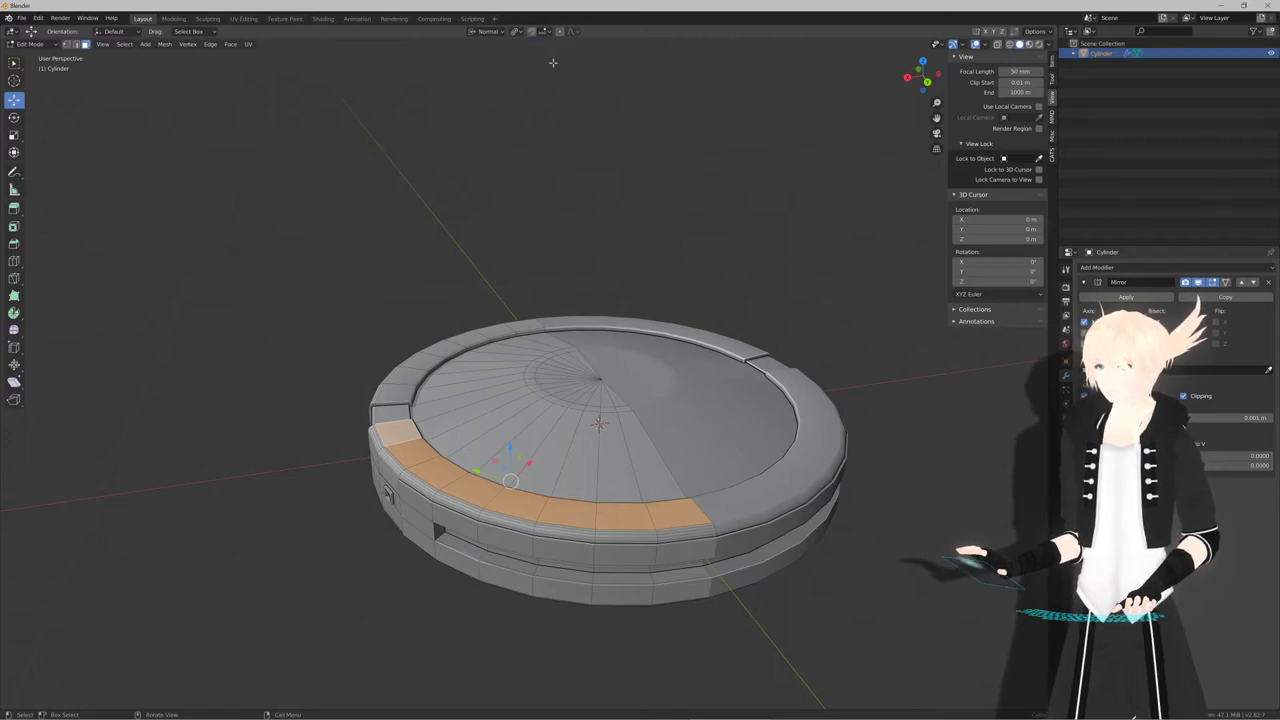
click(490, 32)
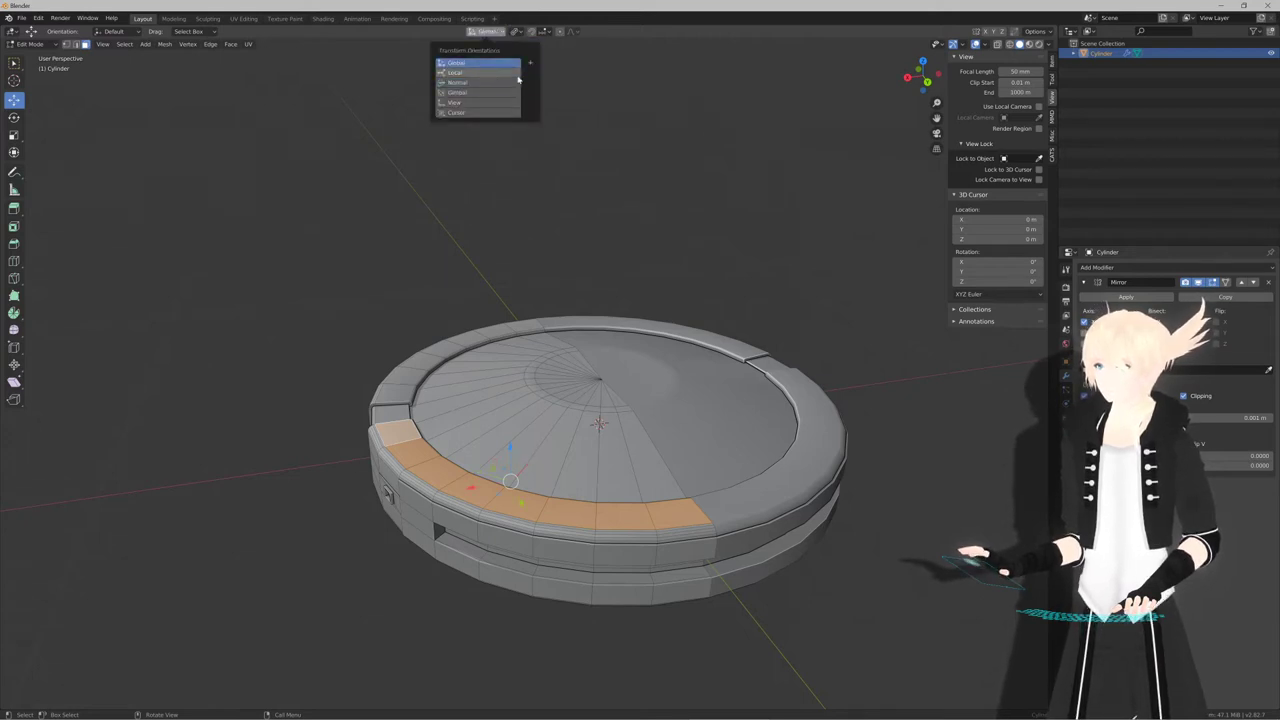
click(479, 63)
key(i)
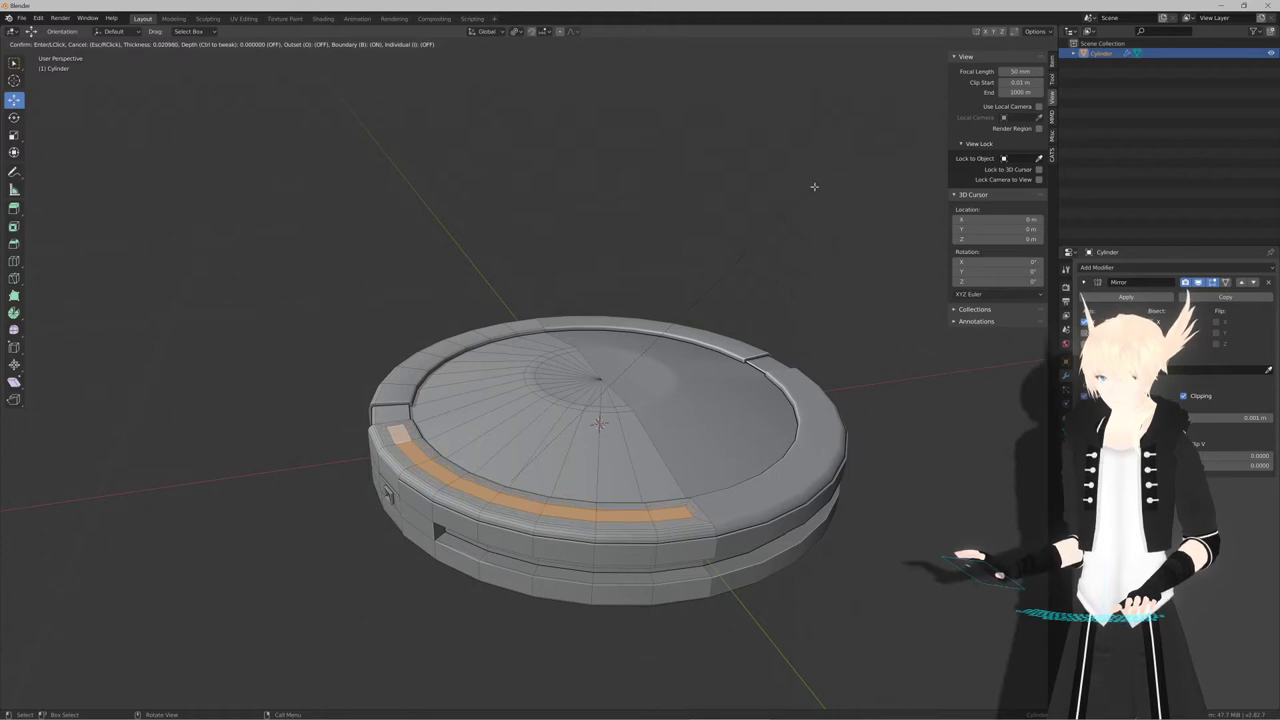
click(811, 181)
click(518, 33)
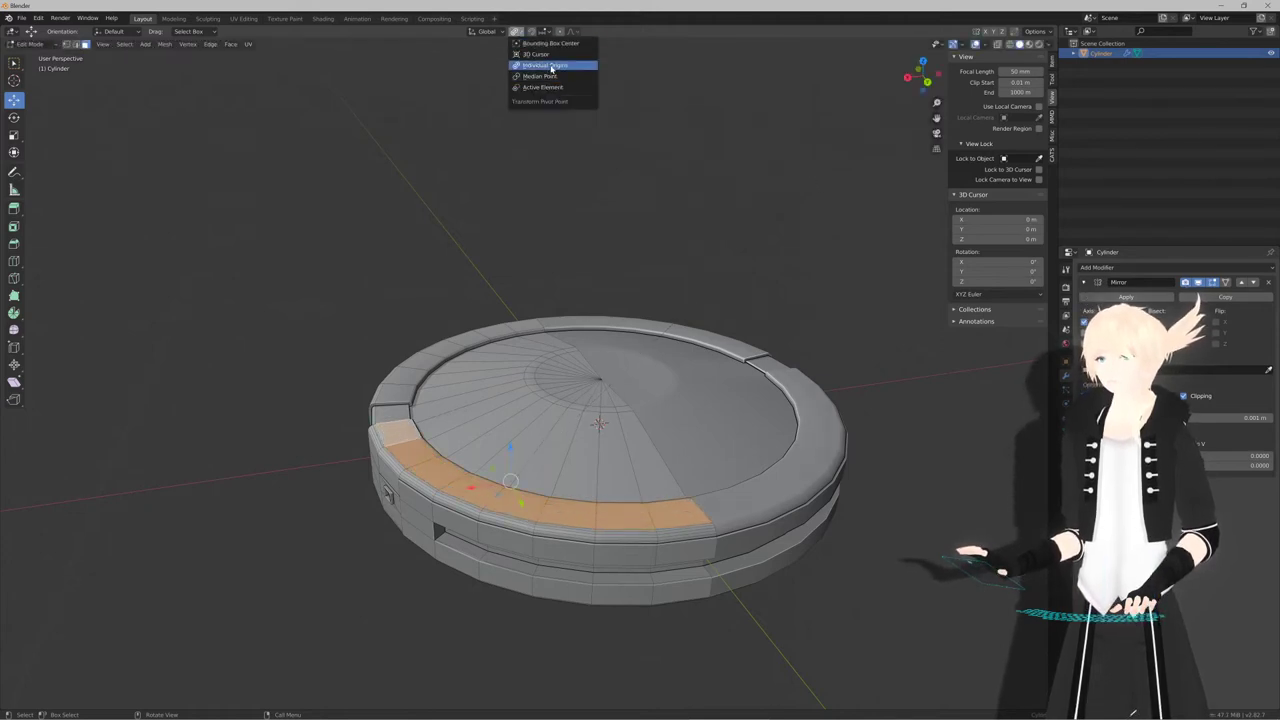
click(552, 66)
Reselect the eight top rim faces one by one, from the mirror seam to the face beside the notch
middle_drag(609, 266, 626, 266)
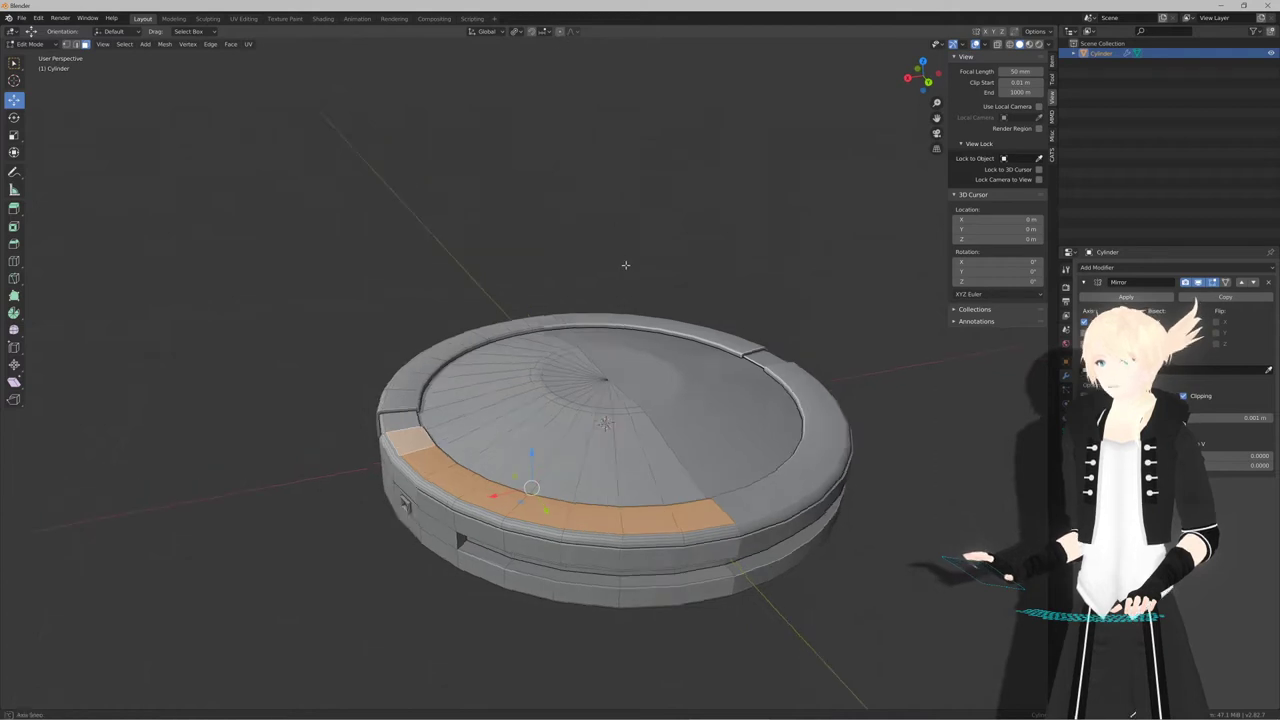
scroll(640, 330, up, 2)
shift+middle_drag(652, 386, 610, 255)
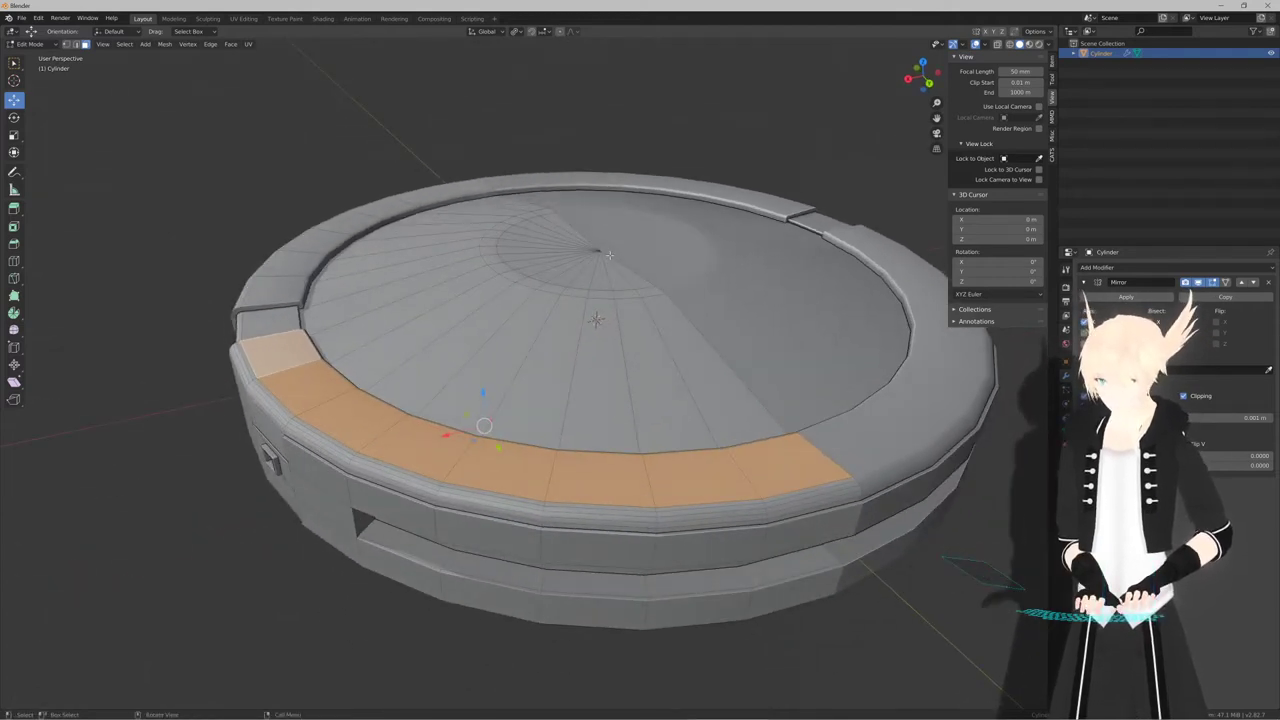
key(ctrl+i)
key(ctrl+z)
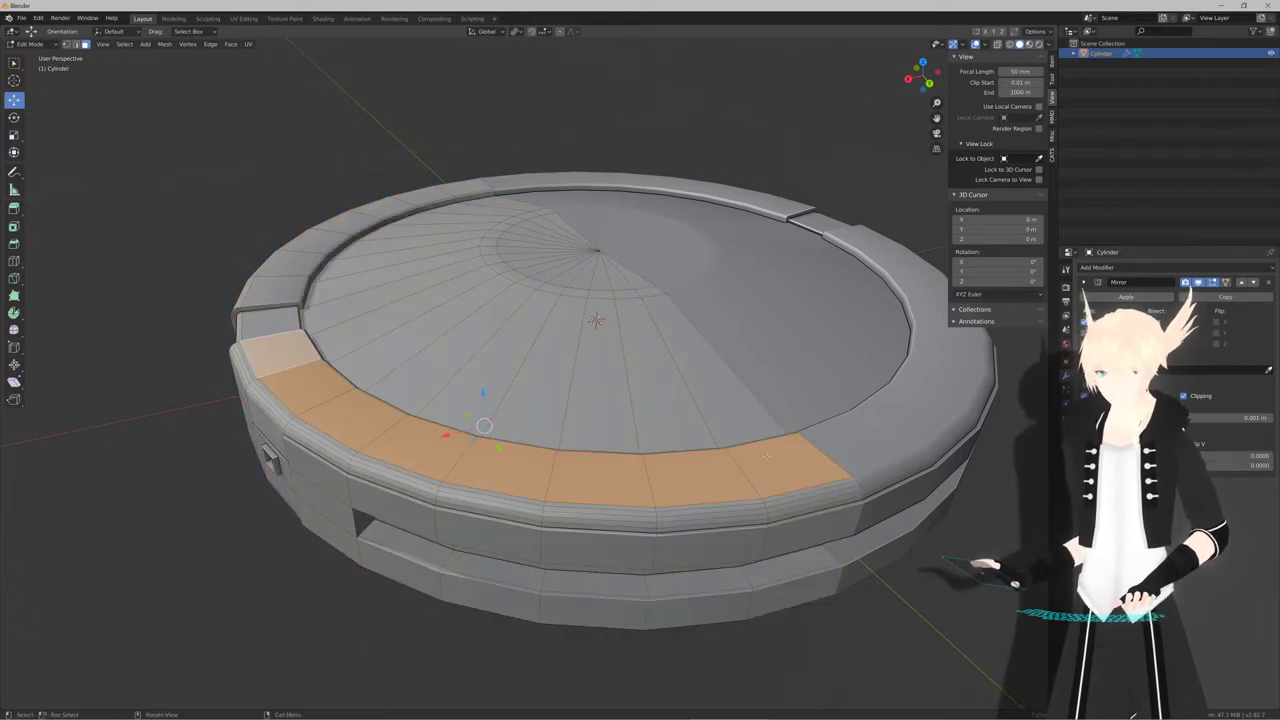
click(767, 456)
shift+click(700, 474)
shift+click(603, 474)
shift+click(505, 466)
shift+click(426, 446)
shift+click(356, 416)
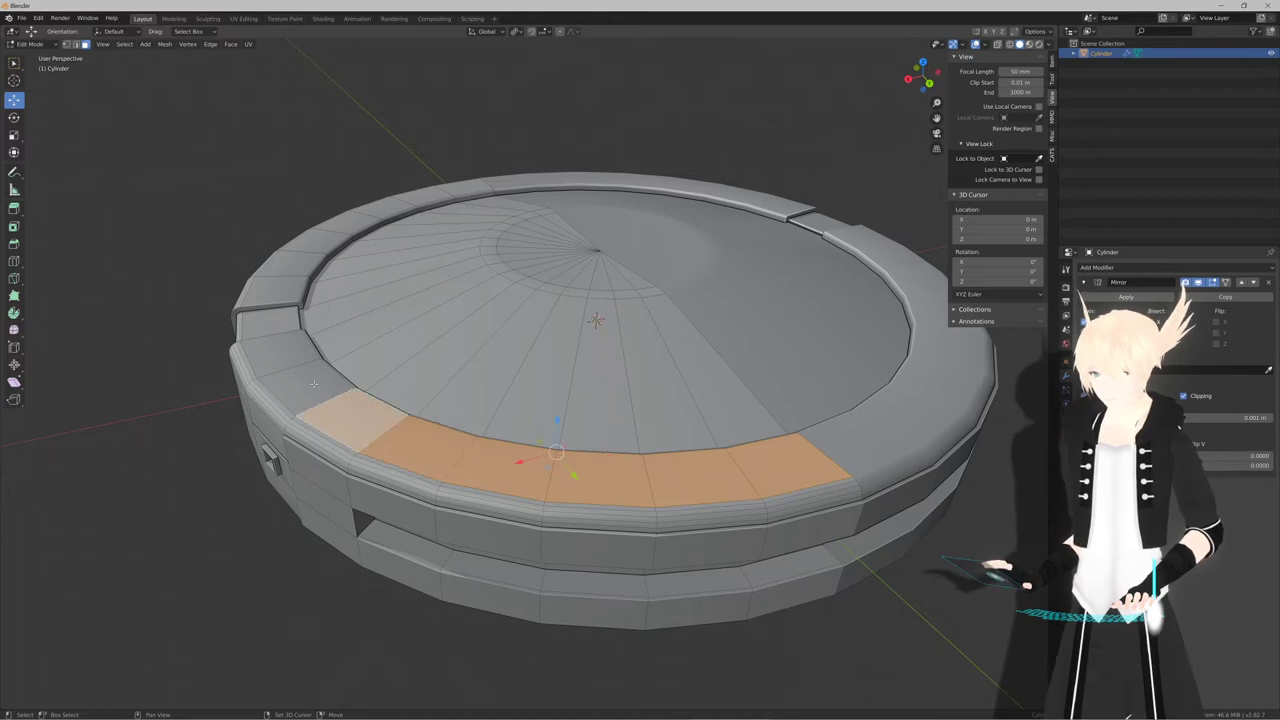
shift+click(313, 384)
shift+click(281, 351)
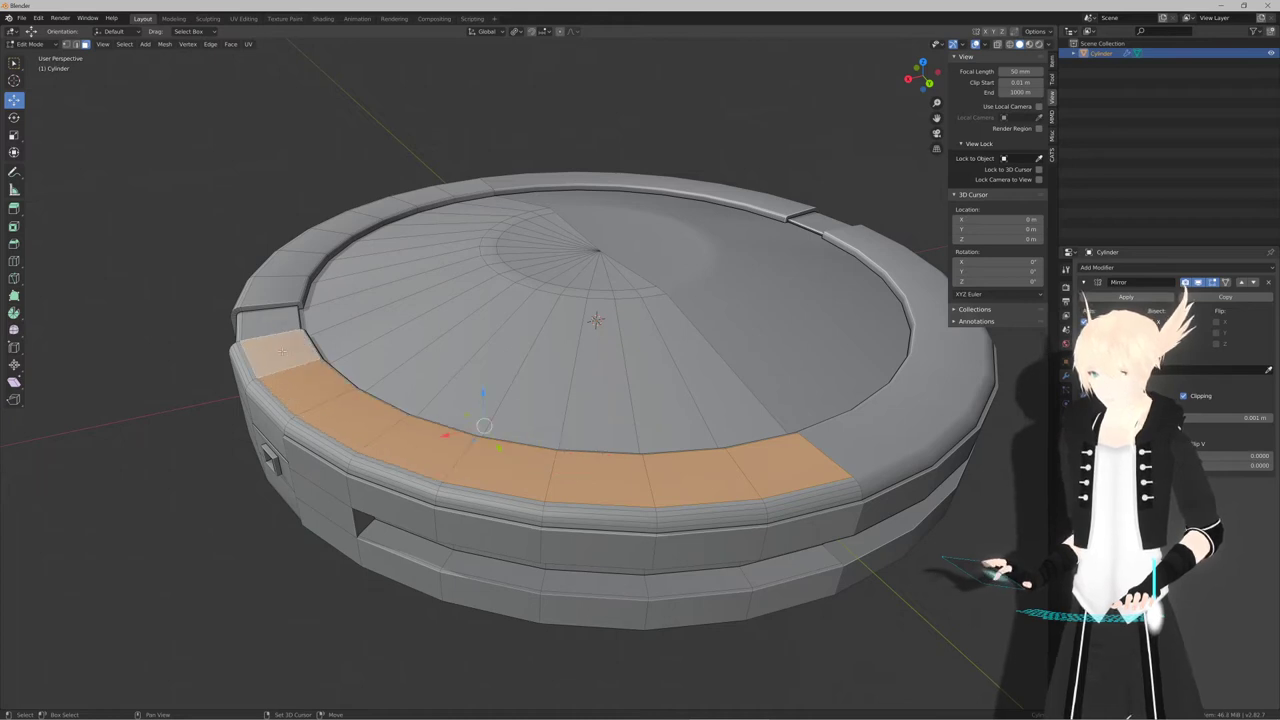
Extrude the eight rim faces individually with 0 m offset and scale each one down to about 0.761
key(alt+e)
click(545, 341)
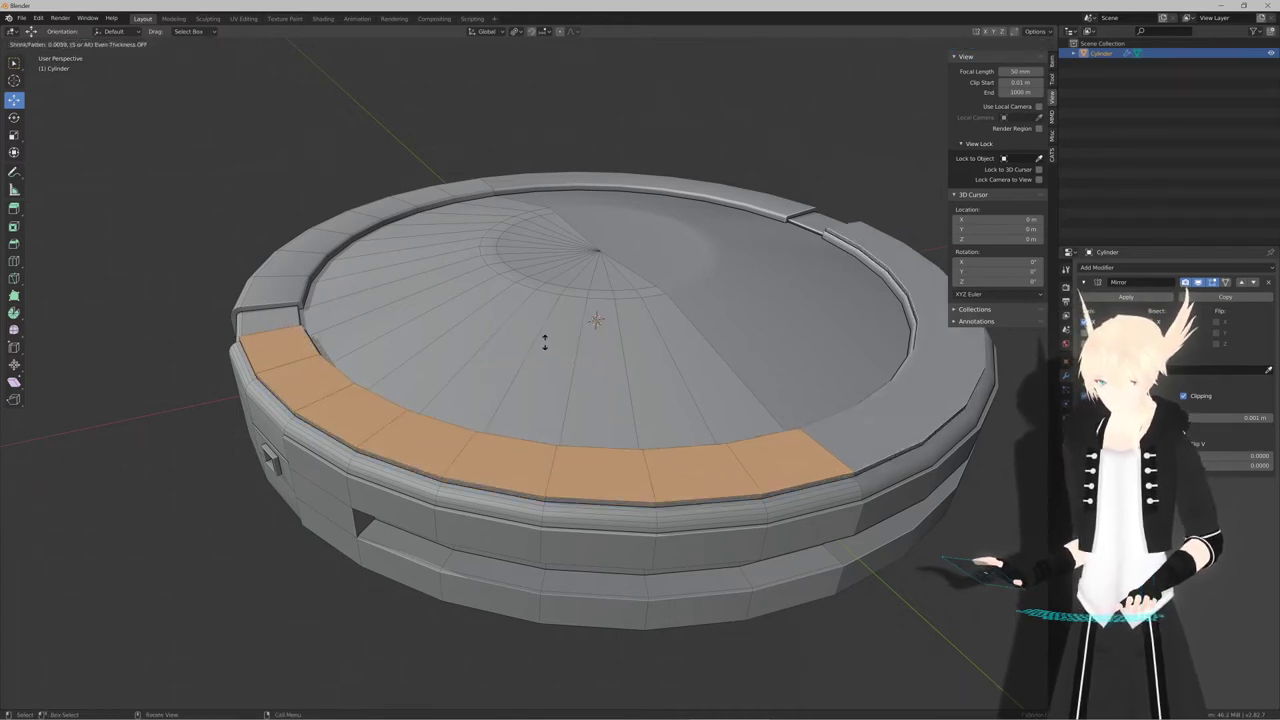
click(545, 341)
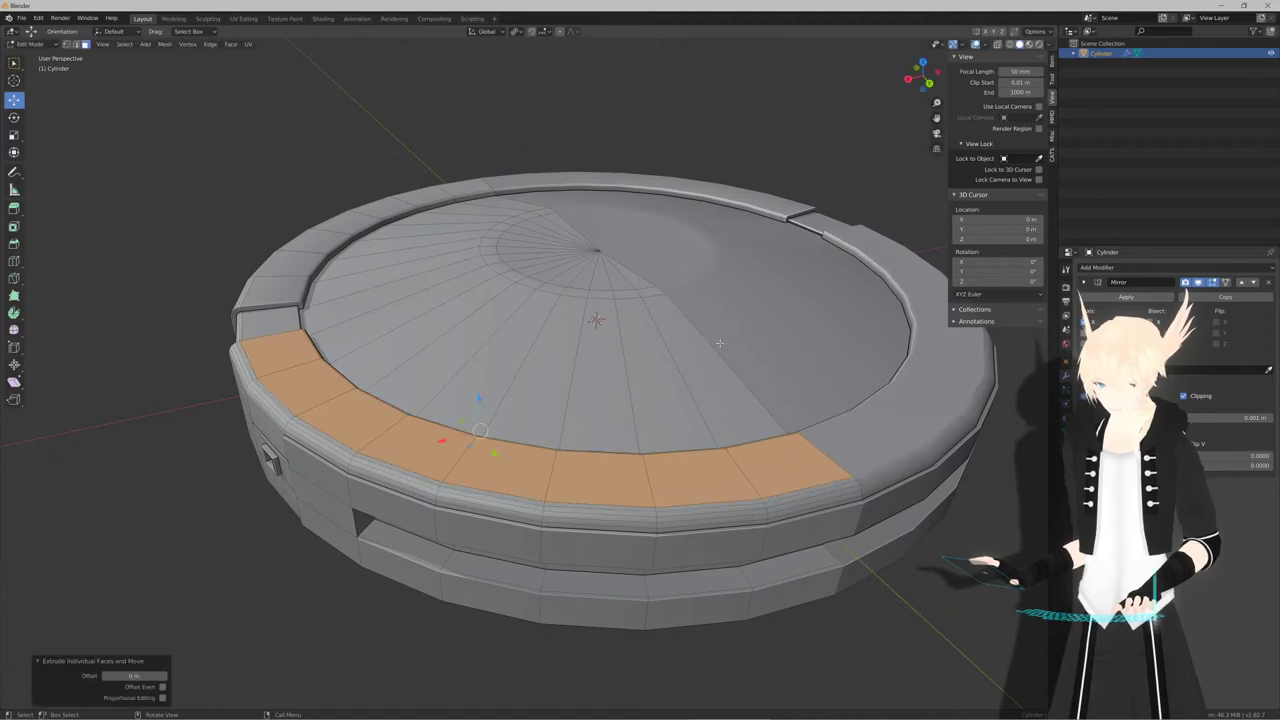
key(s)
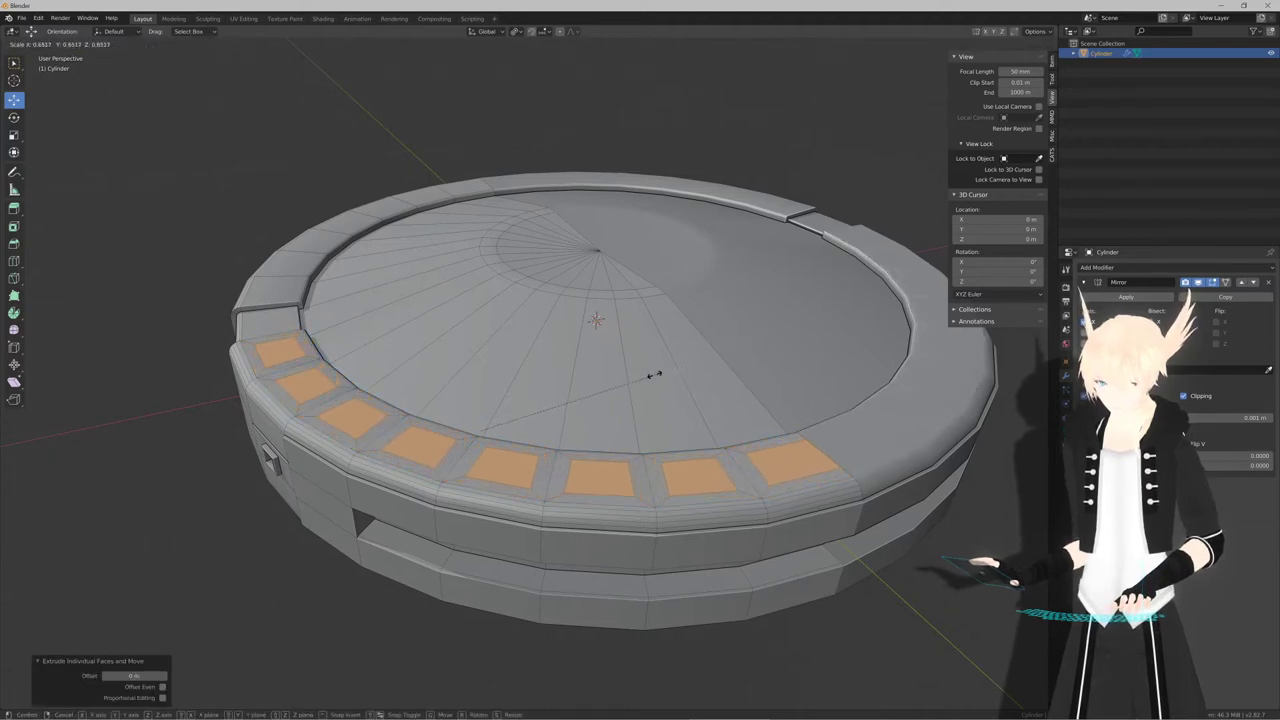
click(683, 361)
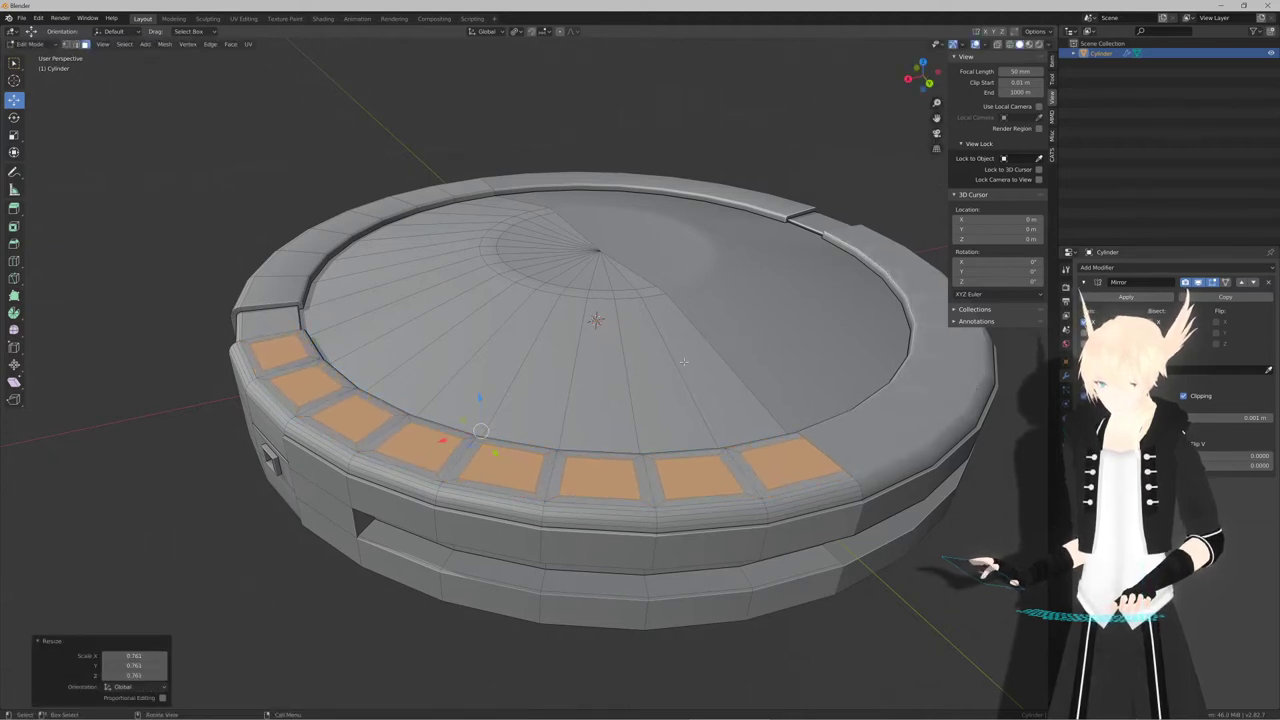
Try extruding the shrunken faces inward as recessed panels, check them on the whole disc, and undo back to the plain faces
key(e)
click(683, 364)
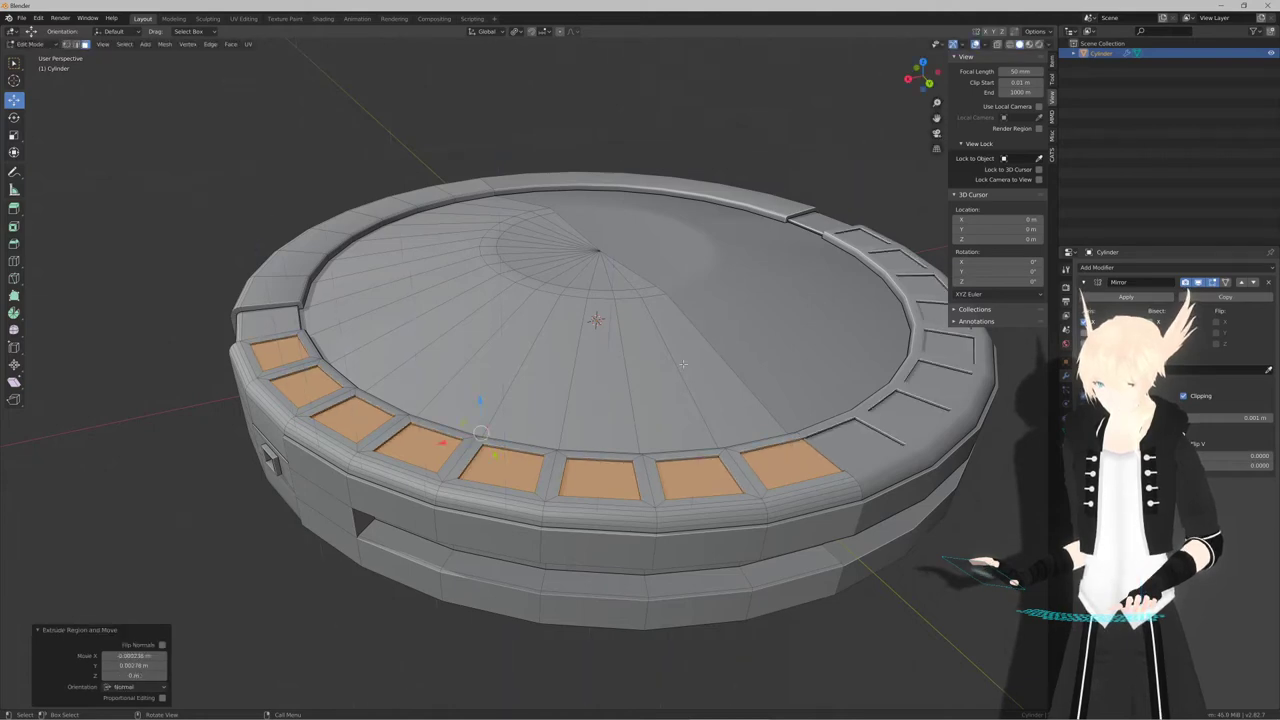
key(Tab)
scroll(676, 367, down, 3)
middle_drag(674, 370, 616, 411)
key(ctrl+z)
key(ctrl+z)
key(ctrl+z)
key(ctrl+z)
Add the rim faces on the other side of the notch to the selection one by one, up to the mirror seam
shift+click(527, 482)
shift+click(486, 464)
shift+click(457, 446)
shift+click(437, 423)
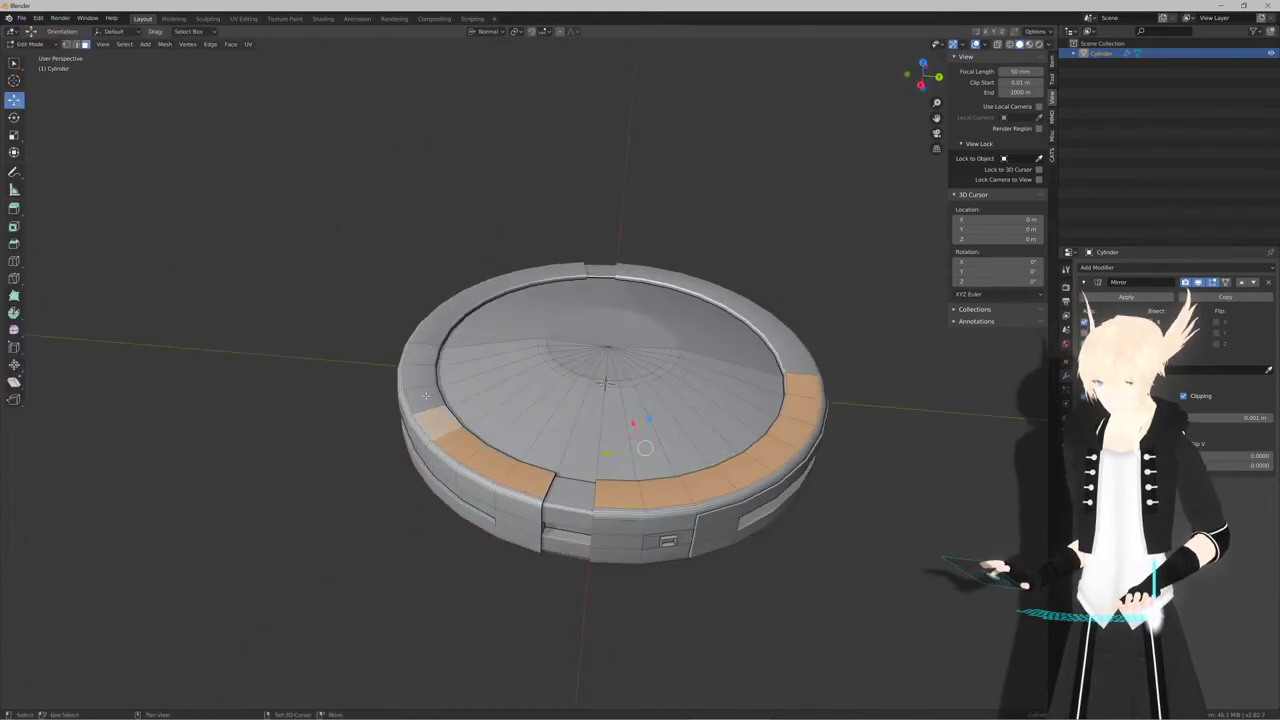
shift+click(425, 395)
shift+click(421, 376)
shift+click(418, 356)
middle_drag(418, 356, 658, 360)
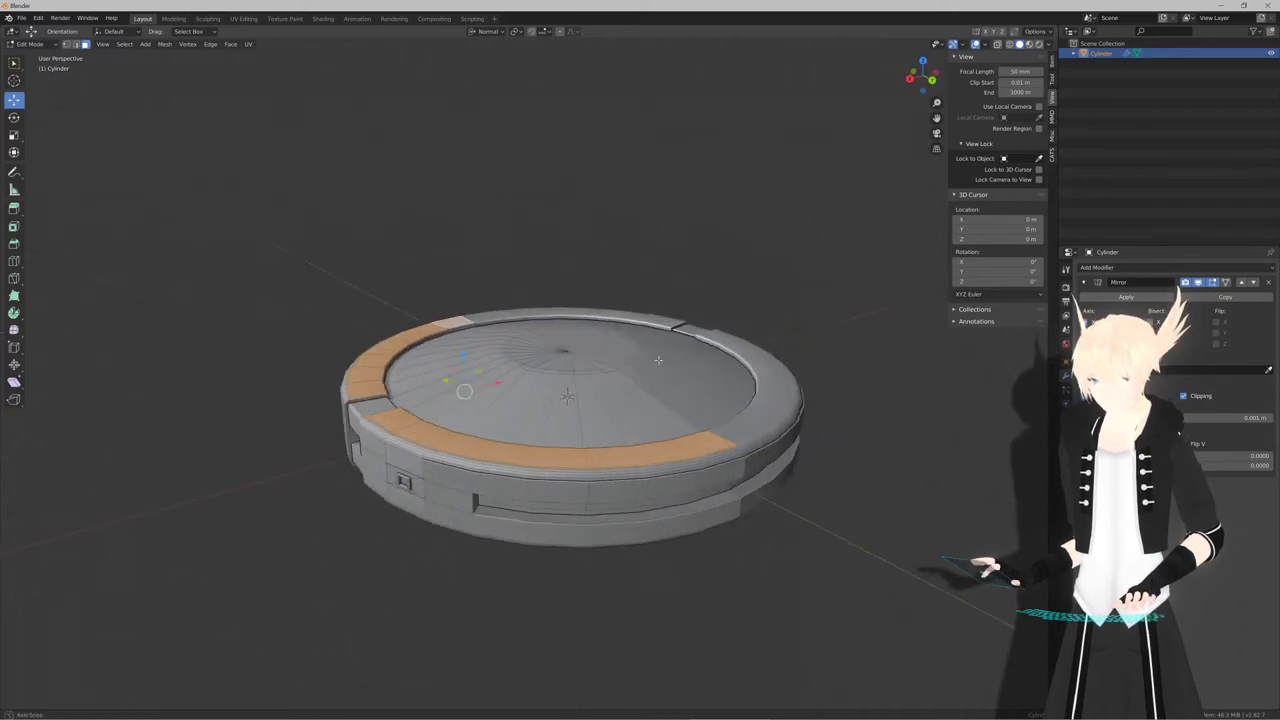
scroll(658, 360, up, 4)
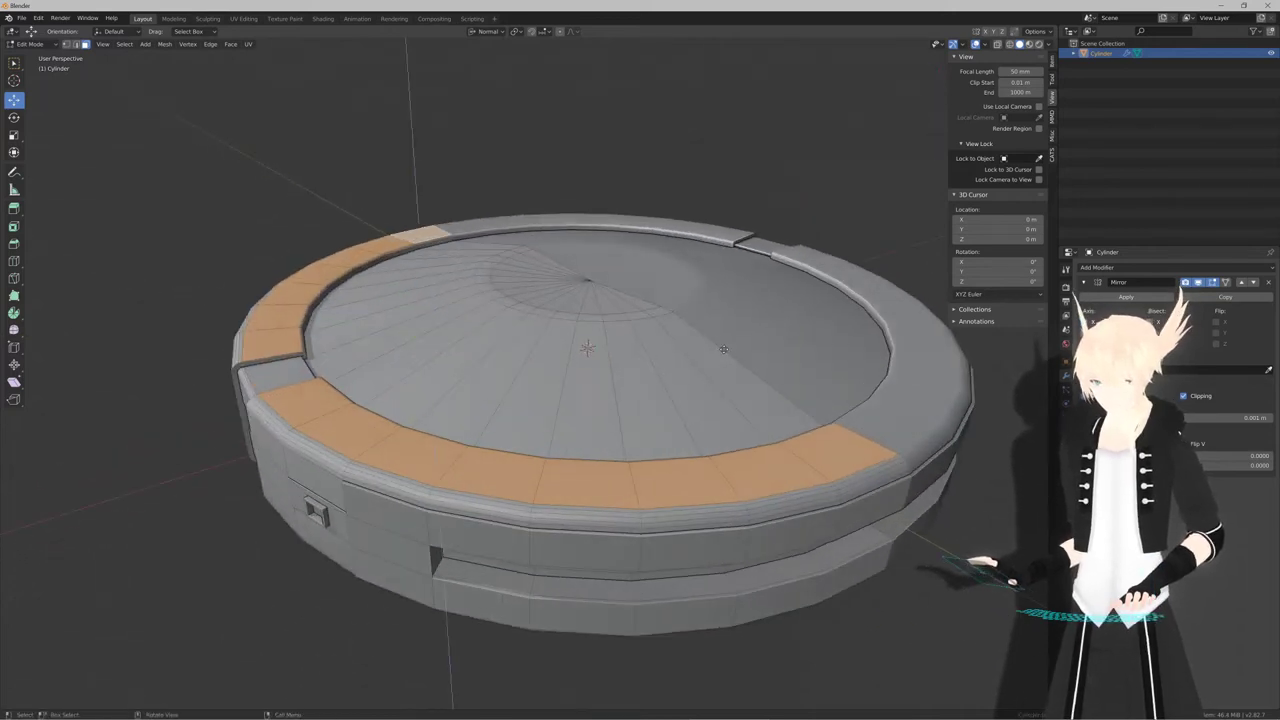
key(s)
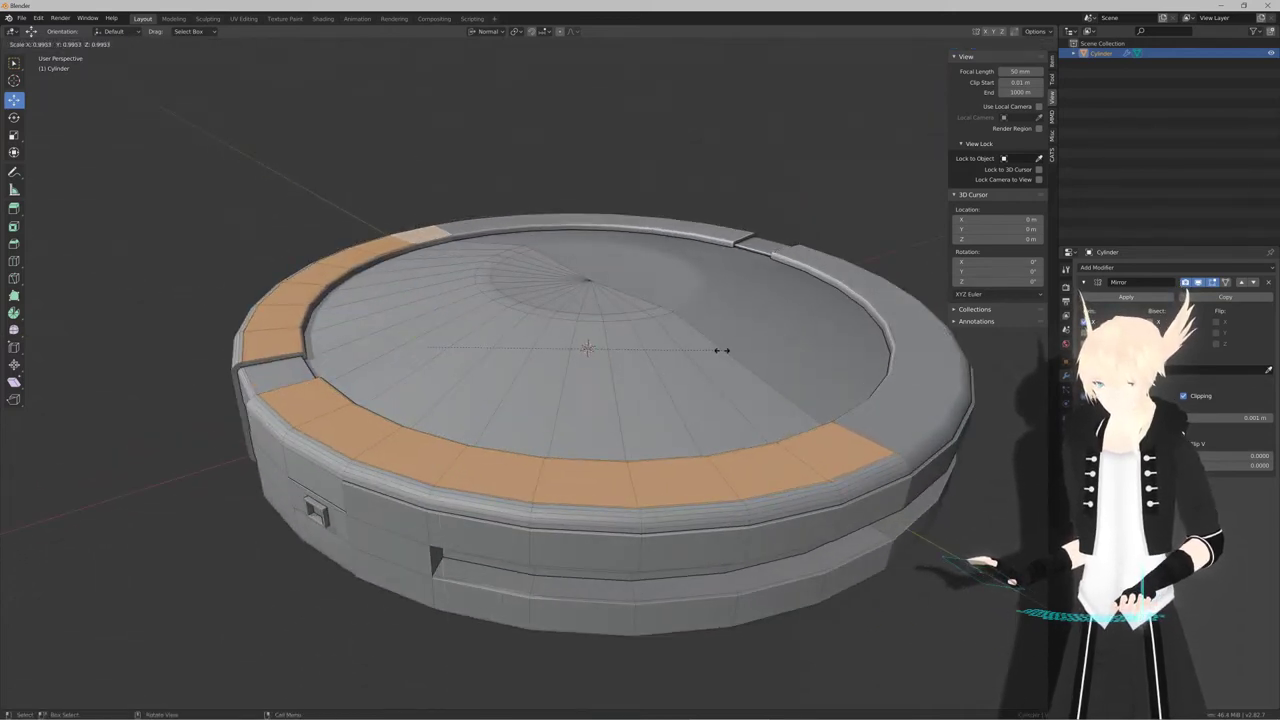
right_click(722, 350)
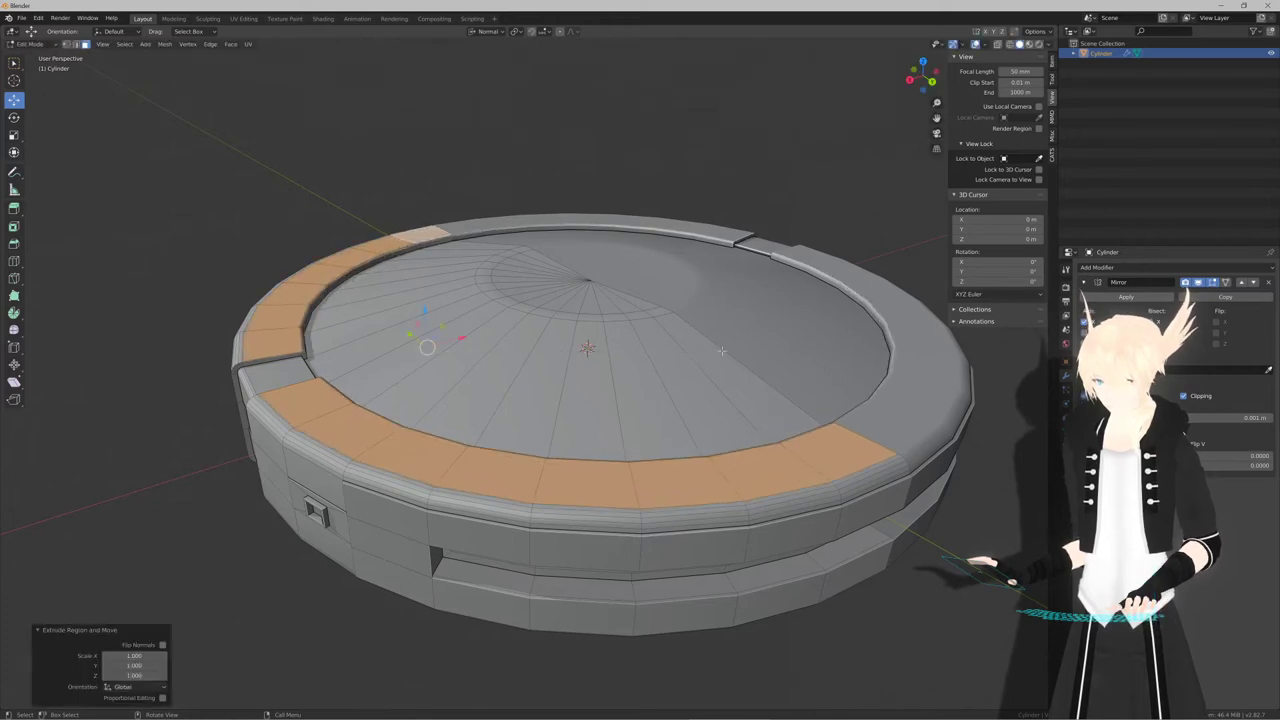
key(ctrl+z)
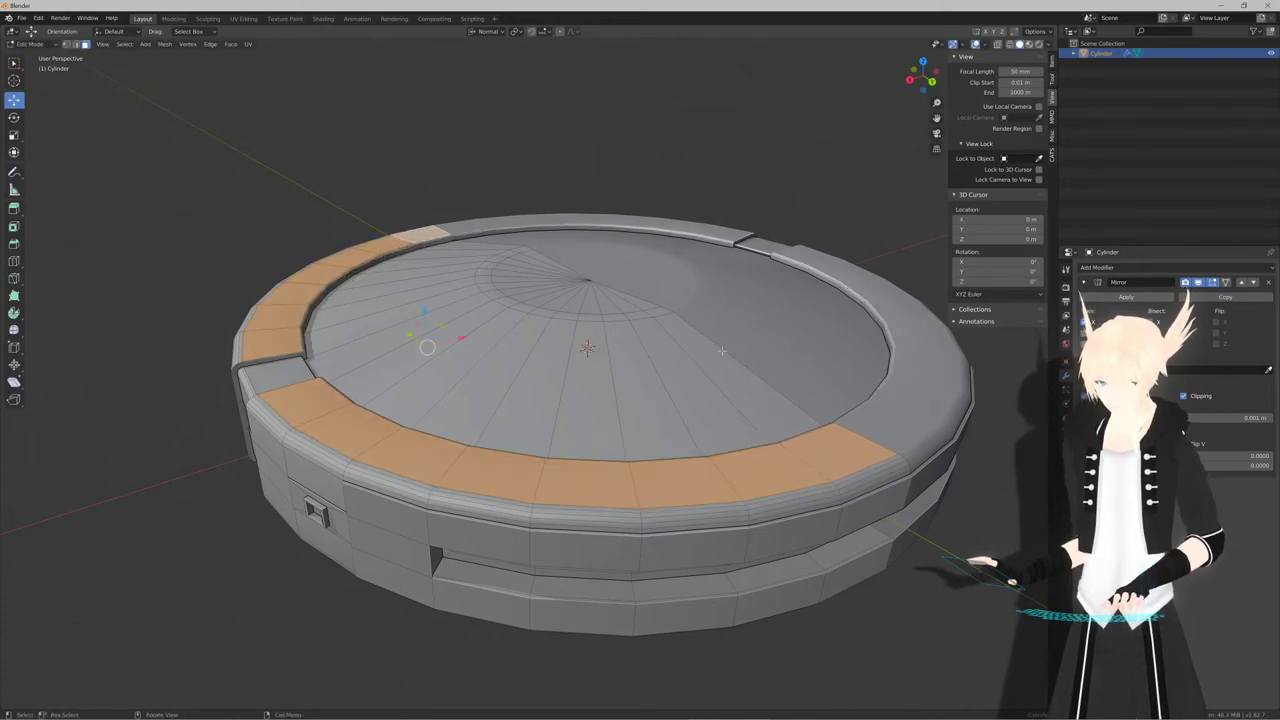
Try extruding the selected rim faces individually with an offset of about 0.0029 m and check the whole disc
key(alt+e)
click(720, 350)
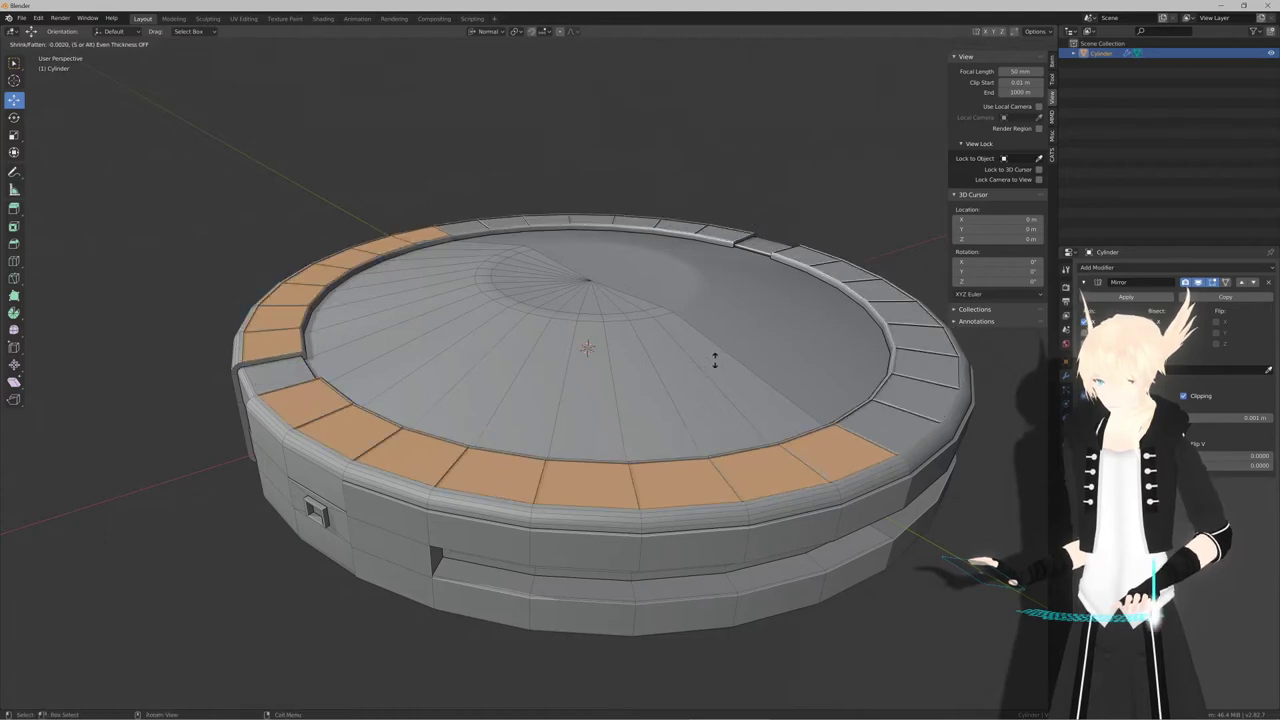
key(s)
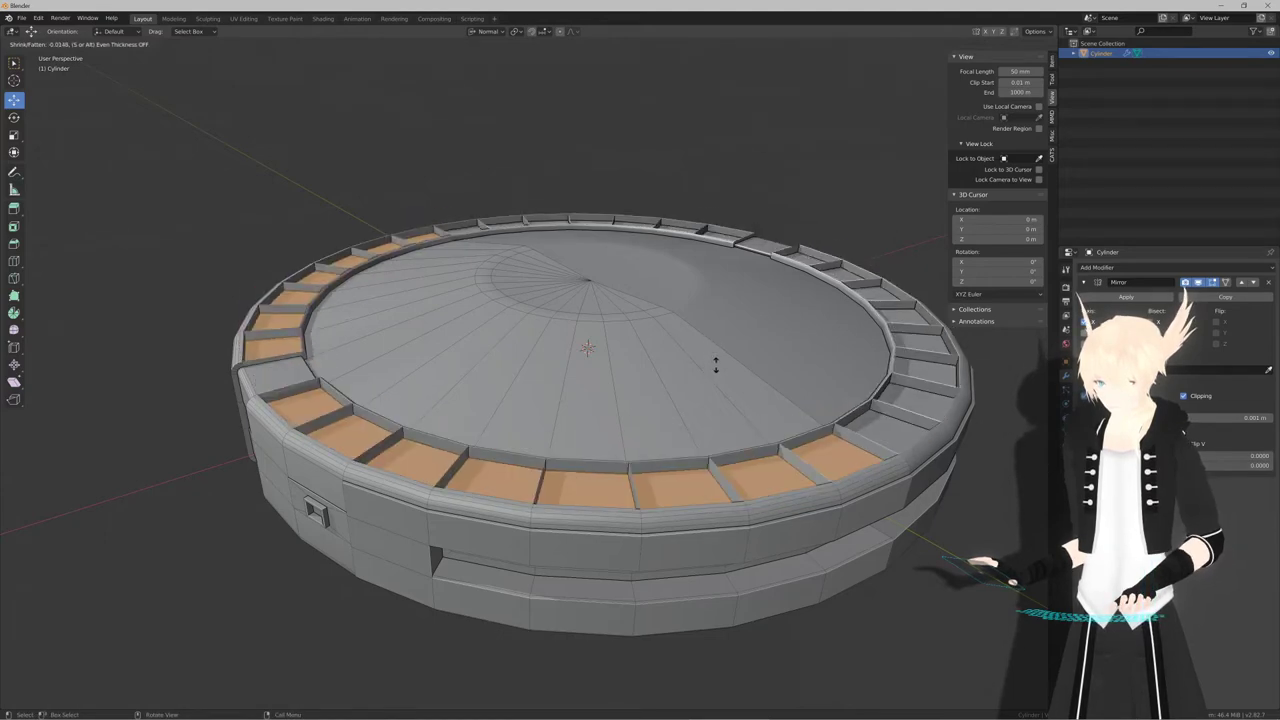
click(712, 366)
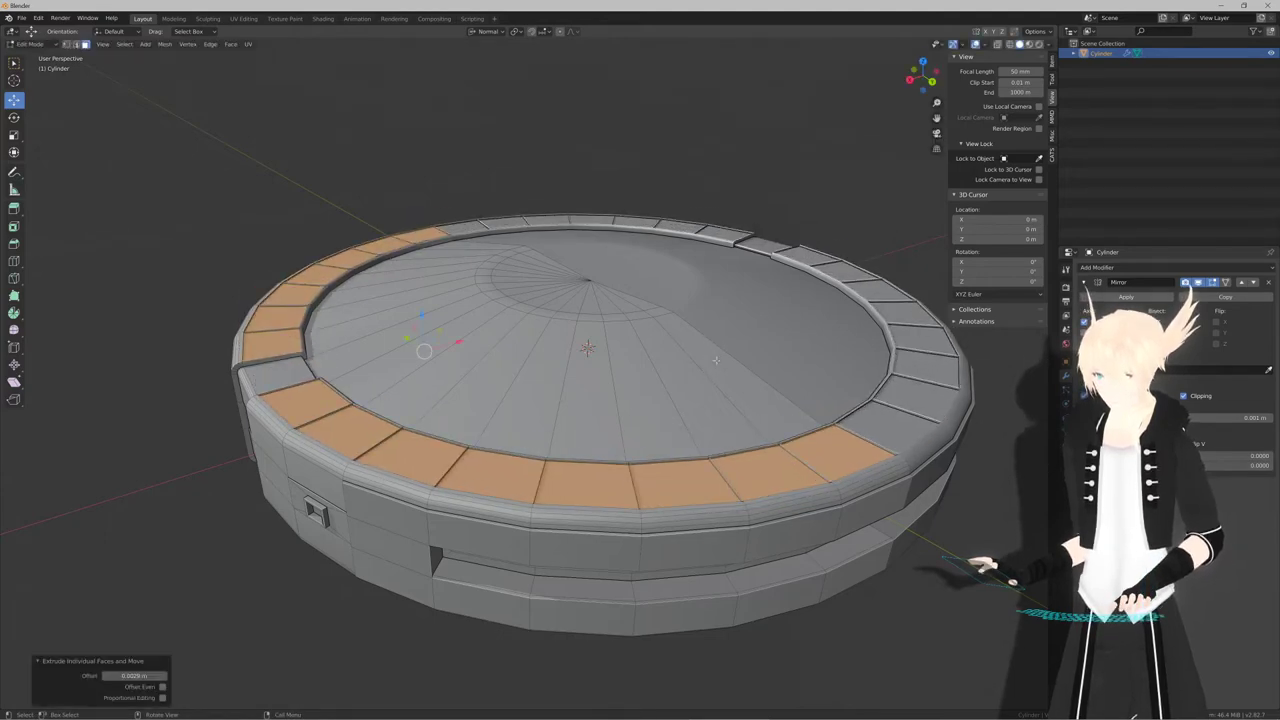
key(Tab)
middle_drag(711, 368, 597, 387)
scroll(775, 376, down, 5)
scroll(771, 377, up, 3)
scroll(643, 365, up, 4)
key(Tab)
Extrude the selected rim faces as individual faces with a 0 m offset
key(alt+e)
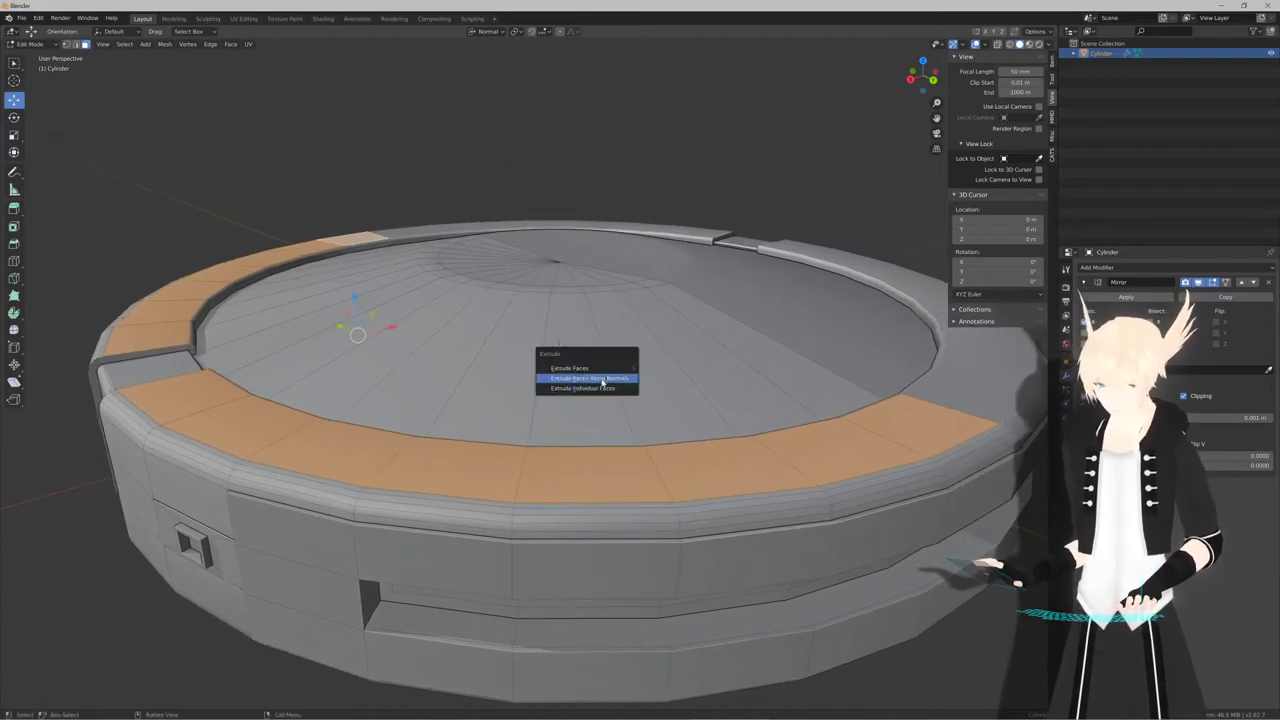
click(605, 381)
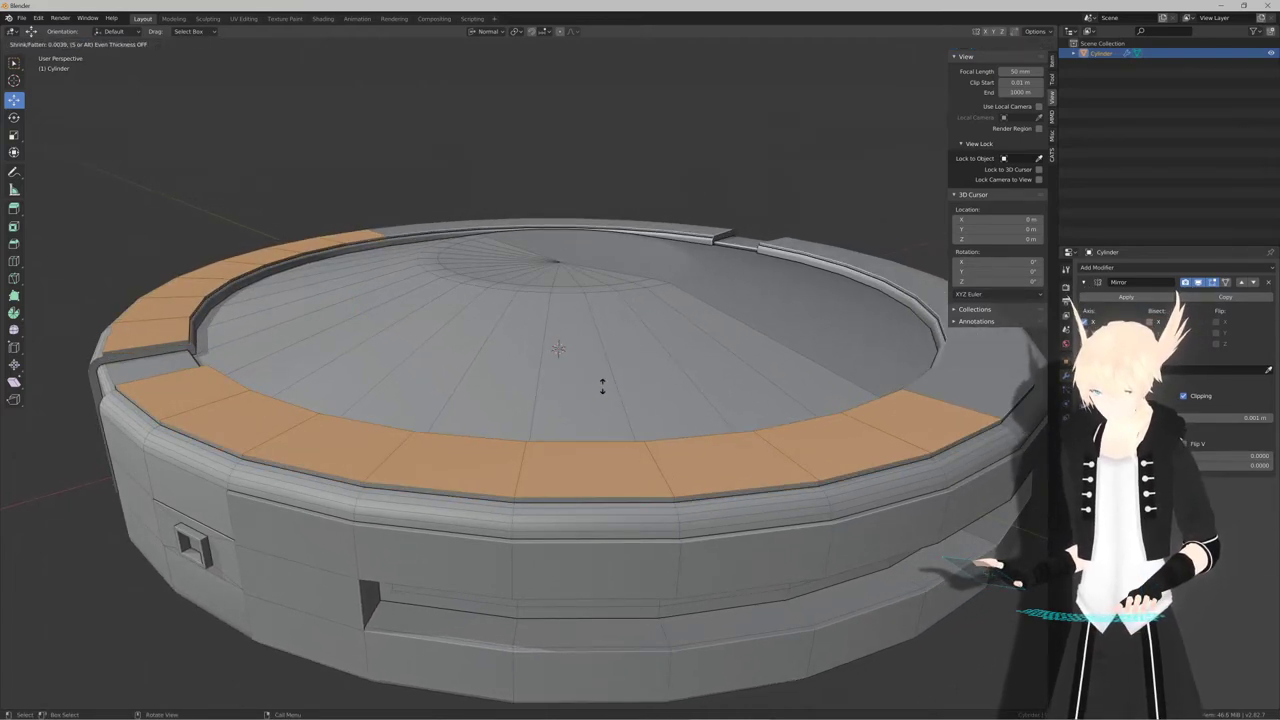
key(Escape)
key(s)
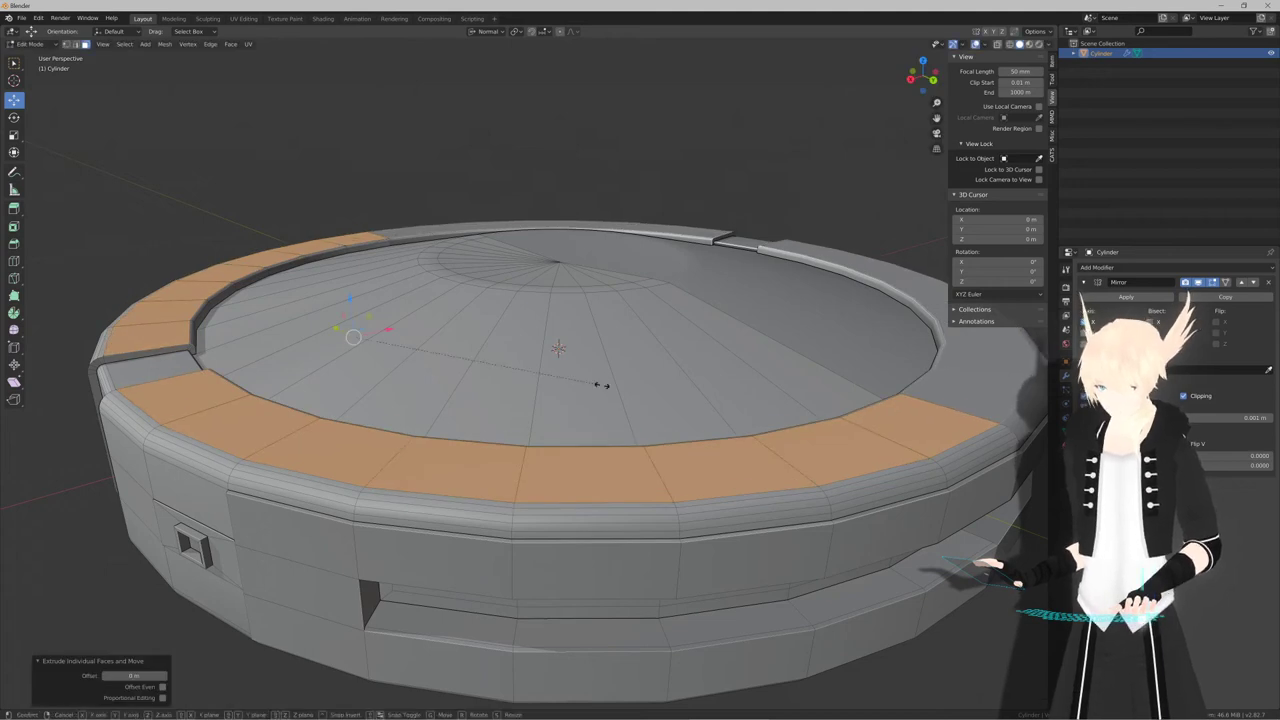
key(Escape)
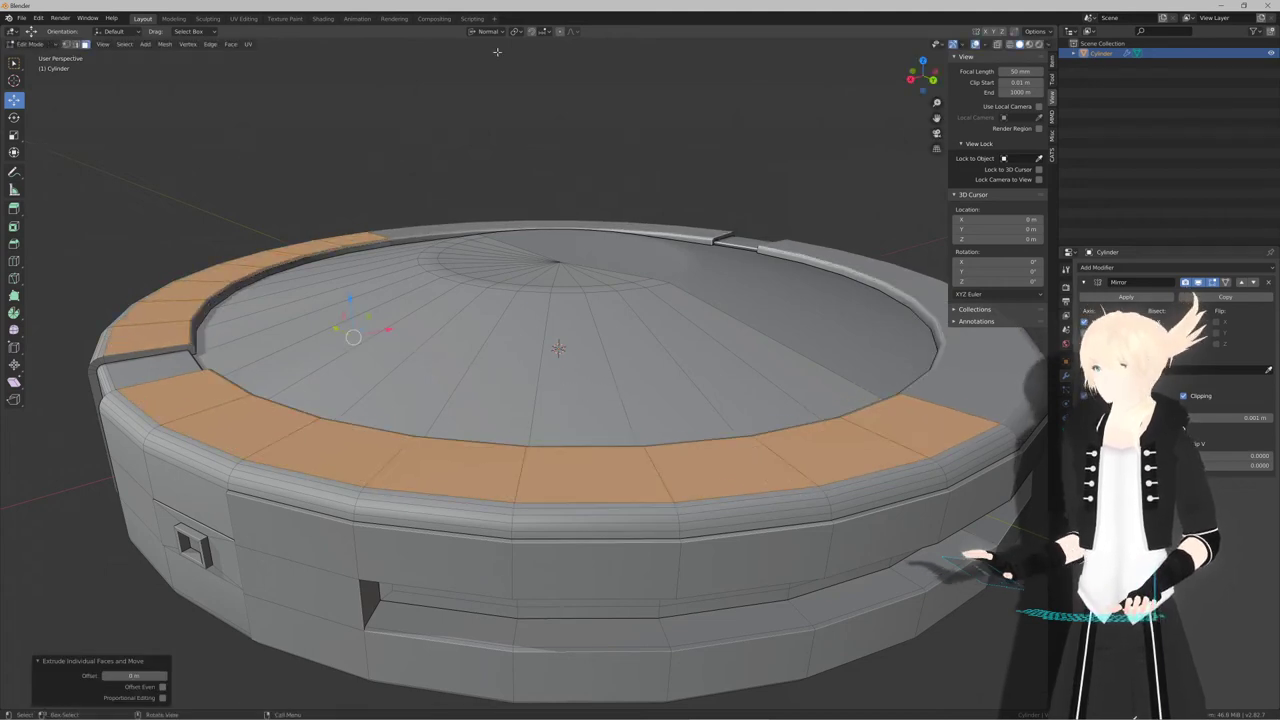
Set the pivot point to Individual Origins, scale each extruded rim face to about 0.889 and sink the faces slightly as recessed panels
click(522, 33)
click(545, 74)
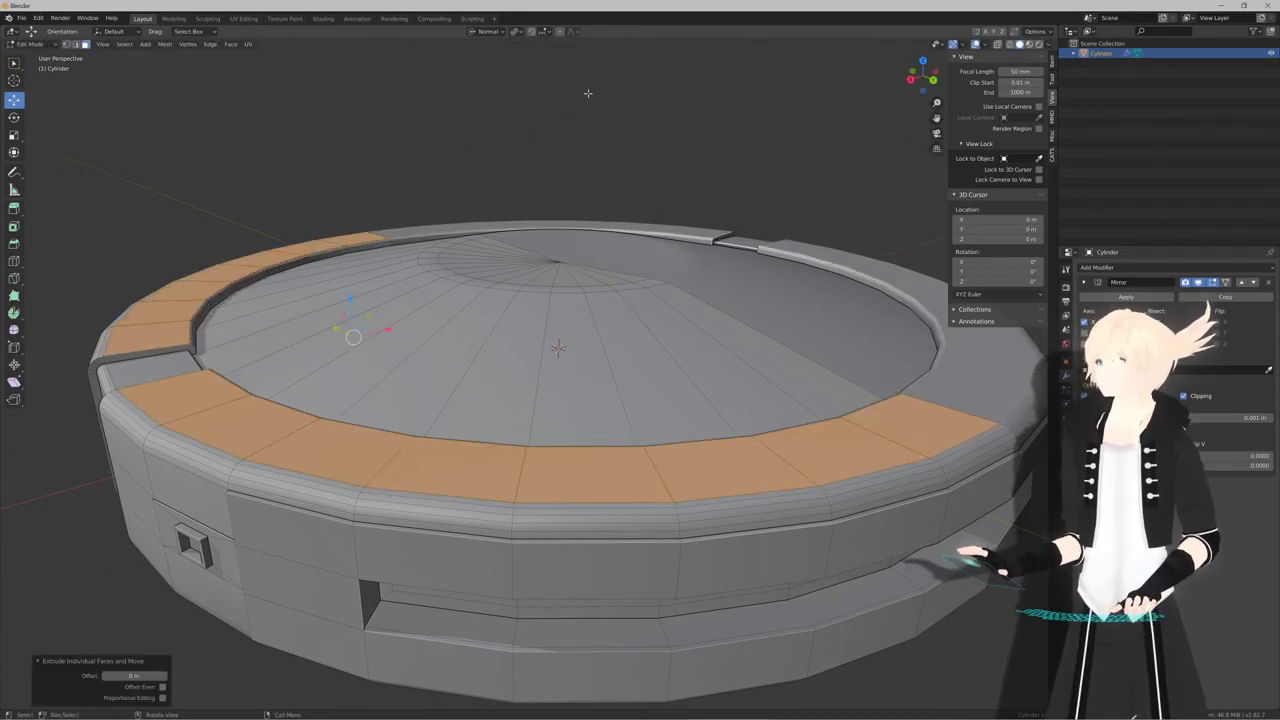
key(s)
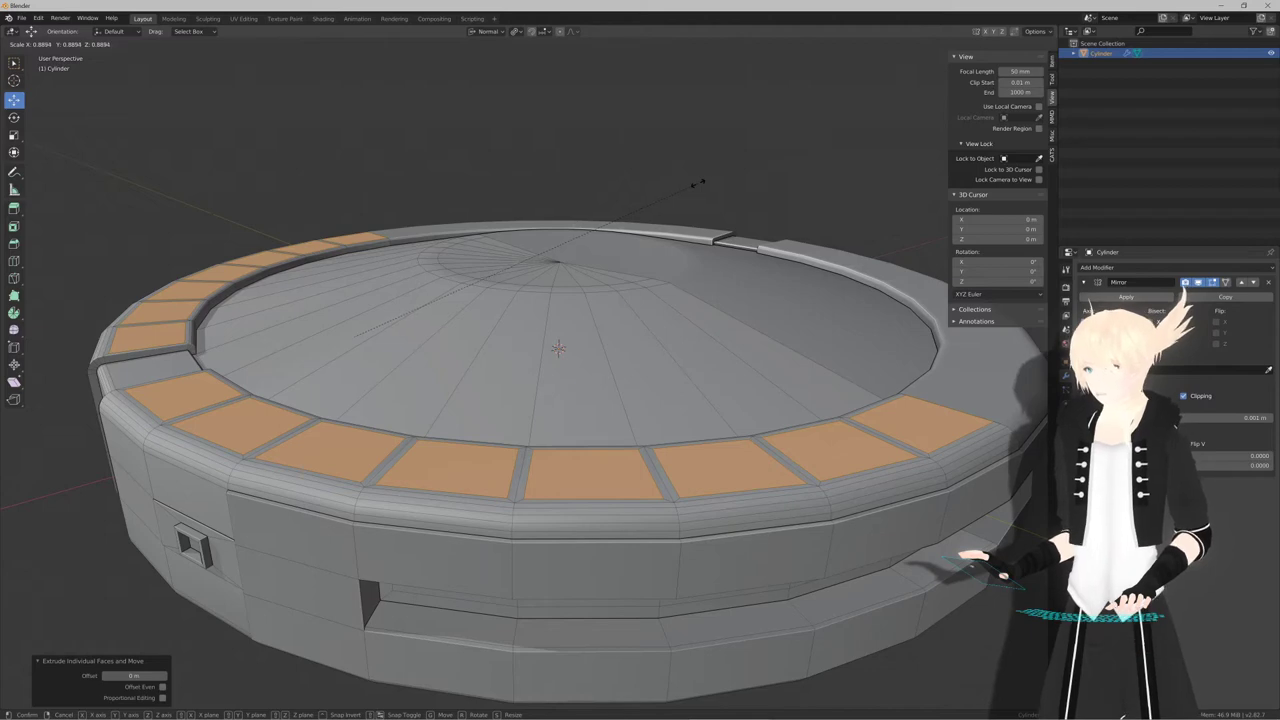
click(697, 184)
Examine the recessed rim panels around the whole disc from several angles, both in Object Mode and Edit Mode
key(Tab)
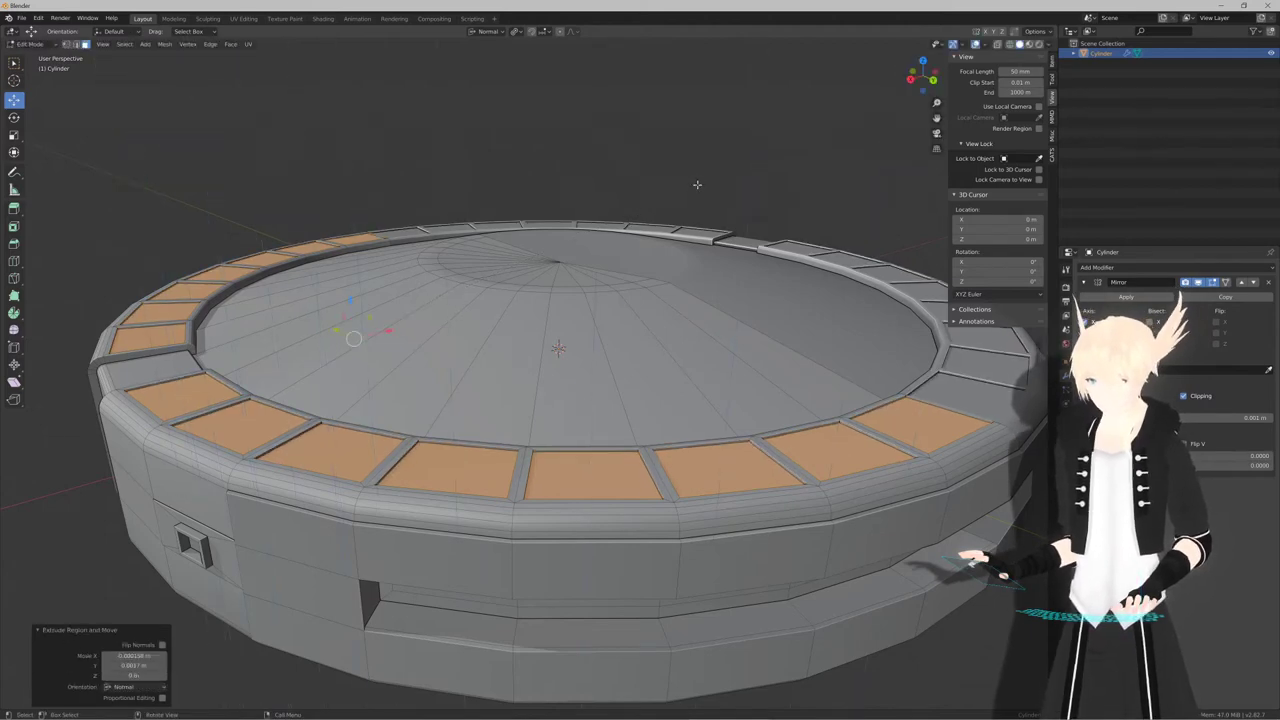
scroll(641, 238, down, 5)
middle_drag(641, 238, 576, 350)
scroll(632, 305, up, 2)
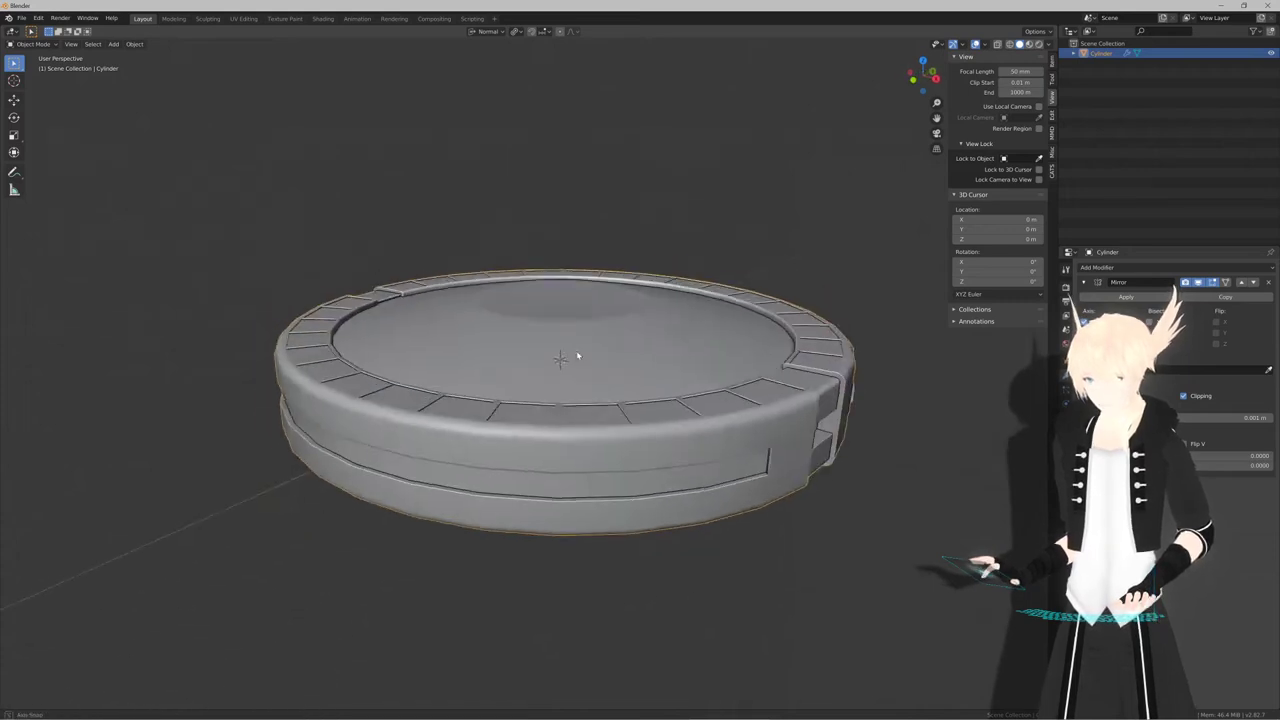
scroll(576, 350, down, 3)
key(Tab)
middle_drag(512, 343, 627, 391)
scroll(506, 326, up, 3)
scroll(498, 332, up, 1)
key(Tab)
scroll(496, 329, down, 5)
scroll(528, 328, up, 3)
key(Tab)
scroll(508, 330, up, 1)
scroll(533, 400, up, 2)
scroll(533, 400, down, 3)
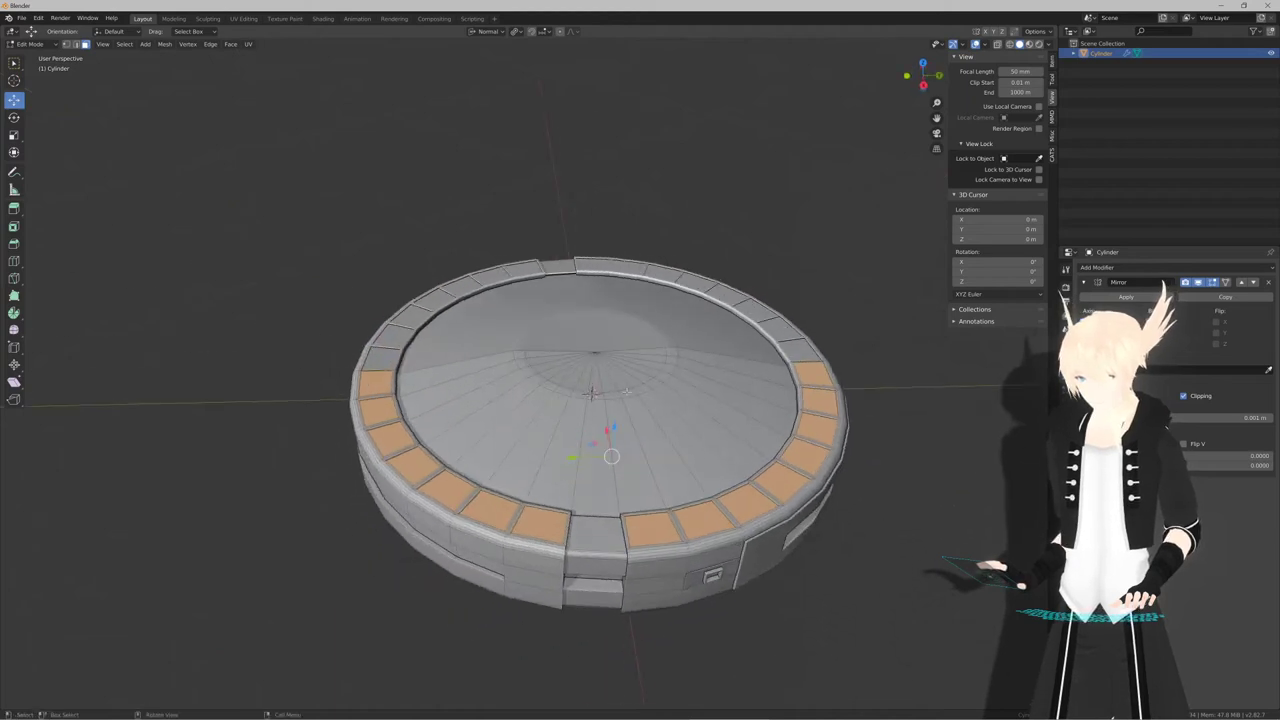
Select the narrow ring of faces around the dome's centre from one end of the mirror seam to the other
click(670, 351)
alt+shift+click(641, 388)
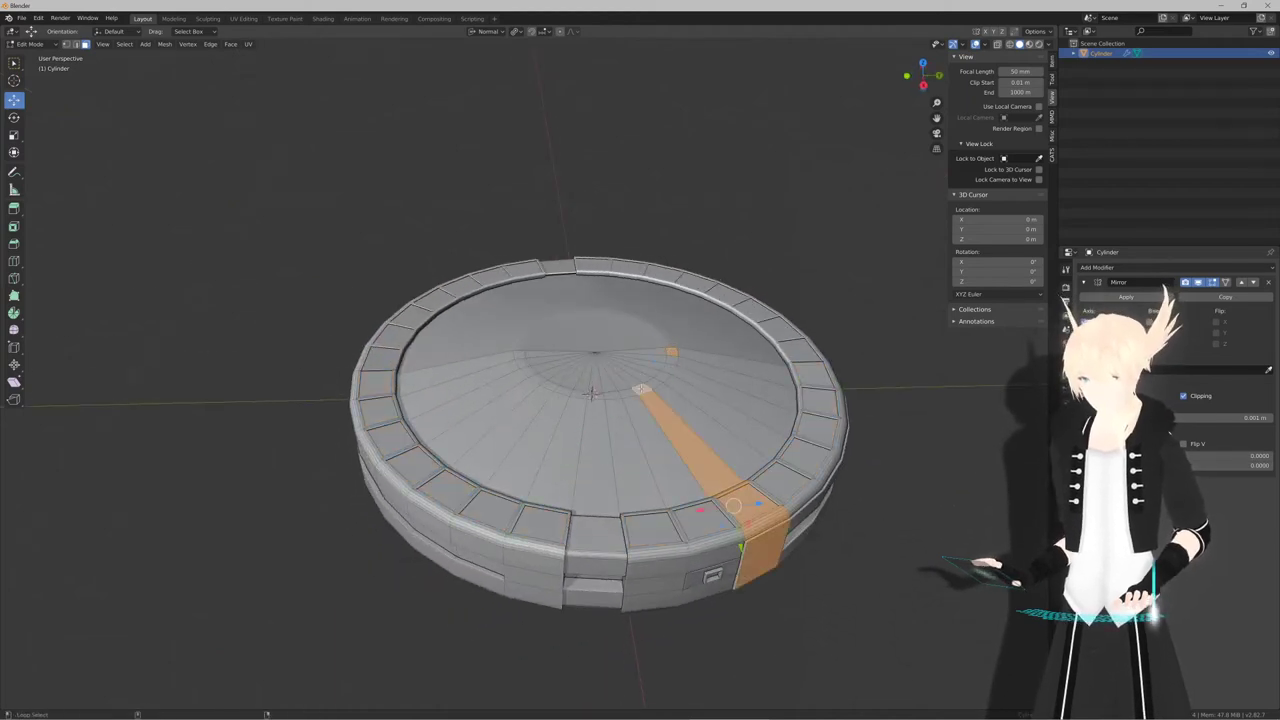
click(670, 356)
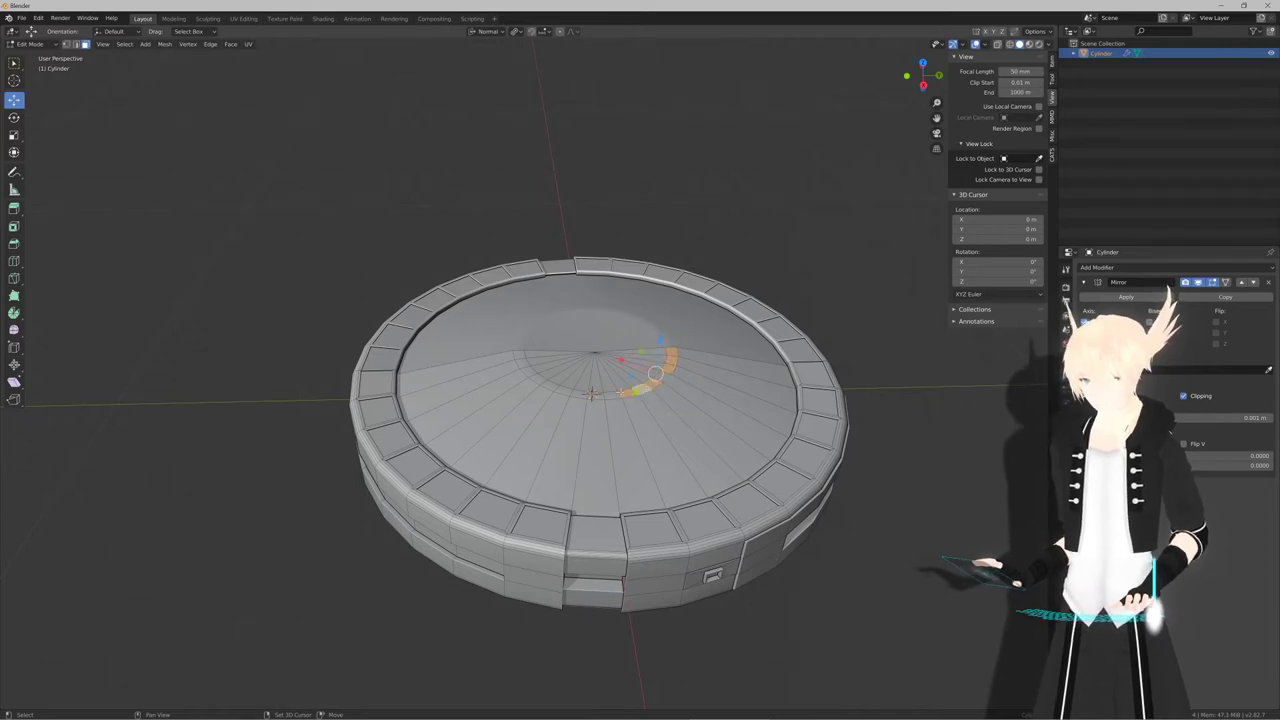
scroll(593, 392, up, 4)
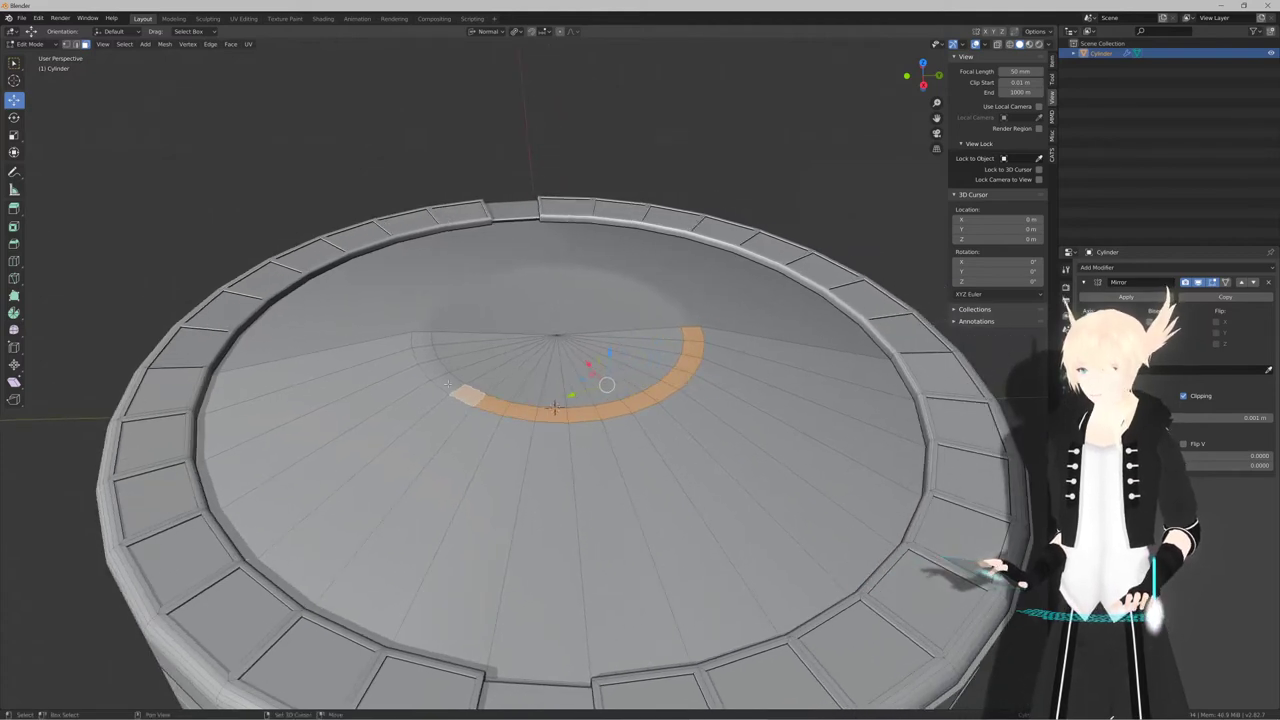
middle_drag(421, 339, 519, 348)
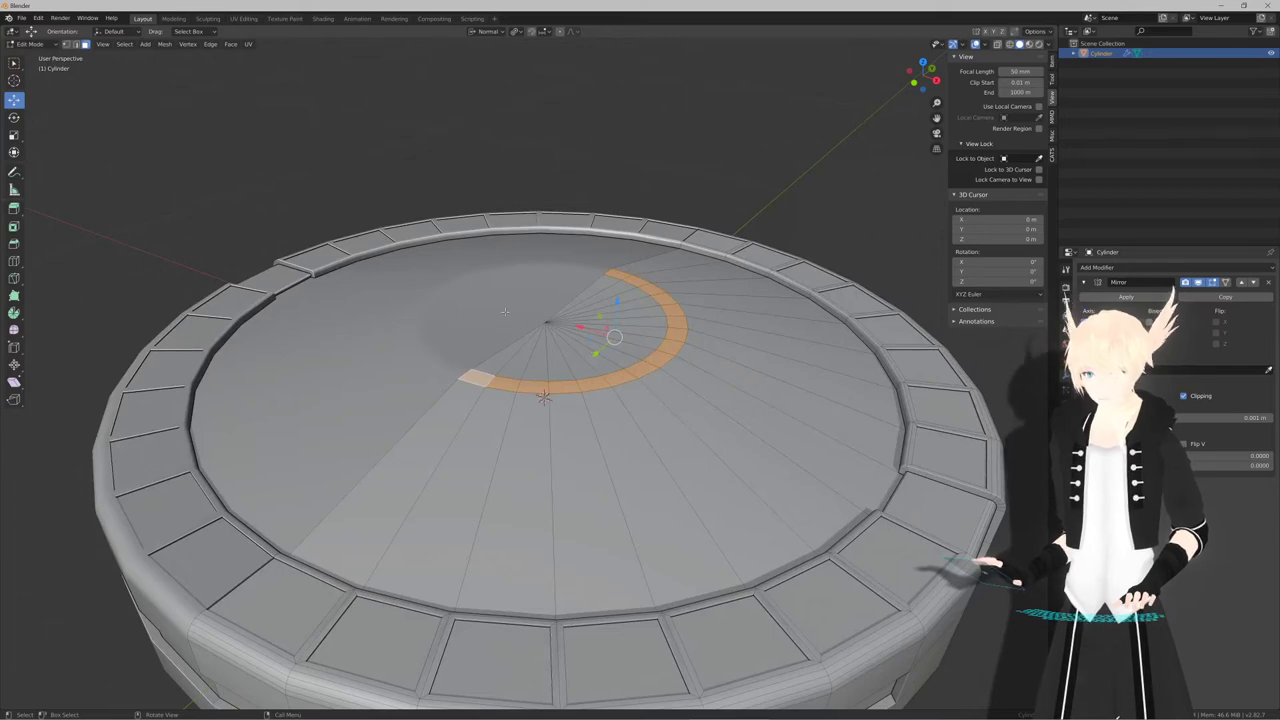
scroll(505, 312, down, 3)
scroll(536, 364, up, 5)
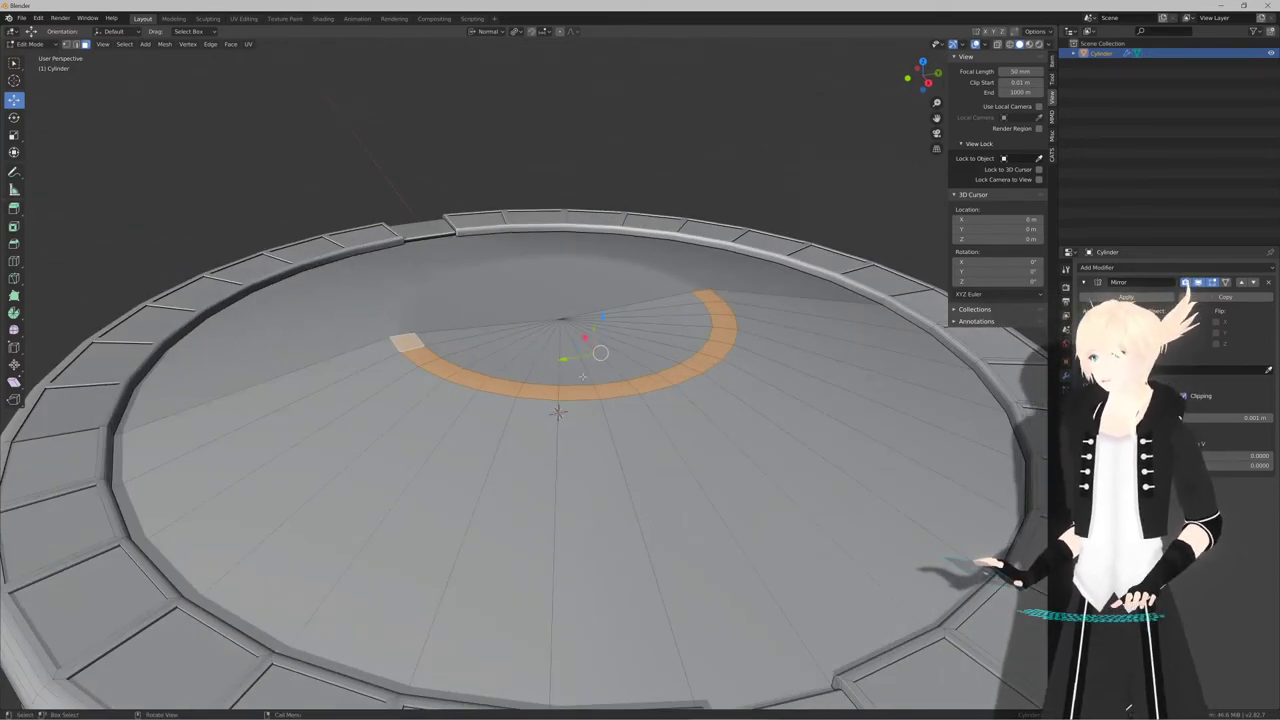
scroll(583, 376, down, 3)
middle_drag(583, 376, 574, 383)
scroll(581, 377, up, 3)
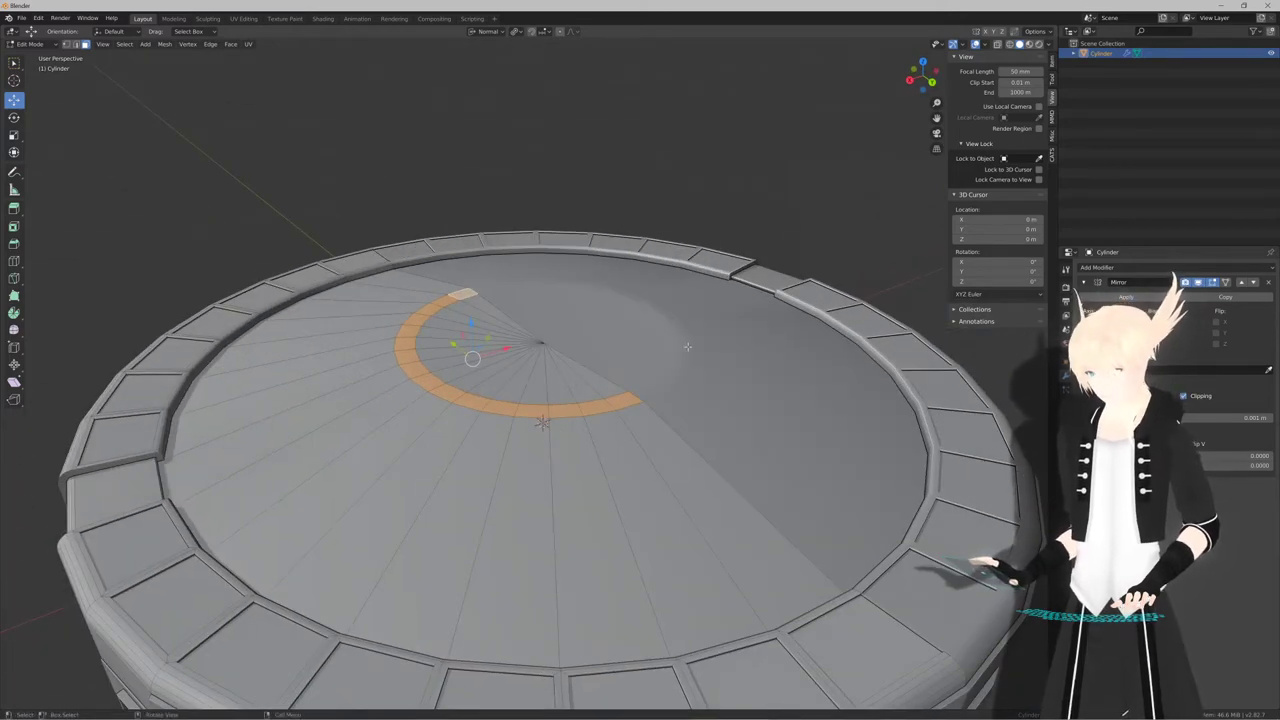
Extrude the ring of faces about 0.0028 m inward as a groove and check it on the whole disc
key(e)
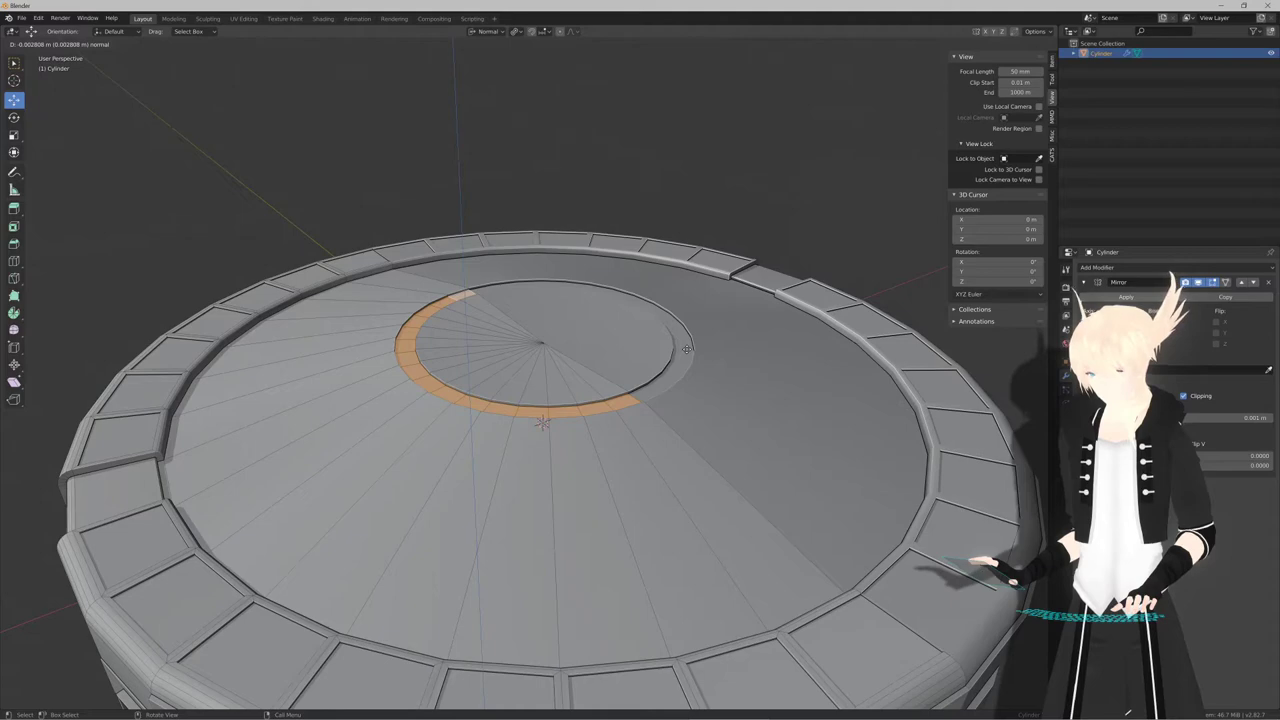
click(686, 348)
key(Tab)
scroll(686, 352, down, 4)
middle_drag(686, 352, 629, 363)
scroll(663, 351, up, 5)
key(Tab)
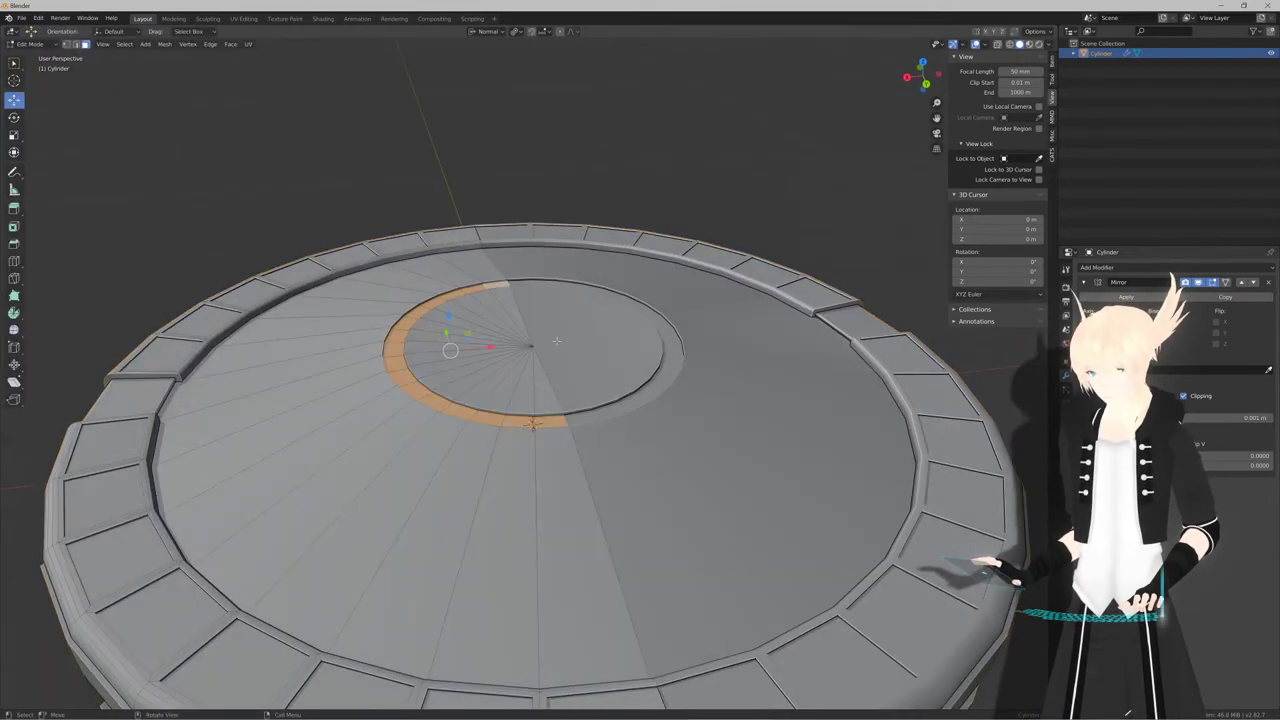
Lower the dome's centre vertex along its vertical axis to form a shallow dish, and check the disc's shape
key(1)
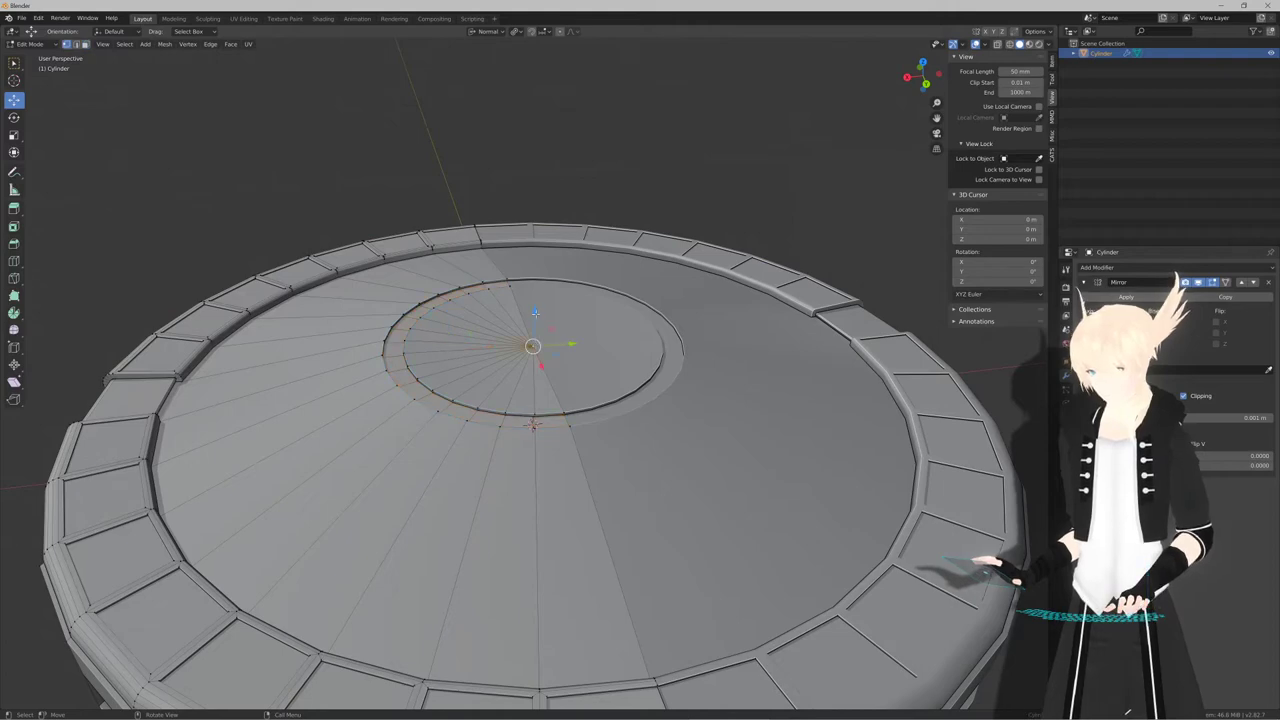
drag(535, 313, 536, 326)
key(Tab)
scroll(554, 334, down, 6)
middle_drag(554, 343, 666, 387)
key(Tab)
Select the two upper side-wall faces beside the mirror seam
scroll(505, 378, up, 5)
middle_drag(619, 434, 551, 414)
scroll(632, 435, down, 4)
key(Tab)
scroll(553, 412, up, 4)
key(Tab)
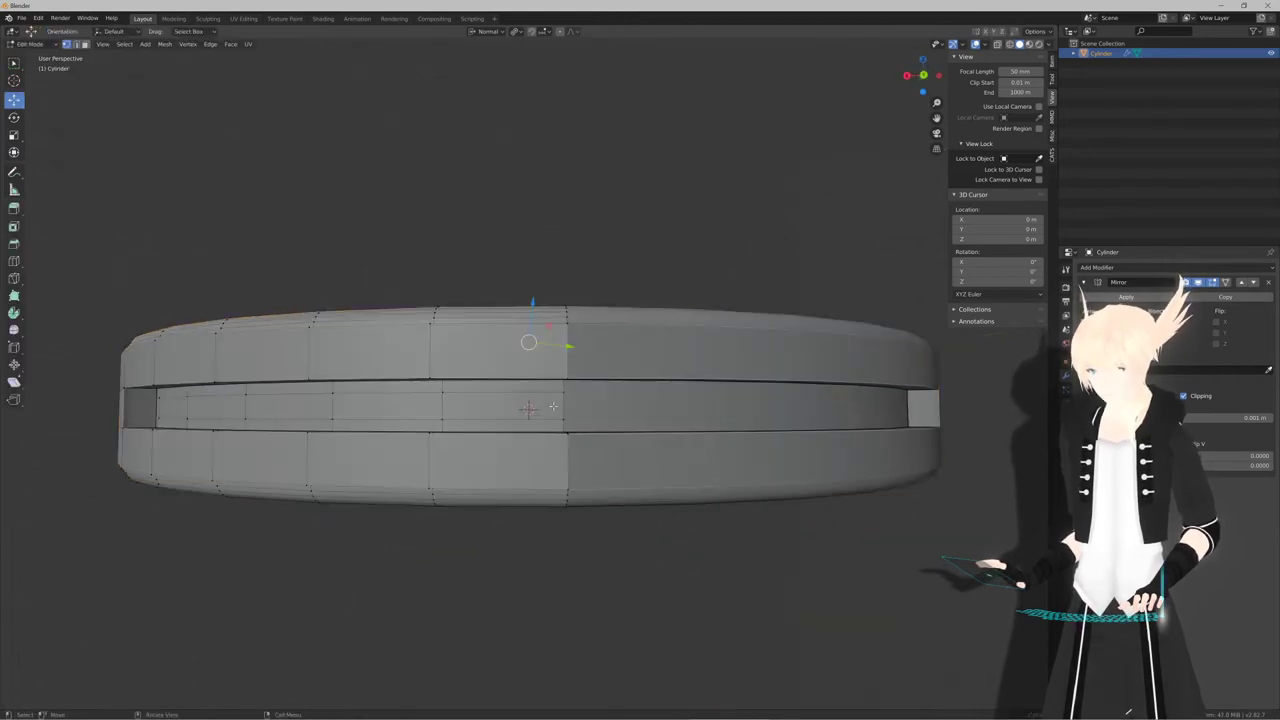
click(489, 350)
shift+click(365, 350)
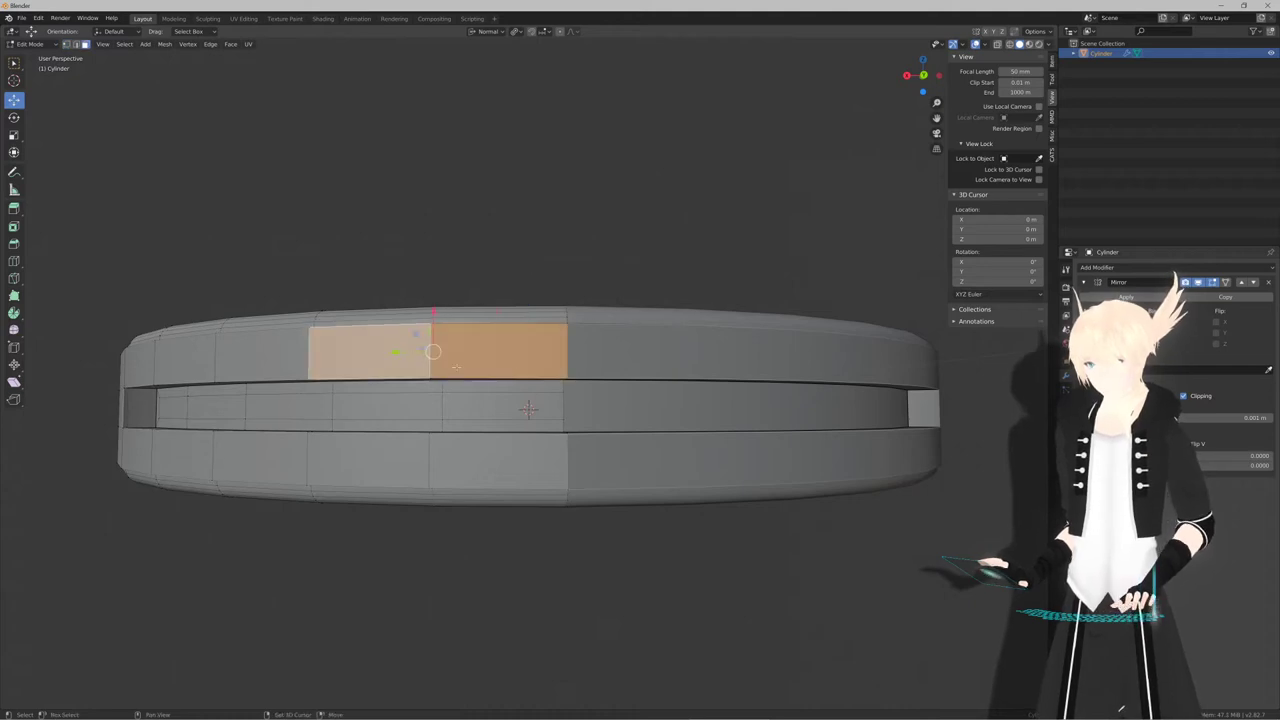
Try nudging and extruding the two side-wall faces slightly outward, check them on the disc, and undo the changes
middle_drag(365, 350, 523, 387)
middle_drag(550, 438, 548, 415)
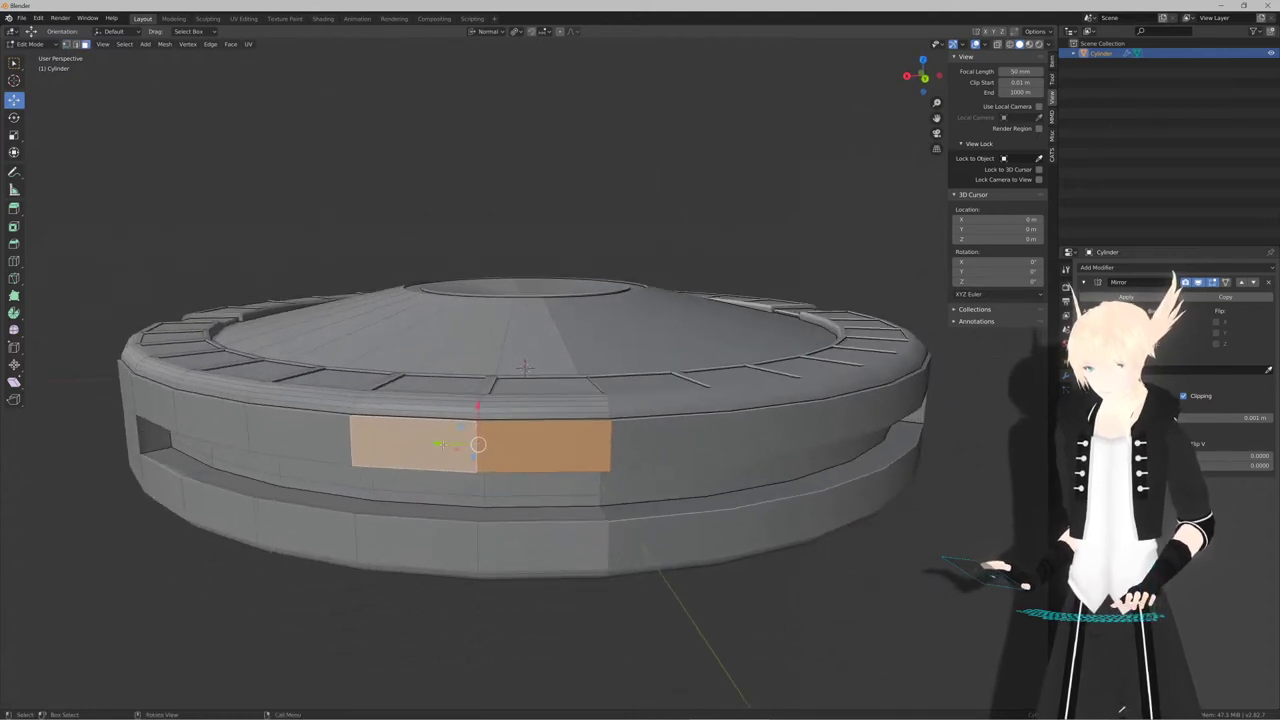
drag(478, 441, 480, 444)
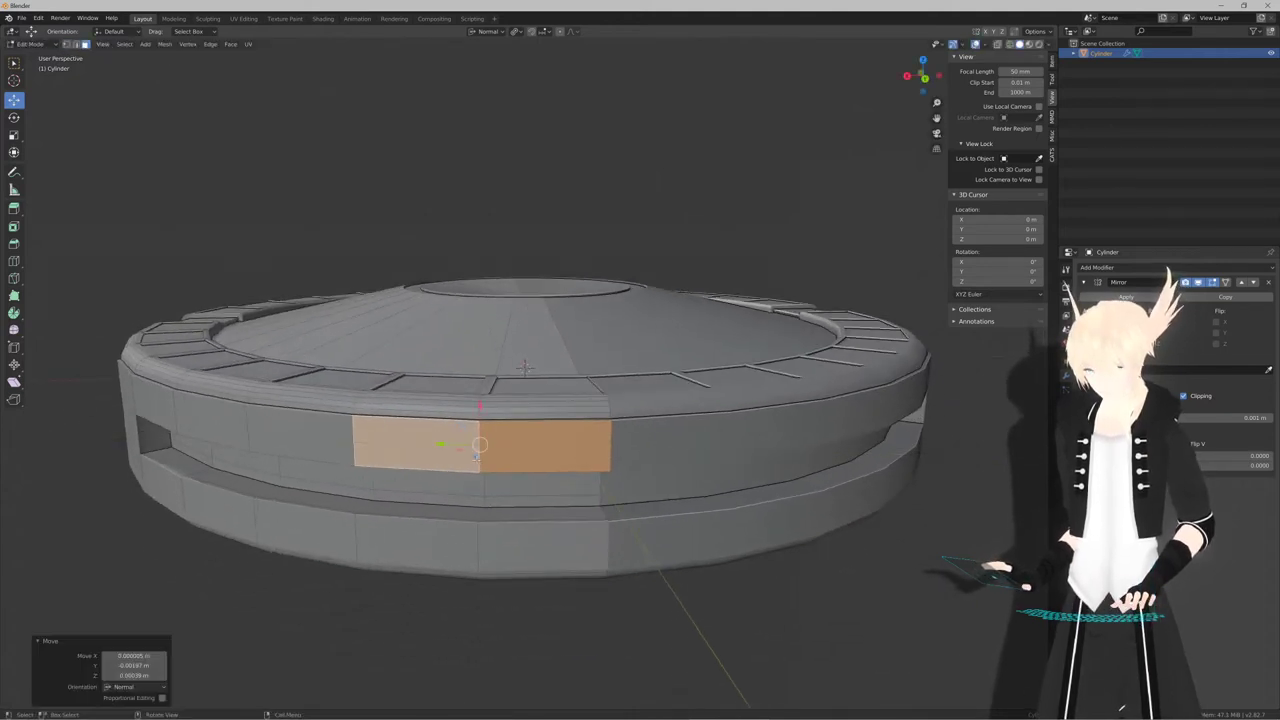
key(e)
click(566, 457)
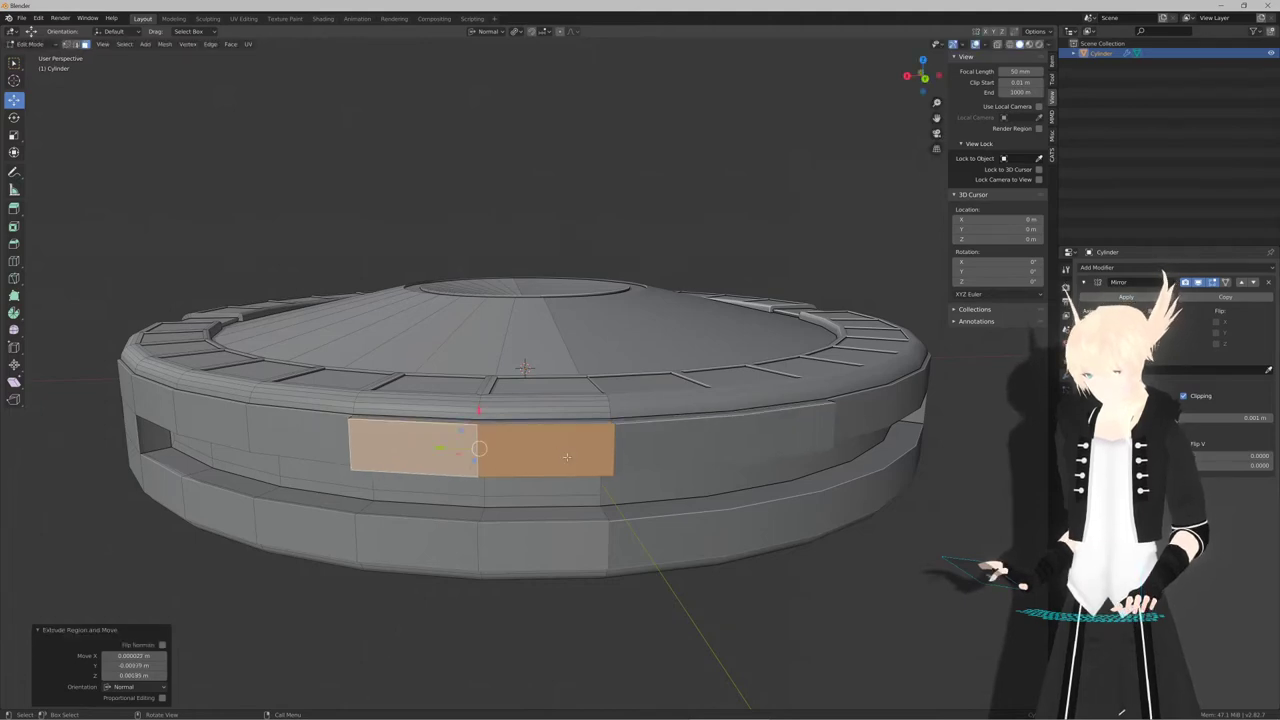
middle_drag(566, 429, 592, 440)
scroll(557, 461, down, 1)
key(Tab)
key(Tab)
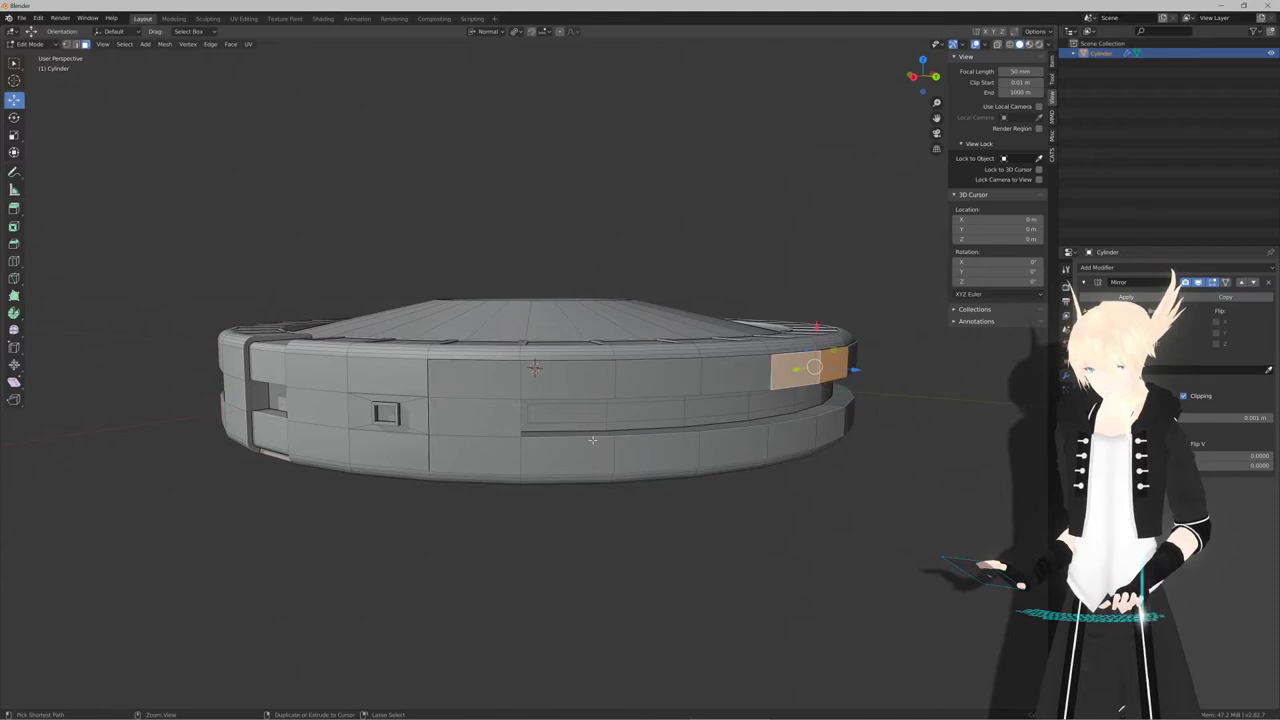
key(ctrl+z)
key(ctrl+z)
Select the upper side wall's vertical edge at the mirror seam and set the transform orientation to Local
scroll(593, 440, up, 8)
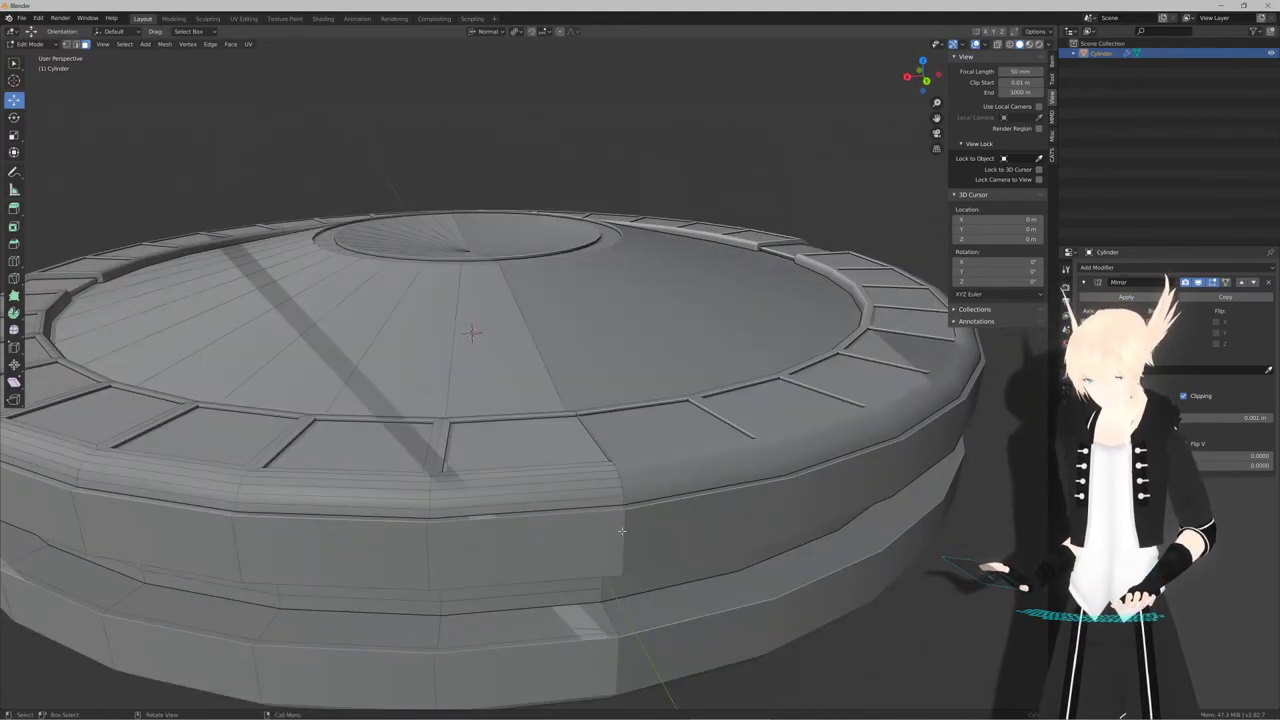
key(2)
click(621, 531)
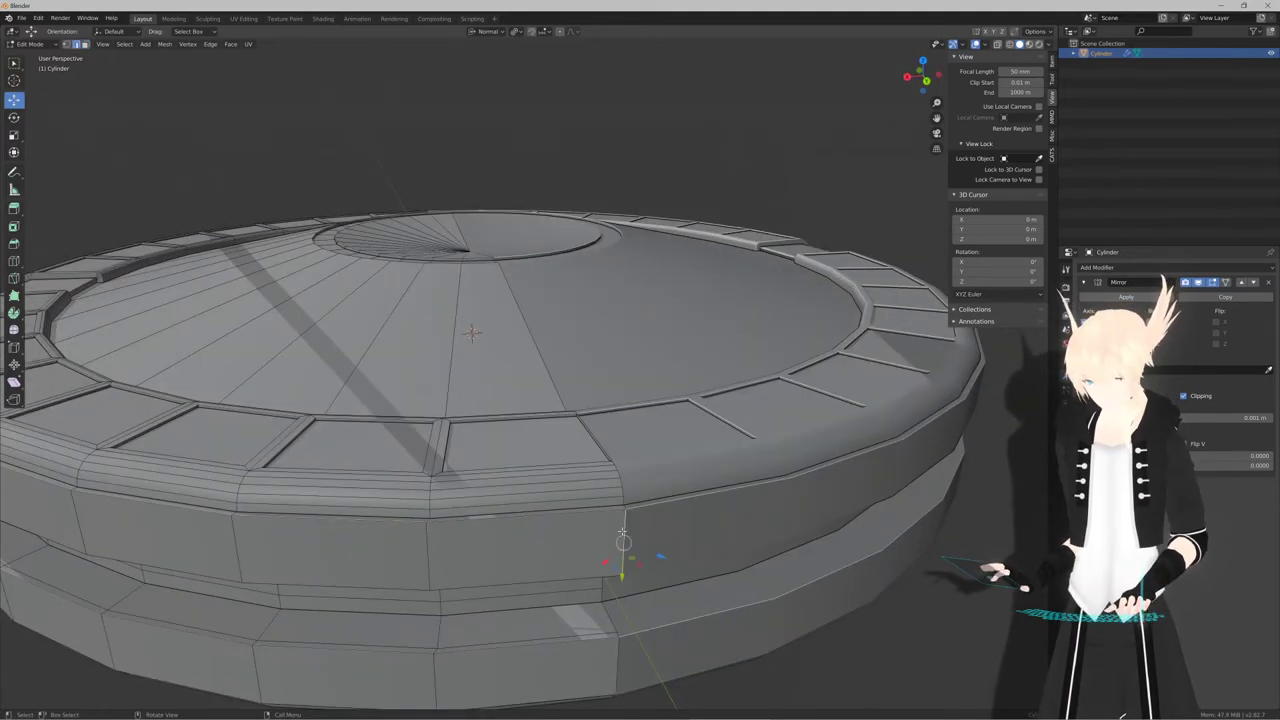
key(g)
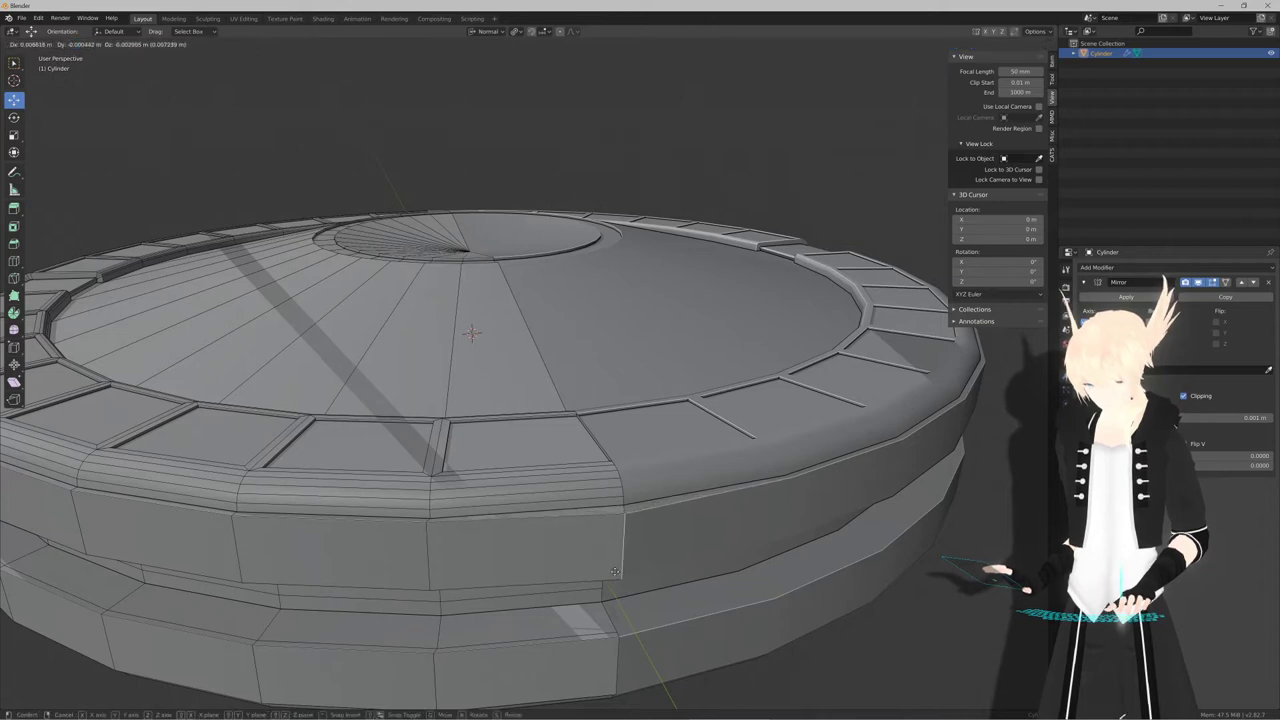
click(634, 565)
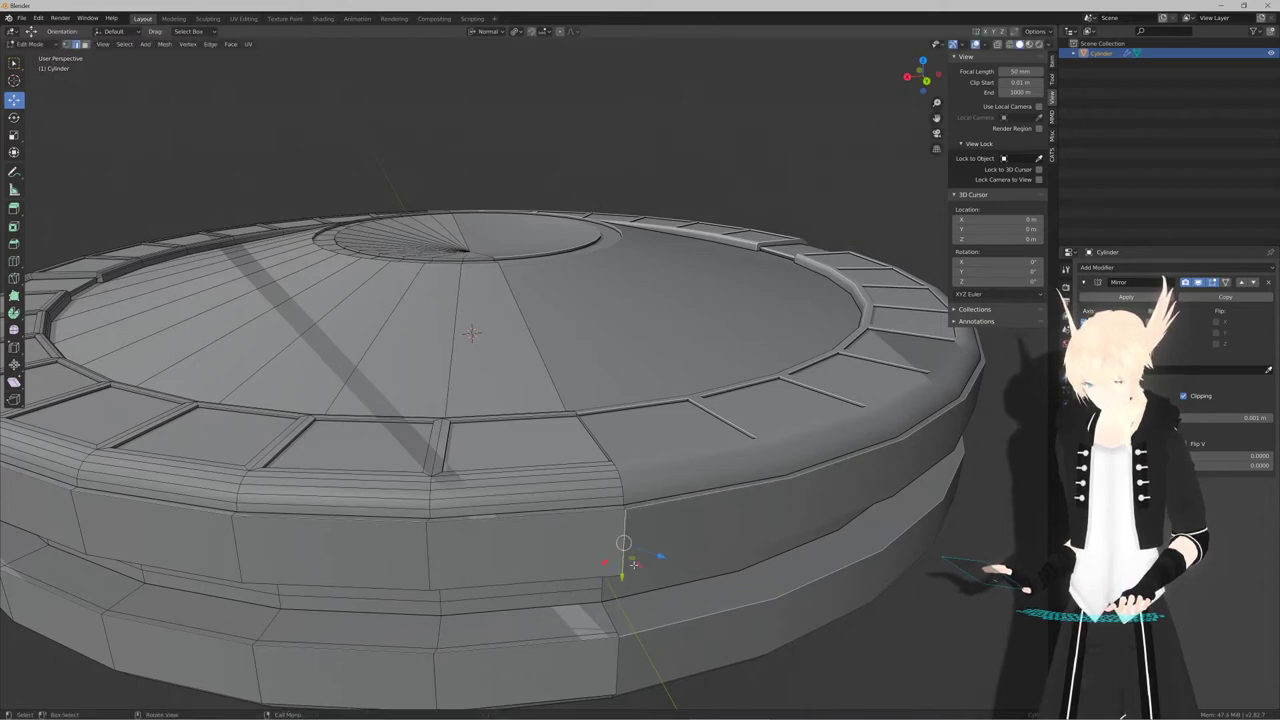
click(487, 31)
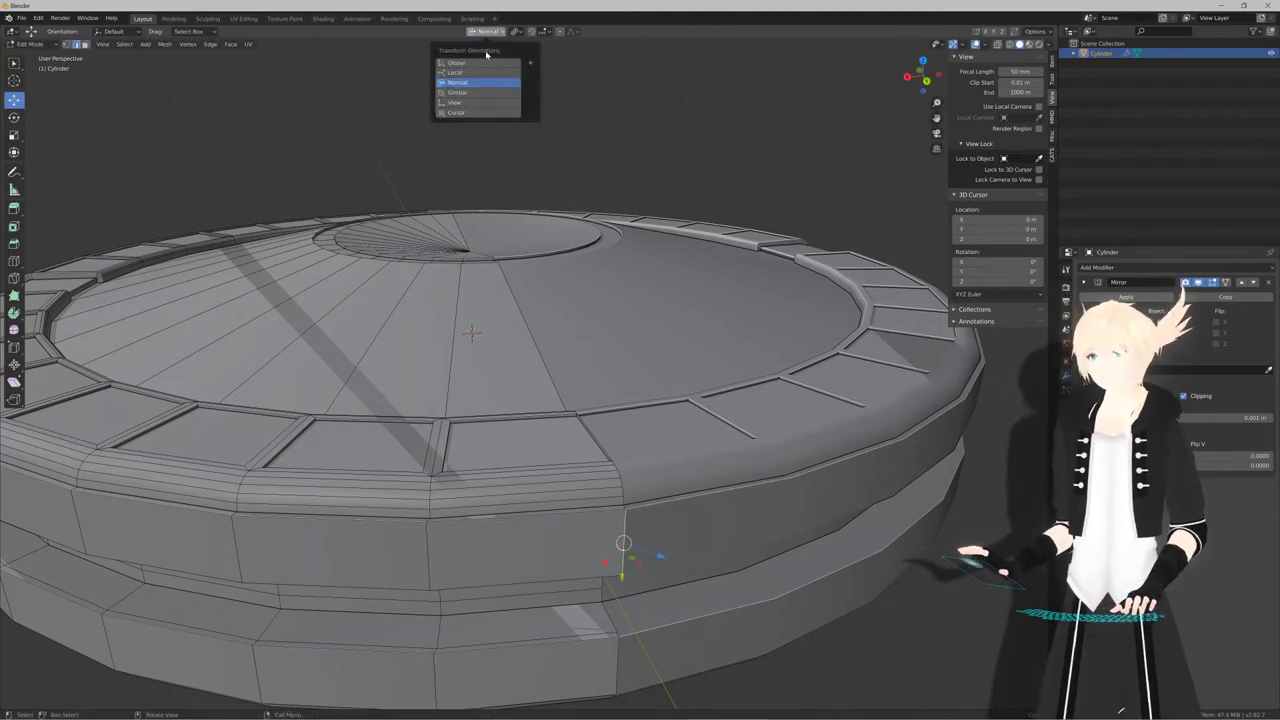
middle_drag(620, 640, 611, 506)
shift+middle_drag(545, 366, 611, 506)
key(KP_Decimal)
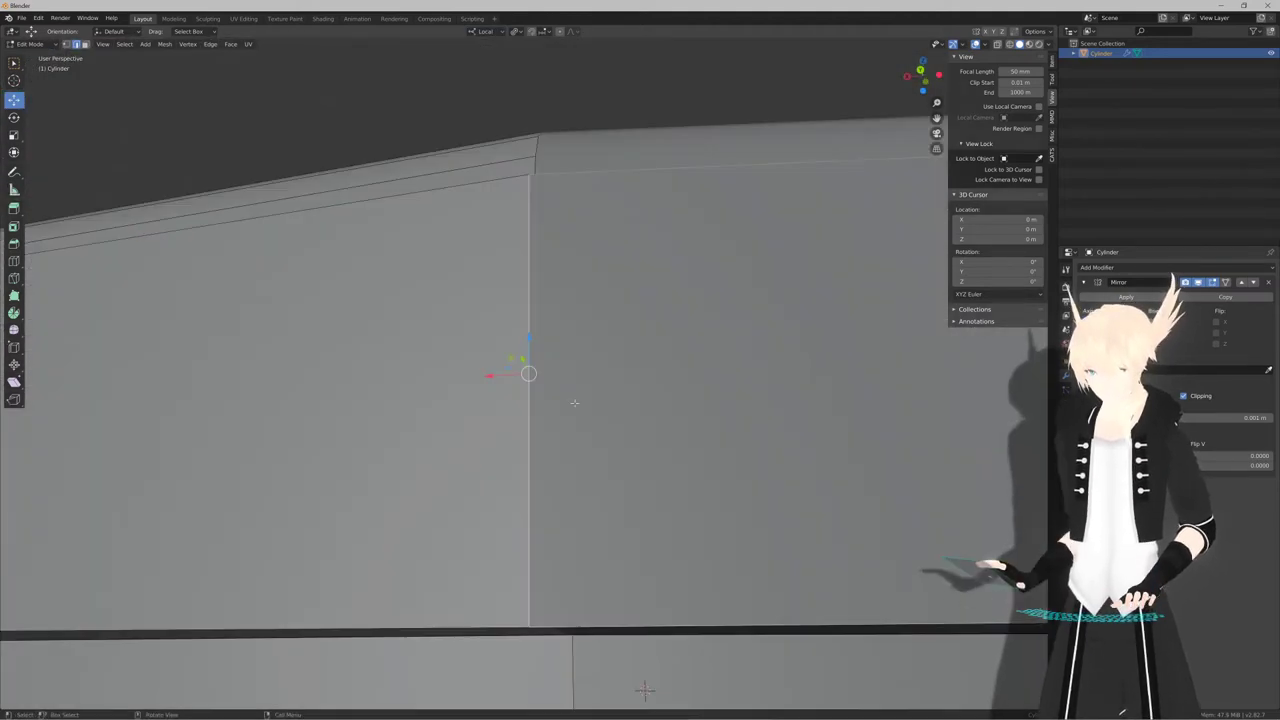
Shift the seam edge slightly inward along its local Y axis, fine-tuning its position with a second small move
mouse_move(574, 402)
middle_down()
mouse_move(620, 449)
mouse_move(566, 387)
middle_up()
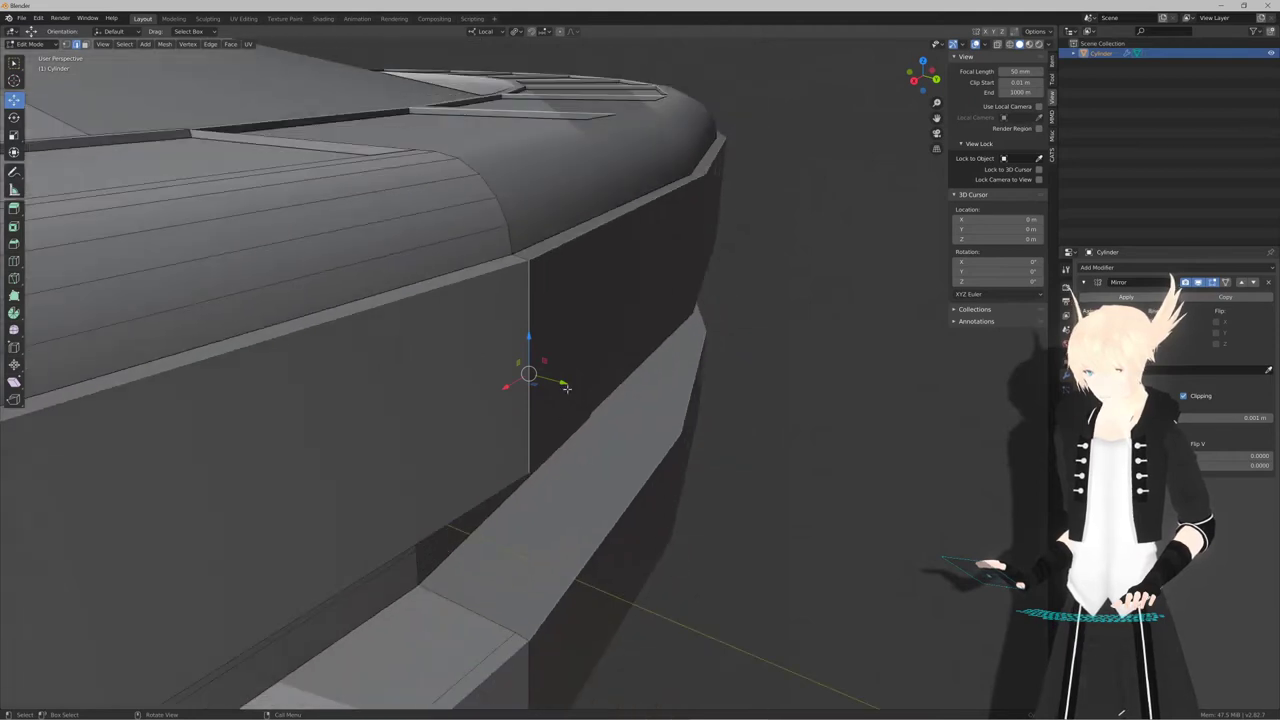
key(g)
key(y)
key(y)
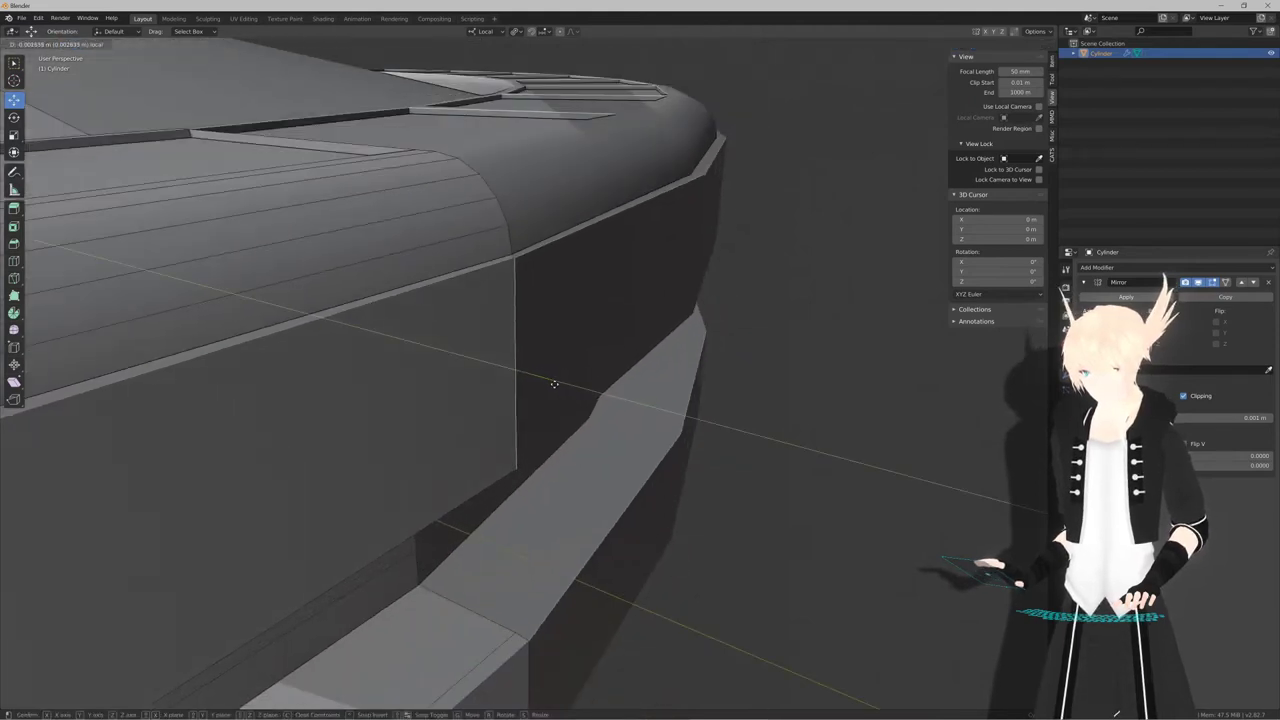
click(516, 388)
key(g)
key(y)
key(y)
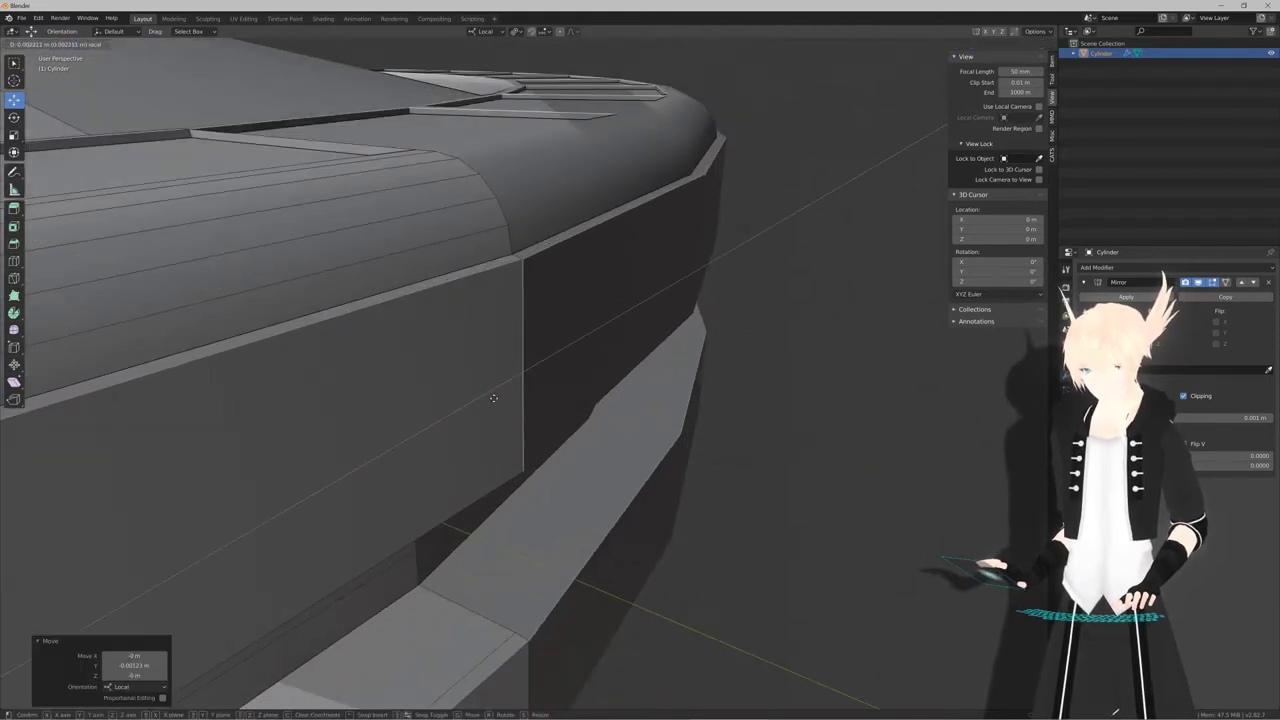
click(505, 389)
Examine the adjusted seam and the surrounding side wall on the whole disc in Object Mode
key(Tab)
scroll(620, 391, down, 4)
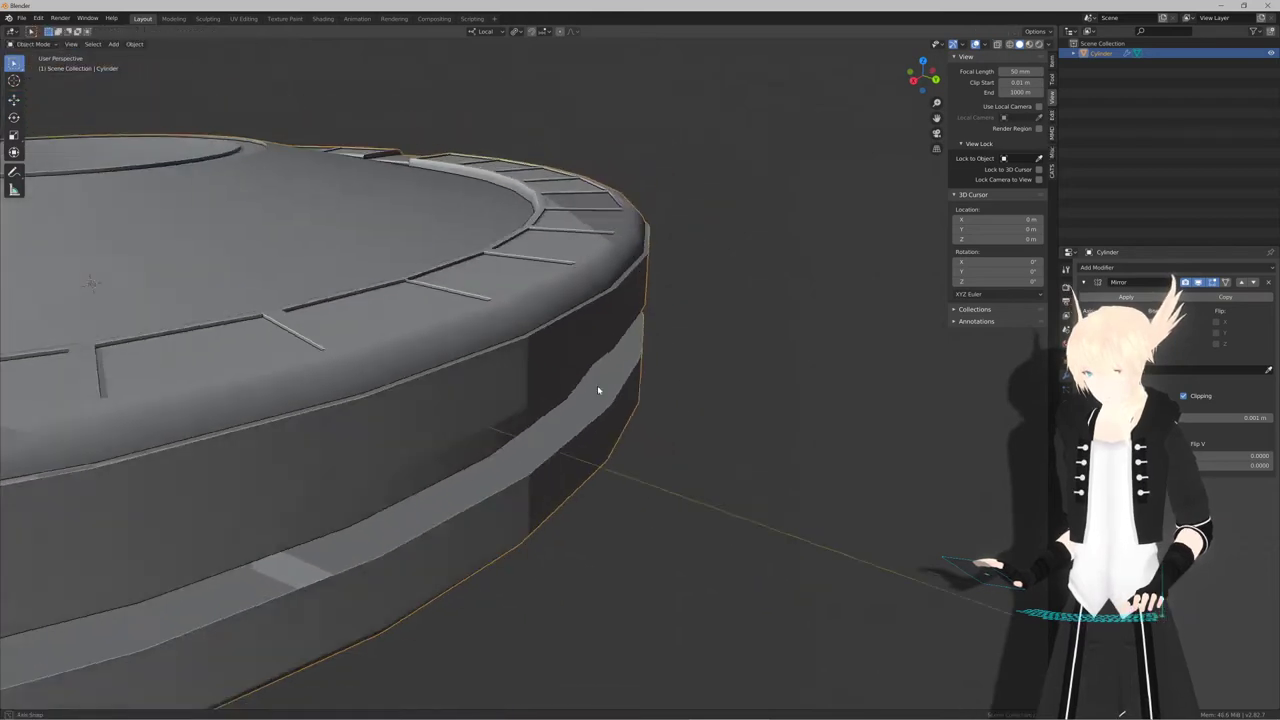
middle_drag(597, 388, 570, 442)
scroll(568, 390, down, 3)
scroll(562, 390, up, 4)
scroll(557, 391, down, 6)
scroll(643, 446, up, 4)
shift+middle_drag(470, 446, 566, 418)
scroll(616, 404, up, 4)
scroll(616, 404, down, 3)
Select the middle side-wall face between the open slot and the small square recess, and inspect the area around it
key(Tab)
scroll(607, 427, down, 2)
scroll(607, 427, down, 1)
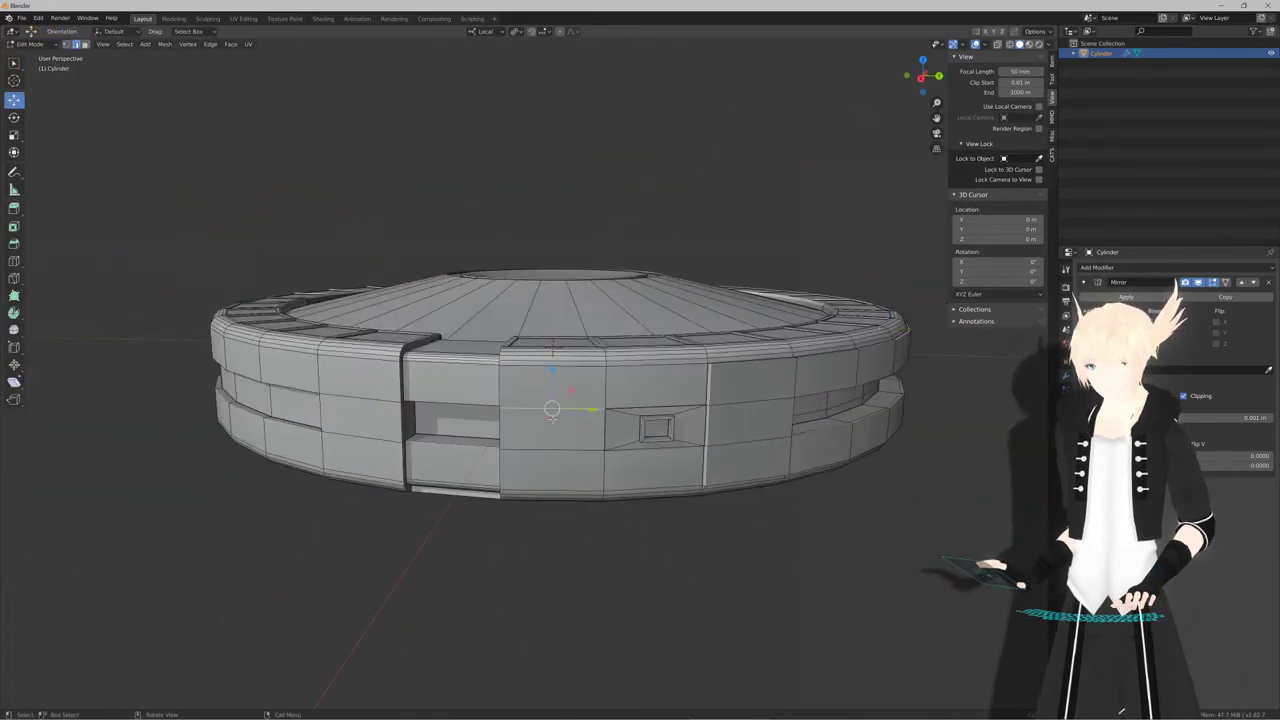
click(515, 424)
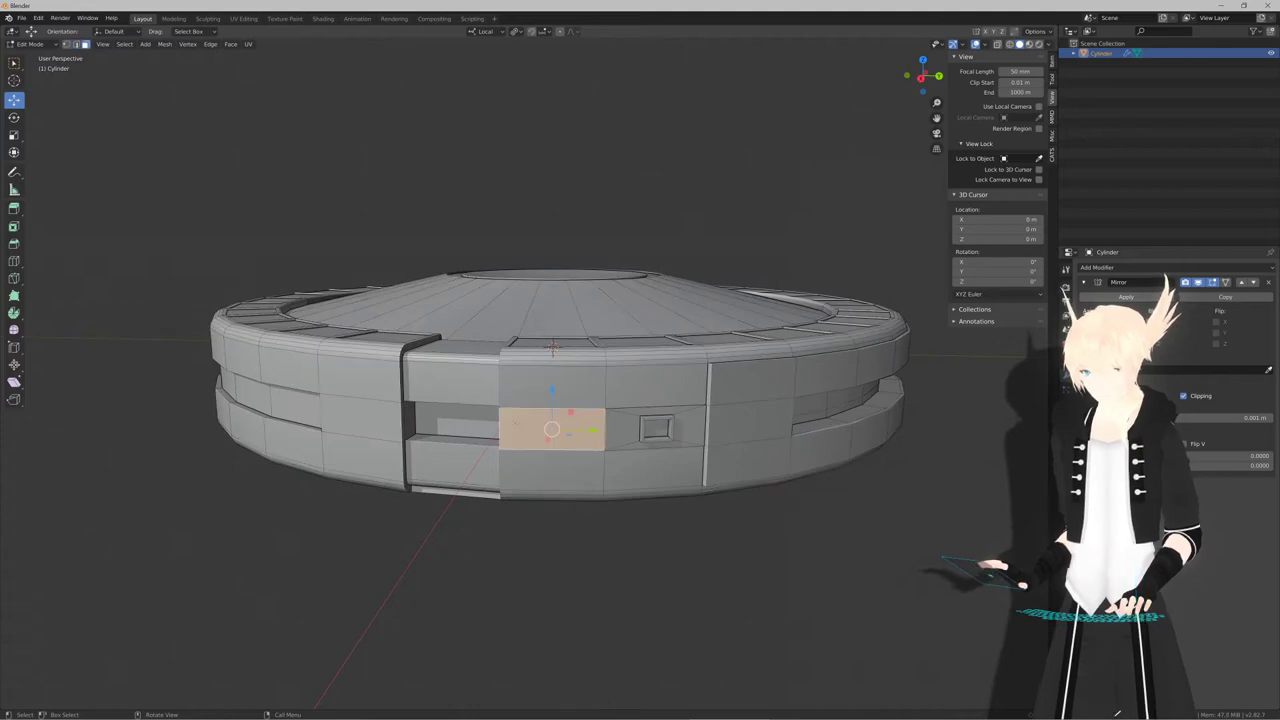
key(KP_Decimal)
scroll(520, 436, down, 4)
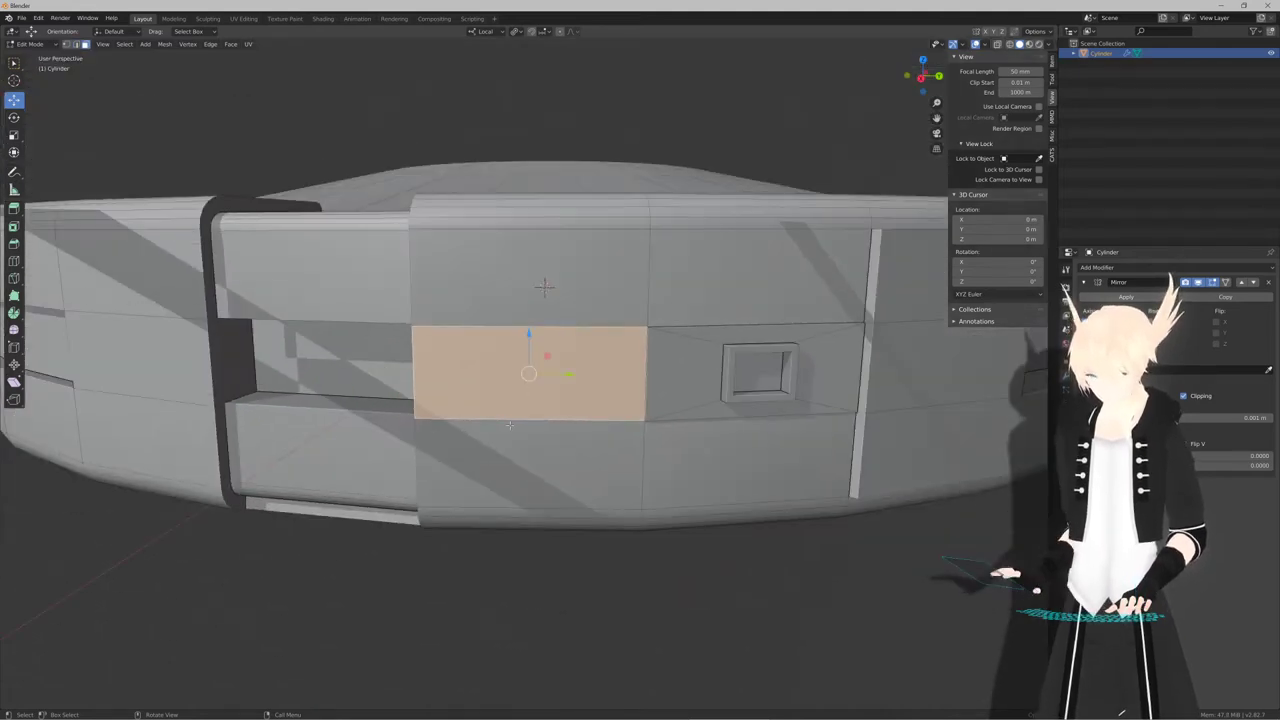
mouse_move(532, 466)
middle_down()
mouse_move(571, 443)
mouse_move(483, 436)
mouse_move(457, 460)
mouse_move(451, 449)
mouse_move(551, 419)
mouse_move(486, 449)
mouse_move(487, 433)
mouse_move(502, 410)
mouse_move(494, 443)
mouse_move(517, 474)
middle_up()
scroll(451, 449, down, 7)
scroll(551, 419, up, 8)
scroll(494, 443, down, 7)
Rename the disc object Vroomba in Object Mode and switch to the Unity project
key(Tab)
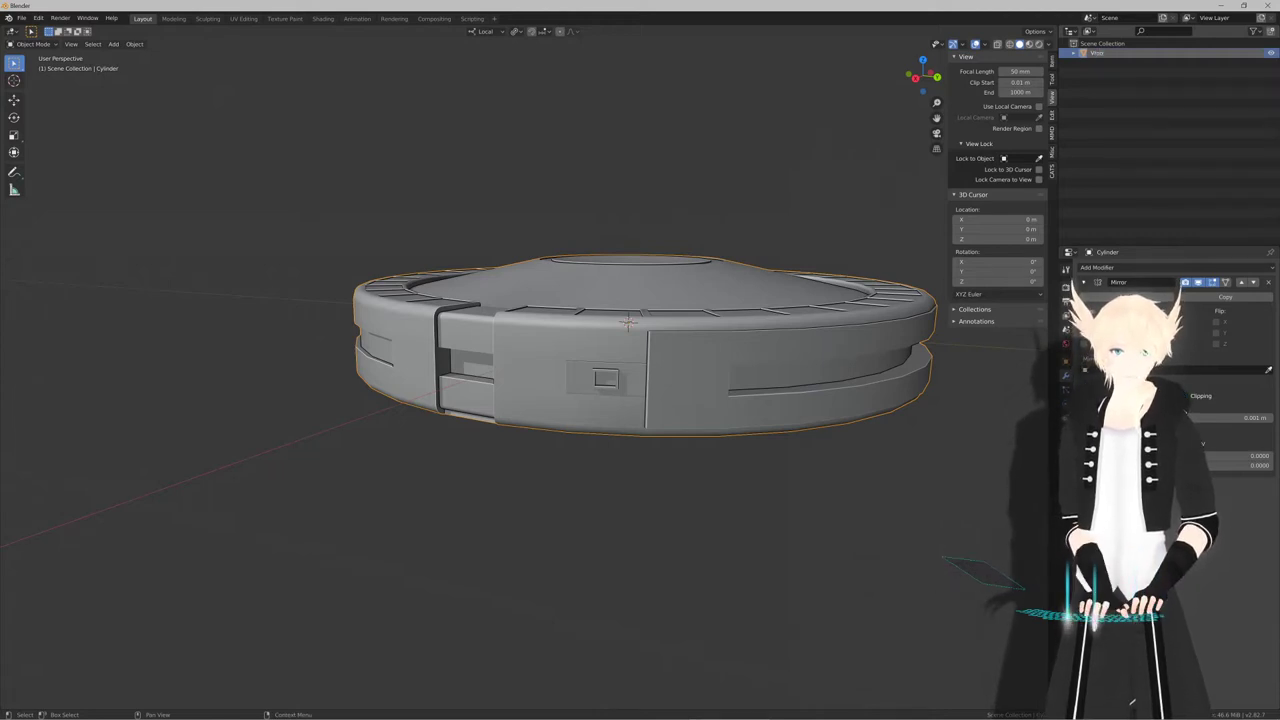
click(21, 18)
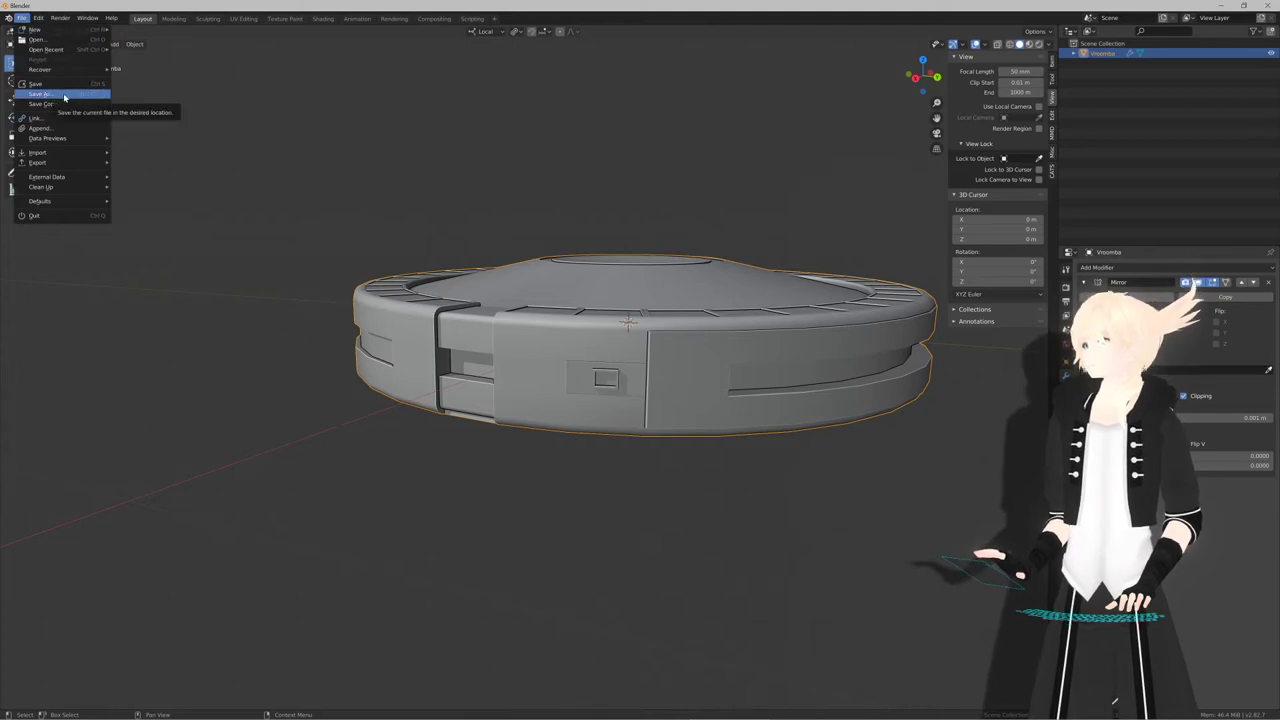
mouse_move(440, 714)
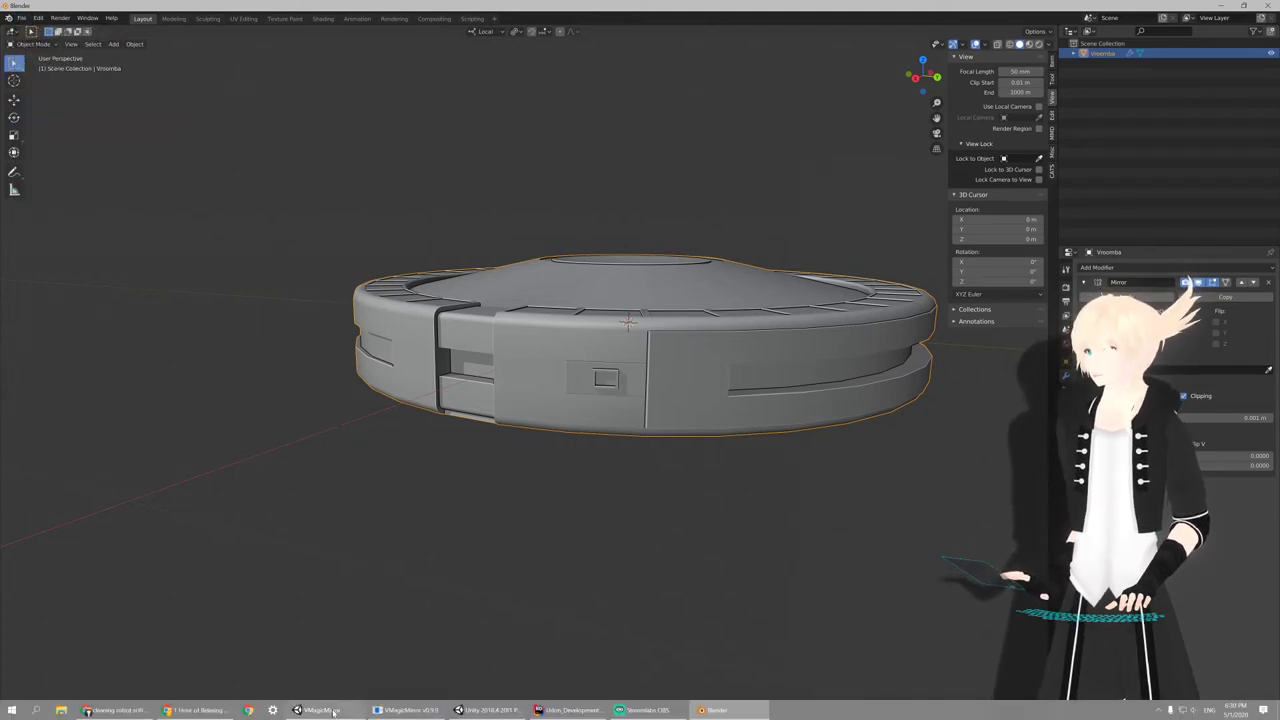
click(486, 709)
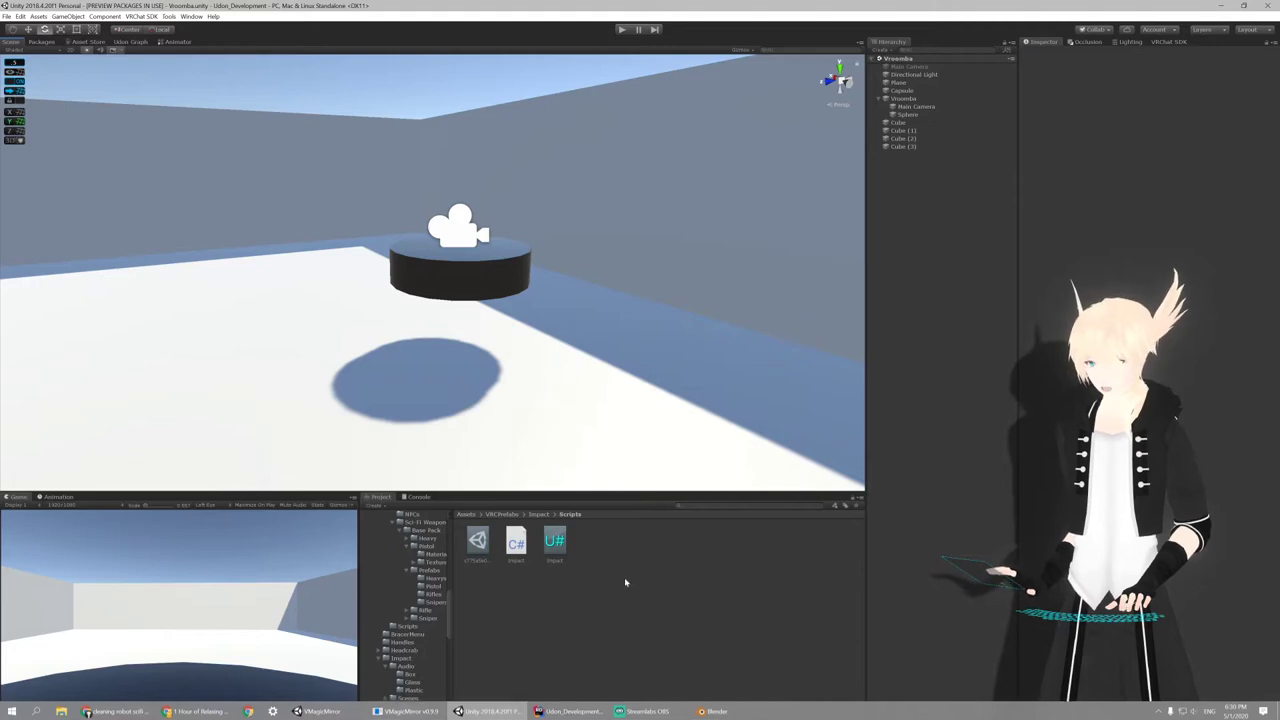
Open the VRCPrefabs/Vroomba/Model folder, reveal it in File Explorer, and copy the path of the Vroomba folder there
click(539, 515)
click(502, 515)
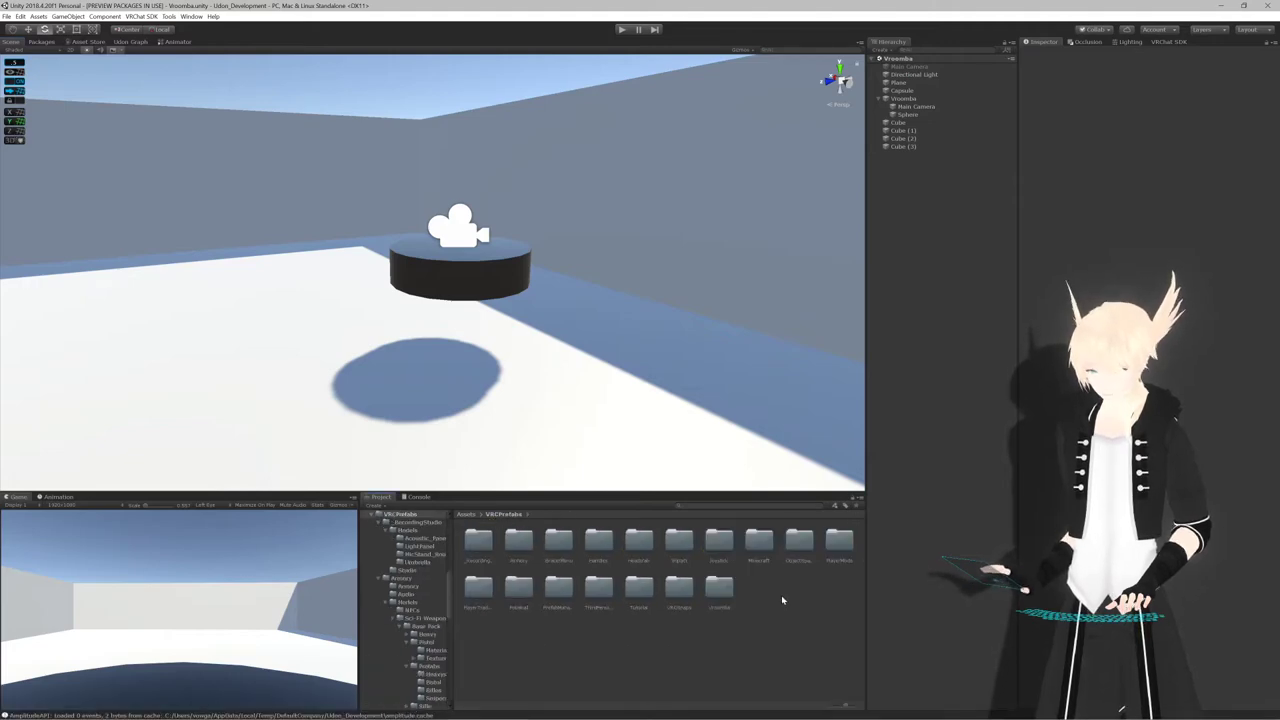
double_click(720, 589)
right_click(592, 595)
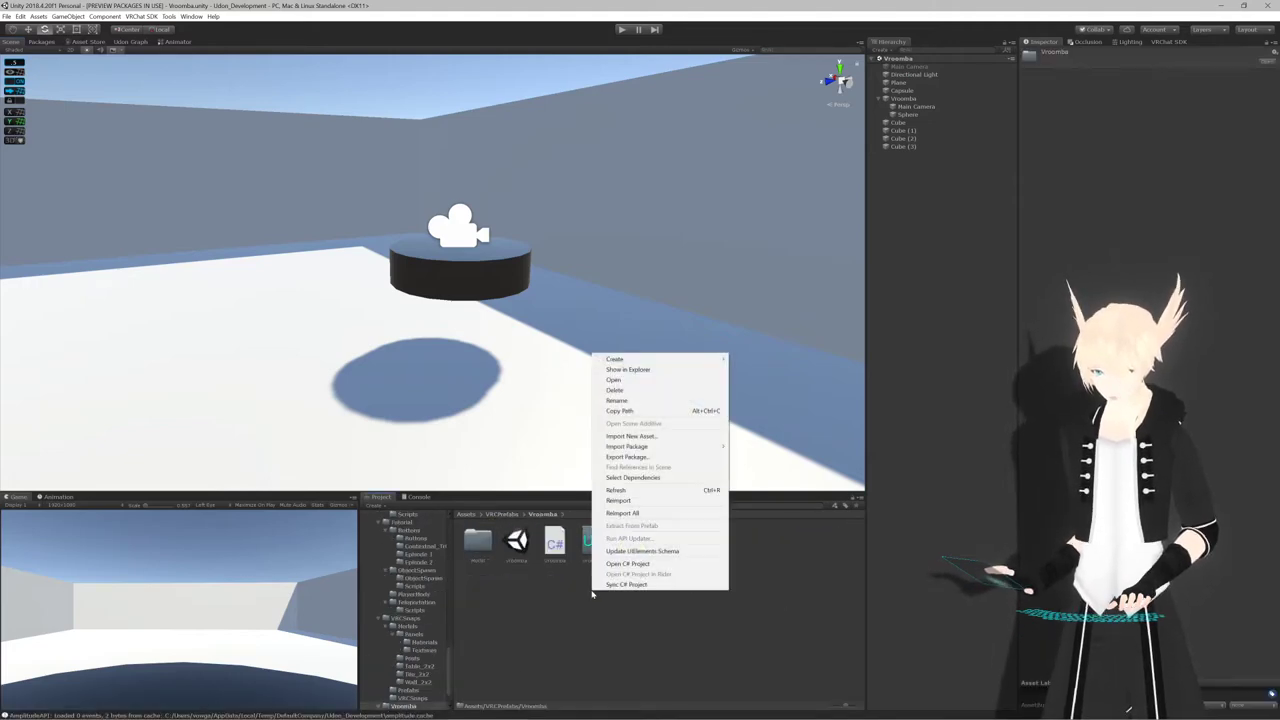
key(Escape)
double_click(477, 541)
right_click(552, 548)
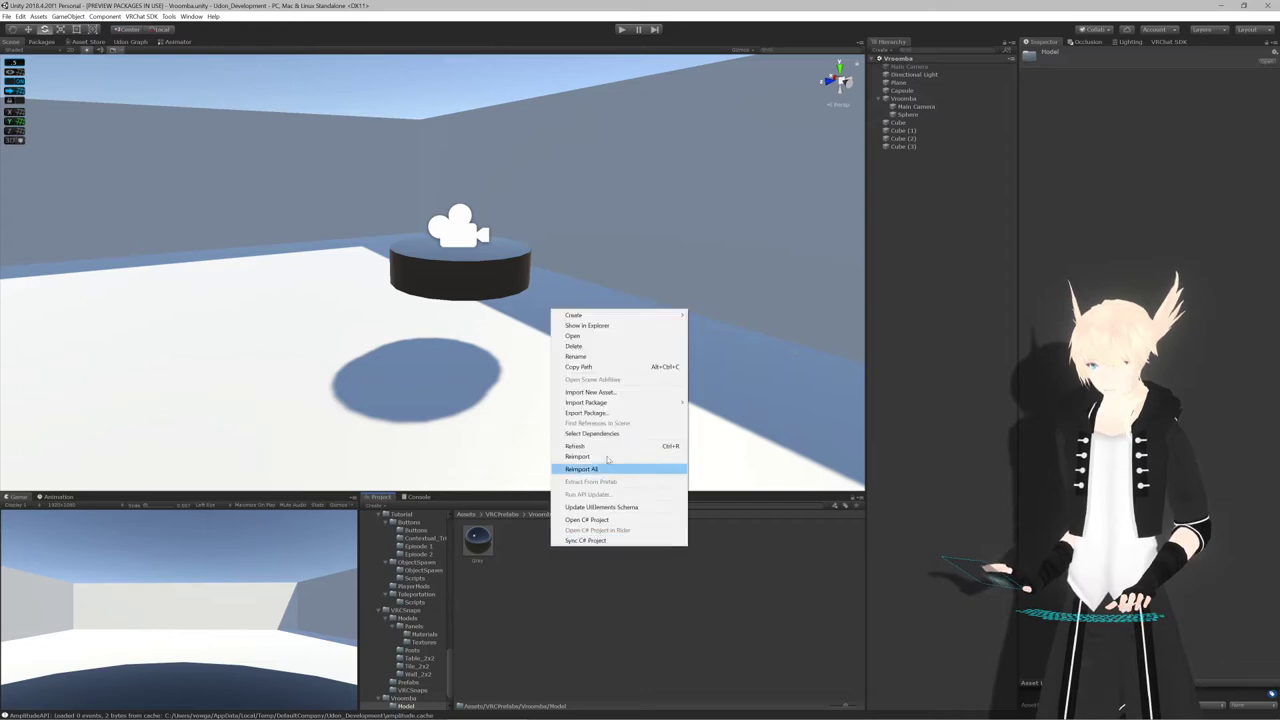
click(600, 325)
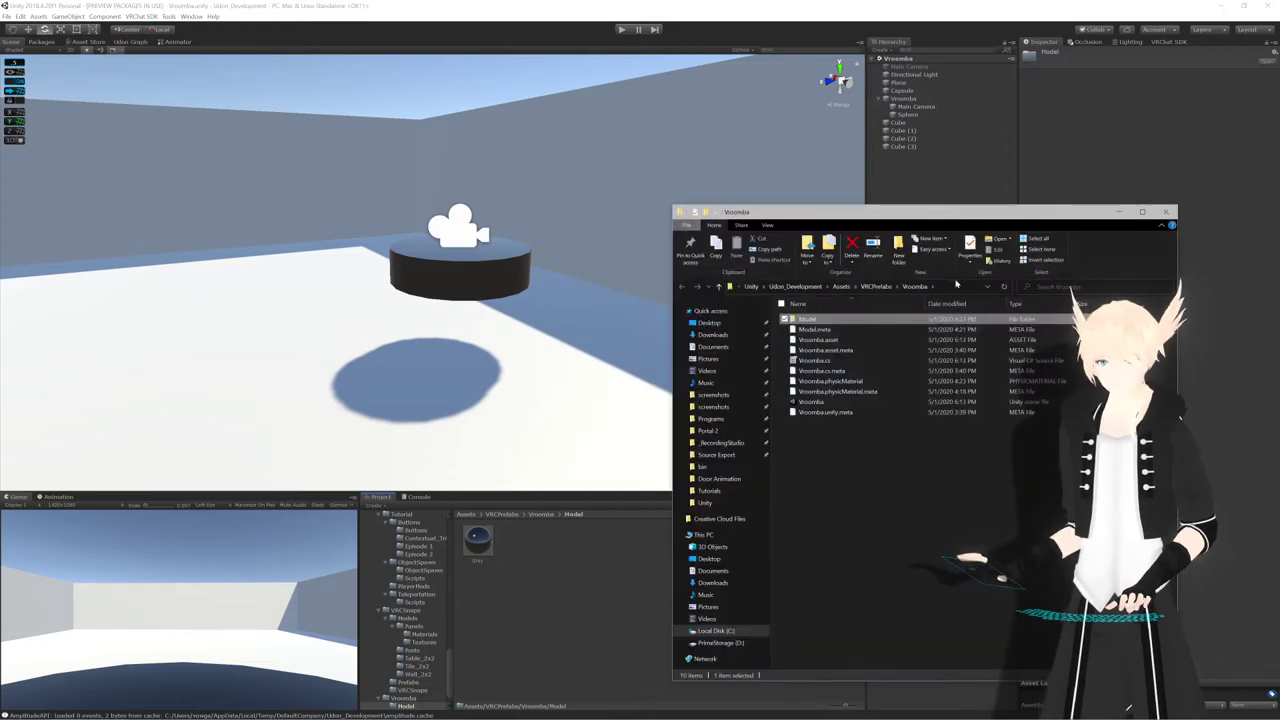
click(955, 285)
Switch back to Blender and set the Save As location to the copied Vroomba folder path
key(alt+Tab)
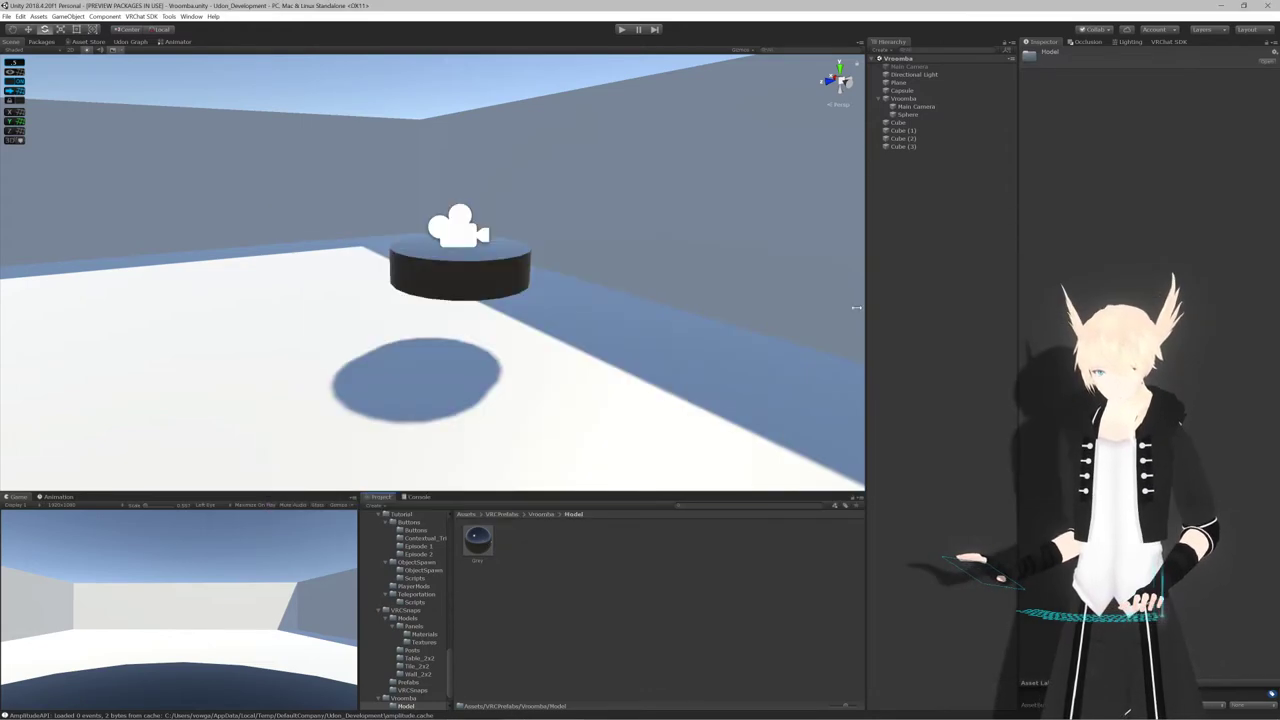
key(alt+Tab)
key(Tab)
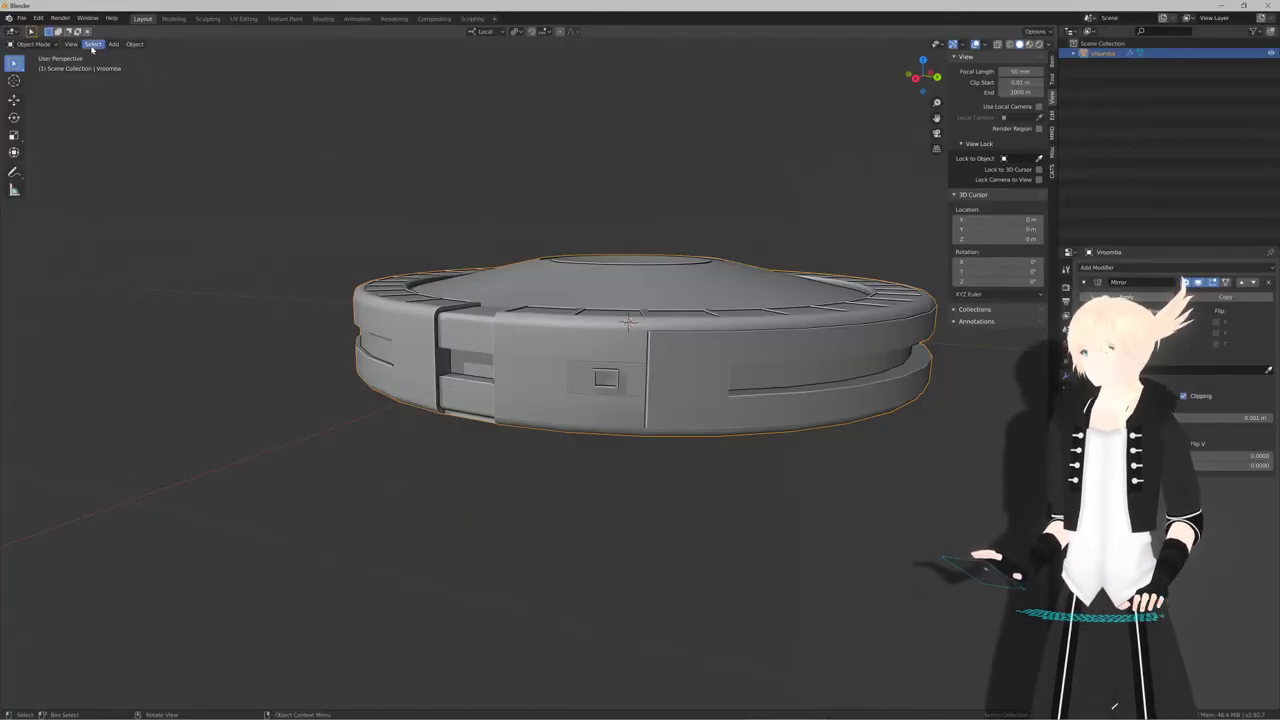
click(21, 18)
click(45, 100)
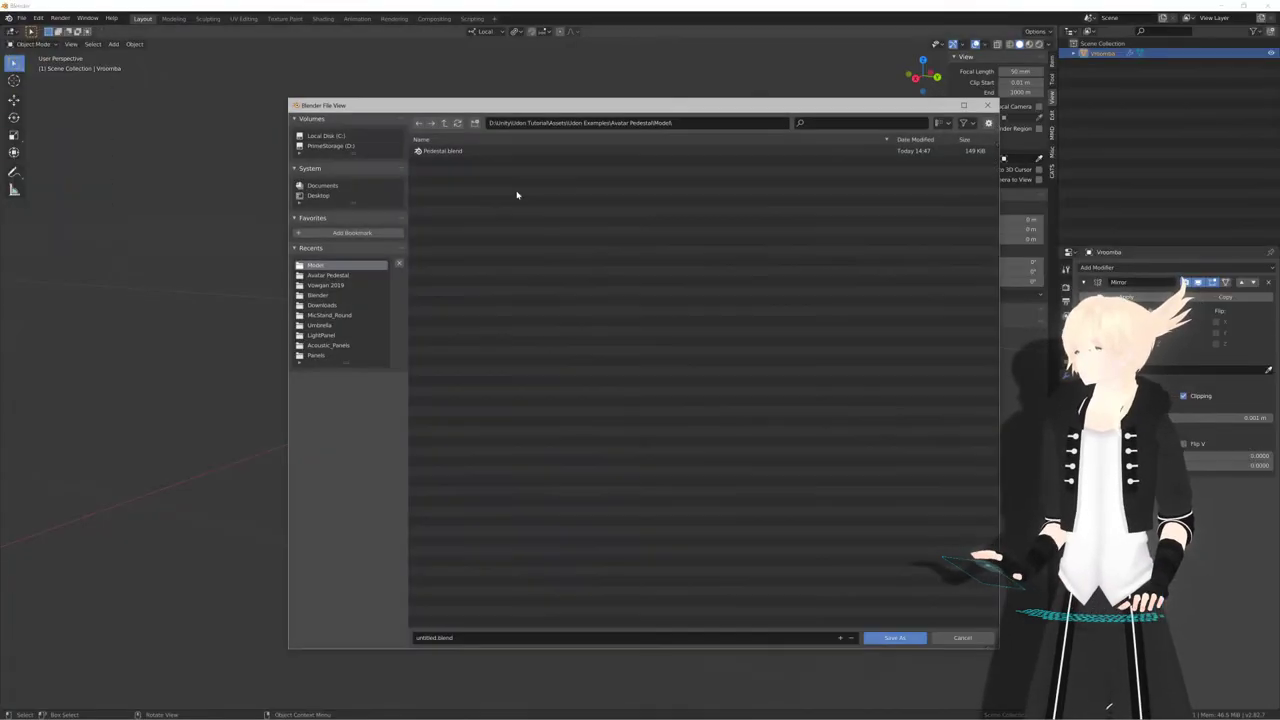
click(700, 123)
key(ctrl+v)
key(Return)
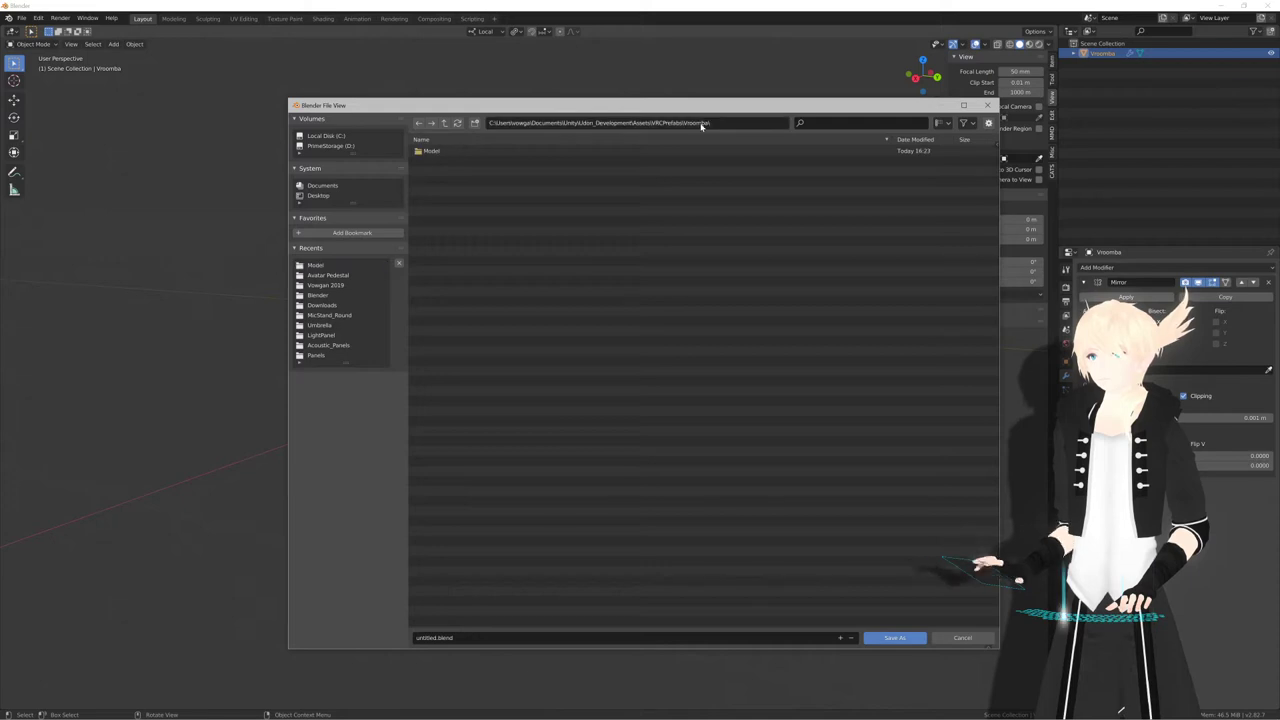
Name the file Vroomba.blend and save it in the Model subfolder
click(480, 637)
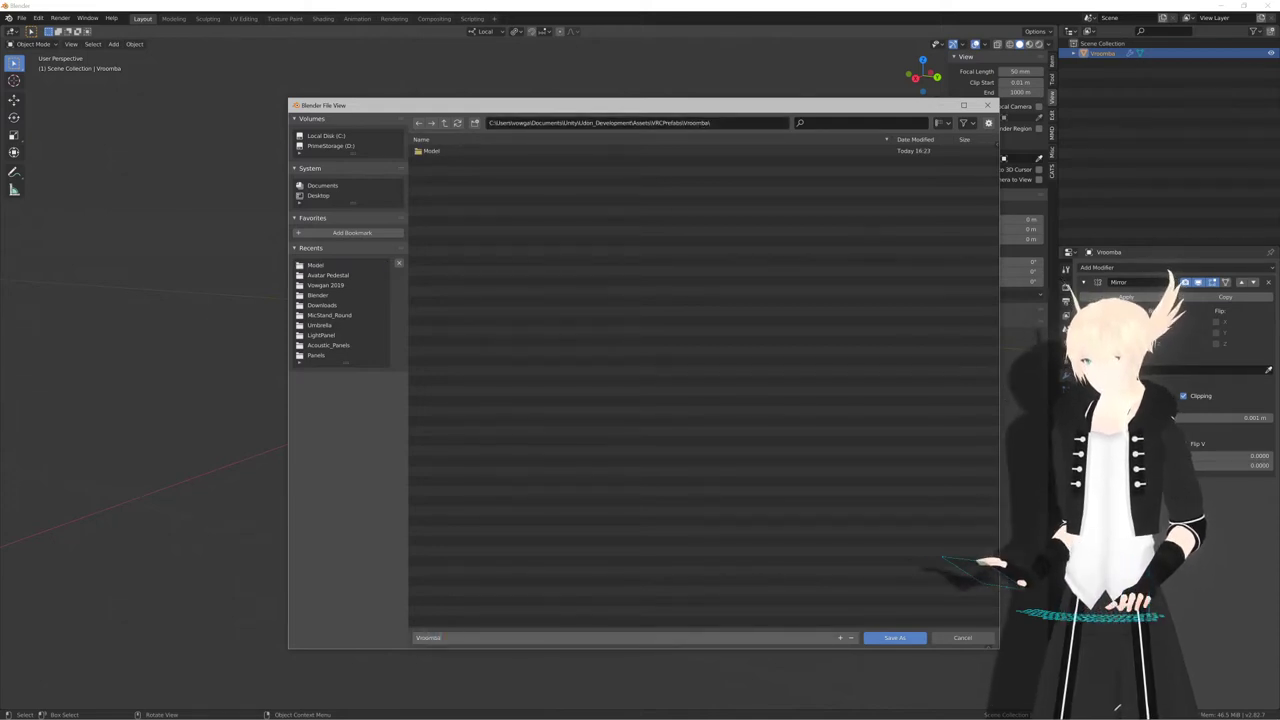
key(Return)
double_click(514, 151)
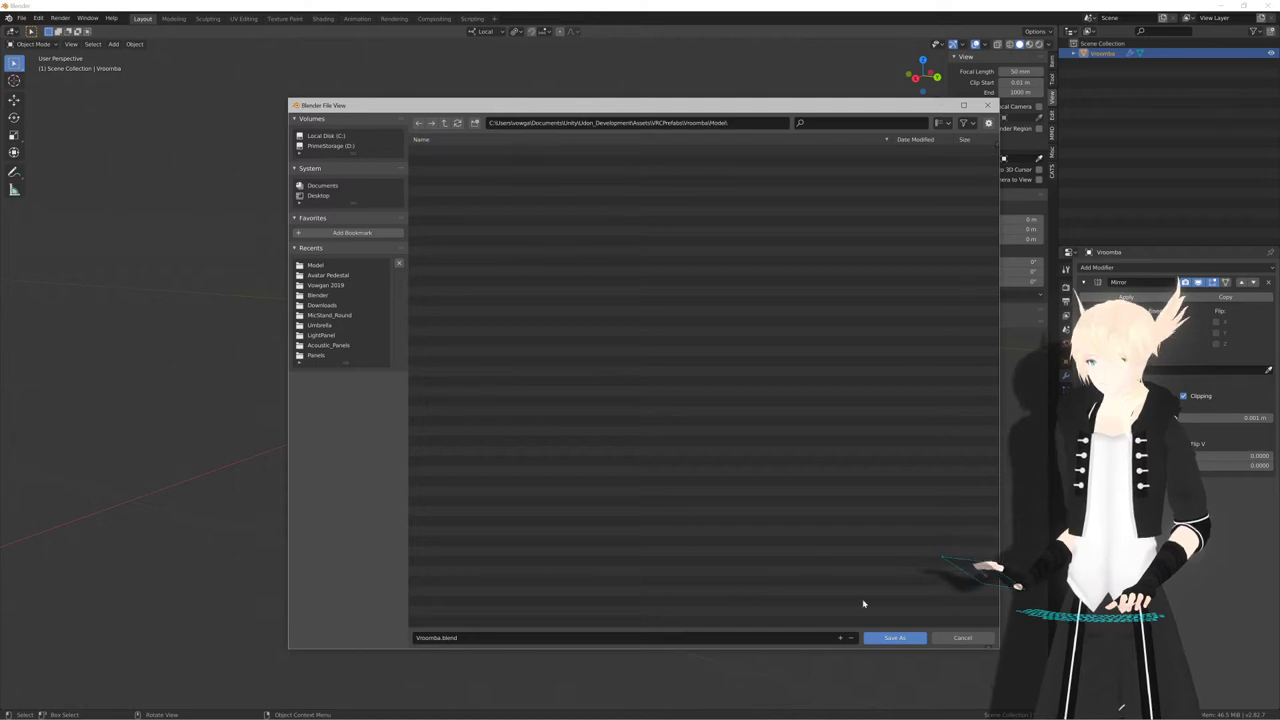
click(896, 639)
Examine the disc's side walls, long groove, recesses and underside from several angles, continuing in Edit Mode
scroll(637, 474, down, 4)
mouse_move(637, 474)
middle_down()
mouse_move(617, 497)
mouse_move(734, 494)
mouse_move(663, 503)
mouse_move(723, 443)
mouse_move(765, 446)
mouse_move(701, 470)
mouse_move(720, 423)
mouse_move(551, 468)
mouse_move(624, 460)
middle_up()
key(KP_Decimal)
scroll(680, 480, down, 3)
scroll(701, 470, up, 2)
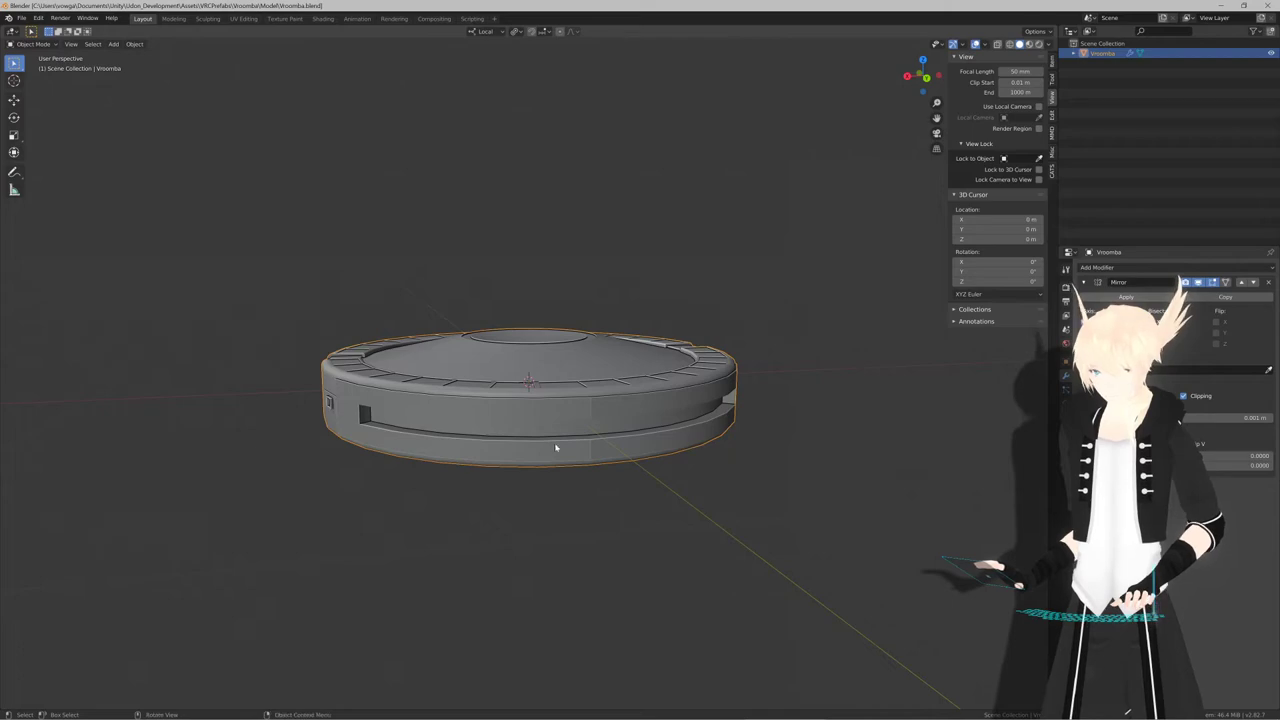
scroll(556, 447, up, 8)
key(Tab)
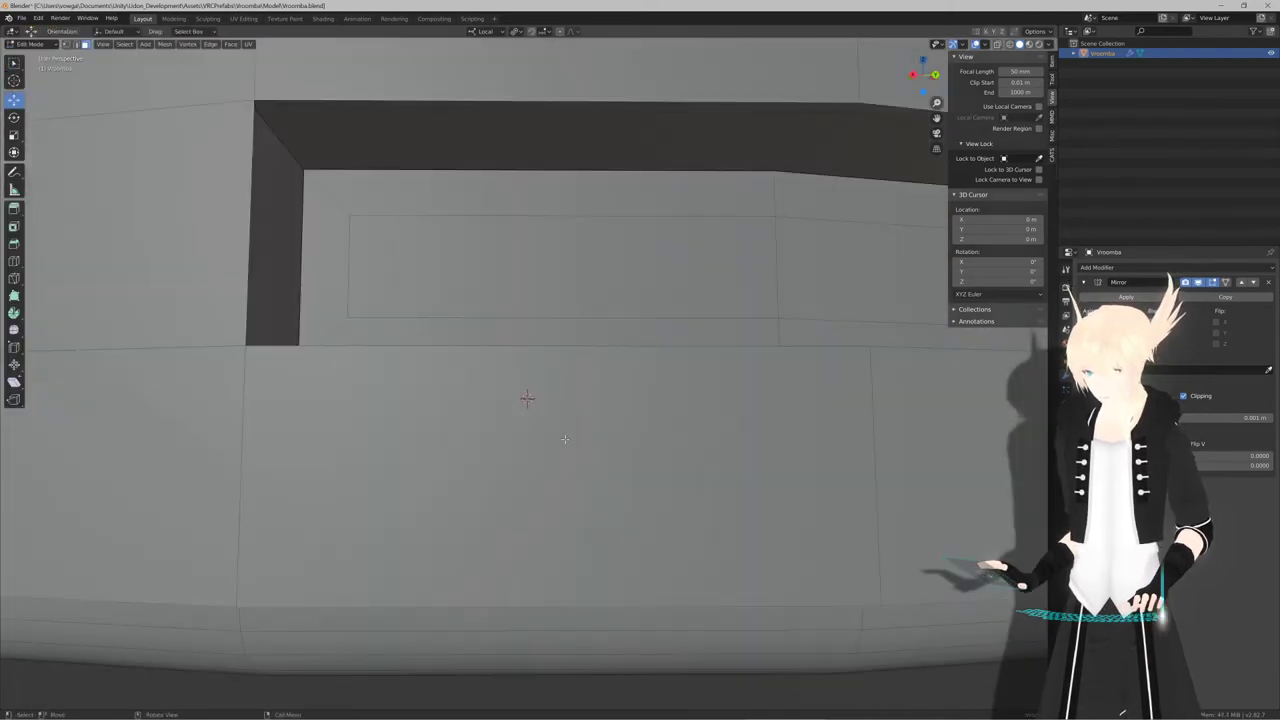
scroll(565, 439, down, 8)
scroll(610, 445, up, 6)
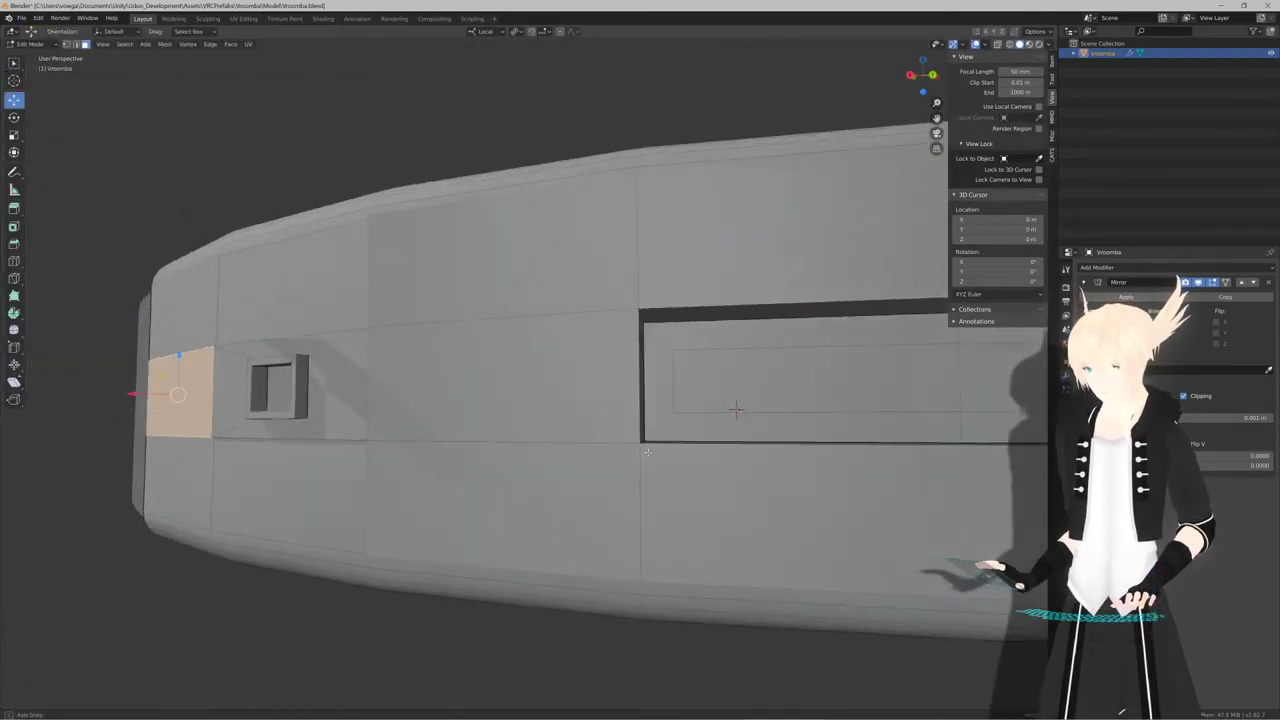
middle_drag(648, 452, 820, 452)
middle_drag(486, 405, 369, 460)
scroll(368, 468, down, 3)
scroll(392, 497, up, 3)
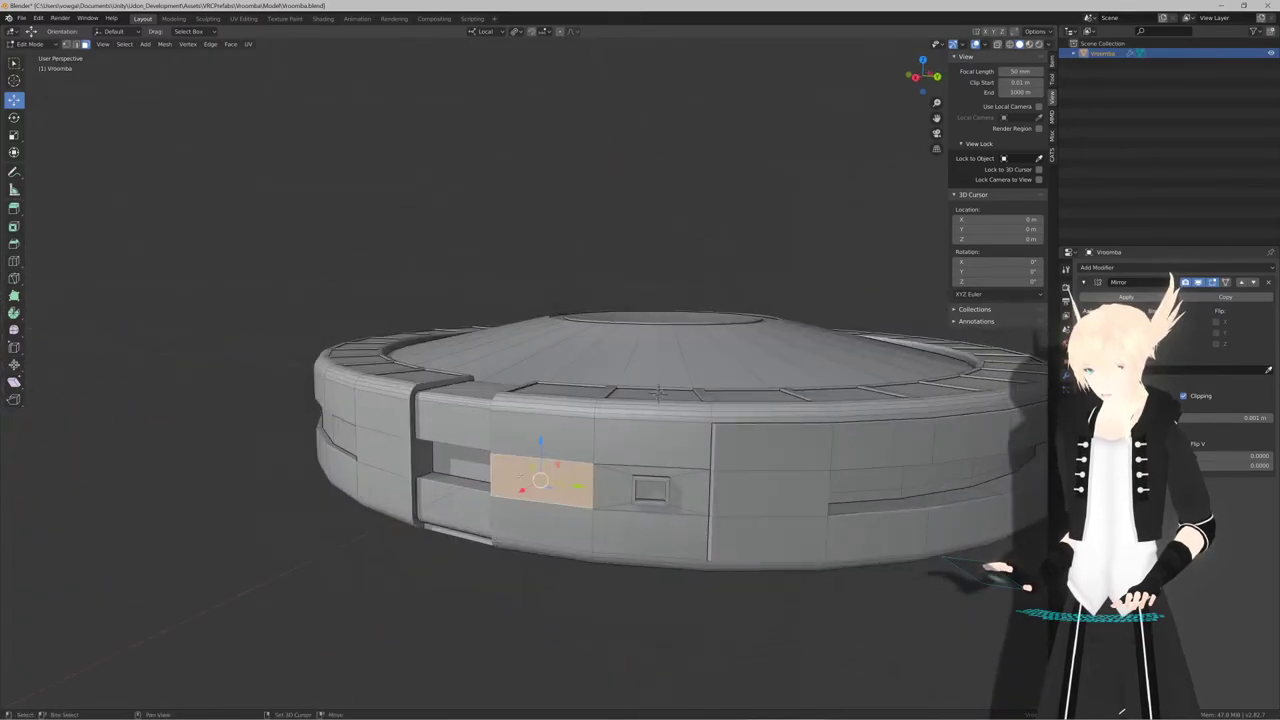
middle_drag(658, 393, 537, 373)
middle_drag(512, 467, 485, 473)
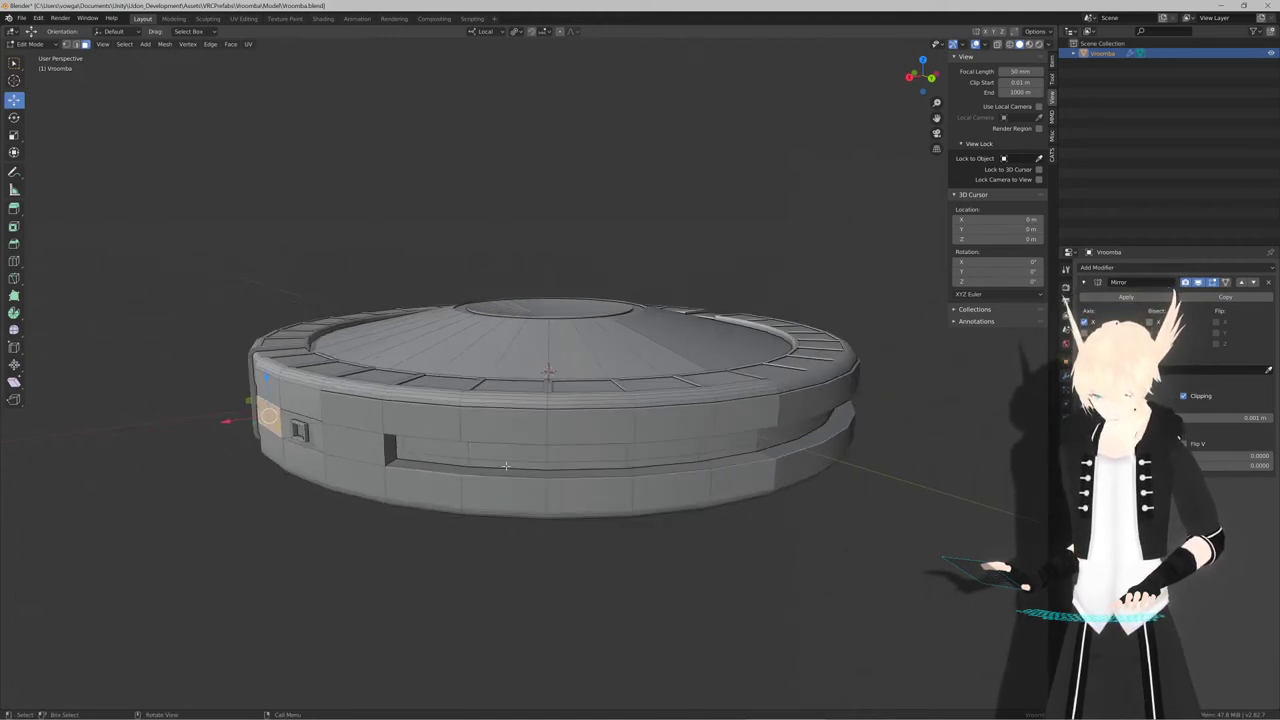
middle_drag(505, 466, 482, 451)
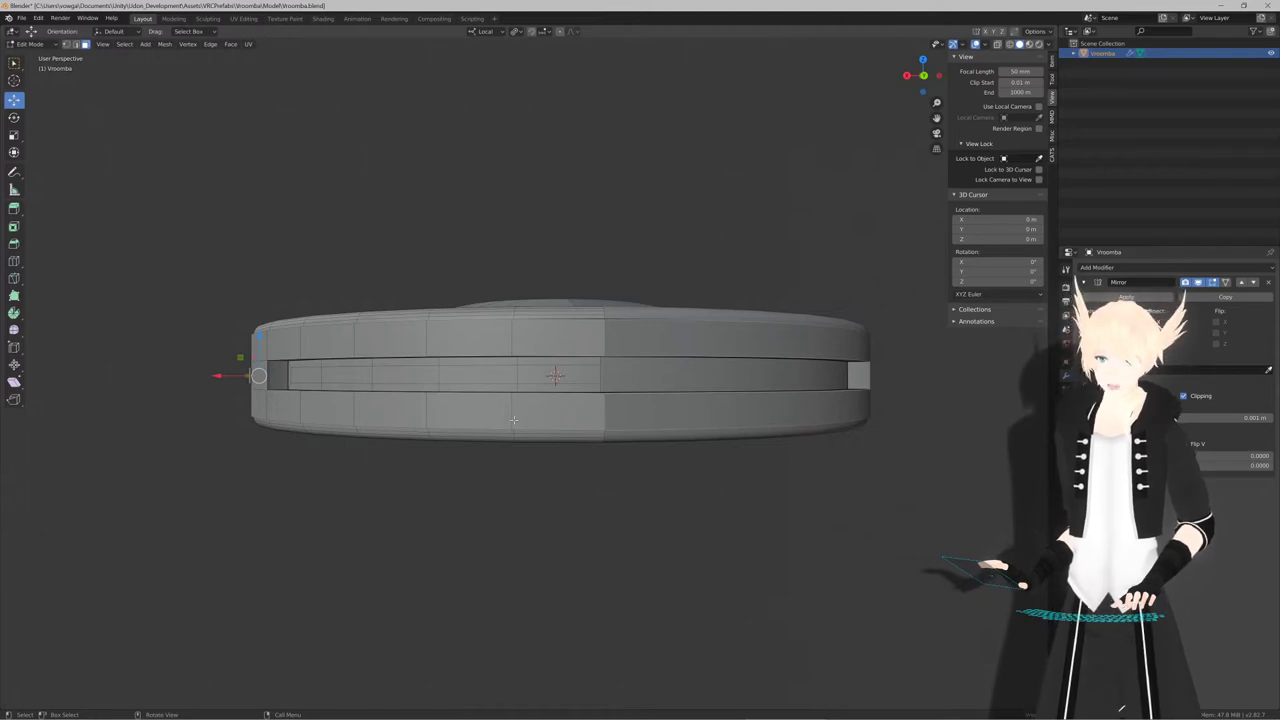
scroll(507, 403, down, 3)
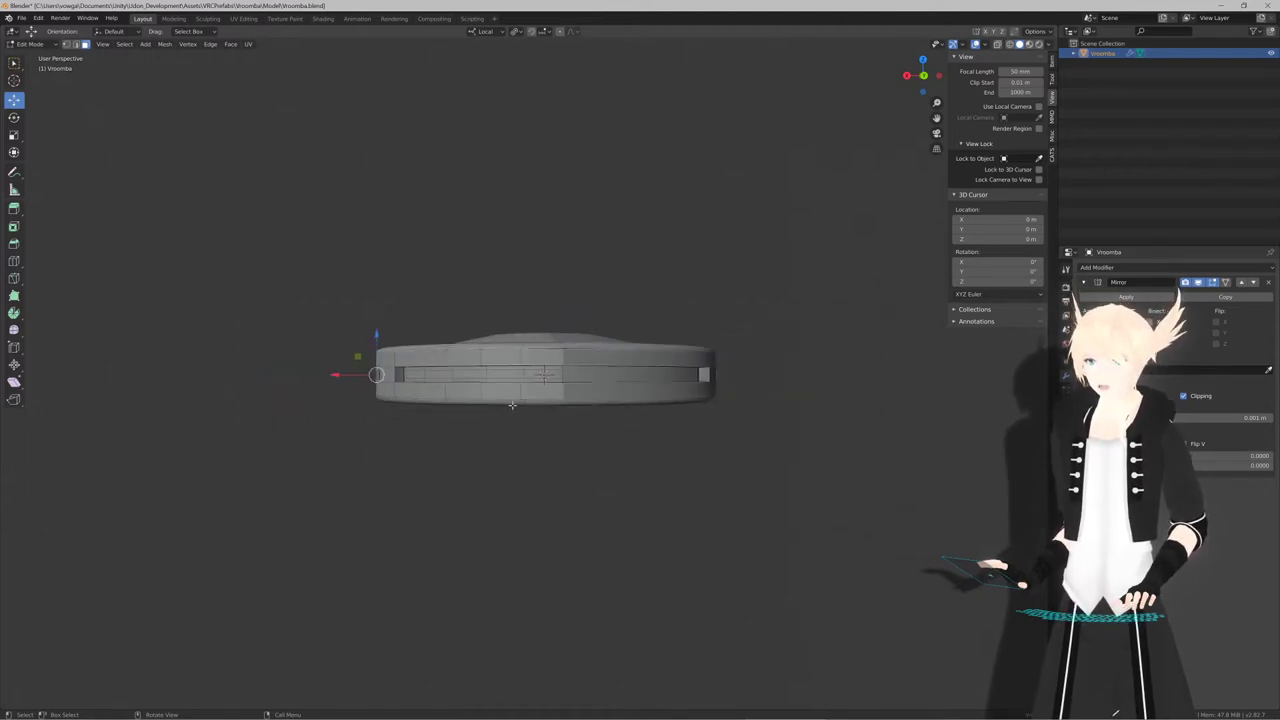
scroll(507, 403, up, 3)
middle_drag(507, 403, 495, 399)
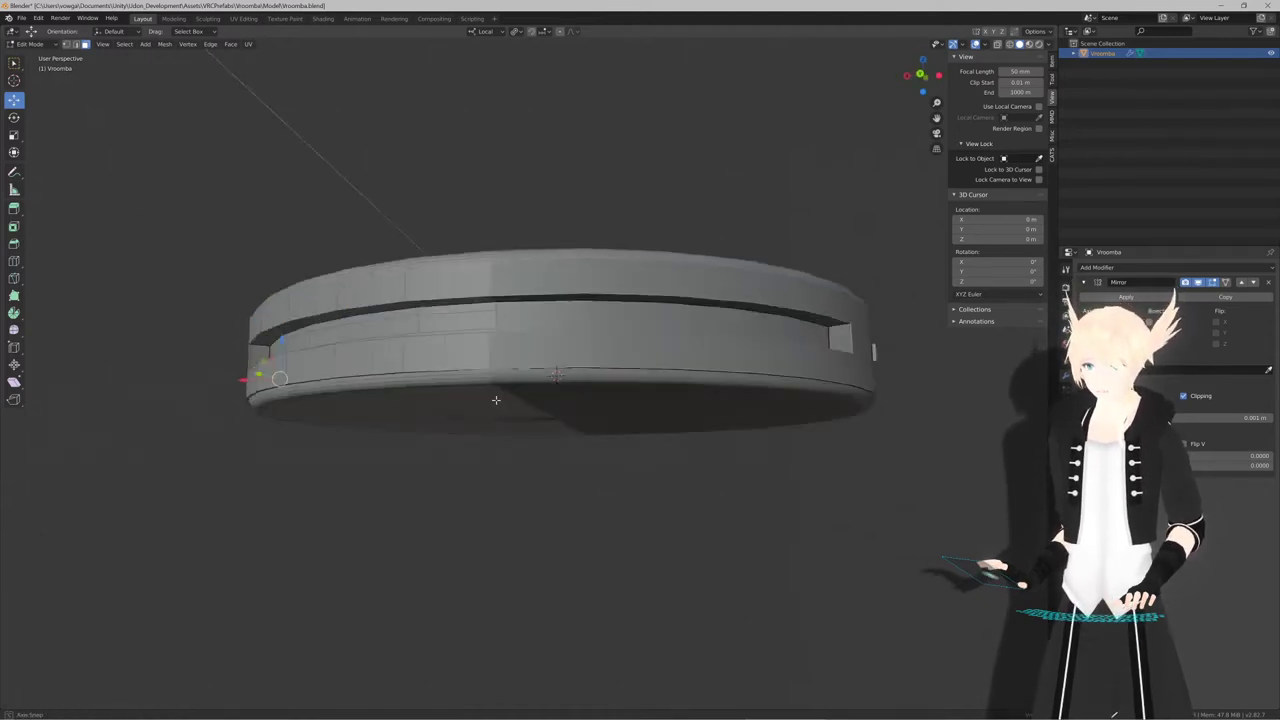
Examine the whole disc from below and above, then the side wall between the front recess and the small square port
click(524, 328)
key(Tab)
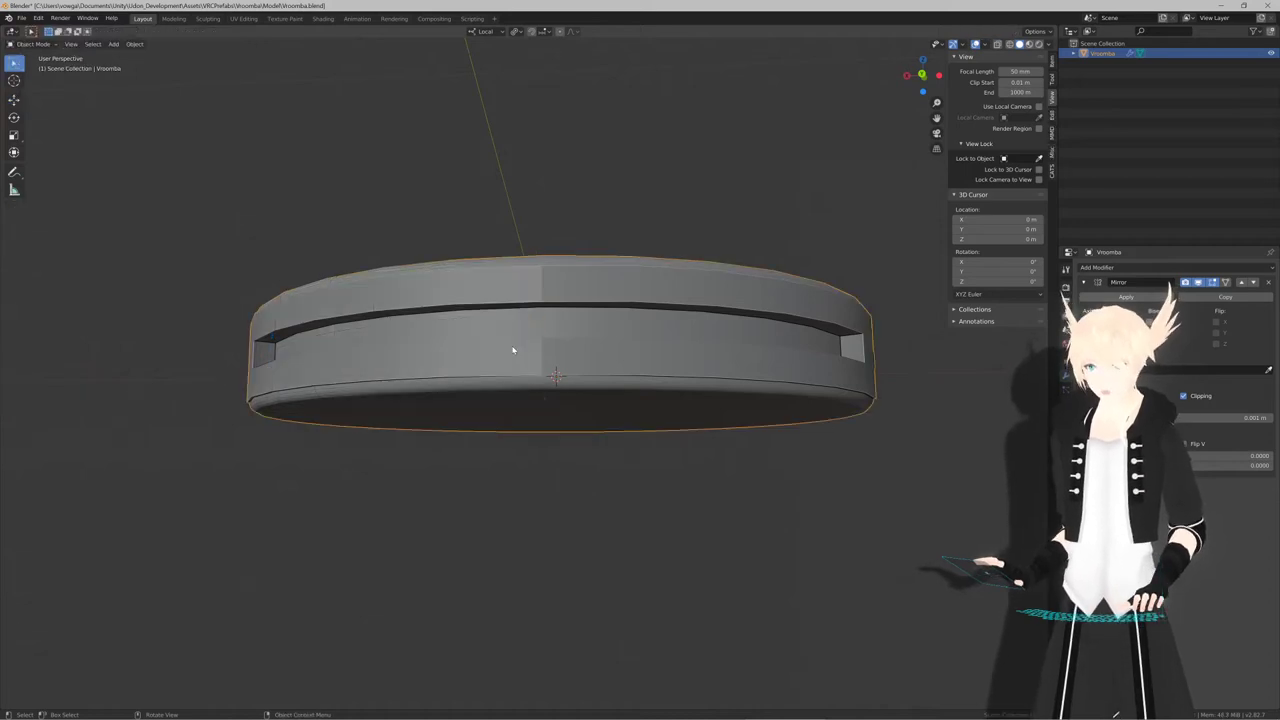
key(KP_Decimal)
middle_drag(511, 350, 543, 420)
scroll(574, 408, up, 3)
scroll(578, 408, down, 4)
key(Tab)
scroll(465, 441, up, 2)
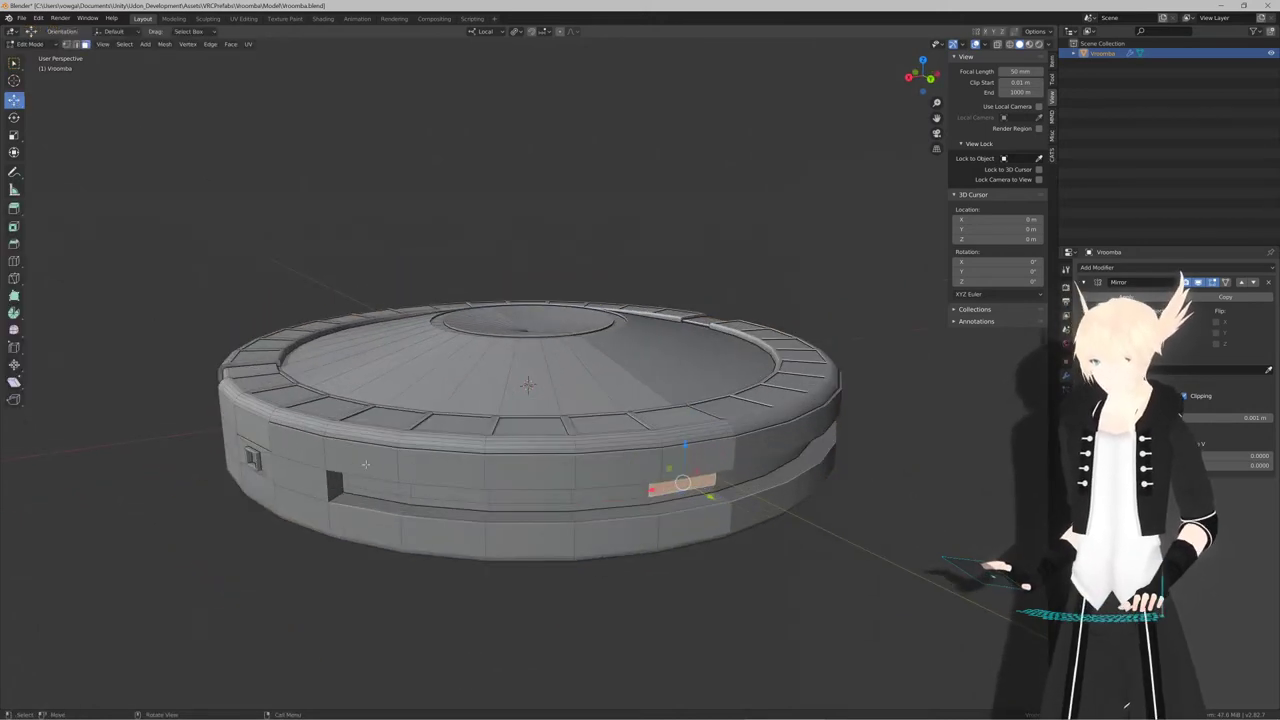
middle_drag(465, 441, 585, 406)
scroll(588, 403, up, 3)
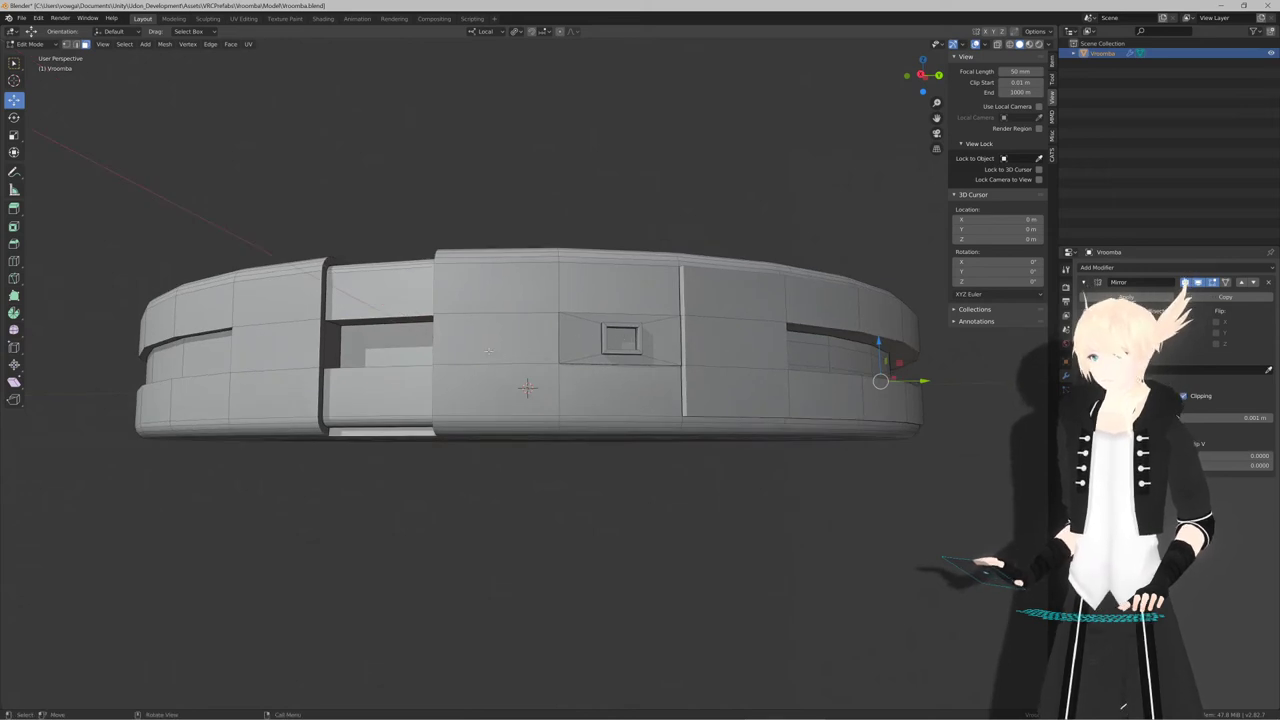
middle_drag(488, 350, 480, 355)
Select the three stacked side-wall faces beside the front recess, extrude them with zero offset and scale them to 0.876
click(619, 385)
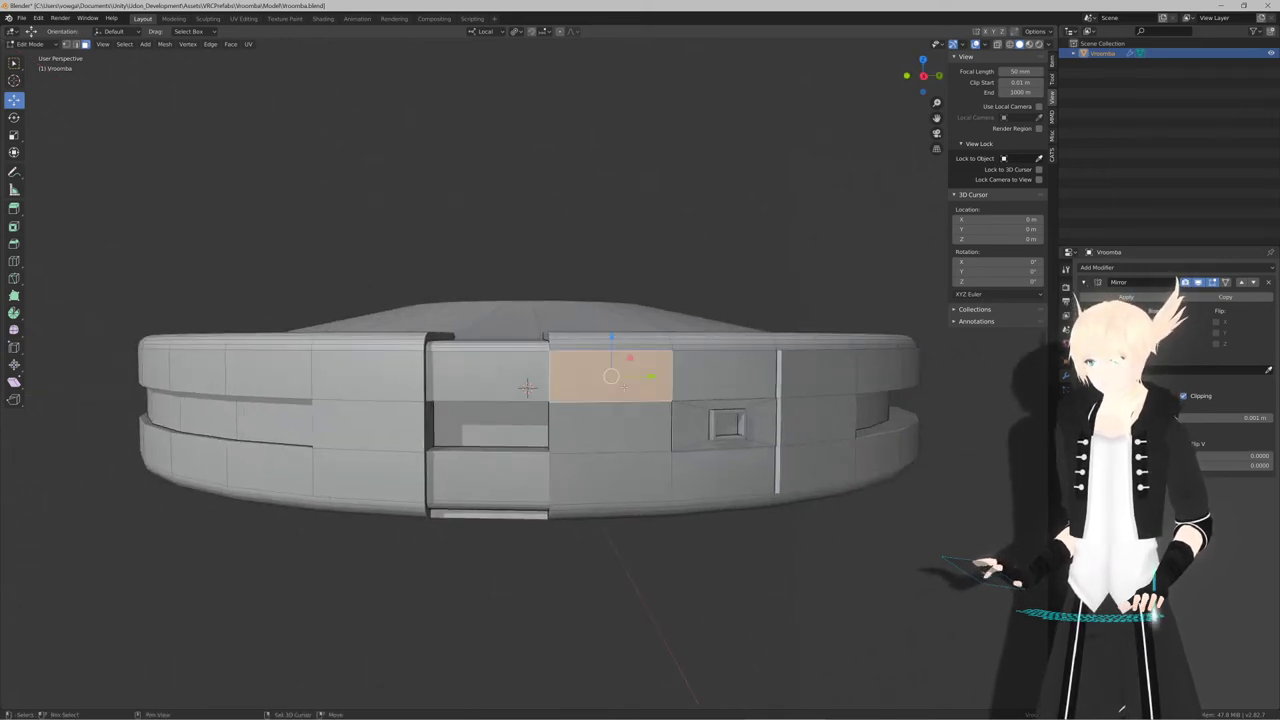
shift+click(619, 427)
shift+click(621, 474)
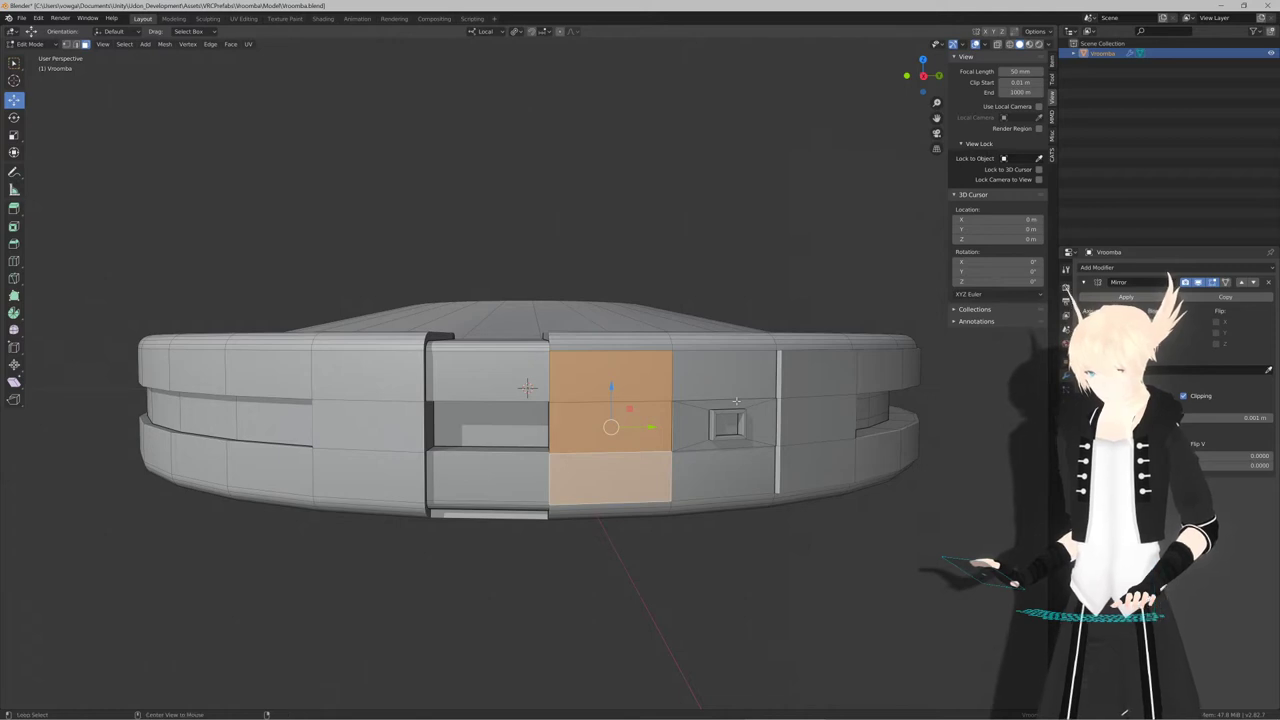
key(alt+e)
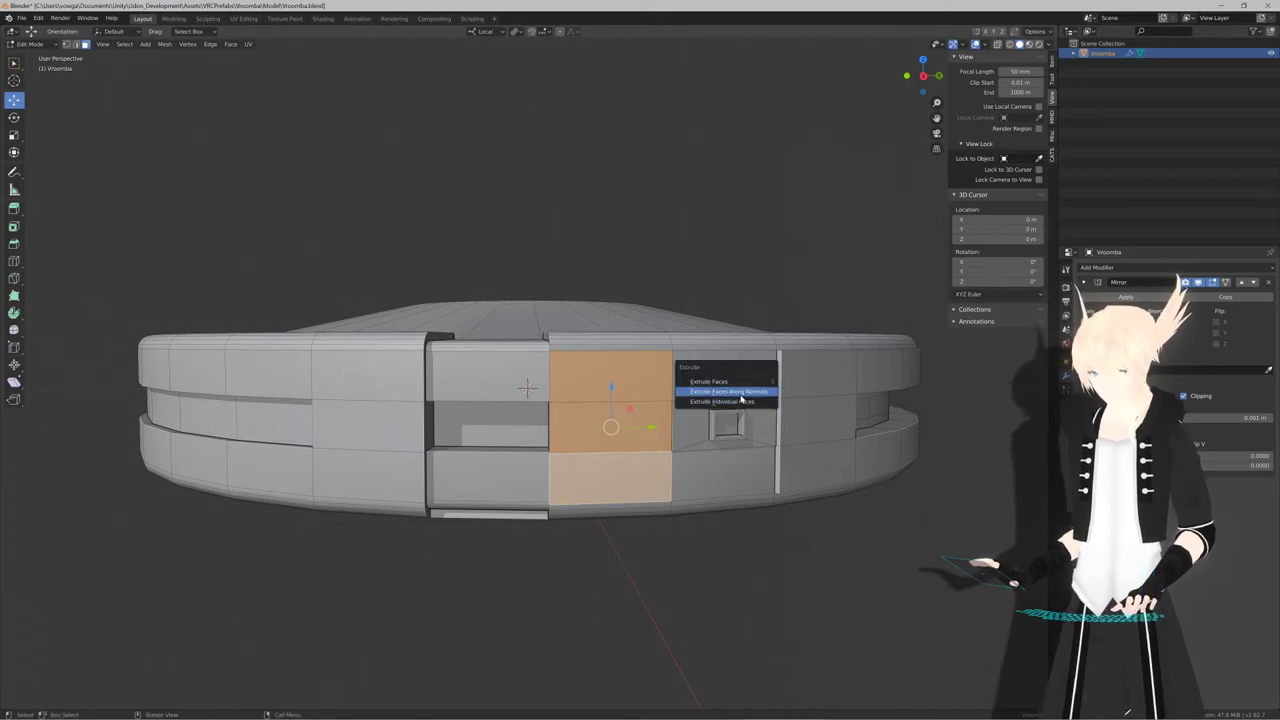
click(741, 396)
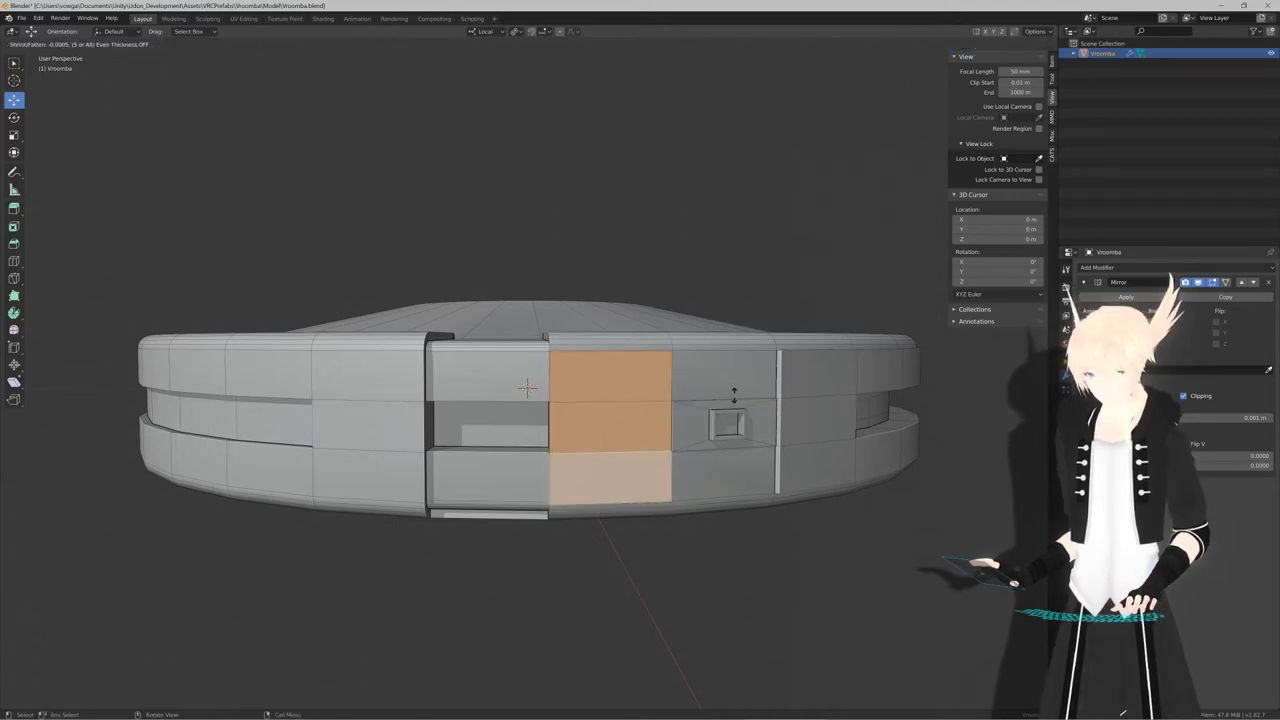
right_click(737, 391)
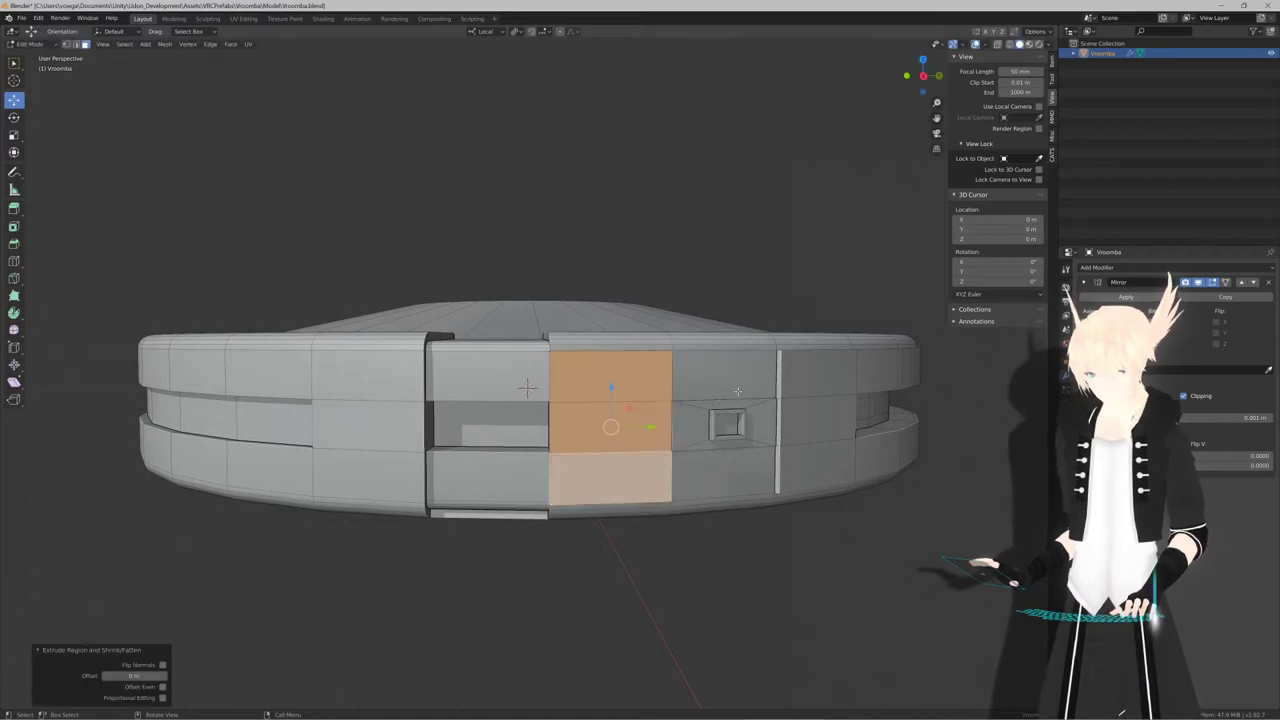
key(s)
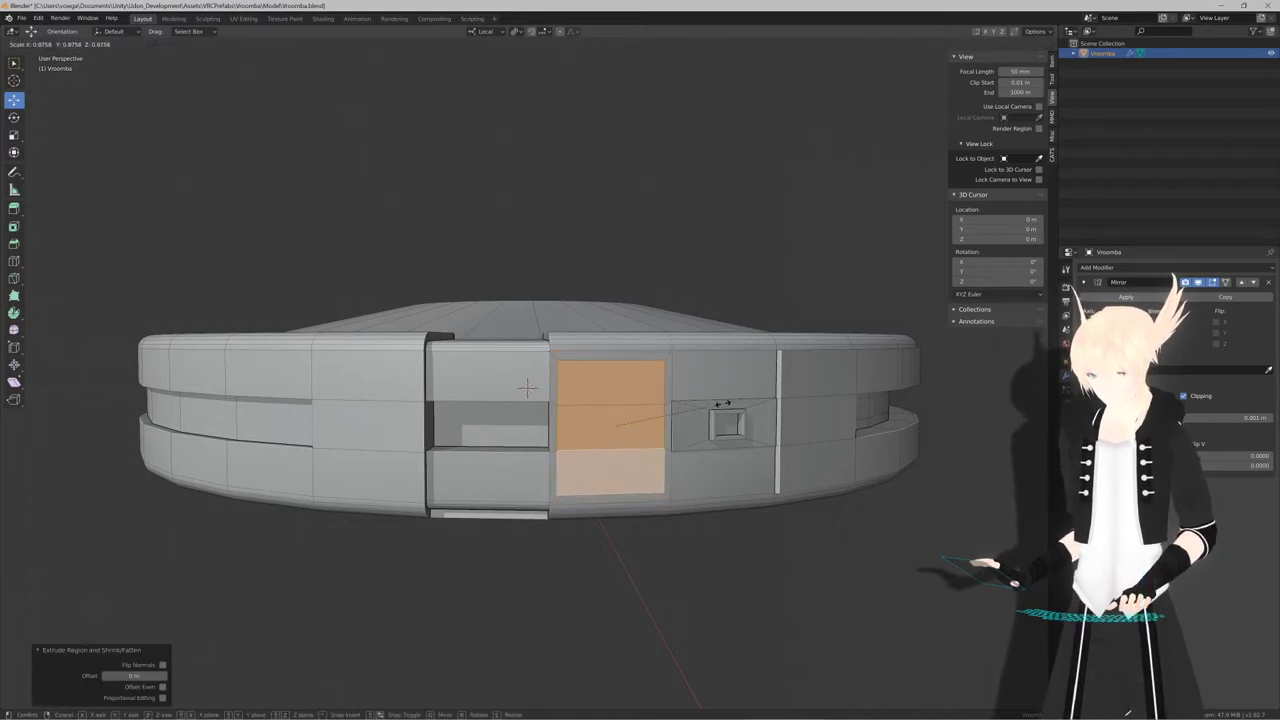
click(722, 403)
key(s)
key(x)
key(x)
key(z)
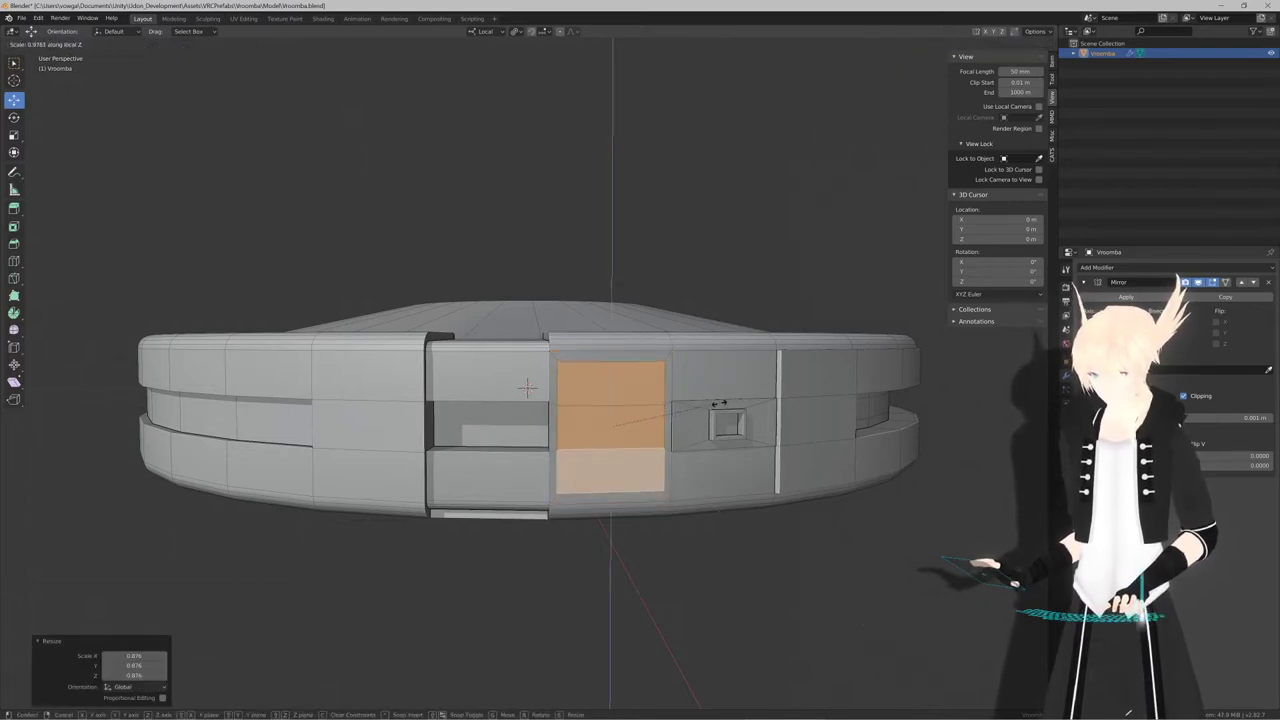
key(y)
key(Escape)
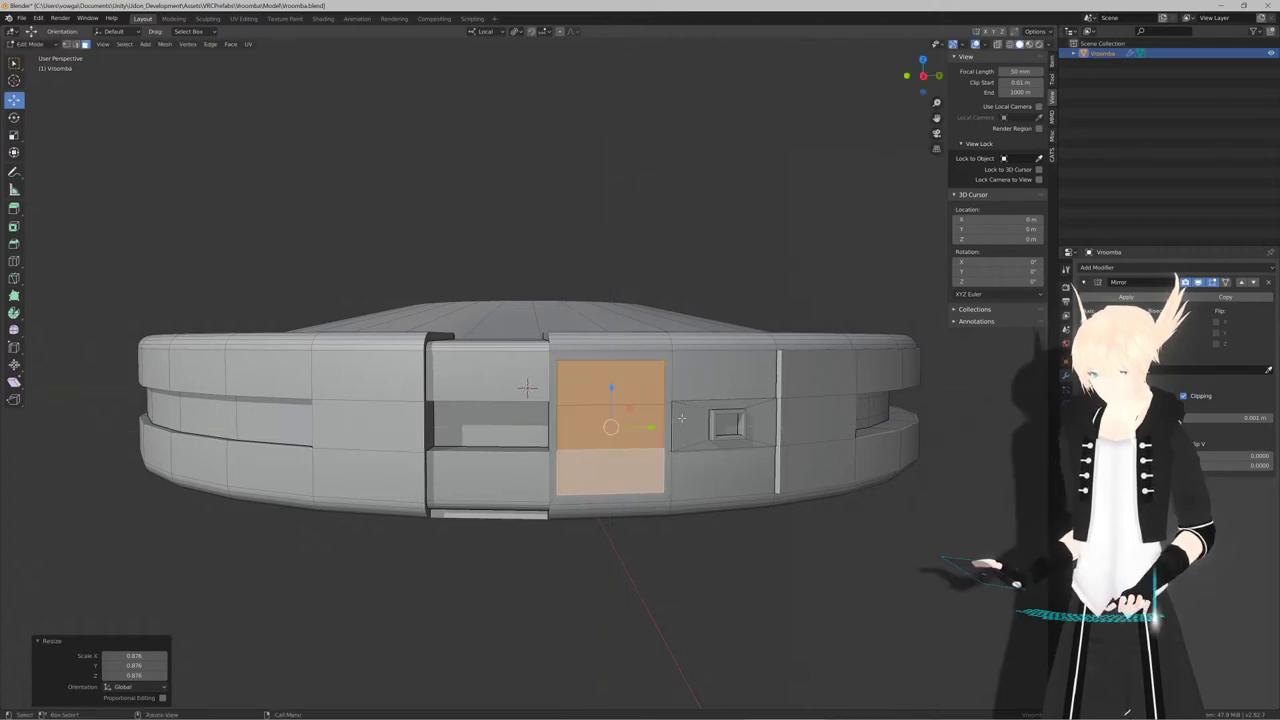
Set the transform orientation to Normal and narrow the three selected faces along Y to less than half their width
click(487, 31)
click(495, 83)
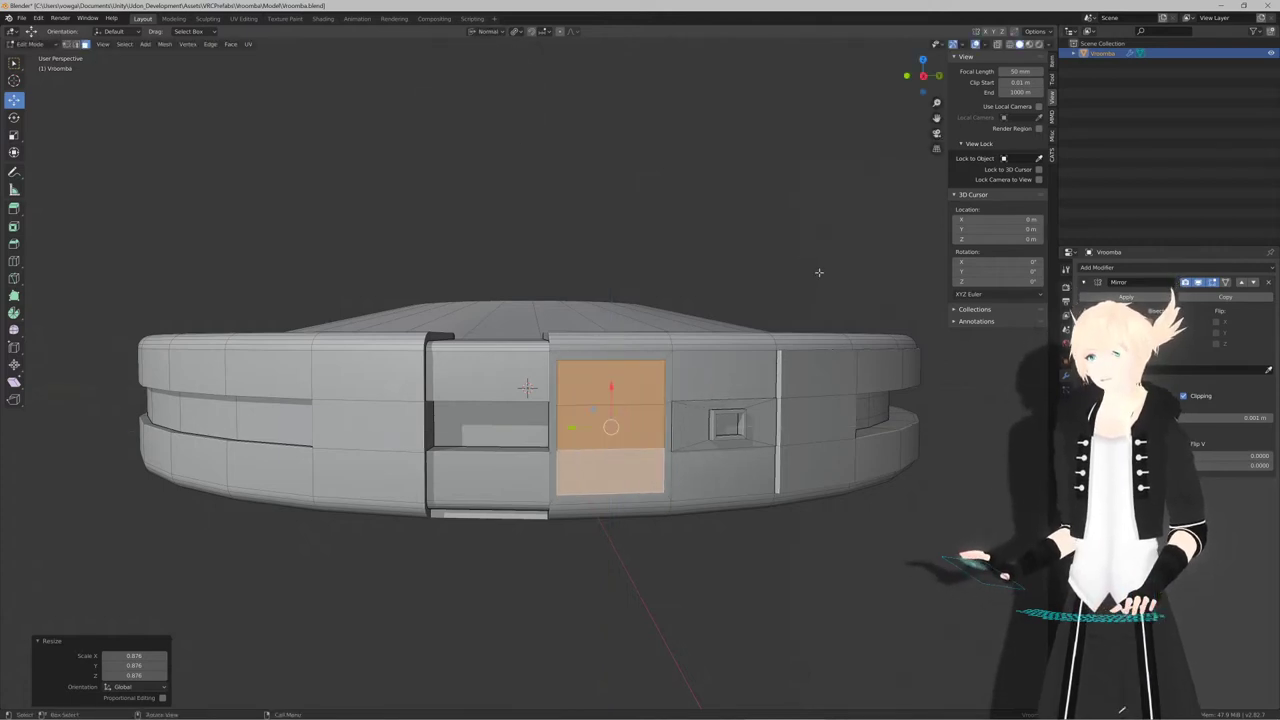
key(s)
key(y)
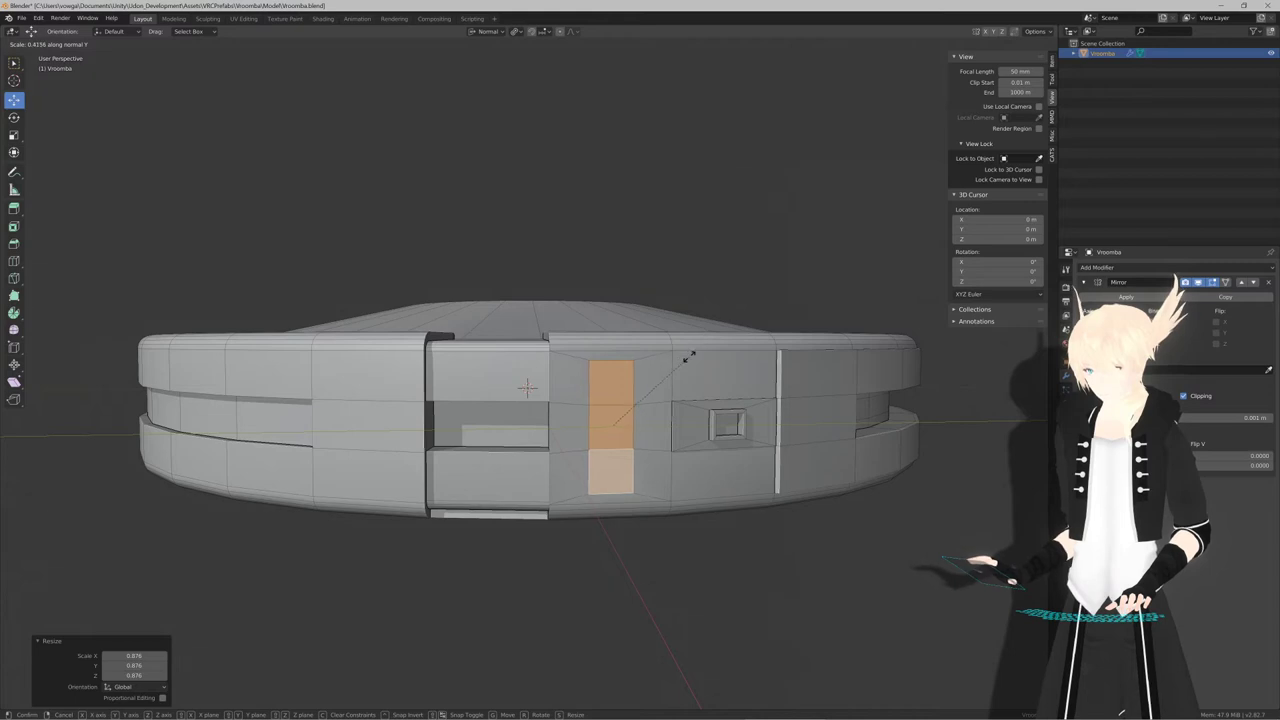
click(700, 349)
Extrude the narrow vertical strip slightly outward from the side wall by about 0.005 m
middle_drag(700, 349, 665, 336)
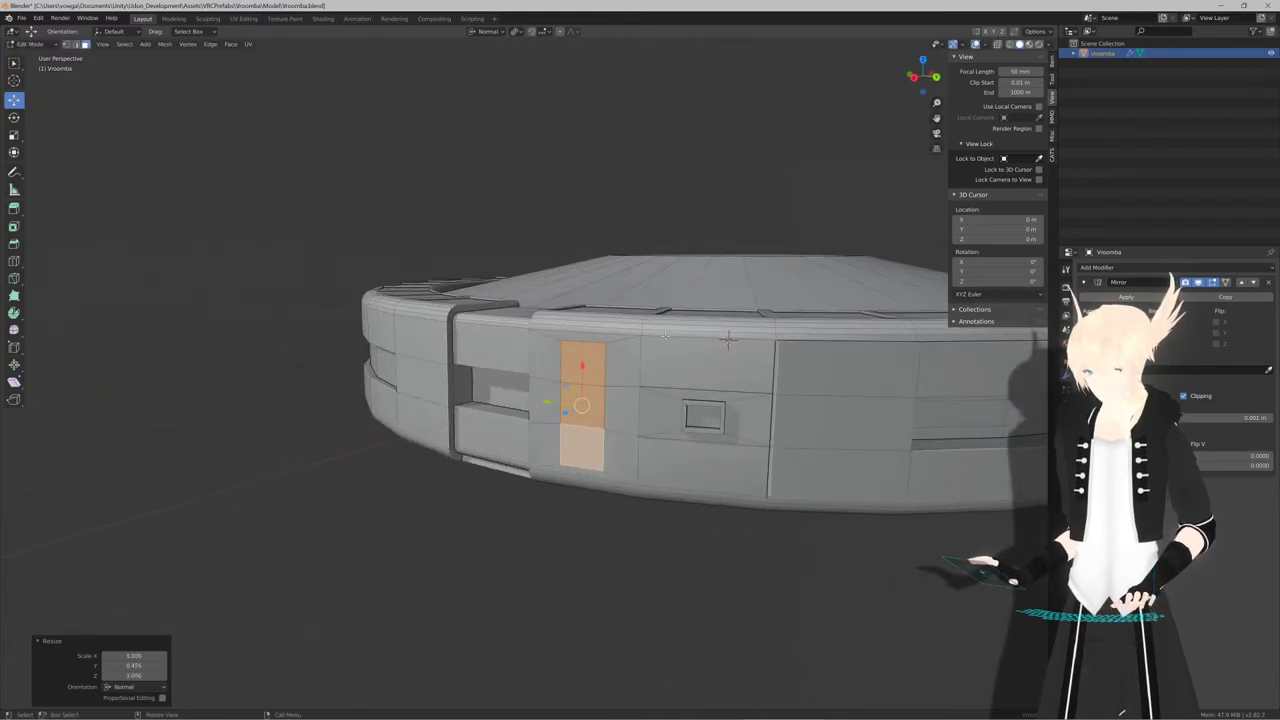
key(g)
key(y)
click(663, 337)
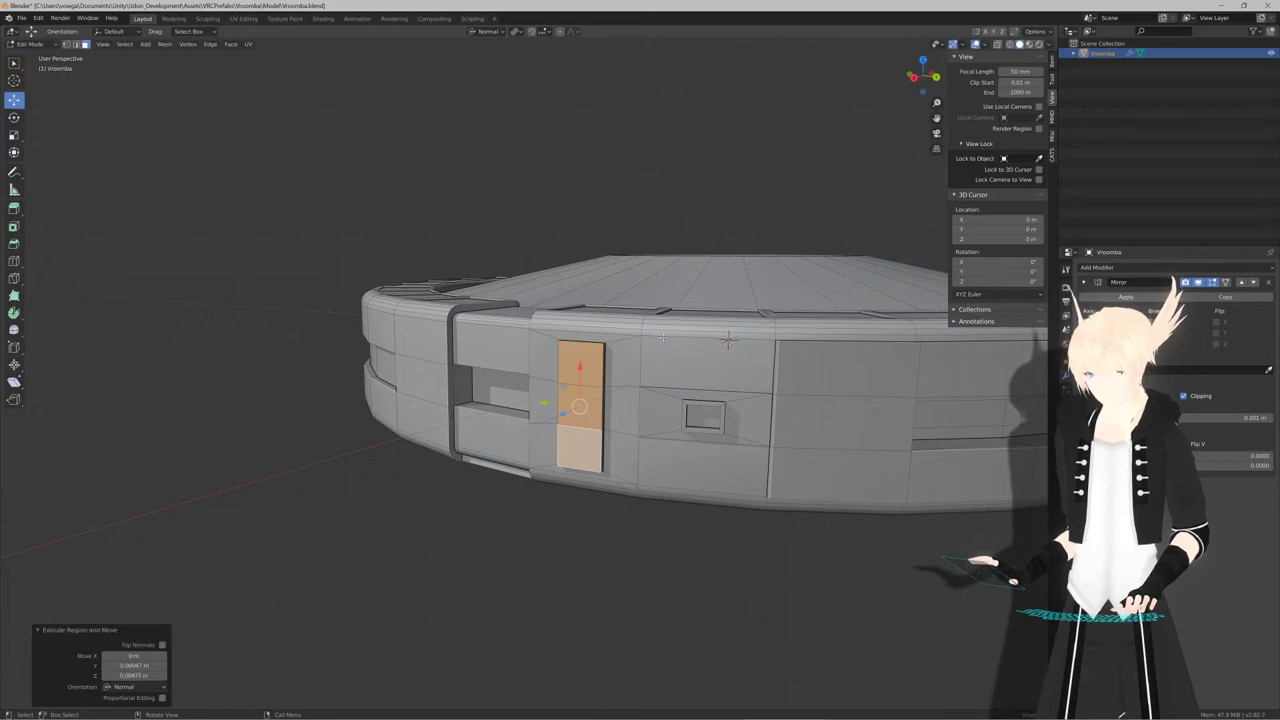
key(i)
key(Escape)
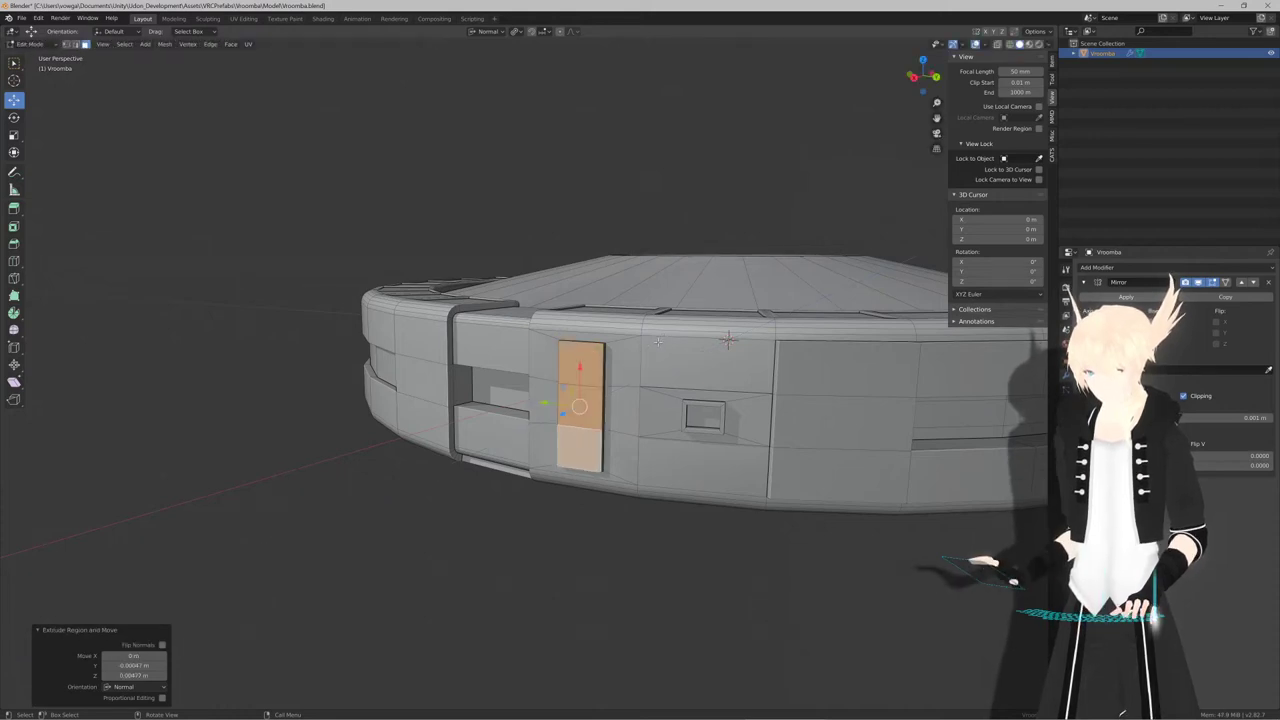
Split the strip into three separate squares with Extrude Individual Faces, scaled to 0.722, and extrude them outward about 0.004 m
key(alt+e)
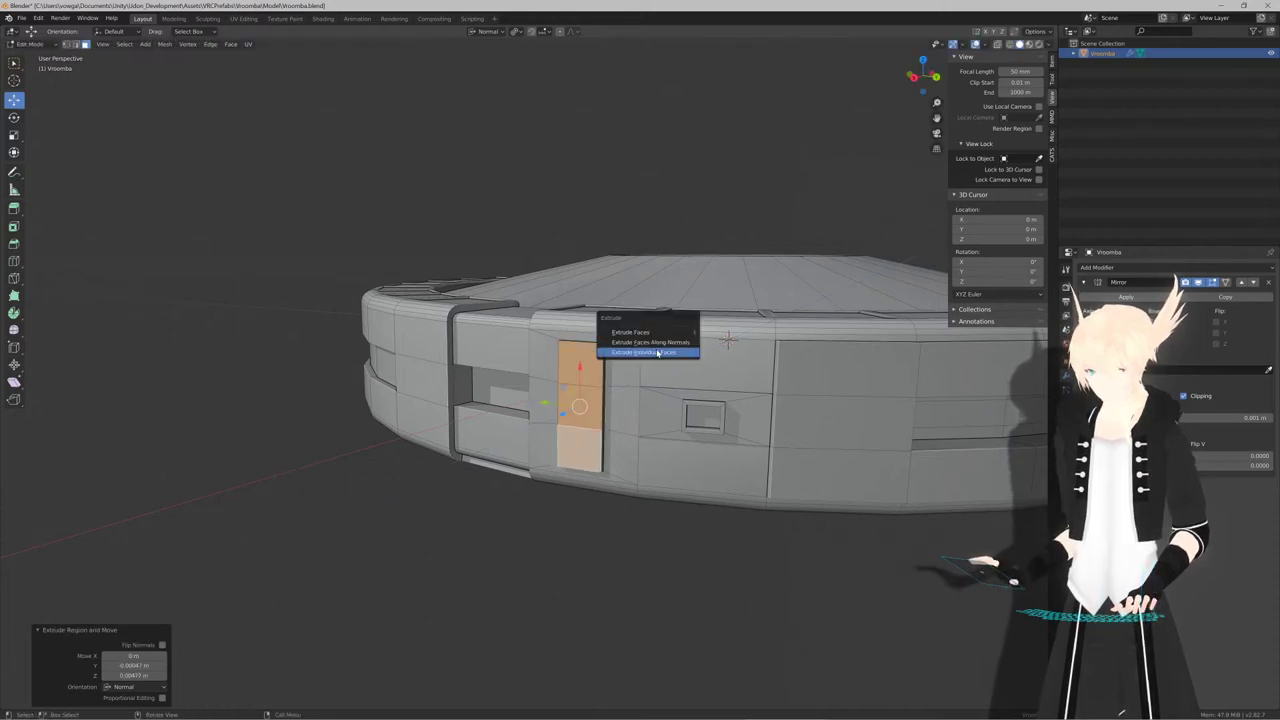
click(659, 343)
key(Escape)
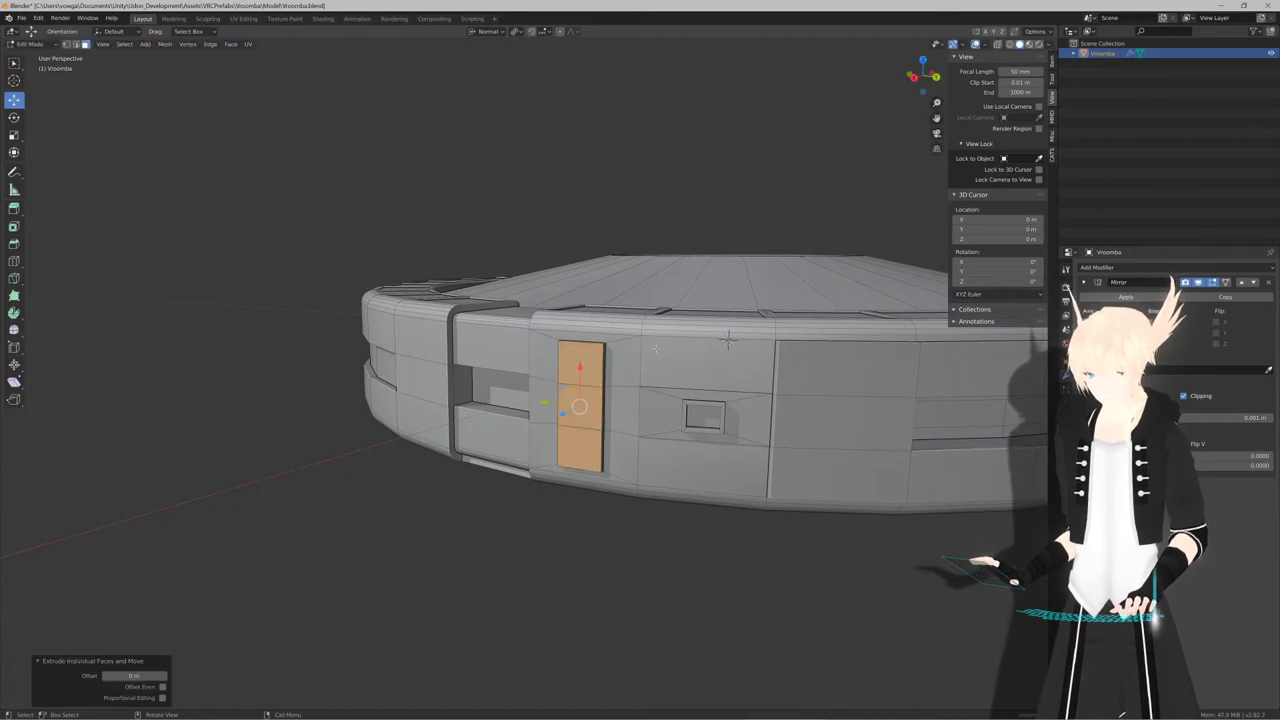
key(s)
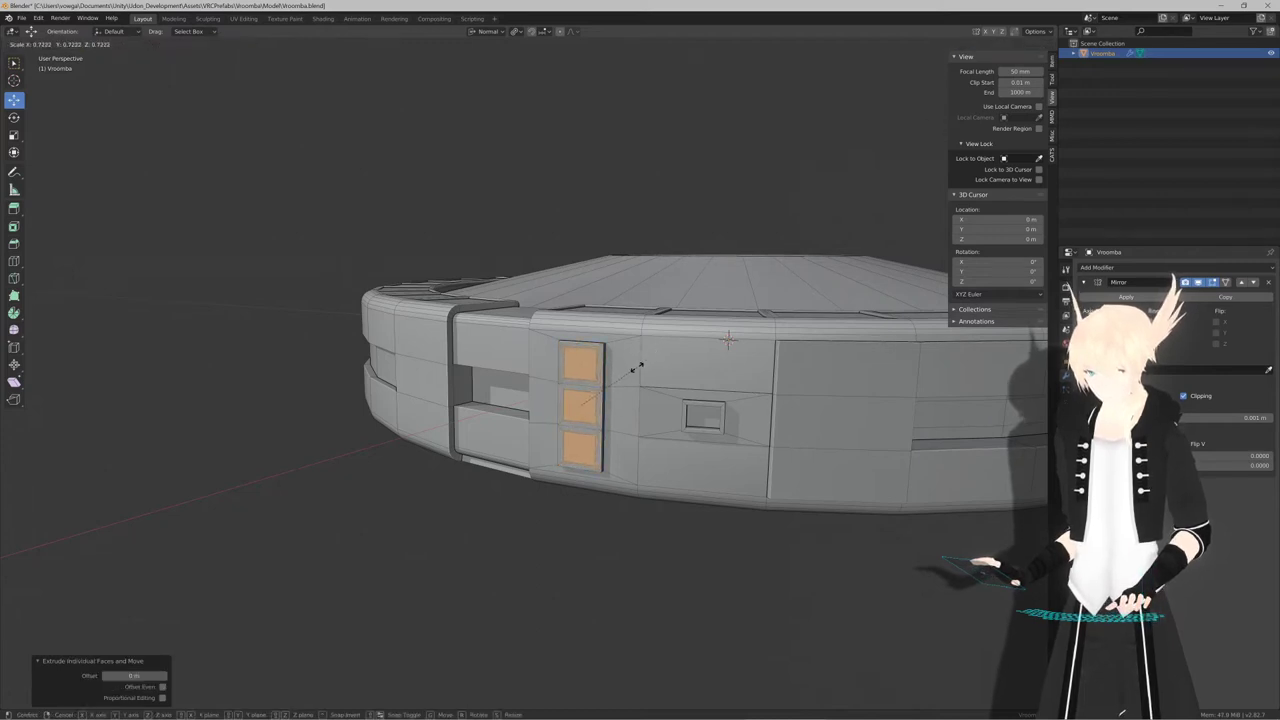
click(637, 368)
key(e)
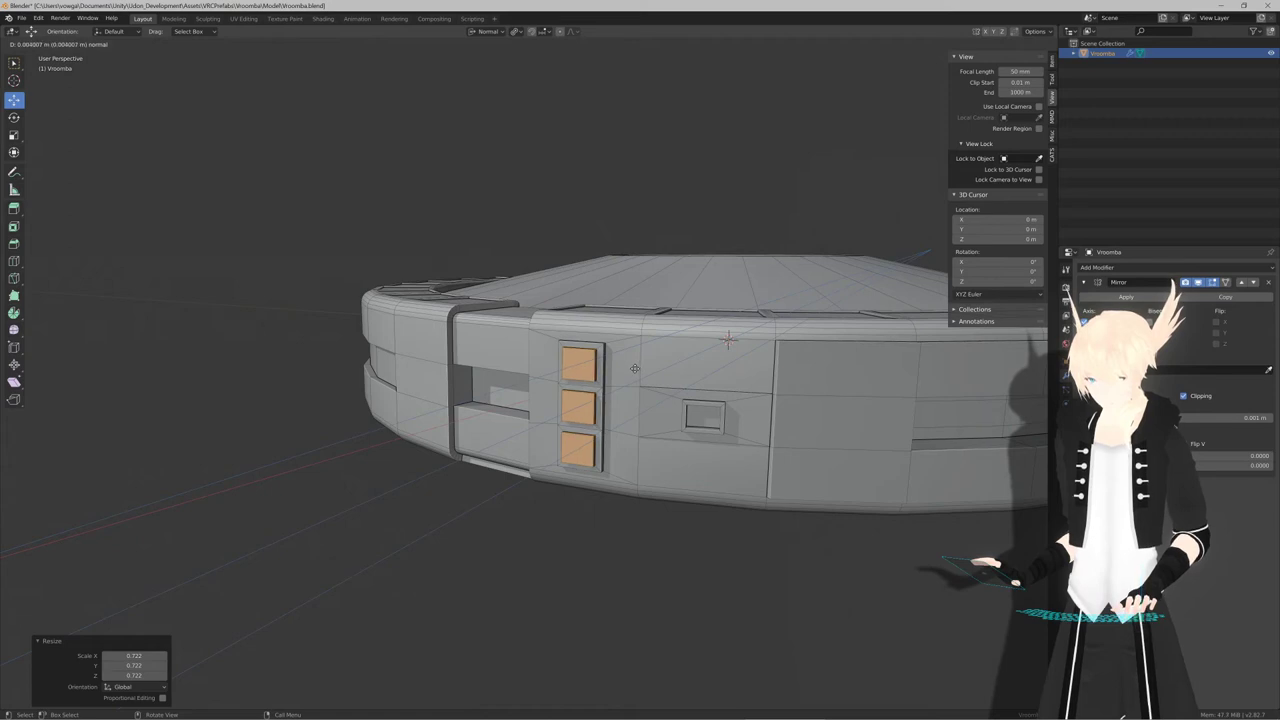
click(634, 368)
Scale the three button faces to 0.794 and extrude them inward to form recessed centres
key(s)
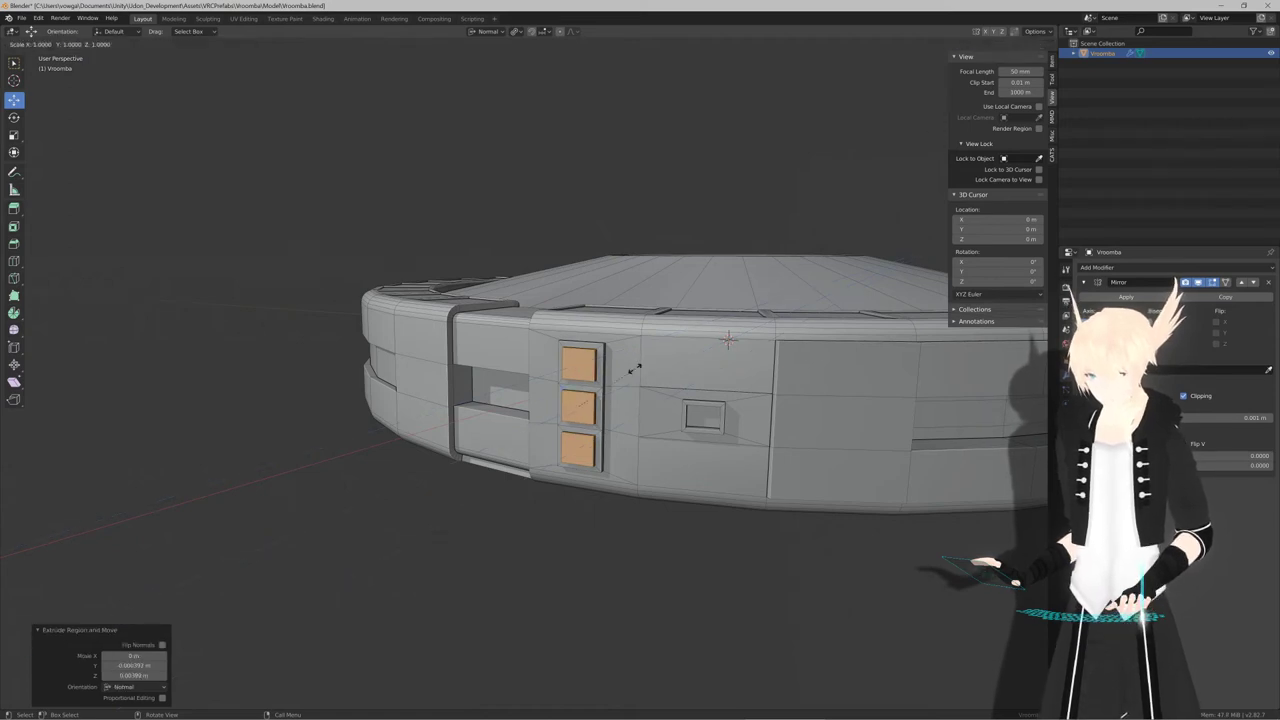
click(622, 376)
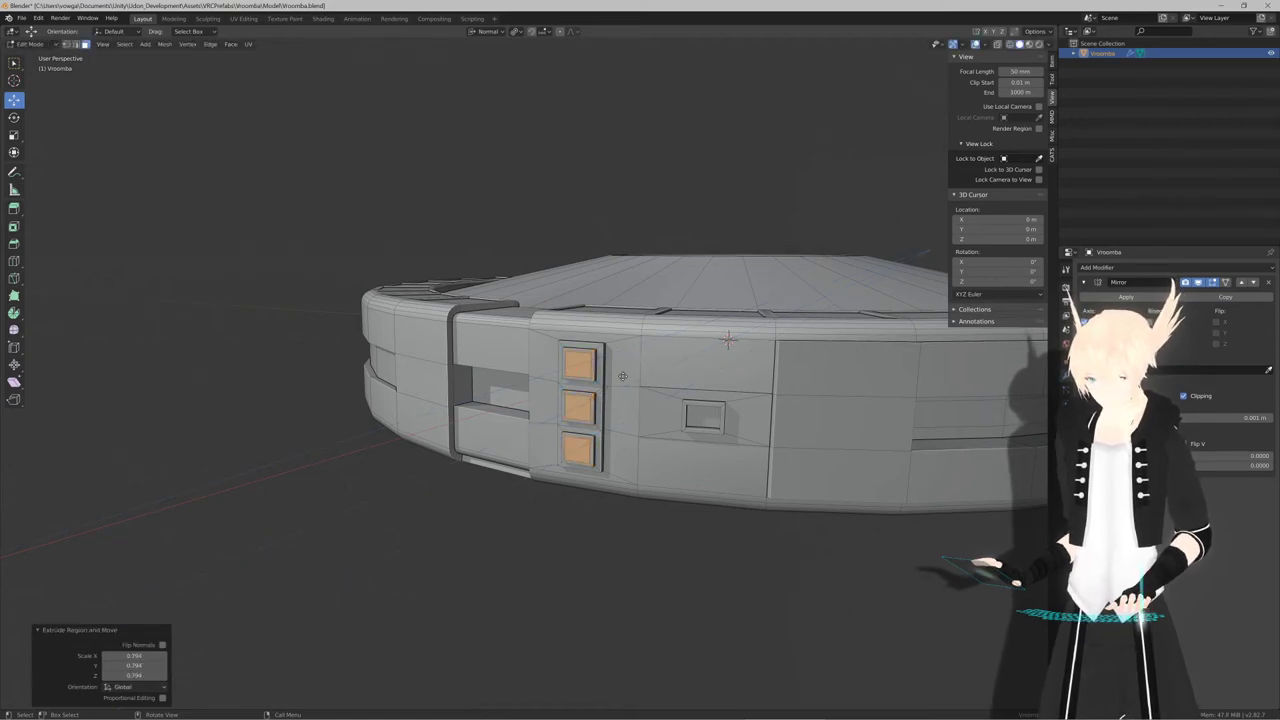
key(e)
click(624, 375)
Inspect the three-button panel in Object Mode, then examine the disc's underside and return to Edit Mode
key(Tab)
scroll(626, 380, down, 6)
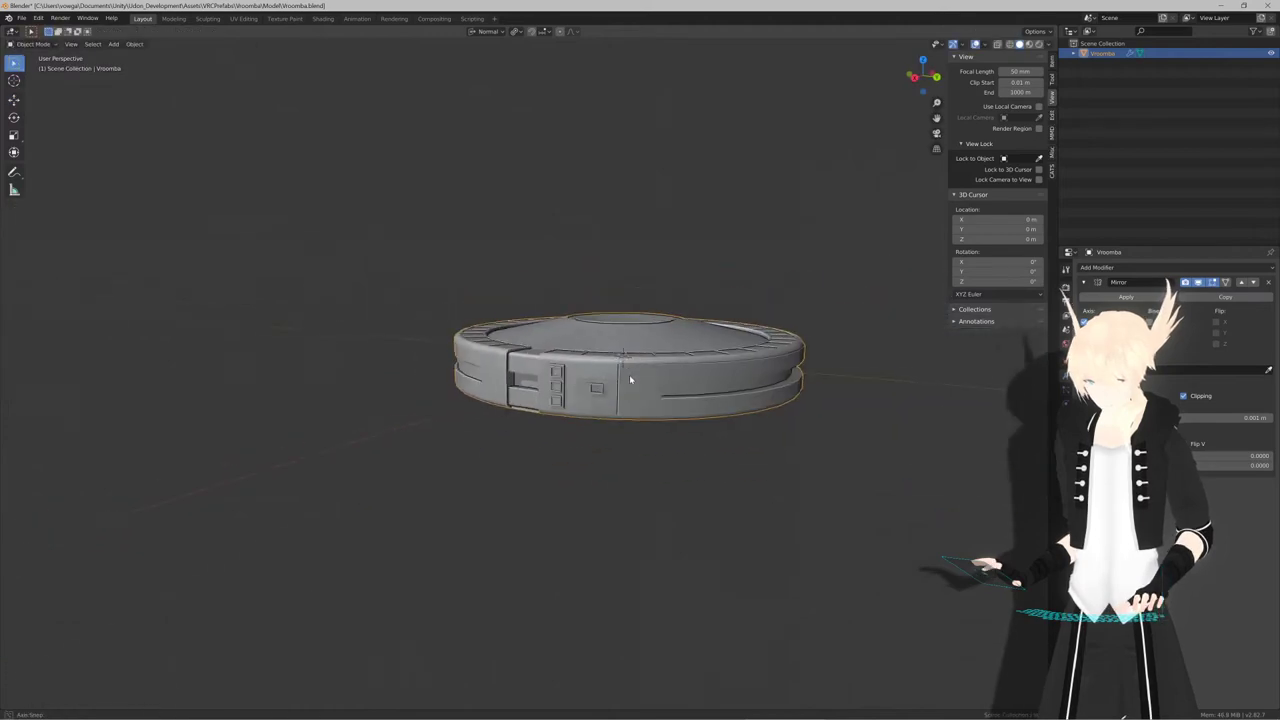
middle_drag(631, 380, 517, 352)
scroll(668, 381, up, 3)
scroll(557, 403, up, 2)
scroll(545, 396, down, 4)
scroll(575, 390, up, 3)
key(Tab)
scroll(567, 356, down, 3)
scroll(517, 352, up, 3)
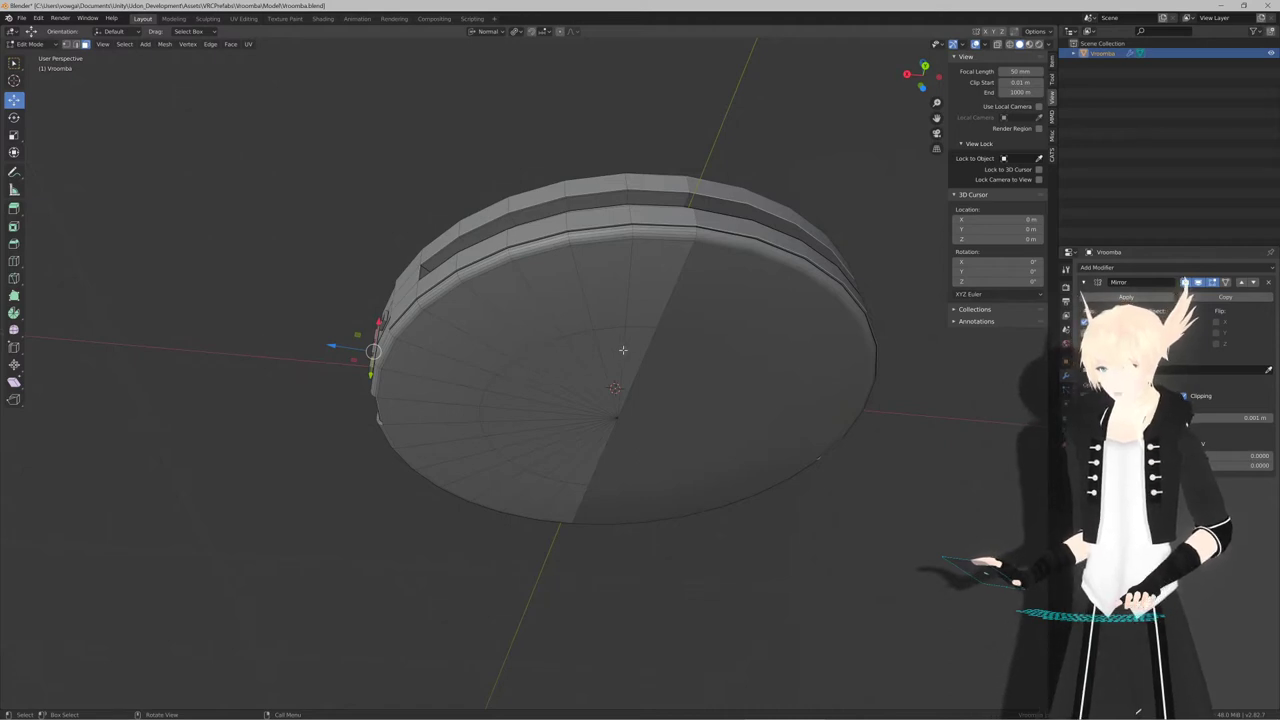
Select all the inner wedge faces on the modelled half of the disc's underside
click(623, 351)
shift+click(572, 368)
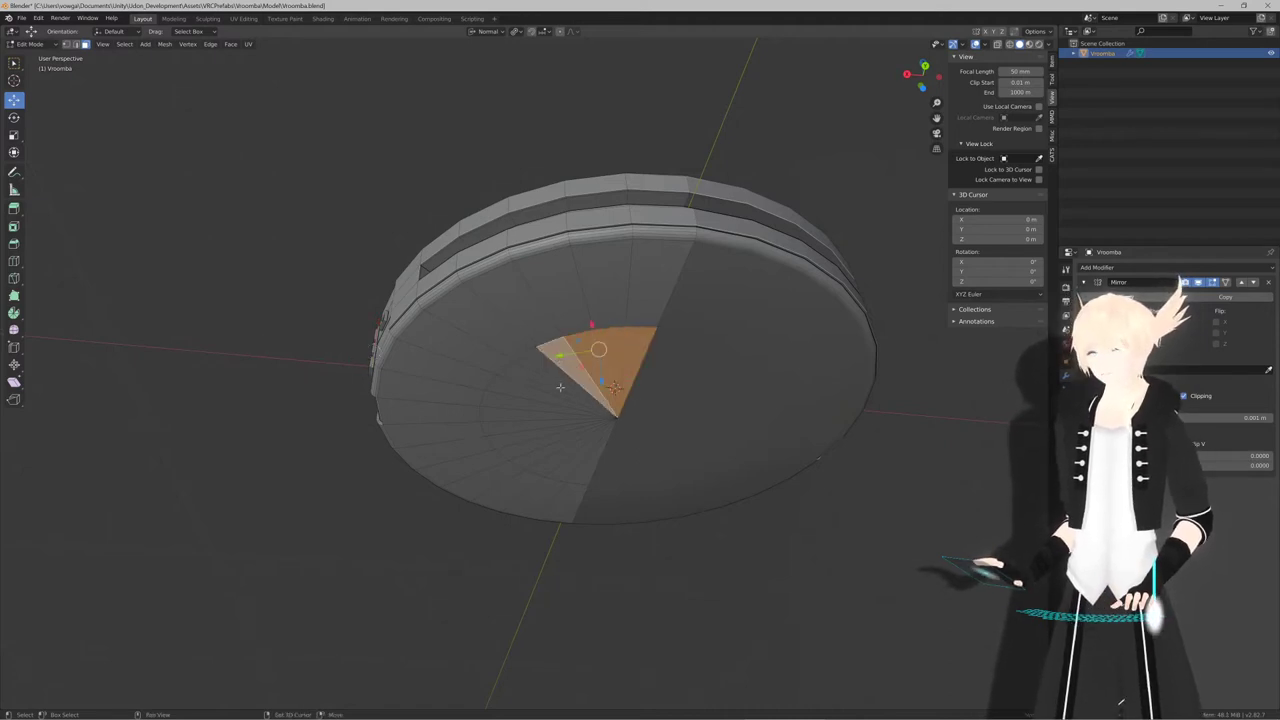
drag(568, 419, 564, 460)
middle_drag(574, 426, 540, 349)
key(s)
click(627, 386)
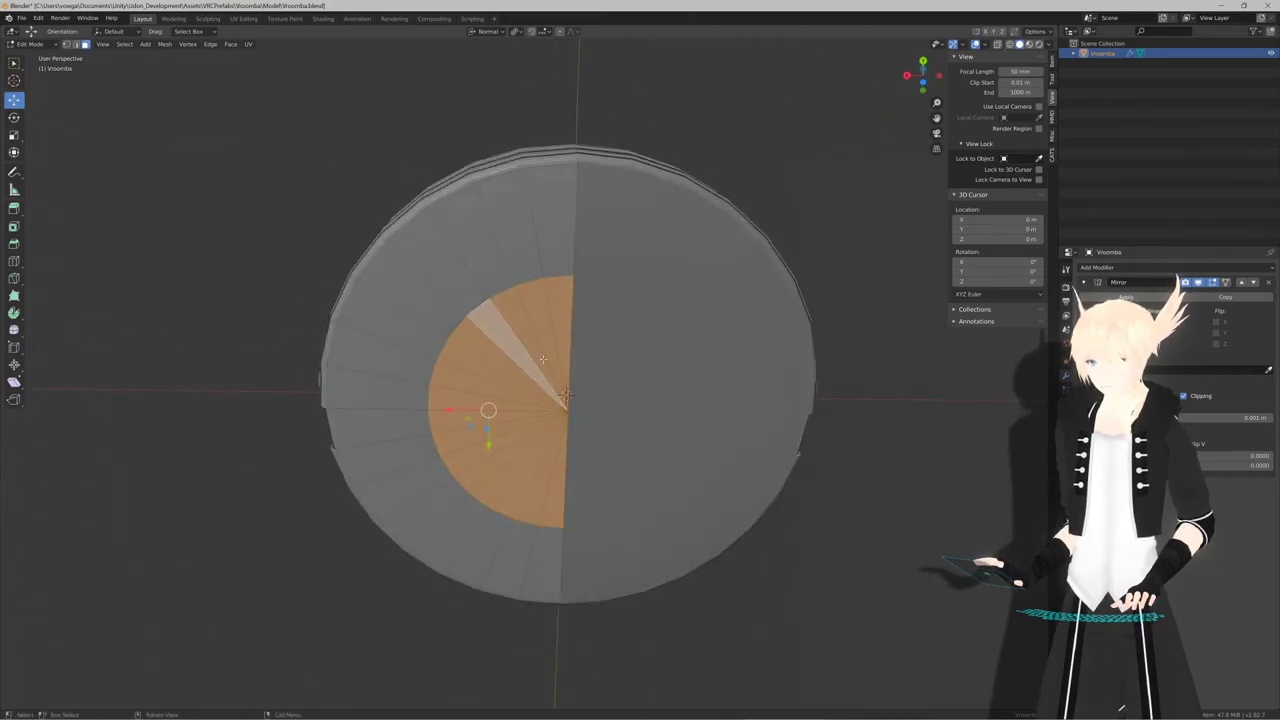
alt+click(549, 279)
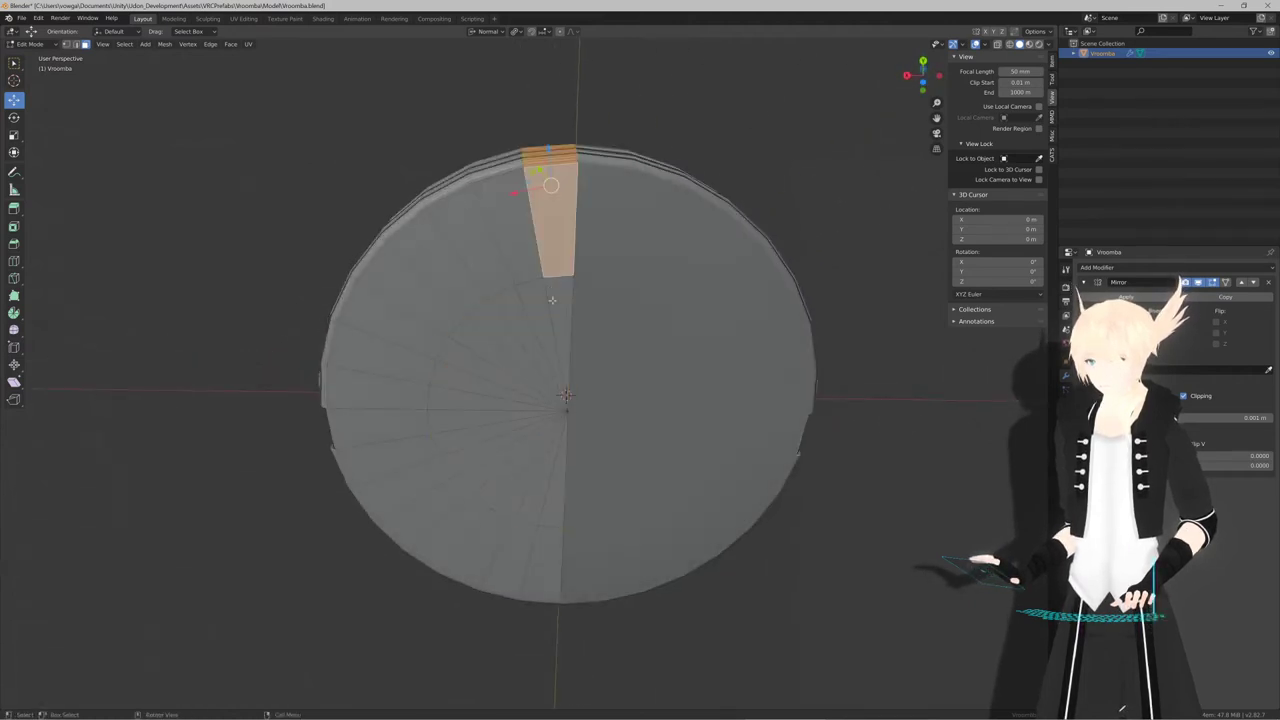
key(ctrl+z)
Try to extrude the selected inner half circle downward and taper it by scaling the face
middle_drag(552, 299, 671, 400)
key(e)
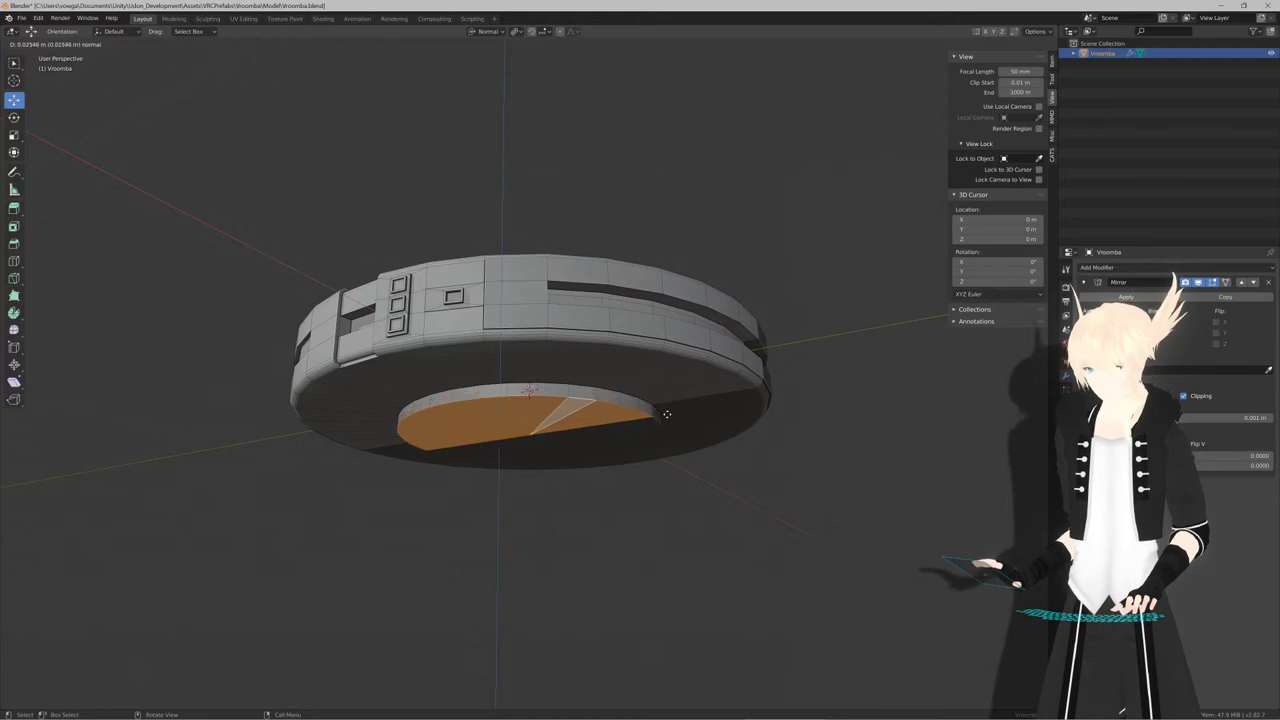
click(666, 410)
key(s)
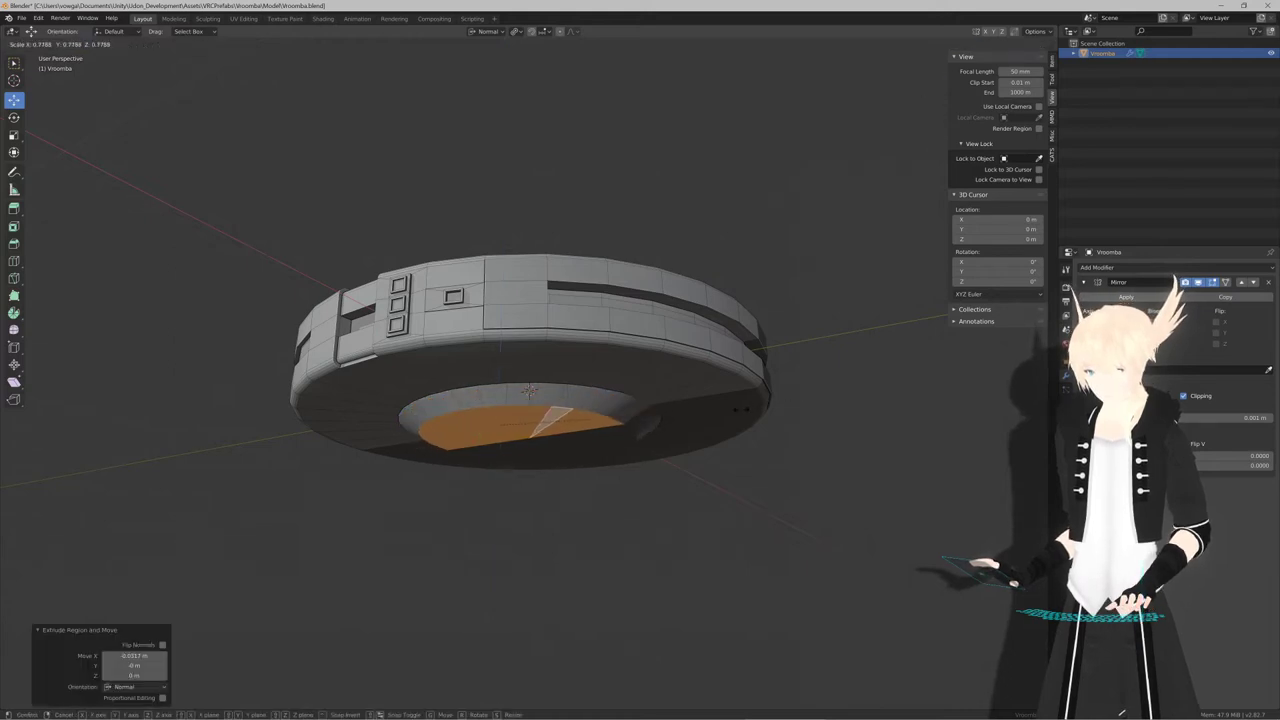
click(744, 405)
middle_drag(674, 402, 709, 346)
key(ctrl+z)
Apply the Mirror modifier and continue in Edit Mode with the full inner circle of underside faces selected
key(Tab)
key(Tab)
scroll(630, 360, up, 4)
scroll(629, 352, down, 3)
Extrude the full inner circle downward from the underside and scale its face to 0.884 for a tapered plinth
key(e)
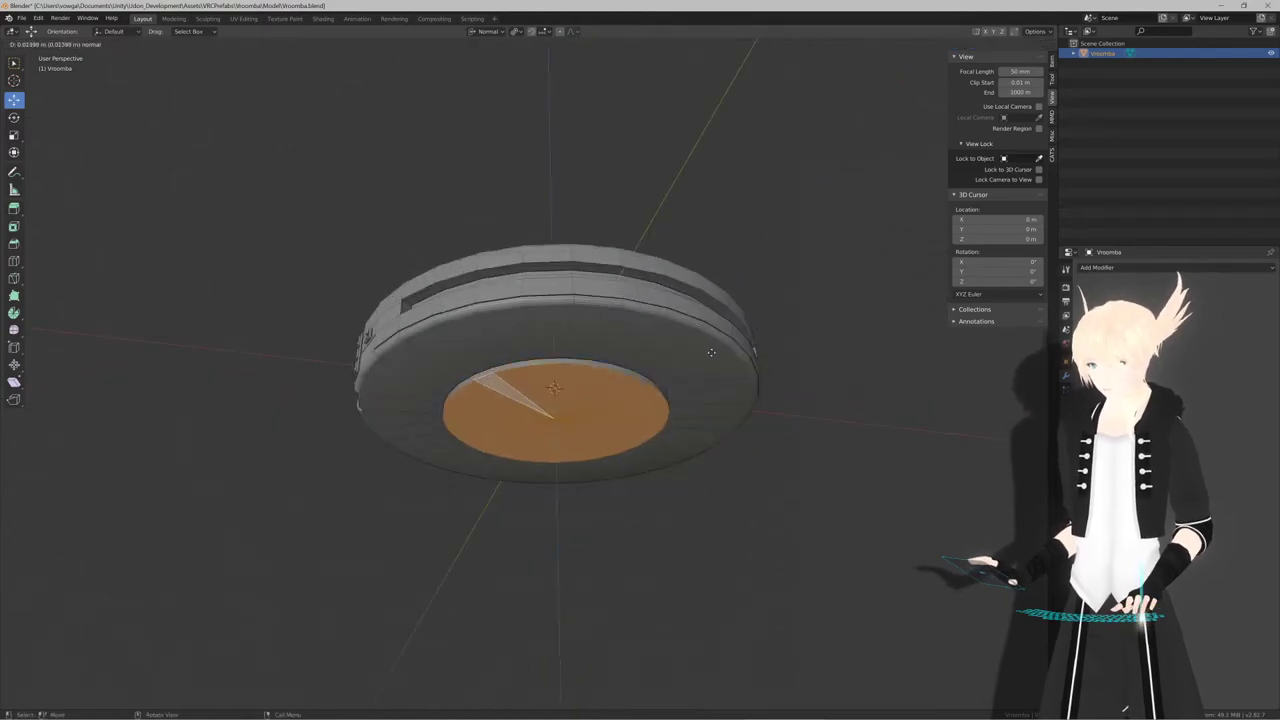
click(711, 355)
key(s)
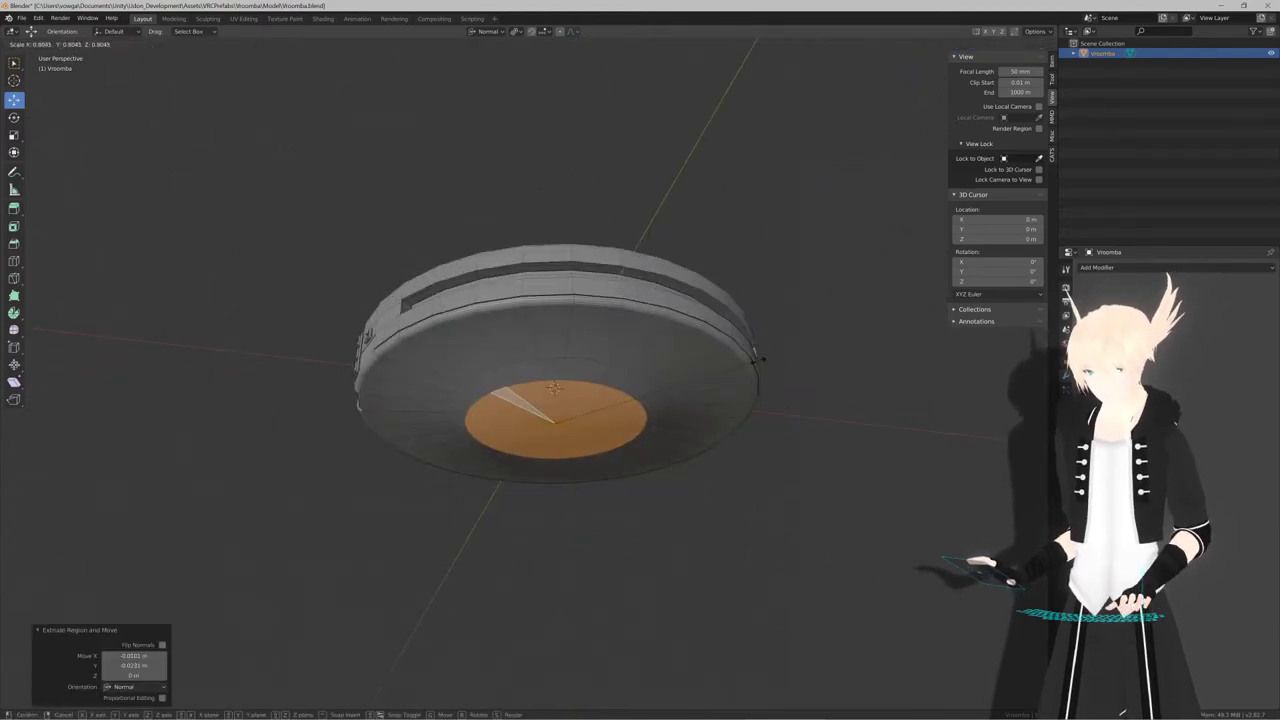
click(757, 360)
middle_drag(757, 360, 669, 352)
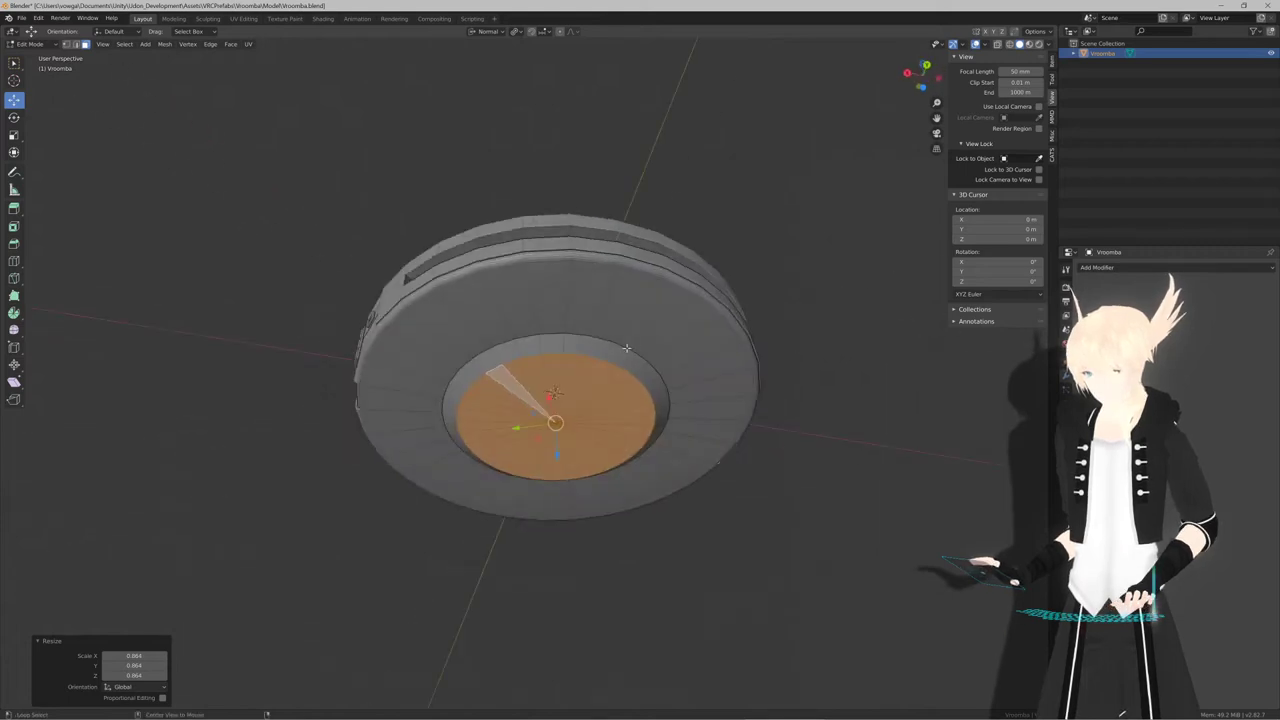
Select the flat inner circle of underside faces together with the sloped ring surrounding it
alt+click(655, 274)
click(592, 349)
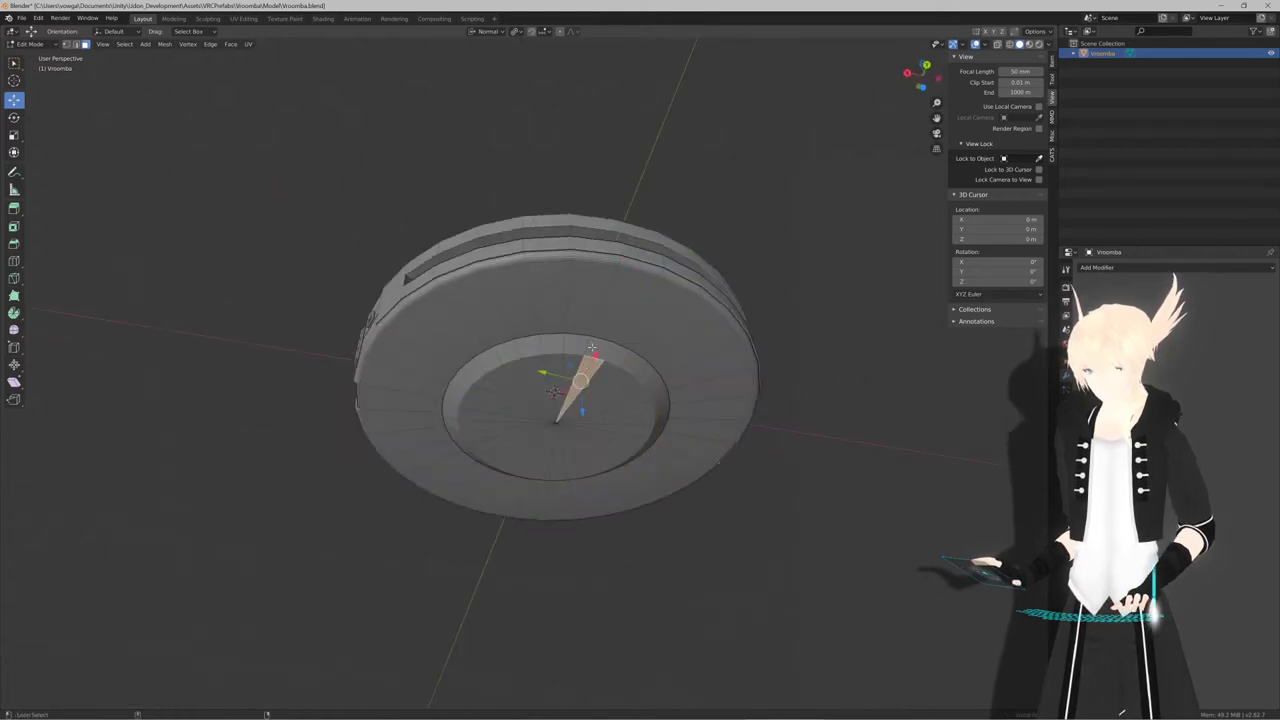
key(KP_7)
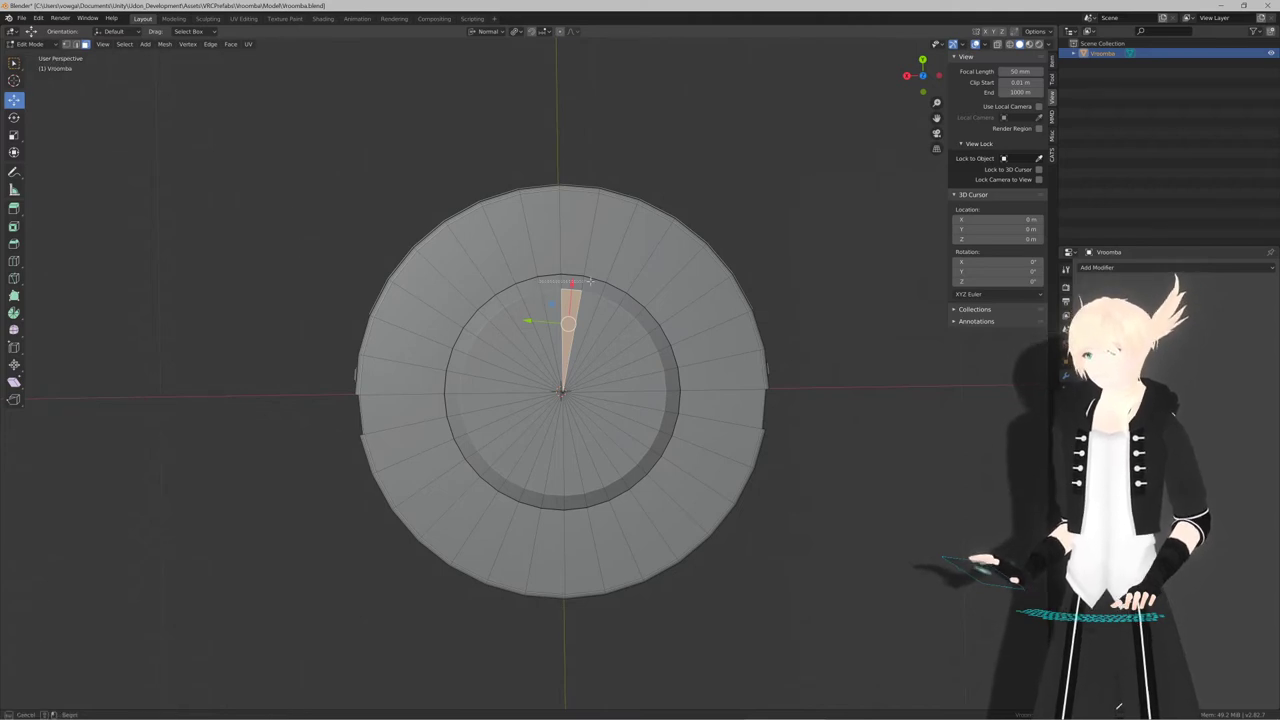
drag(570, 383, 580, 373)
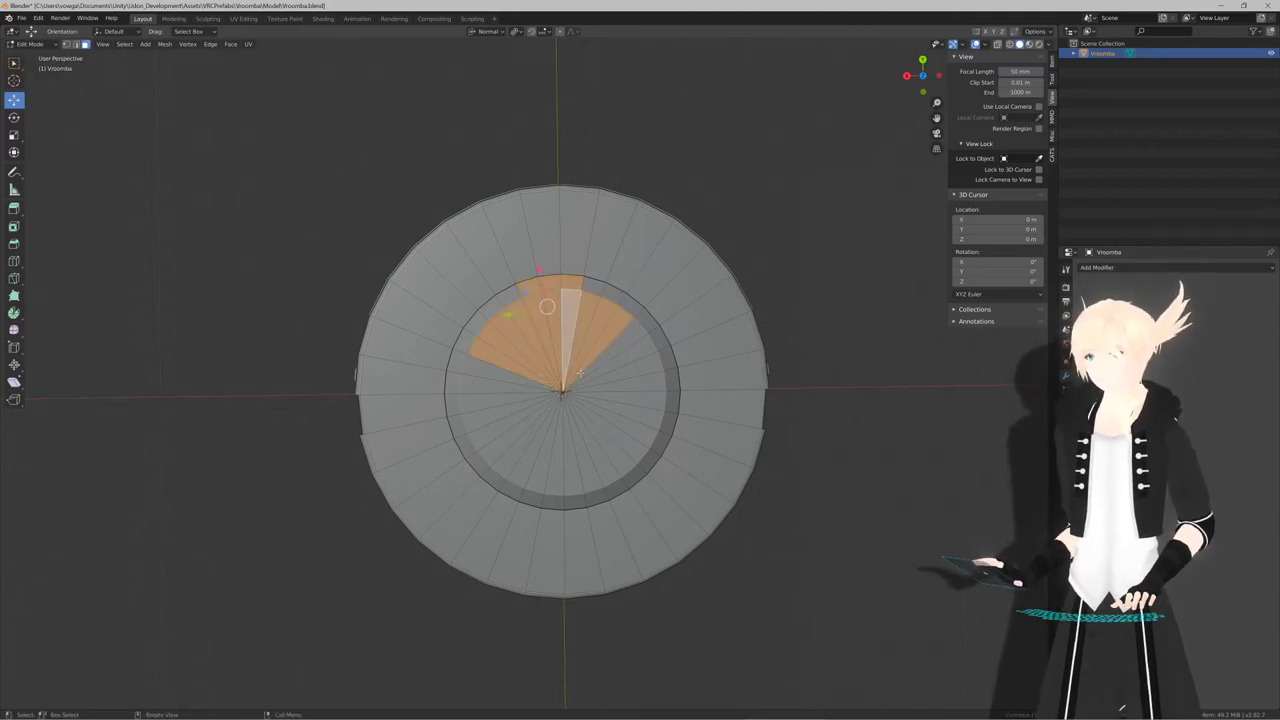
click(592, 283)
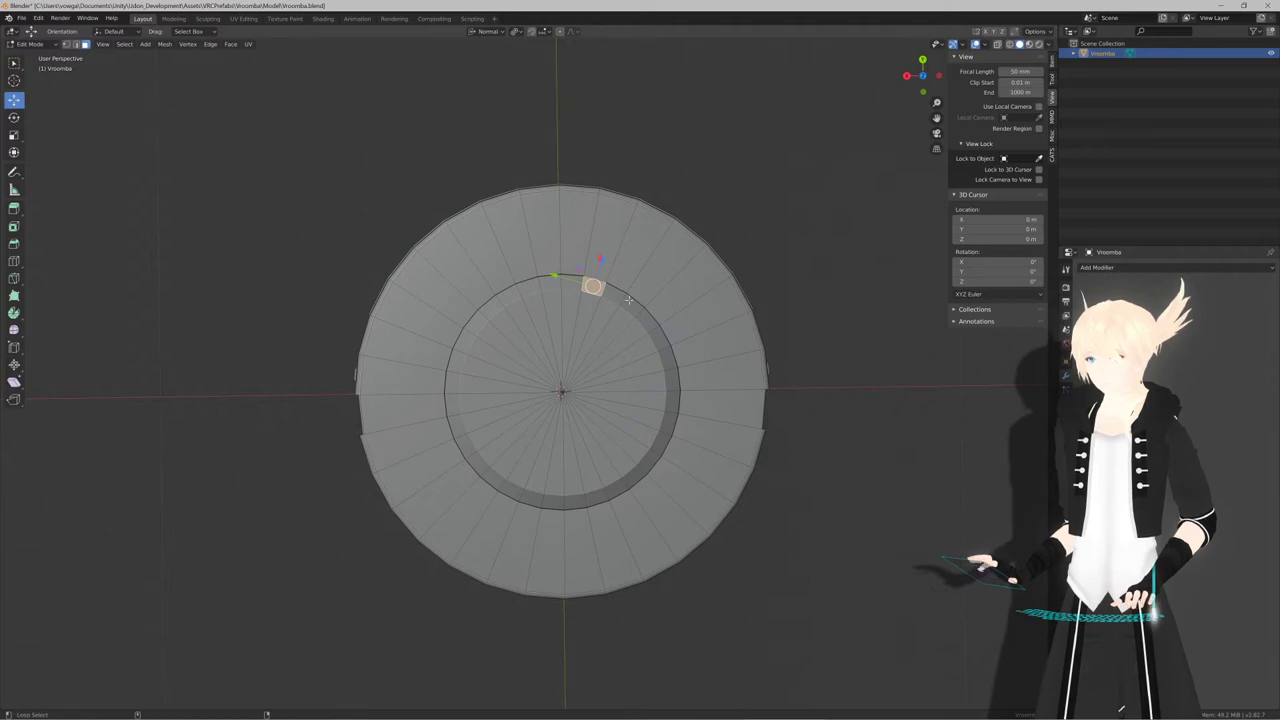
shift+click(661, 261)
click(596, 284)
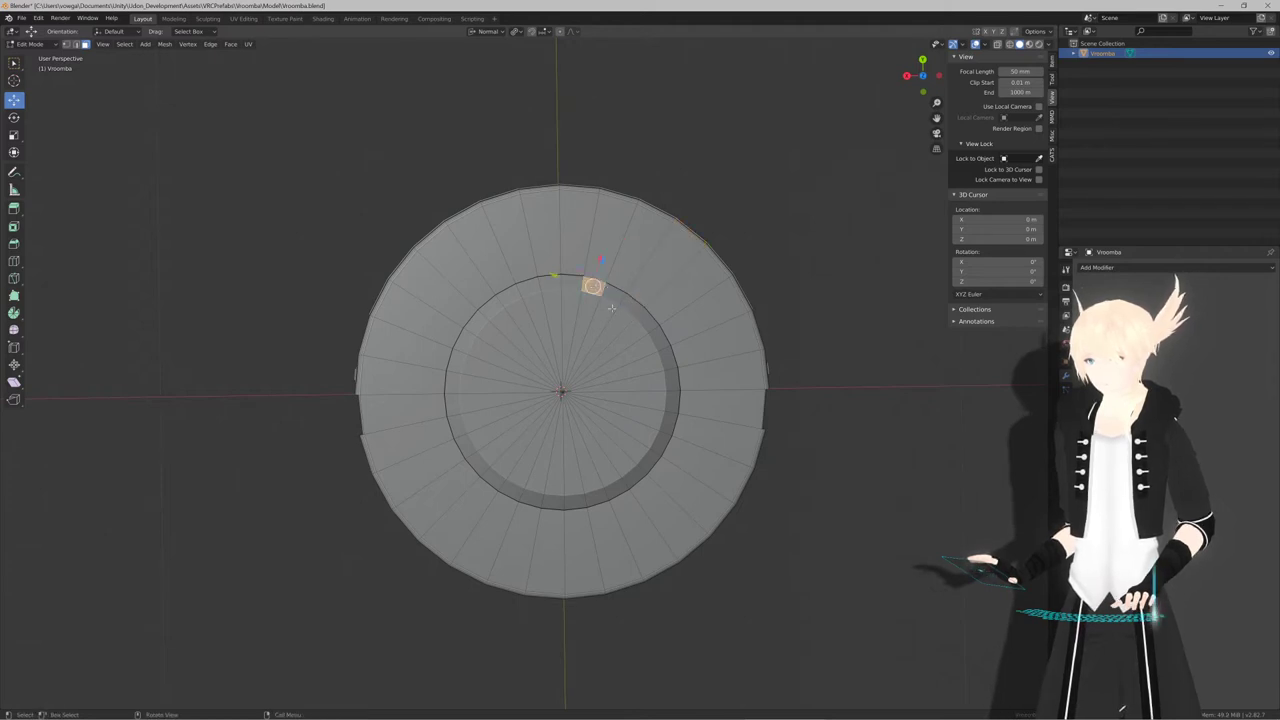
click(580, 408)
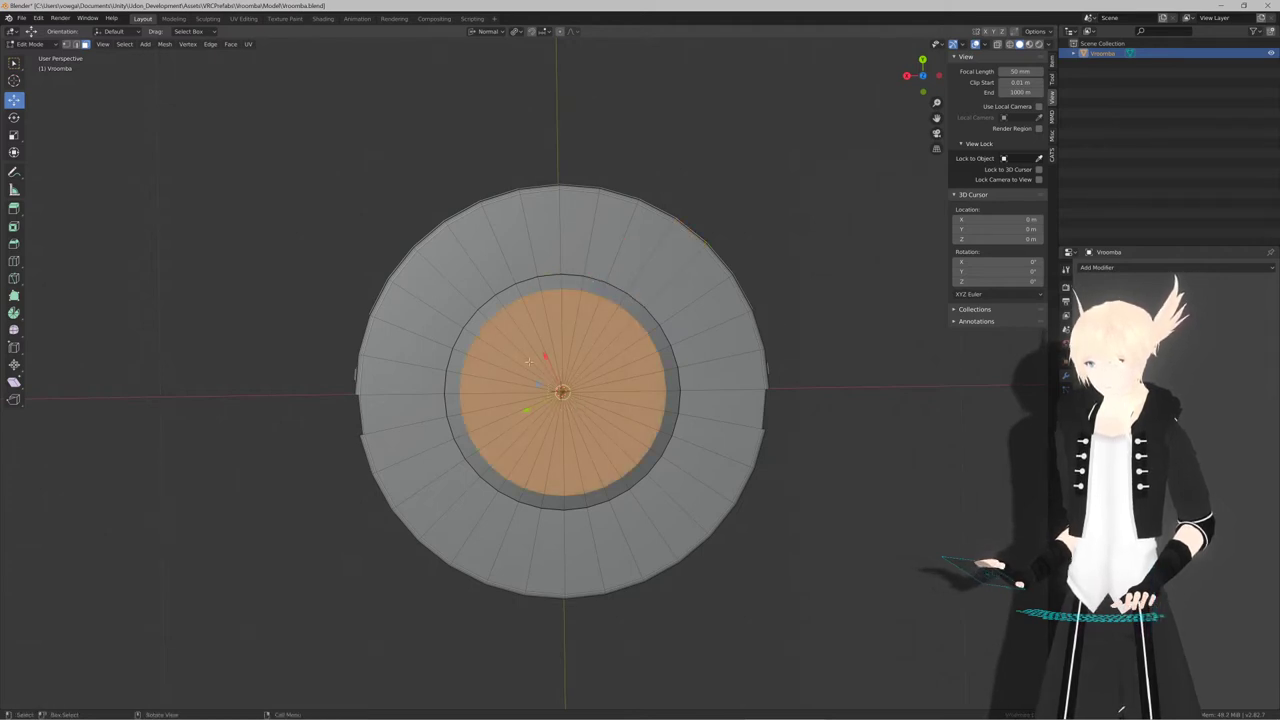
middle_drag(529, 362, 630, 365)
key(ctrl+KP_Add)
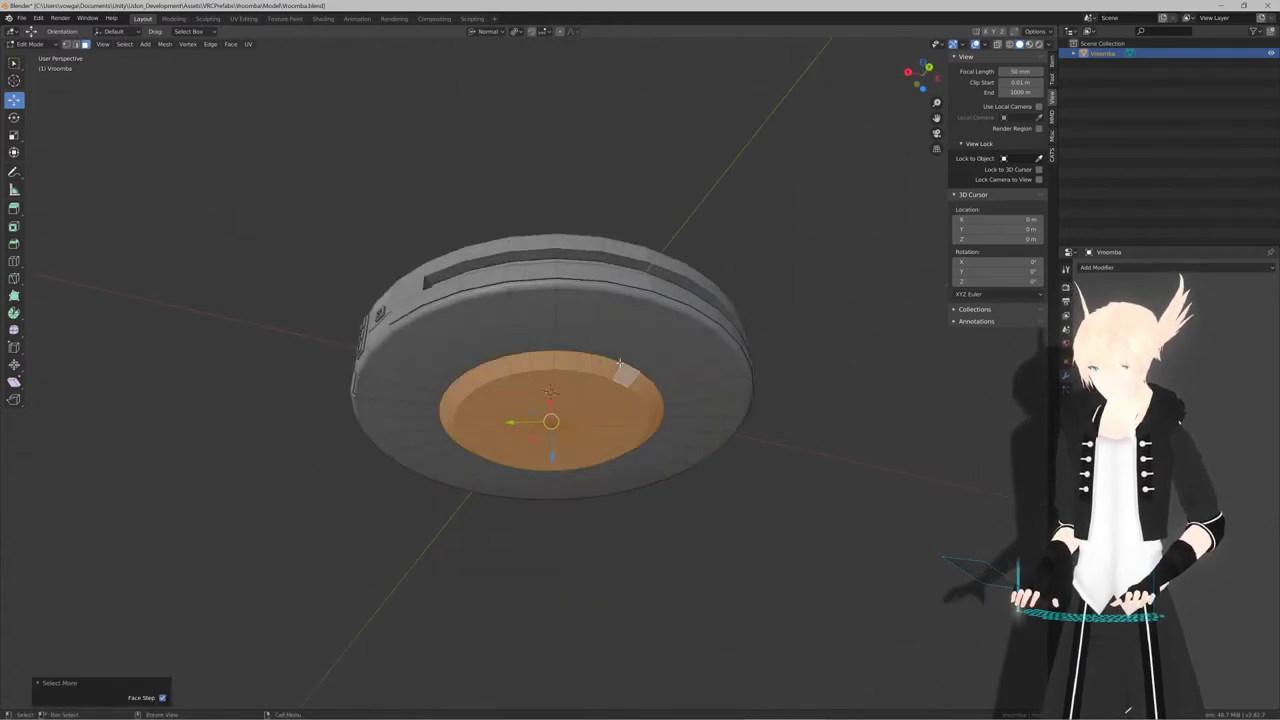
Scale the selected plinth faces up uniformly so the plinth covers more of the disc's underside
key(s)
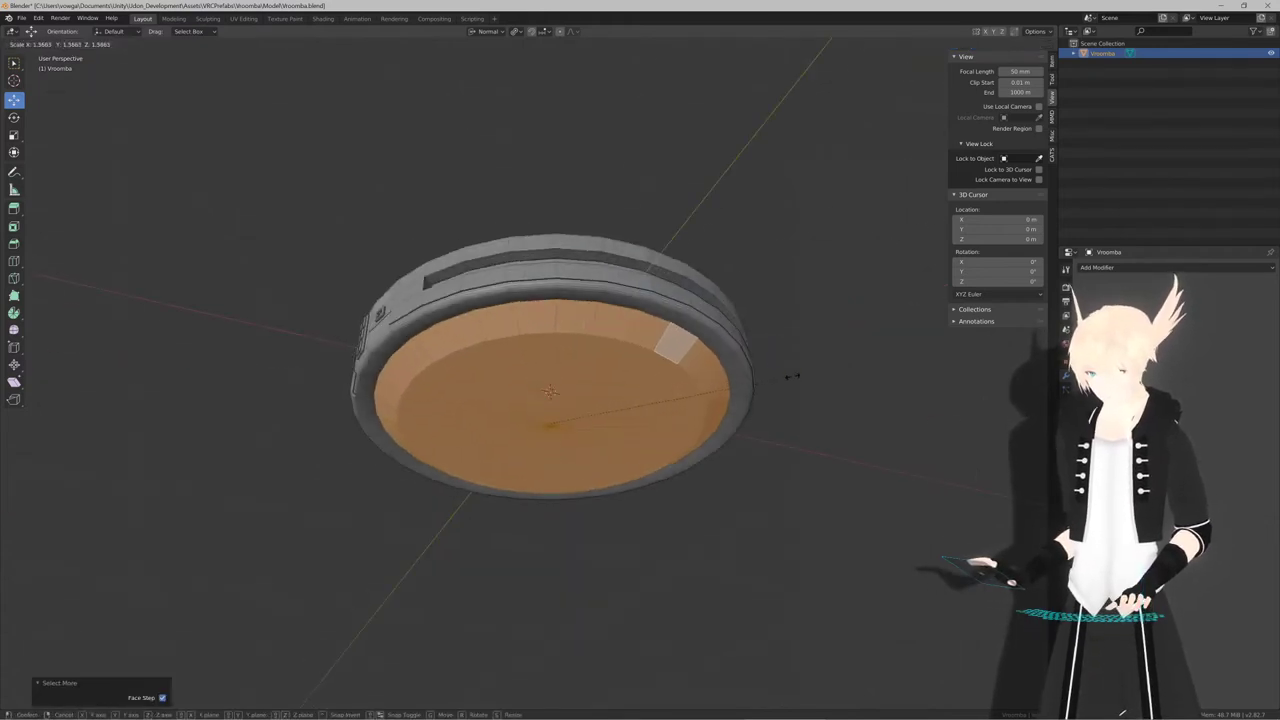
click(752, 379)
key(Tab)
middle_drag(752, 379, 673, 449)
key(Tab)
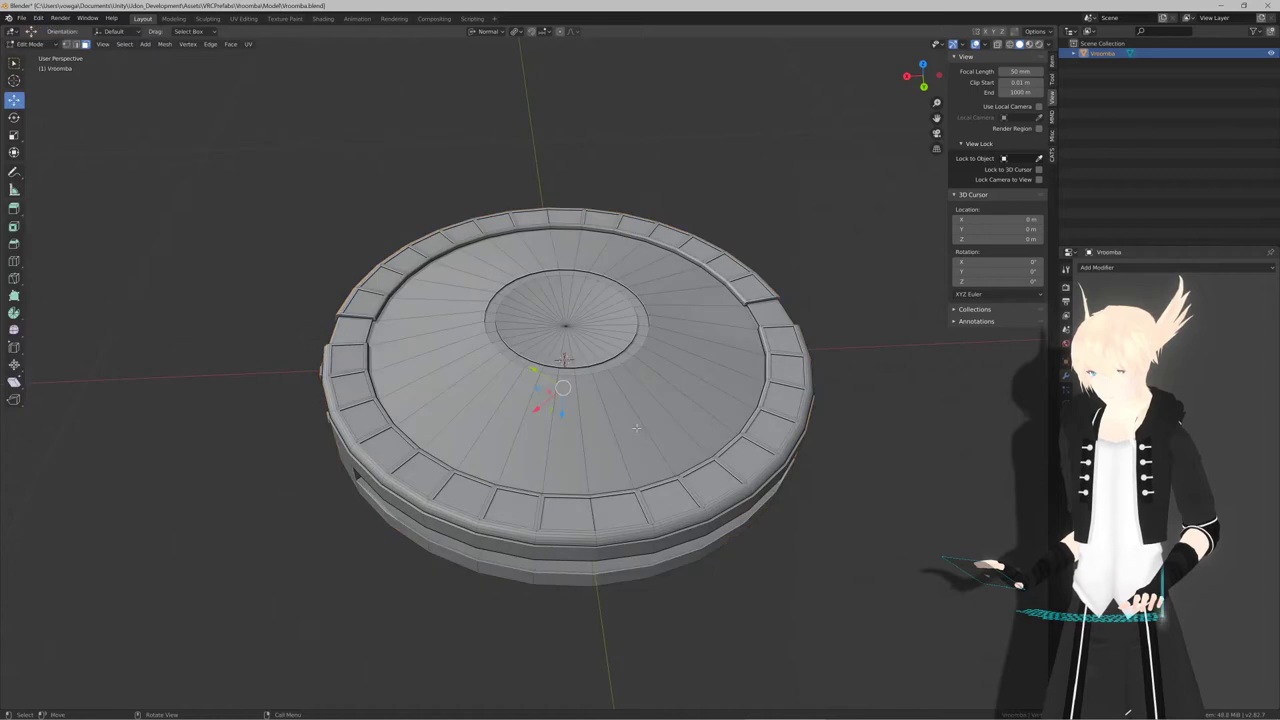
Add a single loop cut around the top dome near its outer edge with a slide factor of -0.635
scroll(636, 428, up, 4)
key(ctrl+r)
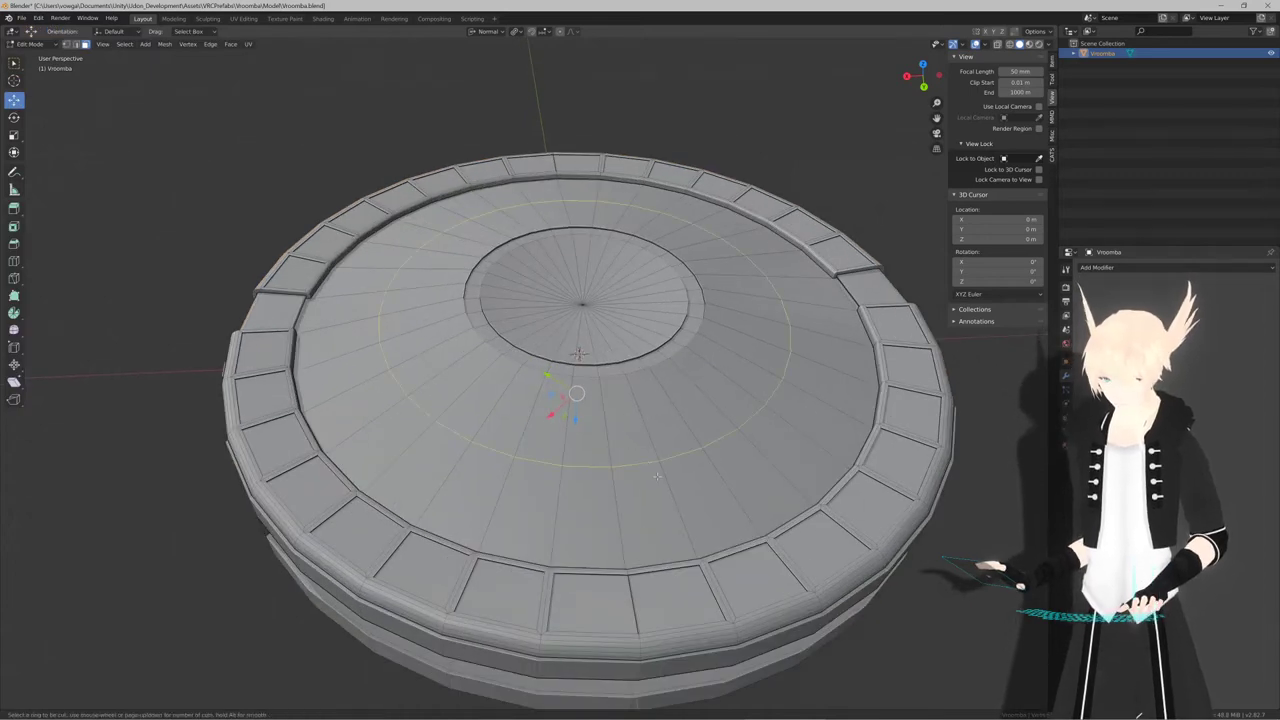
click(657, 476)
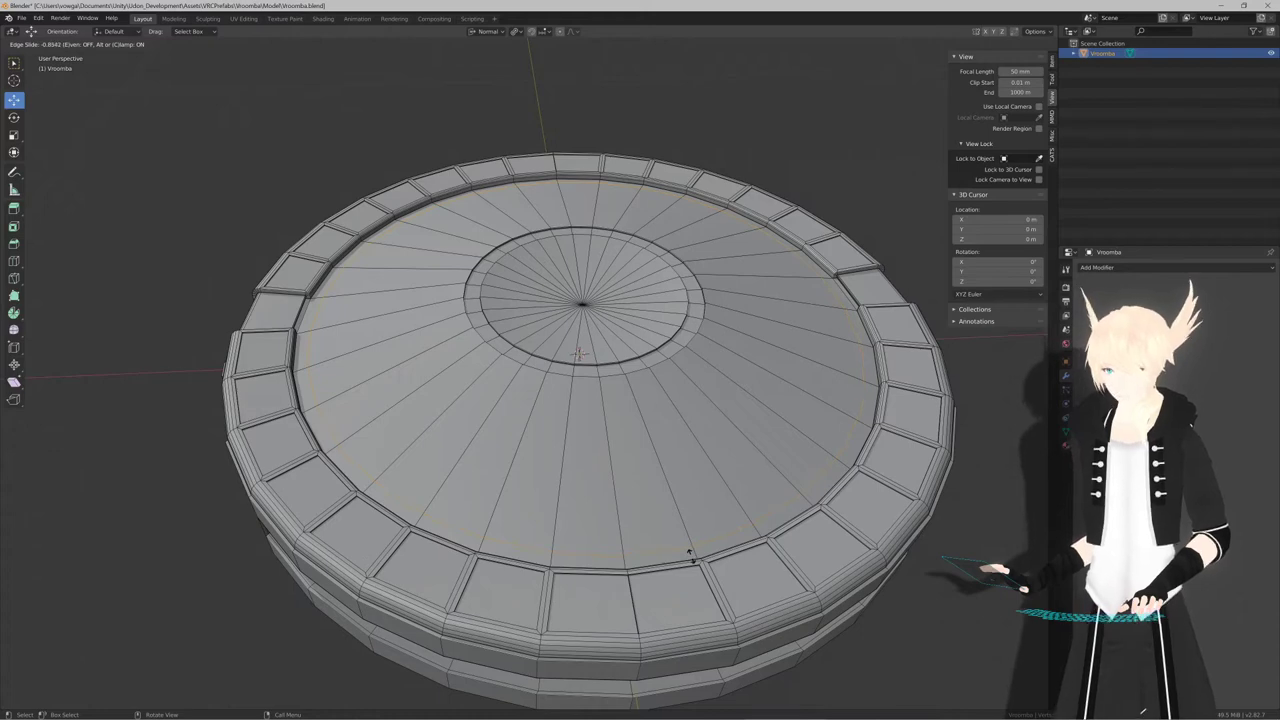
click(684, 537)
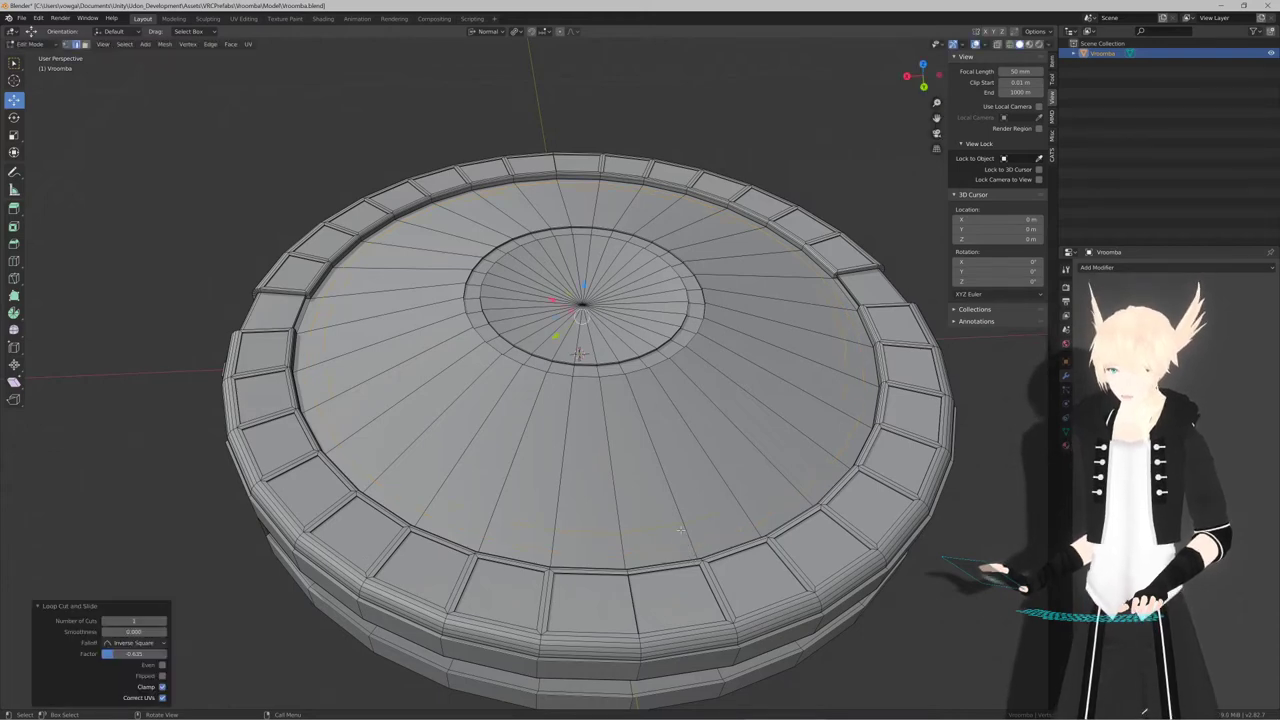
Lower the new edge loop on the top dome to form a sunken trough inside the segmented rim
middle_drag(684, 537, 625, 489)
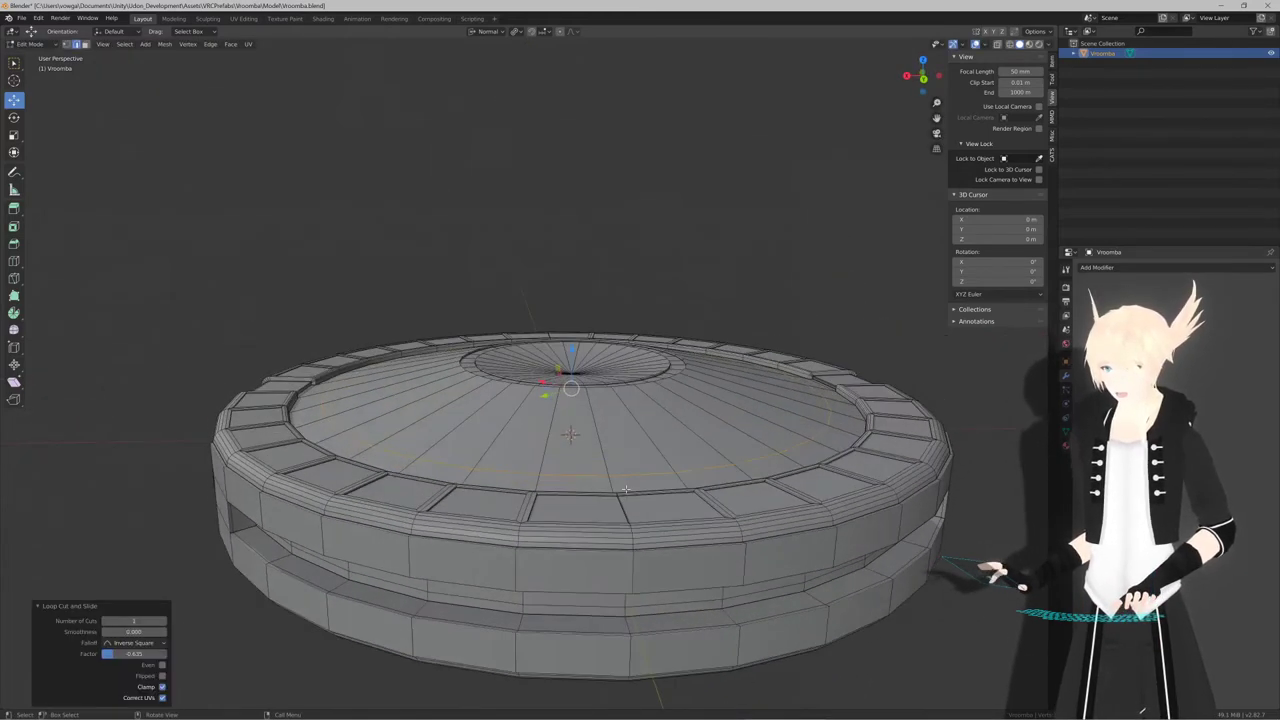
drag(571, 350, 569, 374)
key(Tab)
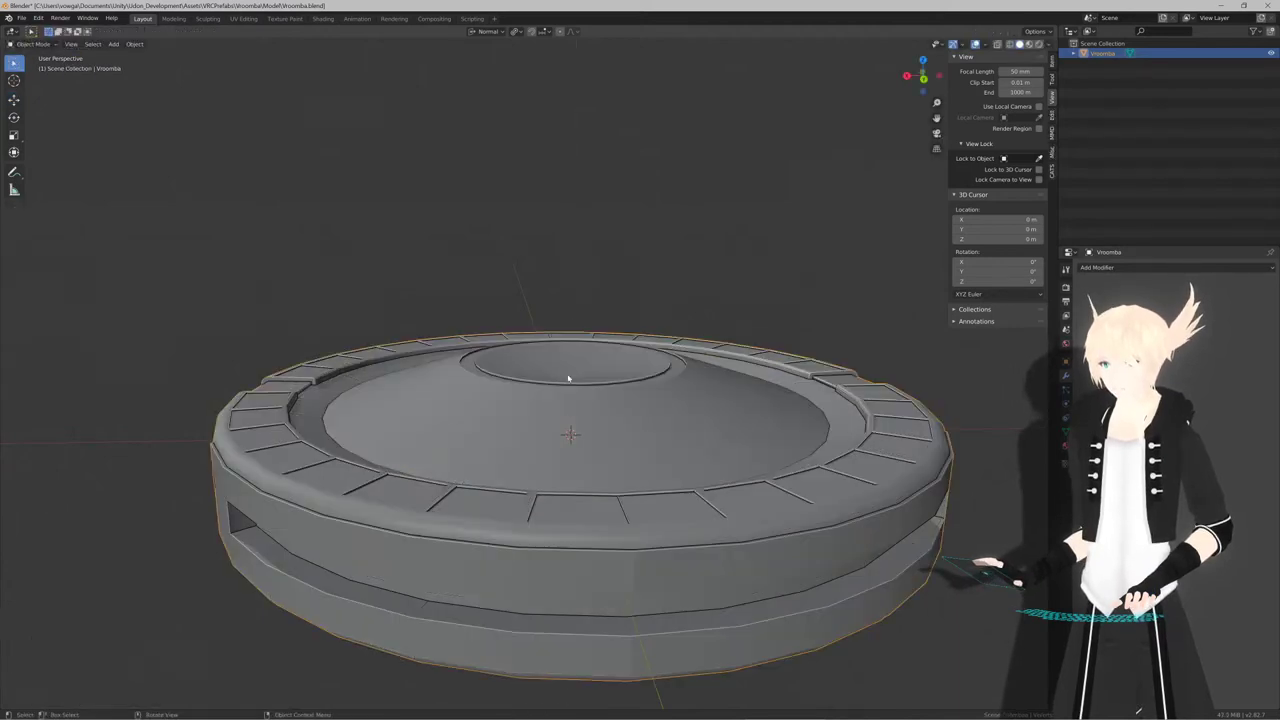
scroll(564, 420, down, 4)
mouse_move(560, 446)
middle_down()
mouse_move(581, 474)
mouse_move(548, 434)
mouse_move(566, 453)
middle_up()
scroll(560, 450, up, 2)
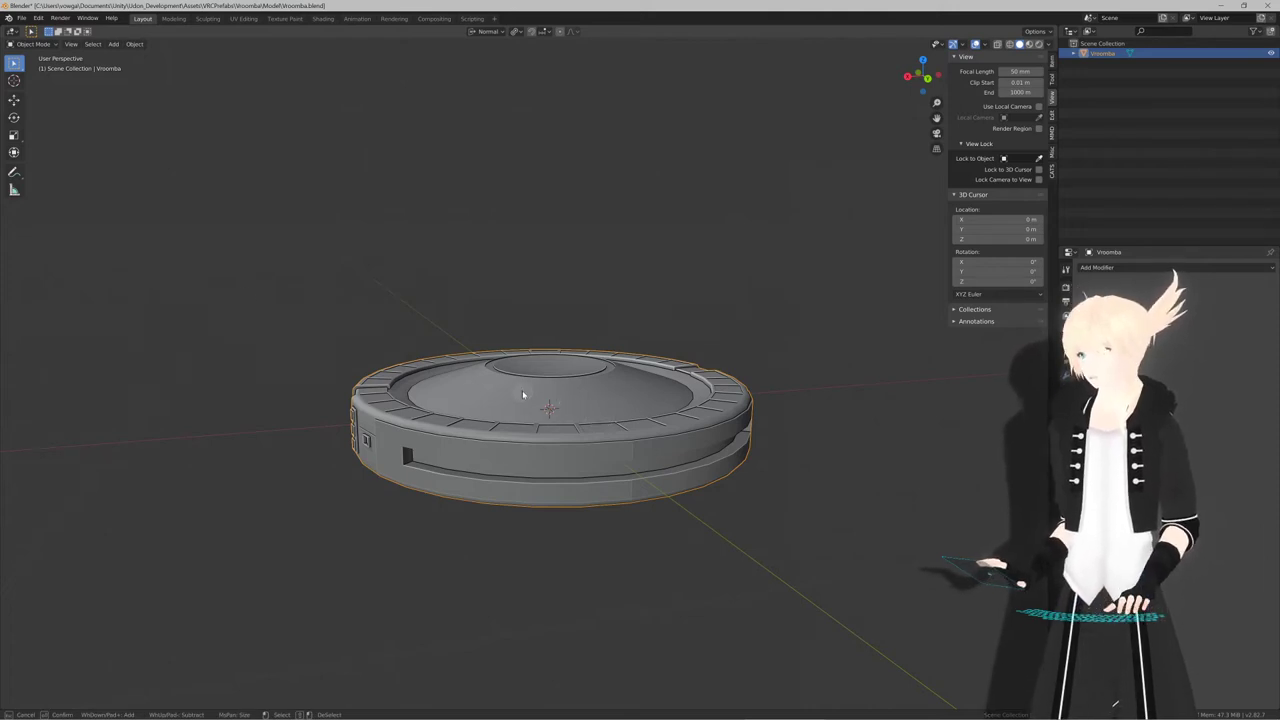
middle_click(549, 407)
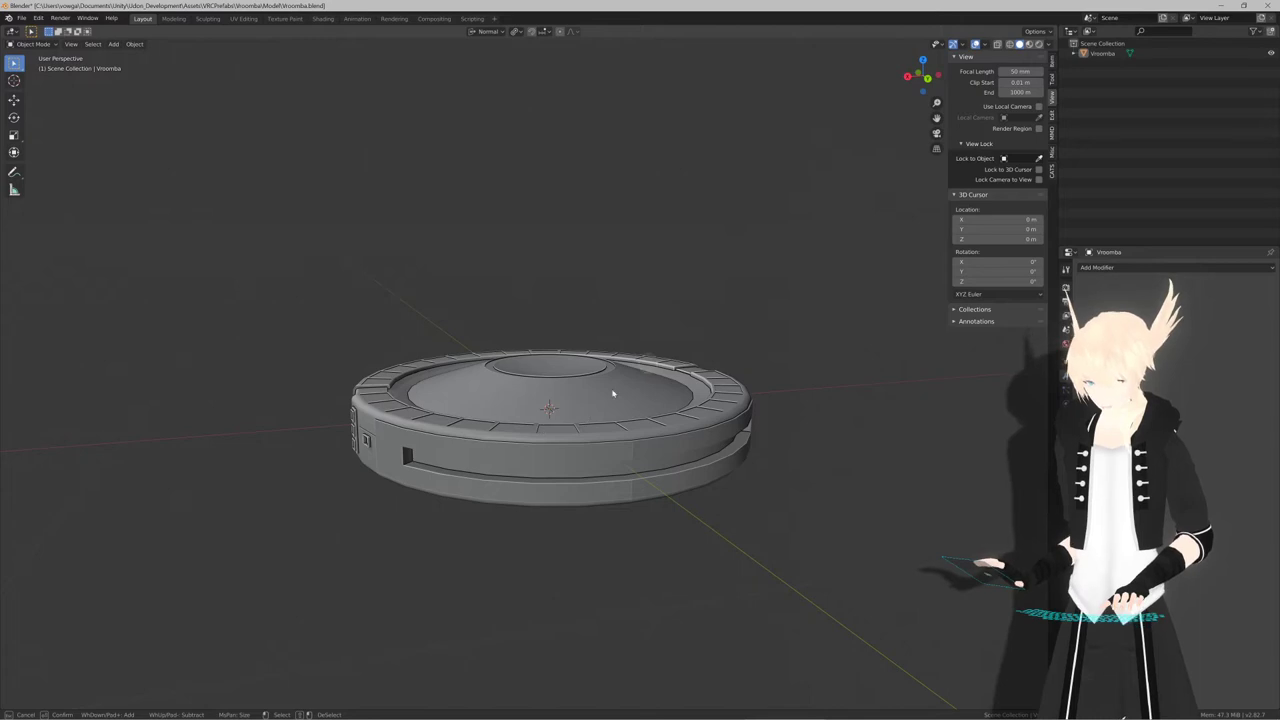
Select all the recessed faces along the long horizontal slot in the disc's side
middle_drag(532, 331, 445, 432)
key(Tab)
middle_drag(570, 432, 489, 442)
key(3)
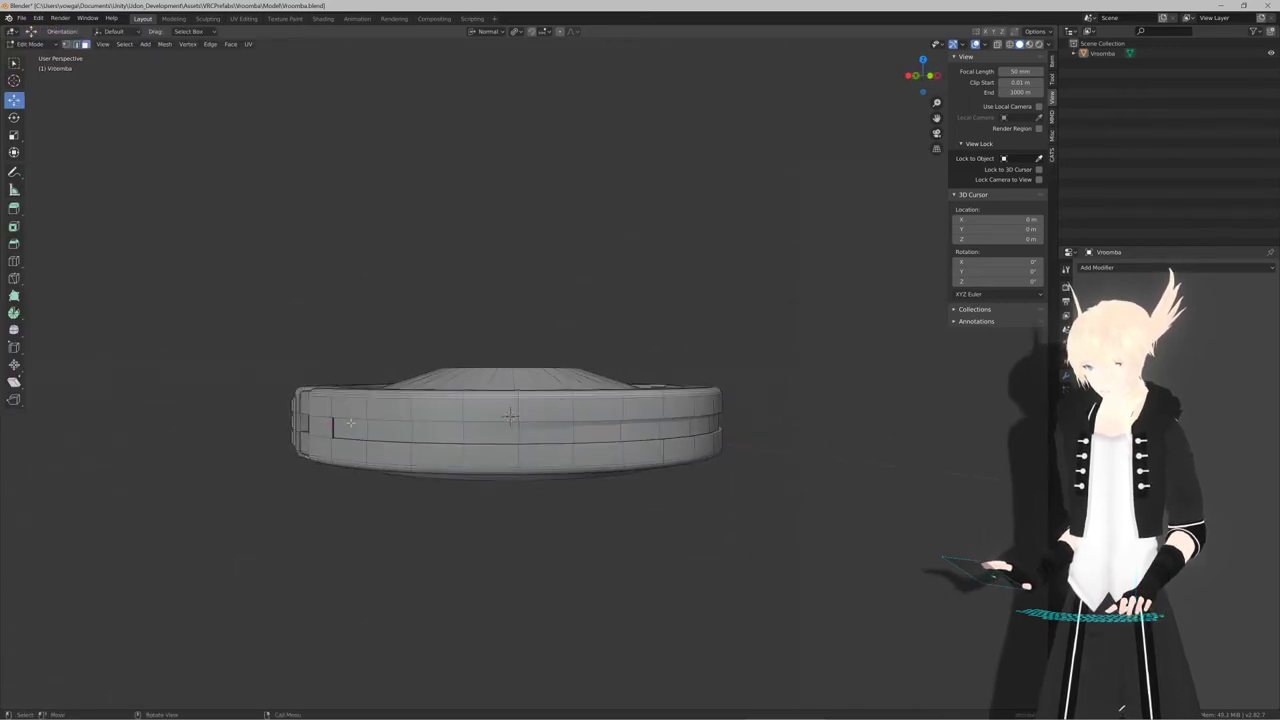
click(351, 424)
shift+click(390, 428)
shift+click(437, 429)
shift+click(490, 430)
shift+click(546, 430)
shift+click(597, 429)
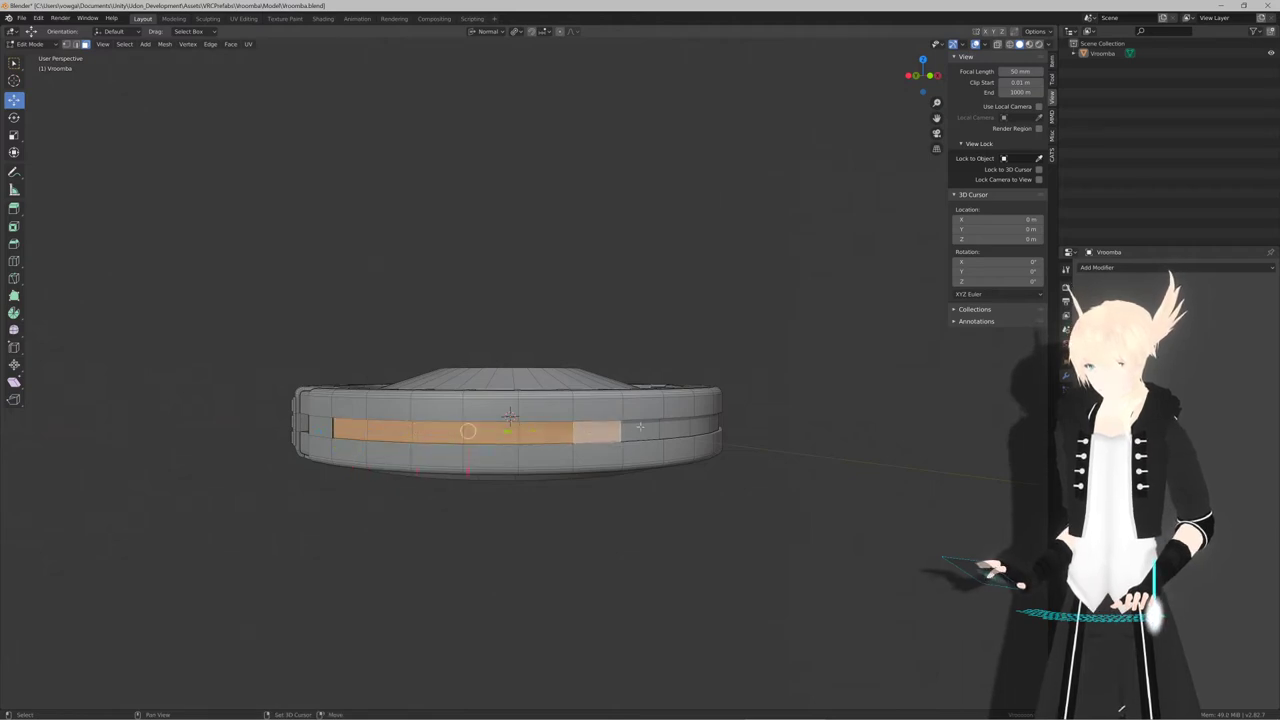
shift+click(640, 427)
shift+click(676, 426)
shift+click(701, 424)
shift+click(714, 423)
middle_drag(716, 423, 620, 429)
middle_drag(453, 452, 517, 445)
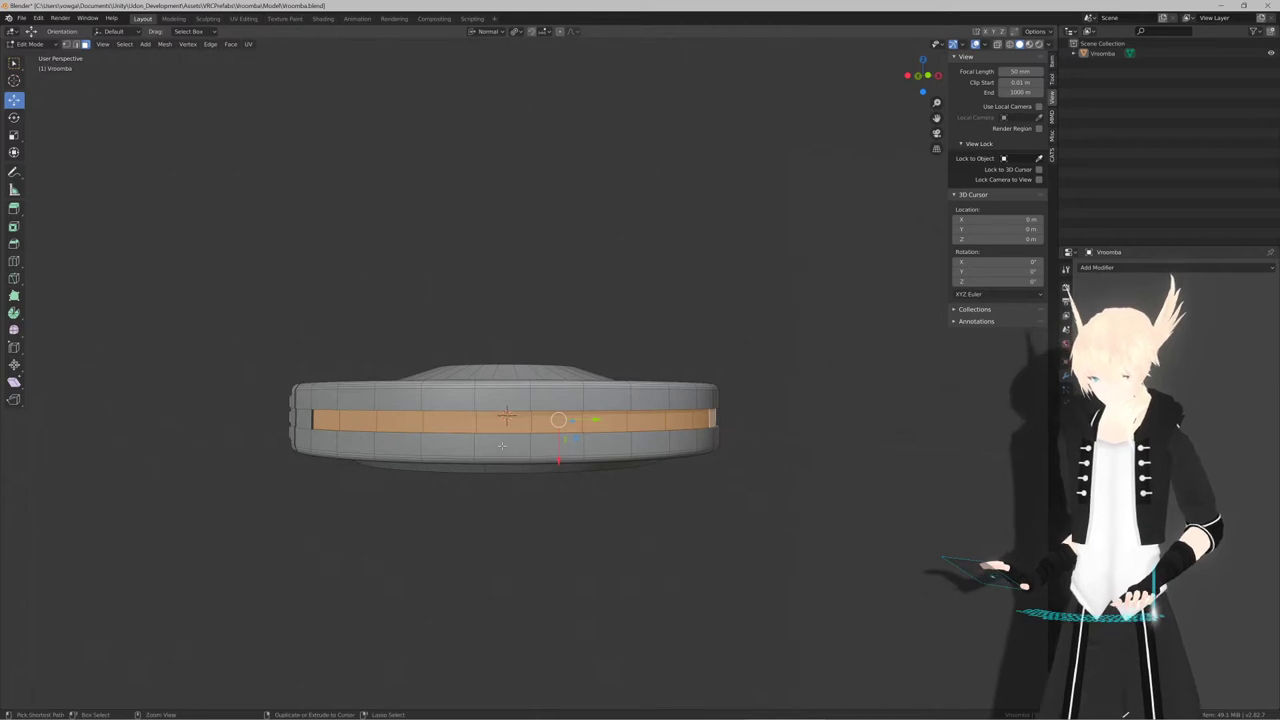
Try to make the side slot taller by growing the face selection and scaling it along the normal Y axis
key(ctrl+KP_Add)
key(s)
key(x)
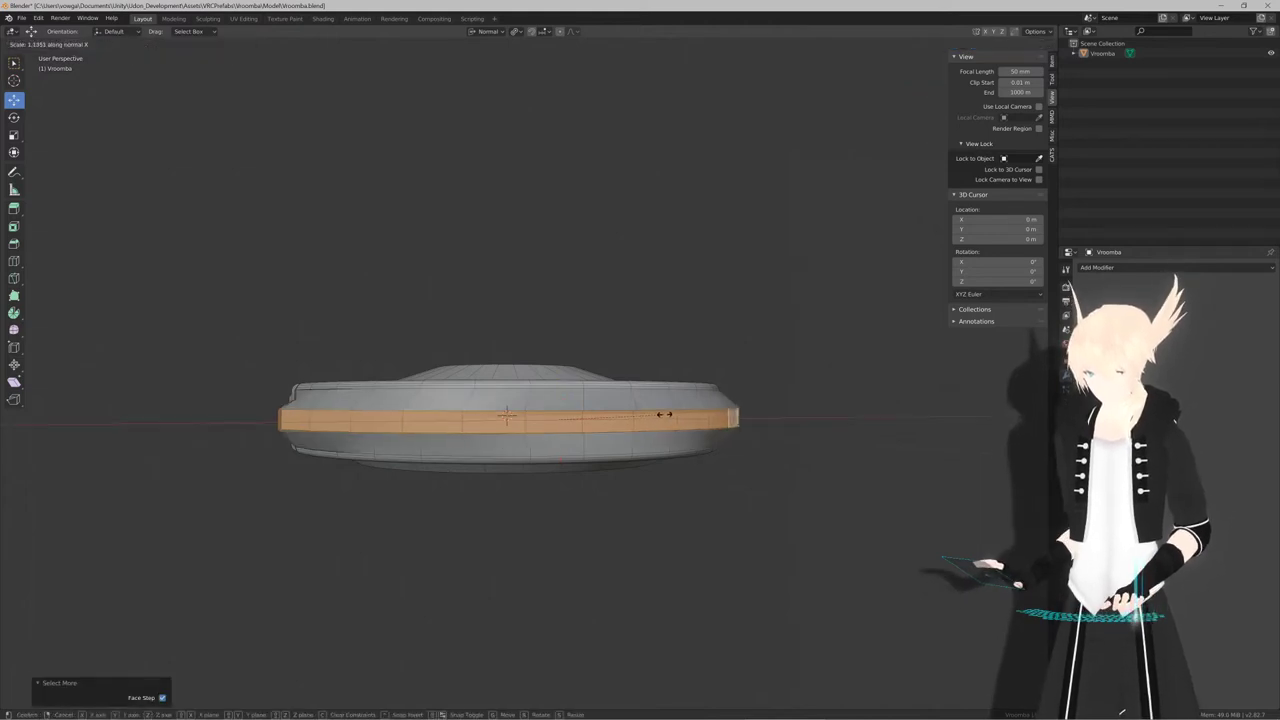
key(z)
key(y)
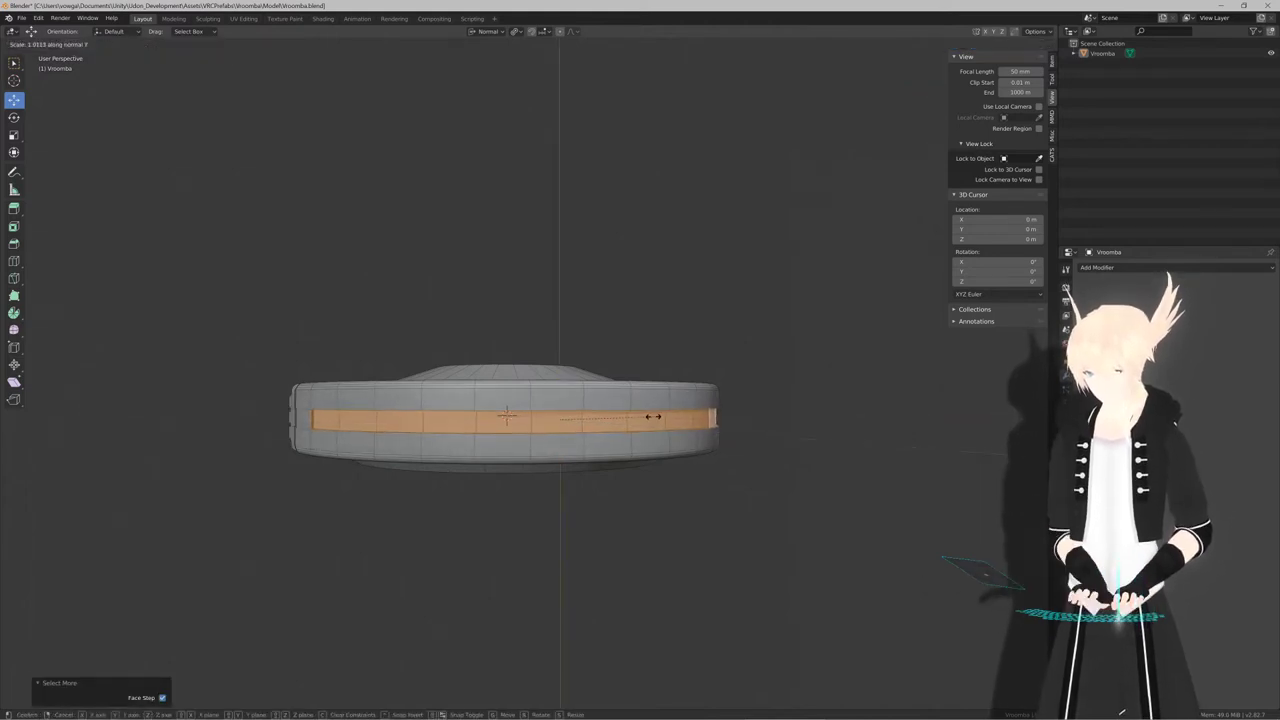
click(792, 410)
key(Tab)
middle_drag(789, 409, 755, 426)
middle_drag(703, 432, 836, 429)
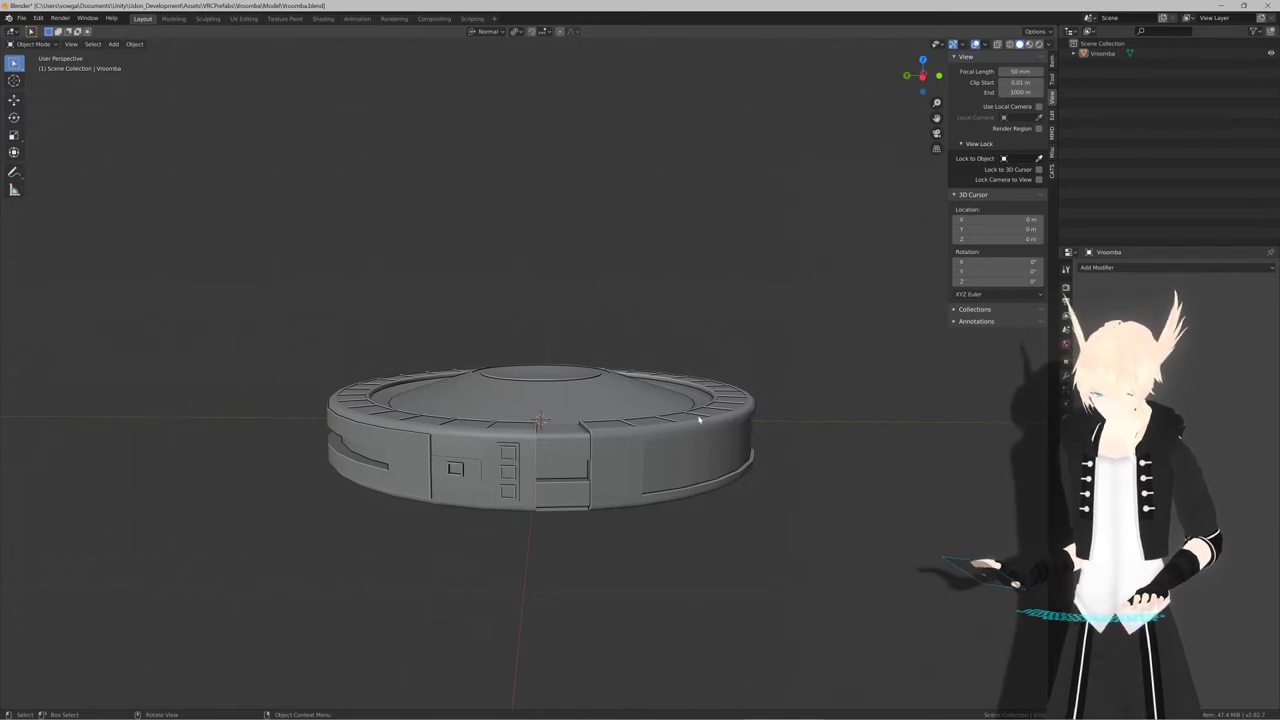
middle_drag(699, 420, 586, 422)
Select the row of tall recessed faces inside the enlarged side slot
key(Tab)
click(326, 432)
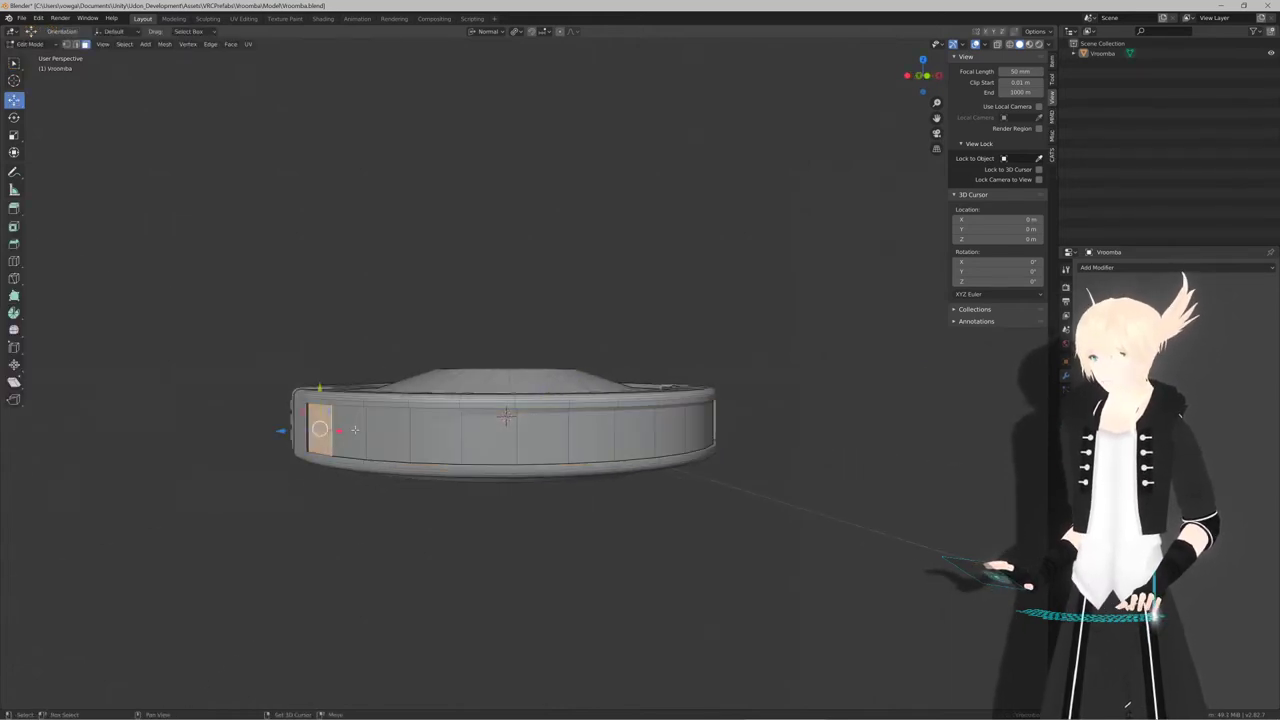
shift+click(388, 433)
shift+click(452, 436)
shift+click(490, 434)
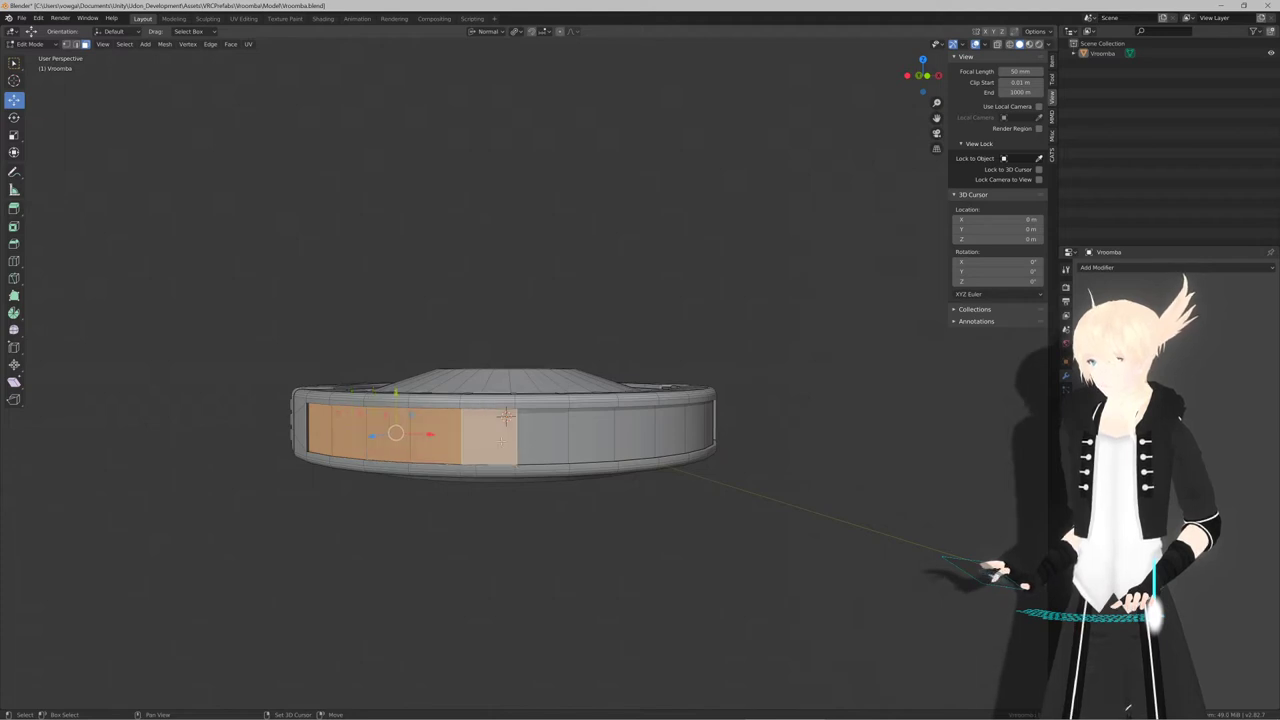
shift+click(542, 433)
shift+click(591, 432)
shift+click(634, 431)
shift+click(672, 430)
shift+click(703, 428)
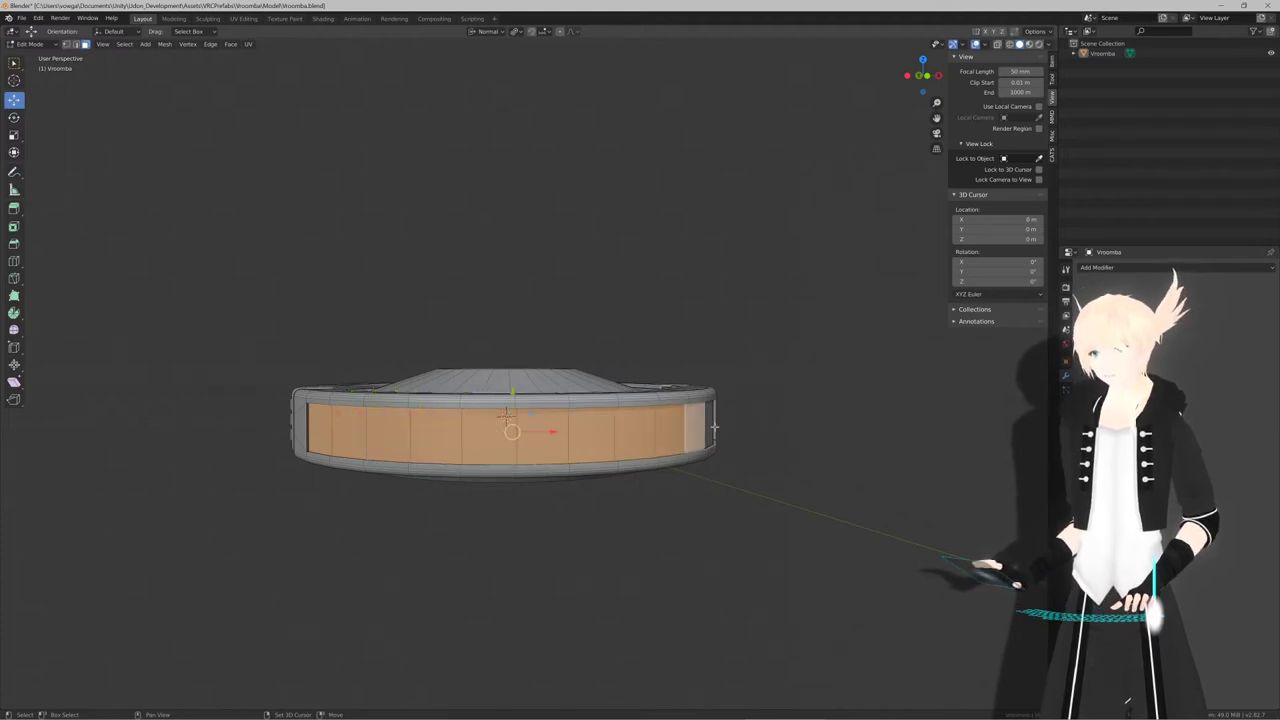
shift+click(714, 427)
middle_drag(714, 427, 607, 433)
key(Tab)
key(Tab)
scroll(474, 406, up, 2)
scroll(556, 431, up, 1)
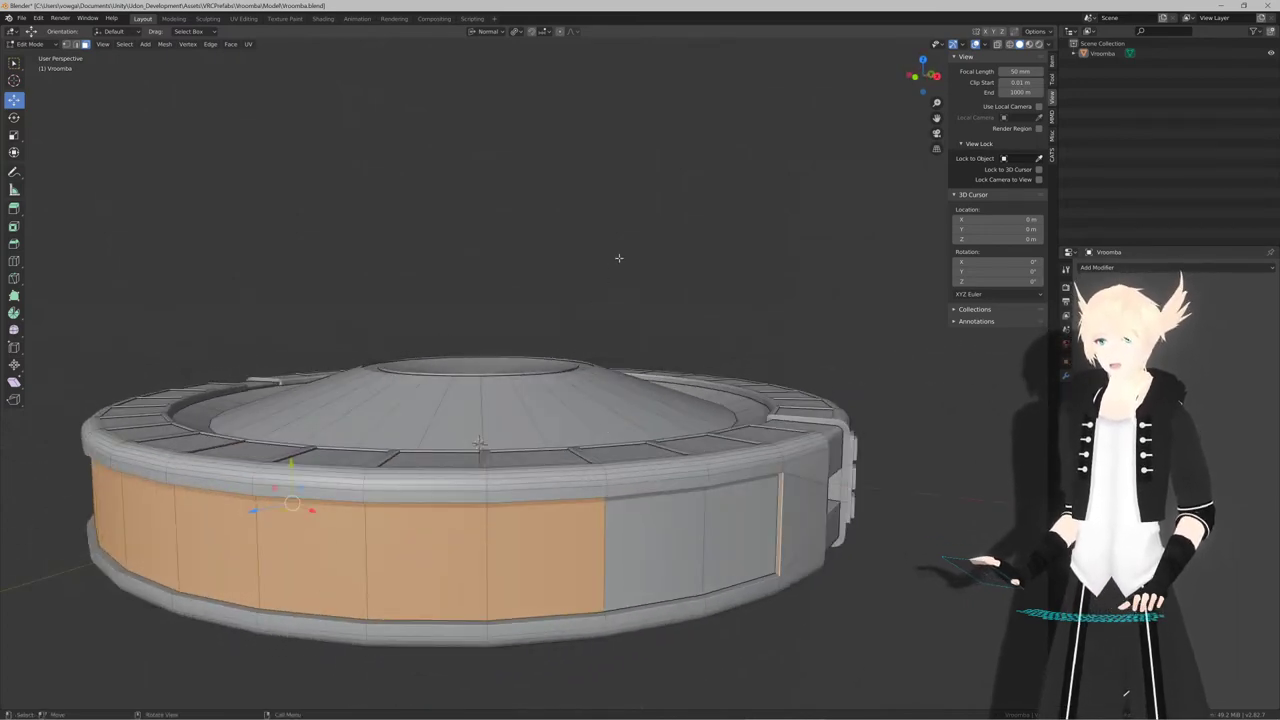
Examine the overall disc shape and its side slots and panels from several angles
scroll(614, 257, down, 6)
middle_drag(614, 257, 583, 400)
key(Tab)
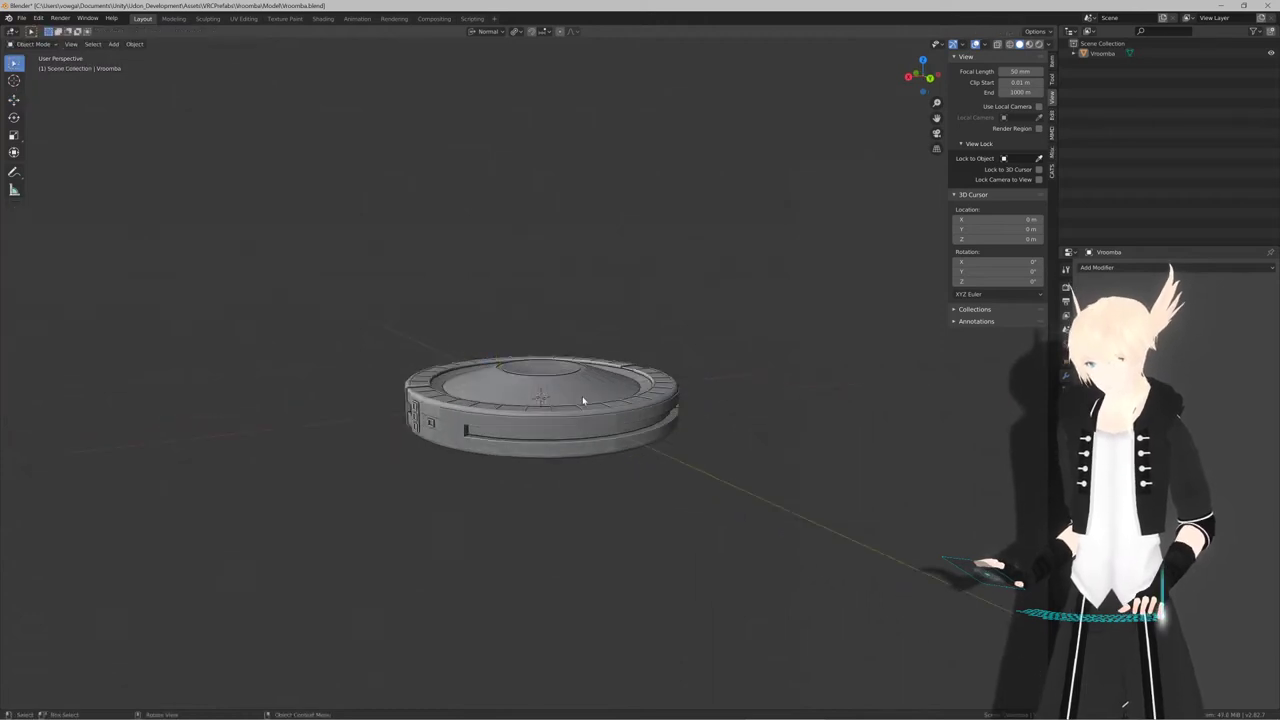
click(583, 400)
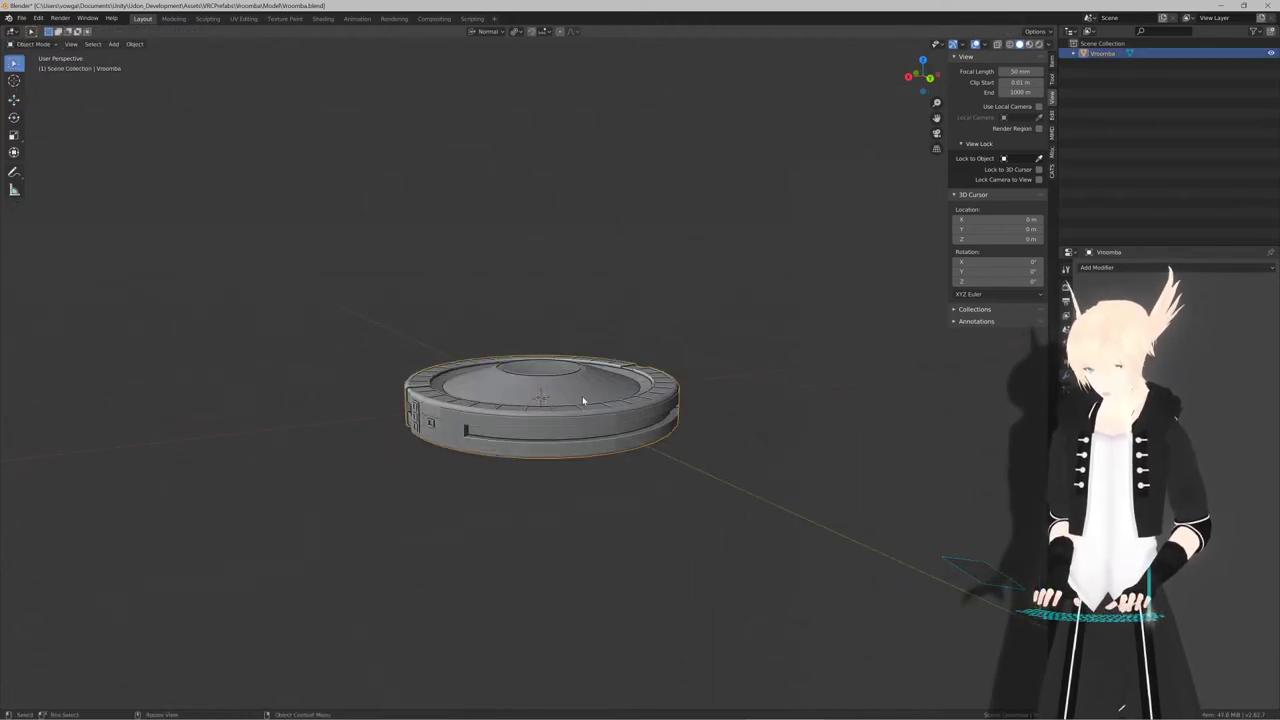
scroll(583, 400, up, 3)
scroll(570, 396, down, 2)
middle_drag(562, 391, 720, 414)
scroll(553, 372, up, 2)
key(Tab)
scroll(533, 405, up, 2)
scroll(646, 414, down, 3)
middle_drag(470, 450, 623, 411)
key(Tab)
scroll(672, 422, up, 3)
scroll(672, 403, down, 3)
Add a cylinder with 8 vertices as a separate object at the disc's centre
click(630, 456)
key(F3)
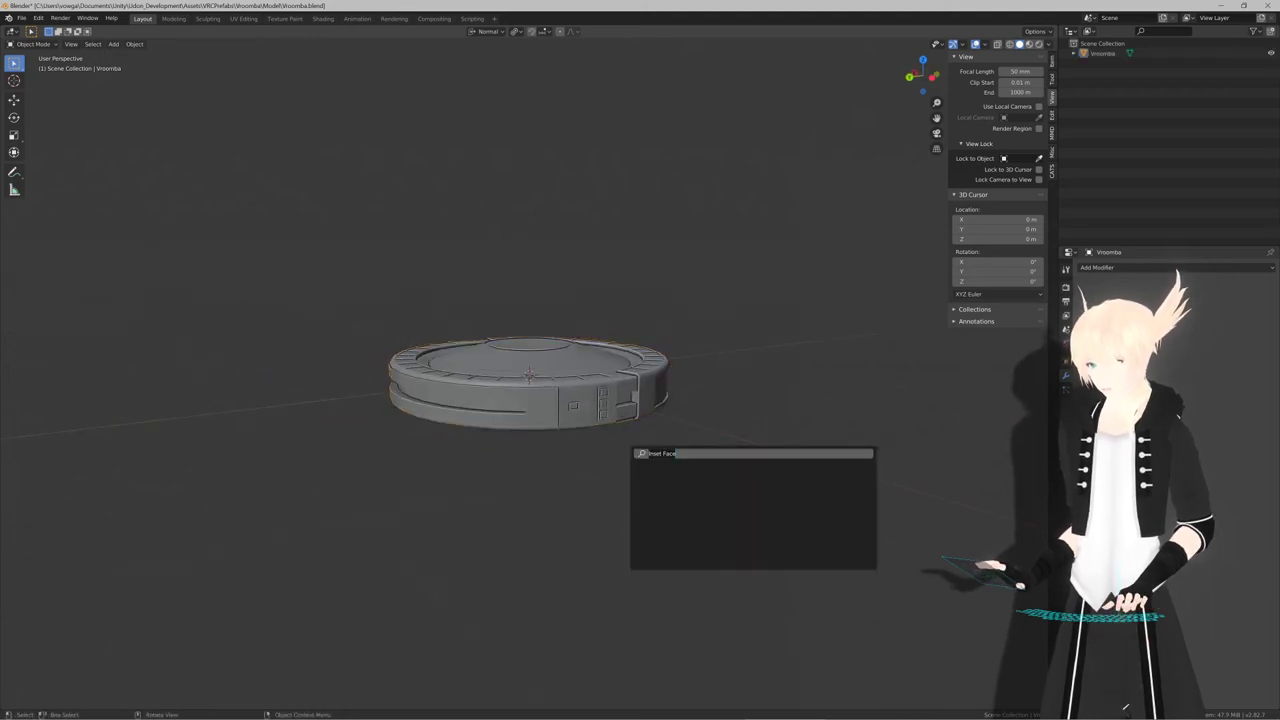
text(cylinder)
key(Return)
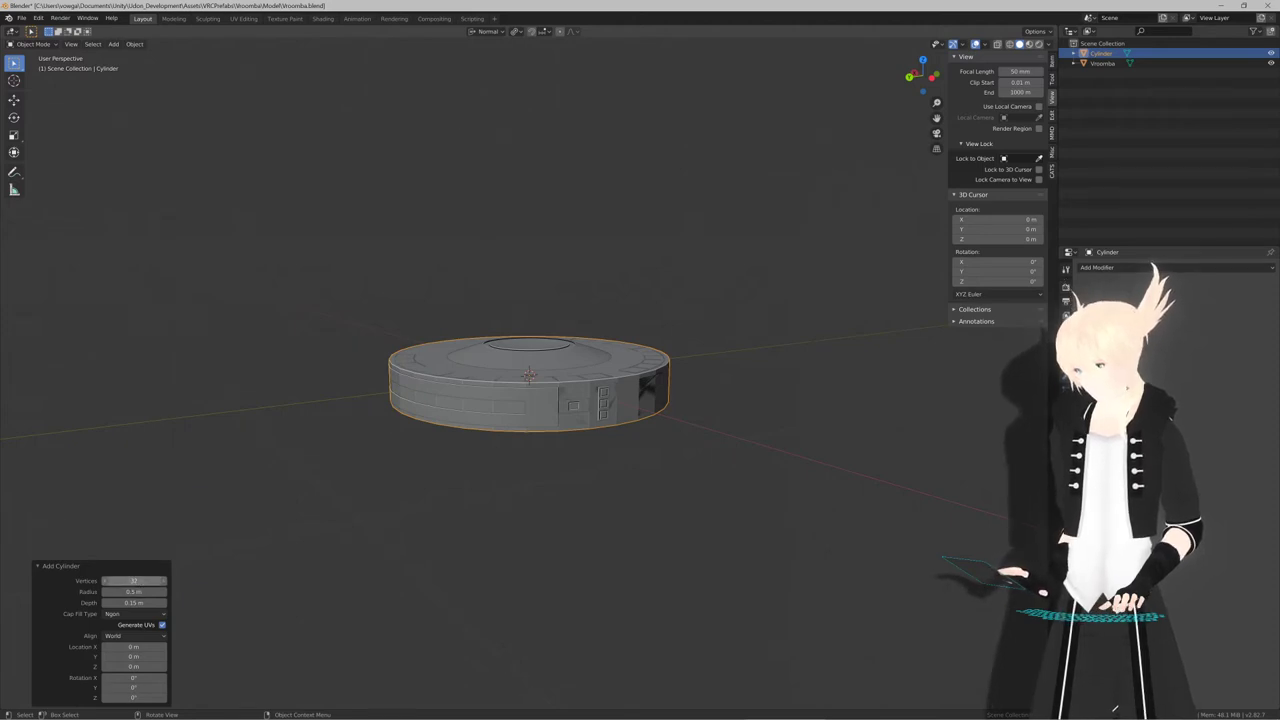
text(8)
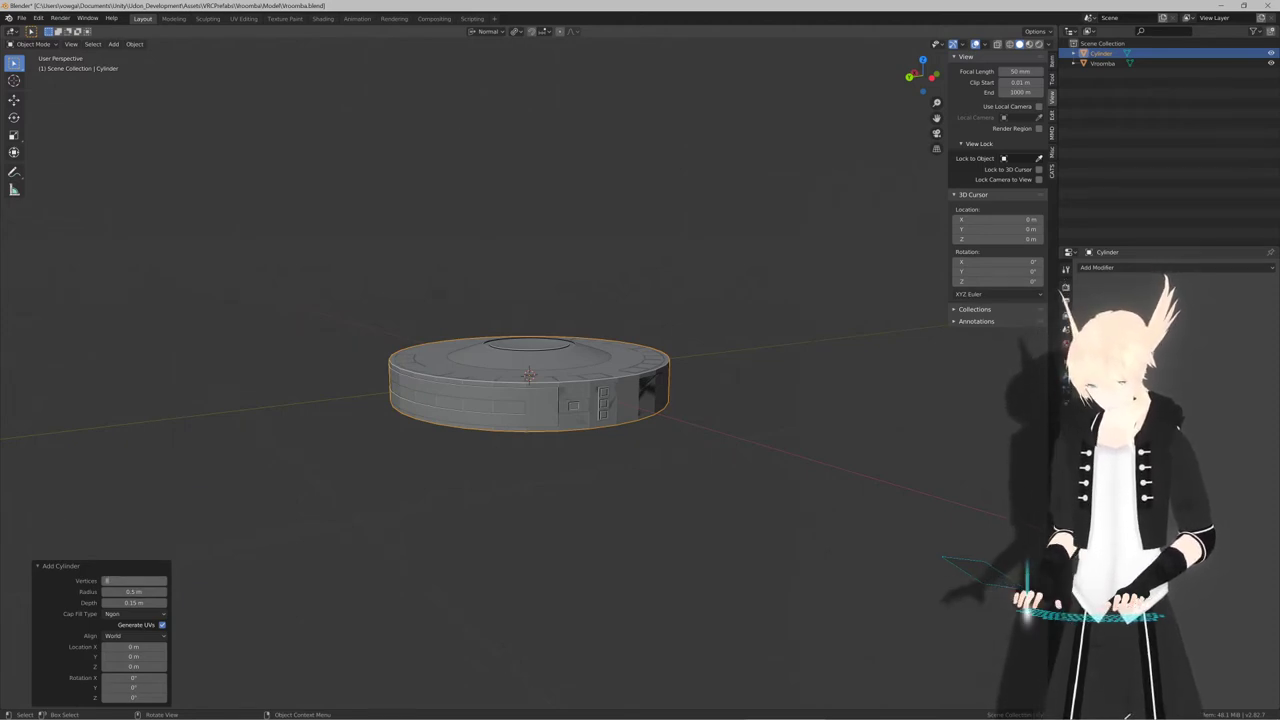
key(Return)
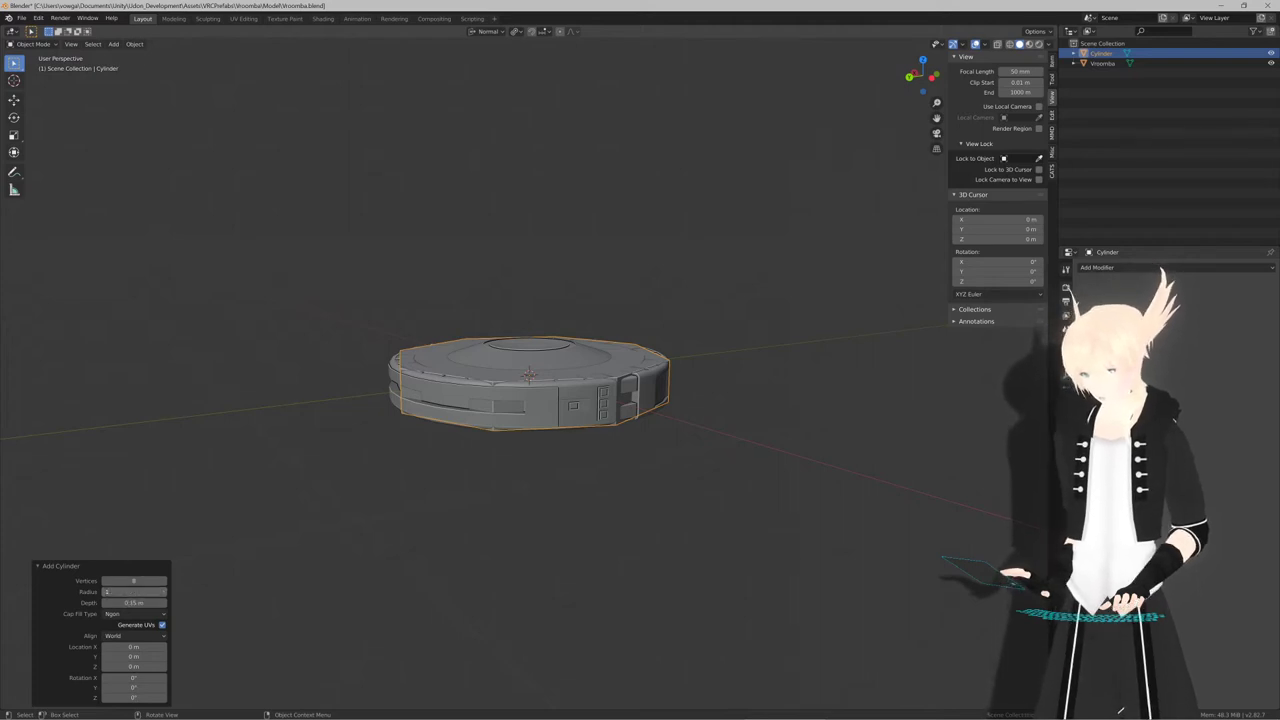
Set the new cylinder's radius to 0.1 m and its depth to 1 m
text(1)
key(Return)
double_click(131, 603)
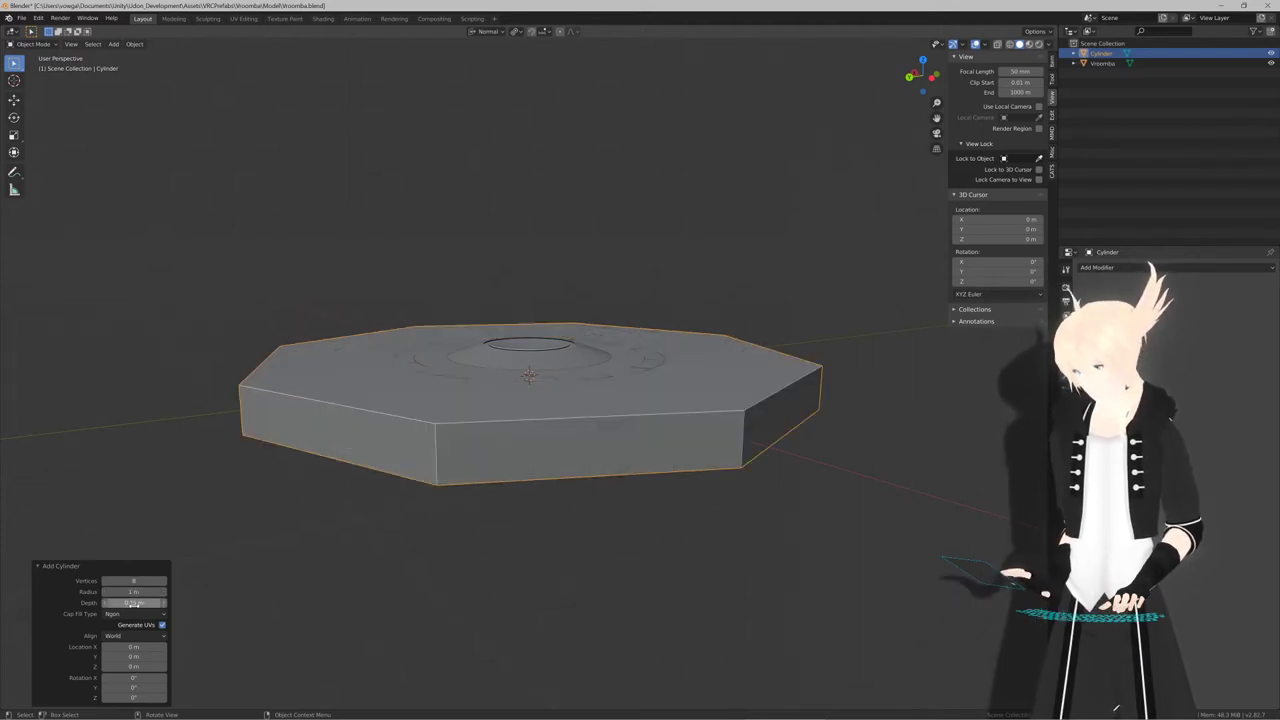
text(1)
key(Return)
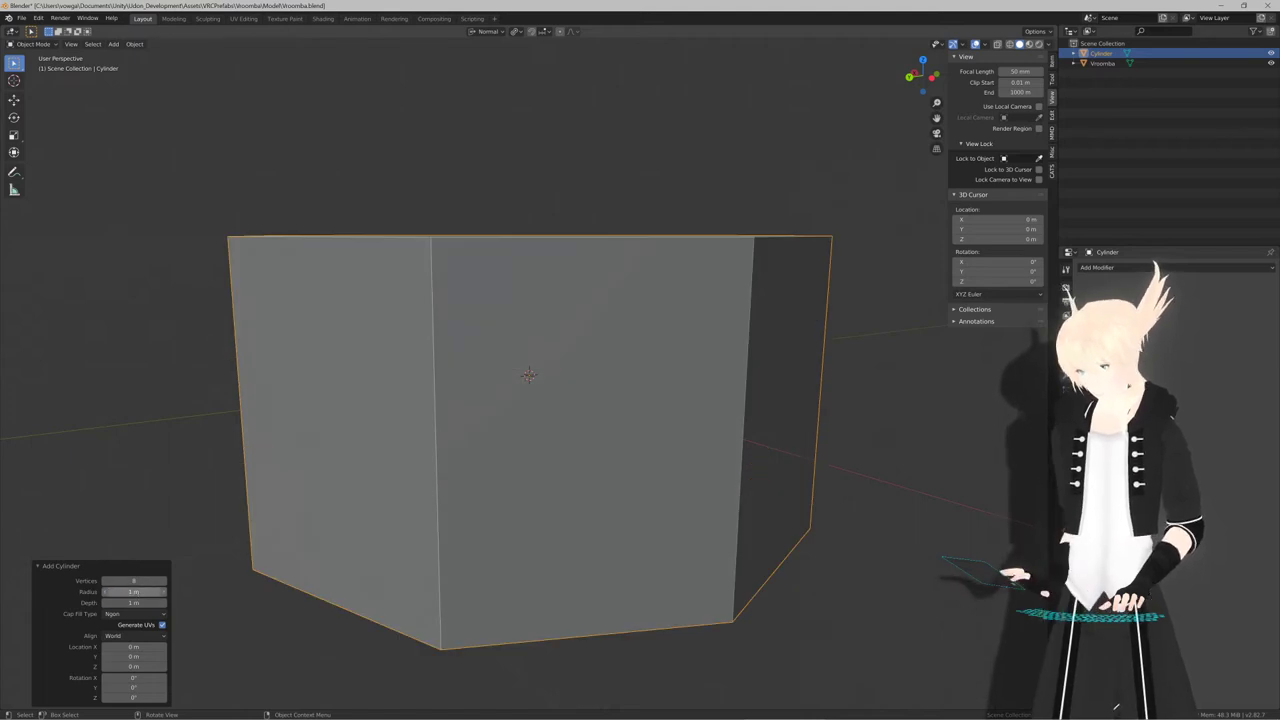
text(0.1)
key(Return)
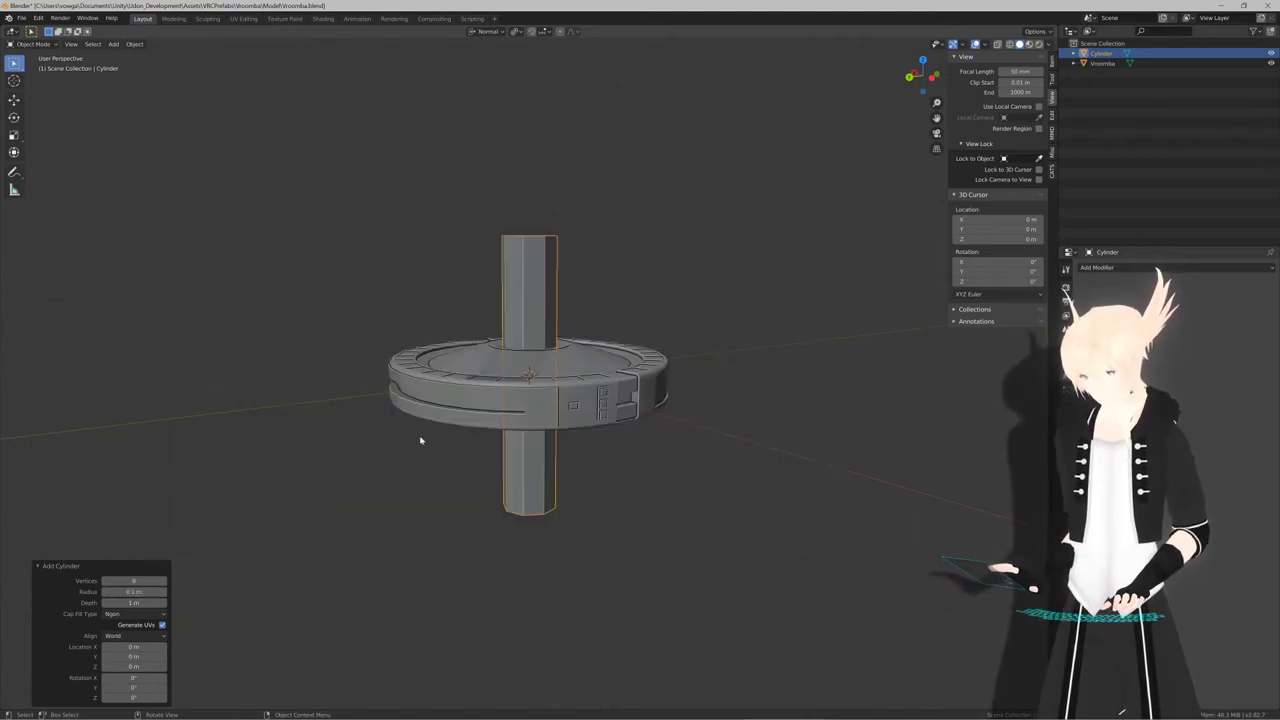
Shrink the whole cylinder mesh uniformly in Edit Mode, scaling it by about 0.275 and again by about 0.691
middle_drag(341, 483, 420, 469)
scroll(629, 376, up, 2)
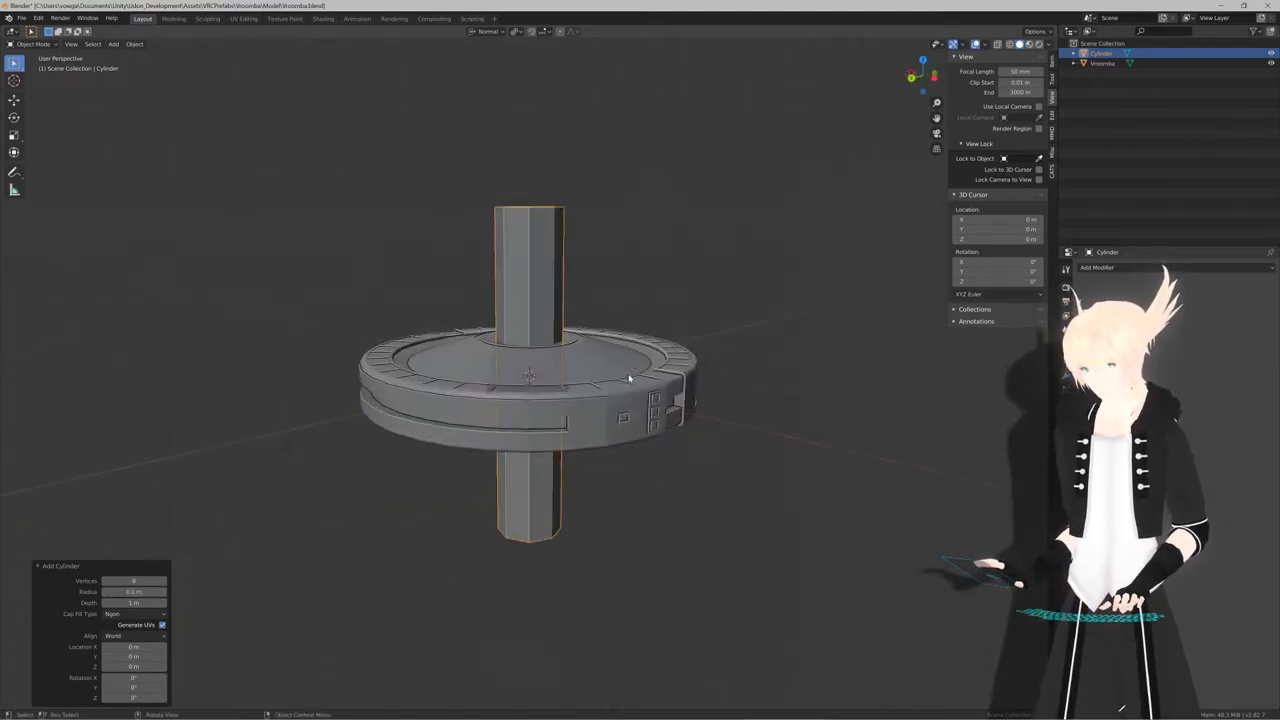
shift+middle_drag(629, 376, 612, 469)
key(Tab)
key(s)
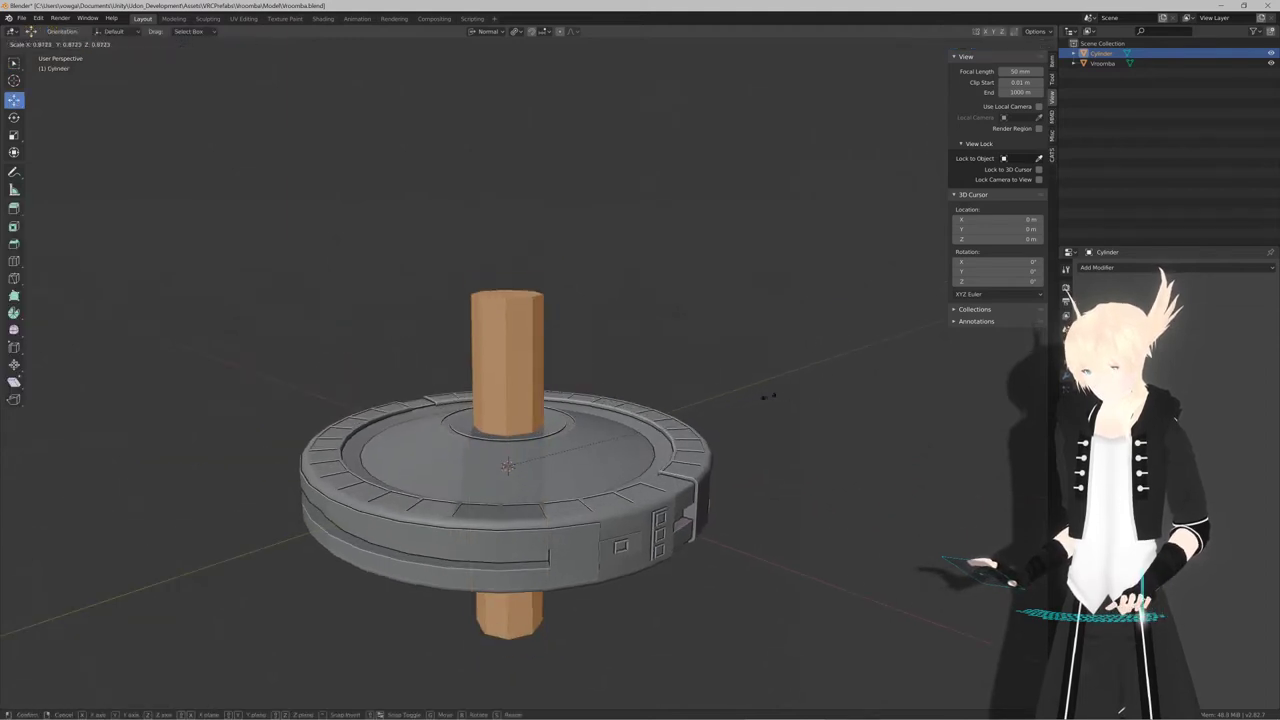
click(590, 438)
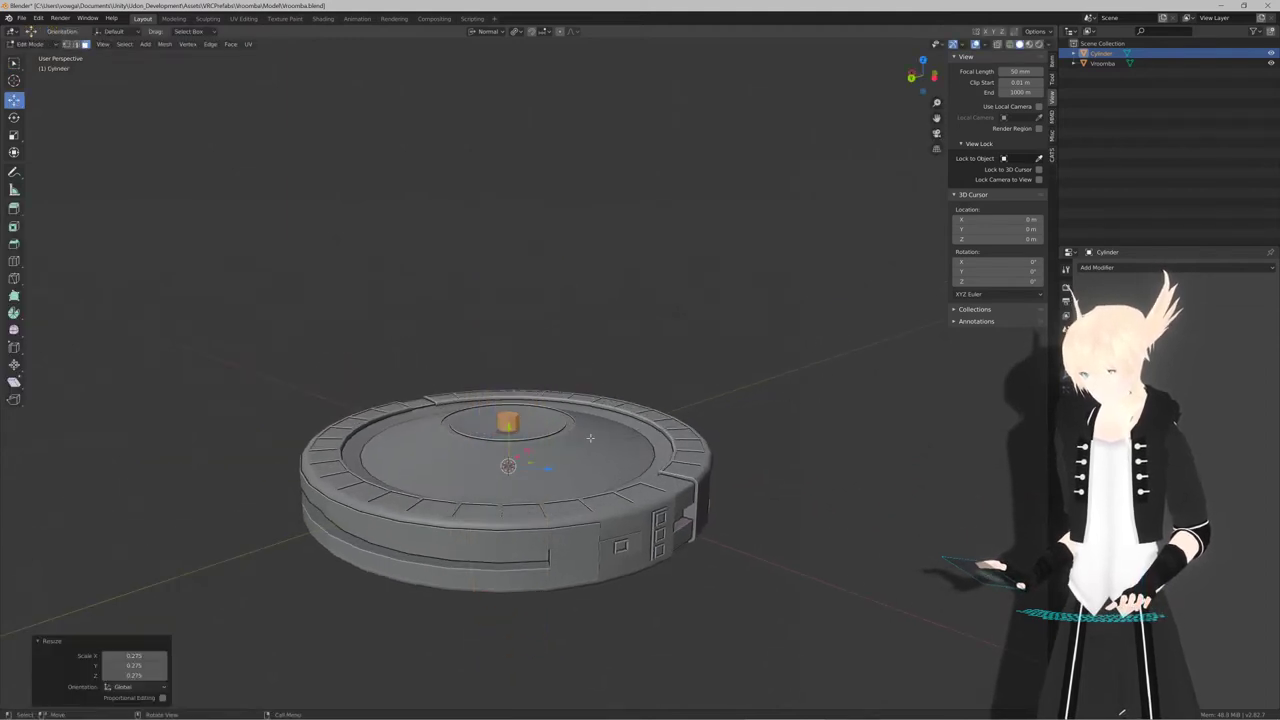
key(s)
click(723, 437)
key(s)
key(x)
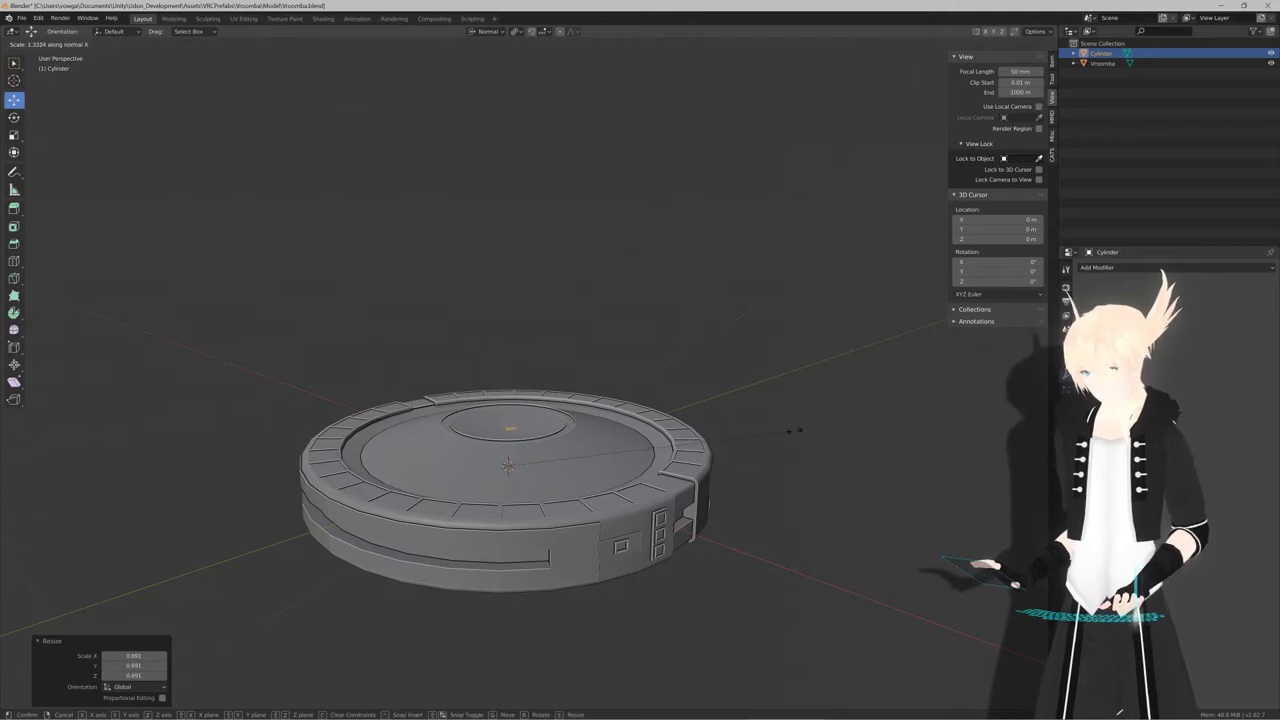
key(Escape)
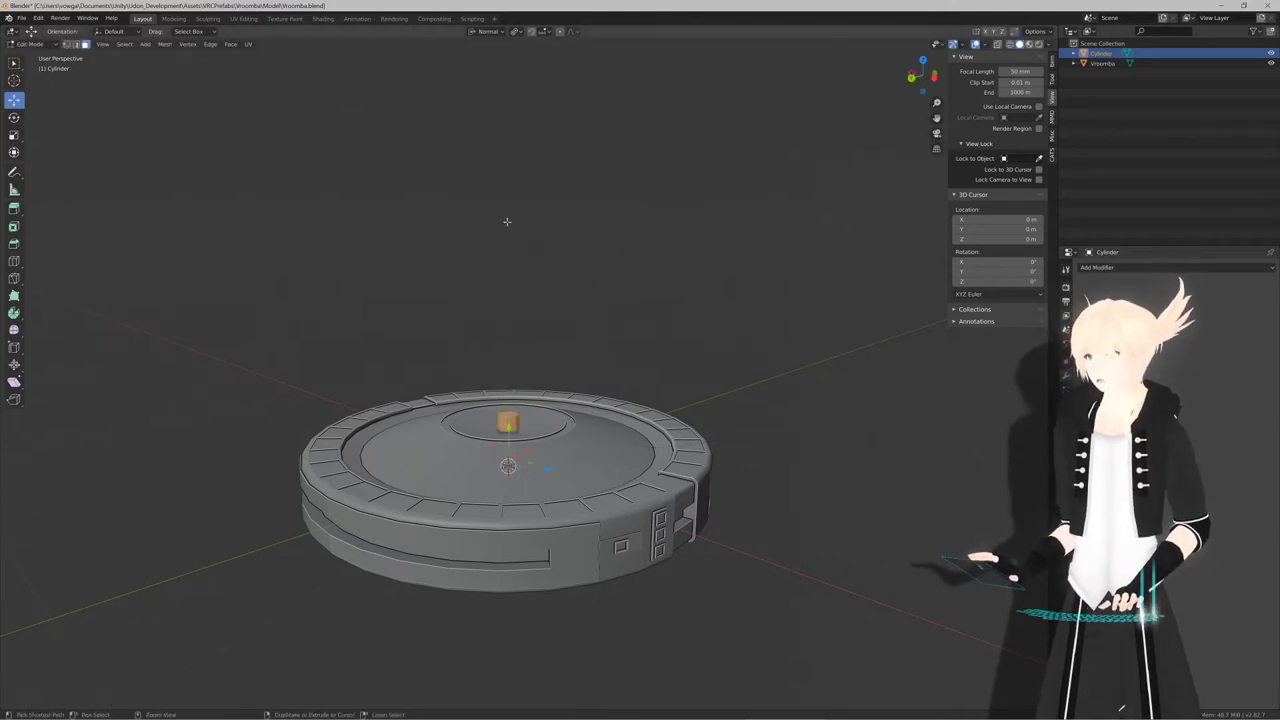
Set the transform orientation to Local and stretch the cylinder along its Z axis to about 3.2 times its length
click(515, 31)
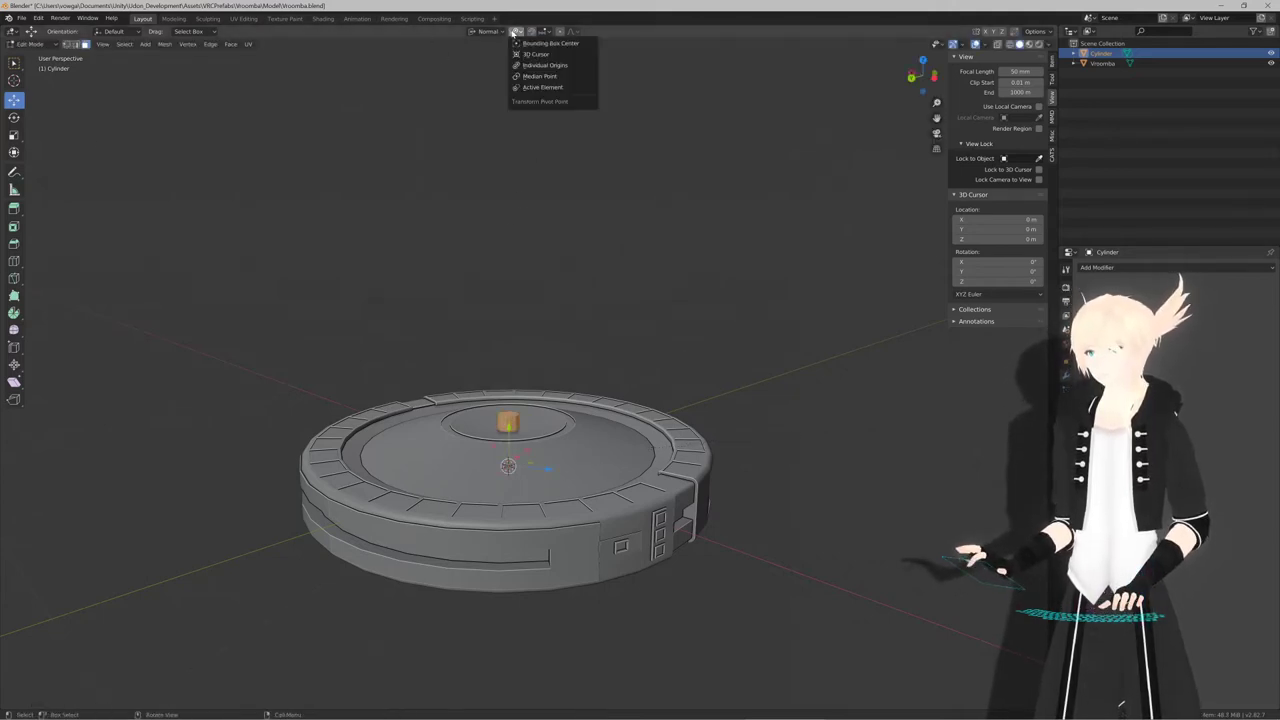
click(487, 31)
click(490, 73)
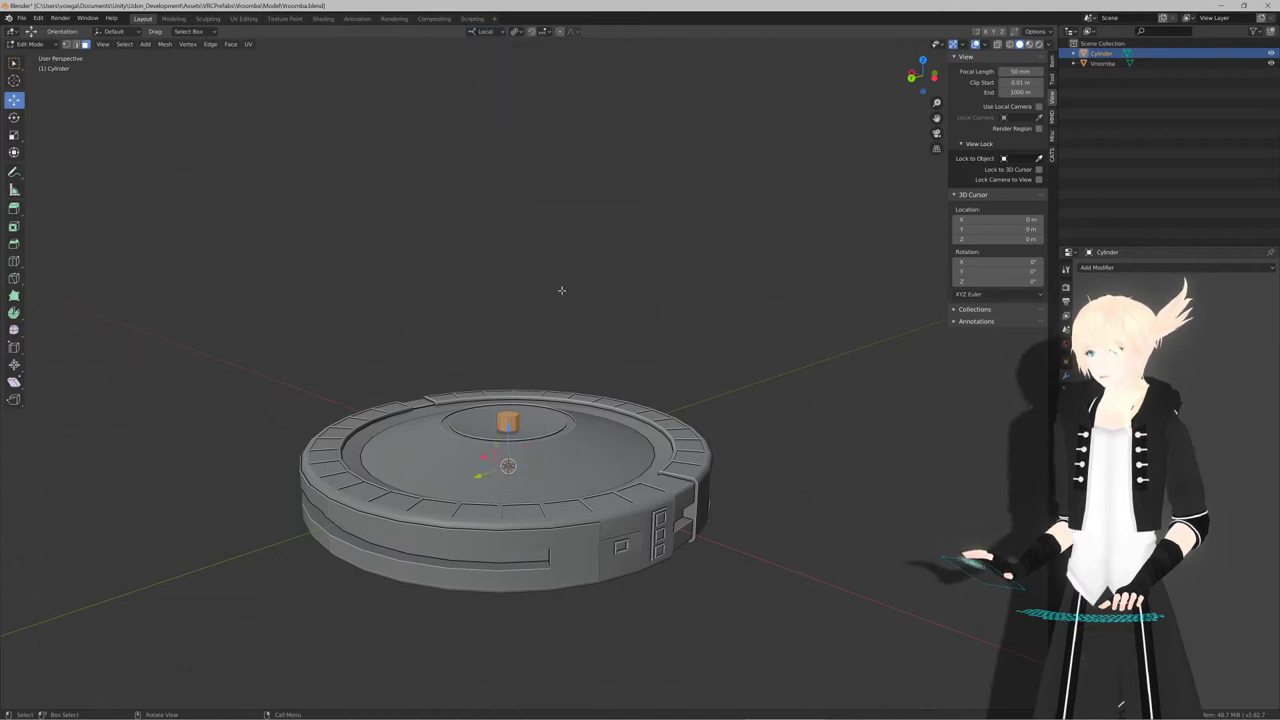
key(s)
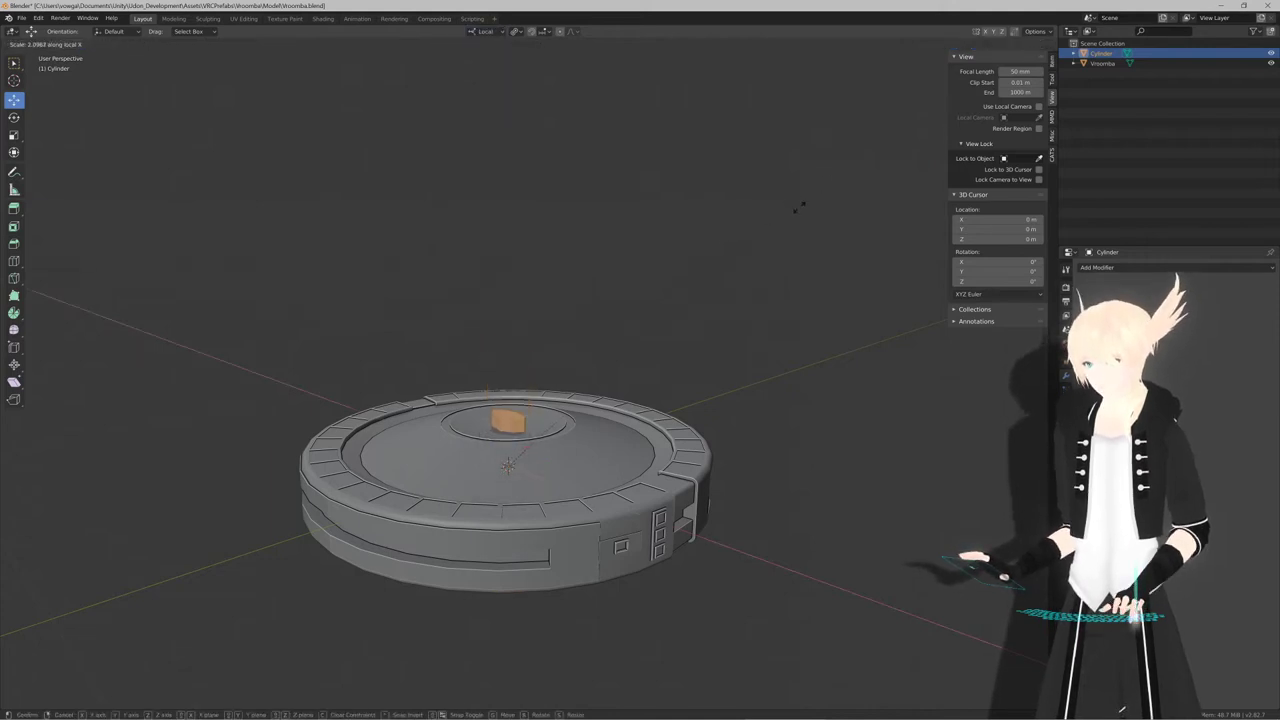
key(z)
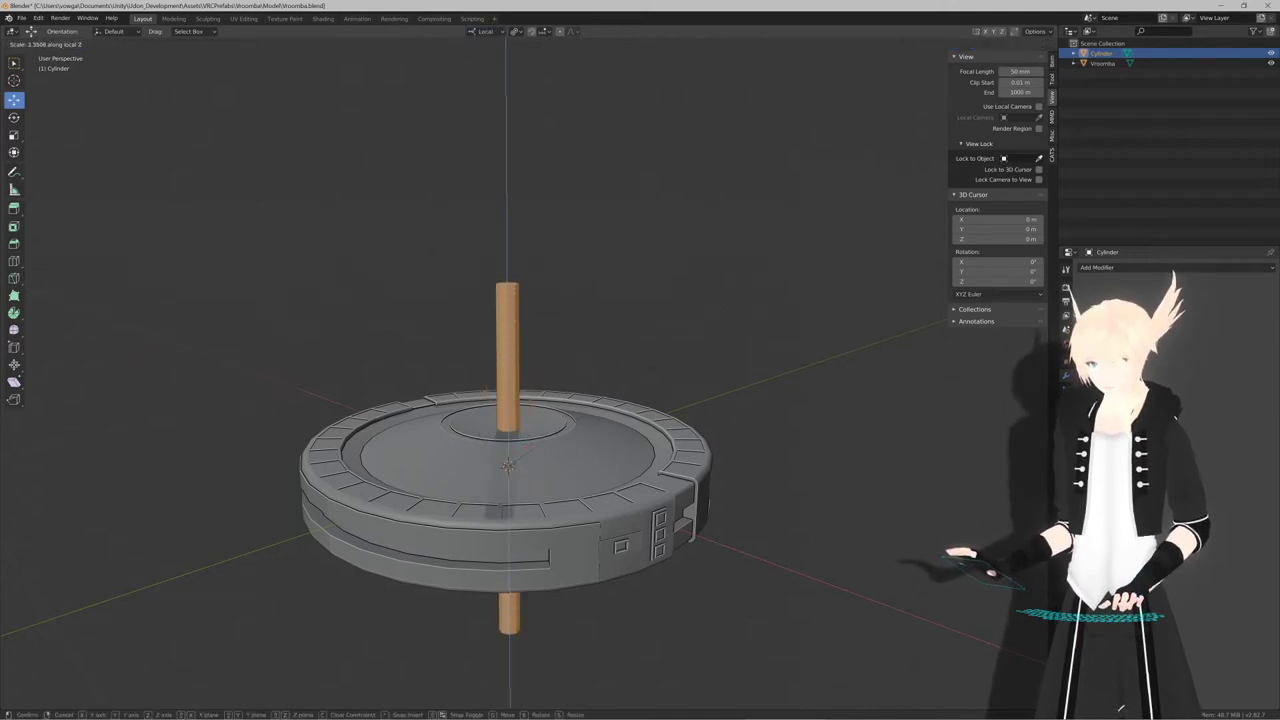
click(1010, 133)
Scale the stretched cylinder down uniformly by about 0.596 into a thinner, shorter rod
middle_drag(648, 309, 777, 260)
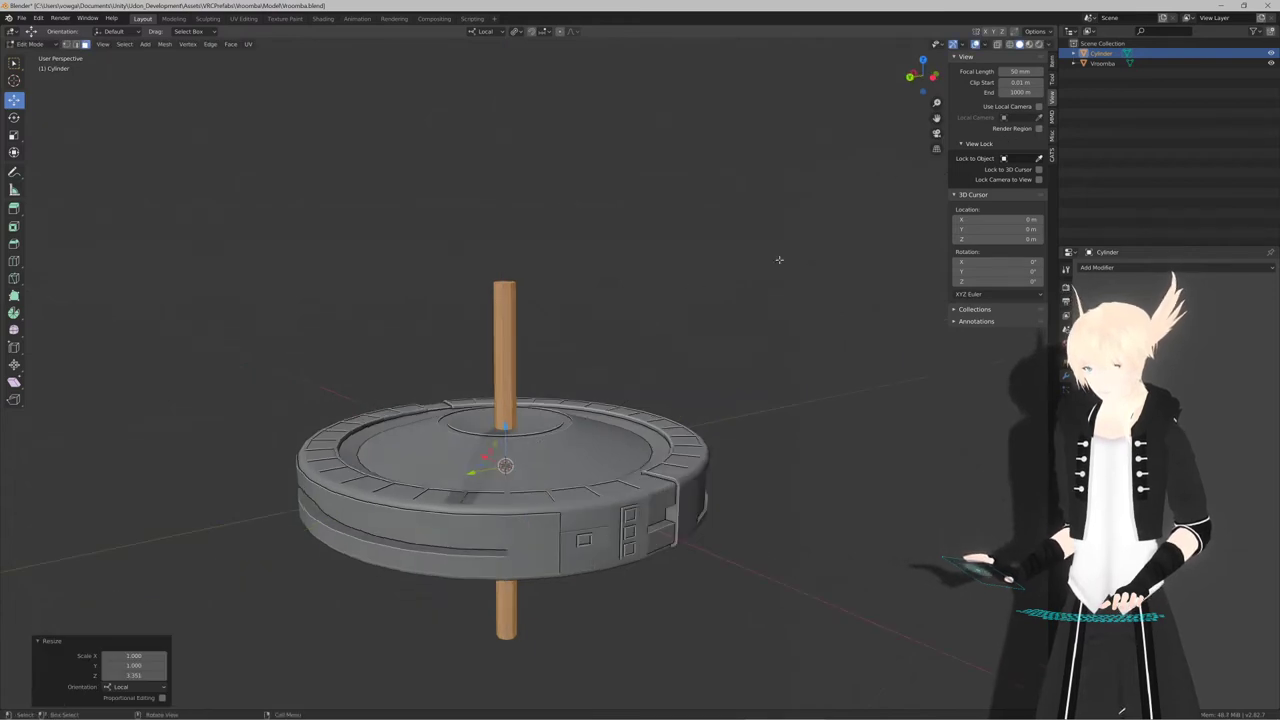
key(s)
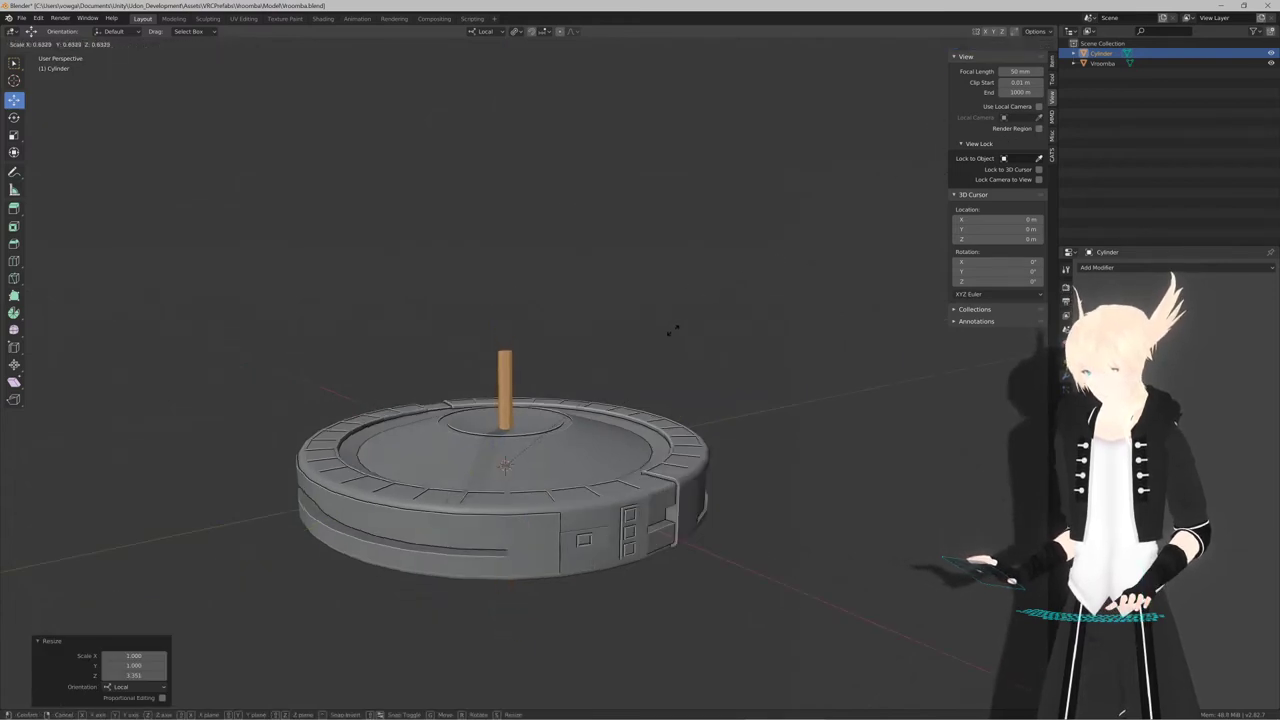
click(660, 337)
Tilt the rod about 35° about its centre in the left orthographic view
key(KP_3)
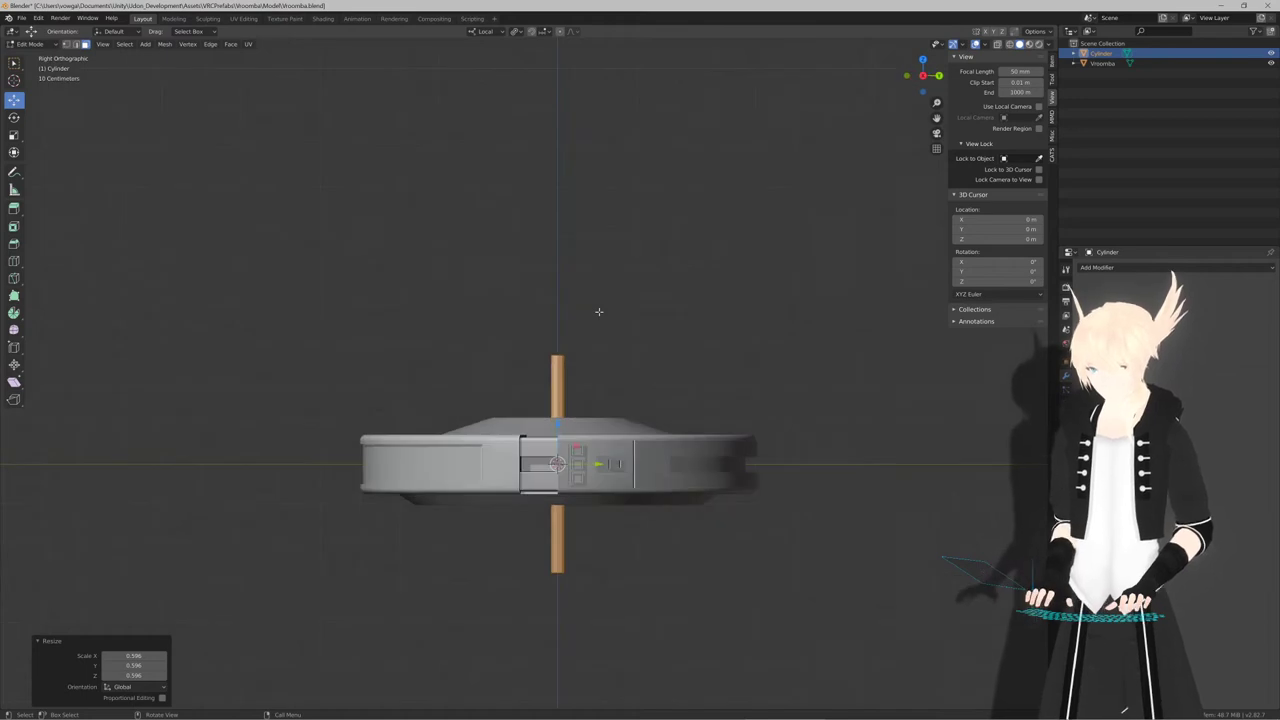
key(ctrl+KP_3)
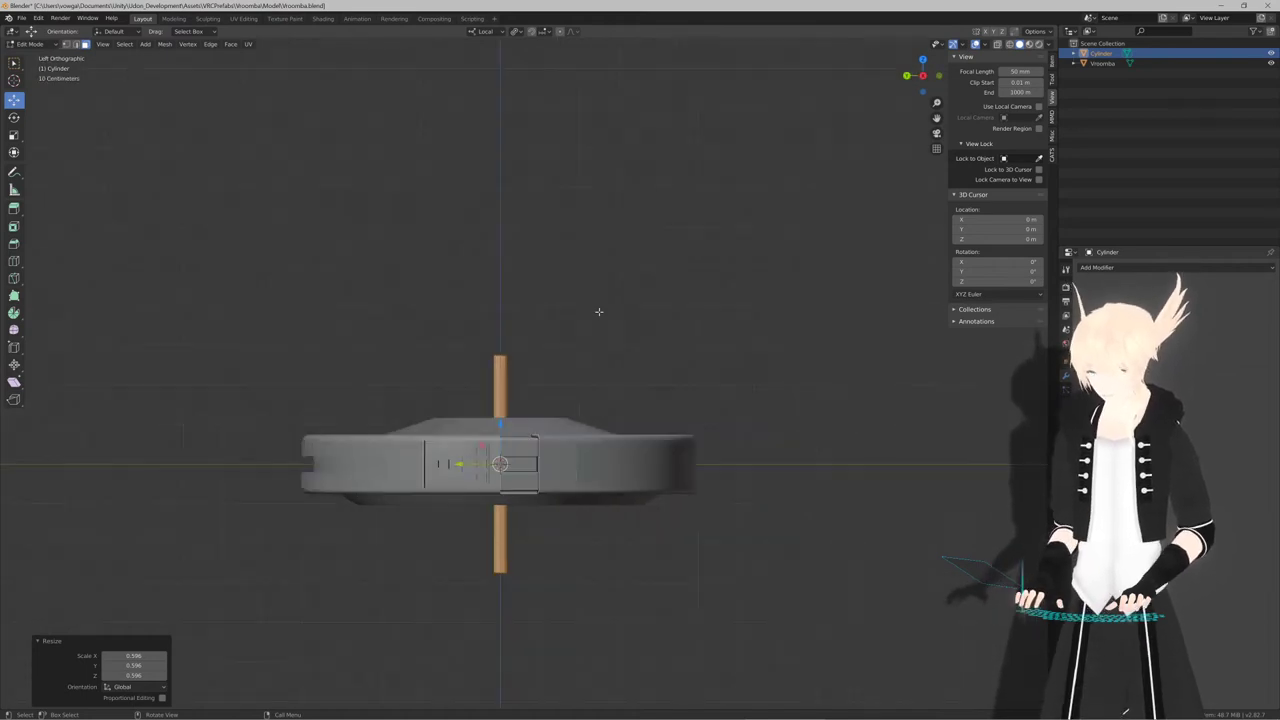
key(KP_Decimal)
scroll(592, 314, down, 6)
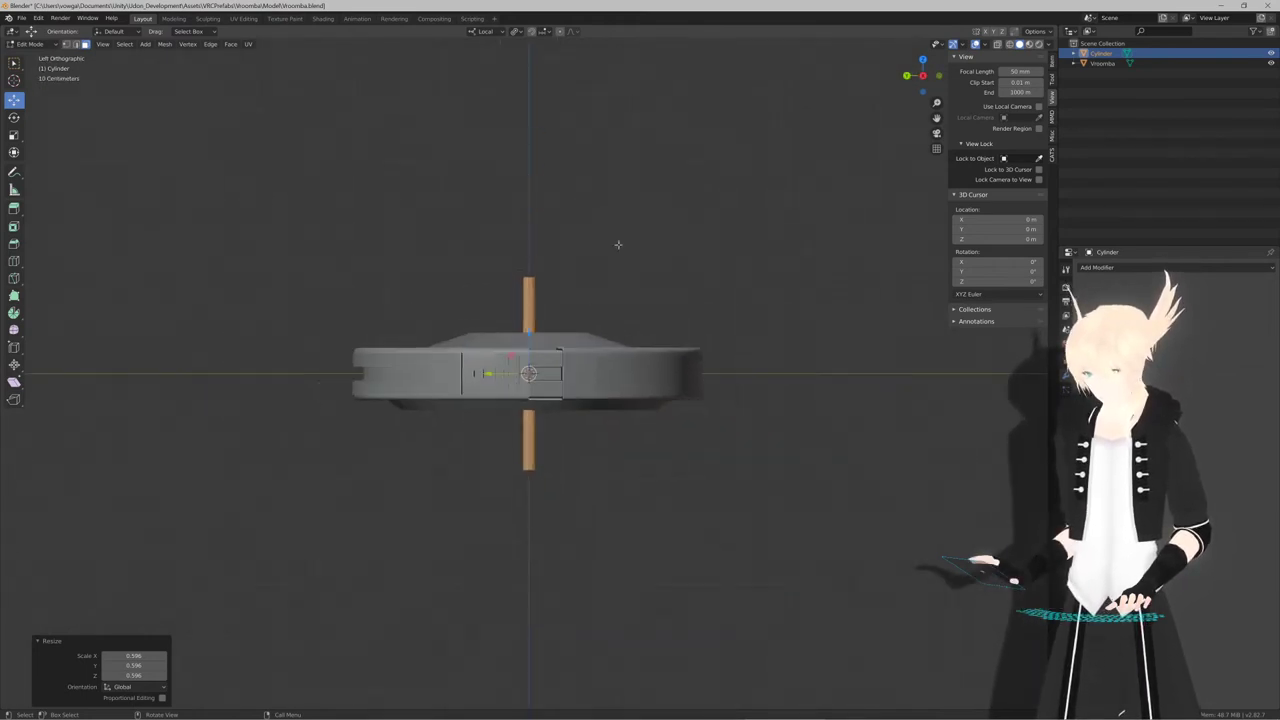
key(r)
click(713, 296)
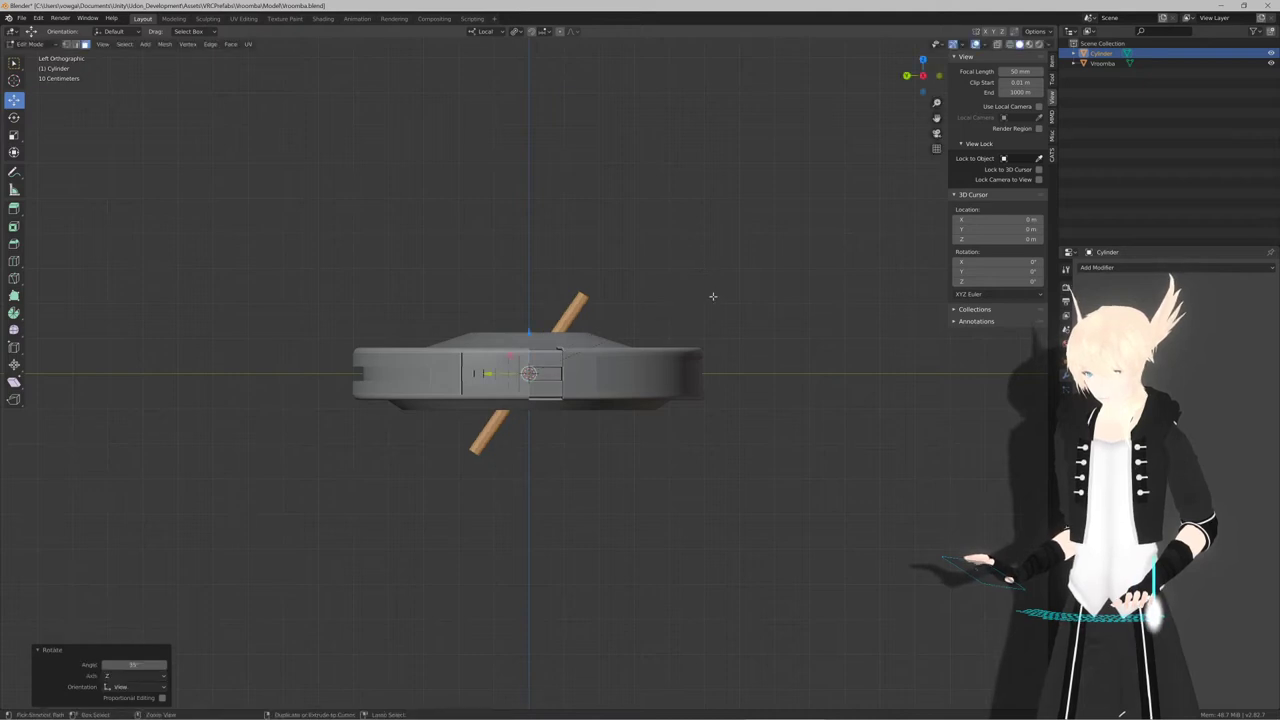
Move the rod -0.2 m in Y and upward so it rises from the dome, and tilt it another 20°
key(g)
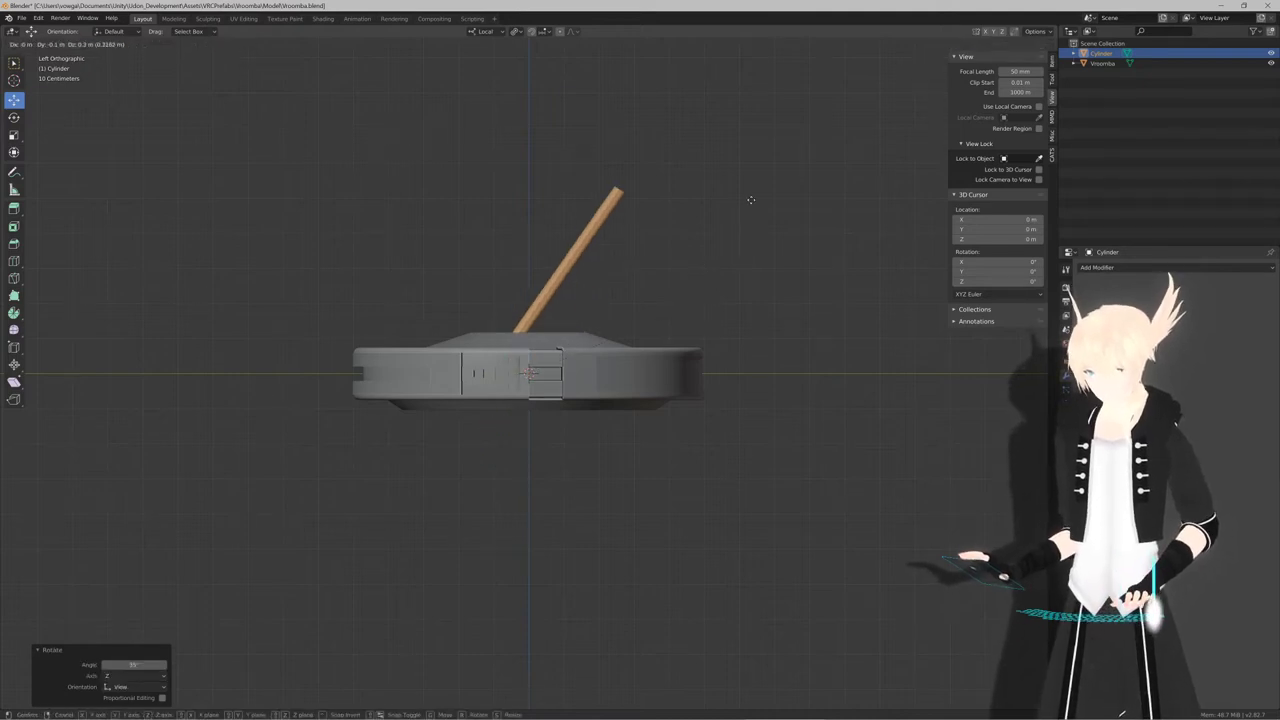
click(785, 214)
key(r)
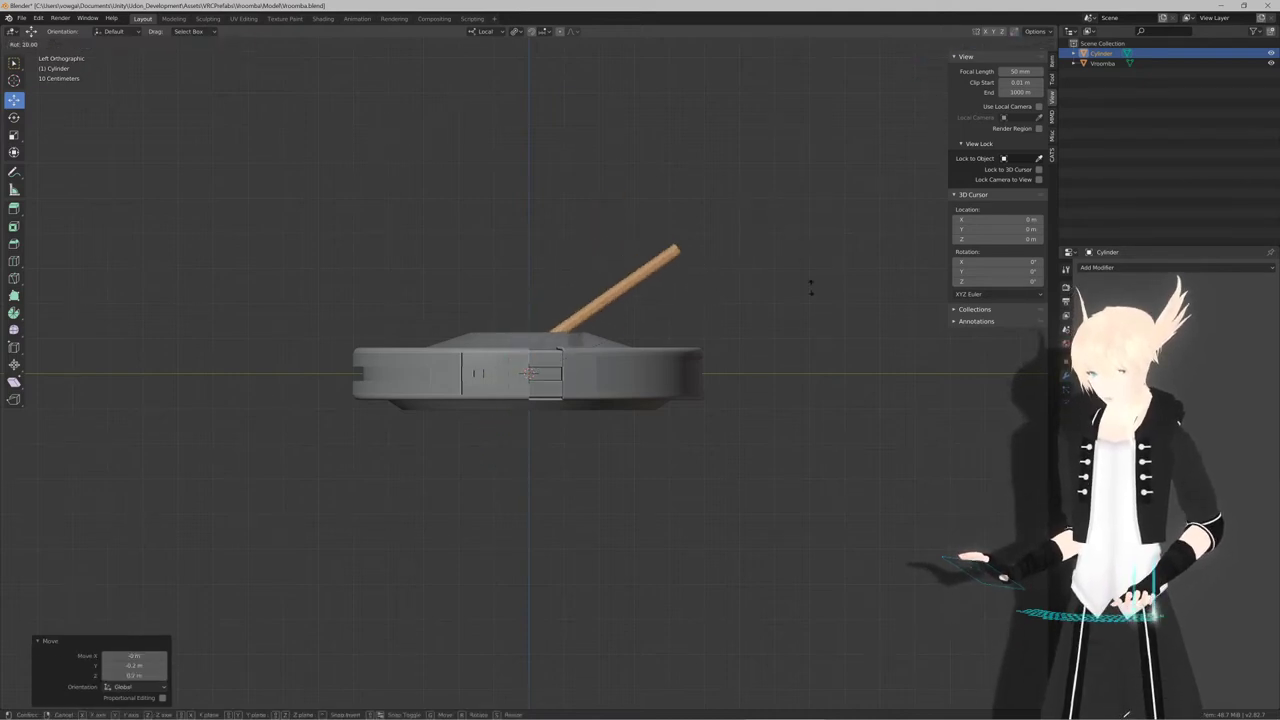
click(812, 291)
Apply smooth shading to the tilted rod's faces and select the face at its raised end
middle_drag(814, 286, 749, 297)
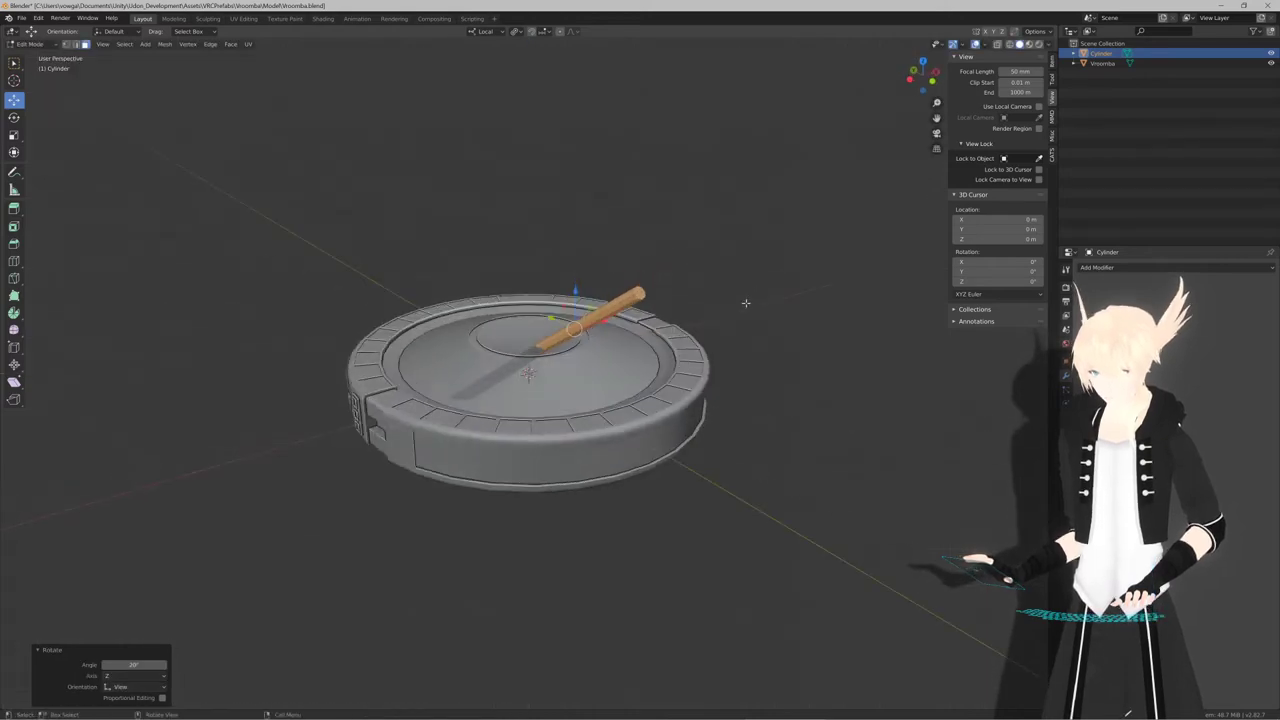
key(z)
click(689, 268)
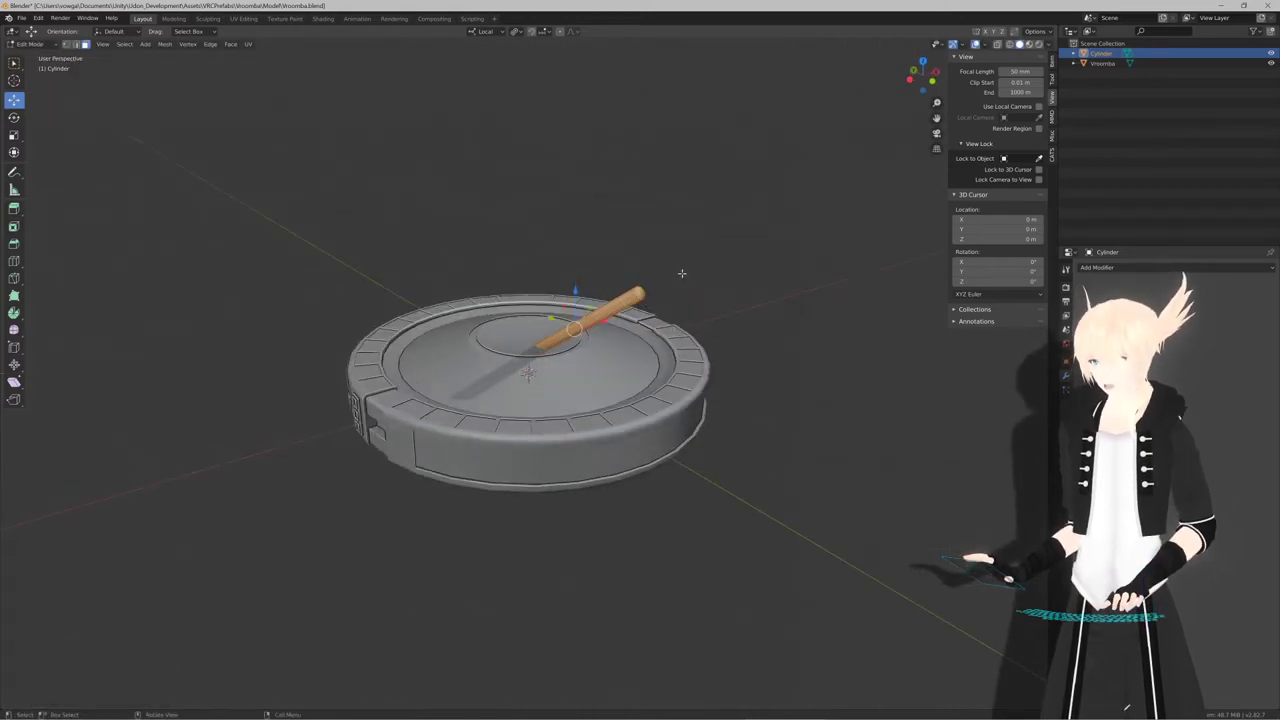
scroll(682, 273, up, 3)
click(709, 238)
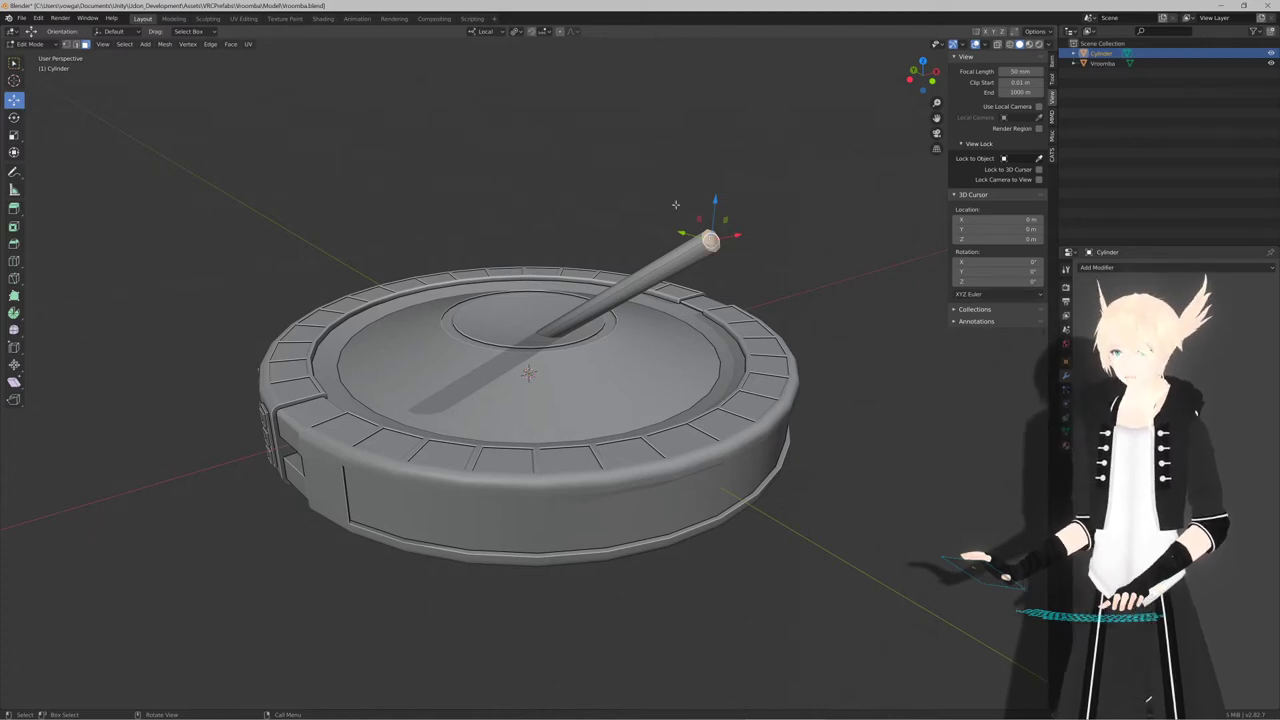
Examine the rod's end face up close, and check the rod against the disc from the front and from above
key(KP_1)
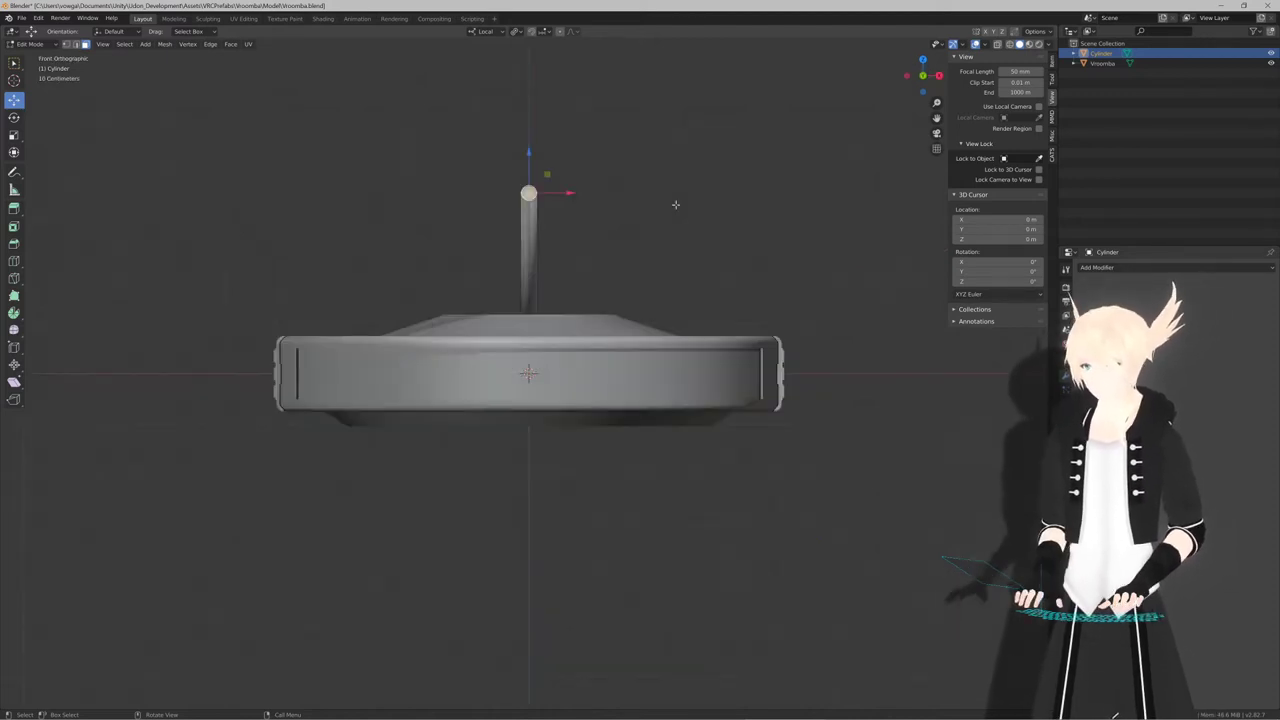
key(KP_Decimal)
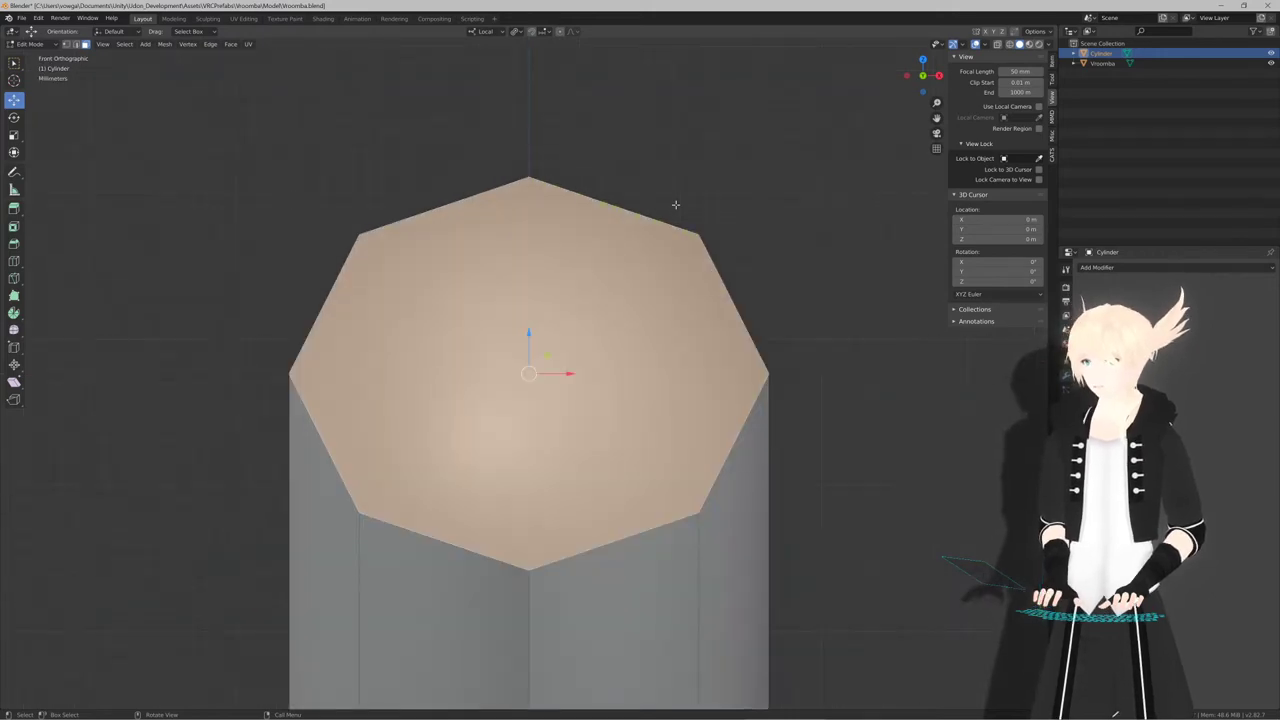
scroll(675, 204, down, 8)
middle_drag(674, 237, 502, 350)
scroll(618, 330, down, 4)
key(Tab)
scroll(613, 335, up, 4)
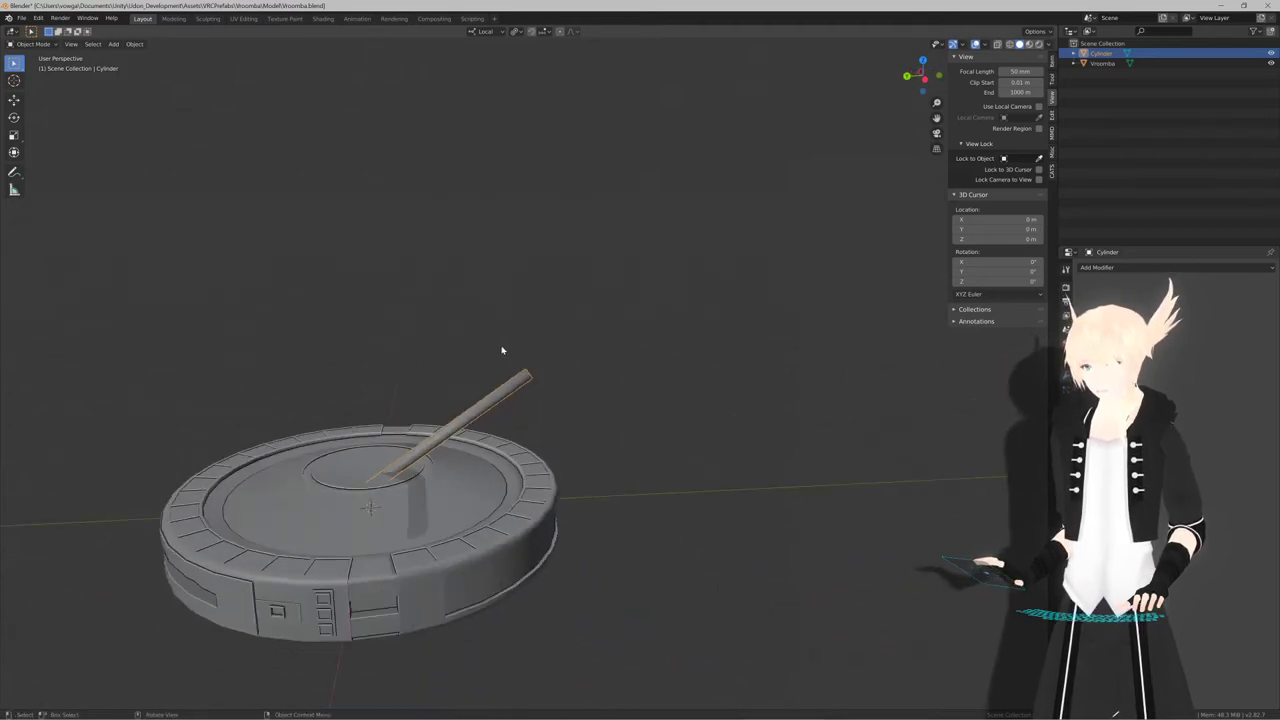
key(KP_7)
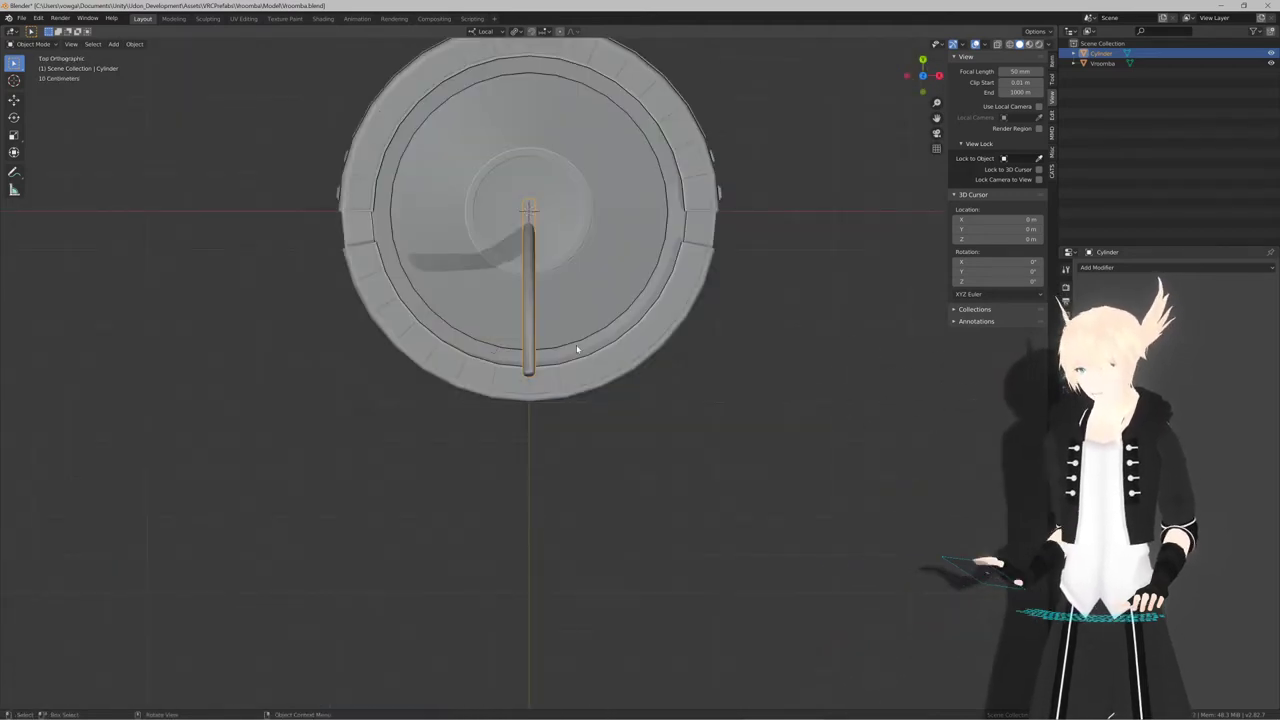
middle_drag(577, 348, 656, 274)
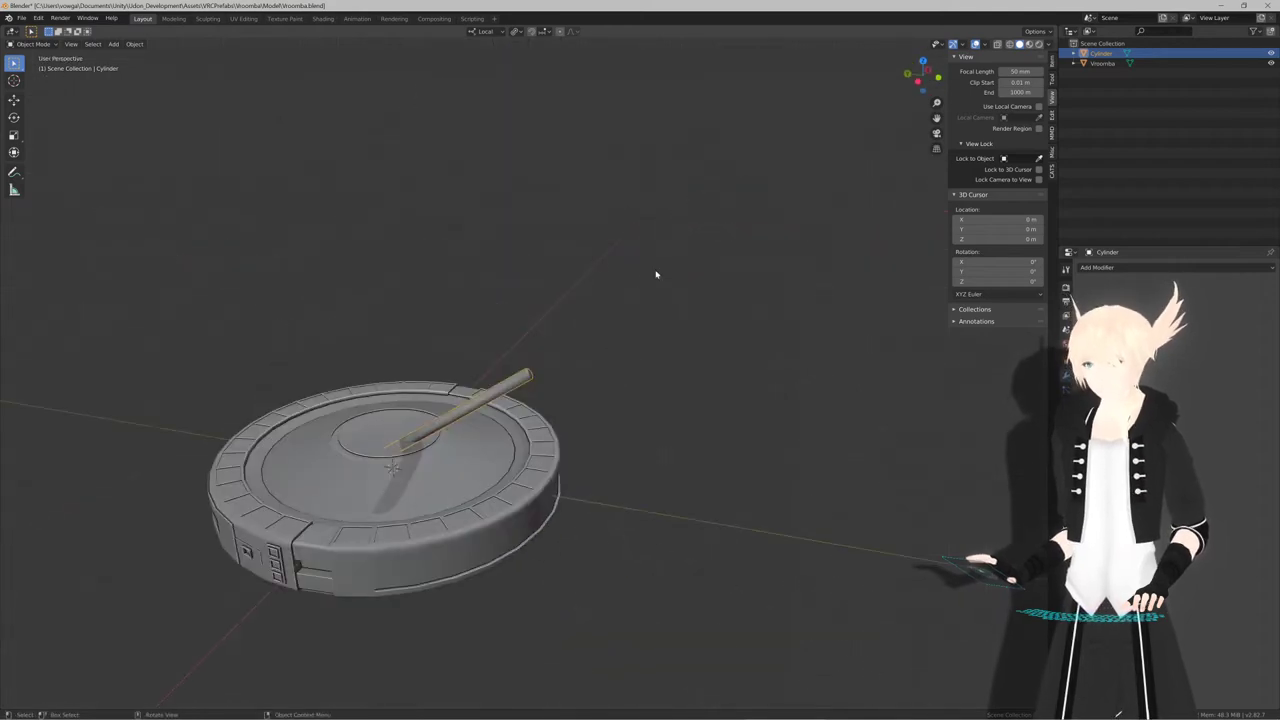
key(KP_1)
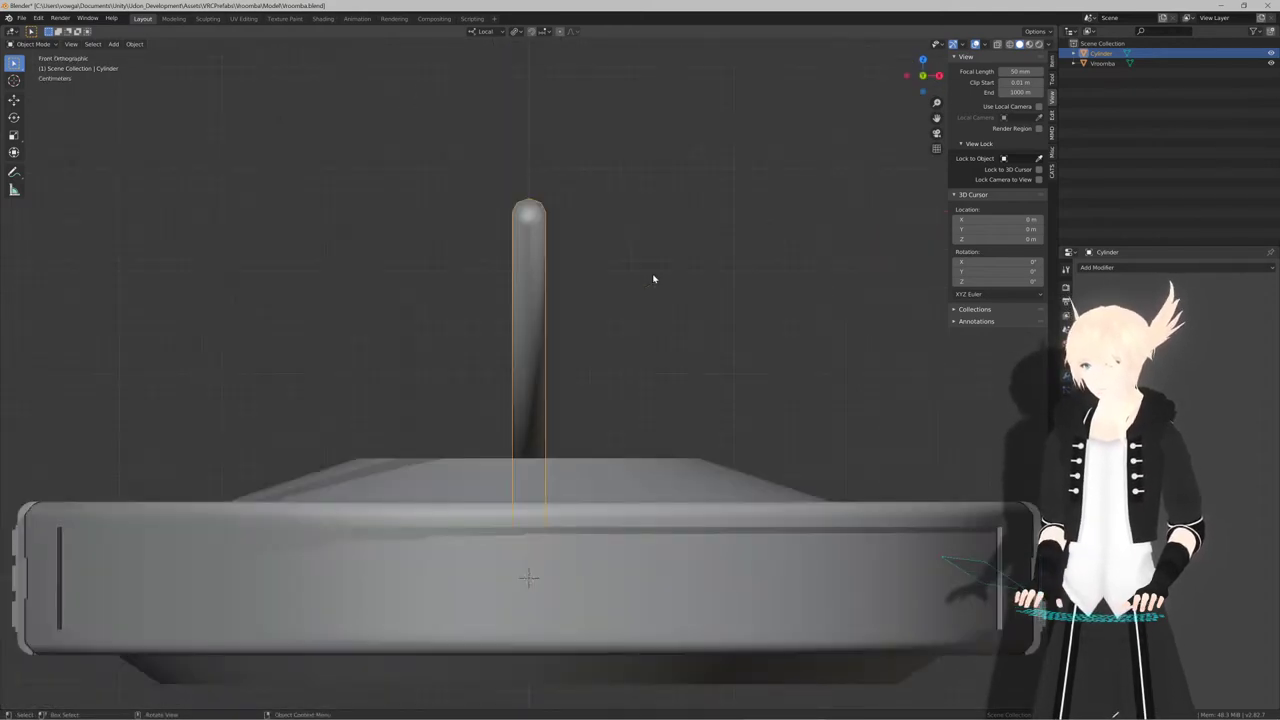
Move the rod object 2 m straight up, clear of the disc, in the right orthographic view
key(KP_3)
scroll(651, 272, down, 10)
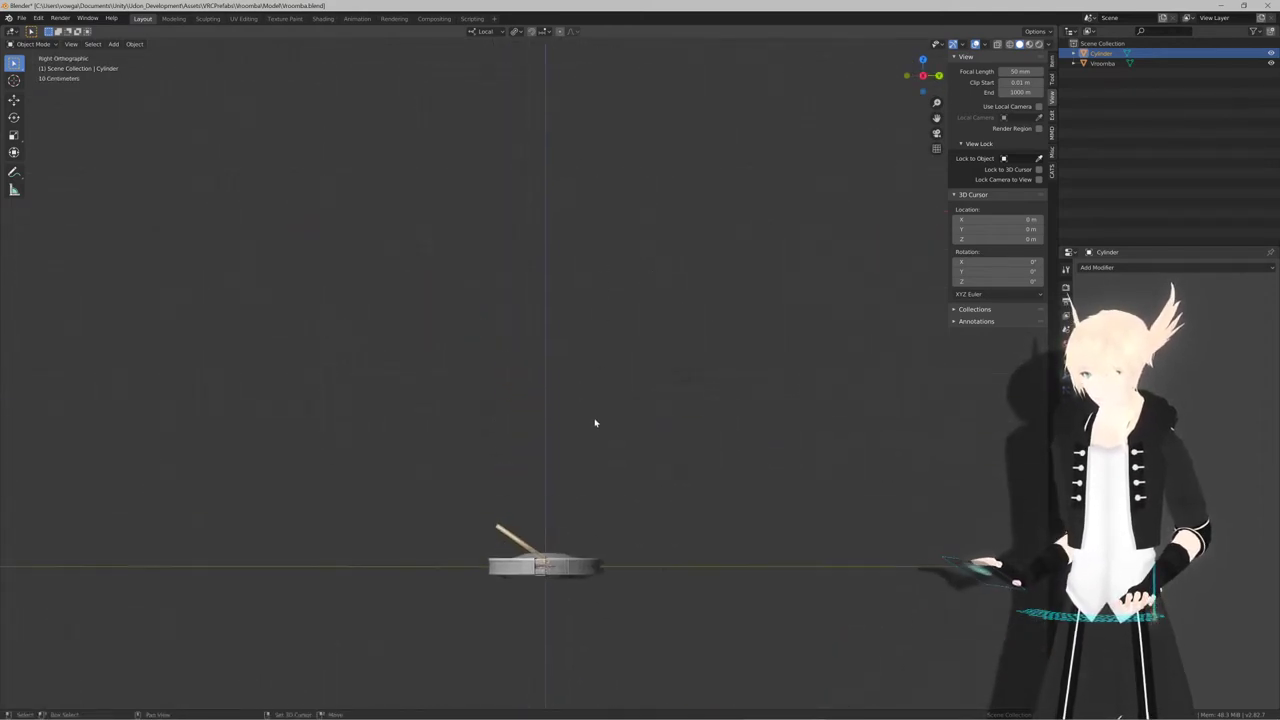
key(g)
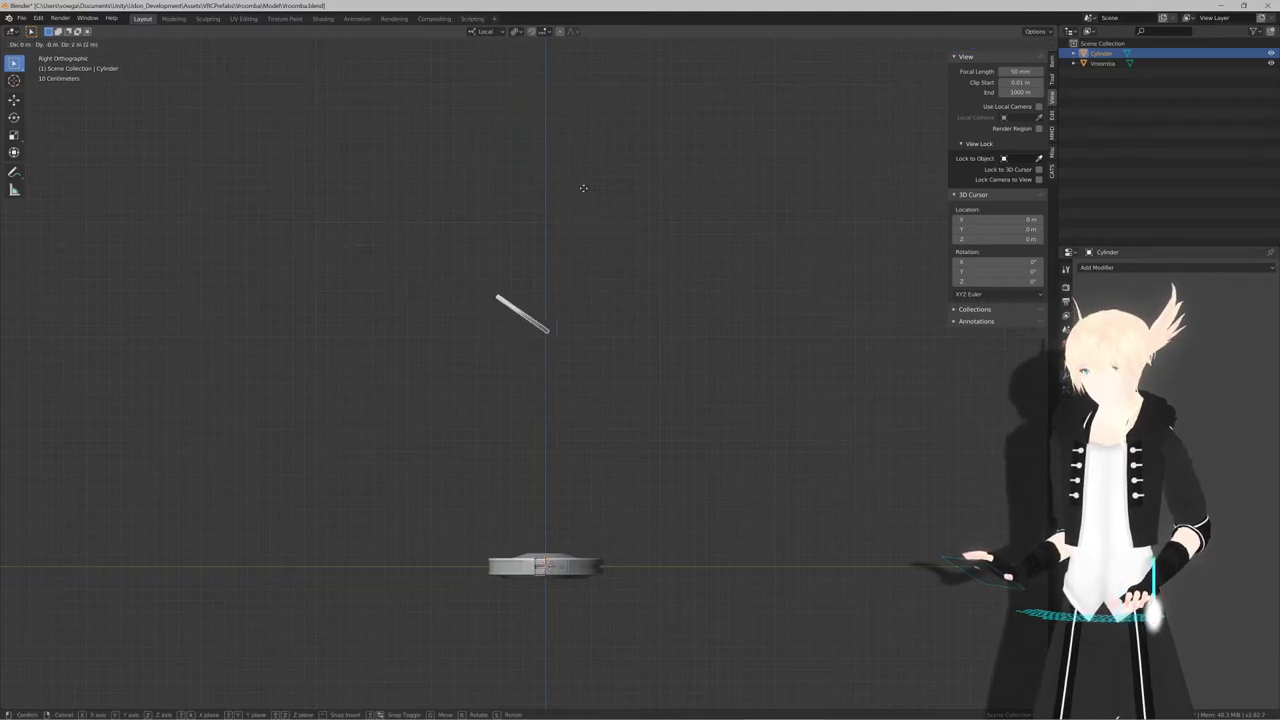
click(583, 195)
scroll(634, 189, up, 5)
scroll(611, 325, up, 2)
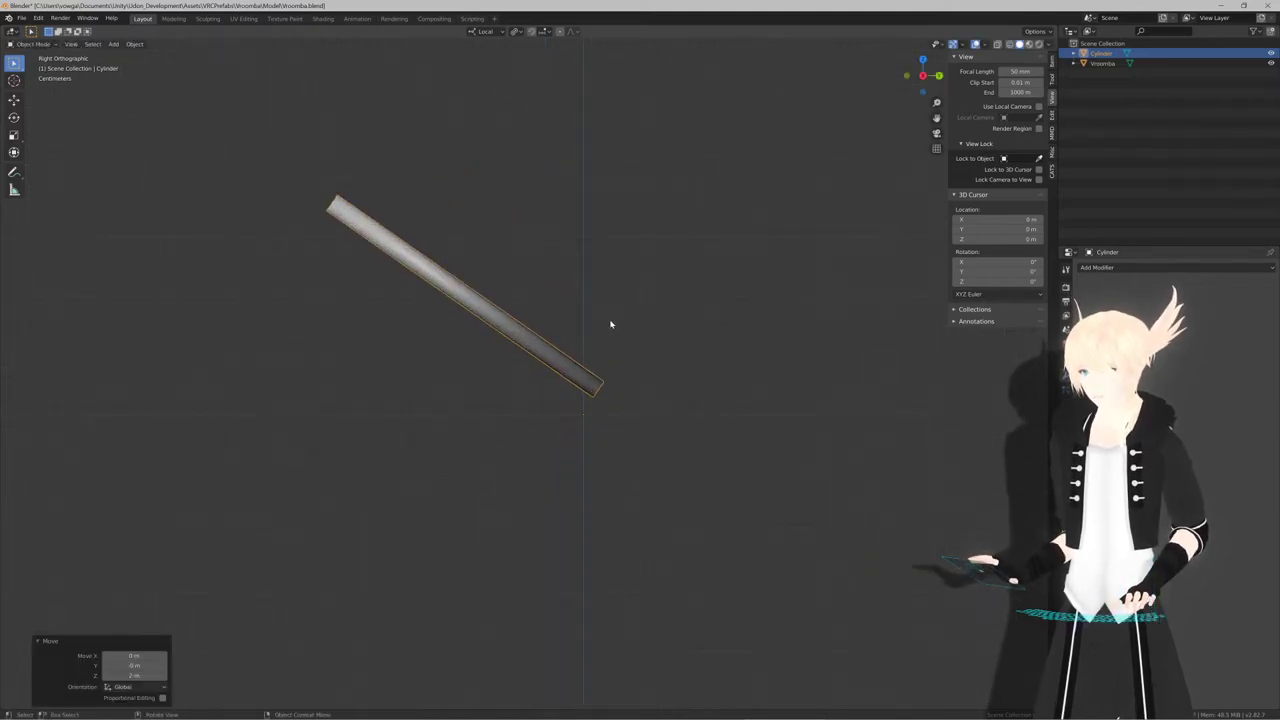
Add an armature and raise it 2.1 m in Z to the lower end of the rod
key(F3)
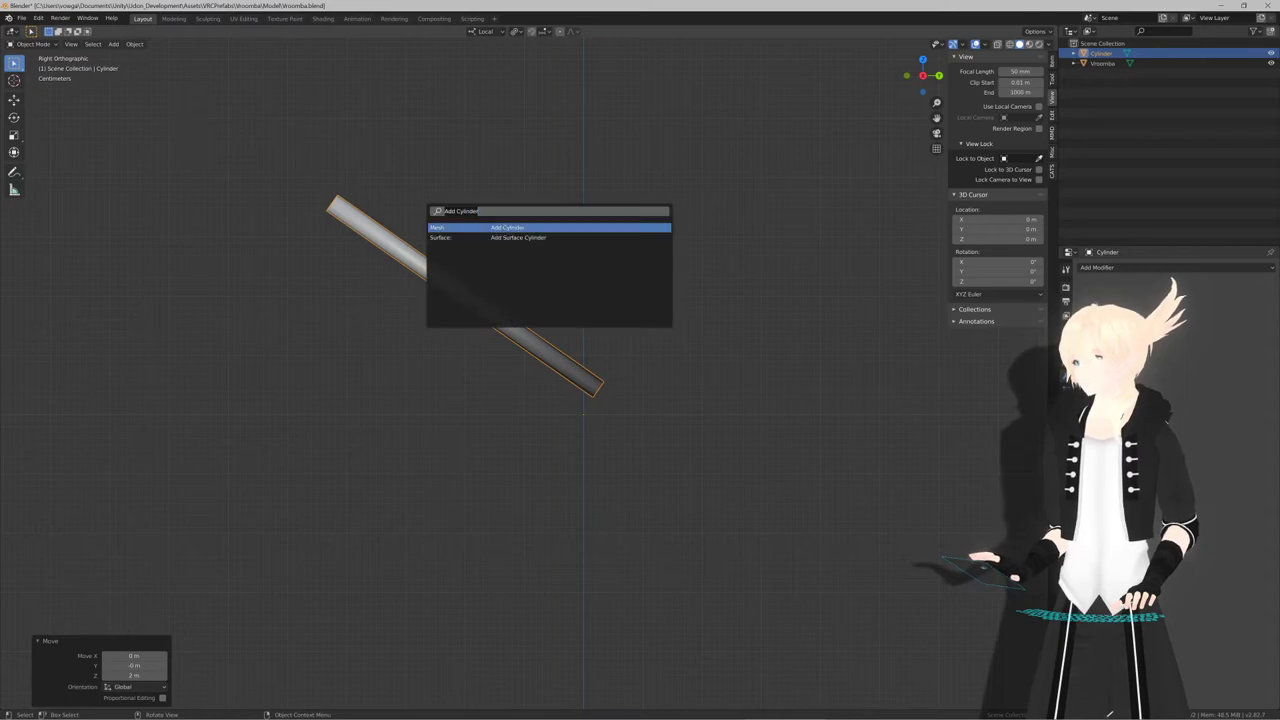
text(arm)
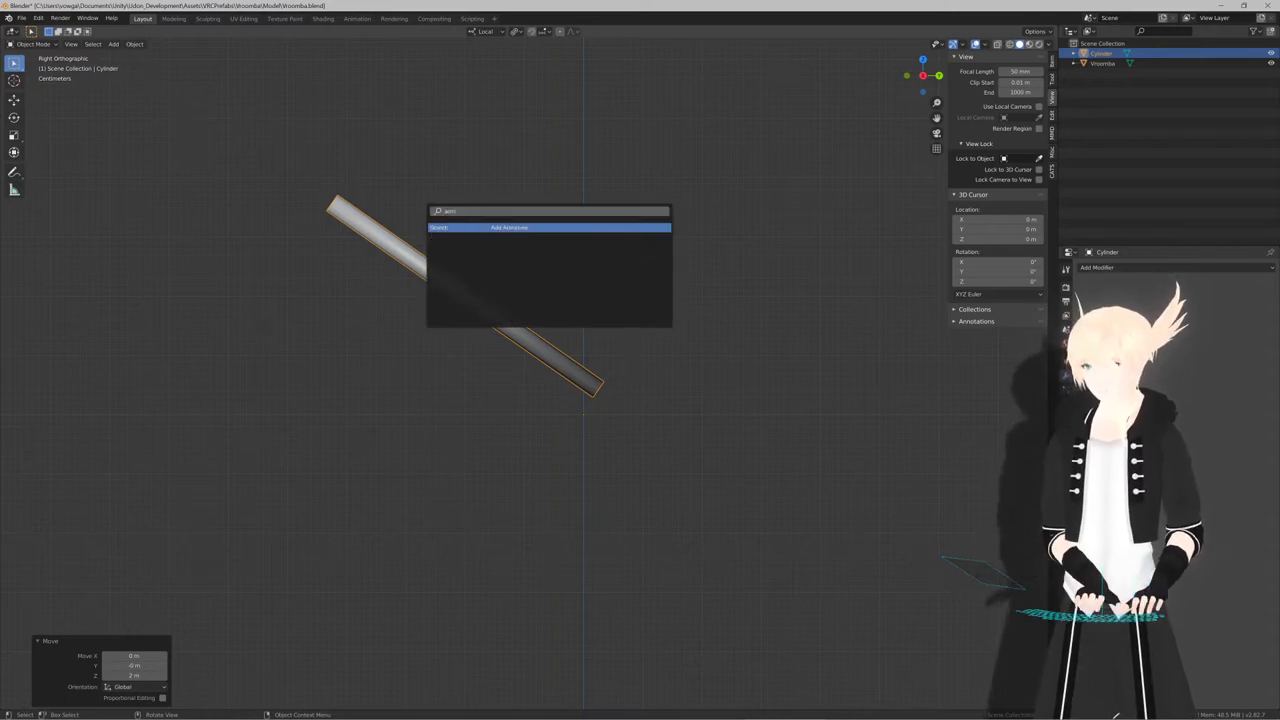
key(Return)
scroll(429, 209, down, 6)
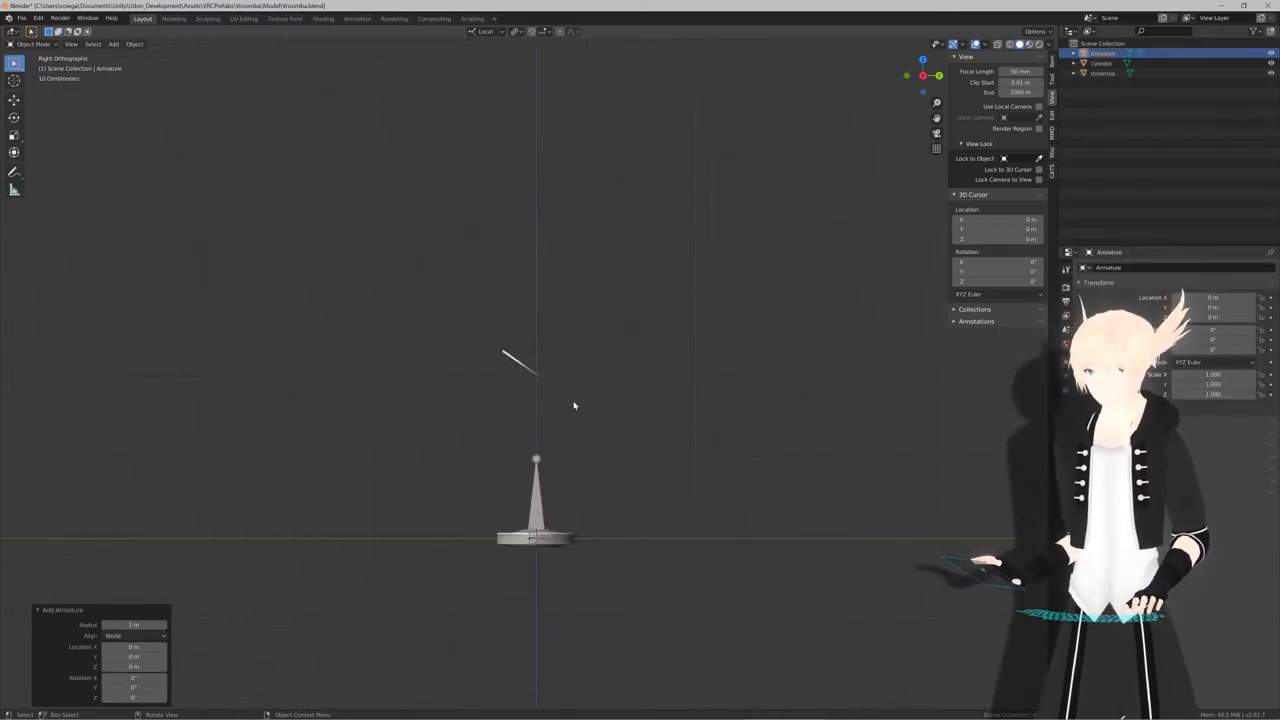
key(g)
ctrl+click(574, 260)
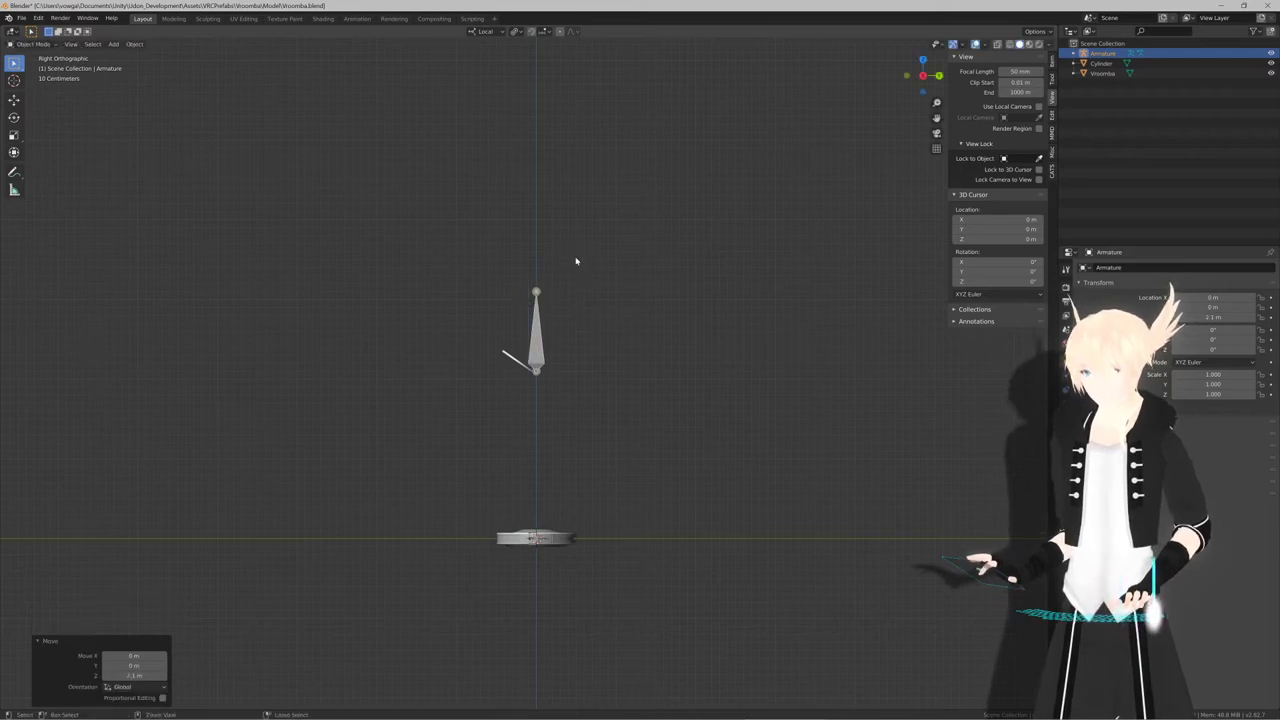
Move the armature 0.02 m in Y and -0.05 m in Z, onto the lower end of the tilted rod
scroll(569, 268, up, 5)
scroll(564, 277, up, 11)
shift+middle_drag(575, 282, 563, 374)
scroll(563, 340, down, 3)
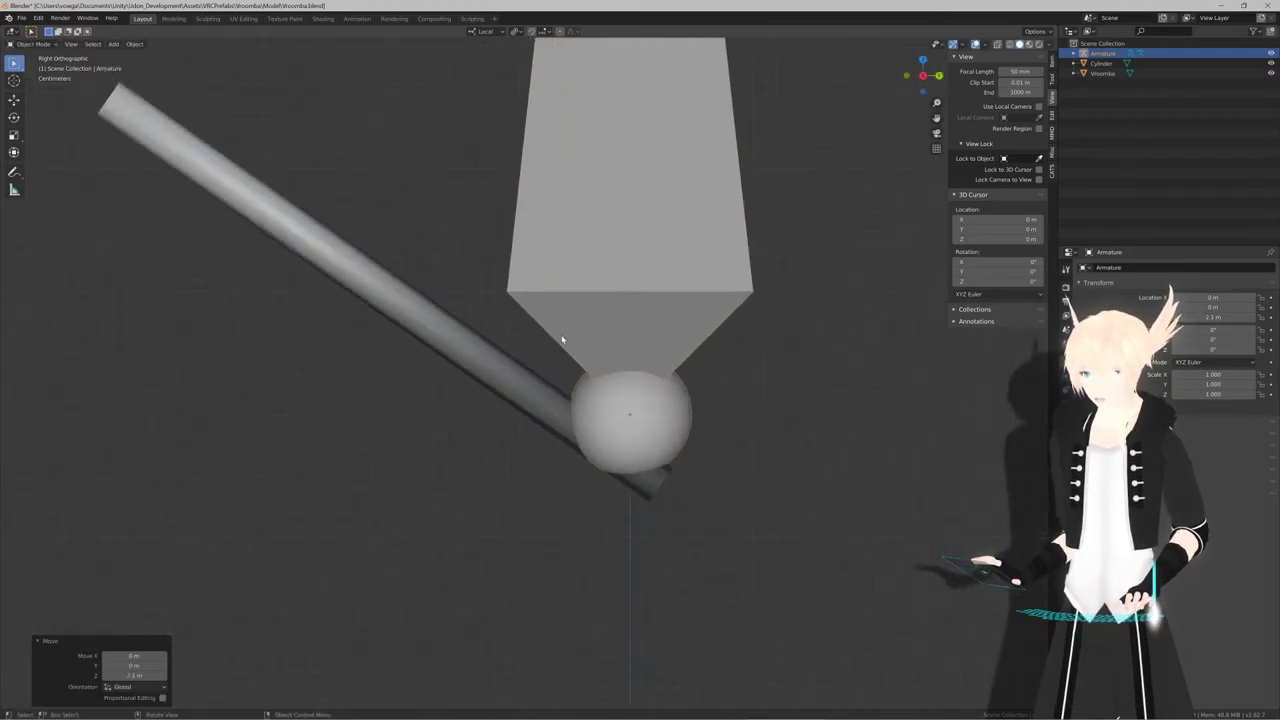
scroll(521, 279, up, 1)
key(g)
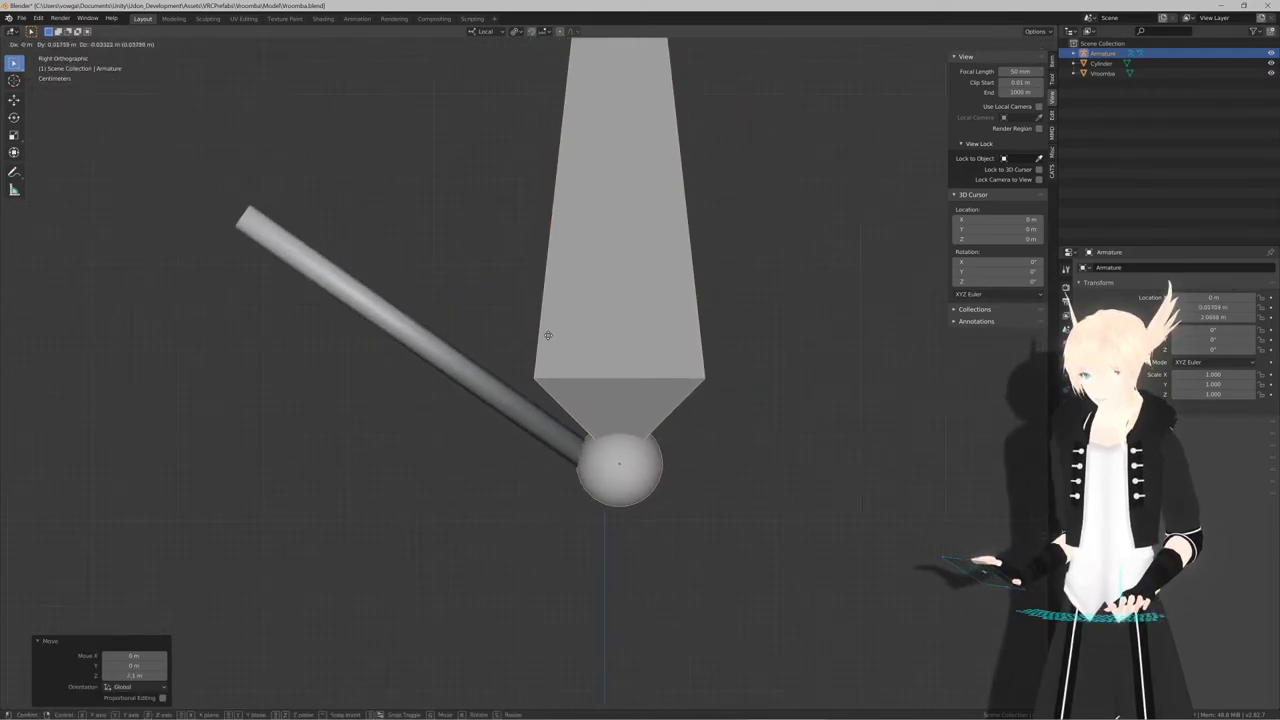
click(553, 349)
scroll(551, 288, down, 3)
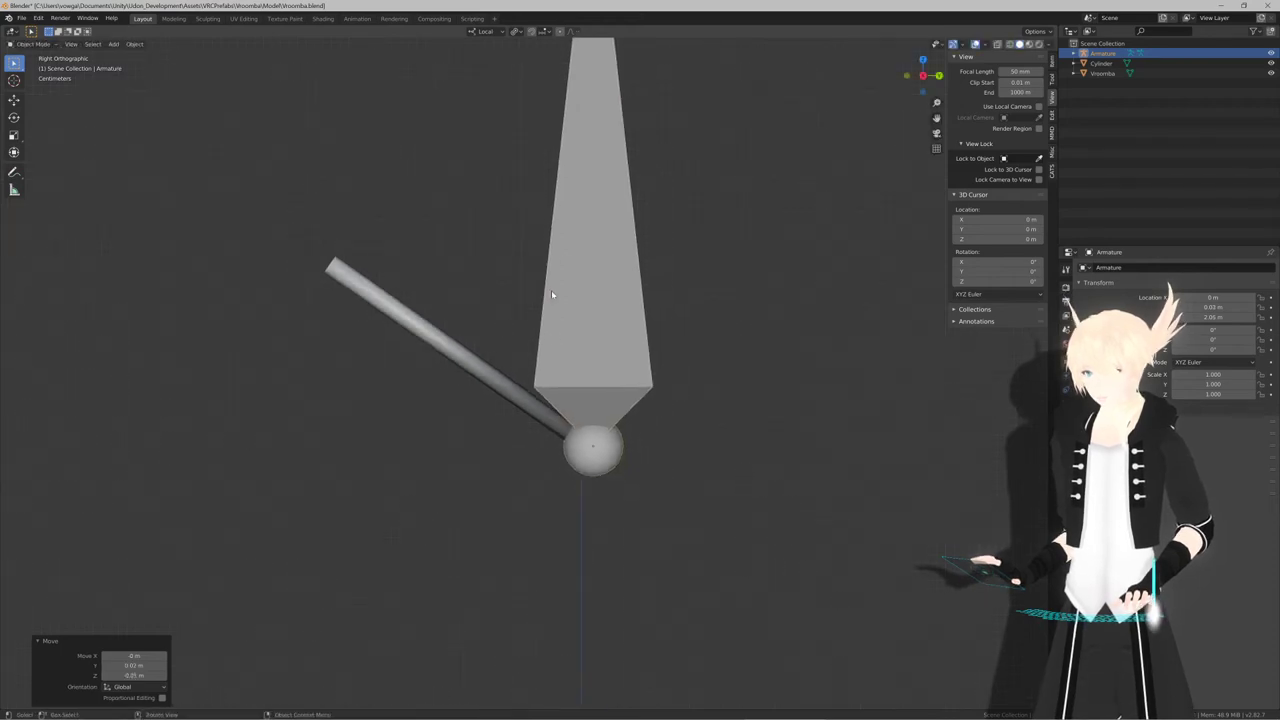
In edit mode, move the bone's tip to near the rod's raised end so the bone lies along the rod
key(Tab)
scroll(579, 400, down, 2)
click(575, 157)
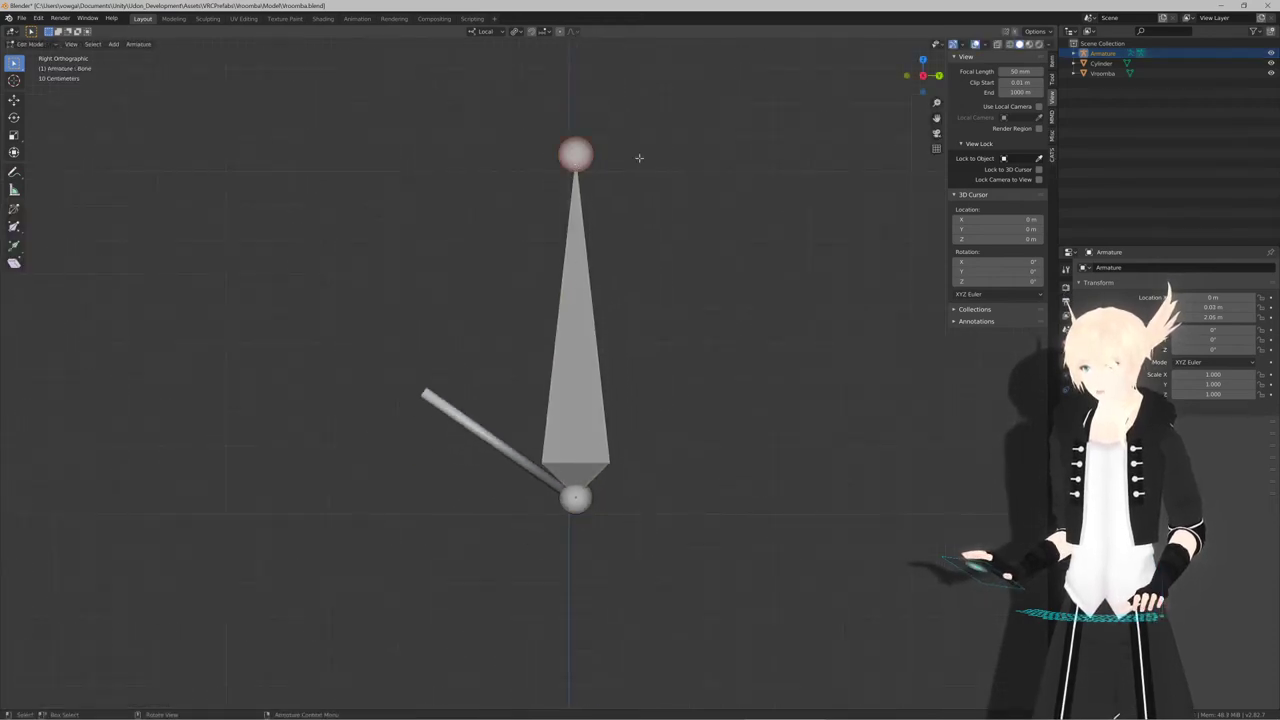
key(g)
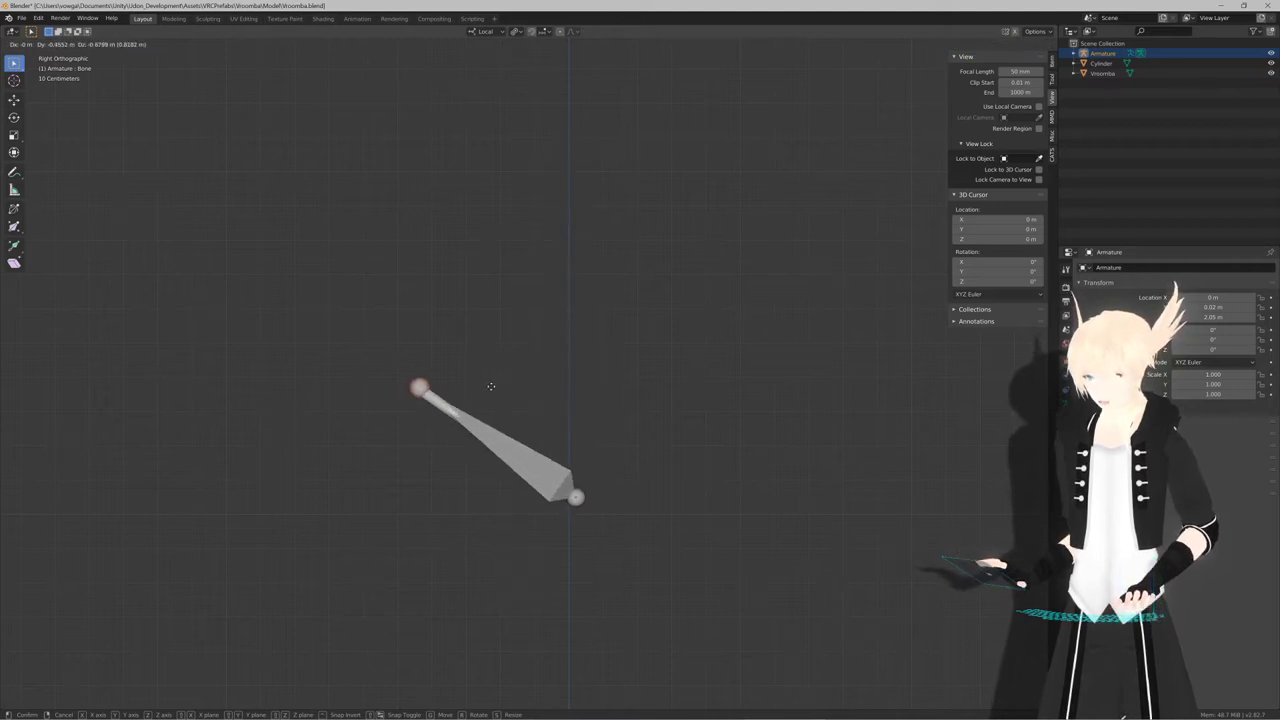
click(502, 395)
scroll(437, 380, up, 5)
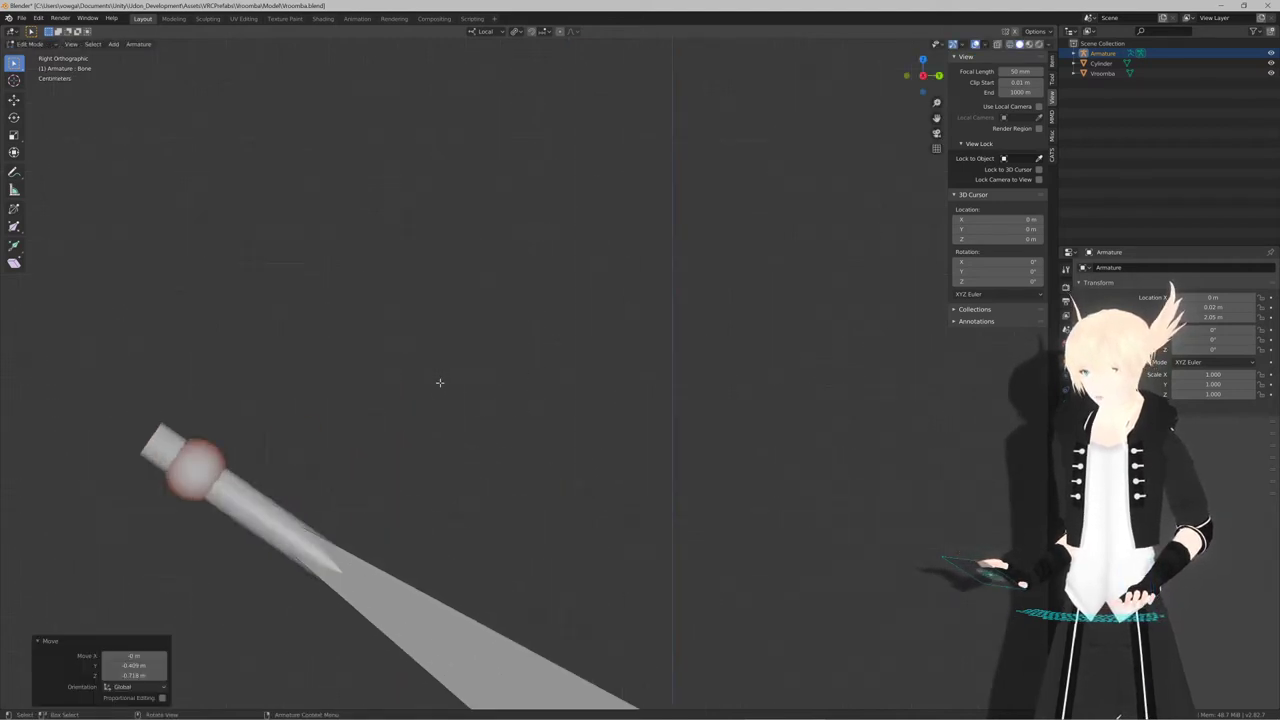
shift+middle_drag(662, 284, 762, 278)
Return to object mode and hide the armature so only the rod remains visible there
key(Tab)
click(478, 328)
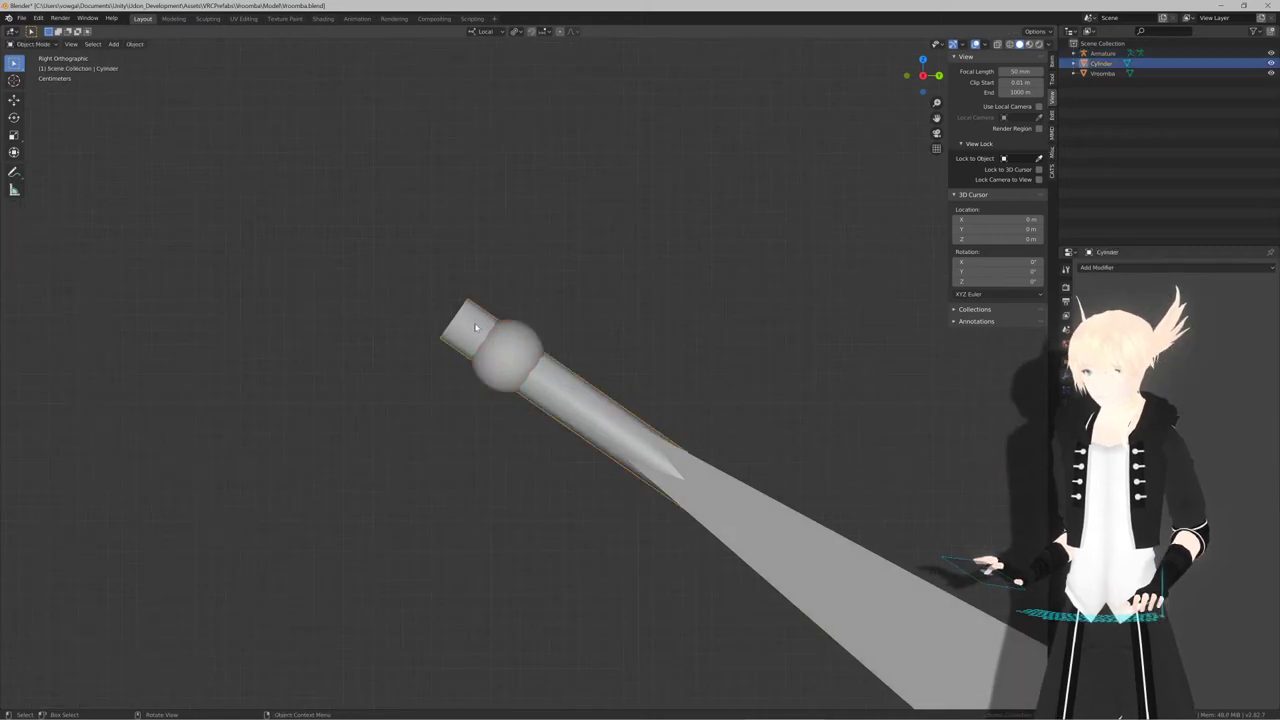
scroll(571, 310, down, 1)
scroll(580, 320, down, 1)
click(682, 458)
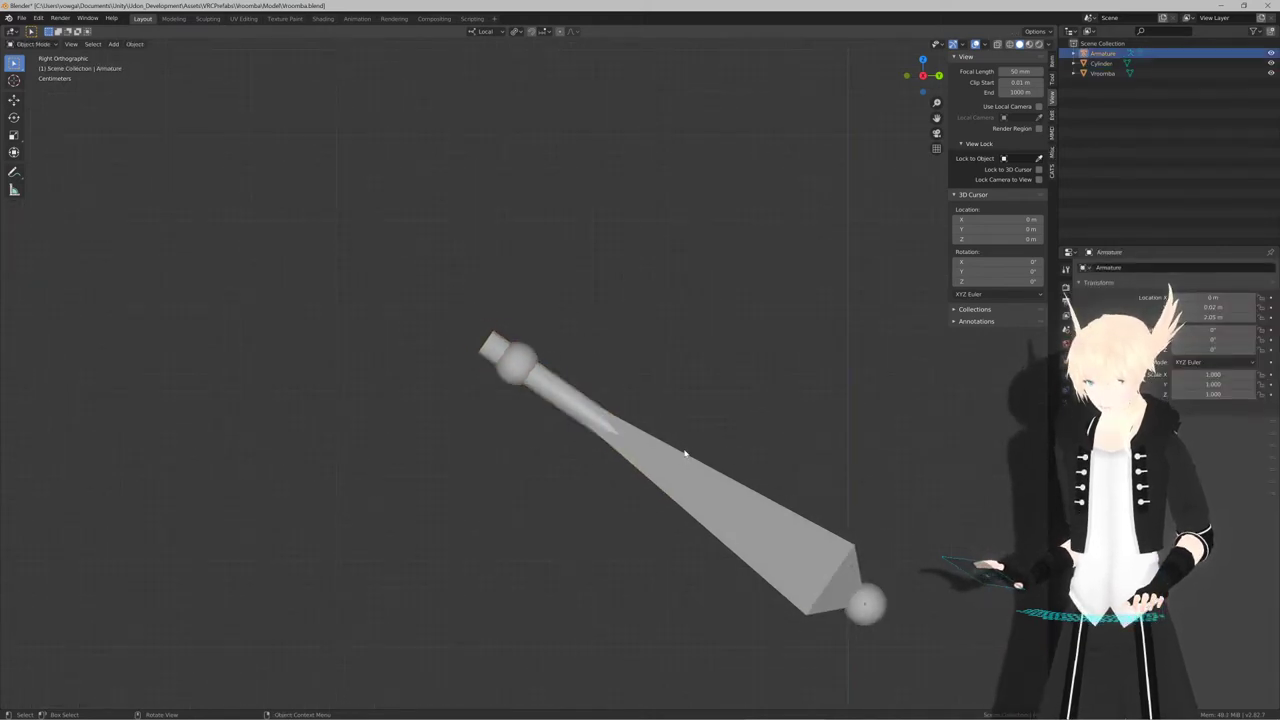
key(h)
Enable Auto Smooth on the rod's mesh with an angle of 50° so its sides shade smoothly and its ends stay flat
click(643, 461)
middle_drag(668, 472, 586, 446)
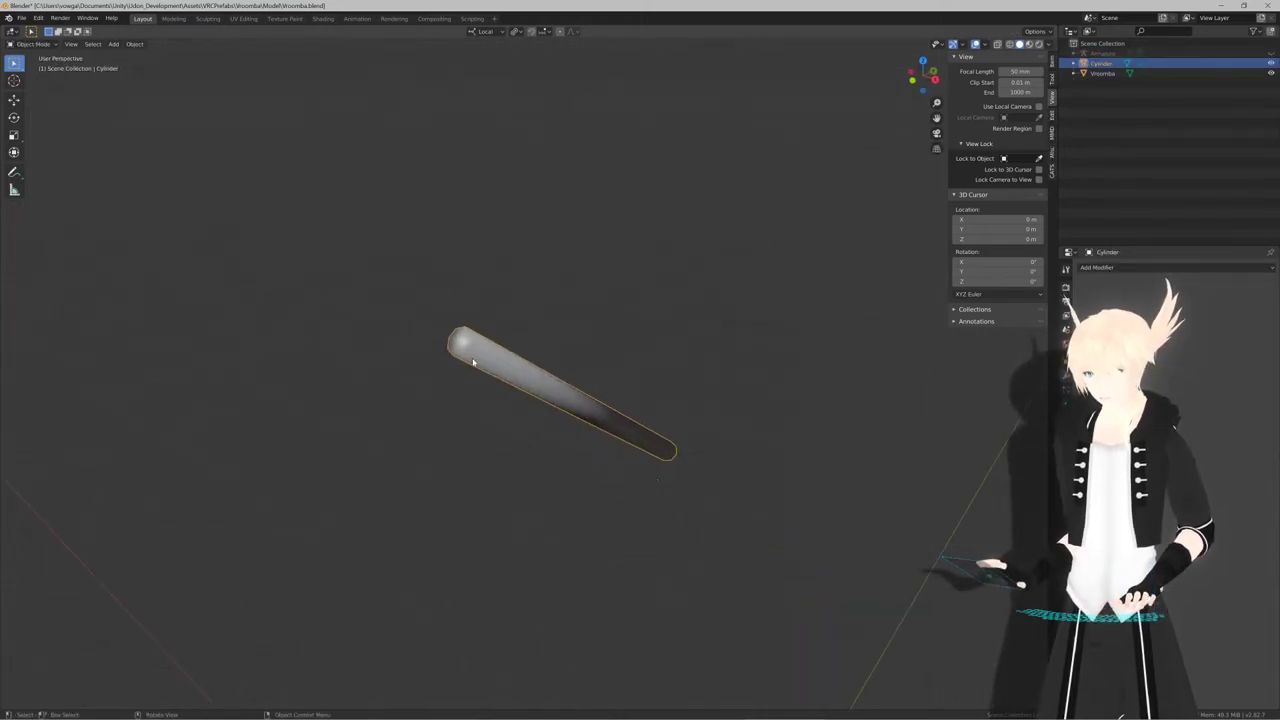
scroll(473, 362, up, 2)
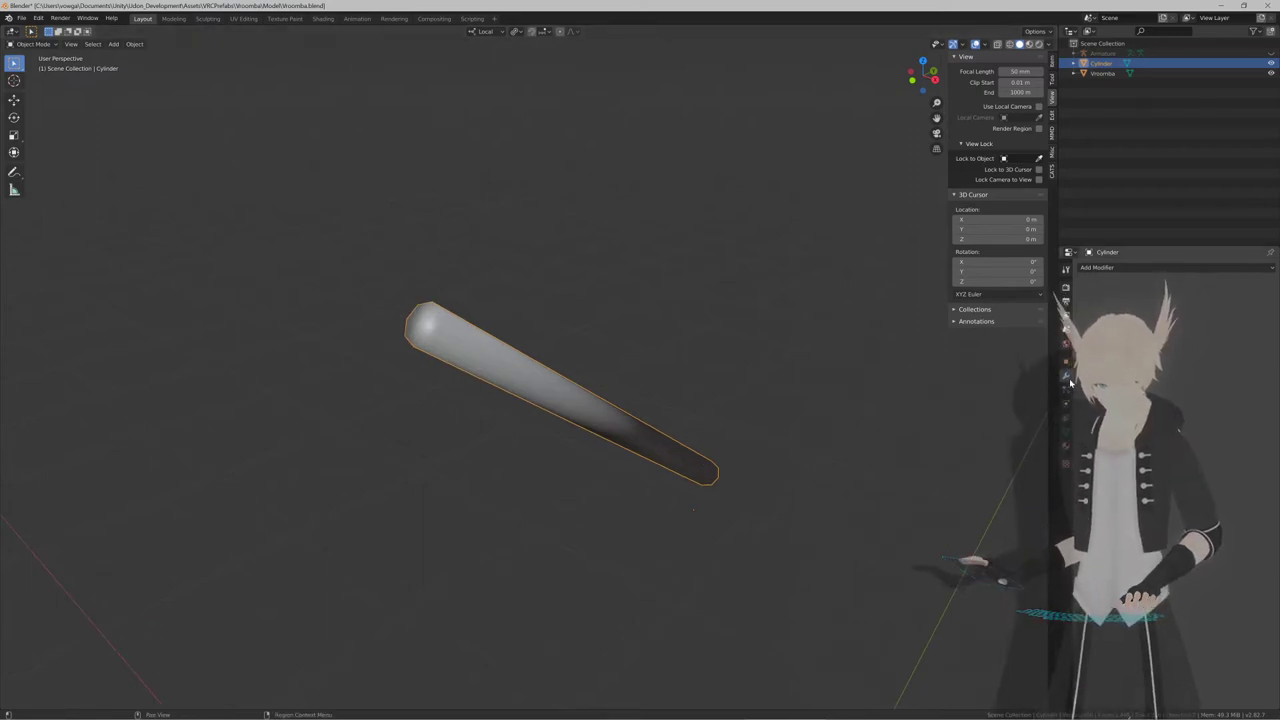
click(1066, 437)
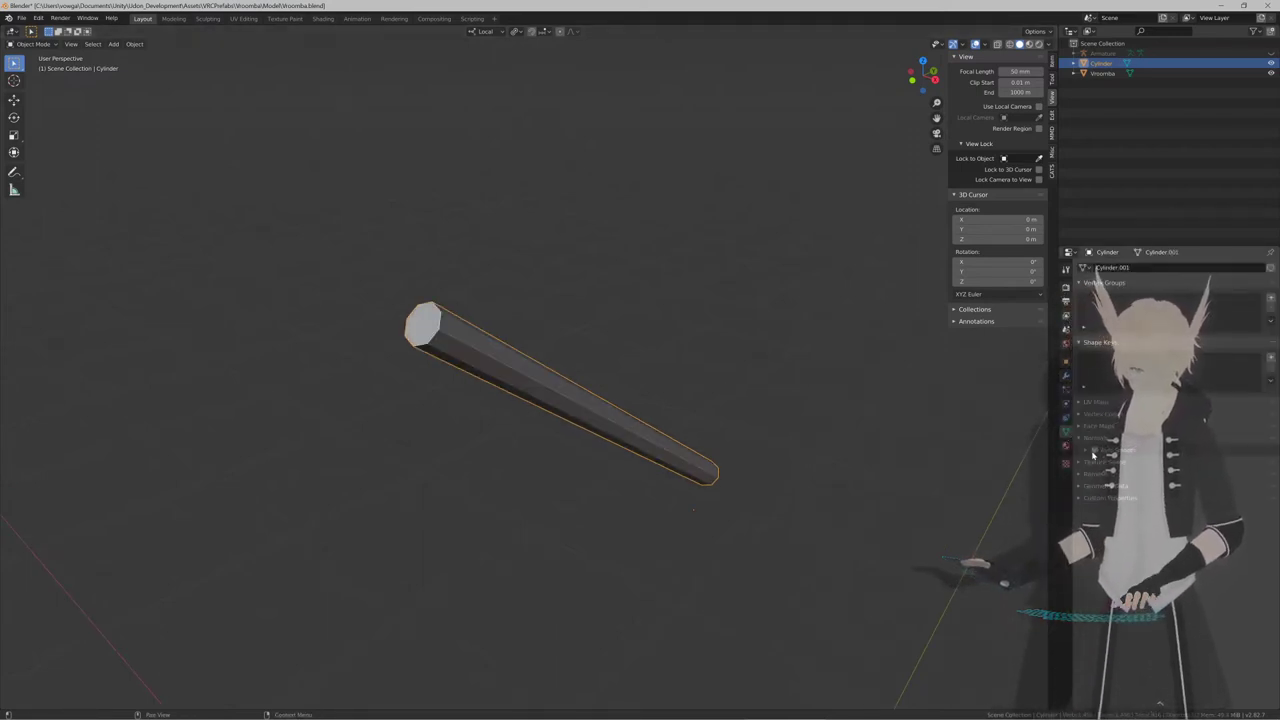
scroll(671, 434, up, 2)
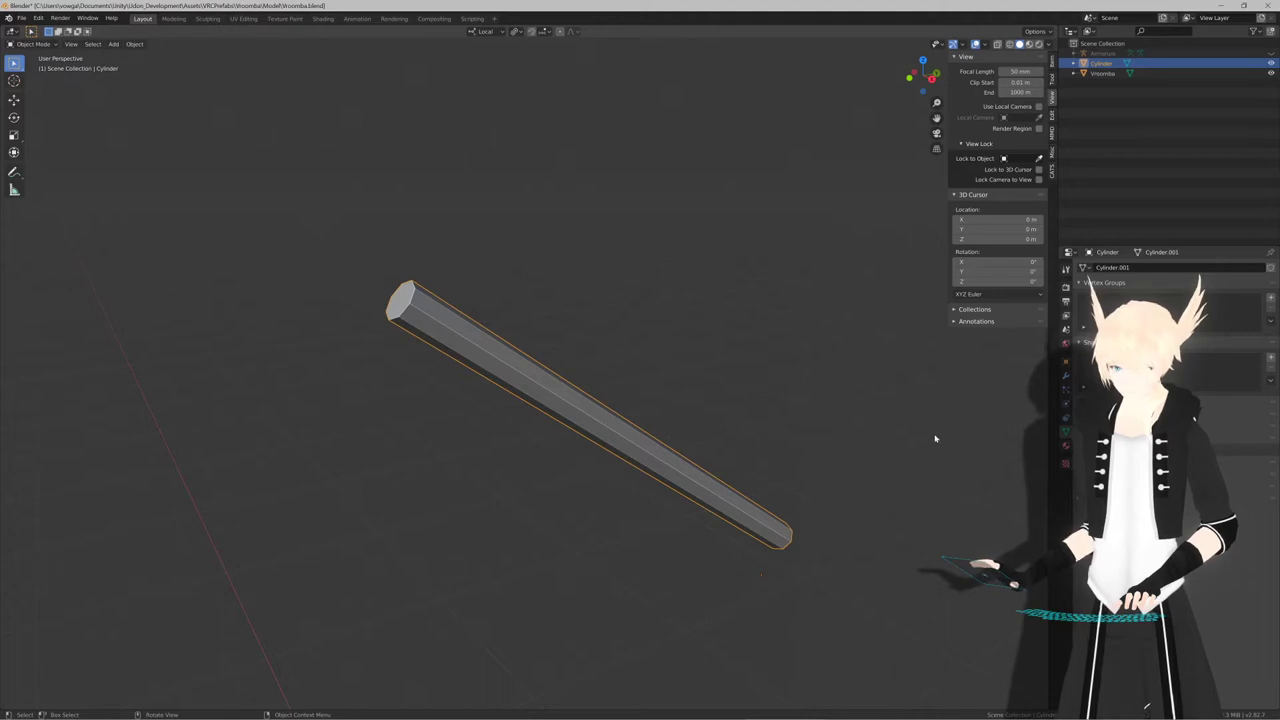
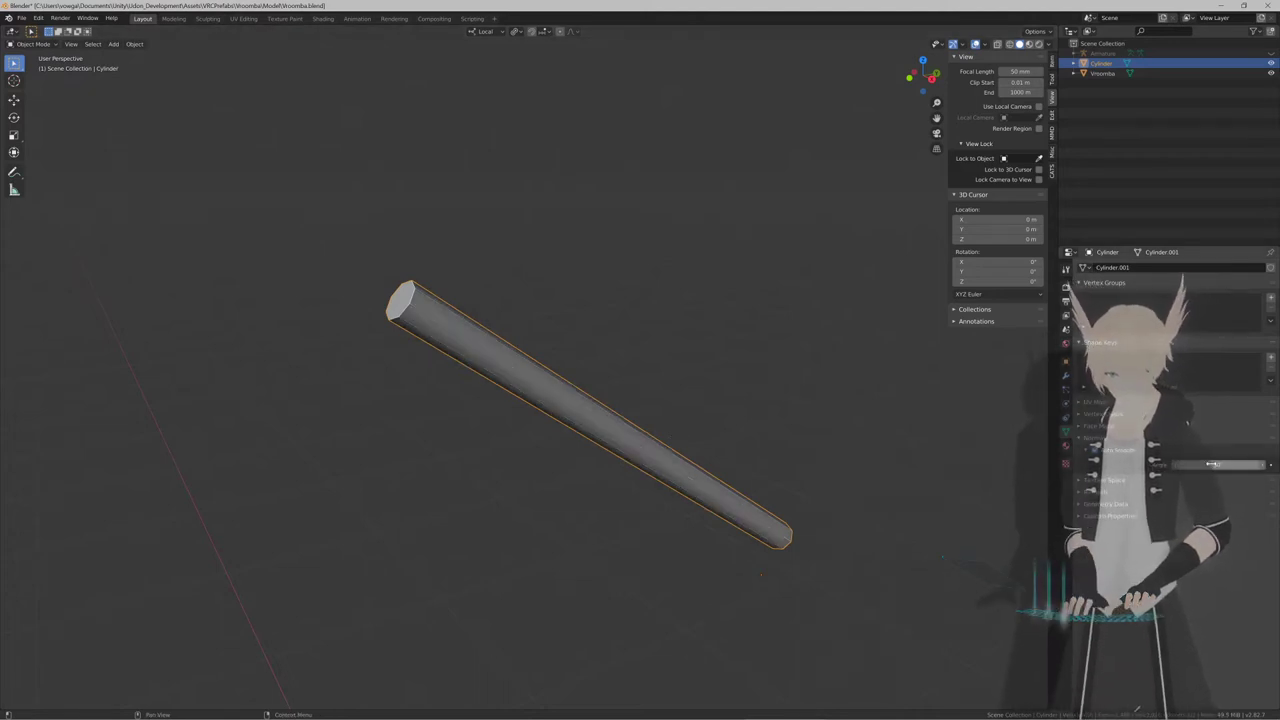
Rotate the rod object 55° about X in the right orthographic view so it stands vertically
key(Tab)
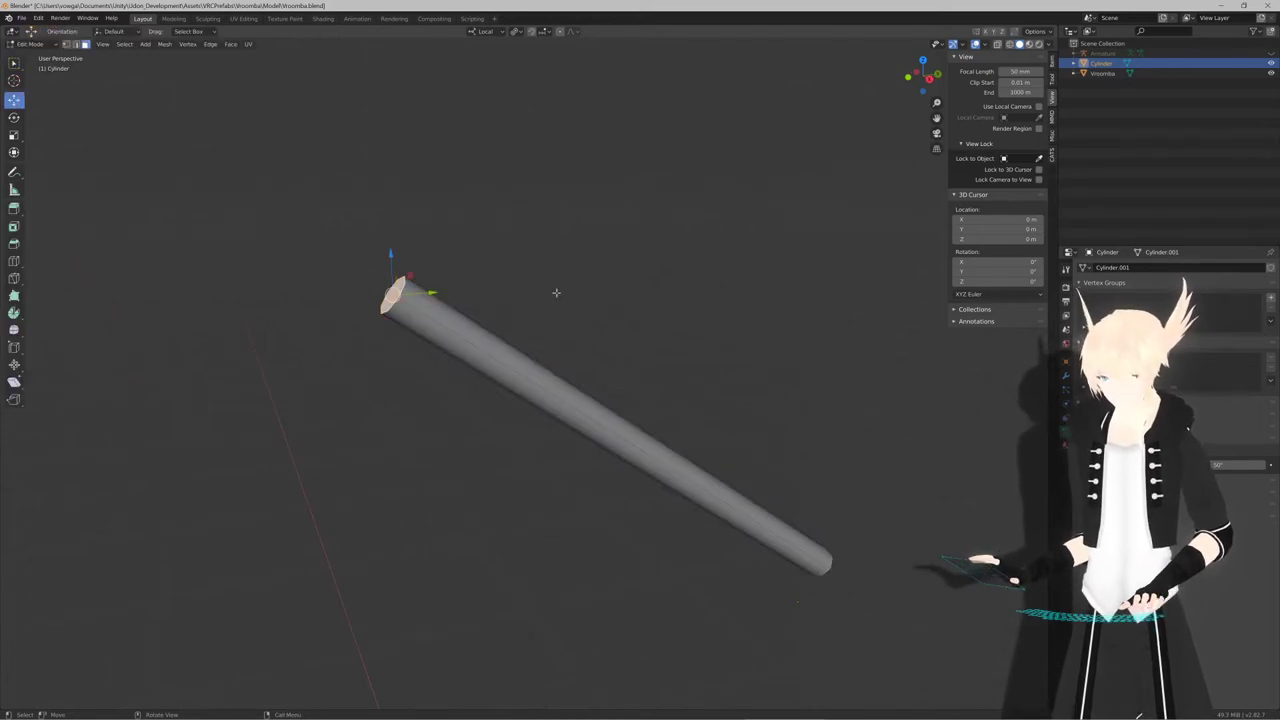
key(KP_3)
scroll(556, 292, down, 15)
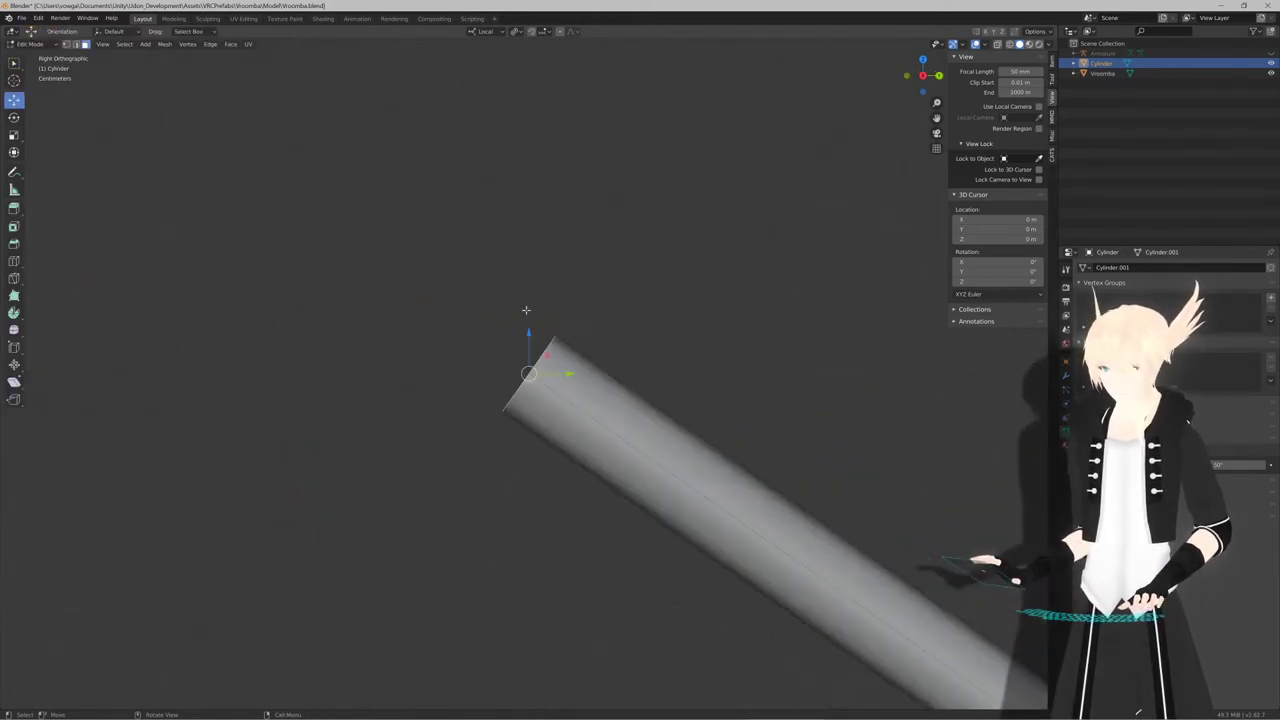
shift+middle_drag(666, 397, 583, 343)
key(Tab)
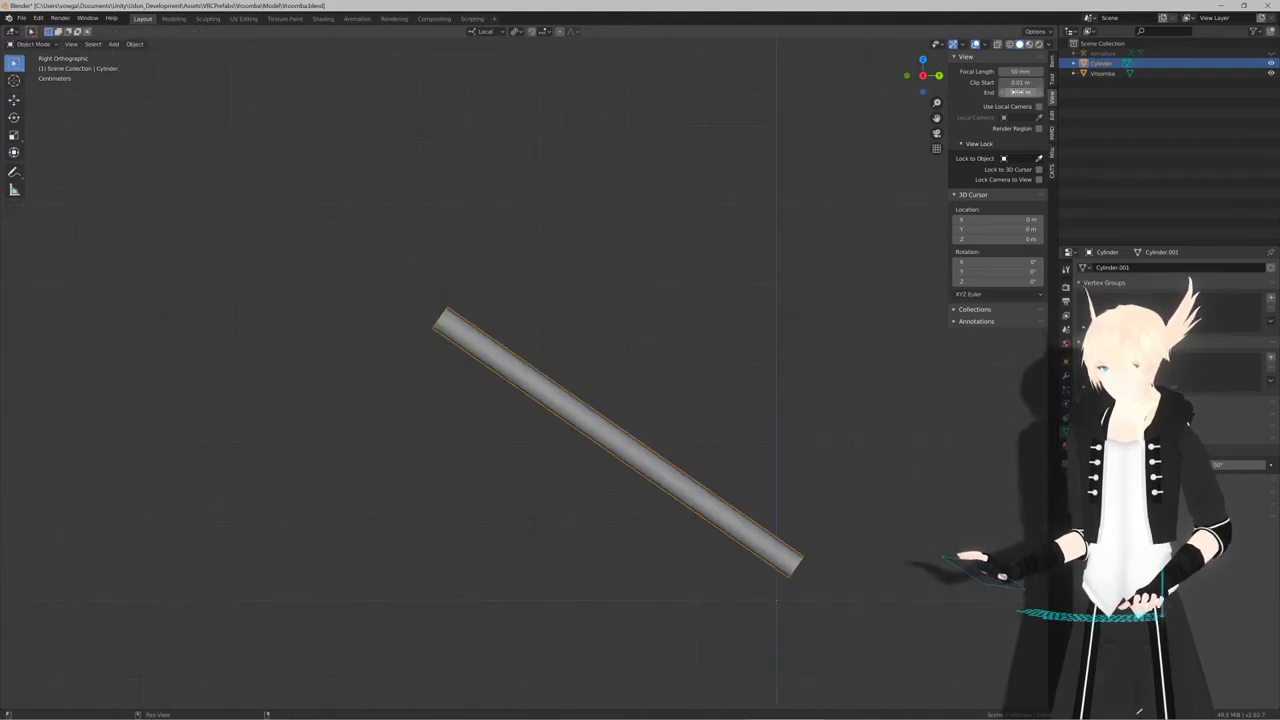
click(1051, 60)
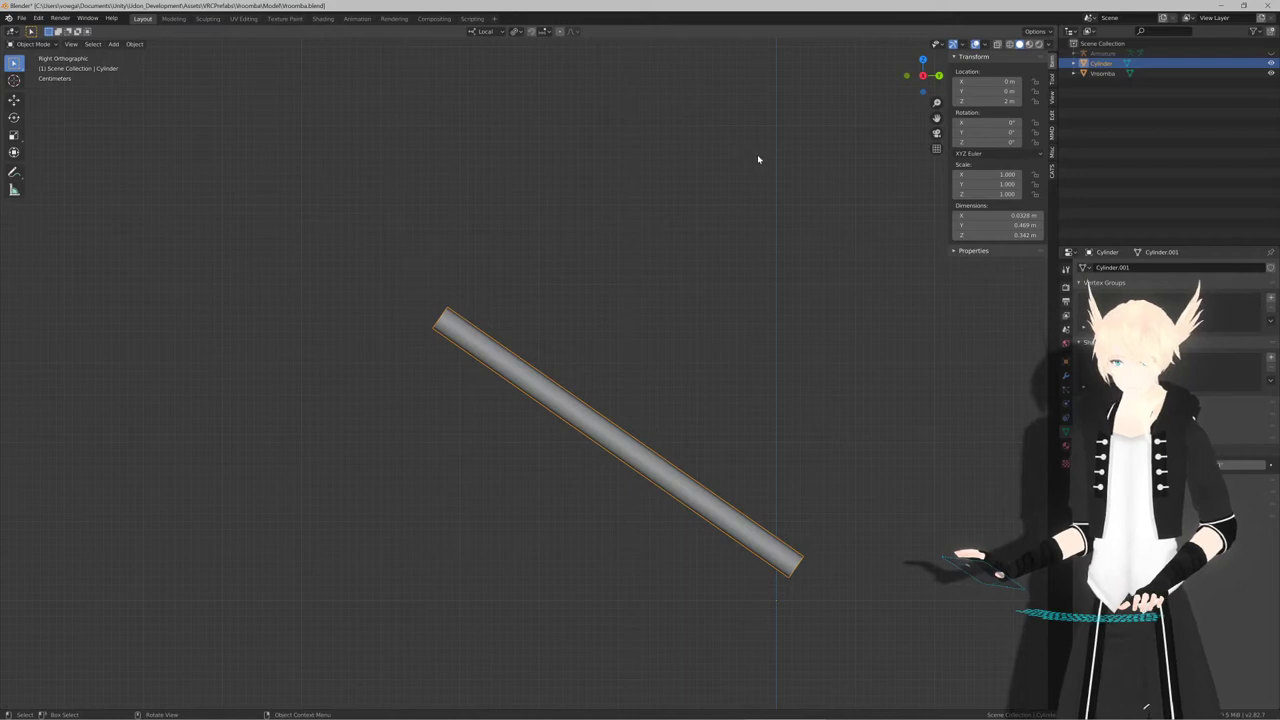
key(r)
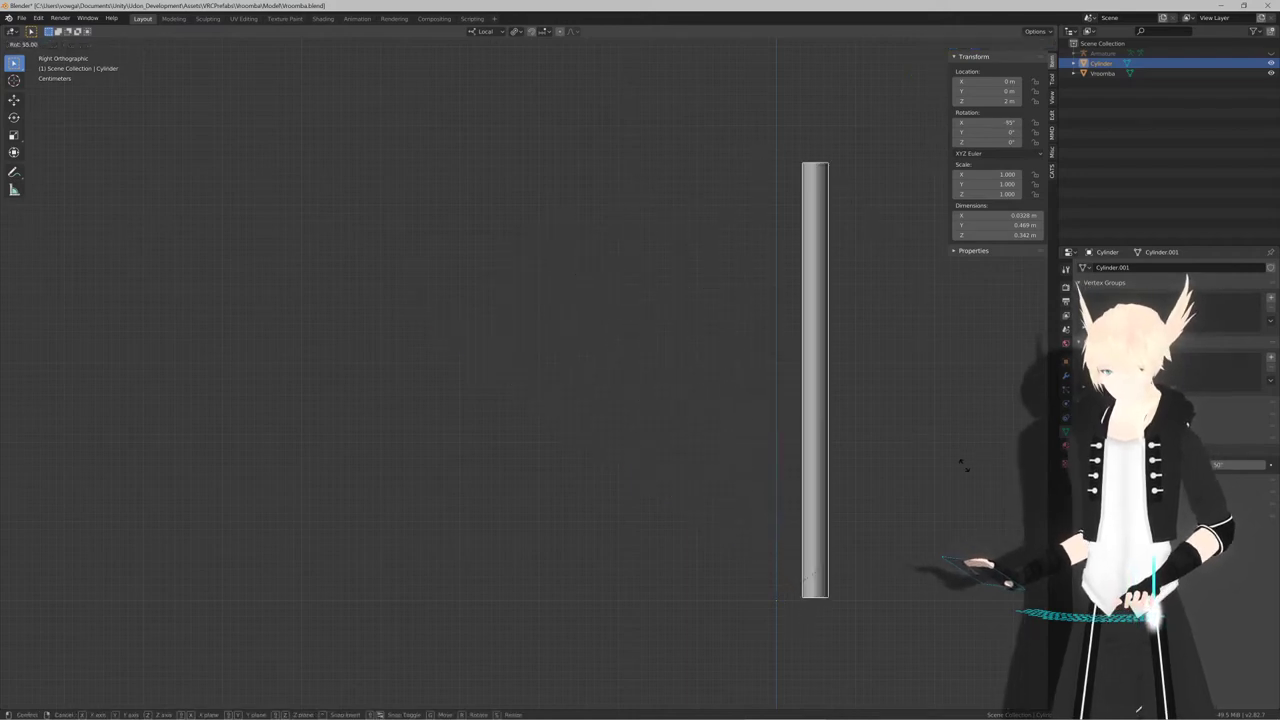
click(960, 463)
Try moving the upright rod object -0.05 m in Y and -0.01 m in Z, onto the vertical axis
shift+middle_drag(923, 441, 854, 397)
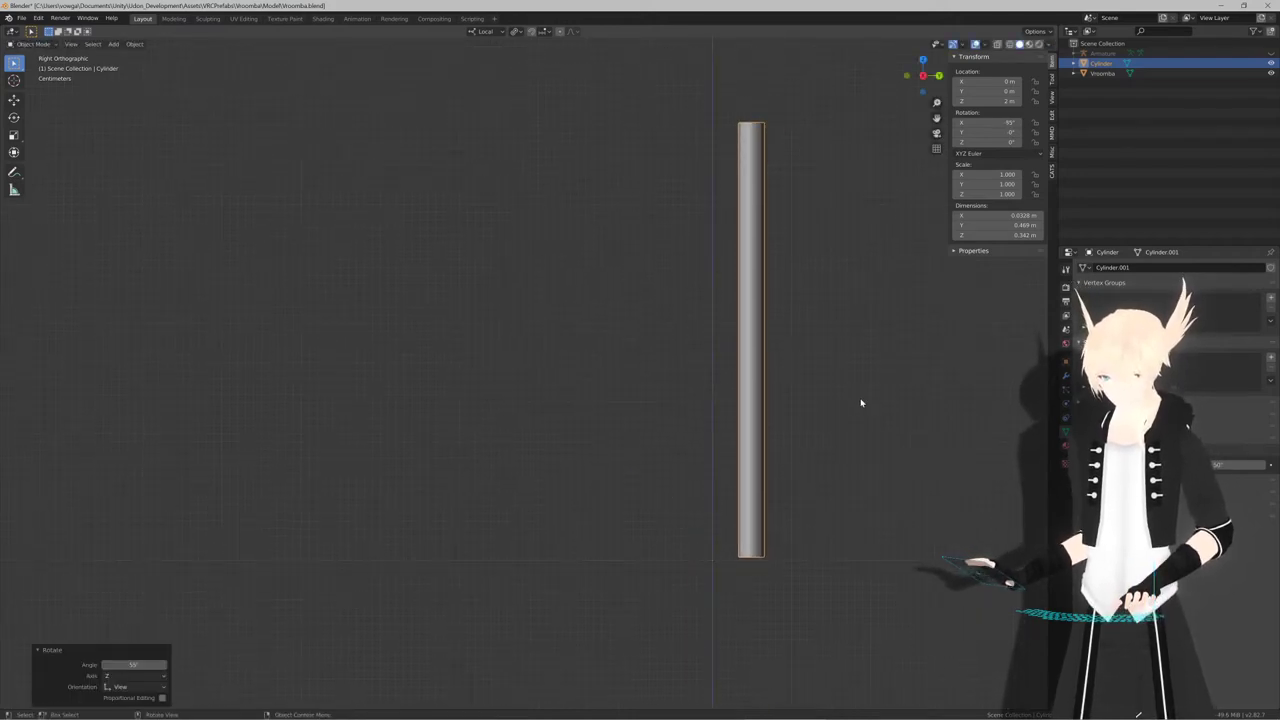
key(g)
click(825, 407)
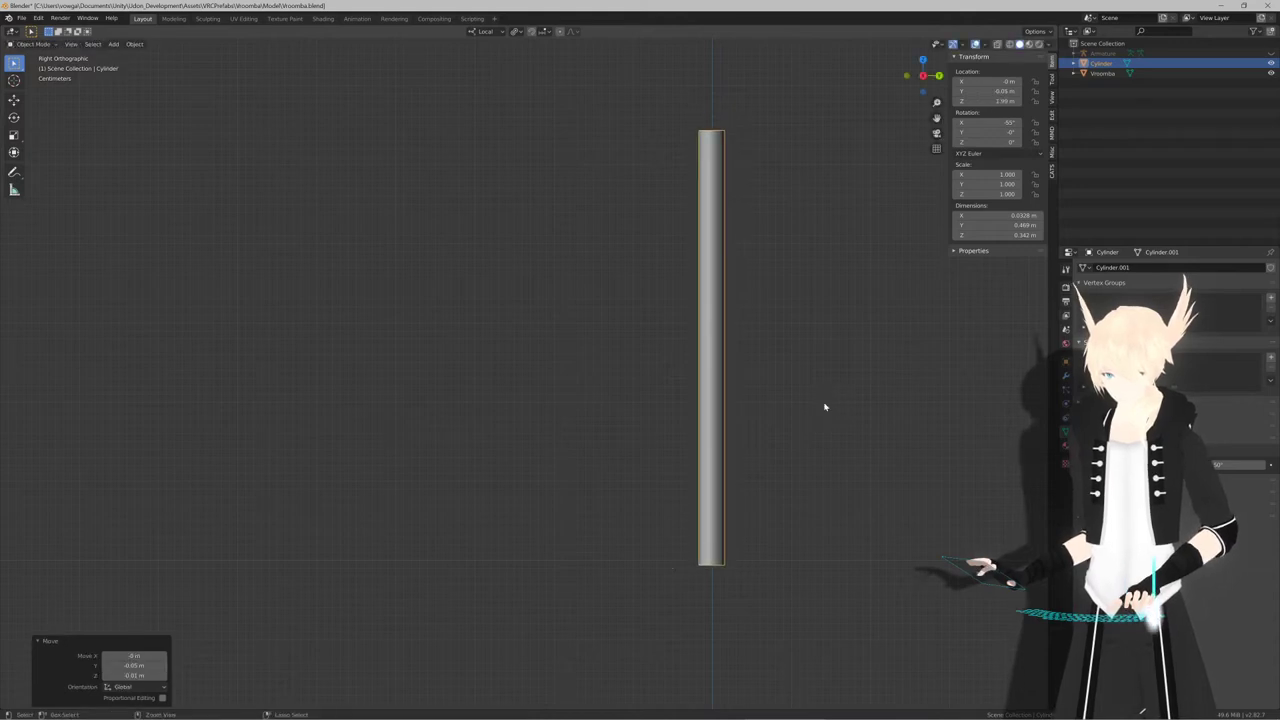
shift+middle_drag(825, 407, 762, 385)
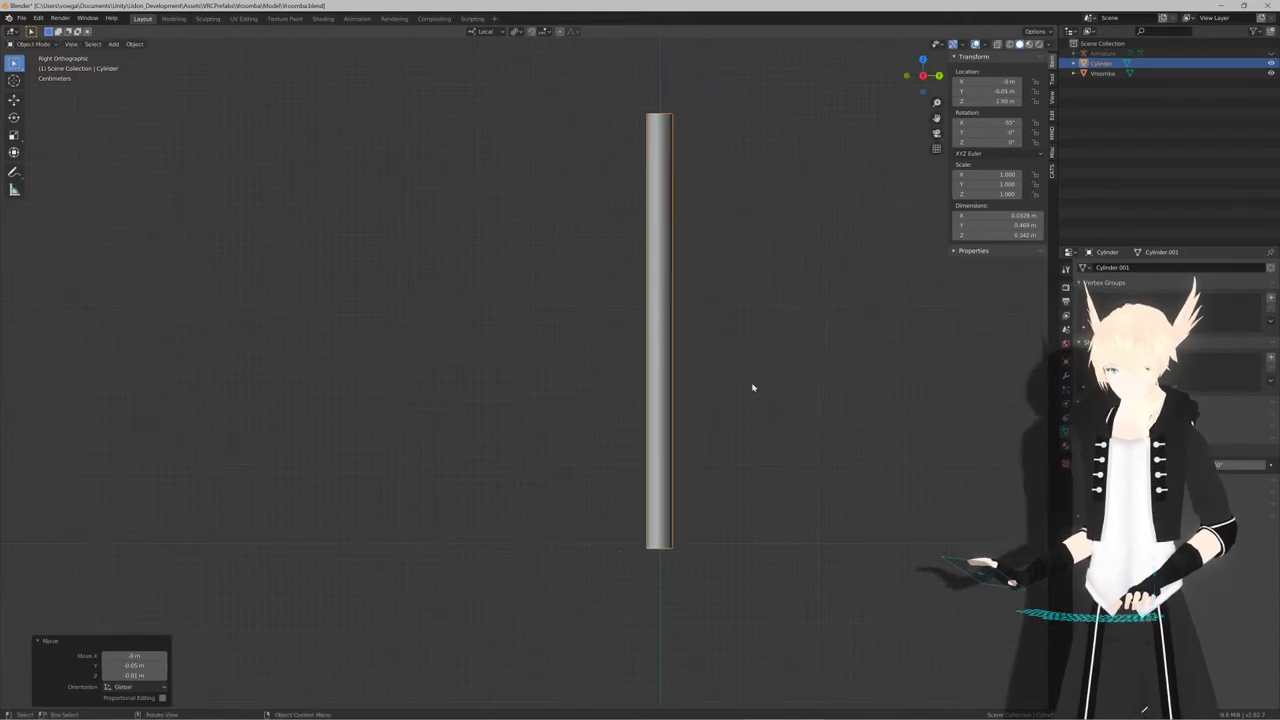
click(697, 405)
click(657, 407)
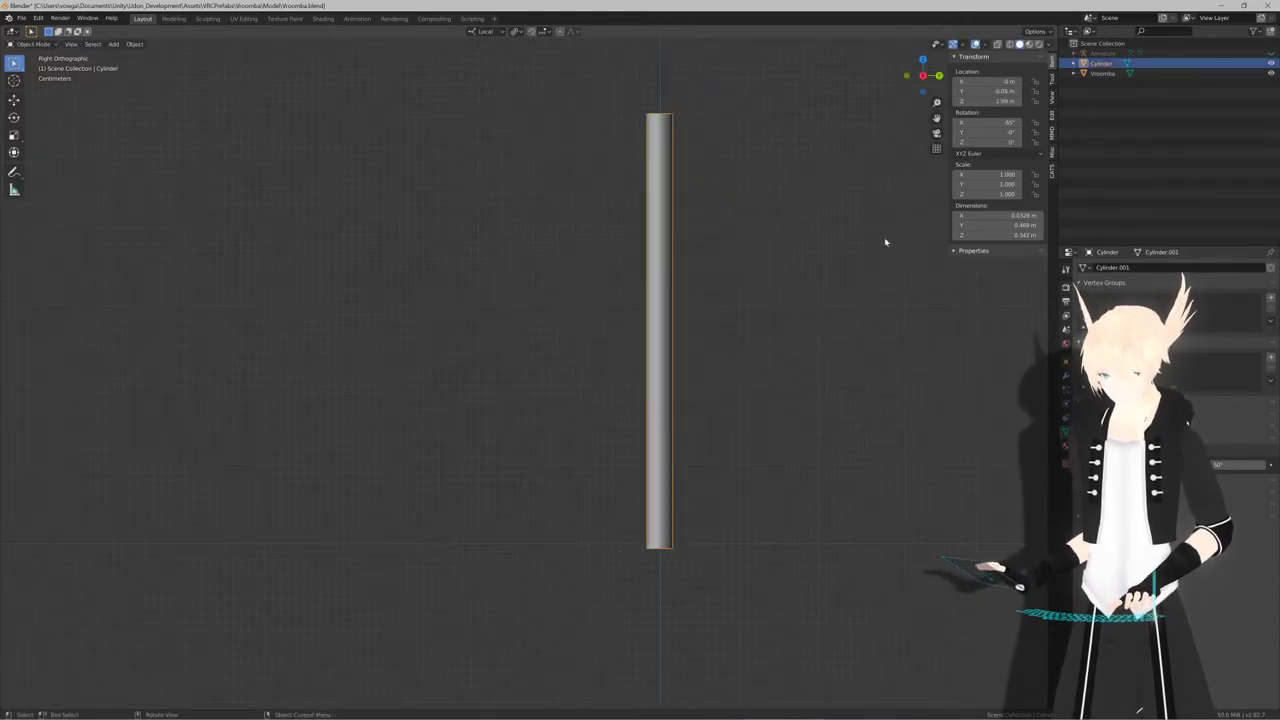
Set the rod object's Z location to 2 m and move it 0.05 m in Y, back to Y 0
click(990, 101)
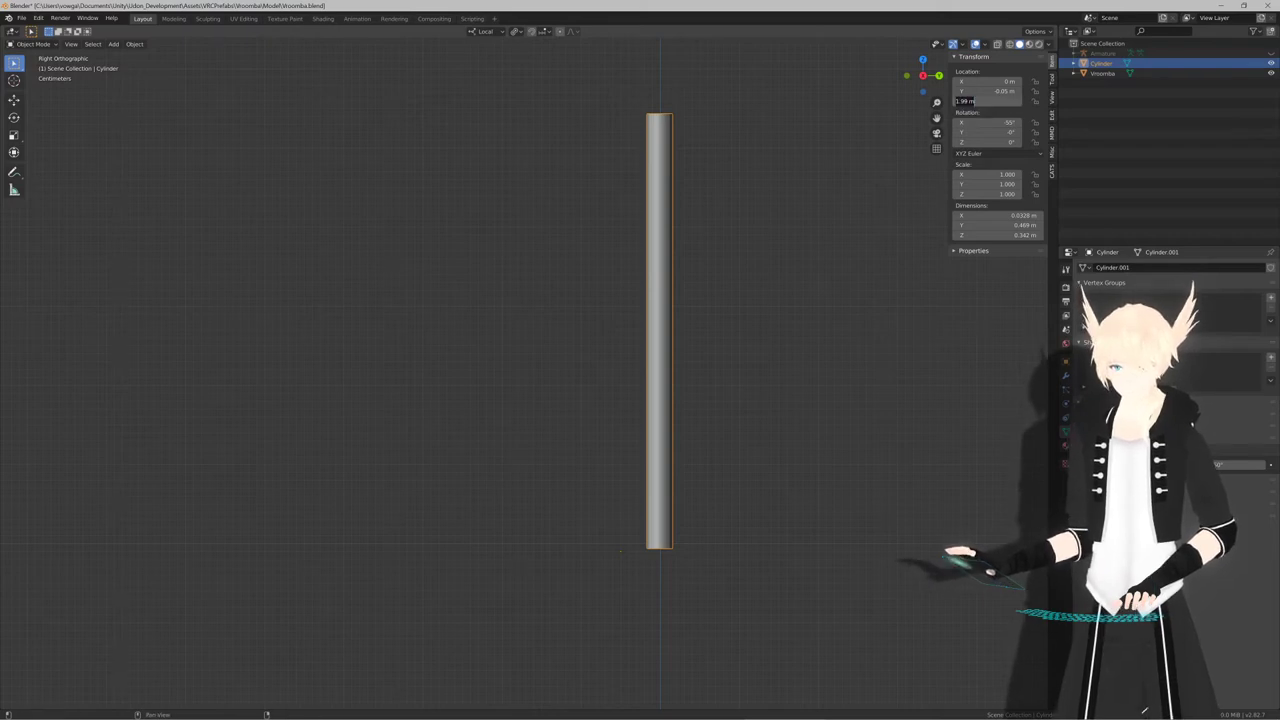
text(2)
key(Return)
scroll(777, 474, up, 3)
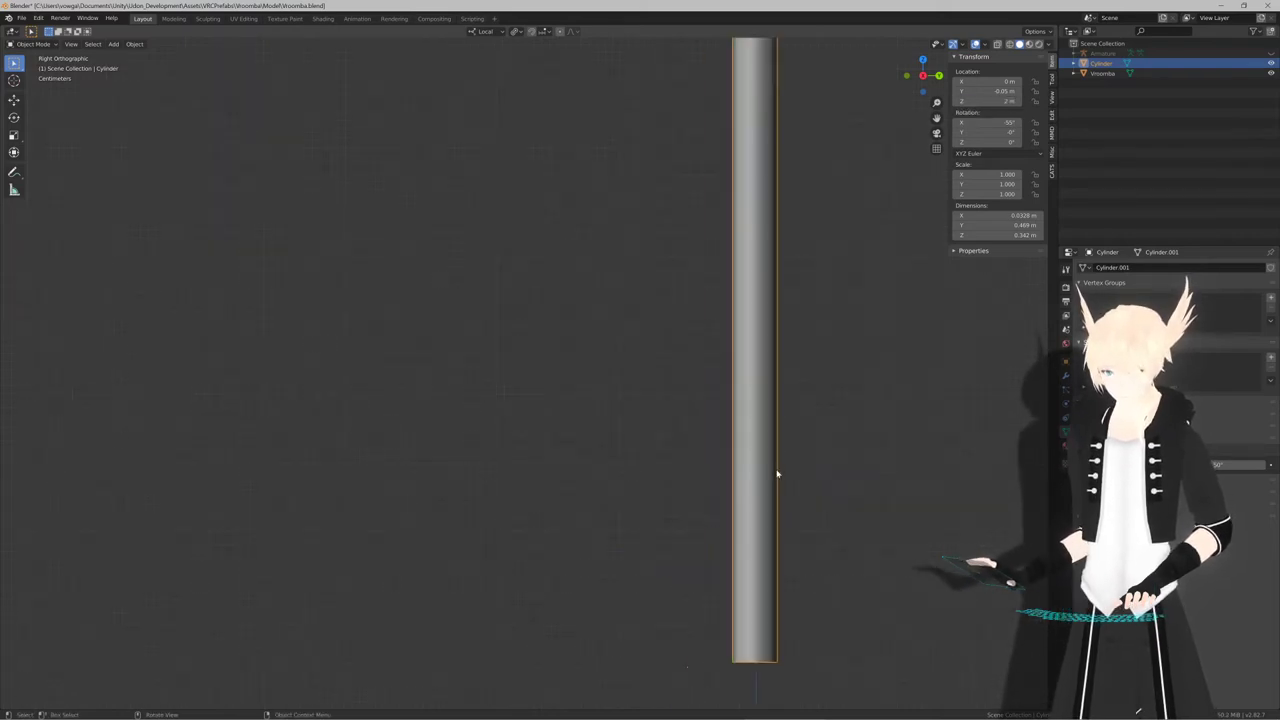
shift+middle_drag(814, 536, 715, 292)
scroll(726, 386, up, 1)
key(g)
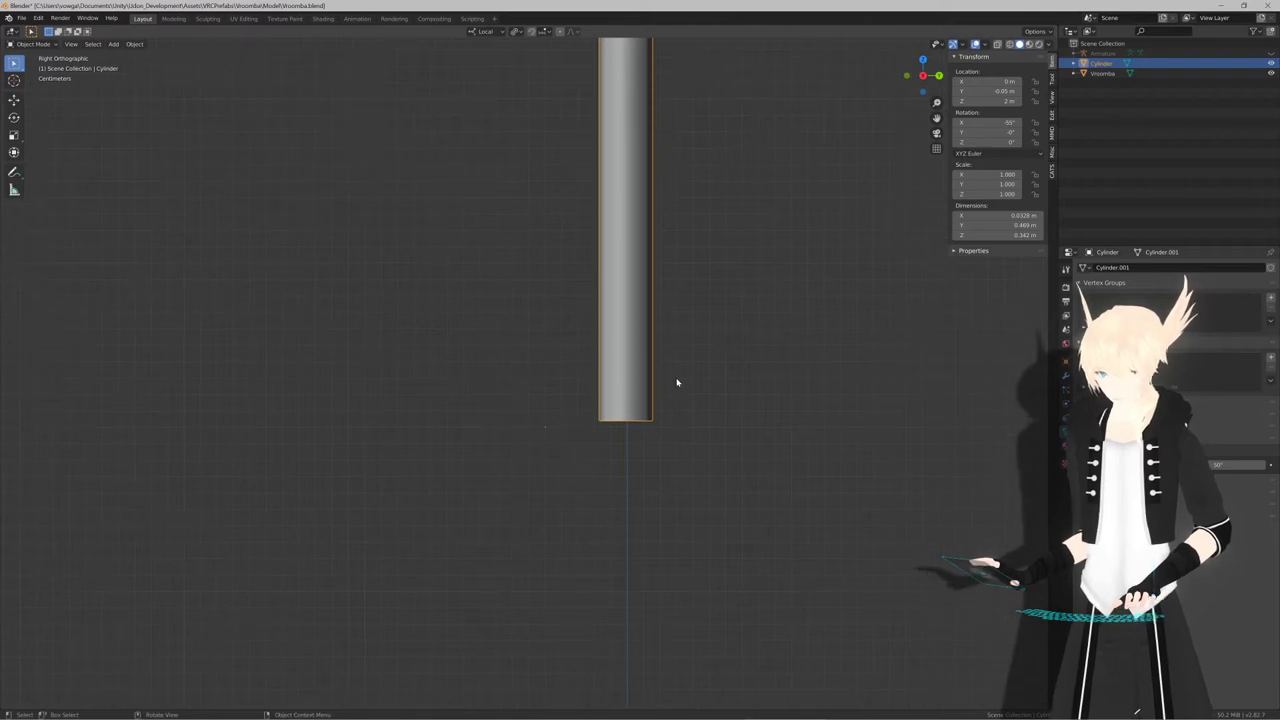
click(761, 375)
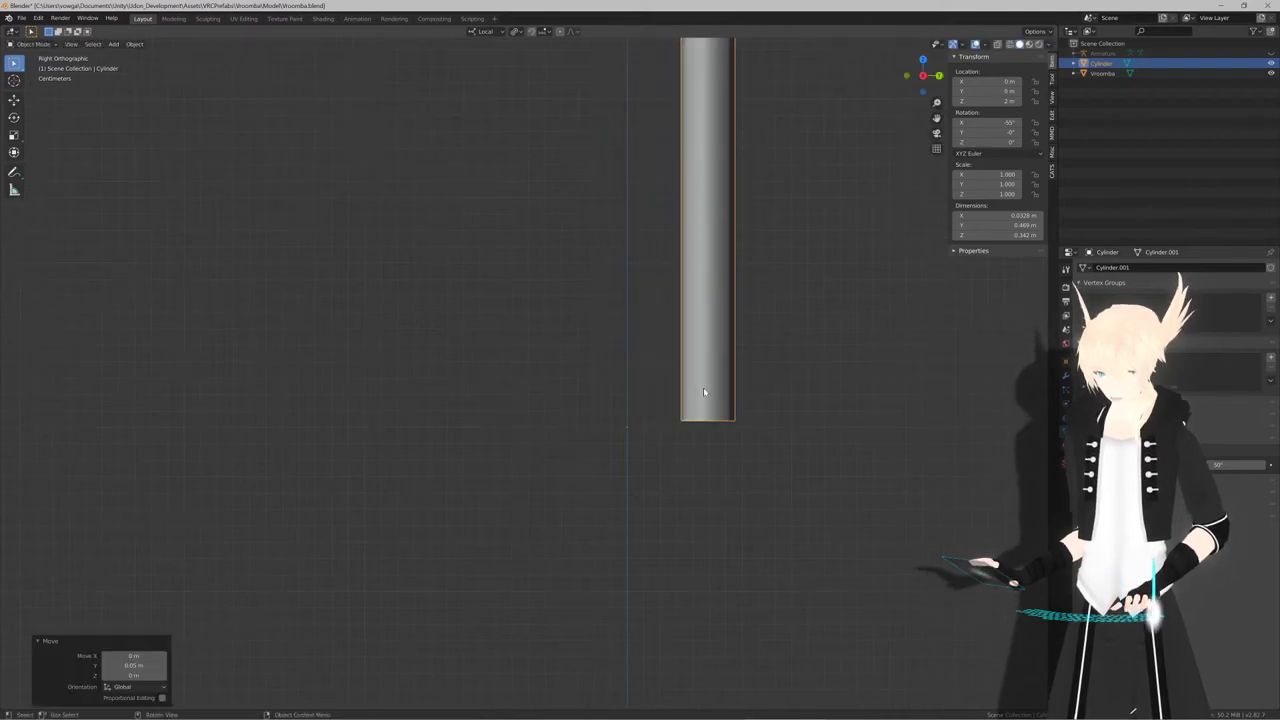
In edit mode, select all the rod's faces and move them about -0.049 m in Y and -0.004 m in Z, centring its base on the origin
key(Tab)
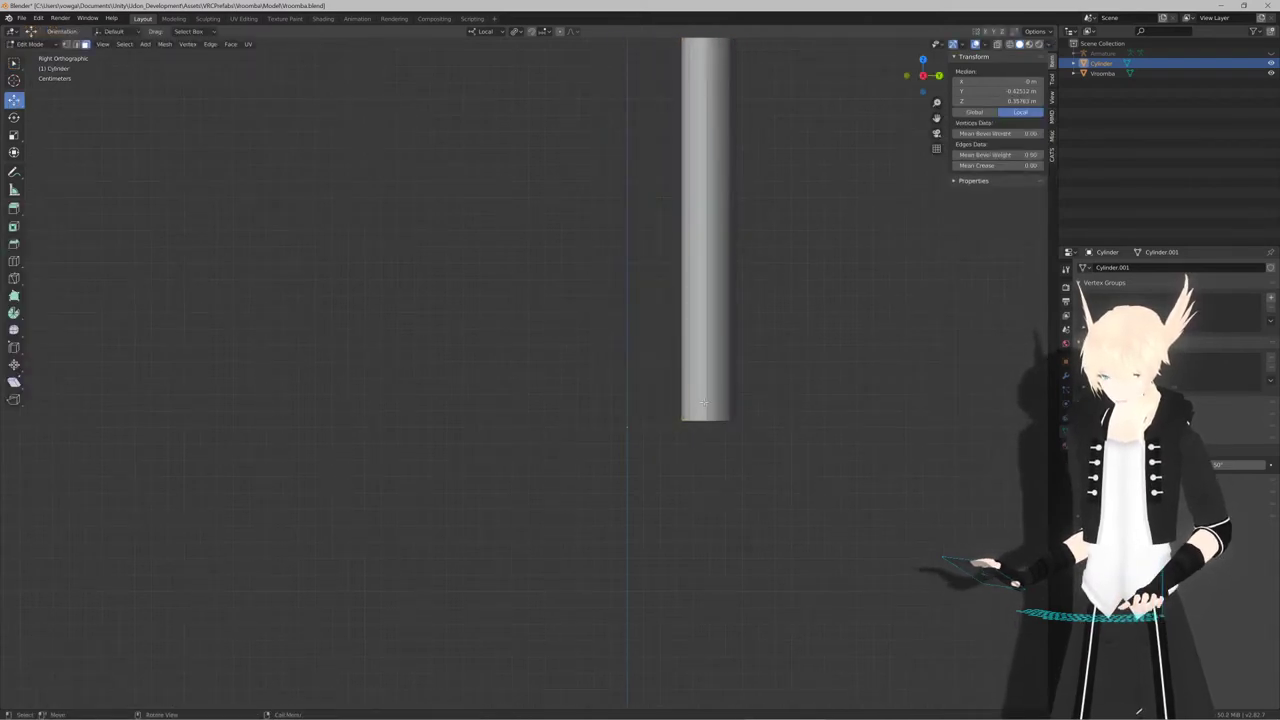
click(698, 404)
key(ctrl+KP_Add)
key(ctrl+KP_Add)
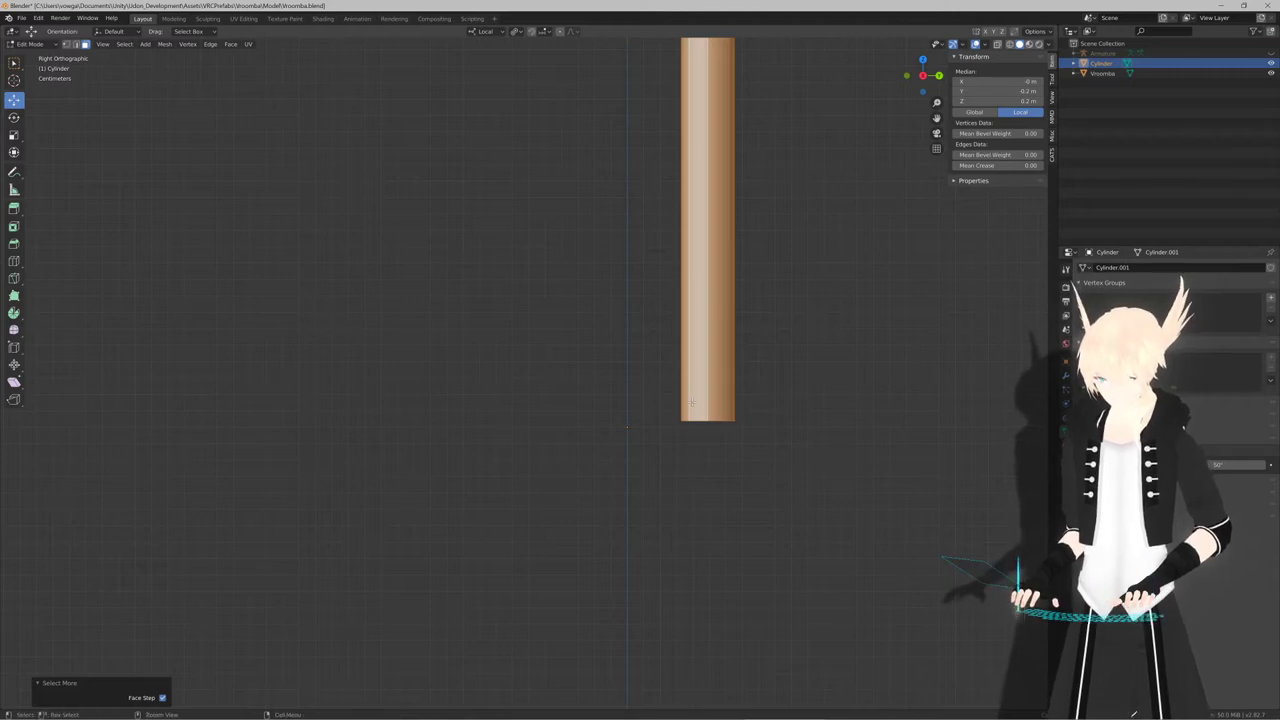
scroll(691, 403, up, 3)
key(g)
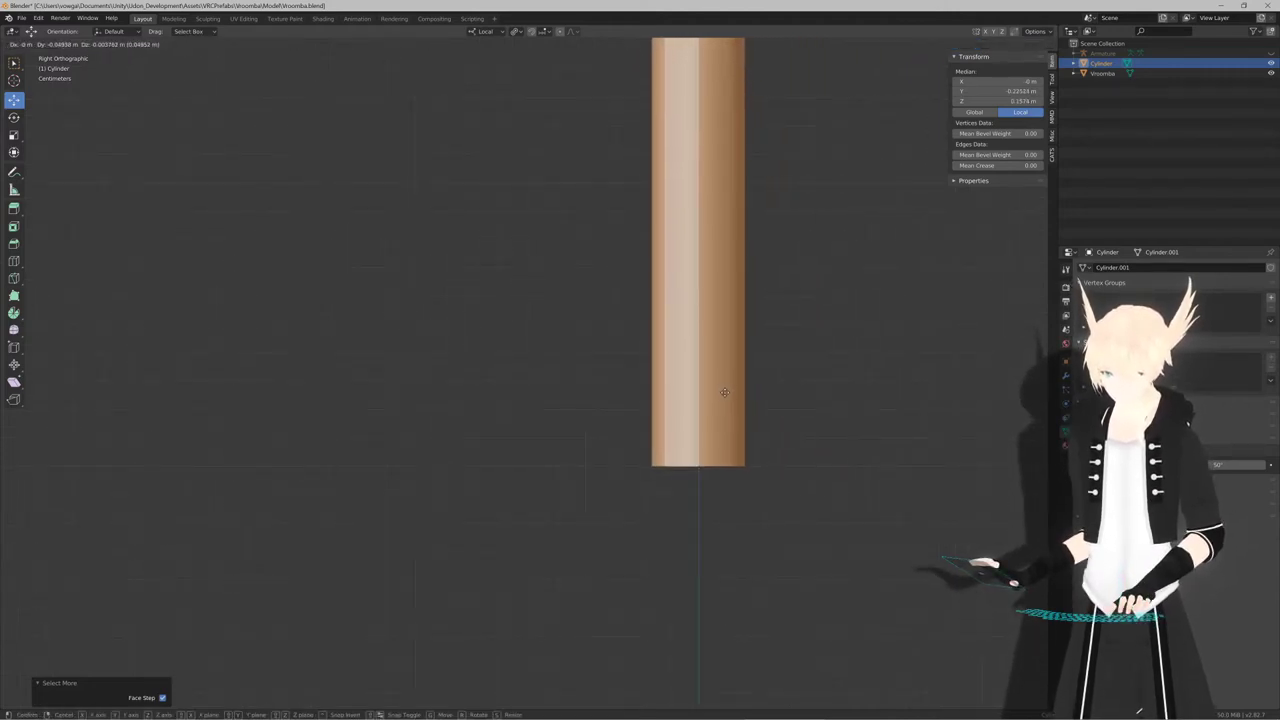
click(725, 392)
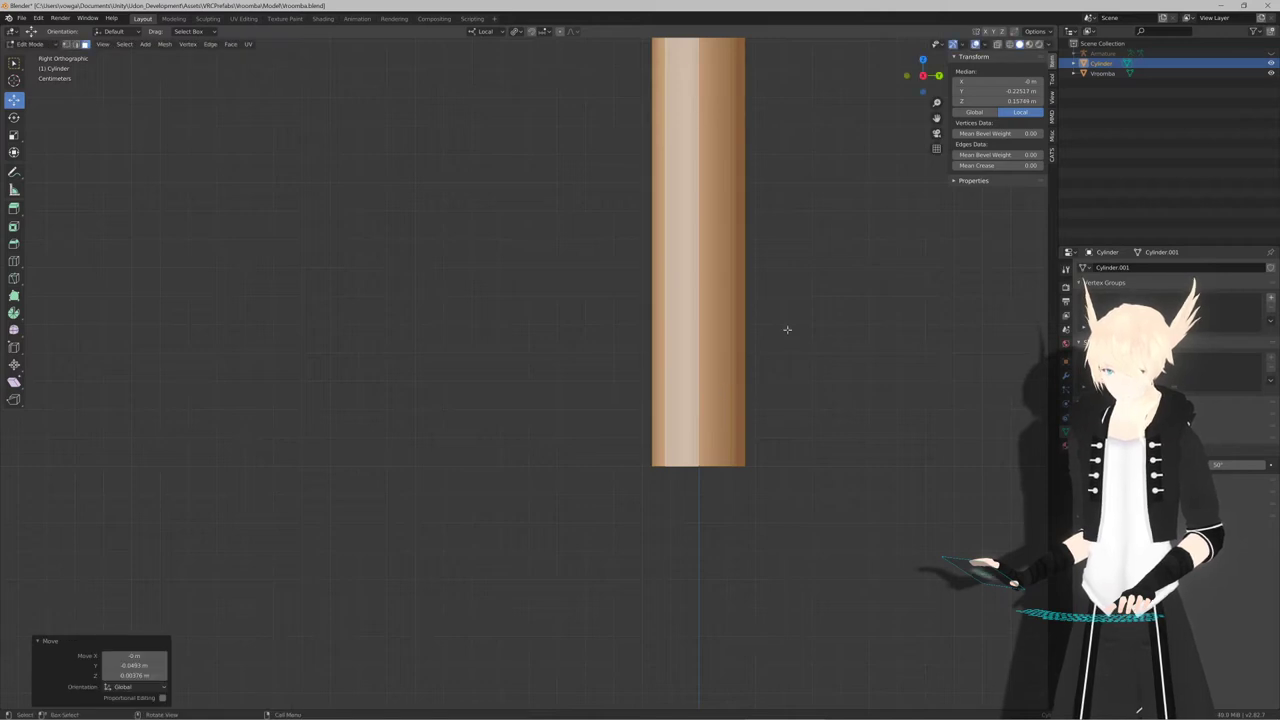
Try rounding the local median Y position of the rod's faces to -0.22 m
click(1000, 91)
key(BackSpace)
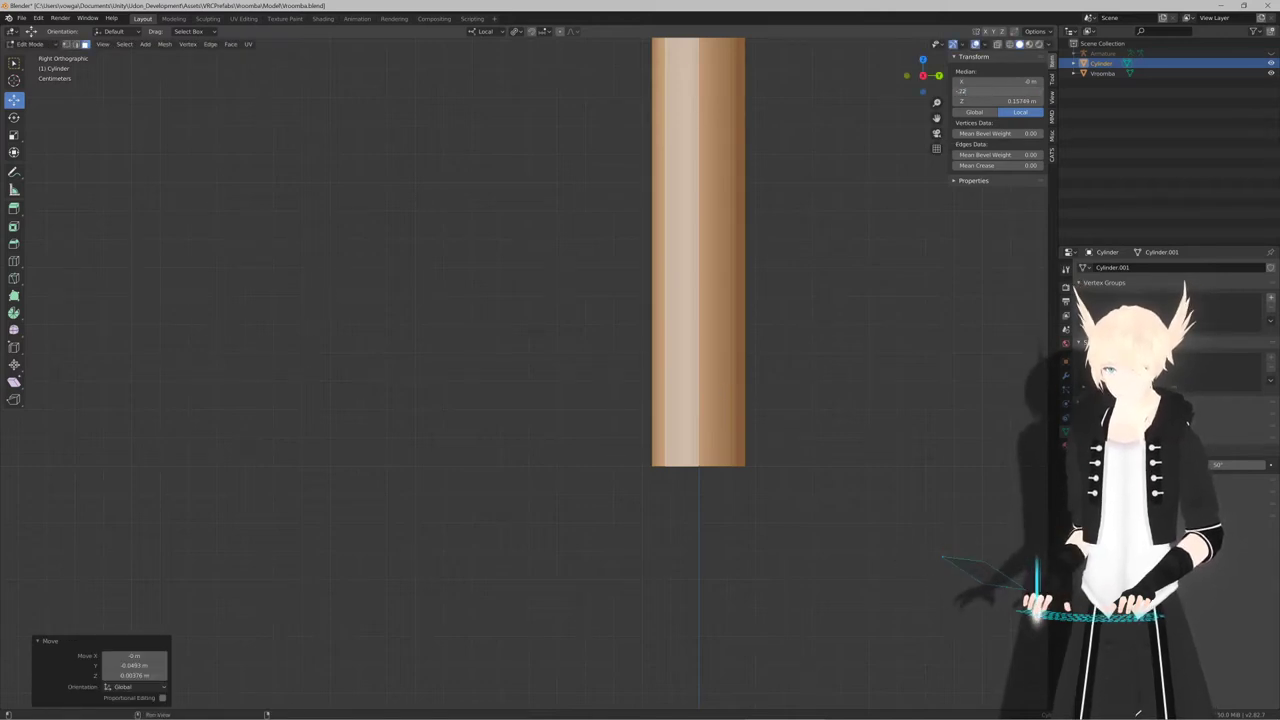
key(Return)
key(ctrl+z)
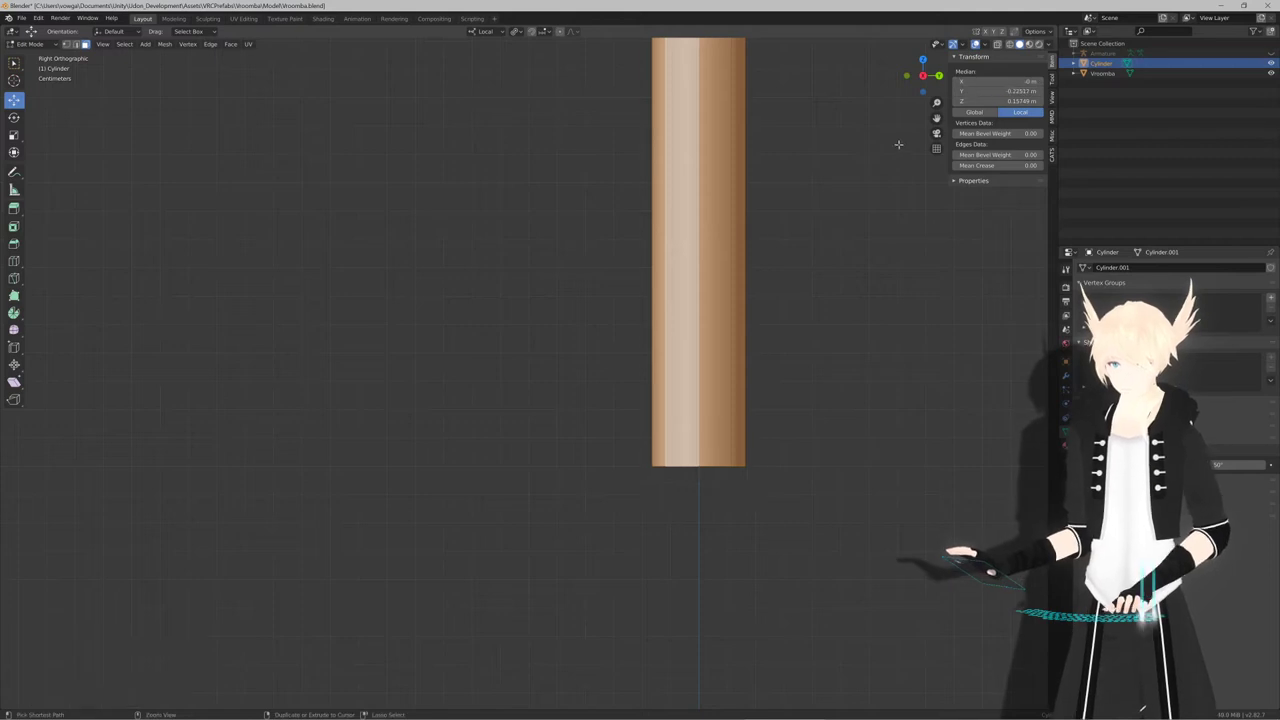
Check the upright rod's alignment in the front orthographic view and return to object mode
middle_drag(850, 206, 706, 278)
key(KP_1)
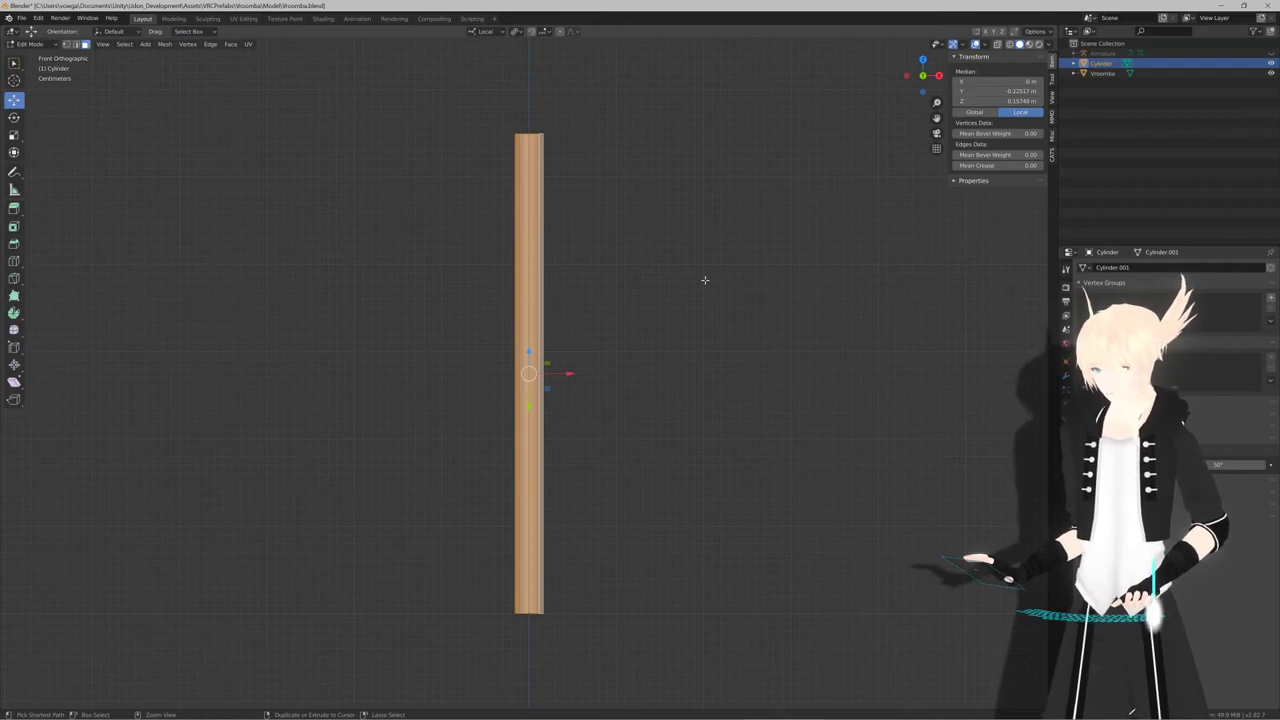
key(s)
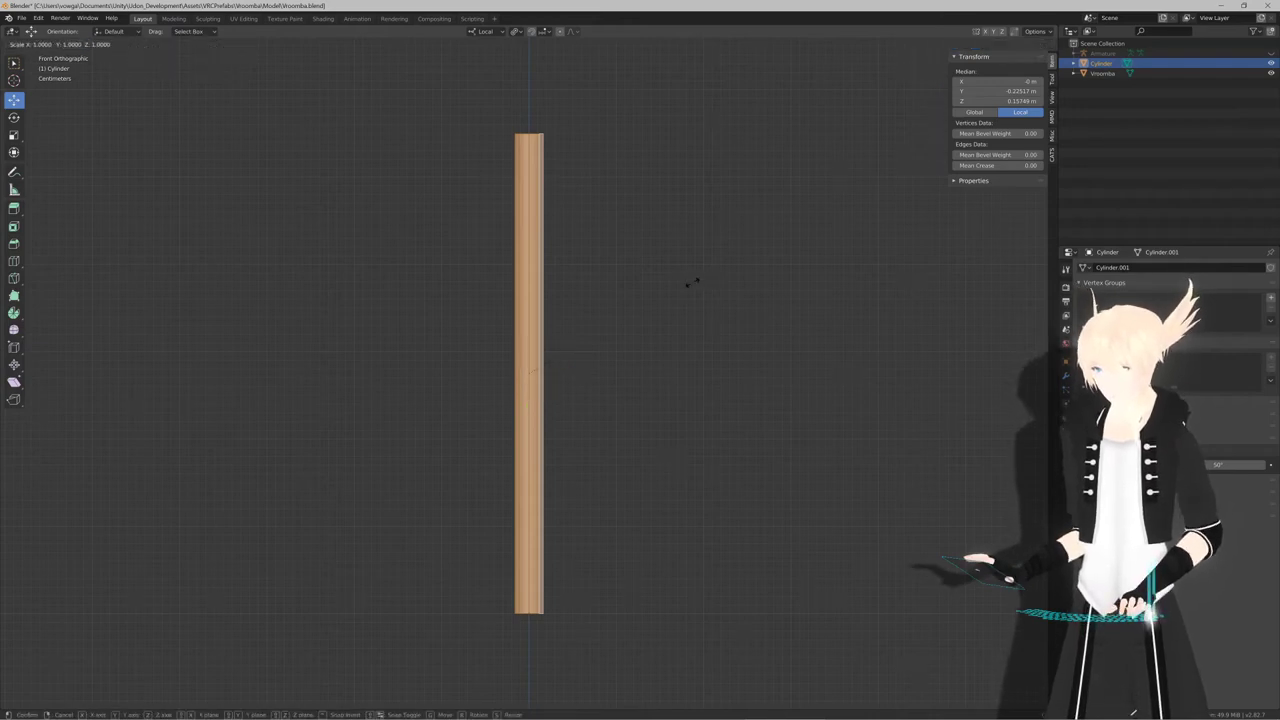
key(Escape)
key(Tab)
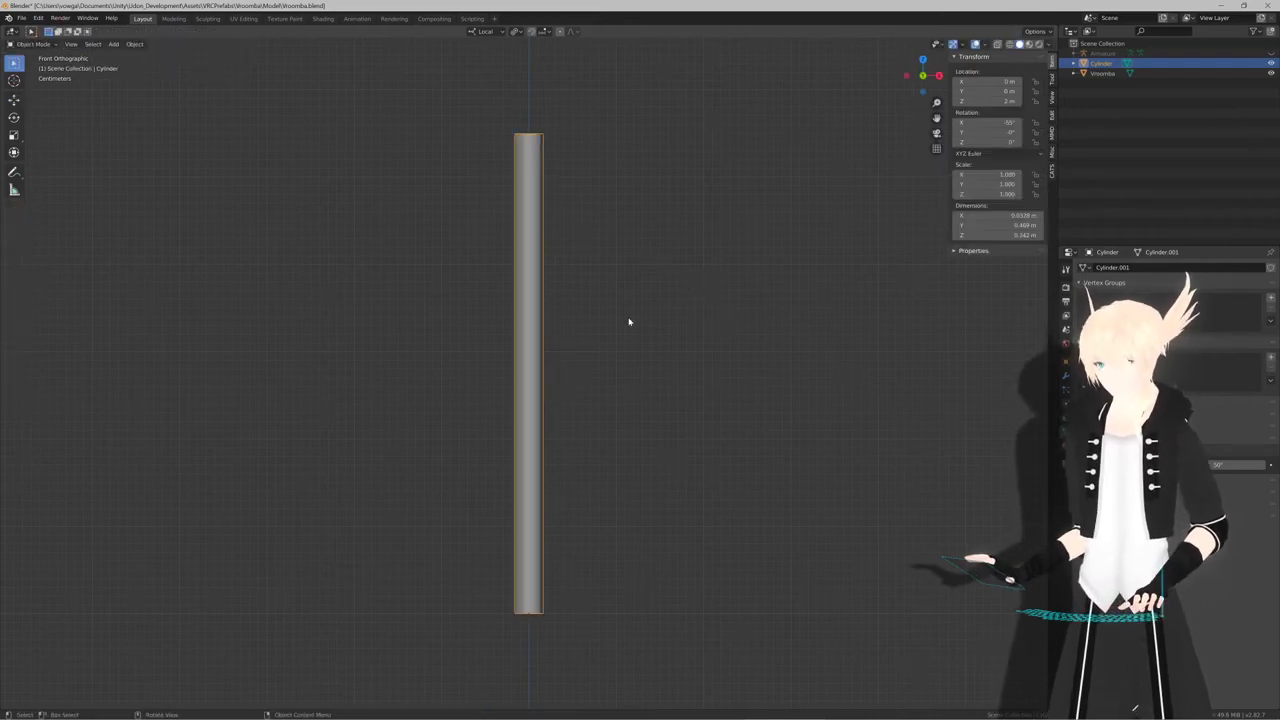
Apply all of the rod object's transforms, zeroing its location and rotation
click(525, 329)
key(ctrl+a)
click(594, 329)
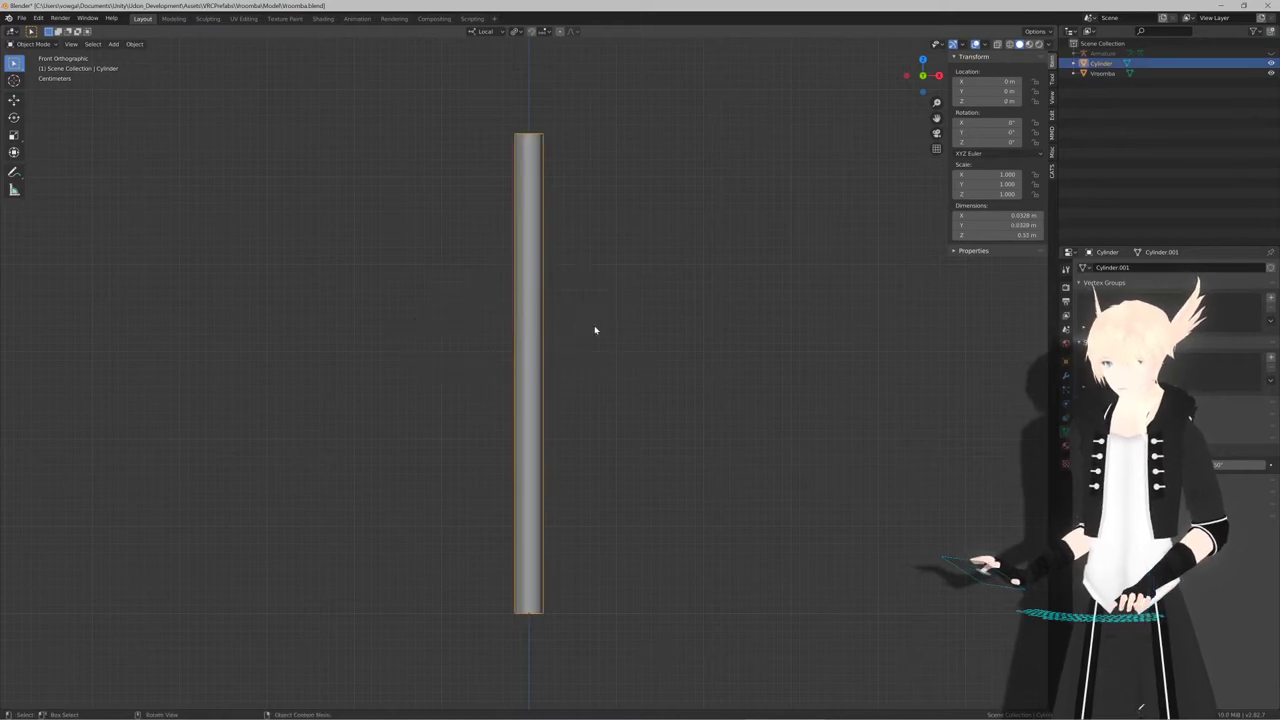
shift+middle_drag(562, 347, 627, 309)
scroll(627, 309, down, 2)
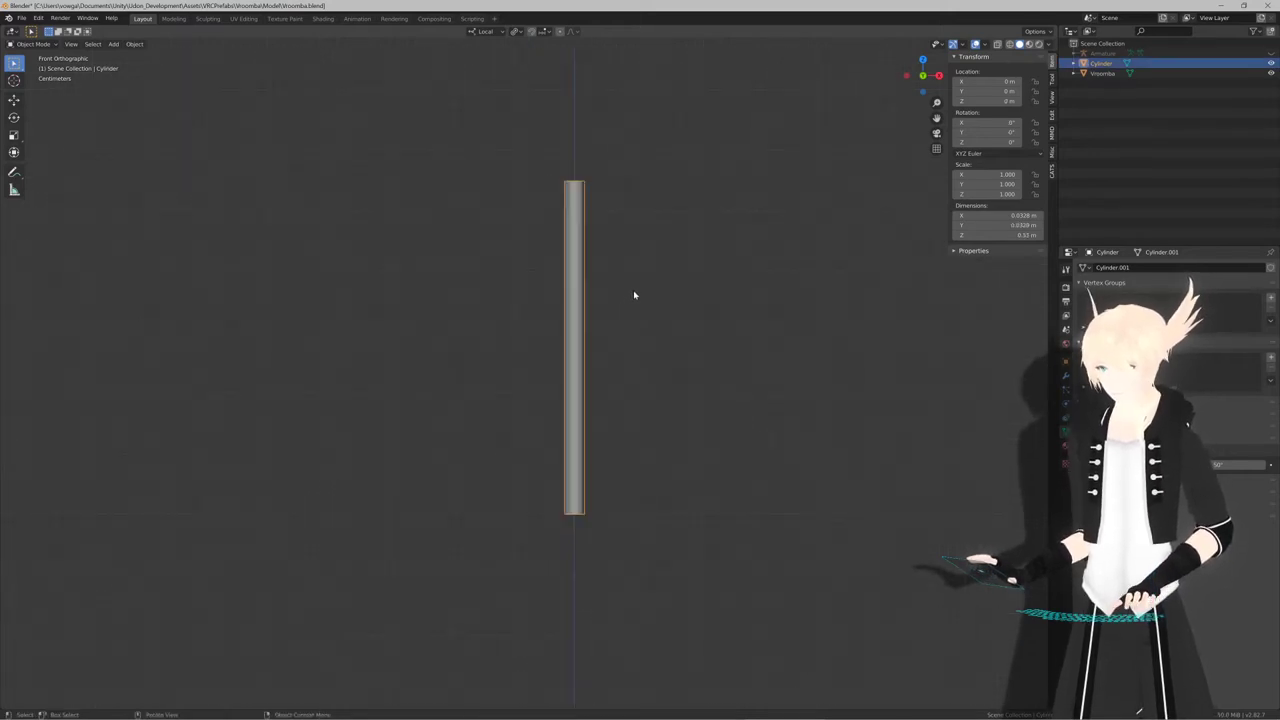
Scale the rod uniformly to about 0.459 and stretch it along local Z by about 1.866, making it roughly 0.471 m tall
key(s)
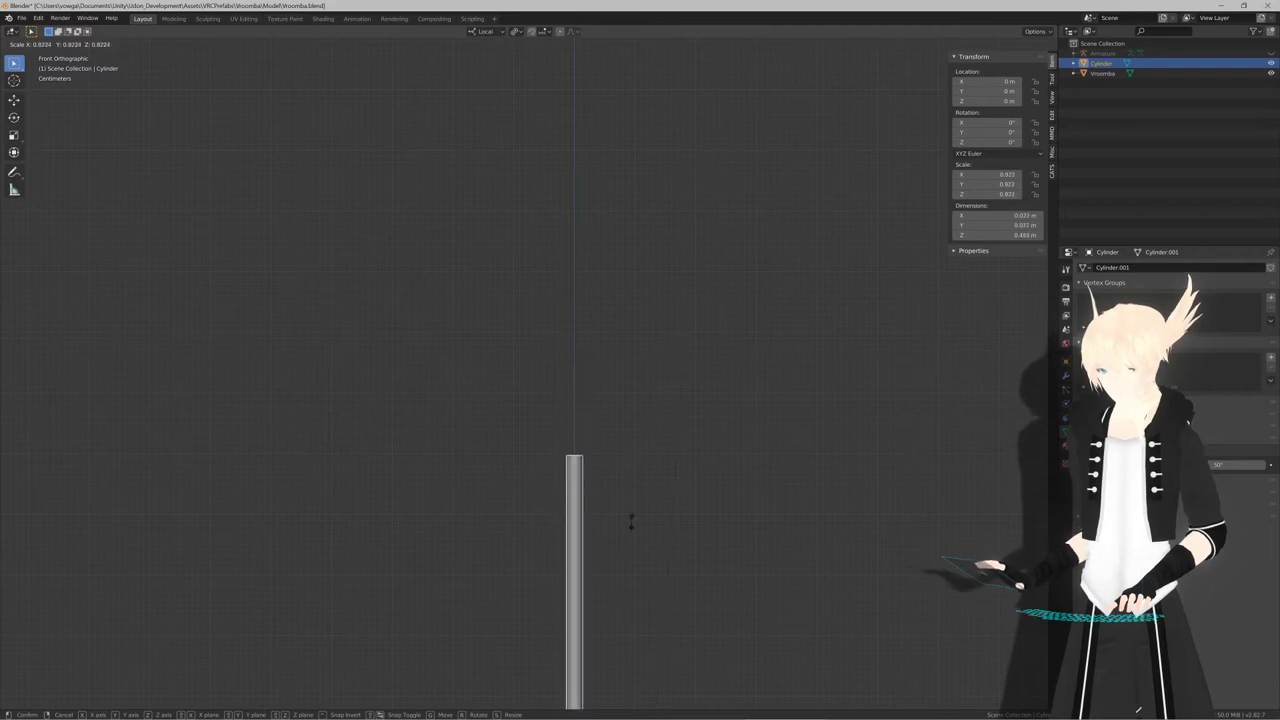
click(615, 577)
scroll(612, 568, down, 8)
shift+middle_drag(611, 556, 629, 433)
key(s)
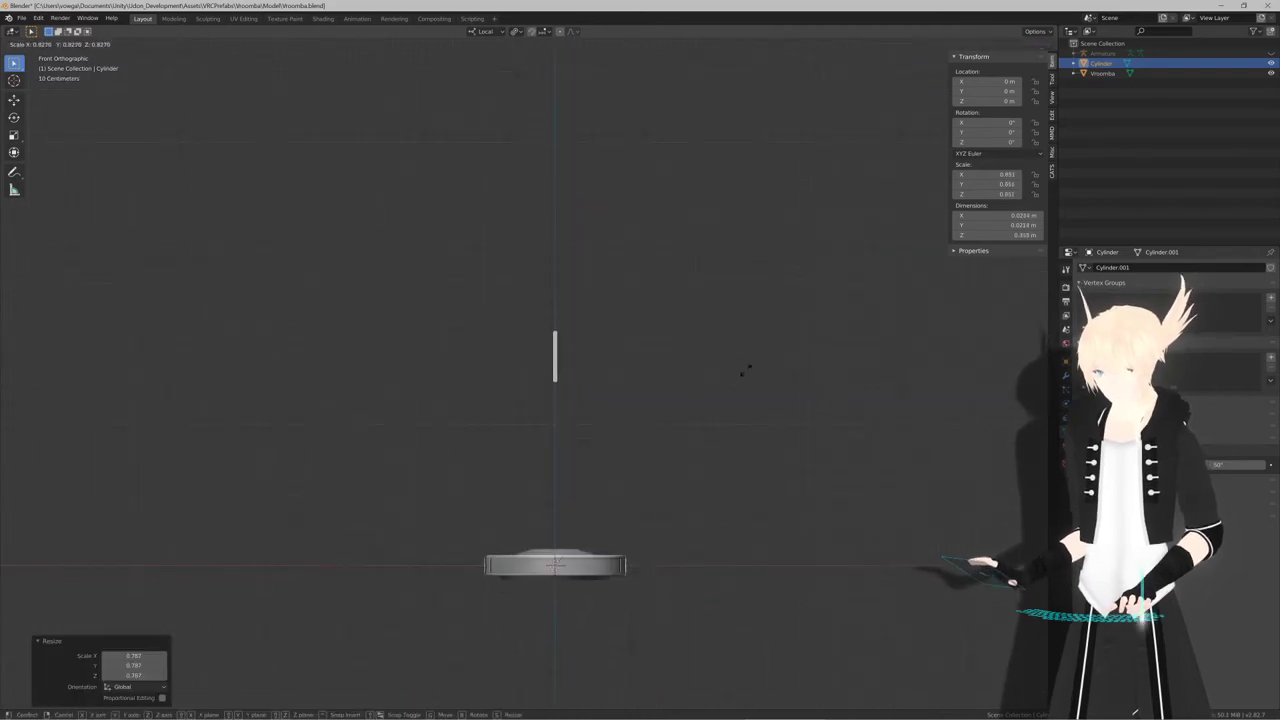
key(z)
key(z)
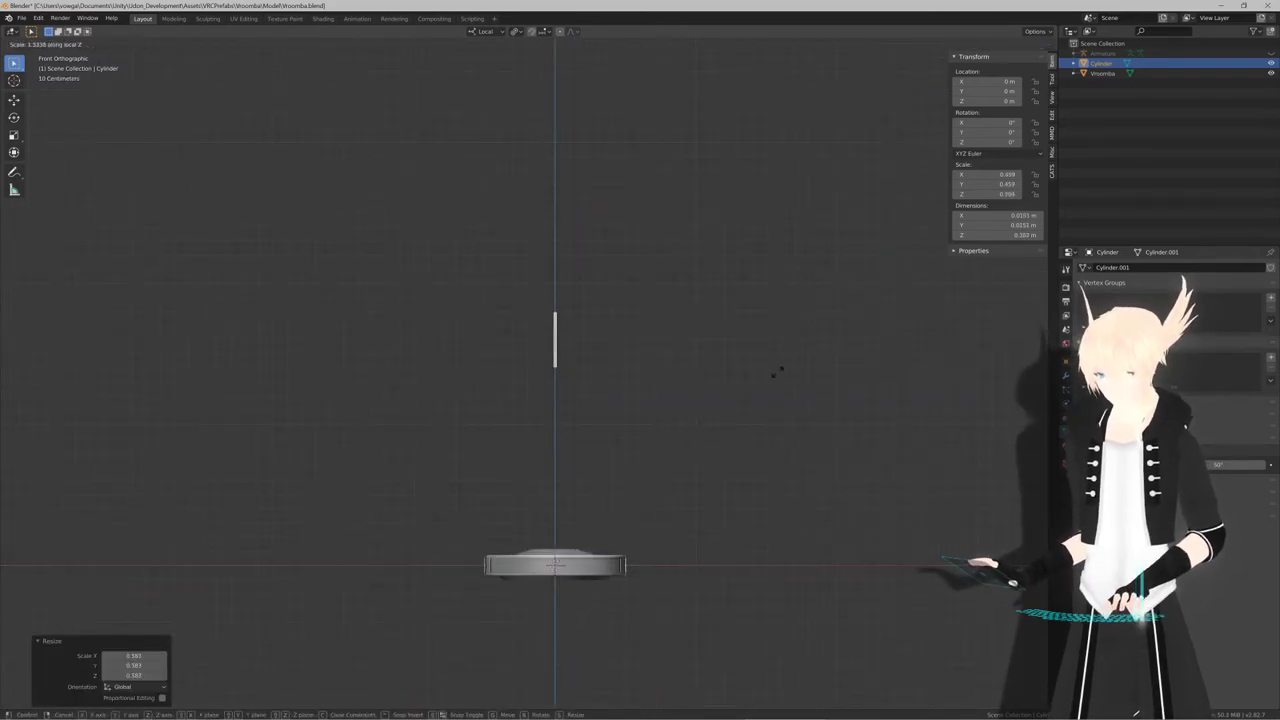
click(750, 320)
scroll(634, 149, up, 6)
shift+middle_drag(634, 149, 597, 394)
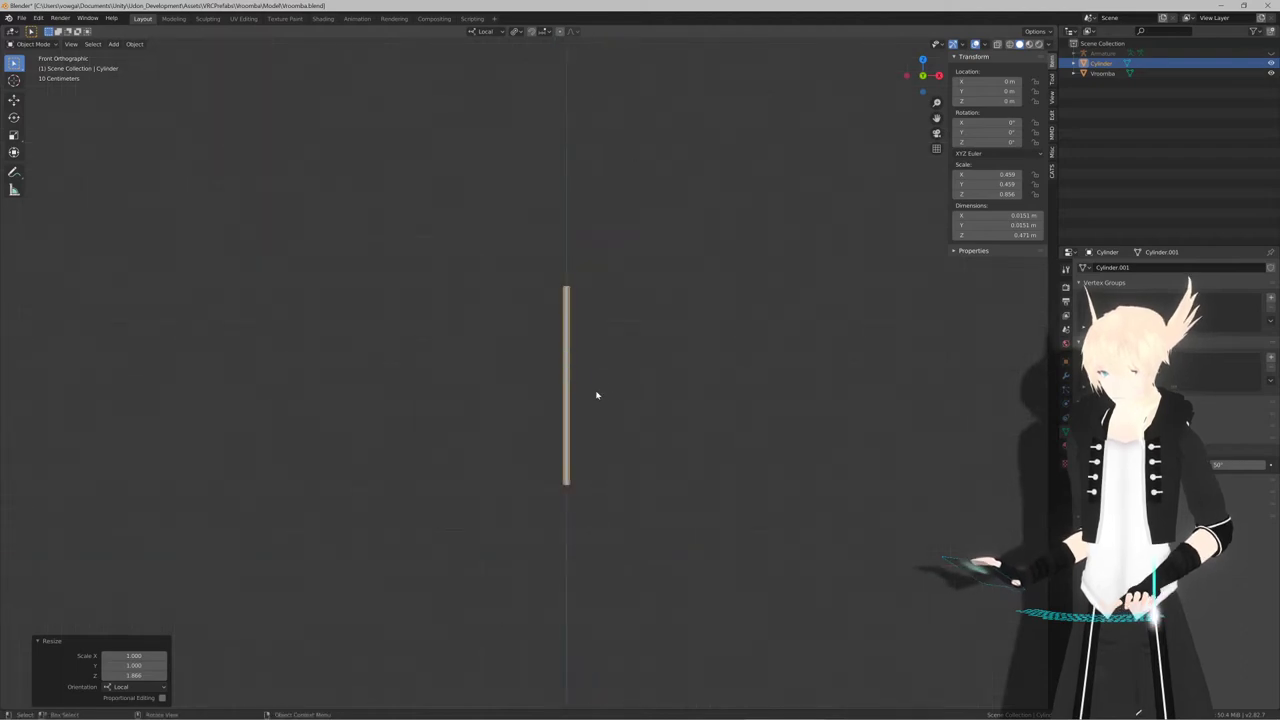
Apply the thinned rod's scale so it resets to 1
scroll(636, 346, up, 2)
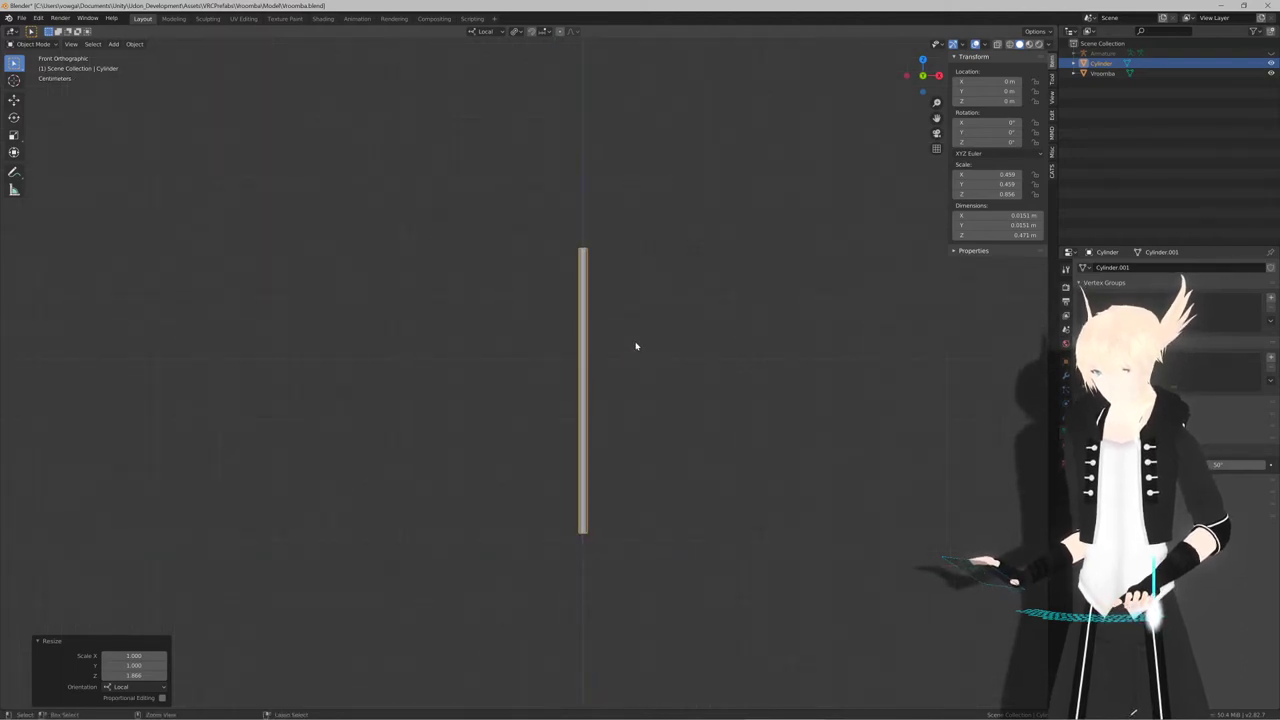
key(ctrl+a)
click(700, 347)
In edit mode, lower the rod's top face 0.28 m along Z to shorten the rod
key(Tab)
middle_drag(613, 305, 604, 380)
click(593, 280)
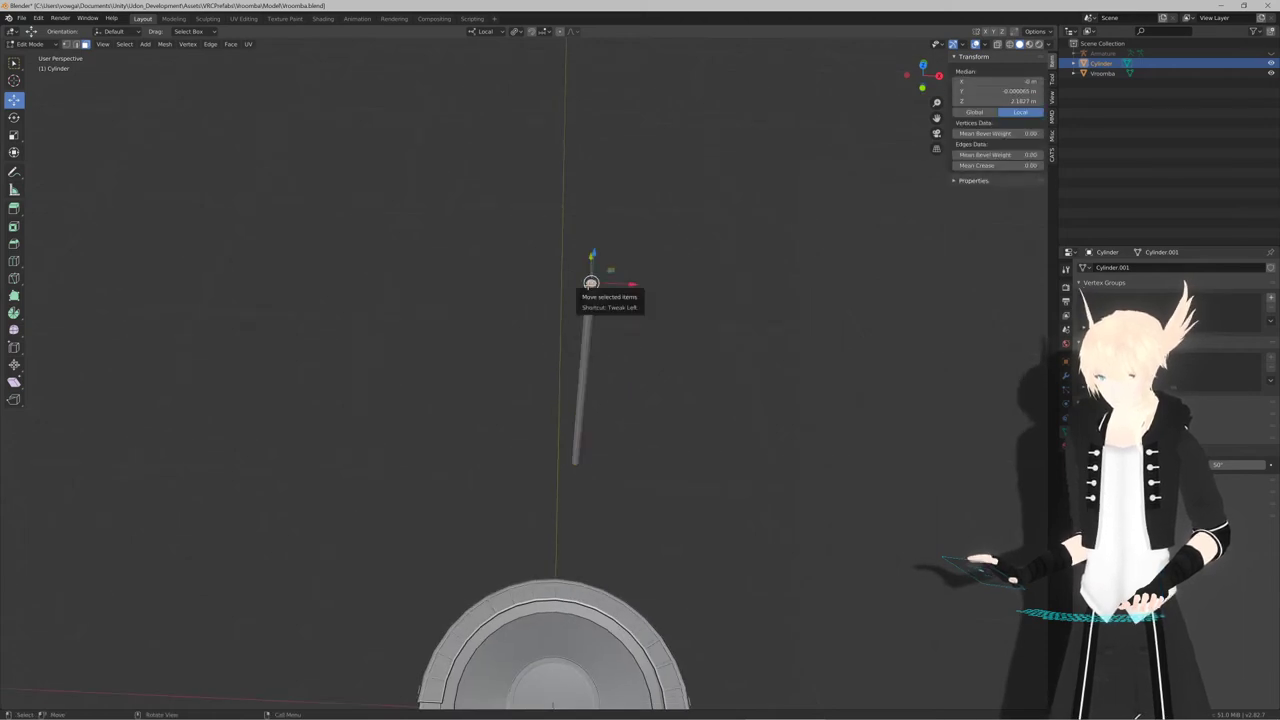
key(KP_3)
key(g)
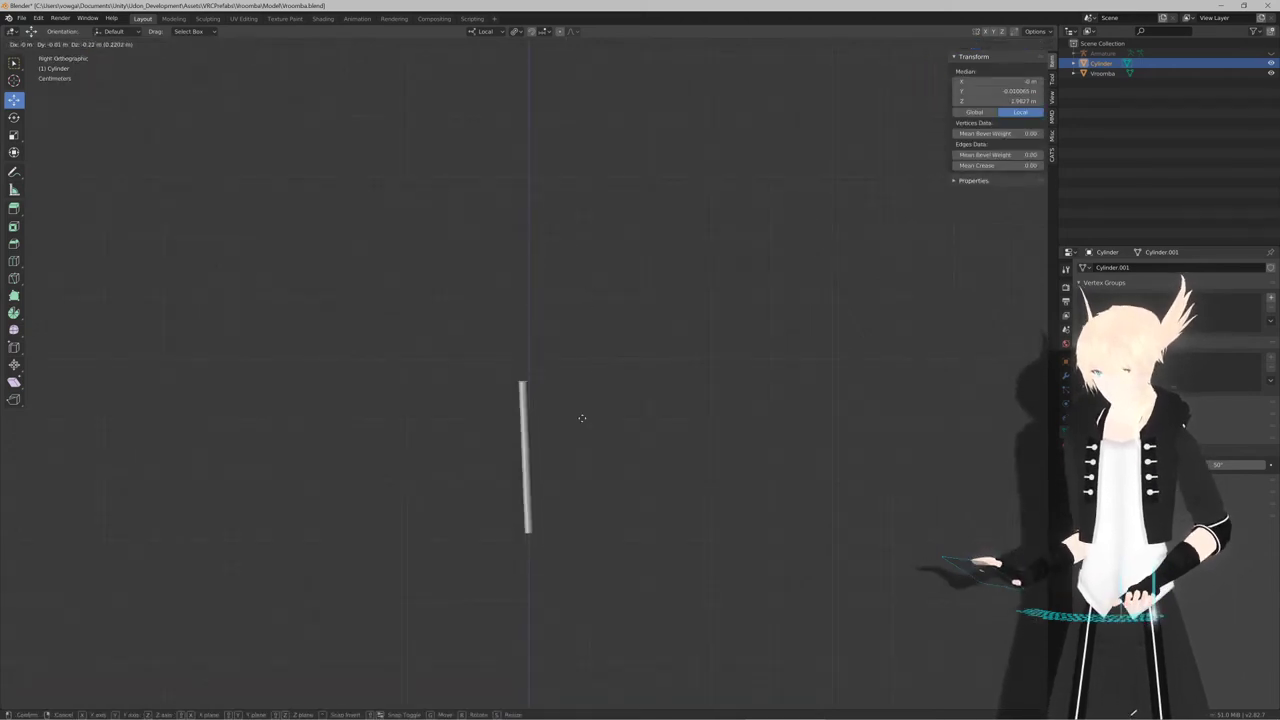
click(587, 454)
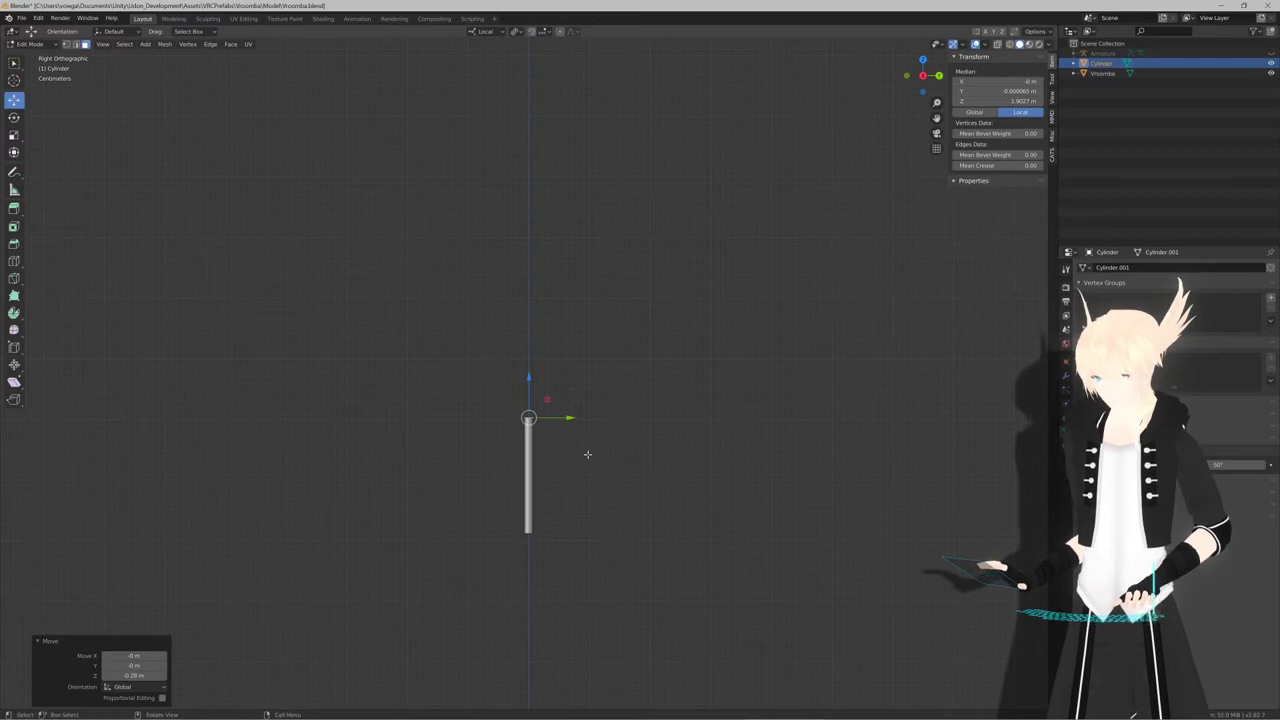
Inset the rod's top face by about 0.0024 m
middle_drag(586, 433, 590, 368)
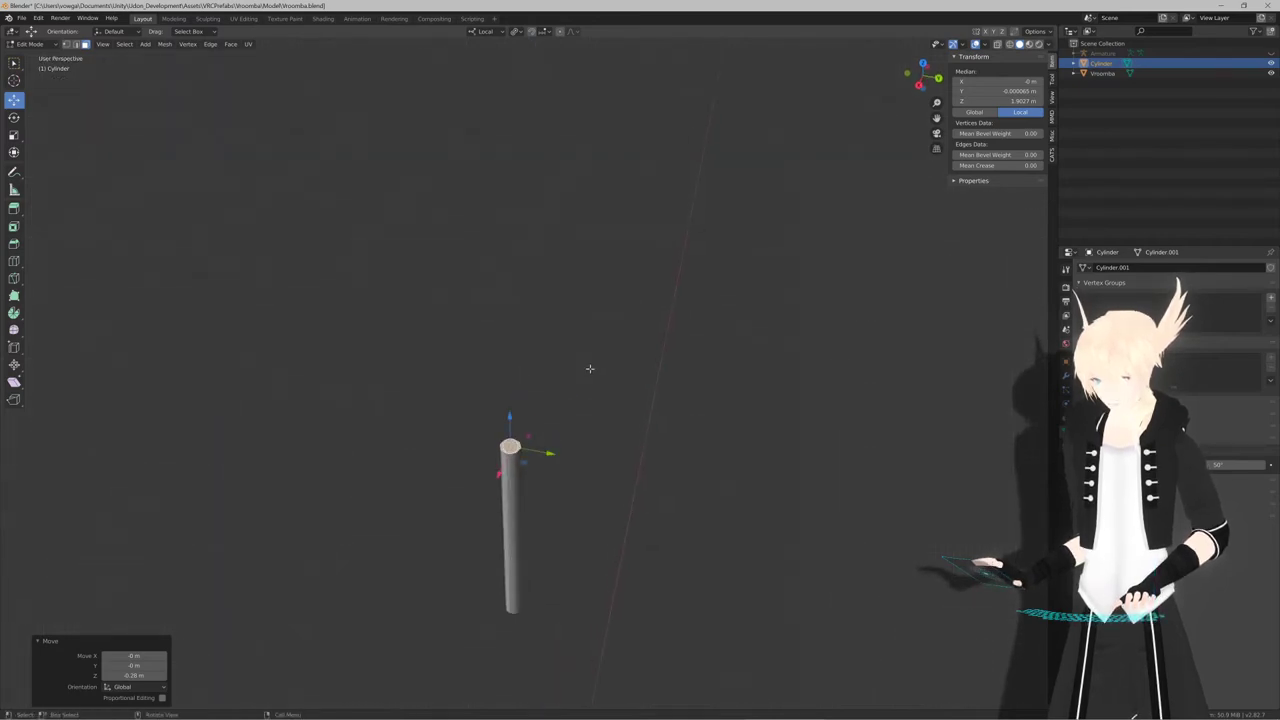
key(KP_Decimal)
scroll(586, 400, down, 8)
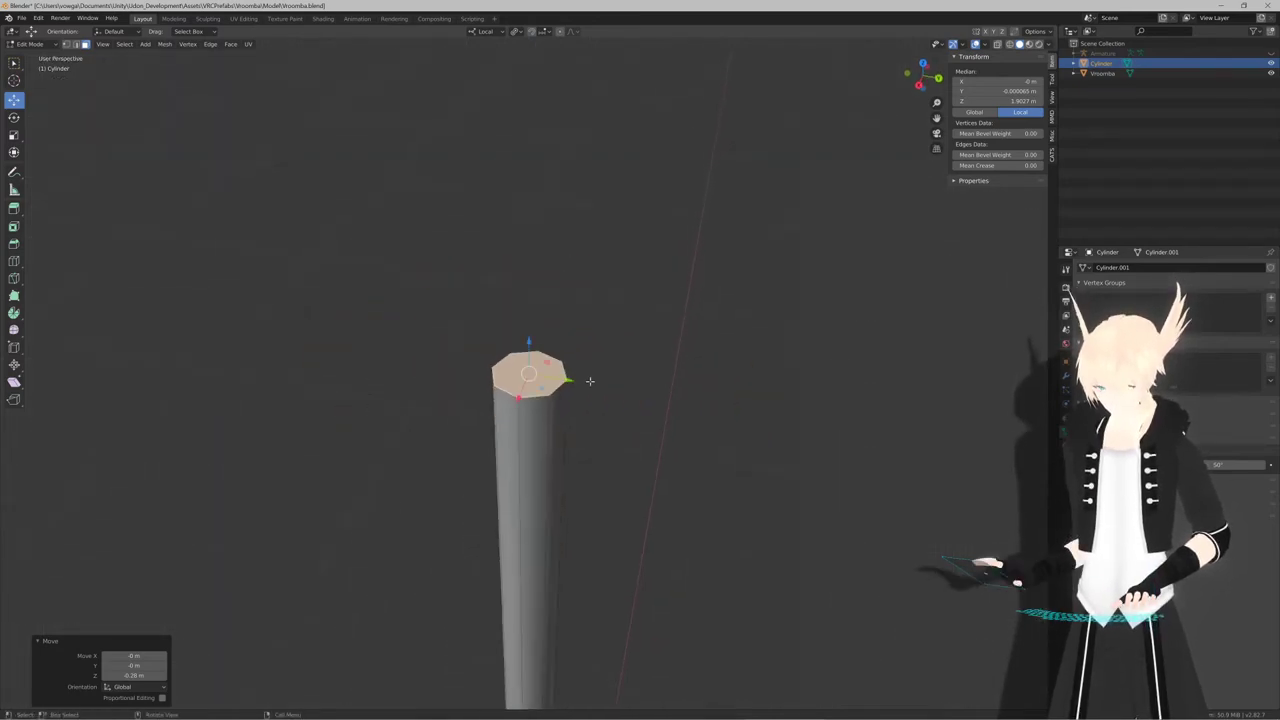
middle_drag(585, 443, 591, 365)
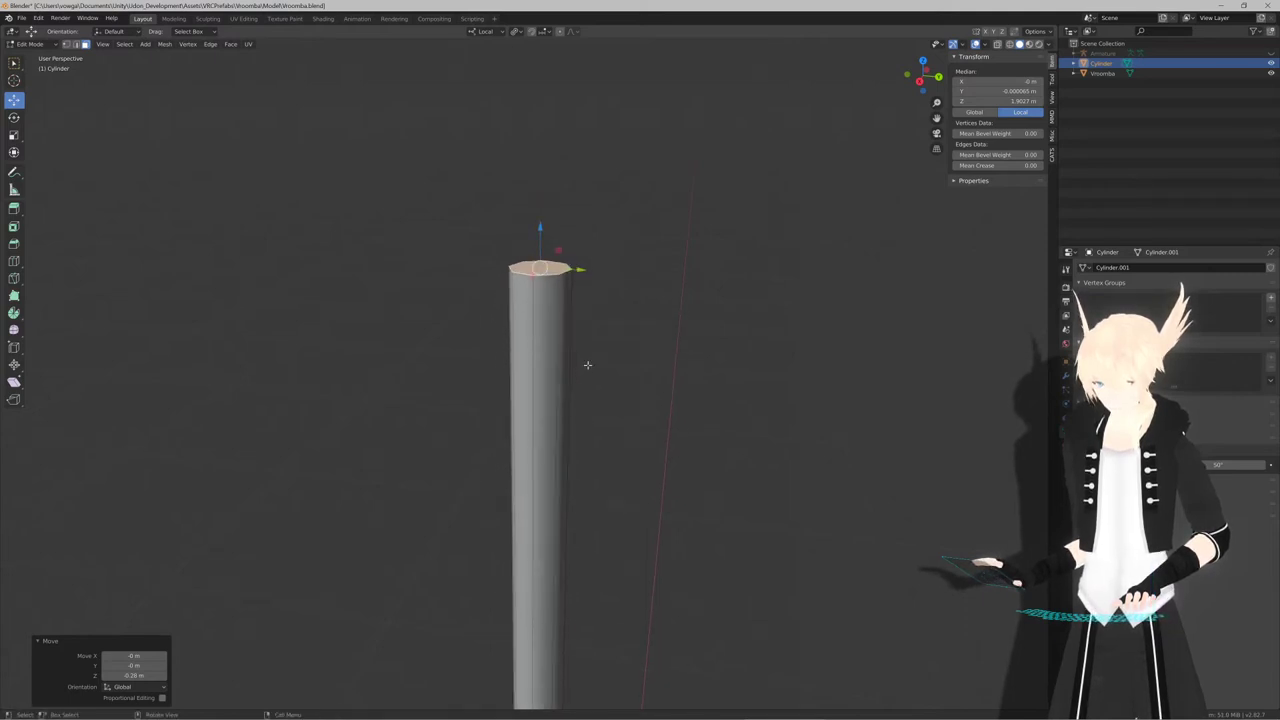
key(i)
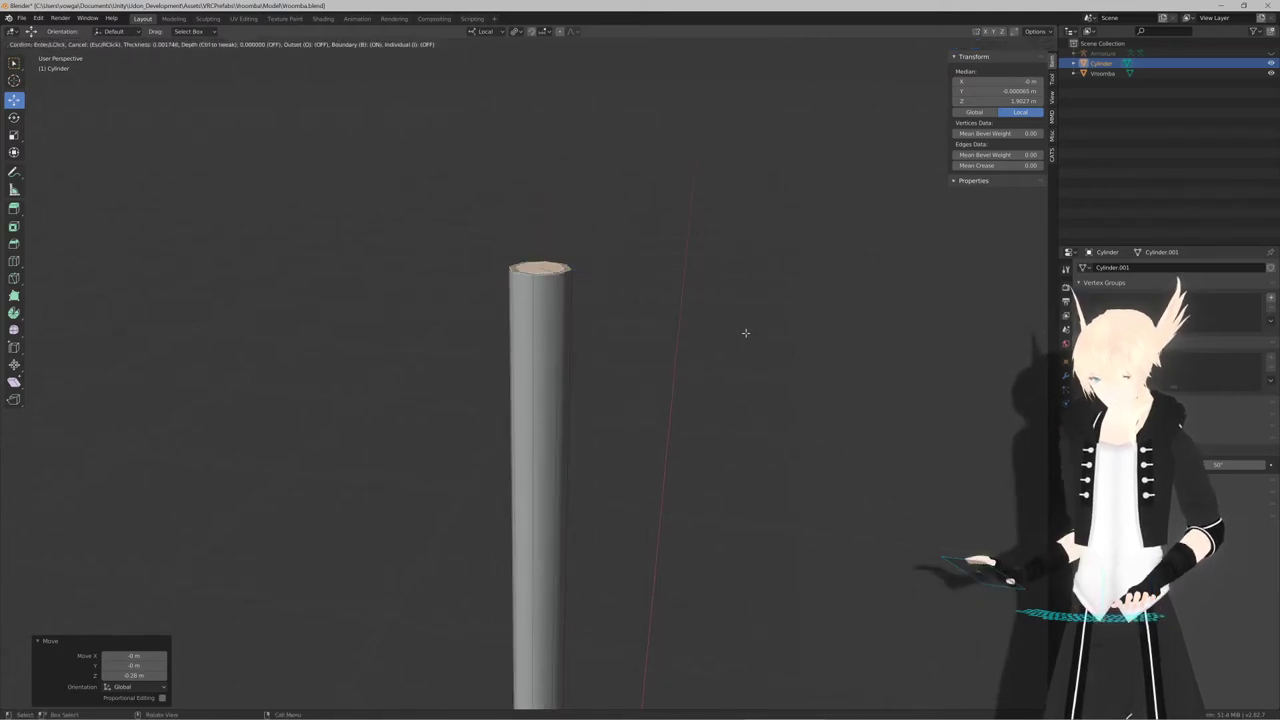
click(746, 333)
Extrude the inset top face upward about 0.1 m in total to form a narrower second rod section
key(e)
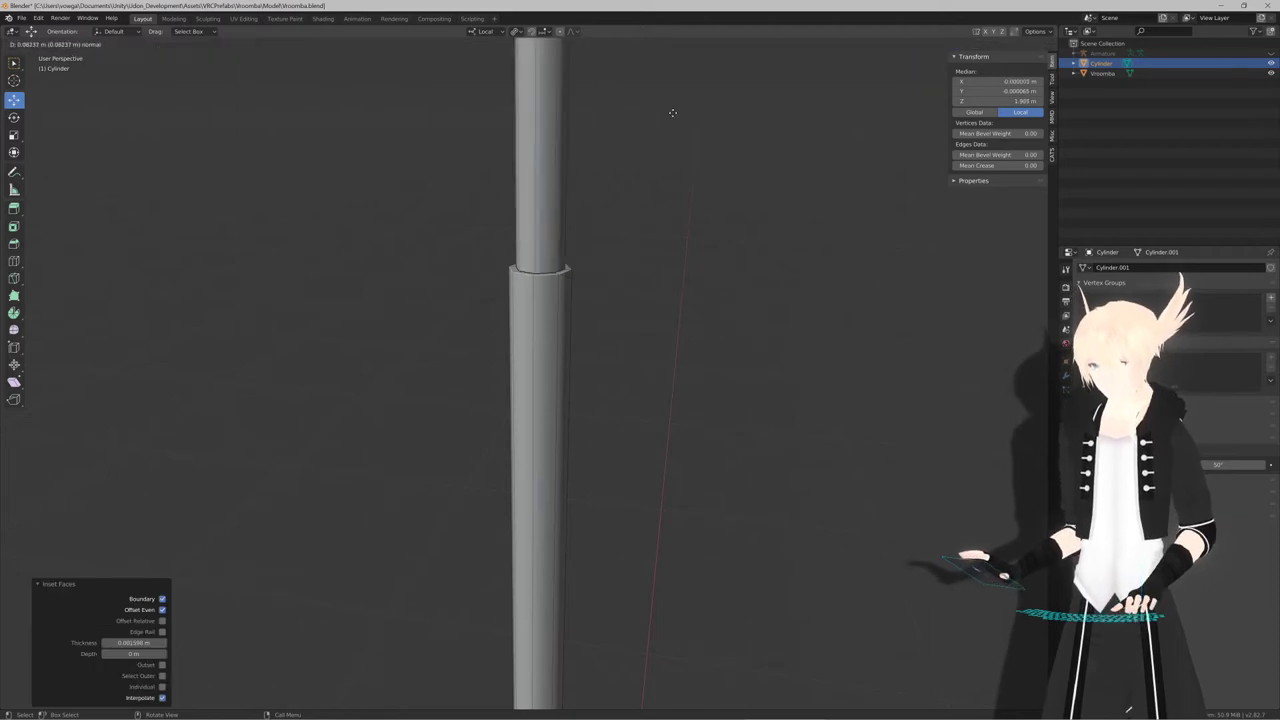
click(671, 112)
scroll(626, 312, down, 2)
key(g)
key(z)
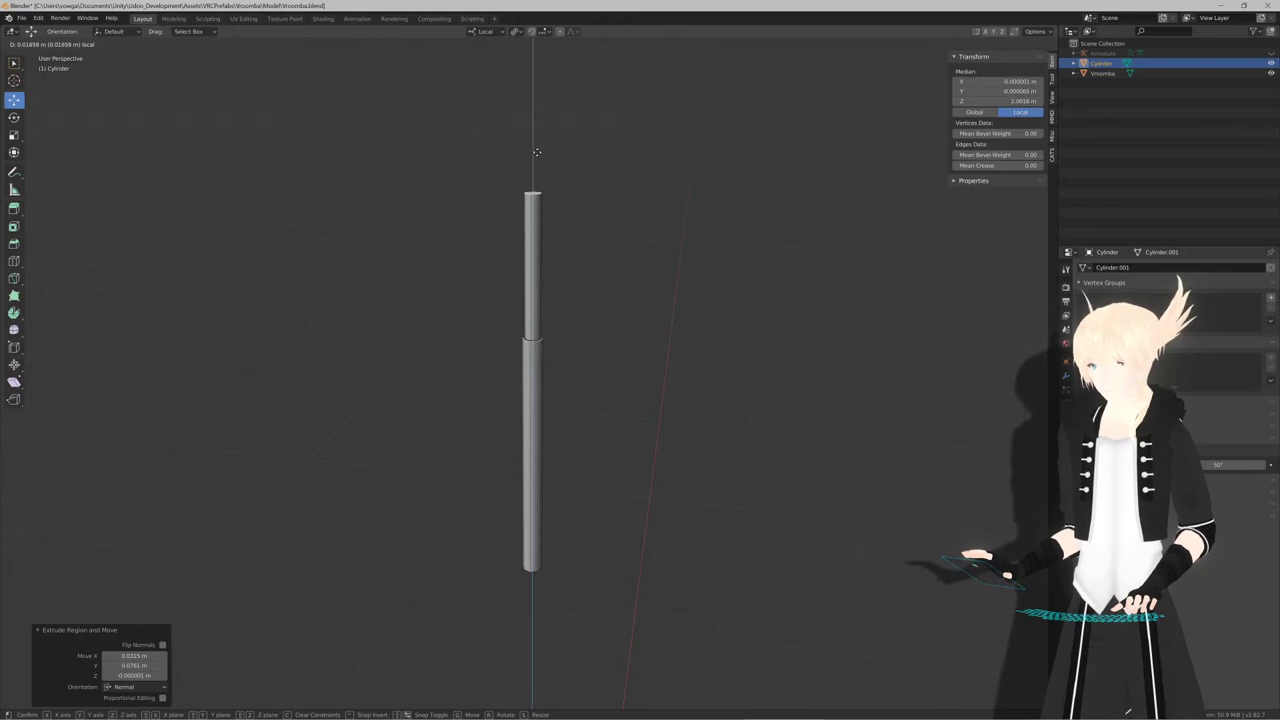
click(747, 180)
Inset the second section's top face about 0.0019 m and extrude it up about 0.1 m as a thinner third section
key(i)
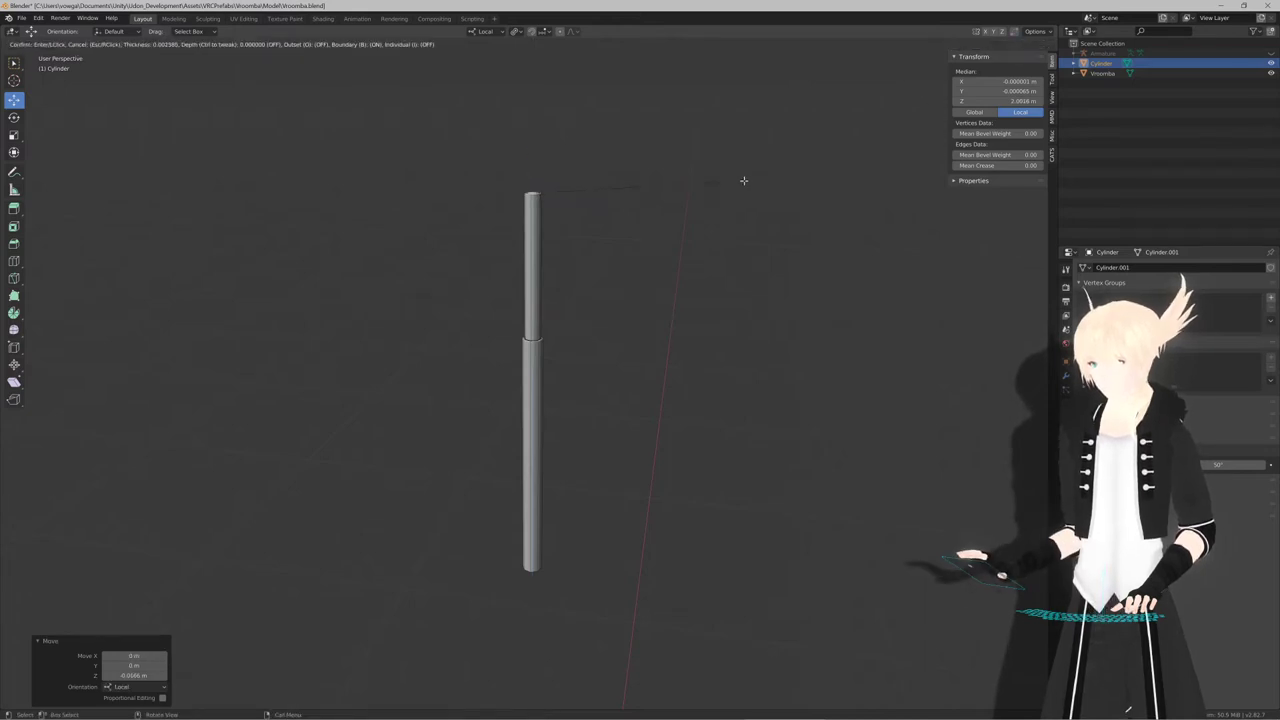
click(744, 181)
key(e)
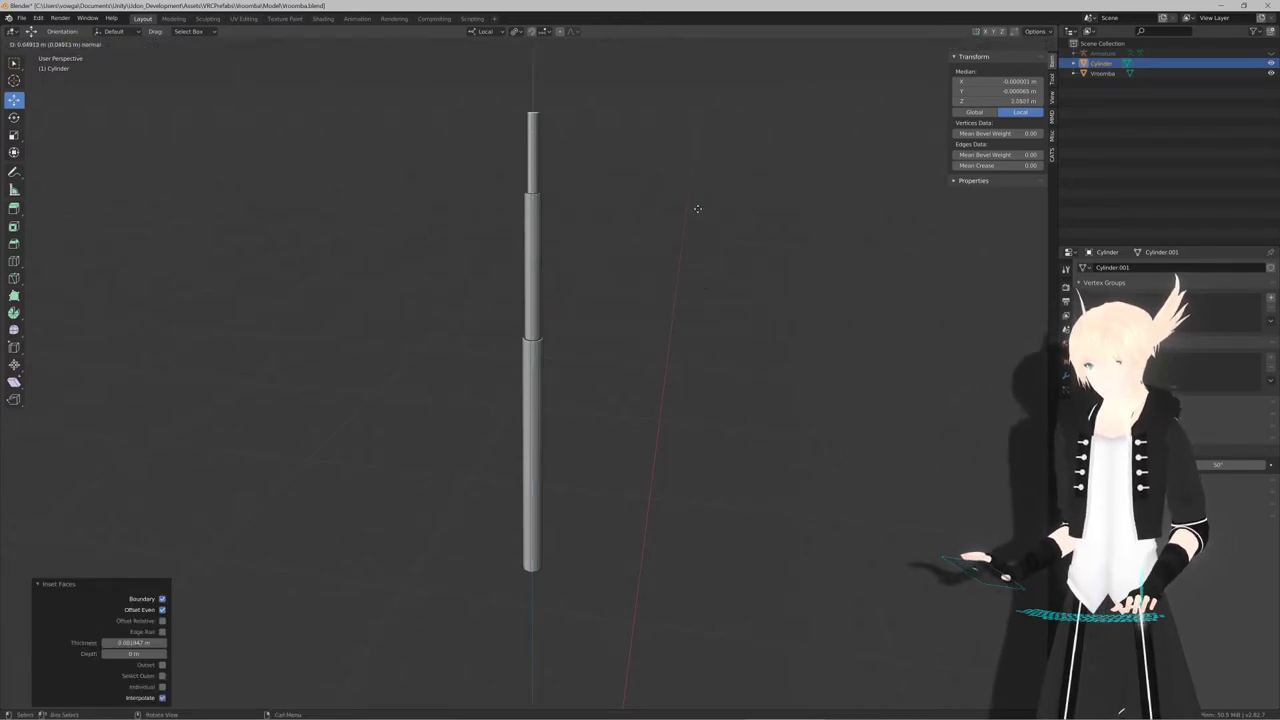
click(689, 161)
Extrude the third section's top face outward by a scale of about 1.36 and upward about 0.01 m to form a wider cap
middle_drag(689, 126, 620, 377)
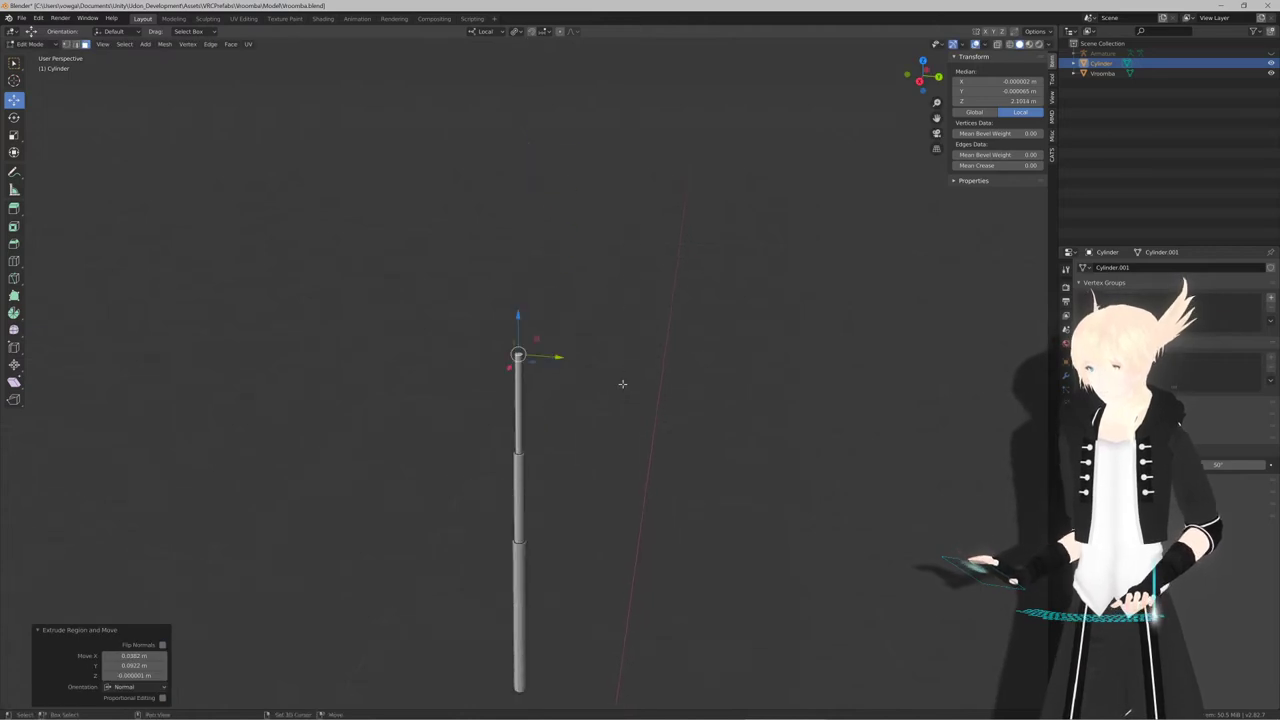
scroll(615, 358, up, 3)
scroll(615, 358, up, 2)
shift+middle_drag(583, 334, 612, 350)
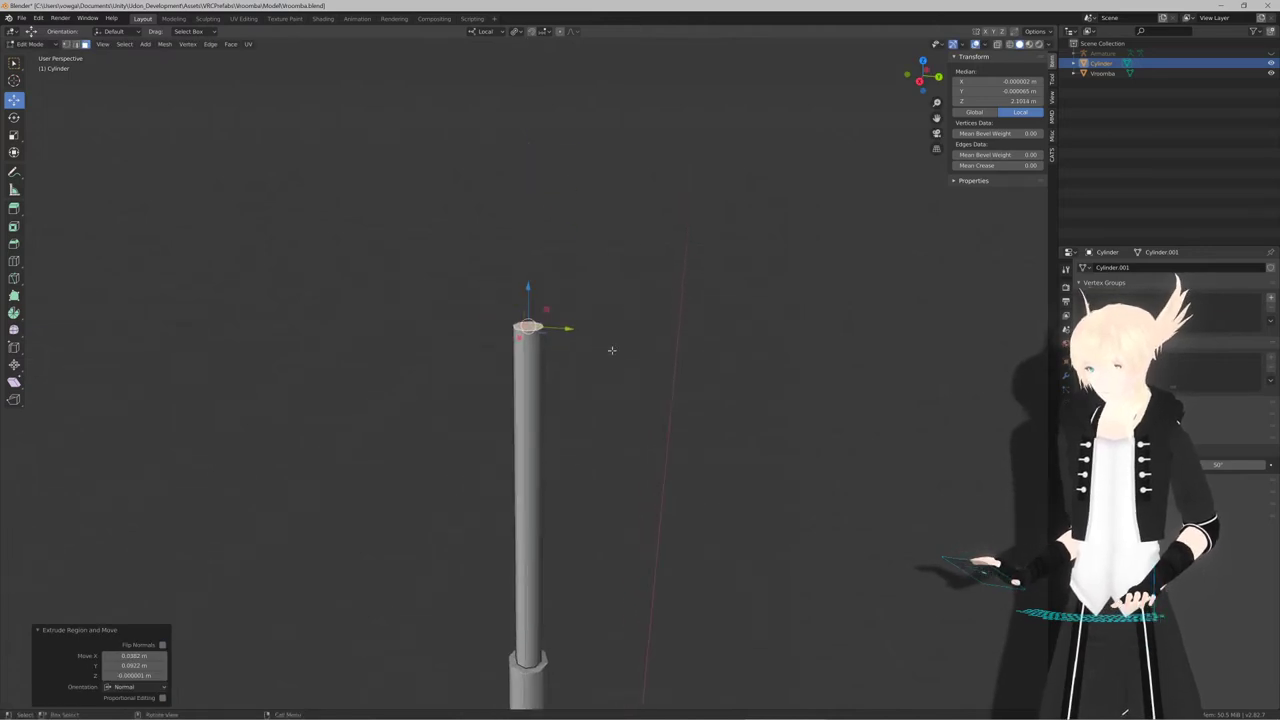
key(e)
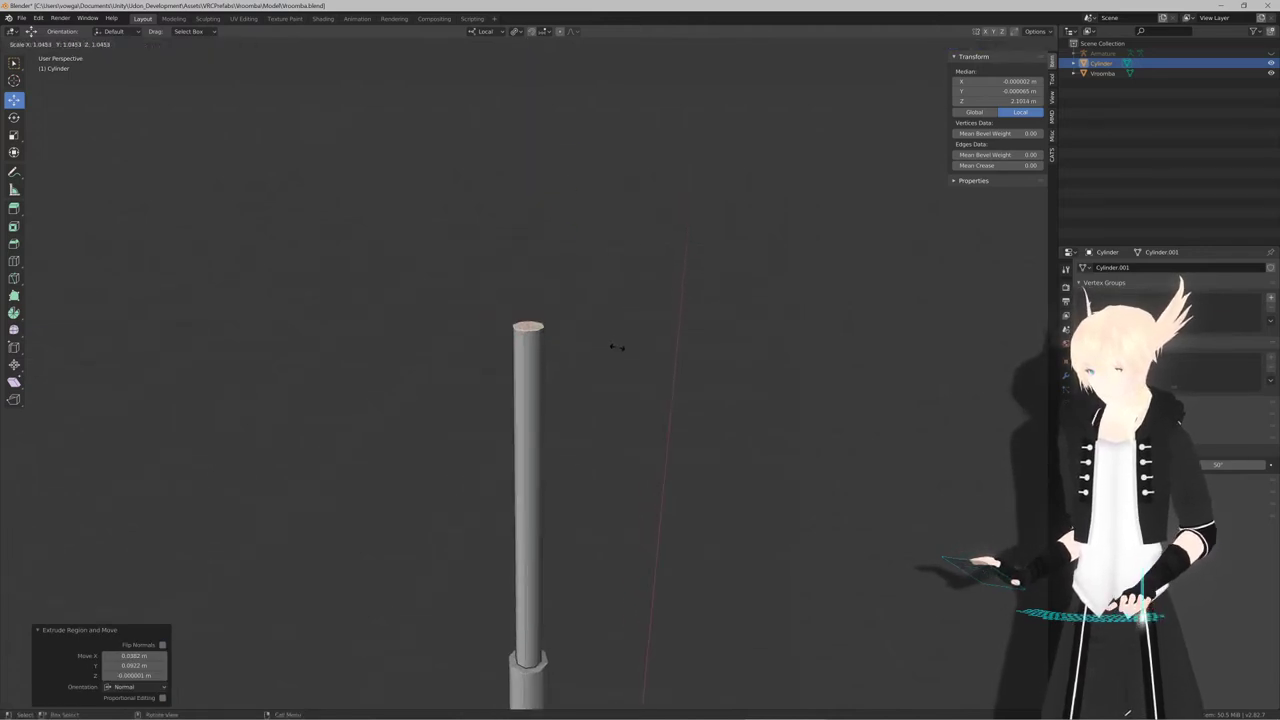
click(644, 352)
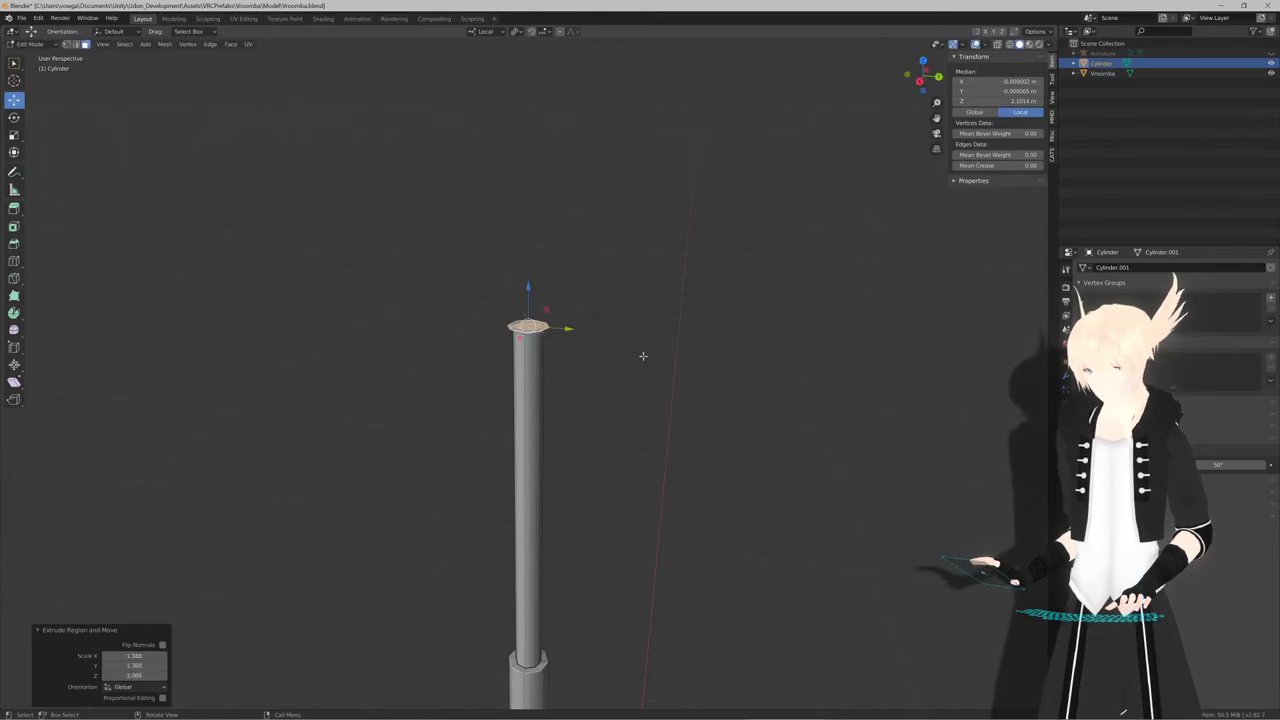
key(e)
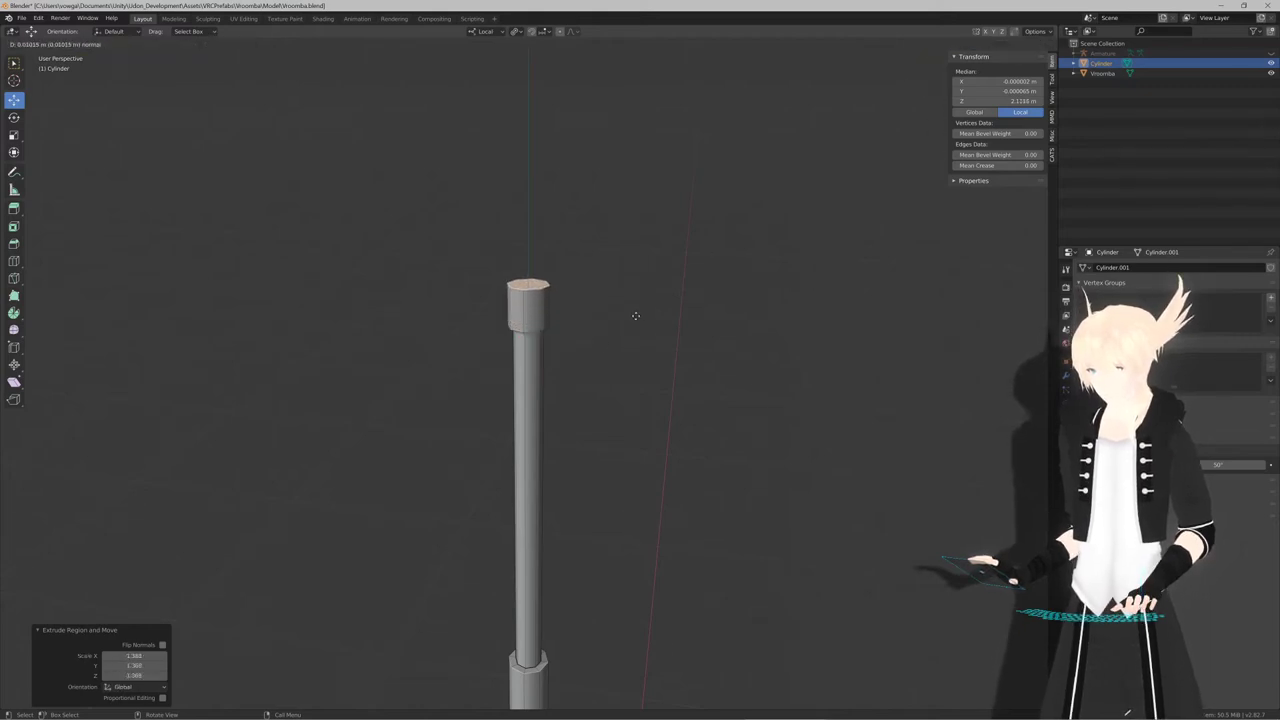
click(635, 316)
Return to object mode and inspect the whole telescopic rod, ending in the right orthographic view
scroll(630, 330, down, 5)
key(Tab)
middle_drag(616, 406, 644, 228)
scroll(643, 257, down, 5)
middle_drag(622, 318, 580, 354)
click(654, 346)
click(516, 424)
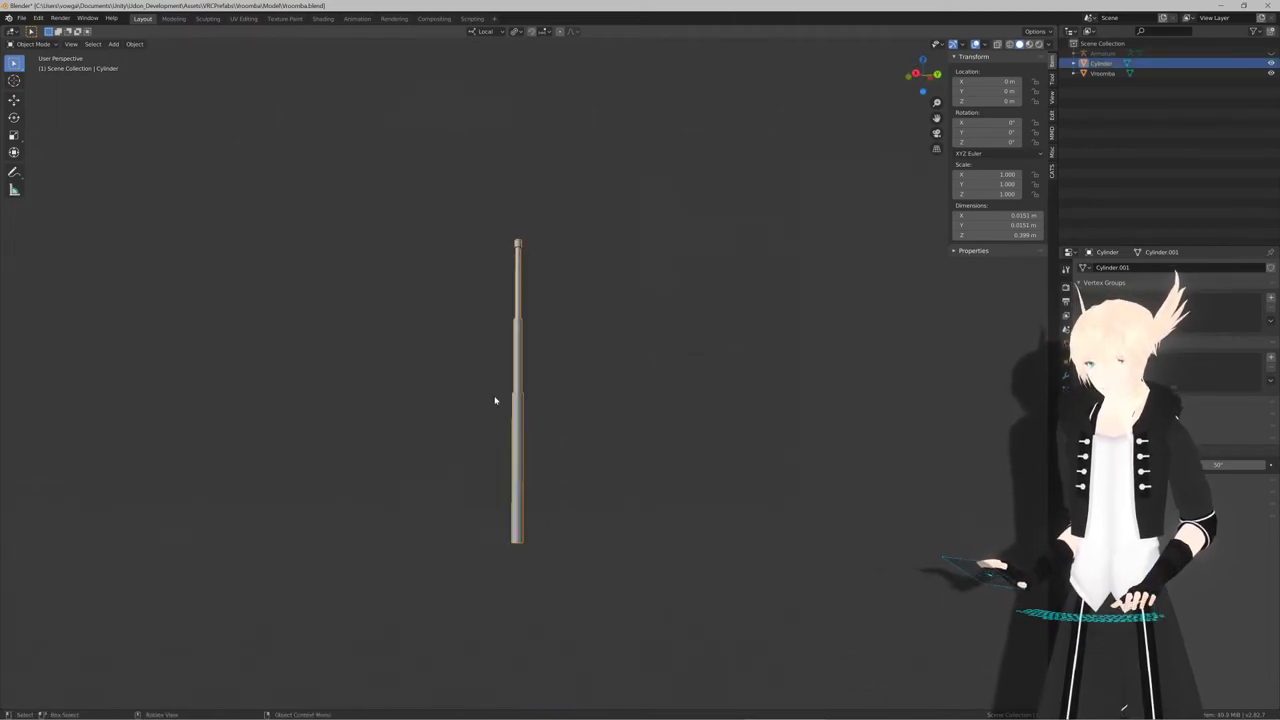
key(KP_3)
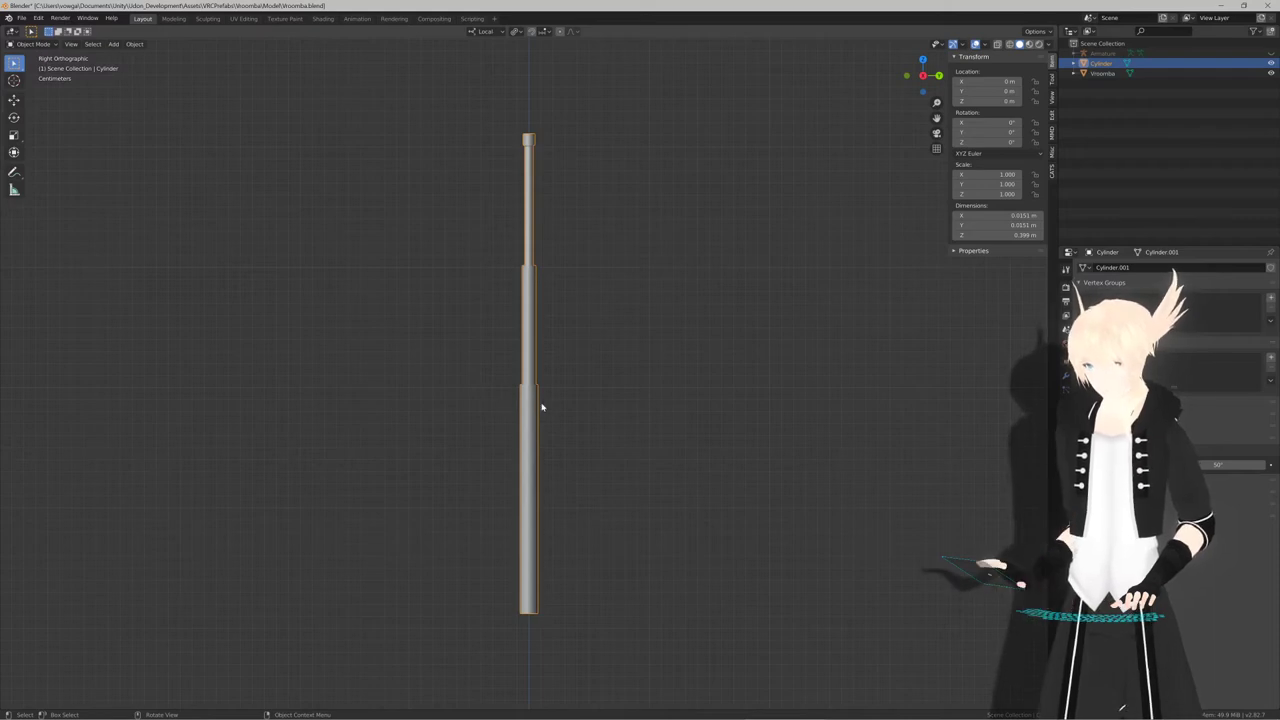
Unhide the armature and move it down to the rod's base, at Z 1.72 m
click(1270, 53)
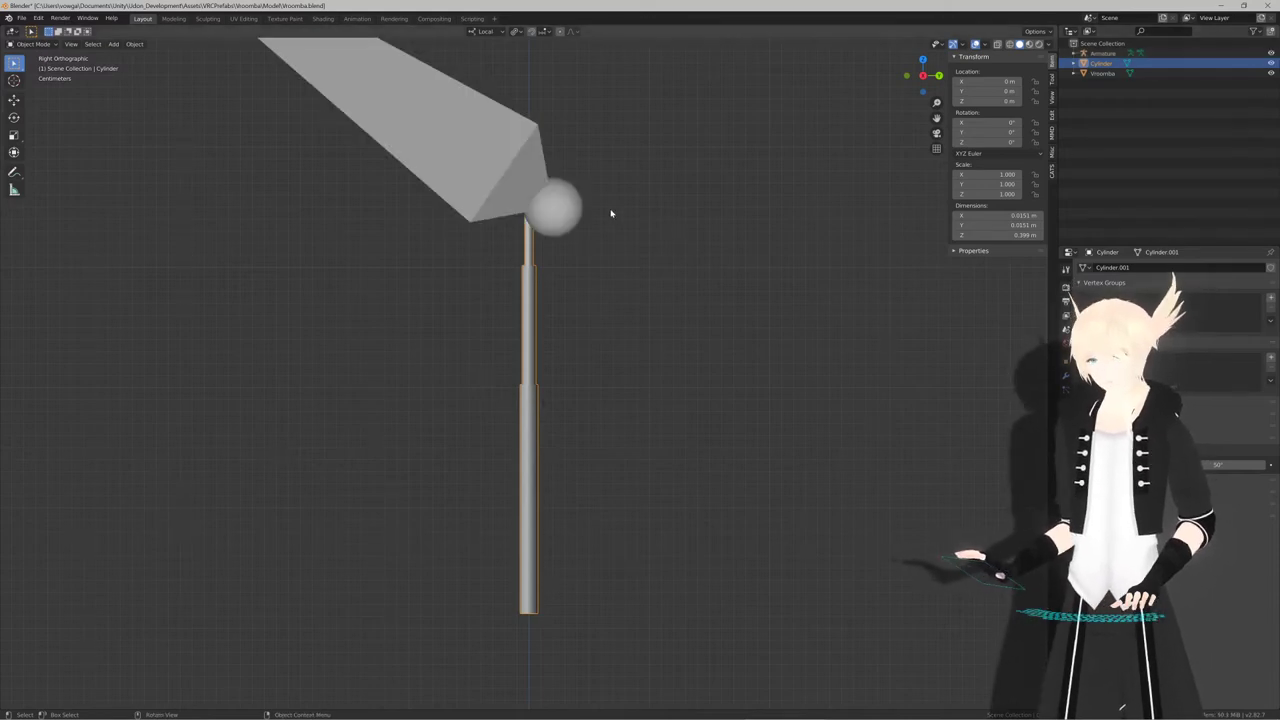
click(566, 208)
key(g)
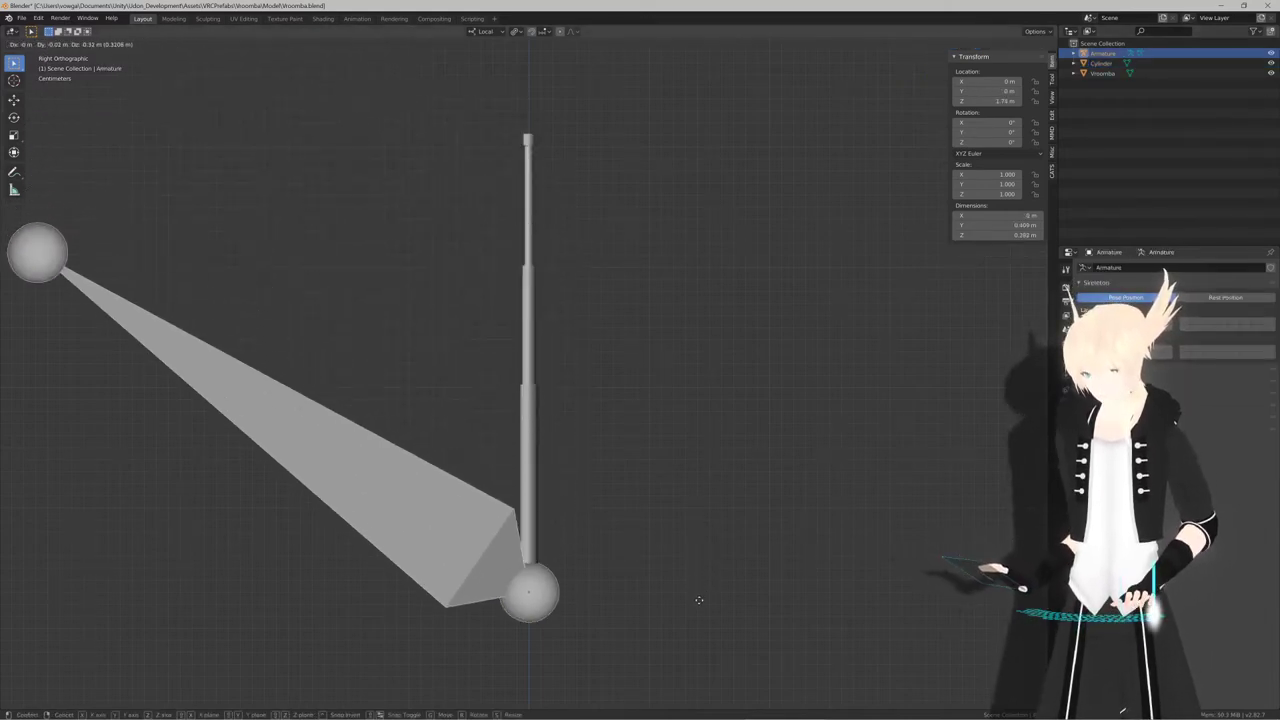
click(395, 416)
click(55, 266)
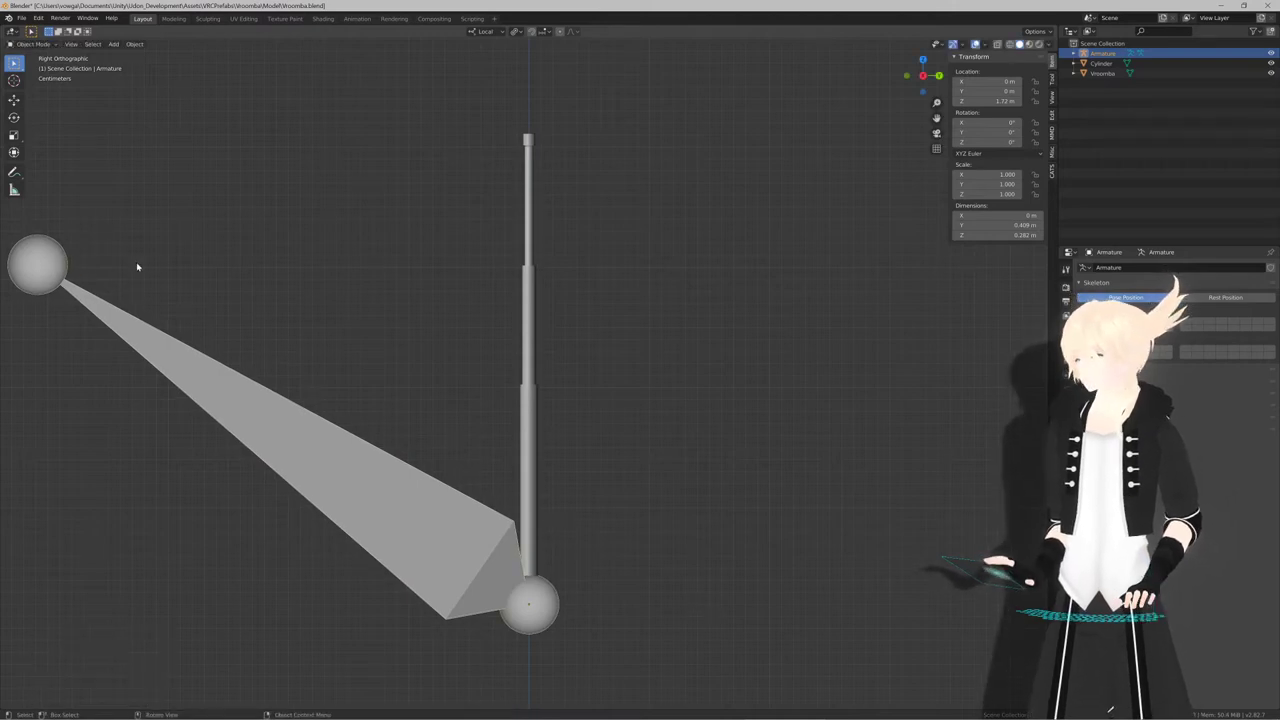
key(g)
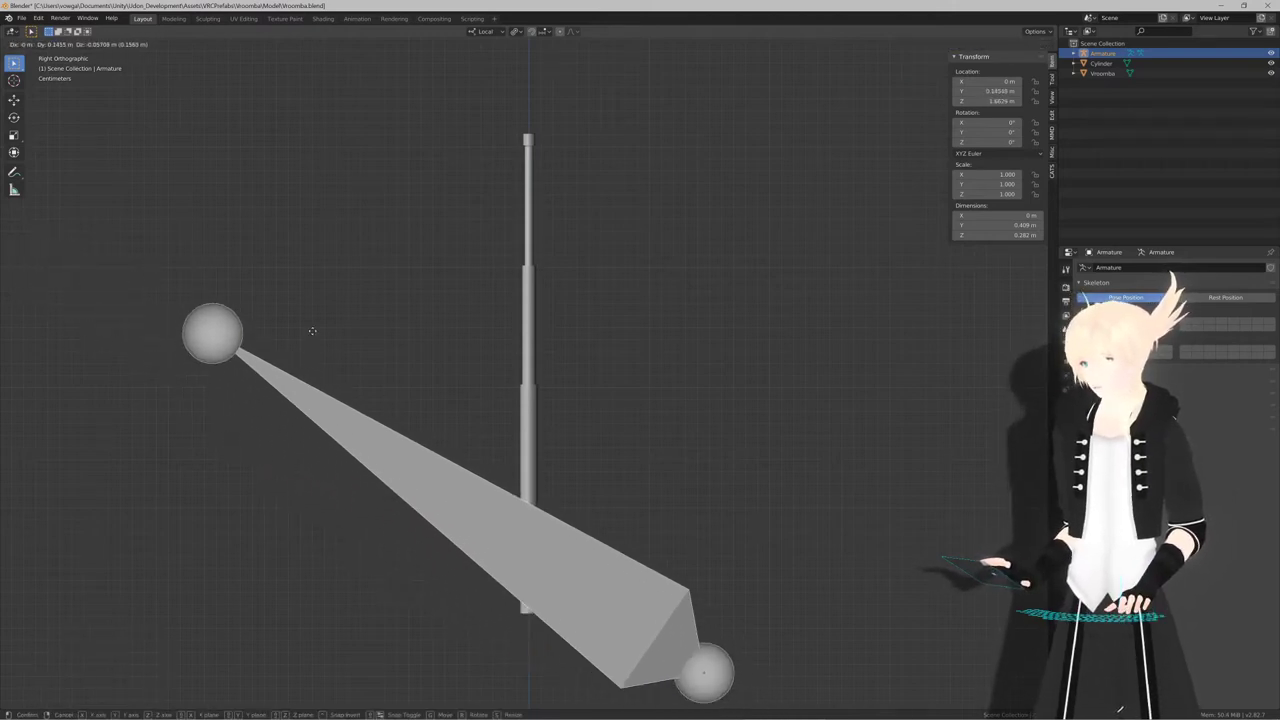
key(Escape)
In armature edit mode, move the bone's tail 0.41 m in Y and -0.1 m in Z to the top of the rod's first section
key(Tab)
key(g)
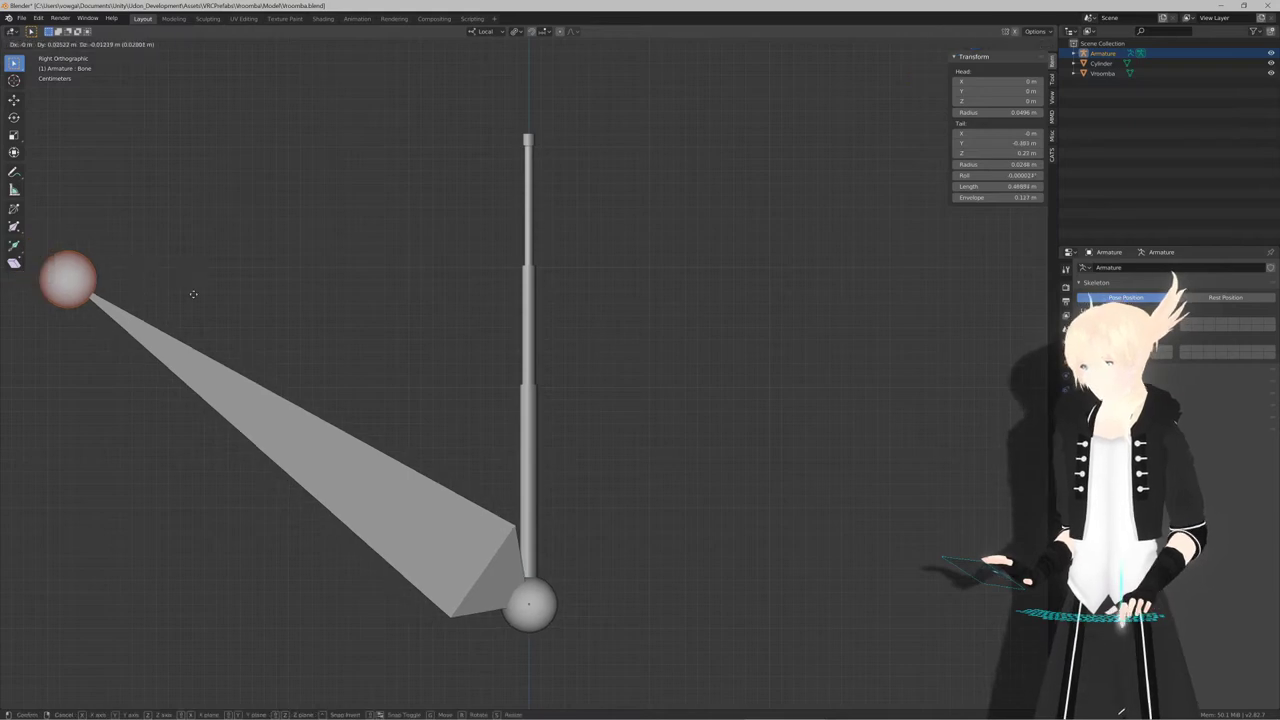
click(625, 384)
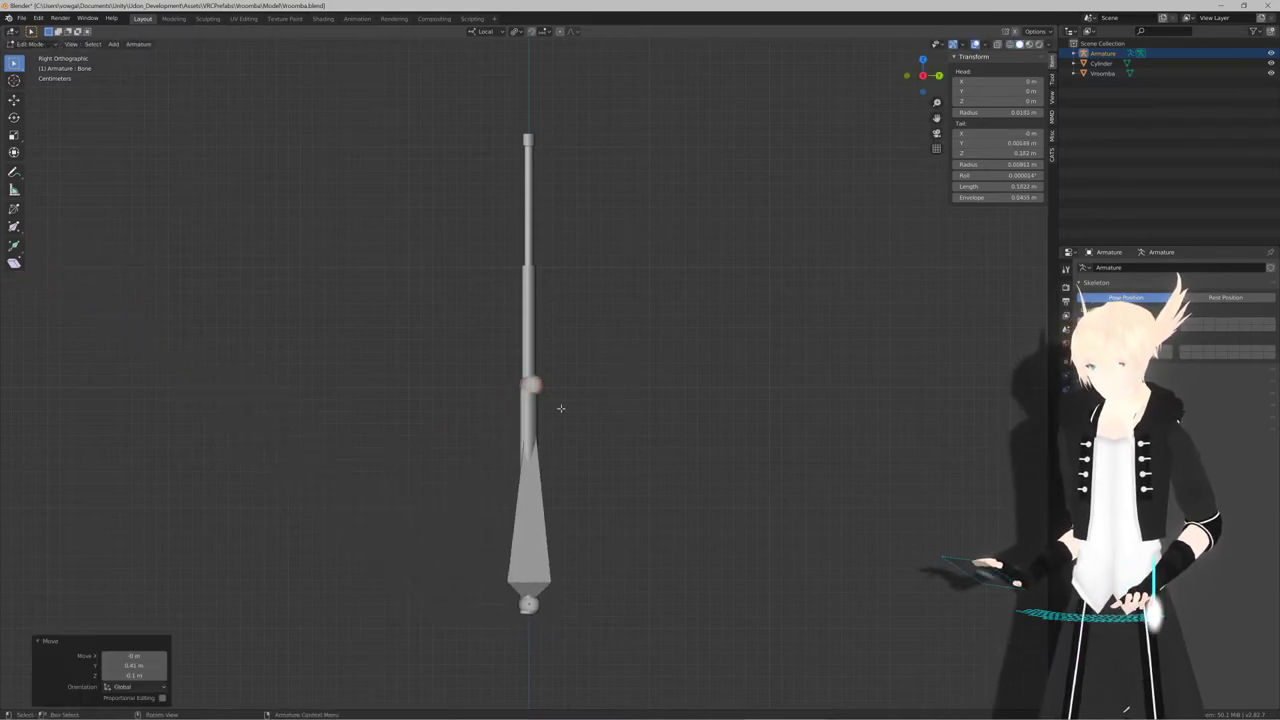
Centre the bone's tail on the rod's axis by nudging it -0.002 m in Y and setting its tail Y to 0 m
scroll(543, 413, up, 5)
scroll(543, 413, down, 3)
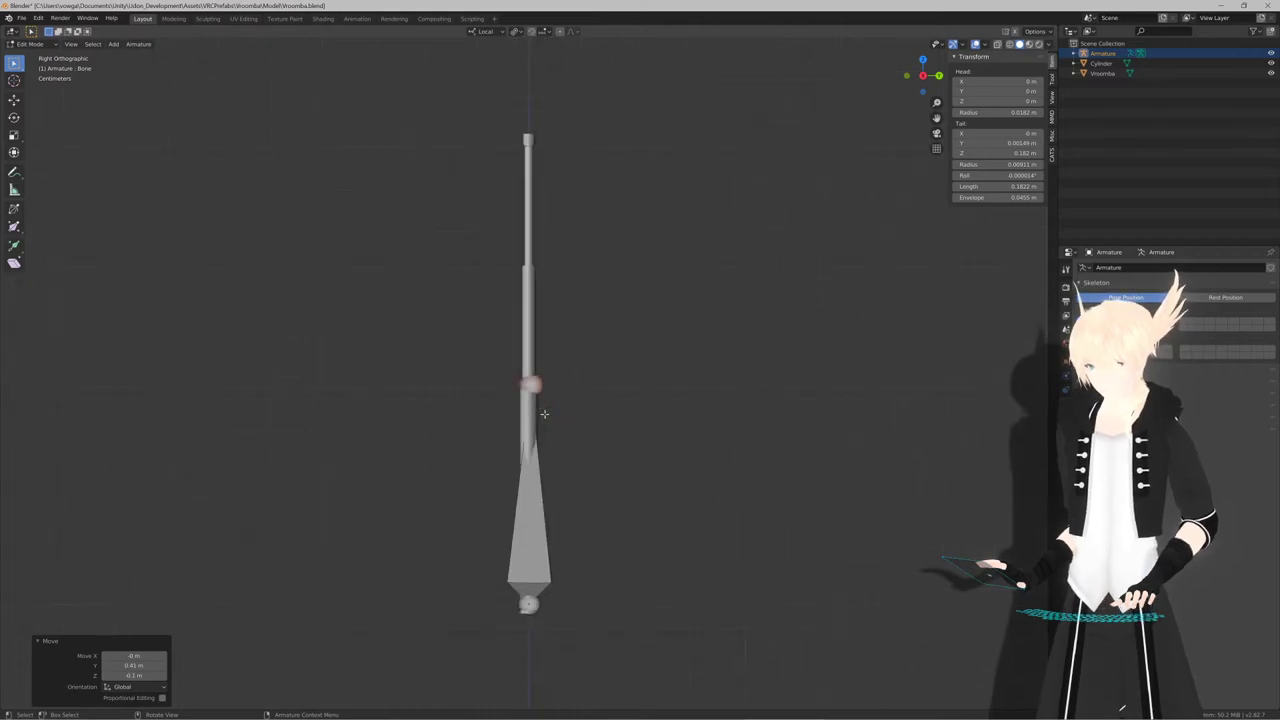
scroll(544, 414, up, 10)
shift+middle_drag(544, 414, 579, 194)
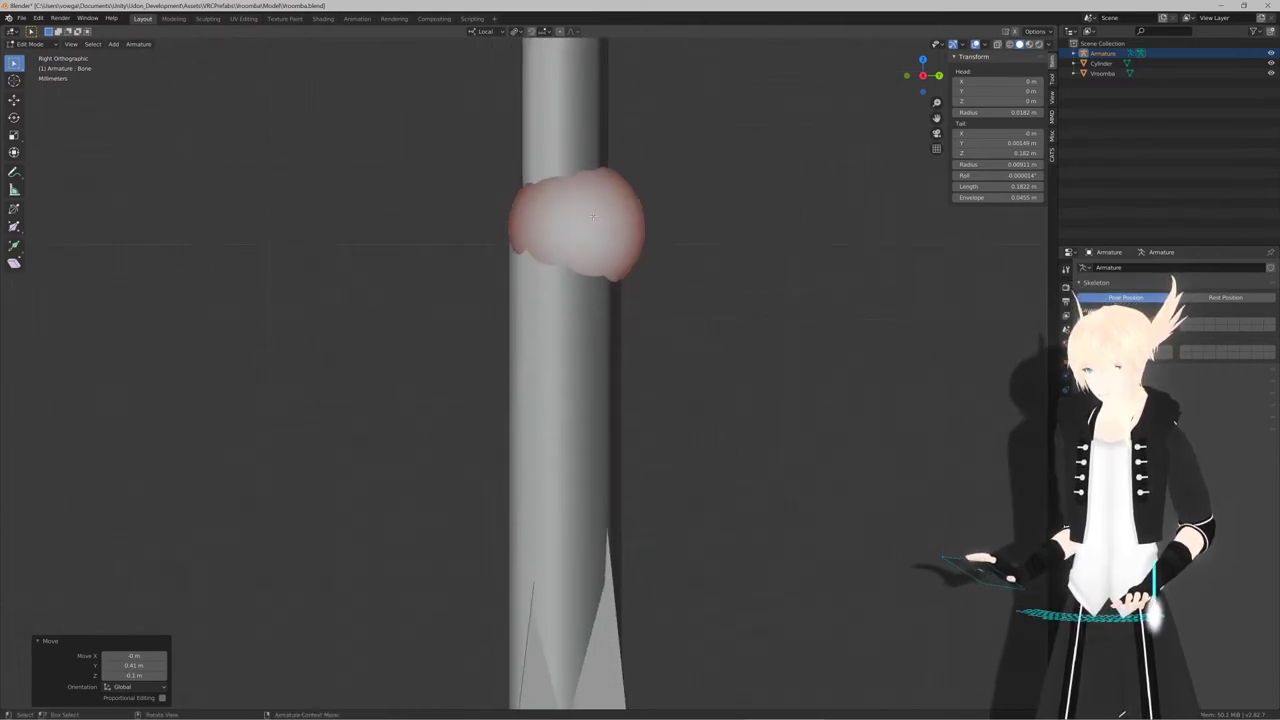
scroll(579, 418, down, 4)
shift+scroll(578, 417, down, 5)
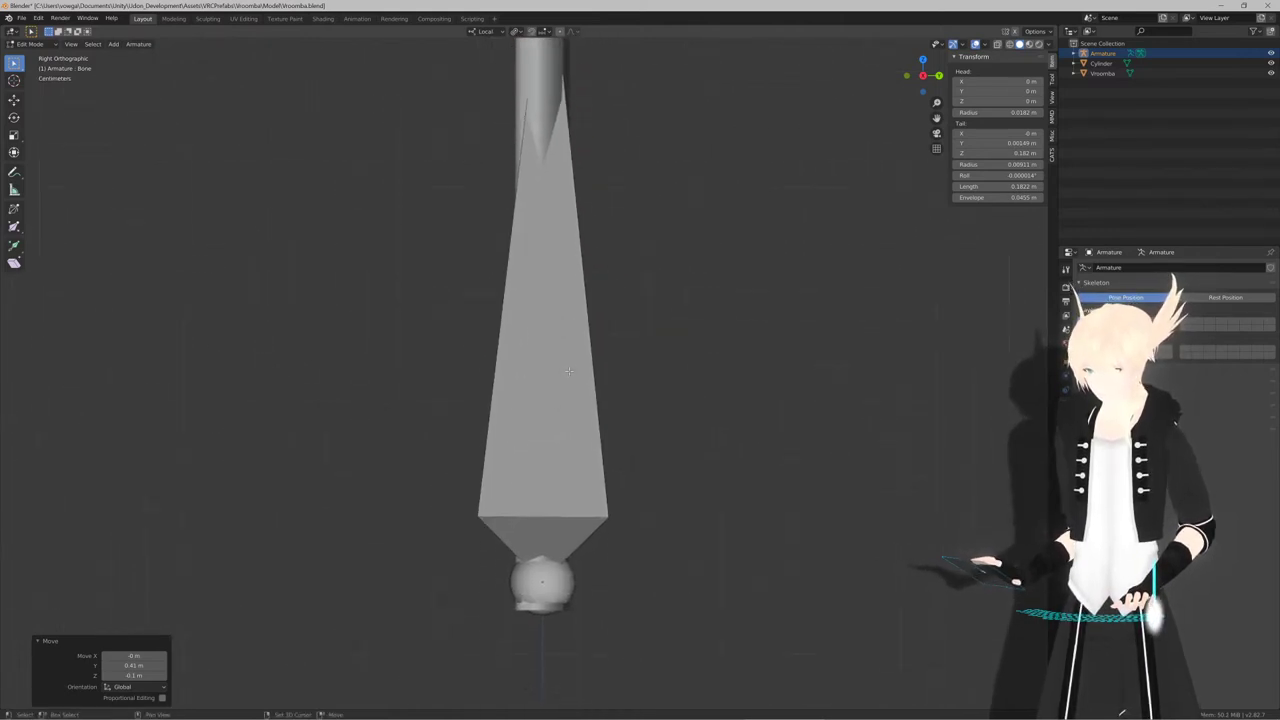
shift+scroll(568, 371, up, 6)
scroll(580, 363, up, 2)
key(g)
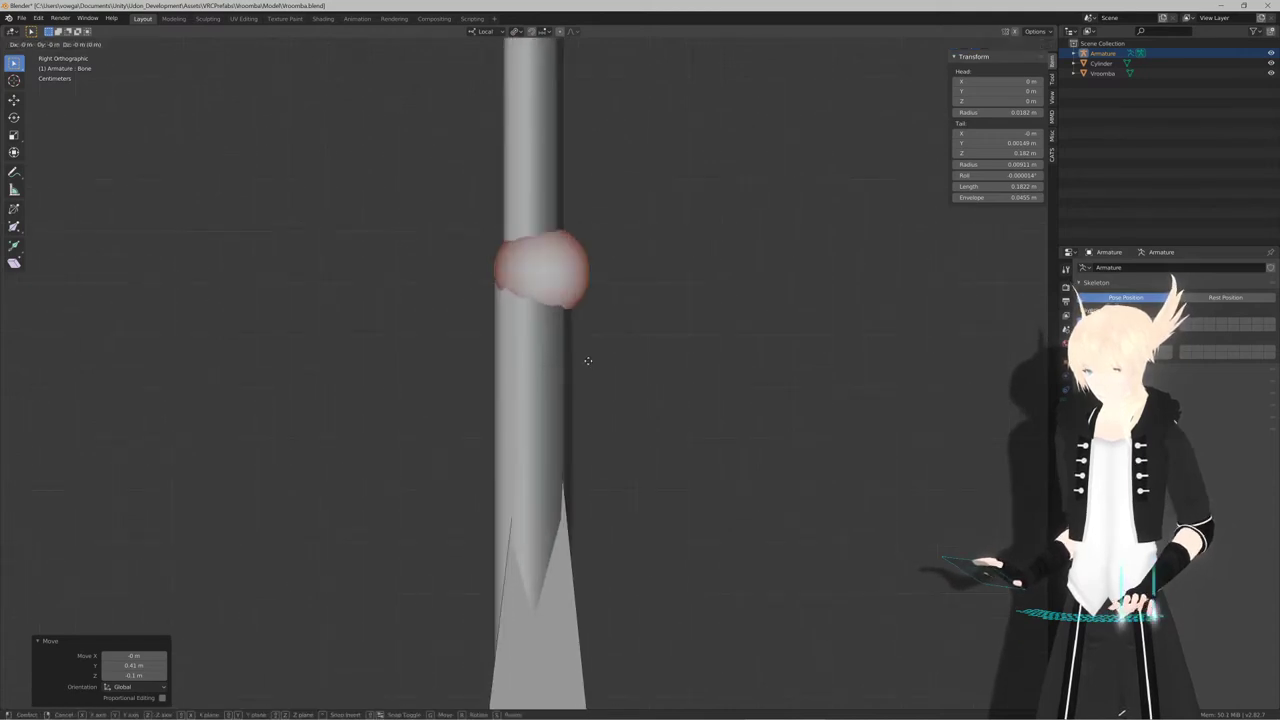
right_click(574, 328)
scroll(574, 322, up, 4)
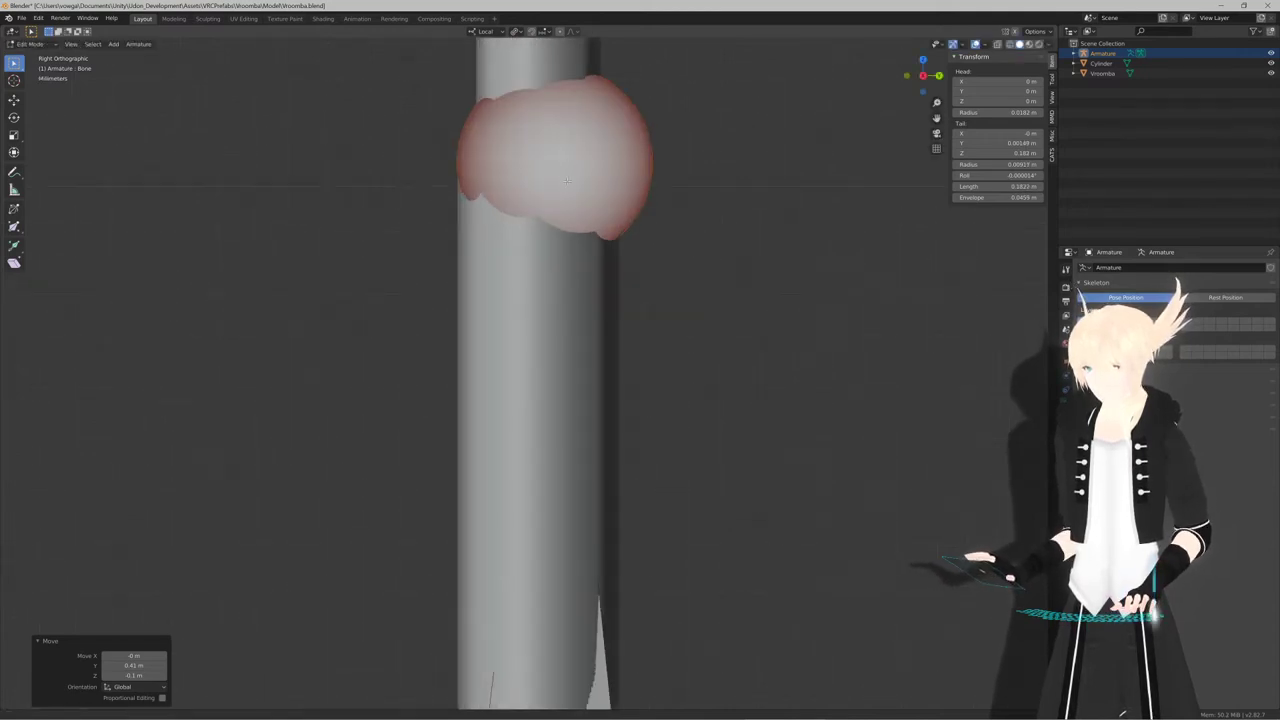
shift+scroll(575, 308, up, 9)
key(g)
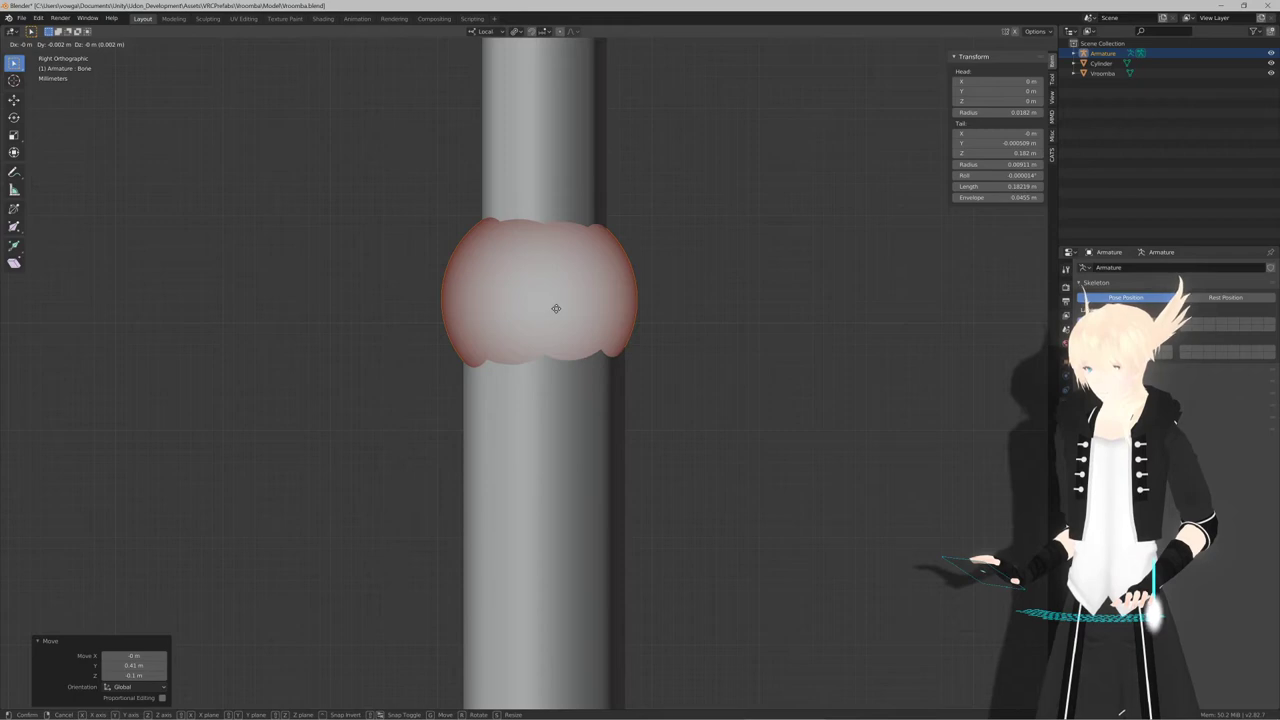
click(548, 307)
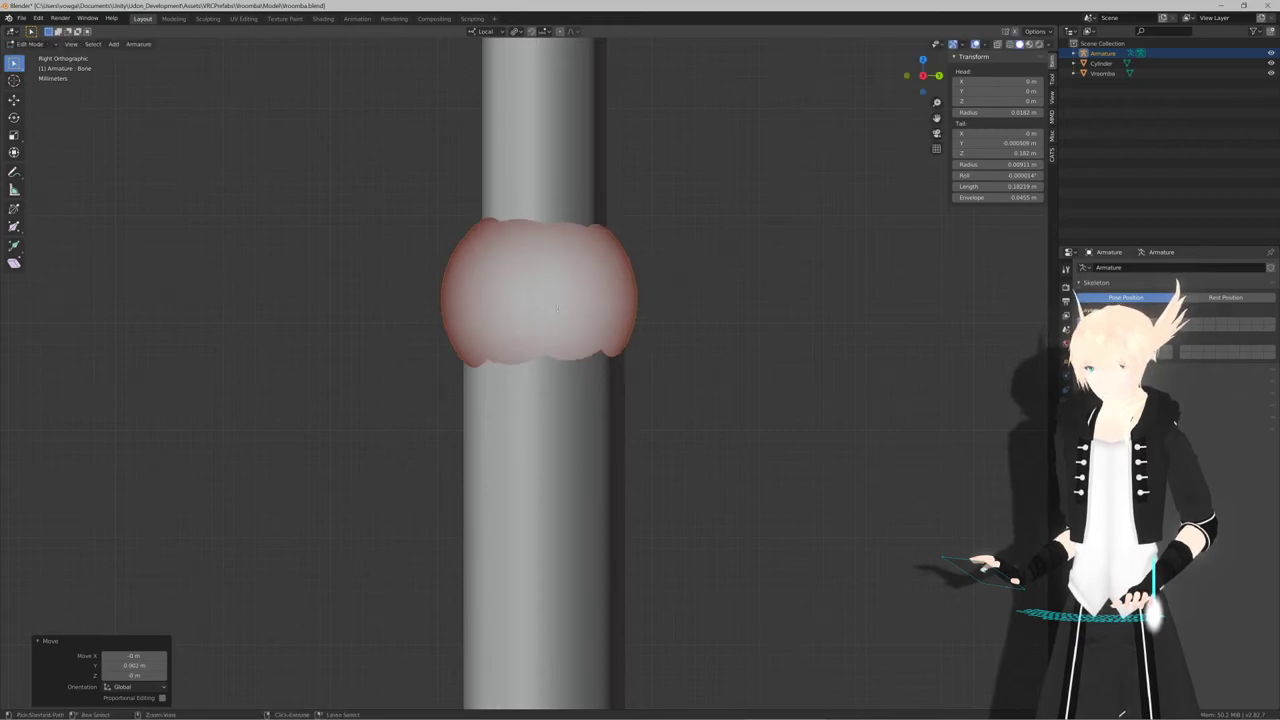
key(Return)
click(1030, 143)
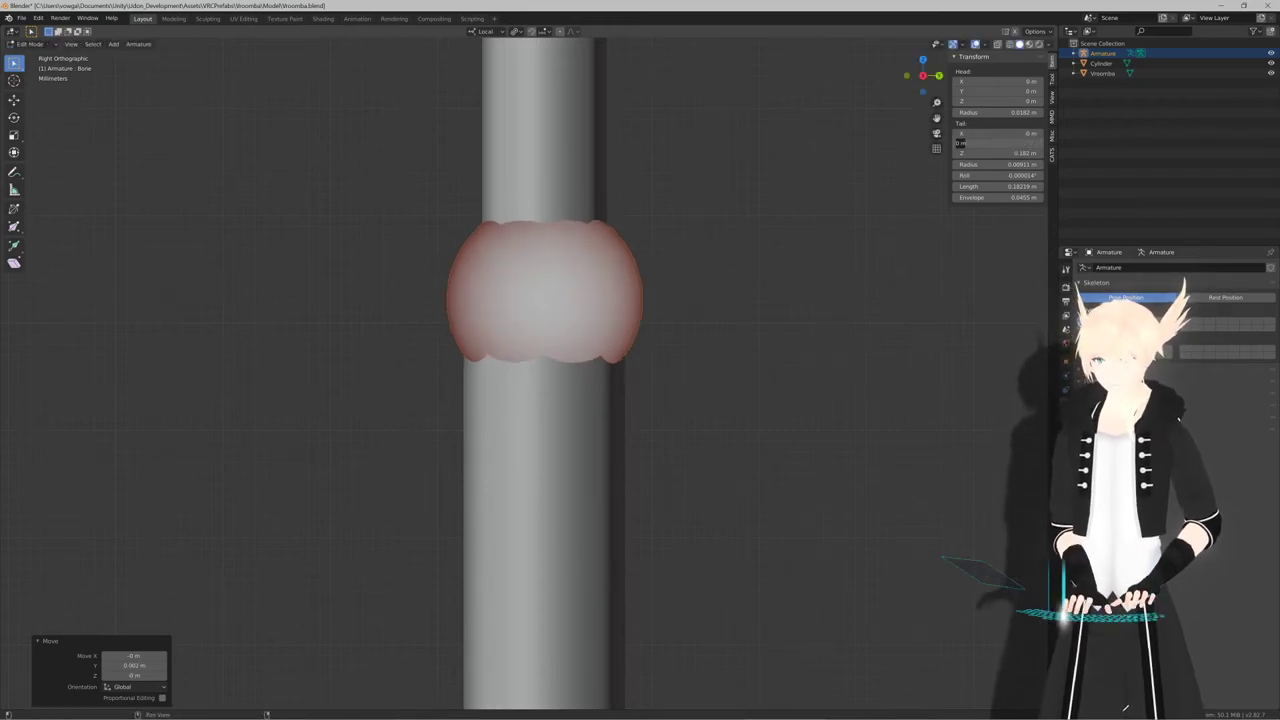
Extrude a second bone 0.2 m straight up from the first bone's tail along the rod
scroll(614, 289, down, 10)
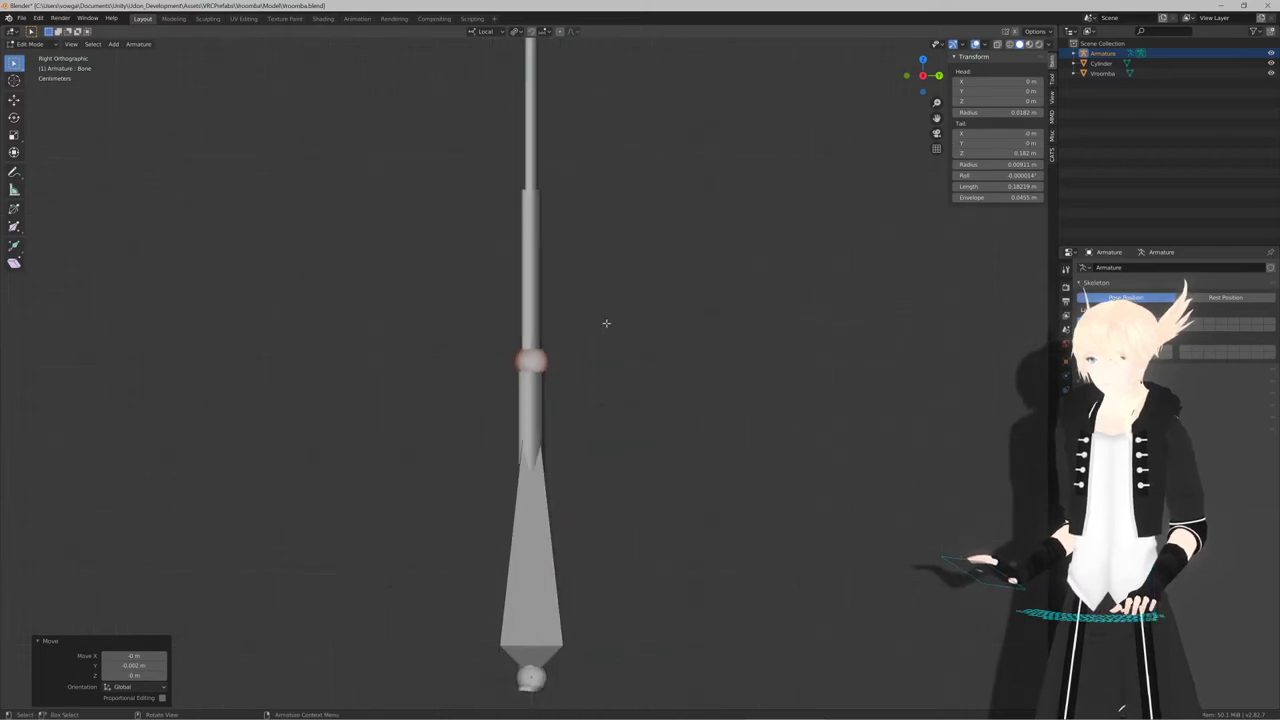
key(e)
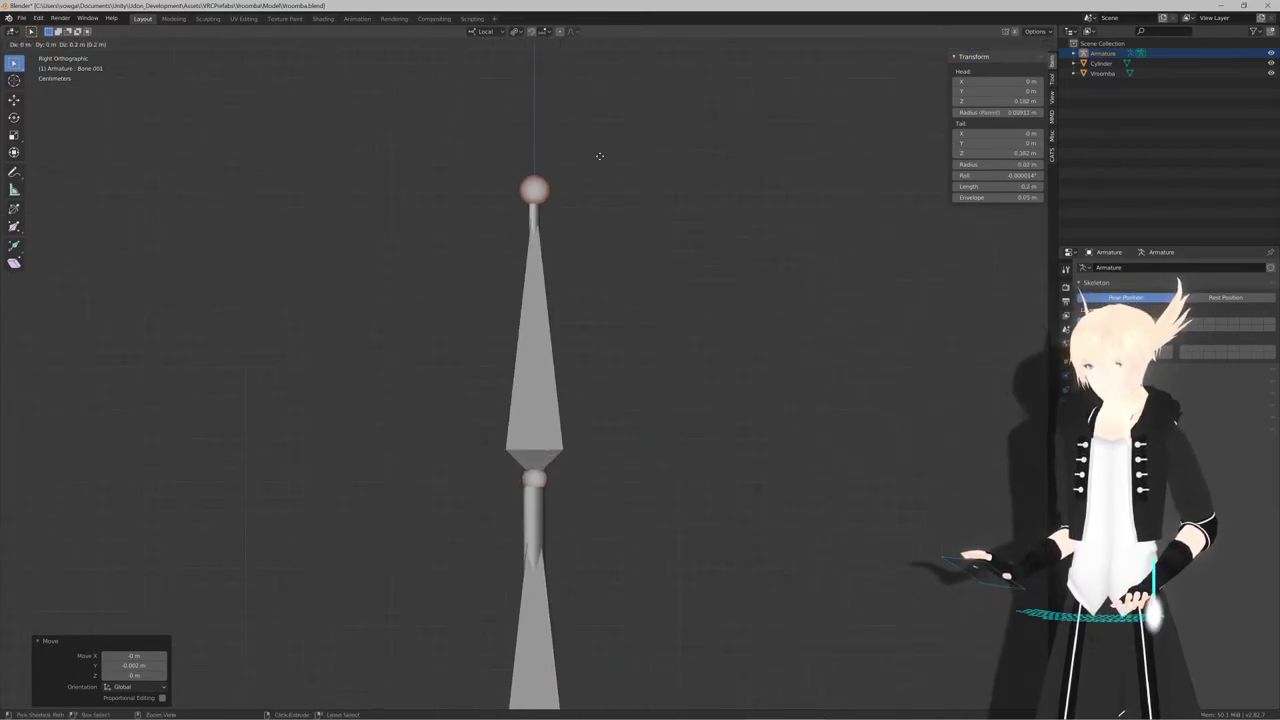
ctrl+click(600, 155)
scroll(598, 434, down, 4)
shift+middle_drag(597, 446, 665, 311)
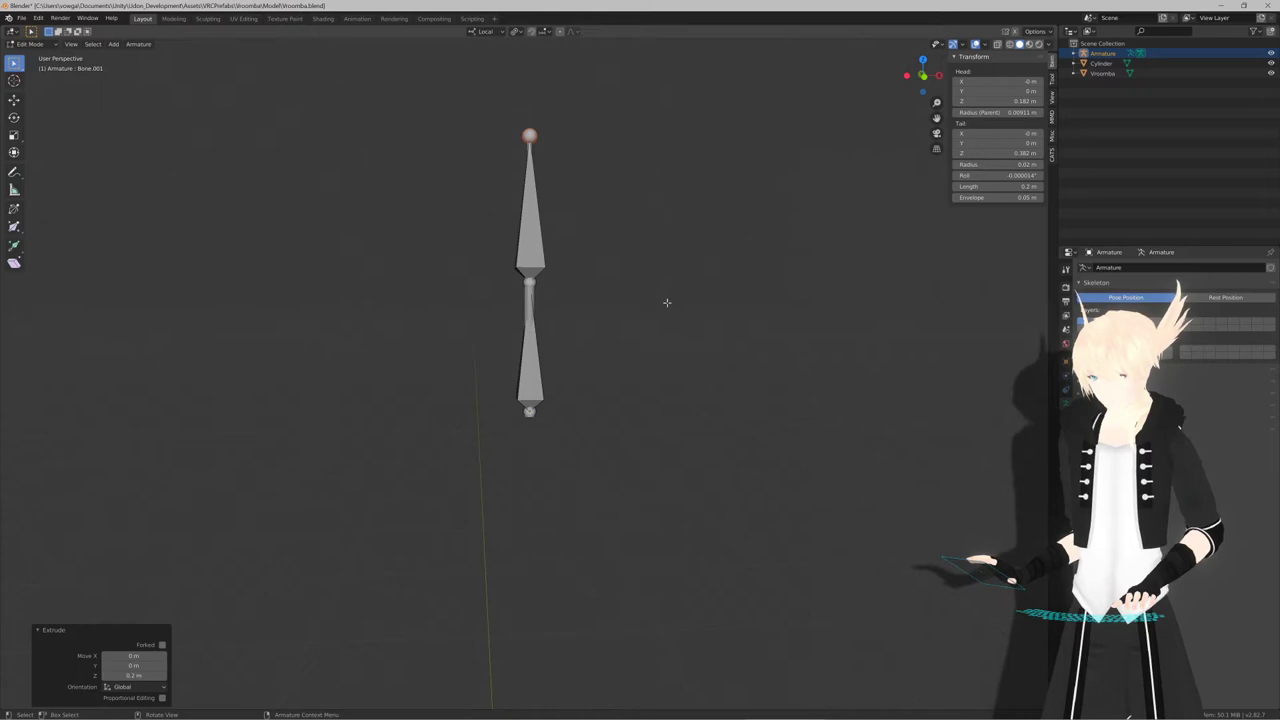
middle_drag(667, 302, 592, 308)
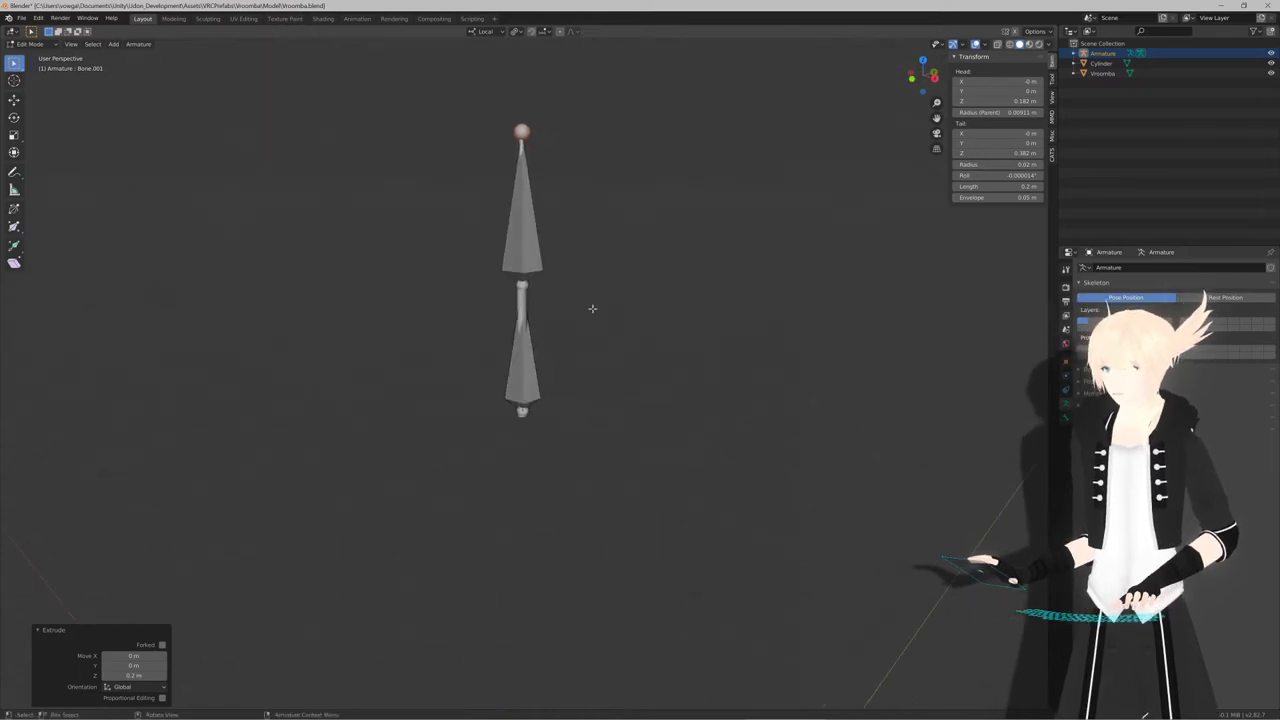
scroll(591, 308, up, 8)
key(KP_1)
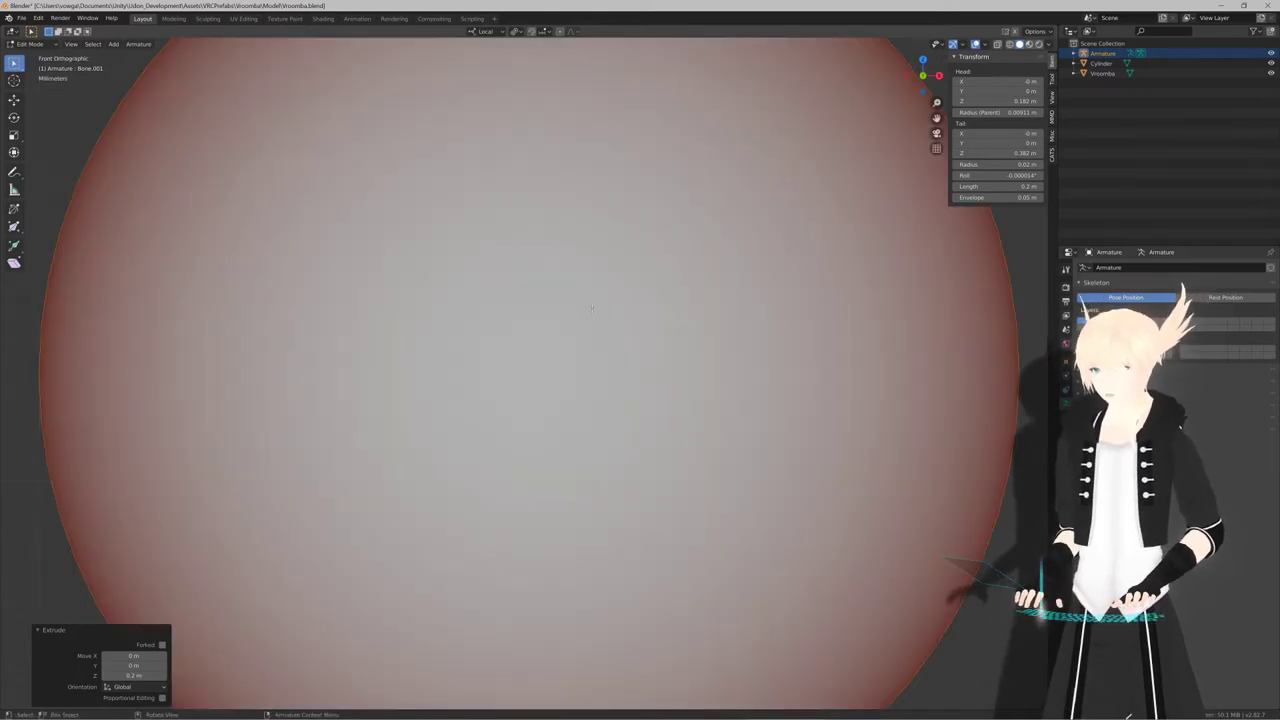
scroll(590, 308, down, 10)
In object mode, parent the rod mesh to the armature with automatic weights
key(Tab)
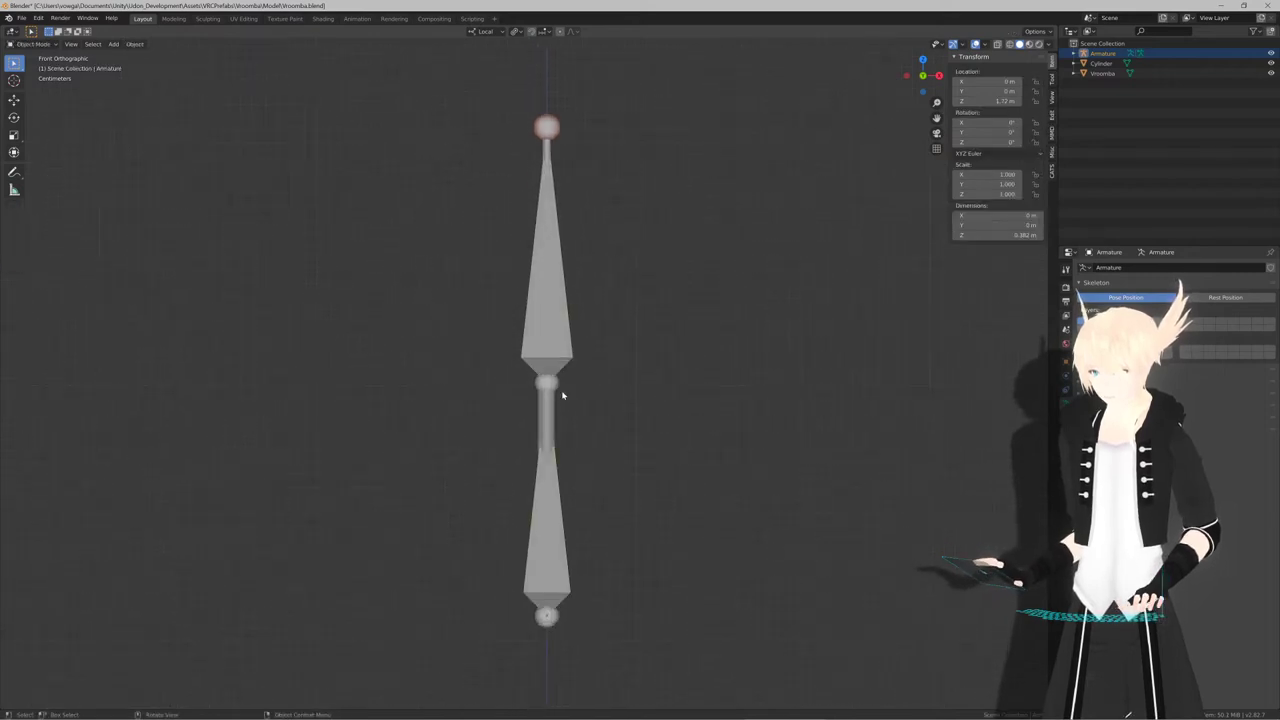
click(554, 411)
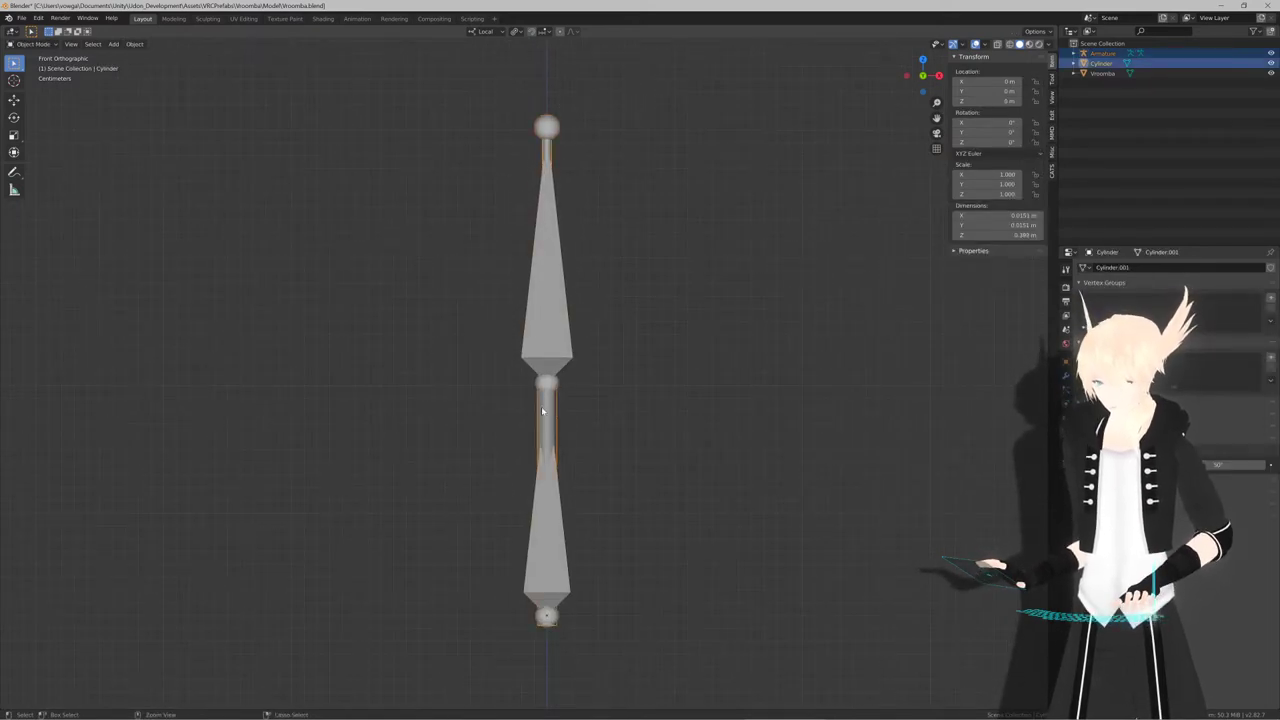
key(ctrl+p)
click(543, 410)
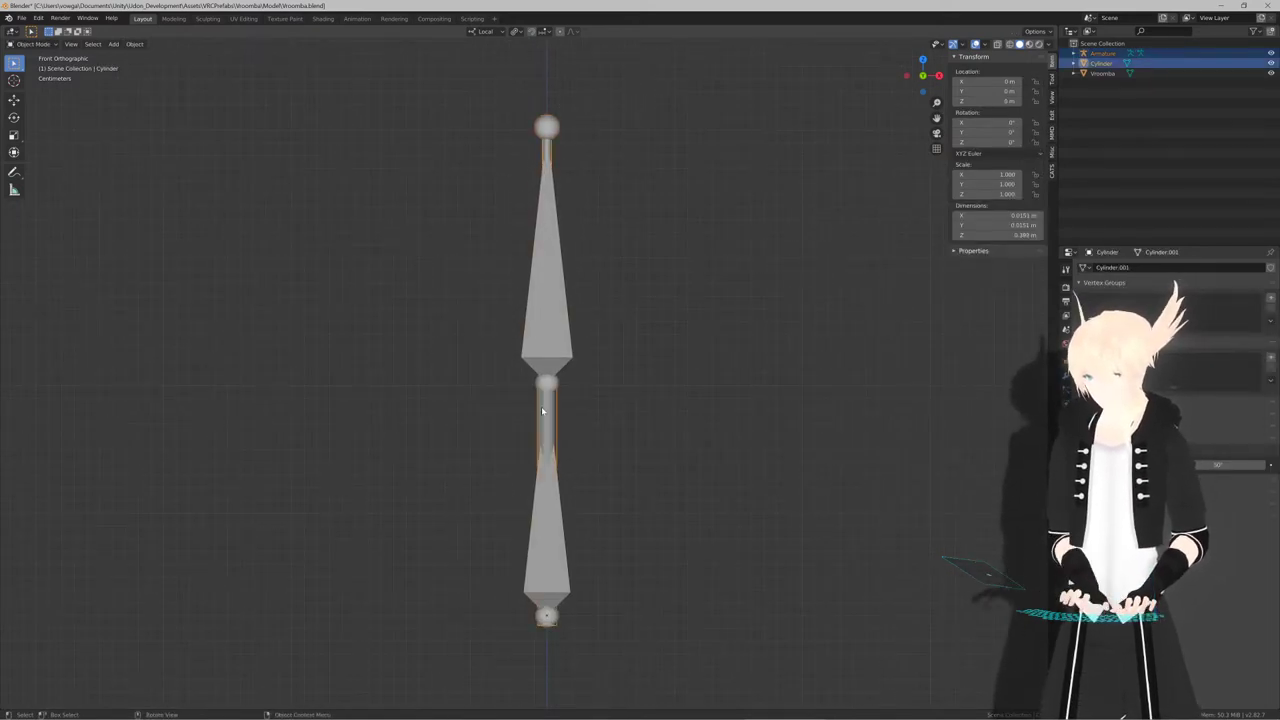
click(561, 343)
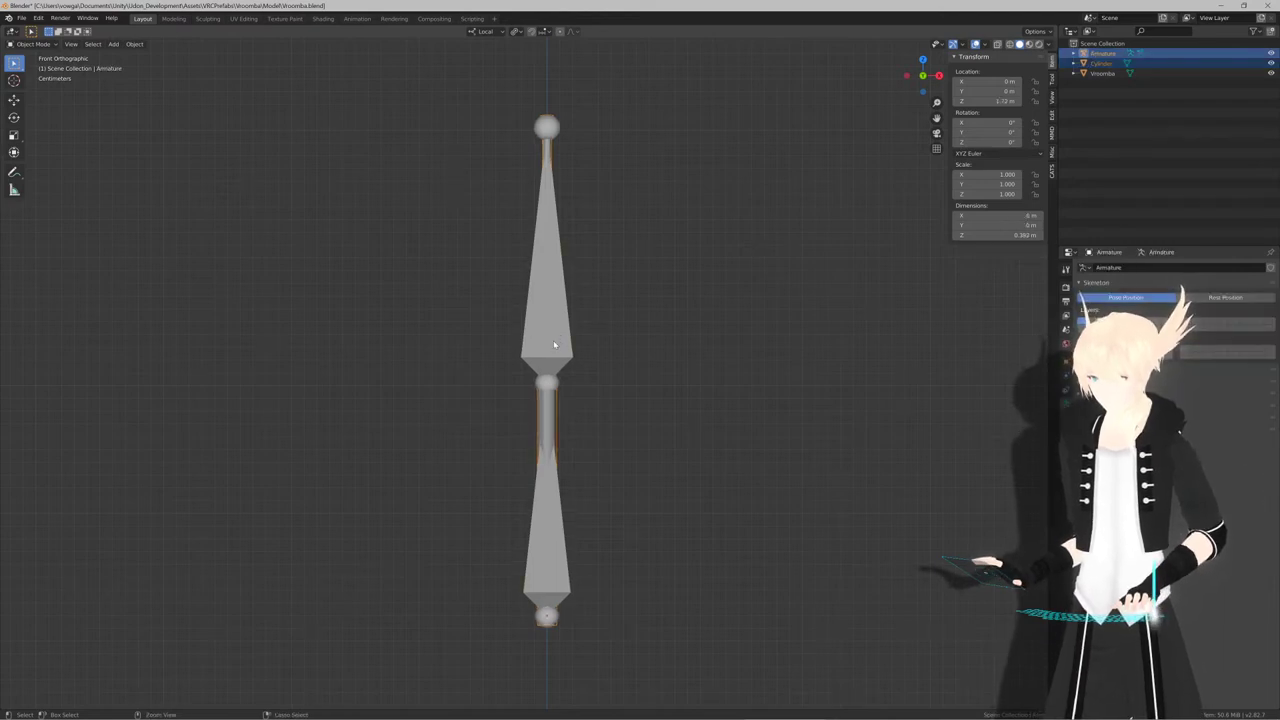
key(ctrl+p)
key(Down)
key(Down)
key(Down)
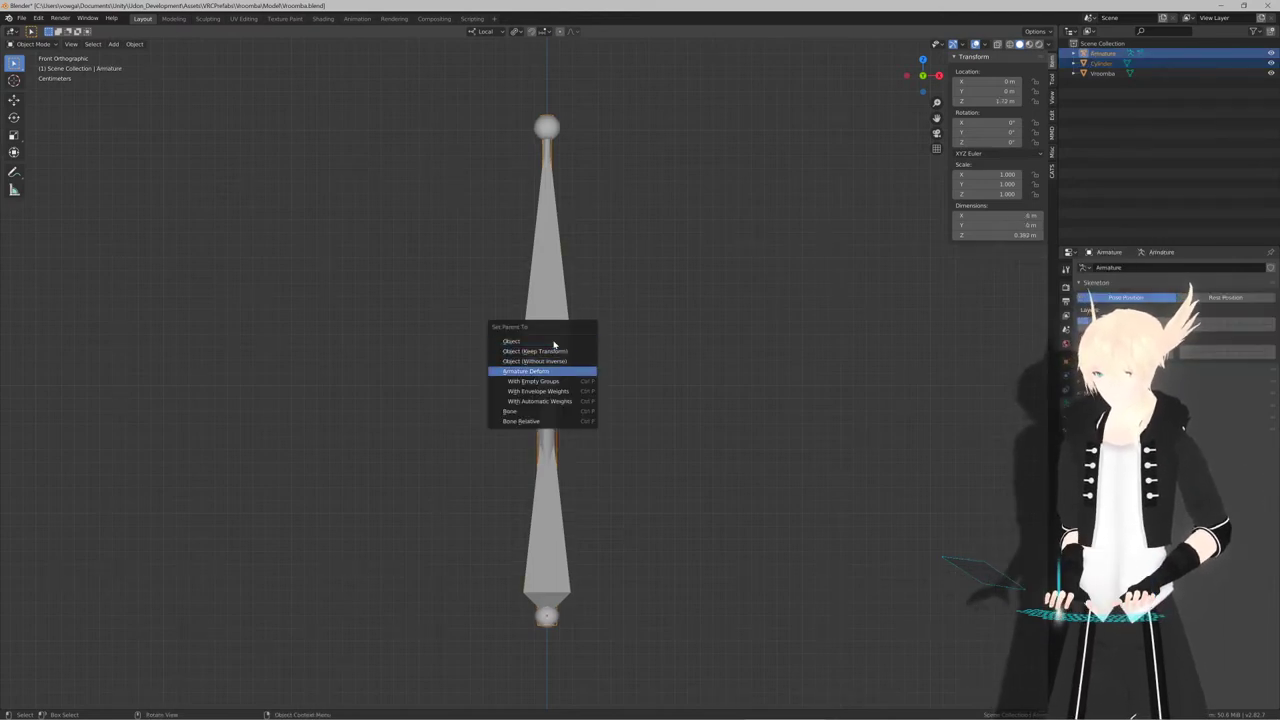
key(Down)
key(Down)
key(Down)
key(Return)
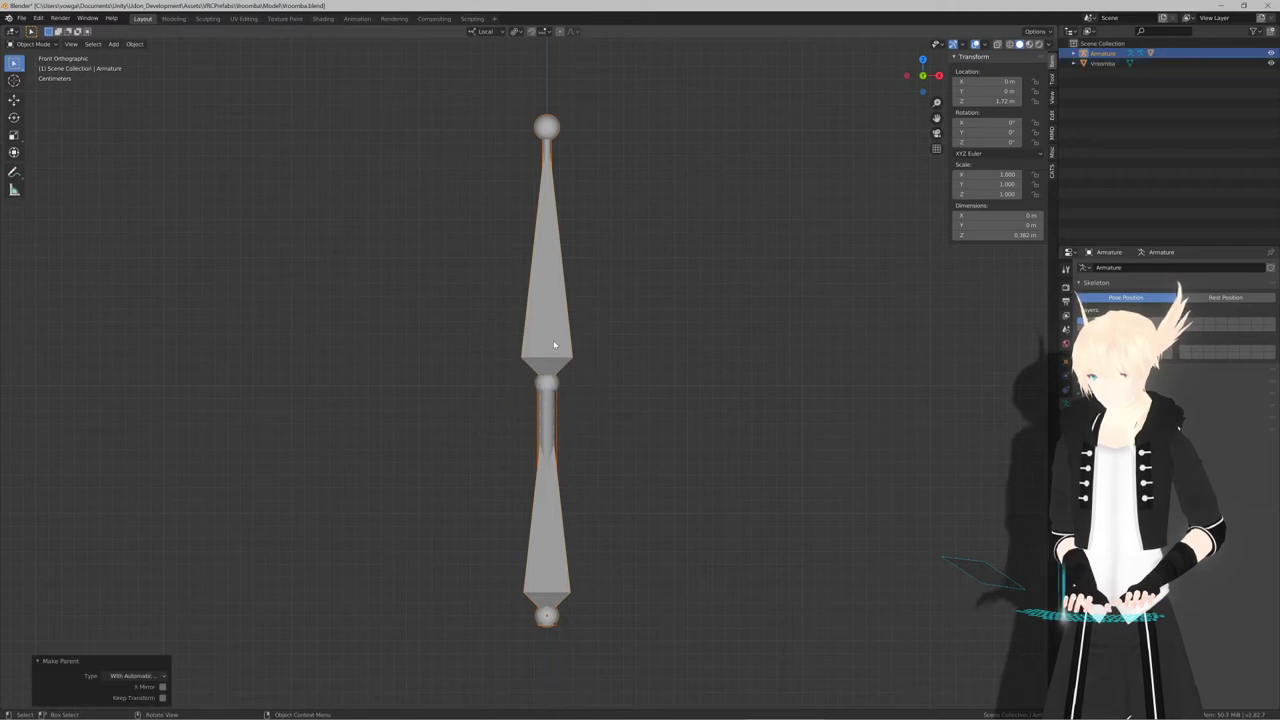
Run the CATS Fix Model operation on the armature and dismiss its report
click(597, 283)
click(1050, 170)
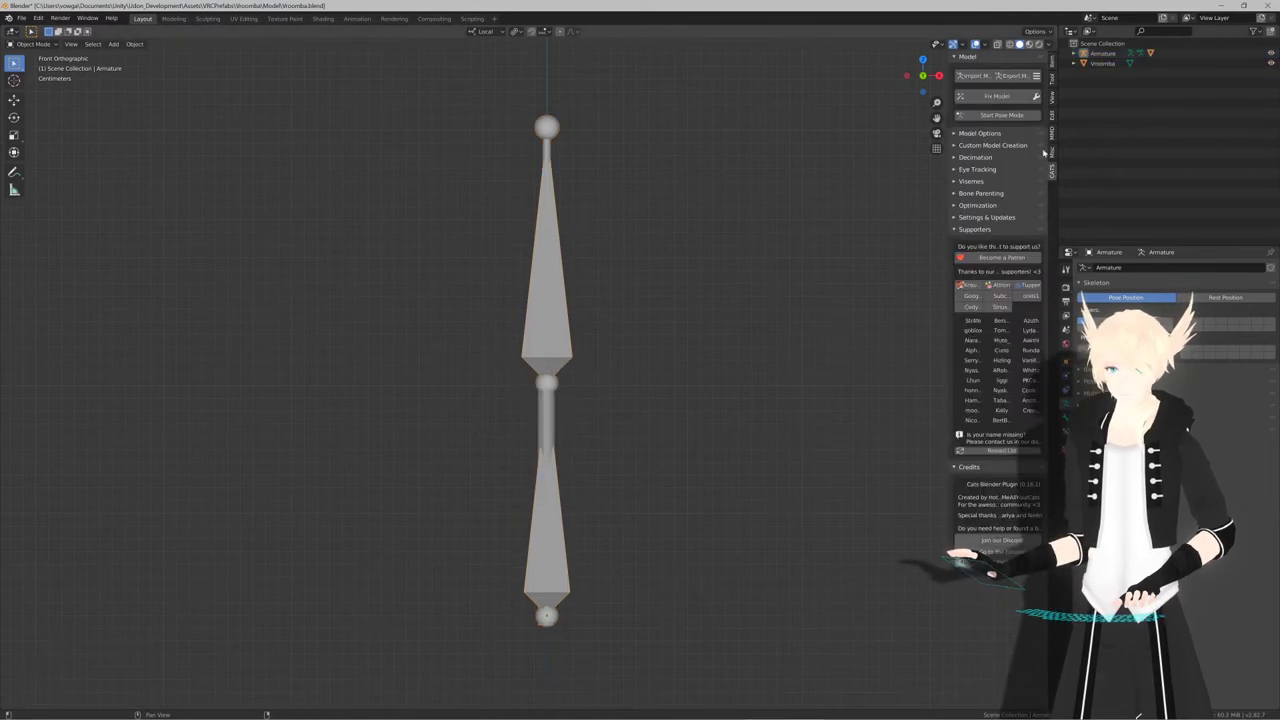
click(974, 229)
click(969, 241)
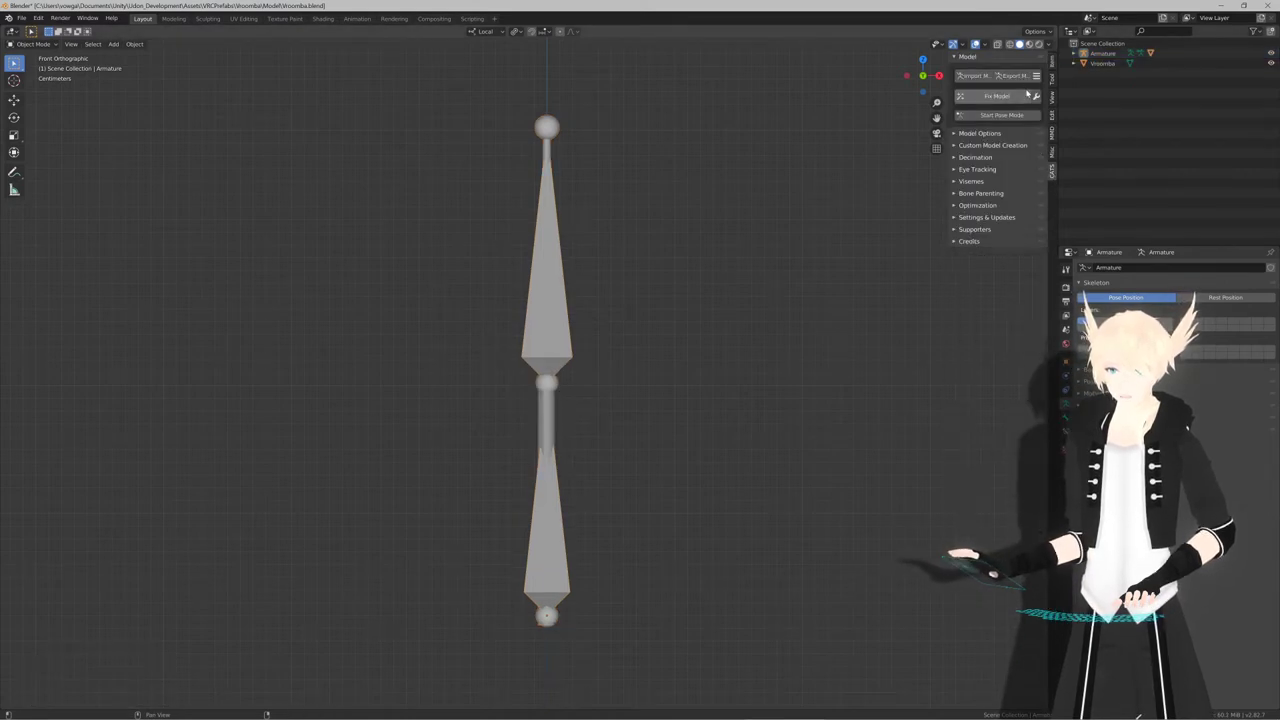
click(996, 96)
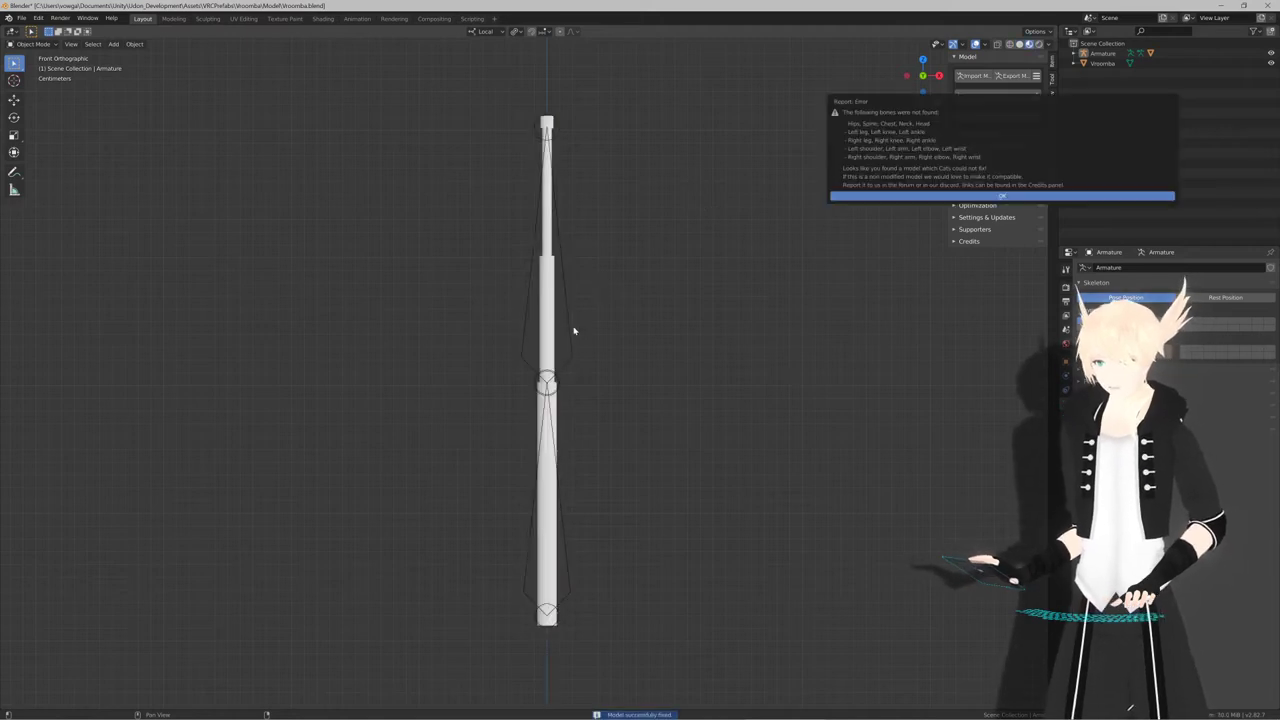
click(895, 198)
Start pose mode on the armature, try rotating the upper bone and undo the rotation
click(571, 345)
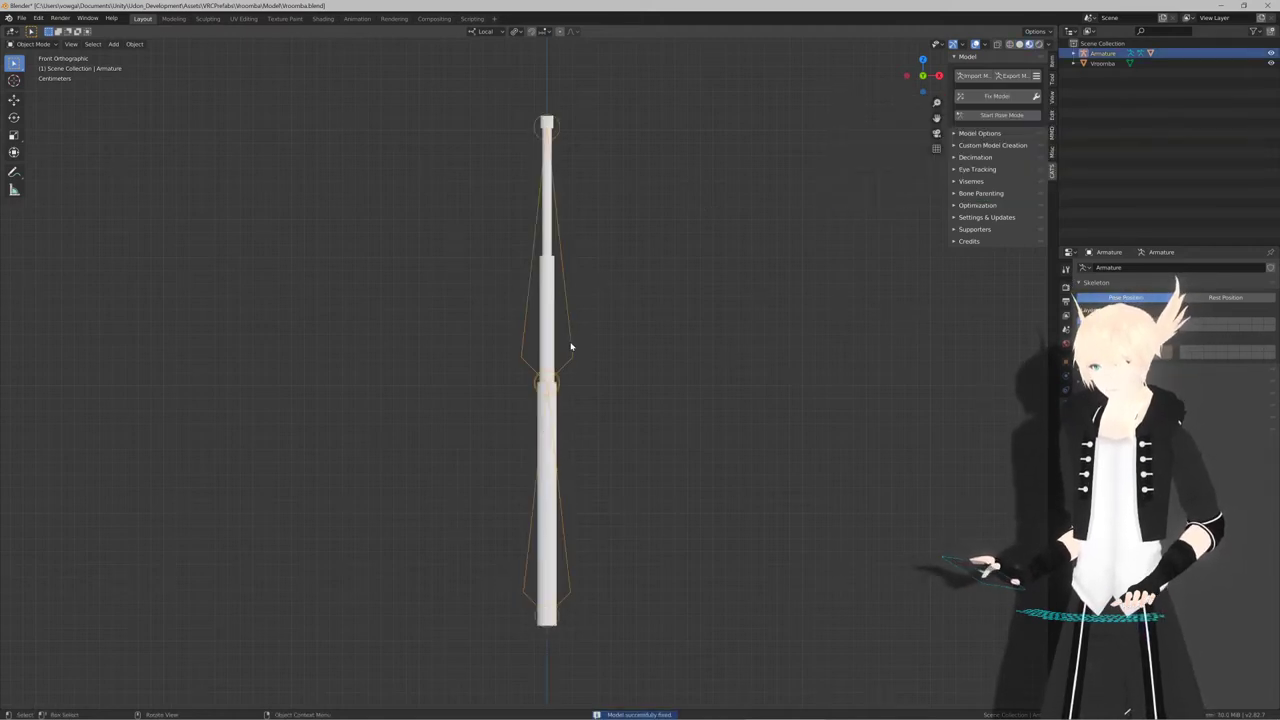
click(993, 115)
click(585, 343)
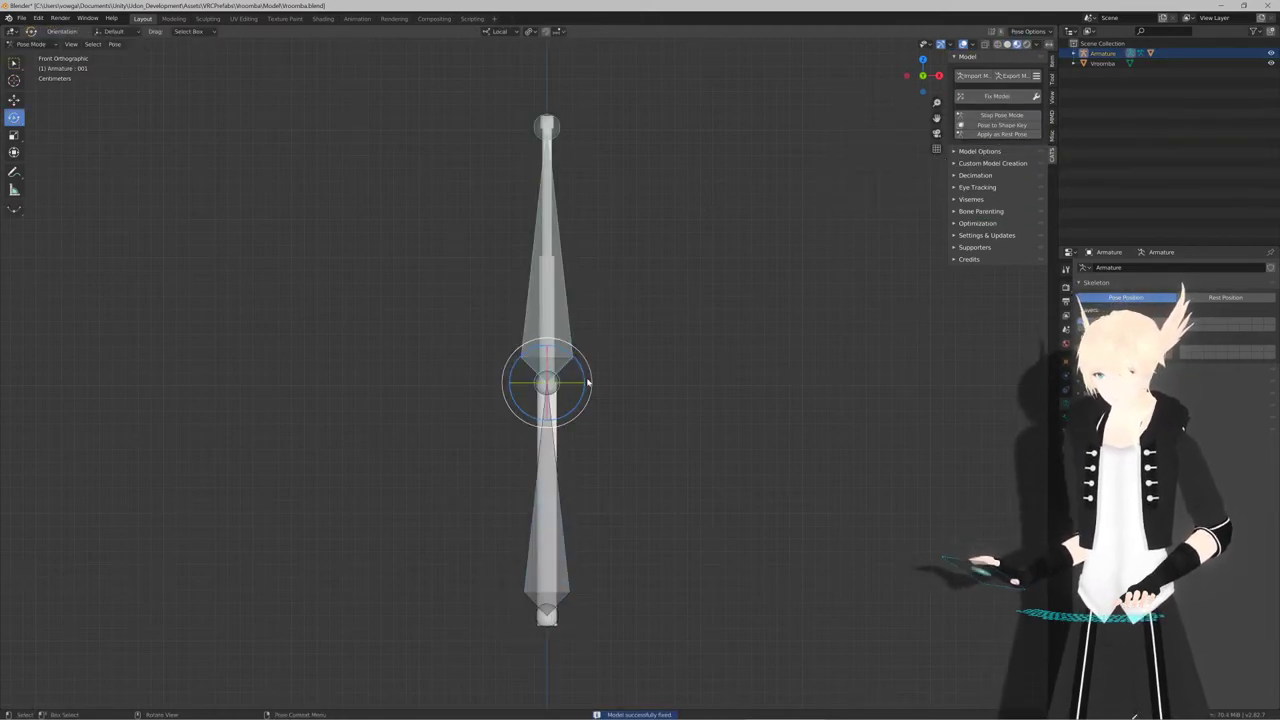
key(r)
key(r)
drag(577, 368, 586, 397)
key(ctrl+z)
Test-rotate the lower bone and the upper bone, undo each rotation, and return to object mode
click(563, 575)
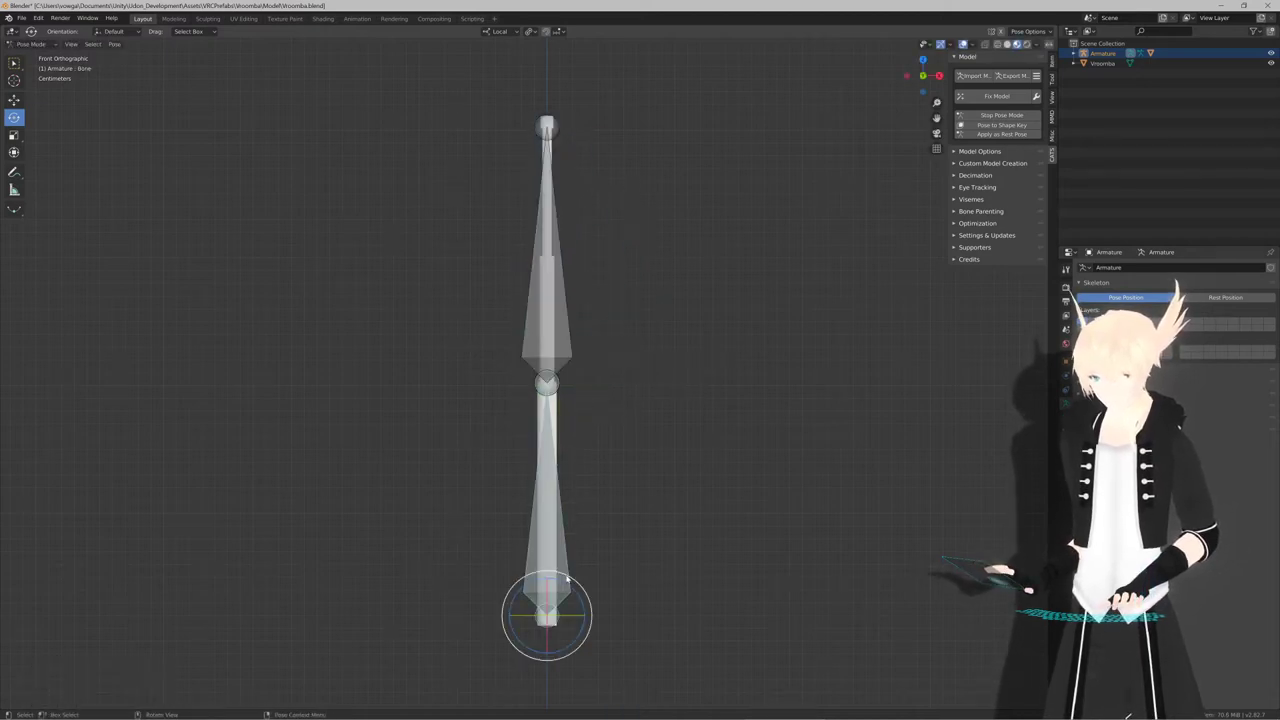
mouse_move(574, 590)
mouse_down()
mouse_move(591, 617)
mouse_move(576, 584)
mouse_up()
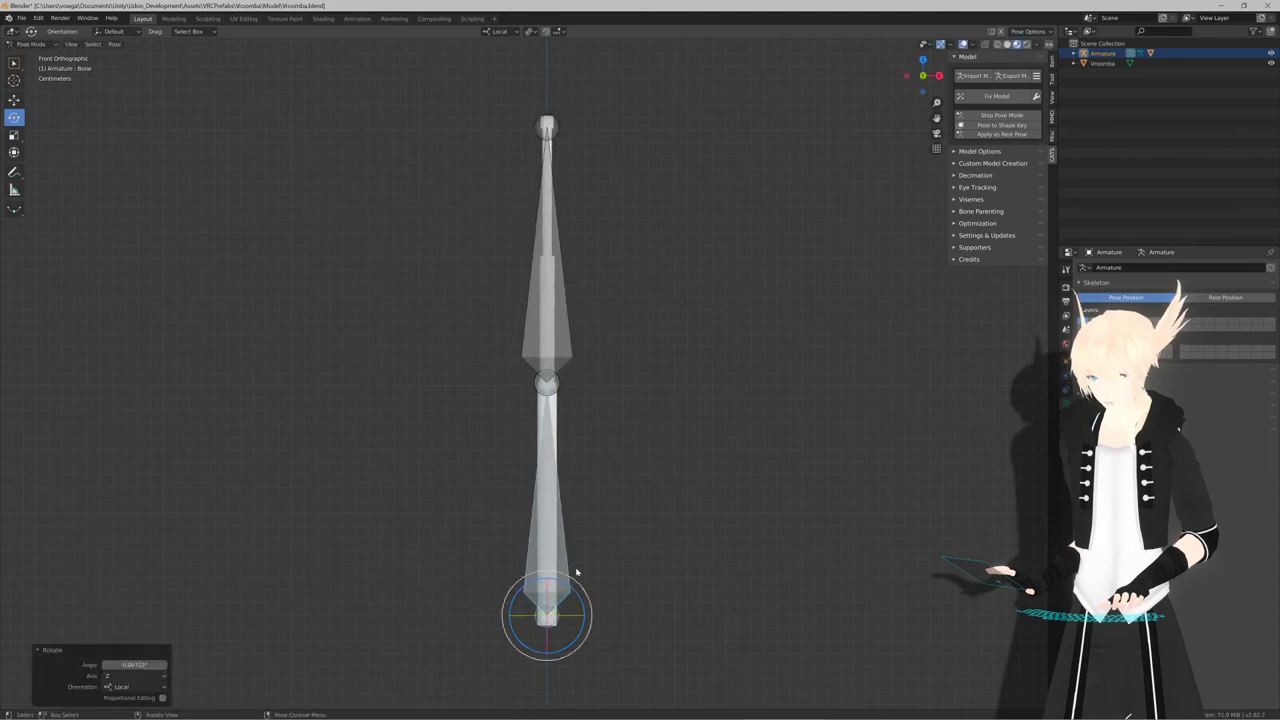
key(ctrl+z)
click(564, 346)
key(r)
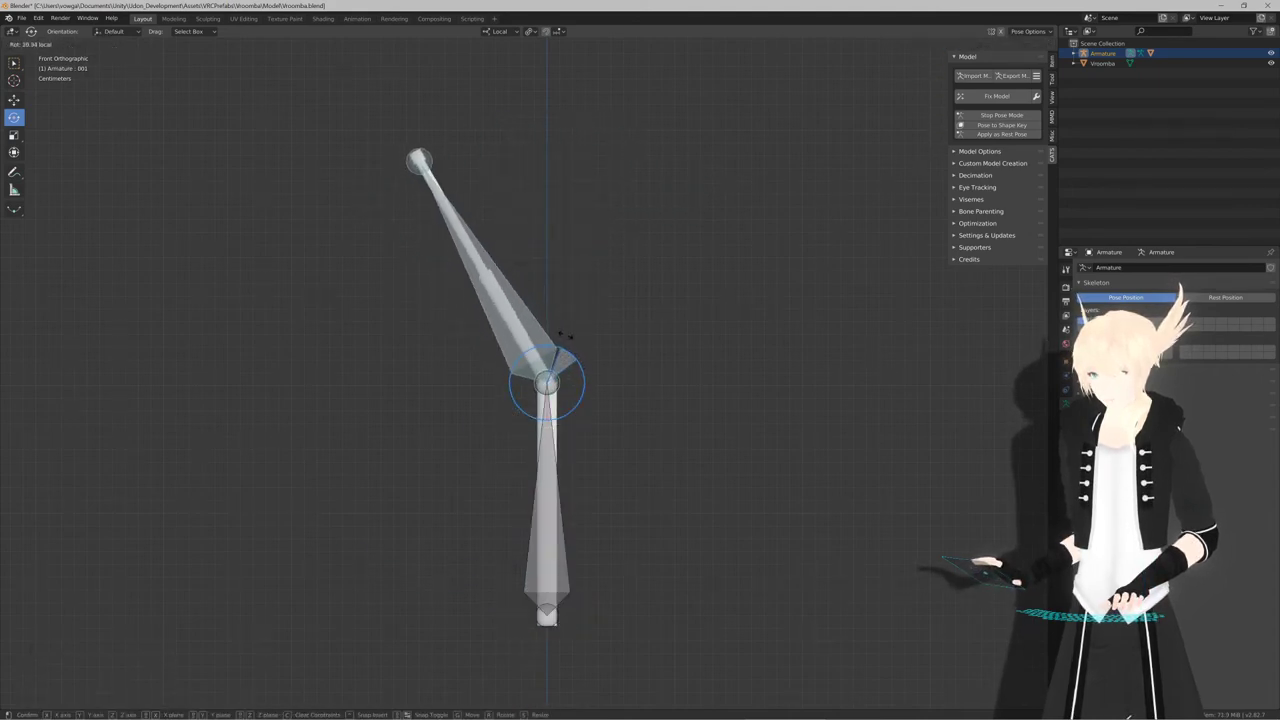
click(575, 329)
key(ctrl+z)
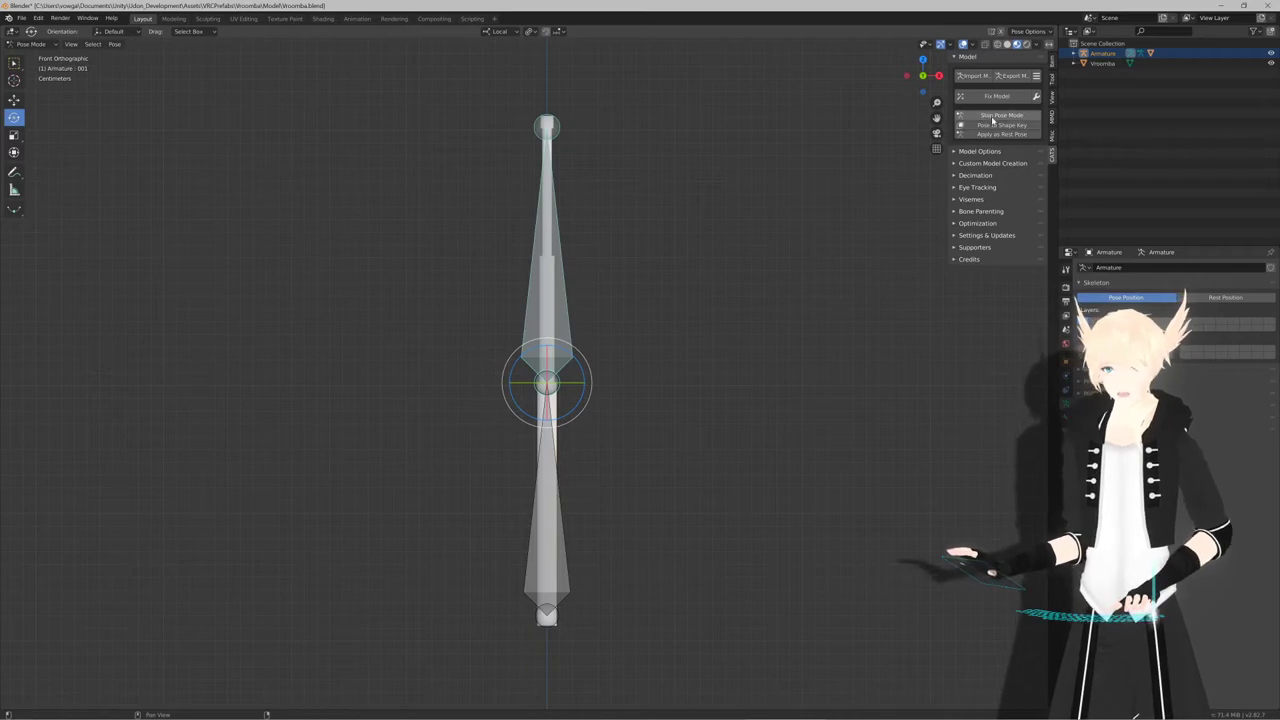
key(ctrl+Tab)
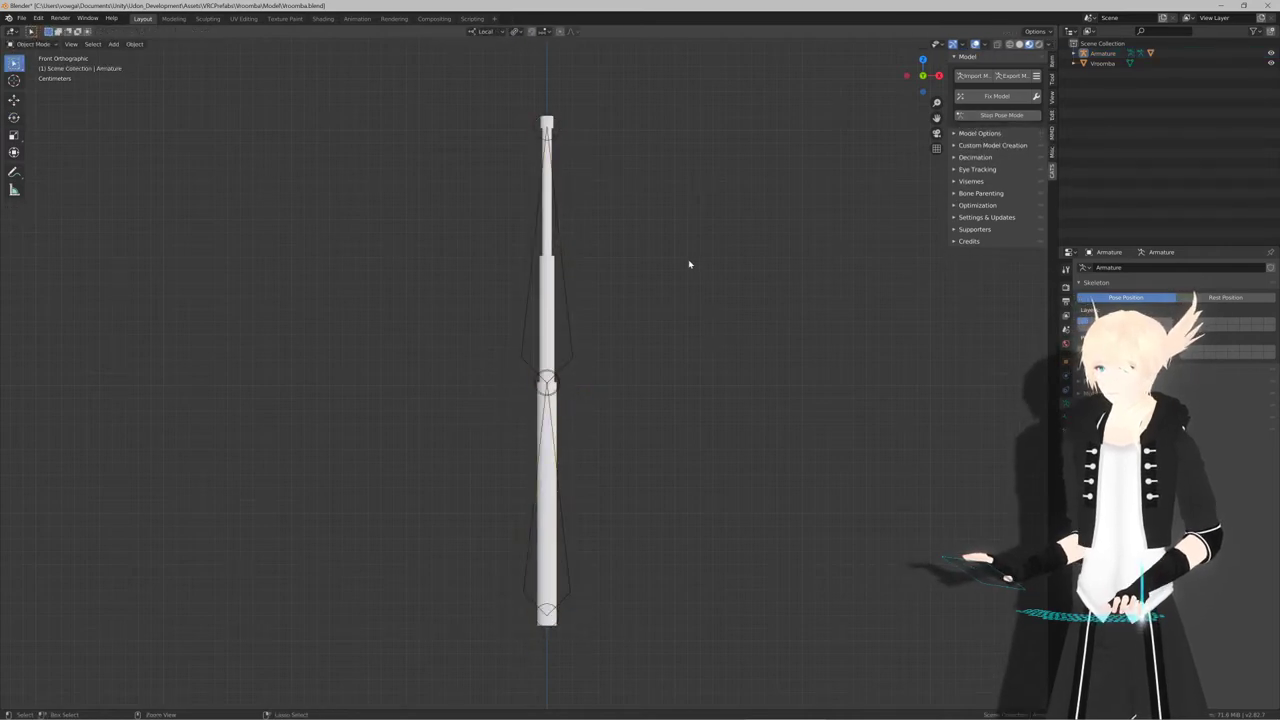
Undo the model fix and the rod's parenting, and return the armature to edit mode
key(ctrl+z)
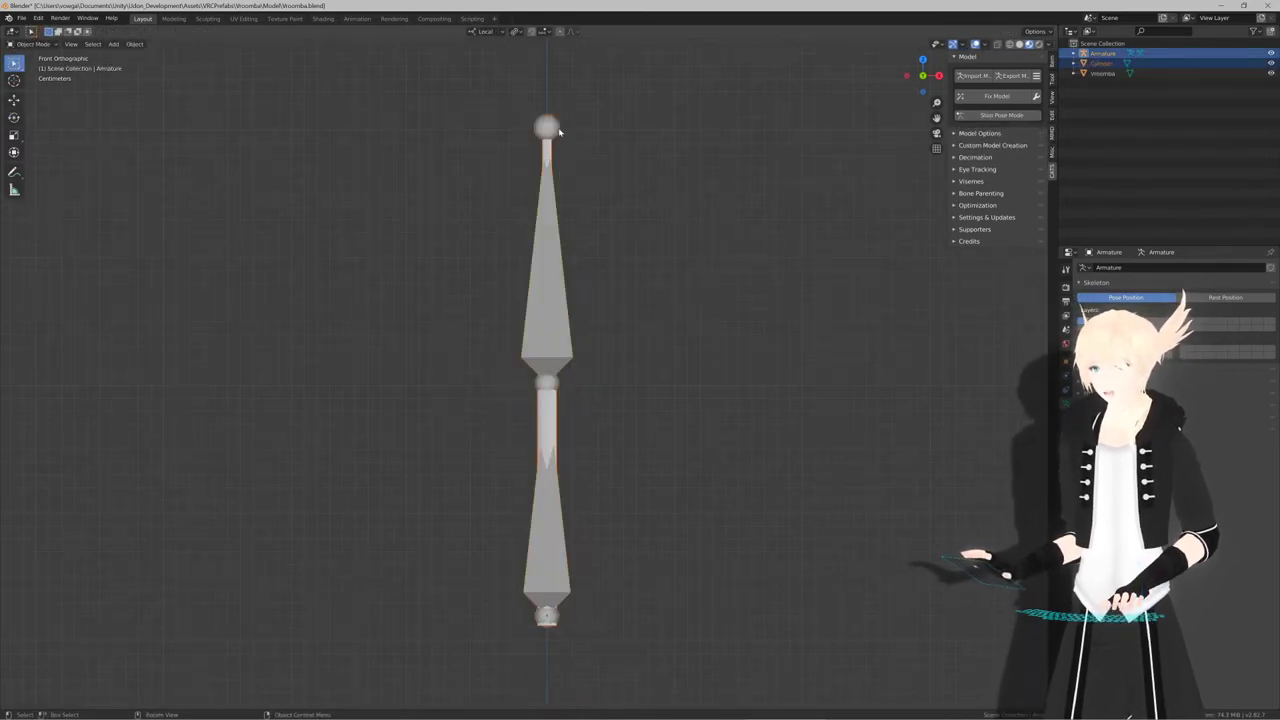
key(ctrl+z)
key(Tab)
Lower the second bone's tail 0.1 m to the top of the rod's second section, and extrude a third bone 0.1 m up to the cap
click(557, 130)
key(KP_Decimal)
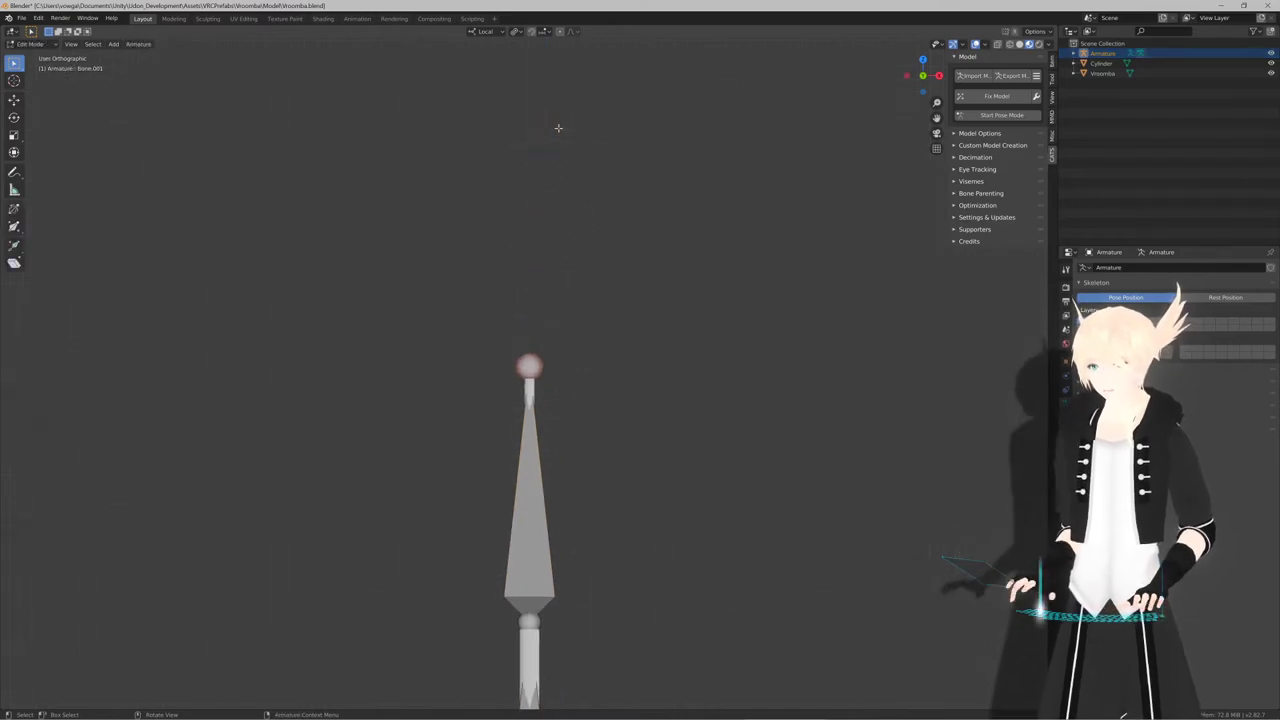
scroll(595, 454, up, 10)
shift+middle_drag(595, 454, 604, 171)
scroll(612, 280, down, 8)
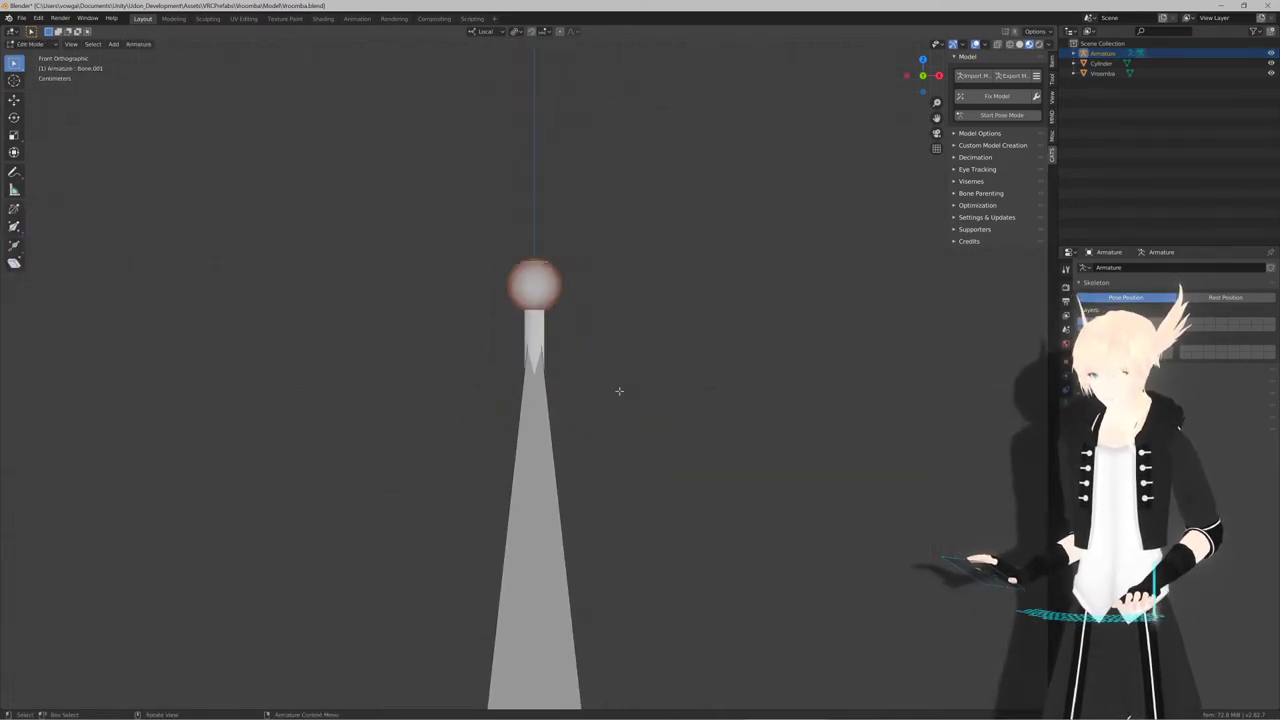
shift+middle_drag(605, 493, 608, 339)
key(g)
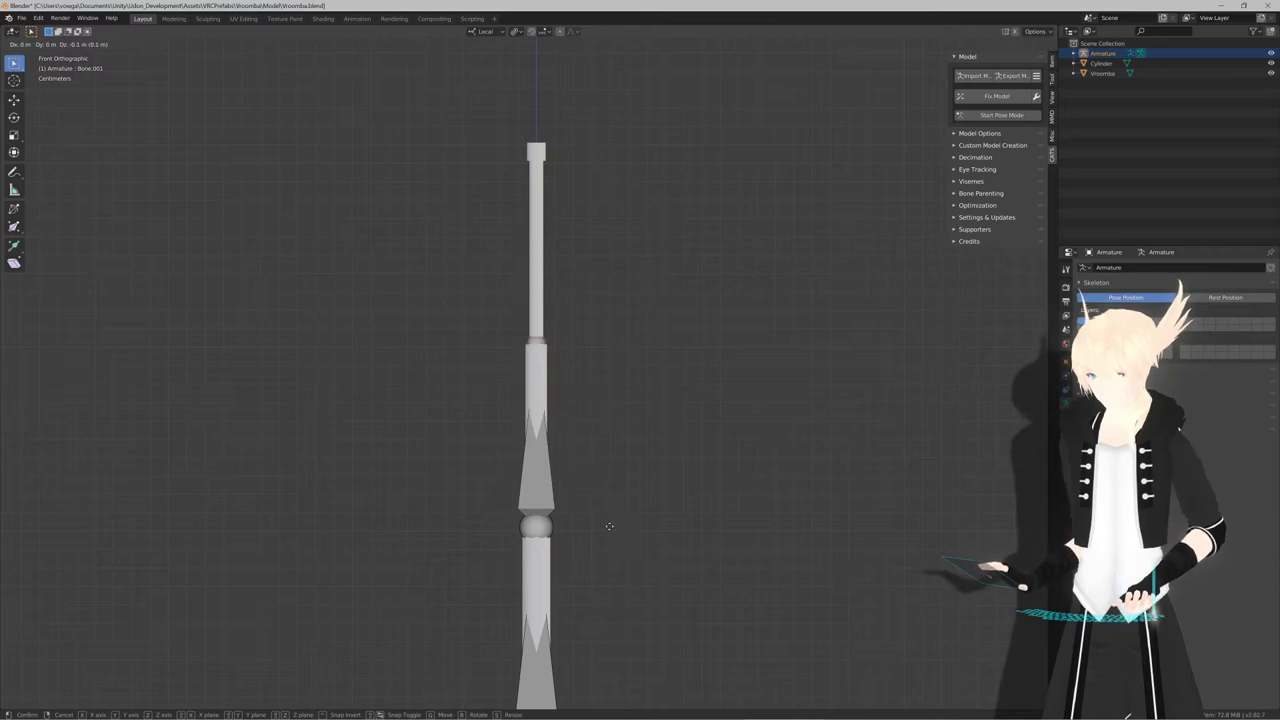
click(608, 527)
key(e)
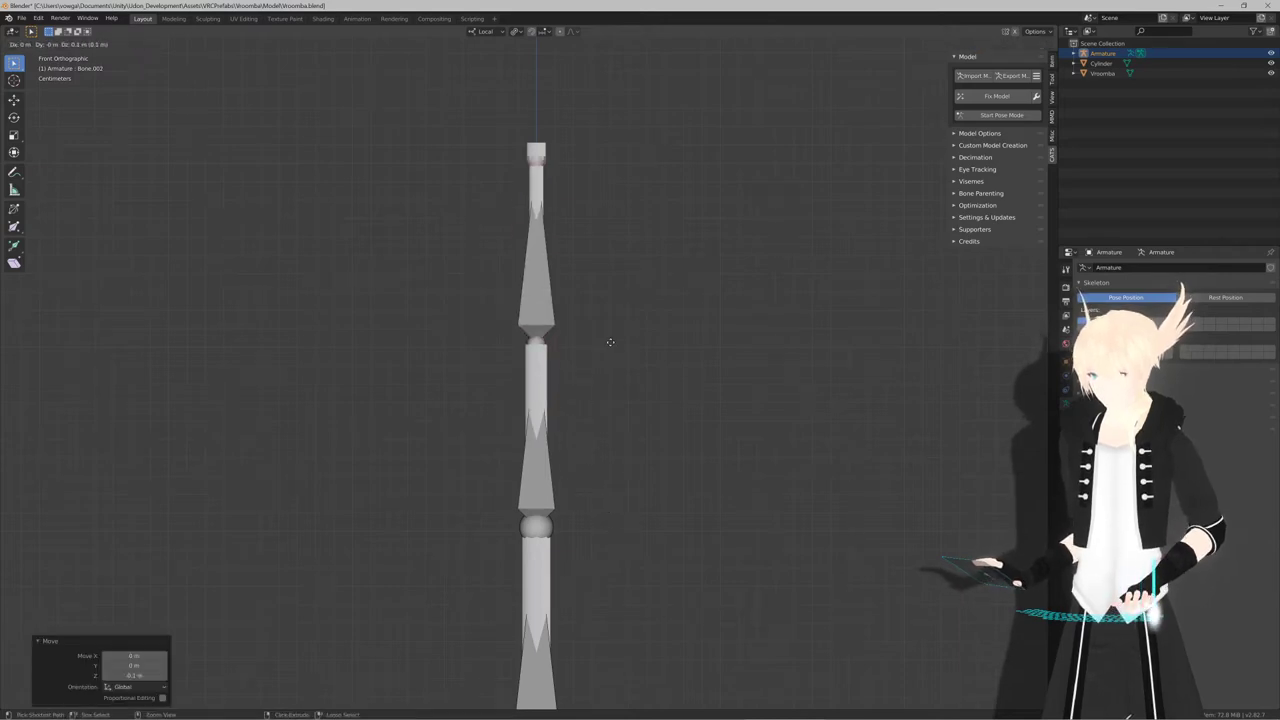
click(610, 333)
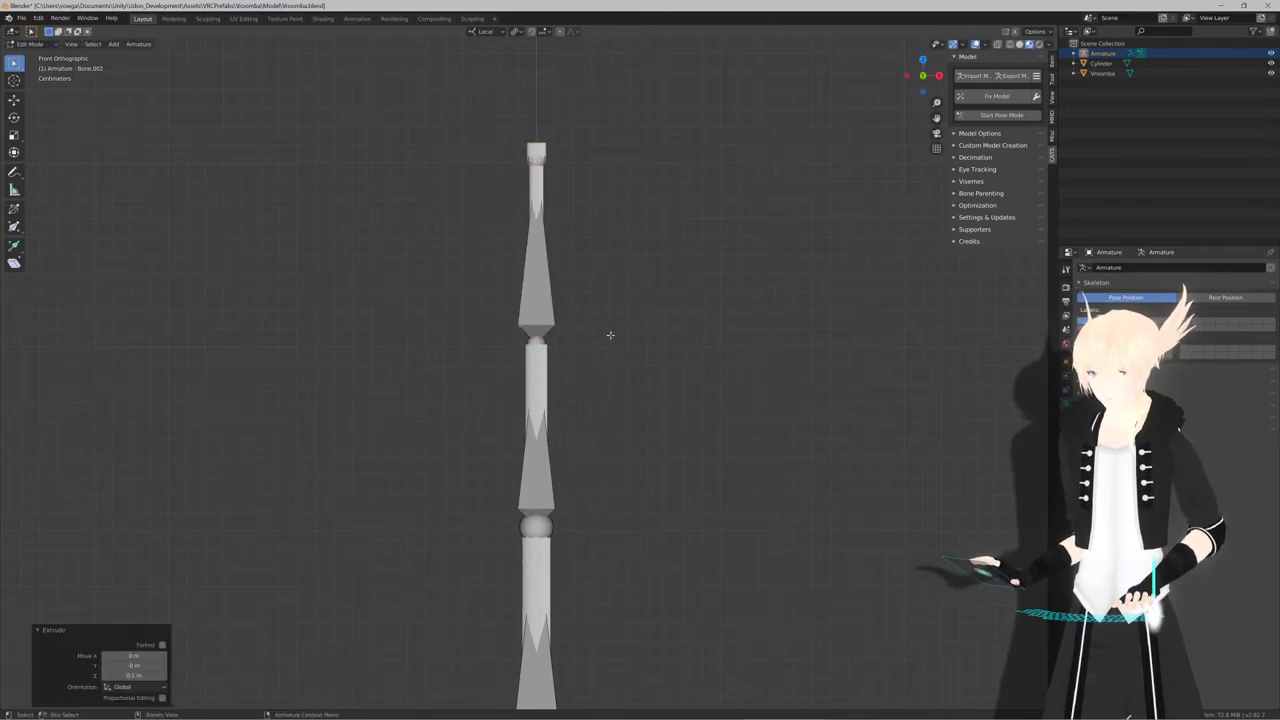
Parent the rod to the three-bone armature with automatic weights and run the model fix
key(Tab)
click(539, 407)
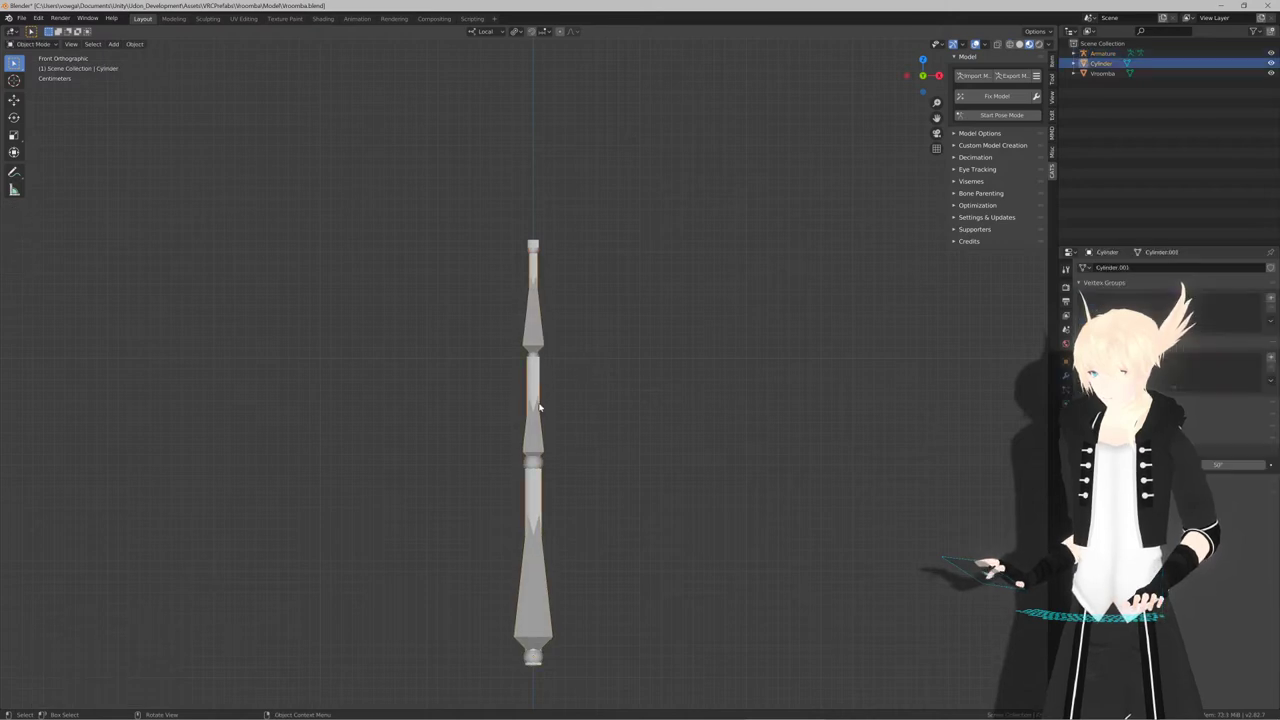
shift+click(539, 427)
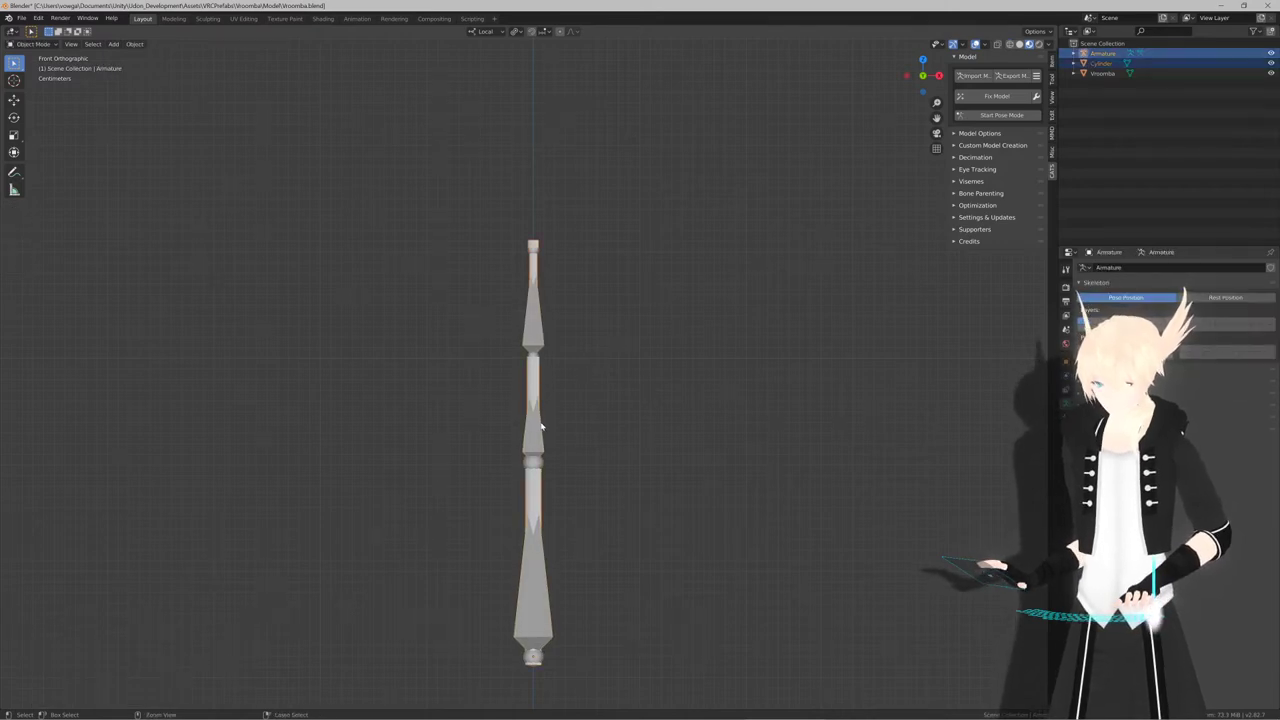
key(ctrl+p)
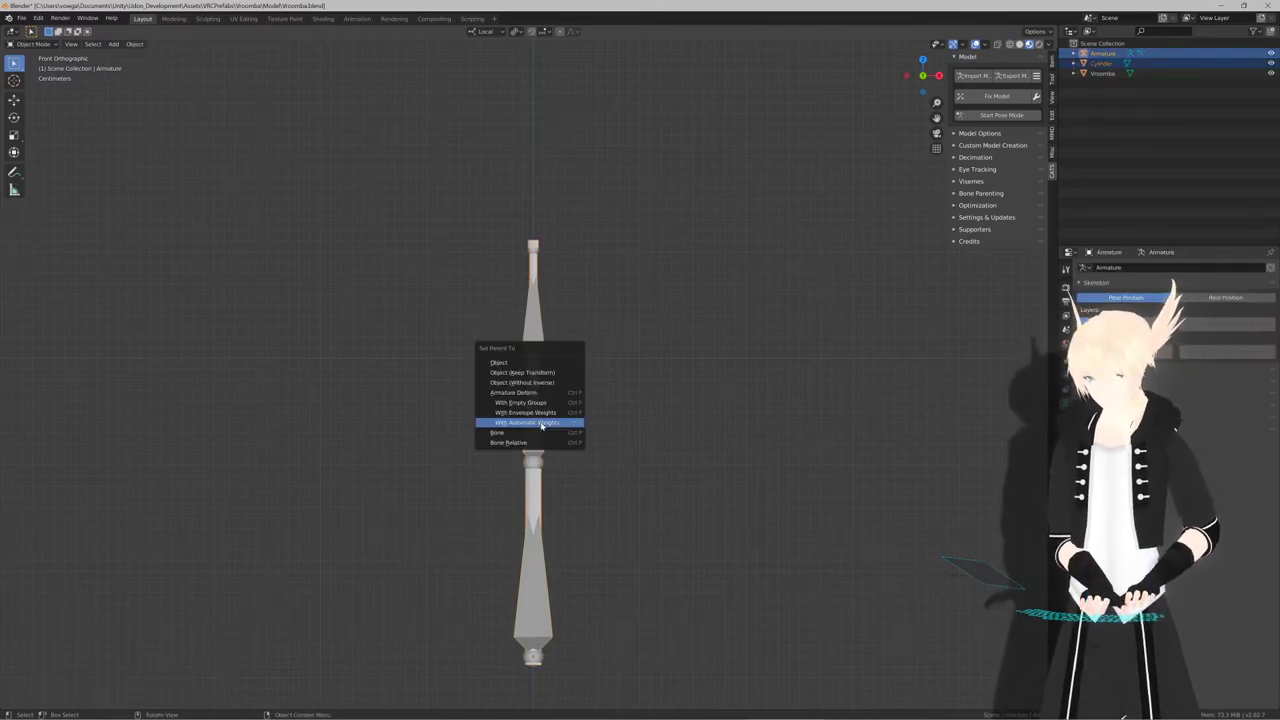
click(541, 424)
click(1006, 96)
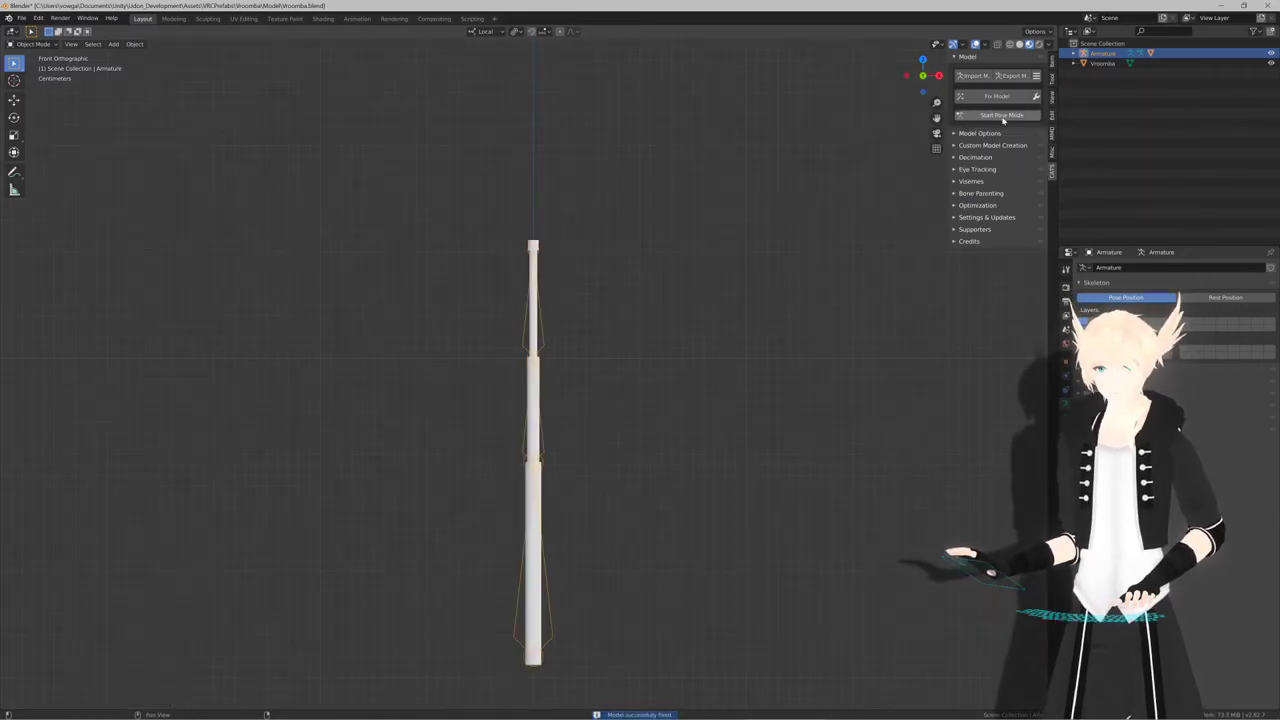
Test-rotate the second and third bones in pose mode, and stop pose mode
click(995, 116)
click(533, 405)
drag(545, 432, 624, 370)
click(645, 389)
shift+middle_drag(662, 427, 660, 248)
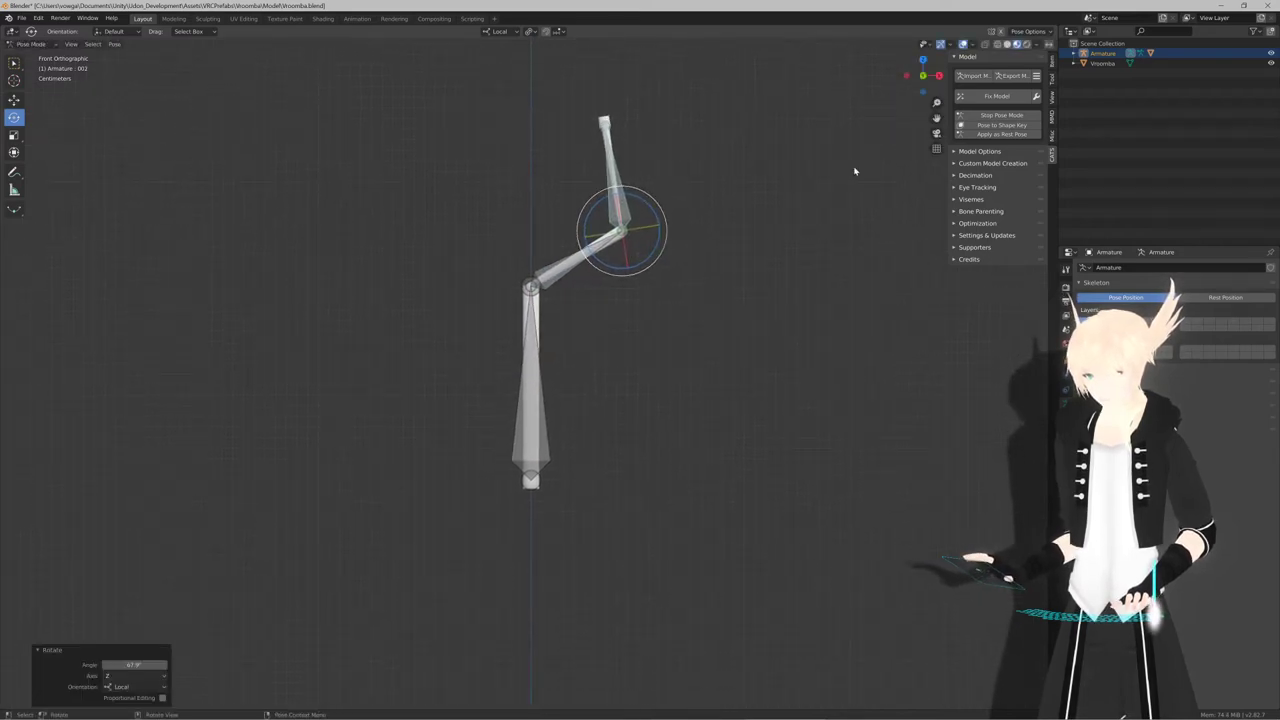
click(994, 117)
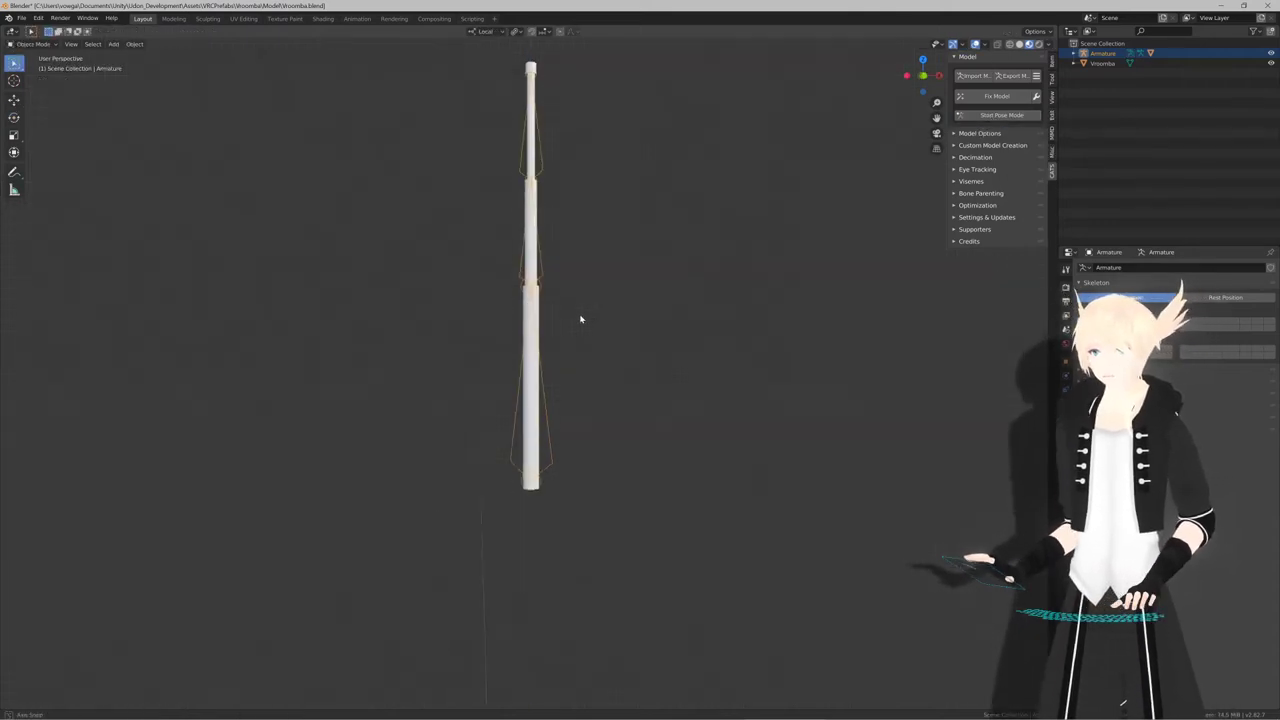
Lower the armature and its rod 1.6 m onto the centre of the disc's top
mouse_move(580, 319)
middle_down()
mouse_move(651, 324)
mouse_move(563, 368)
mouse_move(615, 393)
mouse_move(637, 358)
mouse_move(594, 357)
mouse_move(588, 251)
middle_up()
click(640, 384)
scroll(627, 368, down, 4)
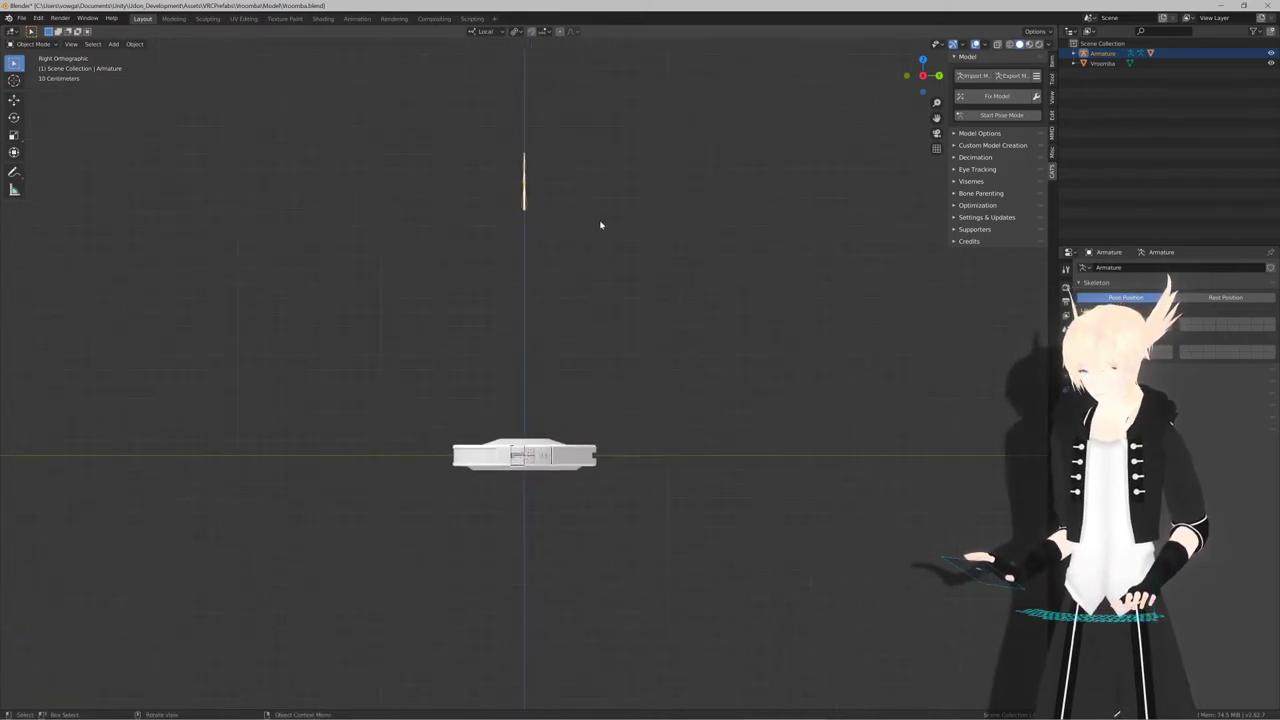
key(g)
click(601, 454)
scroll(591, 471, up, 4)
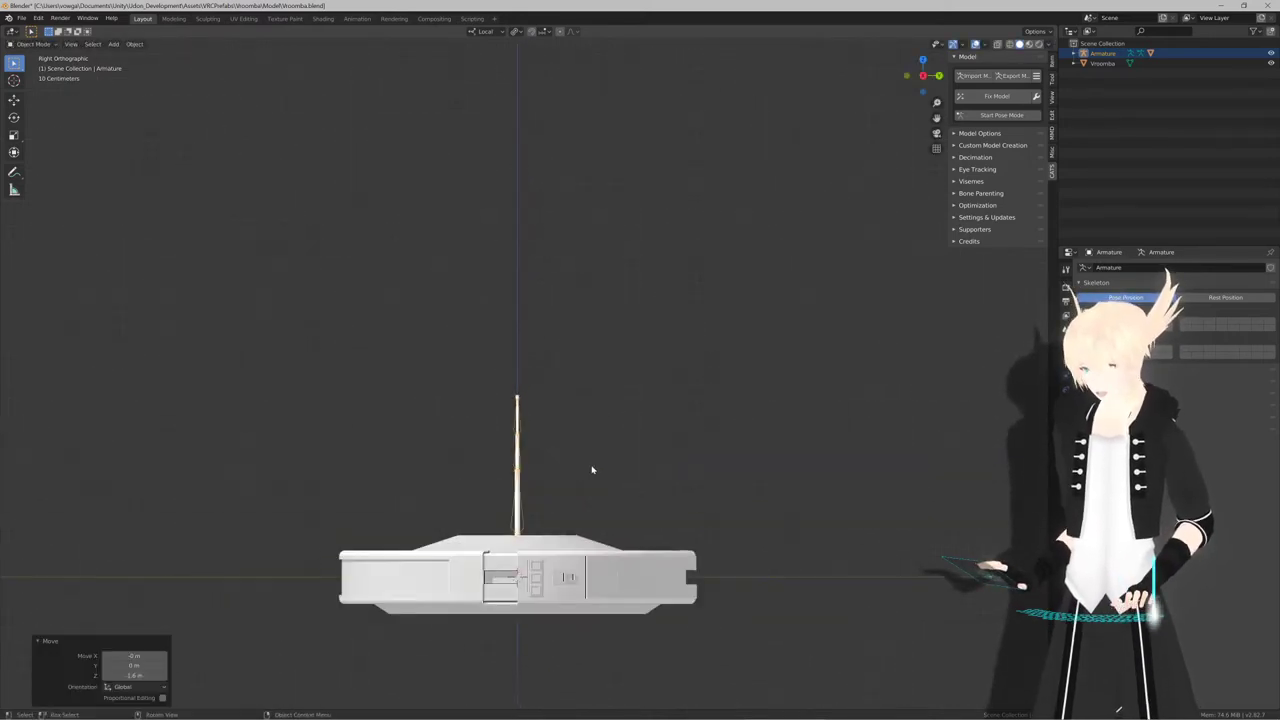
shift+middle_drag(591, 471, 606, 349)
scroll(617, 405, up, 2)
middle_drag(617, 405, 551, 424)
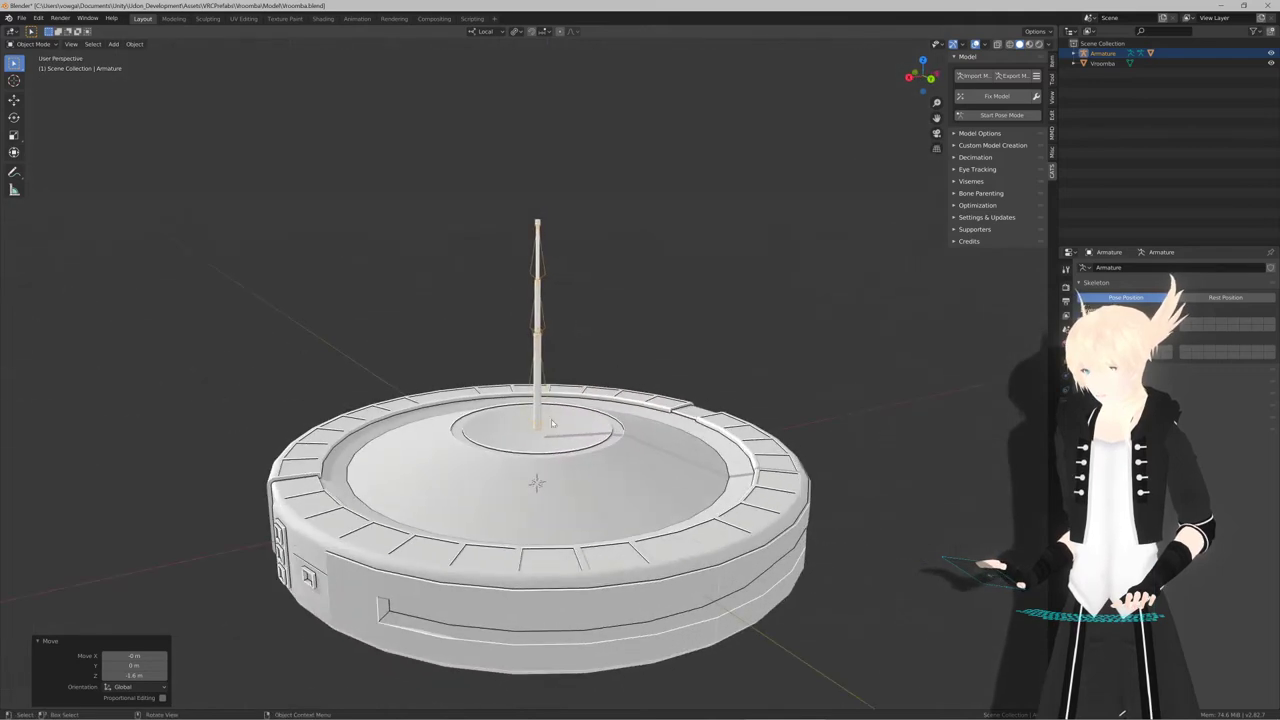
Move the armature 0.451 m along X and -0.048 m along Z onto the disc's outer rim
key(KP_3)
key(KP_1)
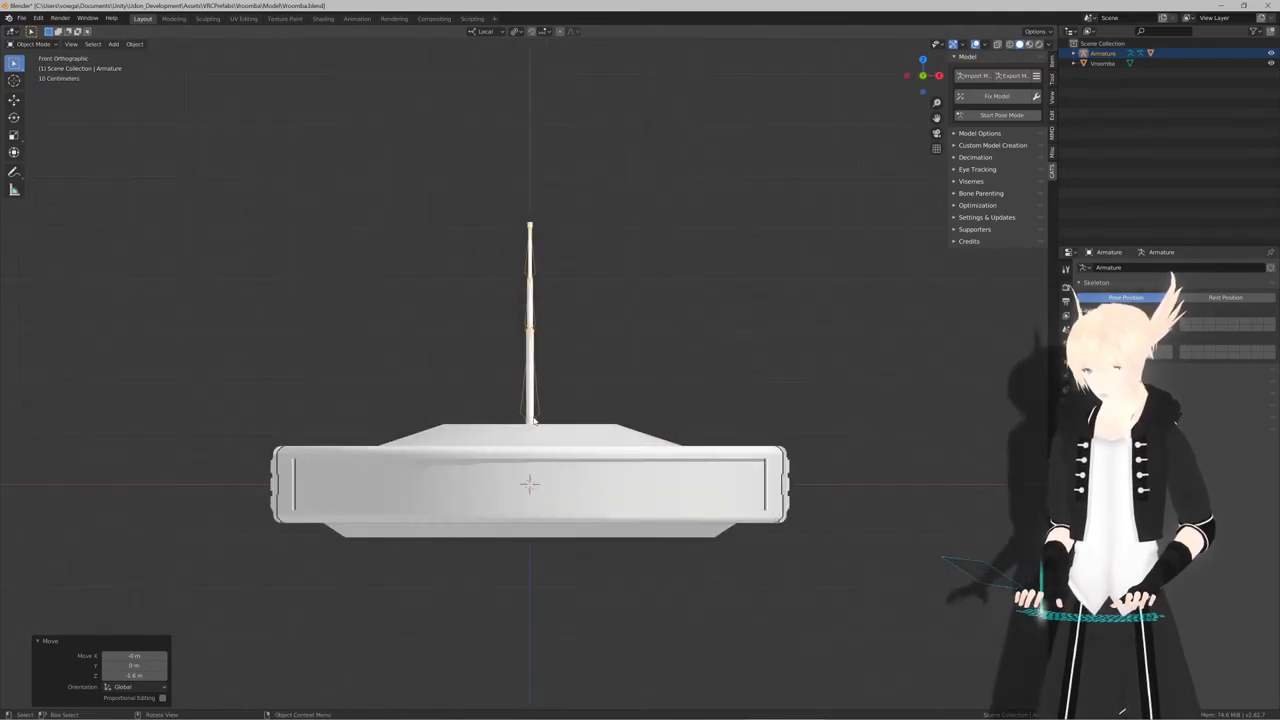
key(g)
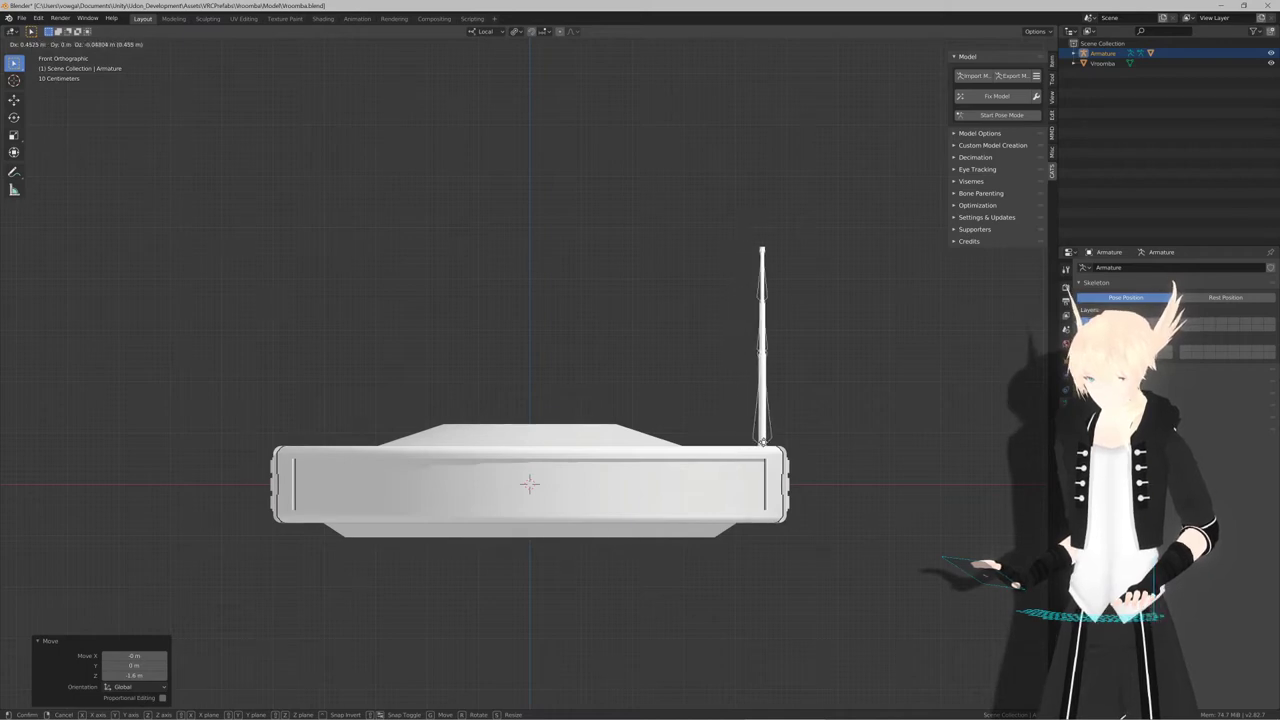
click(763, 441)
key(KP_Decimal)
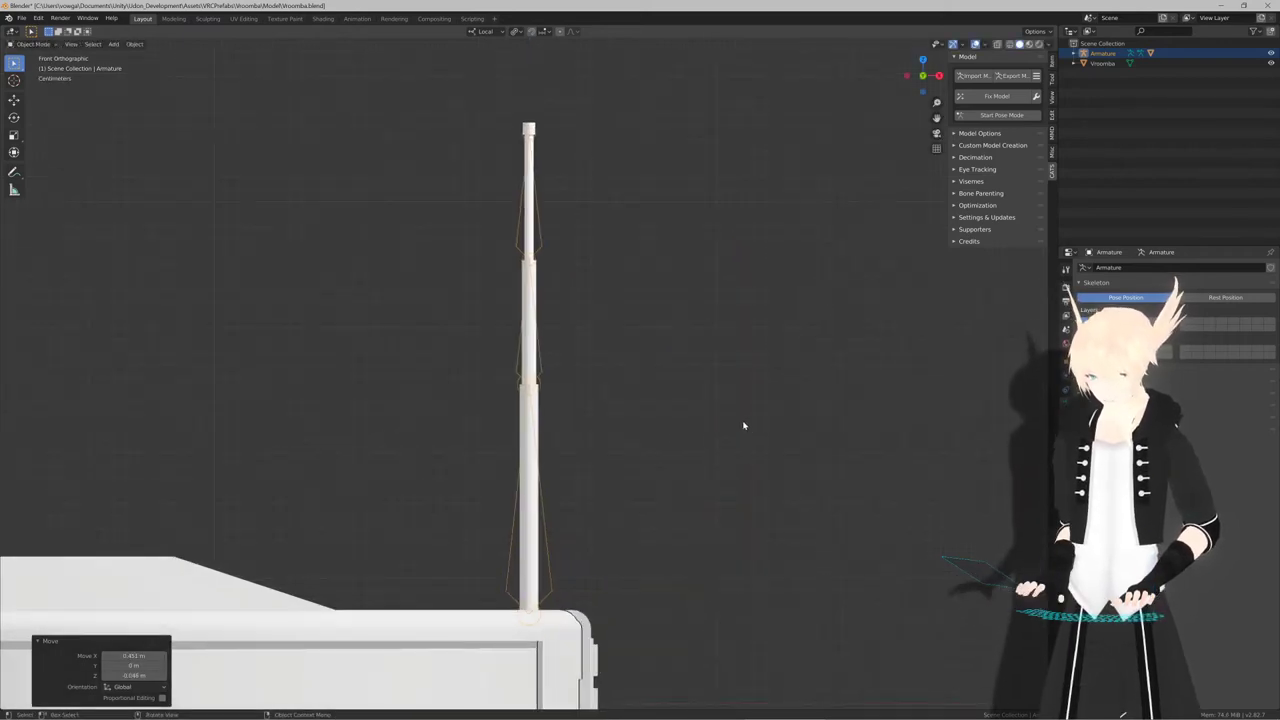
middle_drag(800, 240, 590, 296)
key(KP_3)
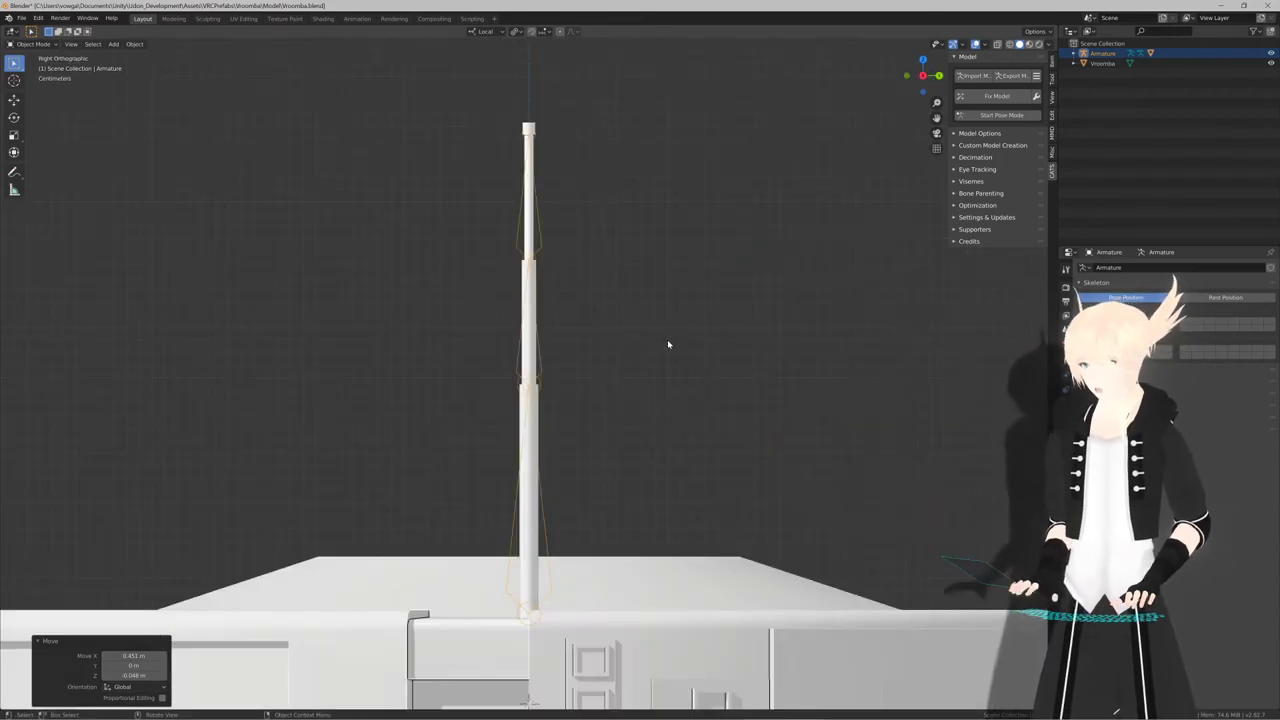
key(g)
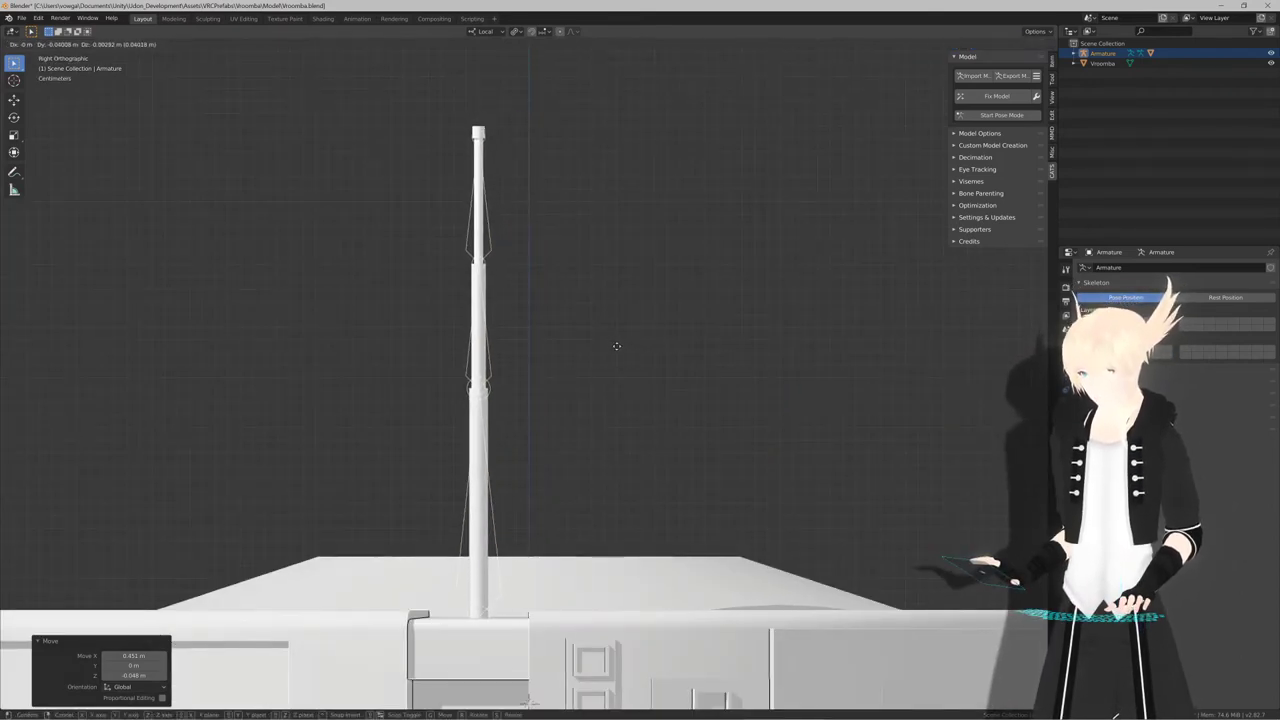
right_click(616, 345)
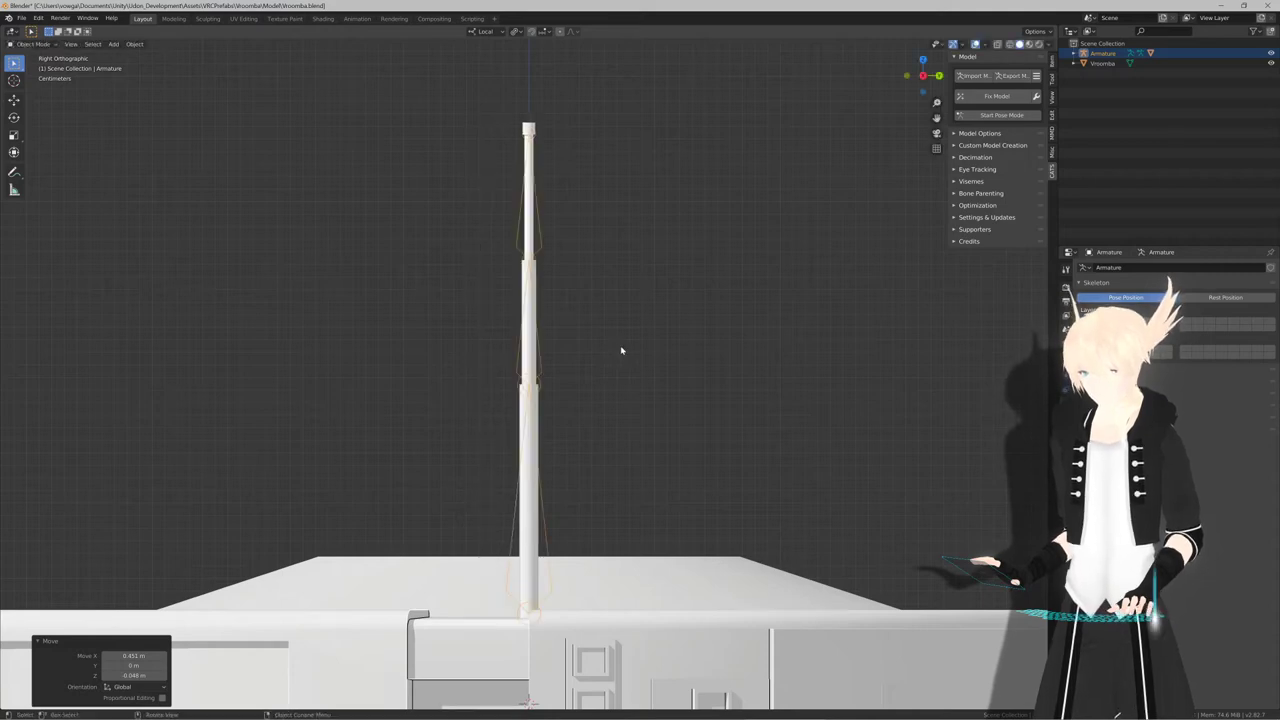
scroll(599, 397, down, 4)
shift+middle_drag(599, 397, 651, 303)
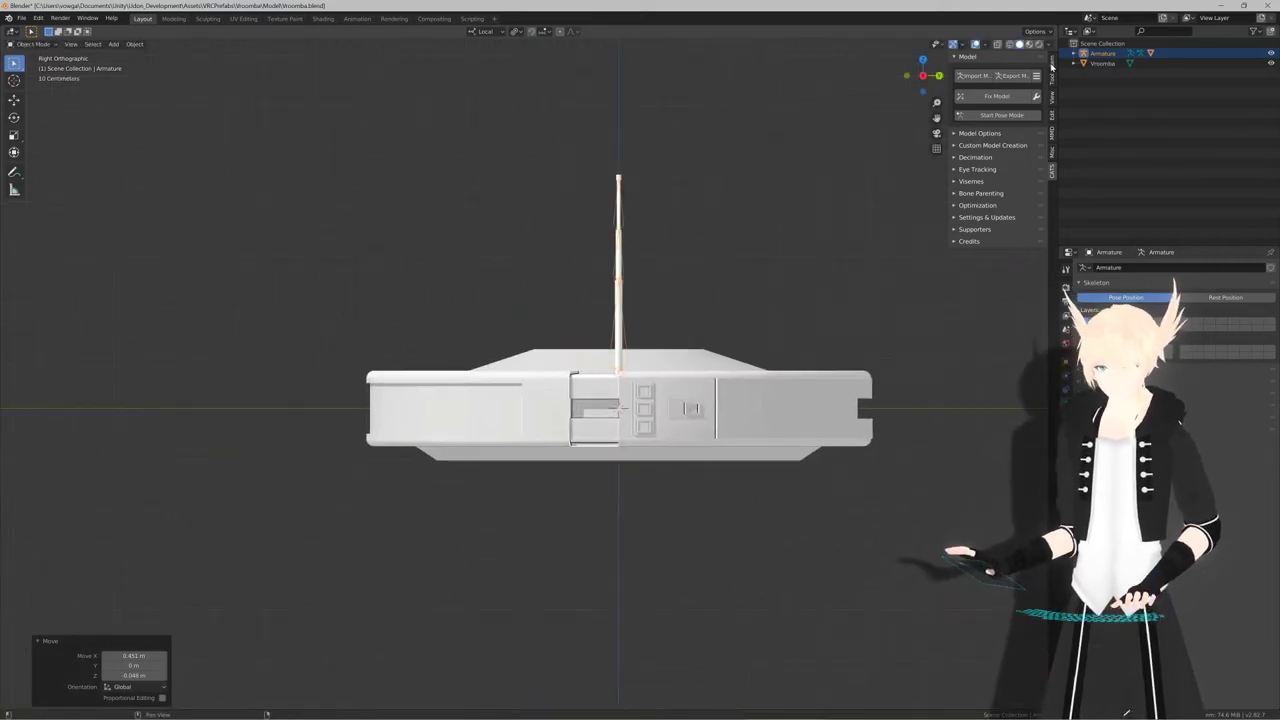
Set the armature's location to X 0, Y 0 and Z -1.7 m, and apply all of its transforms
click(1051, 67)
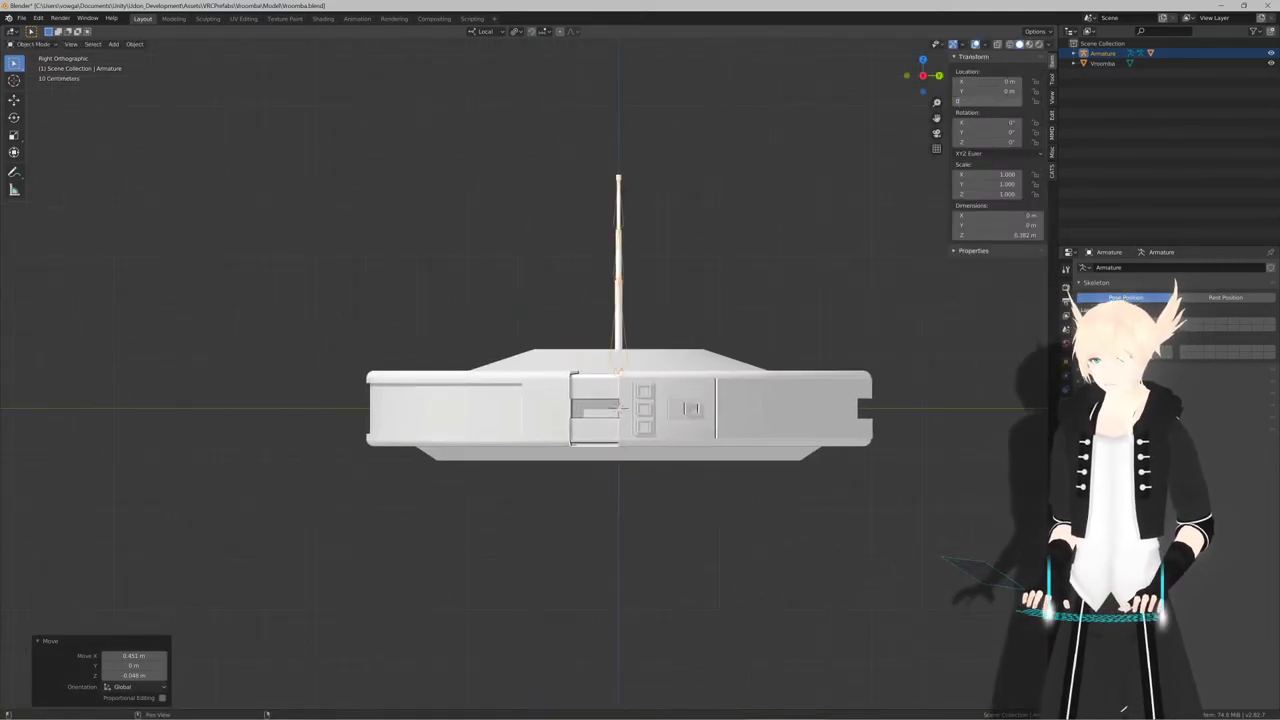
scroll(573, 332, down, 7)
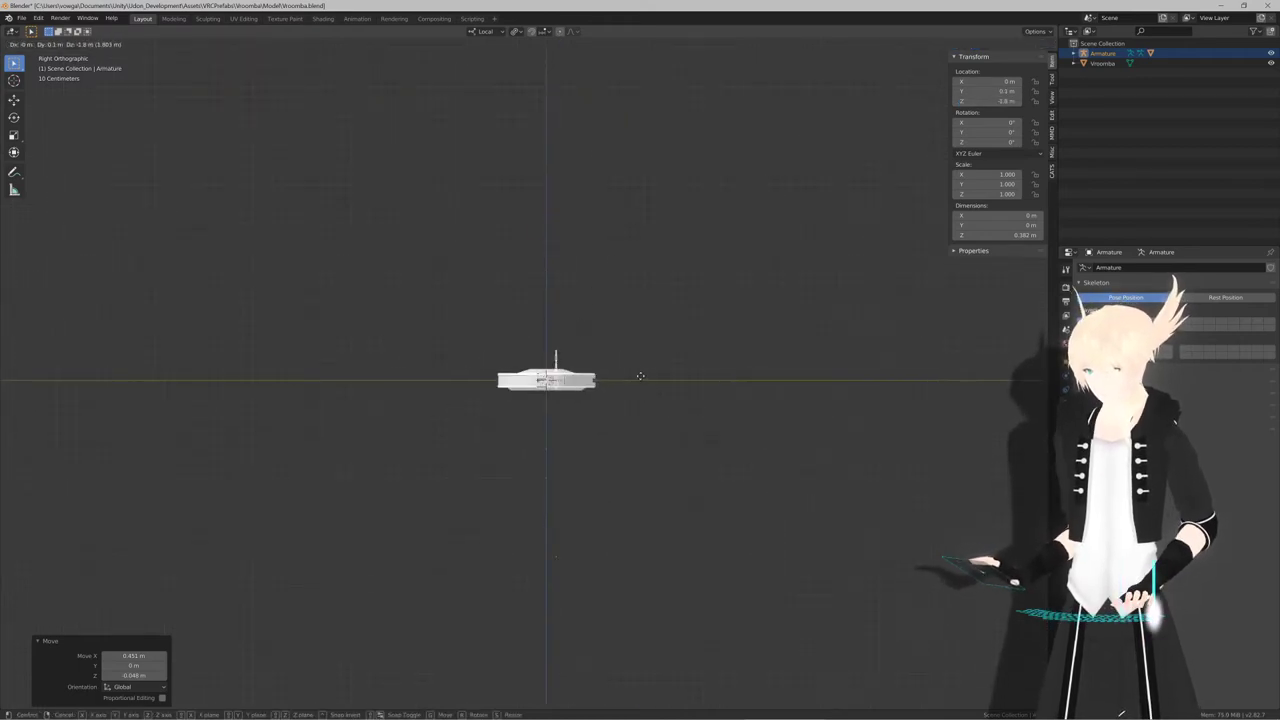
key(grave)
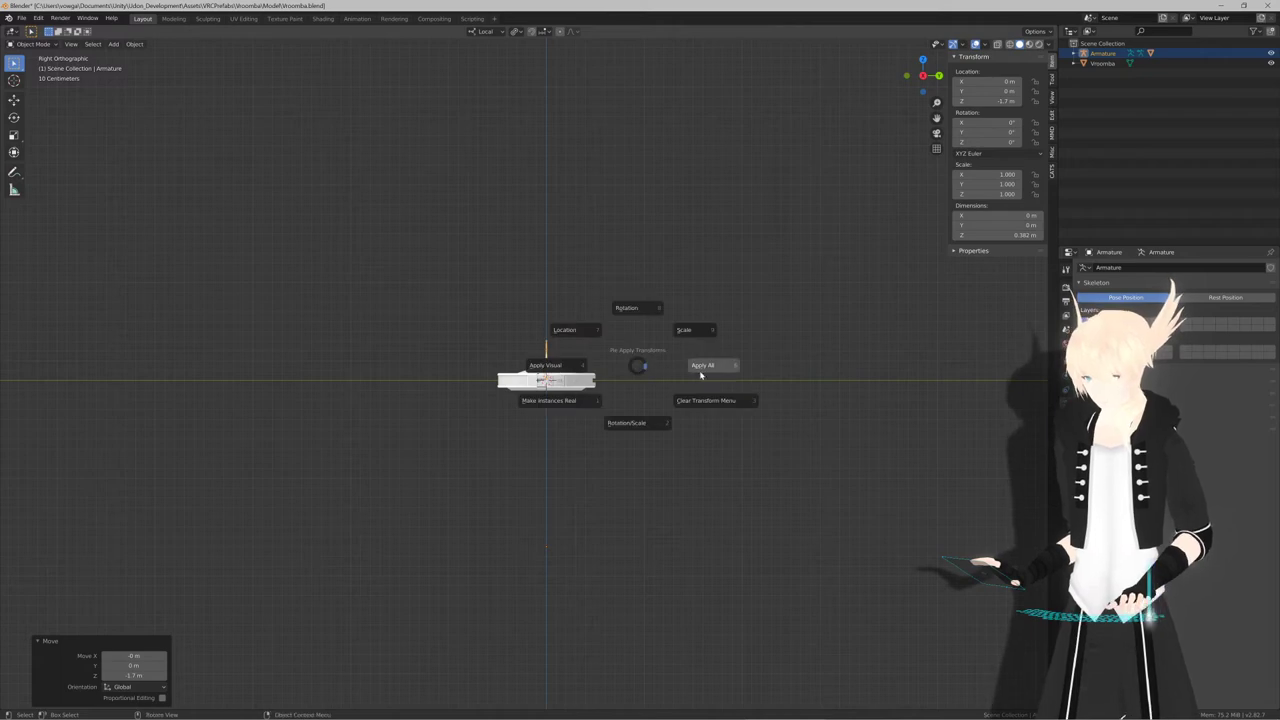
click(703, 371)
scroll(657, 403, up, 3)
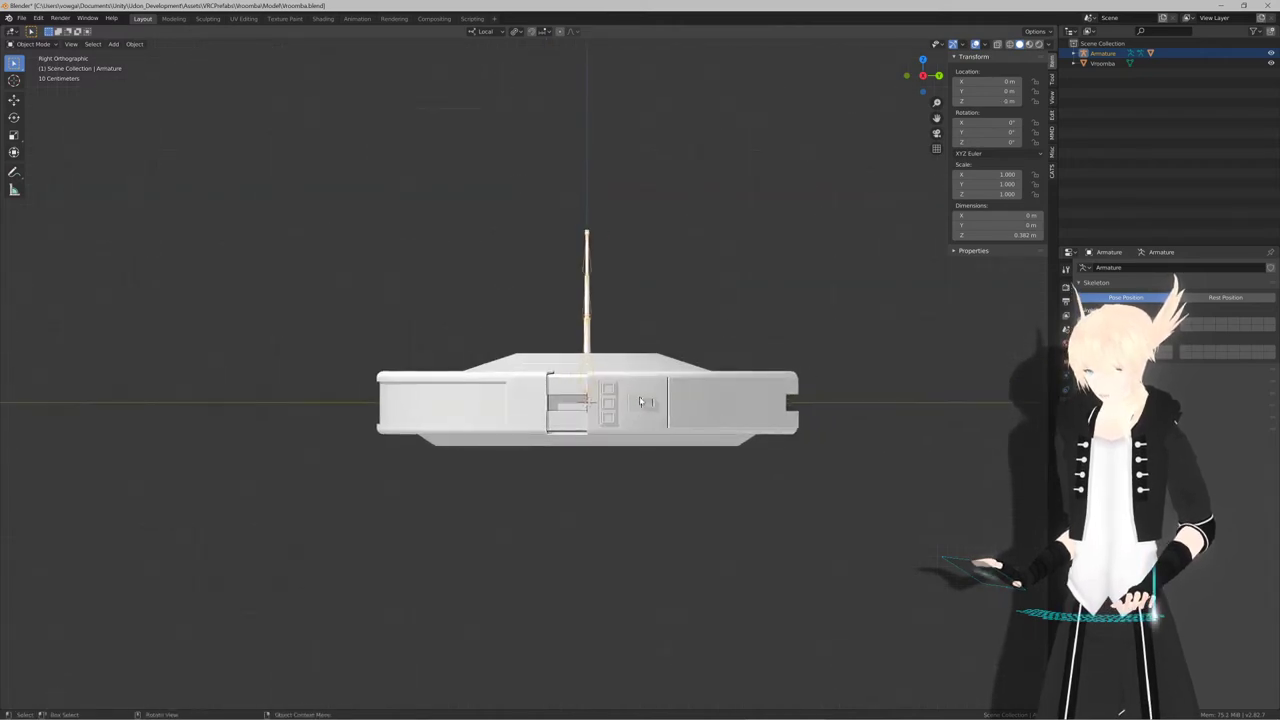
Apply all transforms to the antenna rod mesh
click(589, 296)
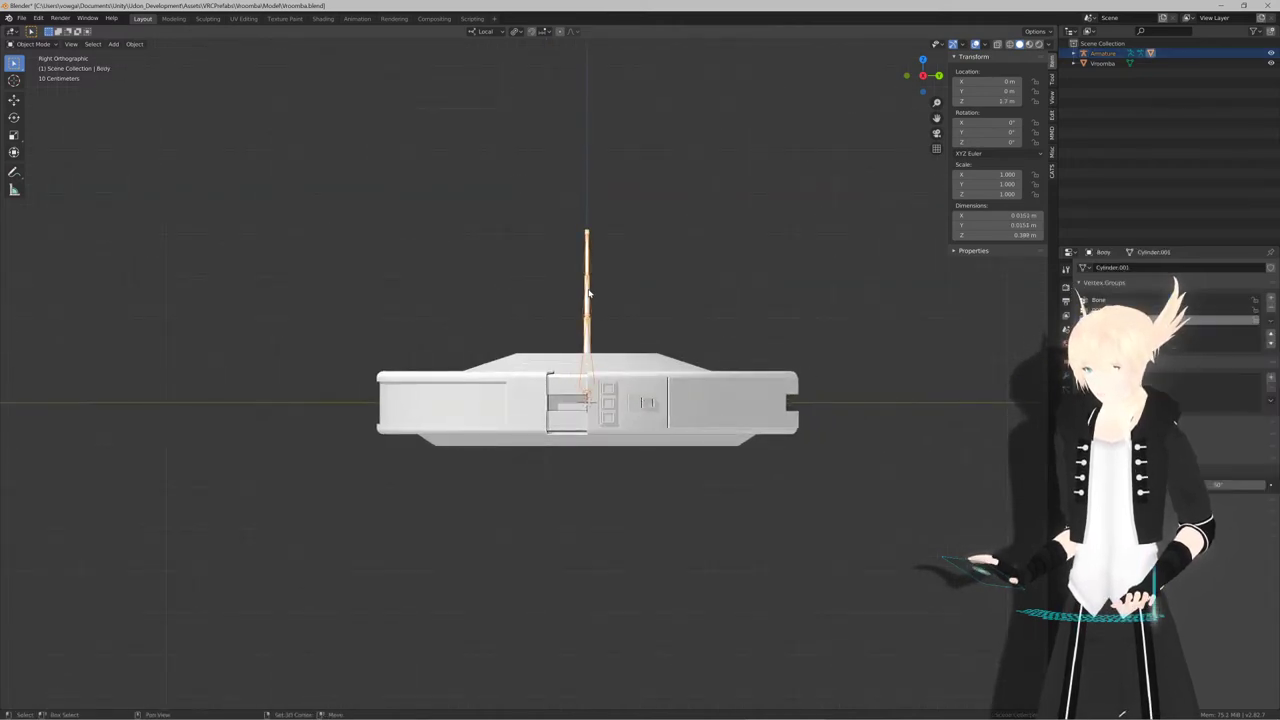
key(ctrl+a)
click(737, 303)
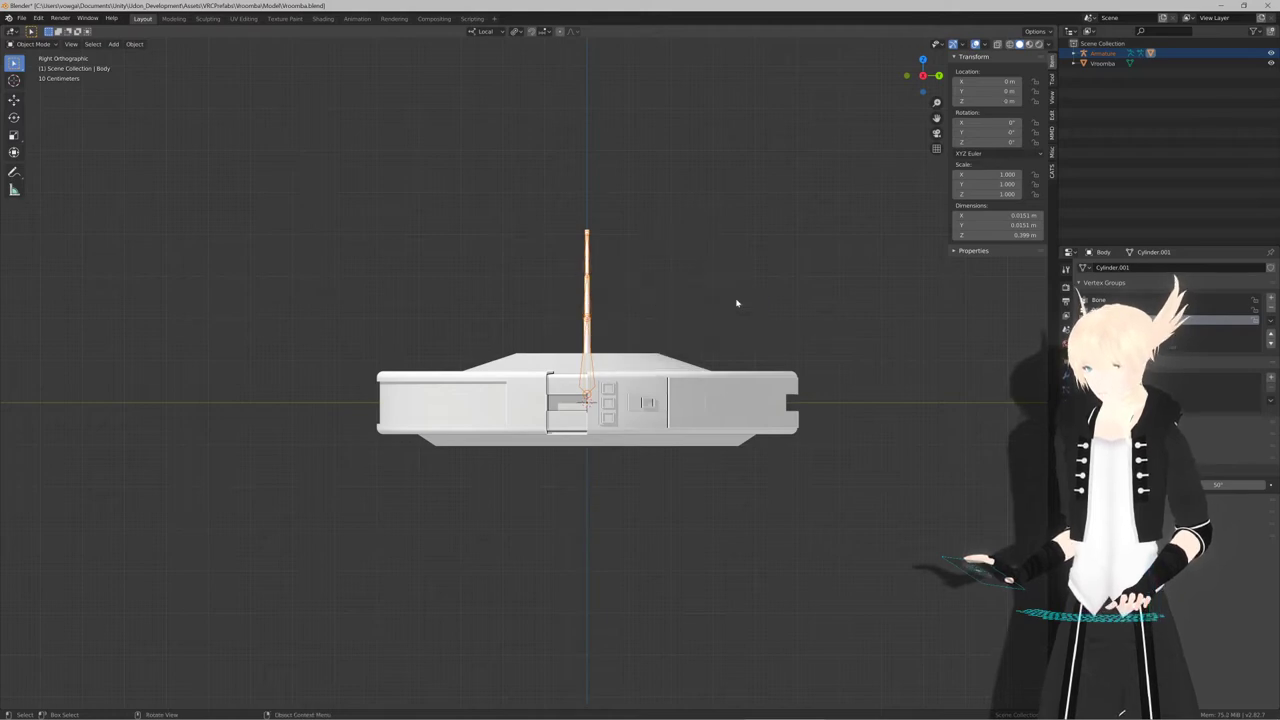
scroll(629, 254, down, 5)
scroll(629, 337, up, 7)
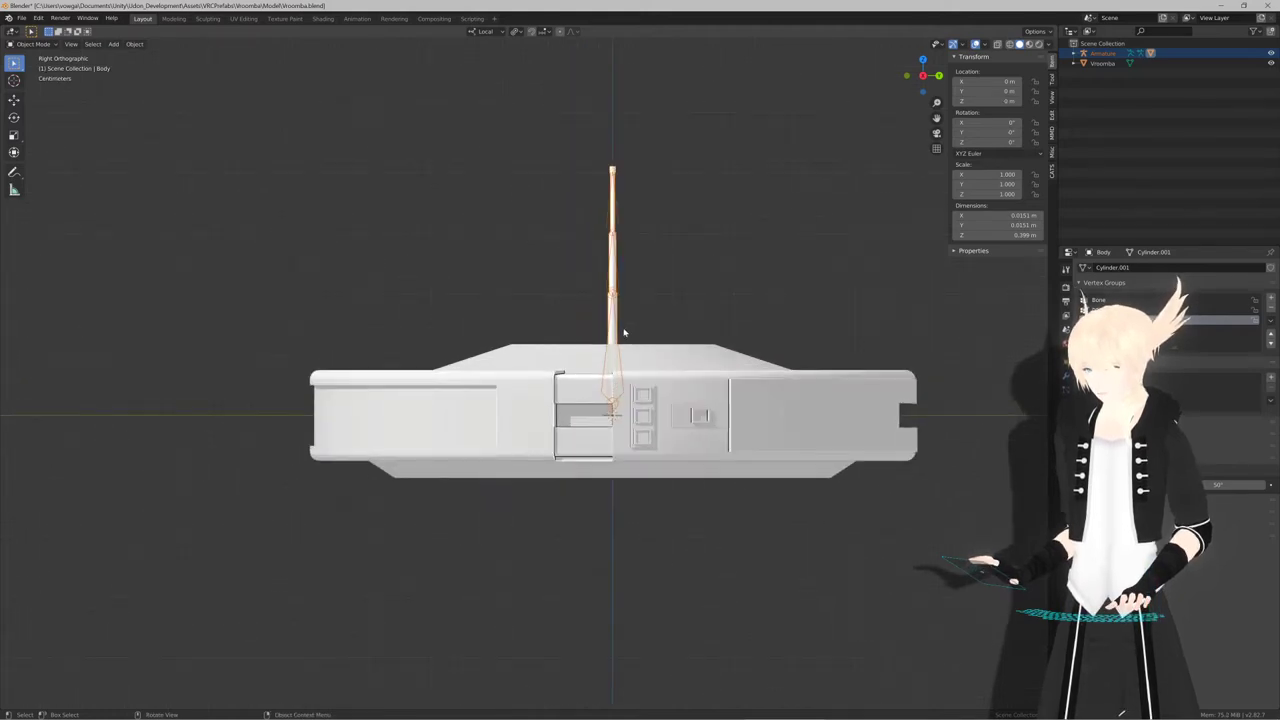
Move the armature 0.46 m along X and 0.06 m up onto the disc's outer rim
click(621, 336)
shift+middle_drag(632, 339, 591, 317)
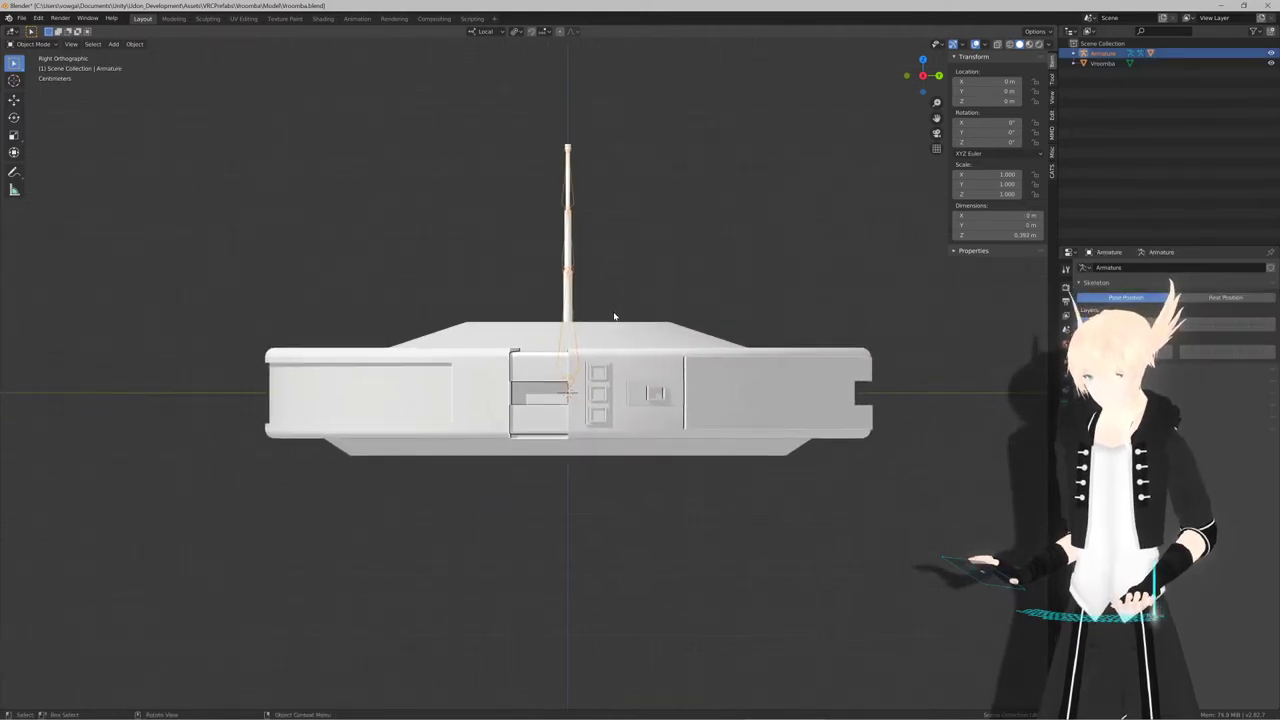
key(KP_1)
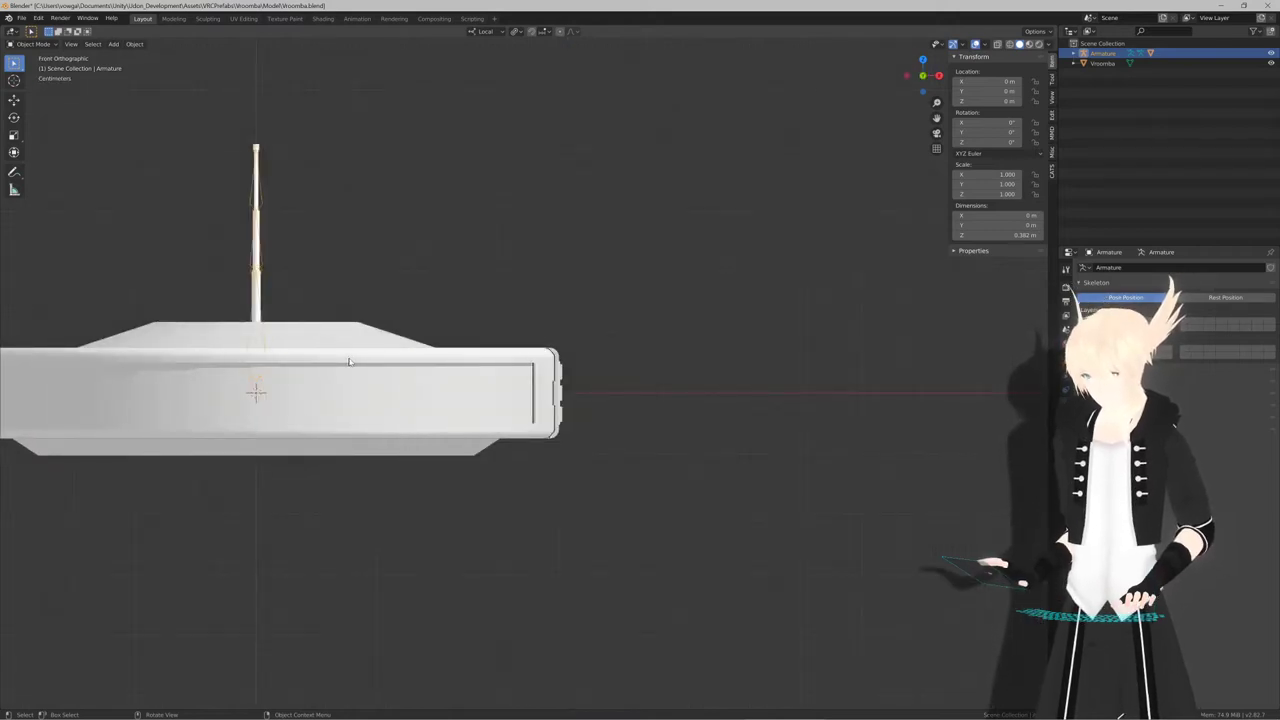
key(g)
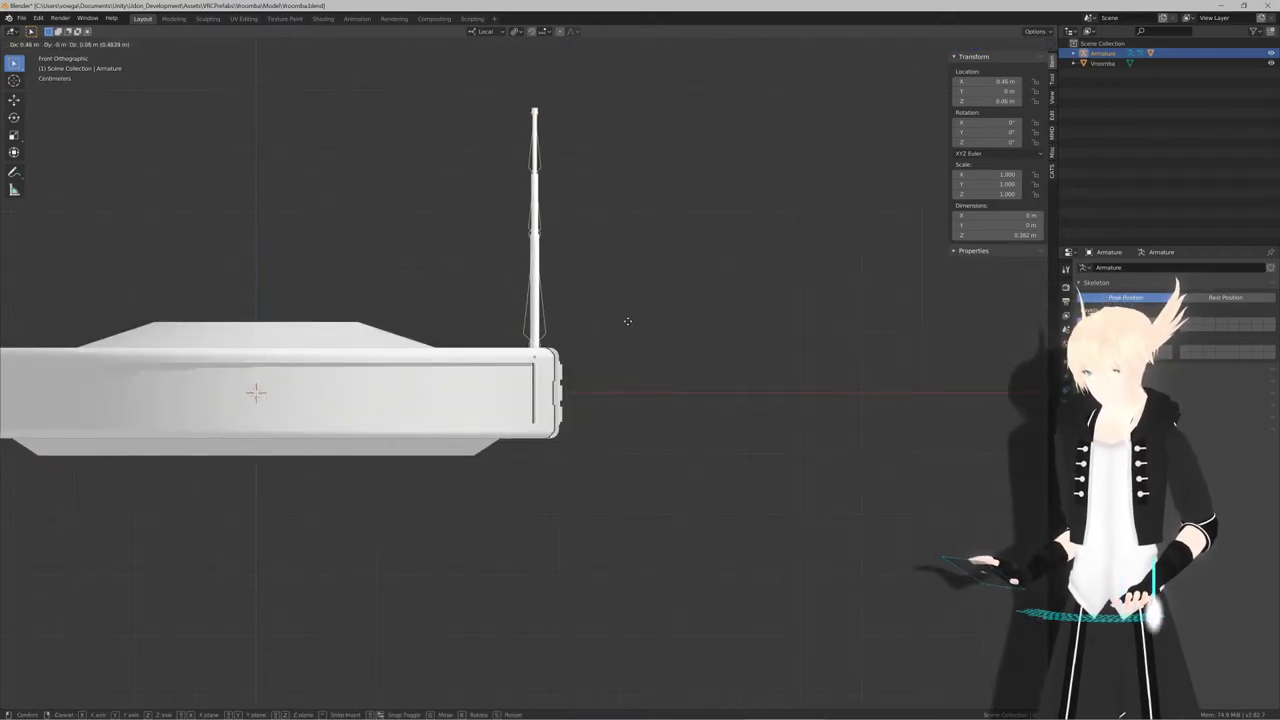
click(627, 321)
middle_drag(627, 322, 580, 280)
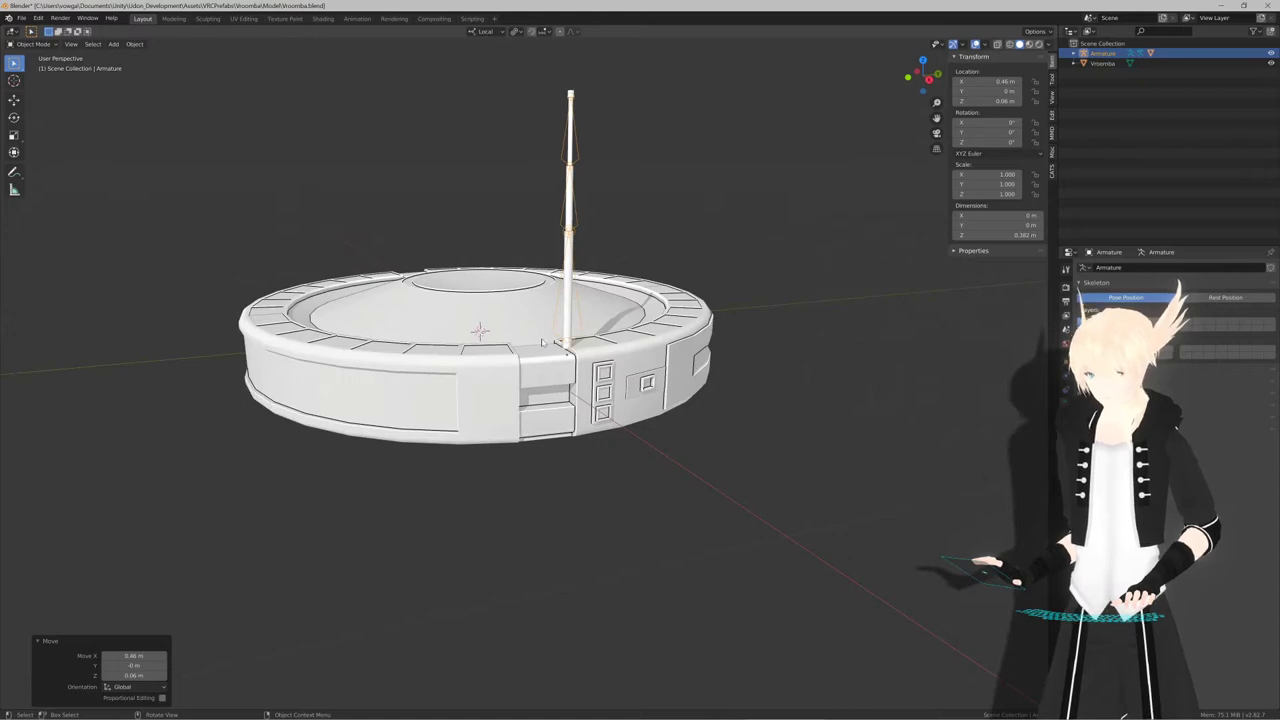
Shift the armature -0.04 m along Y and -0.01 m along Z, and tilt it 30° about the X axis
key(KP_3)
key(g)
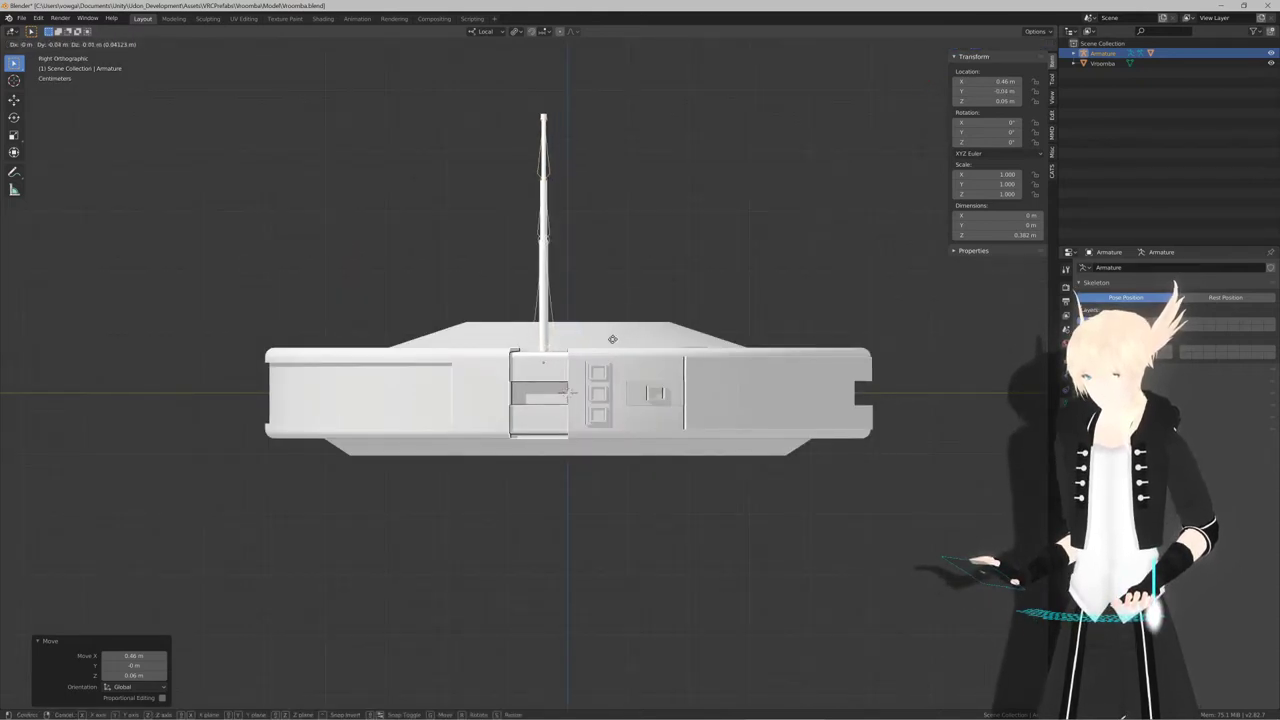
click(612, 339)
key(r)
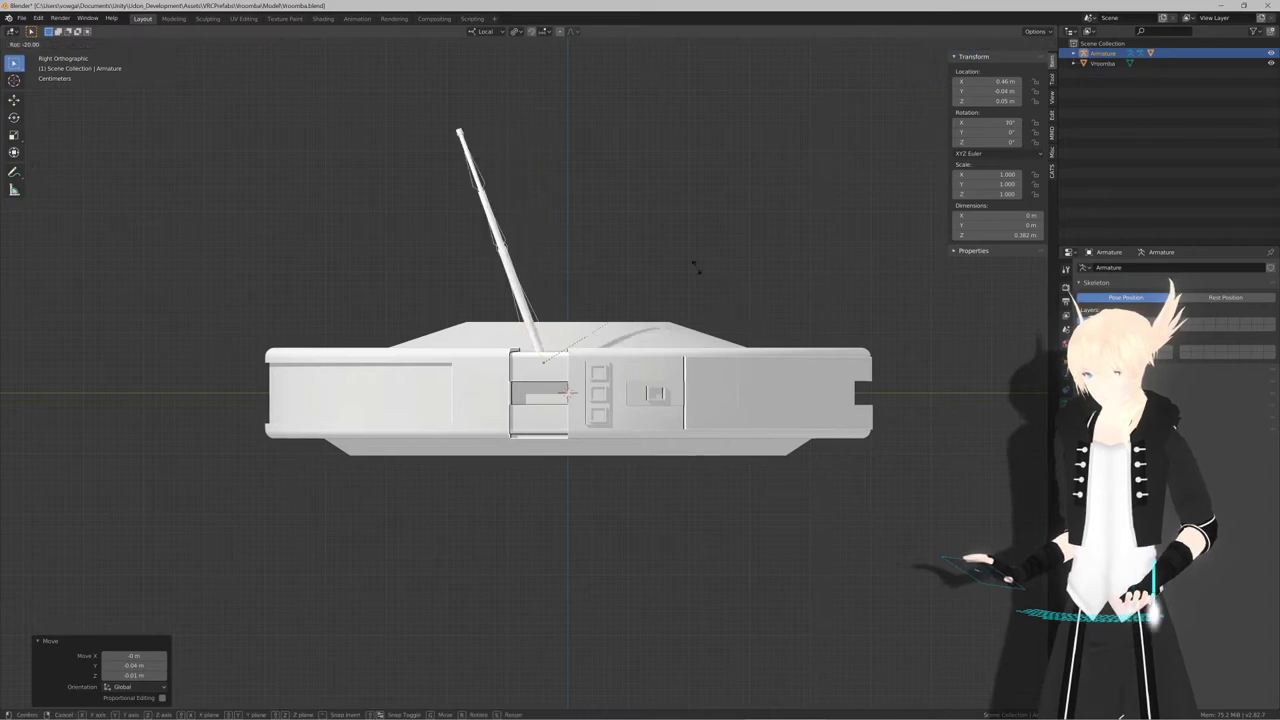
click(653, 258)
middle_drag(653, 258, 569, 284)
Nudge the armature in the top view to X 0.45 m and Y -0.03 m on the rim
key(KP_7)
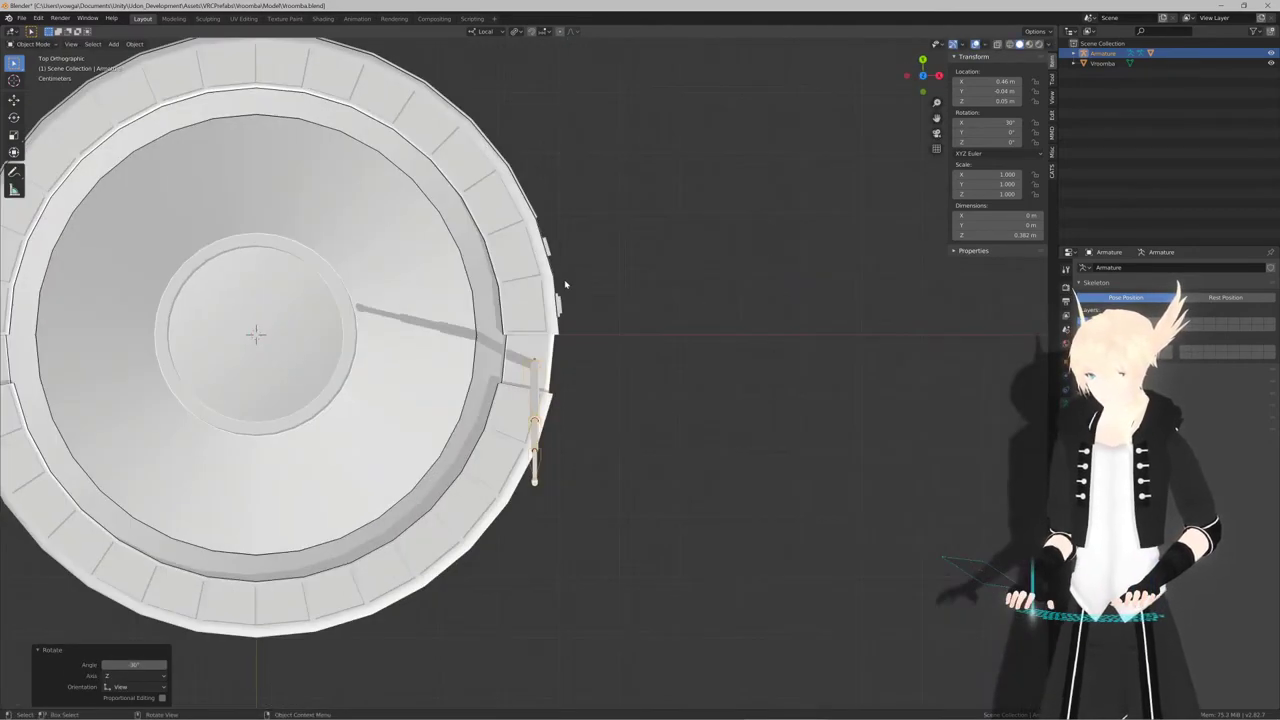
scroll(561, 345, up, 6)
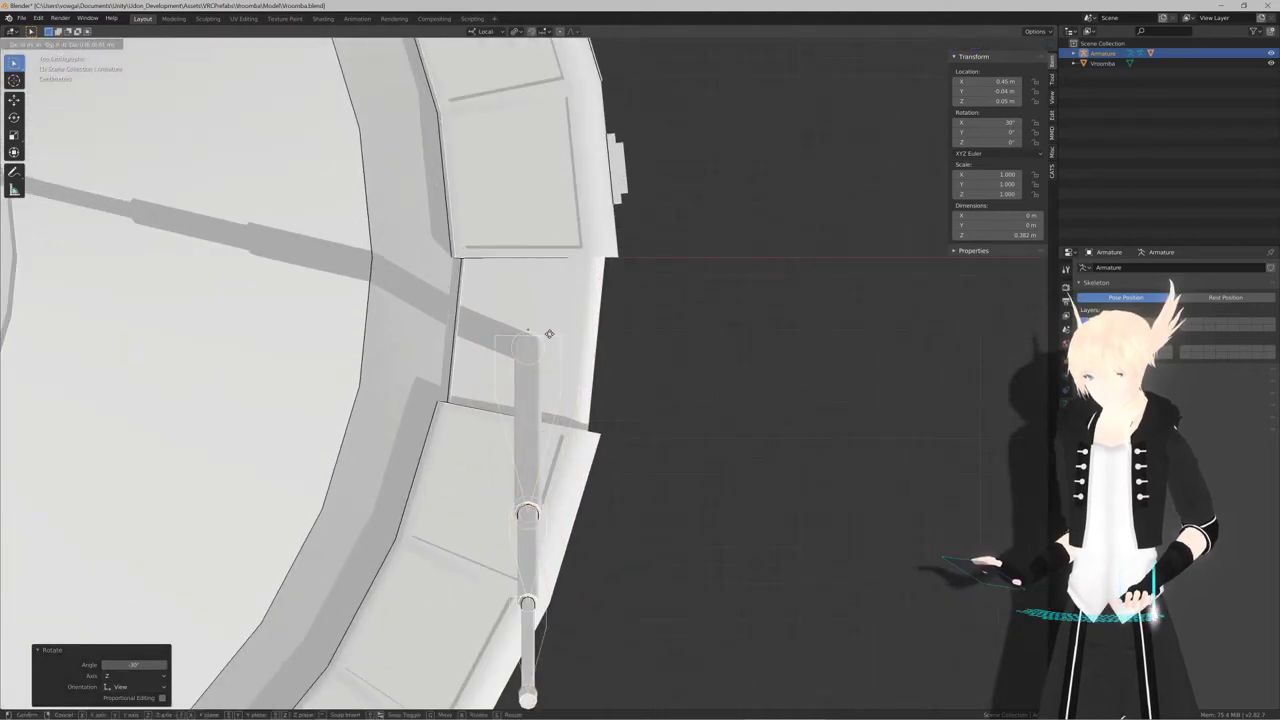
click(551, 332)
middle_drag(562, 348, 540, 268)
scroll(683, 309, down, 6)
Examine how the tilted antenna's base sits on the disc's rim from several sides
click(683, 309)
middle_drag(683, 309, 614, 320)
scroll(670, 312, down, 2)
scroll(614, 320, up, 4)
middle_drag(531, 330, 480, 434)
scroll(480, 434, down, 4)
scroll(480, 434, up, 3)
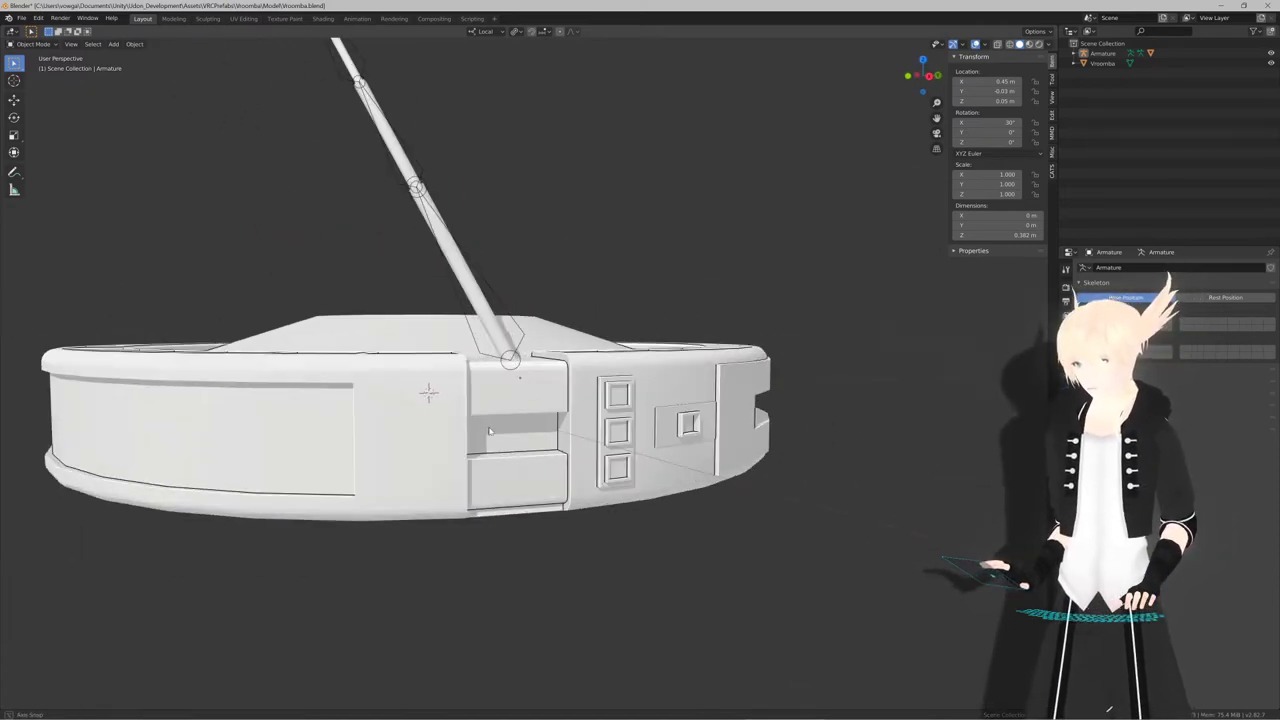
middle_drag(330, 405, 451, 431)
scroll(451, 431, down, 3)
middle_drag(348, 428, 541, 466)
Select the disc body and examine its top surface, raised centre and rim segments
click(598, 422)
scroll(580, 372, up, 4)
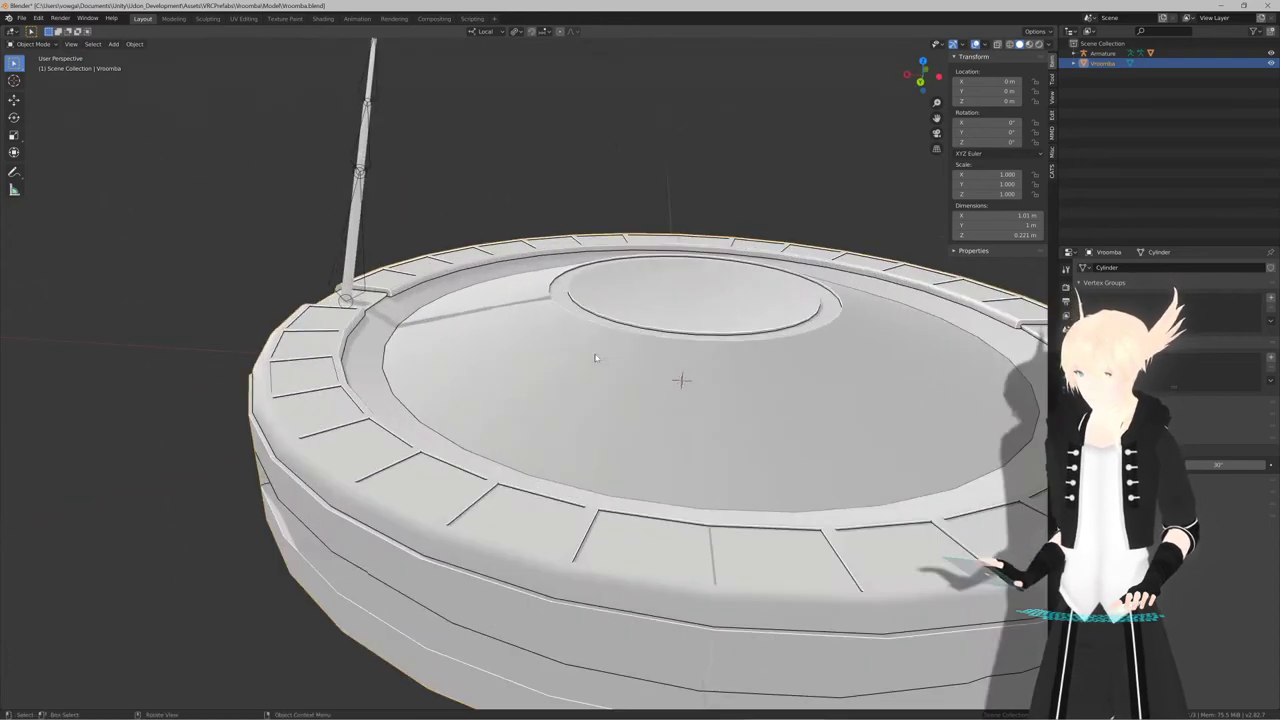
middle_drag(594, 357, 655, 362)
scroll(590, 365, down, 1)
middle_drag(577, 364, 585, 386)
scroll(585, 387, up, 2)
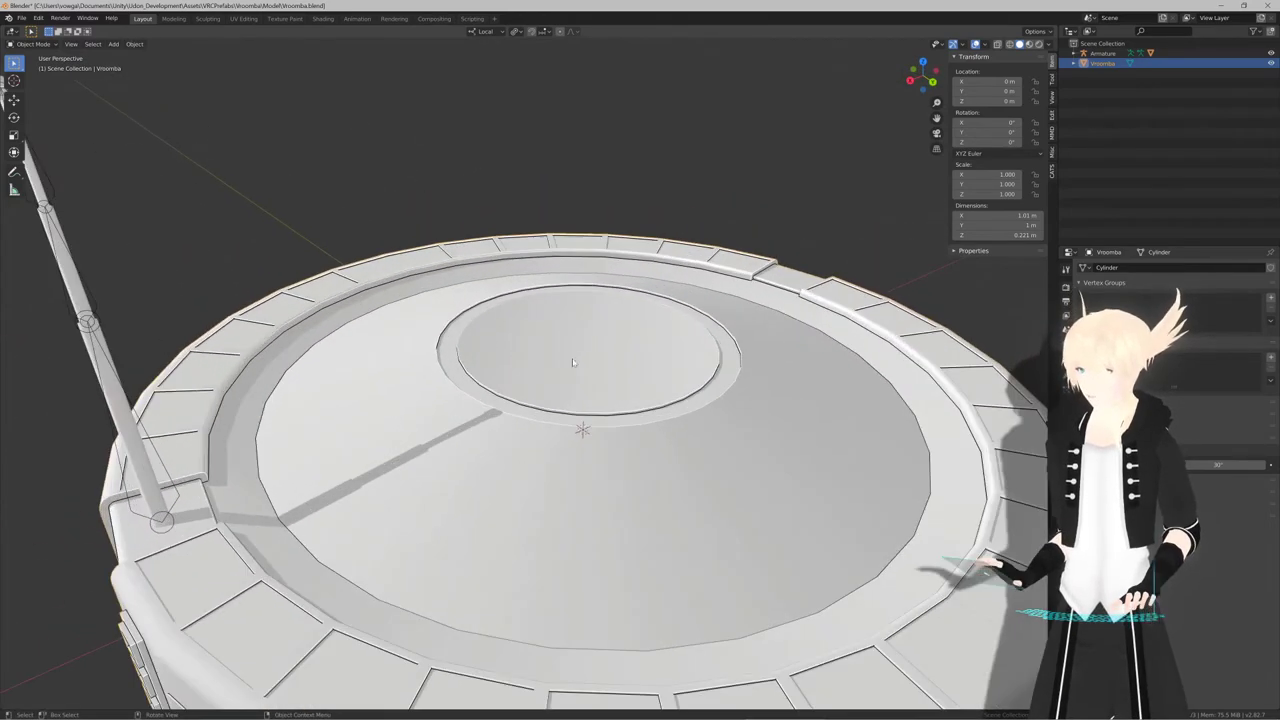
scroll(546, 374, down, 6)
middle_drag(554, 434, 548, 404)
scroll(561, 388, up, 3)
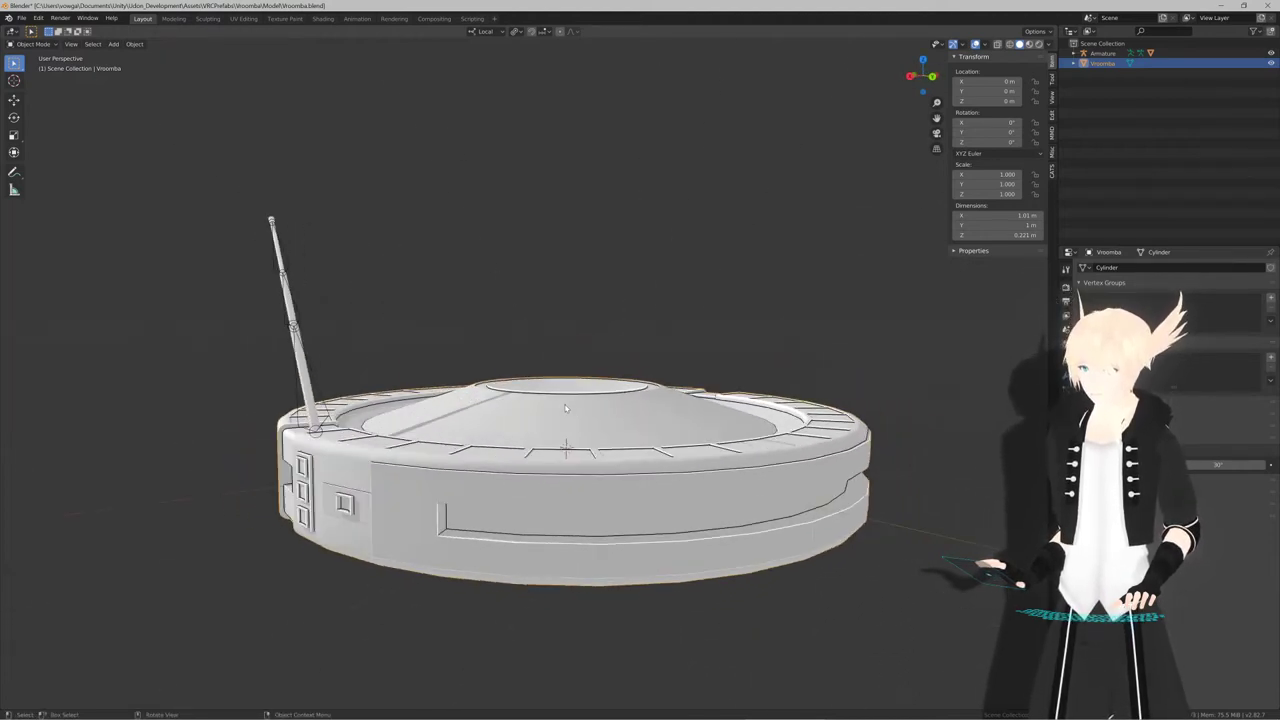
scroll(548, 404, down, 2)
scroll(548, 404, down, 2)
scroll(546, 402, up, 4)
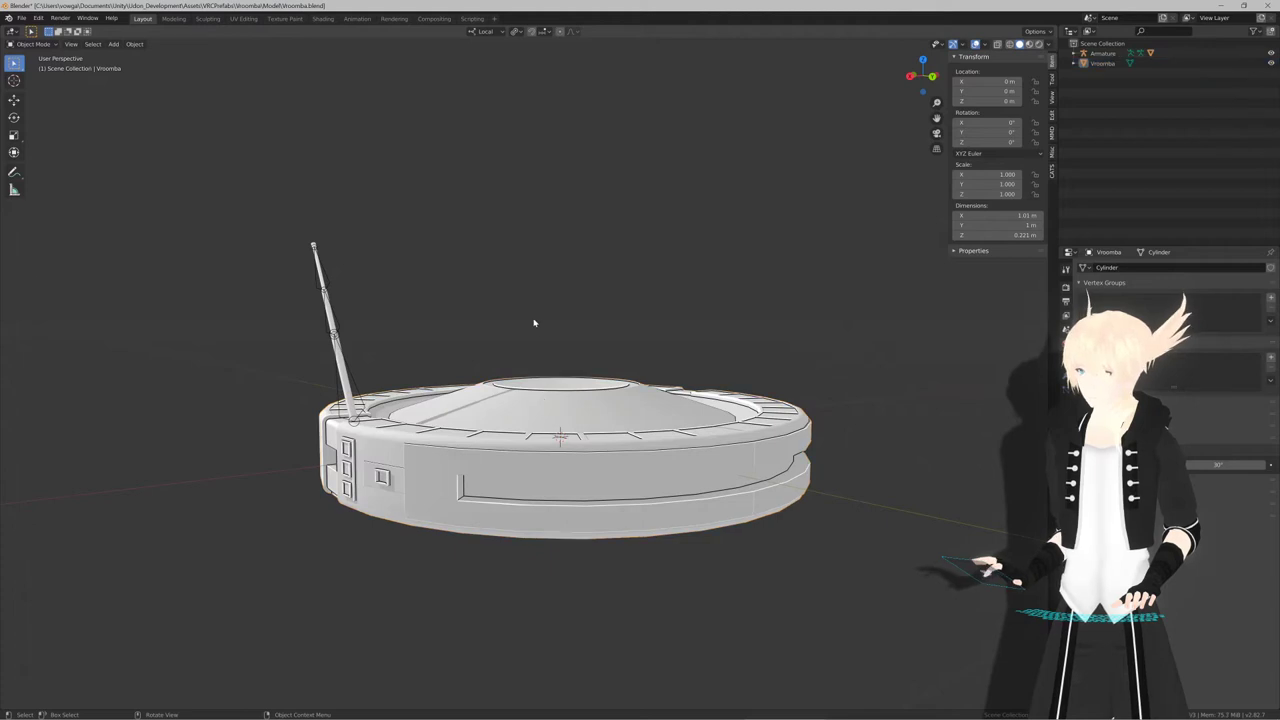
Examine the overall shape of the disc with its antenna and the side groove from near and far
middle_drag(534, 323, 536, 372)
scroll(404, 357, up, 3)
scroll(404, 357, down, 6)
scroll(517, 360, up, 4)
scroll(471, 351, down, 5)
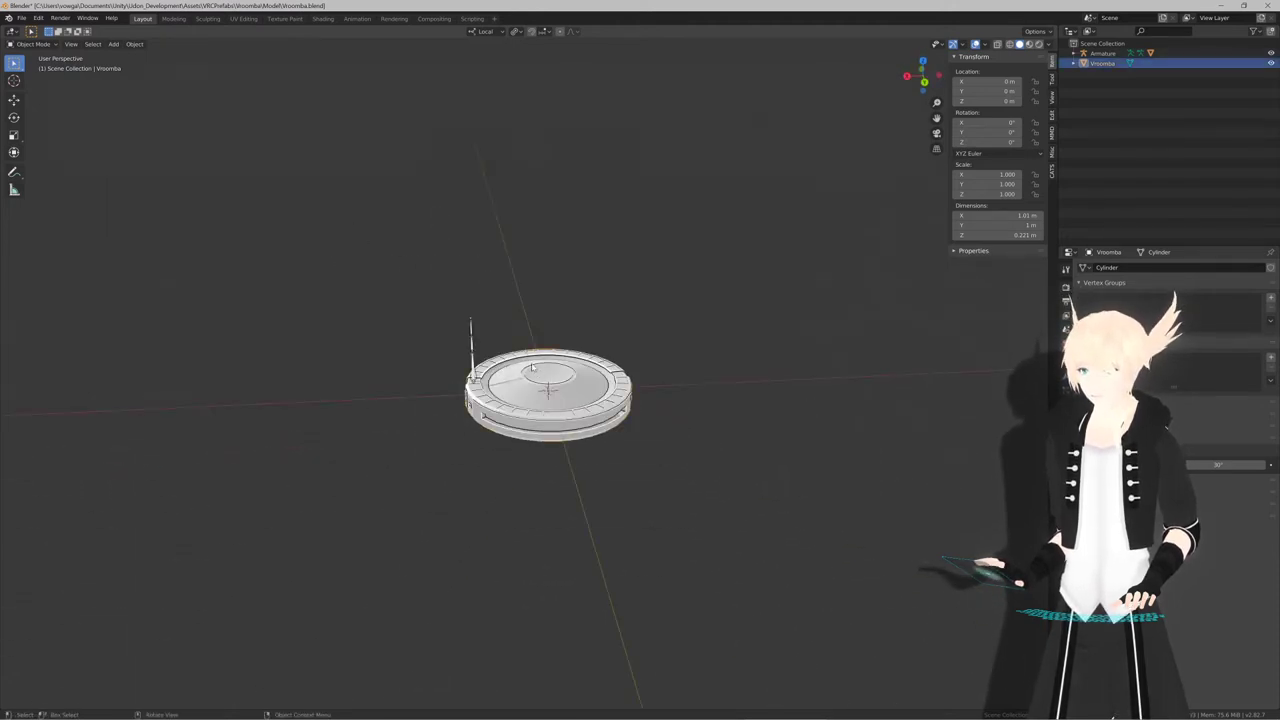
scroll(532, 368, up, 6)
middle_drag(576, 433, 548, 414)
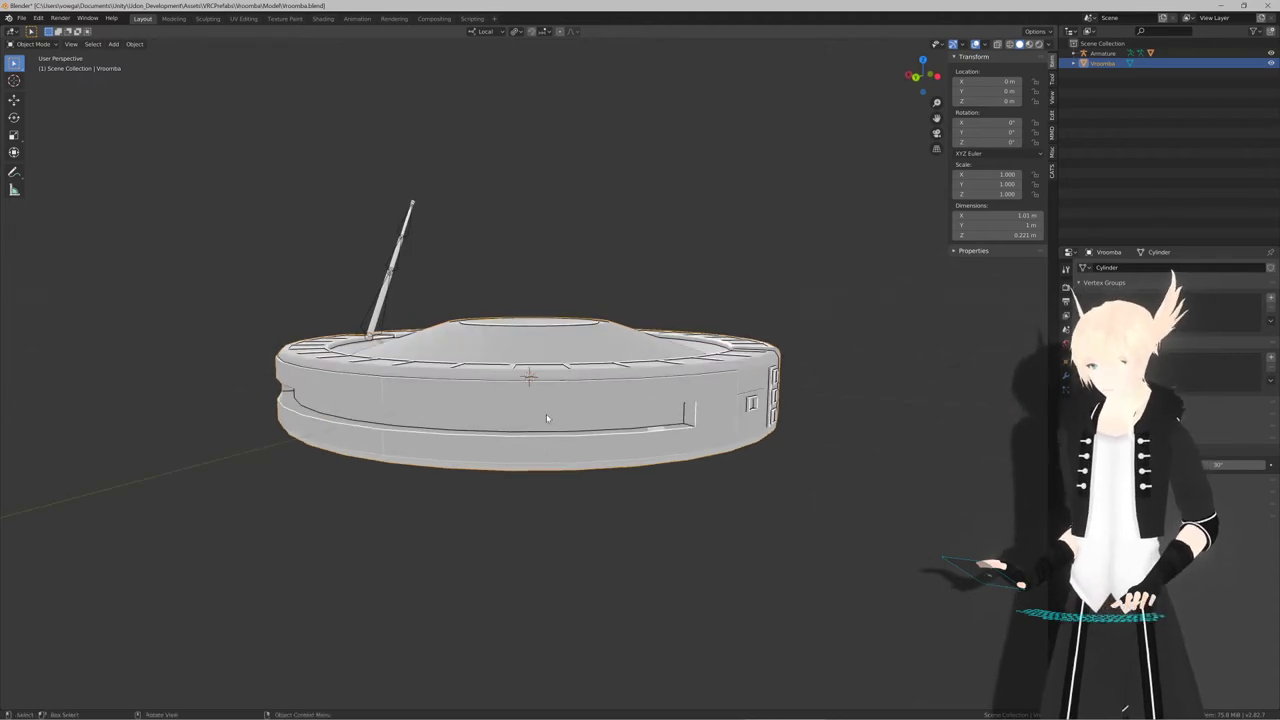
scroll(546, 418, down, 1)
scroll(541, 418, up, 4)
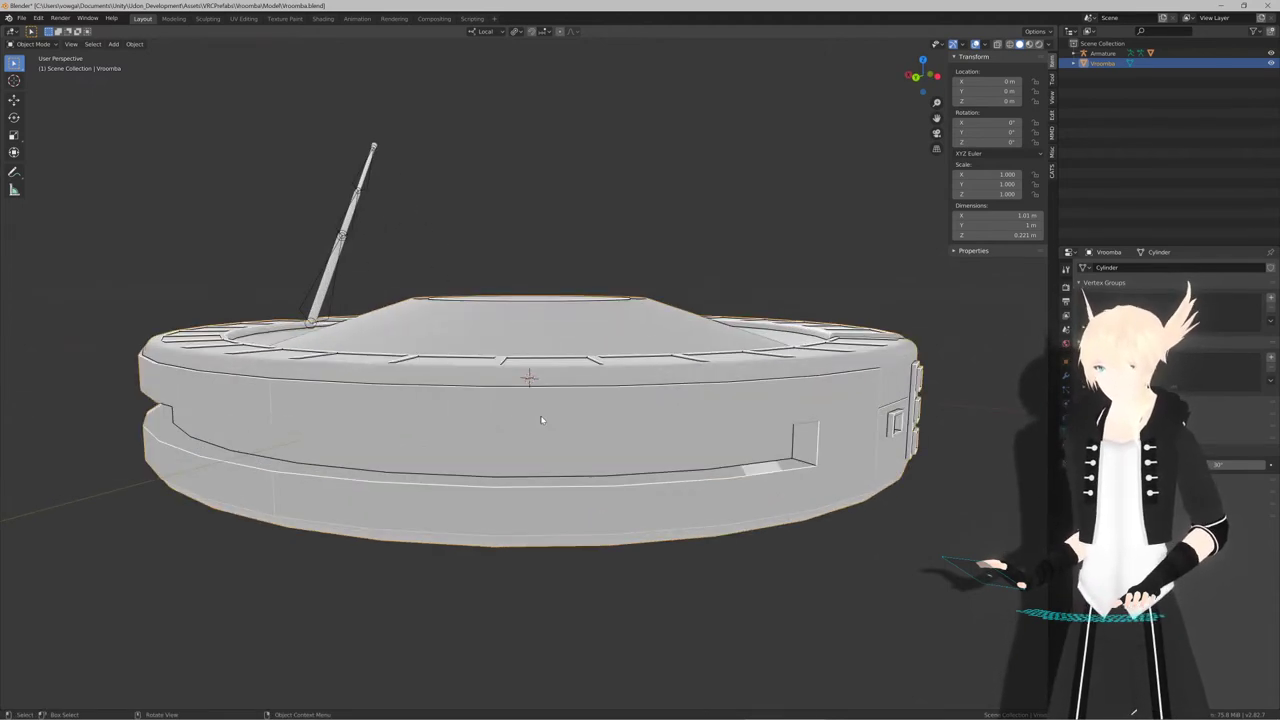
mouse_move(541, 420)
middle_down()
mouse_move(621, 418)
mouse_move(552, 424)
middle_up()
scroll(621, 418, down, 5)
scroll(624, 467, up, 3)
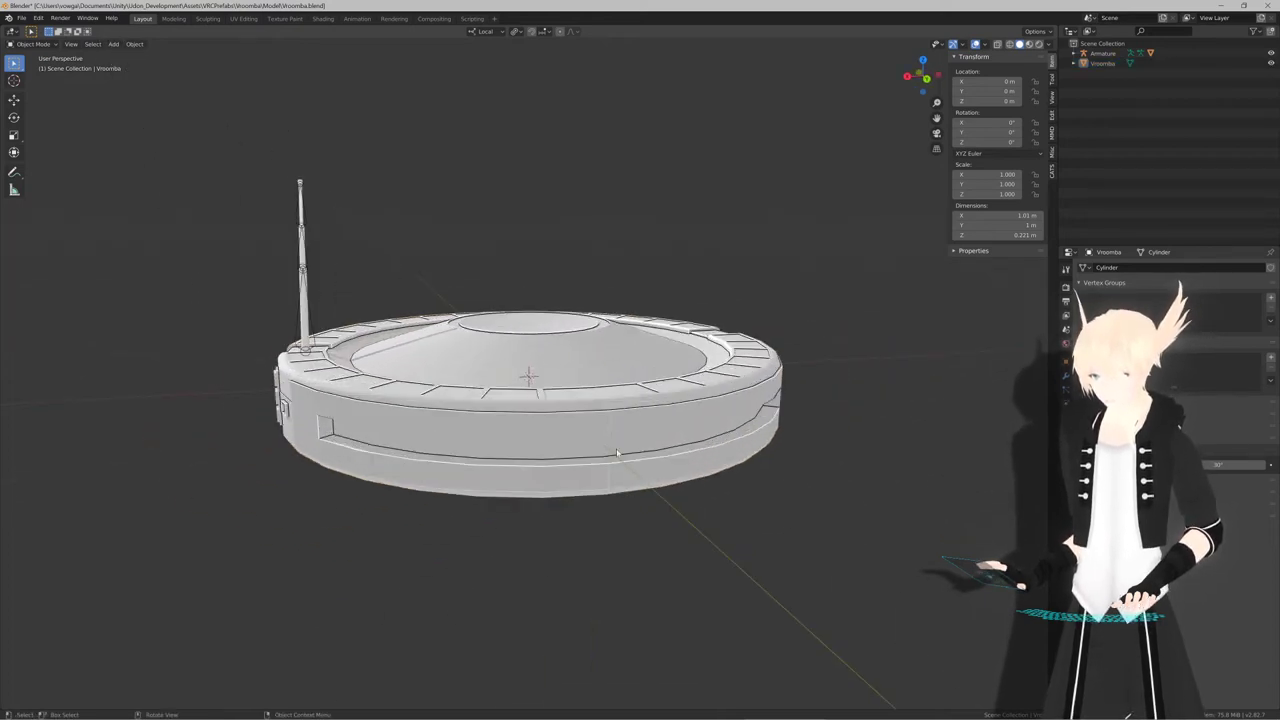
Select the Vroomba body and examine its shell, top ring, side groove and button details from several sides
click(580, 413)
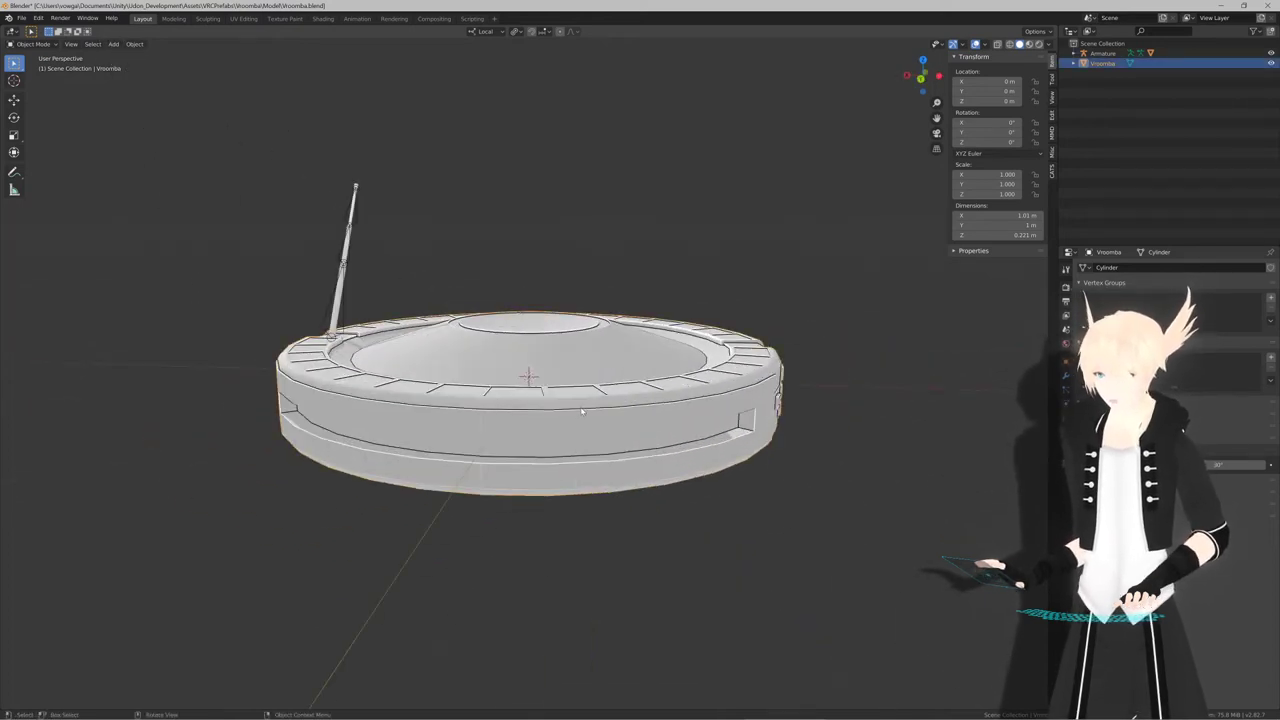
scroll(586, 405, up, 2)
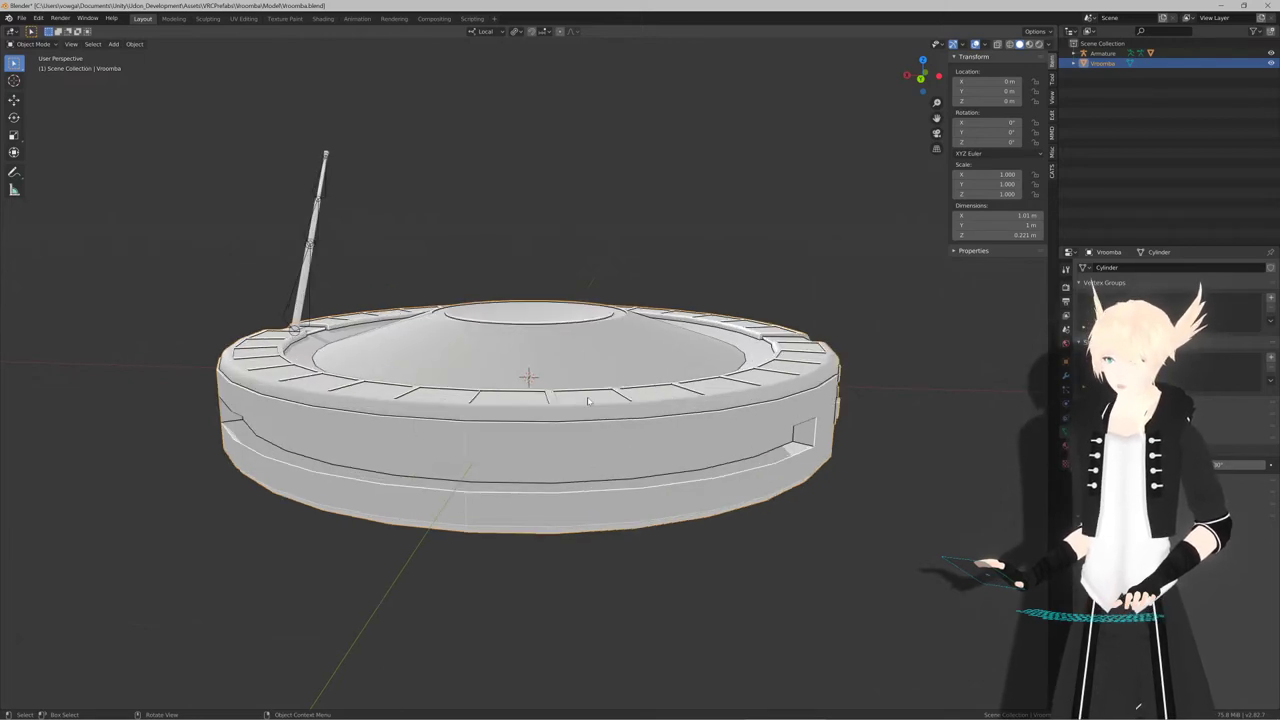
middle_drag(600, 393, 520, 386)
scroll(571, 399, up, 2)
scroll(578, 400, down, 3)
scroll(576, 400, up, 2)
scroll(576, 376, down, 4)
scroll(666, 379, up, 5)
scroll(525, 384, down, 3)
scroll(512, 391, up, 3)
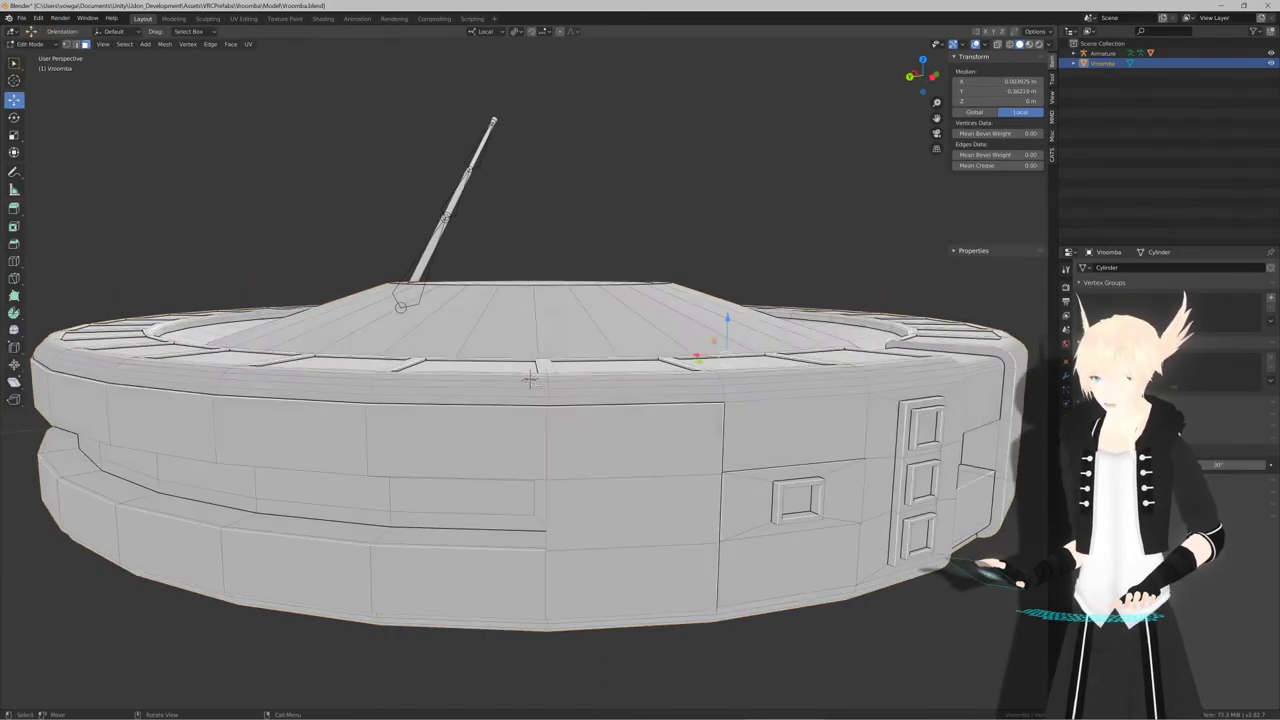
scroll(520, 386, down, 4)
Display the Face Orientation overlay and check the direction of the faces around the whole body
key(Tab)
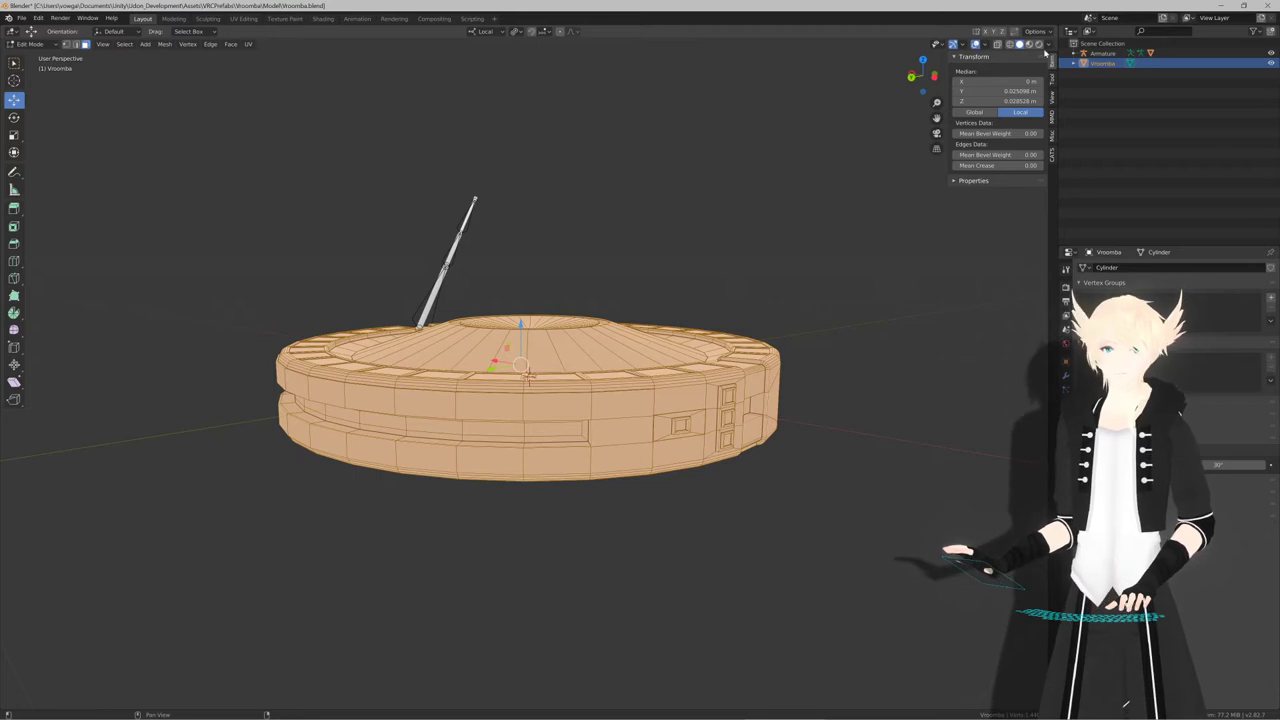
click(1049, 45)
click(985, 45)
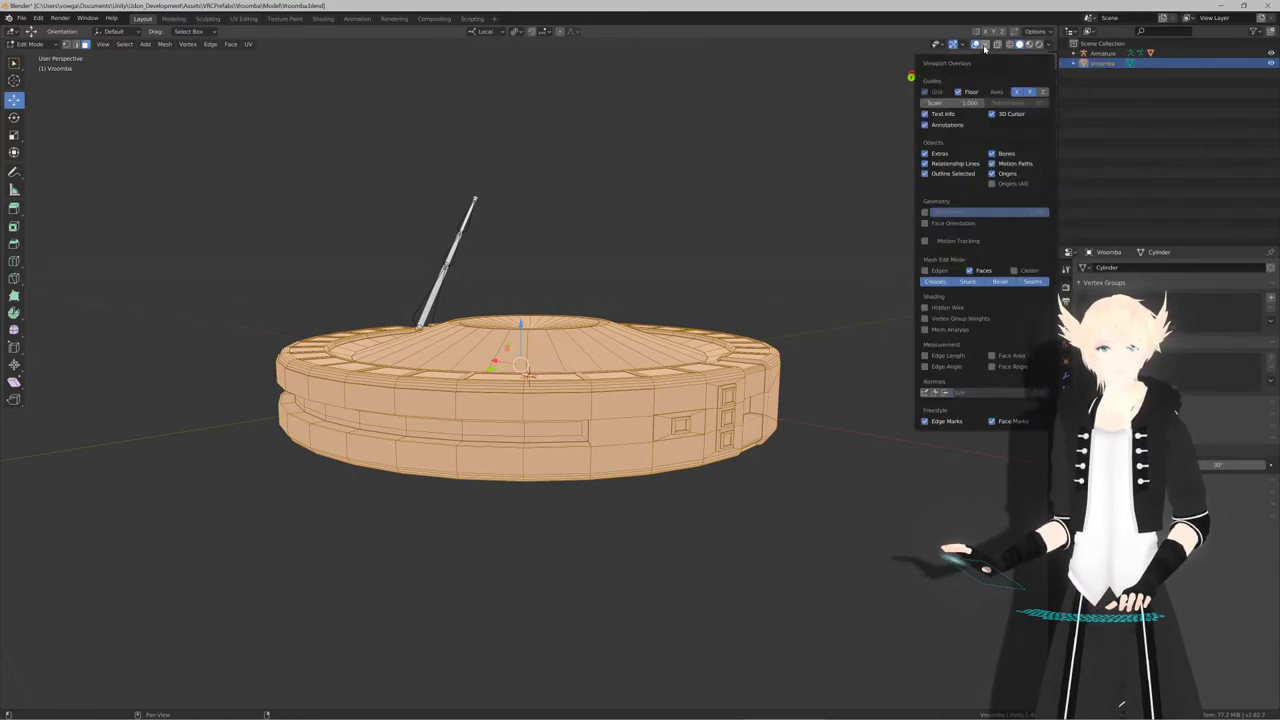
click(925, 224)
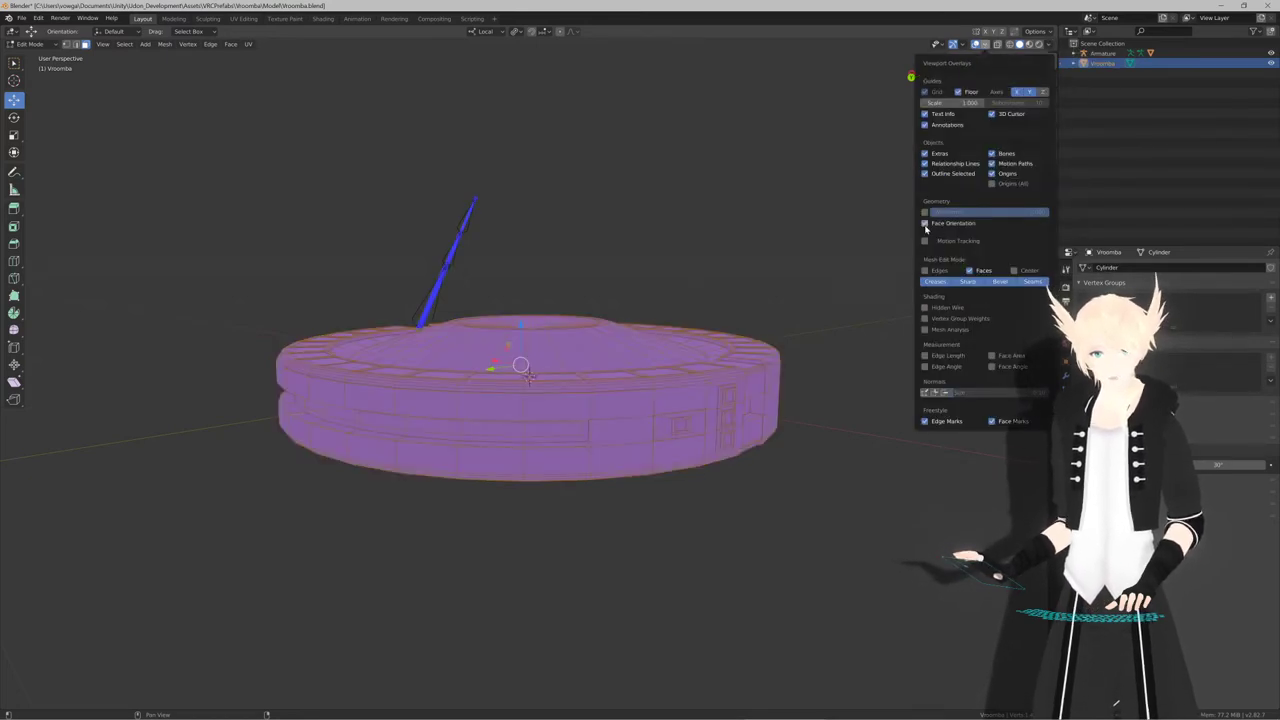
key(n)
middle_drag(740, 240, 717, 271)
scroll(706, 269, down, 3)
key(Tab)
scroll(680, 278, up, 2)
middle_drag(643, 286, 853, 234)
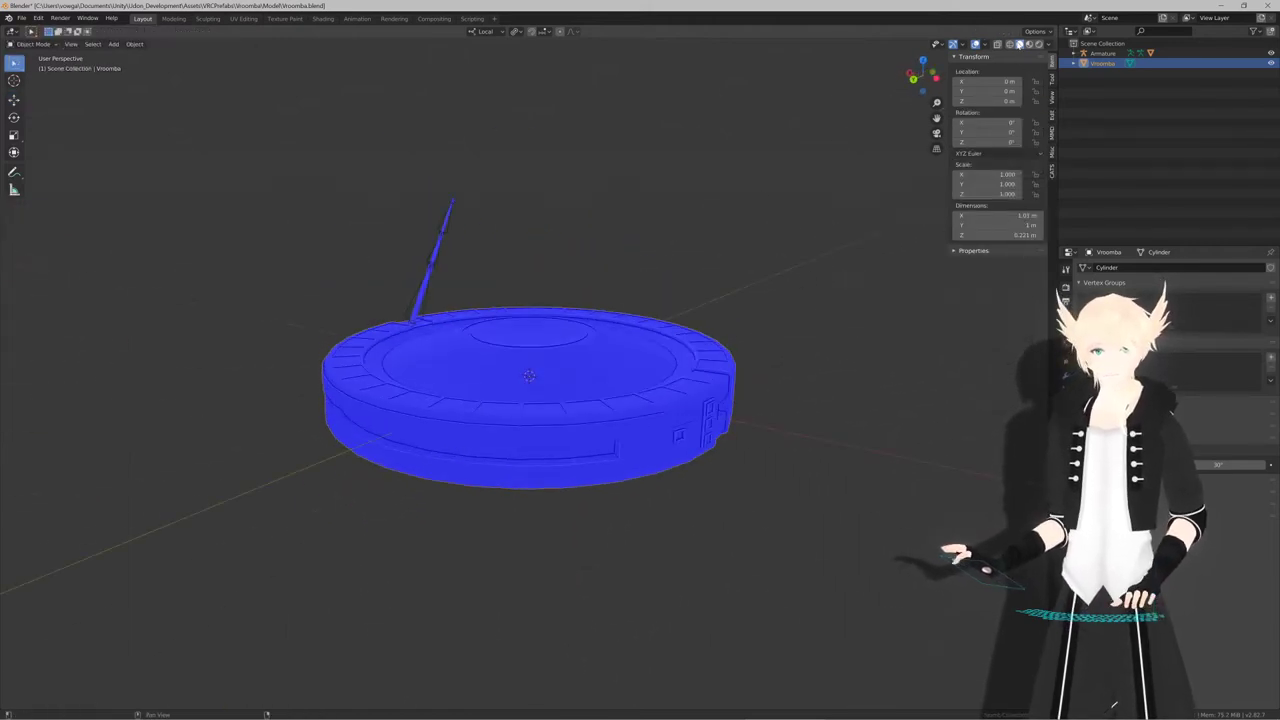
Turn off the Face Orientation overlay while keeping the other viewport overlays visible
click(976, 45)
click(976, 45)
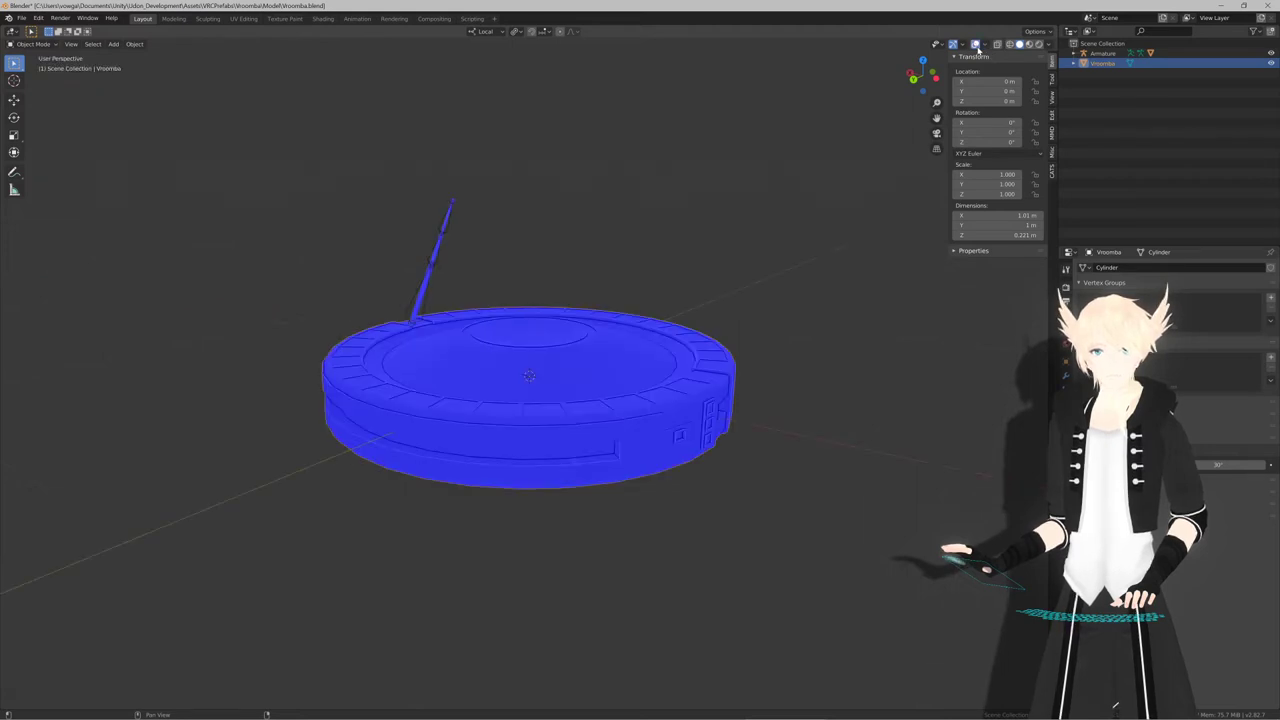
click(976, 45)
click(983, 45)
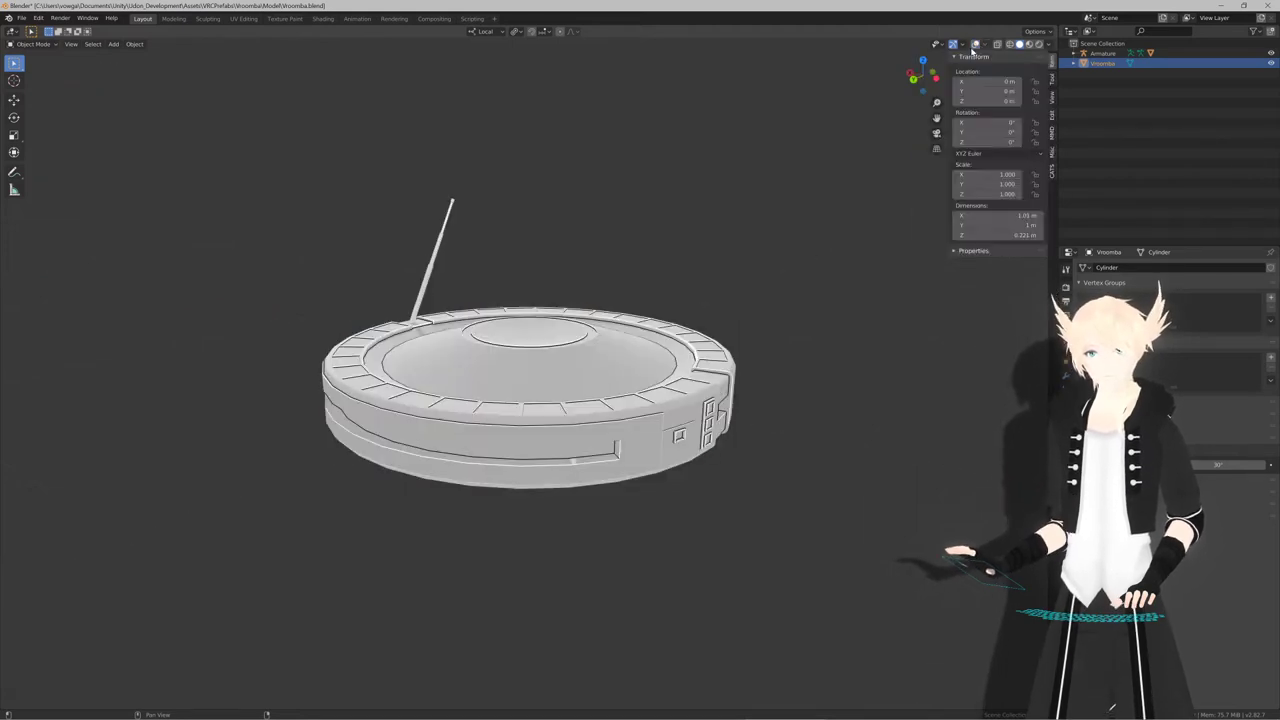
click(976, 45)
click(983, 45)
click(925, 223)
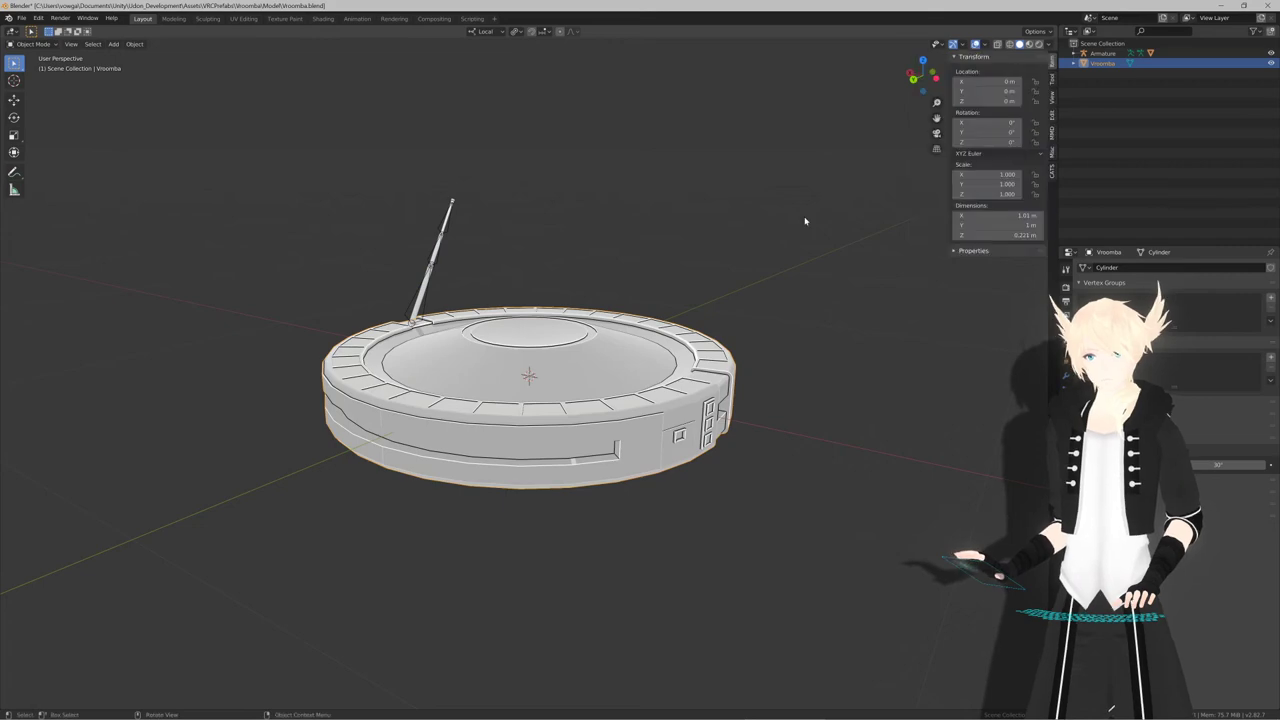
Raise the Vroomba body and the antenna's armature together by 0.1 m along Z, working in the right orthographic view
middle_drag(750, 285, 583, 297)
key(KP_3)
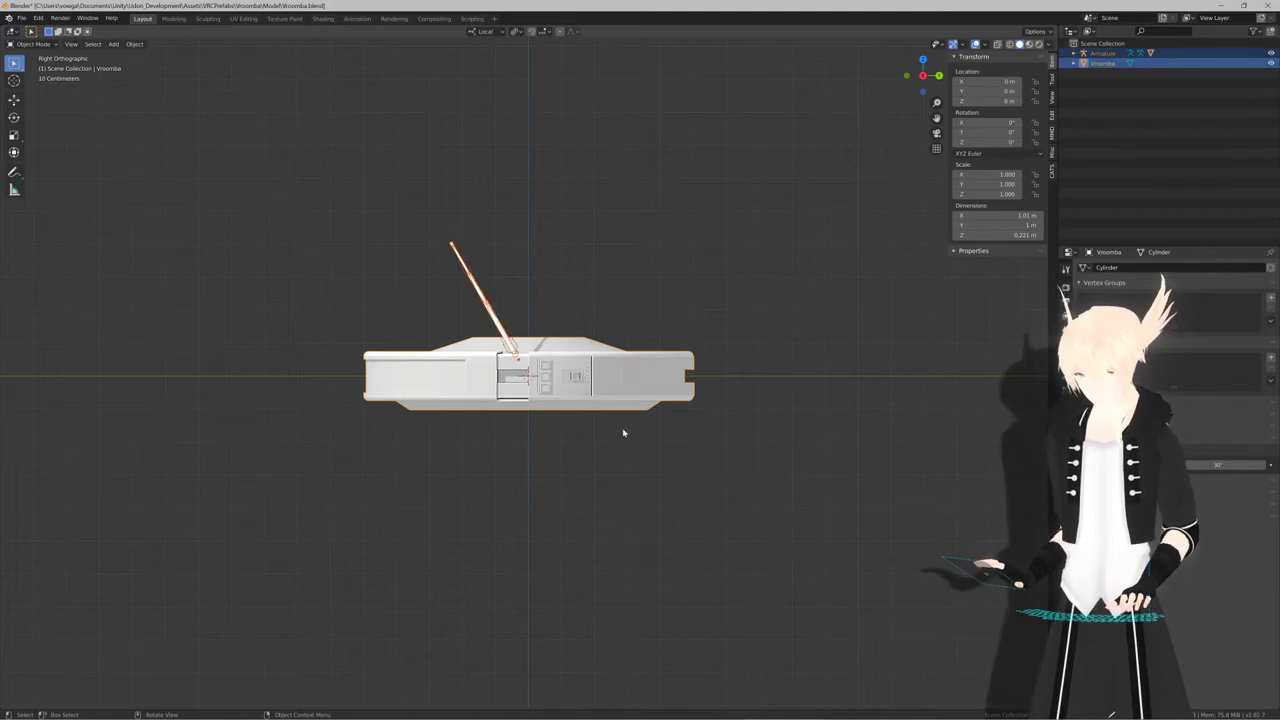
key(g)
click(623, 399)
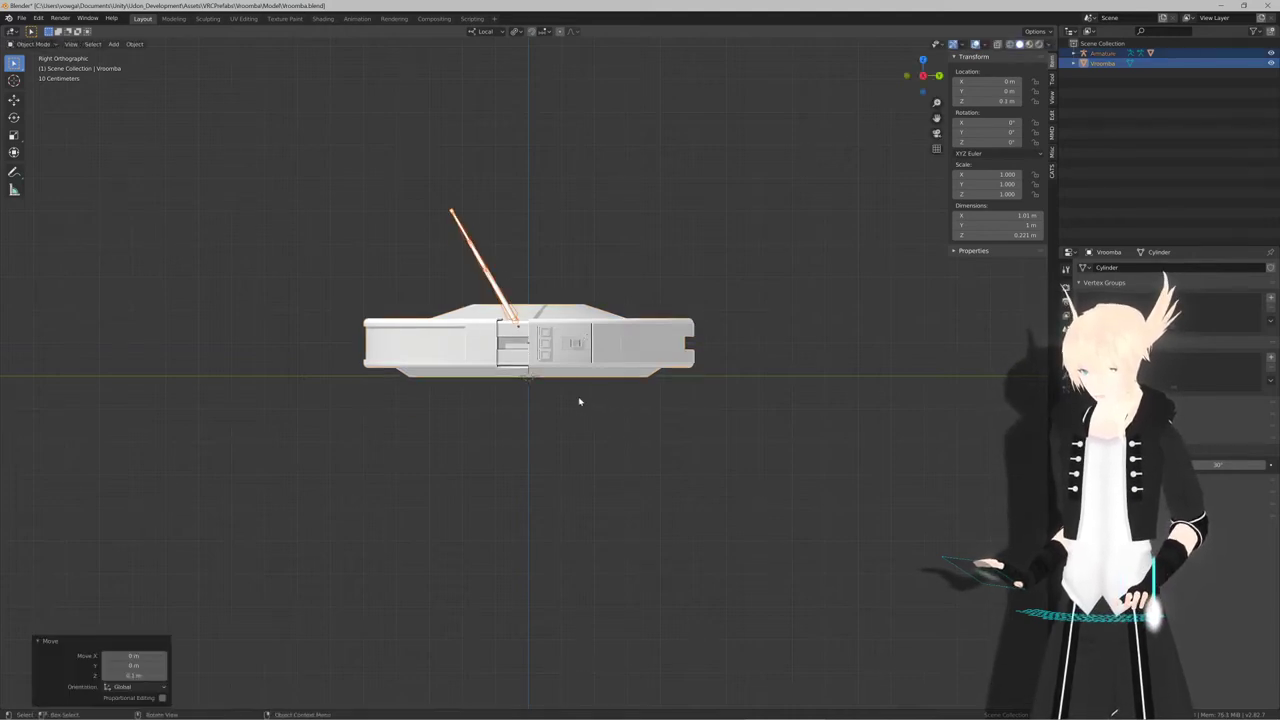
Nudge both objects up another 0.003 m along Z to align the flat underside with the ground line
scroll(570, 400, up, 5)
key(g)
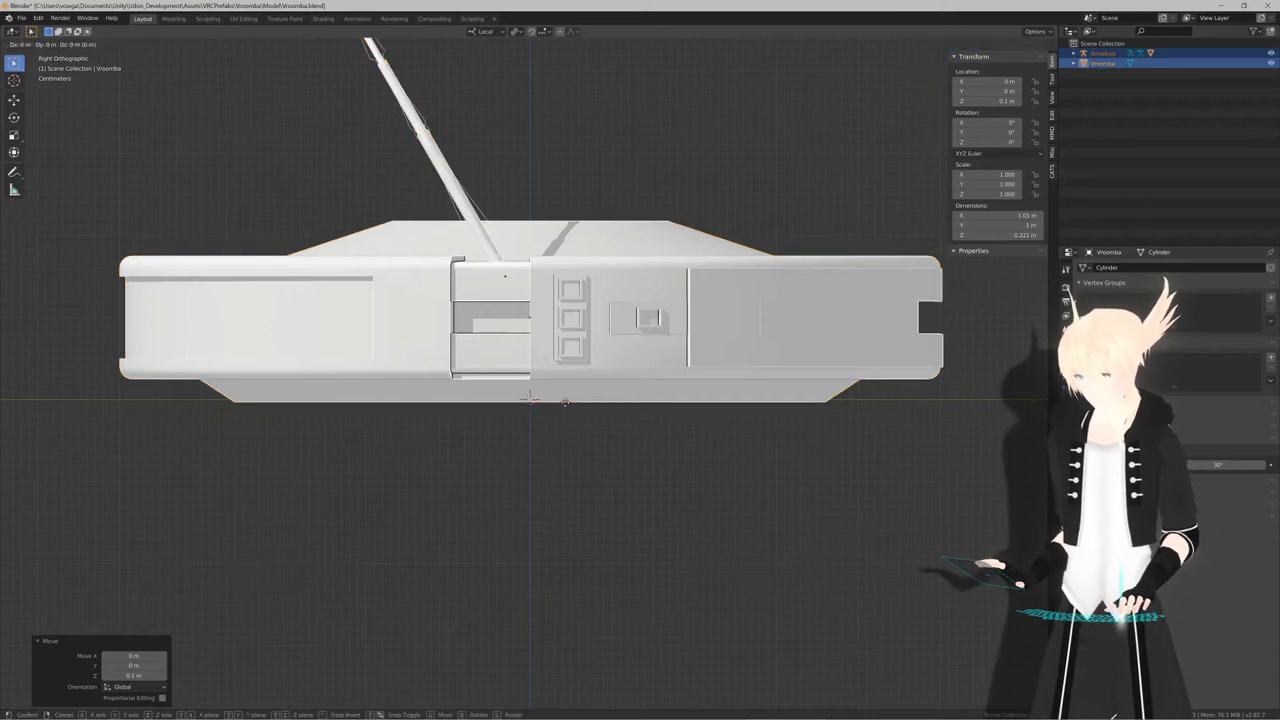
right_click(566, 398)
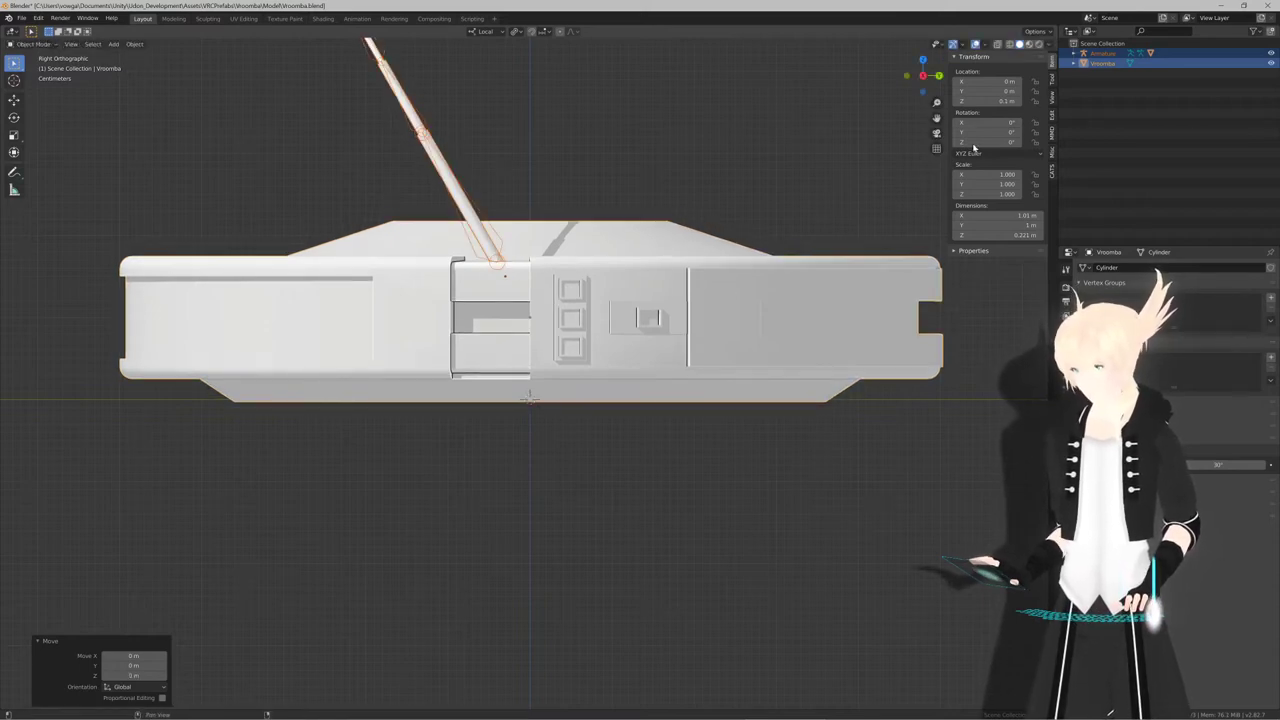
scroll(575, 405, up, 10)
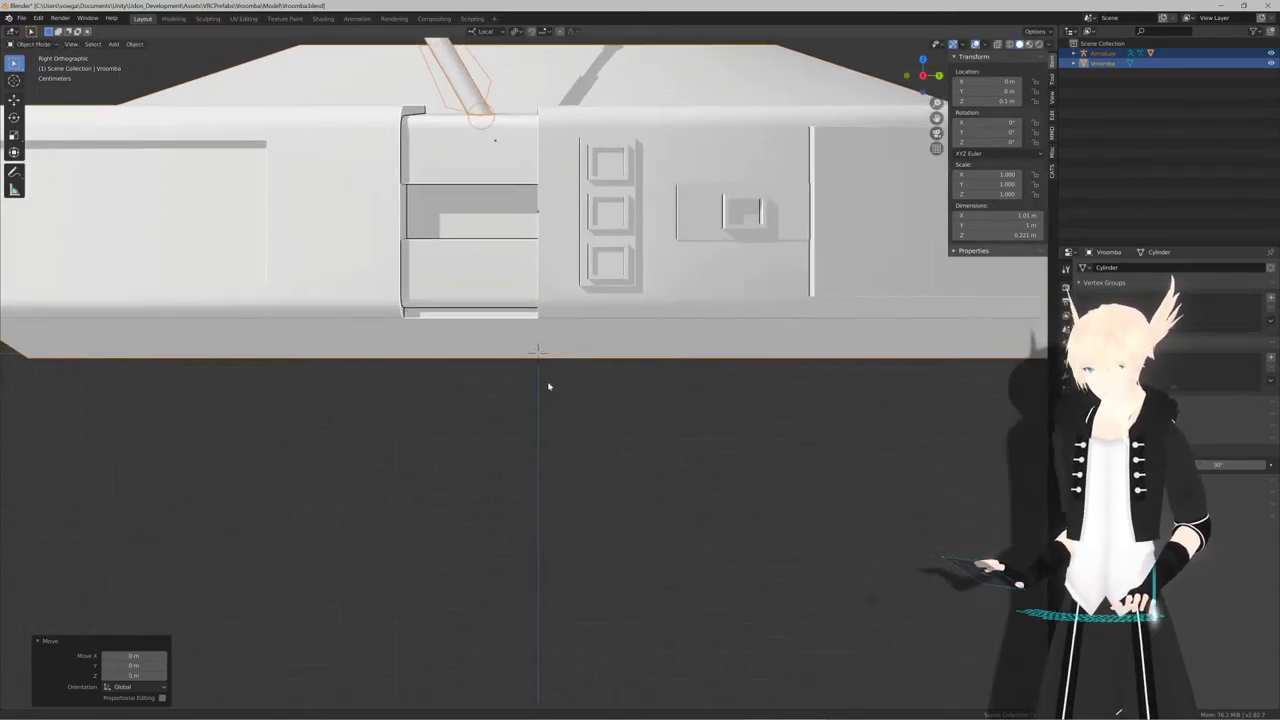
key(g)
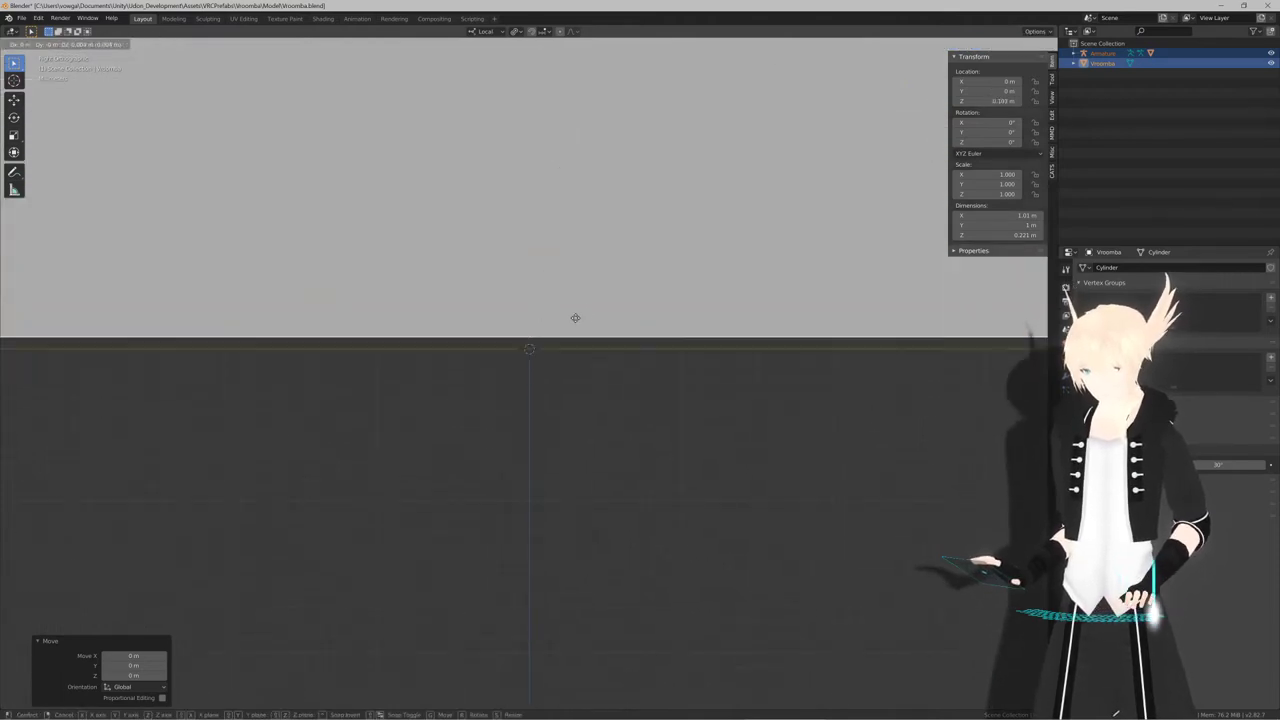
click(572, 320)
Apply the moved position of the body and armature so their location values reset to zero
scroll(560, 338, down, 4)
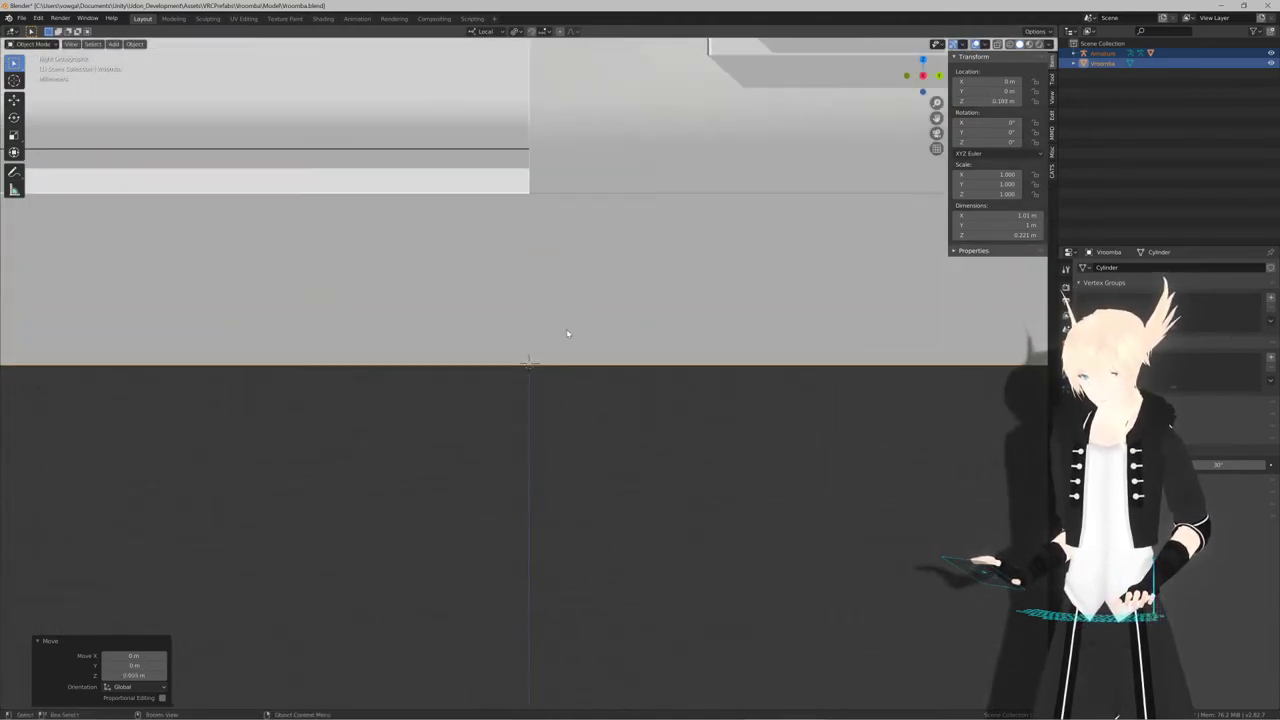
scroll(560, 341, down, 3)
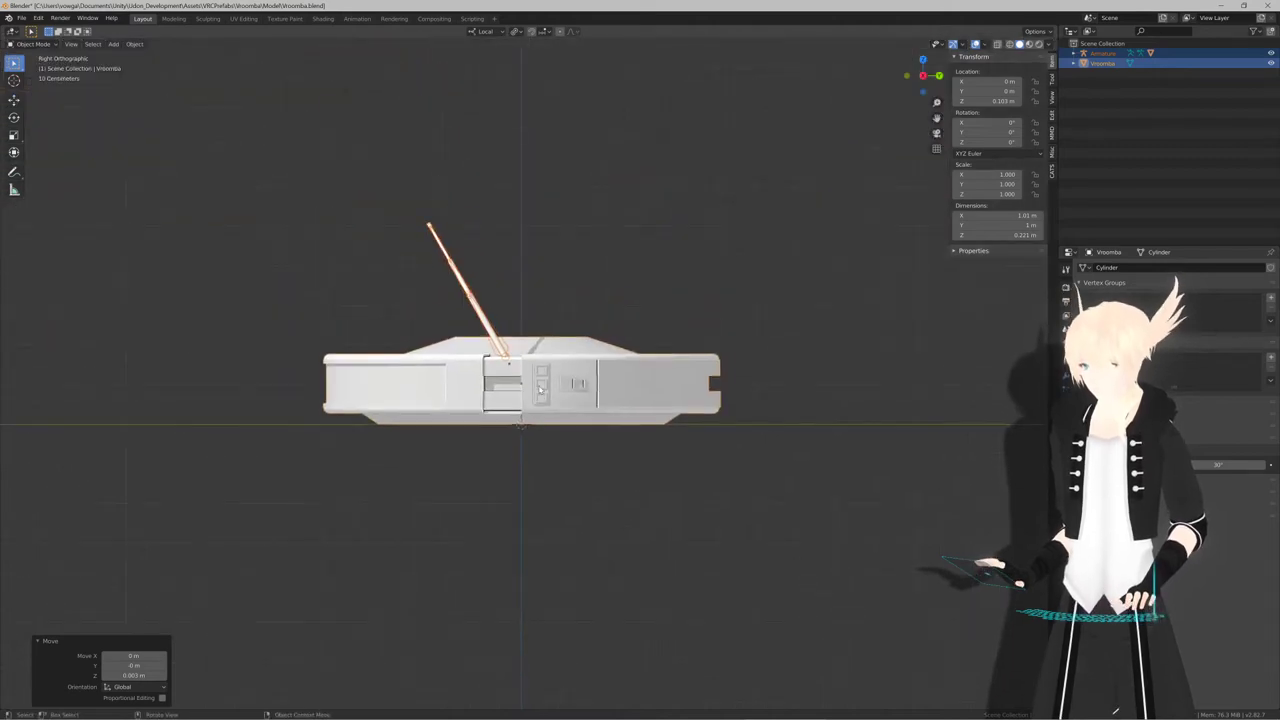
key(ctrl+a)
click(607, 390)
middle_drag(610, 394, 551, 323)
Rename the Armature object as Antenna
click(1103, 52)
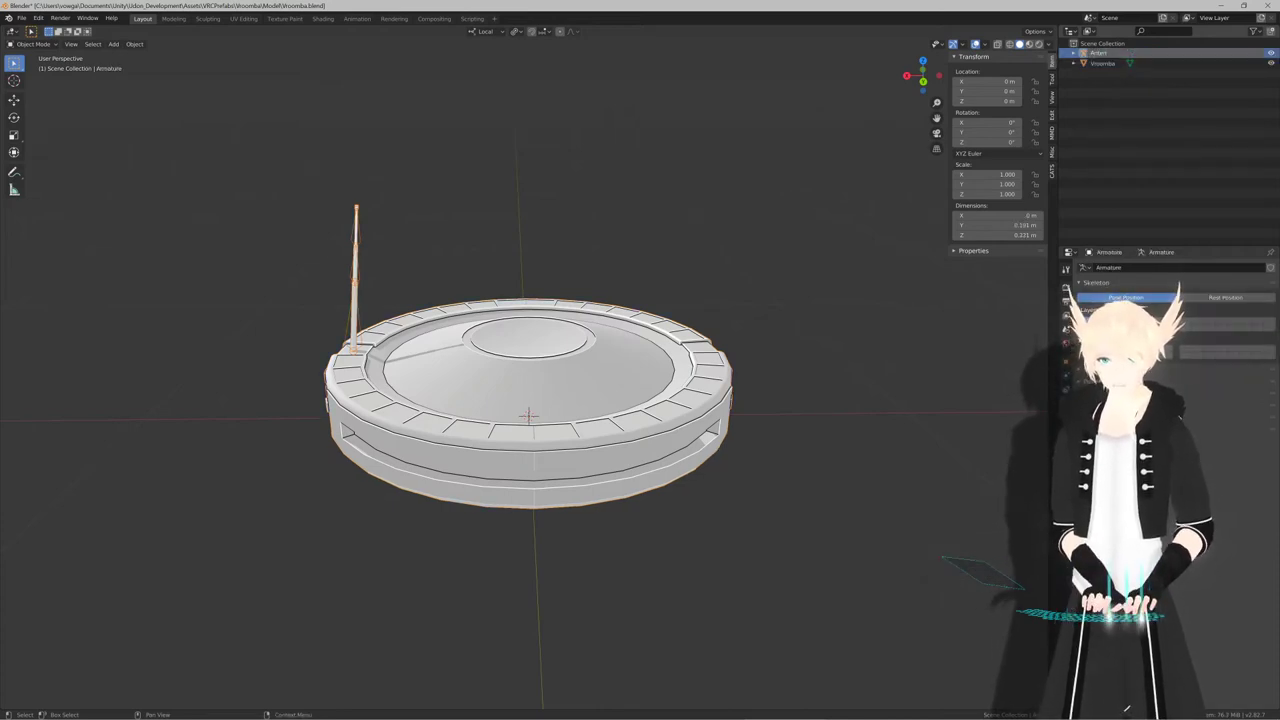
key(Return)
middle_drag(686, 194, 563, 266)
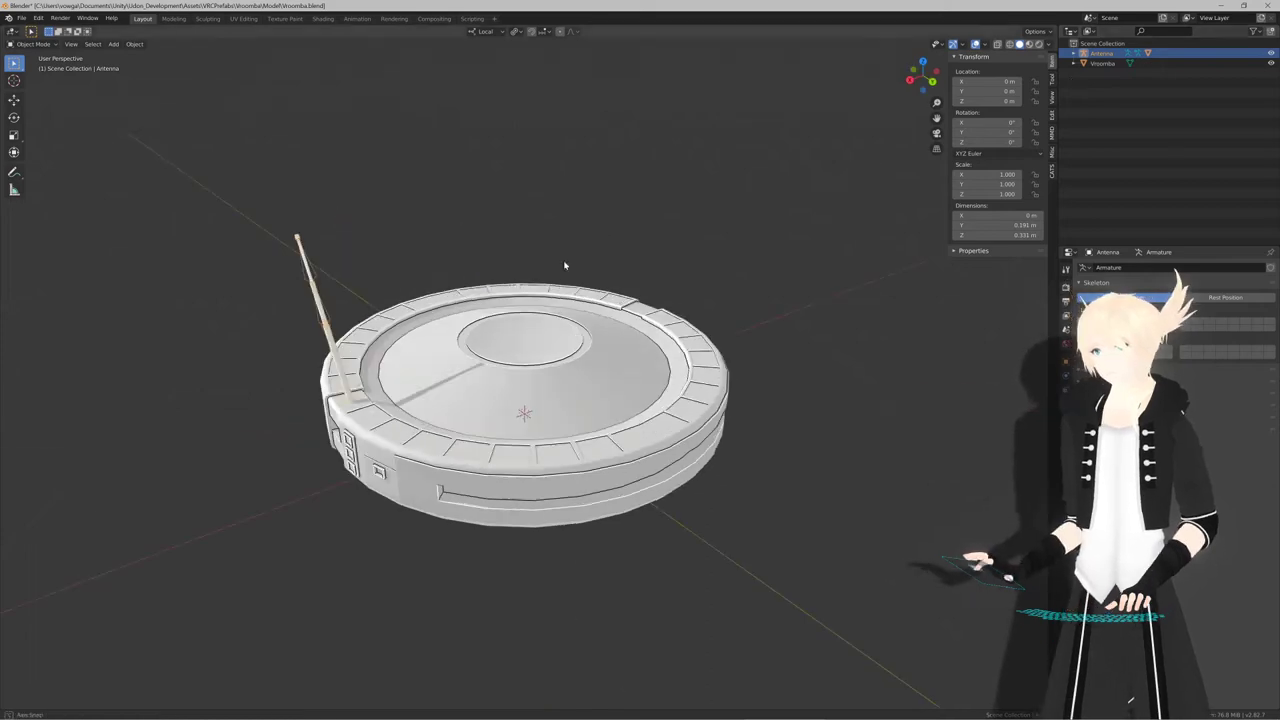
In edge editing of the Vroomba mesh, mark the edge loop along the inner side of the tiled top ring as a seam
click(607, 362)
key(Tab)
scroll(608, 364, up, 3)
middle_drag(608, 364, 548, 381)
middle_drag(530, 428, 532, 424)
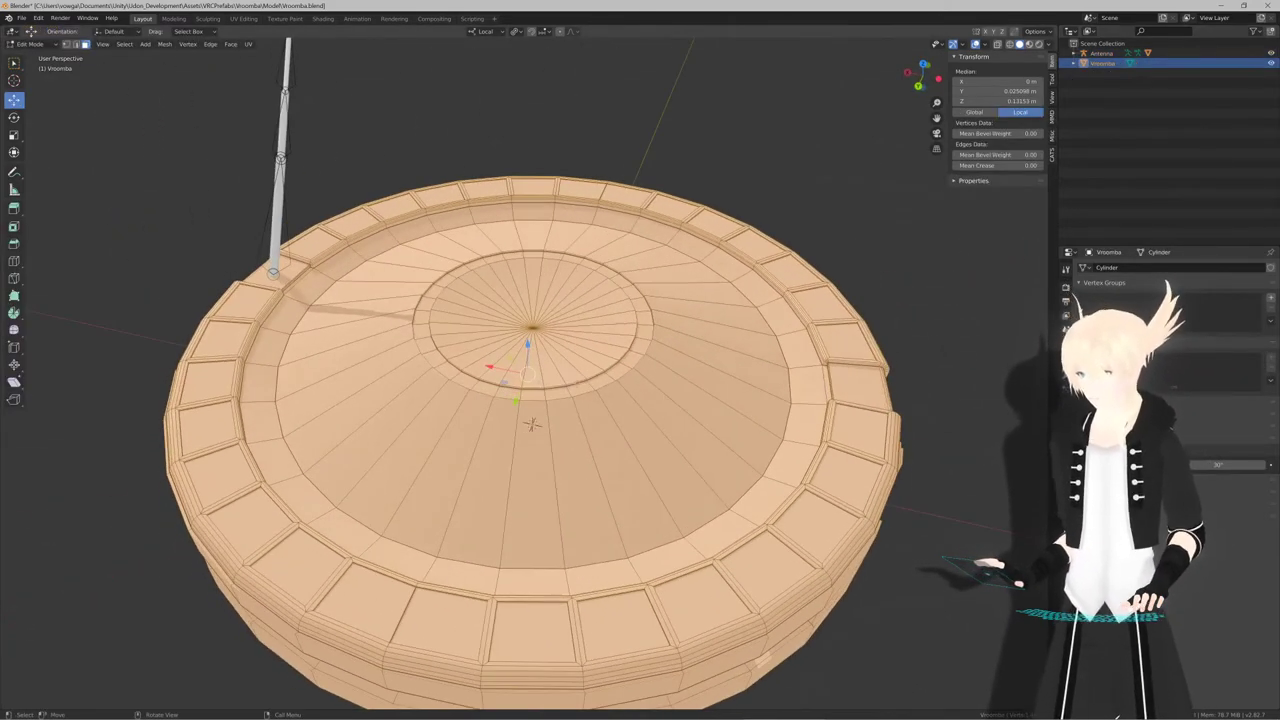
key(1)
key(2)
middle_drag(602, 536, 769, 476)
alt+click(809, 387)
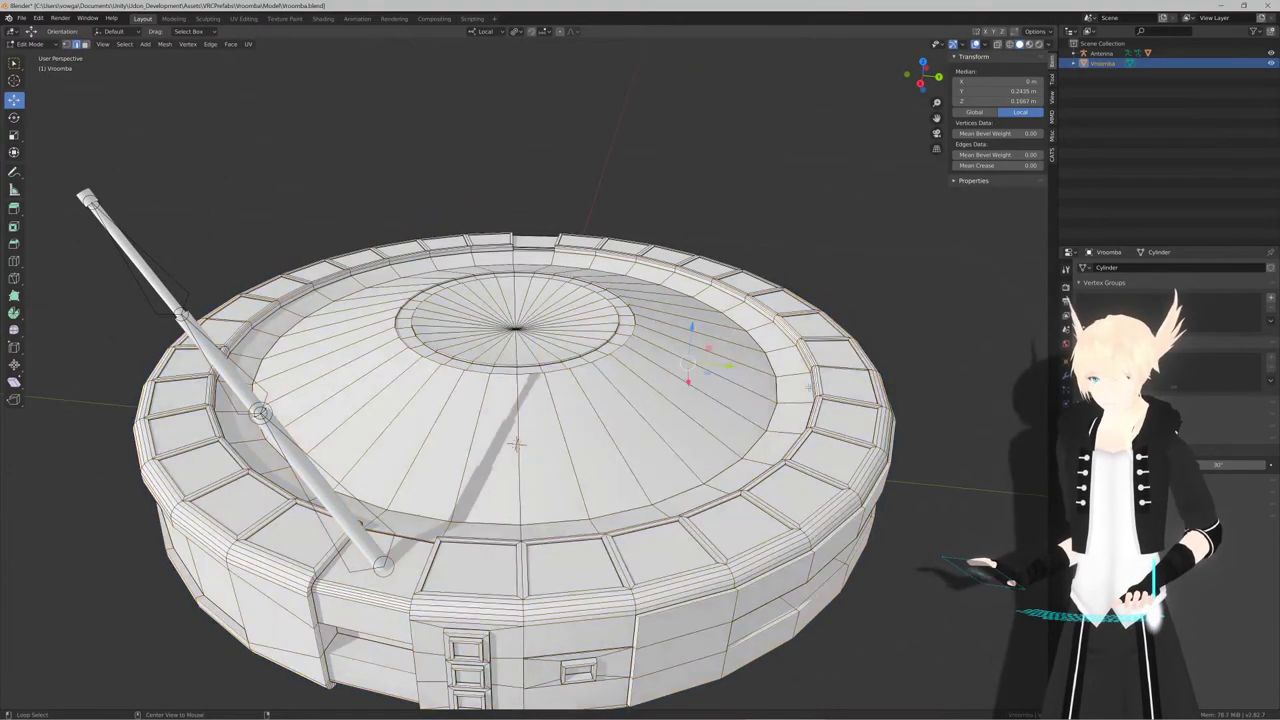
mouse_move(517, 443)
middle_down()
mouse_move(538, 430)
mouse_move(516, 438)
mouse_move(537, 444)
middle_up()
key(F3)
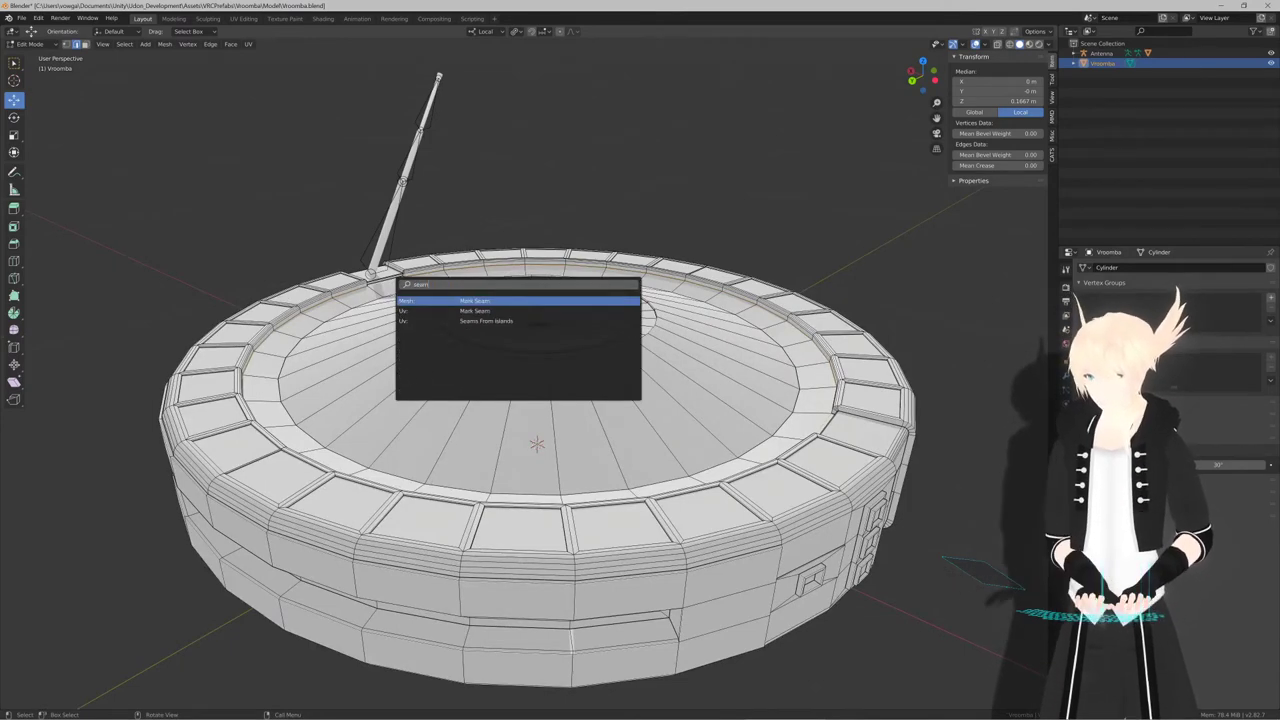
key(Return)
Mark the edge loop around the sloped base on the body's underside as a seam
middle_drag(465, 450, 487, 321)
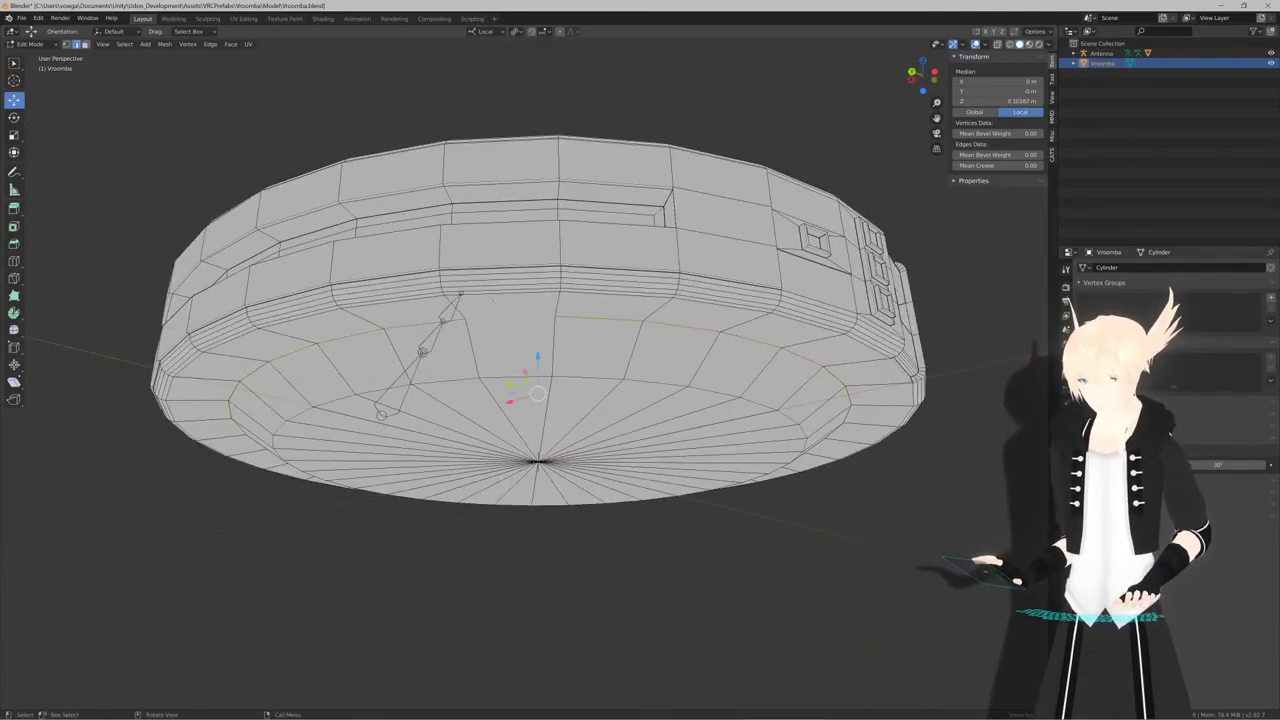
key(F3)
key(Return)
Mark the outer edge loop around the narrow side groove's opening as a seam
middle_drag(493, 301, 494, 315)
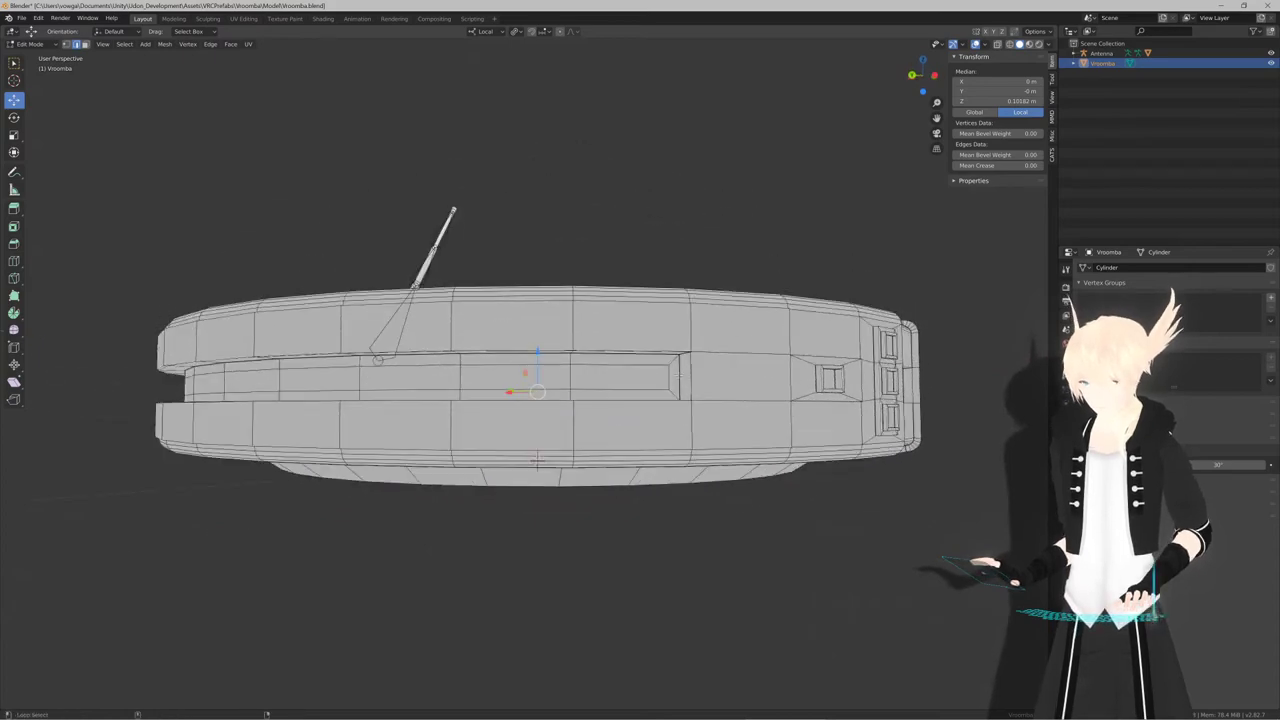
key(F3)
key(Return)
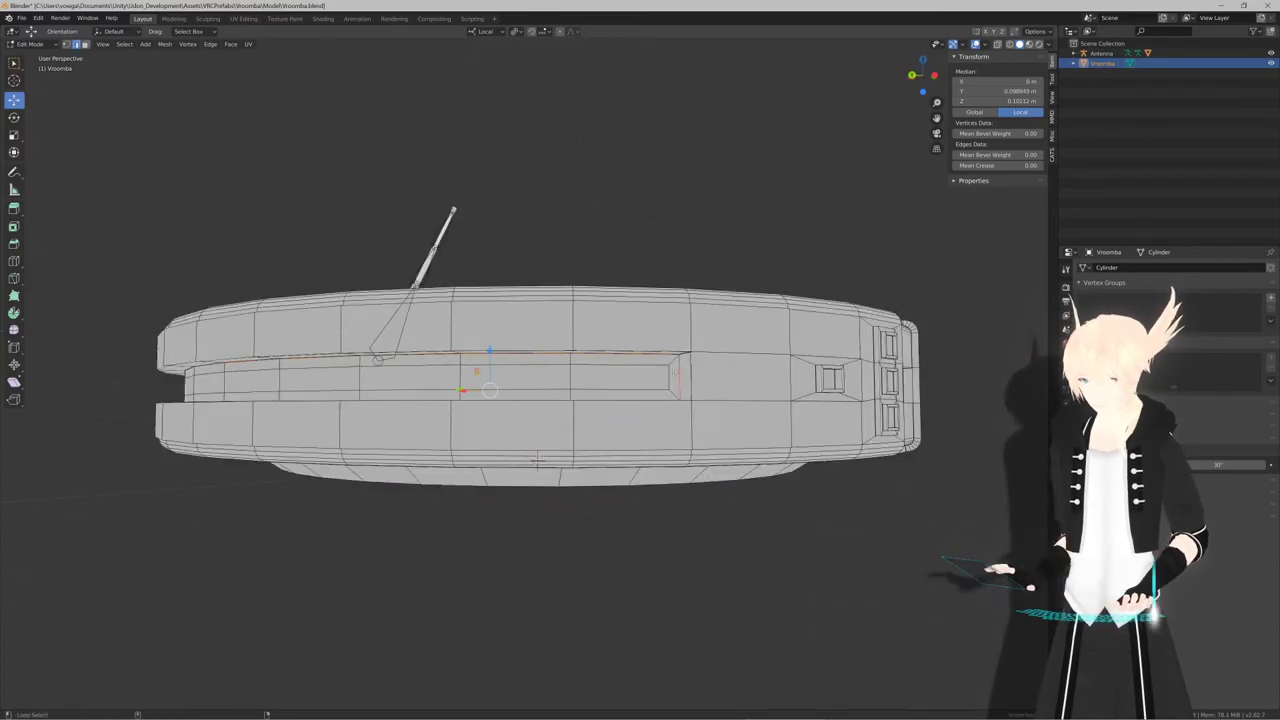
Mark the inner edge loop around the back wall of the narrow side groove as a seam
click(679, 380)
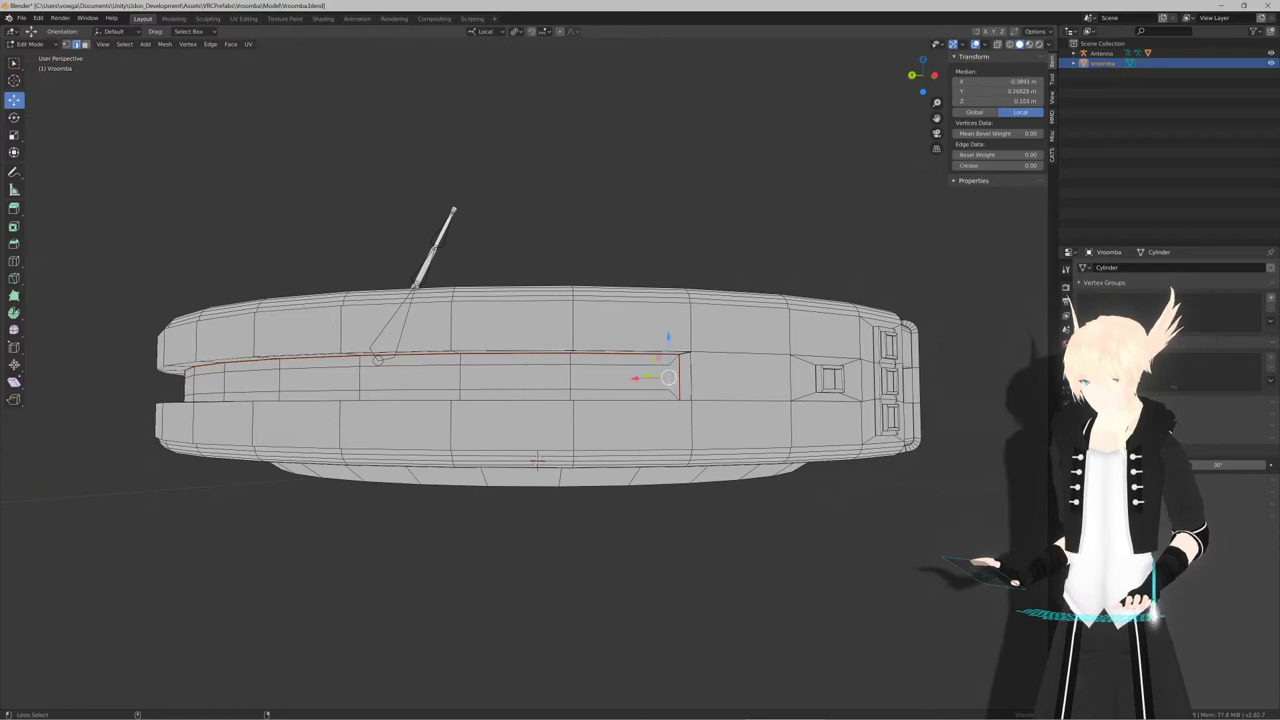
alt+click(630, 366)
alt+shift+click(630, 391)
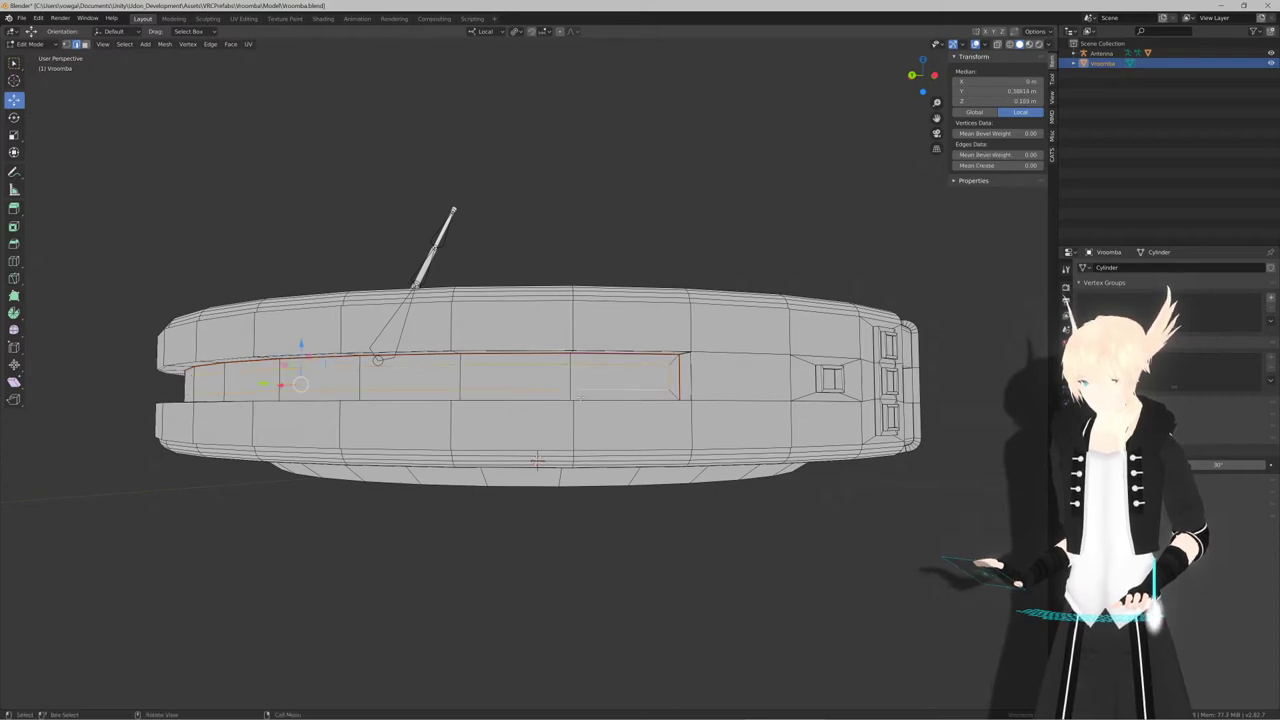
middle_drag(830, 405, 386, 426)
key(F3)
key(Return)
Mark the edge loop around the circular panel at the centre of the top as a seam
scroll(486, 438, down, 4)
scroll(436, 423, up, 3)
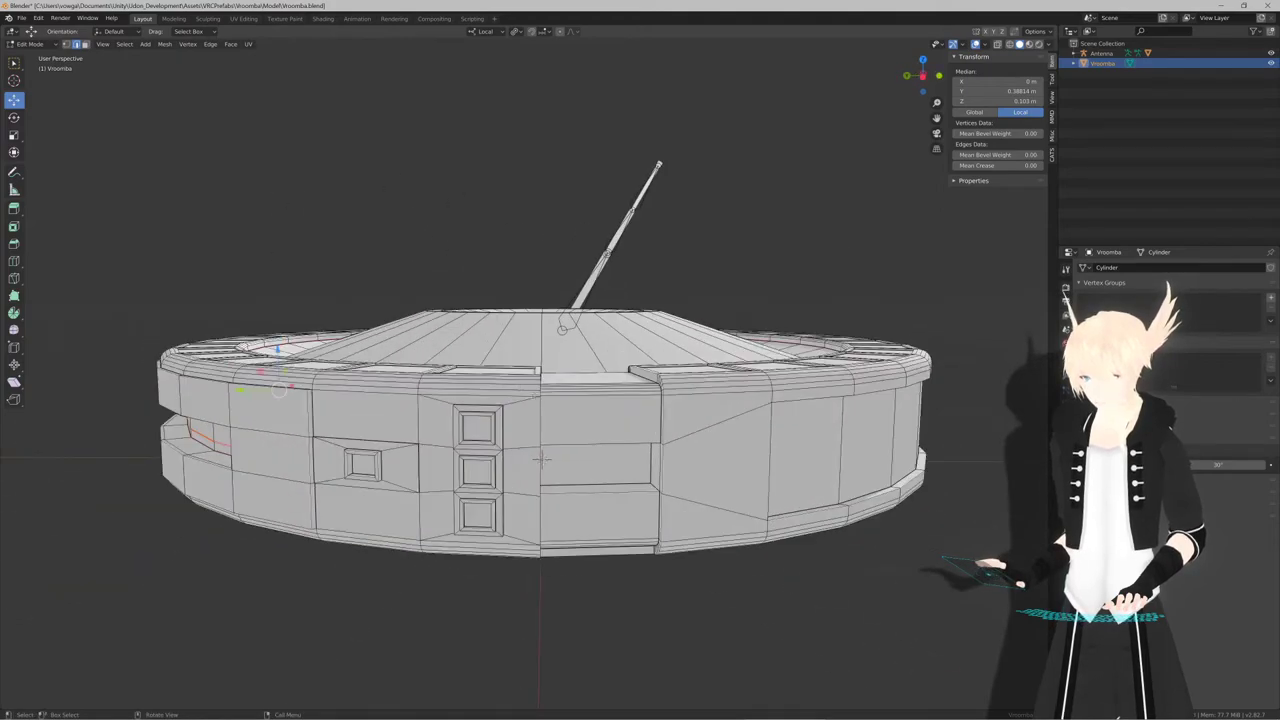
middle_drag(540, 376, 460, 346)
scroll(438, 408, down, 1)
scroll(438, 396, up, 5)
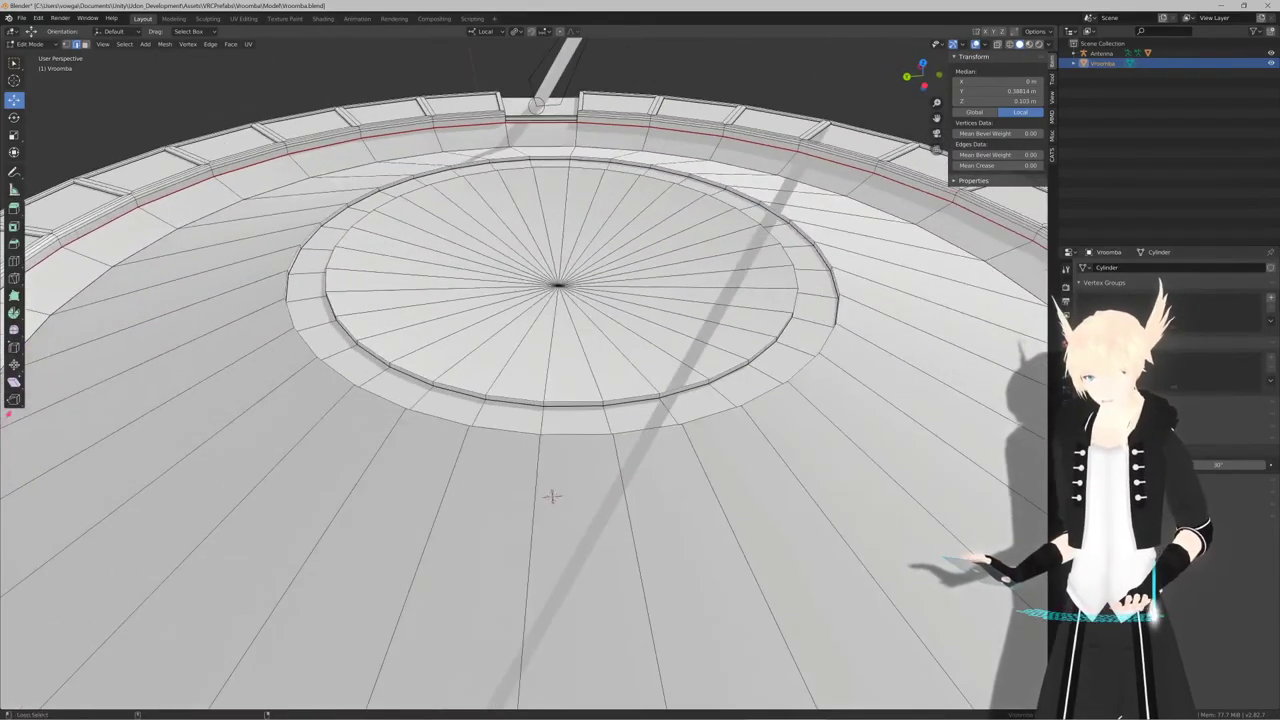
alt+shift+click(809, 274)
middle_drag(553, 496, 549, 525)
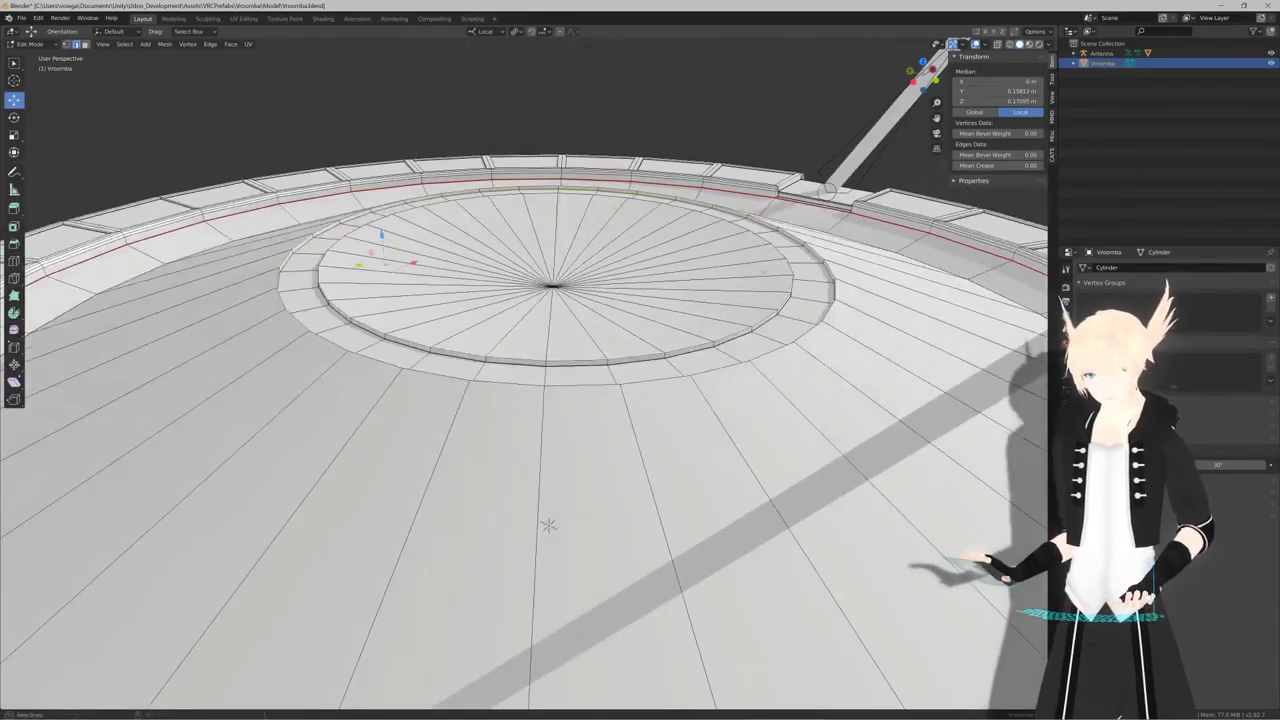
key(F3)
key(Return)
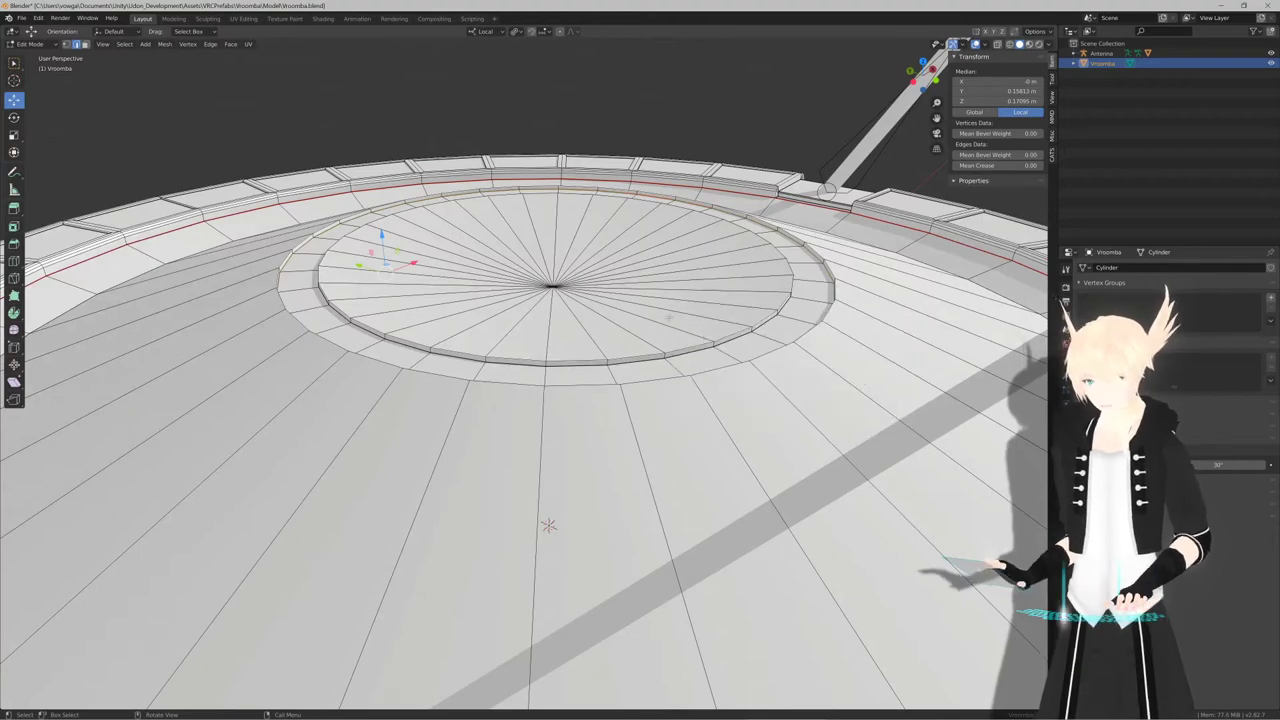
Try to select the edge loop along the upper rim of the wide side recess
scroll(669, 317, down, 4)
middle_drag(669, 317, 668, 316)
middle_drag(538, 451, 515, 400)
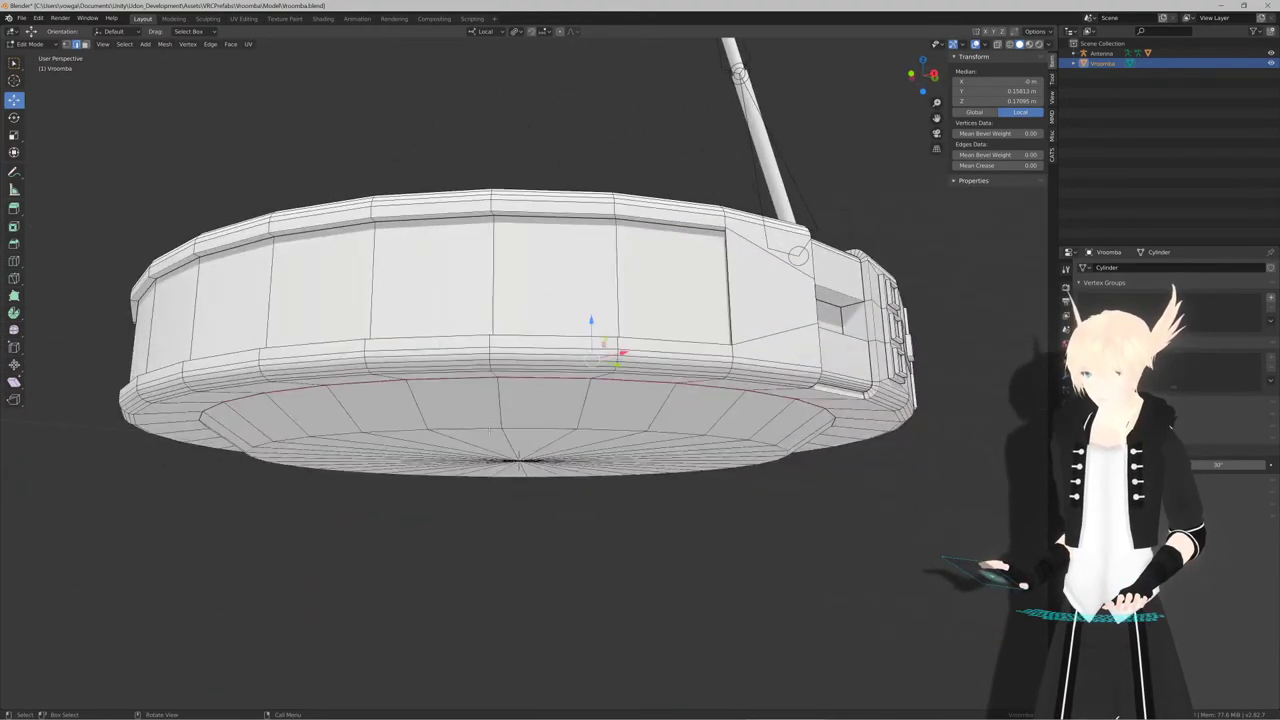
alt+click(644, 231)
middle_drag(636, 246, 700, 285)
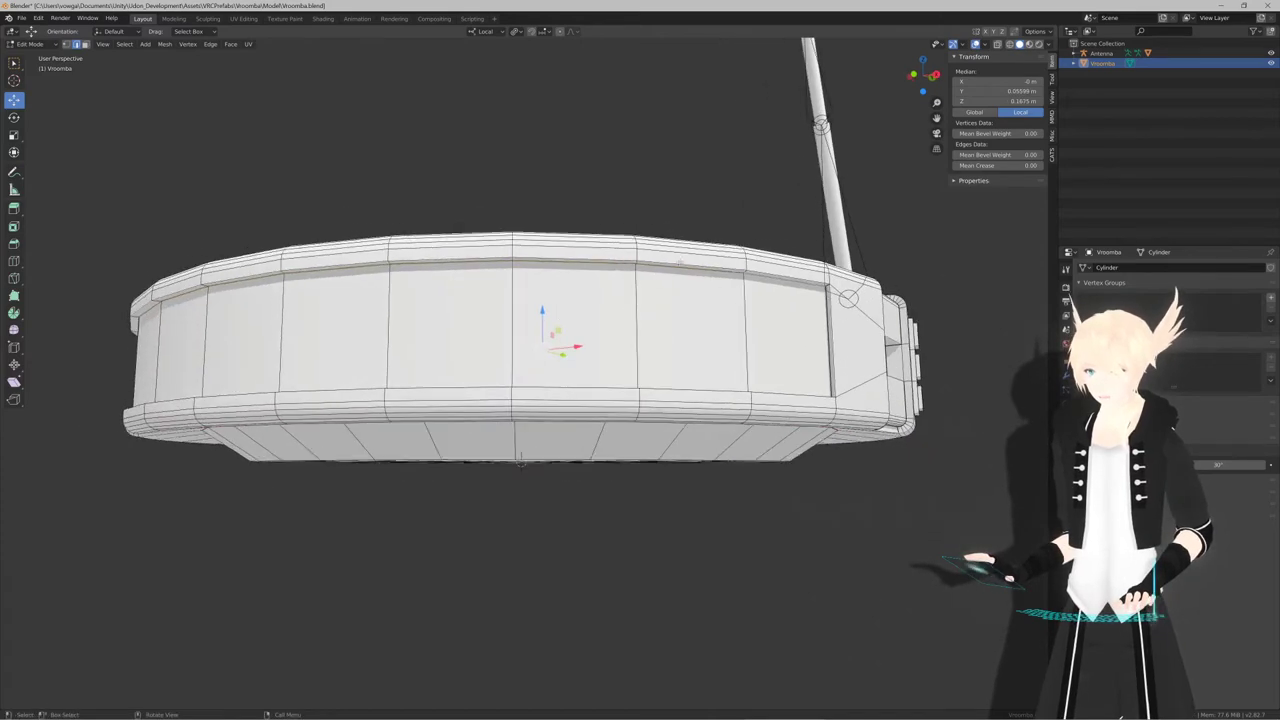
click(707, 289)
alt+click(770, 288)
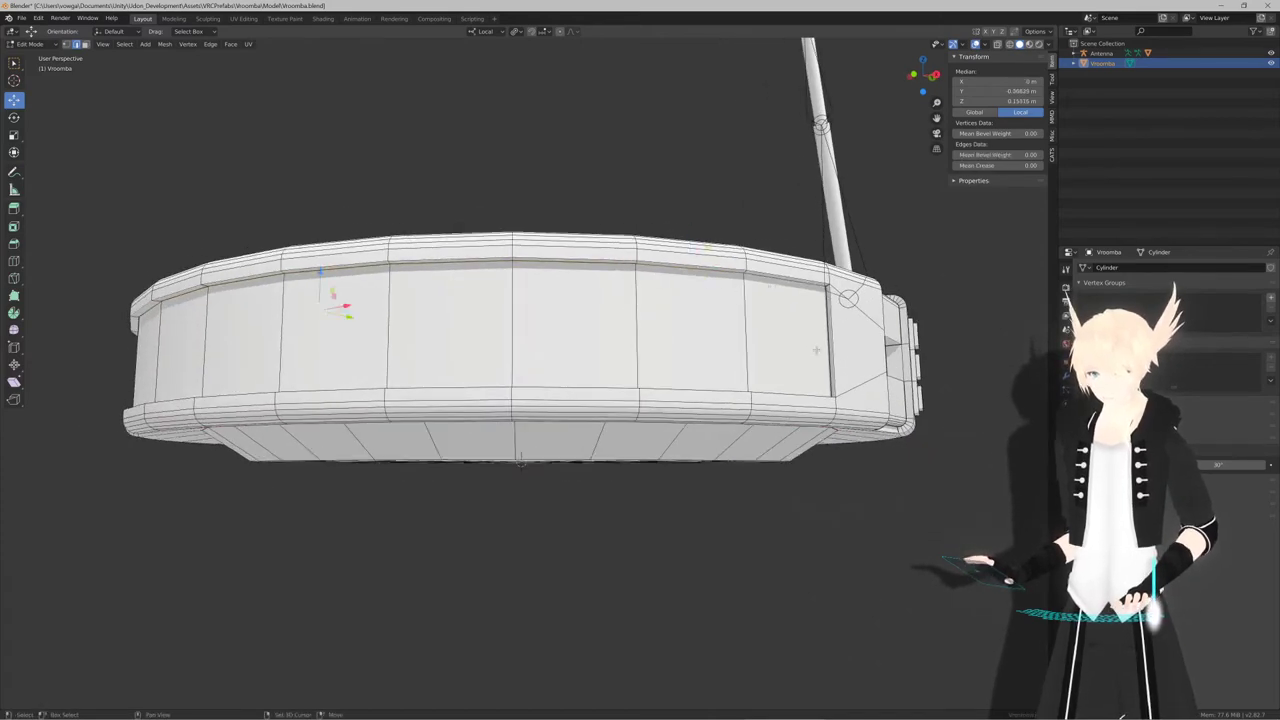
middle_drag(755, 346, 690, 370)
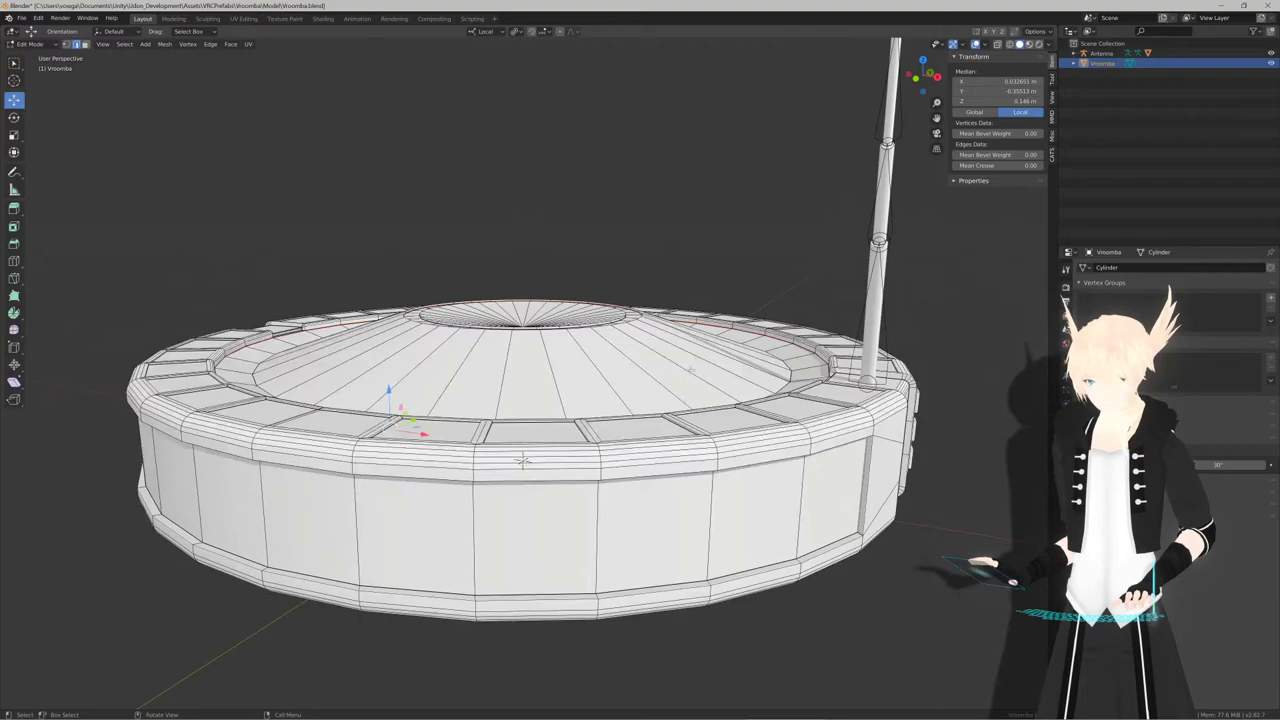
Mark the edge loop along the body's side groove as a seam
alt+click(631, 579)
middle_drag(631, 574, 811, 540)
middle_drag(357, 451, 566, 397)
key(F3)
key(Return)
middle_drag(493, 511, 650, 488)
ctrl+middle_drag(470, 430, 550, 490)
scroll(549, 489, up, 2)
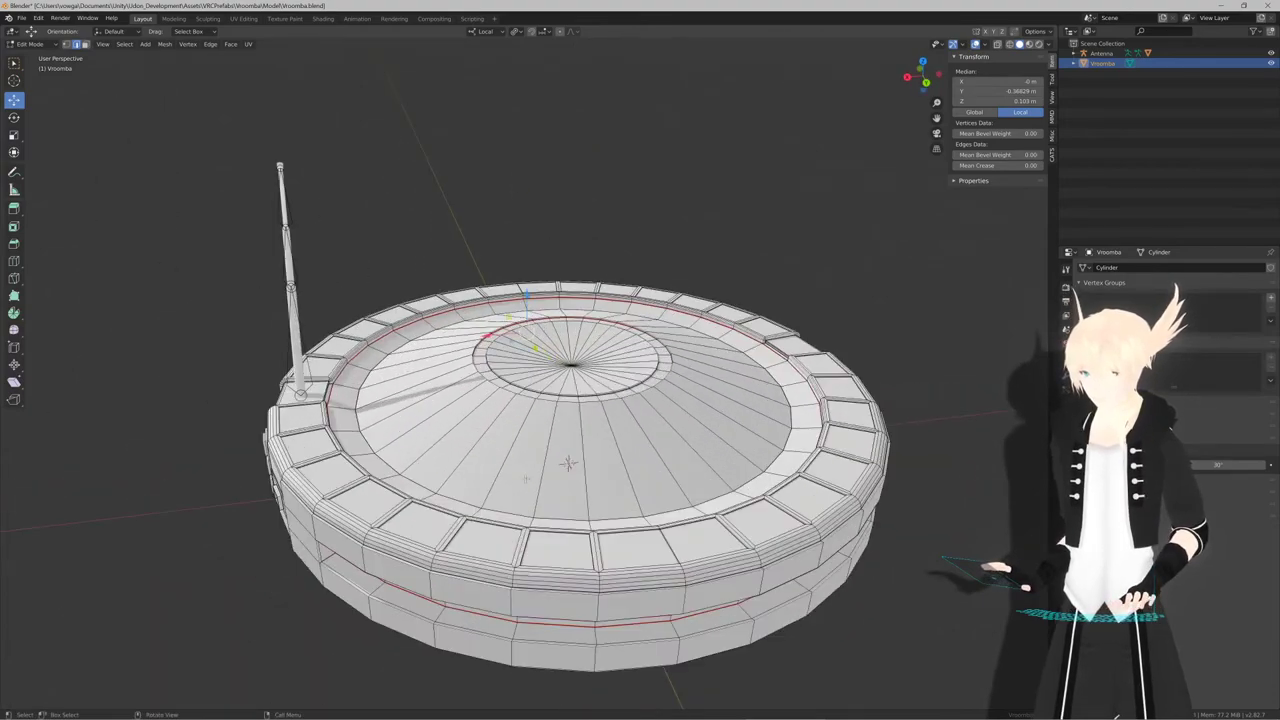
Leave the body mesh and open the antenna mesh for editing
key(a)
scroll(530, 420, up, 5)
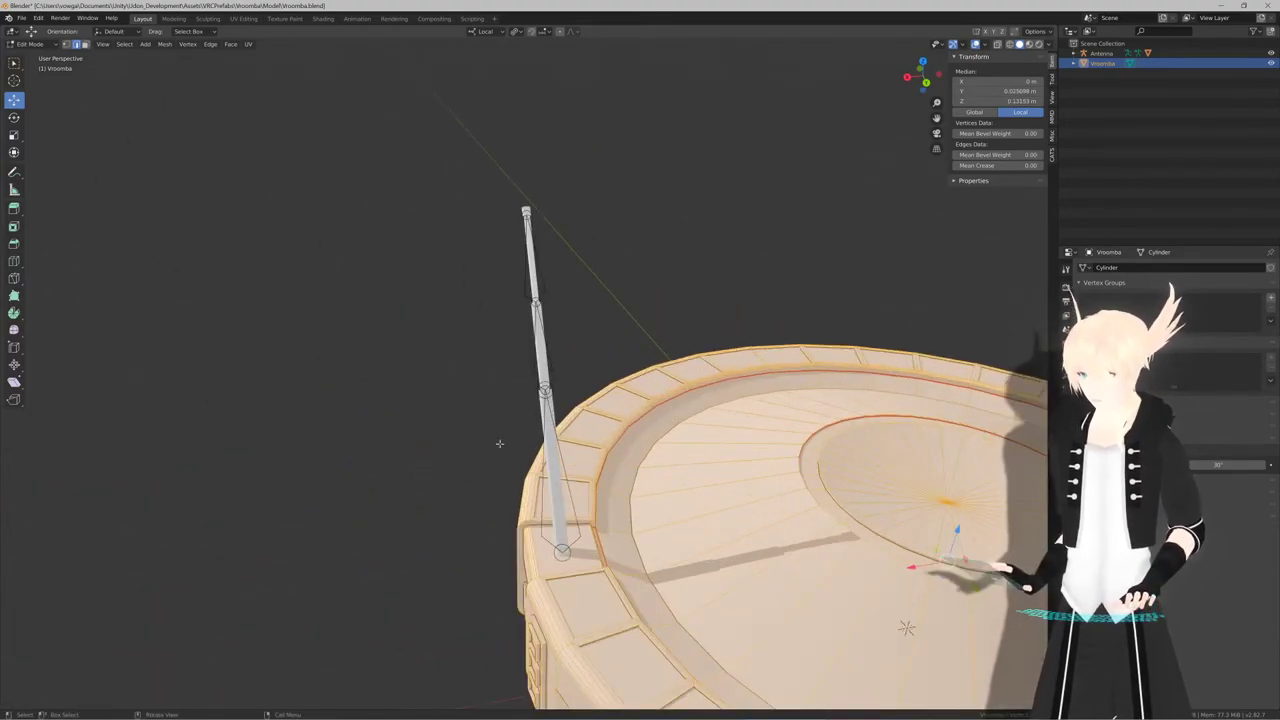
key(Tab)
click(547, 367)
key(Tab)
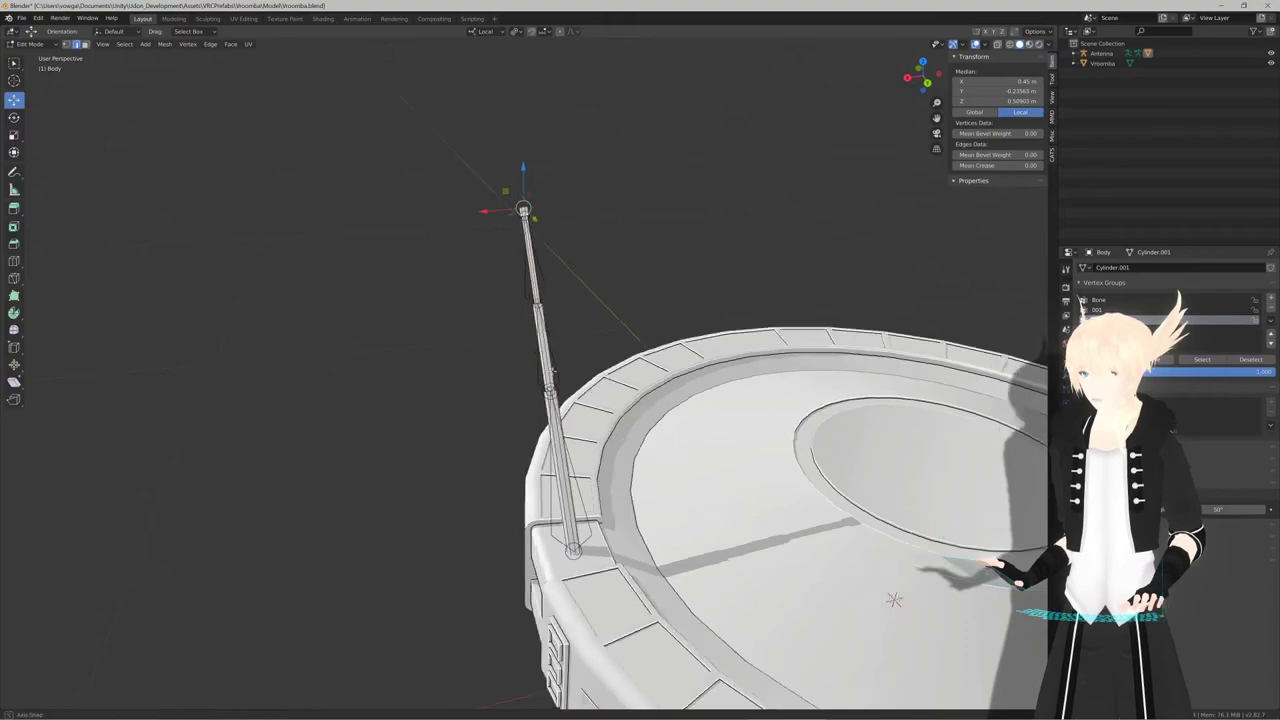
middle_drag(547, 367, 522, 389)
scroll(659, 242, up, 4)
scroll(697, 217, up, 2)
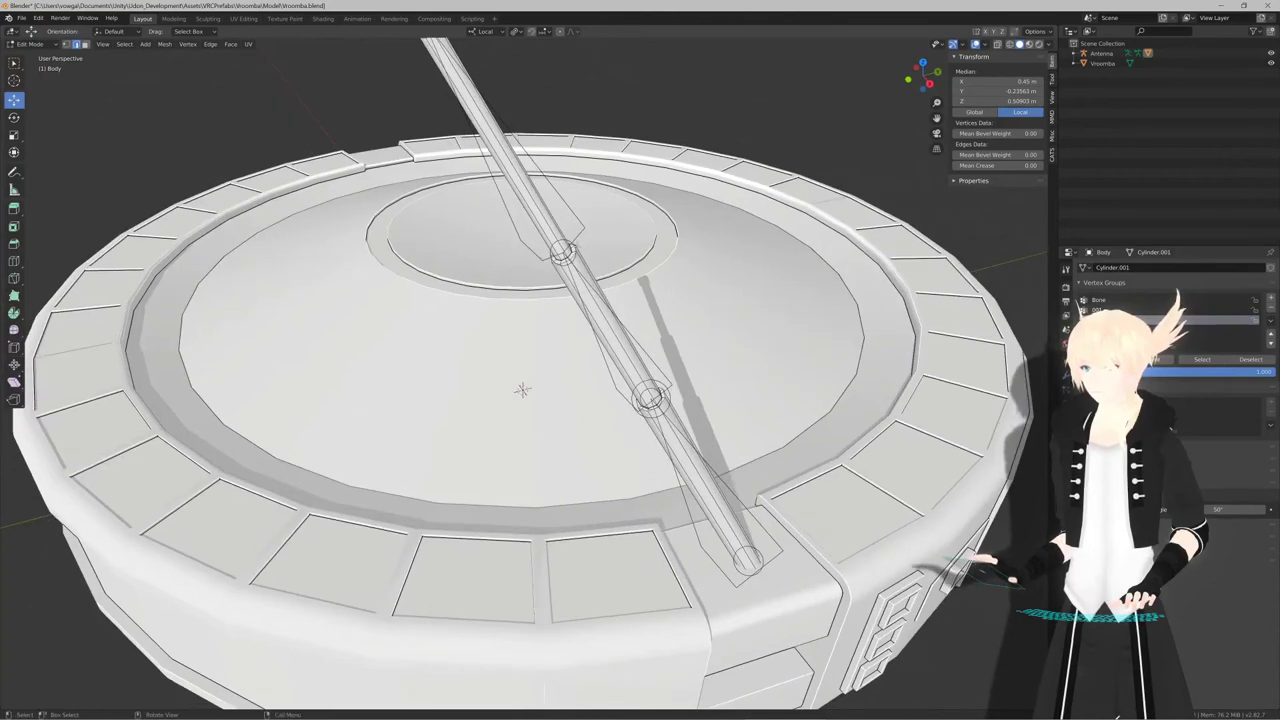
Mark the antenna's lengthwise edges and segment rings as seams and clear the selection
alt+click(575, 270)
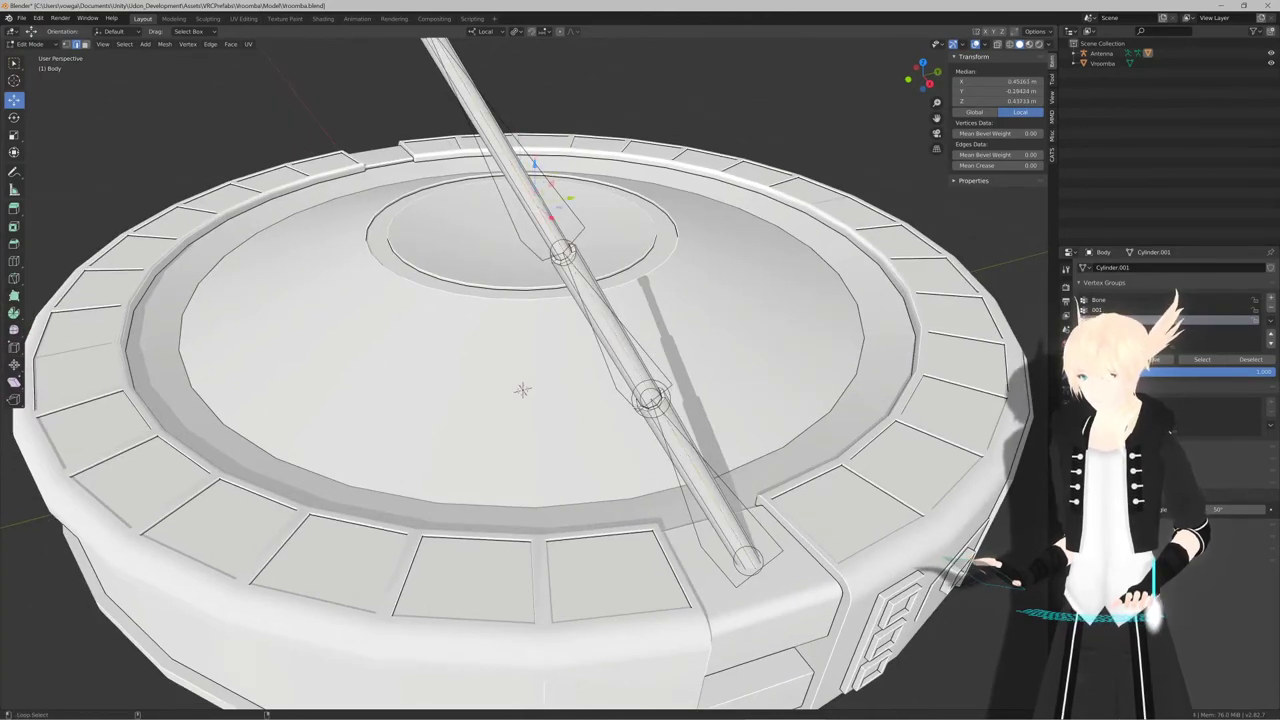
key(F3)
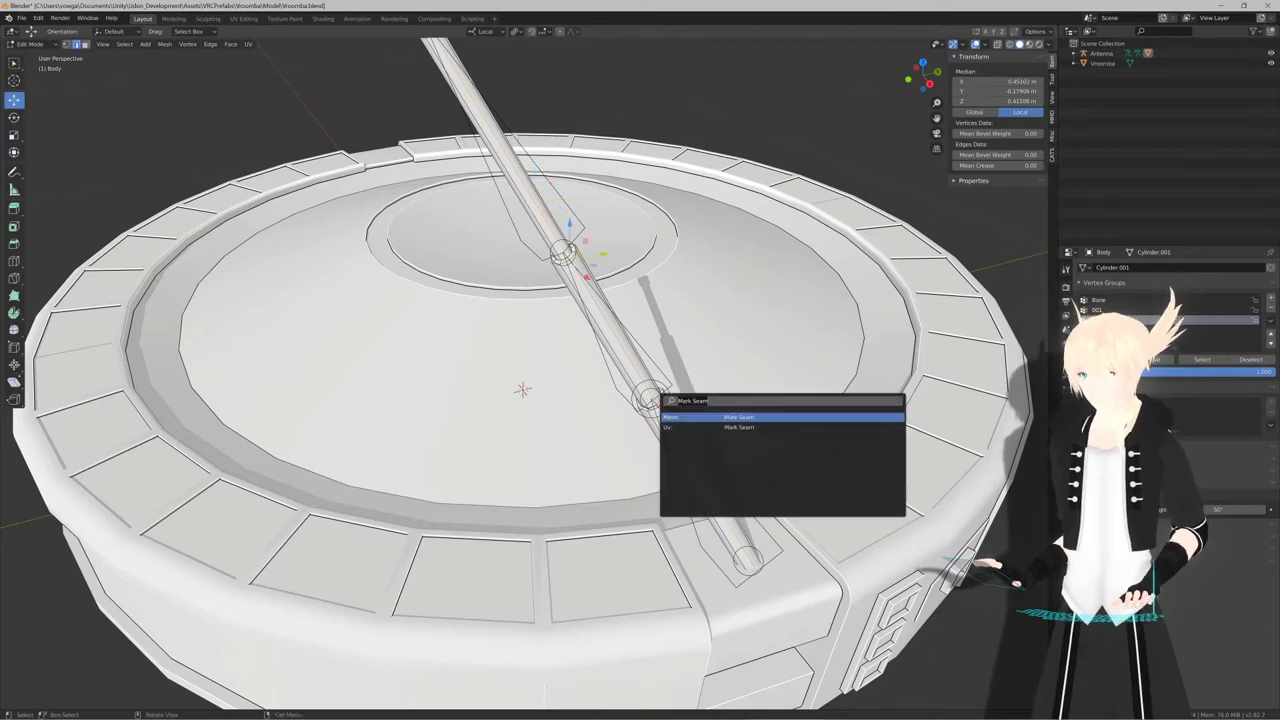
click(724, 417)
middle_drag(540, 325, 616, 414)
scroll(616, 414, up, 1)
key(alt+a)
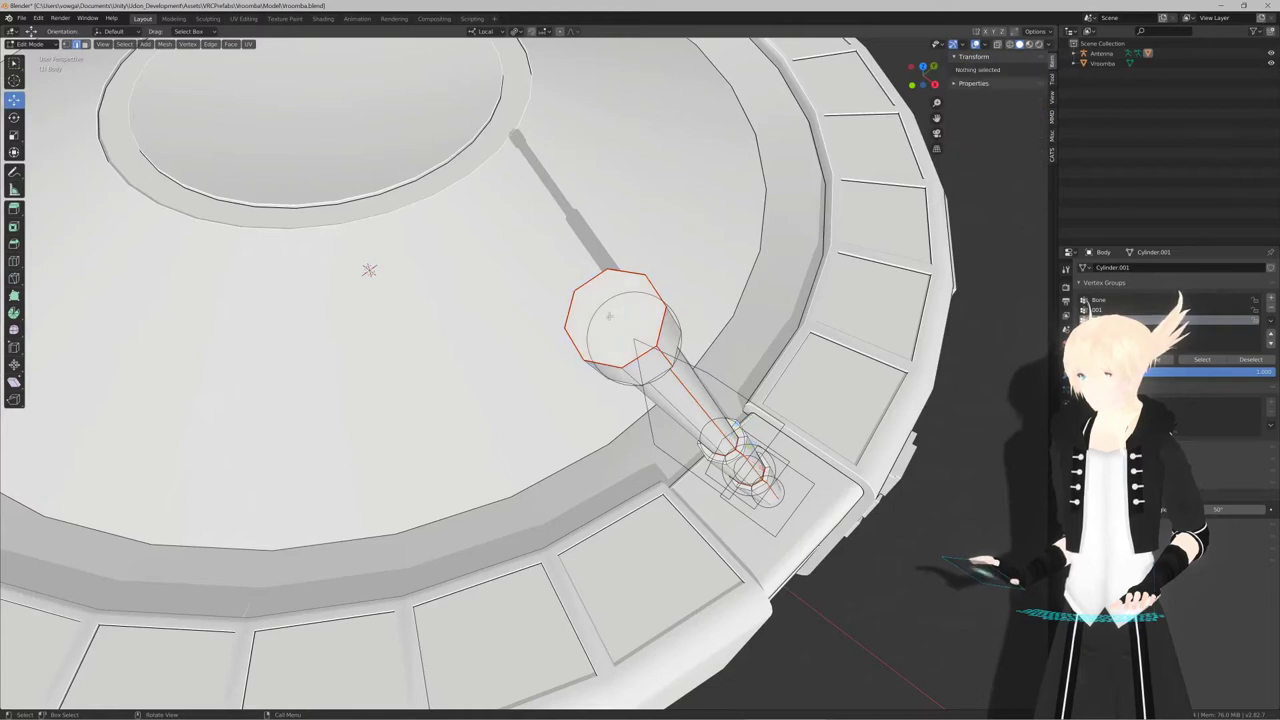
Inset the antenna's top cap face and merge the inner face at its center
key(3)
click(622, 329)
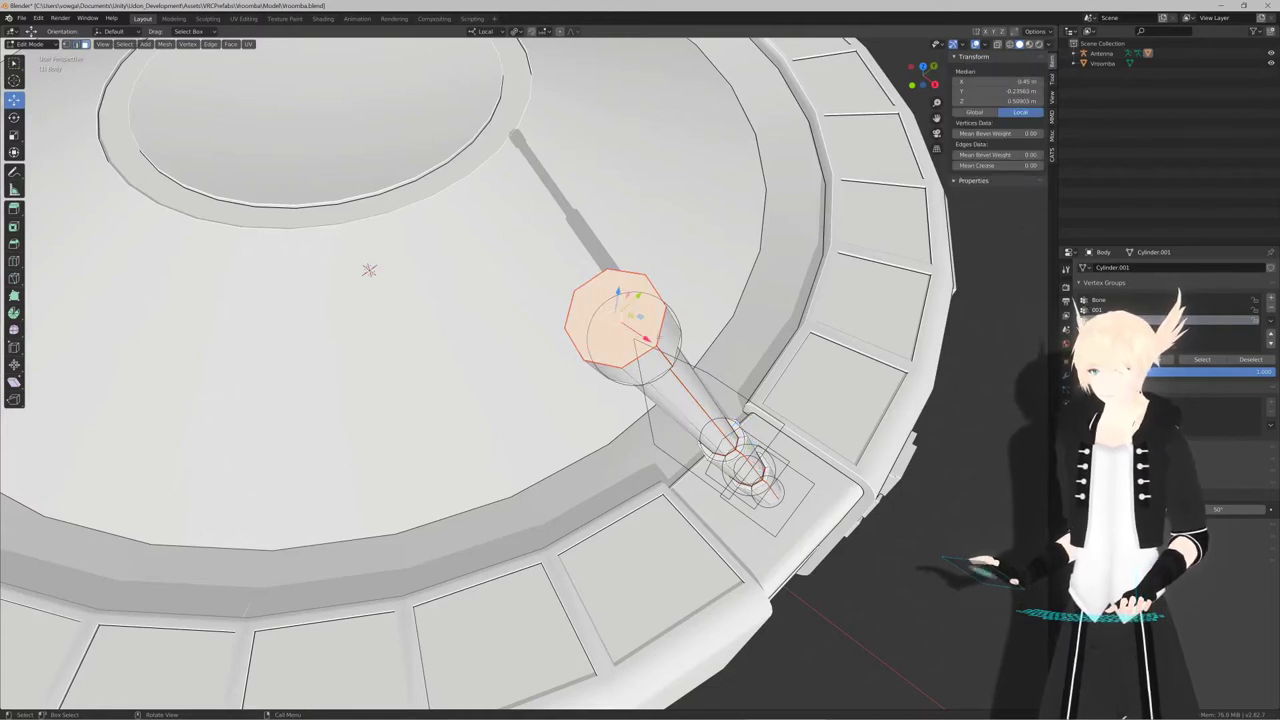
key(i)
click(808, 336)
key(F3)
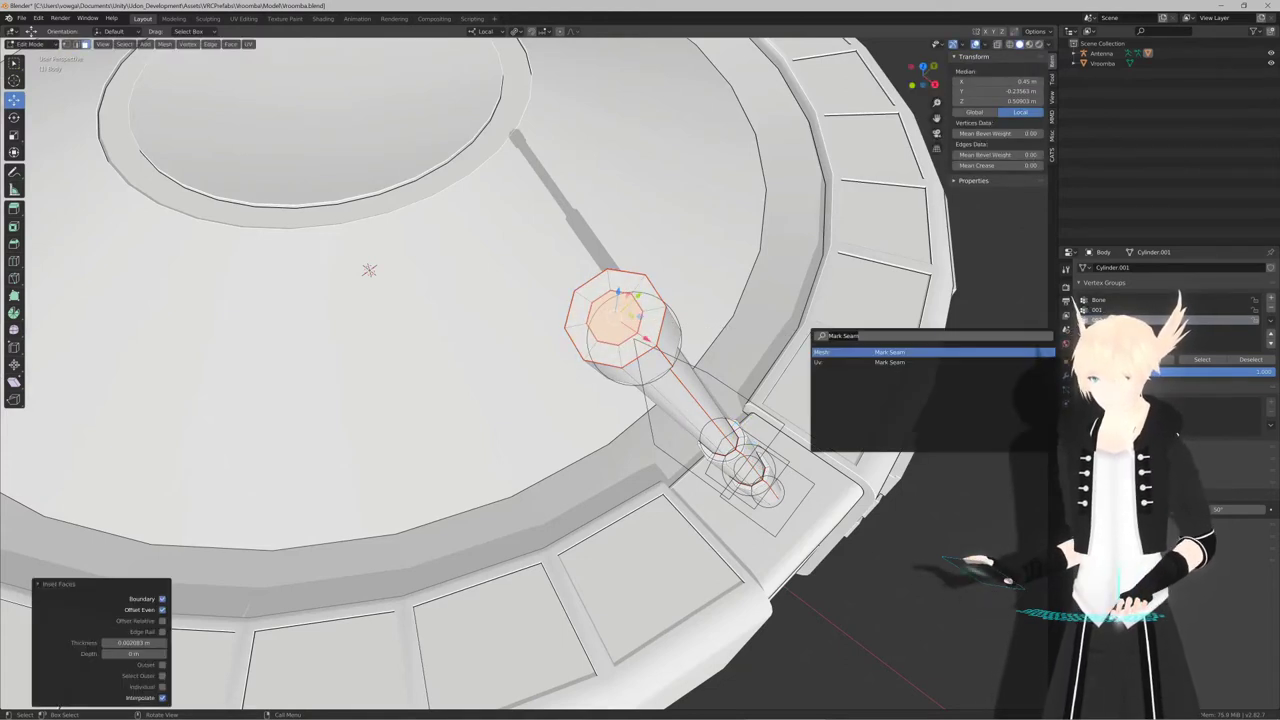
text(merg)
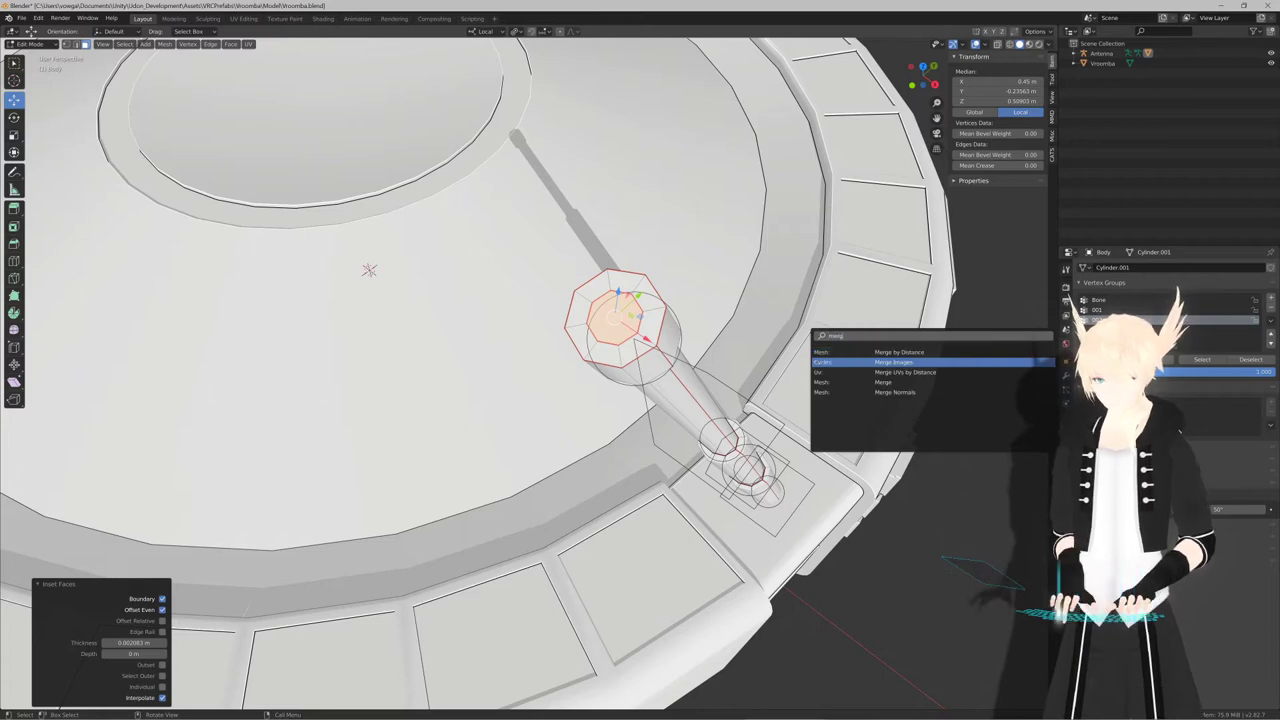
key(Down)
key(Down)
key(Return)
click(811, 336)
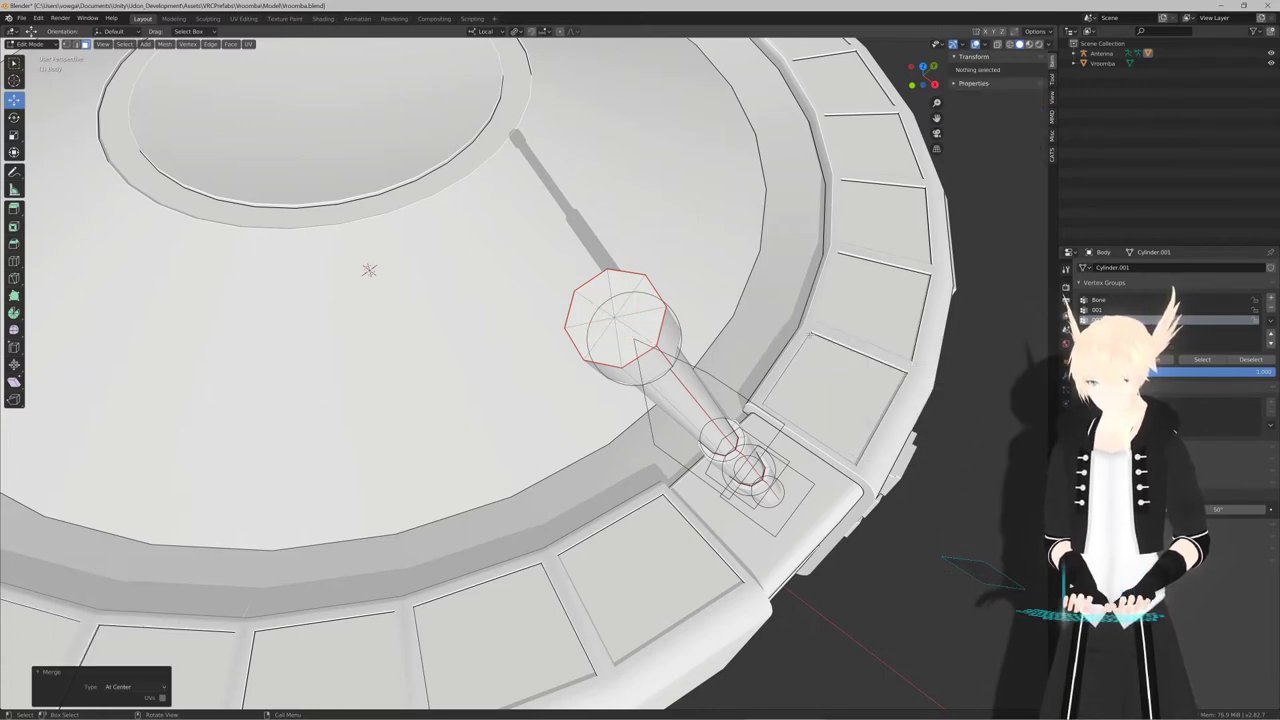
Delete the end-cap face at the bottom of the antenna
scroll(697, 302, down, 4)
middle_drag(697, 302, 577, 415)
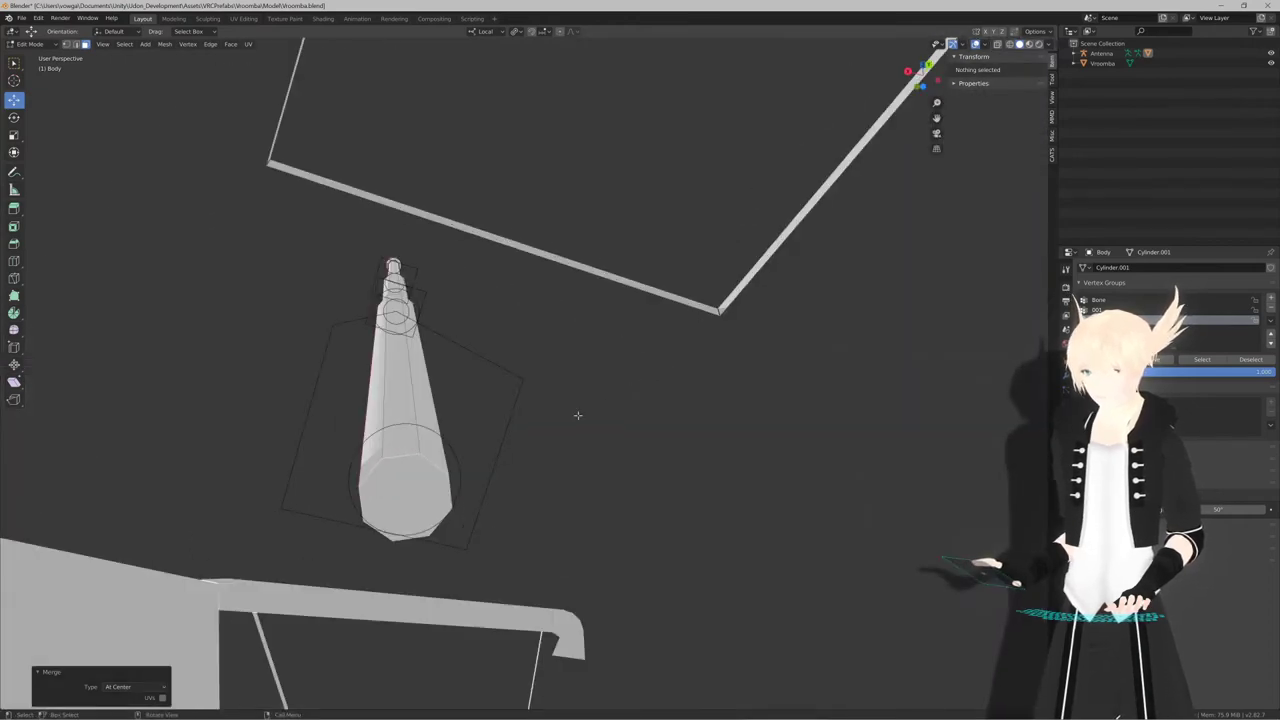
click(429, 481)
key(x)
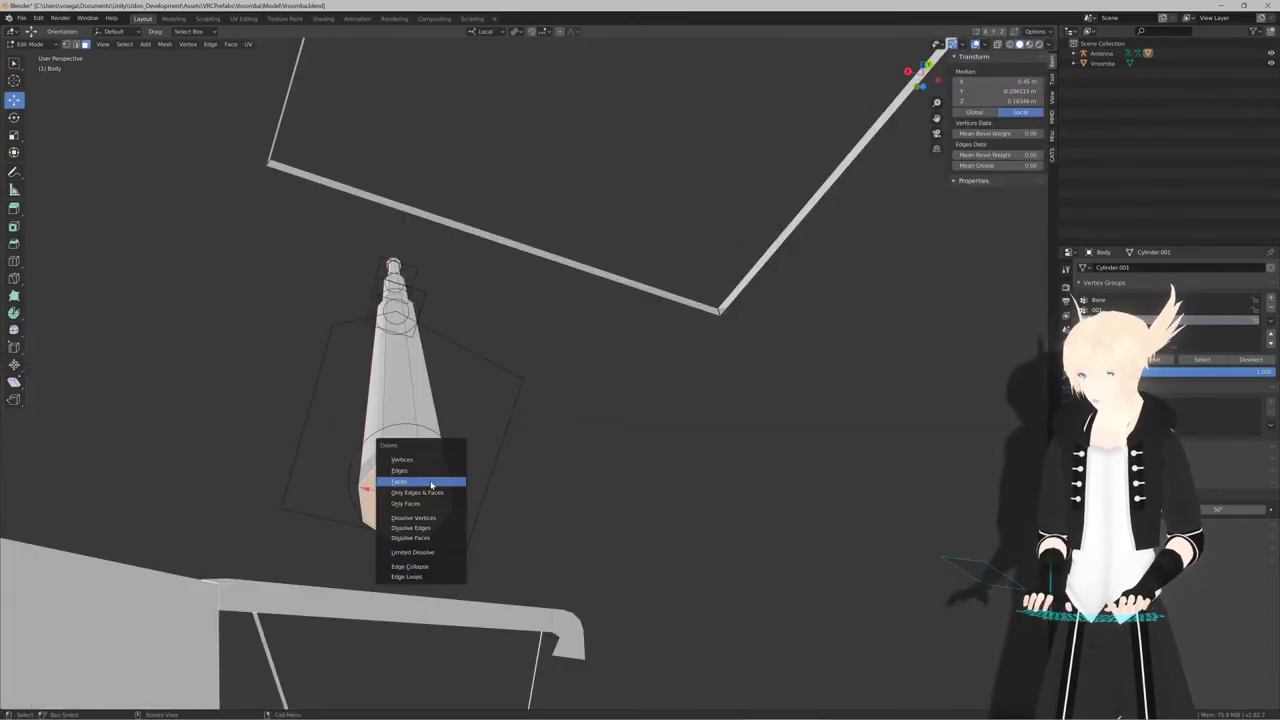
click(432, 485)
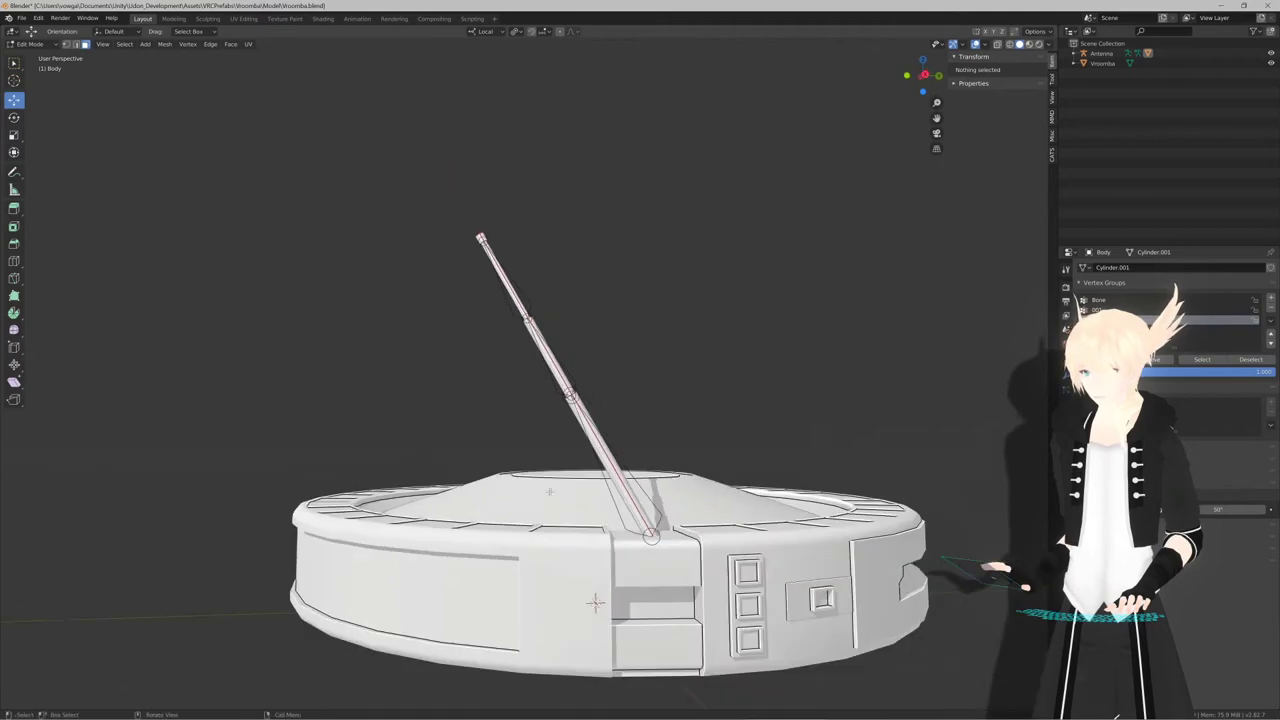
Leave mesh editing and select the antenna armature
middle_drag(549, 491, 565, 438)
key(Tab)
click(523, 430)
scroll(521, 430, up, 2)
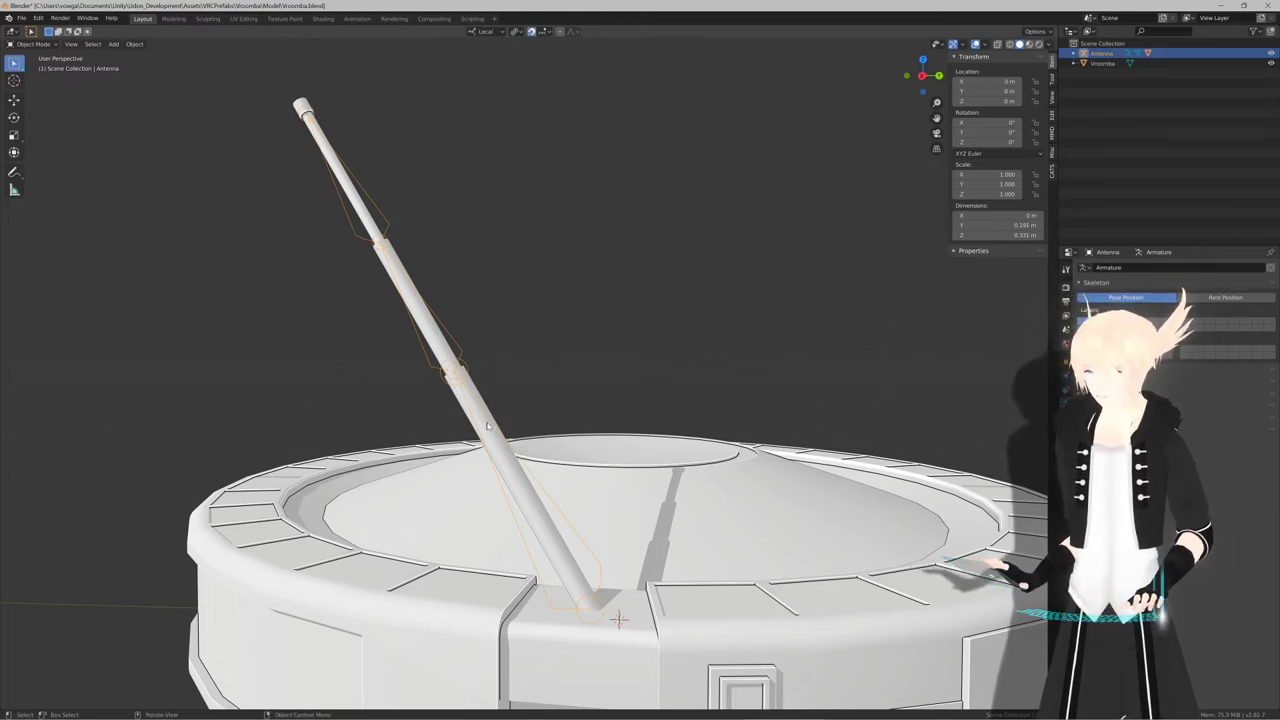
click(1052, 171)
click(1051, 67)
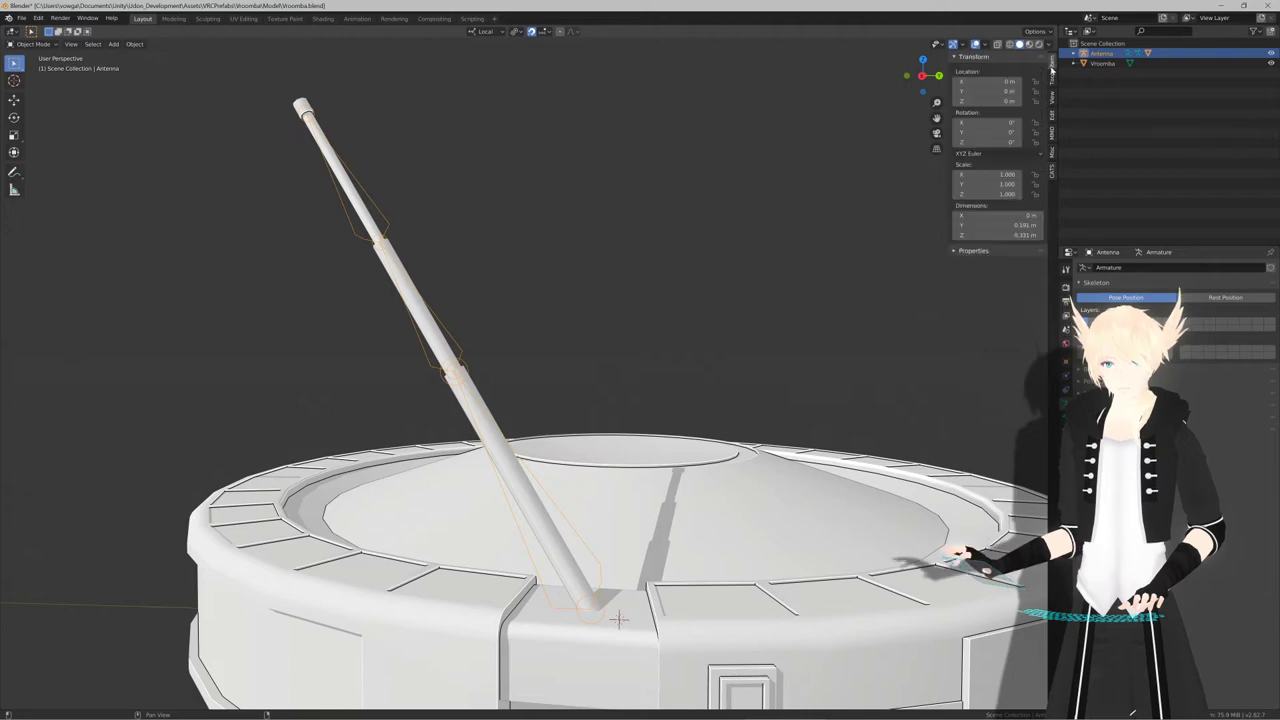
middle_drag(780, 300, 655, 294)
click(471, 358)
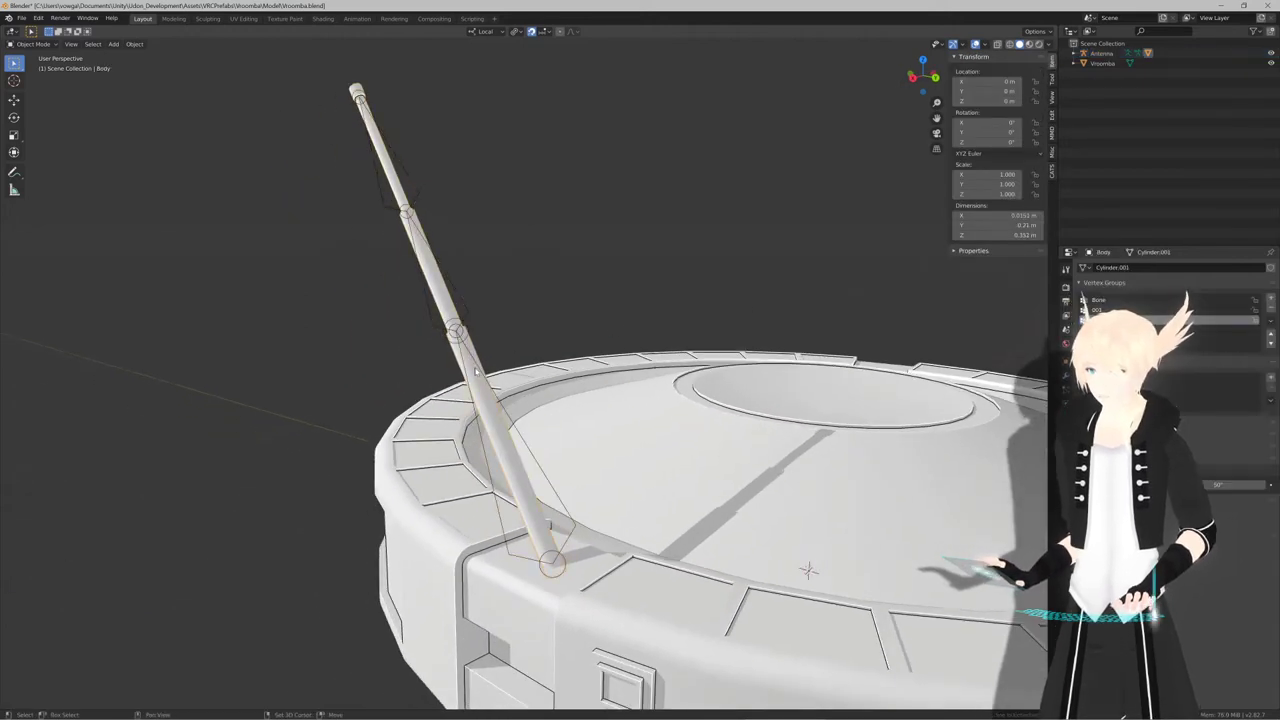
click(484, 378)
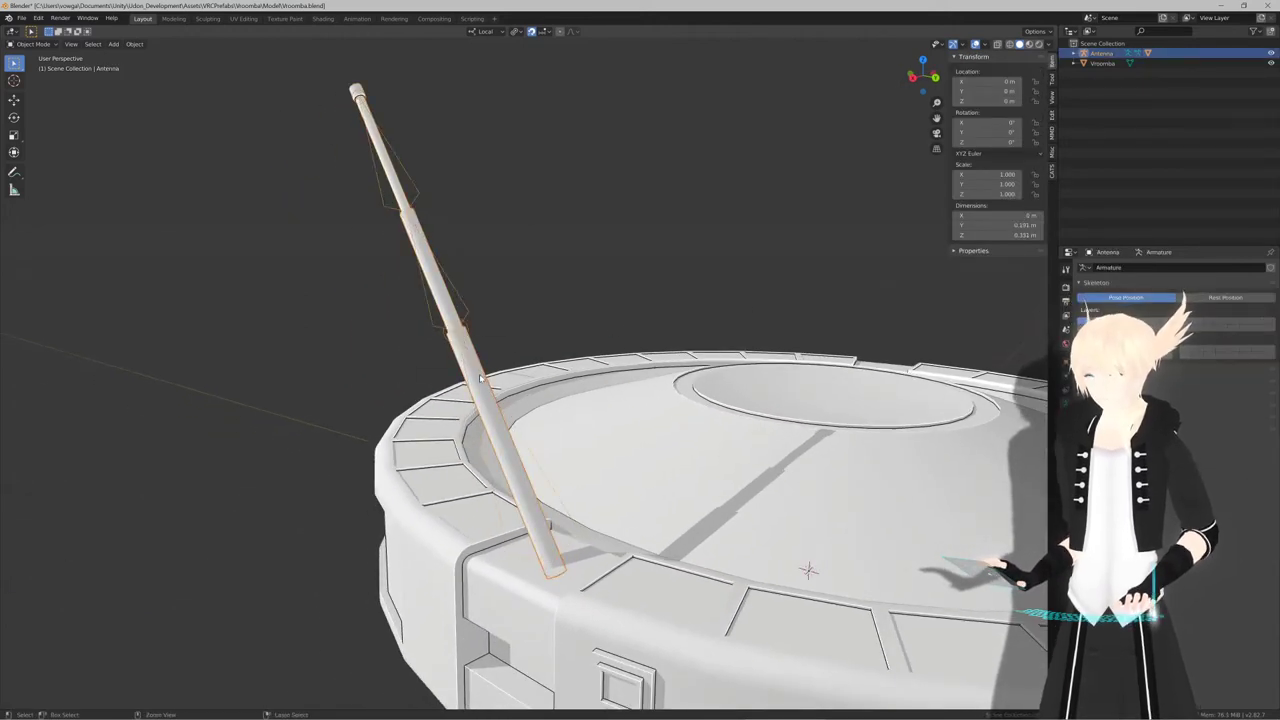
key(ctrl+Tab)
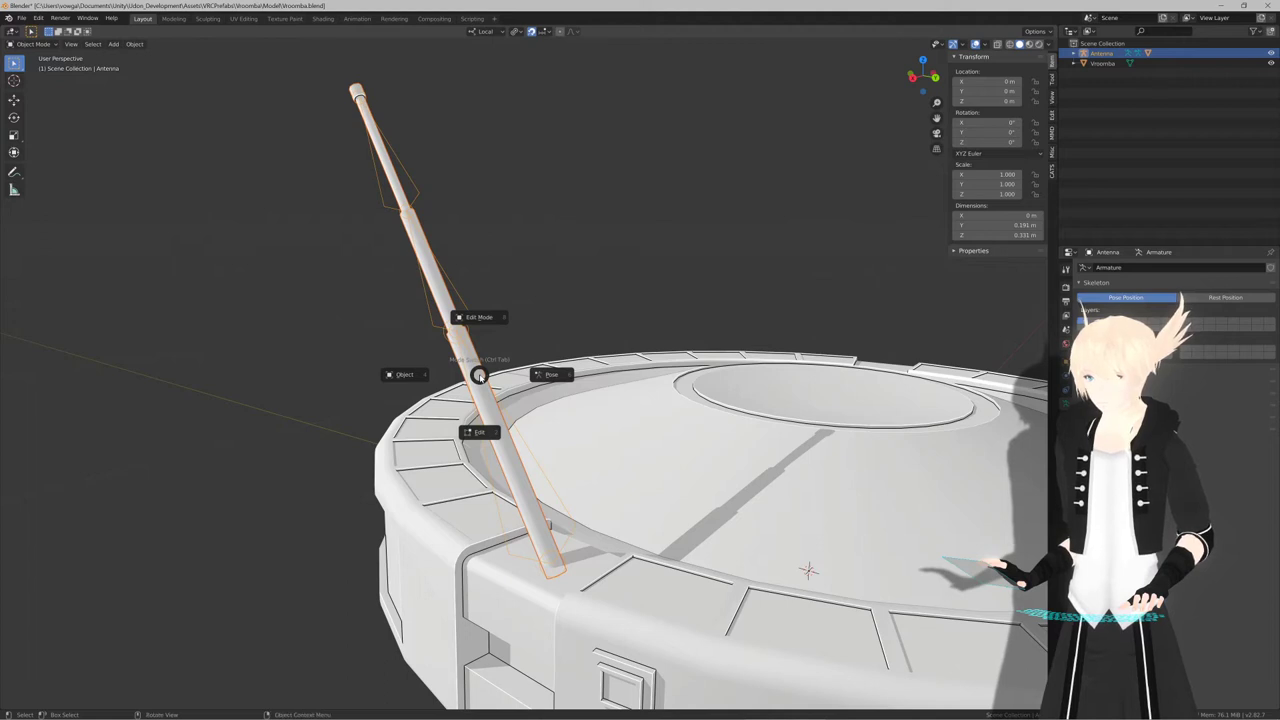
click(500, 279)
key(Tab)
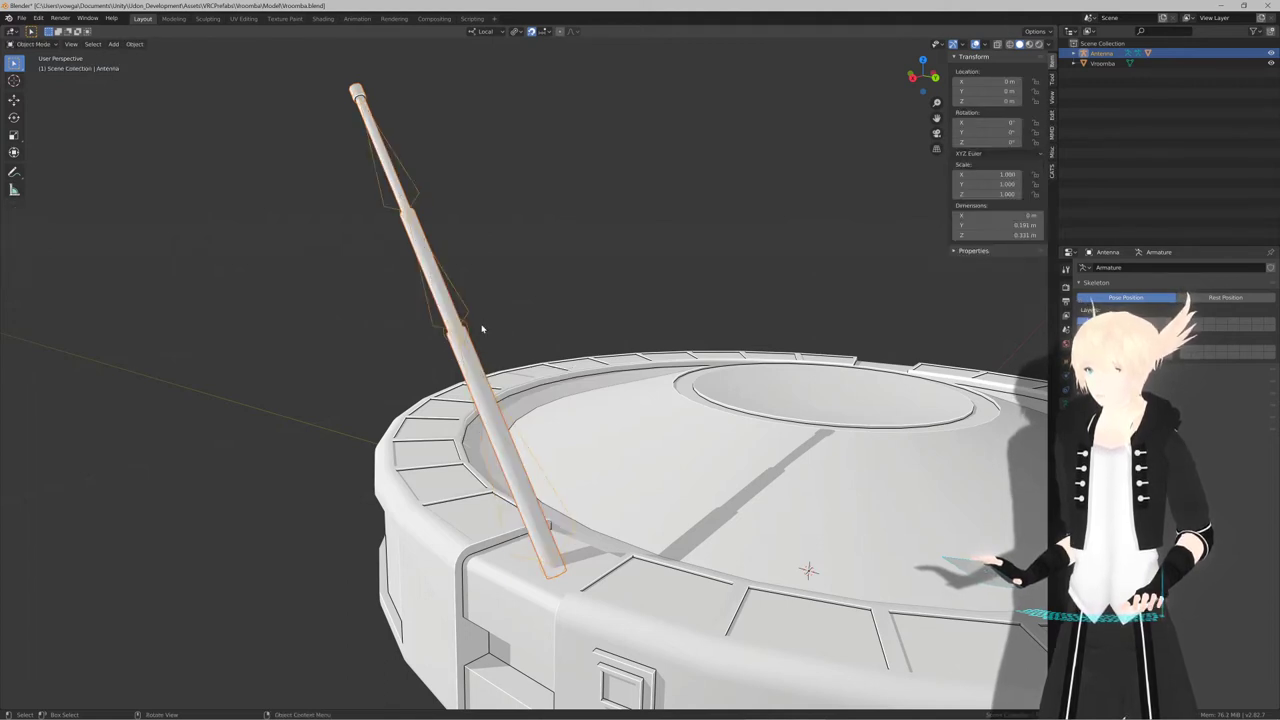
Open the antenna mesh in Weight Paint mode and examine the top bone's weights from the right side
click(471, 315)
key(ctrl+Tab)
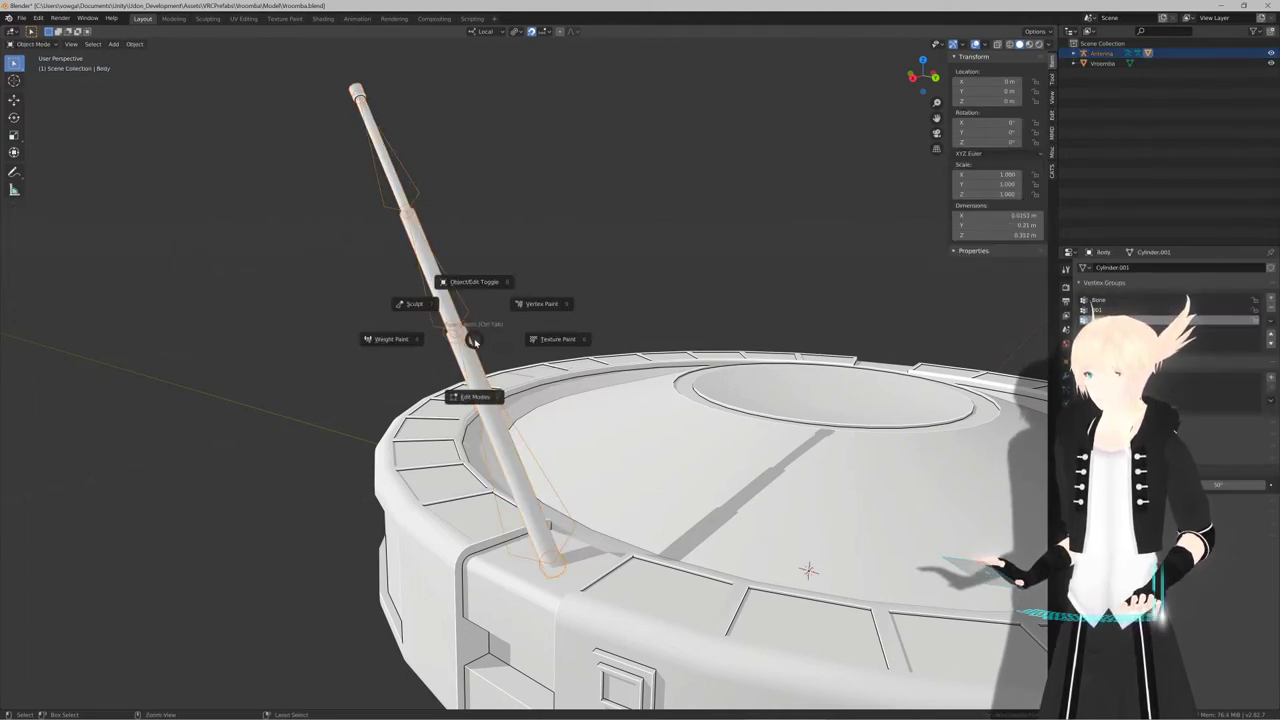
click(418, 343)
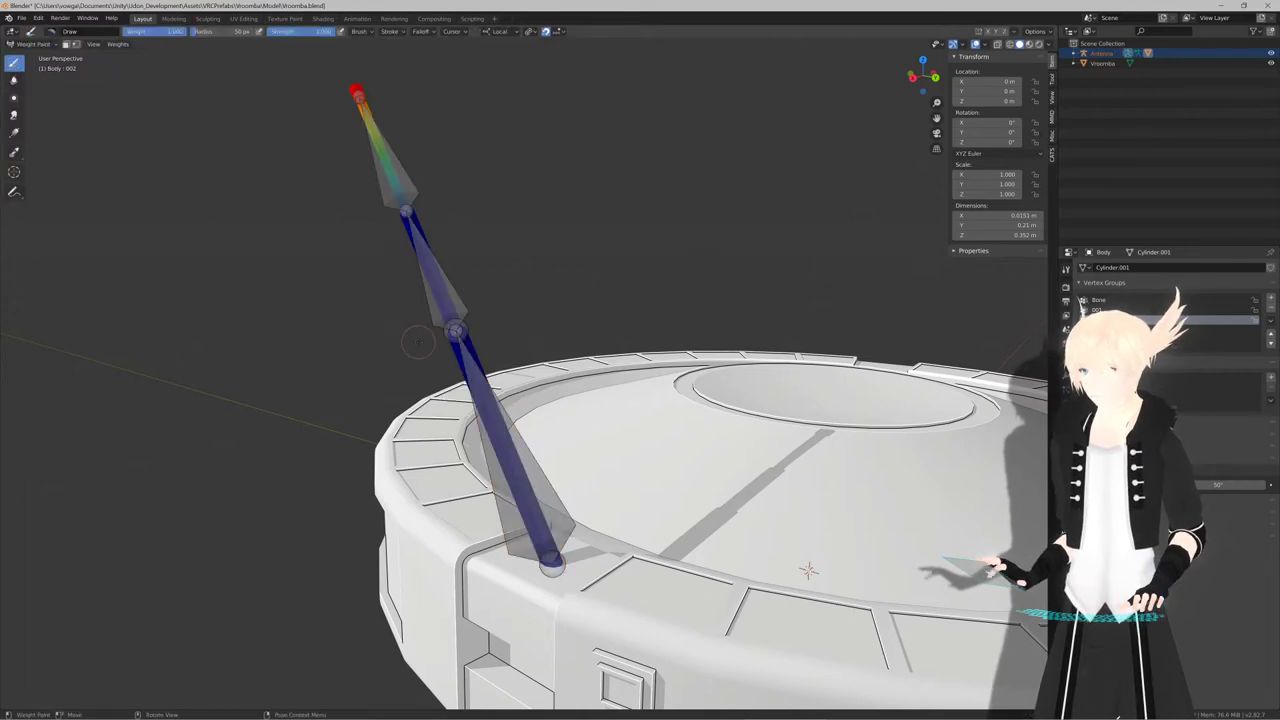
mouse_move(433, 345)
middle_down()
mouse_move(505, 315)
mouse_move(547, 500)
mouse_move(531, 495)
middle_up()
scroll(547, 500, up, 3)
key(KP_3)
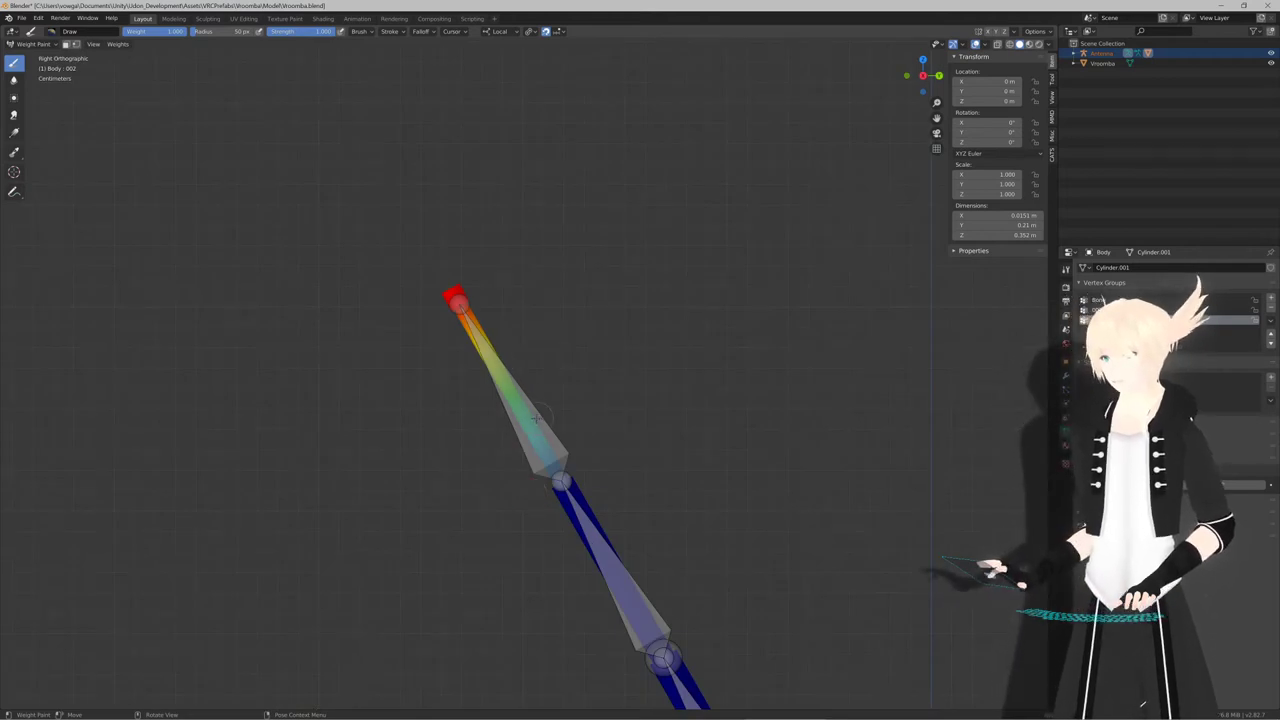
key(Tab)
scroll(570, 400, down, 3)
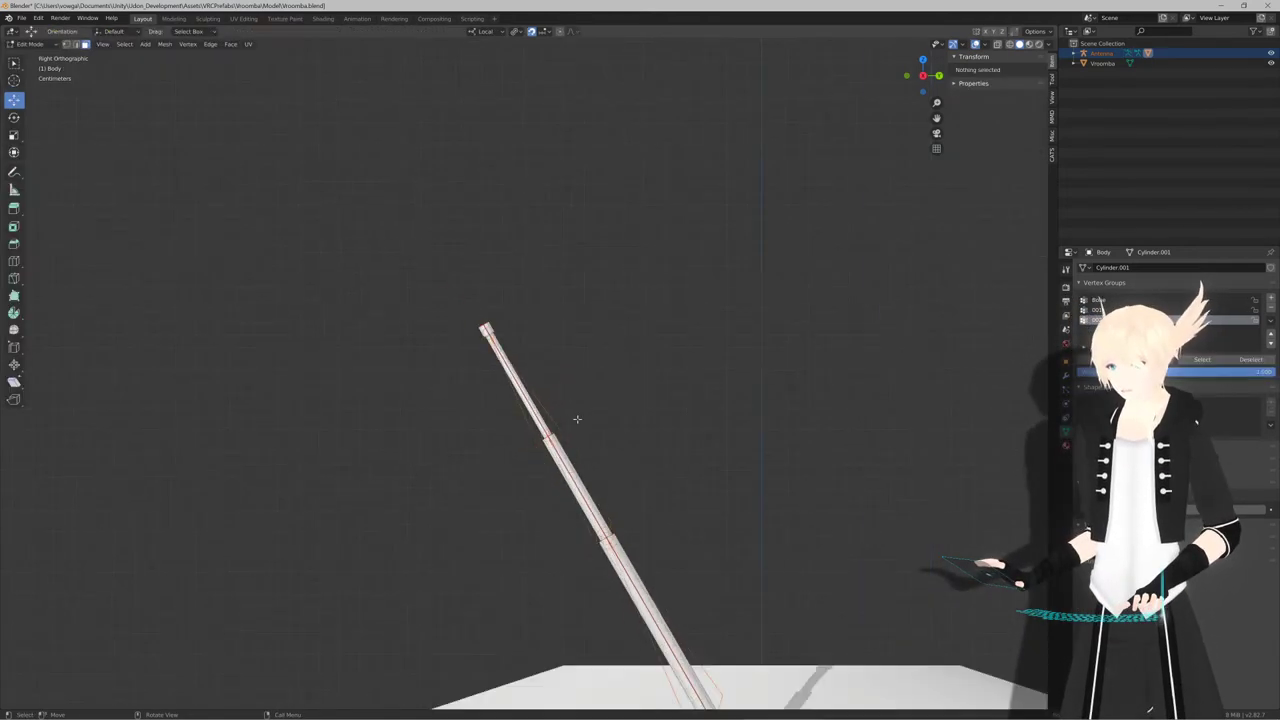
shift+middle_drag(629, 466, 517, 343)
scroll(600, 440, down, 1)
key(Tab)
mouse_move(626, 466)
shift+middle_down()
mouse_move(580, 407)
mouse_move(481, 405)
mouse_move(556, 399)
mouse_move(497, 408)
shift+middle_up()
key(Tab)
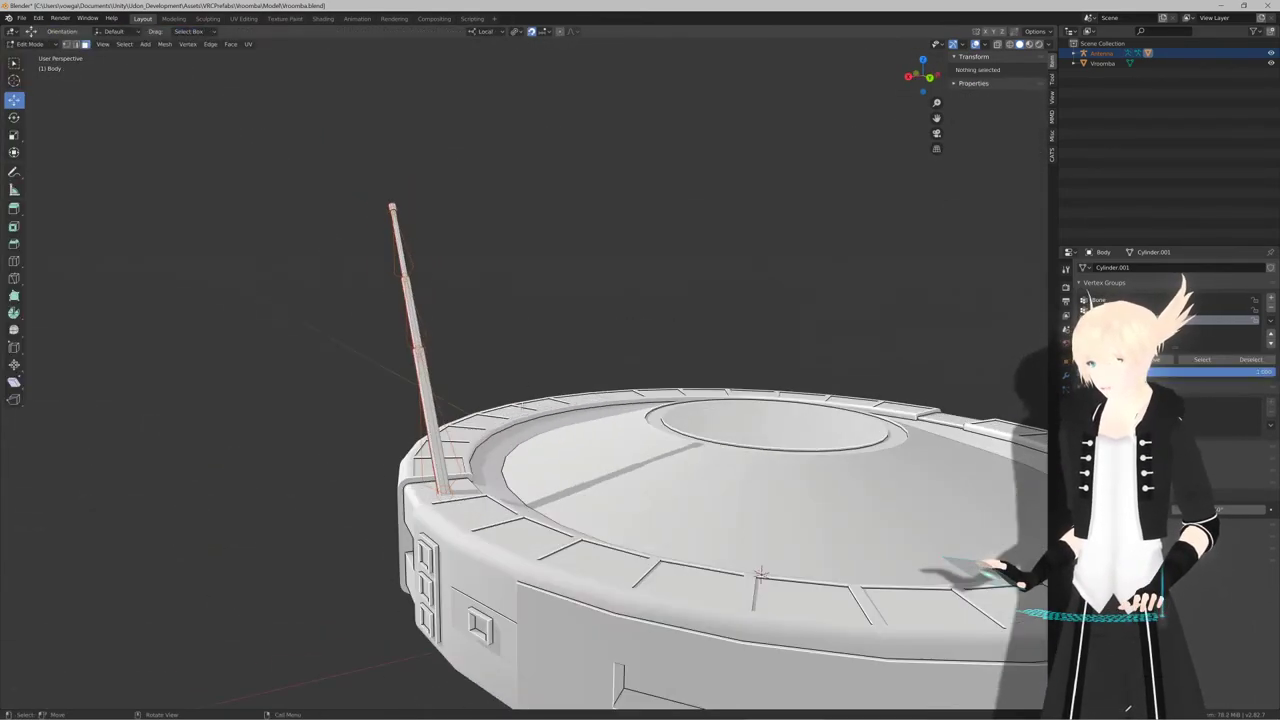
key(Tab)
key(ctrl+Tab)
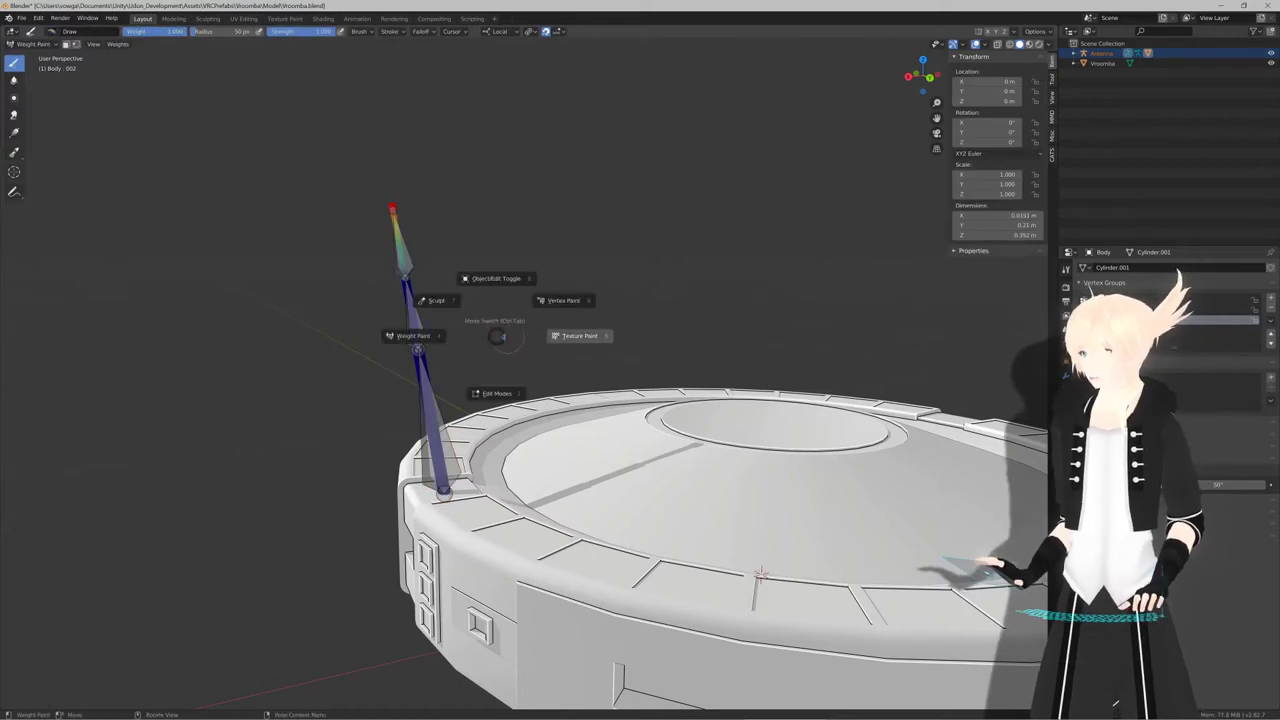
key(Escape)
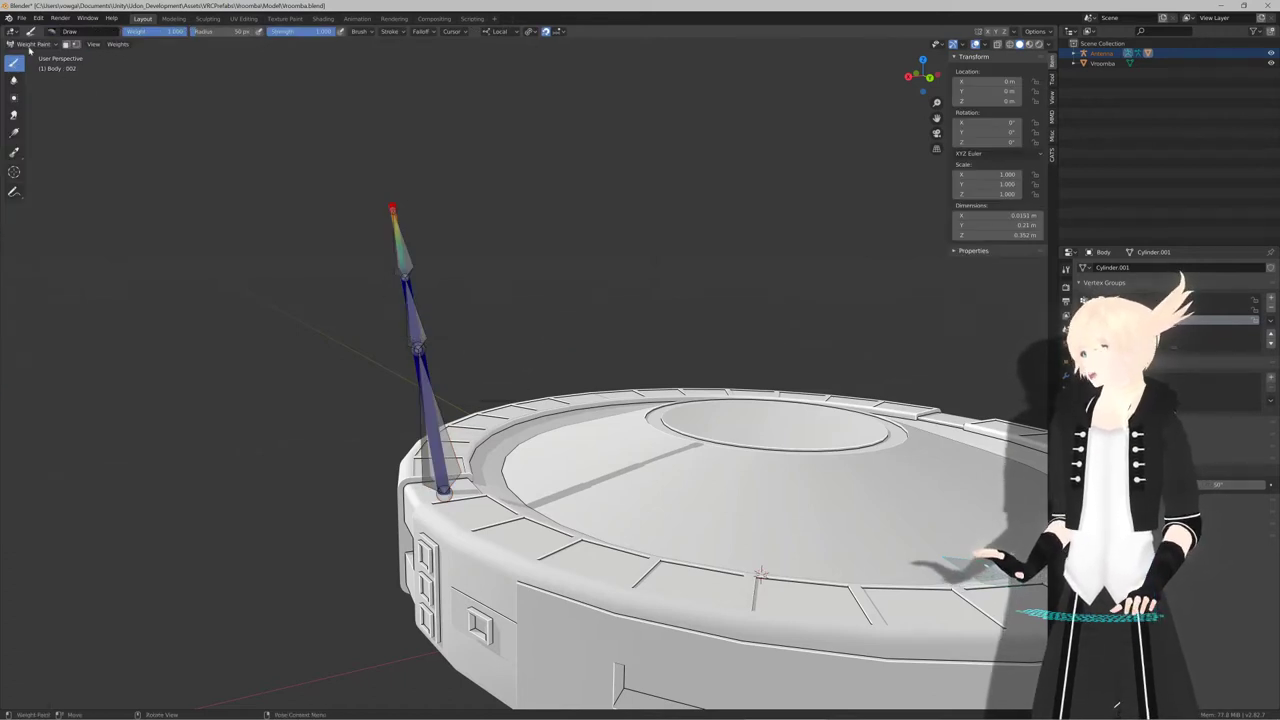
Return the antenna mesh from weight painting to Object Mode
click(30, 44)
click(36, 58)
scroll(497, 273, down, 4)
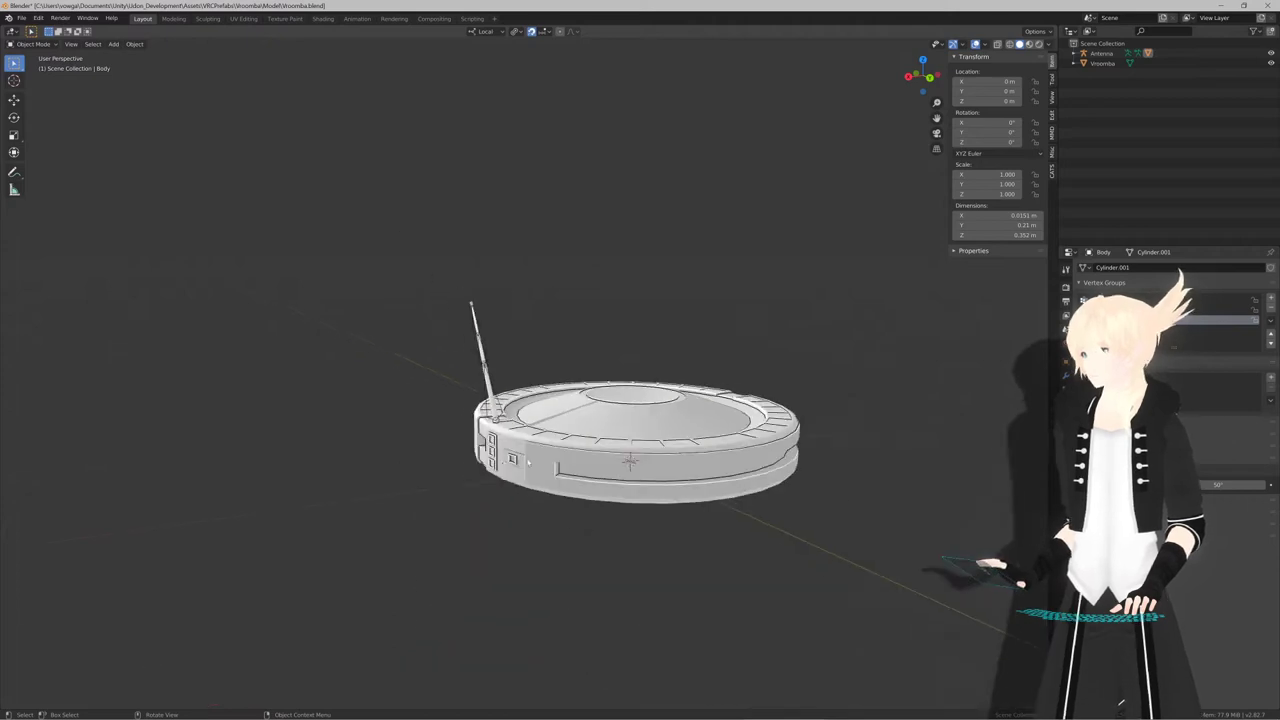
middle_drag(529, 462, 562, 457)
scroll(600, 455, up, 4)
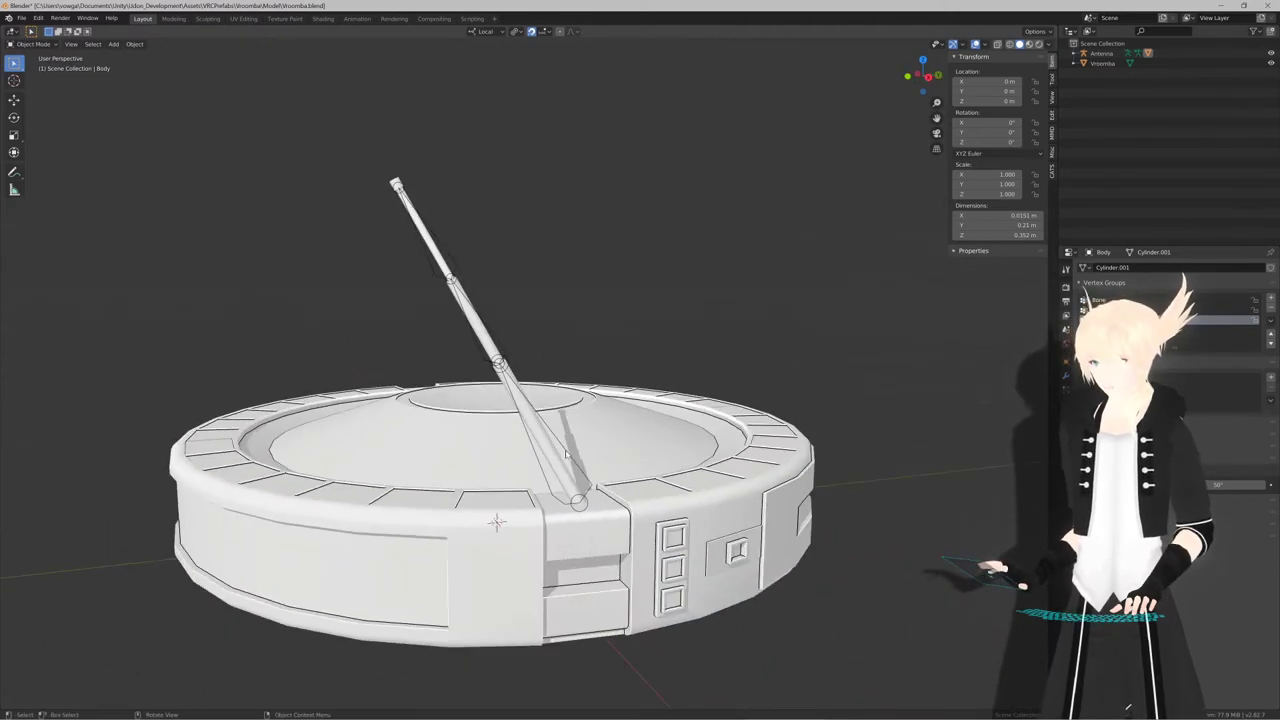
Select the antenna armature and start Pose Mode with the CATS plugin
click(565, 453)
click(1052, 170)
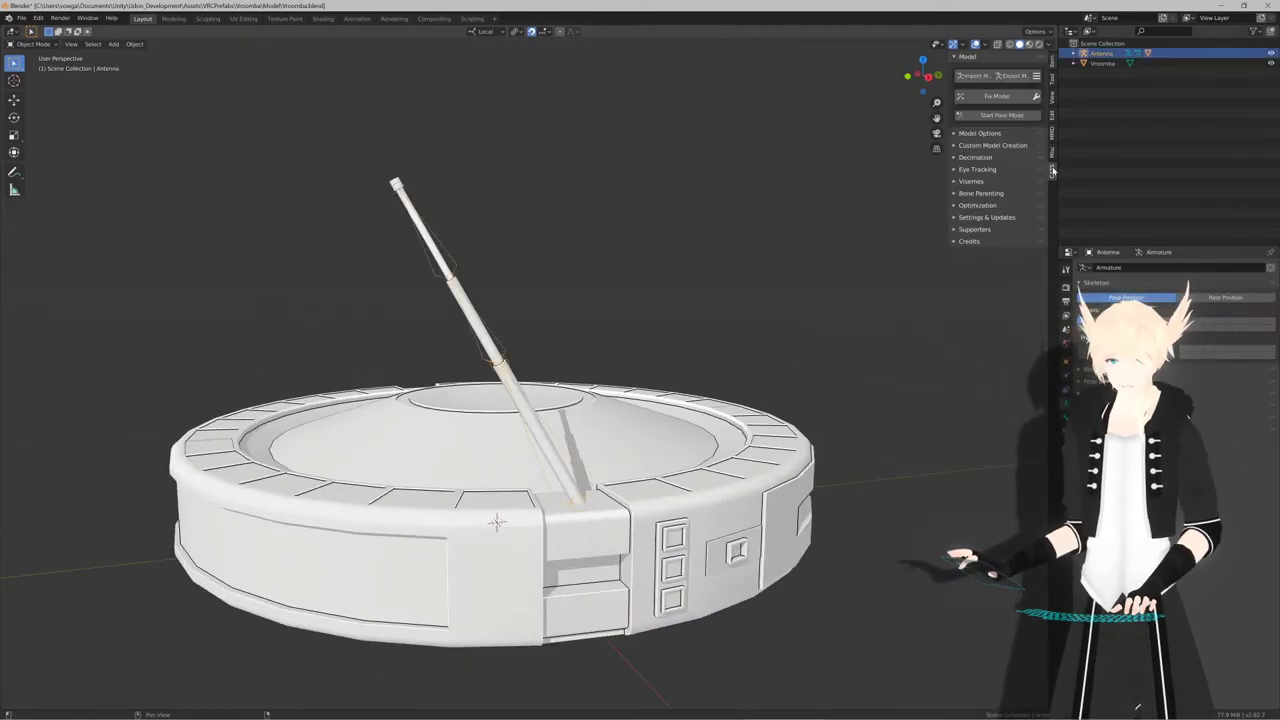
click(1014, 118)
Try rotating the antenna's base bone in Pose Mode, and undo the rotation
middle_drag(645, 292, 636, 287)
mouse_move(545, 472)
mouse_down()
mouse_move(536, 496)
mouse_move(556, 466)
mouse_up()
key(ctrl+z)
Try rotating the antenna's middle bone to test how the mesh follows, and undo it
click(478, 334)
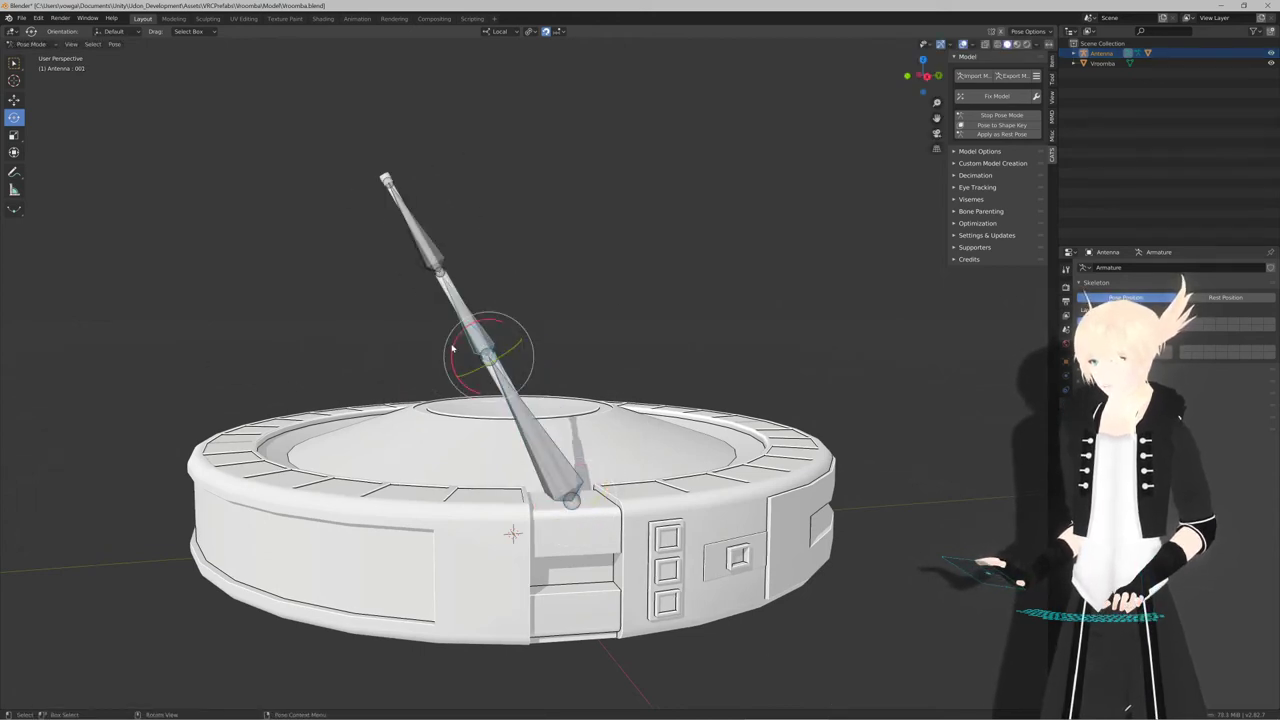
drag(453, 347, 425, 376)
scroll(425, 376, up, 2)
shift+middle_drag(425, 376, 529, 388)
key(ctrl+z)
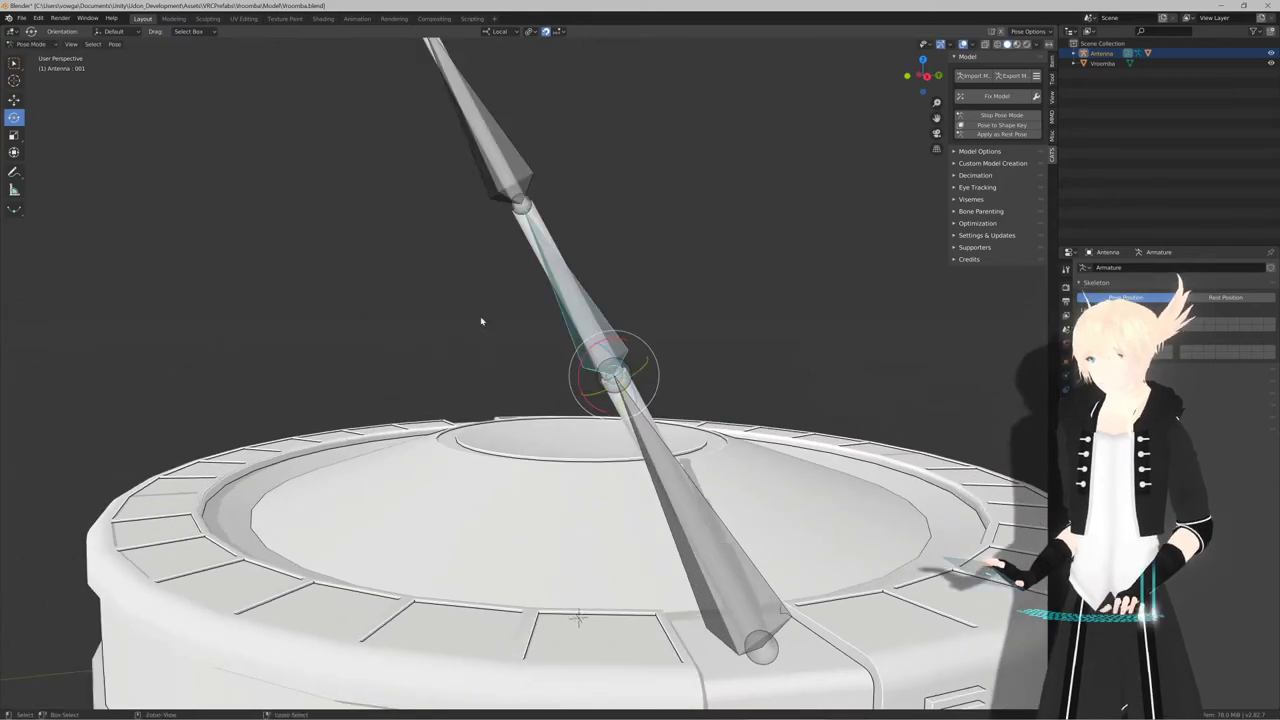
Try rotating the antenna's top bone to test its deformation, and undo it
click(499, 156)
middle_drag(499, 156, 538, 362)
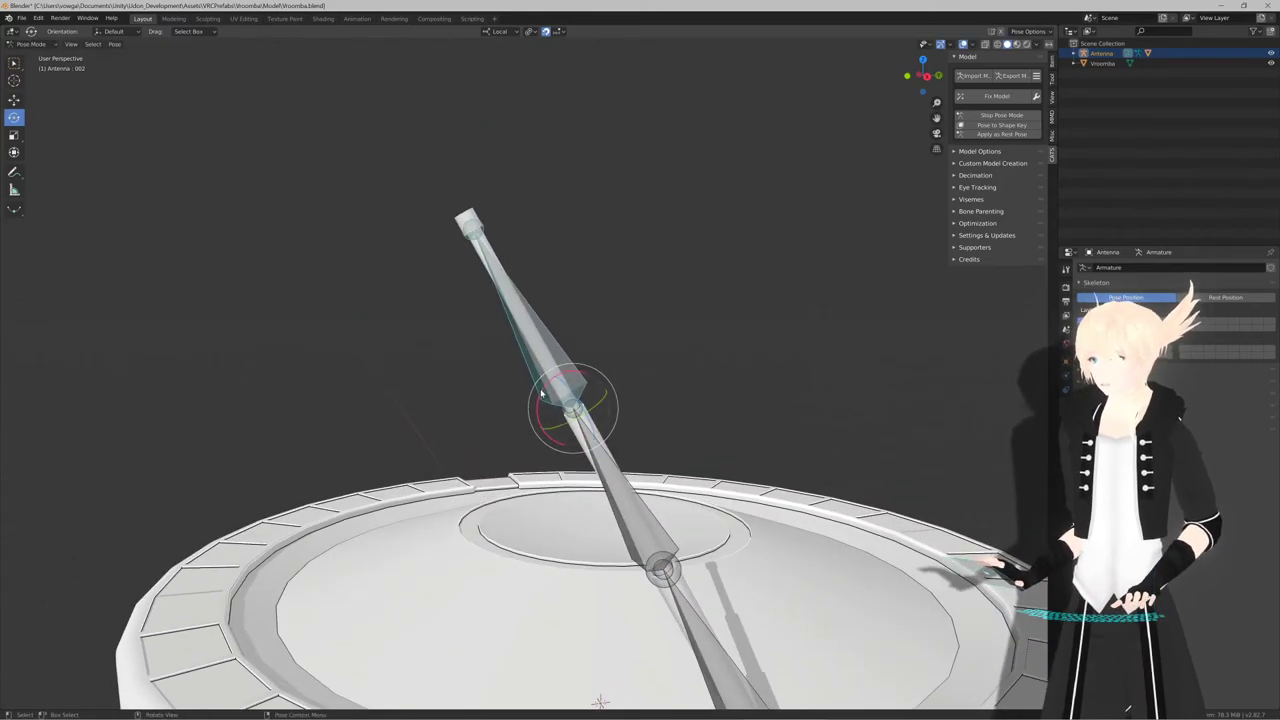
drag(540, 395, 492, 440)
key(ctrl+z)
Stop Pose Mode on the antenna armature and select the Vroomba body
scroll(560, 462, down, 4)
shift+middle_drag(572, 470, 549, 393)
click(1001, 115)
scroll(640, 350, down, 2)
middle_drag(625, 362, 530, 380)
click(541, 396)
Examine the Vroomba body from the front, from above and all the way around, both close up and from afar
key(KP_1)
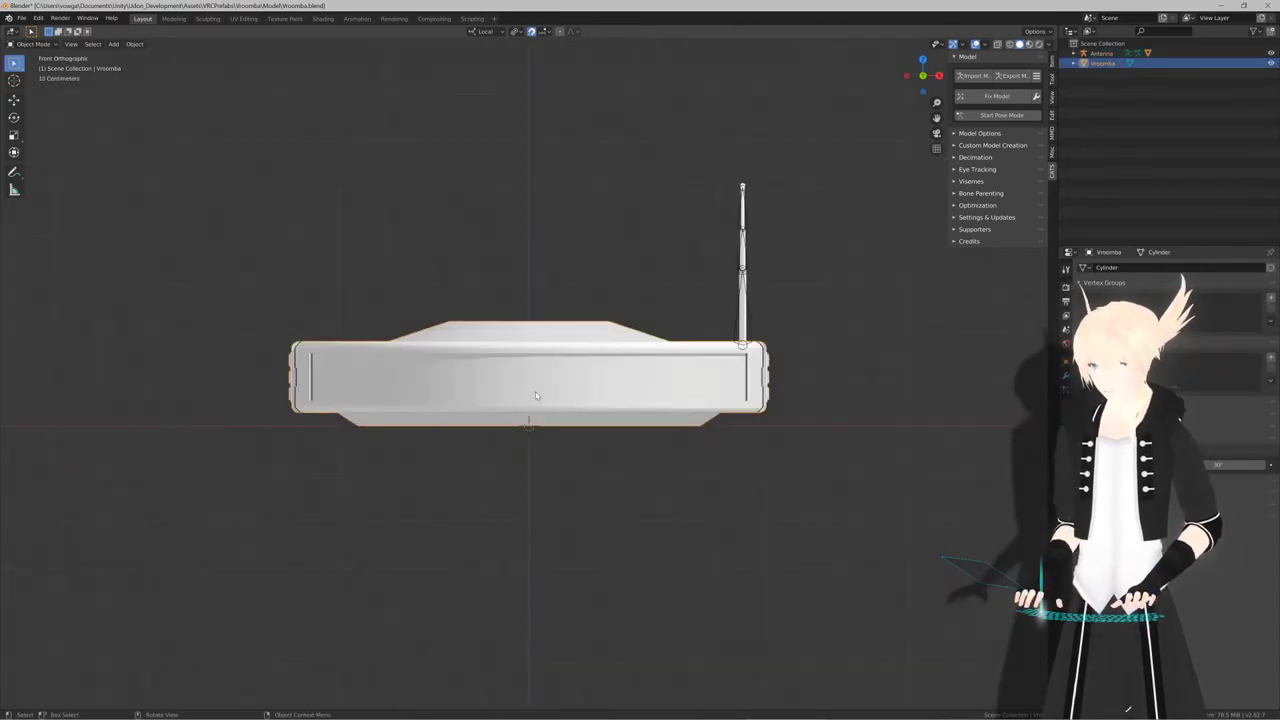
key(KP_8)
key(KP_8)
key(KP_6)
key(KP_6)
key(KP_6)
key(KP_6)
key(KP_6)
key(KP_6)
key(KP_6)
key(KP_6)
key(KP_6)
key(KP_6)
key(KP_6)
key(KP_6)
key(KP_6)
key(KP_6)
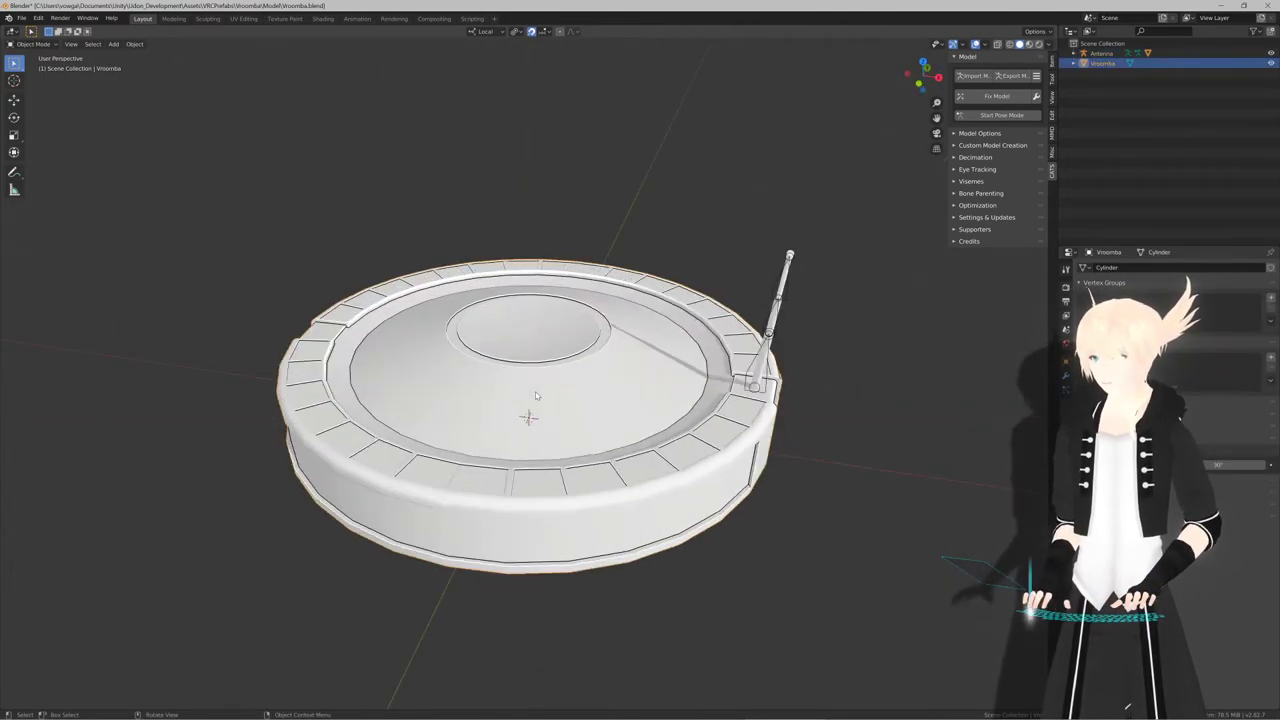
key(KP_4)
key(KP_4)
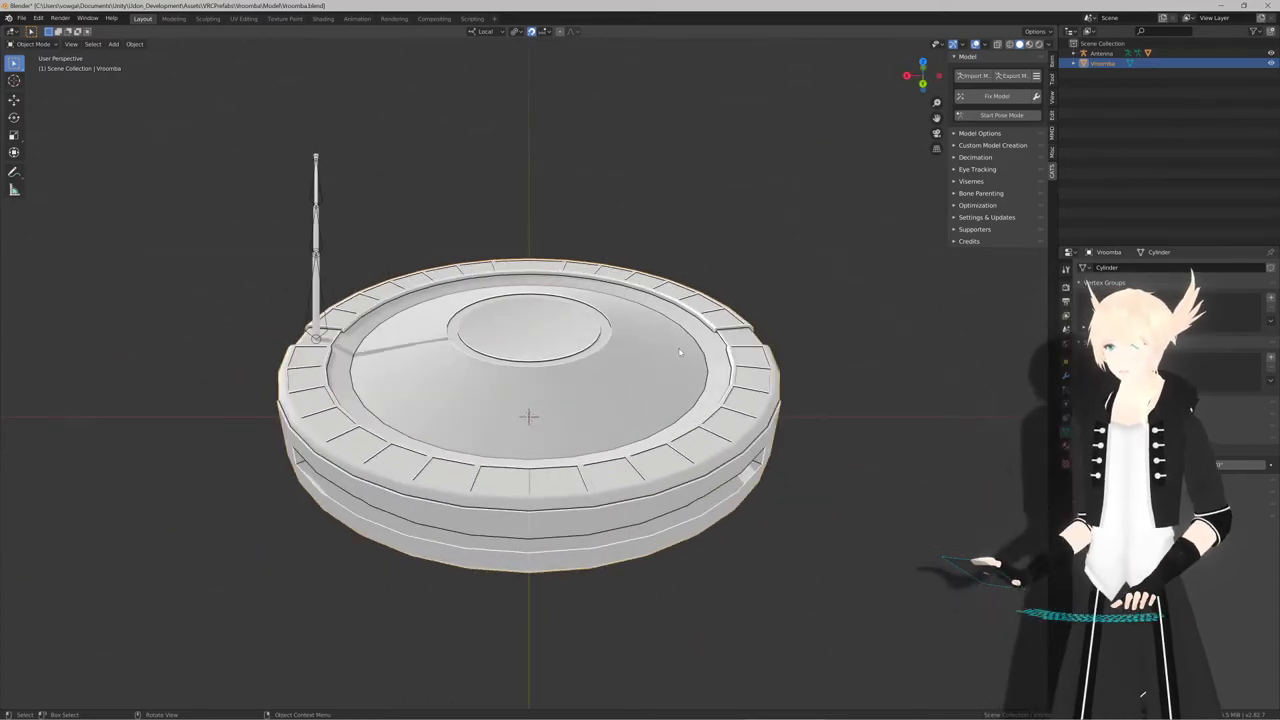
scroll(733, 323, down, 2)
scroll(711, 334, up, 6)
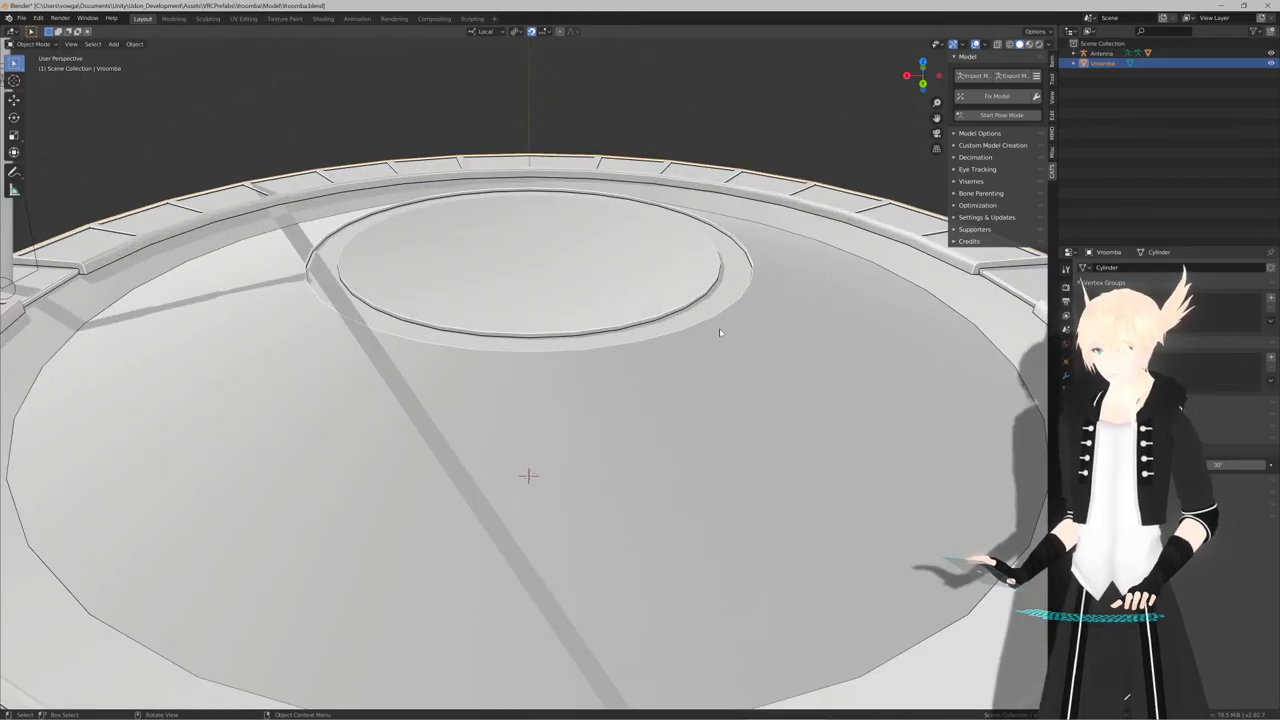
scroll(719, 328, down, 4)
scroll(719, 328, up, 5)
scroll(710, 324, down, 4)
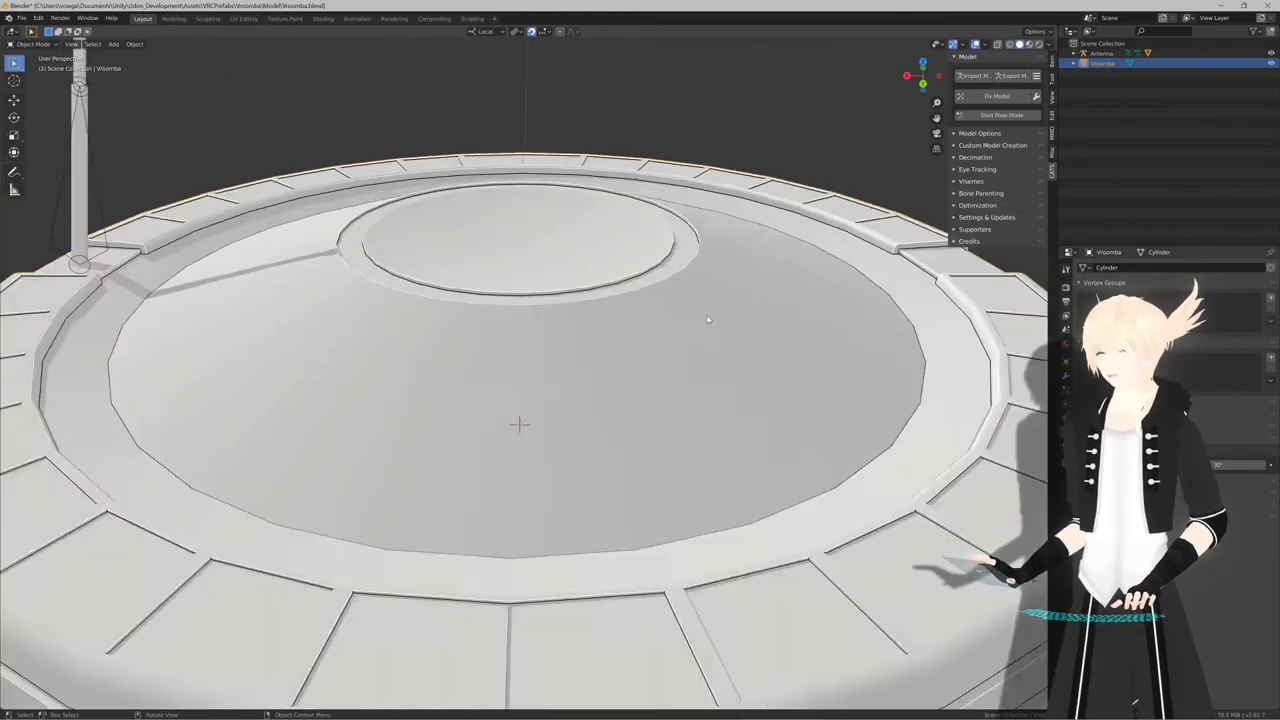
scroll(703, 324, up, 5)
scroll(703, 324, down, 5)
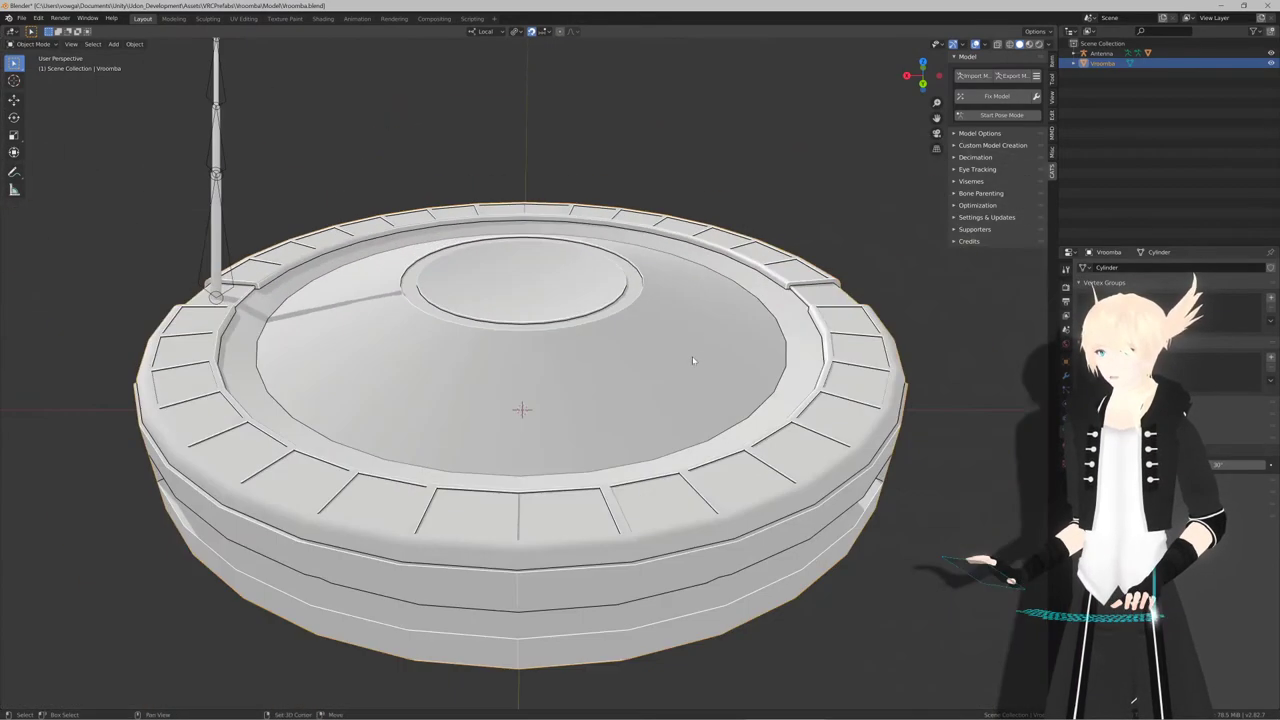
shift+scroll(692, 356, down, 2)
click(798, 213)
scroll(789, 224, down, 5)
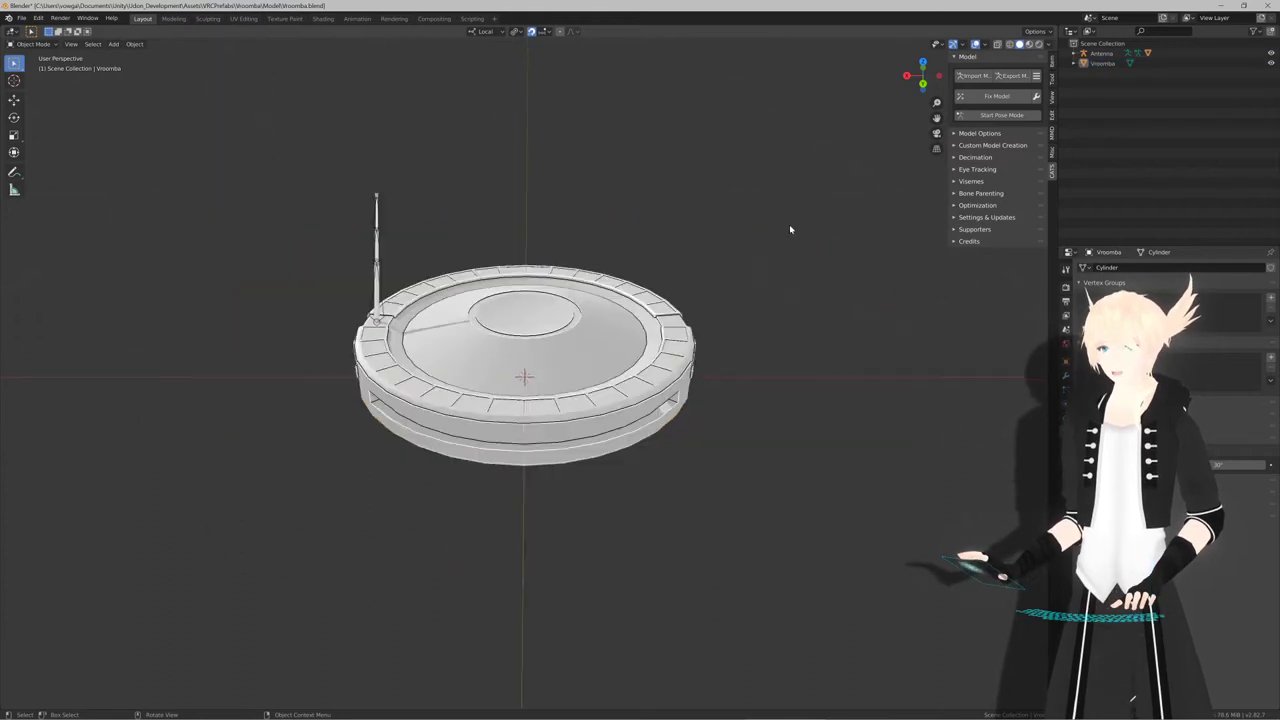
Put the Vroomba body in Edit Mode, switch to the UV Editing workspace and unwrap all its faces
middle_drag(610, 302, 666, 276)
scroll(666, 276, up, 2)
middle_drag(542, 308, 540, 308)
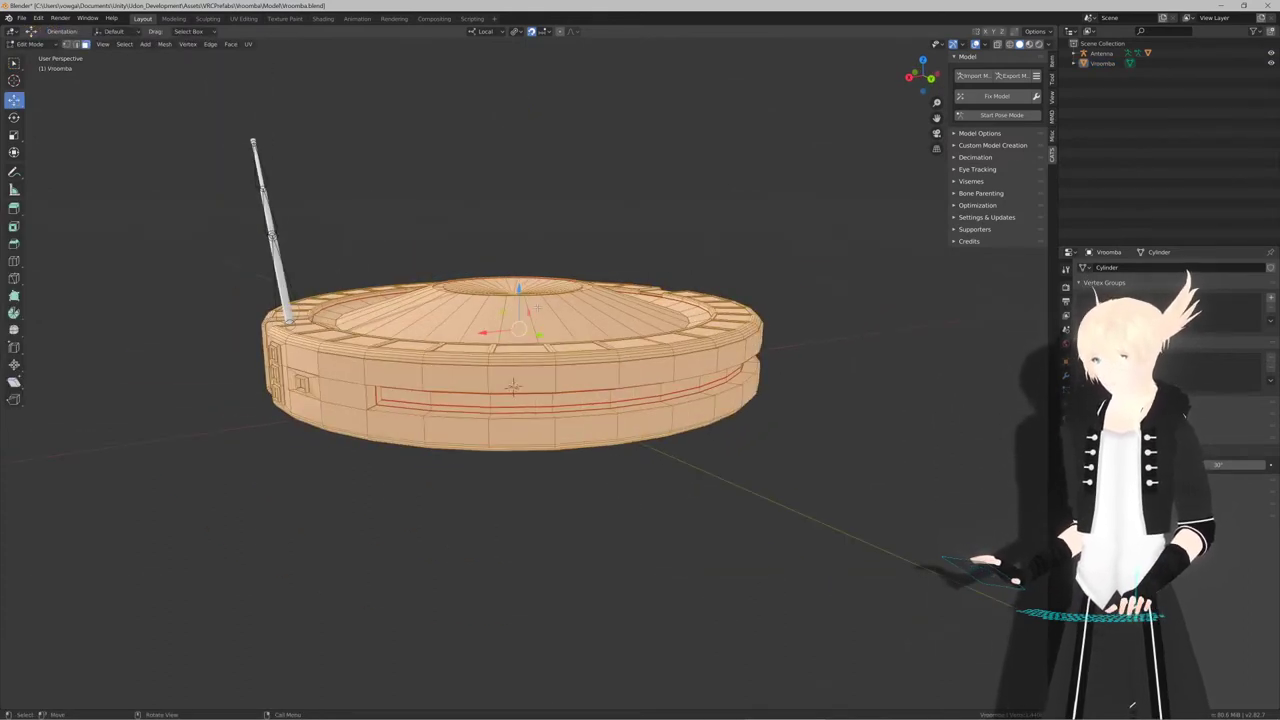
click(244, 18)
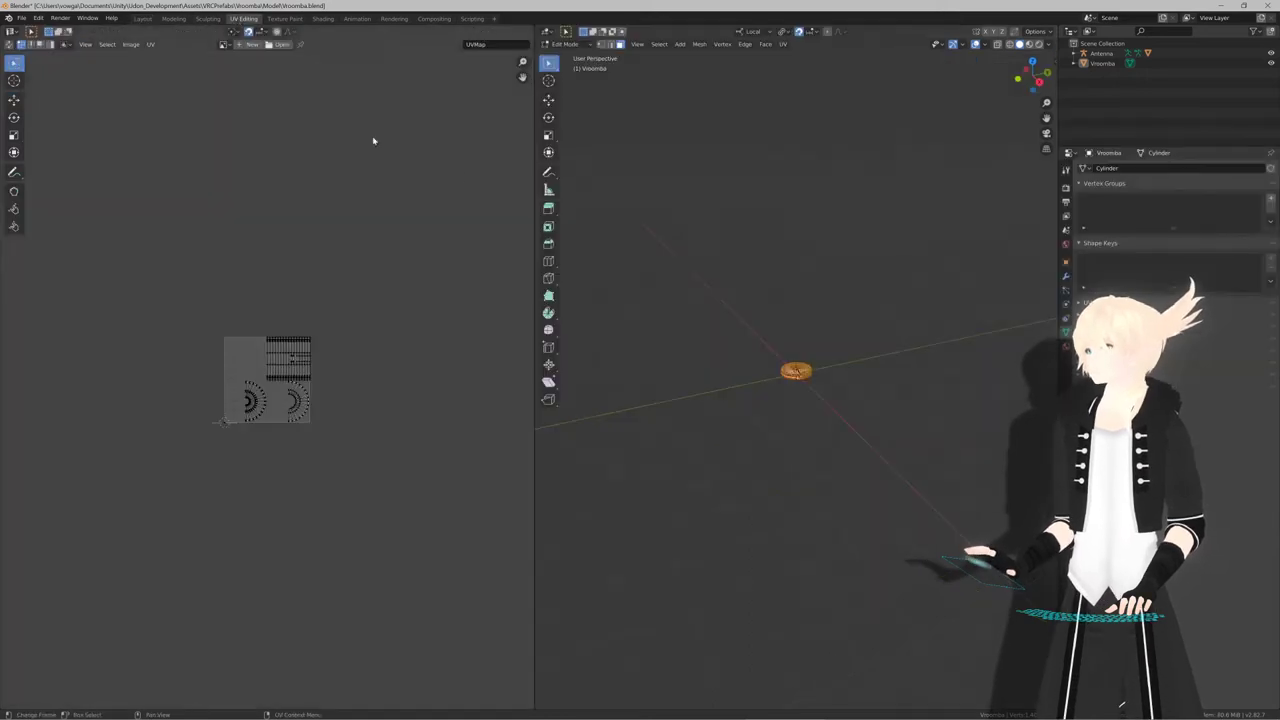
scroll(795, 372, up, 10)
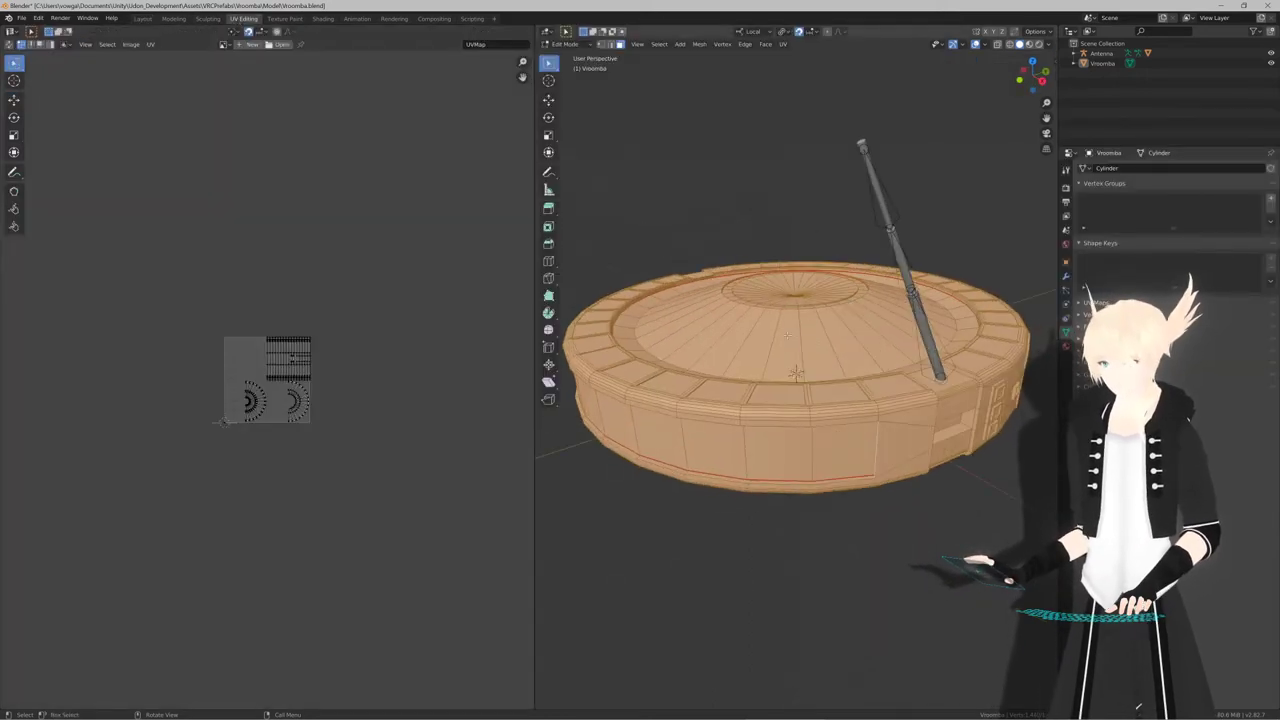
key(u)
click(775, 334)
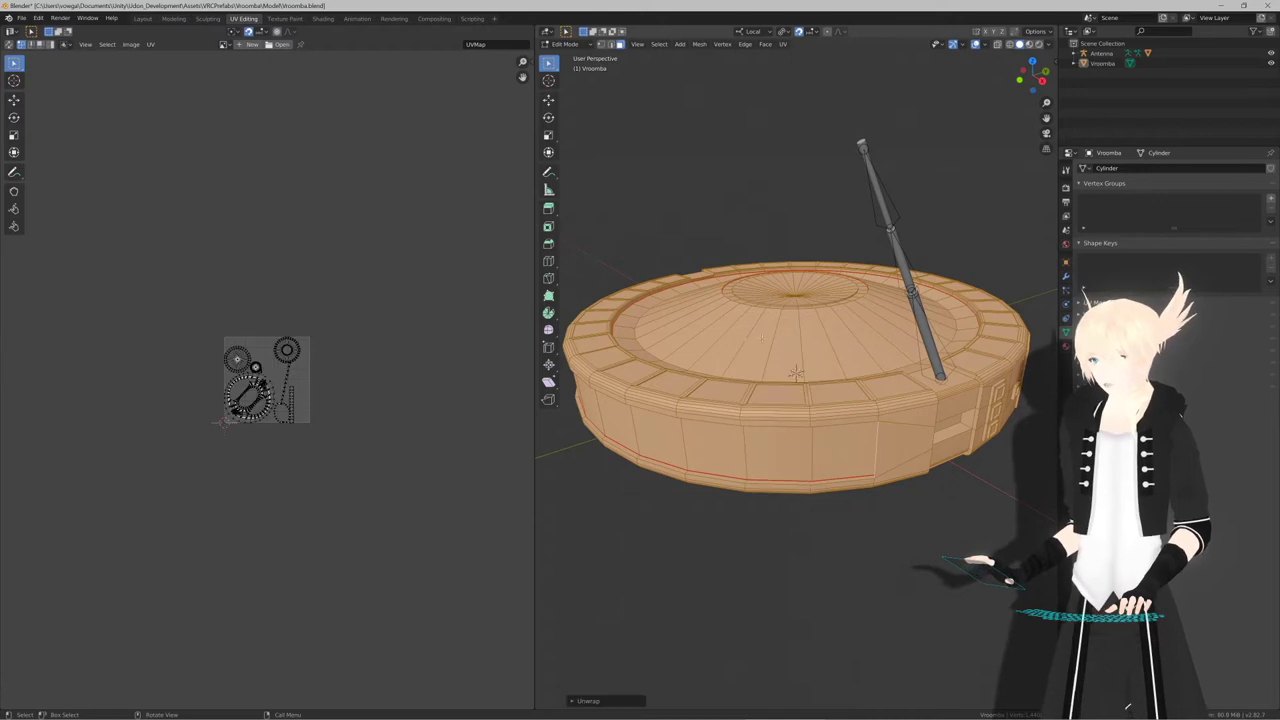
Enable UV sync selection and locate the thin diagonal strip's end face in the body's side groove
scroll(262, 362, up, 4)
scroll(262, 362, up, 5)
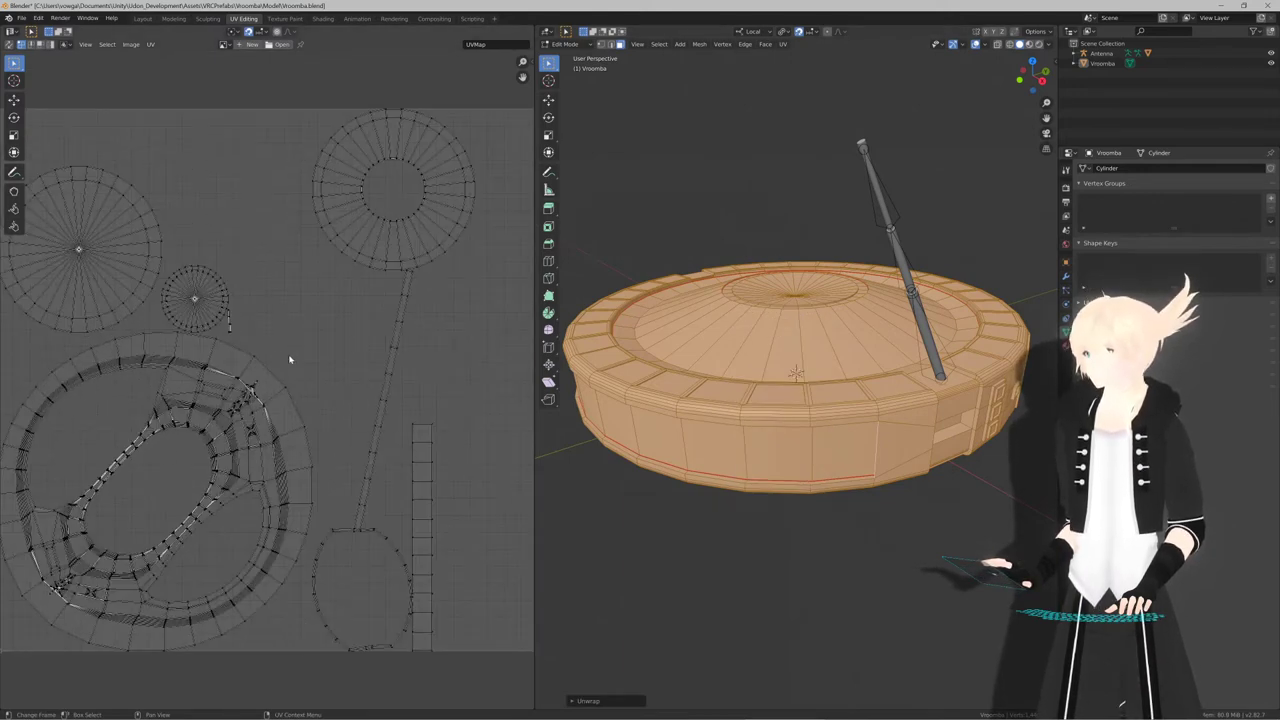
click(10, 45)
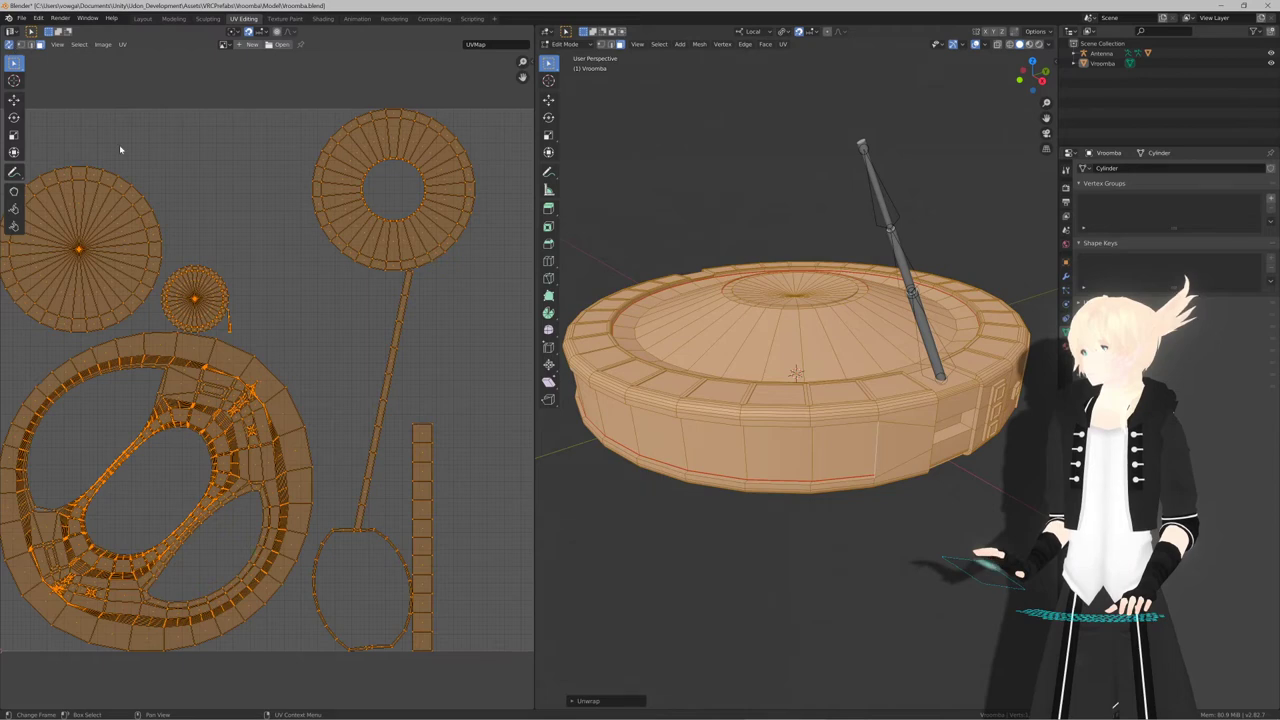
click(367, 481)
middle_drag(760, 470, 600, 420)
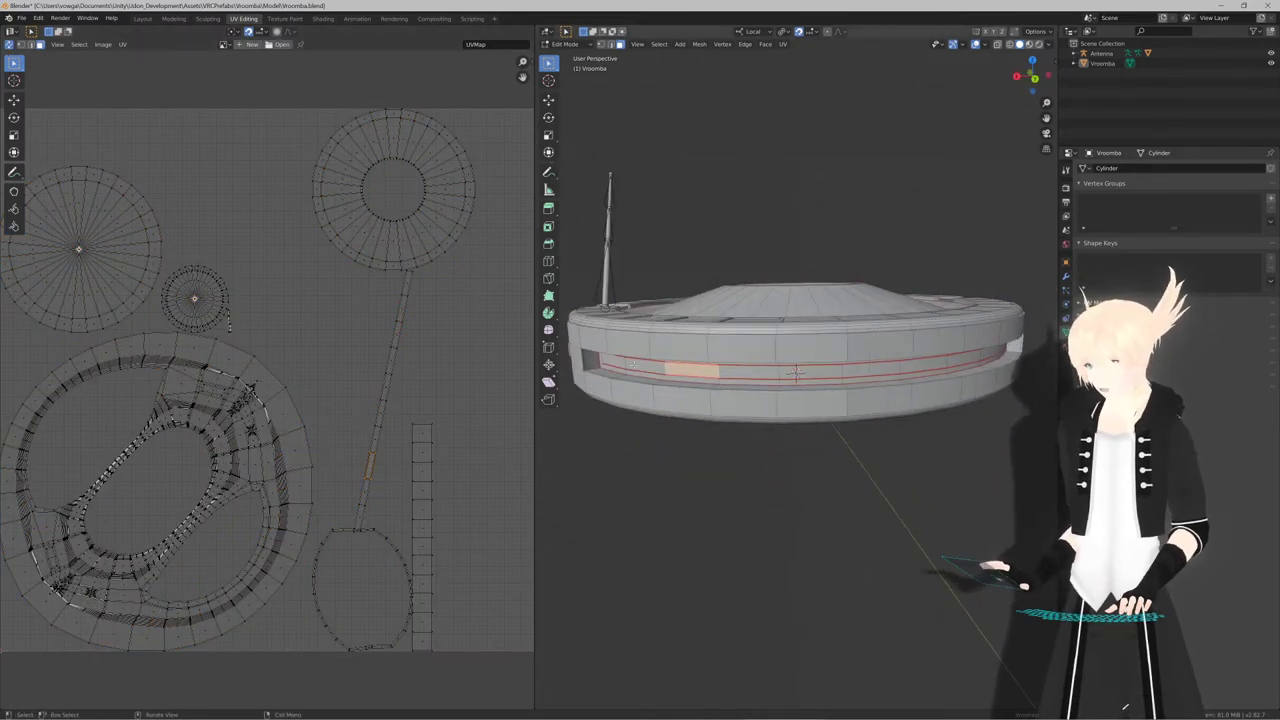
scroll(600, 380, up, 4)
middle_drag(580, 370, 689, 362)
click(704, 293)
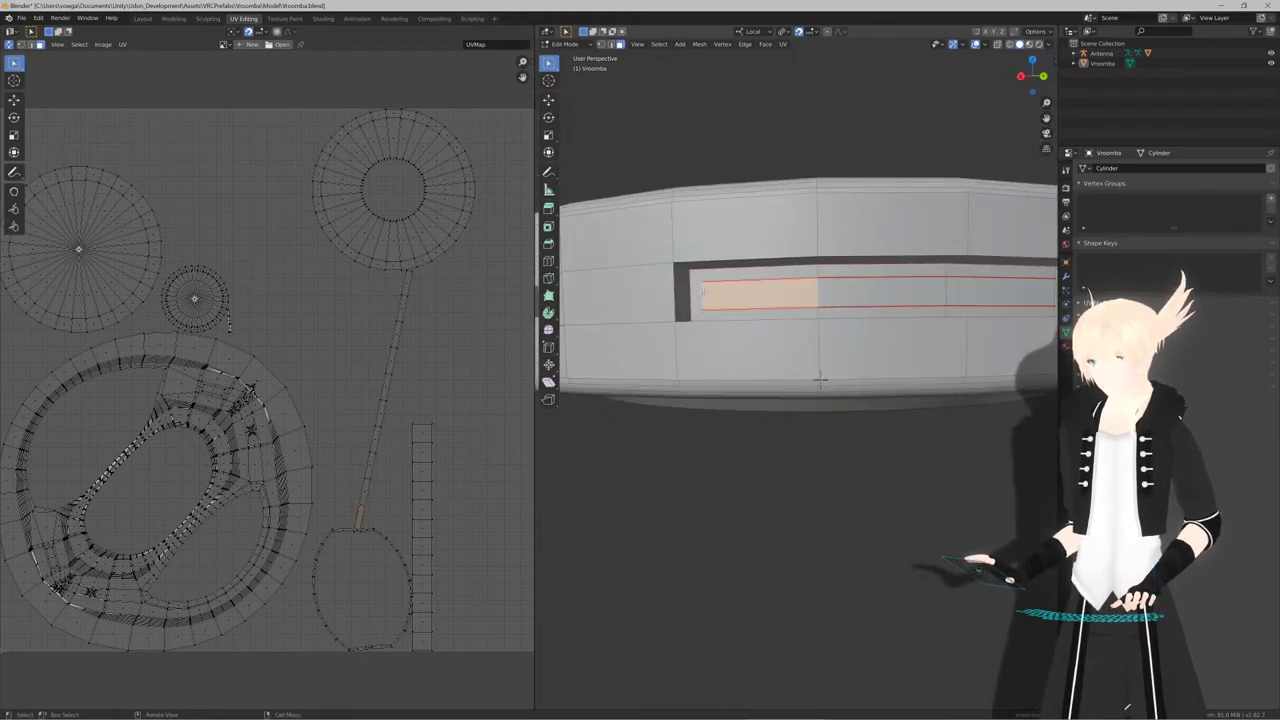
Mark the short end edge of the side groove's inner strip as a seam and select the entire body mesh
key(1)
key(2)
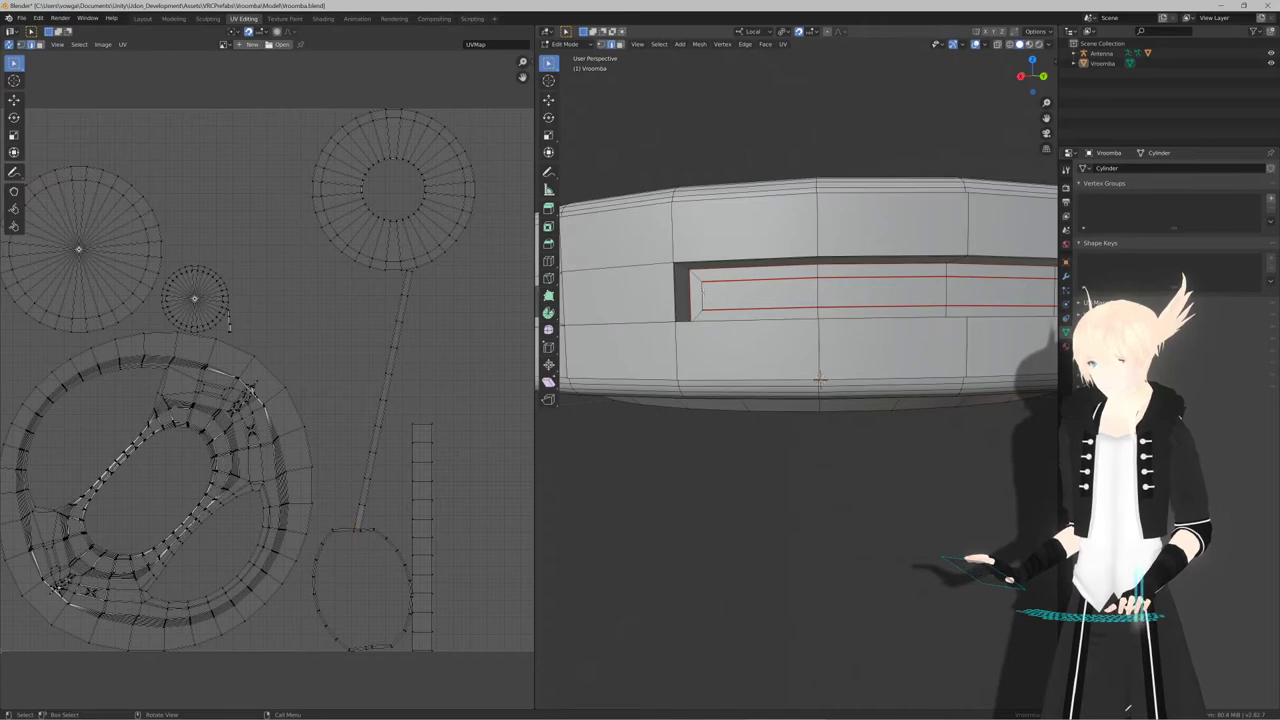
middle_drag(853, 300, 804, 293)
key(F3)
text(Merge)
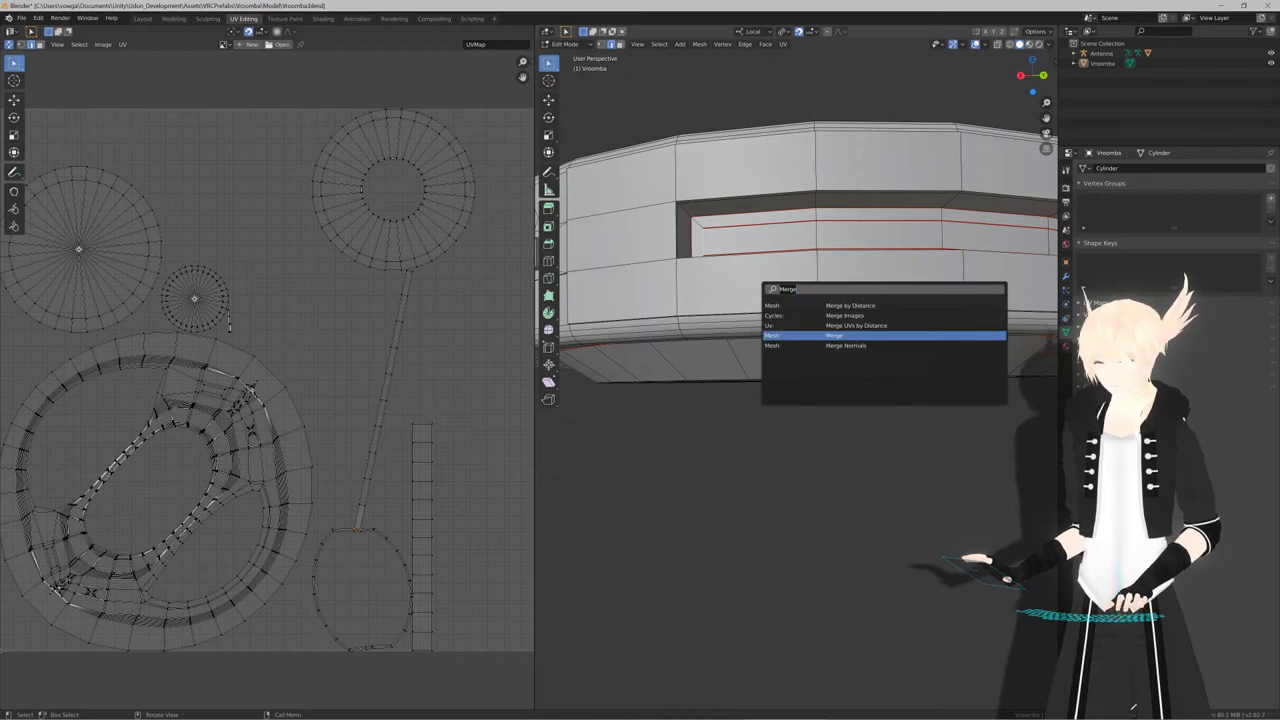
key(ctrl+BackSpace)
text(mark)
key(Return)
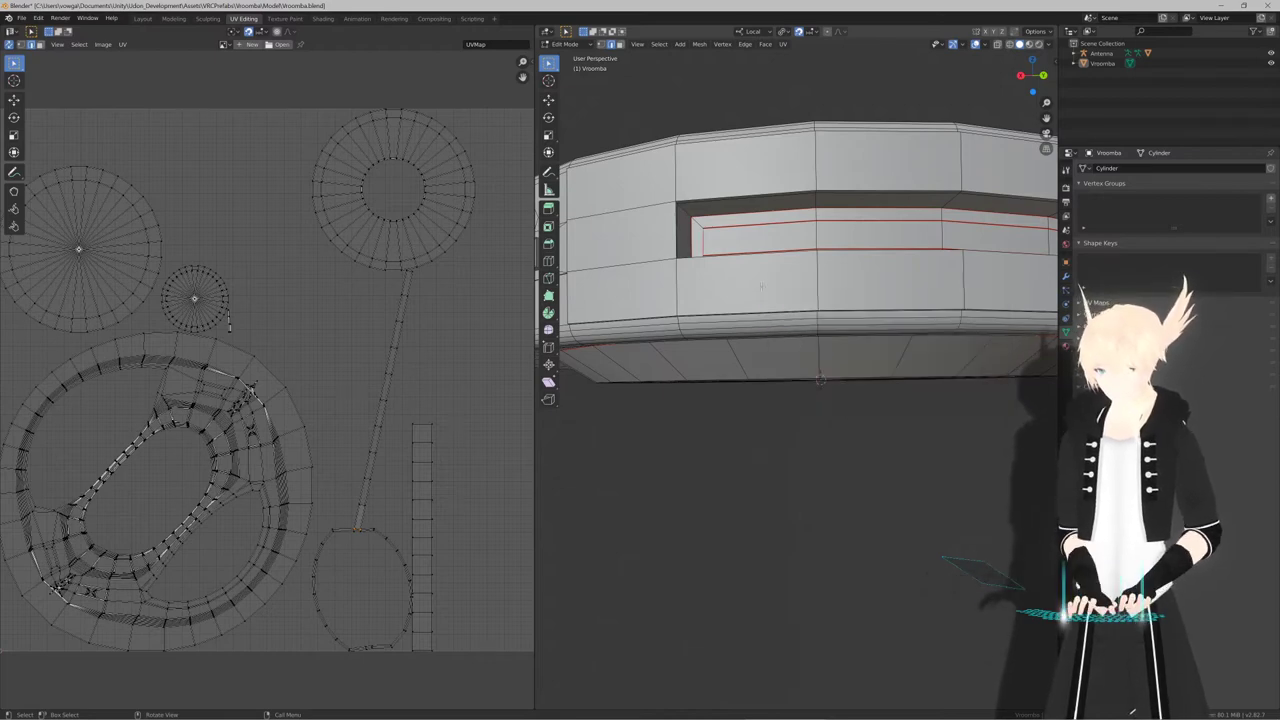
middle_drag(762, 287, 770, 288)
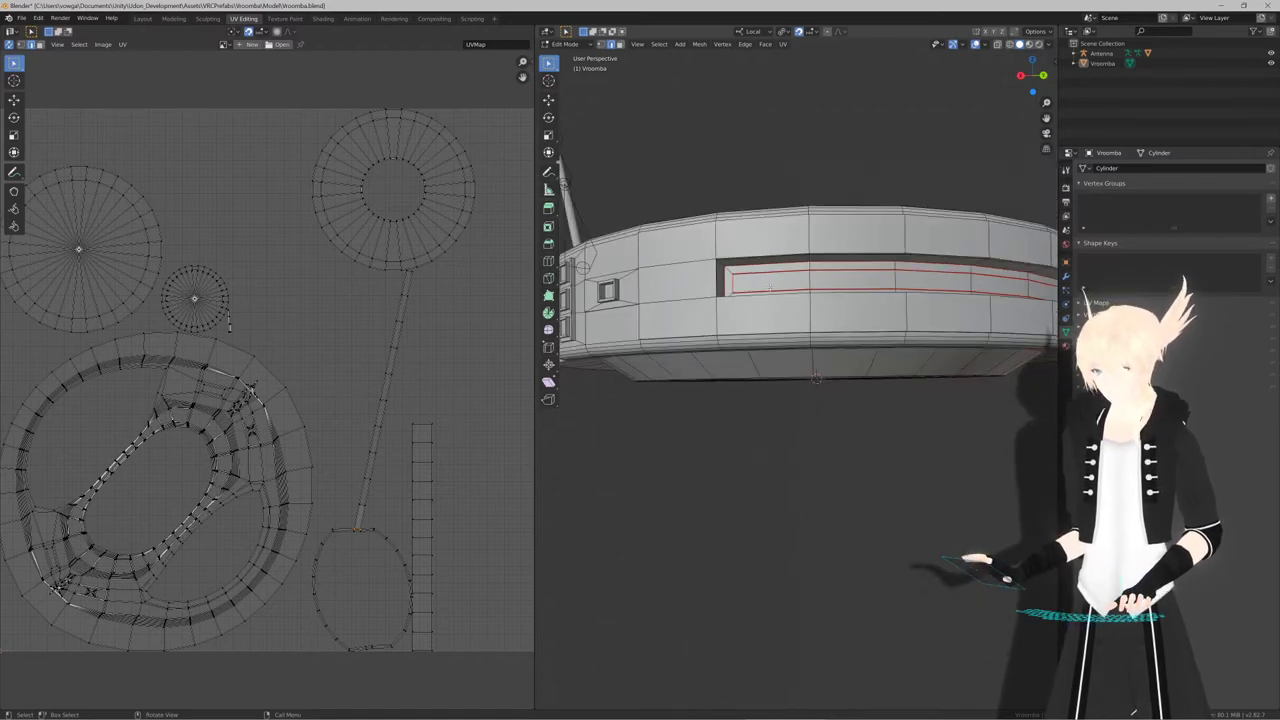
key(a)
key(F3)
key(Return)
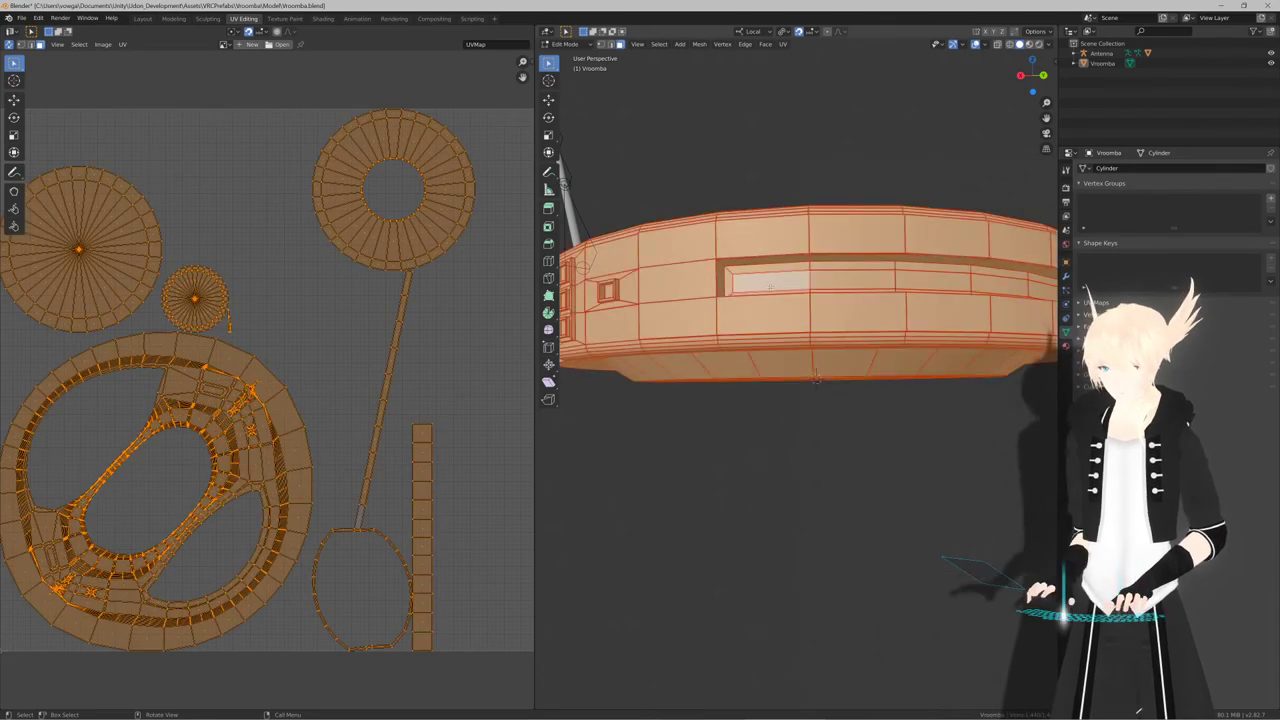
key(ctrl+z)
key(F3)
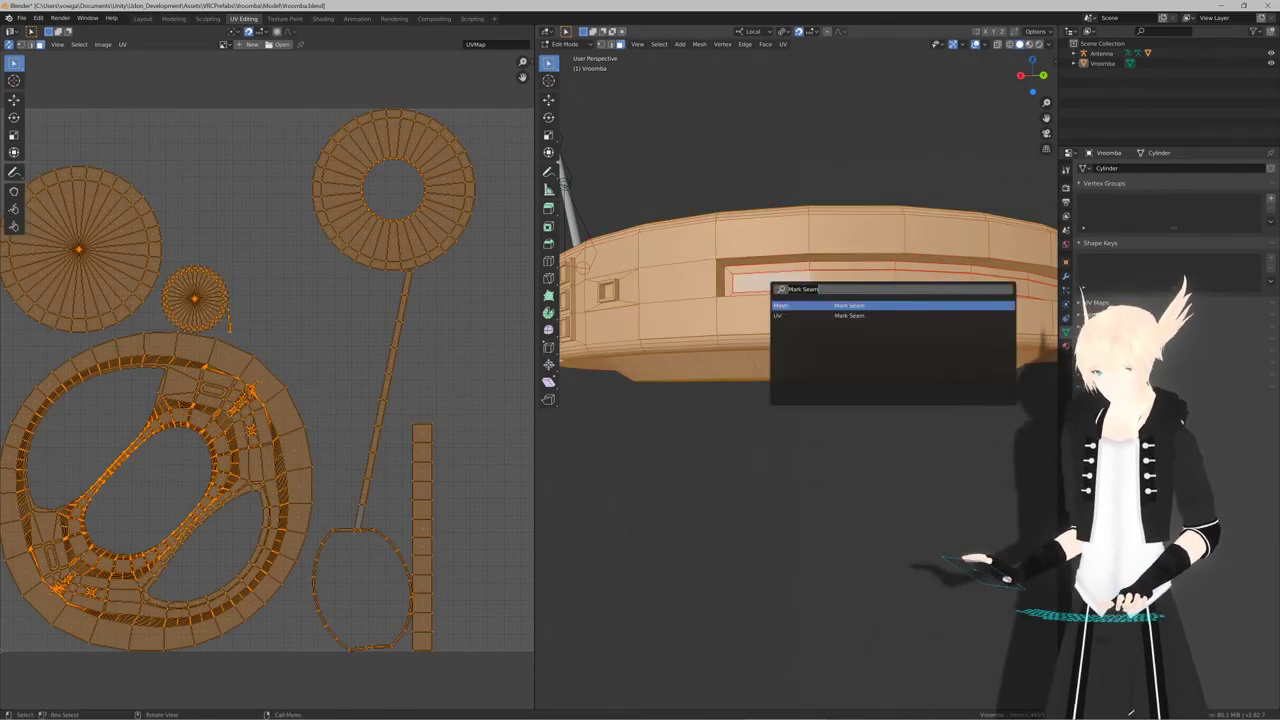
key(Escape)
Unwrap the whole body mesh again using the updated seams
key(u)
click(771, 289)
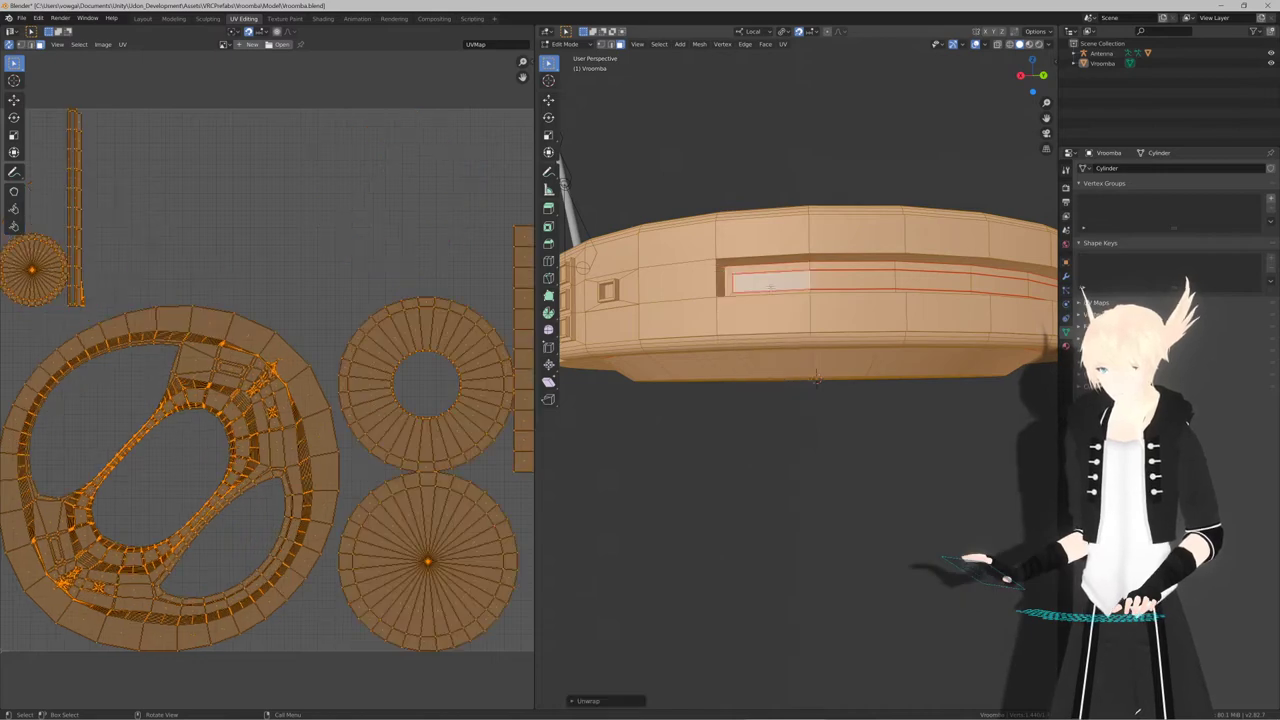
scroll(407, 347, down, 3)
scroll(400, 340, up, 8)
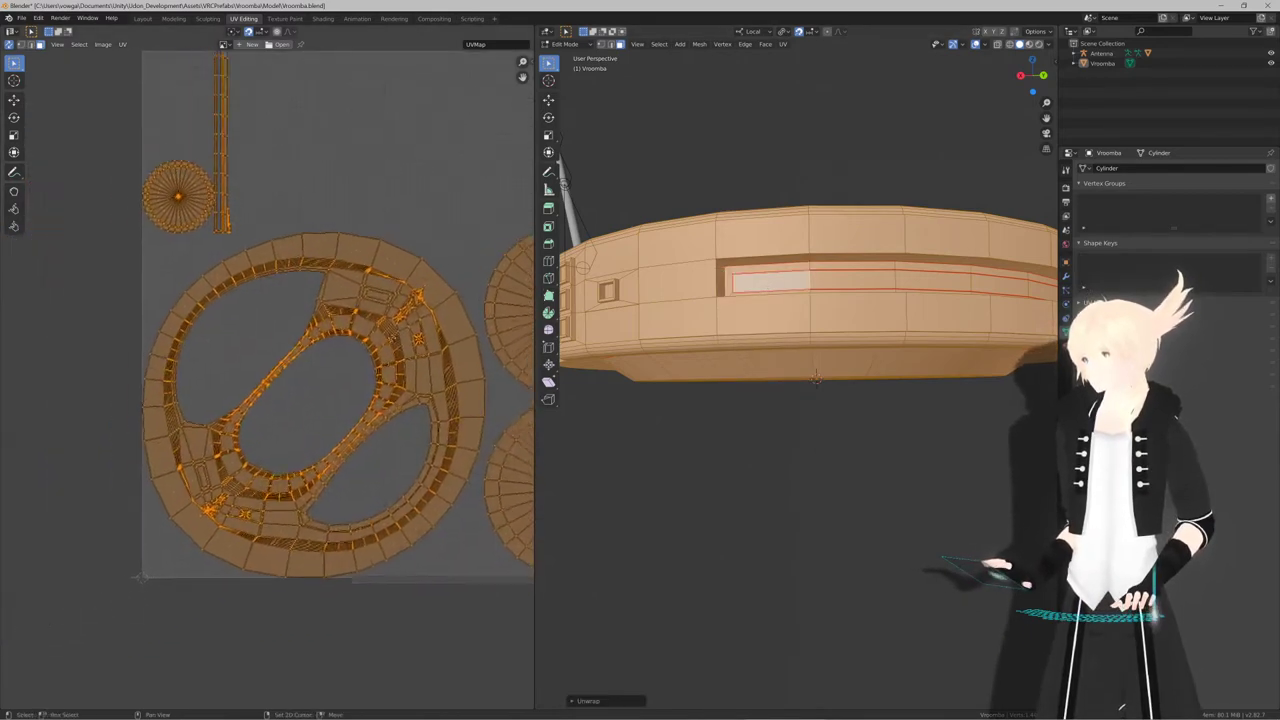
middle_drag(399, 340, 315, 354)
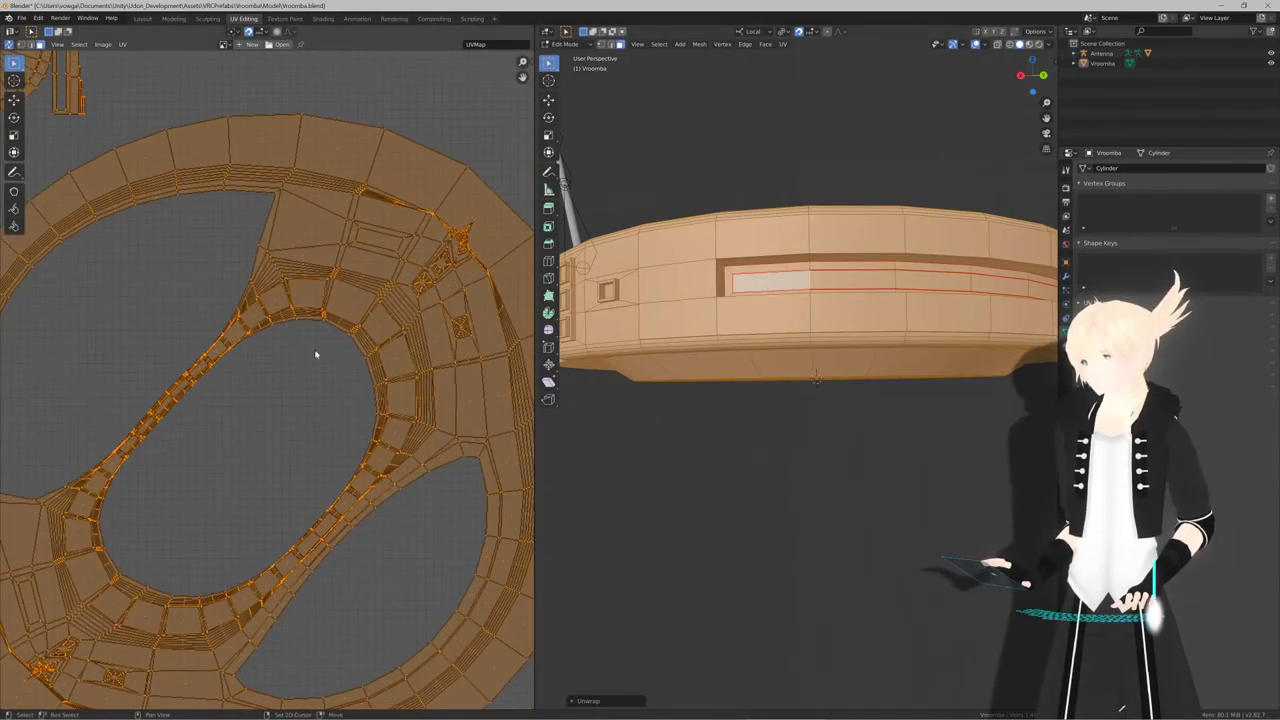
Inspect the large ring-shaped UV island by selecting its inner faces and locating them on the body's top rim
click(355, 316)
middle_drag(860, 300, 840, 400)
scroll(323, 370, down, 2)
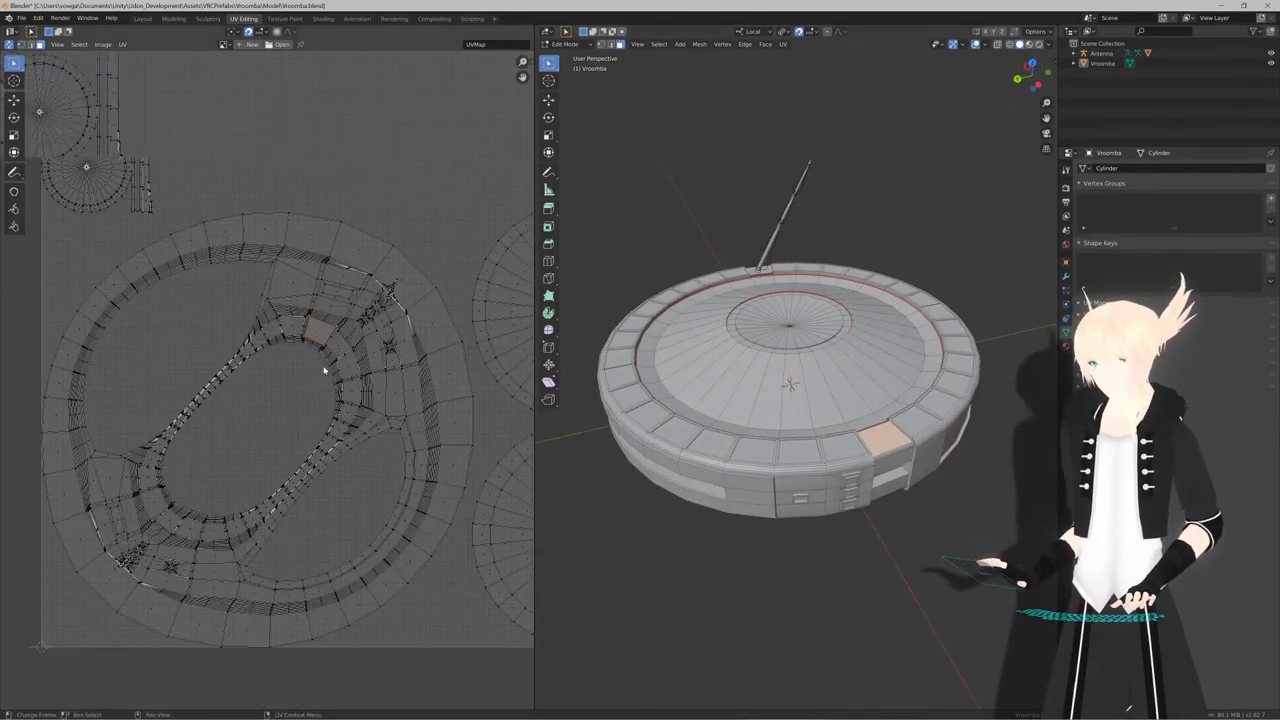
scroll(323, 370, up, 5)
click(435, 283)
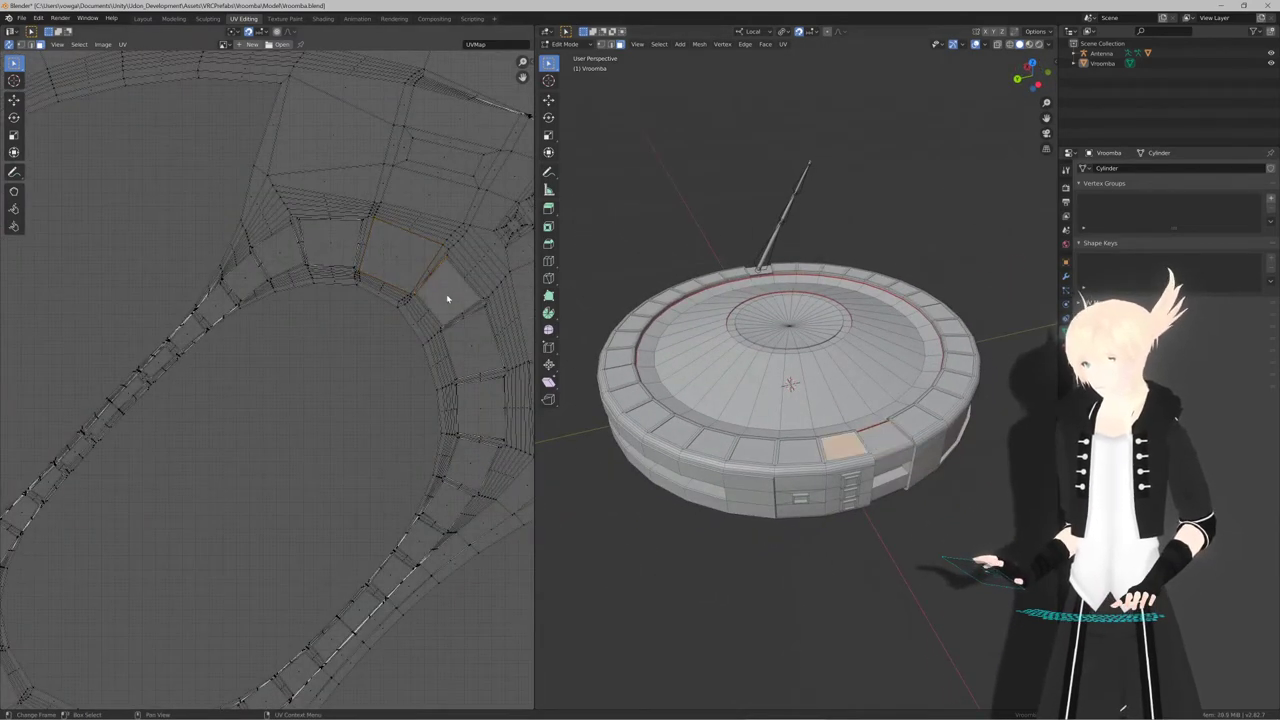
scroll(446, 300, down, 5)
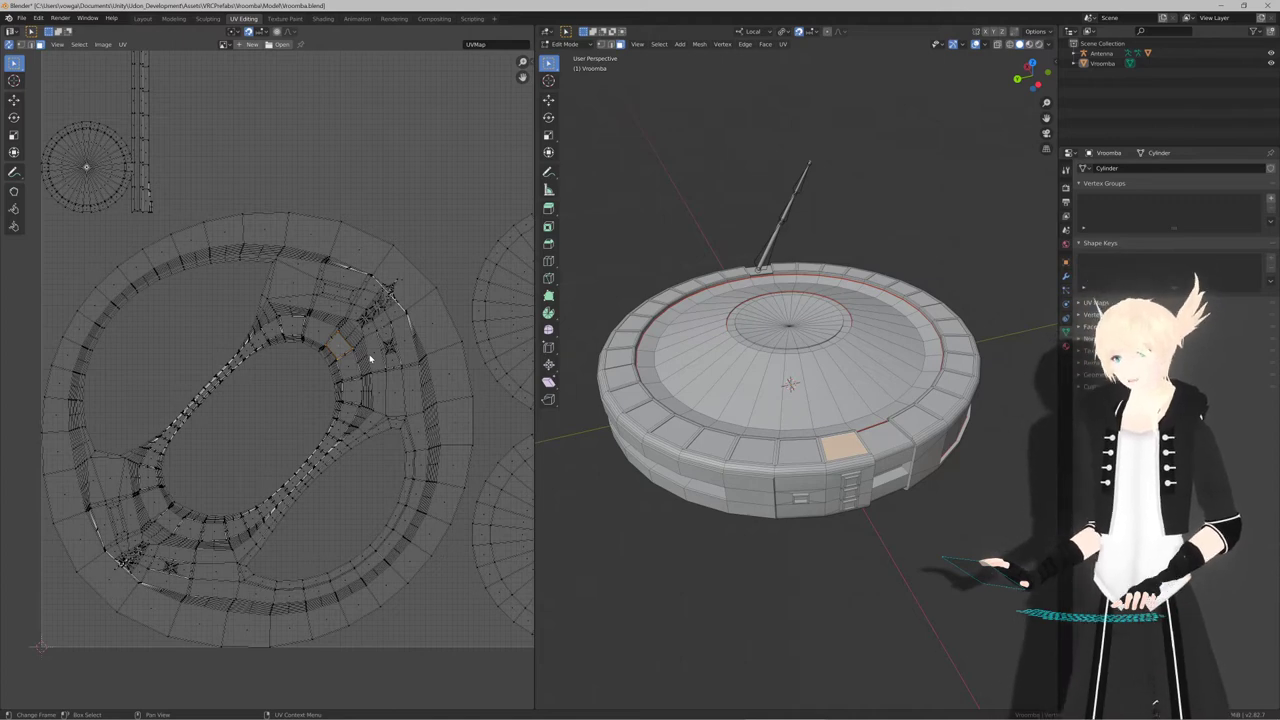
Leave mesh editing, select the antenna armature and start the Cats pose mode on it in the right orthographic view
key(Tab)
click(802, 188)
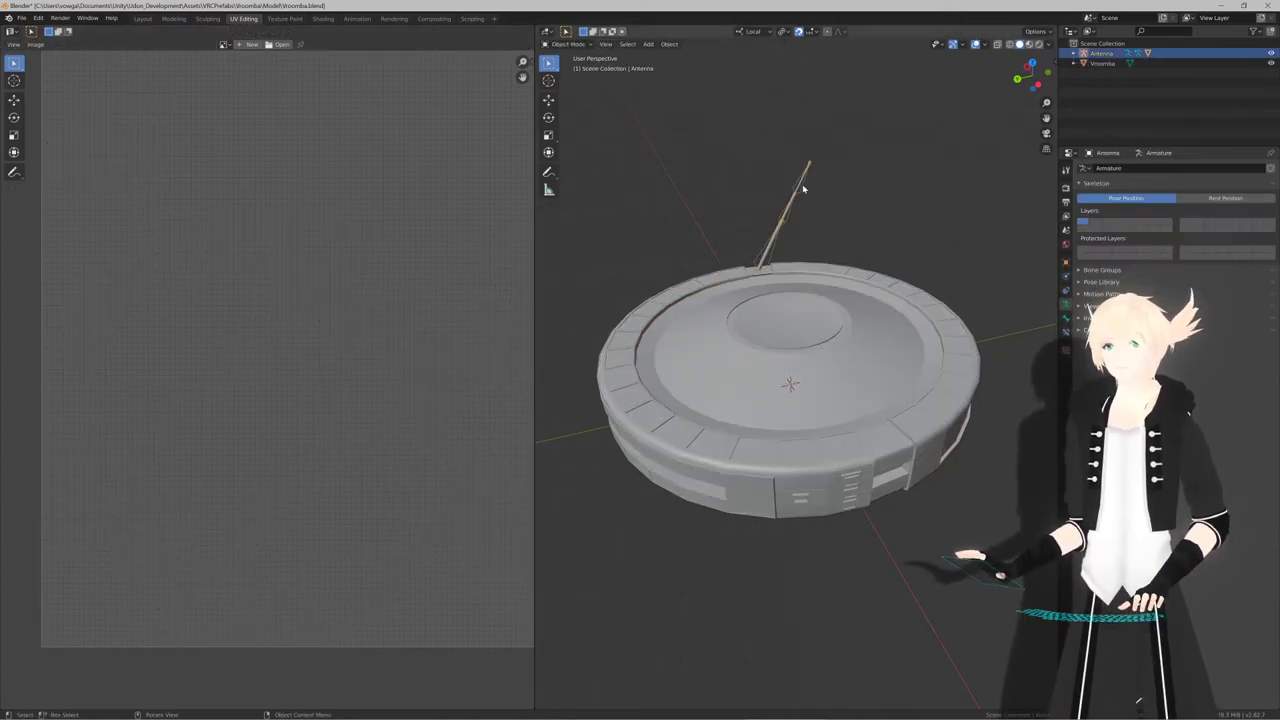
key(KP_3)
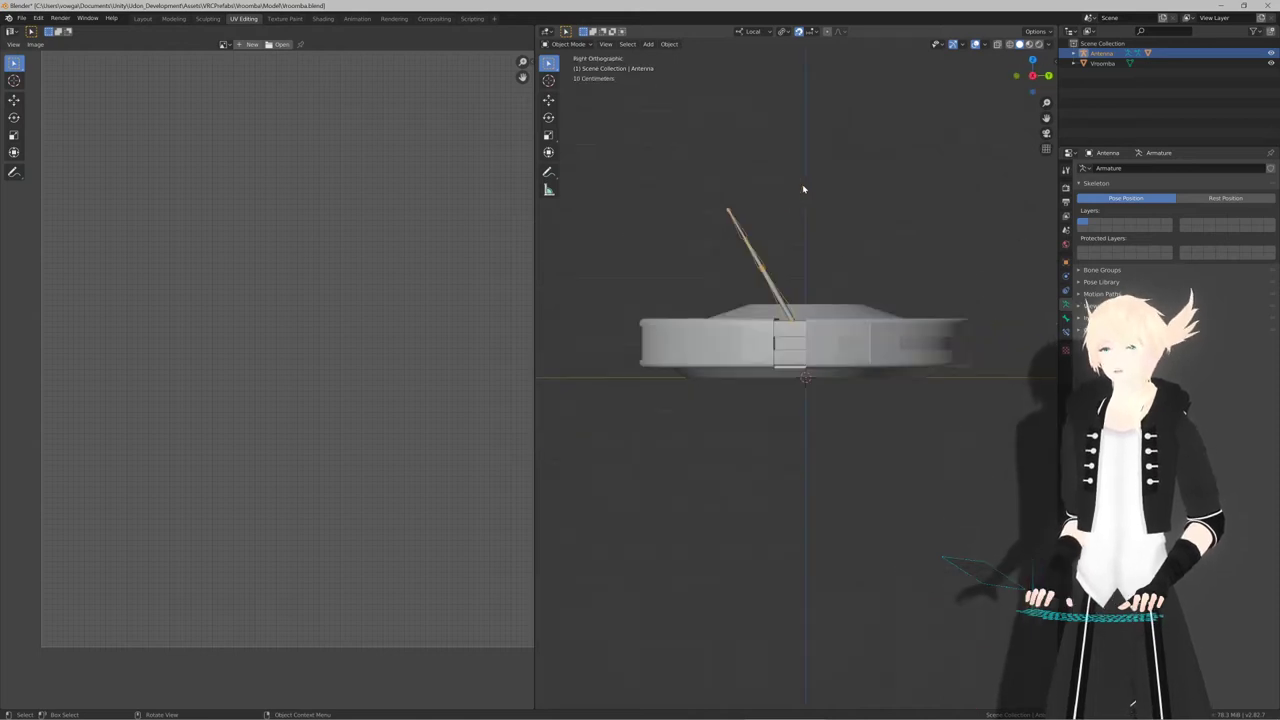
key(KP_Decimal)
scroll(803, 189, up, 4)
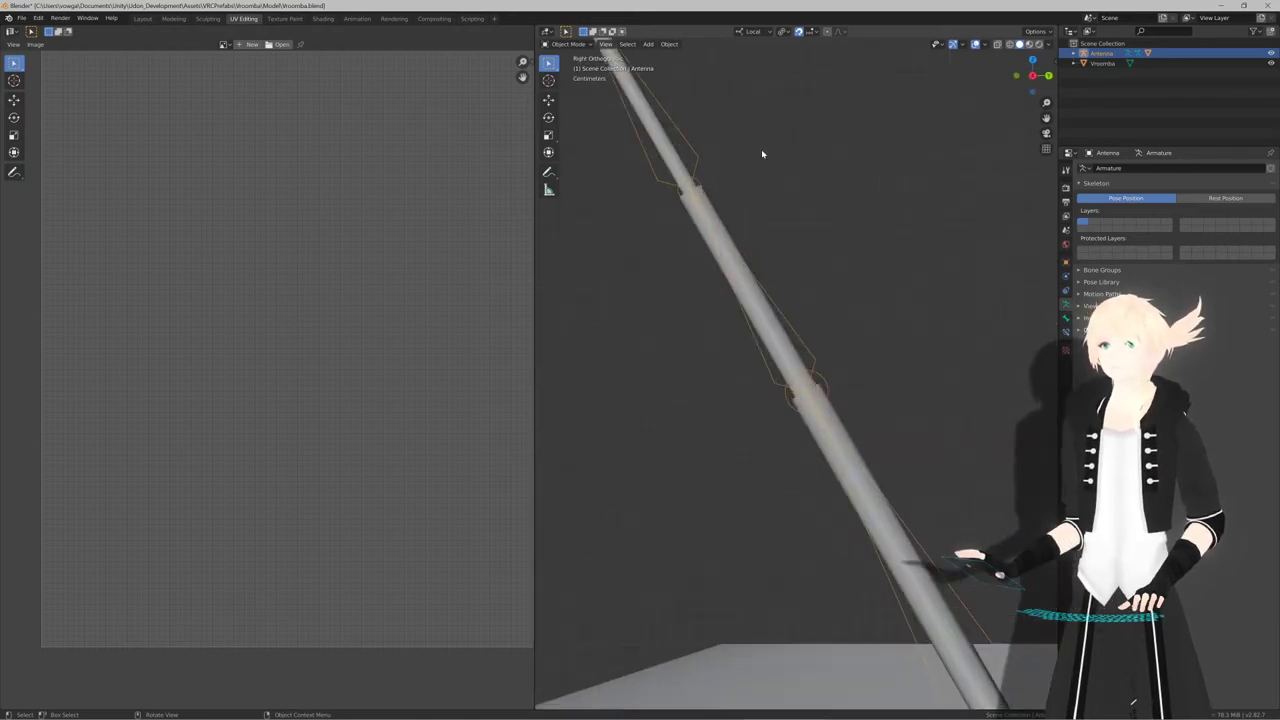
shift+middle_drag(762, 151, 805, 306)
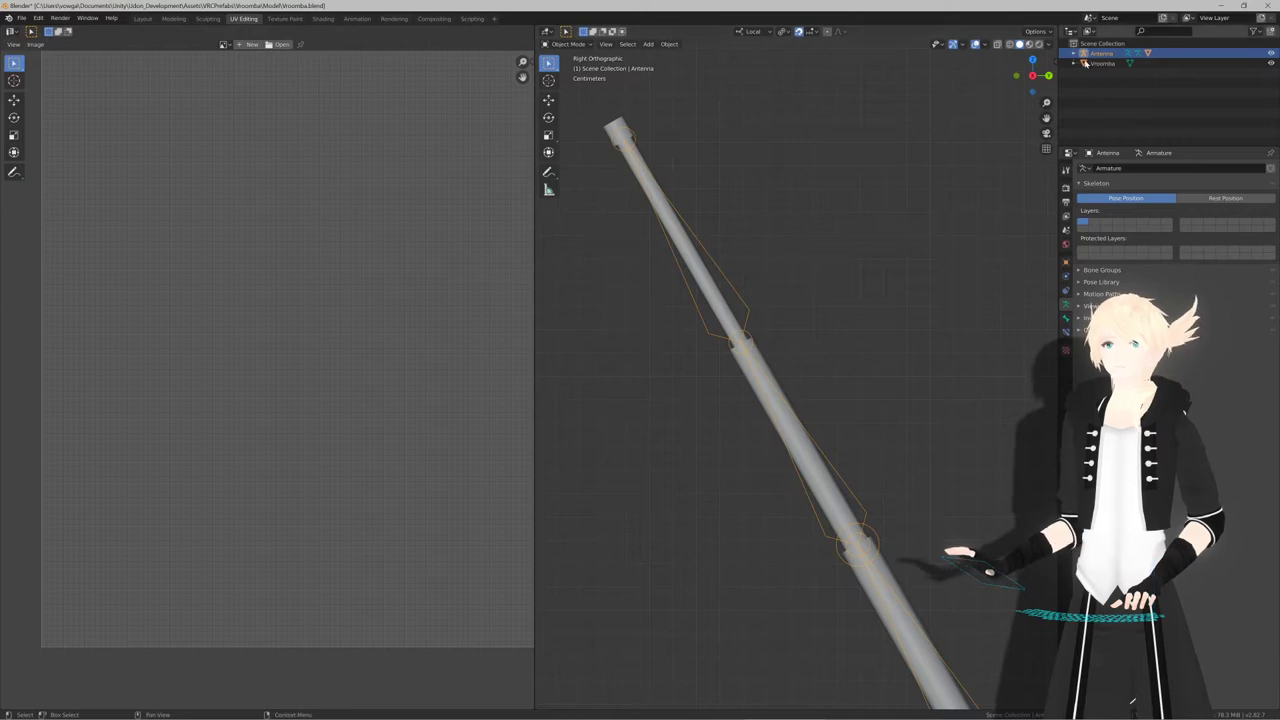
click(1055, 63)
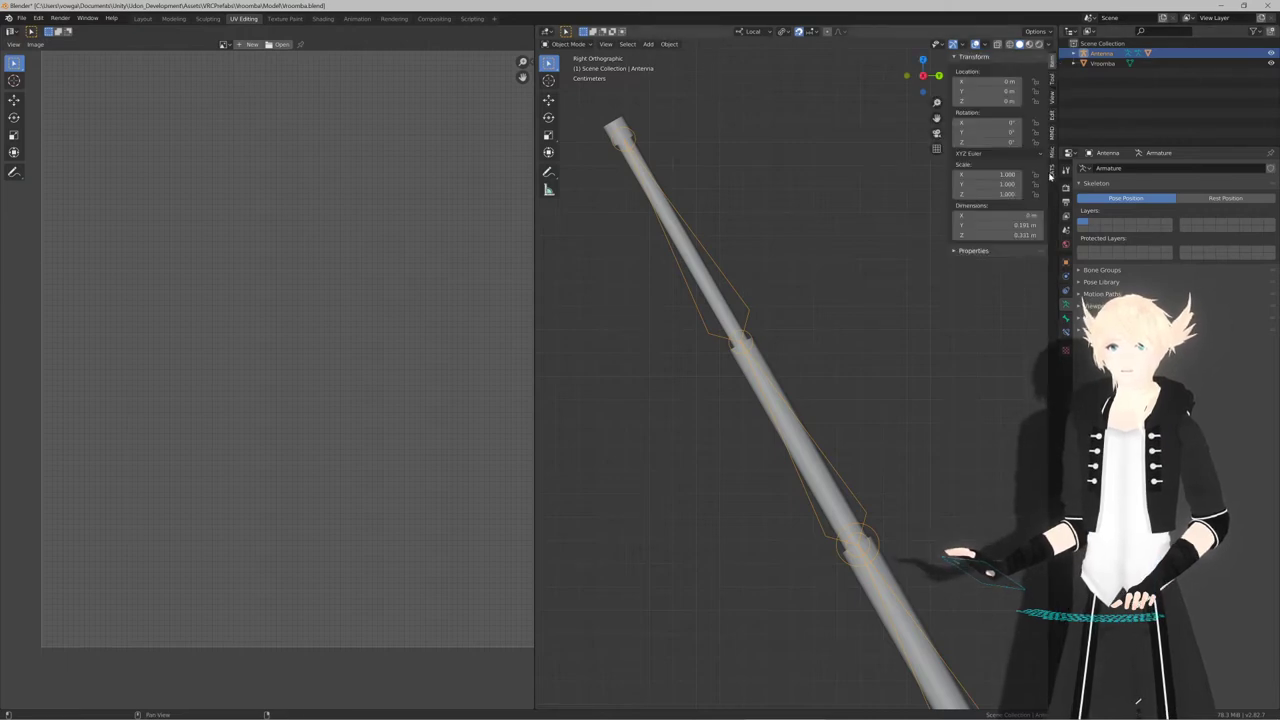
click(1051, 171)
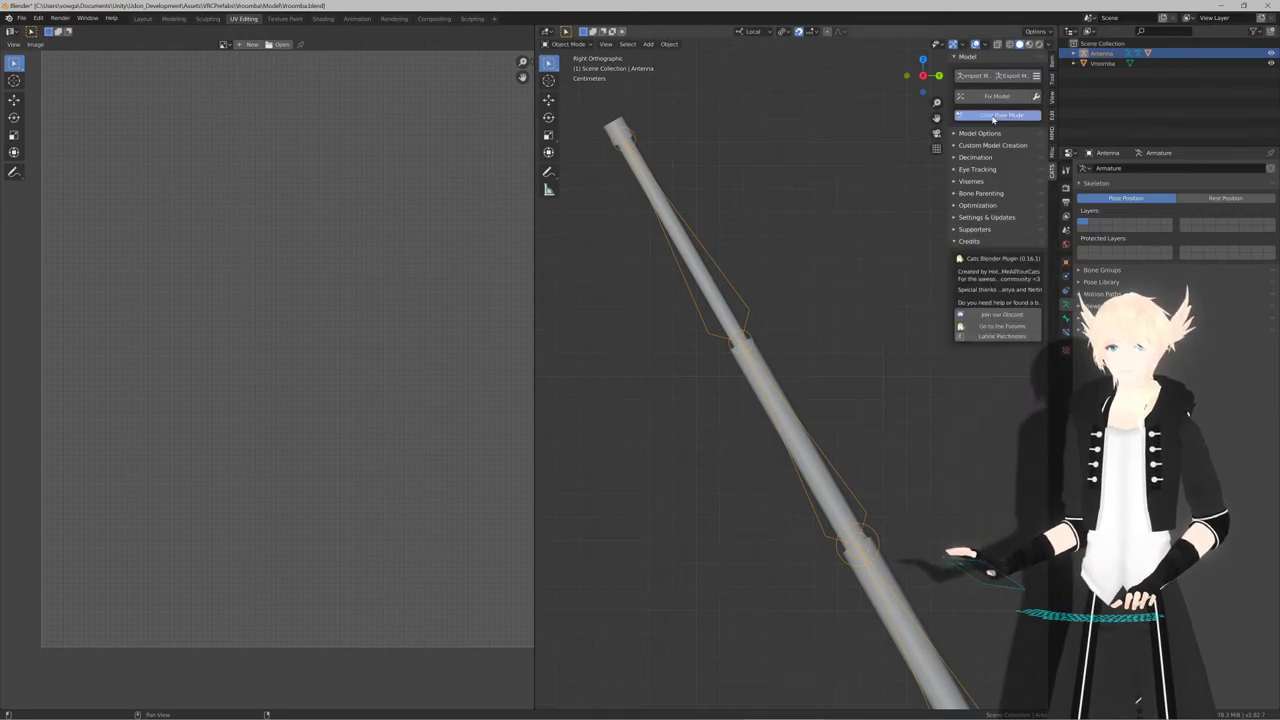
click(993, 116)
Try moving the antenna's upper bone in pose mode, stop posing and show the armature's transform properties
click(742, 300)
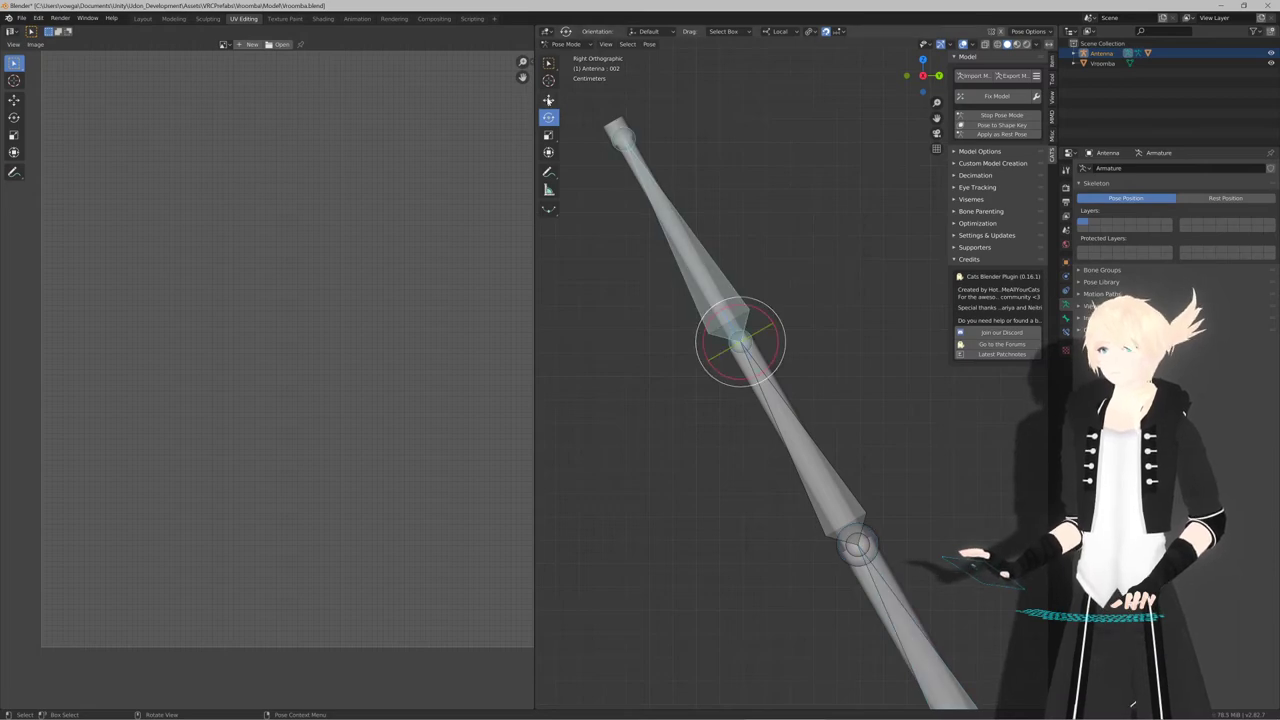
click(549, 100)
mouse_move(723, 313)
mouse_down()
mouse_move(824, 512)
mouse_move(791, 474)
mouse_move(739, 337)
mouse_move(812, 478)
mouse_move(730, 318)
mouse_move(845, 538)
mouse_move(721, 320)
mouse_up()
click(1020, 117)
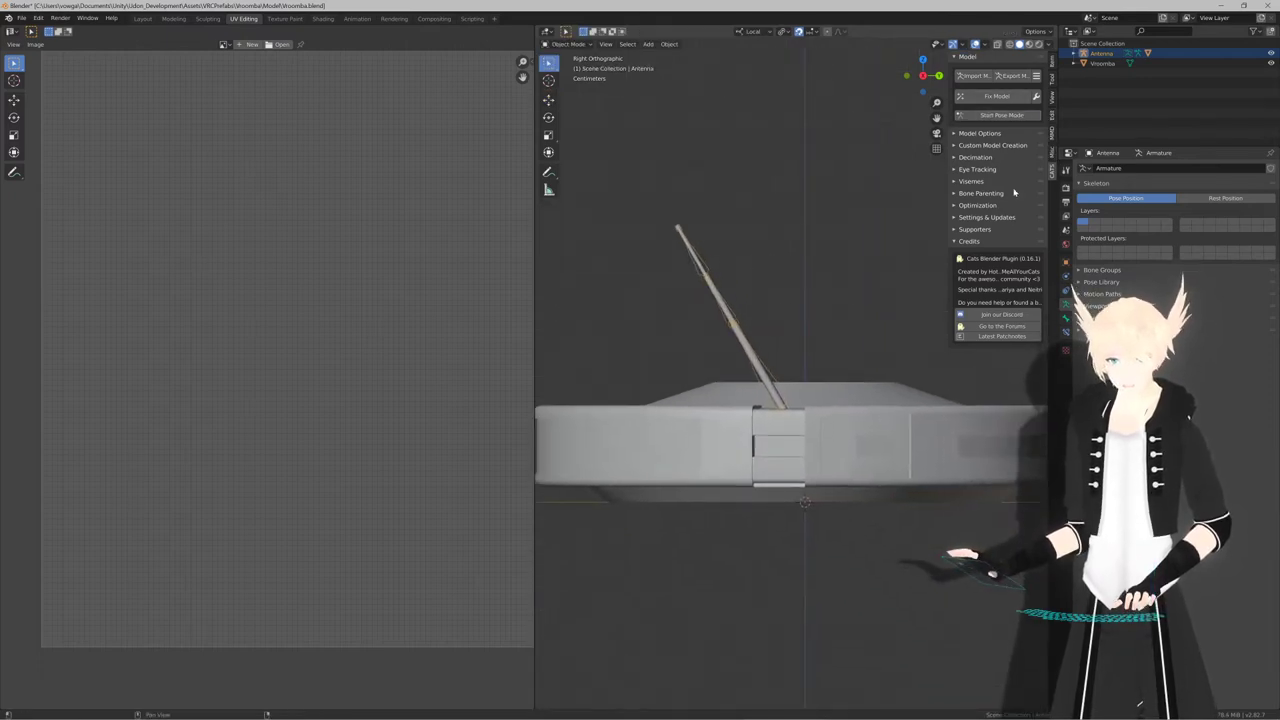
click(1051, 63)
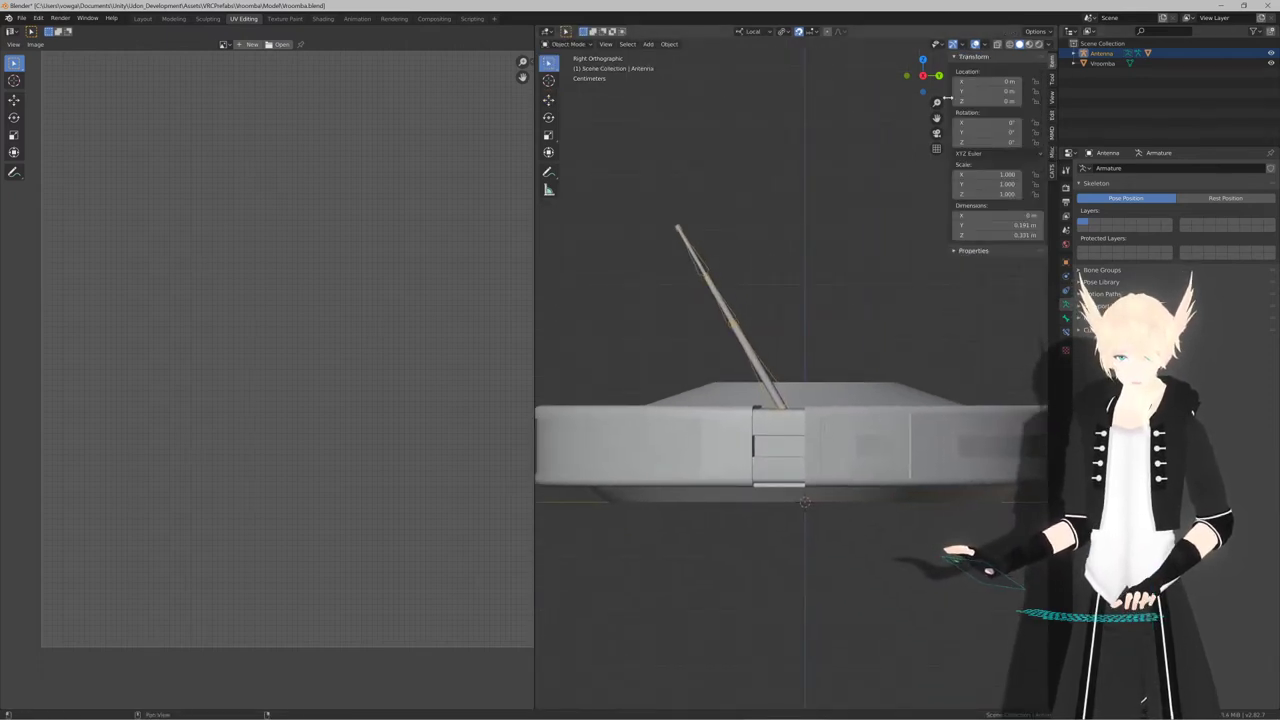
Select the antenna mesh and enter edit mode with its complete UV layout in view
middle_drag(740, 197, 751, 223)
scroll(743, 265, up, 3)
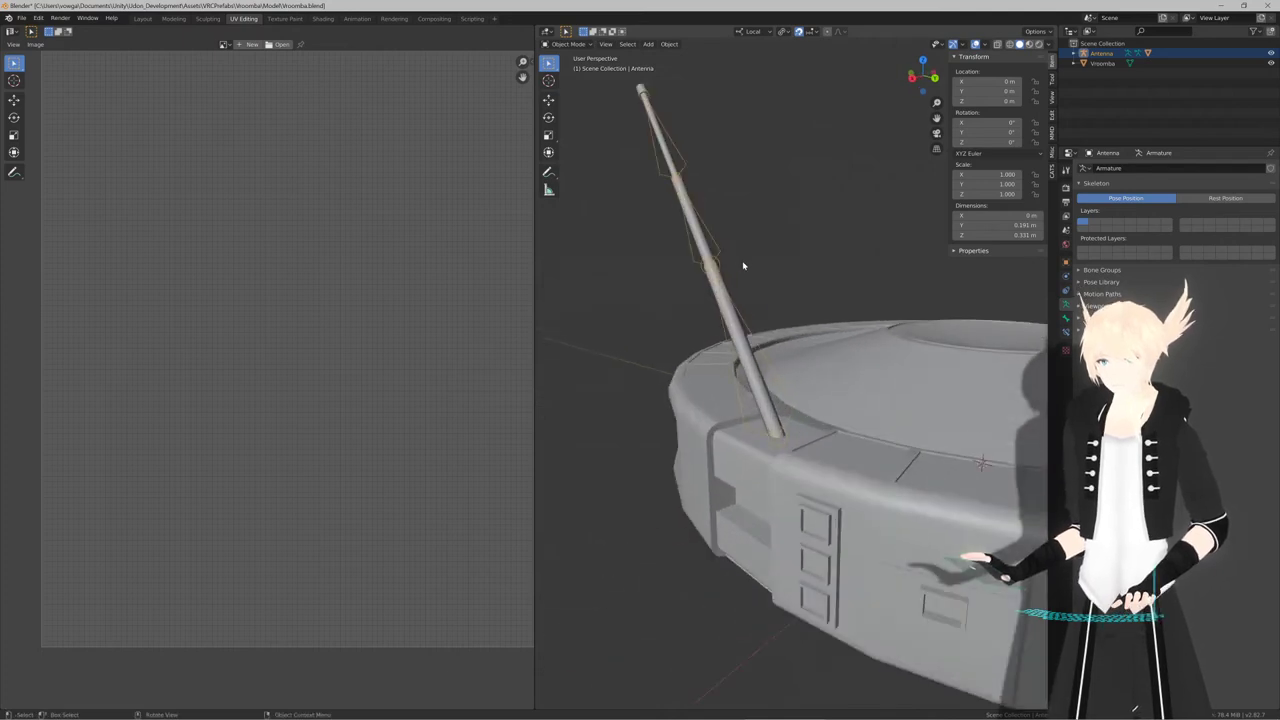
click(730, 291)
key(Tab)
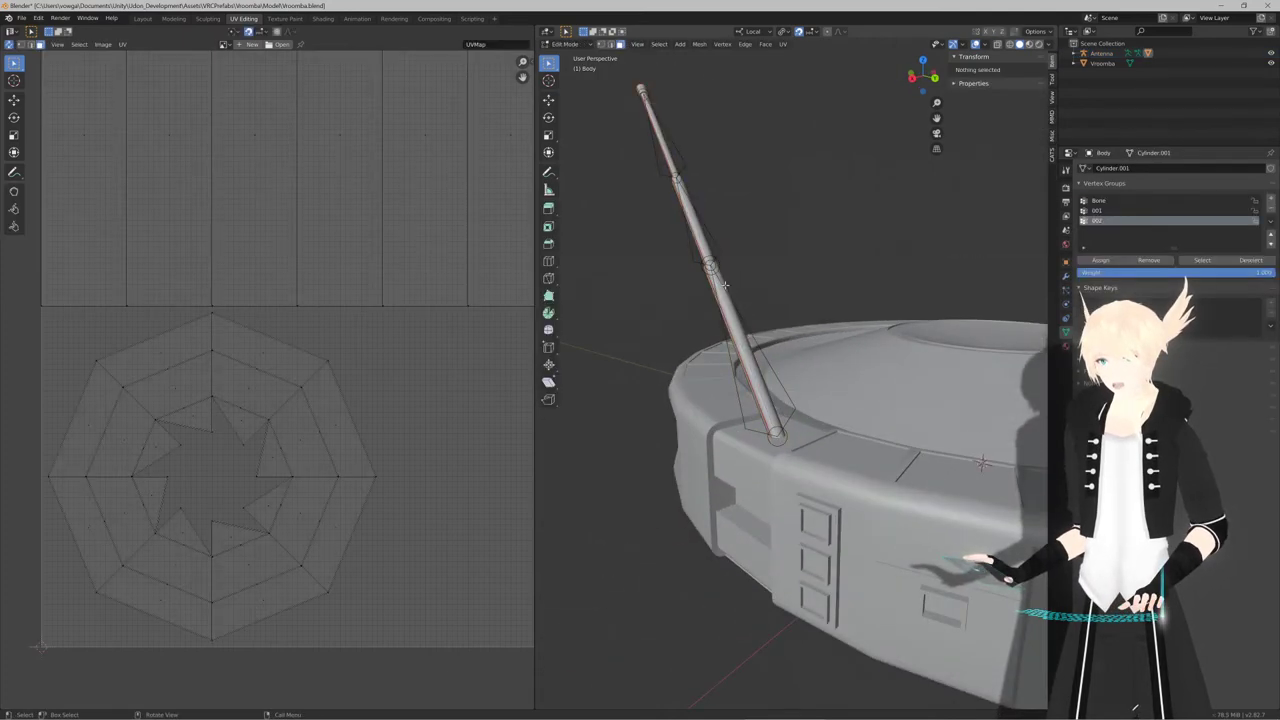
scroll(724, 285, down, 3)
scroll(343, 343, down, 3)
scroll(357, 332, up, 1)
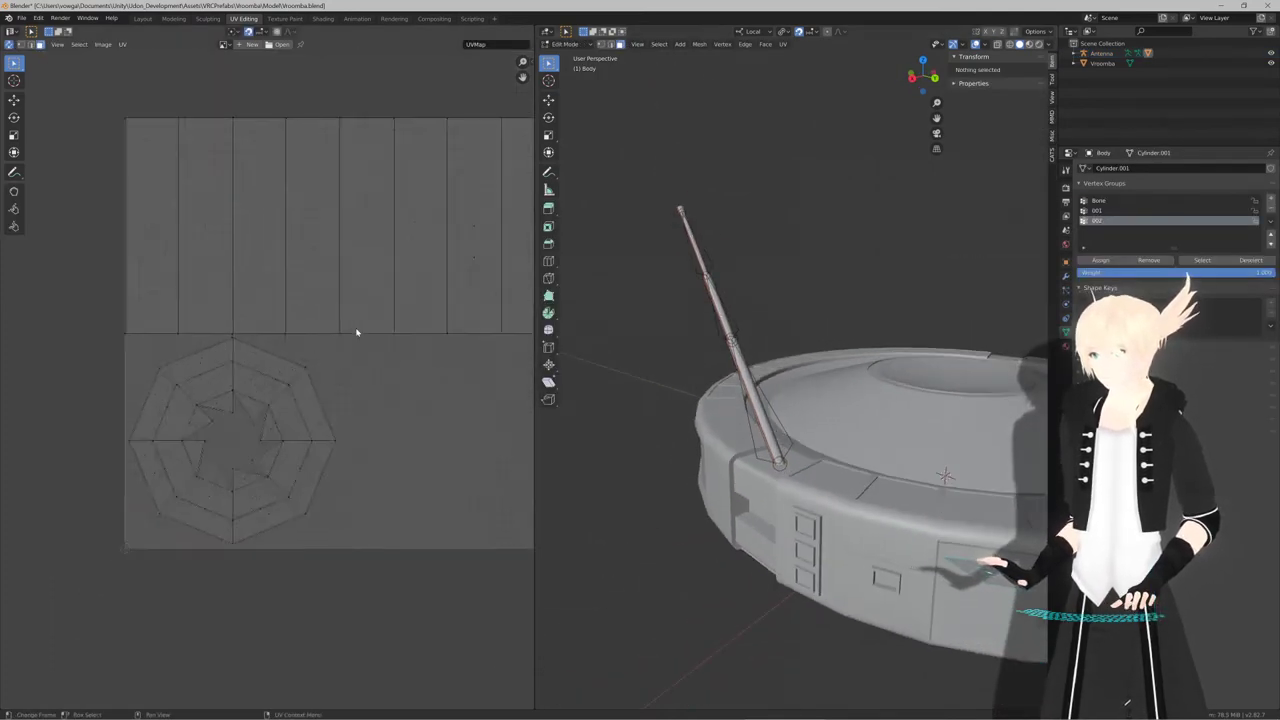
scroll(356, 332, up, 1)
middle_drag(360, 328, 283, 350)
scroll(284, 349, down, 1)
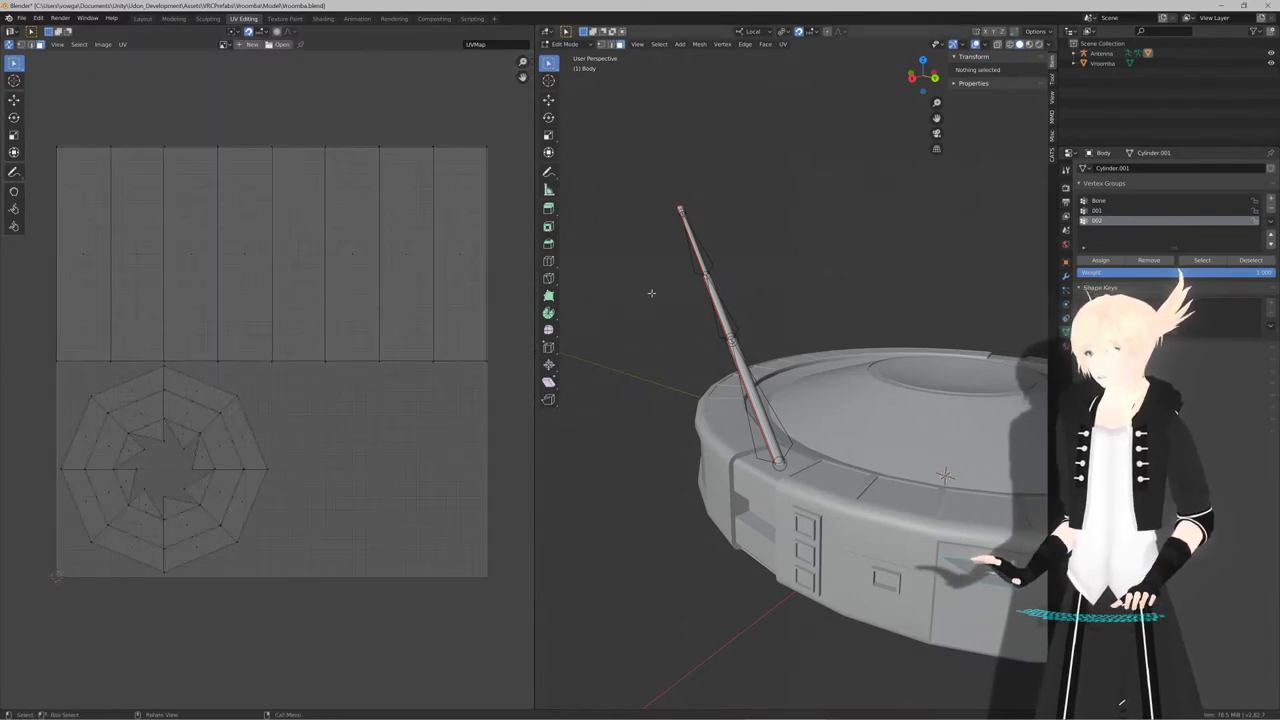
Unwrap the entire antenna mesh along its seams and clear the selection
middle_drag(657, 286, 679, 295)
key(a)
key(u)
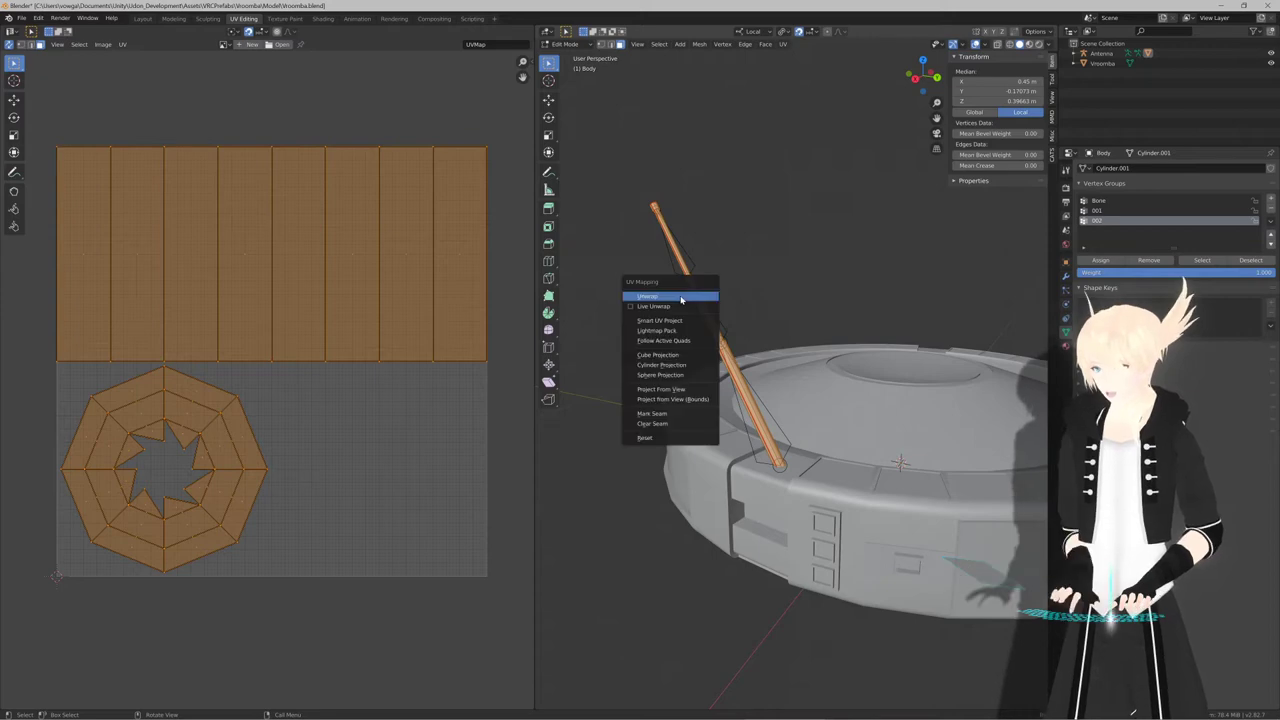
click(680, 294)
scroll(300, 410, up, 3)
scroll(291, 438, down, 4)
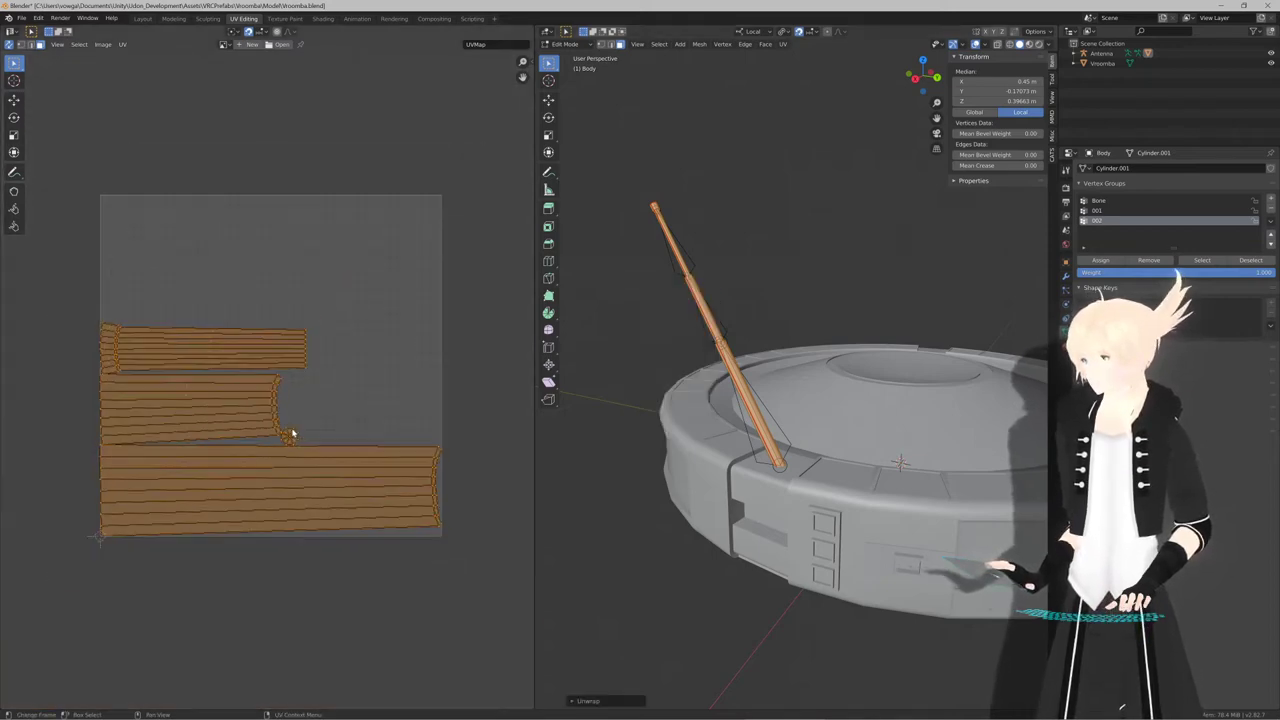
click(346, 420)
scroll(349, 408, up, 2)
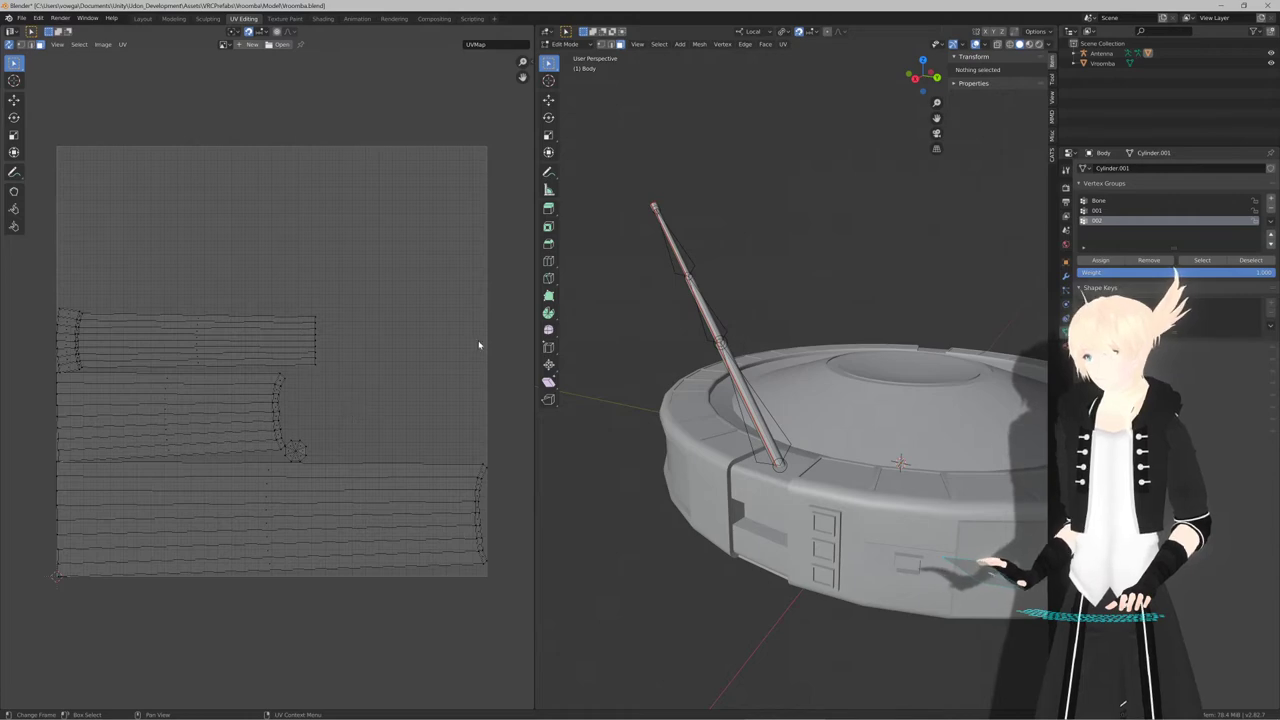
Return to object mode and apply all transforms to both the antenna and the body
middle_drag(688, 329, 636, 431)
key(Tab)
click(762, 381)
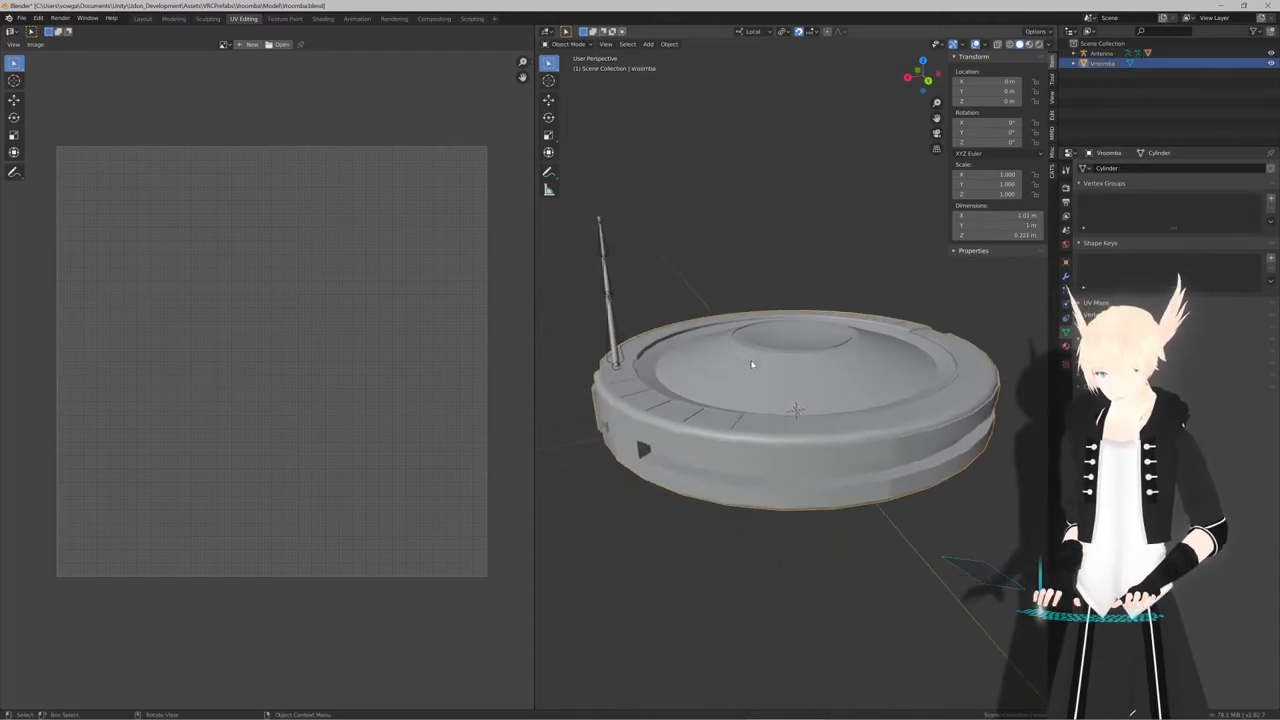
click(773, 222)
middle_drag(773, 222, 777, 251)
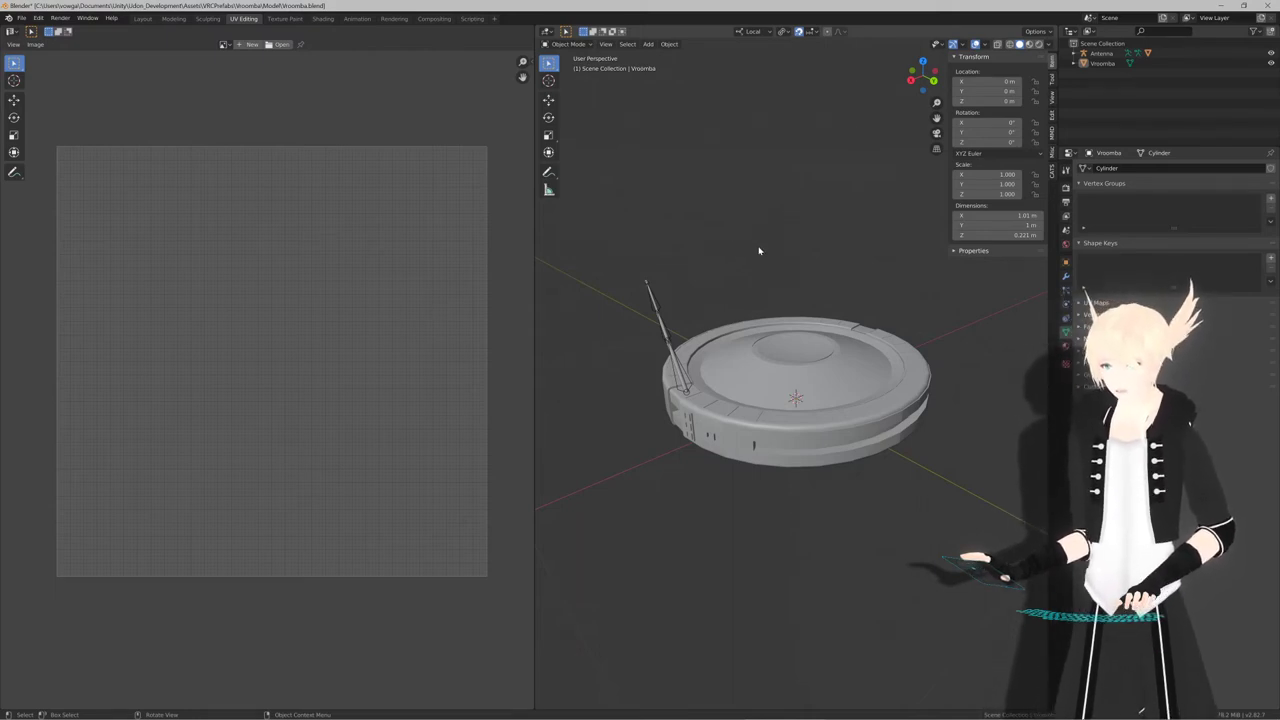
key(a)
key(ctrl+a)
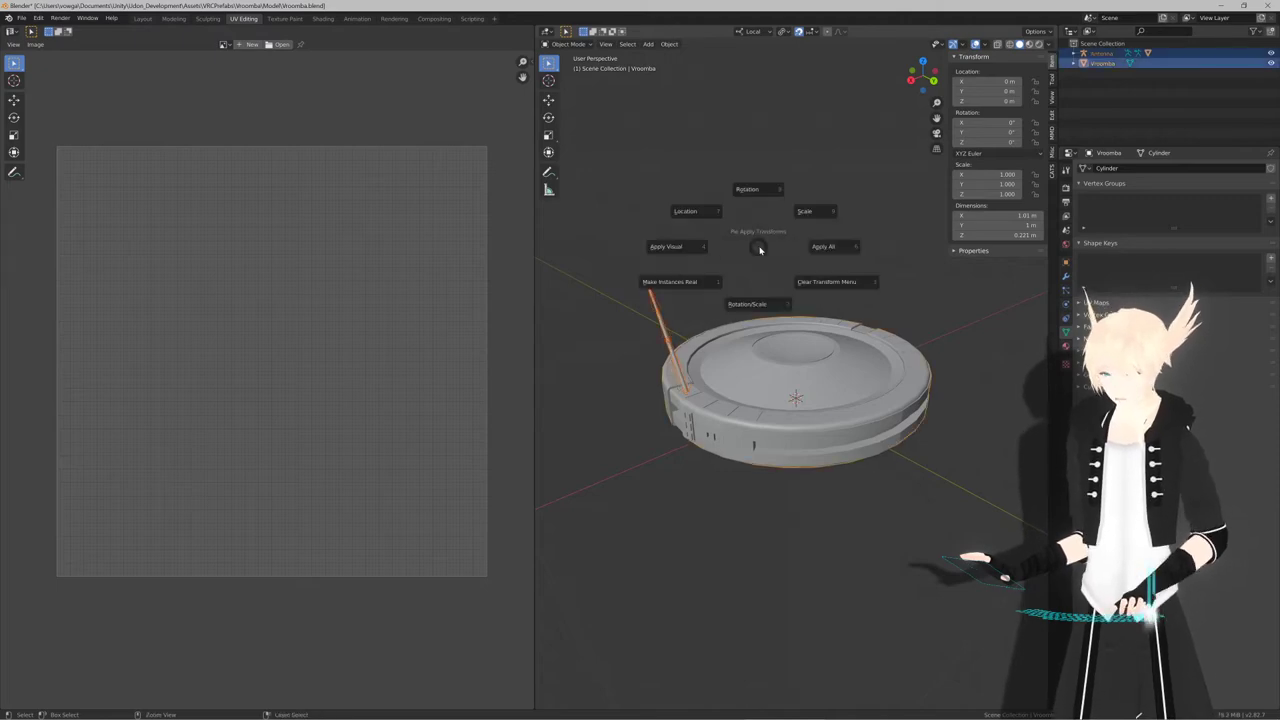
click(823, 246)
Switch to the Layout workspace and give the body a single new material named Vroomba_Base
click(142, 19)
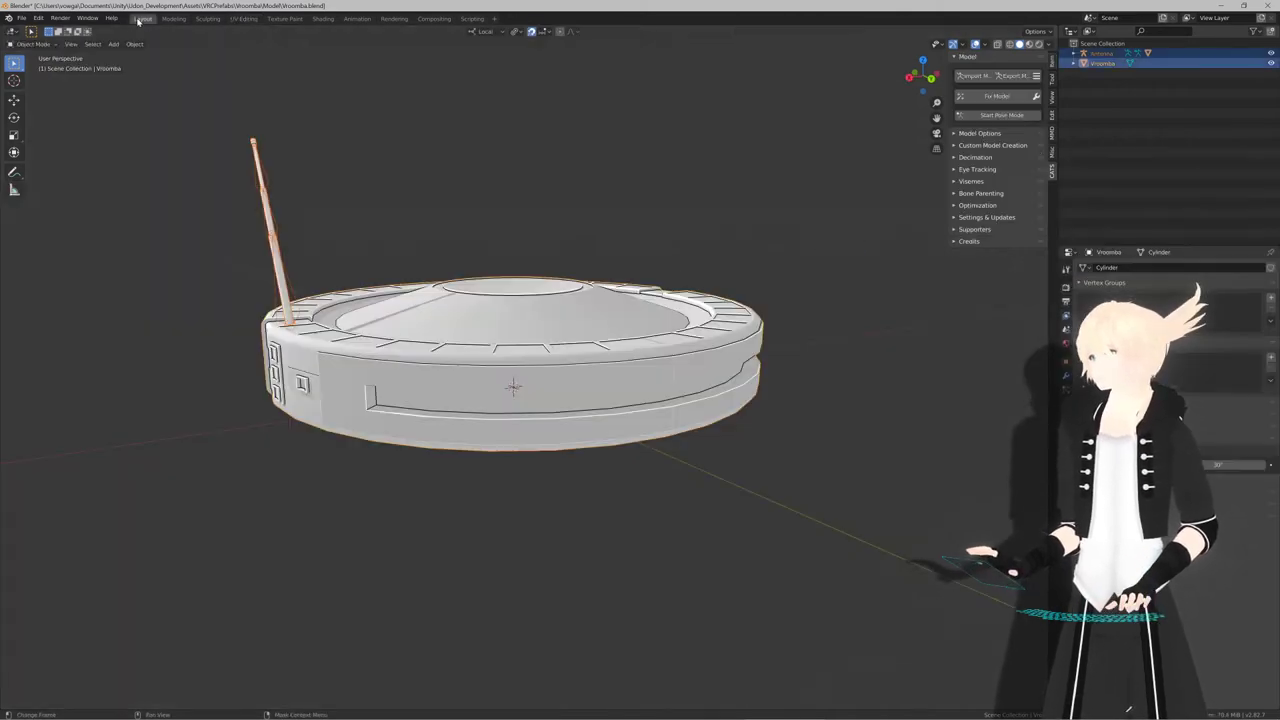
click(504, 298)
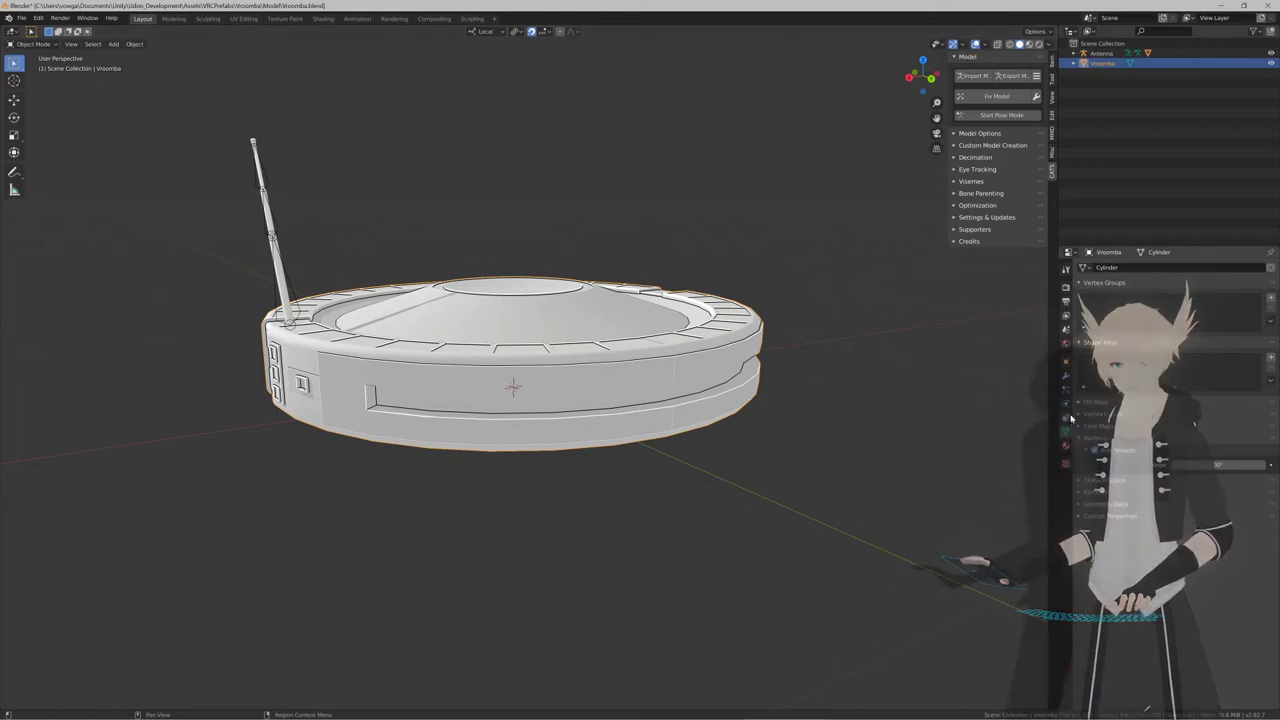
click(1067, 448)
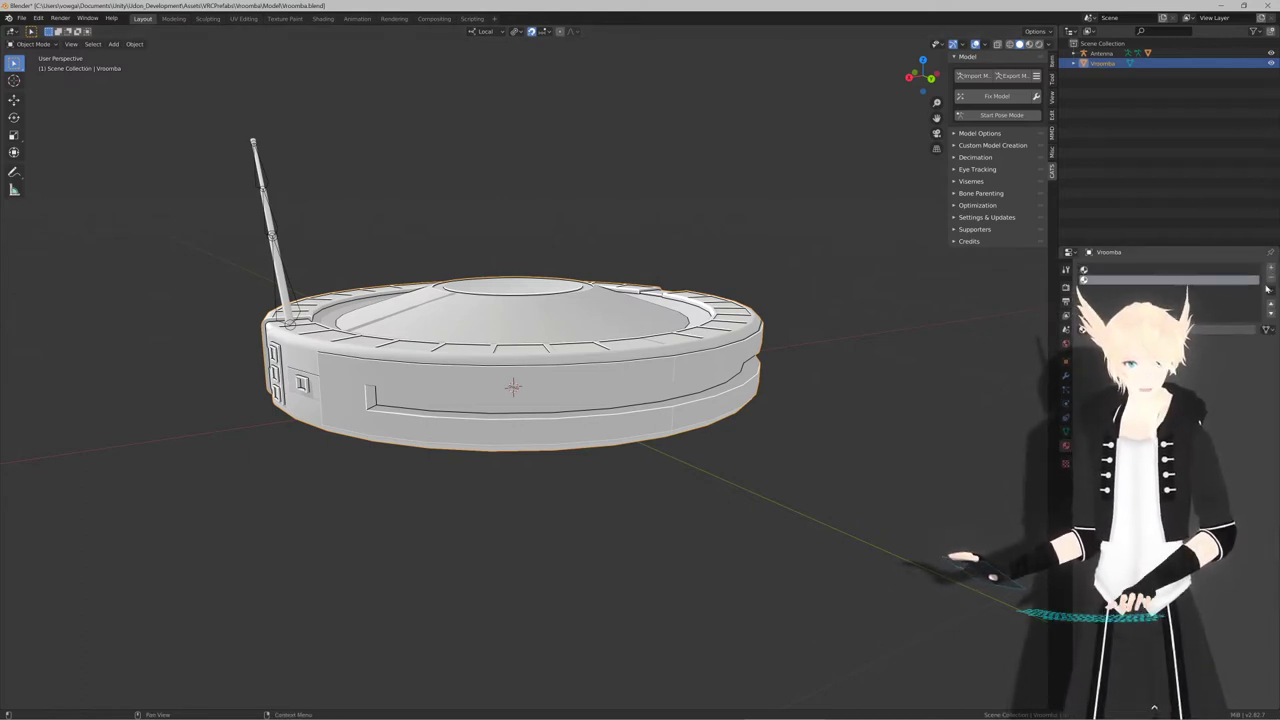
click(1180, 309)
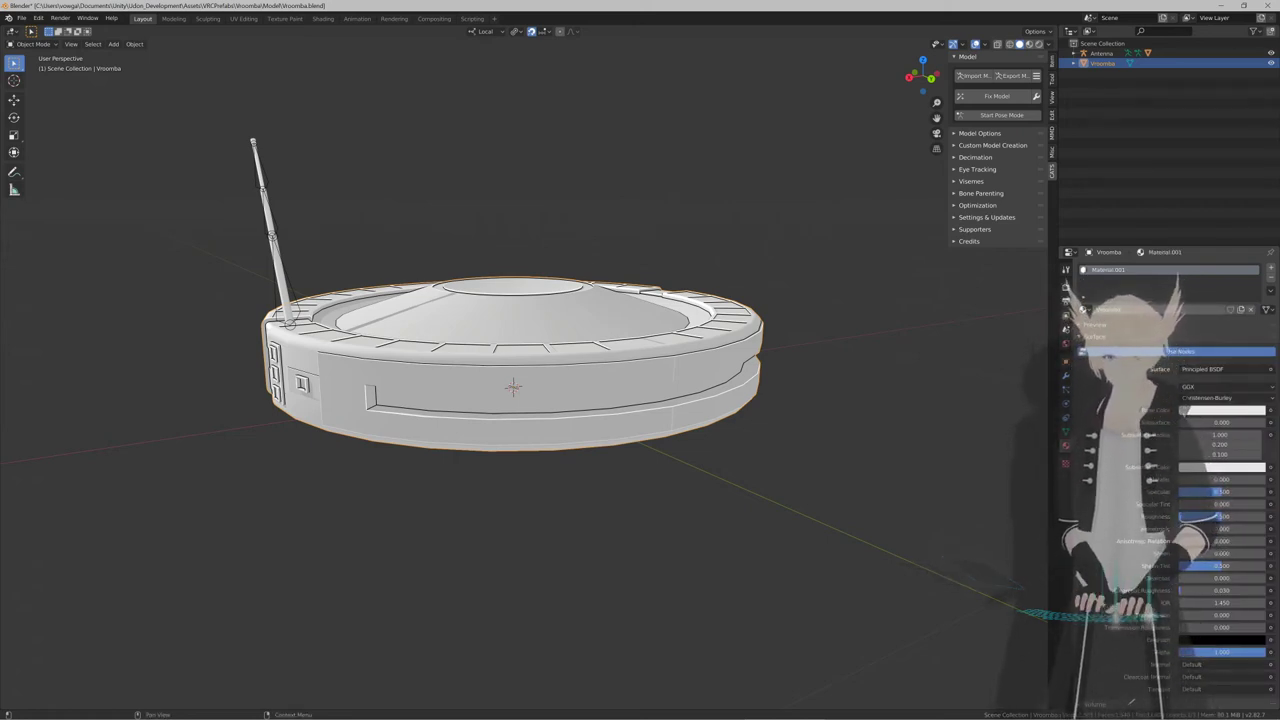
text(Vroomba_Ba)
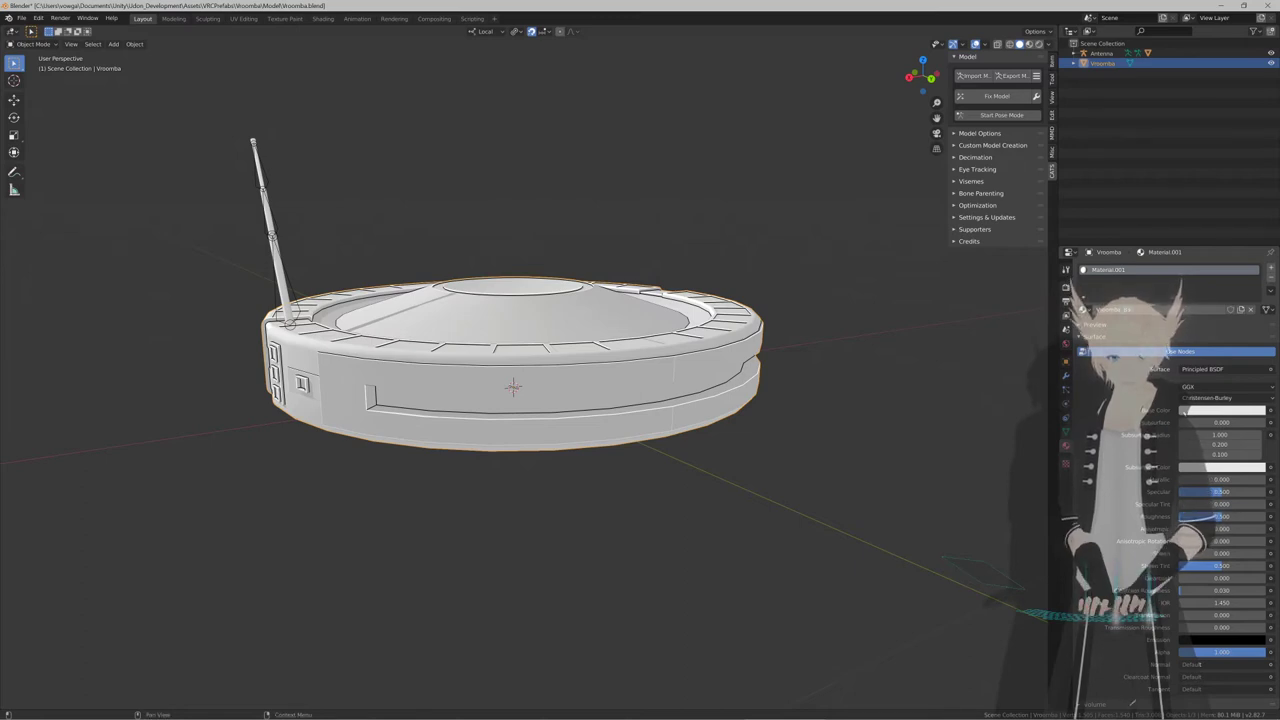
text(se)
key(Return)
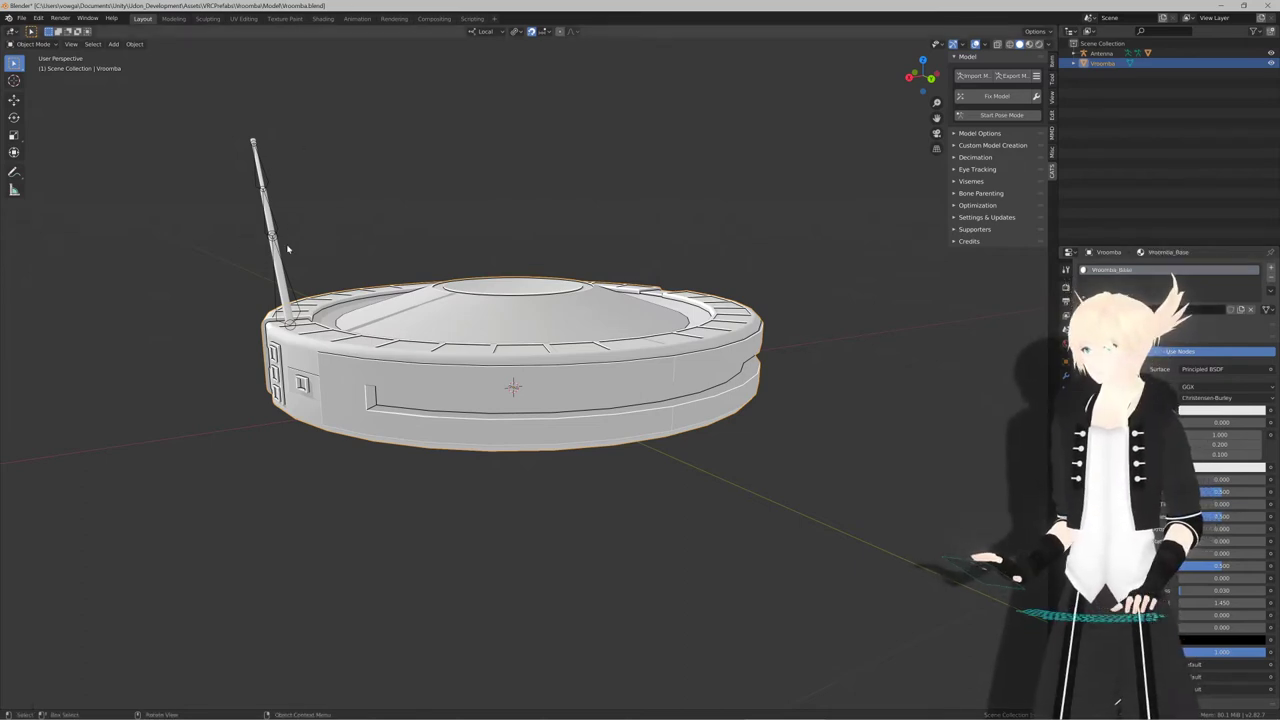
Give the antenna mesh a new material named Vroombantenna
click(277, 249)
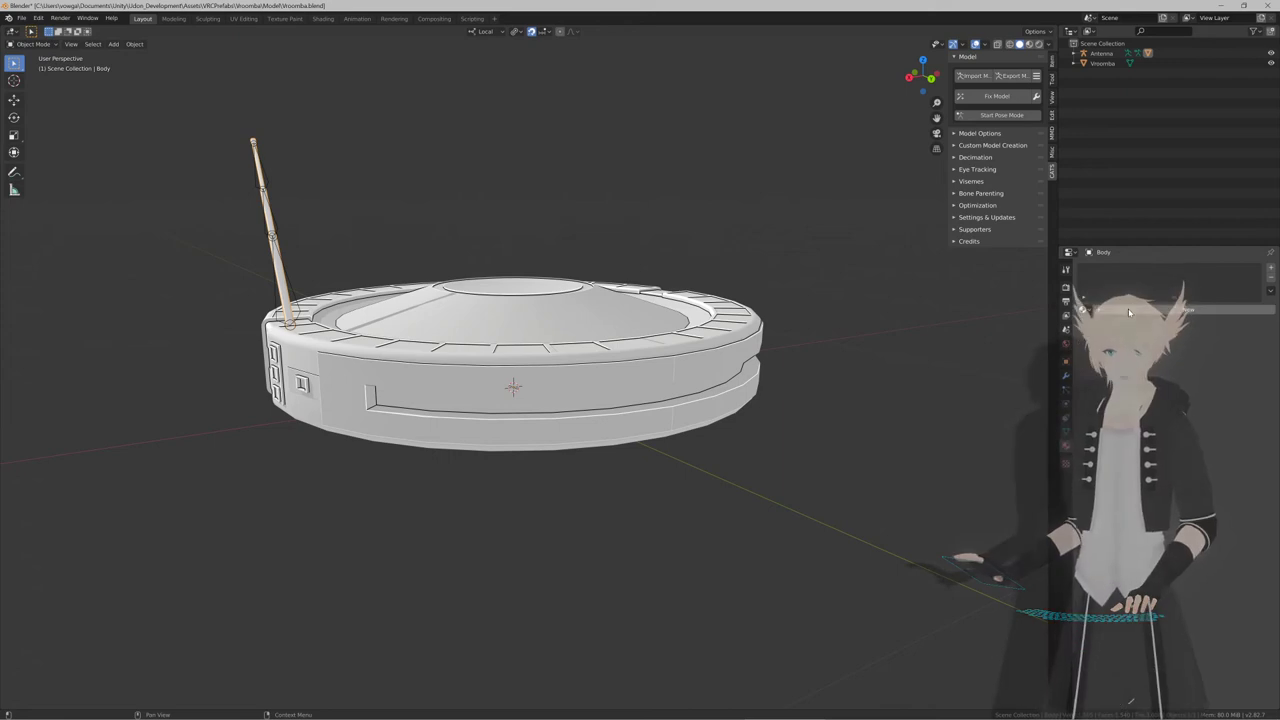
click(1128, 310)
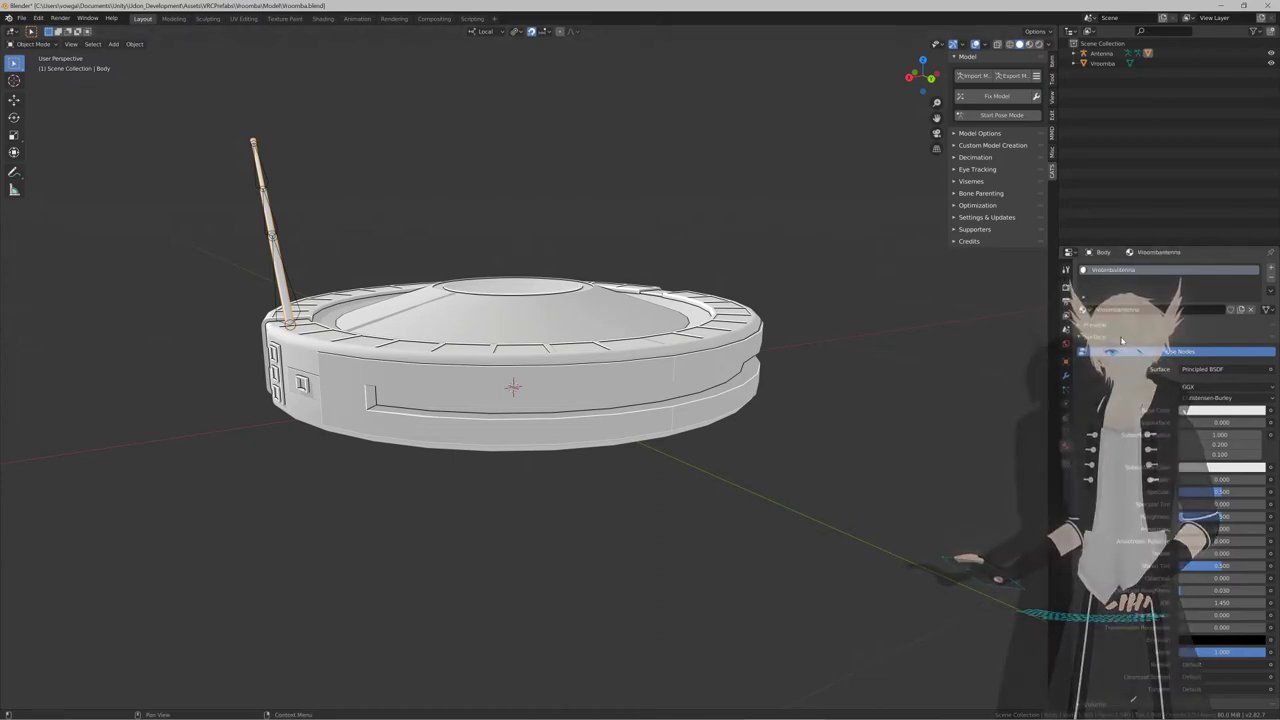
scroll(1122, 340, down, 2)
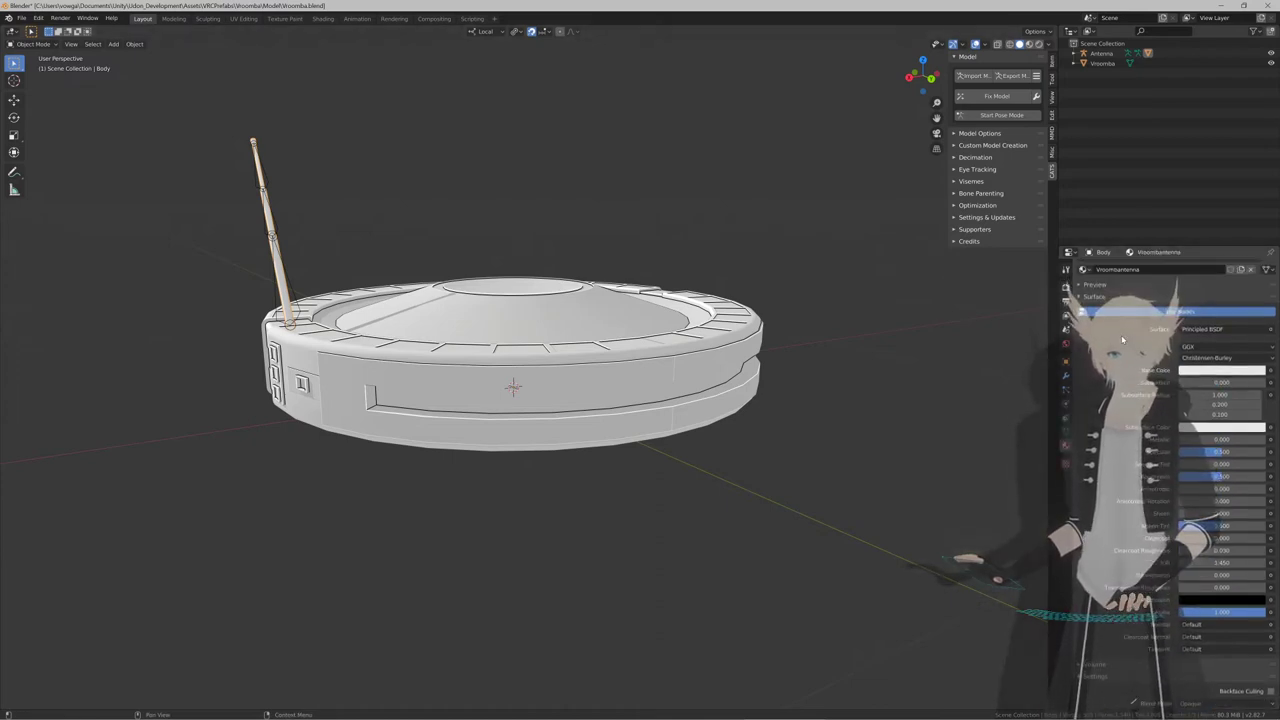
scroll(1122, 340, up, 2)
Apply all transforms to every object again, clear the selection and save the Blender file
click(852, 354)
scroll(672, 417, down, 2)
middle_drag(657, 419, 706, 422)
key(a)
key(ctrl+a)
click(737, 417)
click(547, 250)
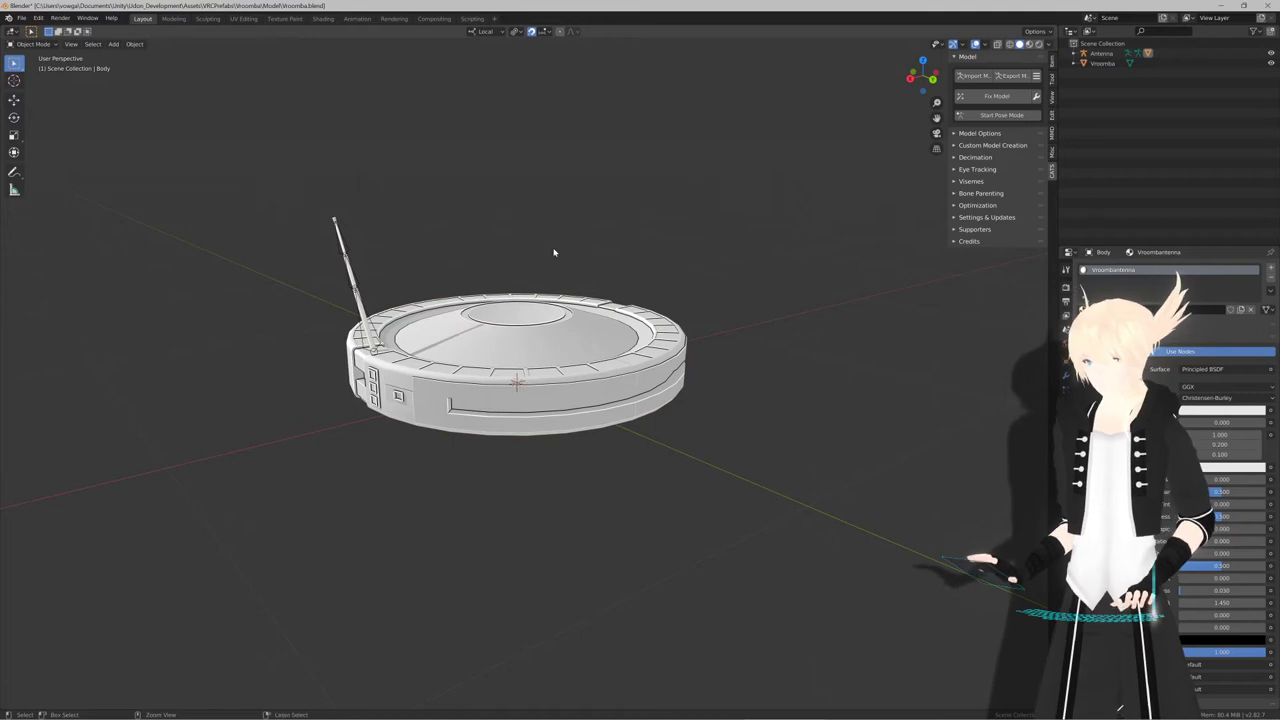
key(ctrl+s)
click(493, 214)
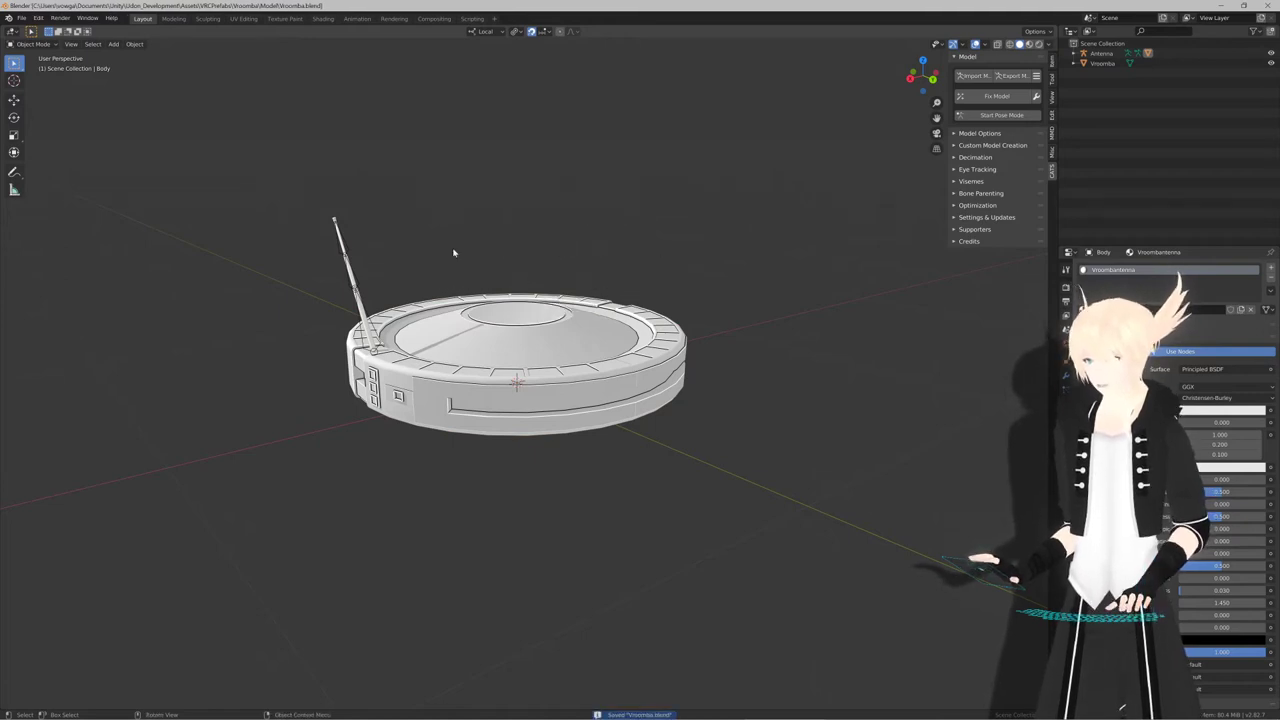
Export only the selected body as Vroomba.fbx to the Model folder, limiting the export to selected objects
scroll(496, 273, up, 1)
middle_drag(505, 292, 526, 336)
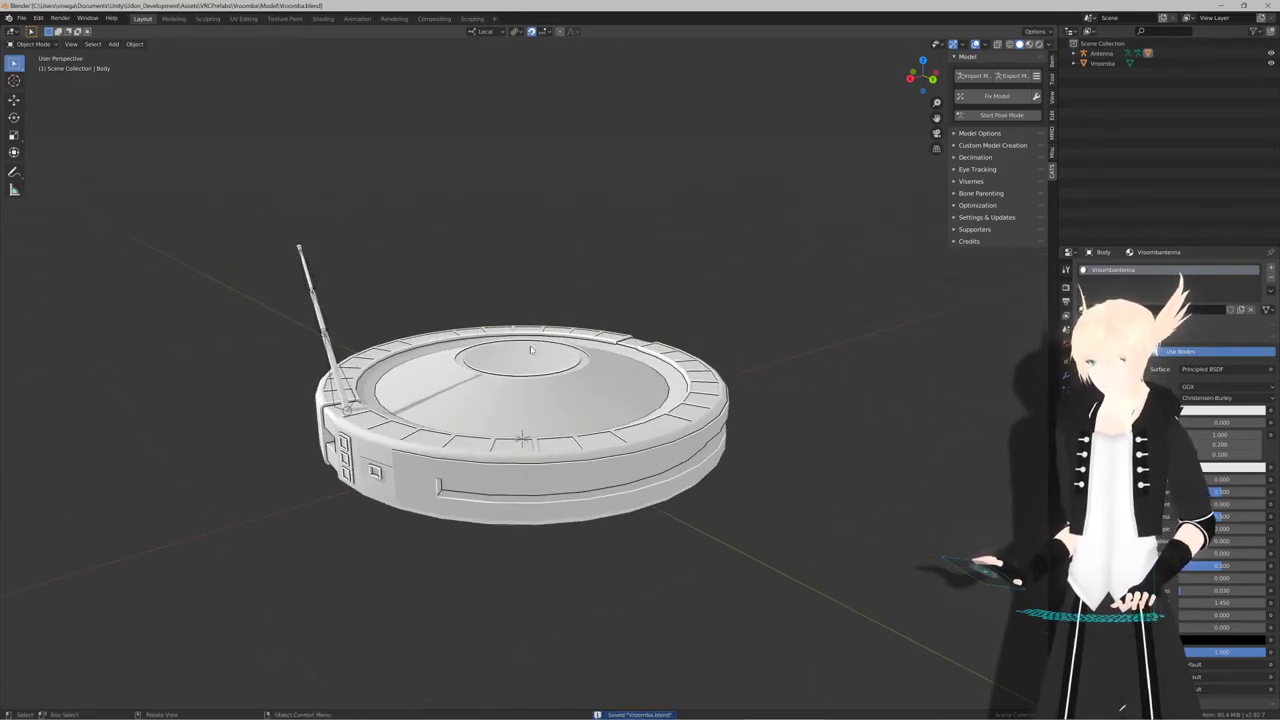
click(526, 336)
key(ctrl+e)
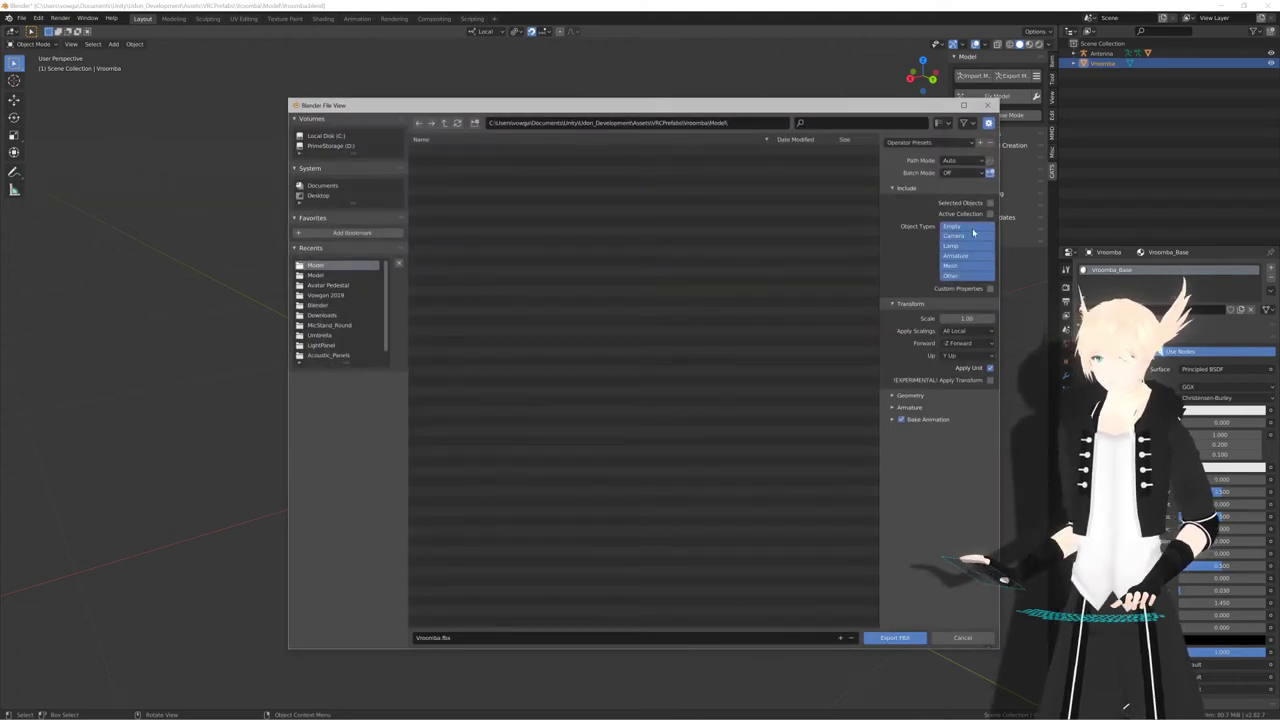
click(990, 202)
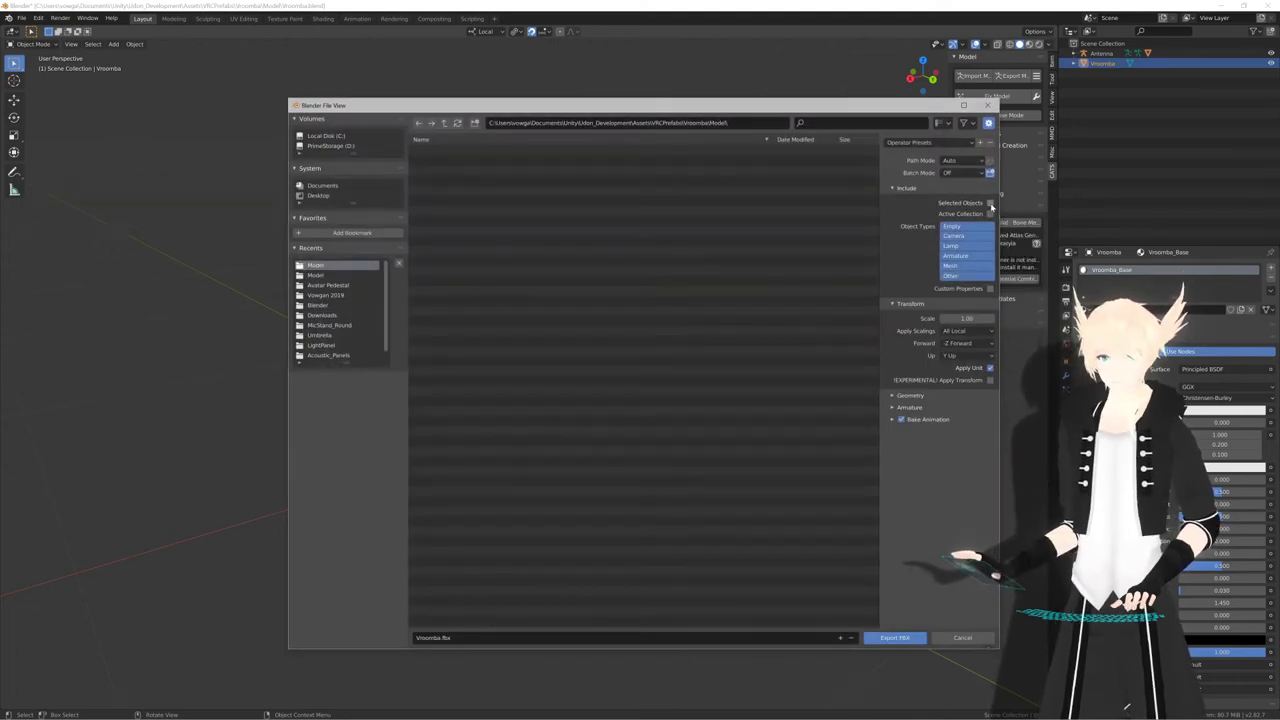
click(895, 637)
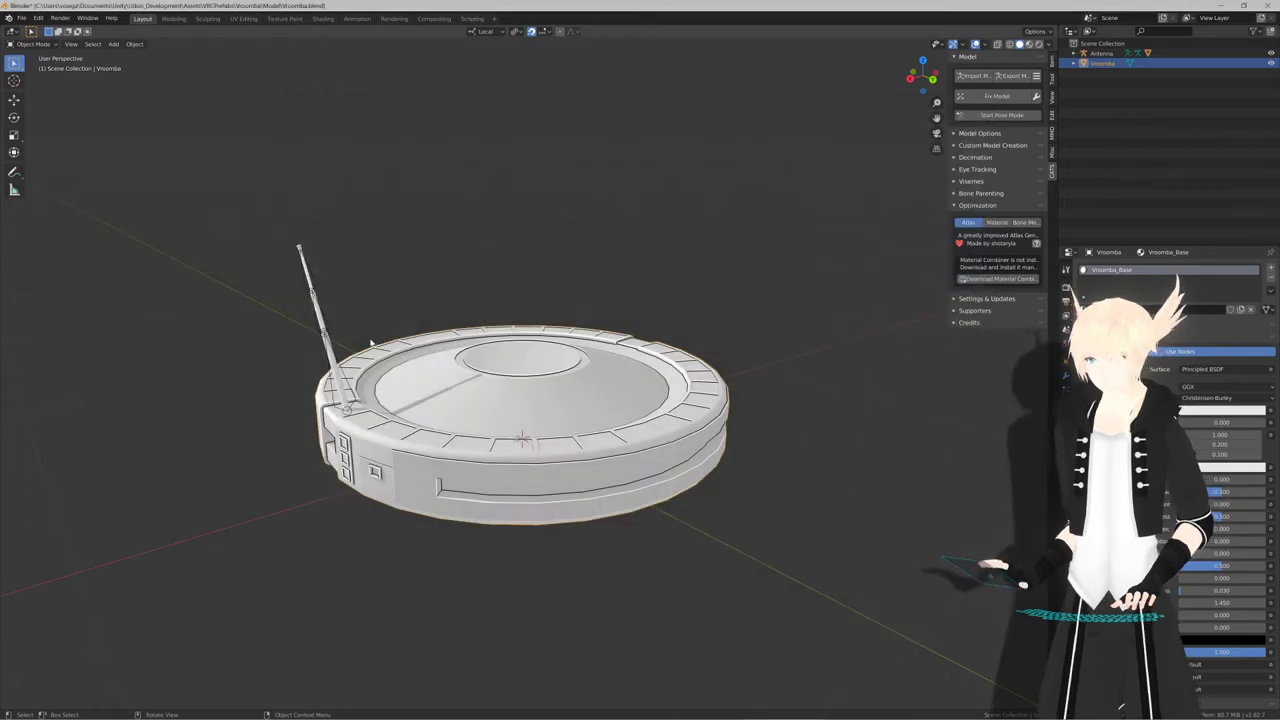
Export only the antenna as Vroombantenna.fbx to the Model folder
click(331, 342)
key(ctrl+e)
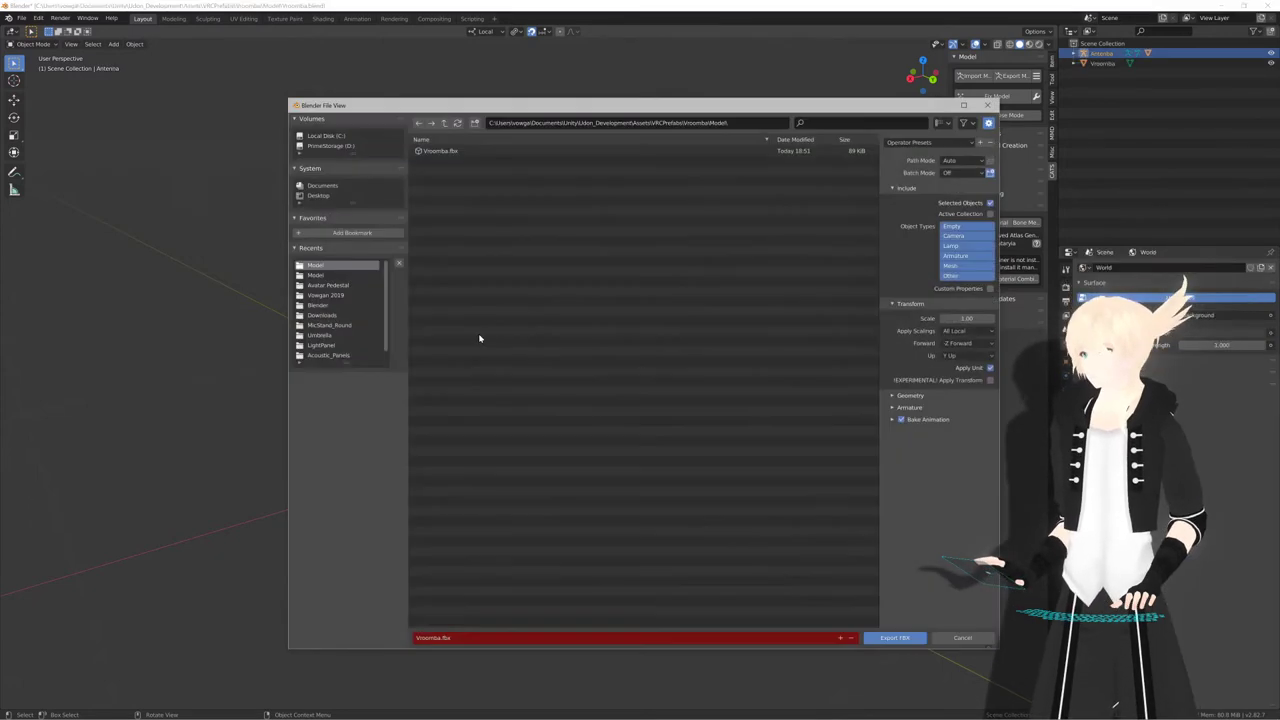
click(454, 639)
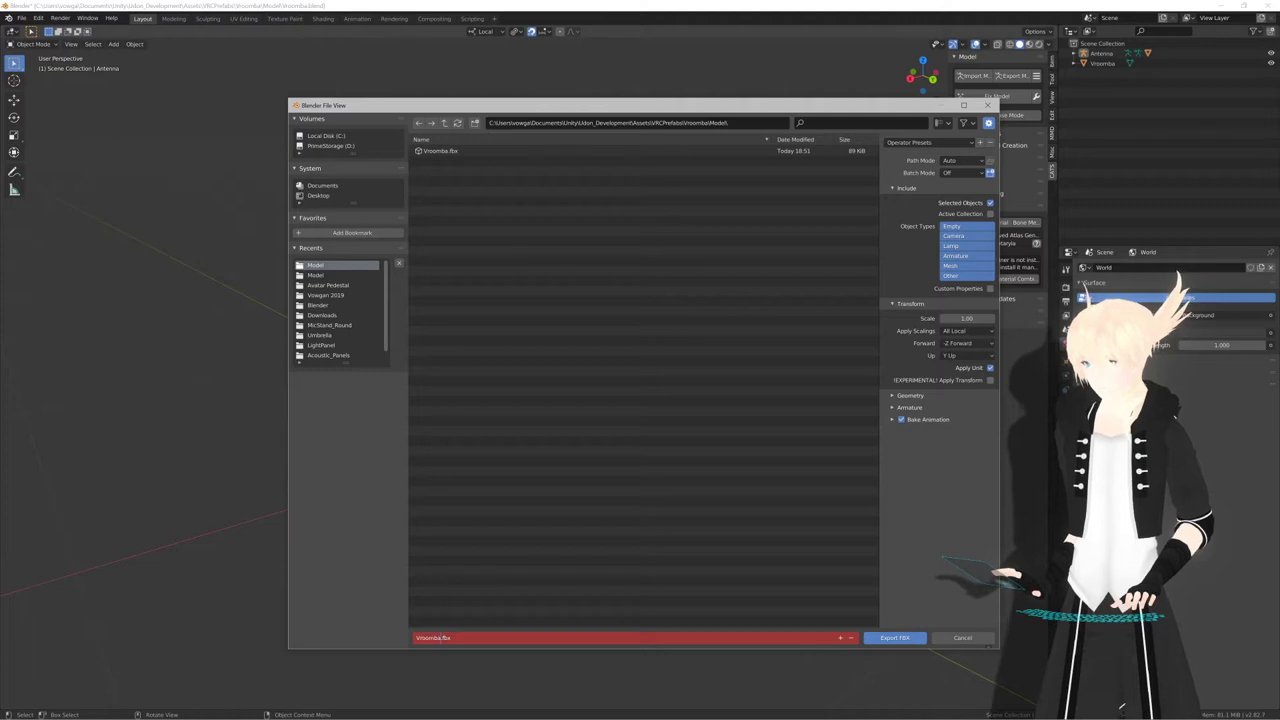
text(Antenna)
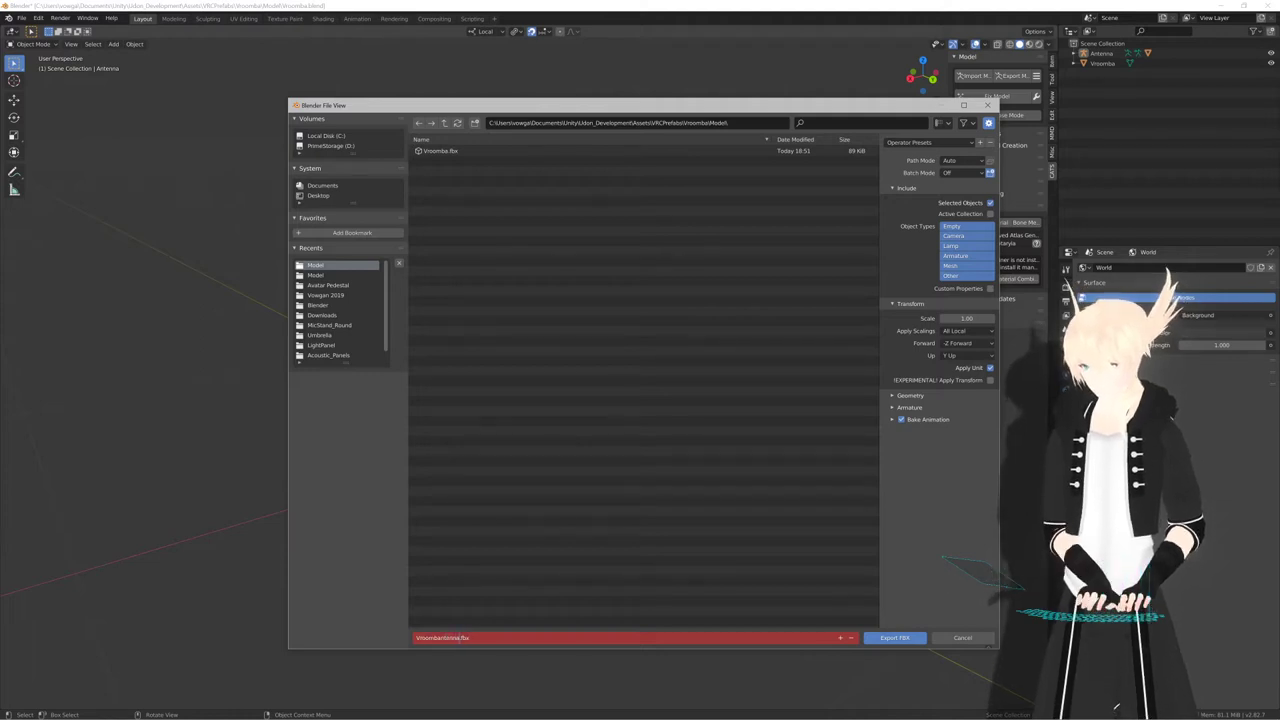
drag(640, 105, 591, 104)
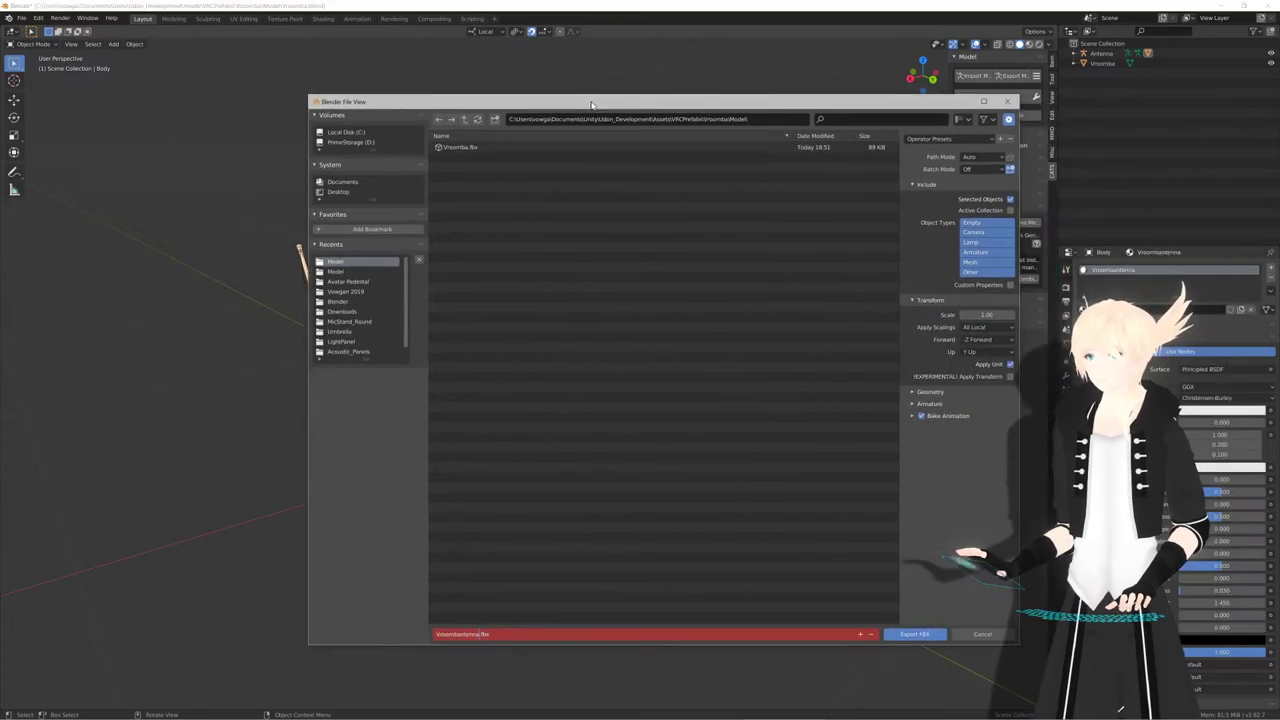
key(Return)
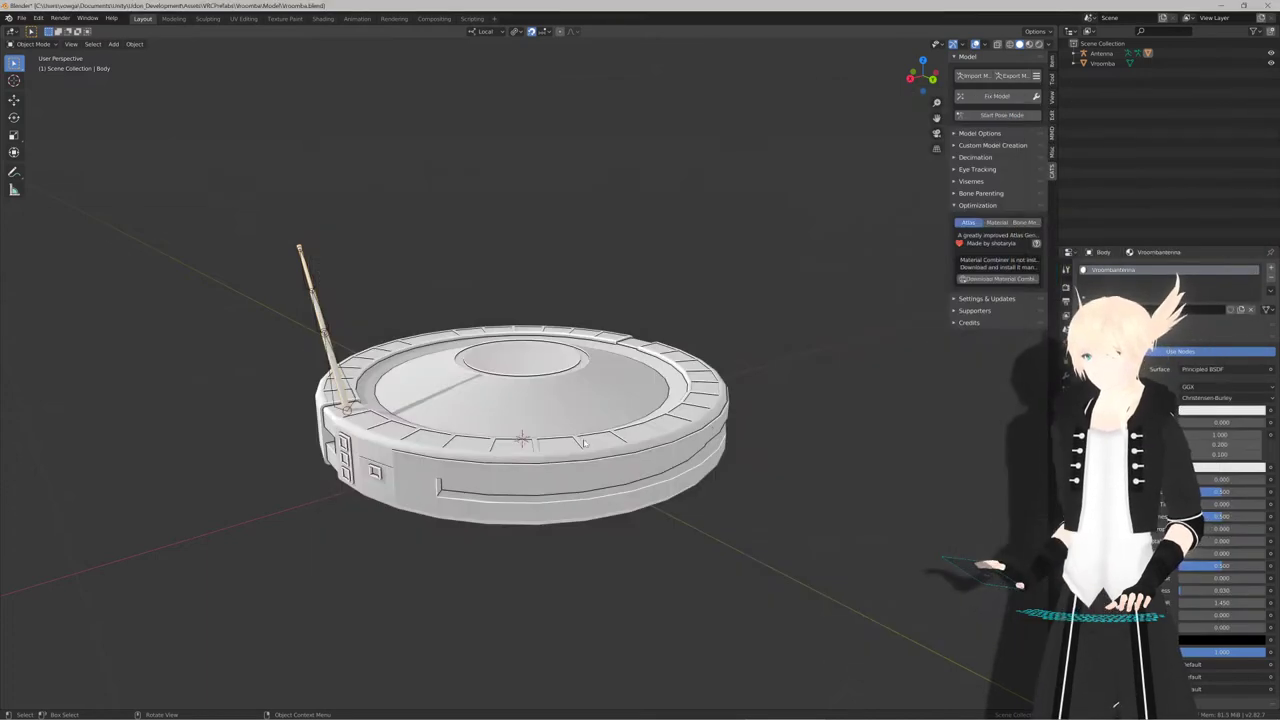
Switch to Unity, then disable Convert Units and enable Generate Lightmap UVs for both the Vroomba and Vroombantenna models
key(alt+Tab)
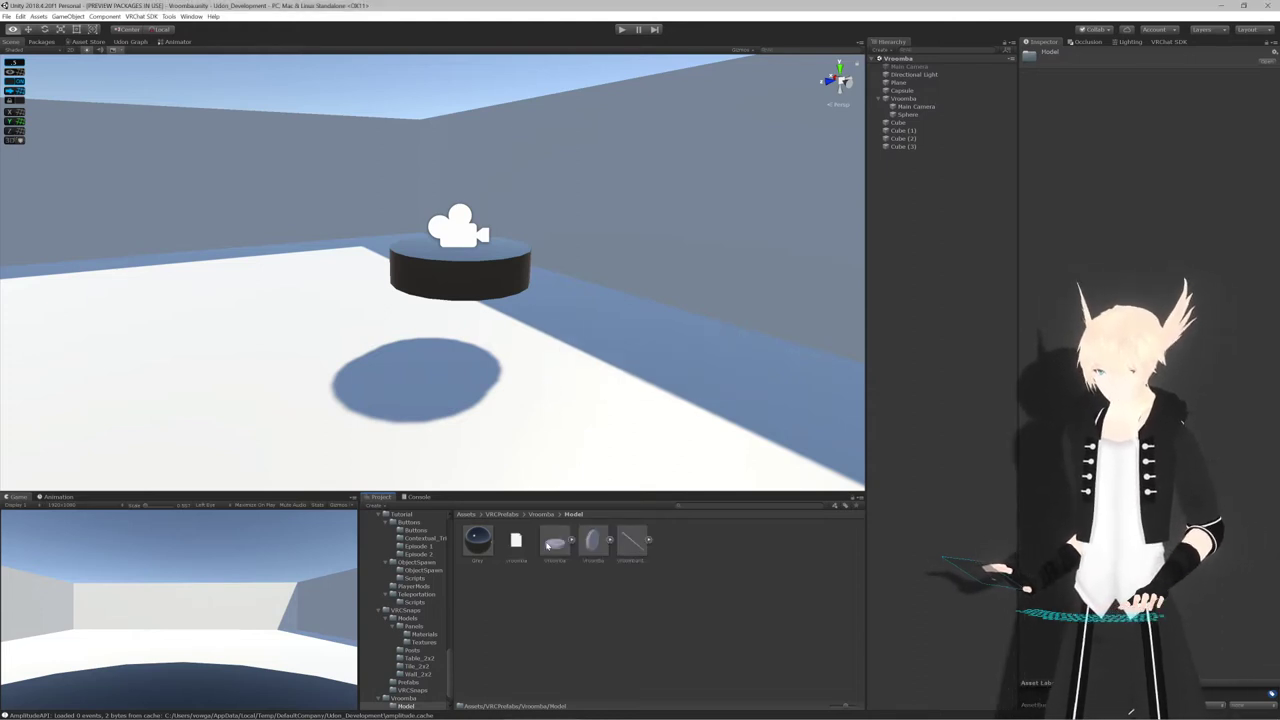
click(592, 541)
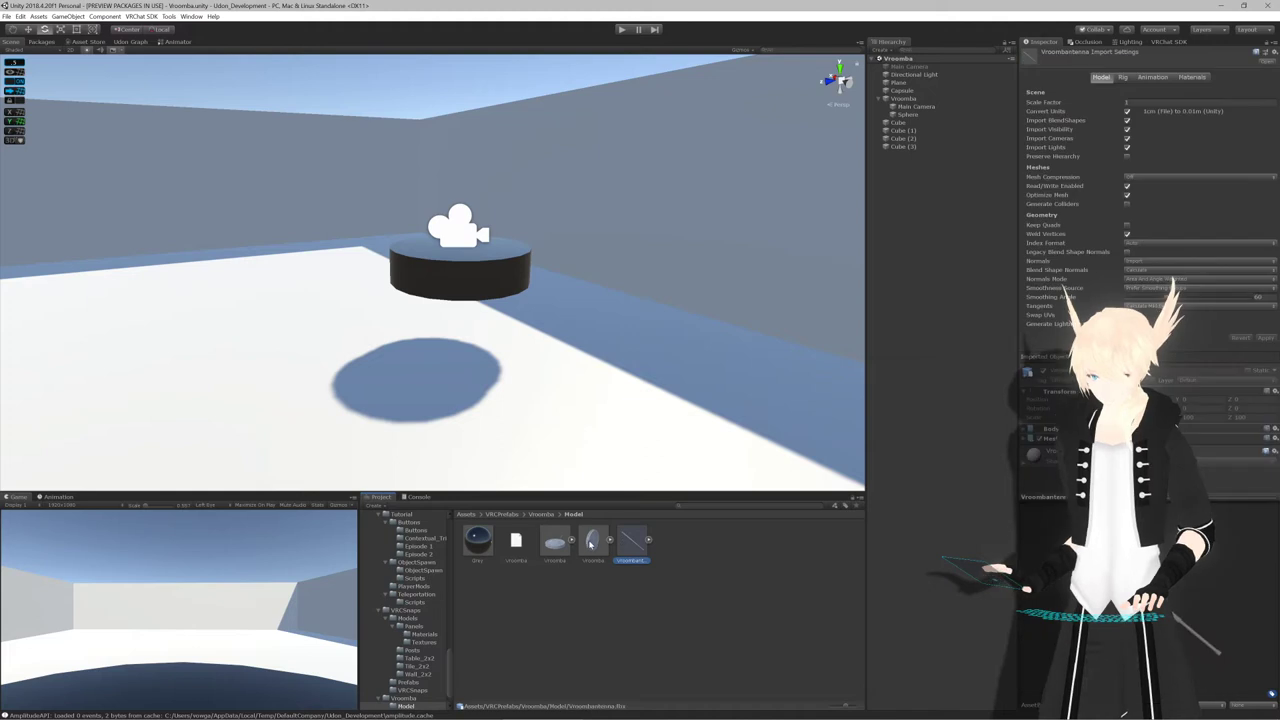
click(1128, 326)
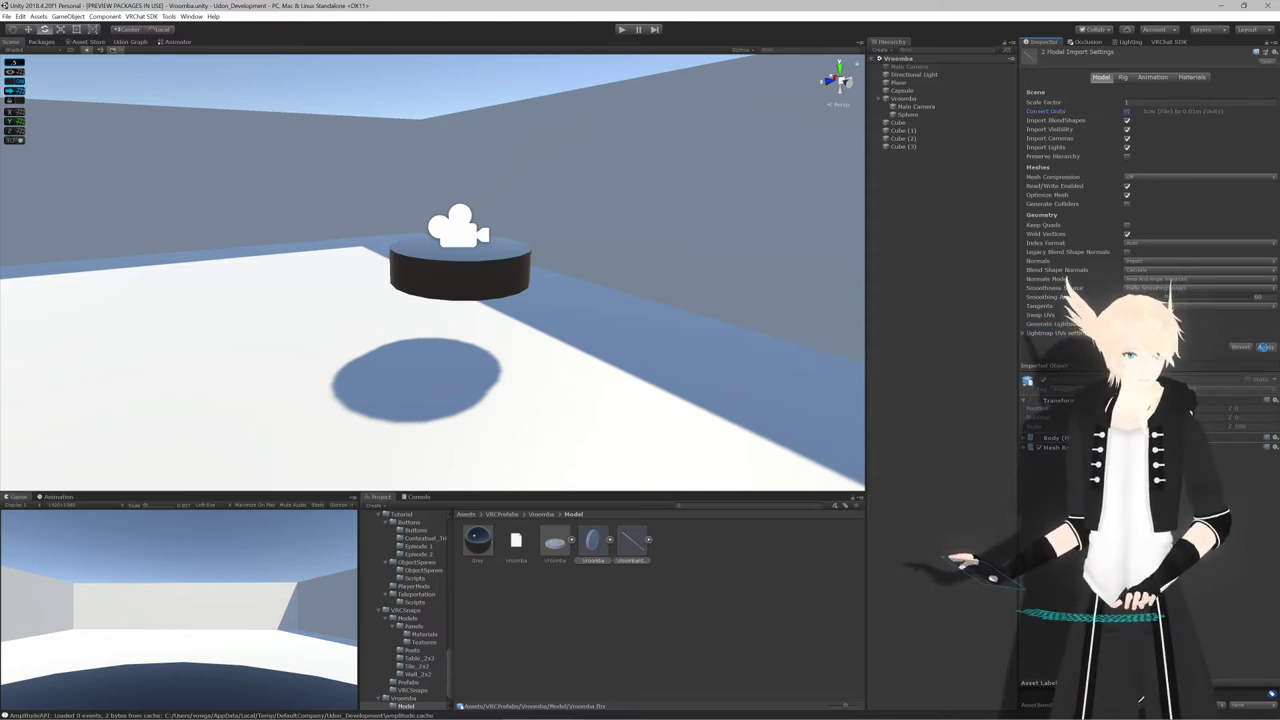
Add the Vroomba and Vroombantenna models to the scene and set their scale to 1 on all three axes
drag(633, 543, 925, 308)
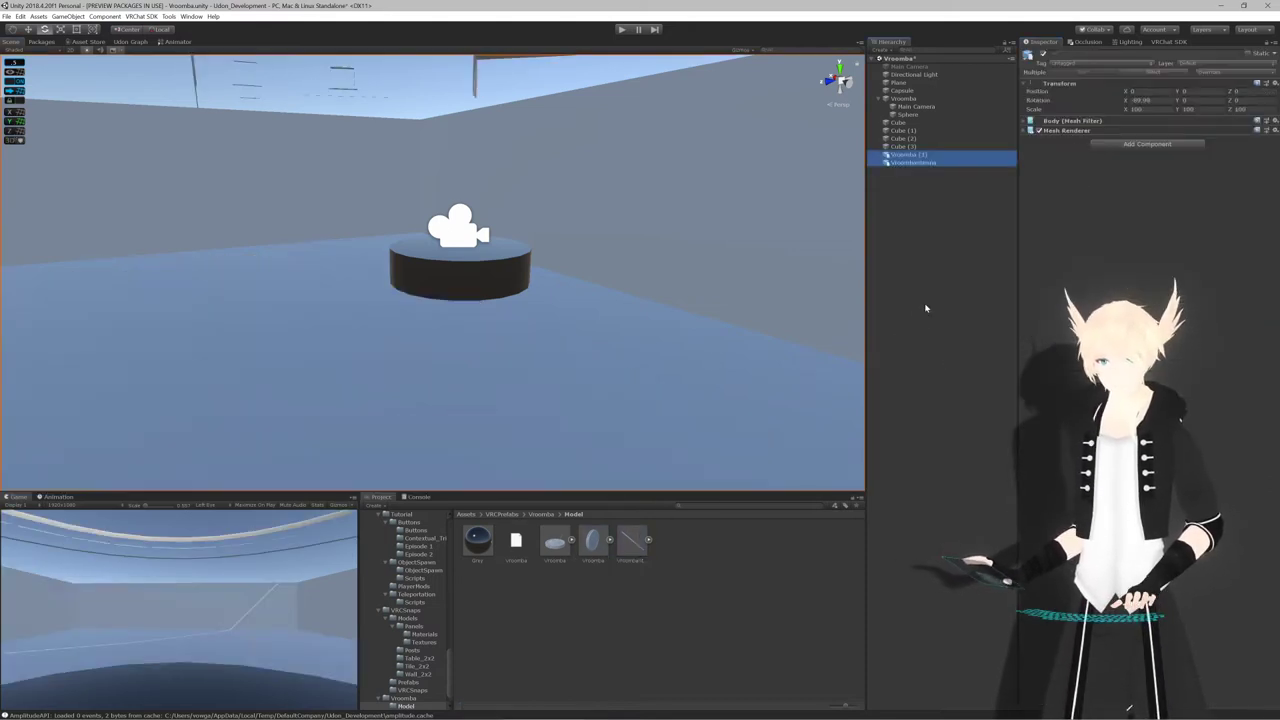
click(1138, 109)
text(1)
key(Tab)
text(1)
key(Tab)
text(1)
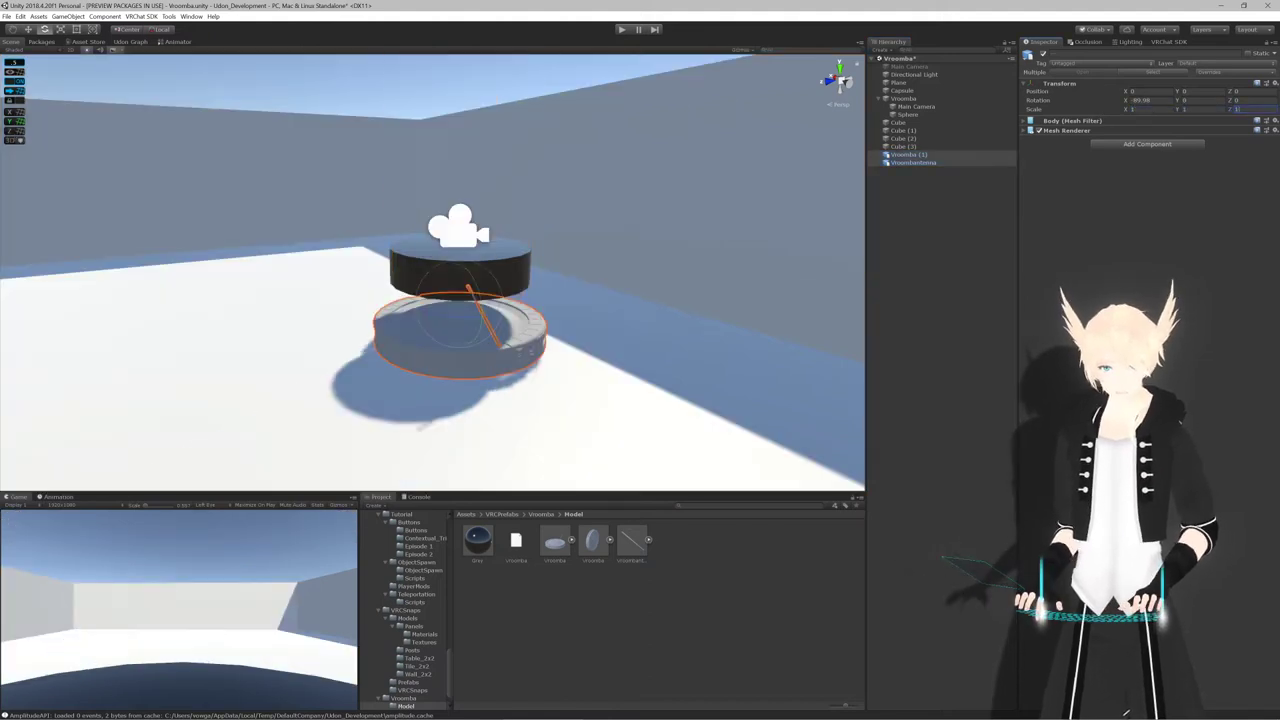
alt+drag(575, 261, 642, 317)
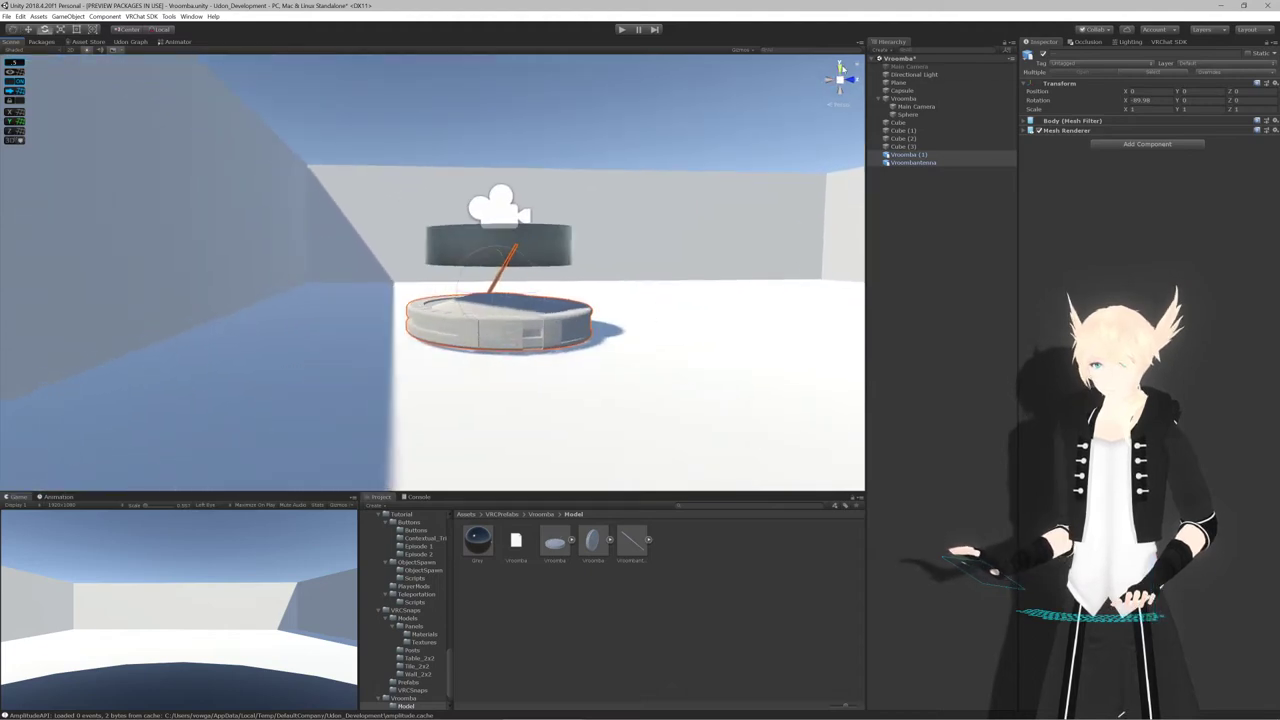
click(841, 67)
alt+drag(751, 183, 562, 333)
scroll(586, 281, up, 8)
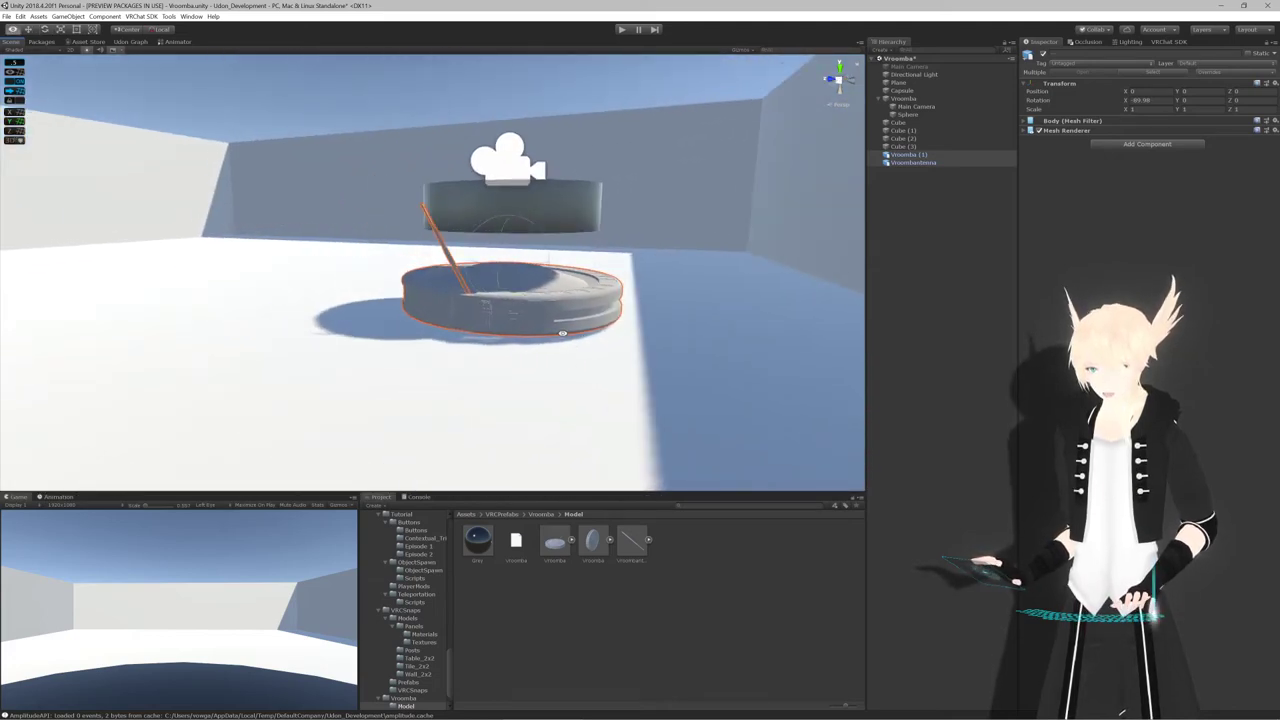
Launch Substance Painter
key(alt+Tab)
key(alt+Tab)
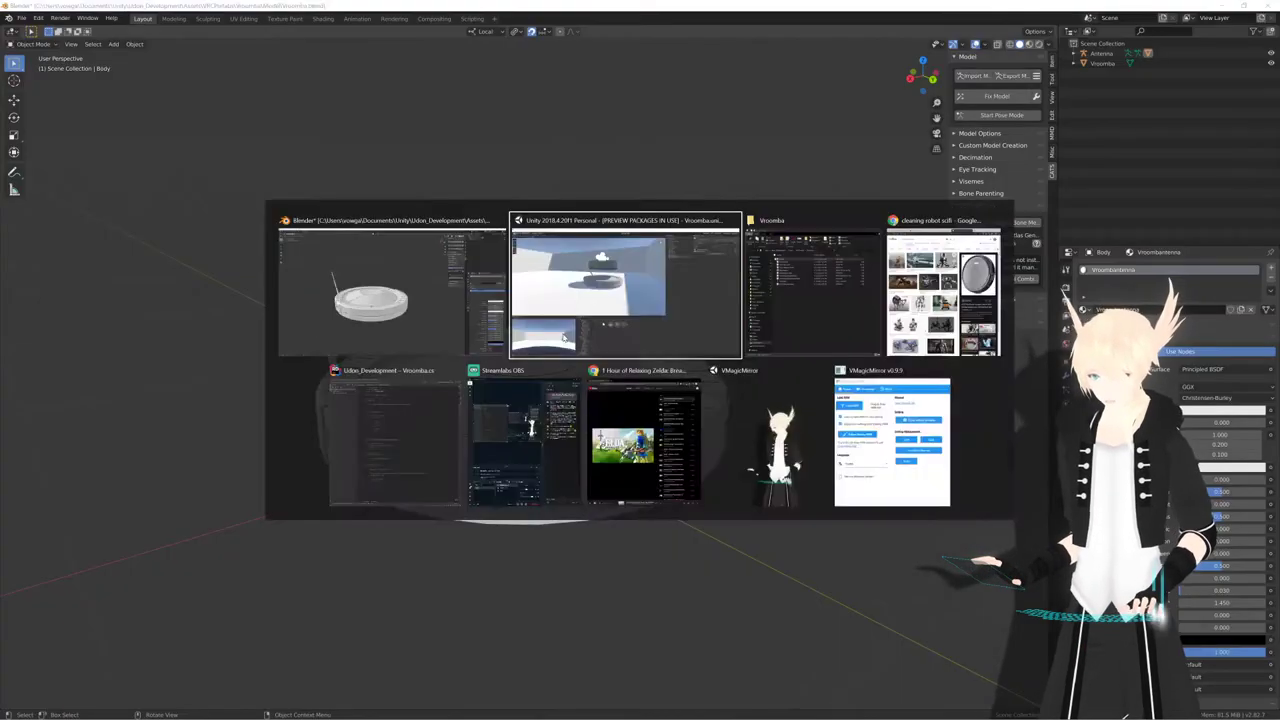
click(594, 637)
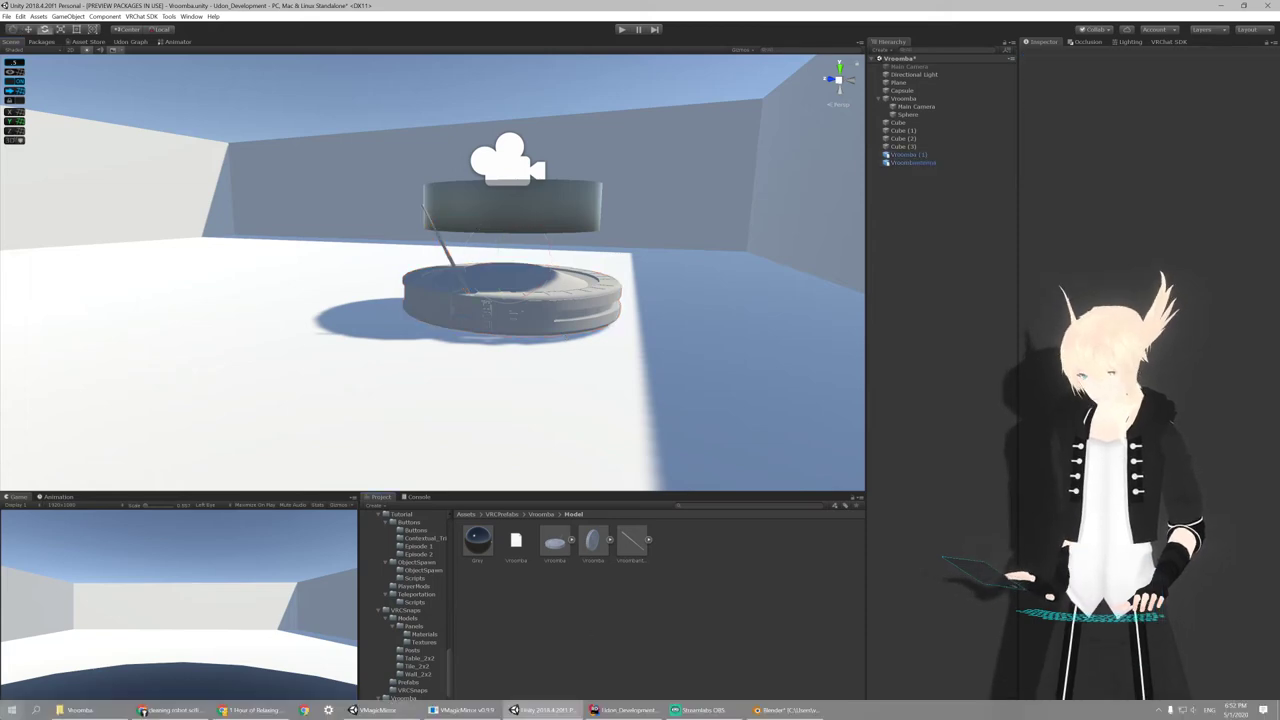
click(11, 710)
click(290, 481)
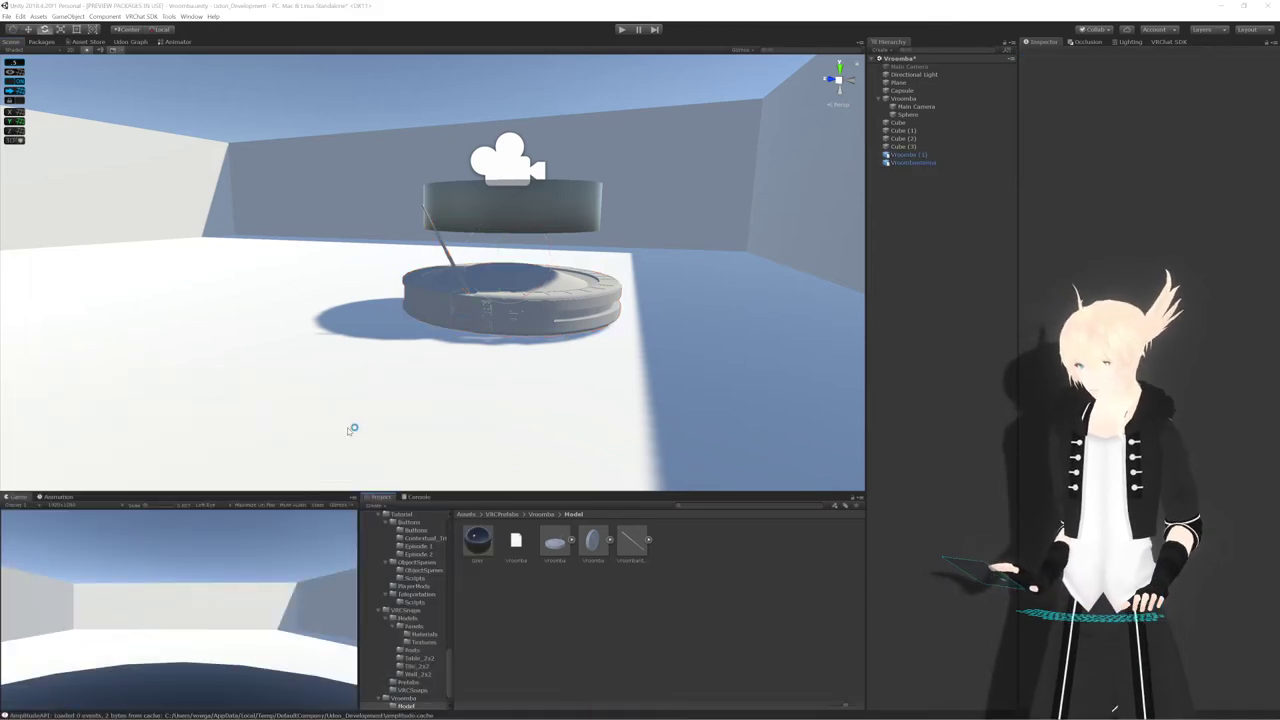
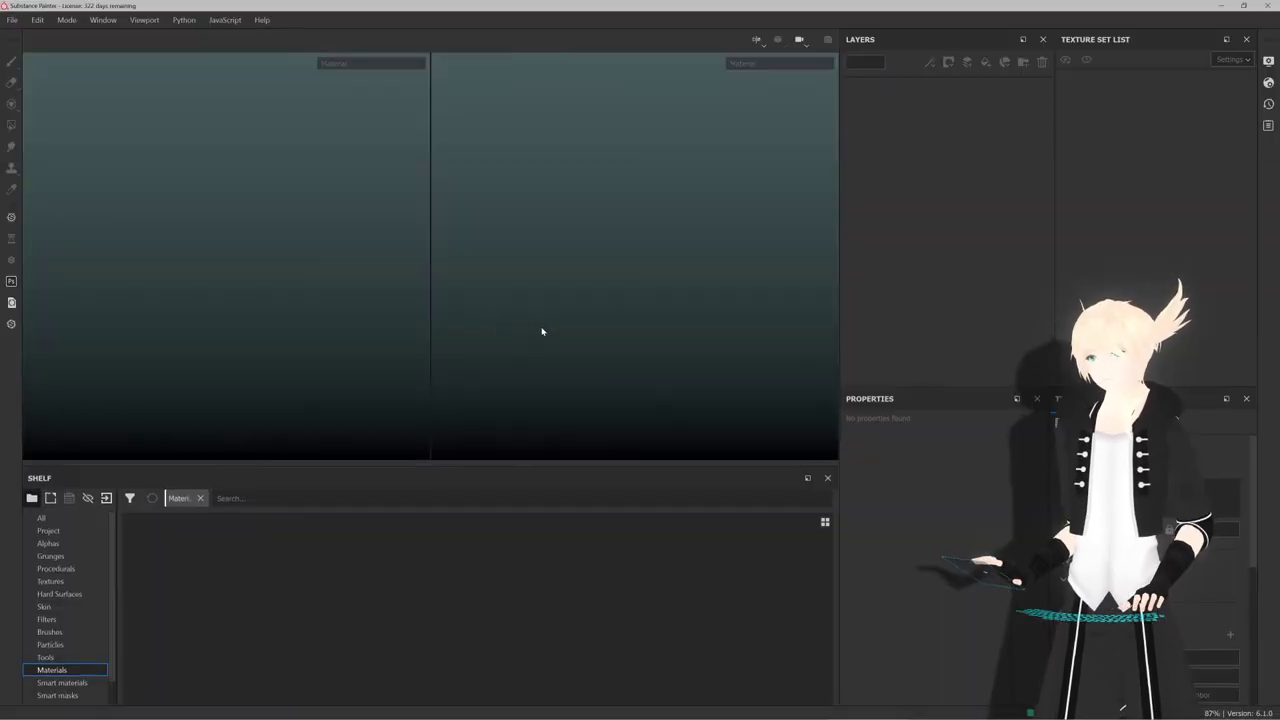
Start a new project with the Unity HD Render Pipeline template and choose Vroomba.fbx from the Vroomba Model folder as its mesh
click(12, 20)
key(Escape)
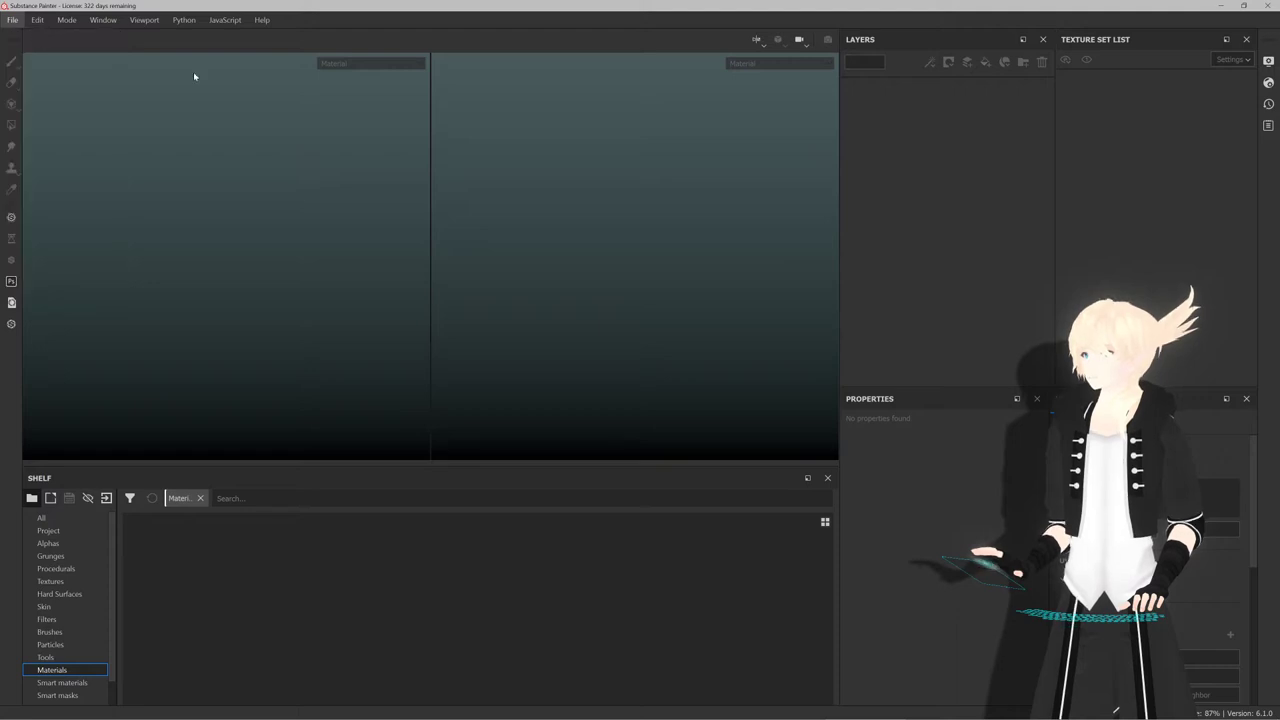
key(ctrl+n)
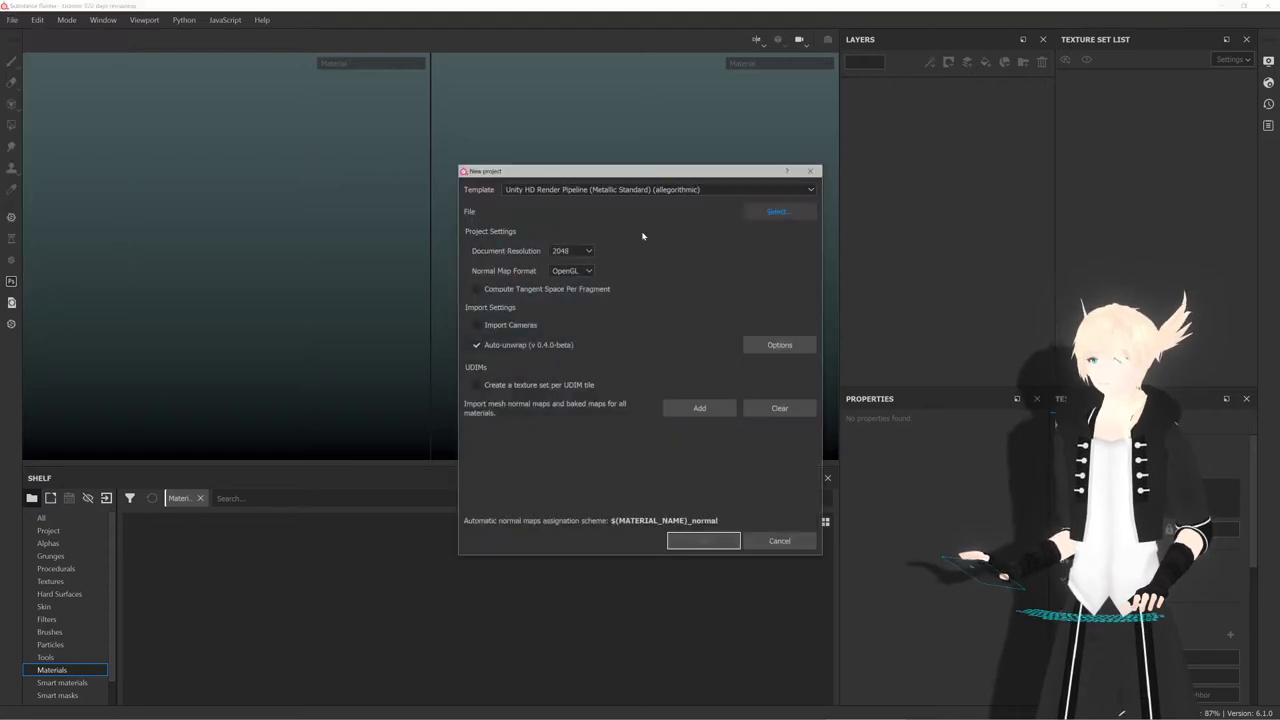
click(755, 214)
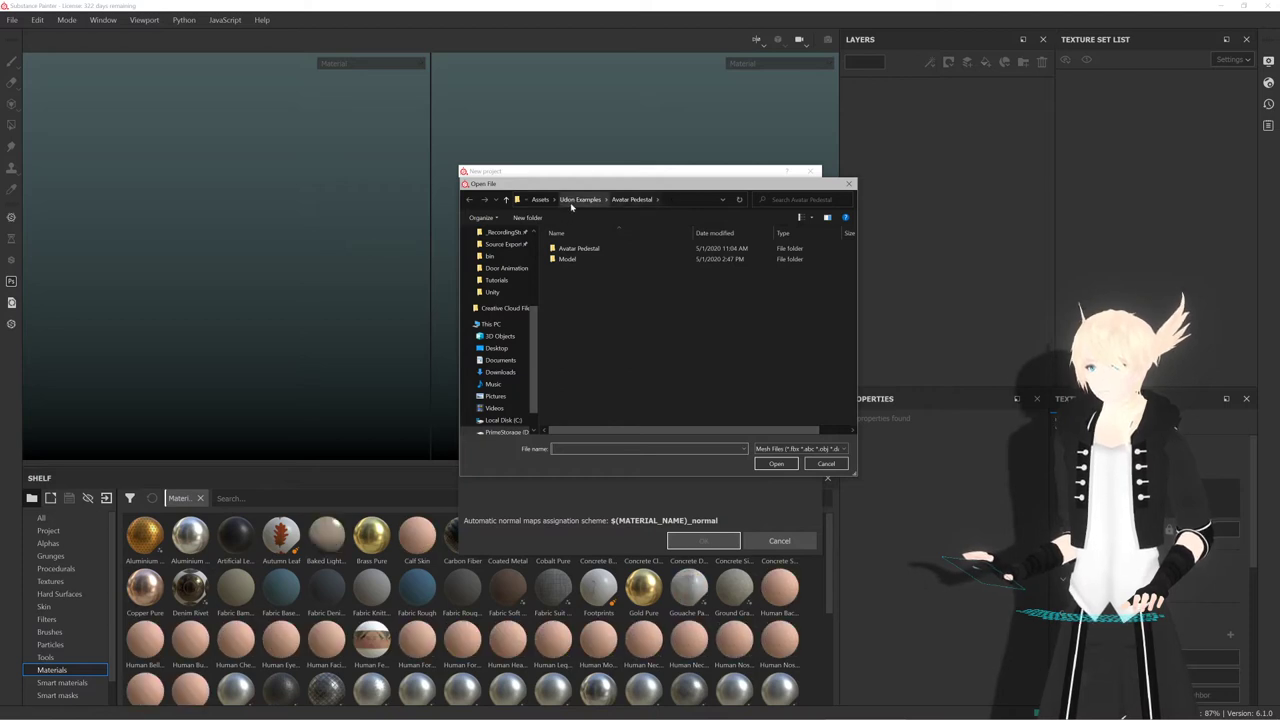
click(700, 199)
key(ctrl+v)
key(Return)
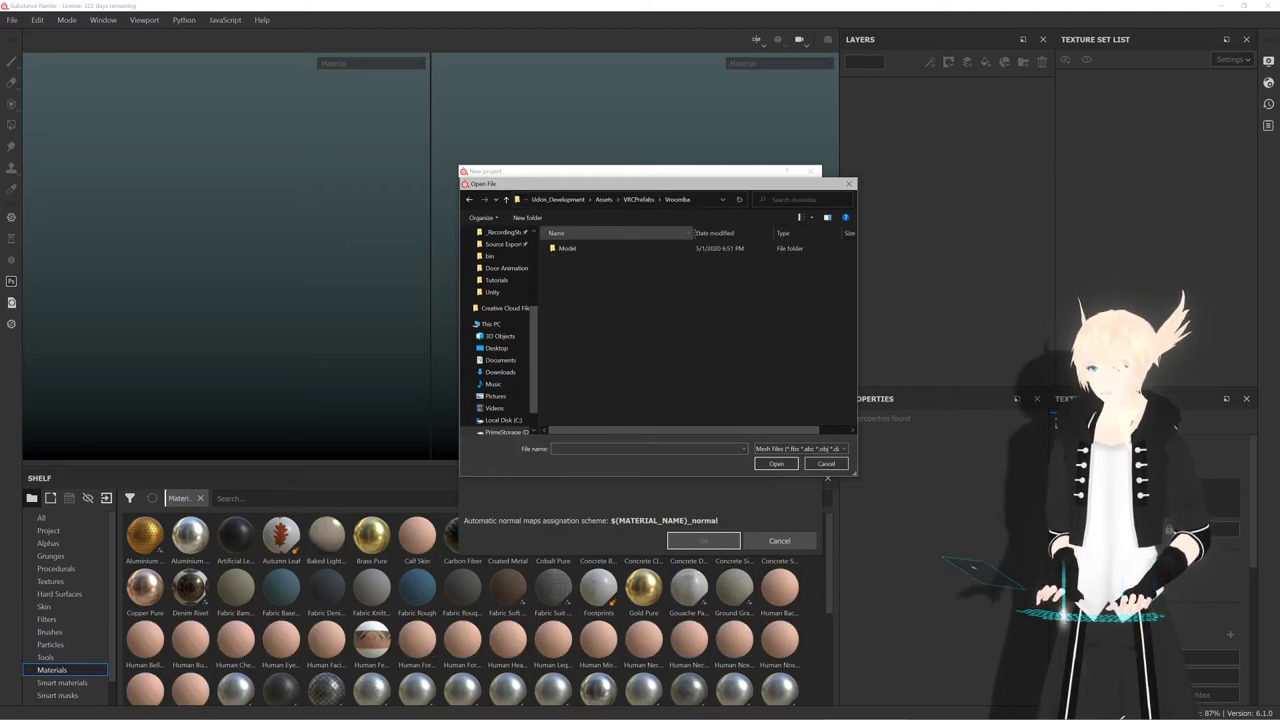
double_click(614, 255)
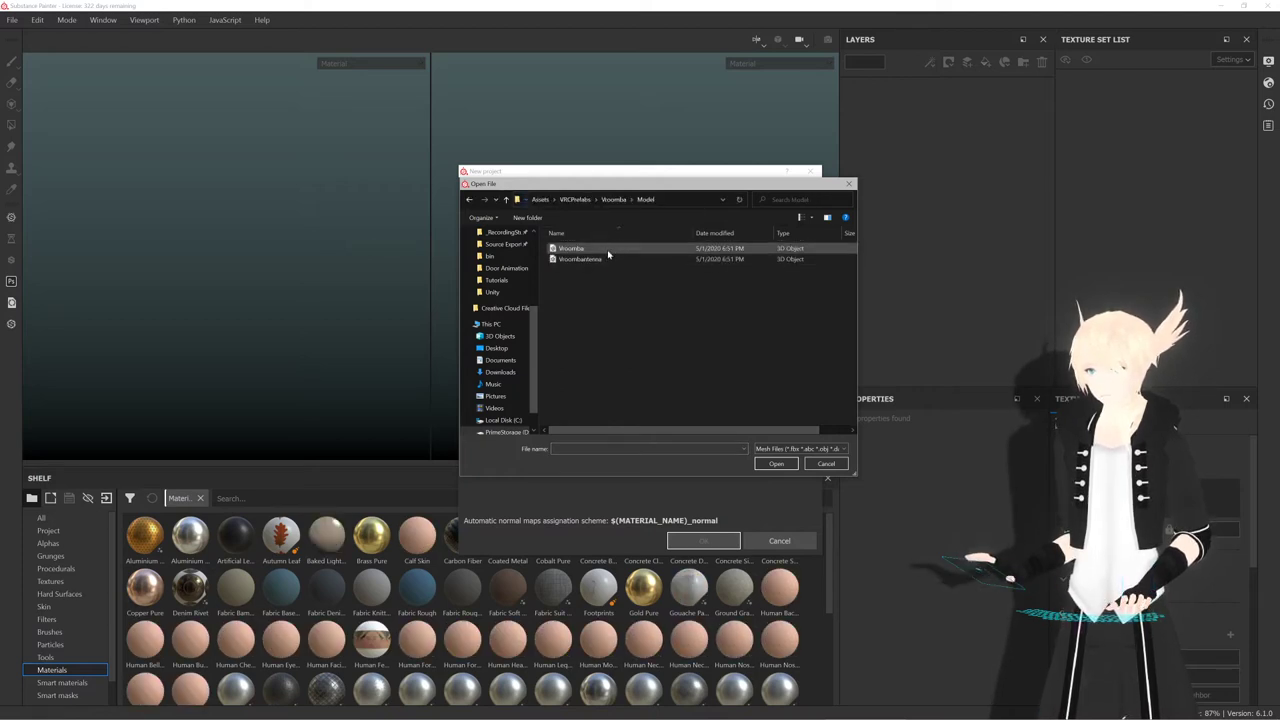
double_click(607, 249)
Set the document resolution to 1024 and create the project
click(570, 251)
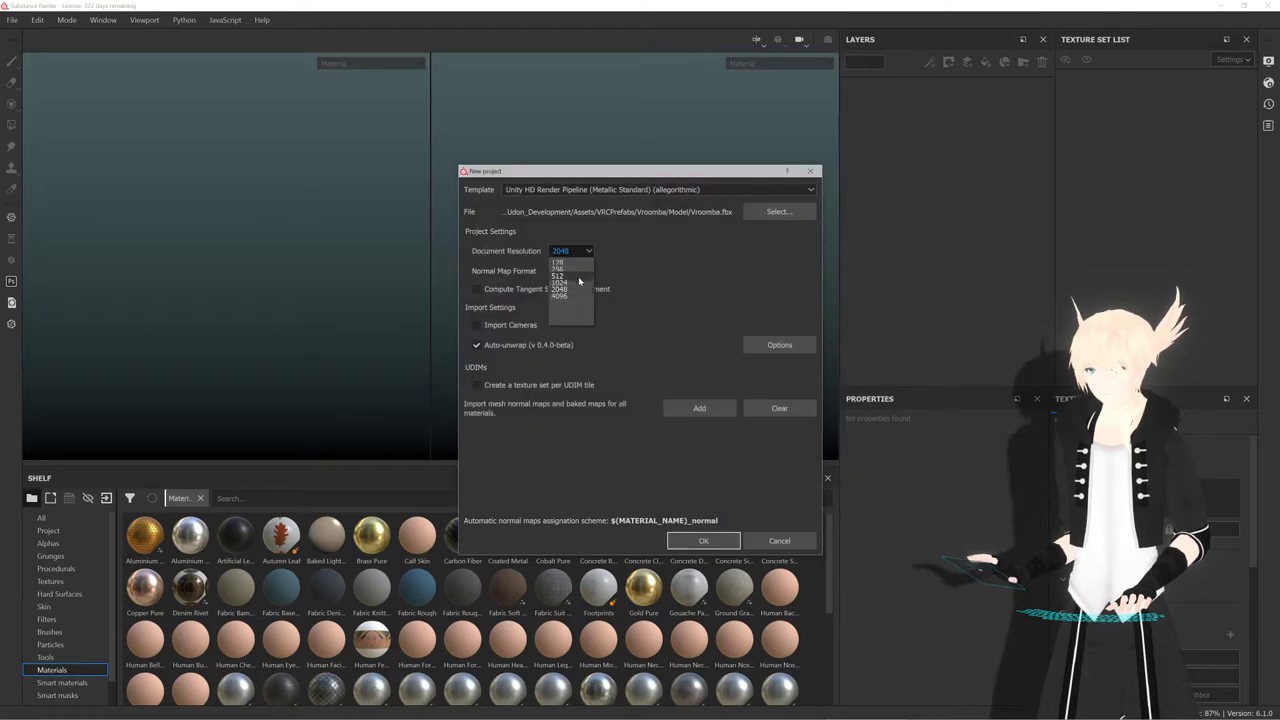
click(577, 284)
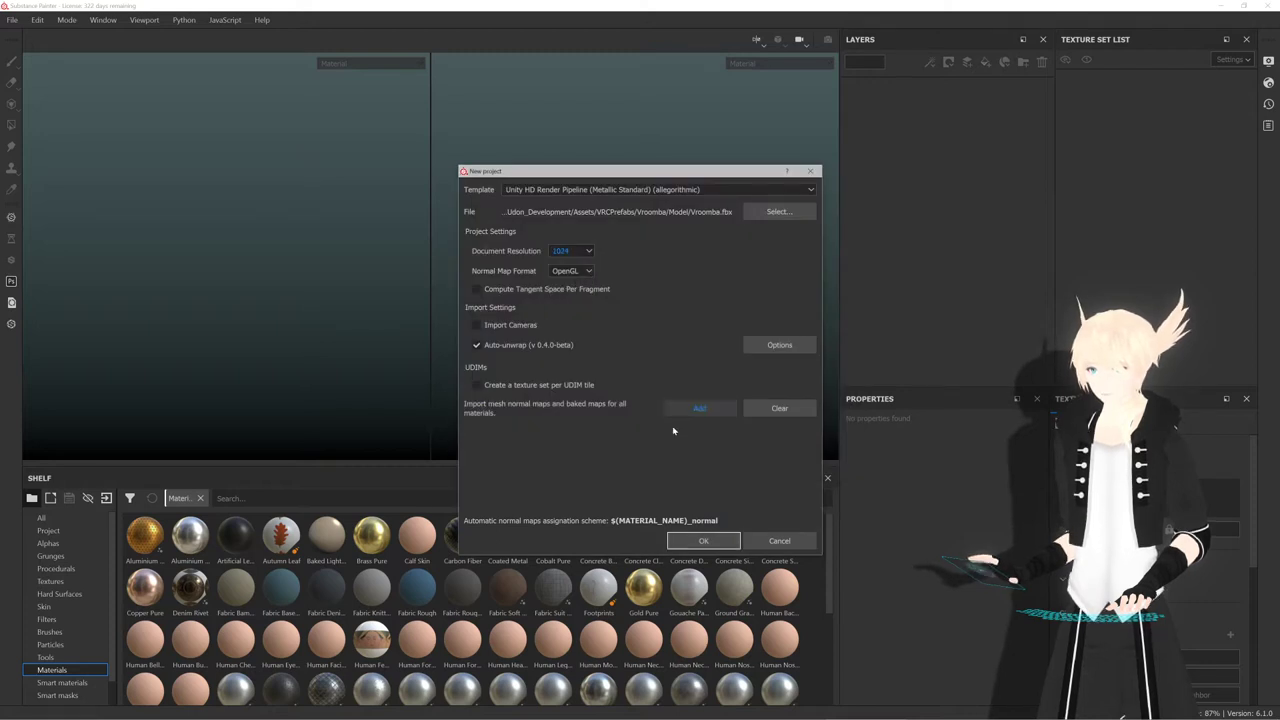
click(707, 540)
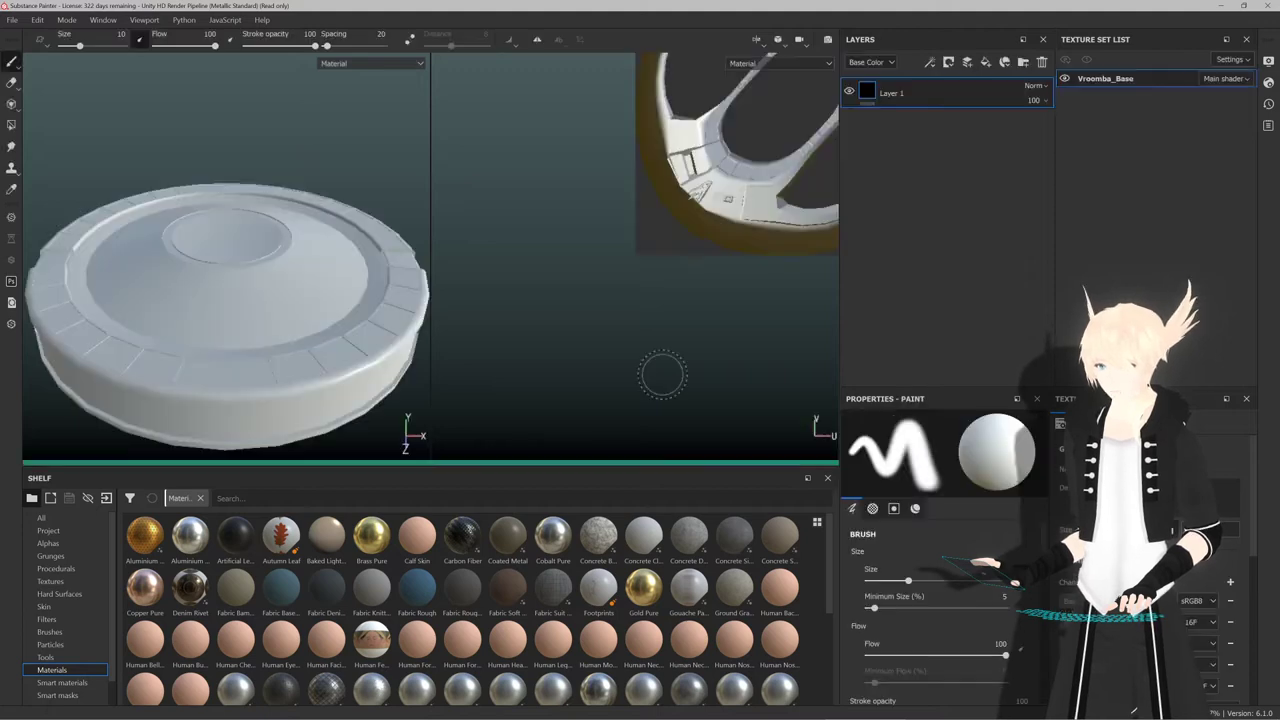
Widen the 3D viewport relative to the UV view and frame the Vroomba body in it
alt+drag(180, 200, 211, 276)
scroll(220, 281, down, 3)
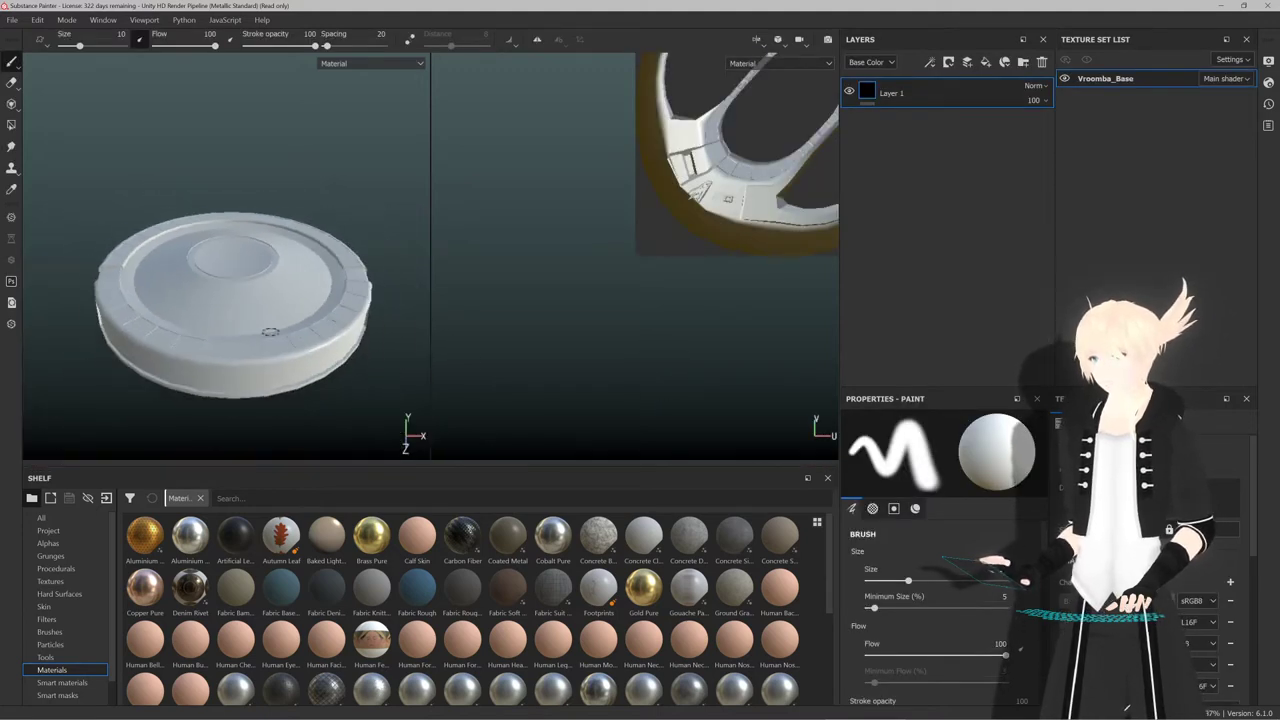
scroll(268, 323, up, 2)
drag(428, 258, 625, 258)
scroll(770, 233, up, 4)
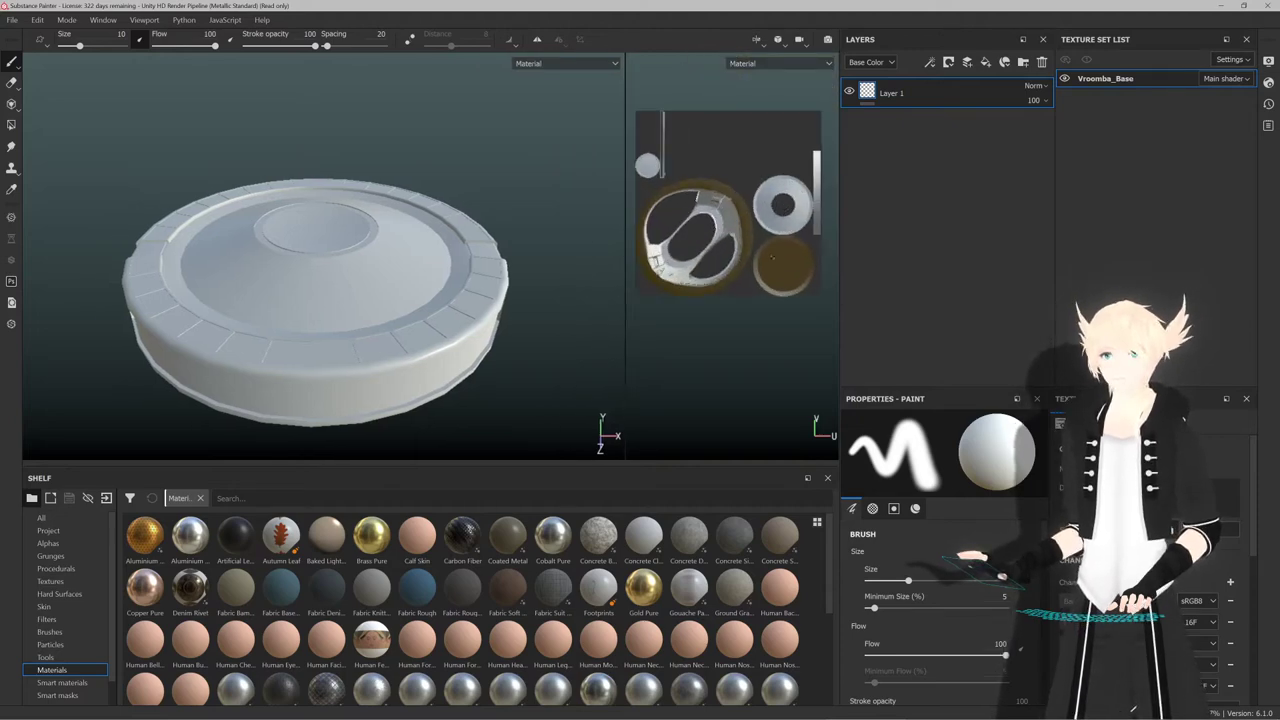
click(385, 710)
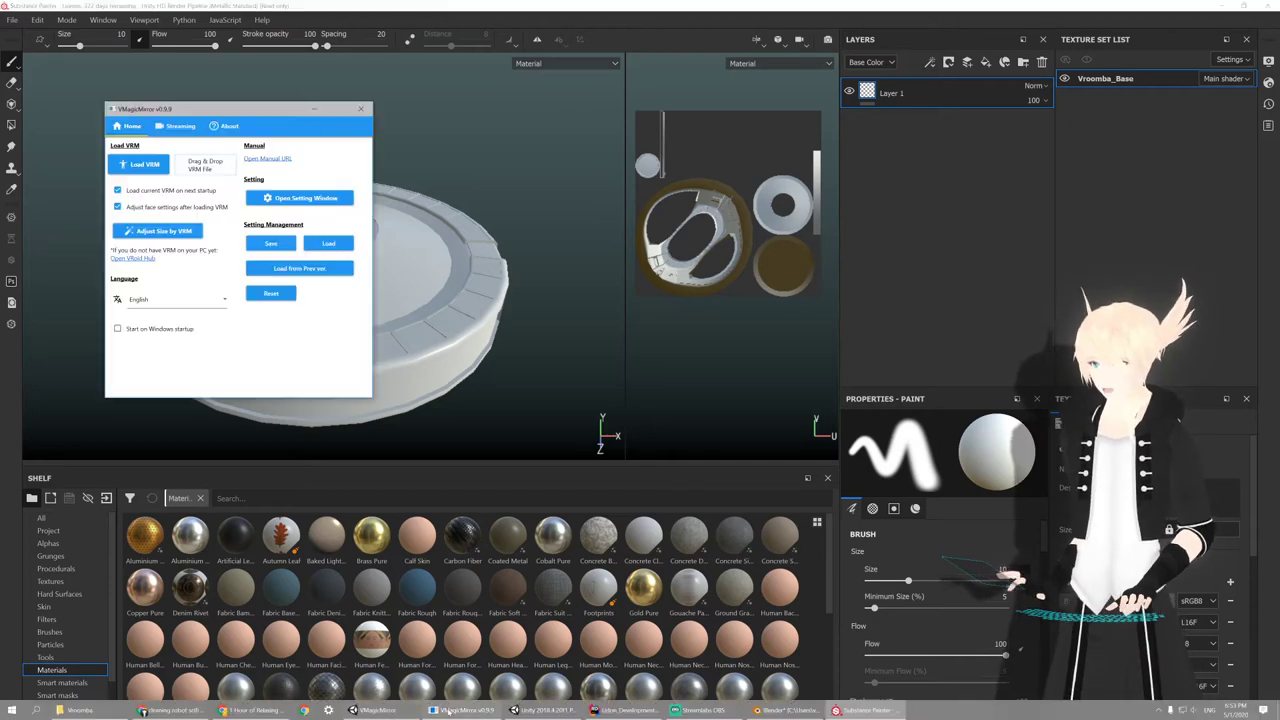
click(285, 199)
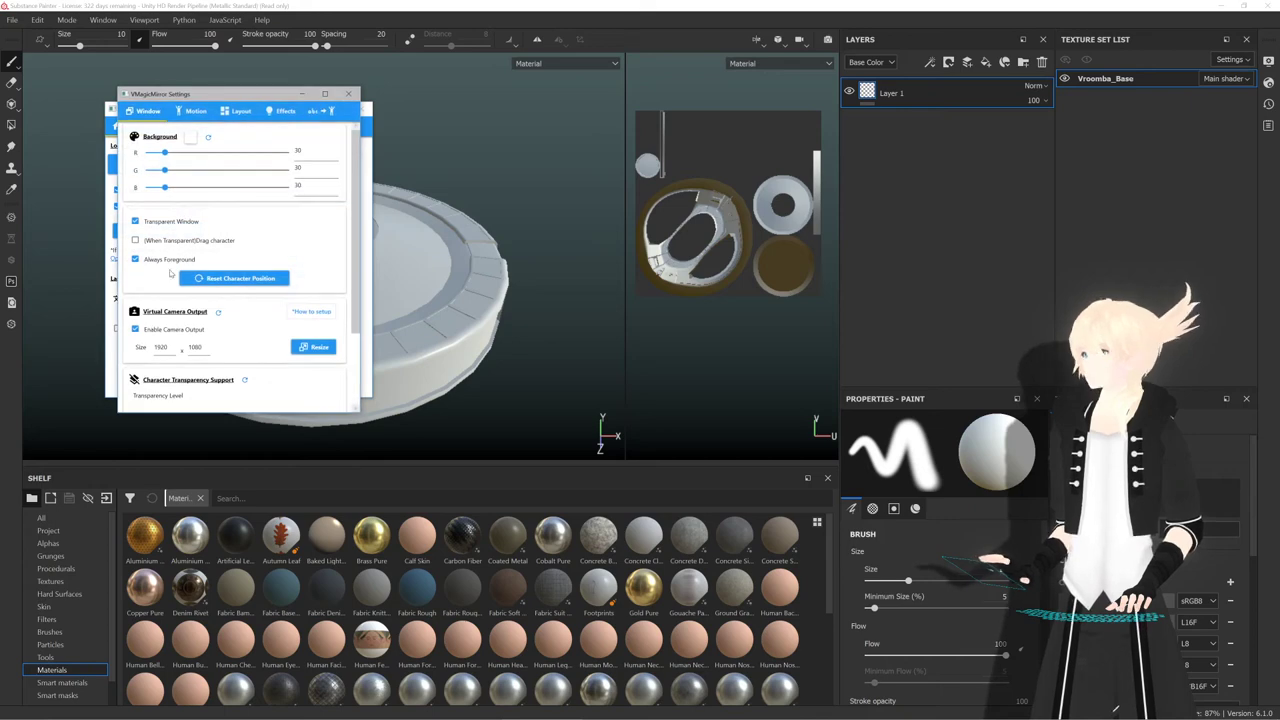
click(348, 93)
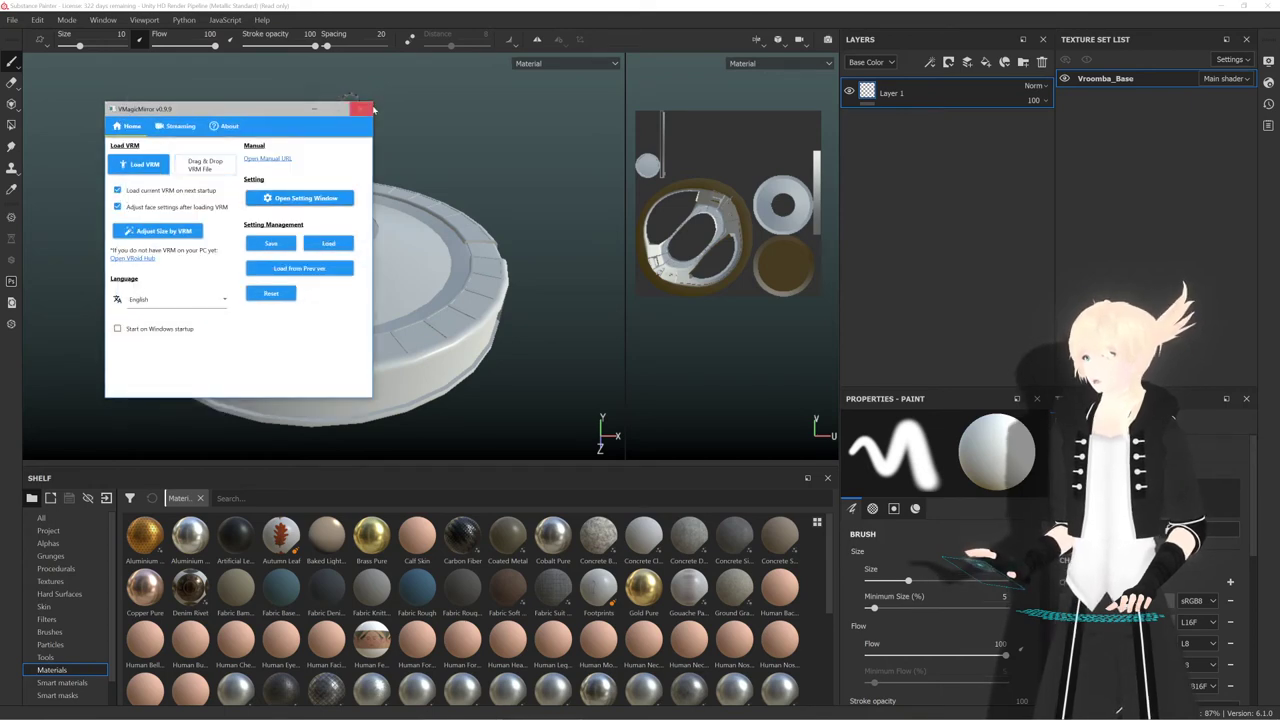
click(696, 43)
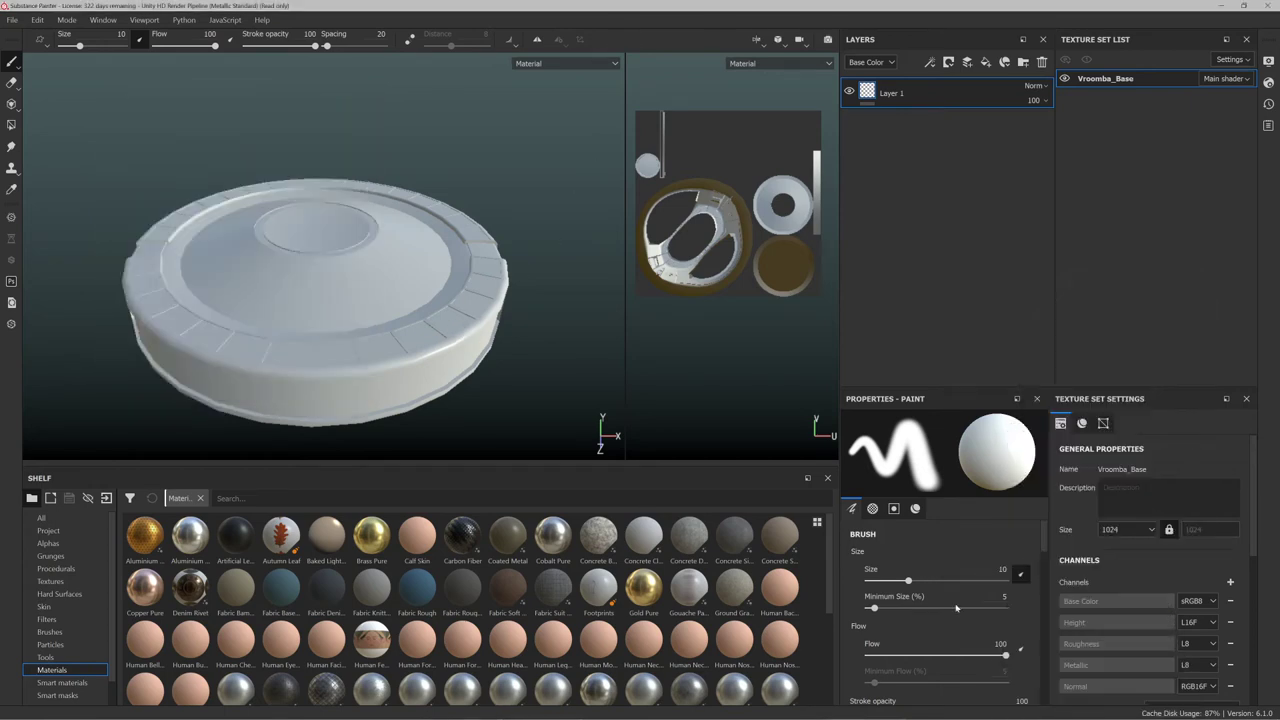
alt+drag(310, 400, 471, 283)
alt+middle_drag(520, 289, 480, 311)
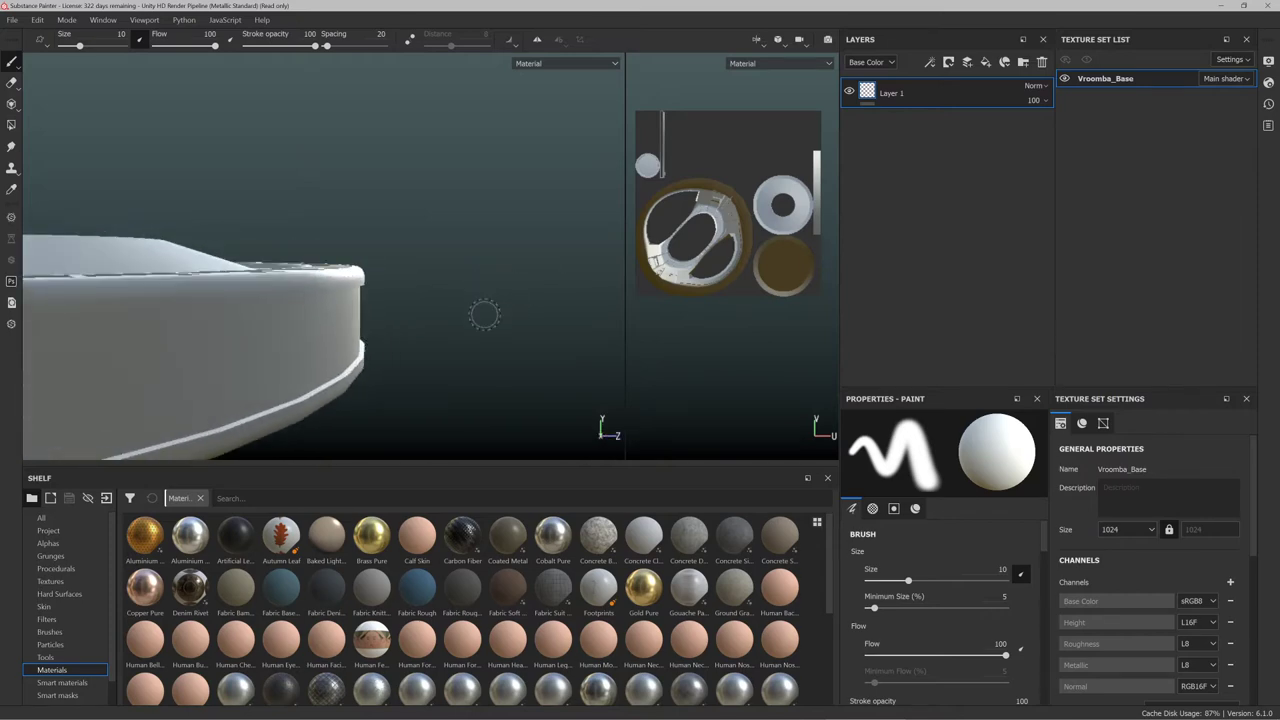
scroll(480, 325, down, 6)
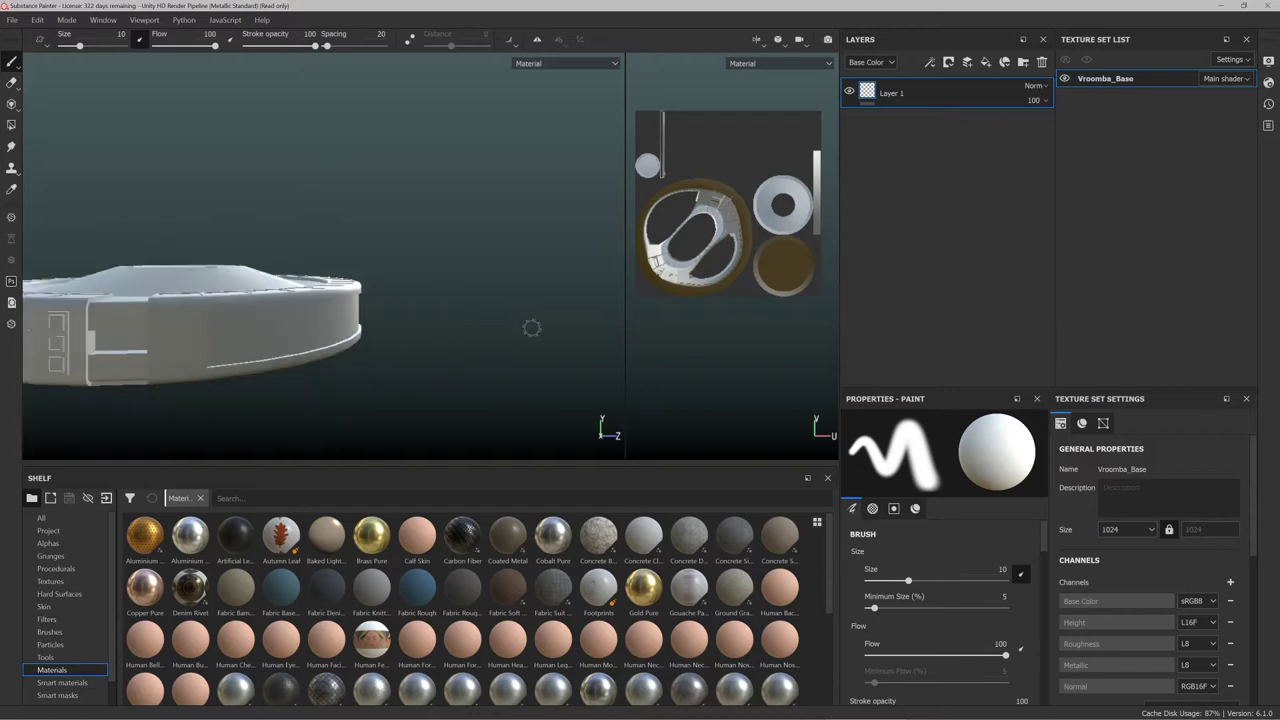
scroll(208, 300, up, 5)
alt+drag(320, 258, 230, 309)
mouse_move(336, 305)
alt+mouse_down()
mouse_move(306, 266)
mouse_move(343, 226)
mouse_move(325, 283)
alt+mouse_up()
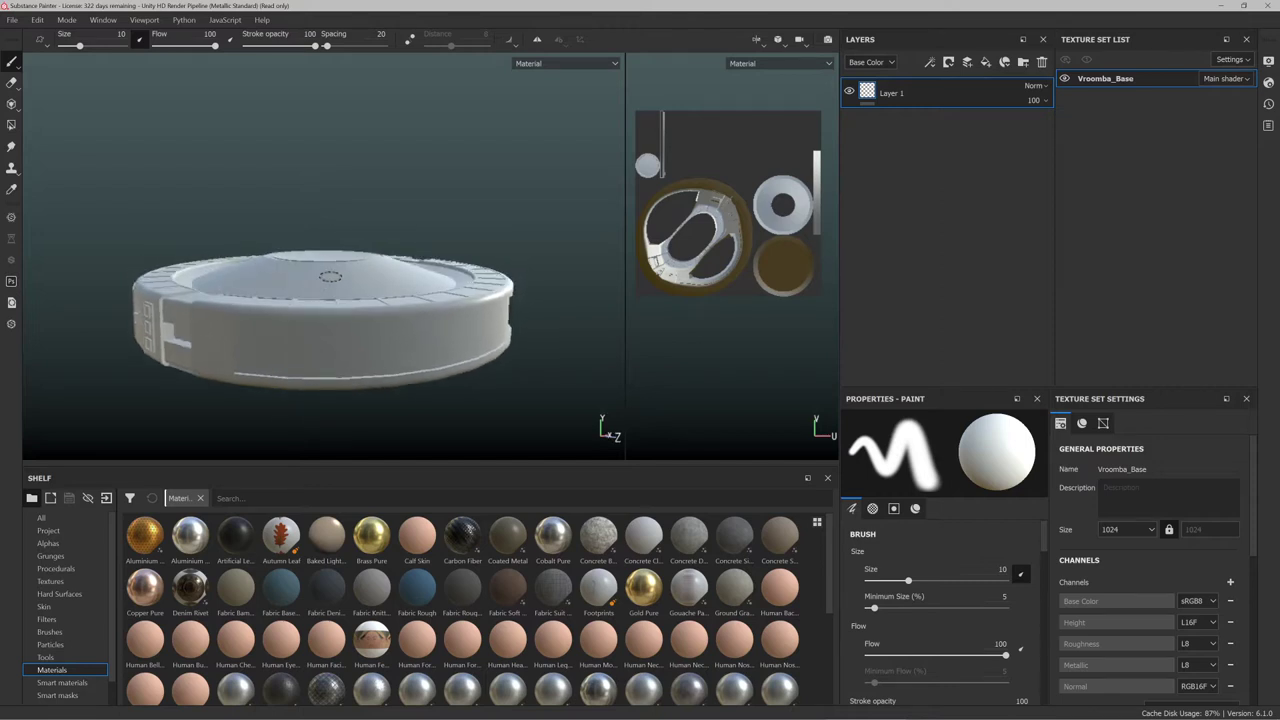
Bake the Vroomba_Base mesh maps at an output size of 1024, leaving out the ID map
scroll(1105, 604, down, 5)
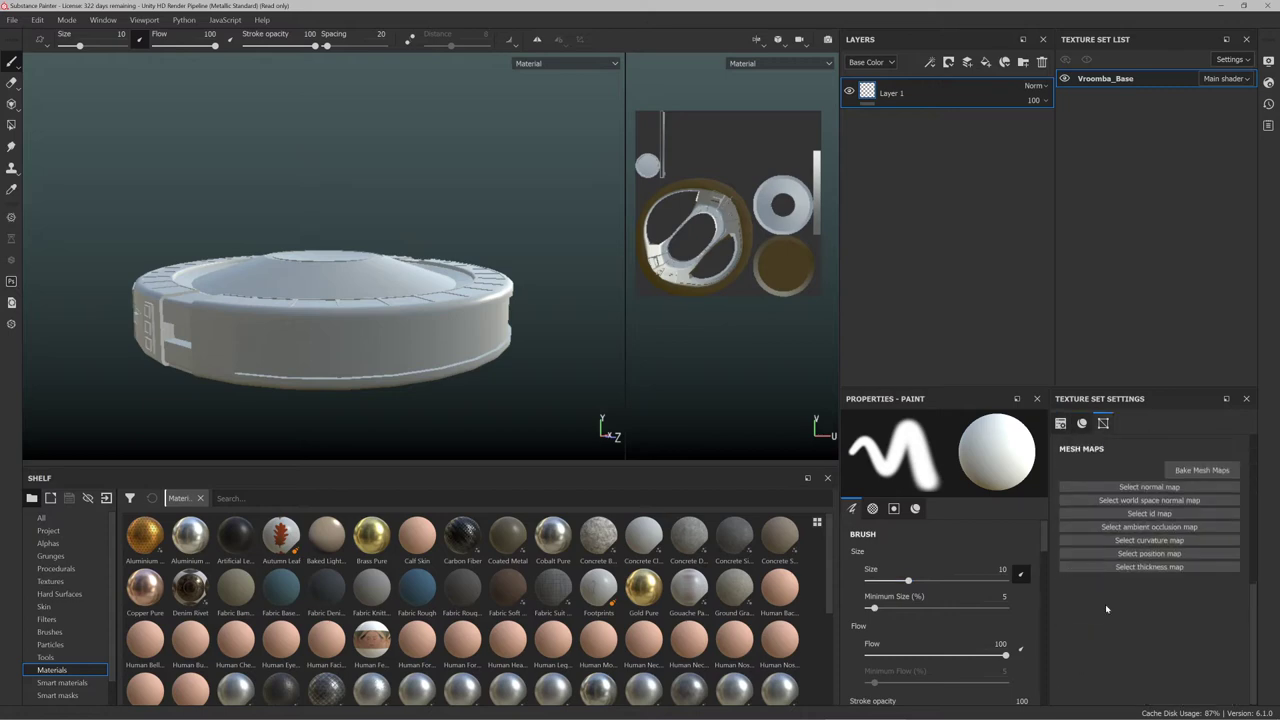
click(1200, 470)
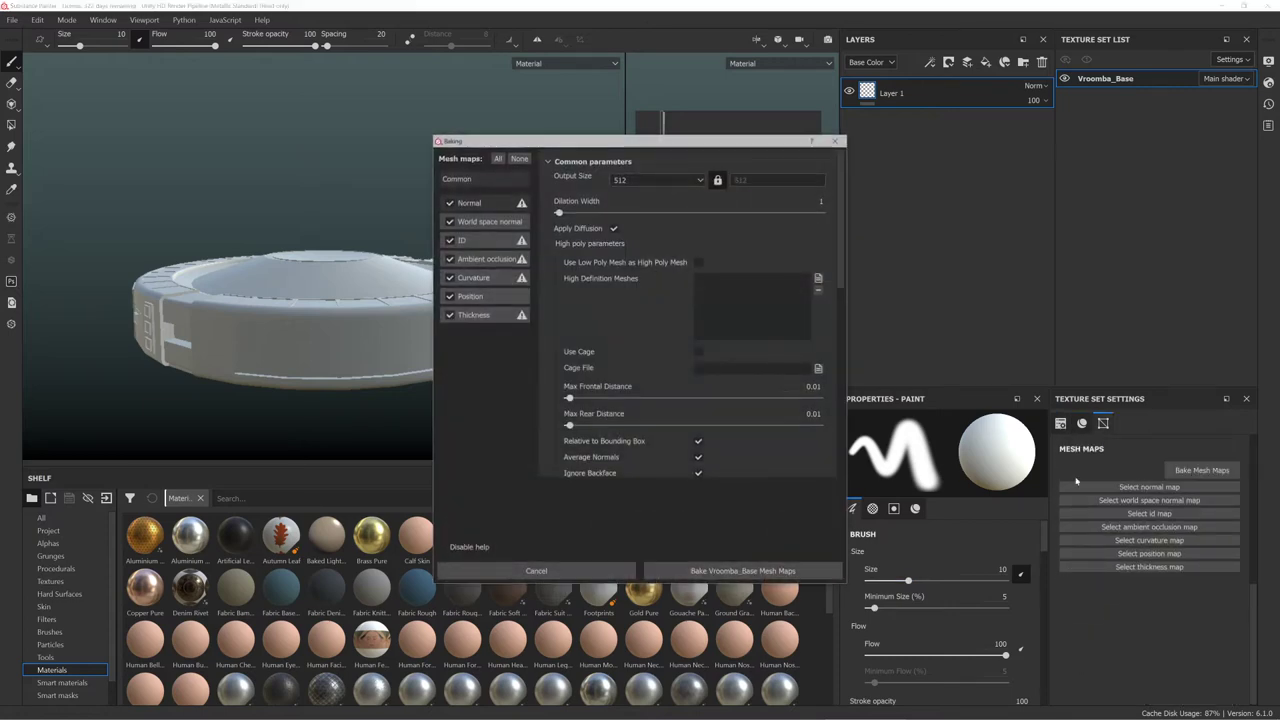
click(657, 180)
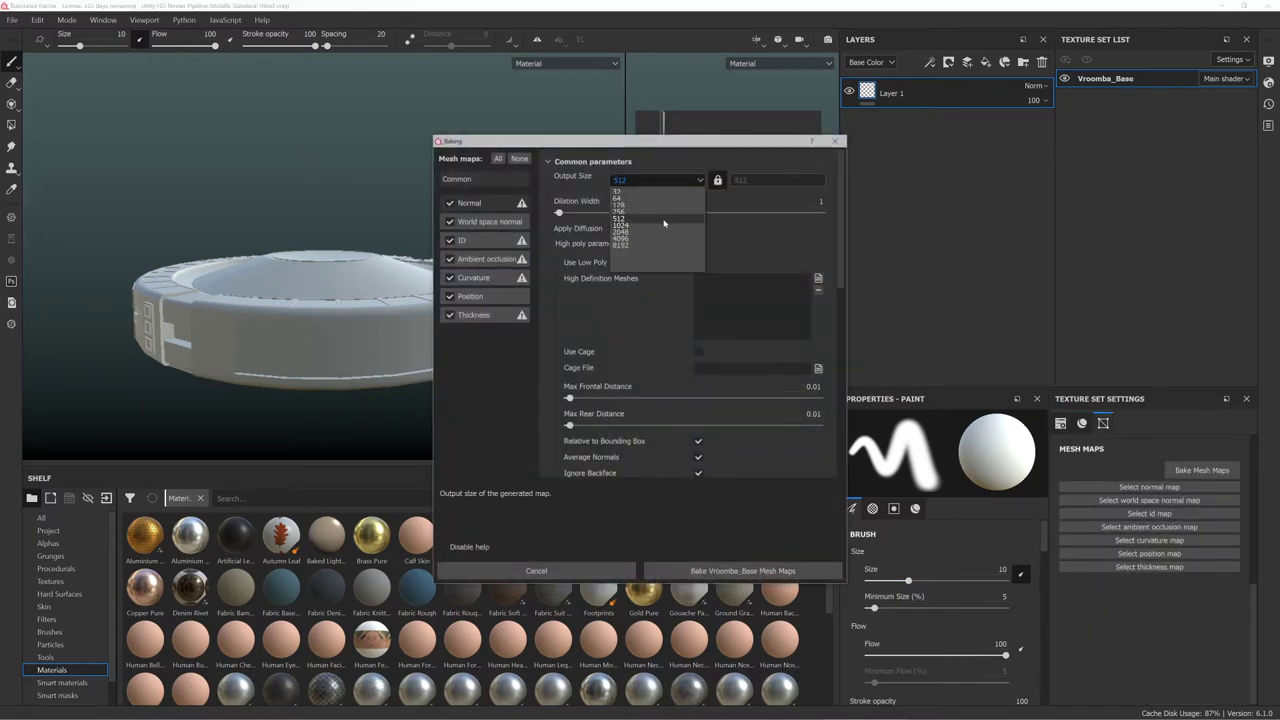
click(662, 231)
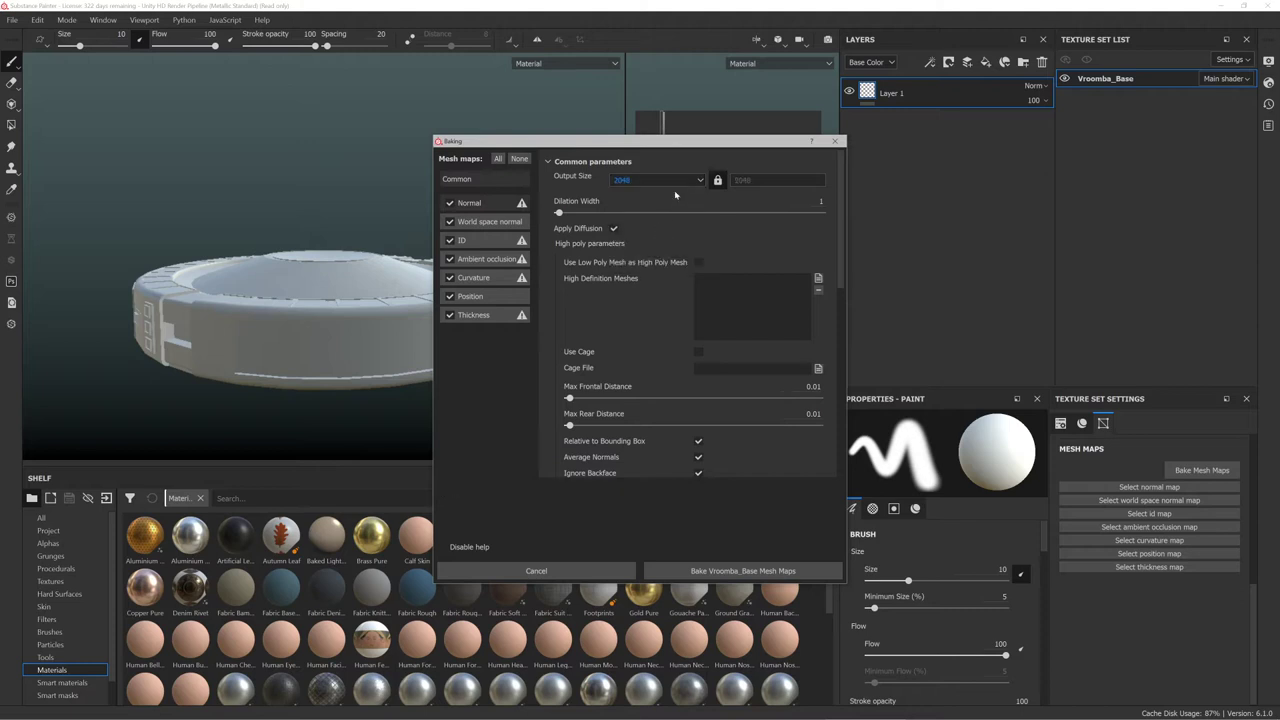
click(657, 180)
click(662, 226)
click(449, 240)
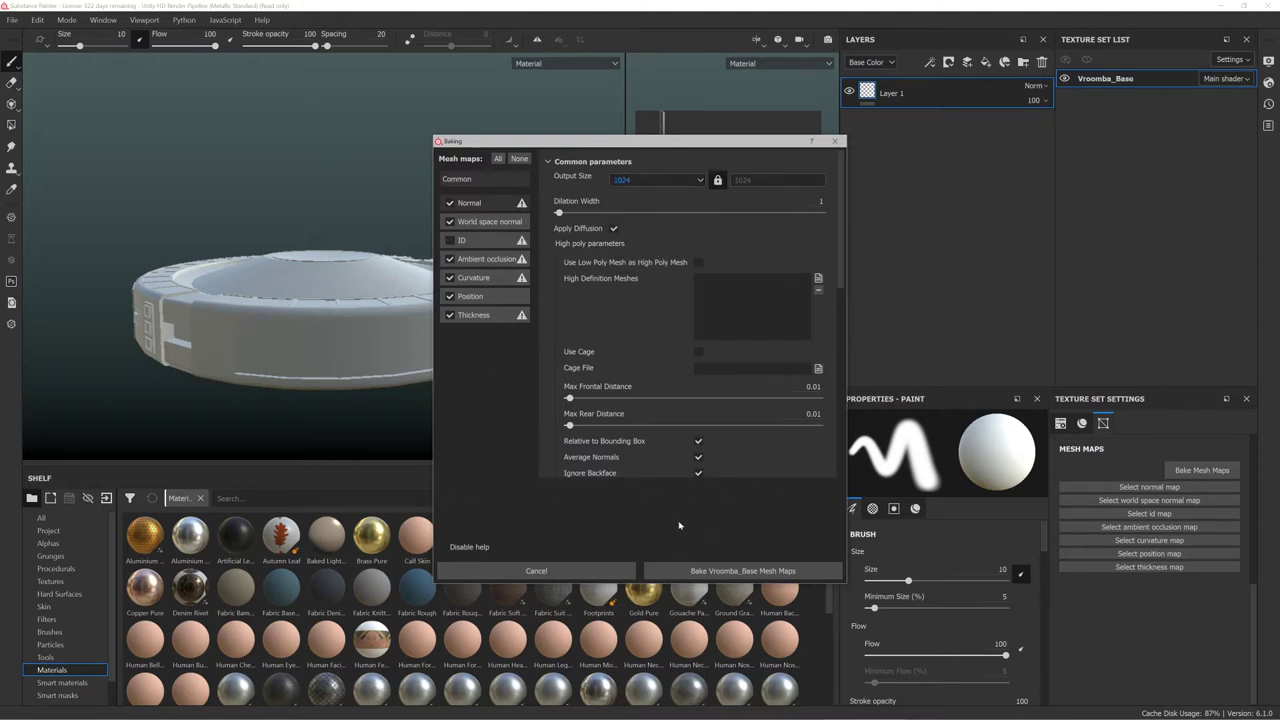
click(716, 571)
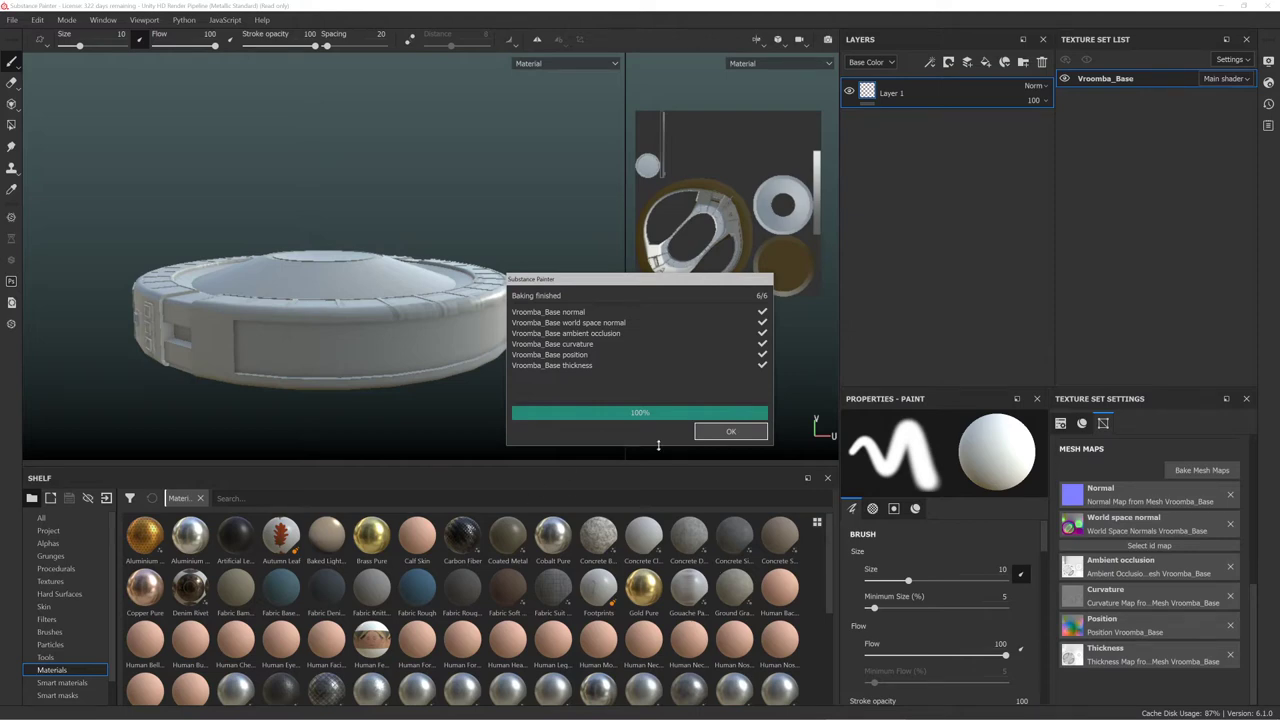
click(735, 432)
Examine the baked shading along the body's outer rim and side wall up close for artifacts
scroll(313, 330, up, 5)
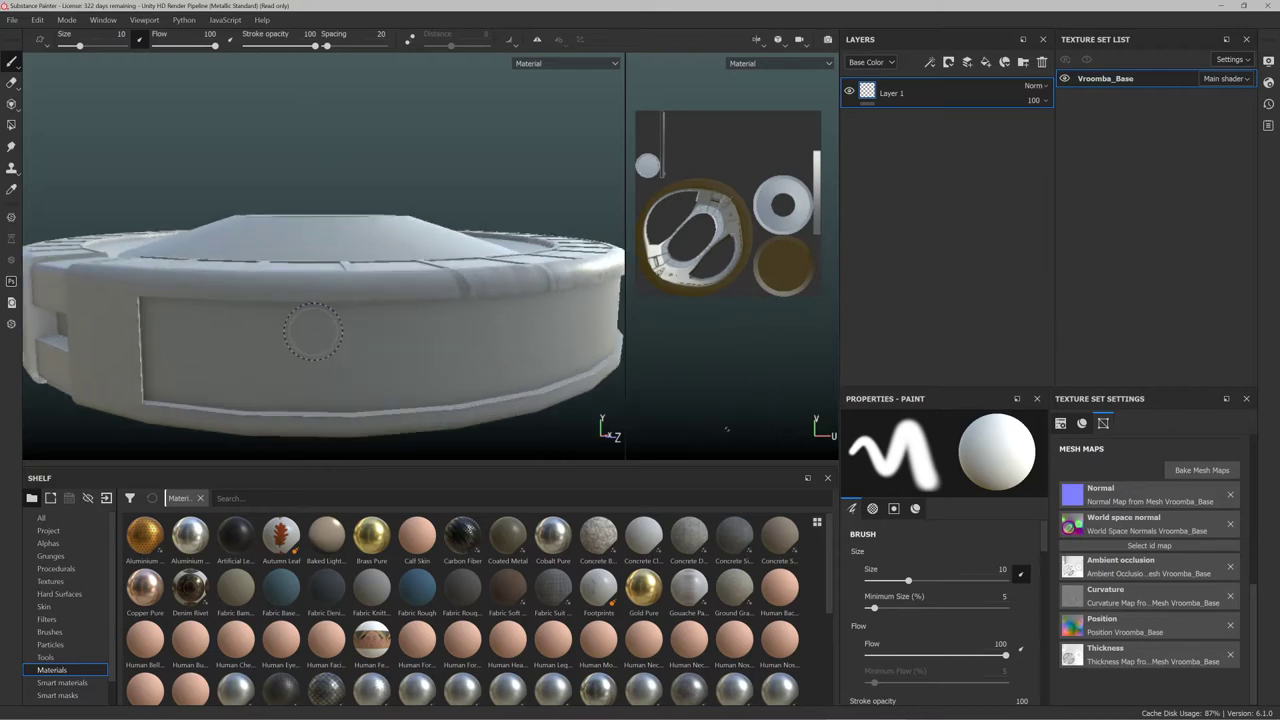
scroll(313, 336, down, 3)
alt+drag(484, 304, 408, 309)
scroll(412, 304, up, 3)
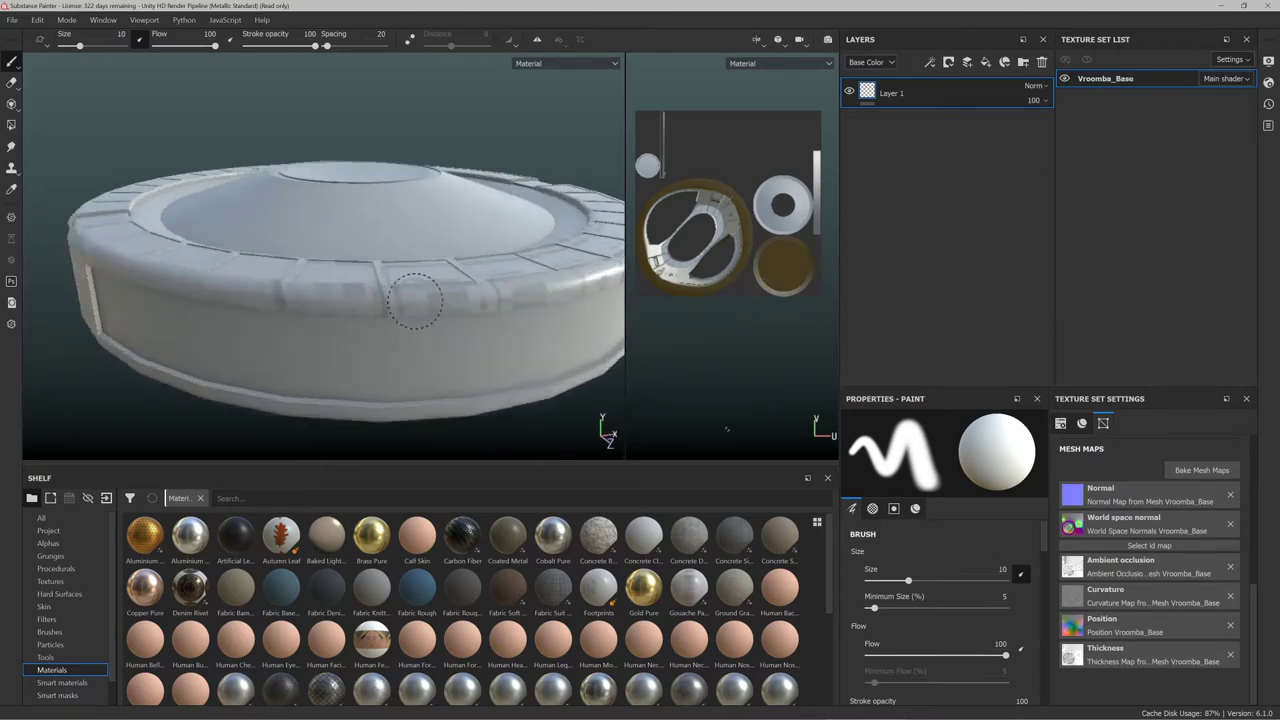
scroll(415, 300, up, 3)
scroll(515, 268, down, 1)
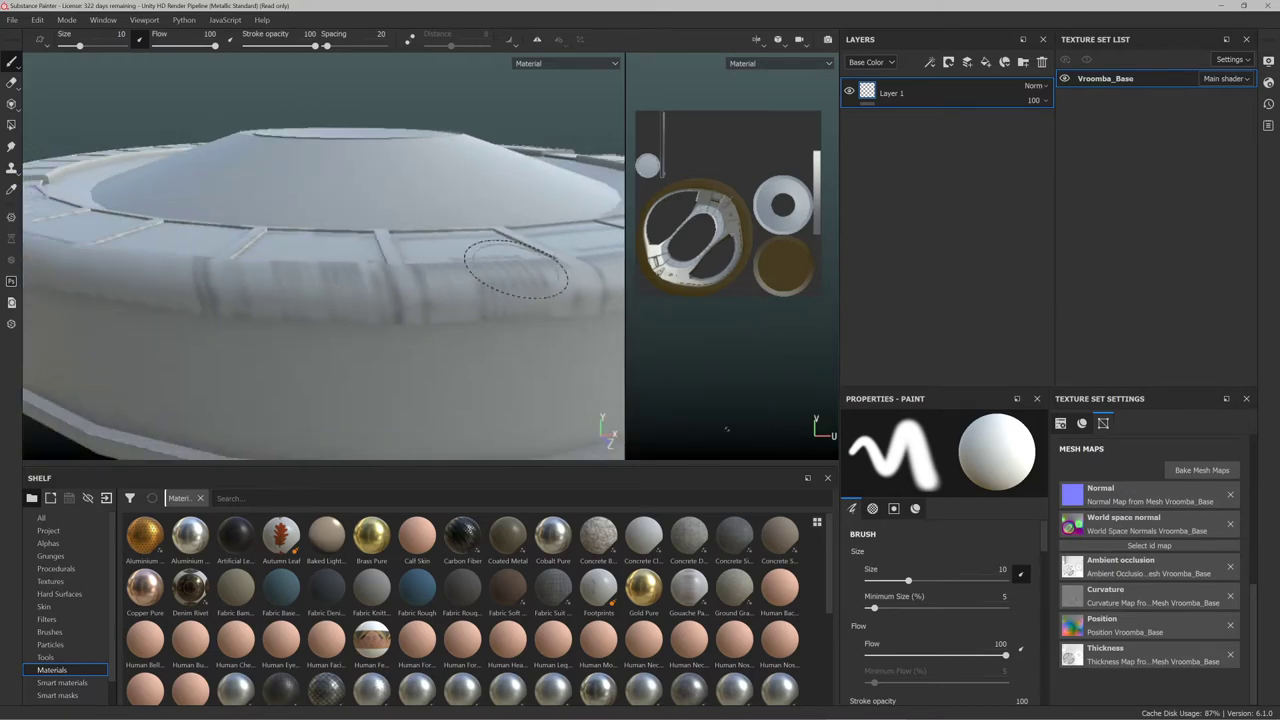
scroll(515, 268, up, 4)
alt+drag(443, 306, 513, 282)
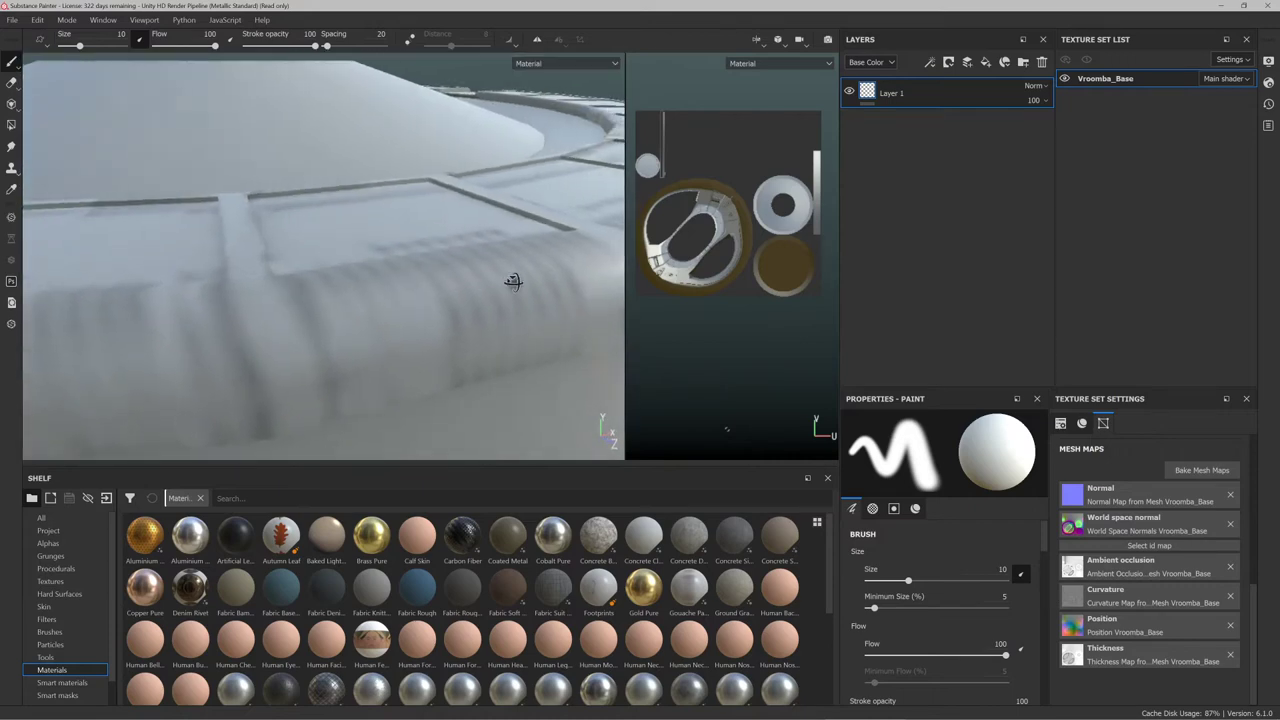
scroll(530, 270, down, 5)
scroll(545, 275, up, 4)
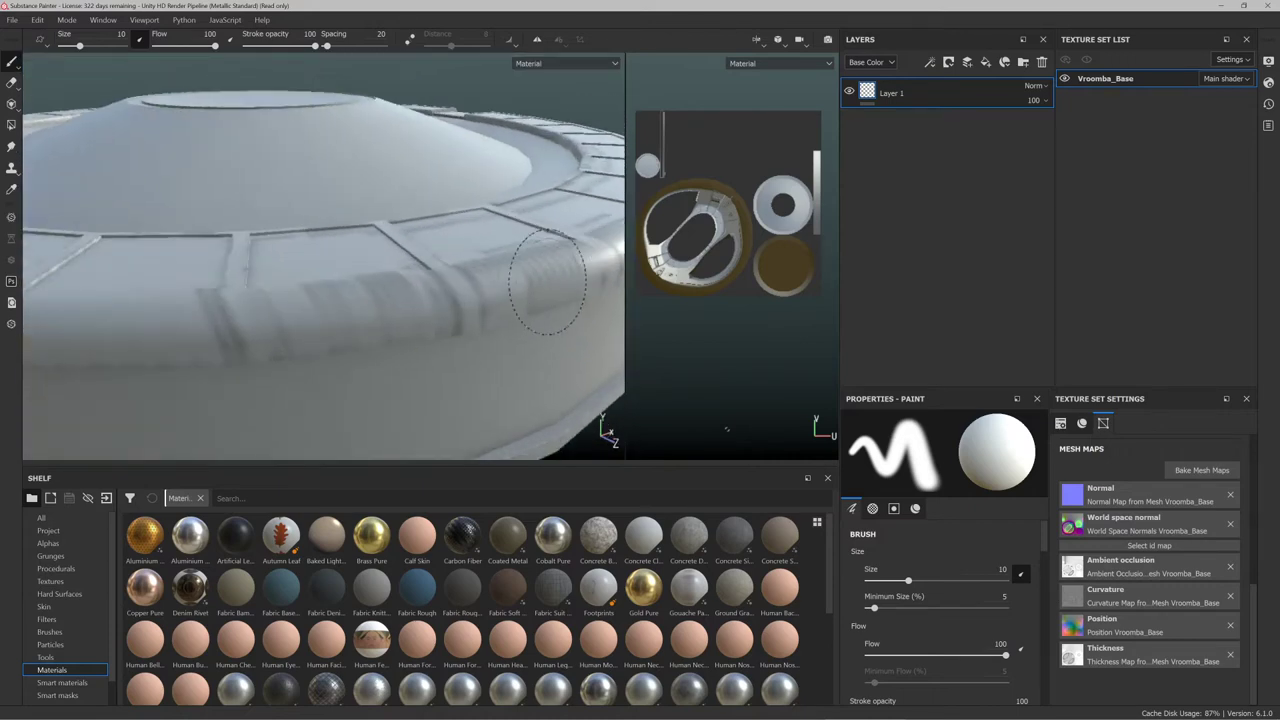
scroll(547, 282, down, 2)
Switch to Blender, select the Vroomba body and bring up the dense part of its UV layout in the UV Editing workspace
key(alt+Tab)
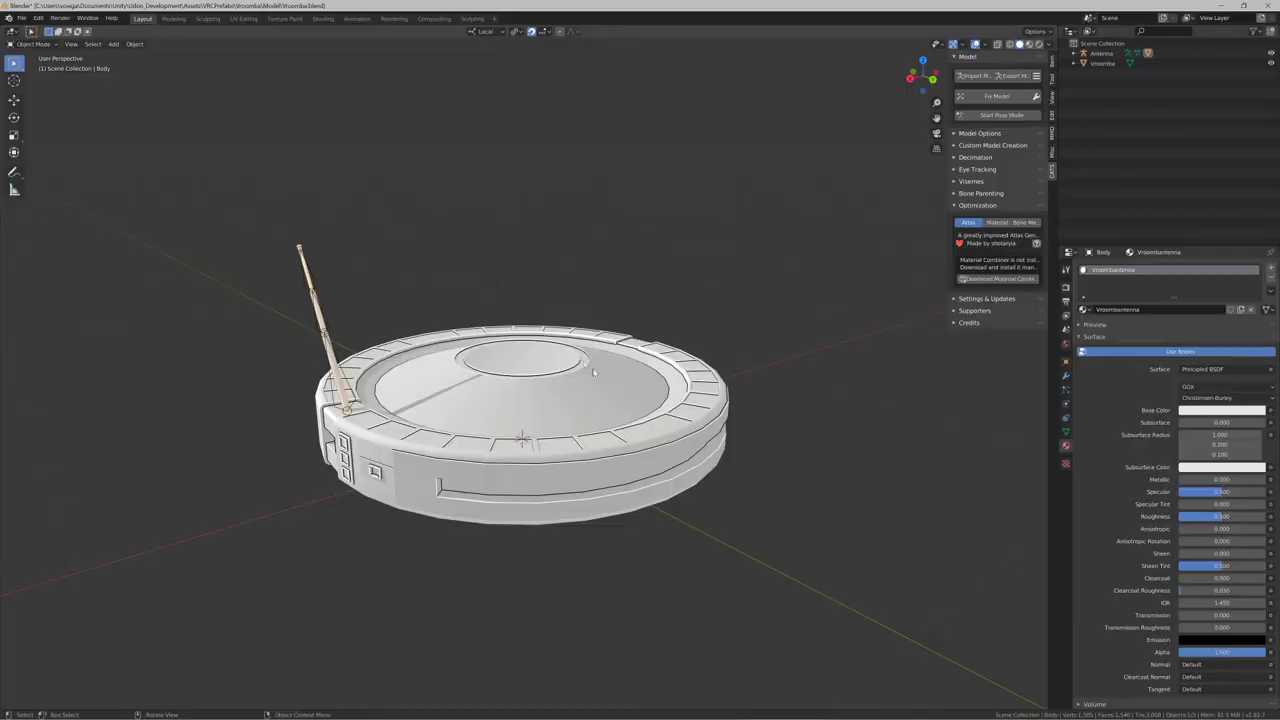
middle_drag(593, 372, 590, 317)
click(557, 317)
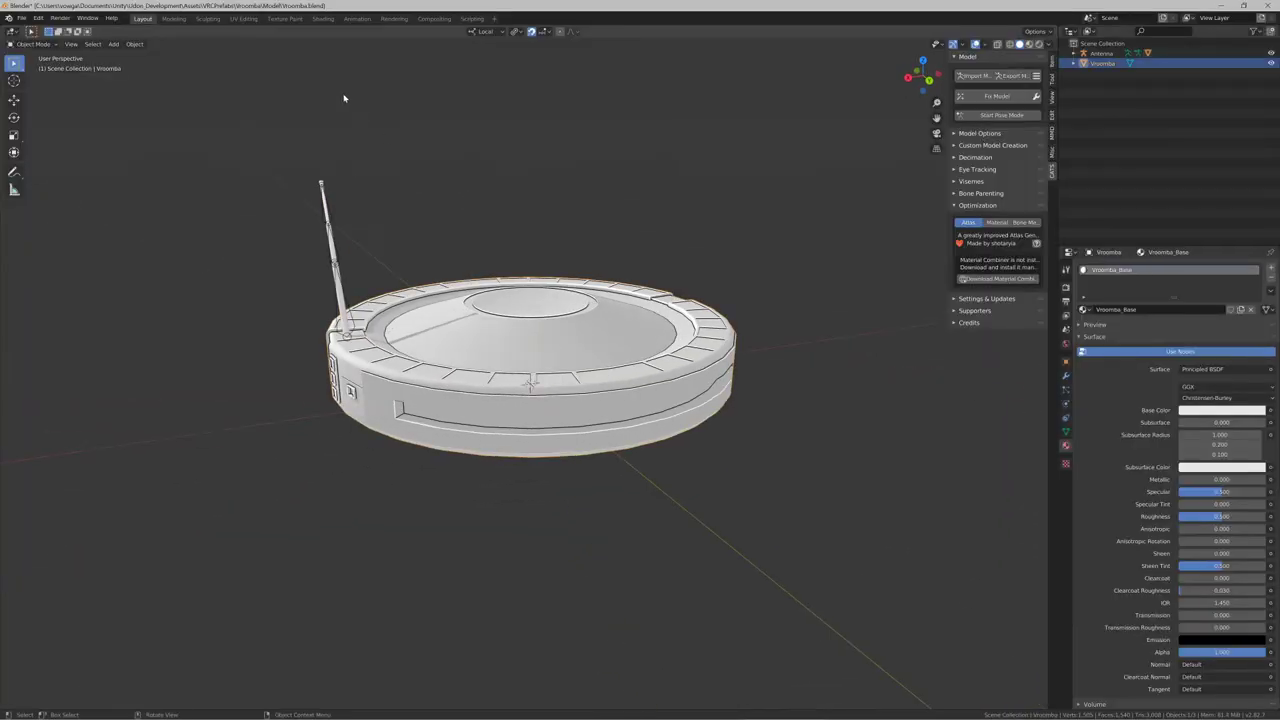
click(243, 18)
scroll(245, 360, down, 7)
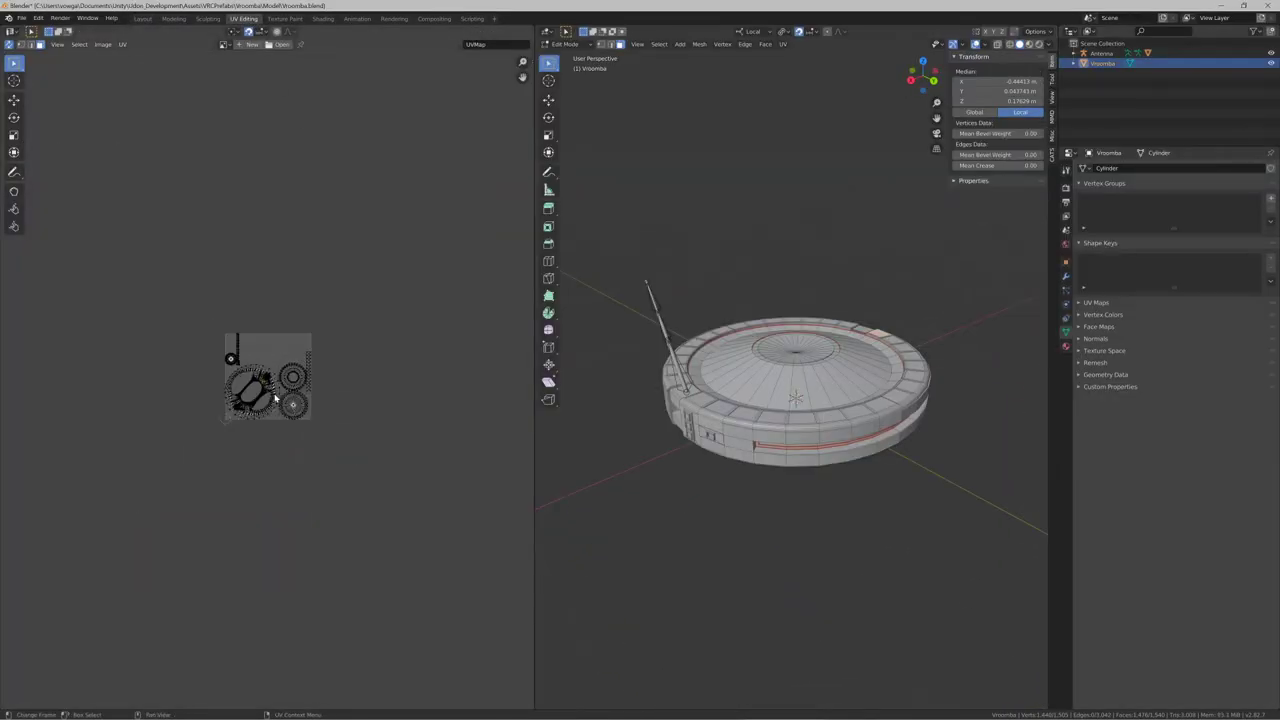
scroll(253, 364, up, 15)
middle_drag(296, 290, 286, 384)
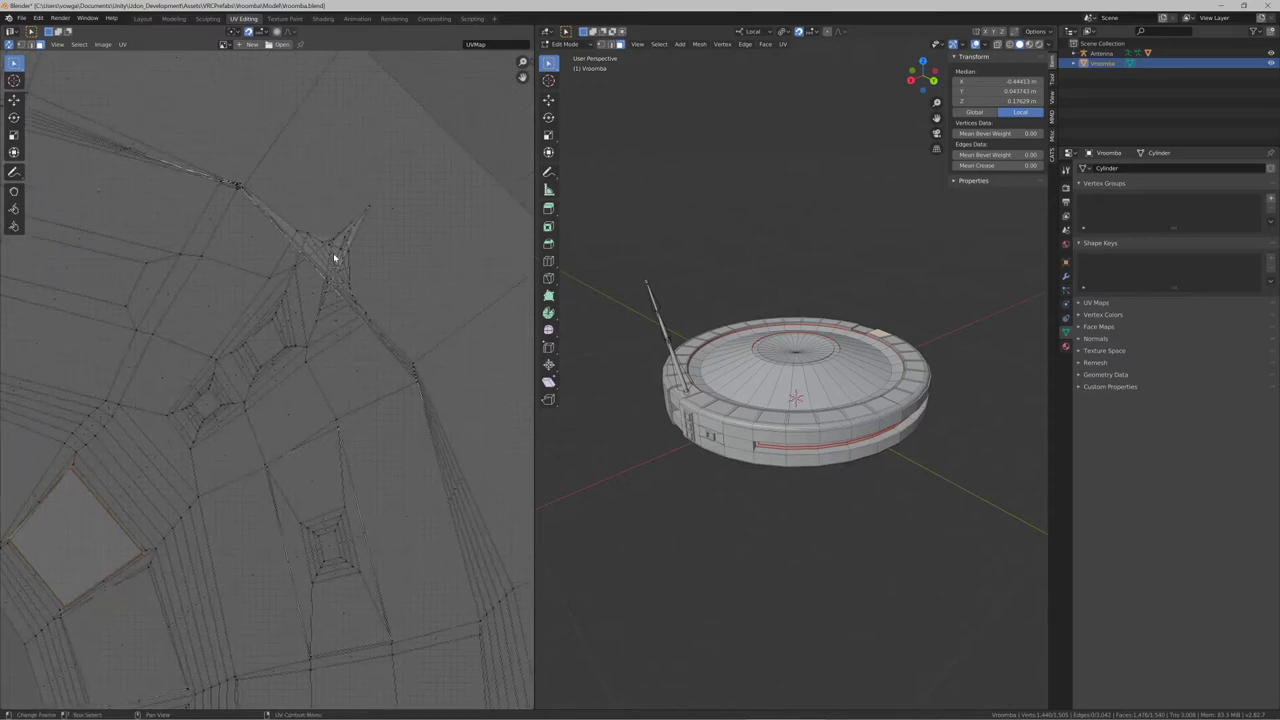
Select a face in the tangled area of the UV layout and locate it on the body in the 3D view
click(334, 256)
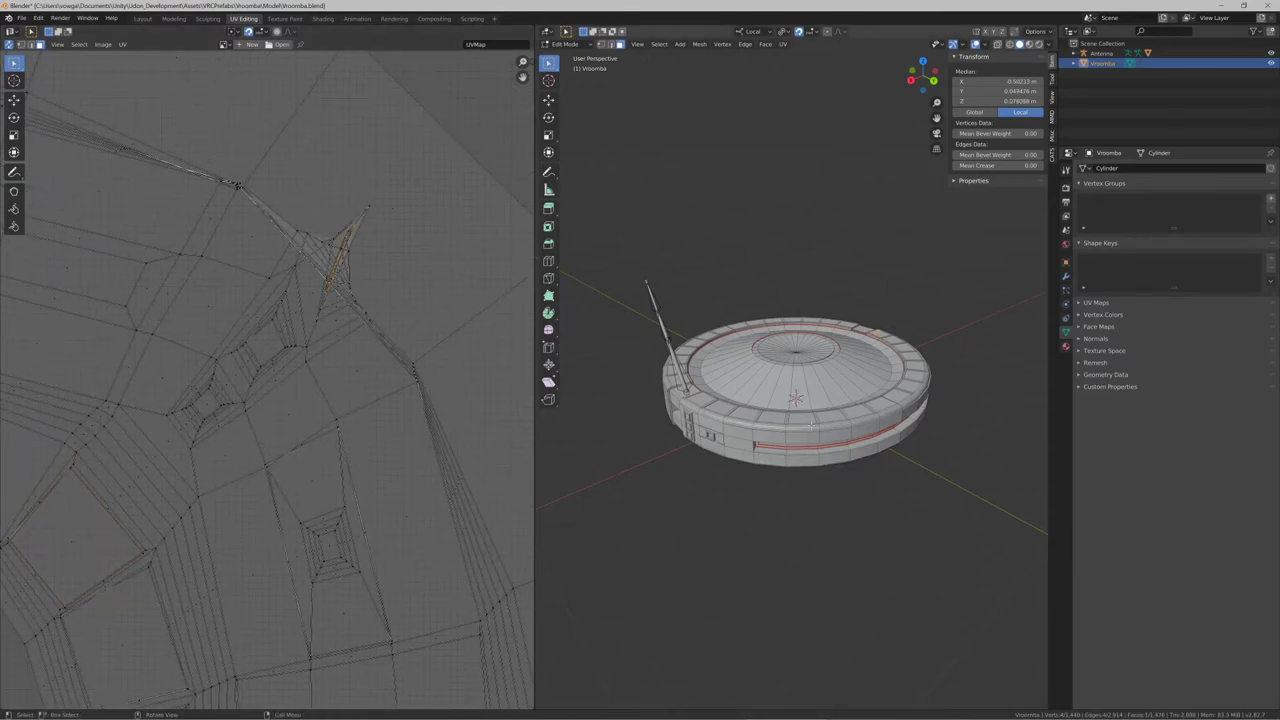
mouse_move(860, 470)
middle_down()
mouse_move(875, 380)
mouse_move(878, 470)
middle_up()
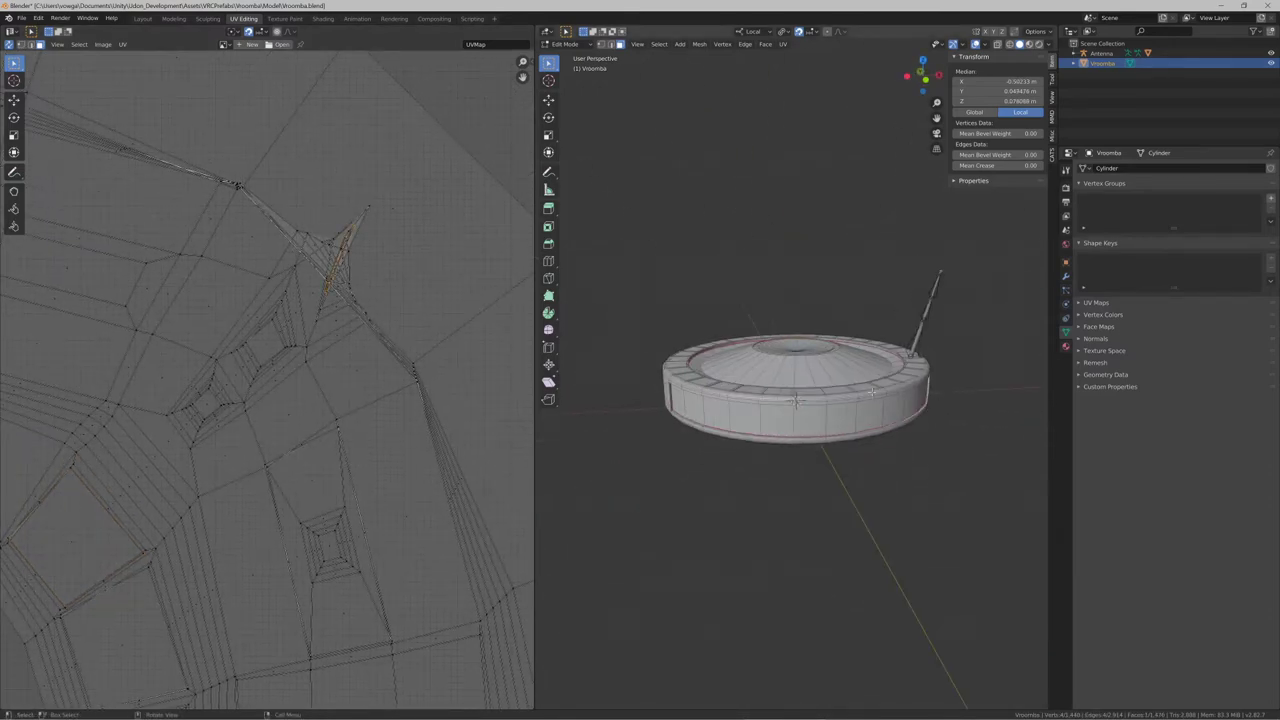
middle_drag(800, 372, 787, 340)
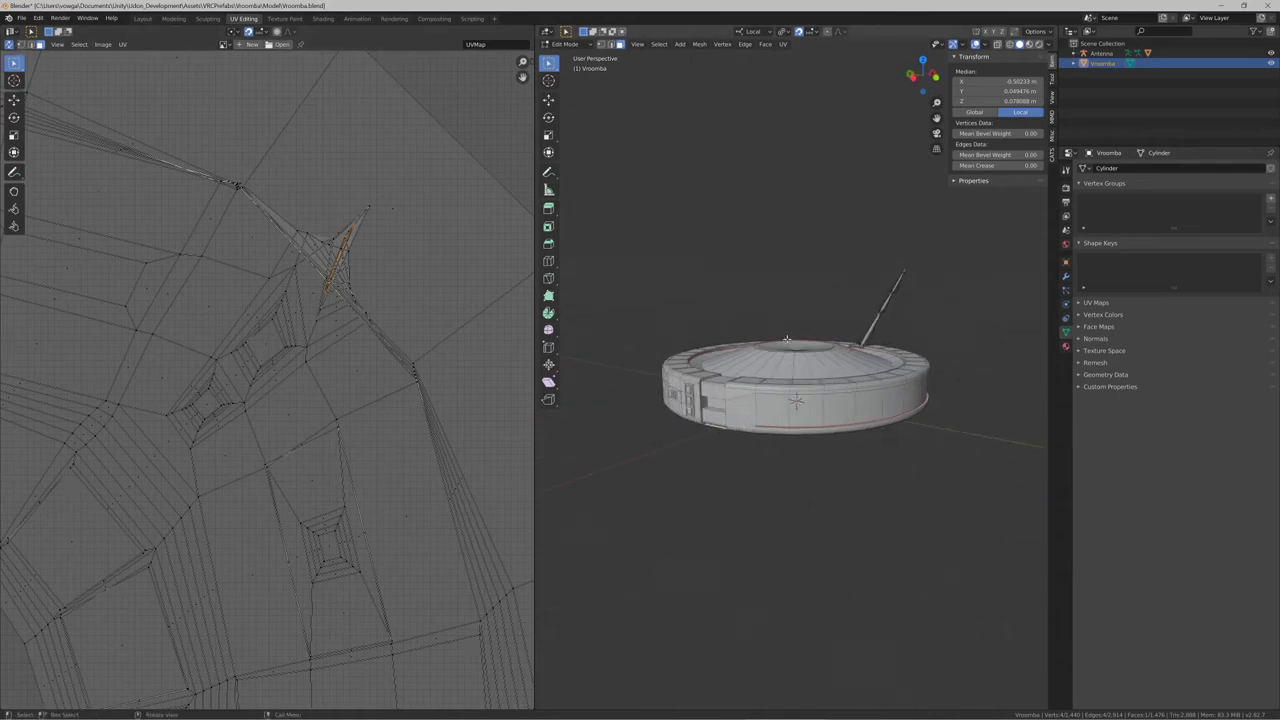
key(KP_Decimal)
middle_drag(730, 392, 774, 371)
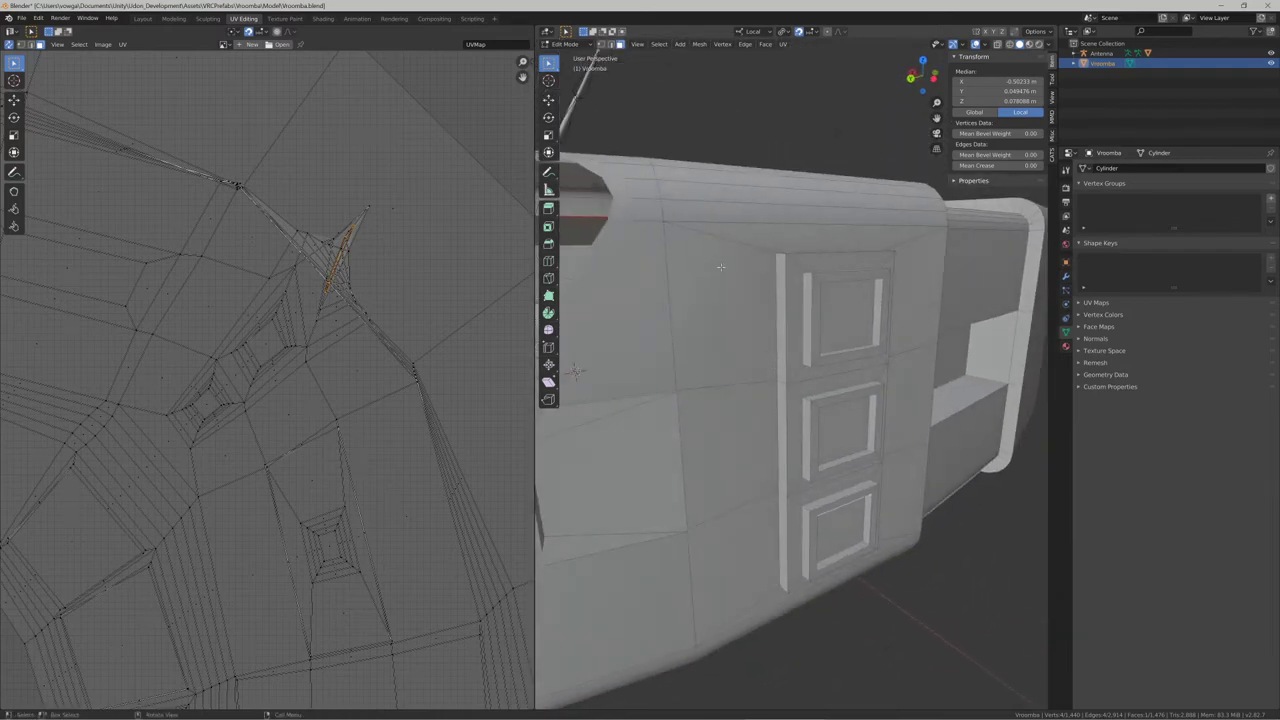
Mark the outer edge loop around the three-window side panel as a seam
key(2)
alt+click(780, 335)
middle_drag(826, 342, 795, 297)
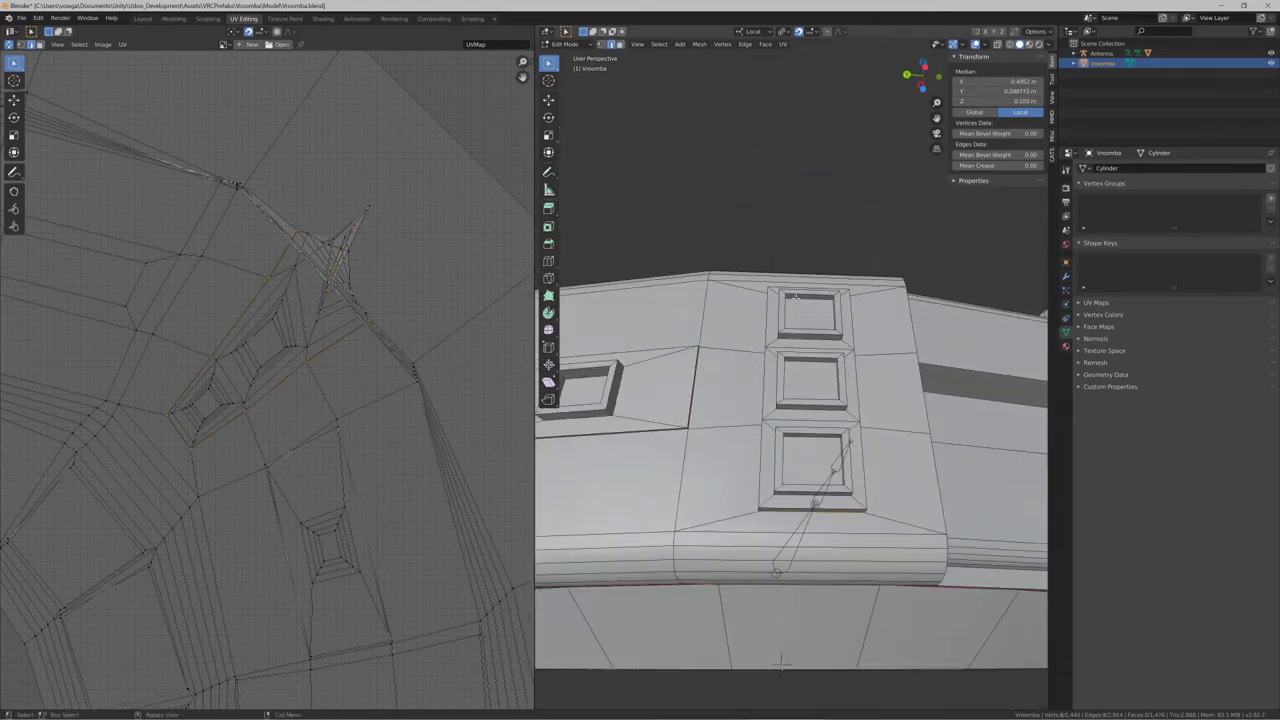
click(1052, 102)
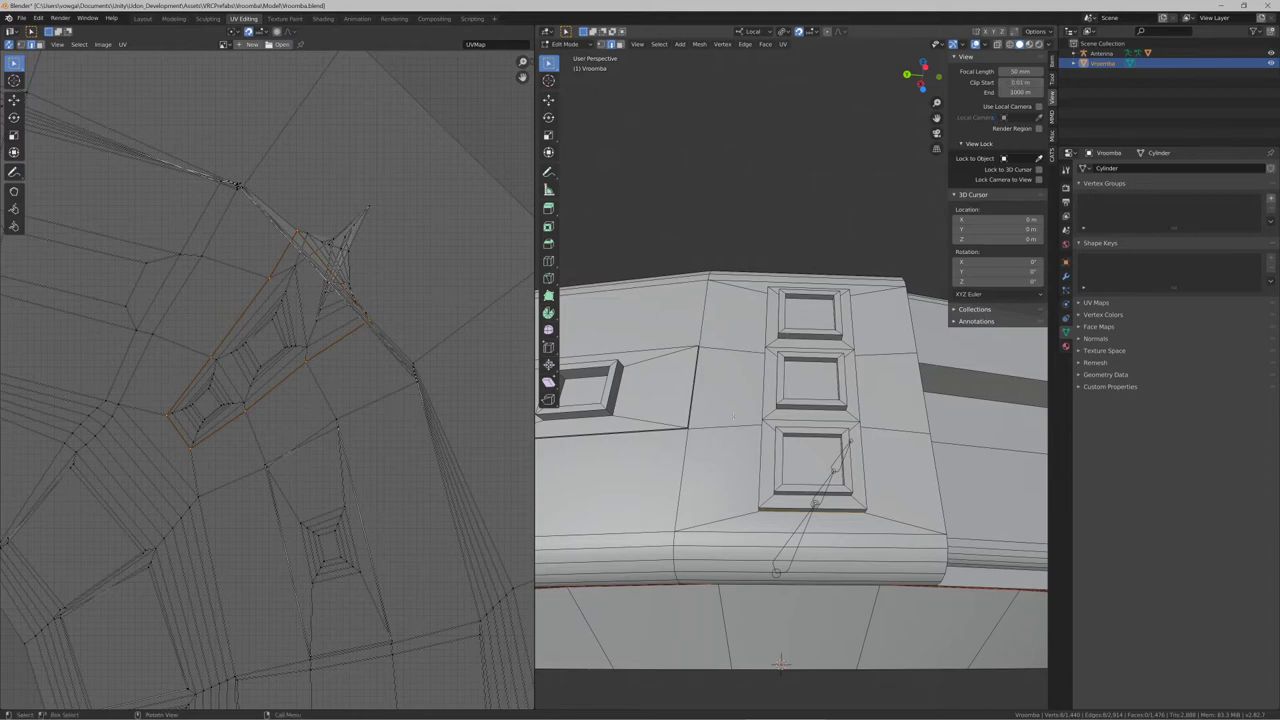
middle_drag(733, 414, 776, 418)
key(F3)
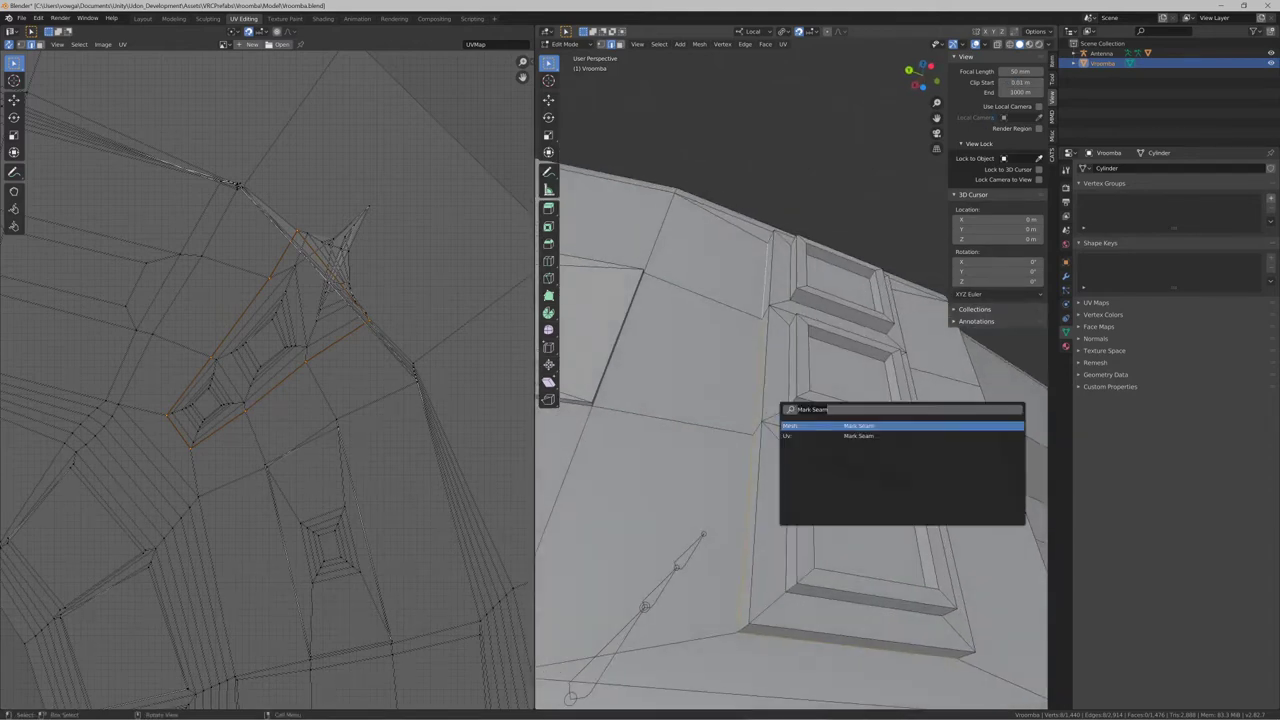
key(Return)
Mark the outer edge loop around the neighbouring single-window panel as a seam
middle_drag(900, 484, 997, 484)
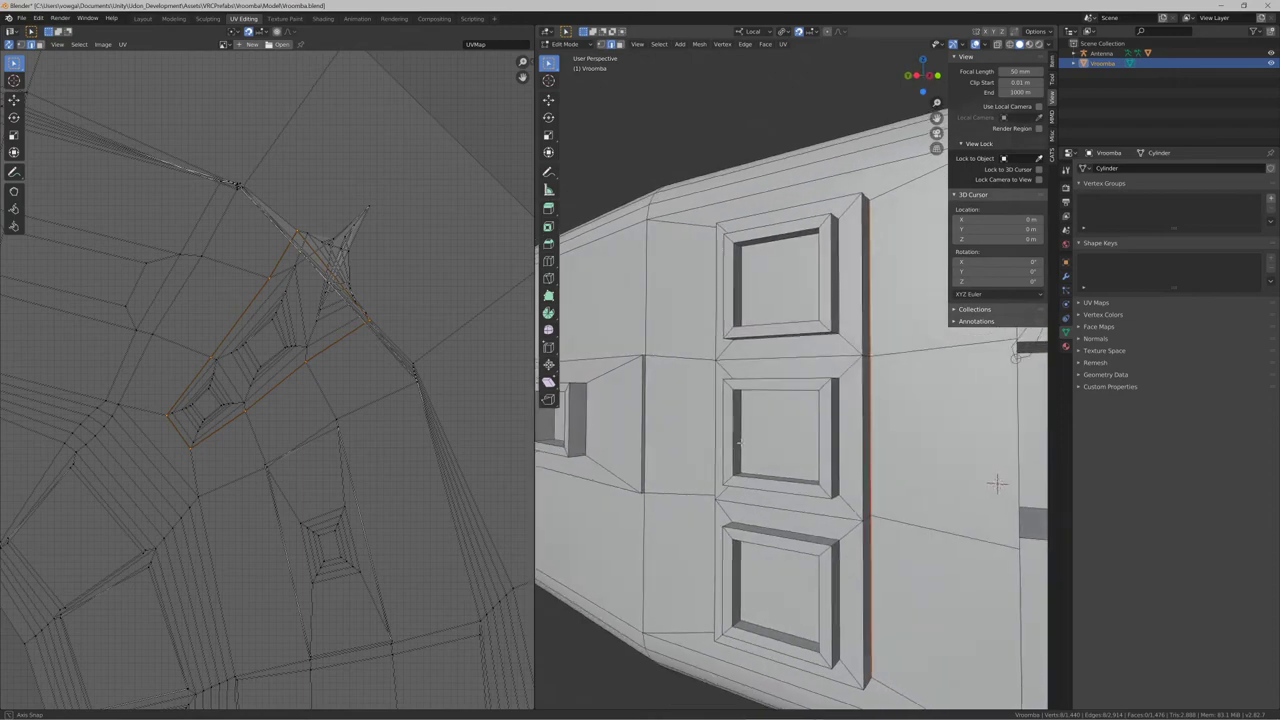
scroll(758, 337, down, 2)
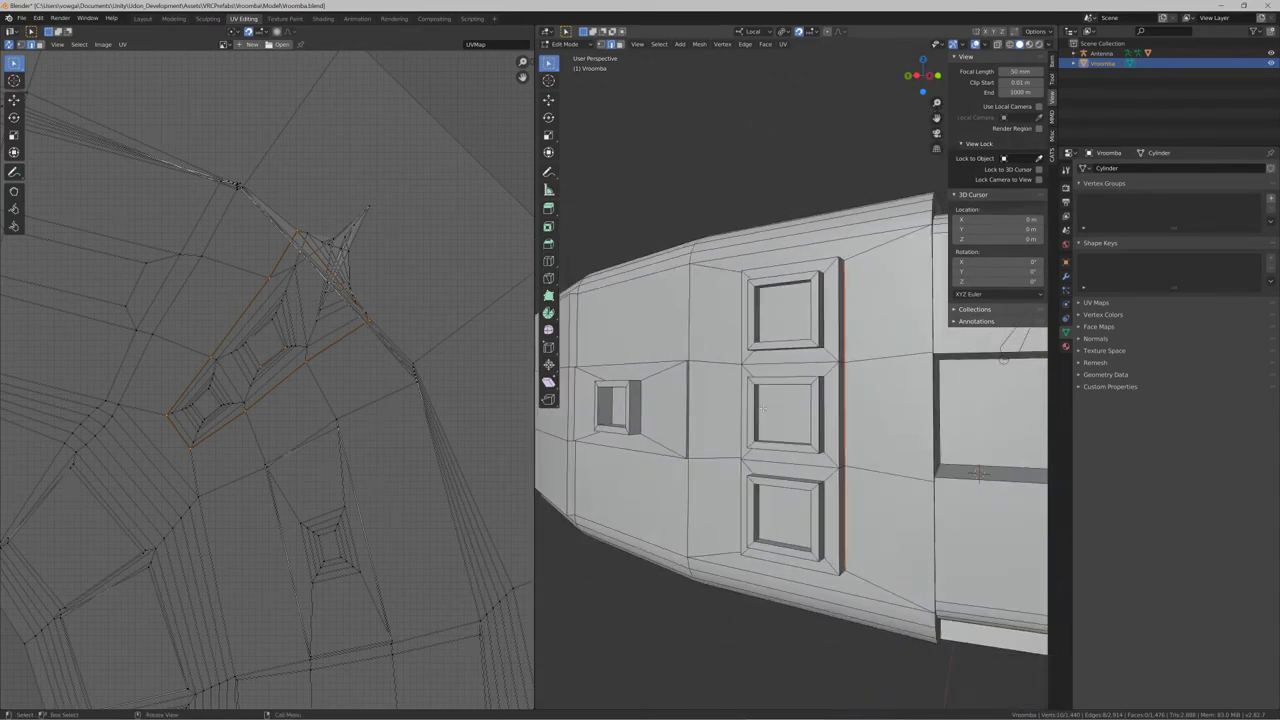
middle_drag(770, 440, 820, 350)
scroll(820, 350, up, 1)
alt+click(755, 372)
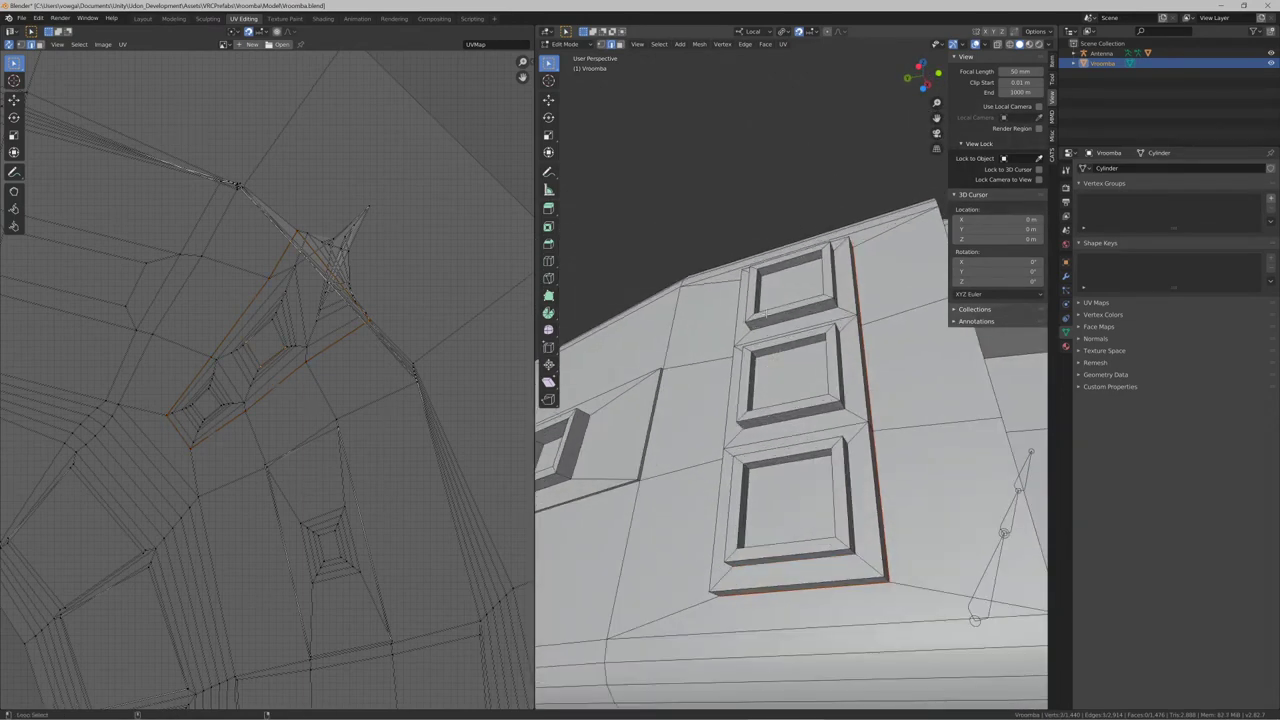
middle_drag(777, 275, 860, 356)
scroll(797, 506, down, 3)
shift+middle_drag(797, 506, 795, 377)
scroll(763, 482, up, 2)
alt+click(771, 367)
middle_drag(751, 334, 758, 396)
alt+click(633, 453)
scroll(774, 403, up, 3)
middle_drag(867, 372, 764, 423)
scroll(785, 394, down, 7)
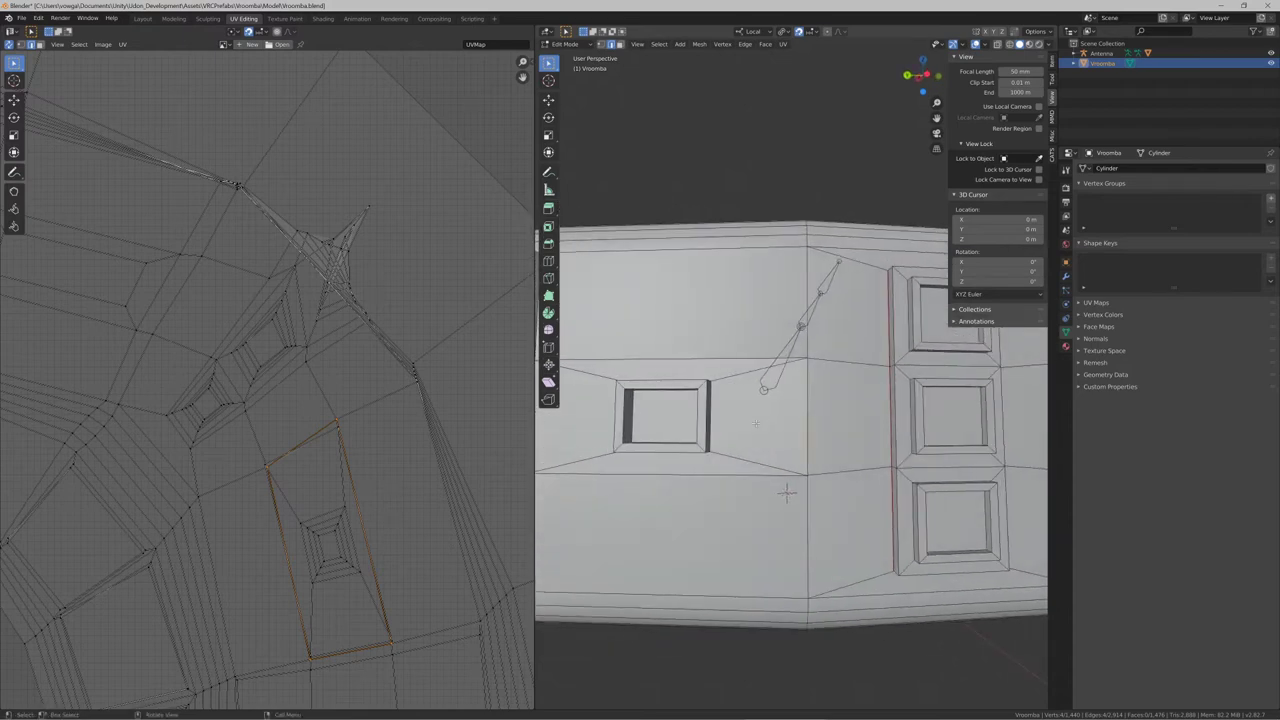
key(F3)
text(Mark Seam)
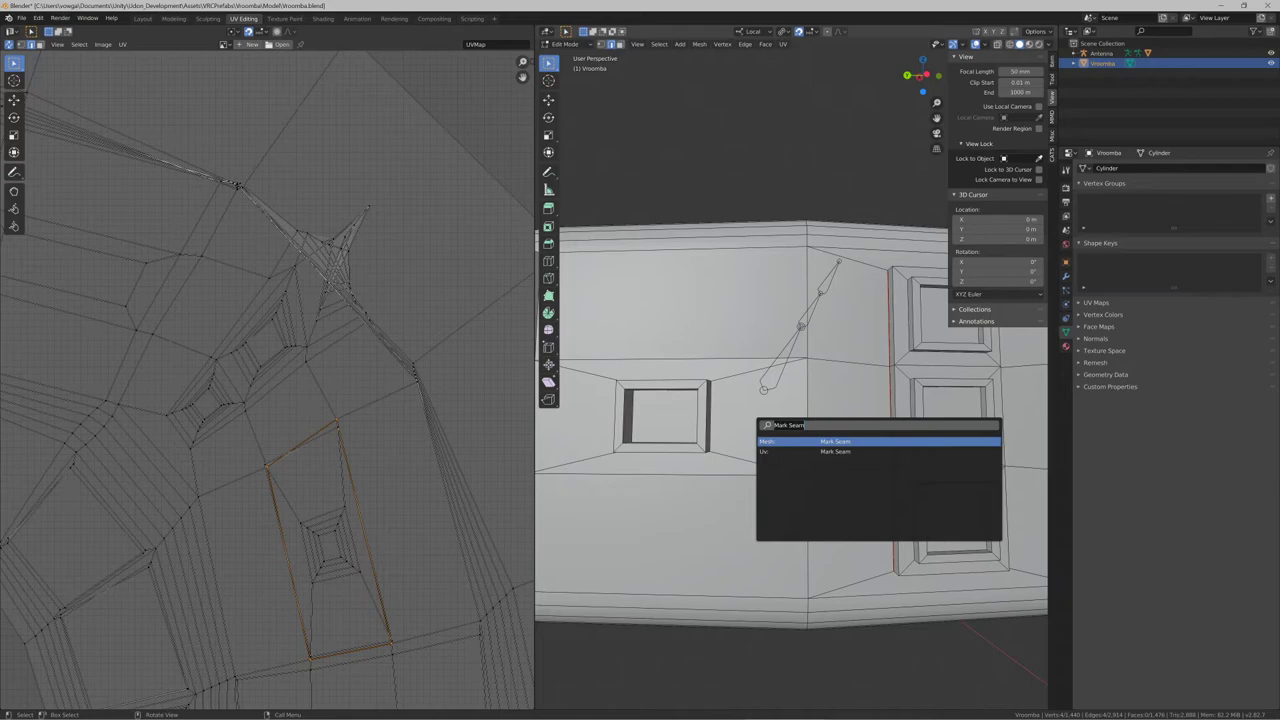
key(Return)
Select the outer edges around the matching three-window panel on the other side of the body
mouse_move(787, 492)
middle_down()
mouse_move(760, 530)
mouse_move(720, 540)
mouse_move(700, 520)
mouse_move(770, 500)
middle_up()
scroll(780, 430, down, 6)
middle_drag(733, 436, 875, 440)
scroll(864, 446, up, 4)
scroll(800, 425, down, 6)
scroll(789, 423, down, 2)
middle_drag(700, 420, 918, 396)
scroll(831, 426, up, 3)
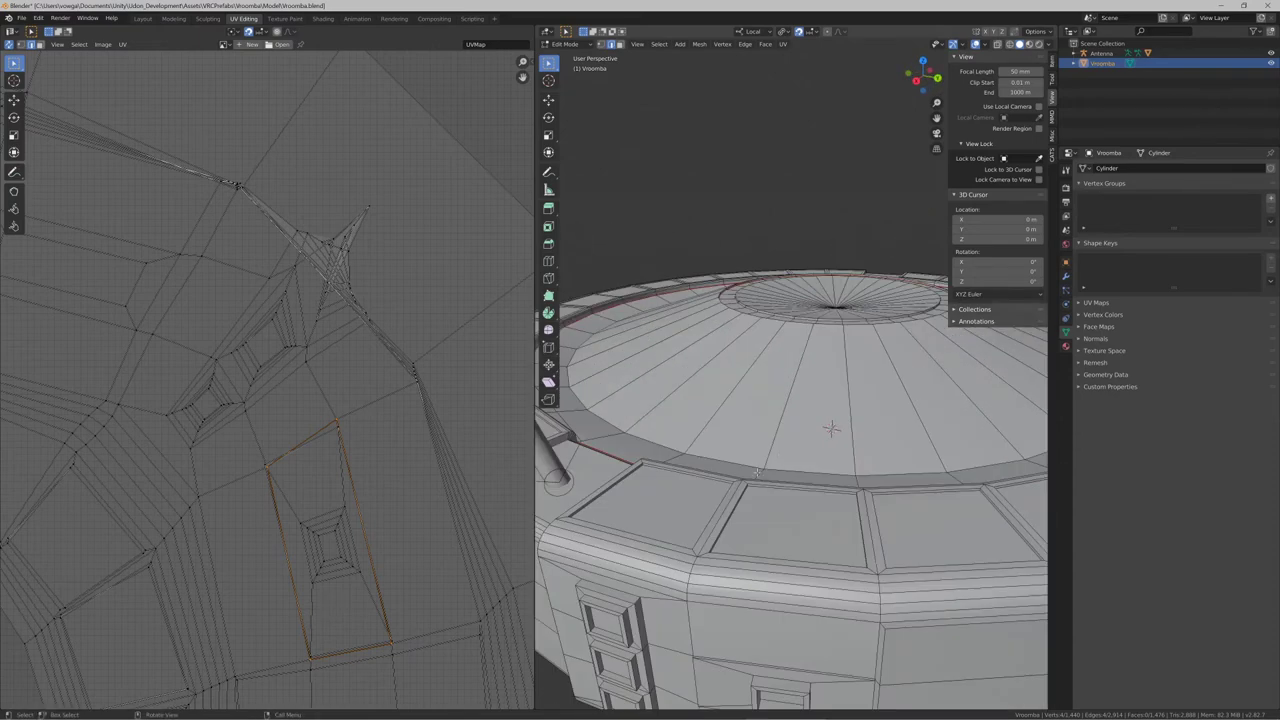
middle_drag(831, 426, 960, 424)
scroll(833, 423, down, 2)
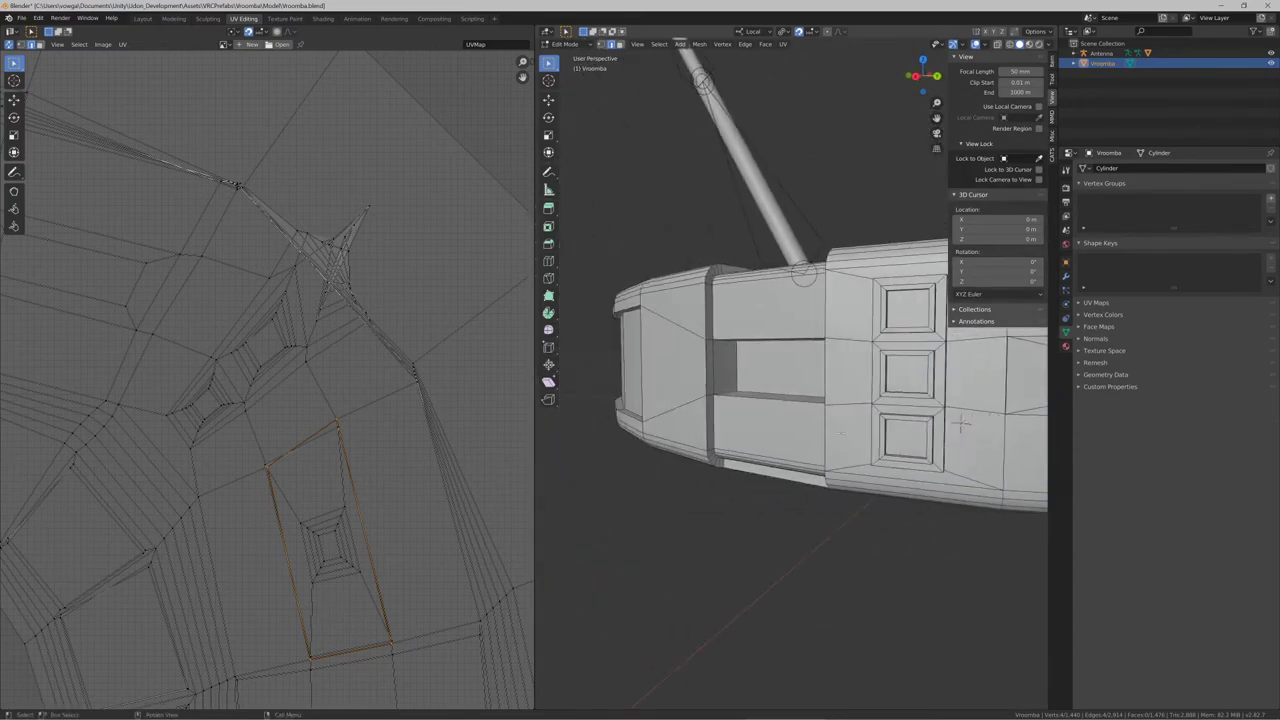
key(KP_Decimal)
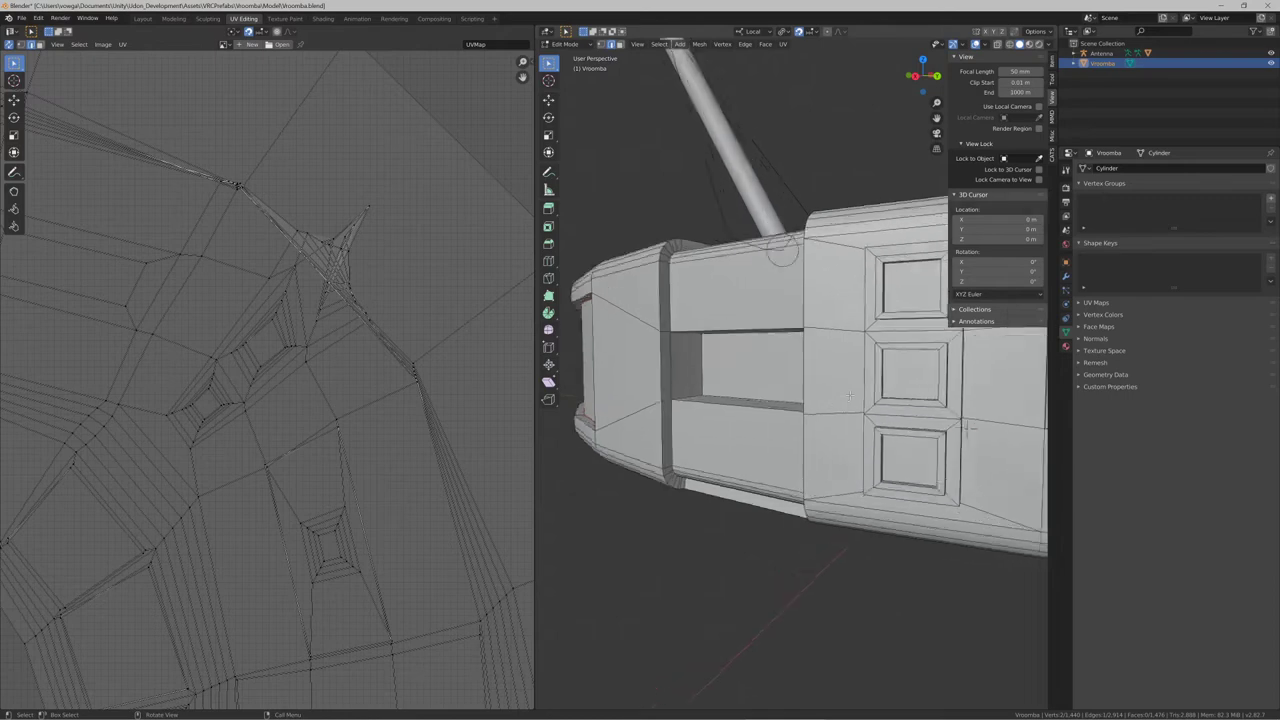
scroll(850, 396, down, 8)
middle_drag(700, 424, 752, 540)
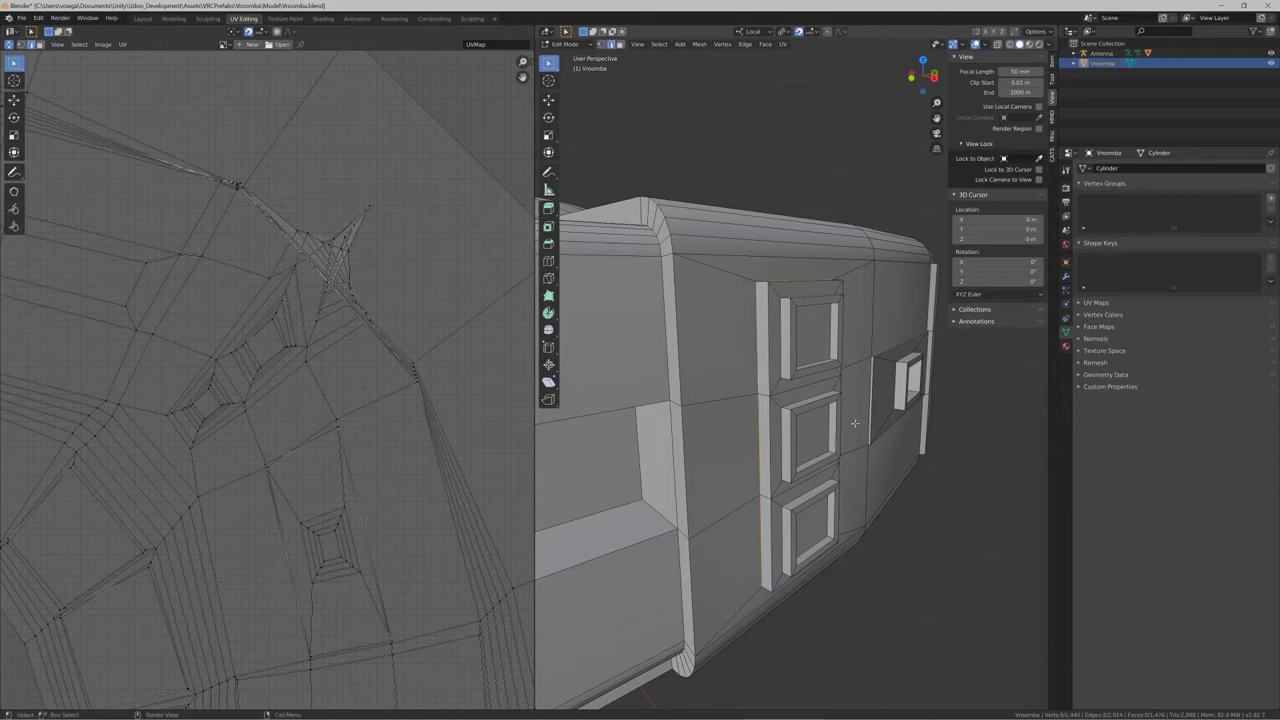
Add the outer edges around the neighbouring single-window panel to the selection and mark all selected edges as seams
middle_drag(854, 423, 712, 471)
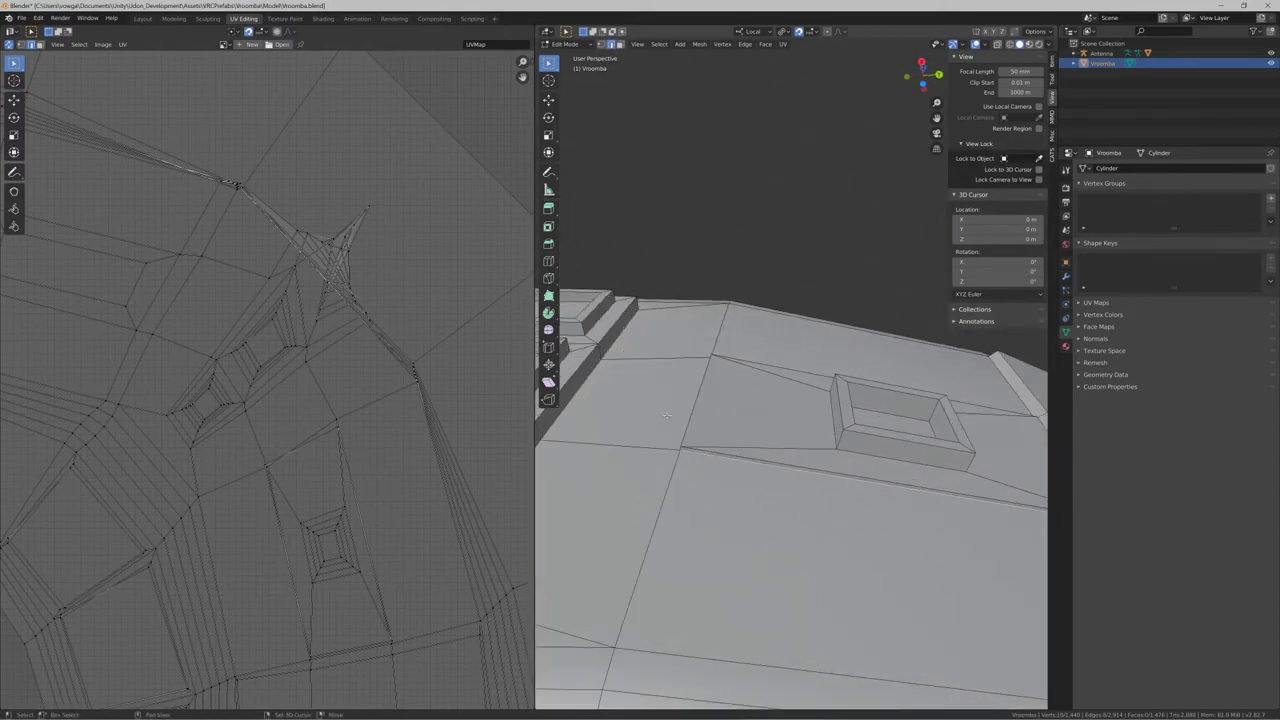
middle_drag(673, 405, 822, 380)
scroll(782, 376, up, 4)
scroll(782, 375, down, 6)
scroll(786, 405, down, 2)
key(F3)
key(Return)
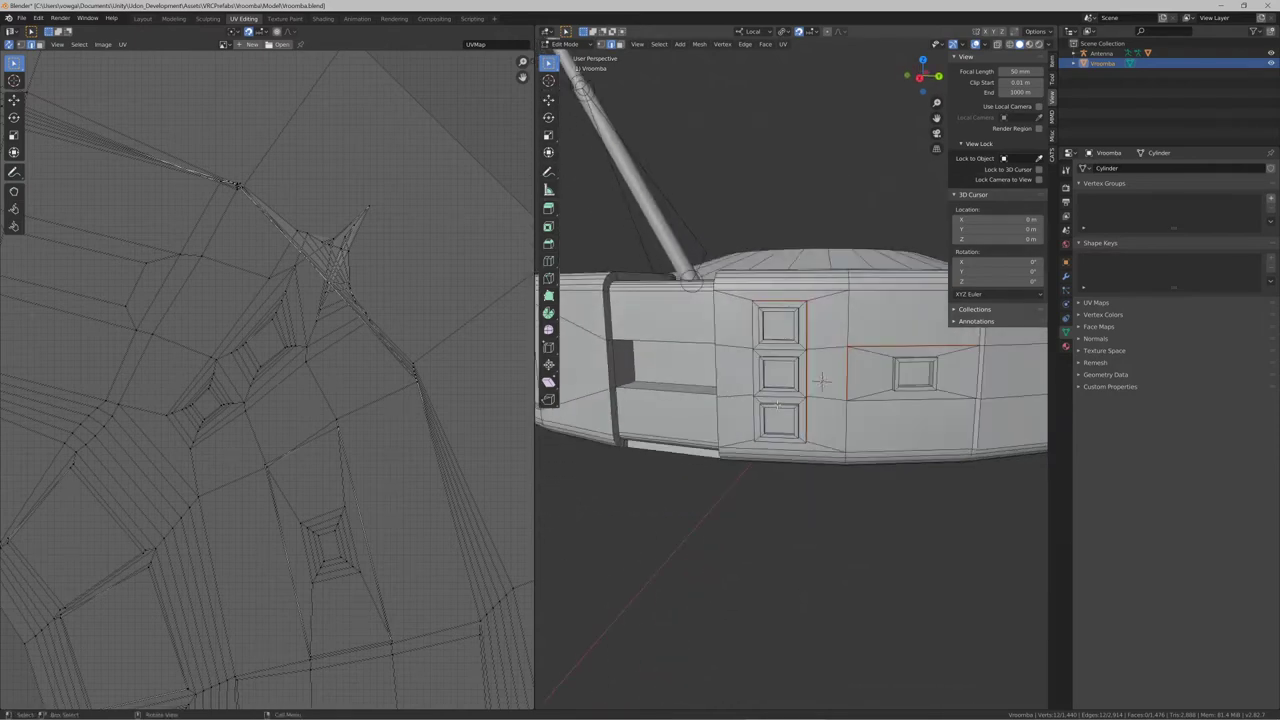
Select all faces of the Vroomba body and unwrap them with the new seams
scroll(822, 380, down, 6)
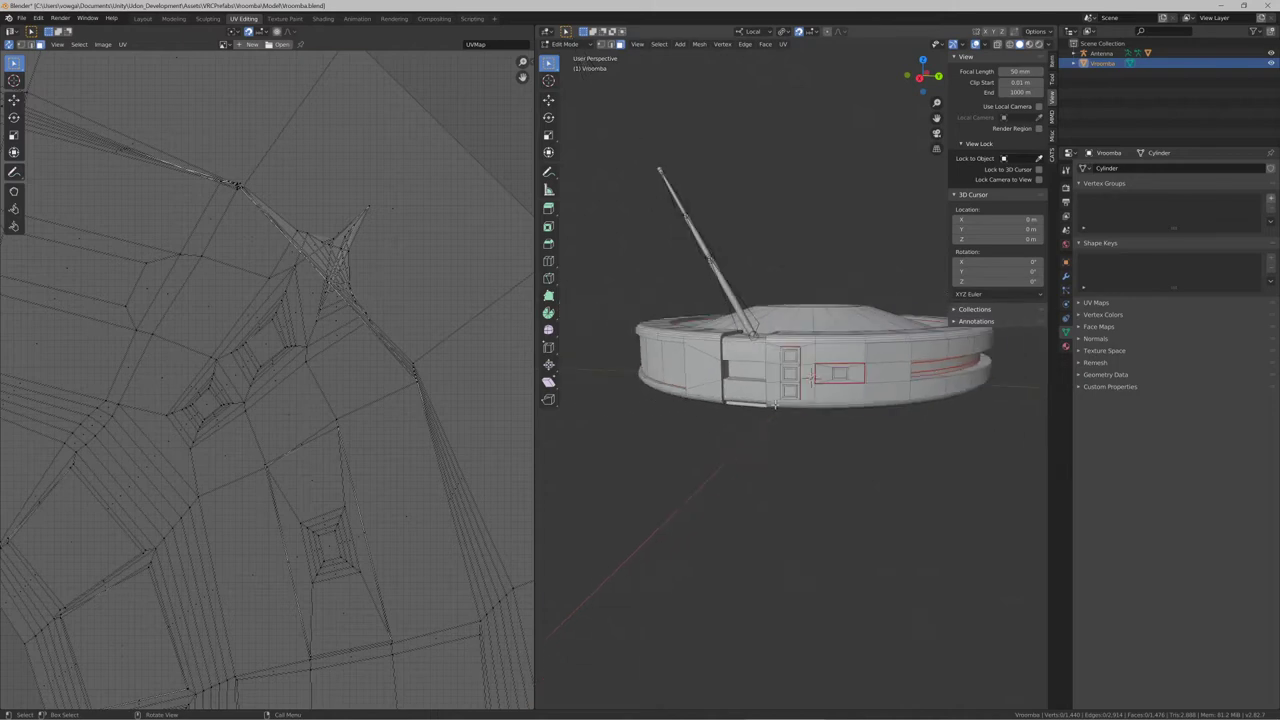
key(a)
middle_drag(775, 403, 813, 413)
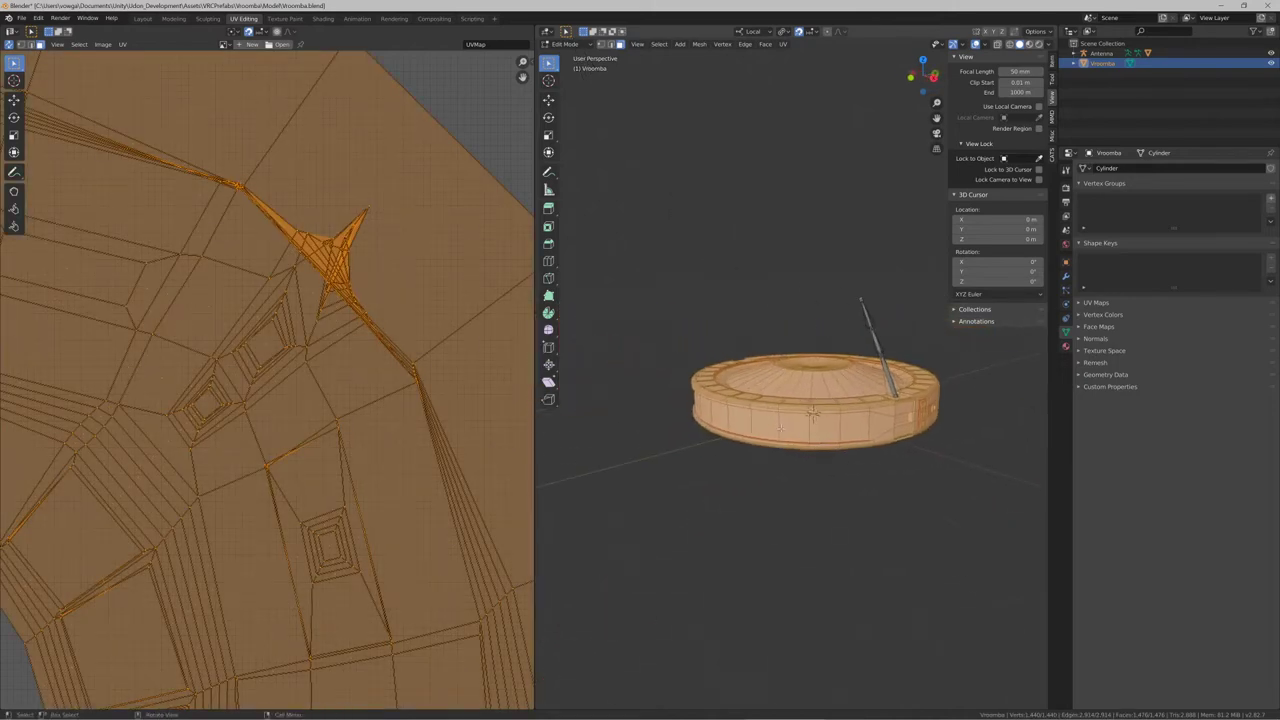
key(u)
click(781, 428)
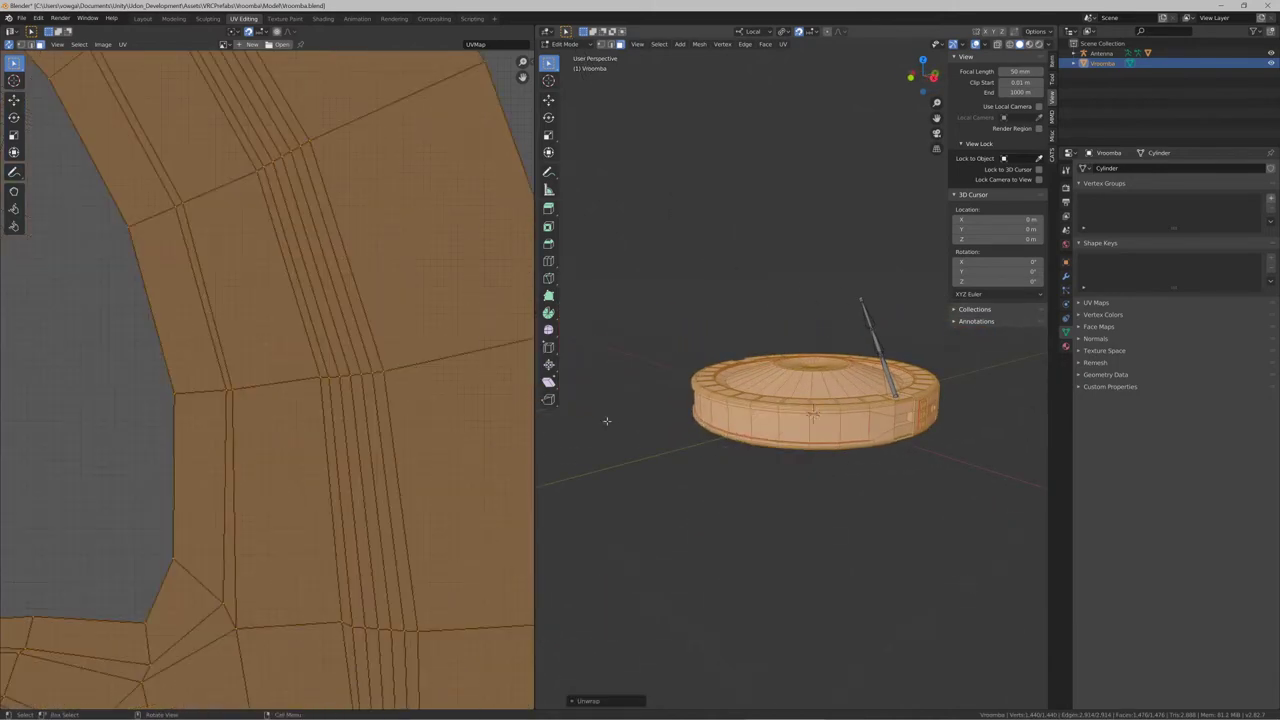
scroll(320, 430, down, 6)
scroll(309, 428, up, 2)
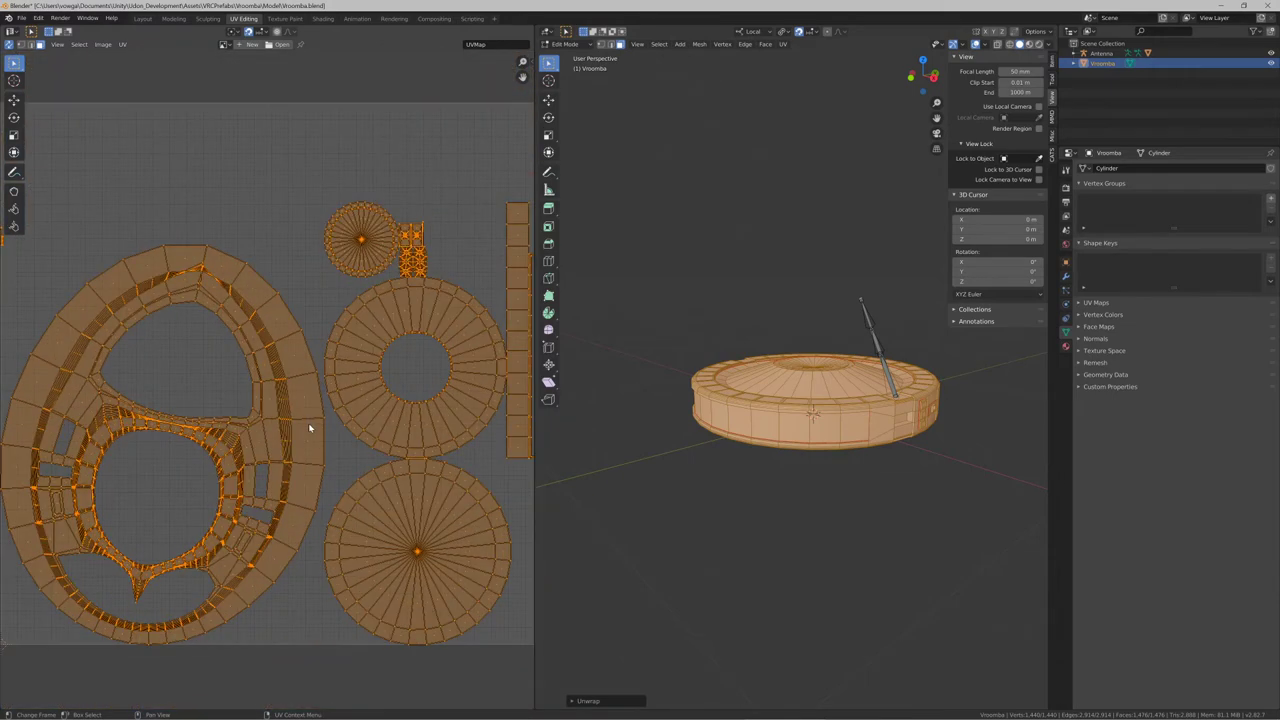
scroll(320, 428, down, 2)
Turn off UV sync selection and move the small circular UV island into the empty space away from the neighbouring islands
click(349, 269)
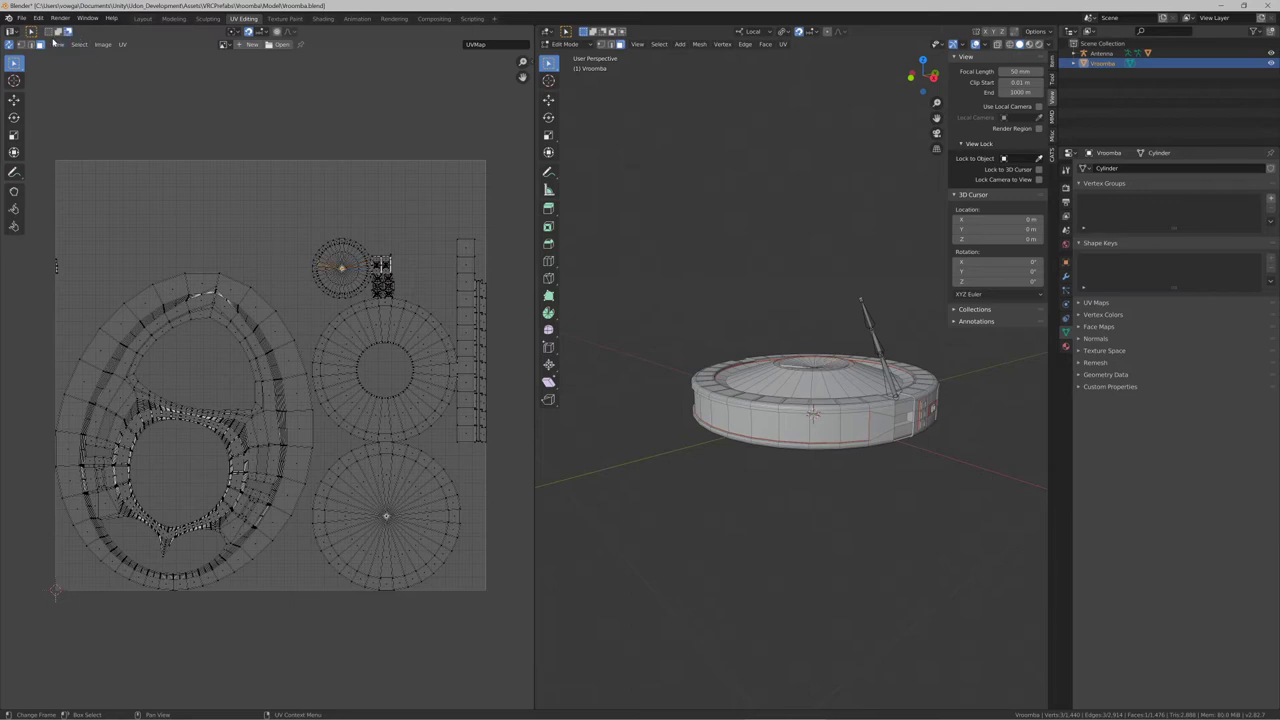
click(10, 45)
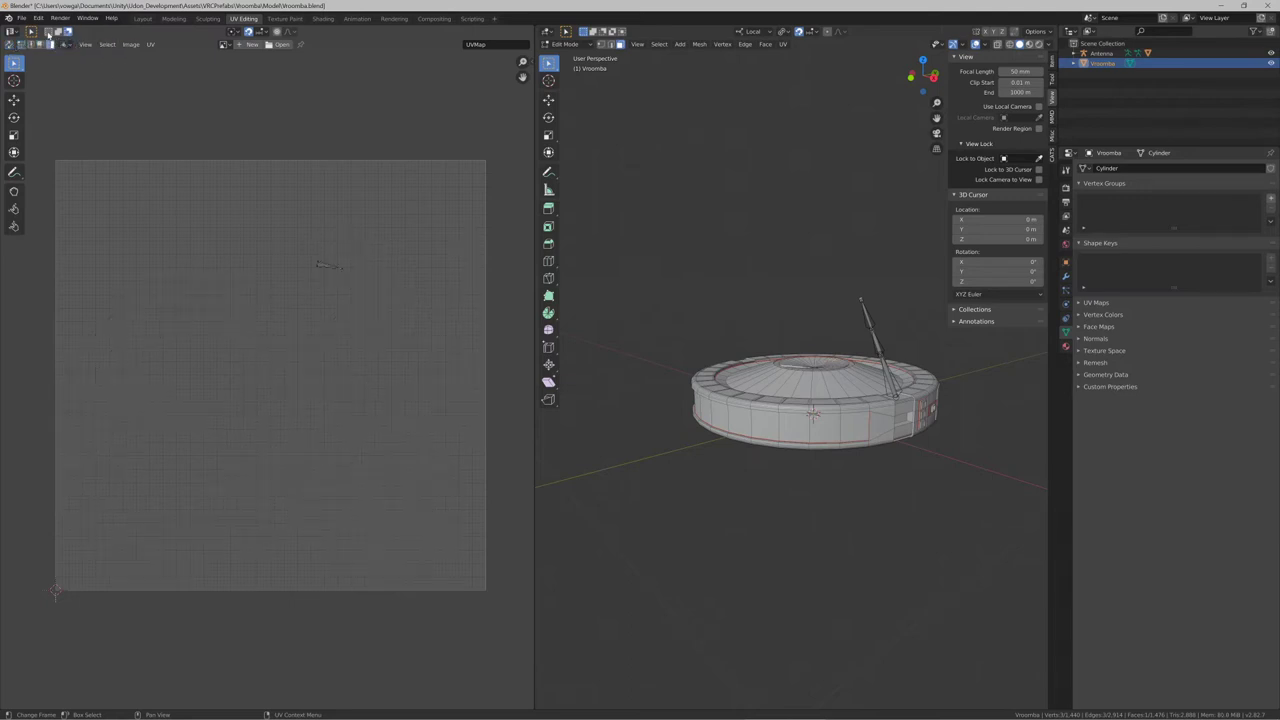
key(a)
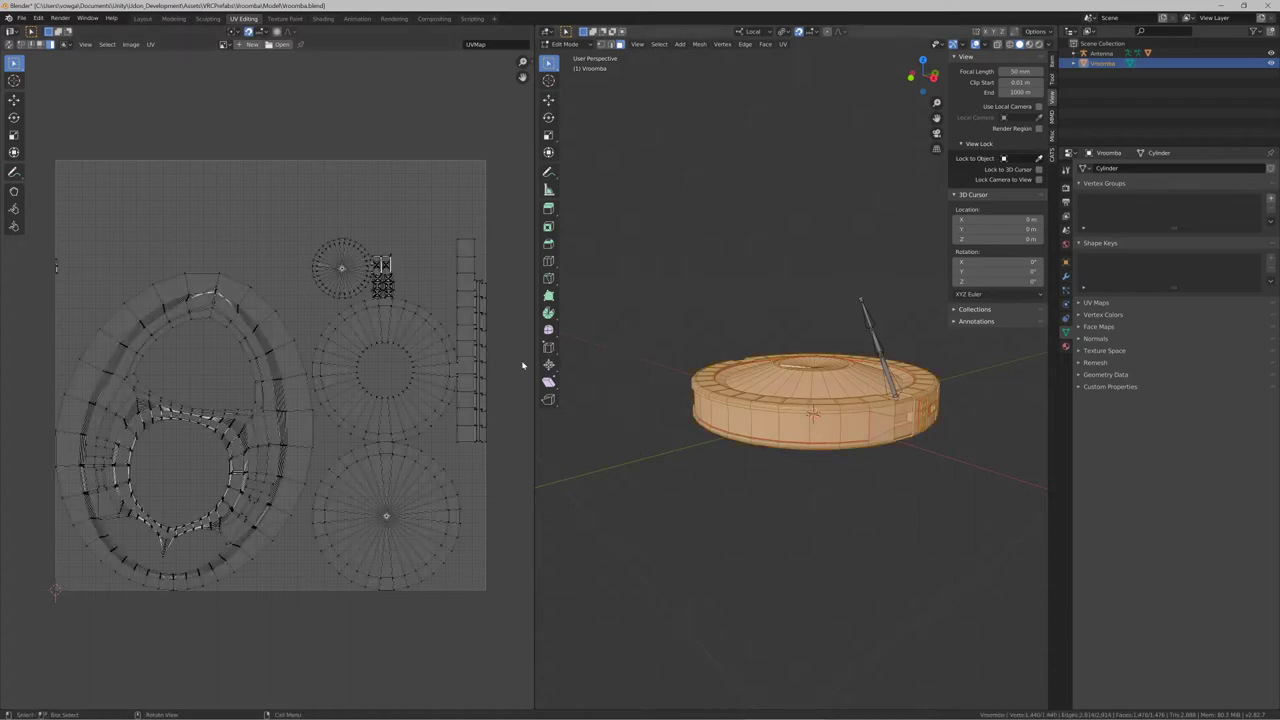
key(g)
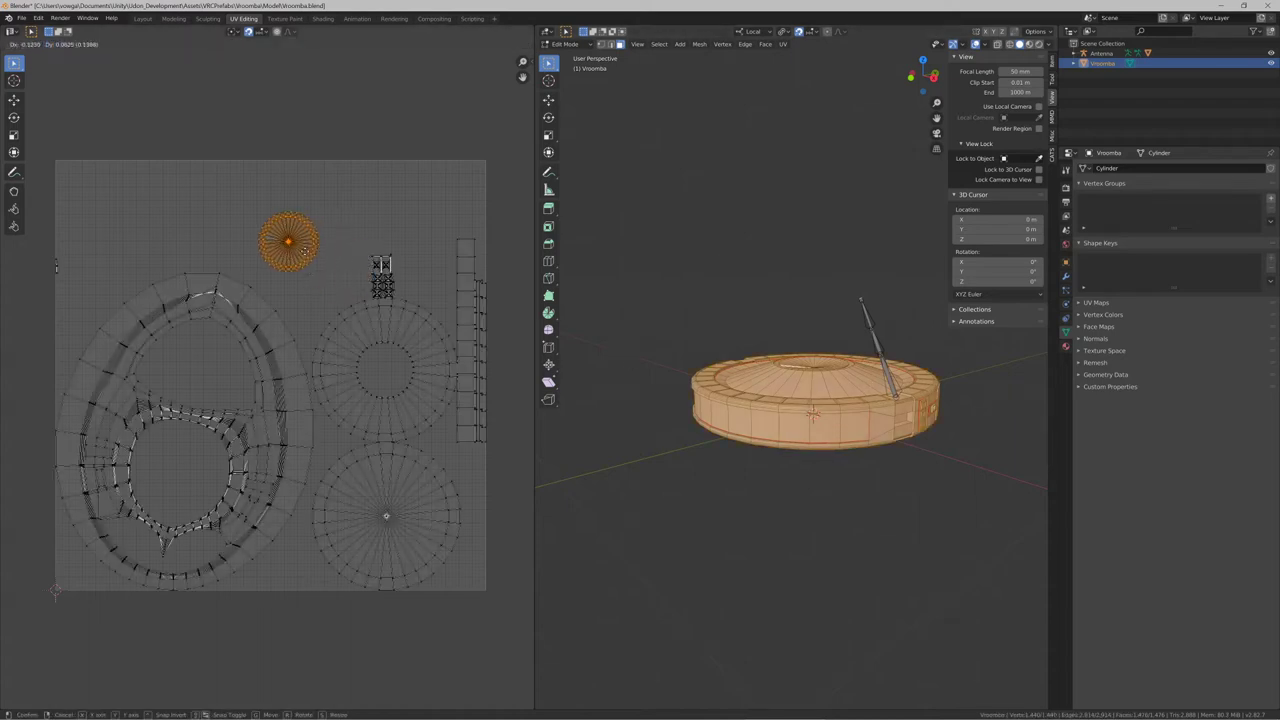
click(293, 246)
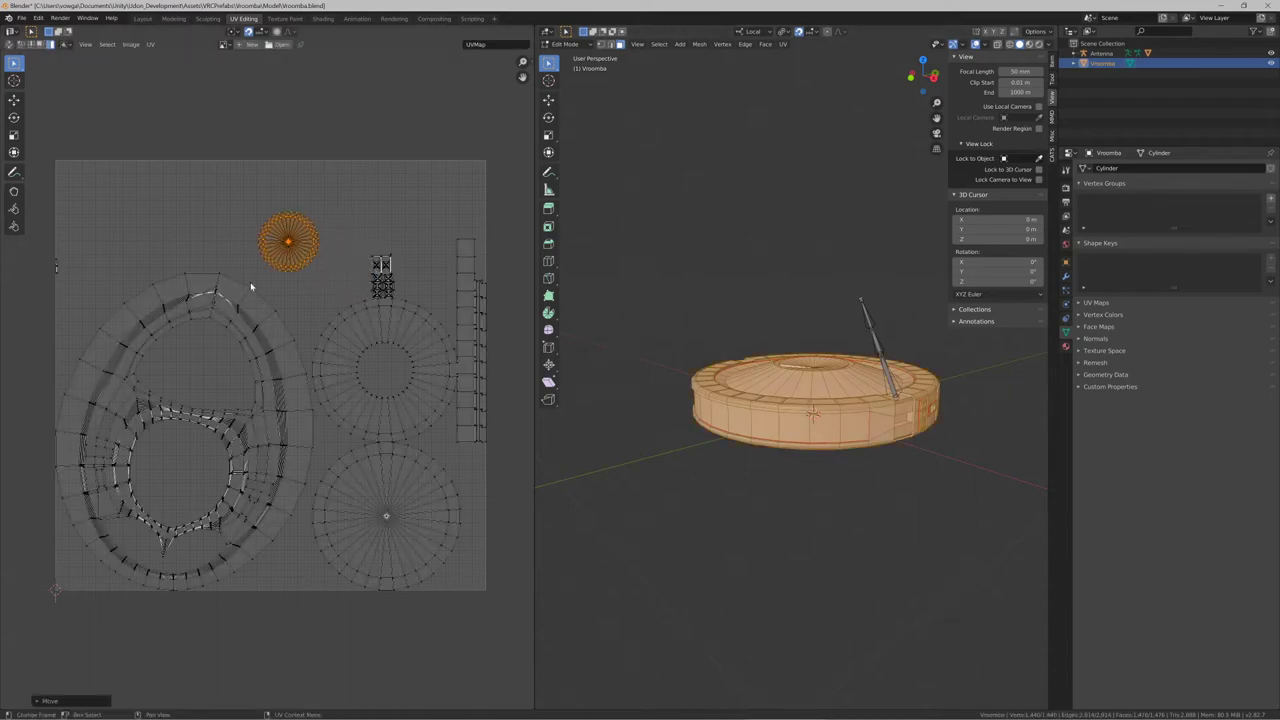
Turn UV sync selection back on and select the tiny islands on the outer border of the UV layout
click(58, 267)
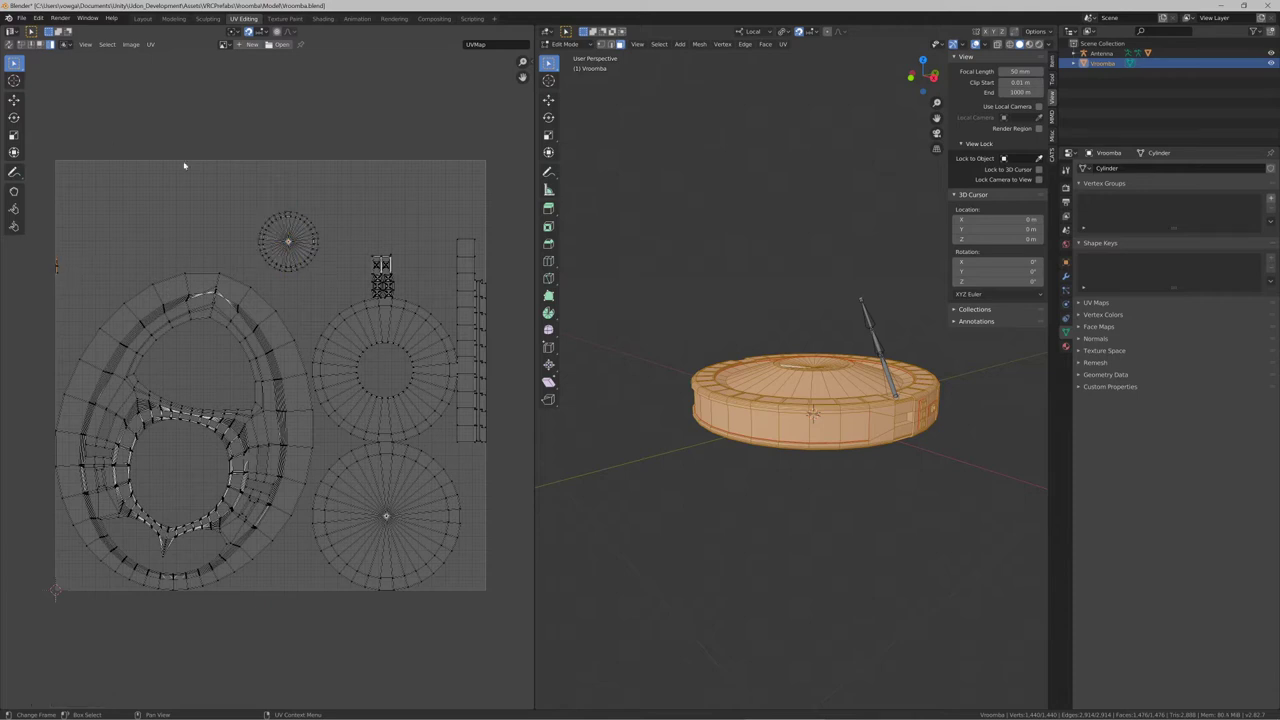
click(9, 45)
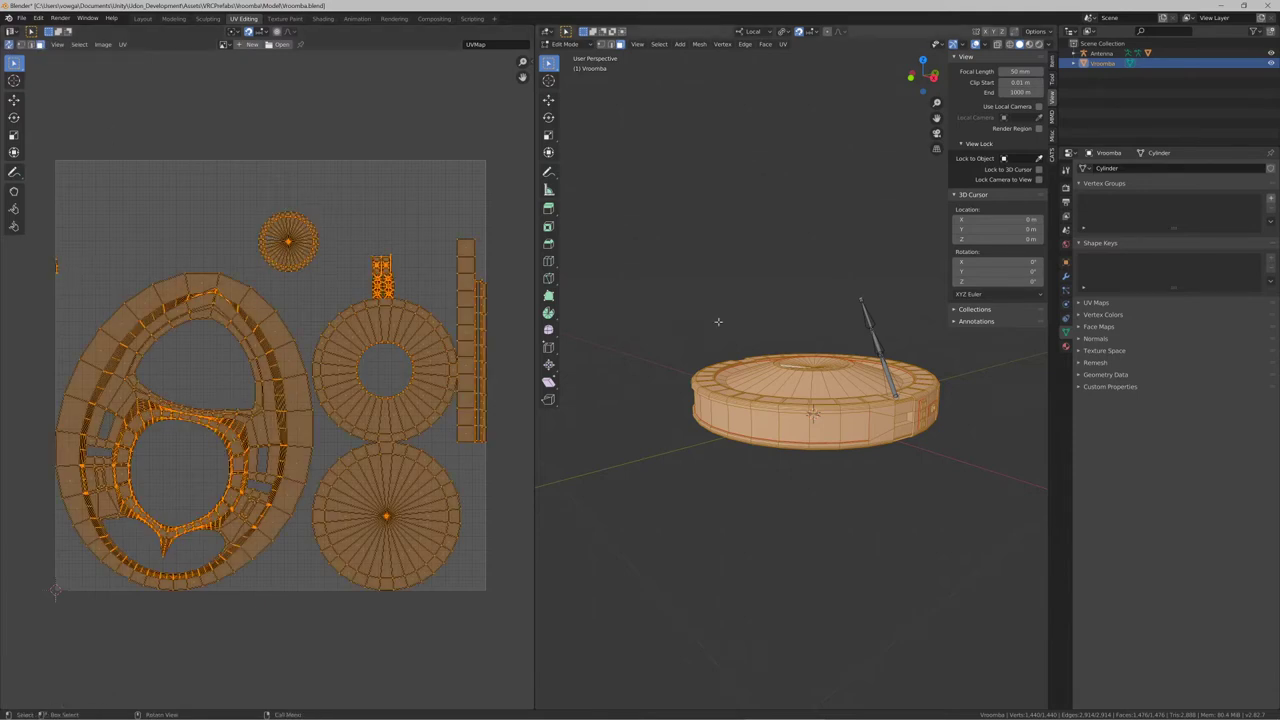
click(73, 287)
Pull the faces of the tiny UV islands upward out of the body to locate them, and undo the move
scroll(813, 400, up, 8)
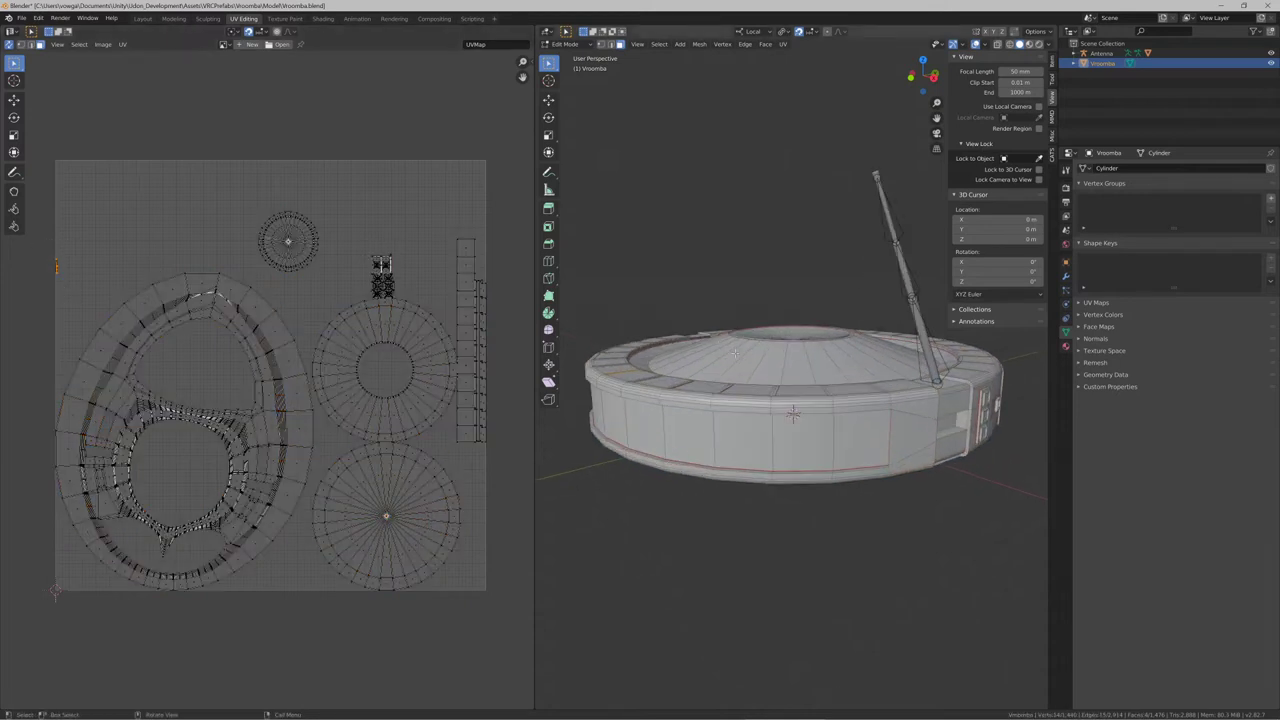
middle_drag(788, 457, 911, 380)
scroll(911, 380, down, 10)
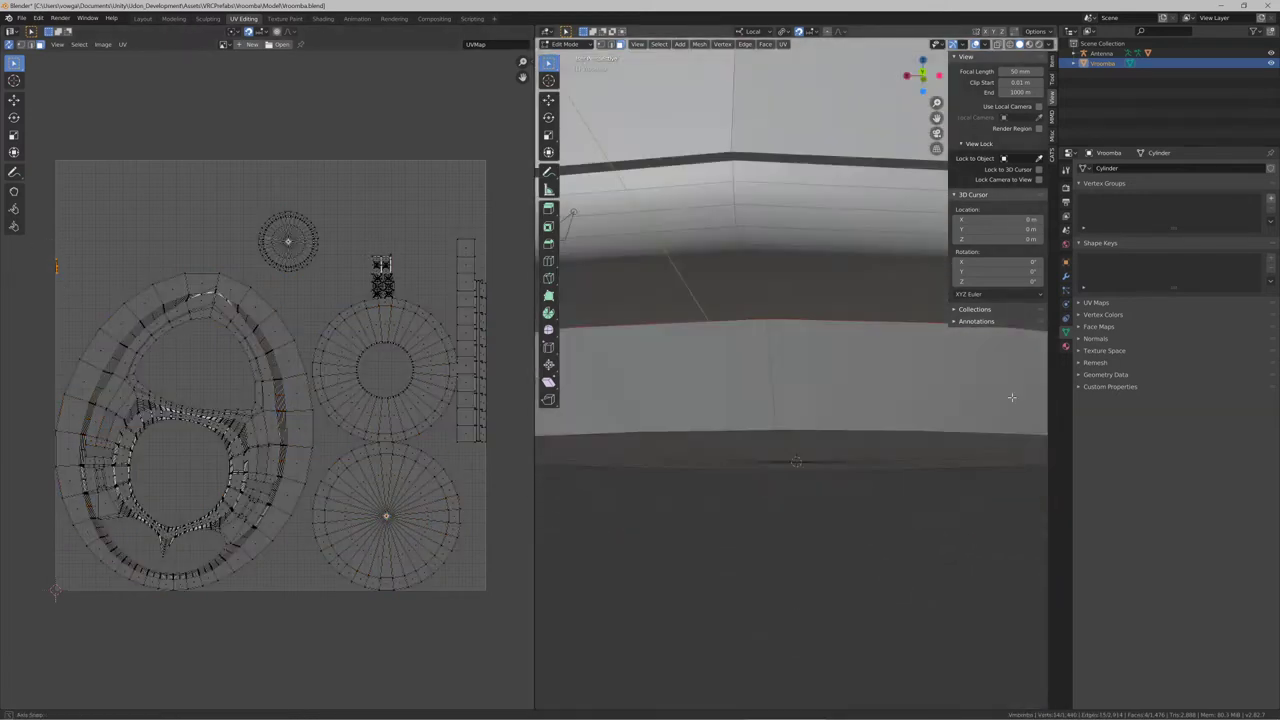
middle_drag(857, 423, 922, 430)
key(g)
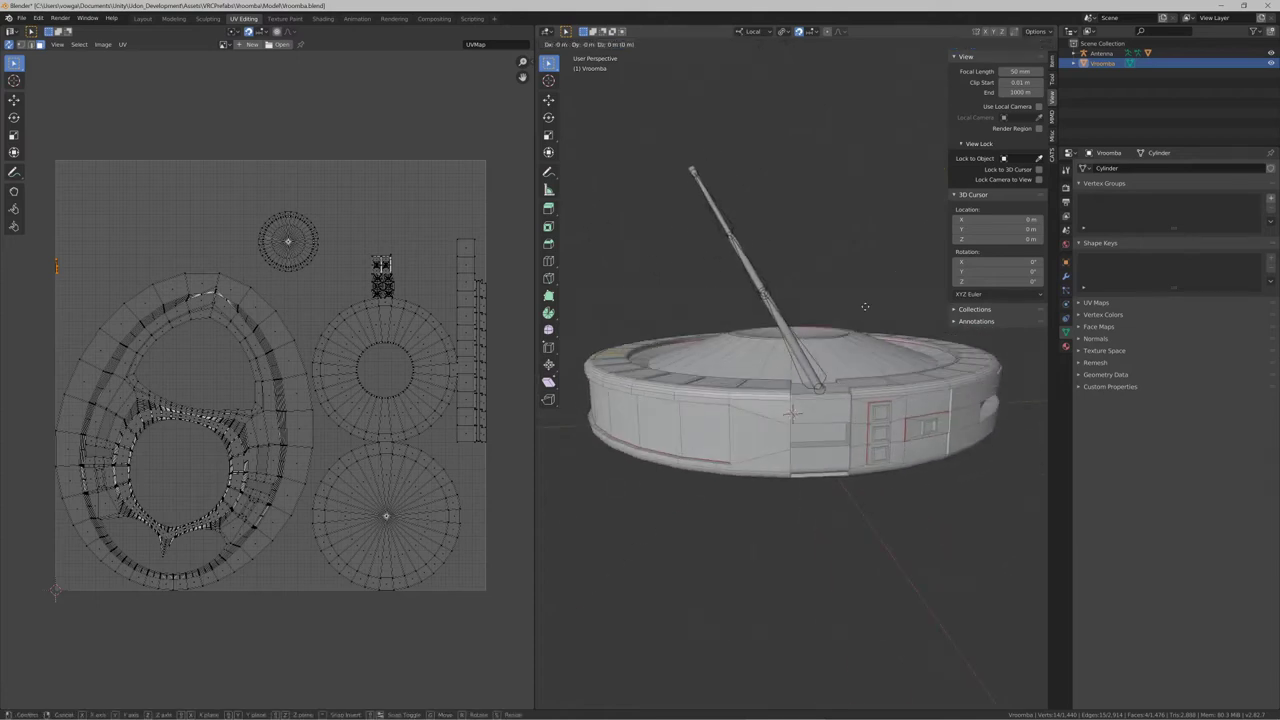
click(856, 216)
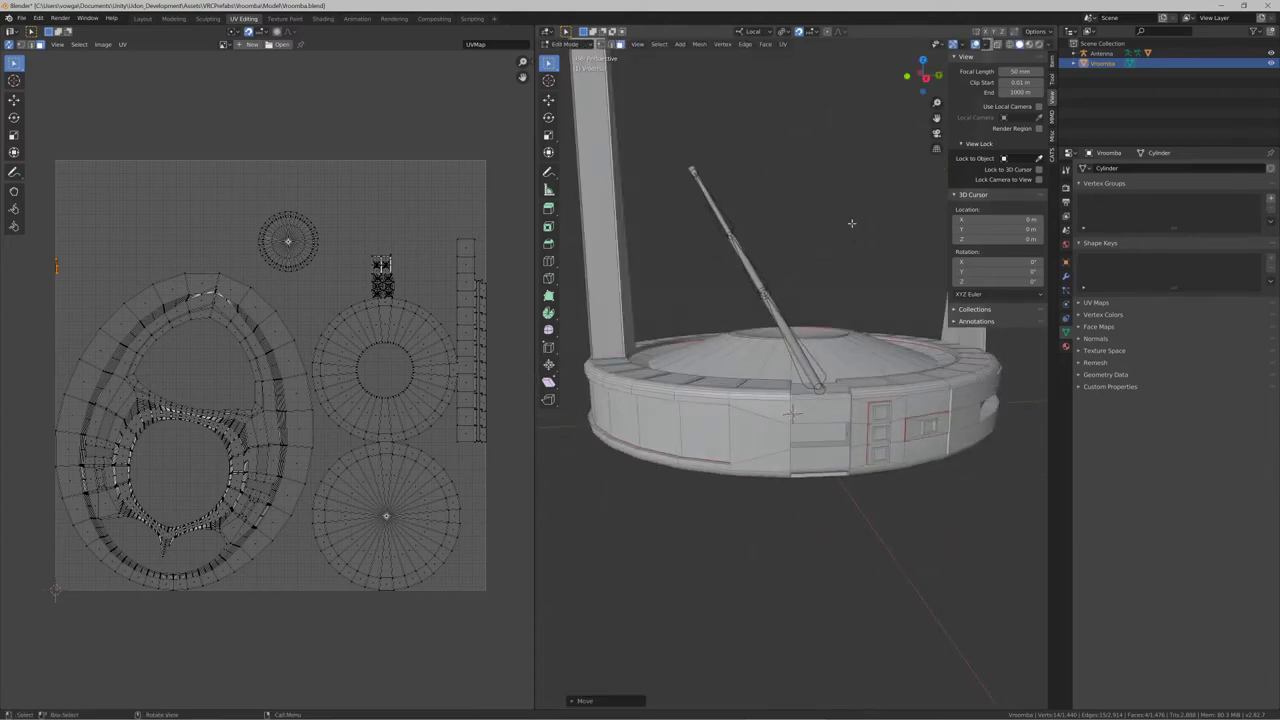
scroll(849, 224, down, 7)
shift+middle_drag(794, 295, 868, 376)
scroll(808, 420, up, 4)
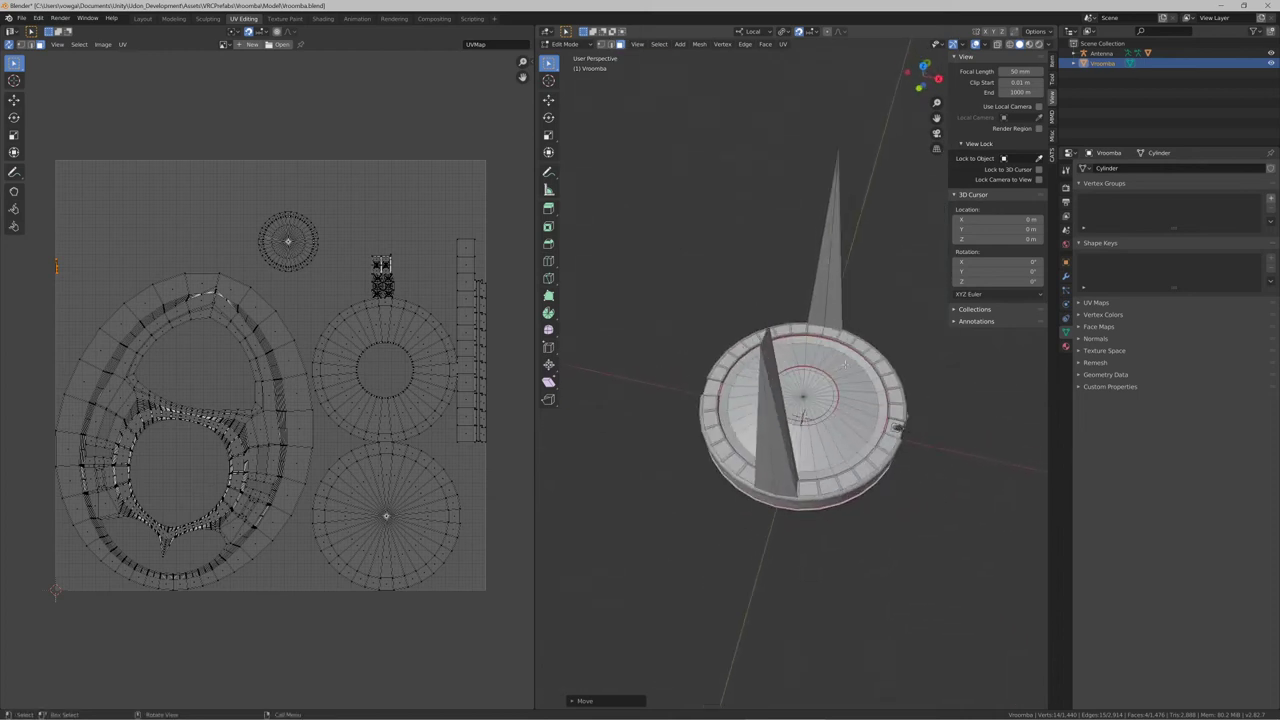
key(ctrl+z)
Select the narrow strip between two panels on the body's upper rim
scroll(808, 420, up, 2)
middle_drag(805, 434, 800, 395)
scroll(816, 395, up, 3)
scroll(819, 393, up, 4)
scroll(772, 428, up, 1)
middle_drag(812, 348, 813, 350)
click(729, 334)
click(716, 336)
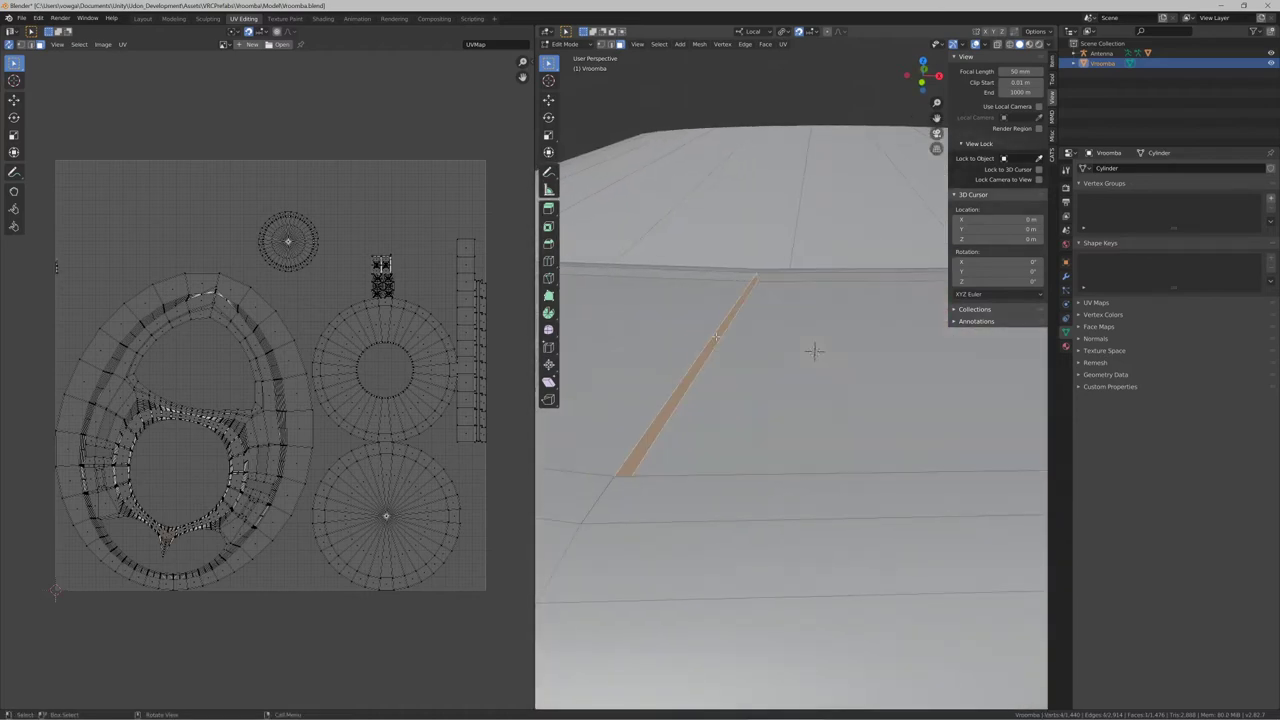
Clear the selection and select only the single narrow strip face between the rim panels
middle_drag(705, 340, 571, 434)
key(alt+a)
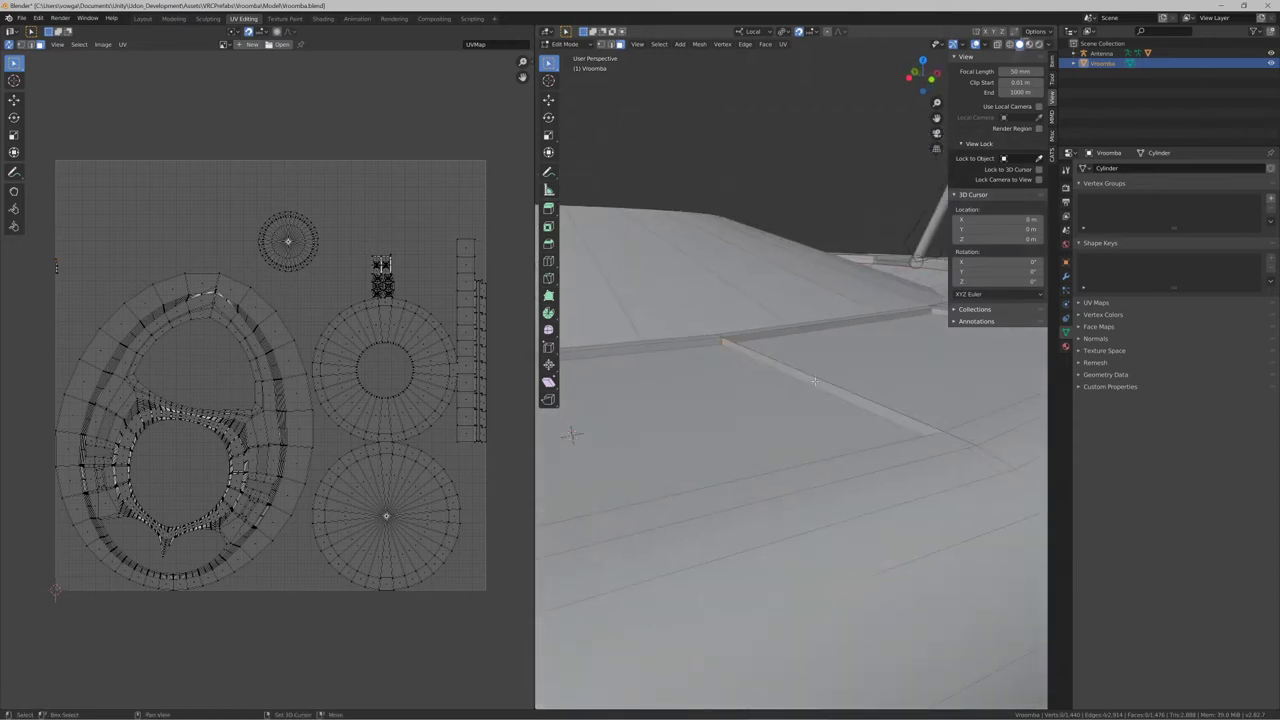
click(816, 380)
middle_drag(816, 380, 800, 380)
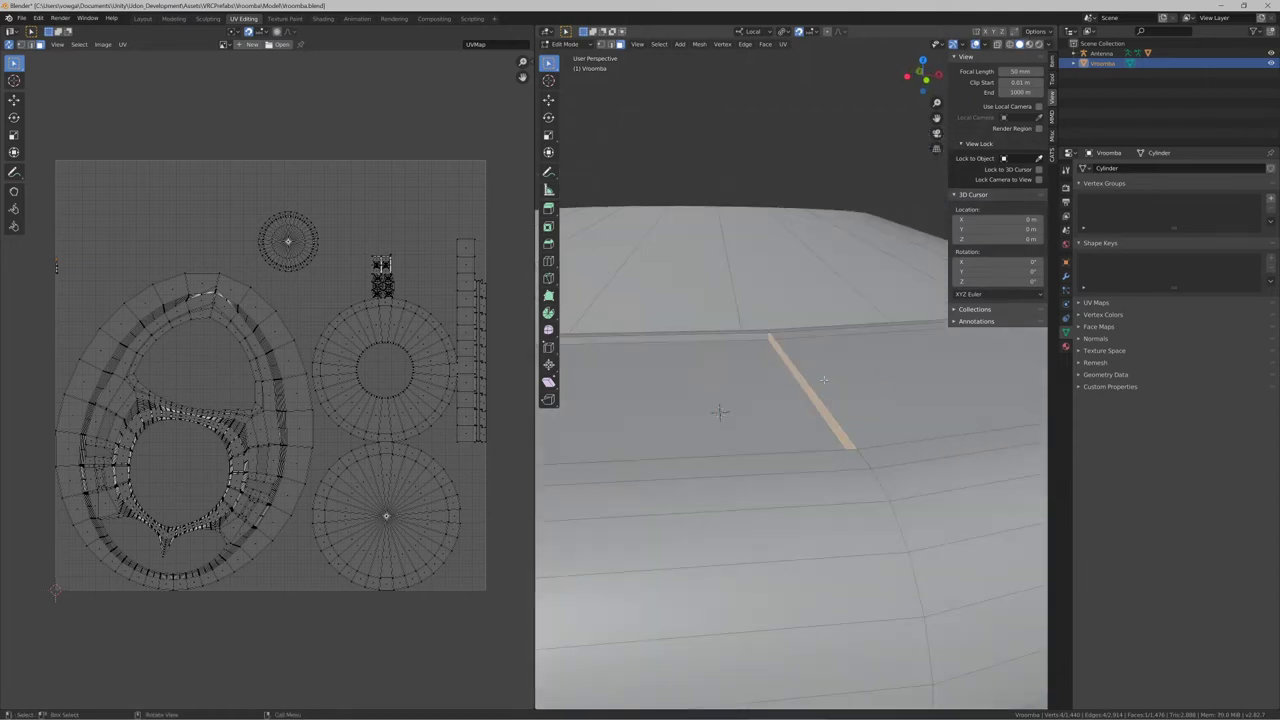
Try to scale the narrow strip face along its local X and Y axes, and briefly hide and reveal it
key(s)
key(x)
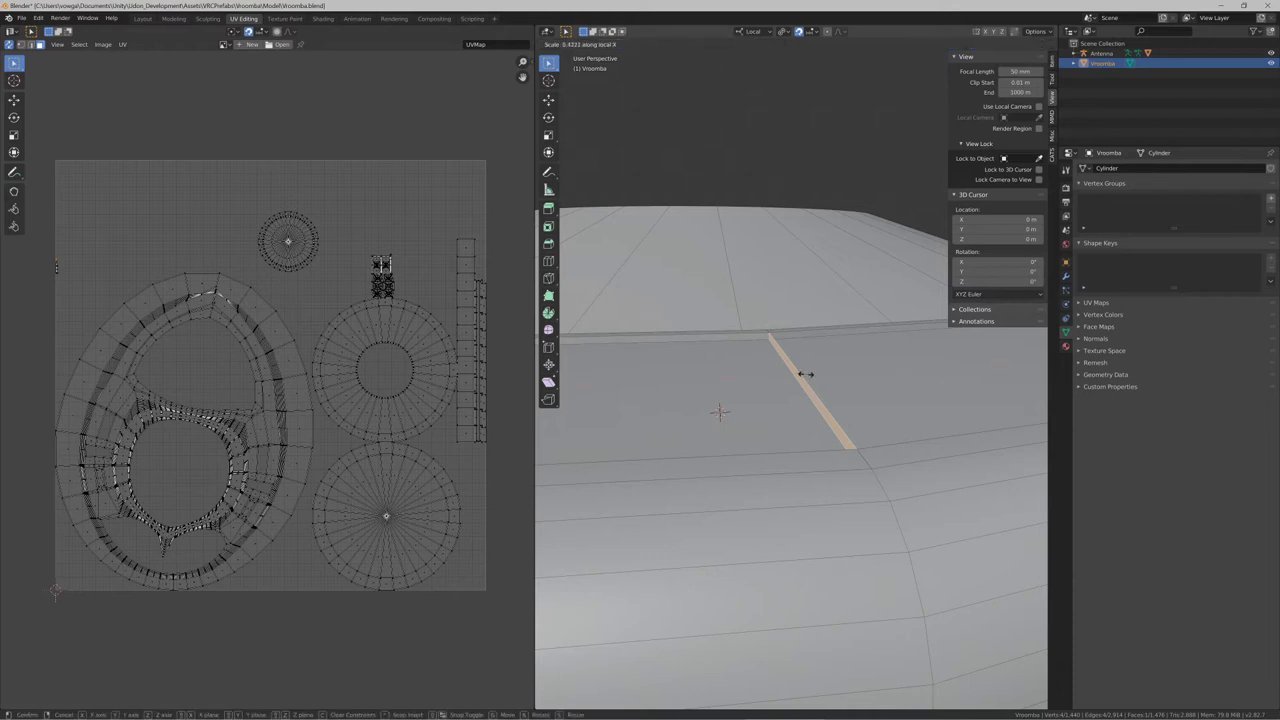
key(y)
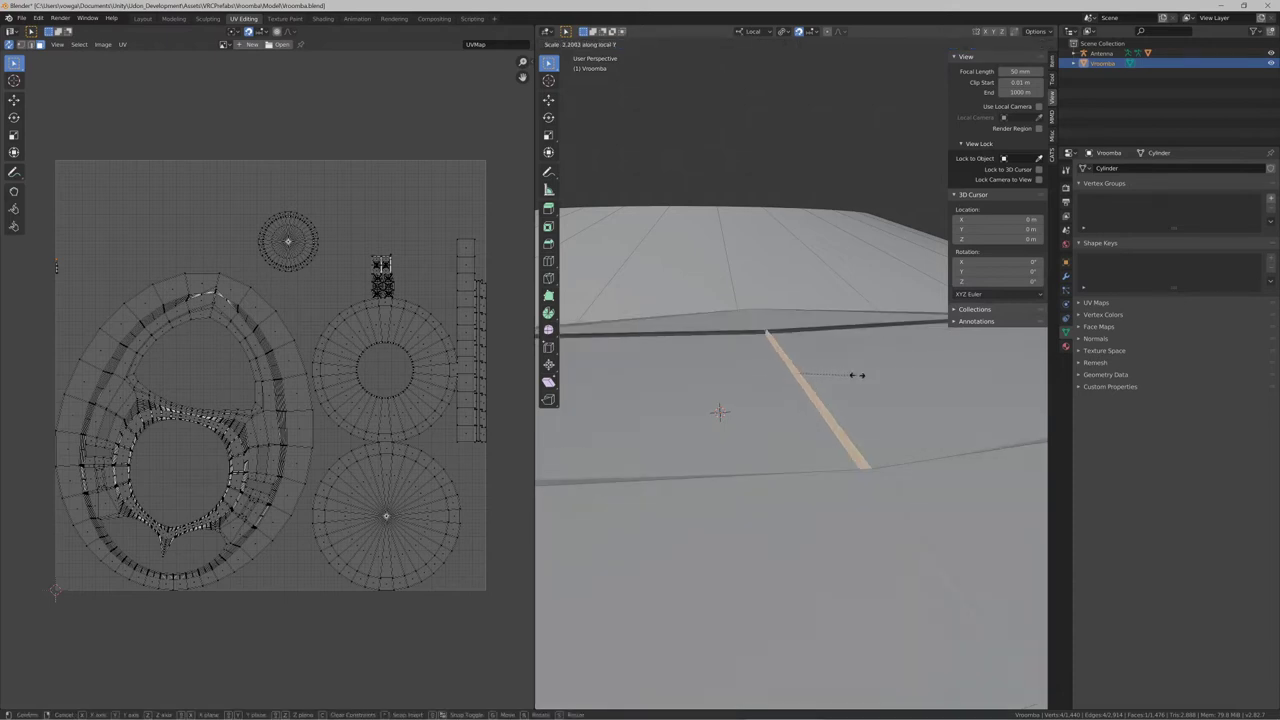
right_click(886, 374)
middle_drag(886, 374, 789, 420)
key(h)
key(alt+h)
Select the long edge of the strip, activate the Move tool and turn off snapping
shift+click(799, 390)
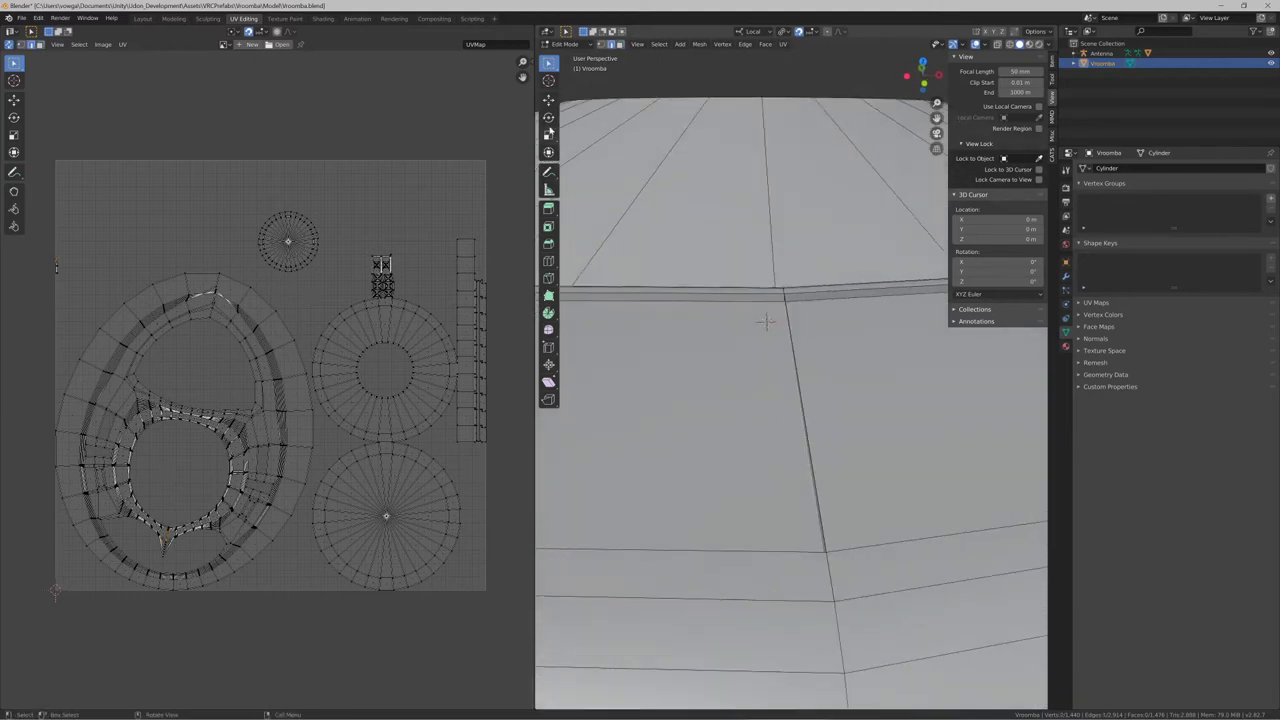
click(548, 100)
drag(849, 378, 833, 380)
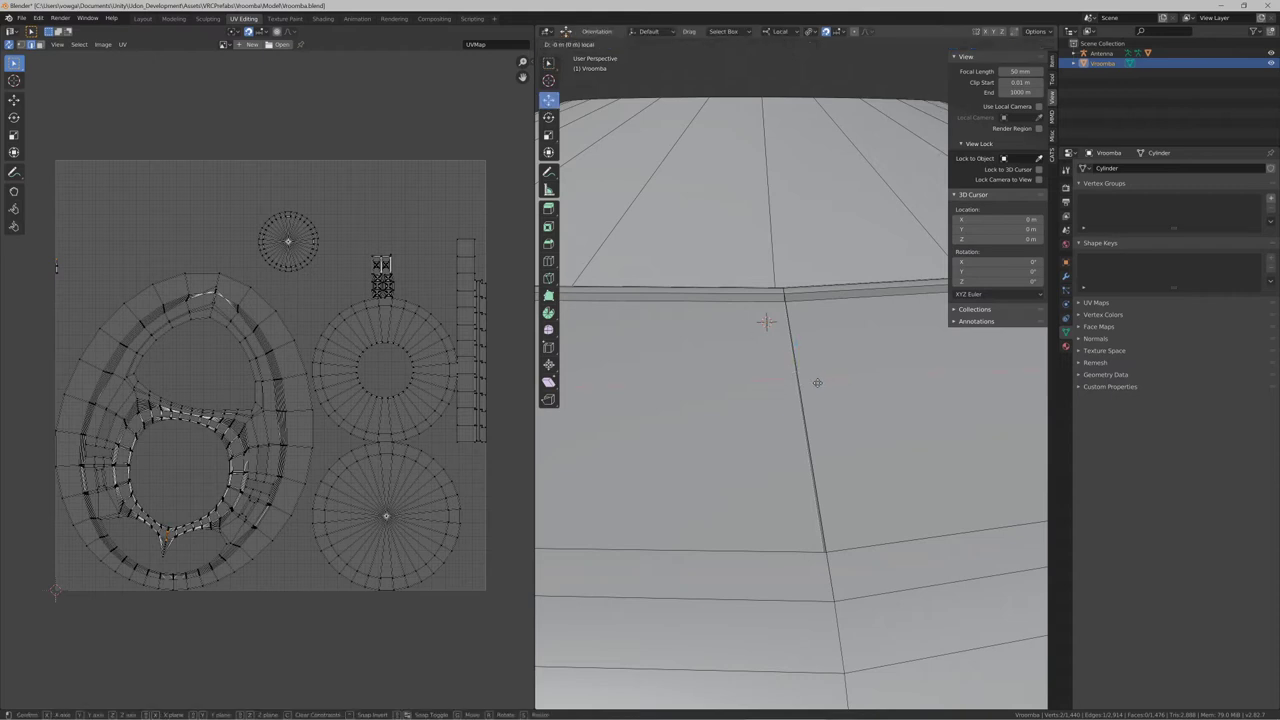
drag(983, 376, 739, 292)
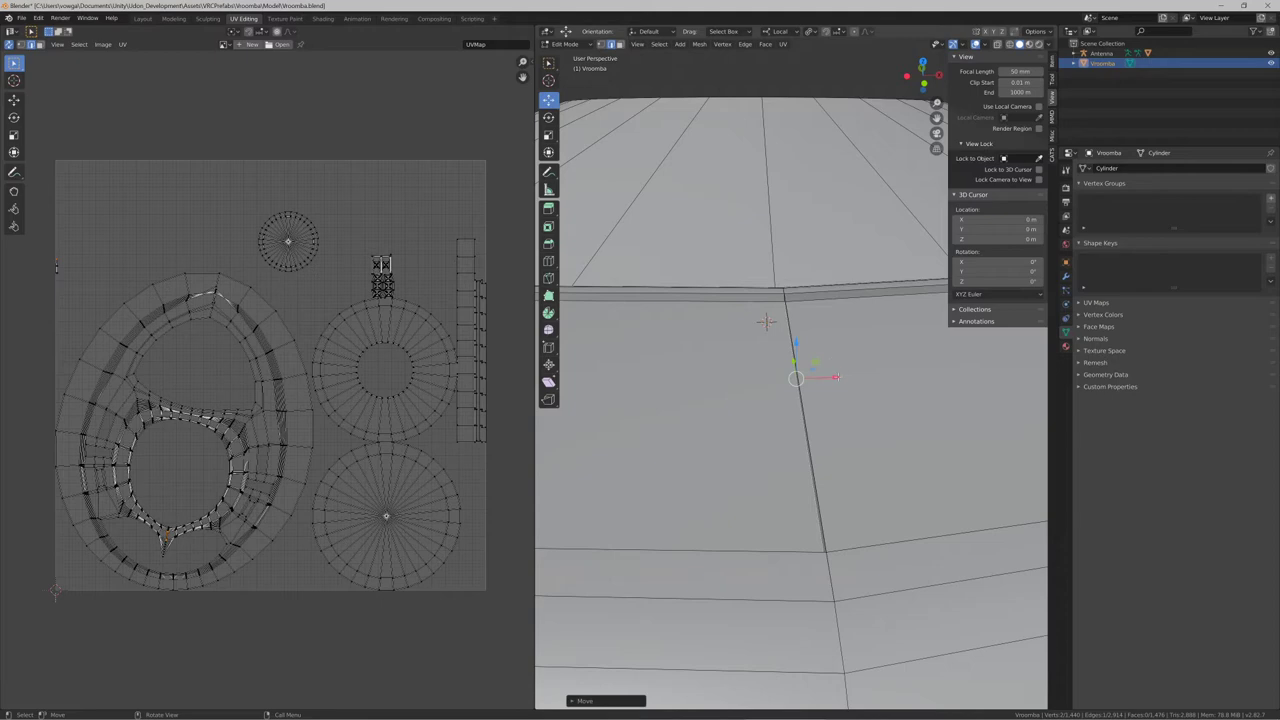
Try moving the strip's long edge sideways to inspect the geometry around the gap, and undo the moves
drag(836, 377, 830, 380)
middle_drag(830, 393, 791, 405)
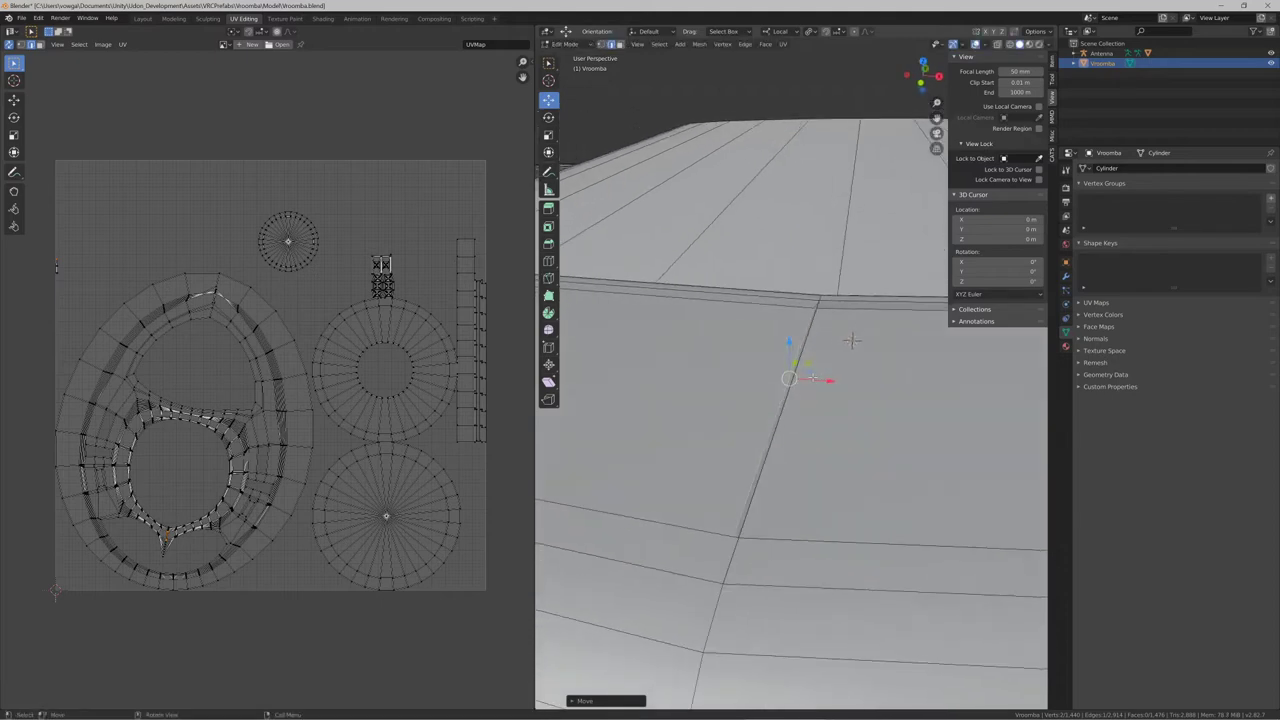
key(ctrl+z)
middle_drag(852, 340, 900, 338)
key(g)
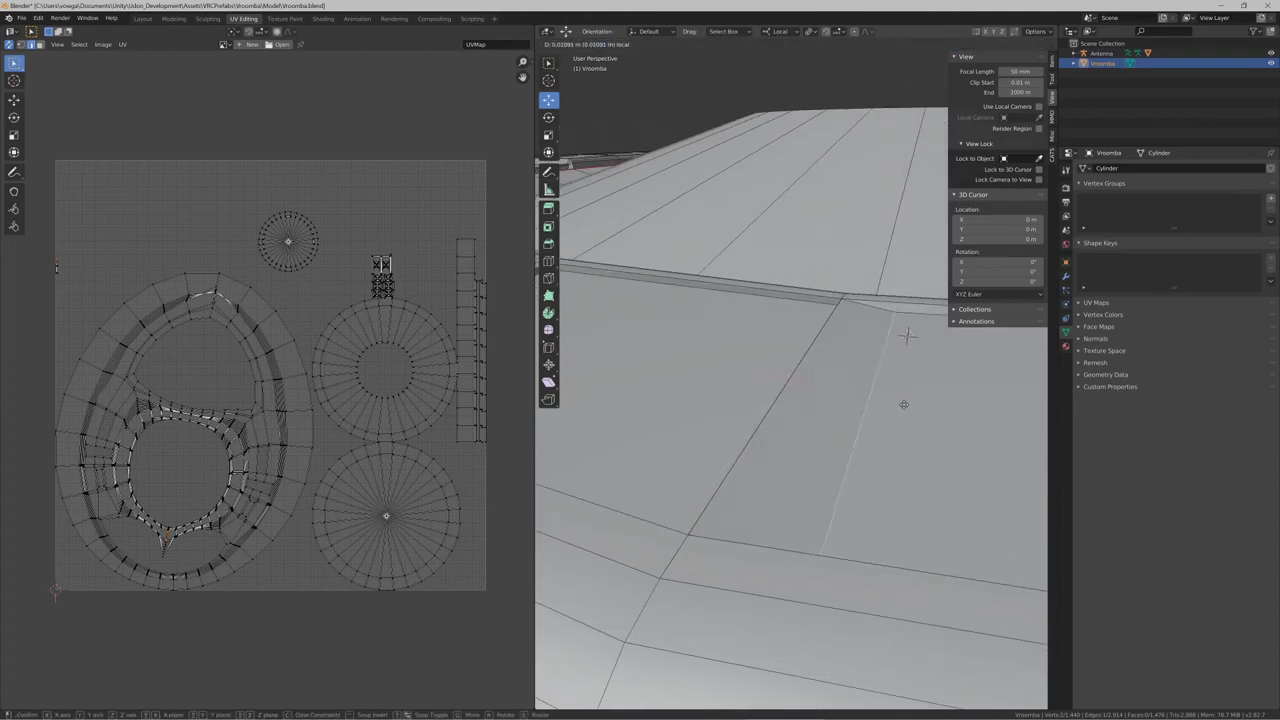
click(885, 409)
key(ctrl+z)
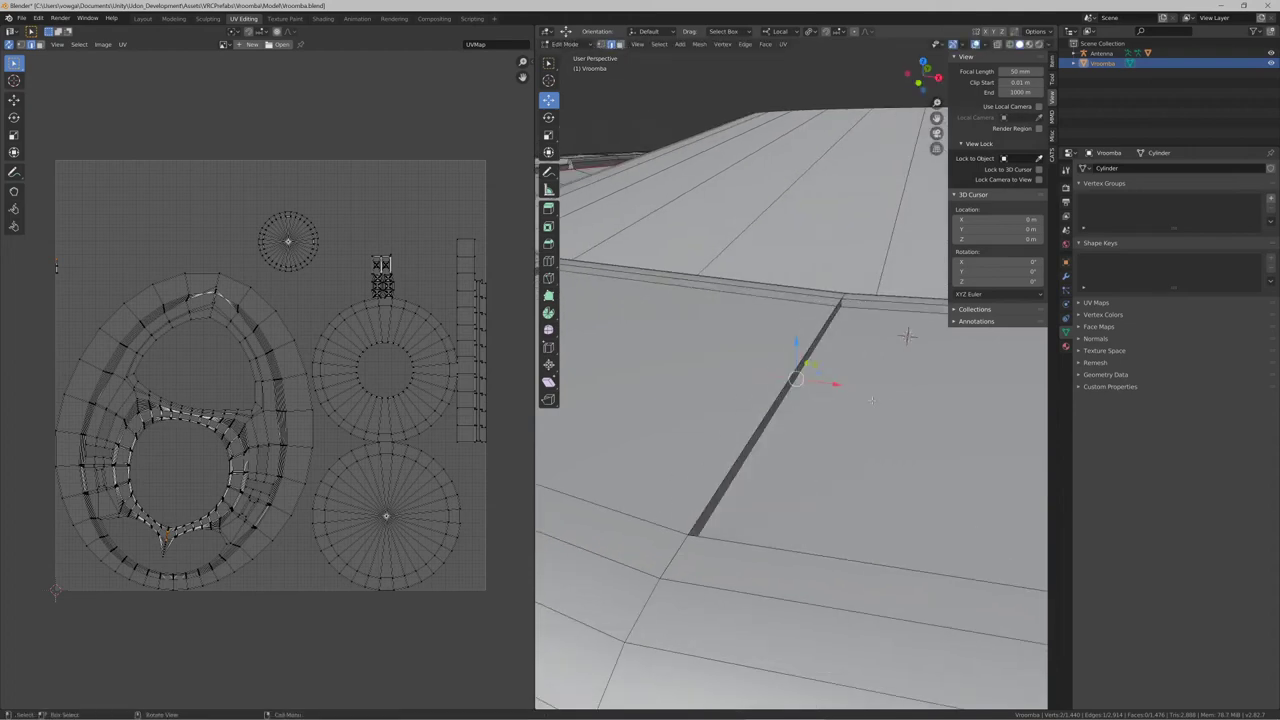
Switch to face selection and select the narrow strip face between the rim panels again
middle_drag(909, 334, 708, 374)
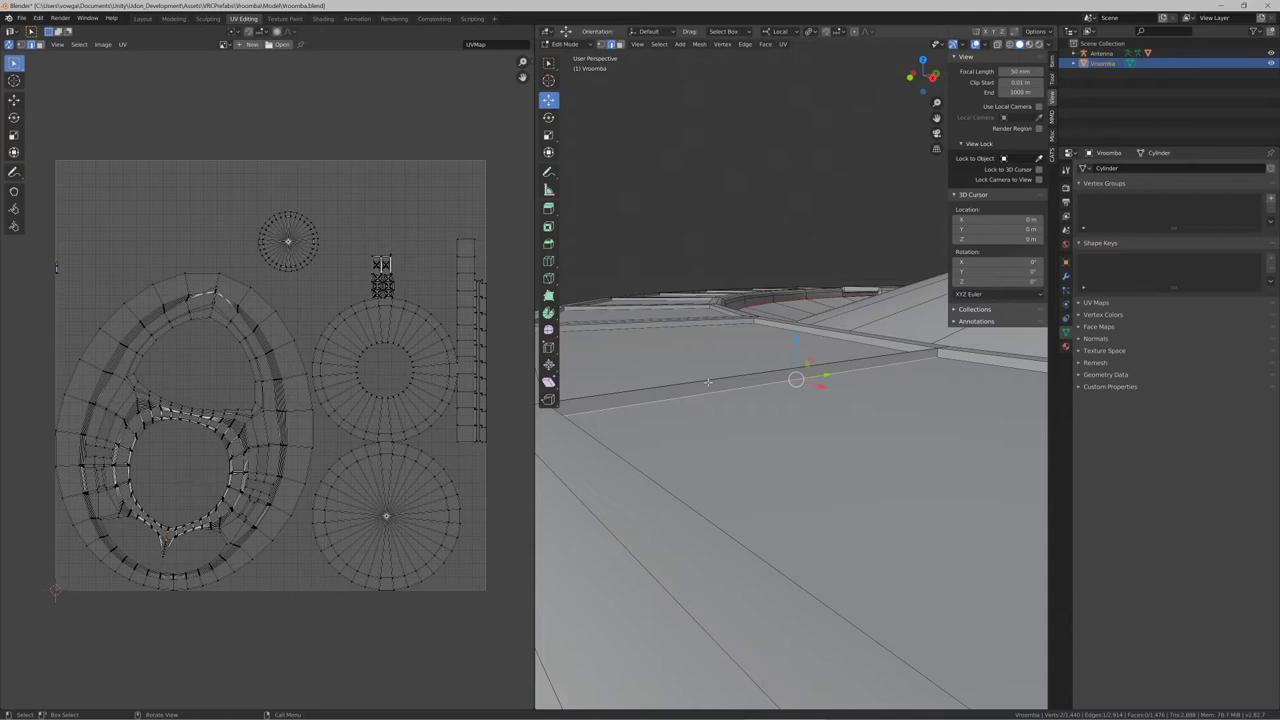
click(708, 382)
key(3)
click(708, 383)
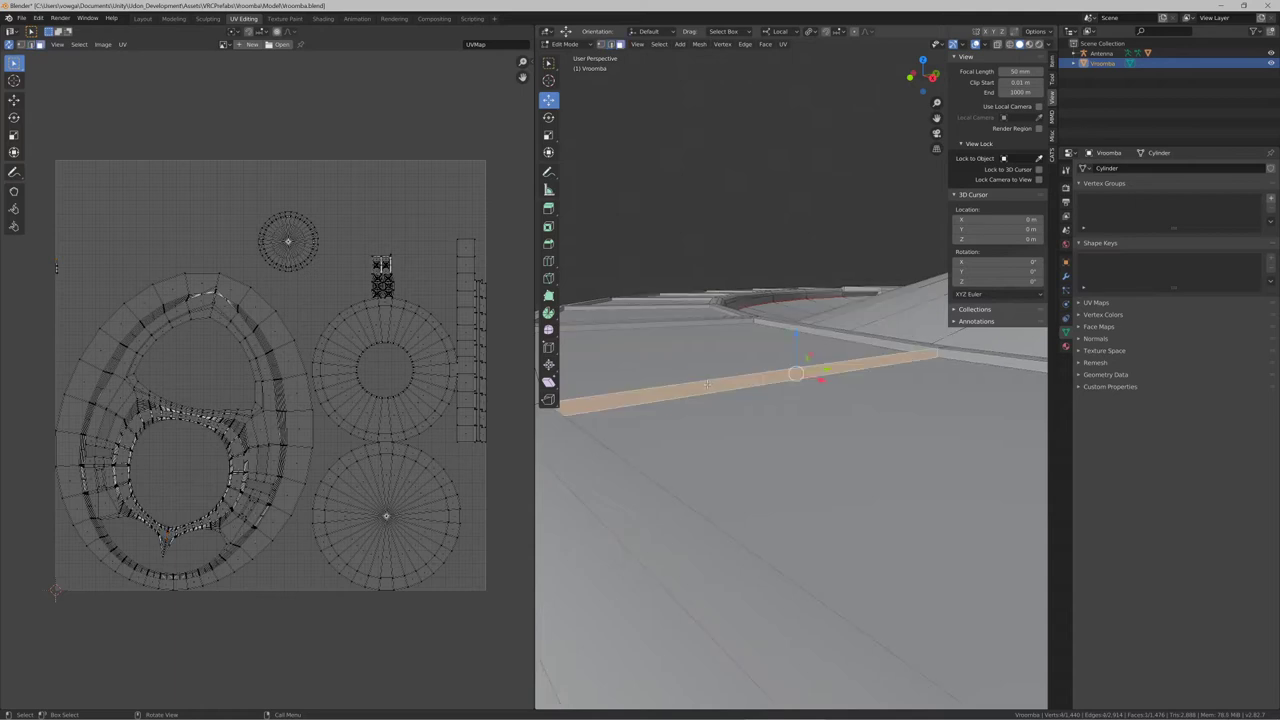
Try dissolving the selected narrow strip face between the rim panels
key(x)
key(Down)
key(Down)
key(Down)
key(Down)
key(Down)
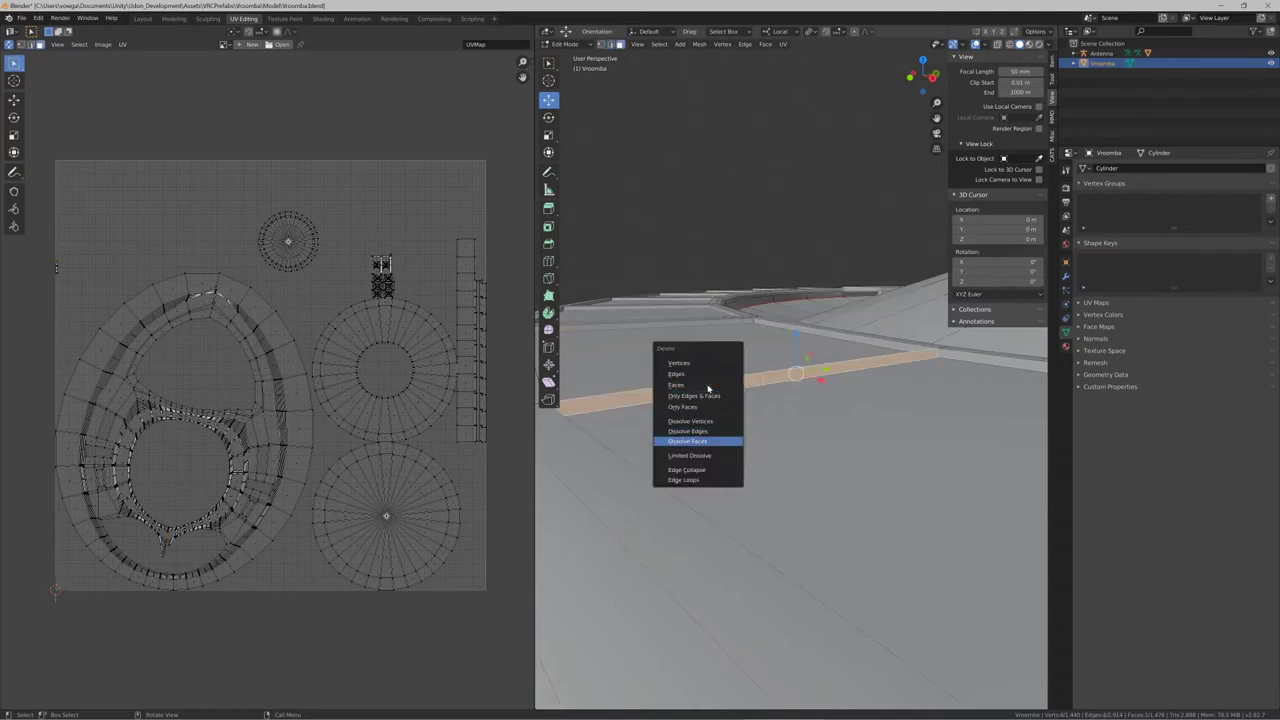
key(Return)
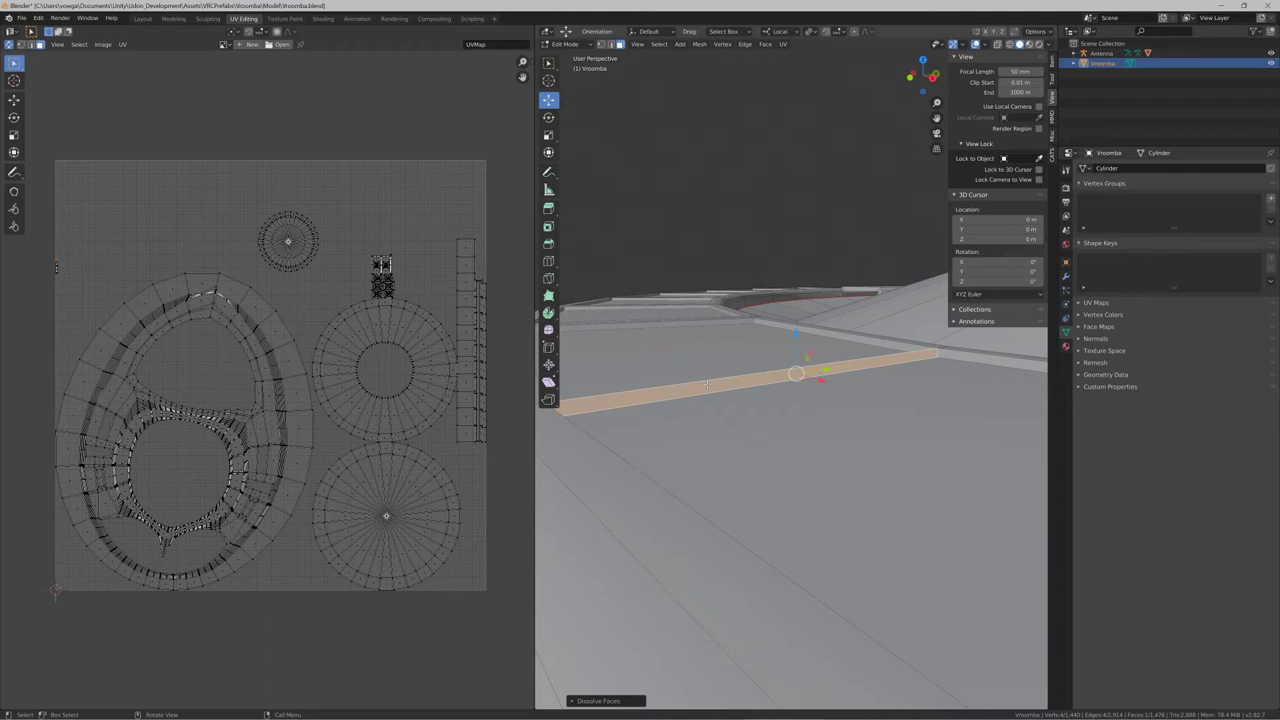
Switch to edge selection and delete the long edges of the narrow strip between the rim panels
middle_drag(665, 298, 740, 346)
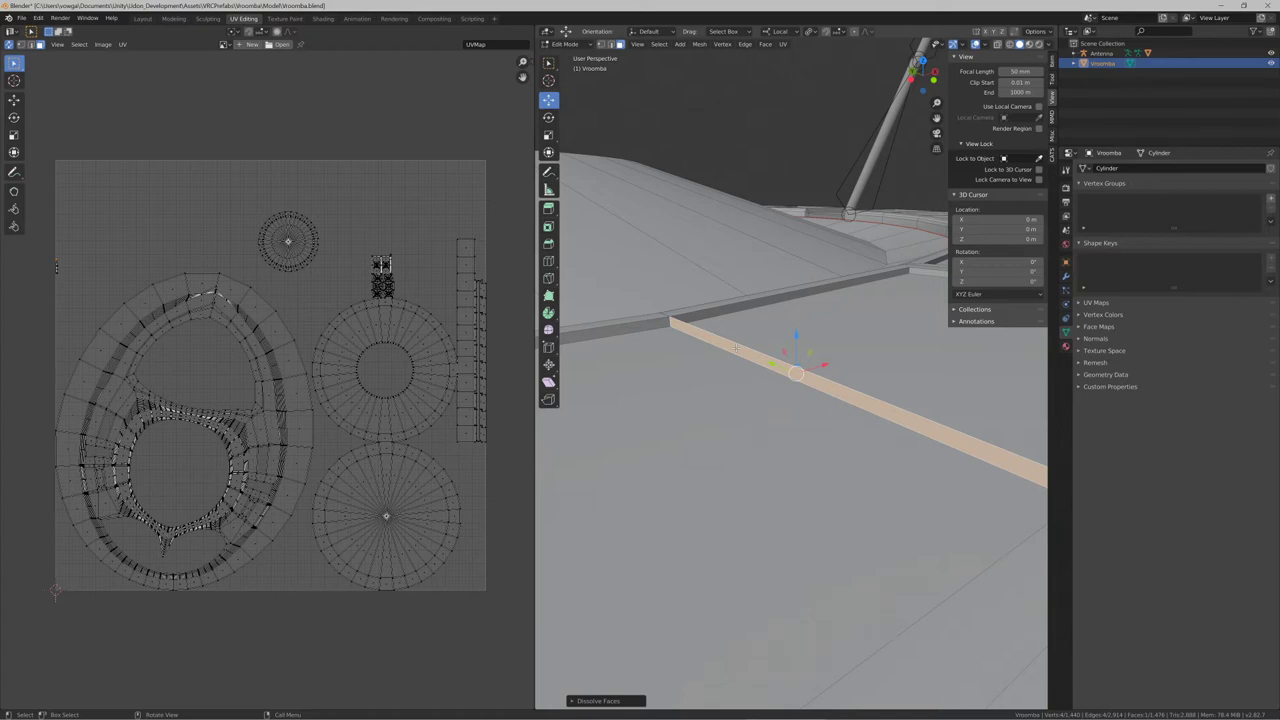
middle_drag(736, 347, 742, 348)
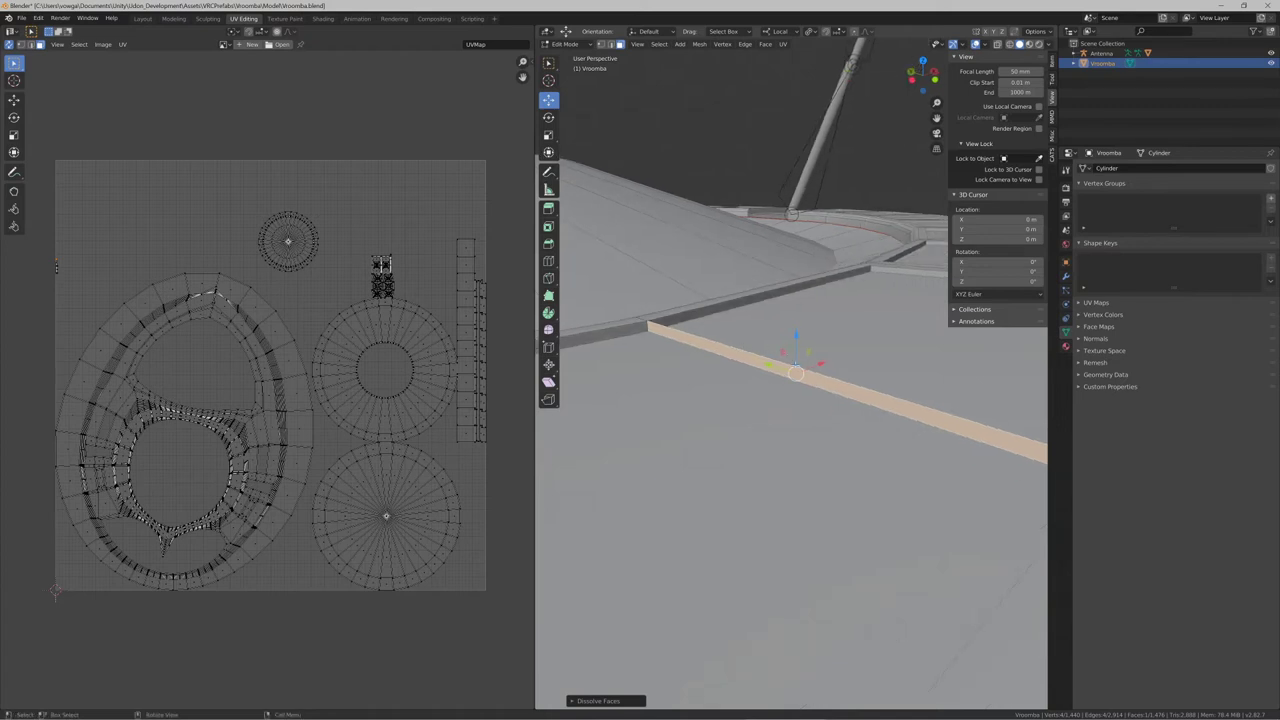
key(2)
click(834, 377)
middle_drag(834, 377, 840, 376)
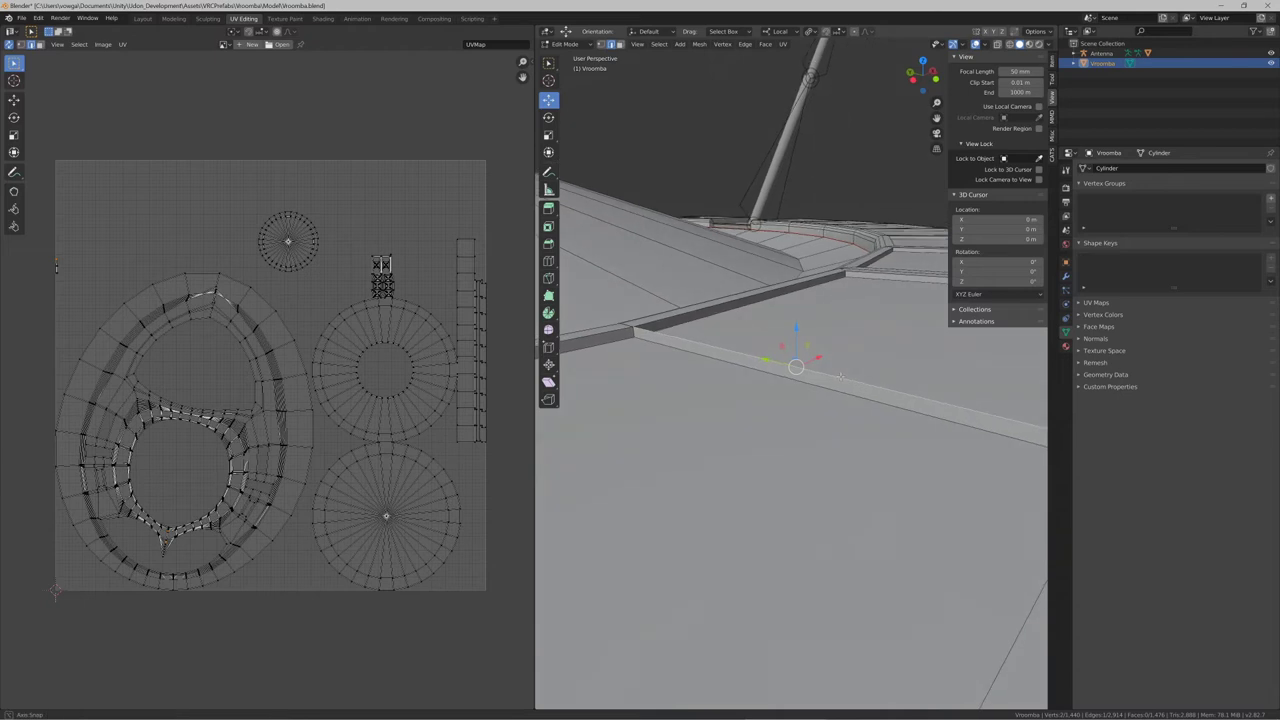
right_click(839, 381)
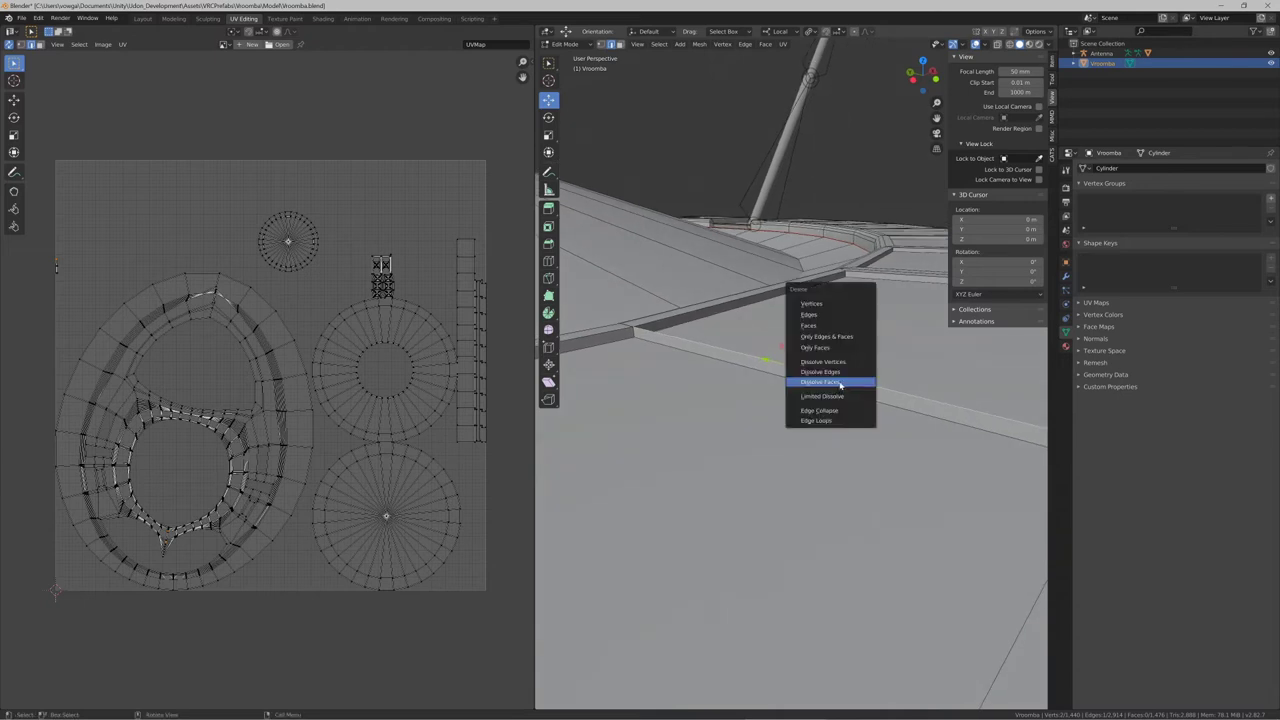
click(839, 315)
right_click(795, 369)
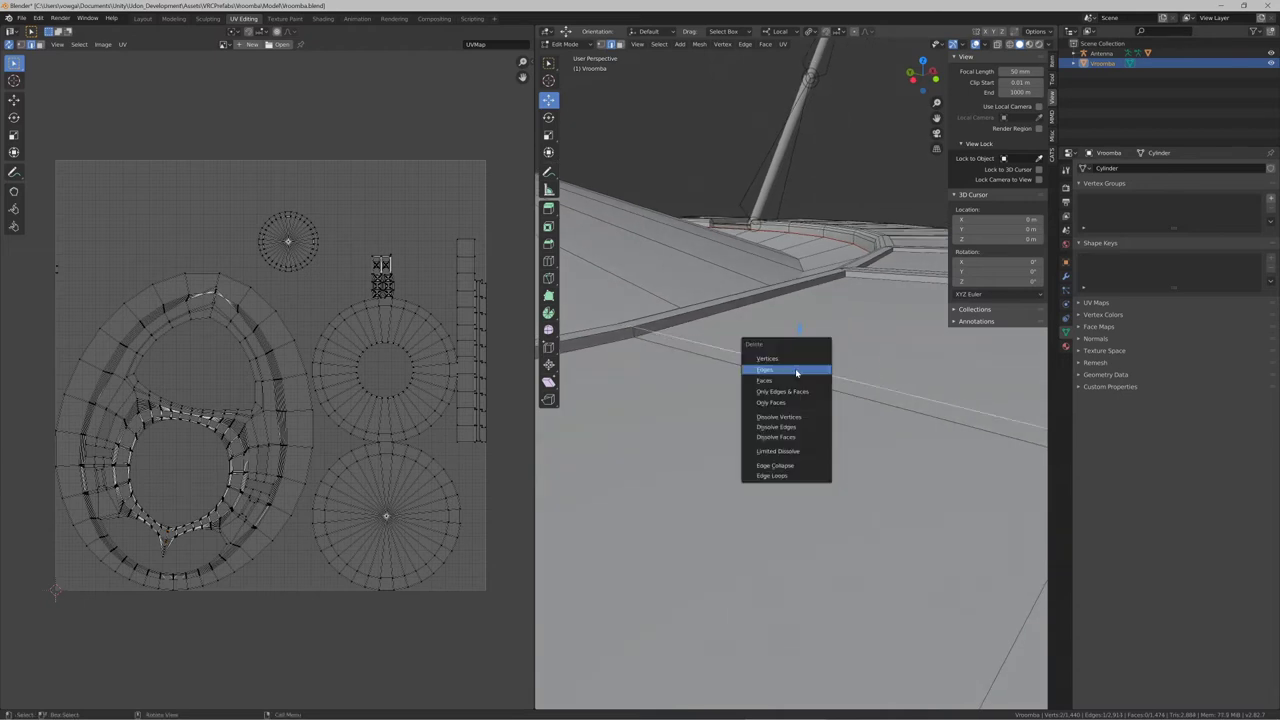
Delete the redundant edges of the other narrow strip on the rim so one edge separates its panels
middle_drag(795, 369, 885, 362)
scroll(652, 377, down, 7)
scroll(828, 352, up, 4)
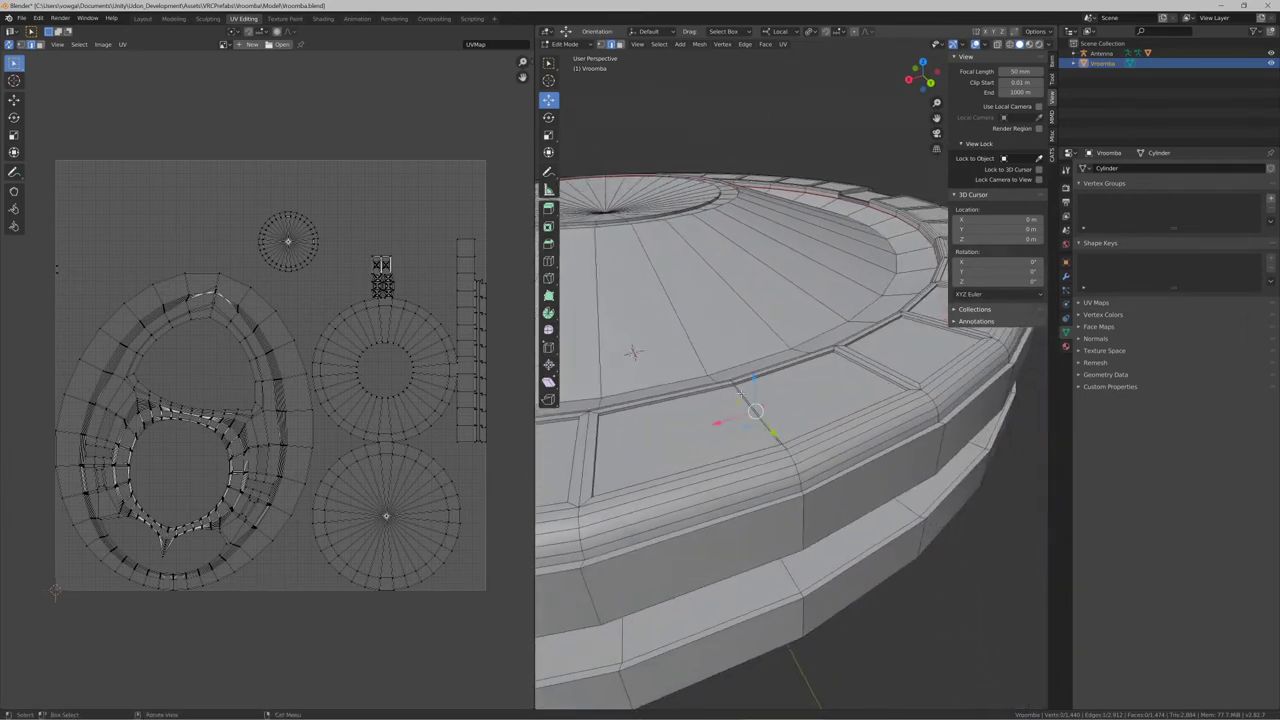
key(KP_Decimal)
scroll(583, 323, up, 2)
middle_drag(815, 424, 858, 434)
right_click(858, 433)
click(858, 433)
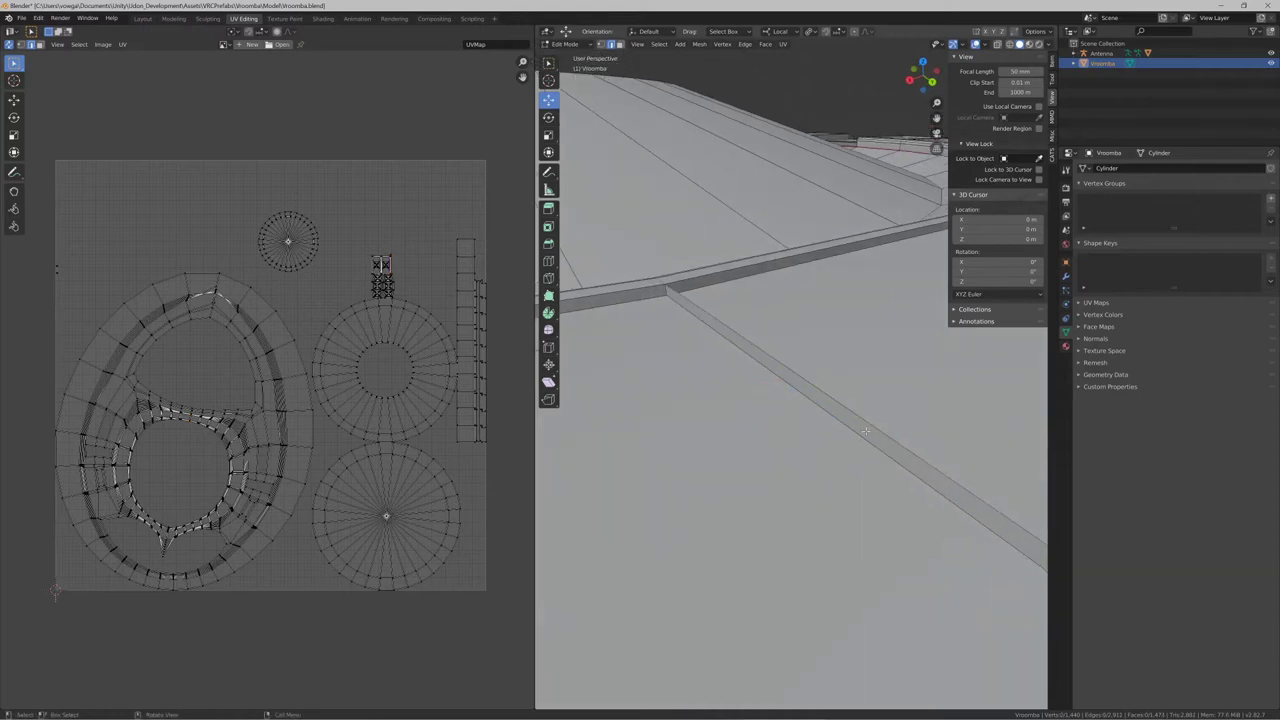
right_click(870, 425)
click(870, 425)
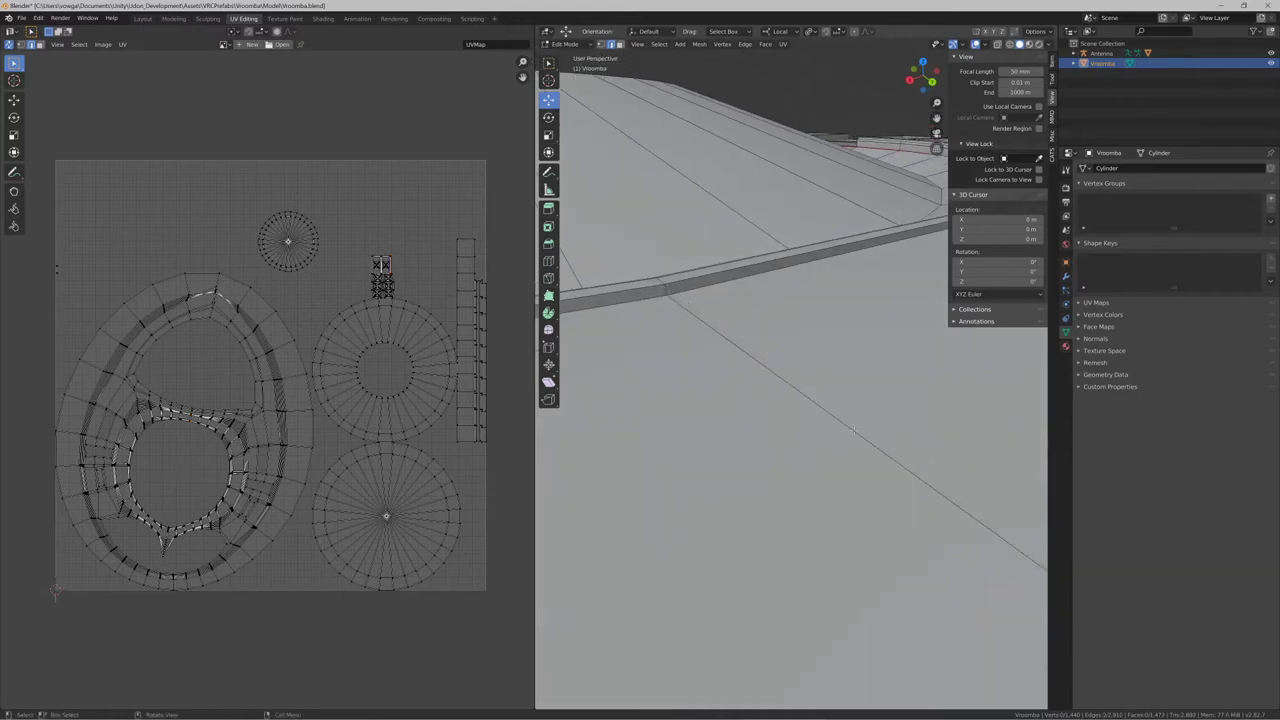
key(ctrl+z)
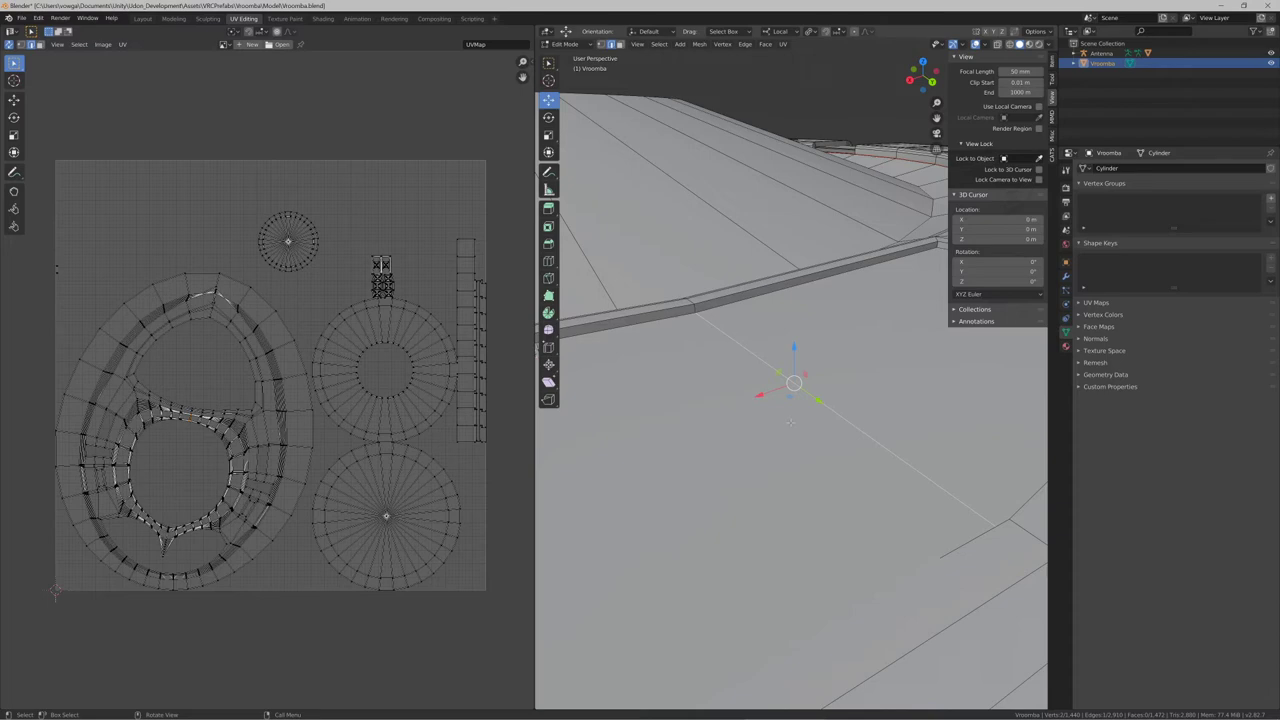
Bevel the two remaining panel-dividing edges into narrow strips and extrude them inward as thin grooves
middle_drag(791, 421, 855, 369)
middle_drag(834, 428, 833, 400)
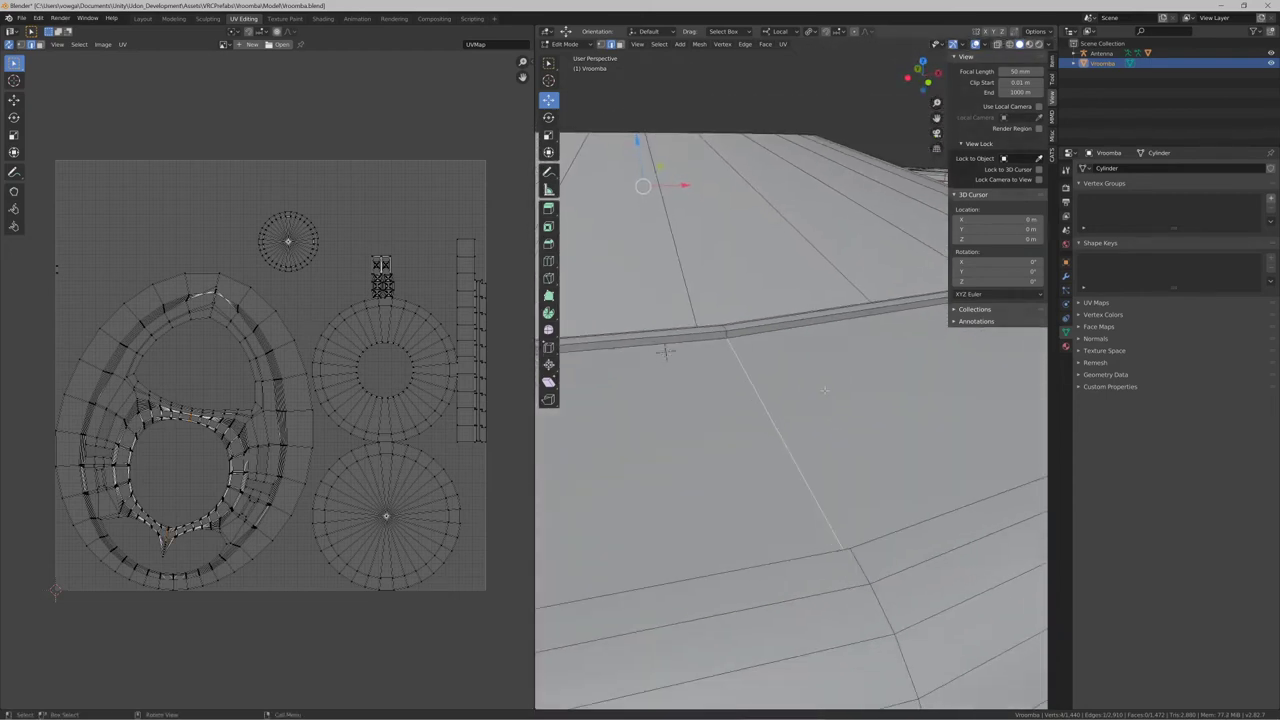
key(ctrl+b)
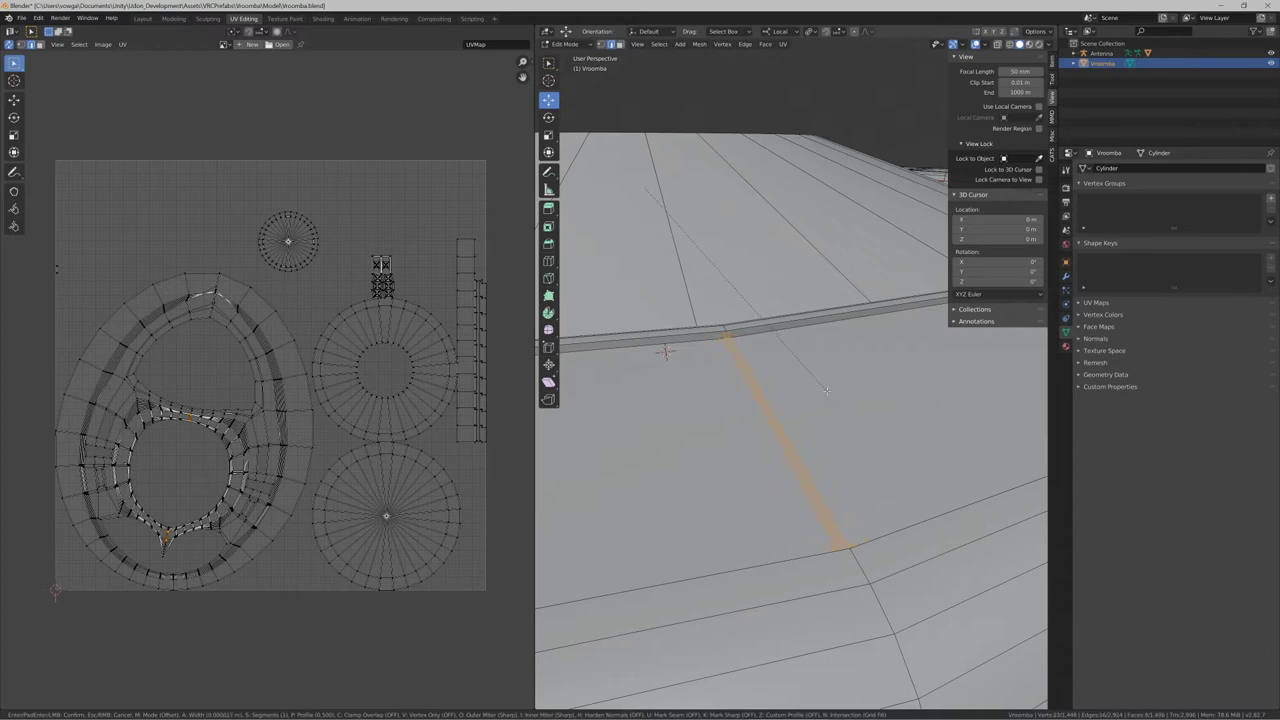
click(826, 390)
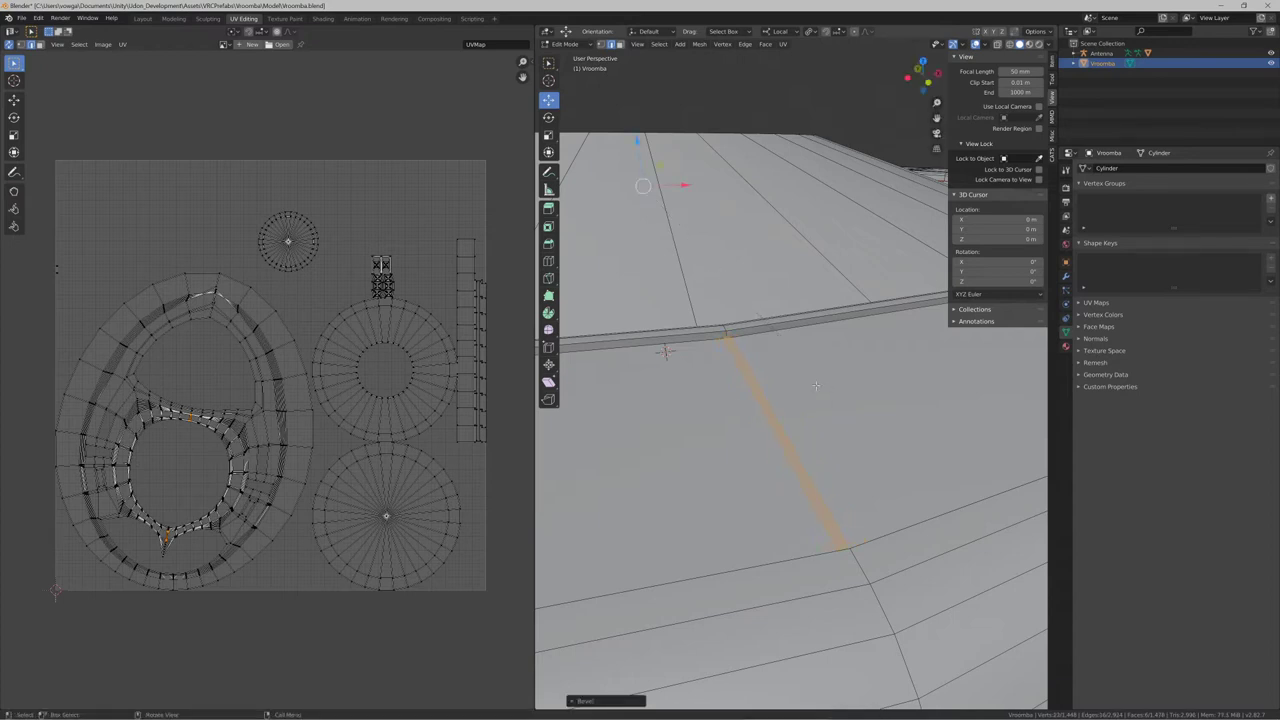
key(e)
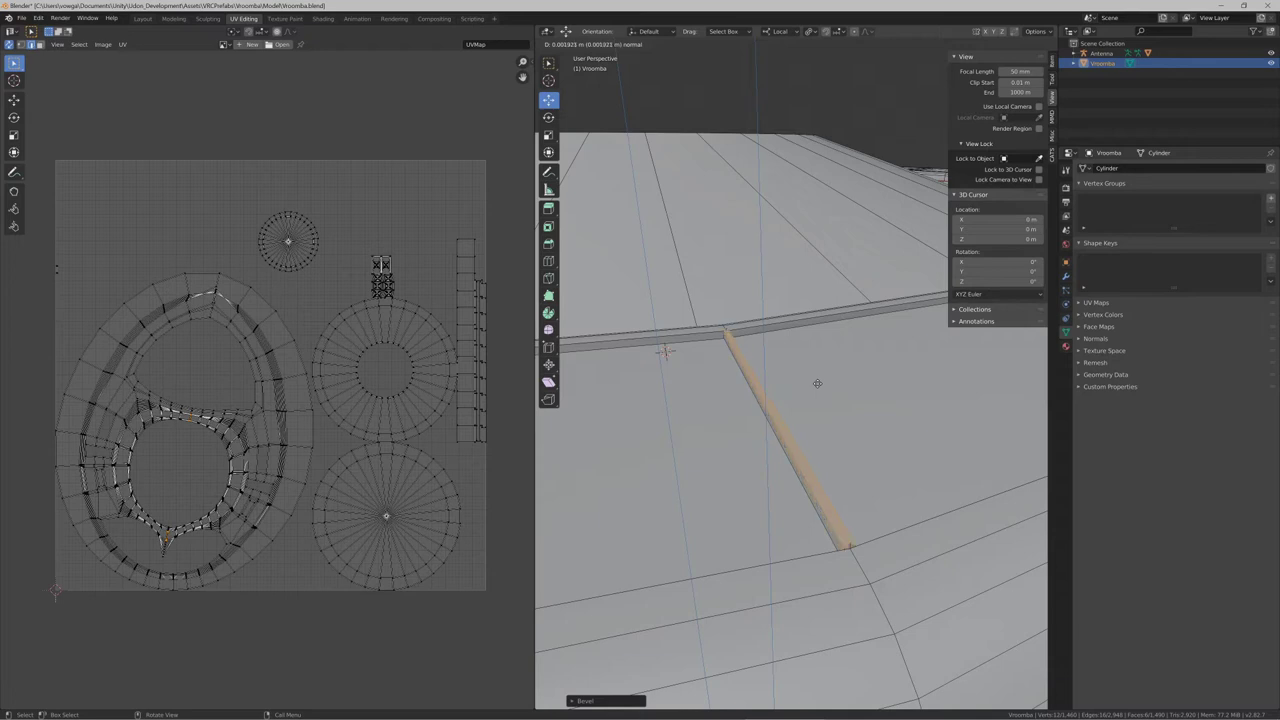
click(817, 383)
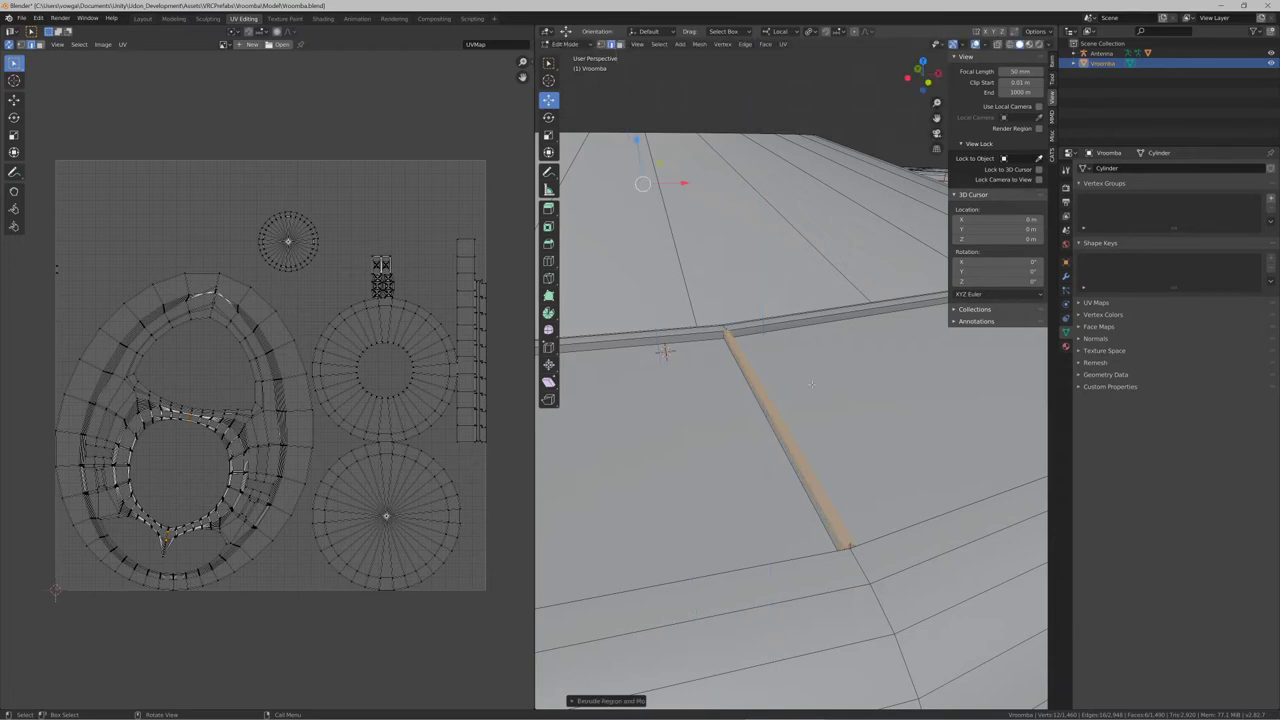
Select the end vertices of the grooves in vertex mode and lower them slightly along the Z axis
key(1)
click(728, 333)
shift+right_click(727, 330)
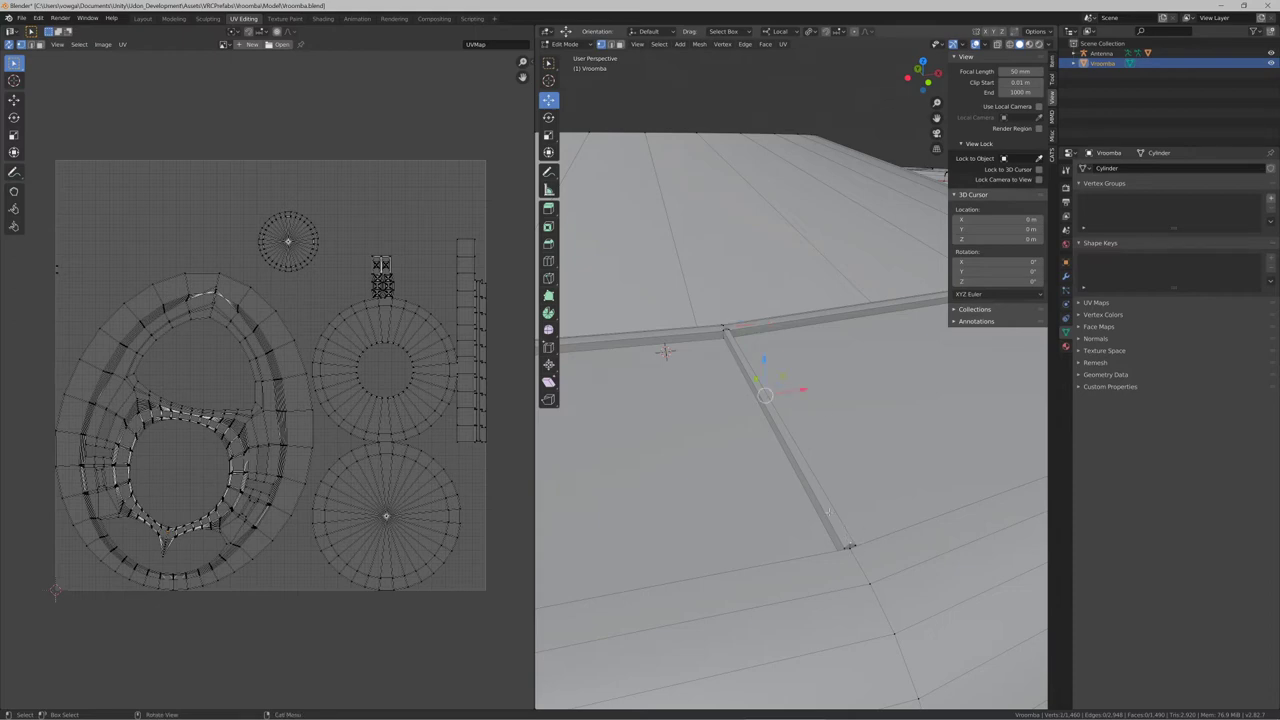
middle_drag(827, 511, 820, 488)
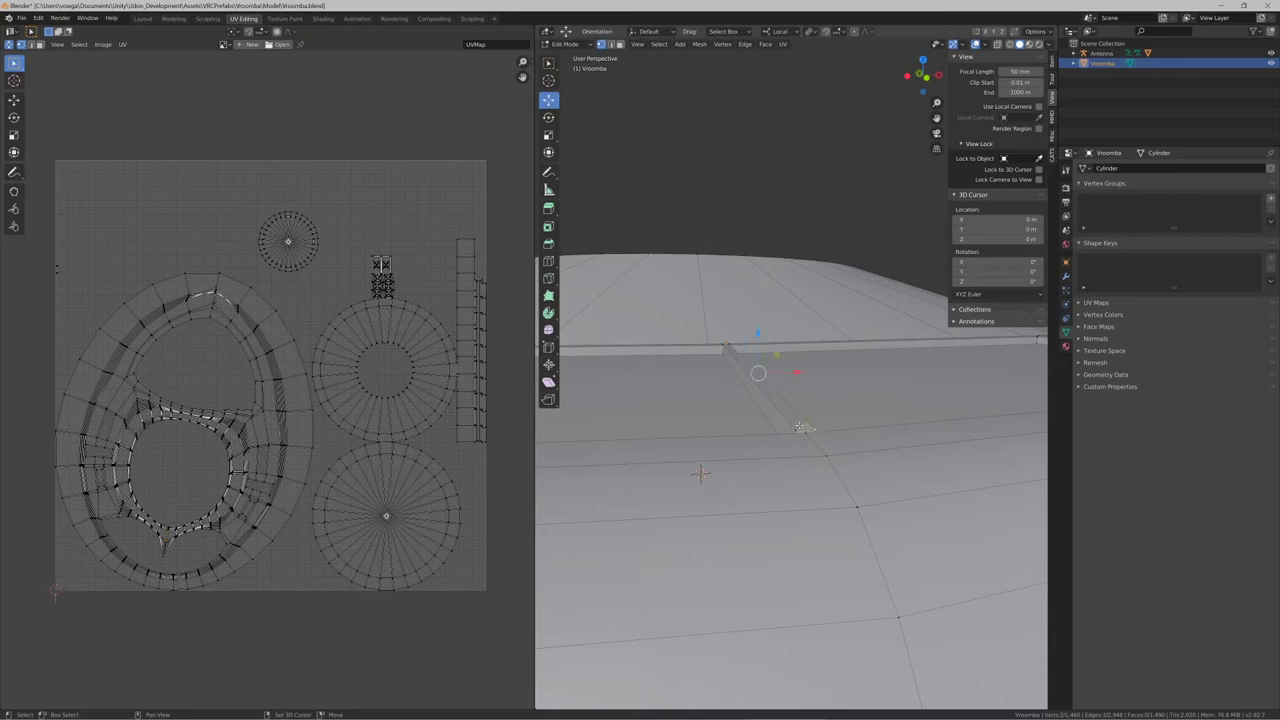
shift+click(806, 428)
middle_drag(806, 426, 751, 385)
scroll(692, 392, down, 4)
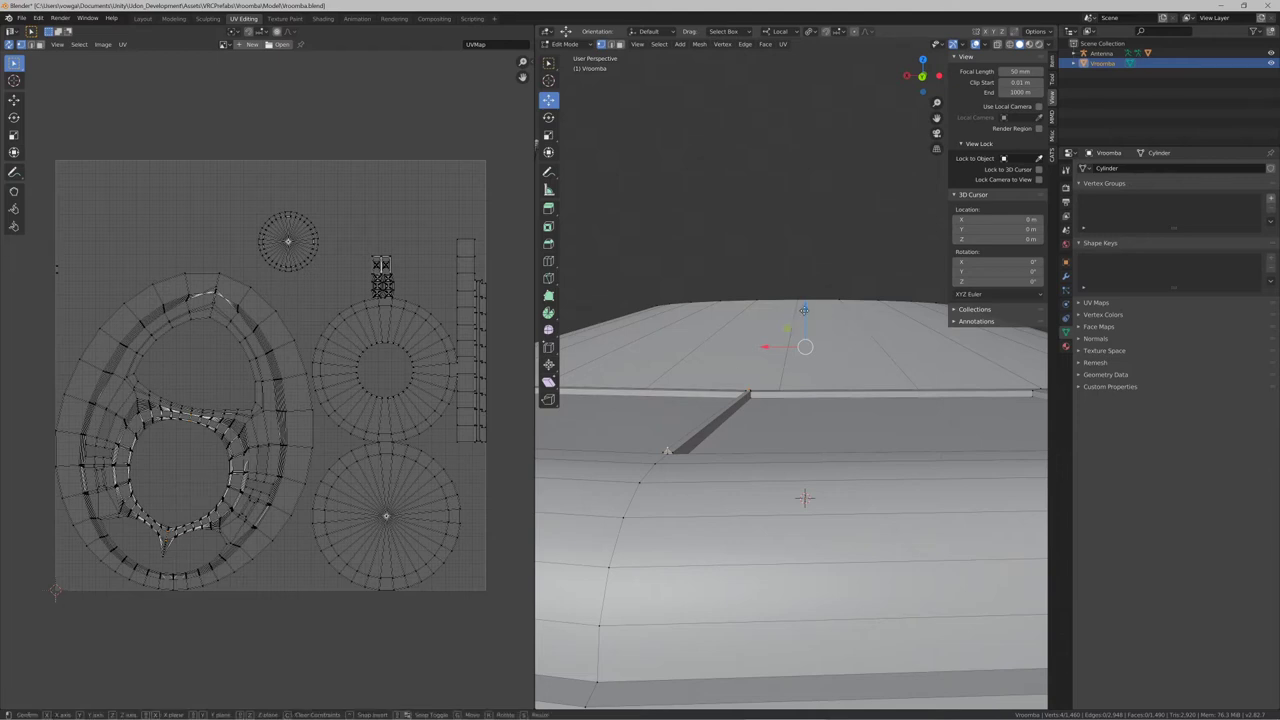
drag(804, 307, 804, 310)
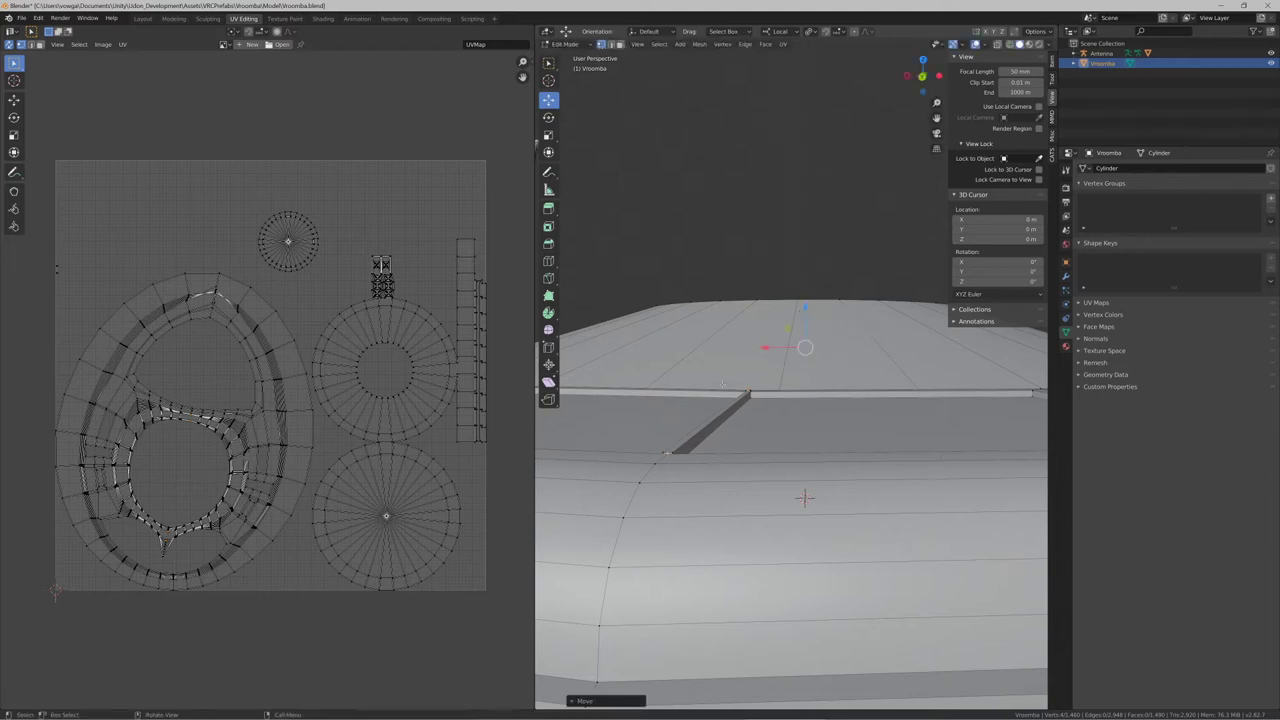
Select the groove faces in face mode, grow the selection and widen the grooves by scaling along the local X axis
key(2)
key(3)
click(700, 423)
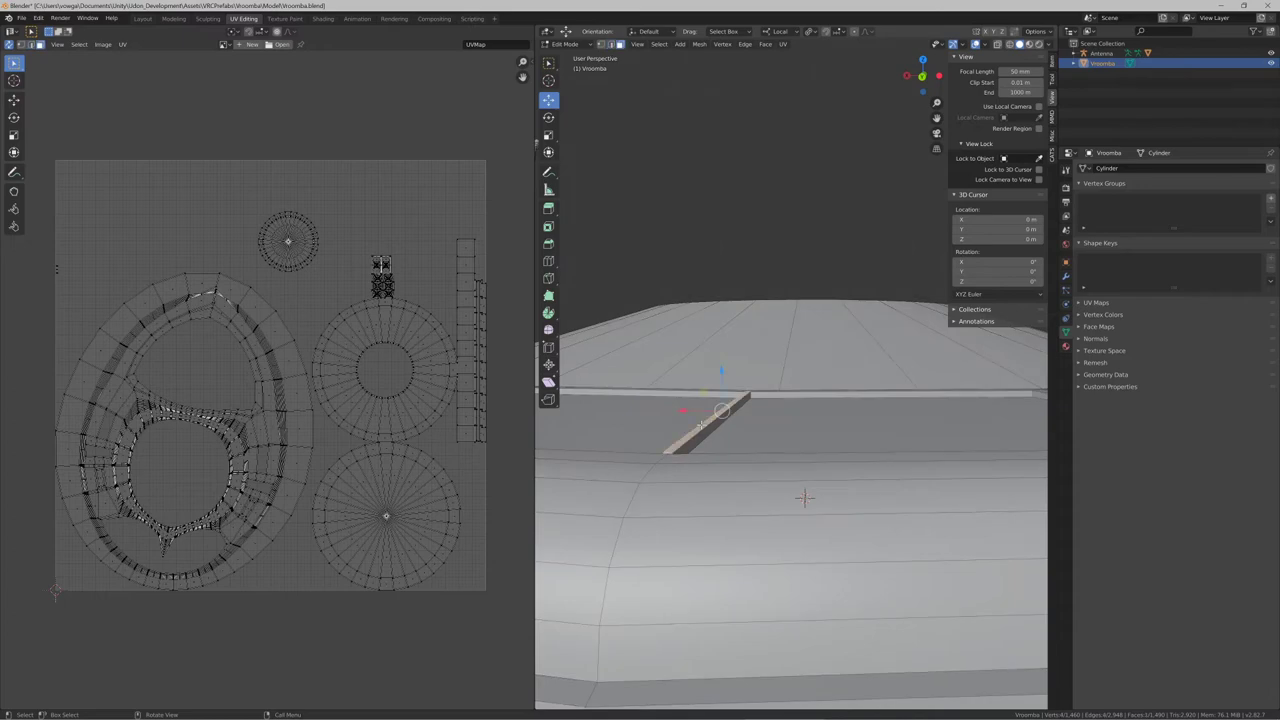
middle_drag(700, 423, 801, 434)
scroll(883, 486, down, 5)
scroll(800, 434, up, 8)
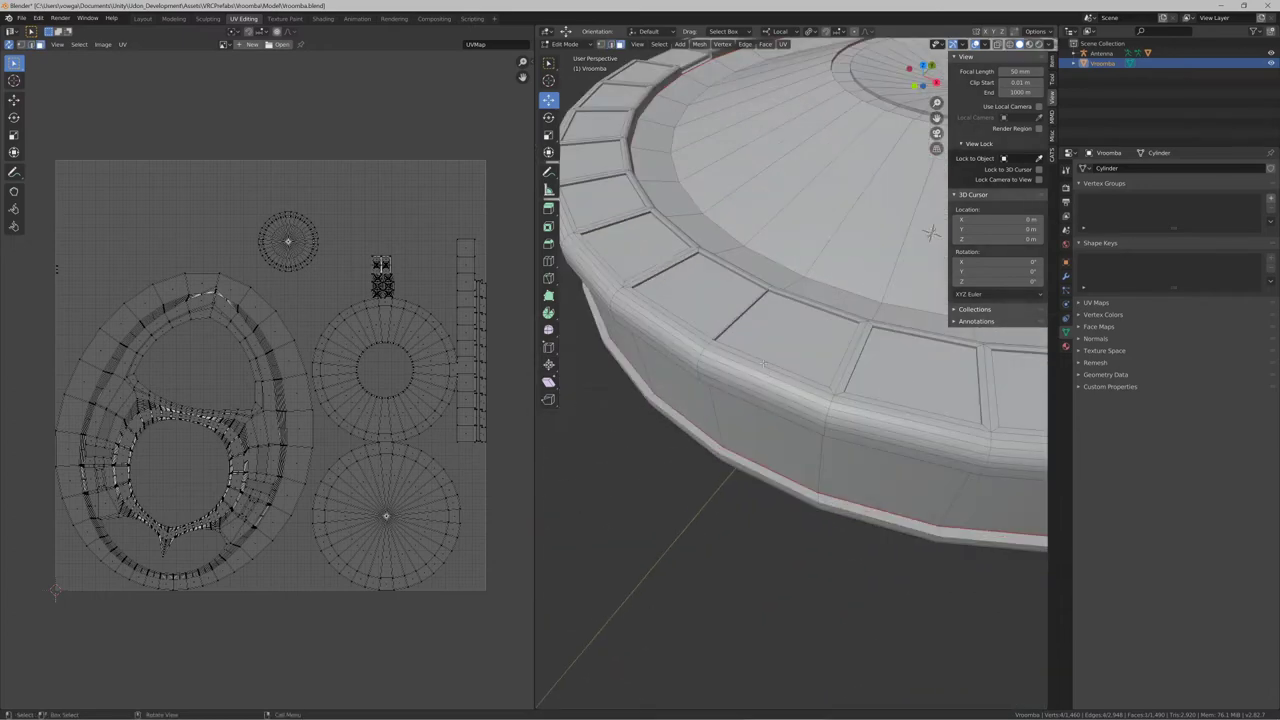
scroll(770, 428, up, 3)
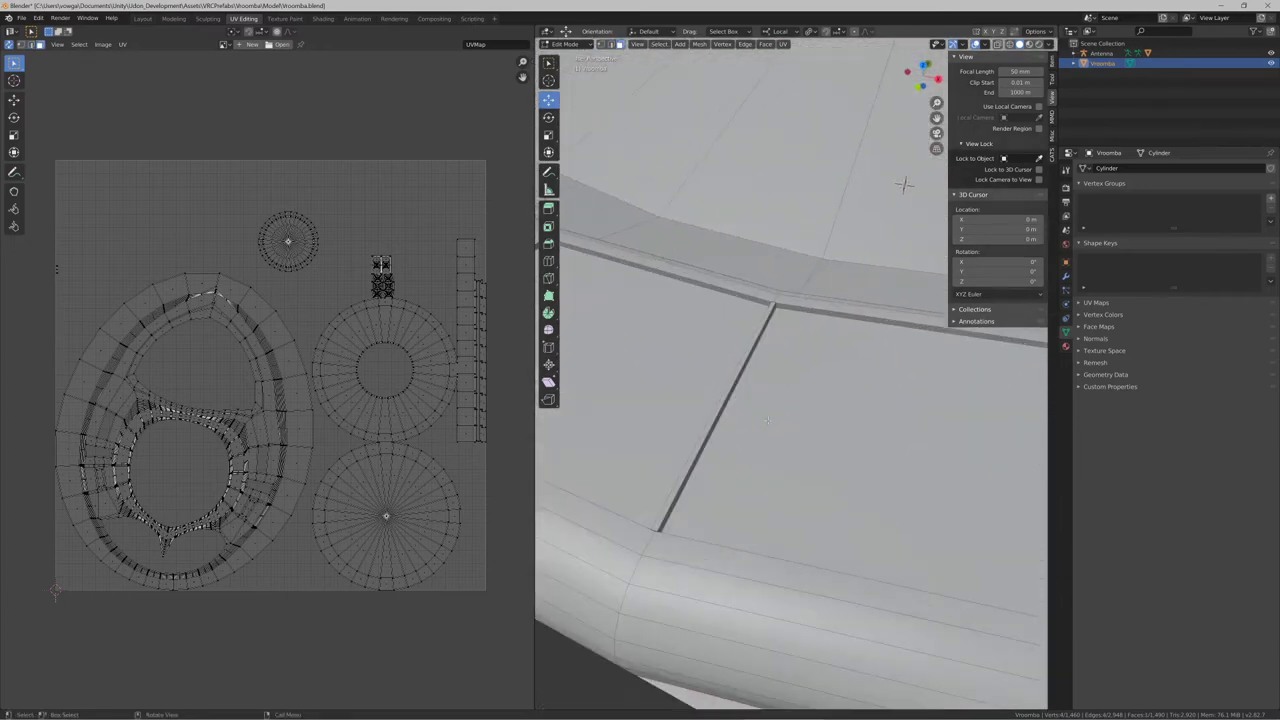
click(732, 373)
key(ctrl+KP_Add)
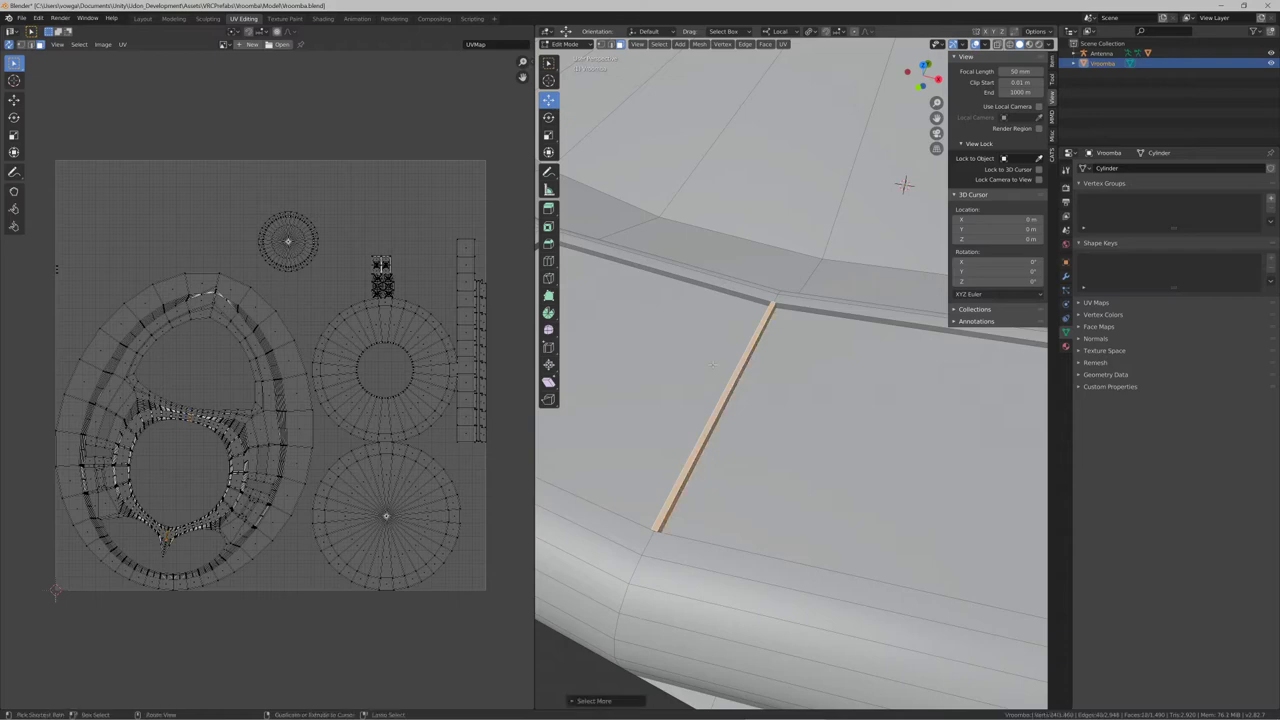
middle_drag(713, 364, 733, 363)
key(s)
key(x)
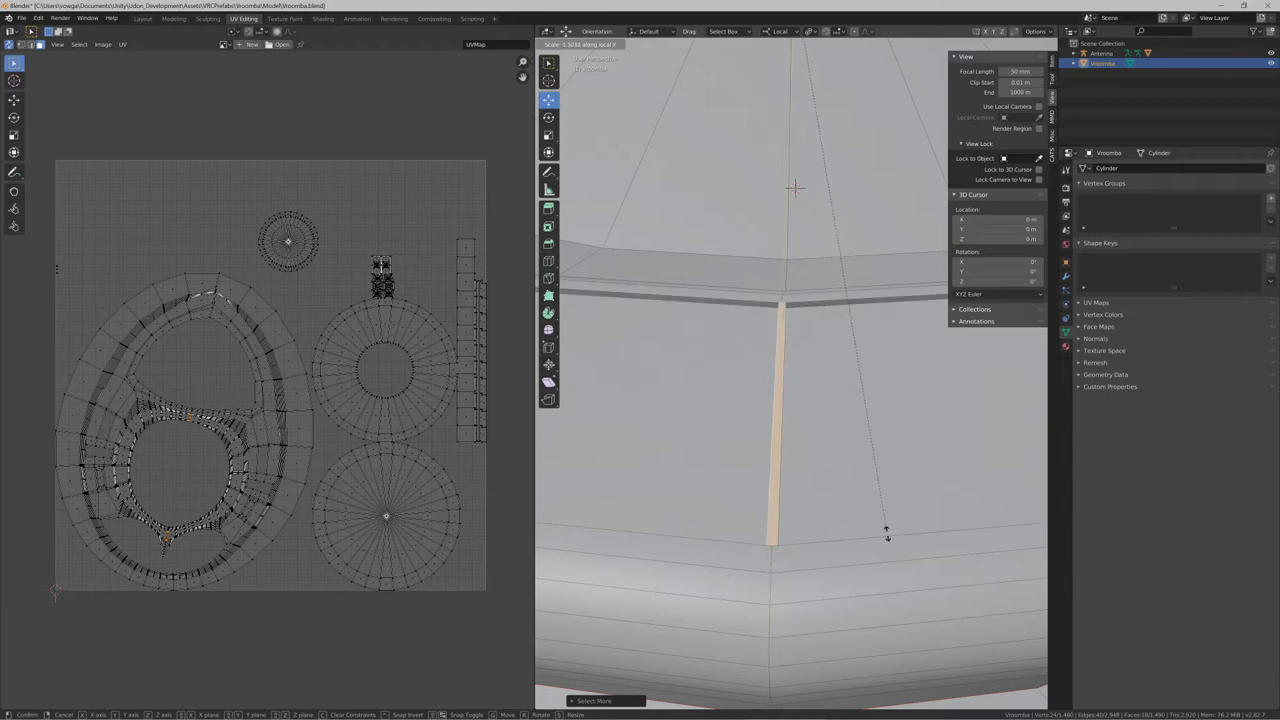
click(900, 622)
Adjust the height of the selected groove faces slightly along the local Z axis
middle_drag(863, 585, 874, 363)
shift+middle_drag(769, 365, 768, 456)
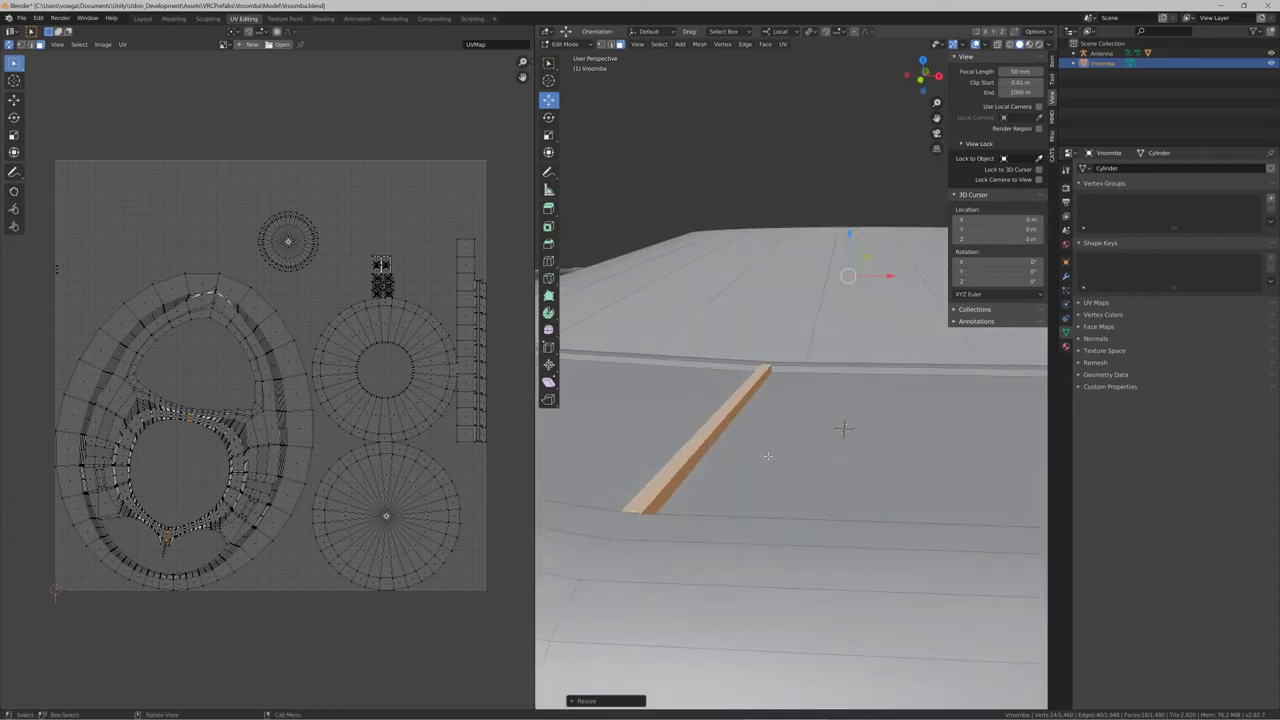
drag(849, 234, 848, 235)
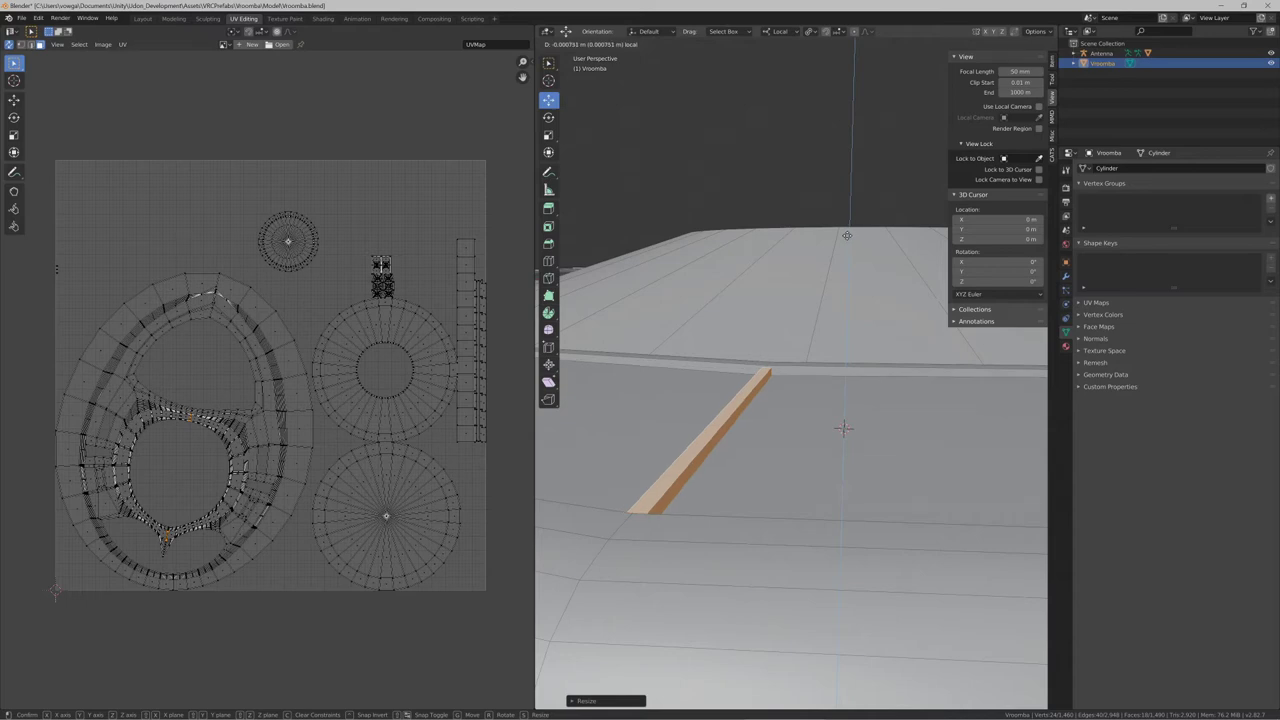
drag(848, 234, 848, 235)
Switch to Object Mode and inspect the shading of the rebuilt grooves around the body's rim
key(Tab)
scroll(762, 310, down, 5)
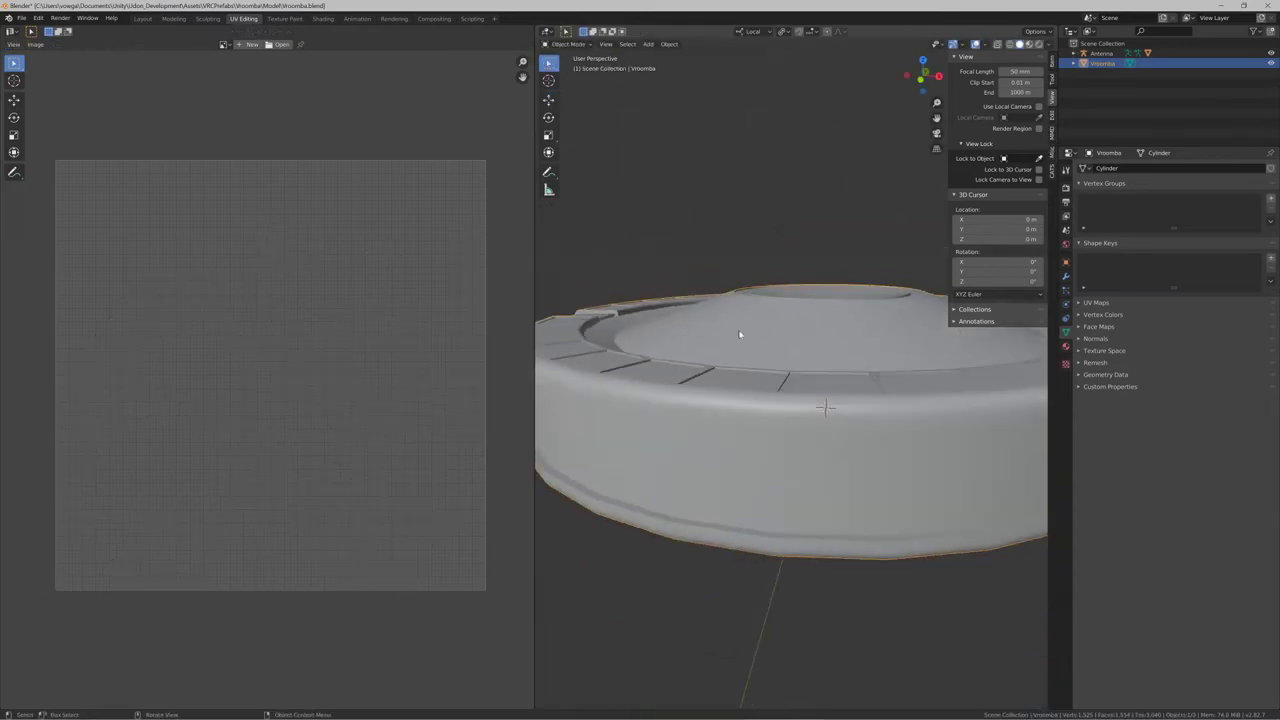
scroll(740, 335, down, 3)
middle_drag(728, 371, 926, 345)
scroll(775, 376, down, 2)
Return to Edit Mode, select the whole Vroomba mesh and unwrap its UVs again
key(Tab)
scroll(777, 377, up, 1)
key(a)
shift+middle_drag(687, 405, 766, 391)
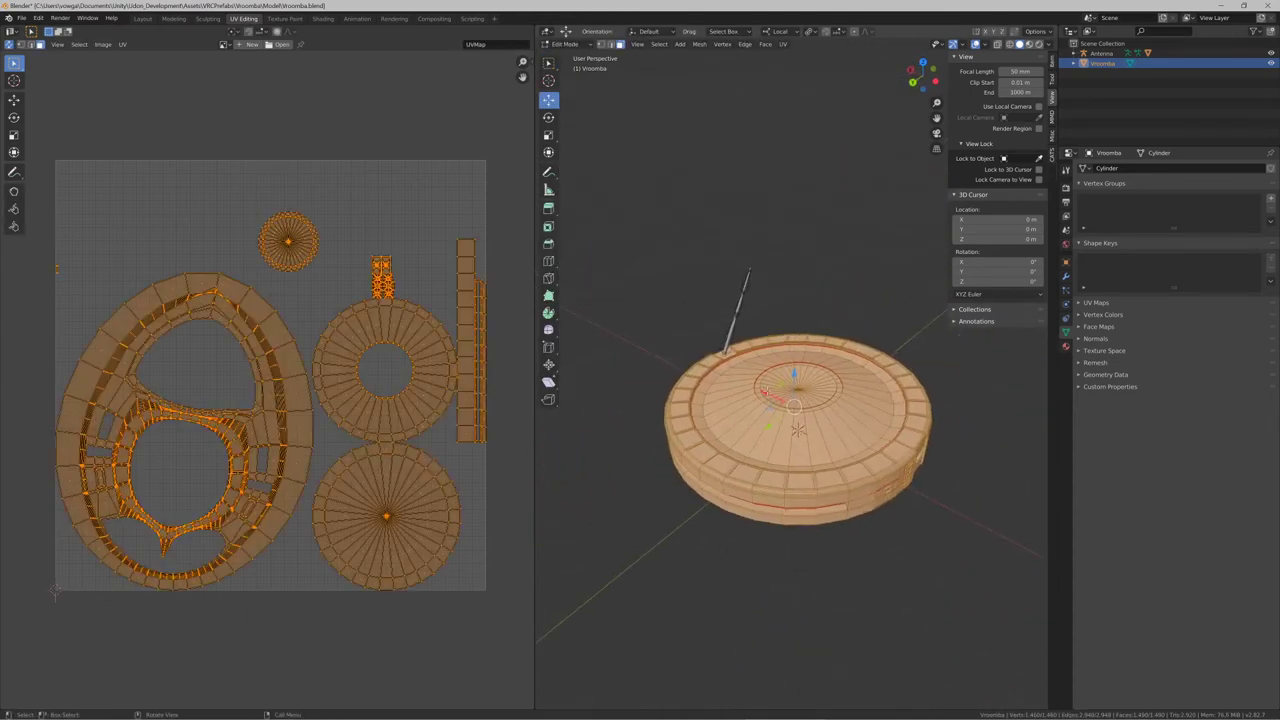
key(u)
click(769, 395)
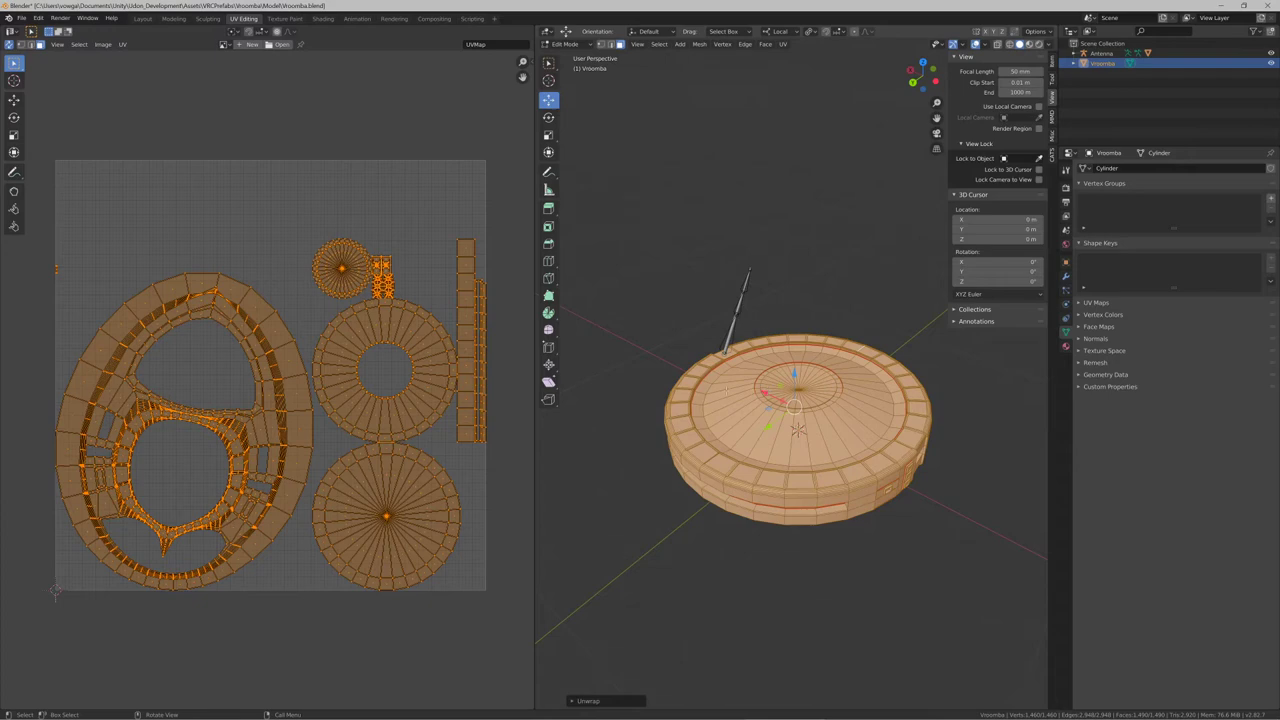
Switch to vertex selection and select the peak vertex of the overlapping UV faces in the large rim island
scroll(34, 266, up, 4)
scroll(321, 351, up, 3)
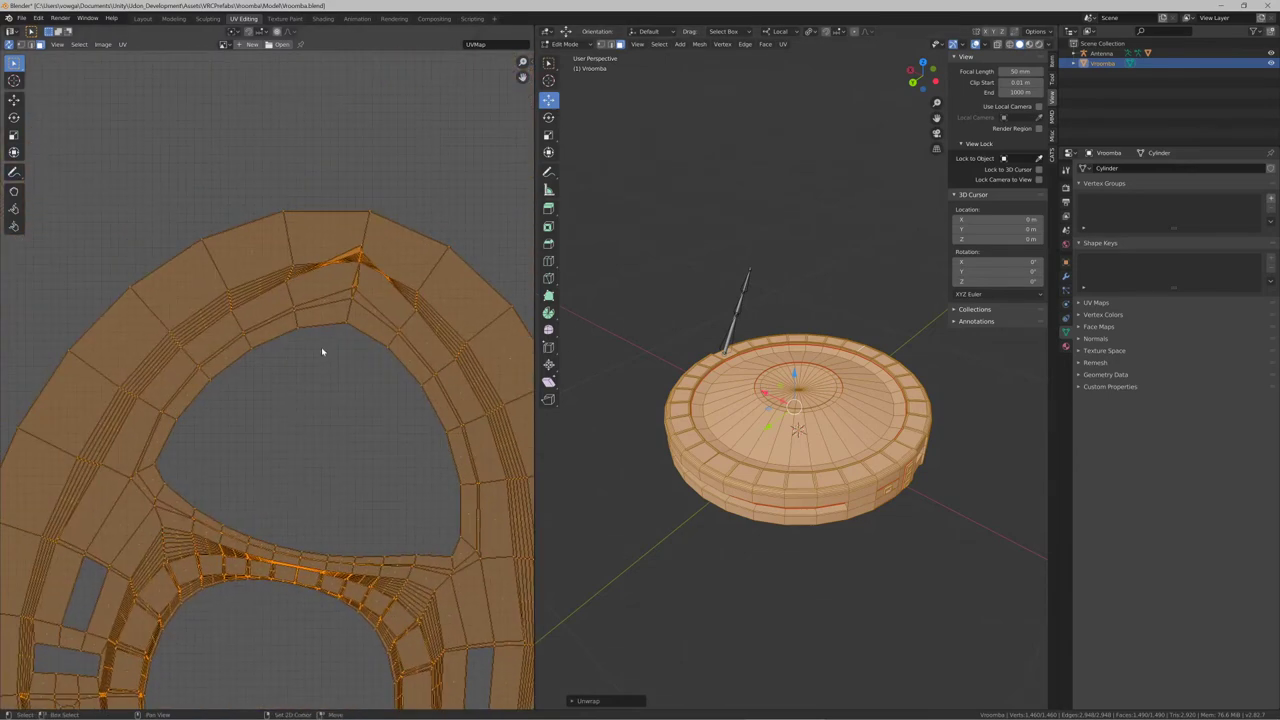
scroll(322, 351, up, 6)
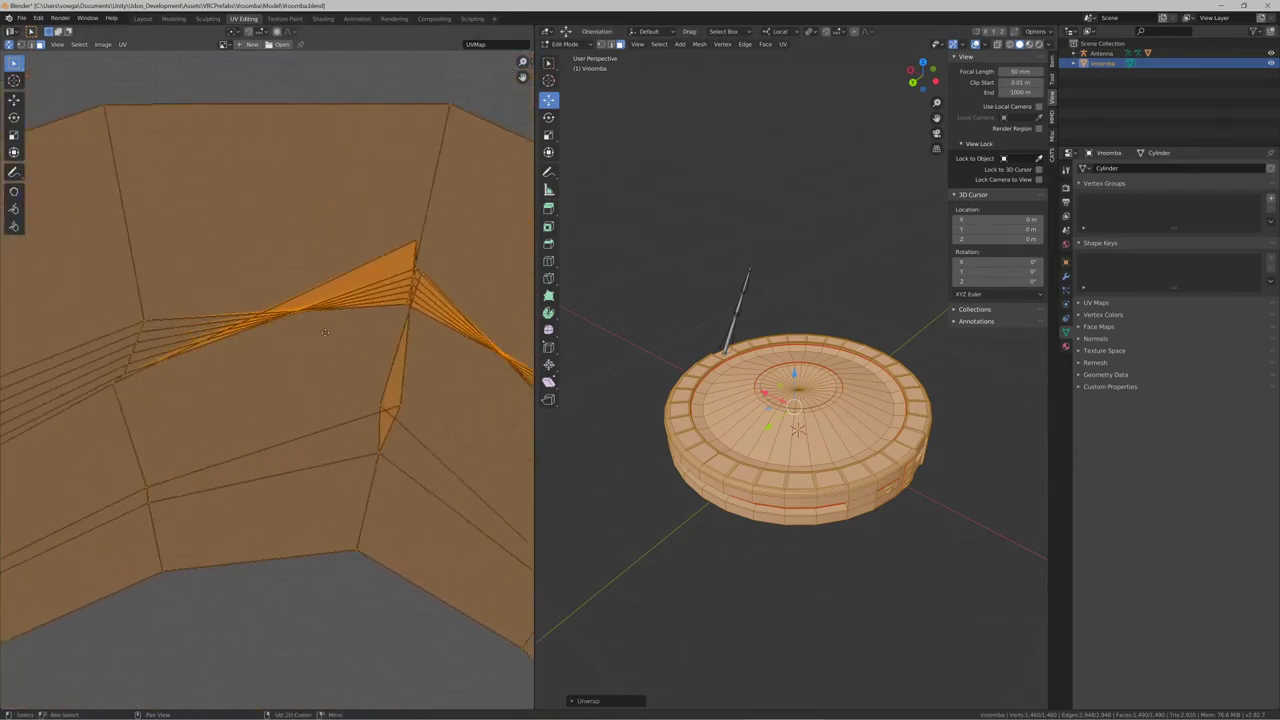
middle_drag(325, 332, 308, 343)
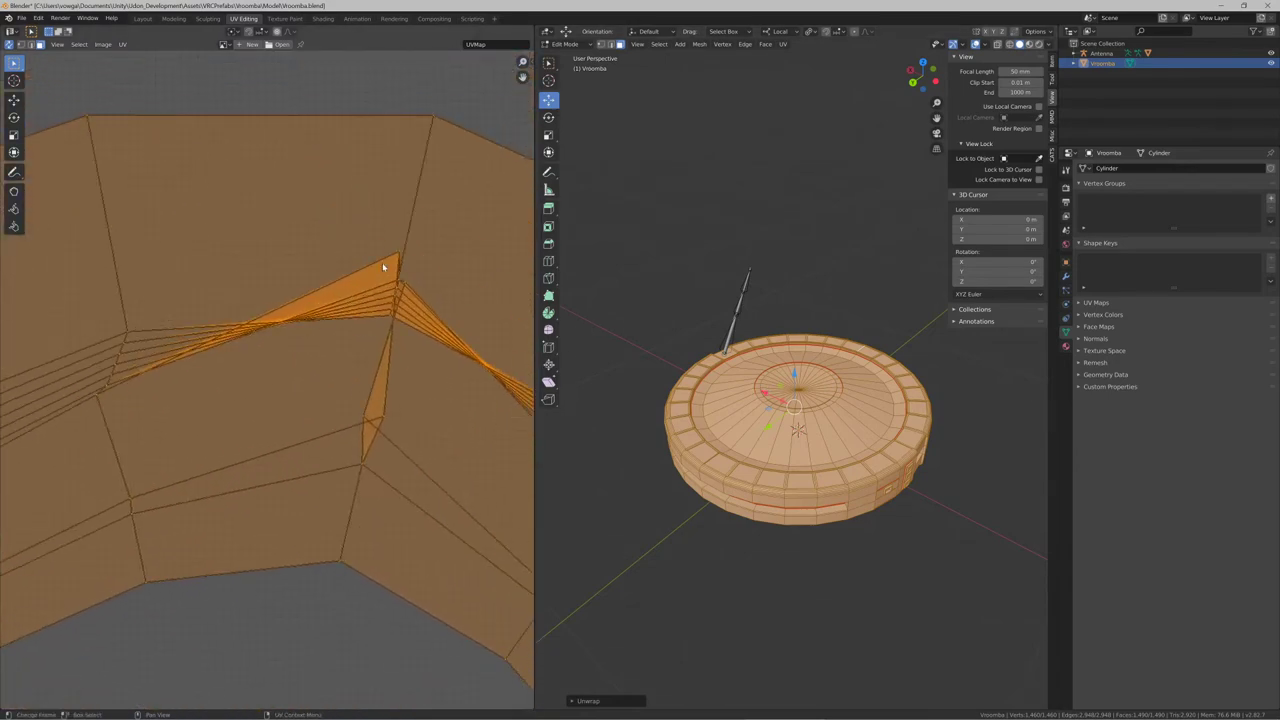
click(22, 44)
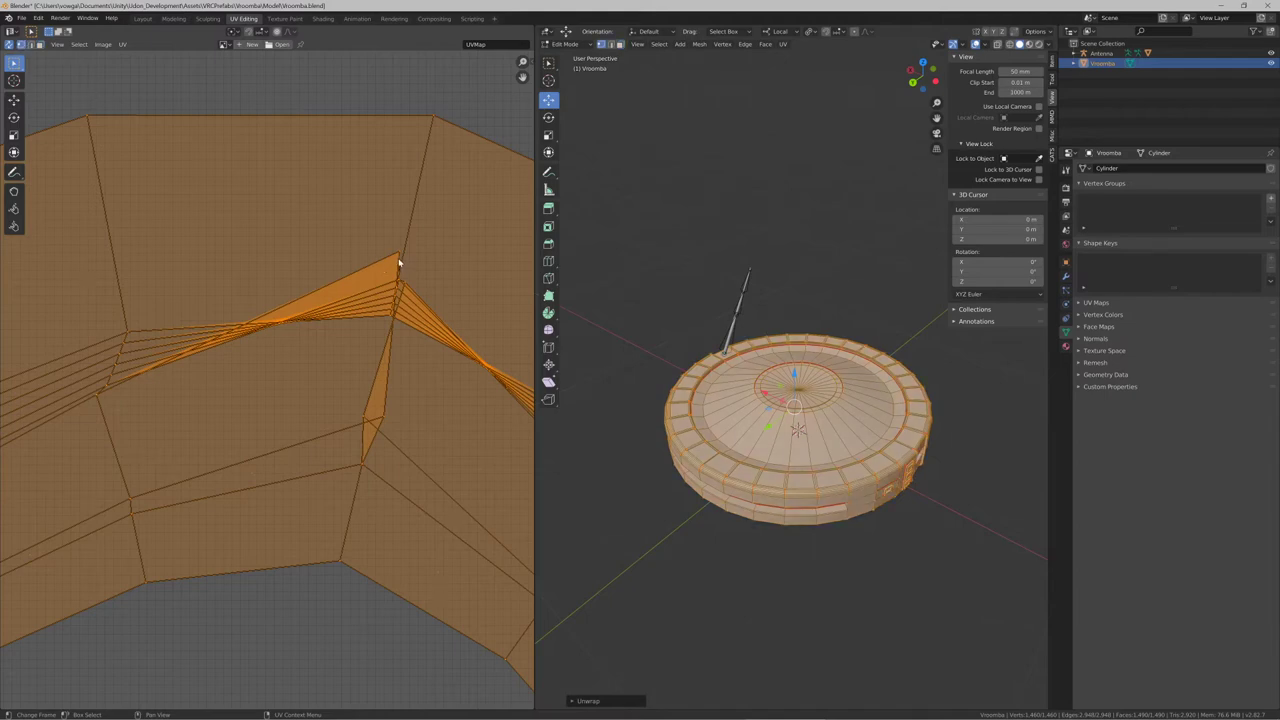
click(399, 260)
middle_drag(676, 464, 796, 376)
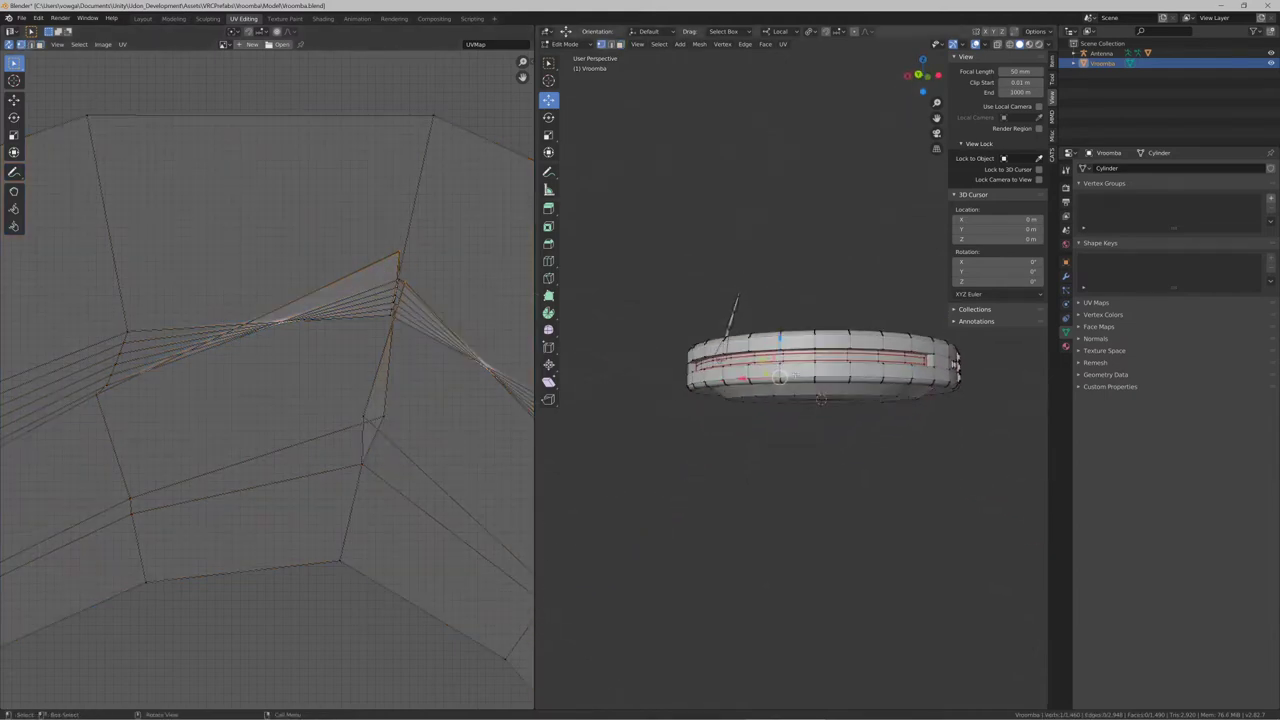
Switch to face selection, trace the rim bevel faces behind the overlapping UVs and remove the stray face inside the body
scroll(788, 372, up, 10)
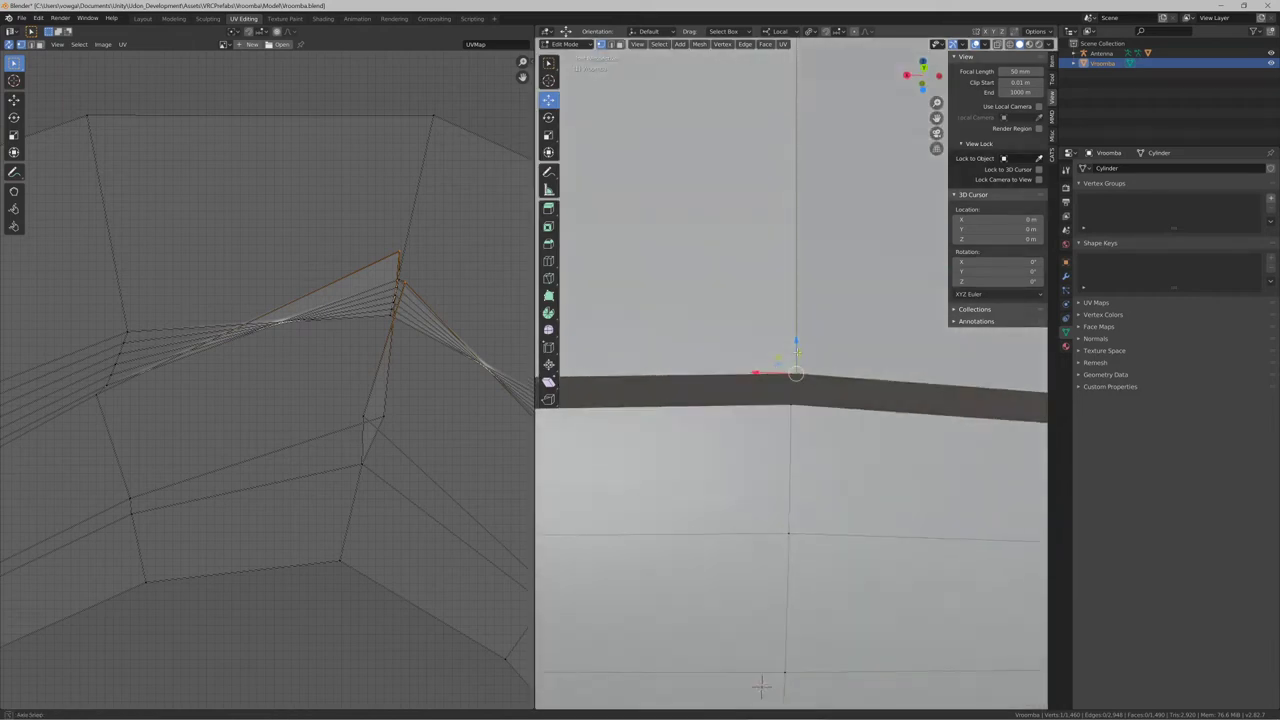
scroll(797, 322, down, 6)
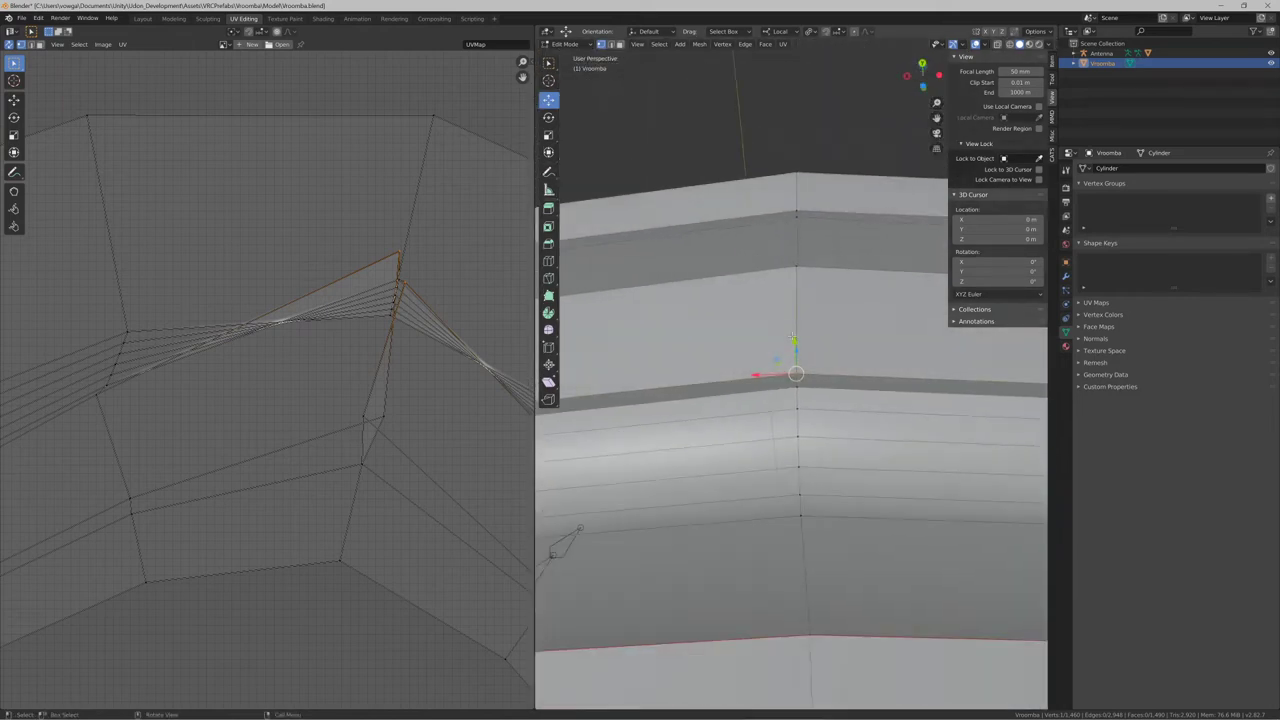
key(3)
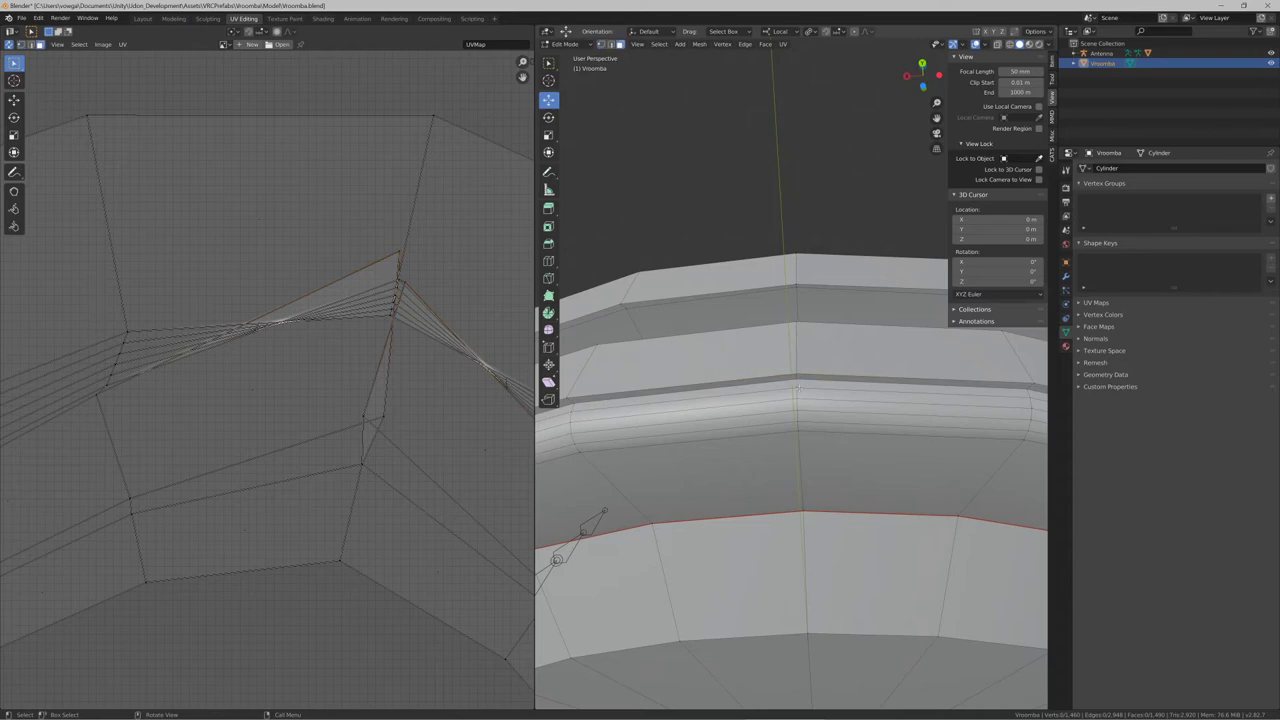
click(800, 379)
click(790, 390)
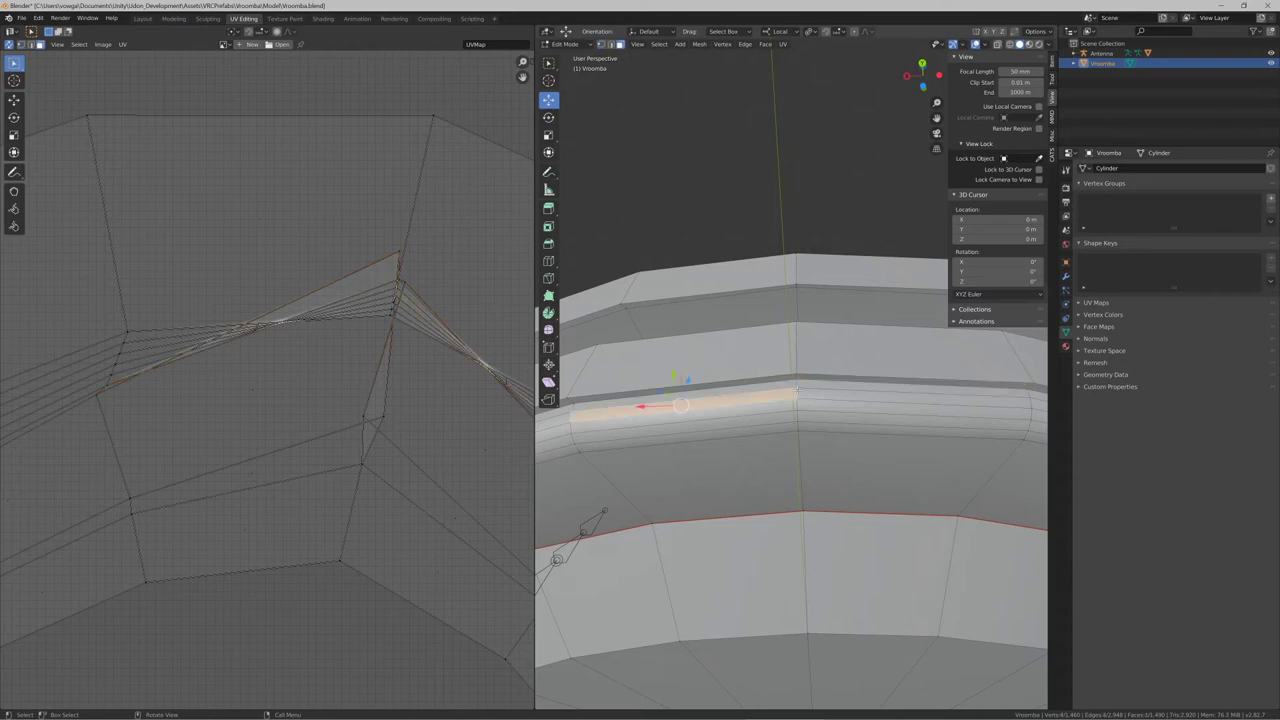
middle_drag(797, 389, 628, 383)
scroll(812, 392, up, 3)
click(882, 418)
click(838, 348)
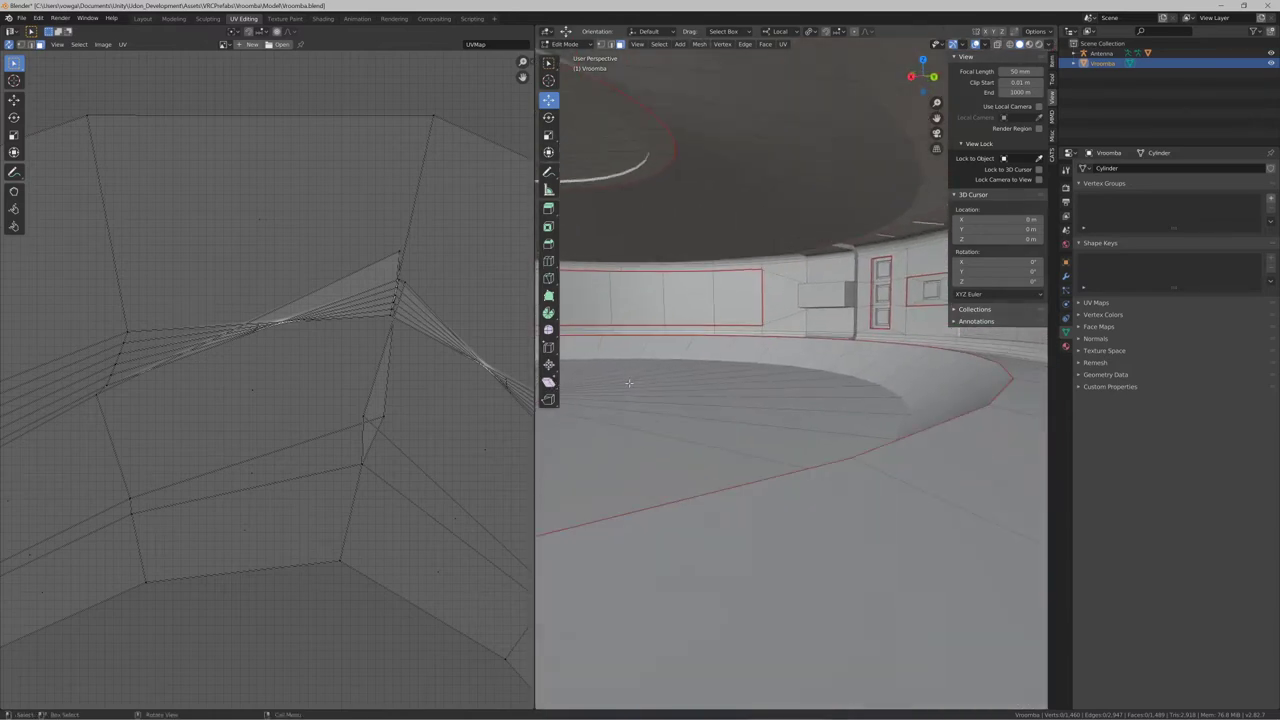
Select the whole Vroomba mesh in front view and unwrap its UVs again
scroll(629, 383, down, 10)
key(KP_1)
scroll(616, 381, up, 2)
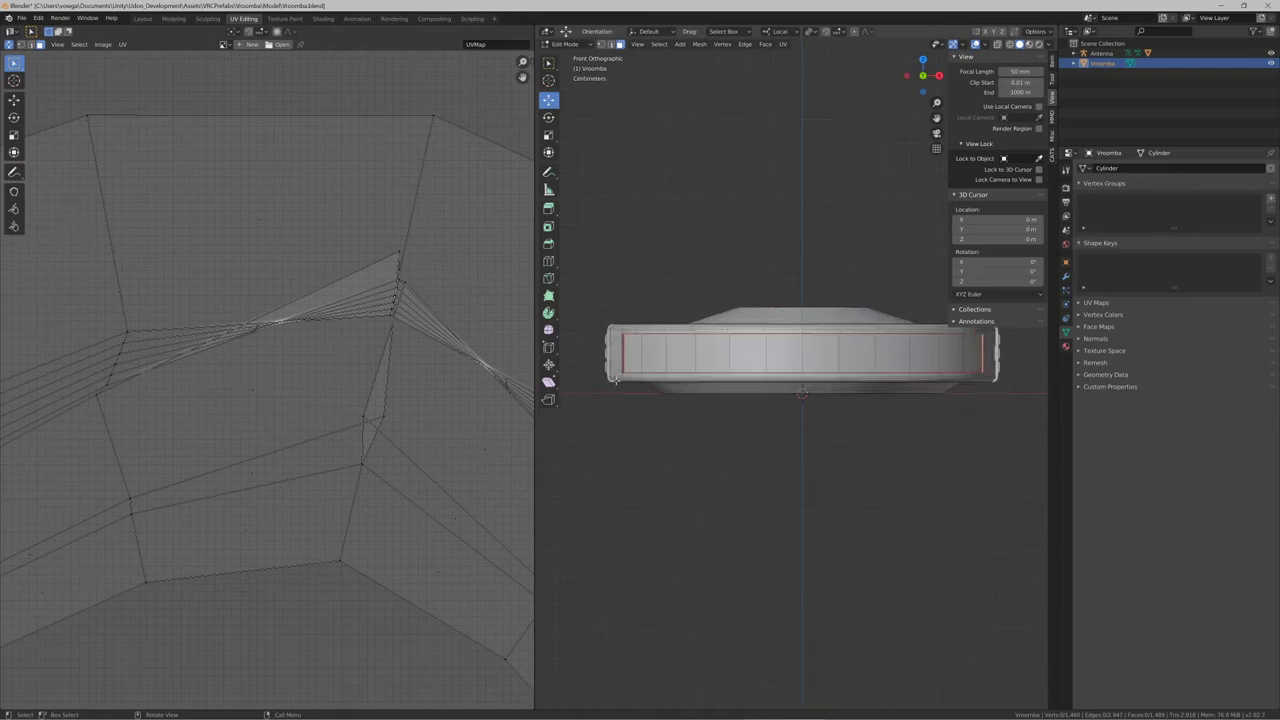
key(a)
key(u)
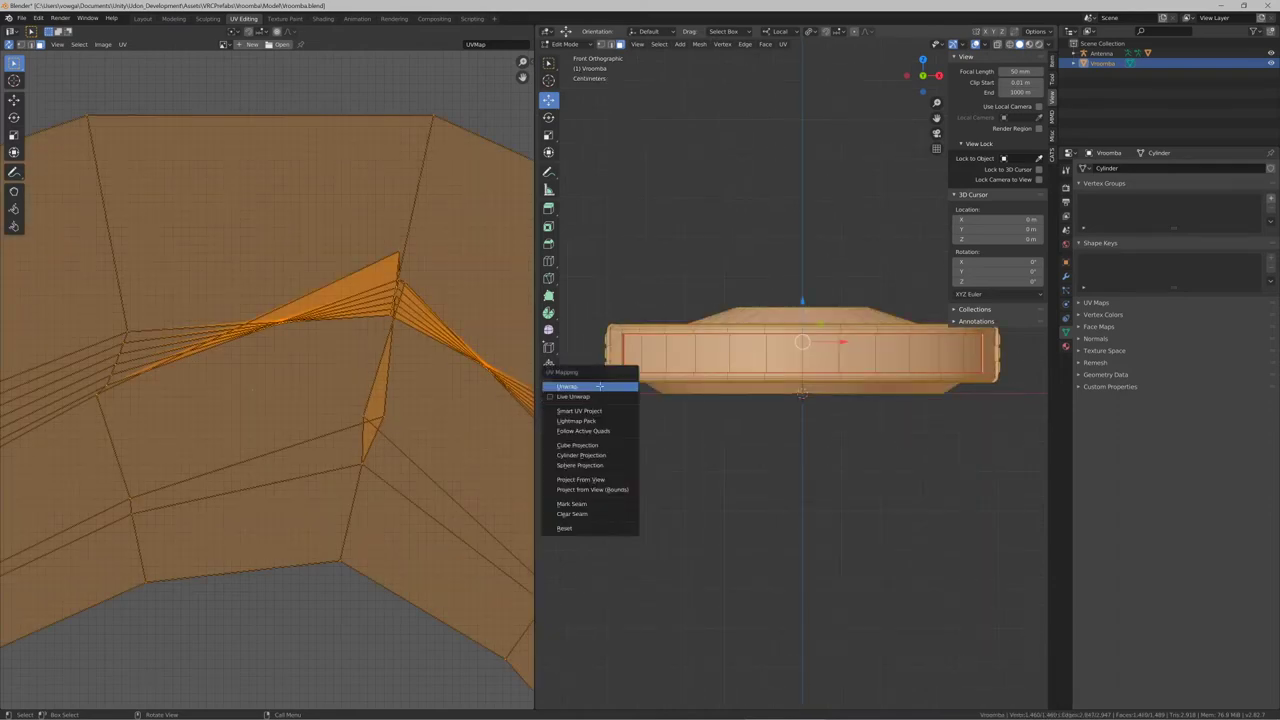
click(598, 386)
scroll(365, 390, down, 5)
scroll(363, 387, up, 2)
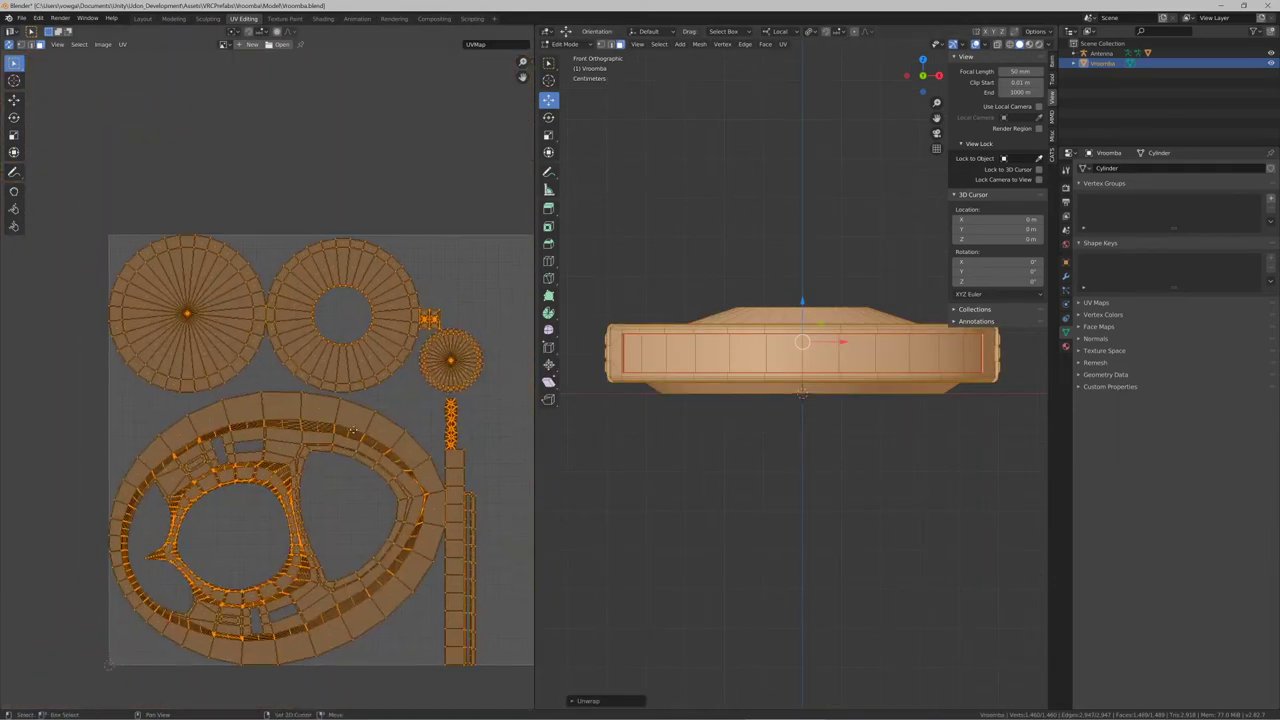
middle_drag(353, 430, 287, 386)
scroll(300, 409, up, 2)
scroll(297, 414, down, 2)
middle_drag(272, 438, 286, 410)
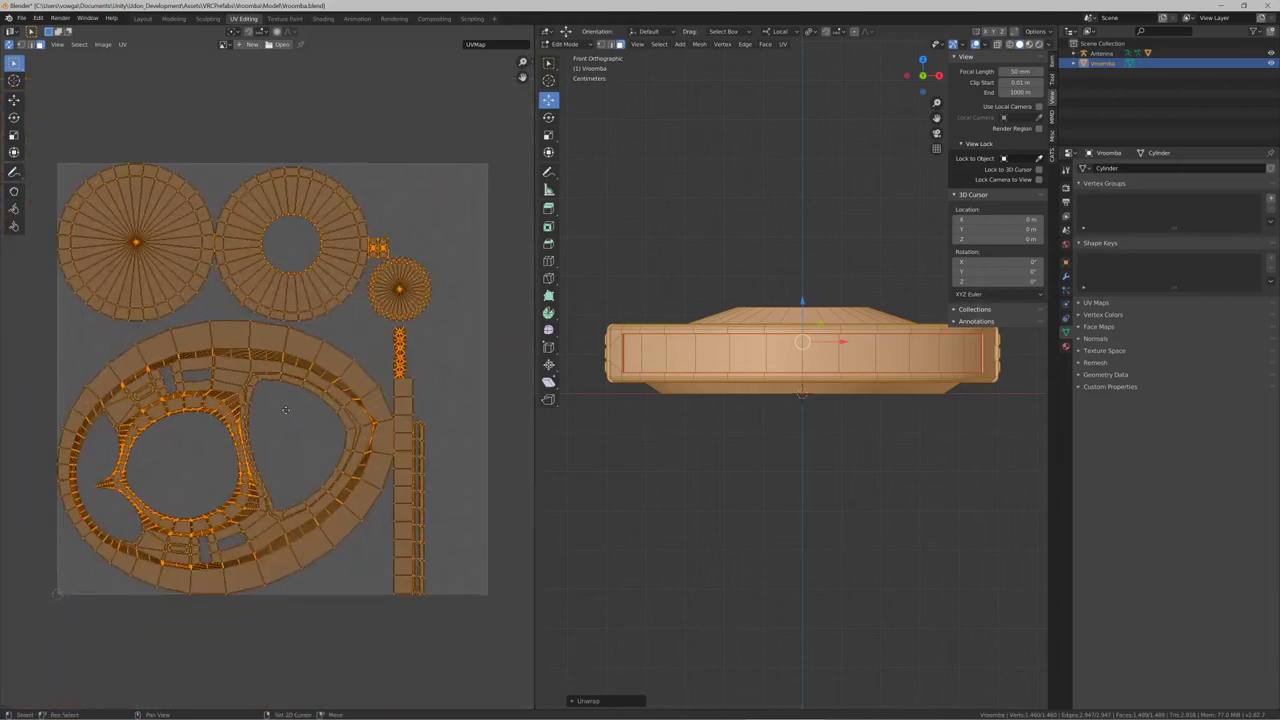
Turn off UV sync selection, use island selection to pick out the large rim island, and clear the selection
click(275, 443)
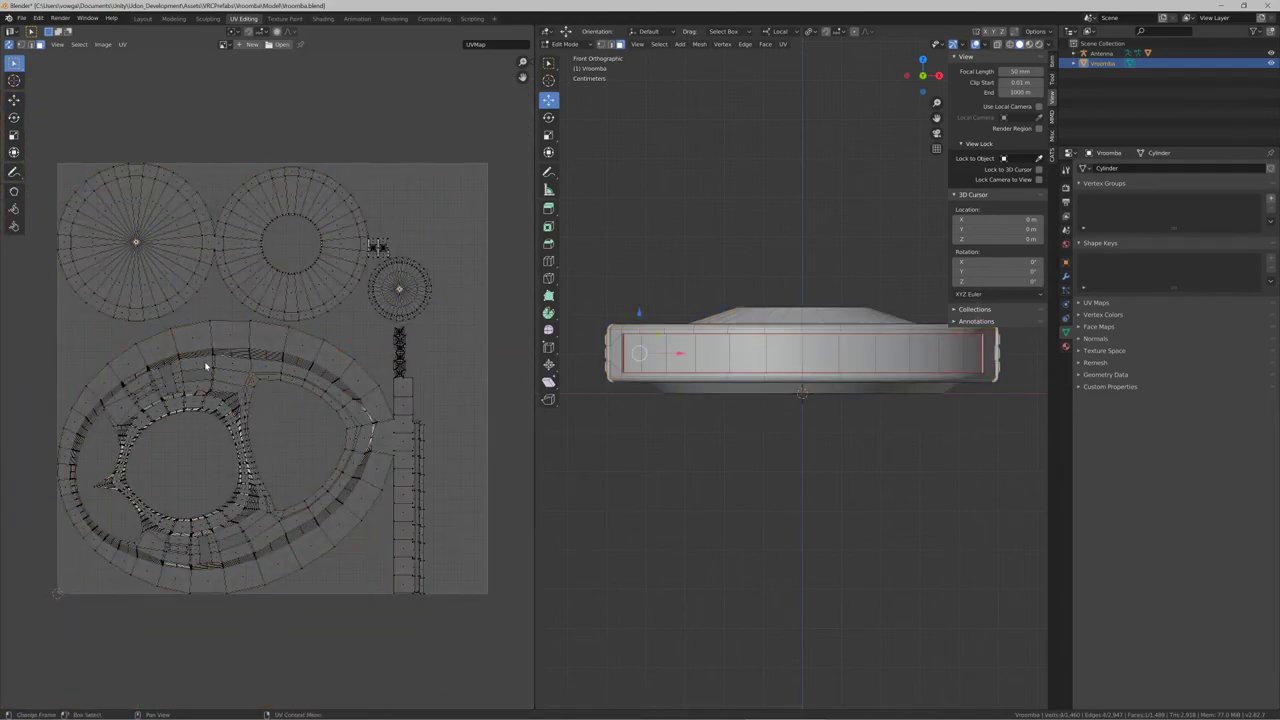
click(17, 45)
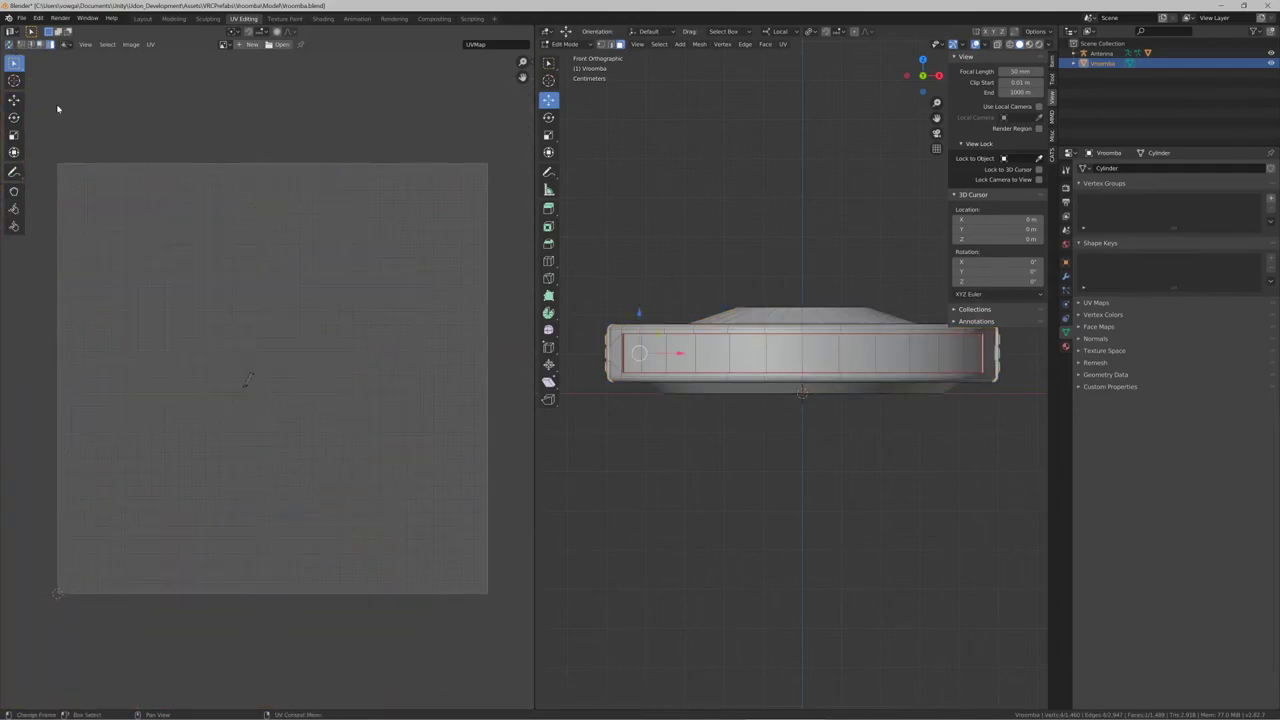
key(a)
key(a)
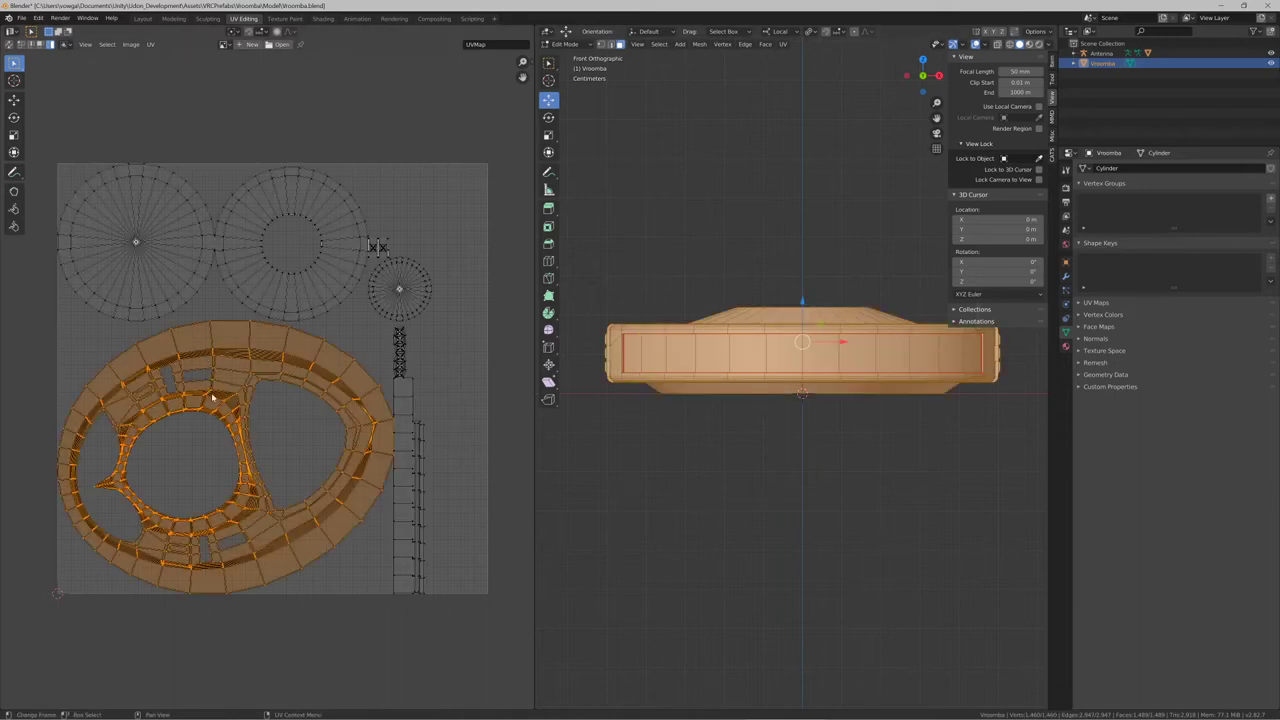
middle_drag(314, 440, 283, 413)
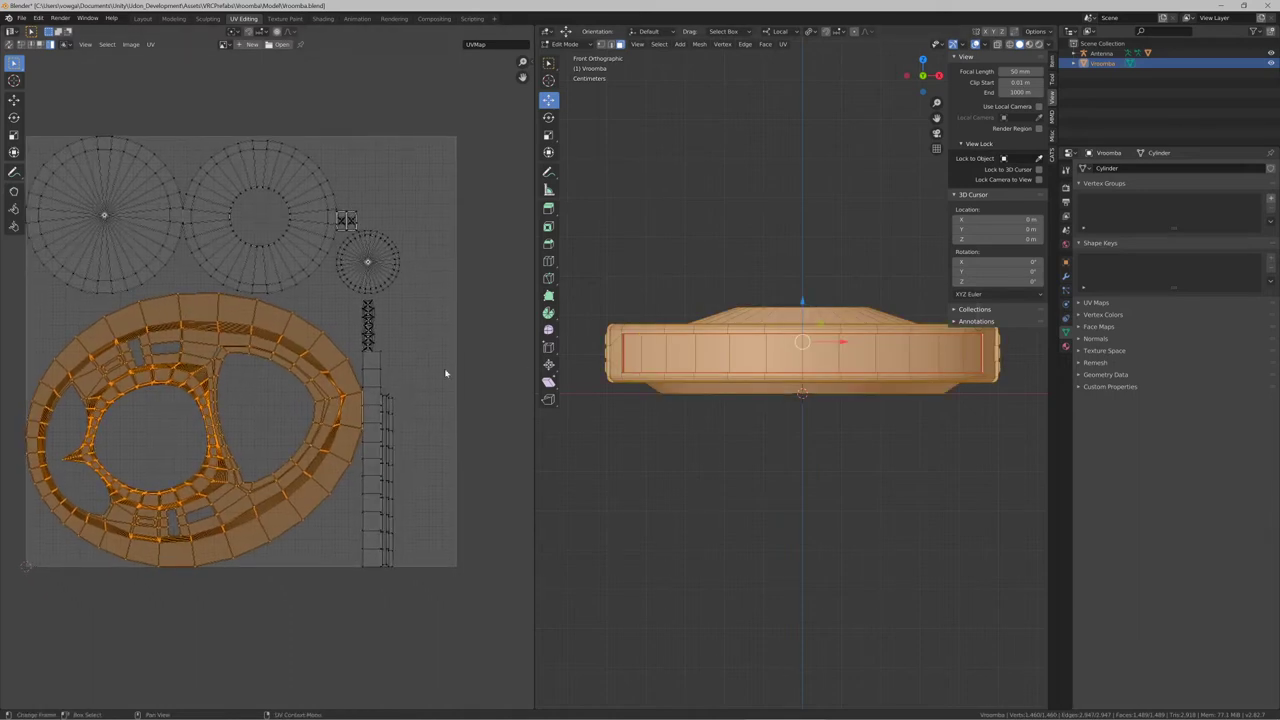
key(alt+a)
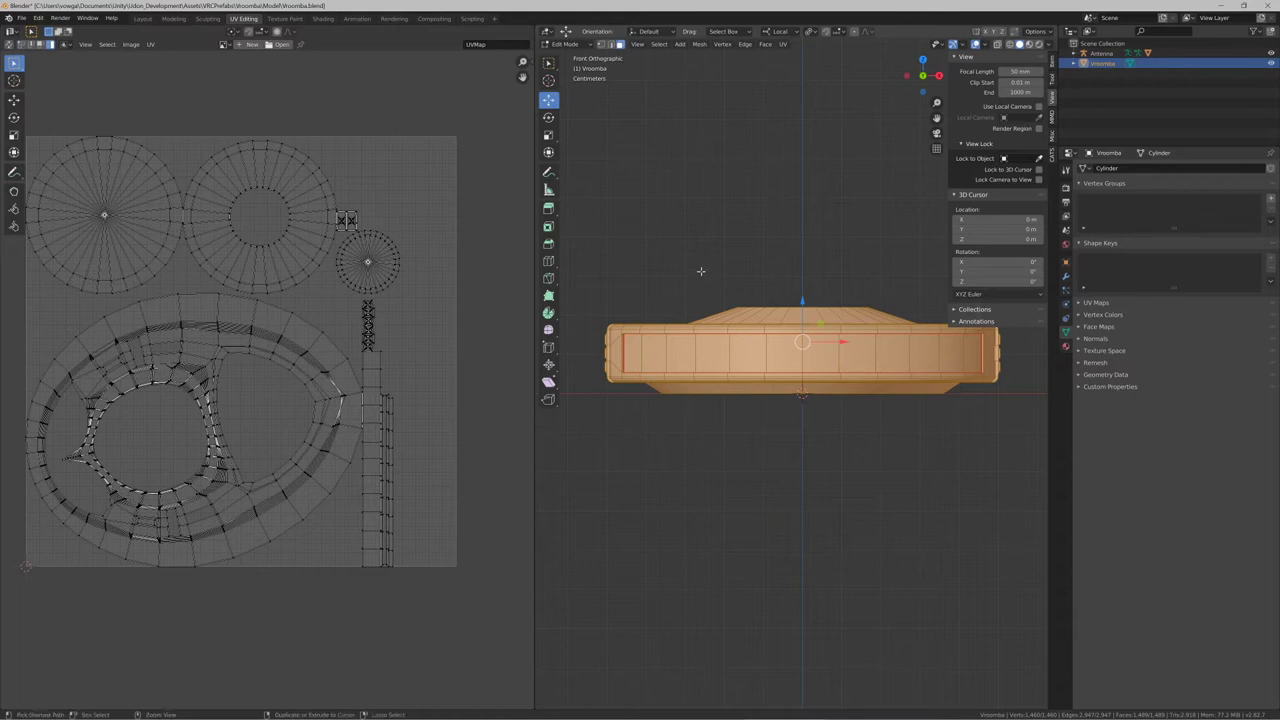
Save the Blender file, switch to Object Mode and export the Vroomba body over Vroomba.fbx with Selected Objects enabled
key(ctrl+s)
click(656, 237)
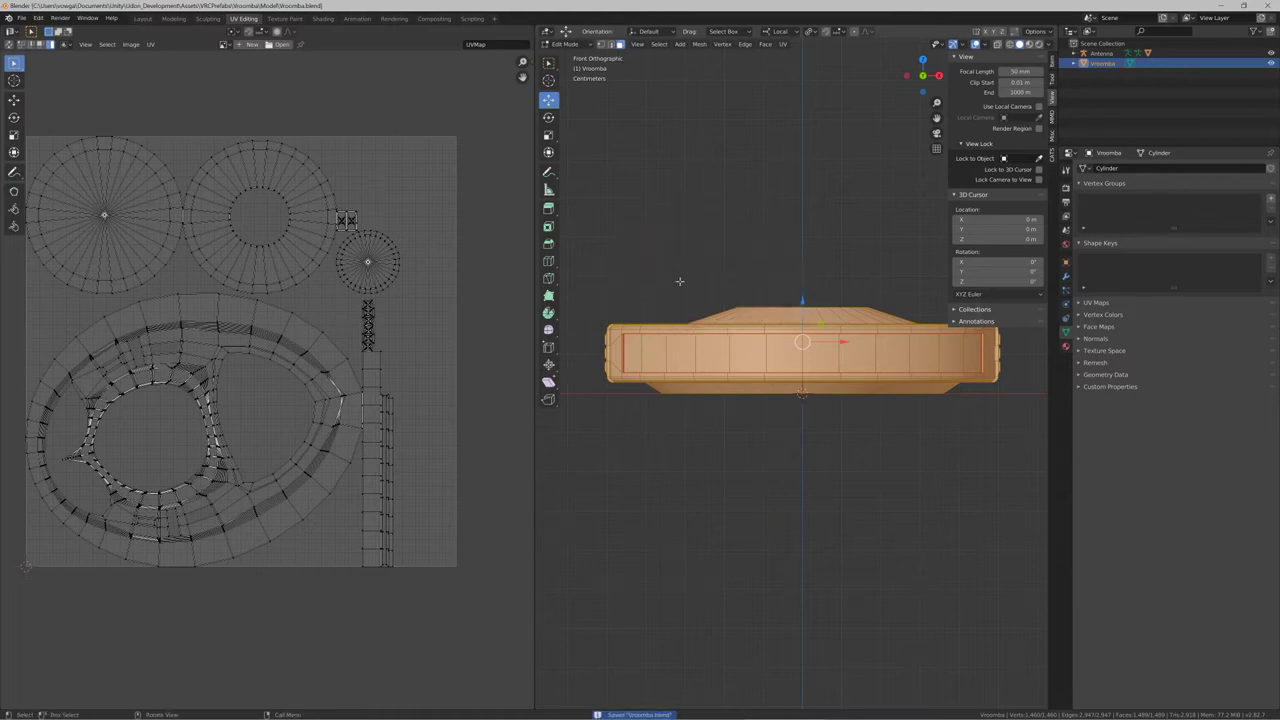
middle_drag(680, 280, 764, 304)
key(Tab)
key(KP_Decimal)
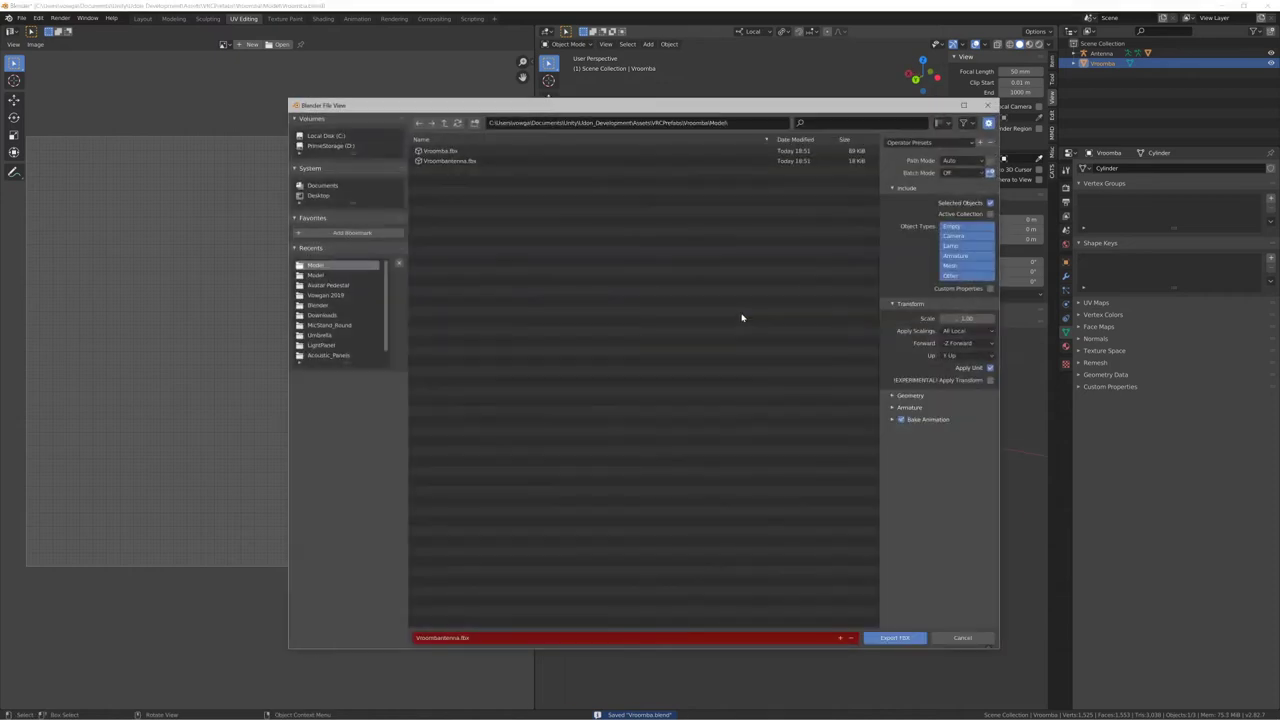
click(540, 150)
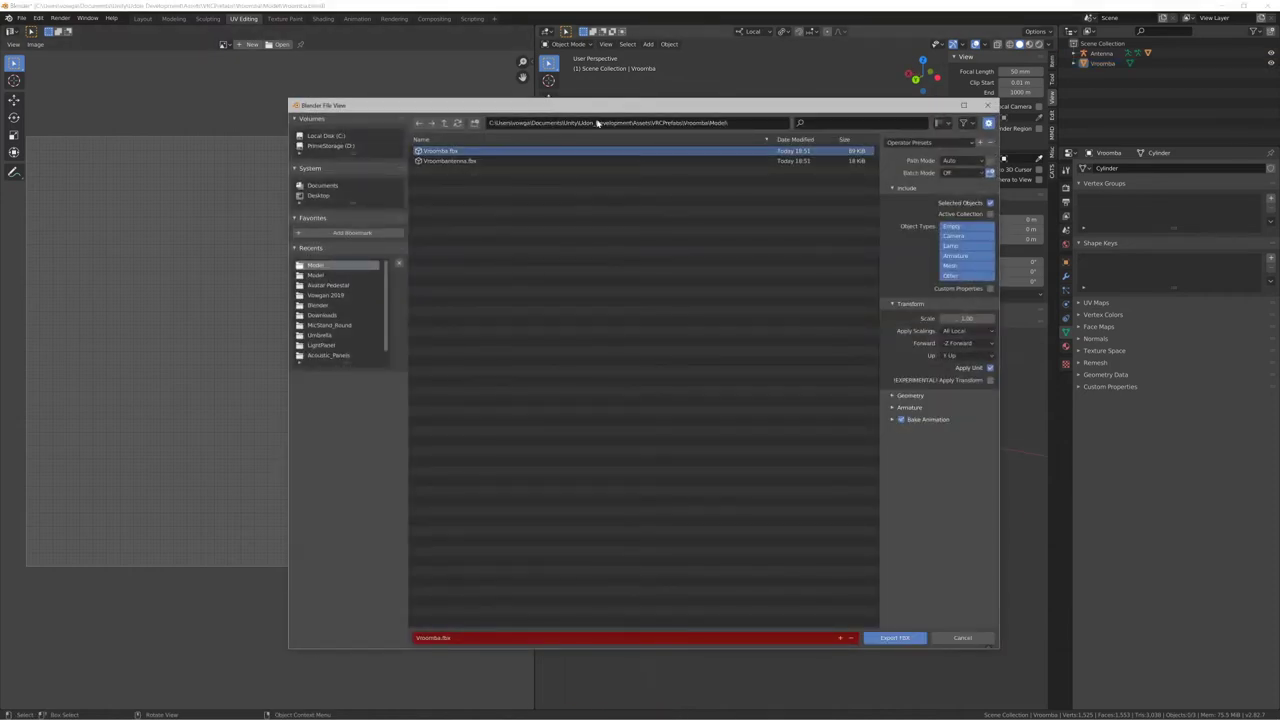
drag(628, 105, 587, 97)
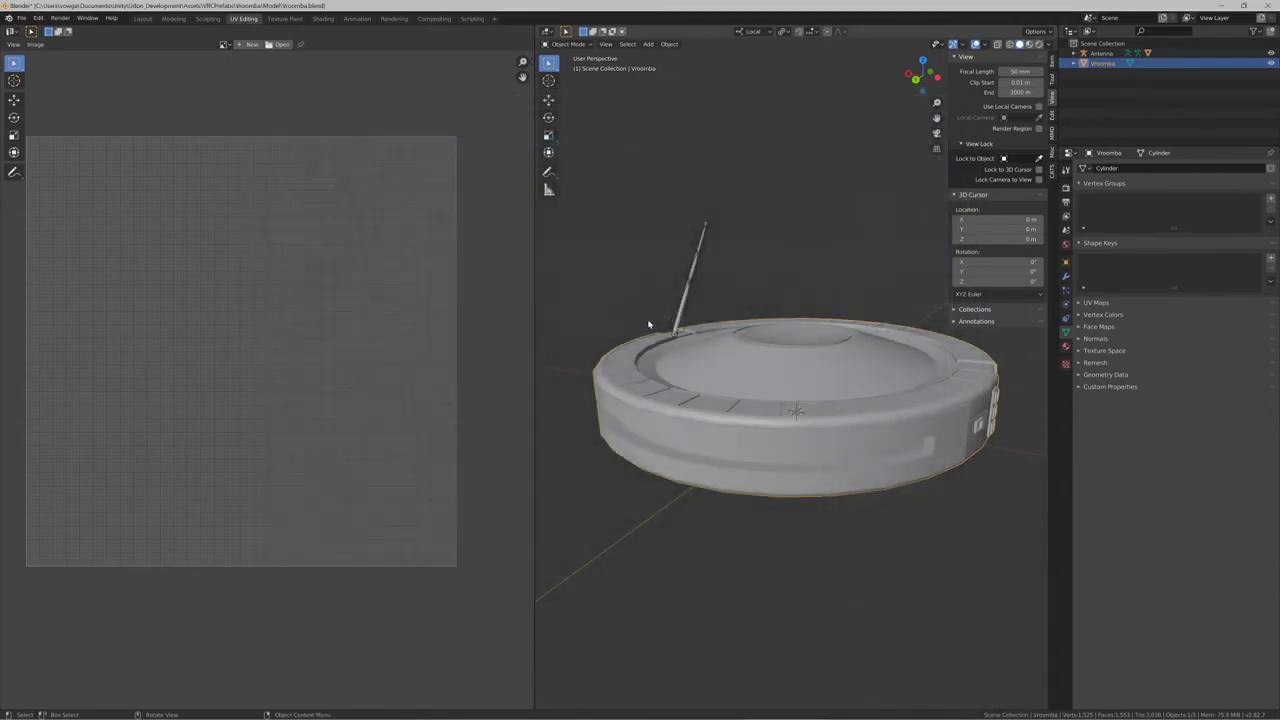
Switch to Unity and look at the re-exported Vroomba model in the scene
key(alt+Tab)
key(alt+Tab)
key(Tab)
key(Tab)
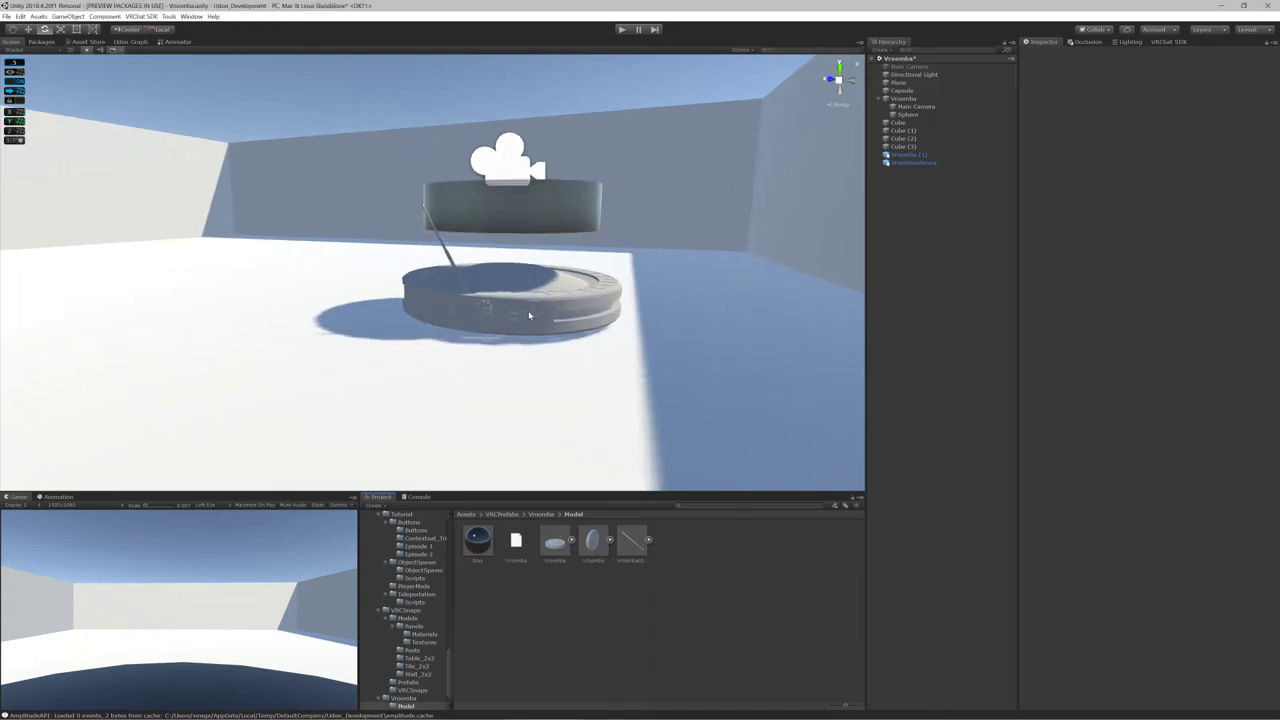
scroll(526, 315, up, 3)
Switch back to Blender and enter Edit Mode on the Vroomba with the whole mesh selected
key(alt+Tab)
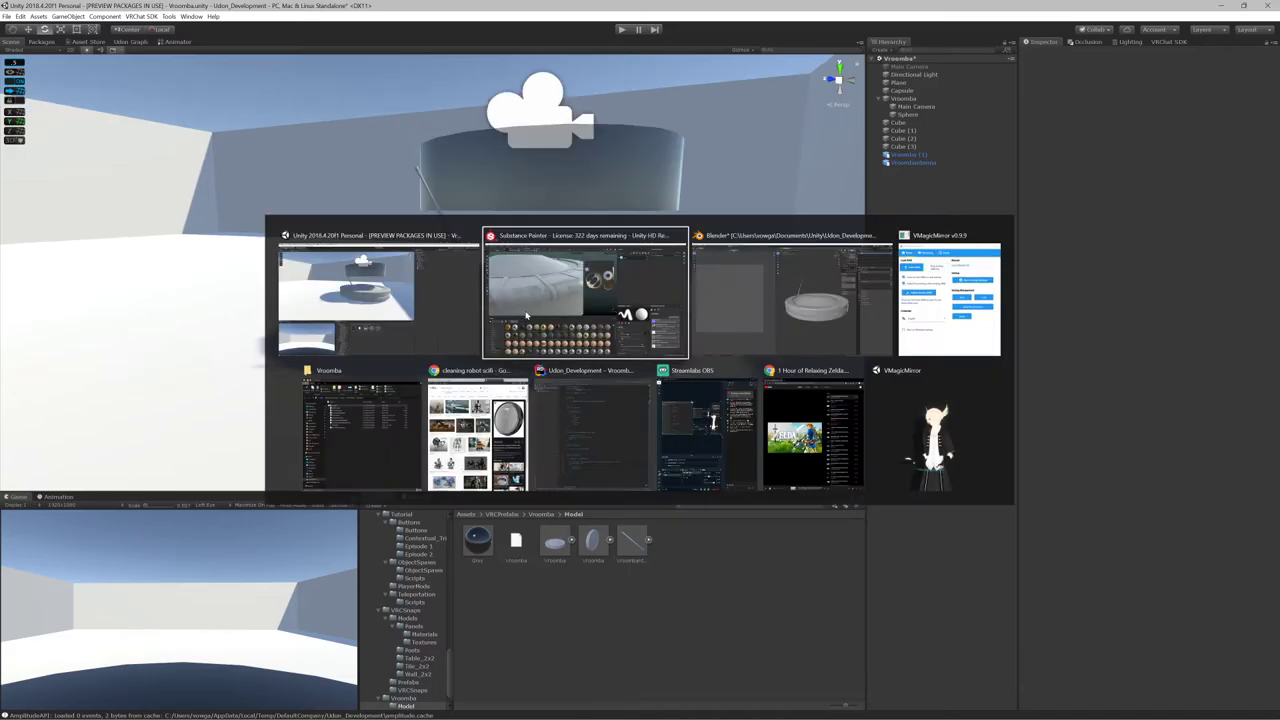
key(Tab)
key(a)
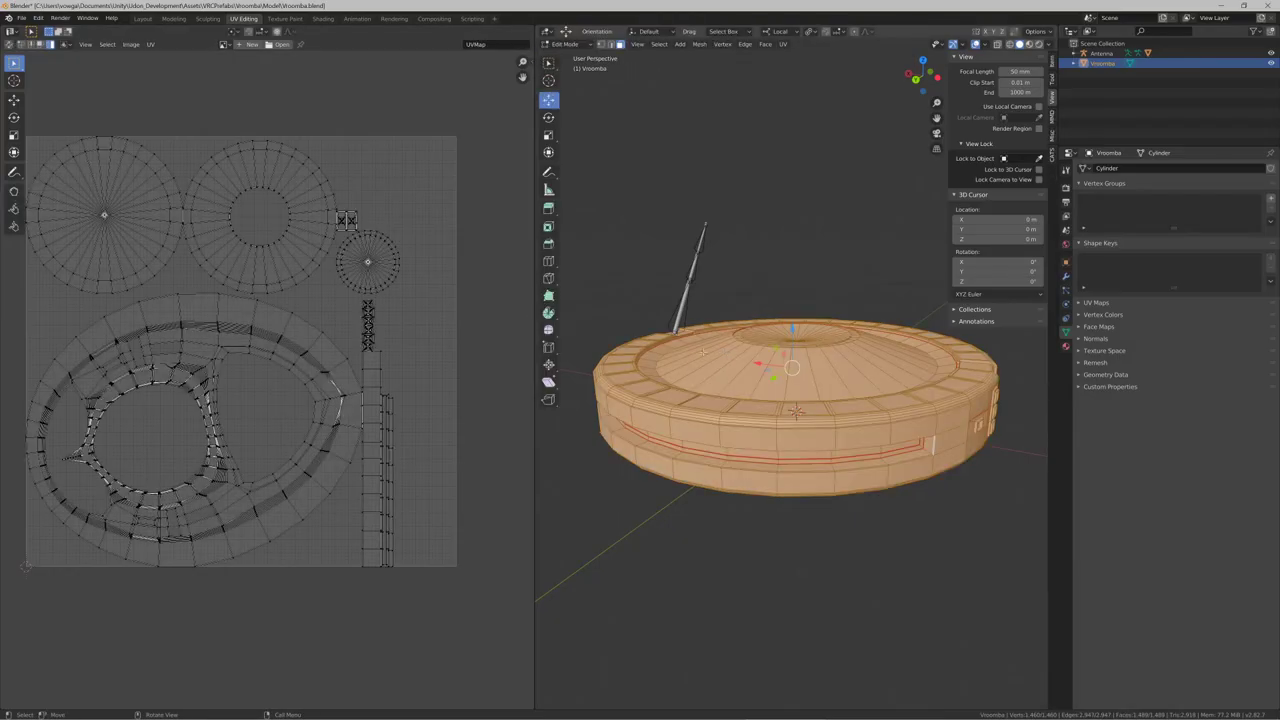
Try rotating the large rim UV island to level it and scaling it along X
key(a)
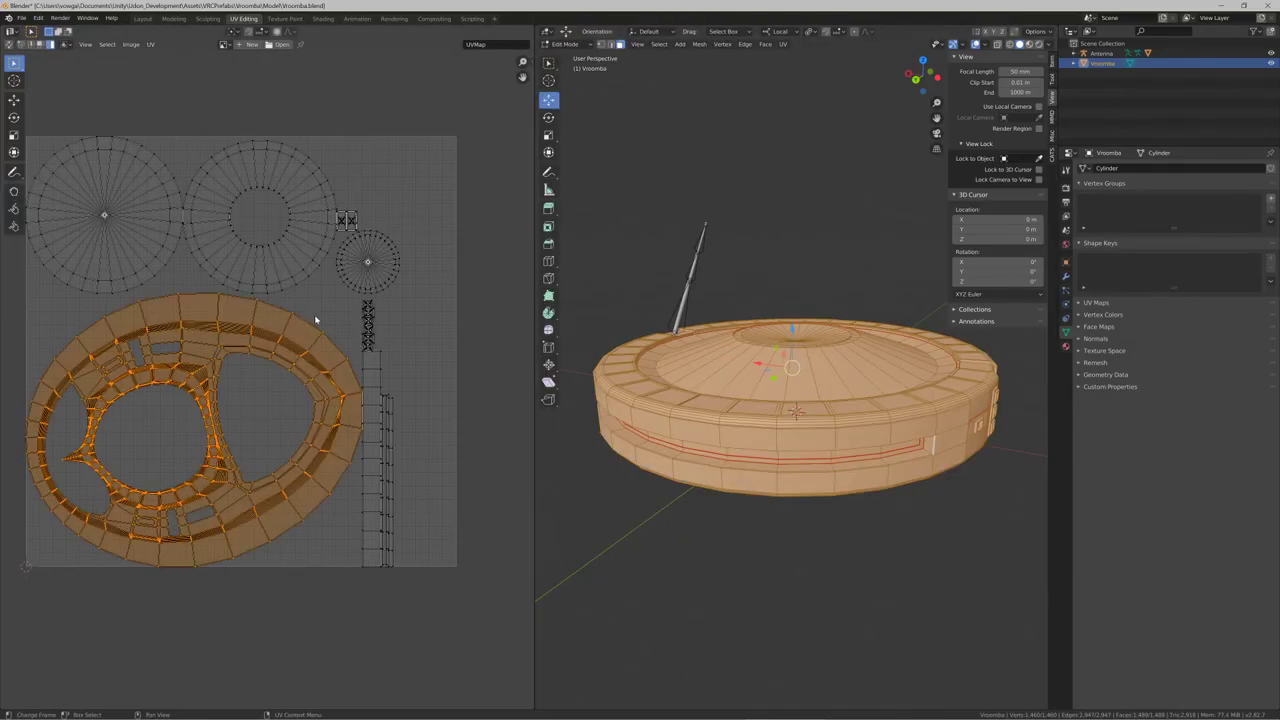
key(KP_Decimal)
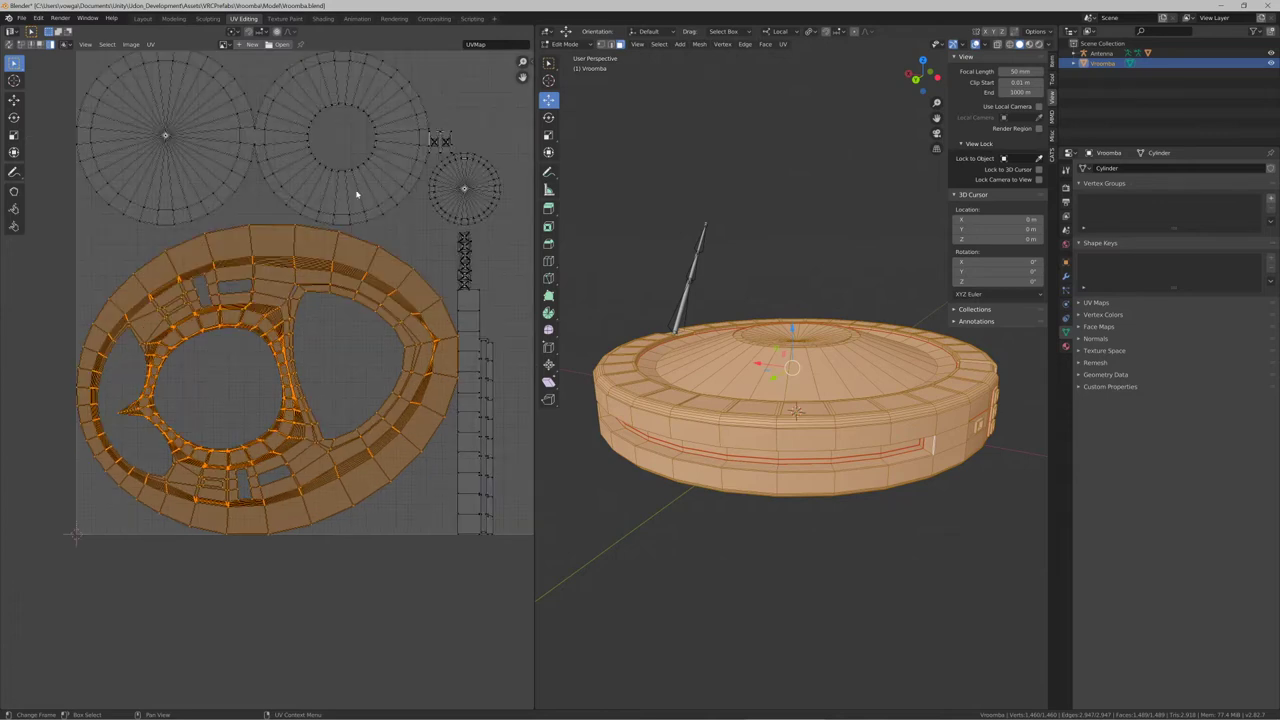
key(r)
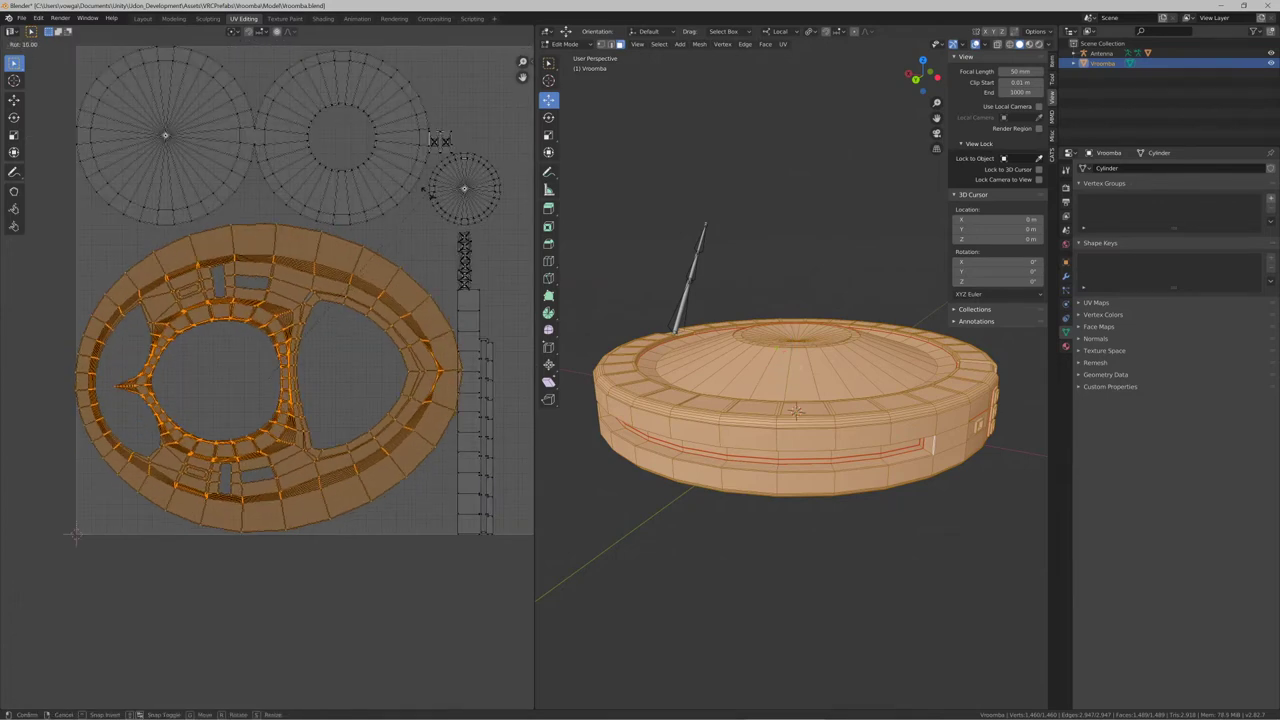
click(446, 186)
key(s)
key(x)
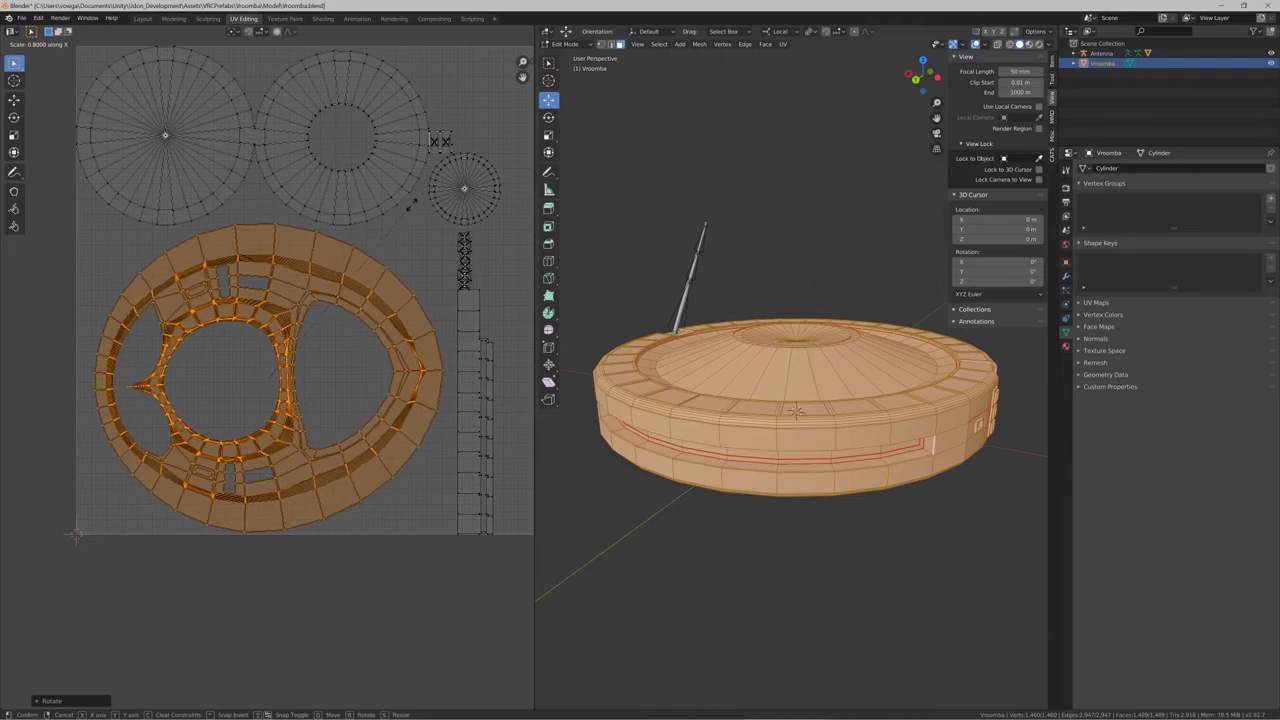
click(410, 214)
key(ctrl+z)
Turn UV sync selection back on and select the vertex at the peak of the overlapping bevel UVs in the rim island
middle_drag(449, 346, 301, 364)
scroll(346, 337, up, 5)
scroll(320, 343, up, 5)
middle_drag(400, 268, 257, 403)
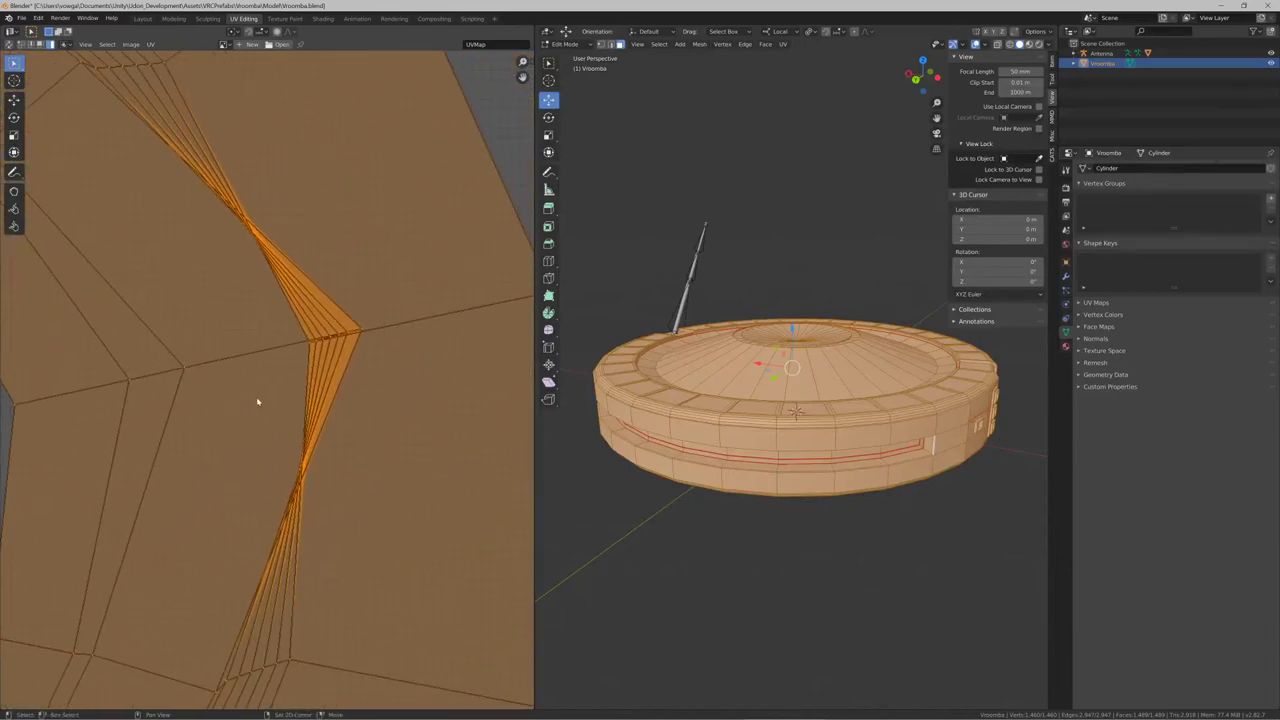
click(358, 330)
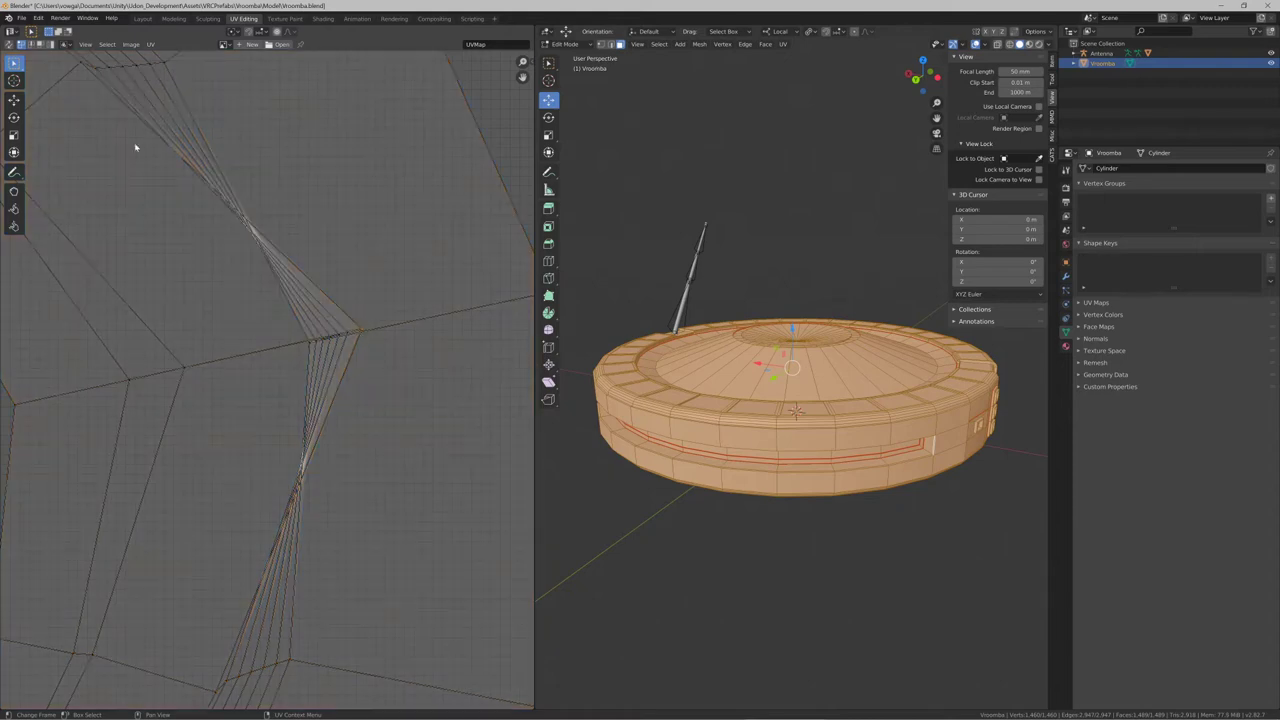
click(9, 45)
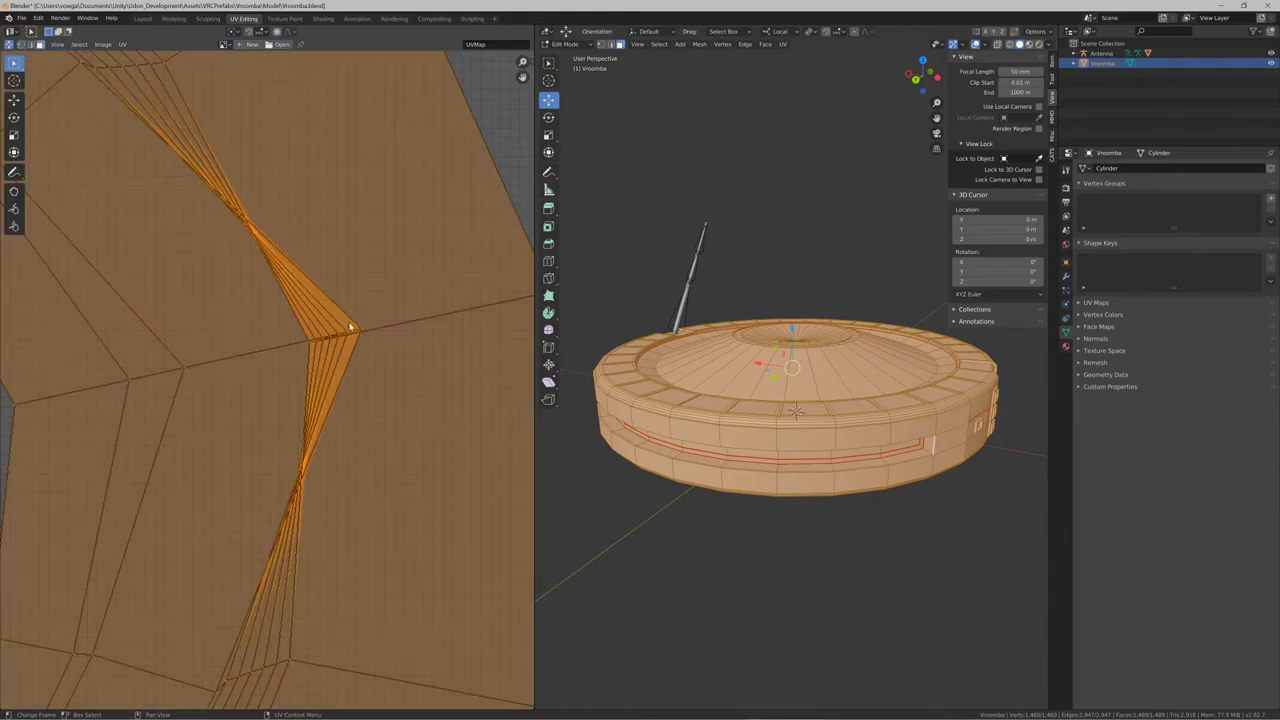
key(alt+a)
middle_drag(737, 435, 787, 385)
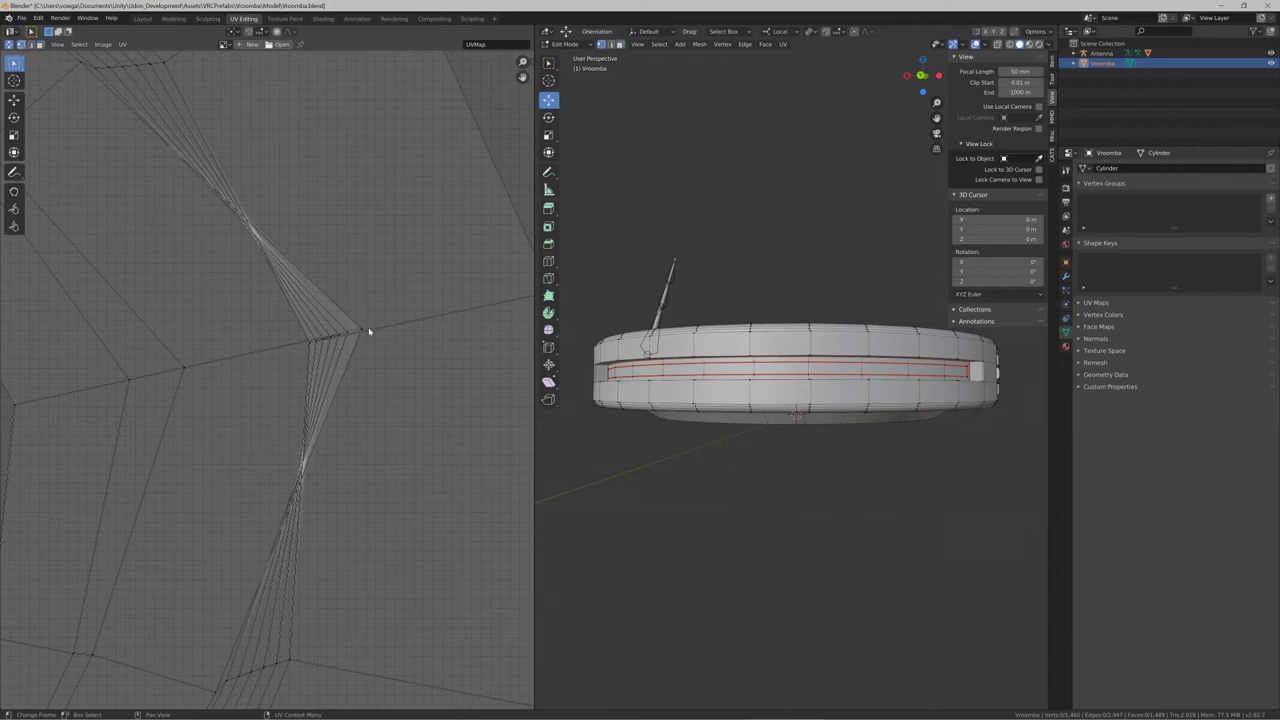
click(322, 348)
mouse_move(748, 357)
middle_down()
mouse_move(737, 266)
mouse_move(741, 480)
mouse_move(749, 424)
middle_up()
scroll(737, 266, up, 5)
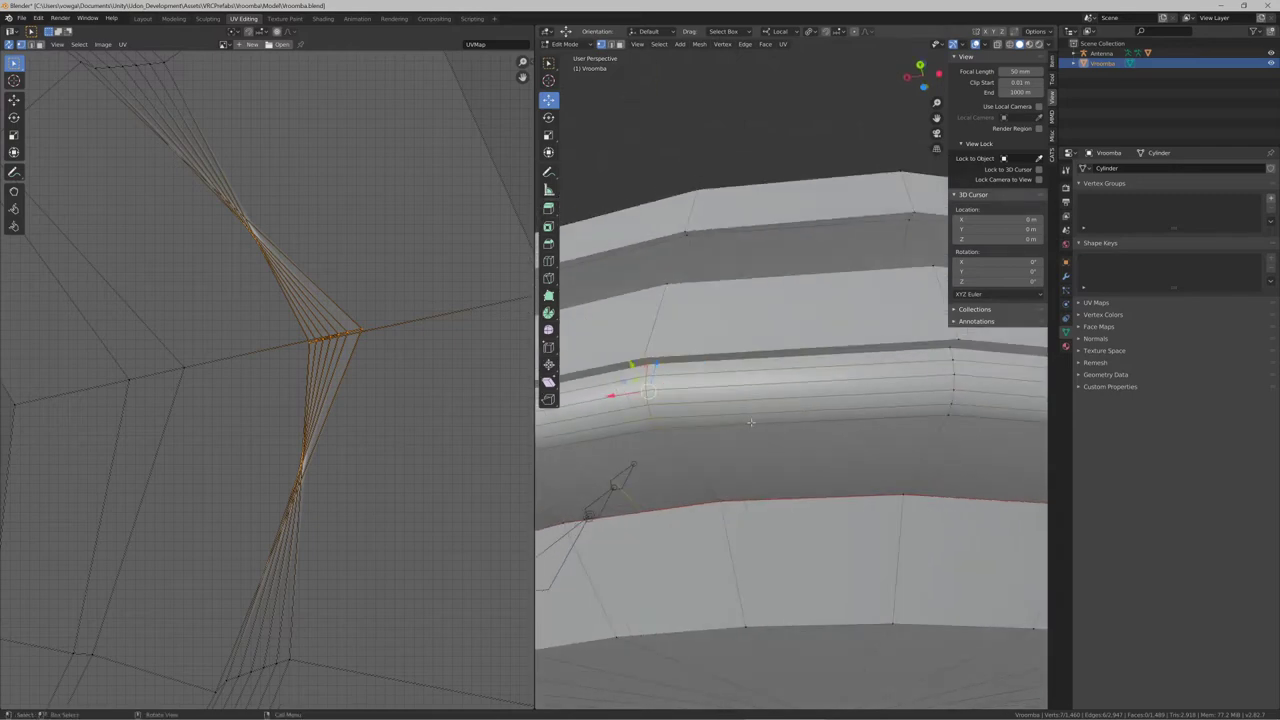
Try moving the rim bevel vertices that belong to the overlapping UVs
key(alt+s)
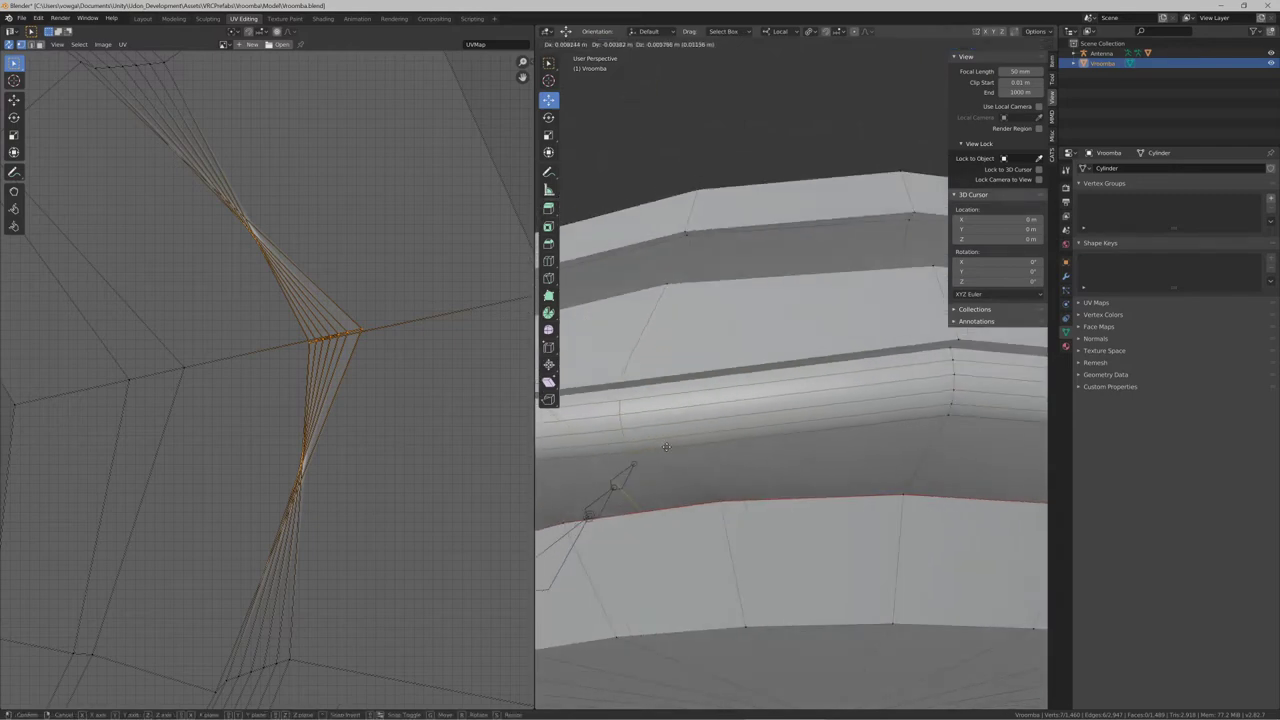
right_click(715, 412)
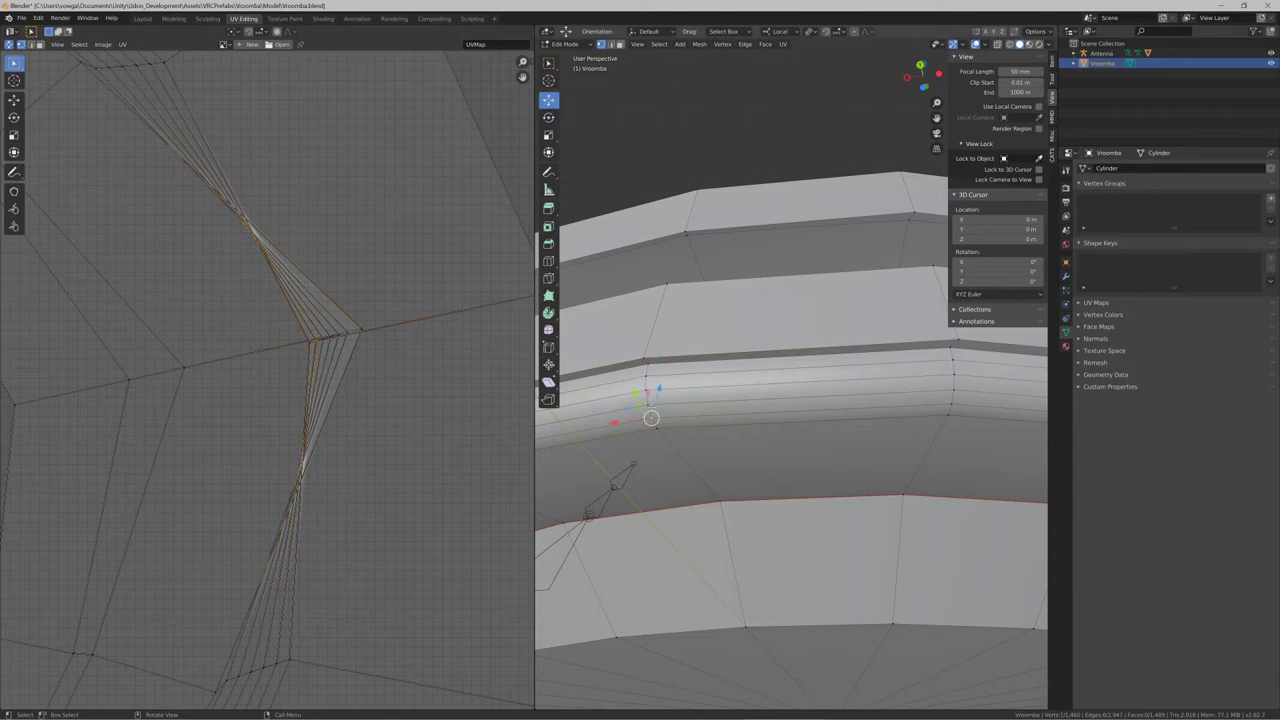
drag(620, 421, 612, 426)
key(ctrl+z)
Select the edge loop that crosses the rim bevel through the peak of the overlapping UVs
middle_drag(614, 414, 646, 374)
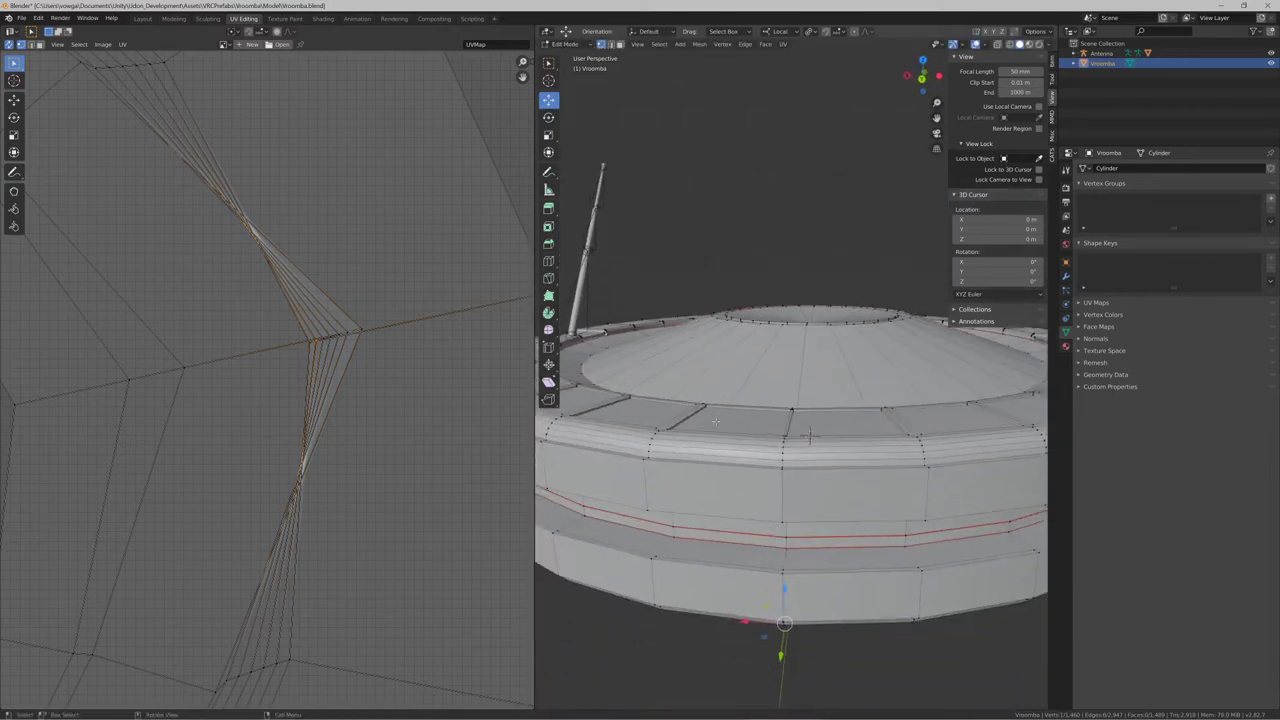
middle_drag(712, 463, 802, 497)
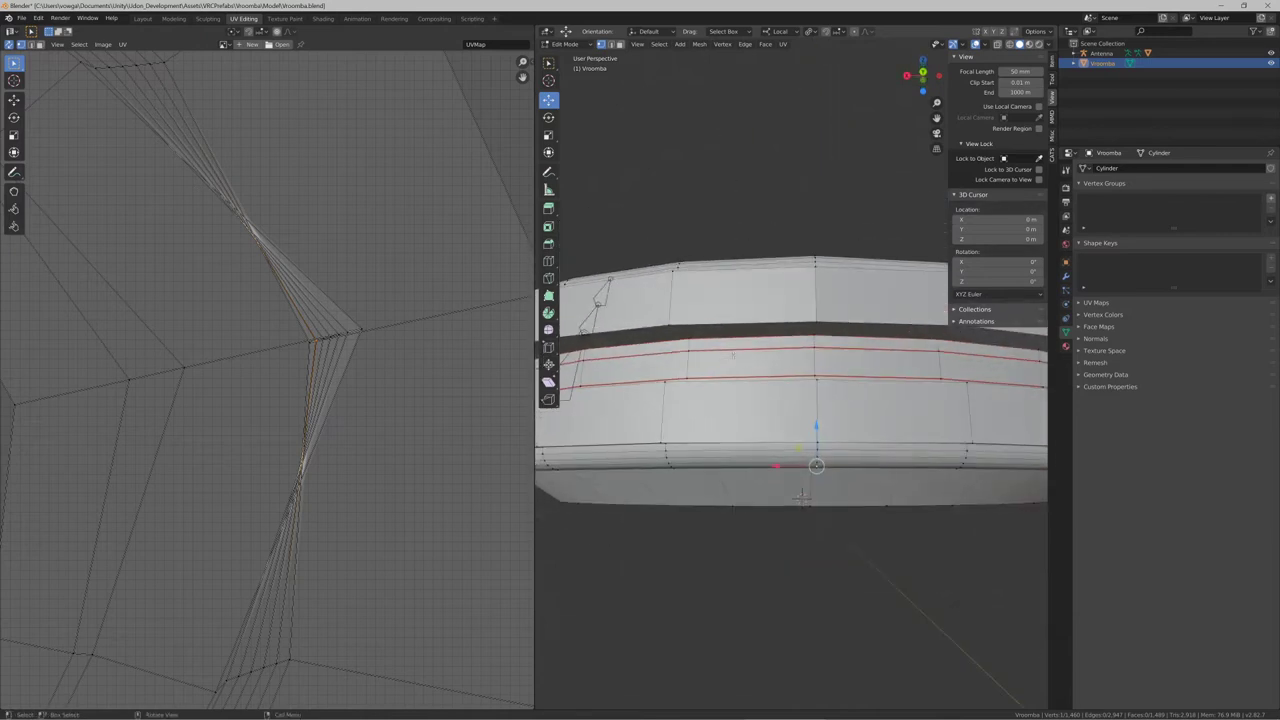
alt+click(801, 497)
middle_drag(801, 497, 781, 377)
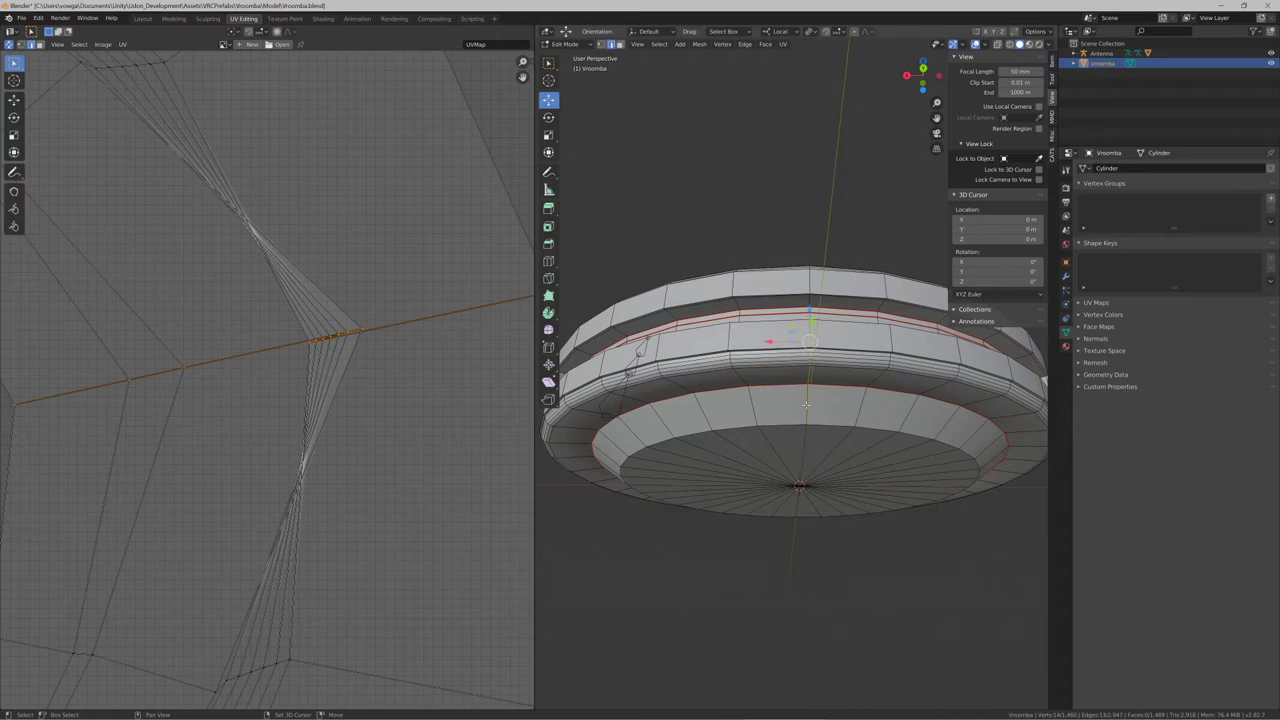
Mark the selected edge loop across the rim bevel as a UV seam
key(F3)
key(Return)
scroll(802, 365, down, 5)
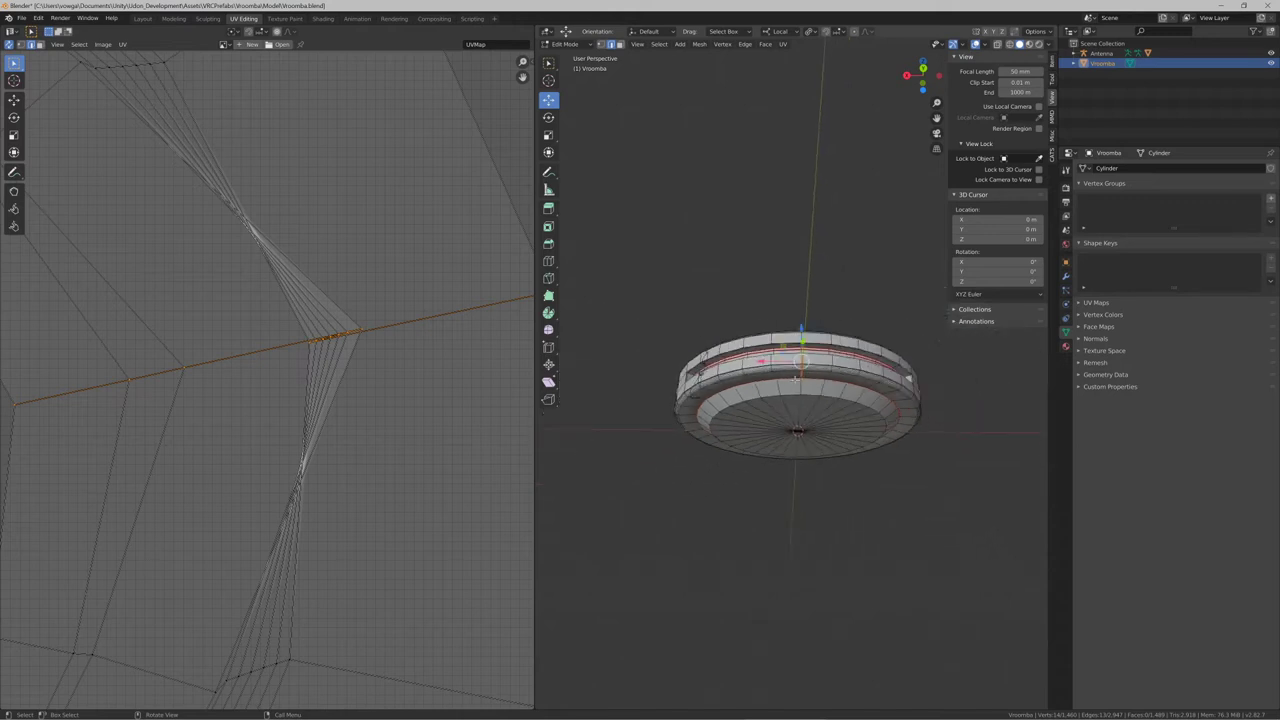
Delete the stray vertical edge on the inner side of the upper rim wall, behind the seam position
middle_drag(802, 365, 820, 417)
middle_drag(887, 334, 786, 410)
key(Tab)
scroll(813, 359, up, 3)
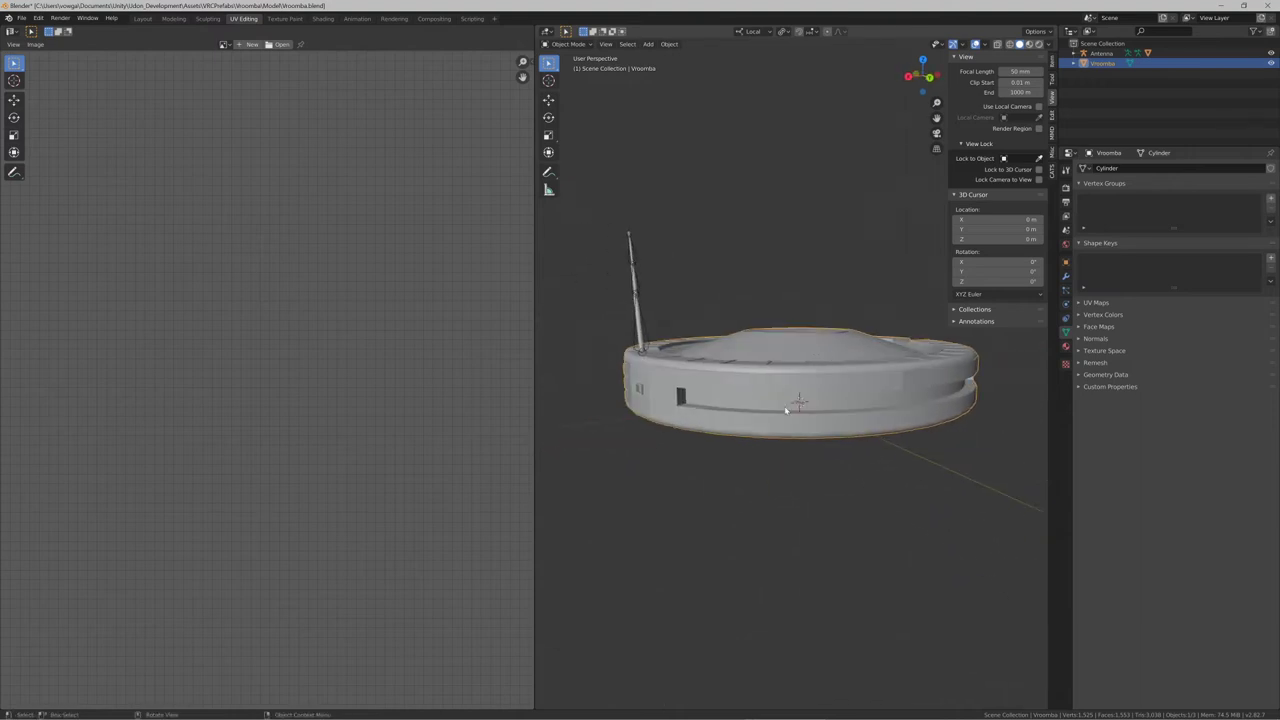
middle_drag(835, 364, 806, 388)
scroll(800, 350, up, 5)
key(Tab)
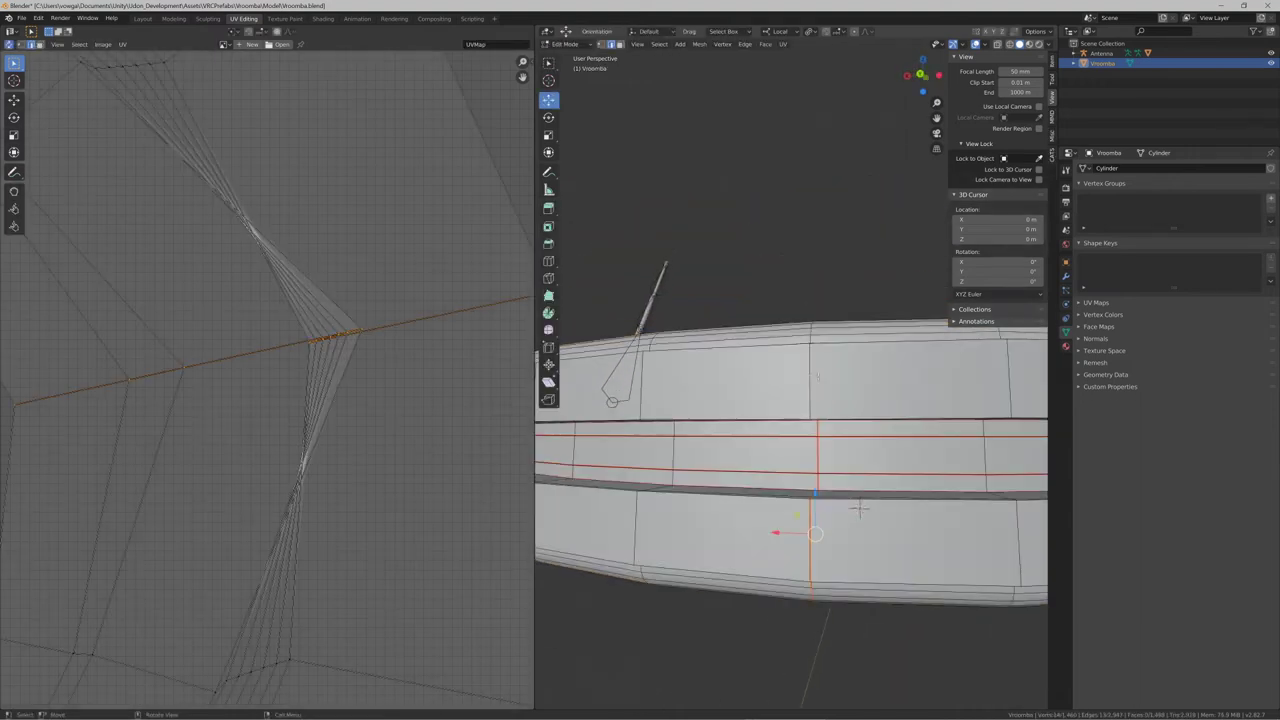
click(810, 381)
scroll(859, 508, up, 6)
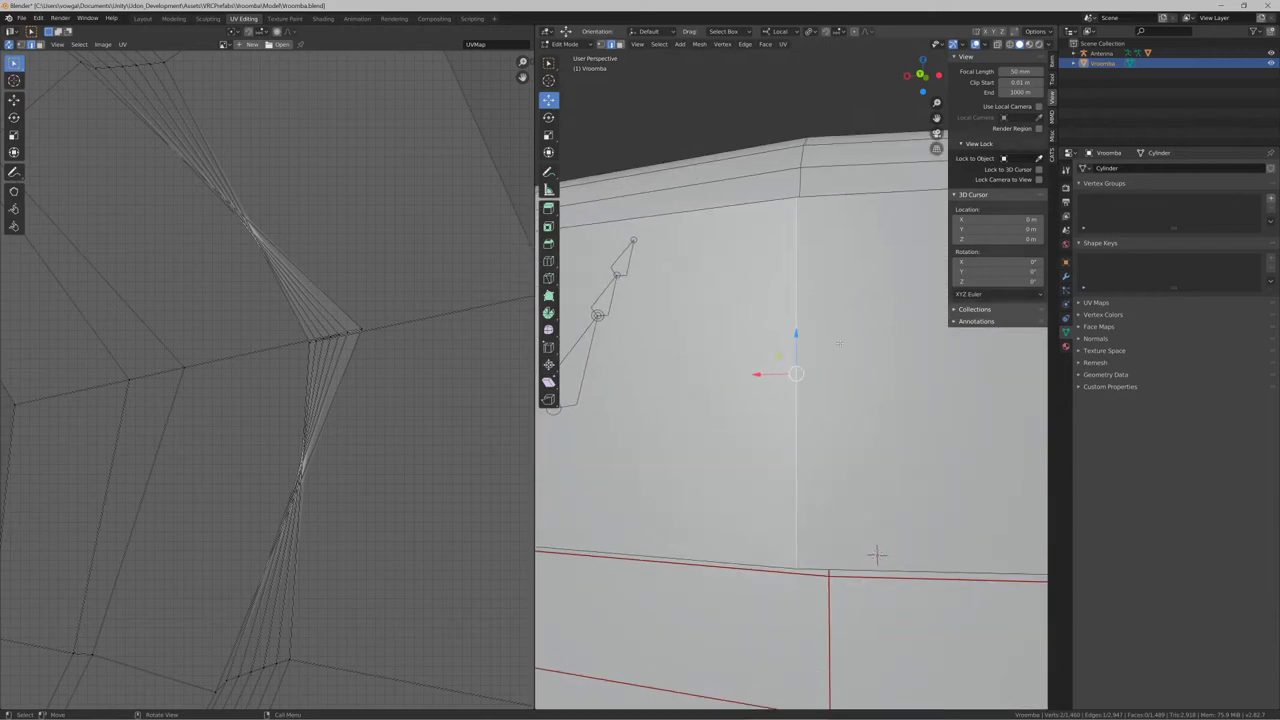
middle_drag(839, 343, 668, 356)
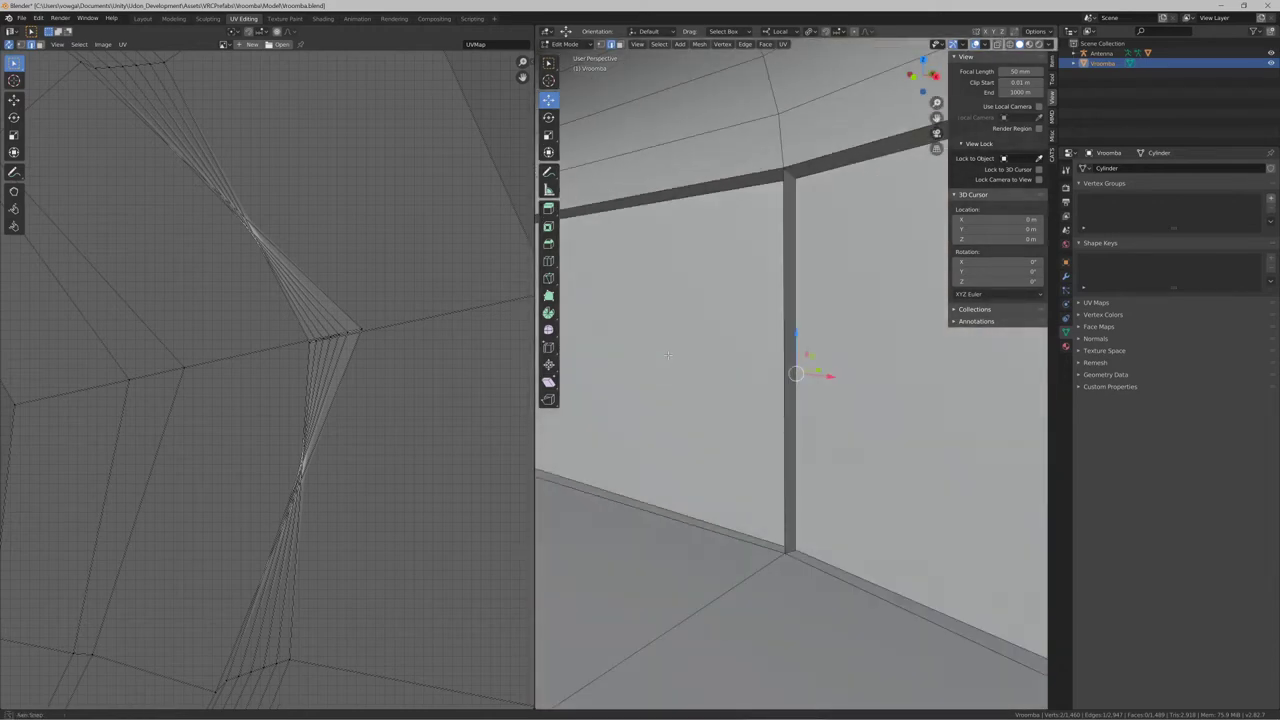
click(786, 374)
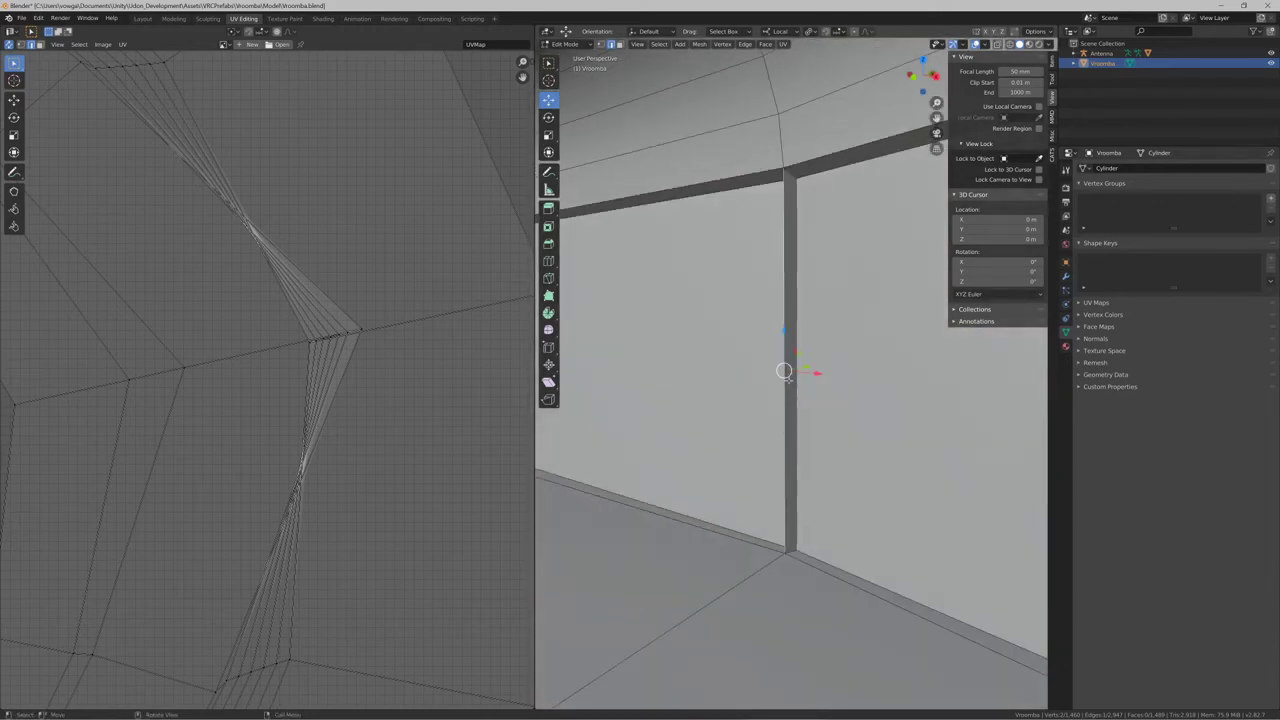
key(x)
click(785, 367)
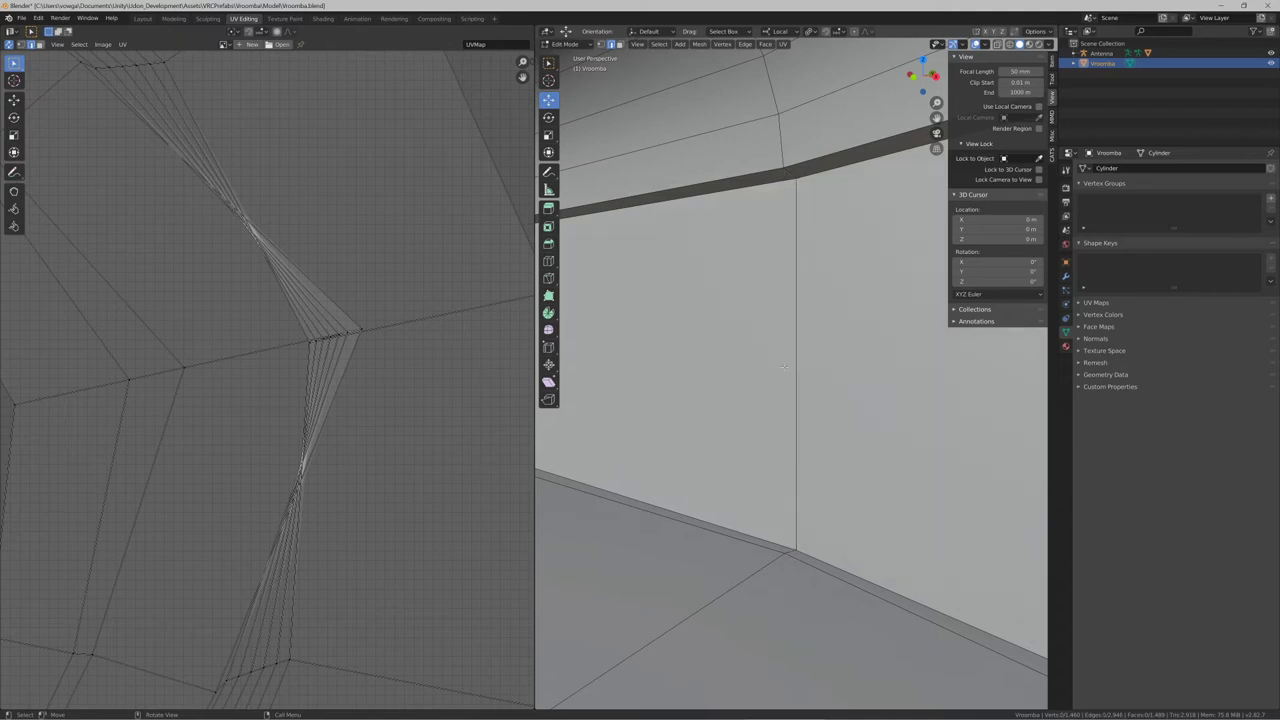
middle_drag(790, 376, 851, 374)
click(794, 371)
Select the whole Vroomba mesh and unwrap it along the current seams
key(a)
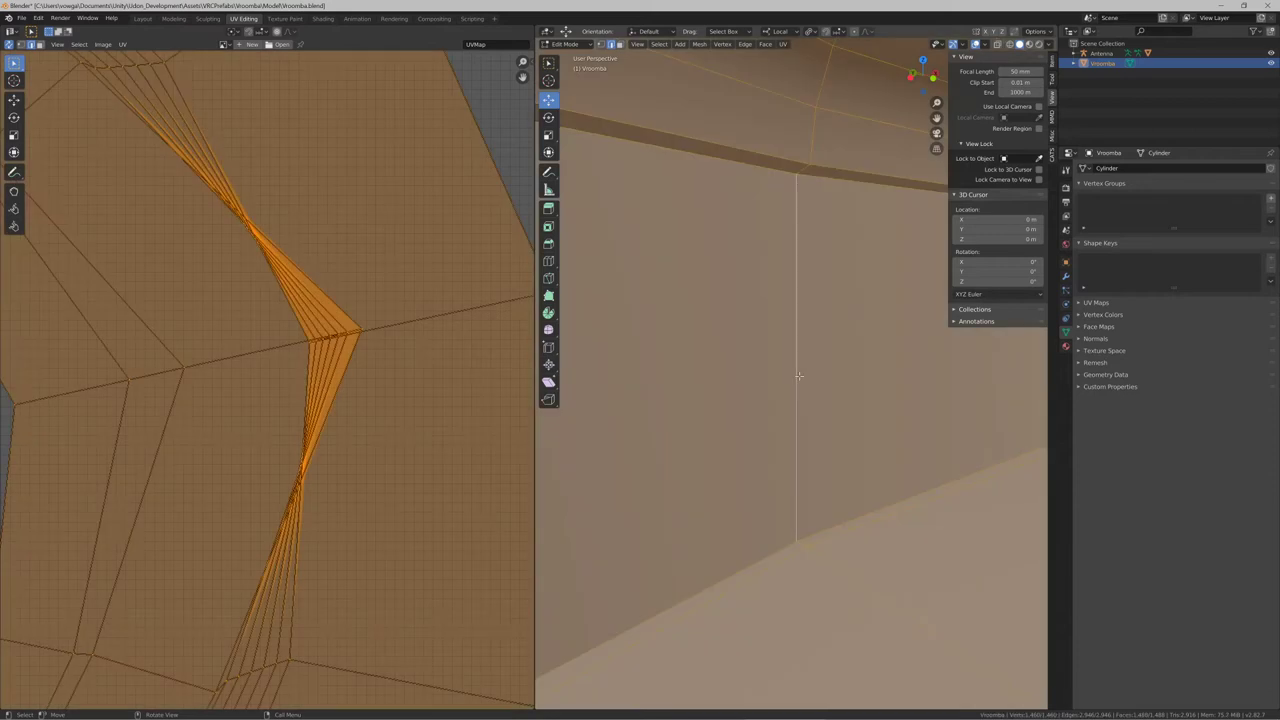
scroll(796, 373, down, 8)
scroll(796, 373, down, 4)
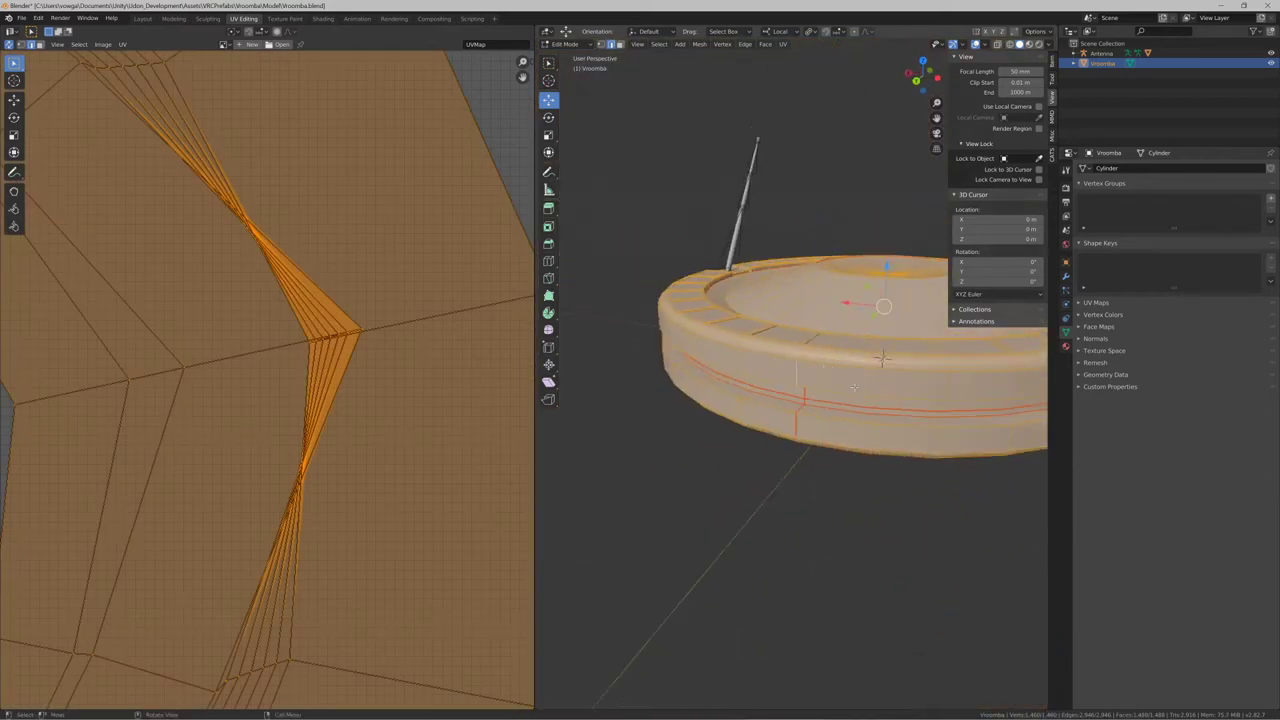
key(u)
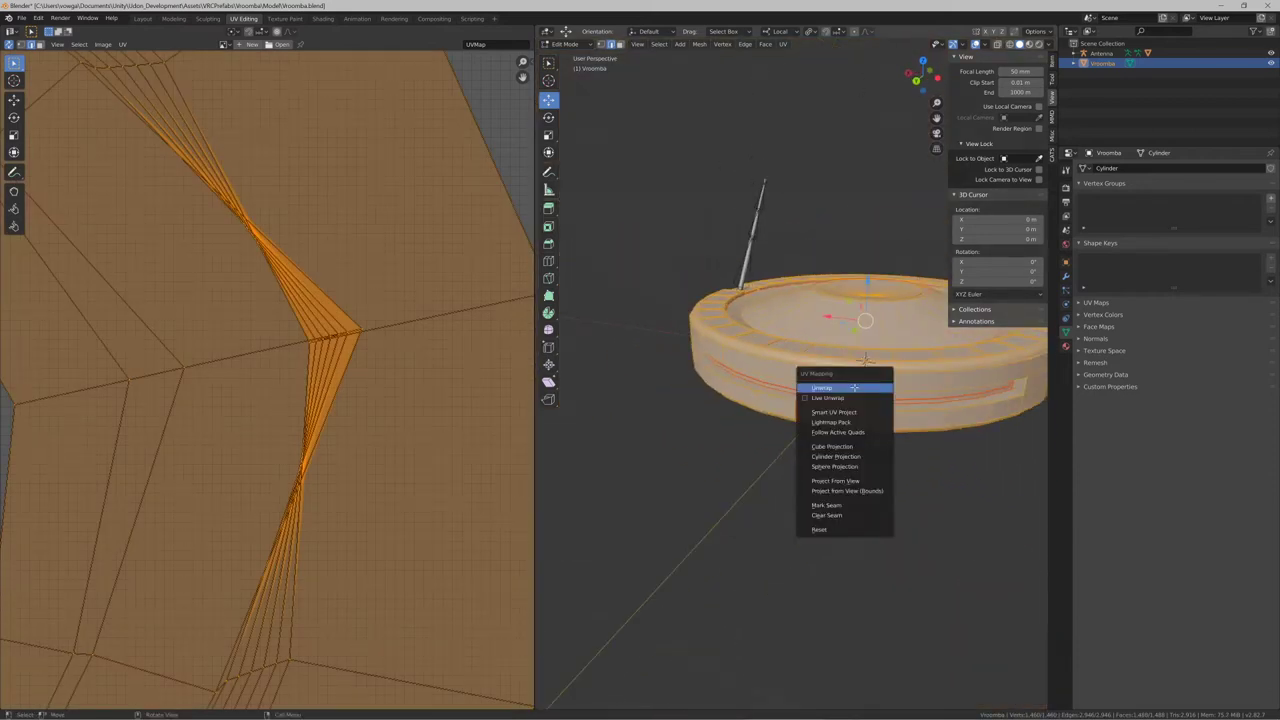
click(854, 387)
scroll(314, 386, down, 8)
scroll(310, 385, up, 4)
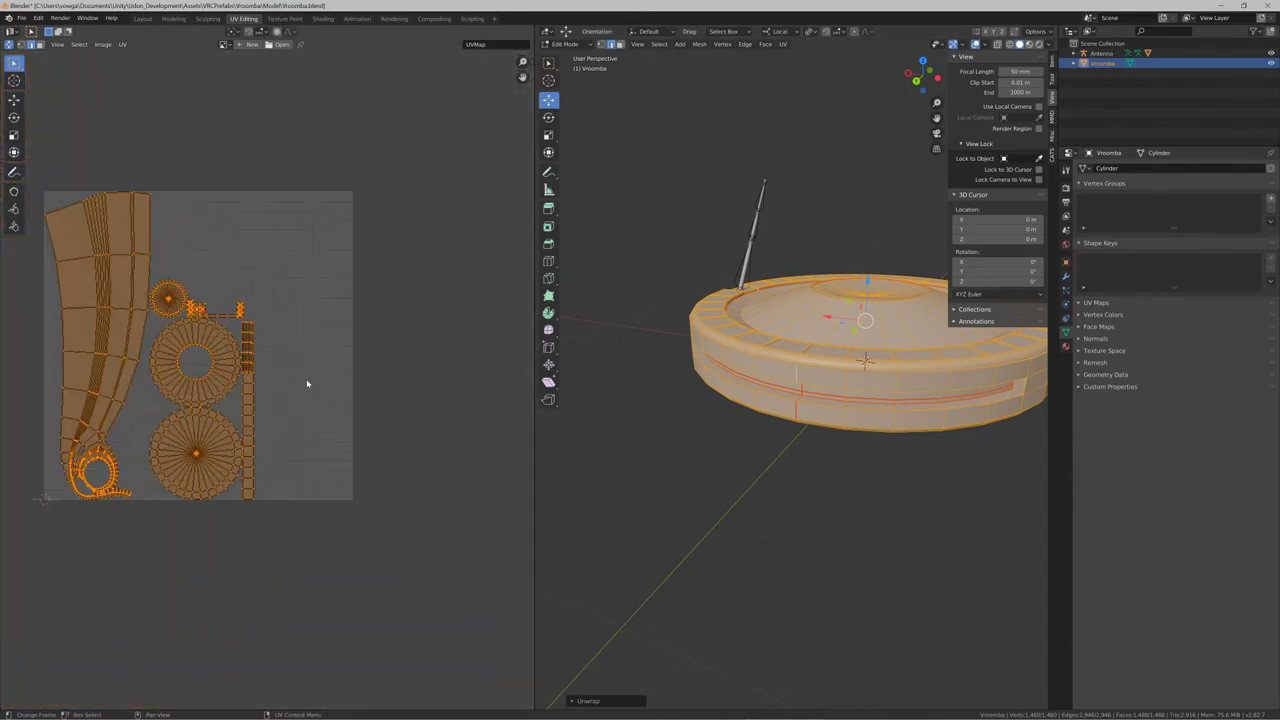
scroll(307, 383, up, 2)
middle_drag(258, 383, 518, 427)
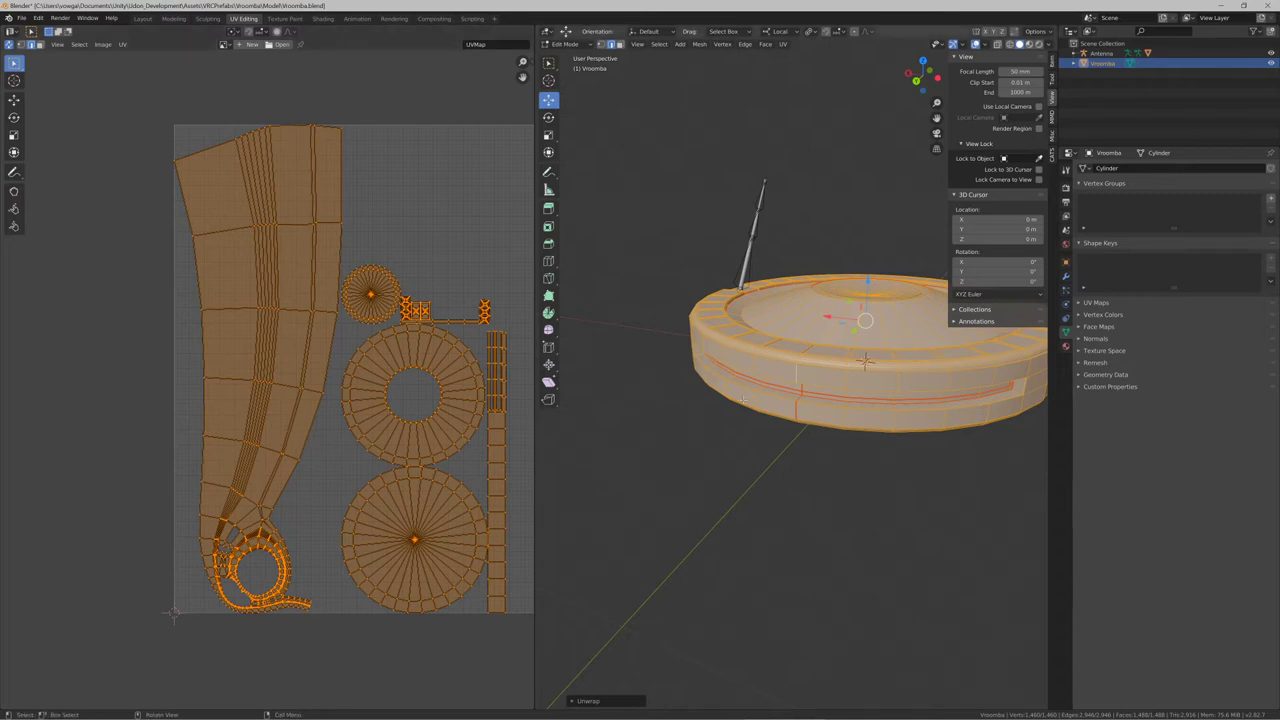
Select the vertical edge loop that crosses the lower rim band and follows its seam
middle_drag(724, 398, 797, 386)
scroll(797, 386, up, 3)
middle_drag(797, 440, 820, 533)
scroll(785, 400, up, 4)
scroll(786, 401, down, 4)
click(775, 414)
scroll(769, 424, up, 2)
alt+click(766, 428)
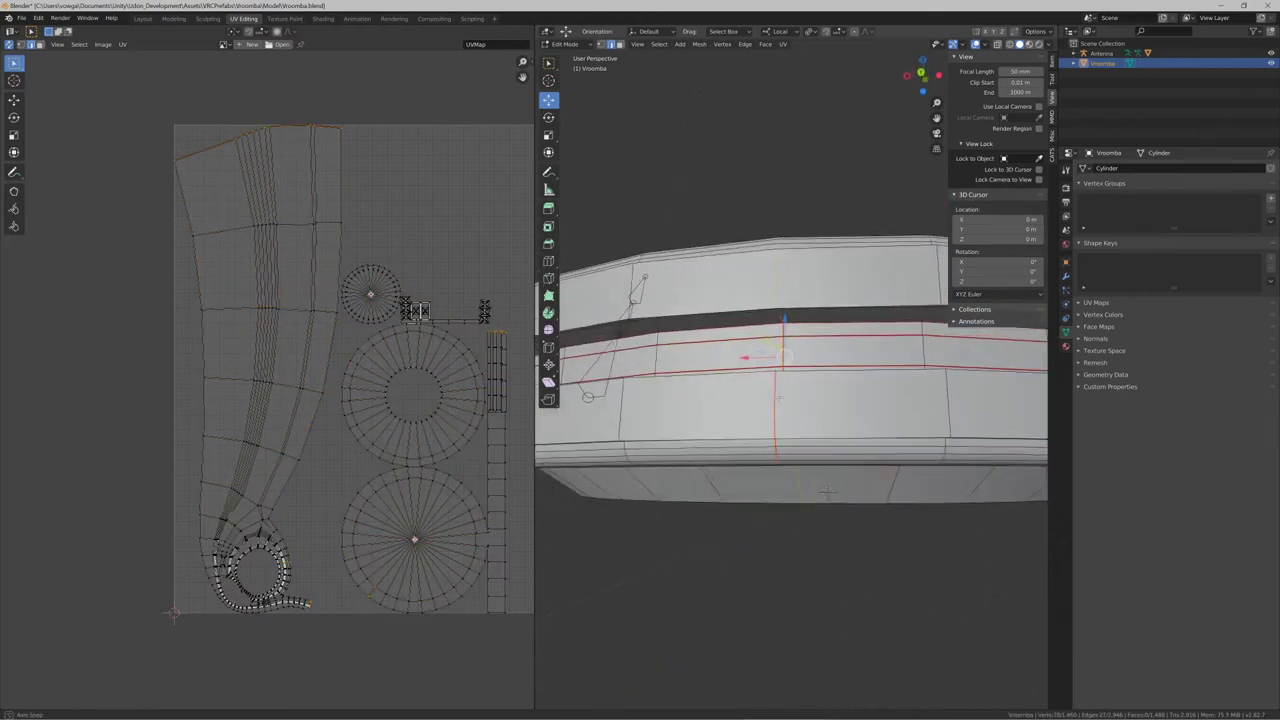
Search the operators for a command that clears the seam from the selected edge loop
key(F3)
text(Mark Seam)
key(Return)
key(F3)
text(clear se)
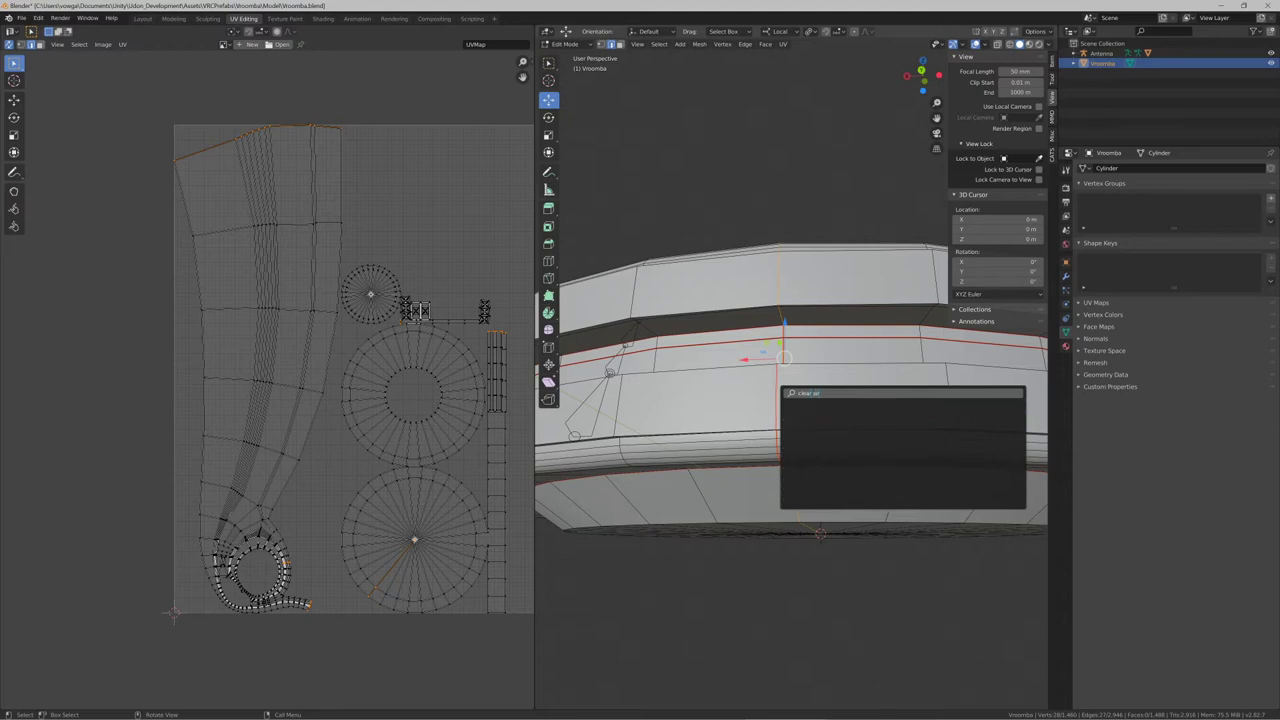
key(Escape)
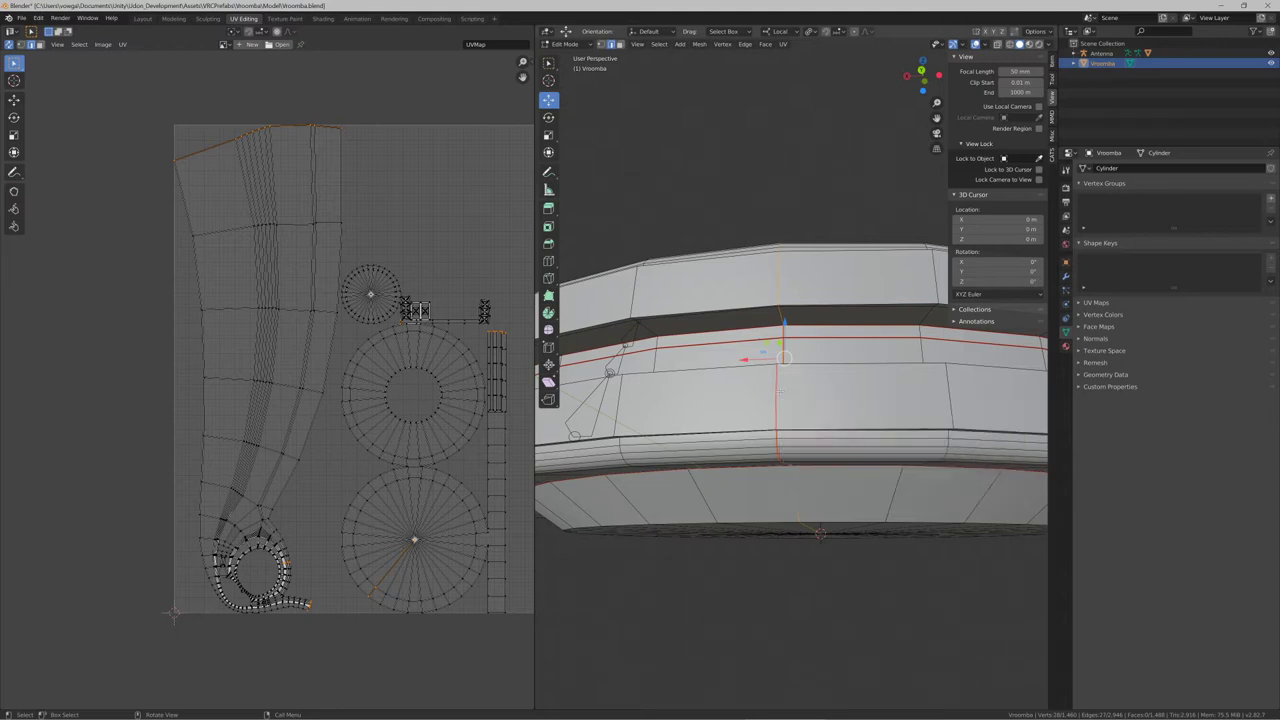
key(F3)
text(unma)
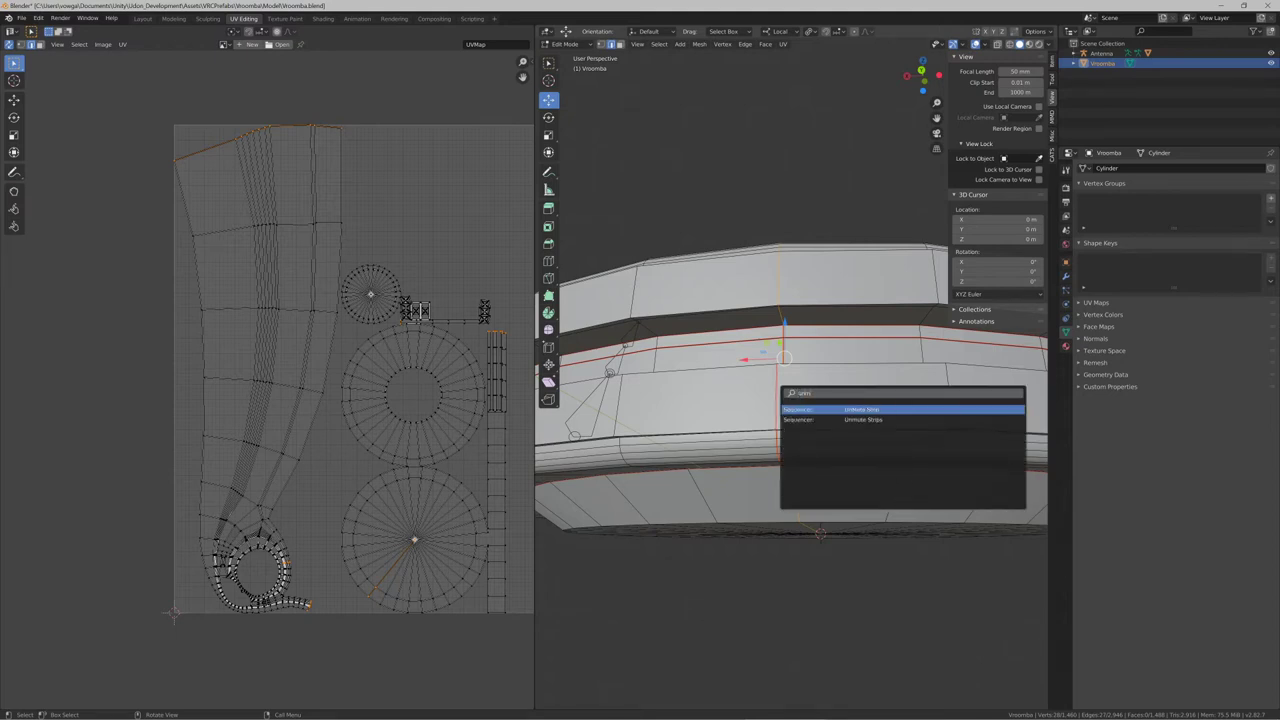
key(BackSpace)
key(BackSpace)
key(BackSpace)
key(BackSpace)
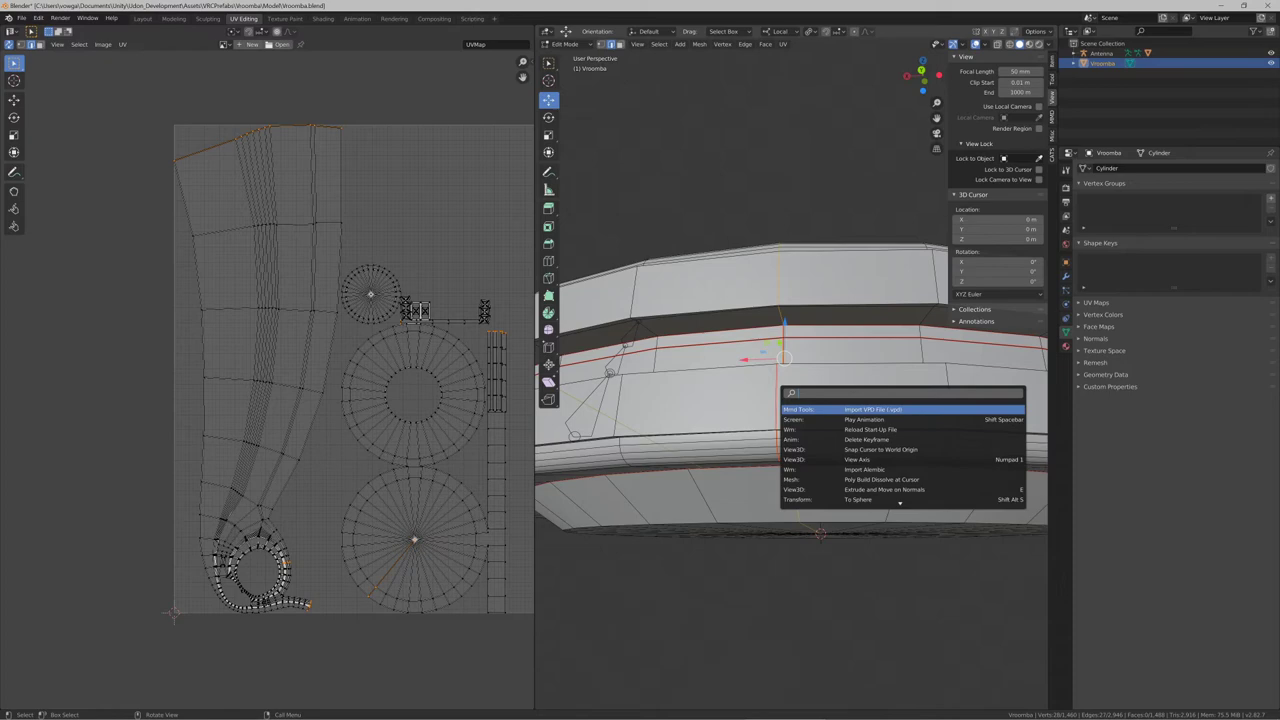
key(Escape)
Try running Mark Seam on the selected vertical edge loop to toggle its seam
mouse_move(800, 393)
middle_down()
mouse_move(850, 393)
mouse_move(822, 384)
middle_up()
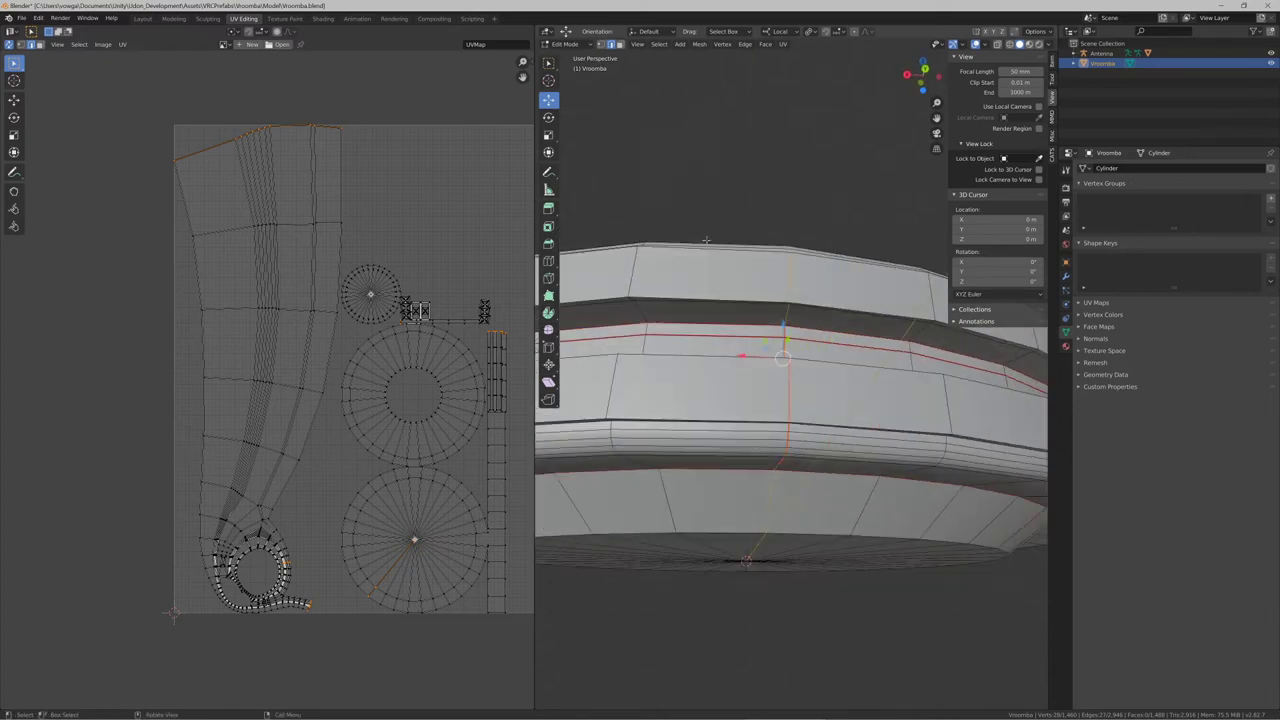
key(F3)
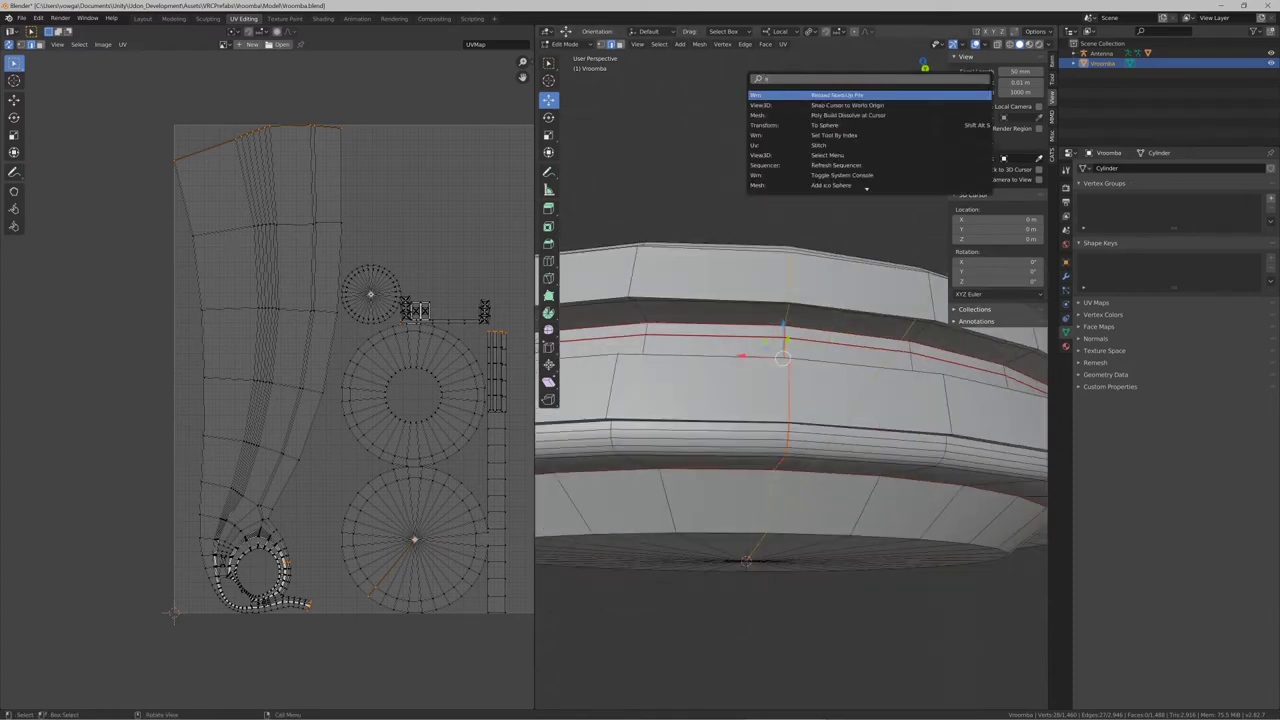
text(seam)
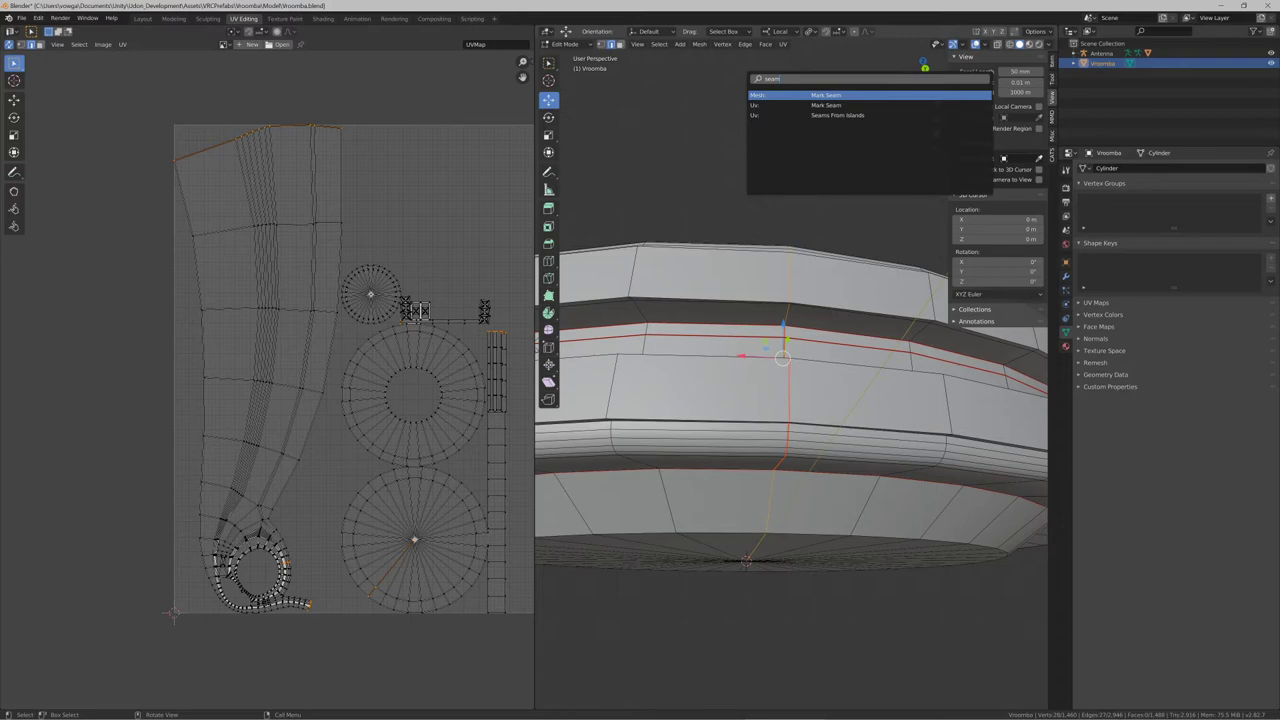
key(Return)
key(F3)
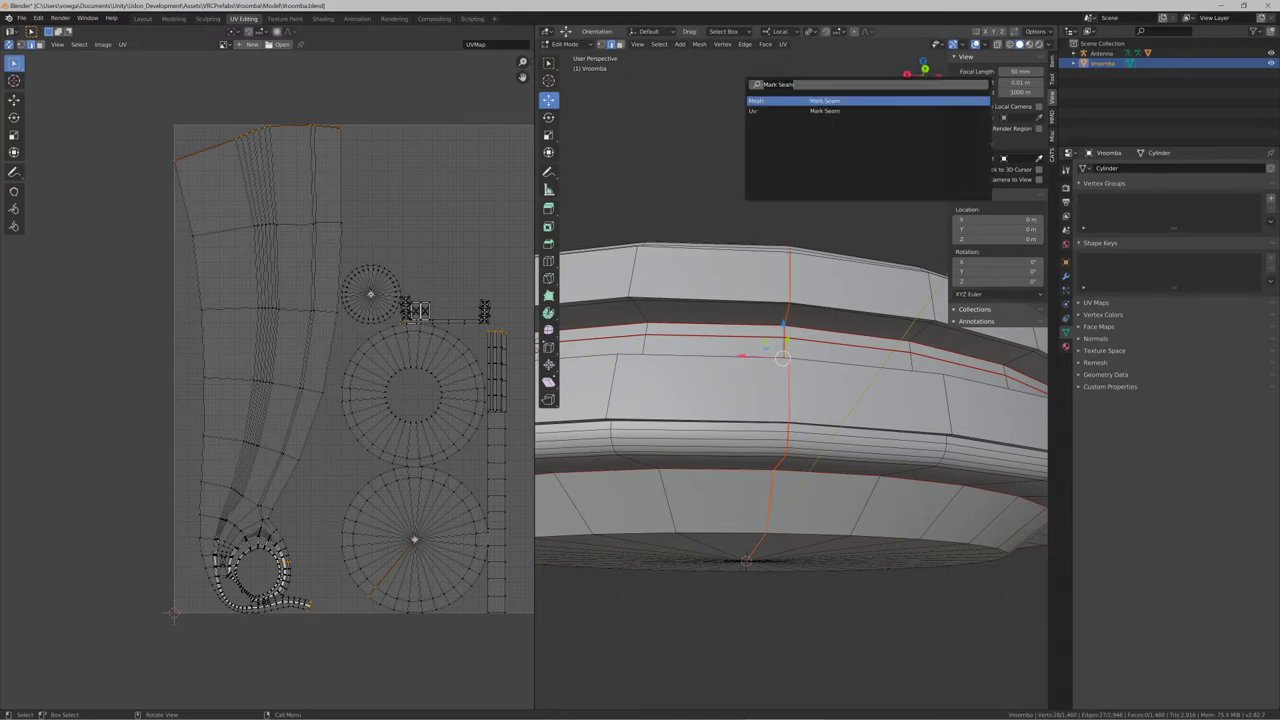
key(Escape)
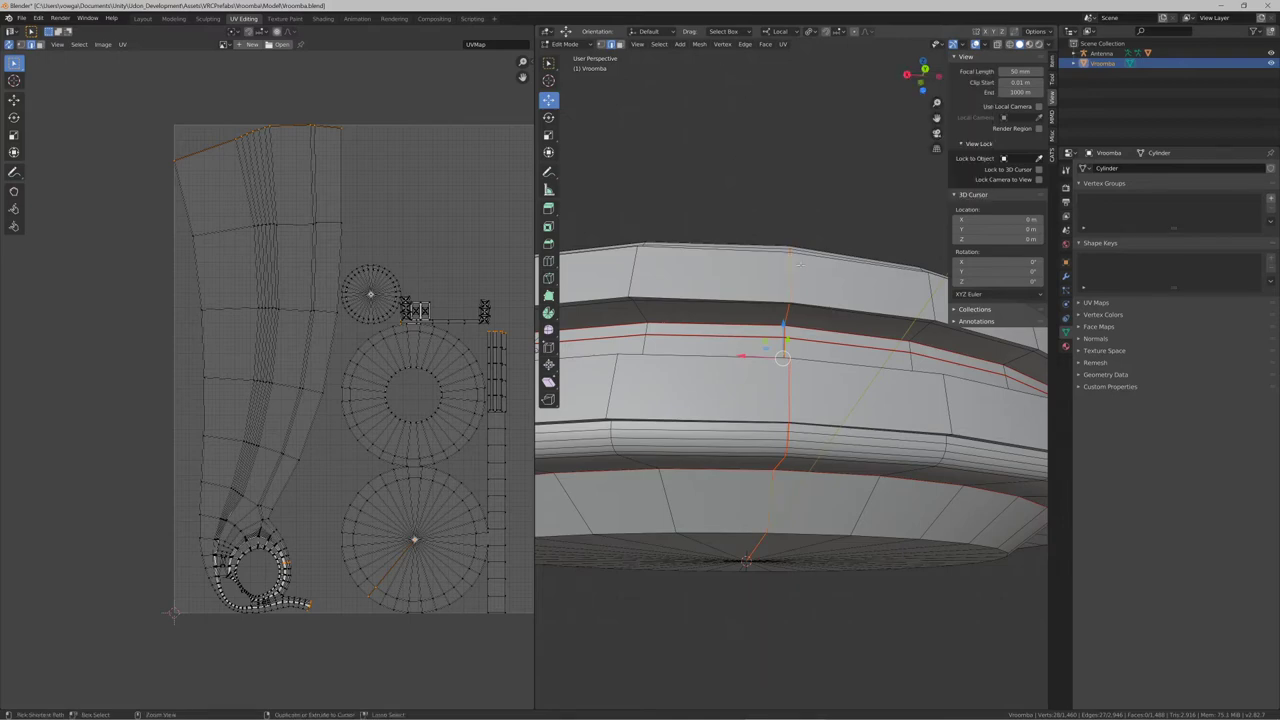
Clear the seam from the underside edge between the rim bevel and the bottom ring seam
middle_drag(800, 262, 745, 263)
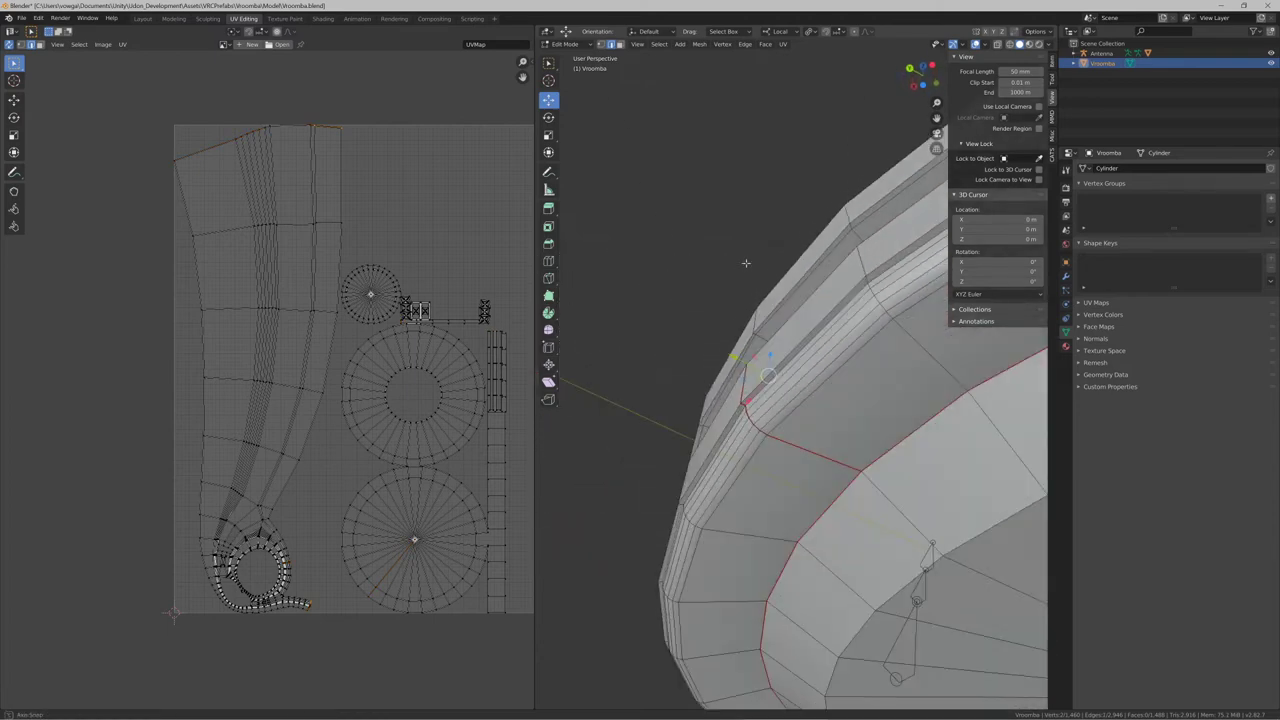
click(790, 448)
right_click(790, 450)
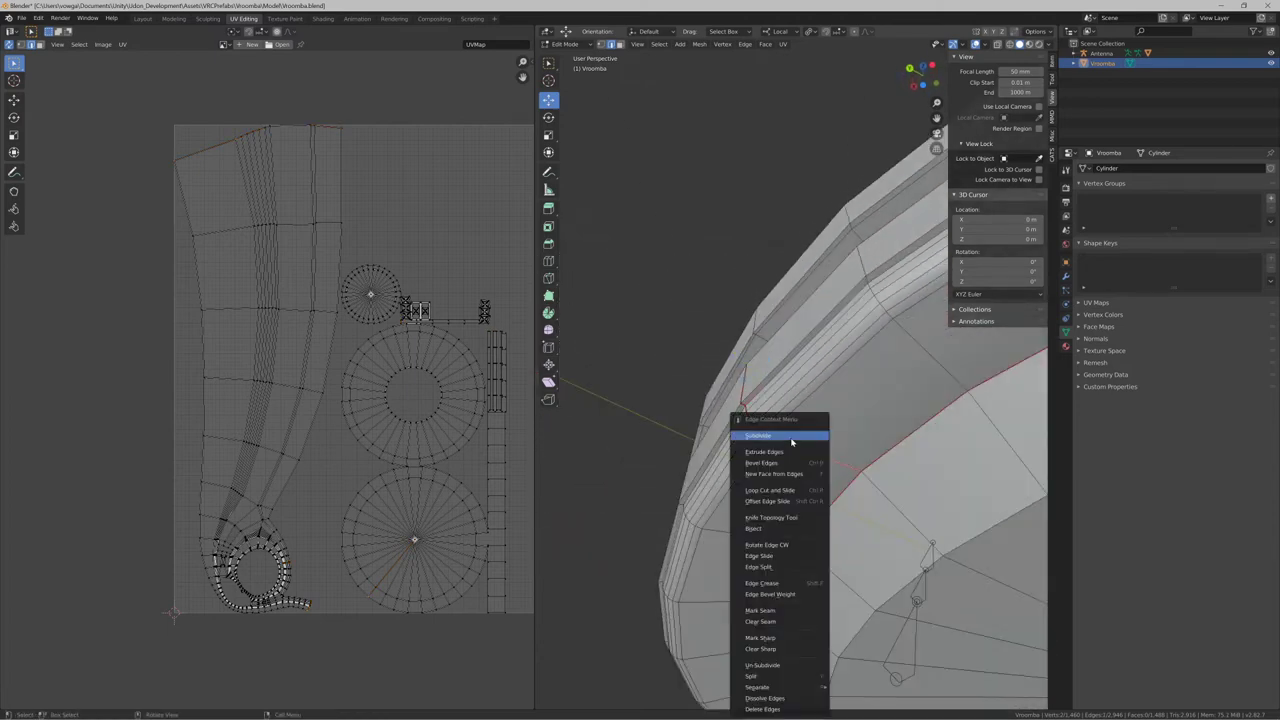
click(768, 621)
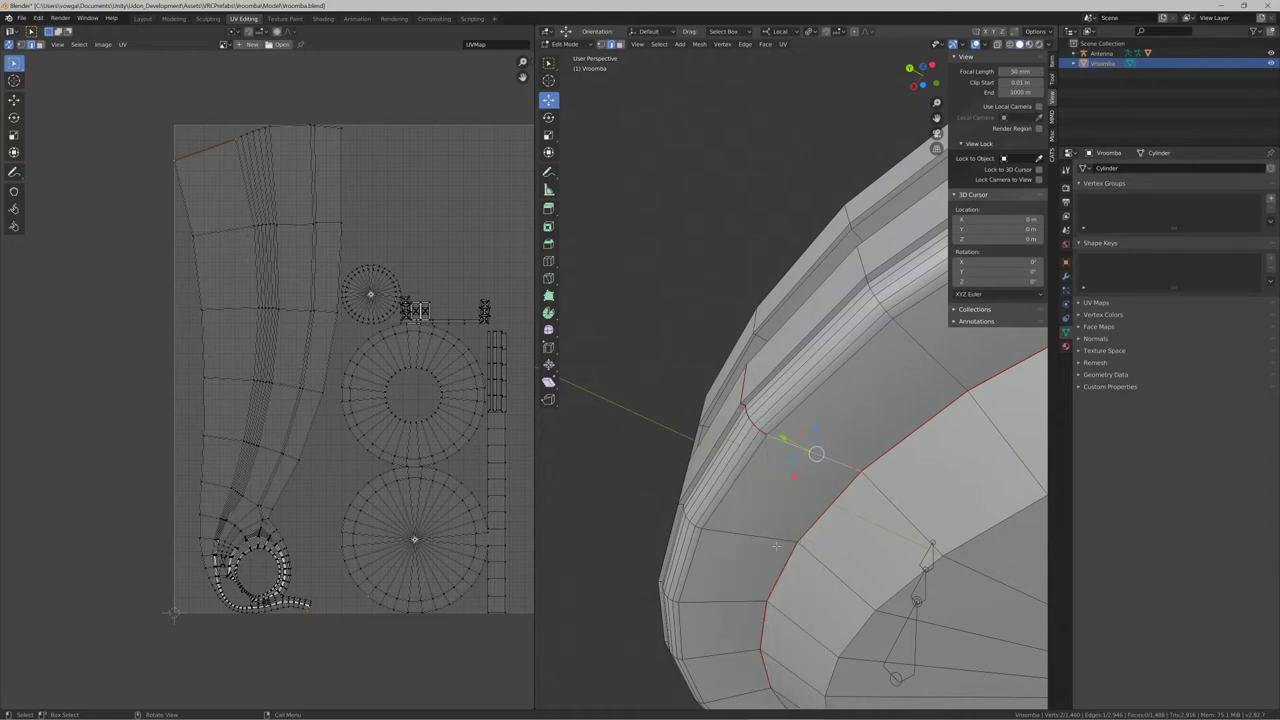
right_click(764, 431)
click(760, 458)
Clear the remaining seam from the rim bevel edges and the vertical edge on the lower rim band
middle_drag(692, 451, 739, 441)
click(766, 432)
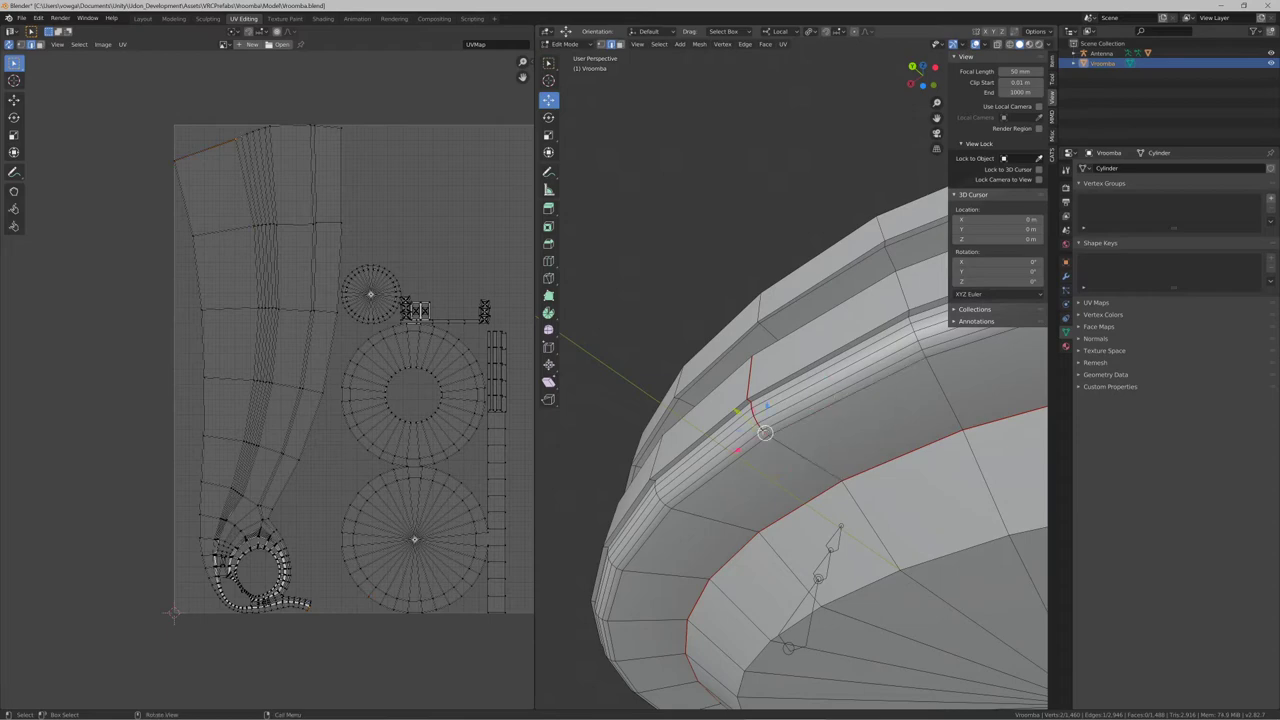
shift+click(756, 409)
middle_drag(700, 370, 778, 450)
scroll(778, 450, up, 2)
shift+click(780, 461)
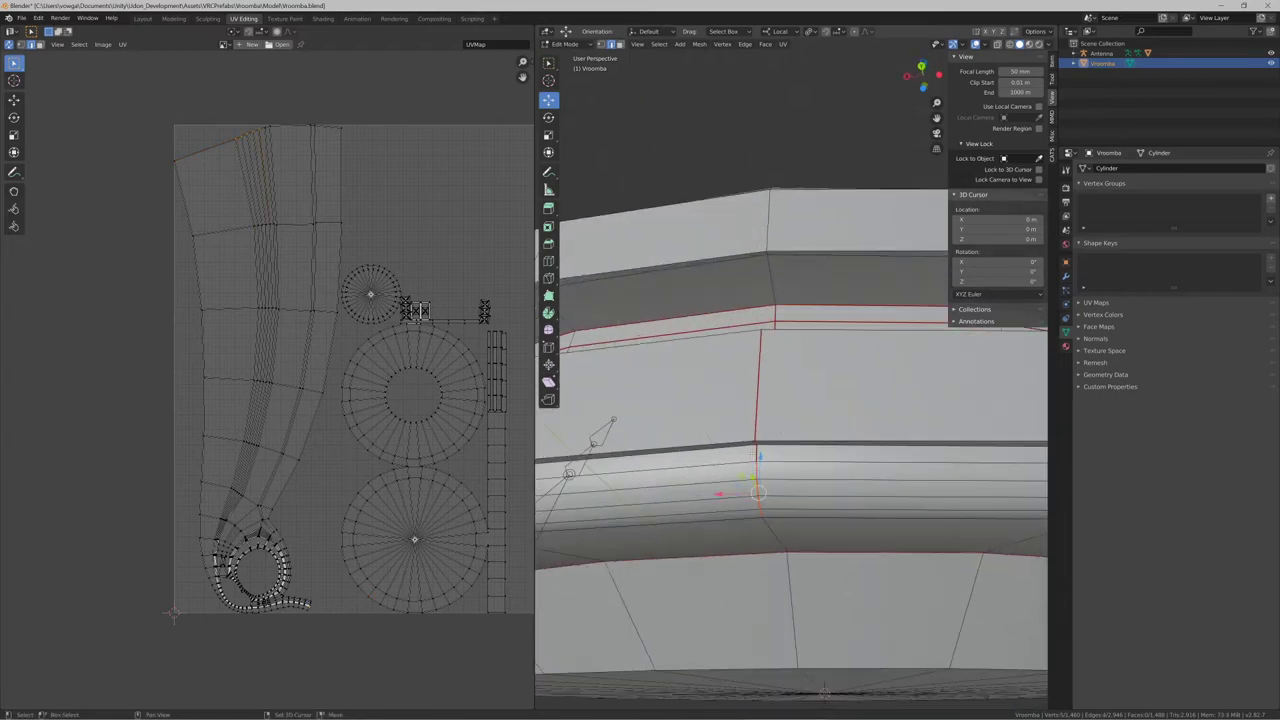
right_click(757, 405)
click(757, 404)
scroll(757, 405, down, 3)
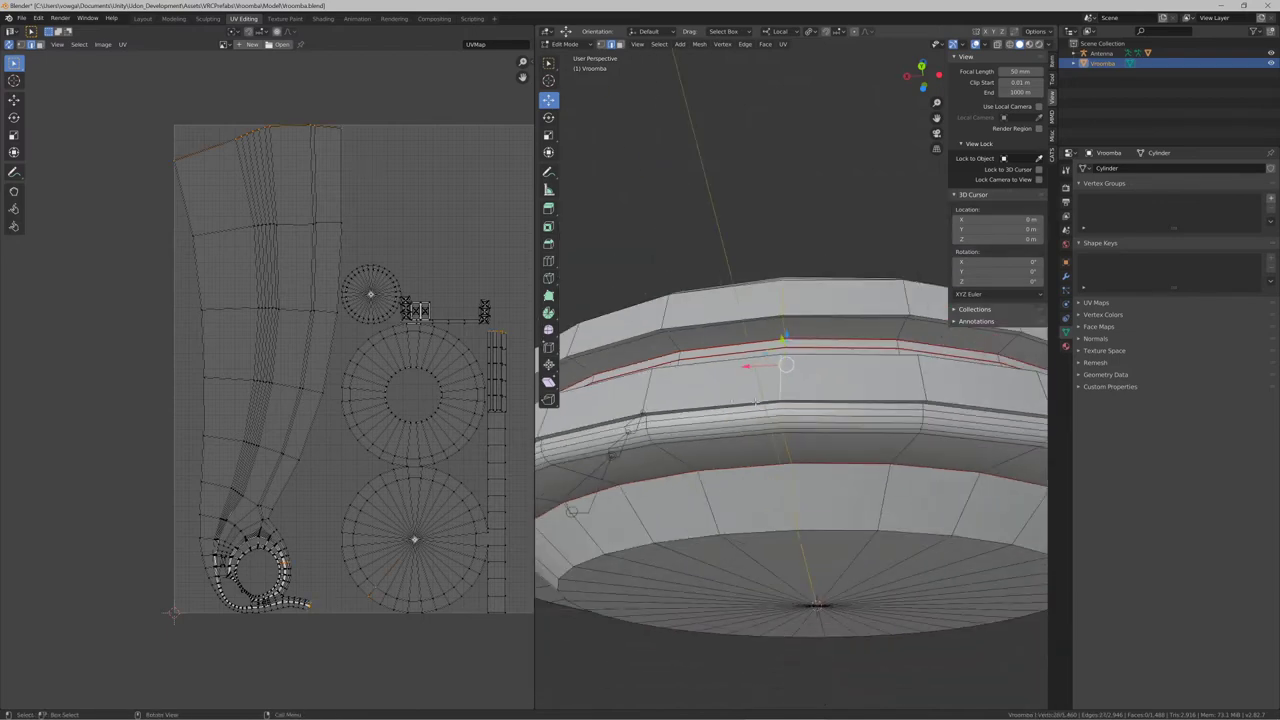
Unwrap the whole Vroomba mesh again with the vertical rim seam removed
middle_drag(757, 405, 763, 433)
key(a)
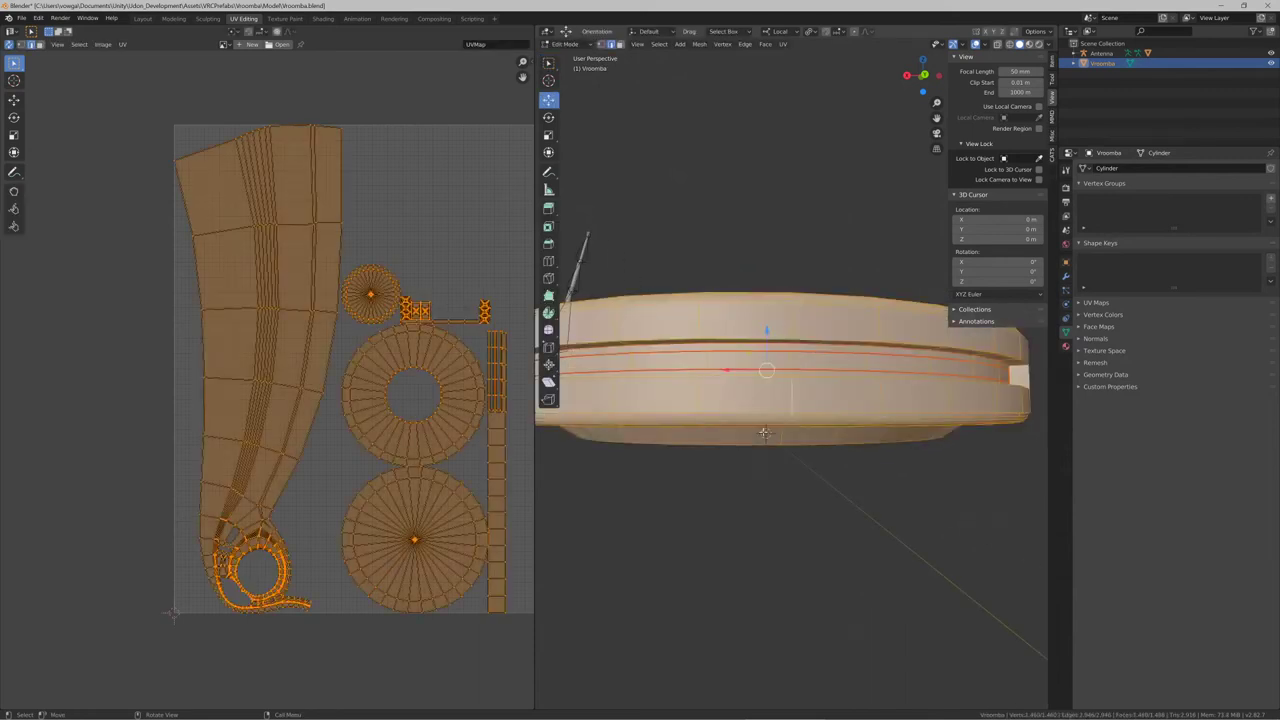
key(u)
click(763, 432)
scroll(366, 448, down, 1)
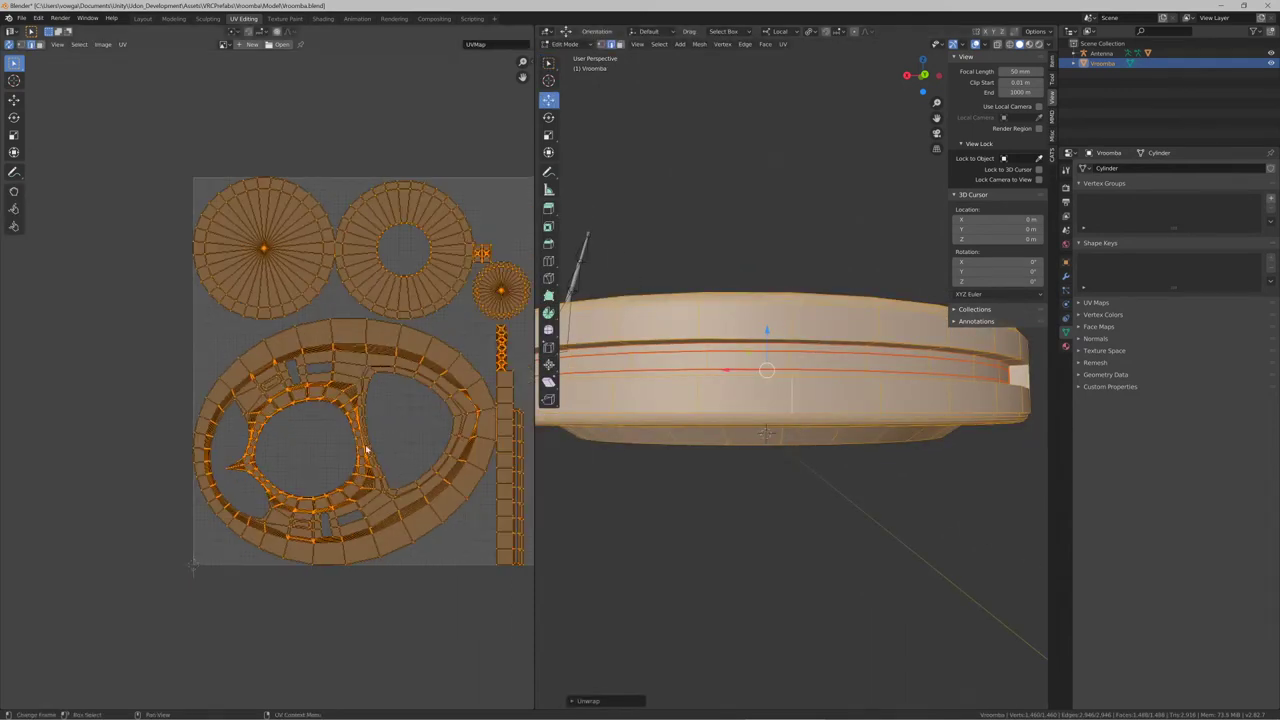
middle_drag(384, 440, 334, 456)
Select the vertical edge loops on both sides of the rim recess beneath the antenna
middle_drag(800, 388, 812, 411)
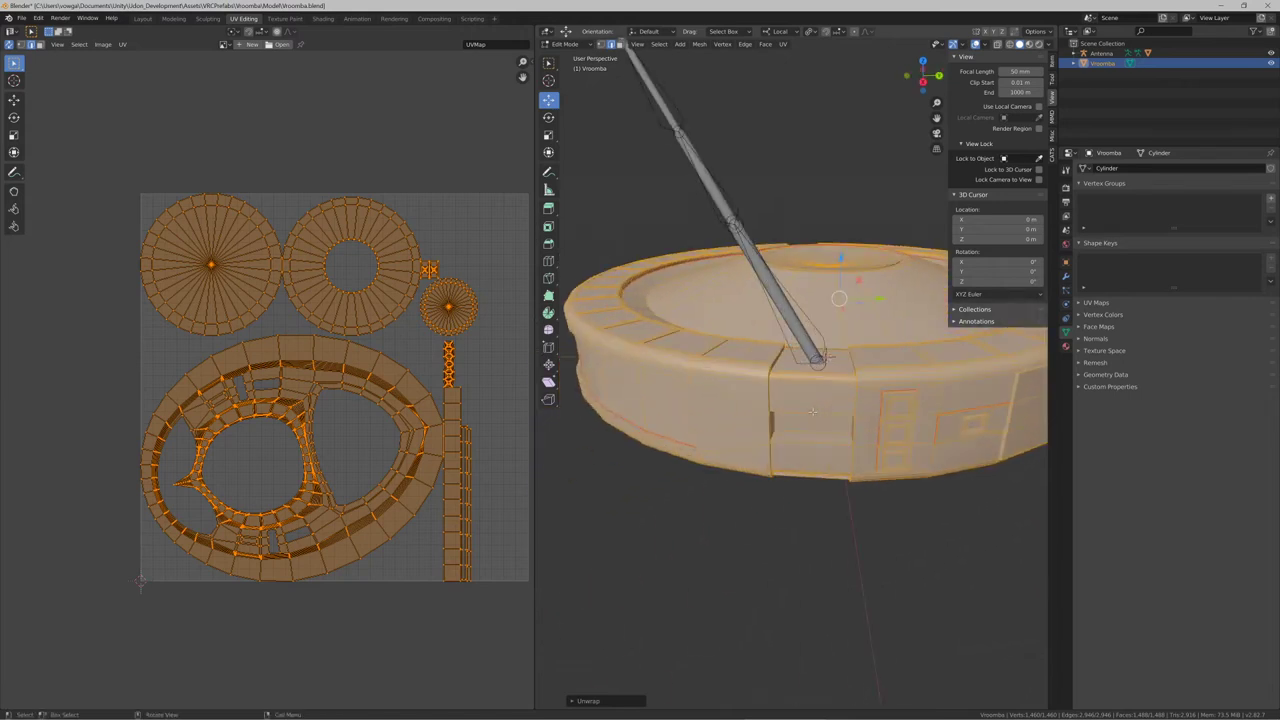
scroll(812, 411, up, 4)
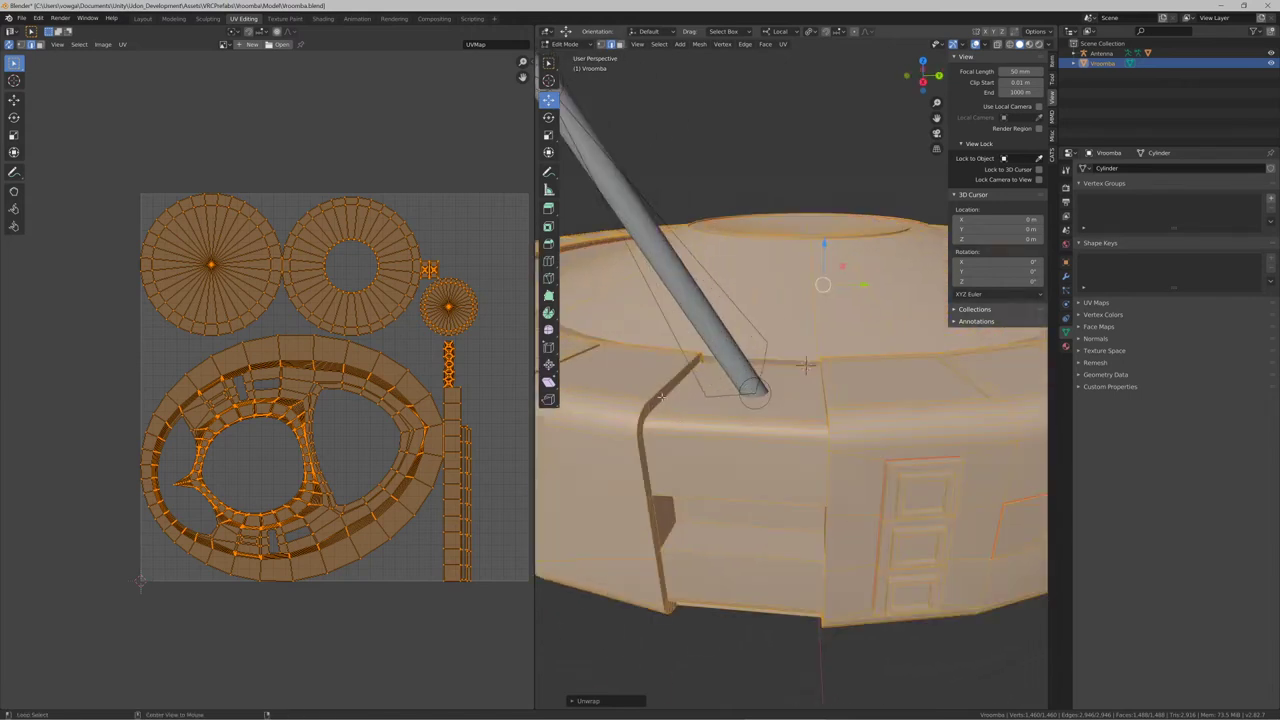
click(657, 401)
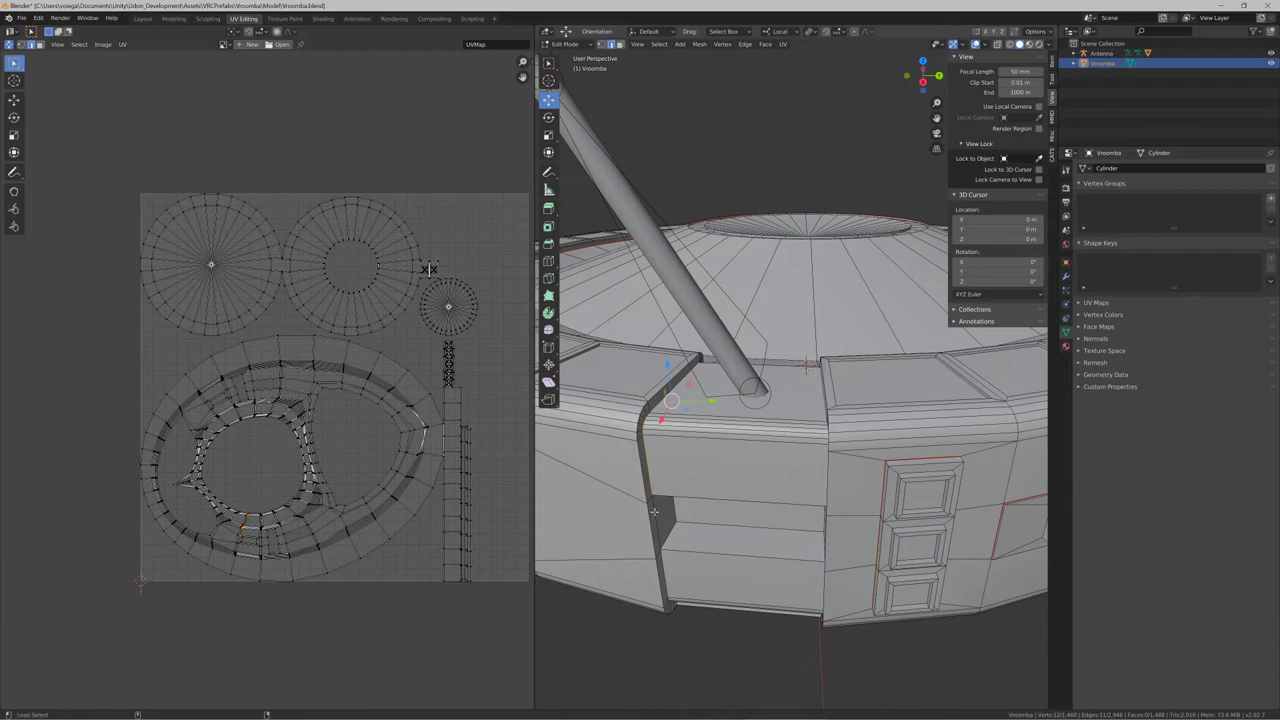
middle_drag(666, 568, 689, 526)
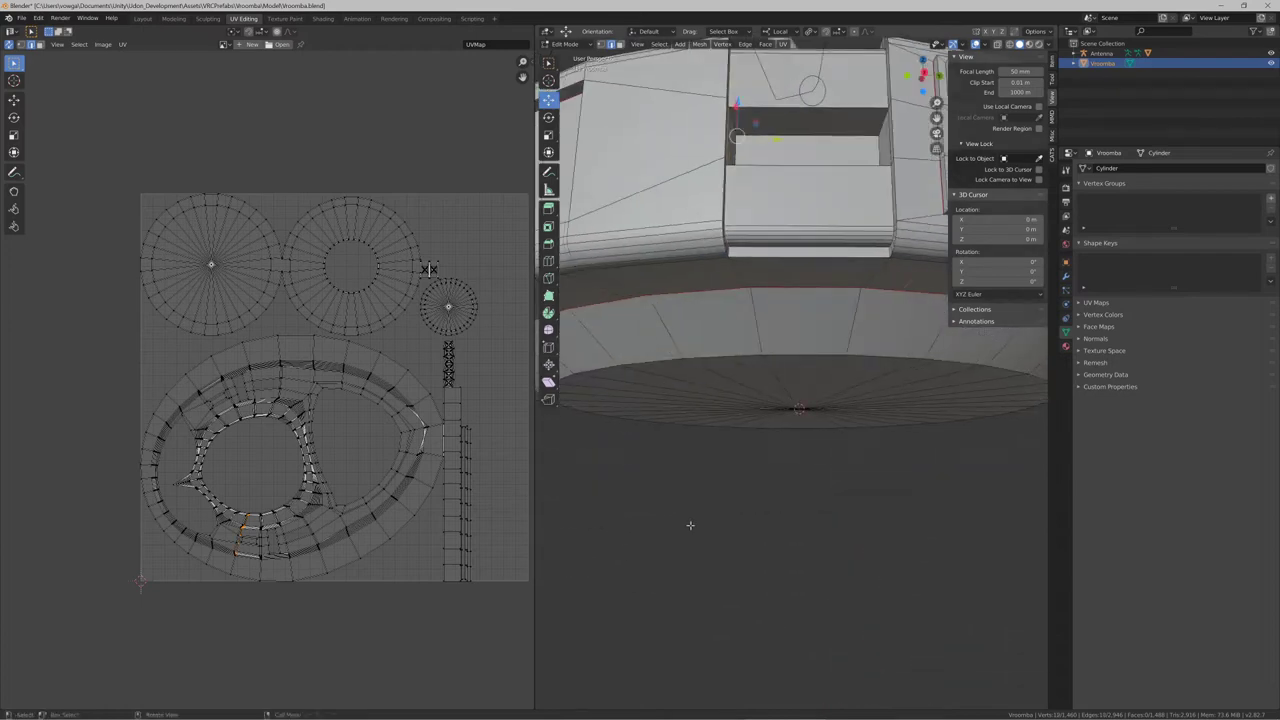
shift+middle_drag(737, 410, 881, 174)
scroll(709, 498, up, 1)
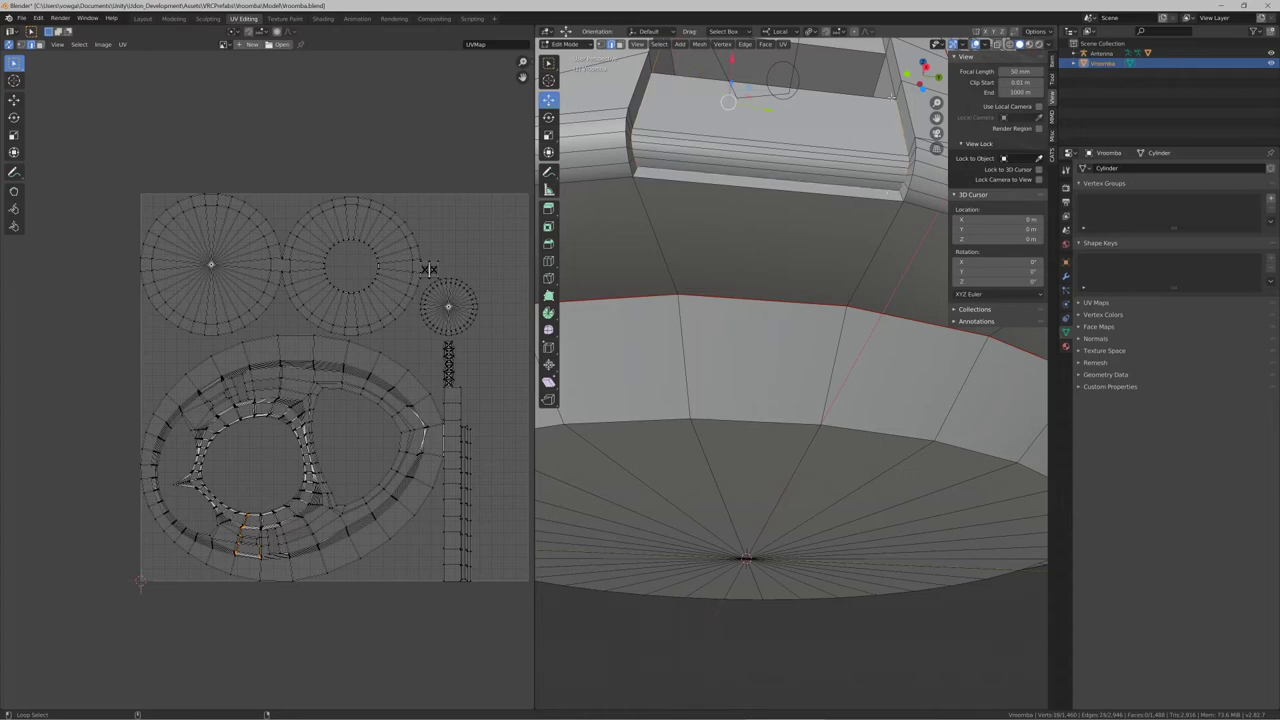
shift+click(887, 192)
middle_drag(887, 192, 809, 194)
middle_drag(761, 368, 656, 428)
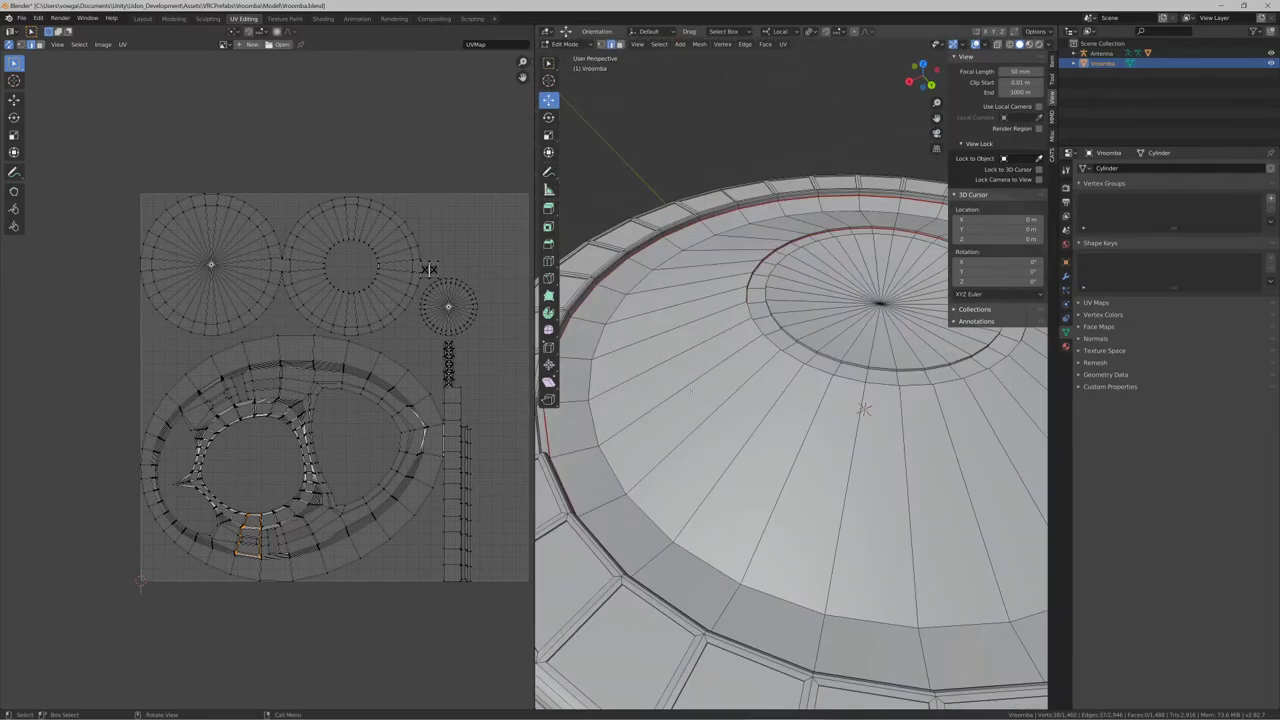
key(KP_Decimal)
middle_drag(818, 284, 664, 256)
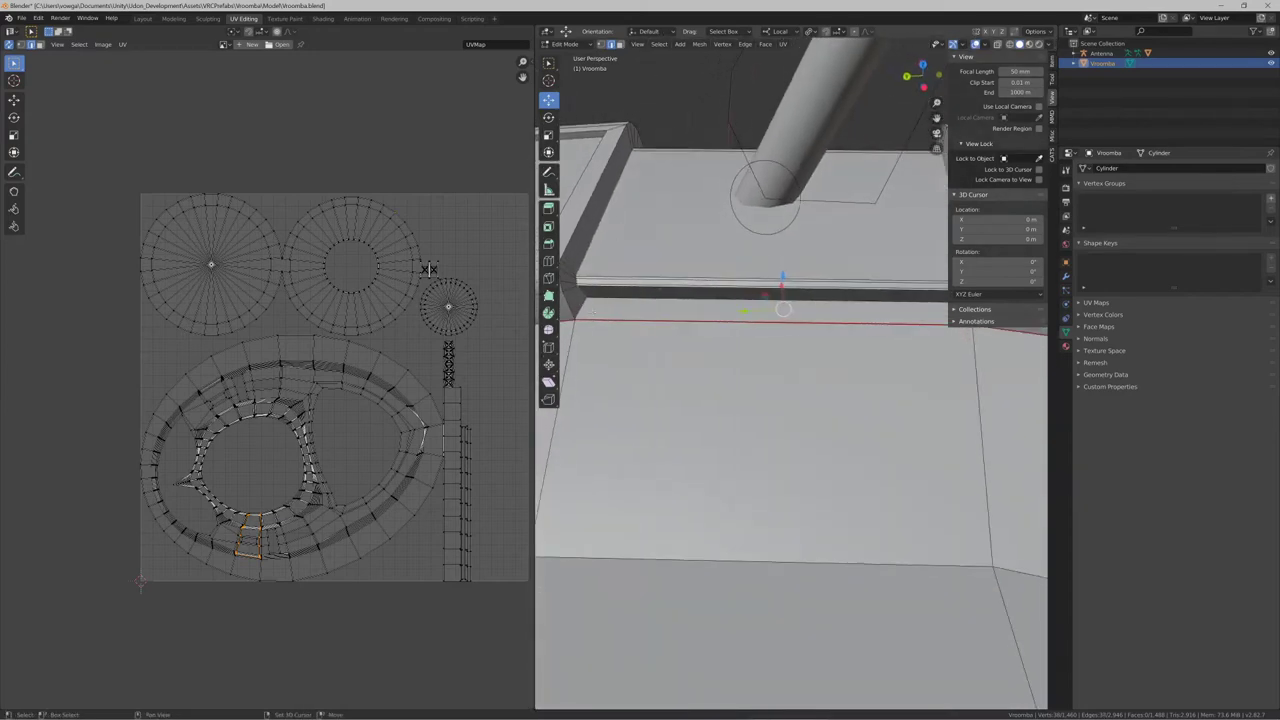
Add the side edge loops of the rim recess opposite the antenna to the edge selection
middle_drag(663, 300, 798, 329)
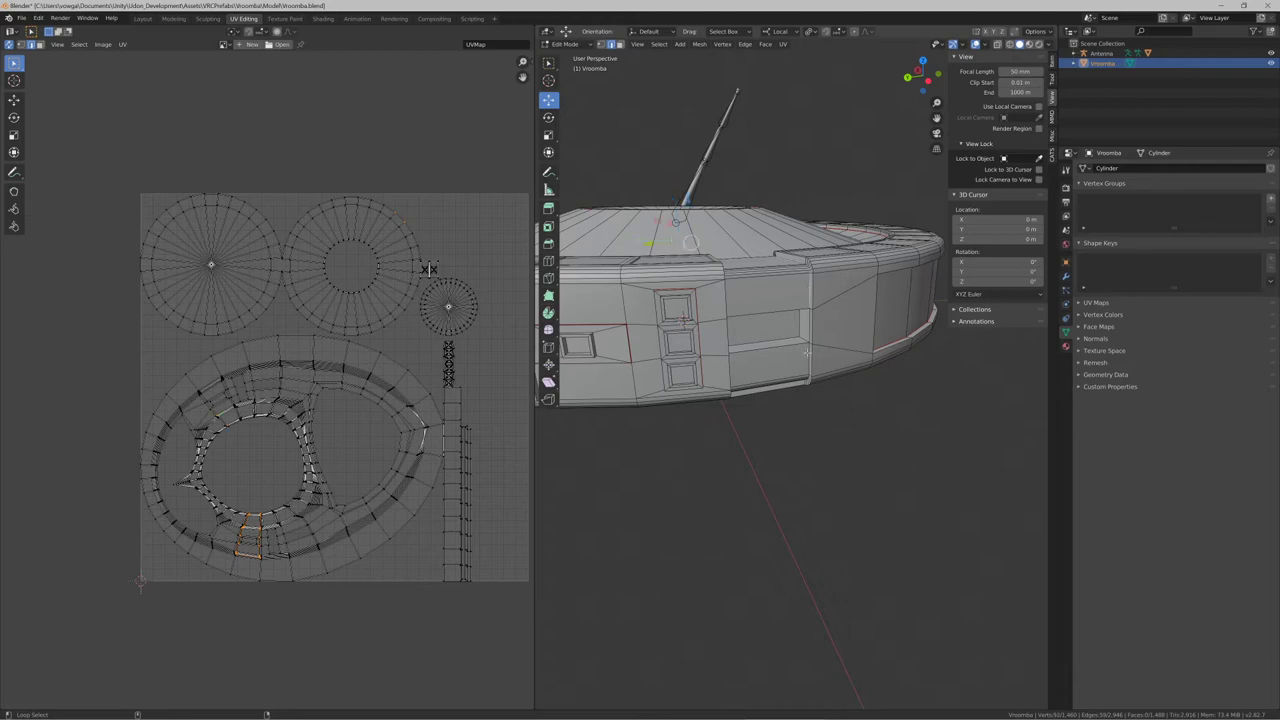
alt+shift+click(809, 327)
middle_drag(809, 327, 873, 441)
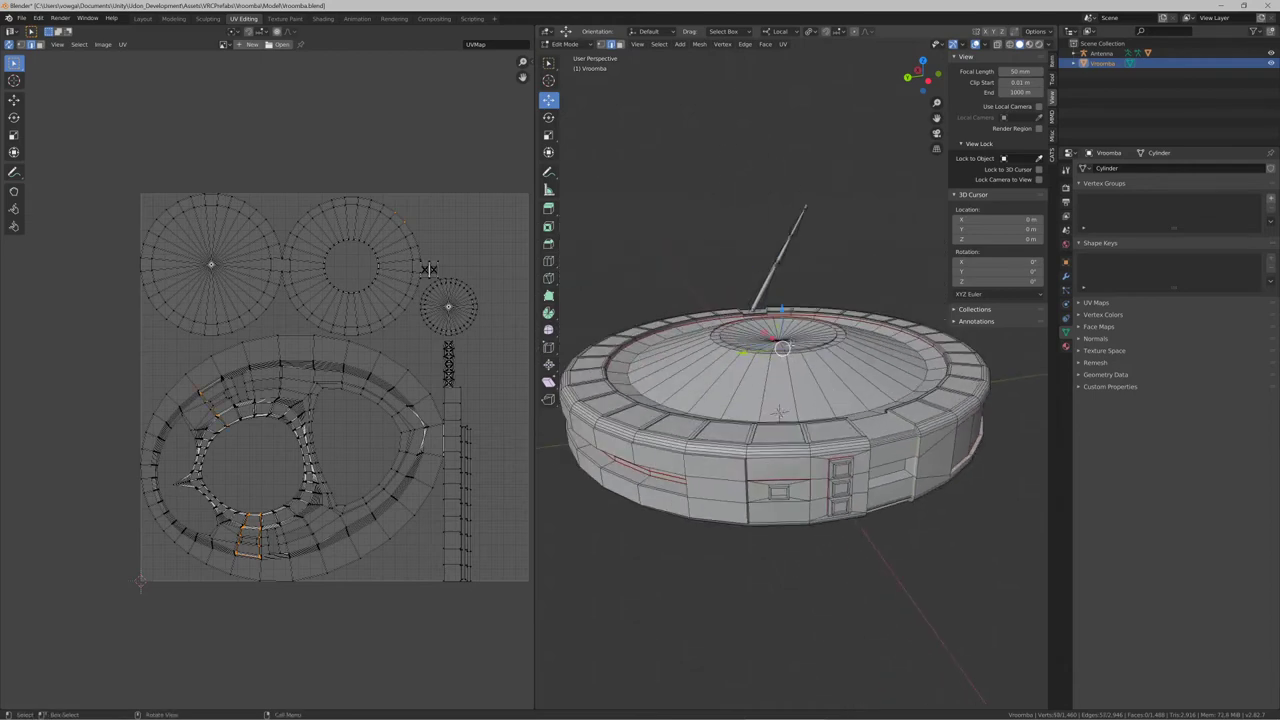
scroll(873, 441, up, 3)
middle_drag(772, 430, 764, 440)
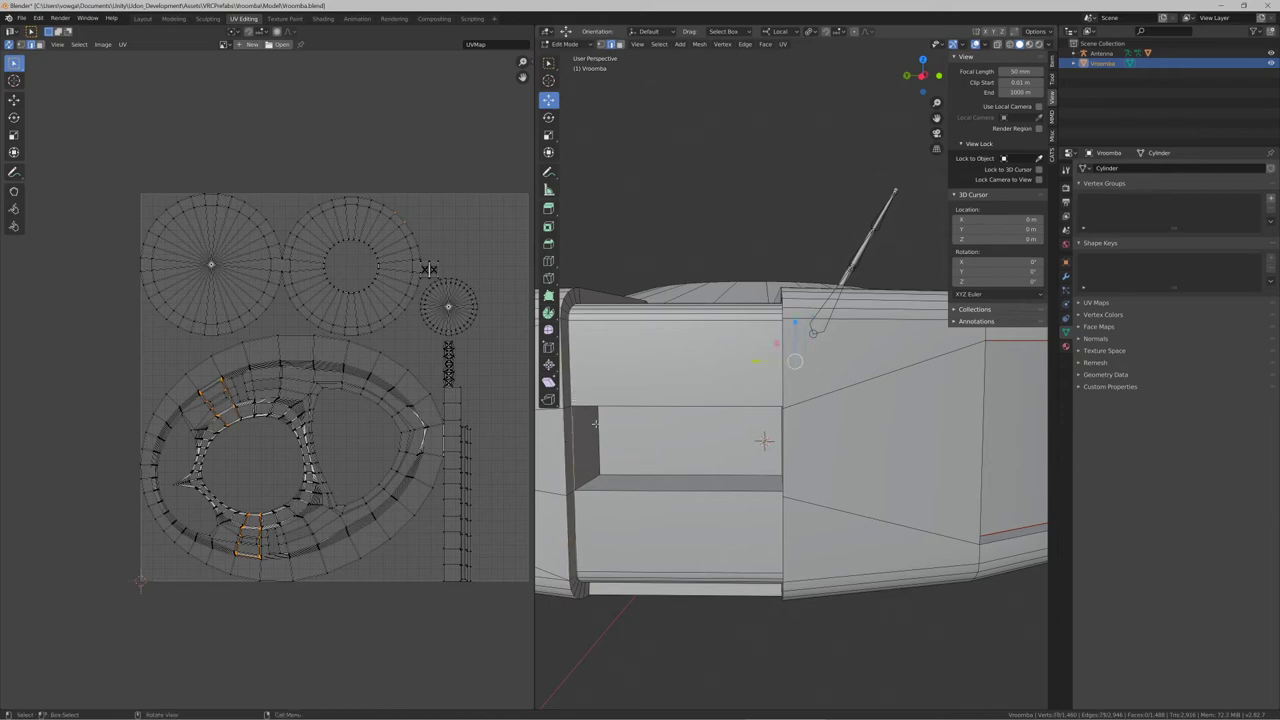
middle_drag(763, 441, 885, 436)
scroll(709, 414, up, 10)
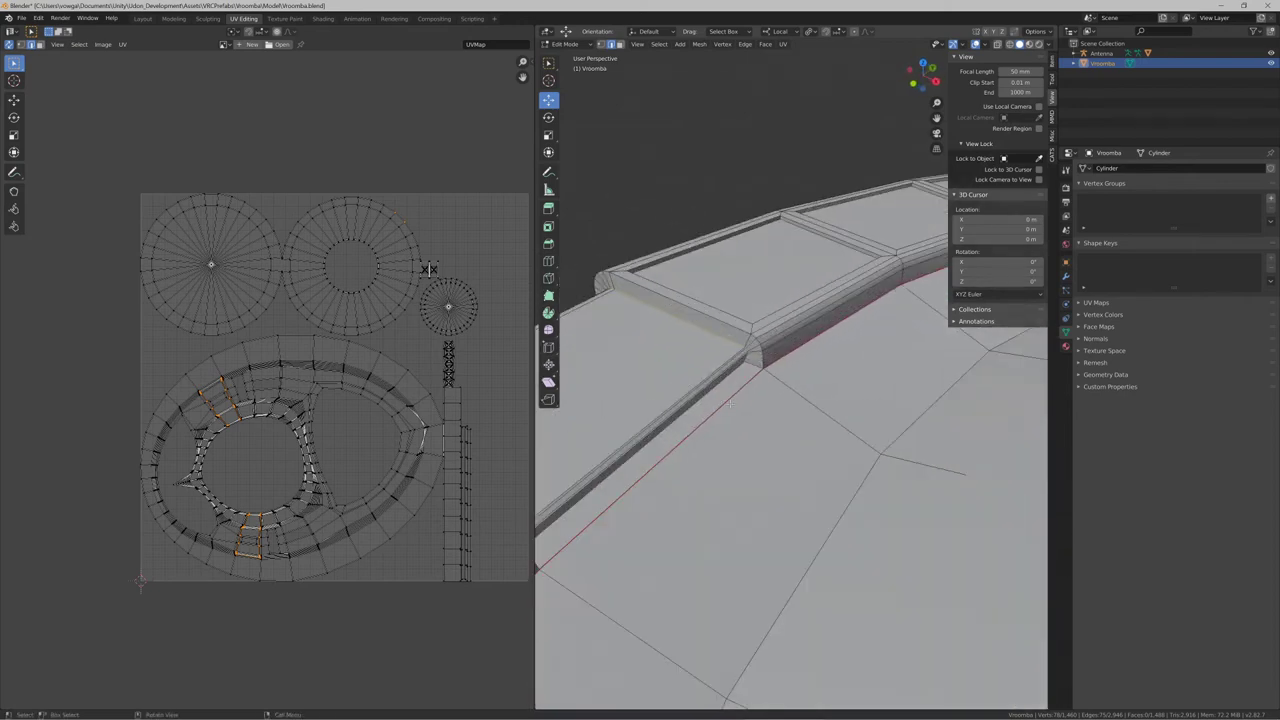
middle_drag(708, 413, 945, 415)
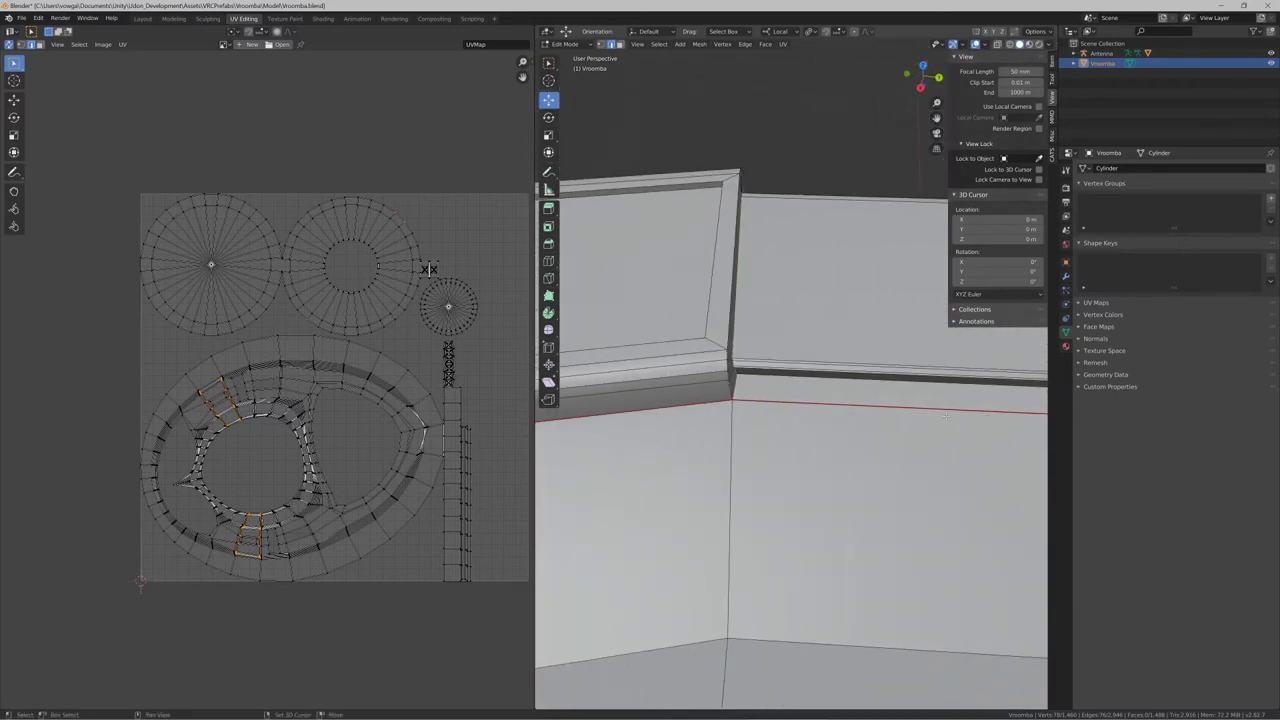
scroll(744, 387, down, 2)
middle_drag(744, 387, 615, 330)
scroll(600, 360, down, 6)
Mark the selected side edges of both rim recesses as seams
middle_drag(818, 432, 838, 474)
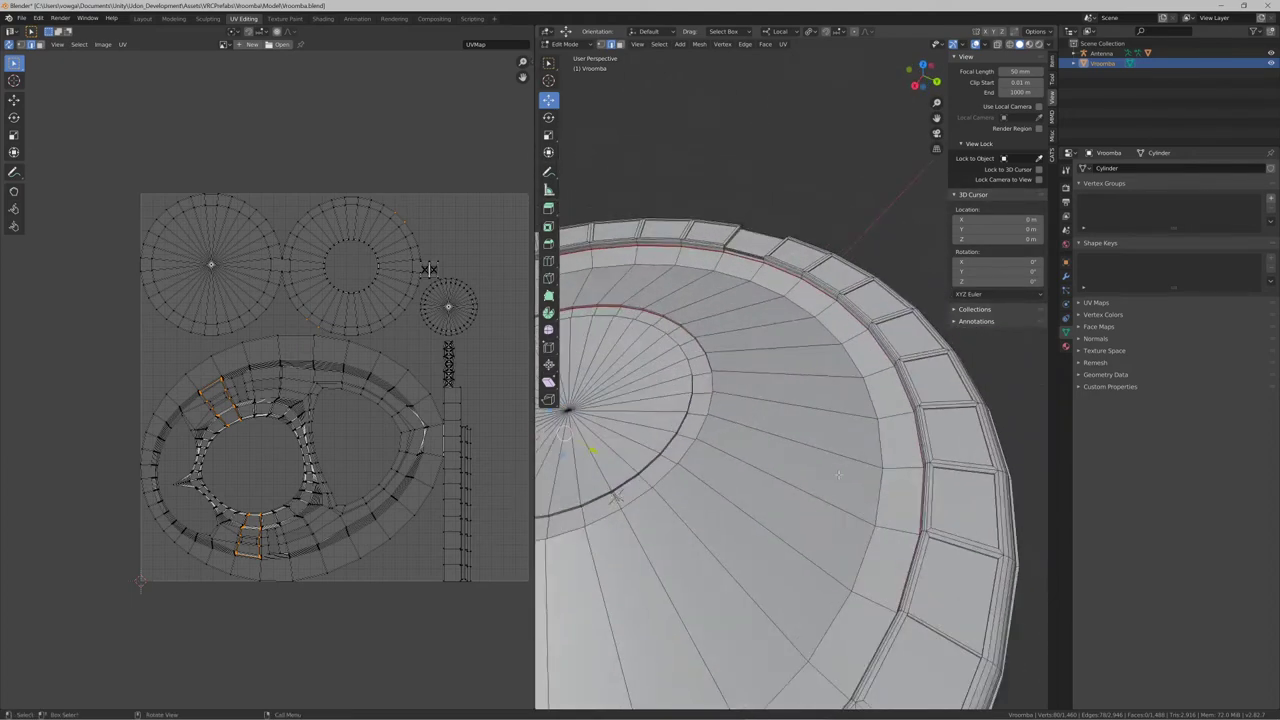
scroll(839, 475, down, 3)
shift+middle_drag(672, 482, 789, 452)
scroll(805, 415, down, 1)
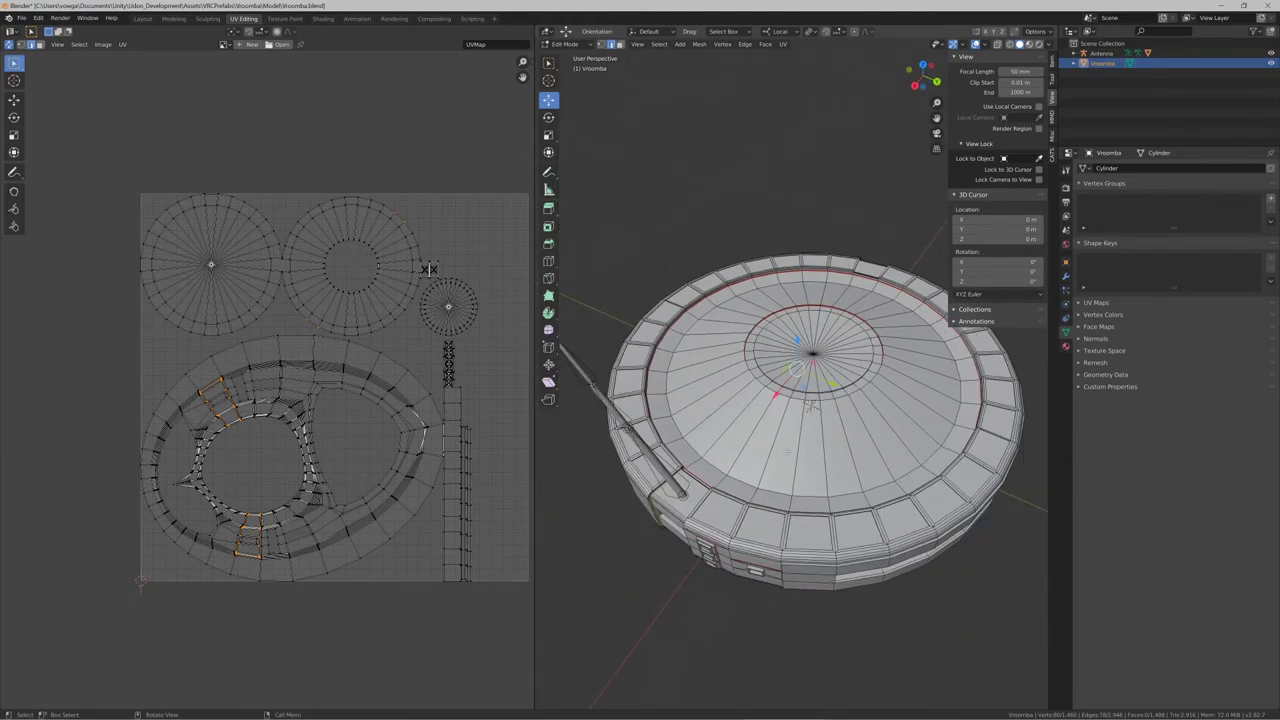
scroll(788, 452, up, 3)
middle_drag(686, 553, 751, 495)
key(F3)
key(Return)
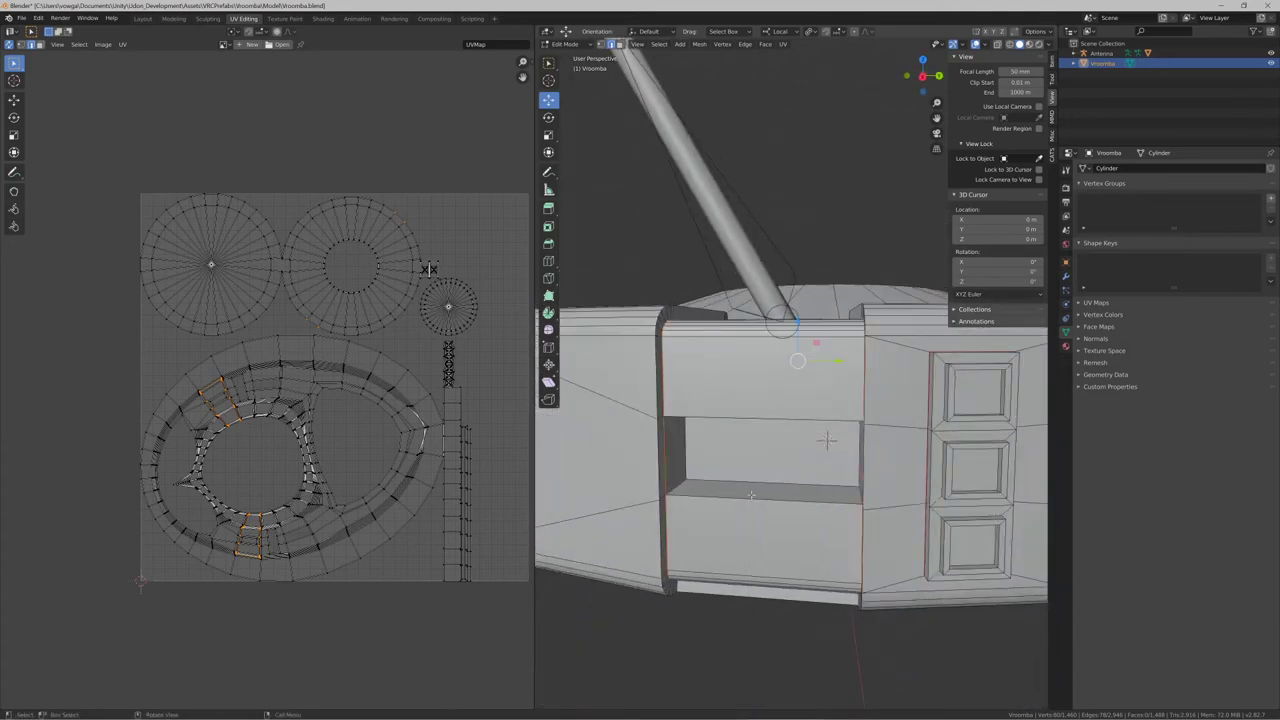
Unwrap the whole Vroomba mesh along the new recess seams
key(u)
key(Escape)
key(a)
key(u)
click(752, 497)
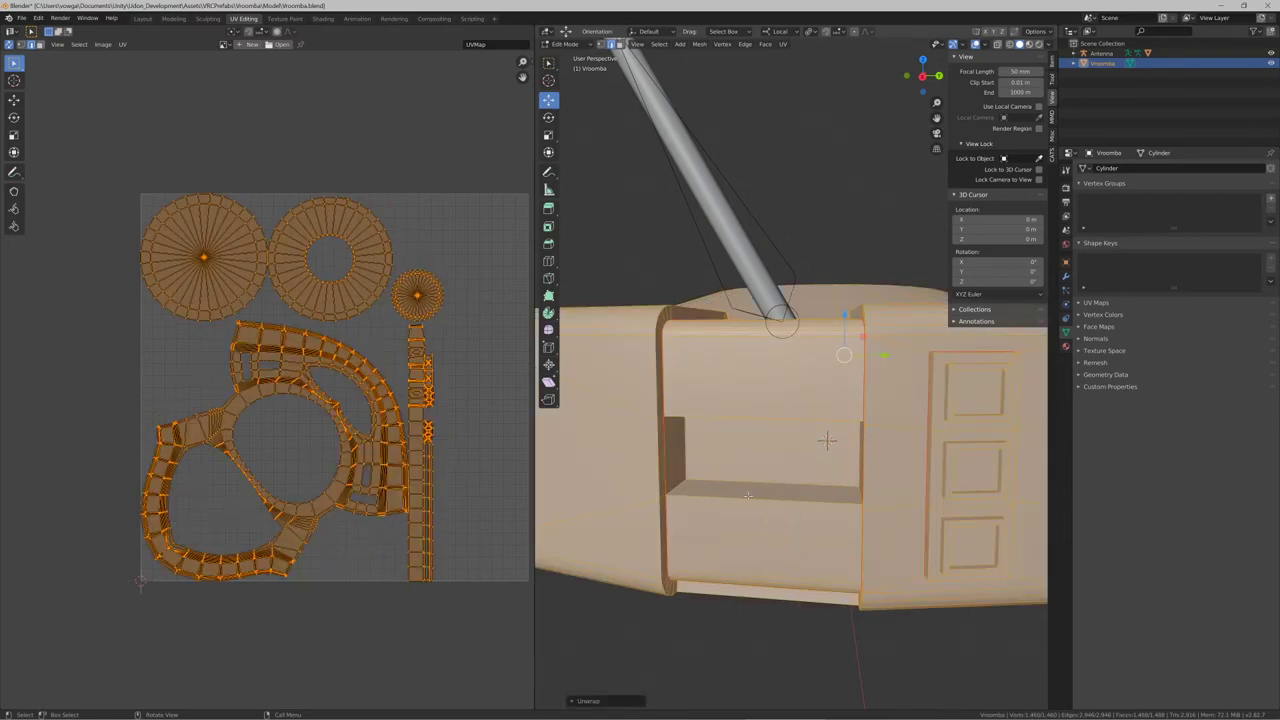
Unwrap the entire Vroomba mesh with Smart UV Project, keeping its preset settings
key(u)
click(748, 523)
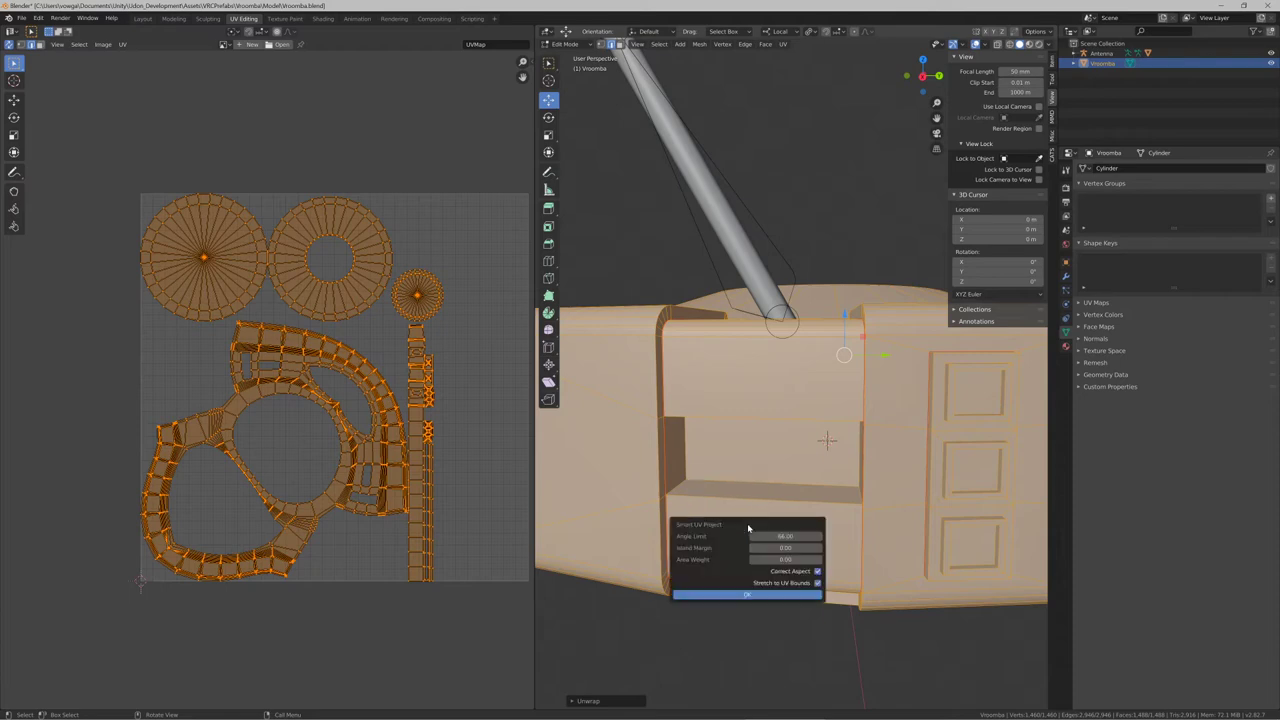
key(Return)
Examine the Smart UV Project layout for how the discs, rings and rim strips are split and packed
scroll(300, 380, down, 3)
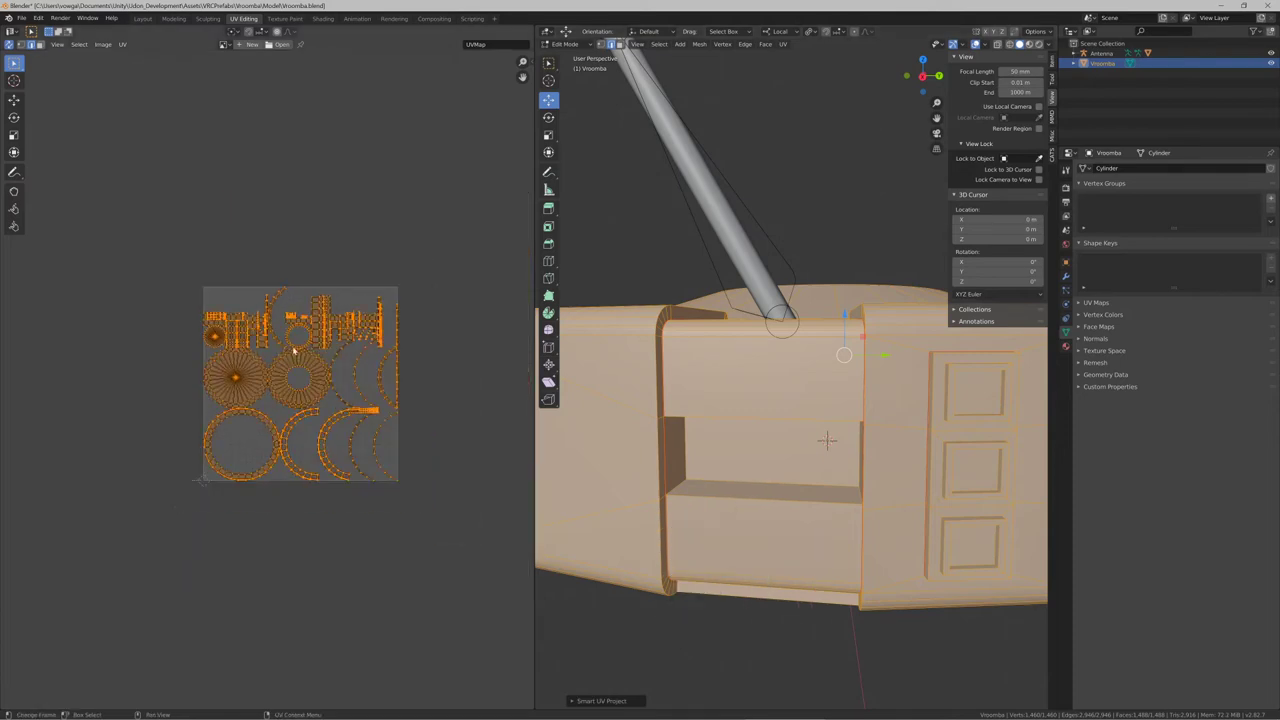
scroll(233, 272, up, 5)
scroll(235, 271, up, 2)
scroll(237, 271, down, 4)
scroll(310, 404, up, 5)
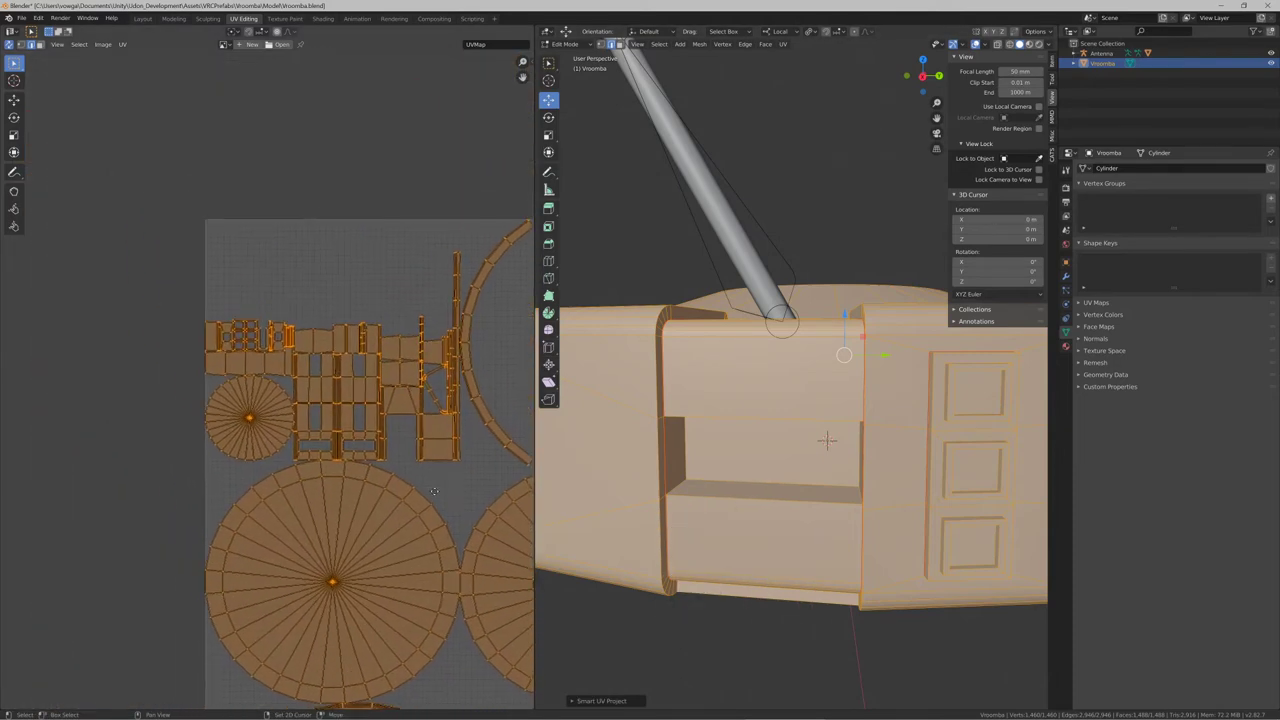
scroll(310, 404, down, 5)
scroll(180, 446, up, 4)
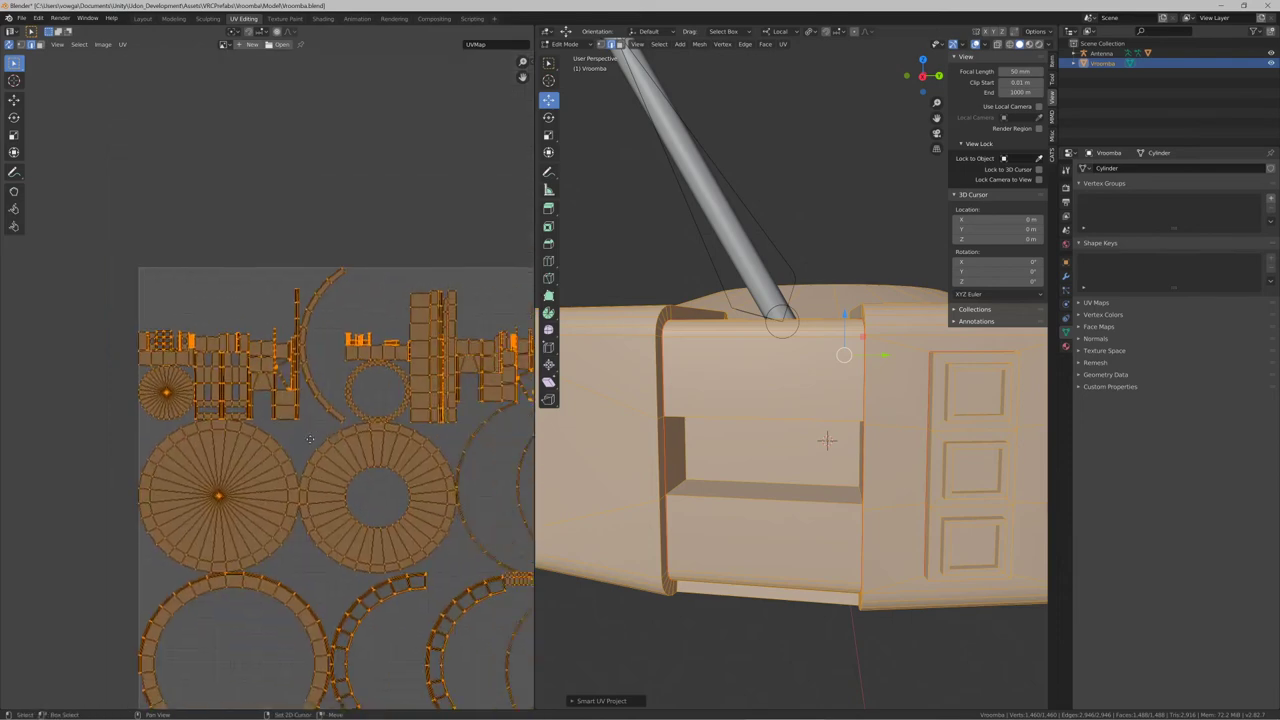
middle_drag(180, 446, 217, 333)
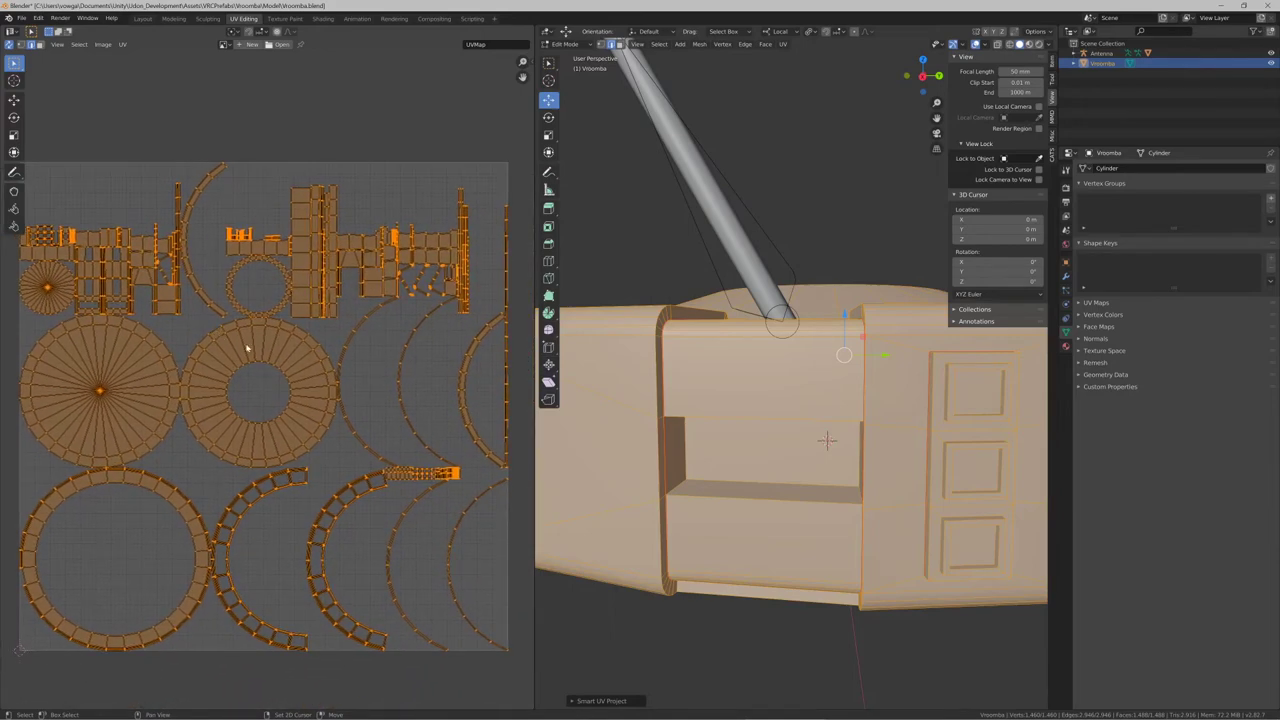
Switch to face selection, turn off UV sync selection and isolate the thin curved UV island beside the ring
click(351, 342)
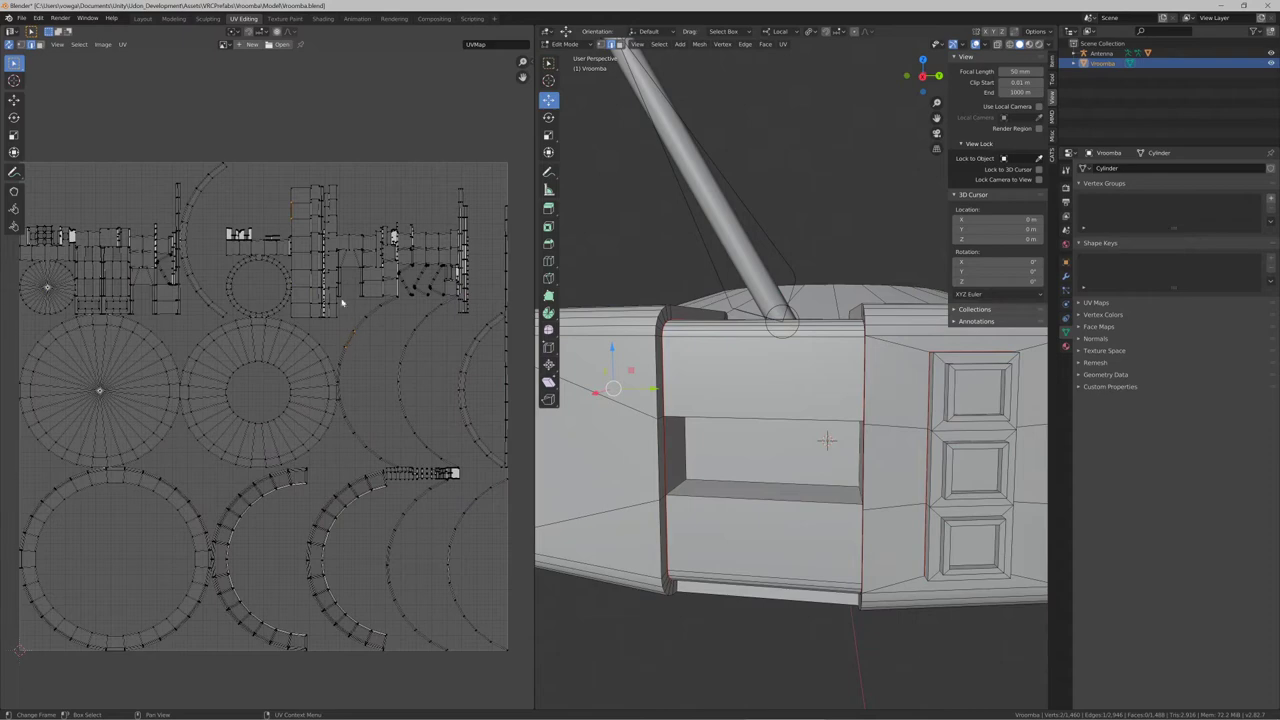
click(39, 44)
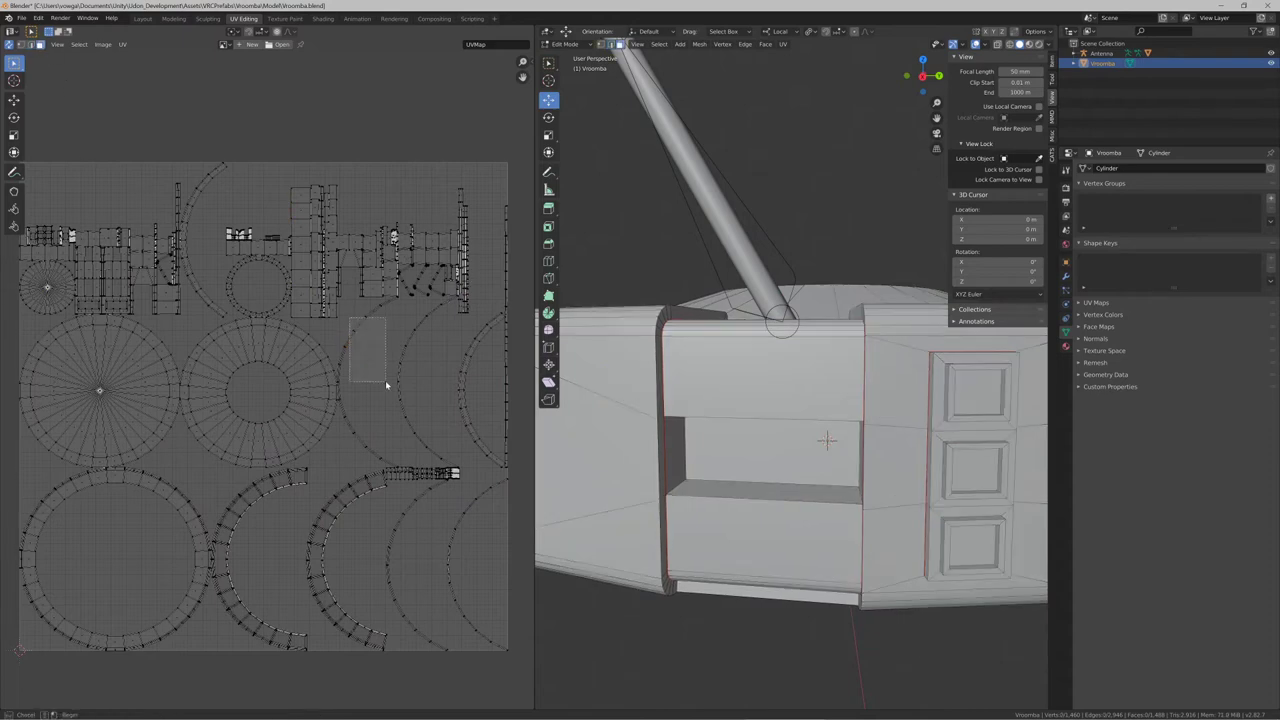
drag(385, 380, 358, 351)
click(20, 44)
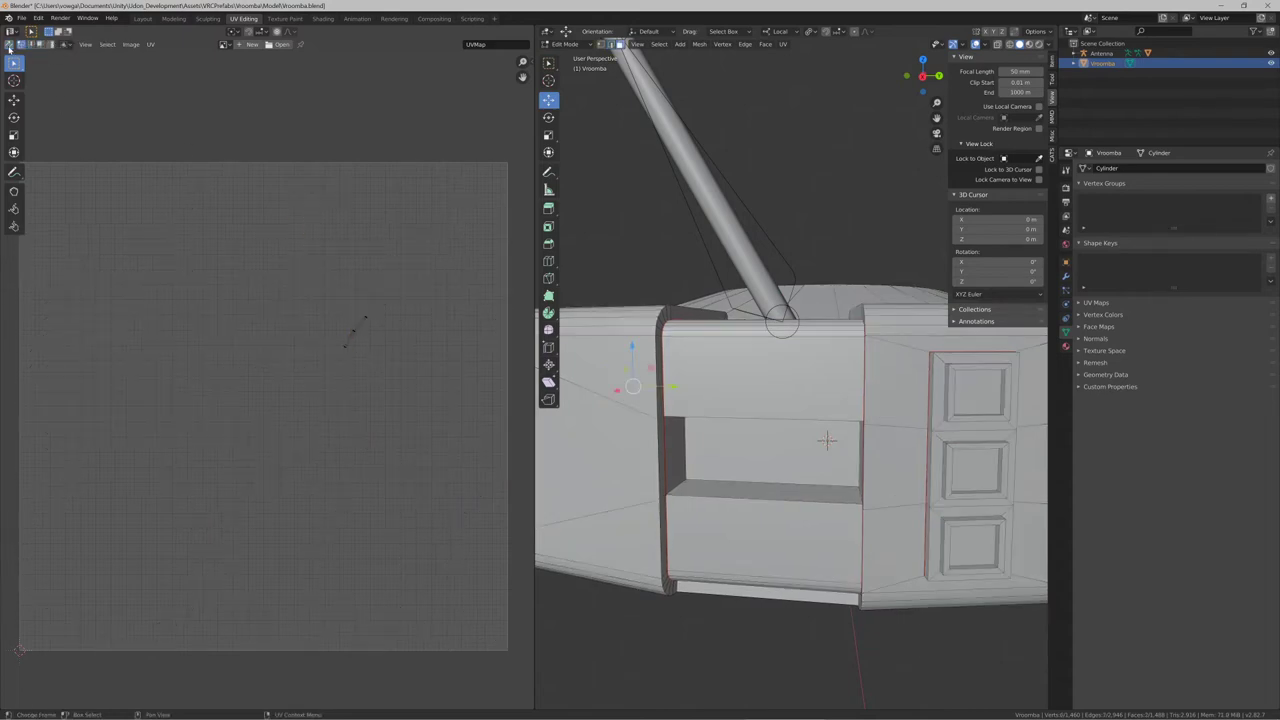
key(a)
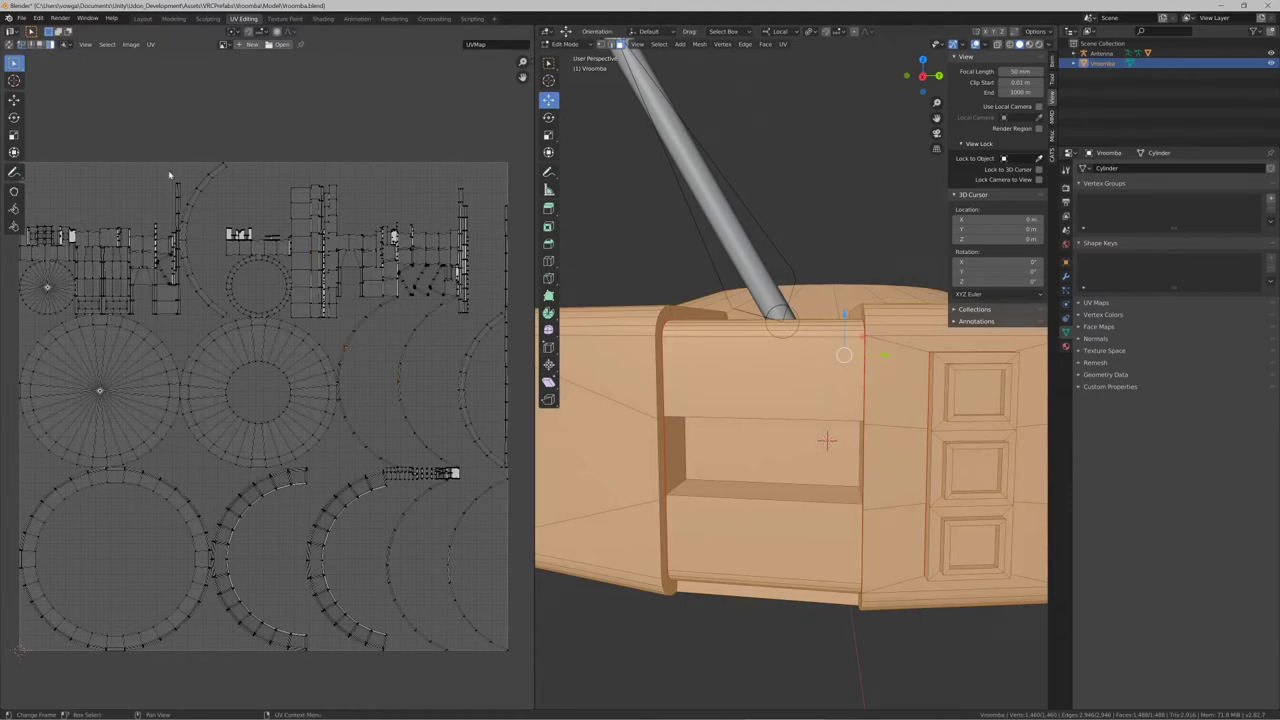
scroll(760, 380, down, 7)
middle_drag(760, 380, 740, 335)
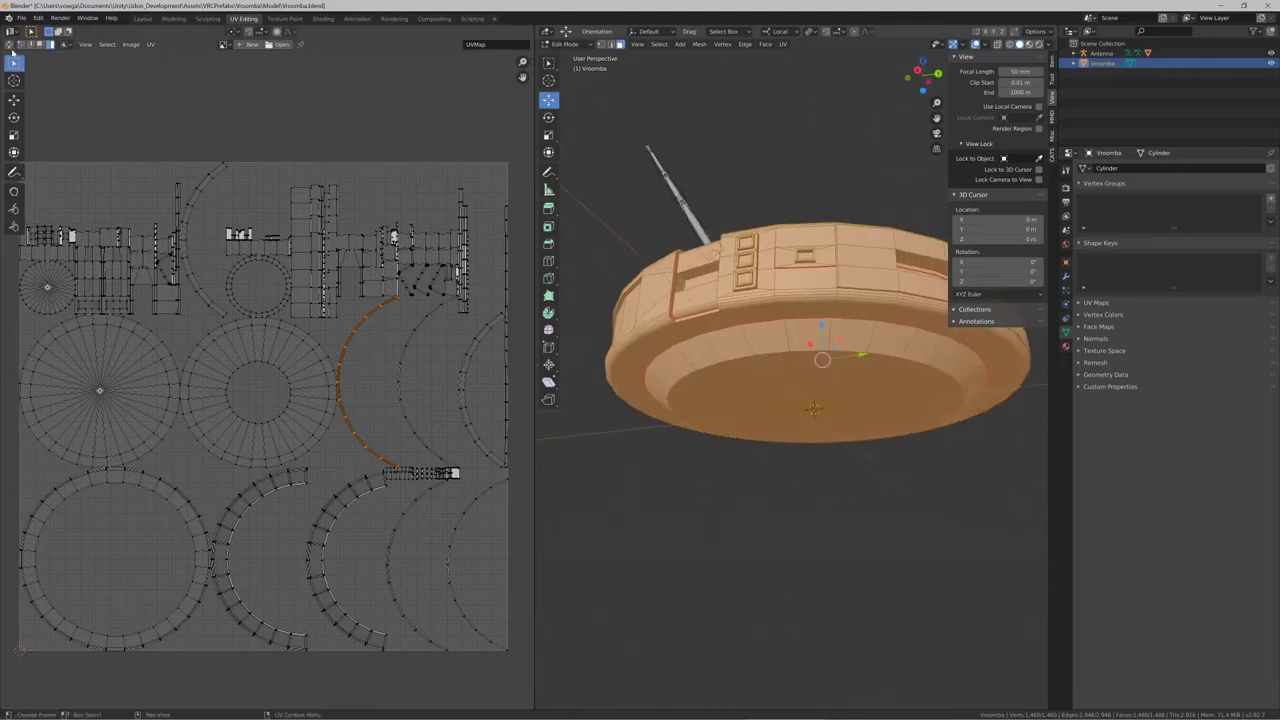
Turn UV sync selection back on and match the thin curved UV strip to faces along the lower rim
click(10, 44)
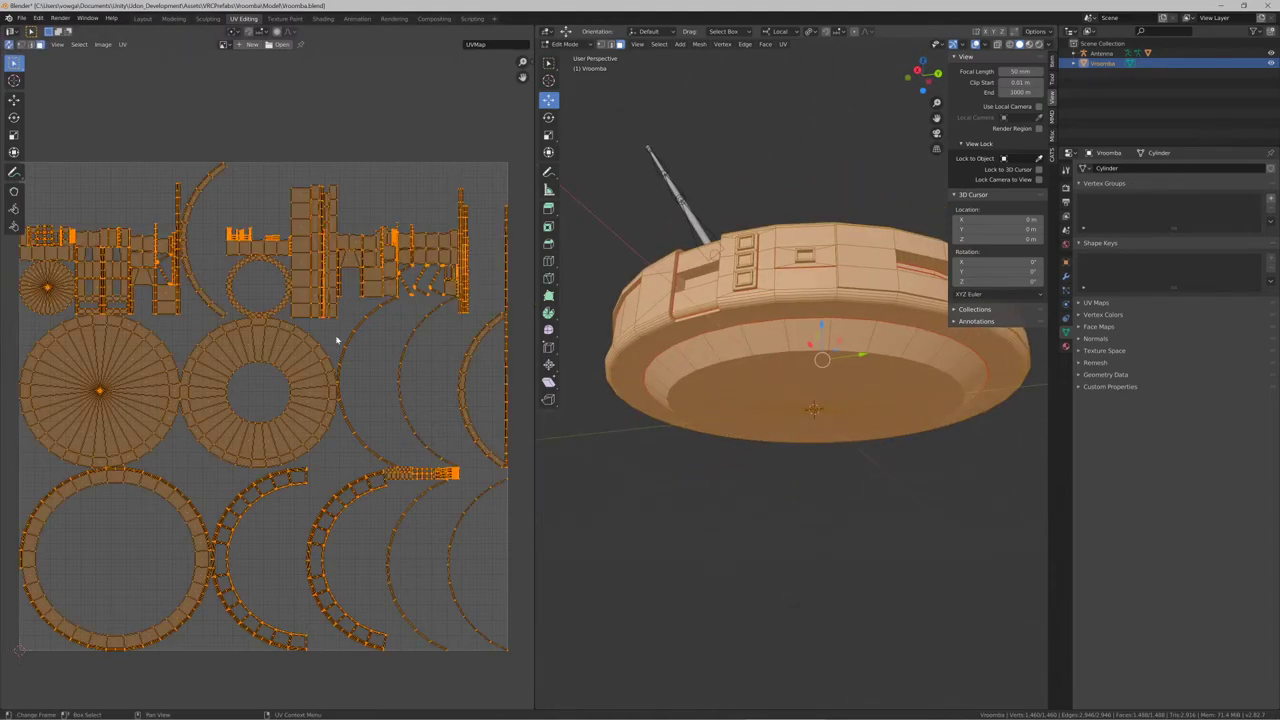
click(380, 355)
key(a)
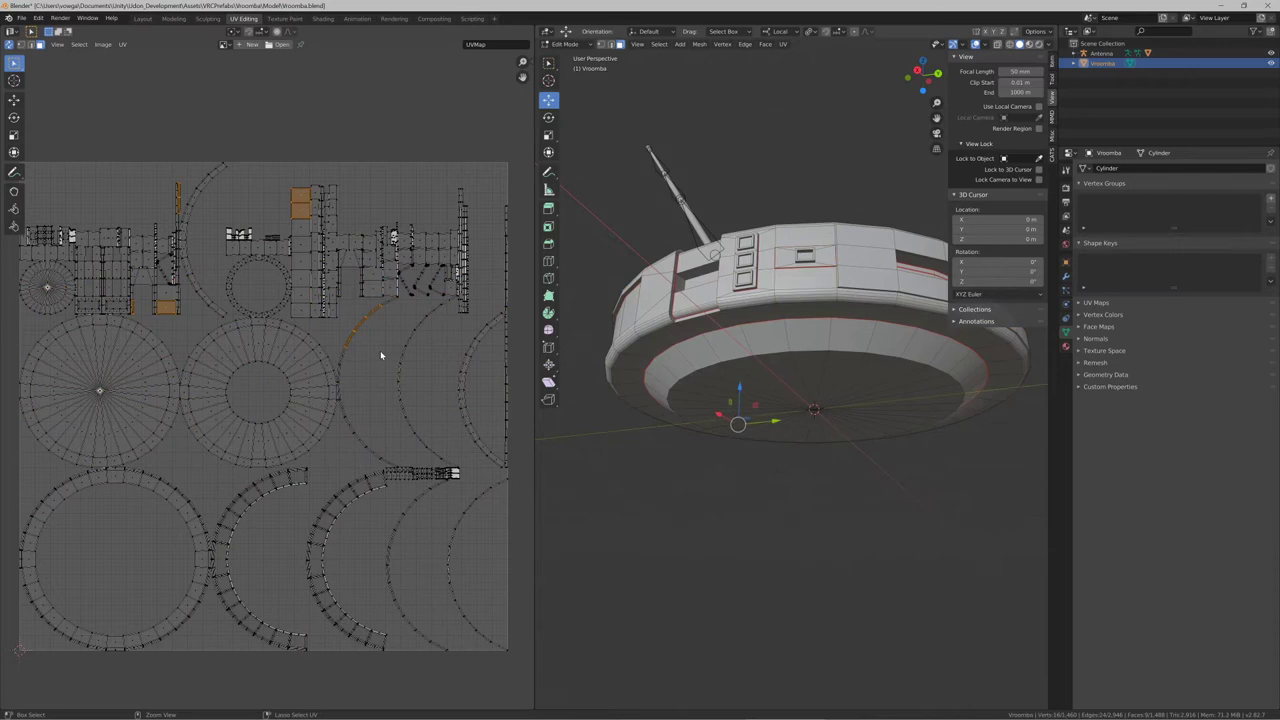
click(380, 355)
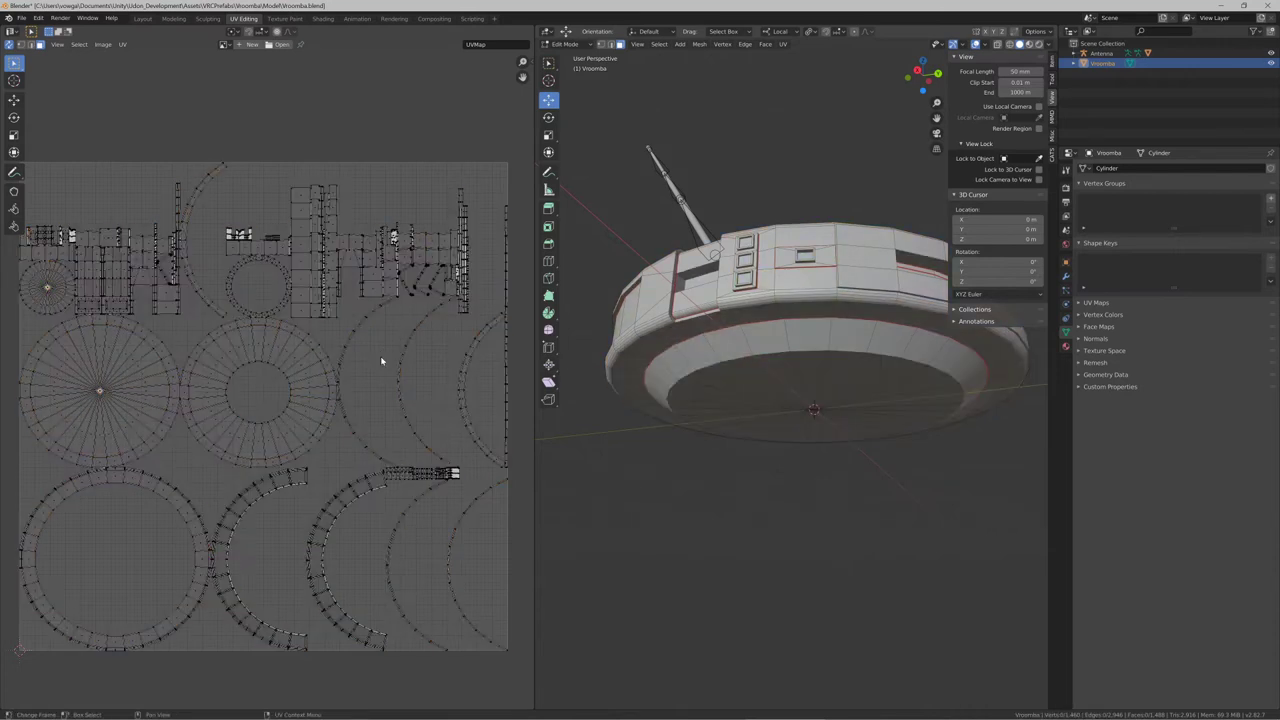
middle_drag(566, 376, 920, 420)
scroll(785, 400, up, 4)
middle_drag(785, 400, 785, 372)
click(752, 436)
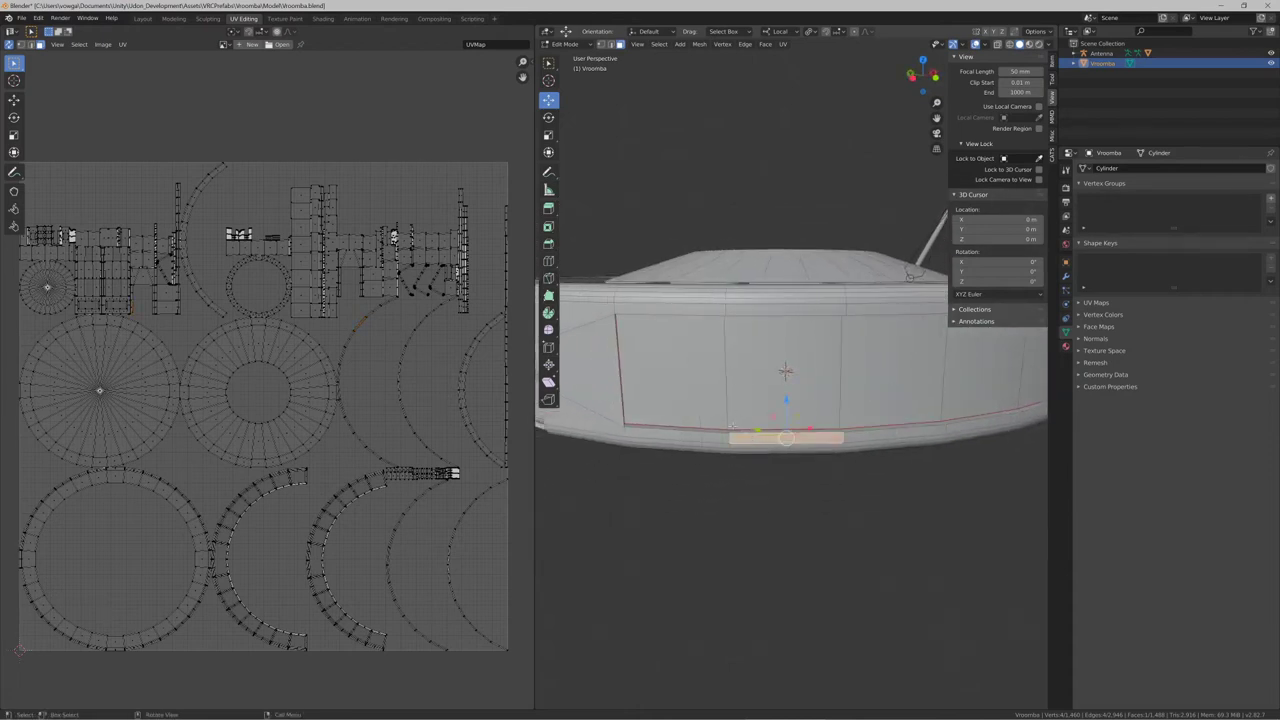
scroll(716, 421, down, 2)
scroll(716, 421, up, 2)
middle_drag(705, 413, 697, 405)
Select the whole mesh, abandon the accidental inset and run Smart UV Project again
key(a)
key(i)
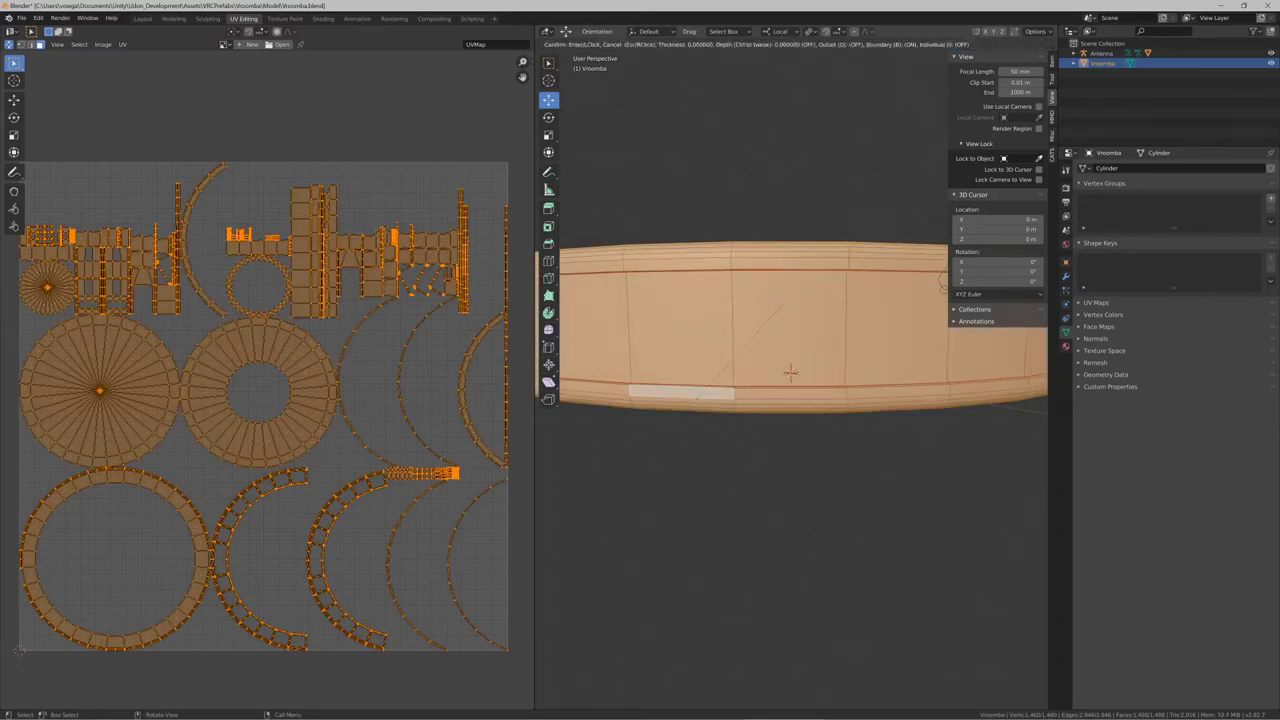
right_click(705, 396)
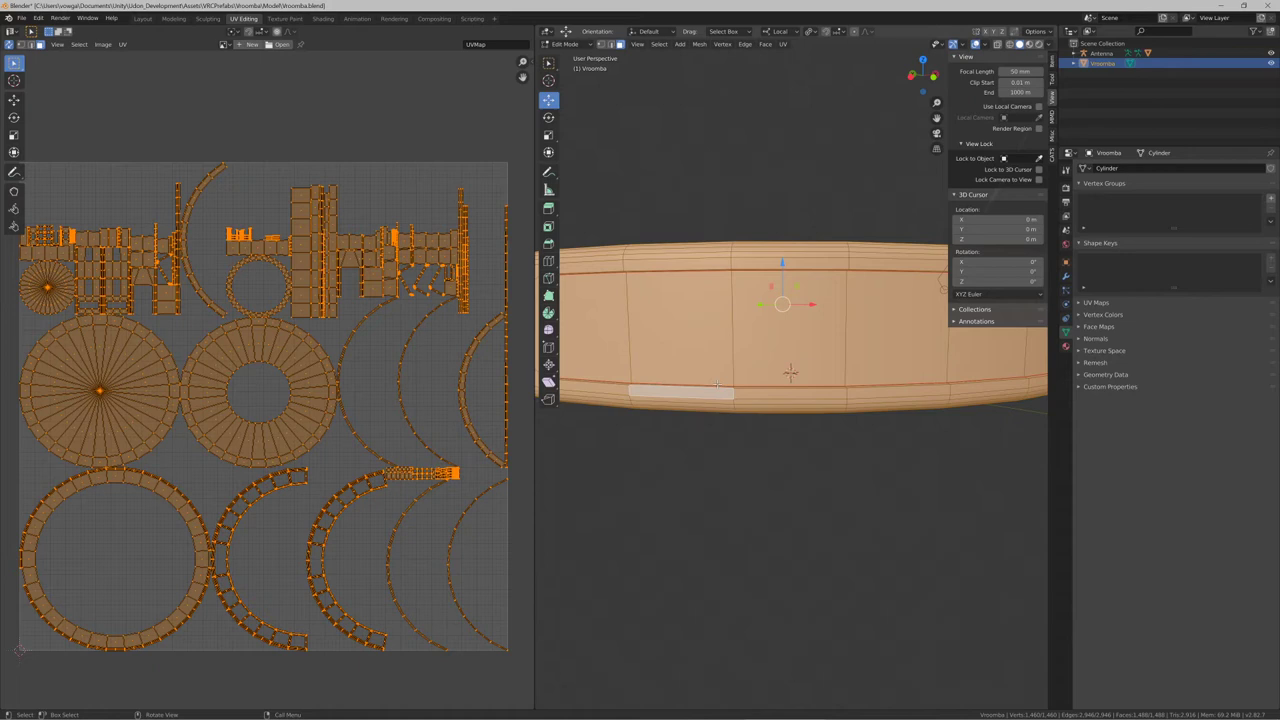
key(u)
click(717, 387)
key(Return)
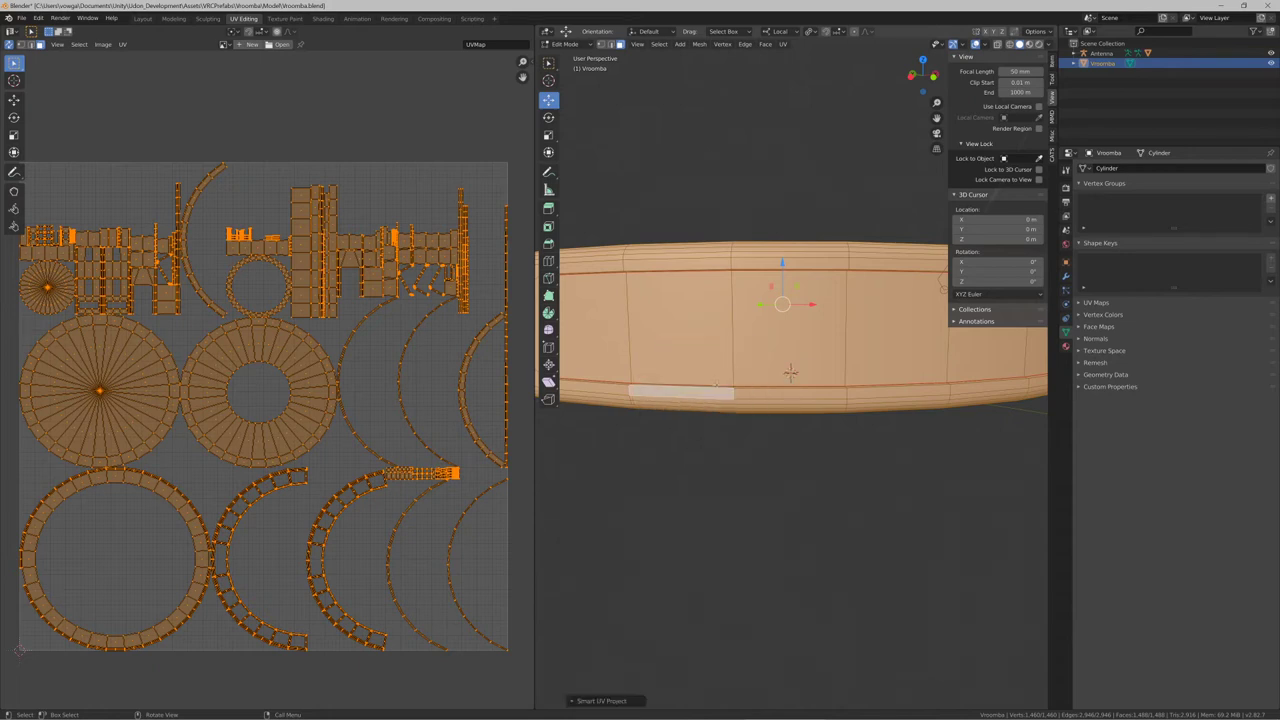
Leave mesh editing and apply all transforms to the Vroomba object
scroll(710, 390, down, 5)
key(Tab)
middle_drag(696, 407, 792, 435)
key(ctrl+a)
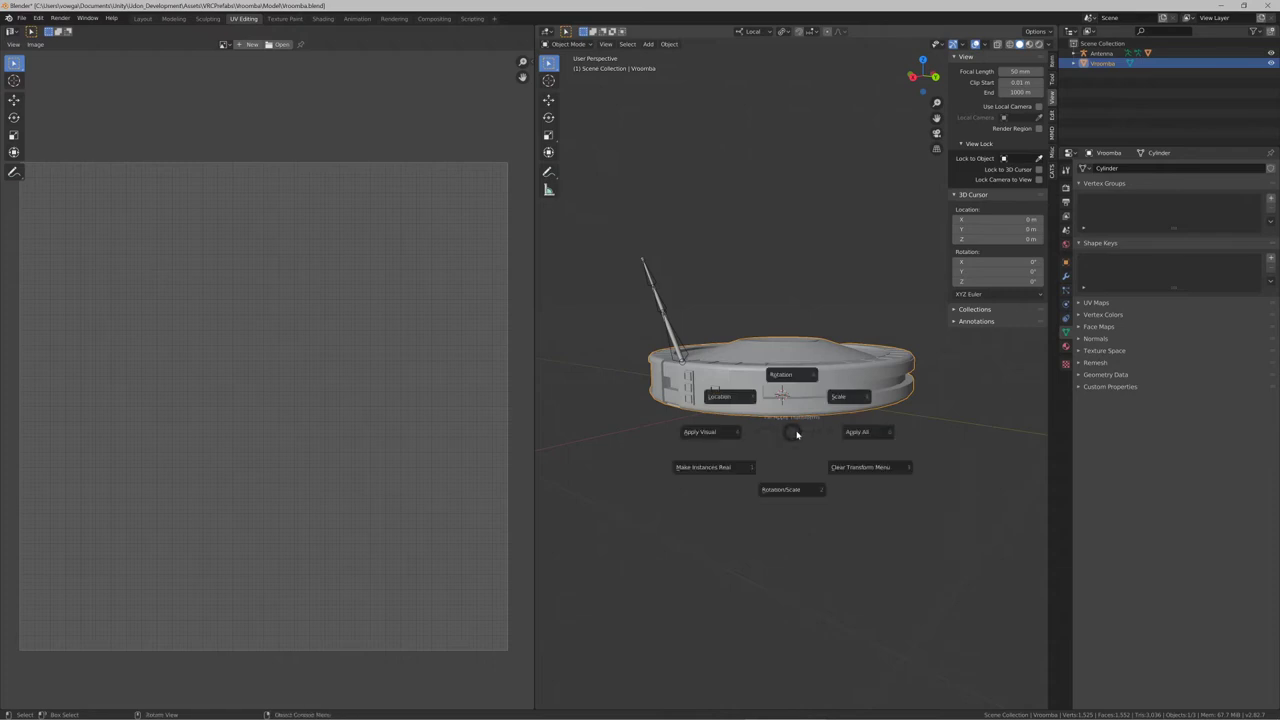
click(848, 432)
Export the selected Vroomba as FBX over the existing Vroomba.fbx and save the Blender file
key(ctrl+shift+e)
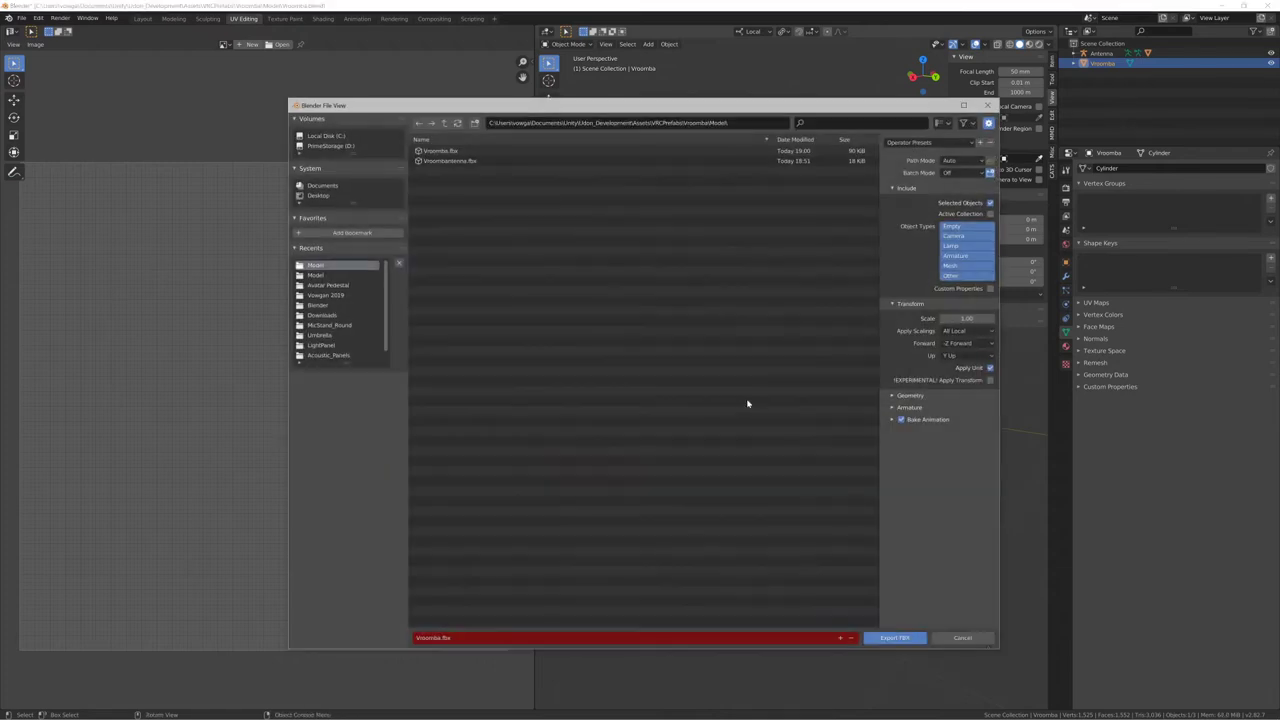
key(Return)
key(alt+Tab)
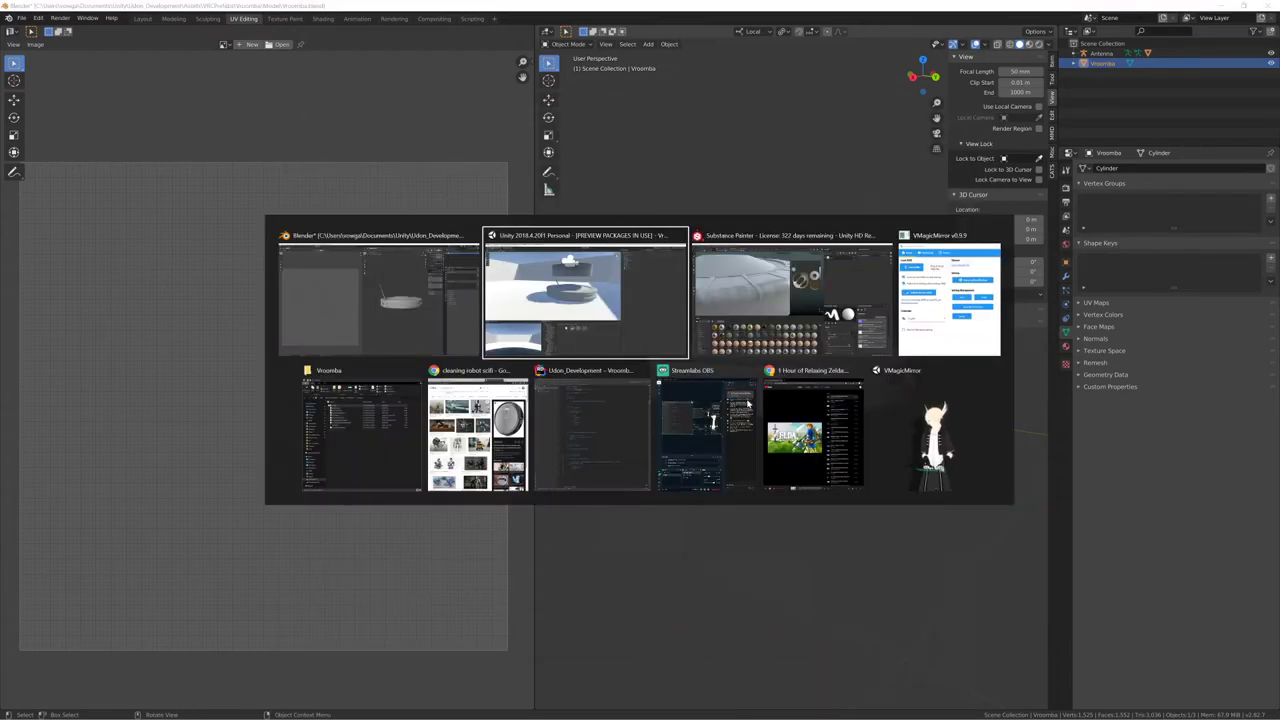
key(alt+Tab)
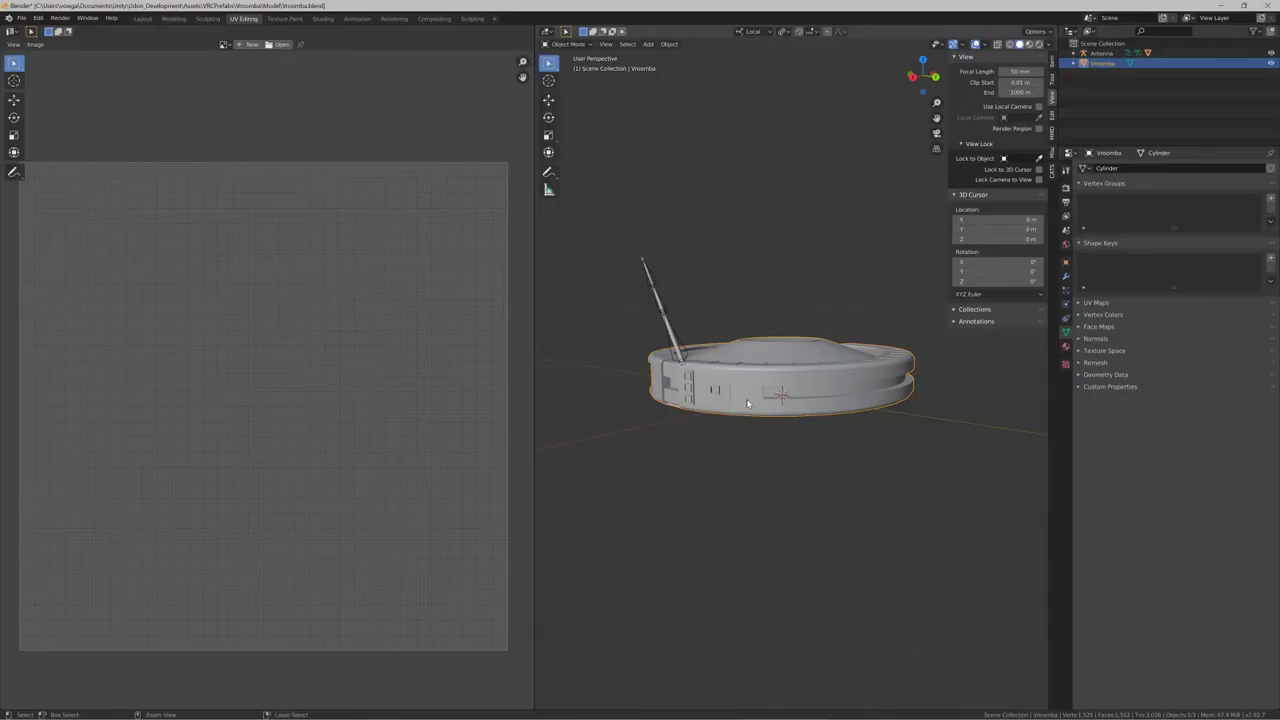
key(ctrl+s)
click(682, 364)
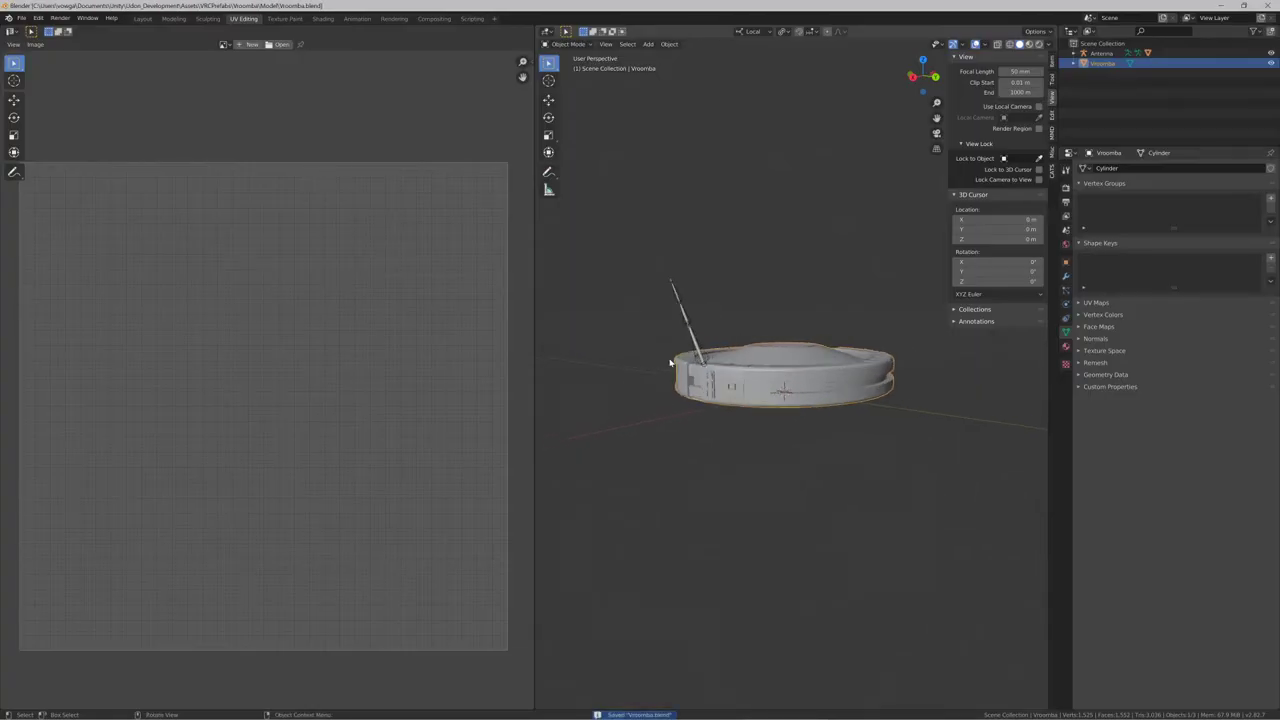
Minimize Blender, view the re-exported Vroomba in the Unity scene and switch to Substance Painter
key(alt+Tab)
key(alt+Tab)
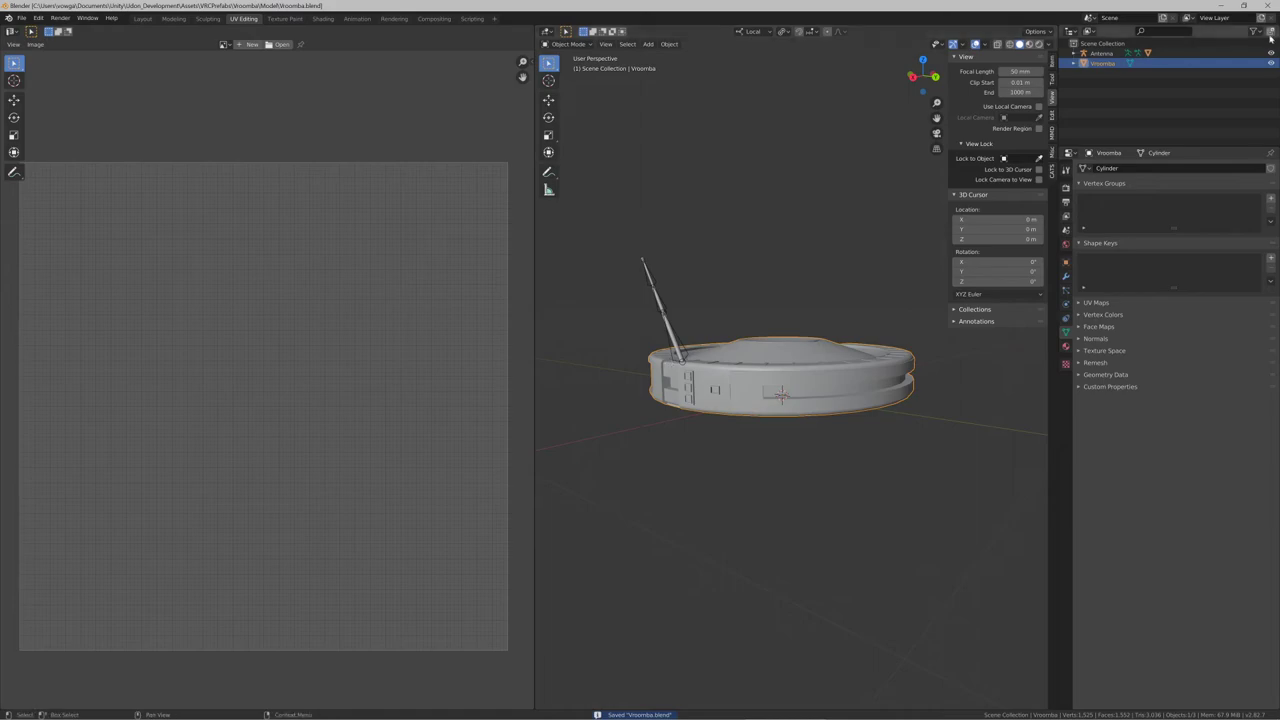
click(1271, 5)
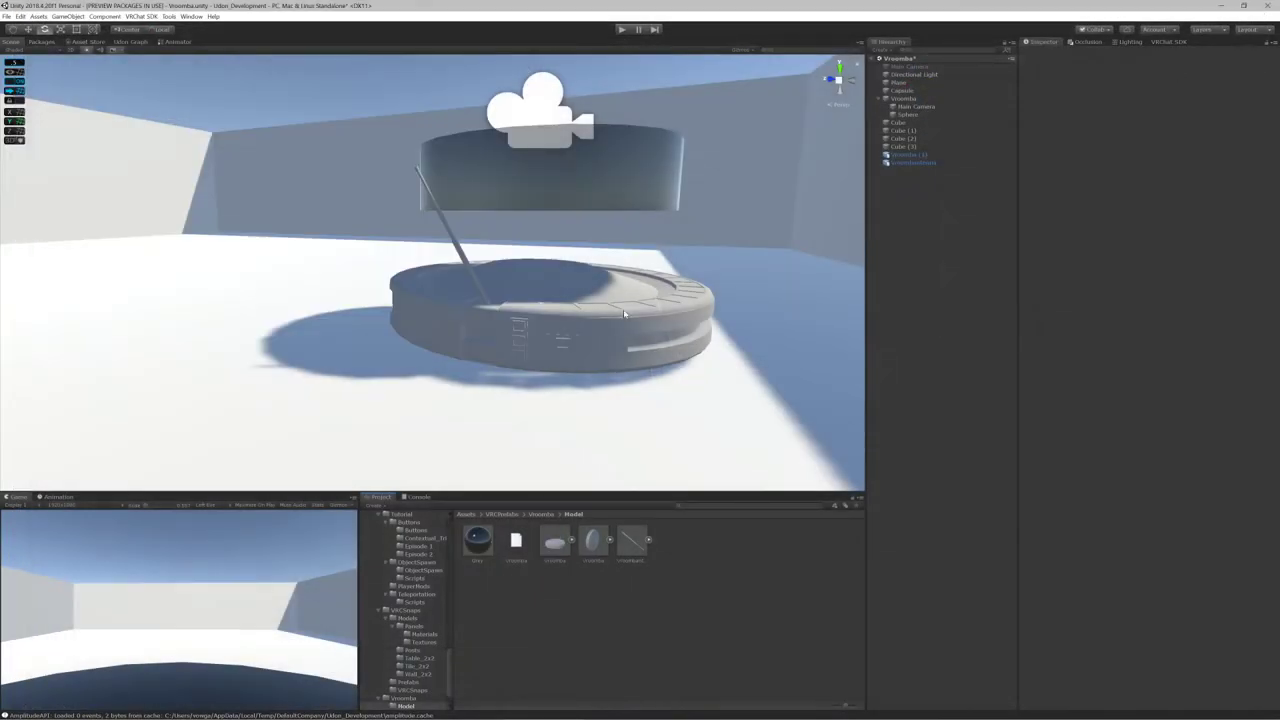
key(alt+Tab)
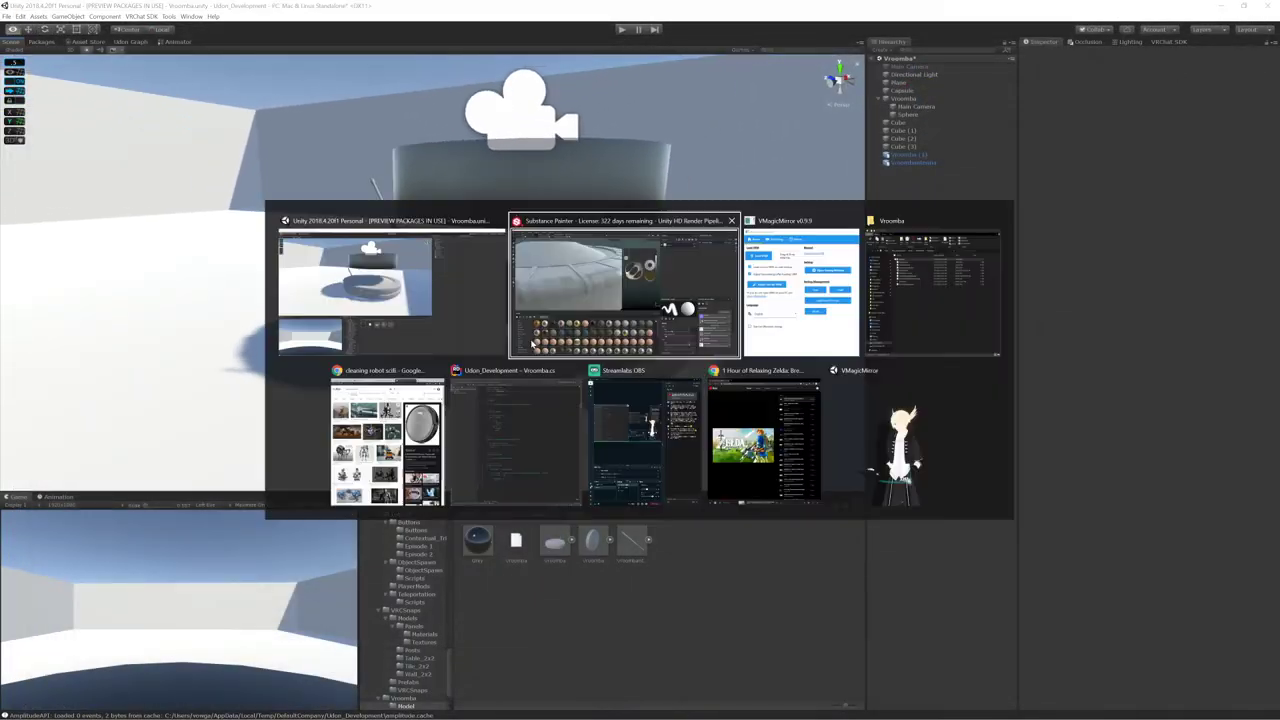
scroll(460, 242, up, 2)
scroll(432, 237, down, 6)
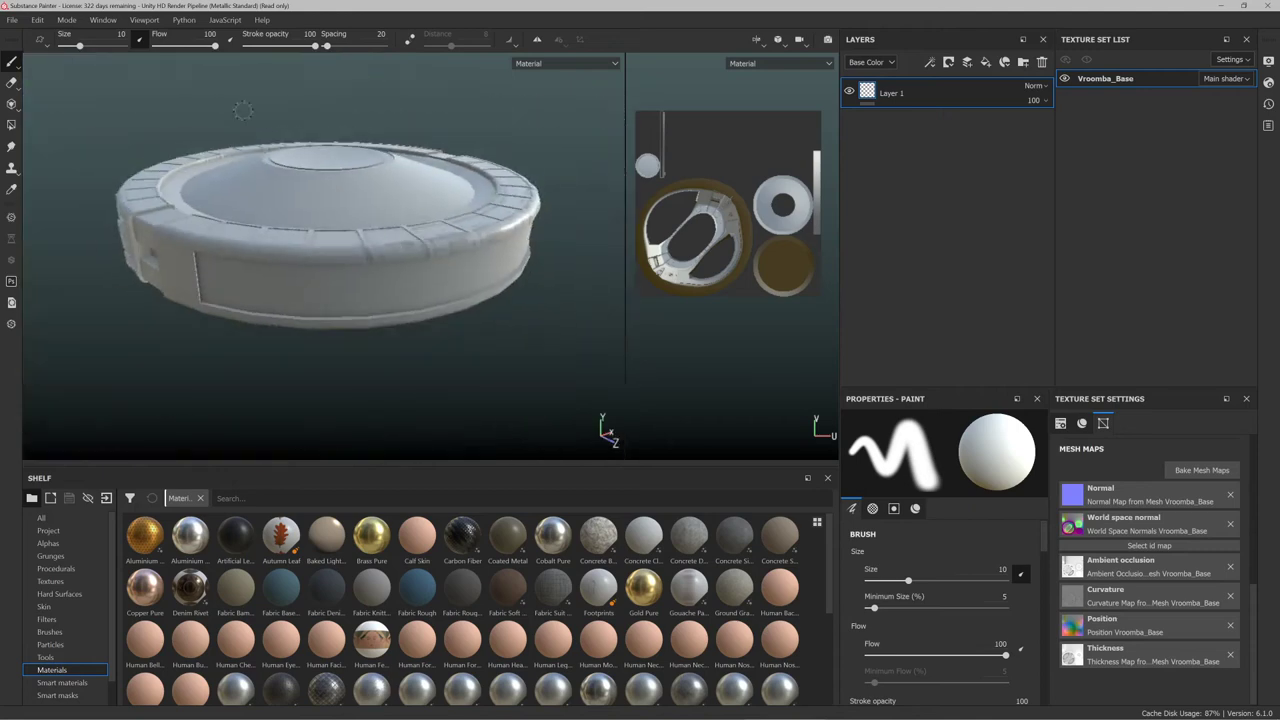
Create a new project from the re-exported Vroomba.fbx using the Unity HD Render Pipeline (Metallic Standard) template, discarding the current project's changes
click(37, 20)
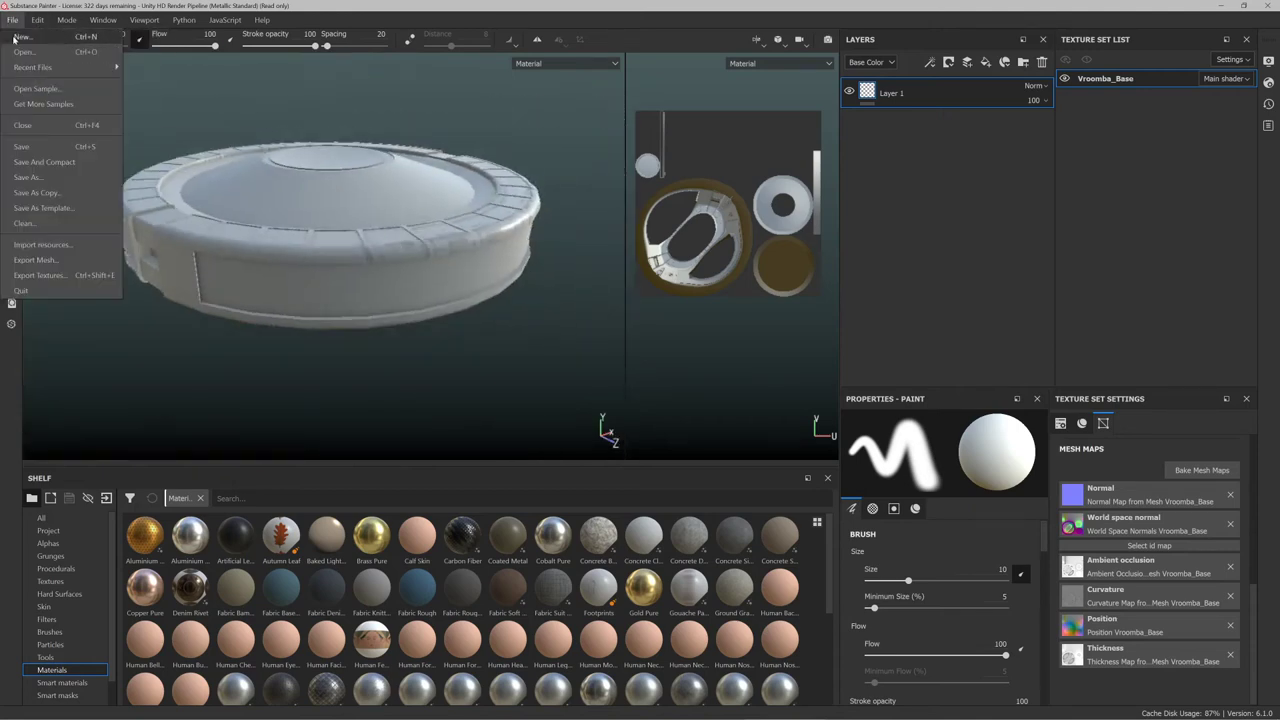
click(44, 36)
click(770, 212)
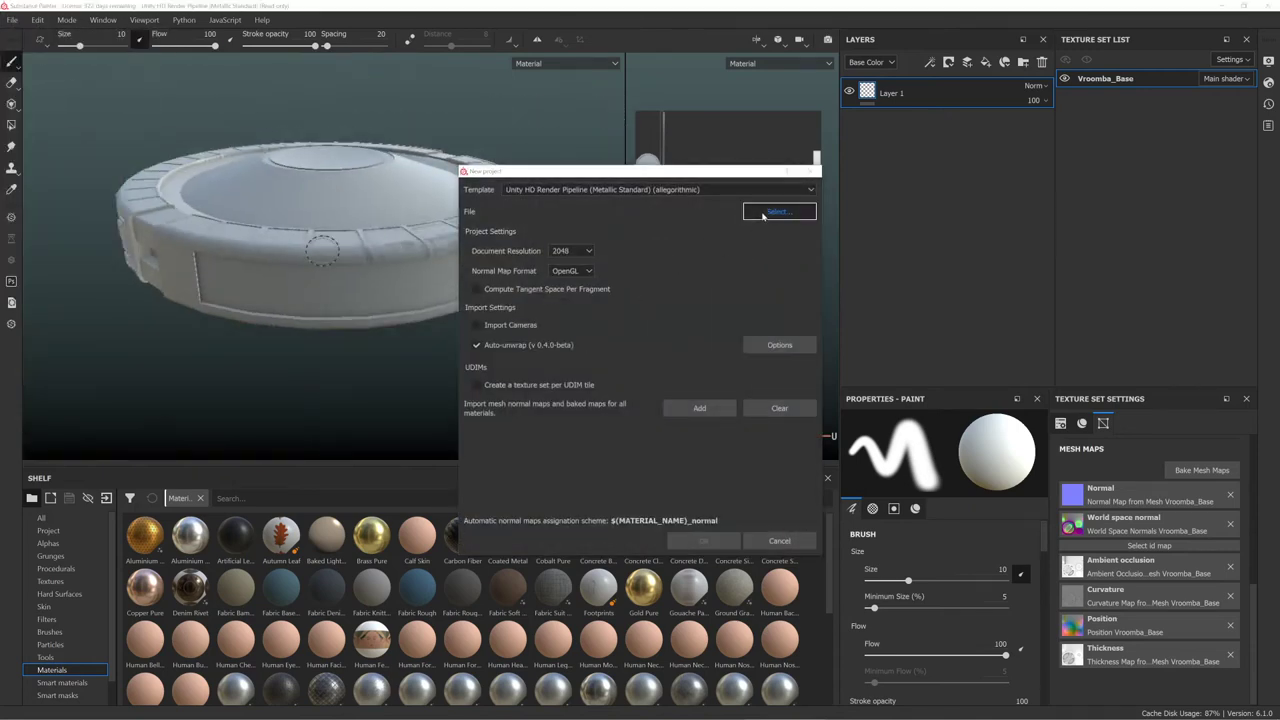
double_click(580, 251)
click(587, 251)
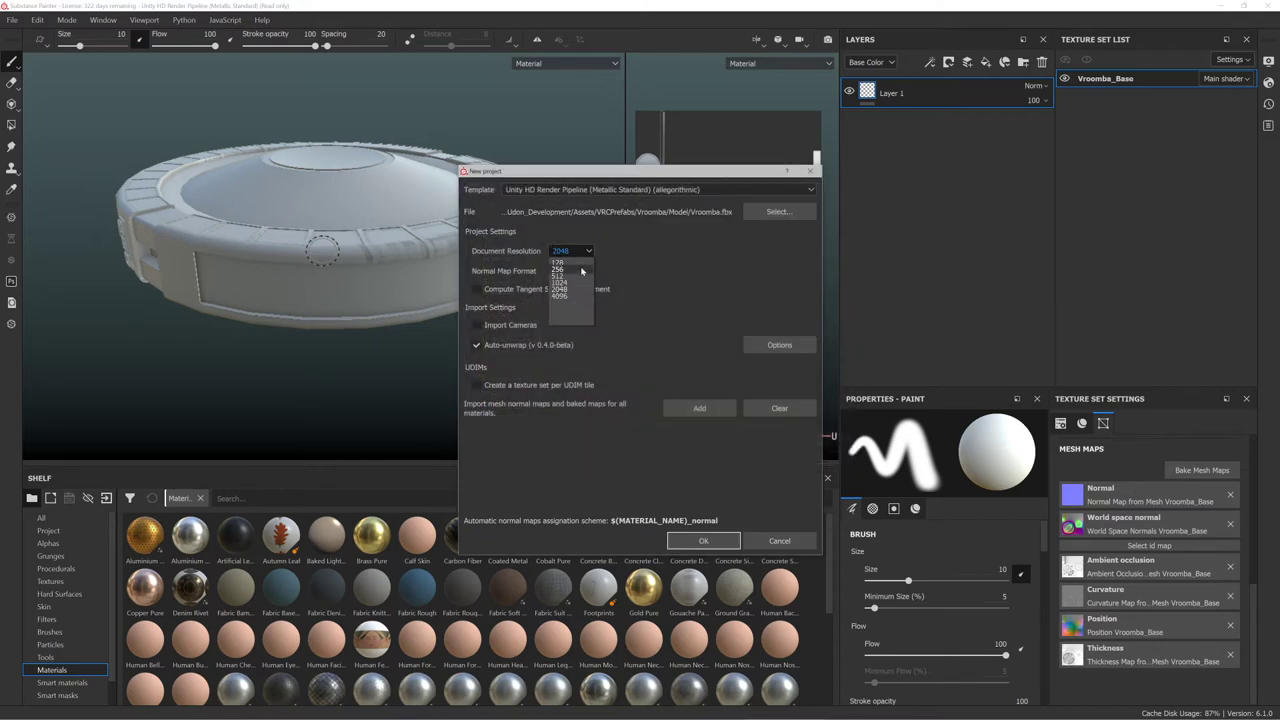
click(703, 540)
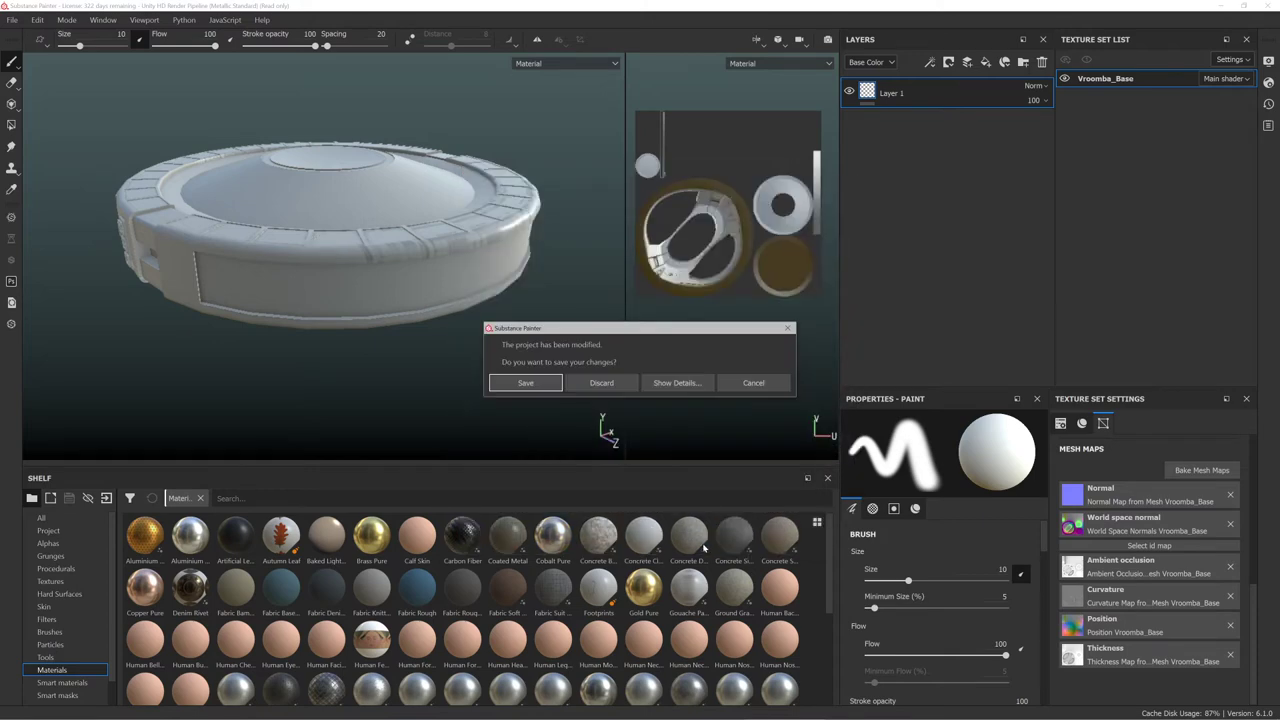
click(603, 383)
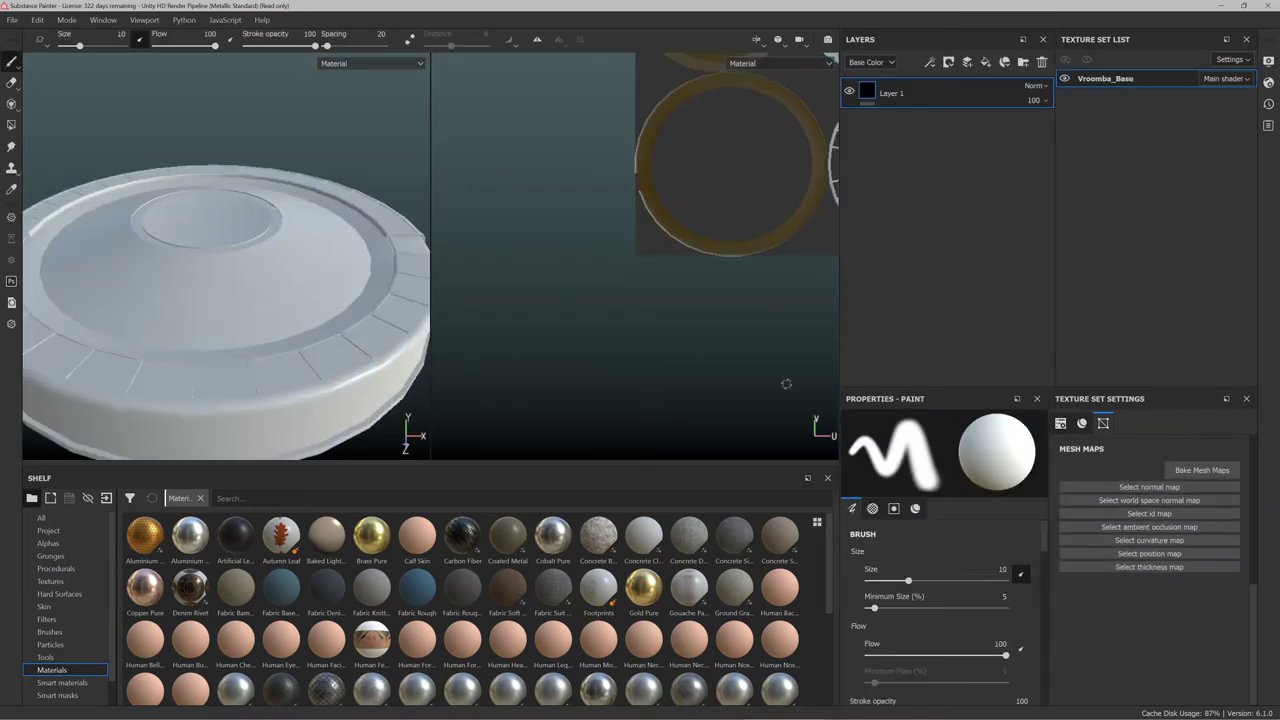
Bake the Vroomba_Base mesh maps at an output size of 1024, leaving out the ID map
scroll(177, 197, up, 2)
scroll(236, 204, down, 3)
scroll(236, 204, down, 3)
alt+drag(251, 246, 228, 258)
scroll(159, 244, up, 1)
click(1202, 470)
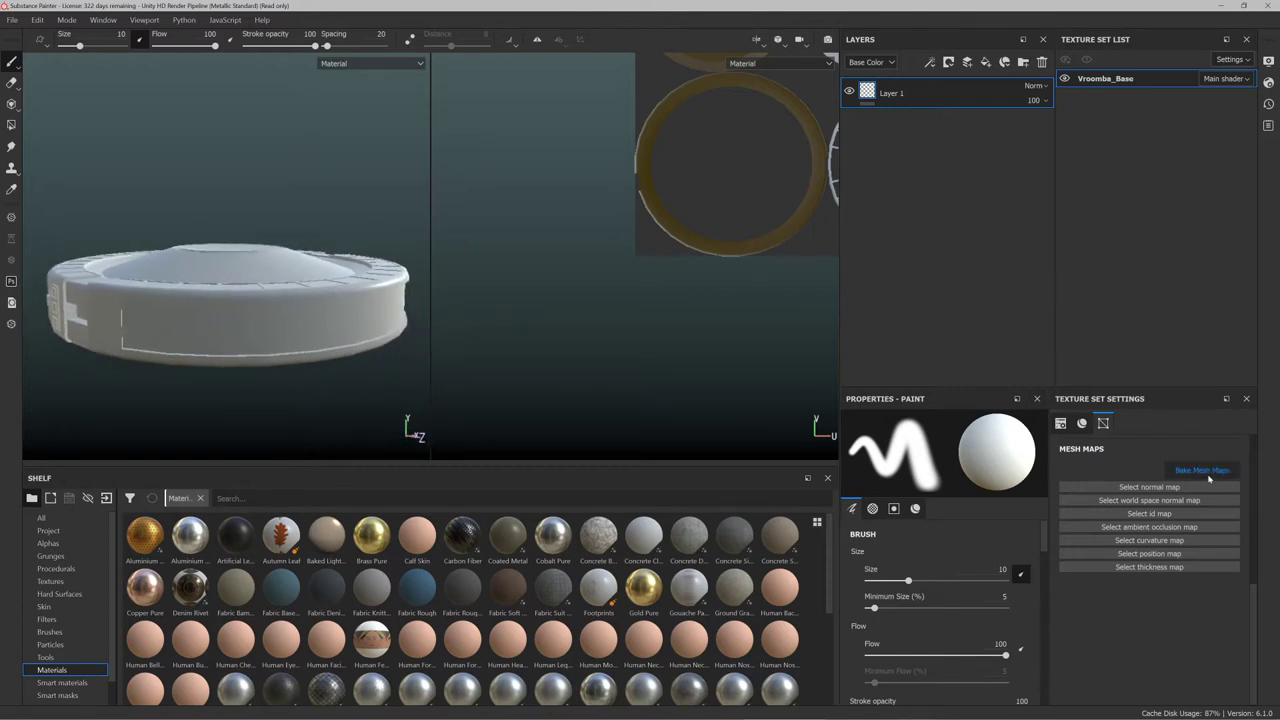
click(657, 180)
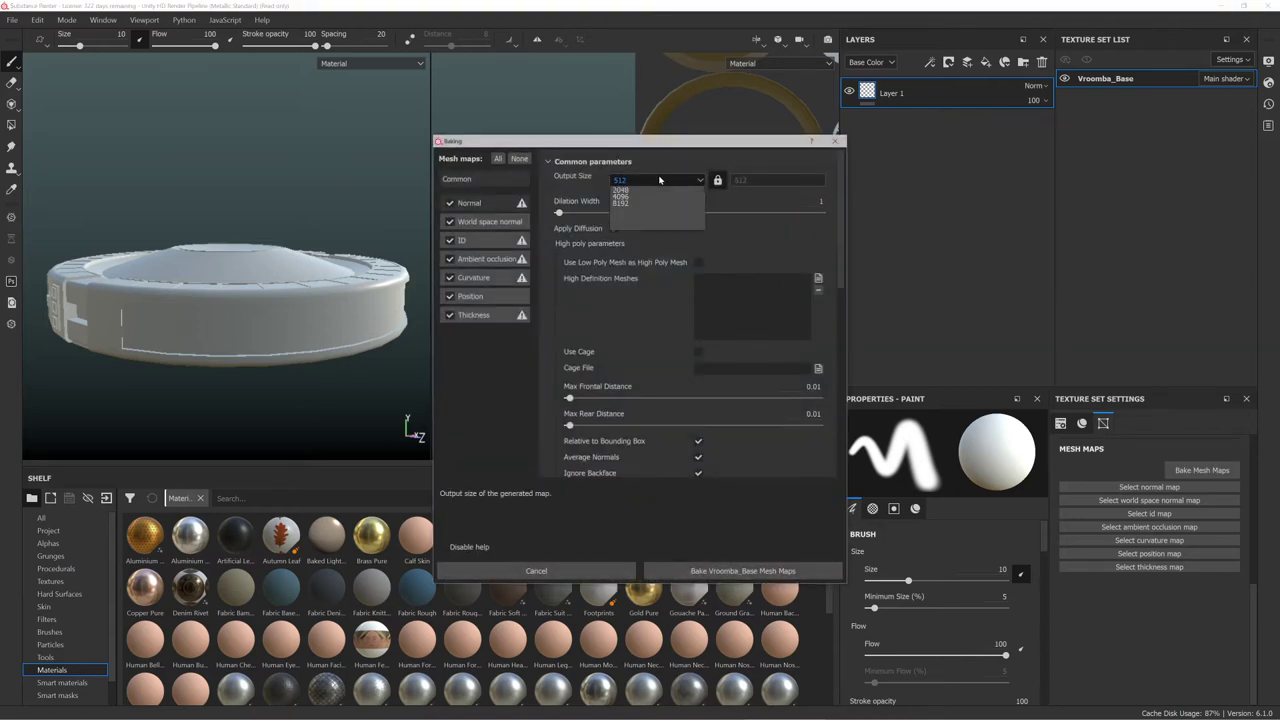
click(658, 224)
click(449, 240)
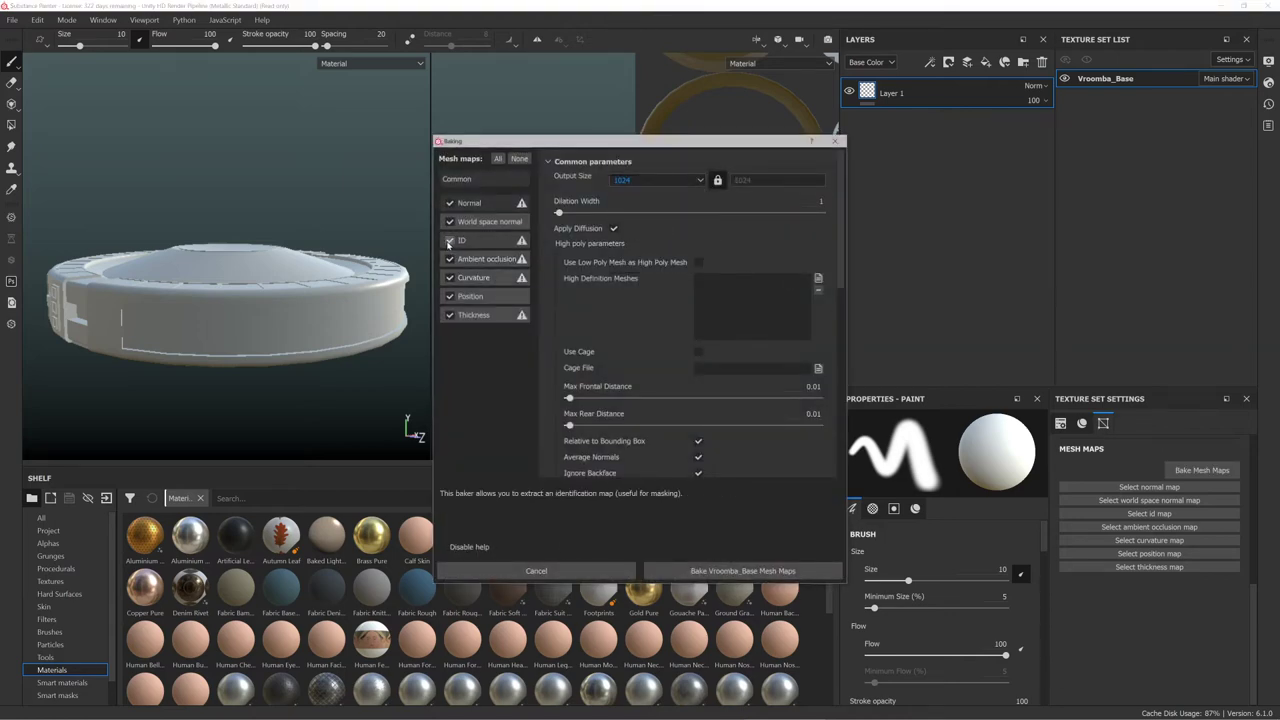
click(717, 568)
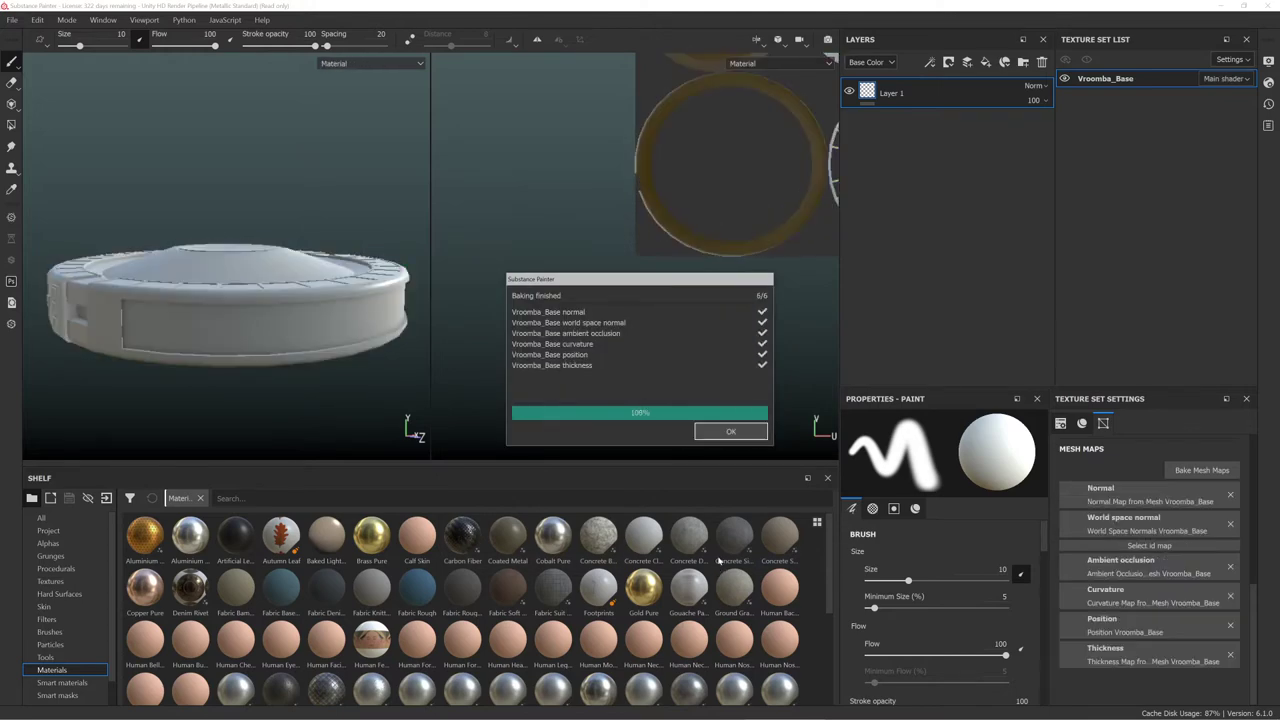
click(731, 432)
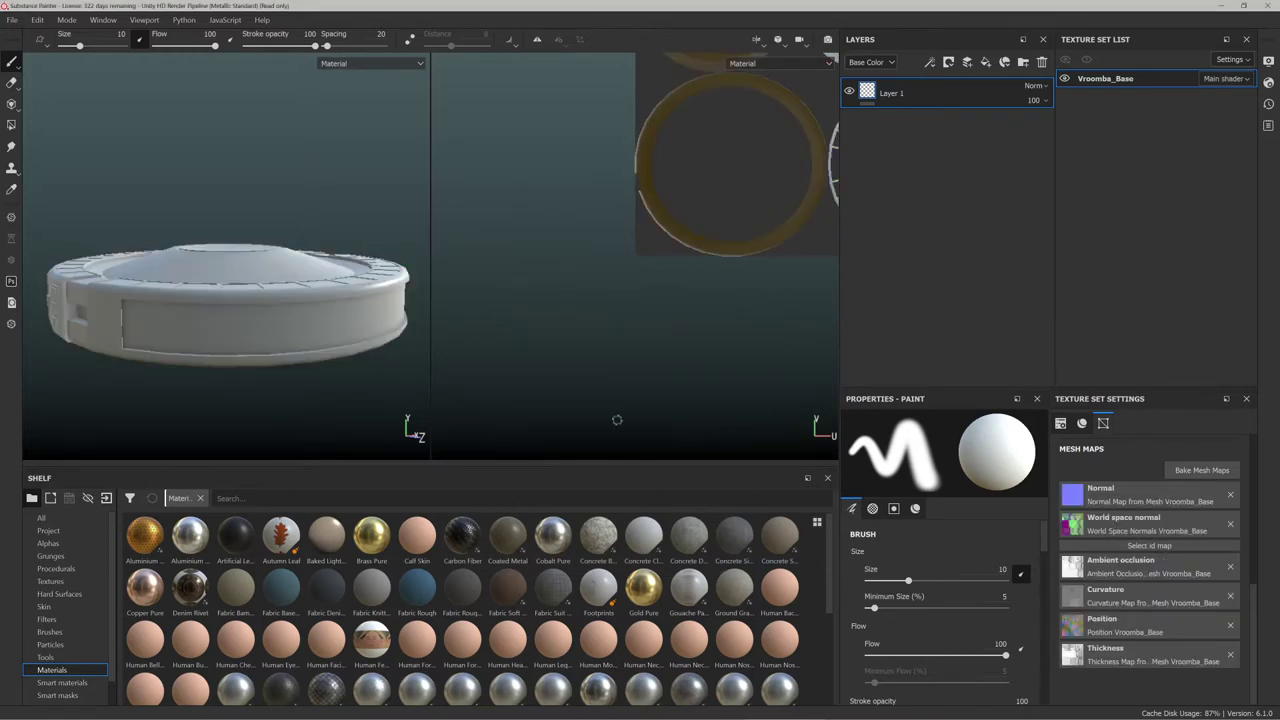
Inspect the baked surface detail on the model's side panels, rim segments and top dome
scroll(286, 329, up, 3)
scroll(323, 334, down, 3)
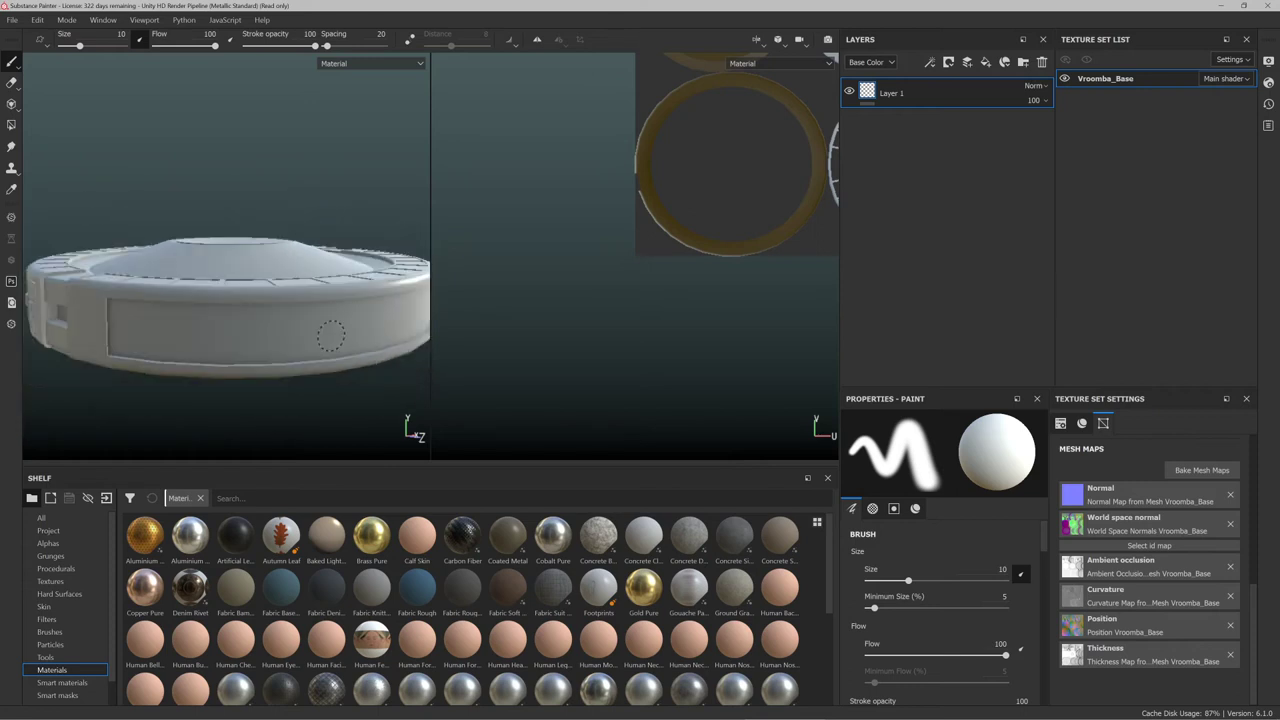
scroll(330, 336, down, 1)
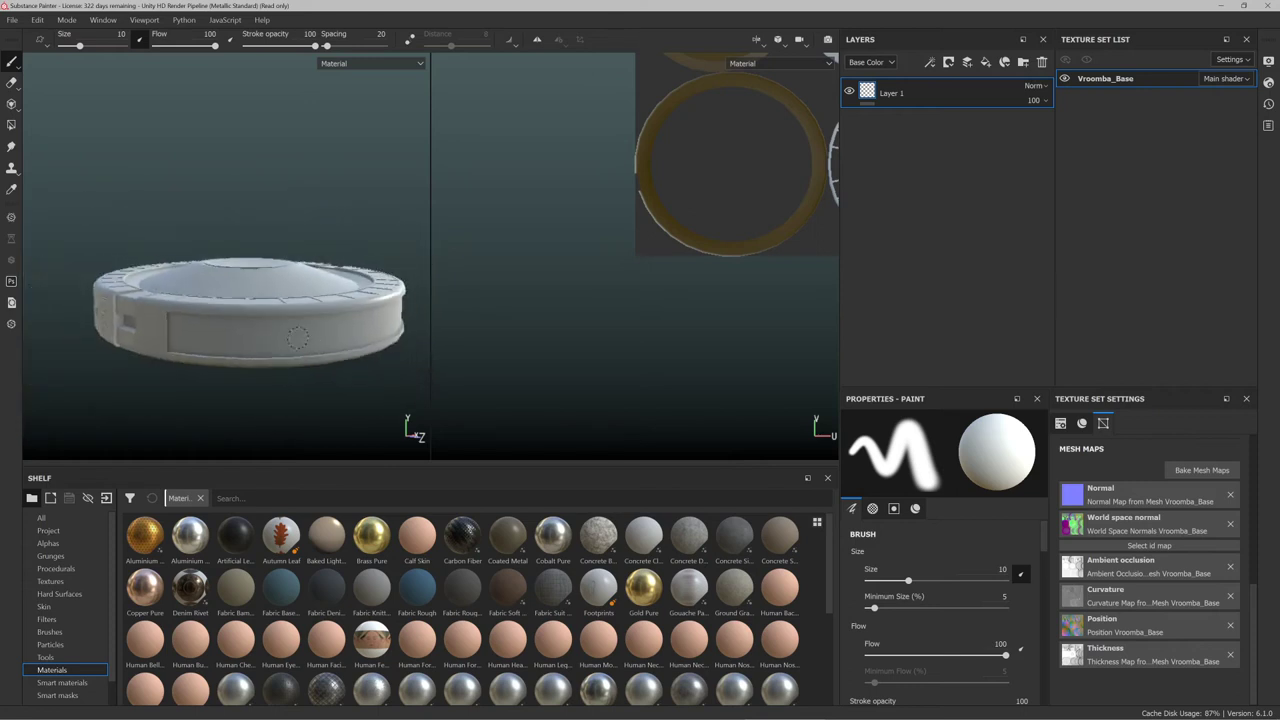
alt+drag(198, 303, 250, 329)
alt+middle_drag(198, 291, 246, 308)
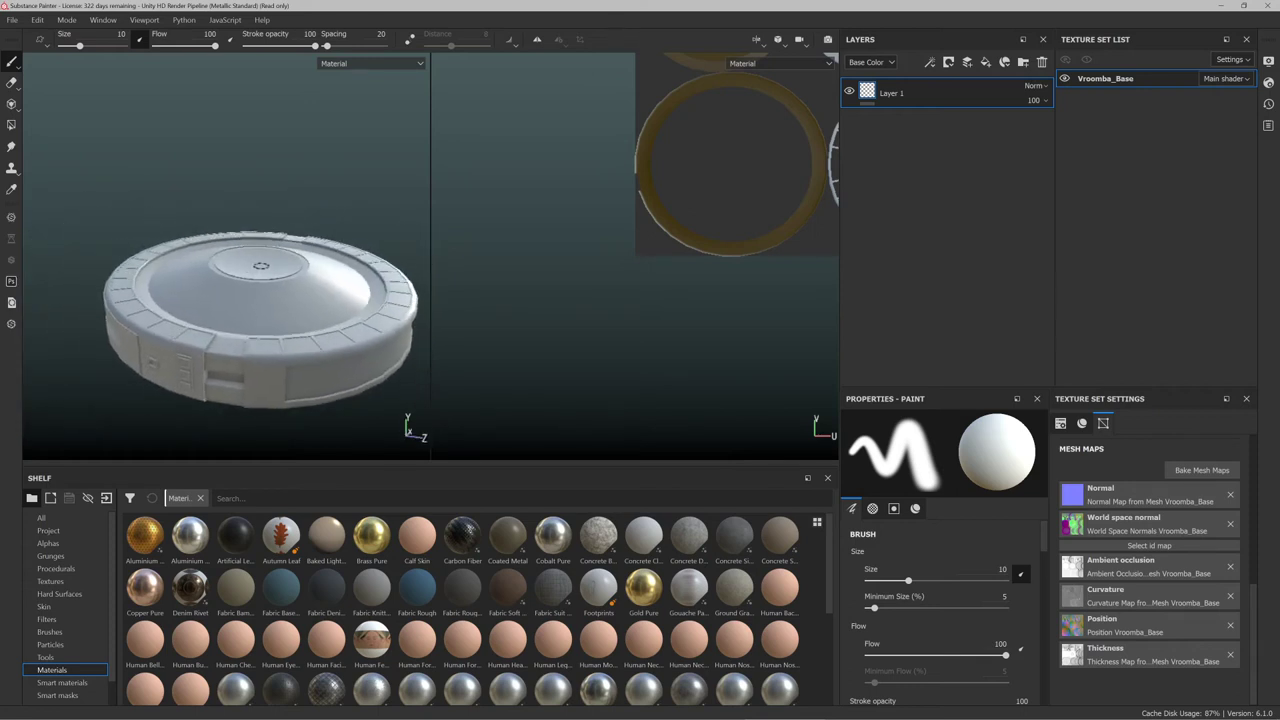
alt+drag(246, 308, 265, 410)
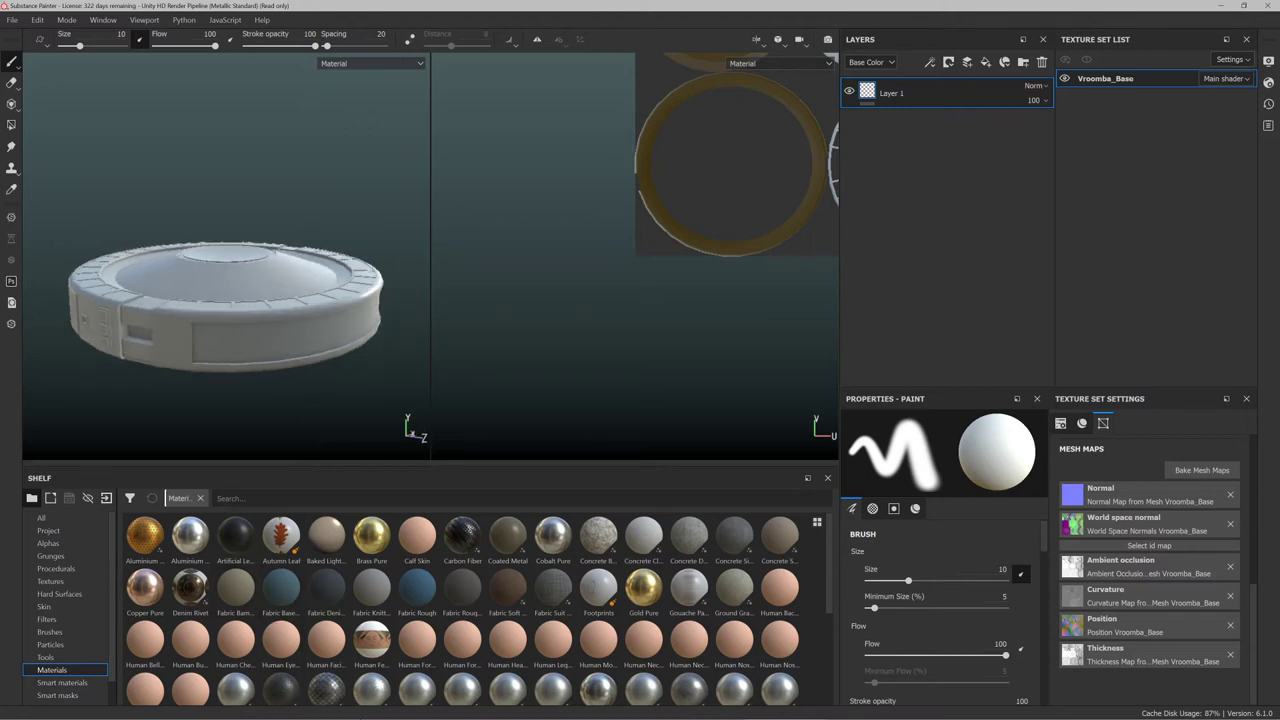
scroll(286, 326, up, 3)
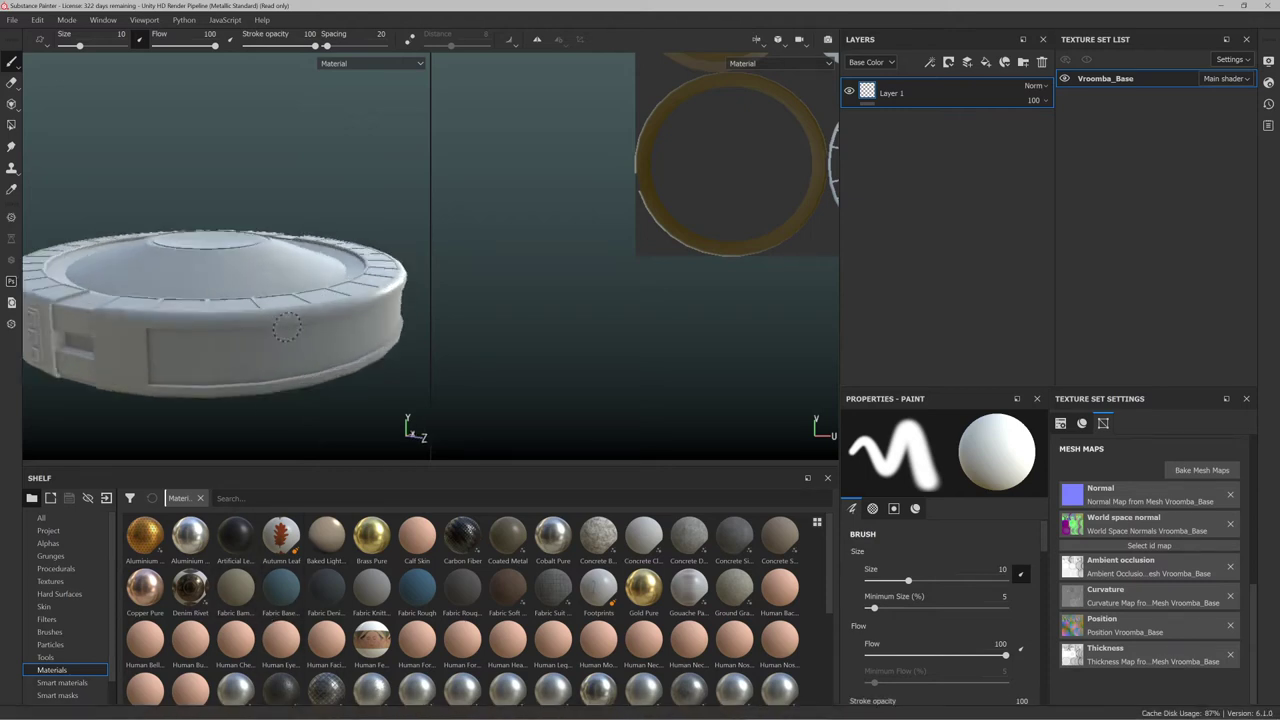
scroll(320, 354, up, 2)
alt+drag(320, 354, 283, 359)
Look through the shelf's materials and smart materials for a suitable base surface
scroll(322, 610, down, 3)
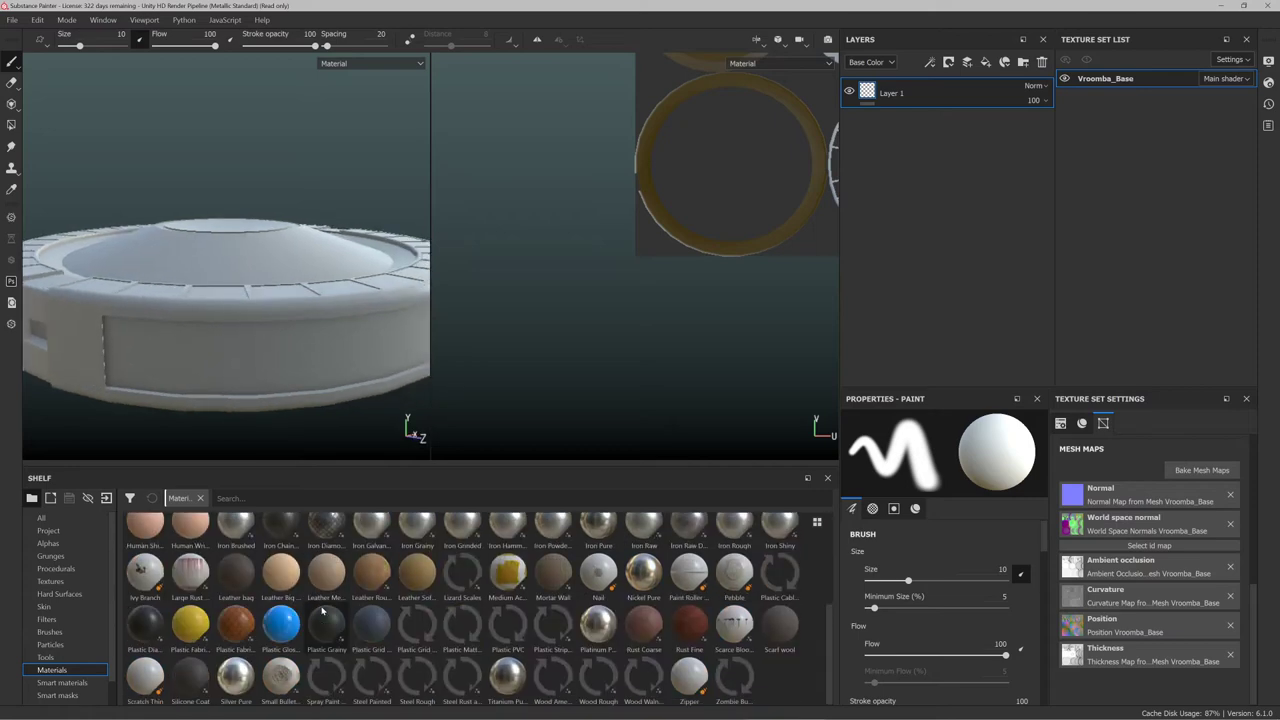
click(62, 682)
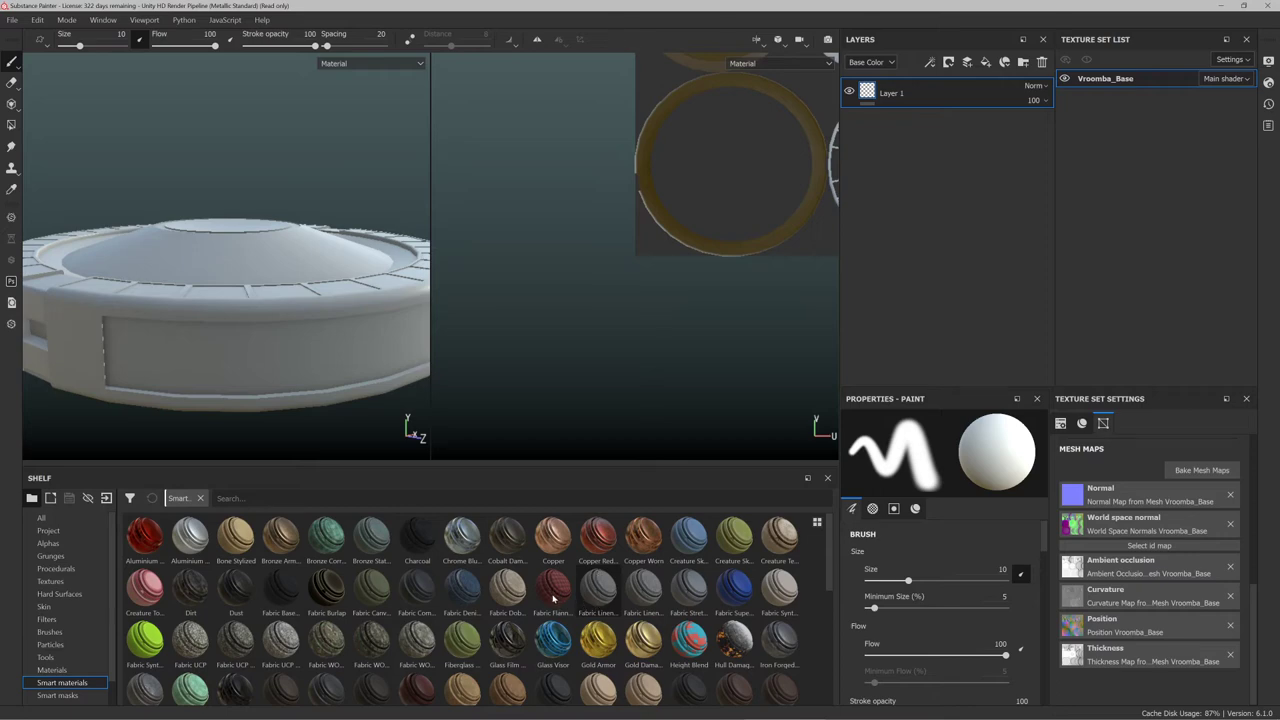
scroll(553, 598, down, 3)
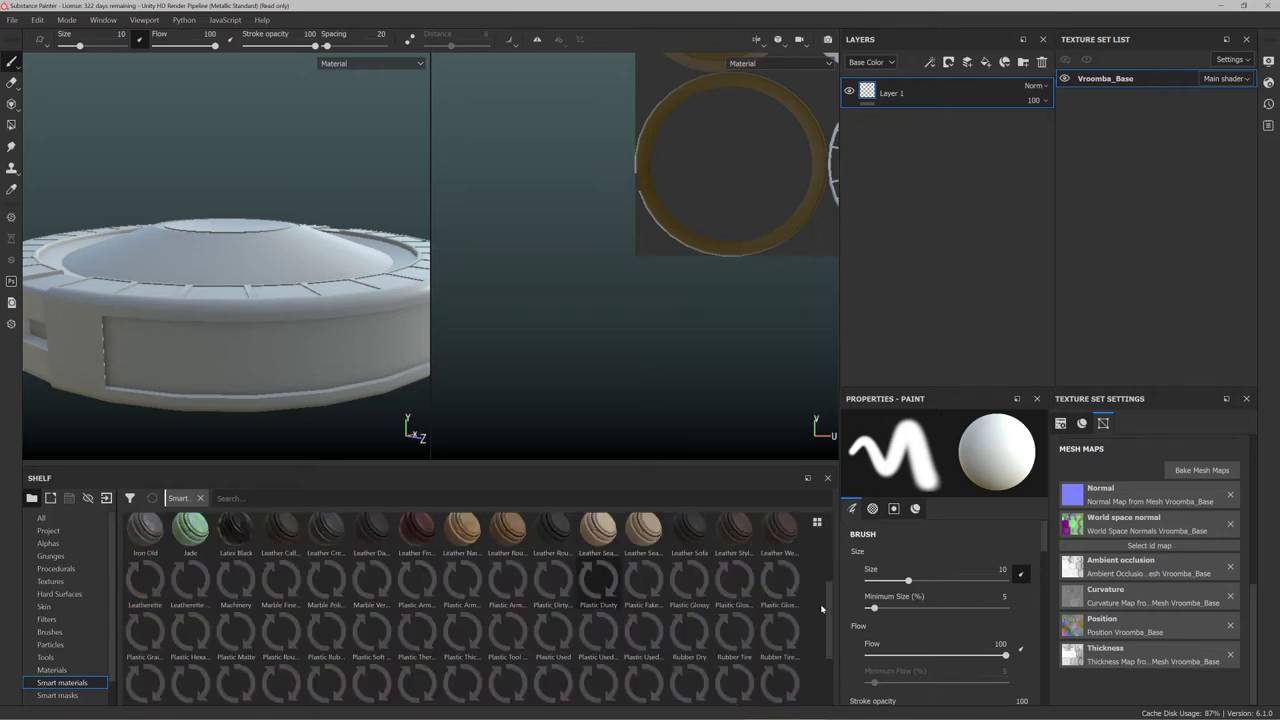
scroll(822, 608, up, 3)
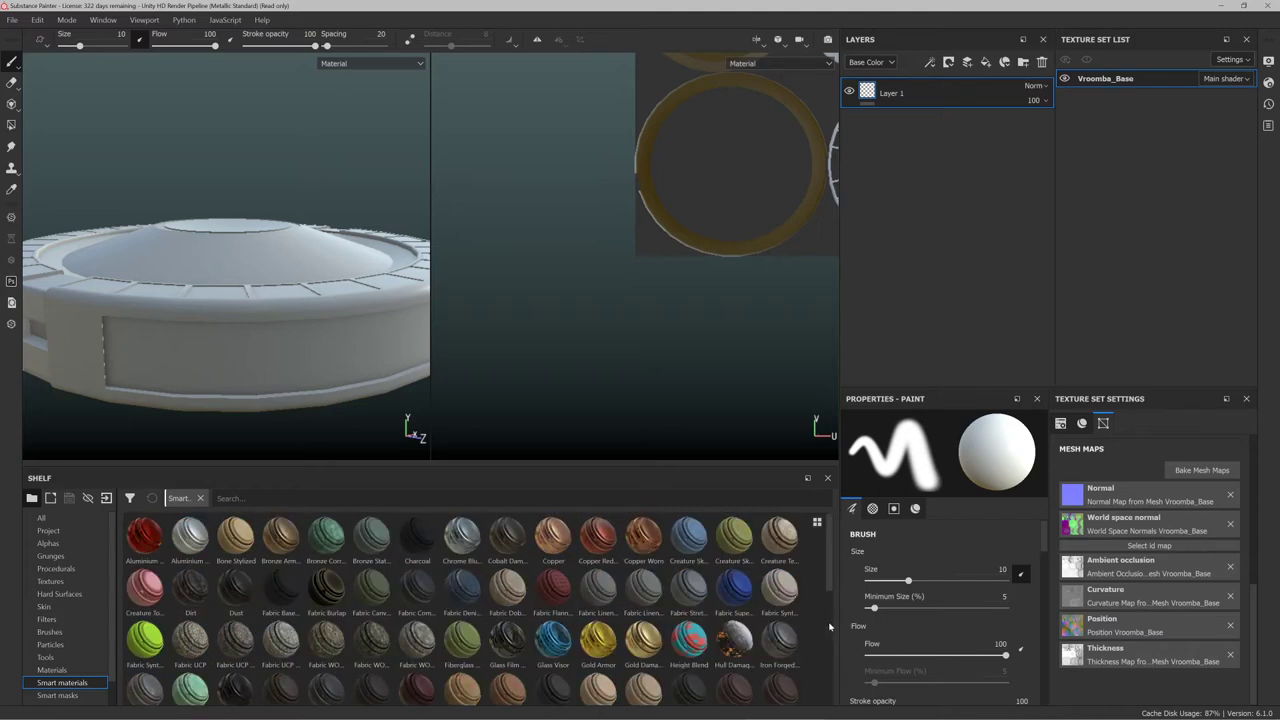
scroll(820, 595, down, 10)
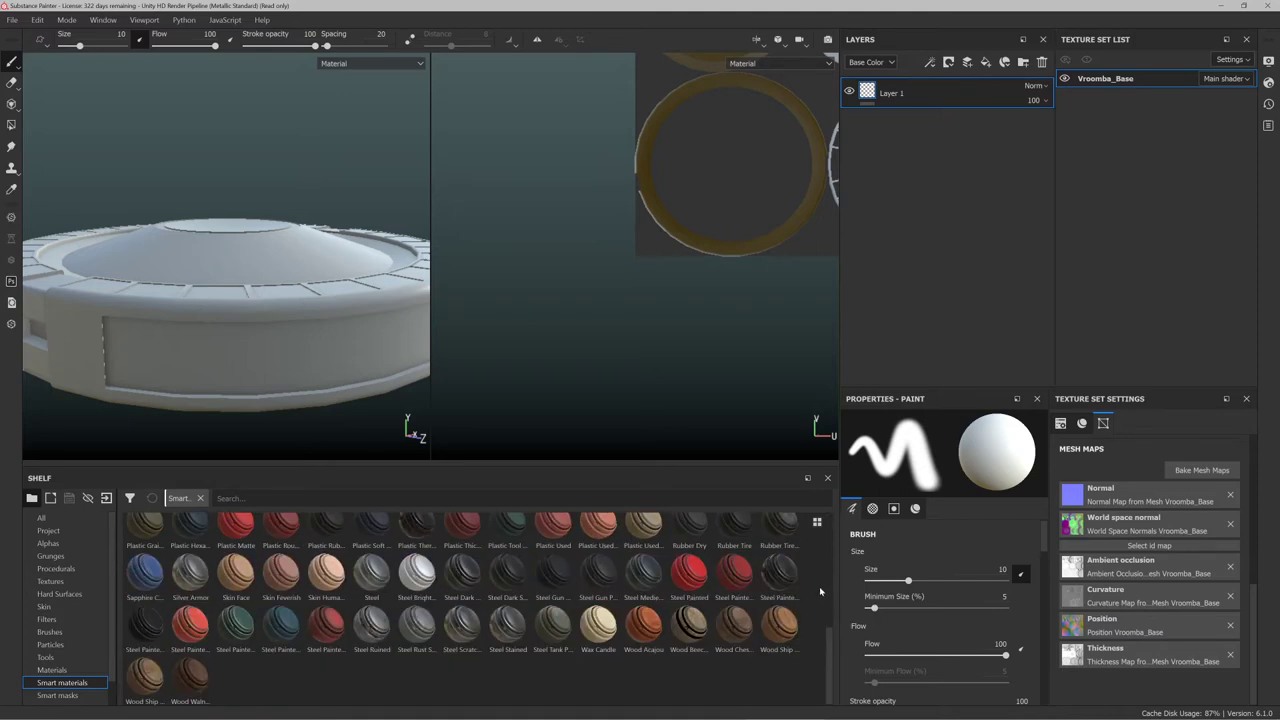
scroll(819, 591, up, 6)
scroll(819, 591, down, 6)
scroll(818, 591, up, 6)
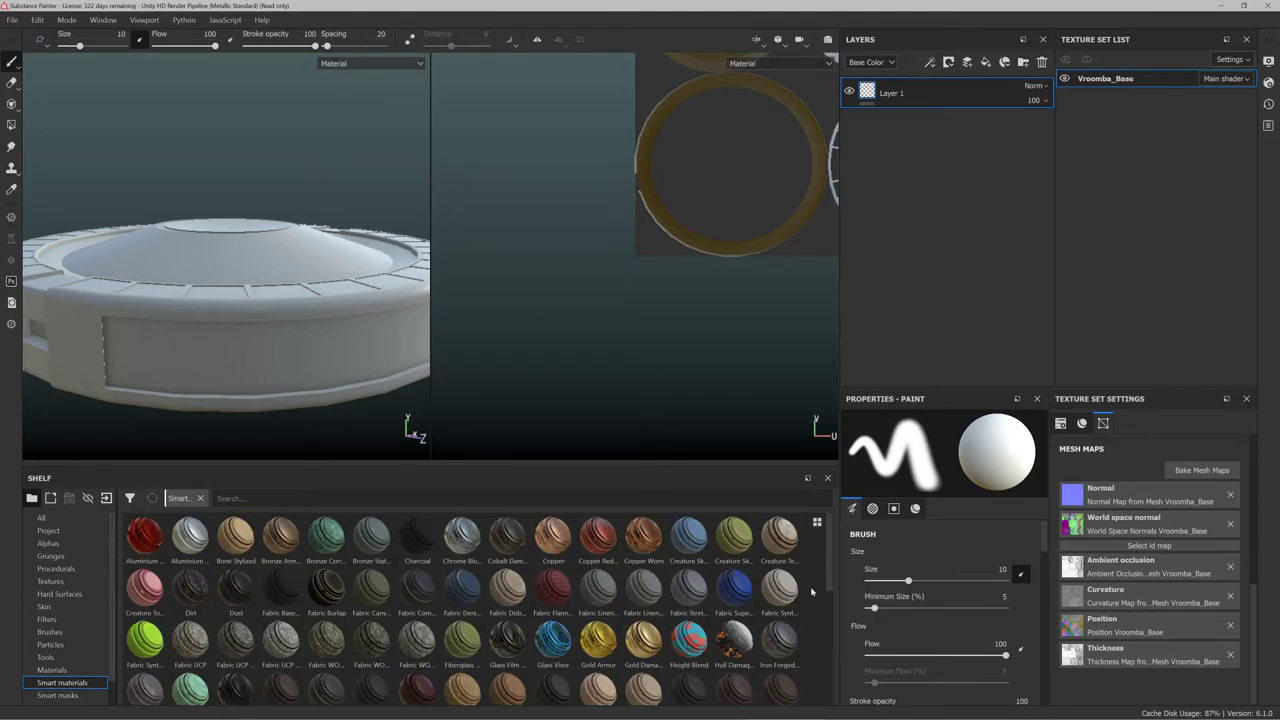
scroll(814, 592, down, 10)
Widen the 3D viewport against the UV view so the whole model fits in it
alt+drag(300, 355, 309, 306)
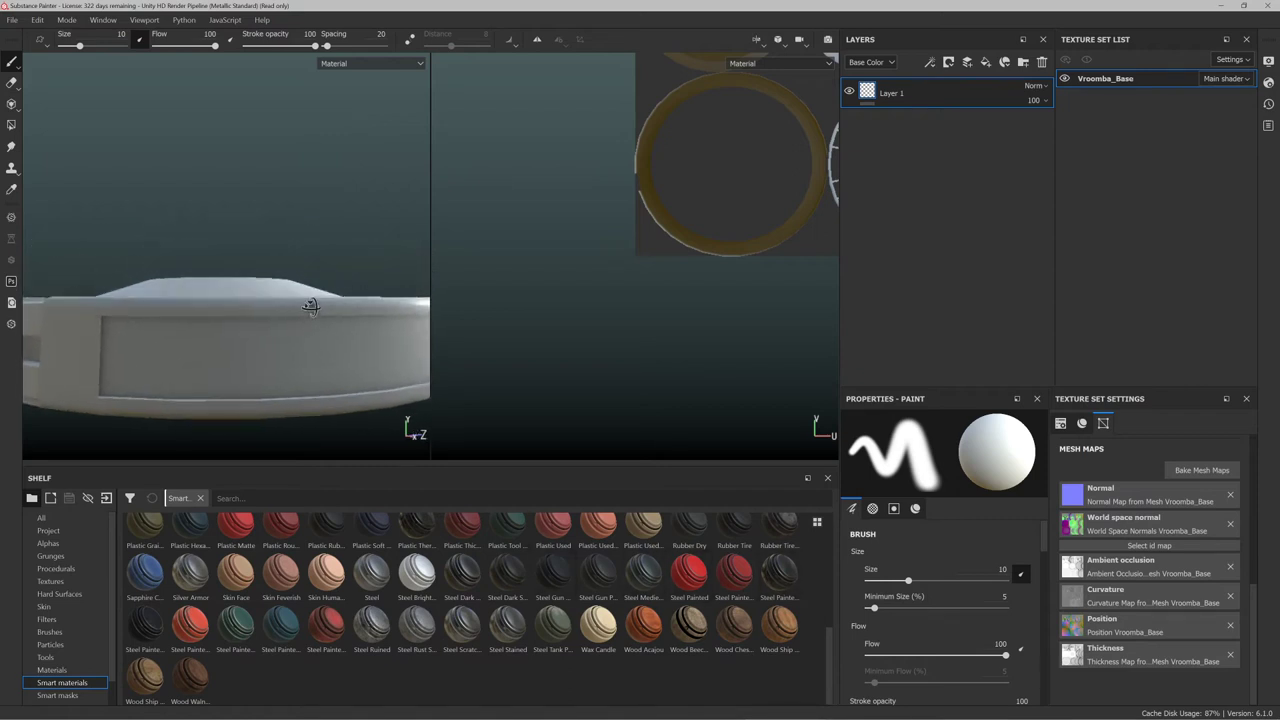
alt+middle_drag(289, 351, 304, 283)
alt+drag(304, 284, 335, 310)
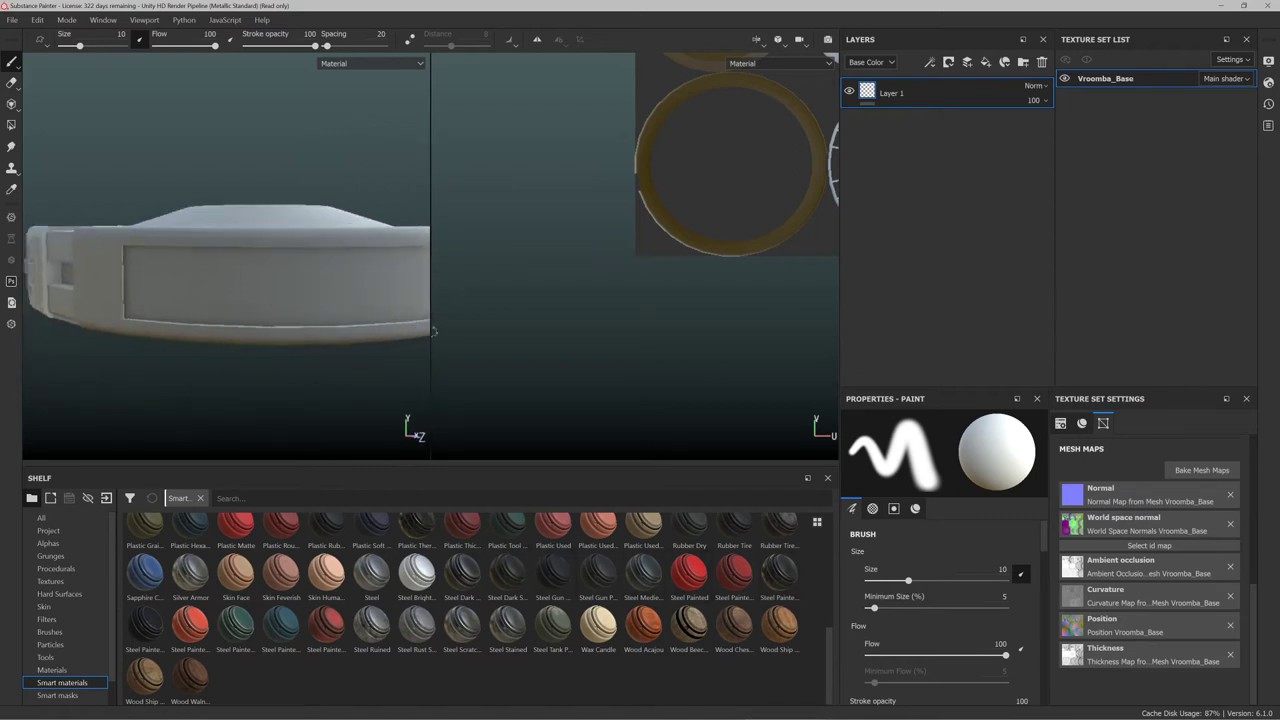
drag(430, 331, 706, 343)
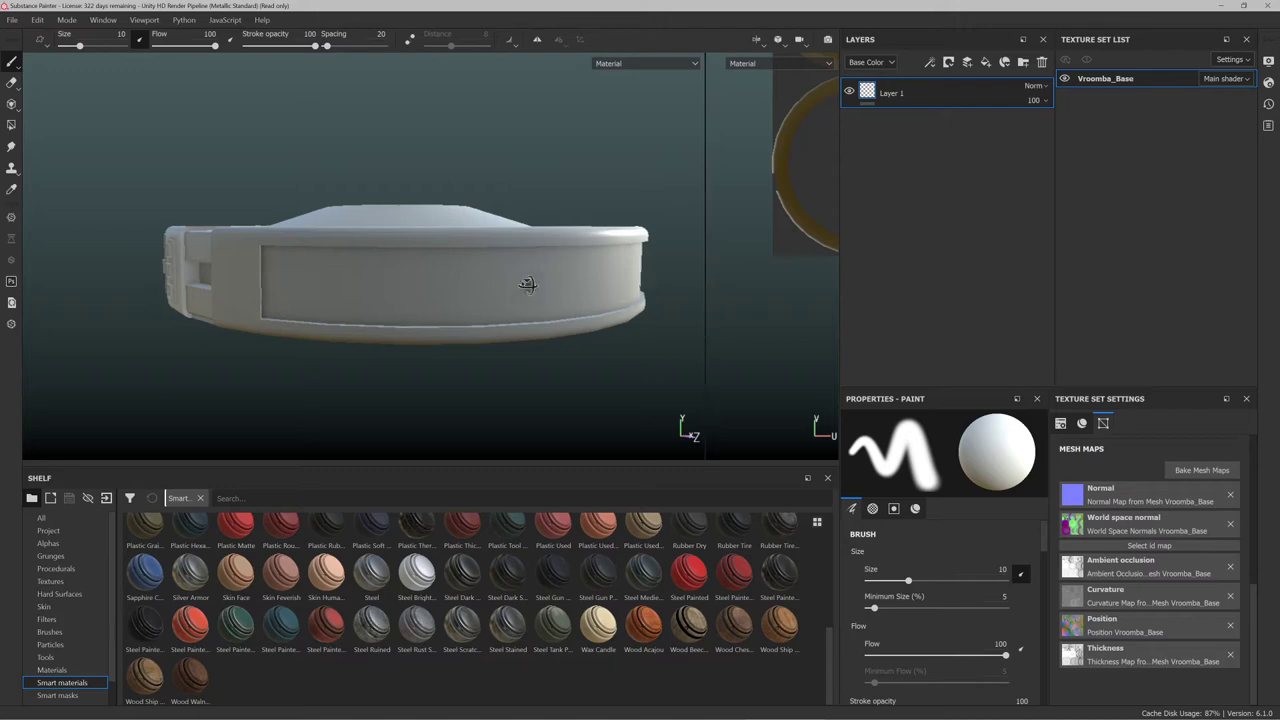
alt+drag(517, 275, 449, 323)
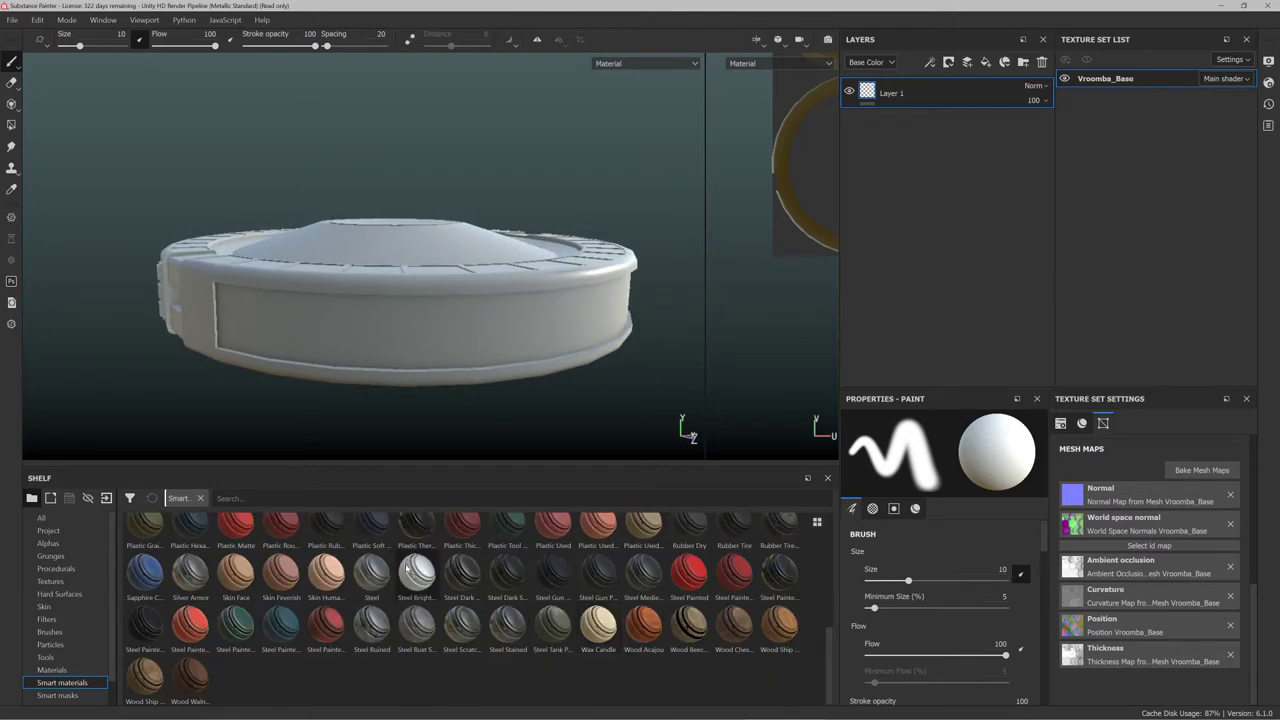
Compare the previews of the plastic, rubber, dirt, cobalt and painted steel smart materials
scroll(579, 578, up, 5)
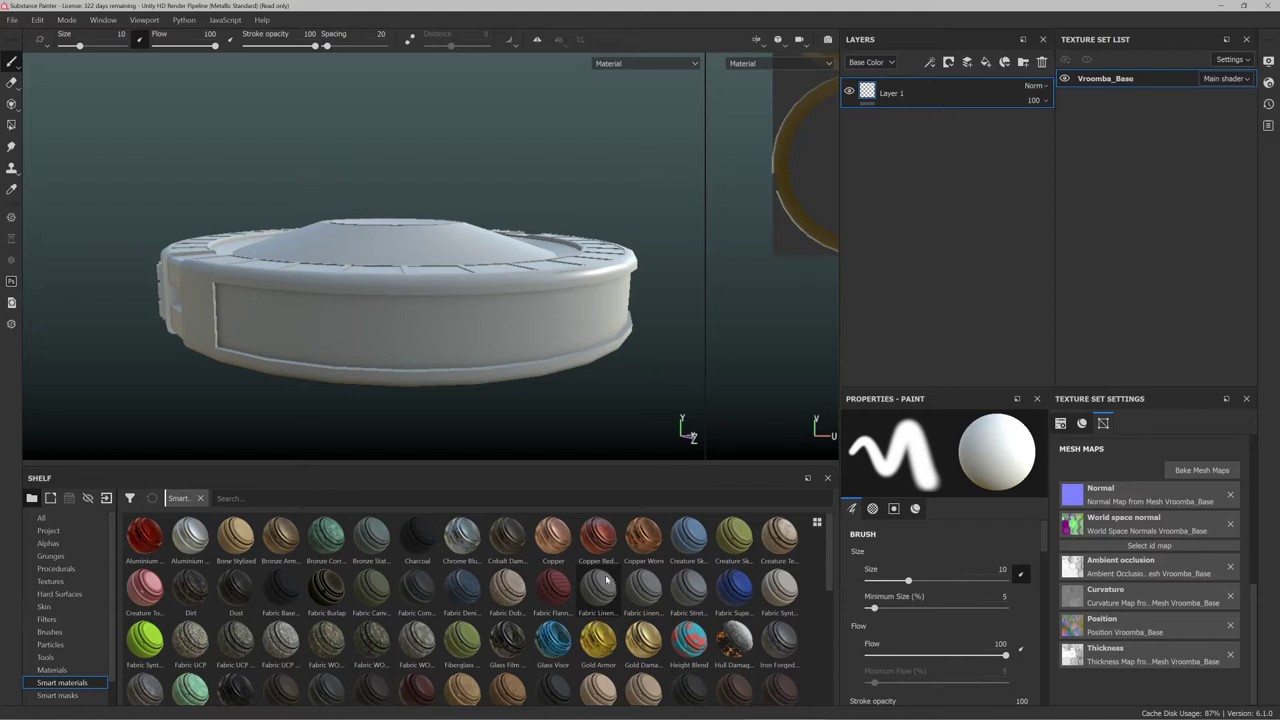
scroll(349, 594, down, 3)
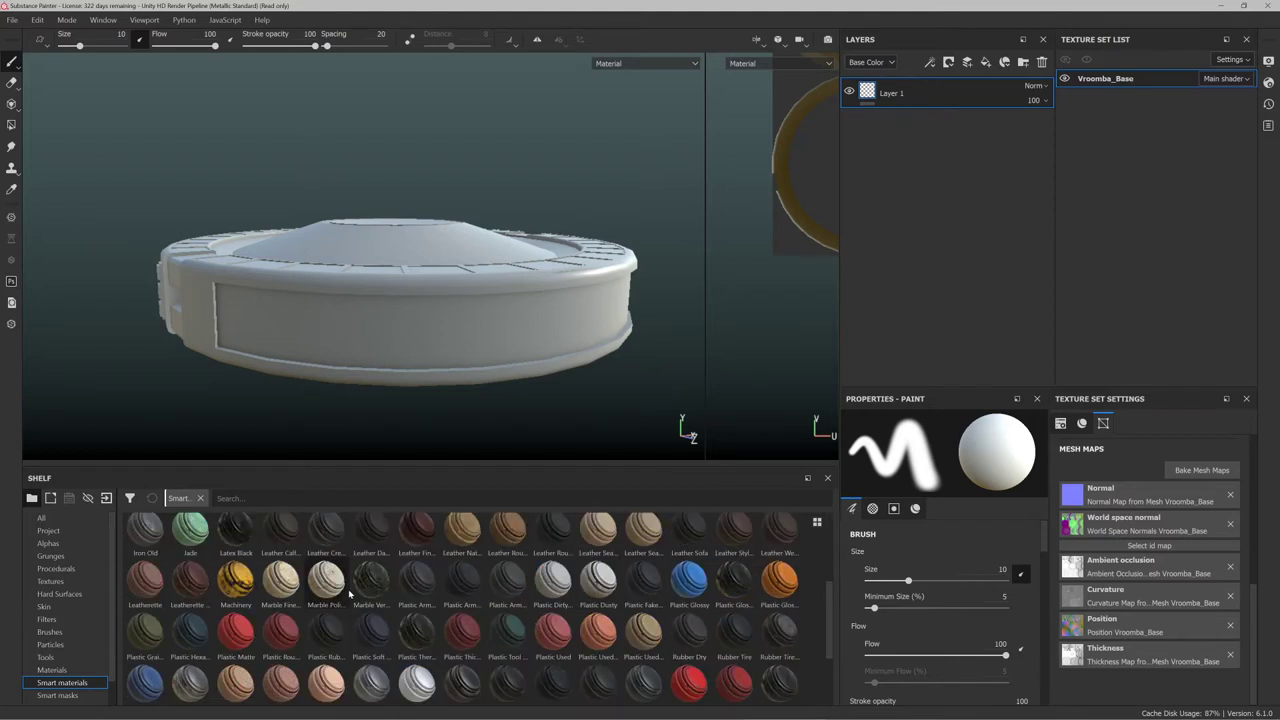
mouse_move(312, 636)
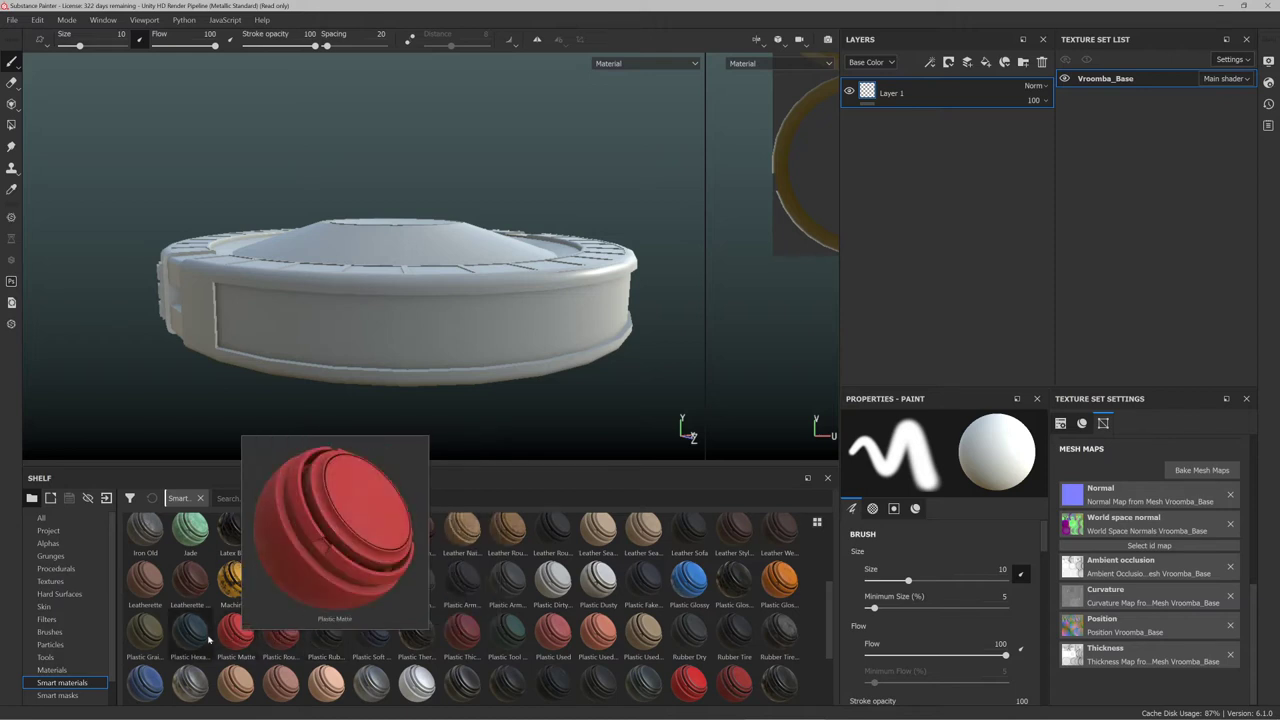
mouse_move(471, 585)
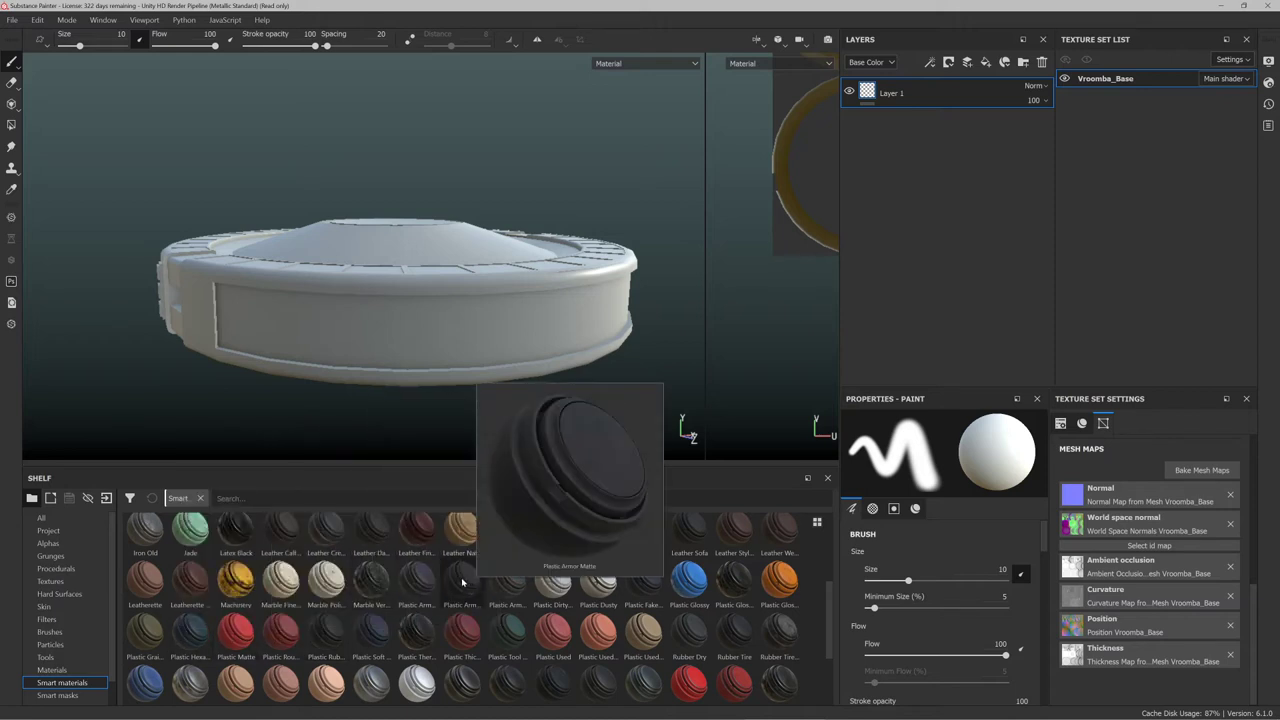
mouse_move(592, 598)
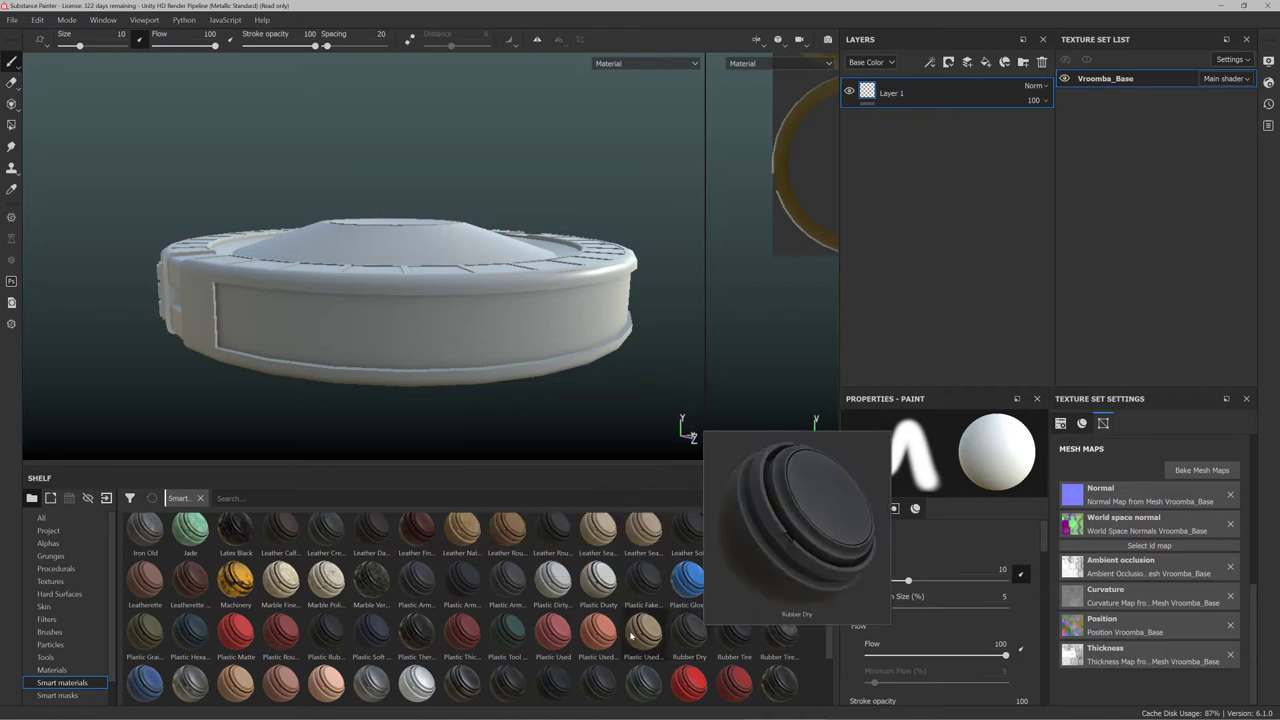
scroll(453, 595, up, 4)
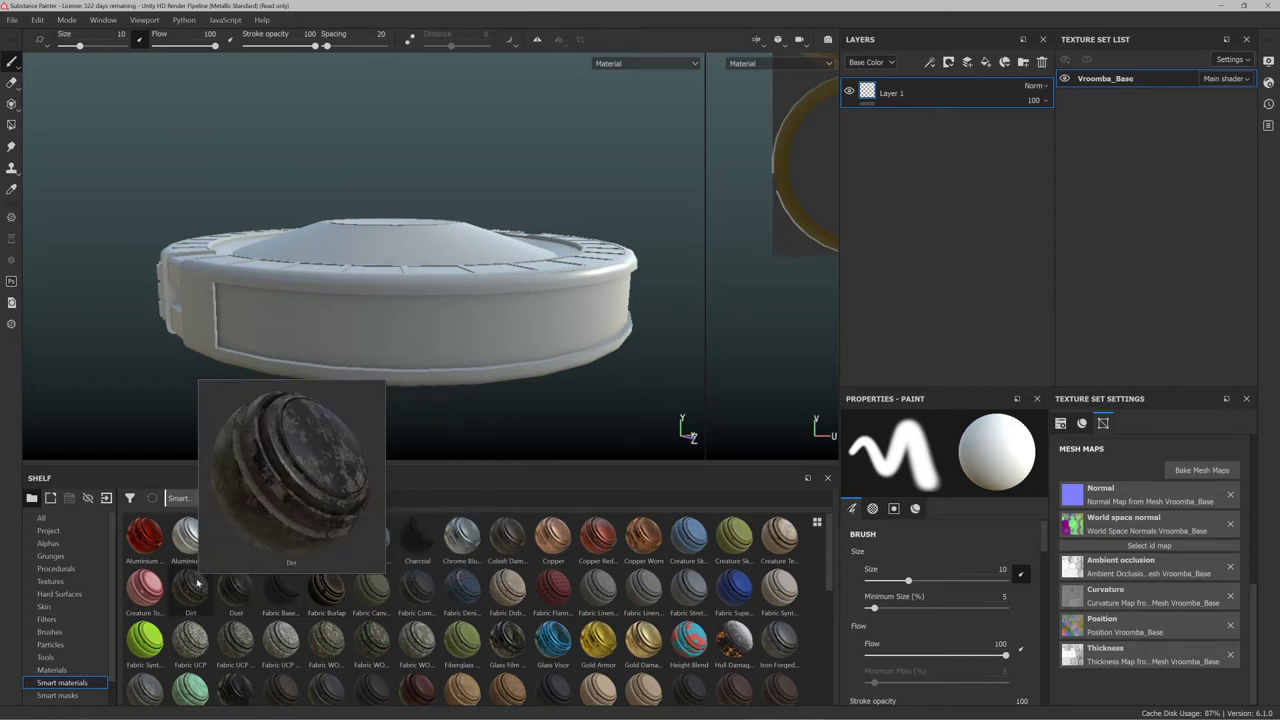
right_click(197, 583)
click(303, 485)
mouse_move(153, 598)
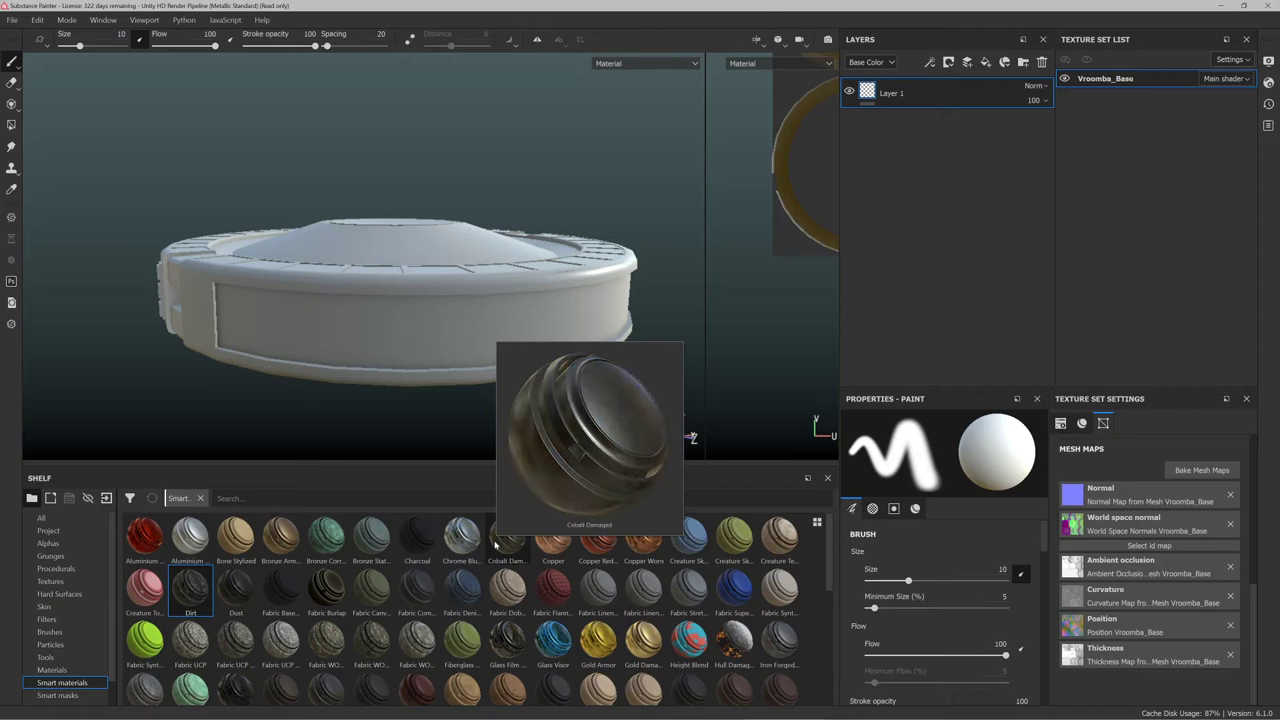
scroll(560, 565, down, 10)
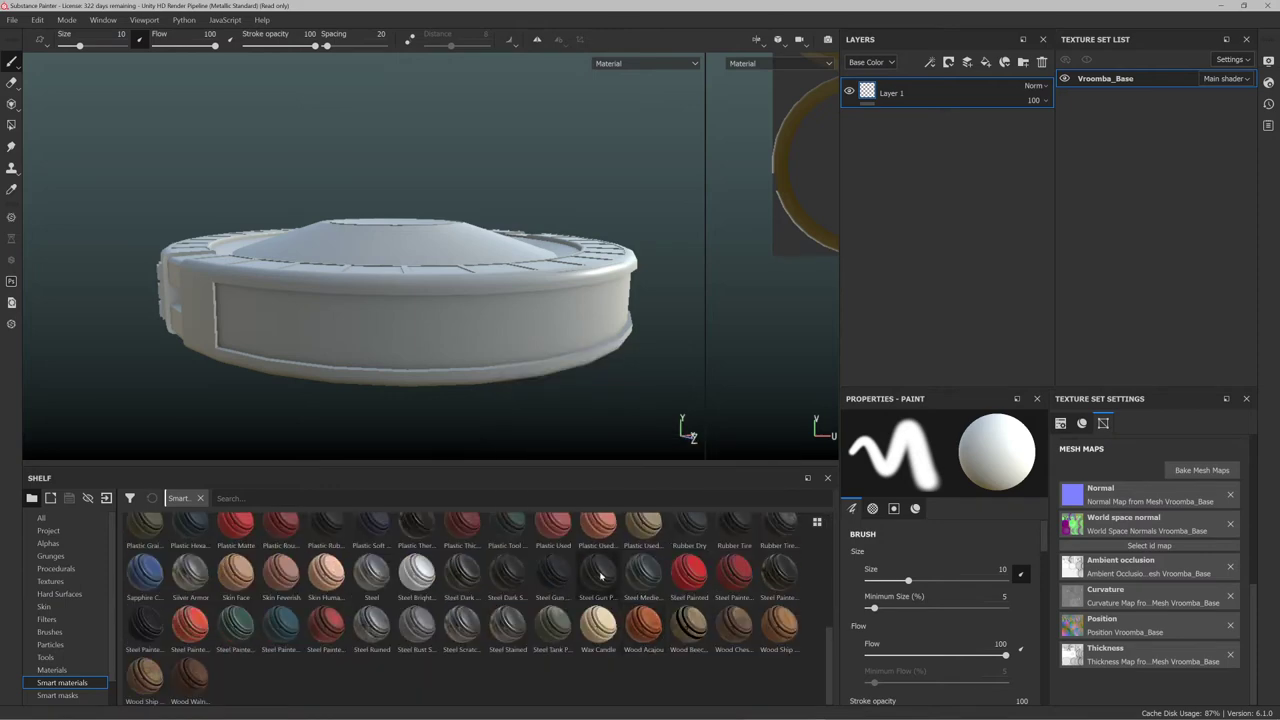
mouse_move(648, 570)
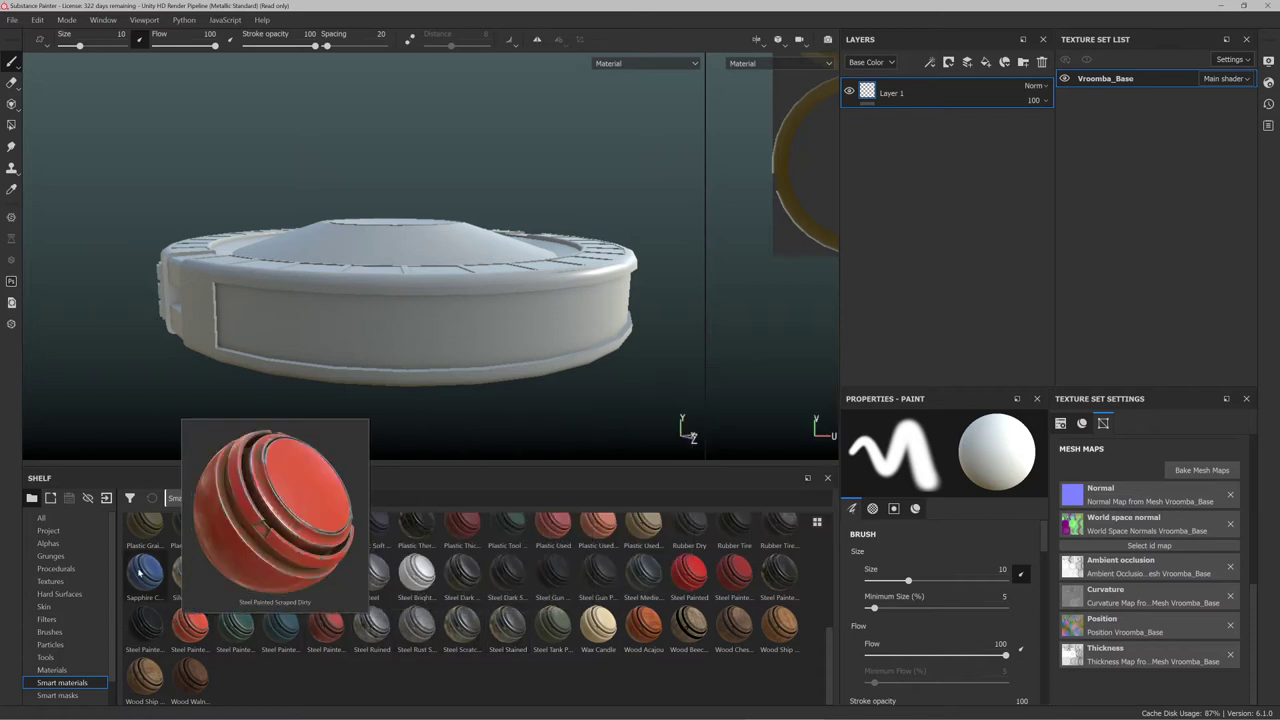
scroll(190, 590, up, 5)
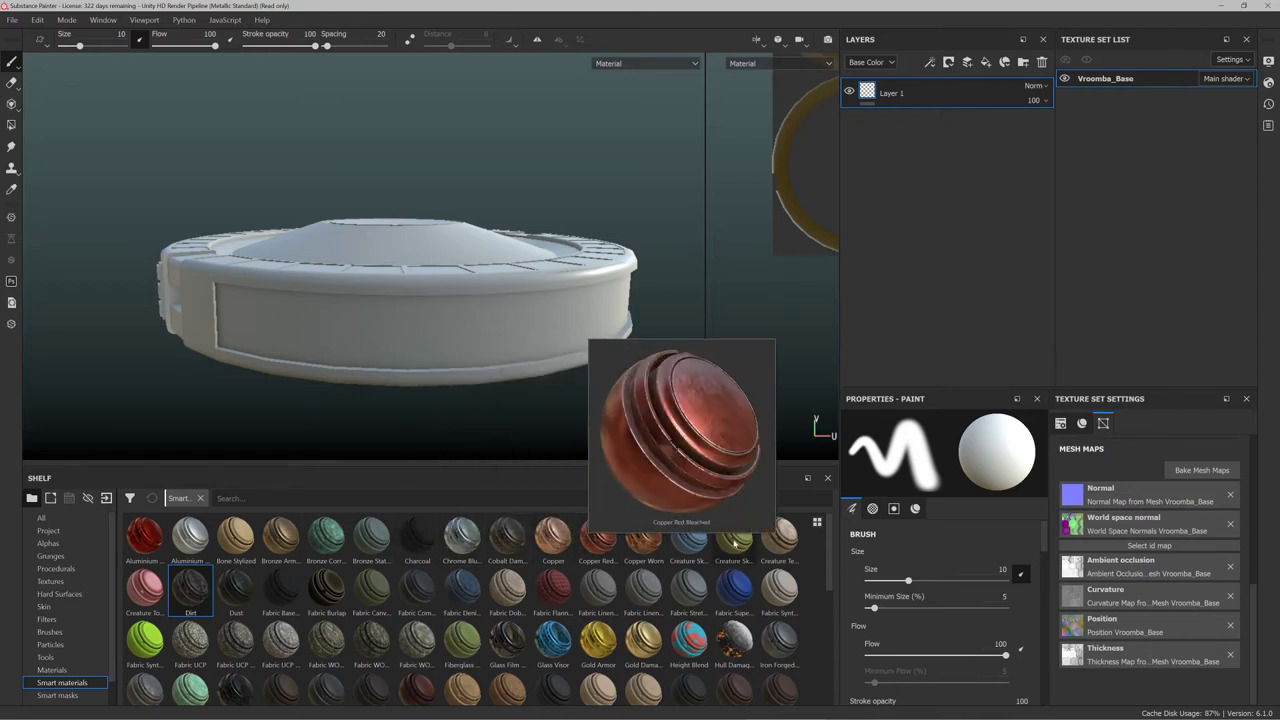
Apply the Plastic Dirty Scratched smart material to the model
scroll(630, 595, down, 3)
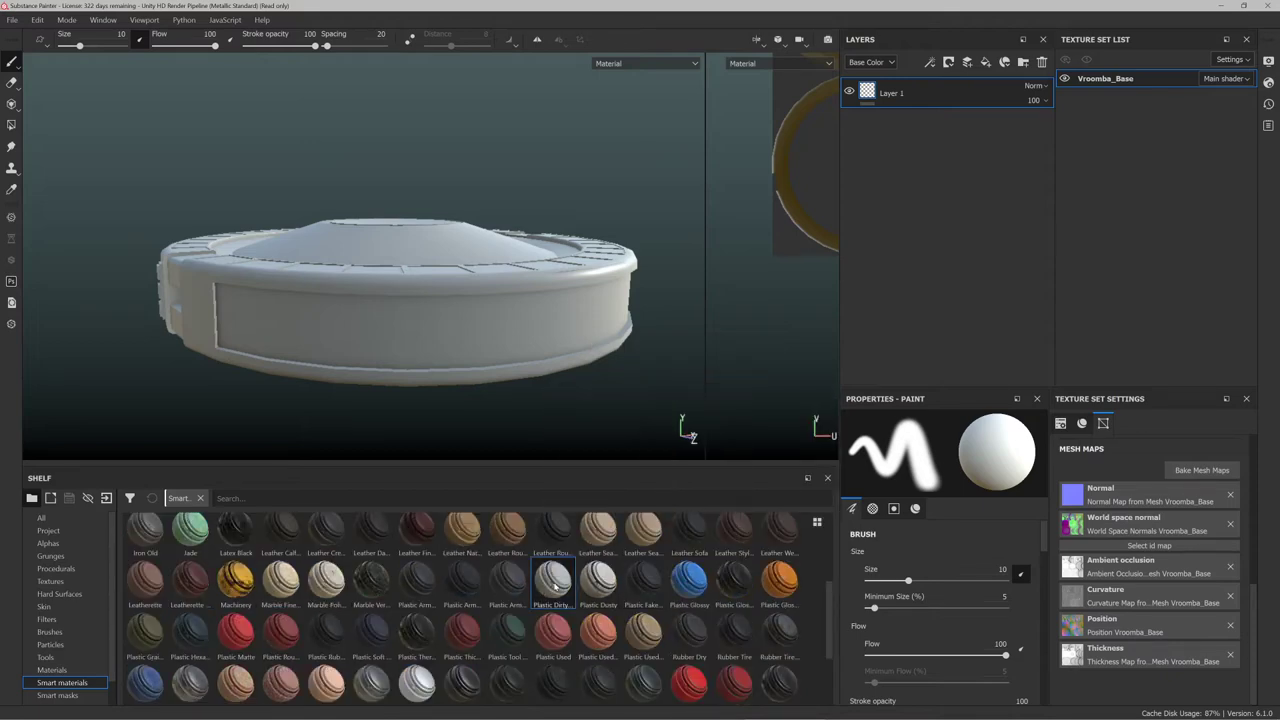
mouse_move(555, 585)
mouse_down()
mouse_move(491, 380)
mouse_move(500, 372)
mouse_up()
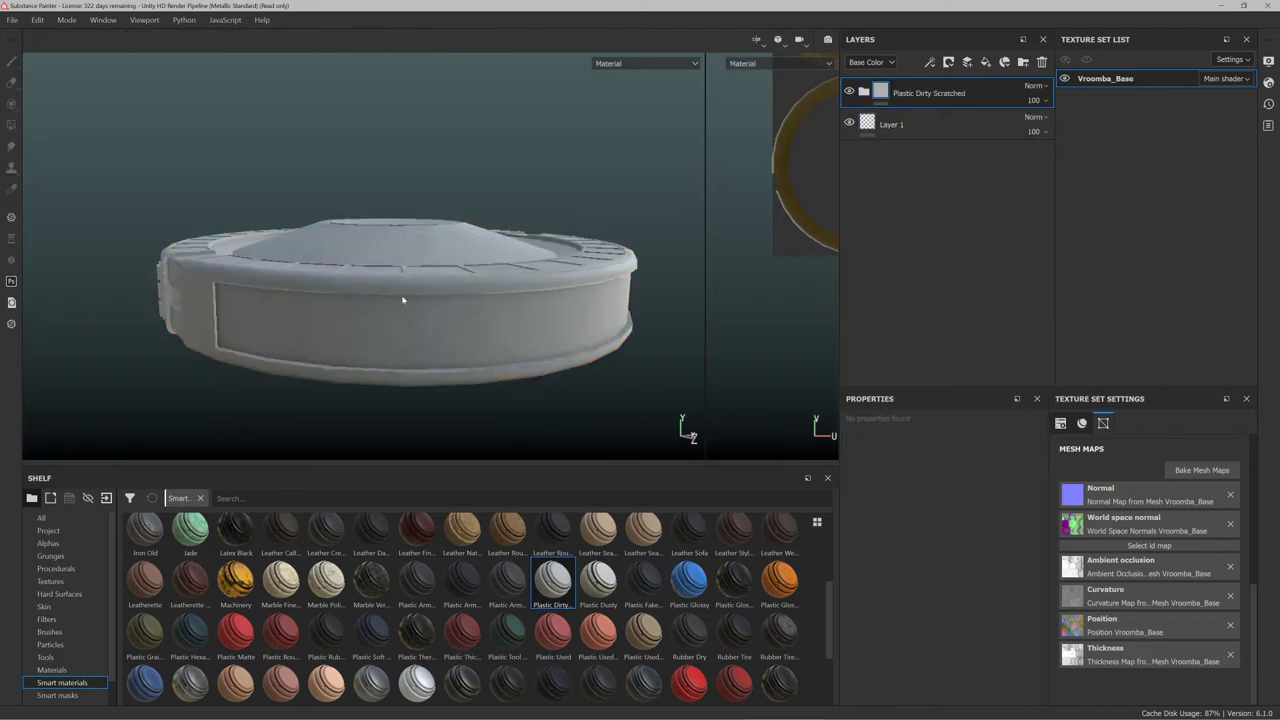
alt+drag(403, 300, 423, 211)
alt+middle_drag(423, 211, 426, 256)
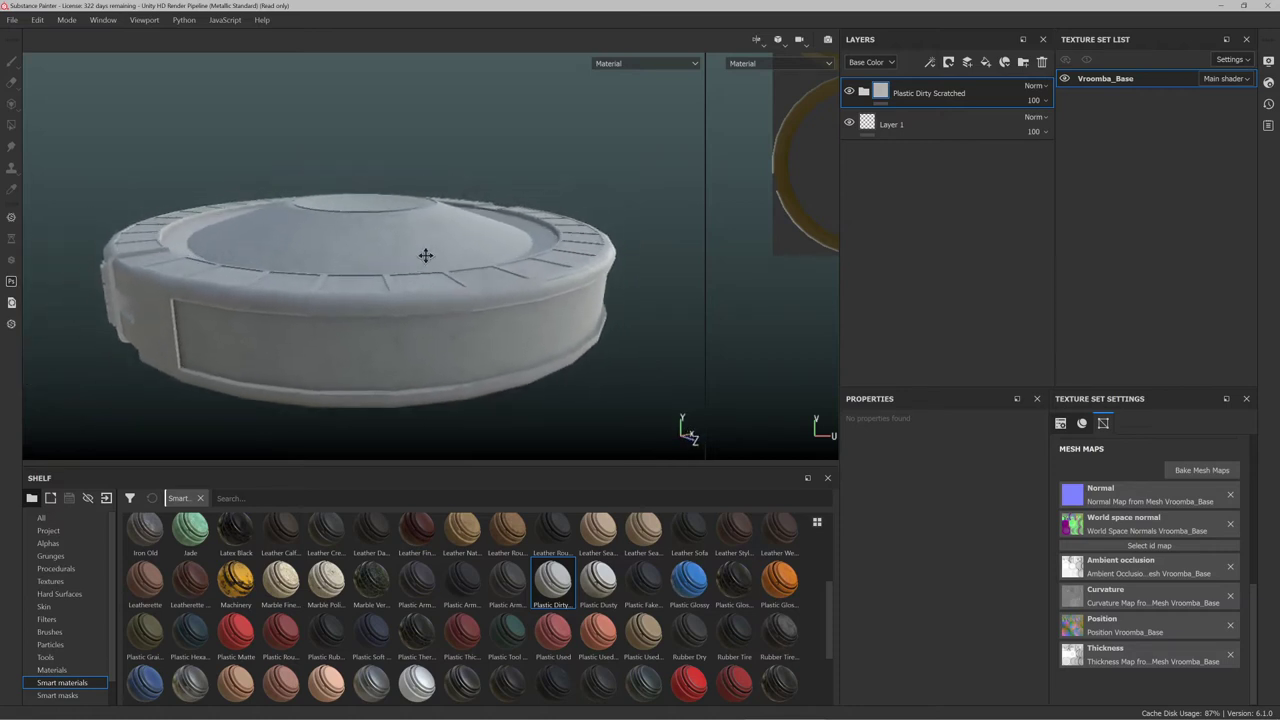
Add a fill layer above the Plastic Dirty Scratched material in the layer stack
click(402, 263)
alt+drag(399, 239, 334, 255)
alt+middle_drag(334, 255, 344, 246)
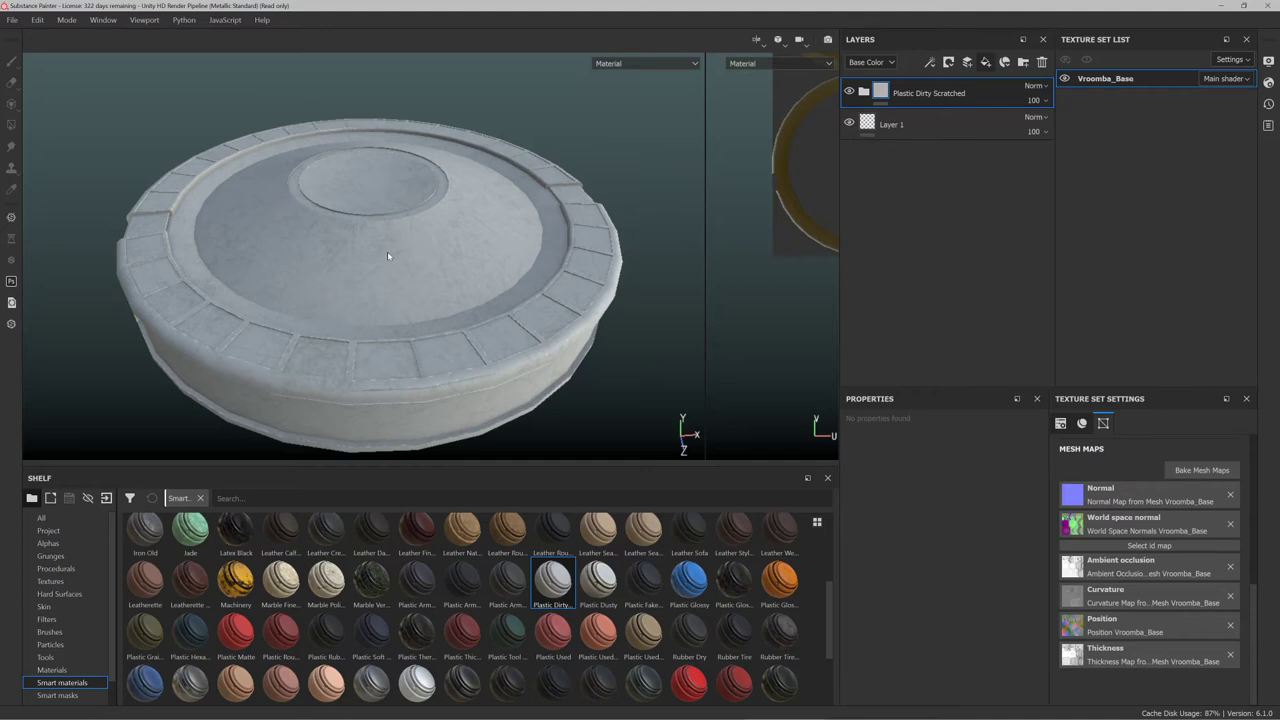
scroll(388, 256, up, 5)
scroll(391, 261, down, 3)
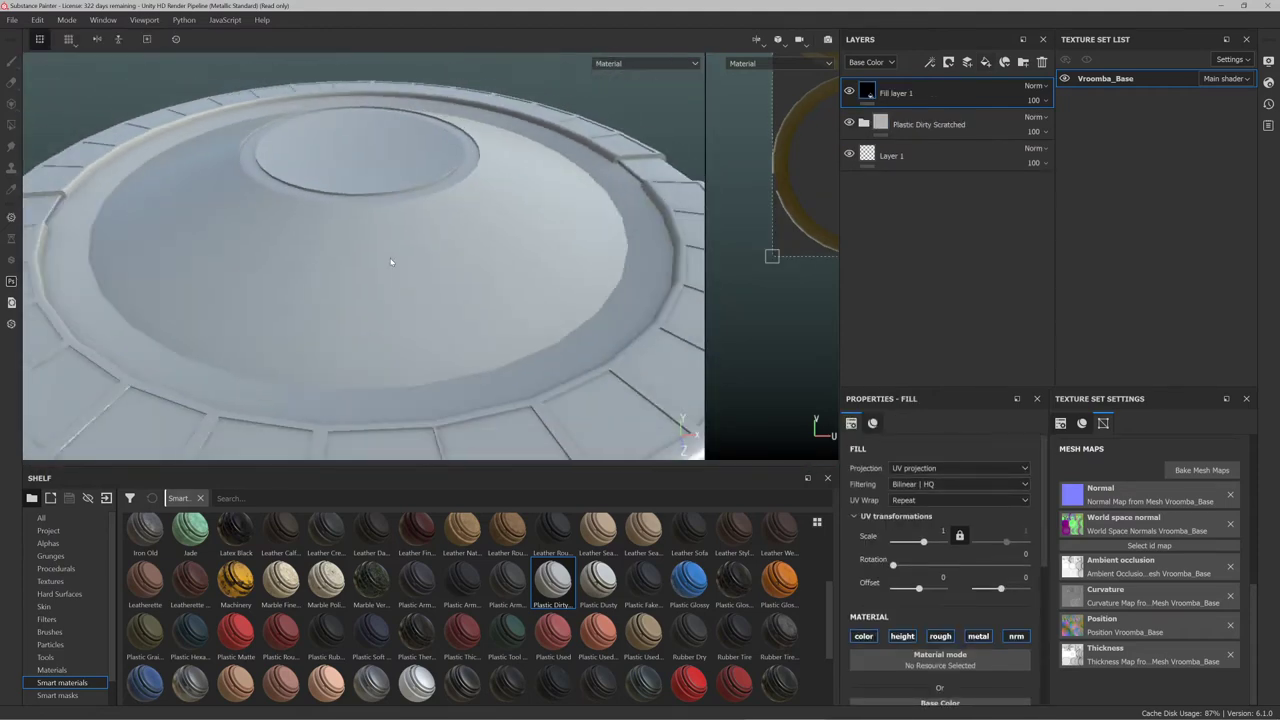
Delete the fill layer above the Plastic Dirty Scratched material
scroll(391, 261, down, 3)
alt+drag(393, 268, 423, 286)
alt+middle_drag(423, 286, 421, 268)
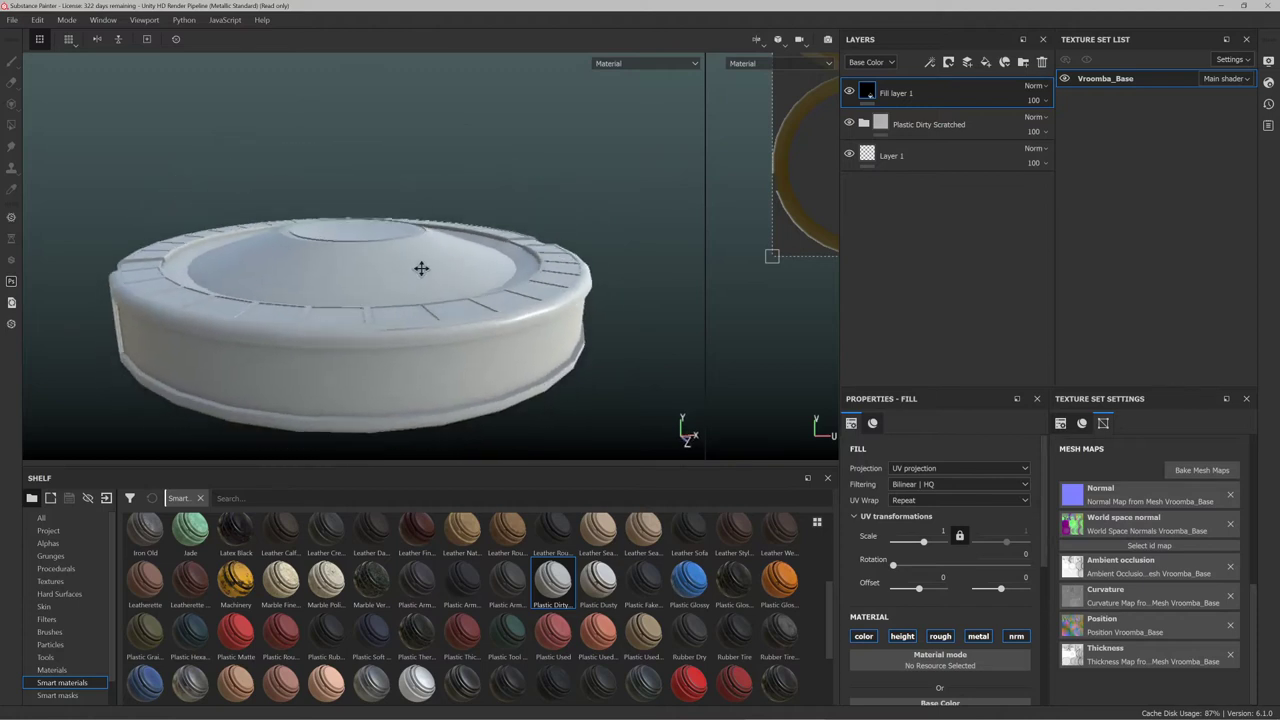
alt+drag(421, 268, 418, 260)
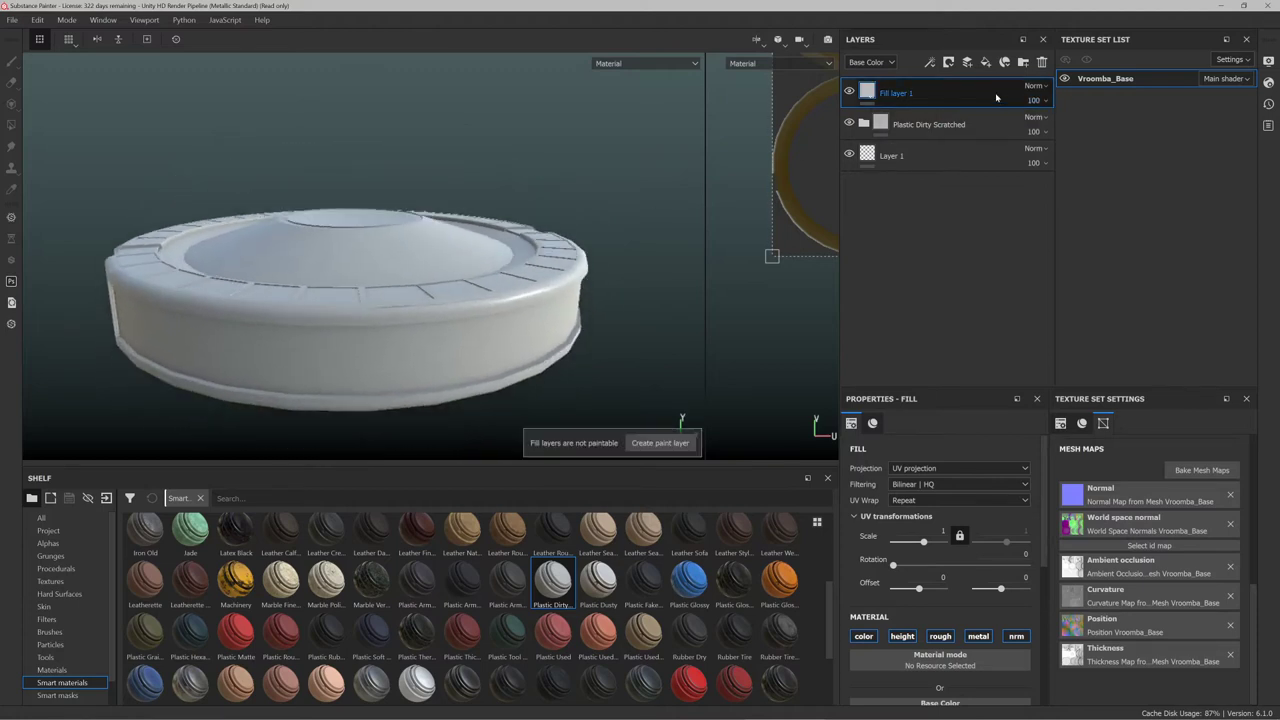
key(Delete)
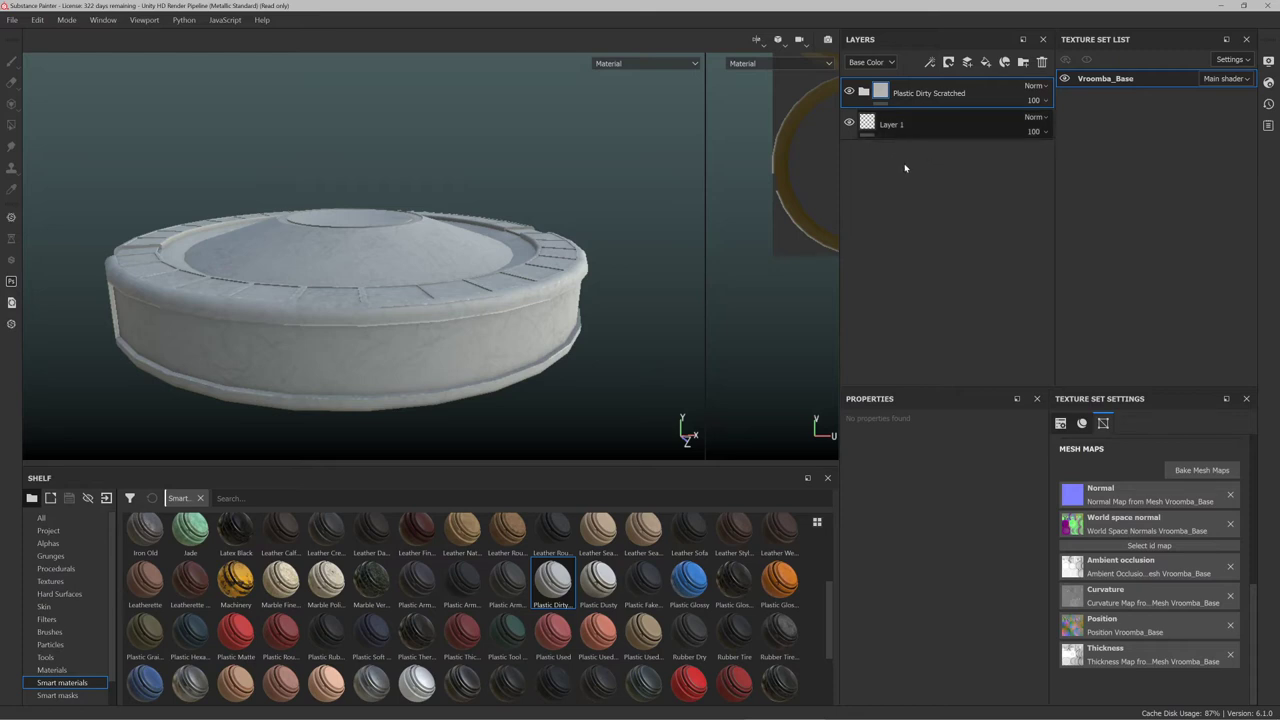
Examine the Plastic Dirty Scratched surface on the model's dome, rim and side wall from several angles
click(905, 126)
scroll(417, 231, up, 3)
mouse_move(417, 231)
alt+mouse_down()
mouse_move(370, 225)
mouse_move(345, 245)
alt+mouse_up()
mouse_move(345, 245)
alt+middle_down()
mouse_move(370, 203)
mouse_move(380, 208)
alt+middle_up()
scroll(400, 192, down, 3)
alt+drag(400, 219, 457, 243)
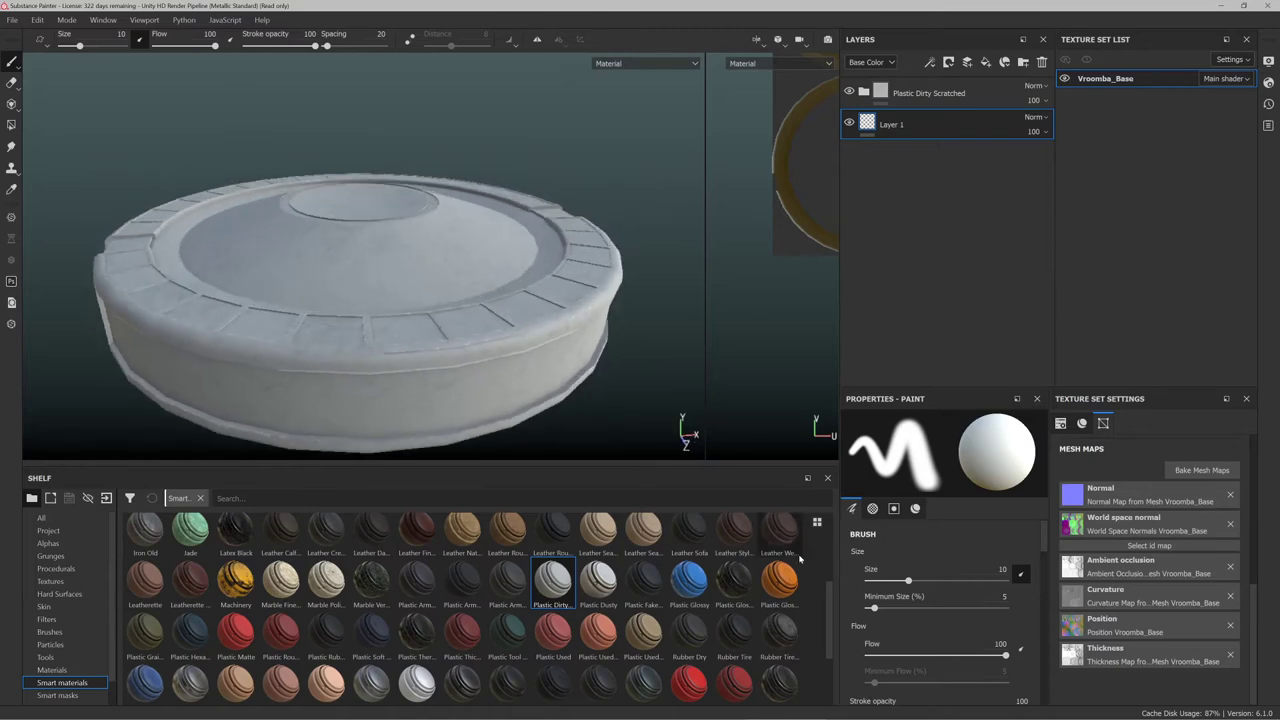
scroll(805, 563, up, 1)
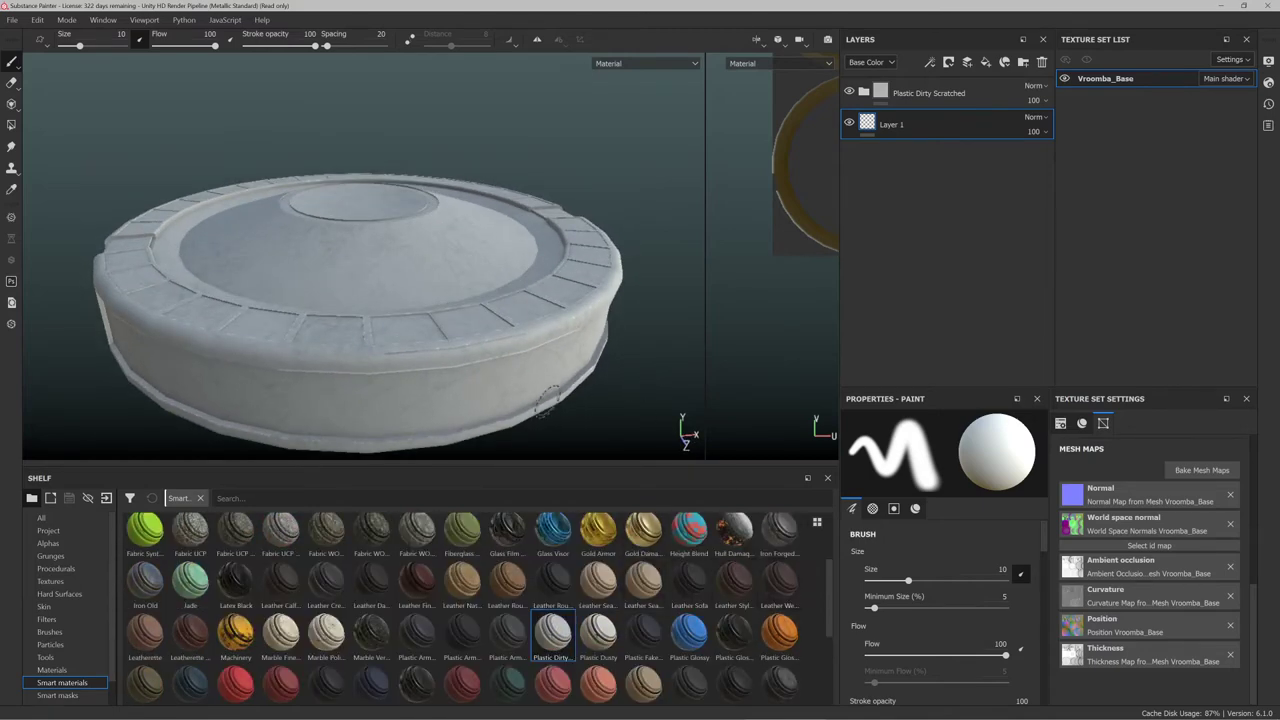
alt+drag(546, 400, 503, 337)
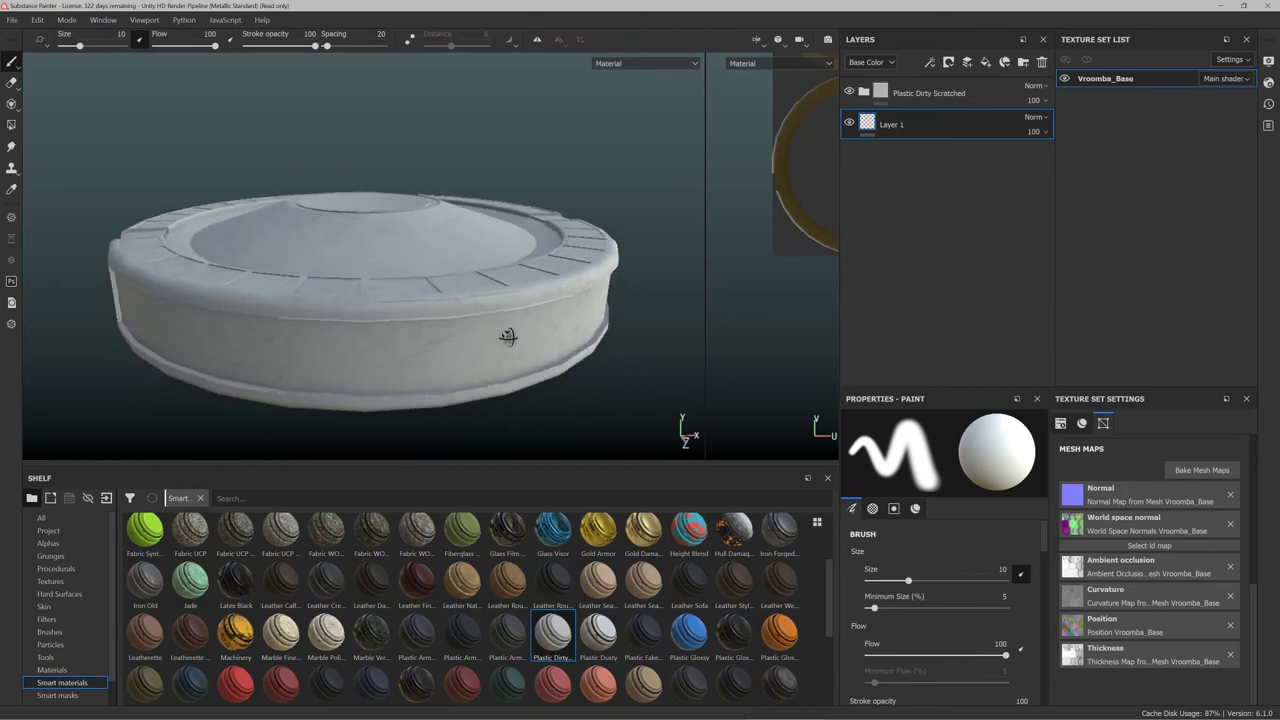
Replace the Plastic Dirty Scratched material with the Plastic Armor Glossy smart material on the model
click(901, 93)
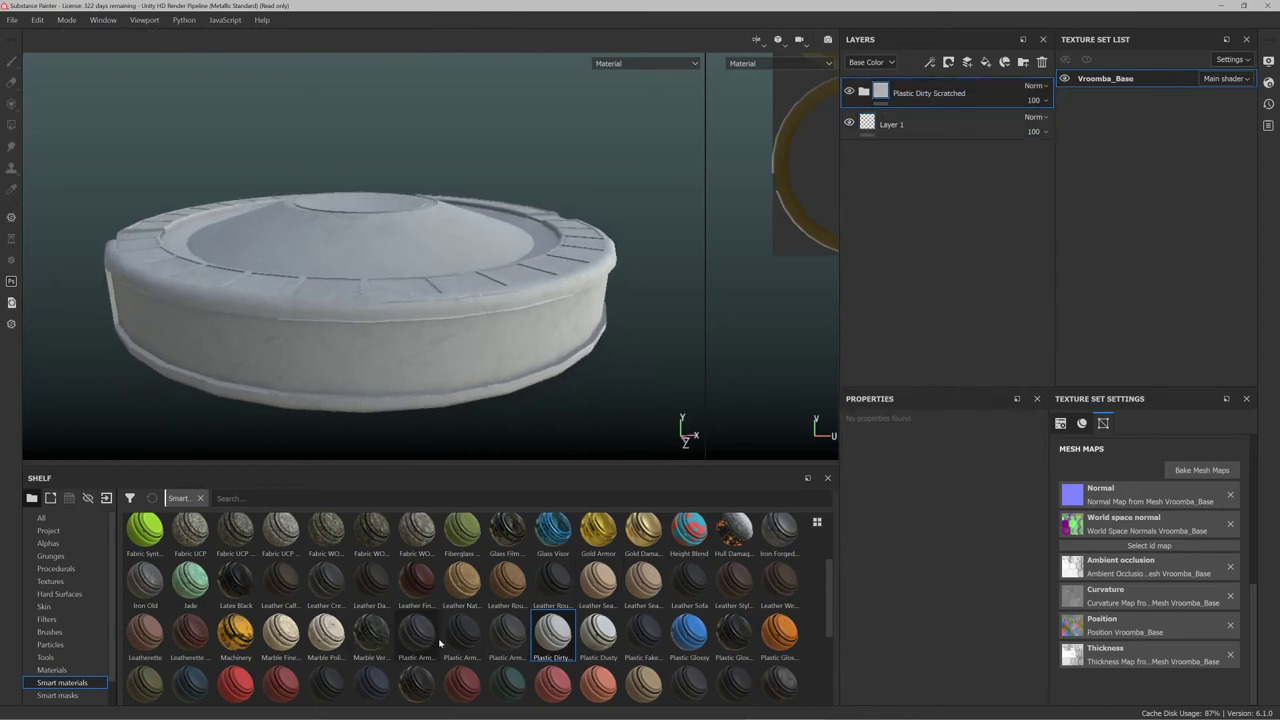
mouse_move(410, 644)
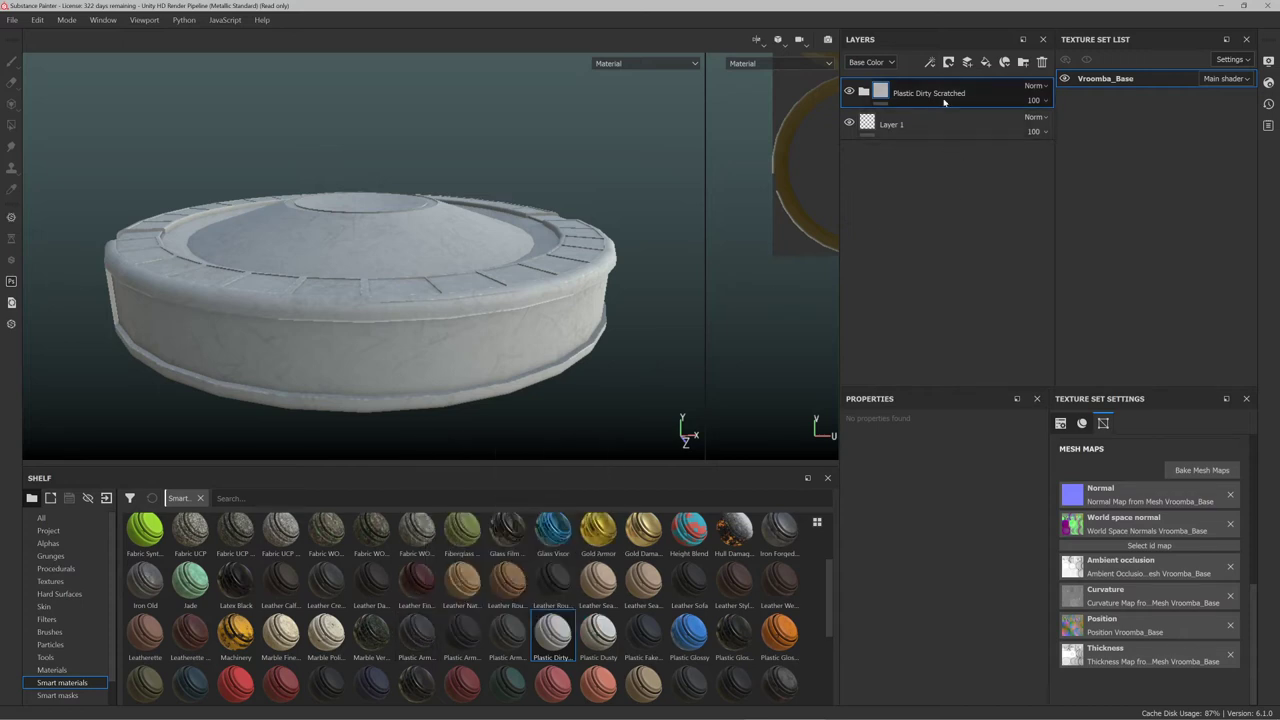
key(Delete)
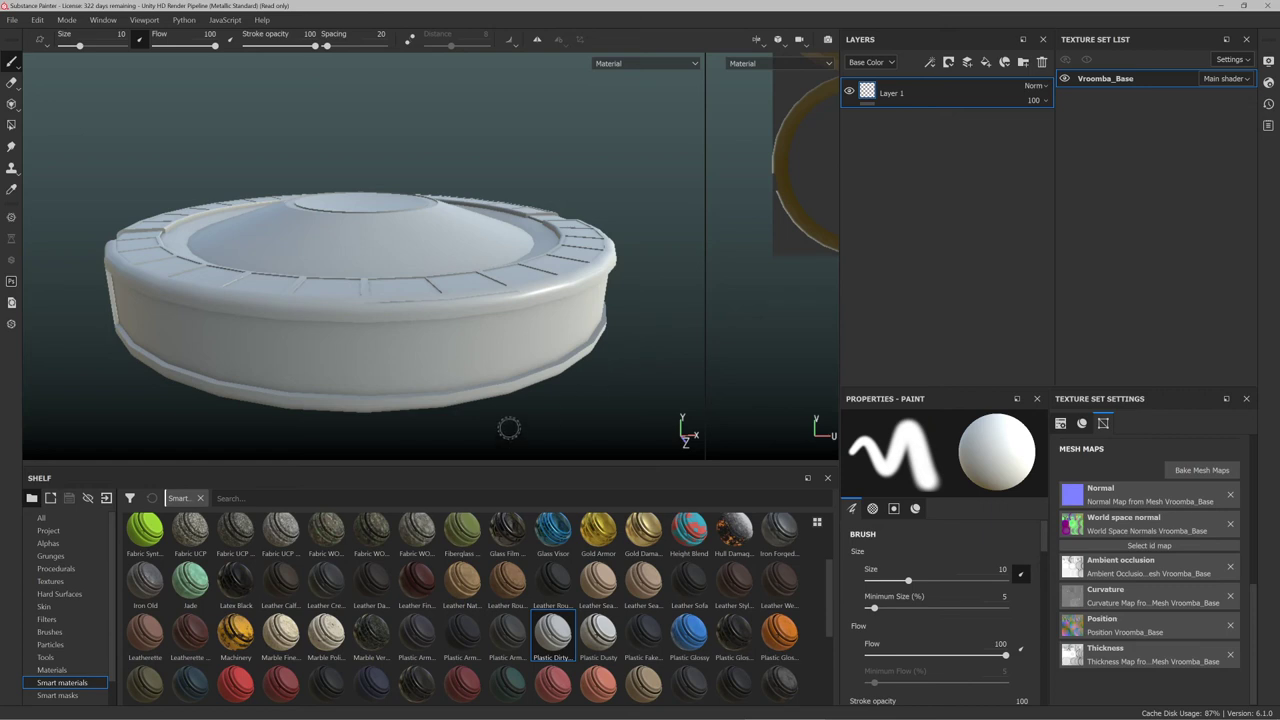
drag(412, 640, 486, 381)
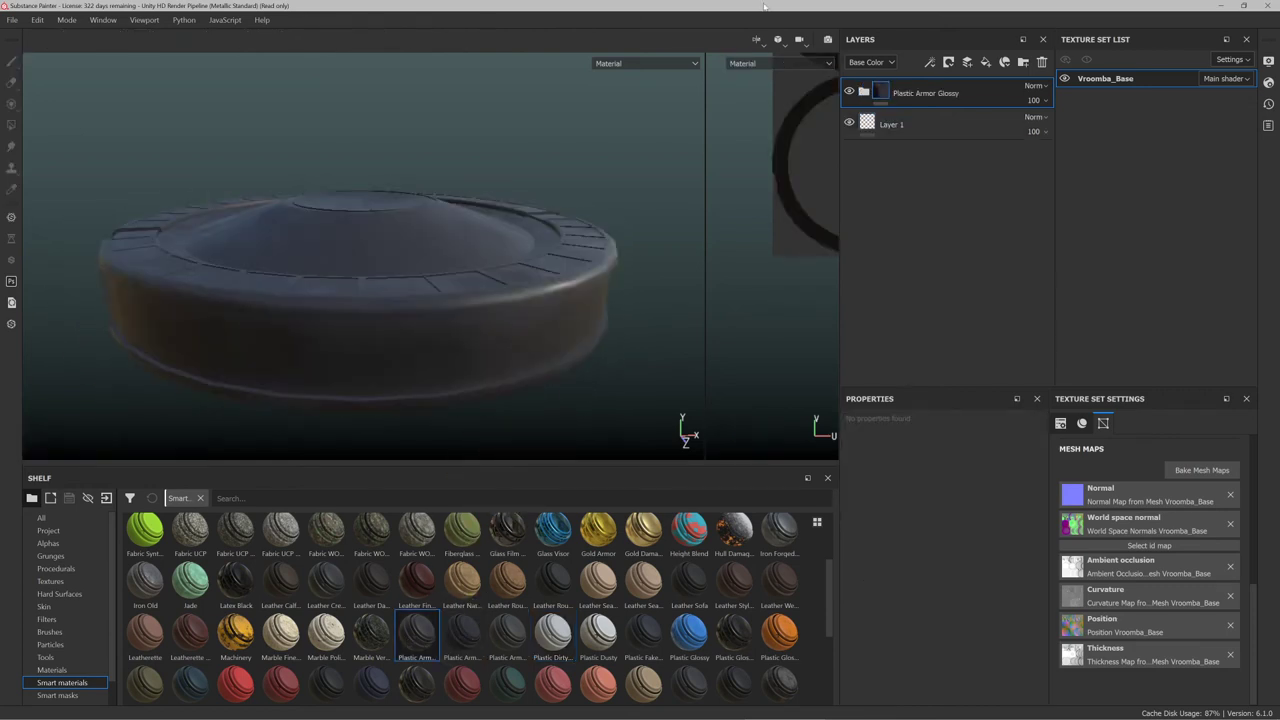
Set the base color of the Base Plastic layer in the Plastic Armor Glossy group to light grey, RGB 0.549
click(864, 91)
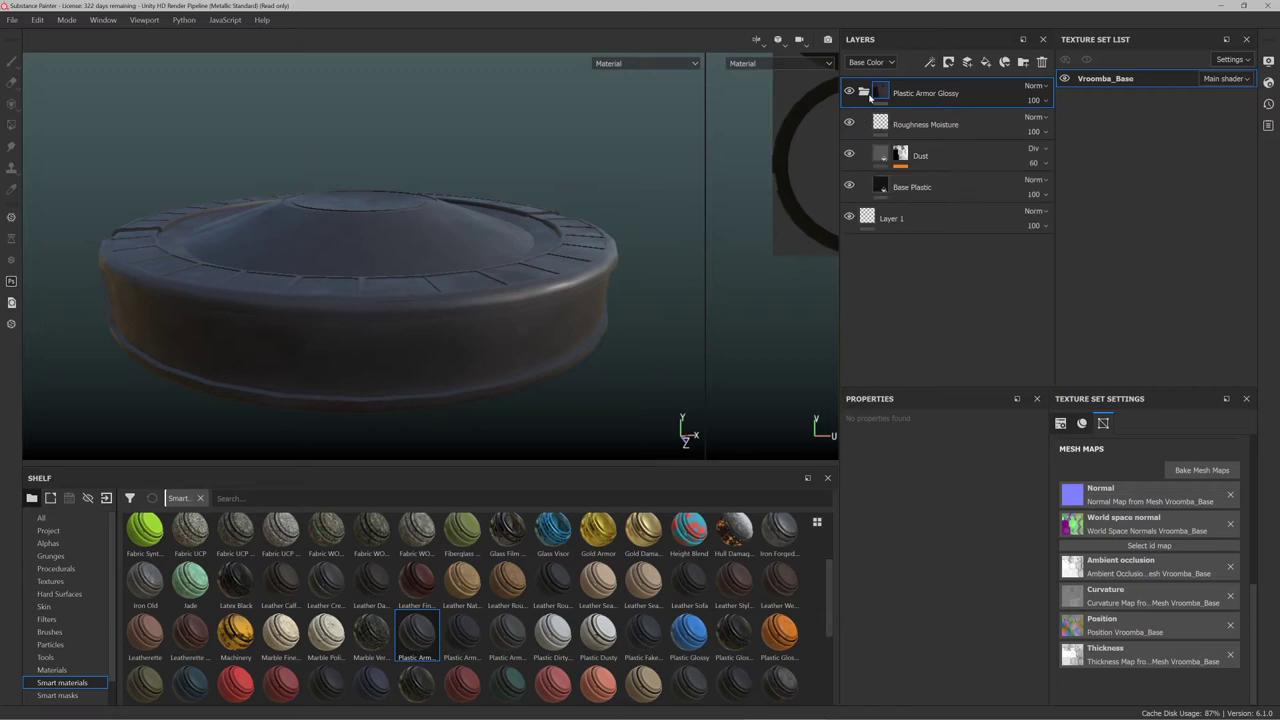
click(901, 188)
scroll(945, 589, down, 5)
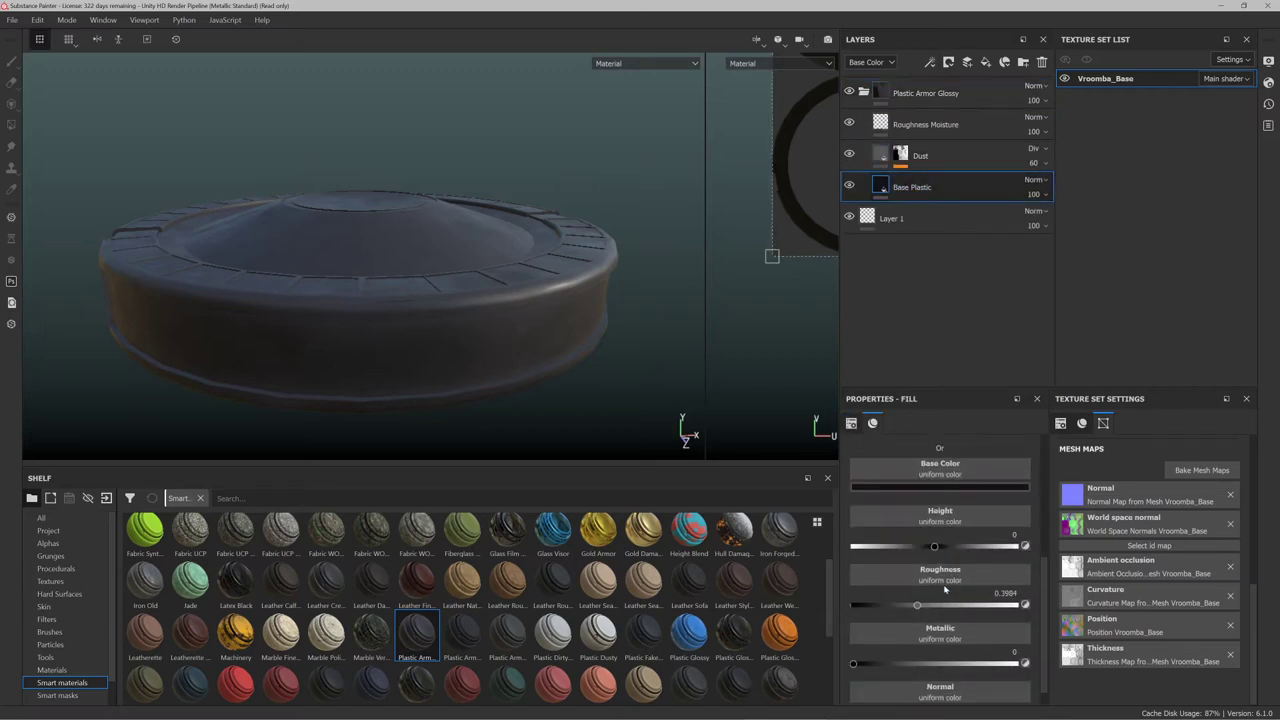
click(935, 487)
drag(953, 561, 904, 548)
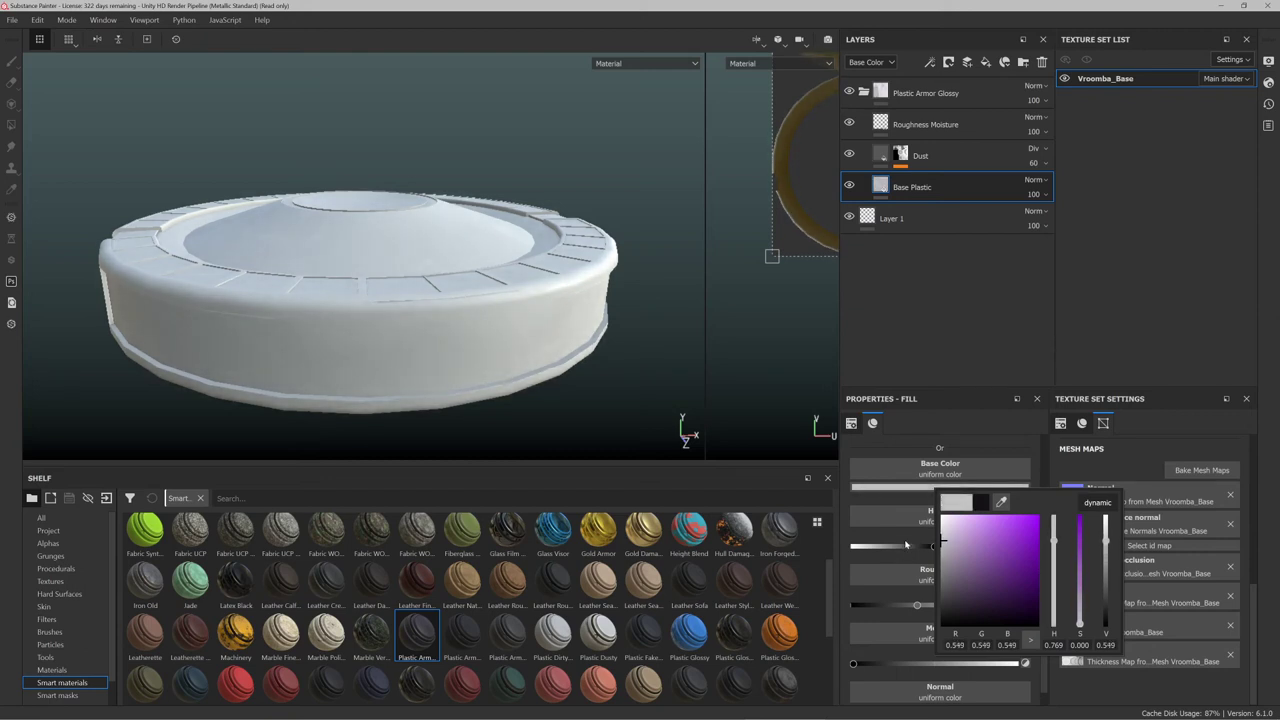
Check the Dust and Roughness Moisture layer settings and examine the recolored plastic on the model from close up and farther away
click(926, 152)
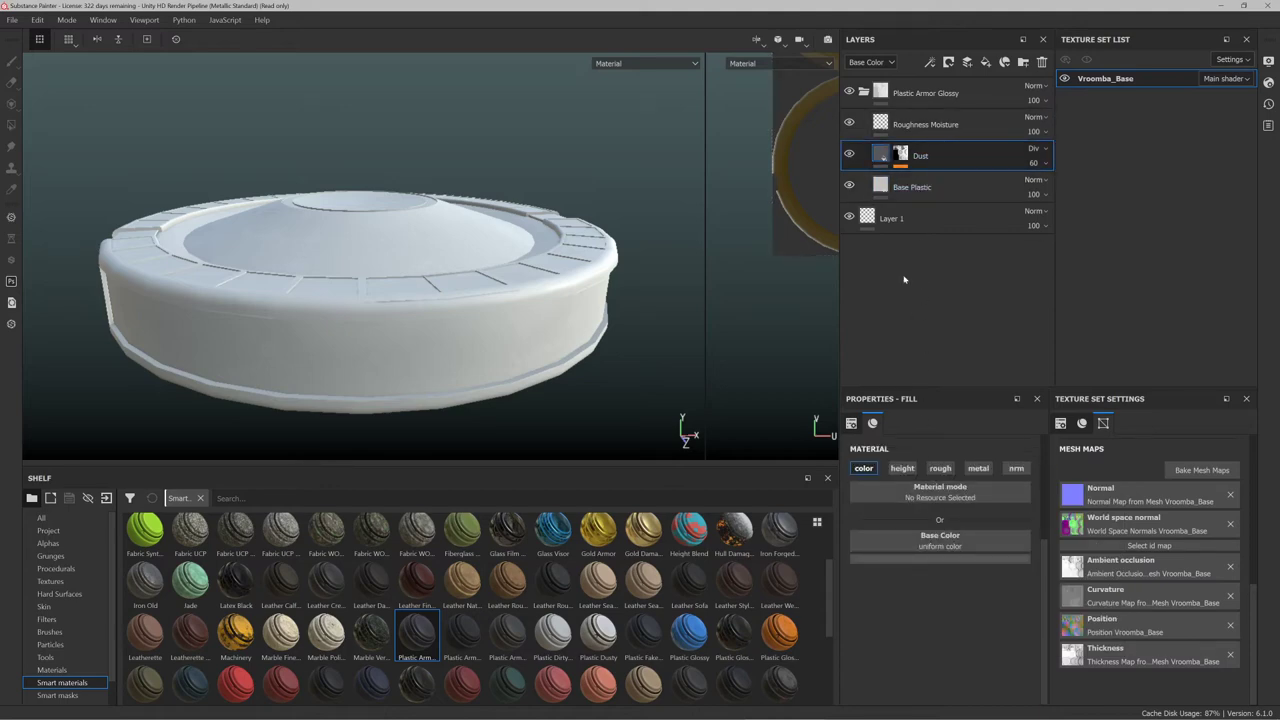
click(921, 124)
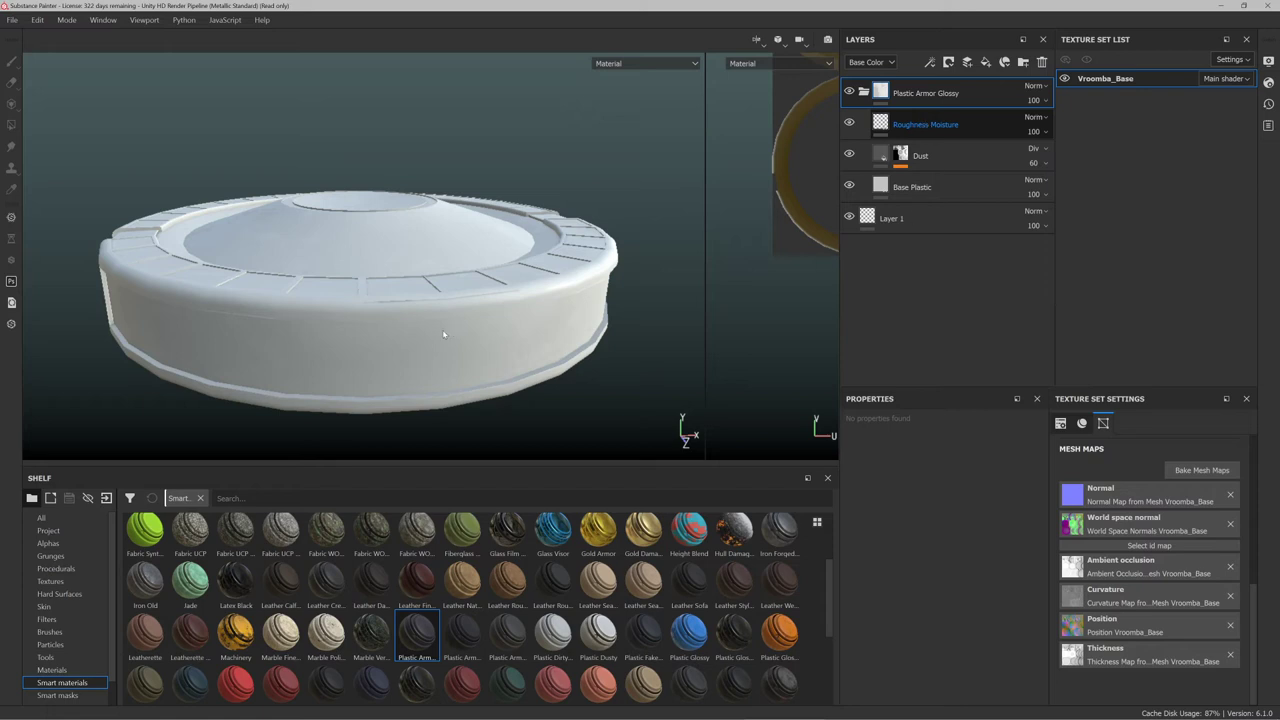
scroll(507, 295, up, 2)
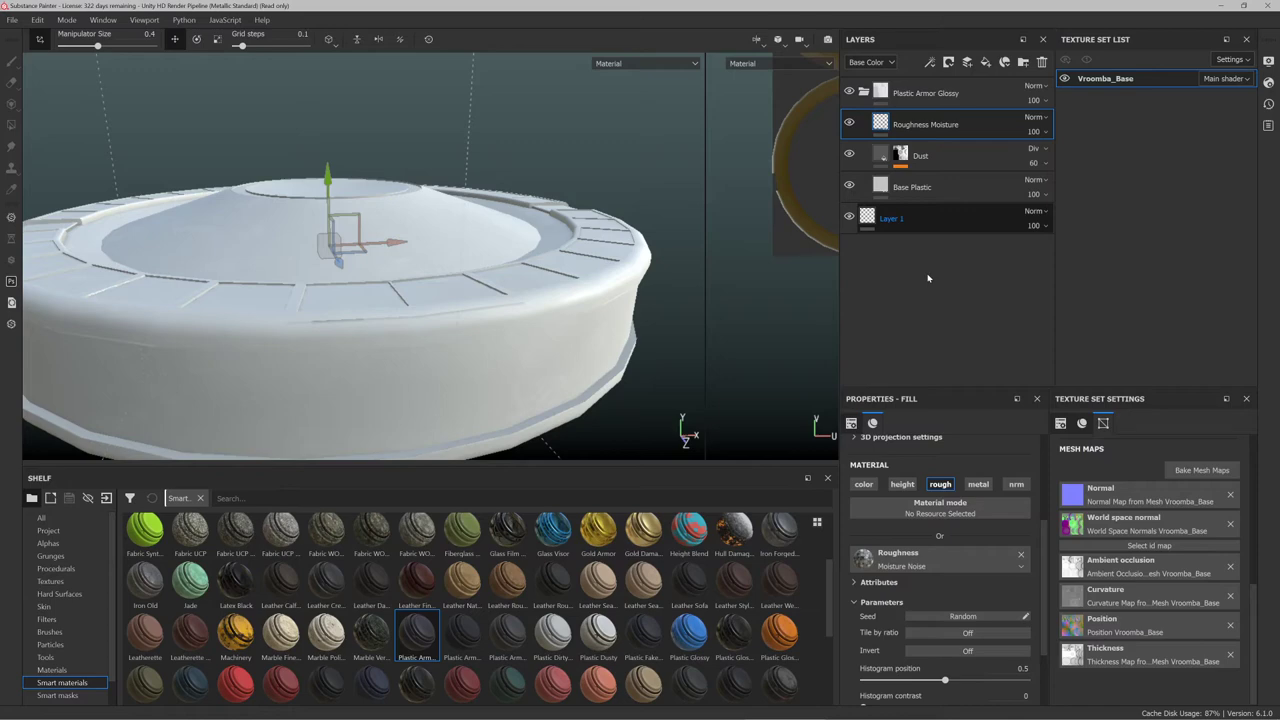
mouse_move(582, 340)
alt+mouse_down()
mouse_move(560, 271)
mouse_move(457, 314)
mouse_move(409, 209)
mouse_move(446, 266)
mouse_move(370, 288)
alt+mouse_up()
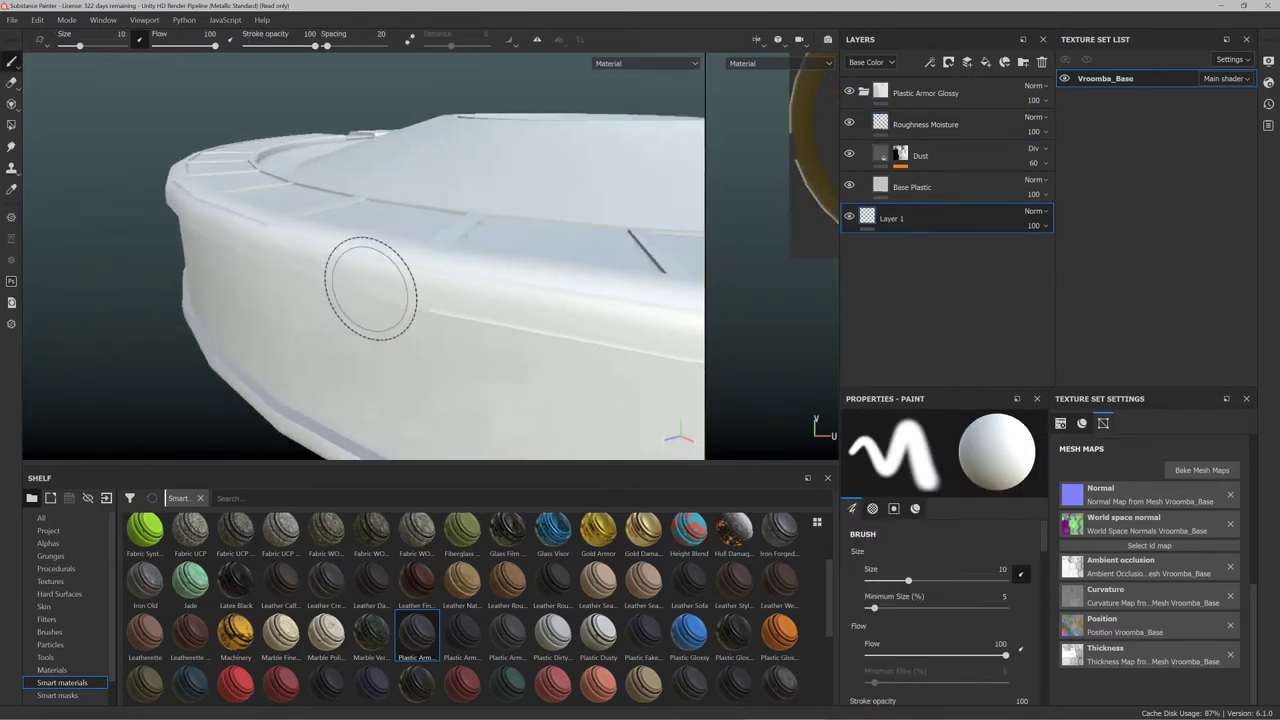
scroll(423, 272, up, 2)
alt+right_drag(420, 271, 419, 245)
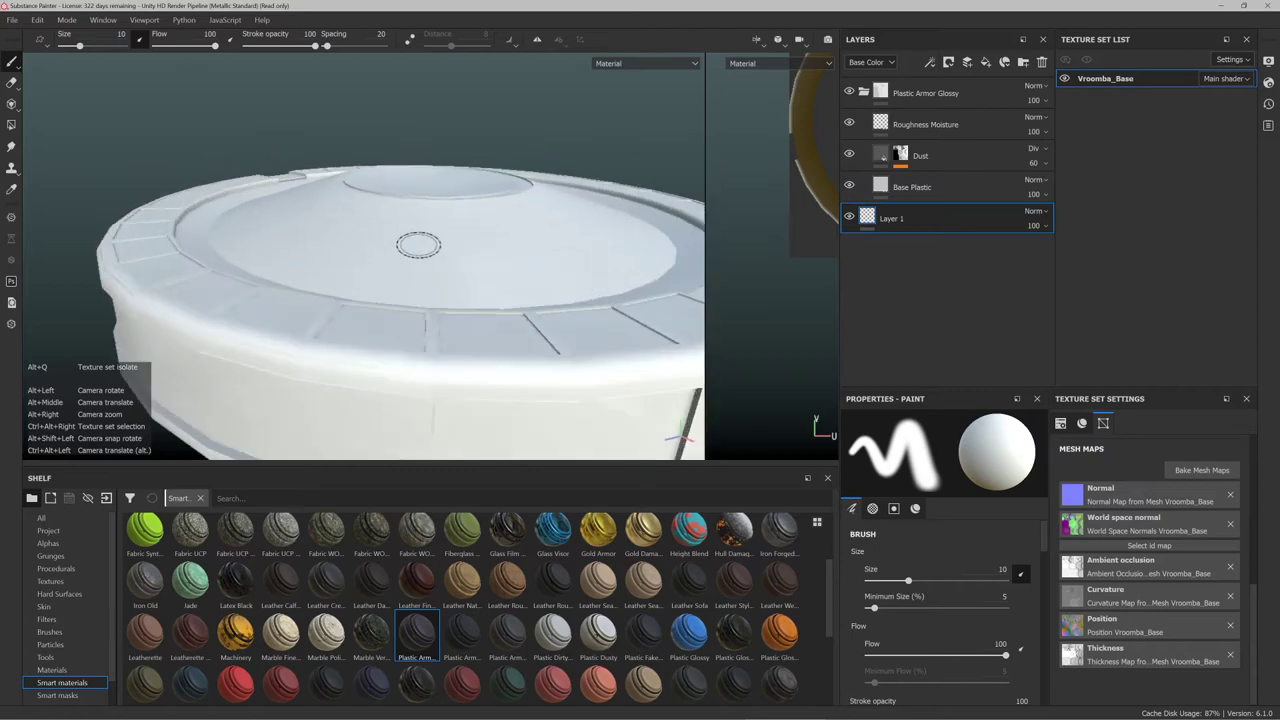
scroll(419, 247, up, 2)
scroll(409, 260, down, 4)
ctrl+alt+drag(484, 268, 440, 270)
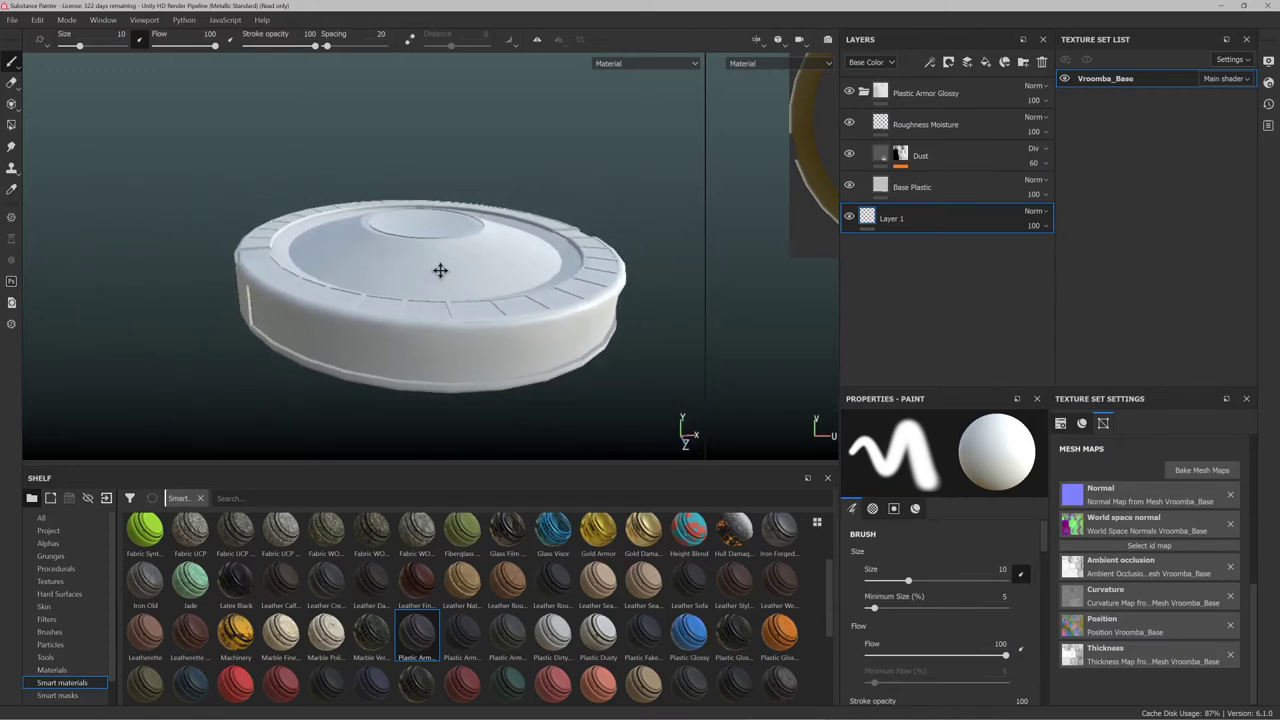
Apply the Steel Dark Aged smart material above the Plastic Armor Glossy group and give it a black mask
click(864, 92)
scroll(440, 600, down, 5)
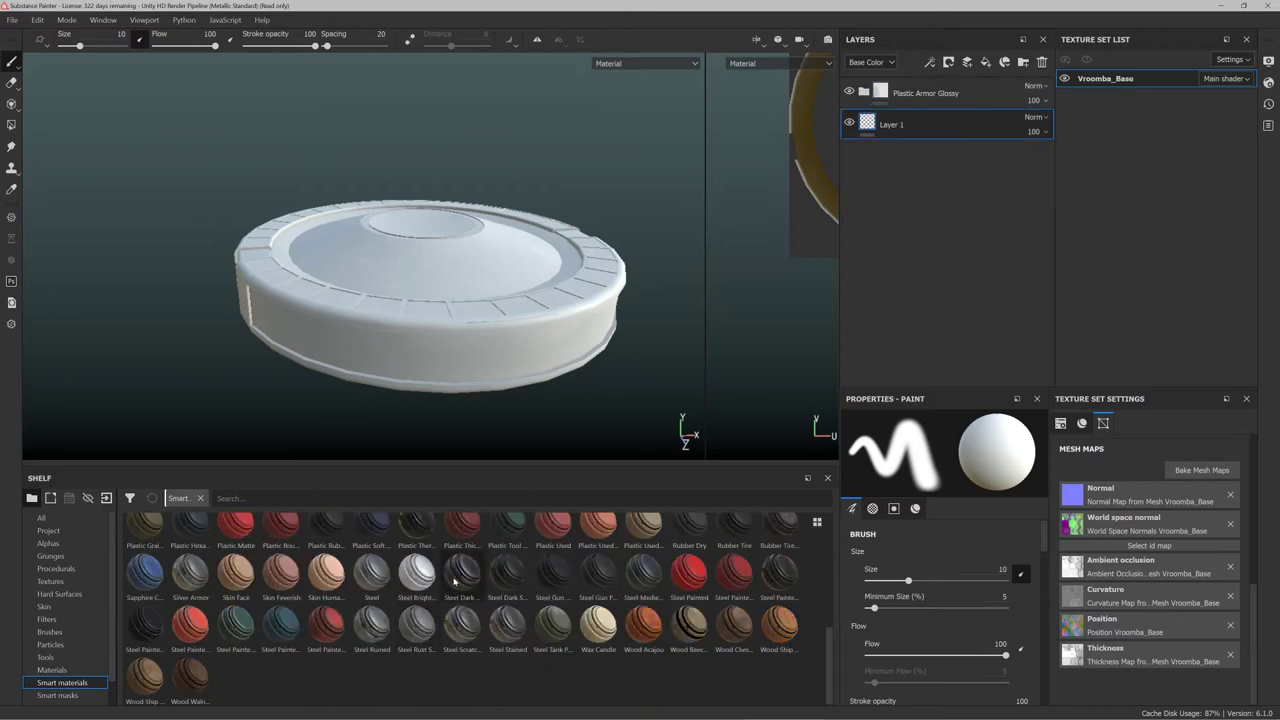
mouse_move(455, 581)
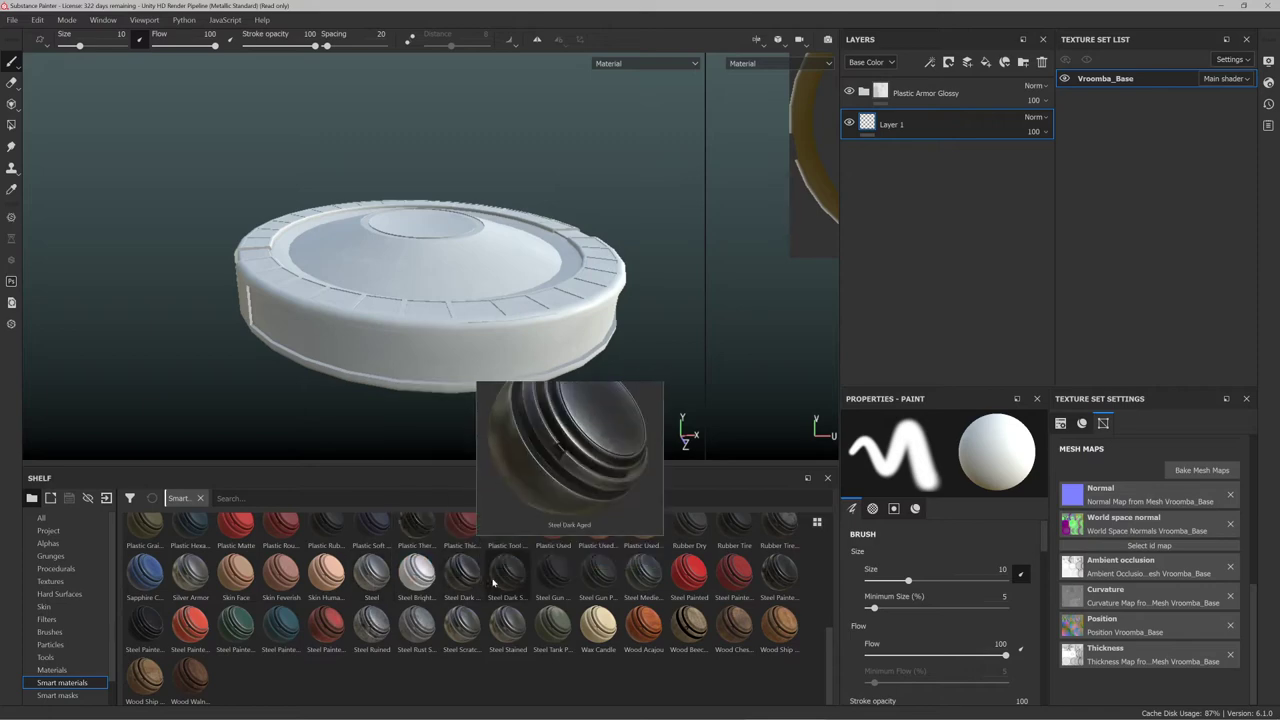
scroll(508, 593, up, 5)
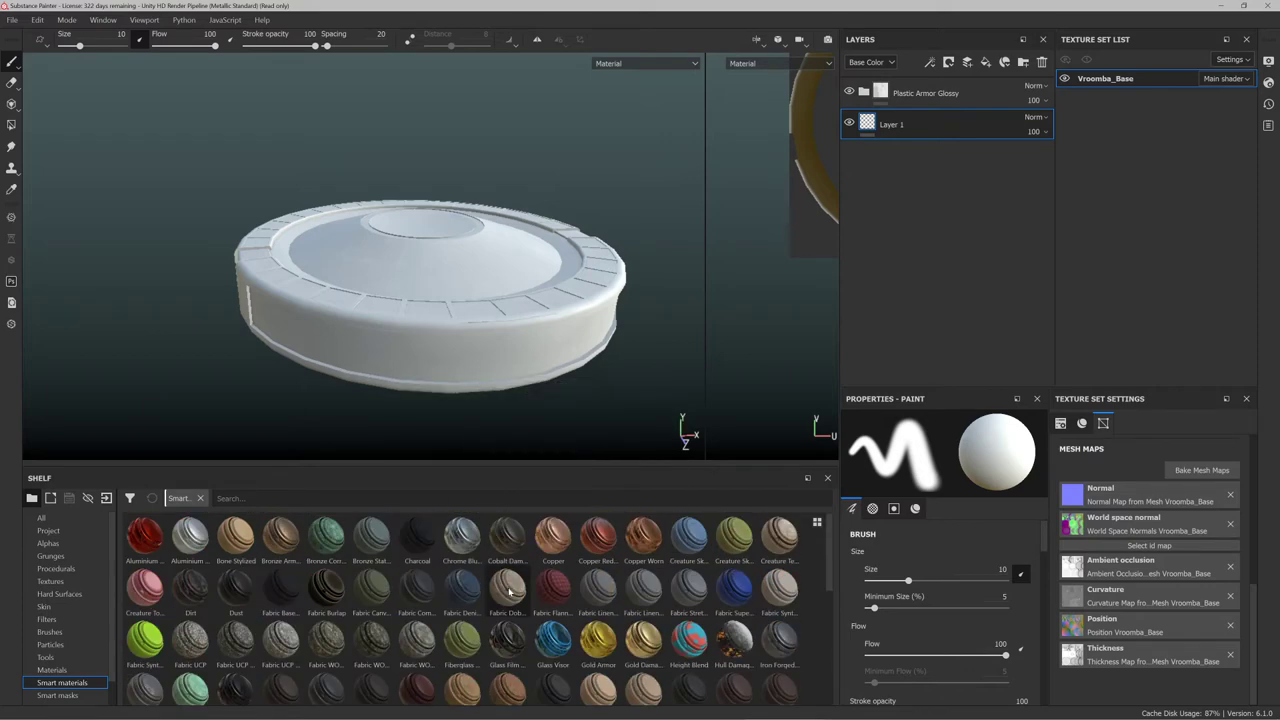
scroll(523, 582, down, 5)
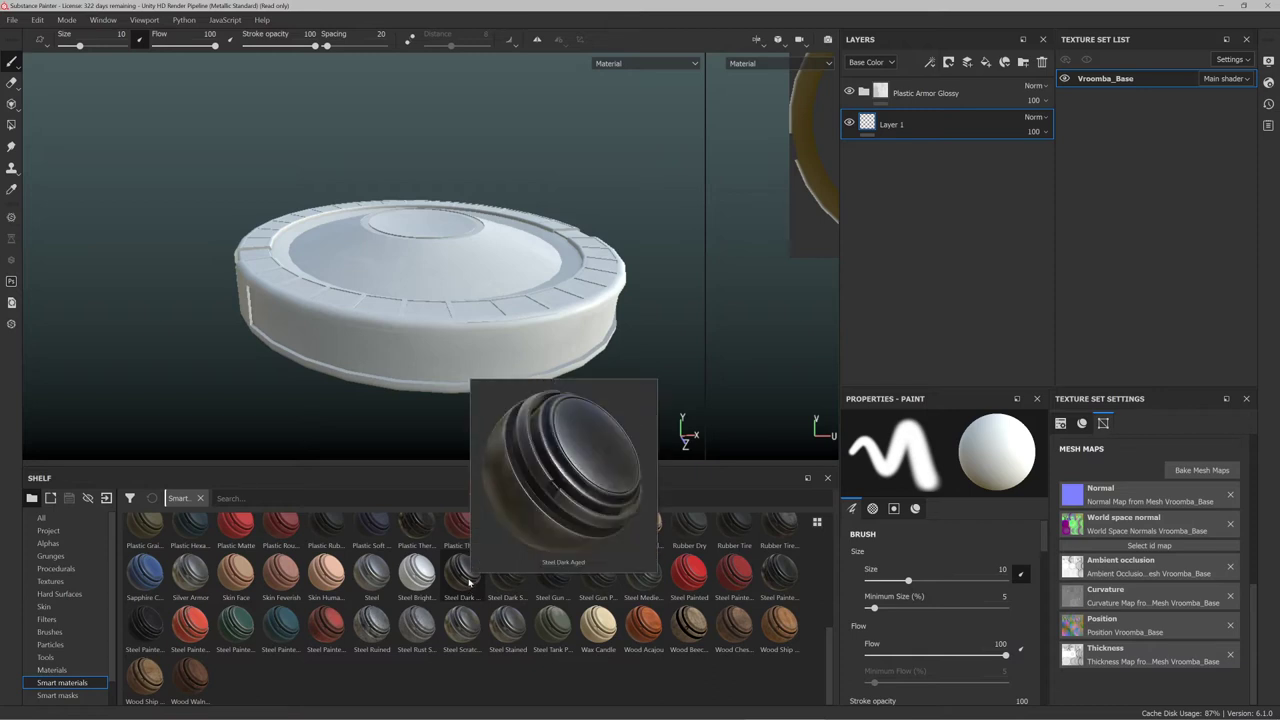
drag(469, 583, 546, 318)
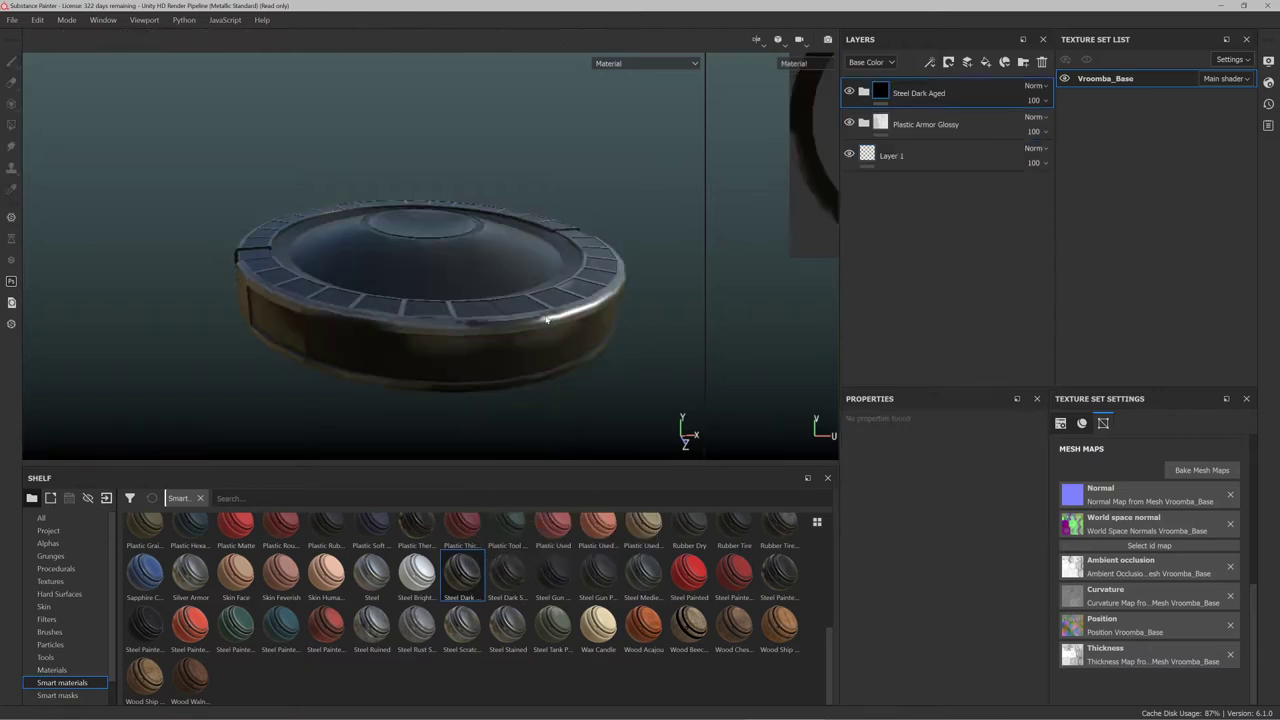
click(951, 62)
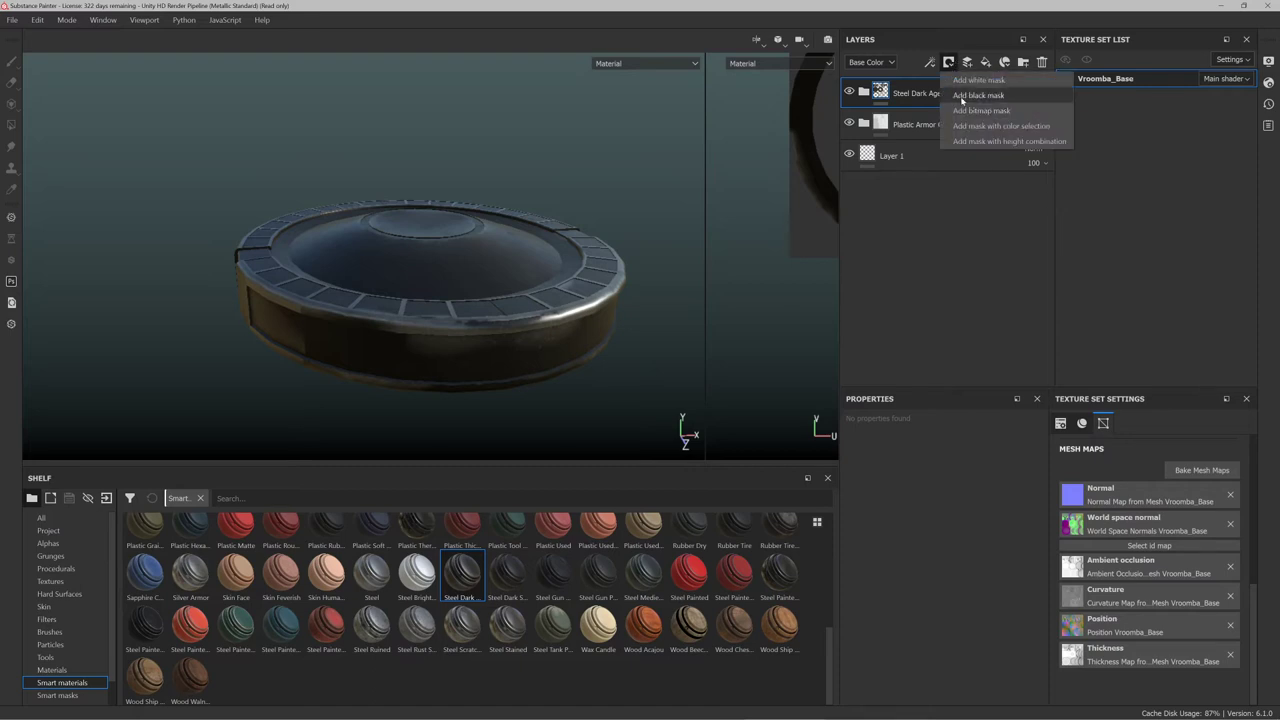
click(962, 97)
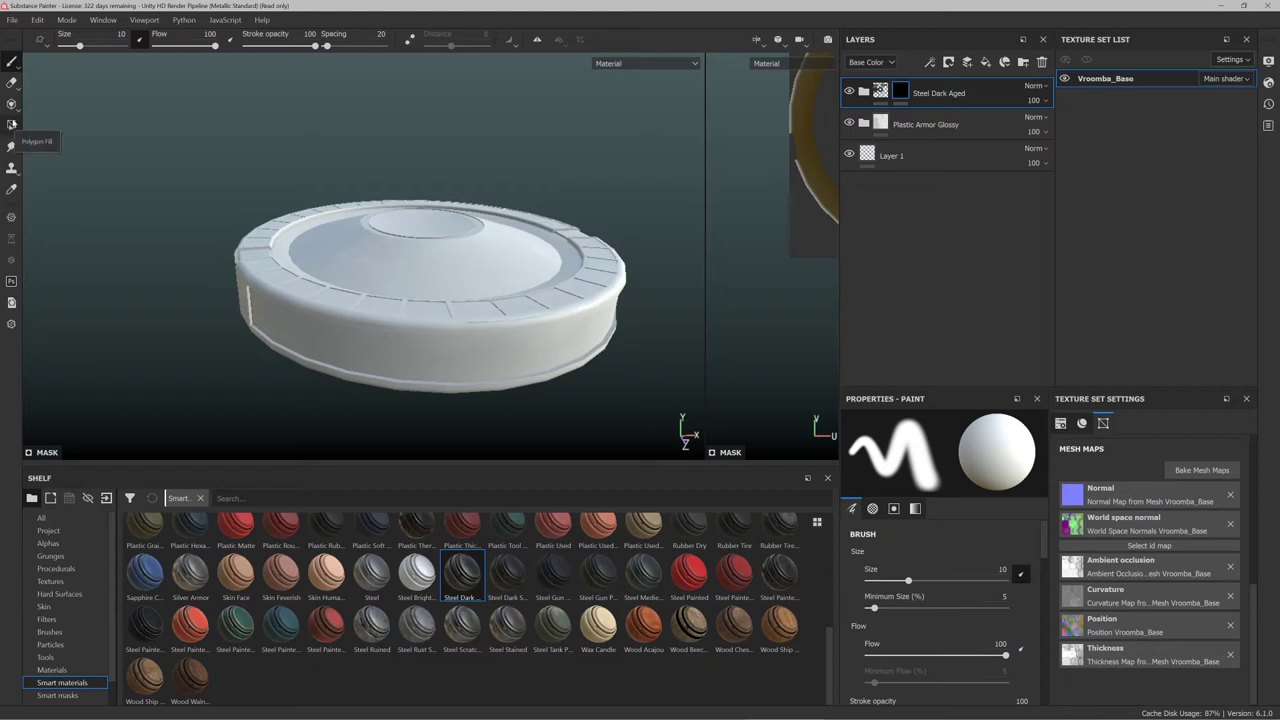
Polygon-fill the recessed vertical section of the side wall in the Steel Dark Aged mask
alt+drag(314, 166, 470, 155)
alt+middle_drag(340, 184, 381, 164)
alt+drag(381, 163, 420, 267)
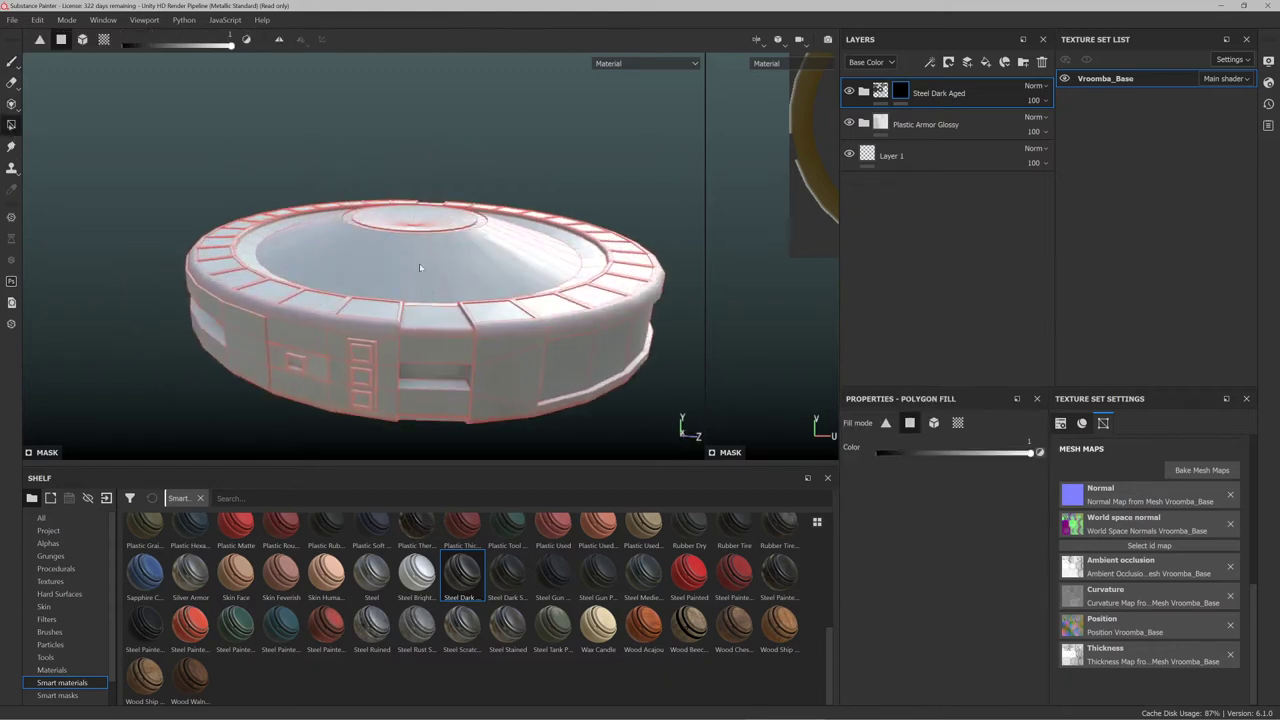
drag(426, 328, 445, 428)
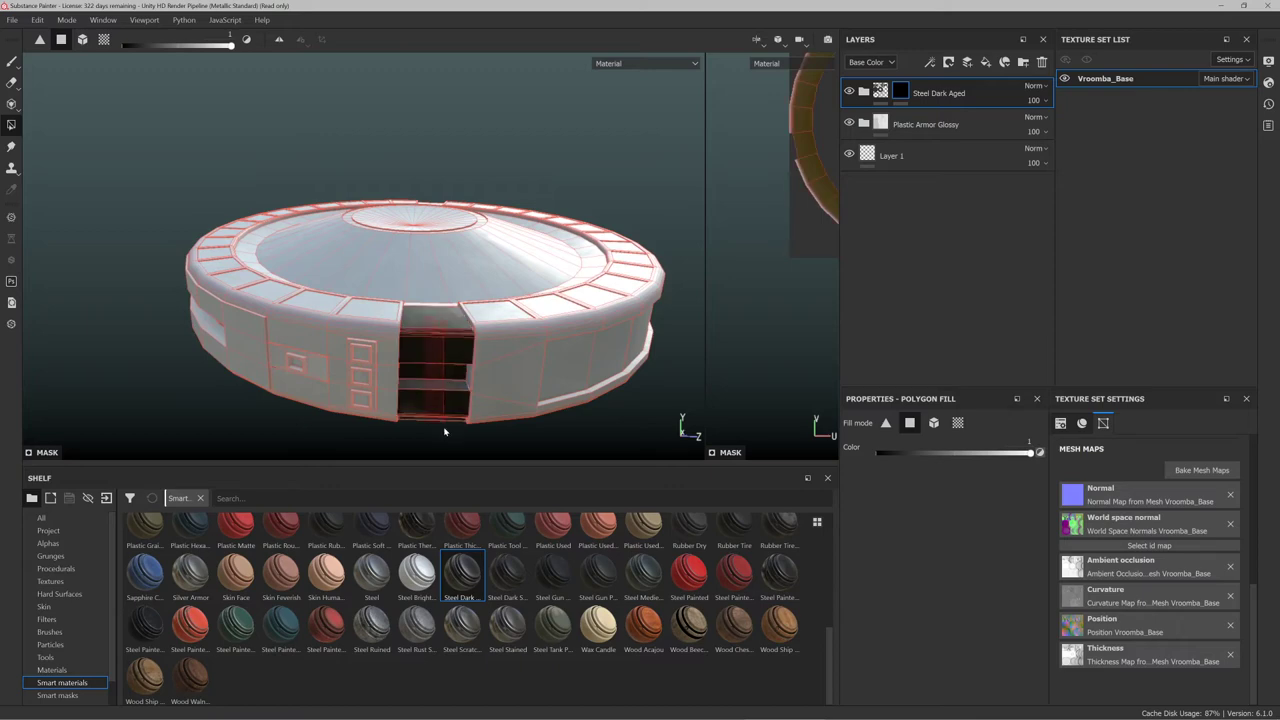
Polygon-fill a wedge of dome faces beside the filled rim tile in the Steel Dark Aged mask
alt+drag(434, 267, 254, 344)
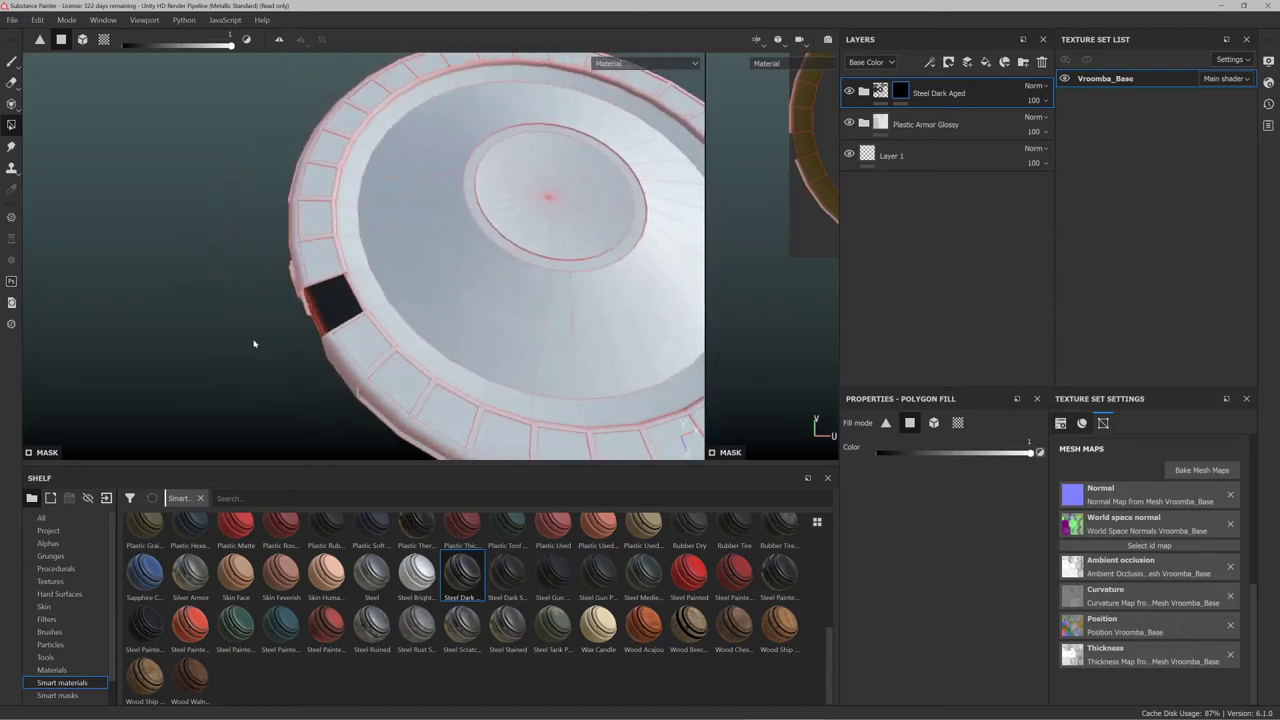
click(366, 289)
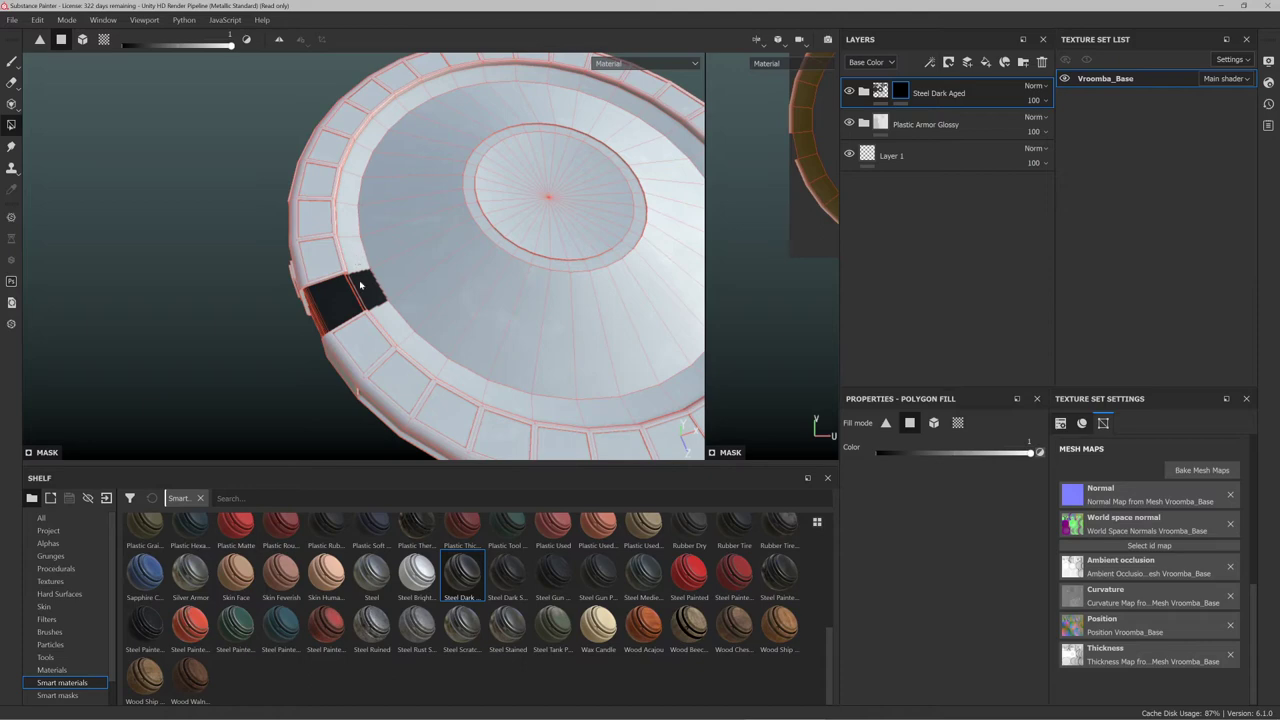
mouse_move(361, 236)
mouse_down()
mouse_move(380, 194)
mouse_move(364, 244)
mouse_up()
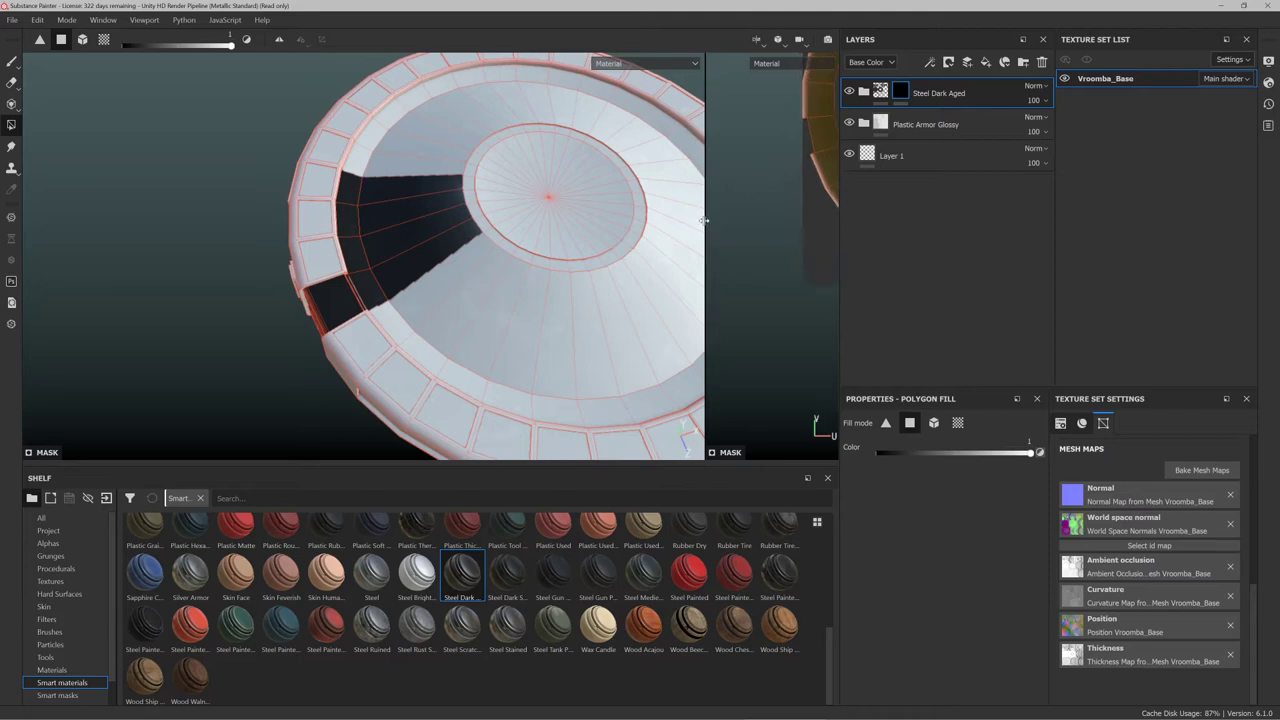
In the UV view, polygon-fill the large disc, the large ring and the dome's annular island in the Steel Dark Aged mask
drag(704, 222, 441, 264)
scroll(239, 281, up, 3)
scroll(239, 281, down, 4)
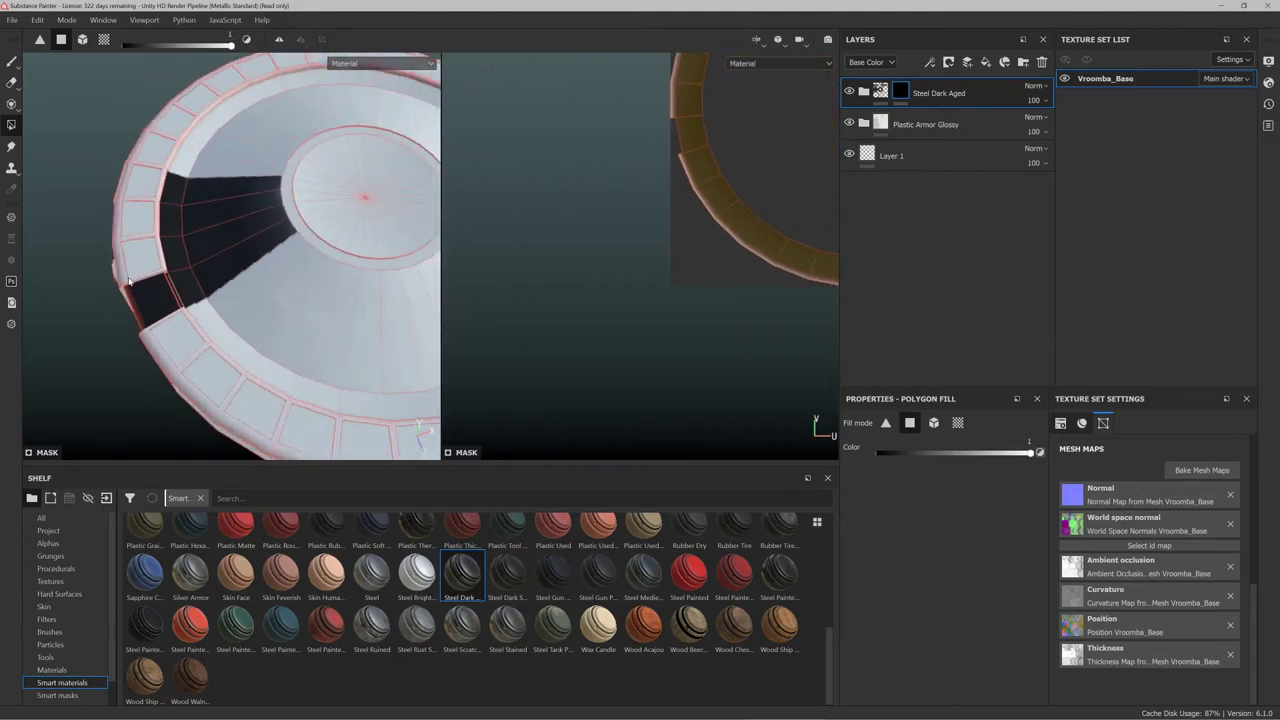
scroll(277, 254, up, 1)
scroll(554, 281, down, 1)
scroll(620, 255, down, 4)
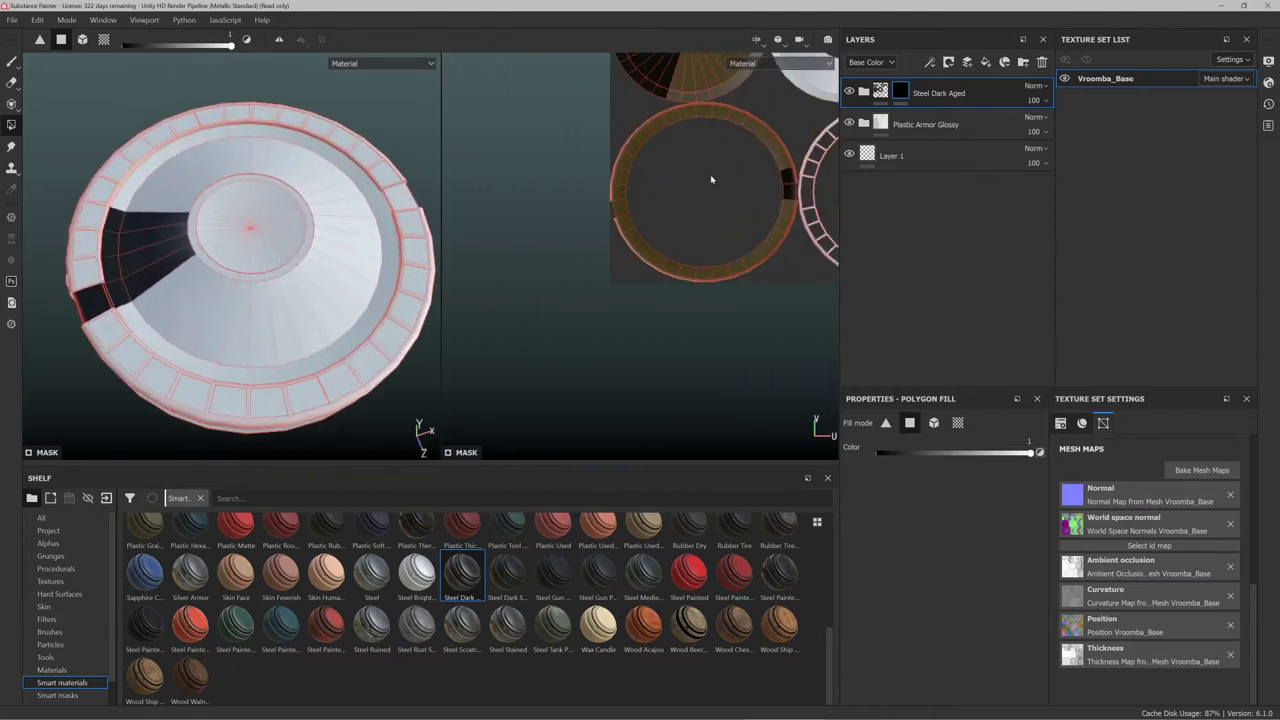
scroll(553, 316, down, 4)
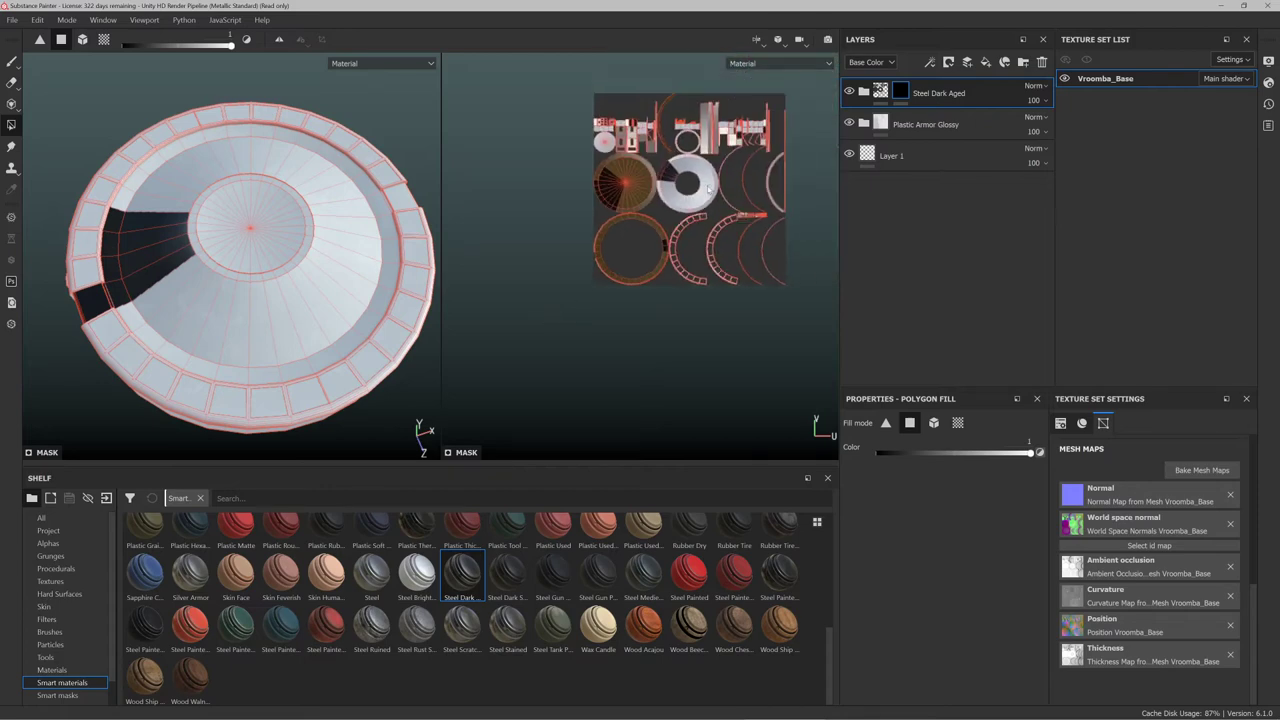
scroll(683, 188, up, 5)
drag(526, 170, 600, 233)
drag(590, 296, 598, 411)
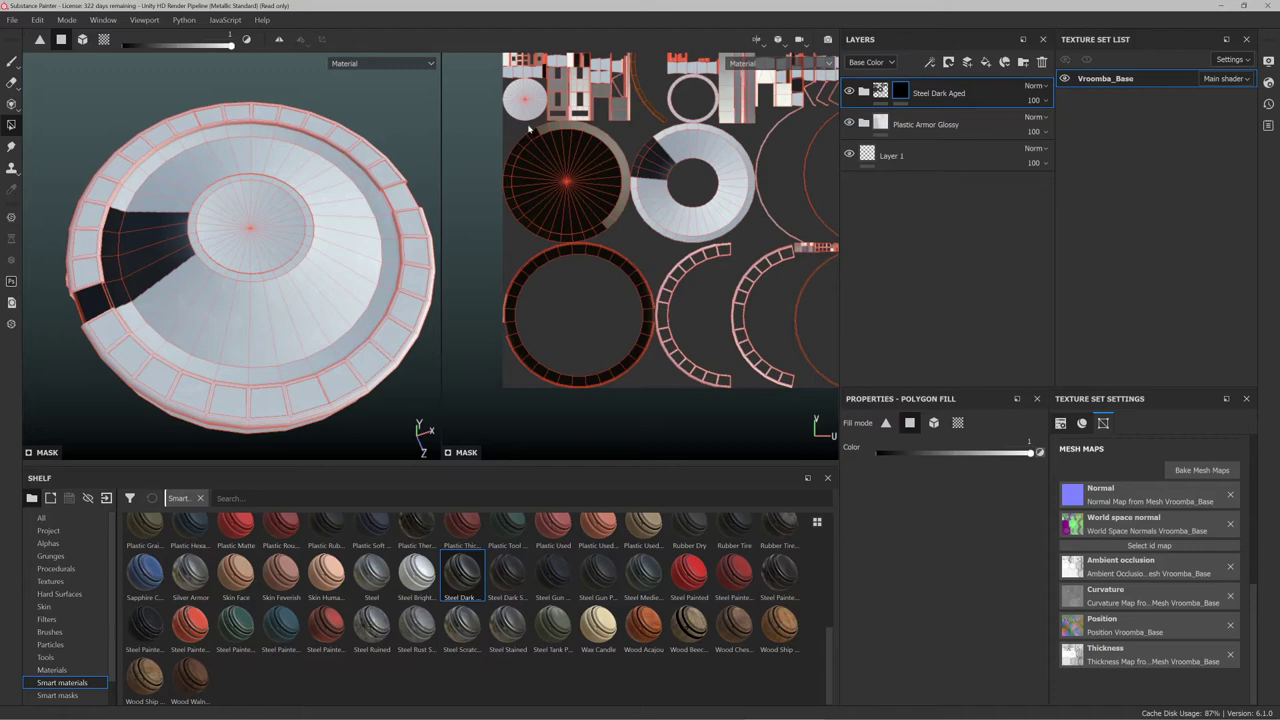
mouse_move(601, 232)
mouse_down()
mouse_move(615, 250)
mouse_move(753, 243)
mouse_up()
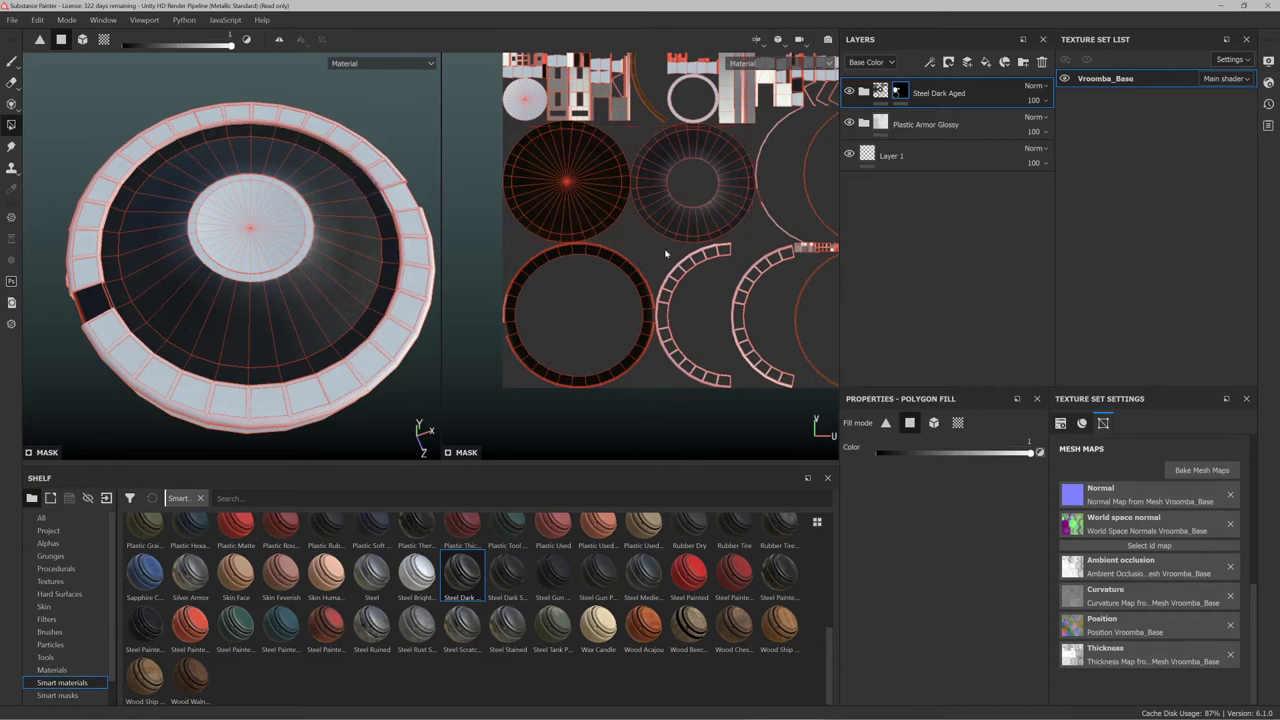
Polygon-fill the second rim notch and half of the dome's circular cap in the Steel Dark Aged mask
scroll(575, 258, down, 3)
alt+drag(386, 228, 188, 197)
alt+middle_drag(414, 203, 260, 194)
alt+drag(234, 194, 398, 228)
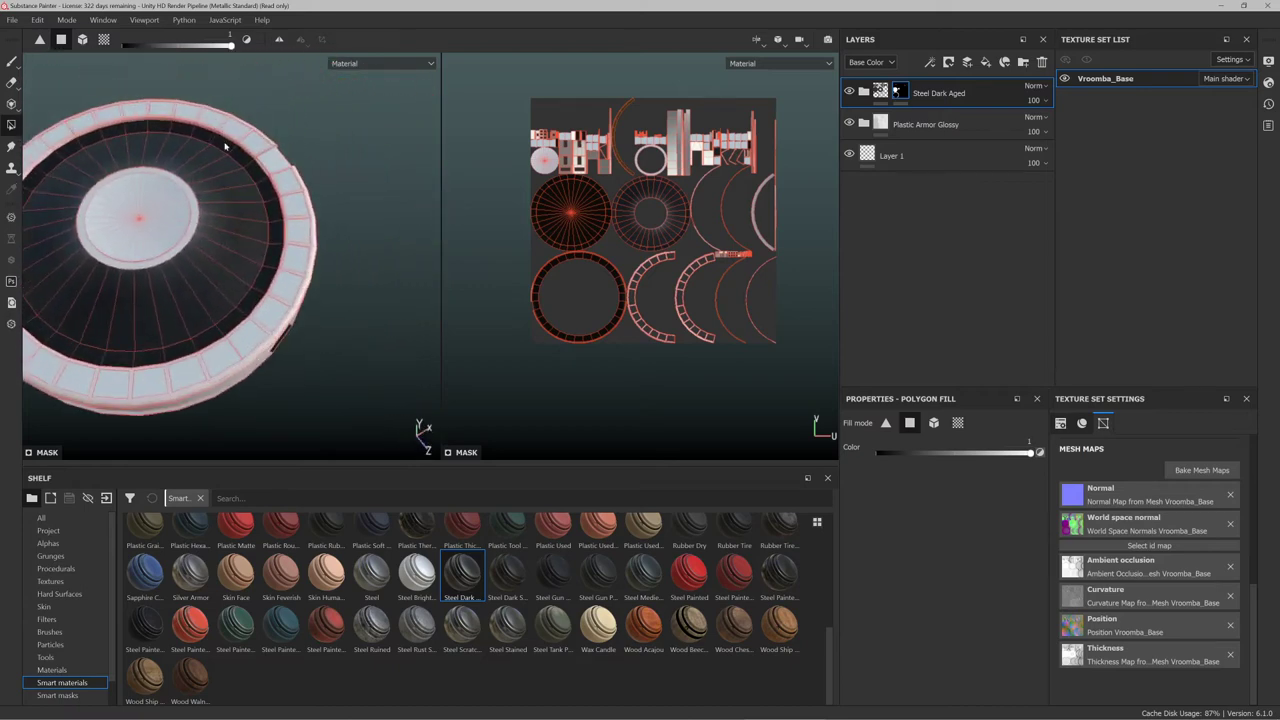
scroll(226, 146, up, 6)
mouse_move(222, 220)
mouse_down()
mouse_move(391, 166)
mouse_move(293, 181)
mouse_move(320, 142)
mouse_move(223, 134)
mouse_move(180, 166)
mouse_move(411, 122)
mouse_move(350, 175)
mouse_move(346, 240)
mouse_move(371, 156)
mouse_move(273, 128)
mouse_up()
alt+drag(280, 241, 376, 259)
alt+middle_drag(376, 258, 366, 243)
Polygon-fill the rest of the dome's circular cap and the narrow ring around it in the Steel Dark Aged mask
scroll(300, 268, up, 5)
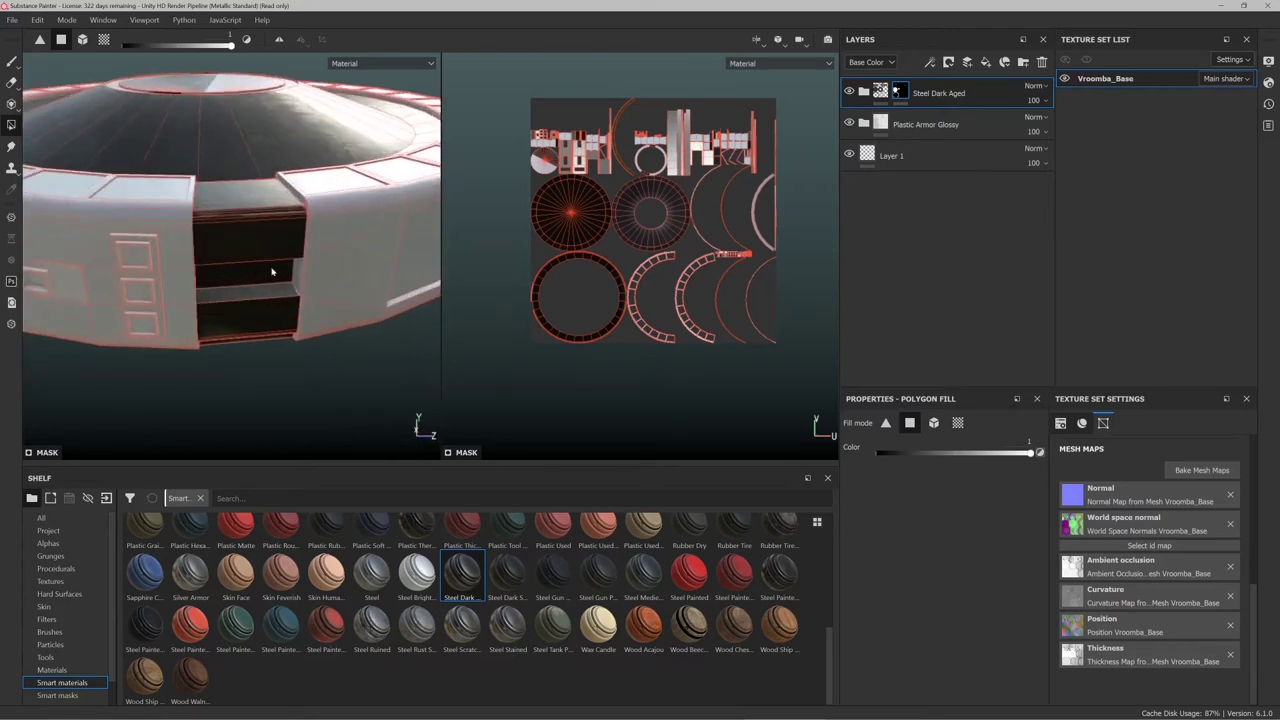
alt+drag(203, 280, 174, 247)
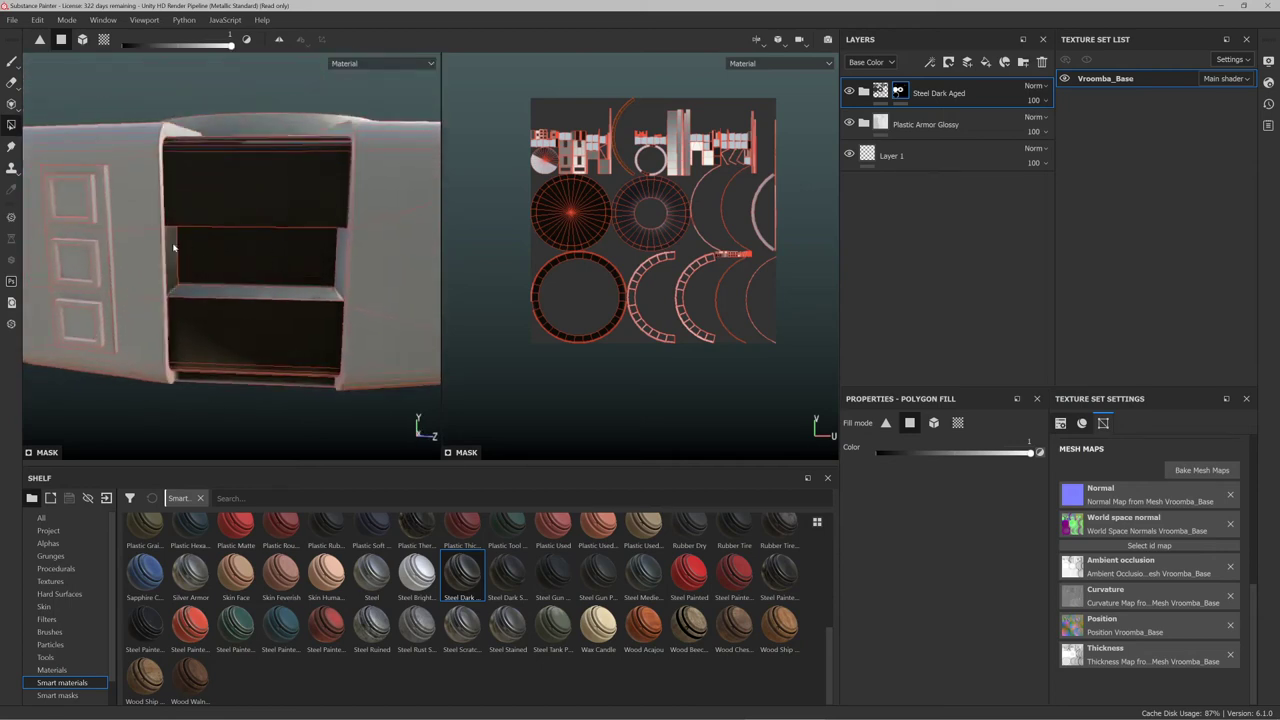
scroll(248, 259, up, 2)
alt+drag(248, 259, 228, 231)
scroll(251, 282, down, 4)
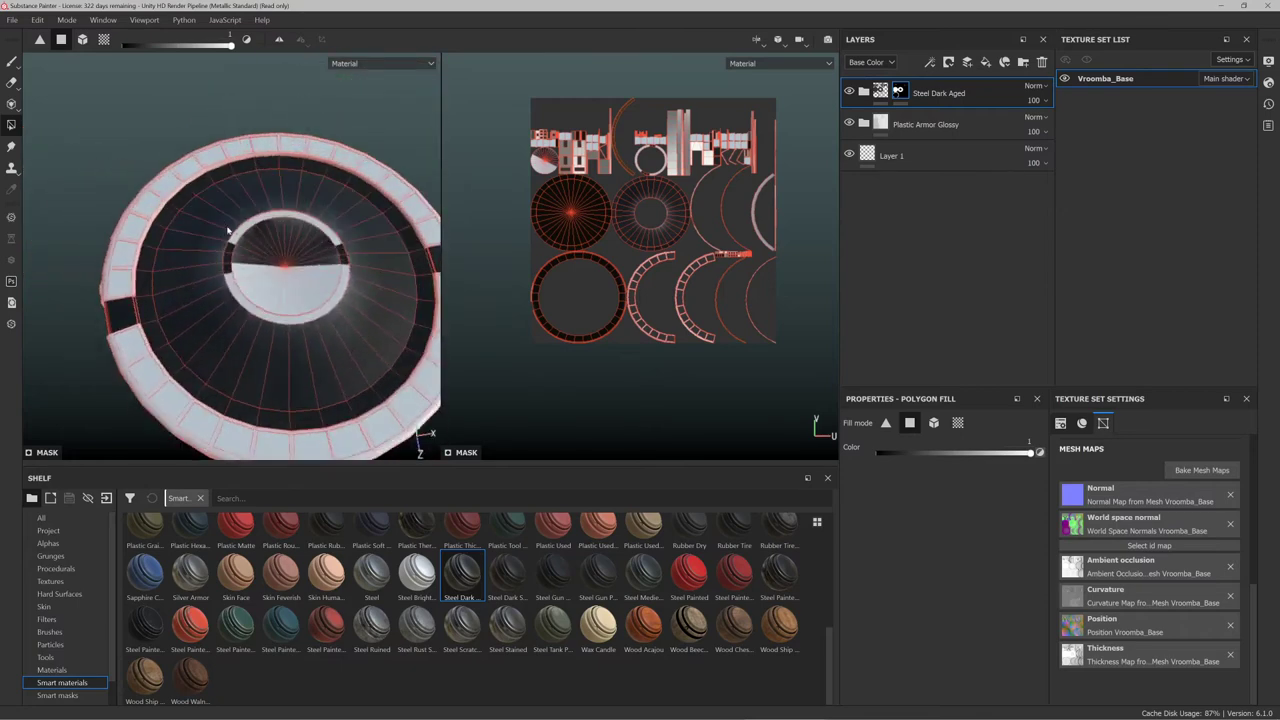
click(319, 333)
alt+drag(352, 355, 280, 217)
Look through the smart materials for one that suits the next part of the model
scroll(289, 592, up, 3)
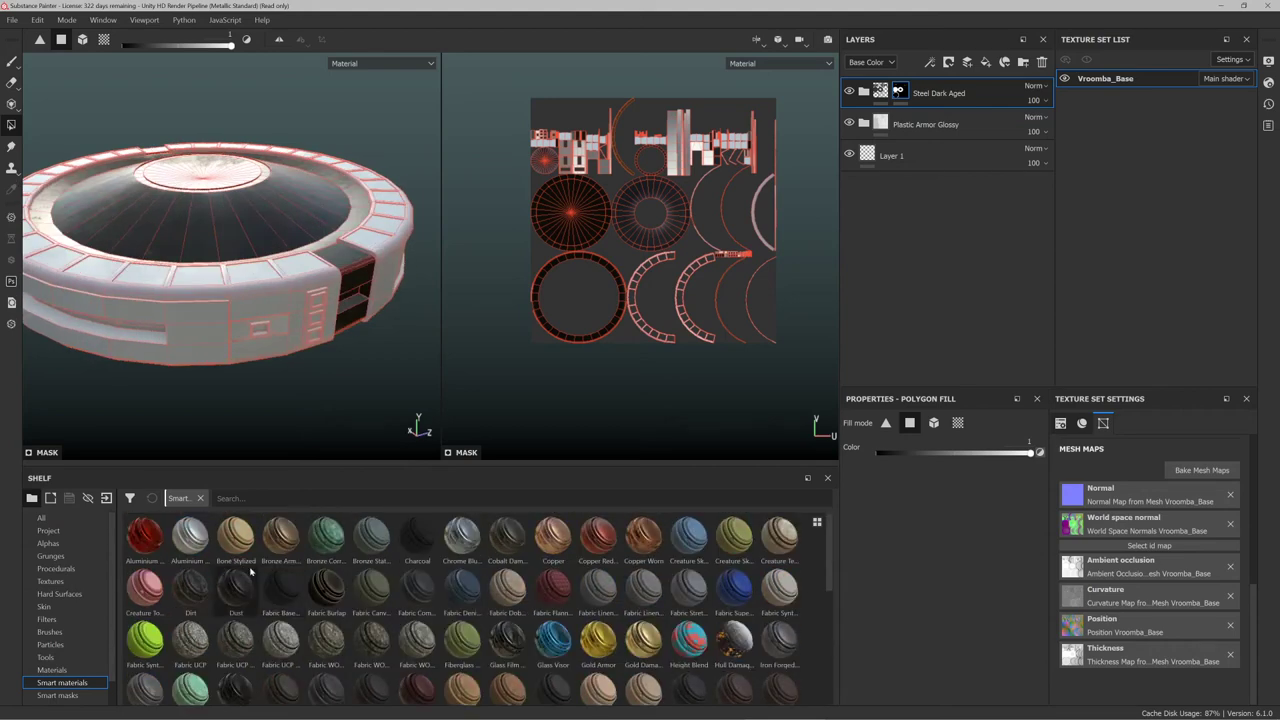
scroll(315, 622, down, 3)
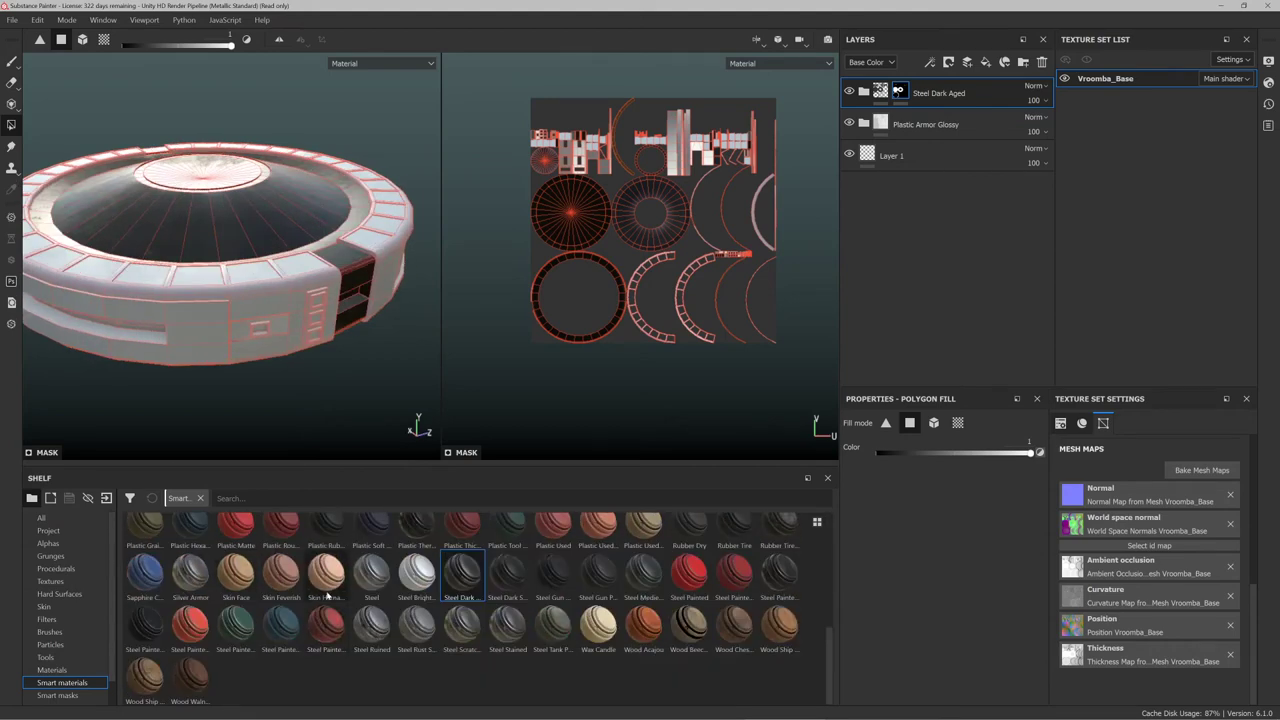
scroll(495, 641, down, 2)
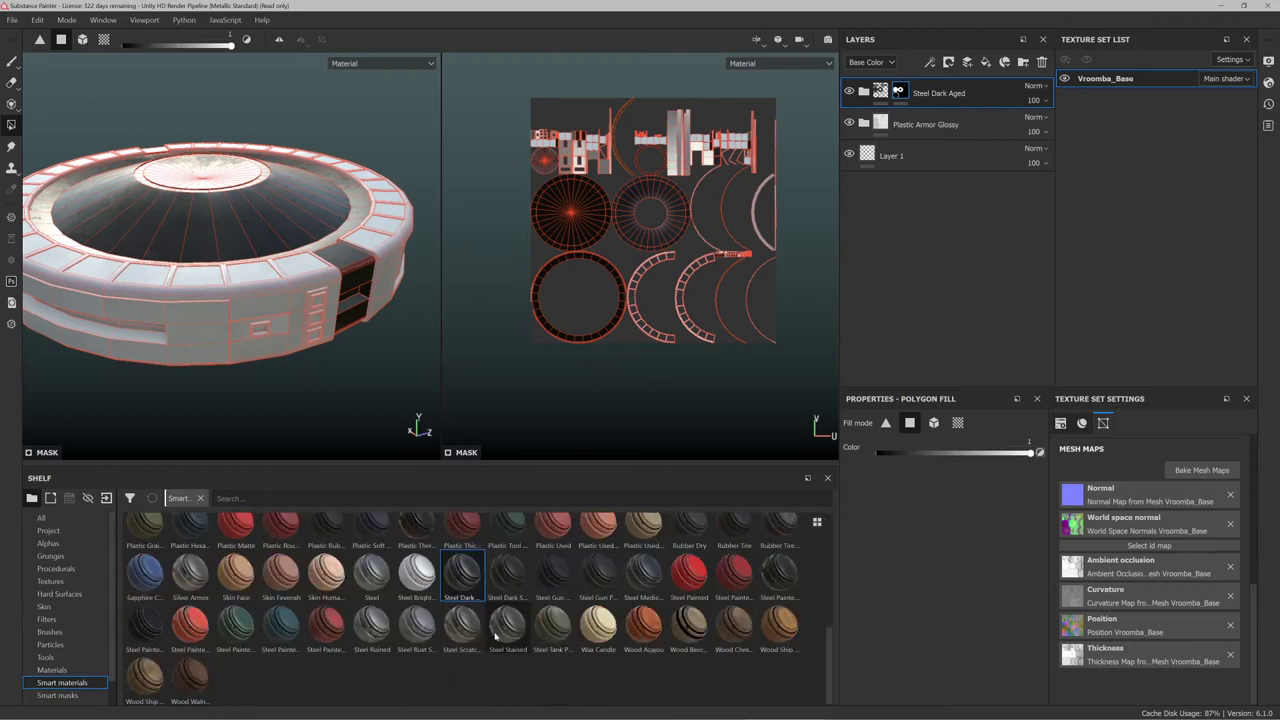
scroll(422, 583, up, 5)
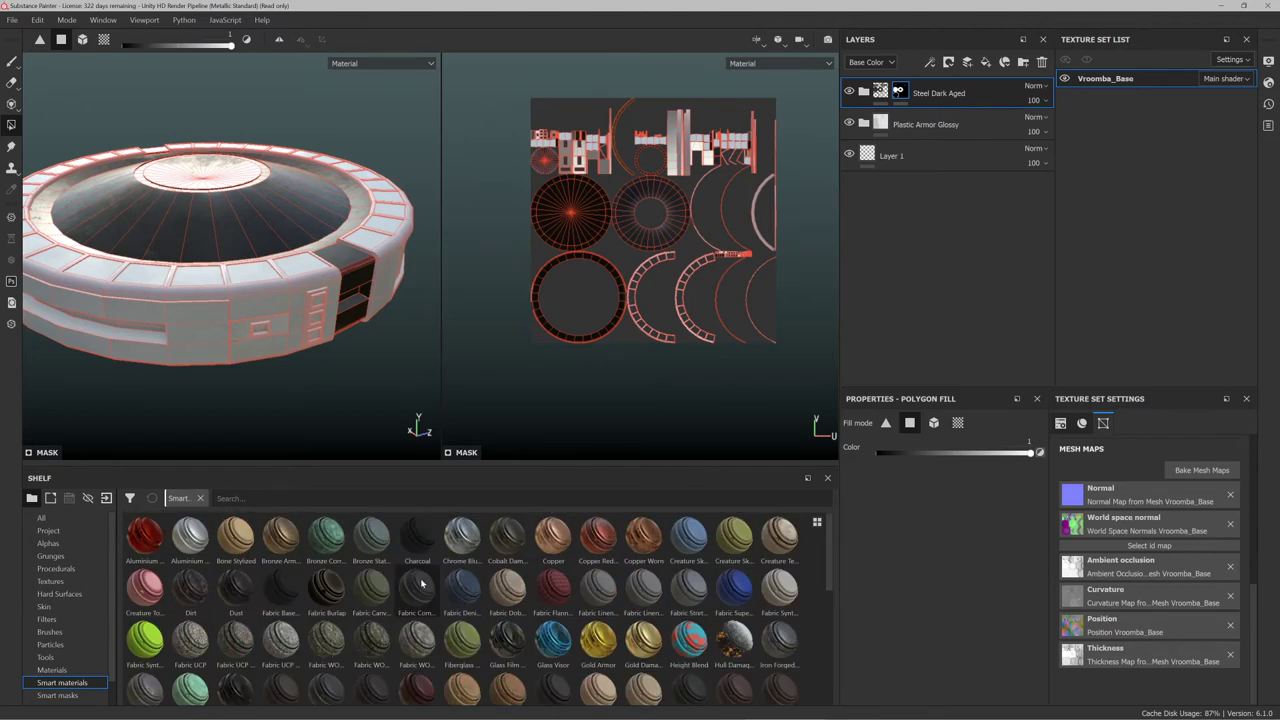
mouse_move(422, 583)
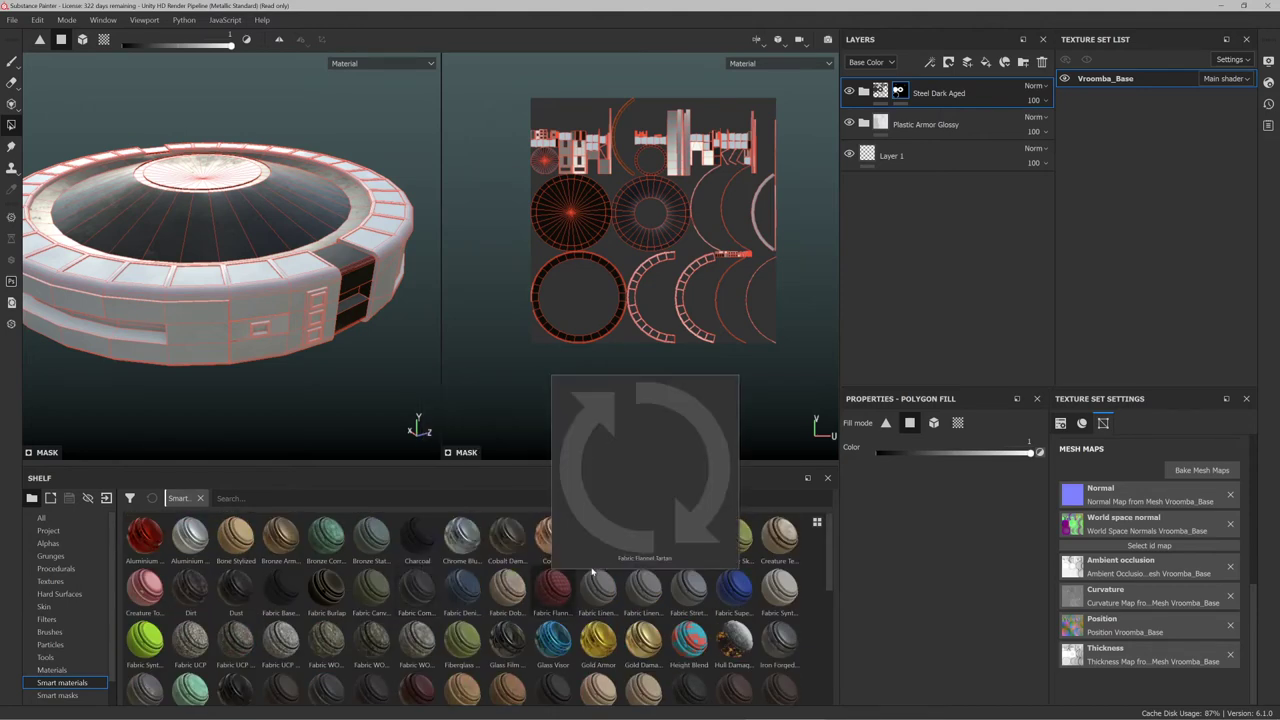
mouse_move(491, 541)
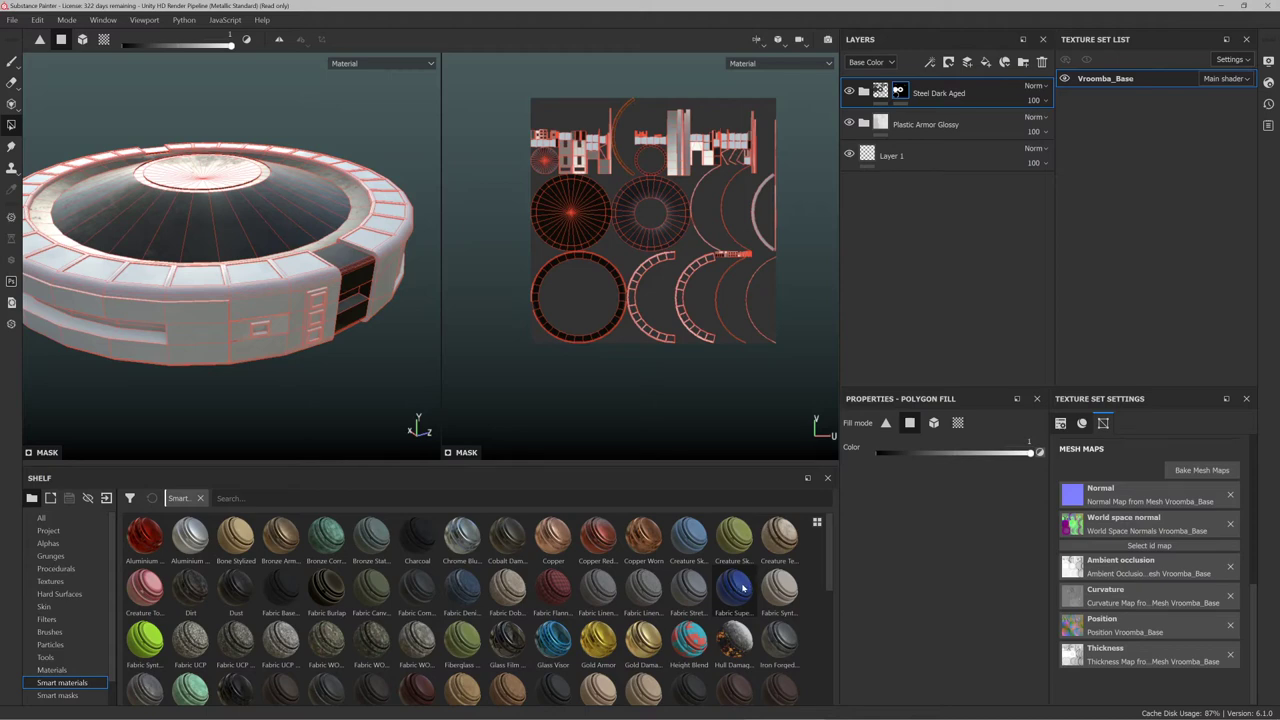
scroll(800, 592, down, 10)
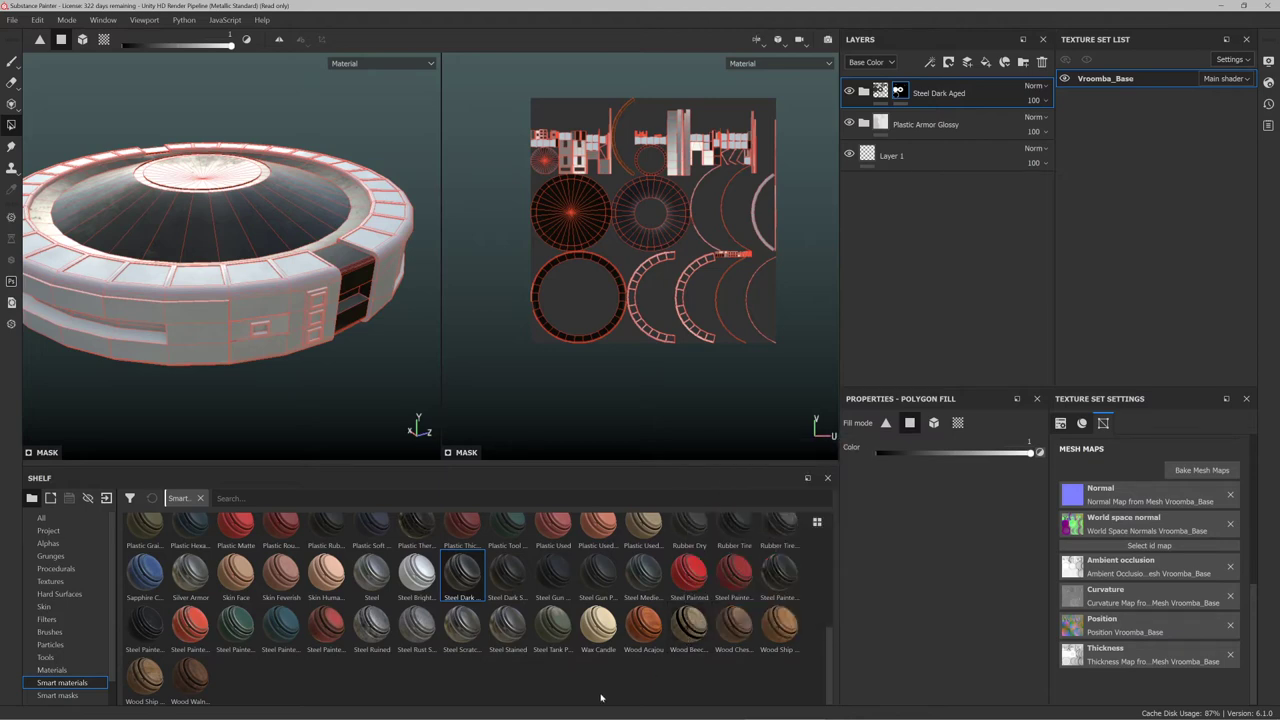
scroll(556, 645, up, 10)
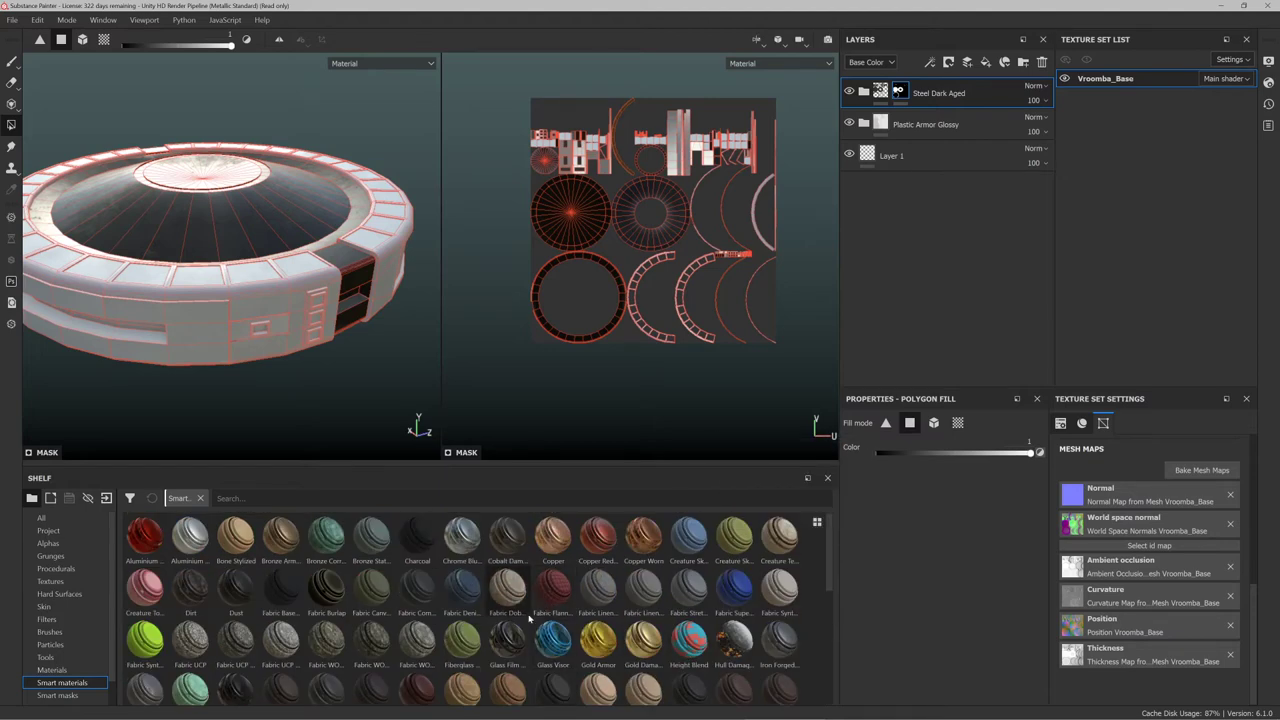
mouse_move(530, 618)
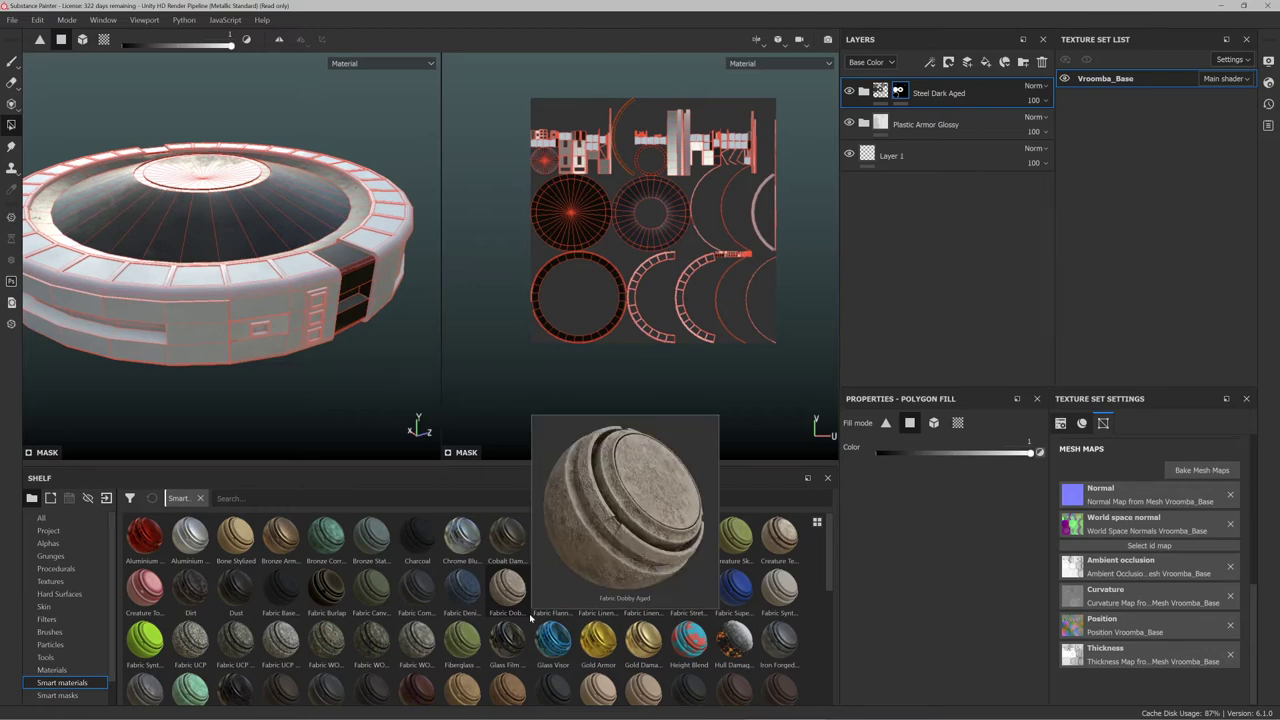
Examine the side wall and its long horizontal slot from several angles, ending with a straight-on view of the slot
scroll(358, 336, up, 4)
mouse_move(310, 330)
alt+mouse_down()
mouse_move(289, 320)
mouse_move(327, 340)
mouse_move(206, 306)
mouse_move(329, 320)
alt+mouse_up()
scroll(328, 319, down, 5)
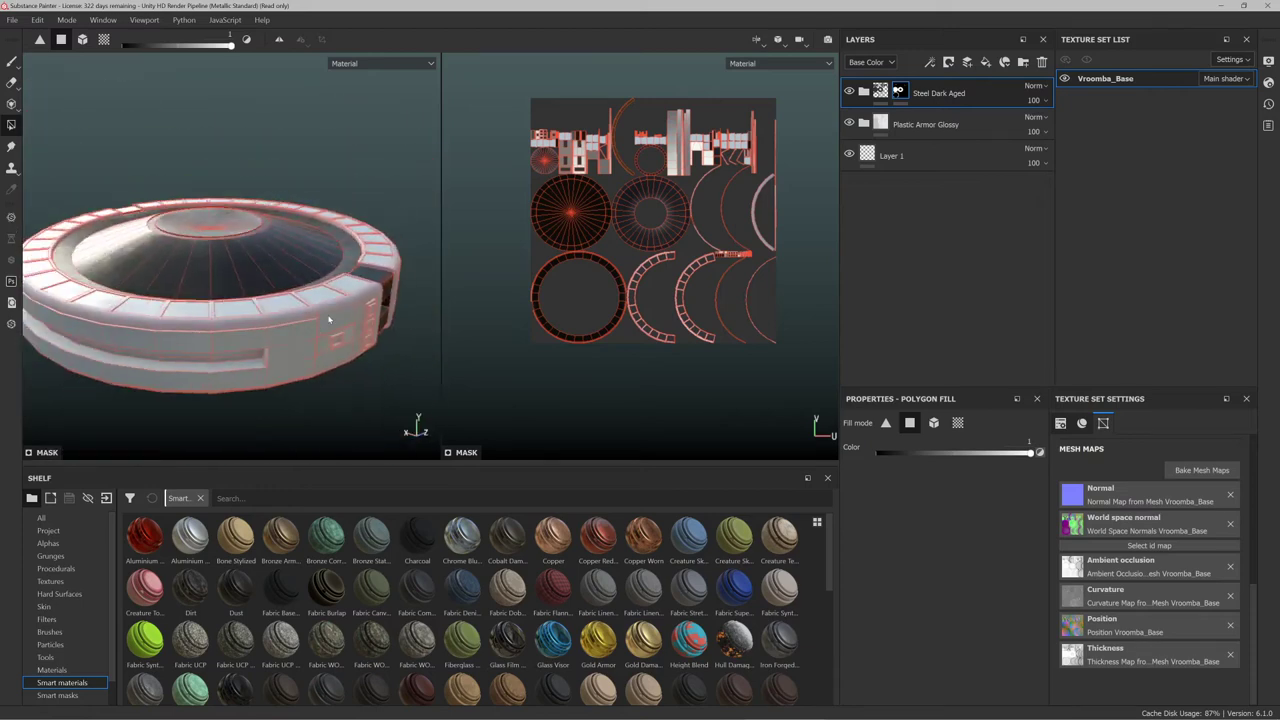
alt+drag(227, 325, 300, 285)
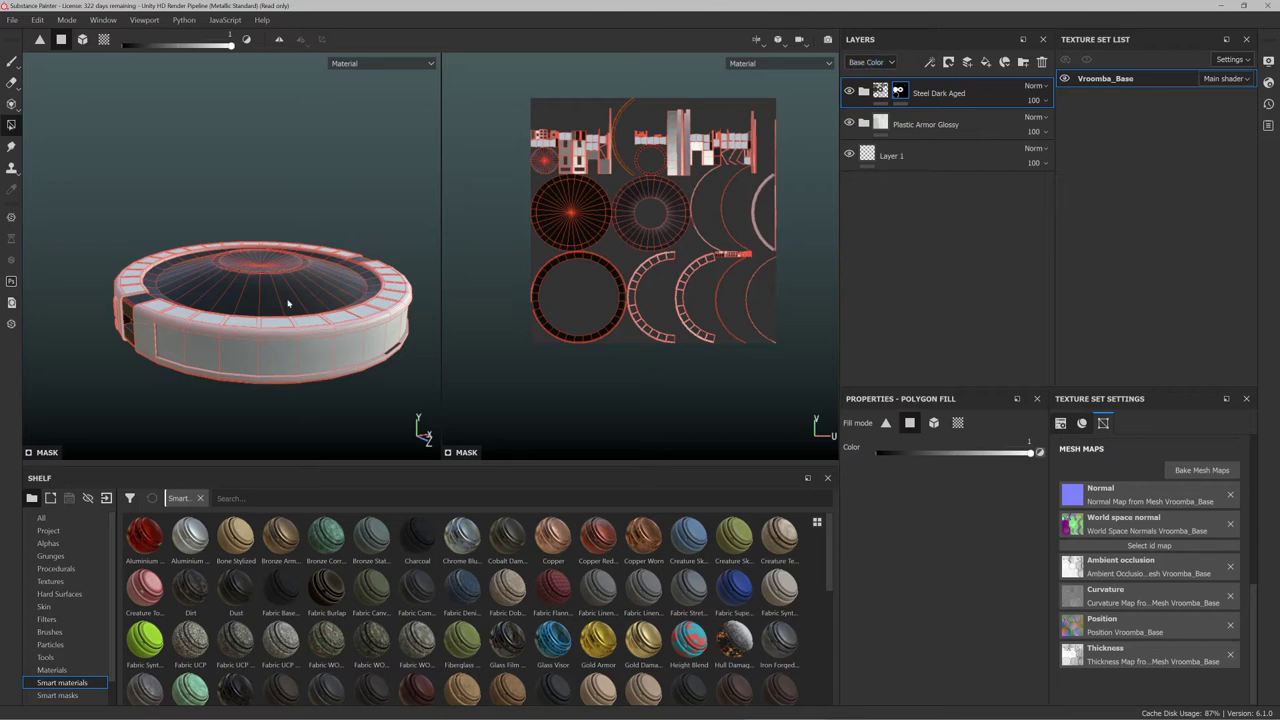
scroll(288, 303, up, 3)
alt+drag(223, 360, 286, 374)
alt+drag(150, 320, 280, 297)
scroll(279, 298, up, 2)
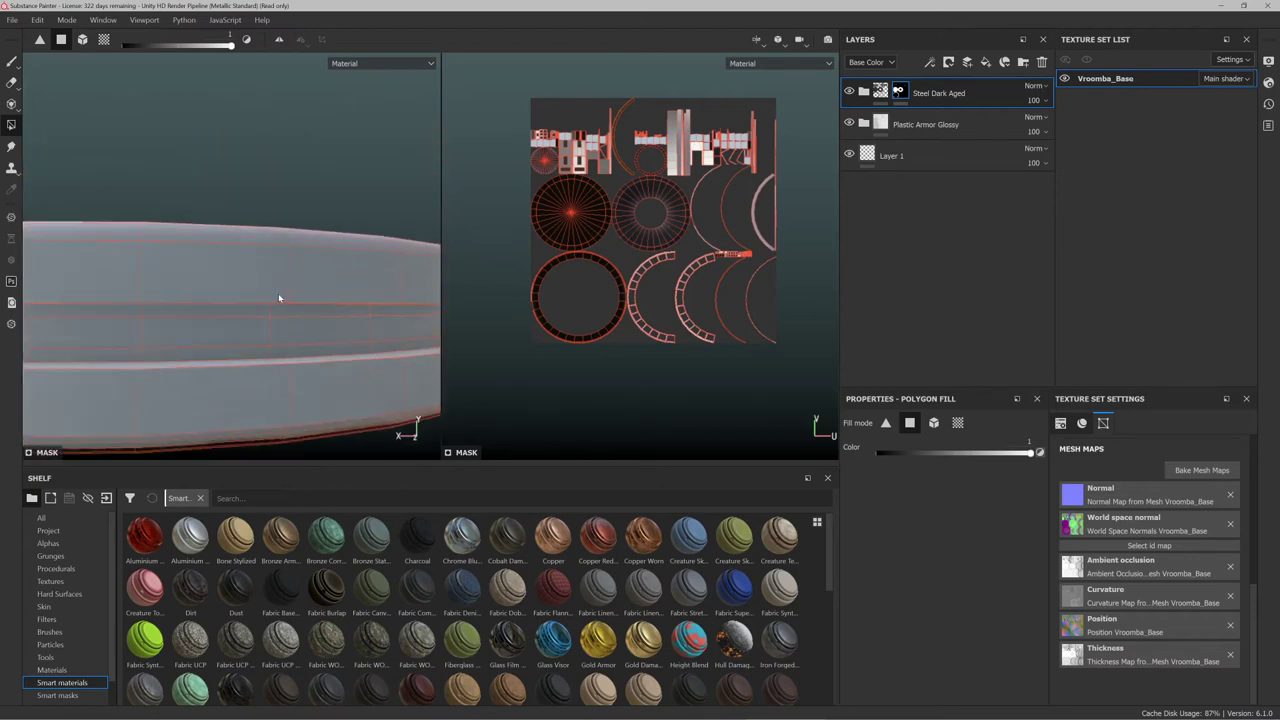
scroll(279, 298, down, 4)
alt+middle_drag(300, 312, 281, 303)
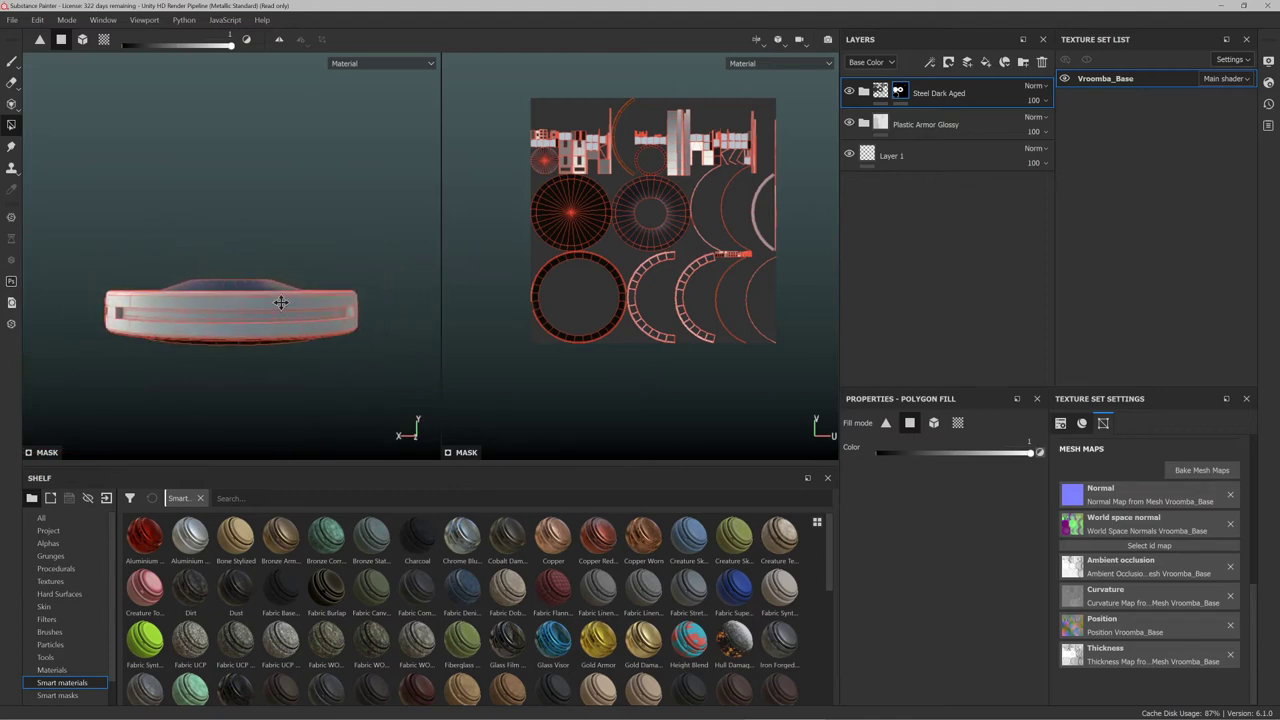
mouse_move(281, 303)
alt+mouse_down()
mouse_move(271, 293)
mouse_move(266, 306)
alt+mouse_up()
scroll(266, 306, down, 1)
scroll(266, 306, up, 2)
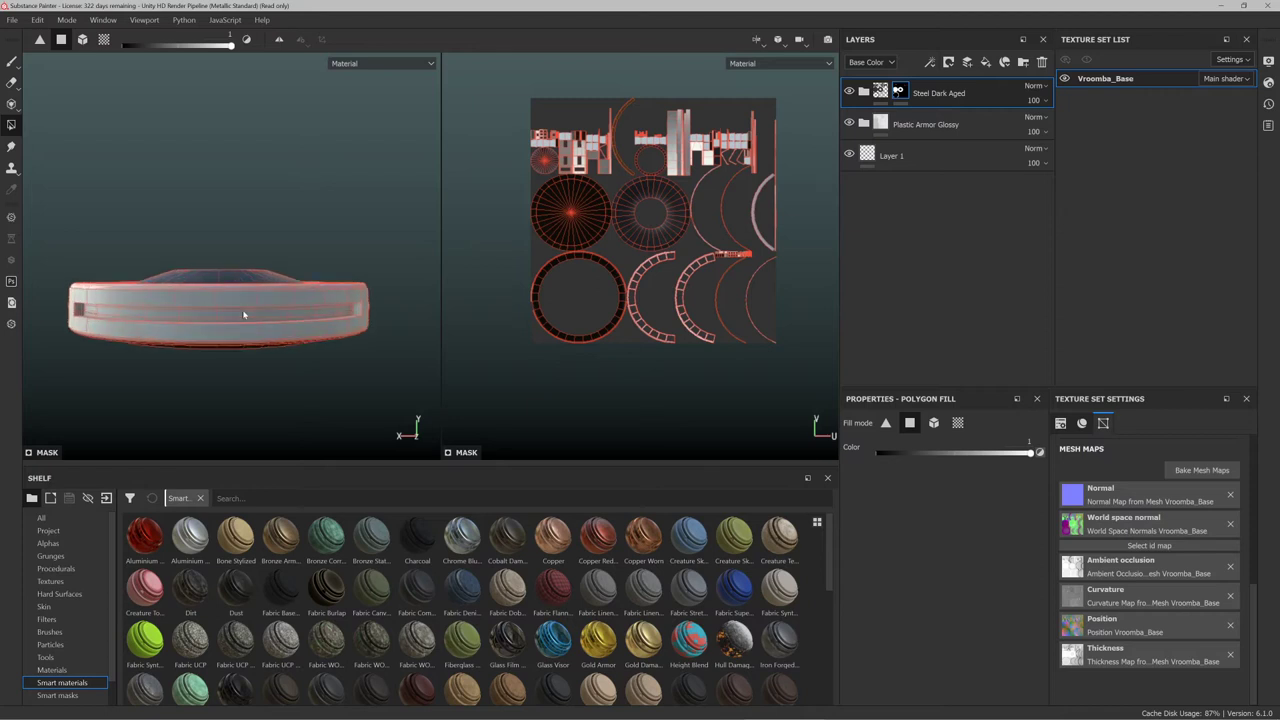
scroll(243, 315, up, 4)
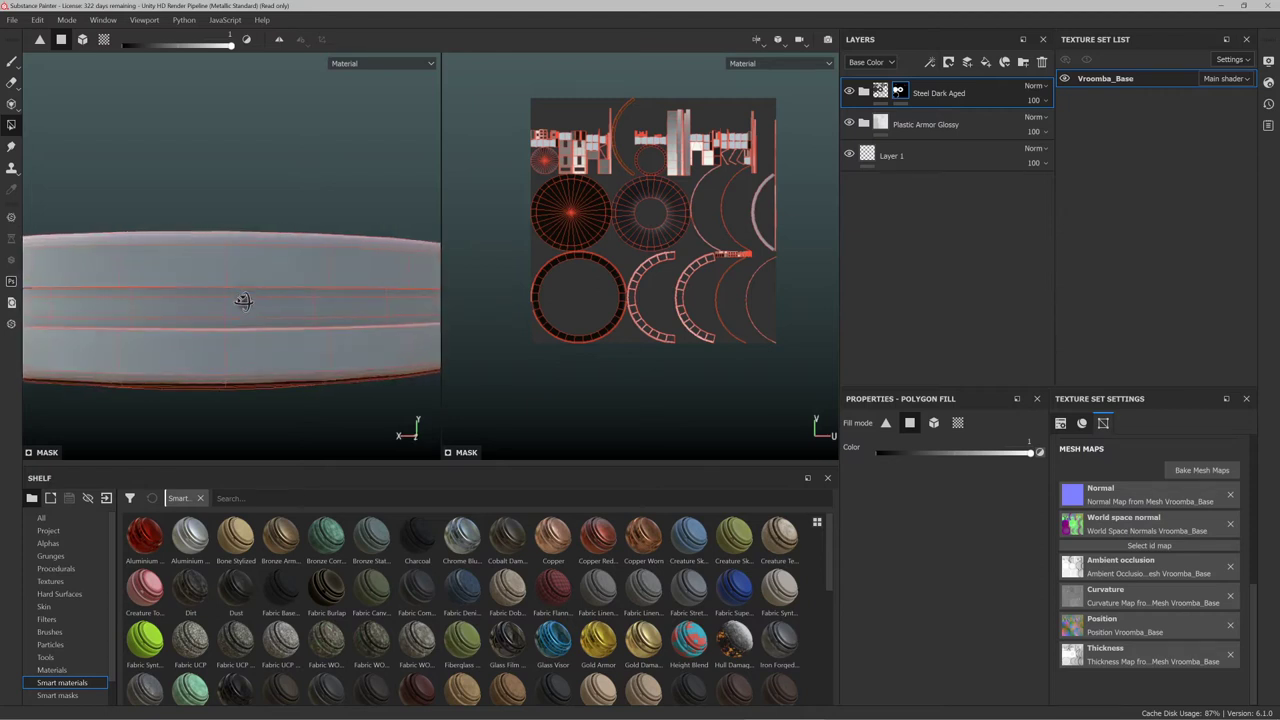
scroll(242, 303, down, 3)
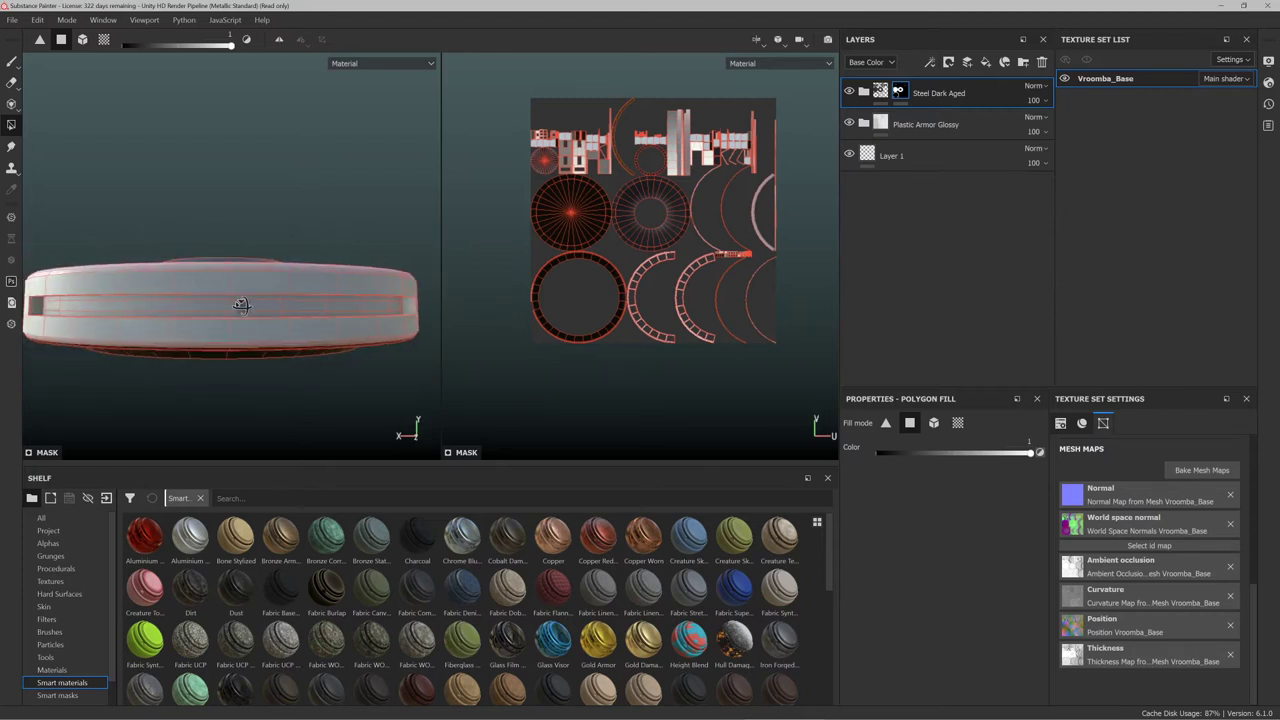
alt+drag(241, 305, 242, 309)
alt+middle_drag(241, 310, 241, 307)
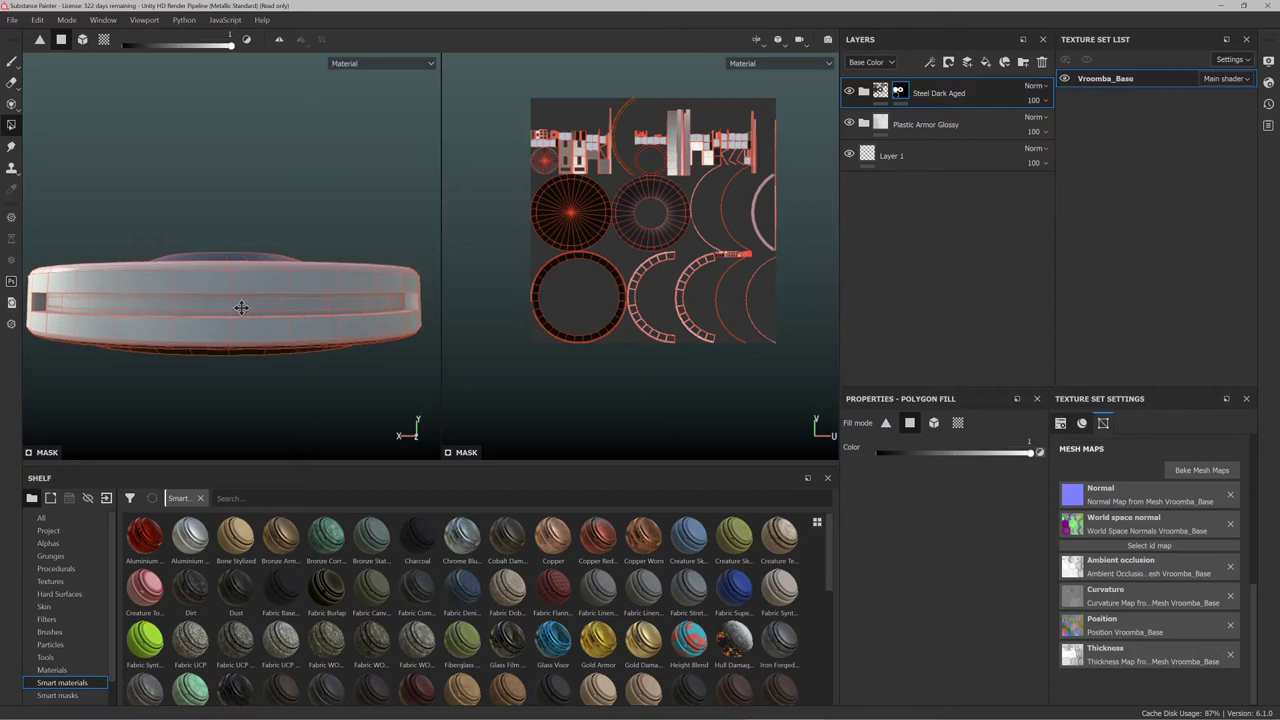
alt+drag(241, 308, 239, 306)
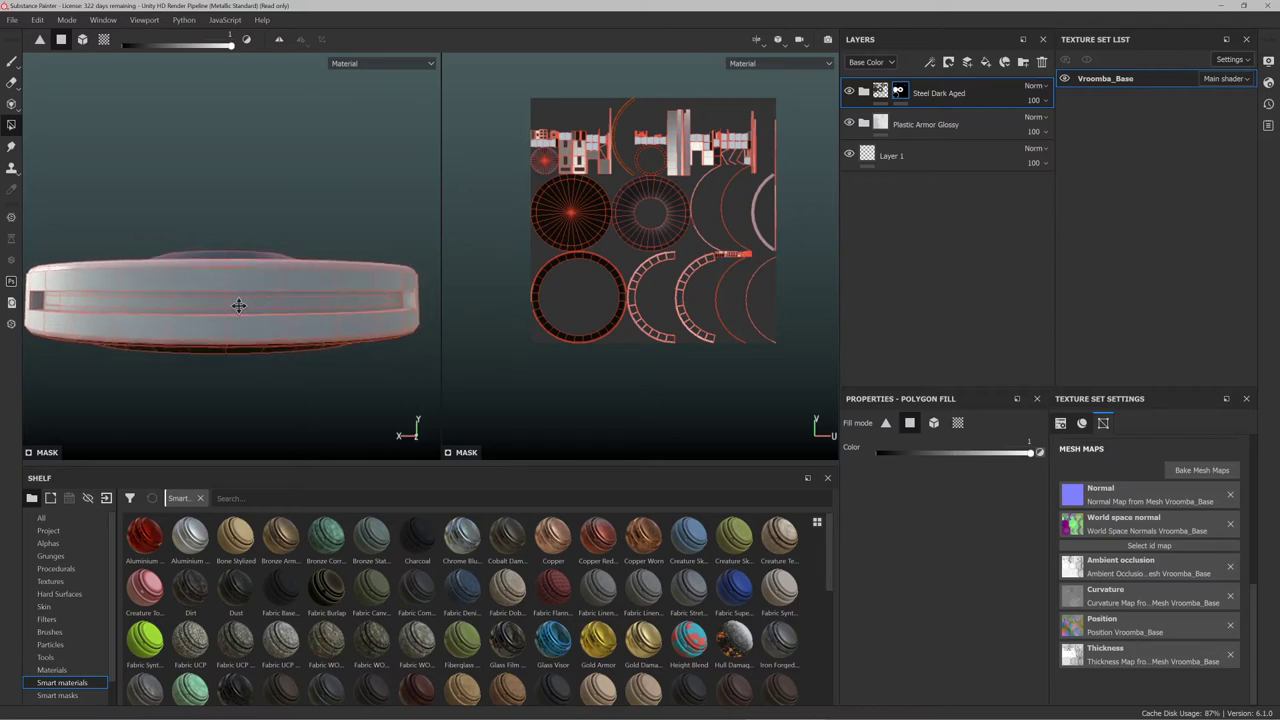
alt+middle_drag(239, 306, 255, 309)
alt+drag(258, 310, 256, 307)
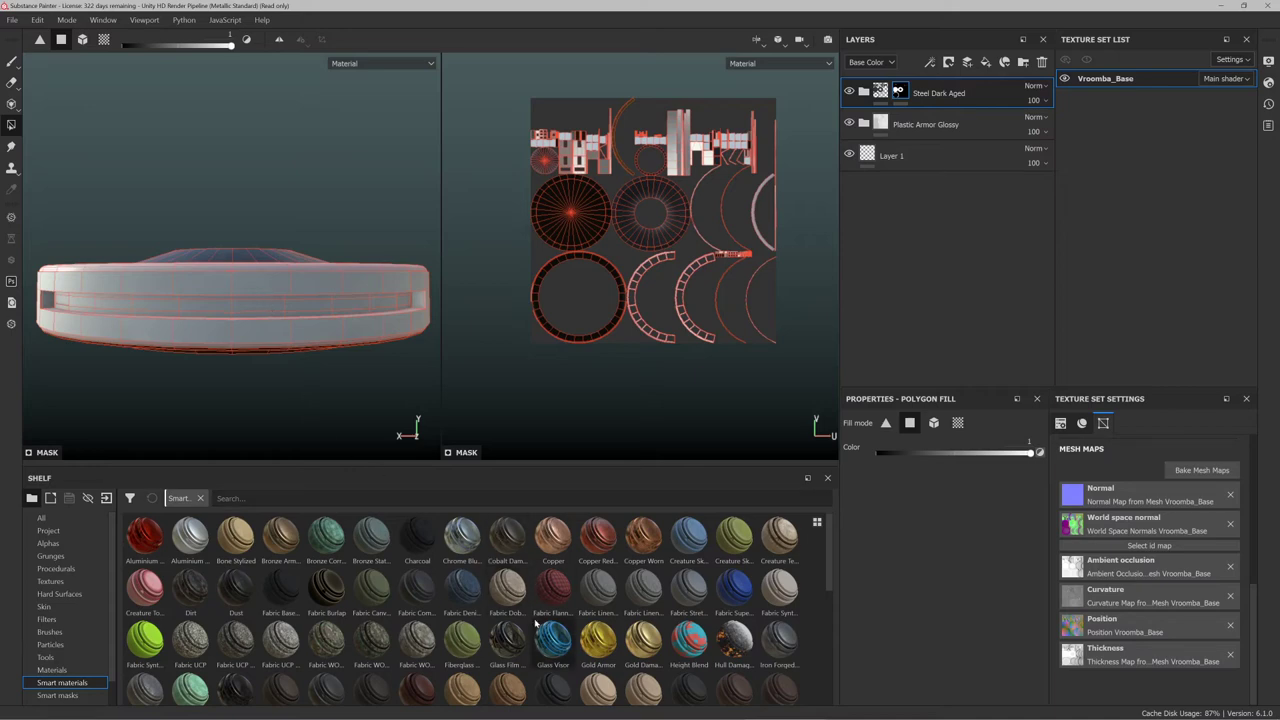
Apply the Glass Visor smart material above the Steel Dark Aged group and give it a black mask
drag(554, 641, 333, 309)
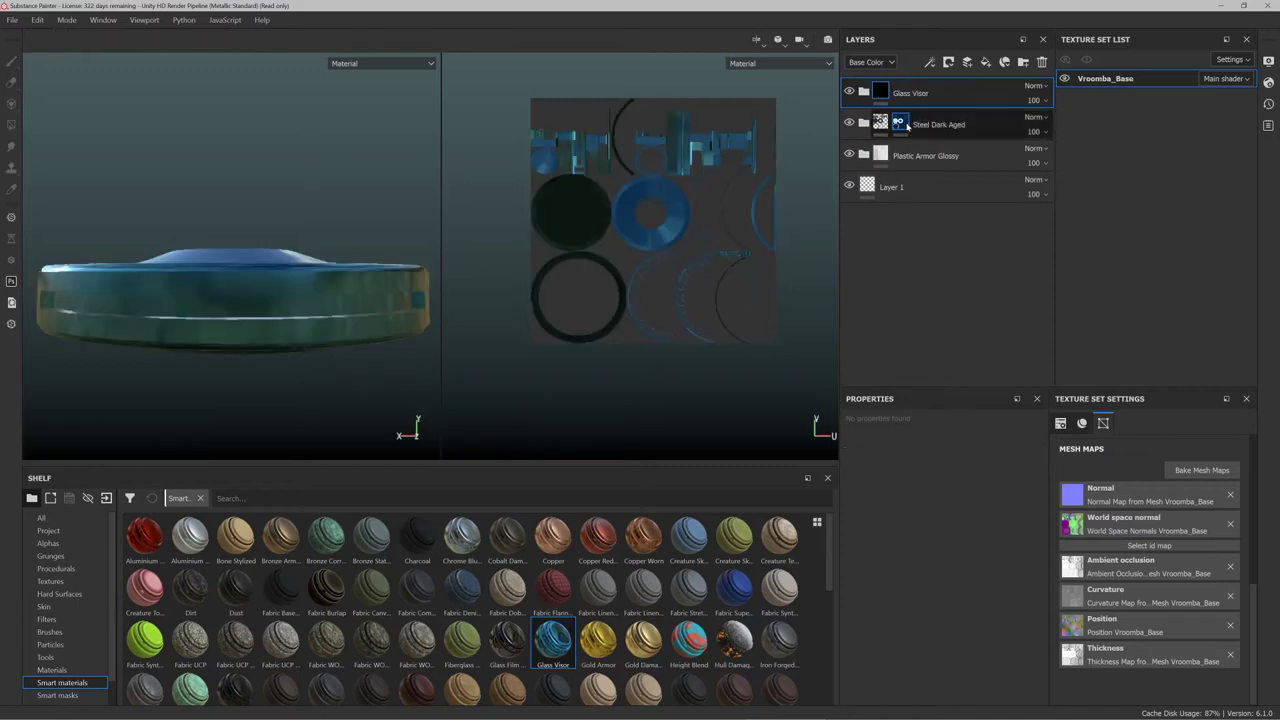
click(949, 63)
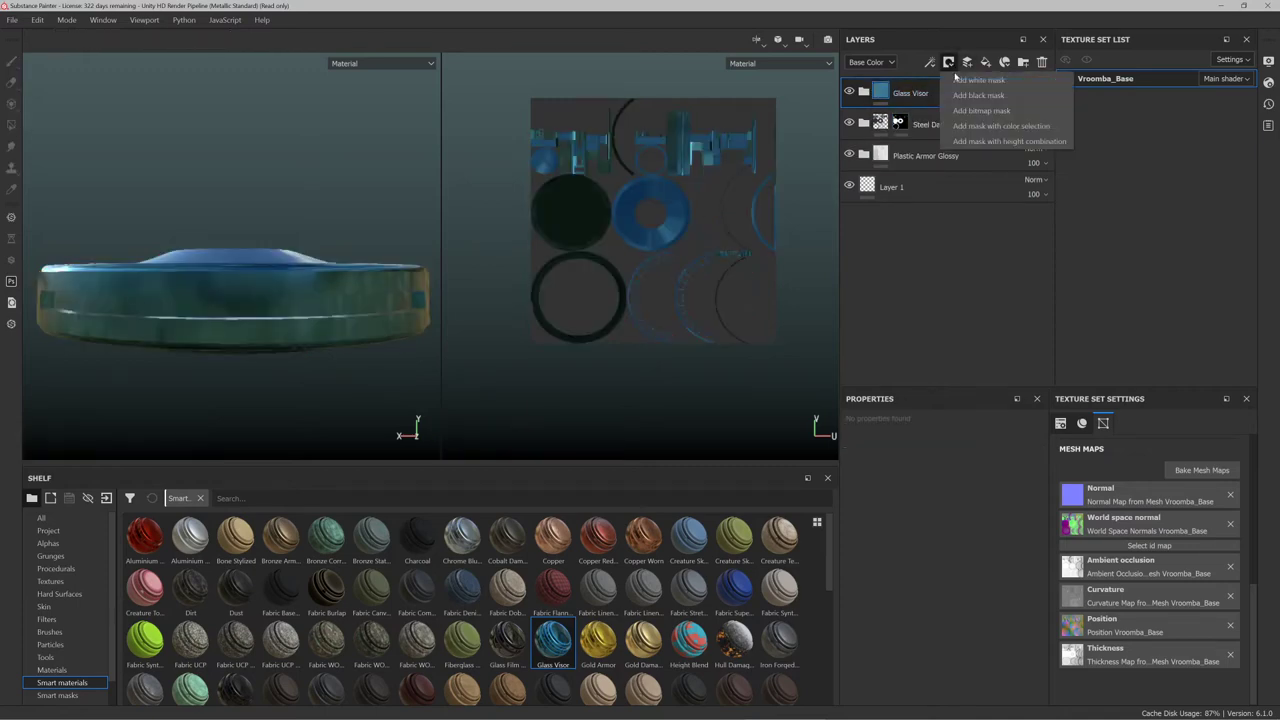
click(978, 95)
Polygon-fill the inner faces of the long horizontal side slot in the Glass Visor mask
key(4)
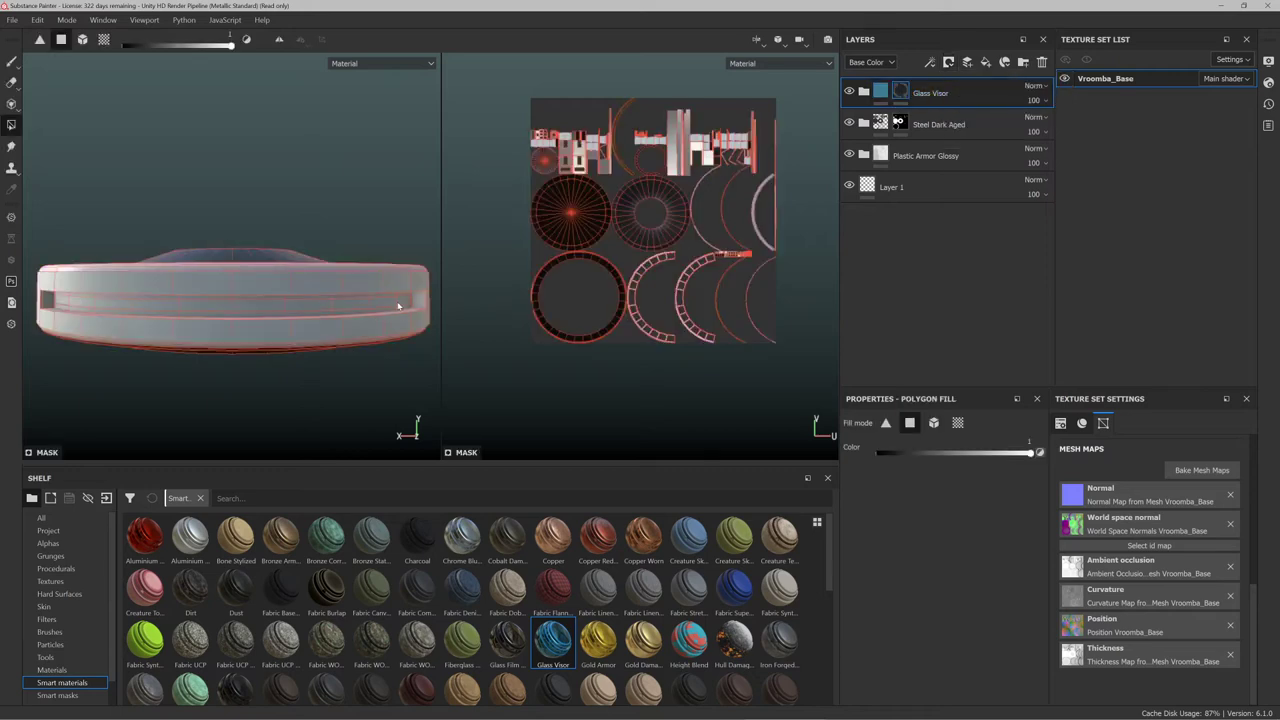
drag(400, 305, 180, 316)
key(ctrl+z)
drag(316, 308, 58, 304)
scroll(199, 305, up, 2)
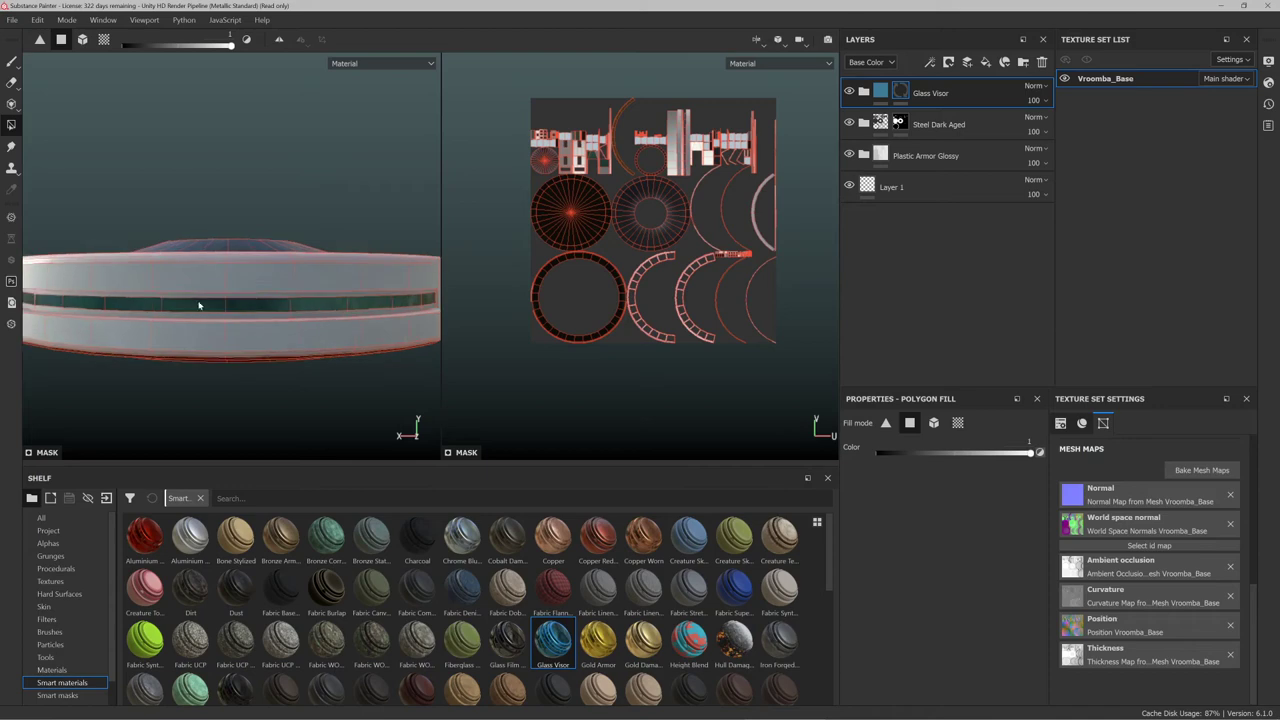
scroll(180, 307, up, 3)
scroll(226, 300, down, 2)
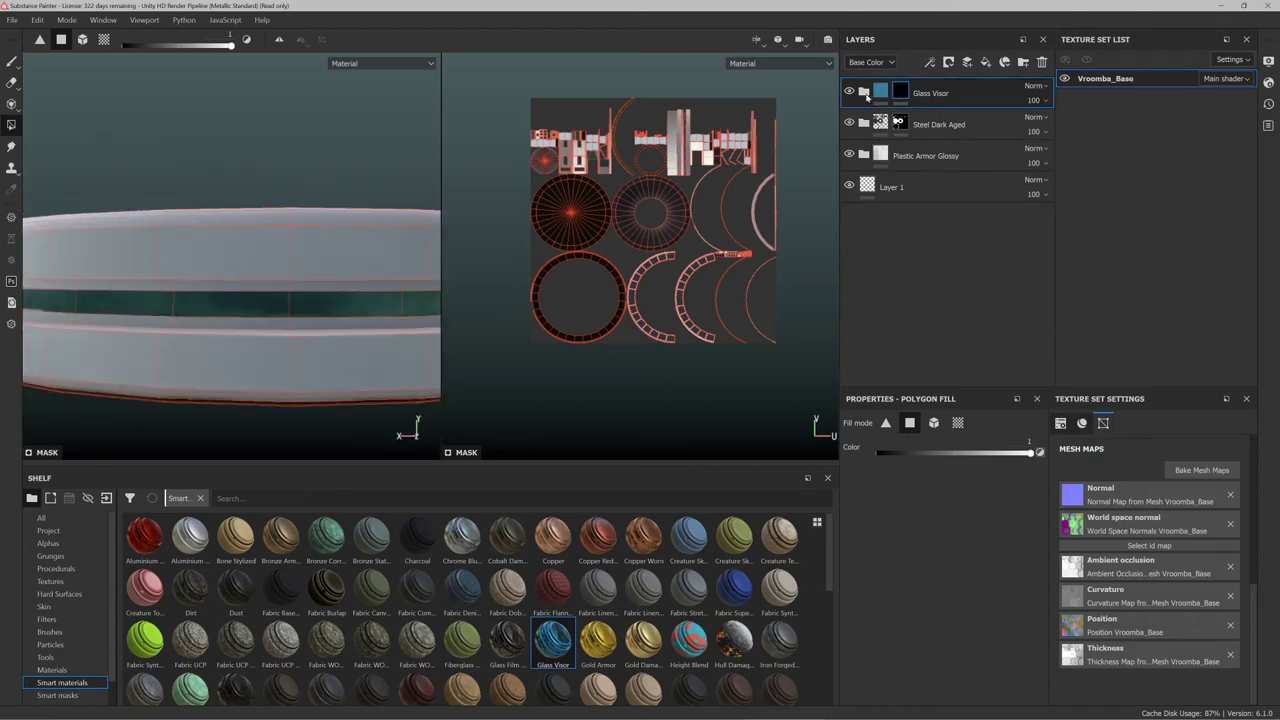
Add a fill layer beneath the Base layer inside the Glass Visor group and name it Emm
click(864, 92)
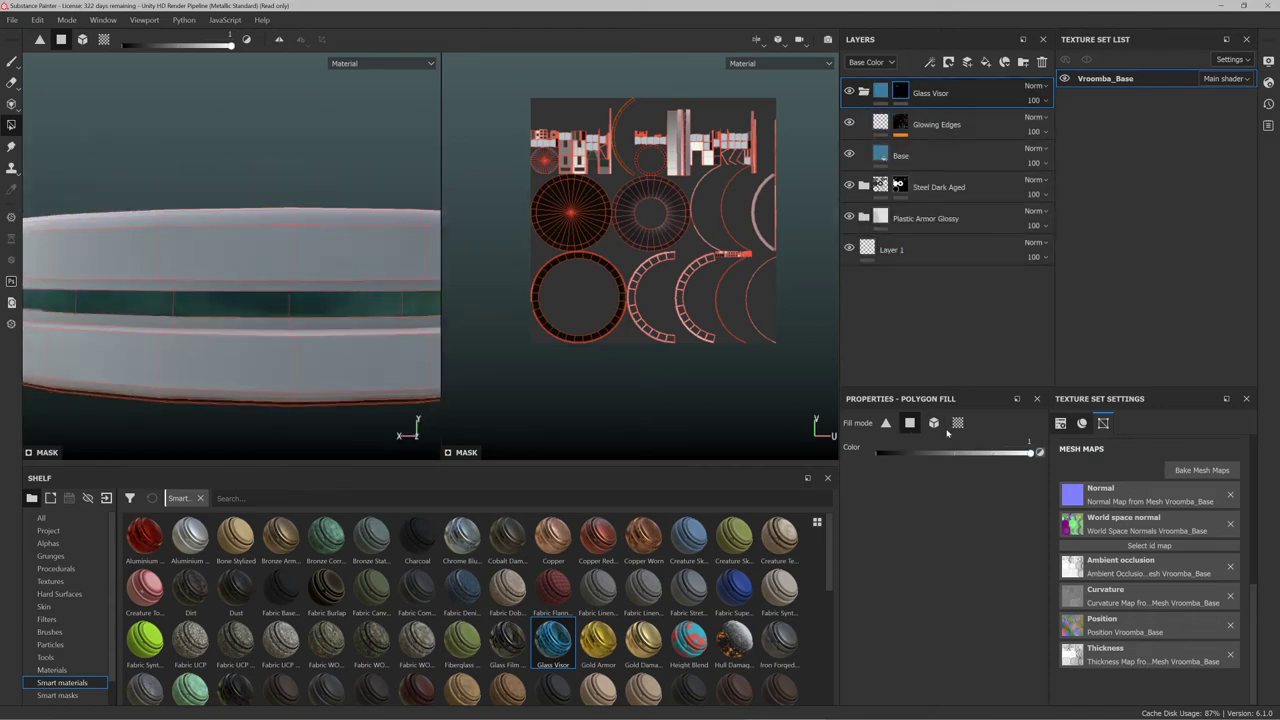
scroll(1138, 461, up, 5)
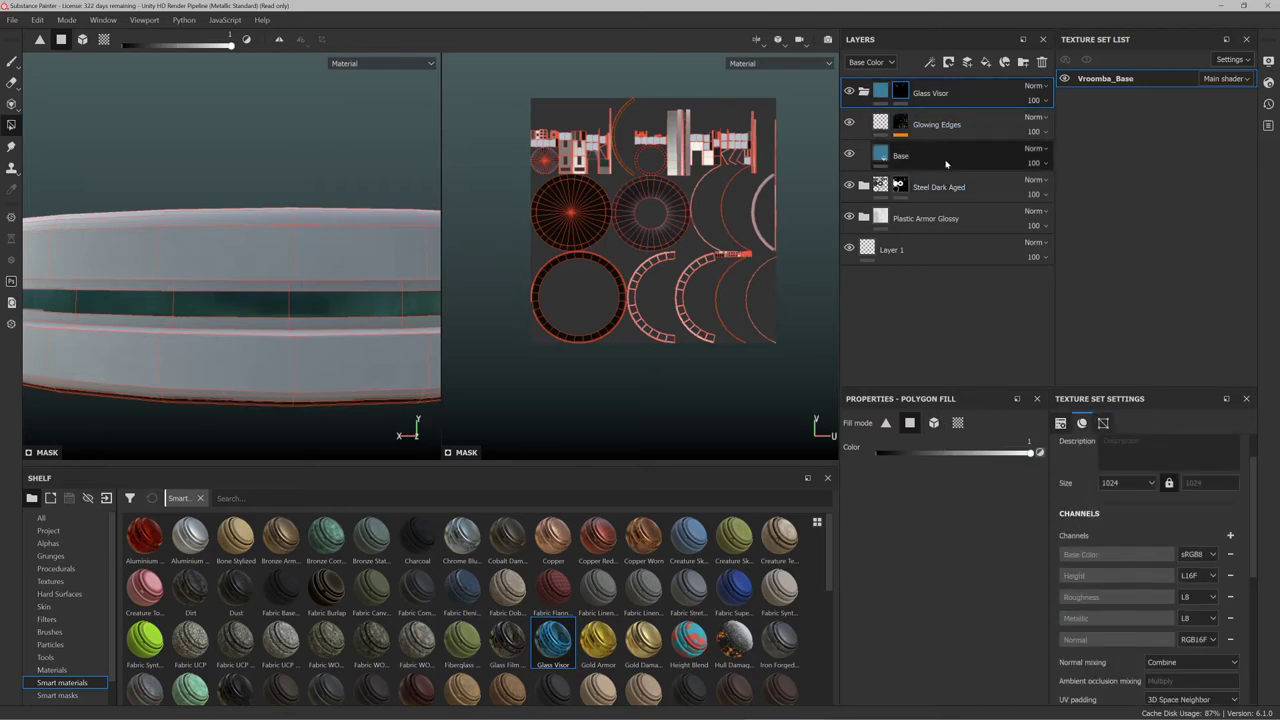
double_click(962, 93)
key(Return)
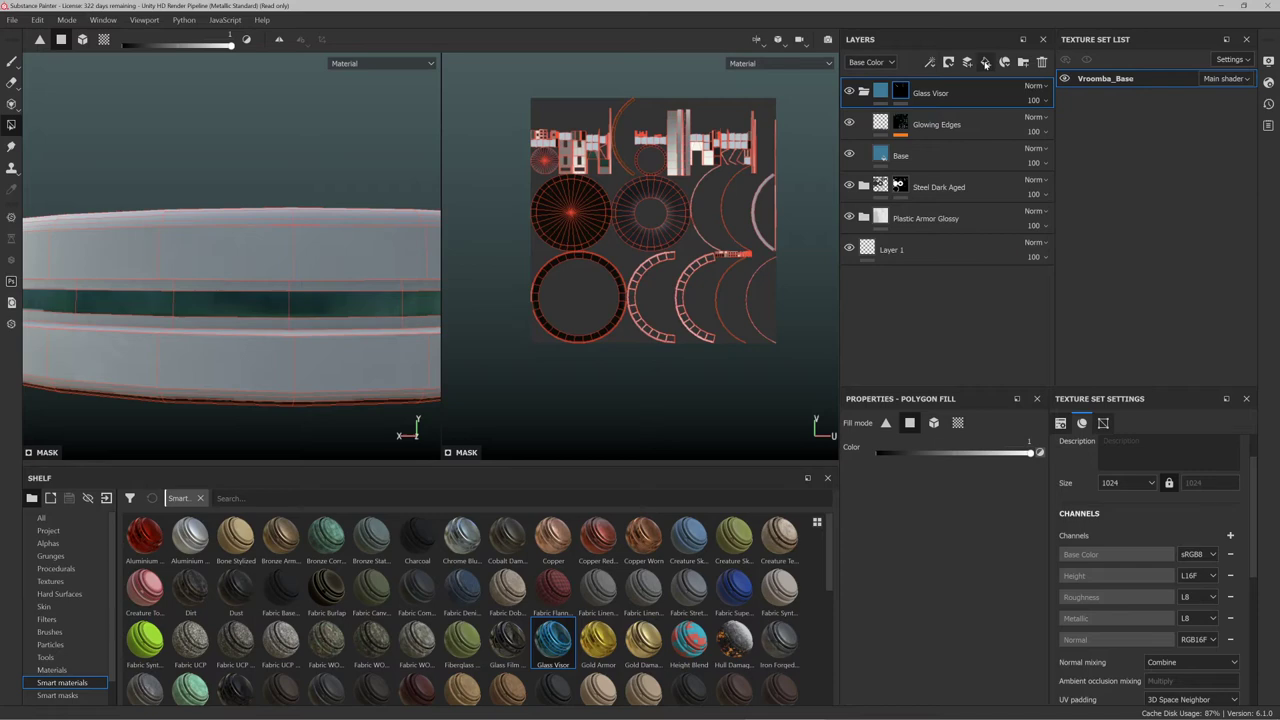
click(985, 63)
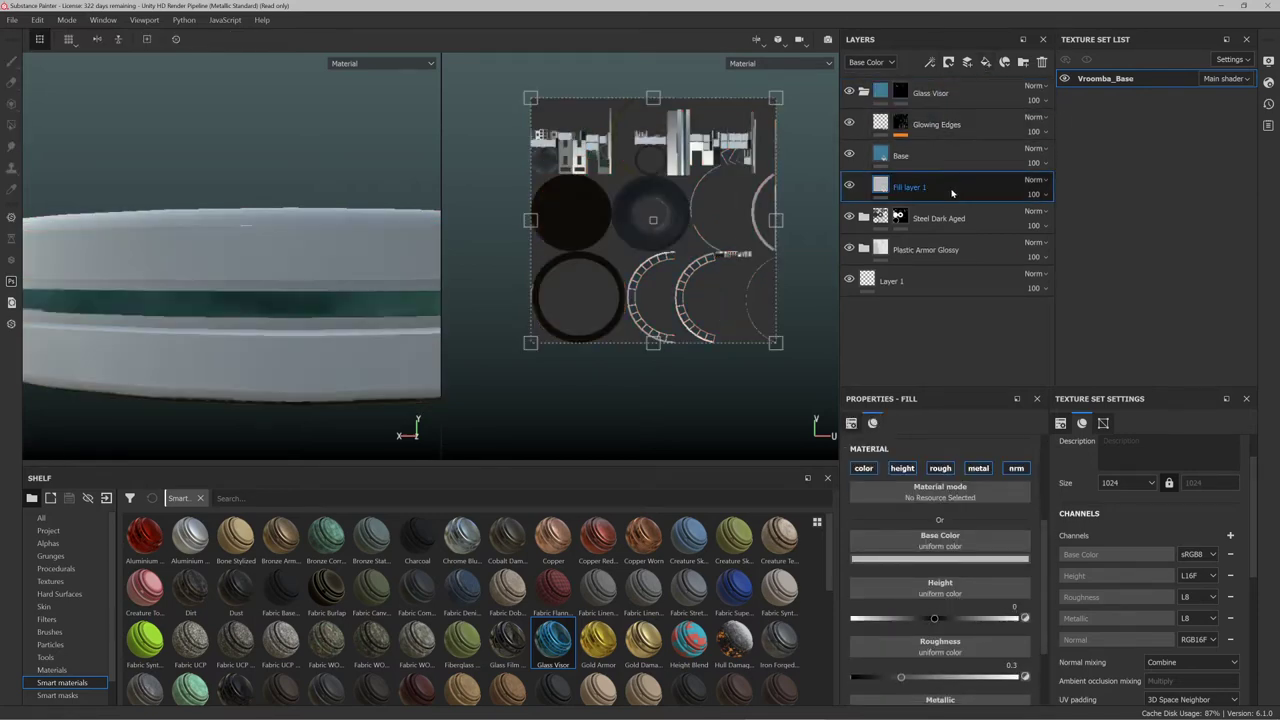
mouse_move(952, 192)
mouse_down()
mouse_move(966, 118)
mouse_move(960, 183)
mouse_up()
click(969, 128)
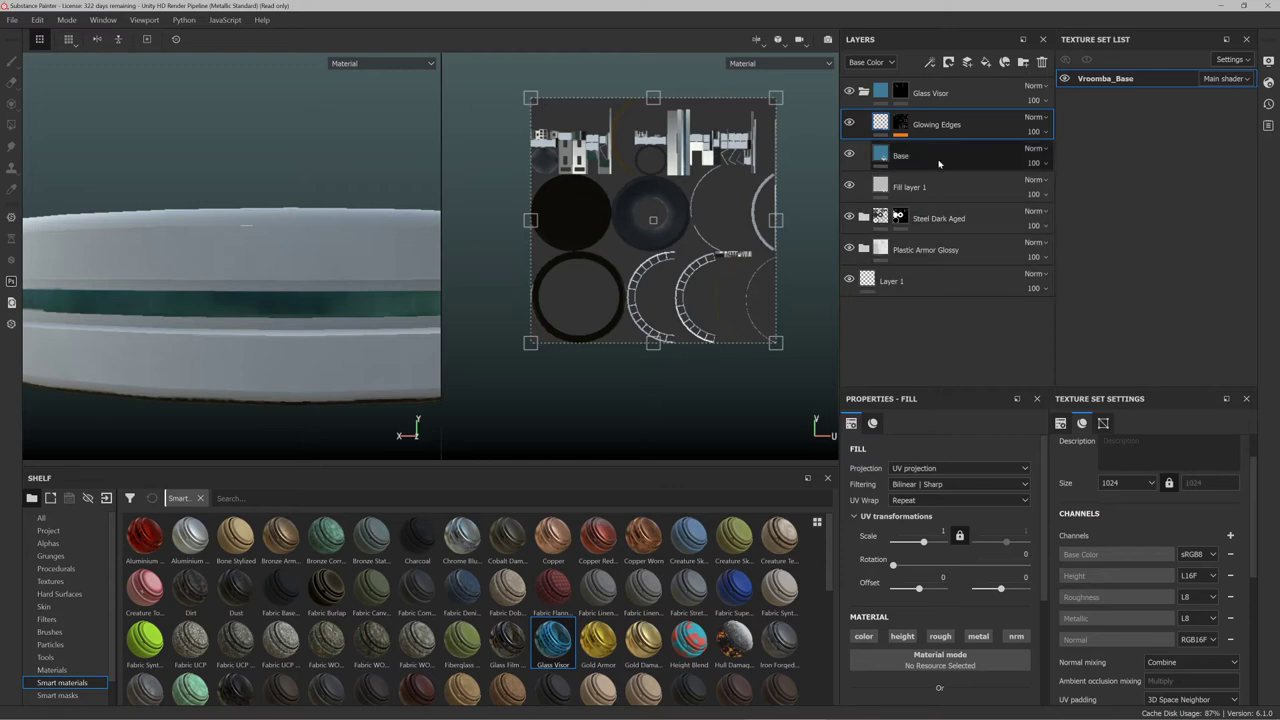
double_click(910, 190)
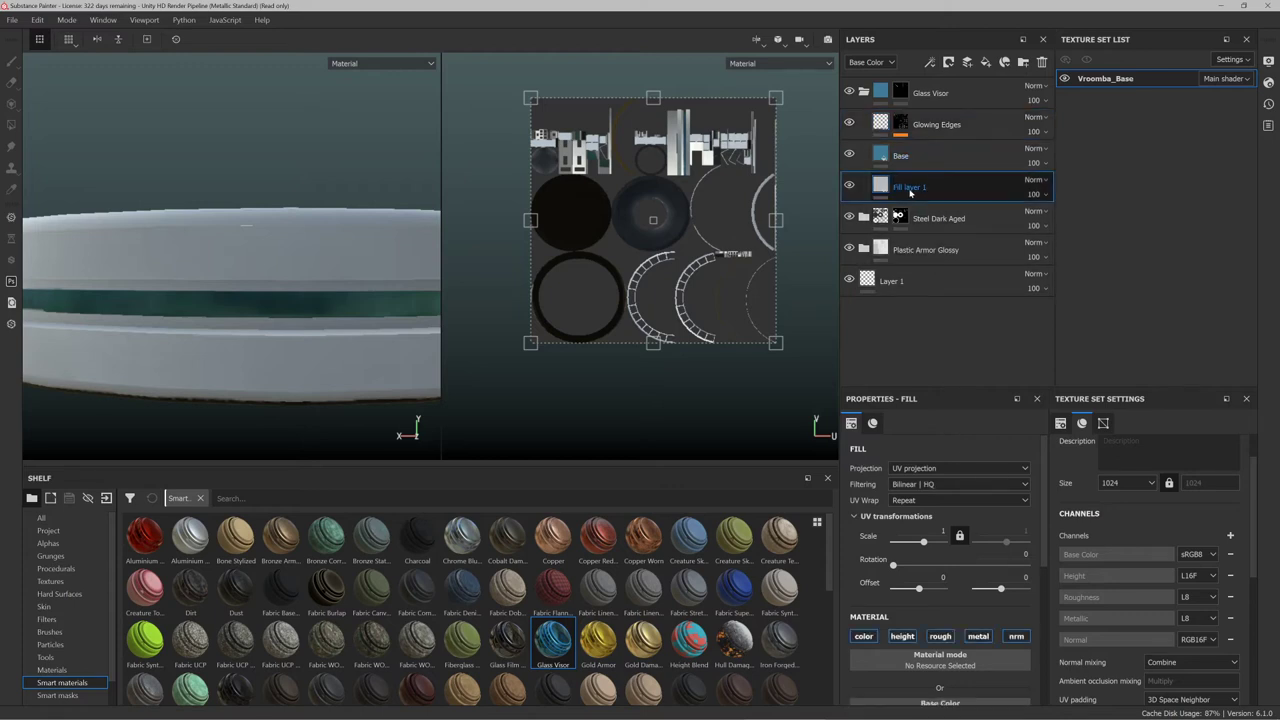
text(Emm)
key(Return)
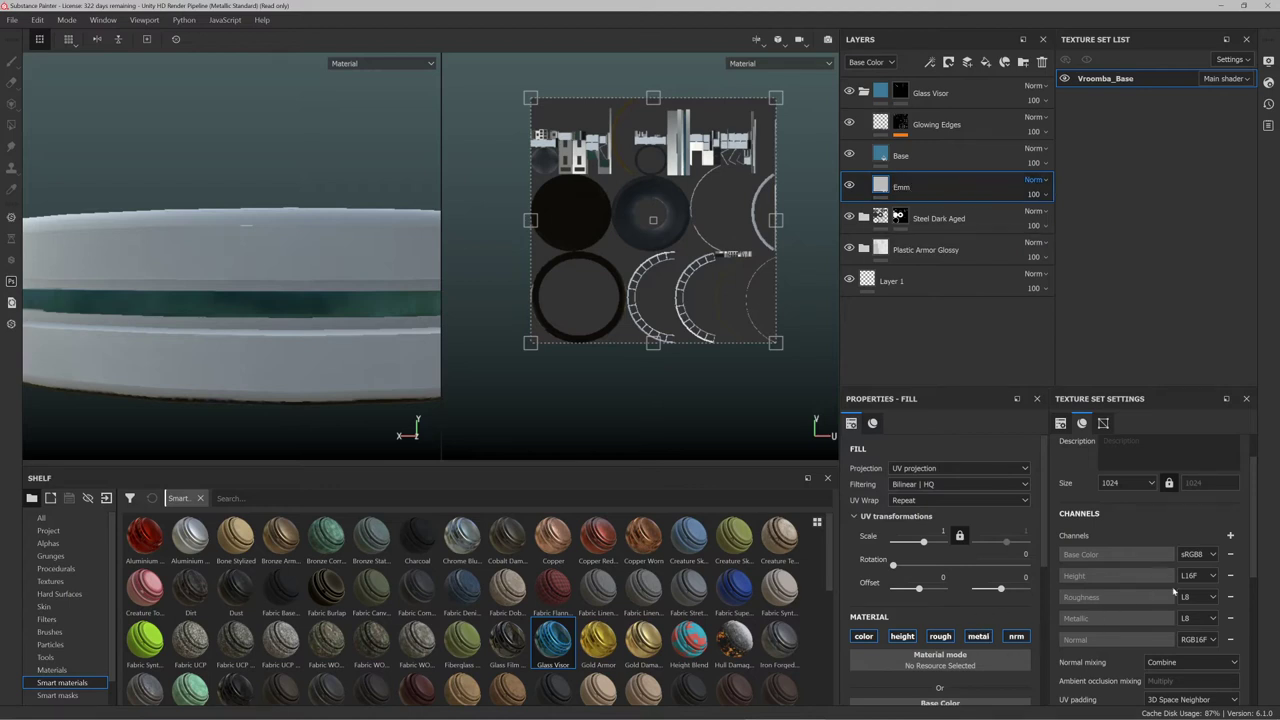
Add an Emissive channel to the Vroomba_Base texture set
click(1231, 536)
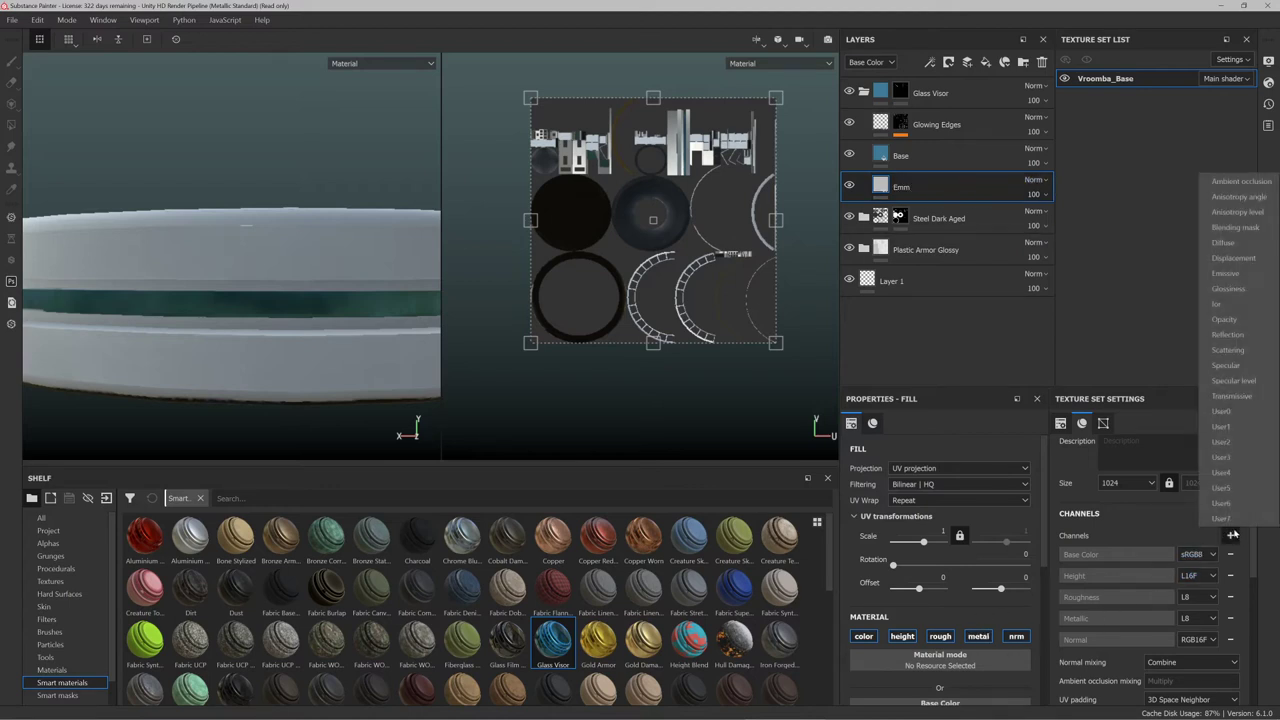
click(1240, 274)
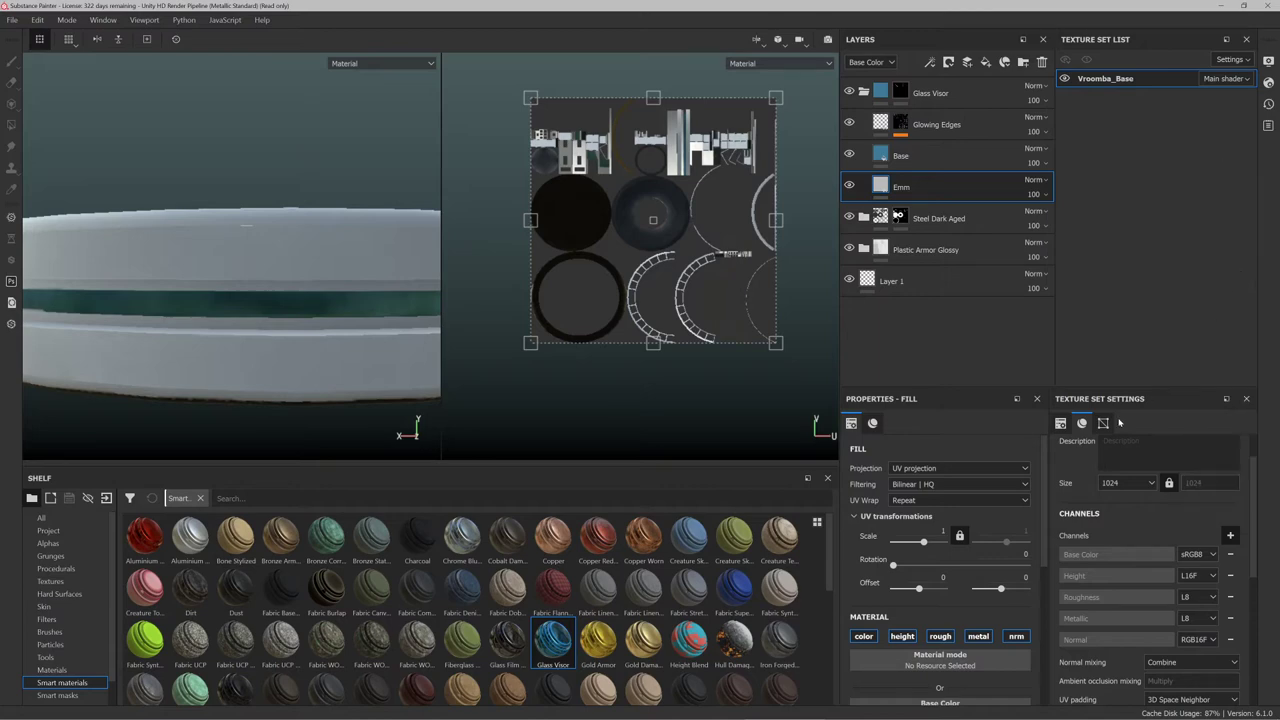
Disable the color, height, rough, metal and nrm channels on the Emm fill layer, leaving only emissive active
scroll(960, 560, down, 2)
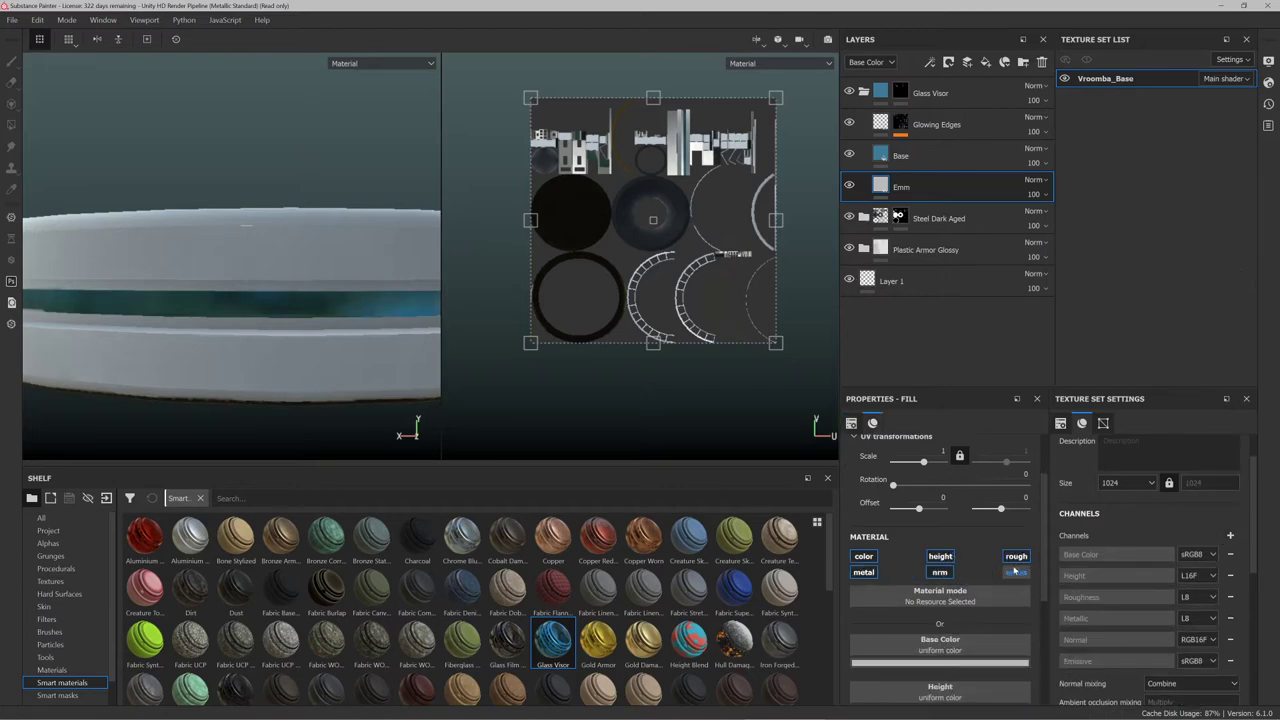
click(1014, 571)
click(1016, 556)
click(940, 557)
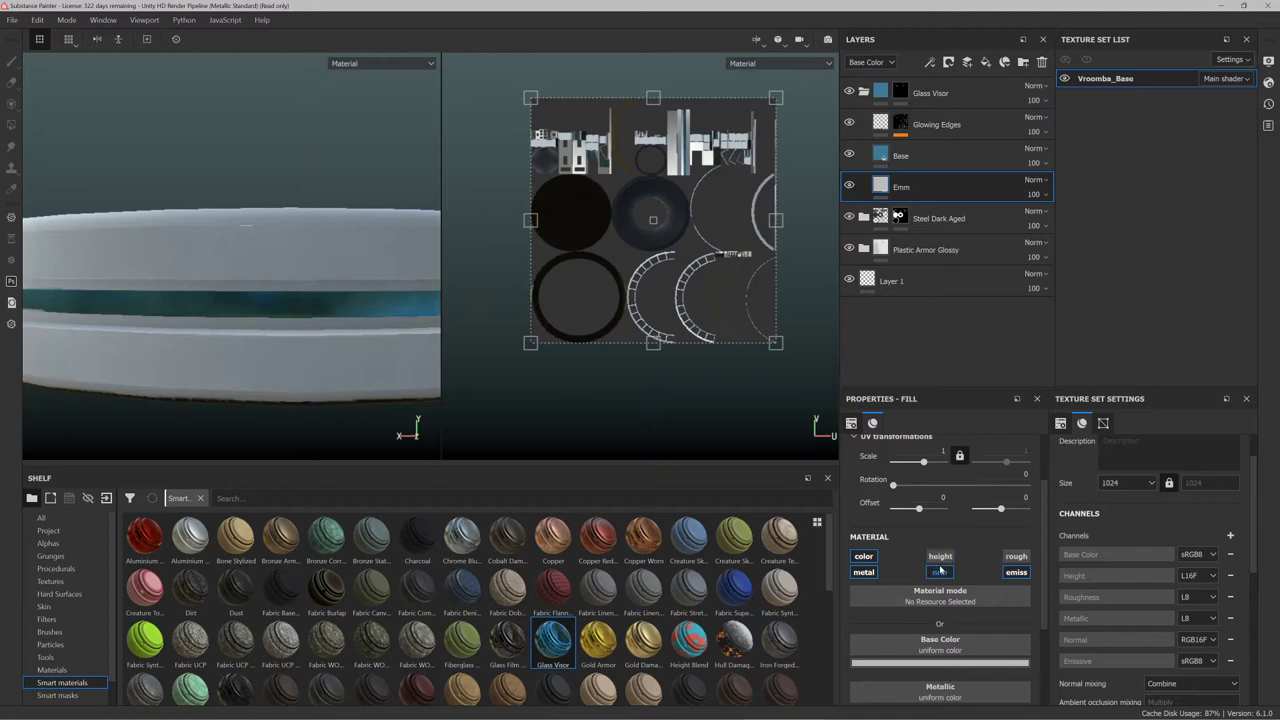
click(940, 571)
click(866, 572)
click(864, 556)
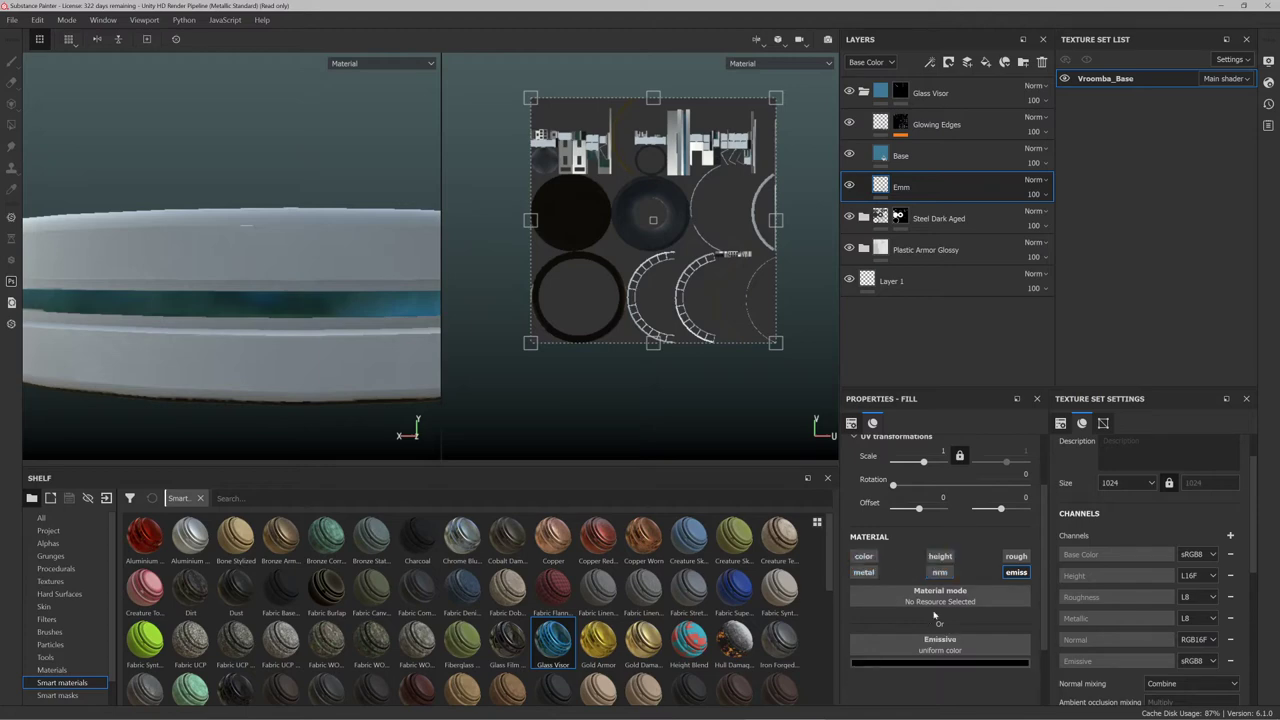
Set the Emm layer's emissive color to pure white and move the layer above Base in the Glass Visor group
scroll(979, 549, up, 2)
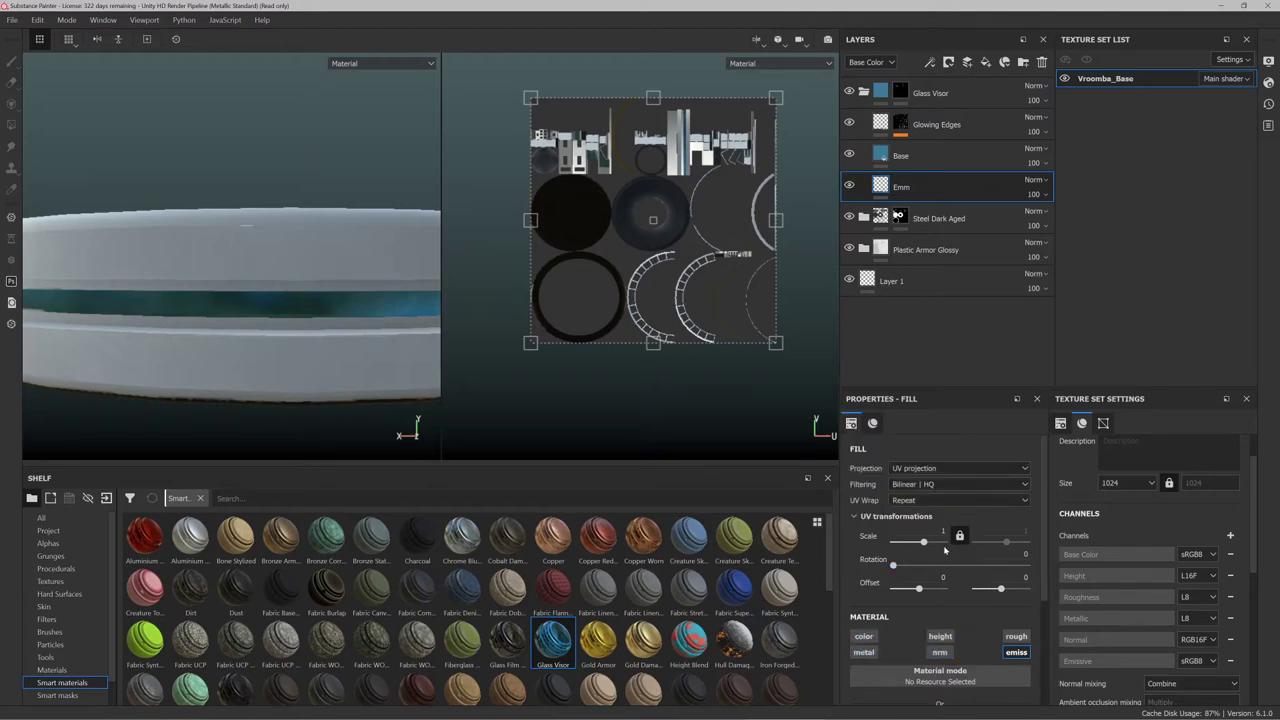
scroll(945, 549, down, 4)
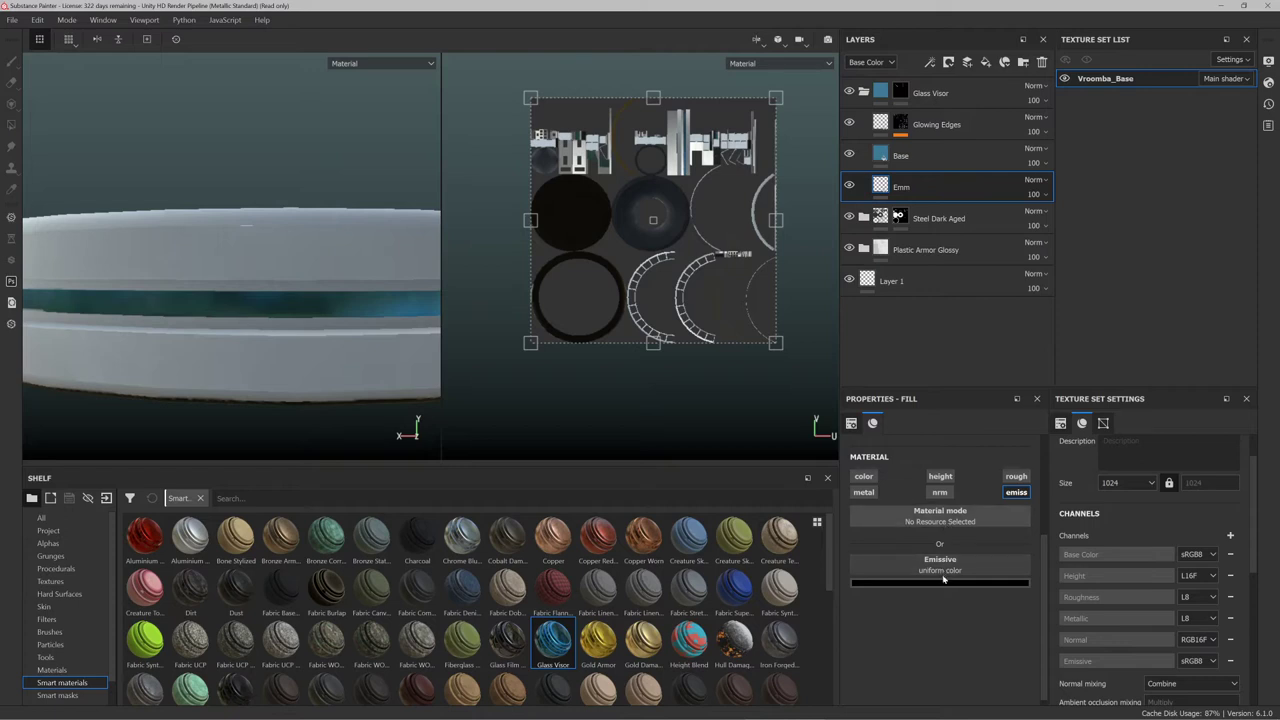
click(943, 582)
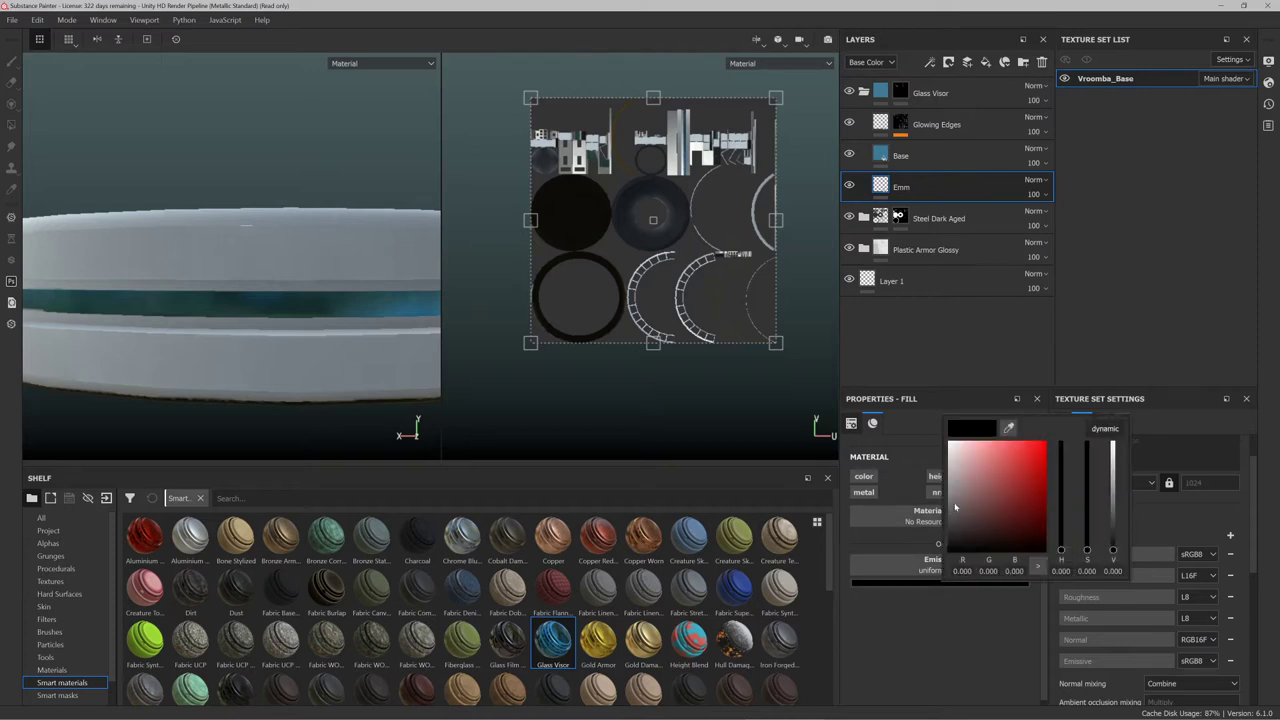
drag(955, 508, 928, 428)
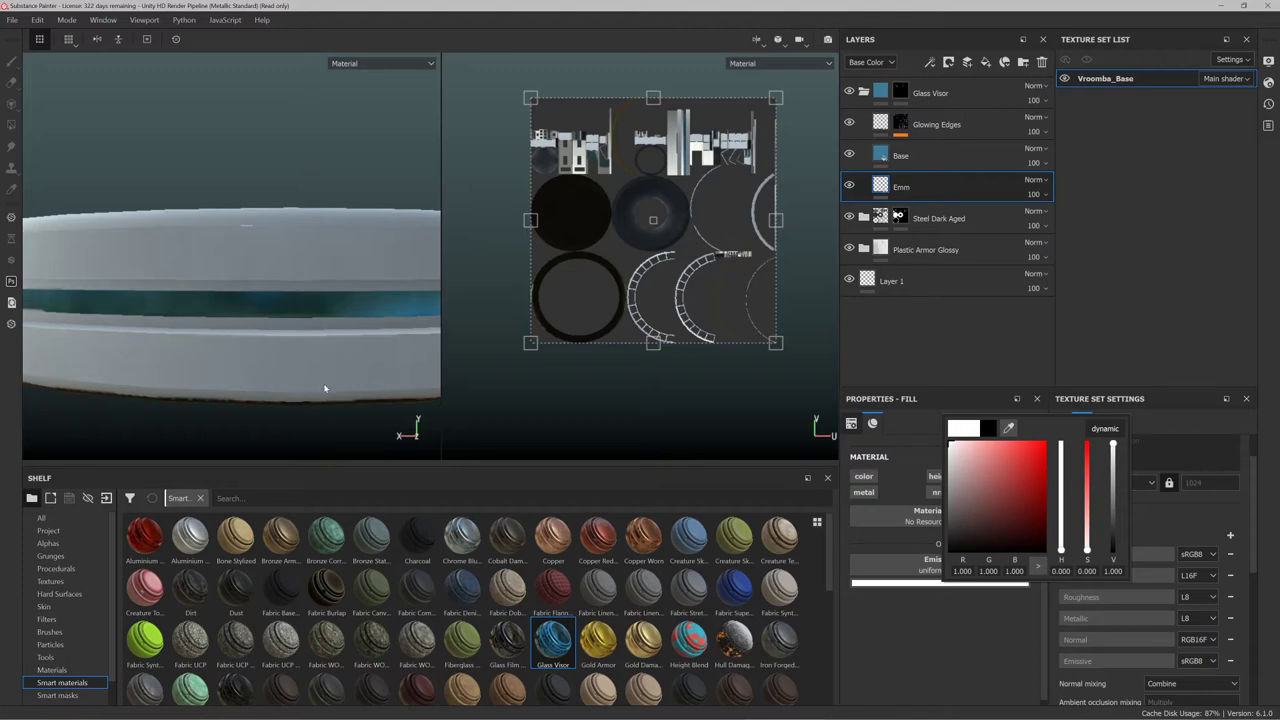
click(988, 608)
drag(915, 188, 922, 150)
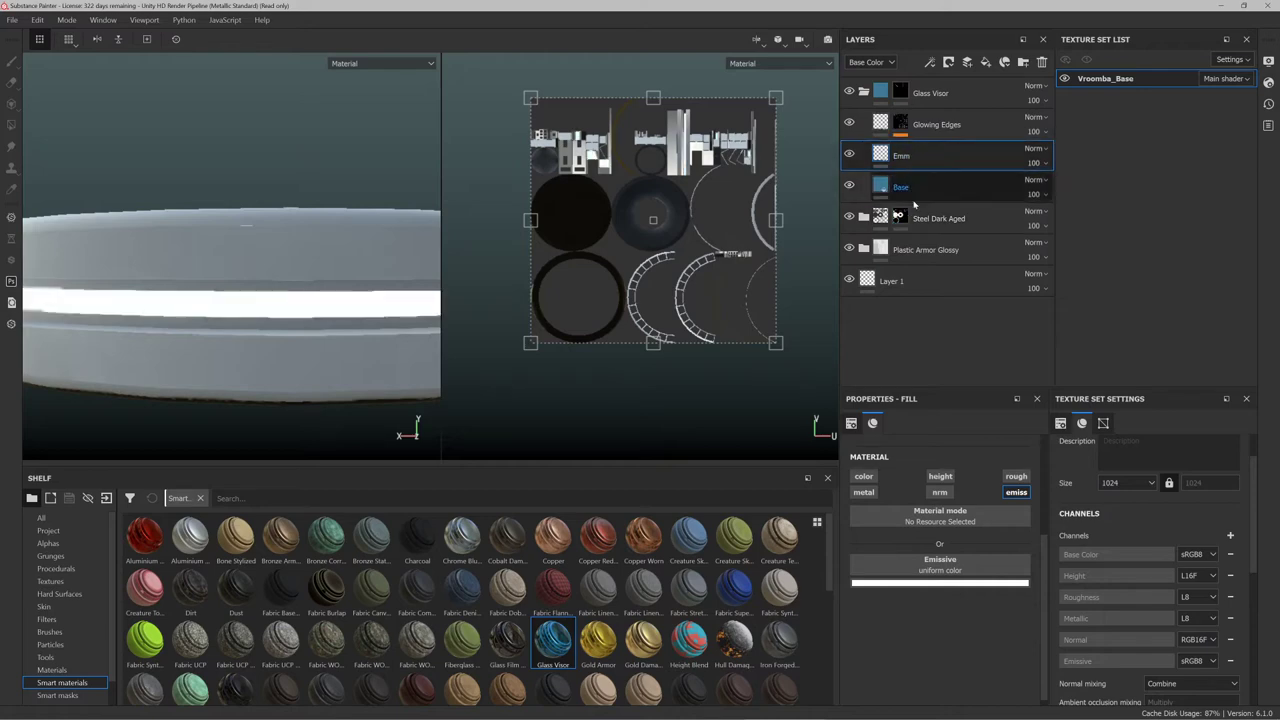
Set the Emm layer's emissive color to black
click(948, 582)
drag(958, 503, 928, 569)
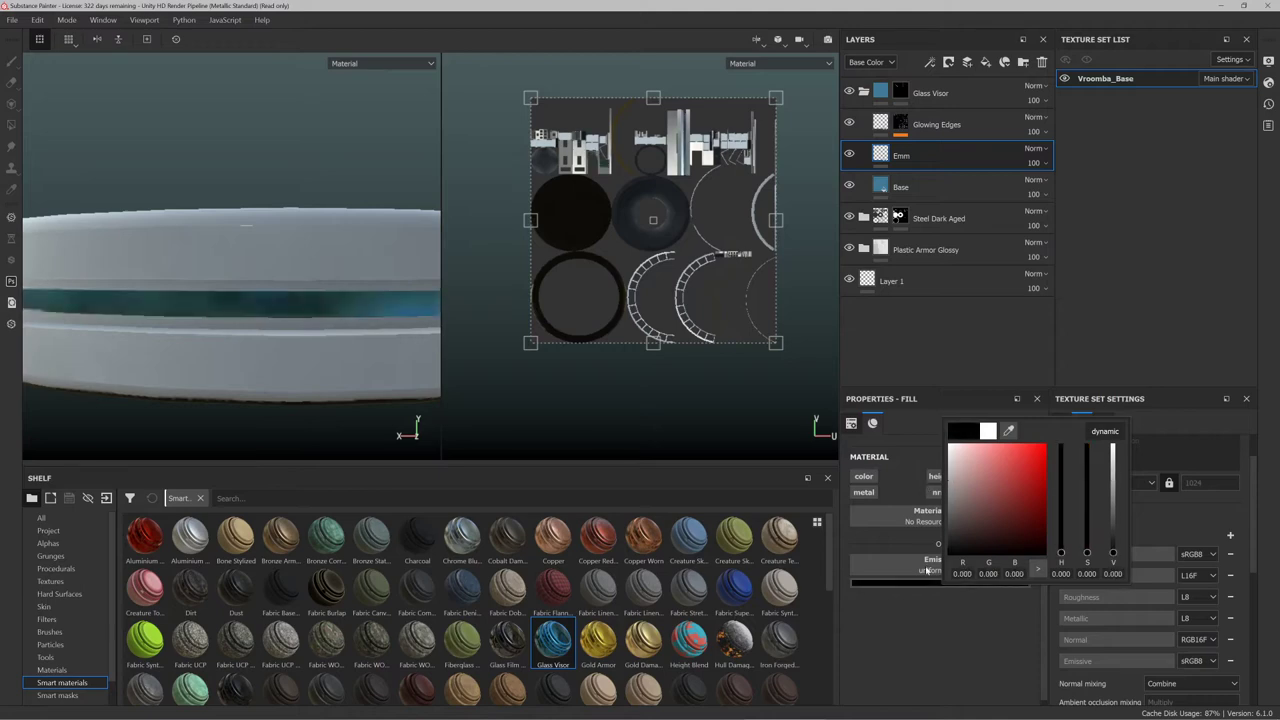
click(934, 623)
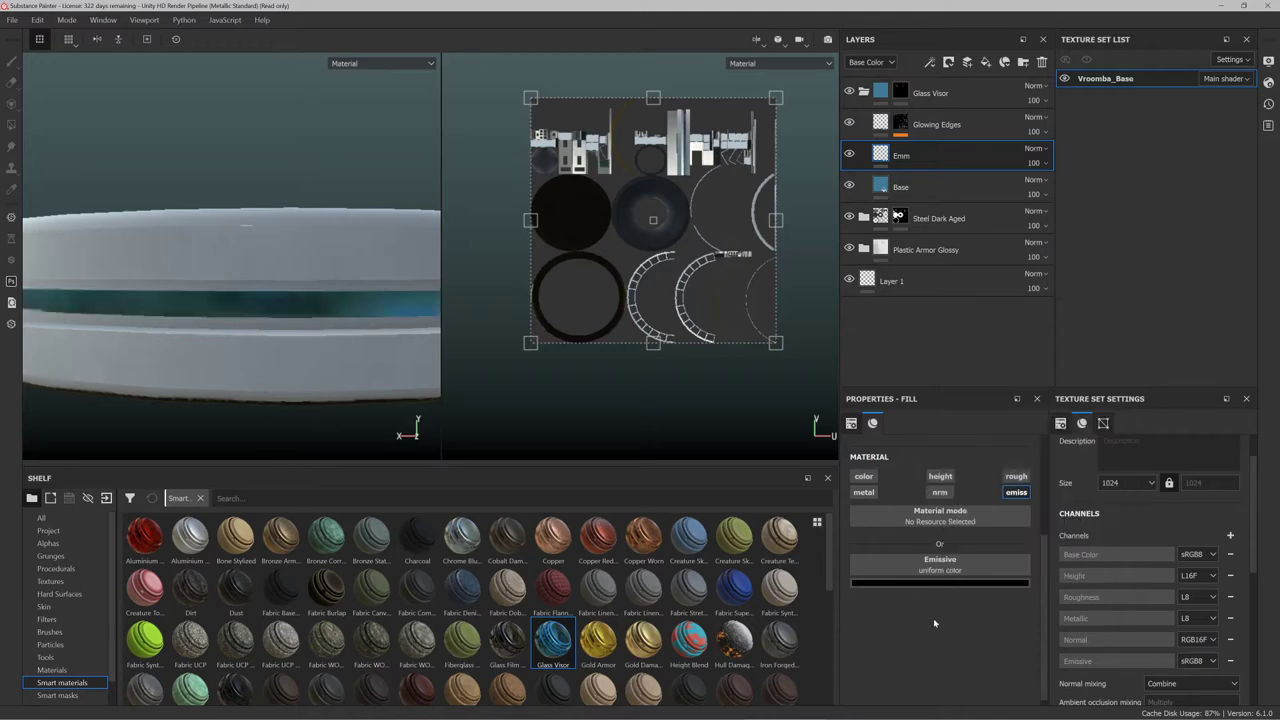
Set the Base layer's emissive color to a neutral light grey of 0.502
click(927, 189)
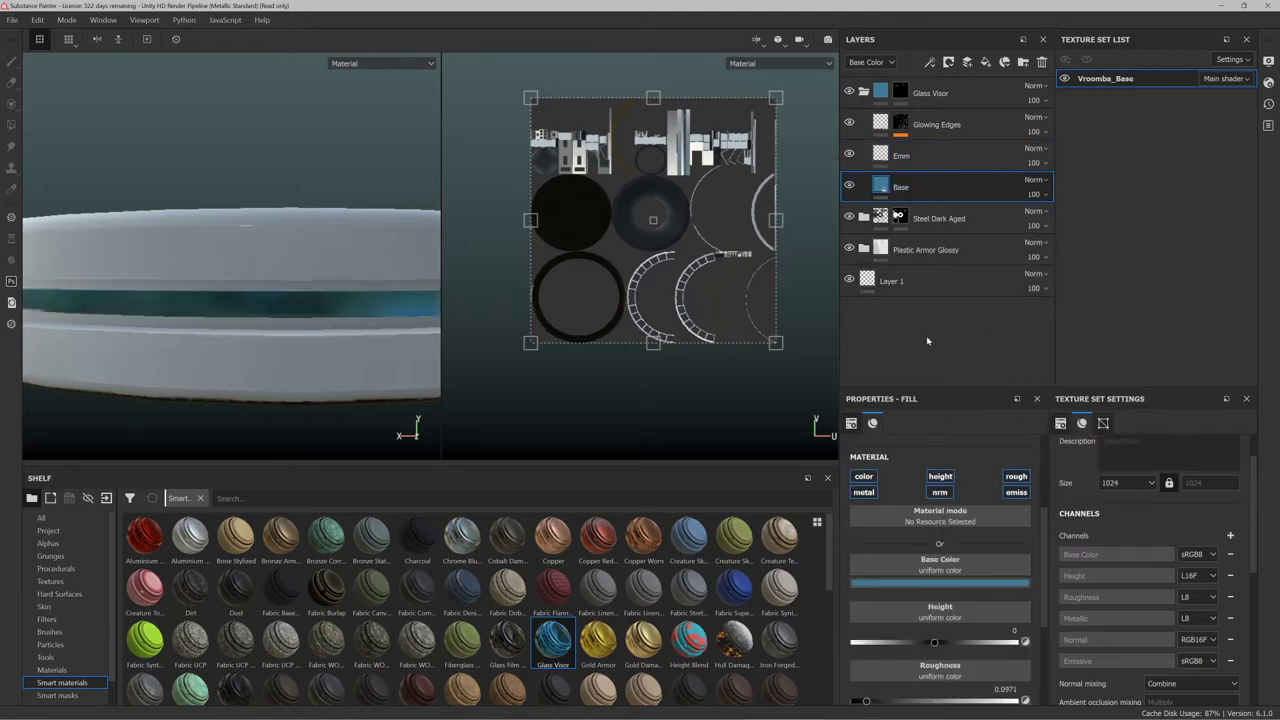
scroll(923, 597, down, 4)
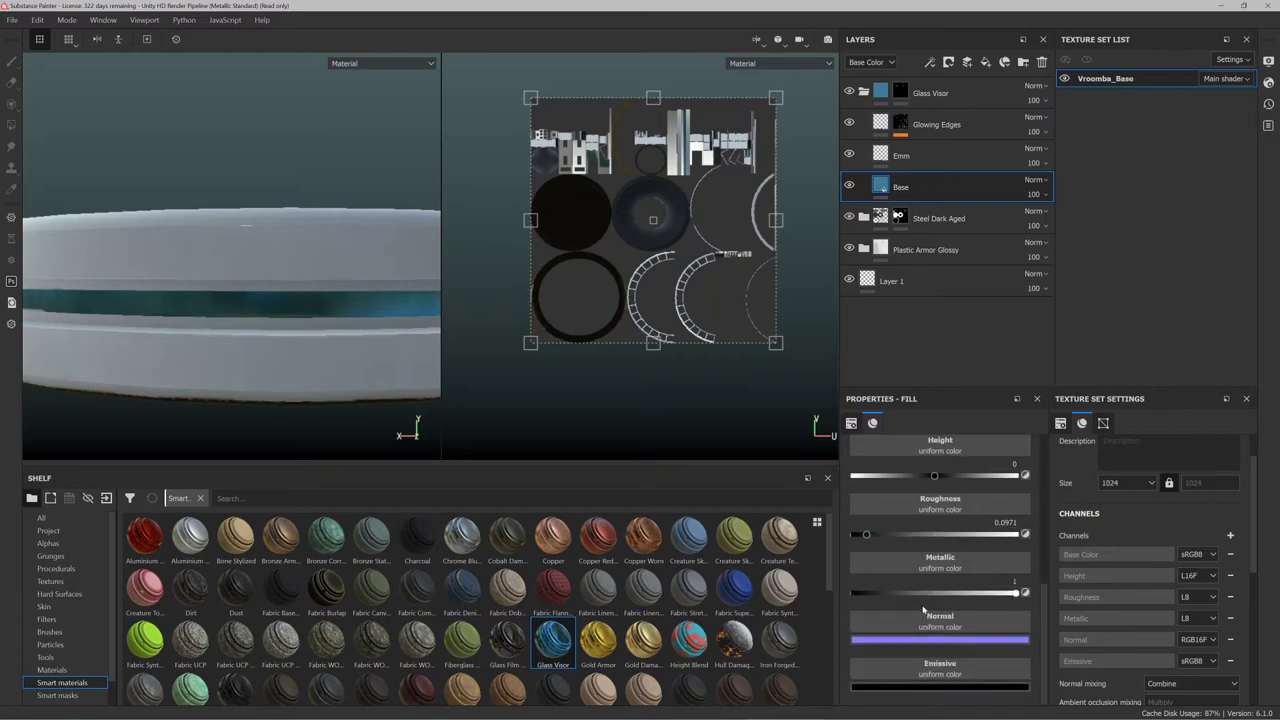
click(938, 687)
click(941, 595)
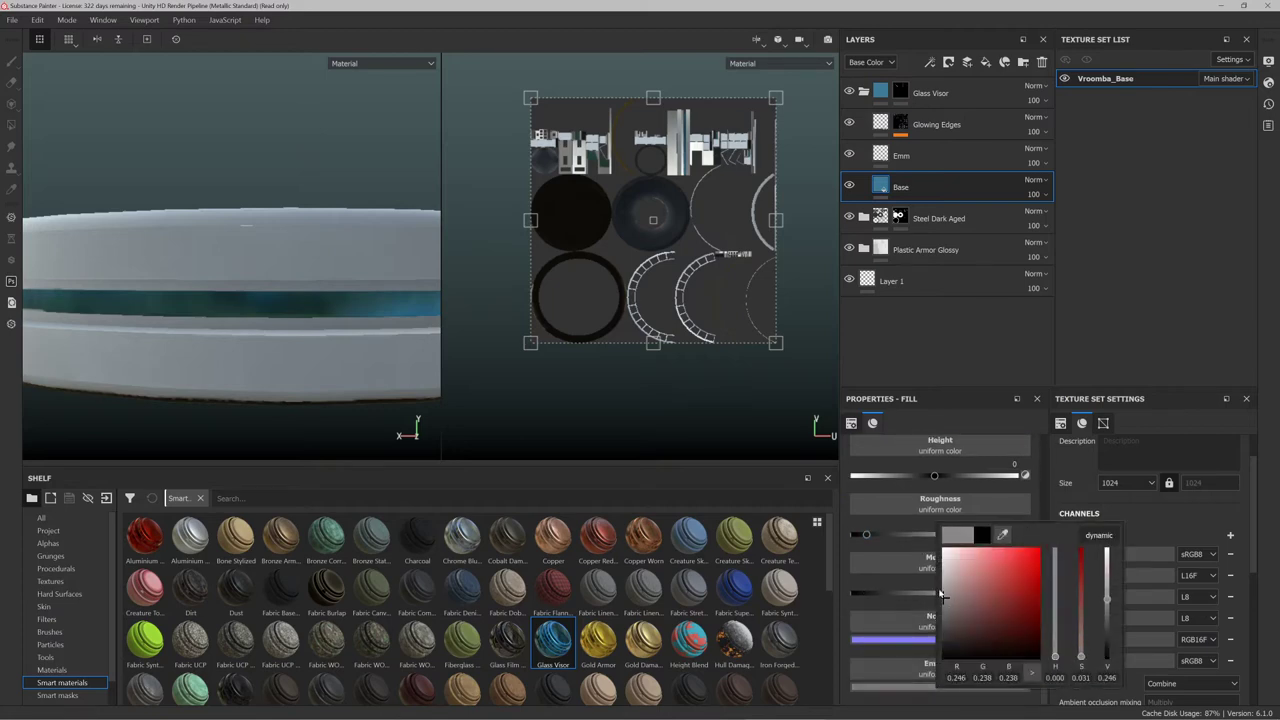
mouse_move(941, 595)
mouse_down()
mouse_move(932, 570)
mouse_move(919, 581)
mouse_up()
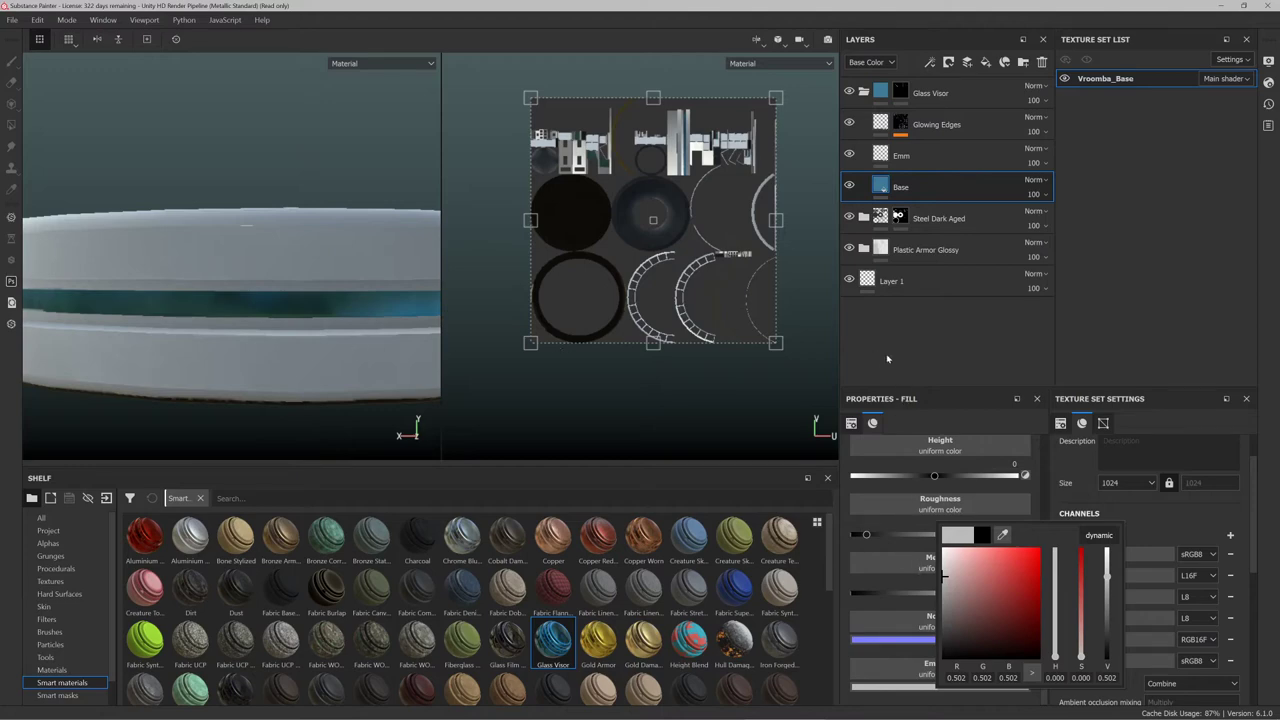
click(887, 359)
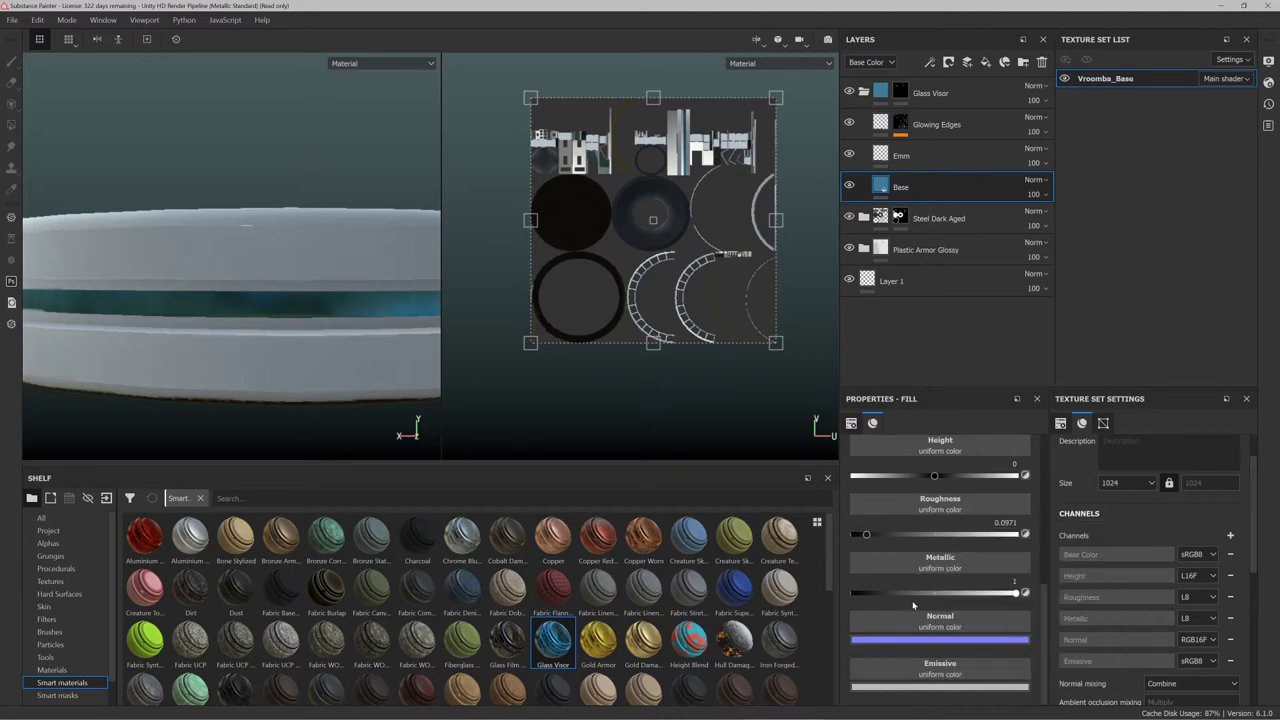
Return the Base layer's emissive color to black and move the Emm layer beneath Base
scroll(912, 605, up, 4)
scroll(915, 613, down, 5)
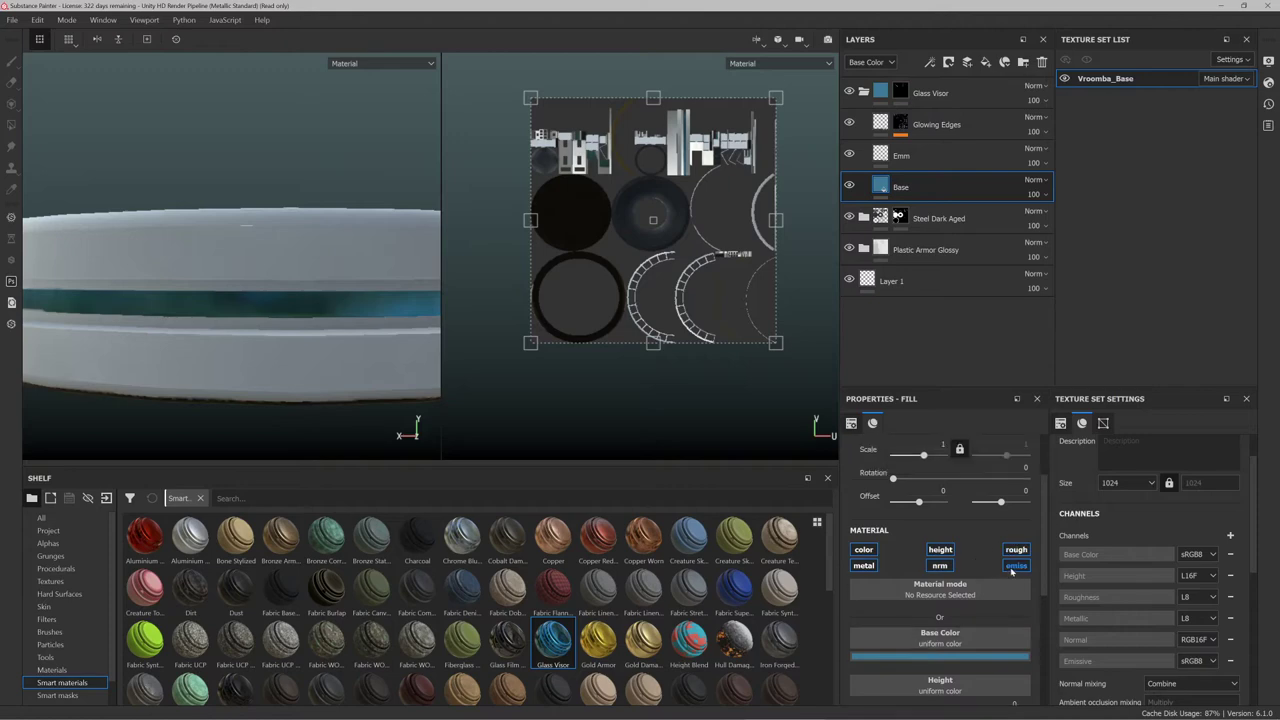
click(933, 672)
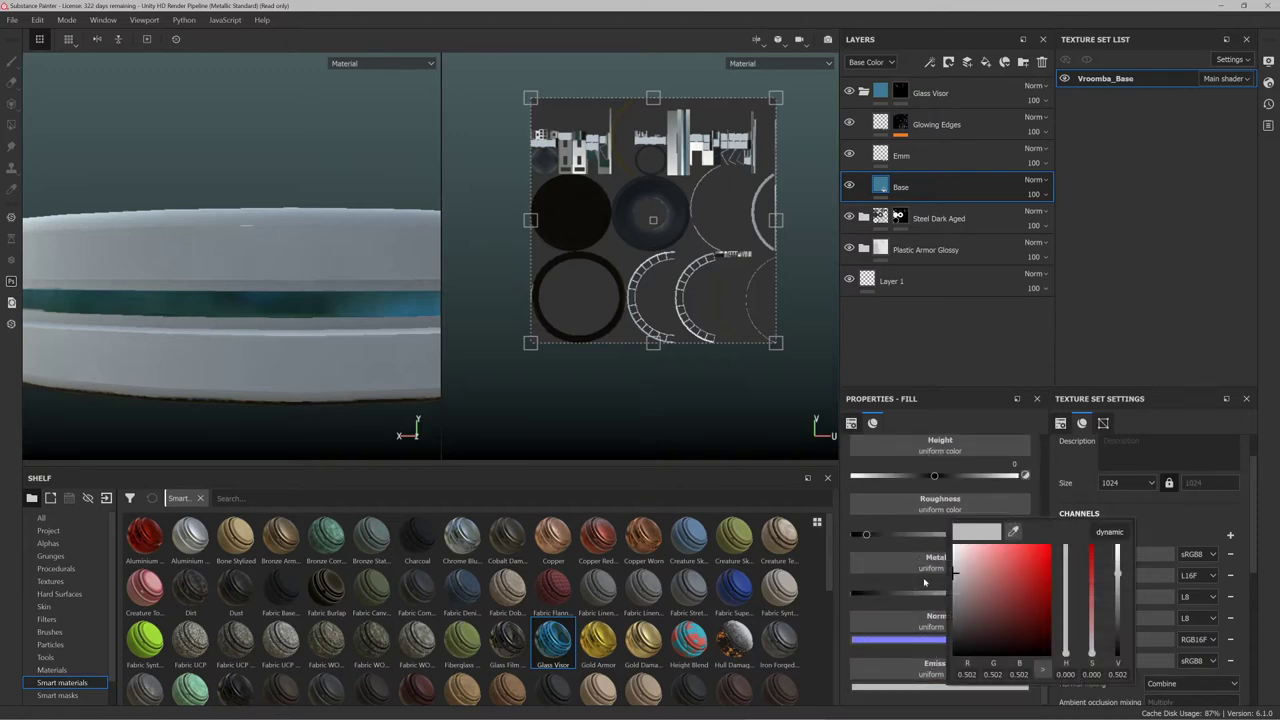
drag(932, 656, 914, 692)
click(914, 692)
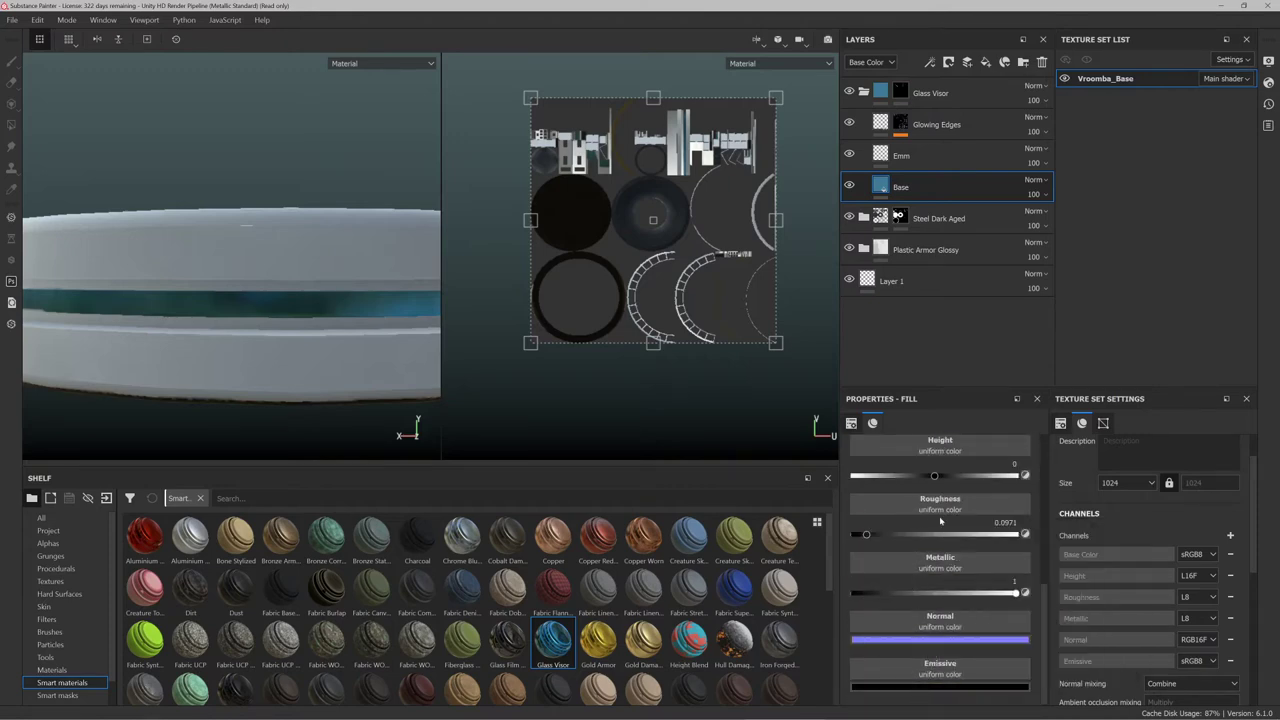
click(926, 166)
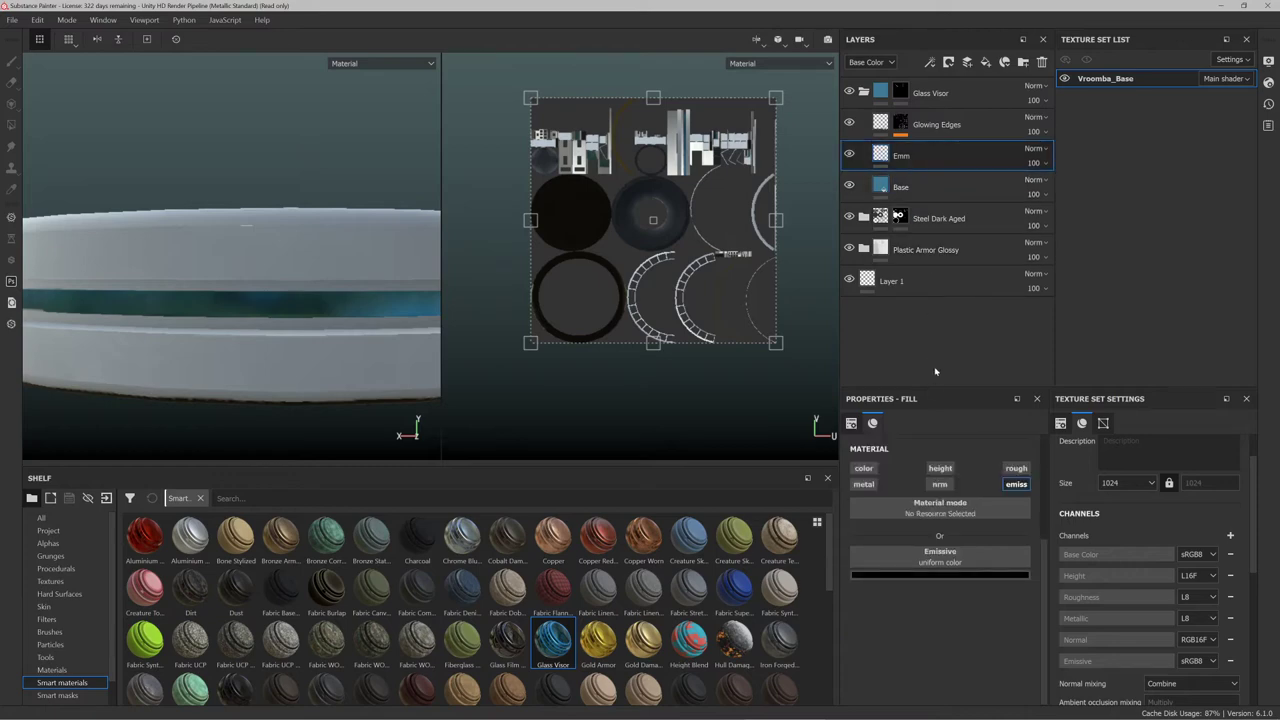
drag(922, 159, 929, 195)
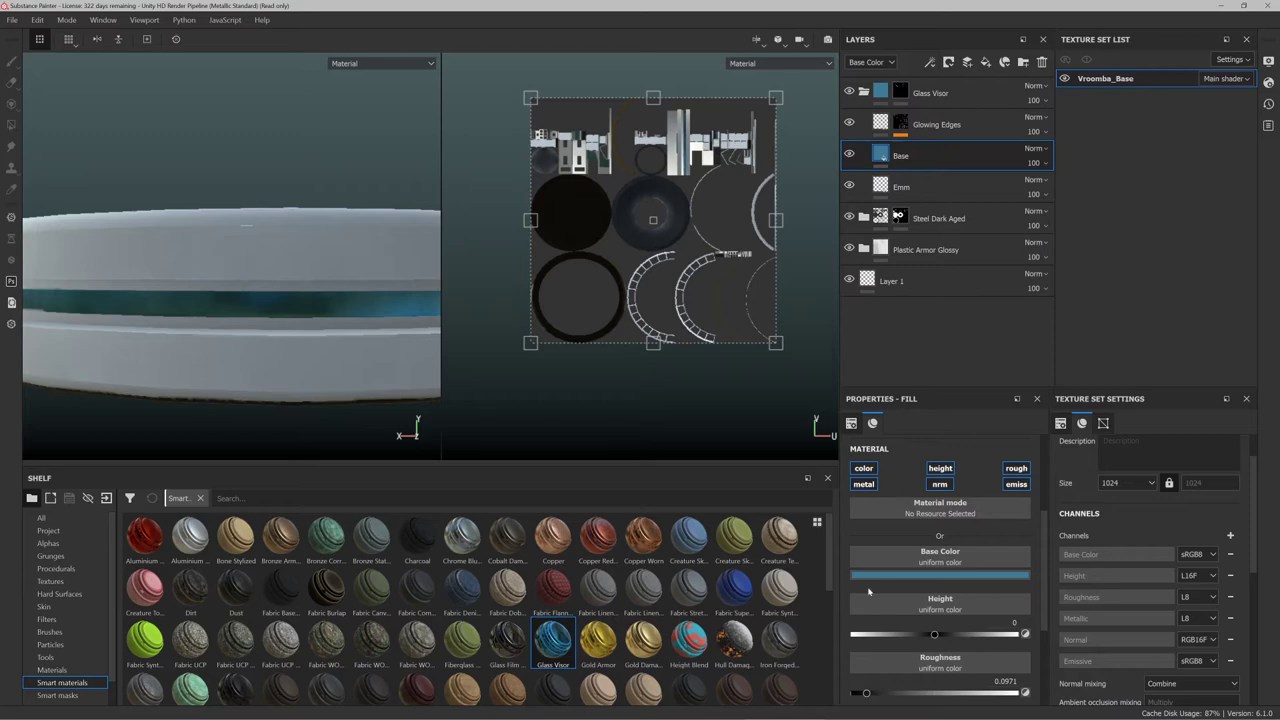
Set the Base layer's emissive color to a neutral grey of 0.258 so the side slot glows
scroll(869, 591, down, 3)
click(903, 687)
drag(923, 614, 861, 597)
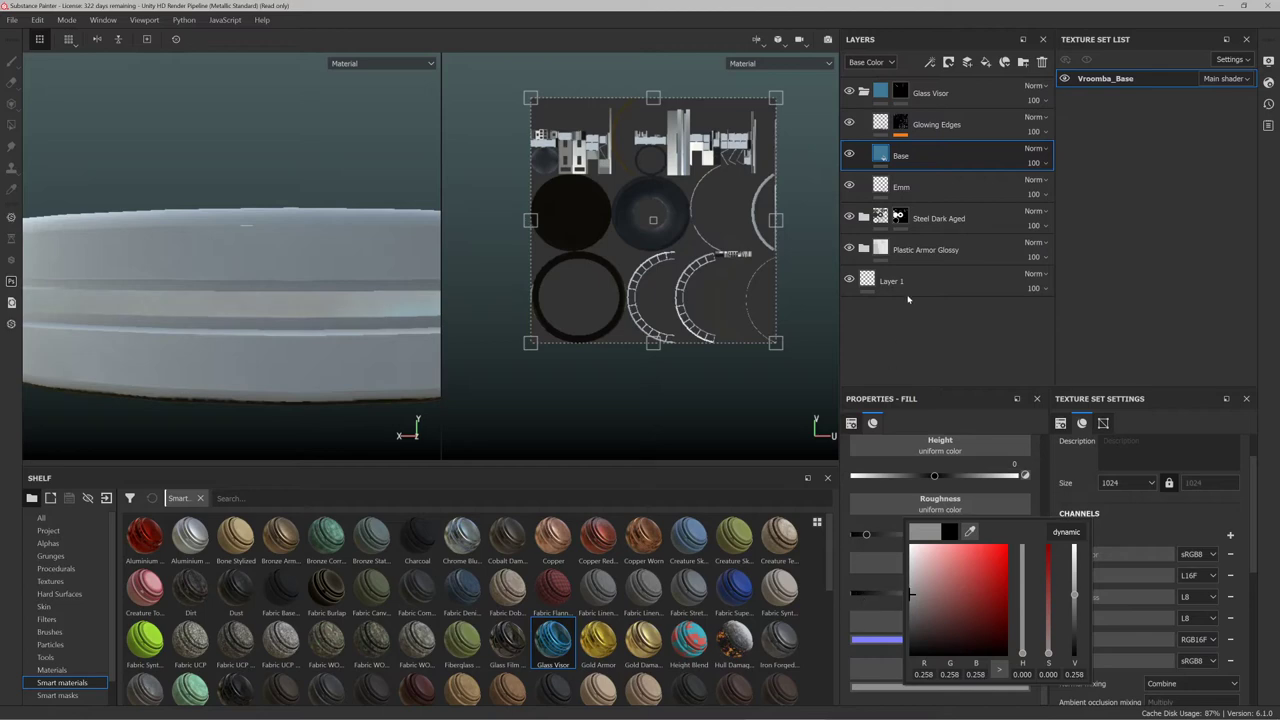
click(928, 338)
Delete the Emm fill layer from the Glass Visor group
scroll(251, 314, down, 3)
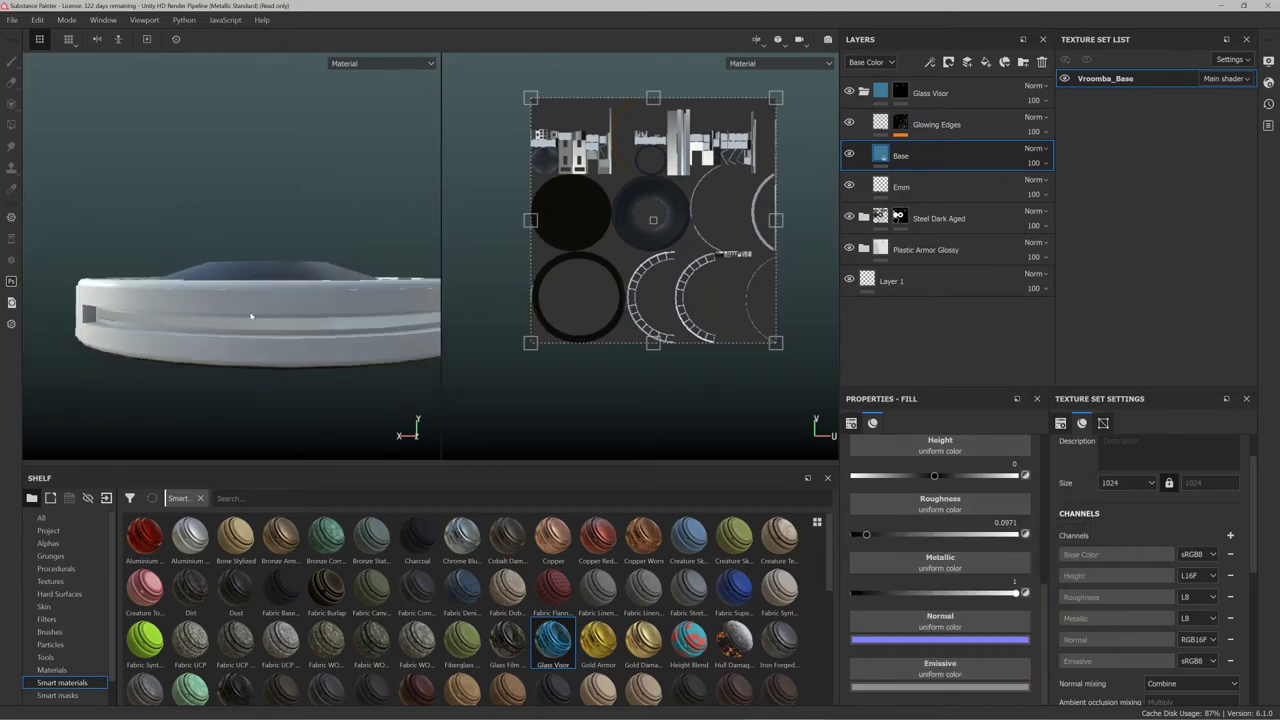
scroll(280, 318, up, 5)
mouse_move(283, 320)
alt+mouse_down()
mouse_move(326, 321)
mouse_move(251, 306)
mouse_move(274, 312)
mouse_move(271, 340)
mouse_move(275, 319)
mouse_move(300, 310)
alt+mouse_up()
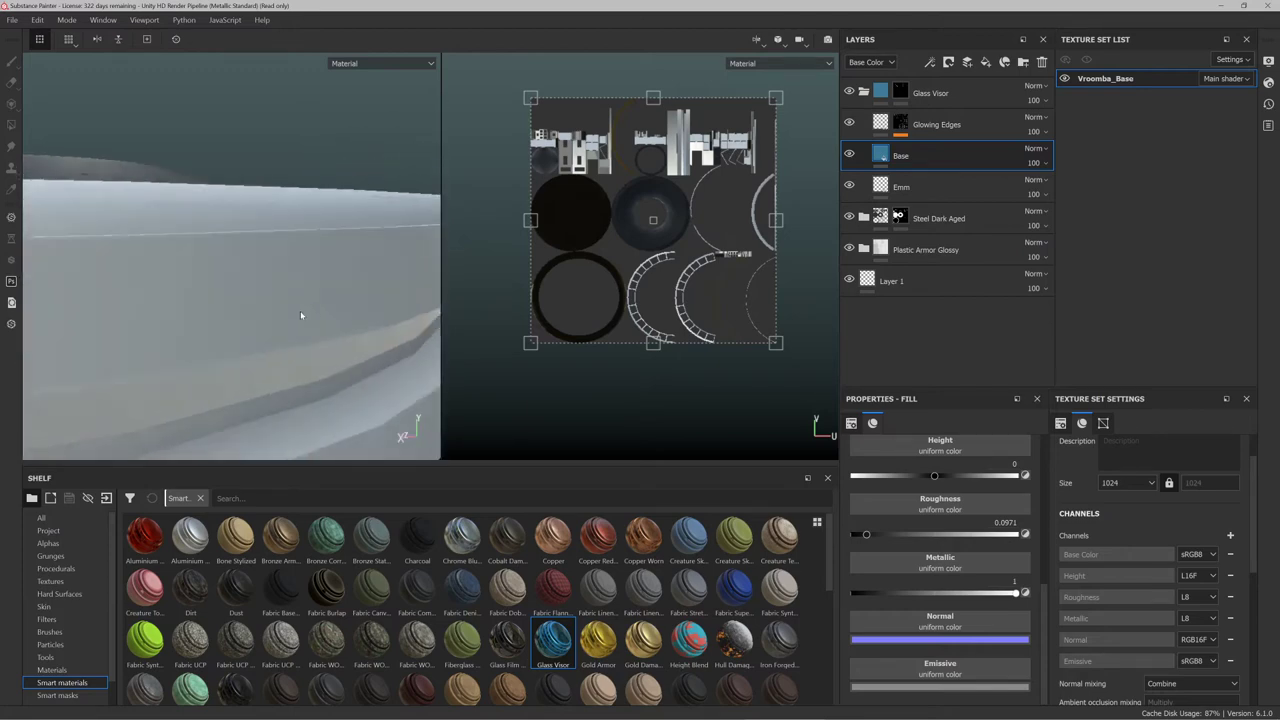
scroll(302, 327, up, 3)
scroll(305, 344, down, 6)
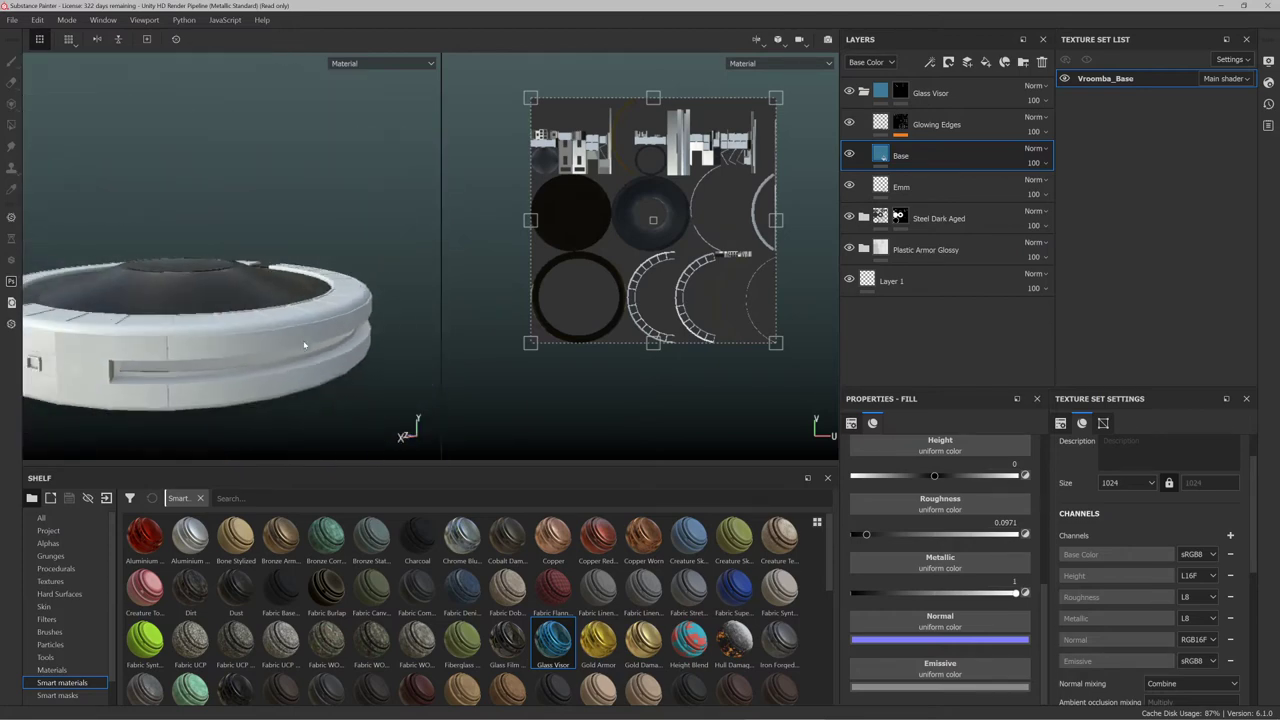
click(932, 188)
key(ctrl+z)
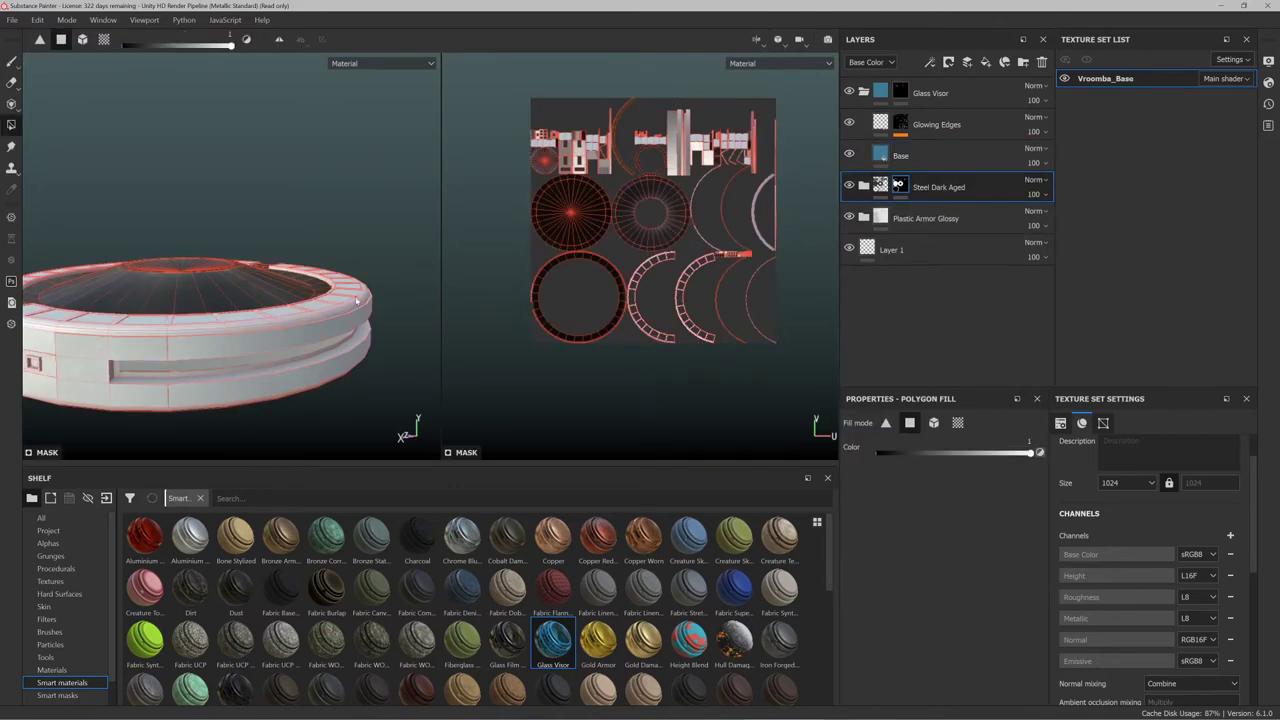
Add the Latex Black smart material above the Glass Visor group and give it a black mask
mouse_move(356, 300)
alt+mouse_down()
mouse_move(290, 288)
mouse_move(375, 287)
alt+mouse_up()
scroll(294, 249, up, 6)
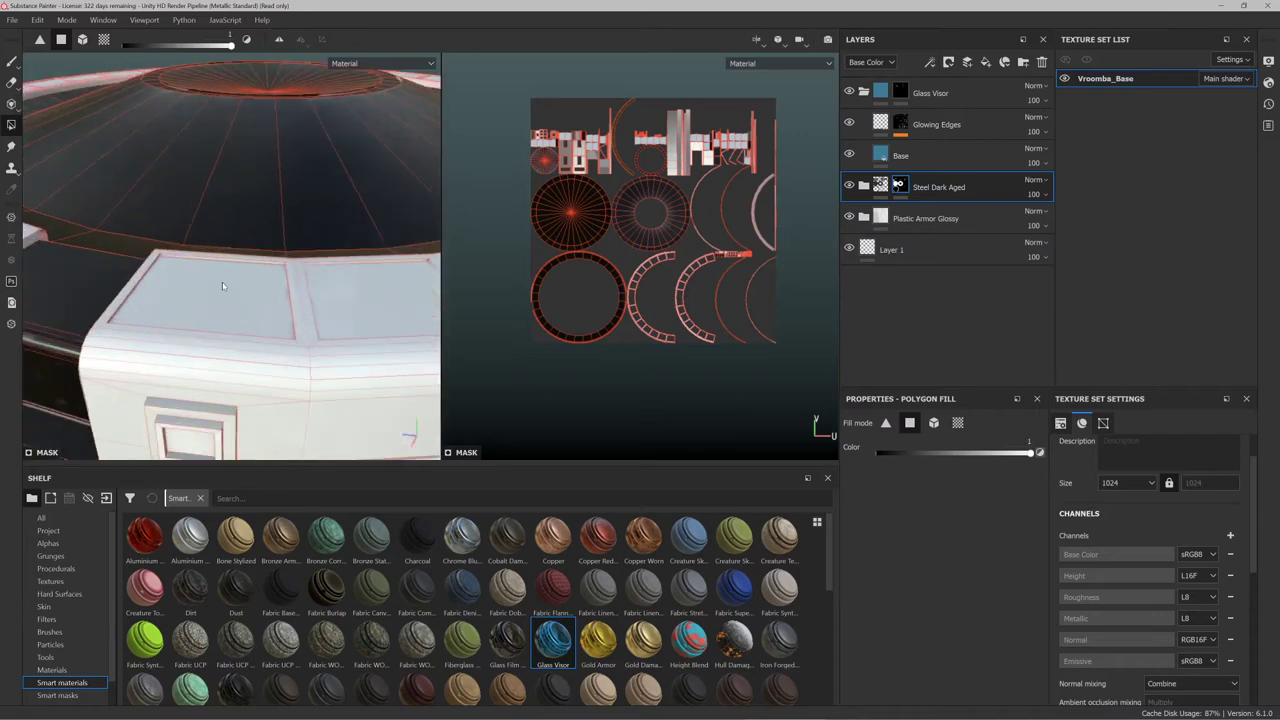
scroll(222, 286, down, 1)
scroll(234, 332, up, 4)
scroll(172, 288, down, 3)
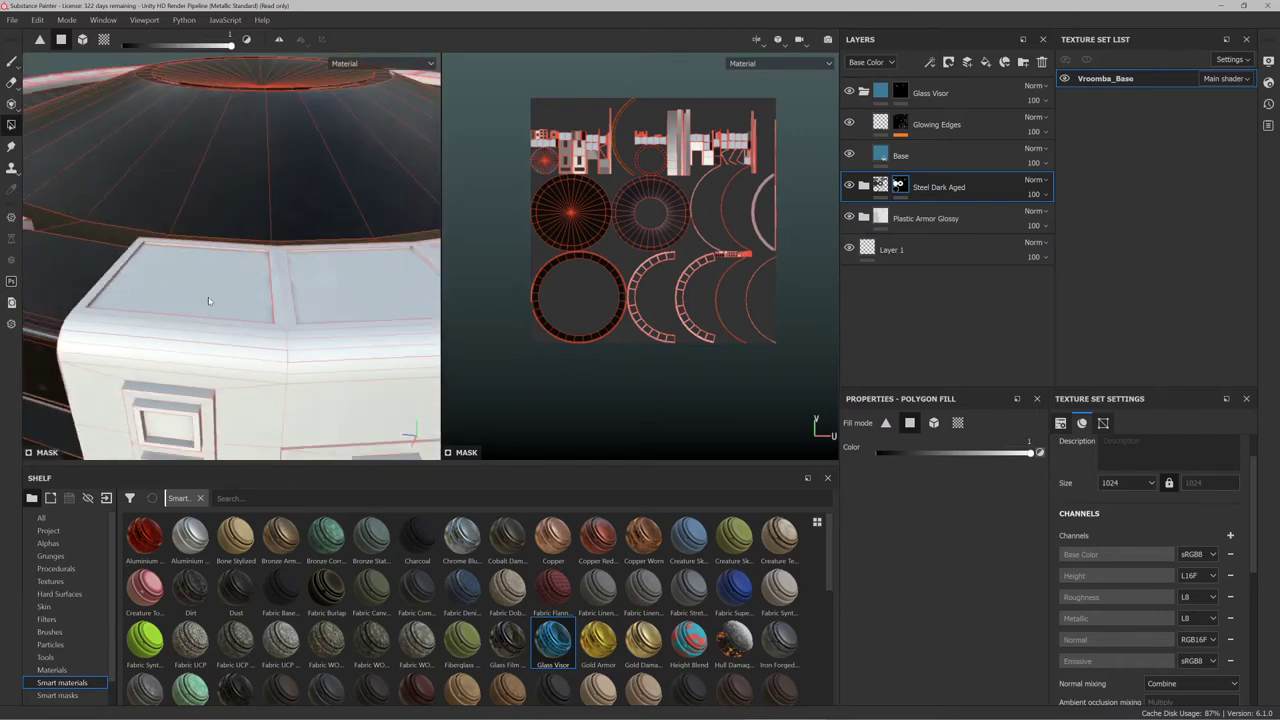
alt+drag(208, 300, 198, 352)
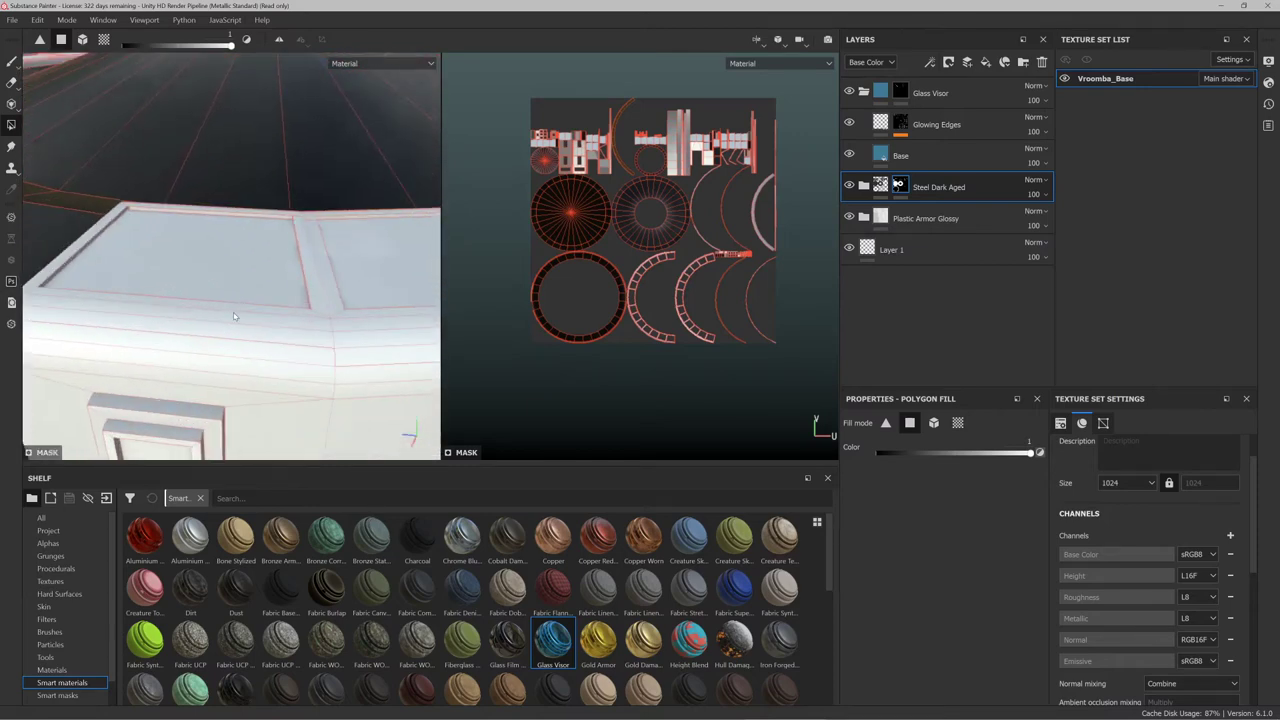
scroll(408, 600, down, 3)
scroll(408, 600, up, 1)
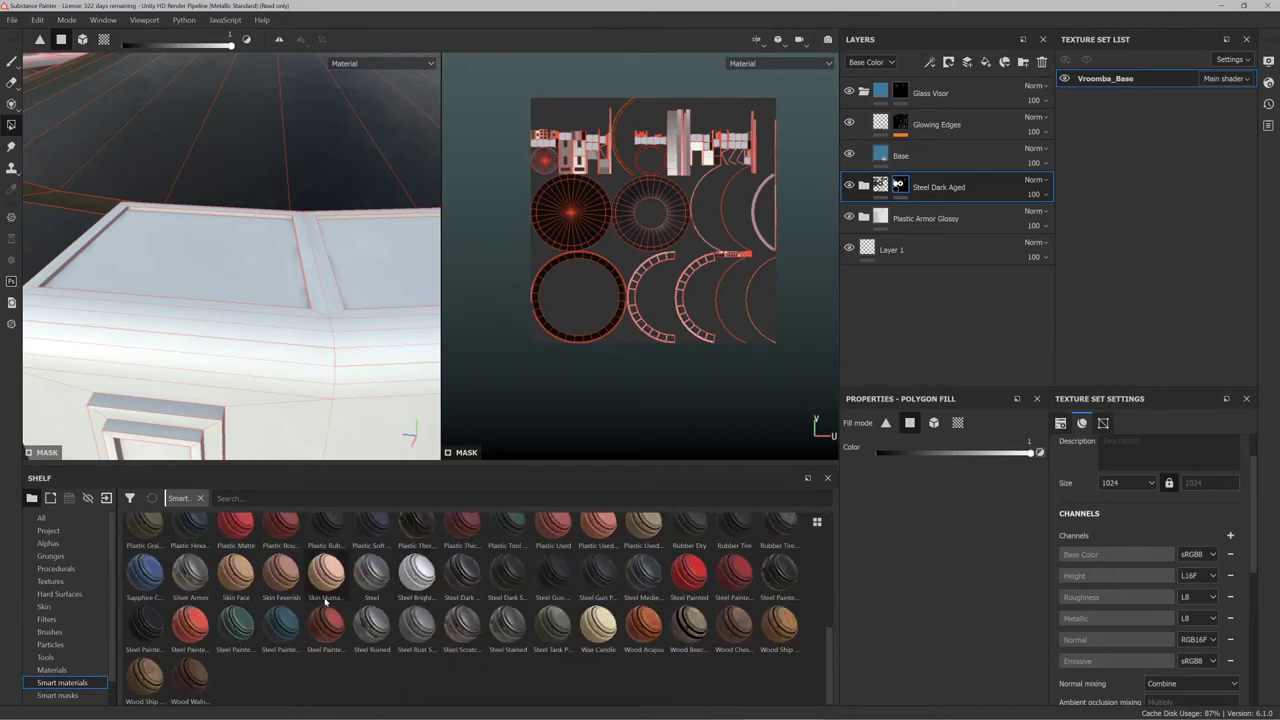
drag(240, 587, 282, 264)
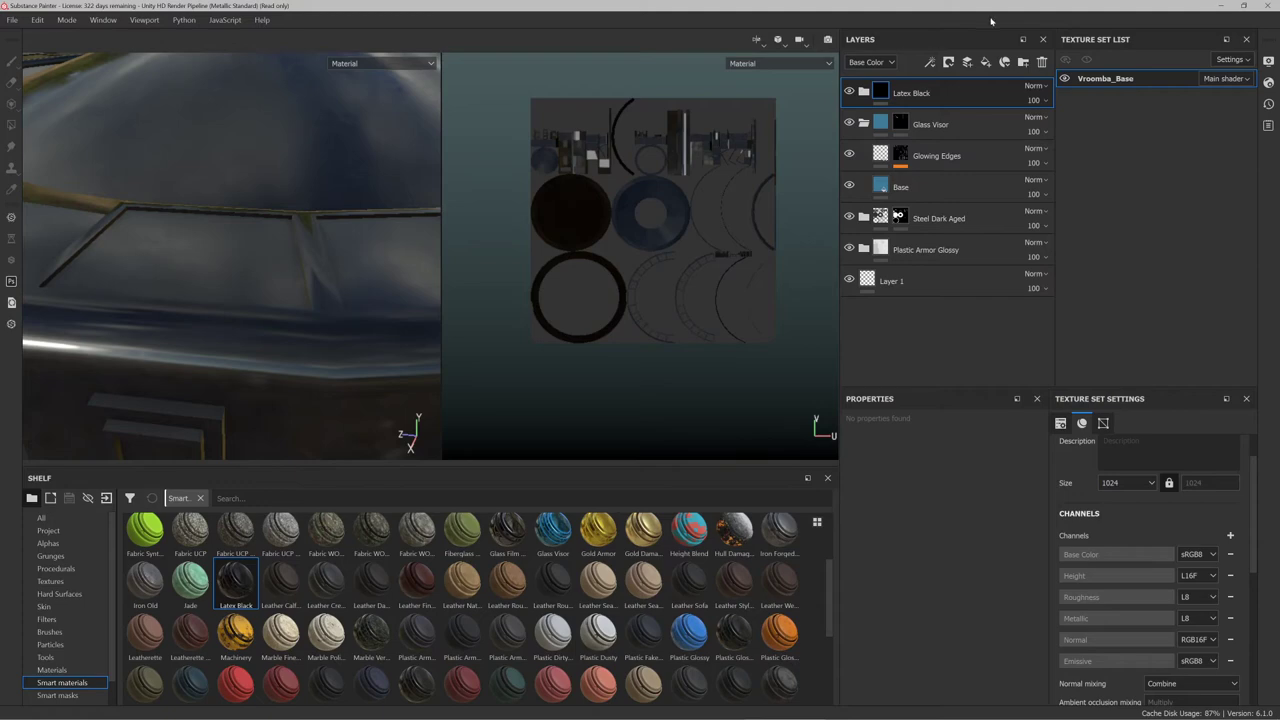
click(949, 62)
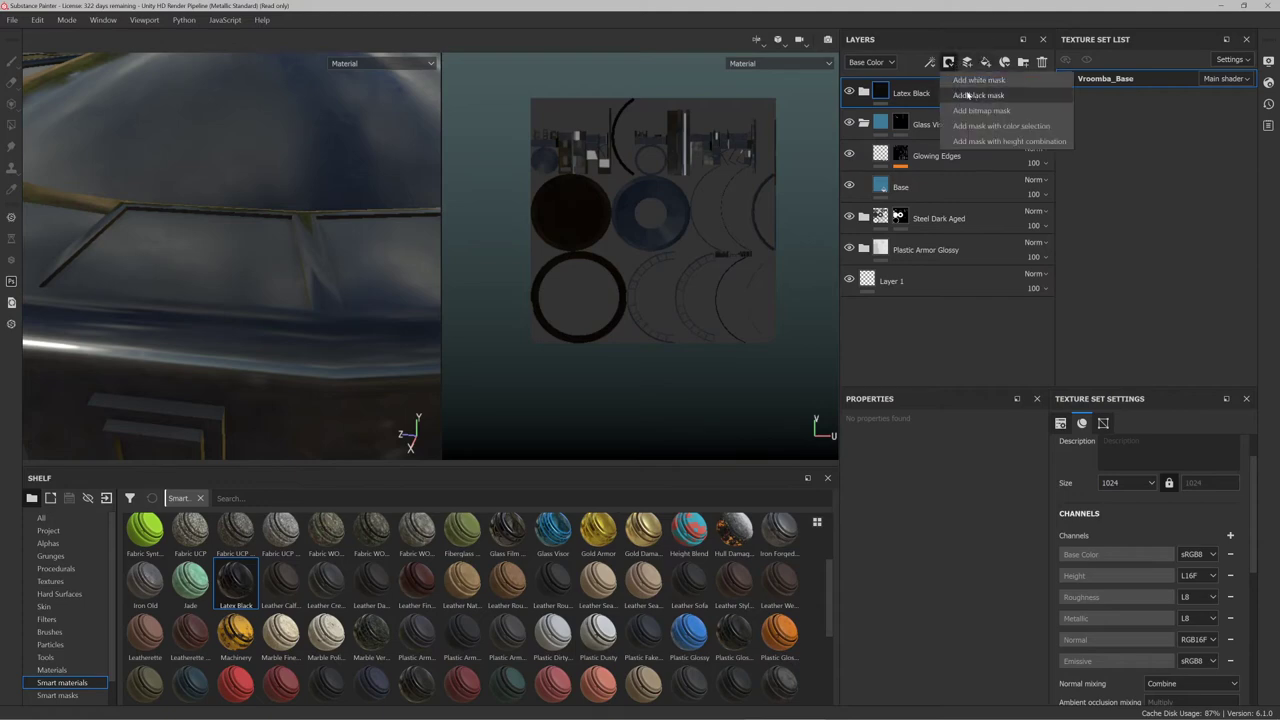
click(1000, 95)
Fill the recessed rim panels between the dark notch and the side slot into the Latex Black mask
alt+drag(215, 213, 225, 311)
click(225, 312)
scroll(186, 300, up, 1)
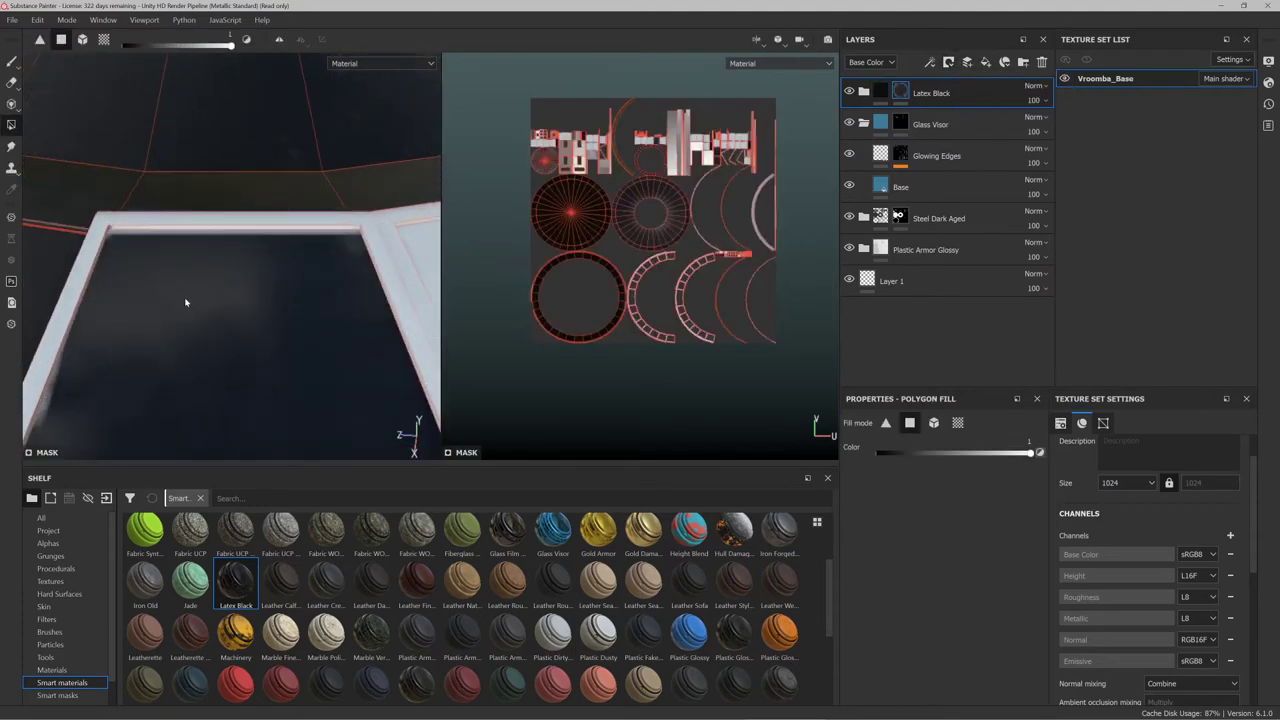
scroll(176, 301, down, 6)
scroll(176, 302, down, 1)
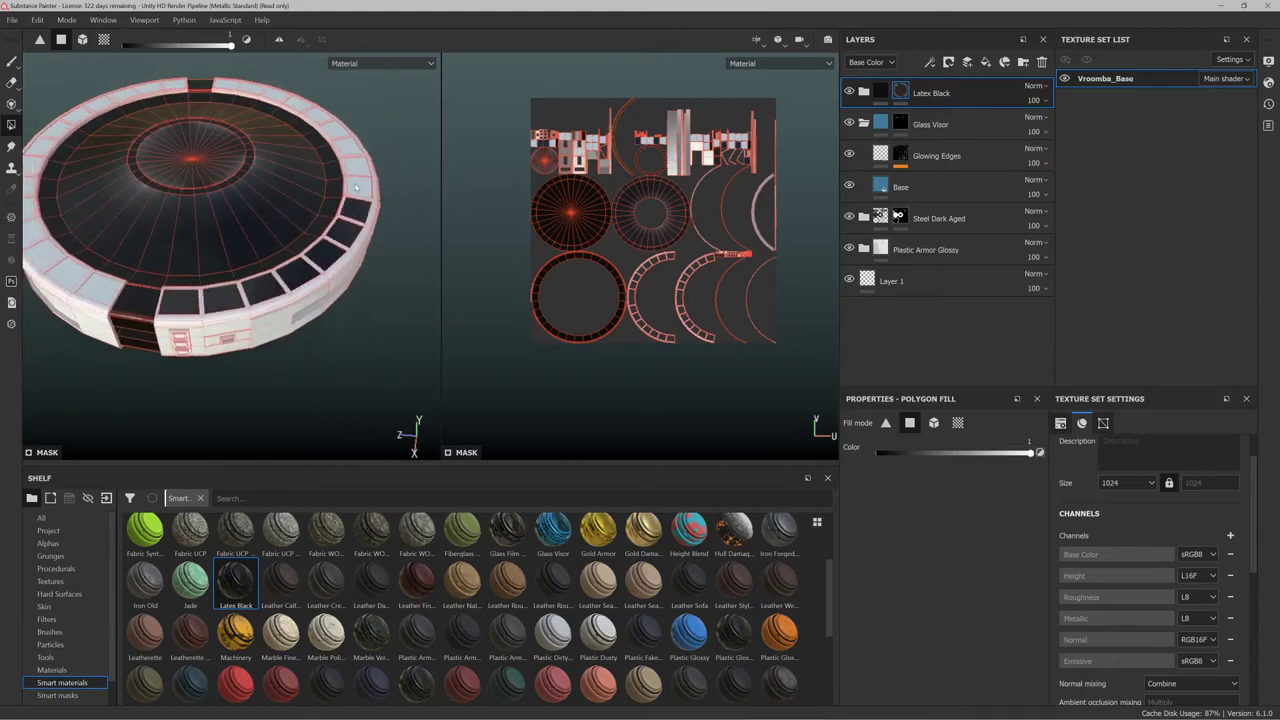
Fill the light recessed panels on the other side of the dark notch into the Latex Black mask
alt+drag(391, 126, 308, 180)
alt+middle_drag(308, 180, 274, 217)
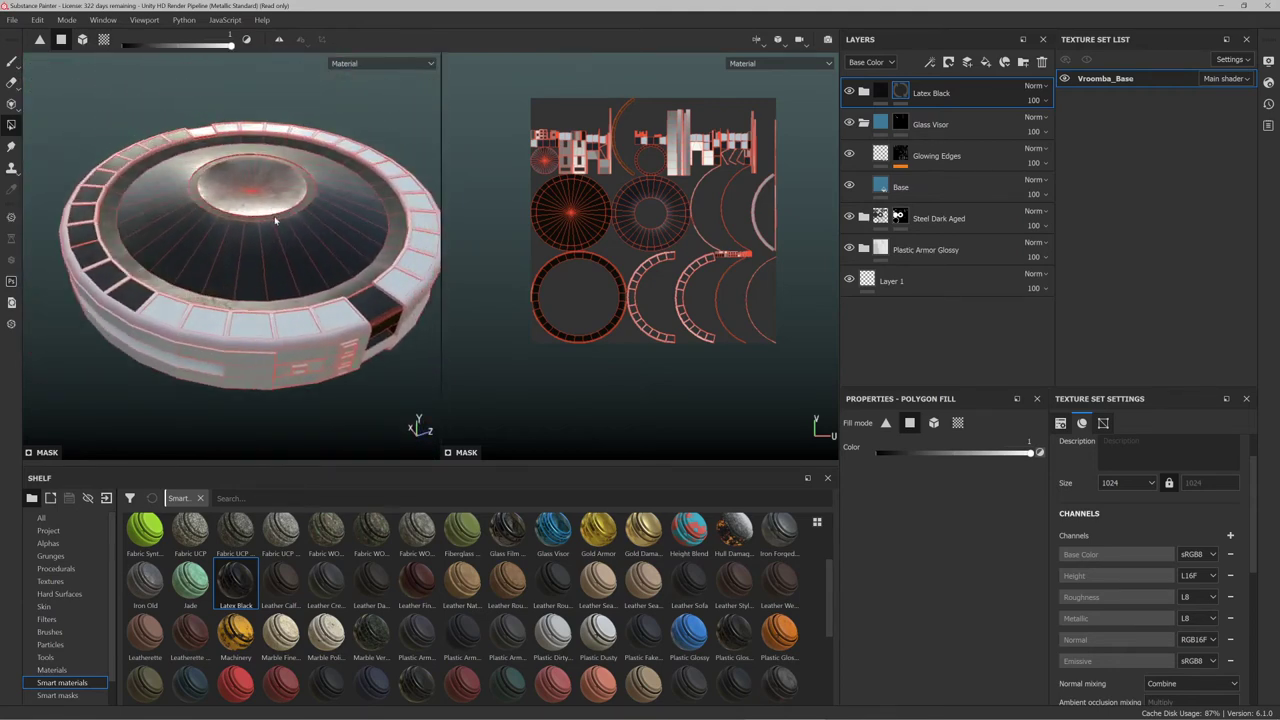
alt+right_drag(274, 217, 266, 310)
click(378, 376)
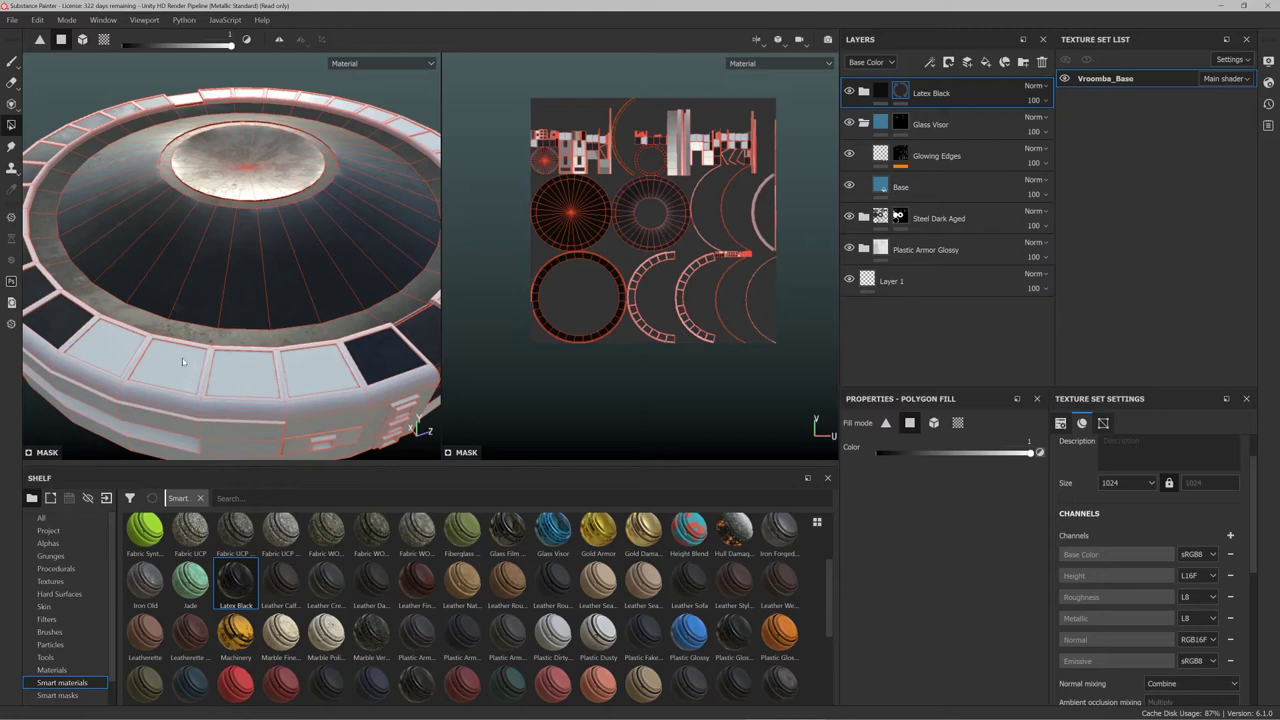
click(183, 362)
click(290, 364)
click(229, 378)
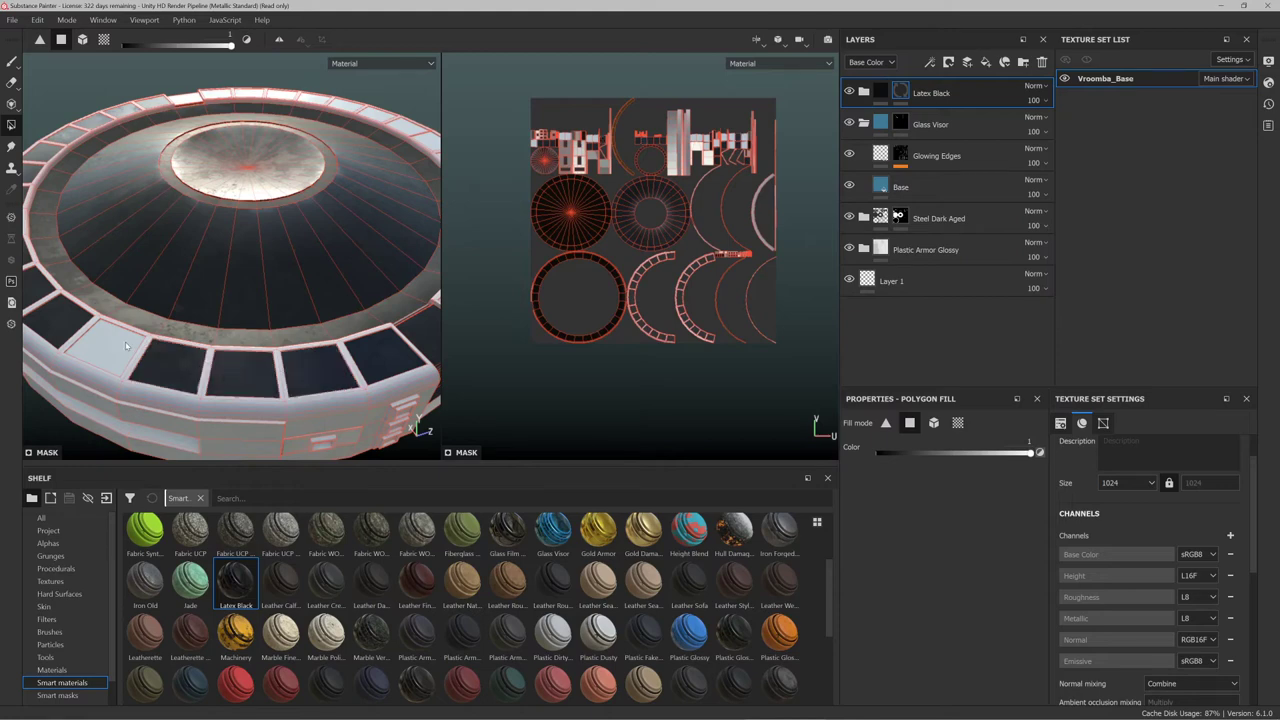
click(101, 343)
Fill the remaining light recessed panels around the top rim into the Latex Black mask
scroll(157, 297, up, 3)
scroll(114, 278, down, 4)
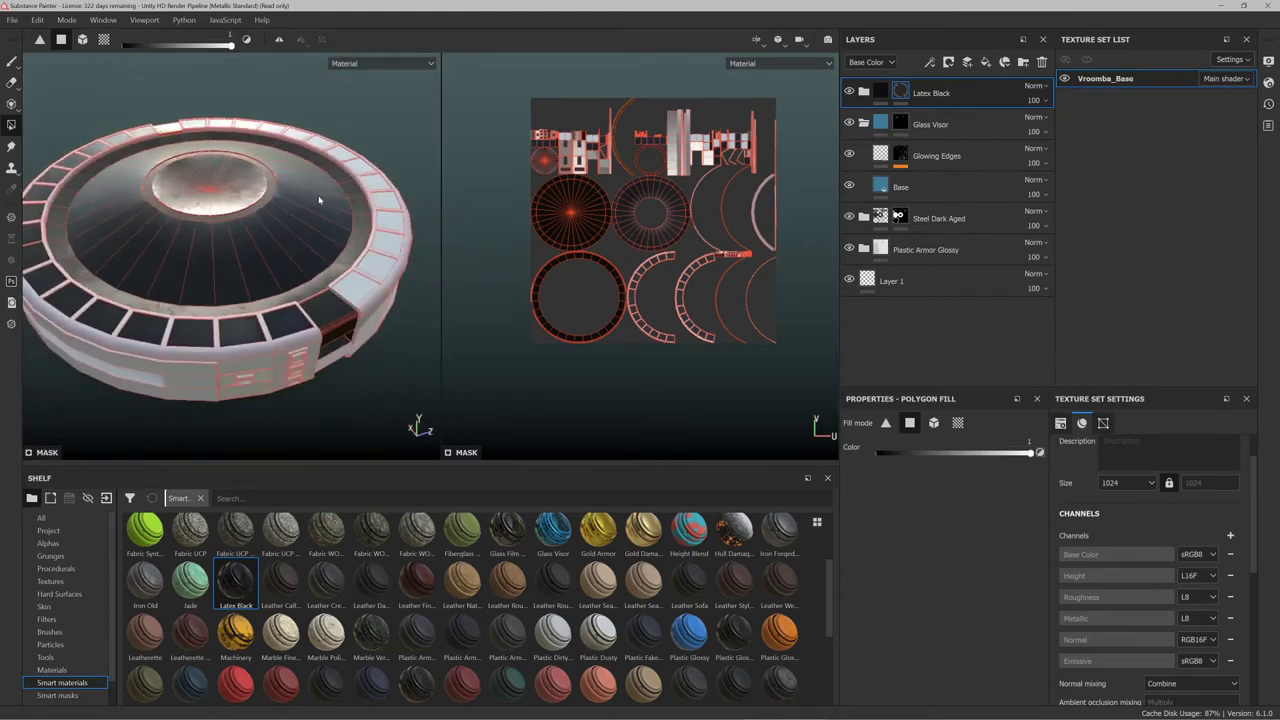
scroll(319, 200, up, 3)
alt+drag(326, 217, 149, 272)
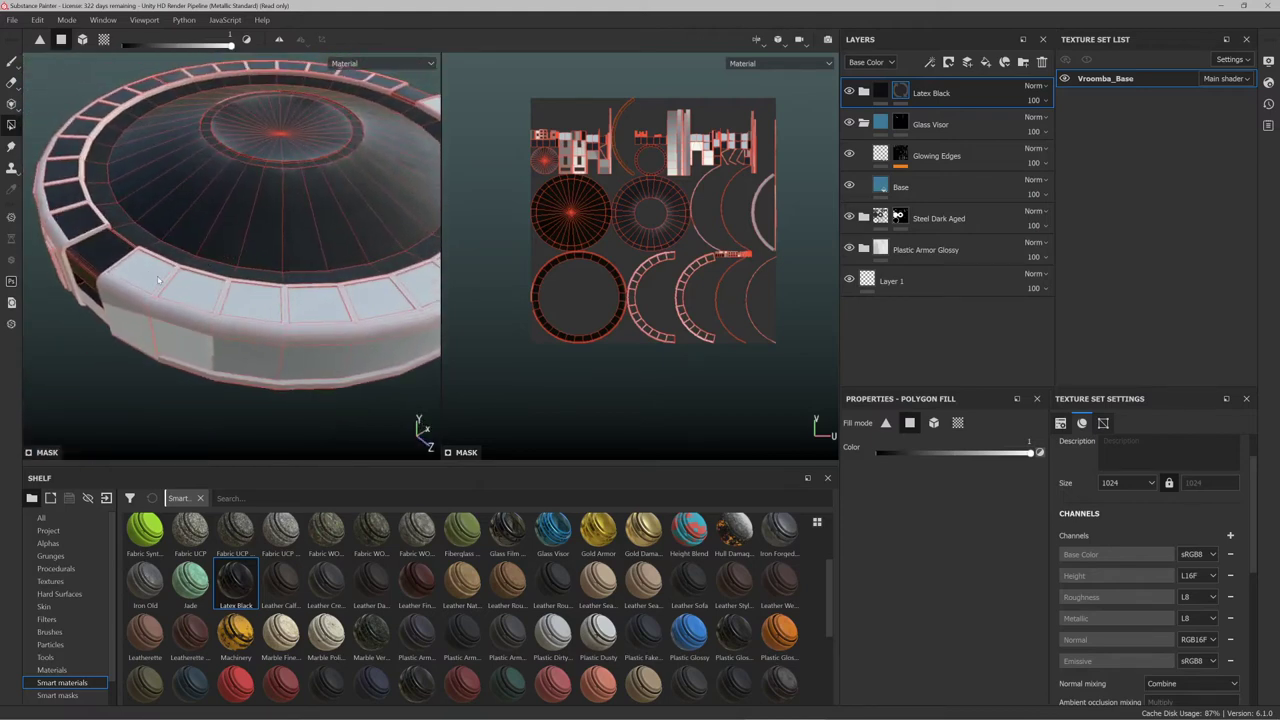
click(142, 270)
click(198, 297)
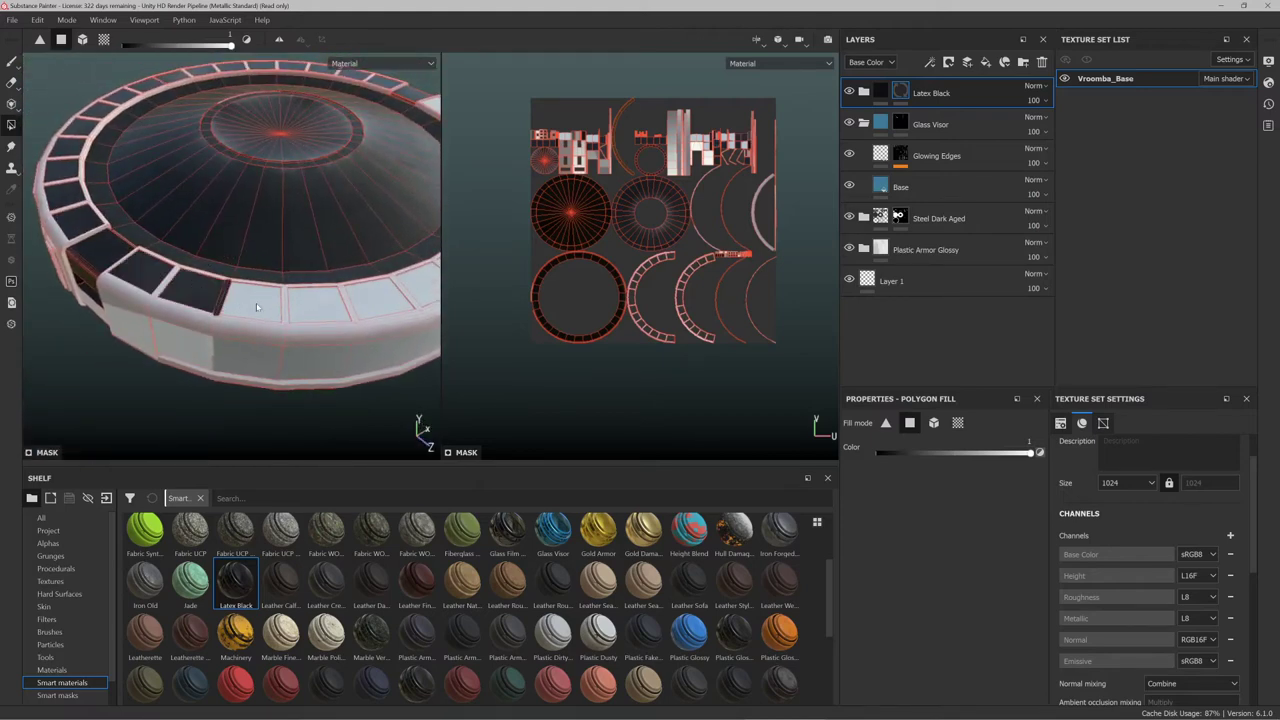
click(254, 300)
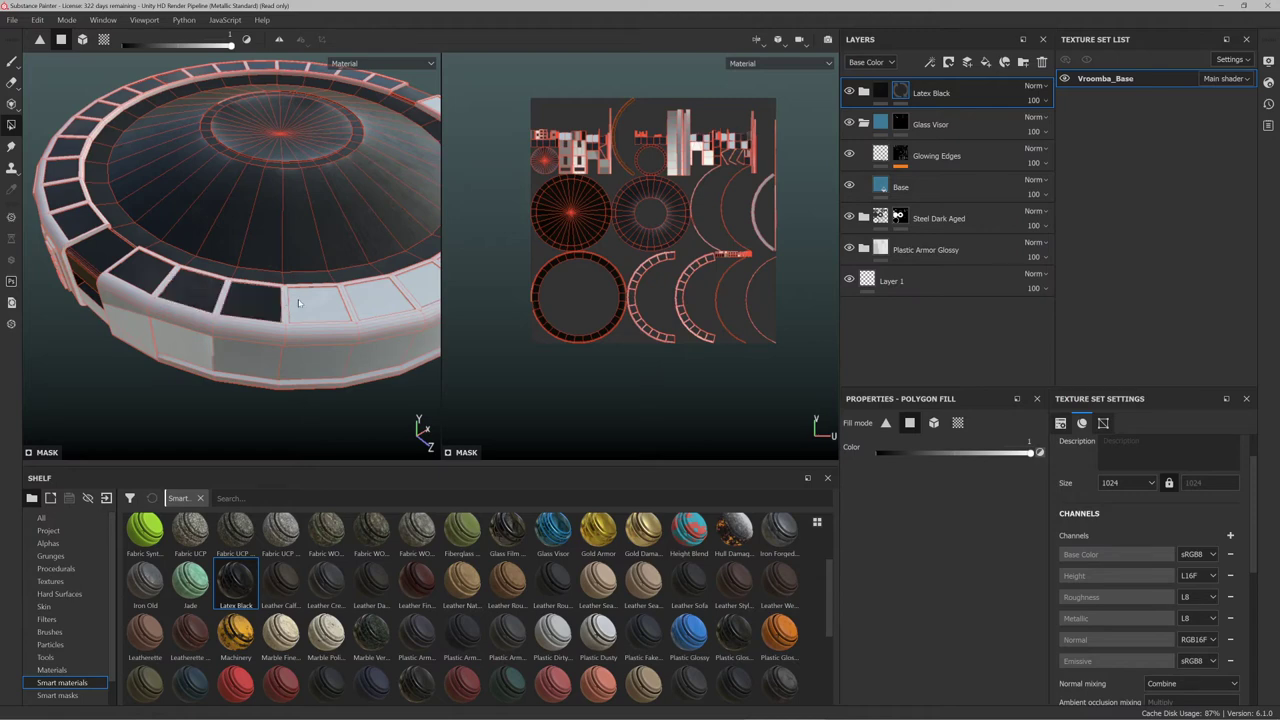
click(322, 303)
click(364, 302)
click(418, 283)
mouse_move(418, 283)
alt+mouse_down()
mouse_move(378, 282)
mouse_move(363, 240)
mouse_move(303, 229)
mouse_move(291, 254)
mouse_move(248, 224)
mouse_move(331, 258)
alt+mouse_up()
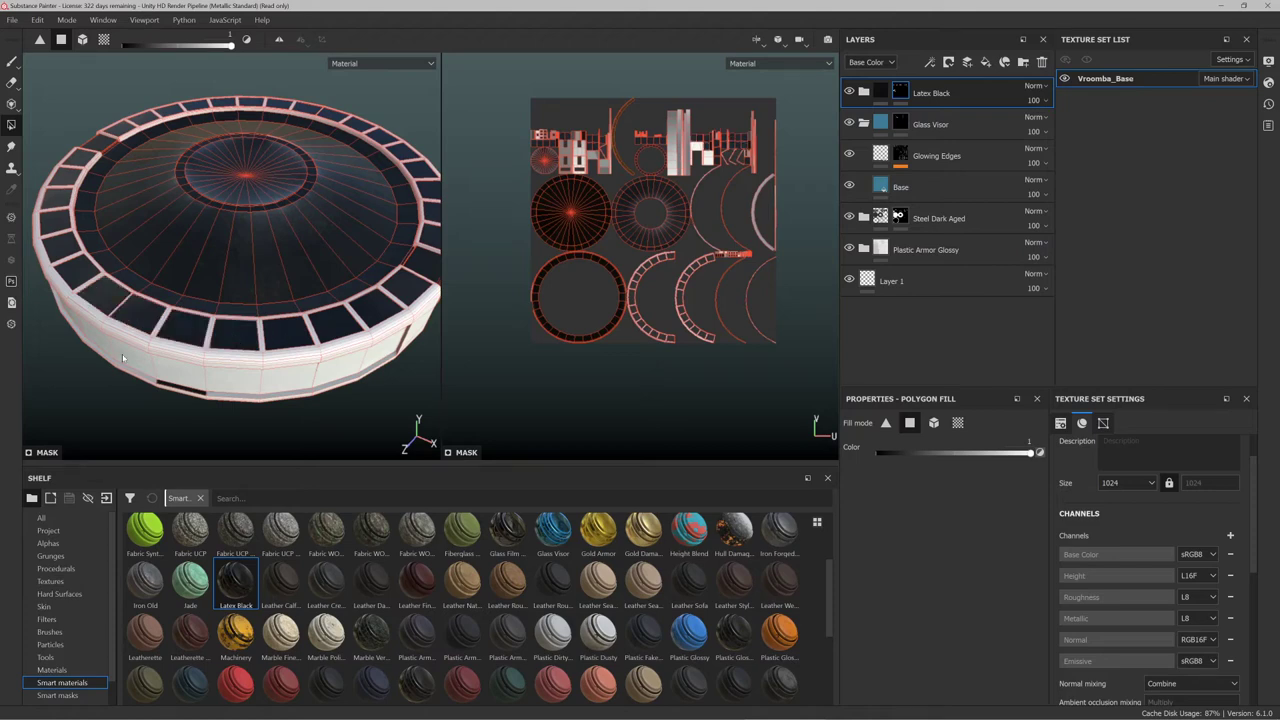
Select the Steel Dark Aged mask for correcting the stray dark strip on the lower side rim
alt+drag(123, 355, 192, 317)
alt+middle_drag(192, 317, 201, 285)
scroll(201, 285, up, 3)
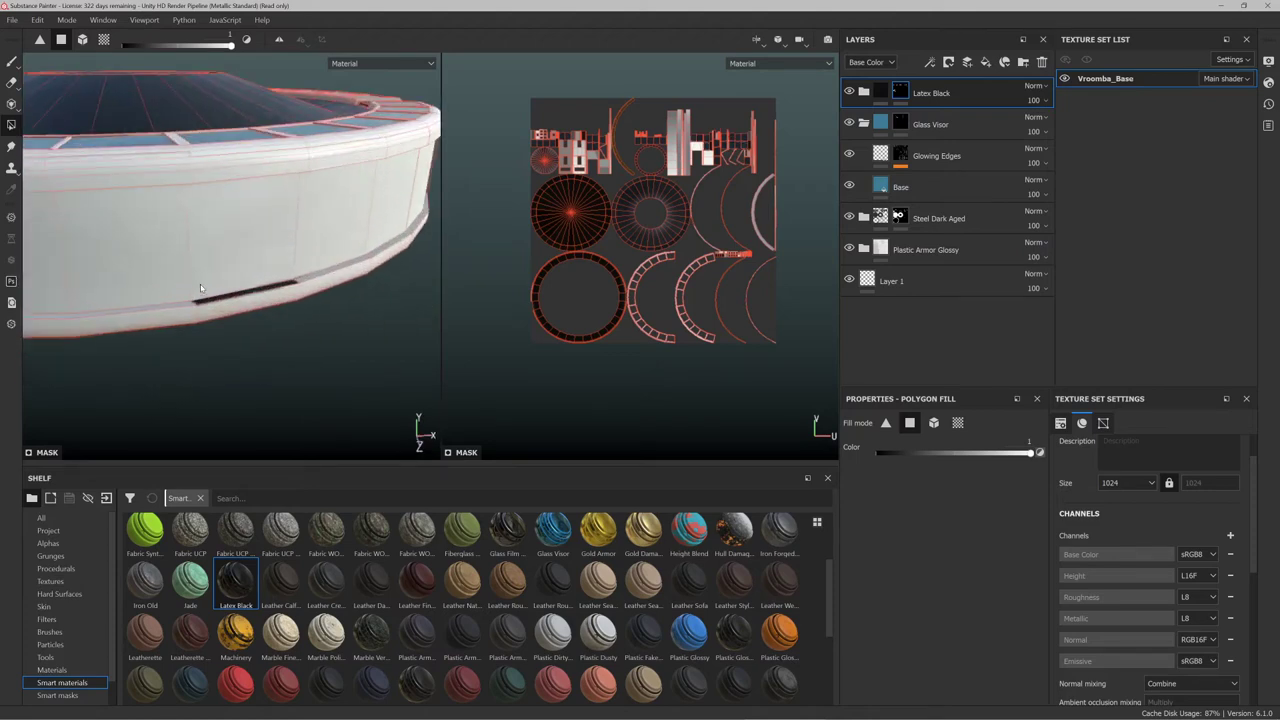
scroll(200, 284, up, 4)
alt+drag(200, 284, 224, 294)
alt+middle_drag(256, 273, 231, 289)
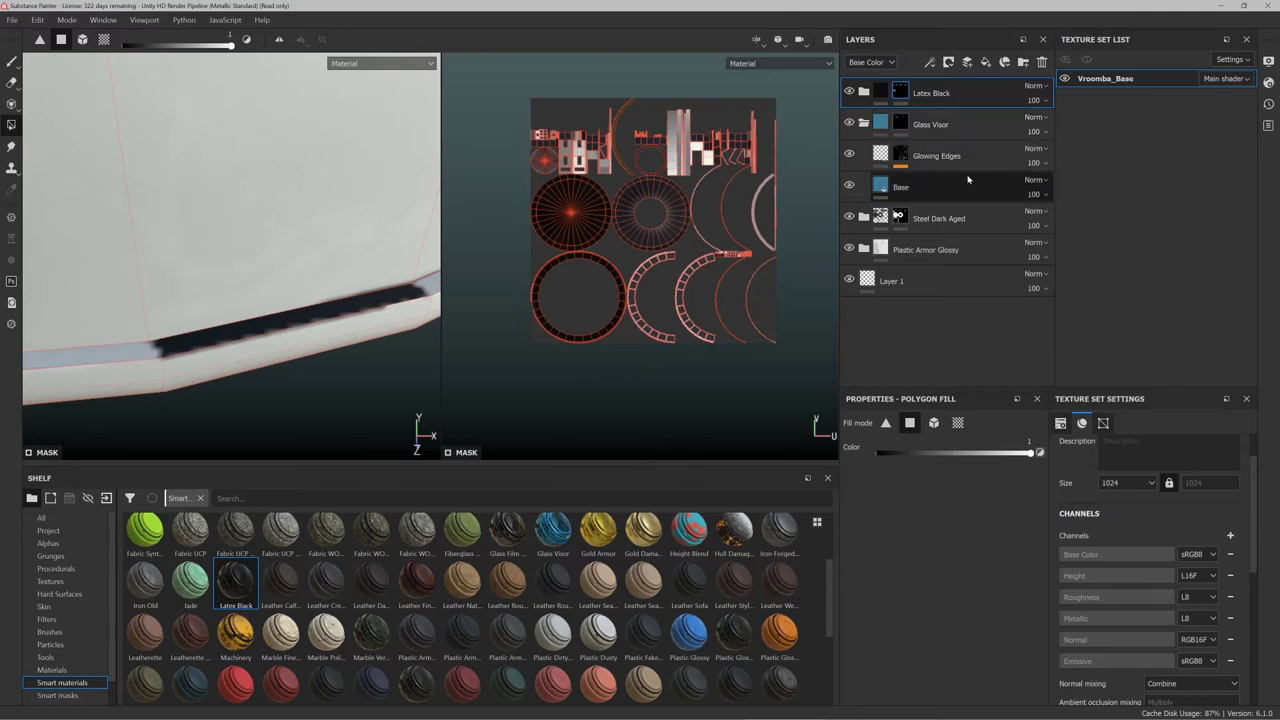
click(990, 220)
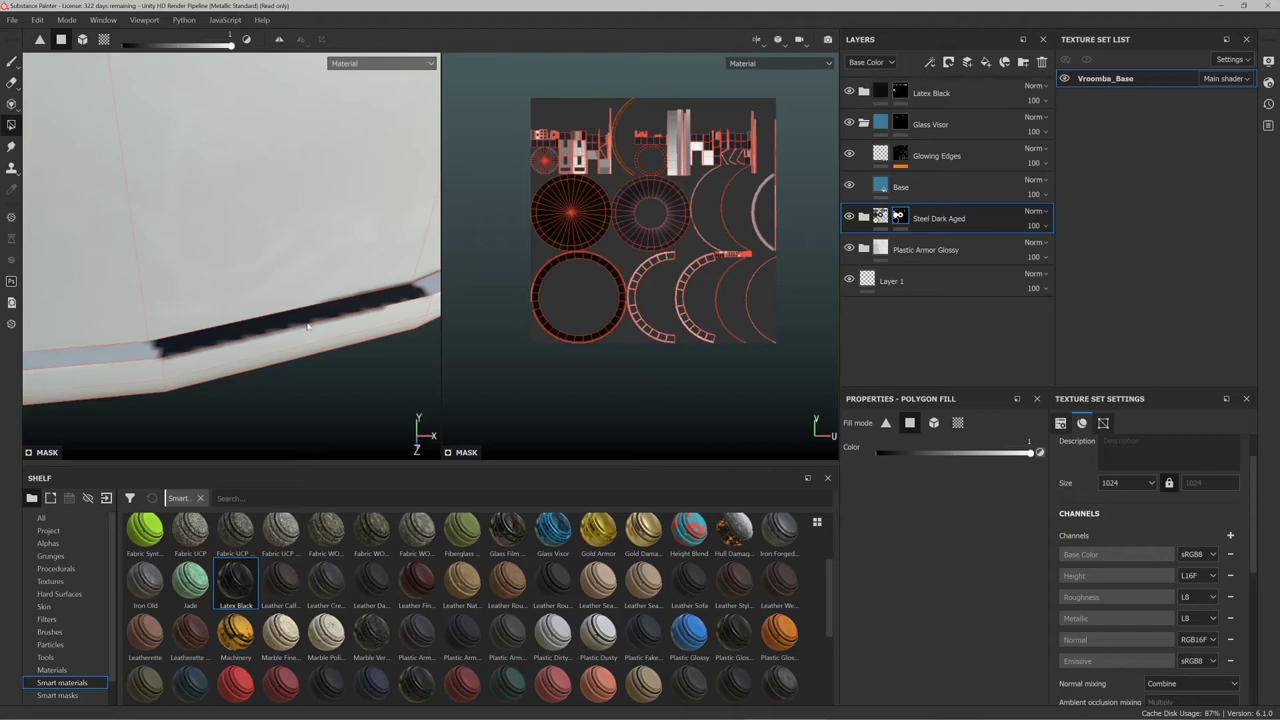
Try to correct the stray dark strip by polygon-filling its lower rim faces in the Steel Dark Aged mask
key(shift)
scroll(676, 159, up, 6)
scroll(600, 170, up, 5)
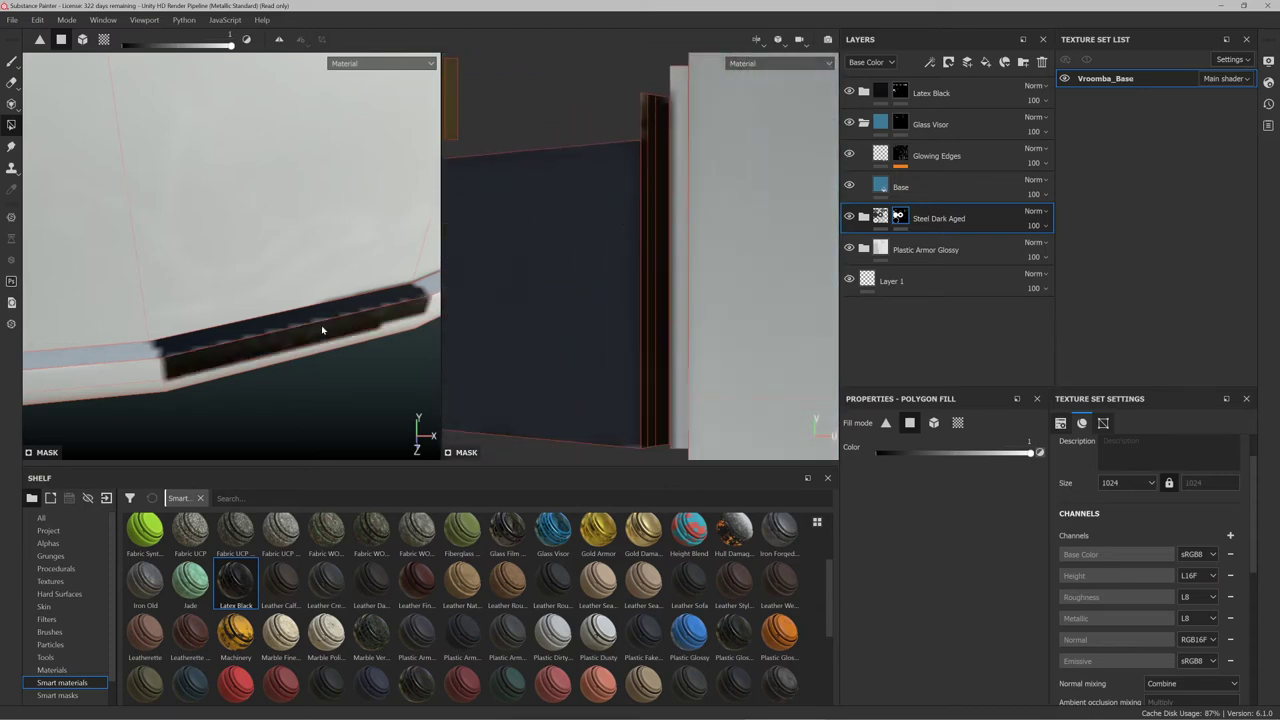
scroll(592, 214, down, 4)
scroll(589, 215, down, 3)
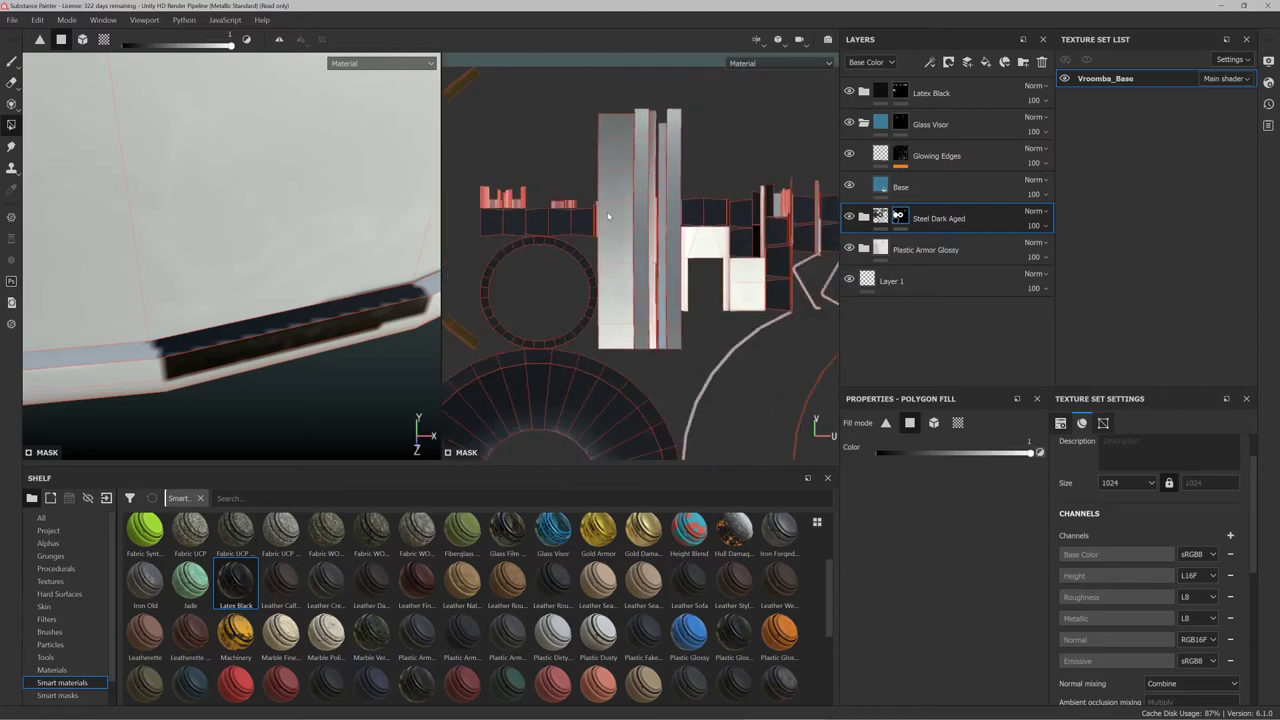
scroll(660, 220, down, 4)
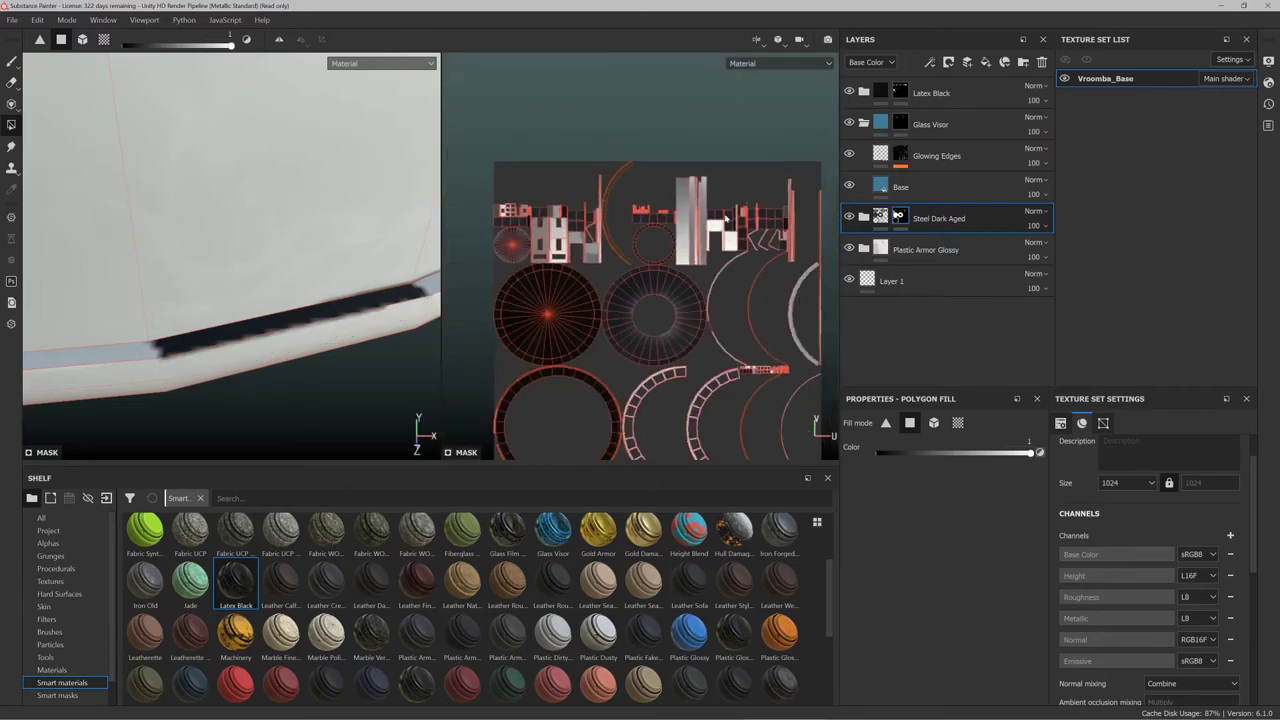
click(362, 332)
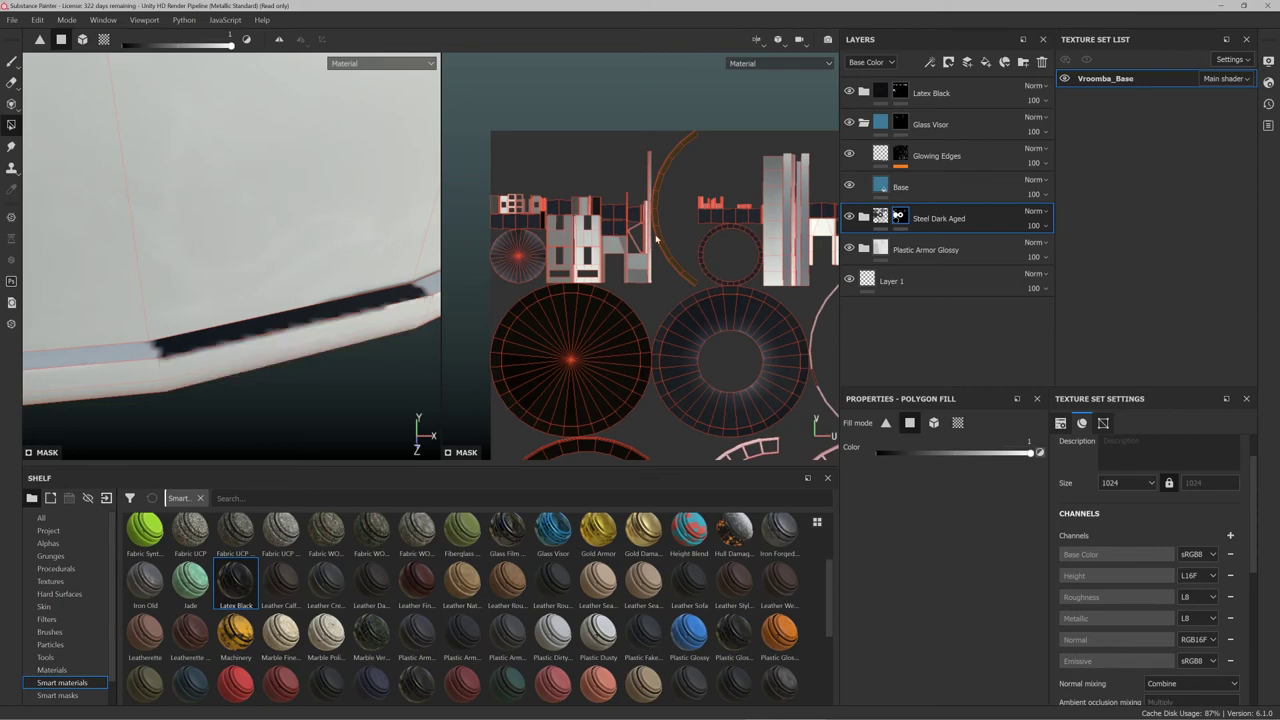
Erase the stray dark strip on the lower side rim from the Steel Dark Aged mask with a size 10 eraser
scroll(655, 240, up, 6)
scroll(678, 372, up, 6)
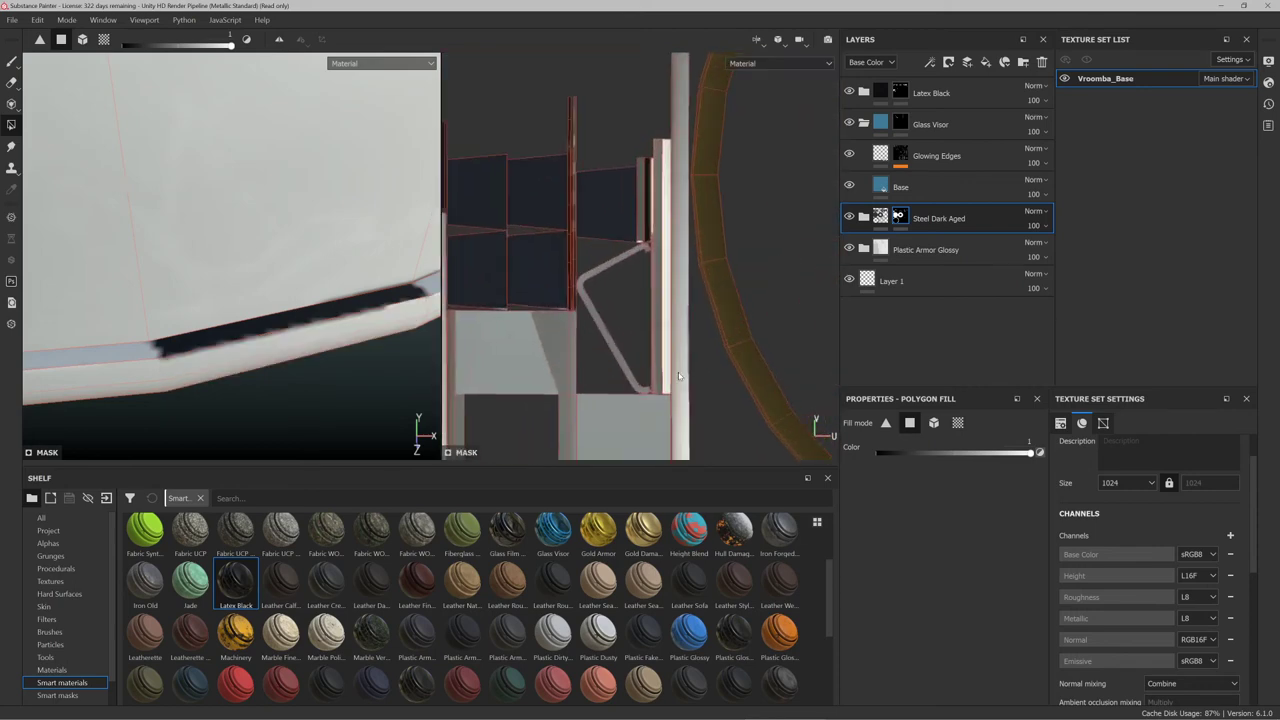
scroll(652, 201, down, 3)
scroll(652, 204, down, 1)
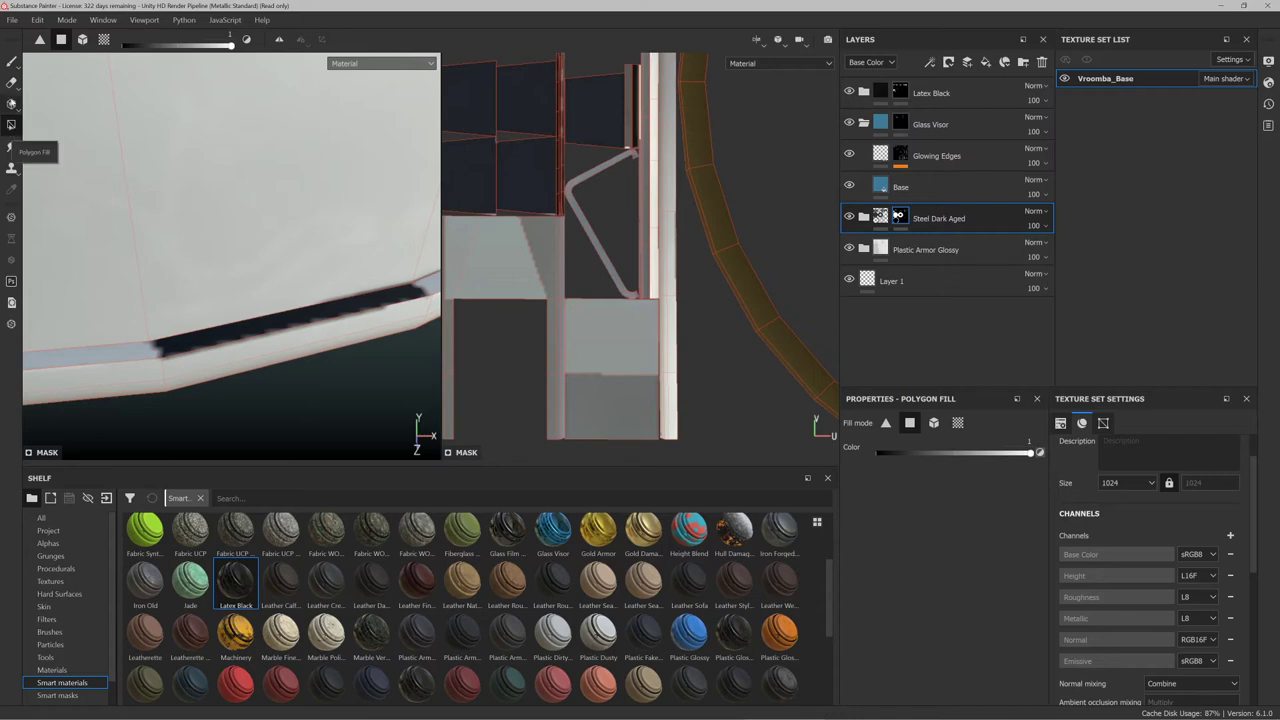
click(11, 83)
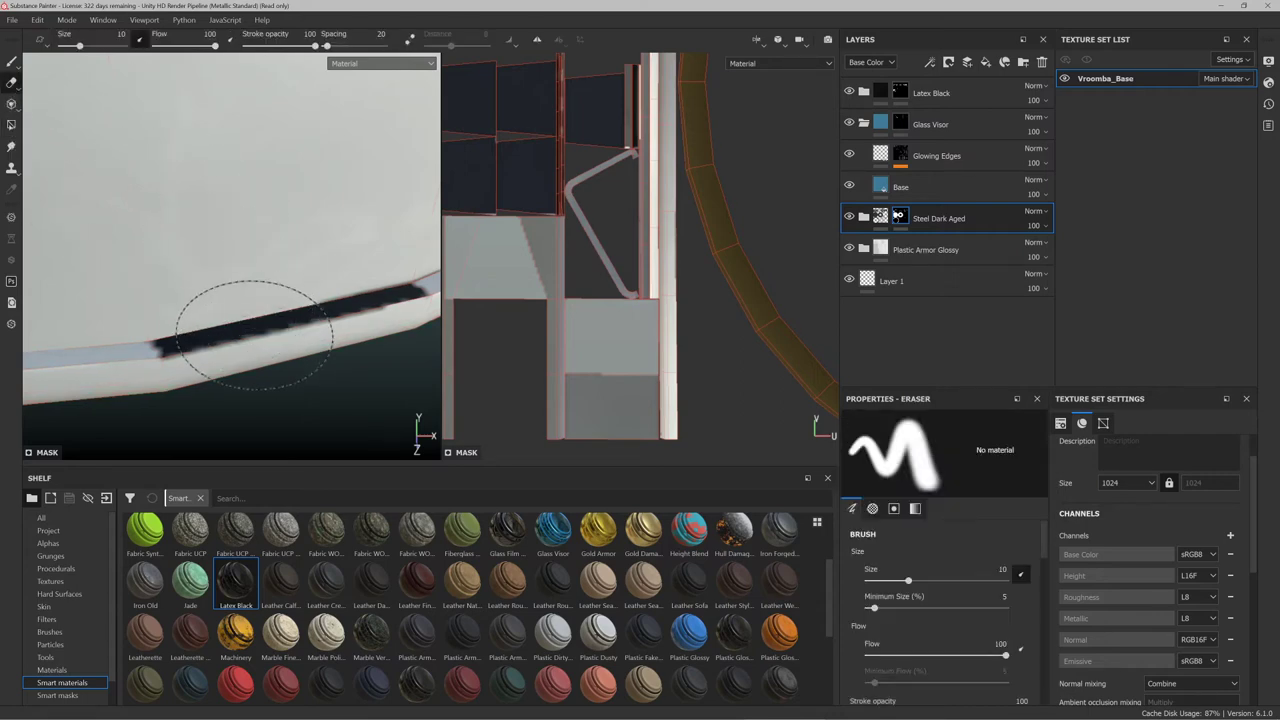
mouse_move(254, 334)
mouse_down()
mouse_move(186, 349)
mouse_move(271, 320)
mouse_move(351, 314)
mouse_up()
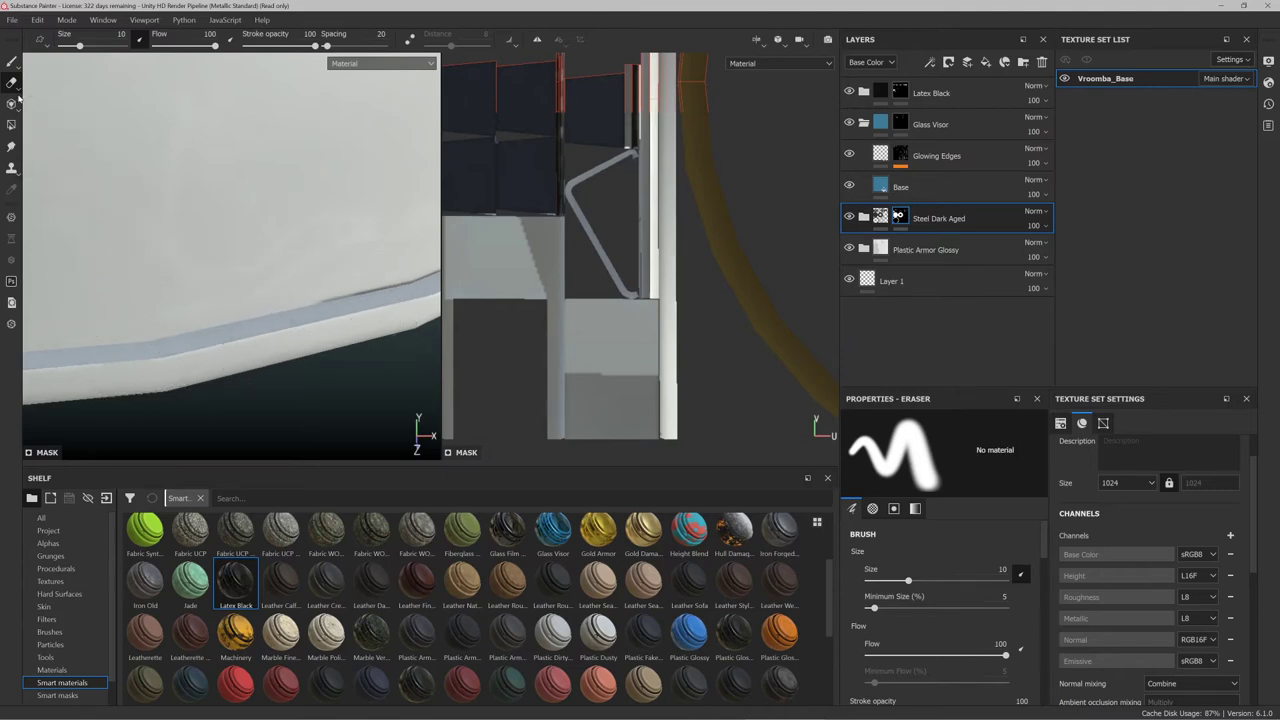
Examine the black rim panels and the cleaned lower rim from several sides, hiding the wireframe with the Paint tool
click(11, 127)
scroll(240, 302, down, 6)
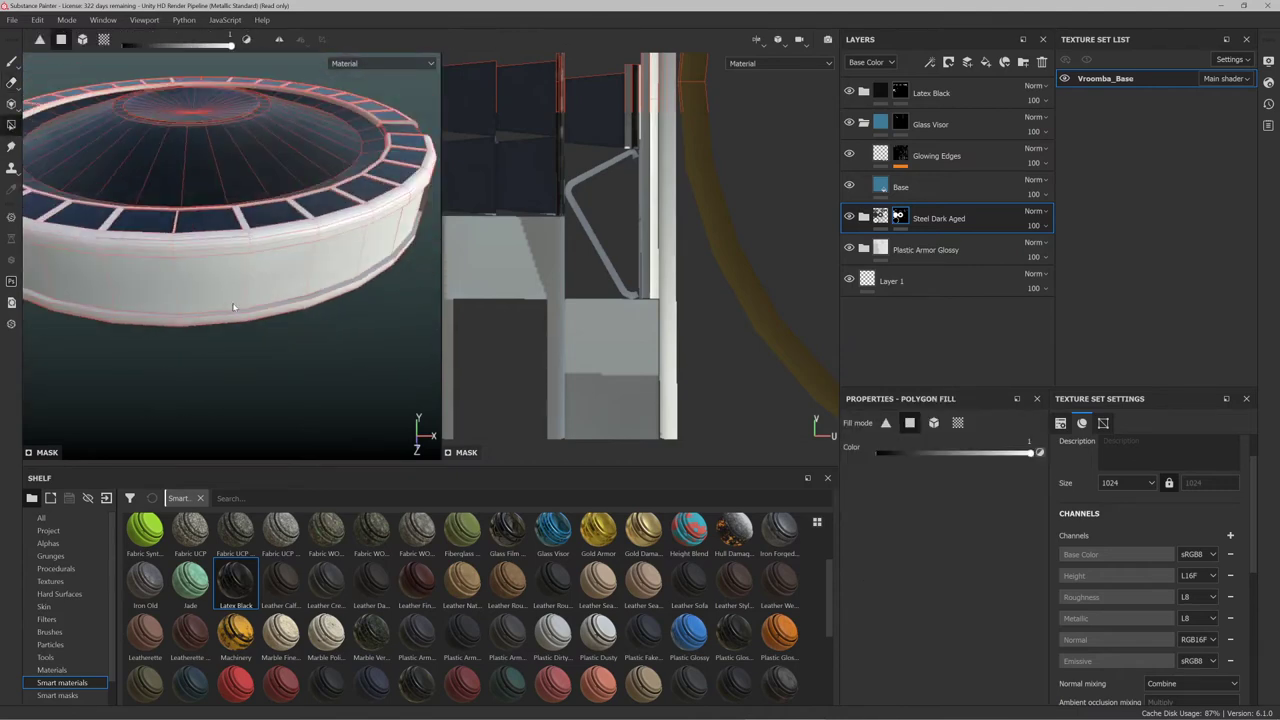
alt+drag(240, 302, 333, 259)
scroll(332, 259, up, 2)
scroll(332, 259, down, 6)
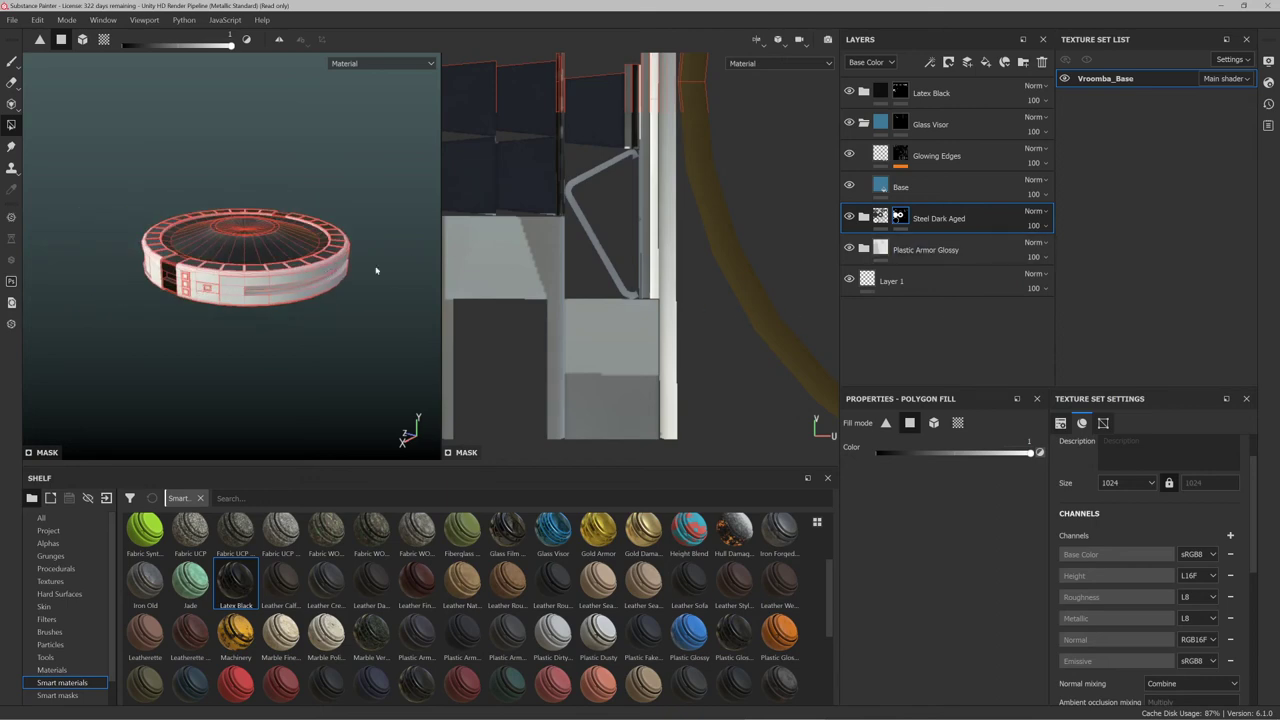
alt+drag(376, 270, 338, 268)
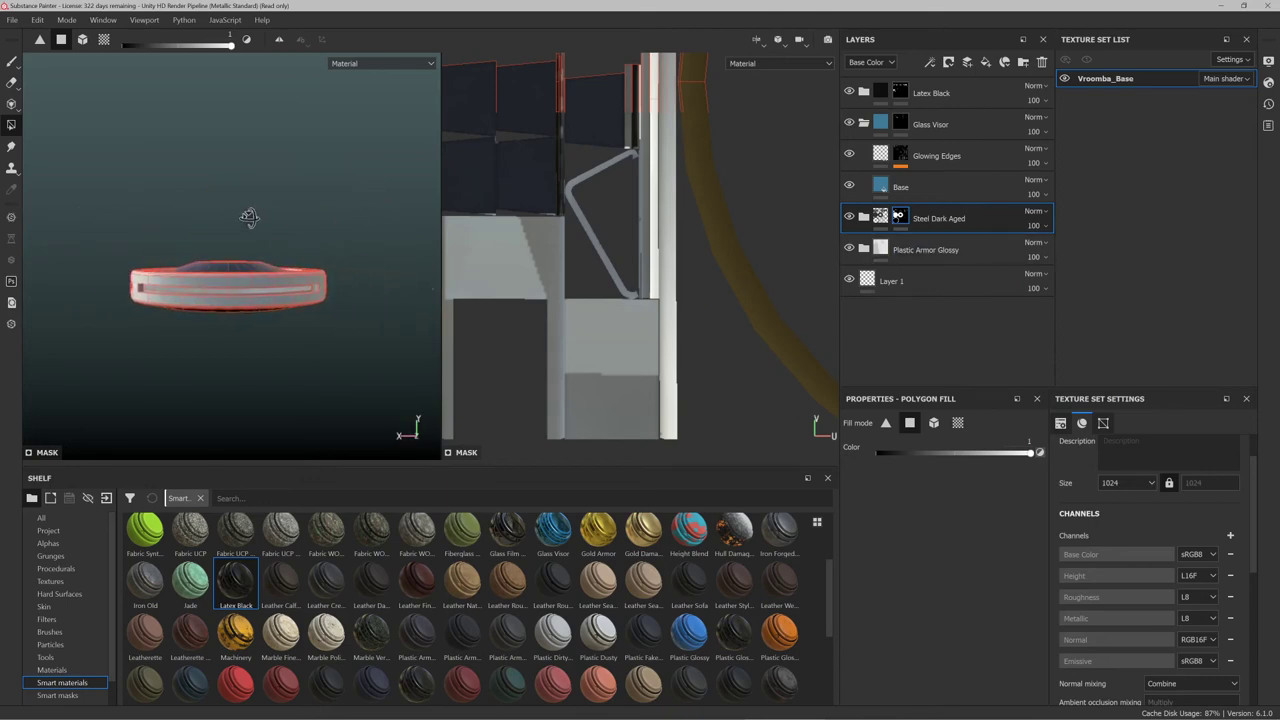
key(1)
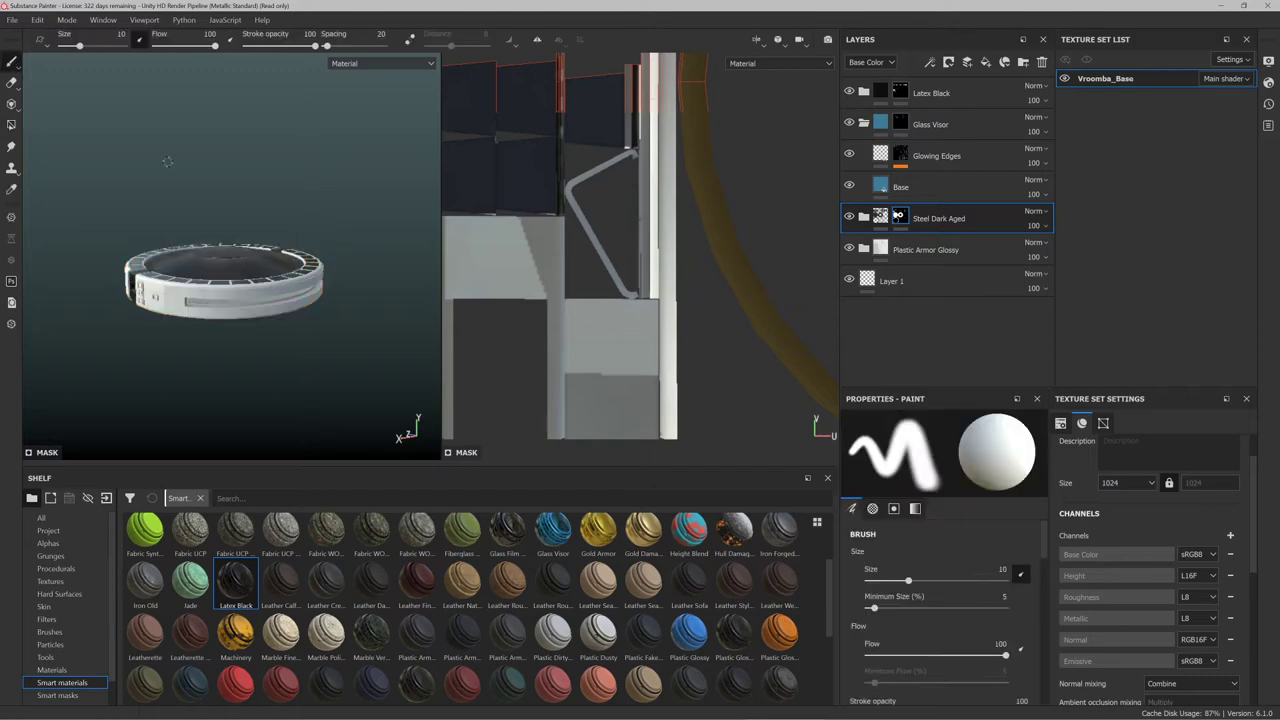
scroll(219, 191, up, 3)
scroll(222, 191, down, 3)
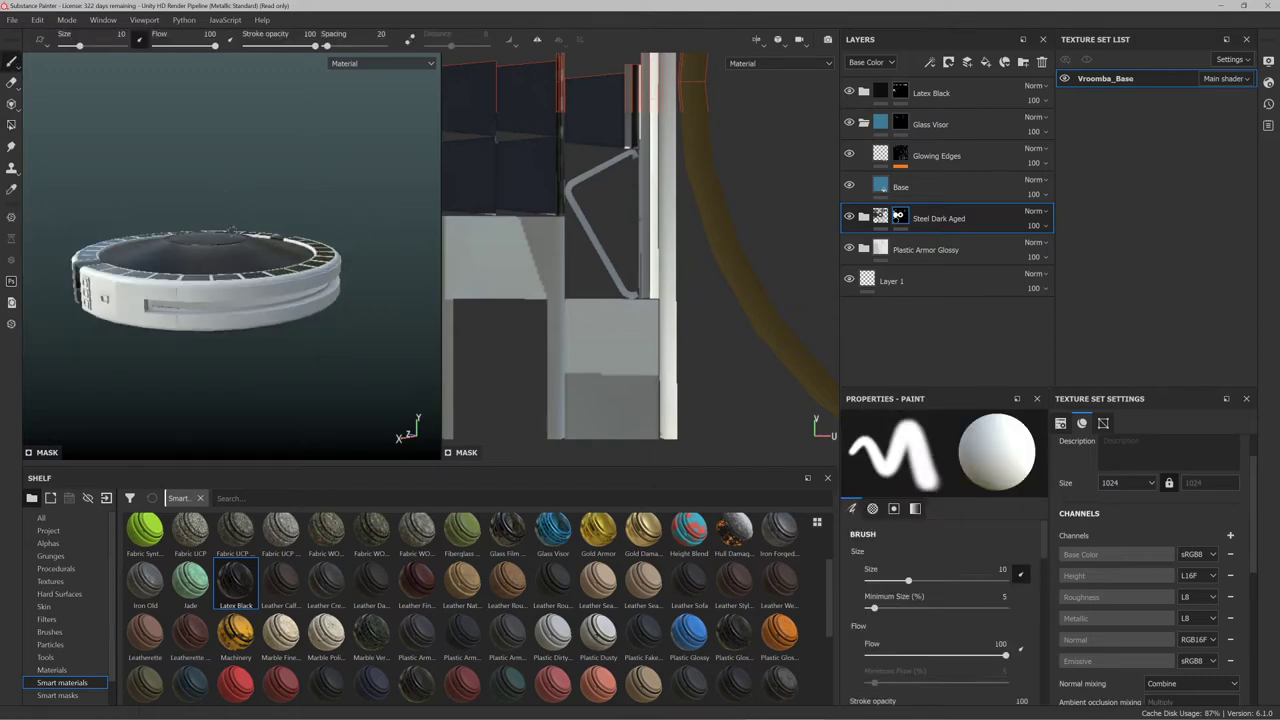
scroll(226, 191, up, 3)
alt+drag(226, 191, 223, 286)
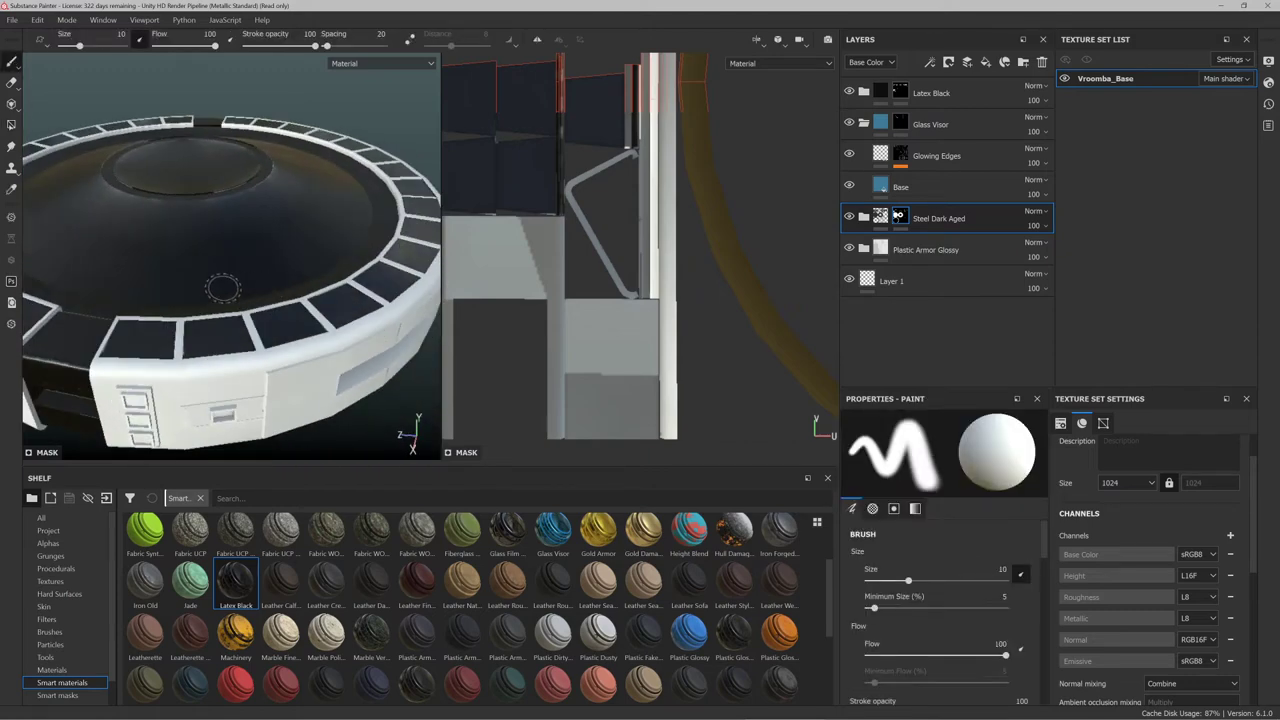
alt+middle_drag(223, 286, 281, 274)
mouse_move(280, 274)
alt+mouse_down()
mouse_move(239, 228)
mouse_move(221, 248)
mouse_move(244, 240)
mouse_move(221, 196)
mouse_move(251, 262)
alt+mouse_up()
scroll(239, 228, down, 5)
scroll(221, 248, up, 6)
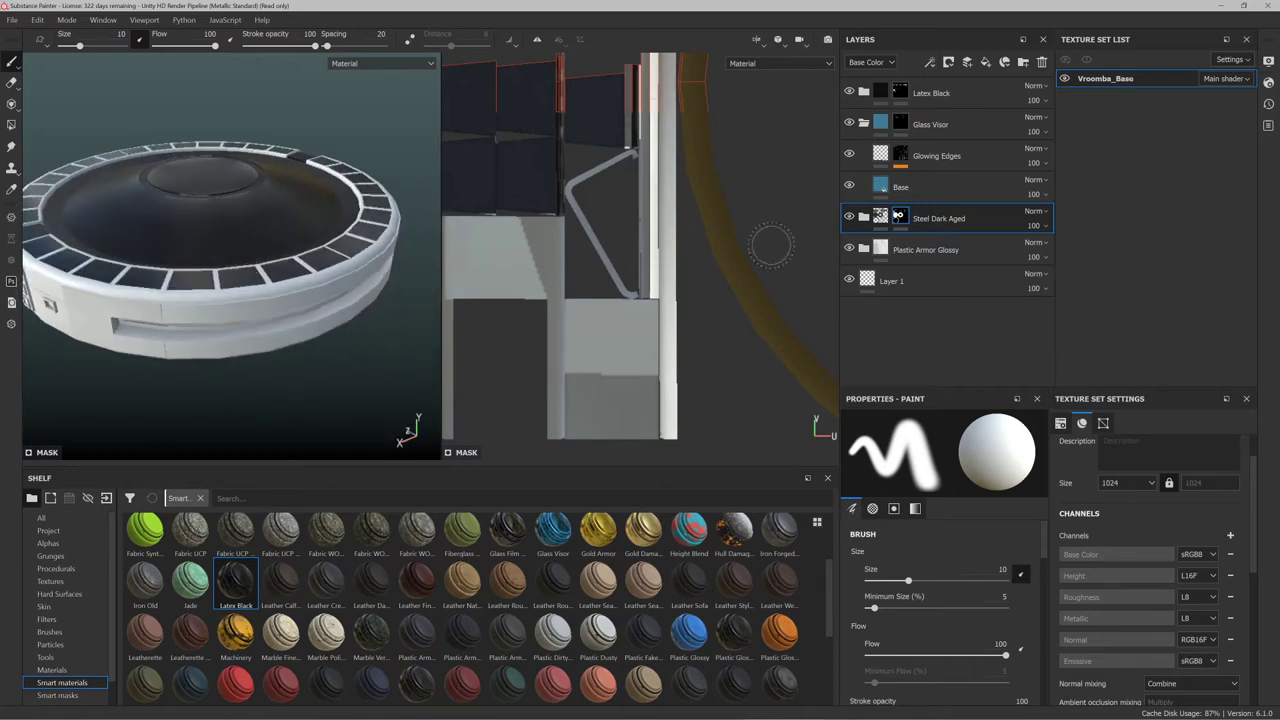
Recolor the rim panels by setting the base color of the Latex Black group's Base layer to a saturated blue, RGB 0.000, 0.091, 0.407
click(970, 97)
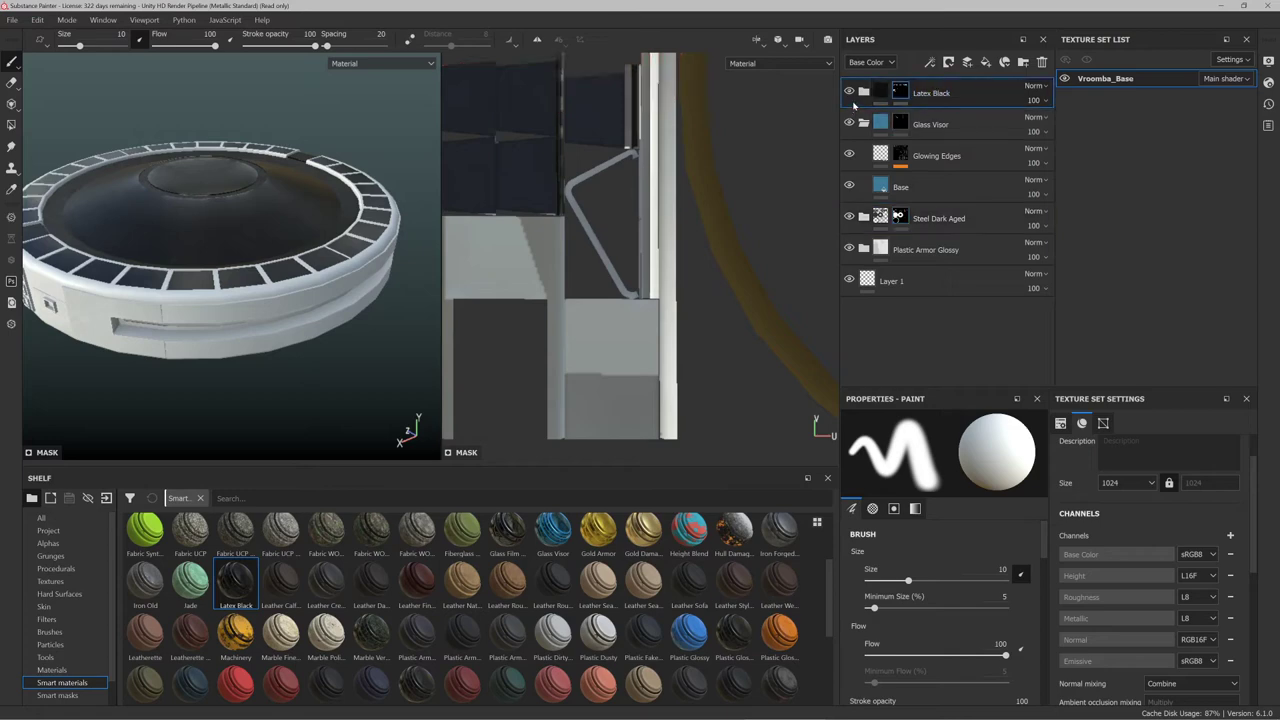
click(864, 92)
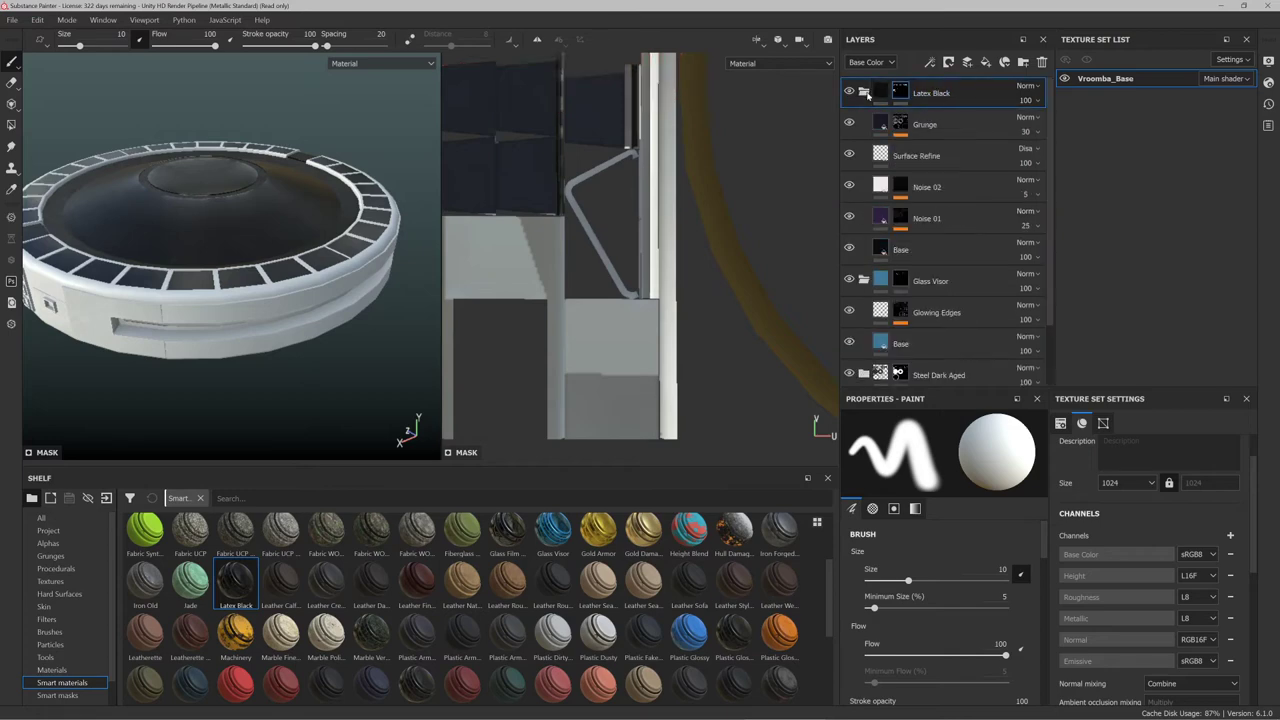
click(935, 252)
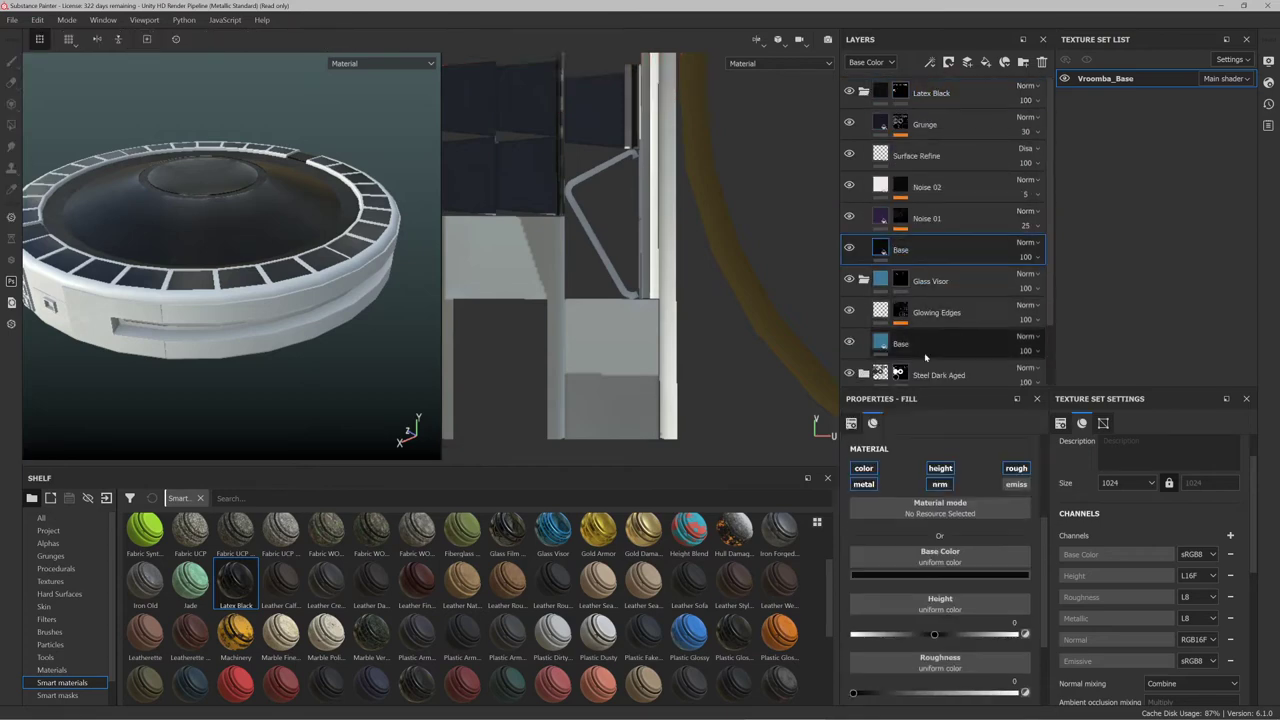
click(950, 584)
drag(981, 532, 1053, 483)
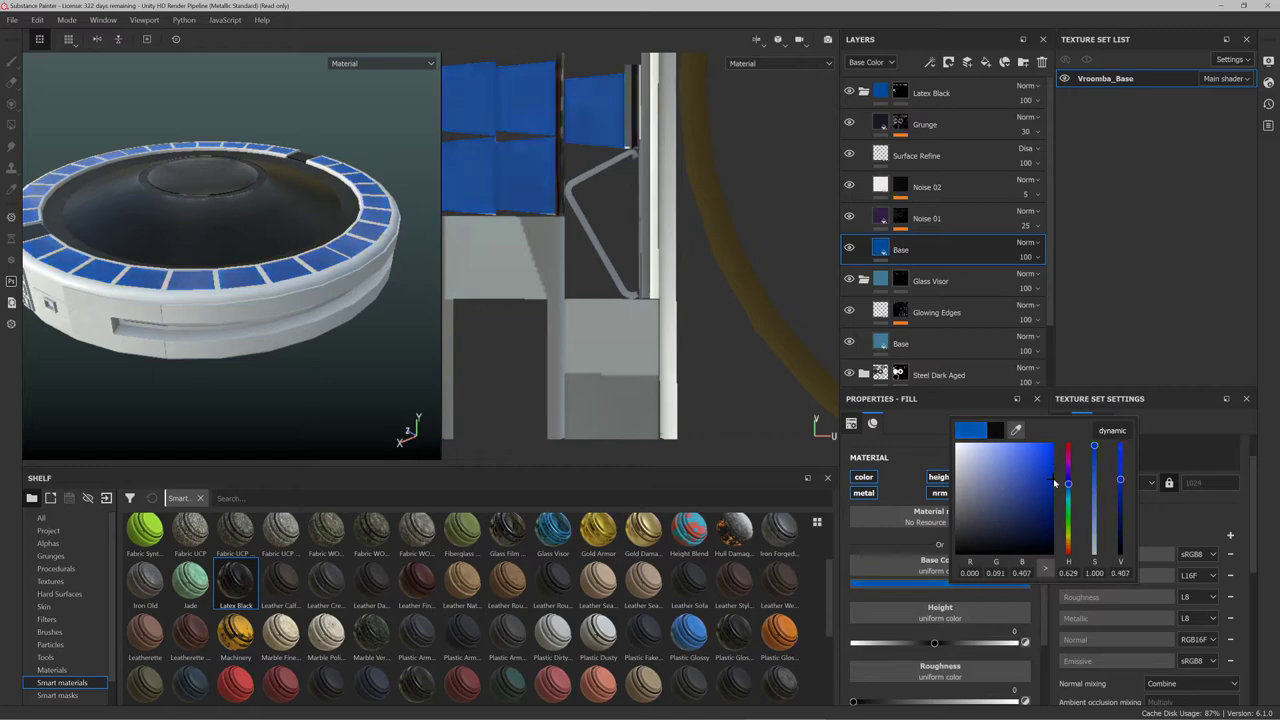
click(352, 363)
scroll(355, 363, down, 2)
alt+drag(355, 363, 226, 296)
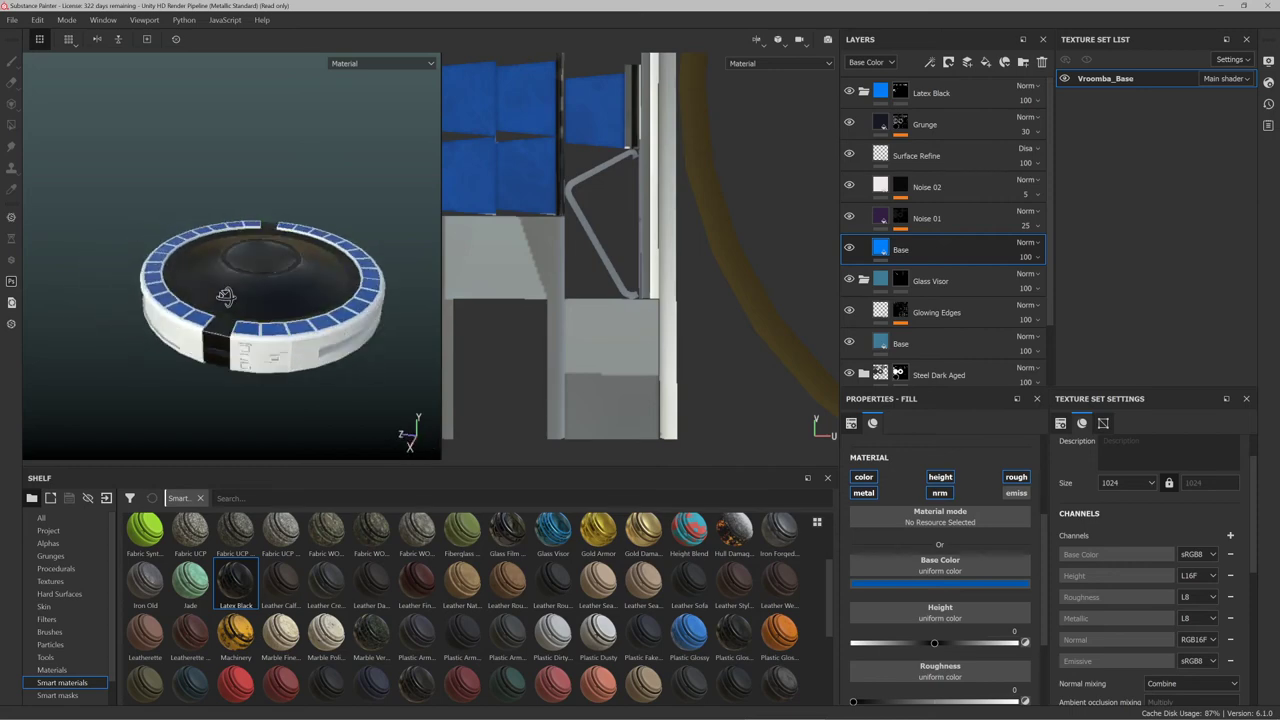
Delete the Latex Black group, check the bare rim panels up close, and activate Polygon Fill on the Glass Visor mask
click(968, 100)
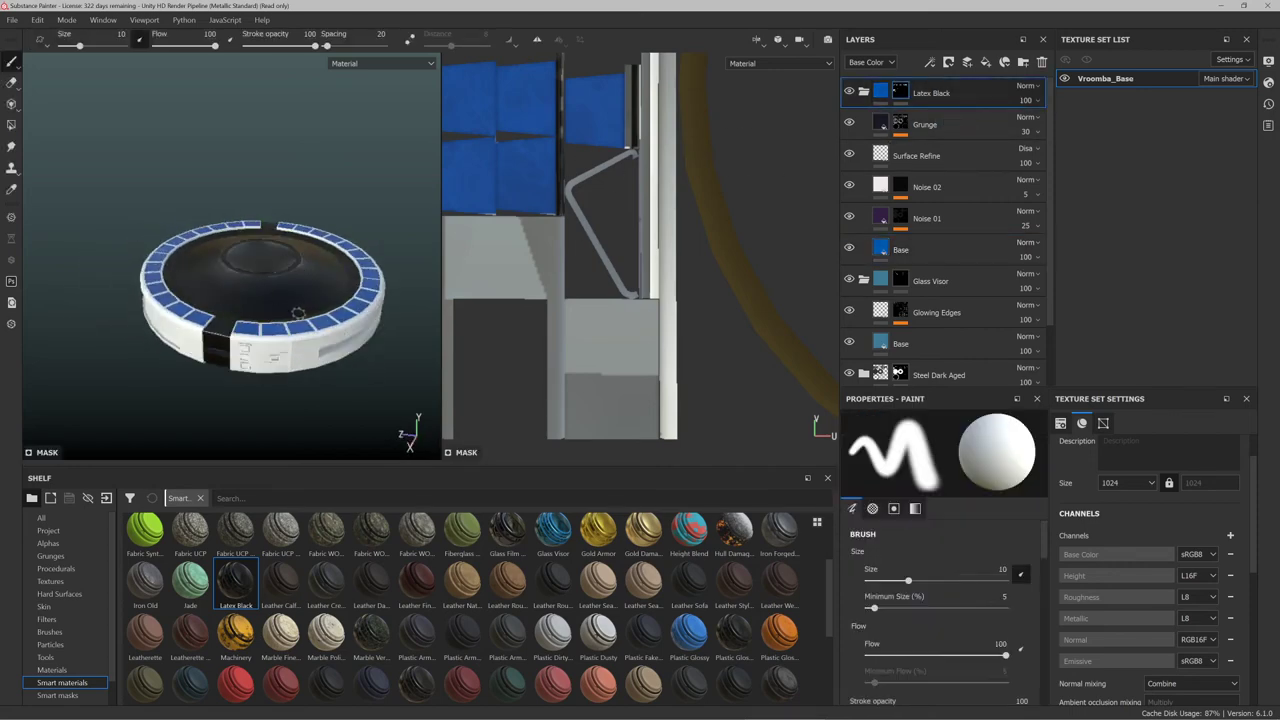
scroll(298, 313, up, 5)
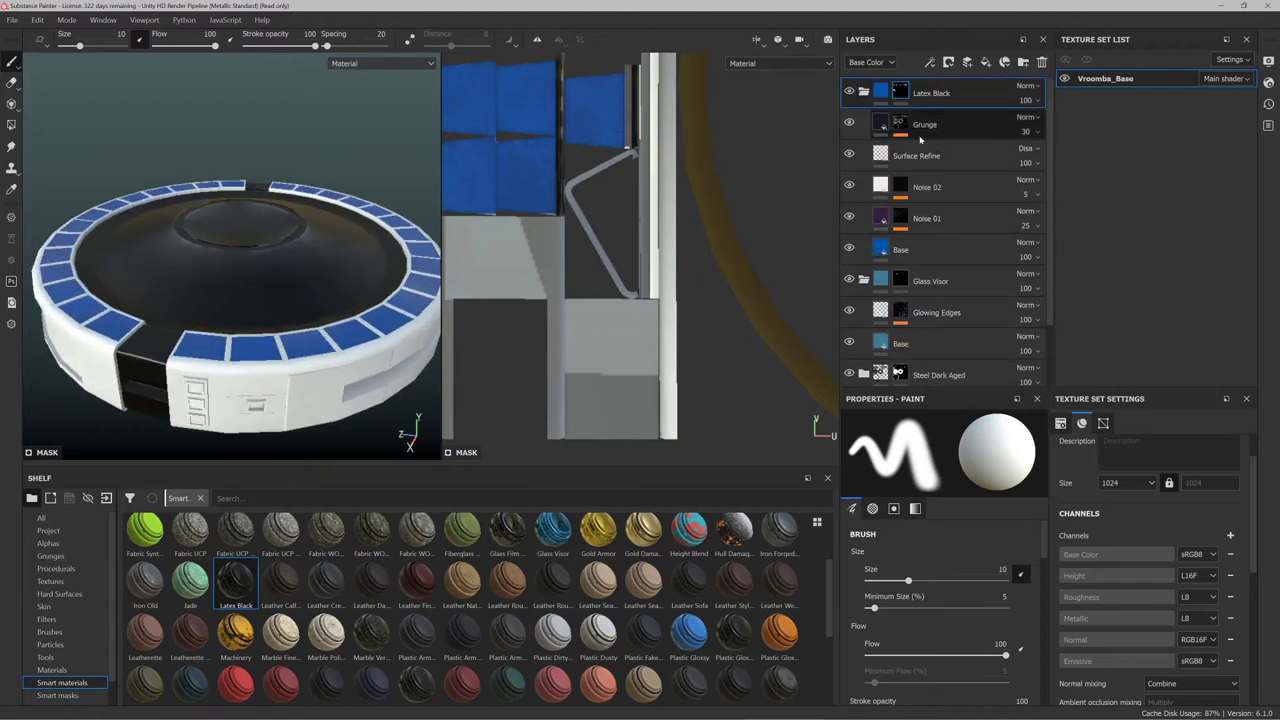
key(Delete)
scroll(200, 288, up, 2)
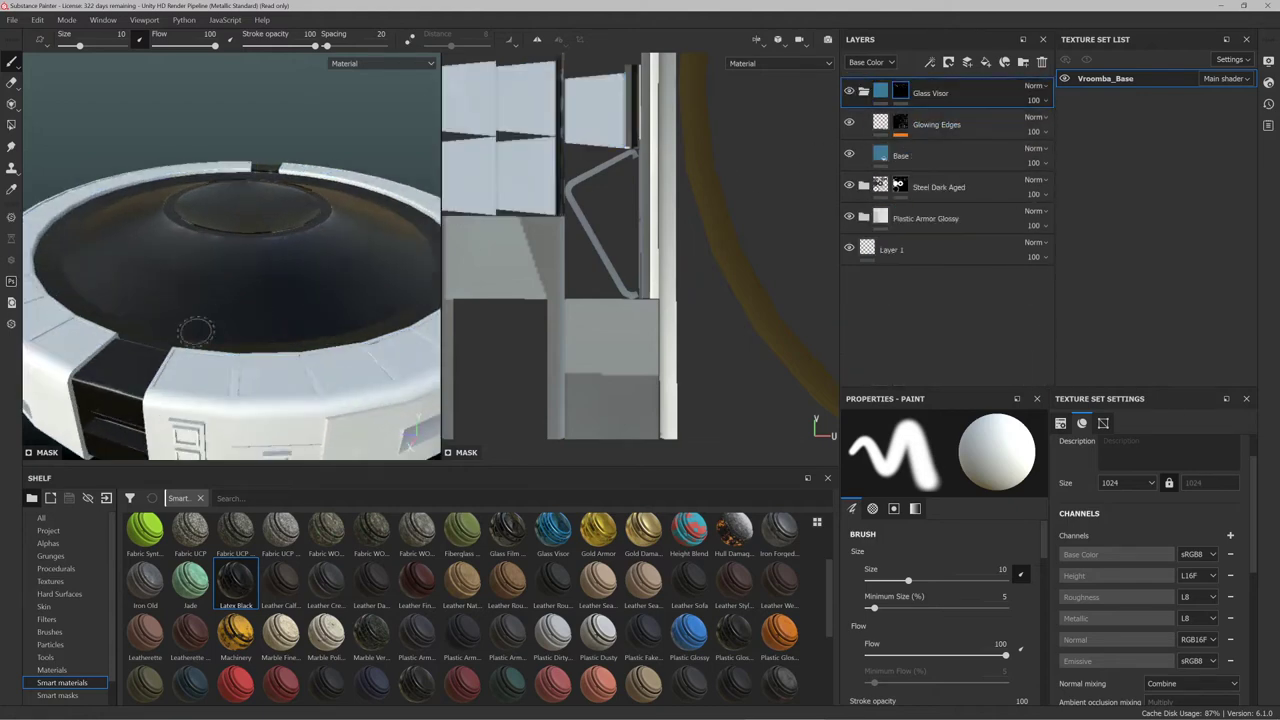
scroll(196, 331, up, 5)
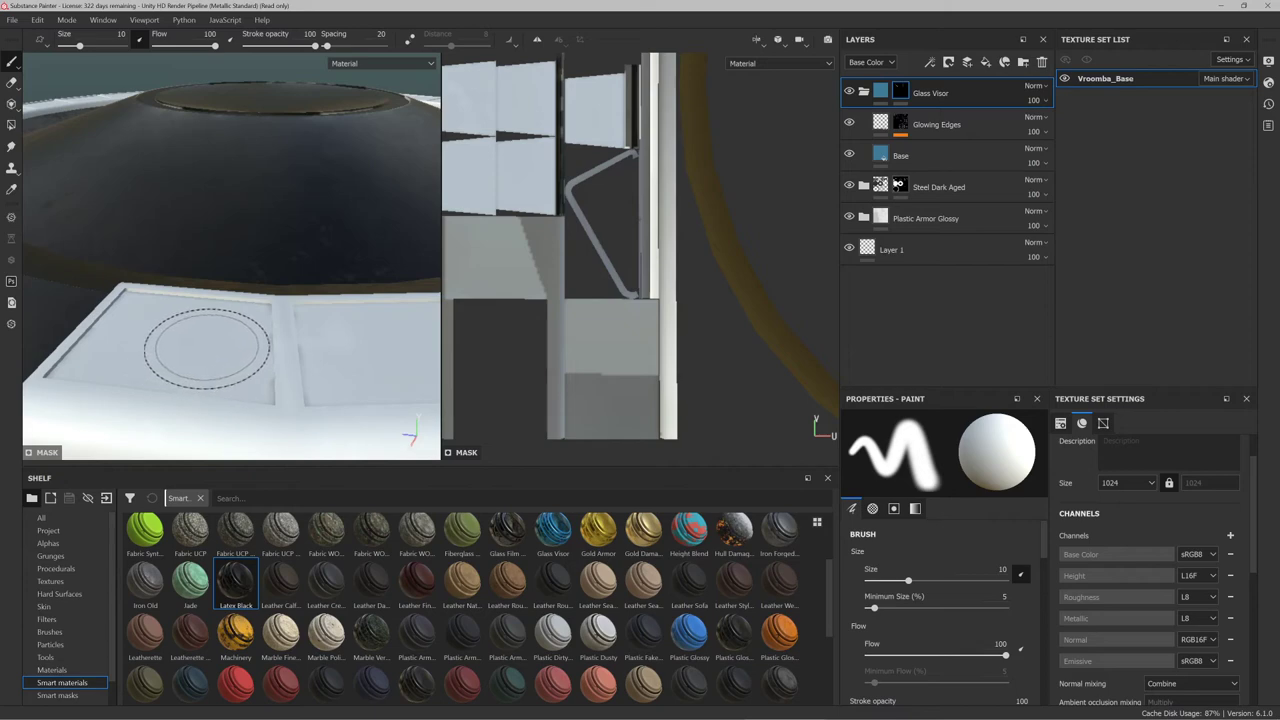
scroll(187, 325, down, 4)
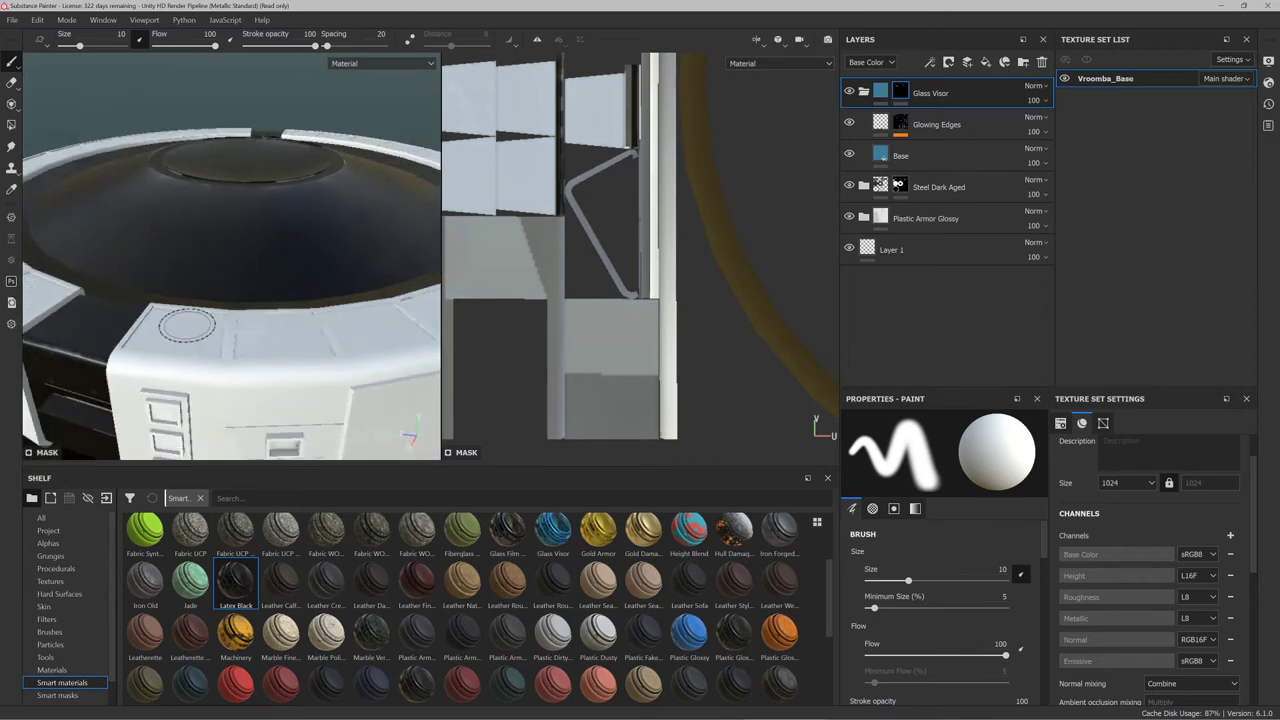
scroll(186, 325, down, 6)
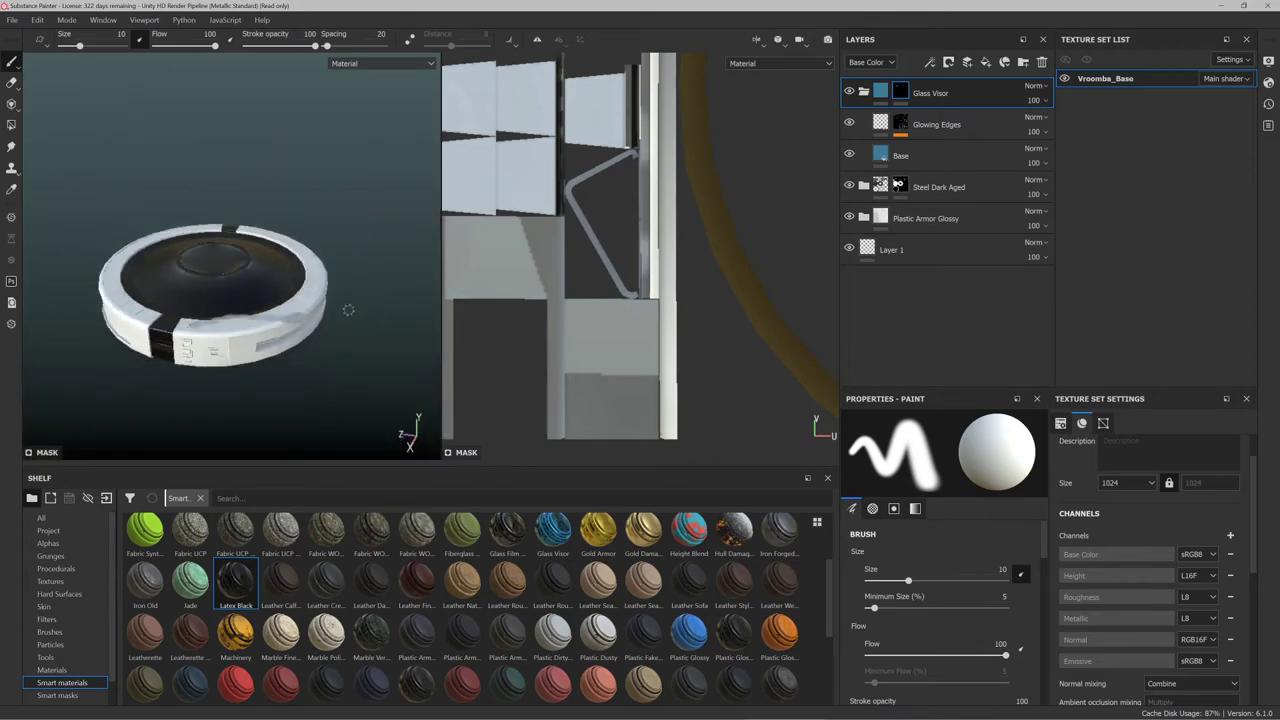
click(11, 124)
key(alt+Tab)
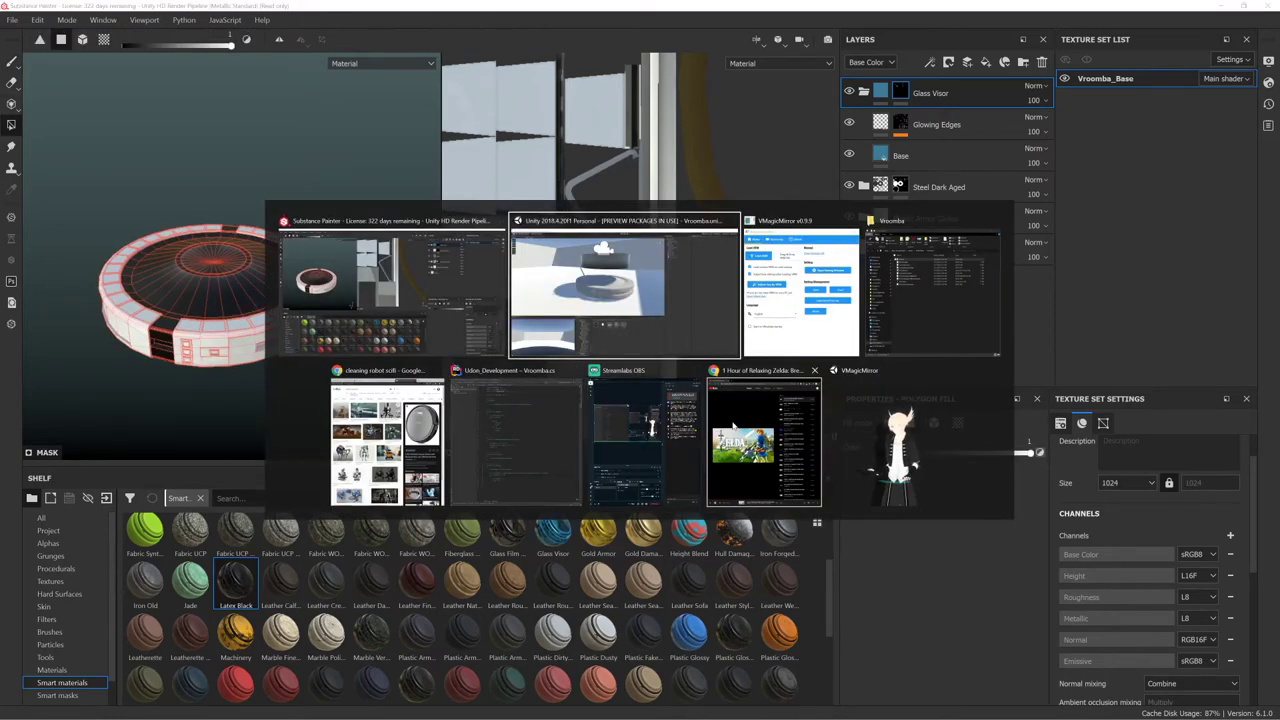
click(764, 440)
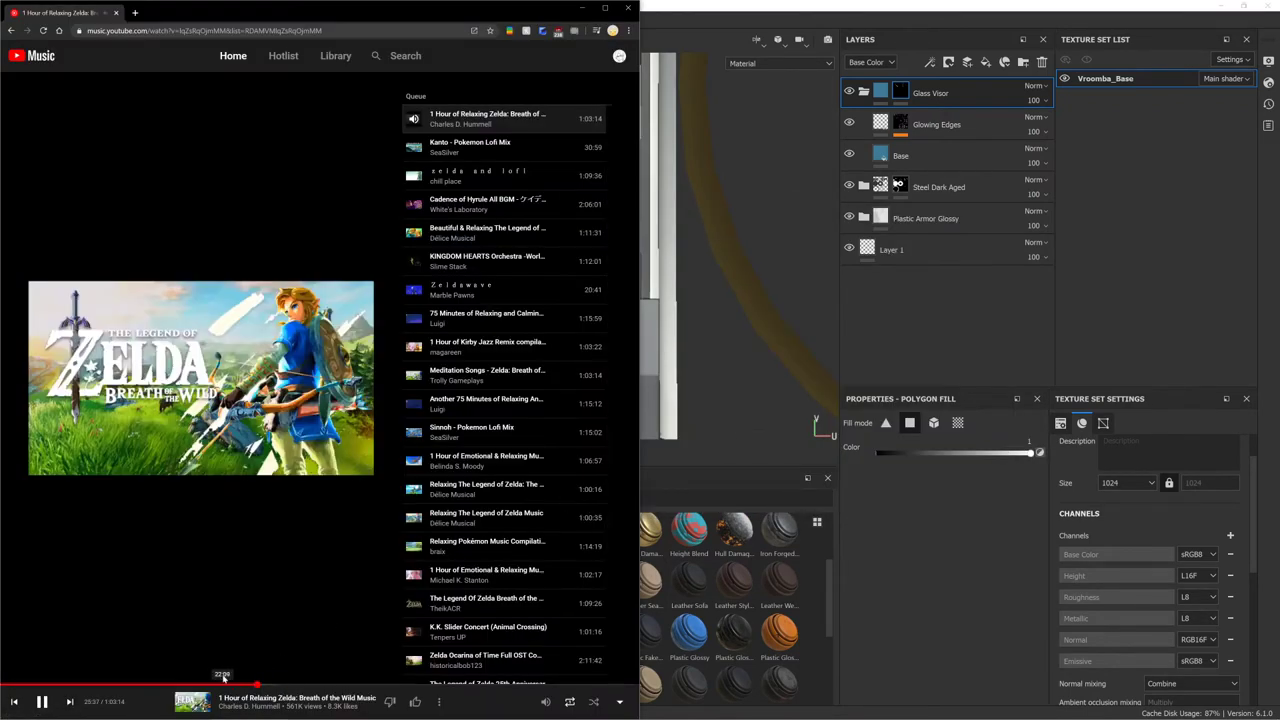
click(829, 342)
alt+drag(278, 339, 377, 340)
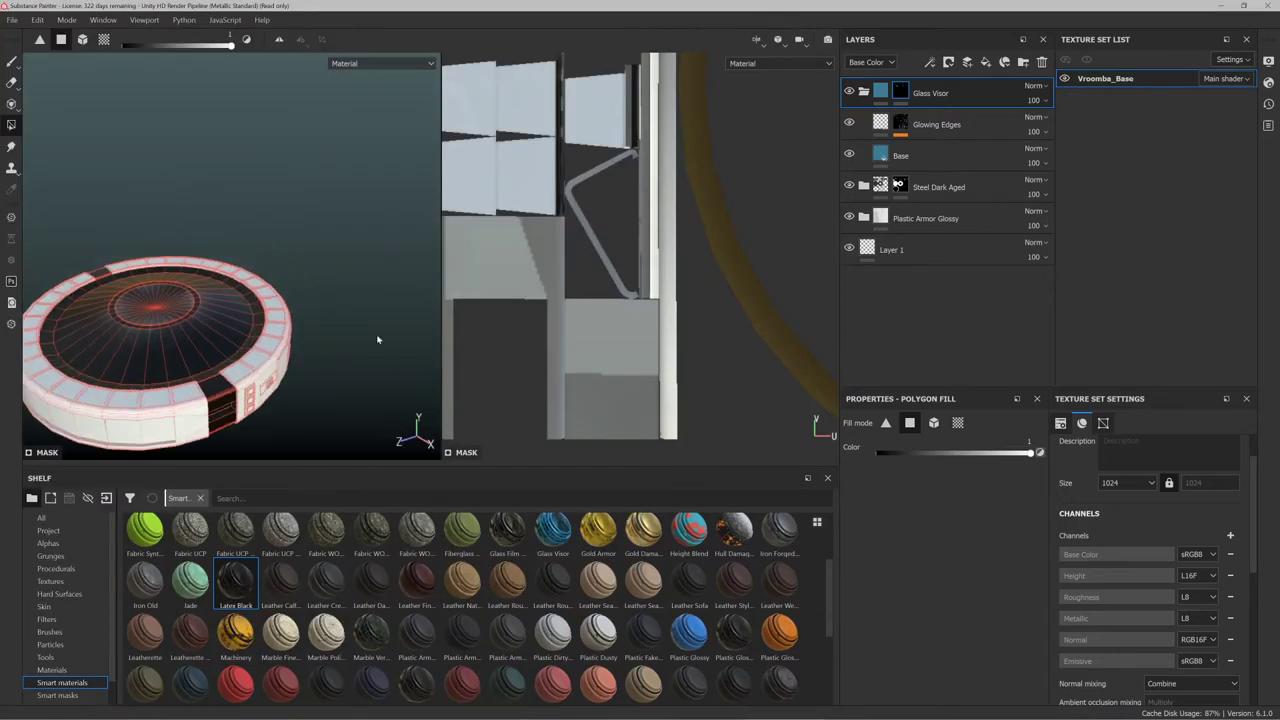
alt+middle_drag(174, 440, 298, 365)
mouse_move(216, 373)
alt+mouse_down()
mouse_move(342, 356)
mouse_move(343, 323)
mouse_move(229, 346)
mouse_move(240, 337)
alt+mouse_up()
key(alt+Tab)
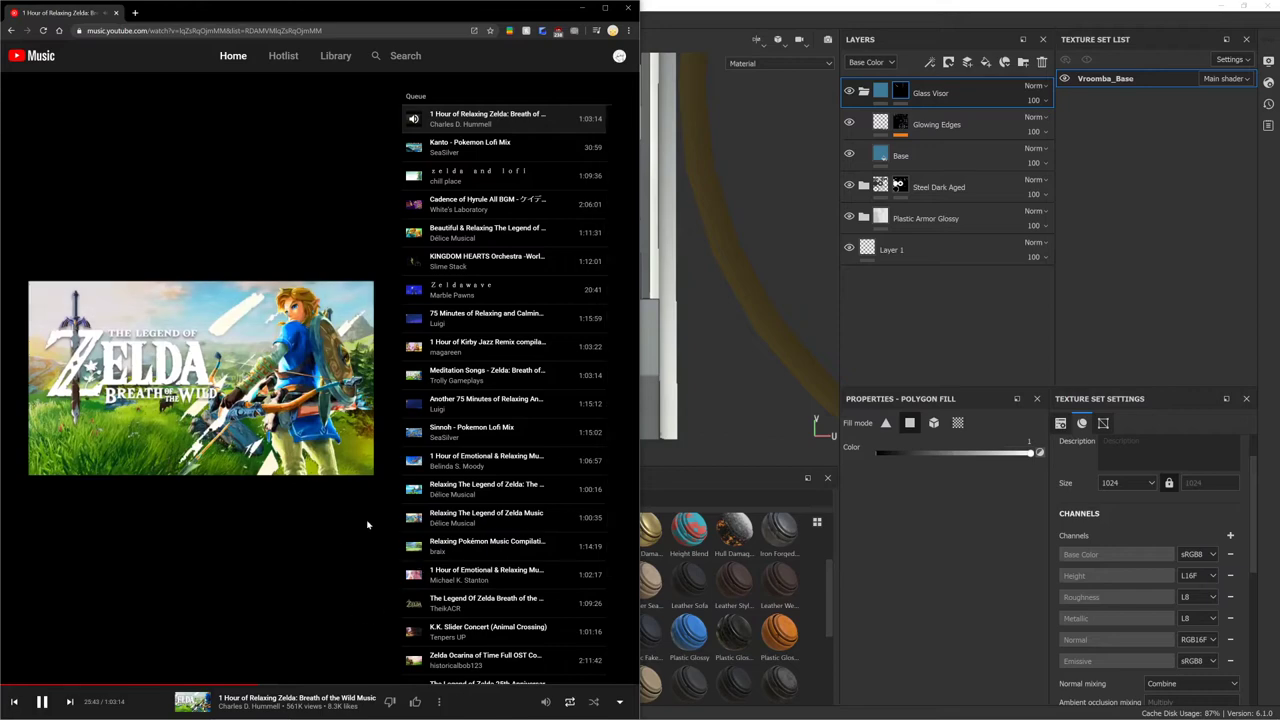
key(alt+Tab)
Undo the deletion of the Latex Black group and redo it while comparing the stray patch on the side wall
alt+drag(195, 403, 368, 340)
alt+drag(287, 398, 284, 336)
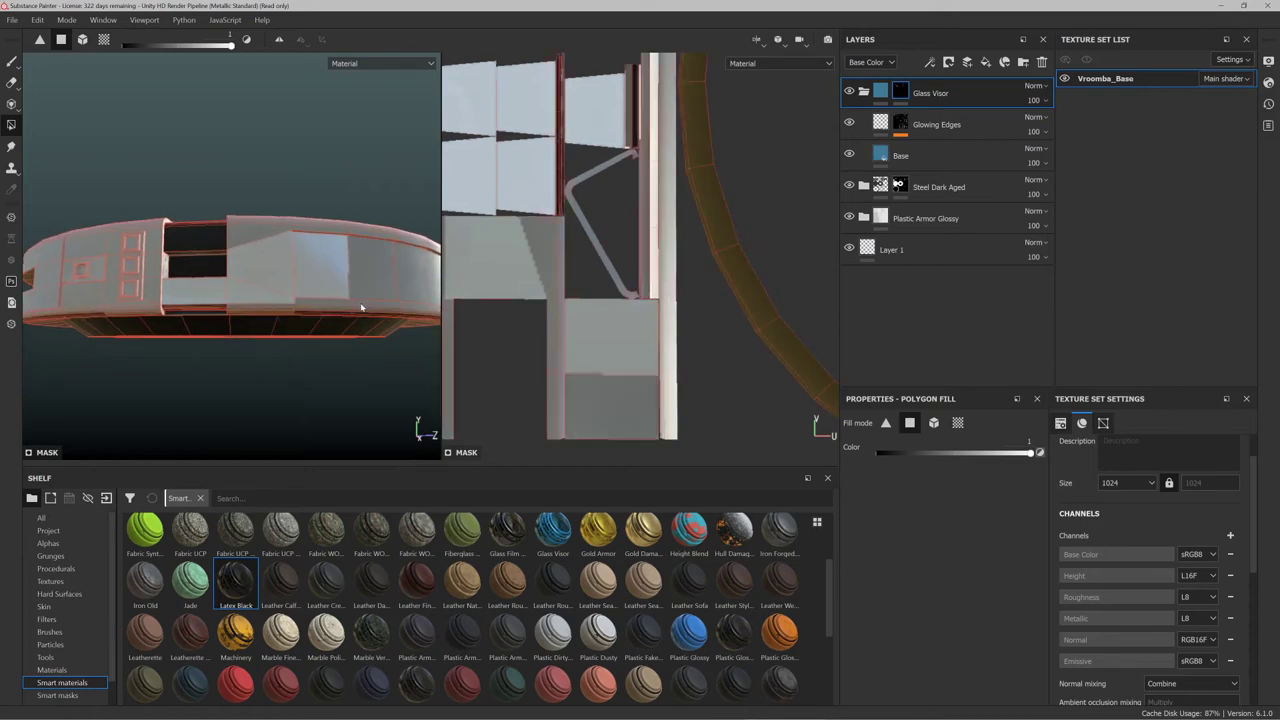
scroll(313, 401, up, 2)
key(ctrl+z)
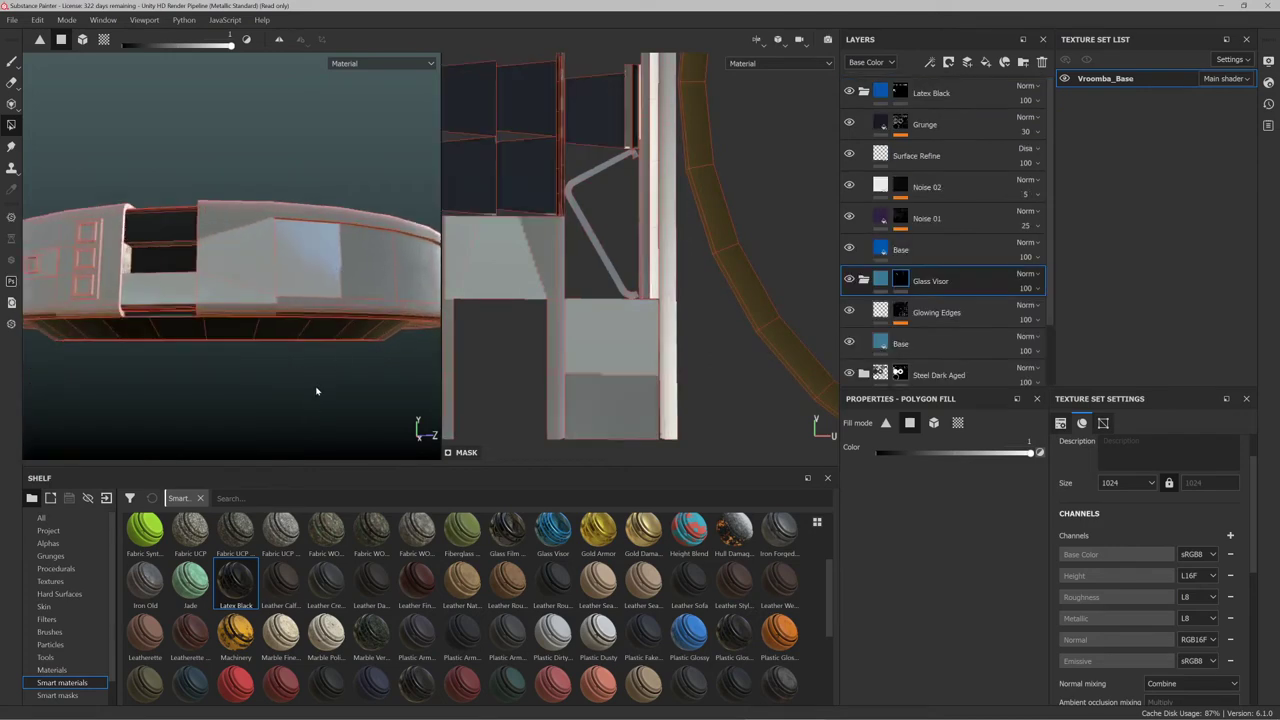
scroll(316, 391, down, 2)
key(ctrl+z)
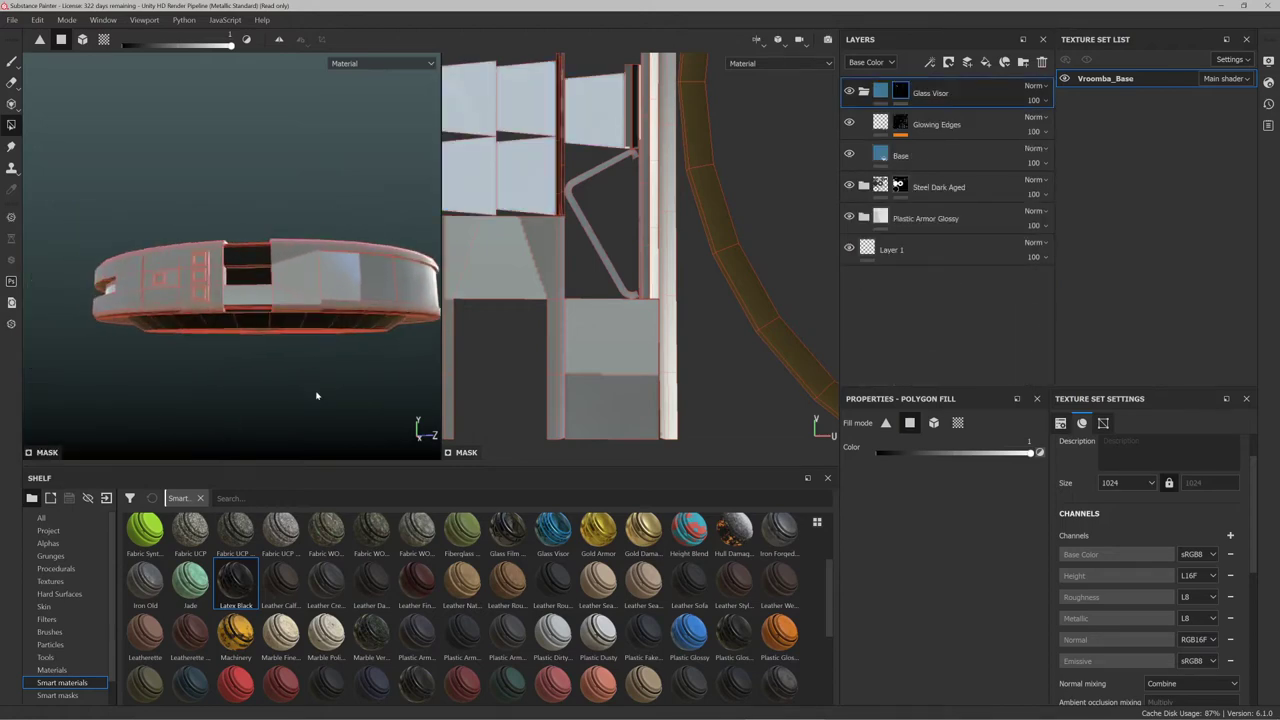
Toggle the visibility of Steel Dark Aged, Plastic Armor Glossy and Glass Visor to find the source of the side wall patch
scroll(548, 383, down, 2)
scroll(622, 263, down, 5)
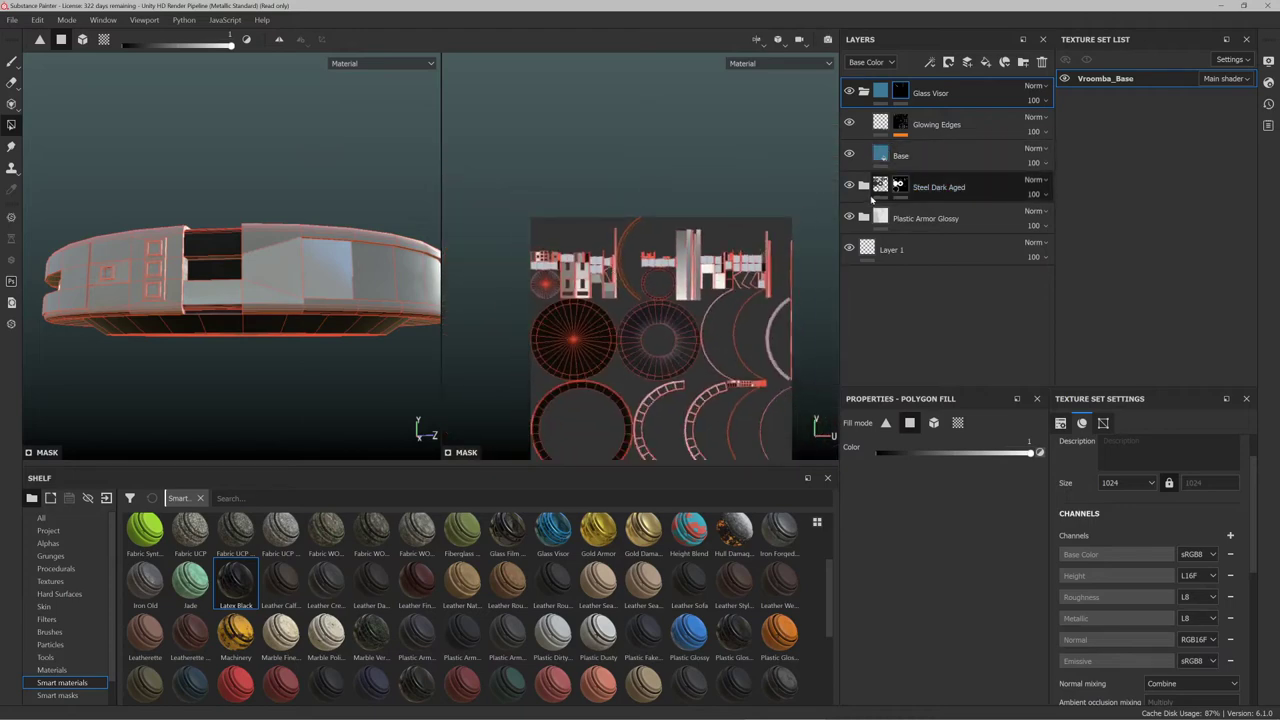
click(849, 186)
click(849, 186)
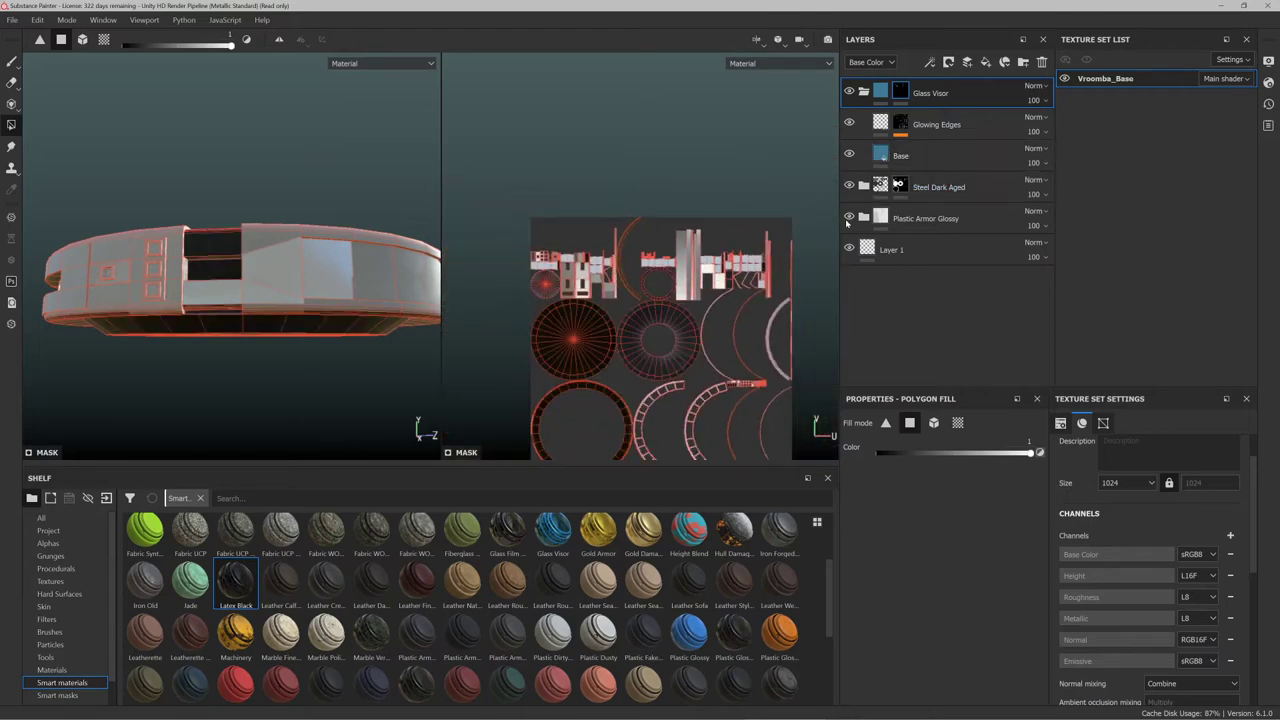
click(849, 218)
click(849, 92)
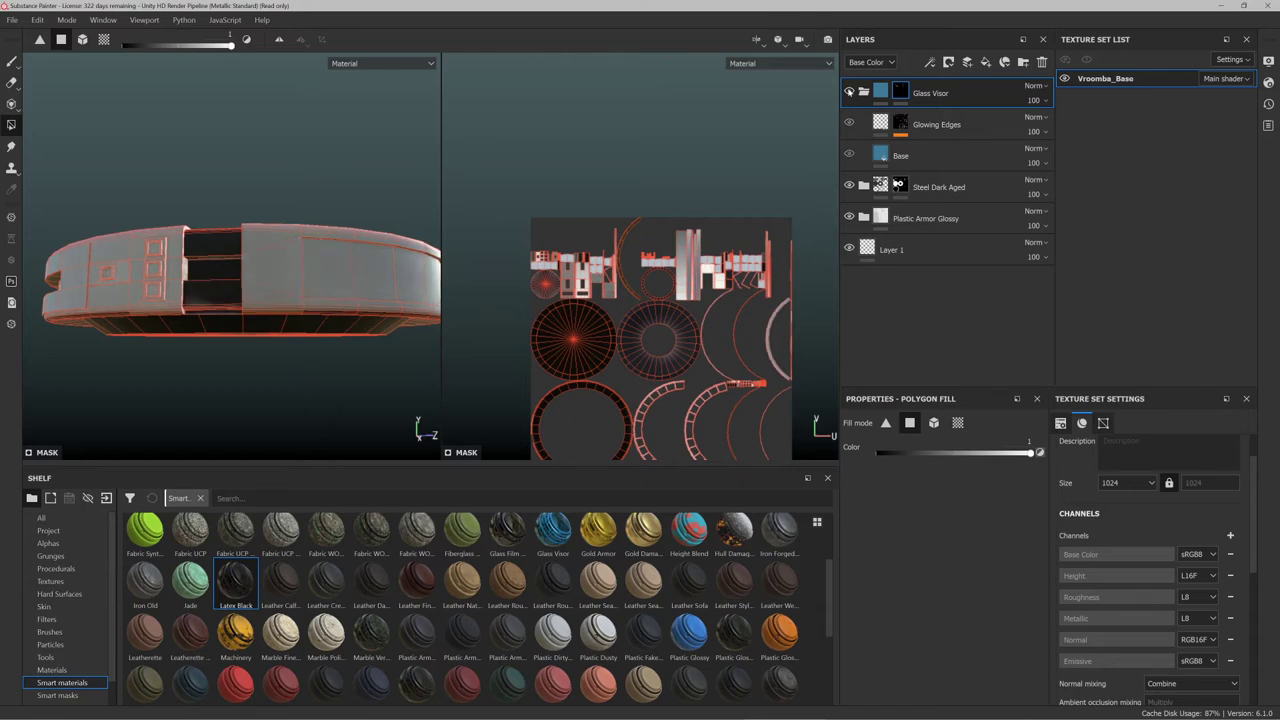
click(849, 92)
Remove the stray patch on the side wall from the Glass Visor mask by polygon-filling its faces with color 0
alt+drag(222, 194, 300, 277)
scroll(352, 239, up, 3)
scroll(300, 277, down, 5)
alt+drag(377, 271, 186, 269)
alt+middle_drag(425, 250, 291, 256)
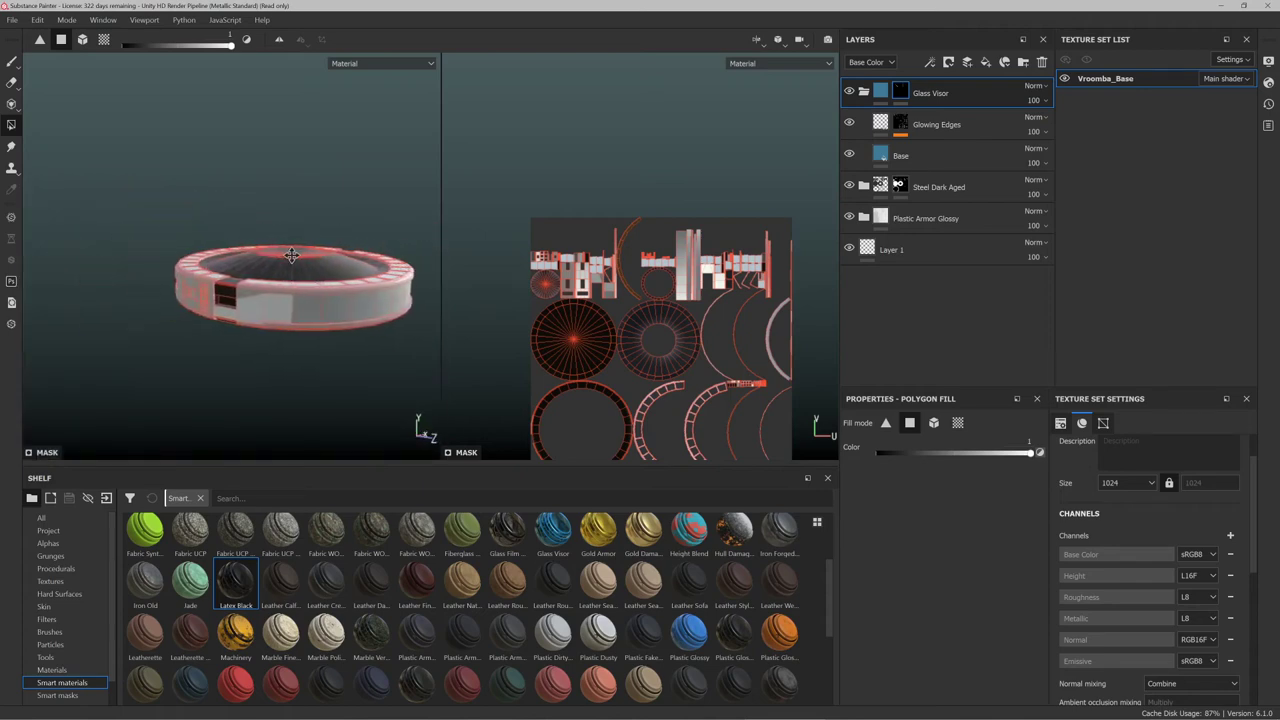
alt+drag(291, 255, 290, 238)
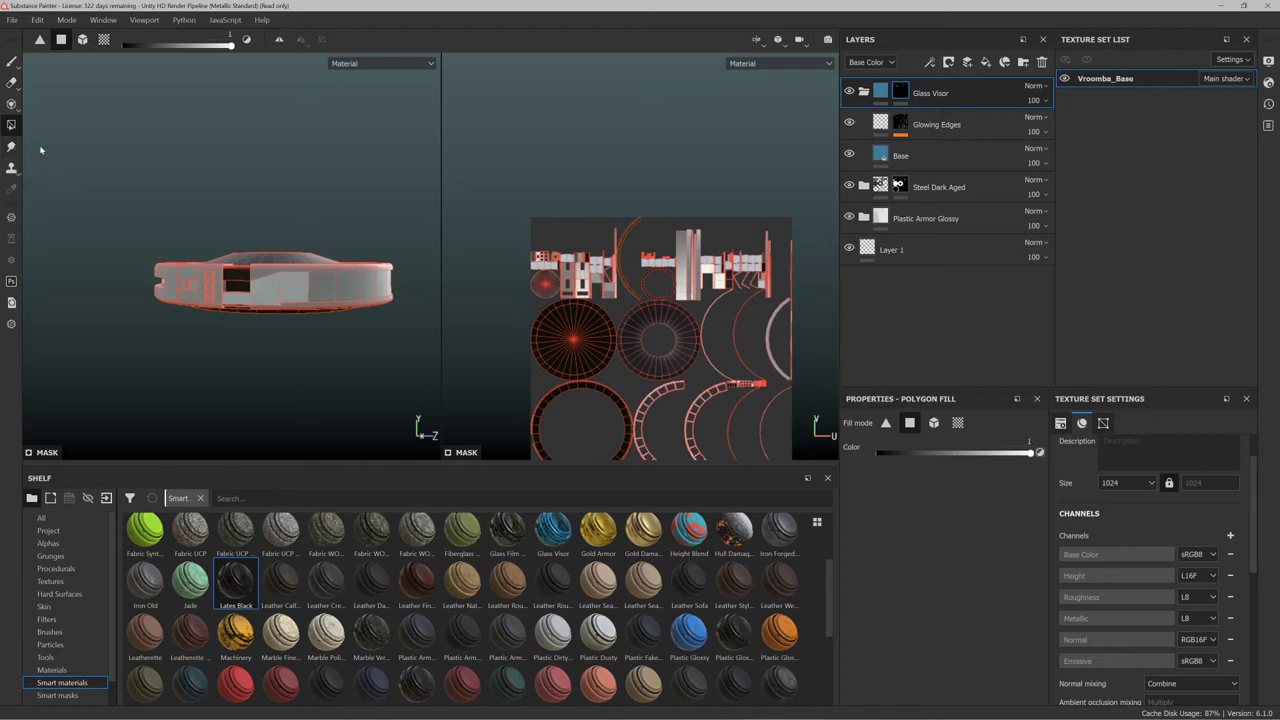
drag(230, 46, 227, 48)
drag(133, 53, 96, 62)
scroll(327, 303, up, 3)
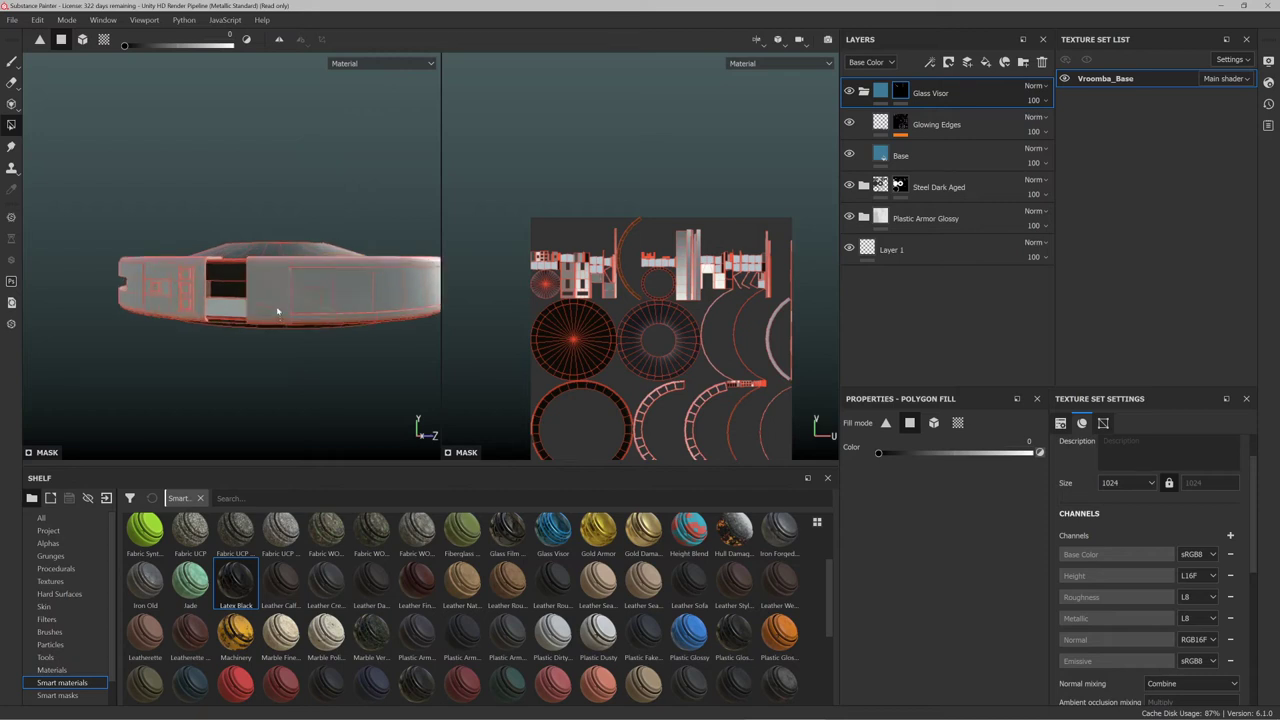
scroll(208, 309, up, 4)
Try filling a group of underside faces in the Glass Visor mask, and clear them again with fill color 0
mouse_move(220, 309)
alt+mouse_down()
mouse_move(294, 234)
mouse_move(288, 296)
mouse_move(251, 347)
mouse_move(239, 341)
mouse_move(242, 310)
alt+mouse_up()
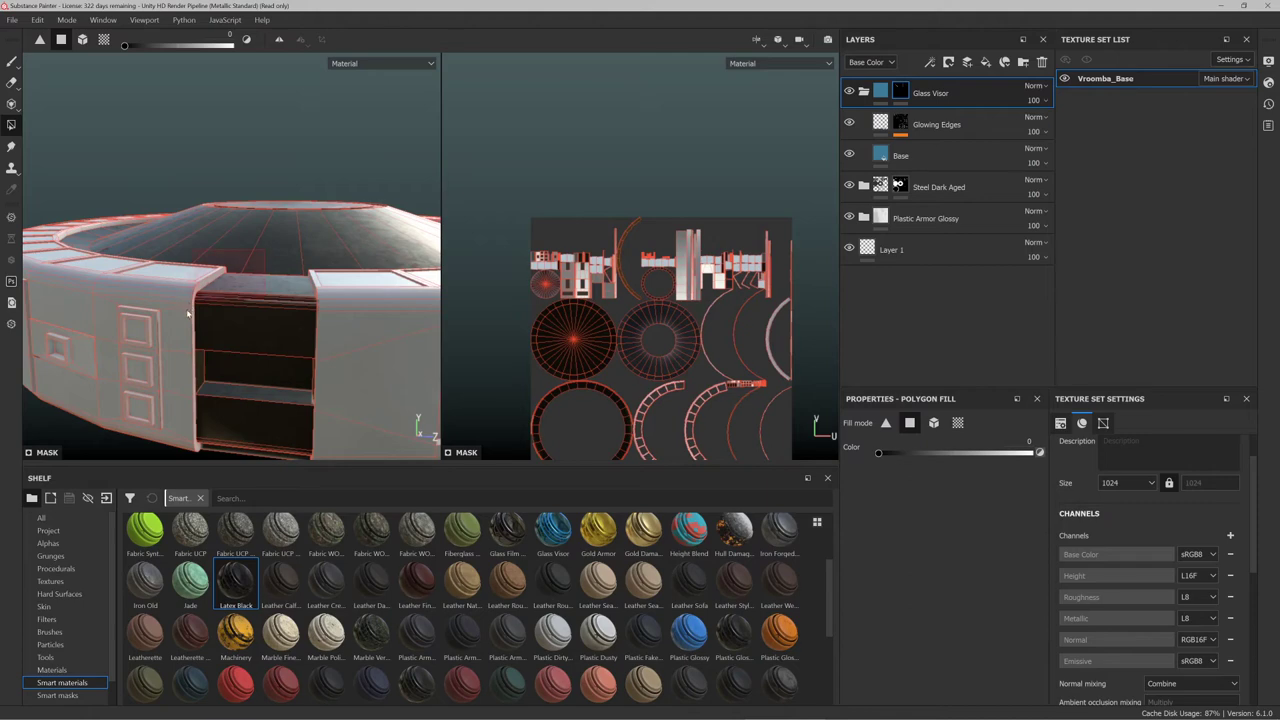
scroll(219, 305, down, 3)
alt+drag(181, 287, 166, 320)
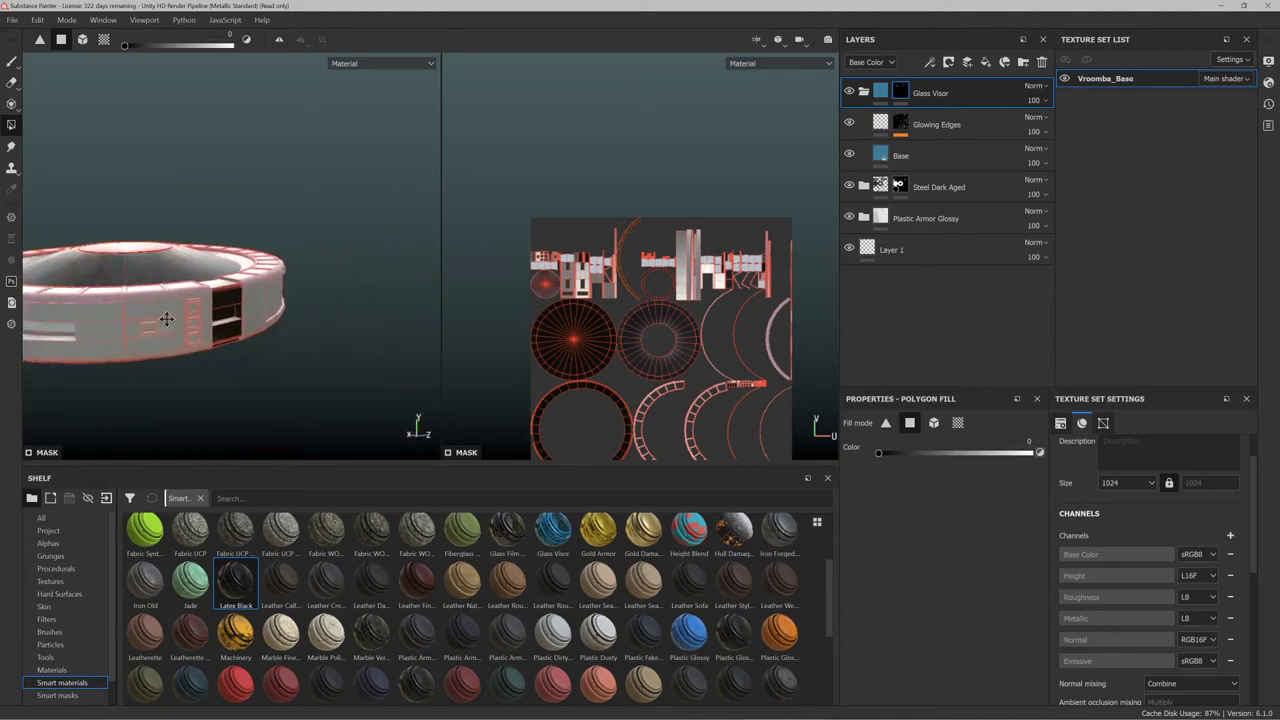
alt+middle_drag(166, 320, 242, 336)
alt+drag(242, 336, 309, 318)
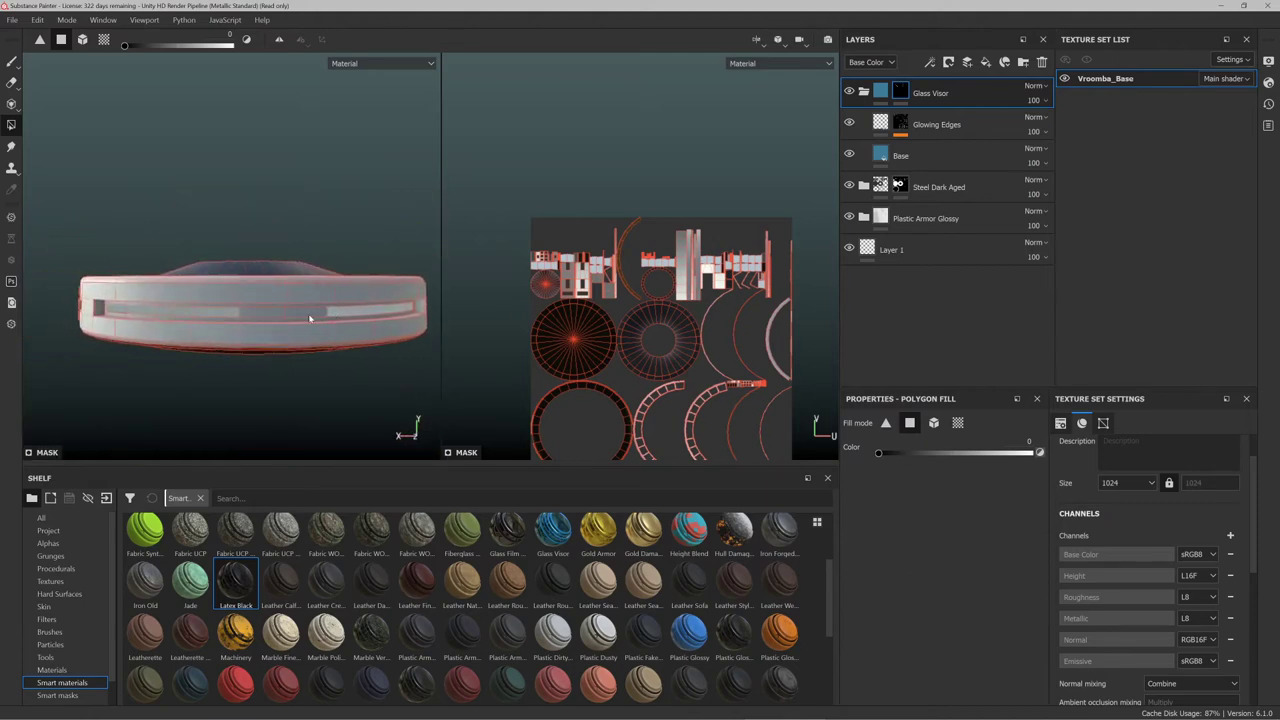
key(x)
alt+drag(254, 214, 357, 270)
mouse_move(226, 212)
mouse_down()
mouse_move(374, 280)
mouse_move(315, 264)
mouse_up()
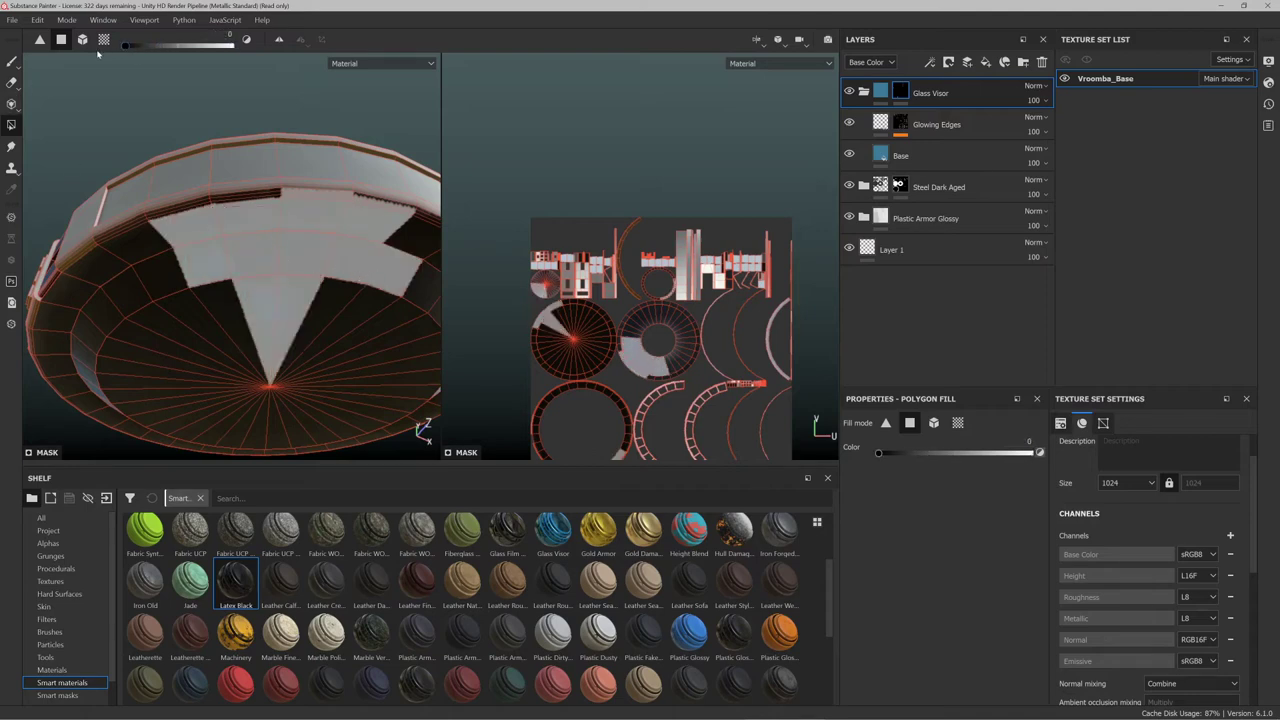
mouse_move(194, 393)
mouse_down()
mouse_move(389, 222)
mouse_move(385, 205)
mouse_move(323, 194)
mouse_move(274, 260)
mouse_move(146, 346)
mouse_move(236, 293)
mouse_move(291, 200)
mouse_move(246, 243)
mouse_move(223, 323)
mouse_move(288, 150)
mouse_up()
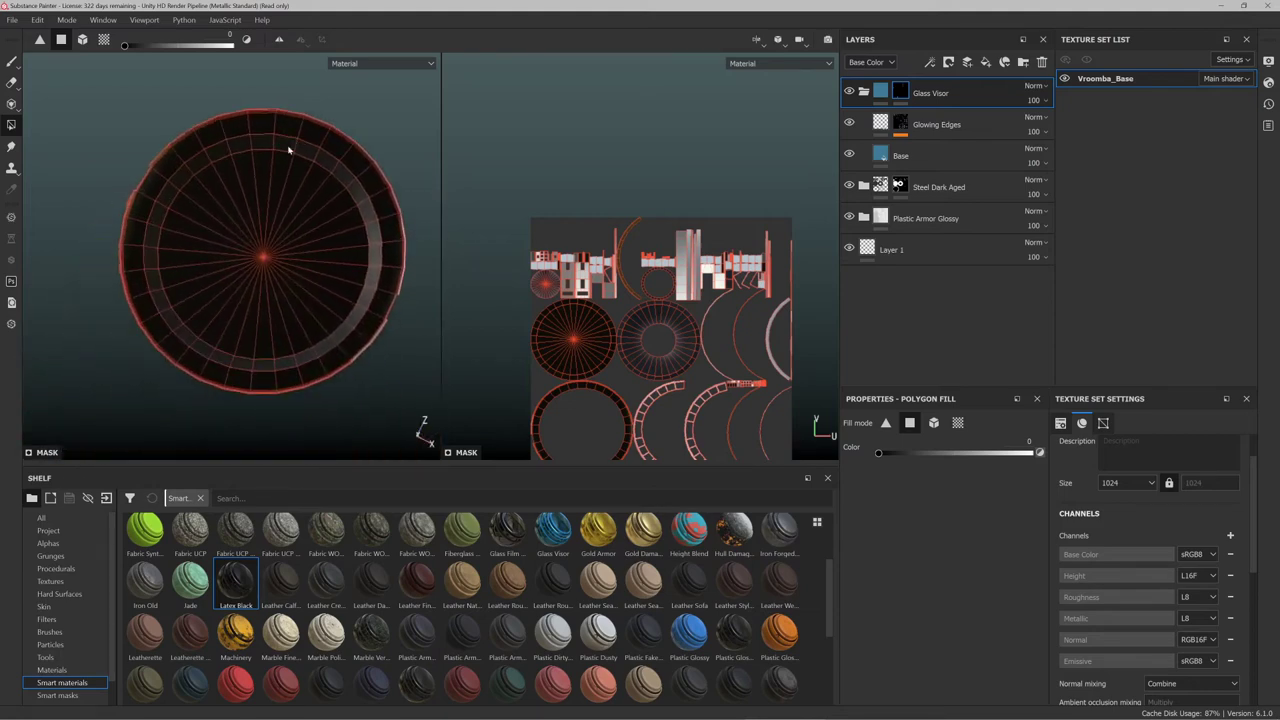
Set the fill color to 1 and polygon-fill the first thin edge strips of the underside ring in the Glass Visor mask
alt+drag(332, 206, 78, 311)
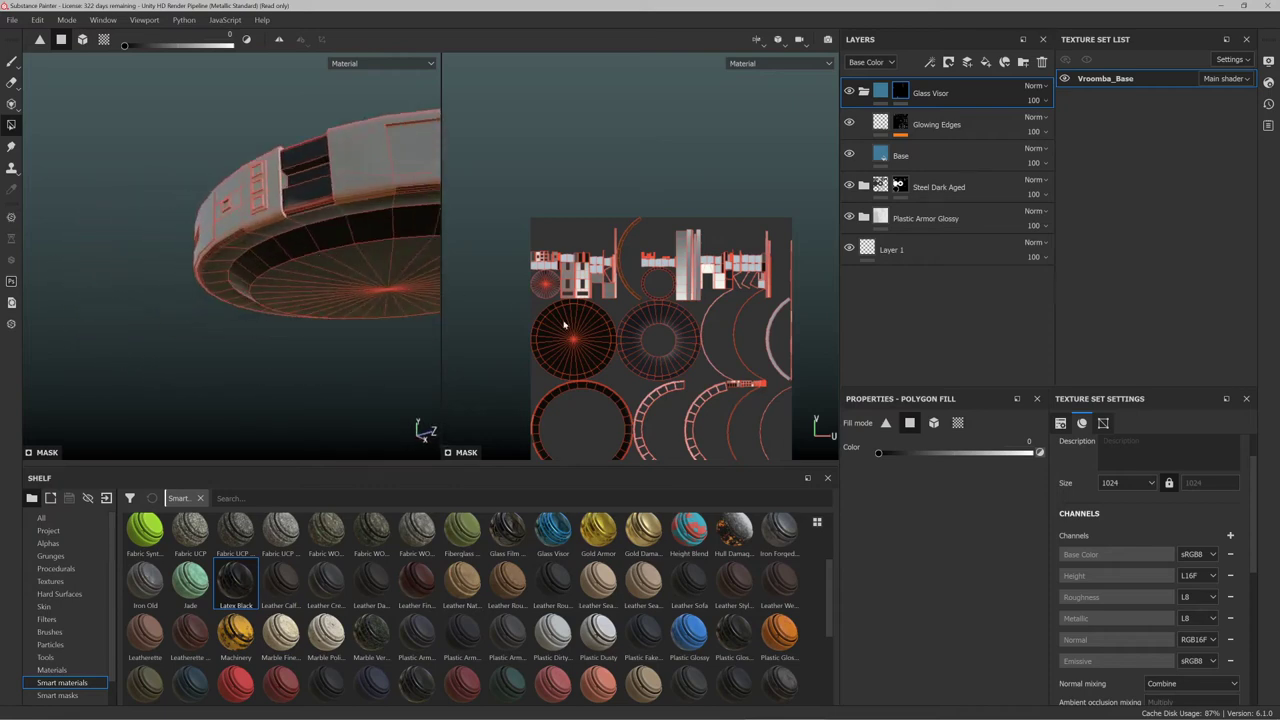
scroll(554, 337, up, 3)
scroll(523, 254, up, 1)
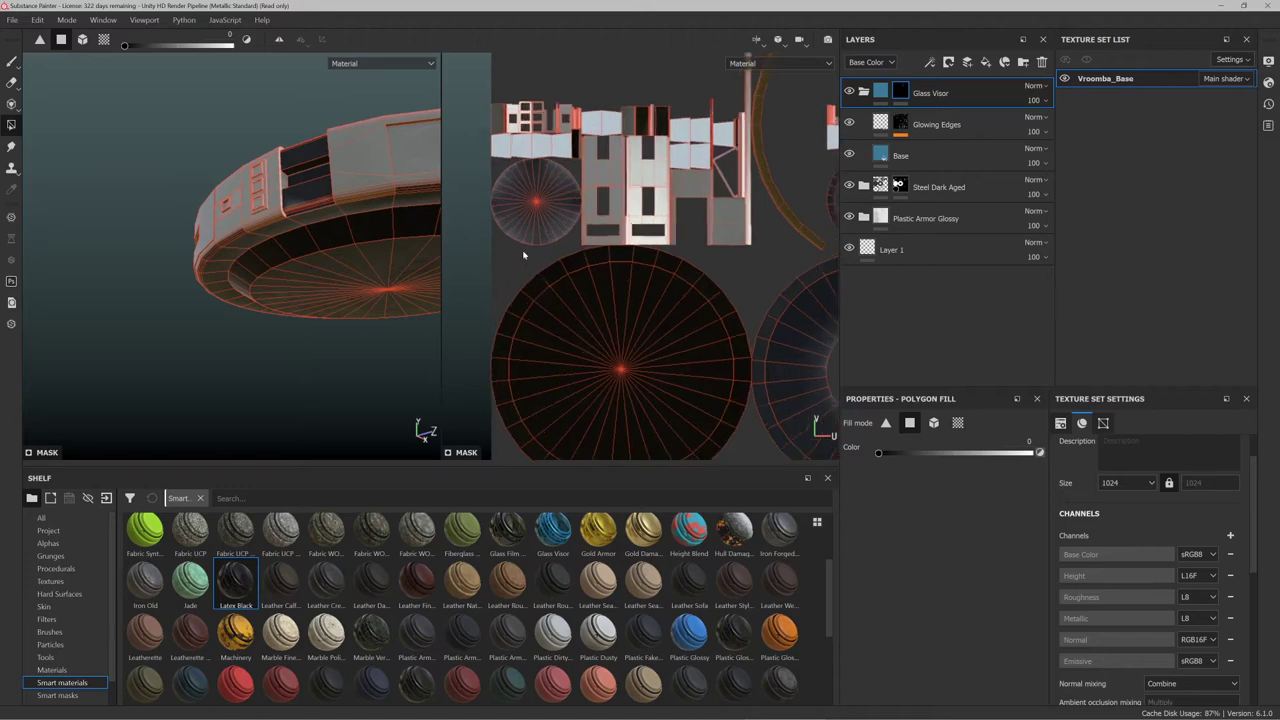
scroll(522, 212, down, 1)
scroll(622, 190, down, 3)
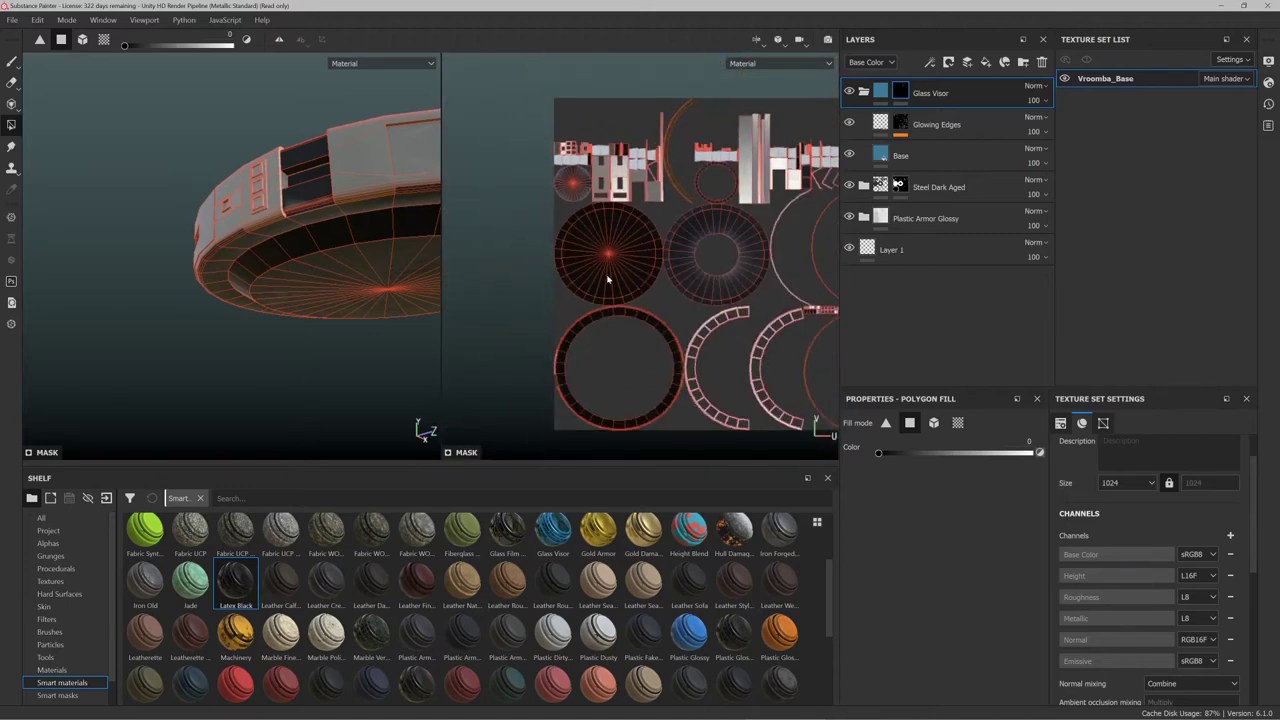
scroll(591, 325, up, 6)
scroll(604, 238, up, 3)
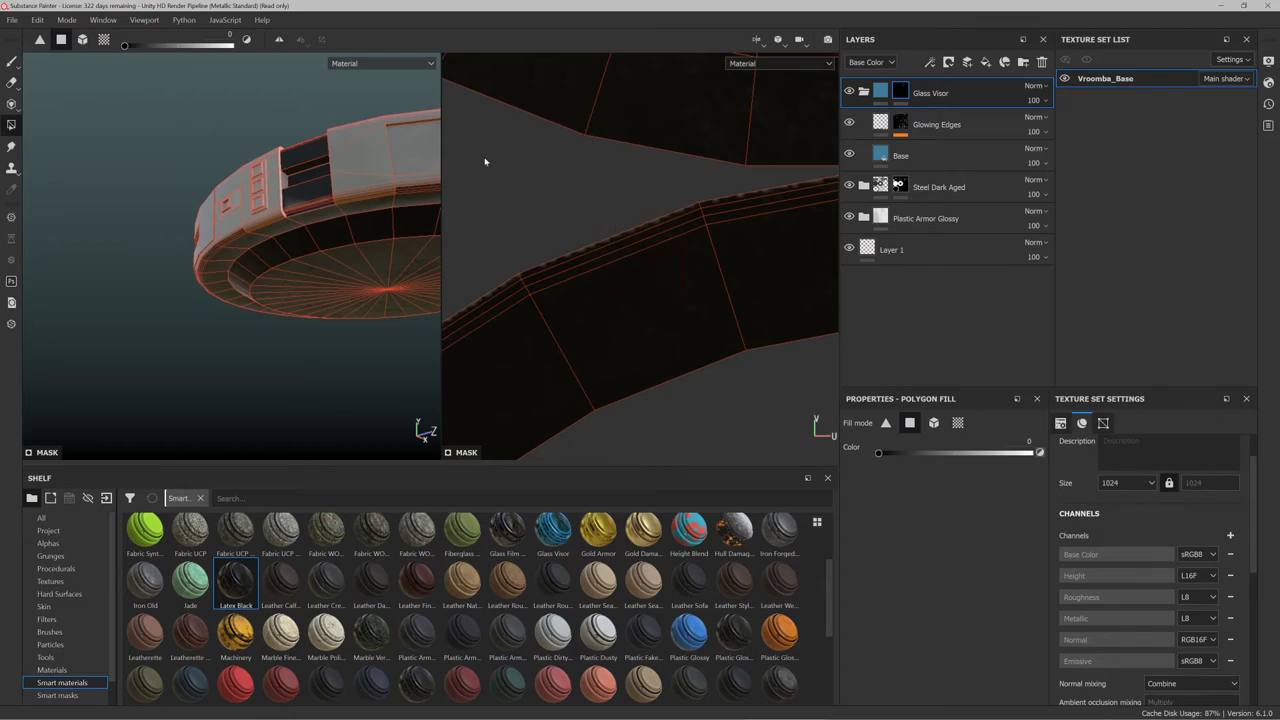
click(605, 238)
mouse_move(729, 217)
mouse_down()
mouse_move(731, 184)
mouse_move(723, 200)
mouse_up()
alt+middle_drag(751, 180, 733, 198)
alt+drag(732, 198, 682, 236)
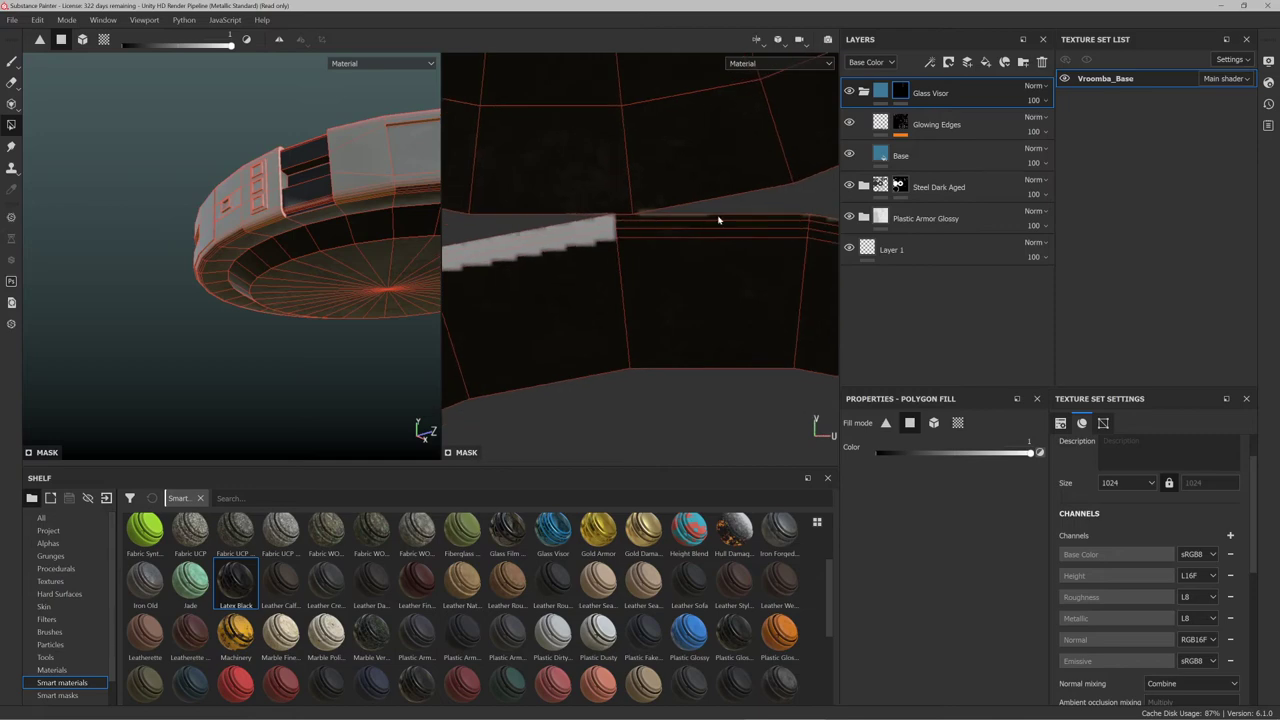
click(718, 224)
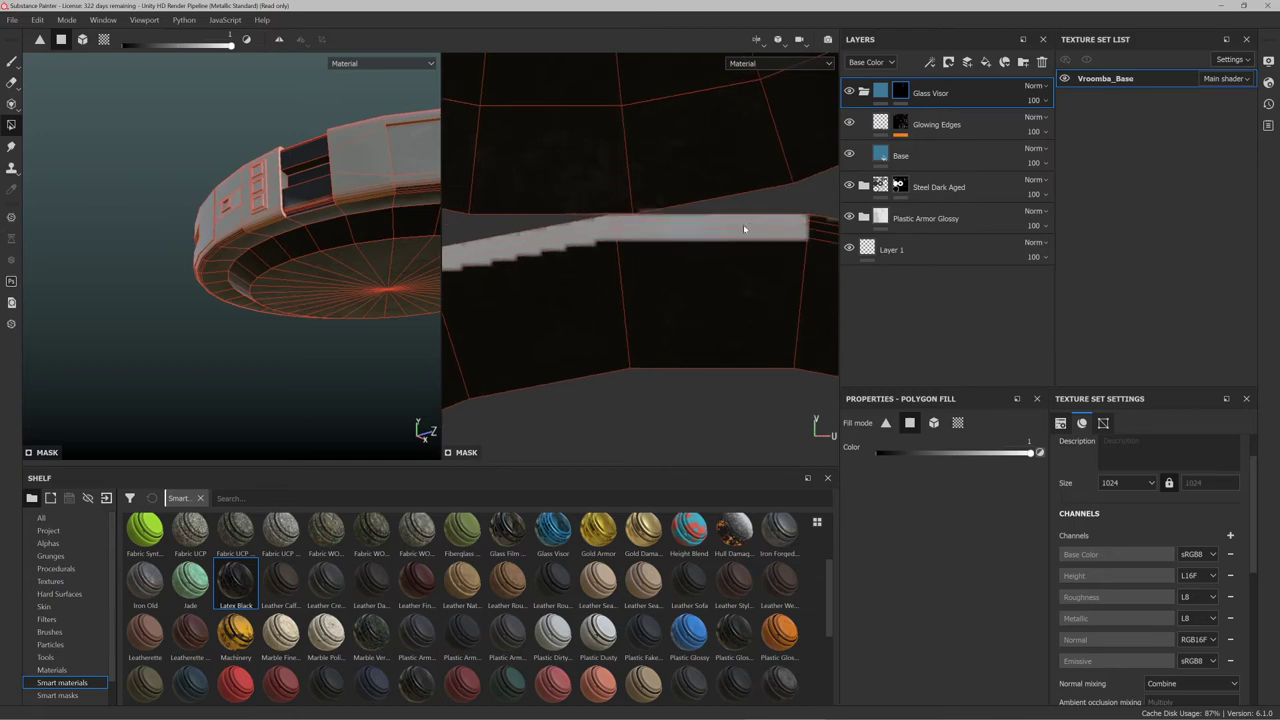
Continue filling the thin outer edge strips around the underside ring's UV island, segment by segment, with color 1
mouse_move(766, 206)
alt+mouse_down()
mouse_move(723, 211)
mouse_move(766, 200)
mouse_move(740, 216)
mouse_move(756, 203)
alt+mouse_up()
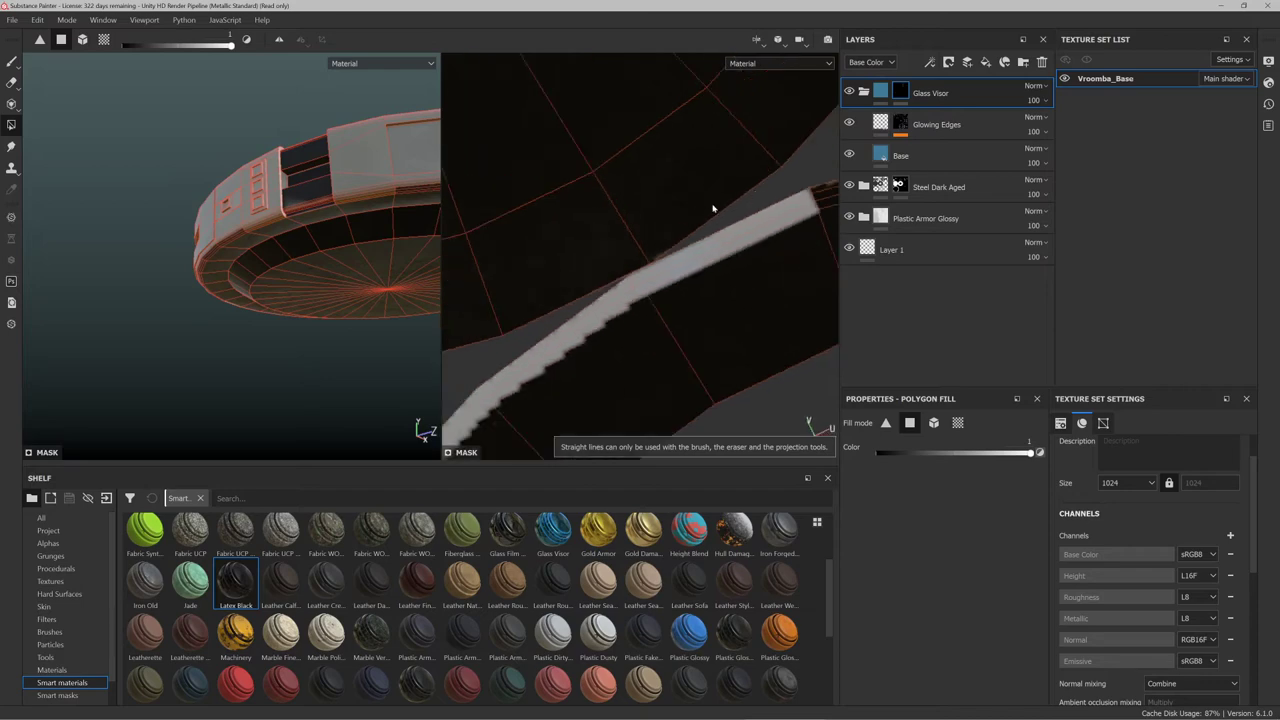
alt+middle_drag(714, 208, 562, 234)
alt+middle_drag(697, 188, 585, 199)
alt+drag(585, 199, 616, 199)
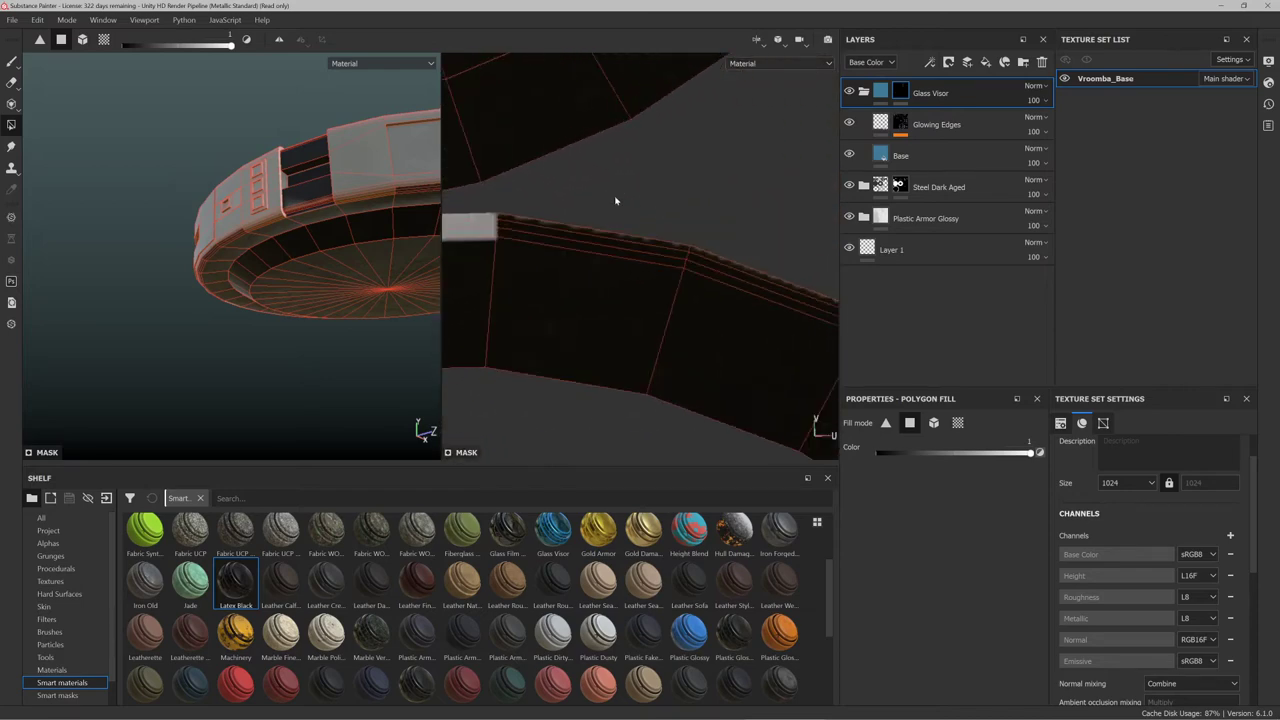
mouse_move(602, 251)
mouse_down()
mouse_move(654, 226)
mouse_move(708, 277)
mouse_move(775, 249)
mouse_move(760, 229)
mouse_move(613, 204)
mouse_up()
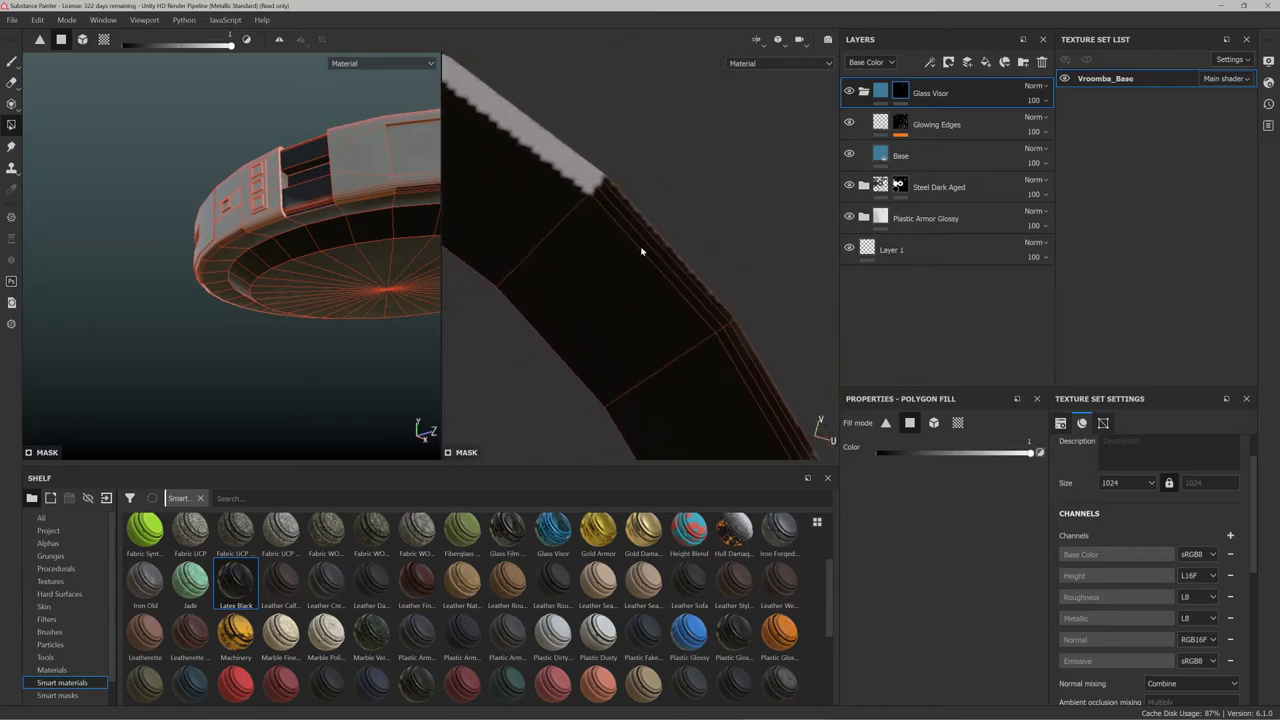
mouse_move(641, 251)
mouse_down()
mouse_move(680, 209)
mouse_move(704, 228)
mouse_up()
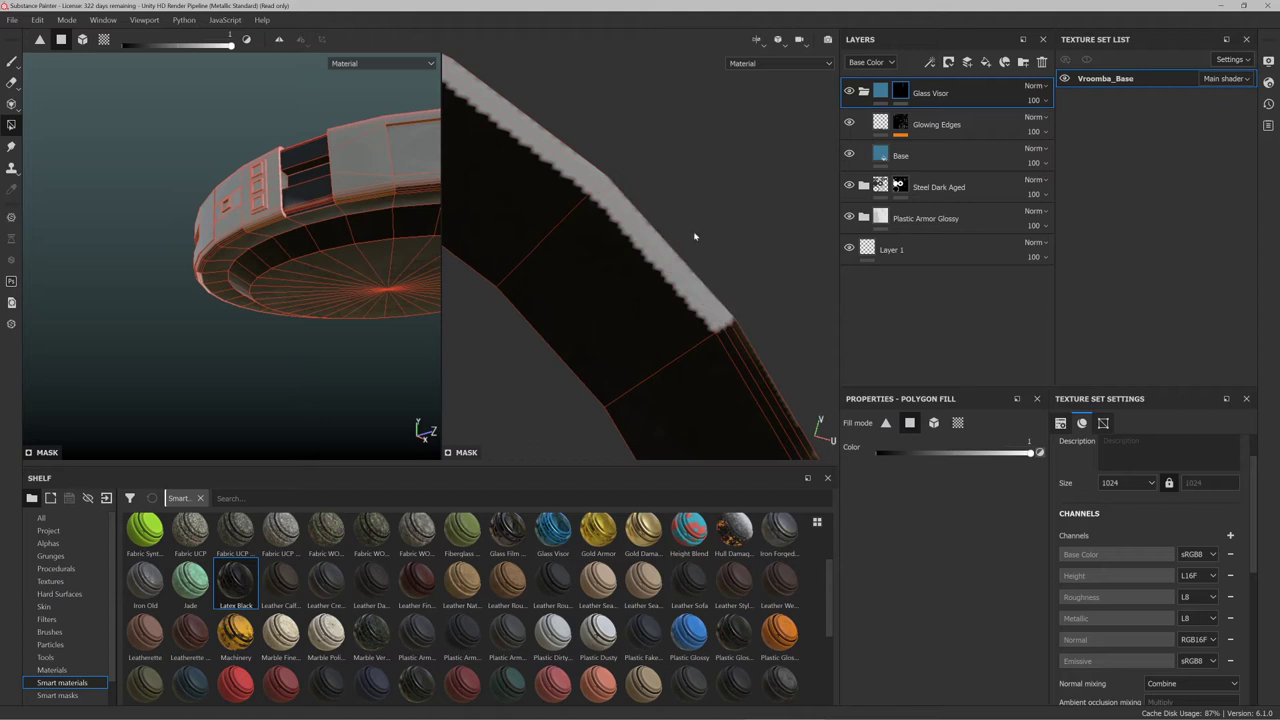
alt+middle_drag(694, 236, 623, 237)
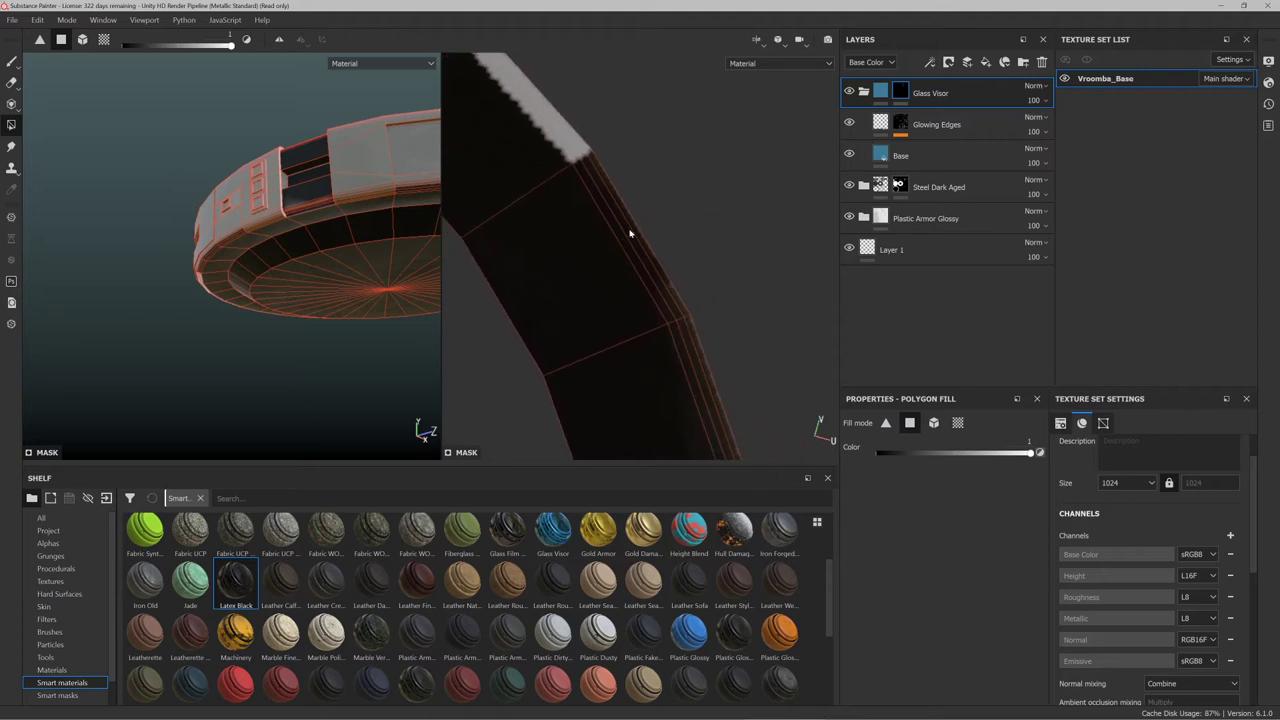
drag(630, 233, 666, 220)
alt+middle_drag(686, 282, 616, 88)
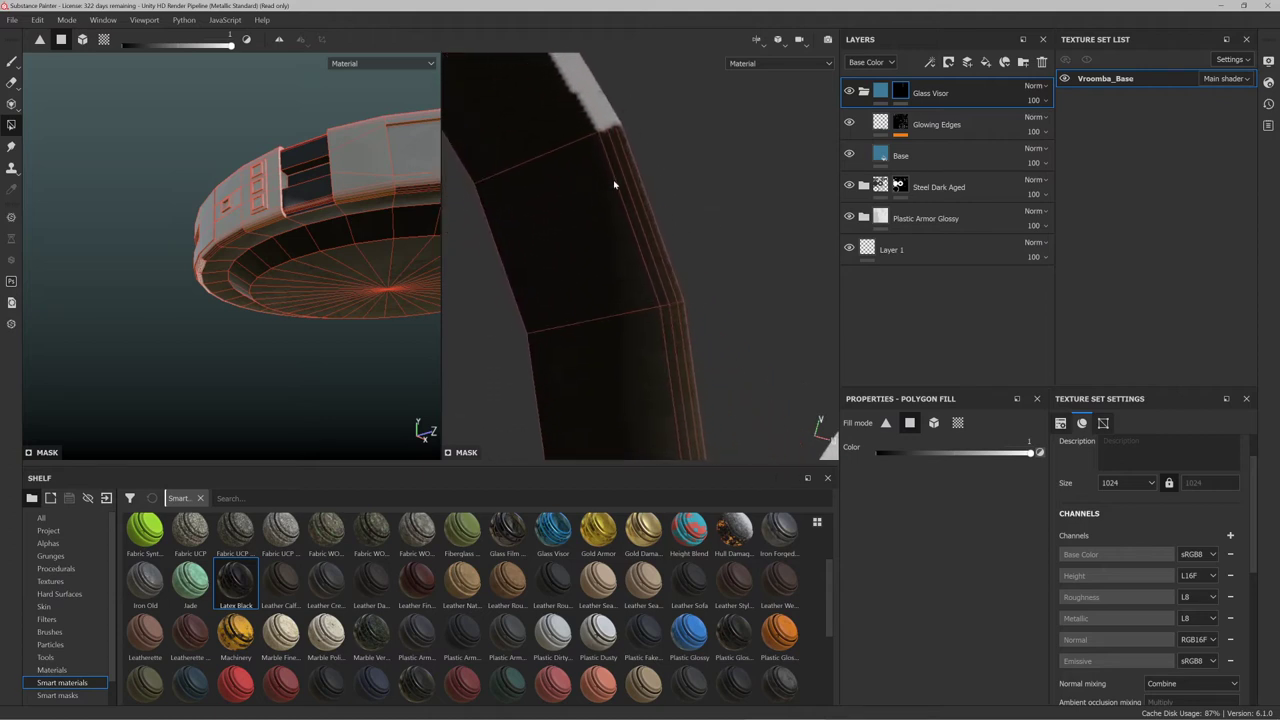
alt+drag(621, 185, 647, 118)
drag(632, 177, 684, 204)
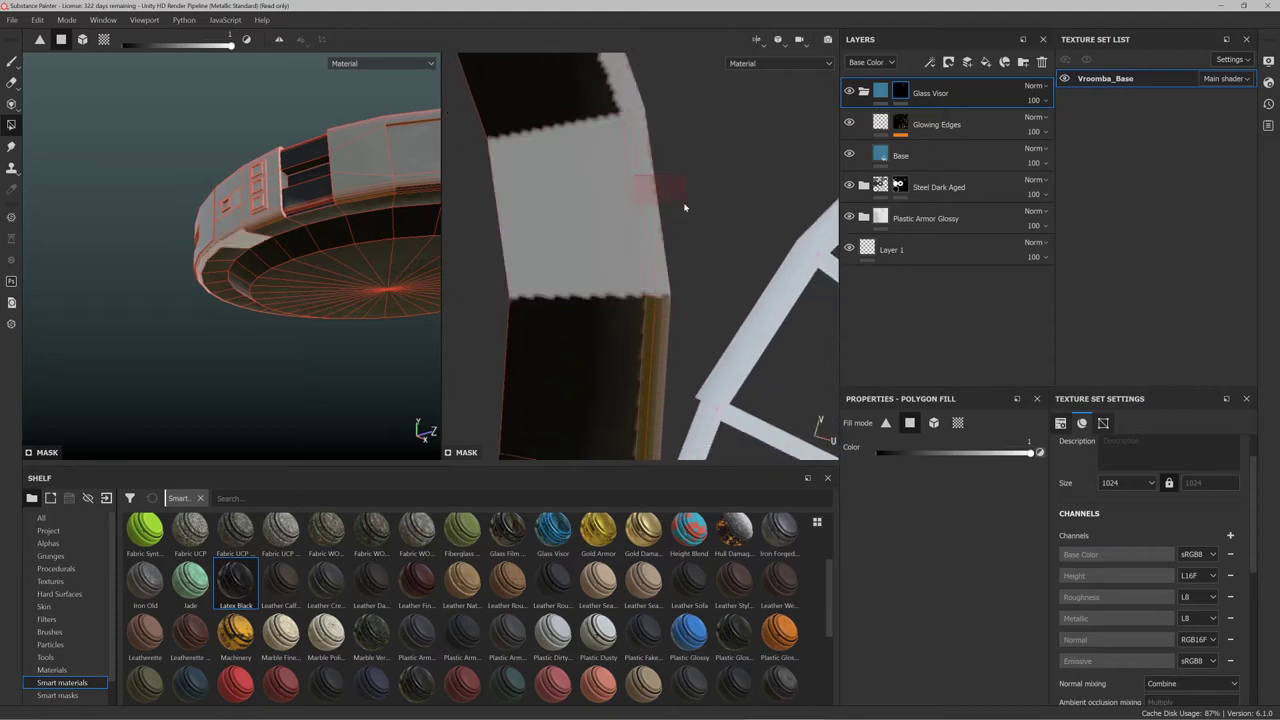
Polygon-fill the entire underside ring island in the Glass Visor mask with color 1
scroll(684, 203, up, 4)
scroll(684, 203, down, 3)
scroll(684, 206, down, 3)
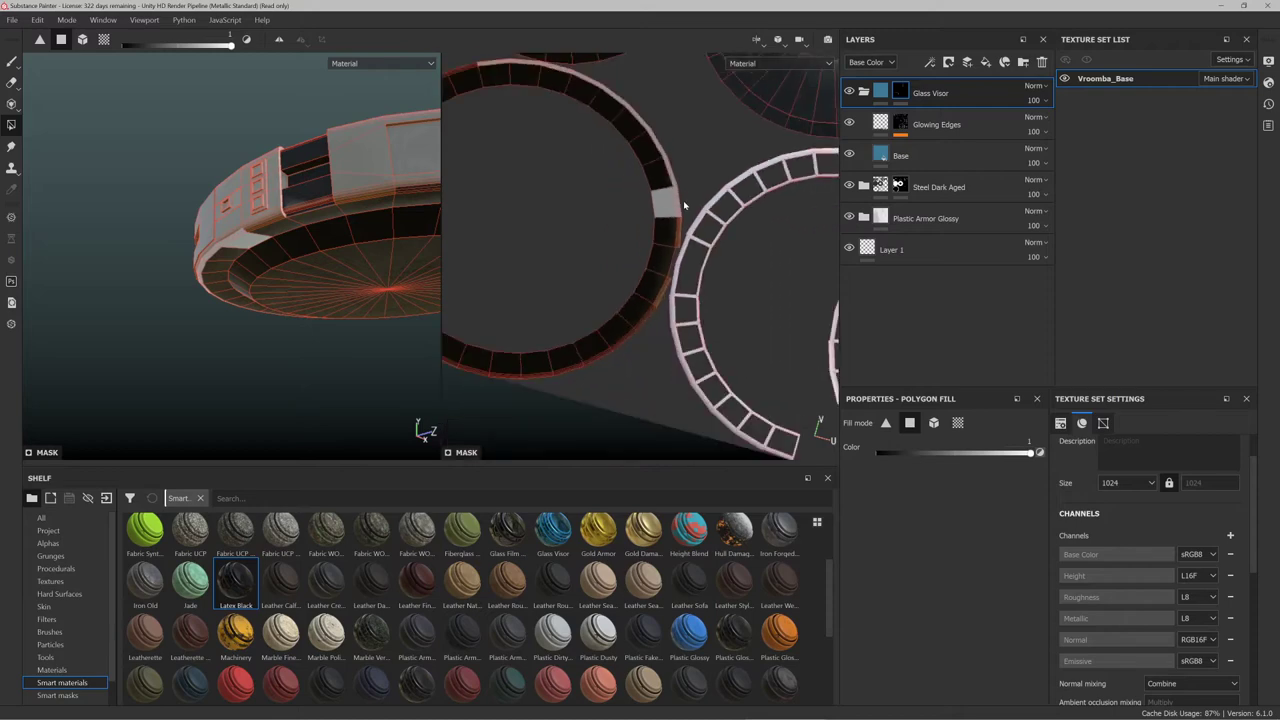
alt+drag(684, 205, 666, 181)
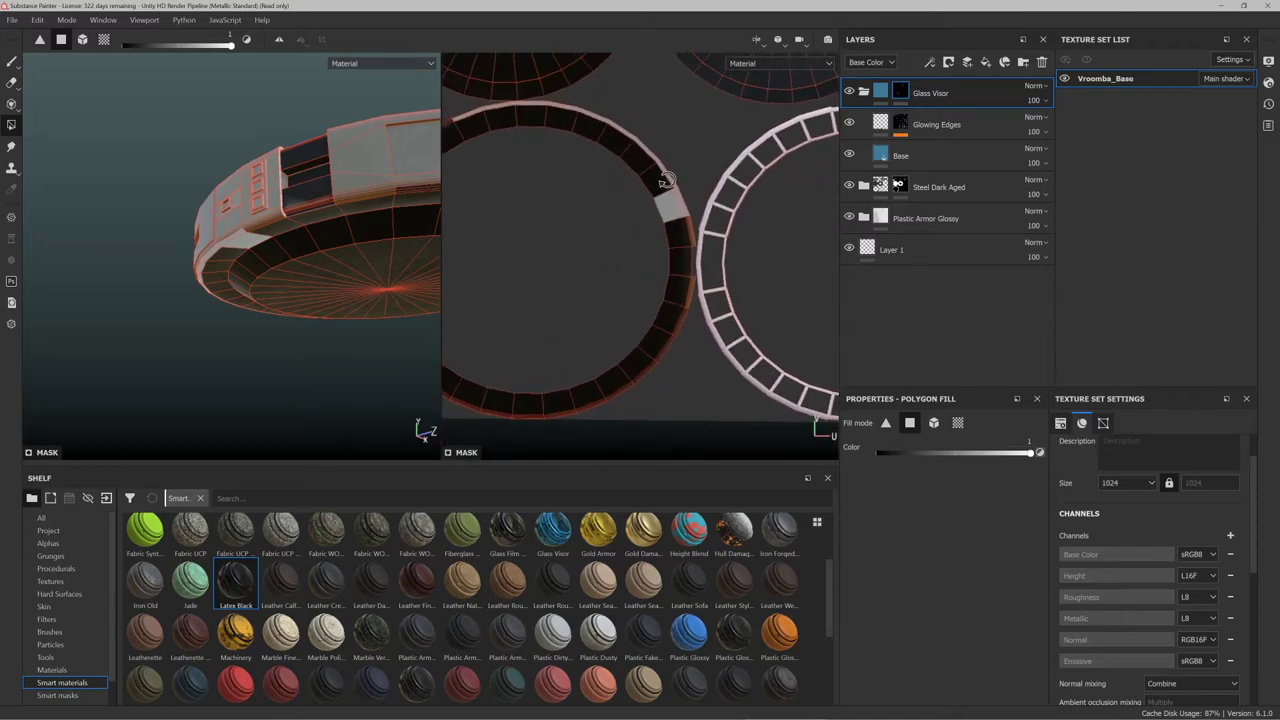
scroll(757, 194, up, 2)
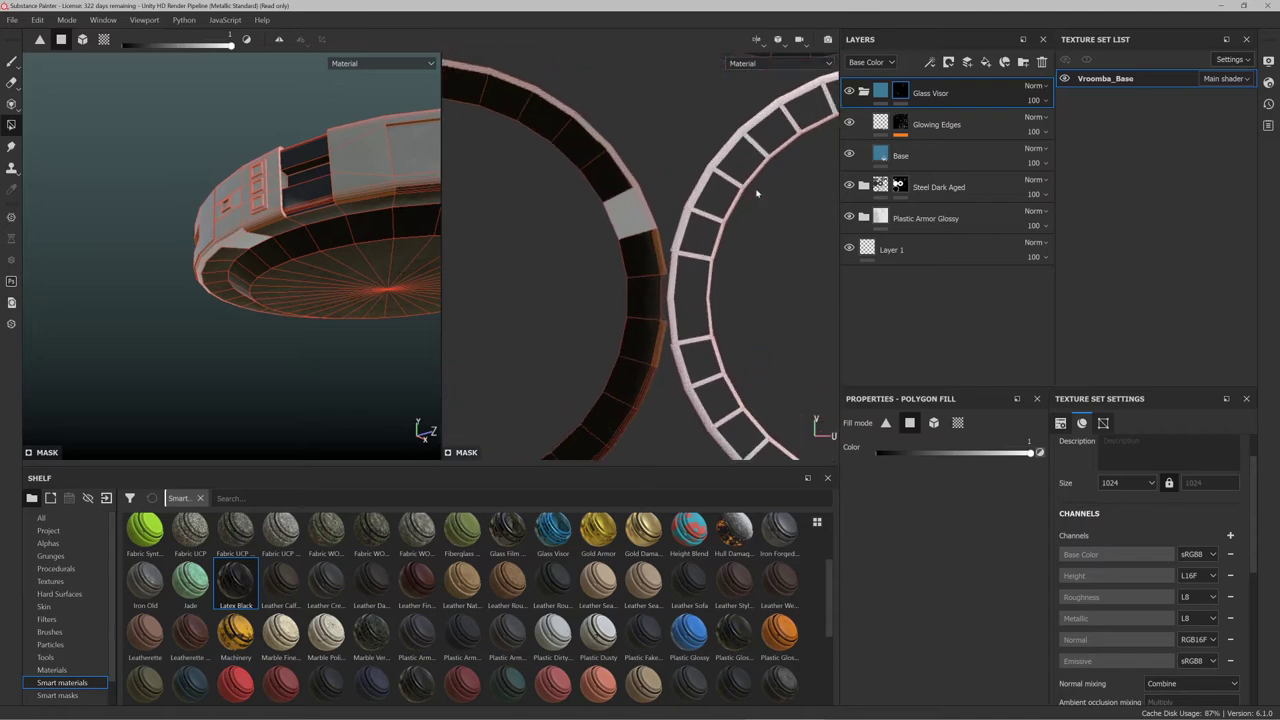
scroll(766, 197, down, 4)
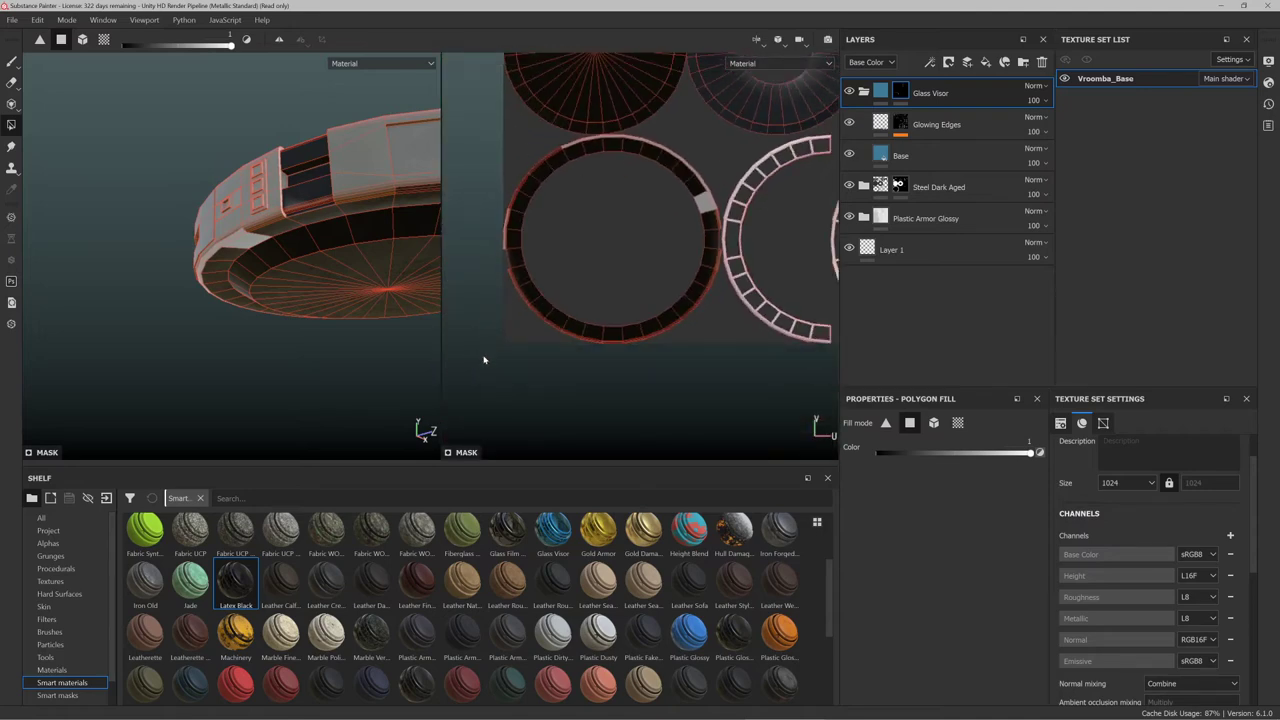
drag(505, 355, 719, 146)
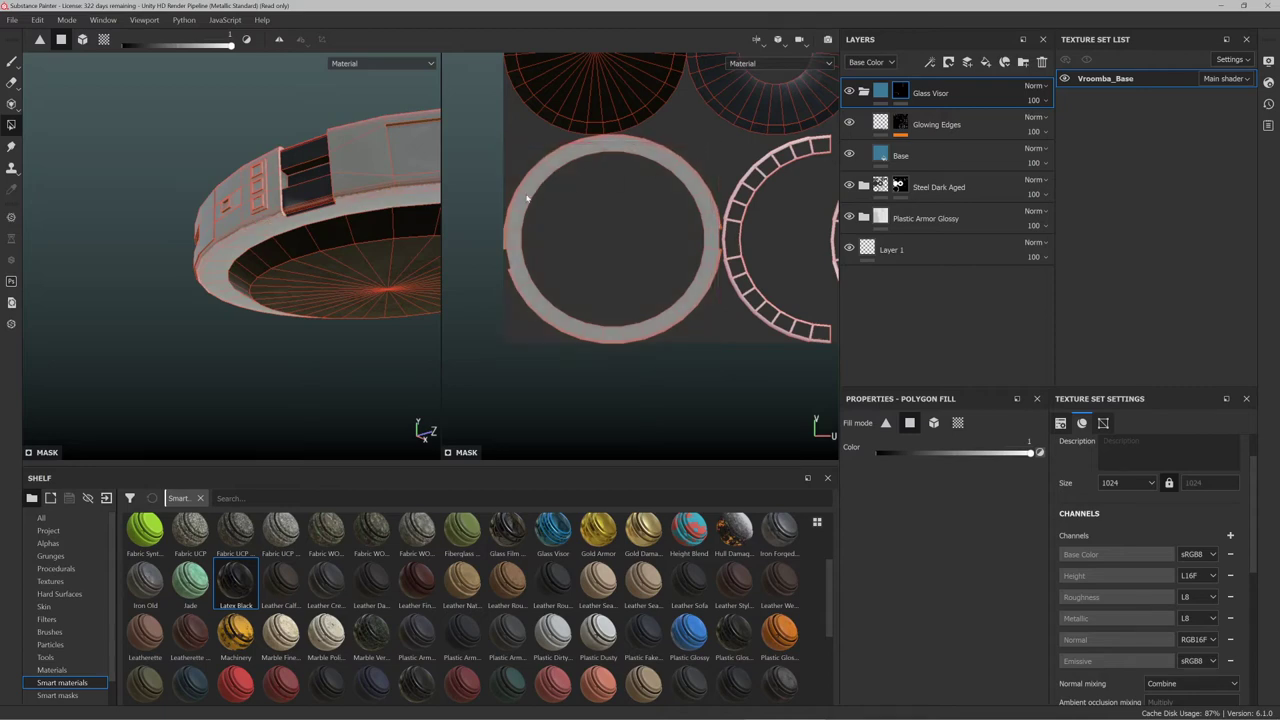
Switch to the Paint tool and examine the base's ring, dome and side walls from all around without the wireframe
scroll(262, 246, up, 2)
scroll(231, 241, down, 4)
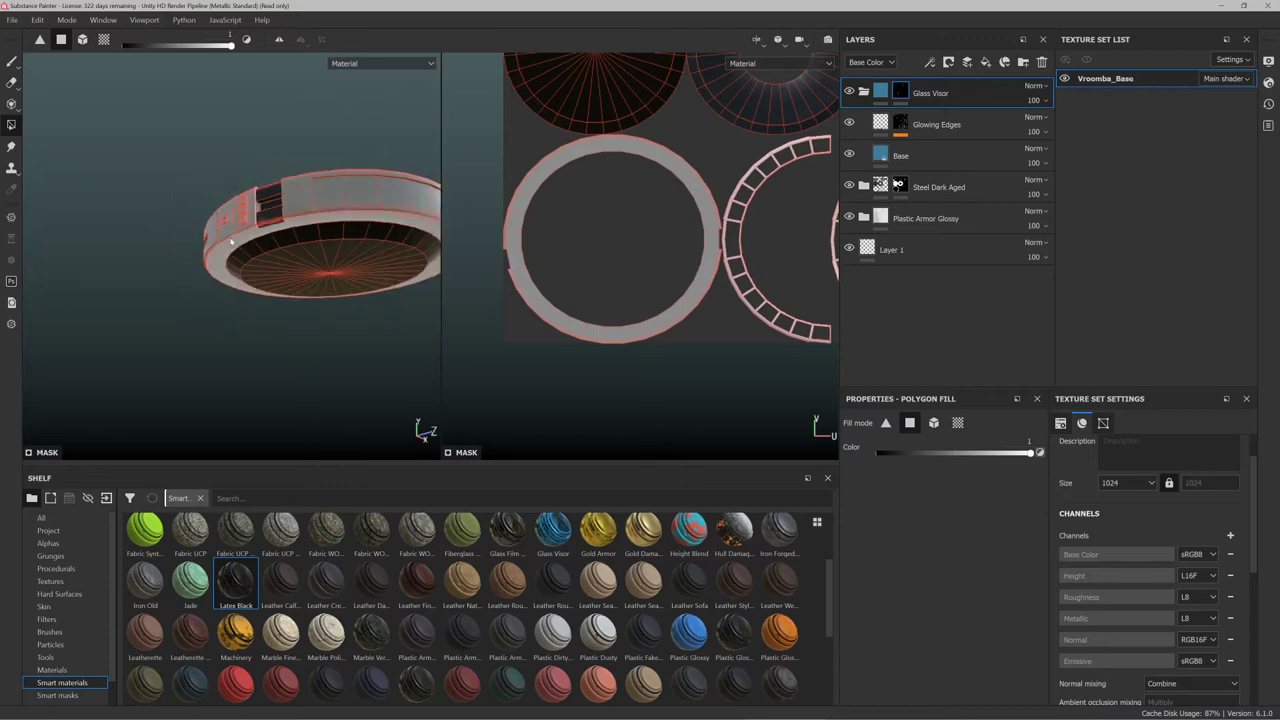
alt+drag(149, 283, 267, 268)
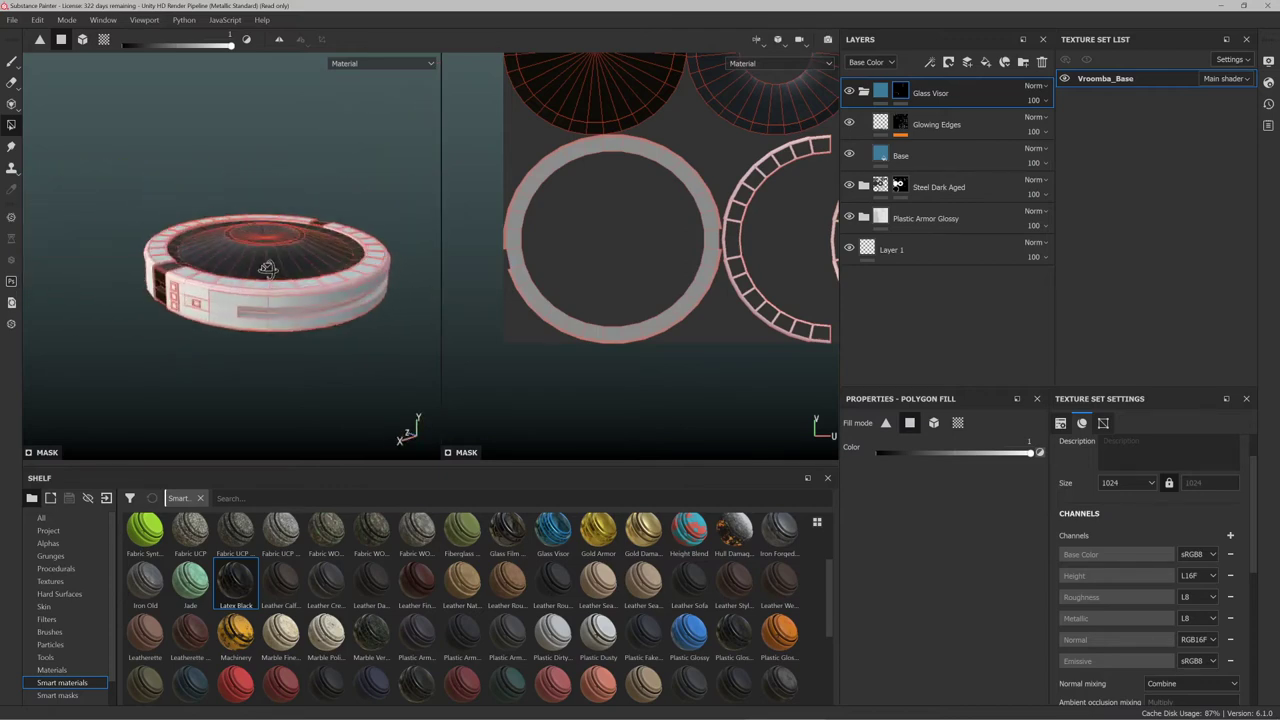
alt+drag(355, 250, 370, 241)
scroll(237, 246, up, 3)
scroll(237, 246, down, 2)
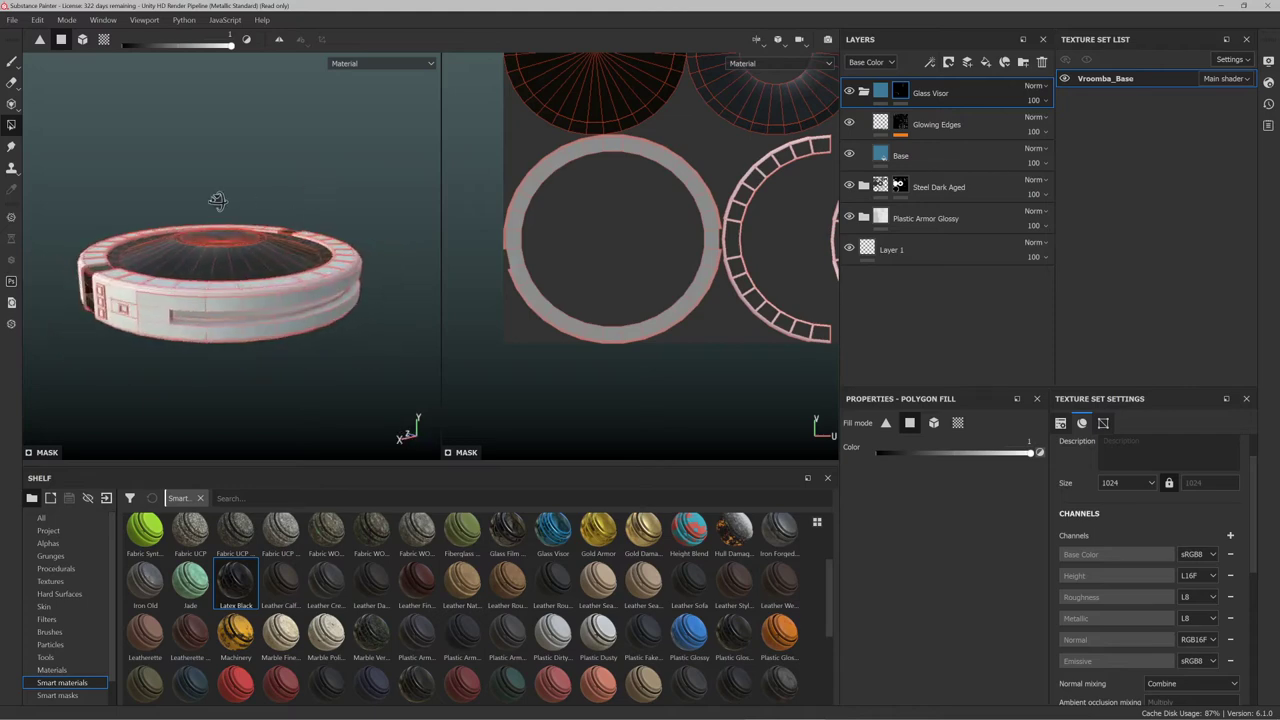
key(1)
mouse_move(334, 157)
alt+mouse_down()
mouse_move(243, 106)
mouse_move(280, 112)
mouse_move(300, 95)
mouse_move(312, 104)
mouse_move(303, 177)
mouse_move(312, 132)
mouse_move(277, 155)
mouse_move(257, 120)
mouse_move(178, 151)
alt+mouse_up()
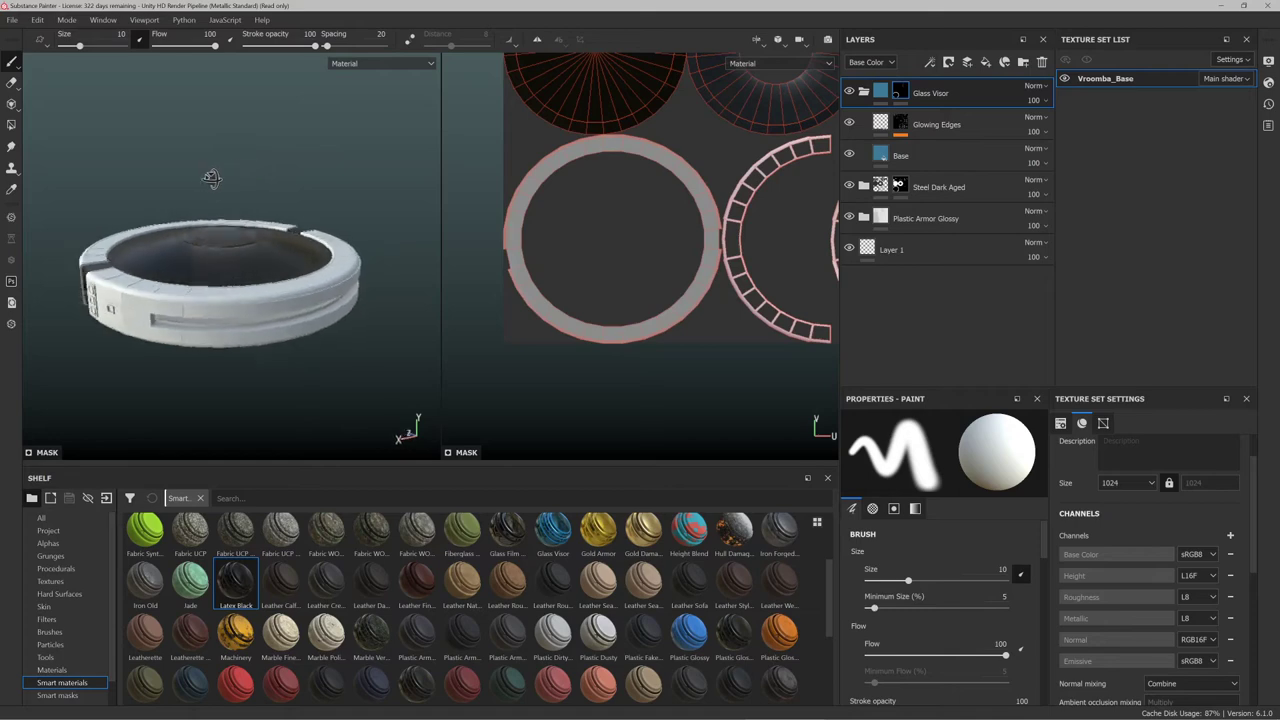
alt+drag(298, 153, 278, 169)
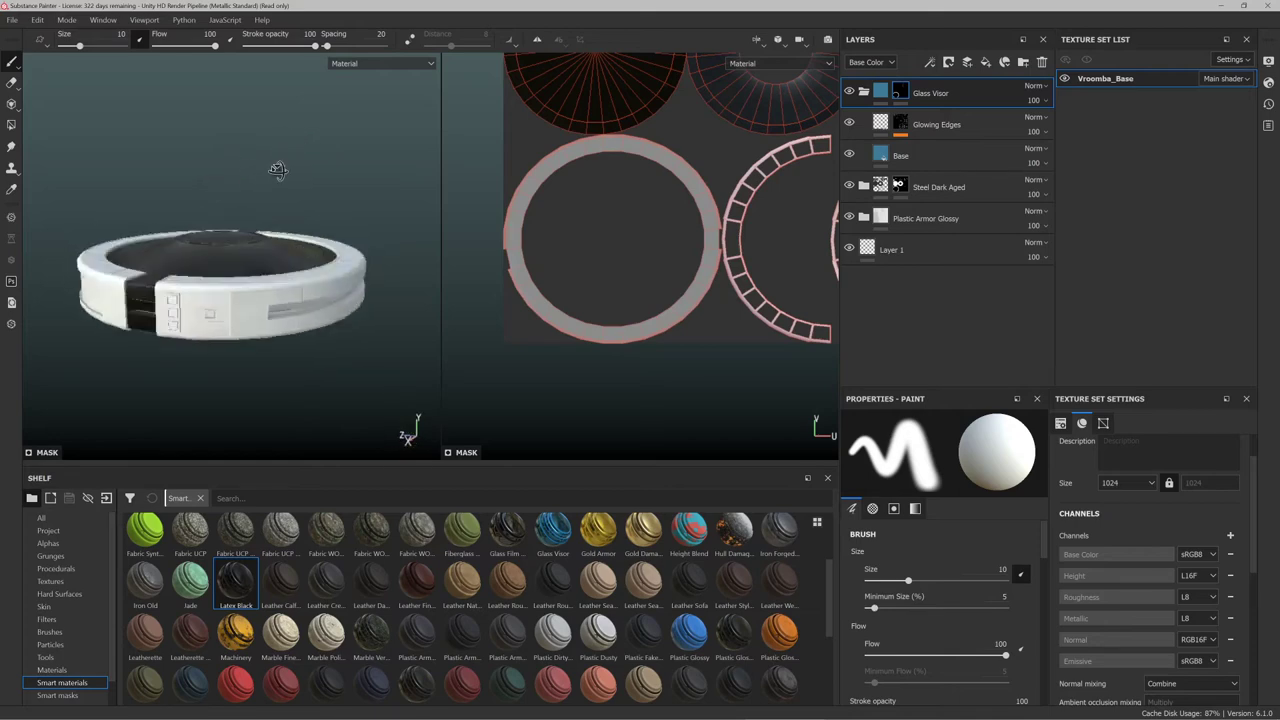
scroll(230, 340, up, 6)
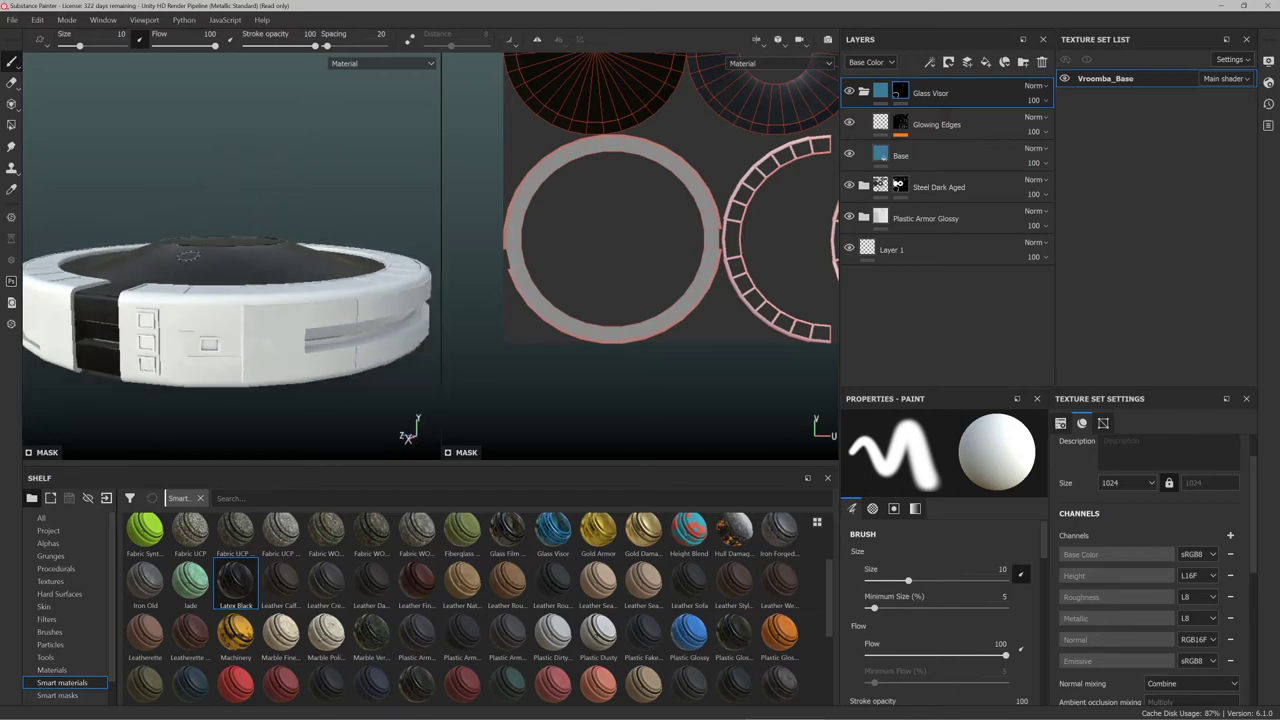
alt+drag(232, 340, 229, 323)
alt+middle_drag(221, 246, 56, 159)
scroll(136, 258, down, 5)
alt+drag(184, 243, 289, 266)
alt+middle_drag(222, 262, 289, 260)
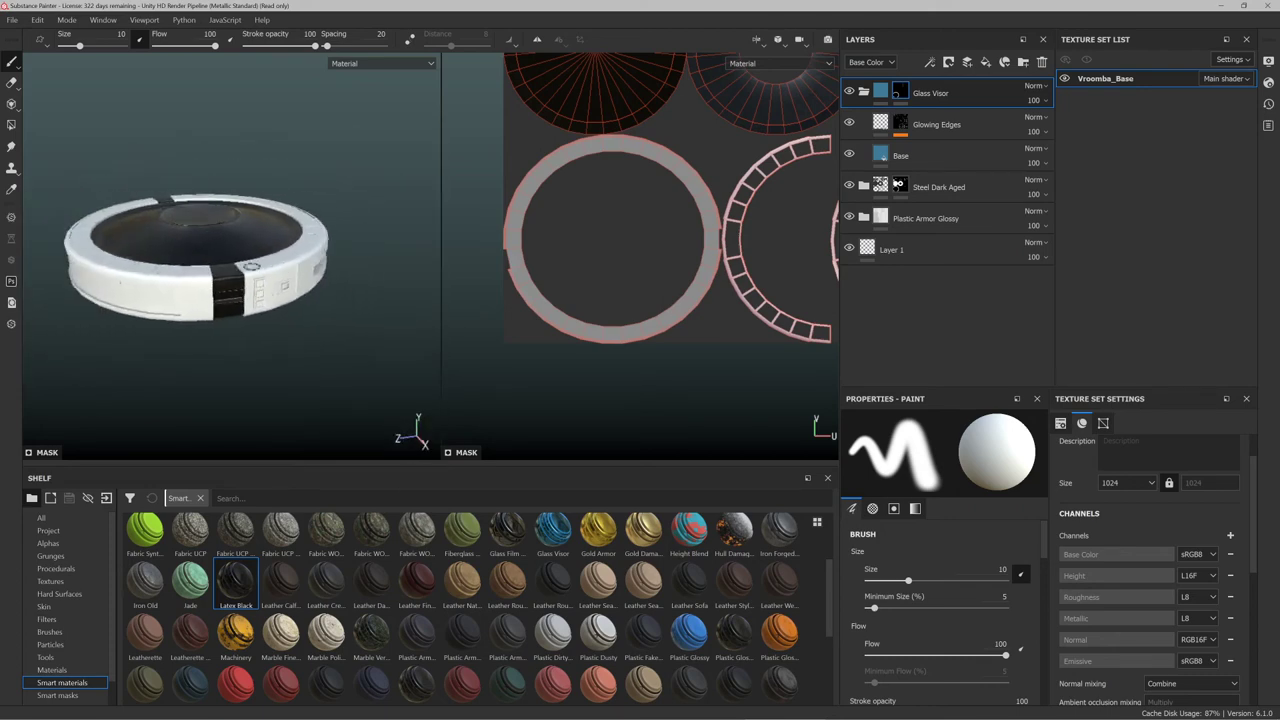
alt+drag(205, 258, 349, 257)
mouse_move(205, 268)
alt+middle_down()
mouse_move(383, 235)
mouse_move(315, 234)
mouse_move(330, 234)
alt+middle_up()
scroll(226, 240, down, 3)
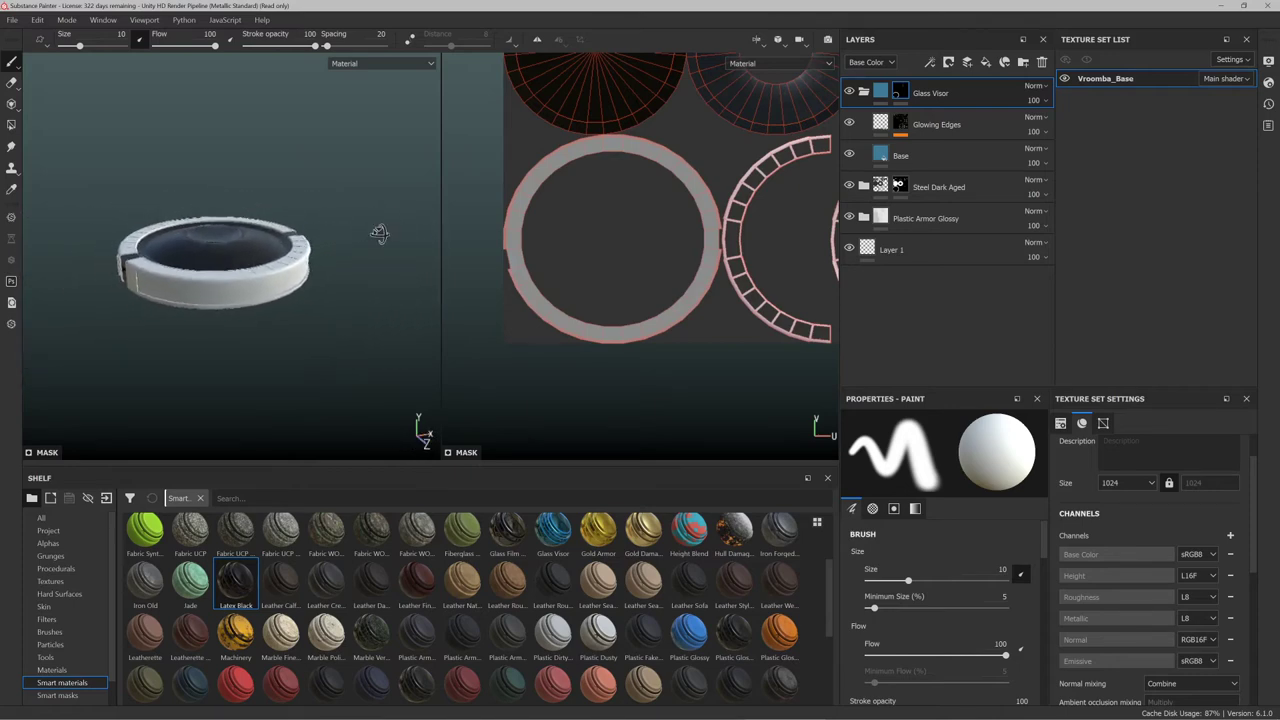
alt+drag(379, 233, 290, 232)
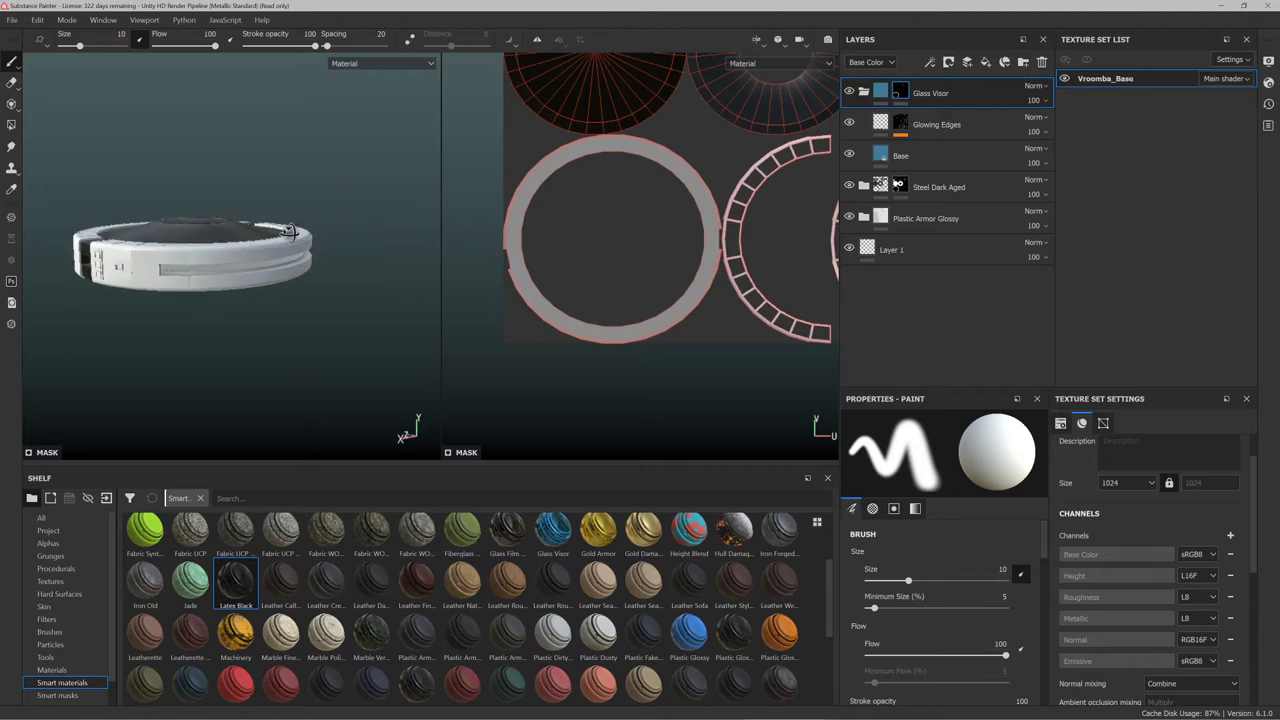
Try the Steel Painted Rough Damaged smart material on the whole base and inspect it from several angles
scroll(359, 587, up, 2)
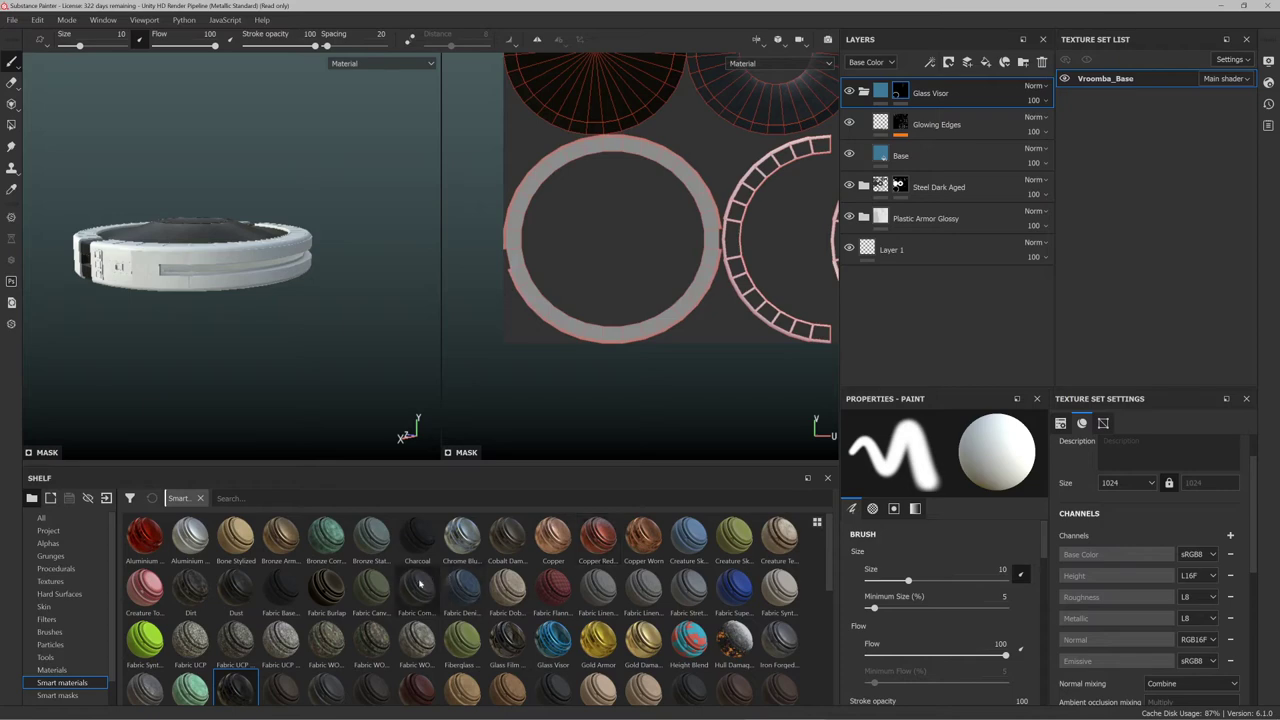
scroll(492, 590, down, 5)
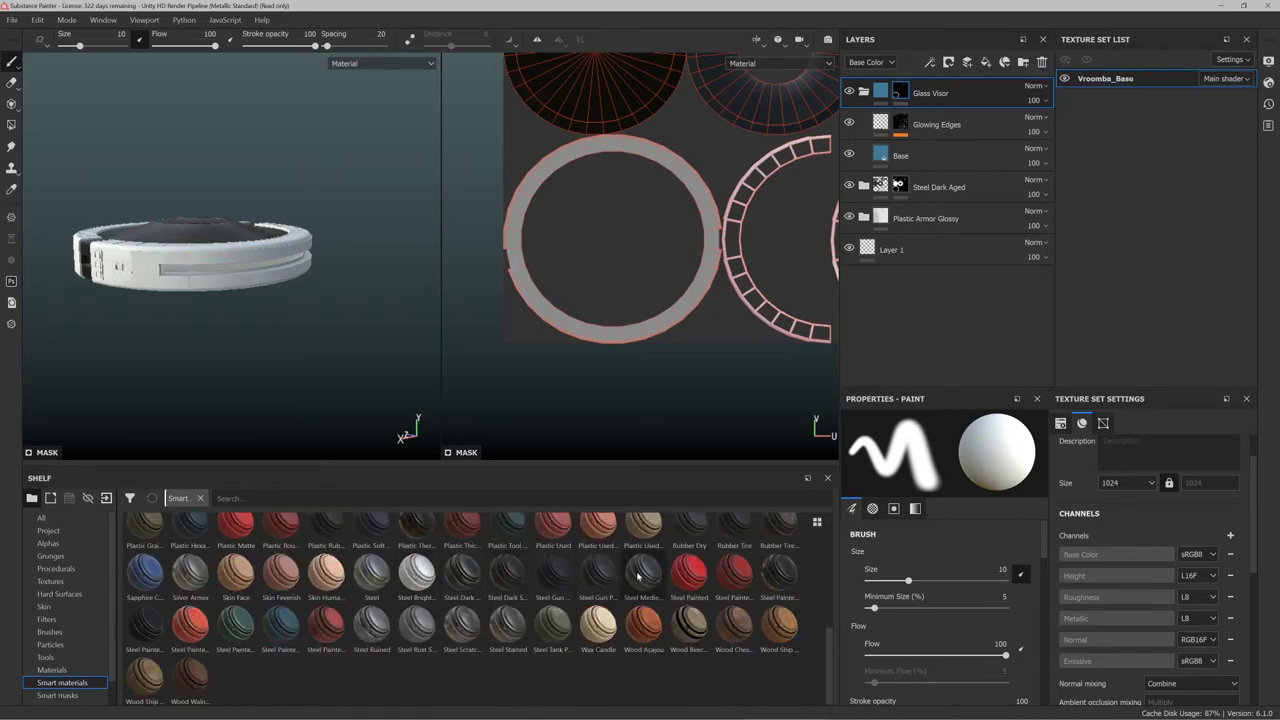
mouse_move(145, 625)
mouse_down()
mouse_move(152, 538)
mouse_move(225, 270)
mouse_move(213, 286)
mouse_up()
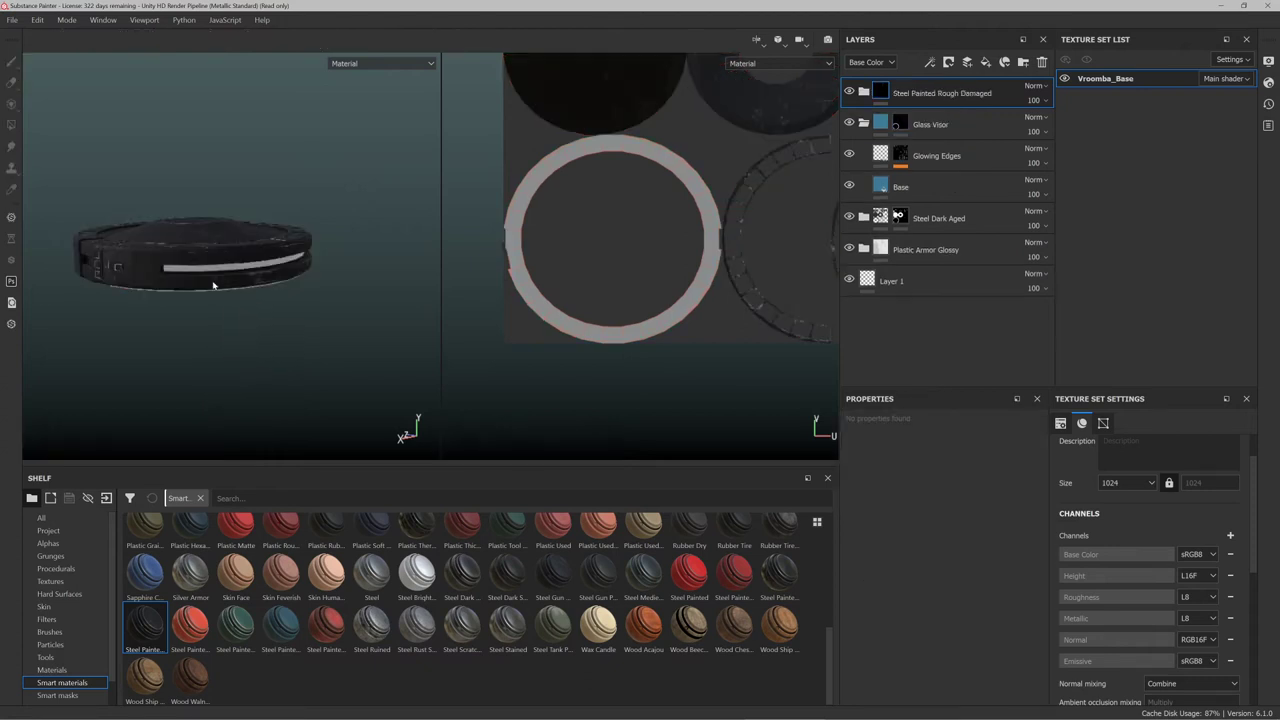
scroll(161, 256, up, 5)
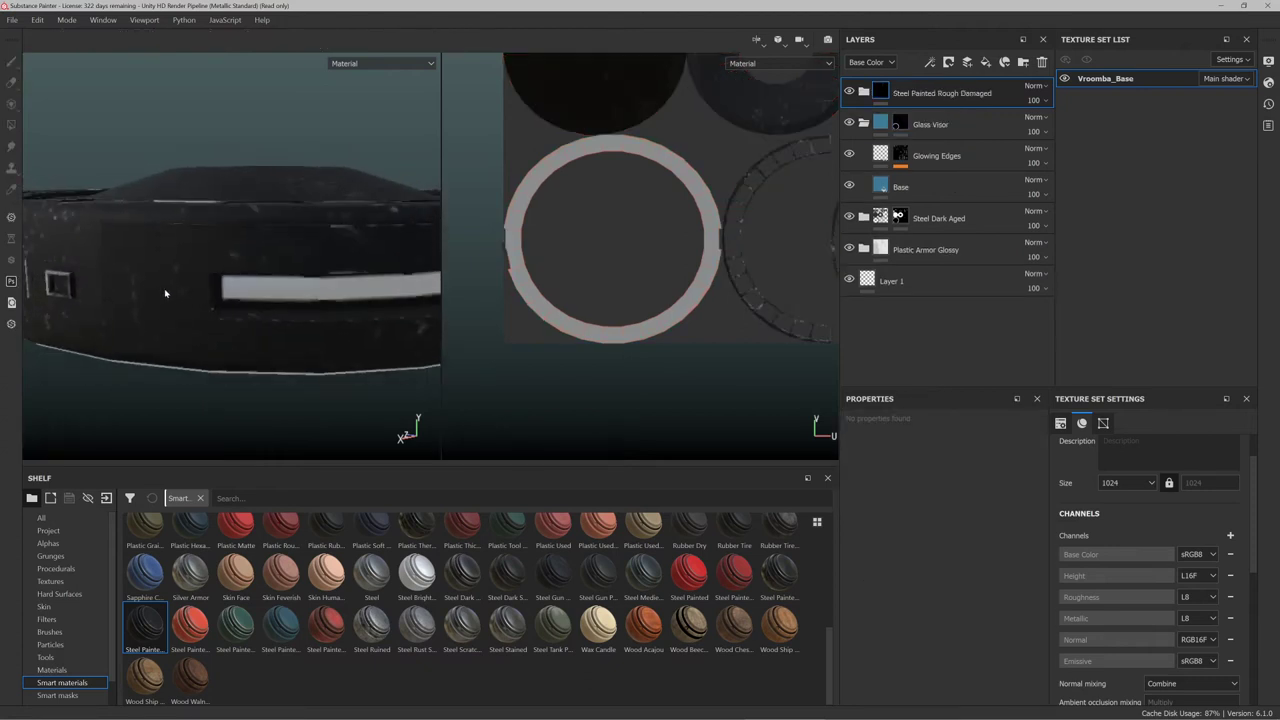
scroll(164, 288, down, 4)
alt+drag(233, 280, 206, 289)
alt+right_drag(206, 289, 206, 320)
alt+drag(206, 320, 383, 274)
scroll(311, 297, down, 4)
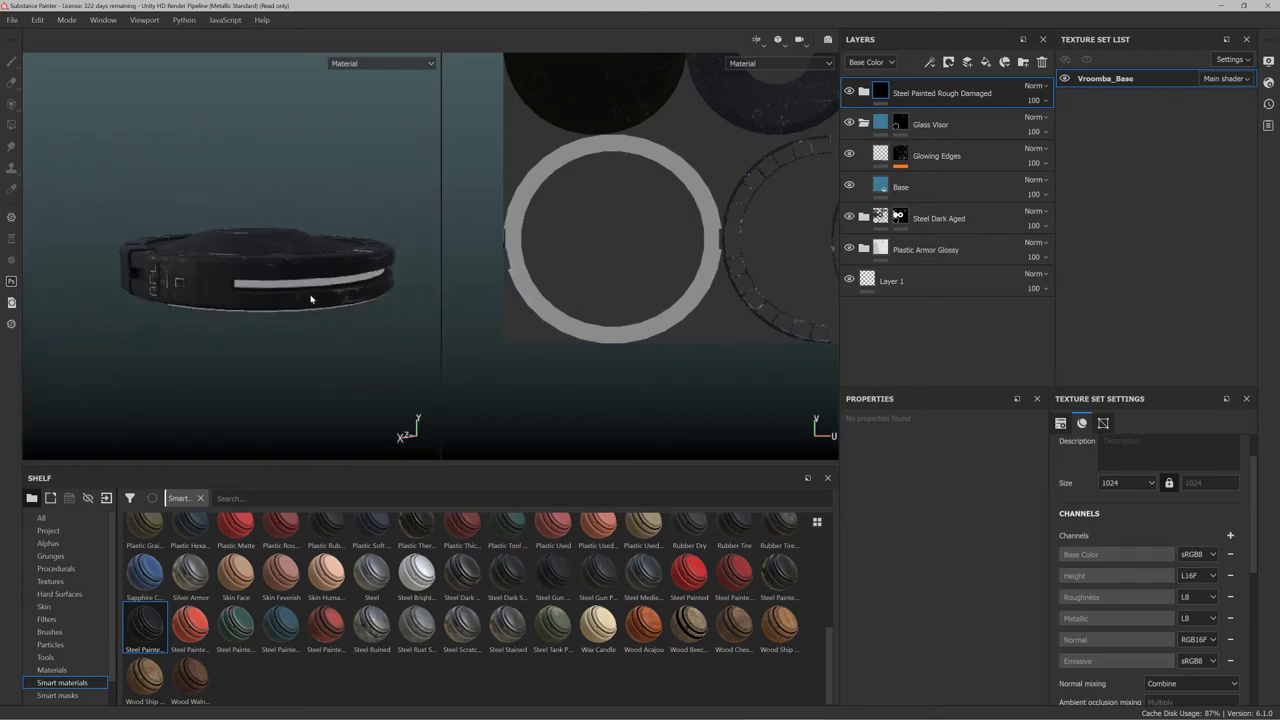
alt+drag(293, 310, 260, 290)
alt+drag(325, 253, 241, 290)
scroll(241, 290, up, 2)
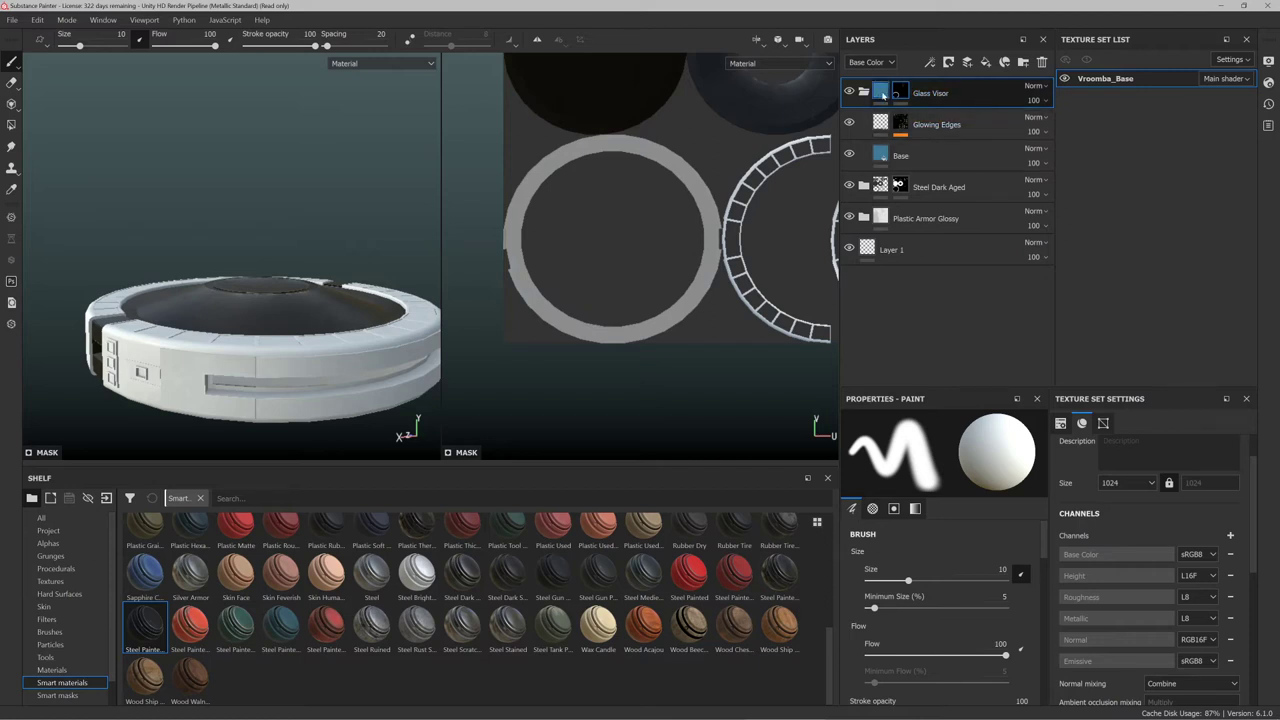
Open the Steel Dark Aged group and review its Finish Rough filter and Metal fill settings
click(983, 187)
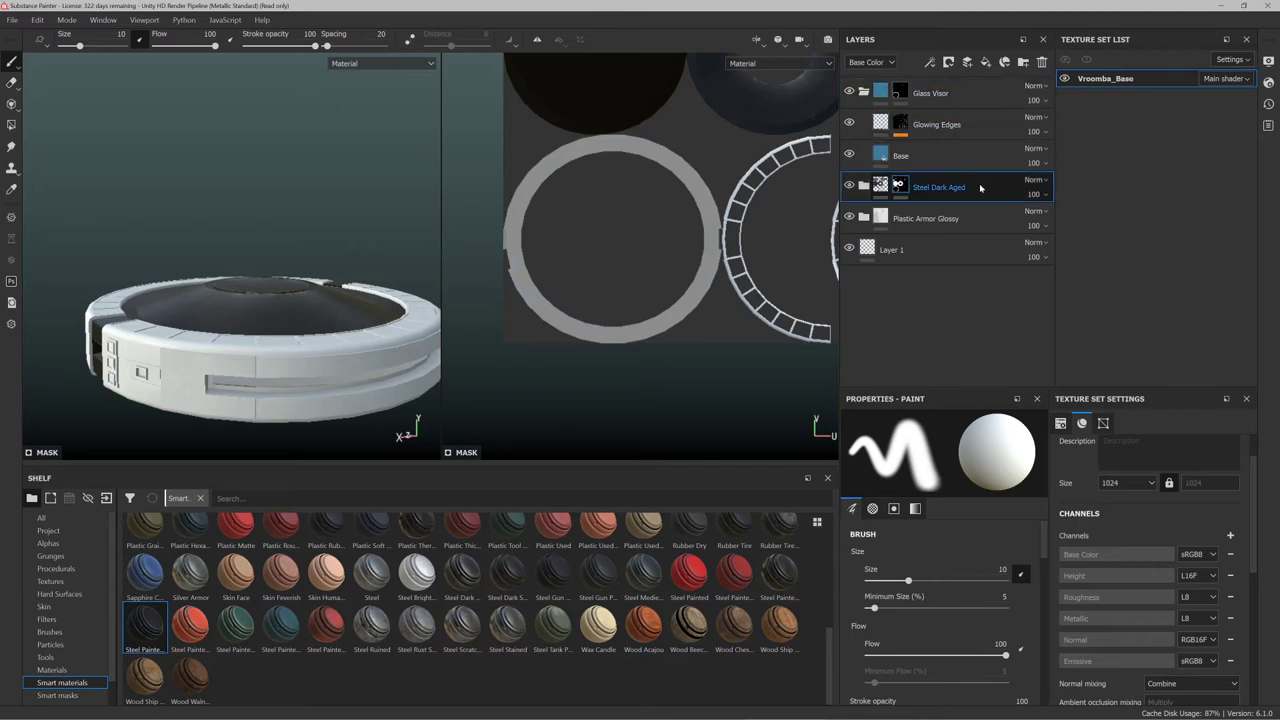
click(864, 186)
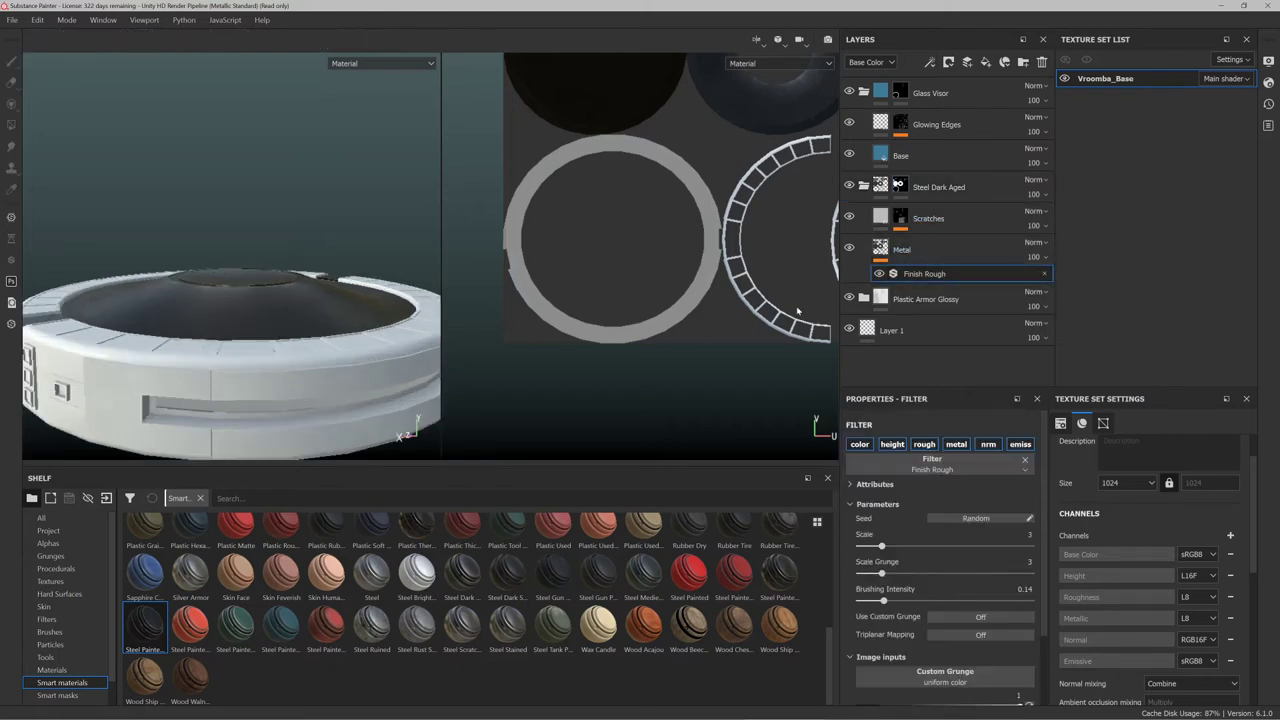
scroll(354, 310, up, 2)
scroll(298, 308, down, 6)
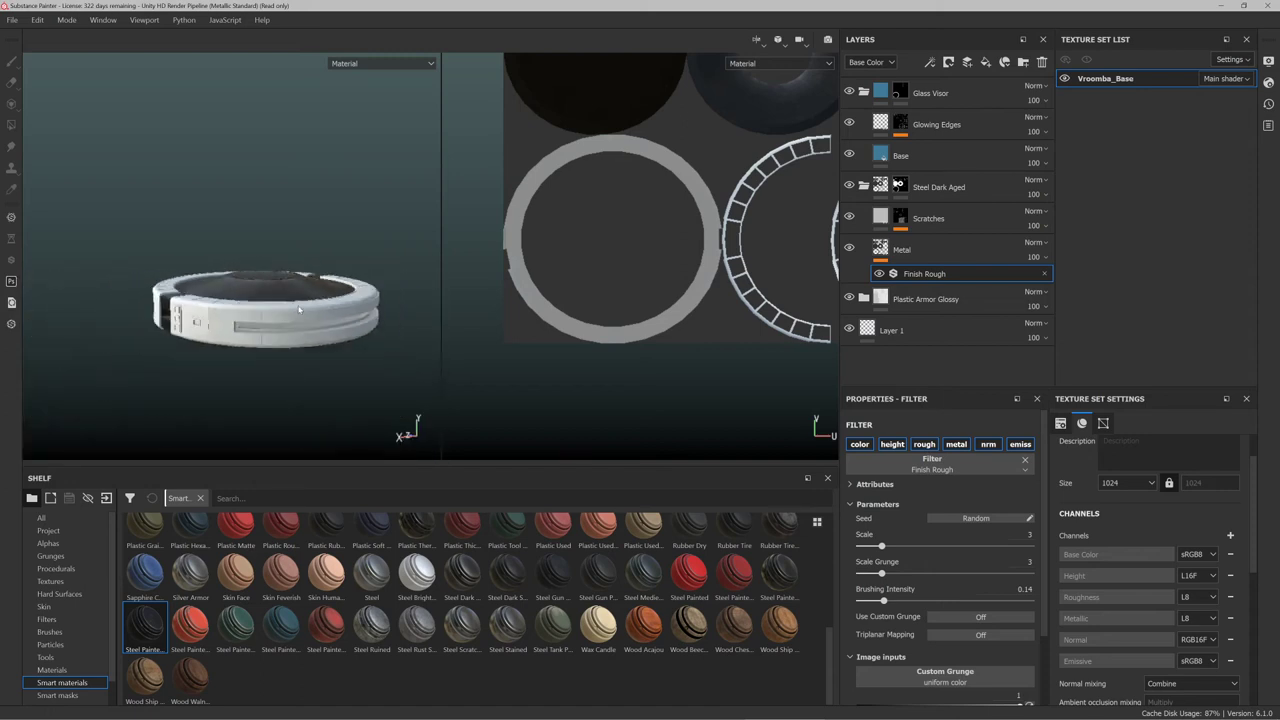
scroll(298, 310, up, 3)
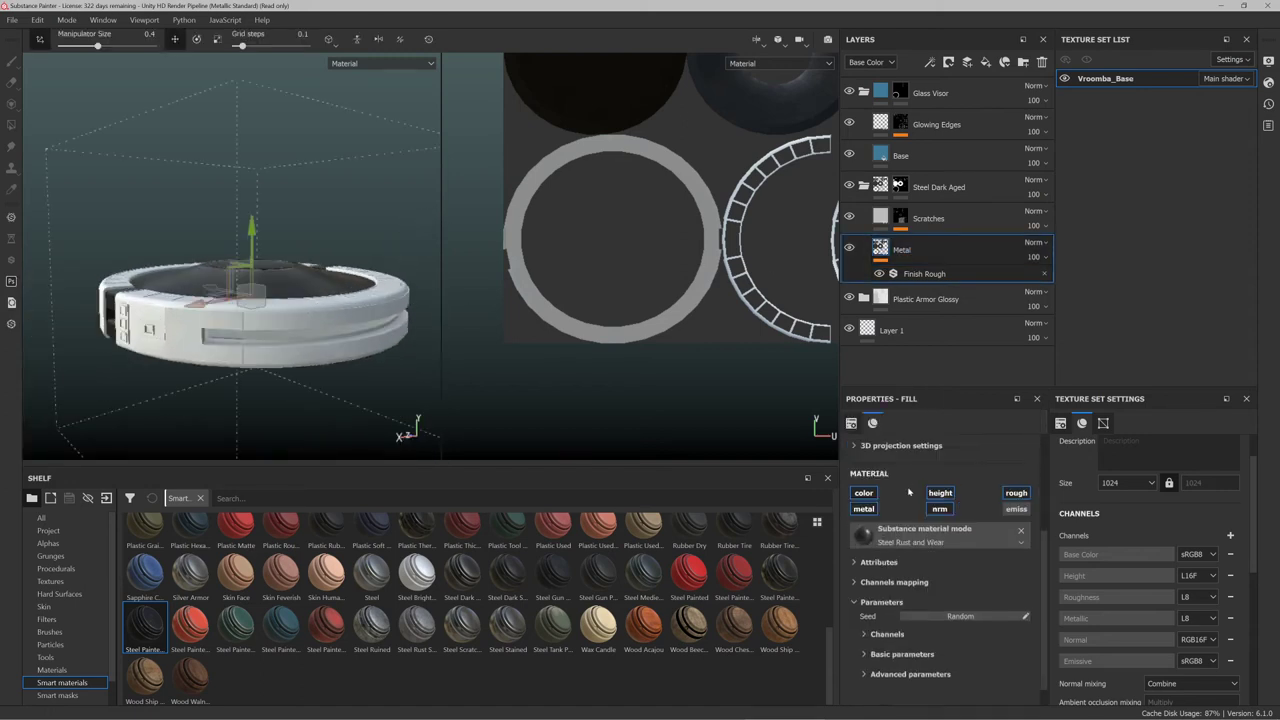
scroll(909, 491, up, 4)
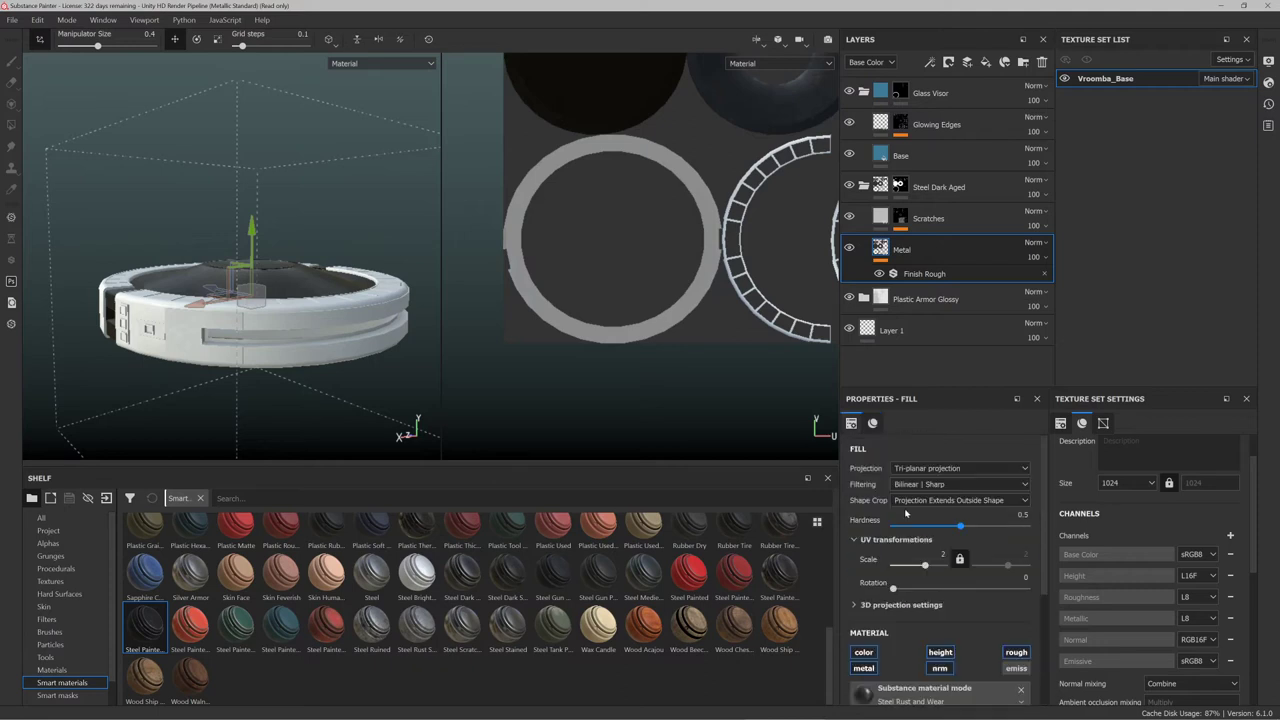
Select the Scratches layer and inspect the dark steel dome up close from above
click(953, 224)
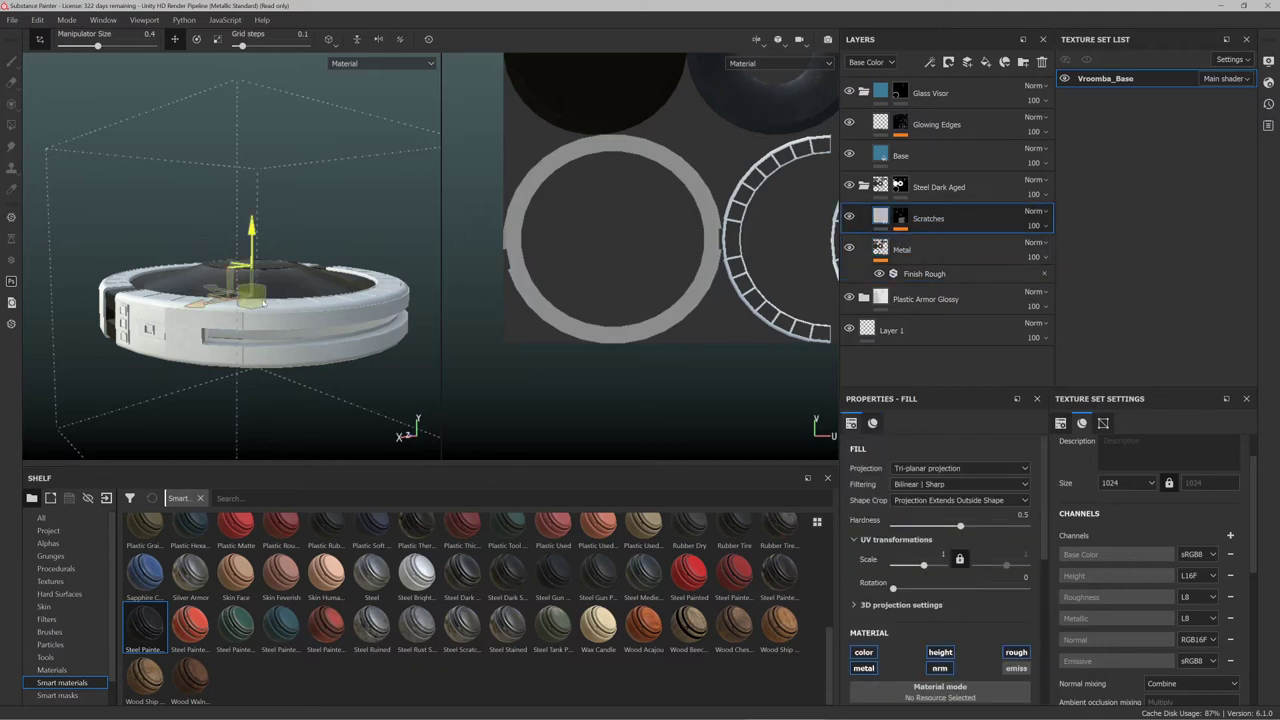
scroll(242, 275, up, 4)
drag(242, 275, 245, 497)
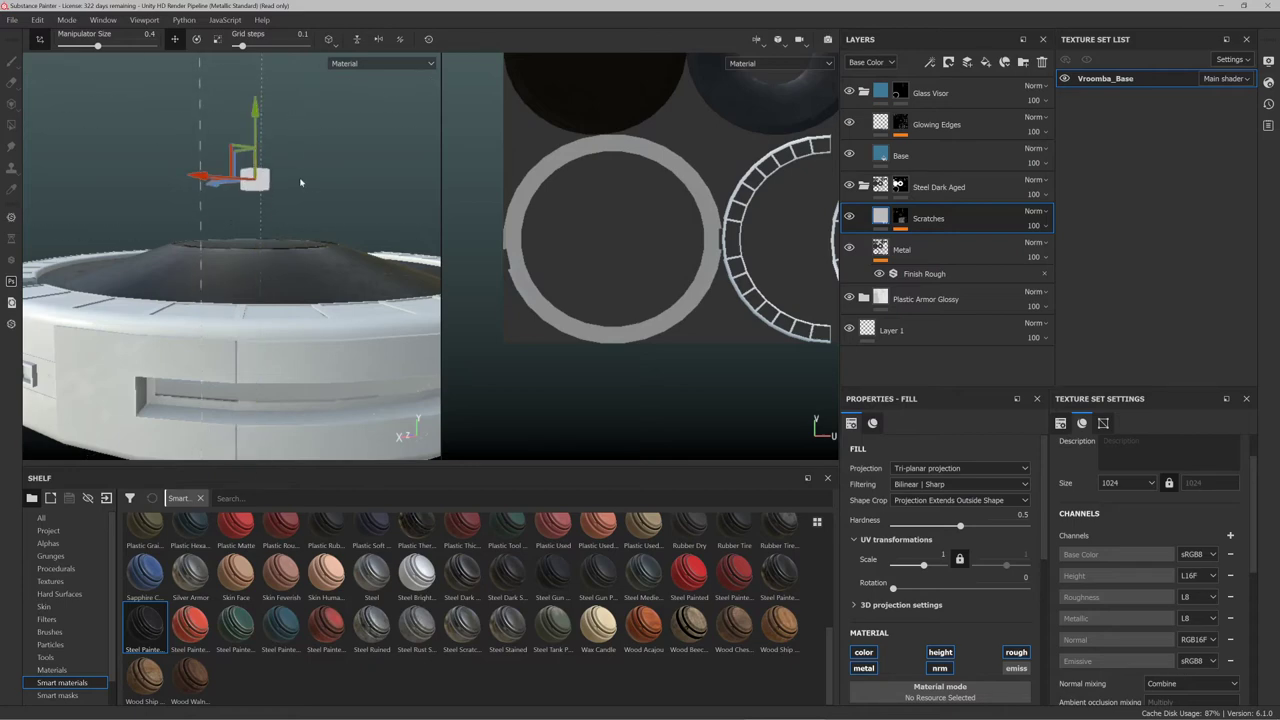
alt+drag(380, 190, 232, 234)
alt+middle_drag(232, 234, 195, 225)
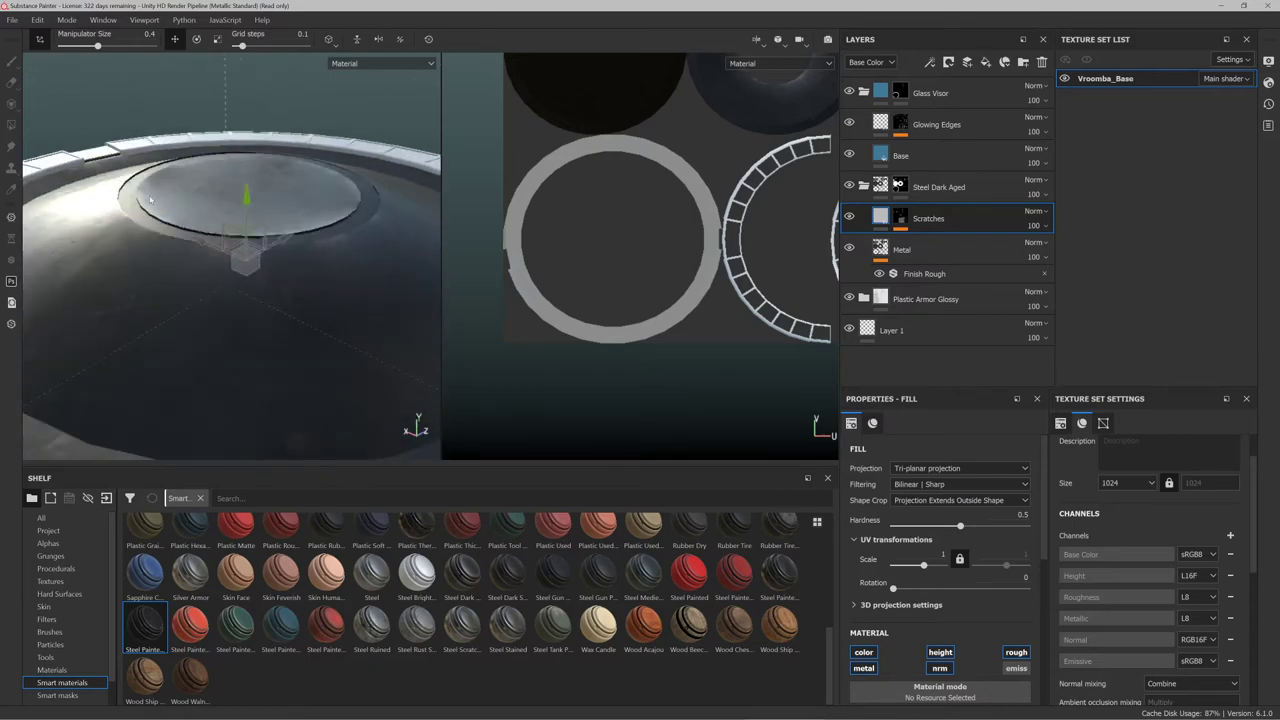
mouse_move(229, 256)
alt+right_down()
mouse_move(223, 237)
mouse_move(229, 258)
alt+right_up()
alt+drag(230, 259, 238, 262)
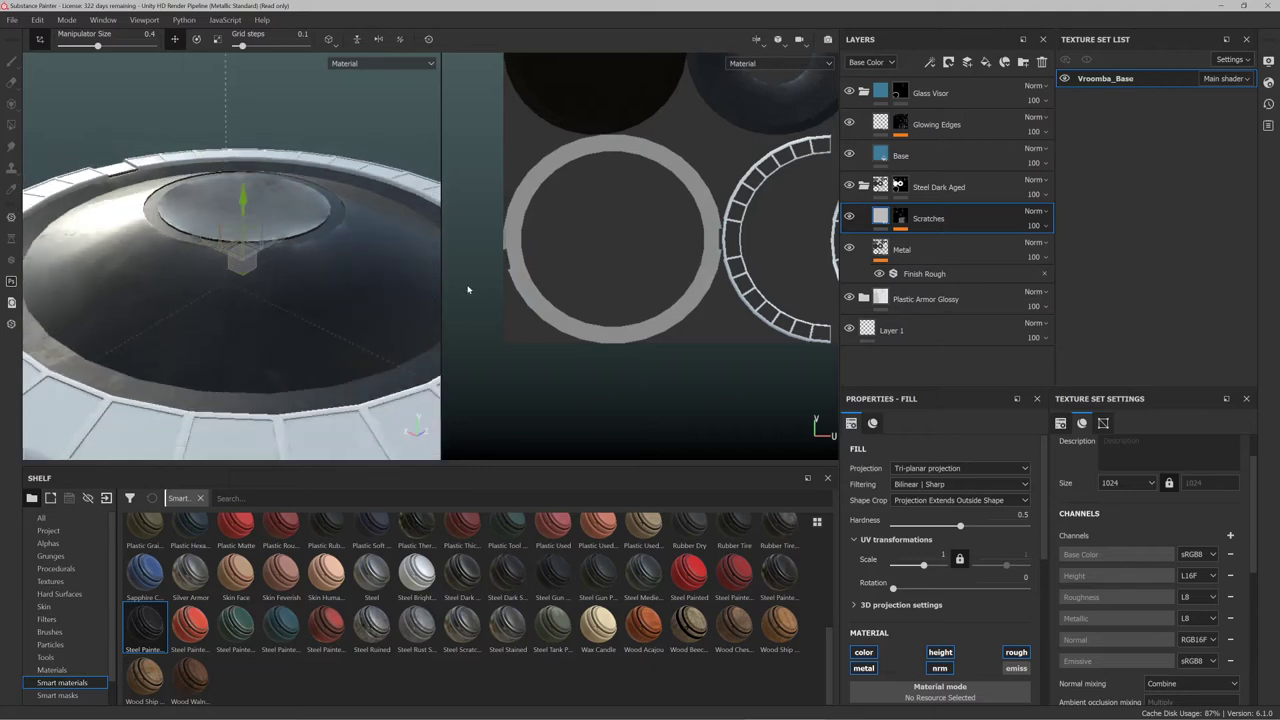
Examine the parameters, attributes and image inputs of the Finish Rough filter on the Metal layer
click(871, 186)
click(863, 187)
click(983, 187)
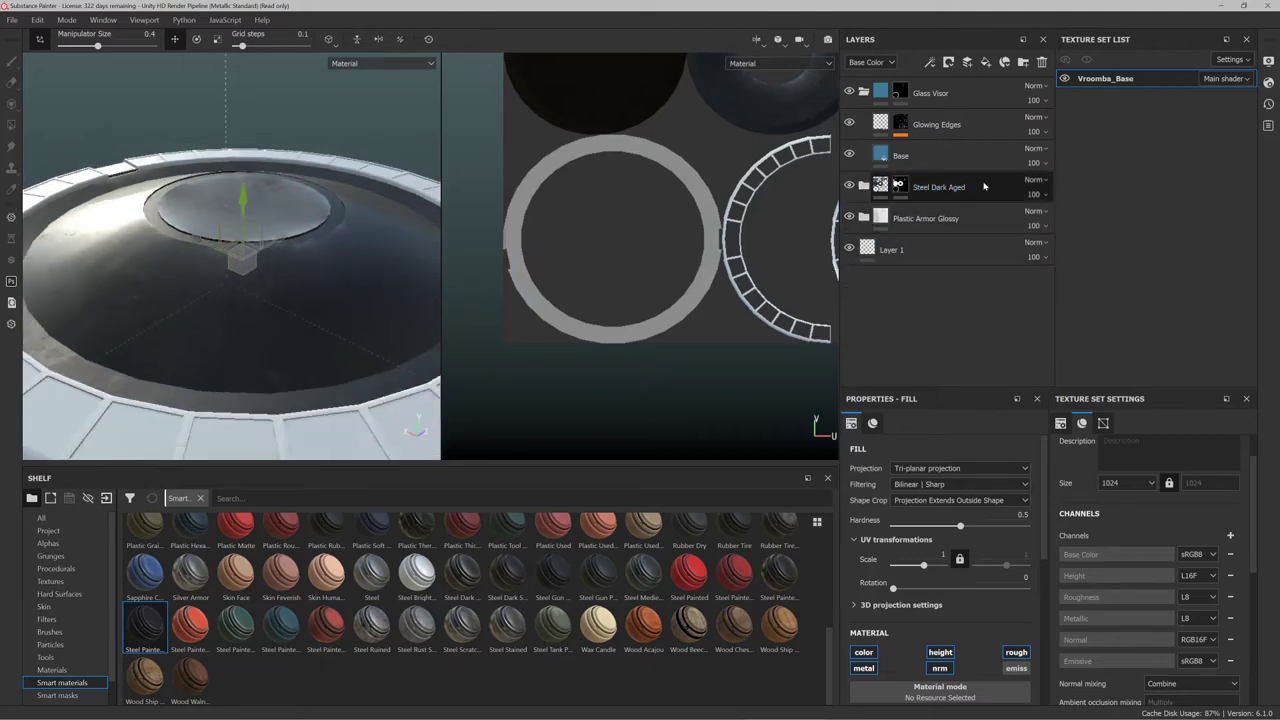
key(1)
click(866, 187)
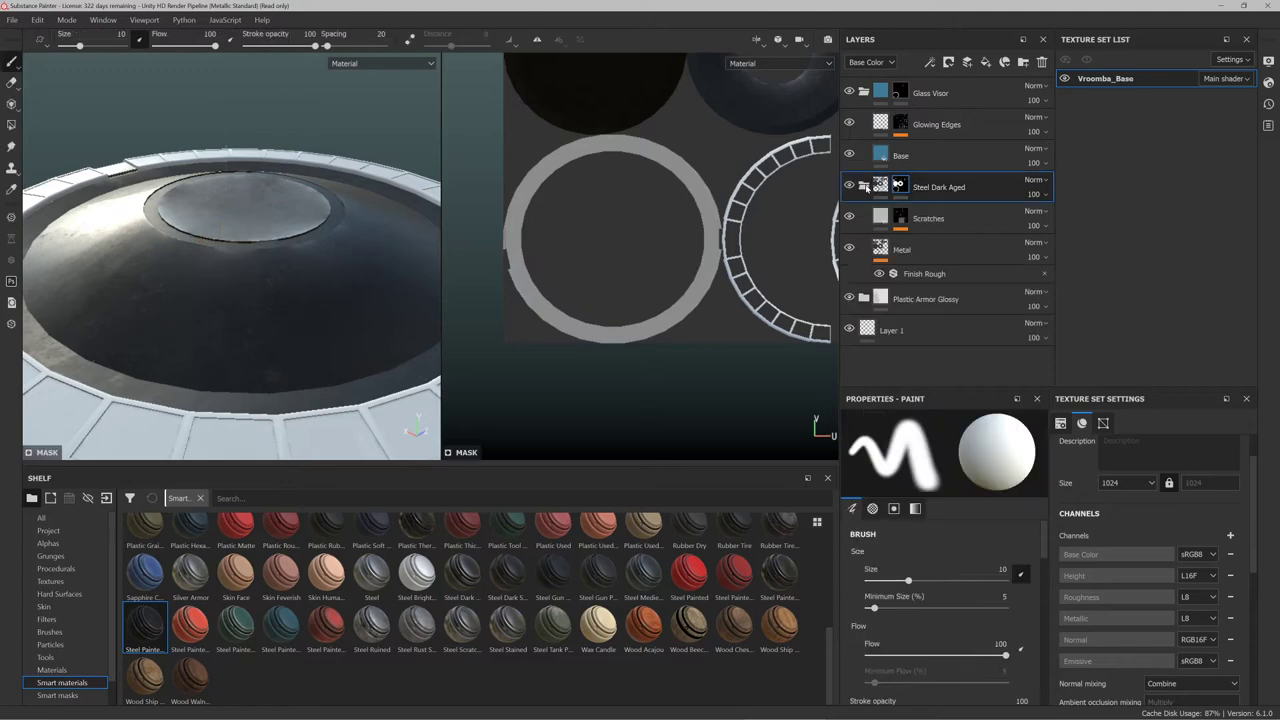
click(905, 250)
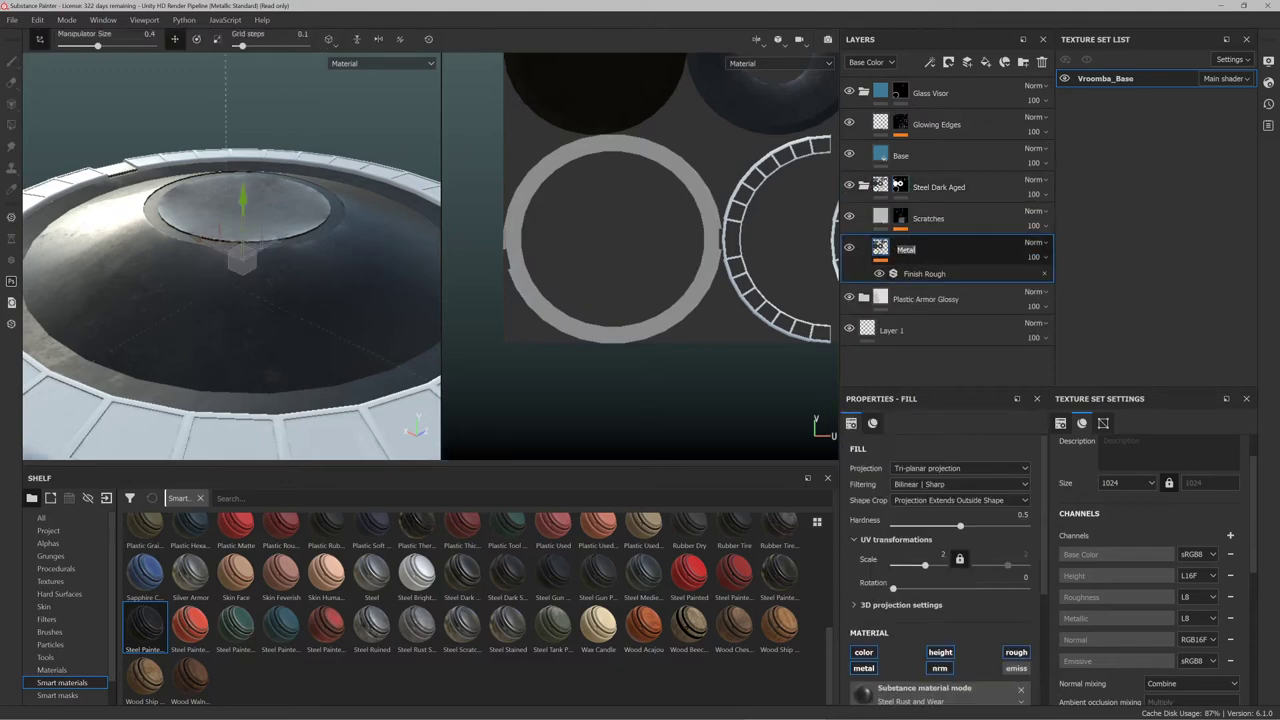
click(917, 275)
scroll(931, 529, down, 3)
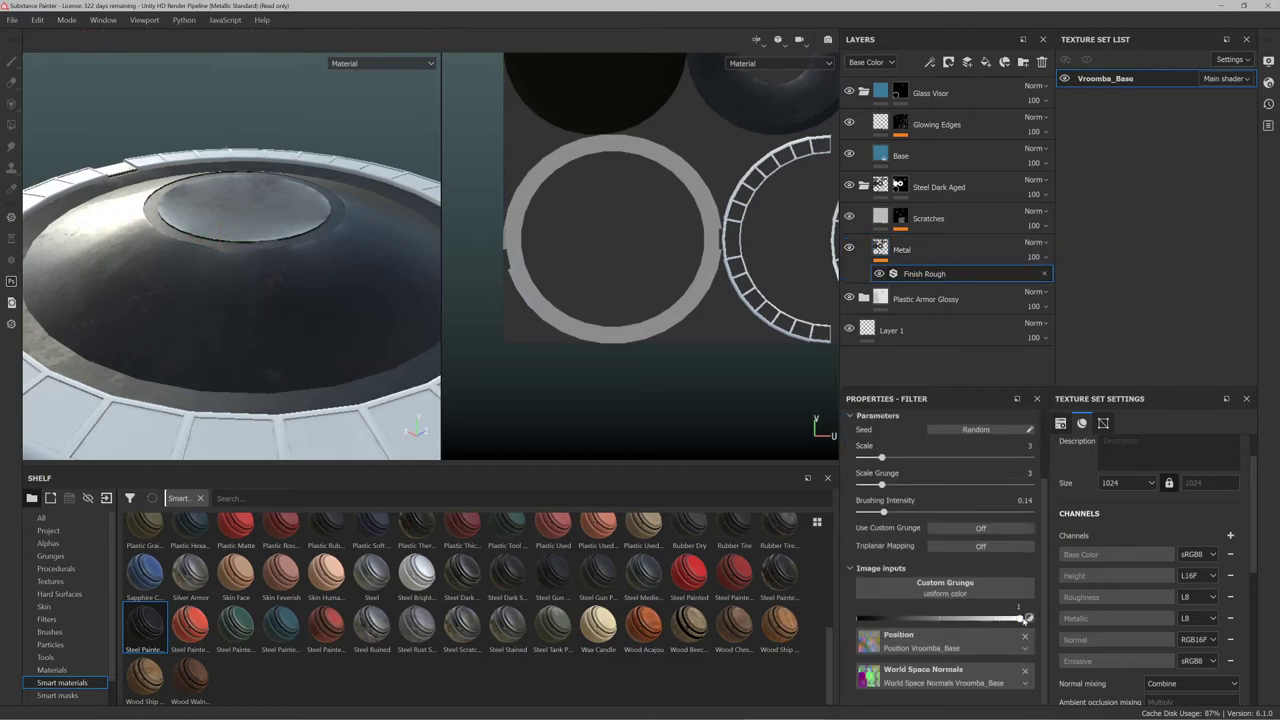
mouse_move(1021, 618)
mouse_down()
mouse_move(834, 637)
mouse_move(1028, 620)
mouse_up()
scroll(933, 510, up, 3)
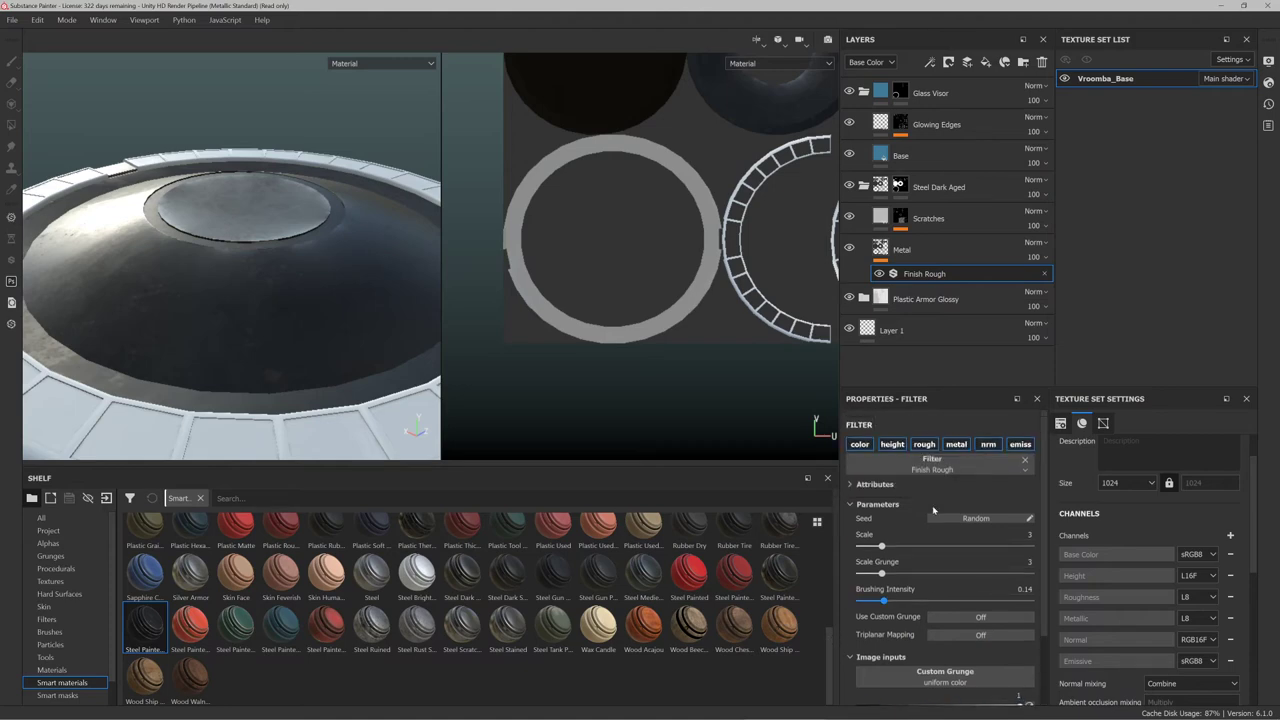
click(868, 485)
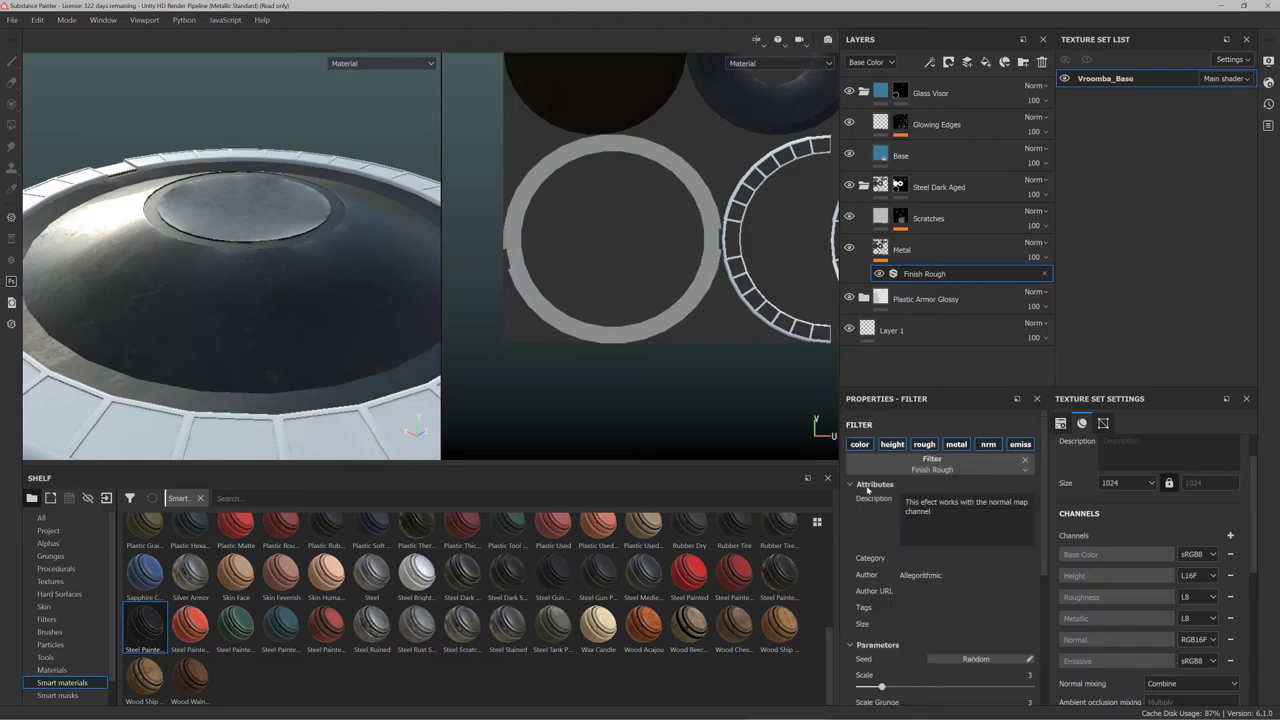
click(868, 485)
click(874, 505)
click(874, 505)
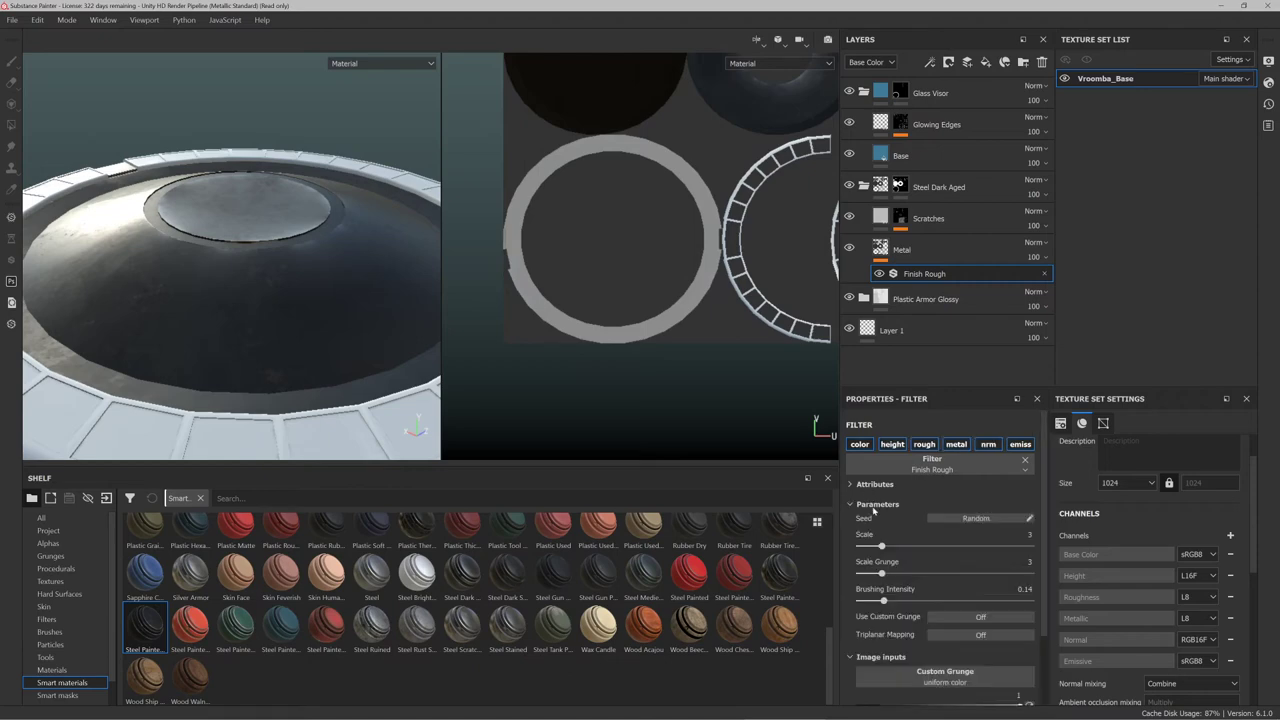
Try a Scale of 11 on the Finish Rough filter, undo it, and compare the dome with Steel Dark Aged hidden and shown
drag(884, 547, 972, 549)
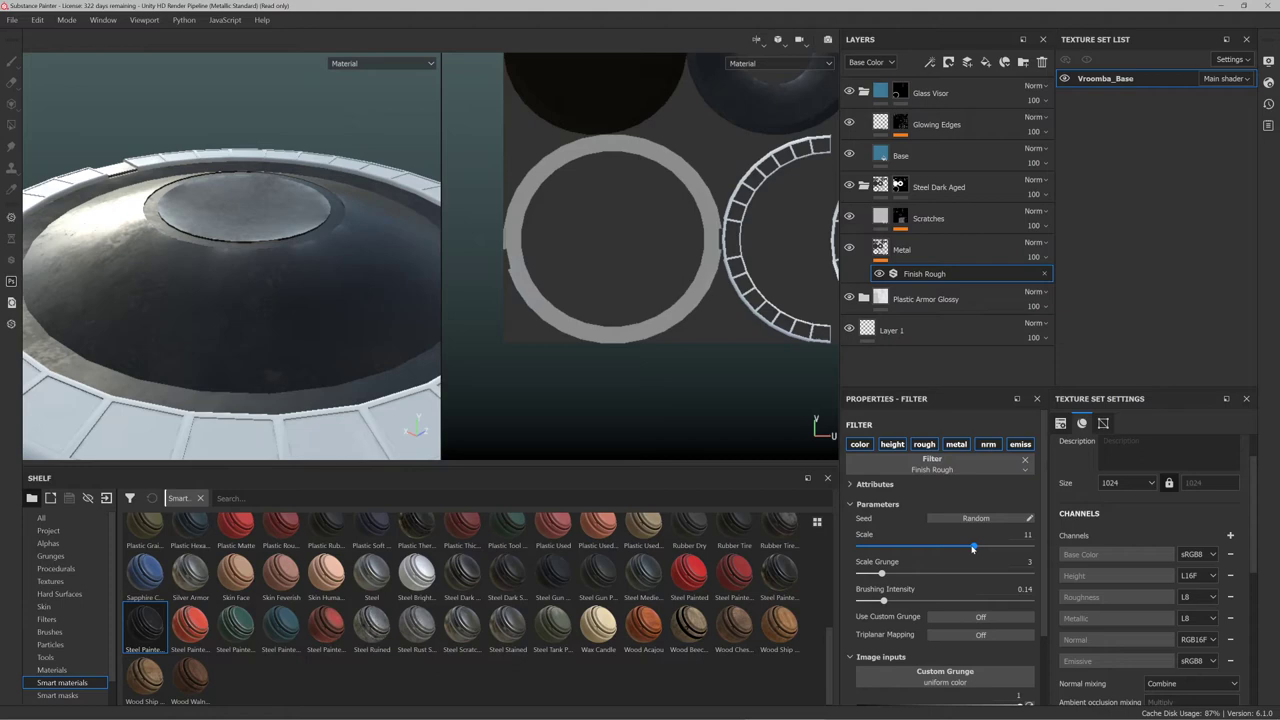
key(ctrl+z)
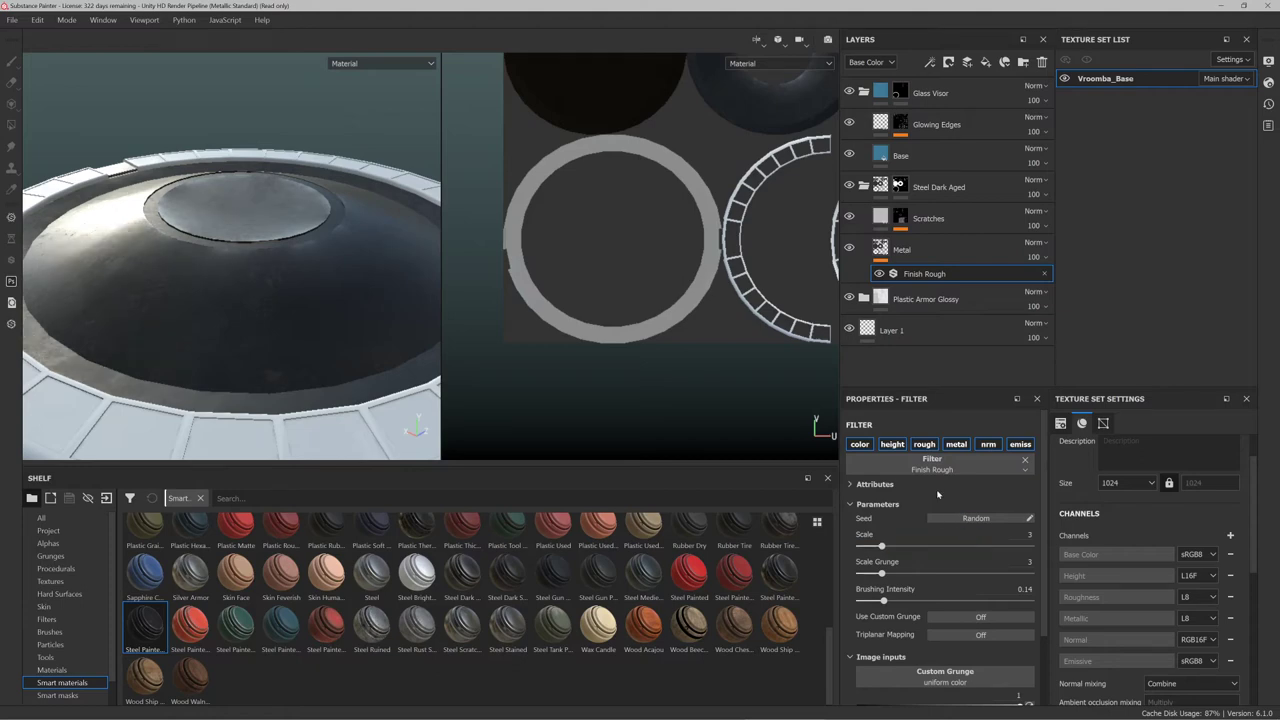
scroll(912, 518, down, 2)
scroll(912, 519, up, 2)
click(849, 186)
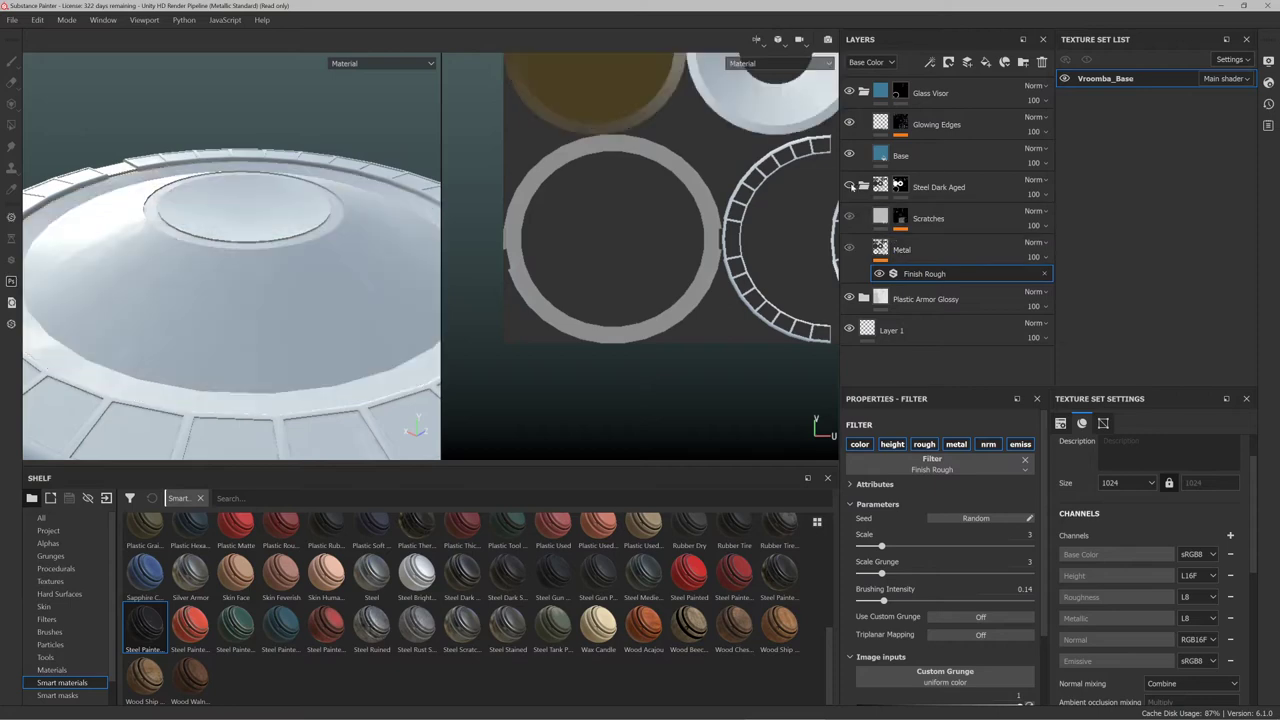
click(849, 186)
Set the Scratches layer's base color to pure white and compare the dome with Steel Dark Aged hidden and shown
click(975, 217)
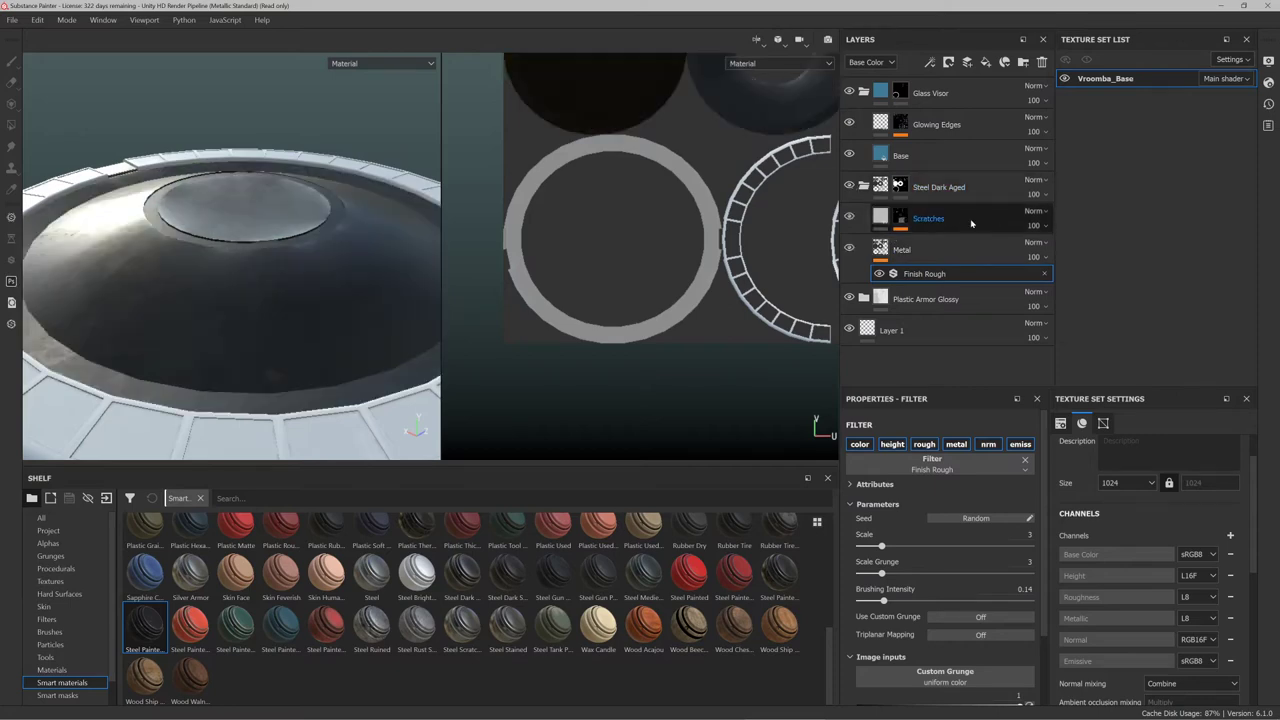
scroll(930, 548, down, 5)
scroll(930, 548, up, 3)
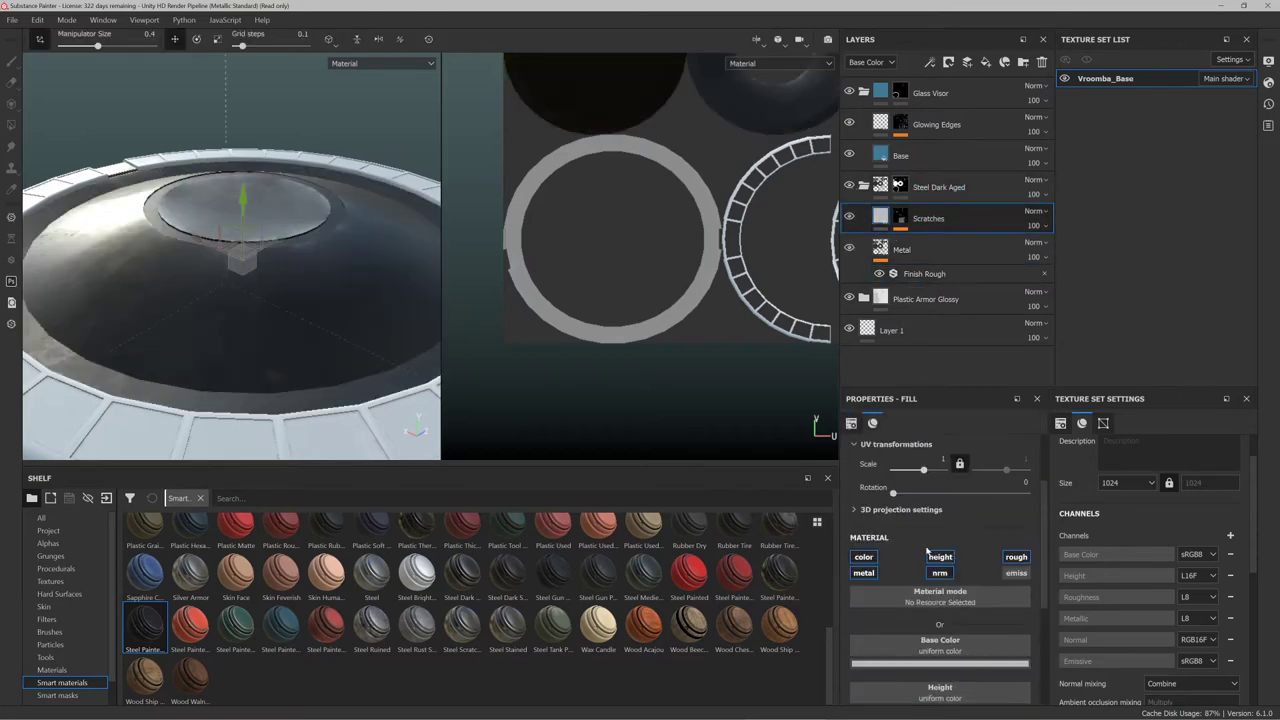
scroll(932, 546, down, 1)
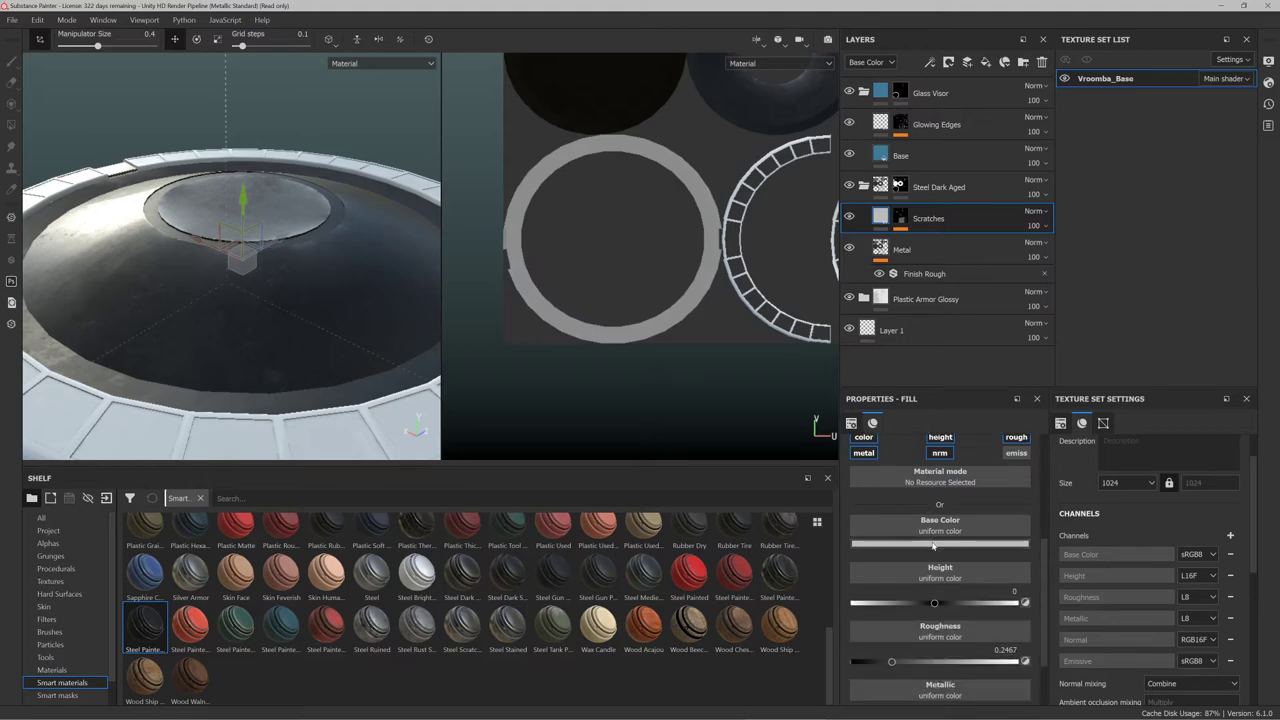
click(933, 545)
drag(964, 585, 314, 357)
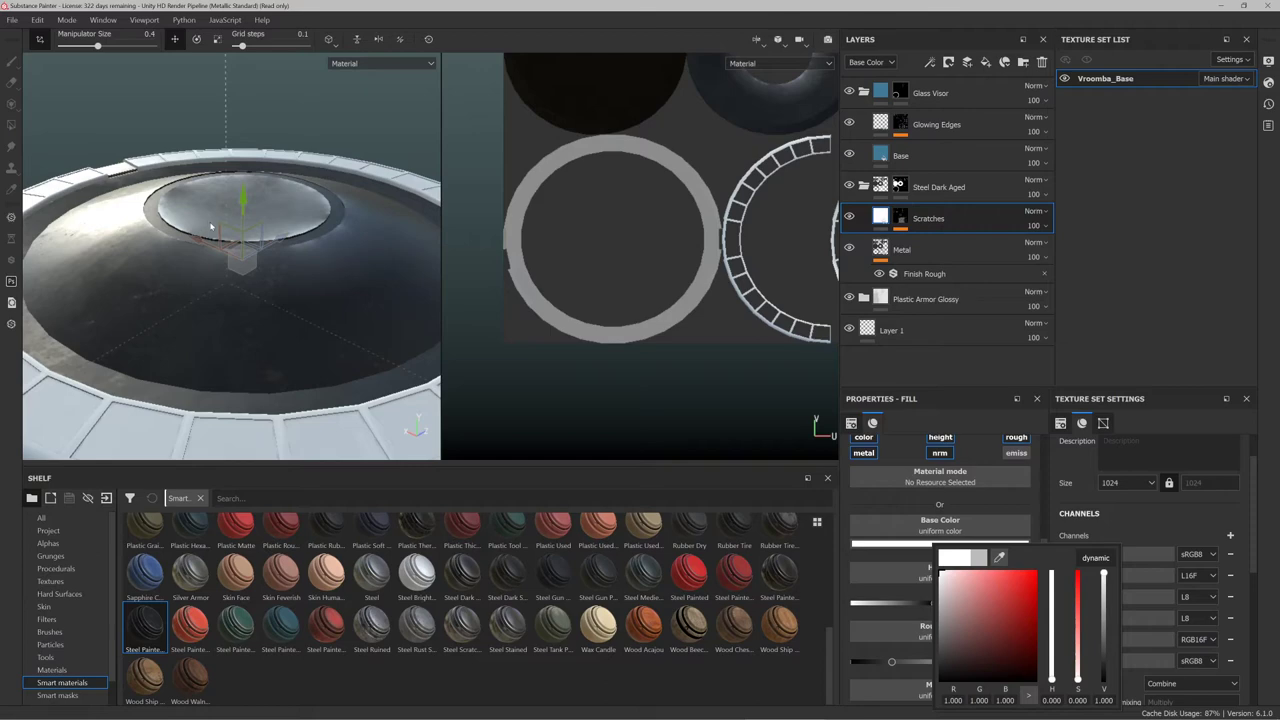
click(998, 363)
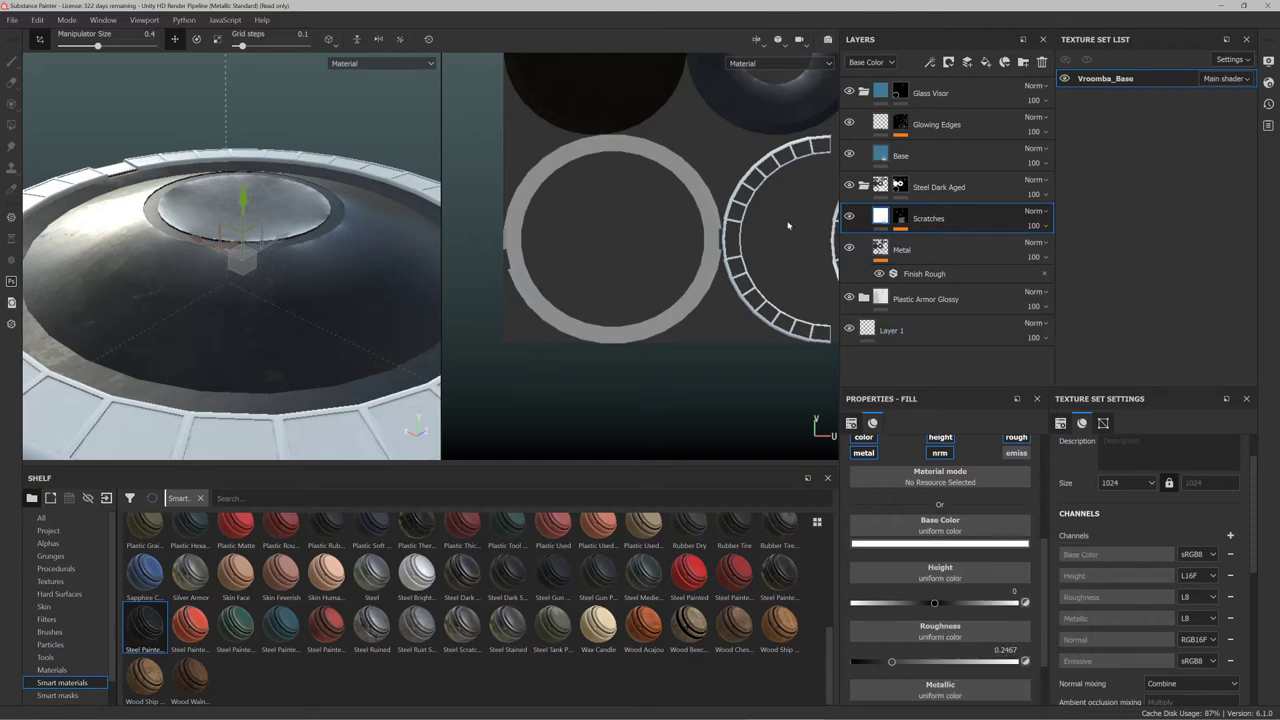
click(849, 187)
click(849, 187)
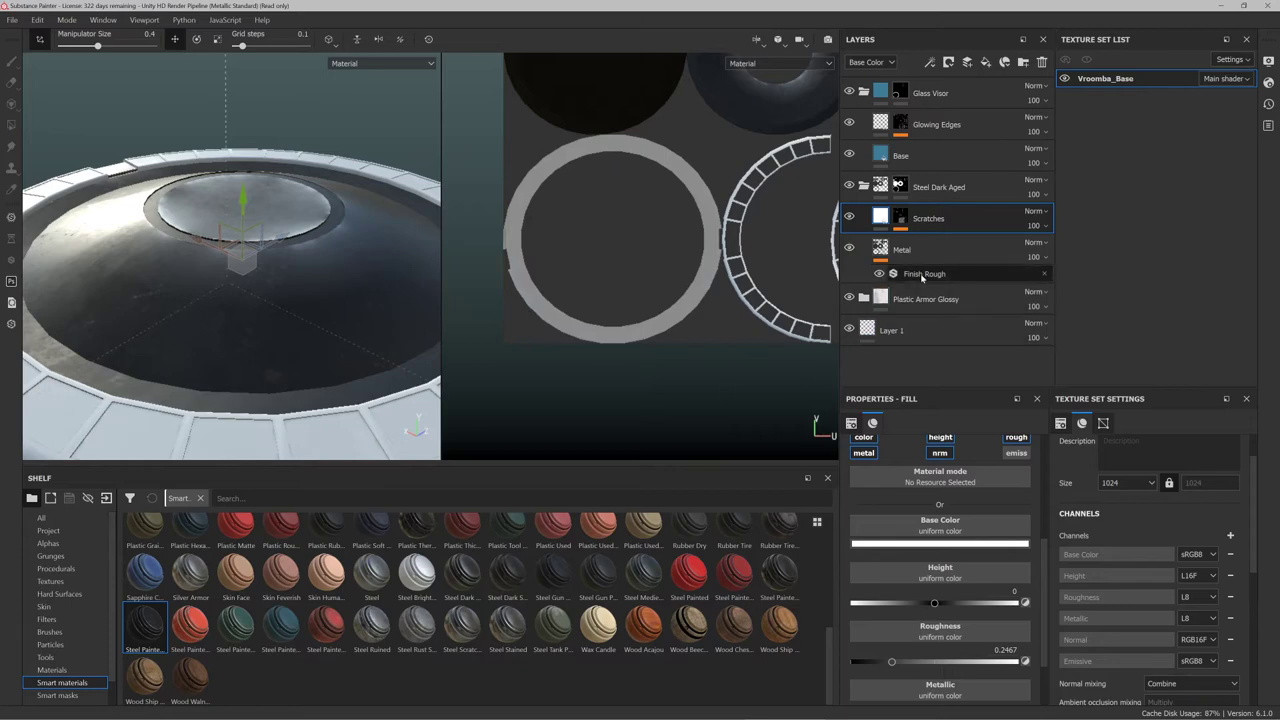
Recheck the Finish Rough filter settings and examine the steel parts in the UV layout
click(904, 273)
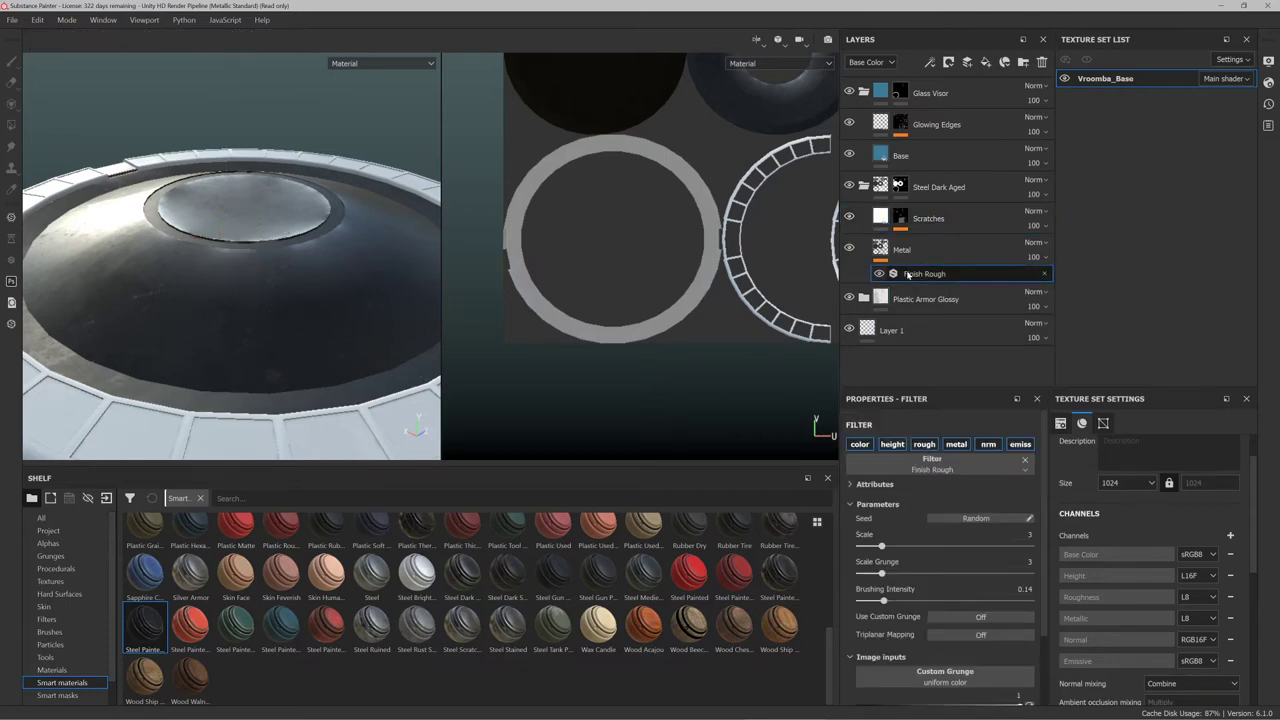
scroll(509, 310, down, 1)
scroll(509, 310, up, 3)
scroll(509, 310, down, 4)
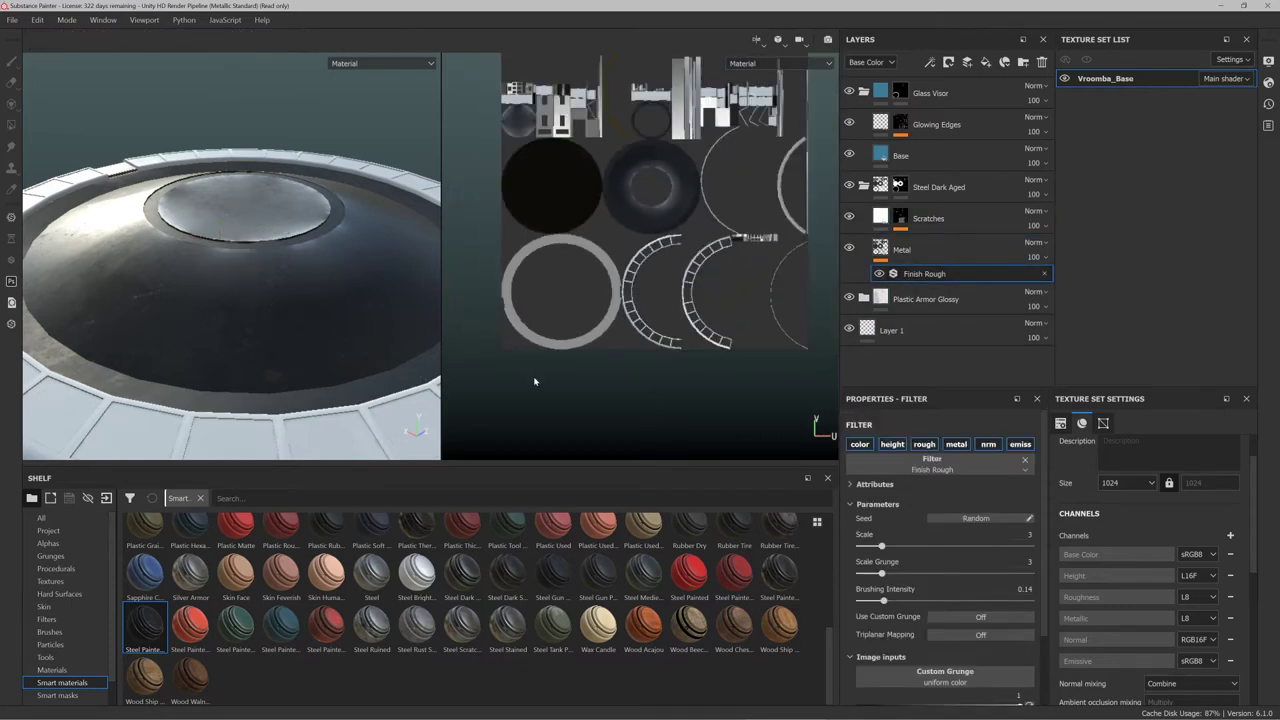
scroll(740, 240, up, 2)
Browse the available substance materials for the Metal layer's Steel Rust and Wear fill without replacing it
click(904, 249)
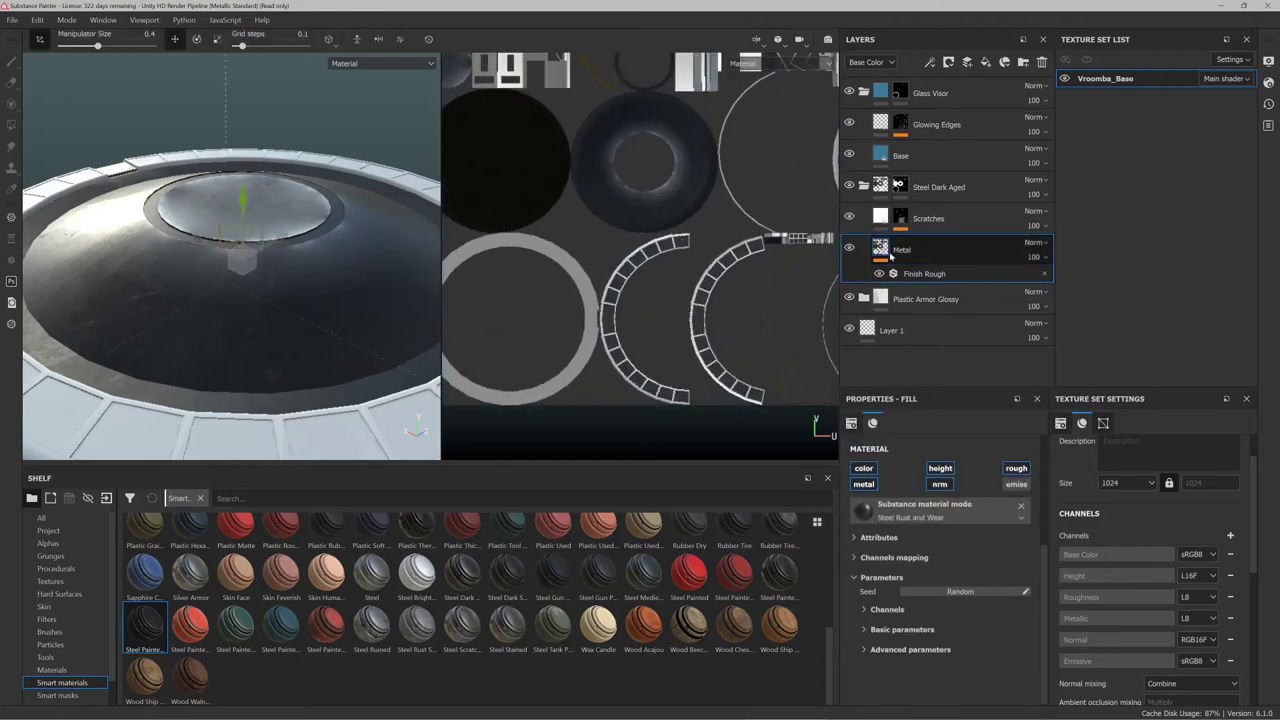
click(884, 512)
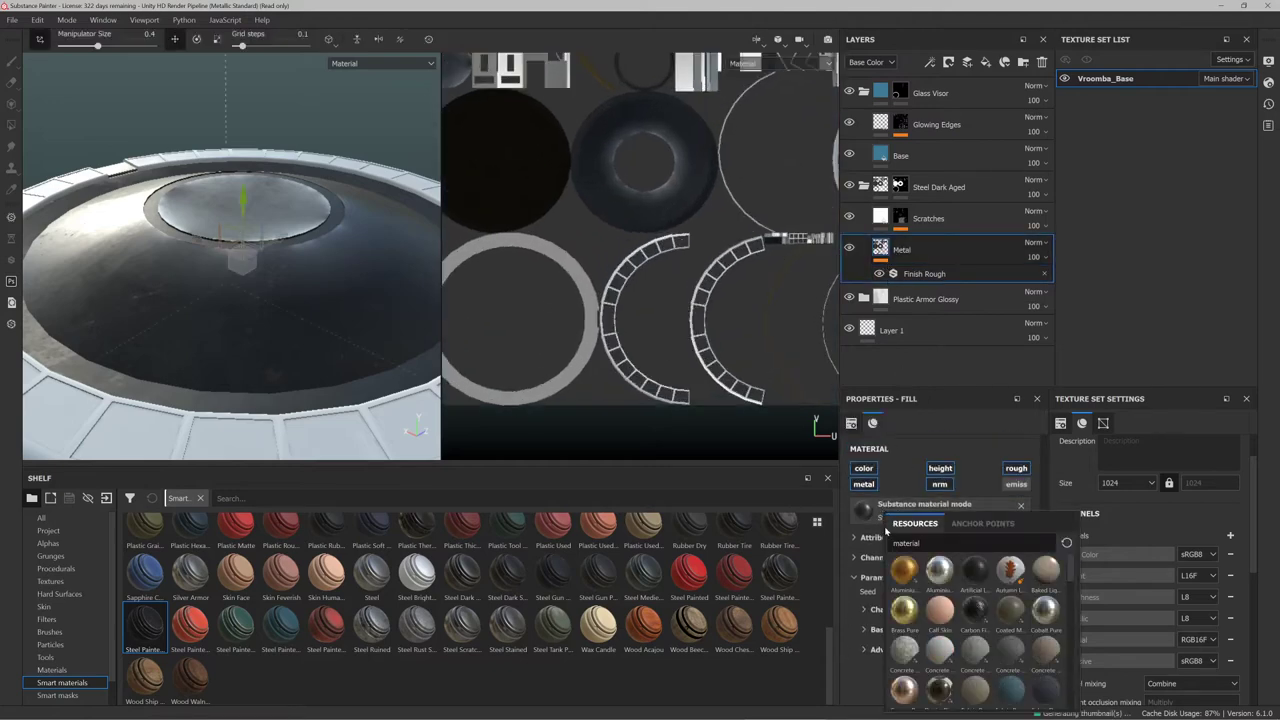
scroll(958, 570, down, 5)
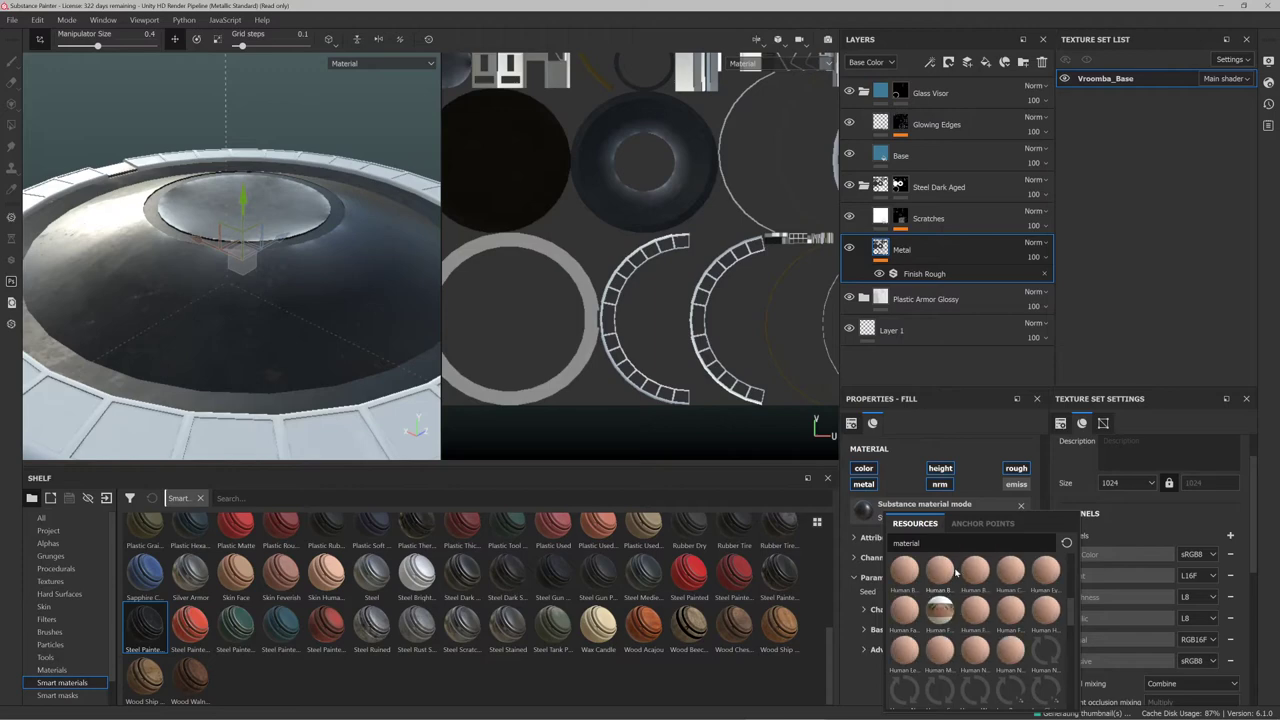
mouse_move(967, 574)
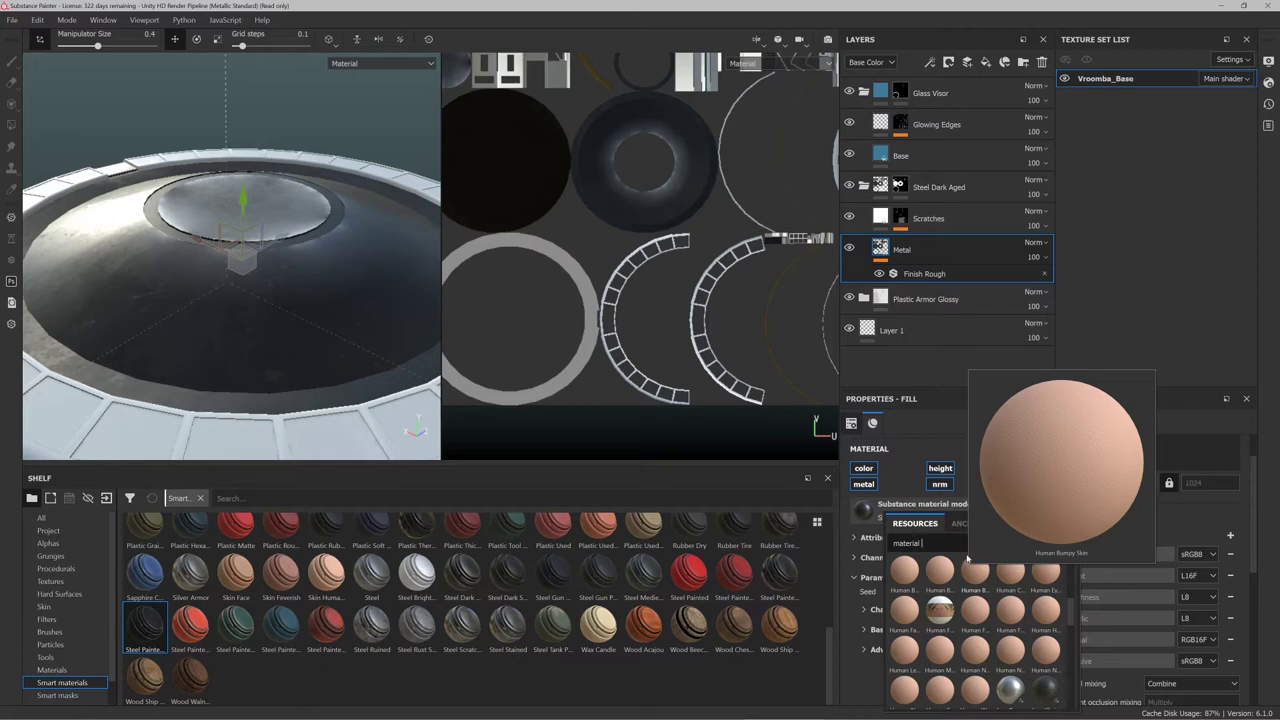
scroll(976, 605, down, 3)
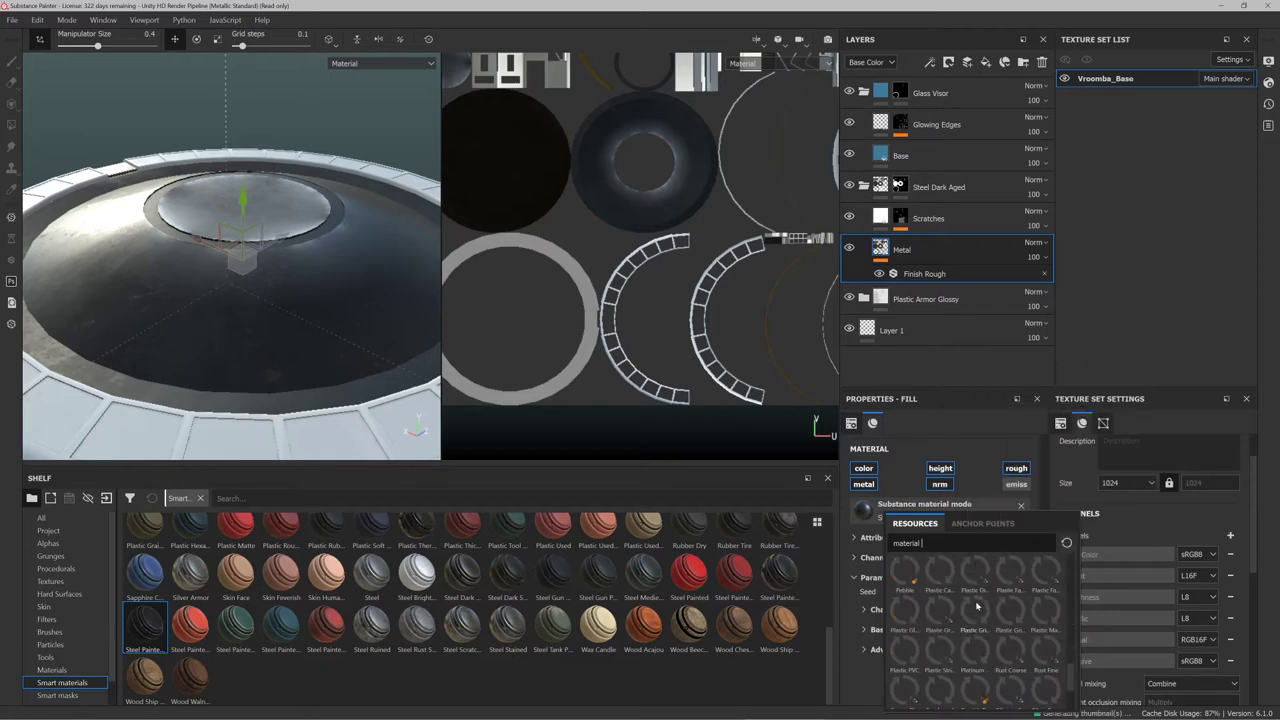
scroll(980, 610, down, 8)
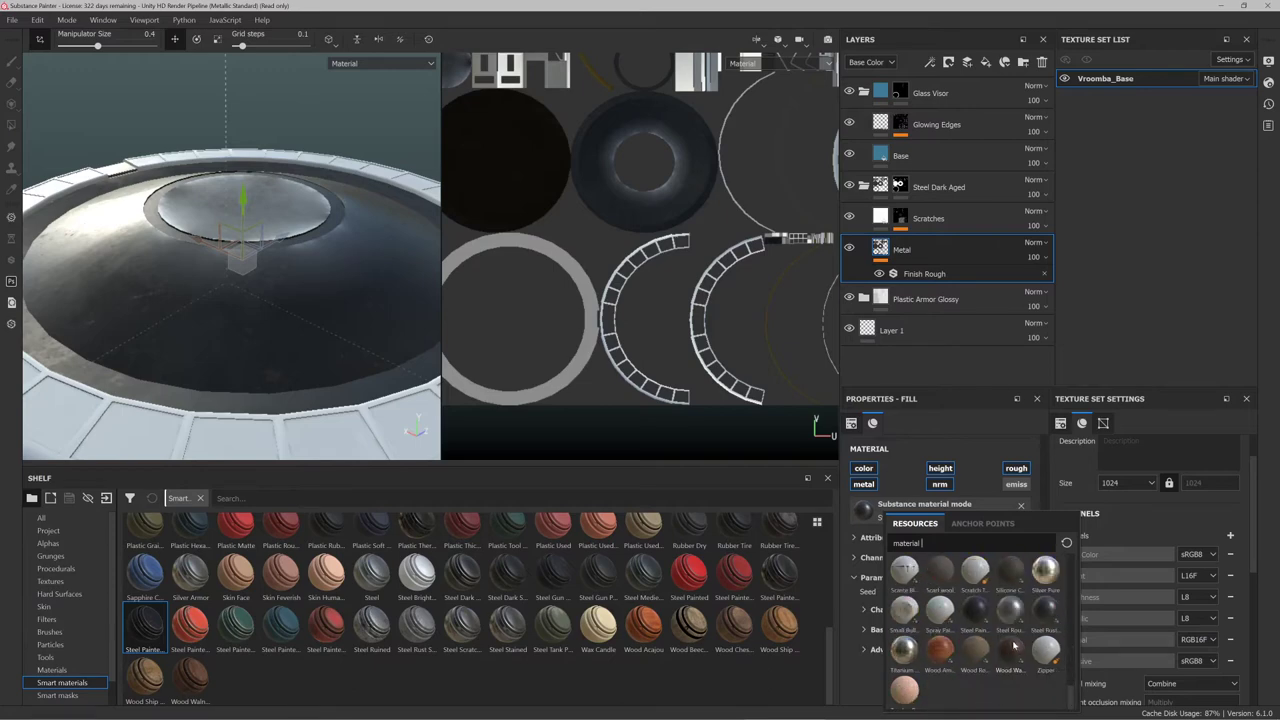
scroll(1010, 612, up, 5)
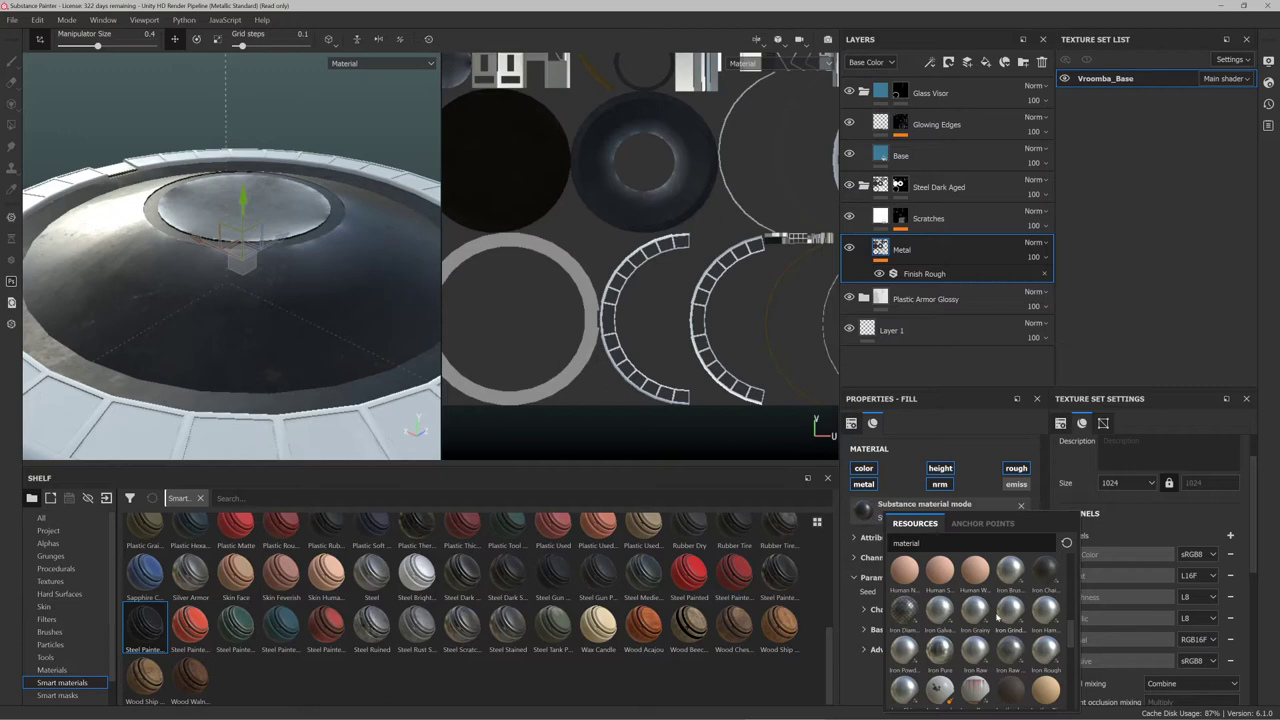
scroll(1030, 600, up, 5)
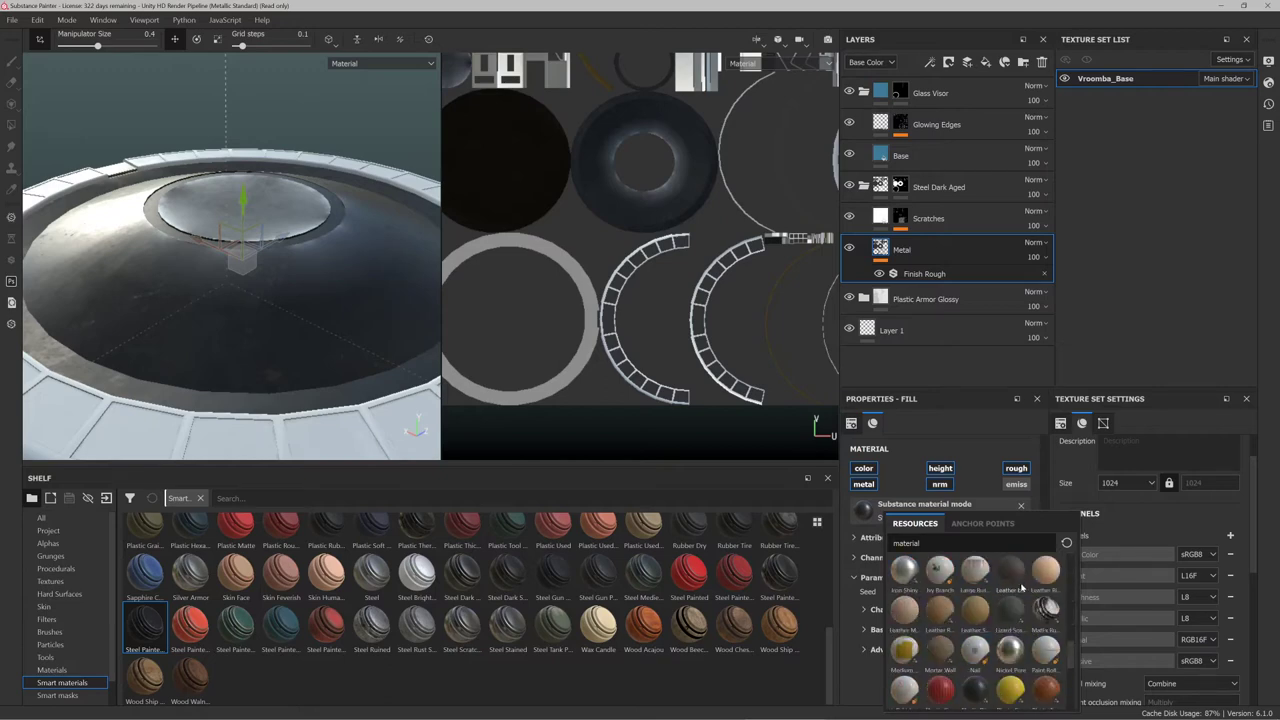
scroll(1000, 600, down, 3)
scroll(975, 585, down, 5)
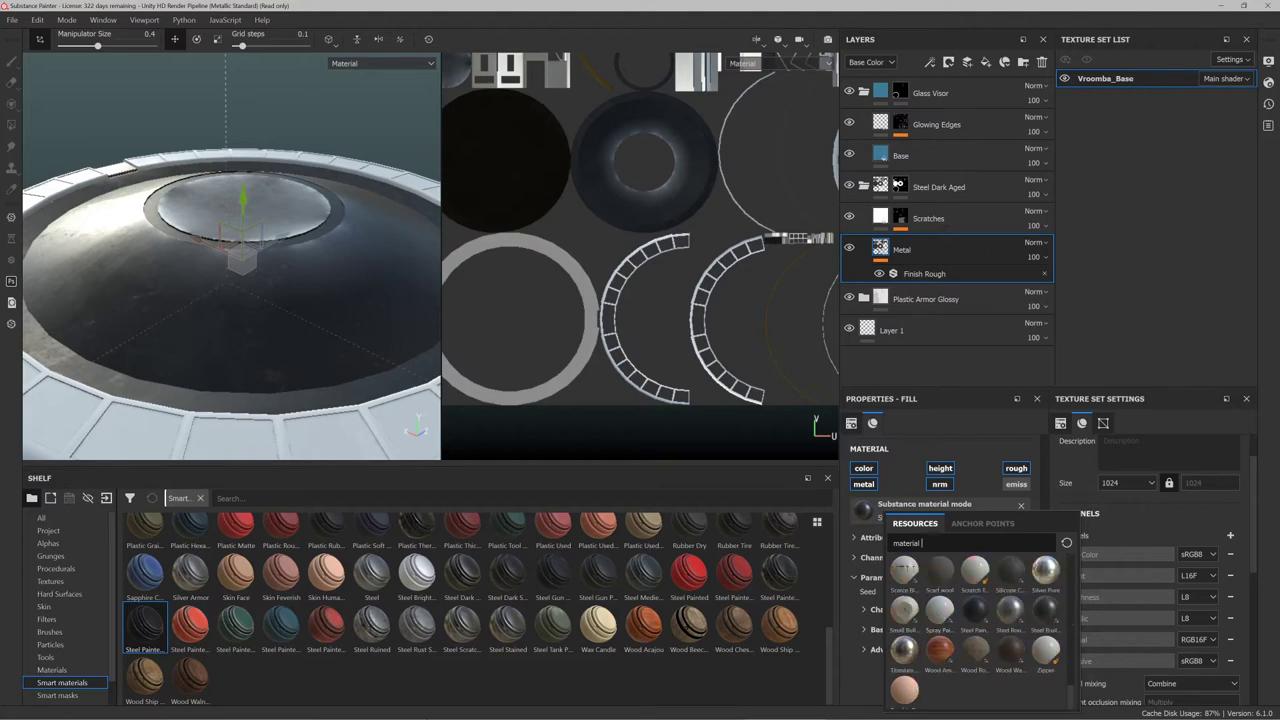
Switch to Chrome, search Google Images for "portal turret" and preview the sentry turret pictures
click(180, 712)
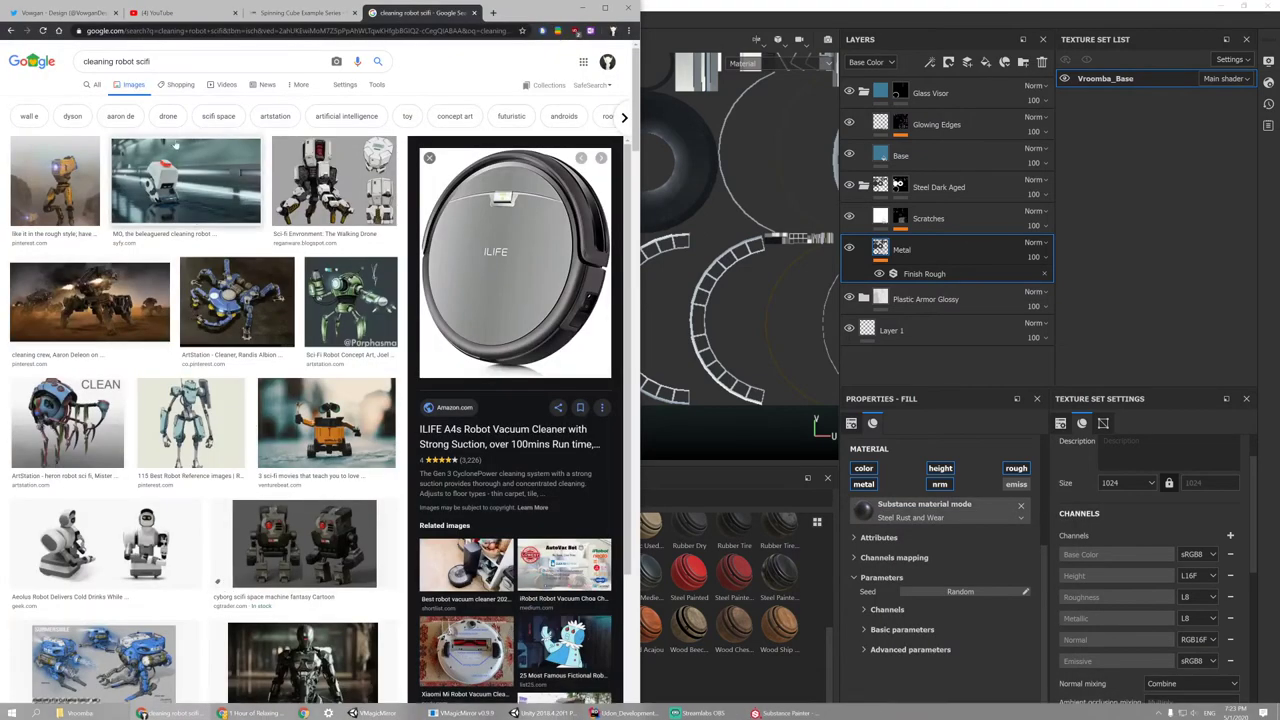
drag(152, 62, 82, 62)
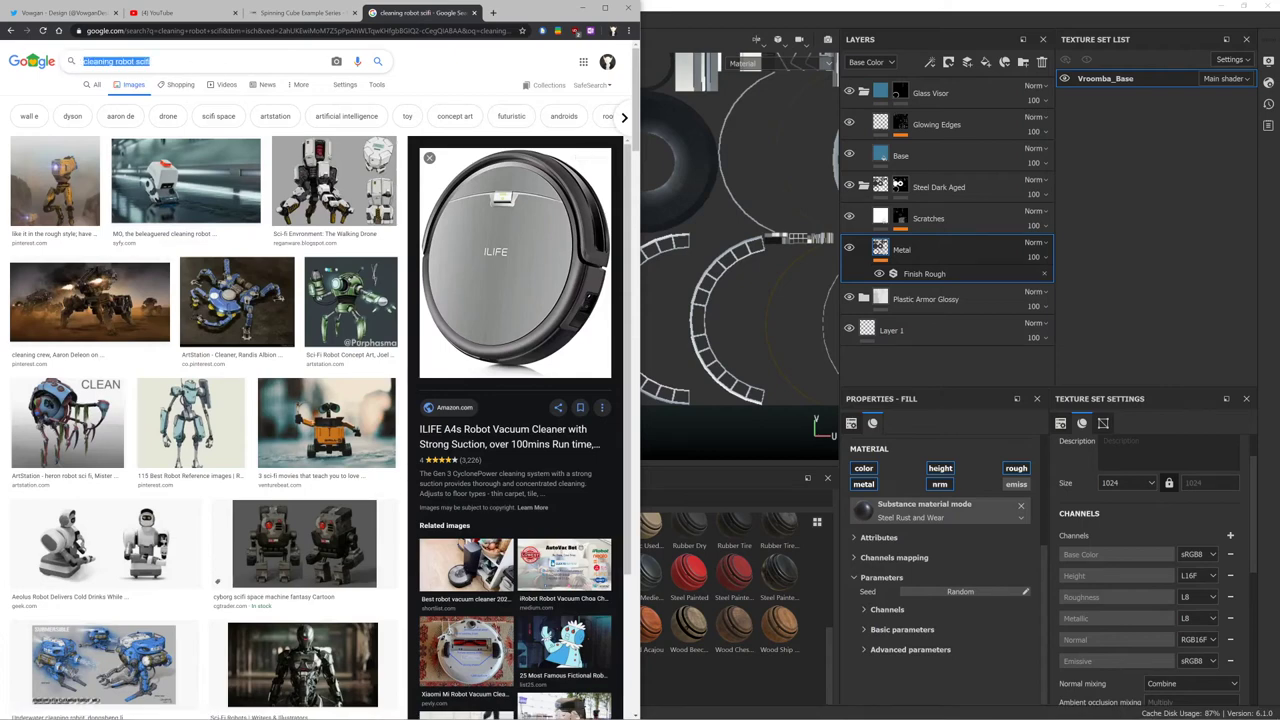
text(portal turr)
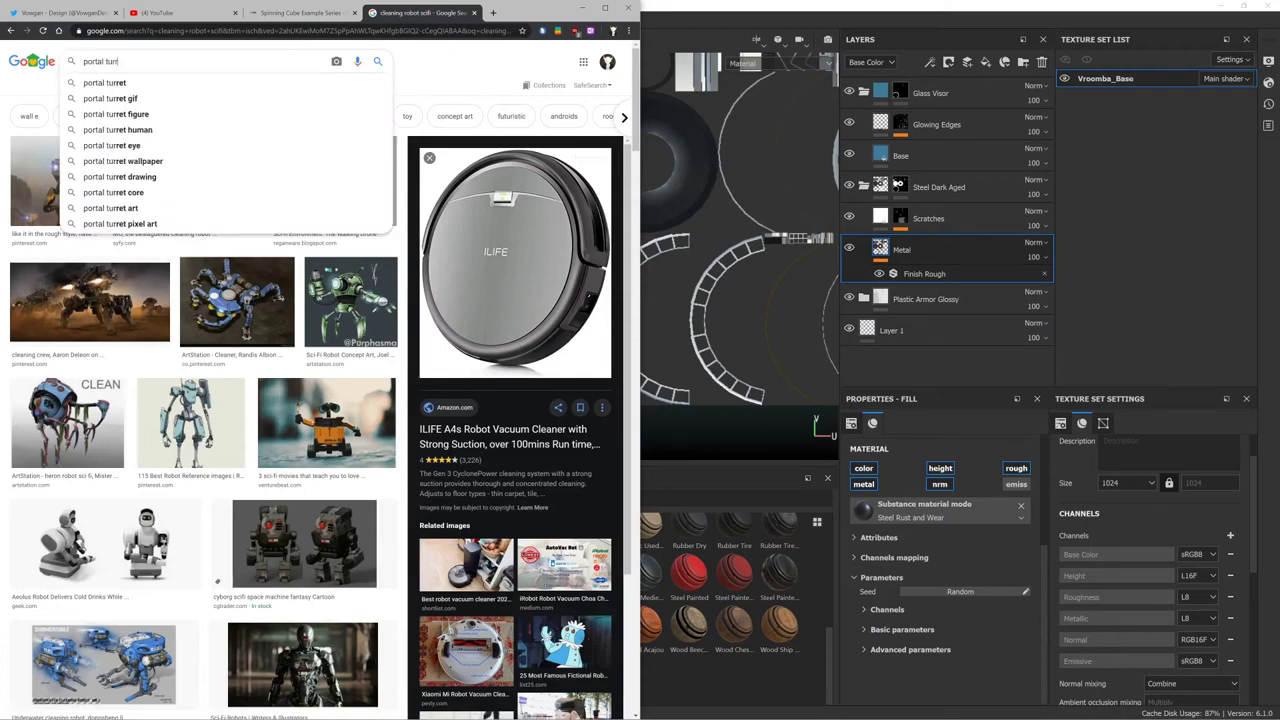
text(et)
key(Return)
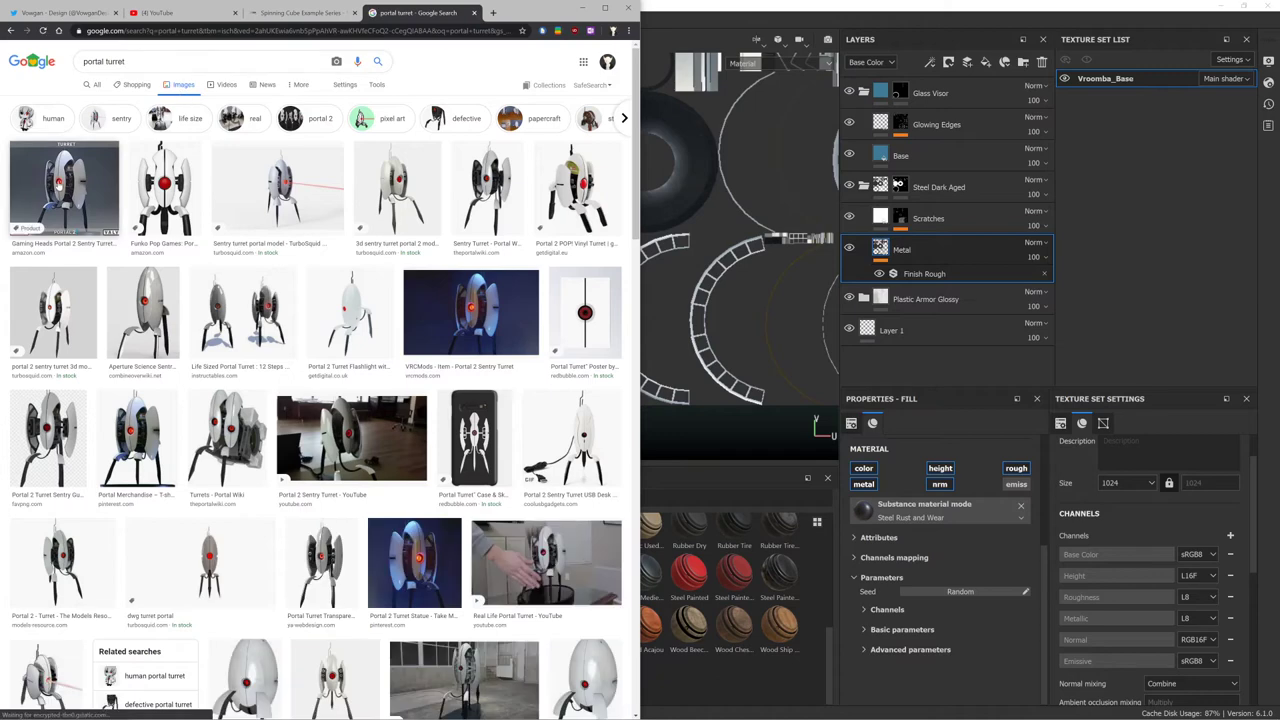
click(58, 183)
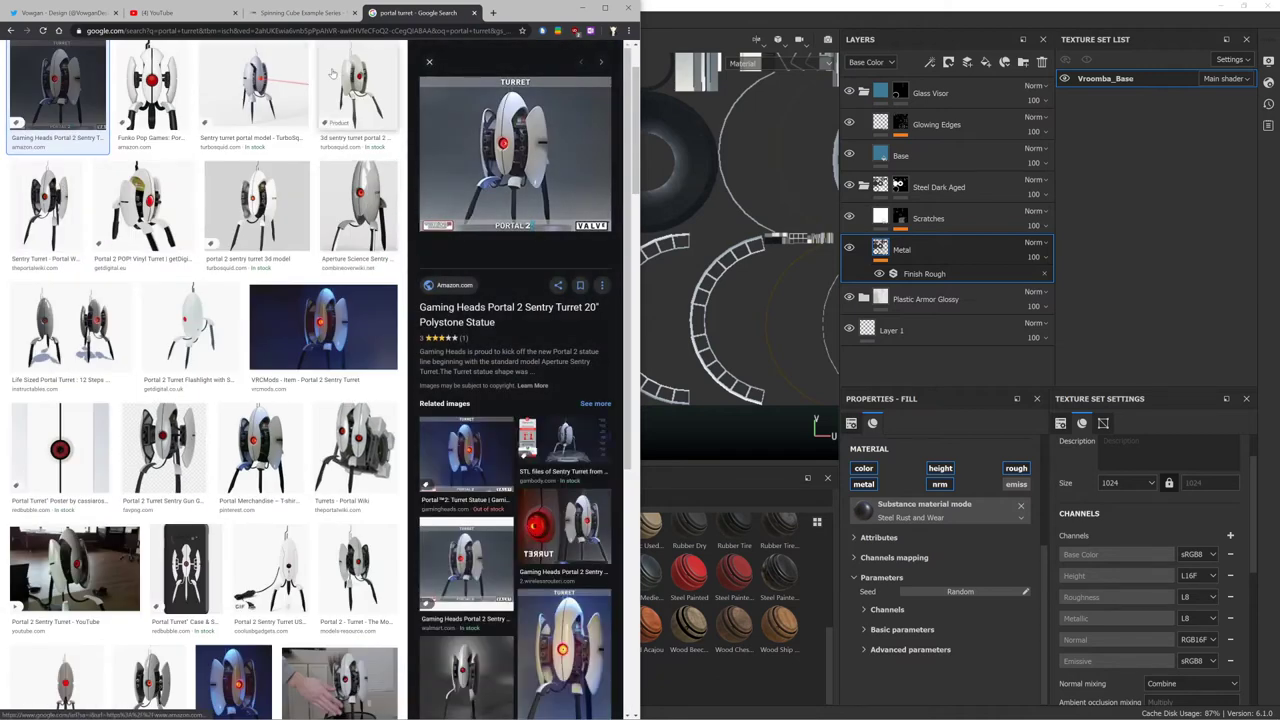
click(55, 220)
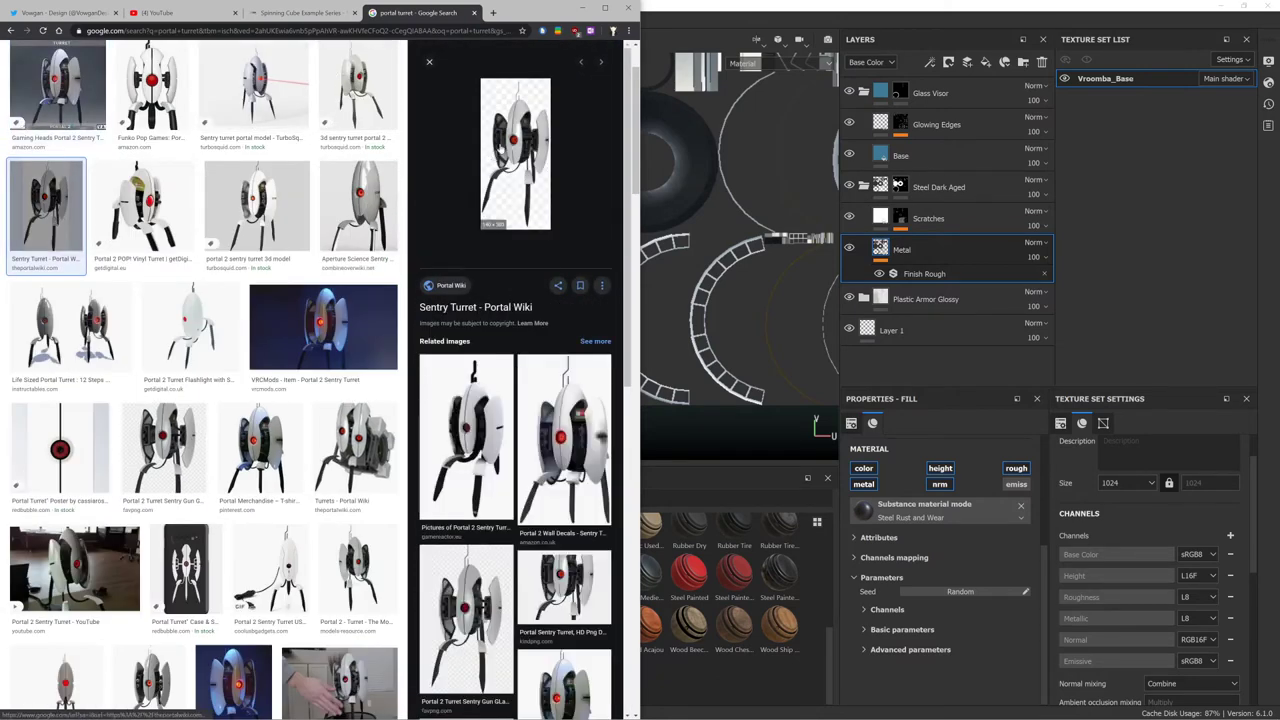
Open the Sentry Turret page on the Portal Wiki and examine its standard turret image at full size
click(470, 312)
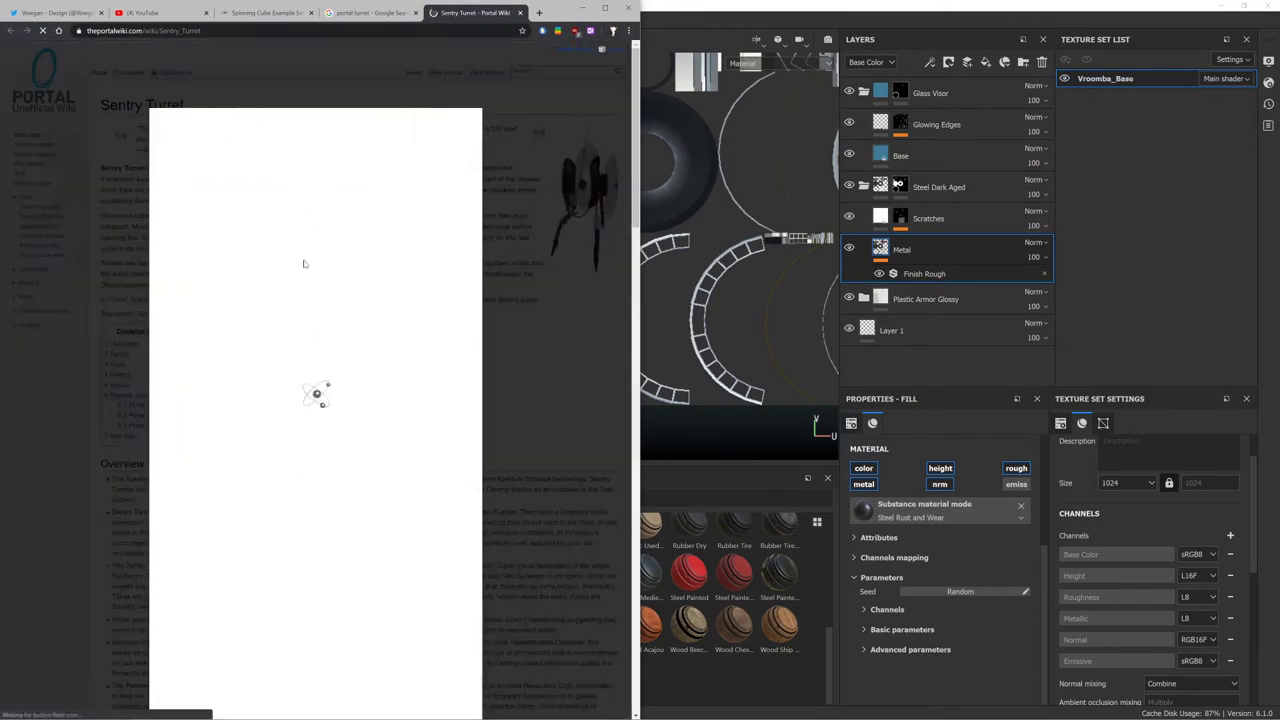
right_click(307, 258)
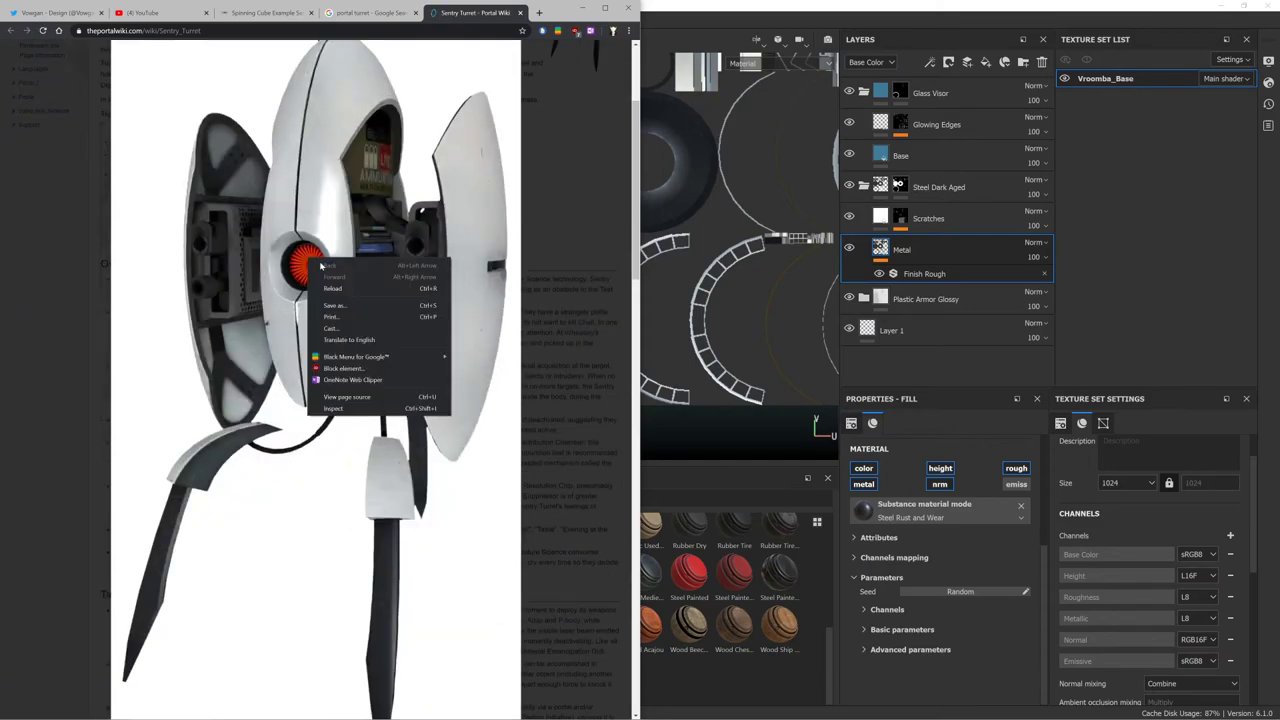
click(345, 317)
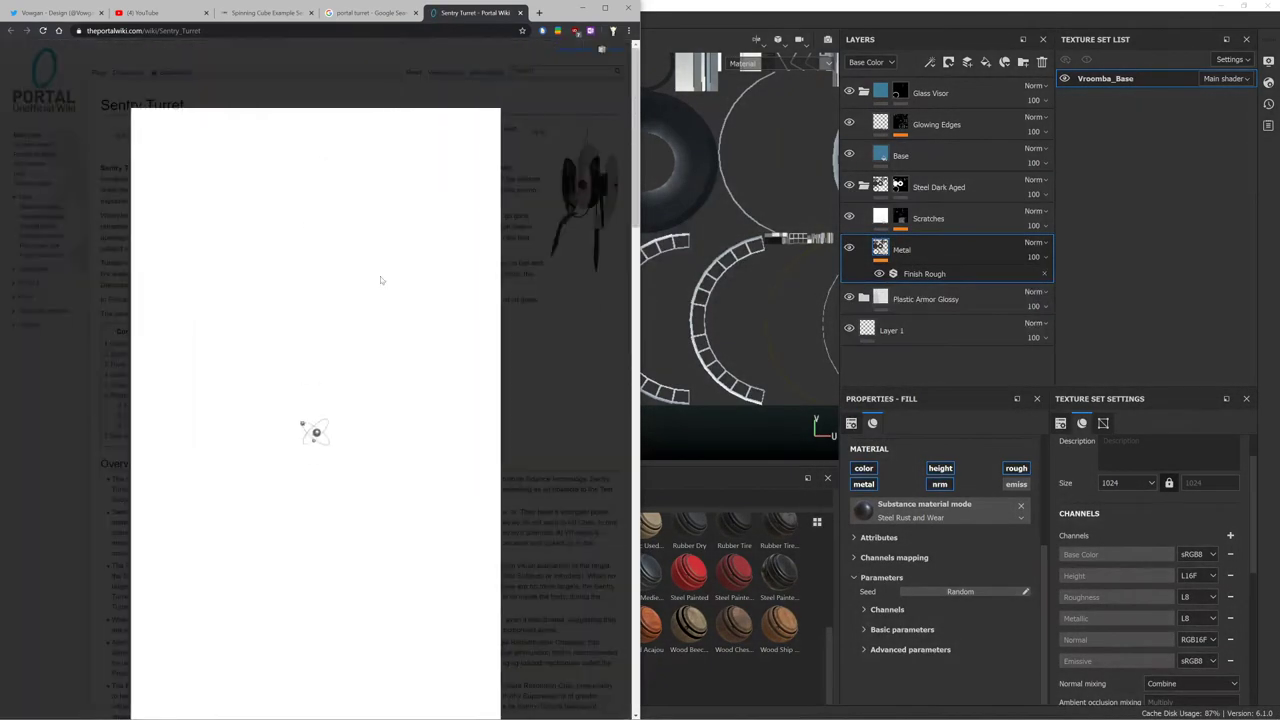
scroll(381, 280, down, 7)
click(177, 493)
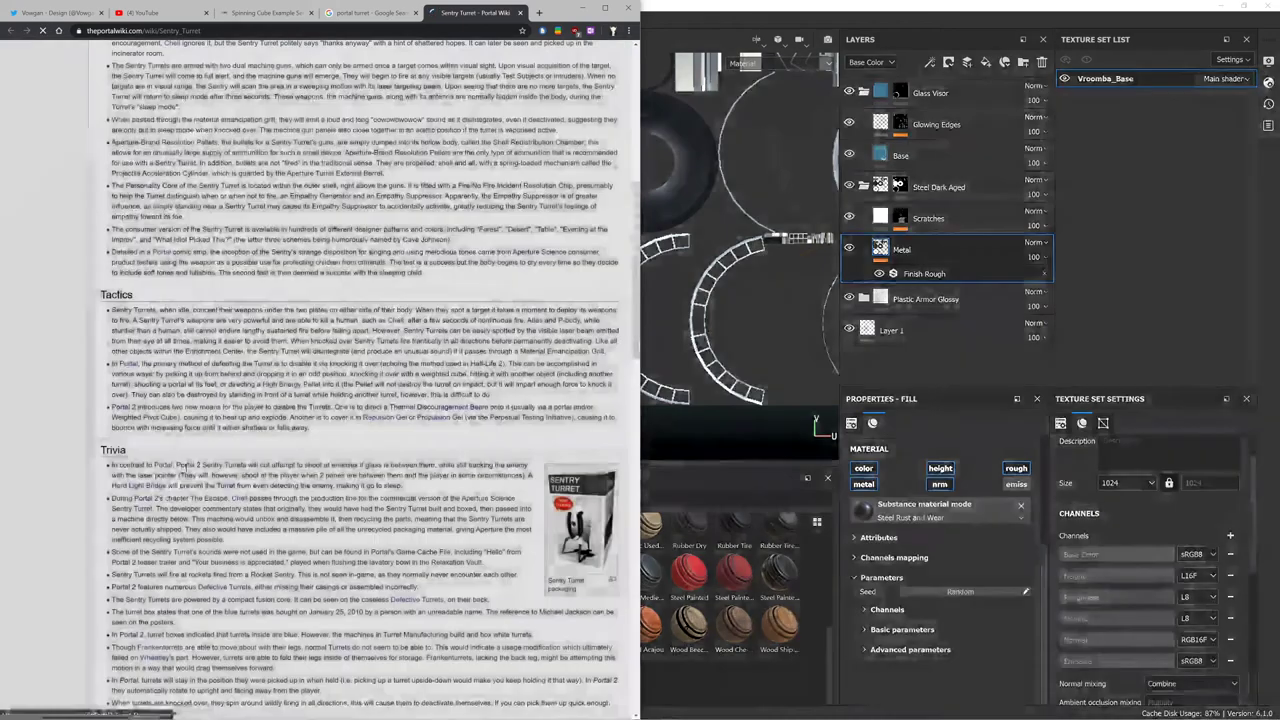
click(197, 231)
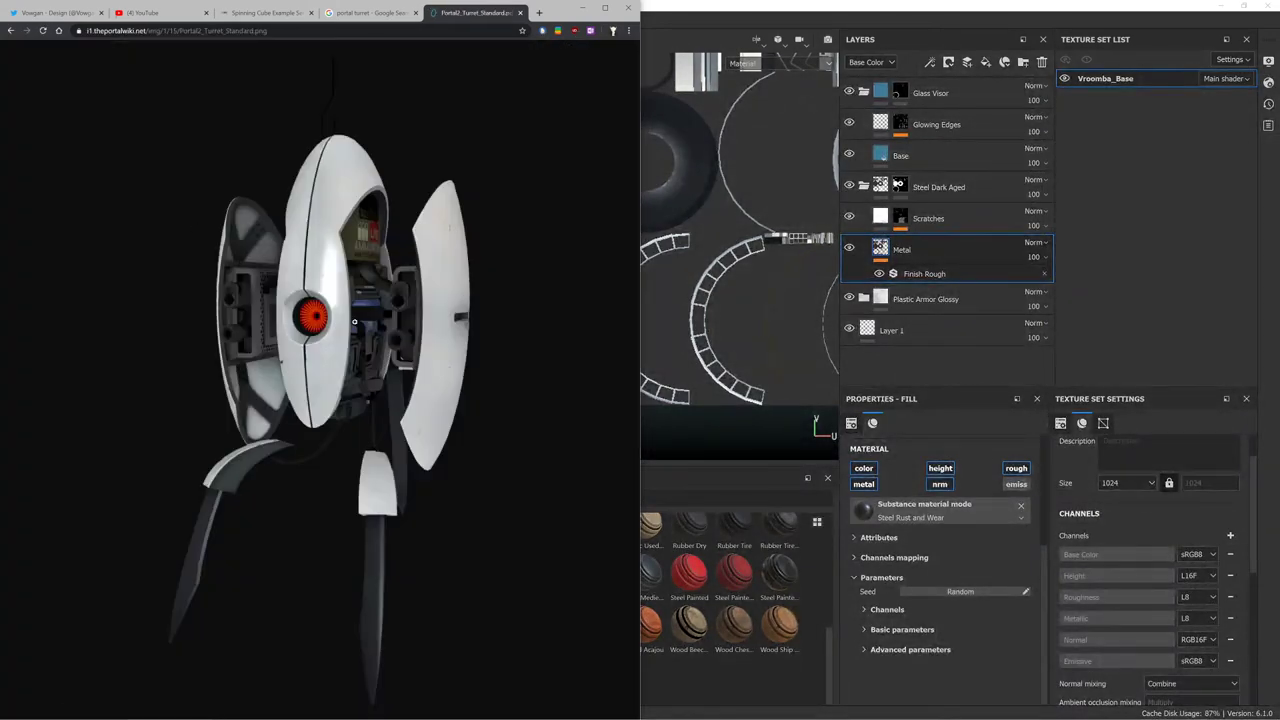
click(338, 310)
scroll(327, 350, down, 1)
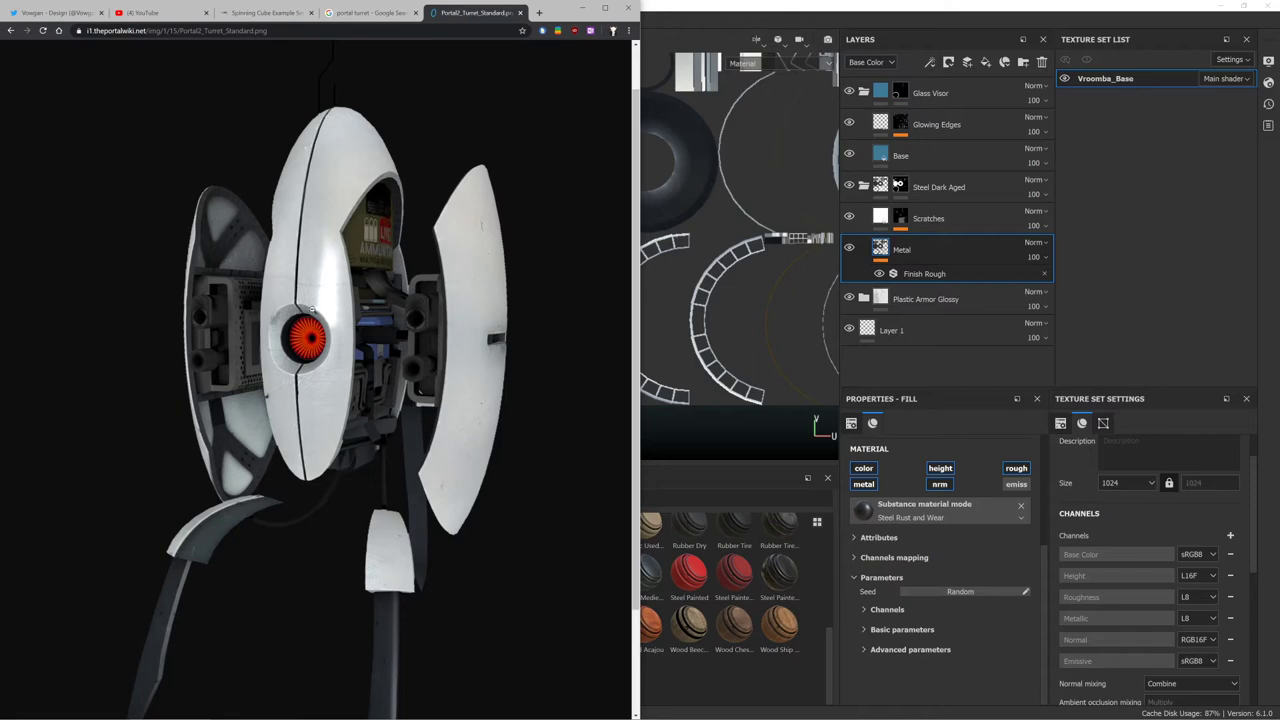
scroll(330, 300, down, 1)
scroll(329, 296, up, 1)
Return to Substance Painter and compare the Vroomba's steel dome and white shell with the turret reference
click(1155, 236)
scroll(197, 246, up, 3)
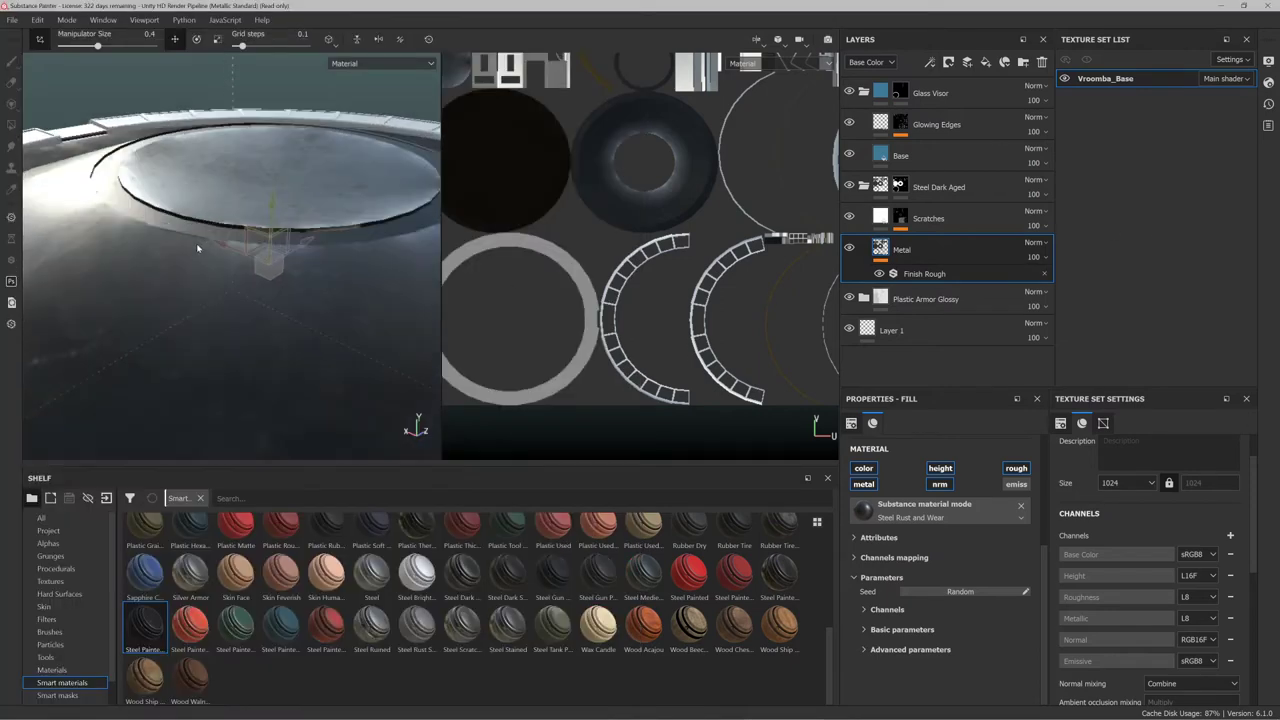
scroll(197, 246, down, 8)
scroll(197, 246, up, 3)
alt+drag(208, 262, 272, 249)
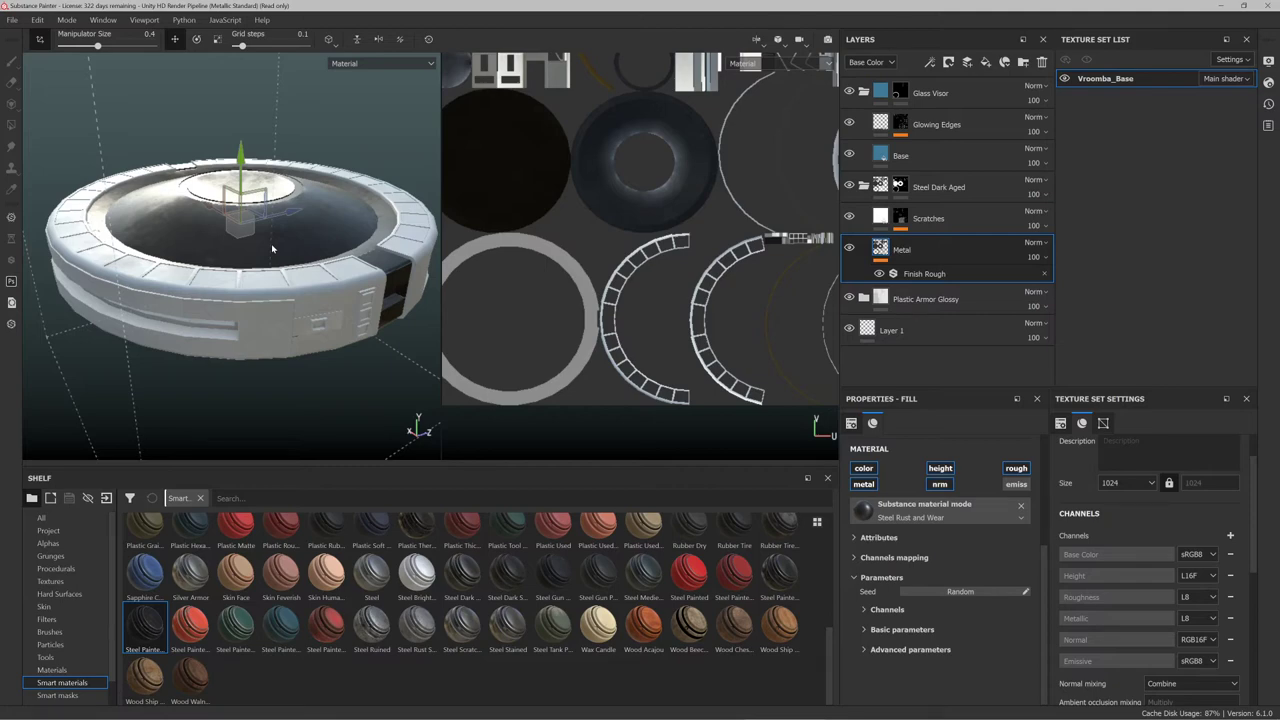
key(alt+Tab)
key(alt+Tab)
mouse_move(269, 240)
alt+mouse_down()
mouse_move(268, 276)
mouse_move(390, 330)
mouse_move(307, 274)
mouse_move(287, 277)
mouse_move(292, 268)
alt+mouse_up()
click(271, 276)
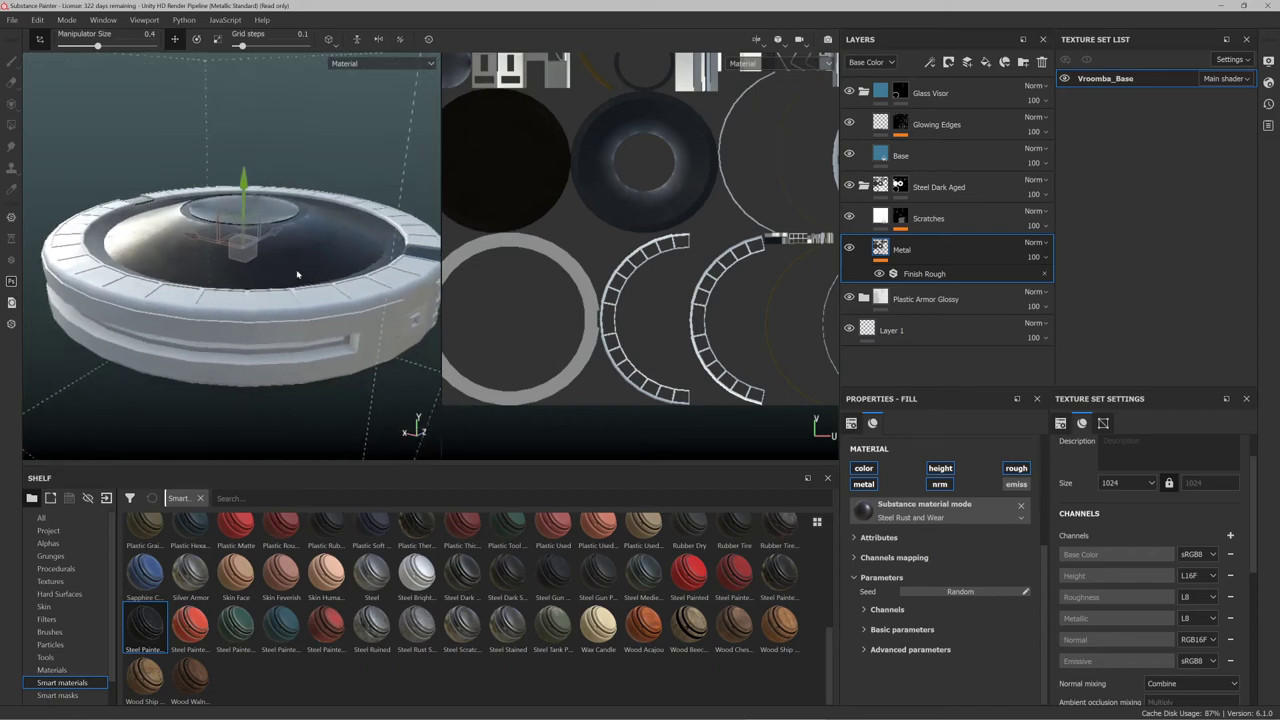
scroll(404, 283, down, 3)
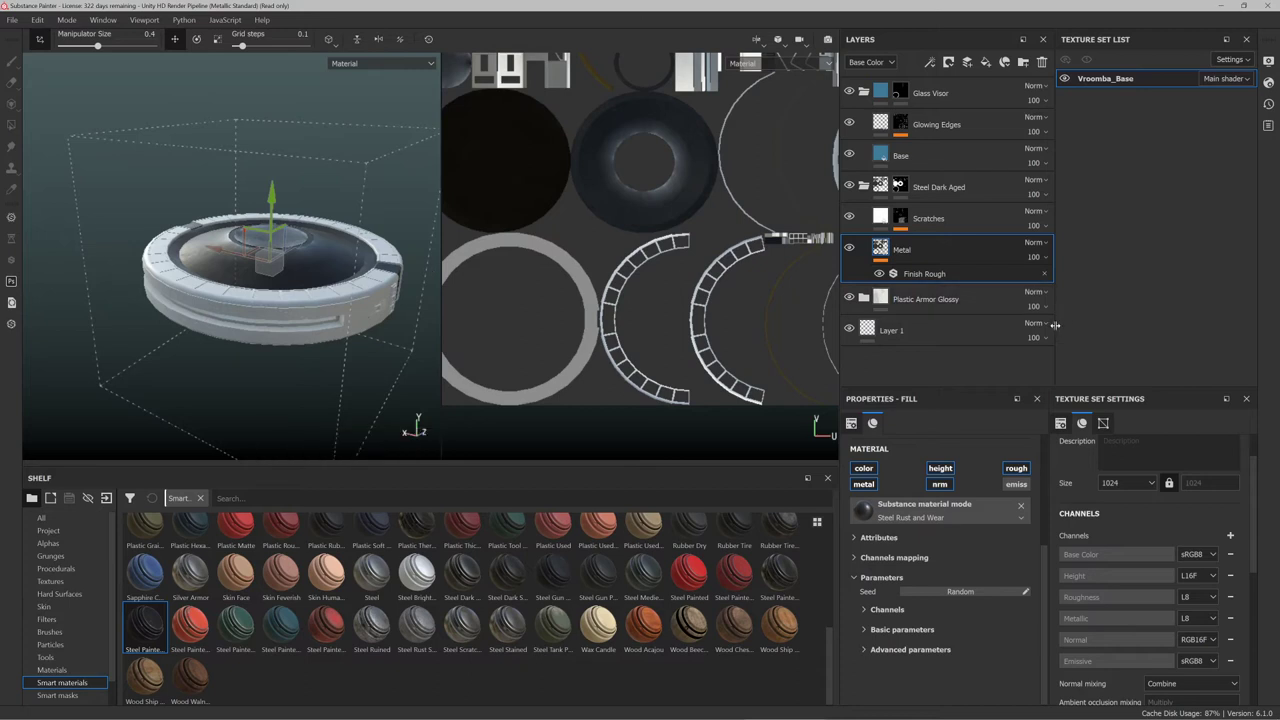
Resize the workspace panels to enlarge the 3D and UV views, narrowing the Layers and Properties area and shortening the Shelf
drag(1054, 325, 1090, 325)
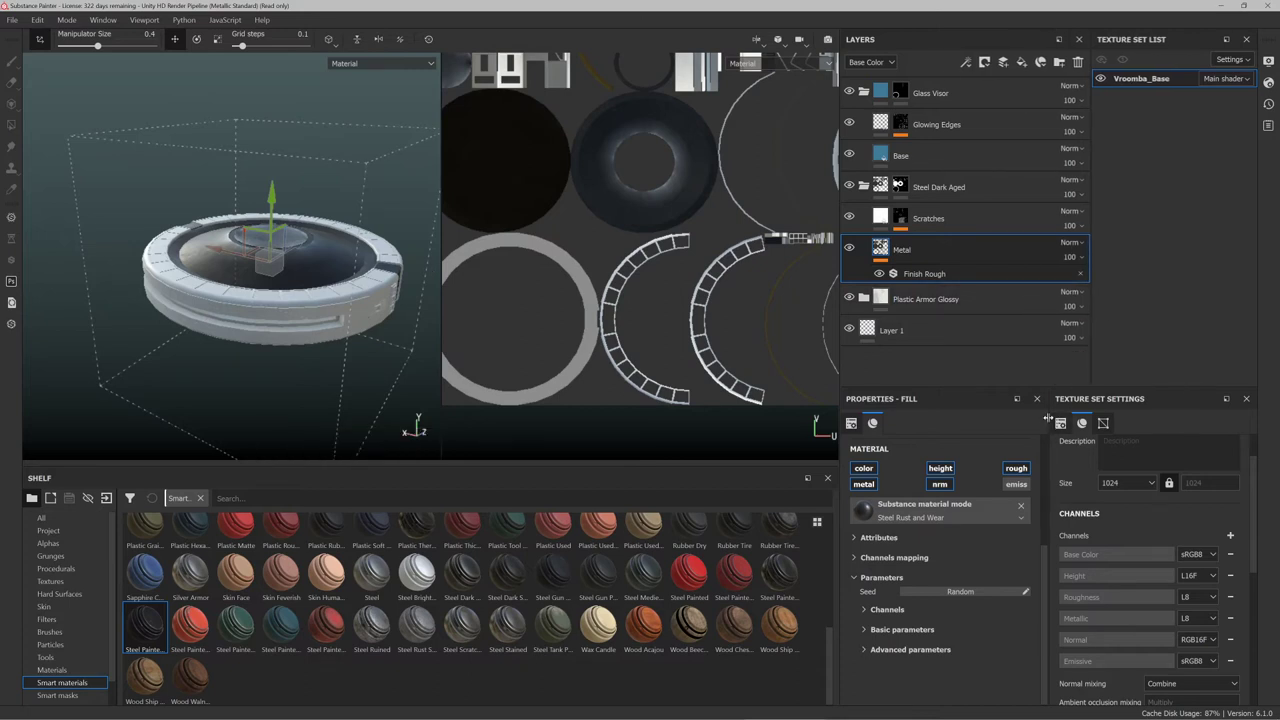
drag(1051, 422, 1087, 420)
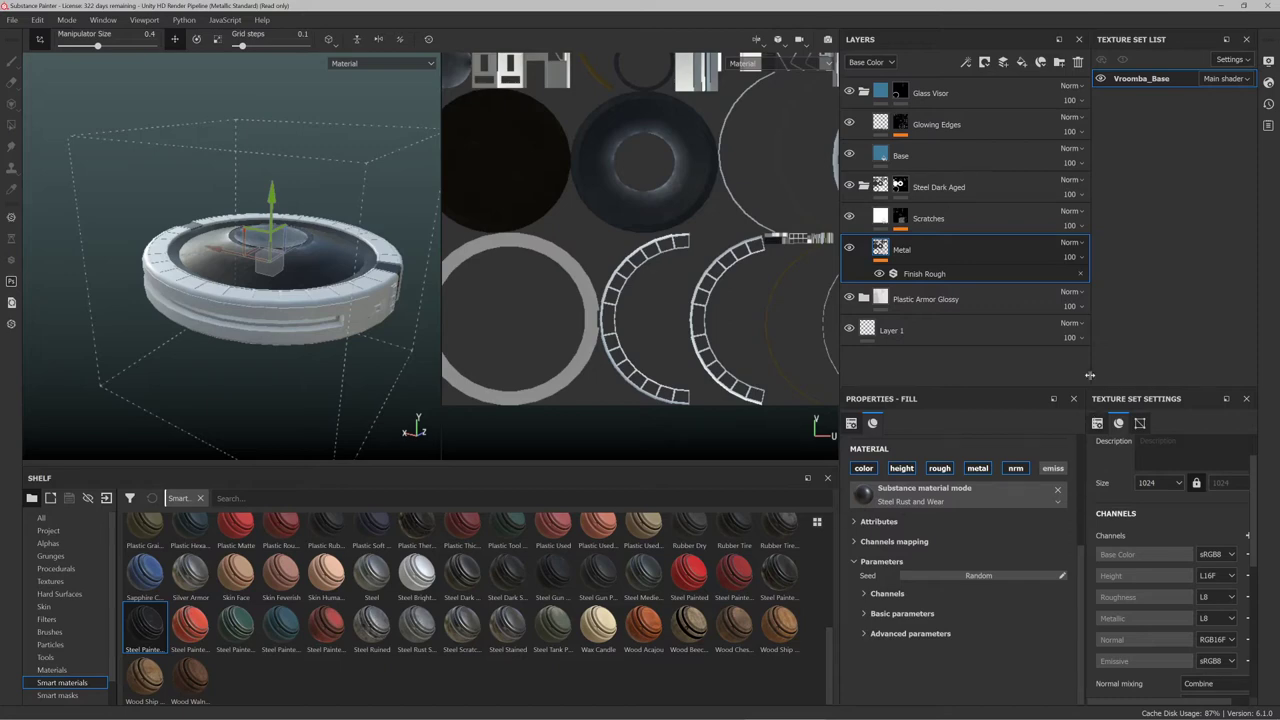
drag(1090, 375, 1083, 376)
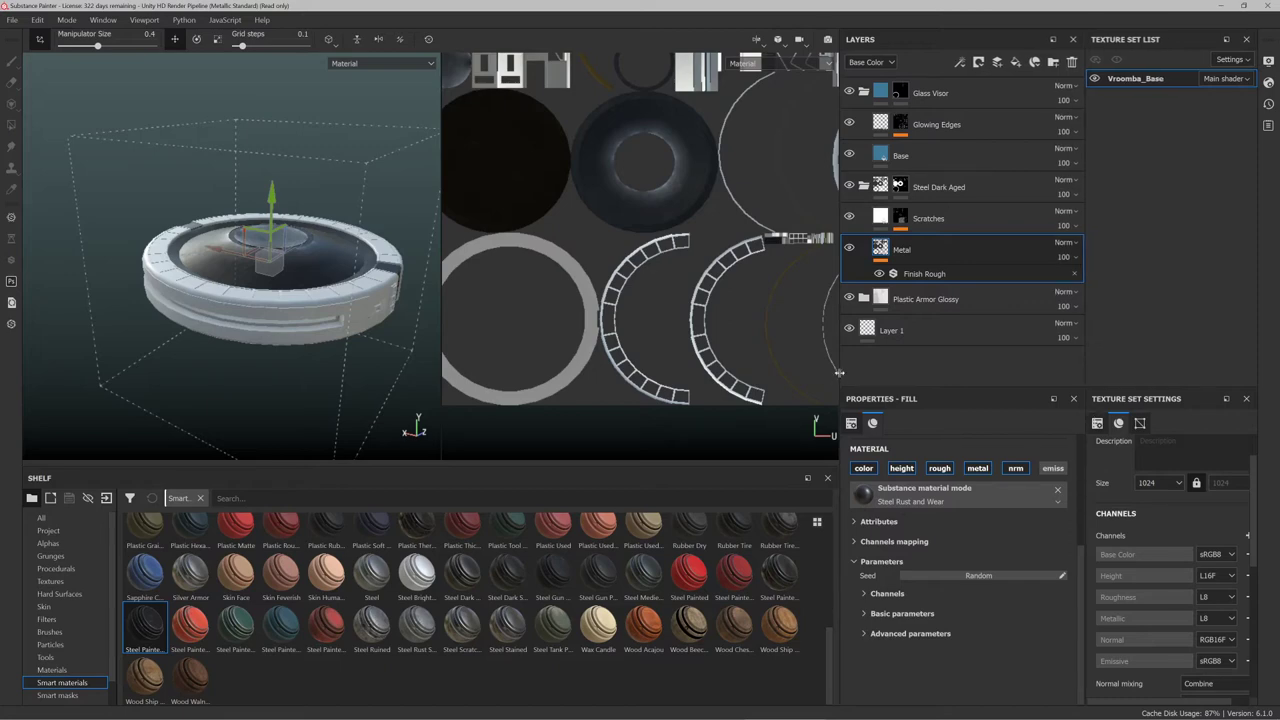
drag(839, 372, 927, 373)
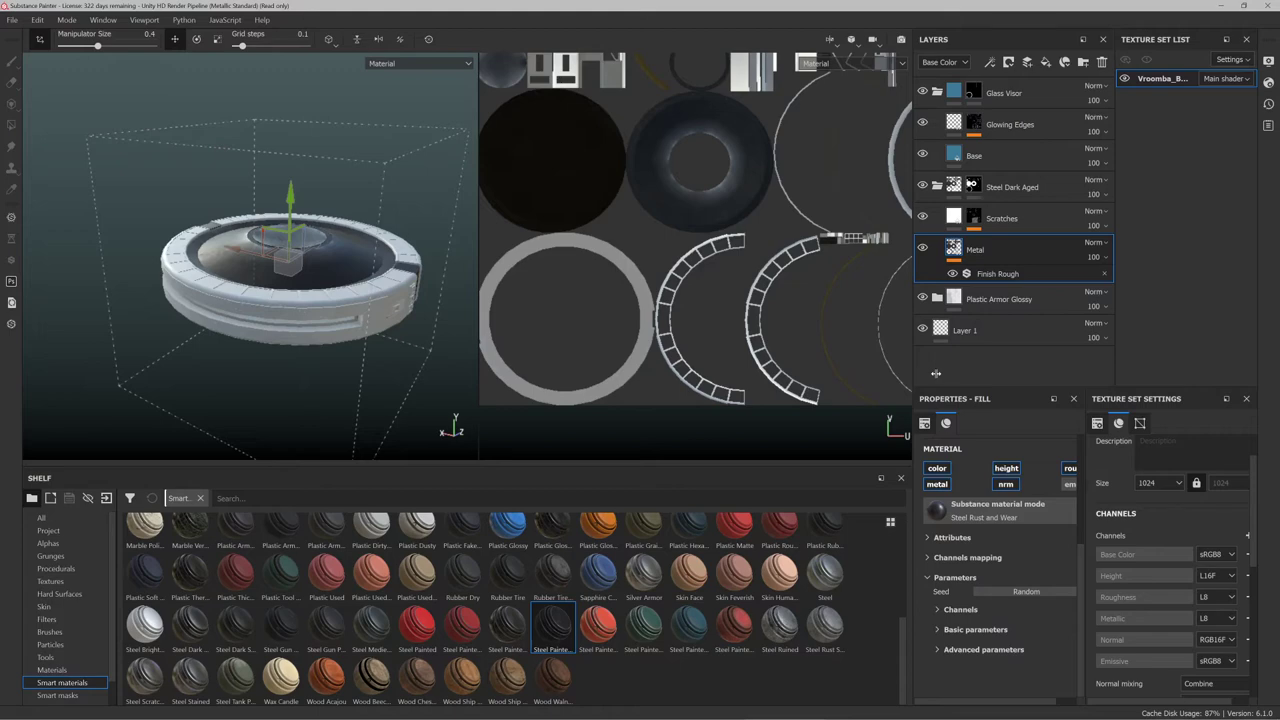
drag(1117, 365, 1086, 364)
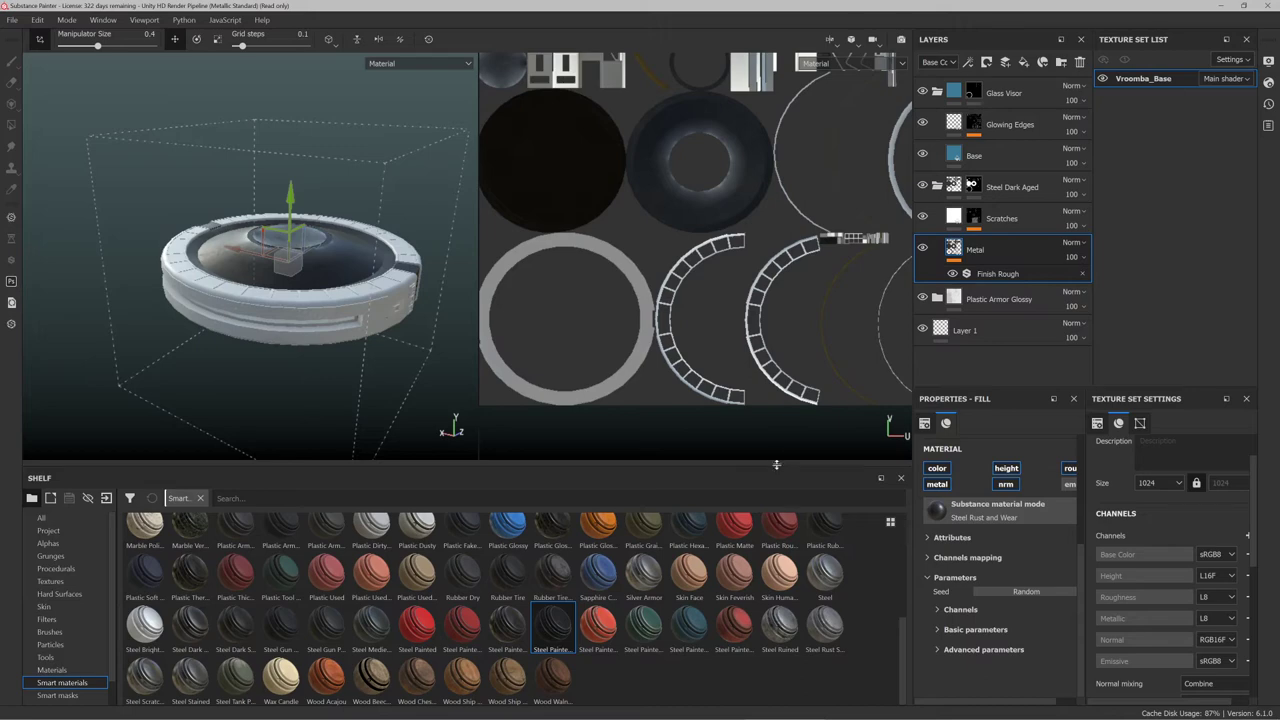
drag(776, 465, 776, 480)
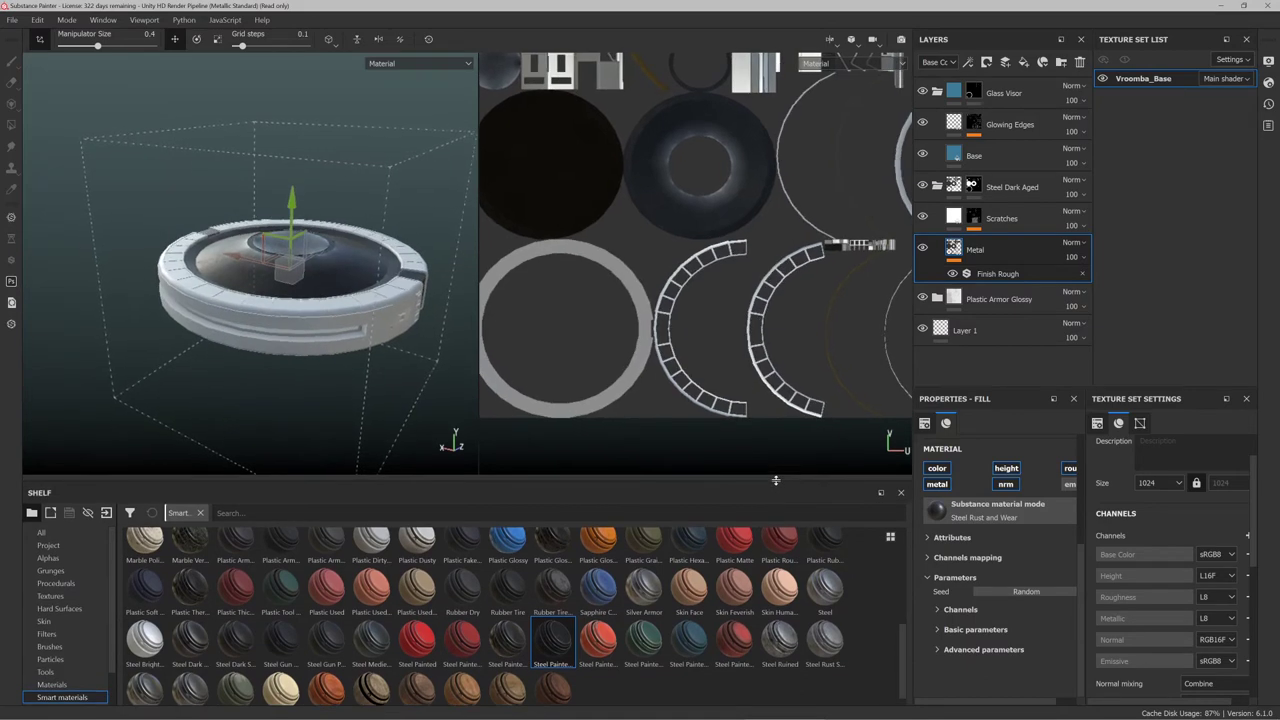
Examine the Vroomba's dome, white side panels and dark gap against the Portal turret image
scroll(354, 350, down, 3)
scroll(316, 260, up, 8)
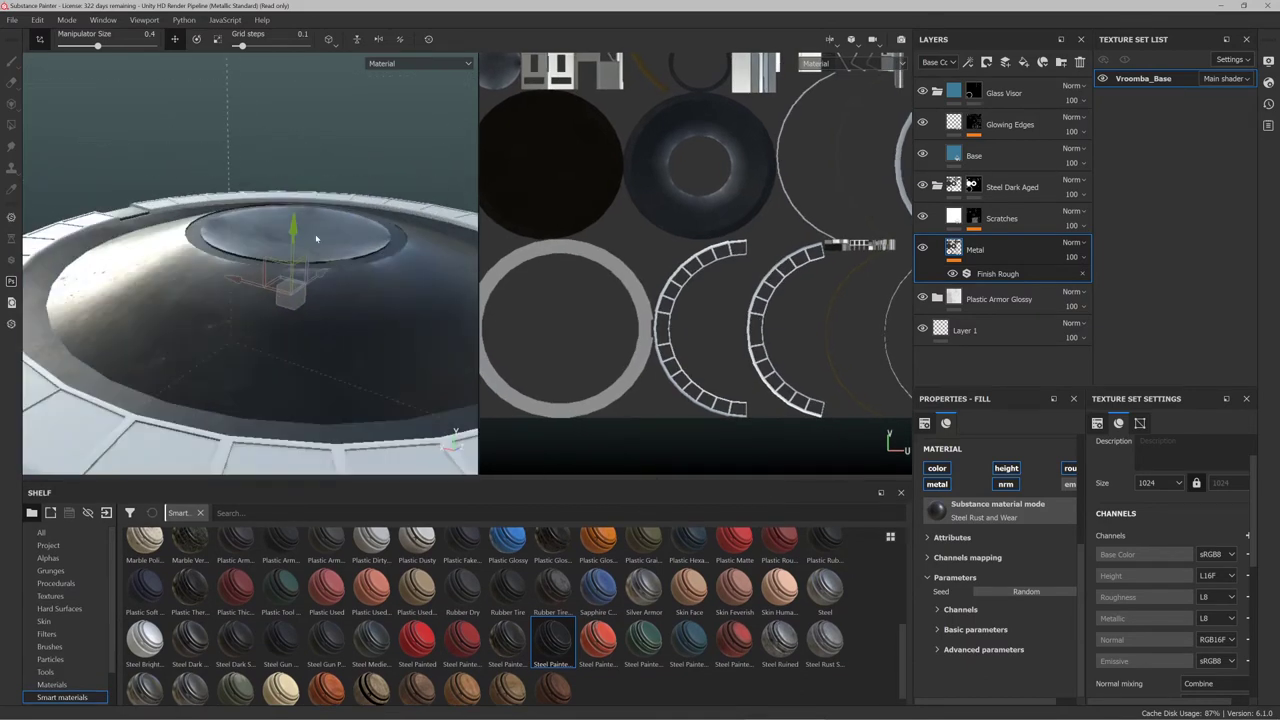
scroll(239, 241, down, 2)
scroll(239, 241, down, 4)
alt+drag(262, 246, 390, 275)
alt+drag(277, 290, 236, 318)
key(alt+Tab)
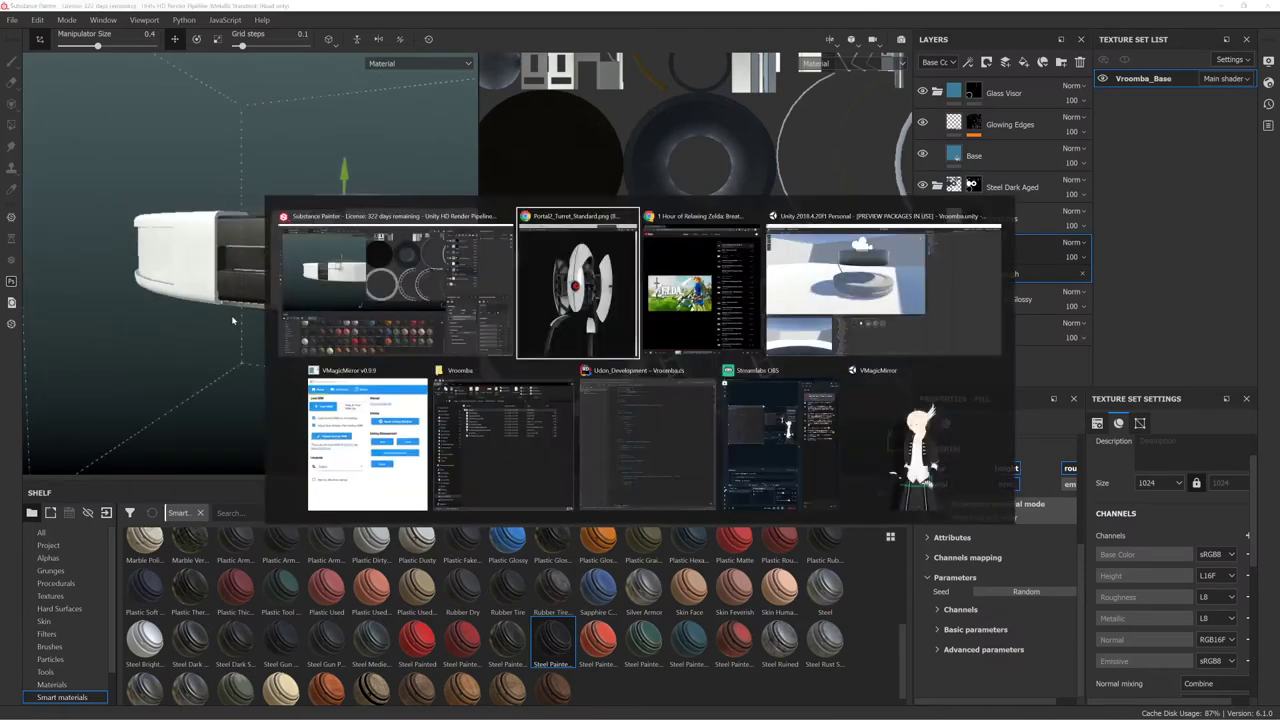
click(332, 362)
key(alt+Tab)
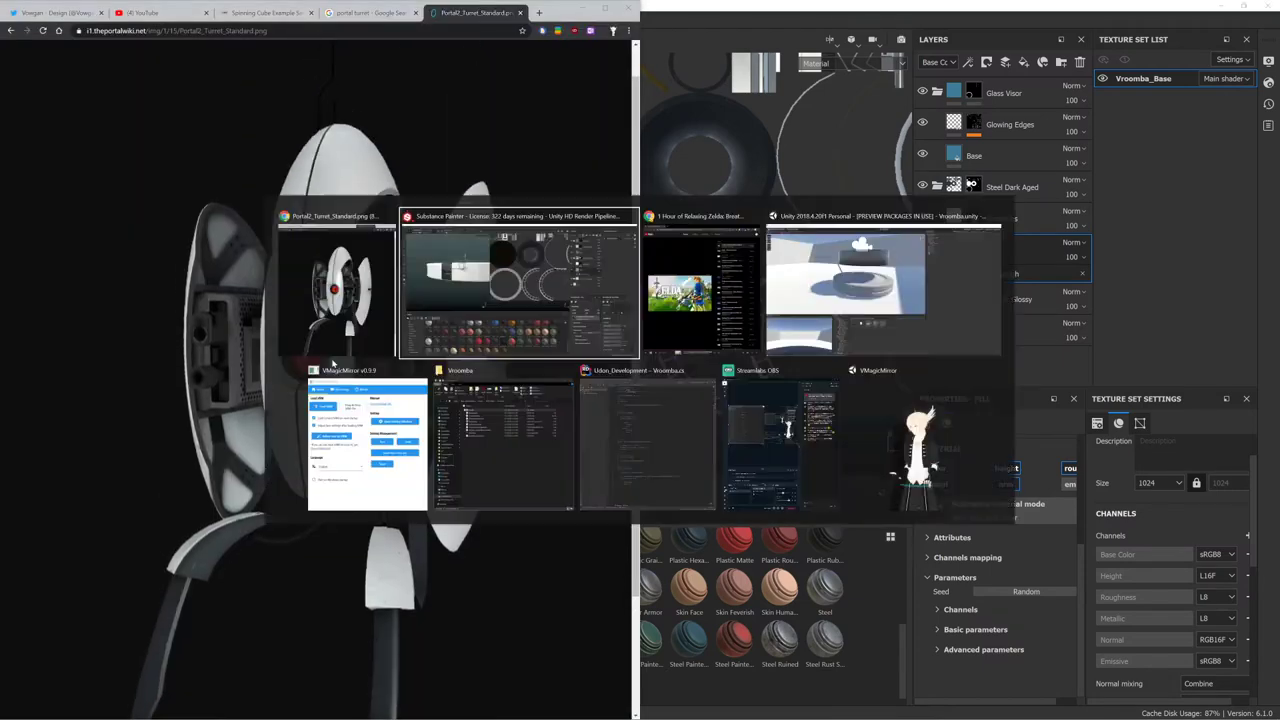
mouse_move(332, 354)
alt+mouse_down()
mouse_move(372, 350)
mouse_move(345, 320)
alt+mouse_up()
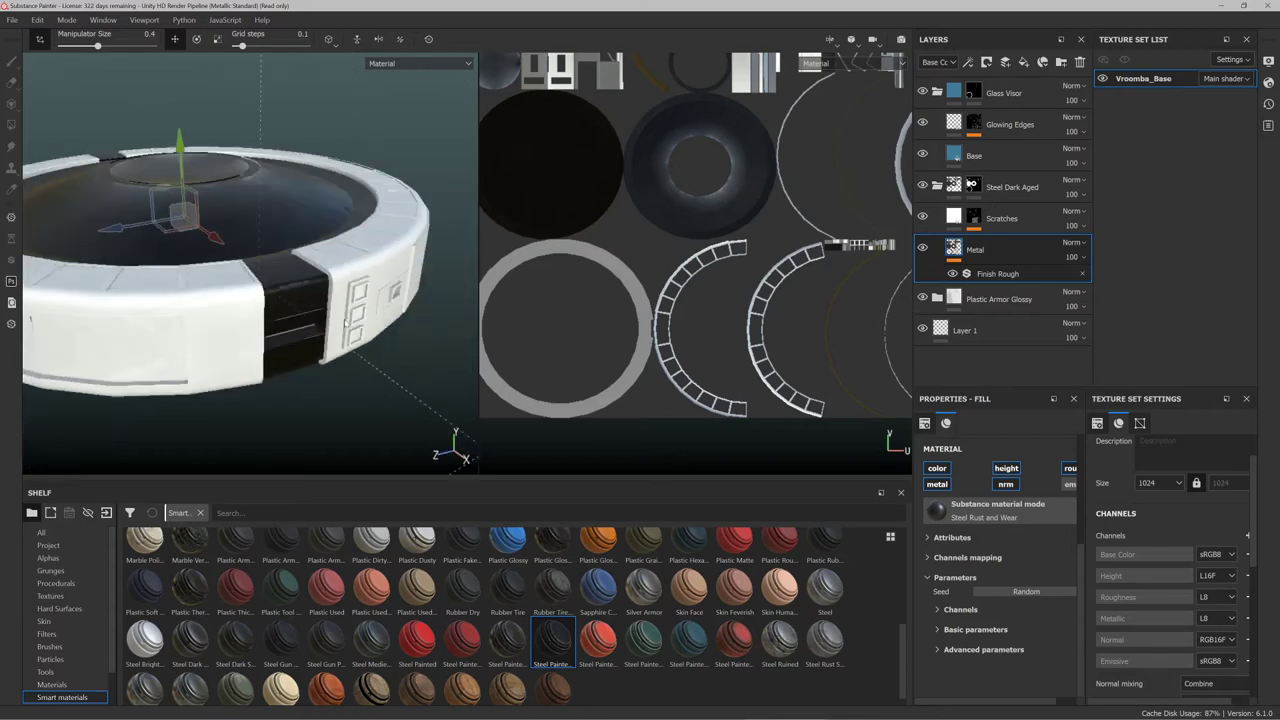
Reapply the Steel Rust and Wear material to the Metal layer of the Steel Dark Aged folder
scroll(281, 295, up, 1)
scroll(281, 295, down, 3)
scroll(311, 297, up, 5)
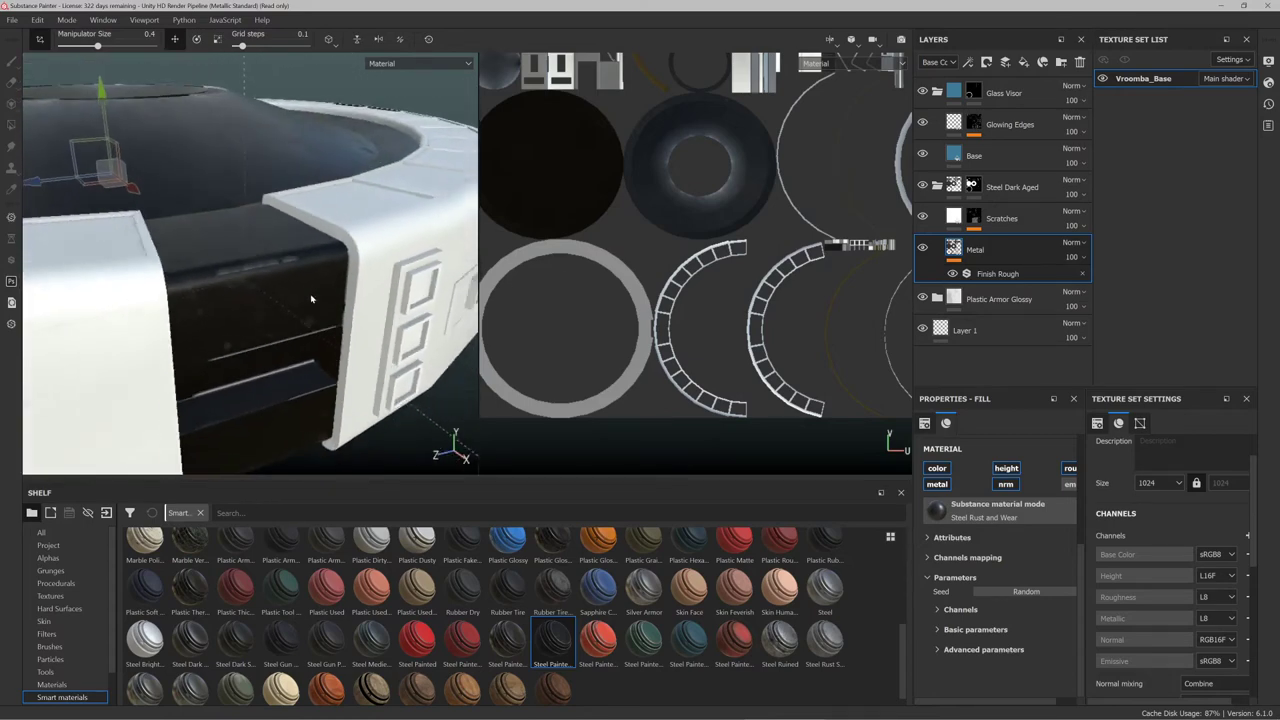
scroll(311, 297, down, 1)
alt+drag(321, 289, 294, 275)
alt+middle_drag(294, 275, 263, 275)
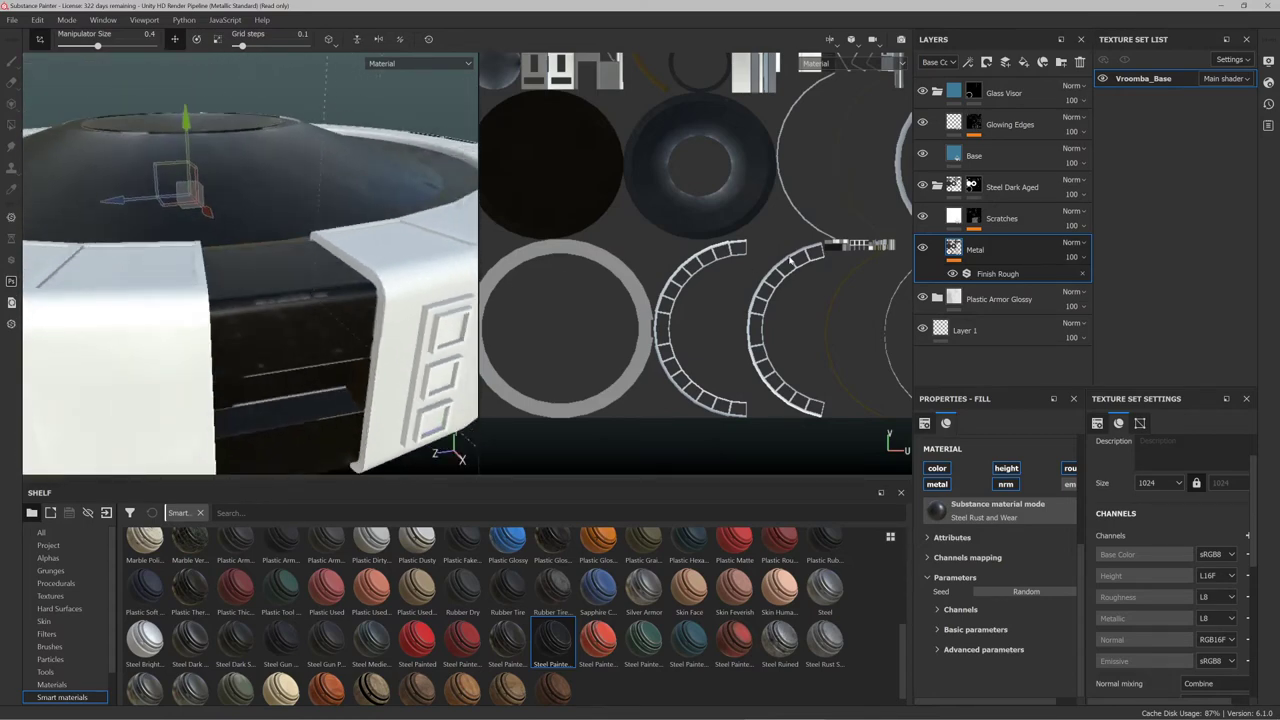
double_click(980, 250)
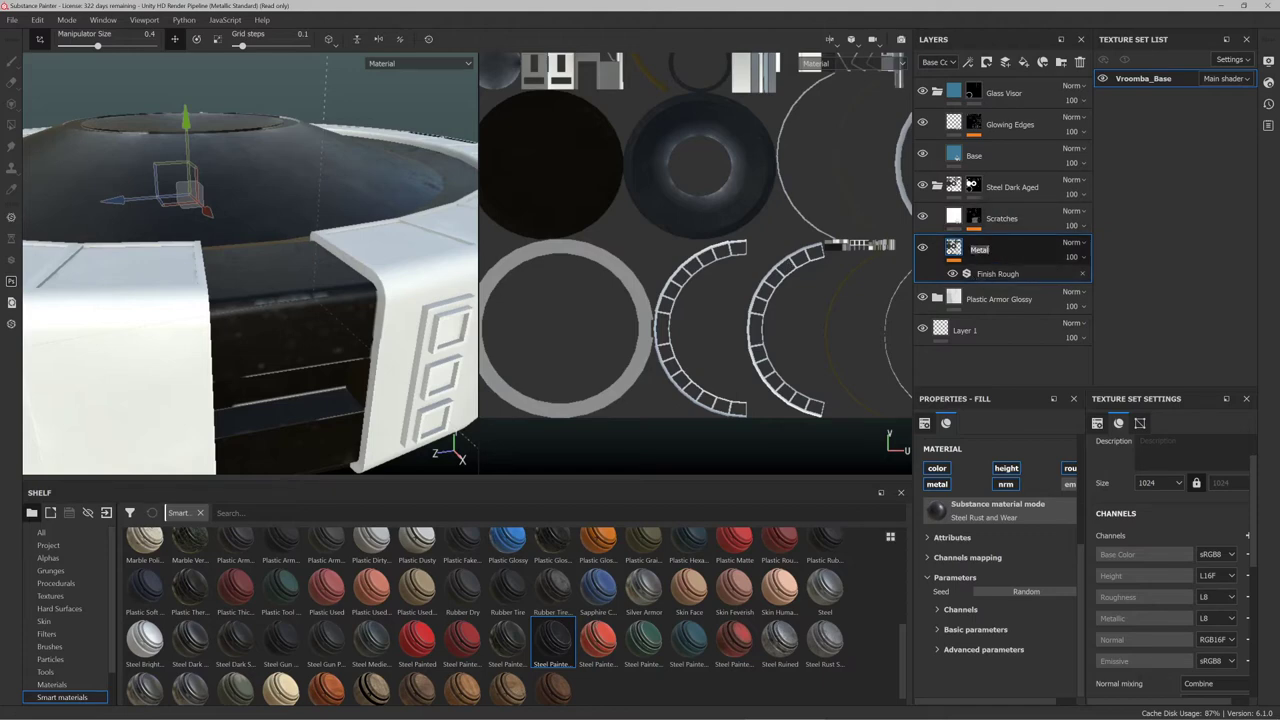
key(Return)
scroll(974, 483, up, 3)
scroll(974, 483, down, 3)
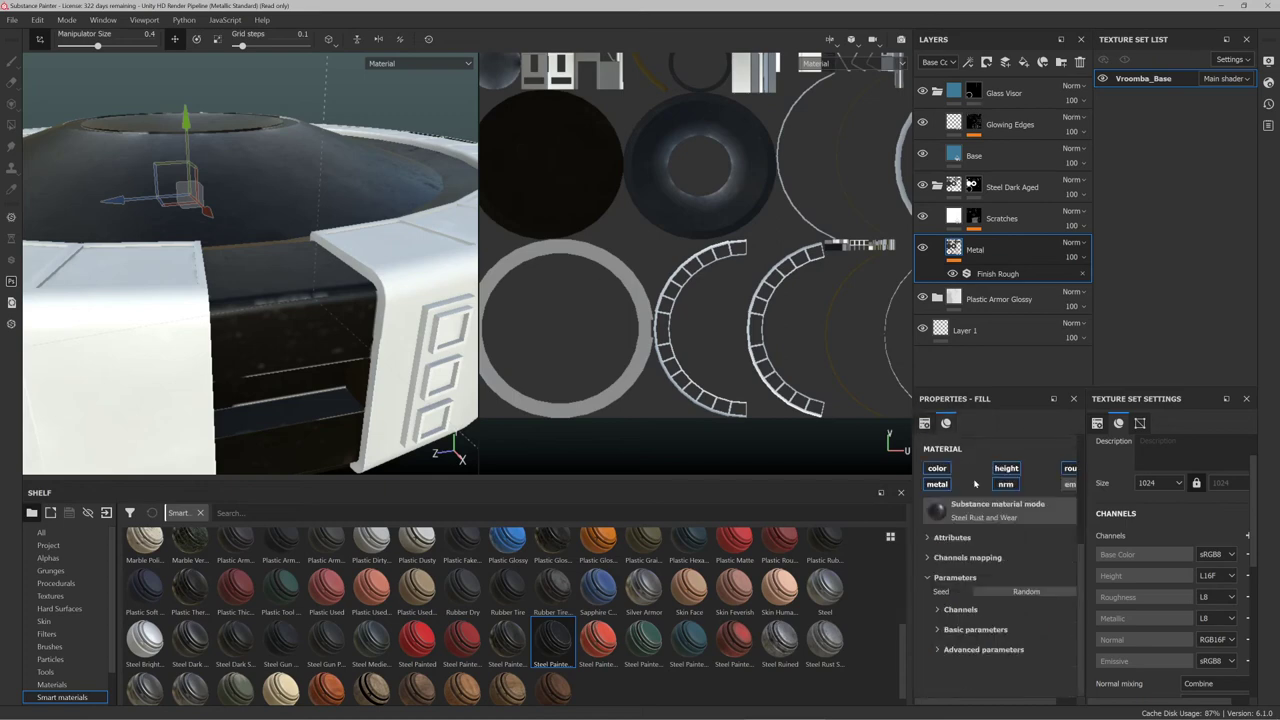
click(975, 513)
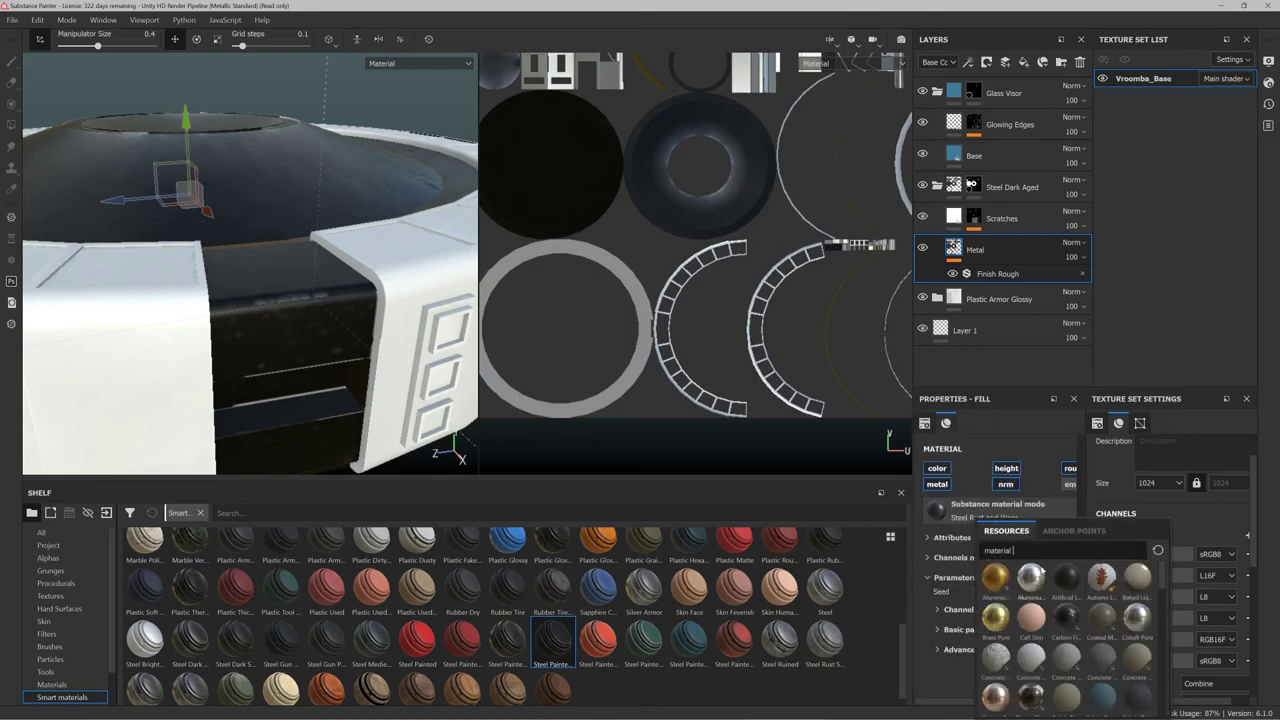
scroll(1060, 585, down, 10)
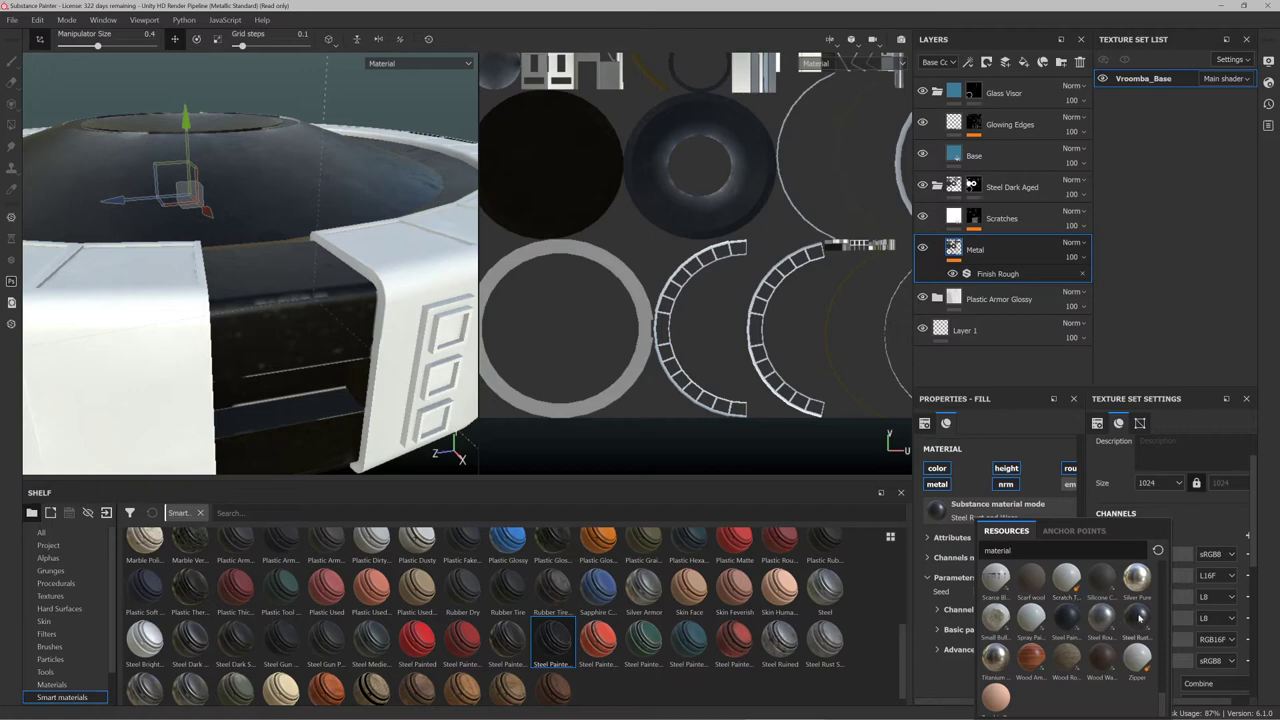
click(1138, 622)
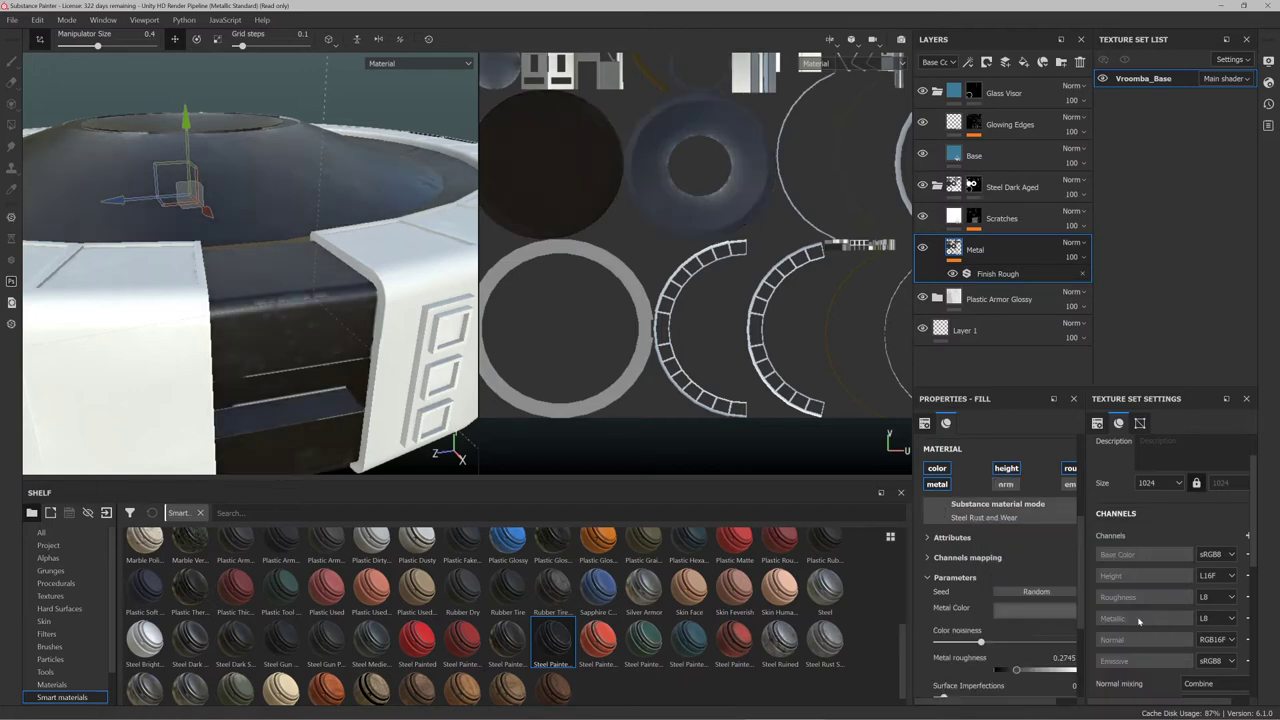
scroll(333, 300, down, 3)
scroll(317, 288, up, 3)
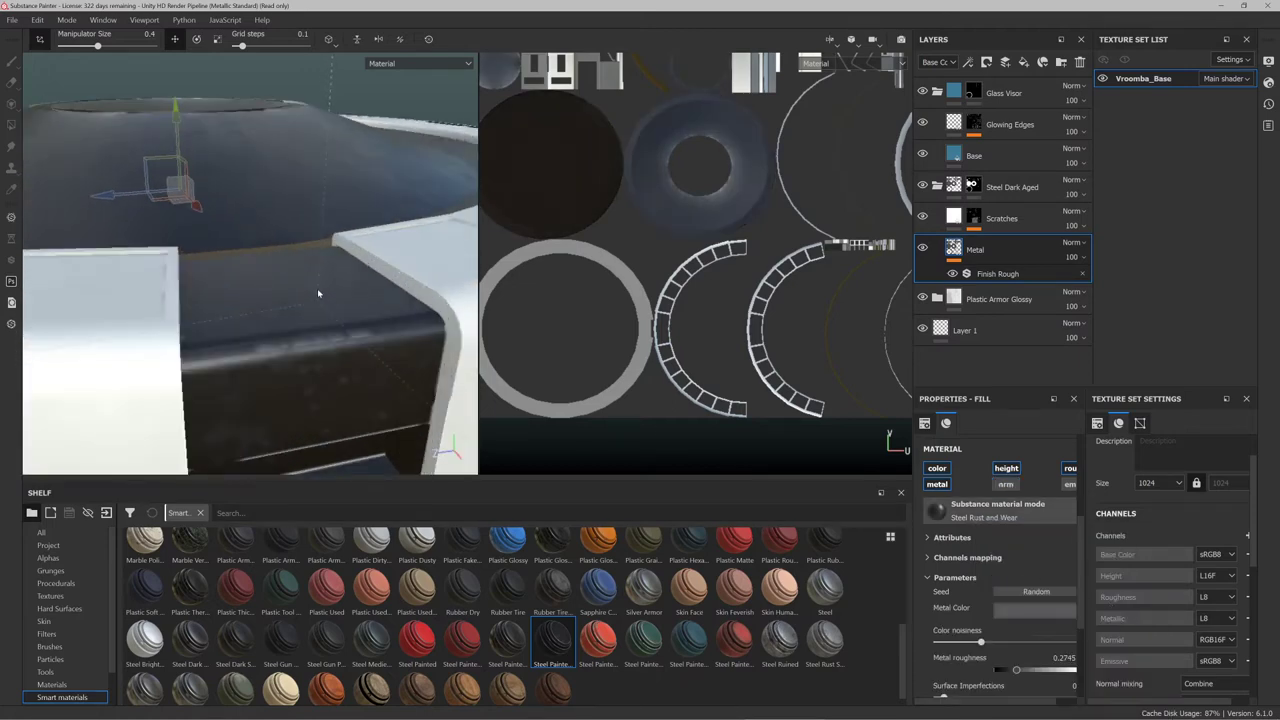
Switch the Metal layer's base material to Steel Rough
alt+drag(317, 288, 311, 277)
alt+middle_drag(328, 367, 319, 260)
alt+drag(318, 260, 352, 282)
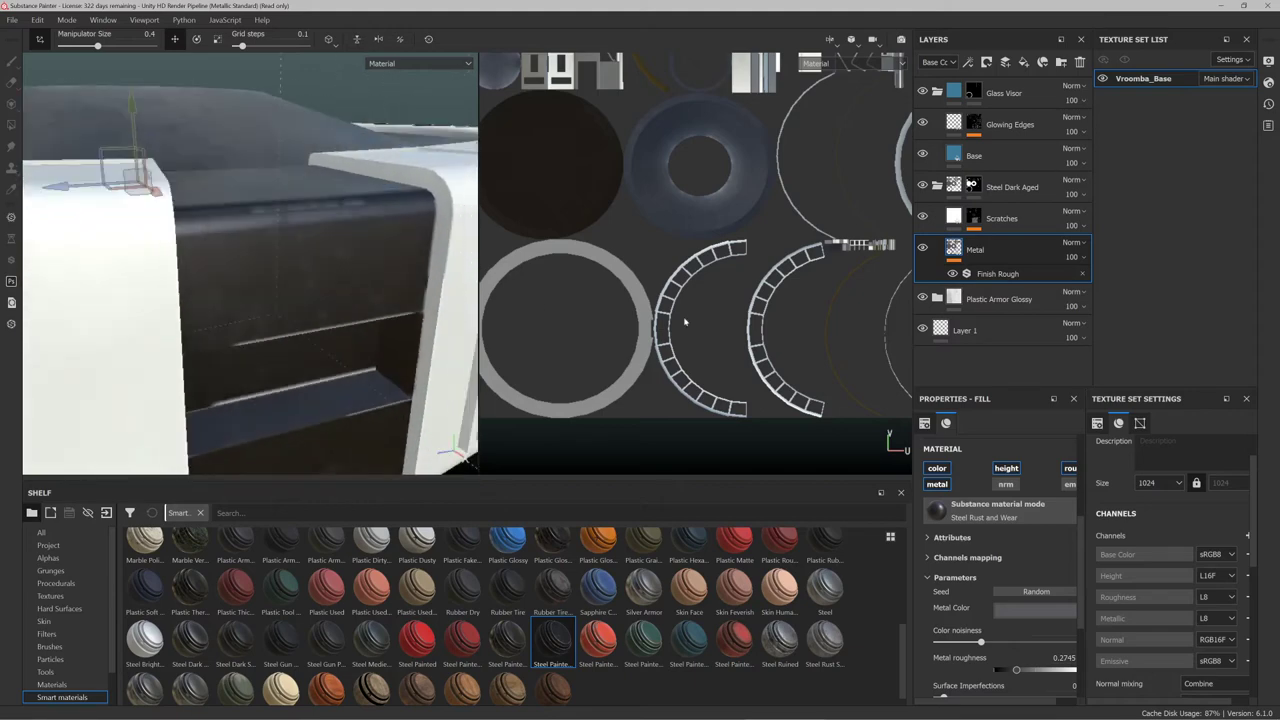
click(995, 525)
click(987, 518)
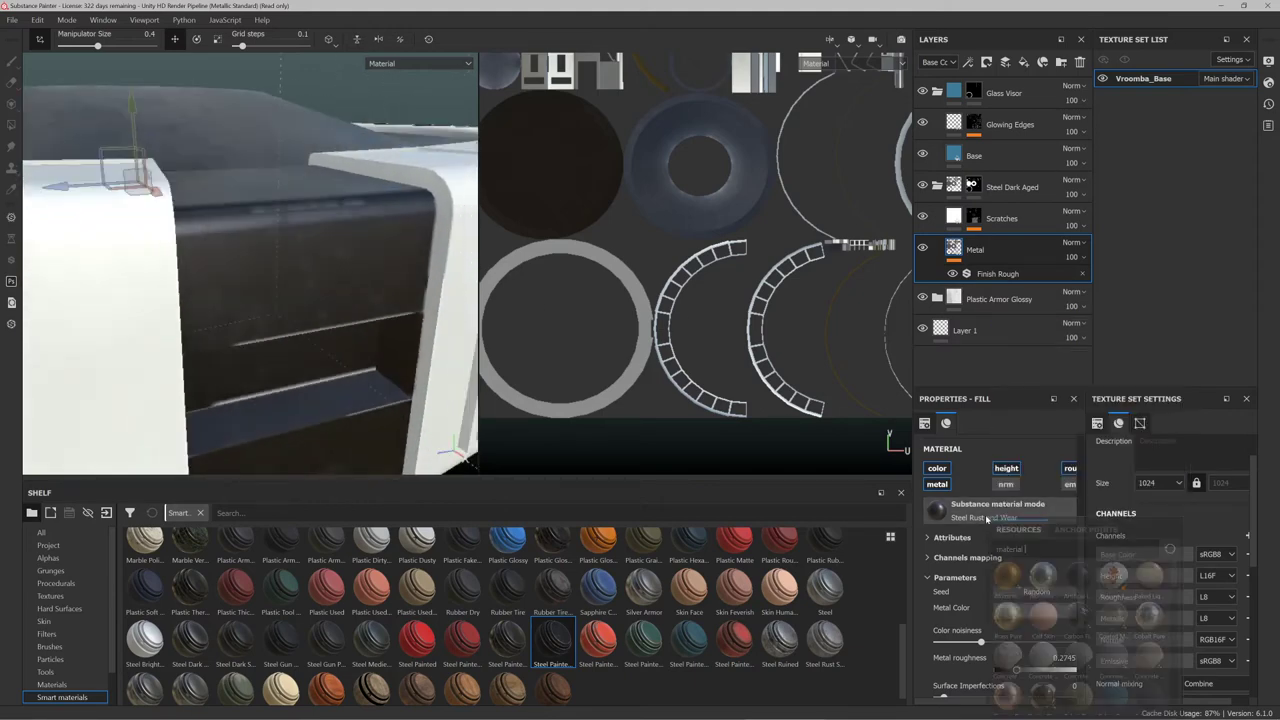
scroll(1100, 604, down, 5)
scroll(1100, 604, down, 5)
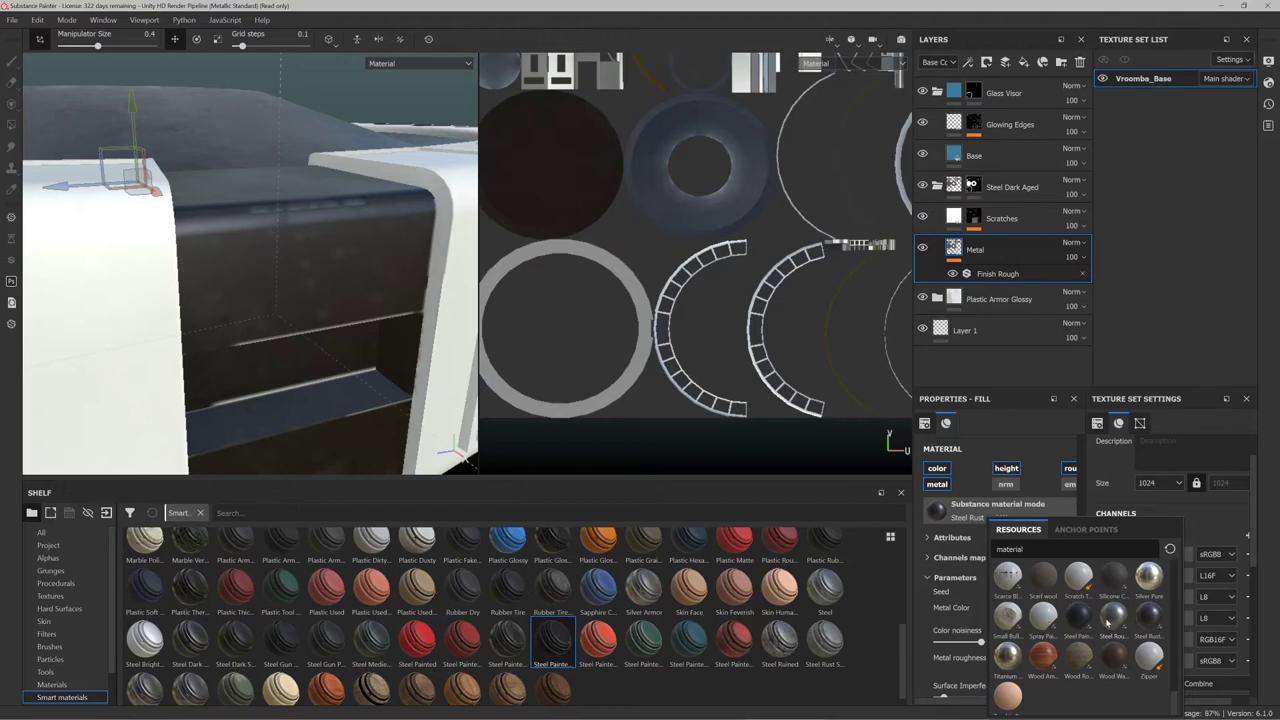
click(1107, 622)
Examine the Steel Rough finish in the side gap and on the Vroomba's dome
alt+drag(449, 367, 257, 356)
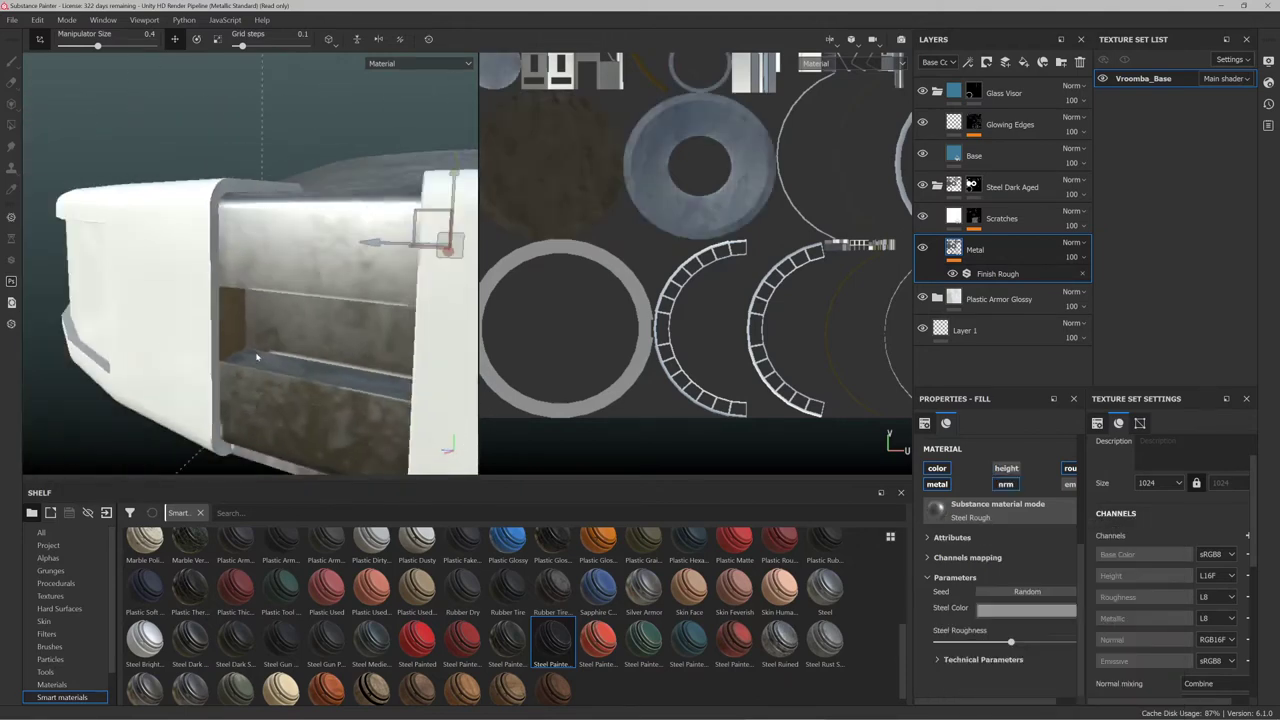
scroll(262, 354, down, 5)
scroll(271, 353, down, 3)
scroll(366, 312, up, 7)
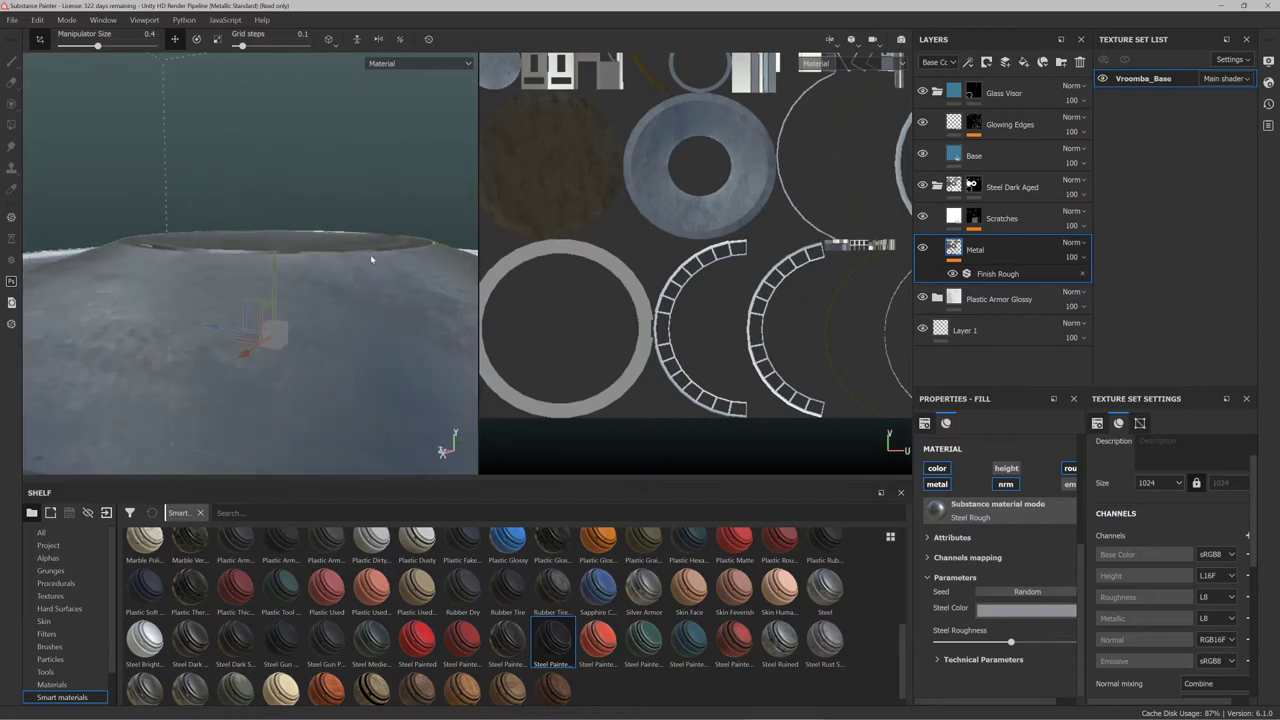
mouse_move(371, 257)
alt+mouse_down()
mouse_move(309, 305)
mouse_move(374, 275)
alt+mouse_up()
scroll(312, 304, down, 6)
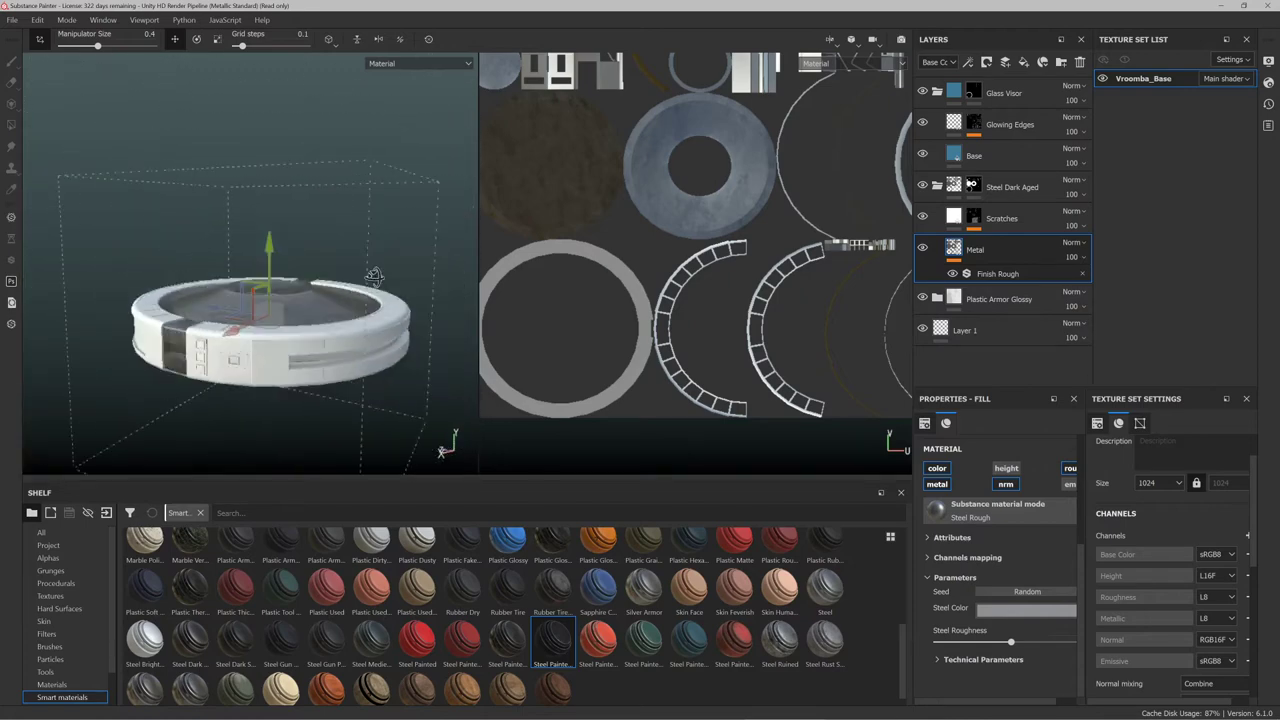
scroll(329, 328, up, 2)
alt+drag(317, 354, 310, 299)
scroll(321, 319, down, 1)
scroll(322, 316, up, 4)
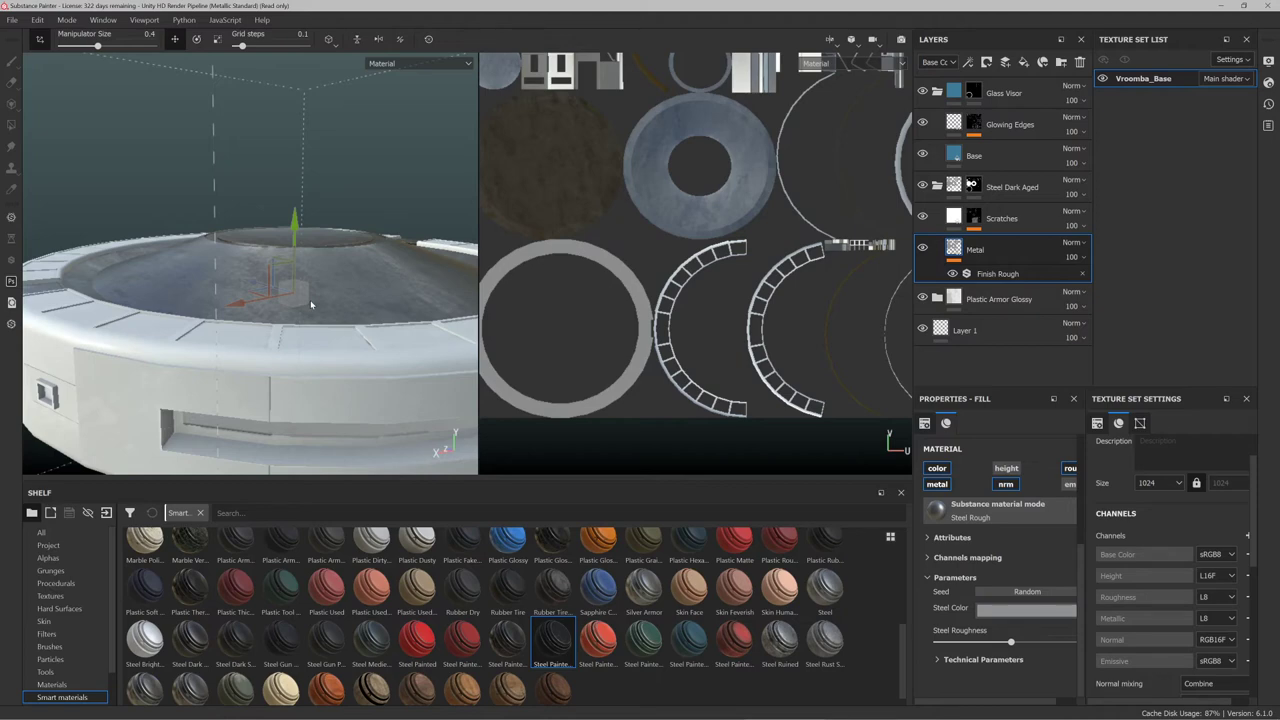
Review the steel dome against the white shell from all around the Vroomba
scroll(314, 300, up, 1)
scroll(314, 300, down, 5)
scroll(314, 300, up, 1)
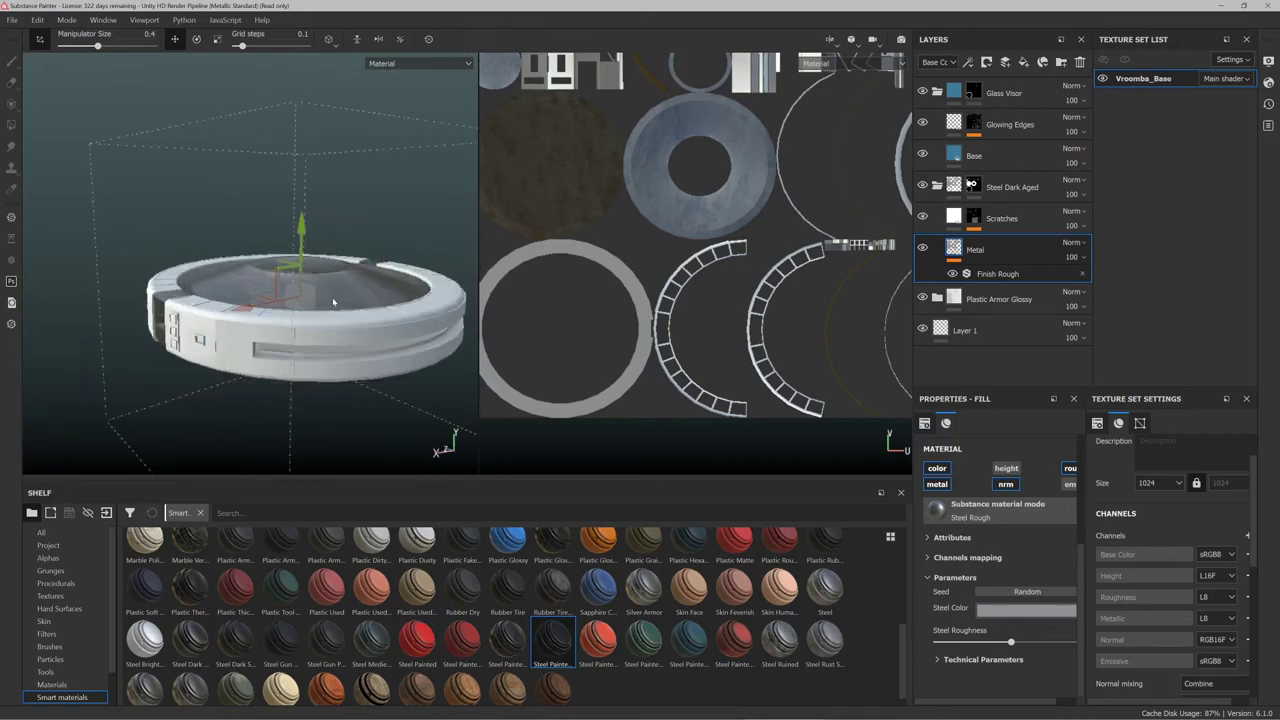
scroll(333, 302, up, 2)
alt+drag(240, 300, 331, 303)
alt+middle_drag(262, 282, 343, 300)
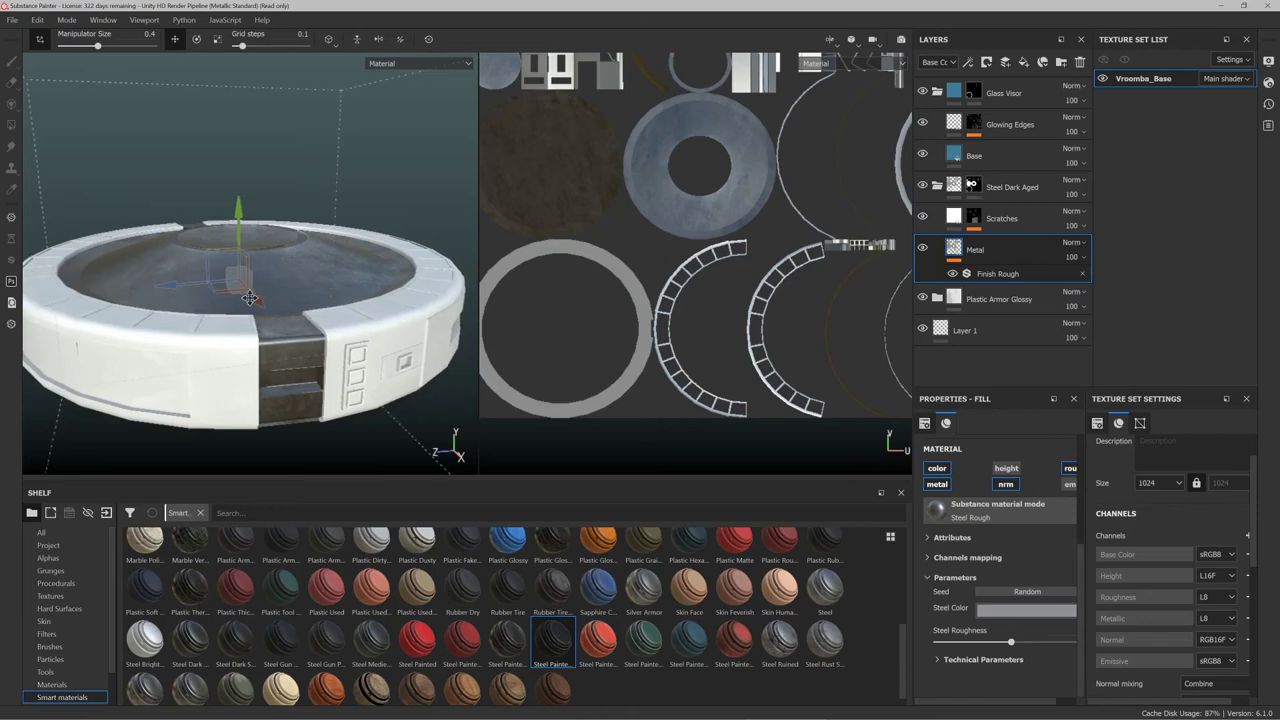
alt+middle_drag(250, 298, 294, 310)
scroll(292, 320, up, 2)
alt+drag(263, 305, 349, 311)
alt+middle_drag(264, 305, 411, 306)
scroll(320, 289, up, 2)
scroll(320, 289, down, 3)
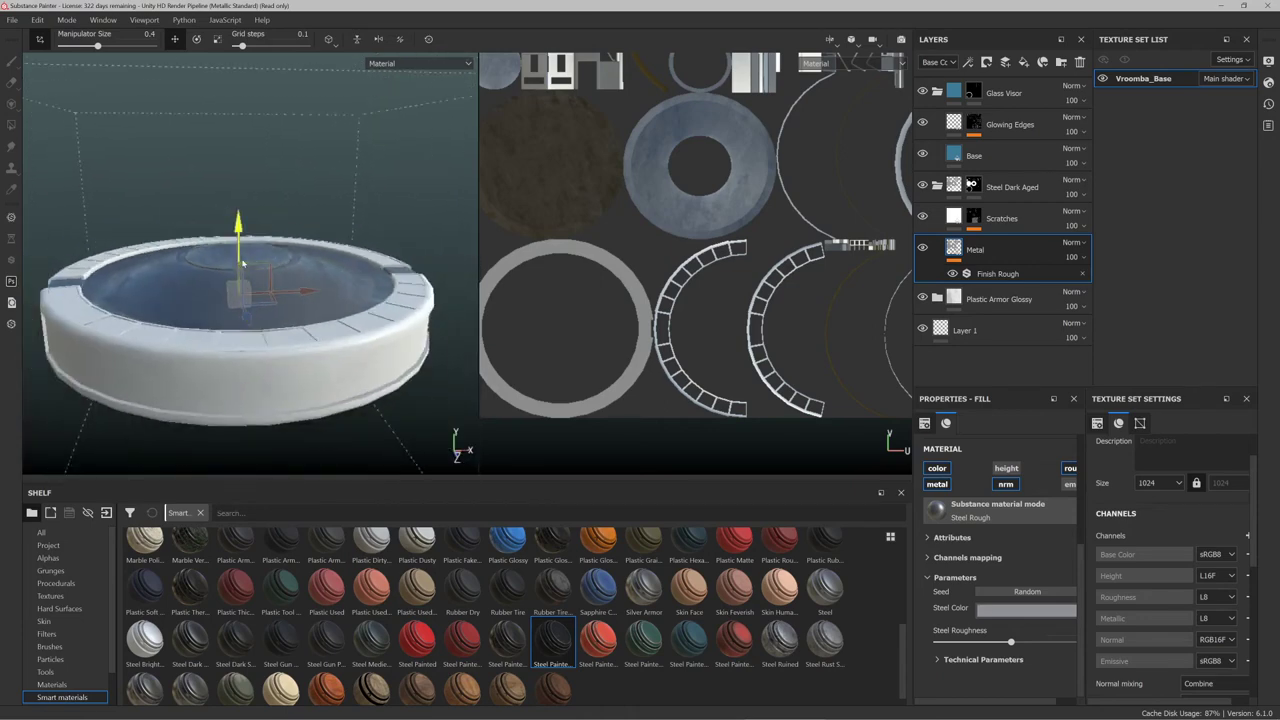
Inspect the steel surface of the dome and its circular top plate at close range and from afar
scroll(242, 262, up, 5)
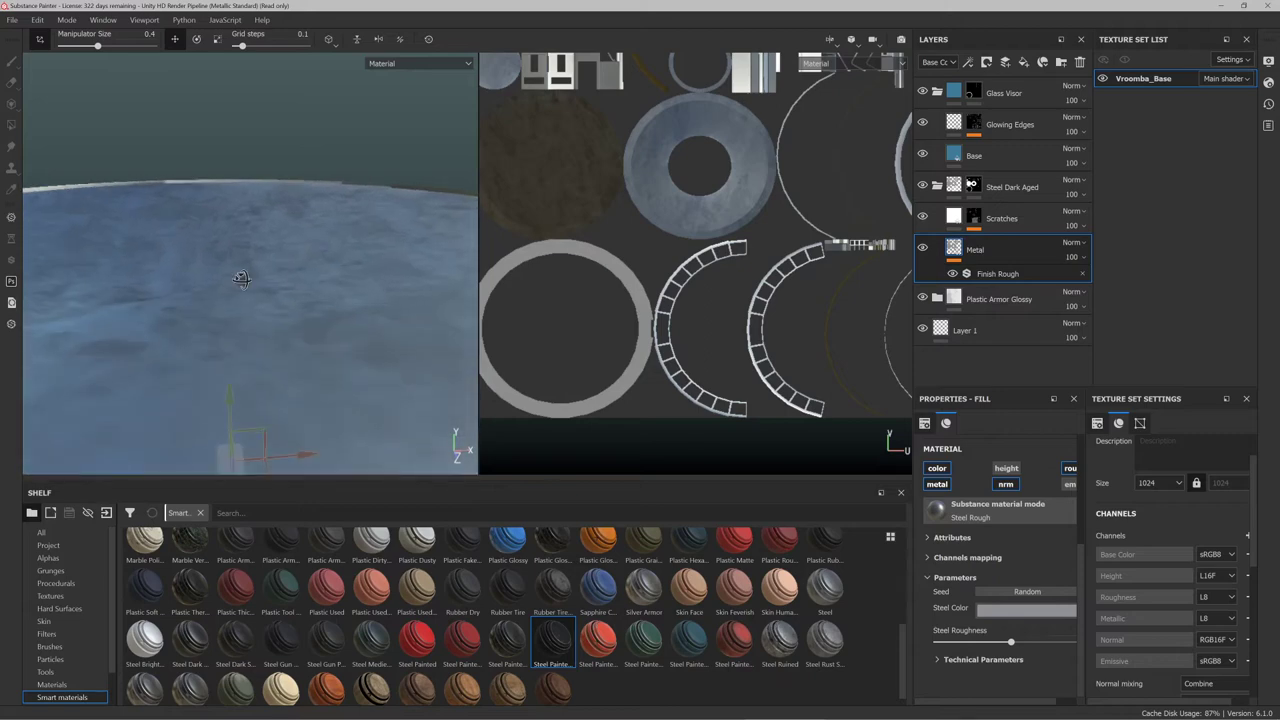
alt+drag(242, 278, 195, 285)
scroll(240, 272, down, 3)
scroll(237, 270, up, 4)
scroll(237, 270, down, 3)
alt+middle_drag(226, 271, 89, 284)
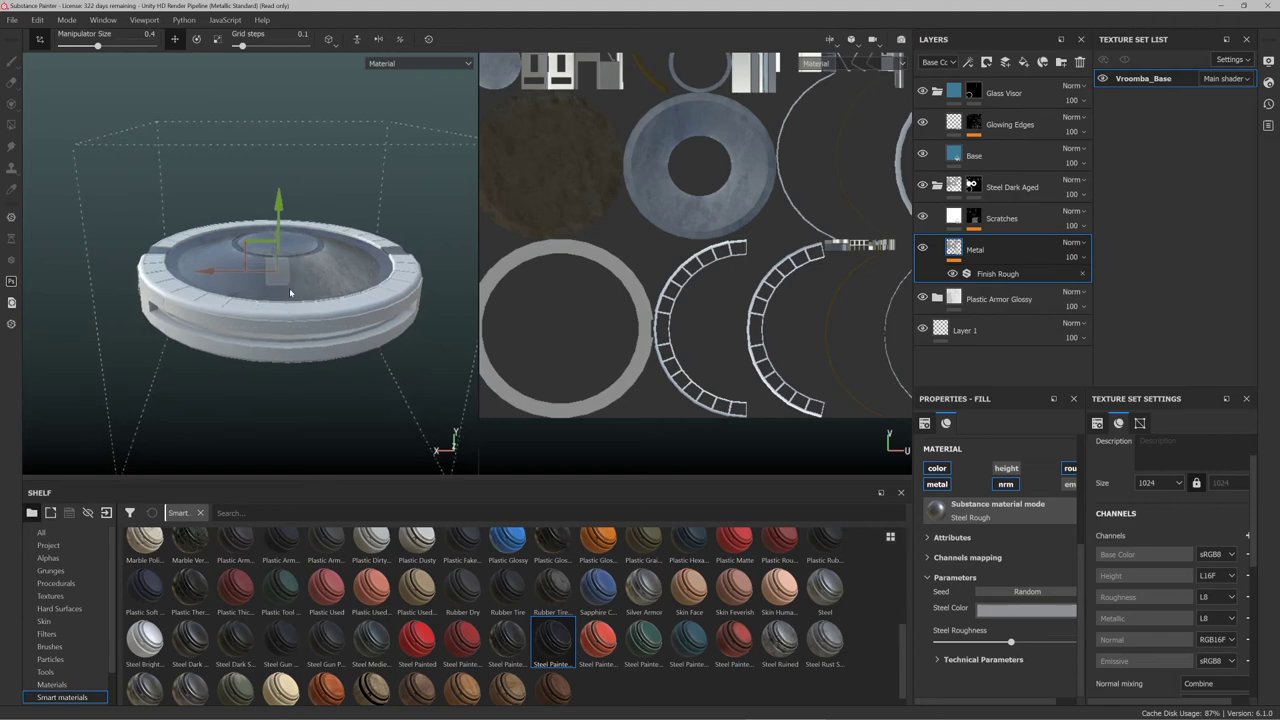
scroll(287, 275, up, 10)
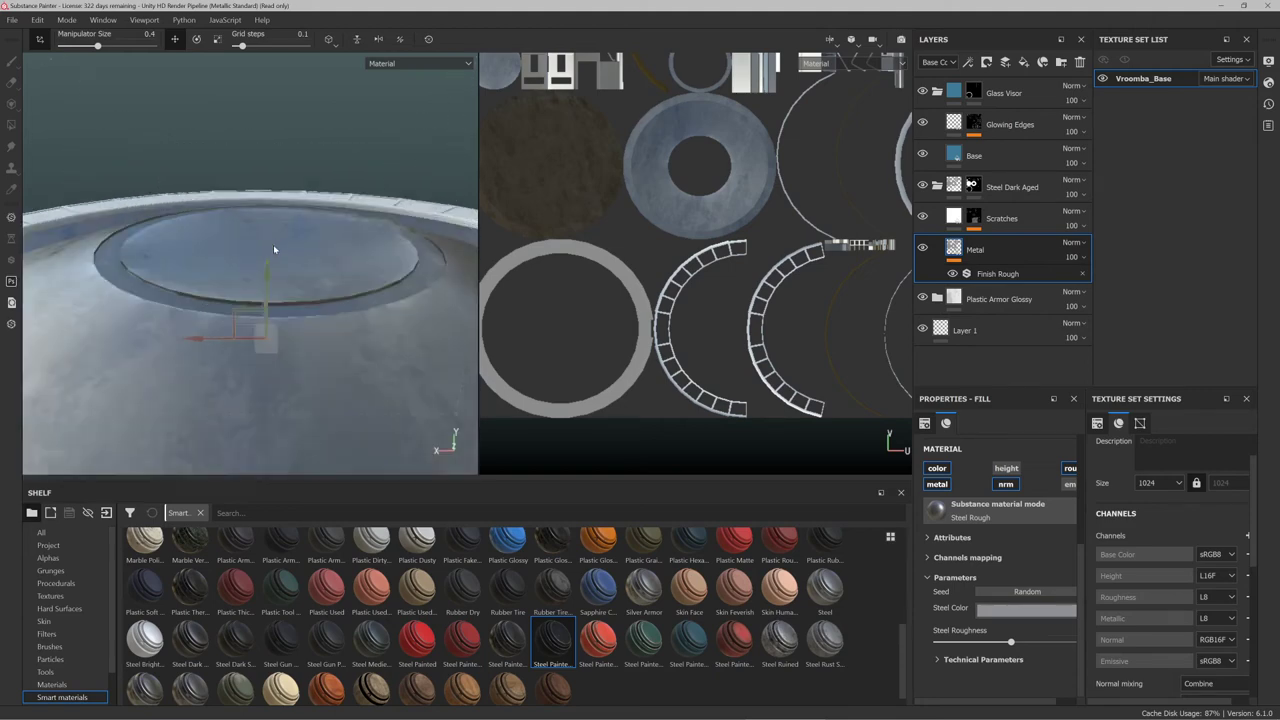
scroll(268, 273, down, 8)
scroll(267, 270, up, 8)
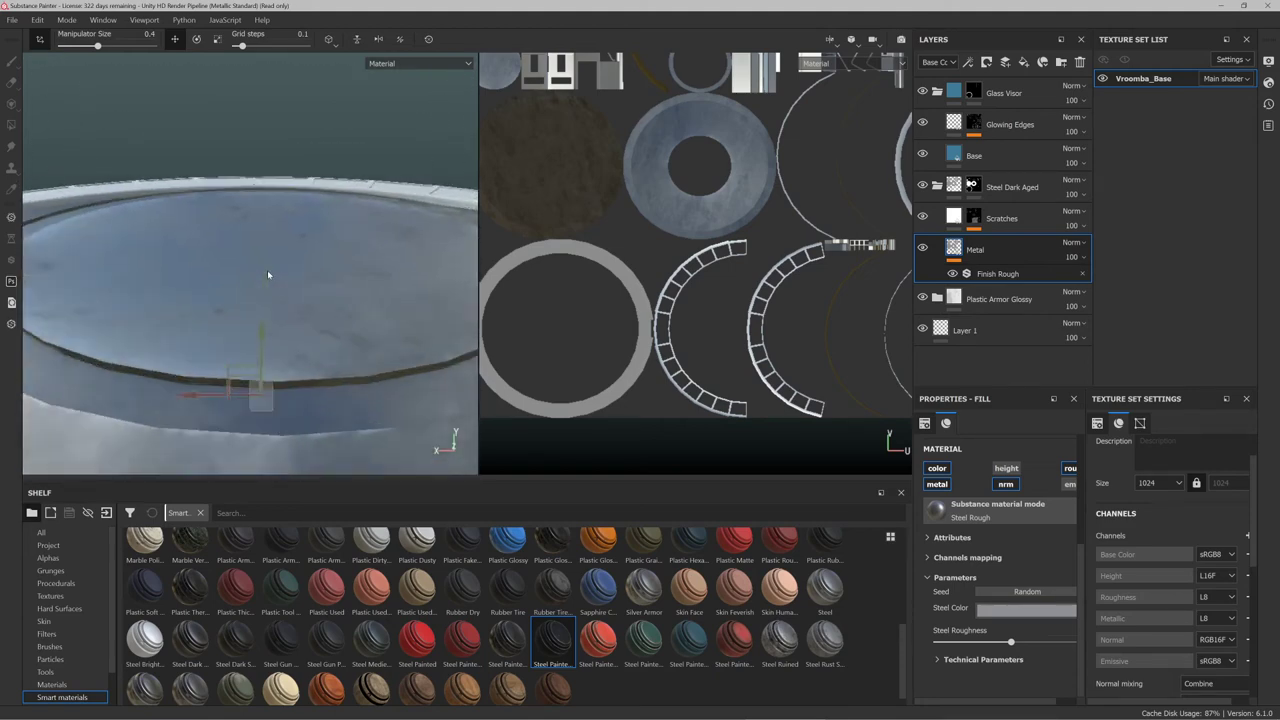
scroll(265, 277, down, 5)
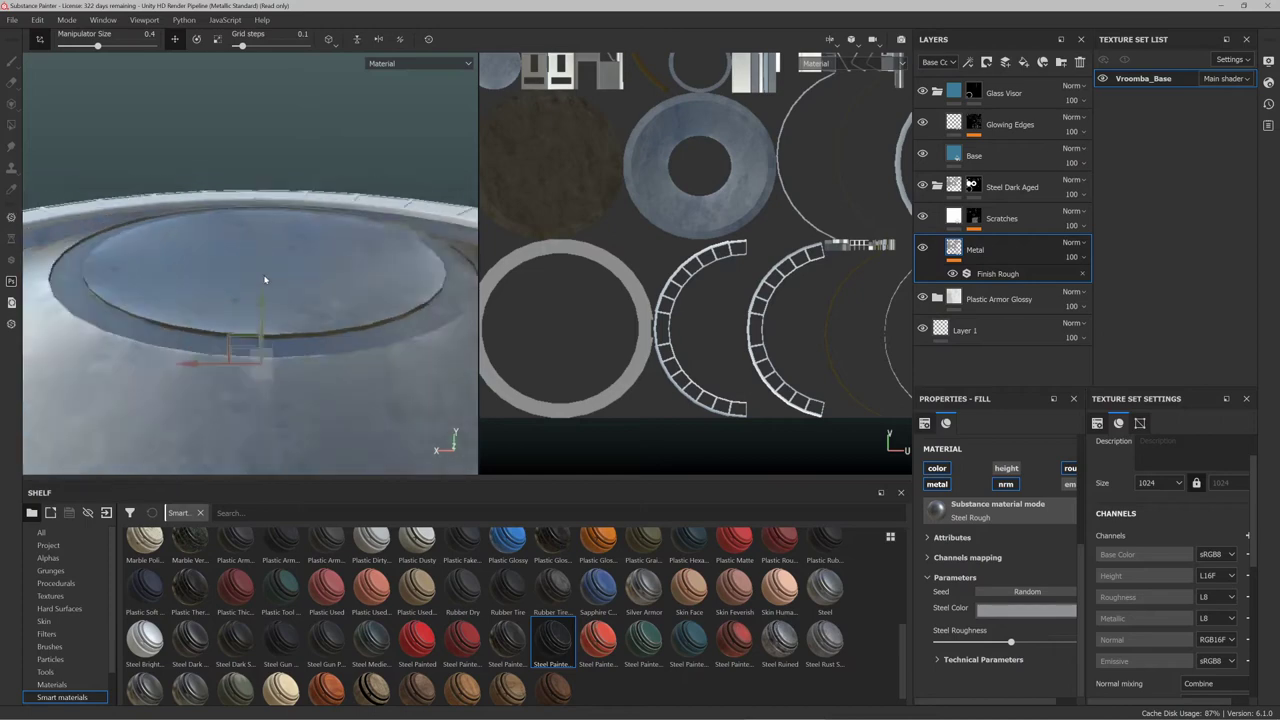
scroll(263, 277, up, 5)
scroll(262, 277, down, 10)
scroll(253, 283, up, 10)
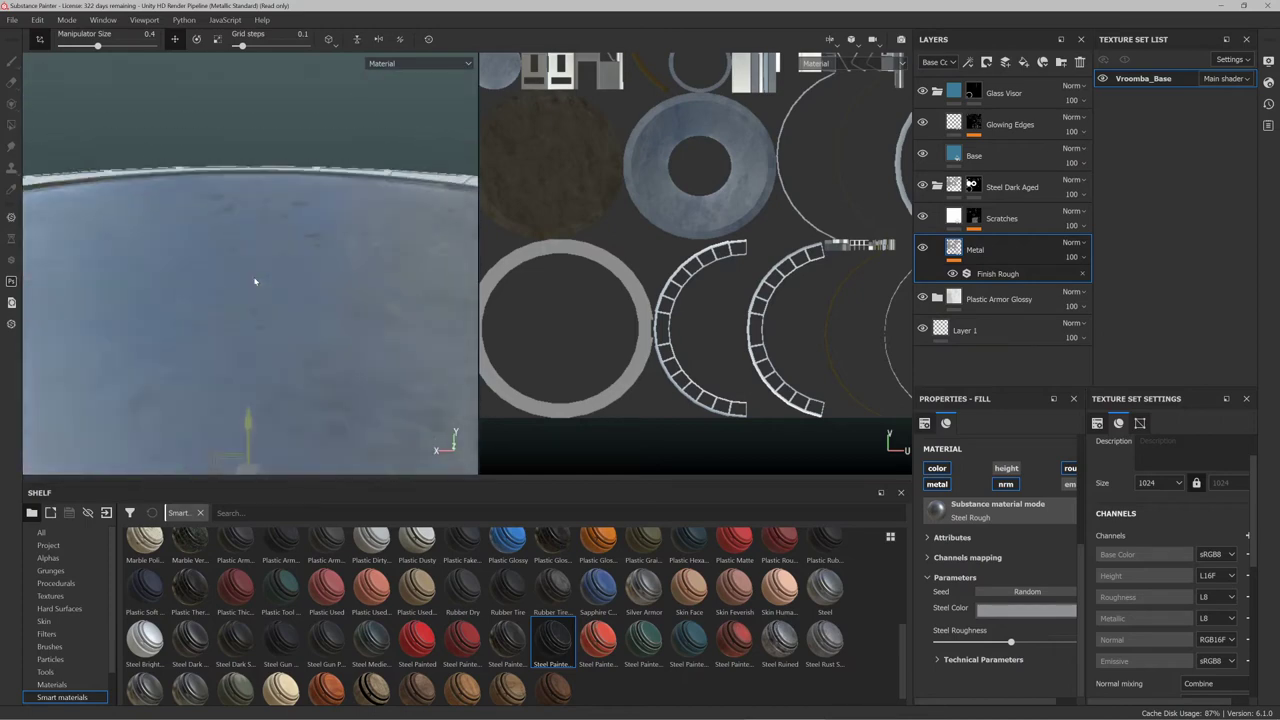
scroll(253, 286, down, 3)
mouse_move(253, 286)
alt+mouse_down()
mouse_move(255, 300)
mouse_move(260, 286)
mouse_move(356, 268)
mouse_move(249, 287)
alt+mouse_up()
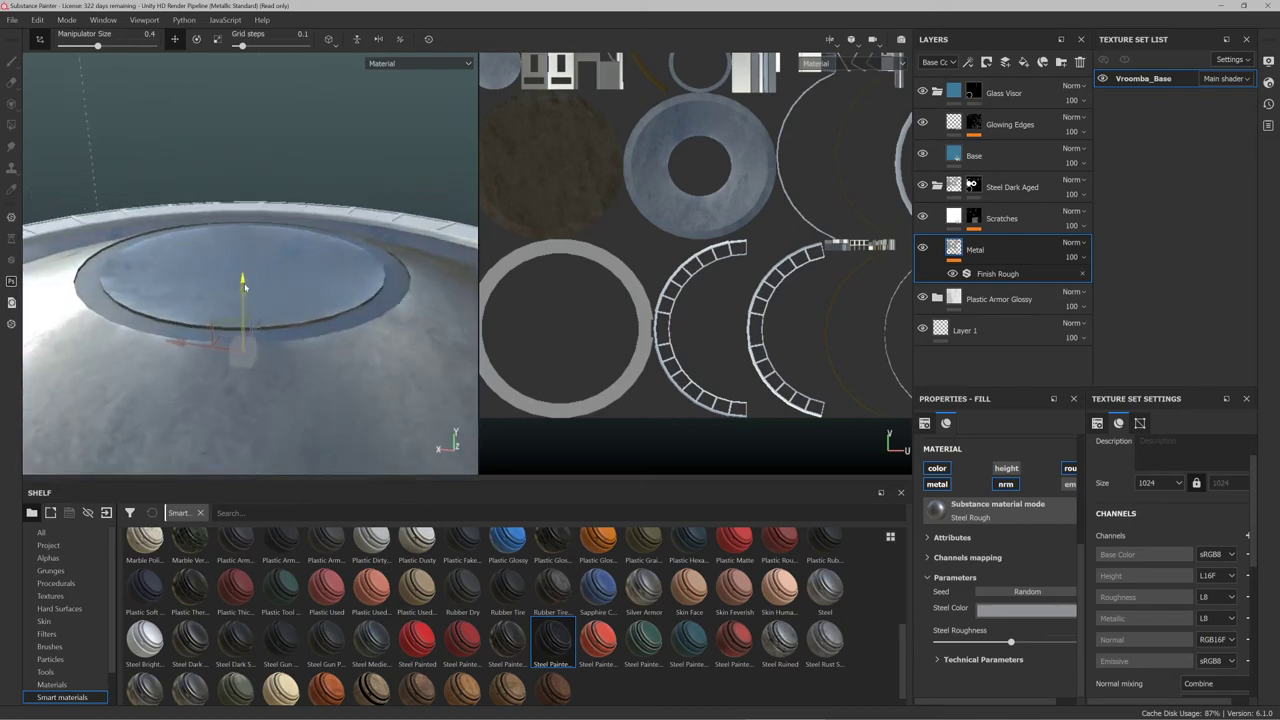
scroll(266, 240, up, 3)
scroll(266, 240, down, 5)
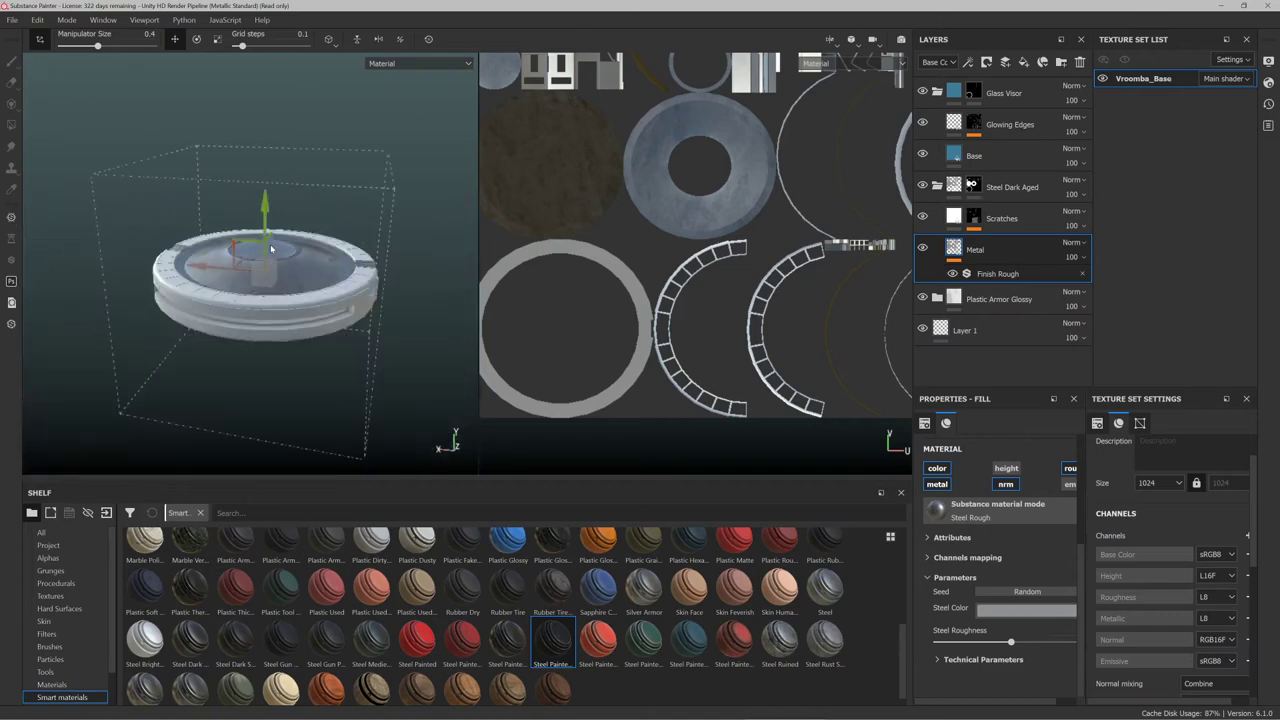
Inspect the three square recesses on the white side panel beside the steel gap
alt+drag(270, 244, 371, 261)
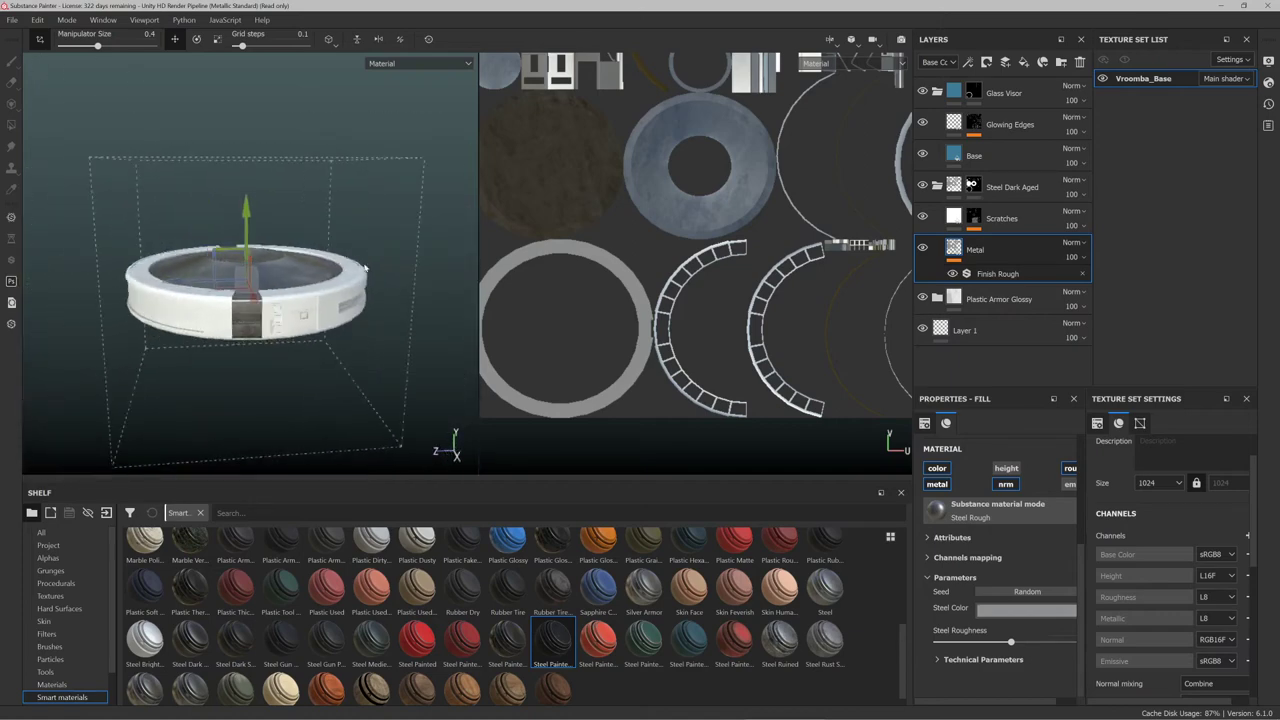
scroll(295, 338, up, 5)
alt+drag(274, 353, 186, 253)
scroll(220, 290, up, 5)
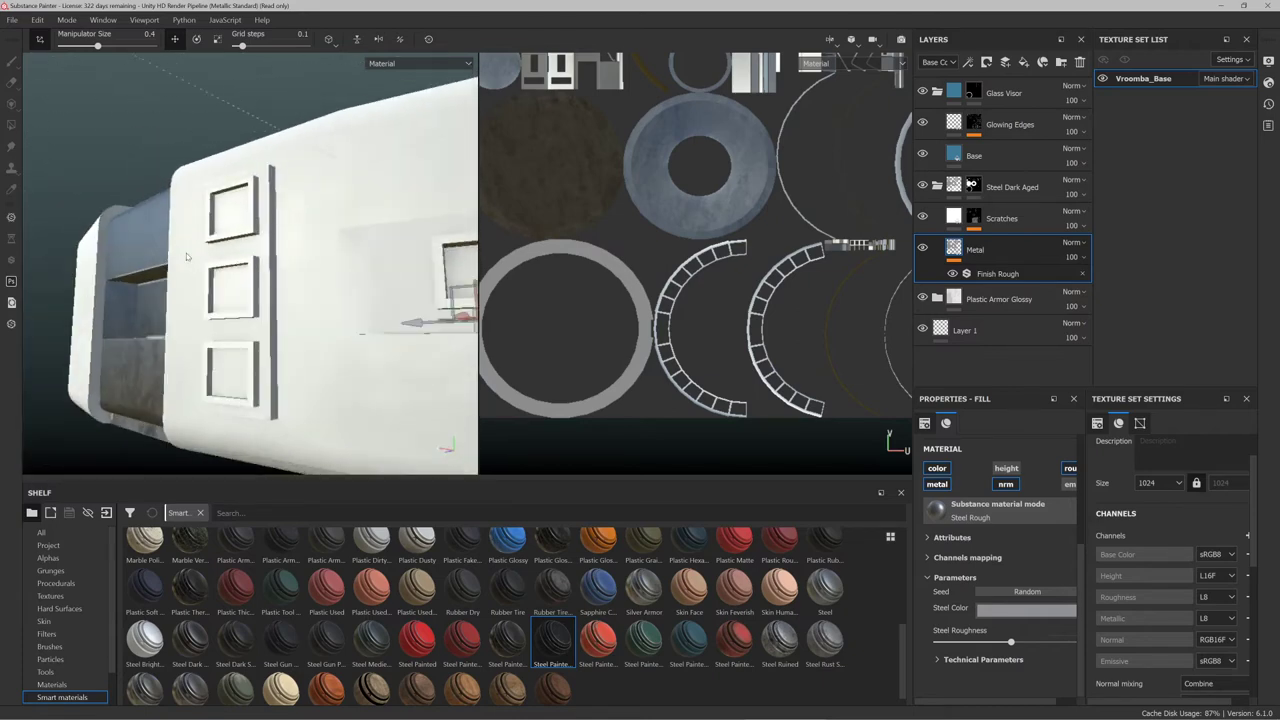
click(230, 195)
alt+drag(243, 227, 285, 251)
Compare the side panel's square details and the steel gap with the Portal turret image in the browser
key(alt+Tab)
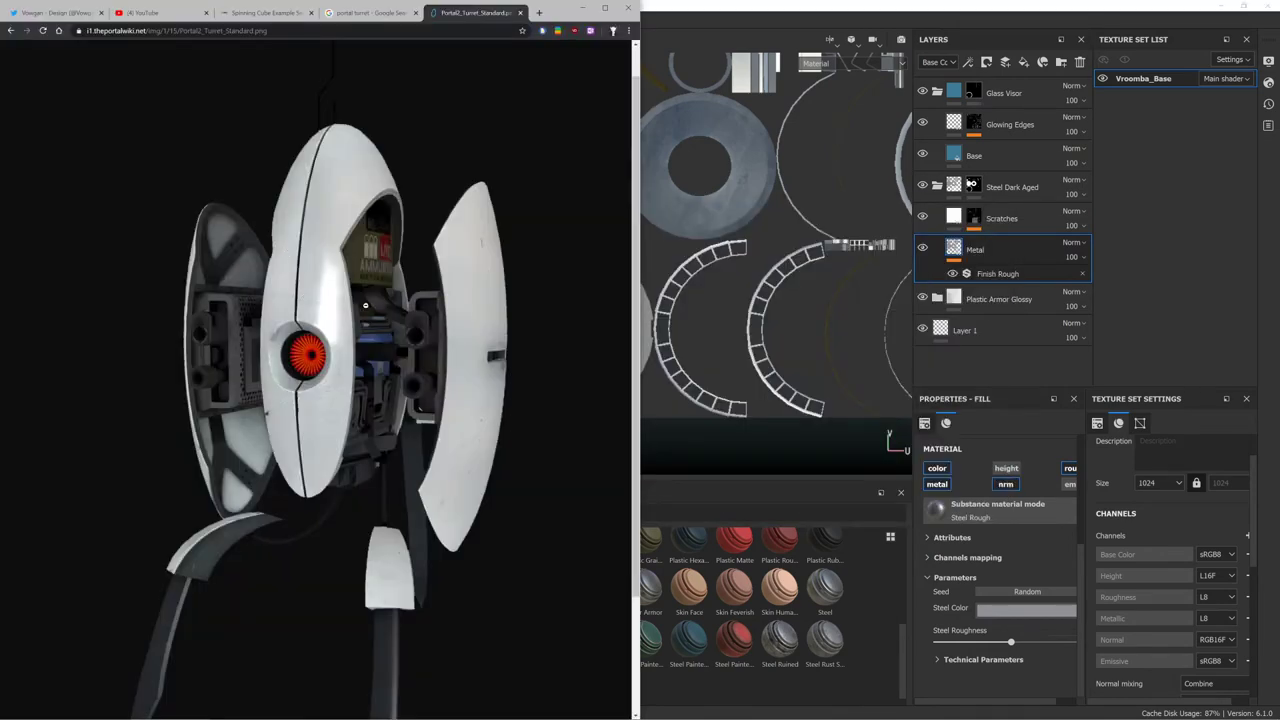
scroll(312, 362, down, 2)
scroll(367, 345, up, 1)
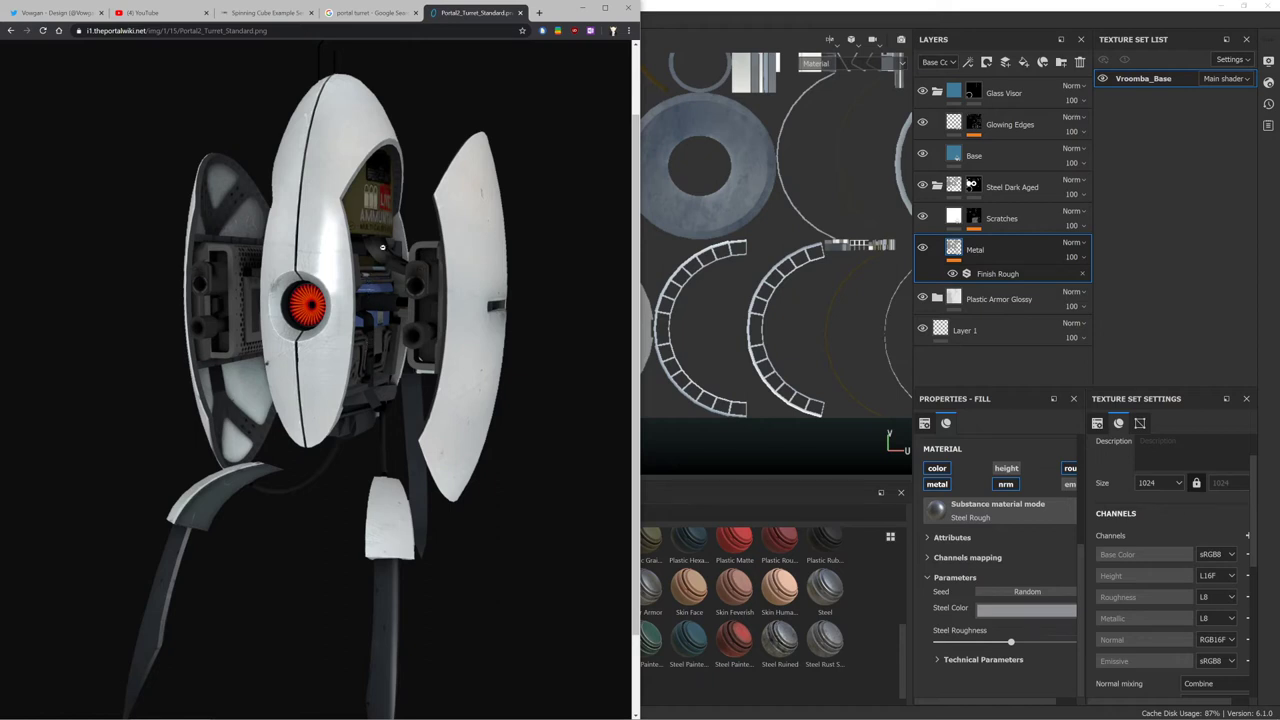
key(alt+Tab)
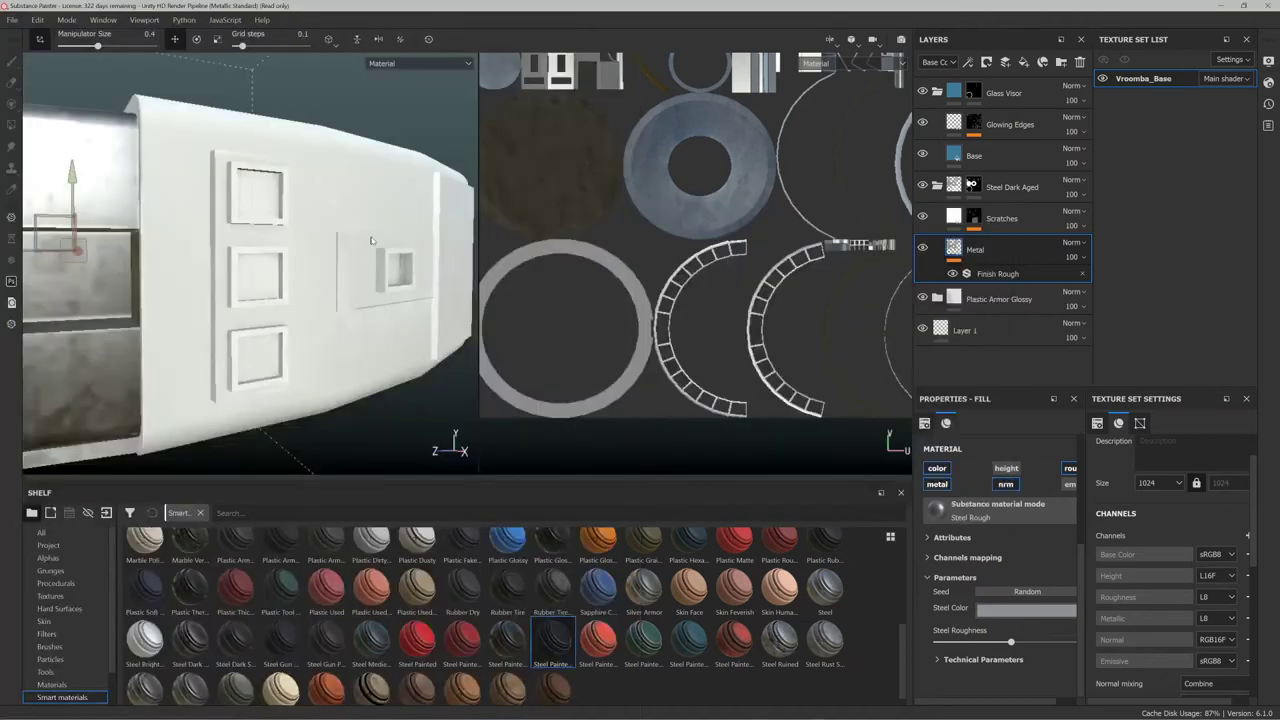
key(alt+Tab)
scroll(360, 272, down, 1)
scroll(354, 270, up, 2)
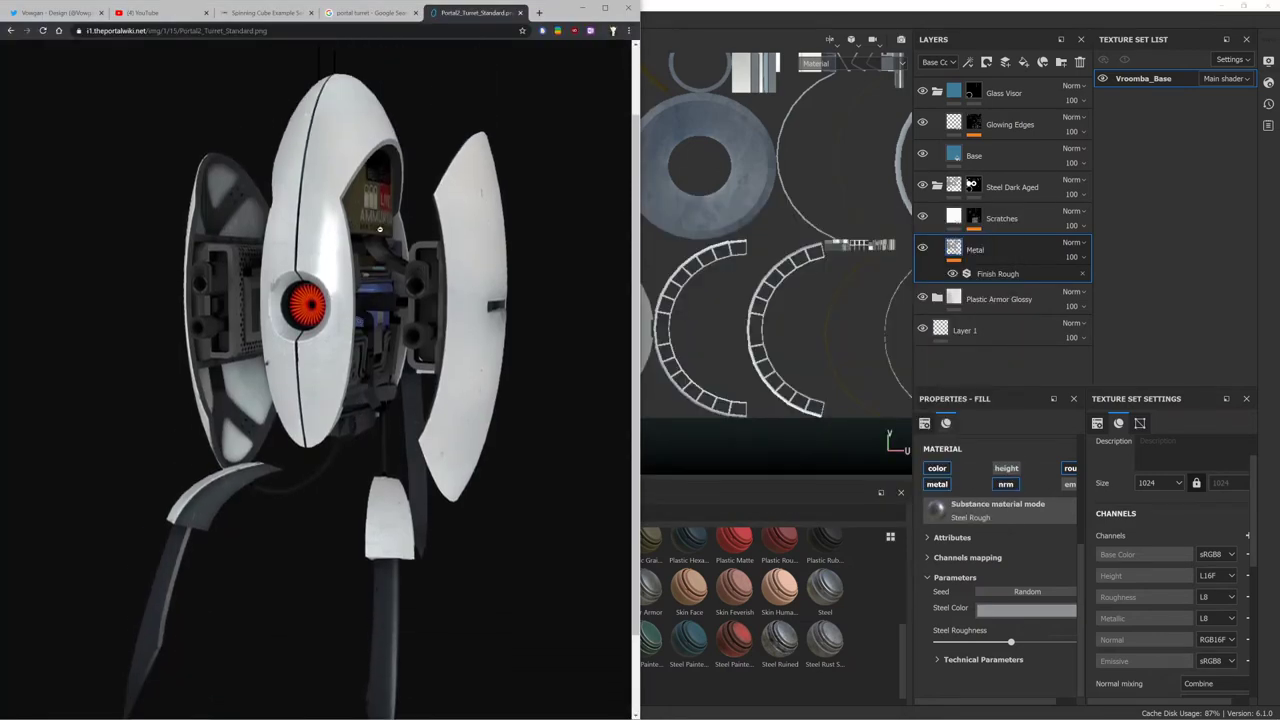
key(alt+Tab)
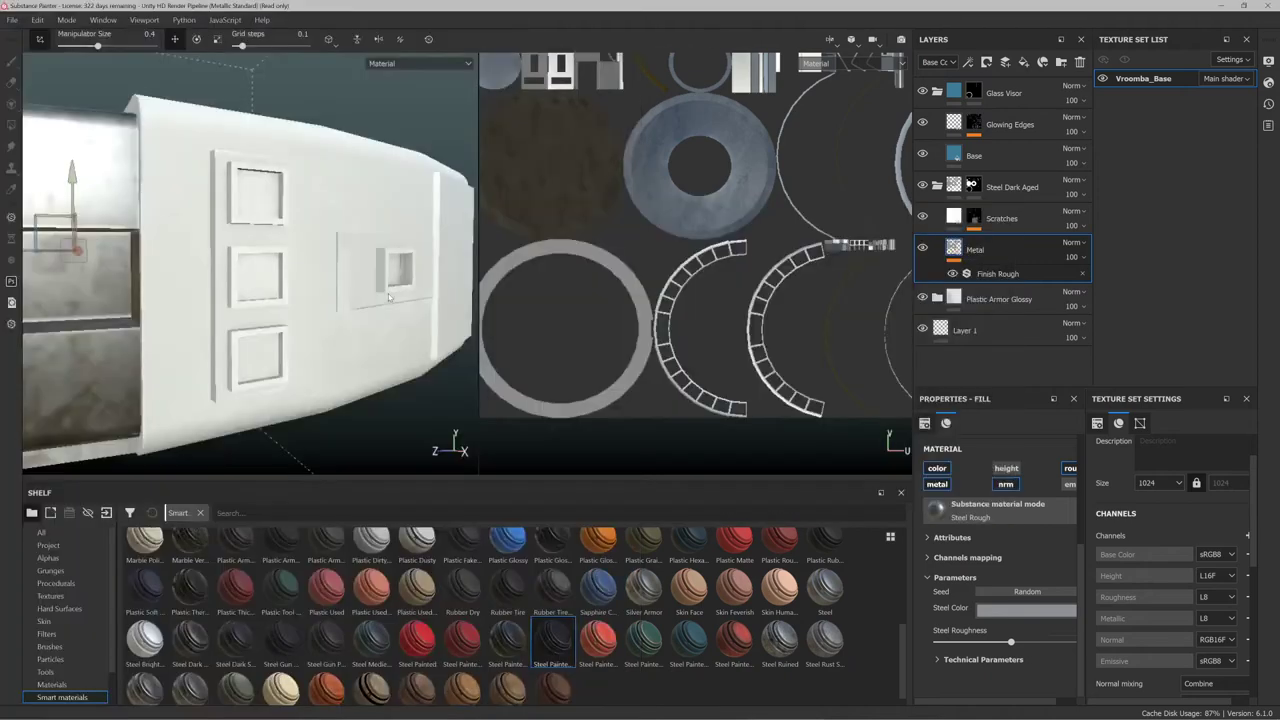
mouse_move(388, 296)
alt+mouse_down()
mouse_move(286, 277)
mouse_move(341, 280)
mouse_move(320, 286)
alt+mouse_up()
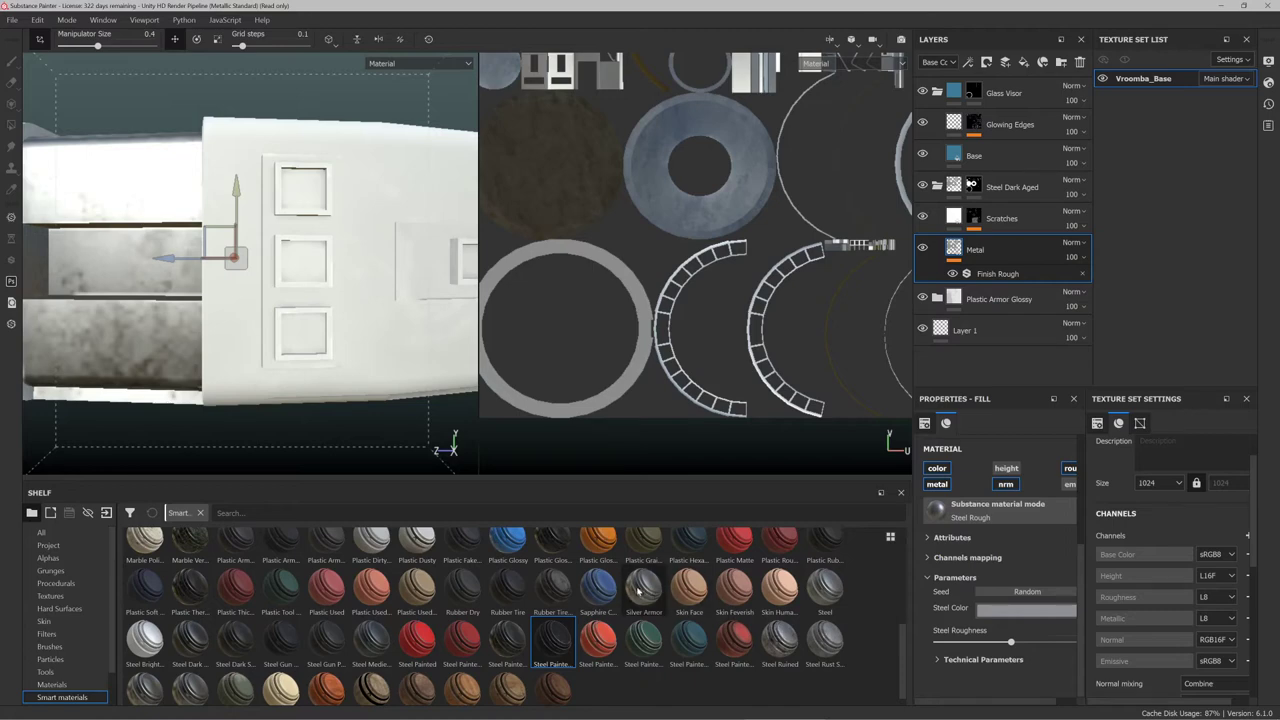
scroll(640, 590, up, 5)
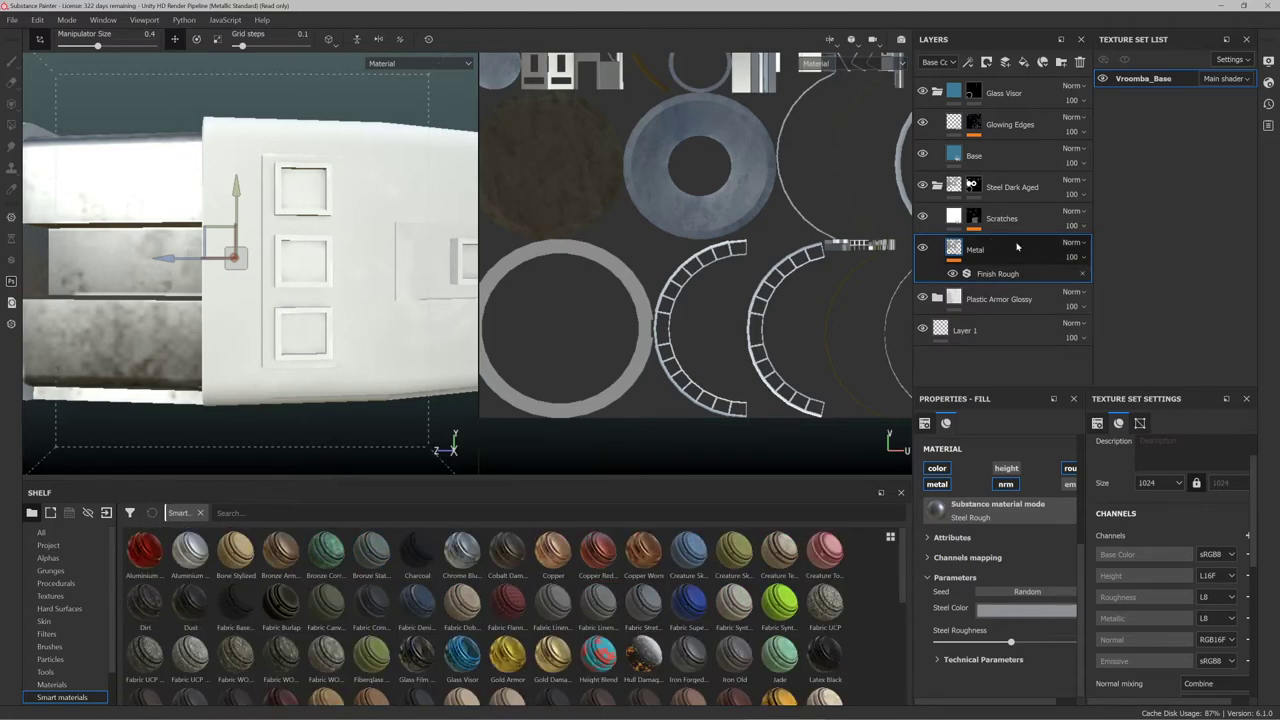
Use quad Polygon Fill on the Steel Dark Aged mask to add the side plate holding the three square recesses
click(1025, 176)
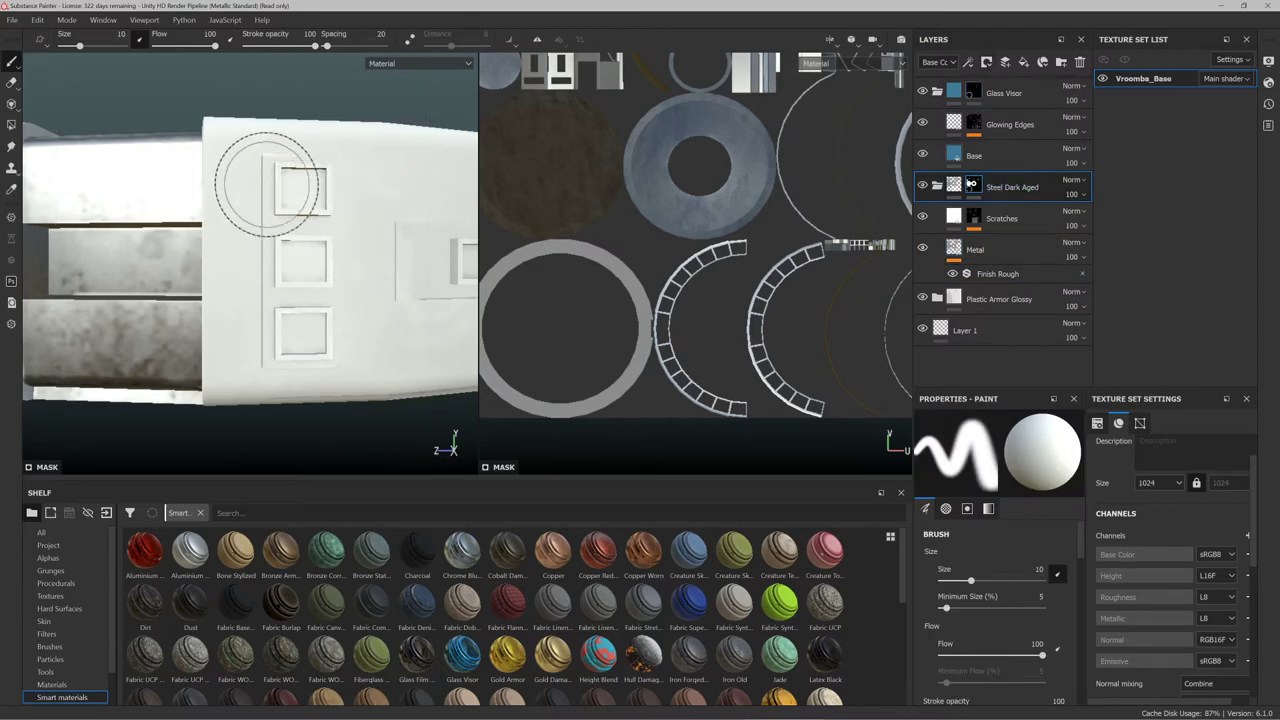
click(11, 125)
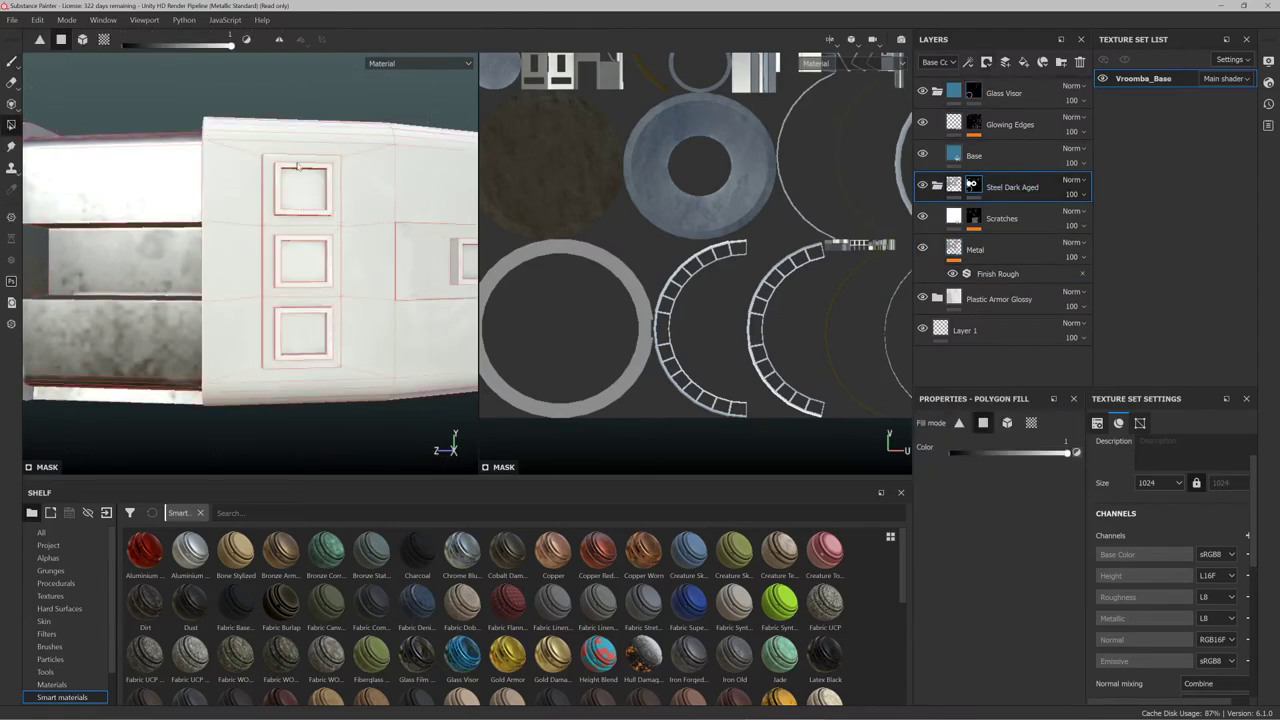
mouse_move(272, 162)
mouse_down()
mouse_move(323, 367)
mouse_move(330, 300)
mouse_move(336, 366)
mouse_up()
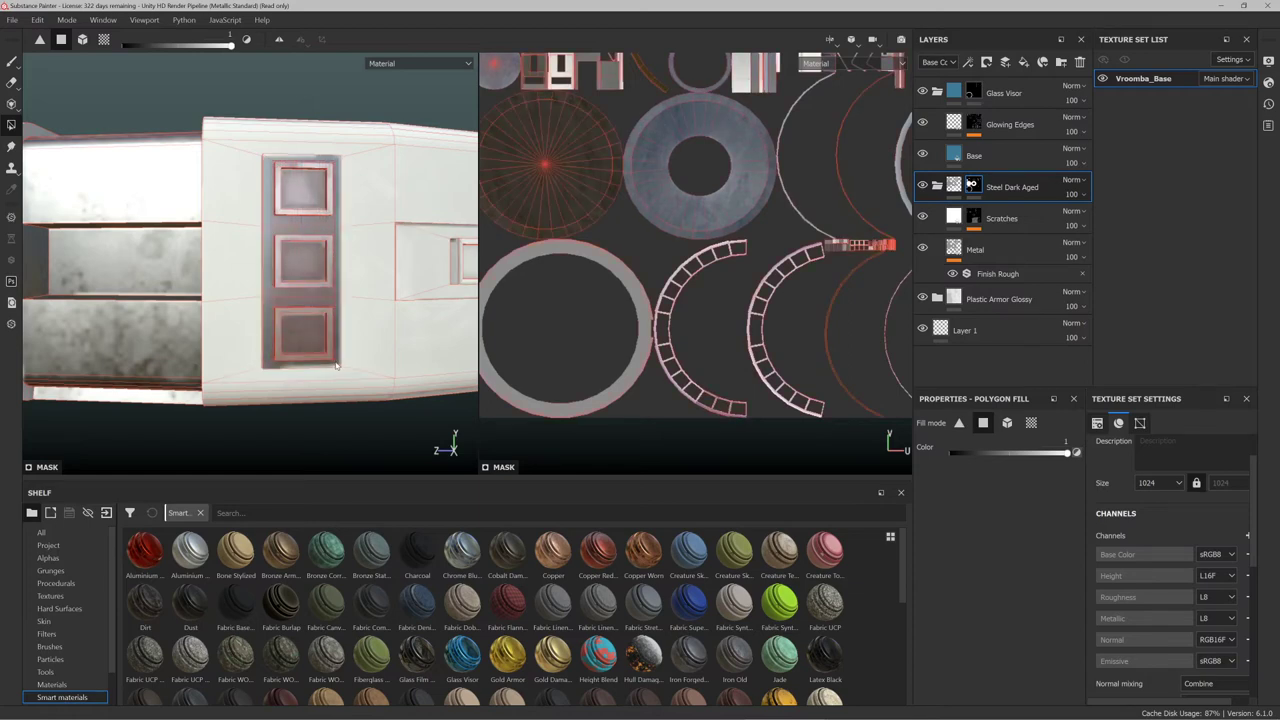
Fill the recessed plate around the single square and the neighbouring square-frame islands into the Steel Dark Aged mask in the UV view
scroll(549, 347, down, 5)
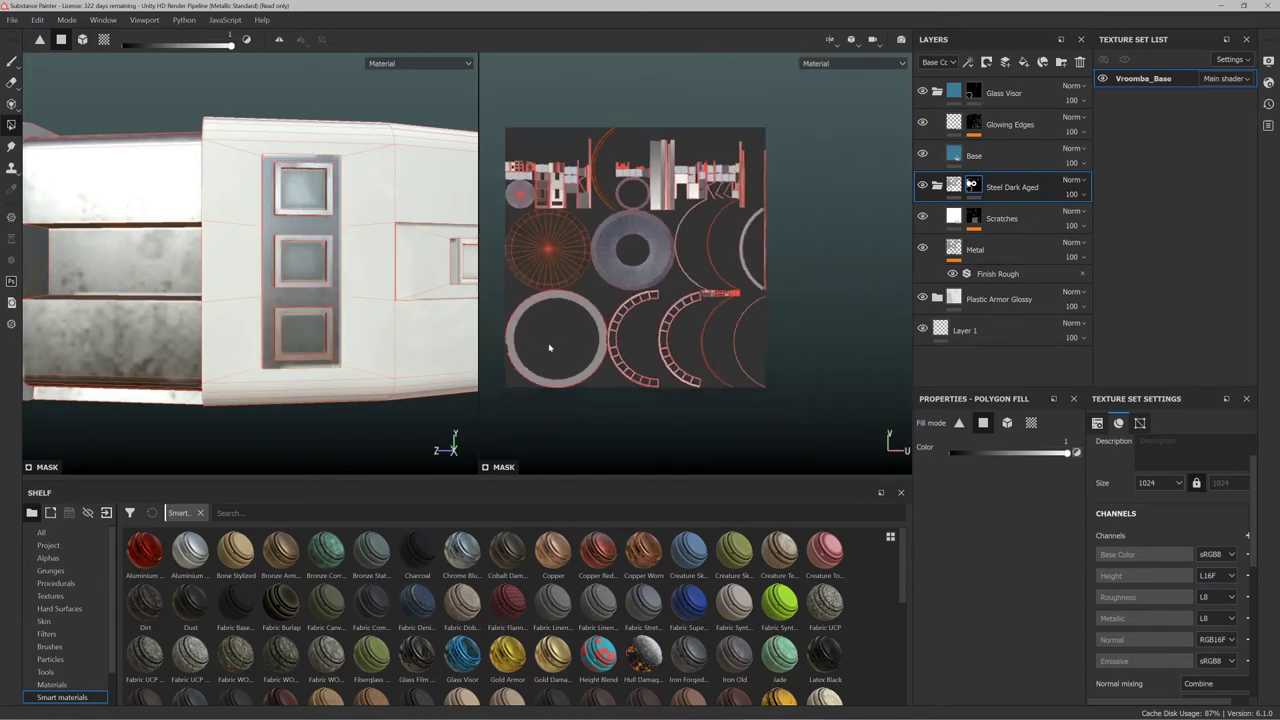
scroll(519, 174, up, 8)
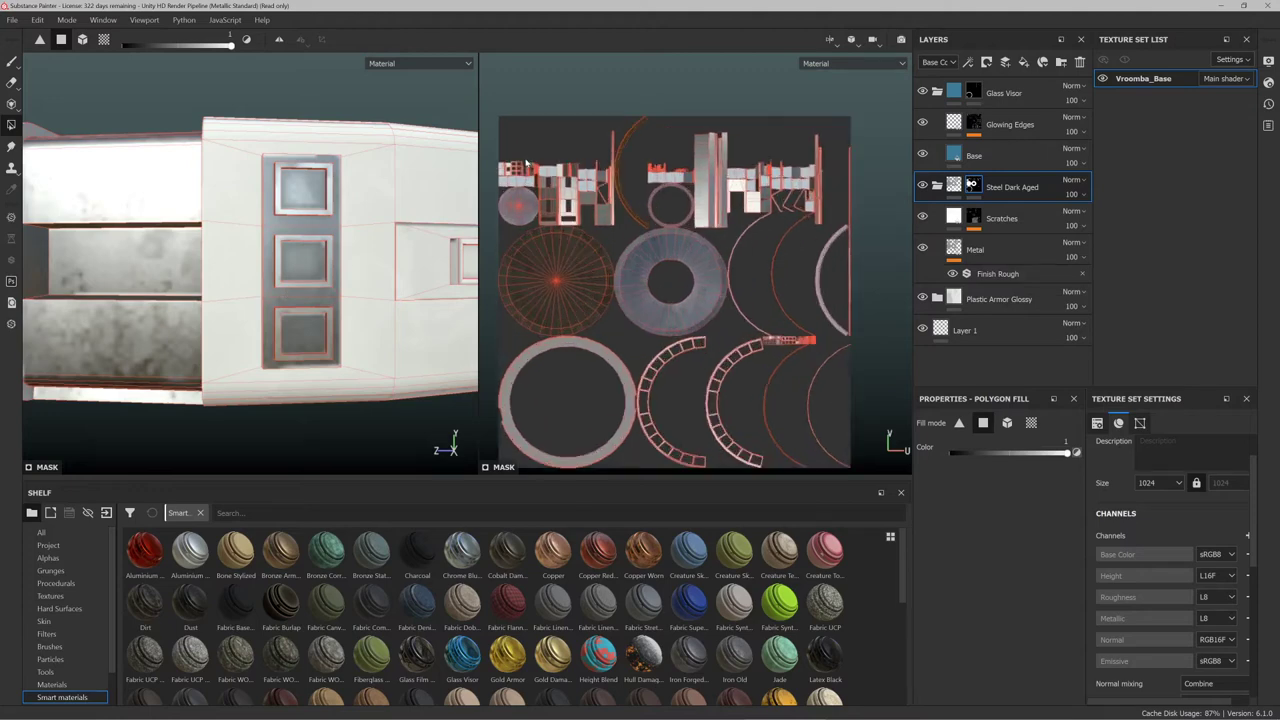
scroll(519, 174, down, 4)
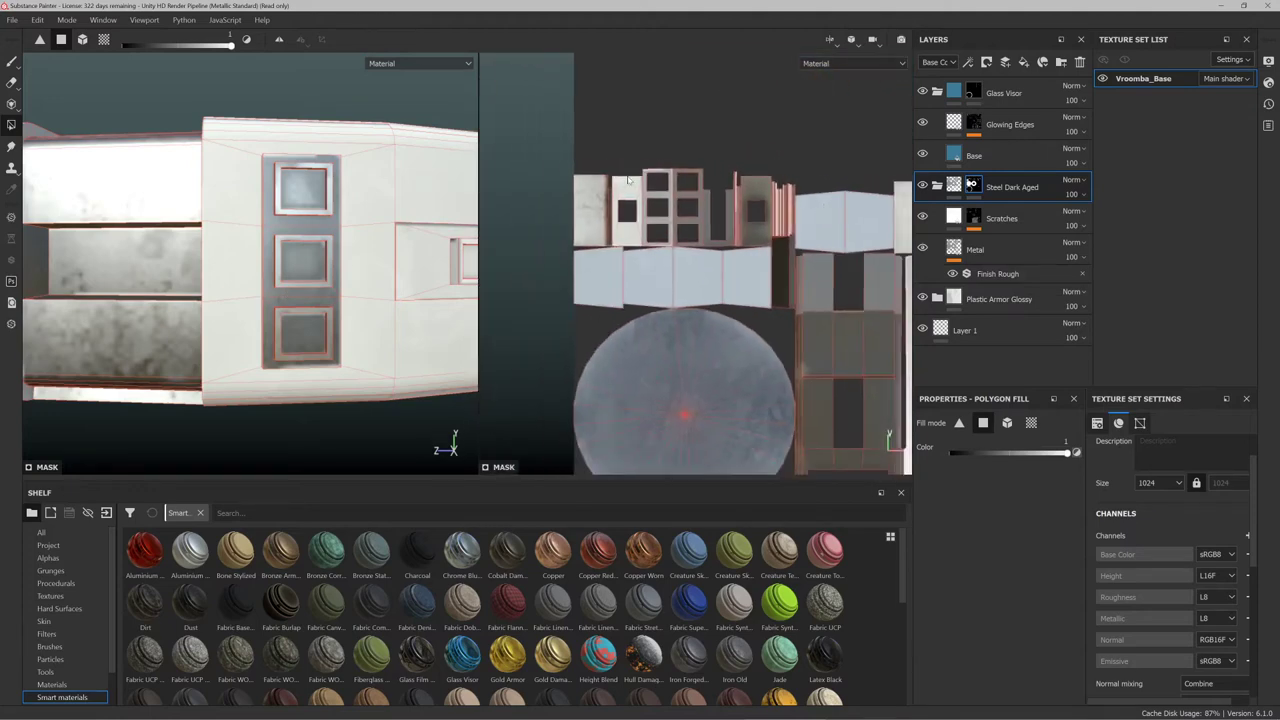
scroll(581, 150, up, 2)
drag(730, 203, 850, 276)
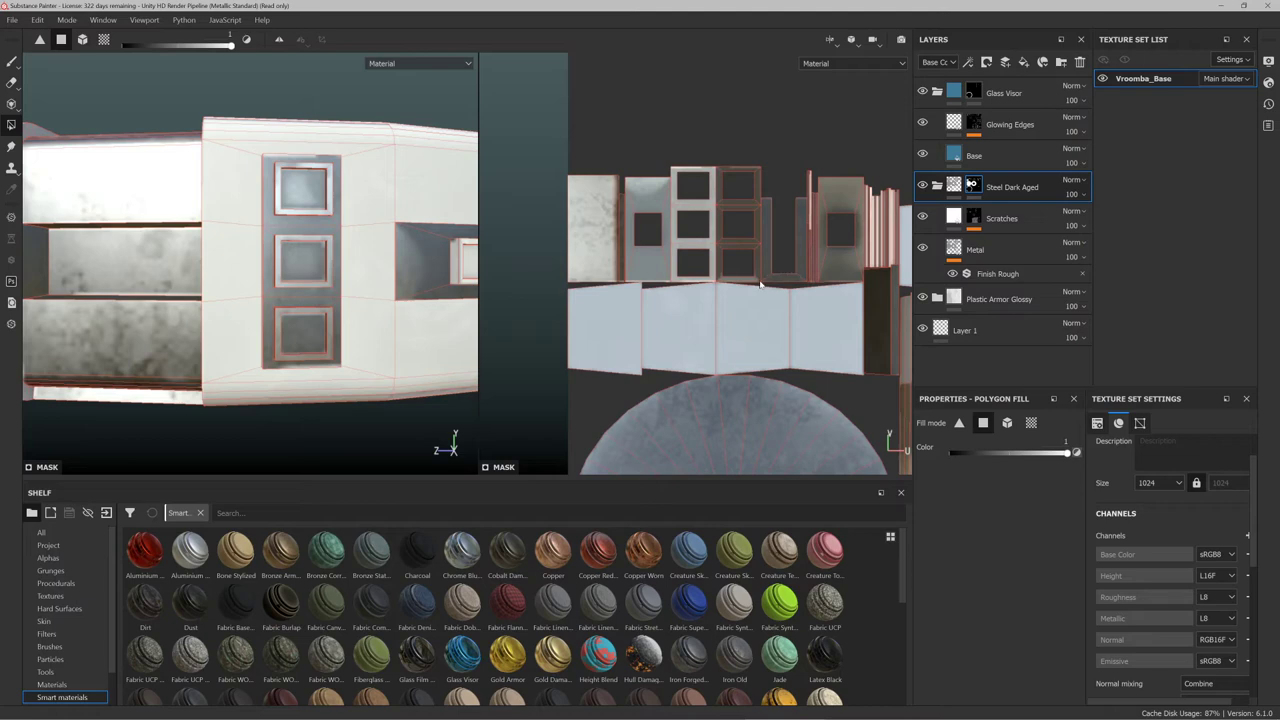
scroll(676, 285, up, 3)
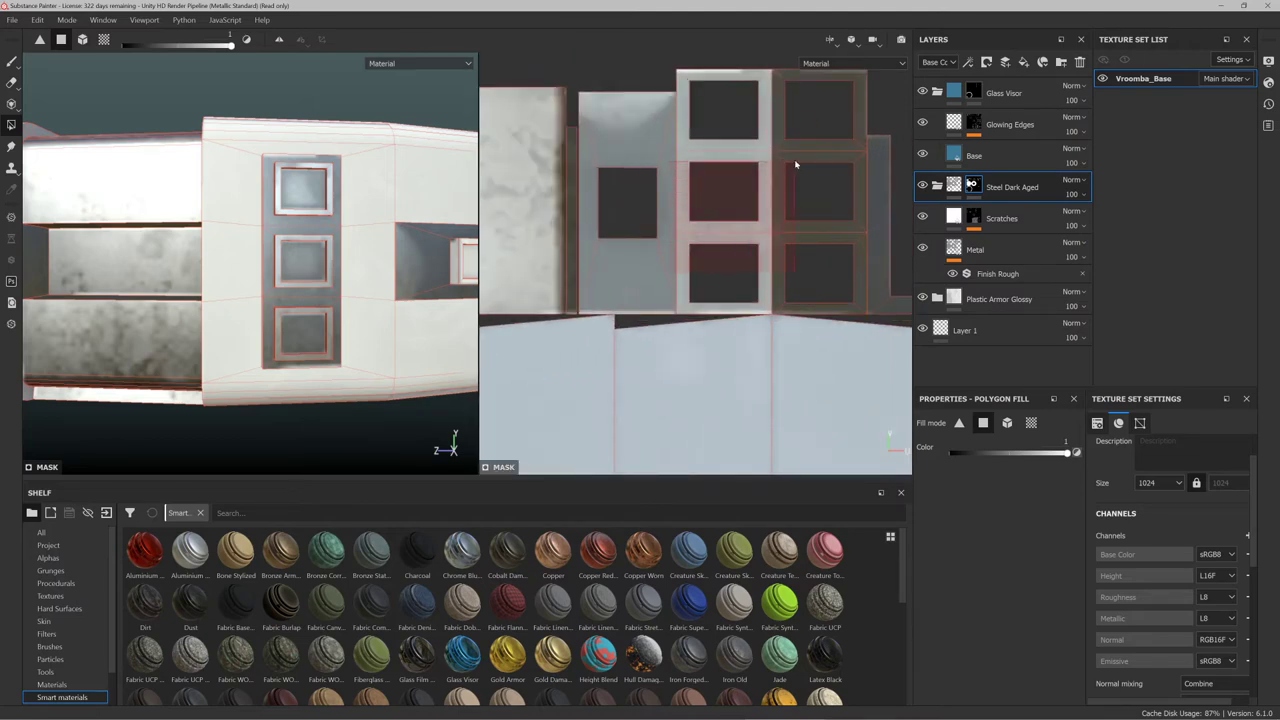
scroll(212, 253, up, 2)
Add the frame of the single square detail on the side to the Steel Dark Aged mask
scroll(220, 251, down, 6)
alt+drag(298, 236, 211, 213)
scroll(255, 260, up, 5)
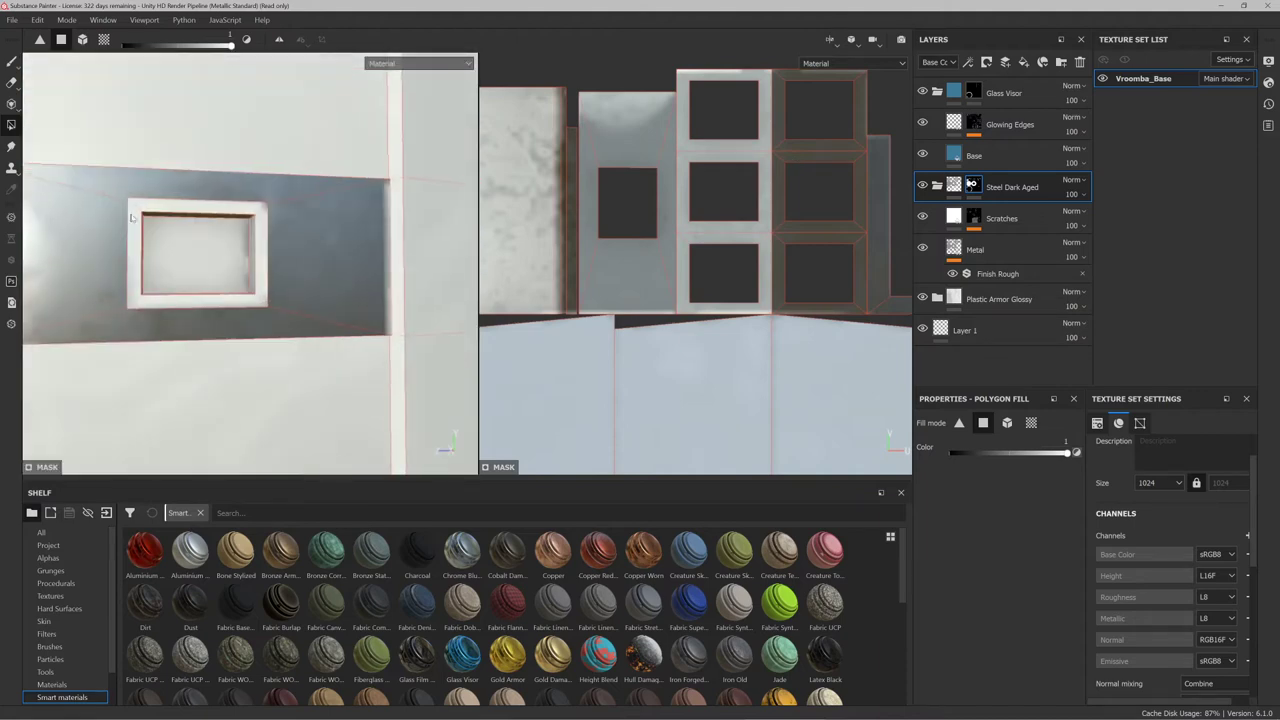
alt+drag(131, 217, 169, 277)
Review the steel side details against the white shell from several angles and distances
scroll(180, 297, down, 5)
alt+drag(157, 269, 403, 293)
scroll(269, 321, up, 2)
scroll(268, 321, down, 5)
scroll(291, 314, up, 3)
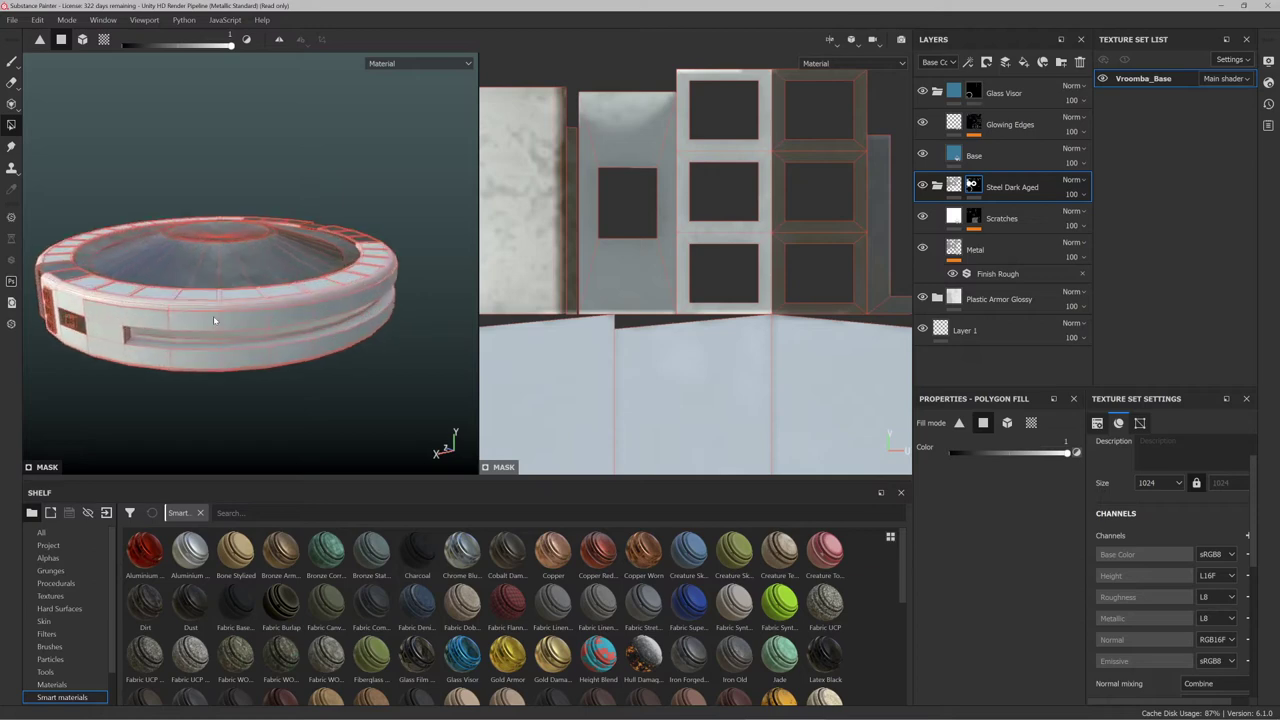
alt+drag(214, 323, 206, 317)
alt+middle_drag(206, 317, 256, 298)
alt+drag(256, 298, 330, 284)
Delete the Glass Visor, Steel Dark Aged and Plastic Armor Glossy folders, keeping only Layer 1
click(1036, 102)
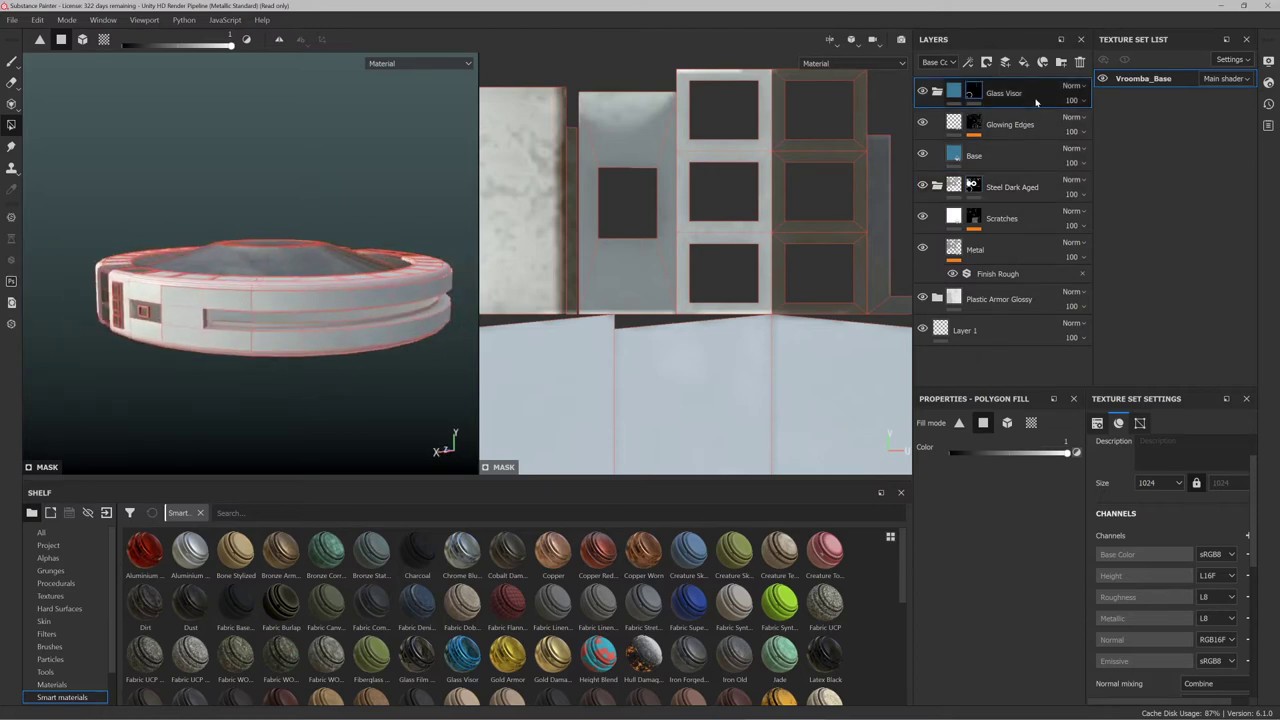
key(Delete)
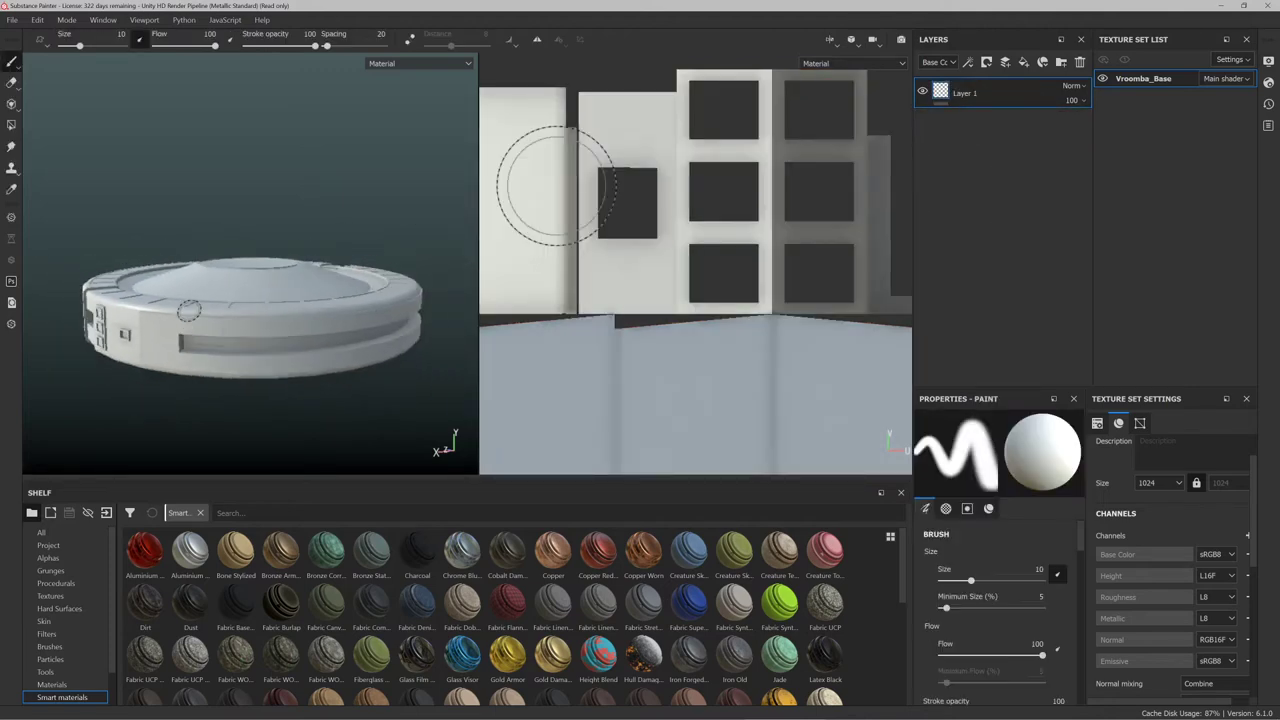
Try the Cobalt Damaged smart material on the whole Vroomba base and undo it
scroll(458, 597, down, 5)
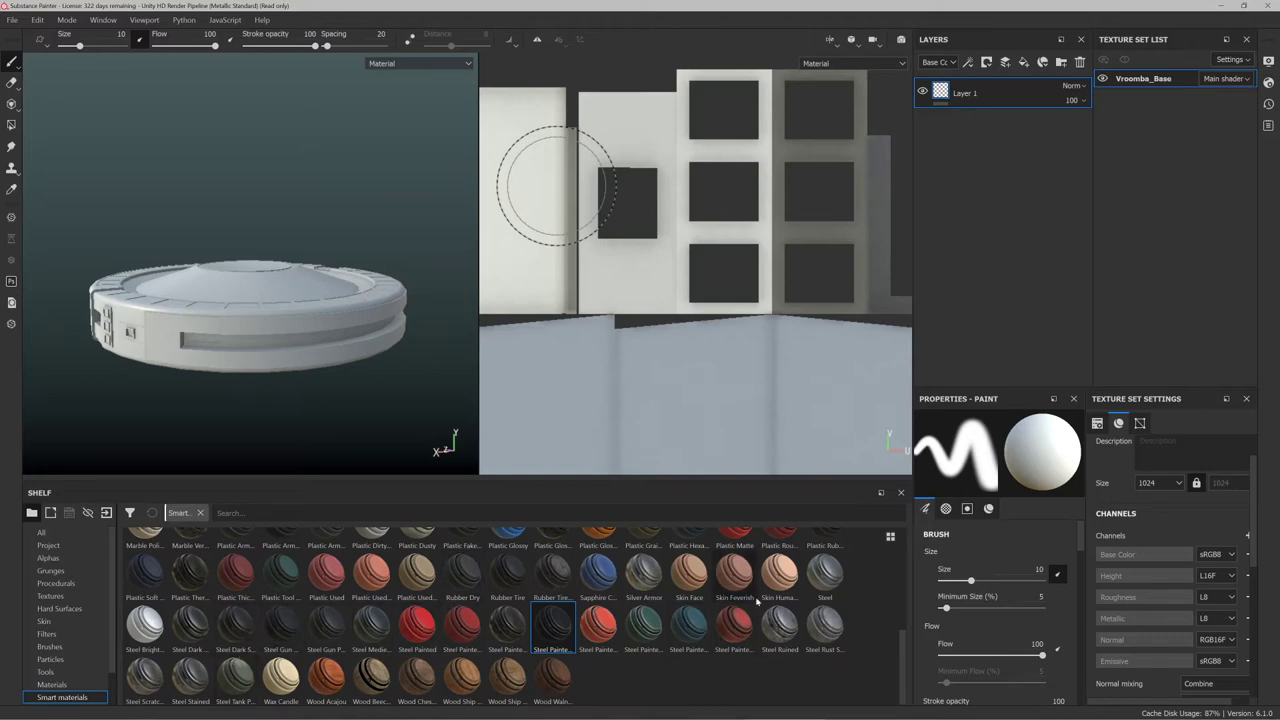
scroll(757, 601, up, 5)
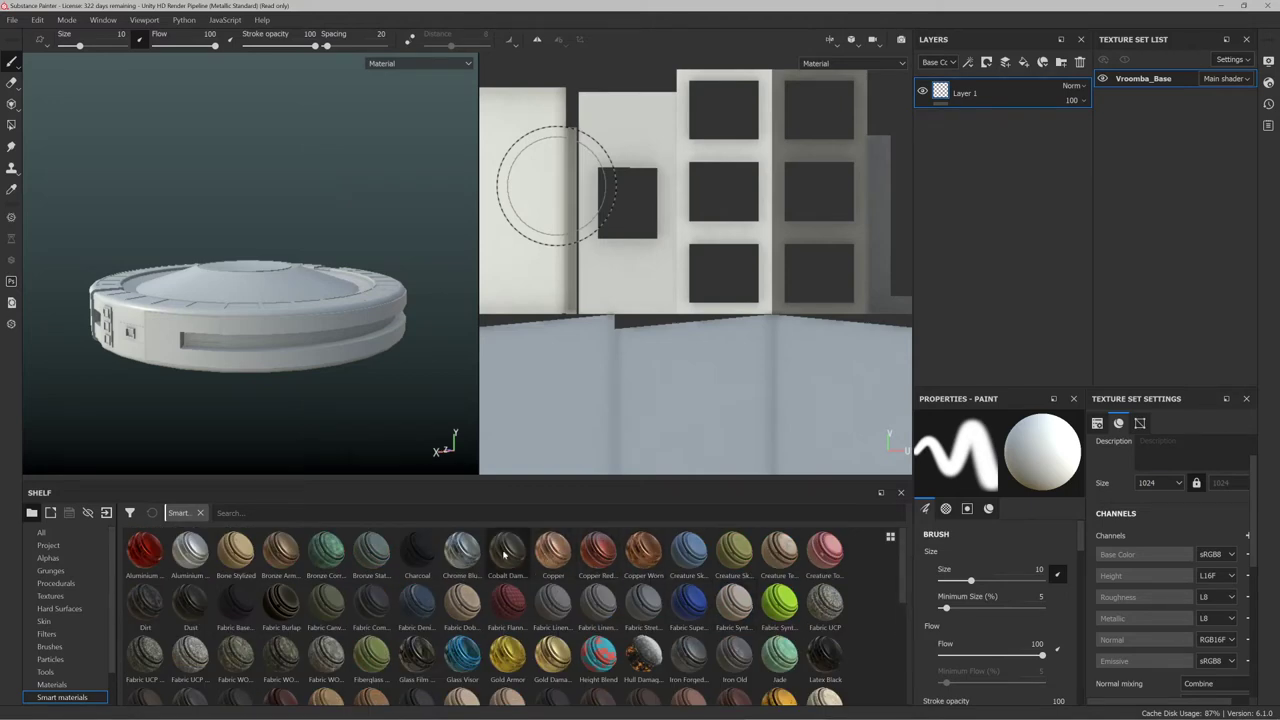
drag(505, 553, 145, 329)
scroll(225, 327, up, 3)
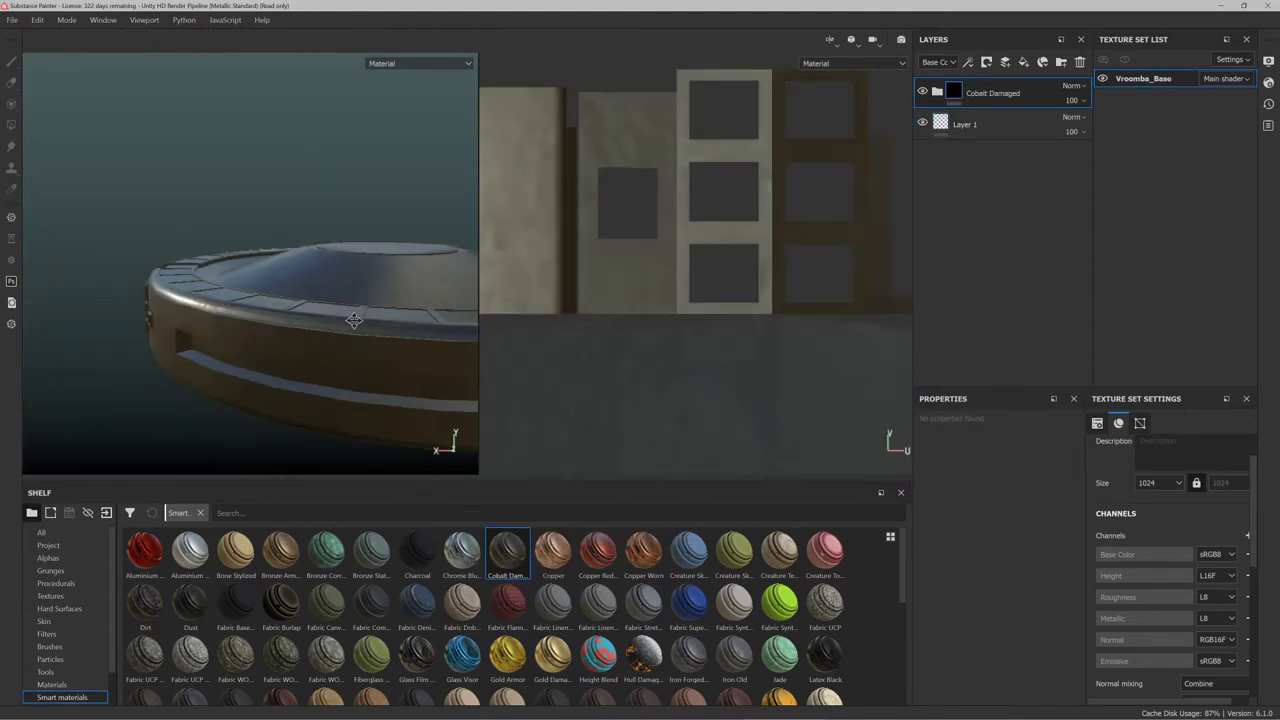
alt+drag(351, 321, 346, 304)
scroll(330, 304, down, 6)
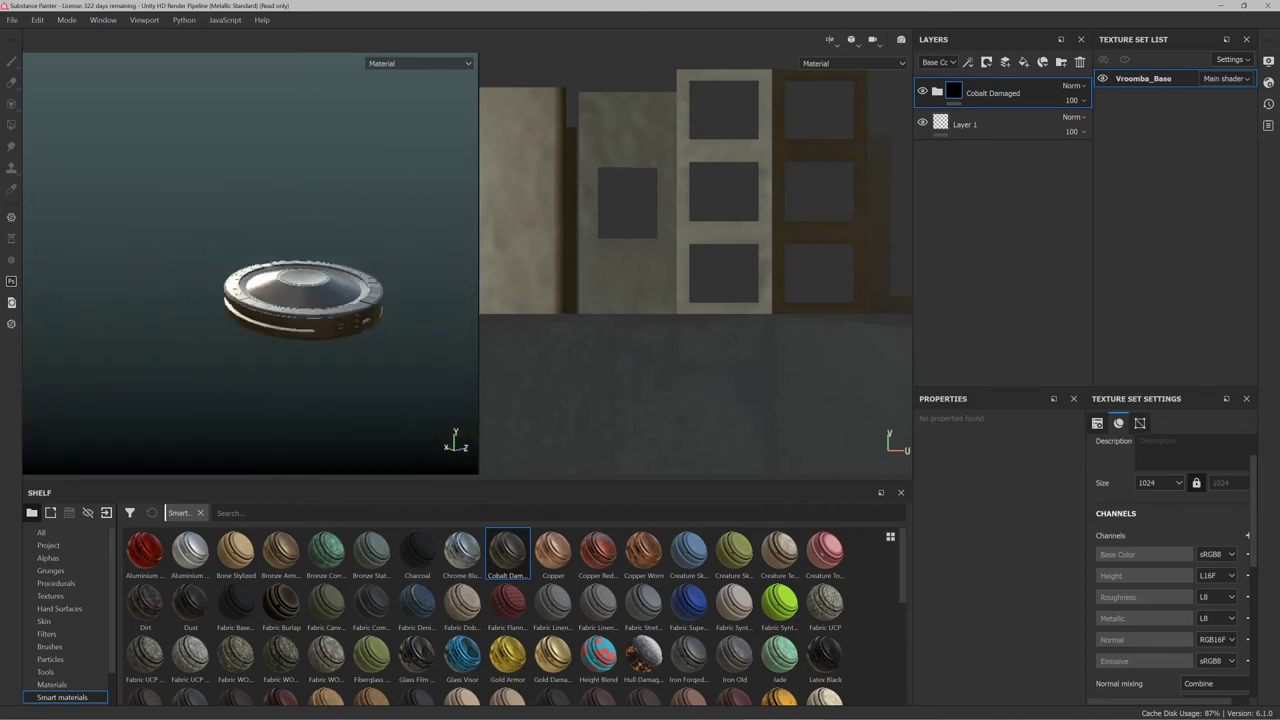
key(ctrl+z)
Try the Chrome Blue Tint smart material on the Vroomba base and undo it
scroll(306, 306, up, 4)
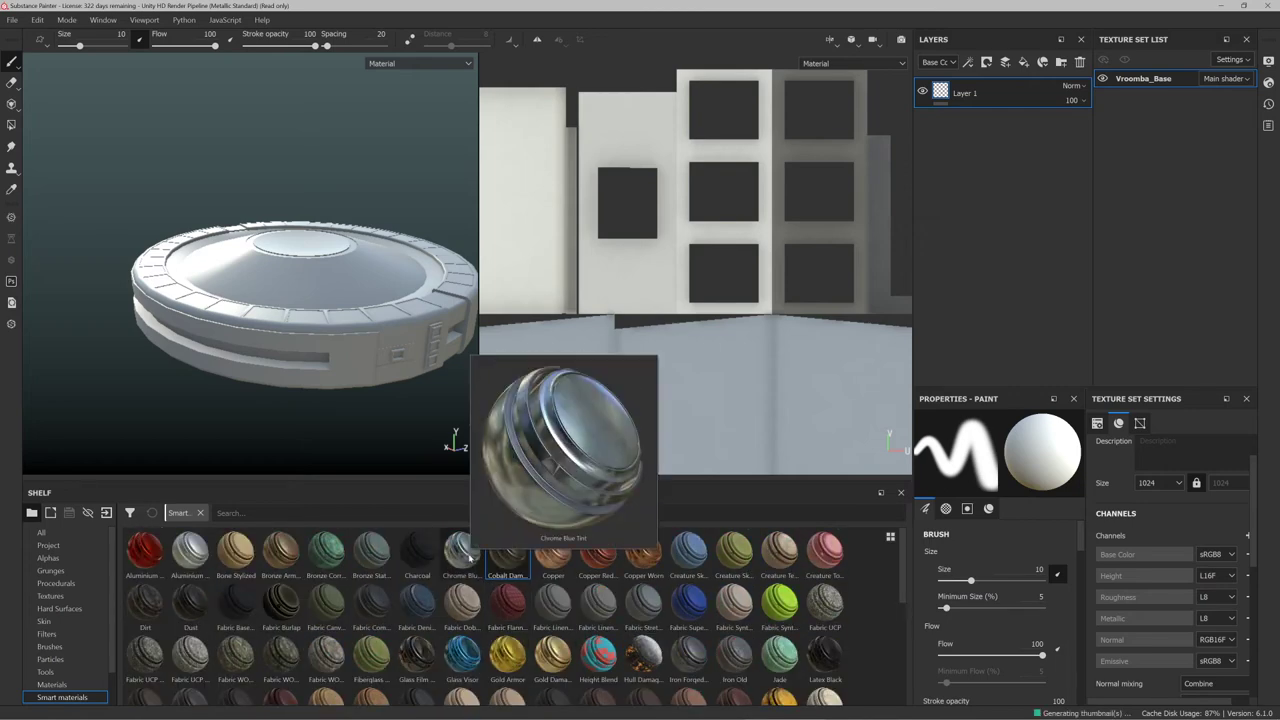
drag(468, 552, 281, 315)
alt+middle_drag(281, 314, 234, 306)
scroll(234, 306, up, 2)
scroll(230, 307, down, 5)
alt+drag(226, 309, 341, 362)
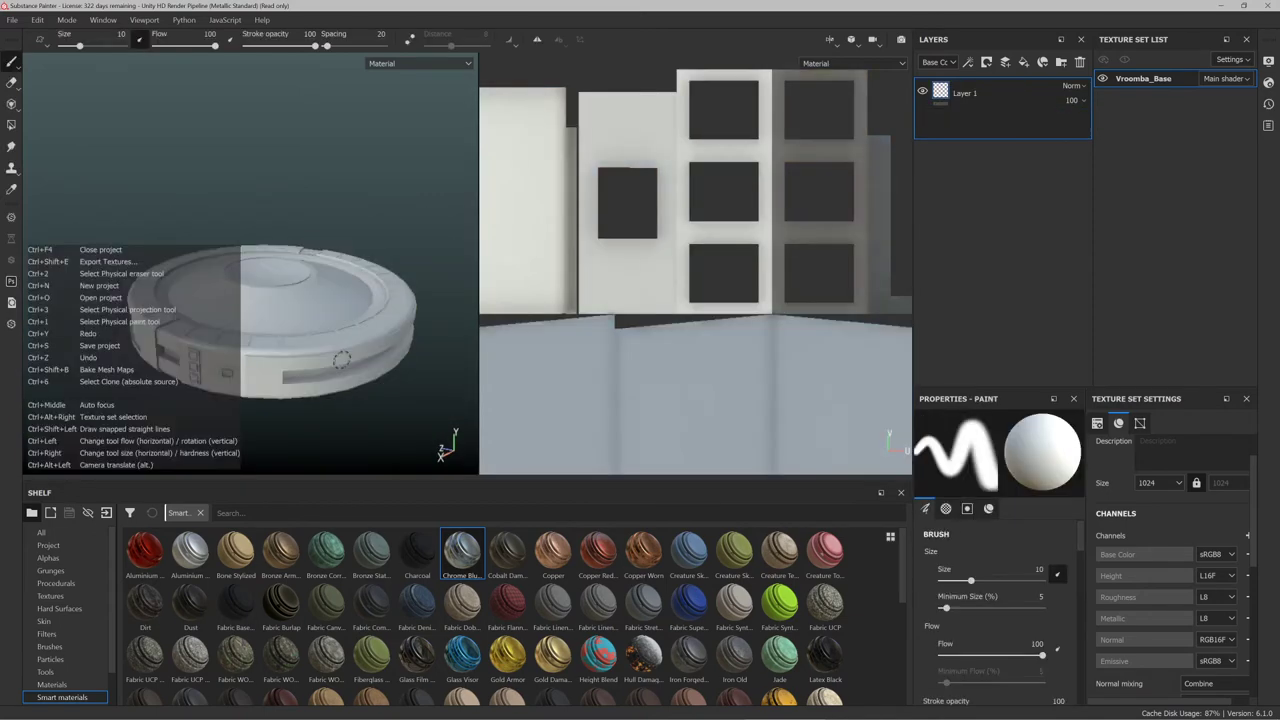
Apply the Steel Painted Rough Damaged smart material to the Vroomba base
scroll(385, 625, down, 8)
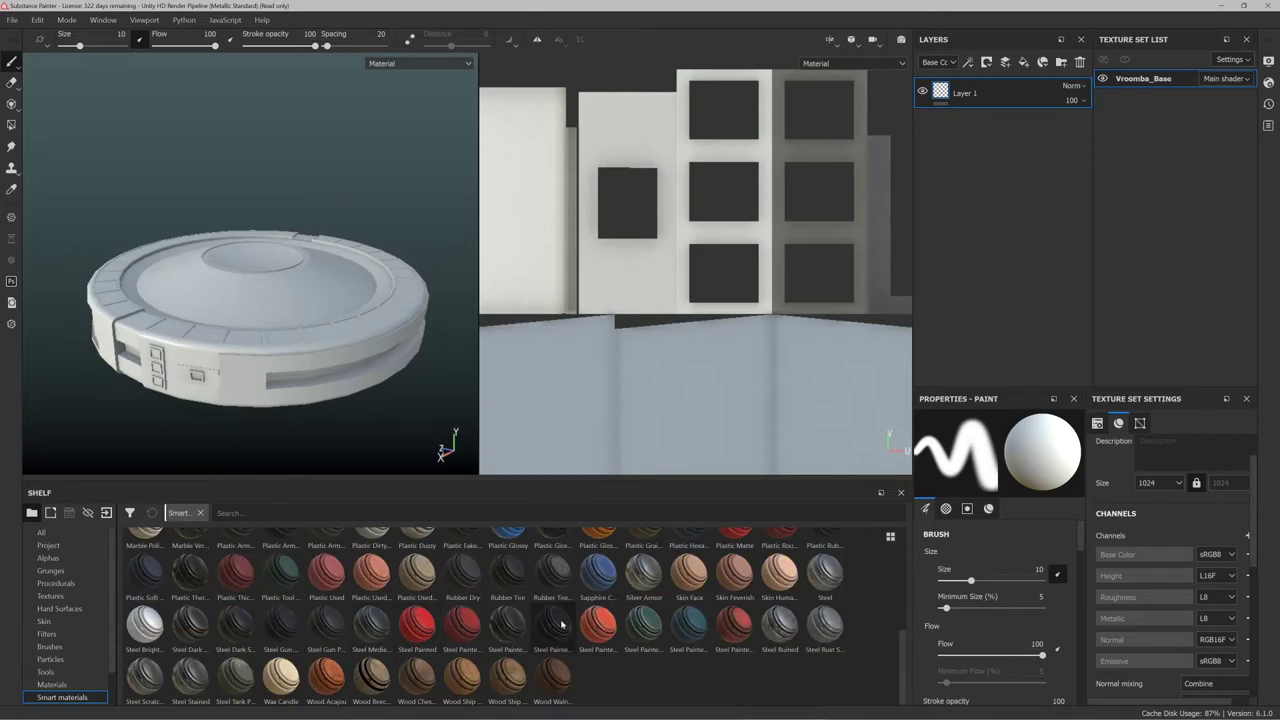
mouse_move(562, 625)
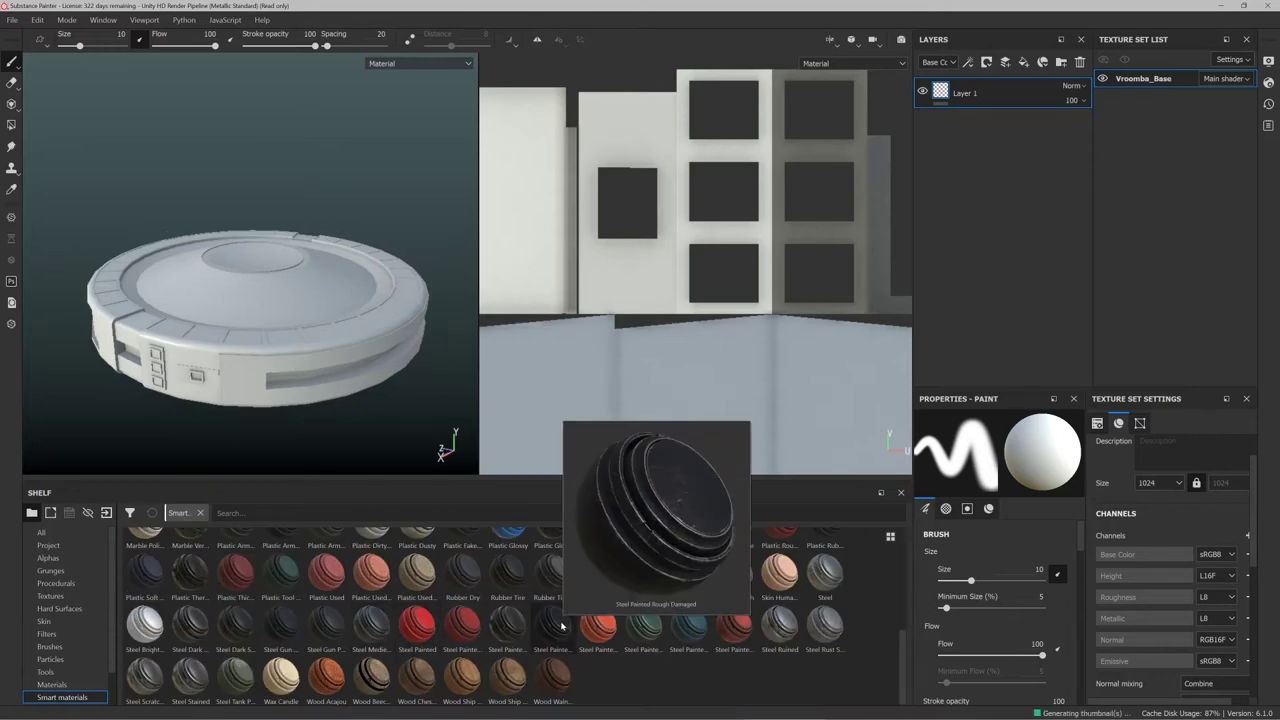
mouse_move(562, 625)
mouse_down()
mouse_move(490, 555)
mouse_move(328, 329)
mouse_up()
scroll(300, 360, up, 3)
scroll(297, 357, down, 2)
scroll(277, 340, up, 3)
scroll(260, 310, down, 3)
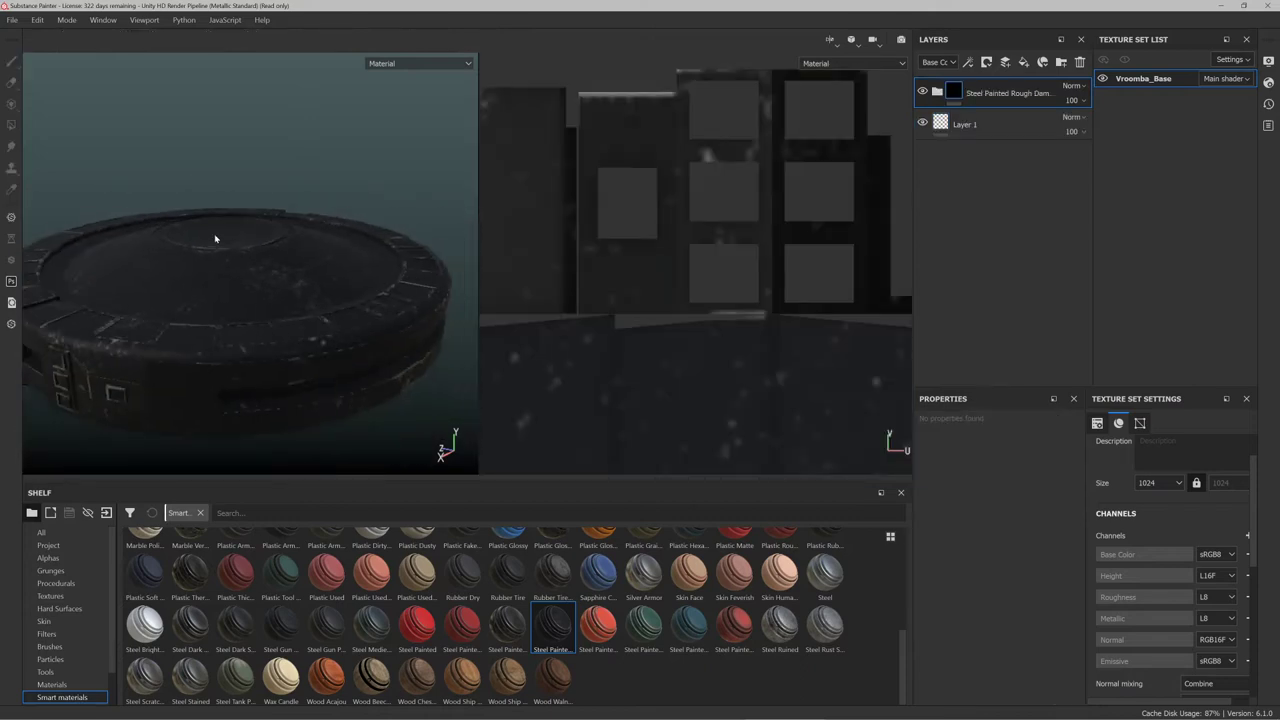
Examine the dark painted steel's scratches and edge wear from around the model, near and far
alt+drag(214, 239, 287, 280)
scroll(217, 333, up, 4)
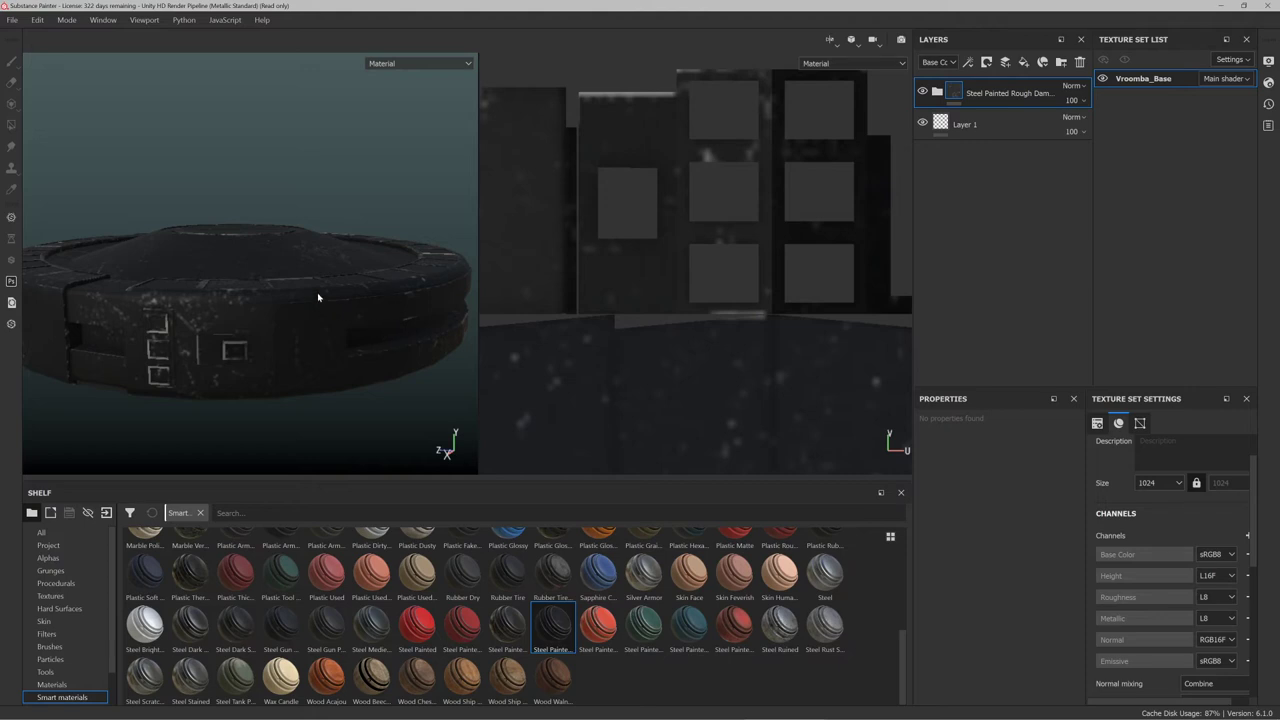
scroll(278, 272, down, 3)
scroll(275, 272, up, 5)
scroll(277, 273, down, 3)
alt+drag(356, 262, 294, 254)
alt+middle_drag(294, 254, 276, 300)
alt+drag(276, 300, 406, 277)
alt+middle_drag(272, 290, 282, 285)
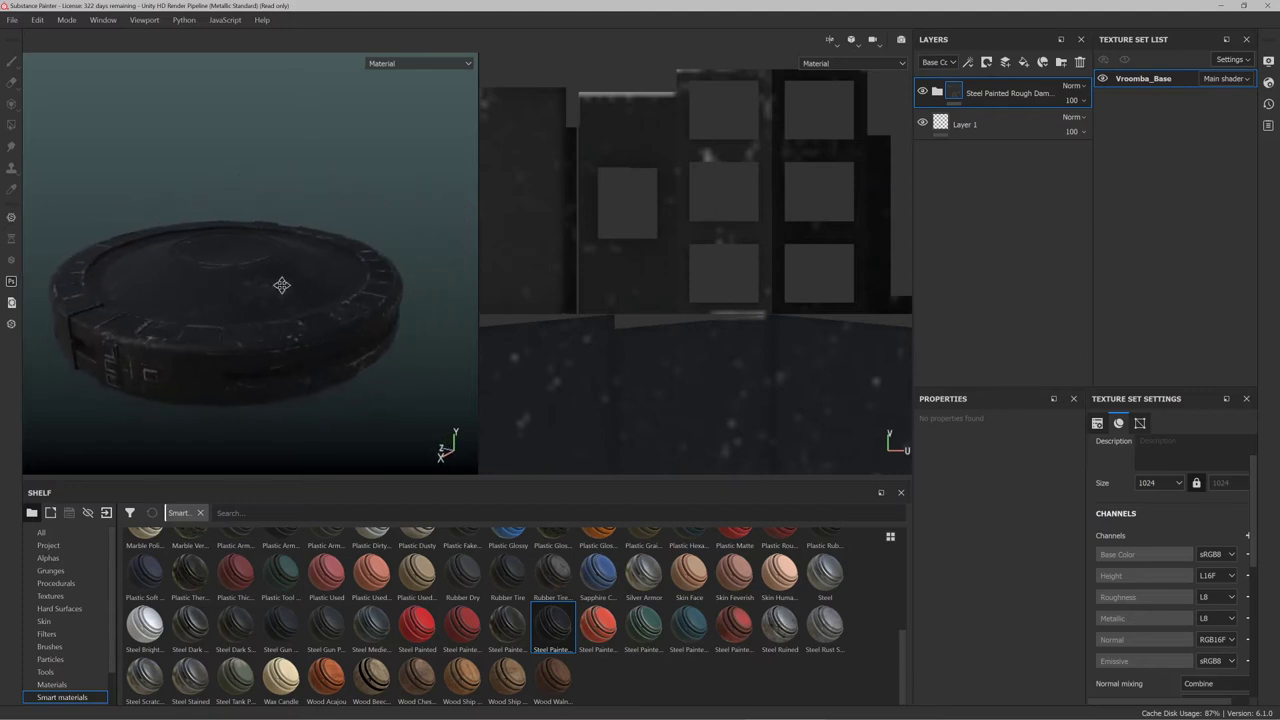
alt+drag(281, 285, 315, 263)
Expand the Steel Painted Rough Damaged folder and examine the Metallic Paint layer's settings and look on the model
click(937, 93)
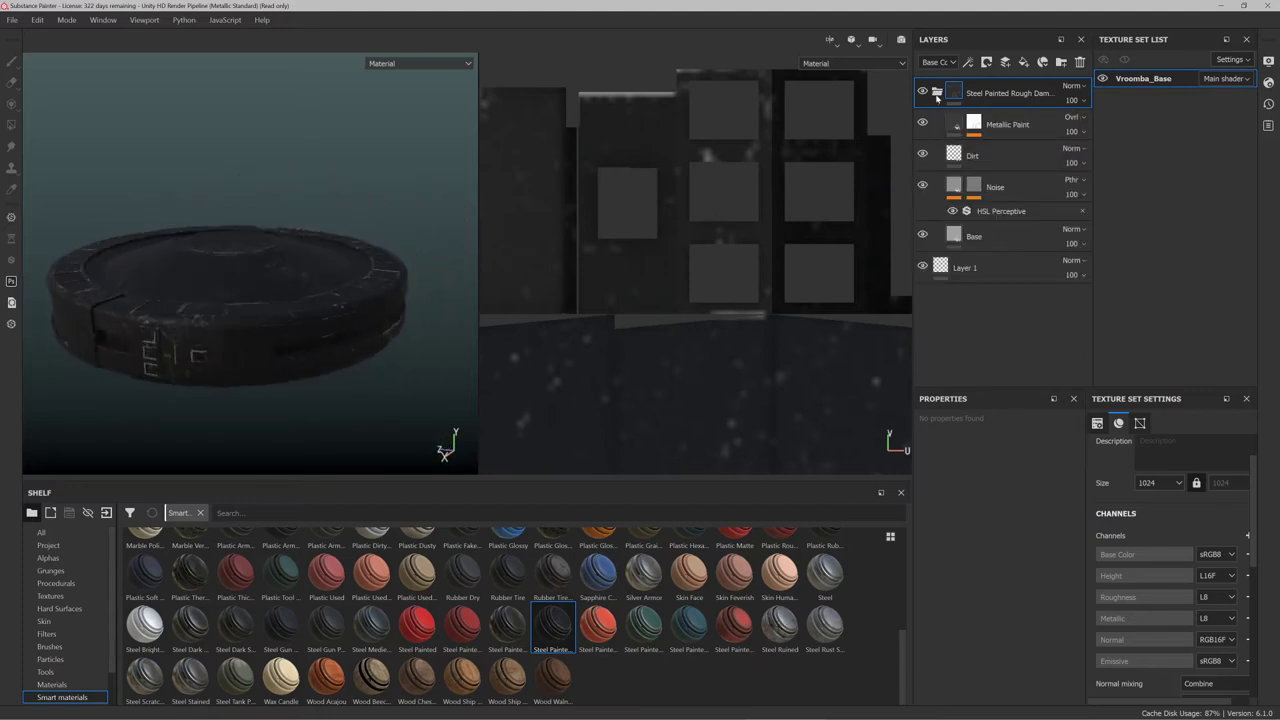
click(1034, 136)
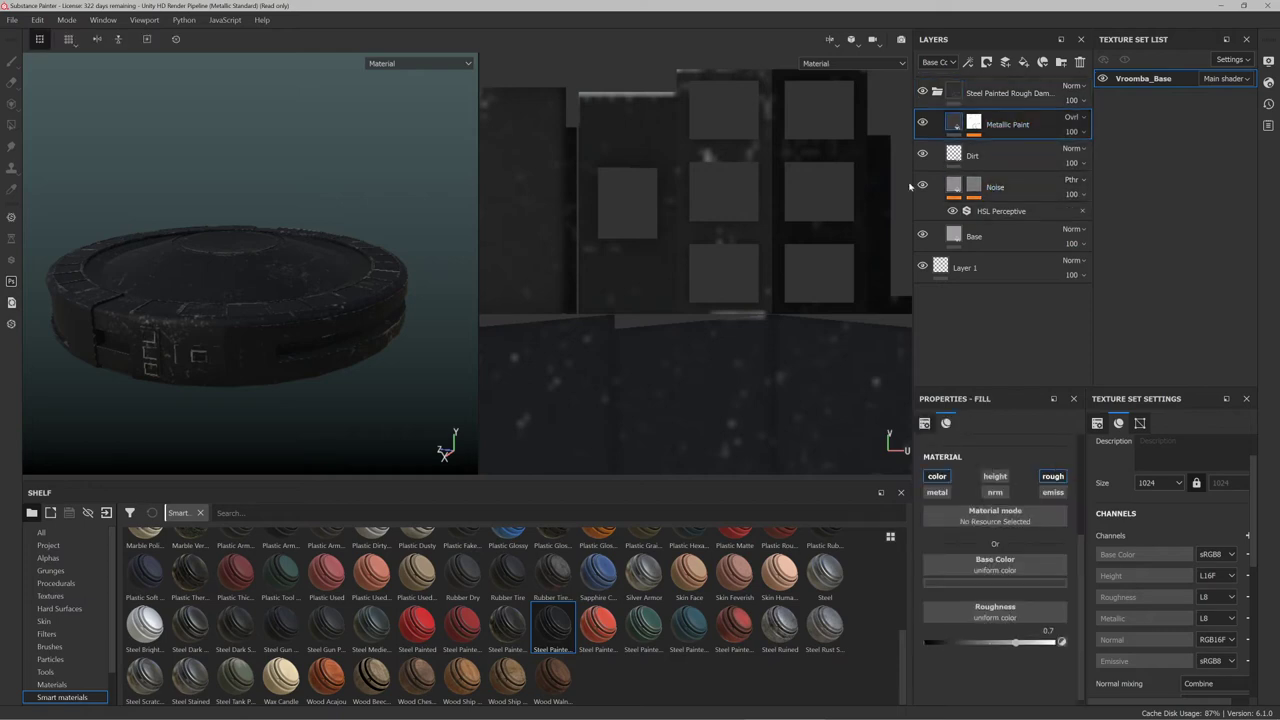
scroll(226, 303, up, 5)
scroll(220, 311, down, 4)
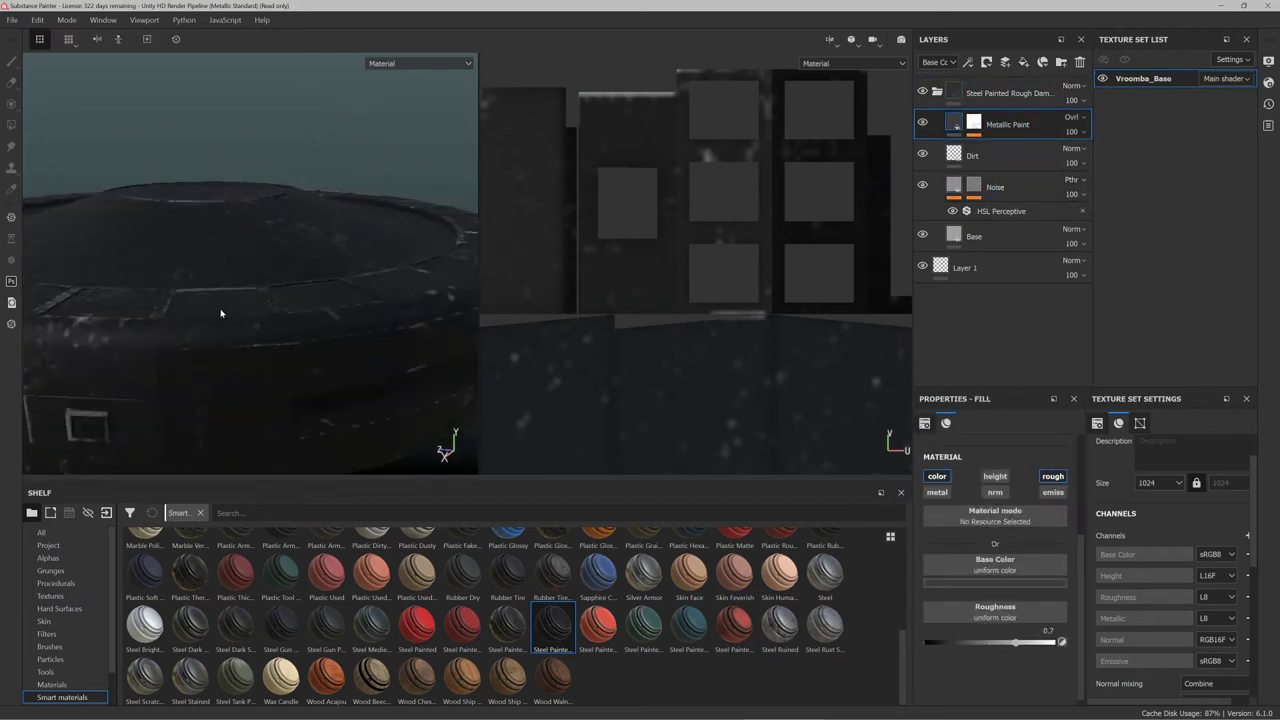
alt+drag(238, 307, 294, 291)
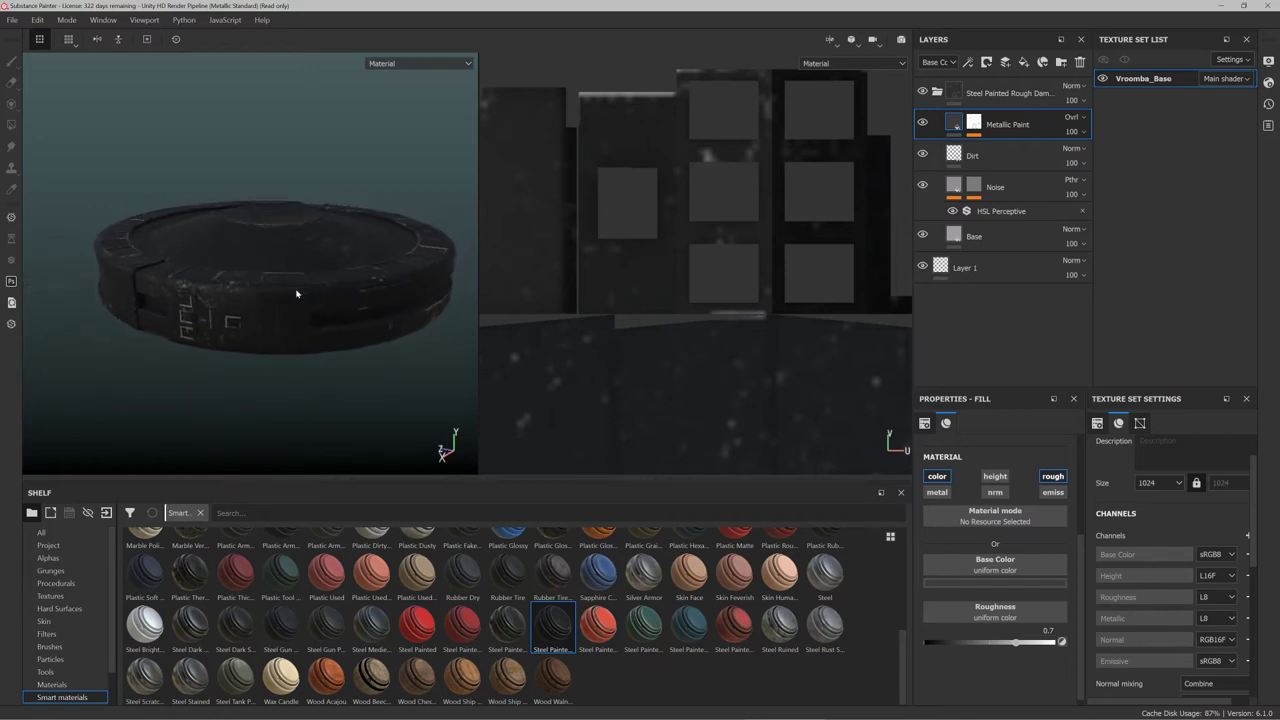
scroll(240, 297, up, 2)
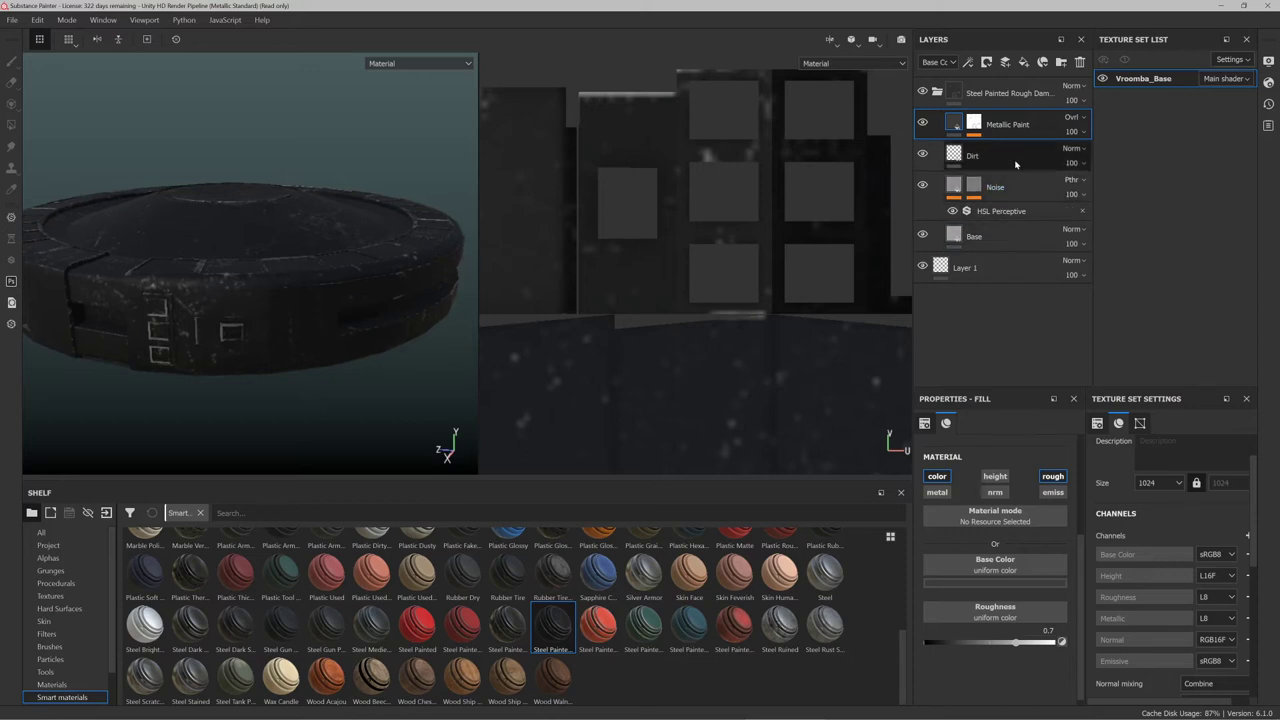
Check the Base layer and HSL Perceptive filter settings, and set the Noise layer's roughness to 0.2
click(1007, 236)
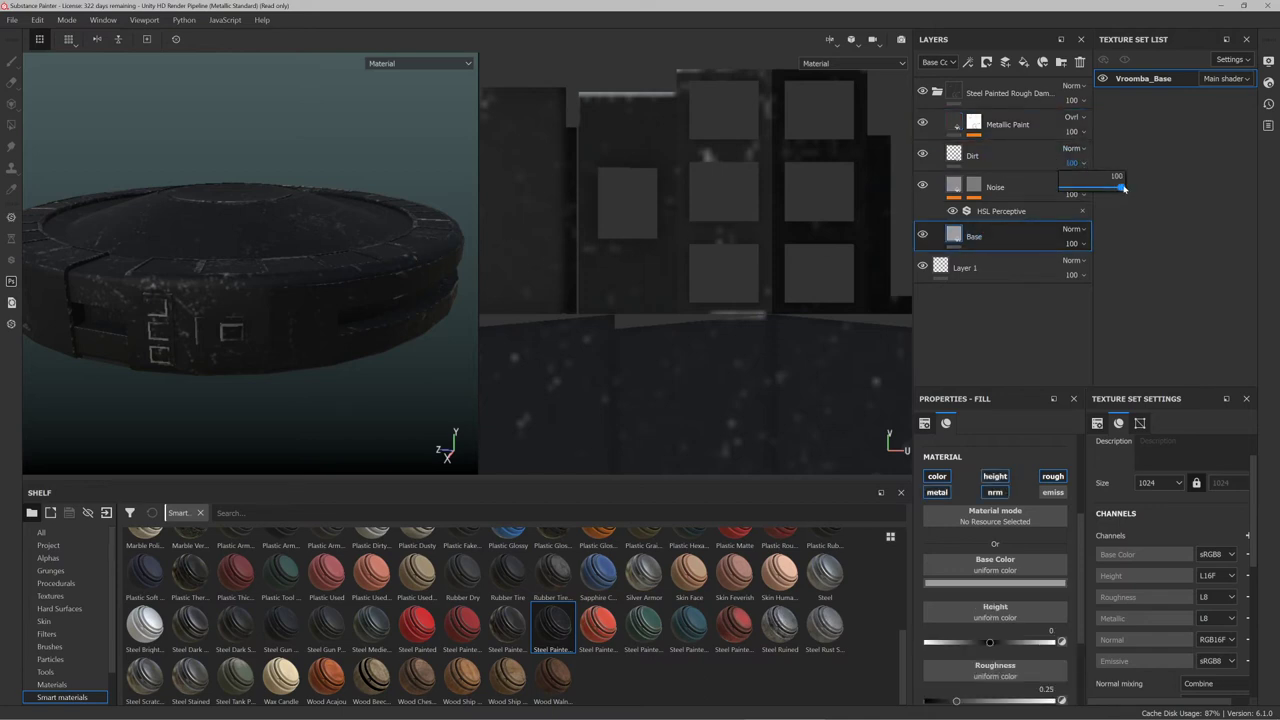
drag(1122, 188, 1126, 188)
click(1005, 212)
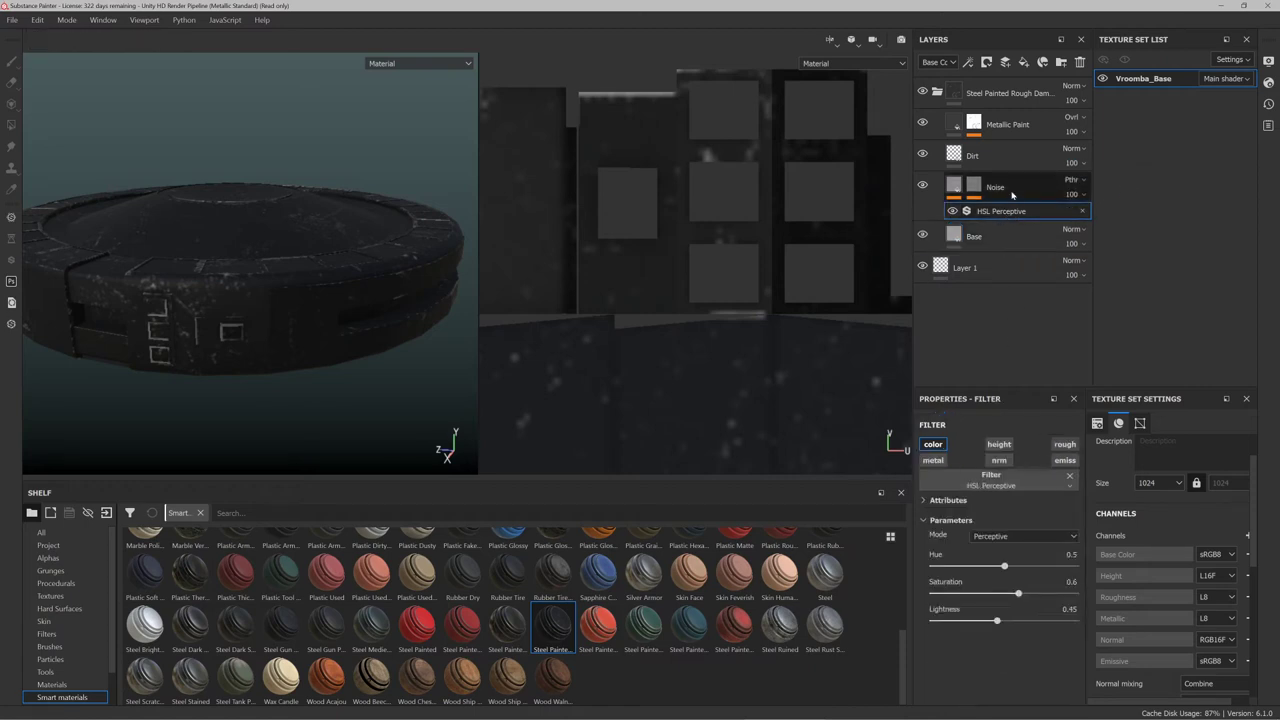
click(1011, 190)
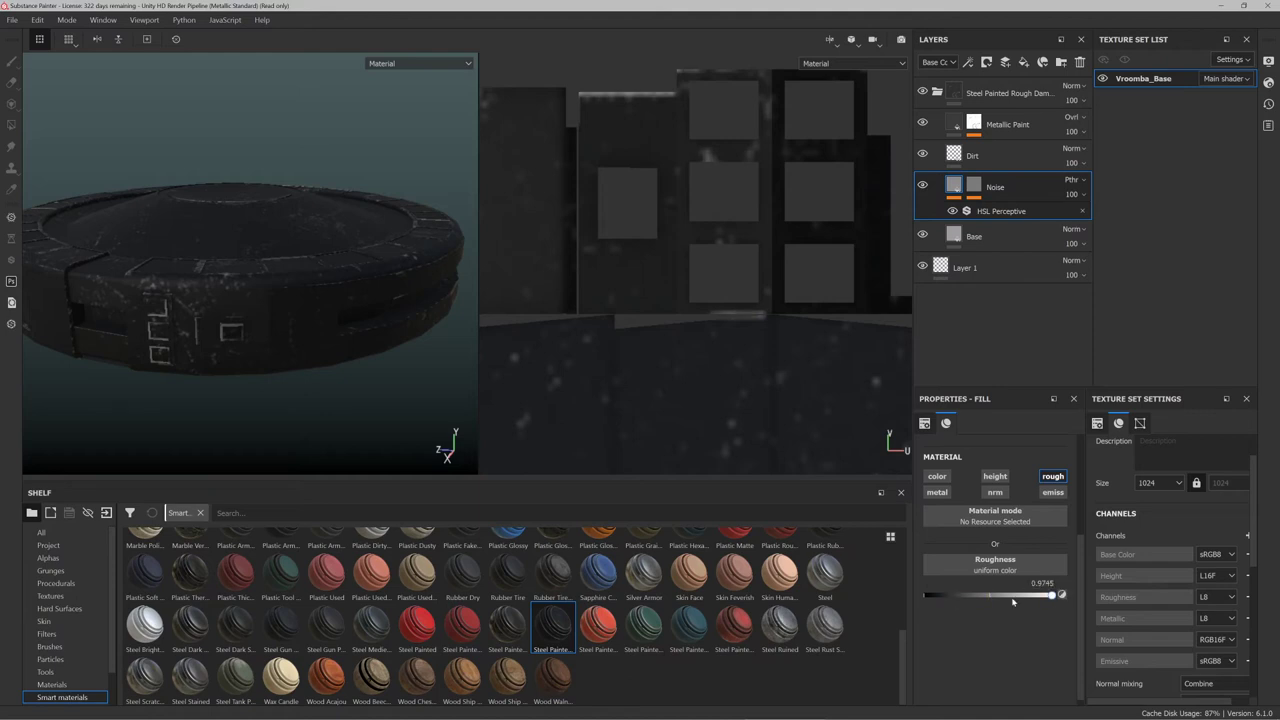
drag(1013, 601, 900, 618)
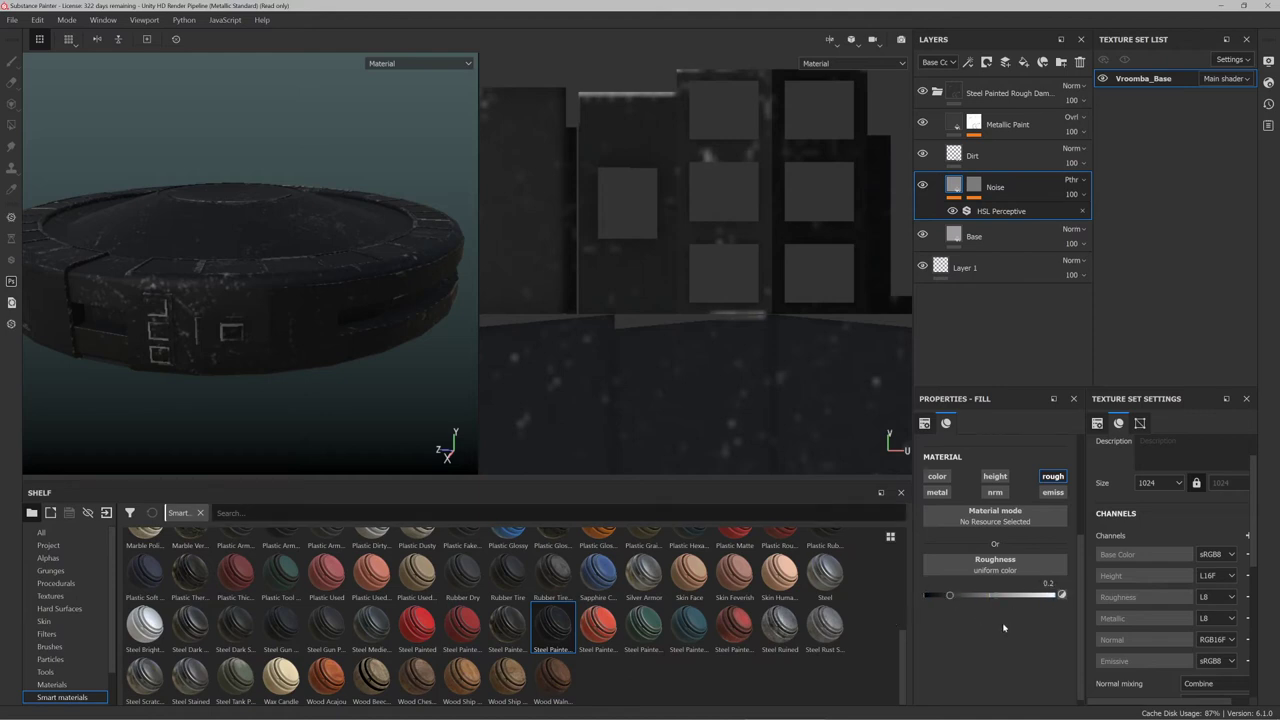
Select the Metallic Paint layer again and inspect the paint on the side details and slot at close range
click(1007, 125)
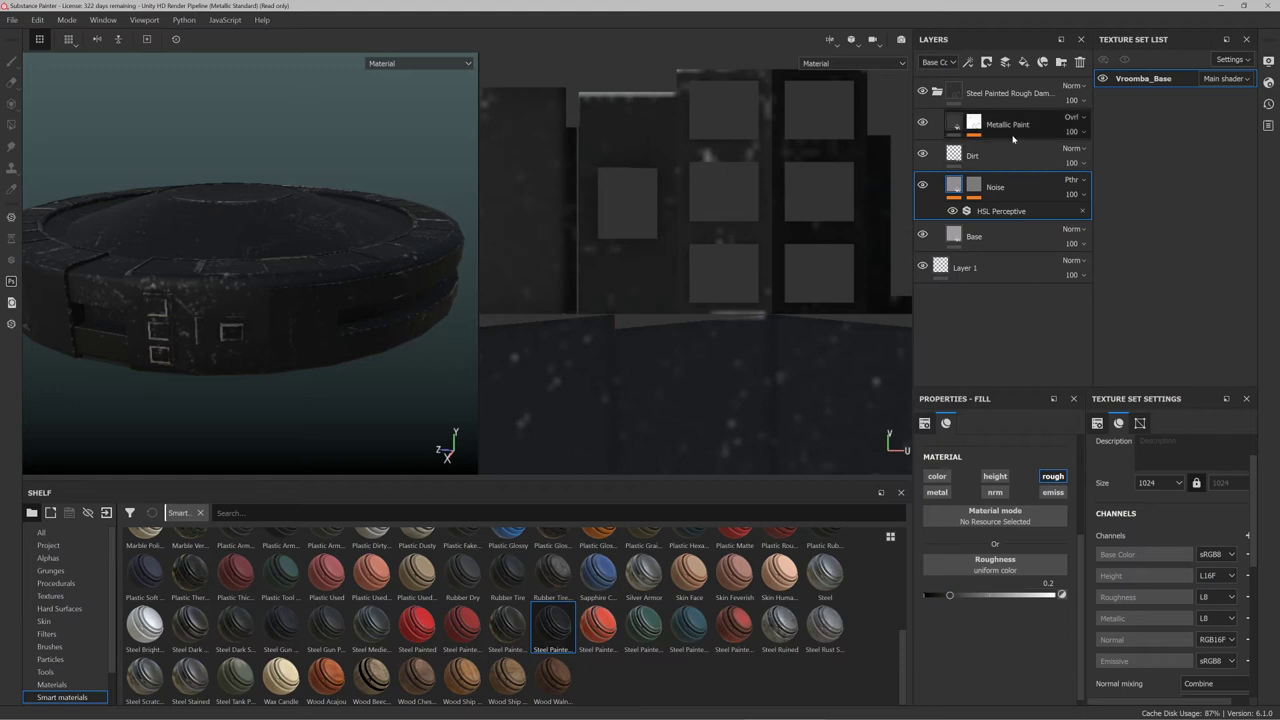
scroll(333, 270, down, 1)
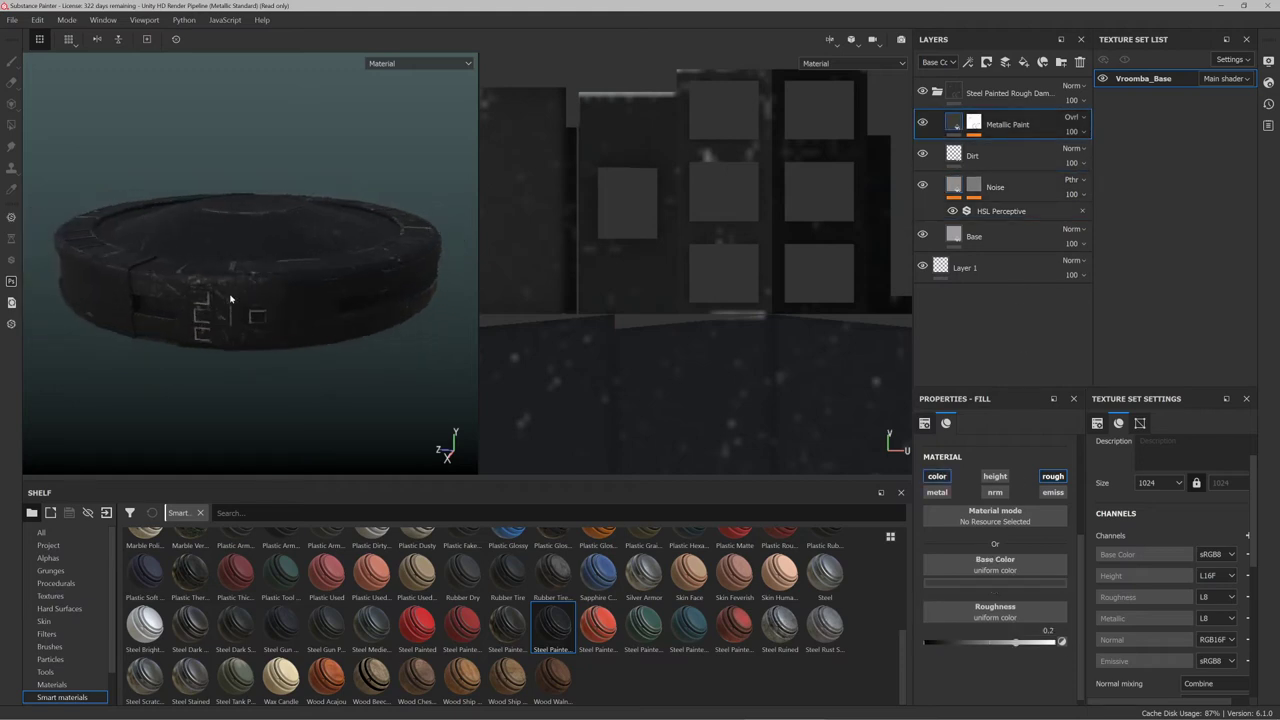
scroll(231, 300, up, 3)
alt+drag(254, 314, 282, 287)
alt+middle_drag(282, 287, 117, 294)
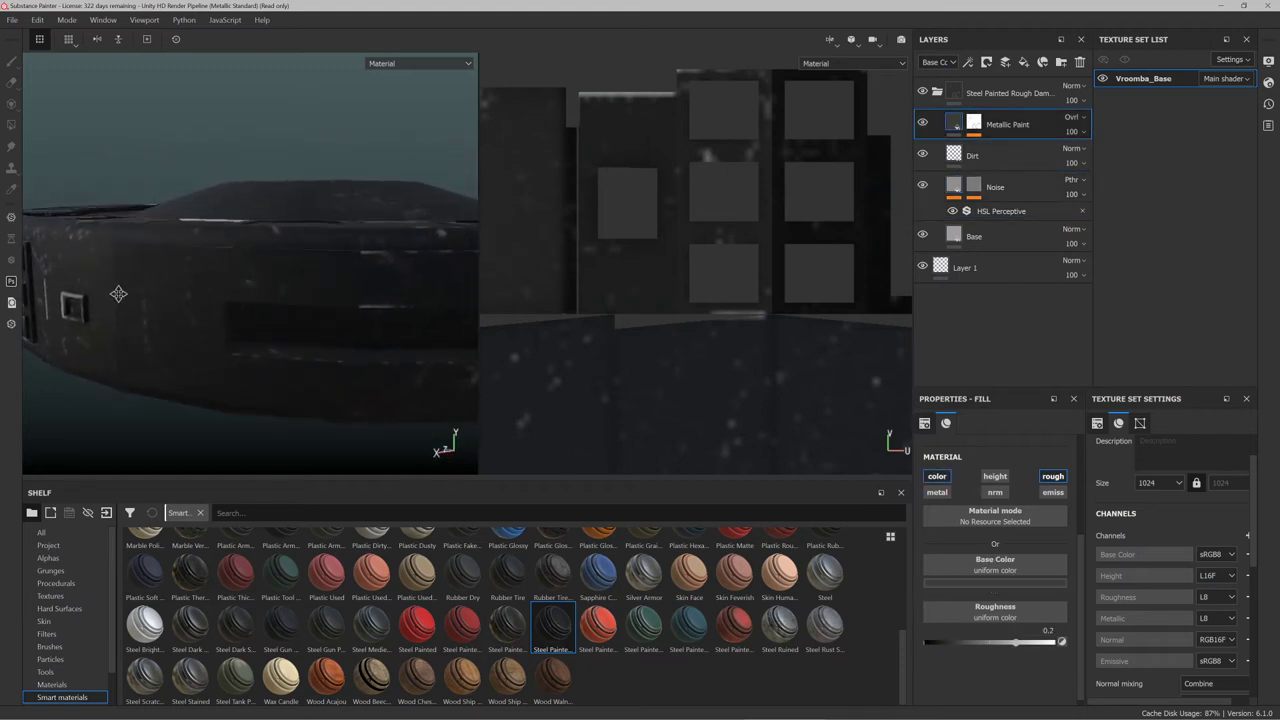
Apply the Aluminium Anodized Red smart material to the base, above the Steel Painted Rough Damaged folder
scroll(220, 294, down, 4)
scroll(268, 290, up, 3)
mouse_move(268, 290)
alt+mouse_down()
mouse_move(271, 323)
mouse_move(272, 283)
alt+mouse_up()
alt+middle_drag(272, 283, 266, 272)
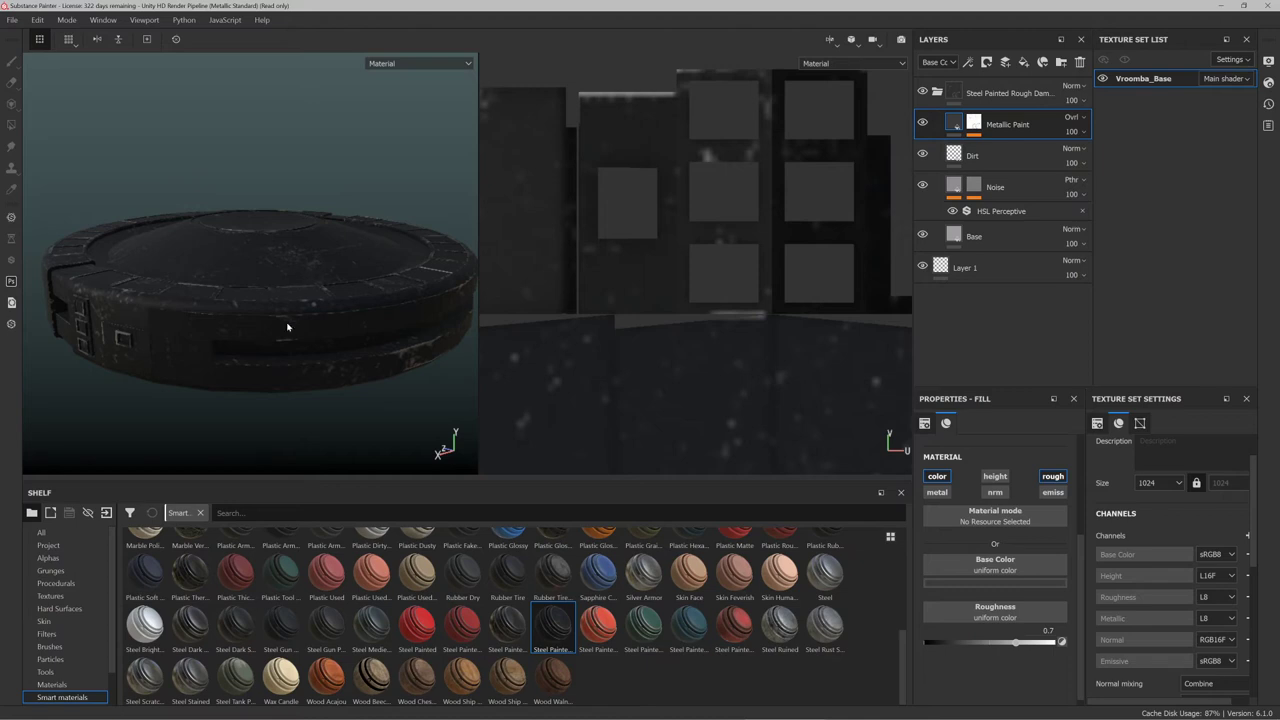
mouse_move(289, 326)
alt+mouse_down()
mouse_move(257, 286)
mouse_move(323, 309)
mouse_move(242, 260)
mouse_move(314, 289)
mouse_move(186, 226)
mouse_move(284, 270)
mouse_move(257, 274)
mouse_move(309, 289)
mouse_move(280, 263)
mouse_move(300, 323)
mouse_move(274, 326)
alt+mouse_up()
scroll(335, 553, up, 10)
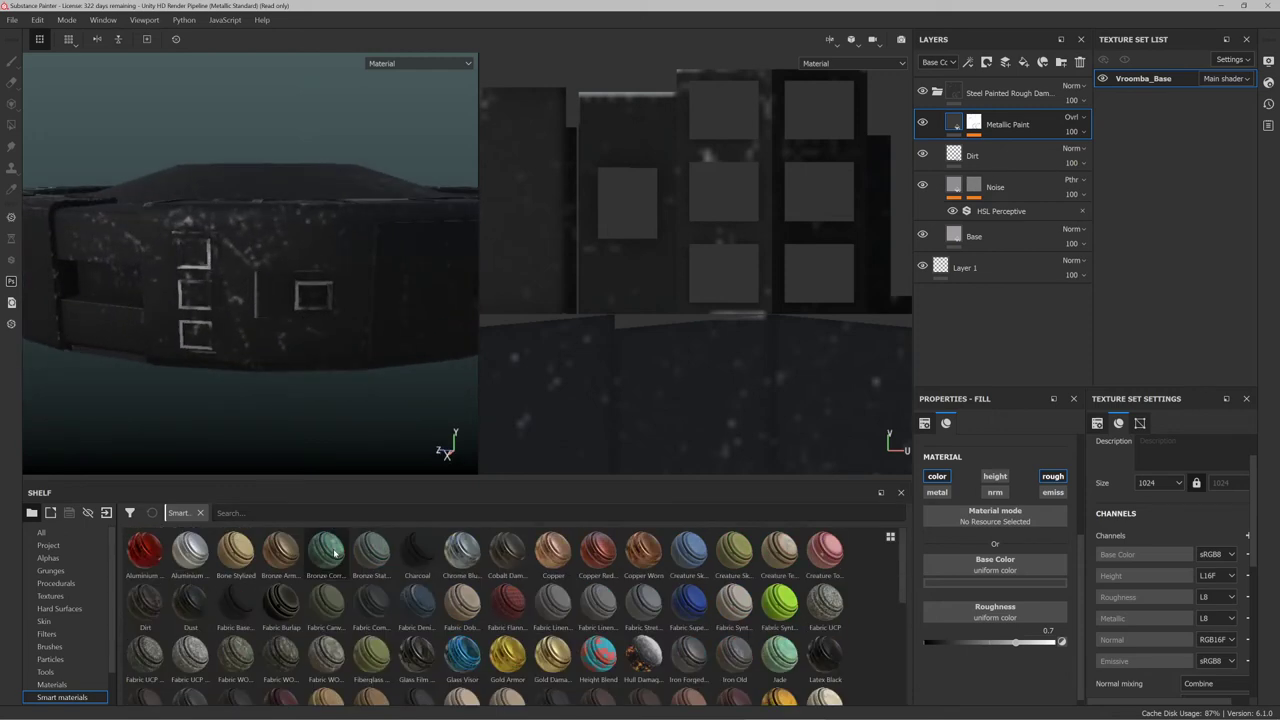
drag(141, 562, 314, 294)
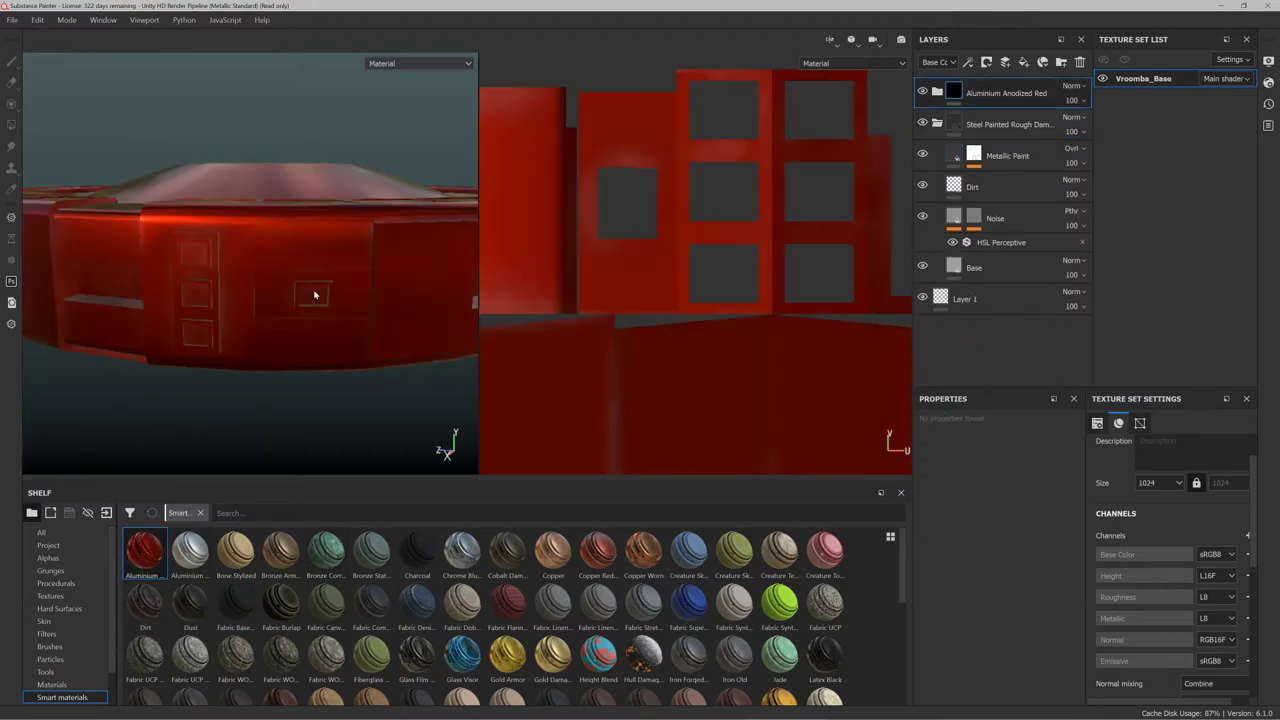
Check the anodized red finish on the base's side and add a black mask to the Aluminium Anodized Red folder
scroll(319, 264, up, 2)
scroll(200, 294, down, 4)
scroll(214, 293, up, 5)
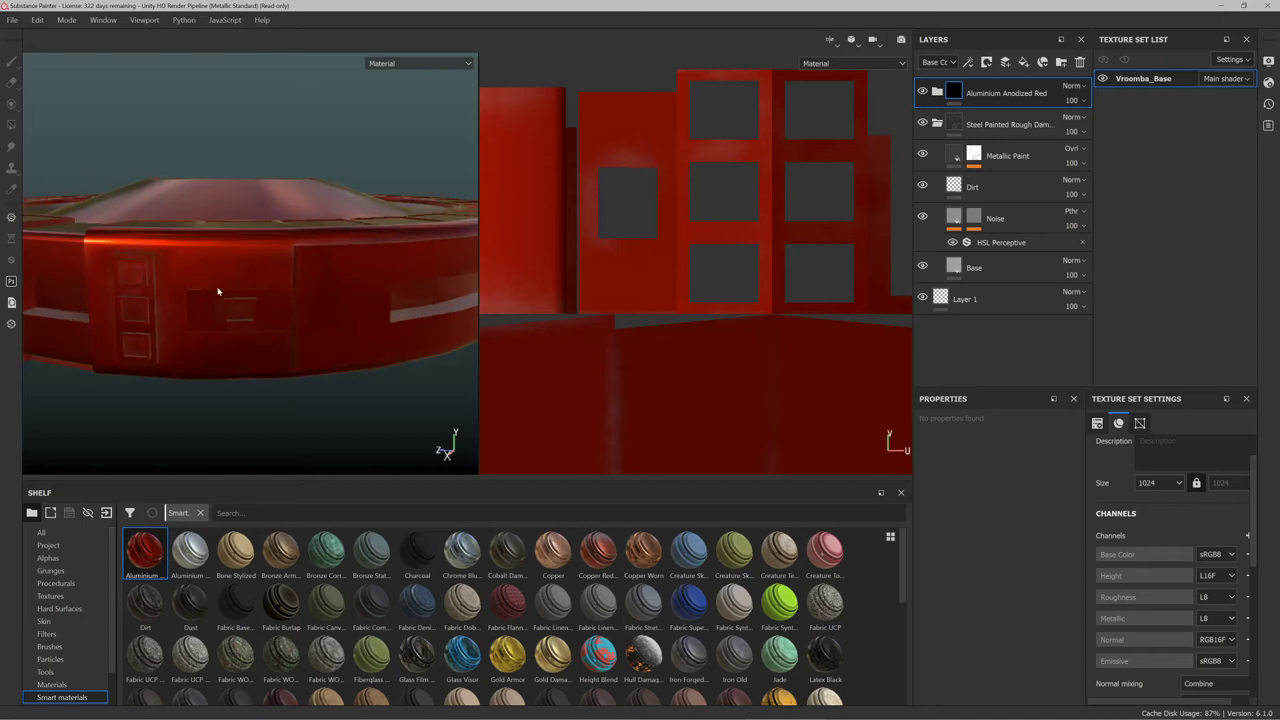
alt+drag(334, 290, 257, 304)
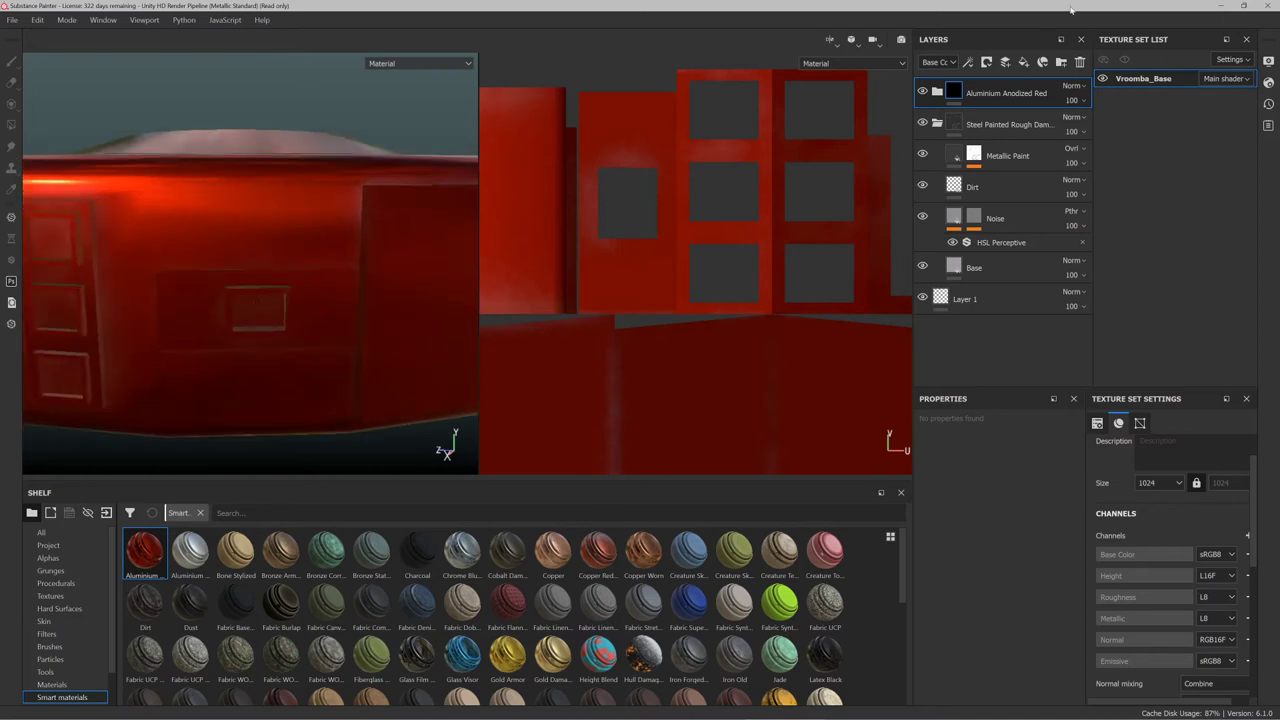
click(990, 62)
click(1040, 110)
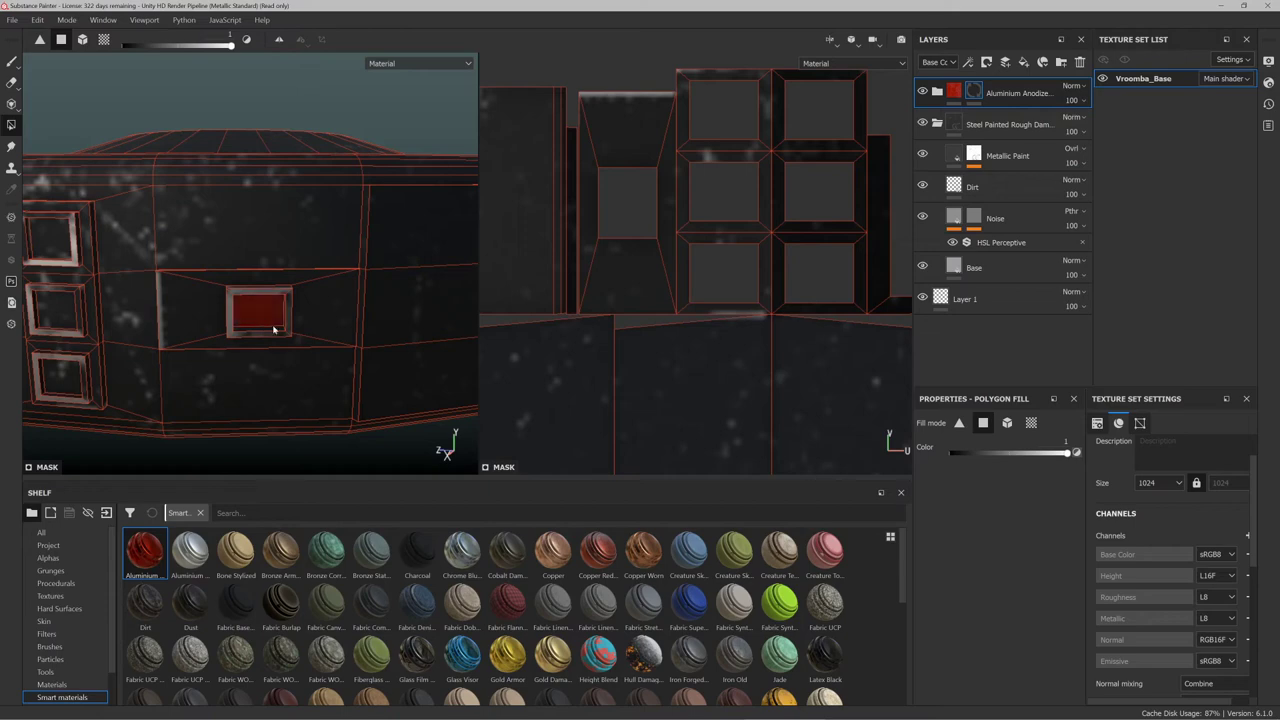
Polygon-fill the mask on the single rectangular side panel to reveal red aluminium on its recessed face and inner bevels
scroll(265, 320, up, 6)
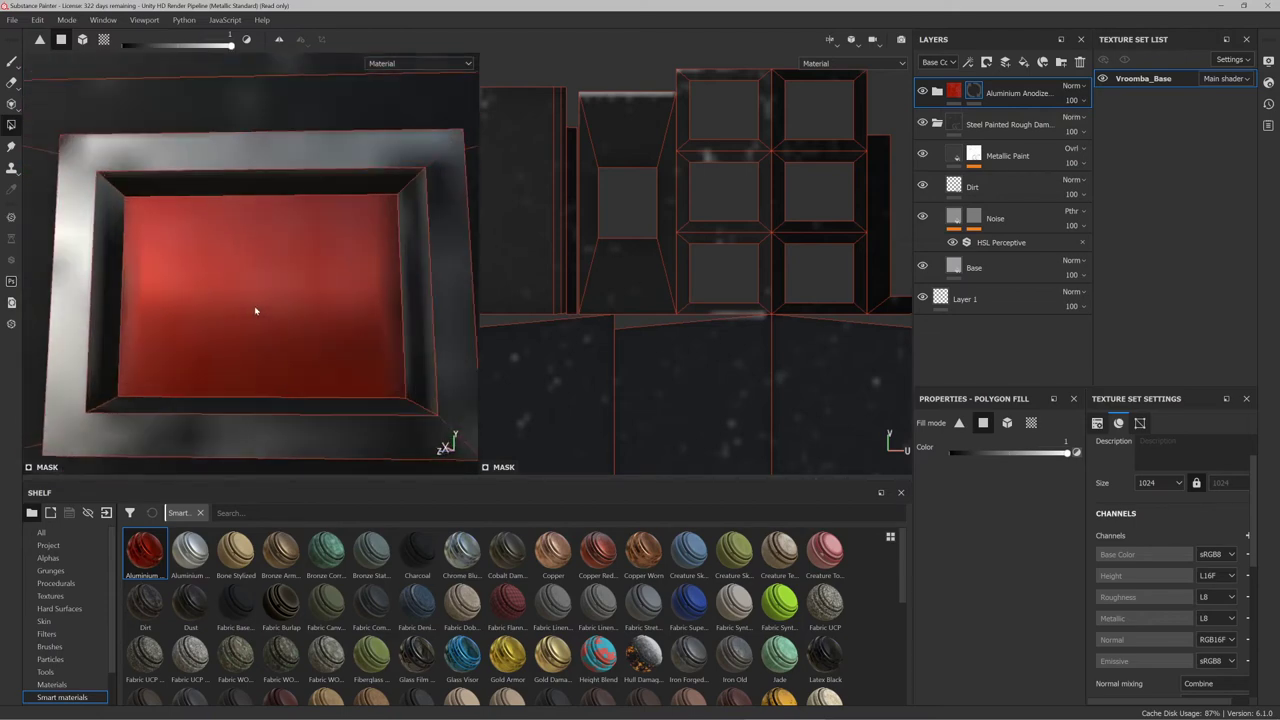
drag(106, 184, 270, 323)
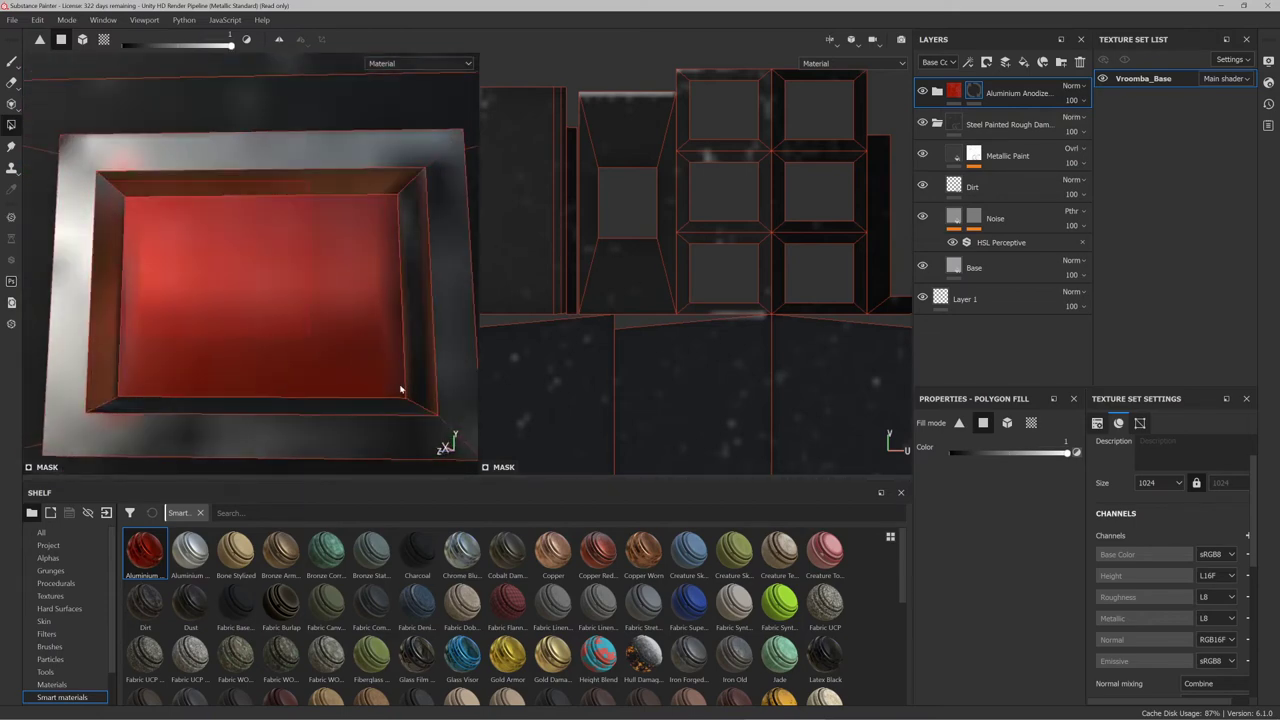
drag(400, 389, 419, 408)
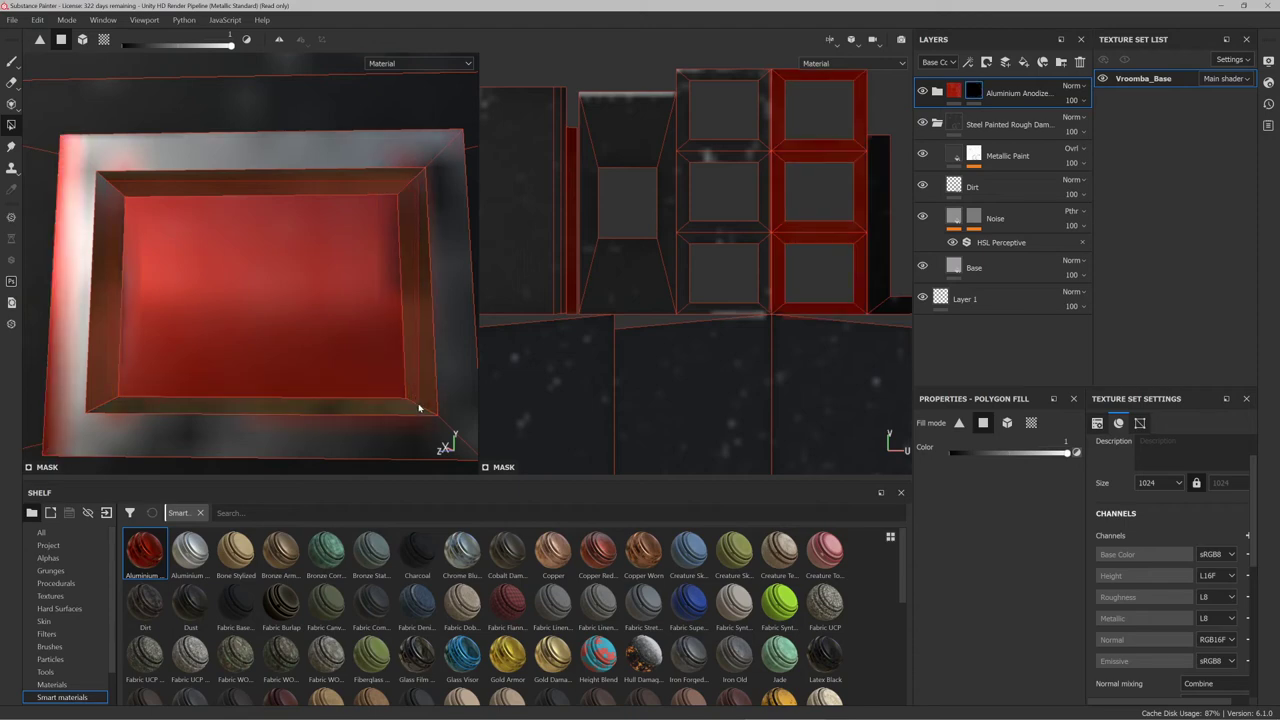
Inspect the three stacked square recesses beside the red panel, ending on the upper one at close range
mouse_move(305, 322)
alt+mouse_down()
mouse_move(280, 306)
mouse_move(329, 357)
mouse_move(243, 291)
mouse_move(263, 310)
mouse_move(307, 316)
alt+mouse_up()
scroll(263, 310, down, 6)
scroll(309, 322, up, 10)
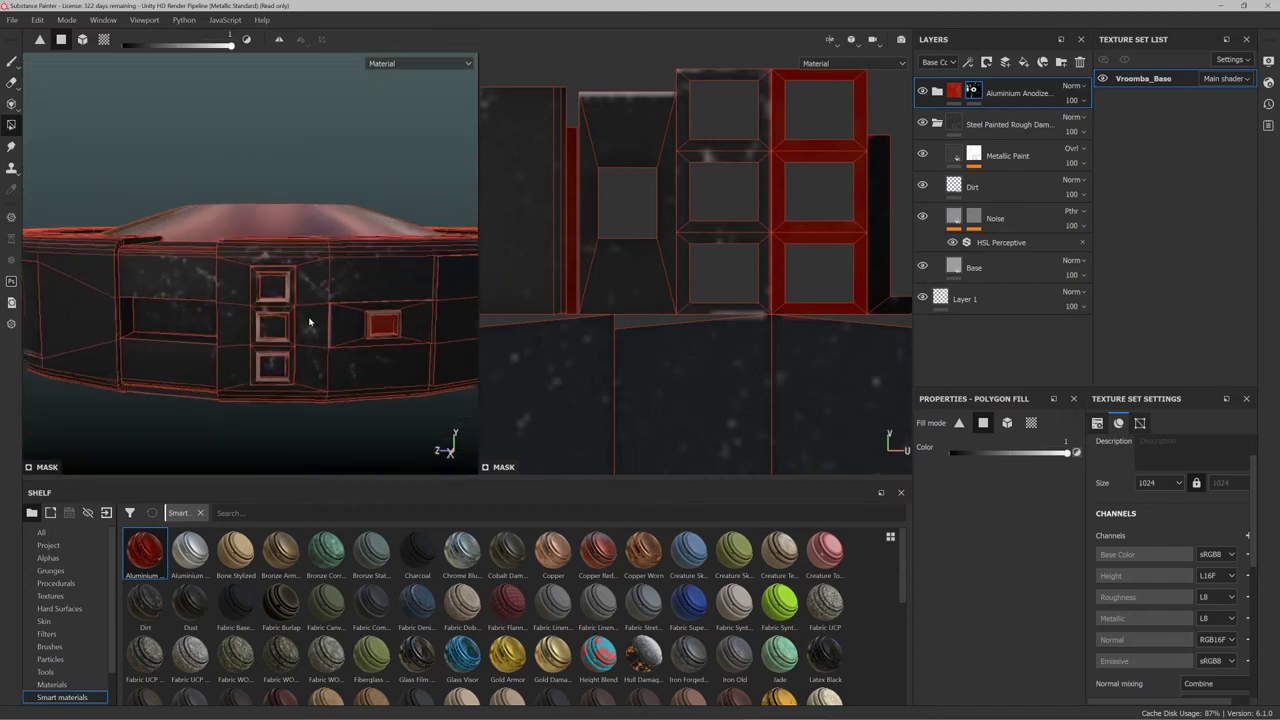
alt+drag(246, 318, 325, 238)
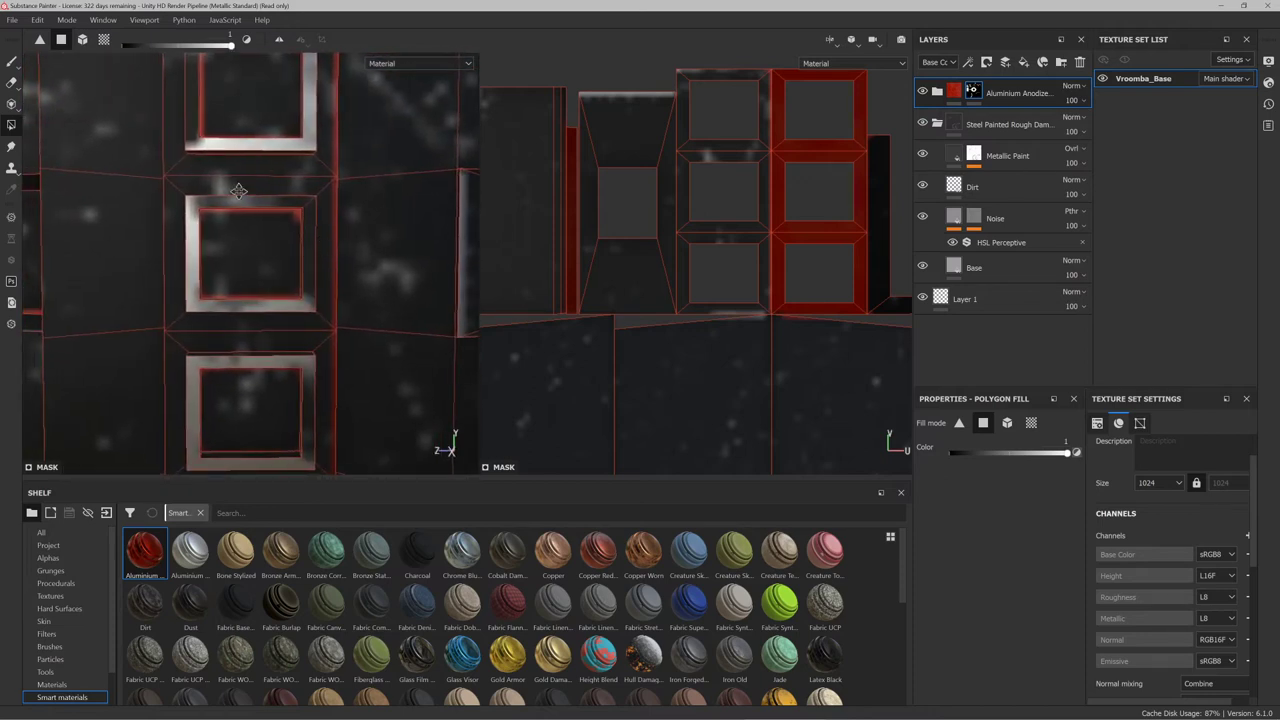
alt+middle_drag(238, 191, 248, 361)
scroll(250, 307, up, 4)
alt+middle_drag(249, 198, 247, 232)
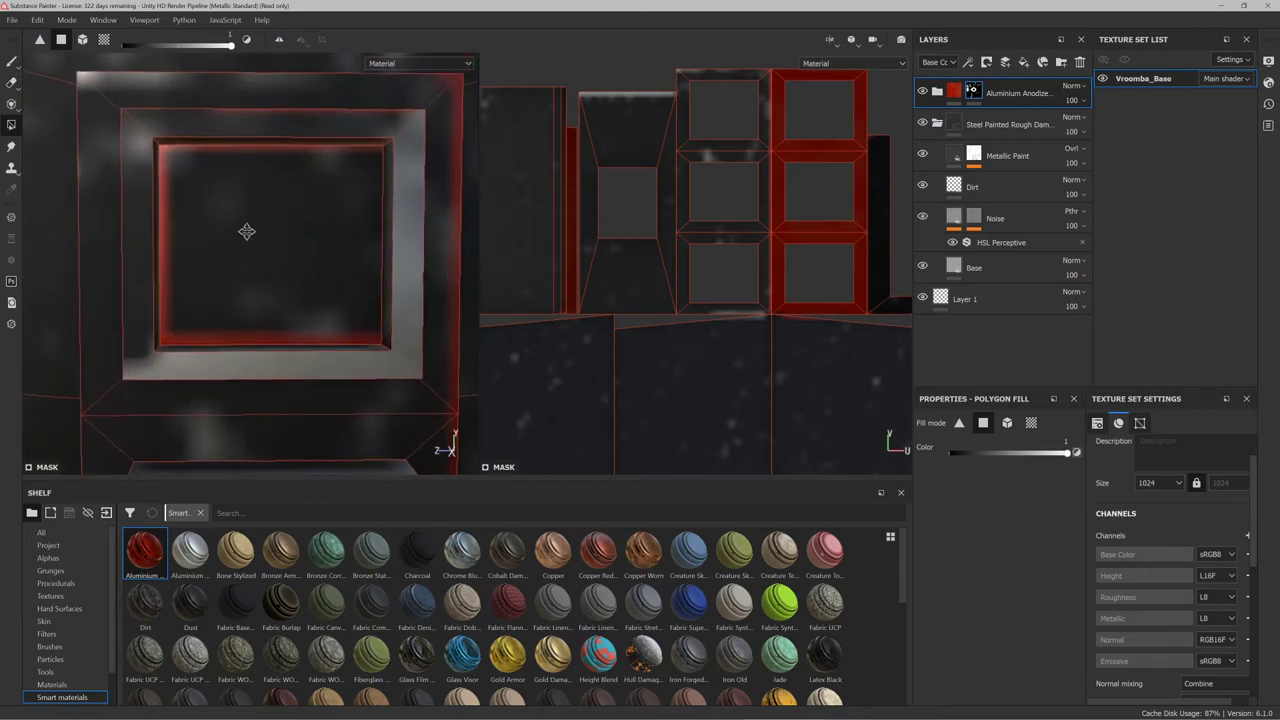
Fill the second column of three window frames in the UV layout into the Aluminium Anodized layer's mask
alt+right_drag(246, 231, 251, 253)
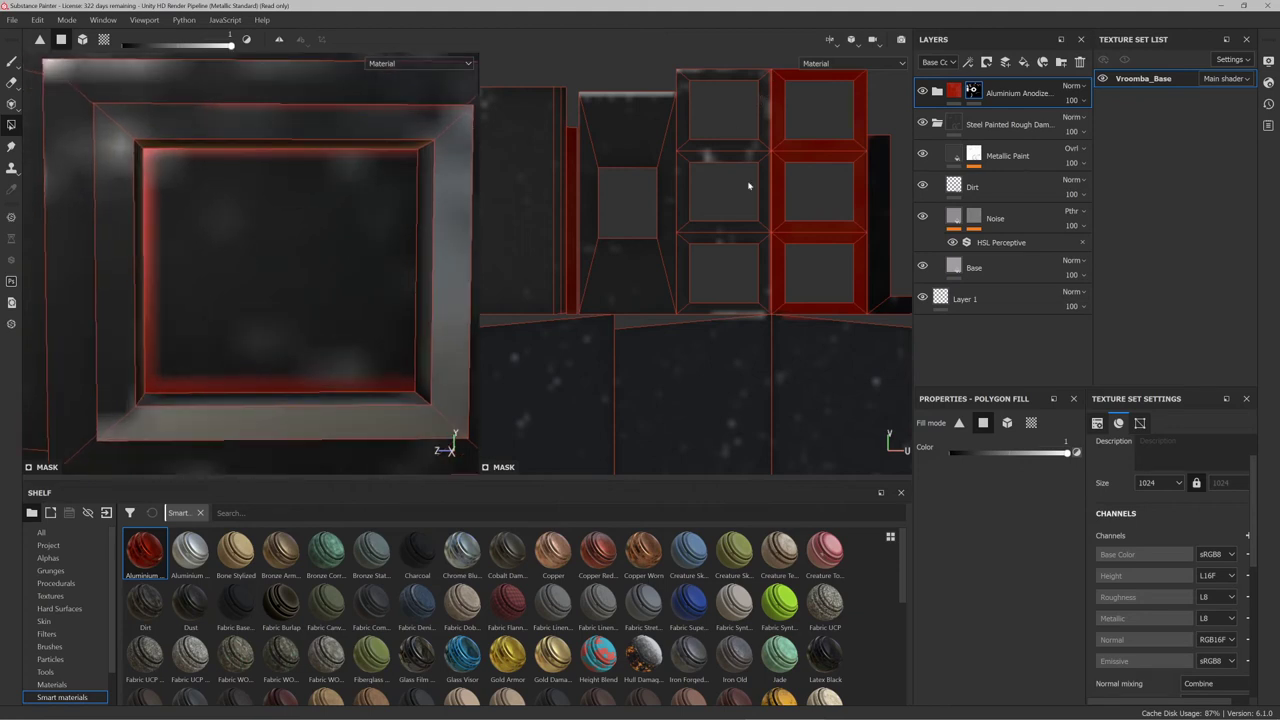
drag(770, 62, 694, 298)
click(685, 309)
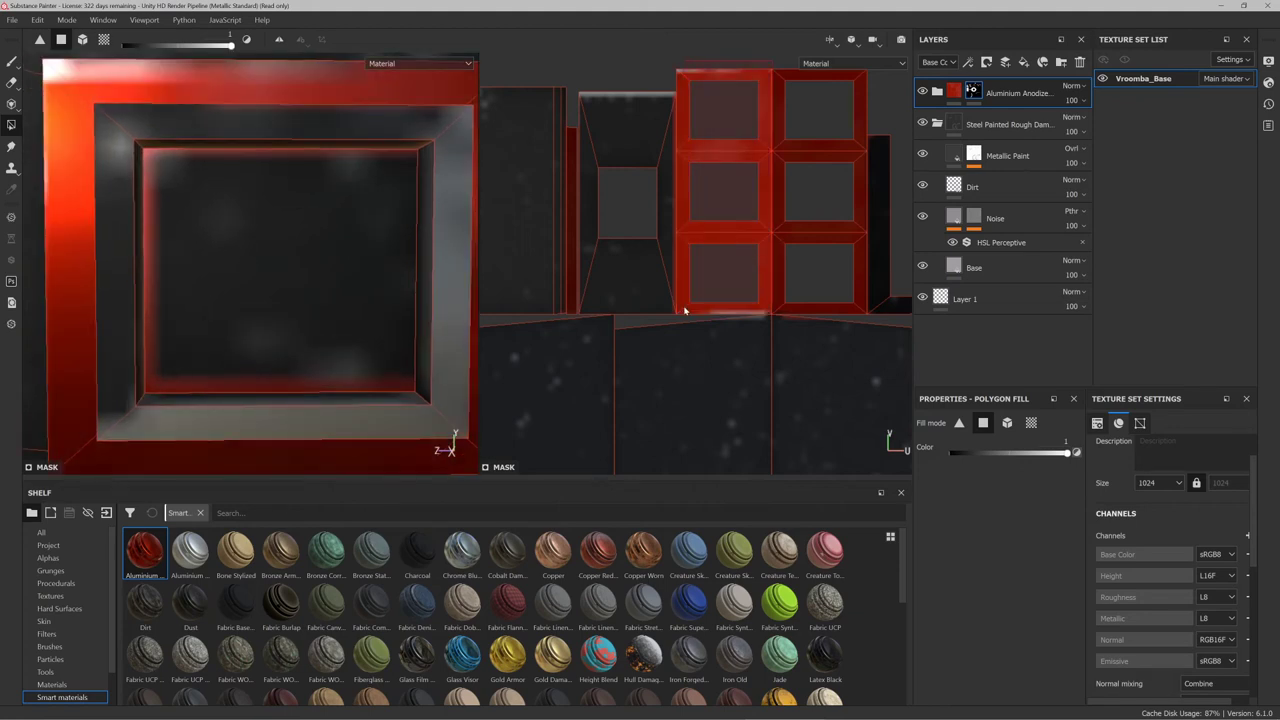
Fill the tapered recess faces around the single small side button into the Aluminium Anodized mask
scroll(236, 229, down, 8)
alt+drag(240, 229, 222, 268)
scroll(624, 229, down, 5)
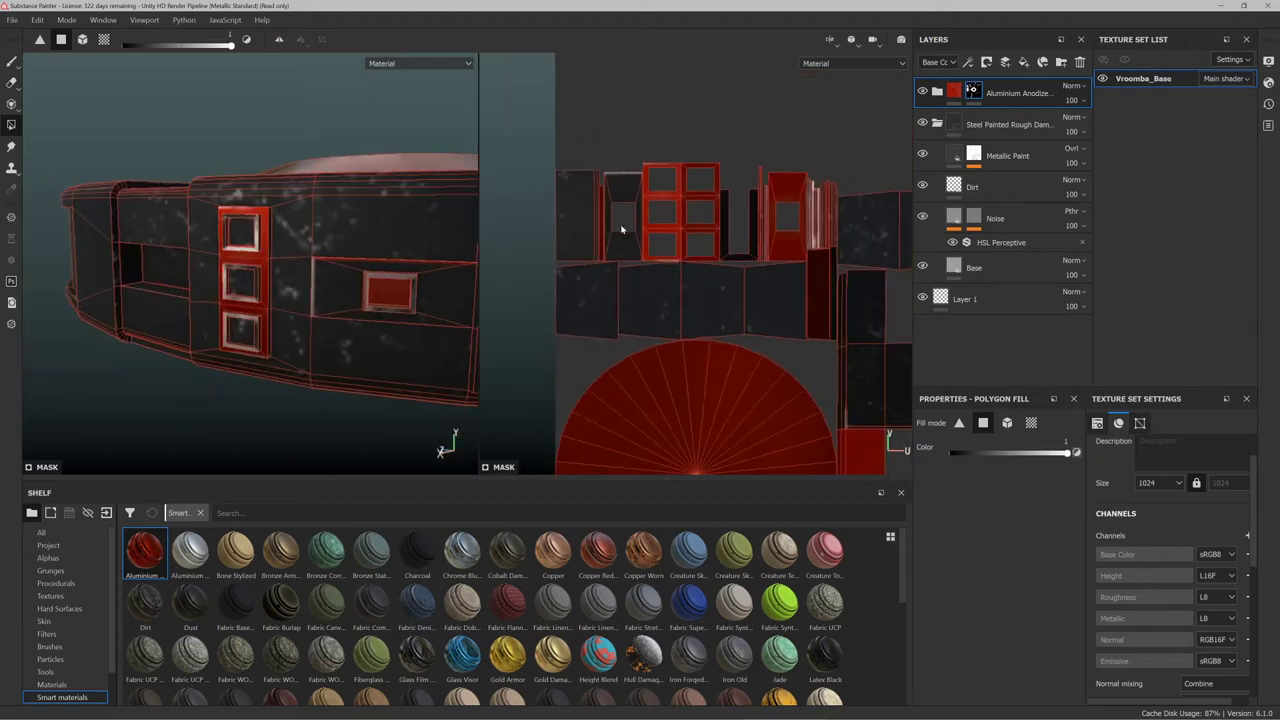
scroll(791, 228, up, 3)
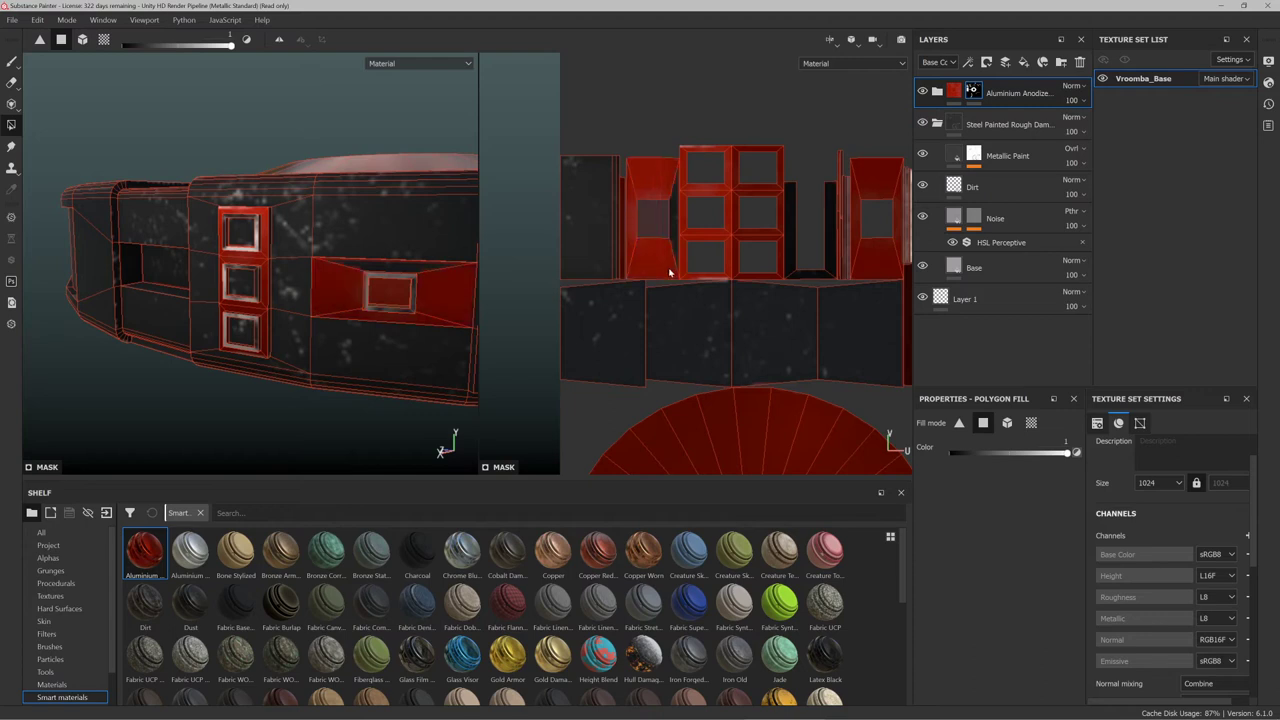
scroll(243, 251, down, 5)
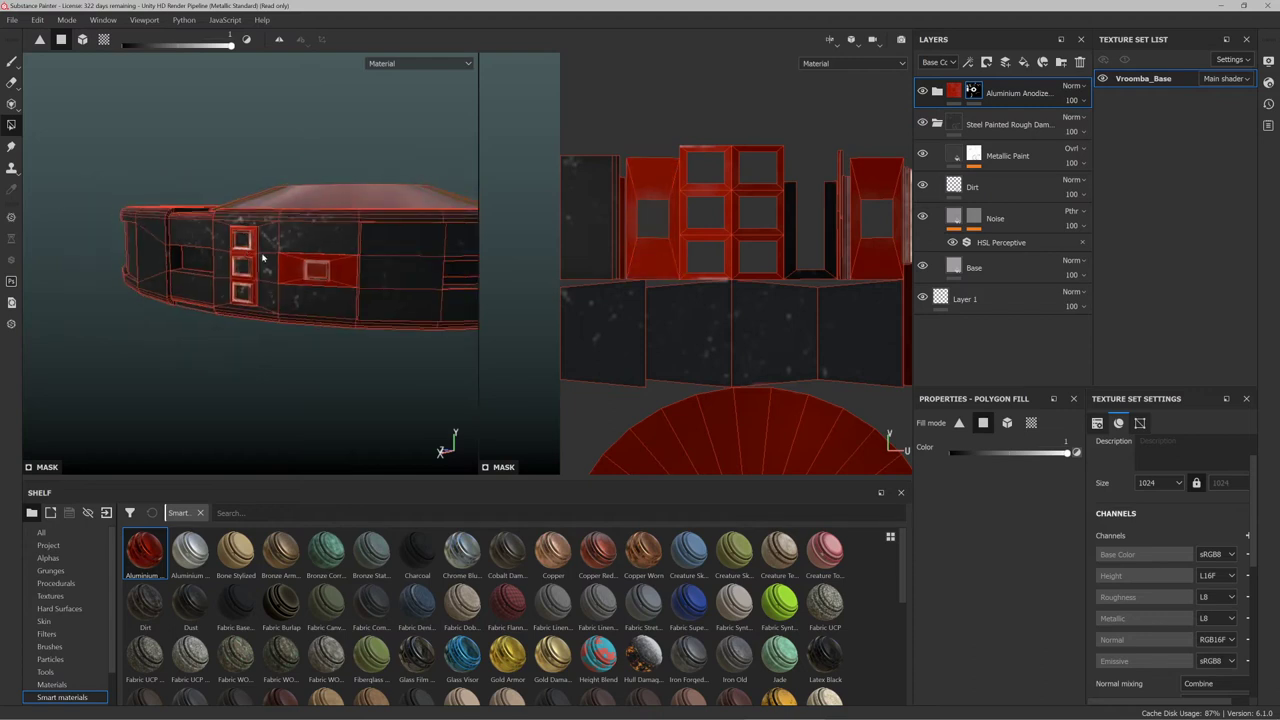
Examine the red mask coverage around the sides and top of the robot body
alt+drag(374, 271, 281, 285)
alt+middle_drag(281, 285, 330, 275)
alt+drag(330, 275, 323, 313)
scroll(363, 303, up, 3)
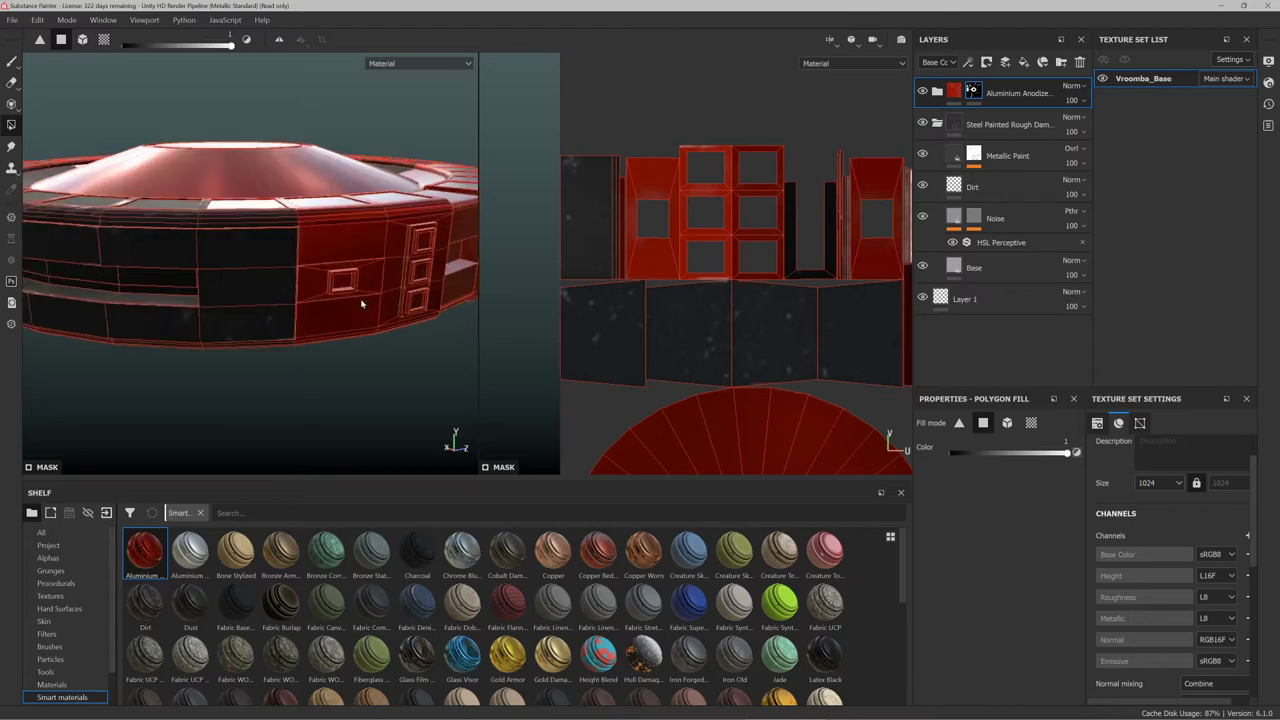
scroll(363, 303, down, 4)
alt+drag(713, 301, 707, 221)
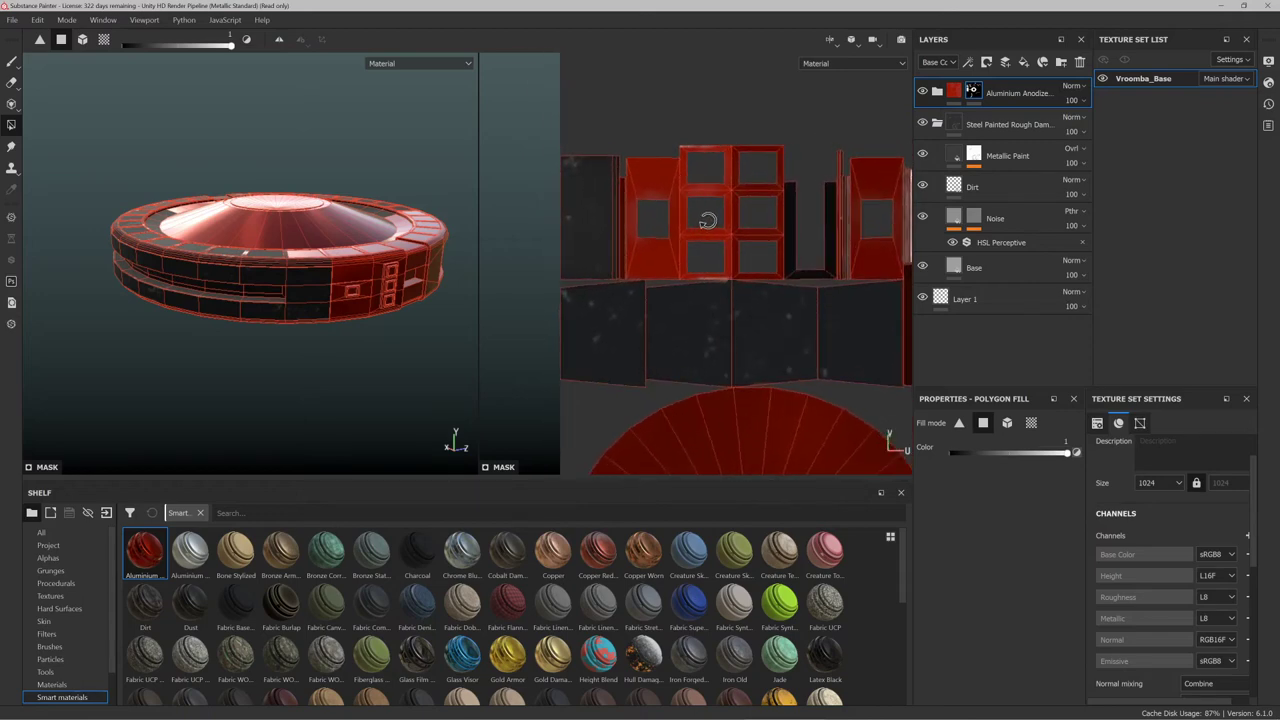
alt+right_drag(298, 249, 409, 295)
alt+drag(323, 297, 440, 296)
alt+middle_drag(440, 296, 488, 225)
alt+drag(487, 225, 280, 298)
scroll(291, 279, up, 1)
scroll(291, 279, down, 3)
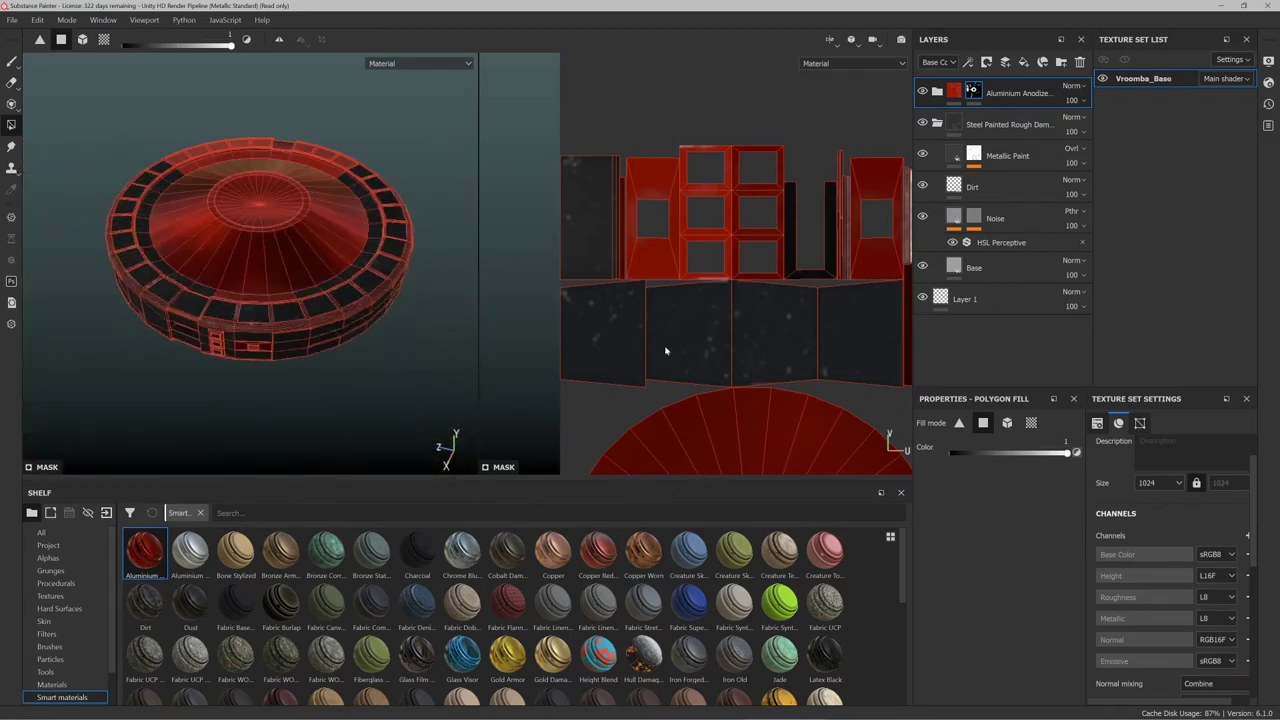
Set the polygon fill color to 0 and erase the Aluminium Anodized mask from the large disc and ring UV islands
scroll(580, 343, up, 2)
scroll(600, 288, down, 3)
scroll(604, 285, down, 6)
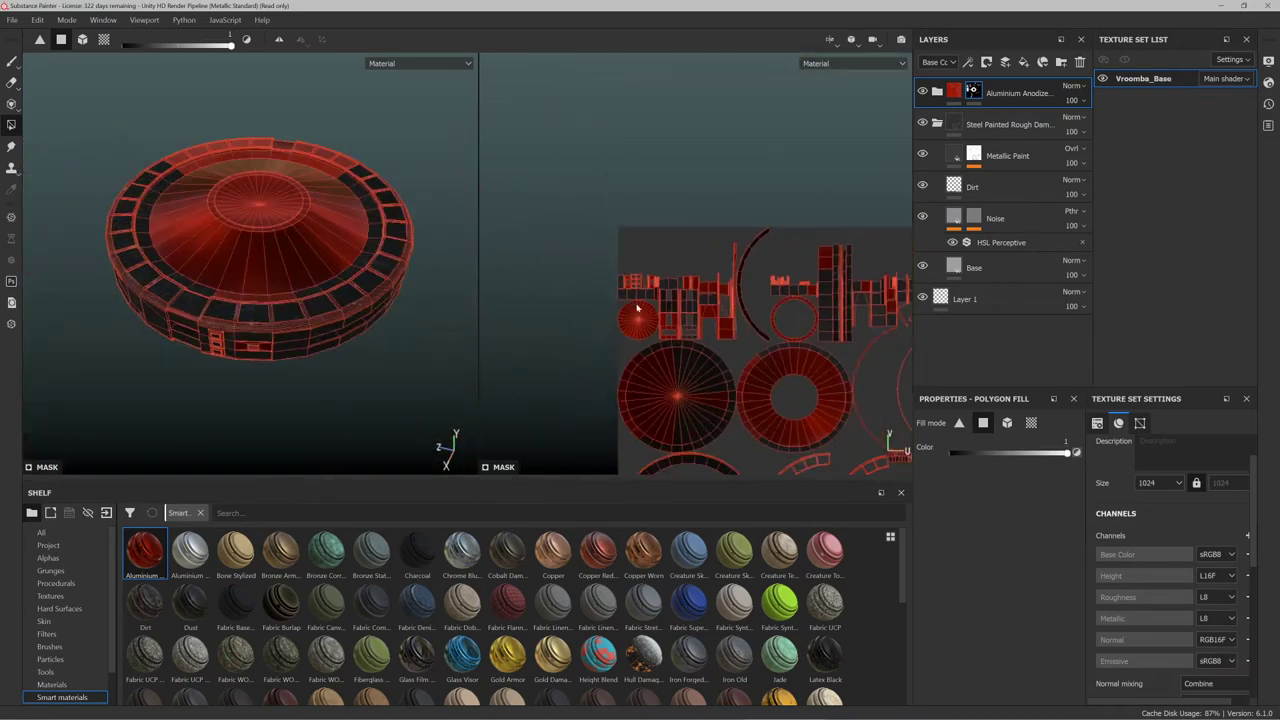
scroll(725, 363, down, 3)
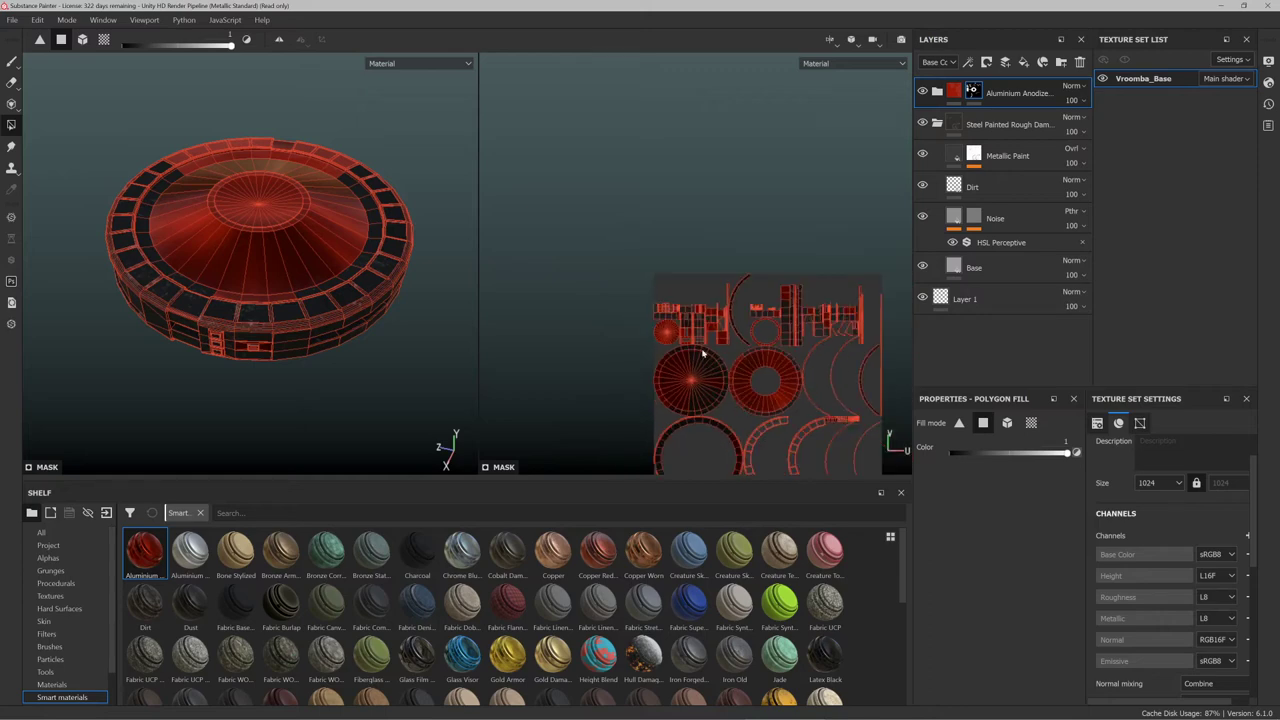
scroll(728, 404, up, 5)
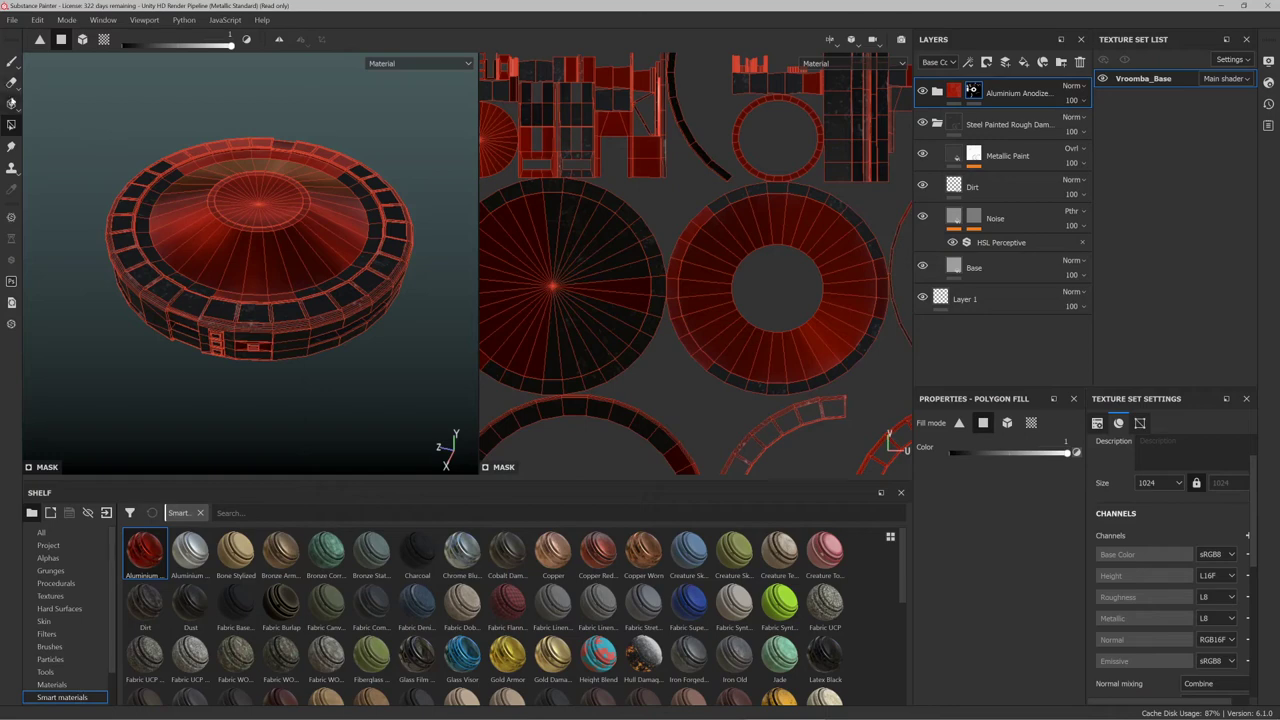
scroll(538, 305, down, 2)
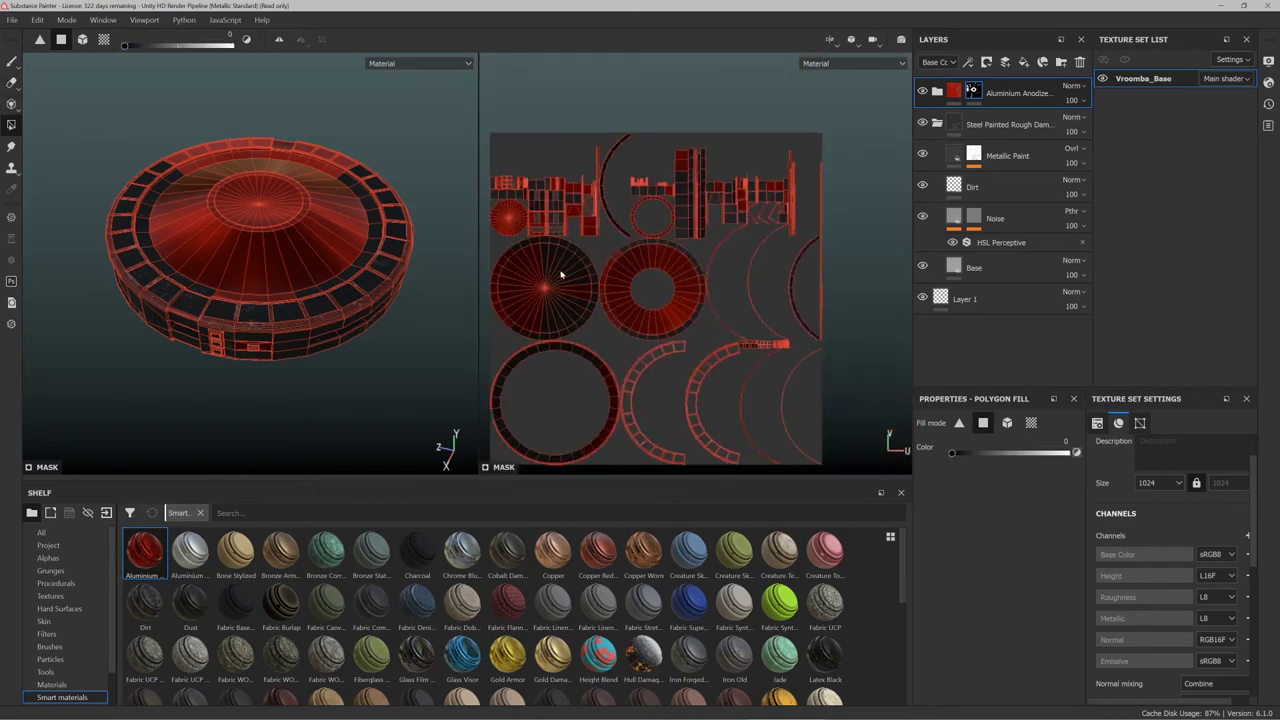
drag(702, 399, 598, 497)
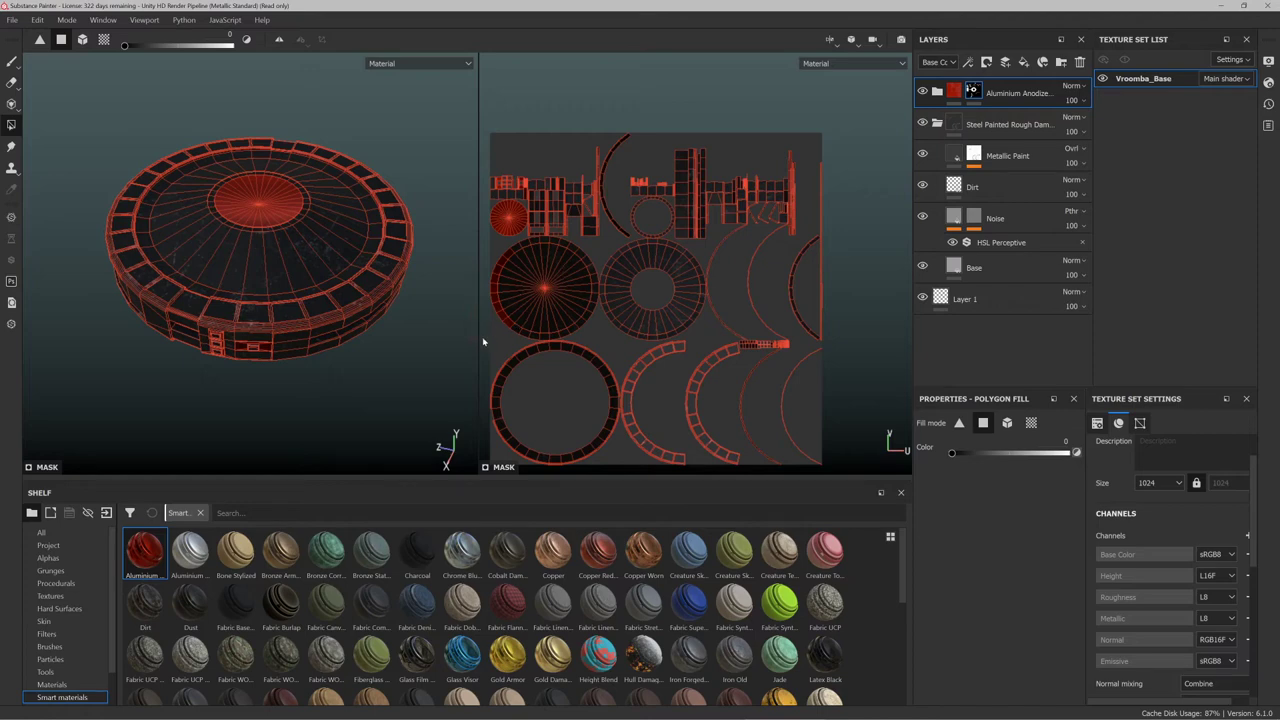
Inspect the dome, side and underside of the model for leftover red fill
scroll(226, 300, up, 3)
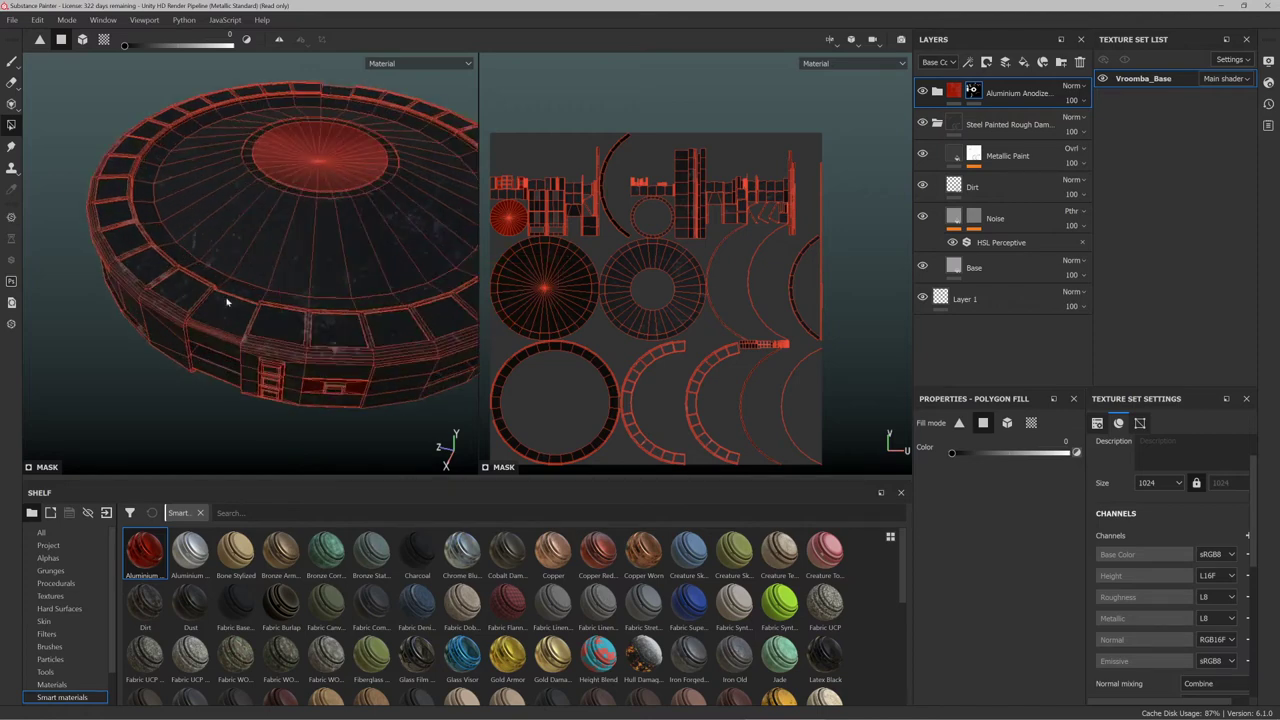
mouse_move(226, 300)
alt+mouse_down()
mouse_move(323, 251)
mouse_move(240, 280)
alt+mouse_up()
alt+drag(397, 277, 314, 271)
scroll(270, 254, up, 5)
scroll(270, 254, down, 5)
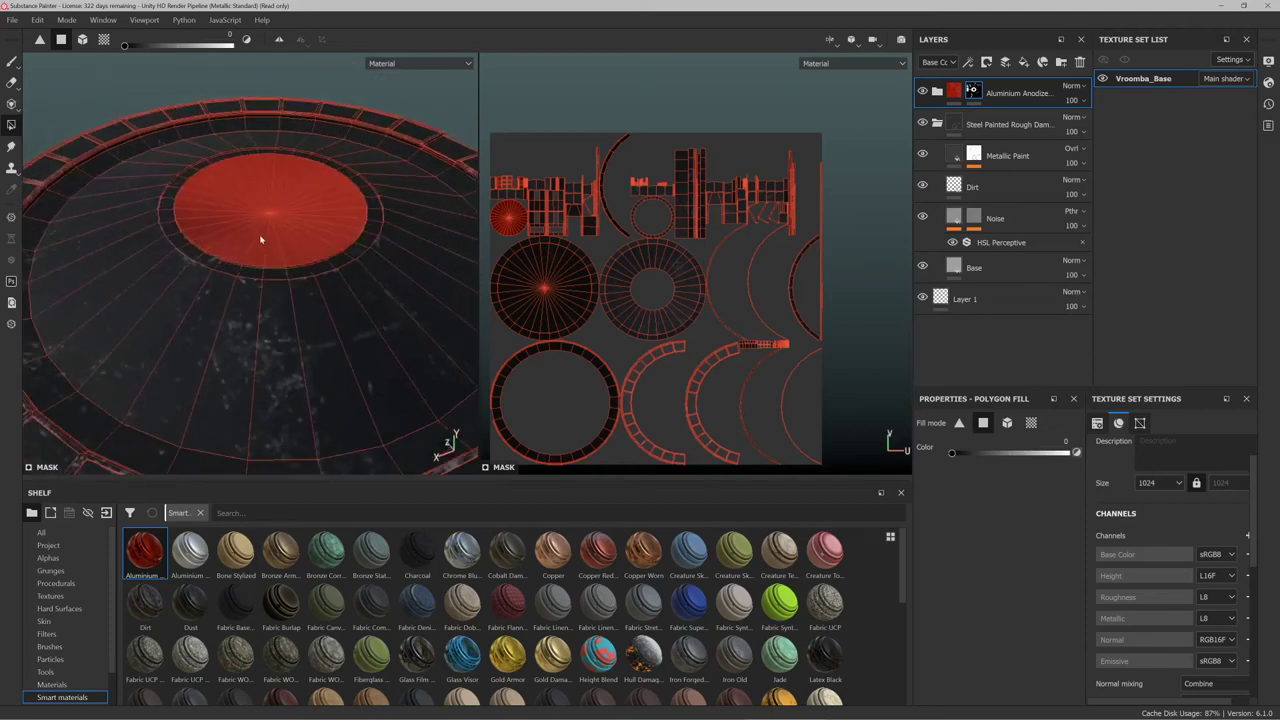
alt+drag(260, 237, 302, 256)
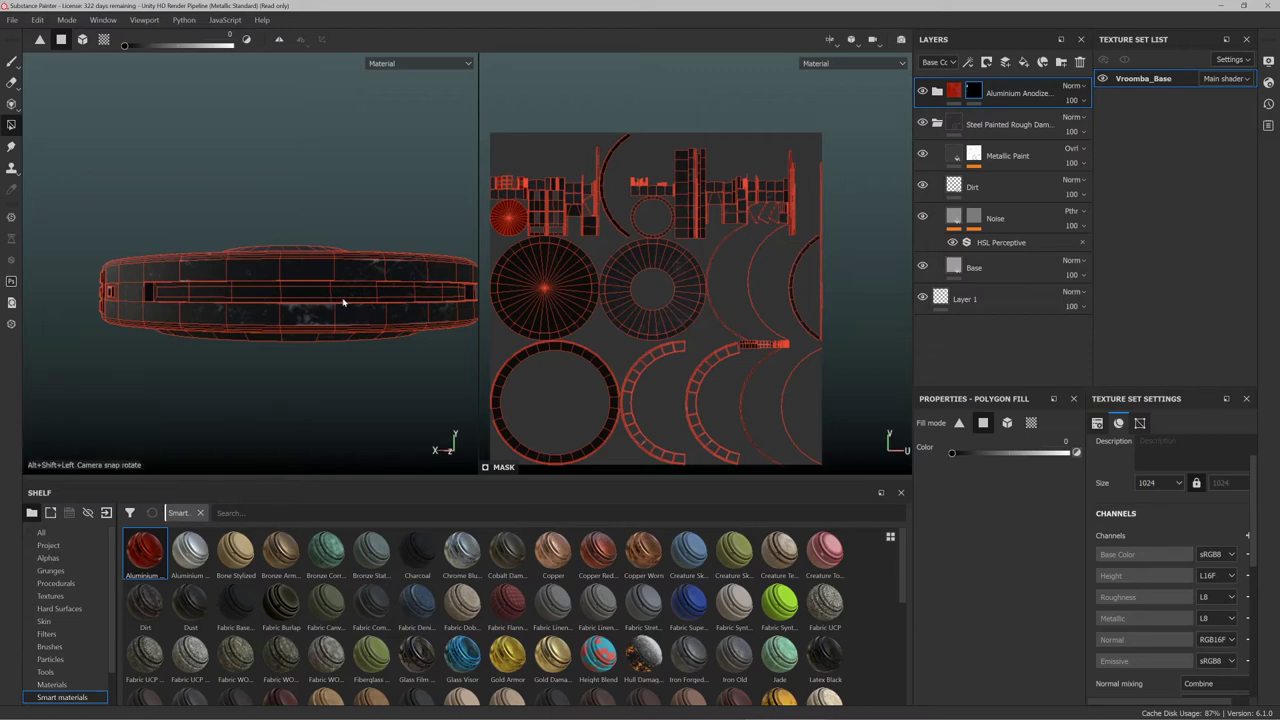
alt+drag(345, 303, 268, 246)
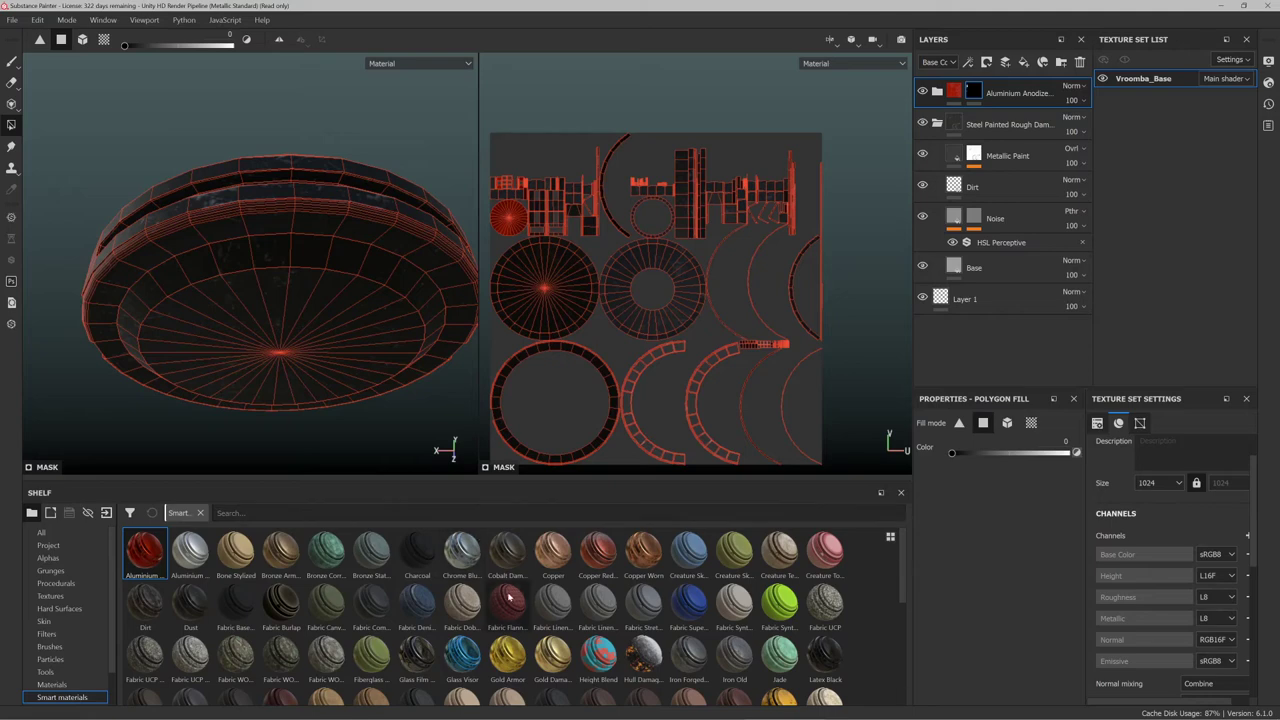
scroll(543, 632, down, 6)
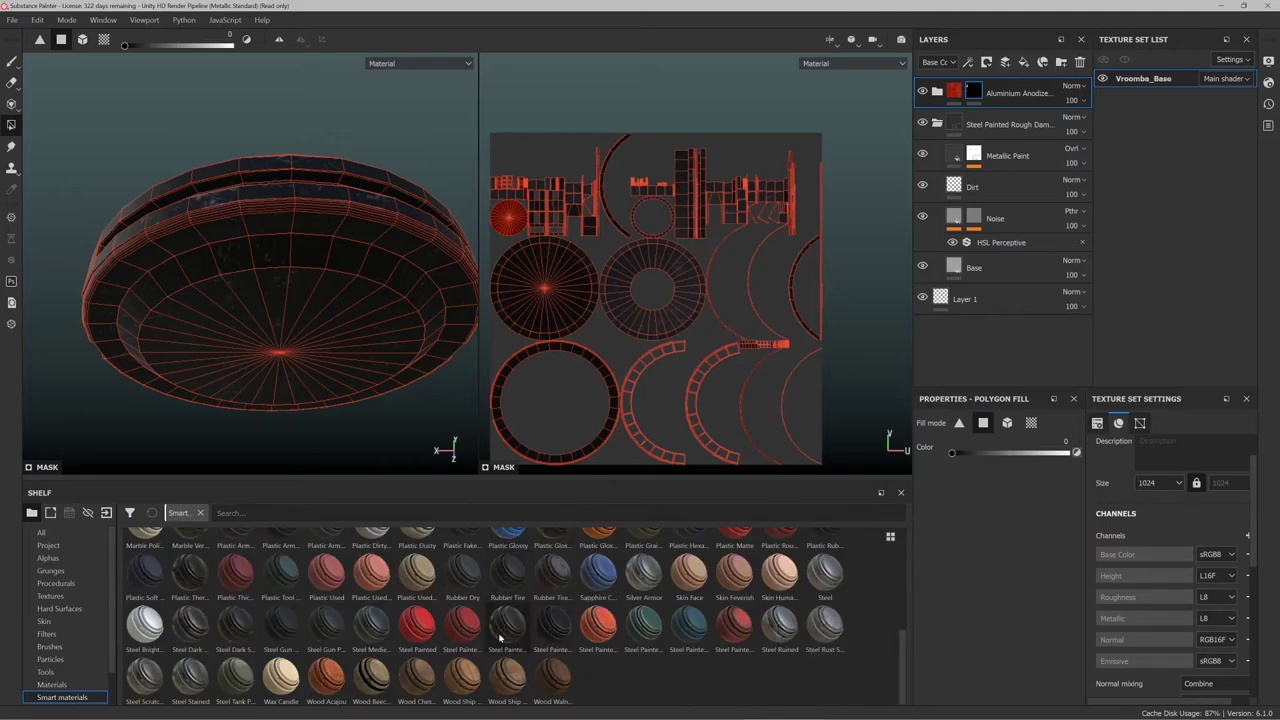
mouse_move(409, 630)
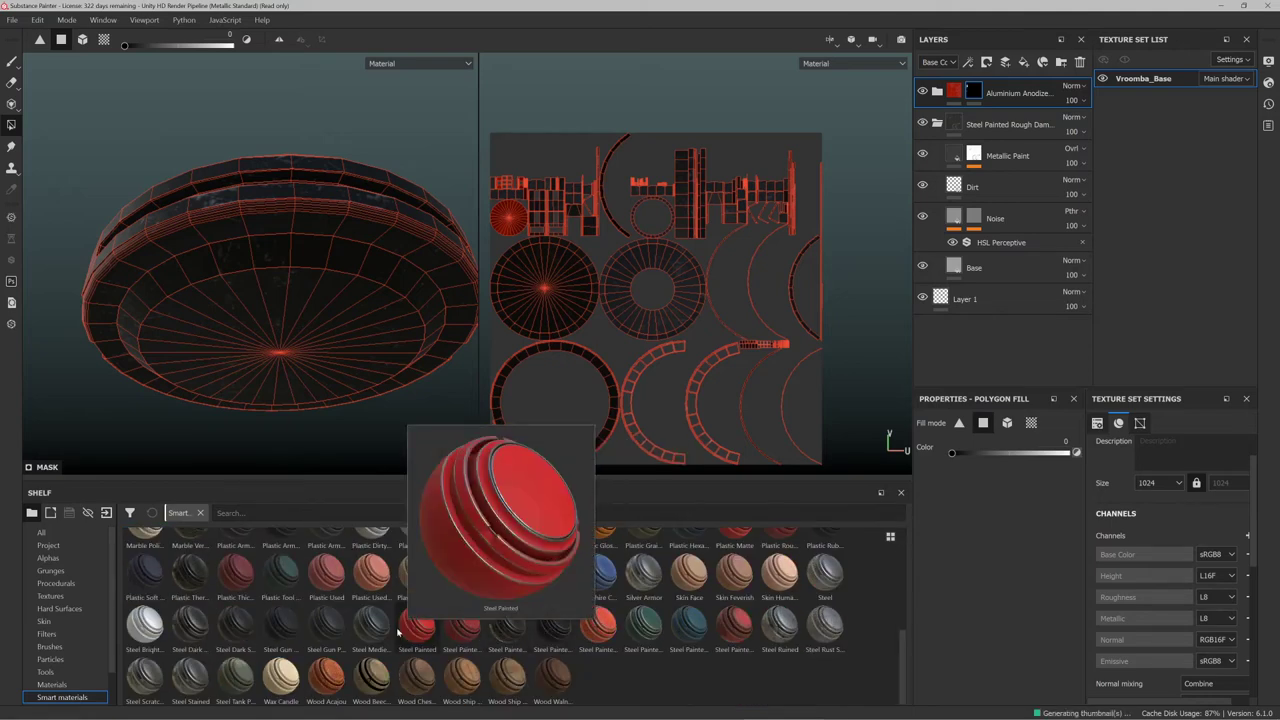
mouse_move(410, 630)
mouse_down()
mouse_move(1005, 385)
mouse_move(982, 338)
mouse_up()
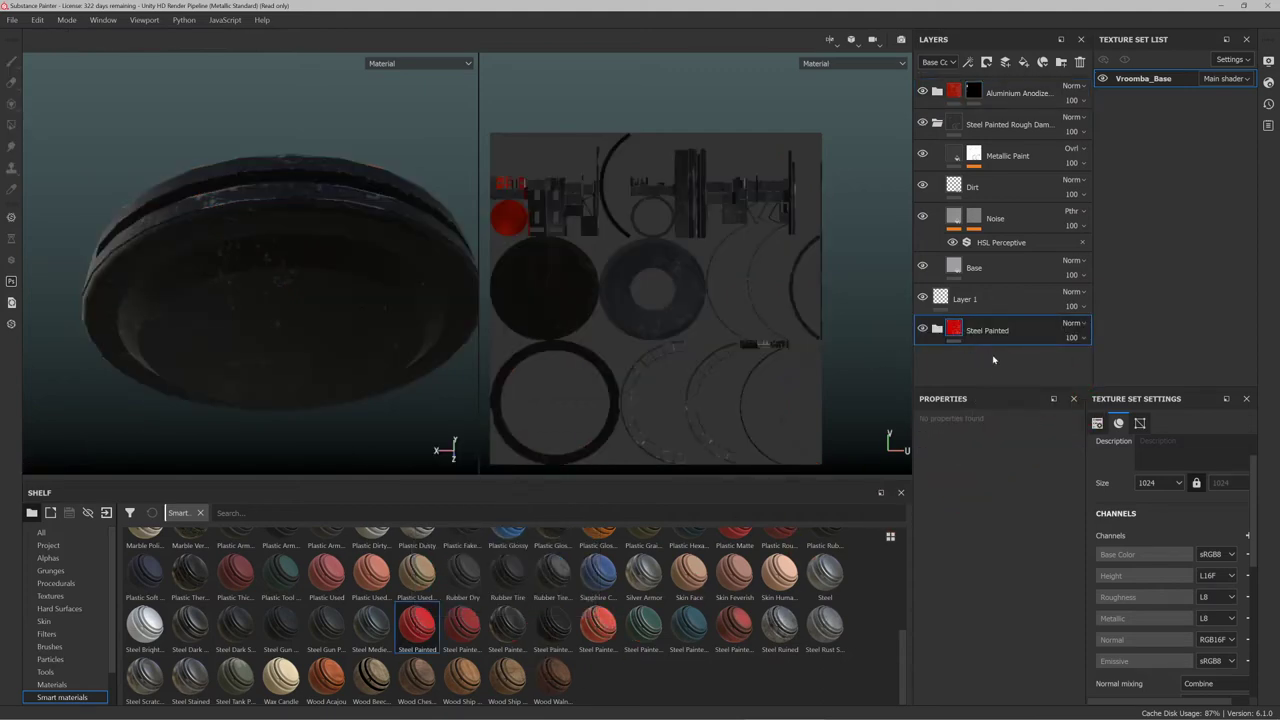
key(Delete)
Apply the Steel Painted smart material to the whole mesh and give its layer a black mask
mouse_move(330, 328)
alt+mouse_down()
mouse_move(297, 323)
mouse_move(292, 300)
mouse_move(260, 300)
mouse_move(250, 280)
mouse_move(252, 326)
mouse_move(289, 354)
mouse_move(245, 341)
alt+mouse_up()
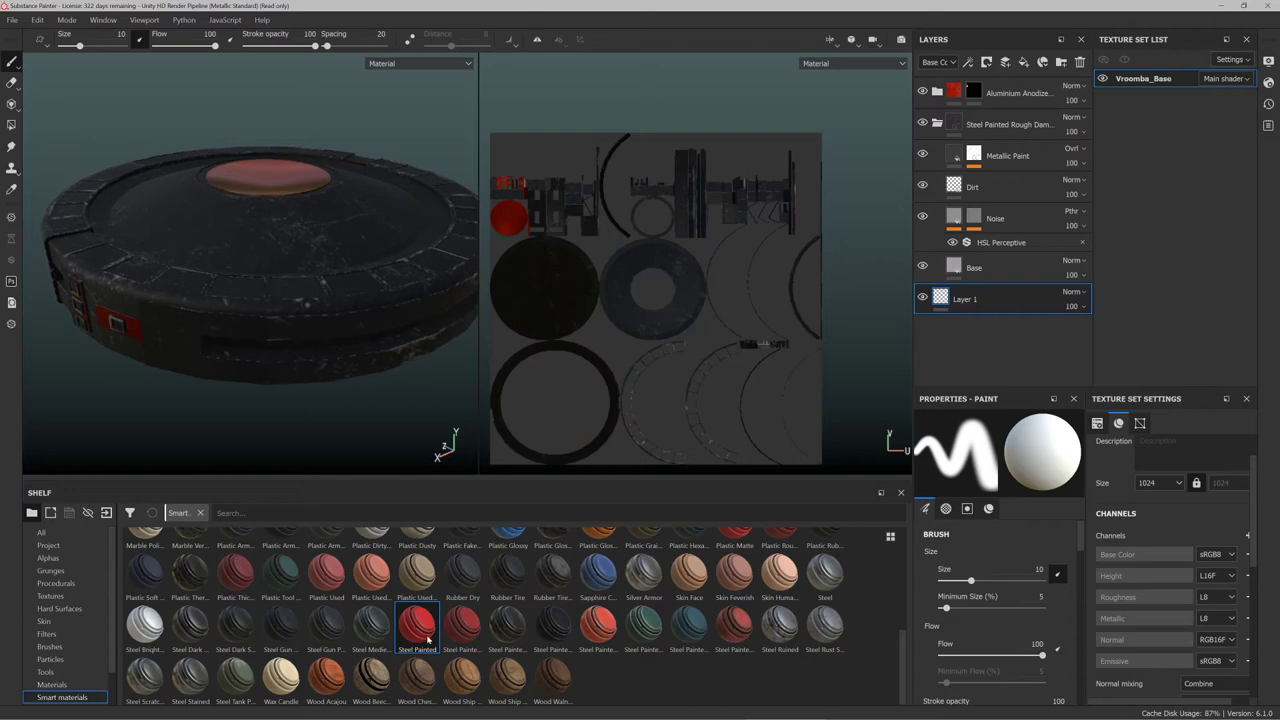
mouse_move(417, 625)
mouse_down()
mouse_move(343, 308)
mouse_move(385, 265)
mouse_move(371, 263)
mouse_up()
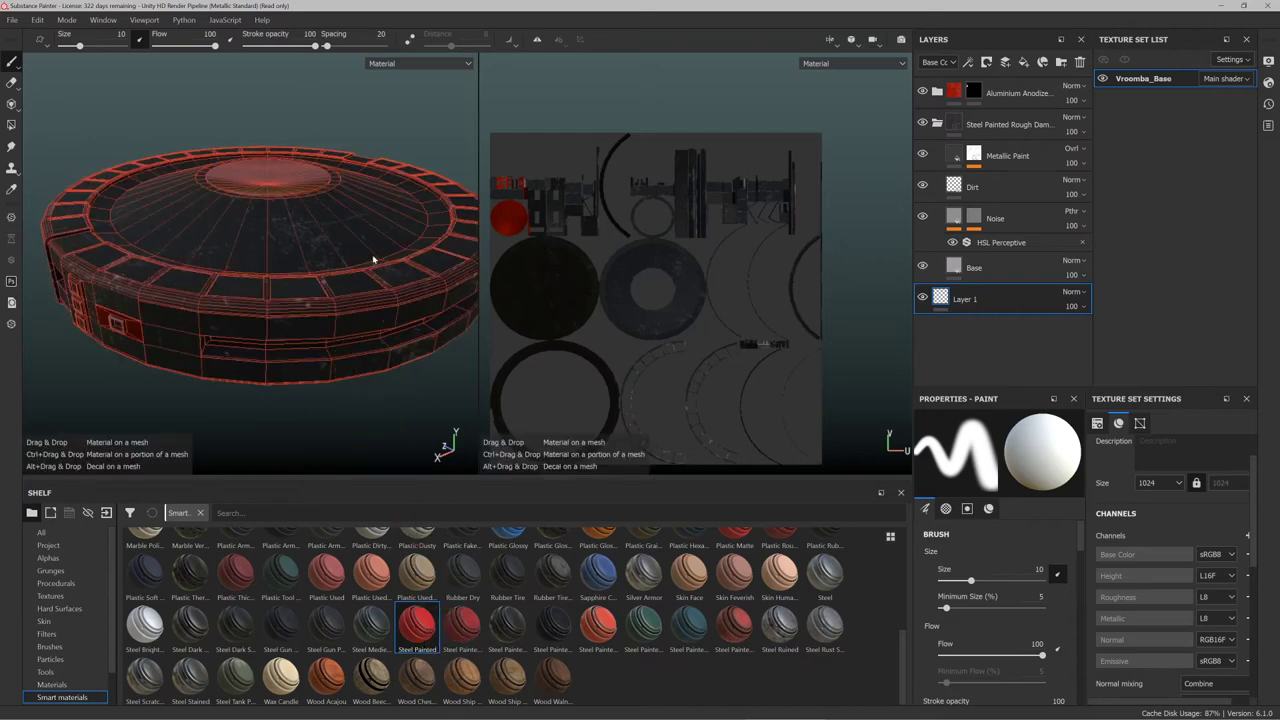
click(988, 62)
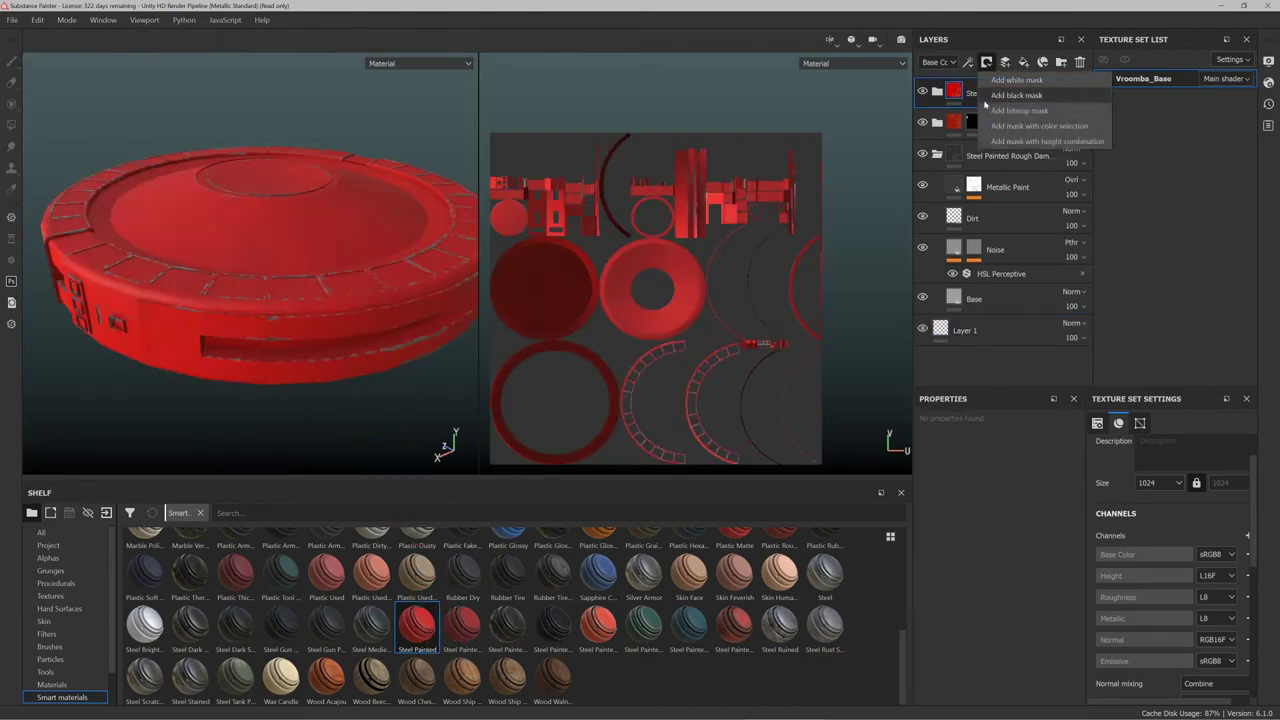
click(1002, 96)
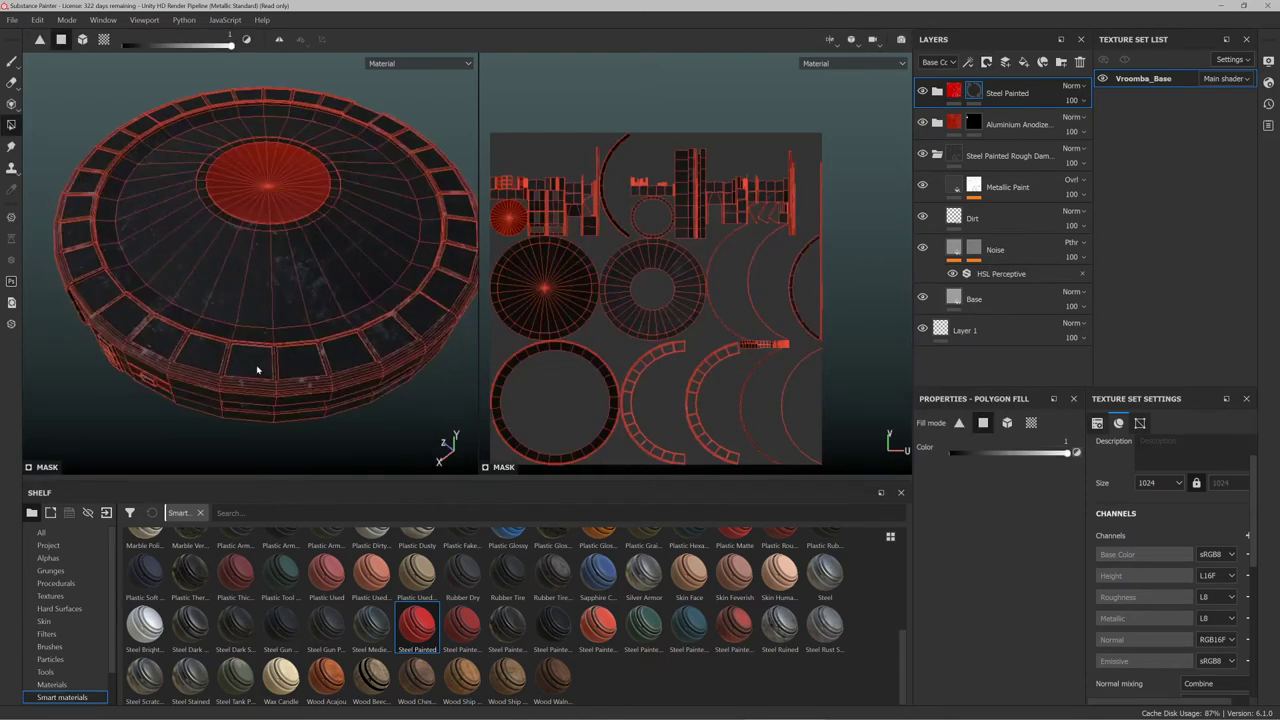
Fill the tiles along the rim's upper face into the Steel Painted mask, undoing the stray fill on the side
click(257, 366)
mouse_move(291, 373)
mouse_down()
mouse_move(386, 337)
mouse_move(443, 286)
mouse_move(454, 236)
mouse_move(449, 196)
mouse_move(413, 145)
mouse_move(345, 110)
mouse_up()
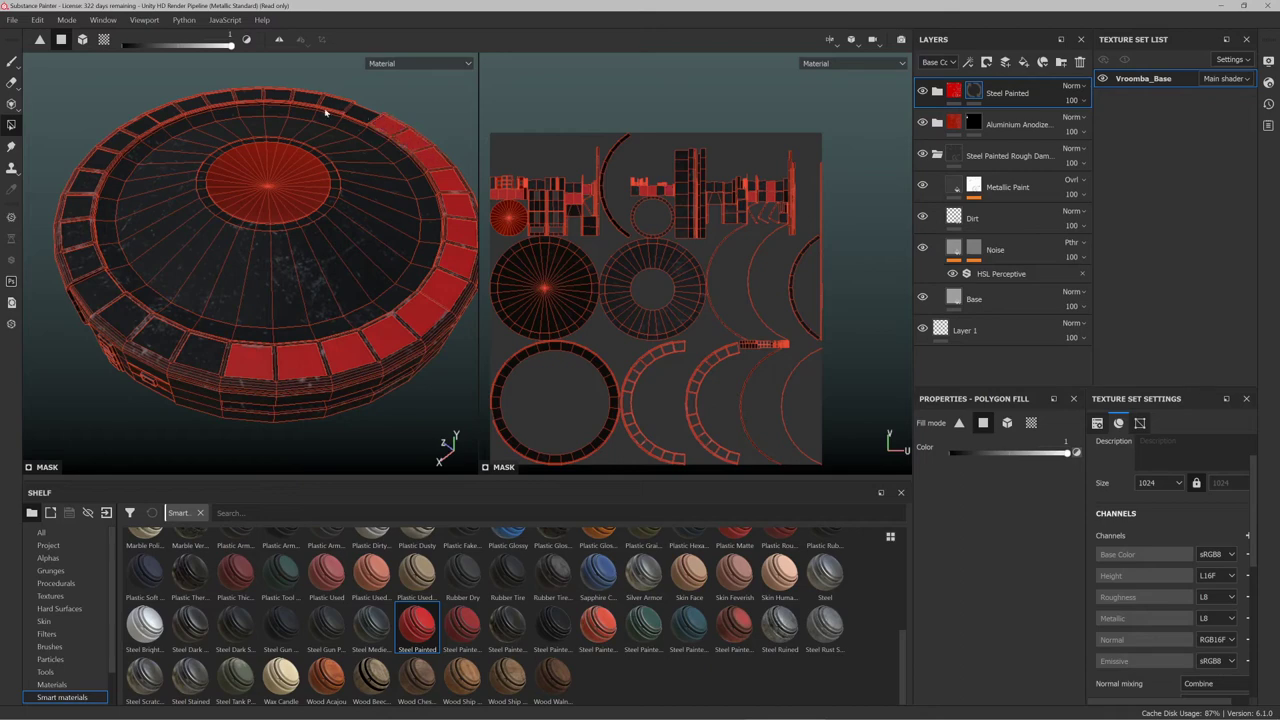
click(157, 337)
click(117, 321)
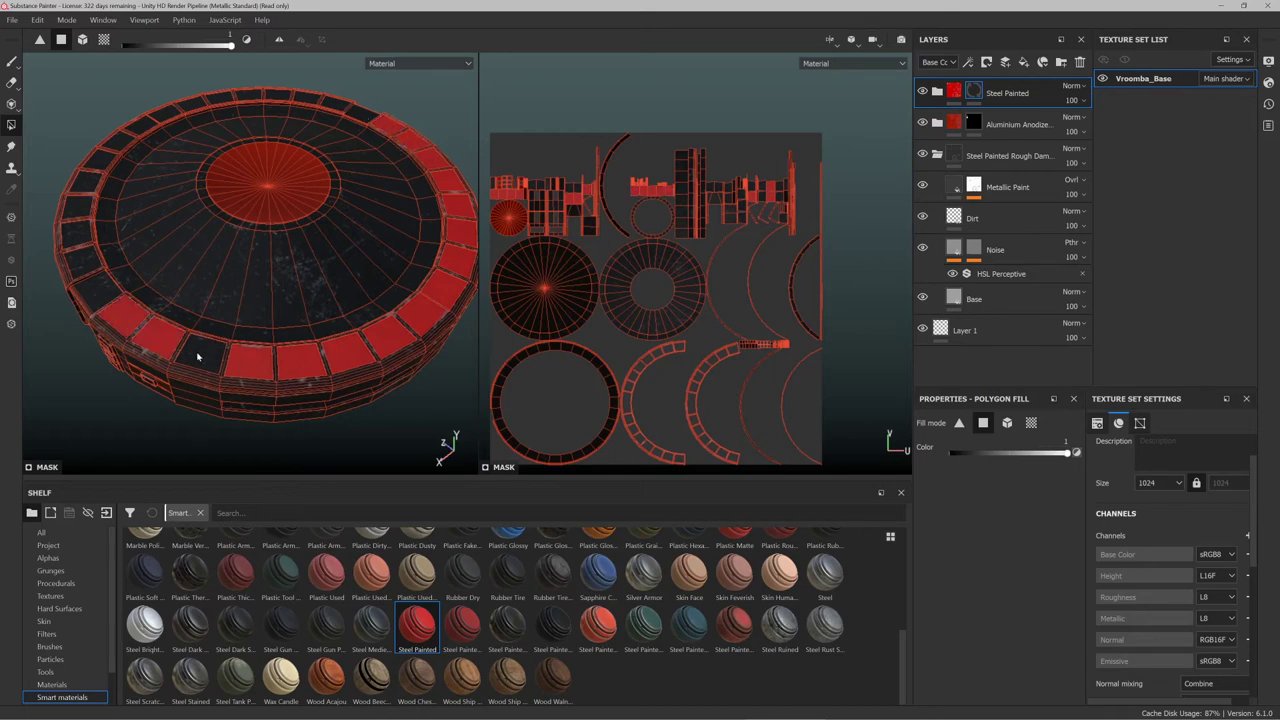
click(197, 354)
mouse_move(123, 314)
alt+mouse_down()
mouse_move(218, 298)
mouse_move(391, 314)
mouse_move(346, 374)
mouse_move(245, 366)
mouse_move(160, 300)
mouse_move(138, 250)
mouse_move(149, 194)
mouse_move(176, 171)
alt+mouse_up()
alt+drag(176, 171, 234, 207)
alt+middle_drag(234, 207, 276, 252)
mouse_move(275, 252)
alt+mouse_down()
mouse_move(346, 277)
mouse_move(306, 246)
mouse_move(240, 312)
mouse_move(325, 313)
mouse_move(357, 283)
mouse_move(296, 289)
mouse_move(369, 296)
alt+mouse_up()
click(334, 314)
key(ctrl+z)
Switch to the Paint tool and inspect the red rim tiles and the dome without the wireframe
click(11, 61)
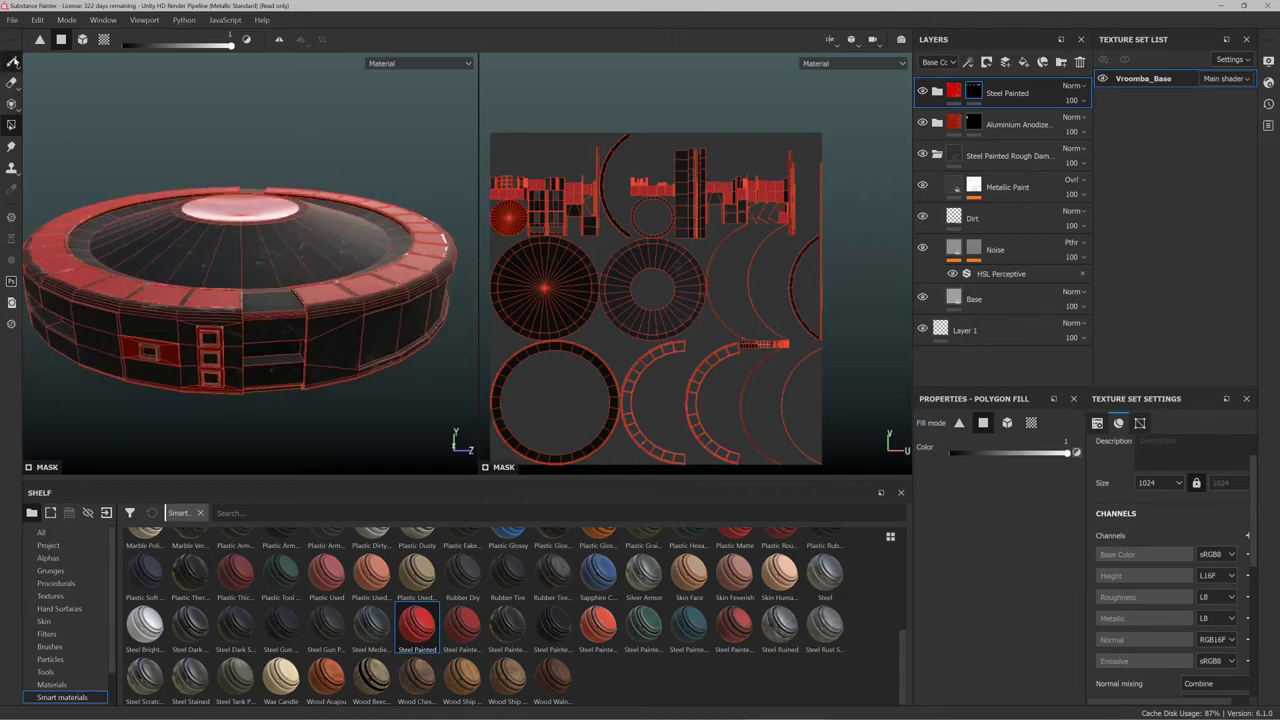
alt+drag(294, 163, 225, 154)
mouse_move(229, 212)
alt+mouse_down()
mouse_move(125, 228)
mouse_move(177, 260)
mouse_move(253, 259)
mouse_move(267, 214)
mouse_move(260, 236)
mouse_move(252, 223)
mouse_move(311, 277)
alt+mouse_up()
scroll(253, 259, up, 3)
scroll(269, 234, up, 3)
scroll(269, 234, down, 6)
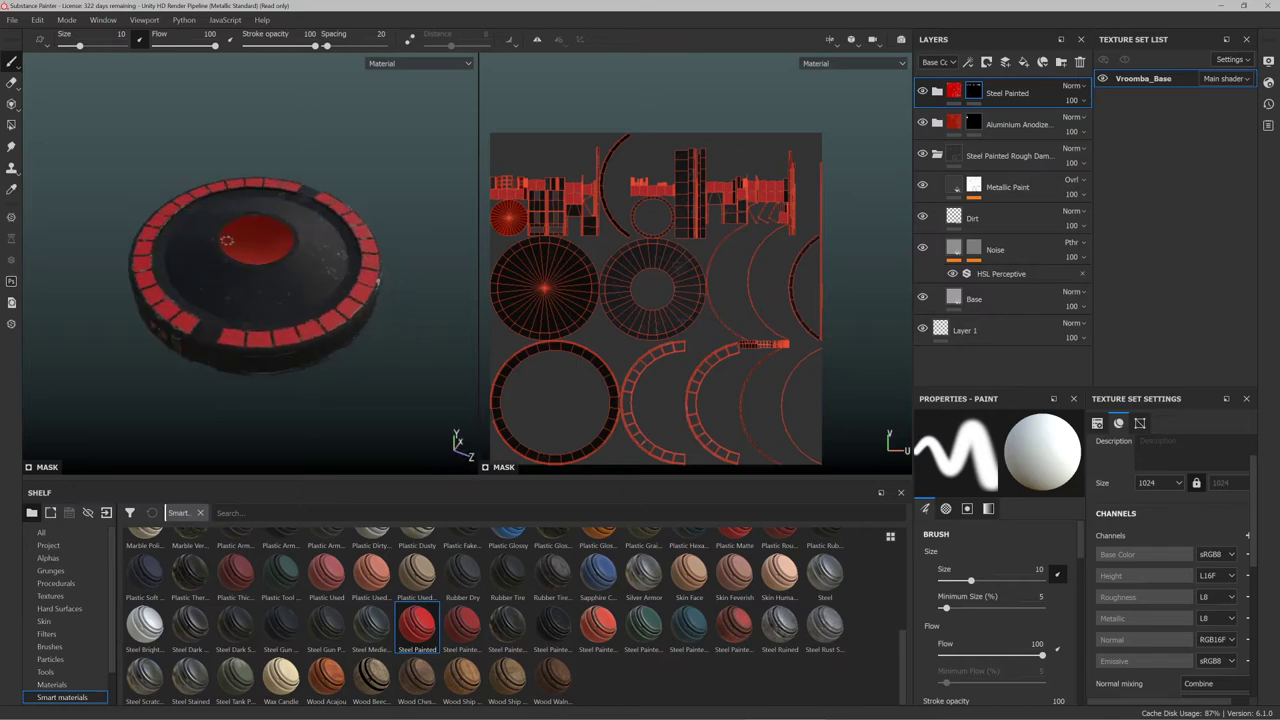
scroll(224, 234, up, 5)
scroll(224, 234, down, 1)
Fill the round cap at the dome's centre into the Steel Painted mask with Polygon Fill
click(11, 125)
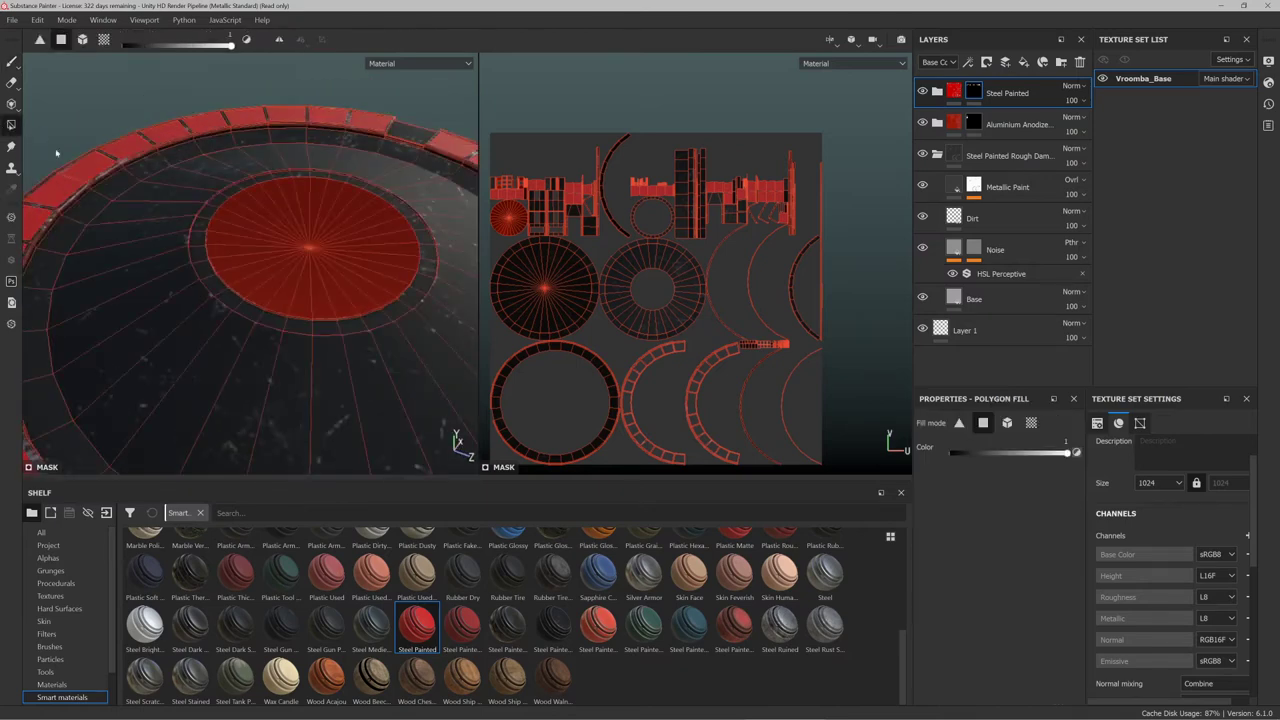
click(351, 275)
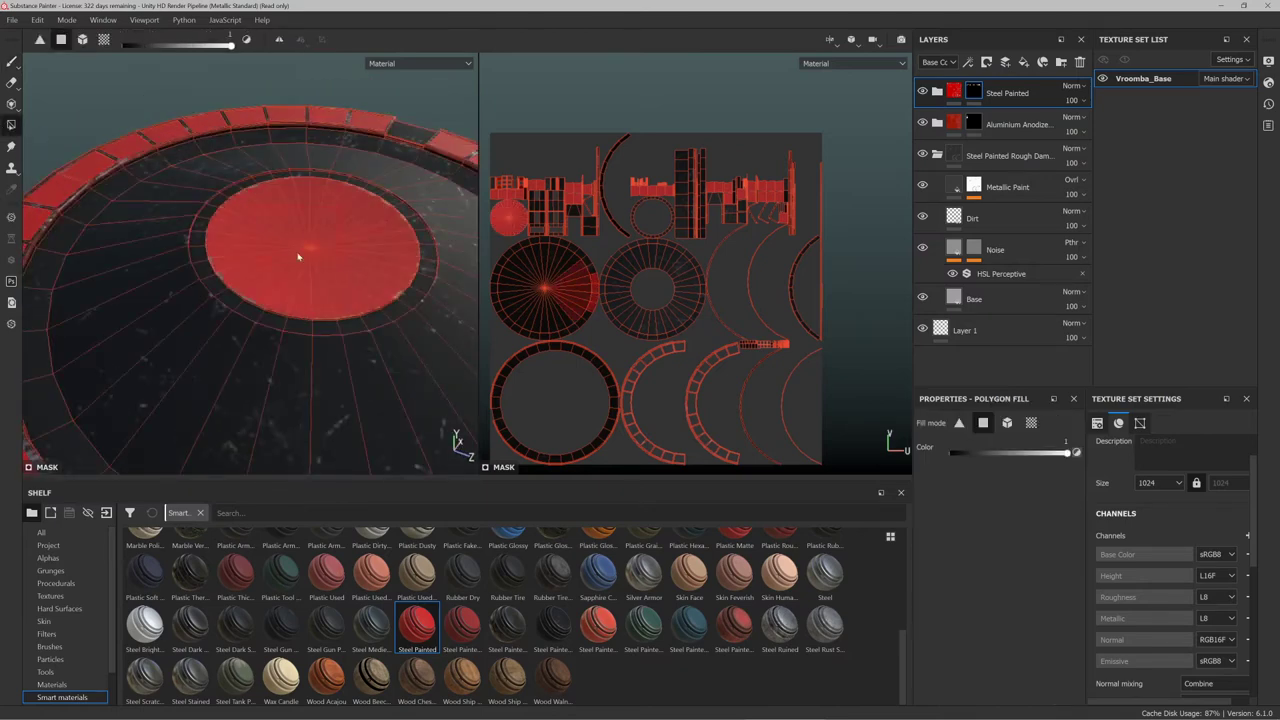
scroll(170, 275, down, 5)
alt+drag(170, 275, 183, 189)
alt+middle_drag(183, 189, 221, 240)
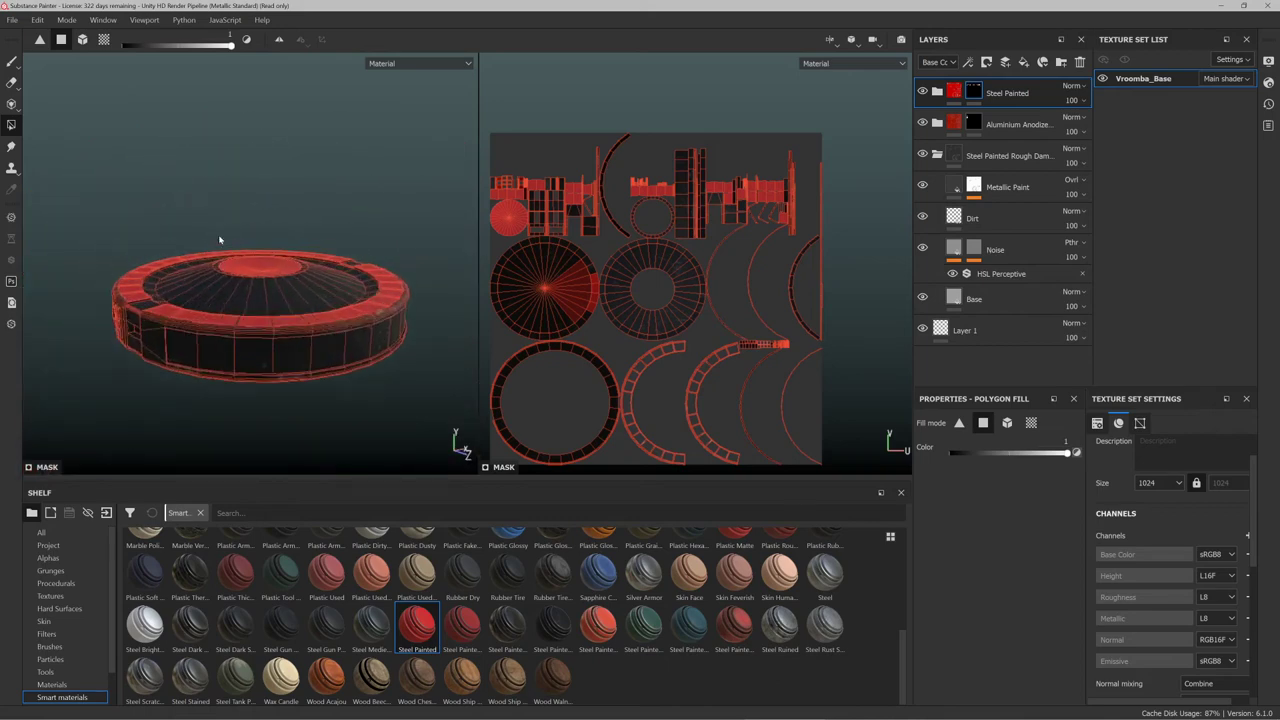
Try to erase the red wedge on the underside disc from the Steel Painted mask using fill color 0
scroll(221, 238, up, 7)
alt+drag(206, 202, 324, 195)
scroll(525, 298, up, 4)
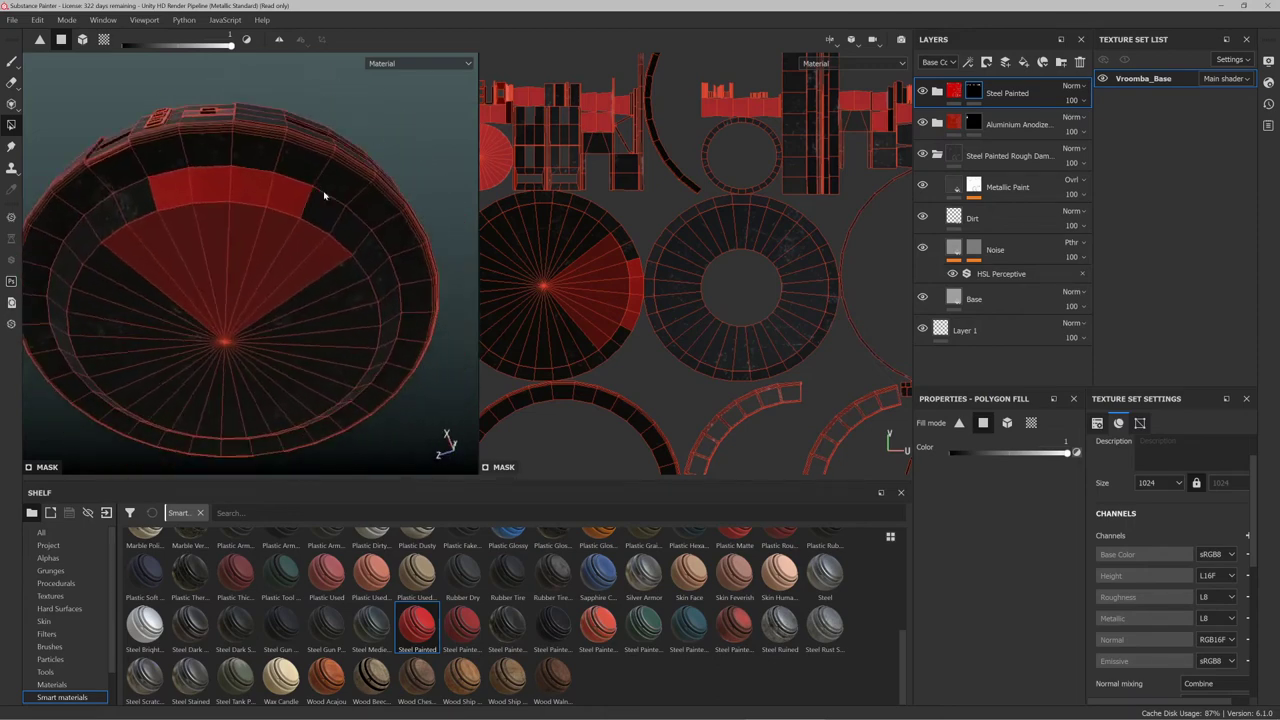
drag(189, 44, 83, 67)
drag(217, 286, 354, 331)
alt+drag(343, 194, 251, 278)
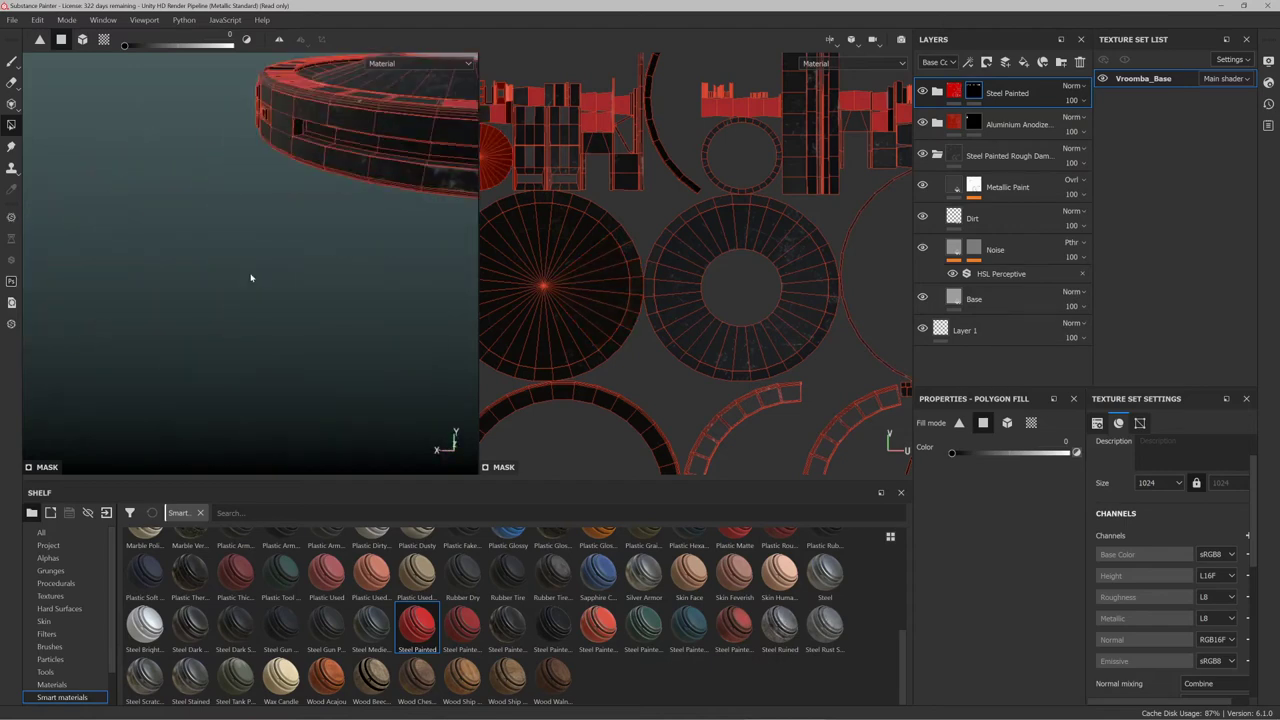
Undo the last two erasures on the Steel Painted mask
alt+middle_drag(312, 210, 42, 373)
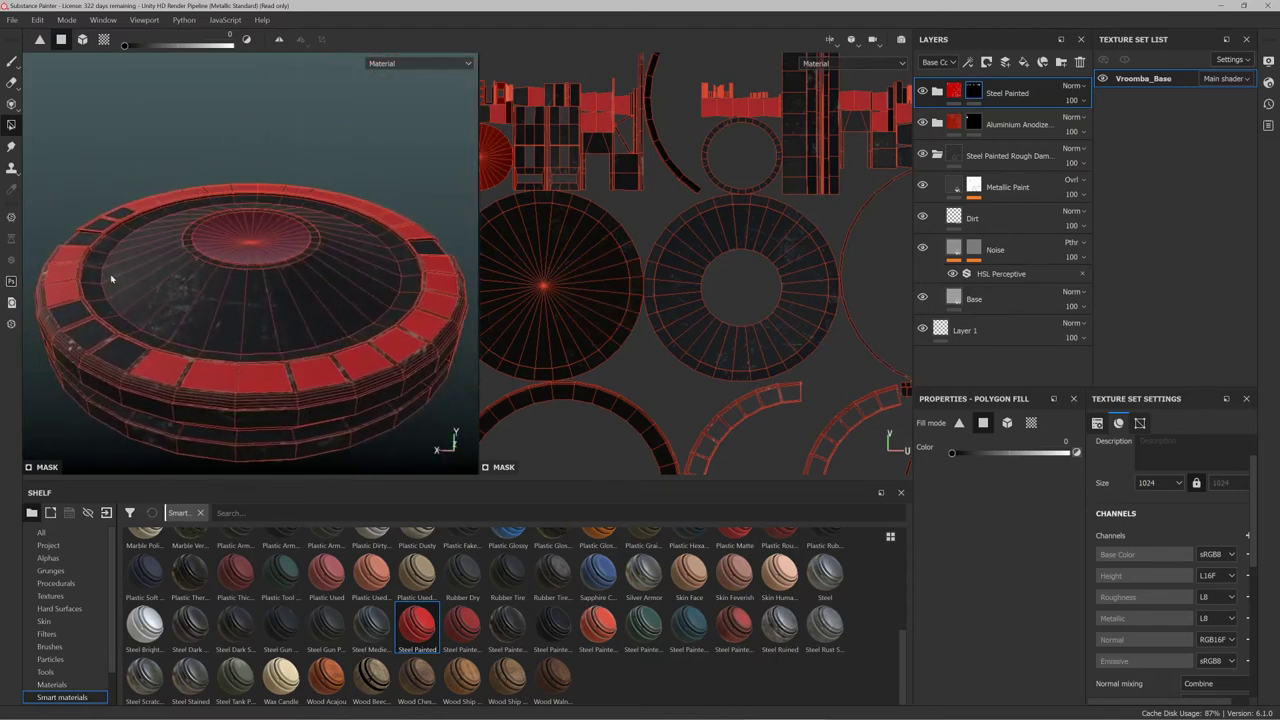
alt+drag(111, 279, 305, 246)
key(ctrl+z)
key(ctrl+z)
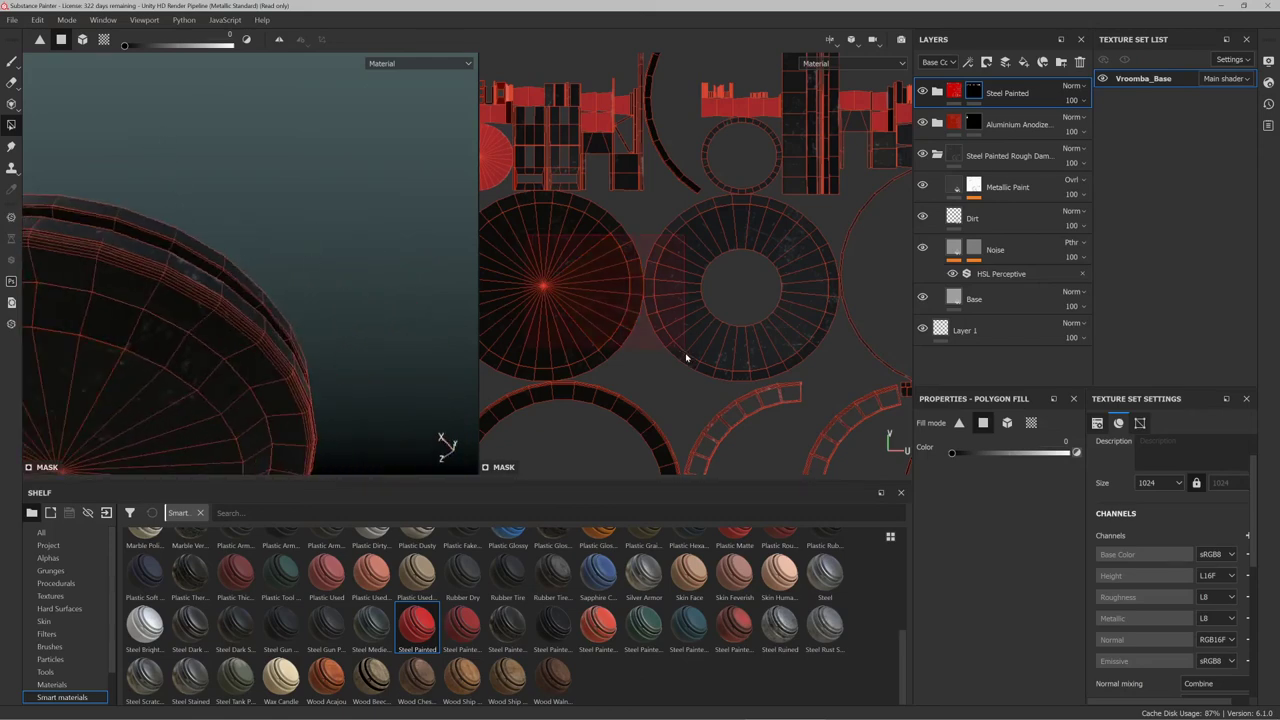
Set the fill color to 1 and fill the faces around the single side window into the Steel Painted mask
scroll(651, 294, up, 1)
scroll(731, 262, down, 2)
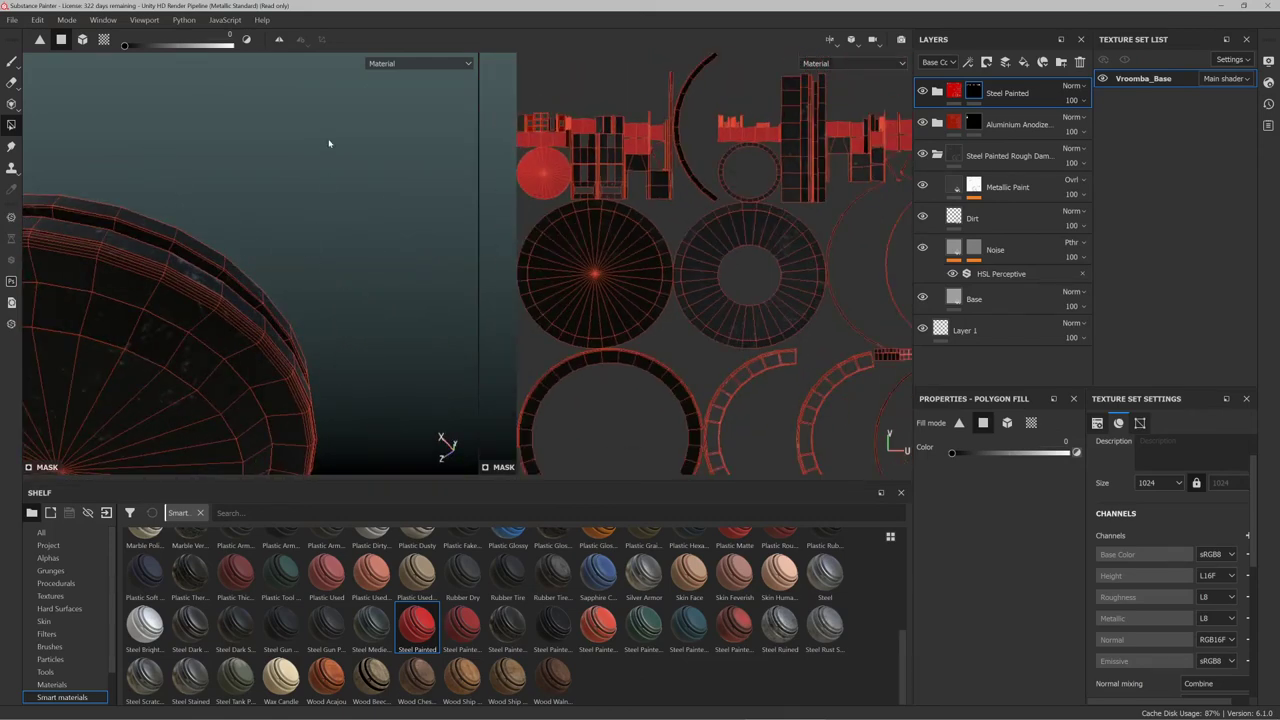
alt+drag(329, 143, 342, 281)
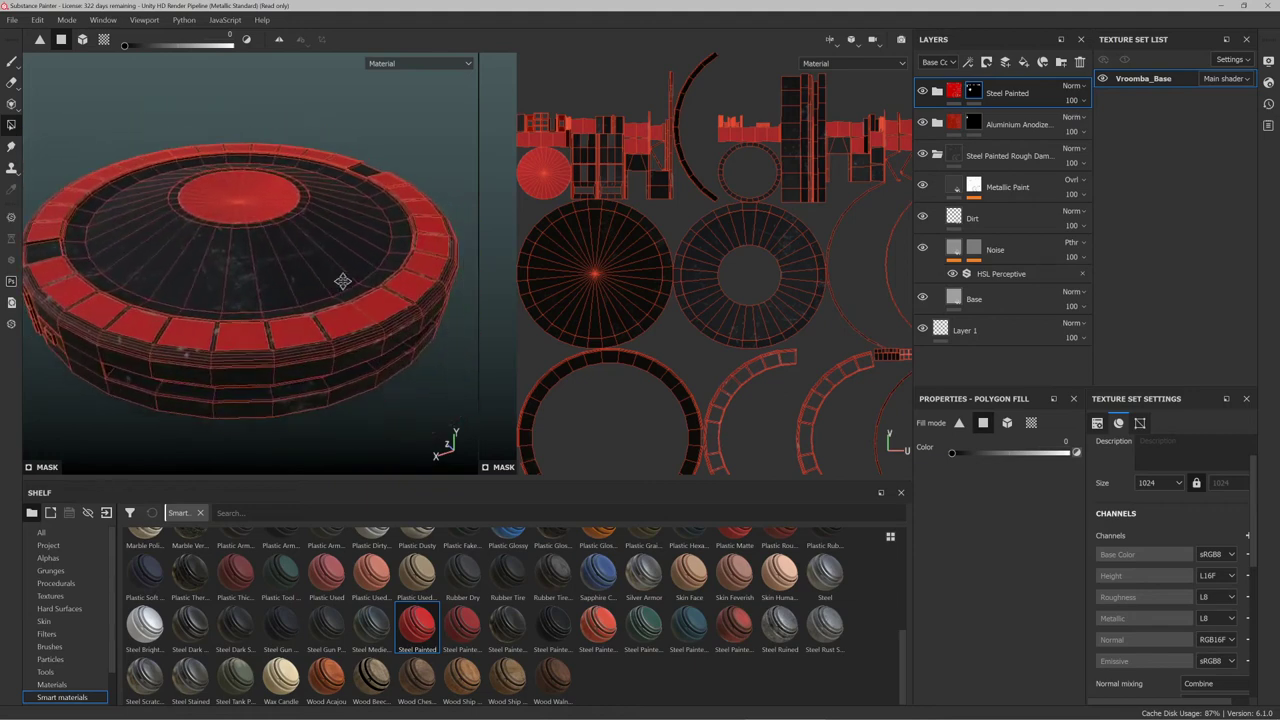
mouse_move(200, 268)
alt+mouse_down()
mouse_move(300, 248)
mouse_move(224, 257)
mouse_move(253, 260)
mouse_move(250, 270)
mouse_move(251, 237)
mouse_move(291, 217)
mouse_move(204, 260)
alt+mouse_up()
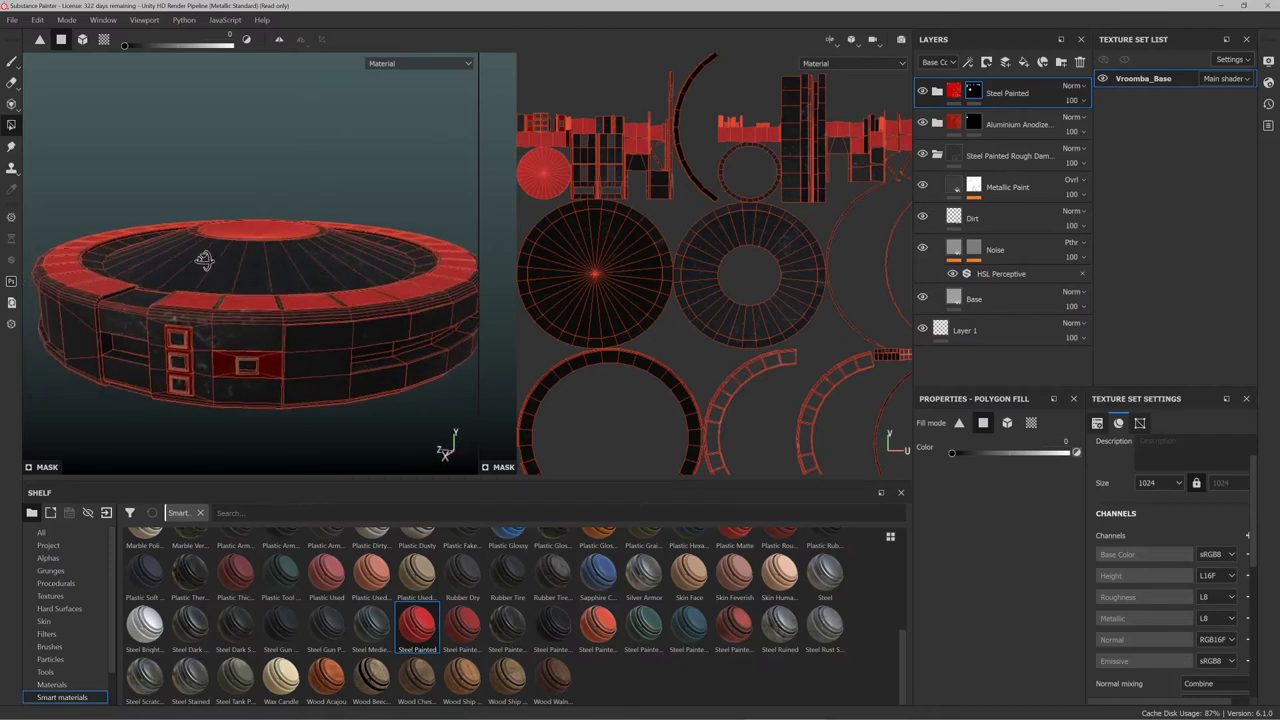
alt+middle_drag(236, 314, 243, 237)
scroll(250, 286, up, 5)
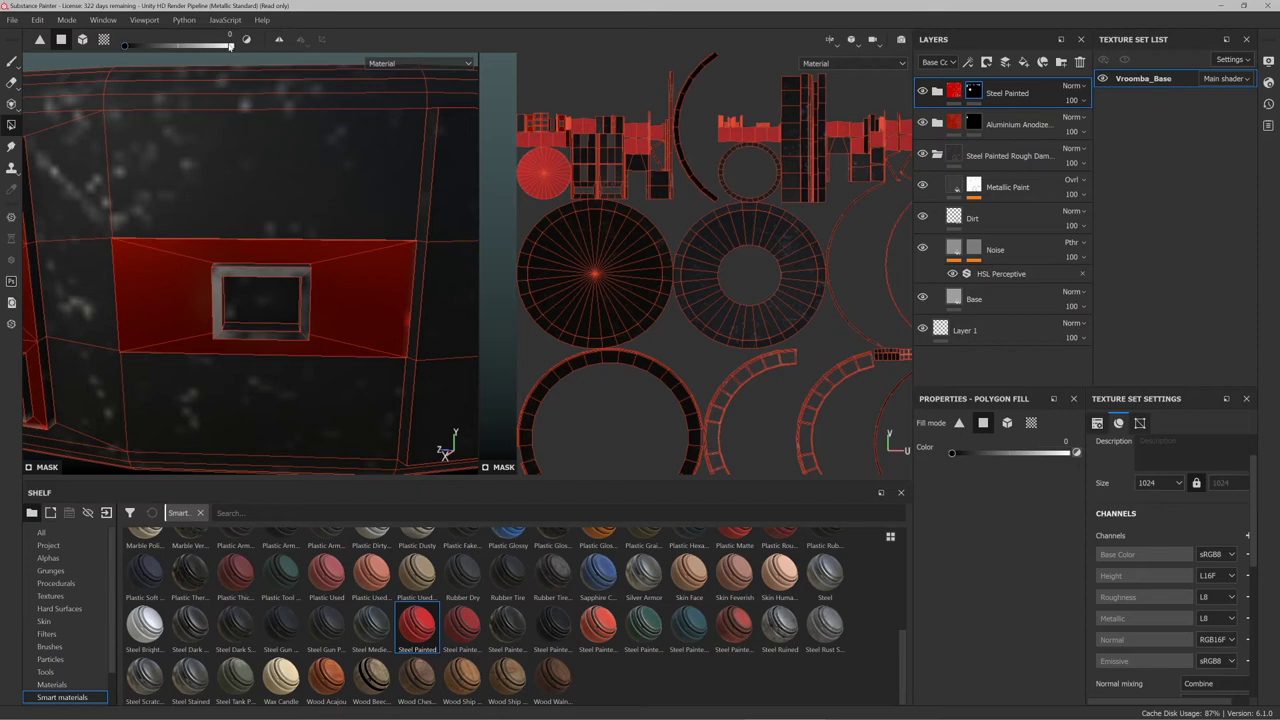
click(176, 296)
click(300, 252)
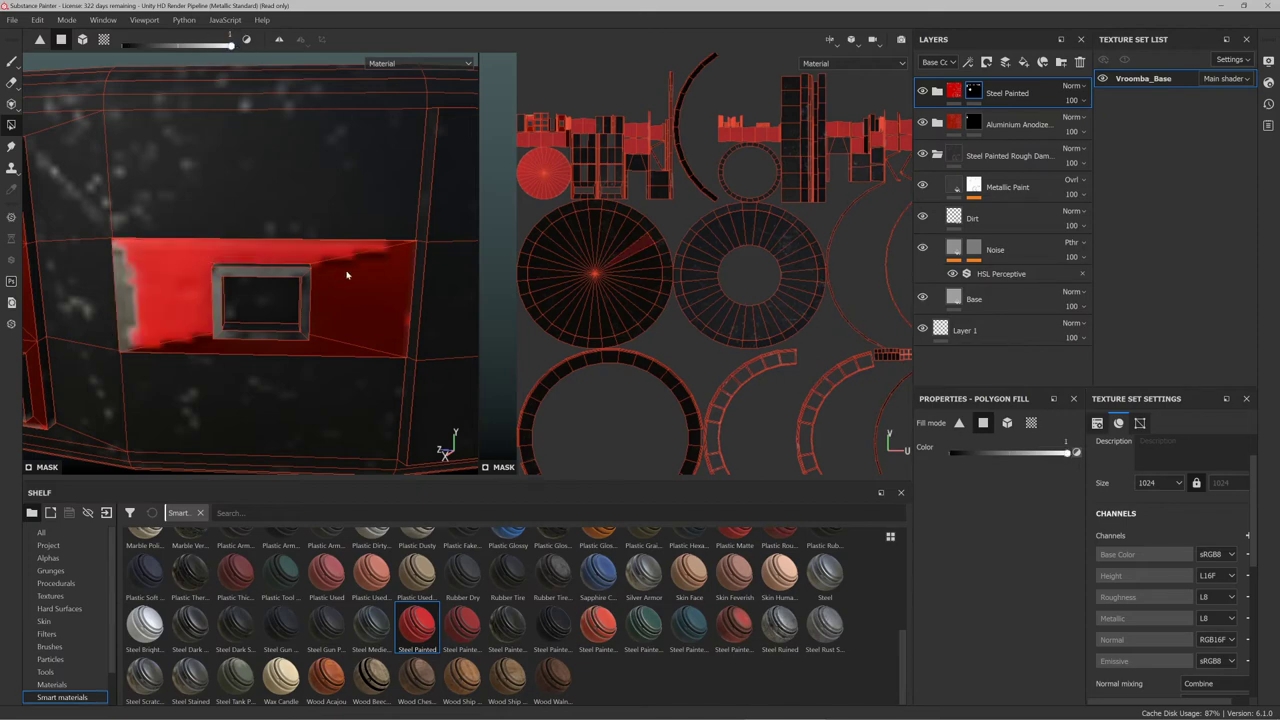
click(351, 344)
click(338, 358)
key(ctrl+z)
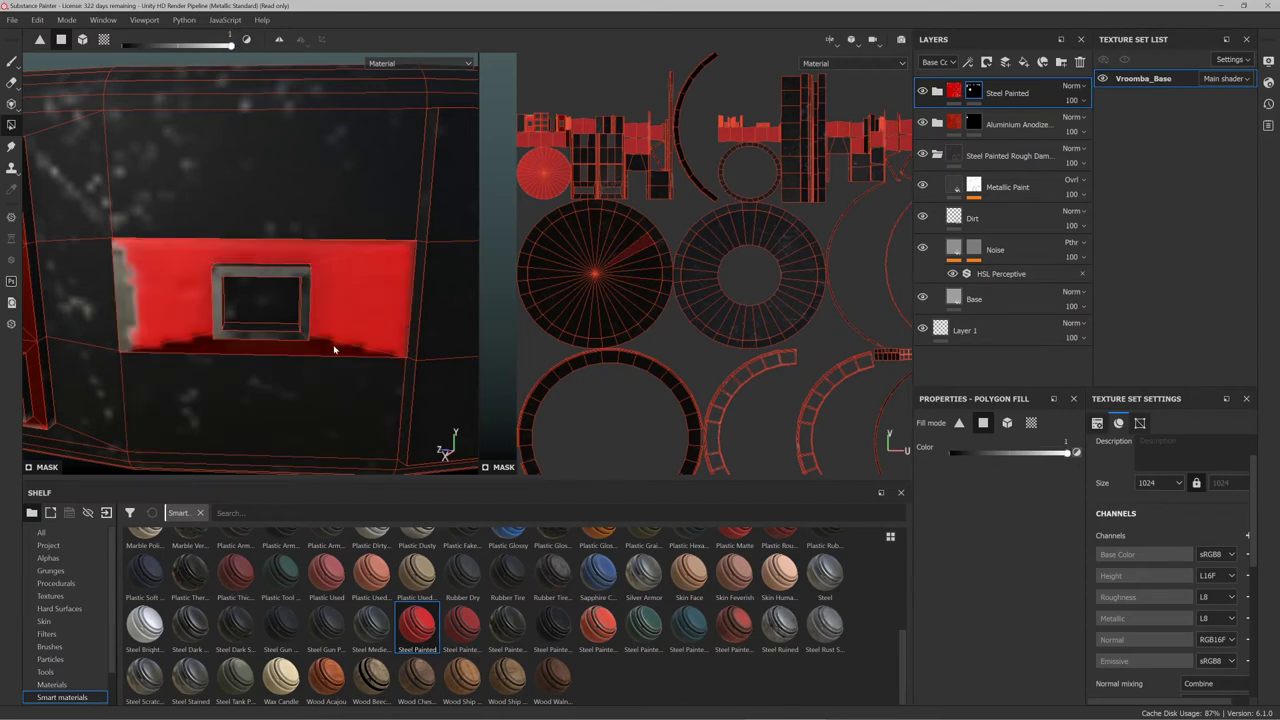
click(334, 349)
Fill the triple window frame and neighbouring islands into the Steel Painted mask in the UV view
alt+drag(334, 349, 245, 304)
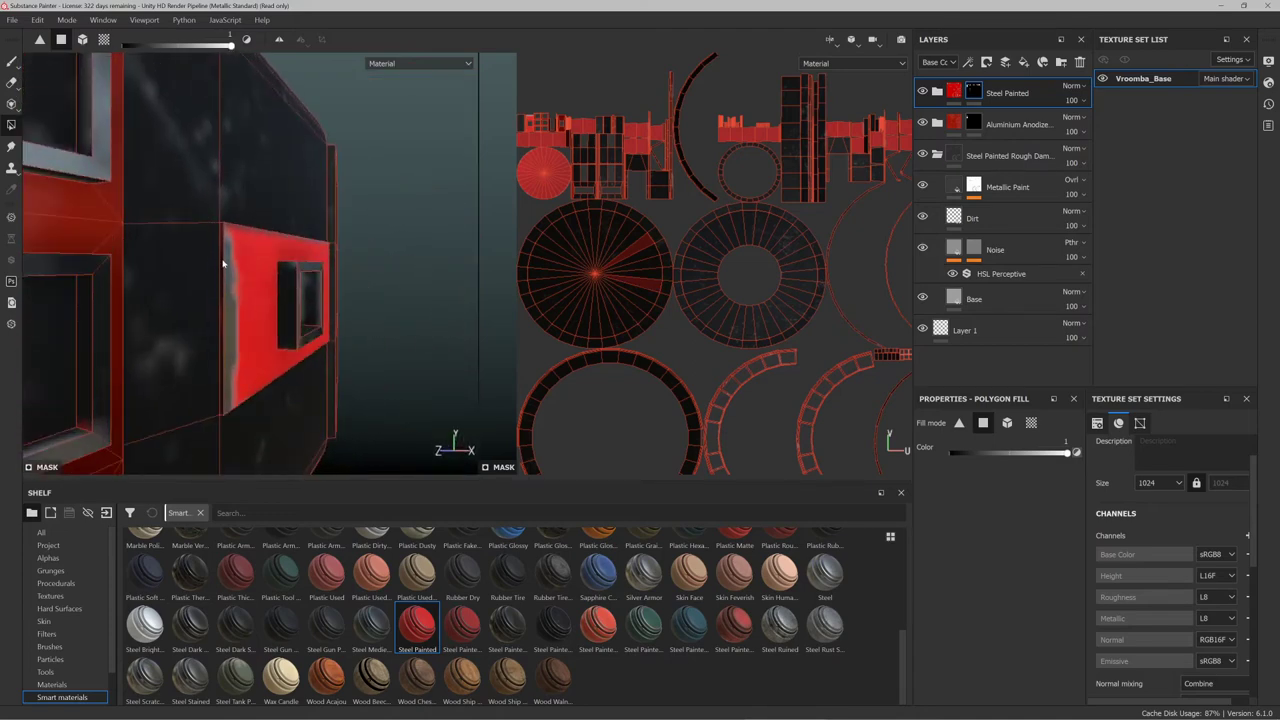
scroll(565, 130, up, 10)
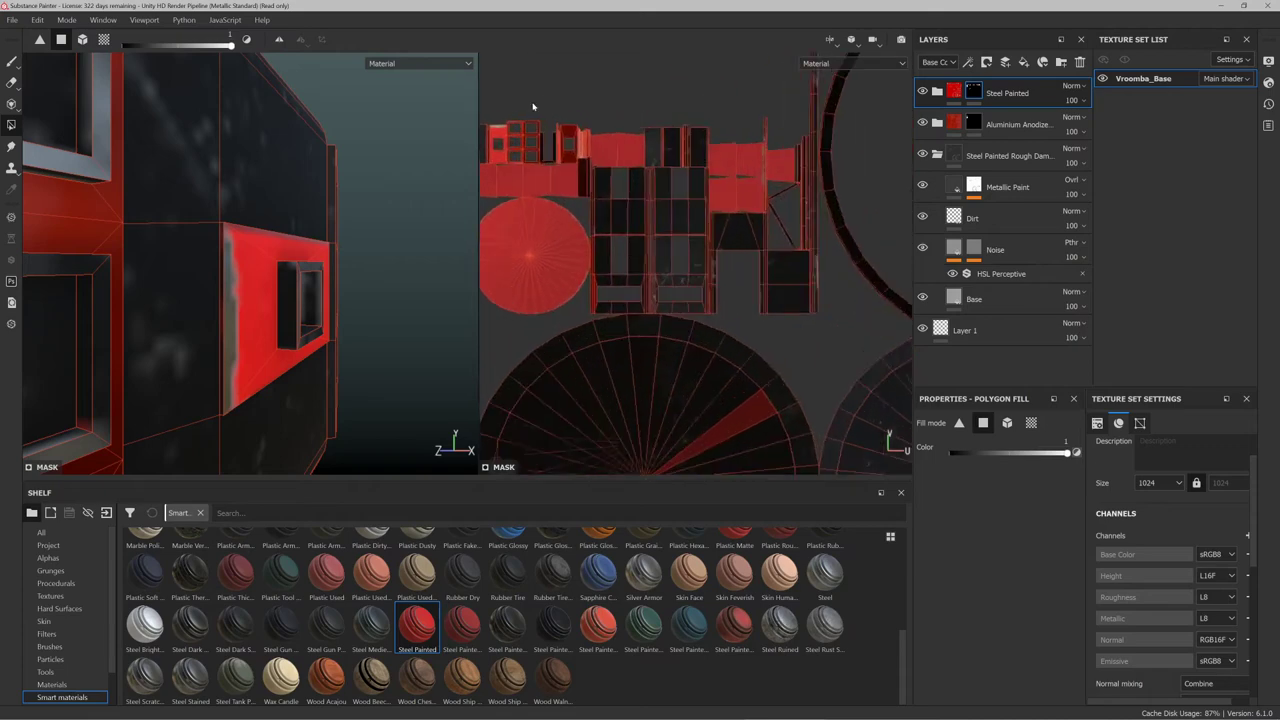
scroll(654, 177, down, 5)
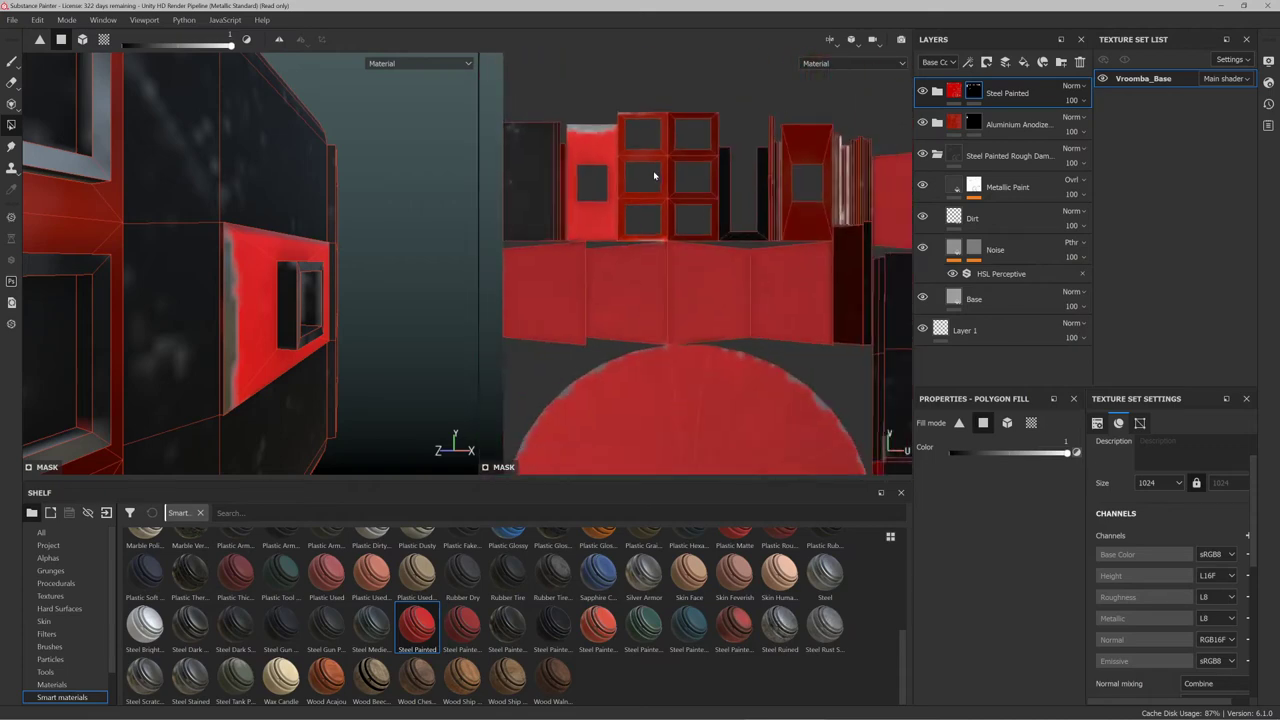
click(670, 158)
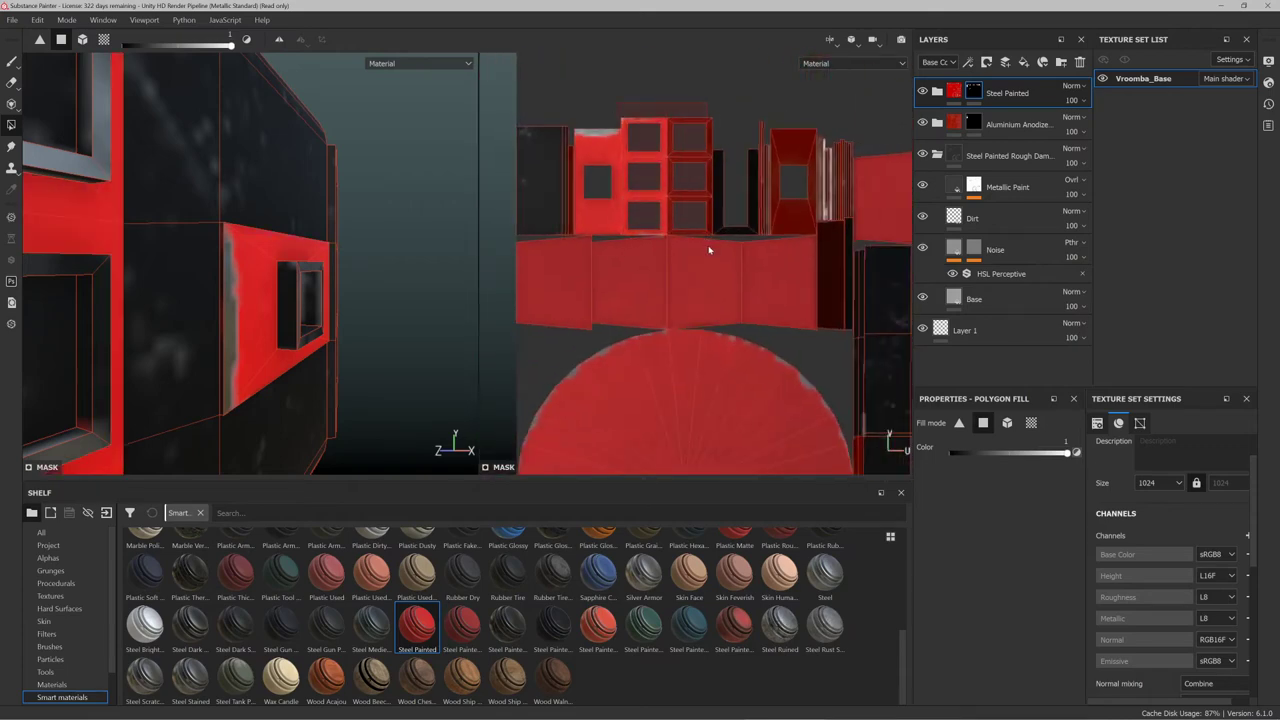
drag(714, 254, 821, 251)
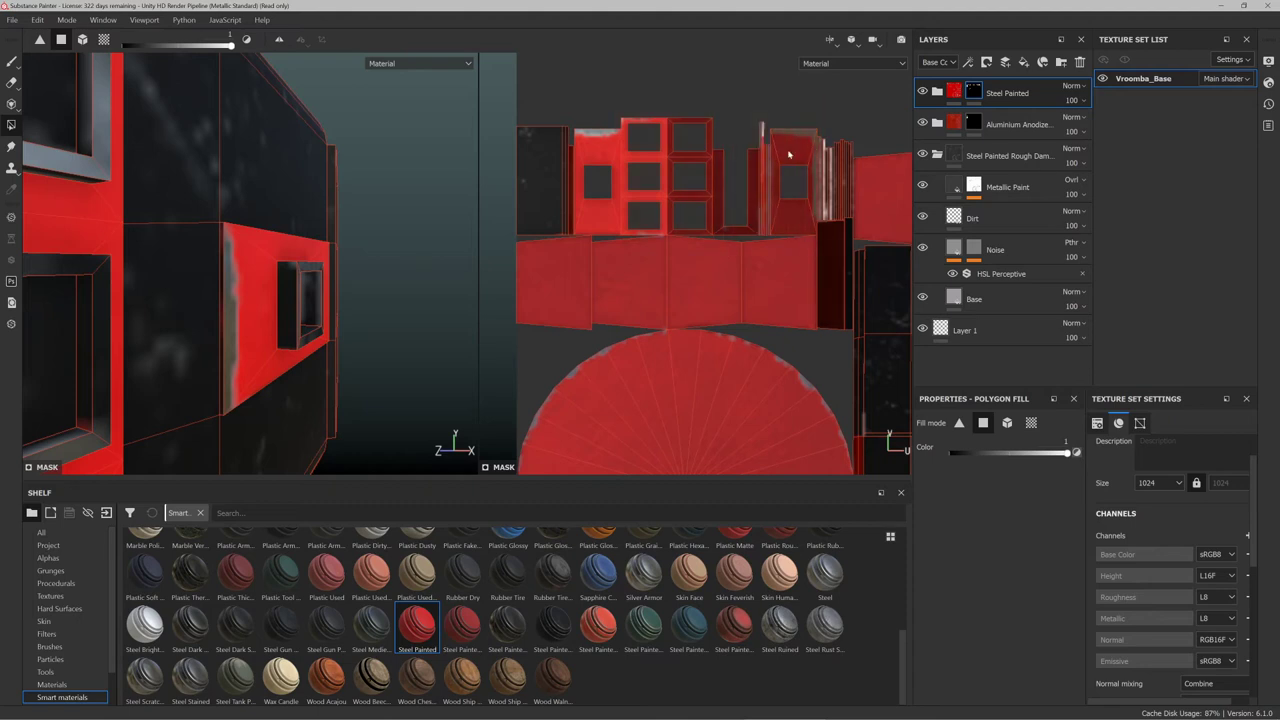
Try to fill the side panel between the triple window frame and the single window into the Steel Painted mask
scroll(277, 183, down, 6)
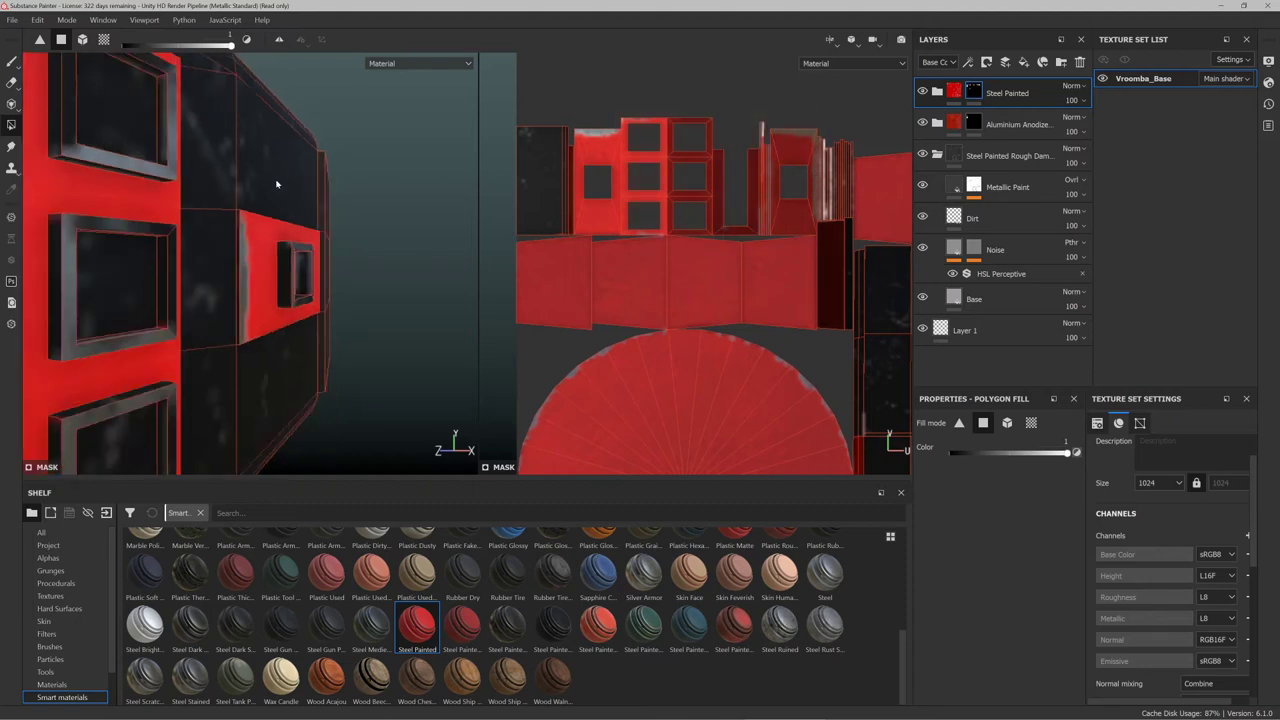
alt+drag(300, 186, 231, 246)
scroll(266, 247, up, 6)
scroll(232, 246, up, 3)
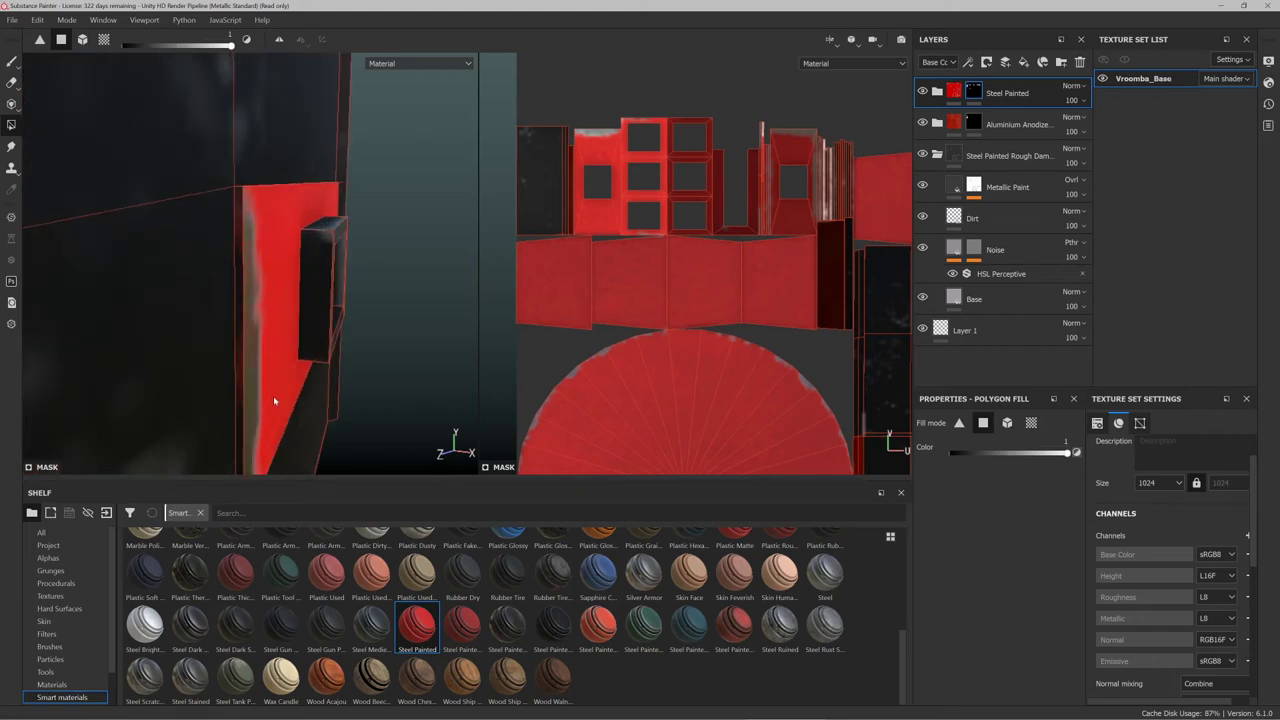
alt+drag(237, 354, 234, 264)
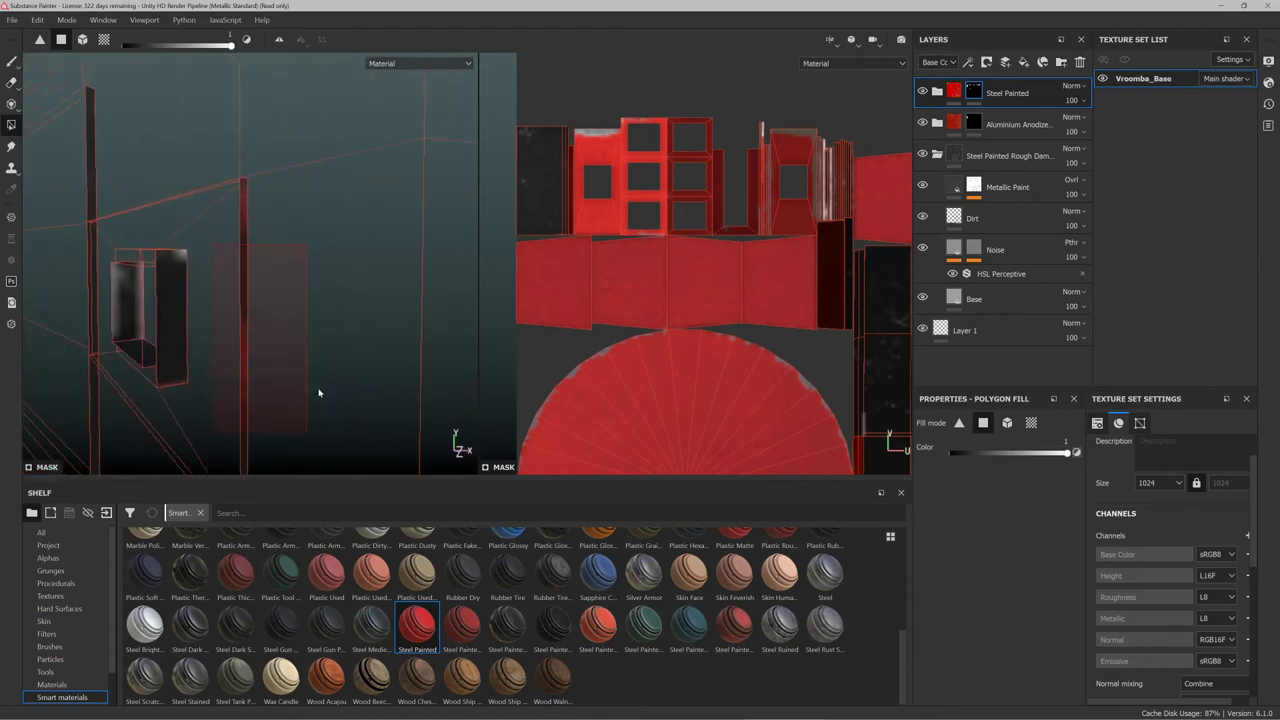
alt+drag(319, 393, 211, 285)
click(161, 365)
click(128, 355)
scroll(211, 285, down, 3)
scroll(211, 284, down, 10)
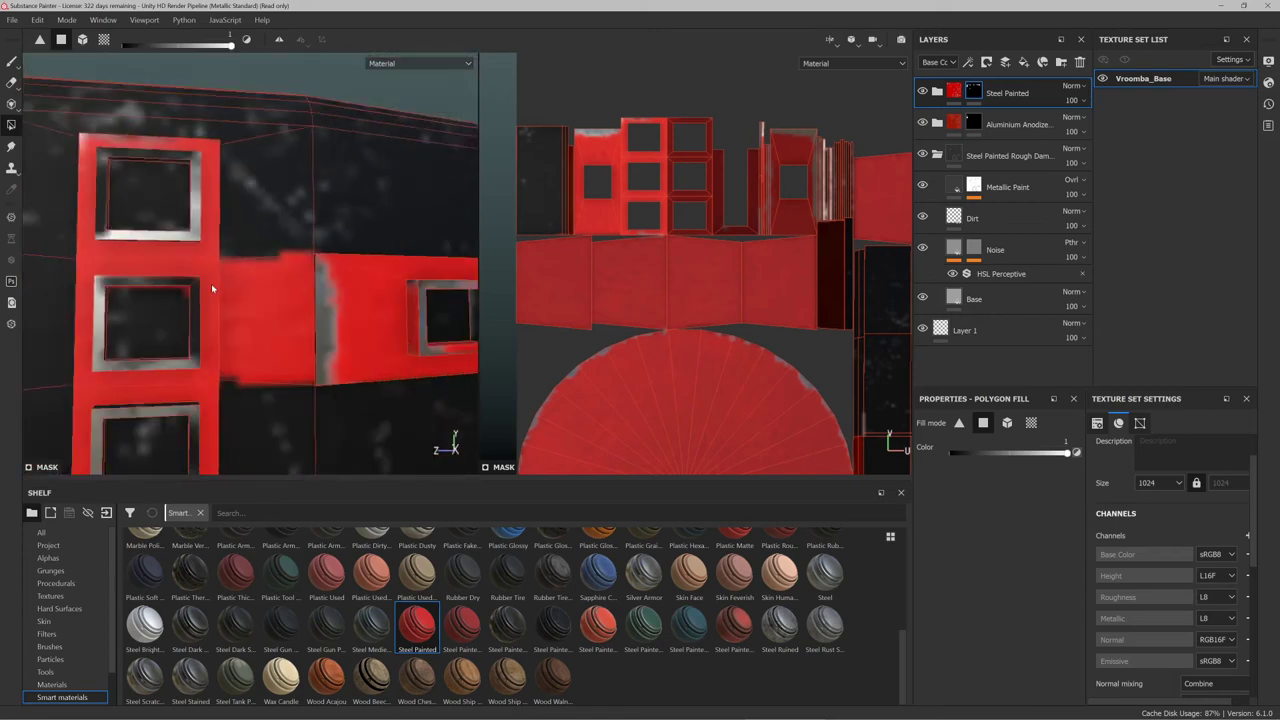
Set the fill color to 0 and erase the red wedges on the underside disc from the Steel Painted mask
scroll(252, 290, up, 10)
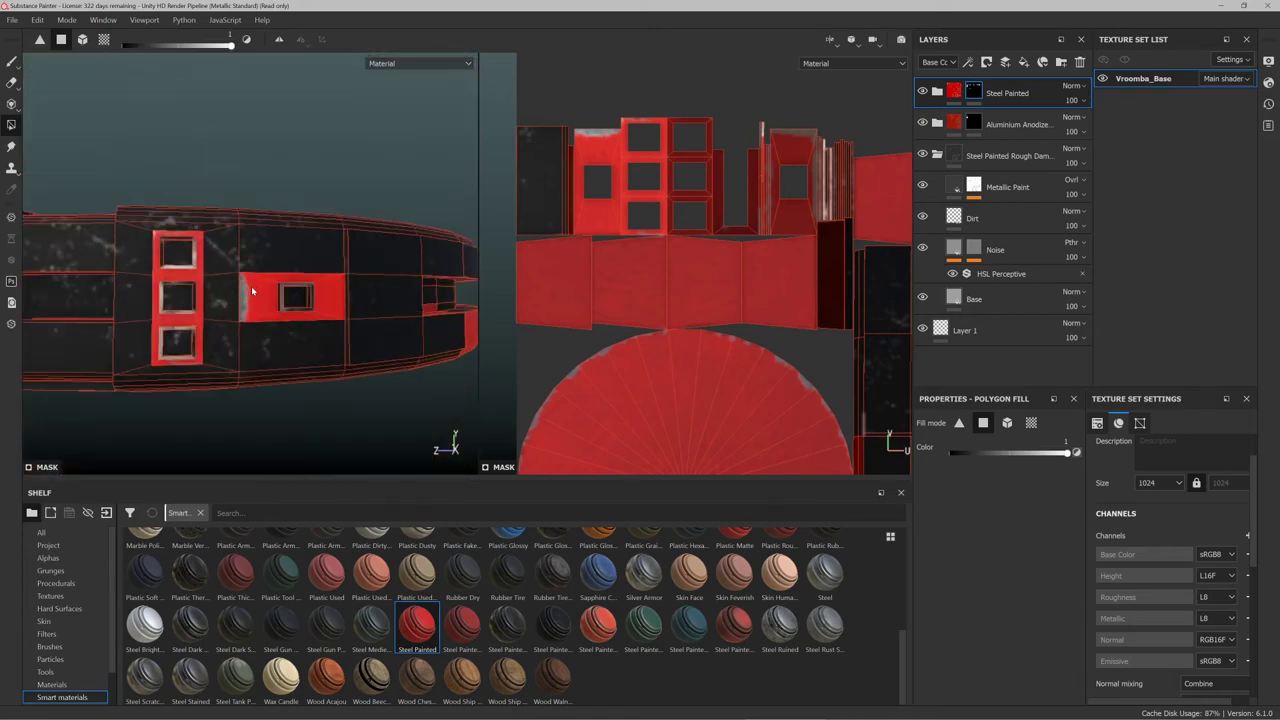
scroll(307, 294, down, 10)
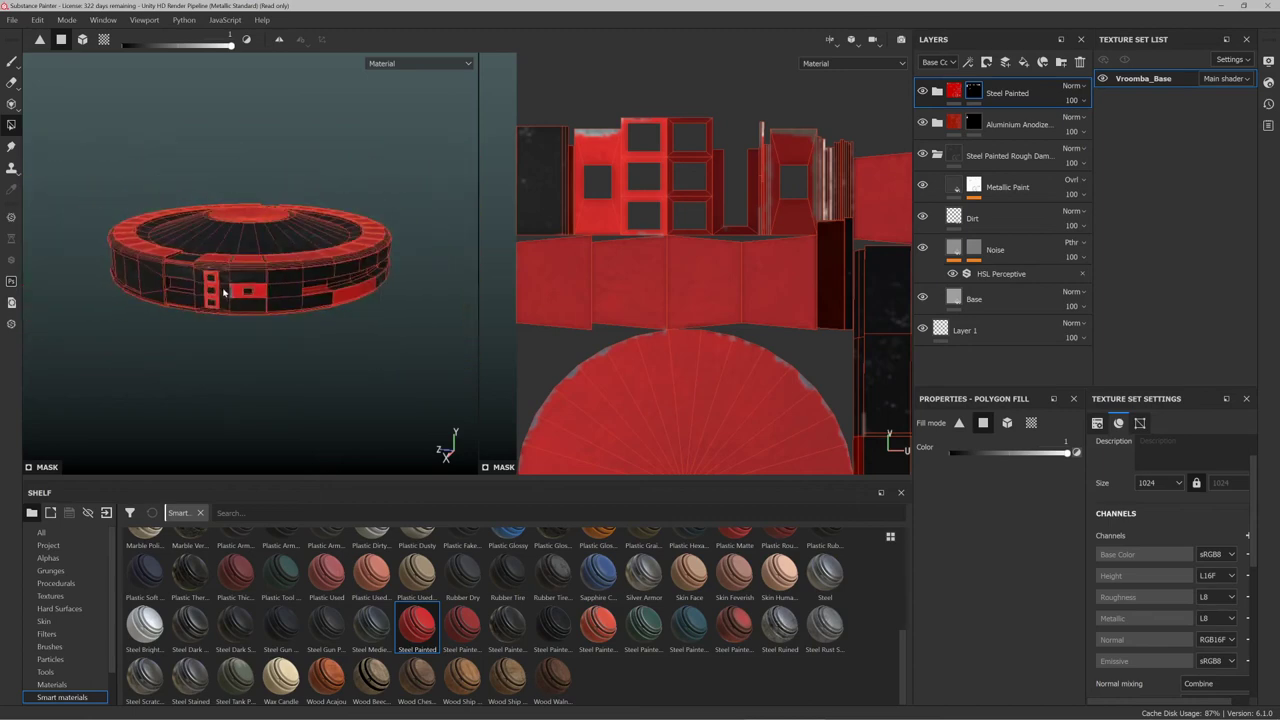
scroll(363, 288, up, 6)
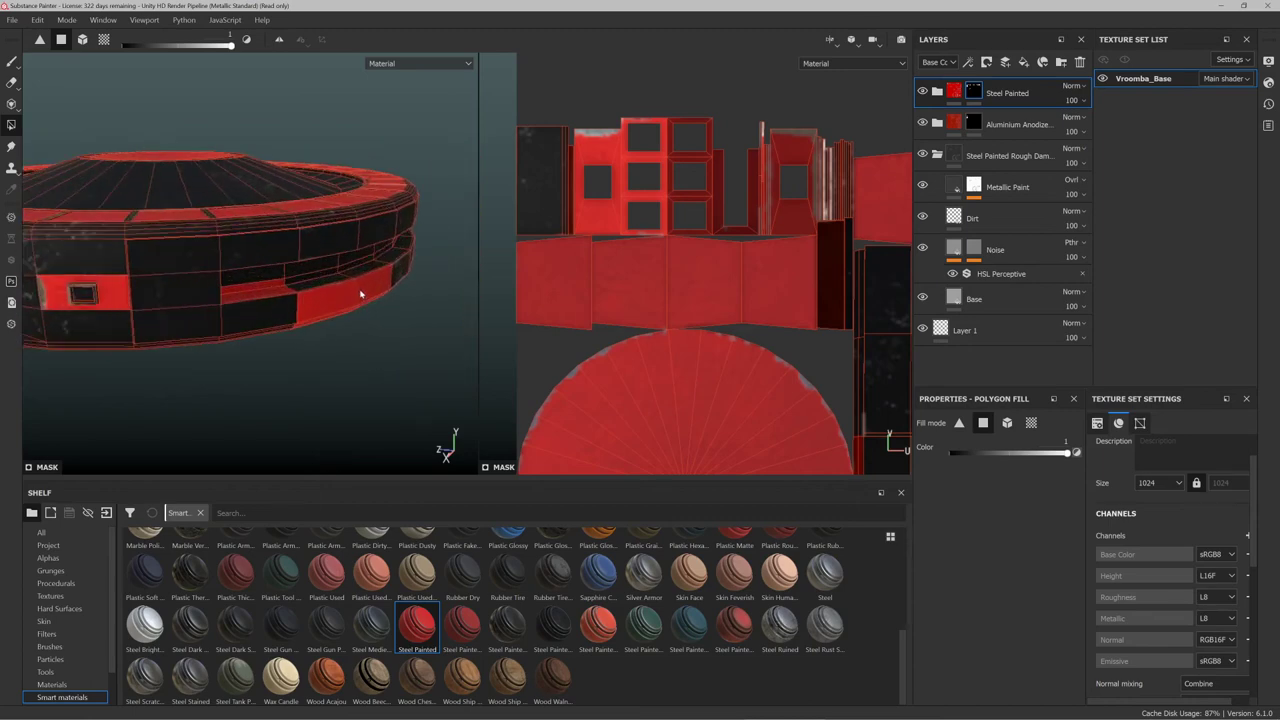
scroll(565, 237, down, 3)
scroll(565, 237, down, 5)
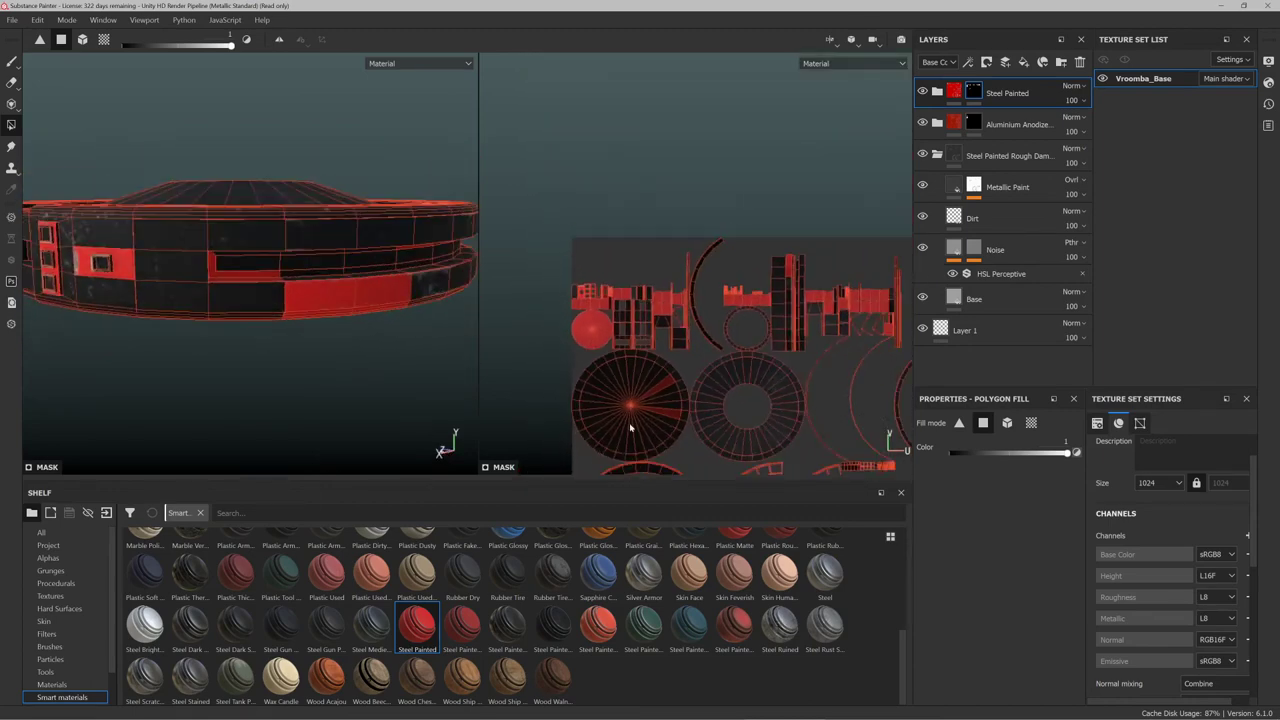
scroll(646, 431, up, 4)
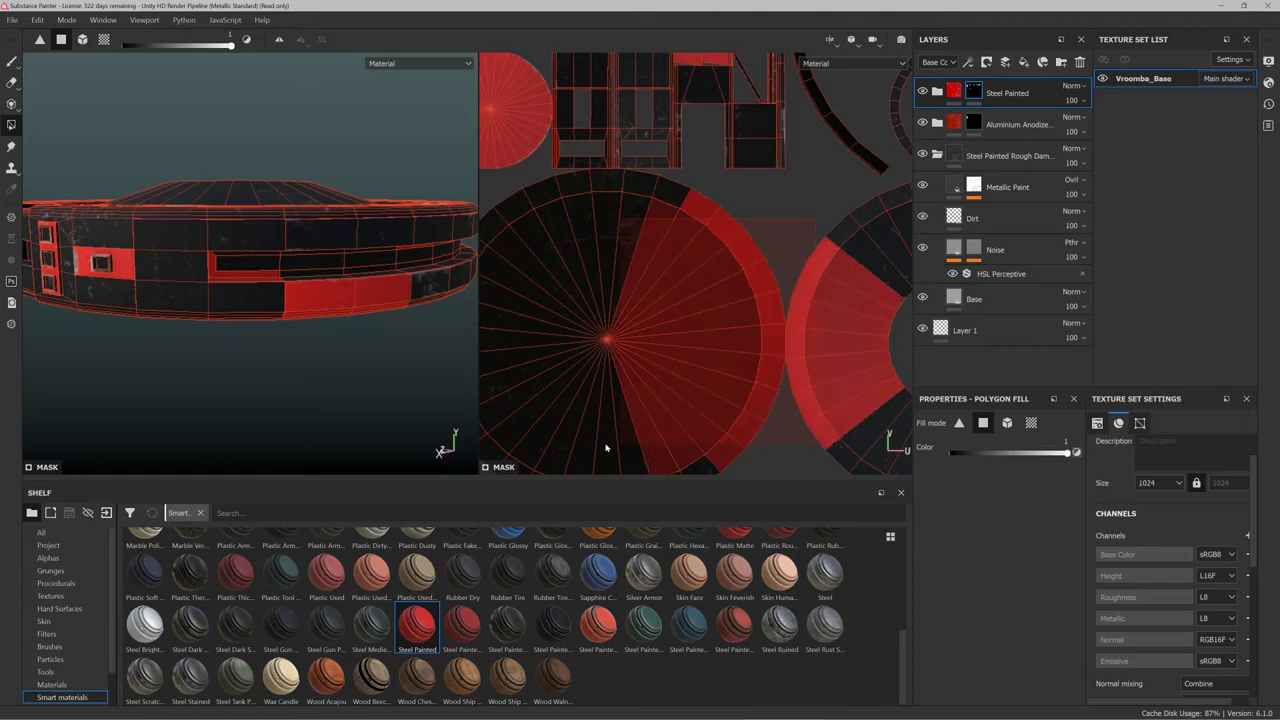
drag(156, 46, 107, 51)
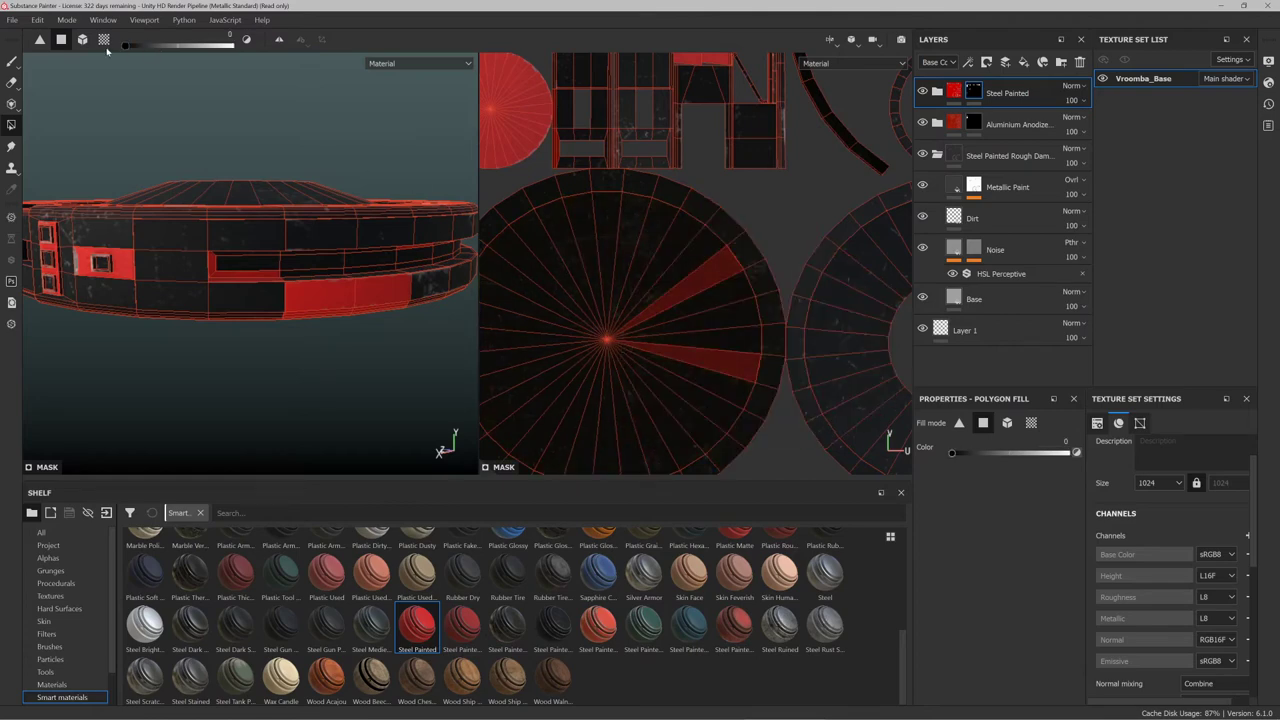
drag(622, 232, 769, 414)
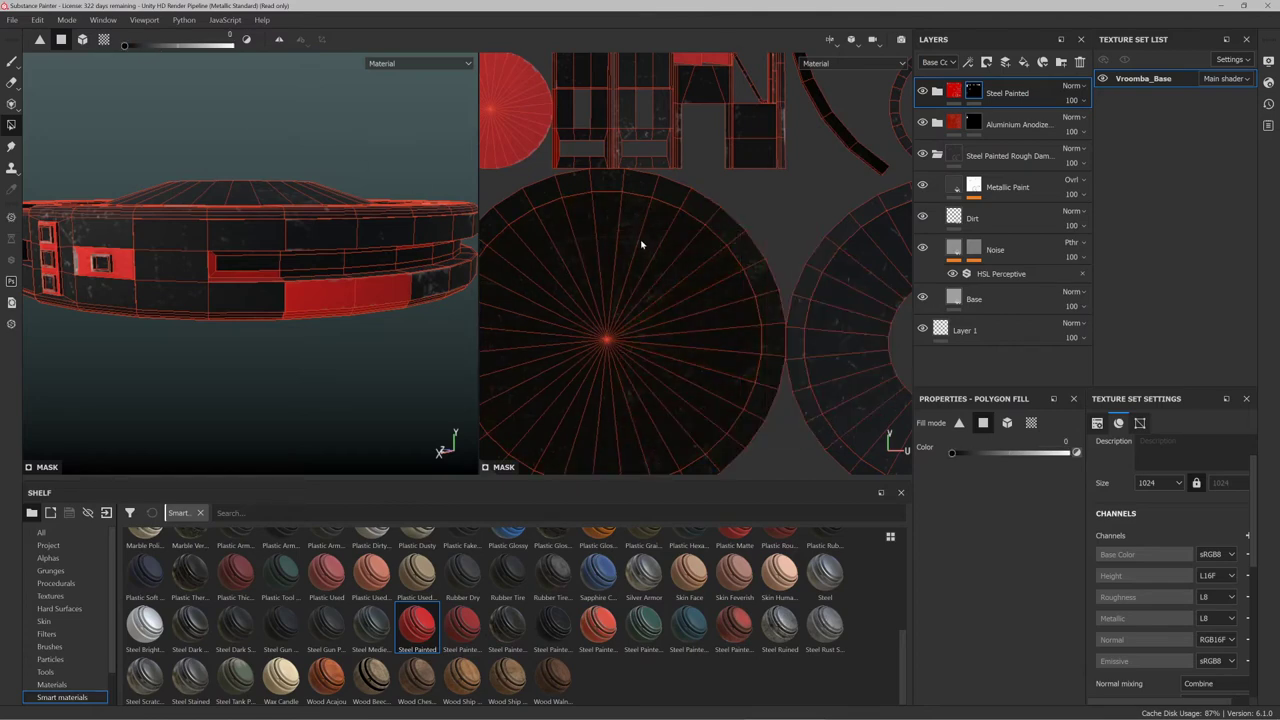
Erase stray red islands, including the recessed side slot, from the Steel Painted mask in the UV view
scroll(727, 349, up, 3)
scroll(728, 347, down, 5)
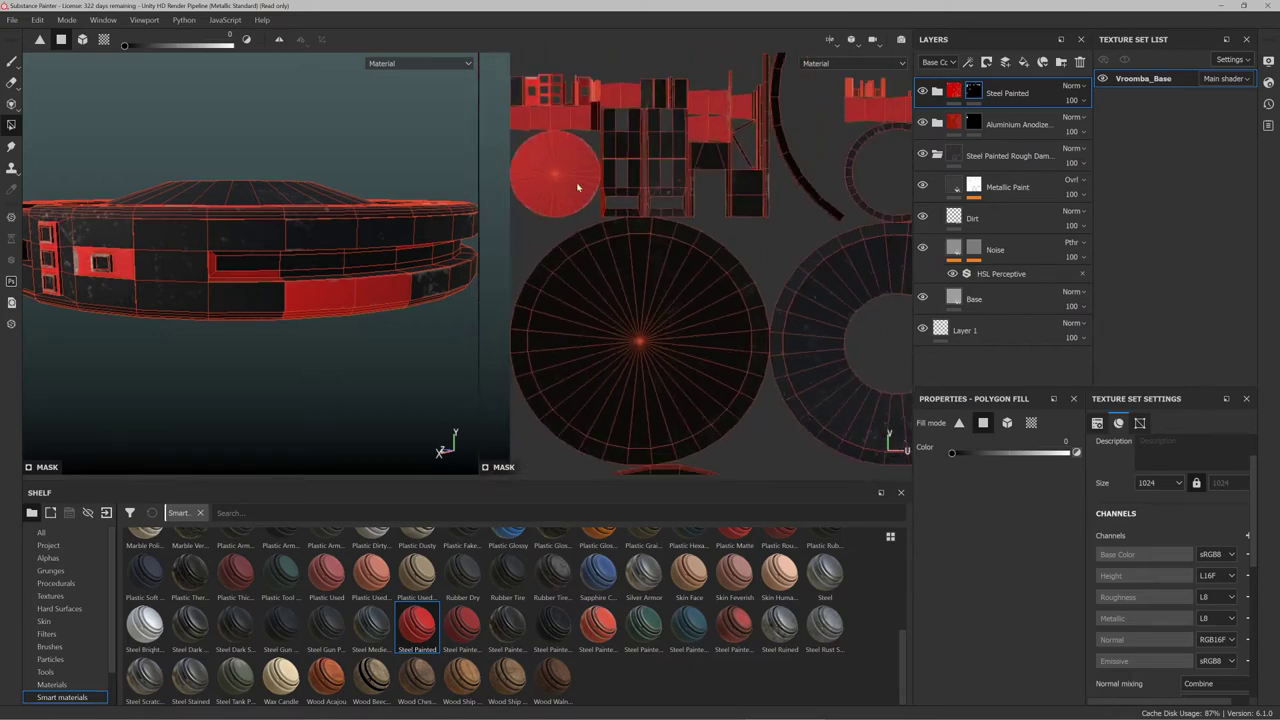
scroll(570, 171, up, 4)
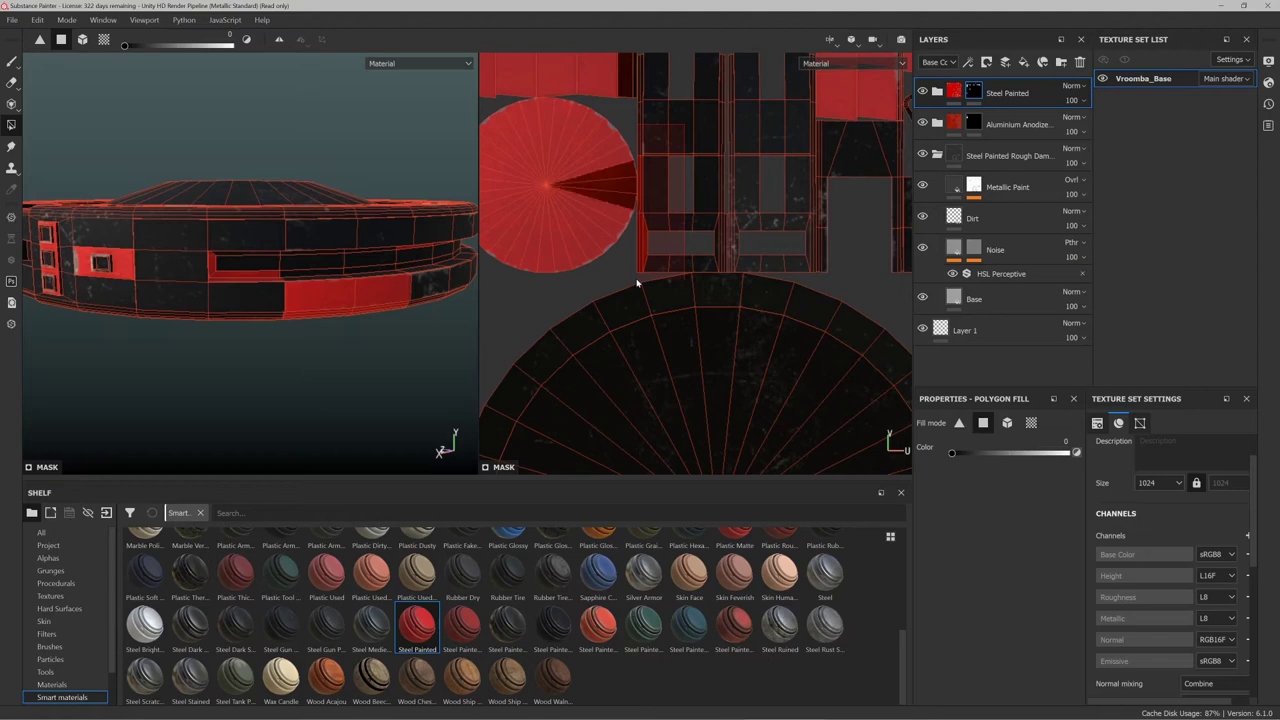
scroll(620, 126, down, 5)
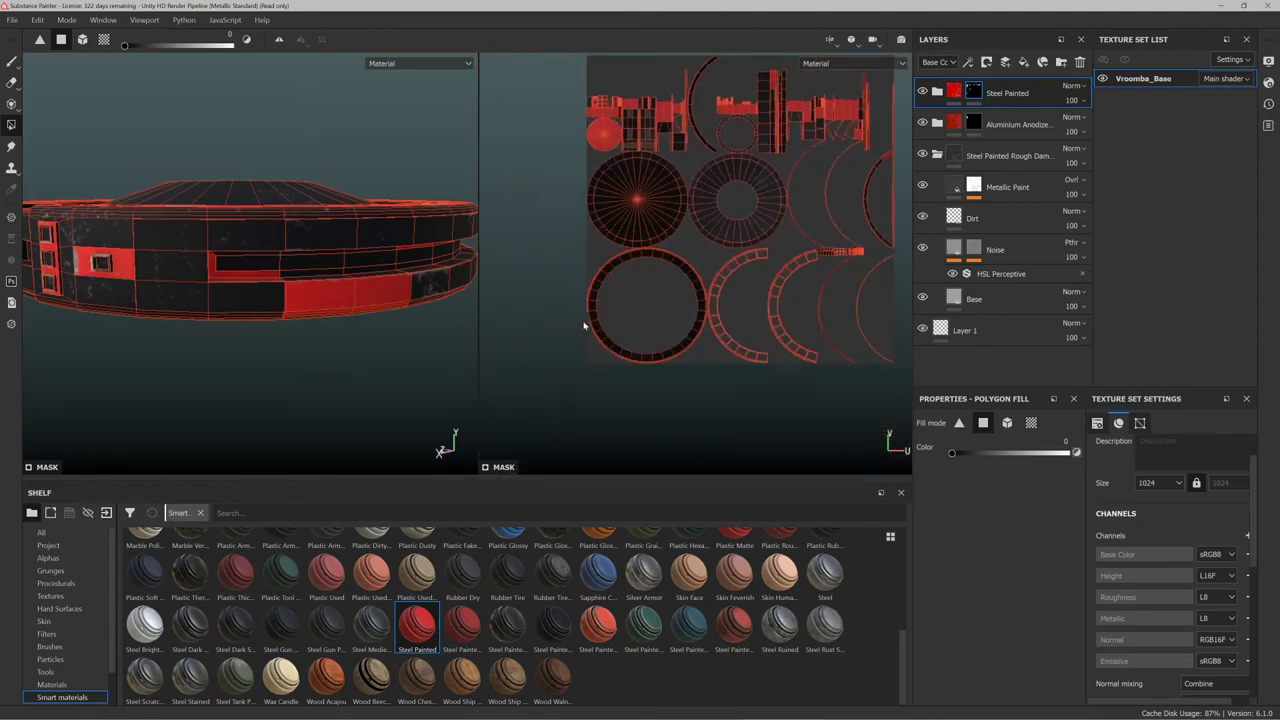
scroll(631, 277, up, 2)
scroll(597, 286, down, 2)
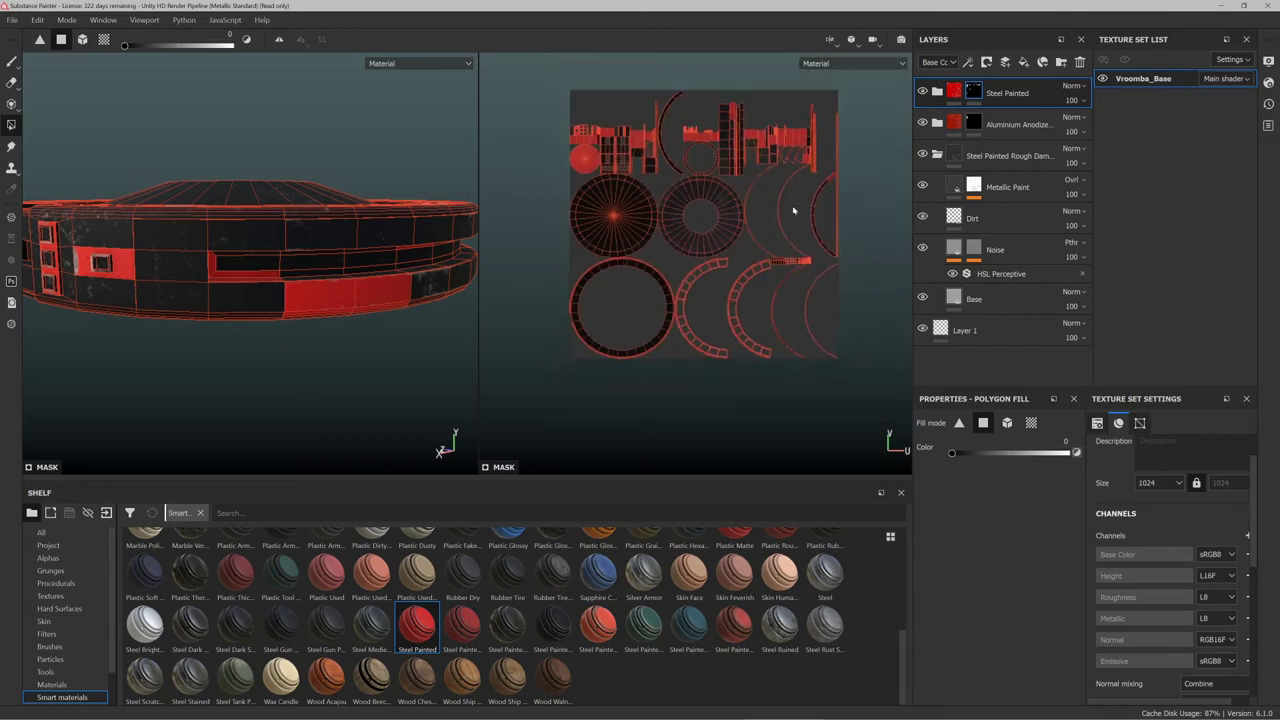
scroll(853, 167, up, 4)
scroll(754, 251, up, 2)
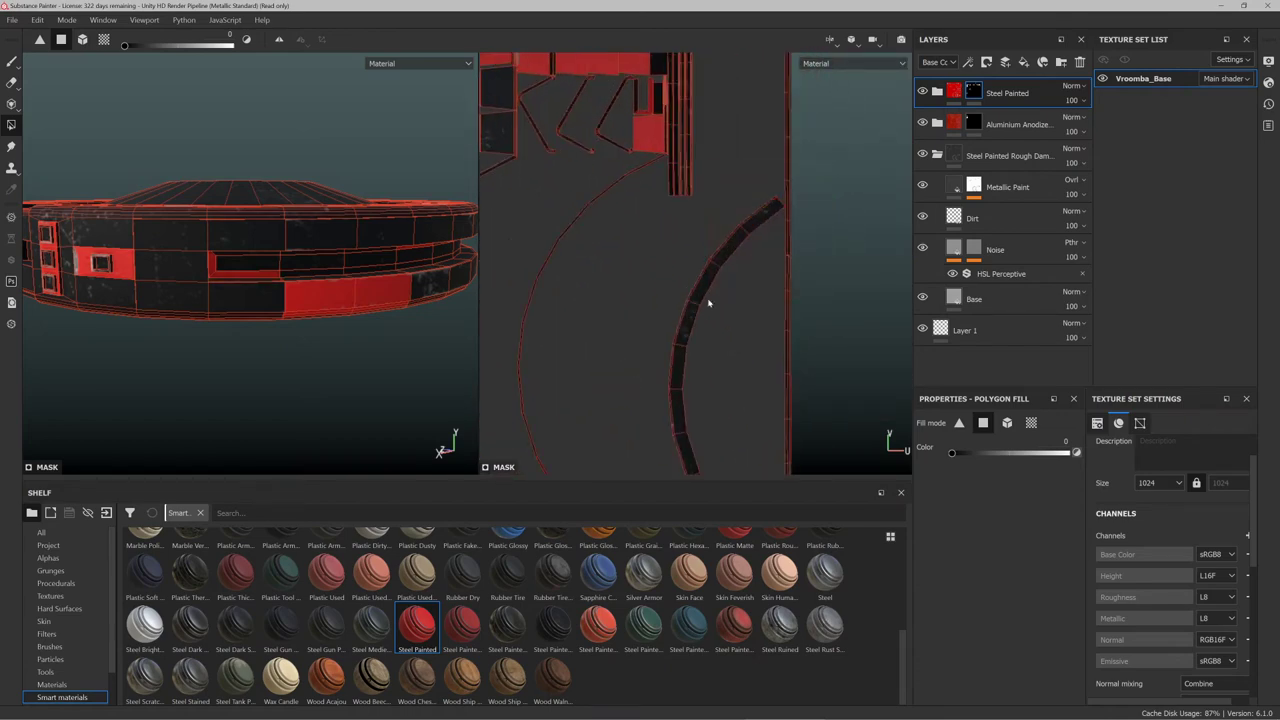
scroll(703, 285, down, 3)
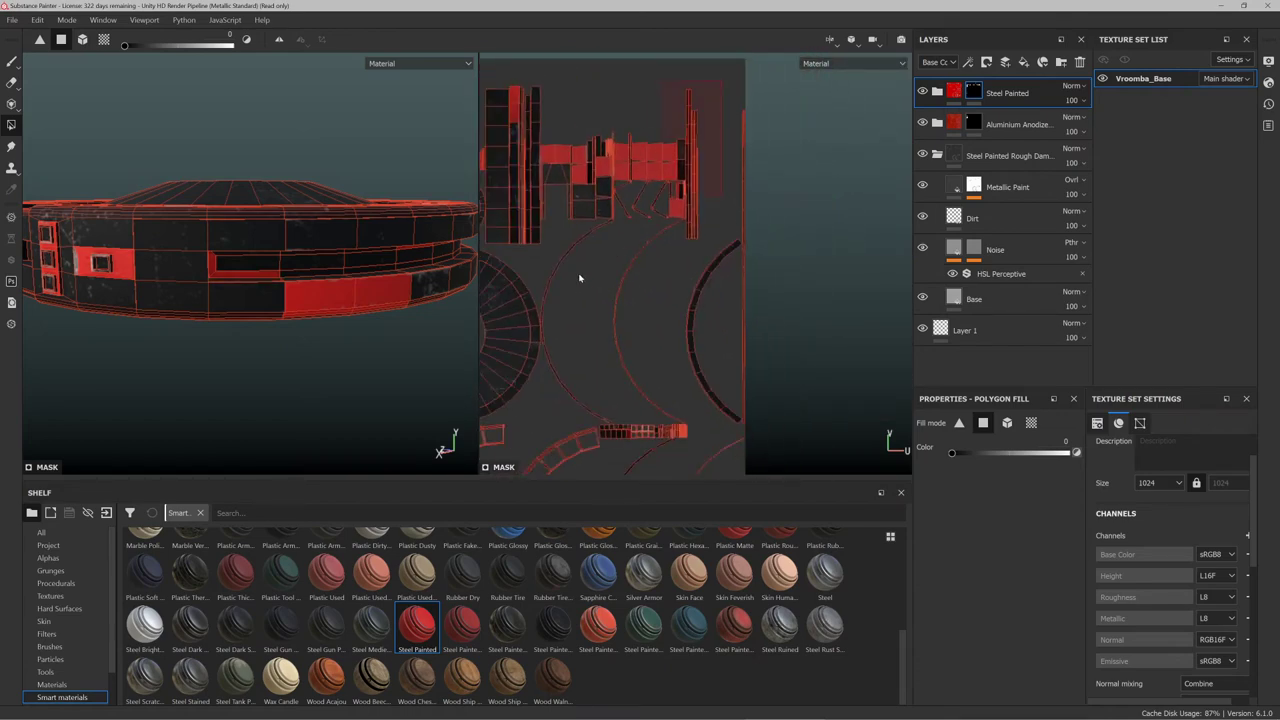
drag(579, 278, 534, 280)
scroll(822, 244, down, 5)
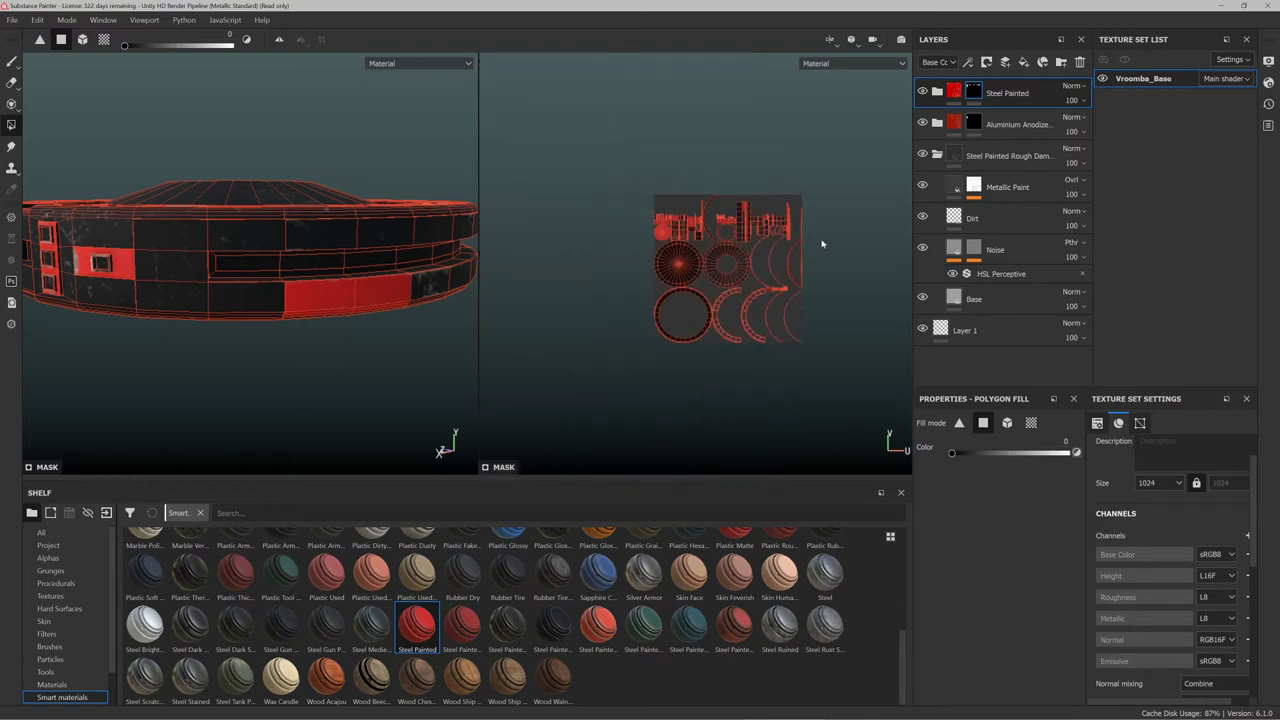
Clear the entire Steel Painted mask by filling all UV islands with color 0, and inspect the model
ctrl+drag(822, 152, 620, 391)
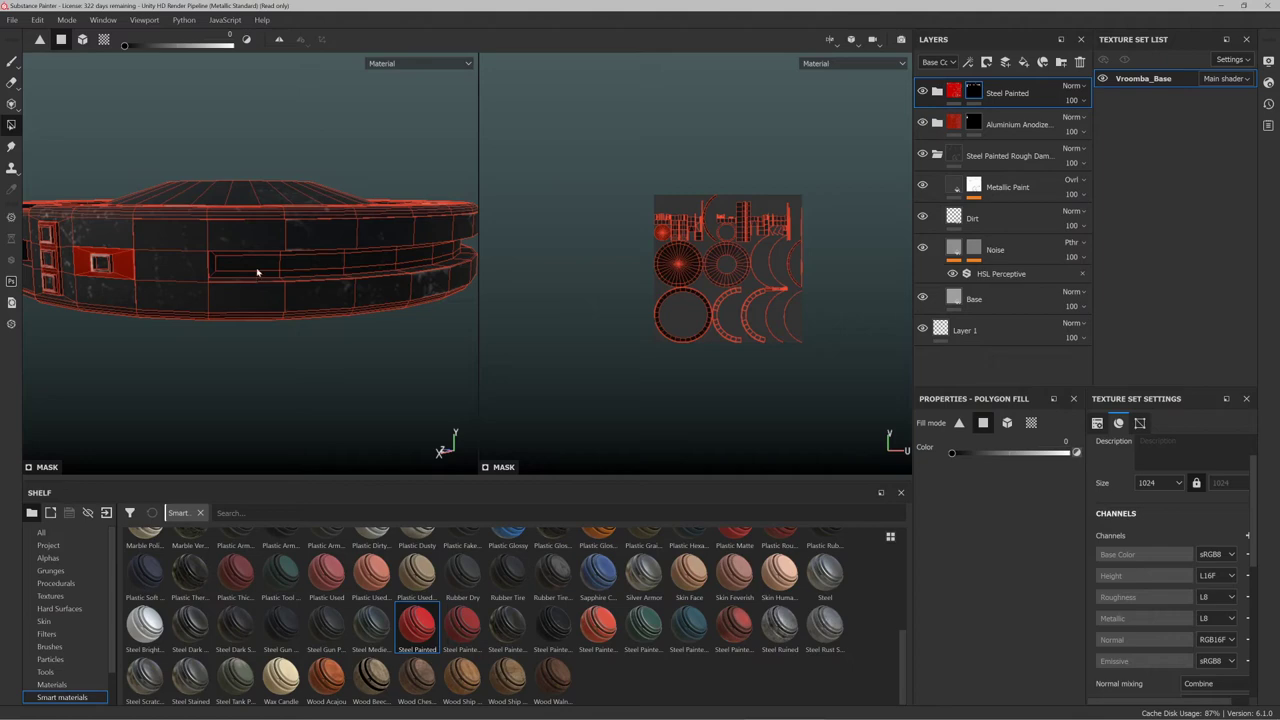
alt+drag(257, 271, 341, 266)
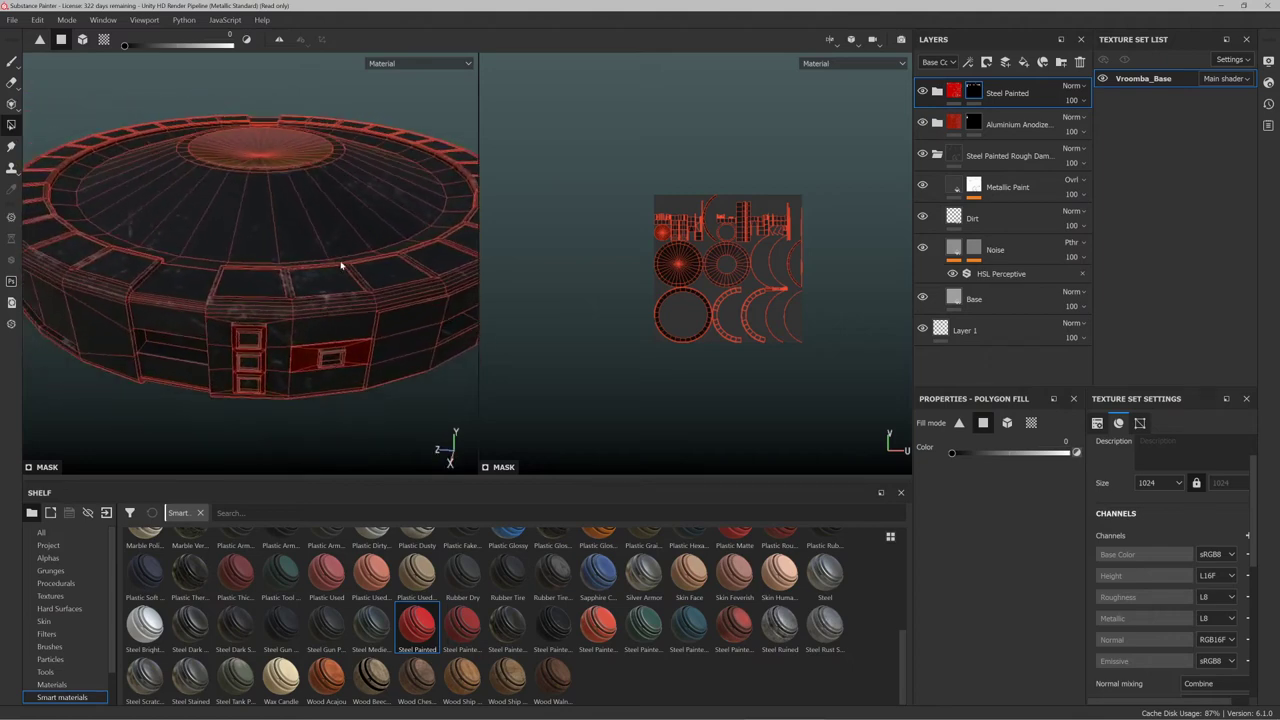
alt+drag(230, 255, 290, 280)
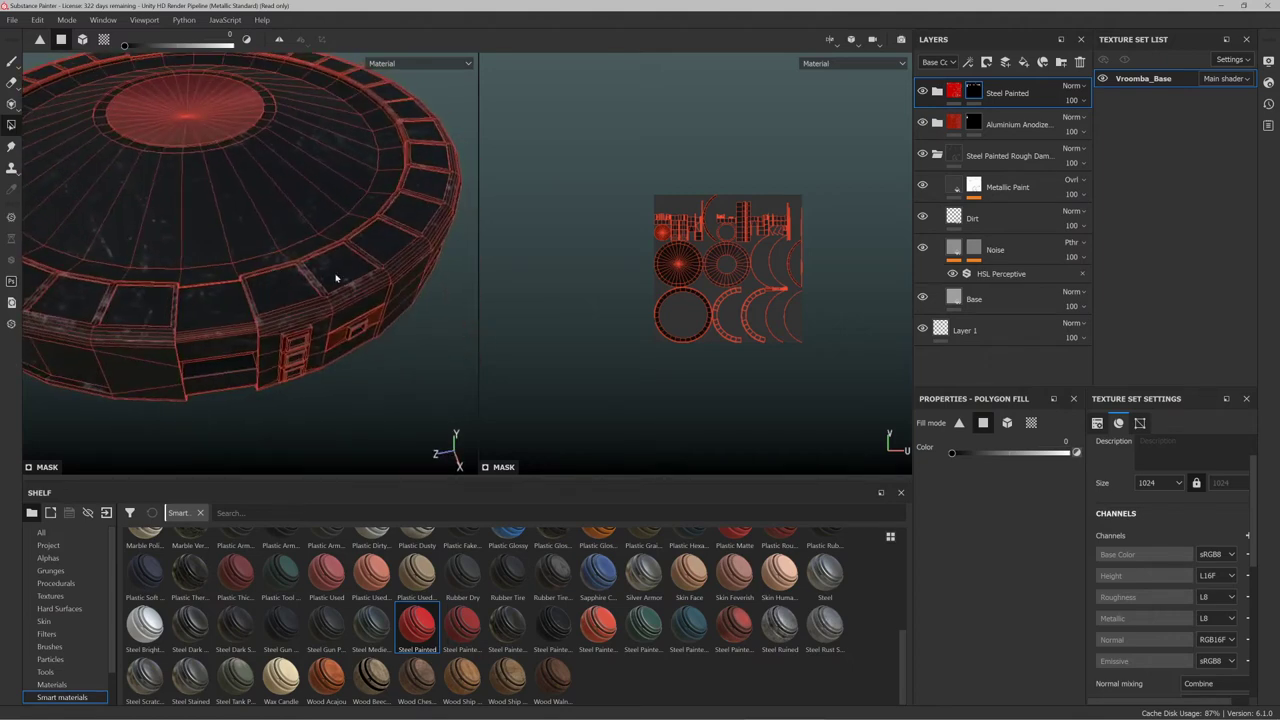
Set the fill color to 1, fill the large ring island into the Steel Painted mask, and check it on the model
scroll(680, 331, up, 7)
mouse_move(694, 267)
alt+mouse_down()
mouse_move(686, 274)
mouse_move(708, 268)
mouse_move(691, 251)
alt+mouse_up()
middle_drag(694, 249, 689, 264)
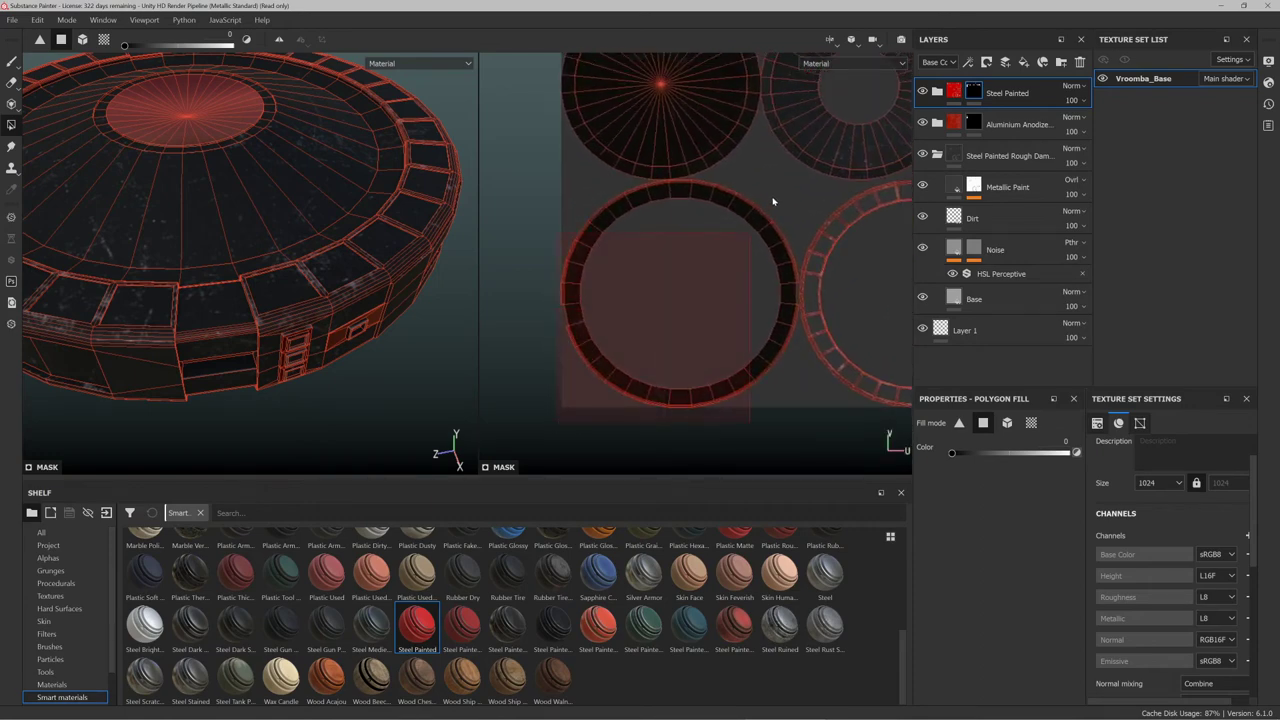
drag(772, 201, 795, 178)
drag(125, 45, 231, 45)
drag(783, 214, 797, 184)
scroll(295, 329, up, 2)
scroll(292, 300, down, 5)
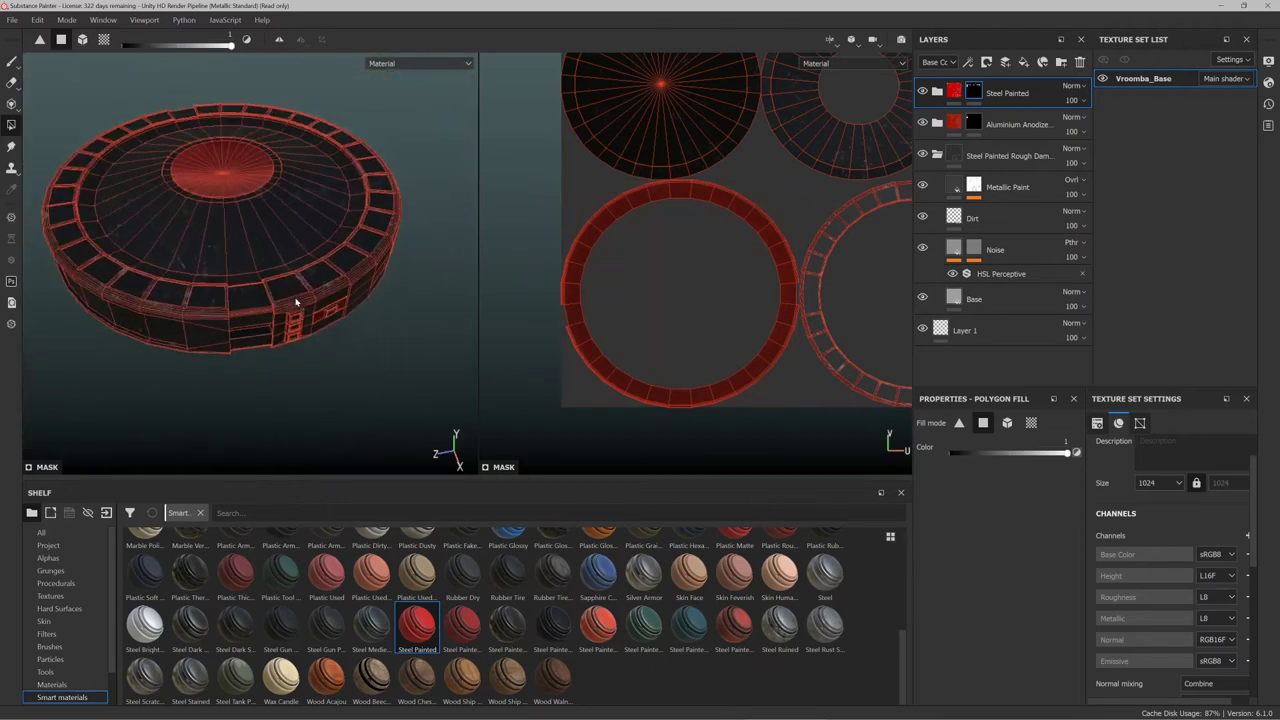
alt+drag(296, 302, 323, 275)
scroll(542, 342, up, 2)
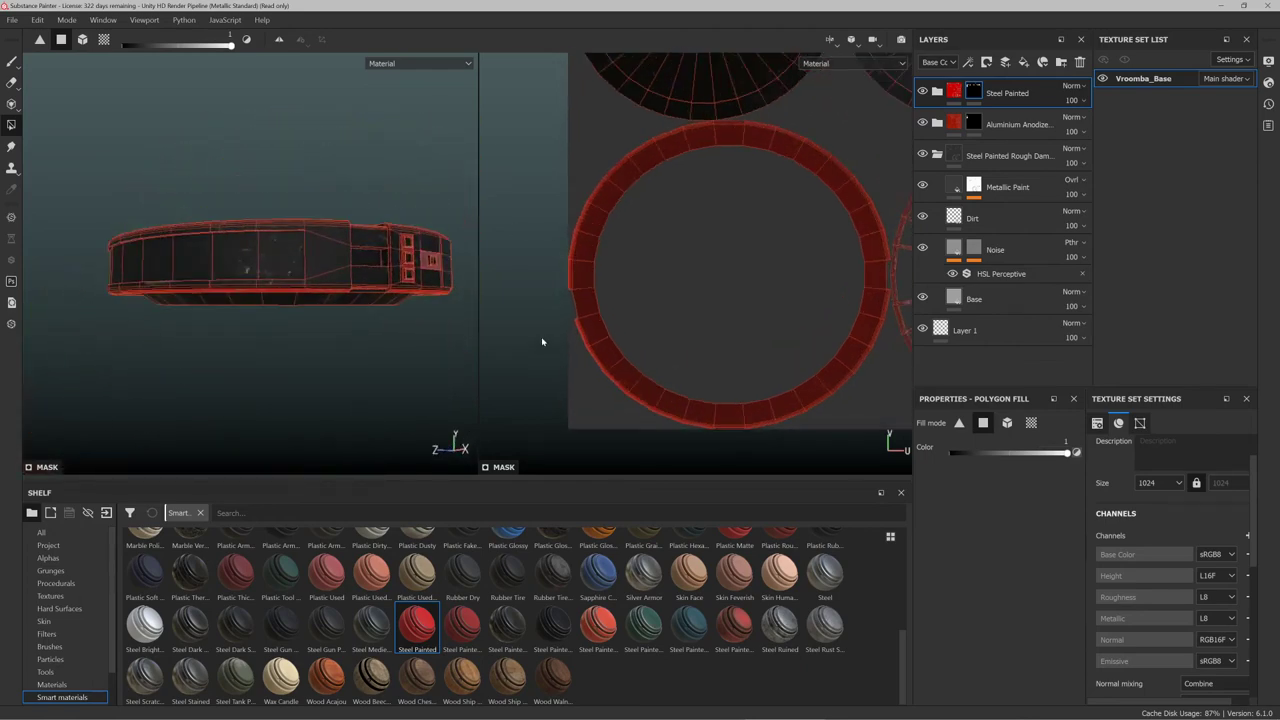
Fill both segmented half-ring islands into the Steel Painted mask in the UV view
scroll(542, 342, down, 3)
scroll(810, 331, up, 4)
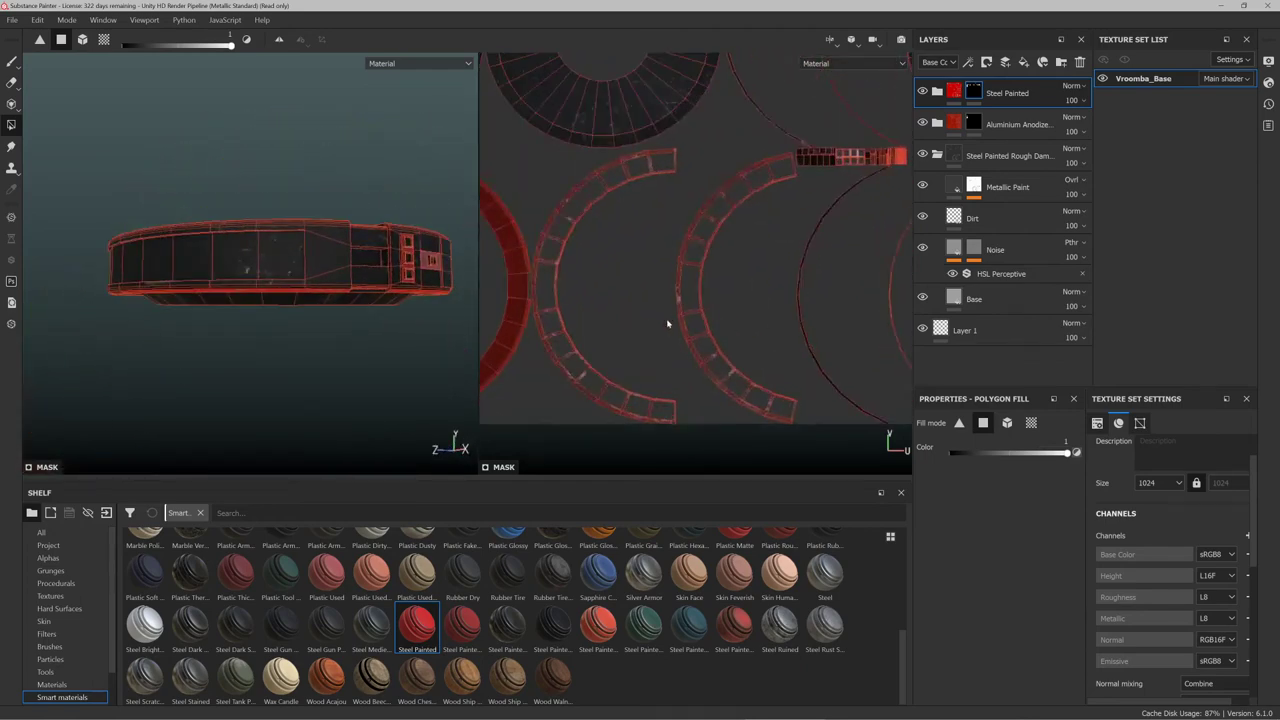
drag(766, 441, 515, 155)
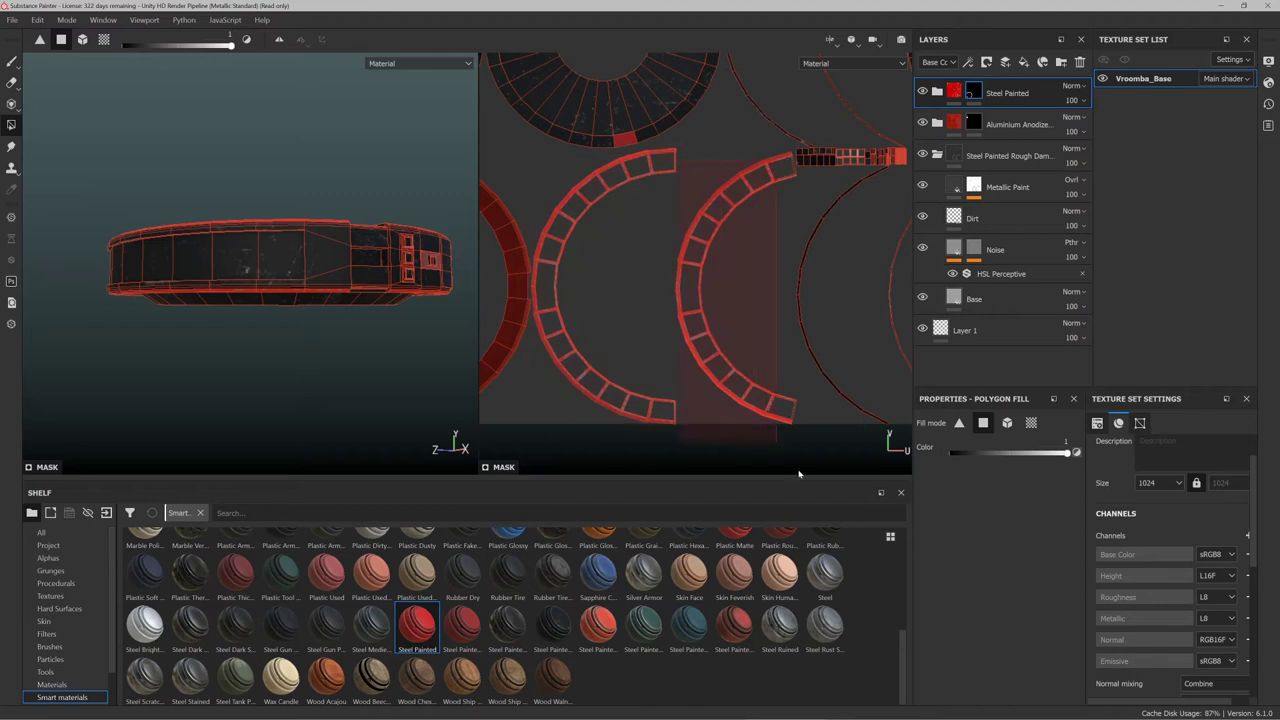
drag(799, 474, 796, 479)
Fill the two thin arc islands beside the segmented half-rings into the Steel Painted mask
scroll(534, 363, down, 3)
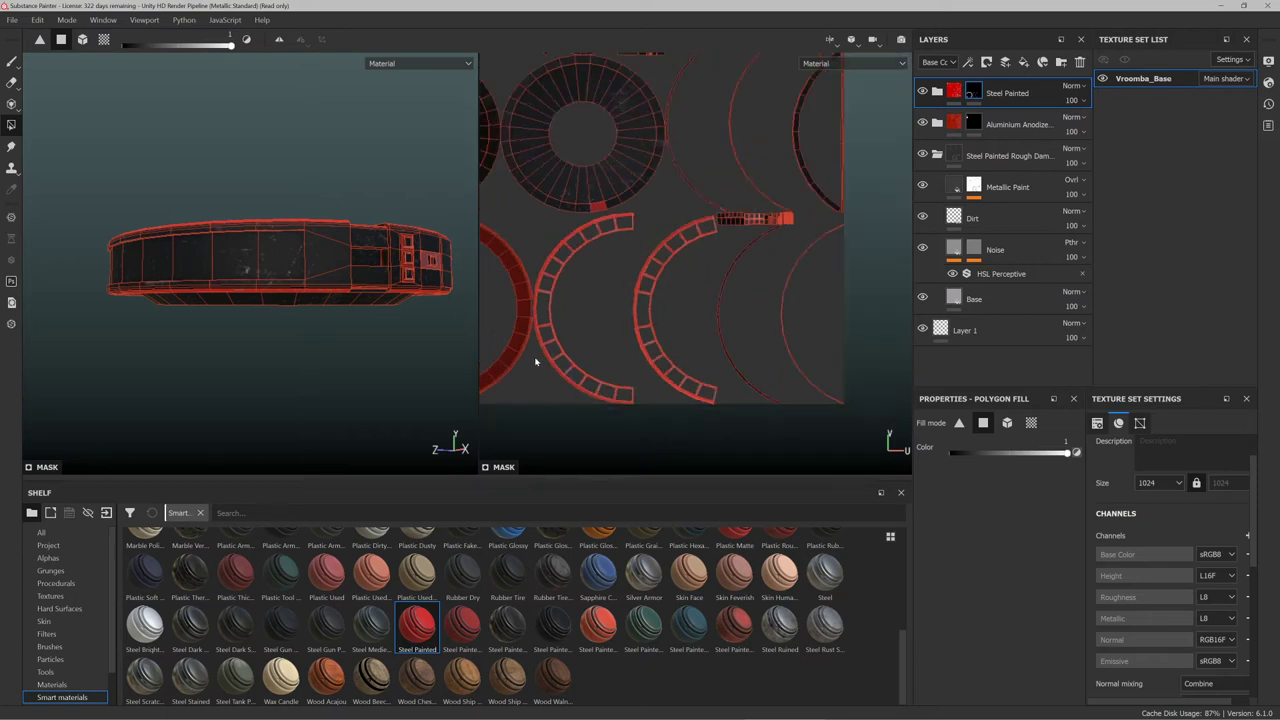
scroll(753, 358, up, 2)
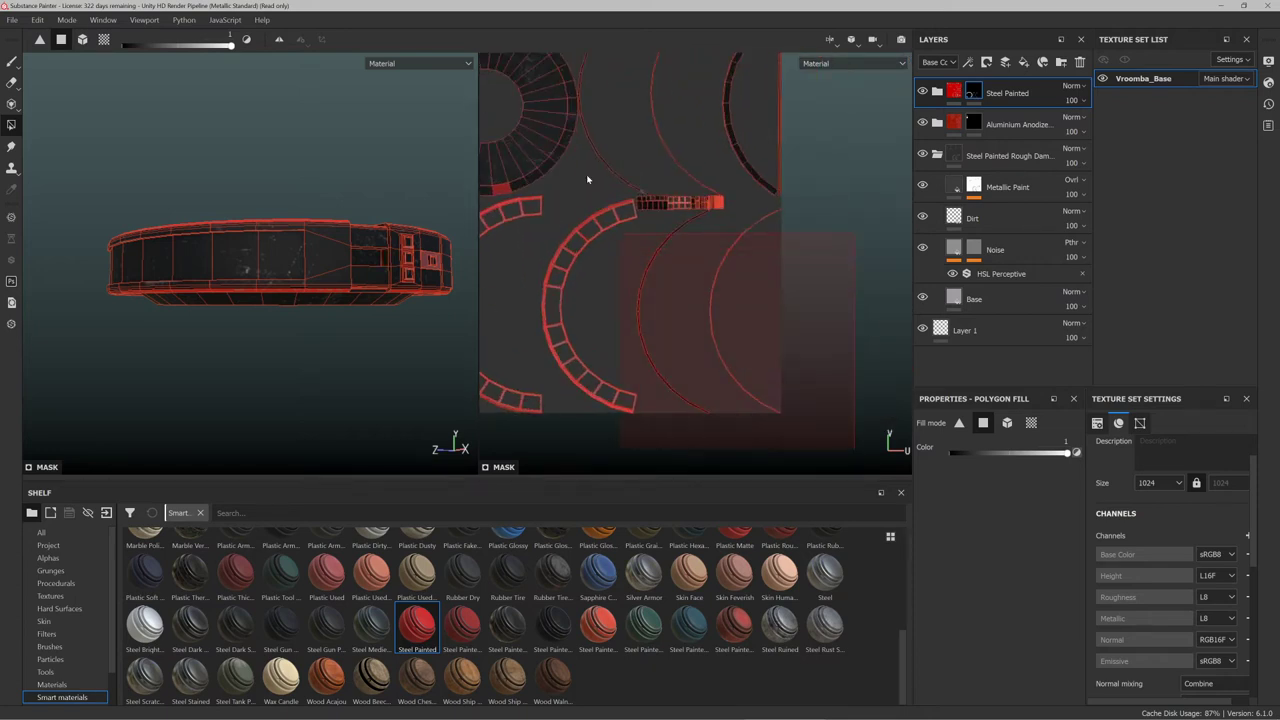
drag(587, 180, 603, 168)
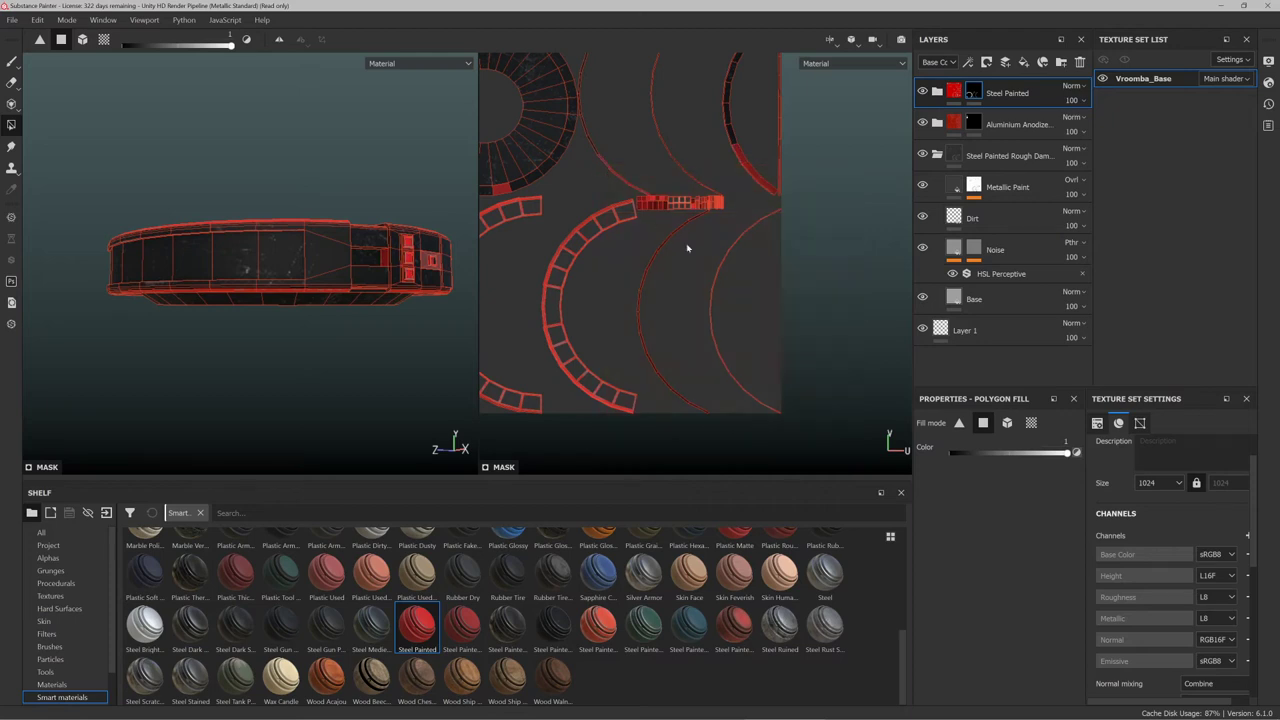
scroll(766, 340, up, 2)
scroll(758, 335, down, 4)
scroll(712, 127, up, 4)
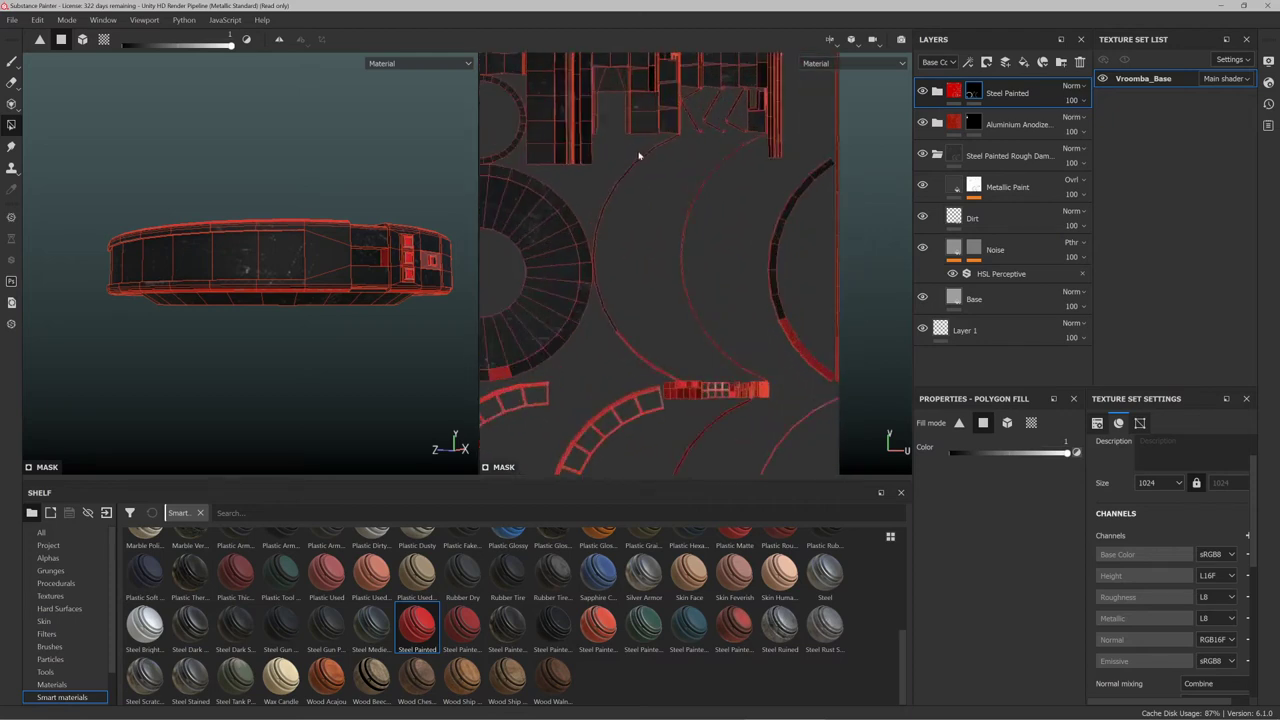
Fill the thin arc below the rectangular islands and the wider curved band at the UV edge into the Steel Painted mask
scroll(660, 147, up, 2)
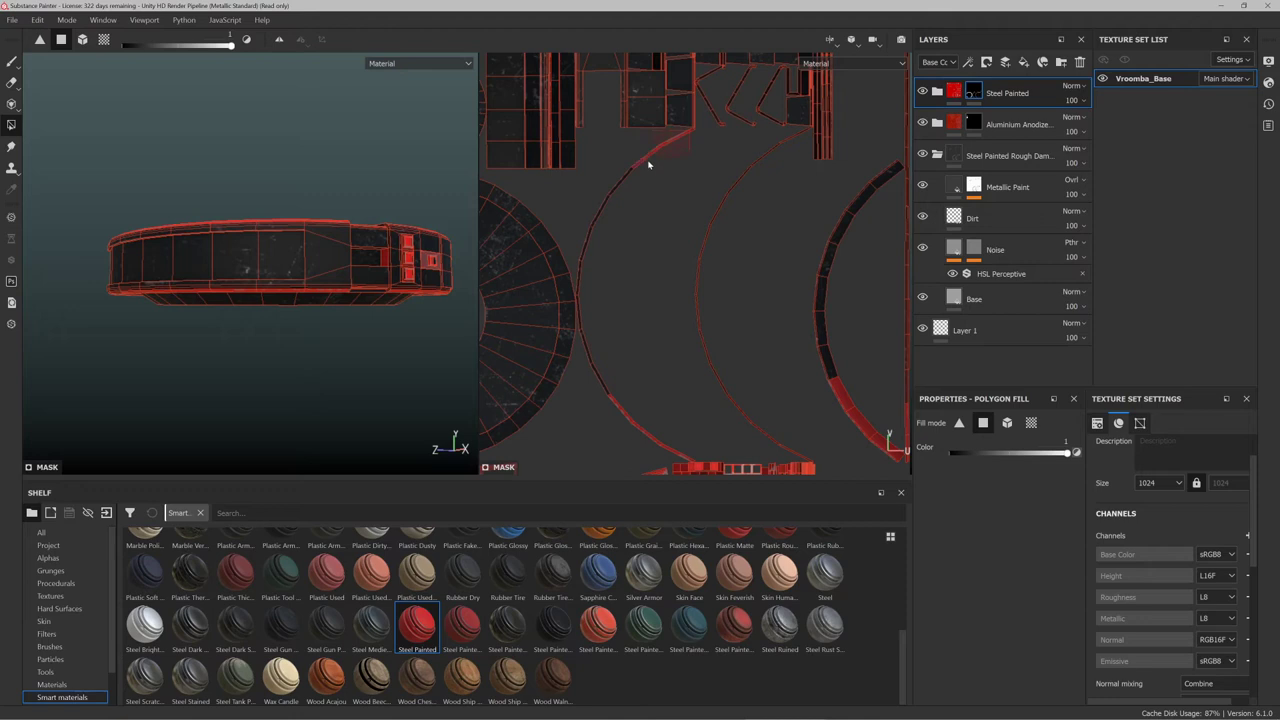
drag(598, 178, 637, 294)
drag(623, 376, 643, 441)
scroll(654, 320, down, 2)
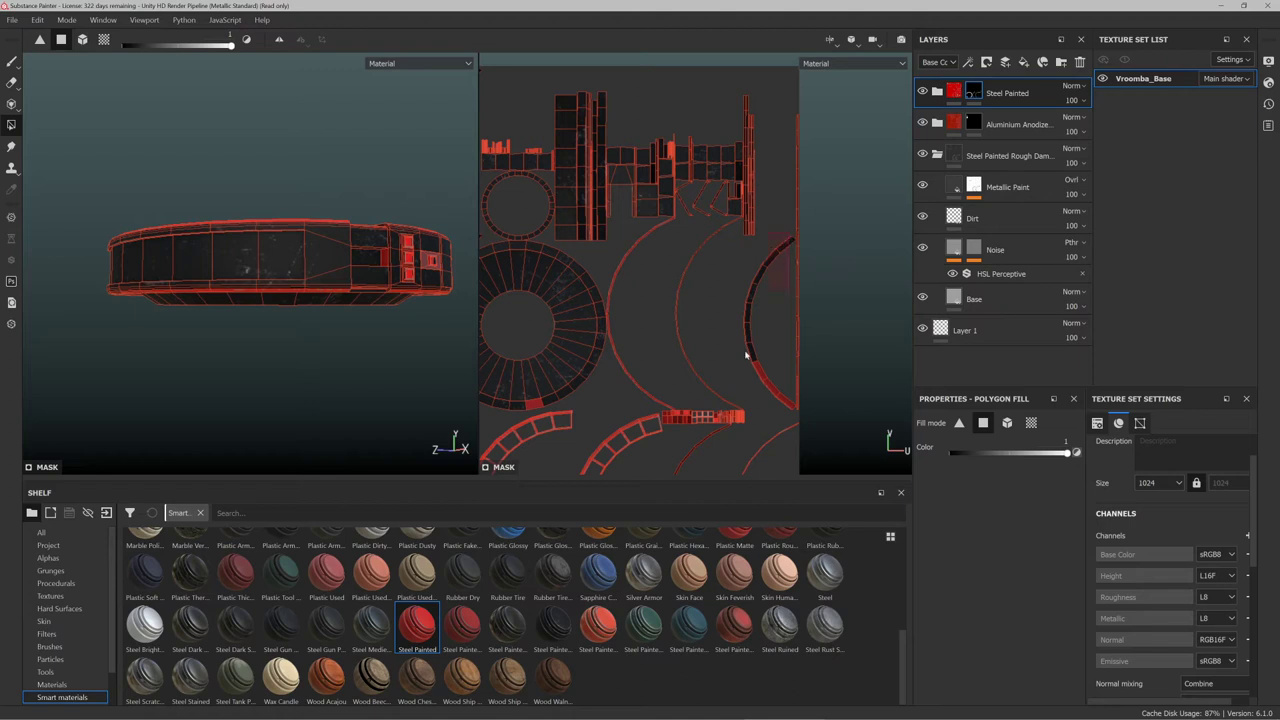
drag(745, 355, 763, 390)
scroll(860, 309, down, 3)
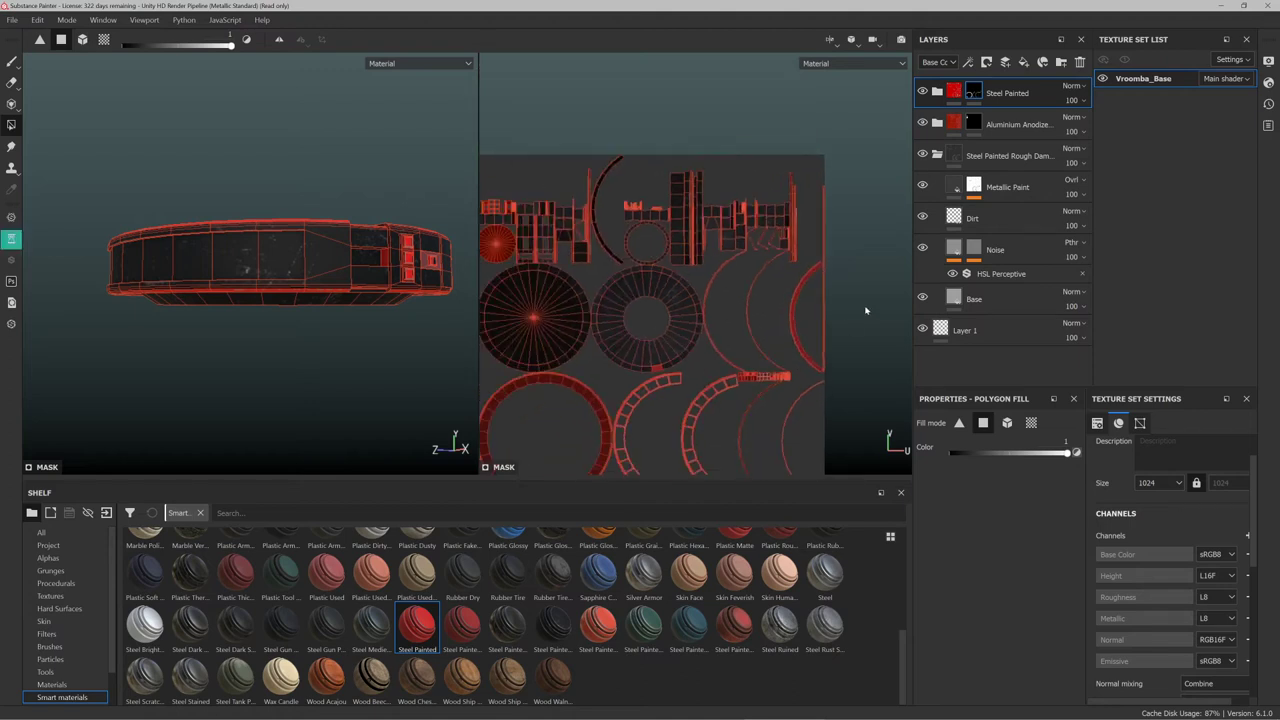
Set the fill color to 0 and erase the stray wedge on the annular disc island from the Steel Painted mask
alt+drag(404, 196, 301, 252)
drag(187, 49, 122, 50)
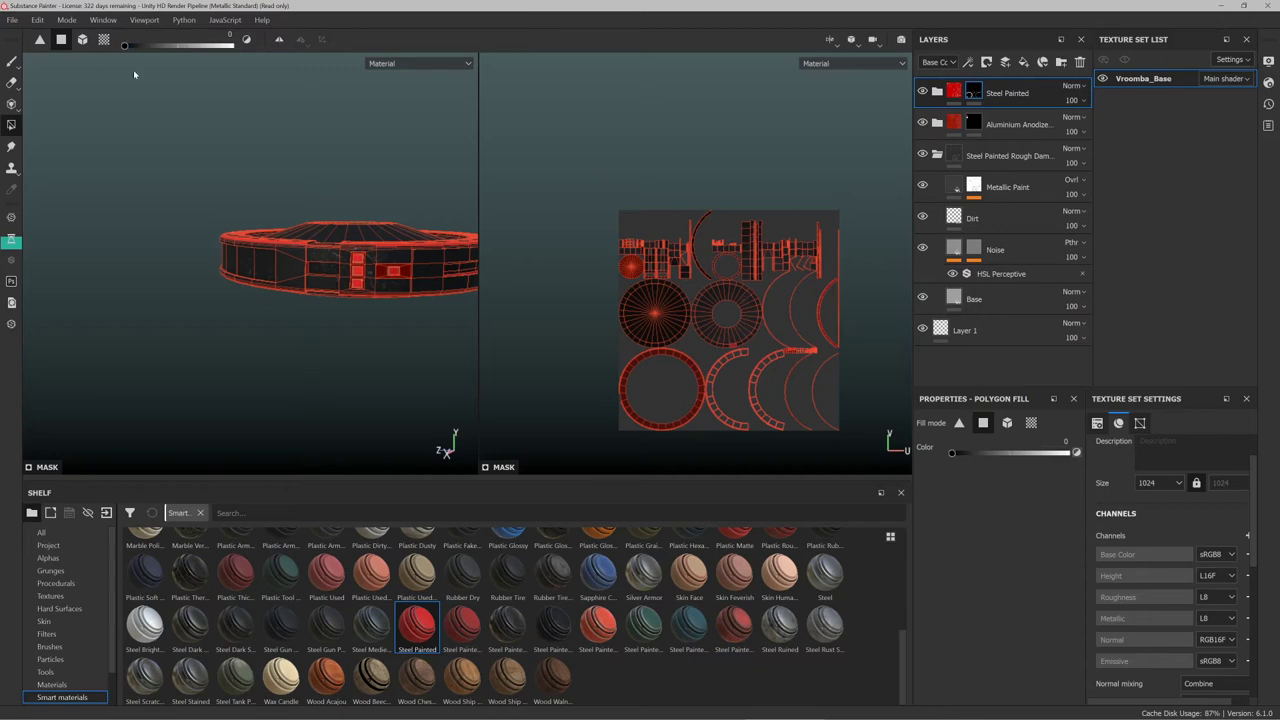
scroll(740, 345, up, 6)
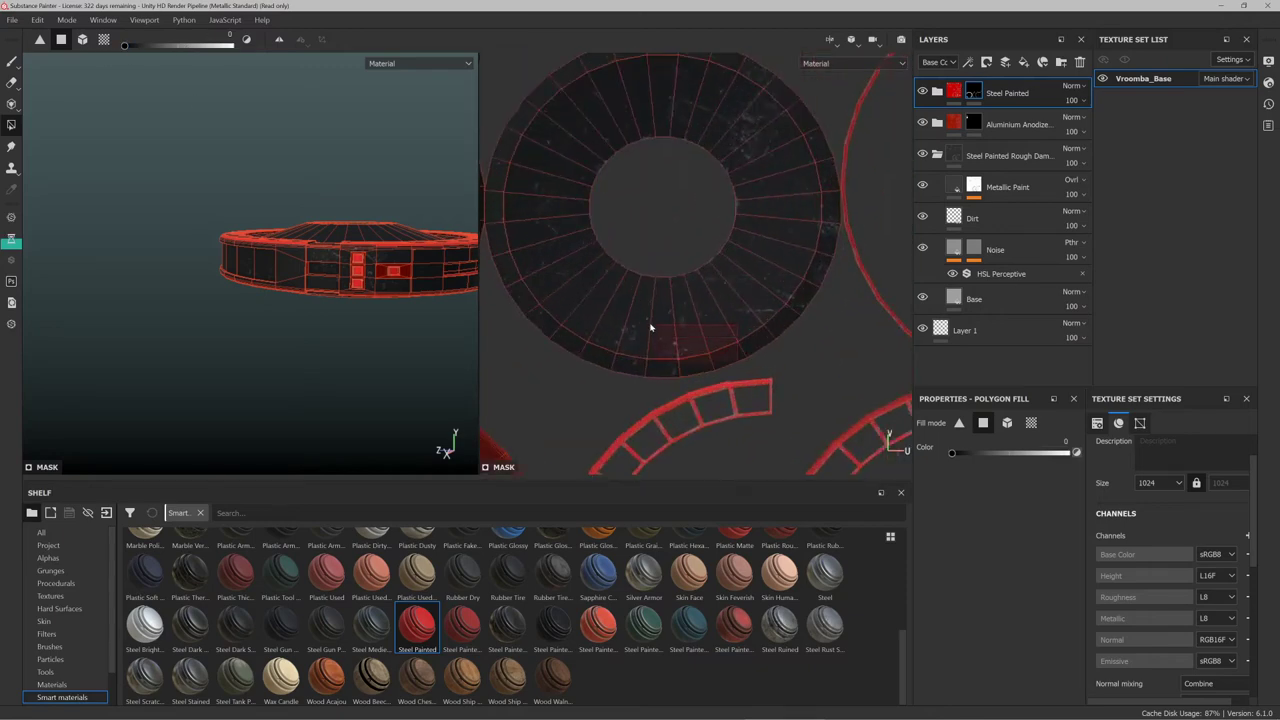
scroll(719, 278, down, 6)
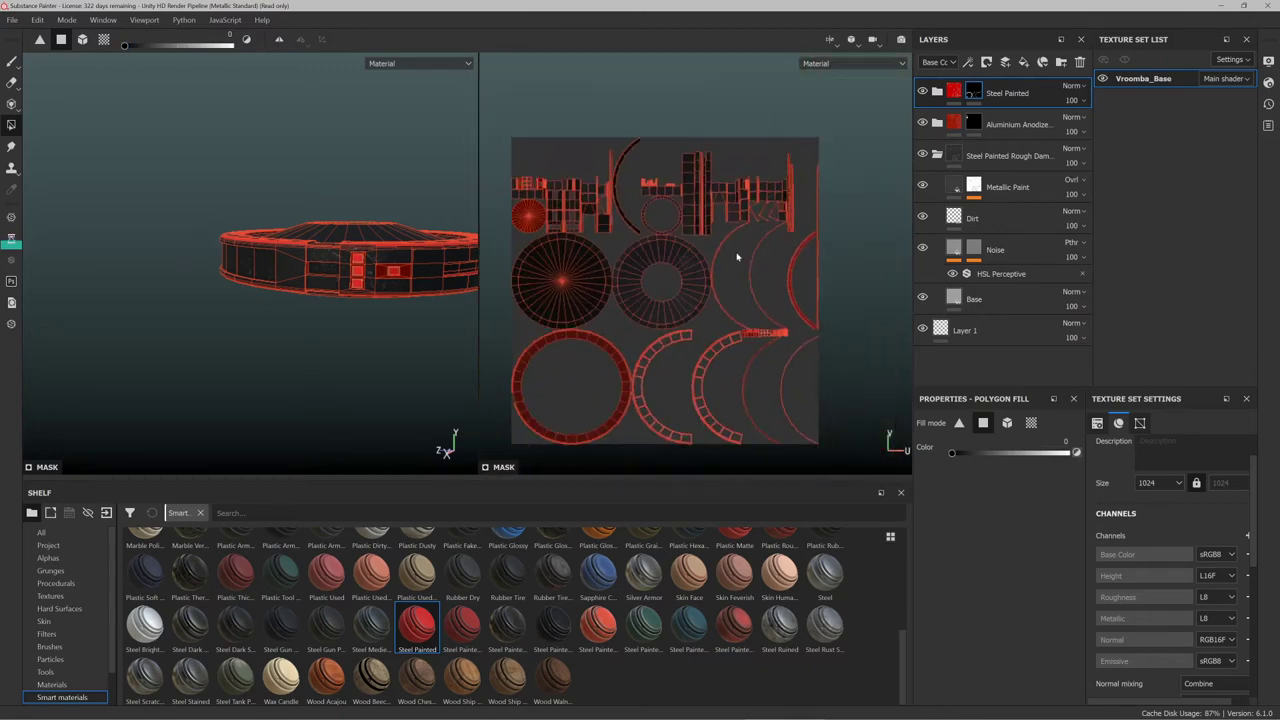
Erase the face inside the recessed side slot from the Steel Painted mask on the model
alt+drag(451, 283, 249, 290)
alt+right_drag(293, 288, 237, 244)
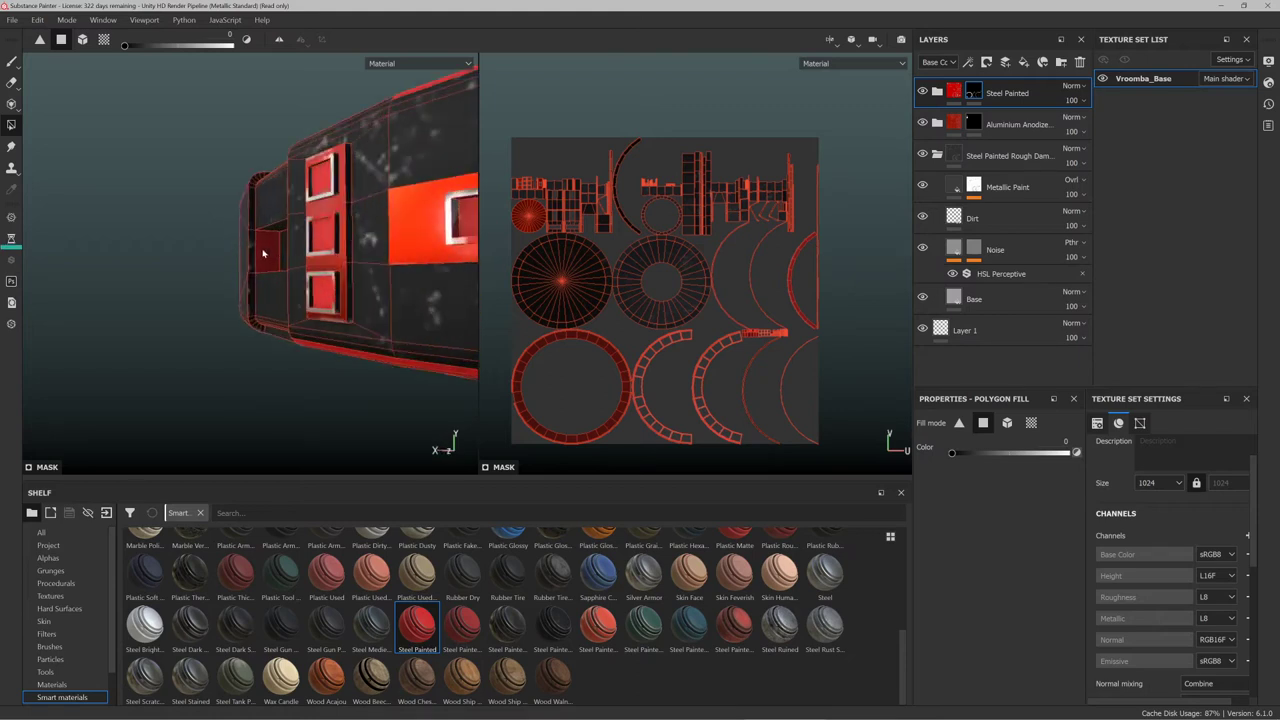
click(263, 253)
scroll(776, 352, down, 1)
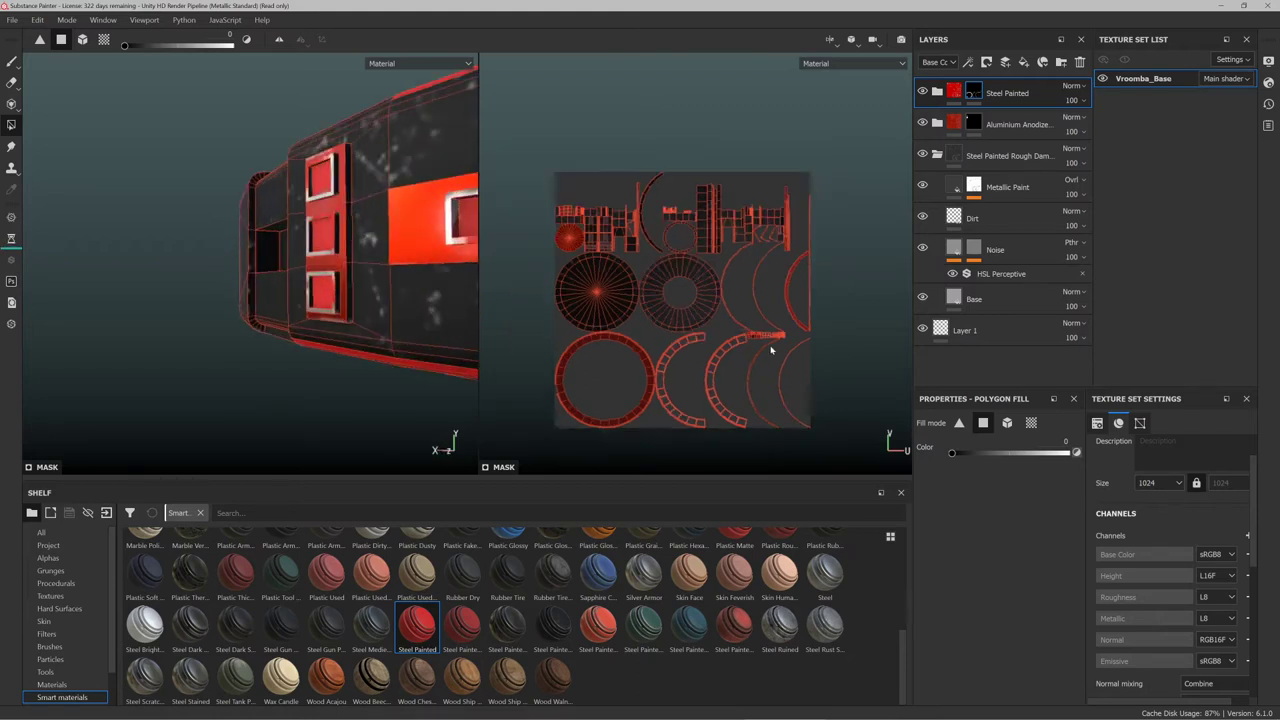
Erase both rows of small rectangular tiles beside the square frame islands from the Steel Painted mask, retrying the selection once
scroll(763, 334, up, 15)
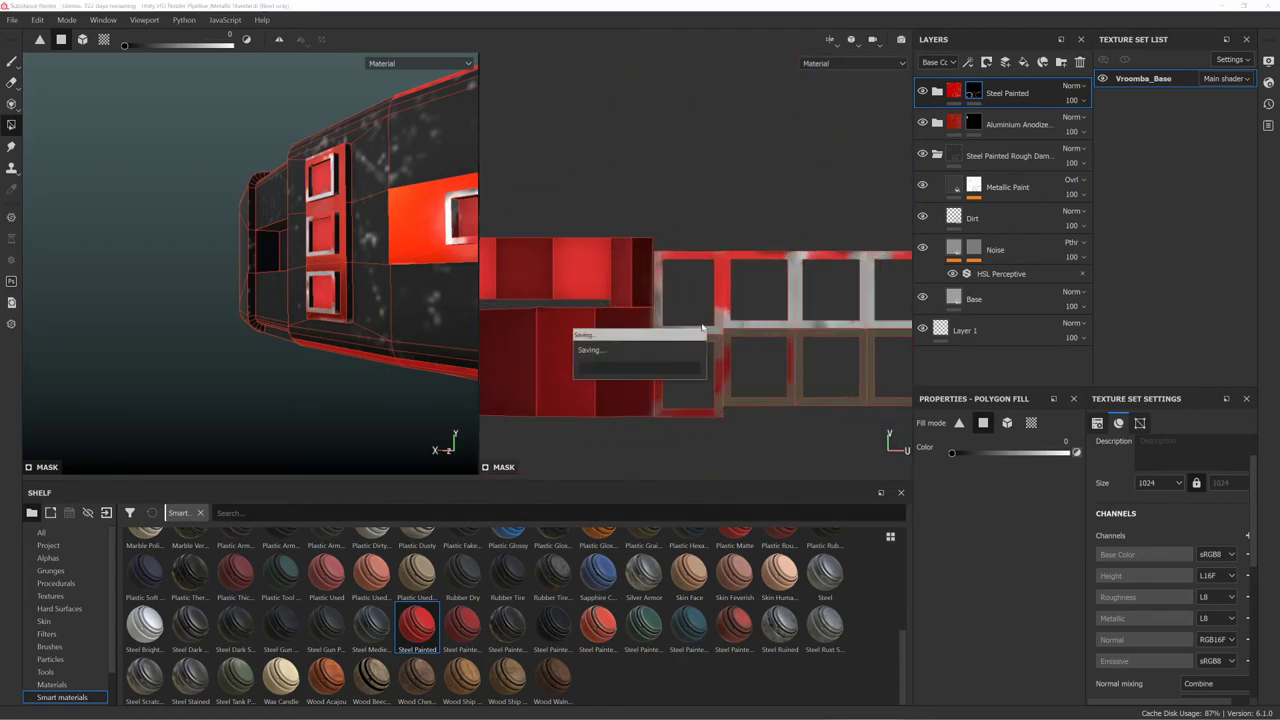
scroll(695, 315, down, 5)
scroll(579, 321, up, 2)
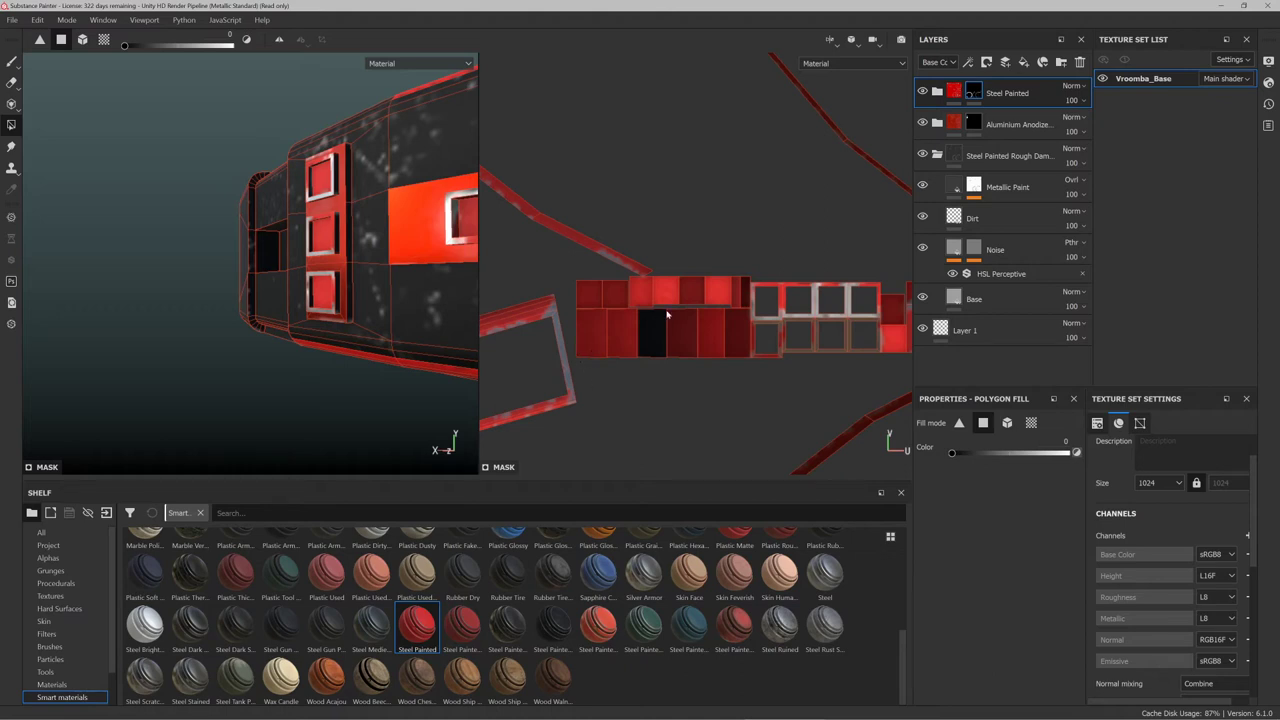
drag(668, 315, 748, 290)
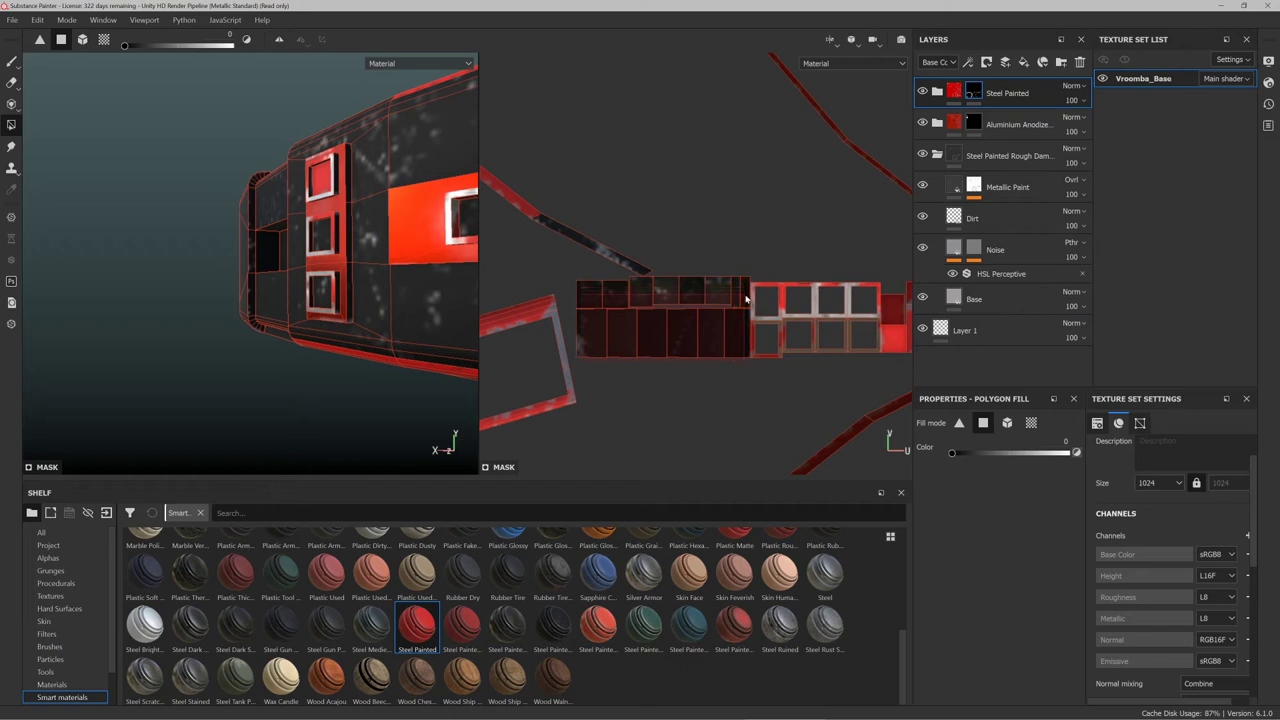
key(ctrl+z)
key(ctrl+z)
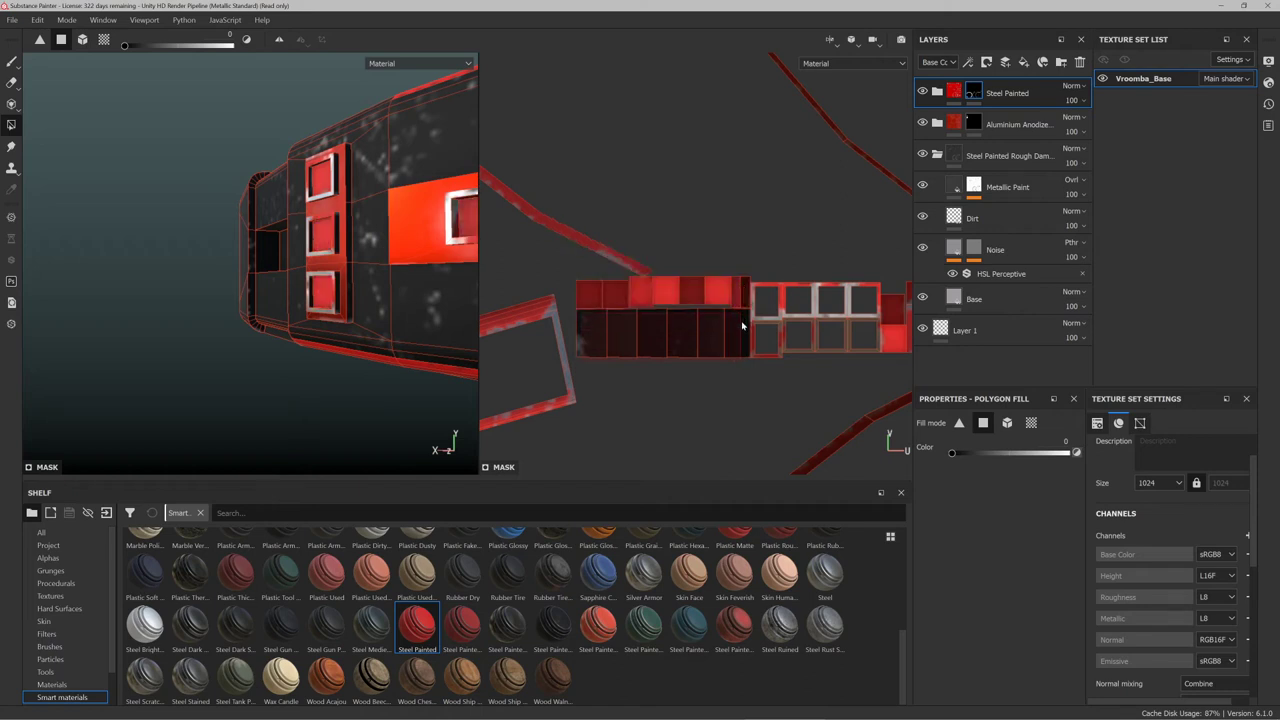
drag(617, 304, 746, 298)
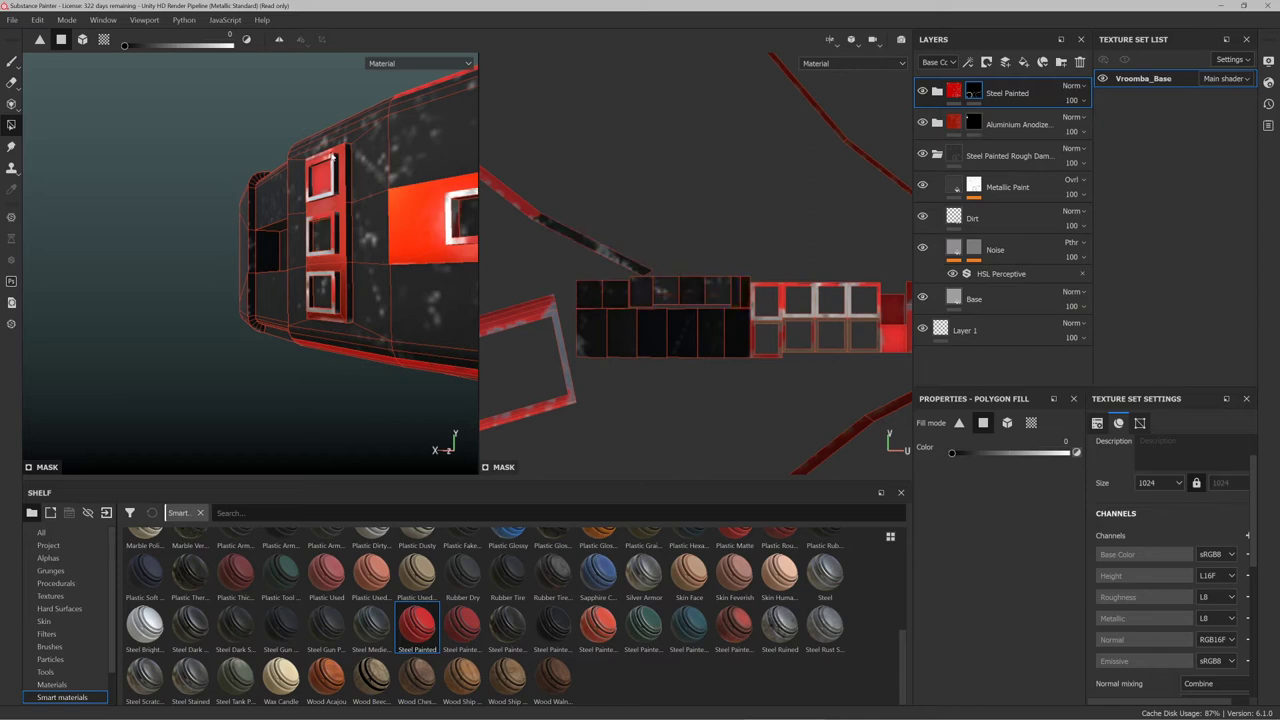
Set the fill color to 1 and fill the middle and lower square insets of the side panel into the Steel Painted mask
drag(194, 50, 276, 47)
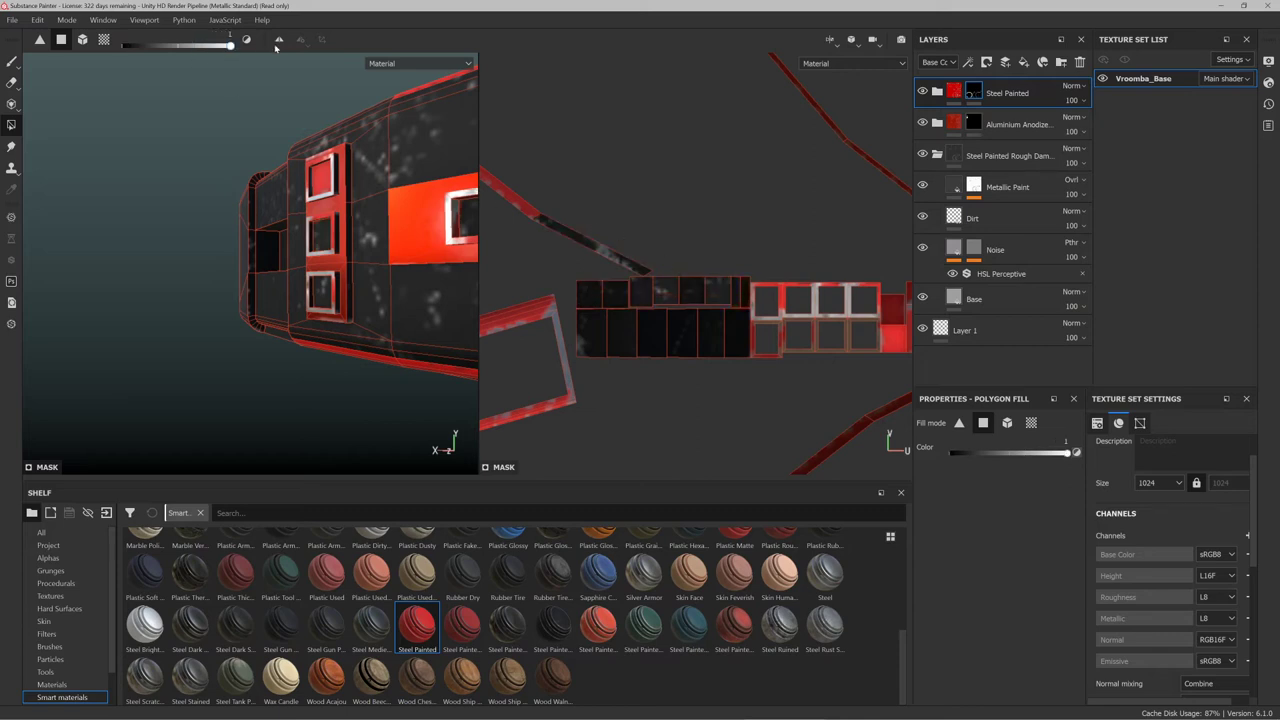
click(569, 248)
scroll(555, 246, down, 5)
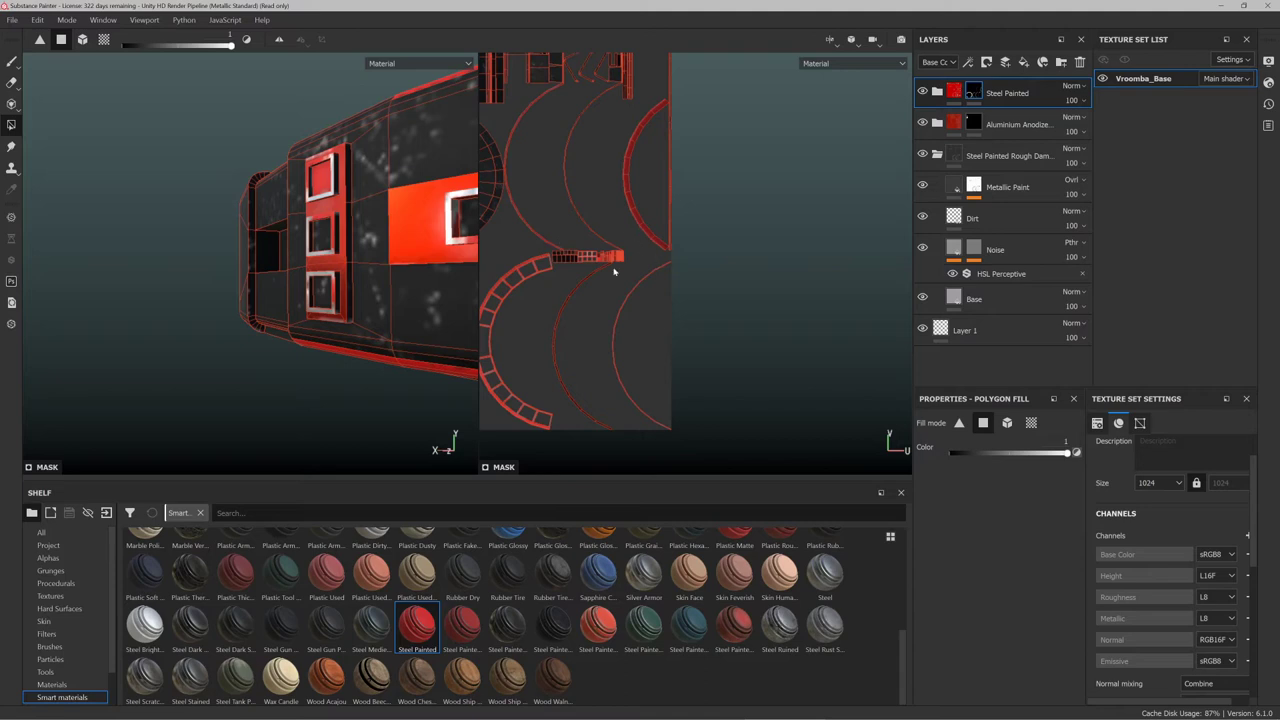
scroll(614, 271, up, 5)
scroll(705, 258, down, 5)
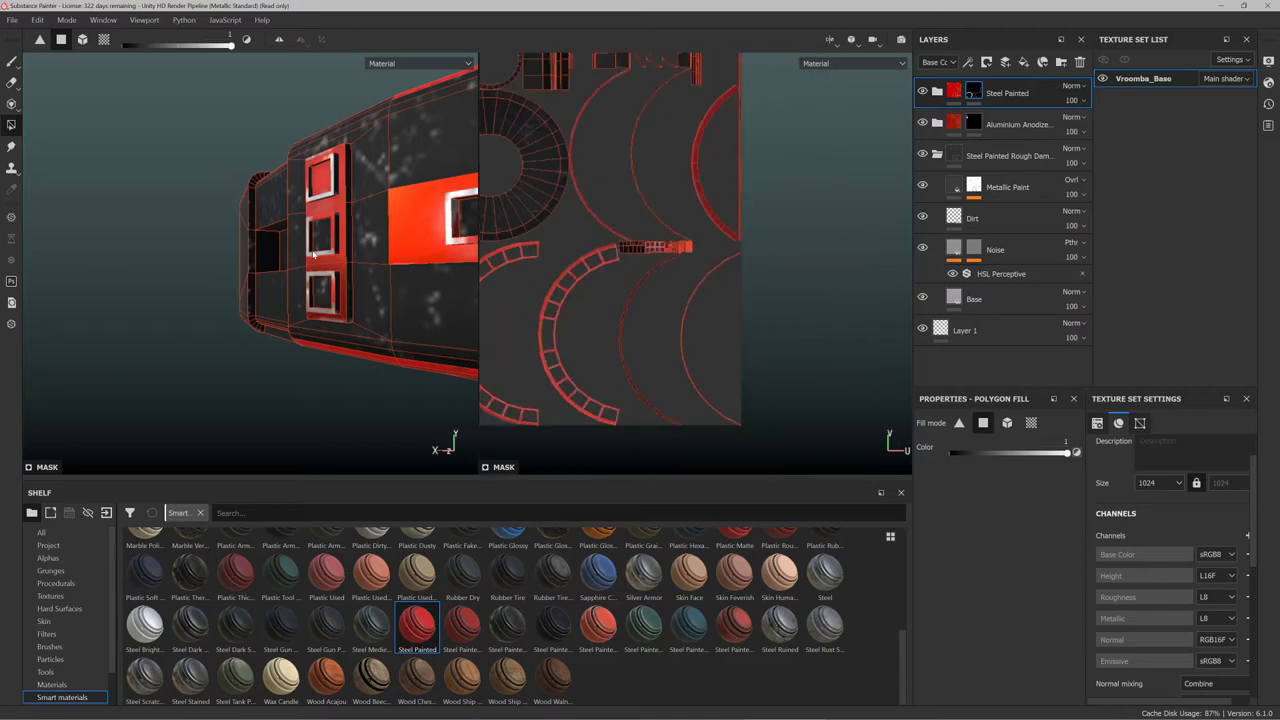
alt+drag(313, 254, 417, 246)
alt+middle_drag(396, 248, 361, 262)
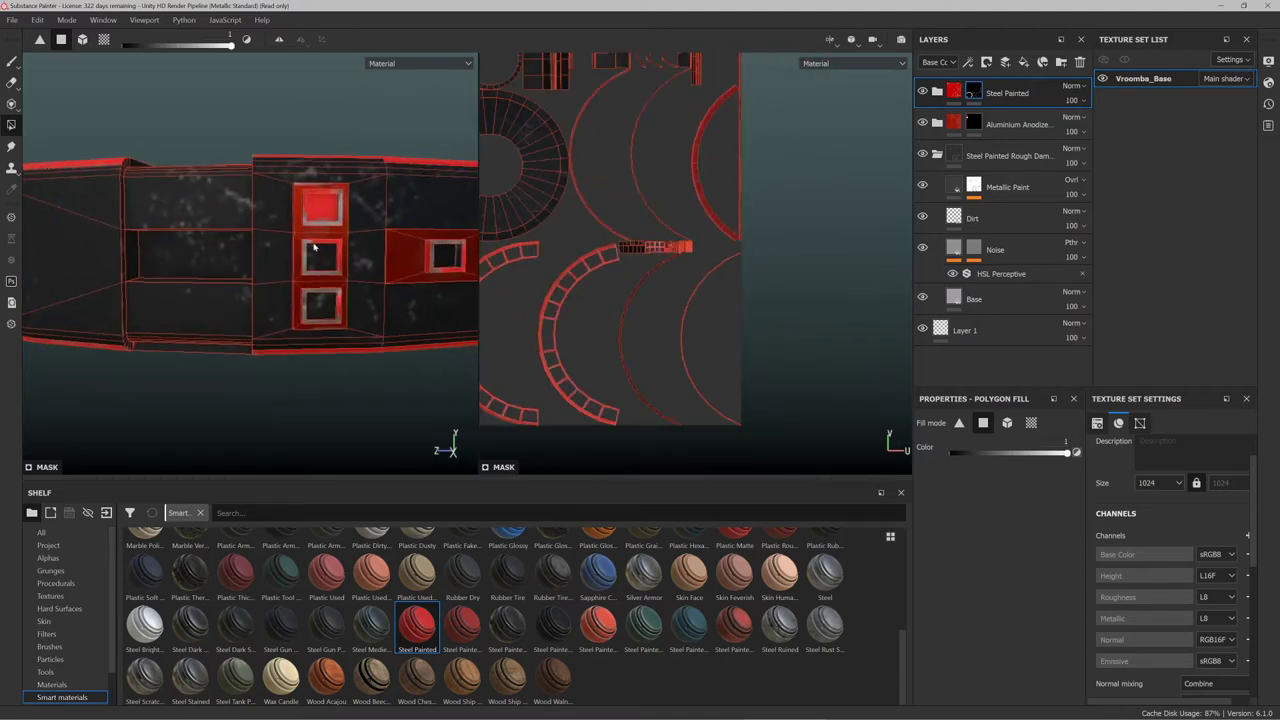
click(313, 248)
click(335, 318)
key(ctrl+z)
scroll(375, 272, up, 2)
scroll(375, 272, down, 6)
key(ctrl+y)
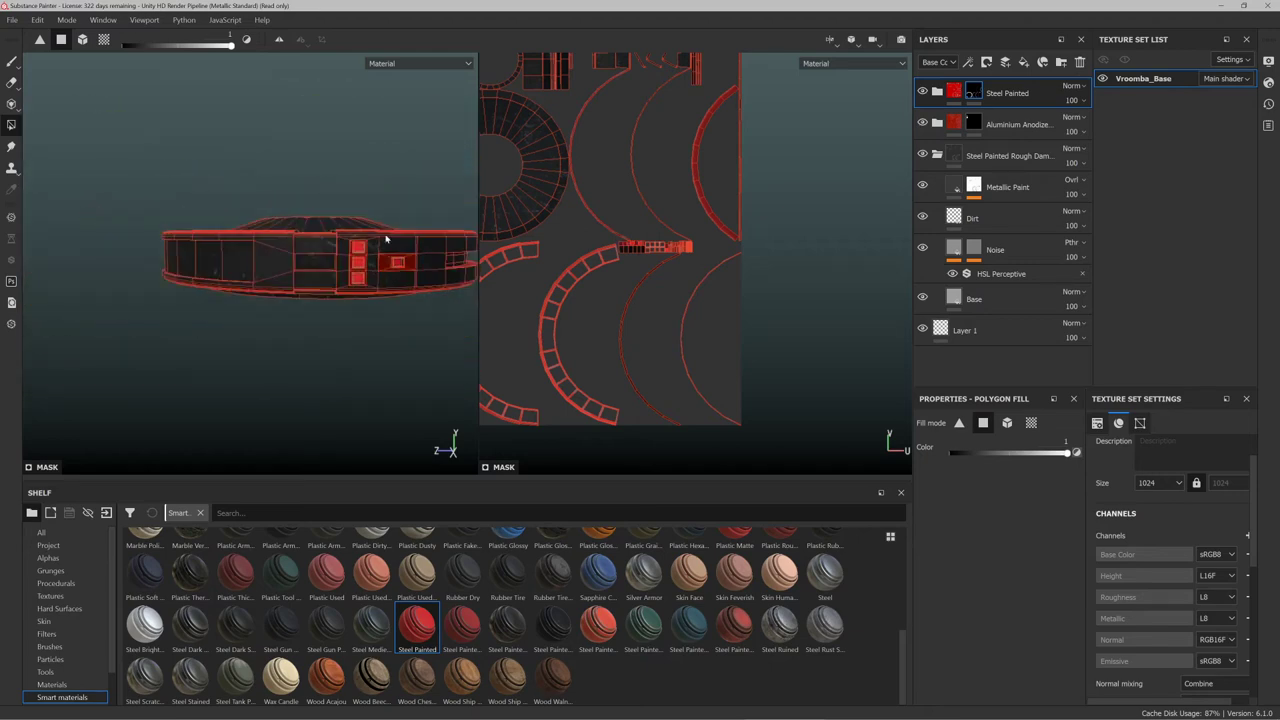
Examine the masked red accents on the robot's top, rim and side from several angles
alt+drag(386, 240, 371, 217)
alt+middle_drag(371, 217, 229, 260)
scroll(249, 269, down, 4)
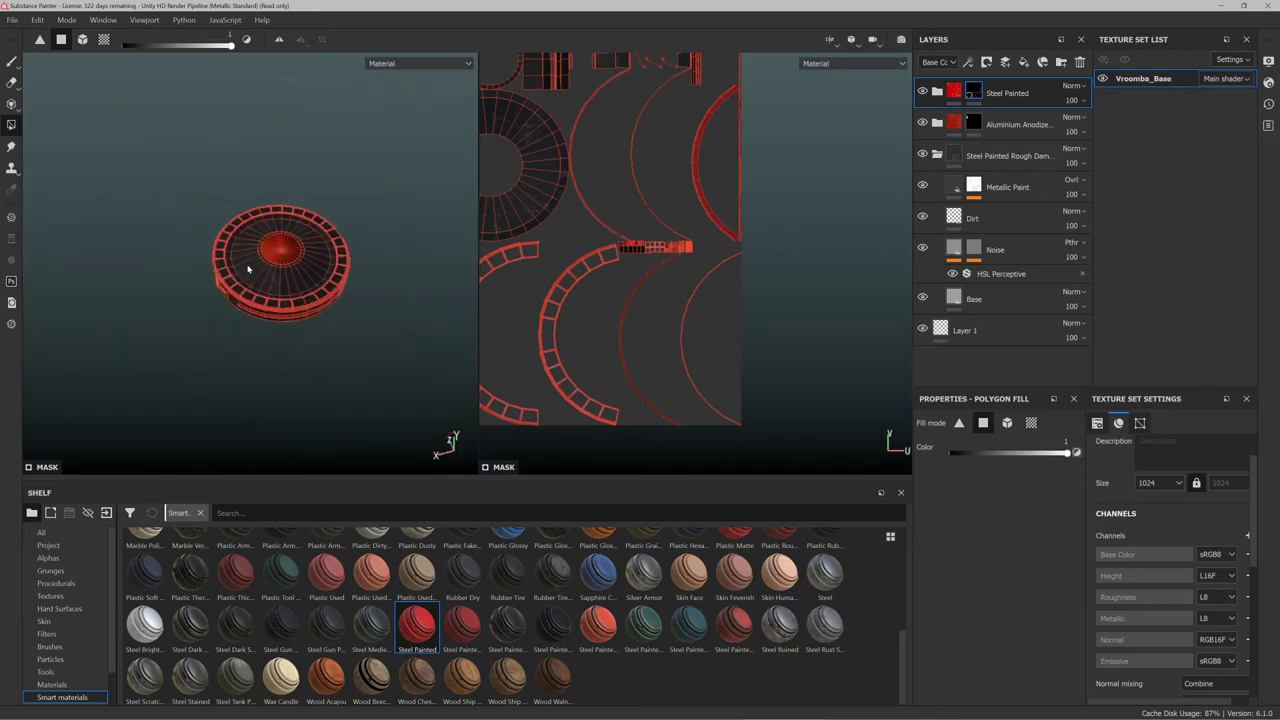
scroll(257, 272, up, 7)
scroll(257, 271, down, 6)
mouse_move(323, 300)
alt+mouse_down()
mouse_move(363, 223)
mouse_move(311, 243)
mouse_move(323, 286)
mouse_move(303, 256)
mouse_move(304, 289)
alt+mouse_up()
scroll(310, 263, up, 6)
scroll(310, 263, down, 6)
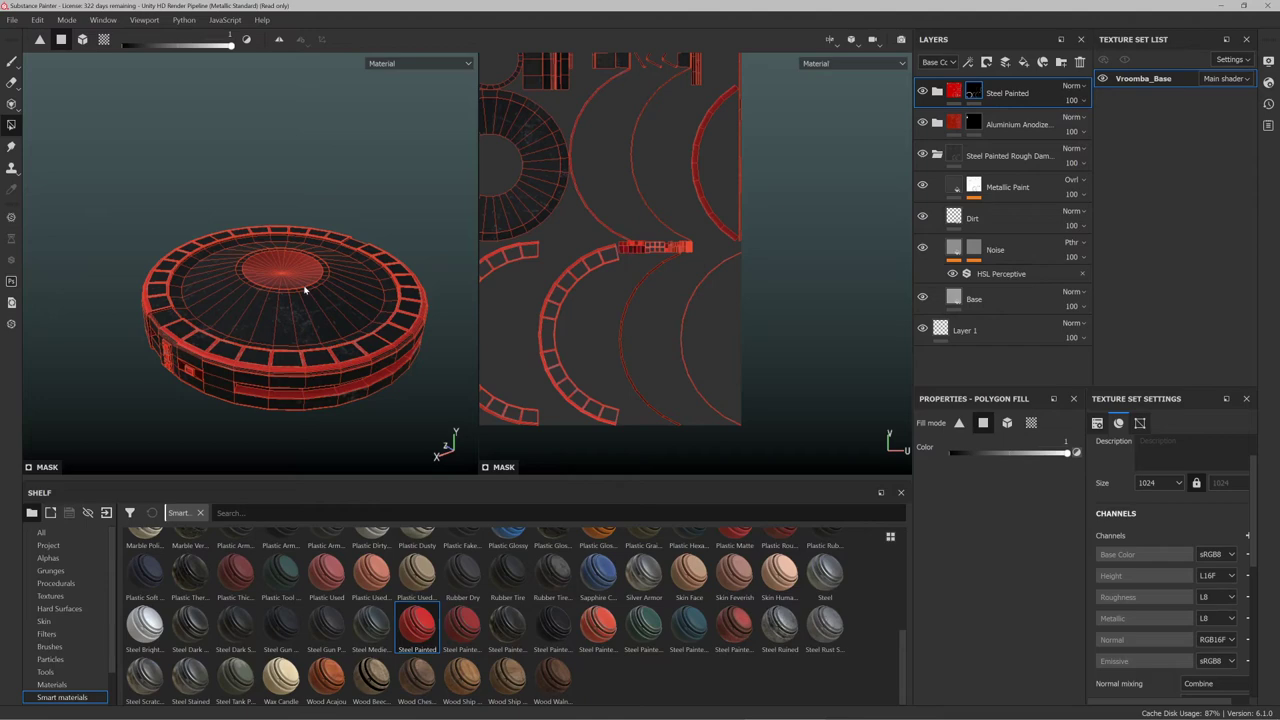
Undo the recent mask fills, and delete the Steel Painted and Aluminium Anodized folders from the layer stack
key(ctrl)
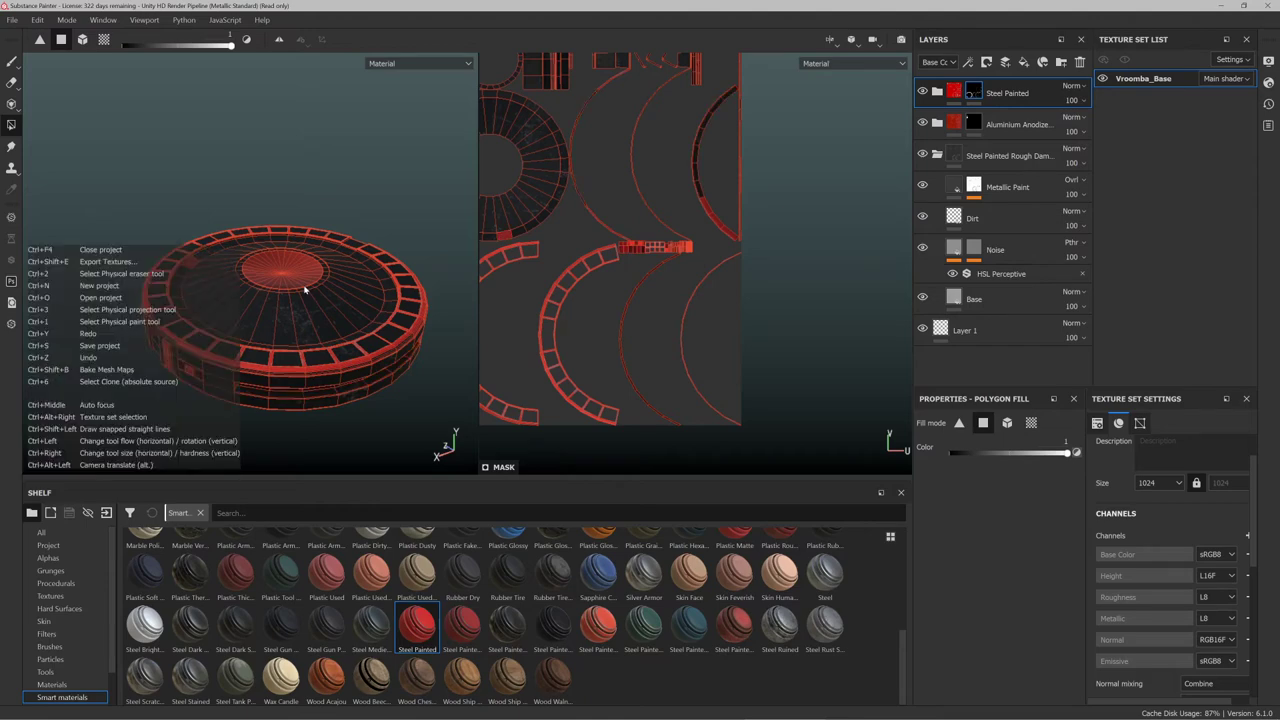
scroll(690, 297, down, 5)
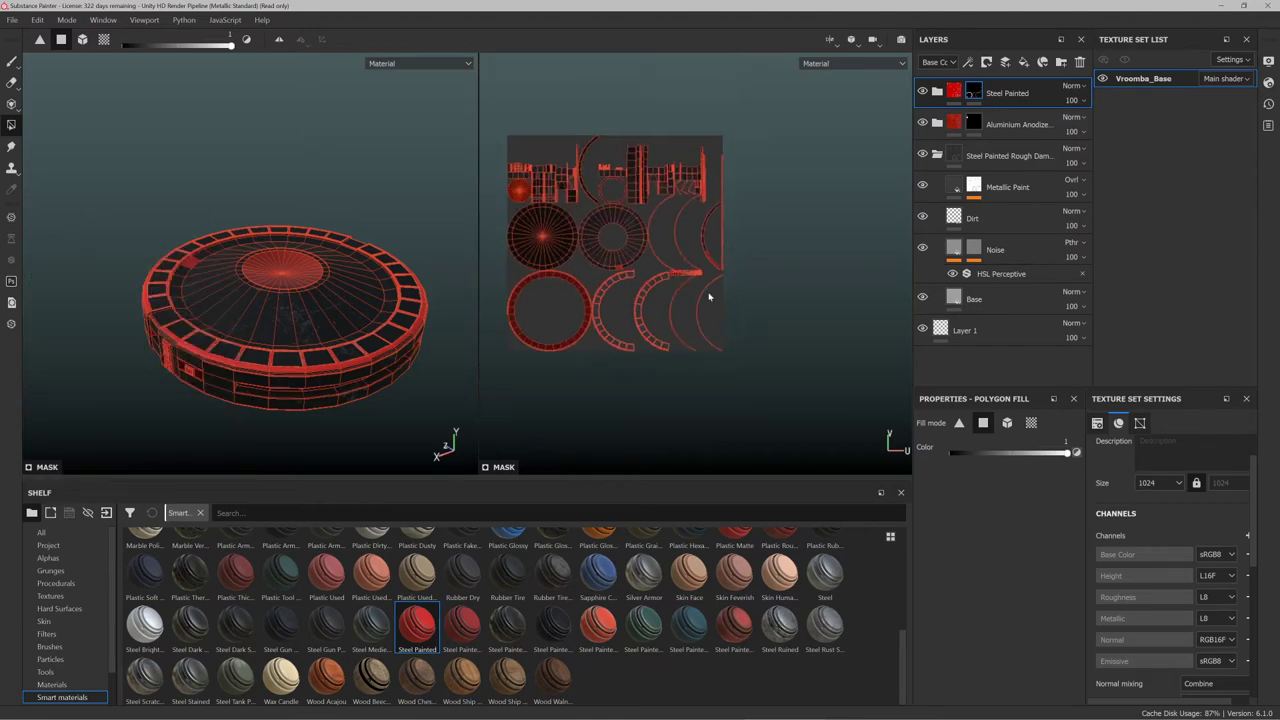
key(Delete)
click(1036, 90)
key(Delete)
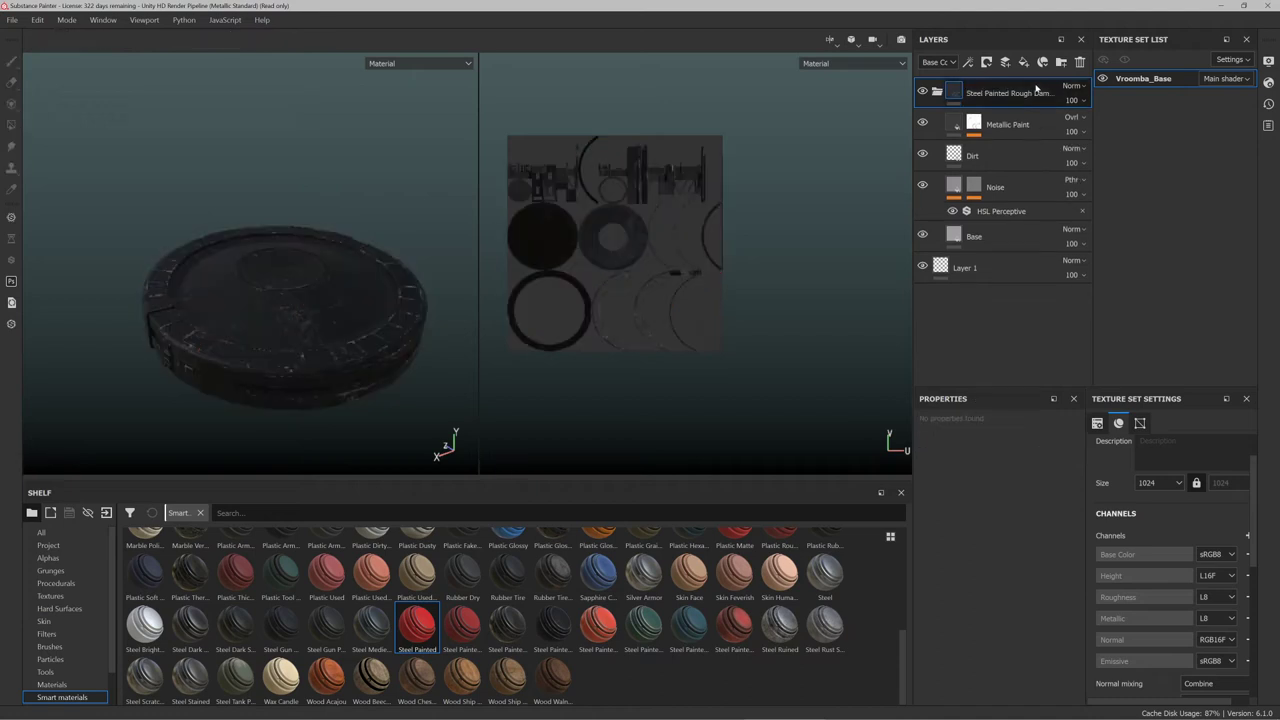
Apply the Steel Painted Clearcoat smart material to the robot model and check its look
alt+drag(362, 301, 318, 259)
mouse_move(507, 625)
mouse_down()
mouse_move(390, 420)
mouse_move(333, 281)
mouse_move(340, 351)
mouse_move(291, 289)
mouse_move(367, 281)
mouse_move(300, 291)
mouse_move(328, 305)
mouse_up()
scroll(287, 280, up, 4)
scroll(289, 289, down, 4)
key(alt+Tab)
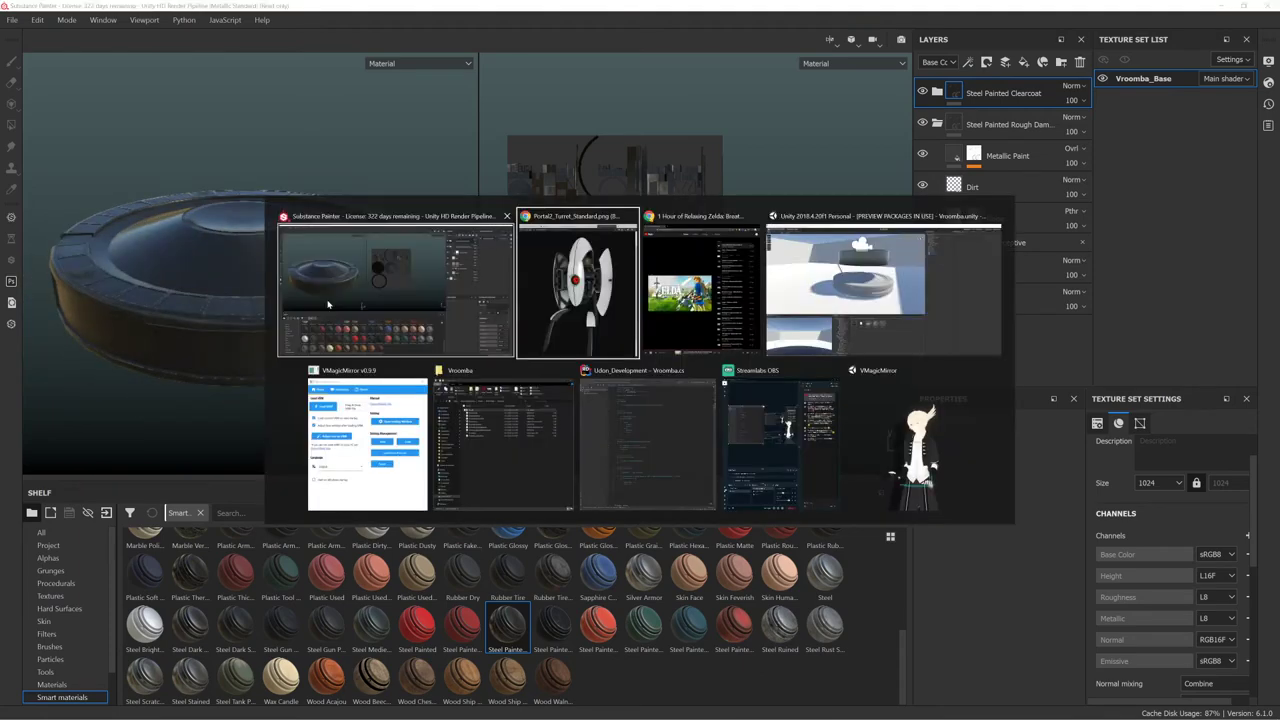
key(alt+Tab)
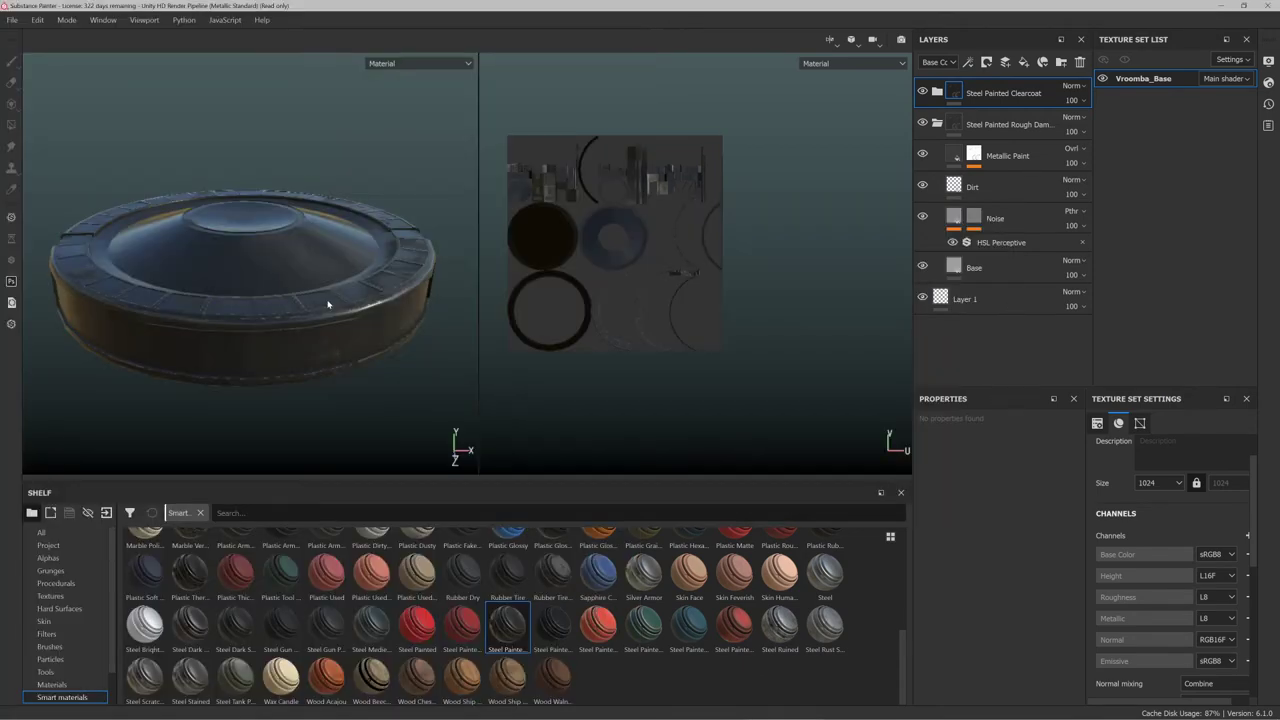
Inspect a rim panel up close and delete the Steel Painted Rough Damaged folder
alt+drag(328, 305, 287, 324)
scroll(388, 292, up, 5)
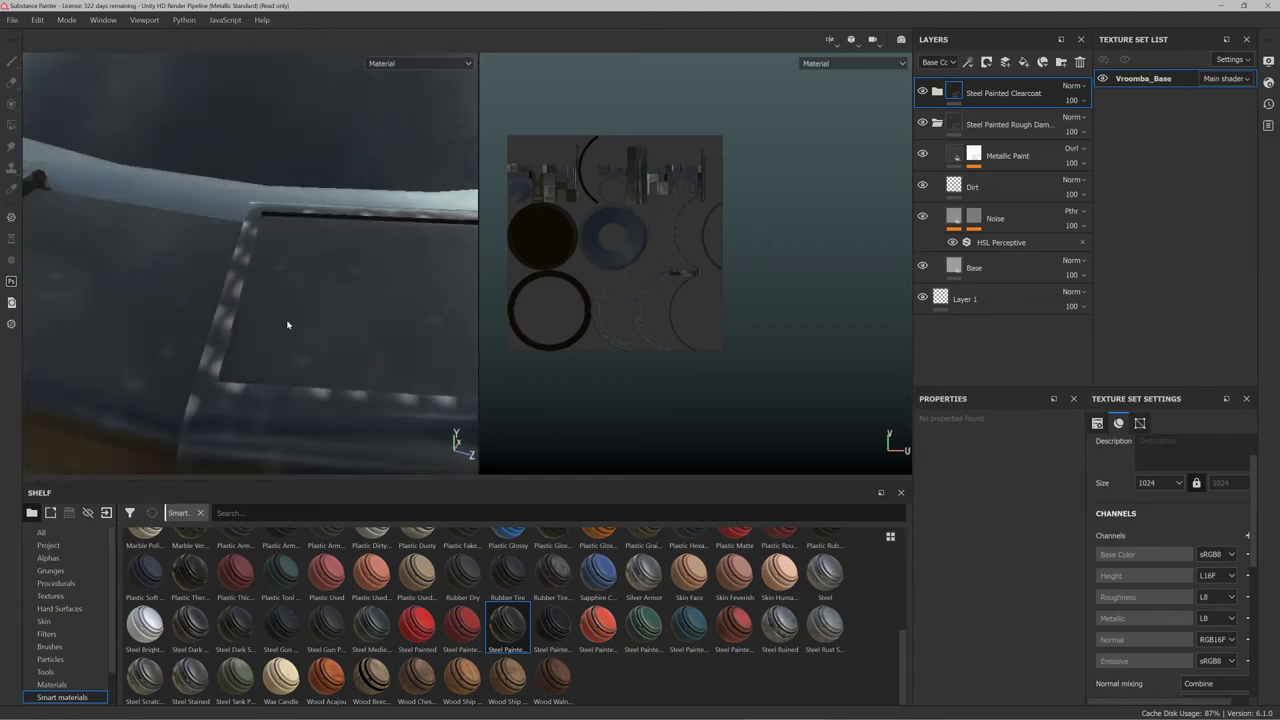
click(1009, 121)
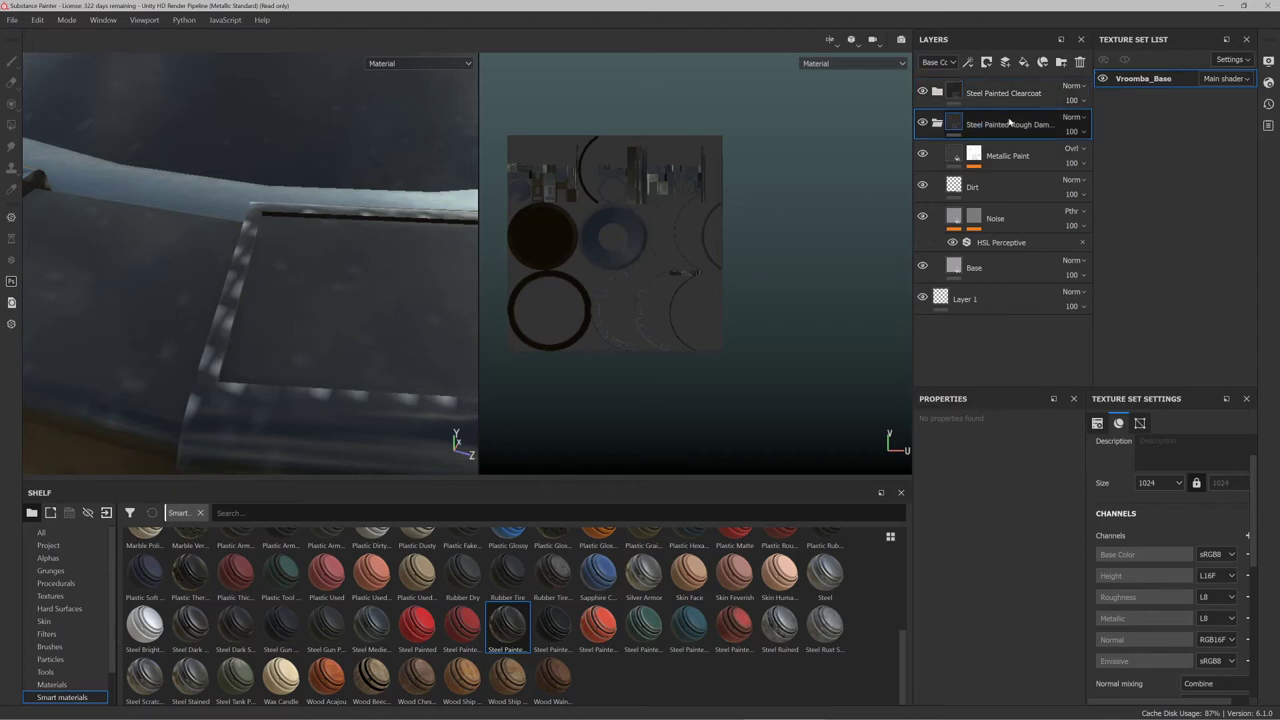
key(Delete)
Apply the Plastic Dirty Scratched smart material to the robot model and select its Scratches layer
scroll(180, 622, up, 10)
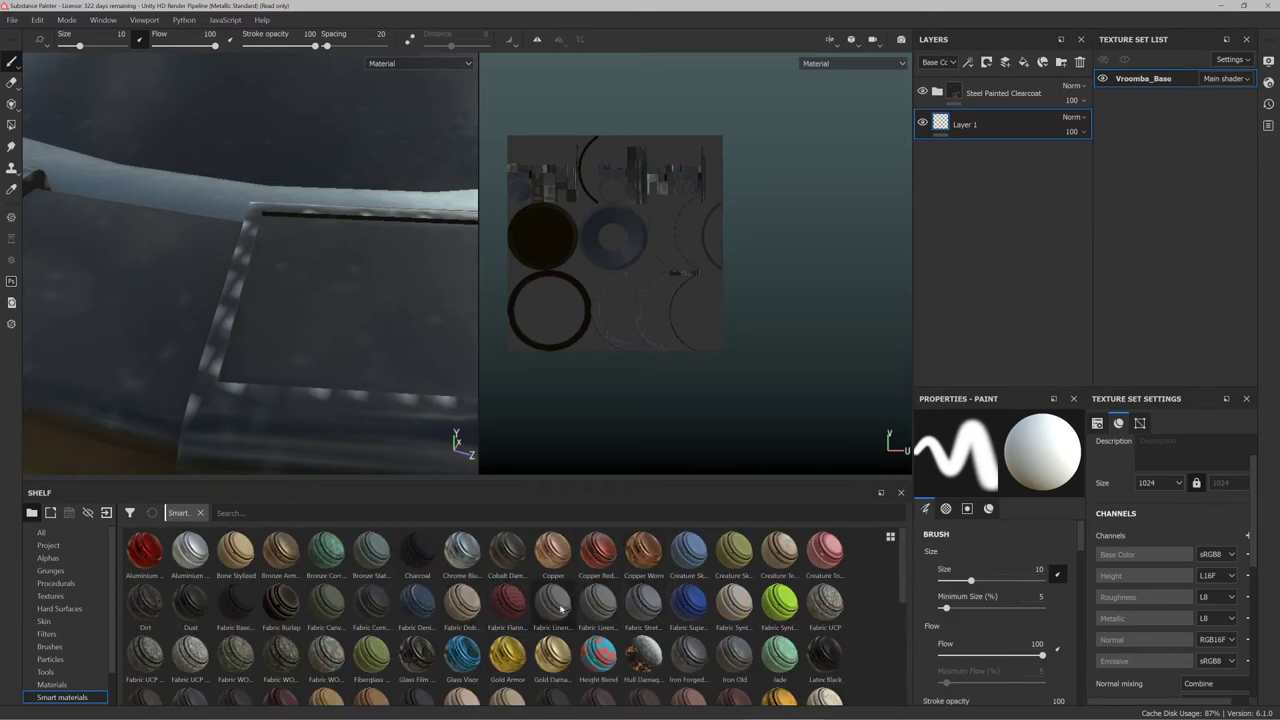
scroll(478, 592, down, 6)
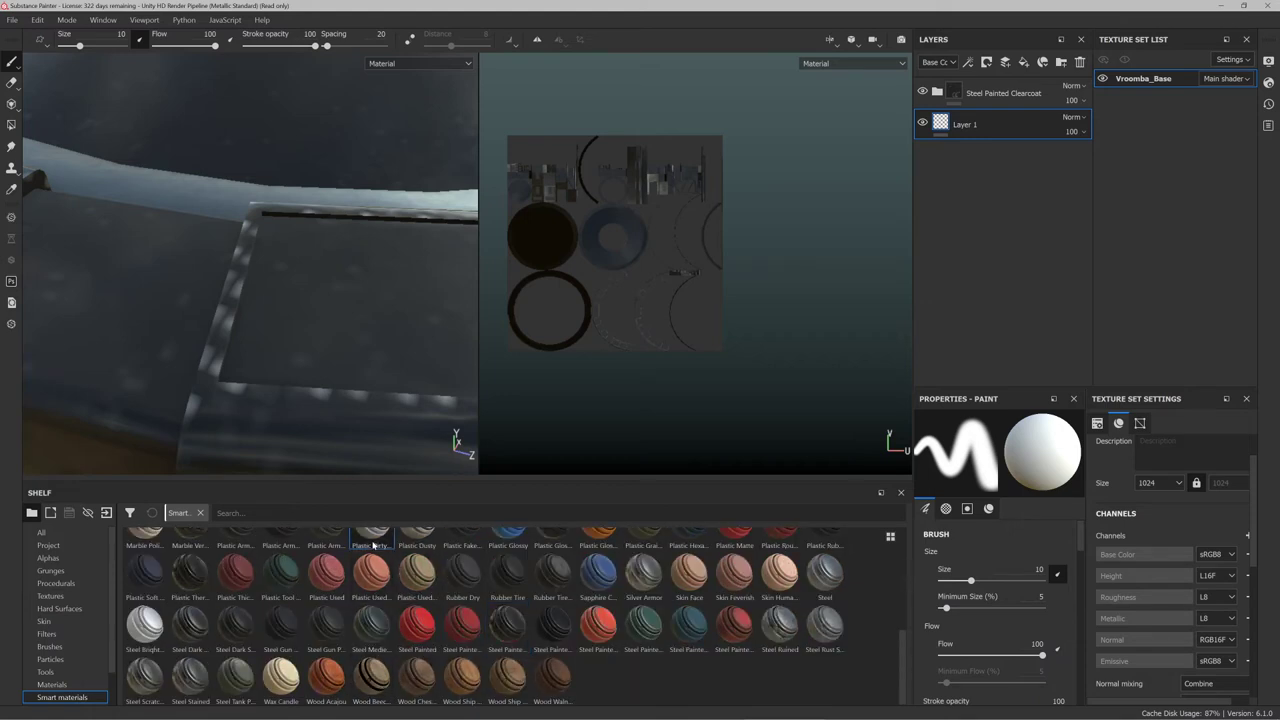
drag(371, 532, 328, 410)
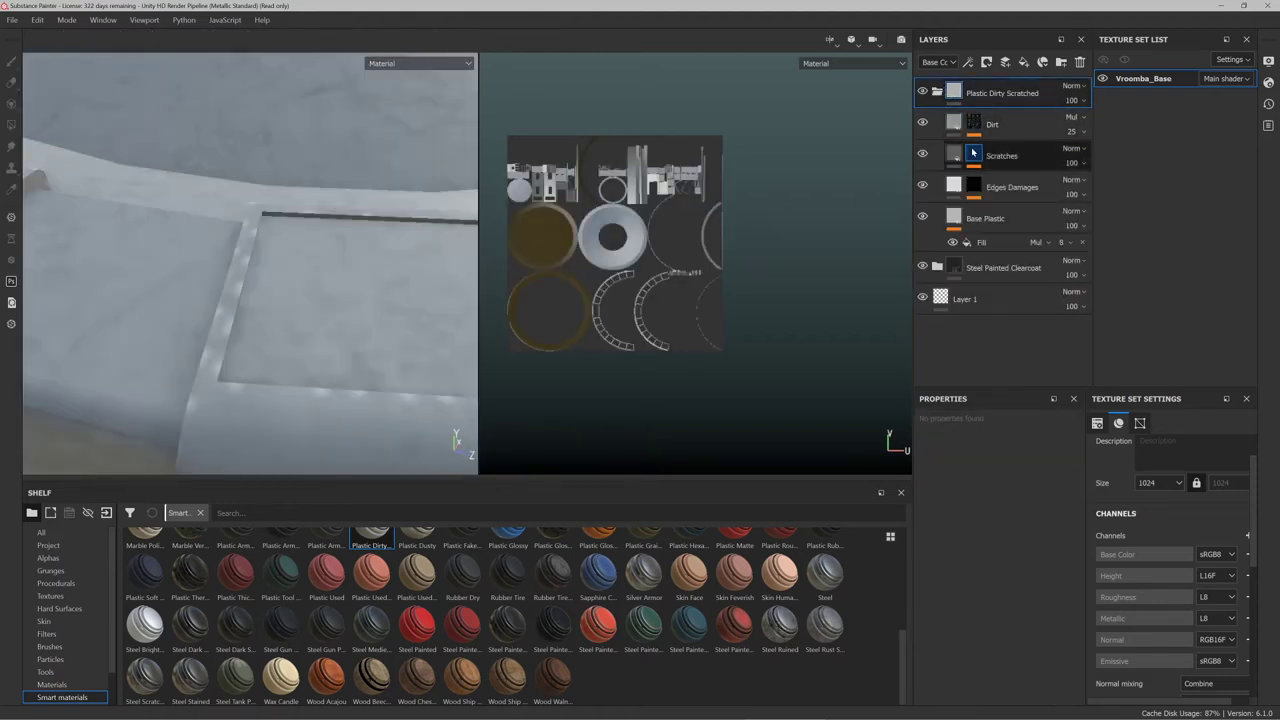
click(1006, 156)
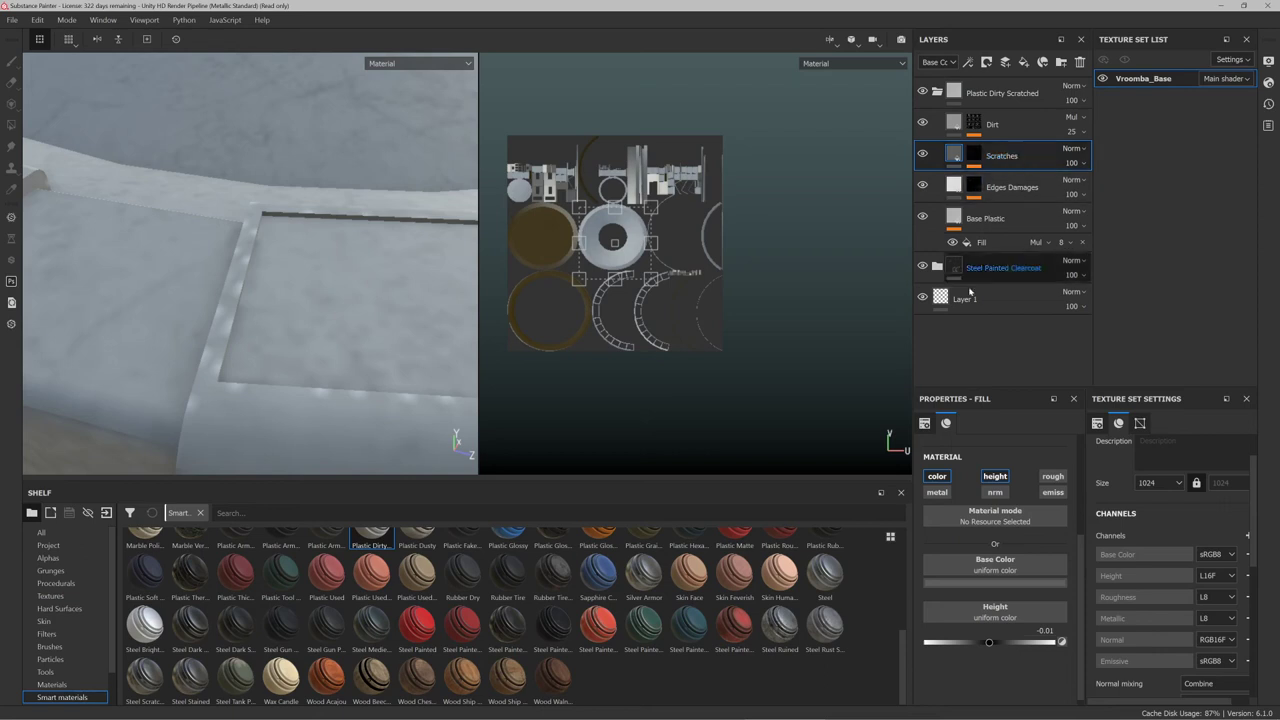
key(f)
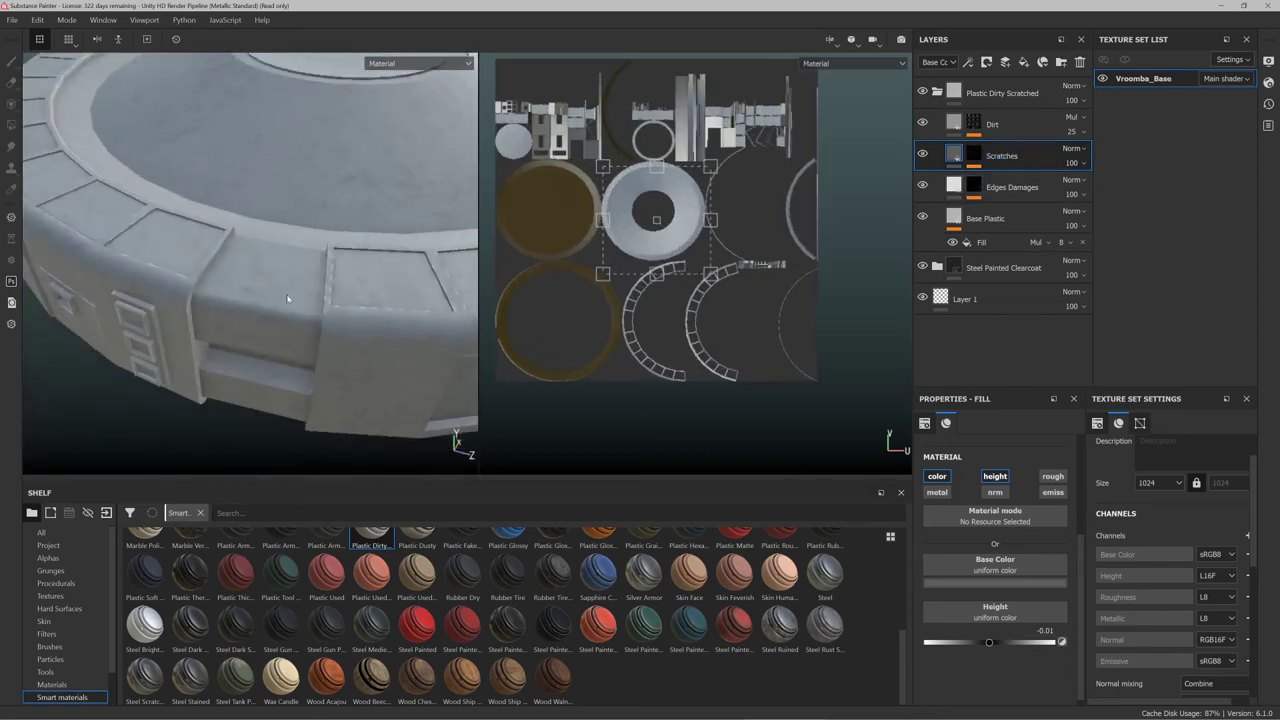
scroll(294, 276, up, 5)
scroll(320, 303, down, 5)
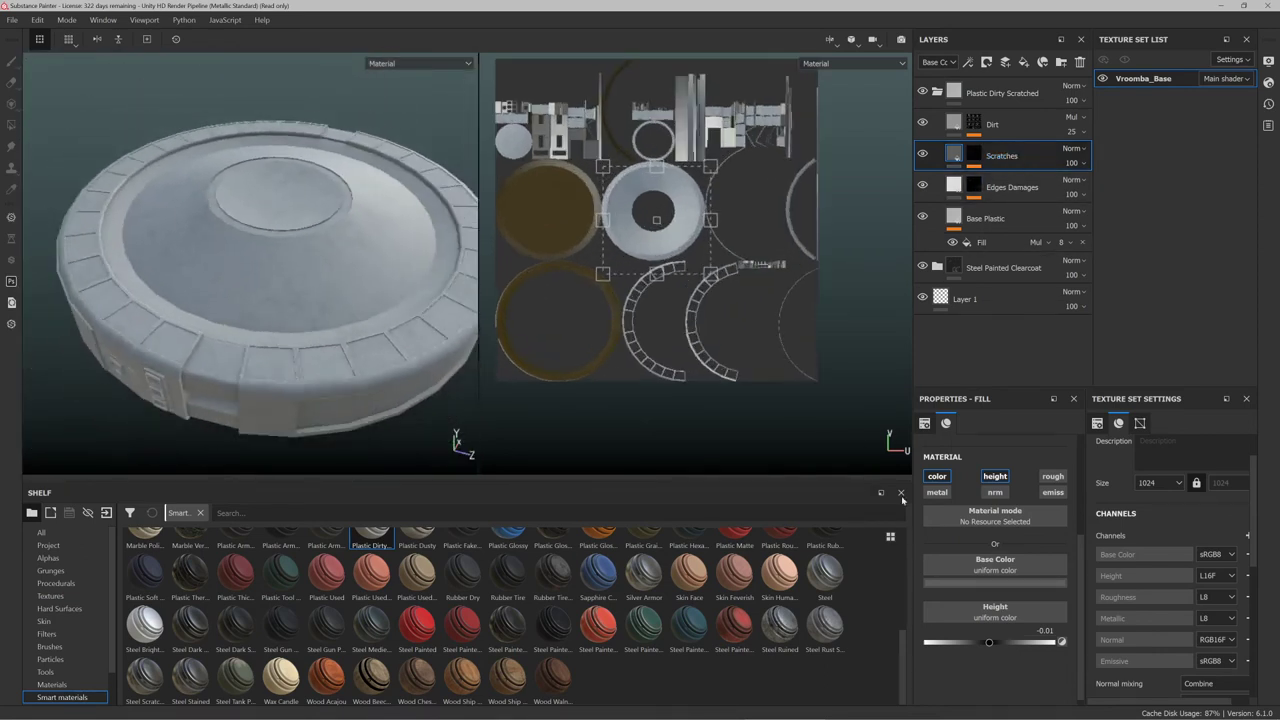
Try a UV scale of 128 and a different height on the Scratches layer, undoing each change
scroll(988, 554, up, 3)
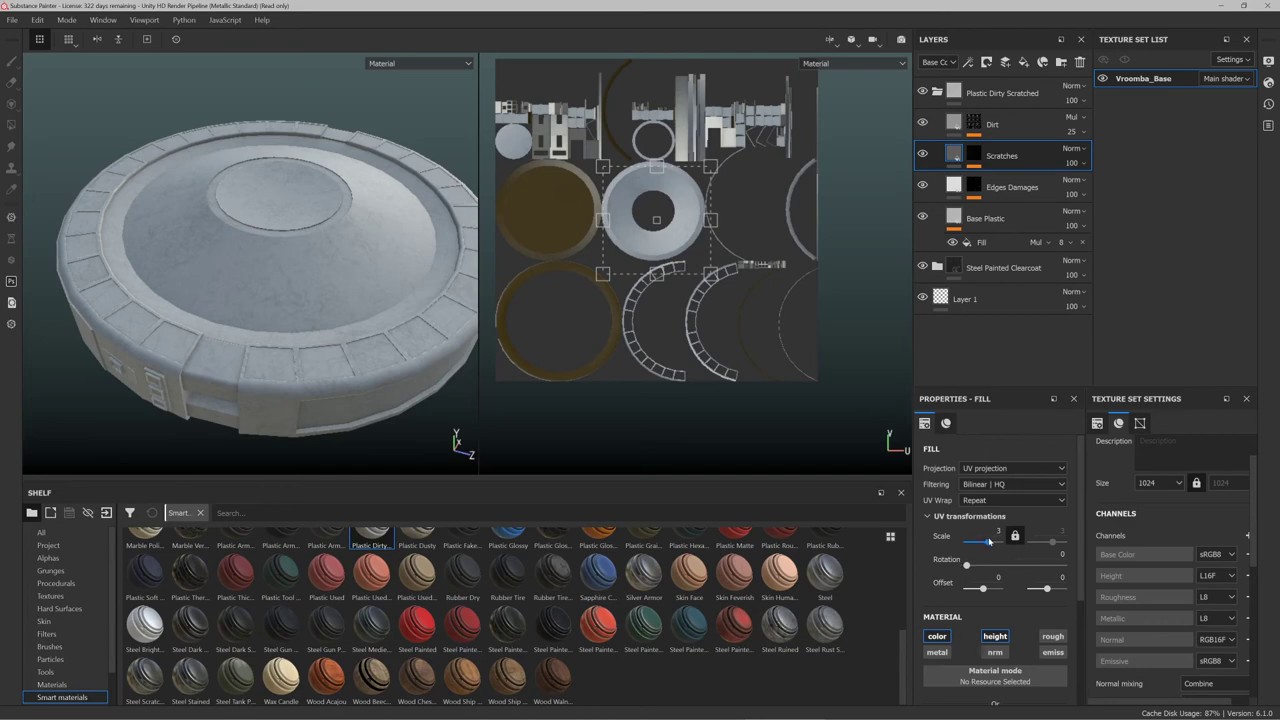
drag(988, 541, 1001, 543)
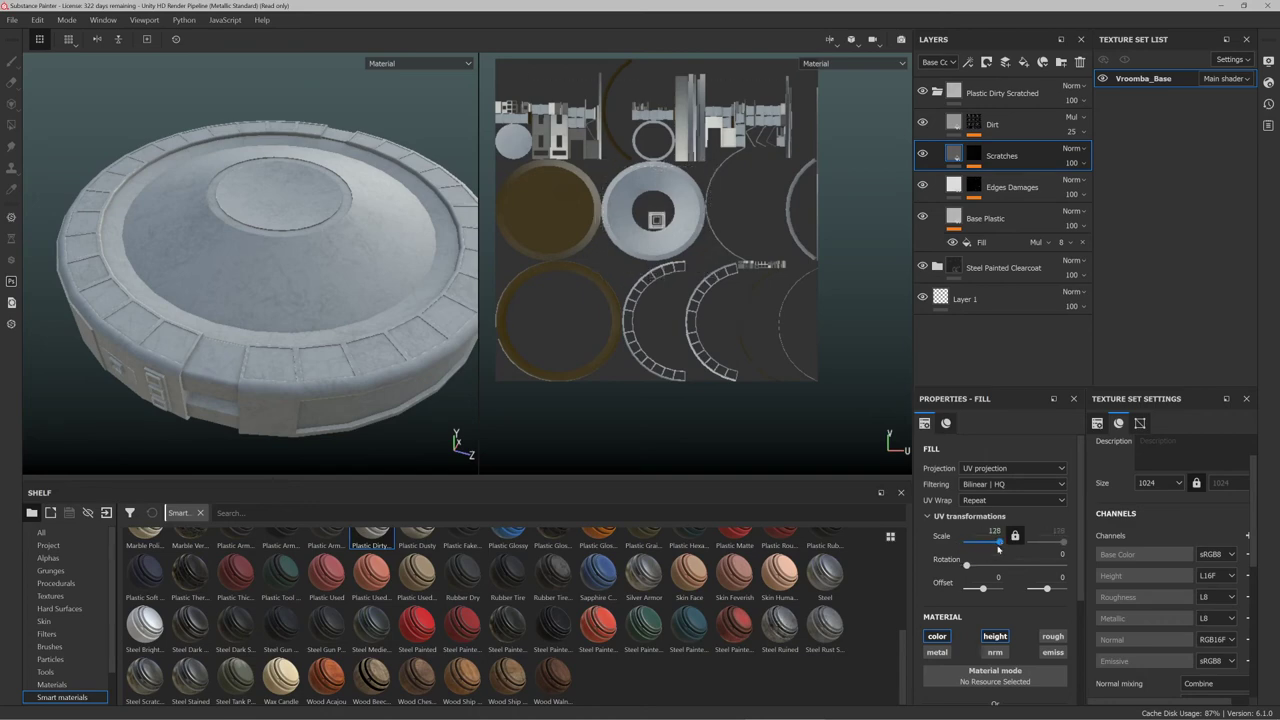
key(ctrl+z)
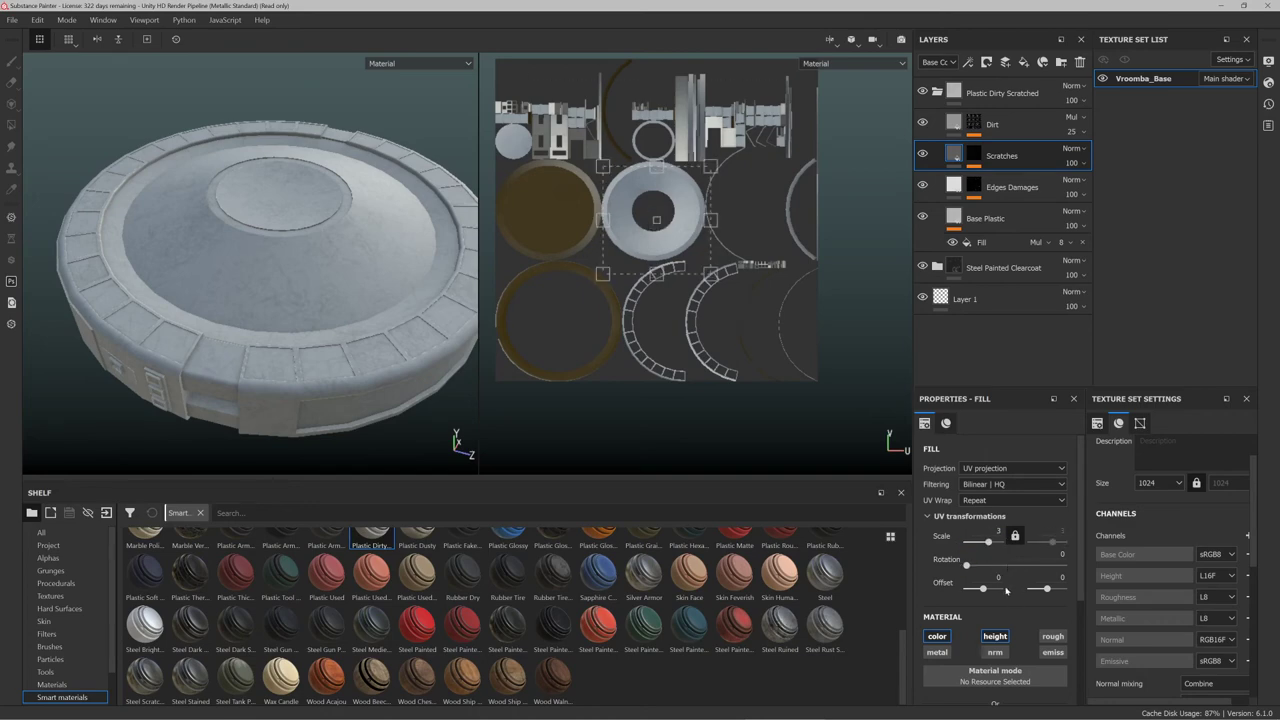
scroll(985, 553, down, 2)
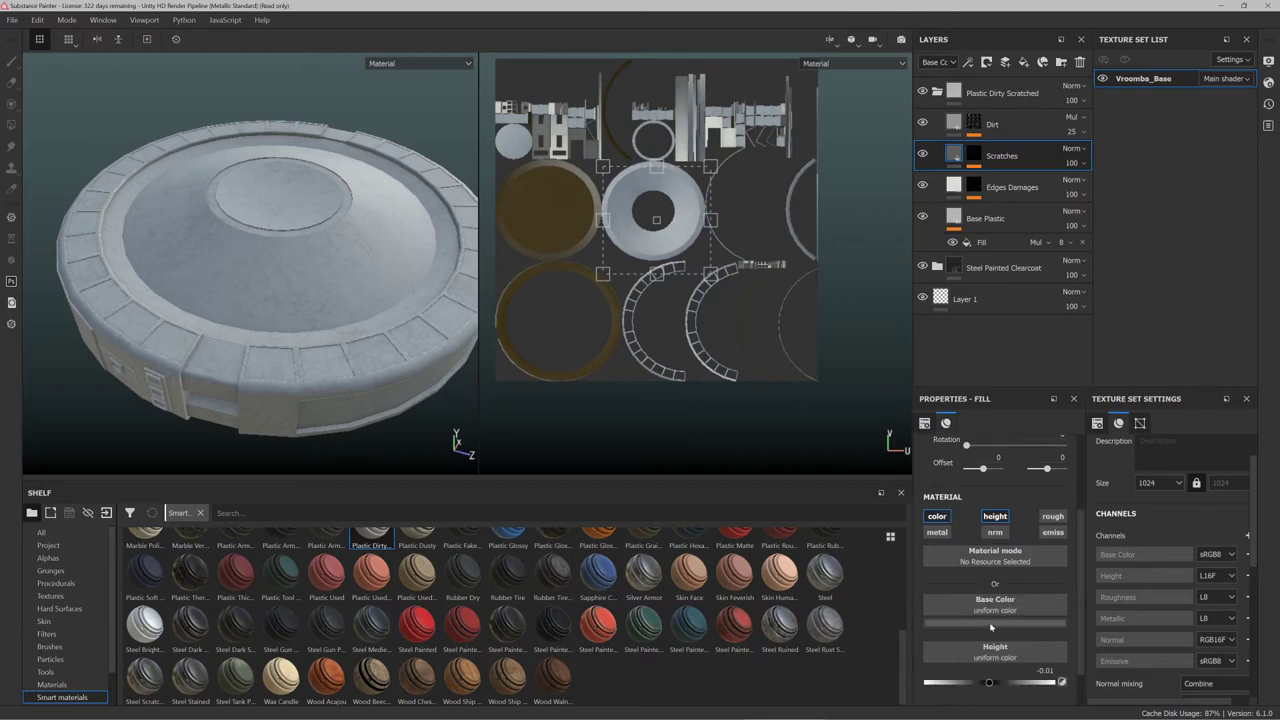
drag(986, 683, 932, 692)
key(ctrl+z)
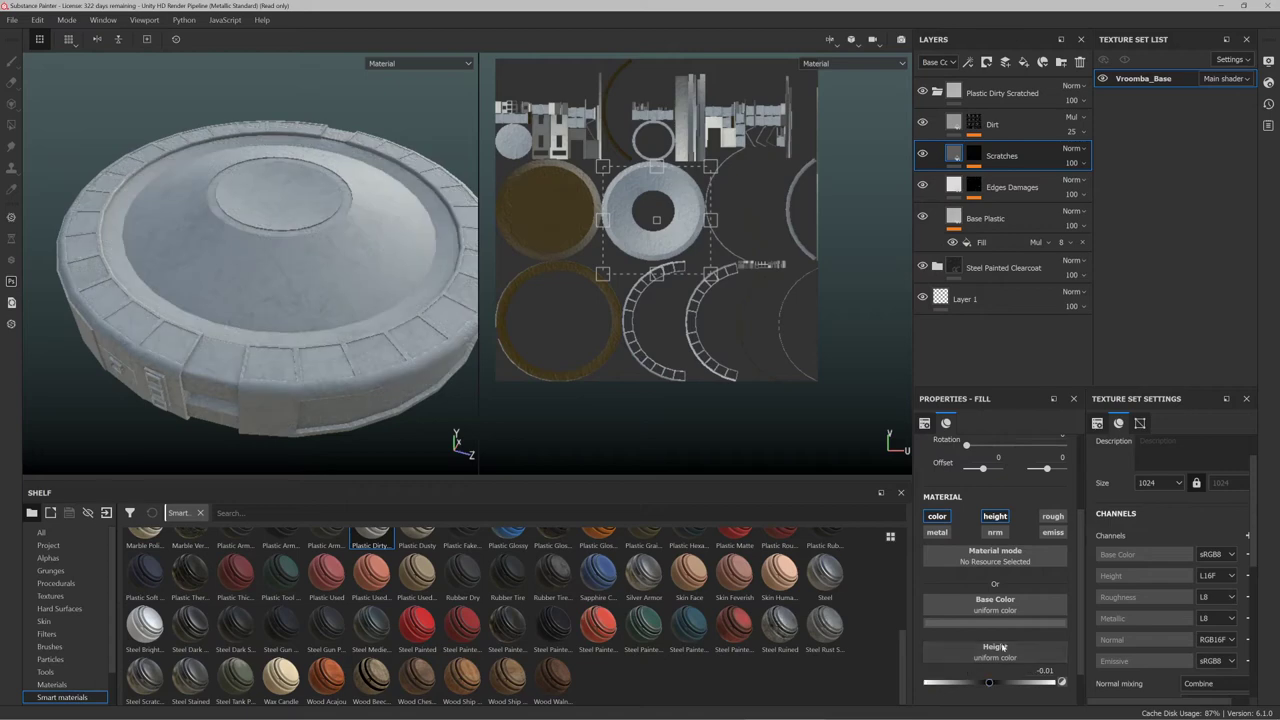
Change the Scratches layer's base color to black
click(995, 621)
drag(1017, 546, 945, 626)
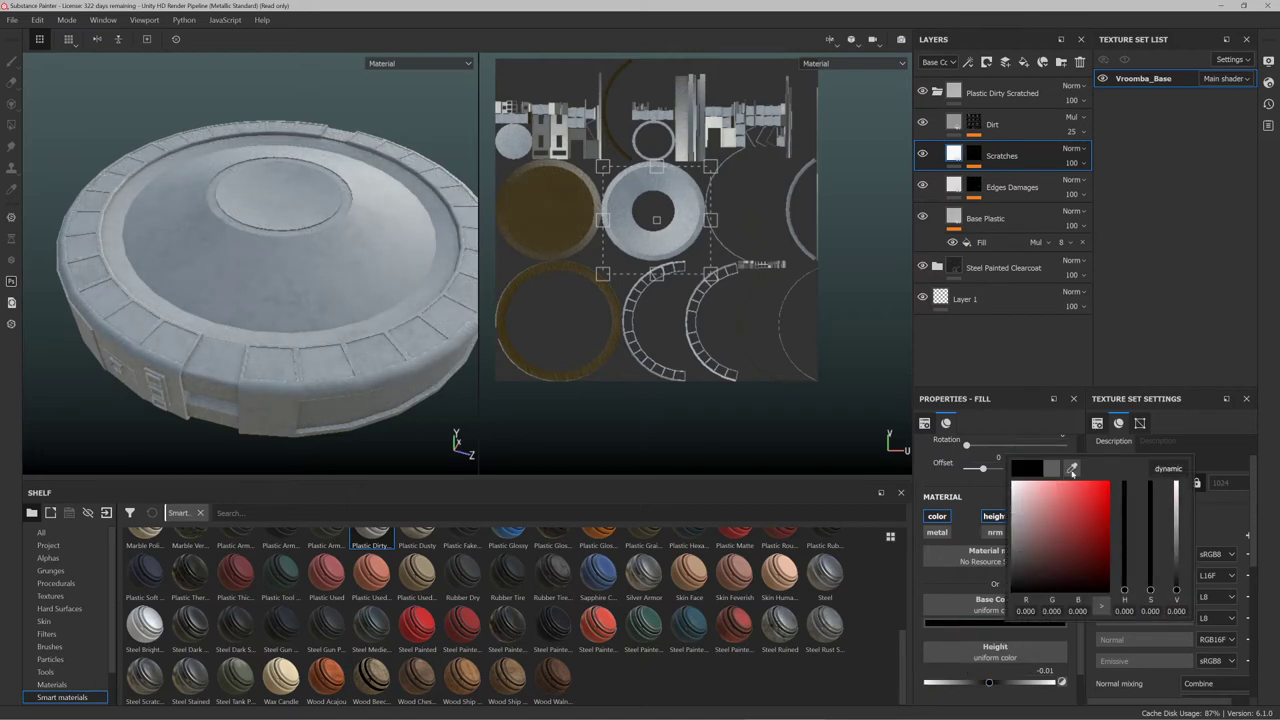
click(998, 359)
Set the layer opacities to 57 for Scratches, 20 for Dirt and 100 for Edges Damages
click(1072, 163)
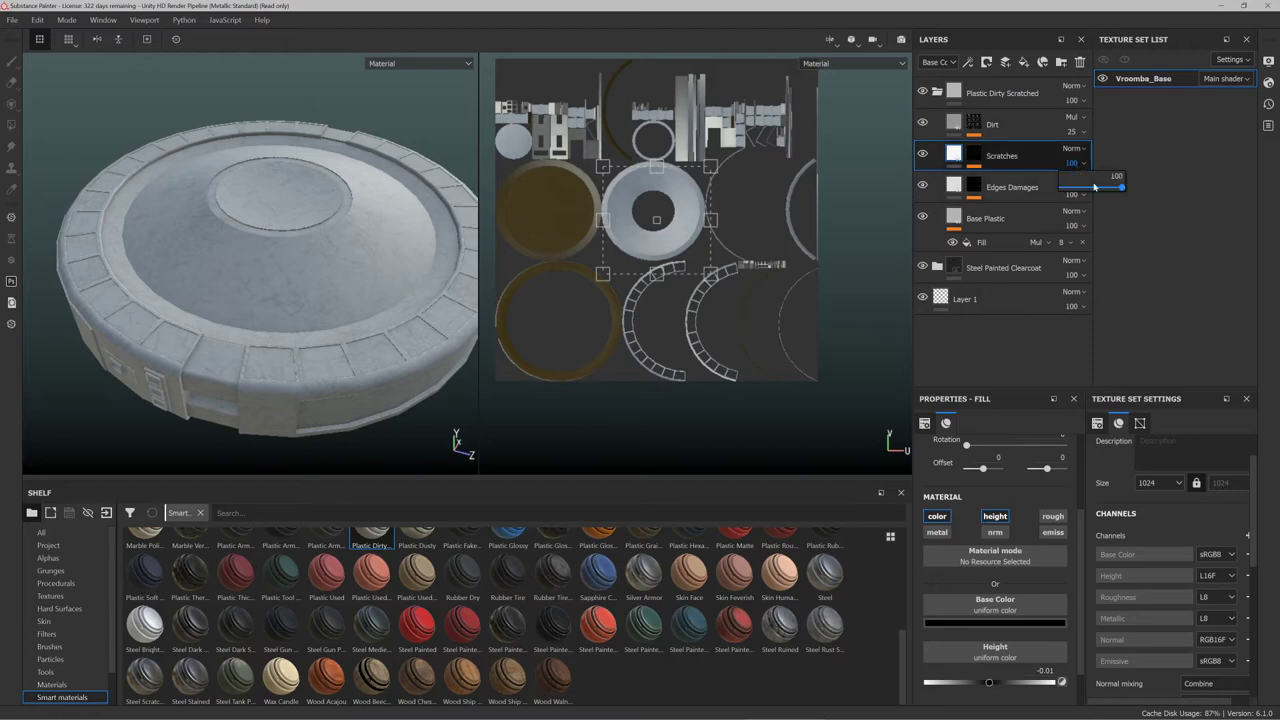
drag(1121, 189, 1095, 210)
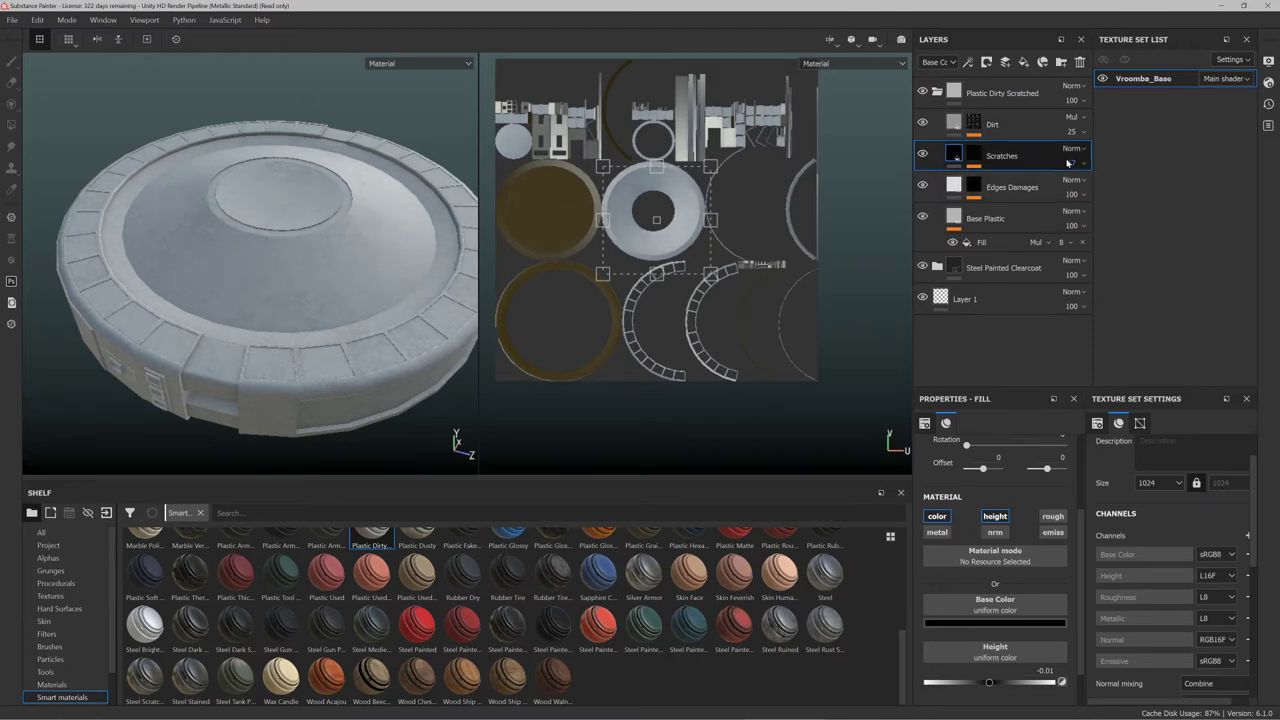
click(1072, 131)
mouse_move(1077, 157)
mouse_down()
mouse_move(1100, 160)
mouse_move(1055, 178)
mouse_move(1073, 176)
mouse_up()
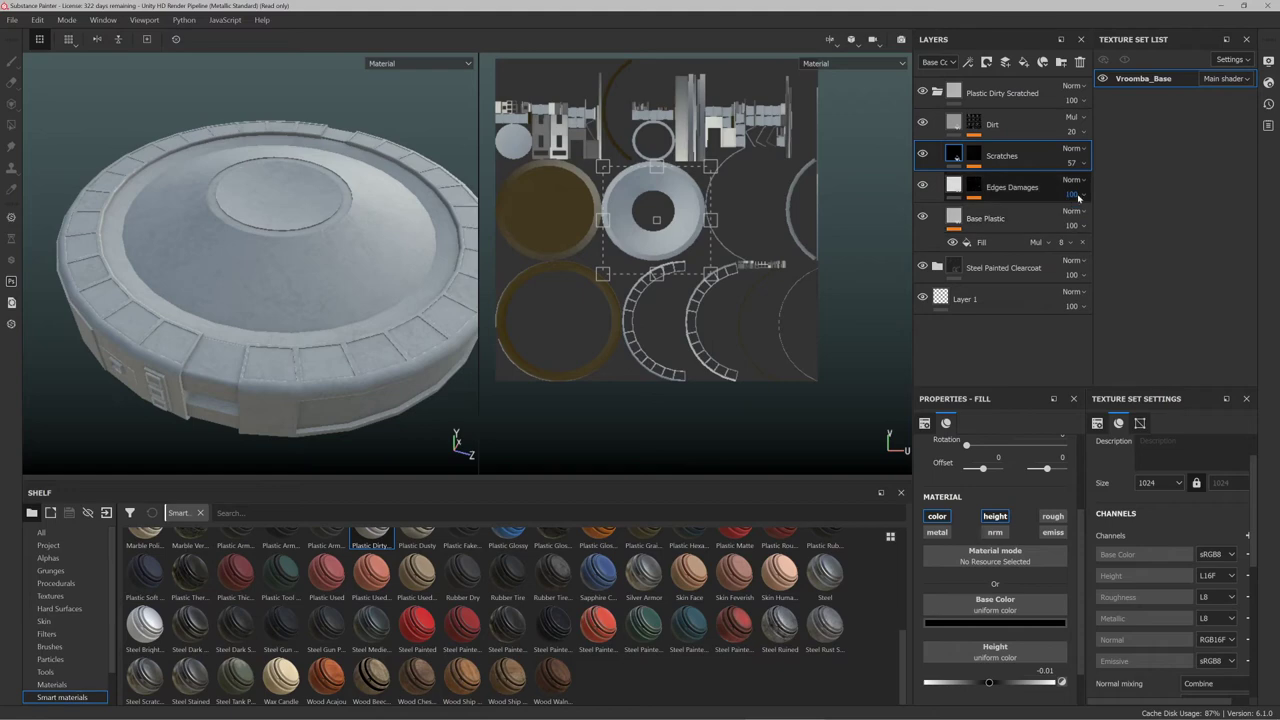
click(1073, 194)
drag(1120, 219, 1093, 224)
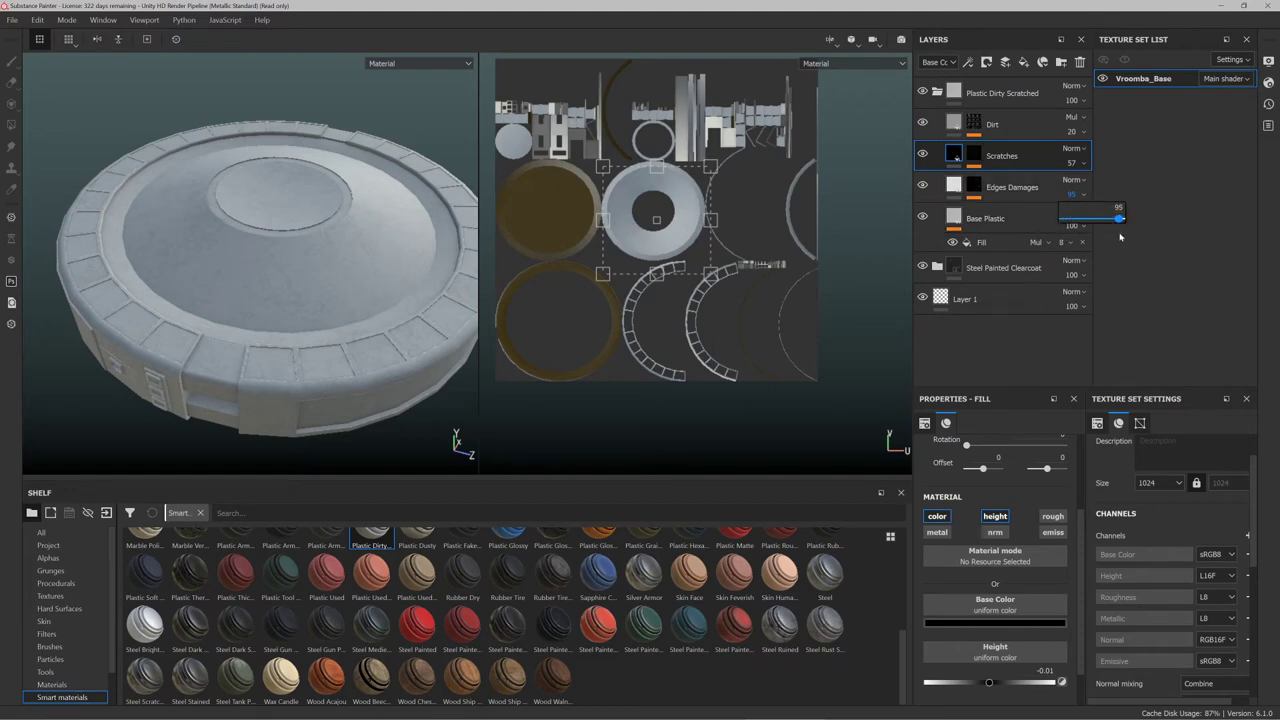
drag(1120, 237, 1130, 237)
Examine the plastic material on the robot's side, including the recessed slot, rim grooves and square frames
alt+drag(422, 363, 429, 226)
alt+middle_drag(386, 356, 378, 314)
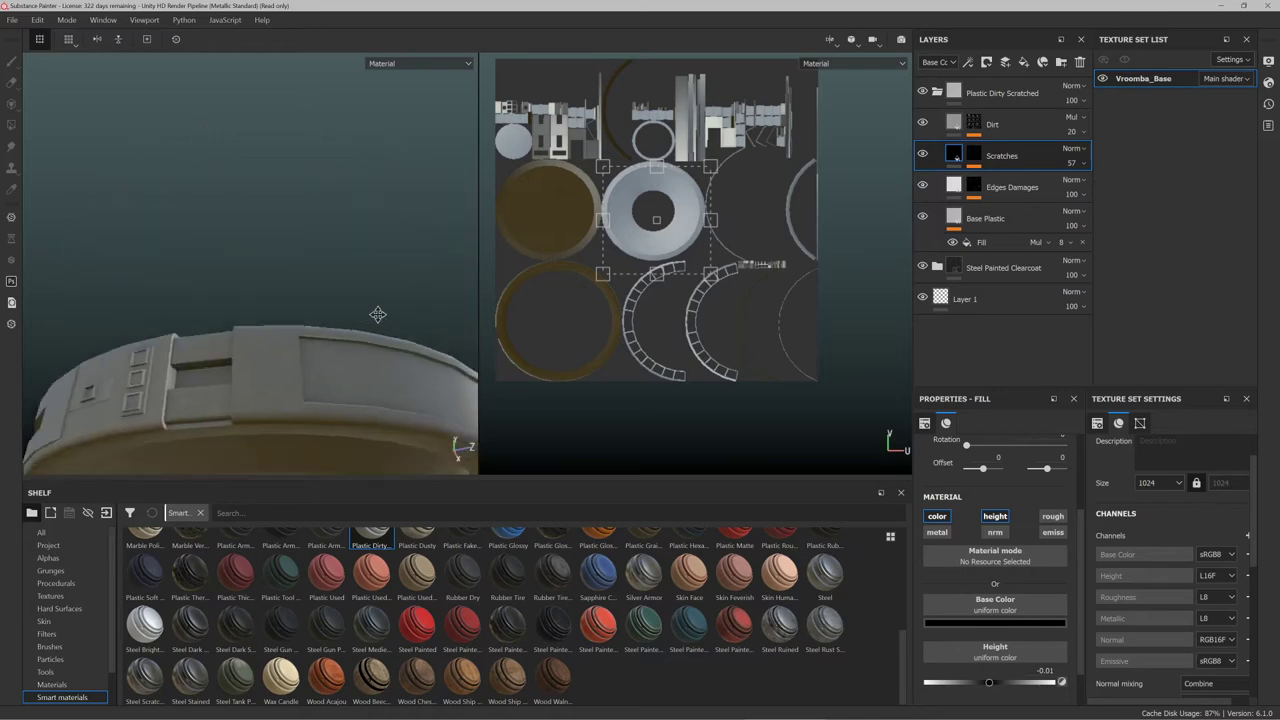
alt+drag(377, 314, 244, 270)
scroll(216, 293, up, 5)
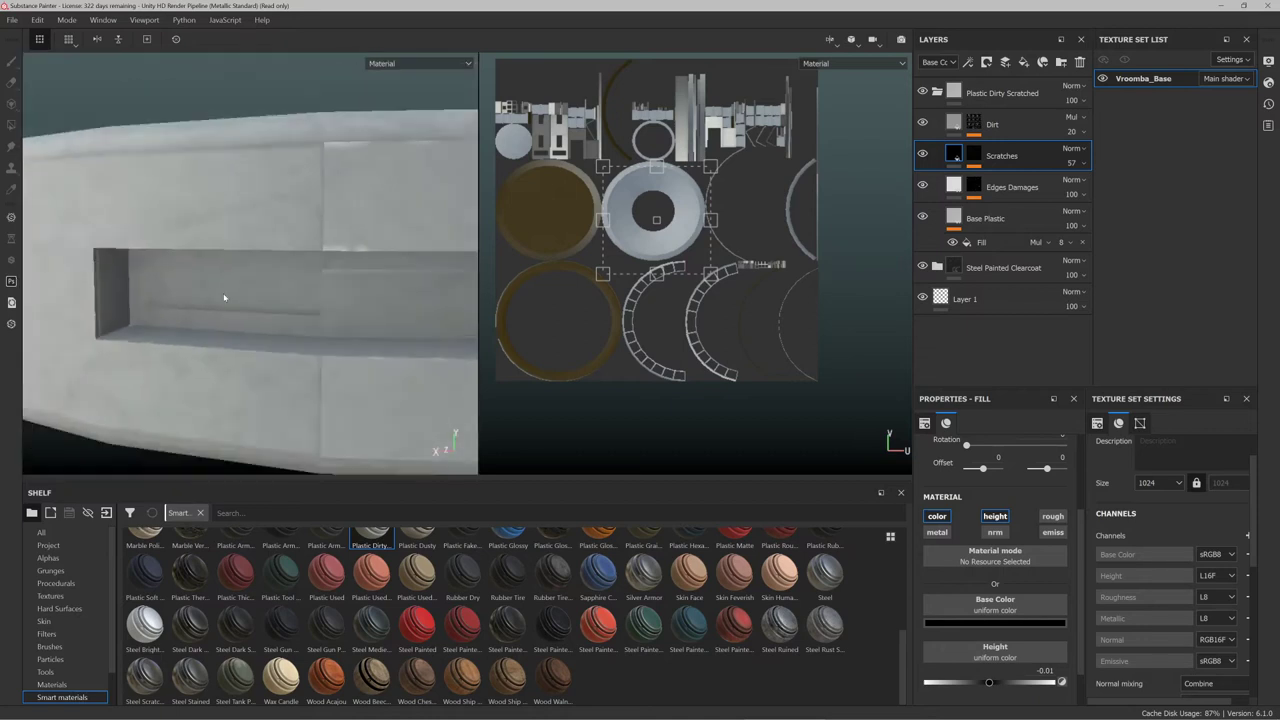
scroll(224, 297, down, 3)
scroll(187, 301, down, 4)
scroll(297, 300, up, 7)
scroll(291, 298, down, 7)
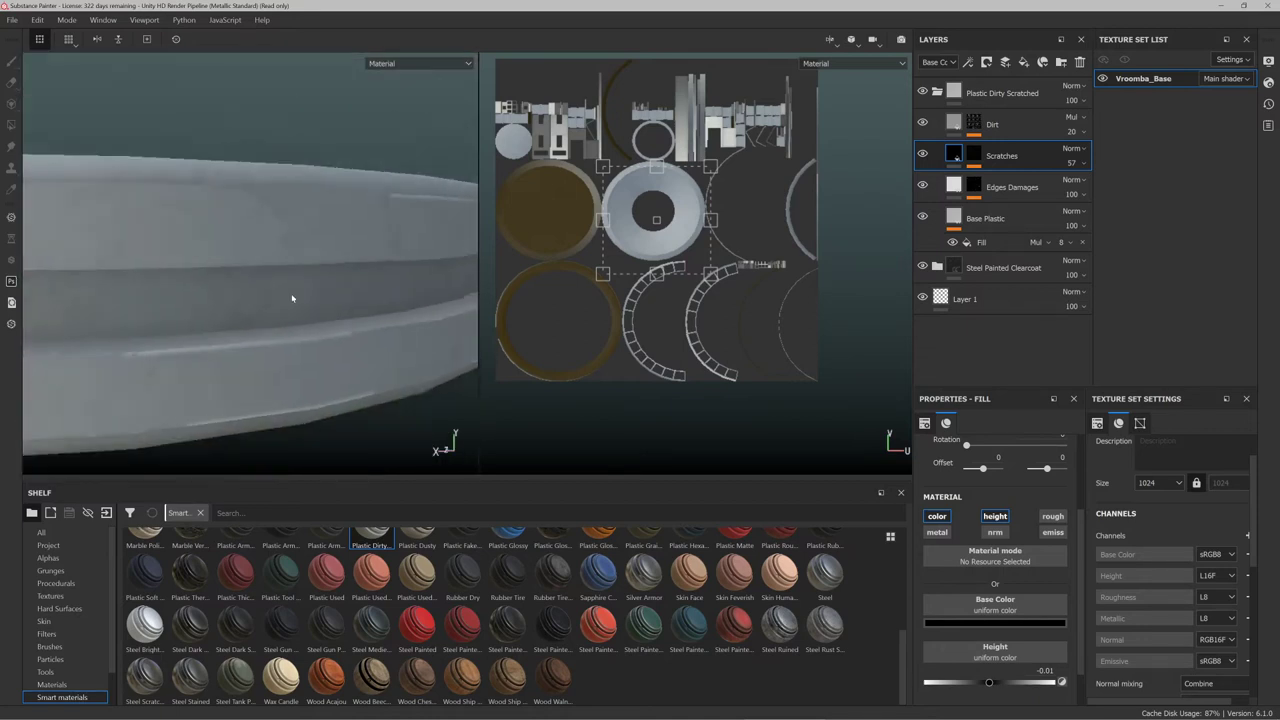
alt+drag(291, 298, 286, 254)
scroll(233, 303, up, 4)
scroll(233, 303, up, 4)
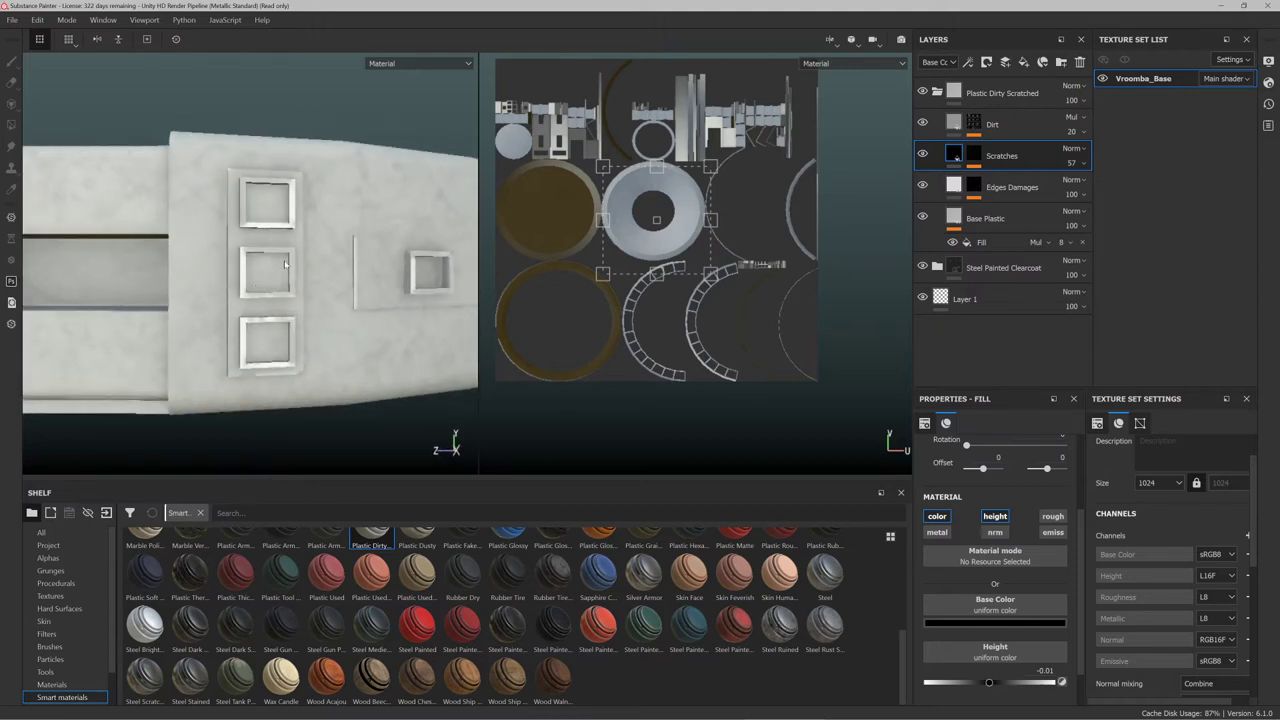
mouse_move(286, 254)
alt+middle_down()
mouse_move(272, 276)
mouse_move(290, 245)
alt+middle_up()
Try a black mask on the Plastic Dirty Scratched folder, undo it and add a white mask instead
click(1000, 93)
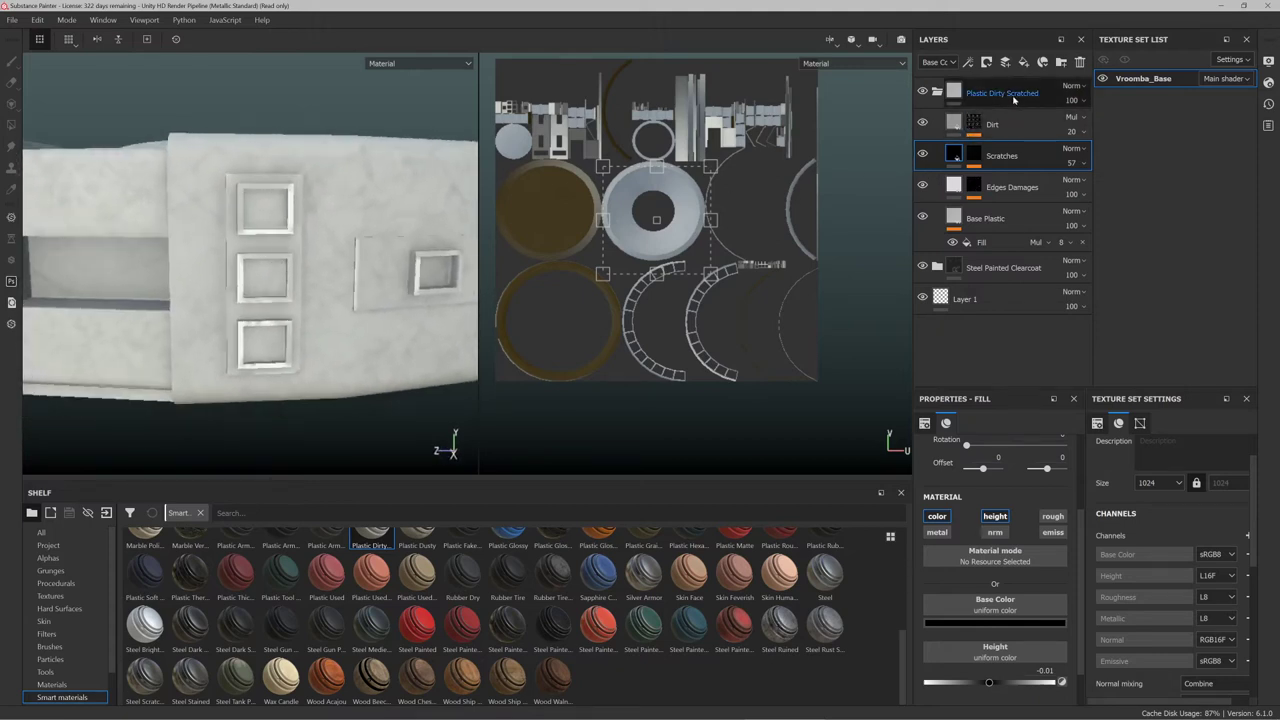
click(1002, 64)
click(995, 97)
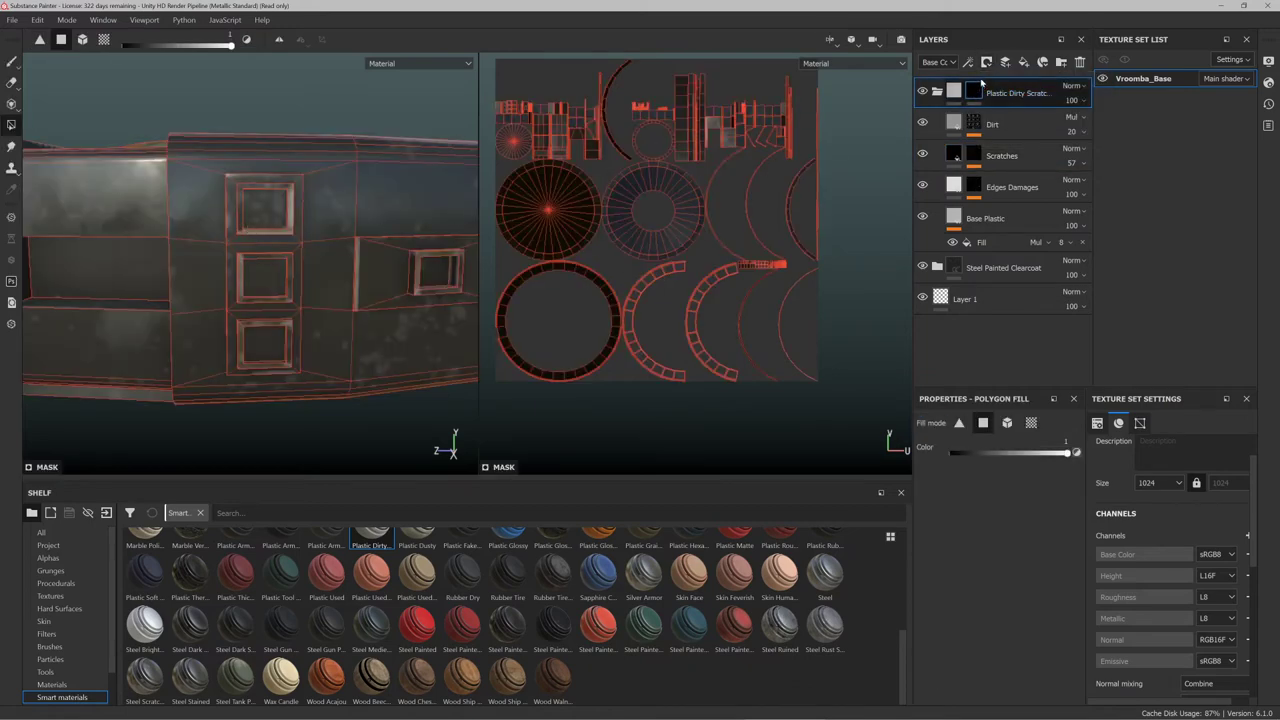
key(ctrl+z)
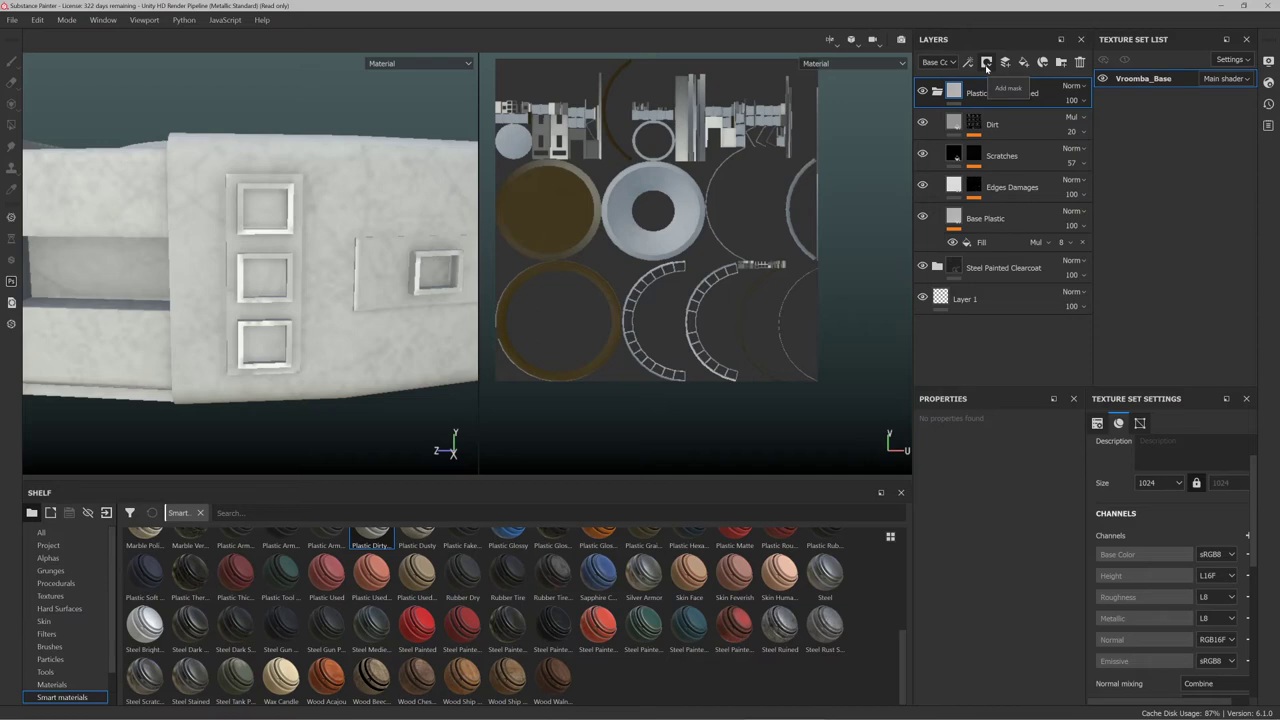
click(986, 64)
click(998, 80)
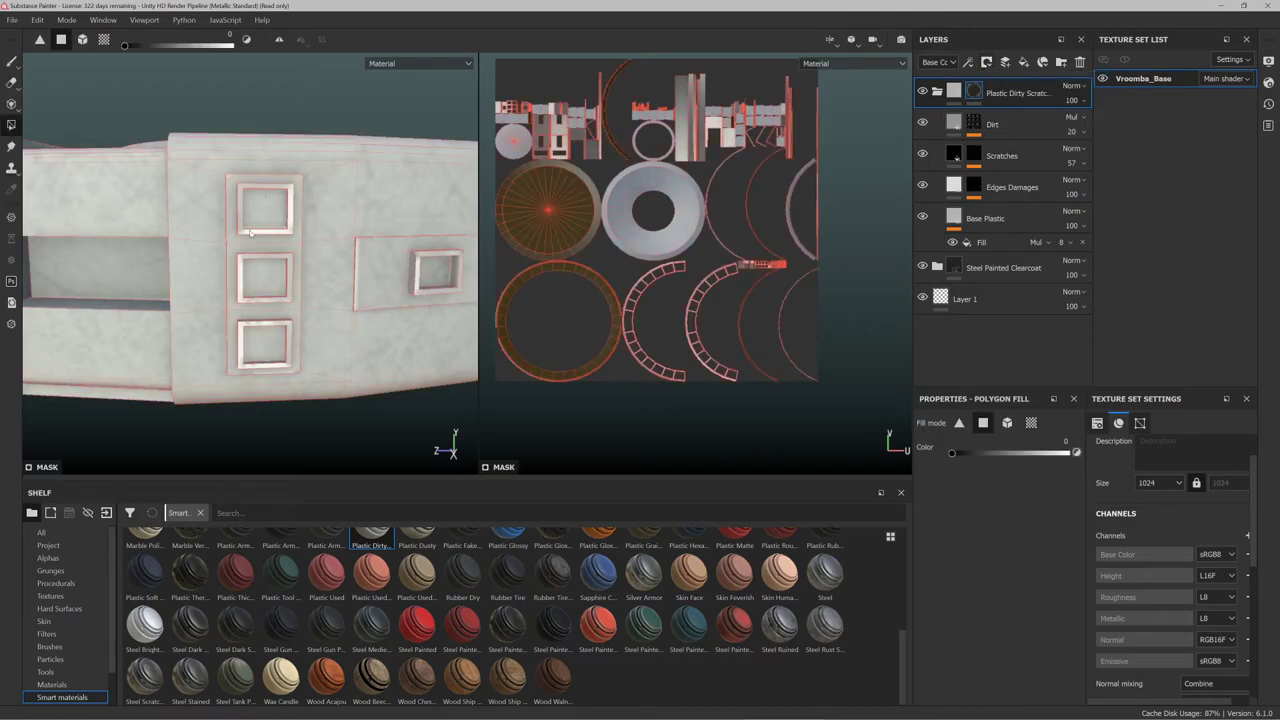
Try masking out the three square side frames with black polygon fills, and undo the fills
drag(250, 232, 255, 283)
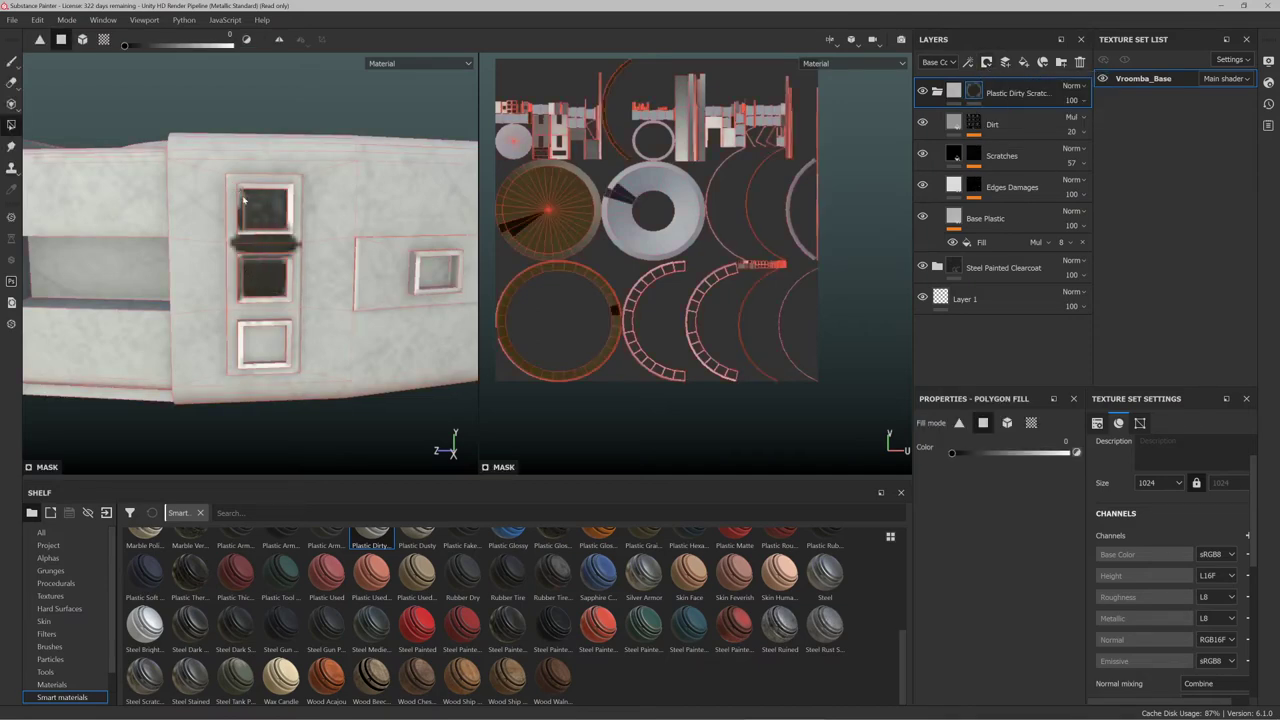
mouse_move(242, 200)
mouse_down()
mouse_move(232, 300)
mouse_move(255, 360)
mouse_move(290, 365)
mouse_up()
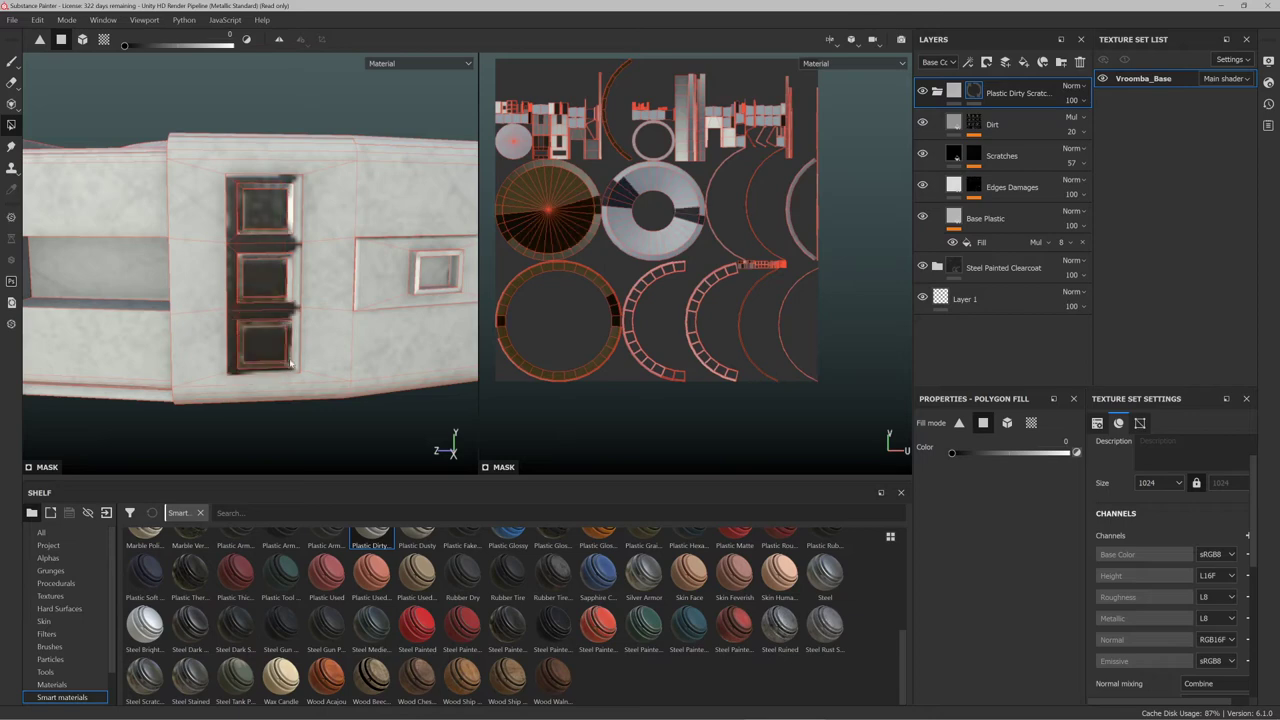
key(ctrl+z)
key(ctrl+z)
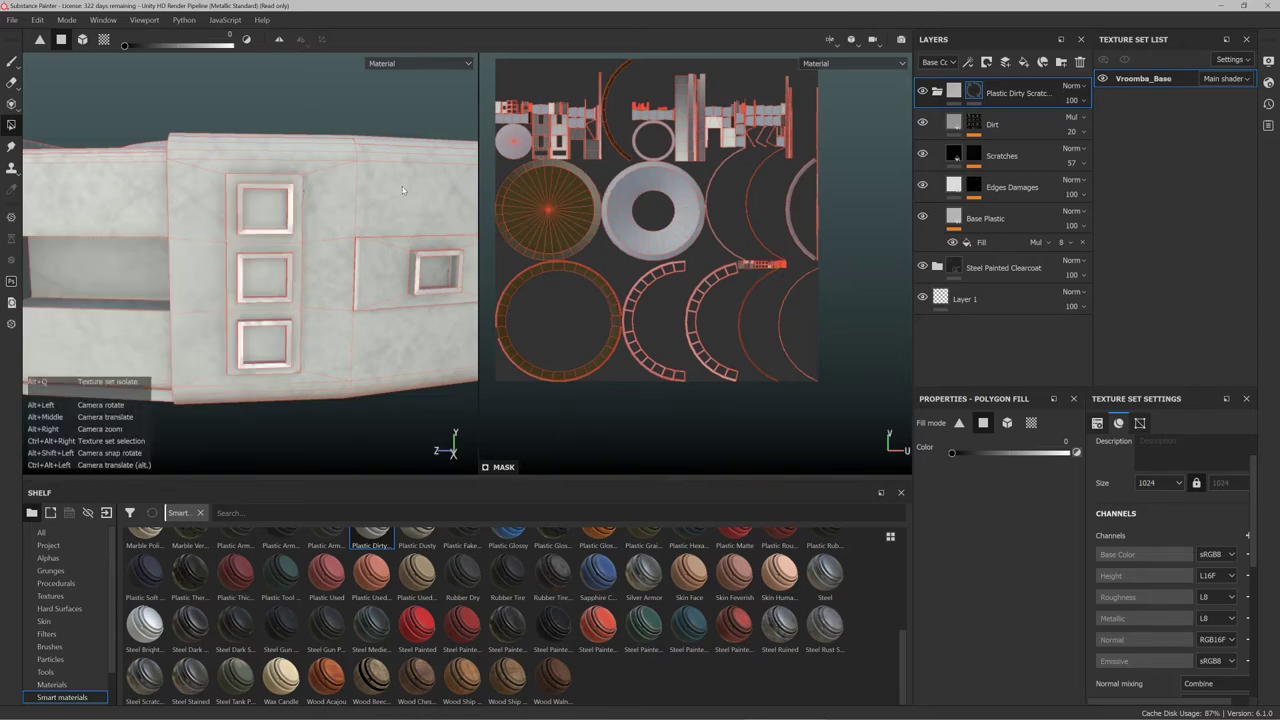
Mask the plastic off a rim panel and the upper block of UV islands with black polygon fills on the folder's mask
alt+drag(402, 186, 62, 67)
scroll(554, 230, up, 2)
scroll(534, 251, down, 7)
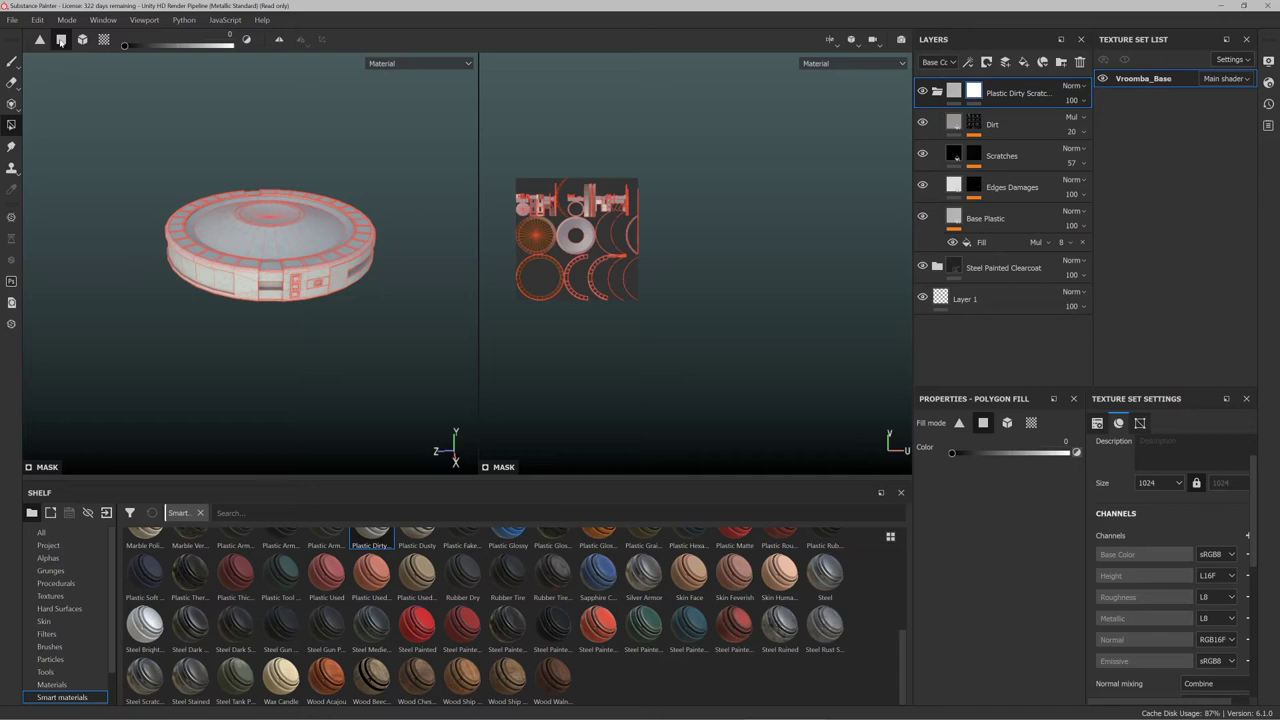
scroll(213, 220, down, 3)
scroll(230, 226, up, 8)
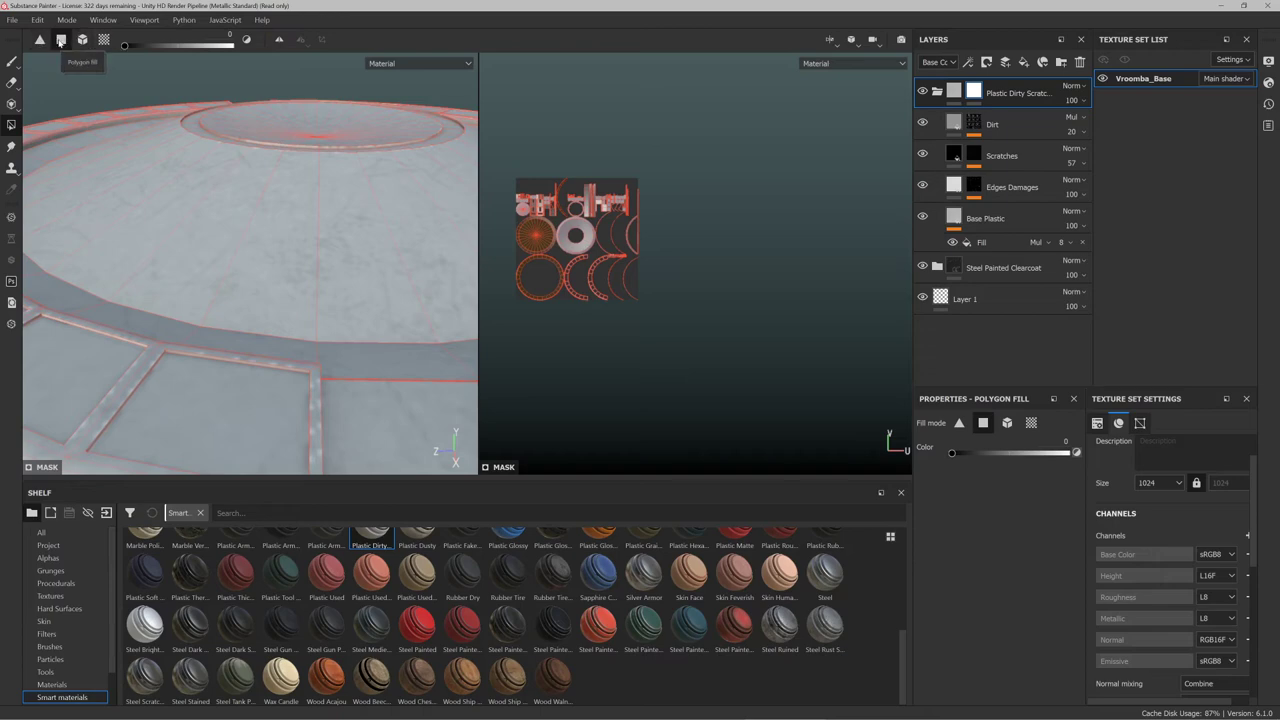
scroll(267, 216, down, 10)
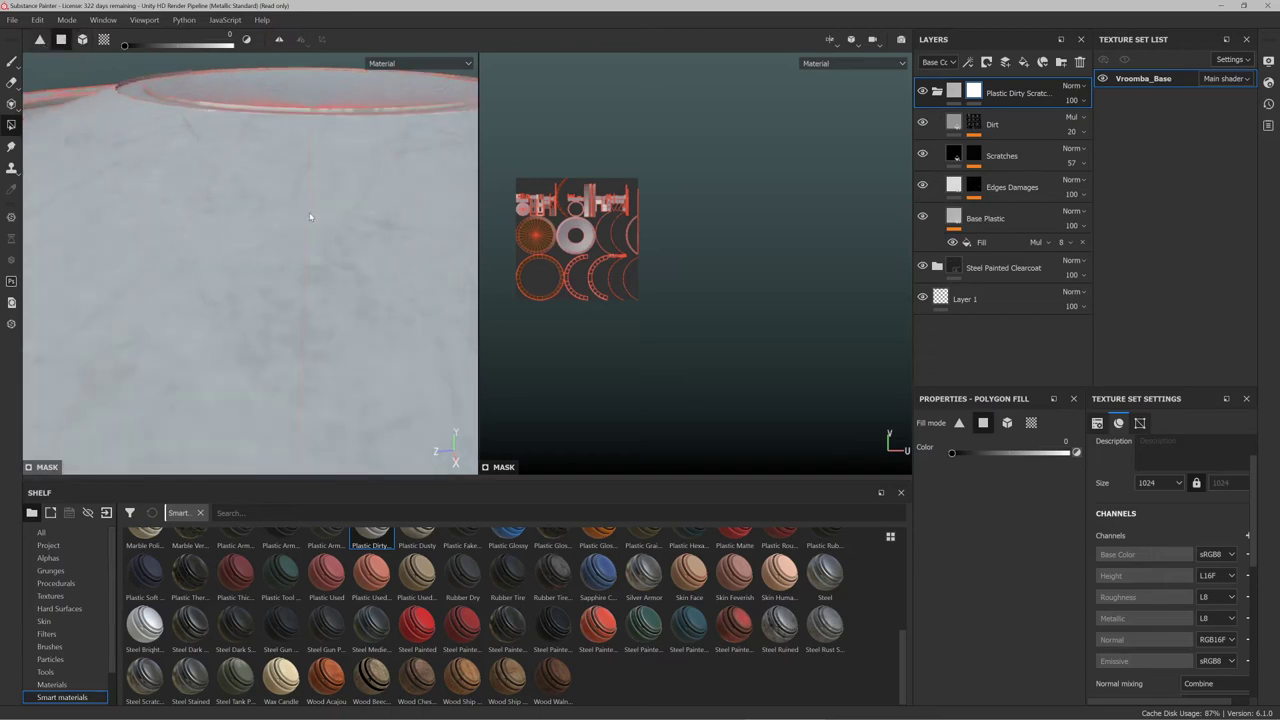
scroll(267, 217, up, 10)
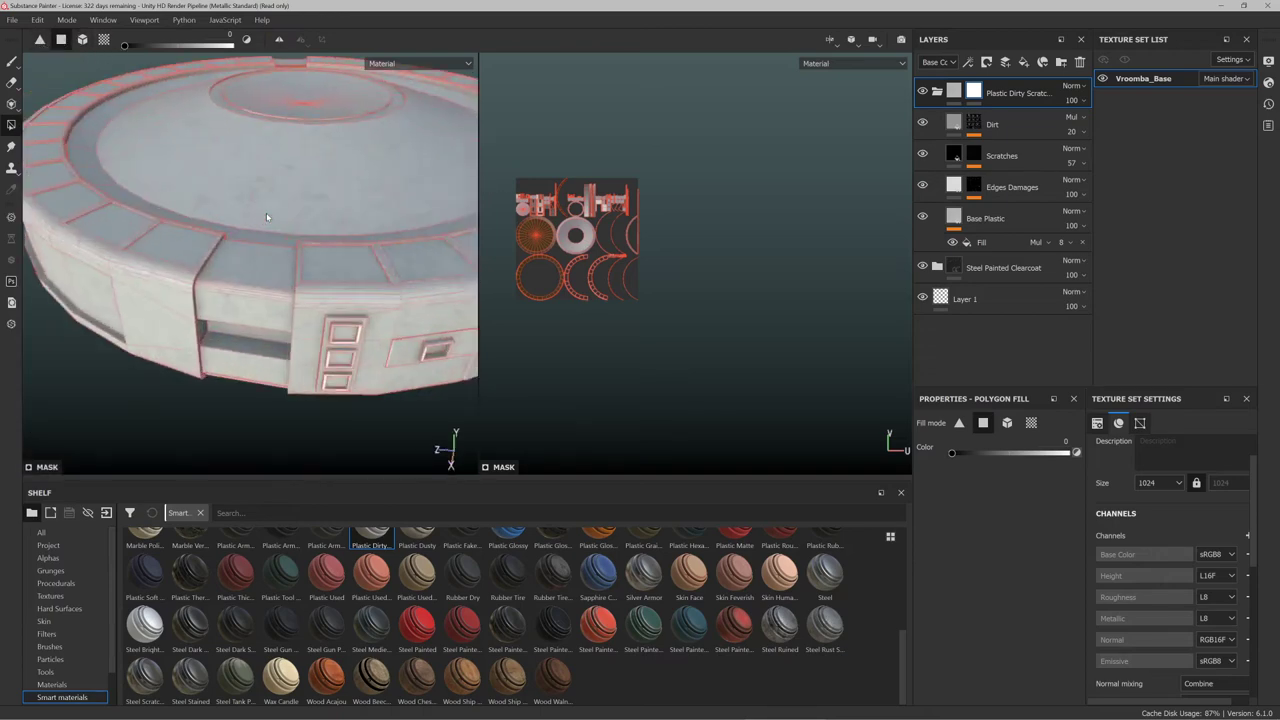
scroll(571, 205, up, 10)
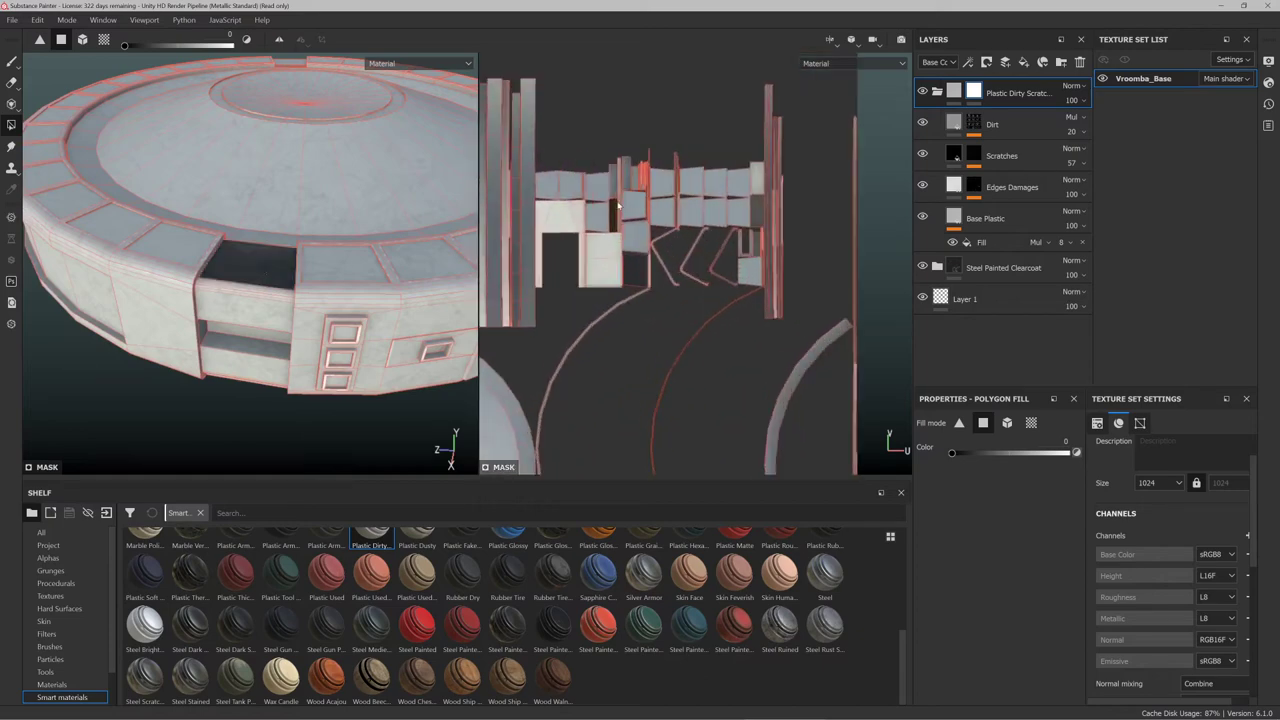
scroll(824, 120, down, 3)
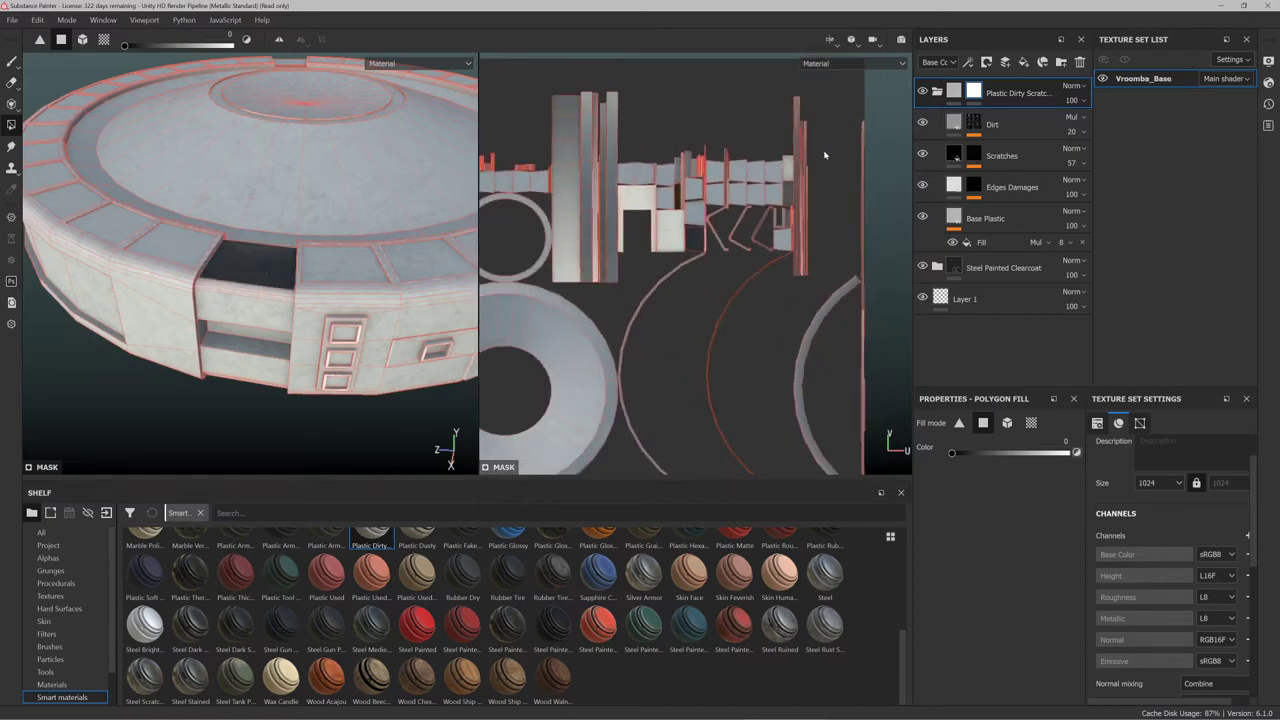
drag(674, 204, 493, 275)
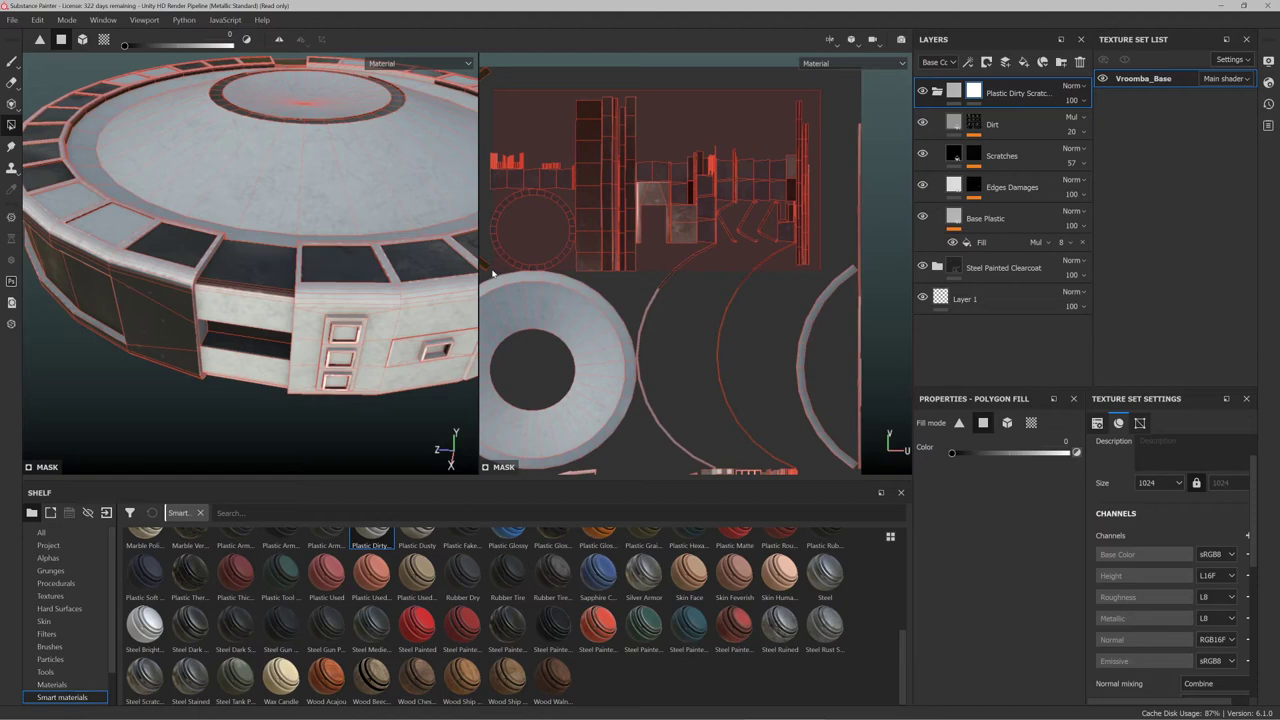
scroll(570, 252, down, 2)
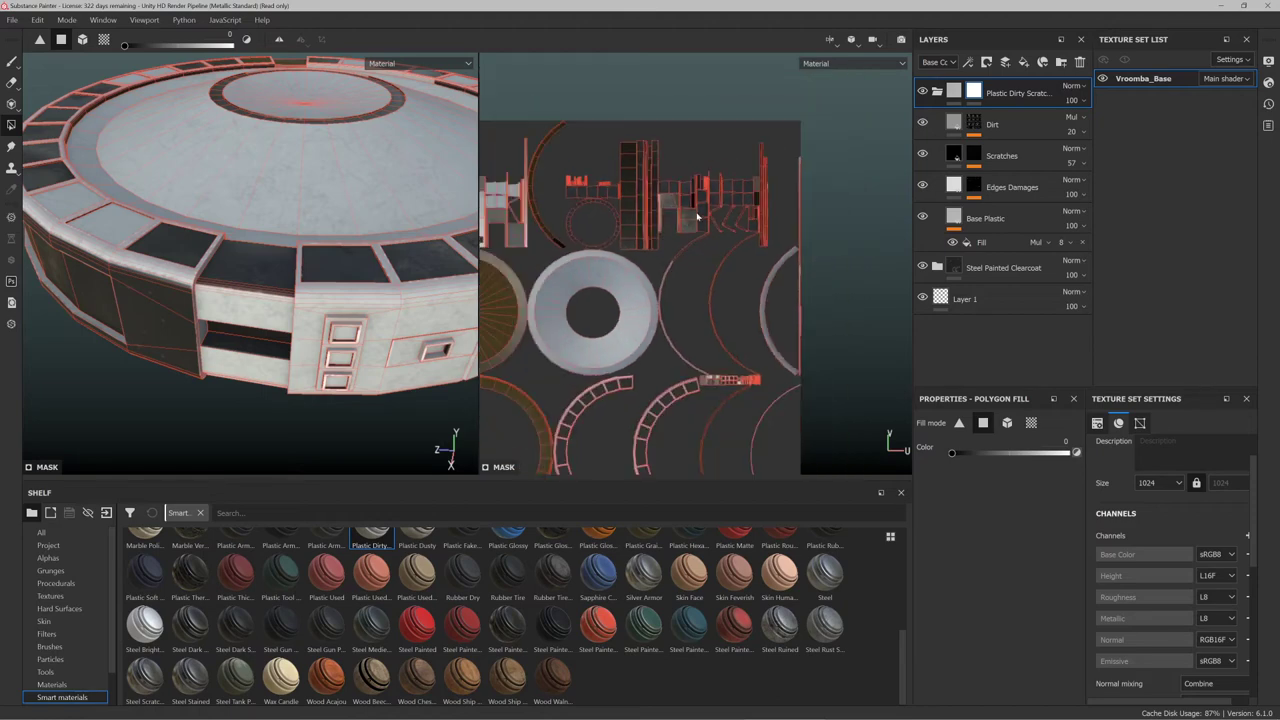
Examine the dark masked panels on the robot's rim, side band and domed top against the plastic layer
scroll(260, 216, down, 5)
alt+drag(313, 255, 150, 215)
alt+middle_drag(150, 215, 317, 280)
alt+drag(317, 280, 198, 273)
scroll(199, 274, up, 8)
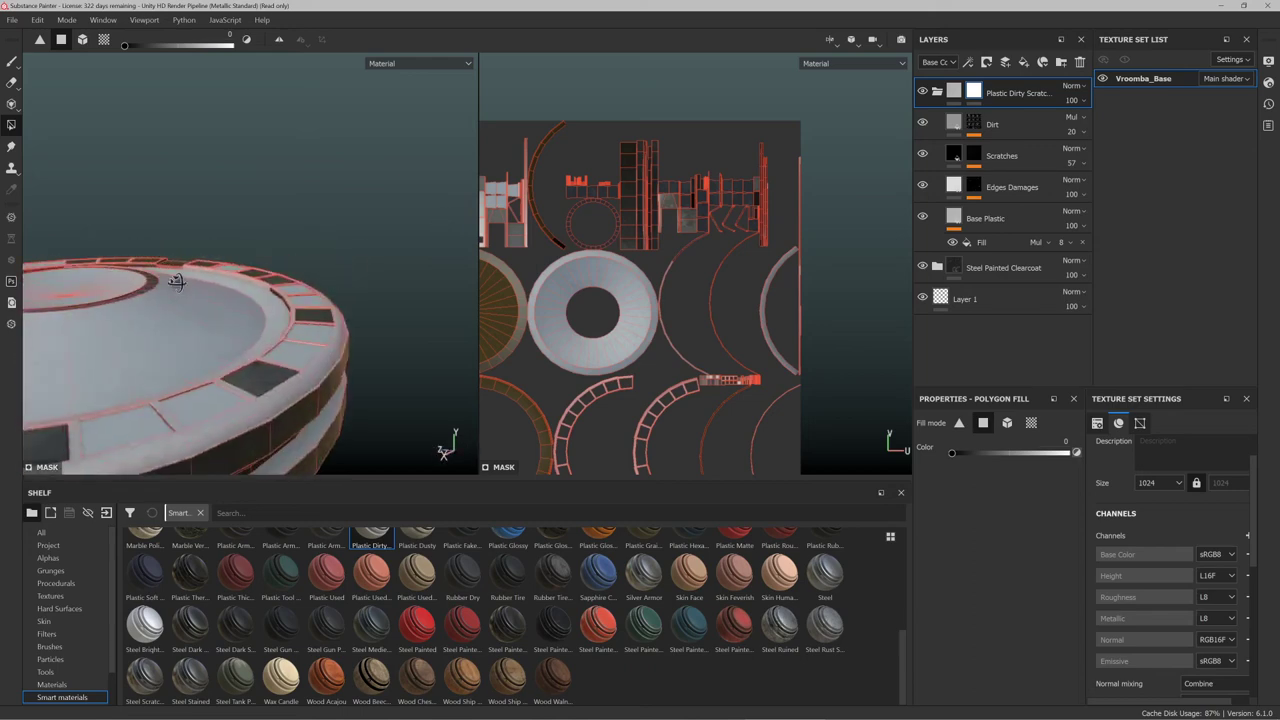
scroll(271, 241, down, 8)
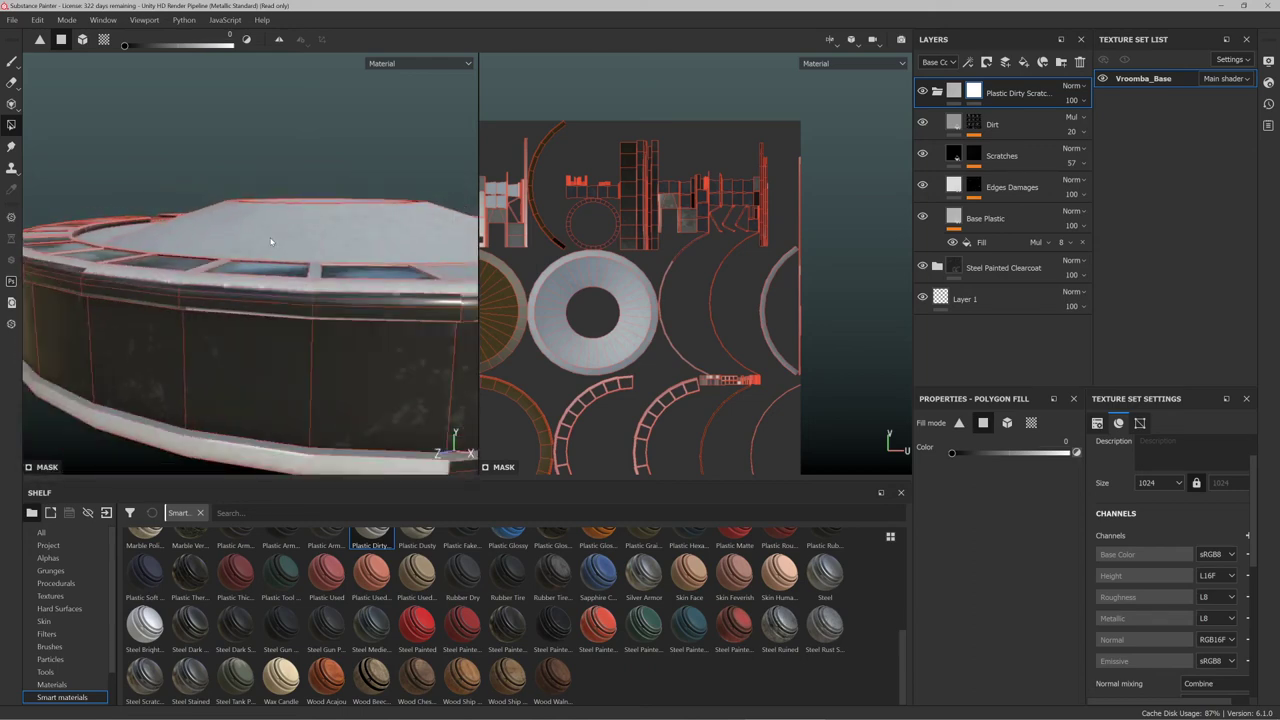
mouse_move(271, 241)
alt+mouse_down()
mouse_move(346, 246)
mouse_move(277, 251)
alt+mouse_up()
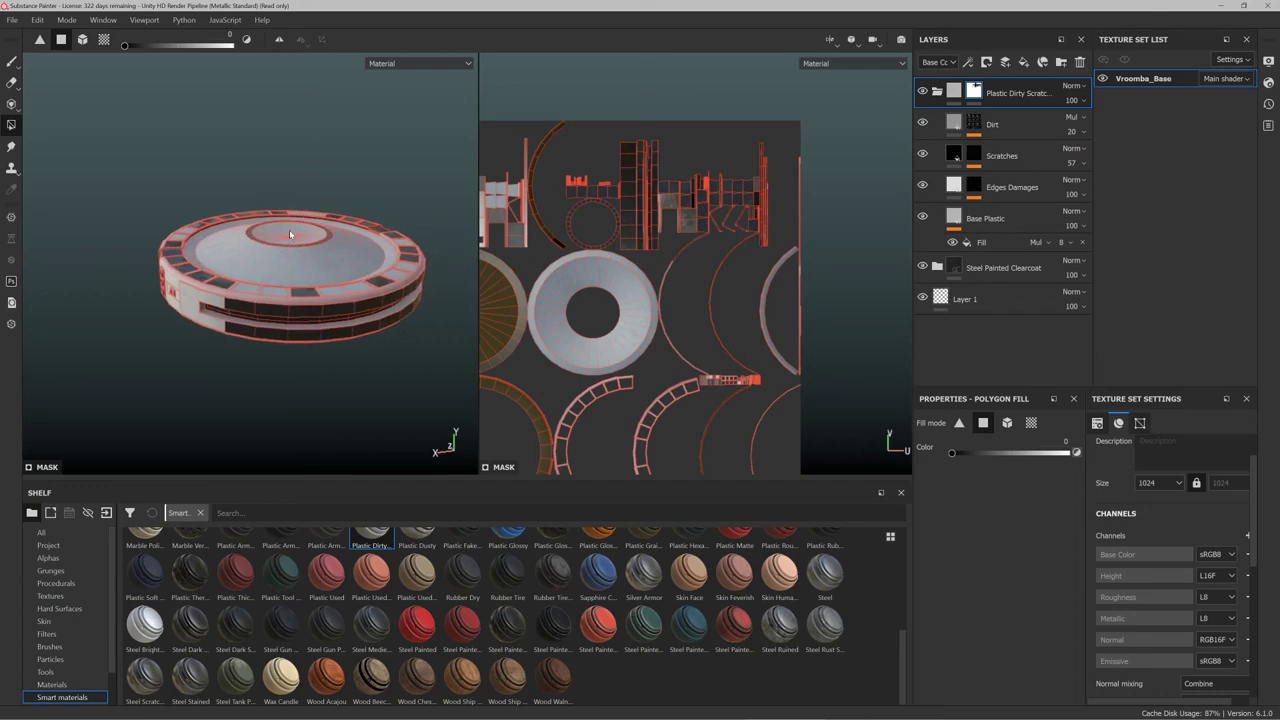
scroll(289, 234, up, 5)
scroll(289, 260, down, 3)
alt+drag(289, 260, 286, 234)
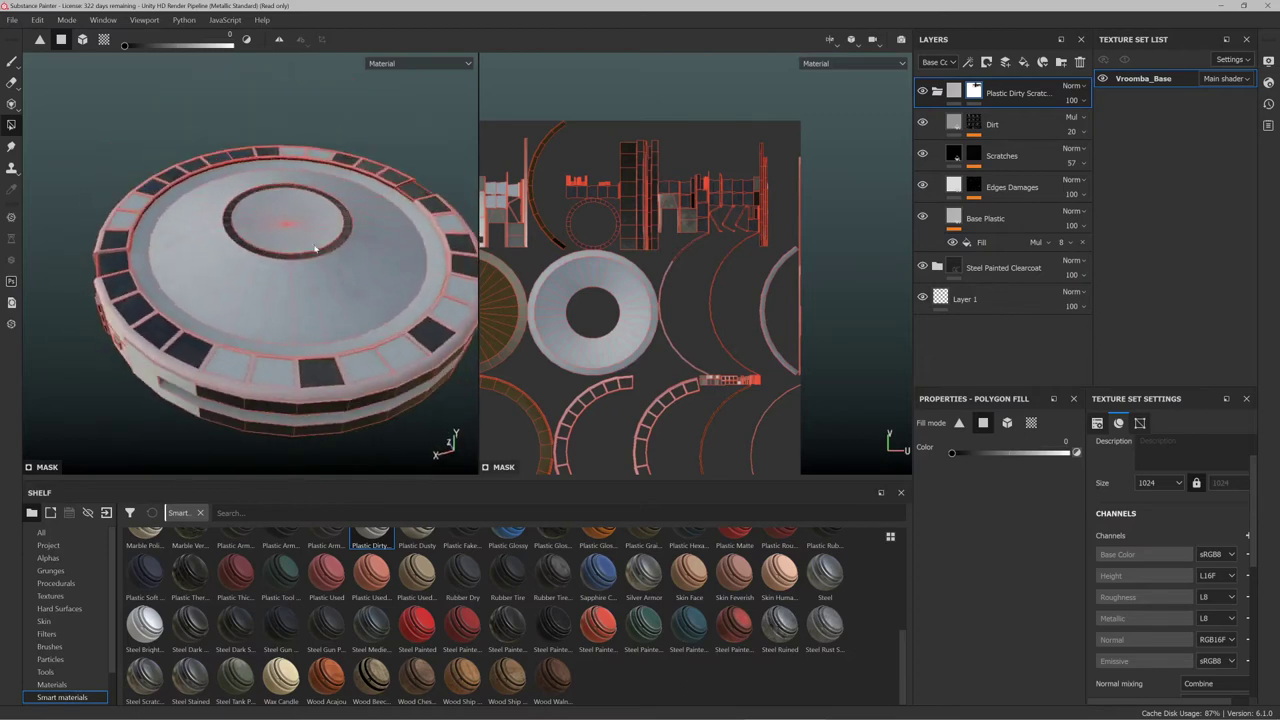
scroll(660, 241, up, 5)
scroll(660, 241, down, 4)
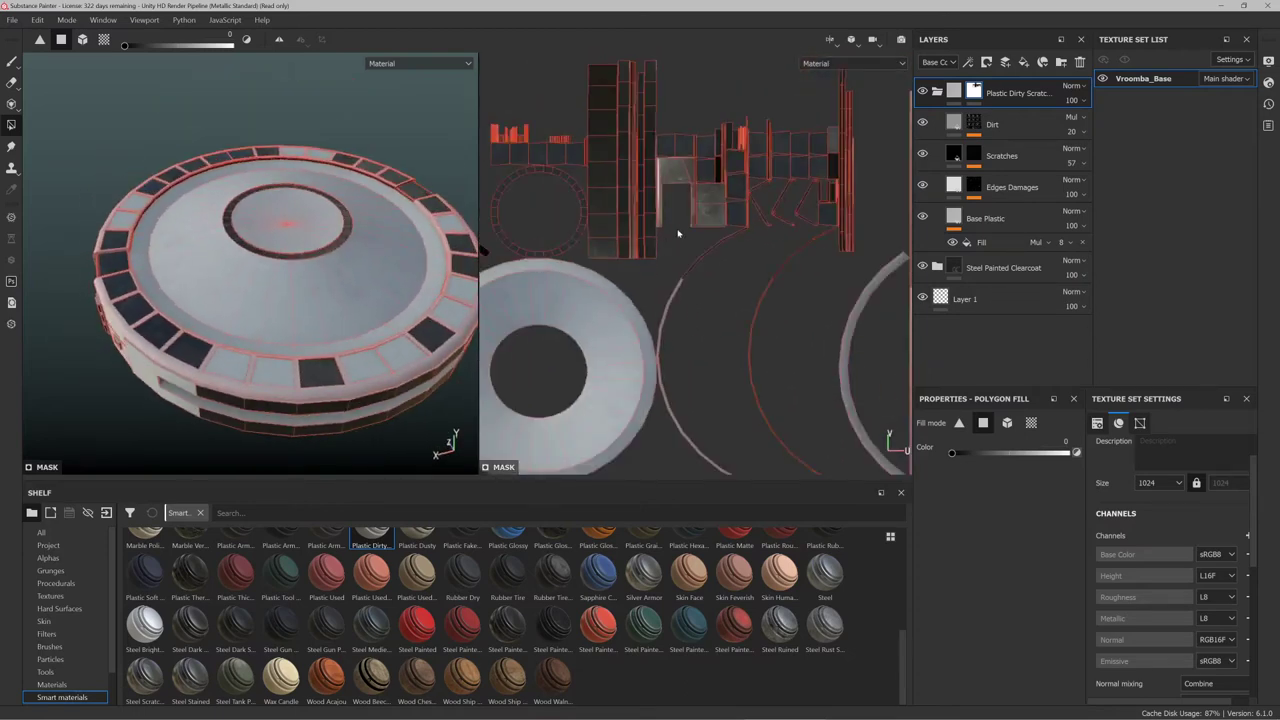
Undo the upper UV block fill and mask the plastic off the narrow ring around the central cap with black polygon fills
key(ctrl+z)
key(ctrl+z)
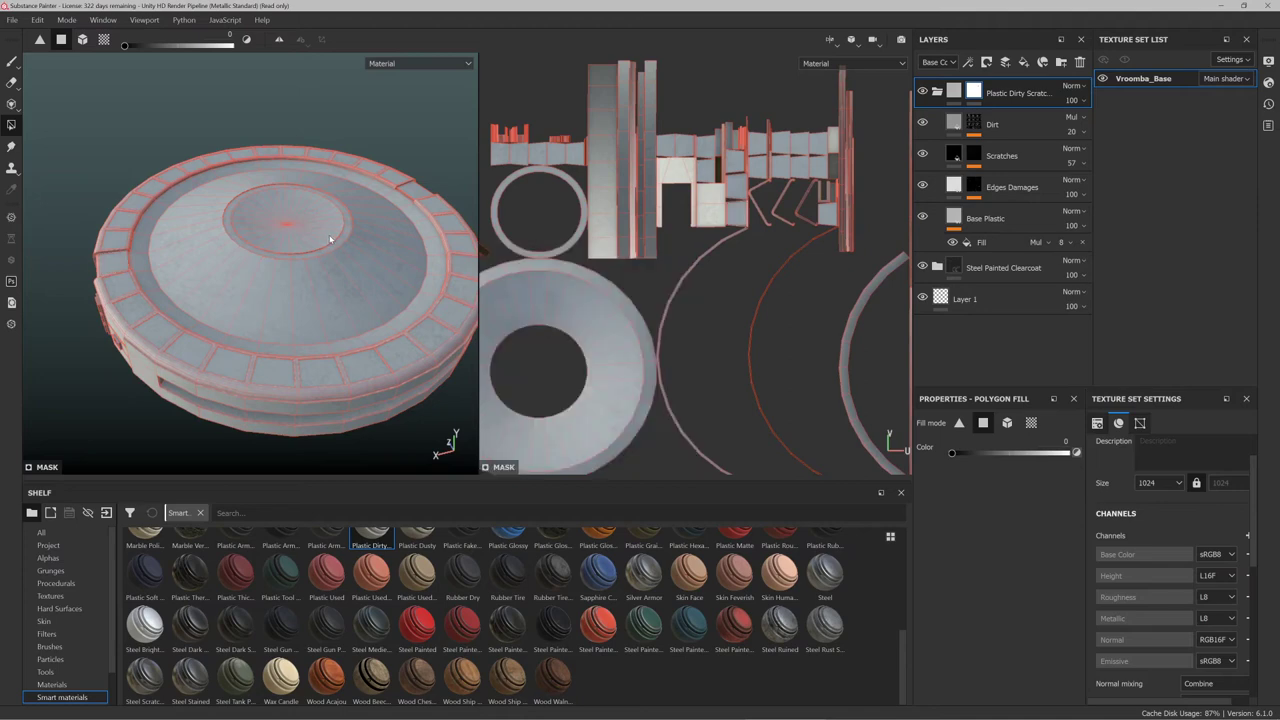
scroll(334, 229, up, 3)
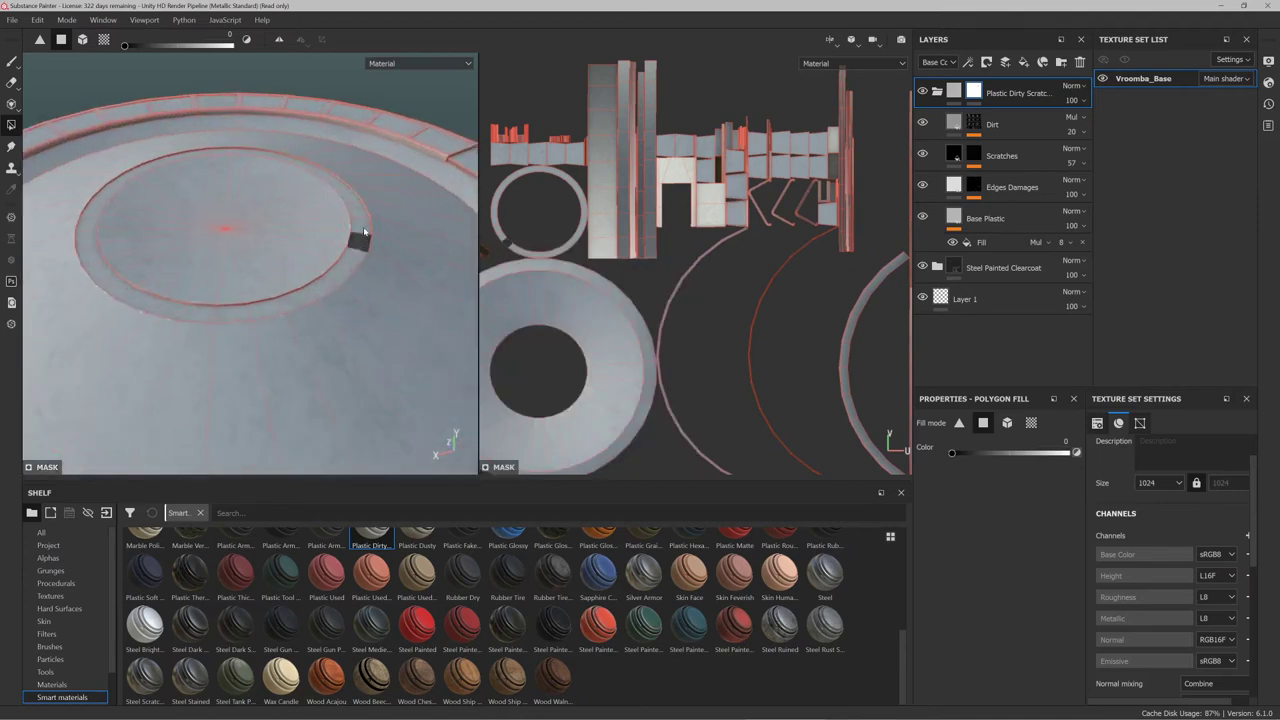
mouse_move(562, 177)
mouse_down()
mouse_move(522, 172)
mouse_move(500, 236)
mouse_move(506, 250)
mouse_move(569, 258)
mouse_up()
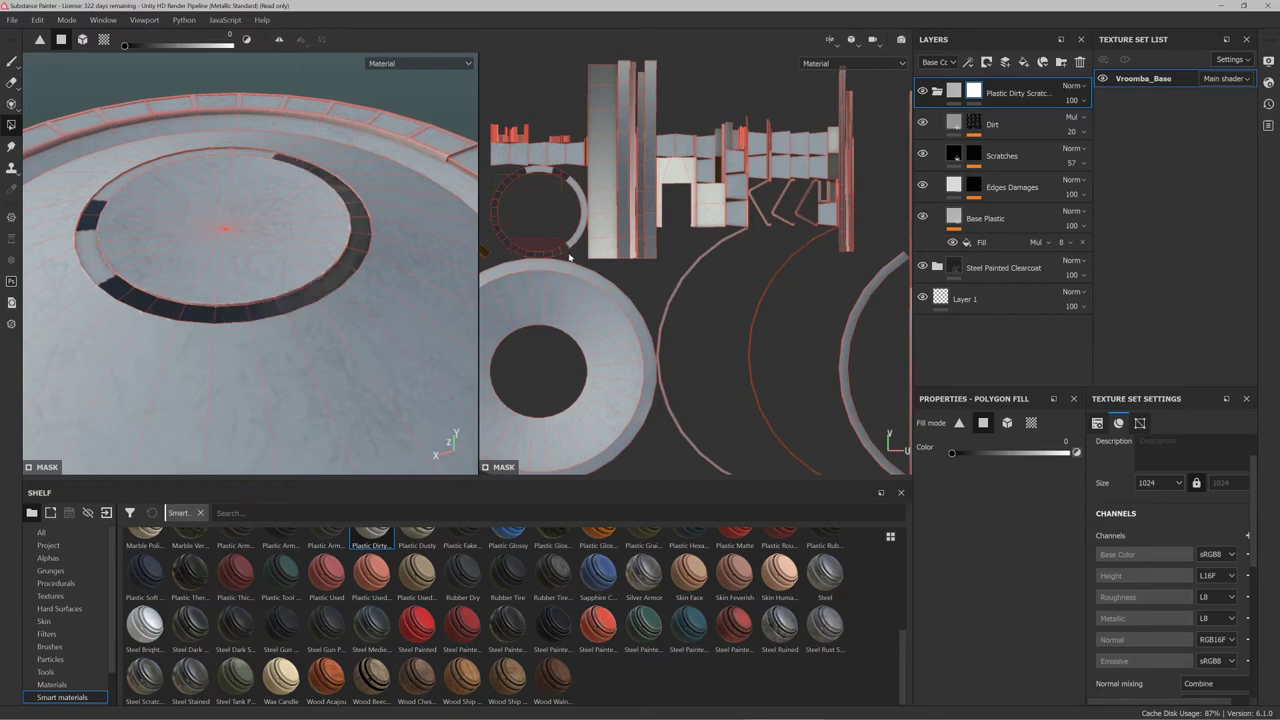
mouse_move(585, 198)
mouse_down()
mouse_move(585, 186)
mouse_move(519, 174)
mouse_up()
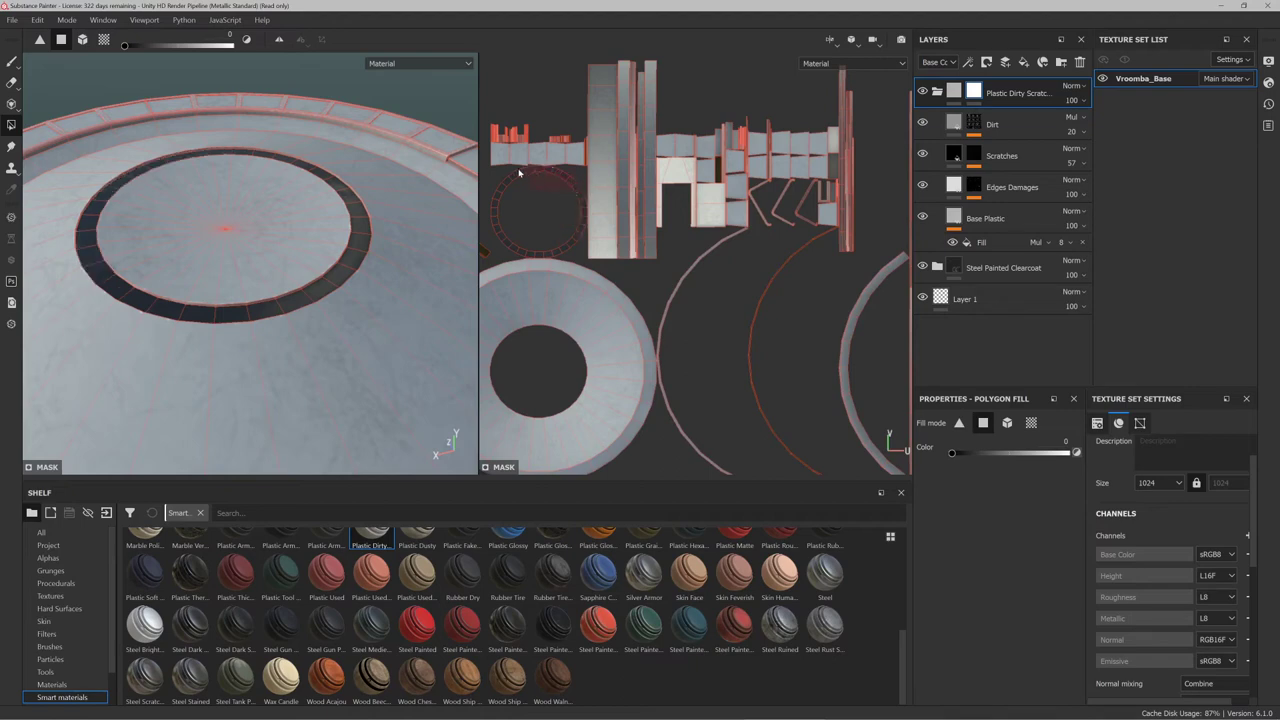
Mask the plastic off the wide outer ring of the dome with black polygon fills
alt+drag(300, 231, 378, 262)
key(f)
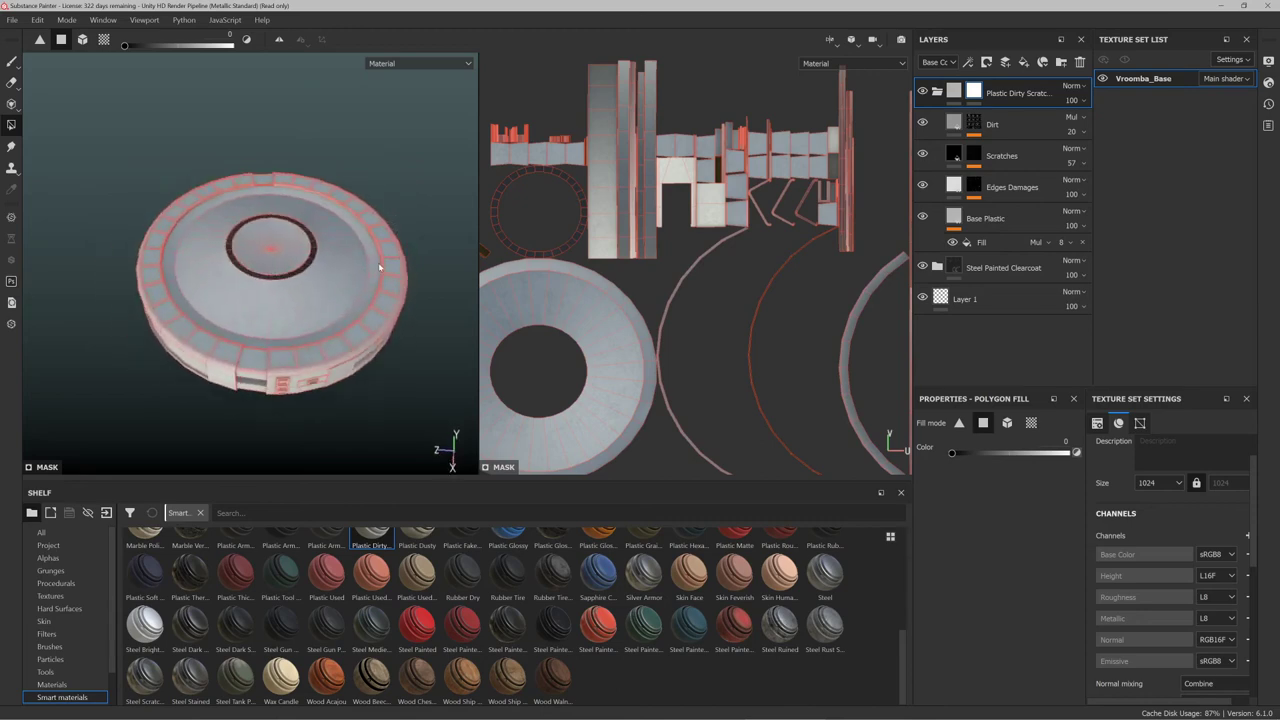
scroll(378, 258, up, 5)
click(366, 240)
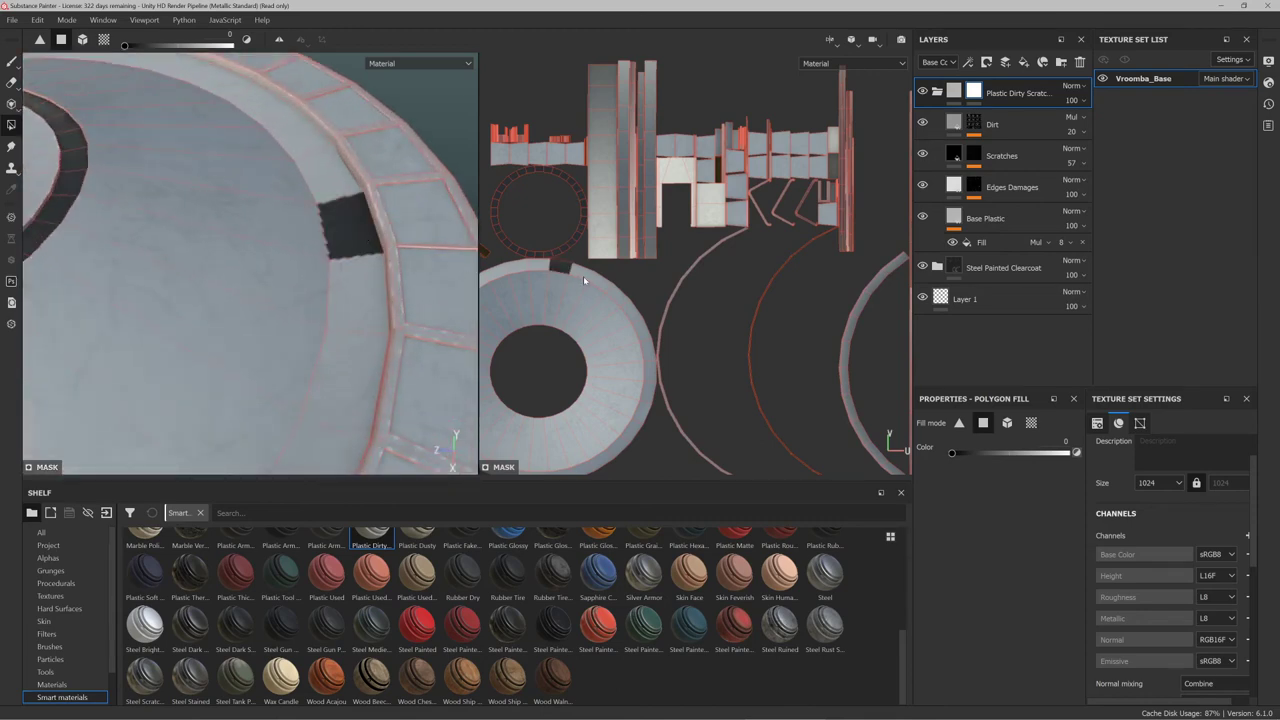
middle_drag(666, 251, 767, 189)
mouse_move(703, 182)
mouse_down()
mouse_move(744, 208)
mouse_move(755, 241)
mouse_up()
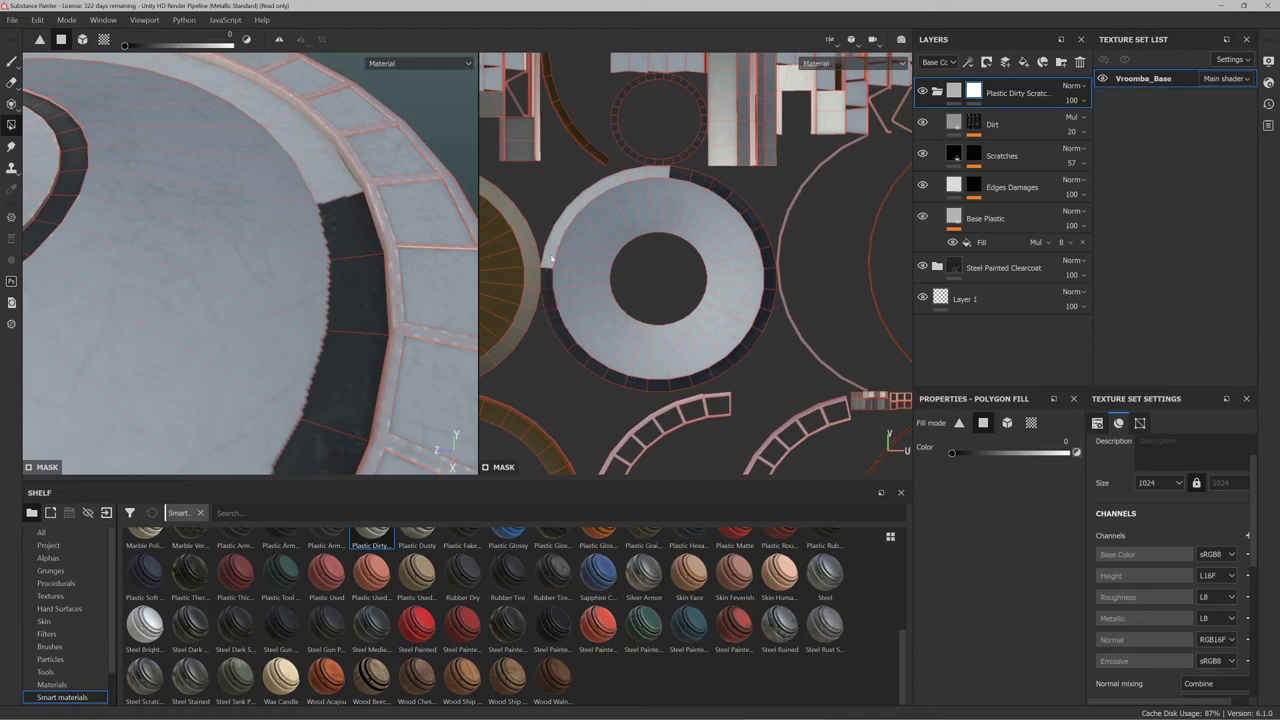
mouse_move(558, 243)
mouse_down()
mouse_move(597, 193)
mouse_move(649, 176)
mouse_up()
click(582, 203)
Mask the plastic off the lower and upper front faces of the side recess next to the three square frames
scroll(397, 198, down, 5)
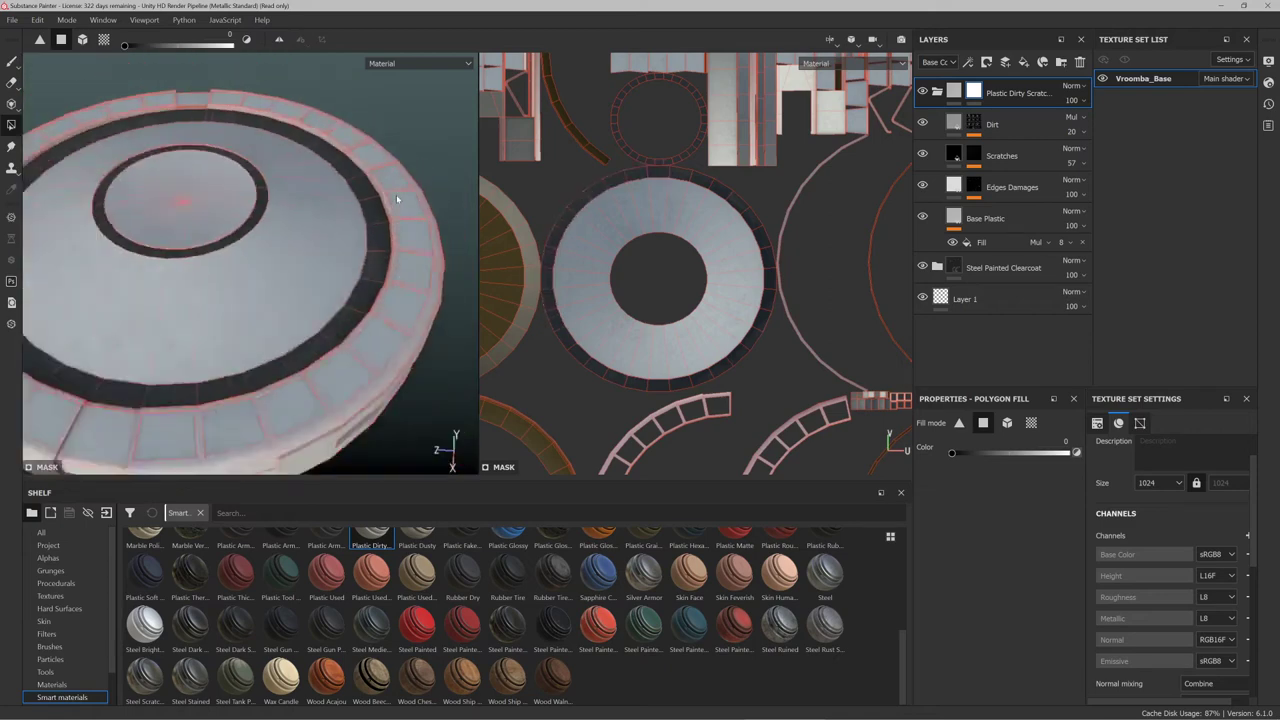
alt+drag(386, 231, 306, 323)
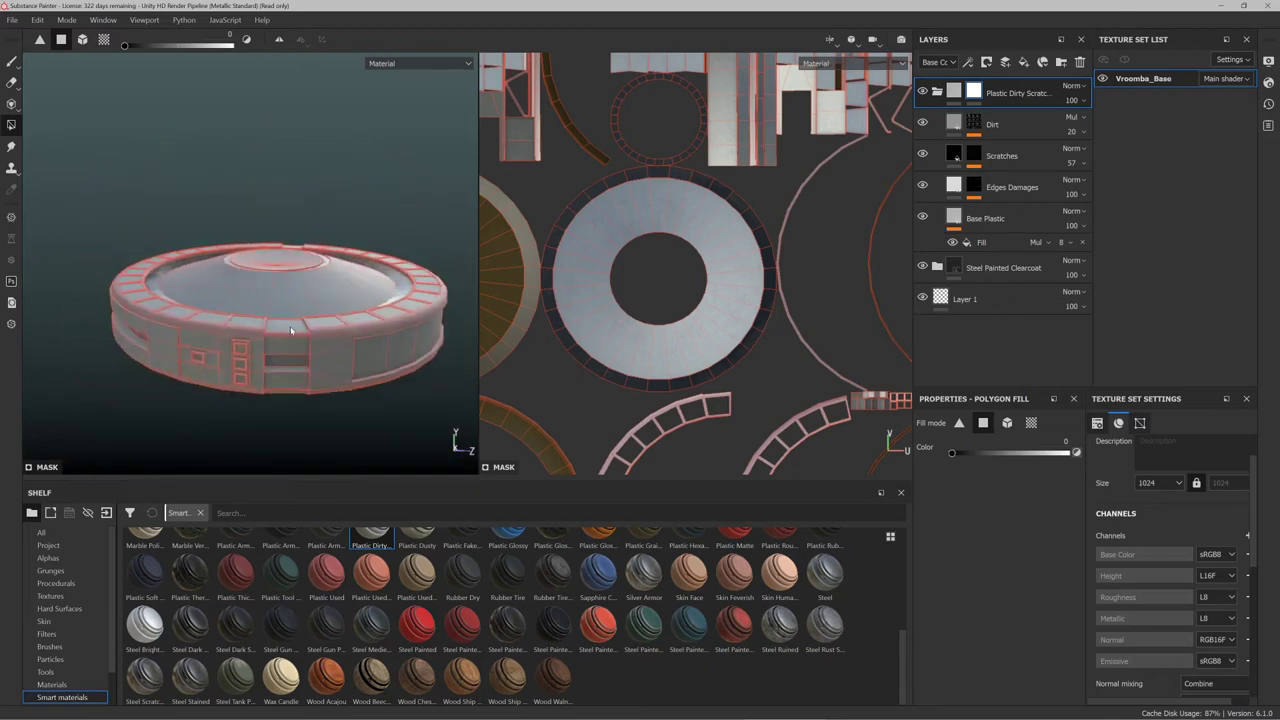
scroll(677, 251, down, 1)
scroll(626, 223, up, 1)
scroll(634, 251, down, 2)
scroll(806, 107, up, 4)
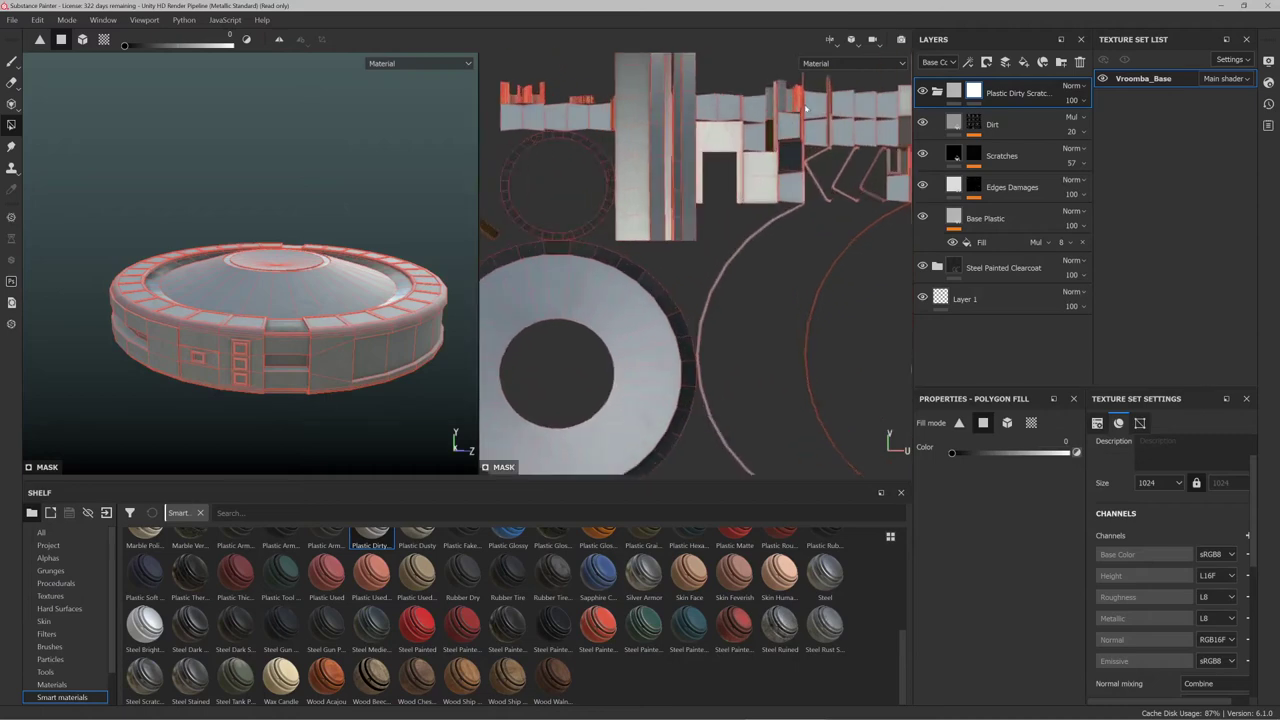
scroll(806, 107, up, 3)
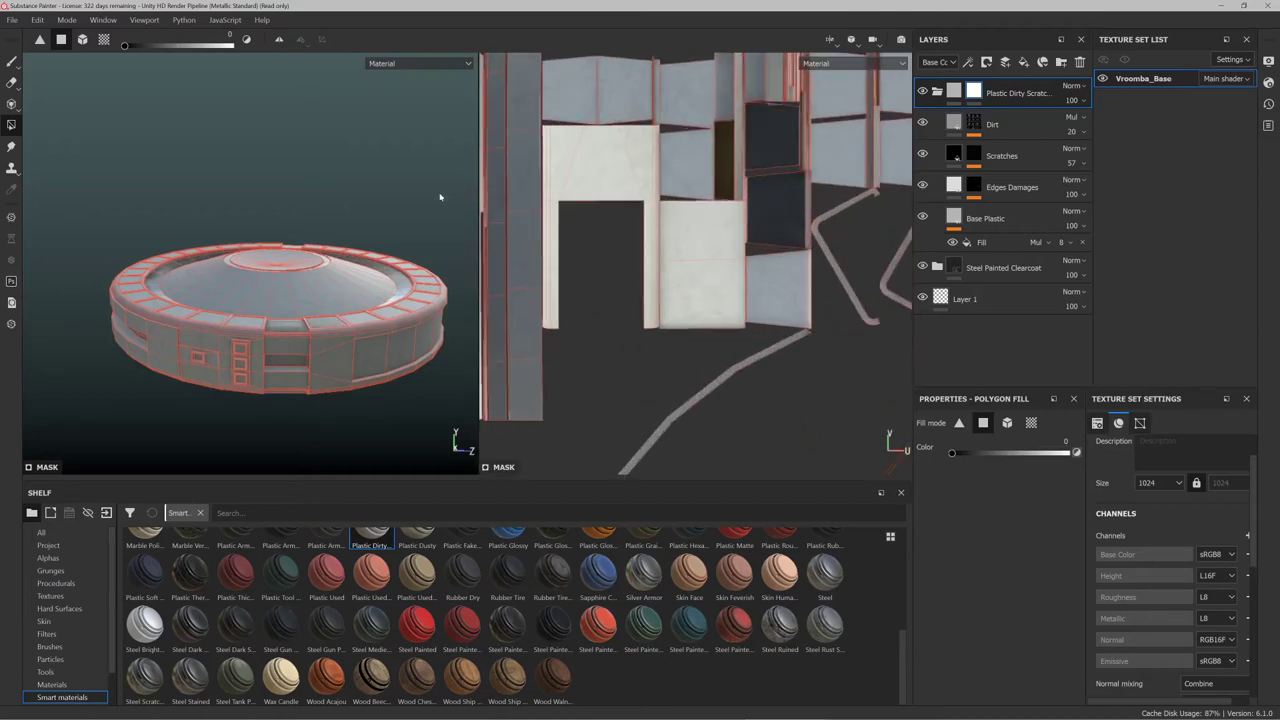
alt+drag(440, 197, 309, 343)
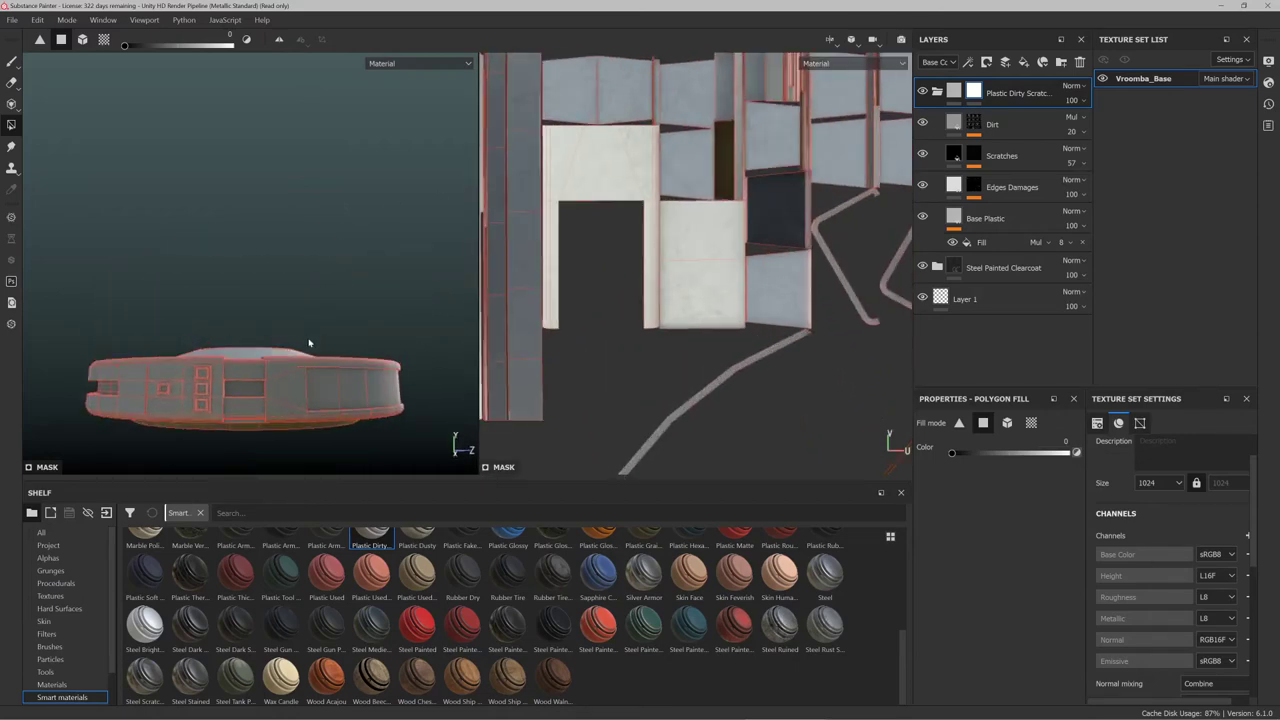
alt+middle_drag(309, 343, 314, 231)
scroll(267, 243, up, 5)
click(260, 258)
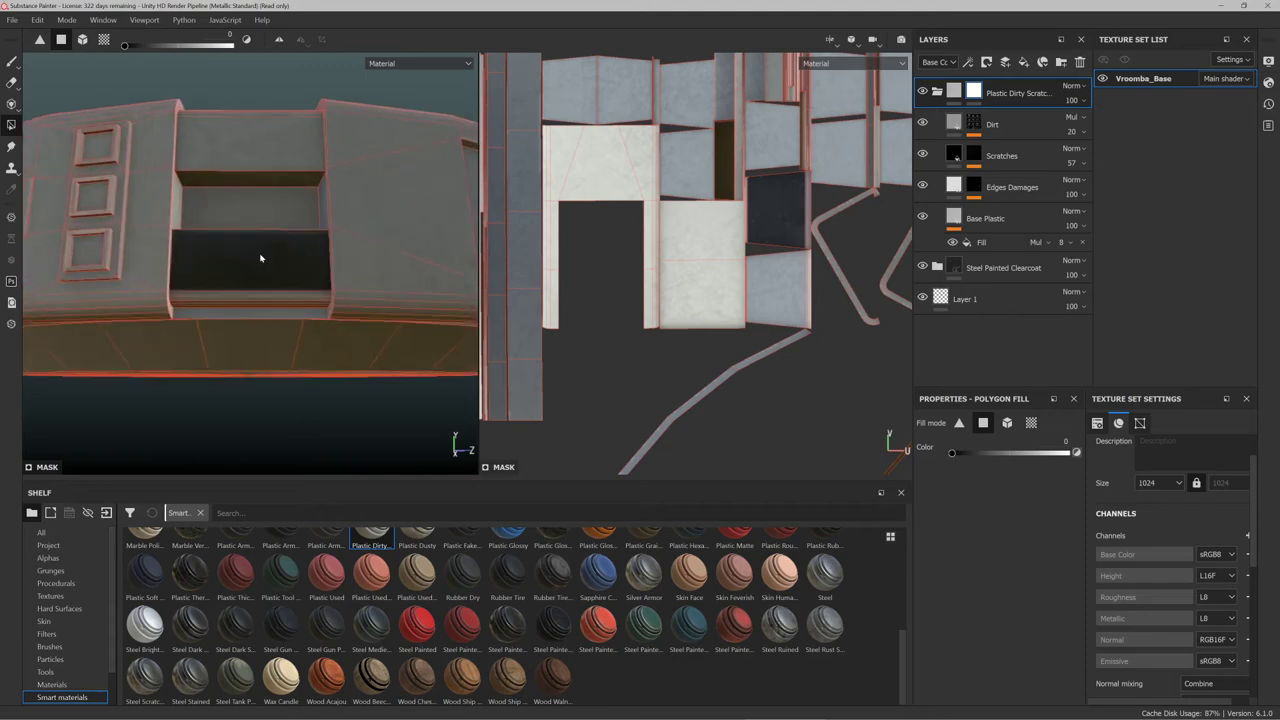
scroll(700, 240, down, 10)
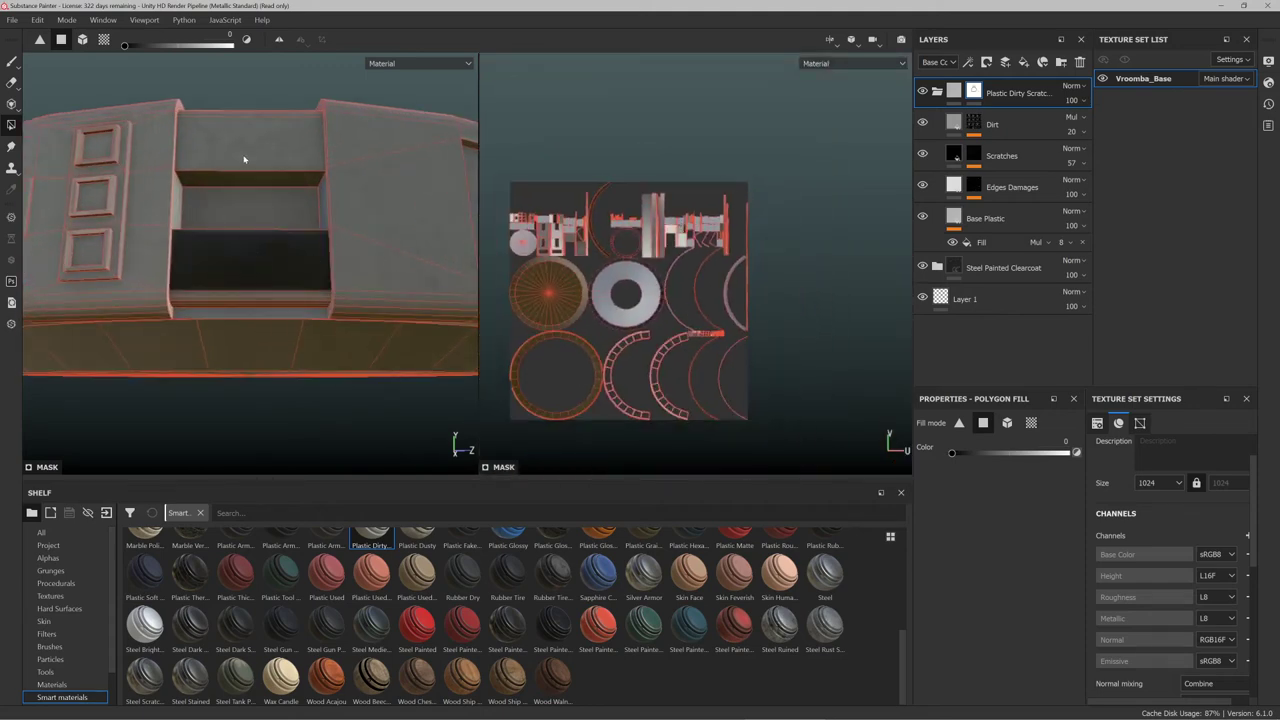
scroll(622, 240, up, 10)
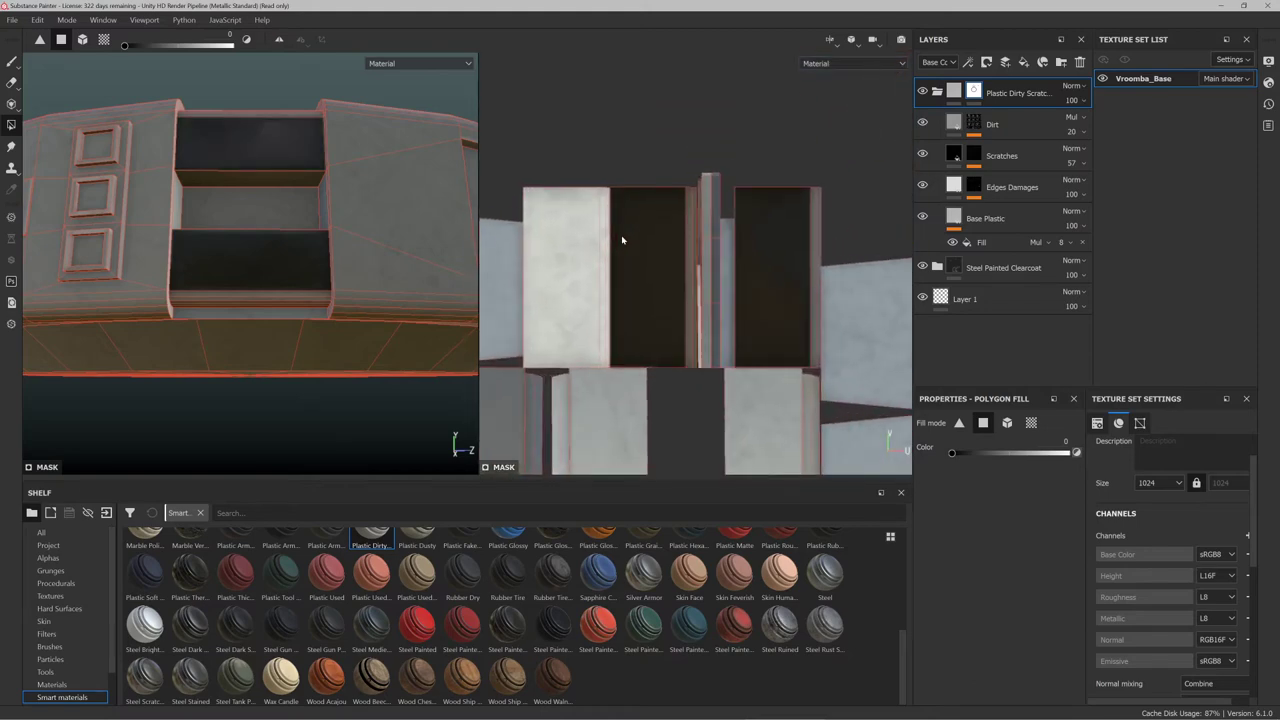
Mask the plastic off the narrow bevel strips along the lower edge of the side recess
alt+drag(237, 302, 243, 246)
scroll(252, 315, up, 3)
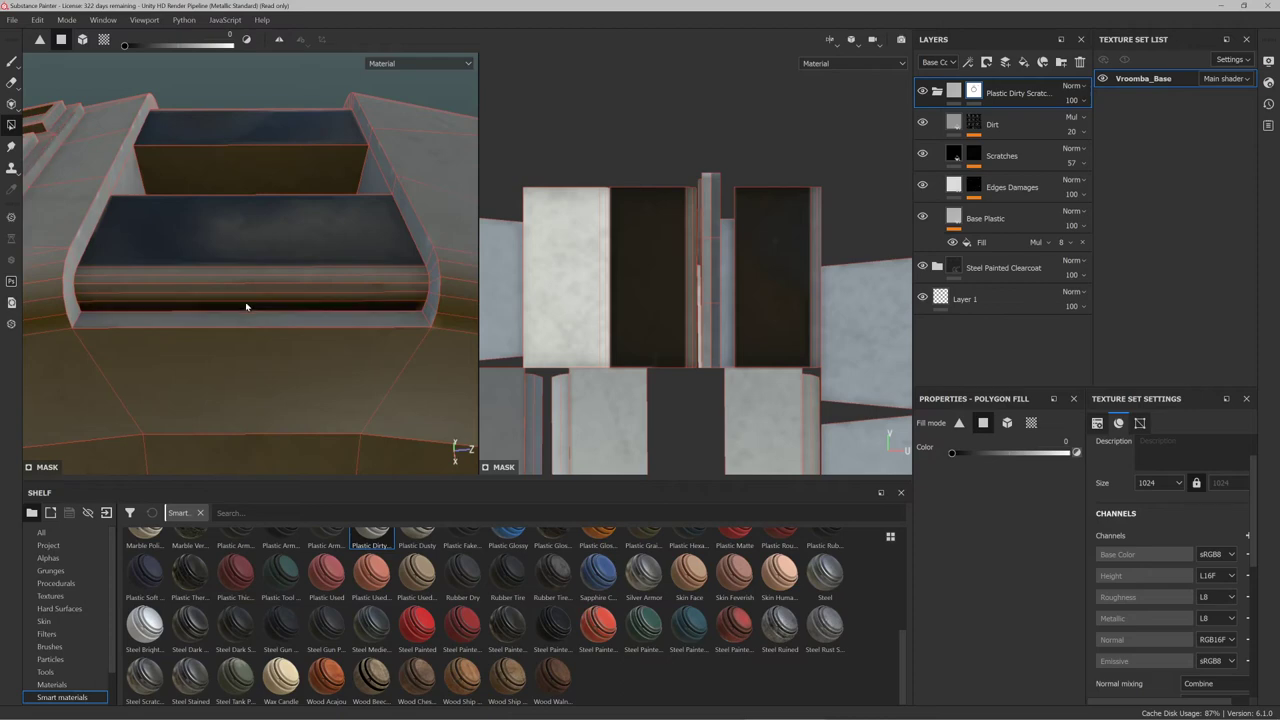
click(254, 297)
click(261, 287)
click(267, 277)
click(271, 269)
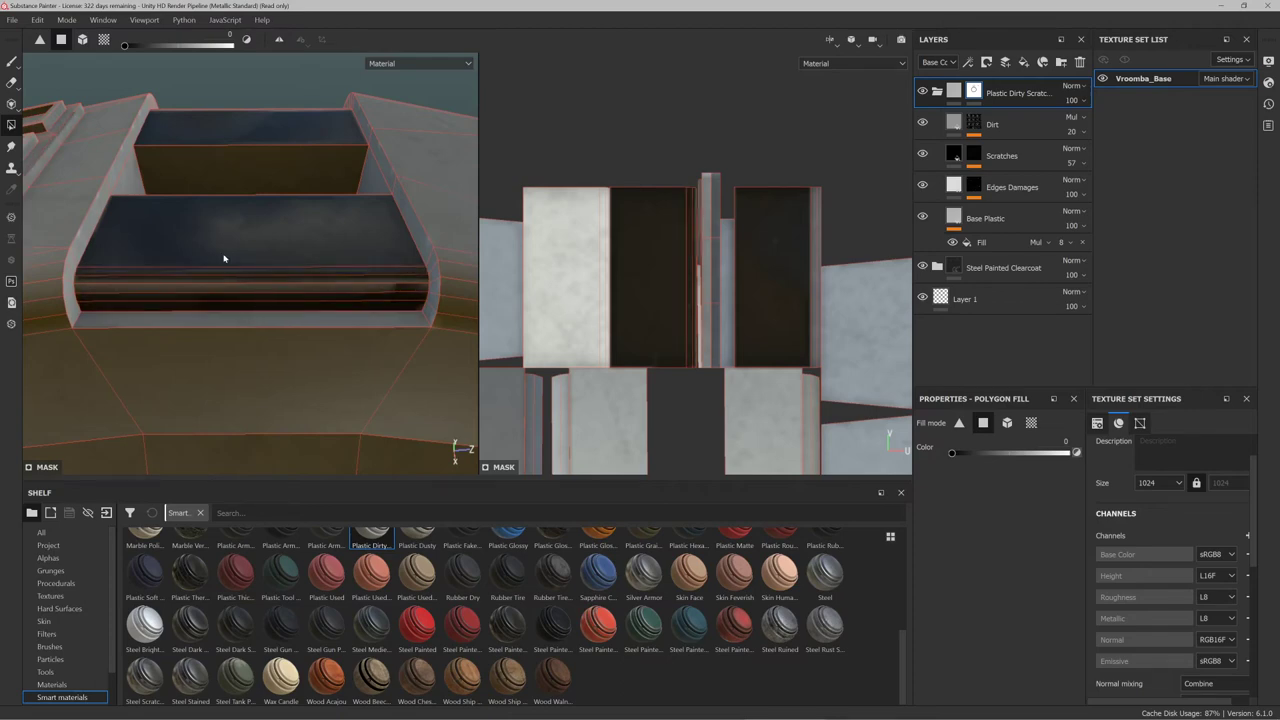
Mask the plastic off the recess's upper bevel strips and the back, floor and side walls of its slot
alt+drag(270, 272, 259, 218)
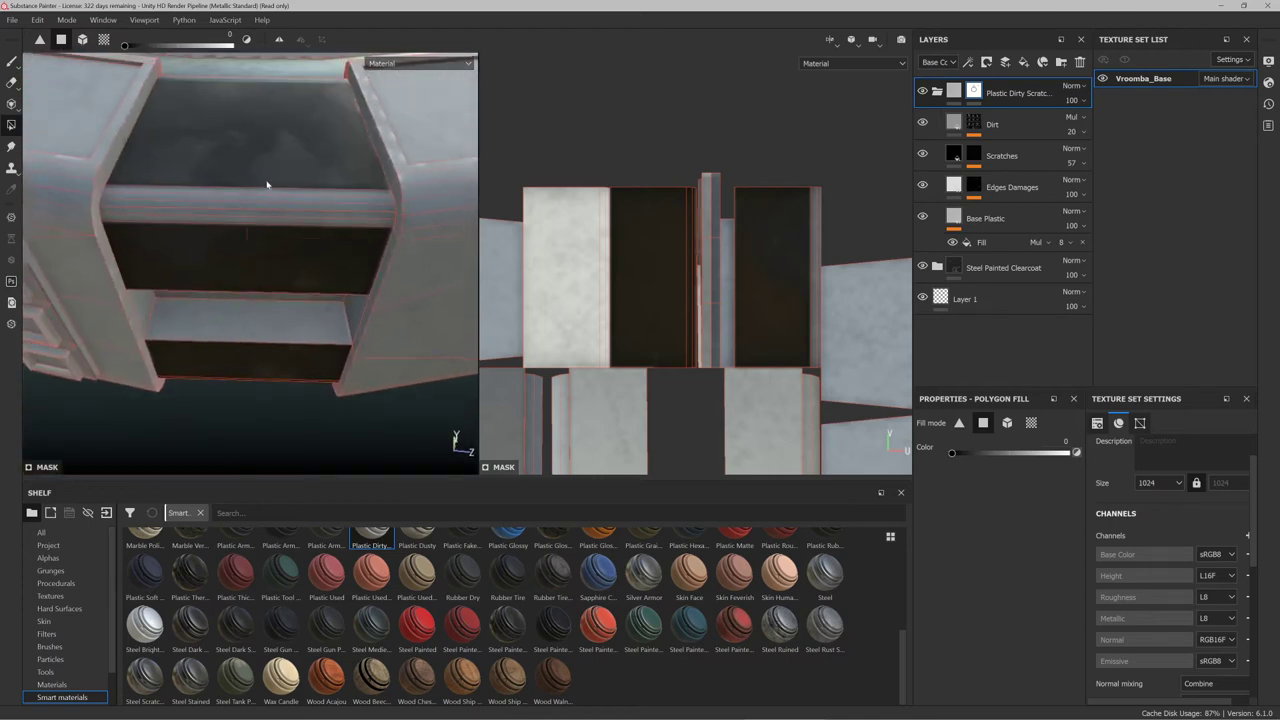
click(267, 186)
alt+drag(279, 173, 263, 274)
click(262, 246)
click(265, 229)
click(263, 274)
click(160, 241)
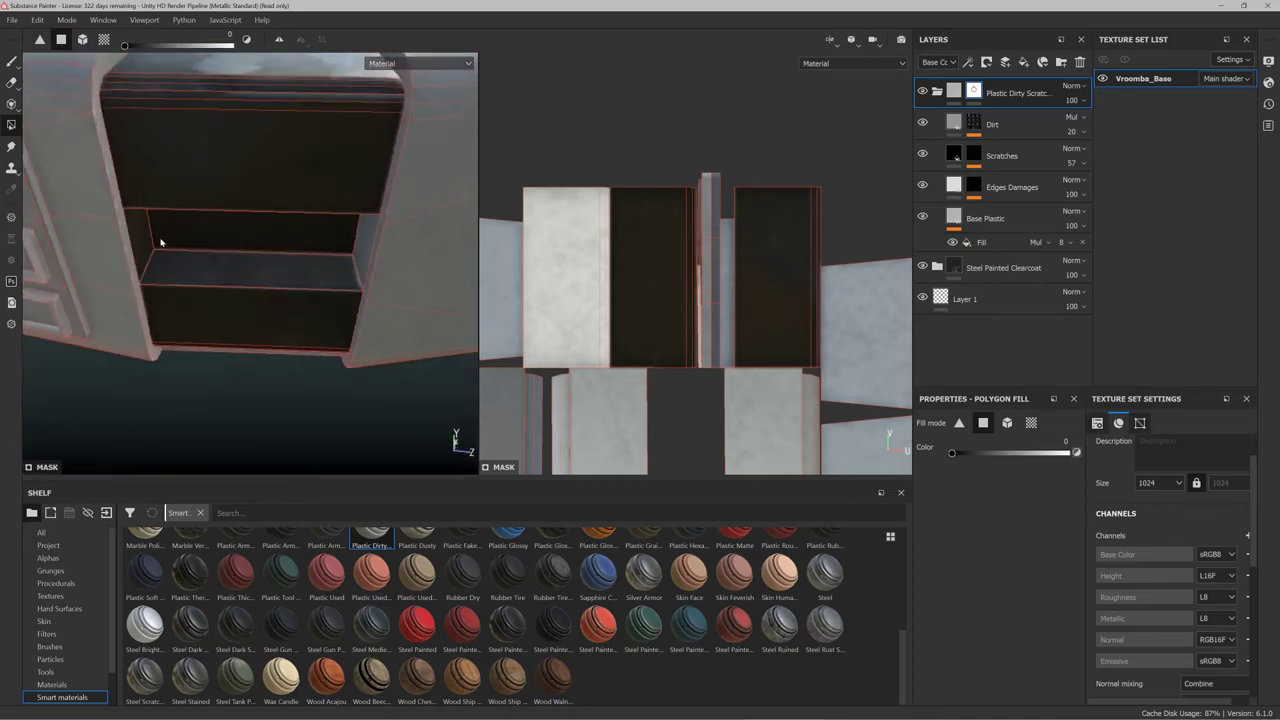
click(356, 247)
On the other side recess, mask the plastic off the lower bevel strips and the lower front face
alt+drag(343, 249, 180, 281)
scroll(178, 281, down, 5)
alt+drag(318, 266, 277, 249)
scroll(240, 309, up, 5)
alt+drag(240, 309, 214, 194)
alt+middle_drag(214, 194, 263, 266)
mouse_move(263, 266)
alt+mouse_down()
mouse_move(269, 217)
mouse_move(177, 284)
mouse_move(310, 296)
mouse_move(314, 277)
mouse_move(237, 220)
mouse_move(238, 305)
mouse_move(262, 232)
mouse_move(274, 268)
alt+mouse_up()
click(267, 317)
click(267, 309)
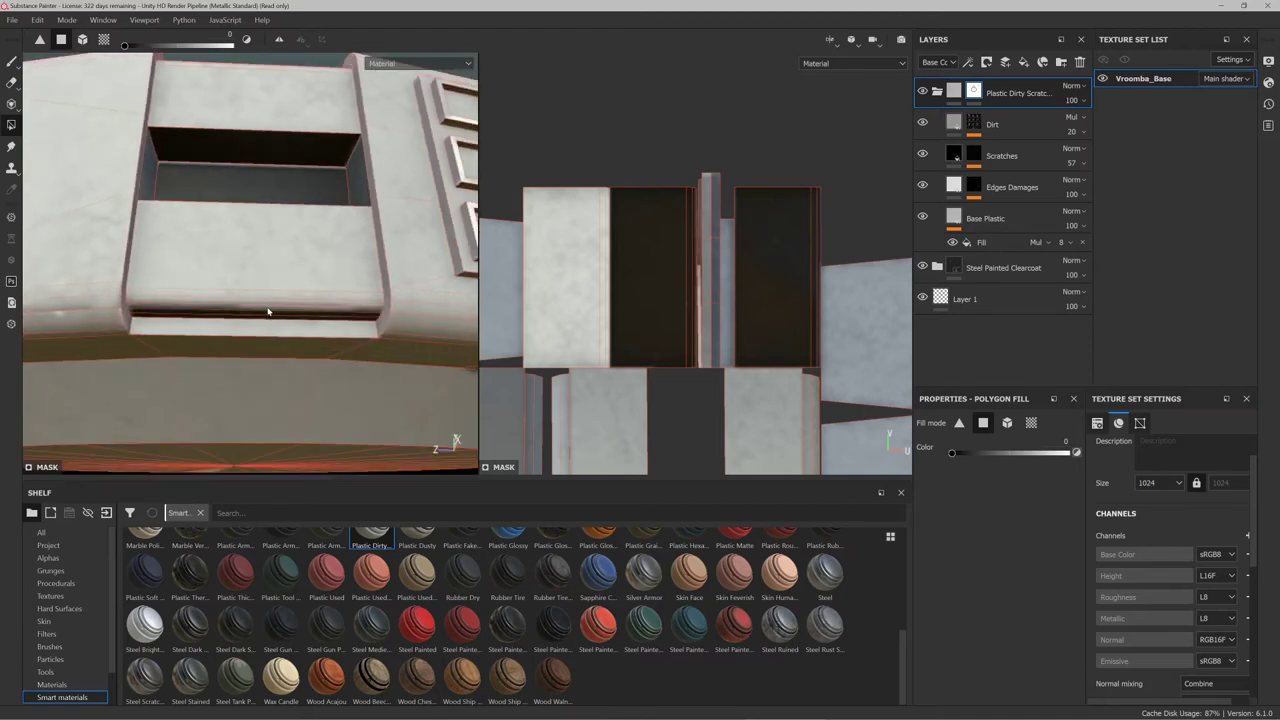
click(269, 301)
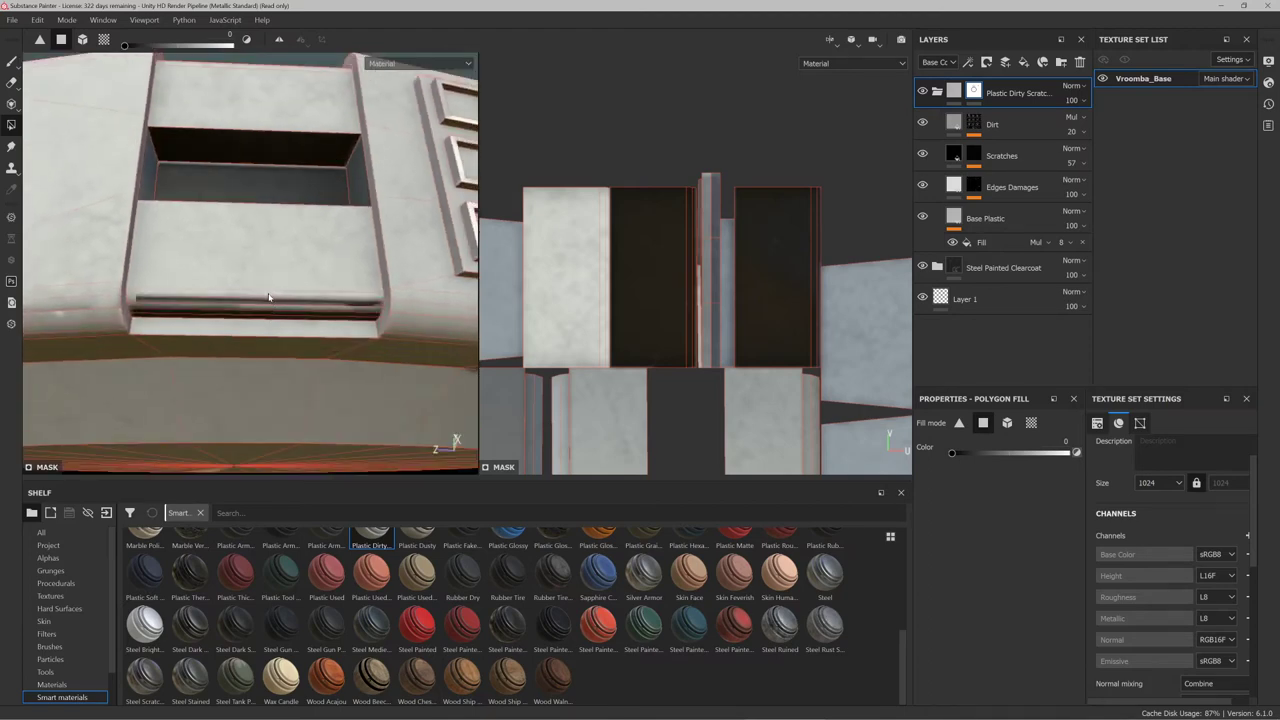
click(269, 278)
Mask the plastic off the remaining light faces of the second recess with black polygon fills
mouse_move(257, 307)
alt+mouse_down()
mouse_move(251, 214)
mouse_move(265, 297)
alt+mouse_up()
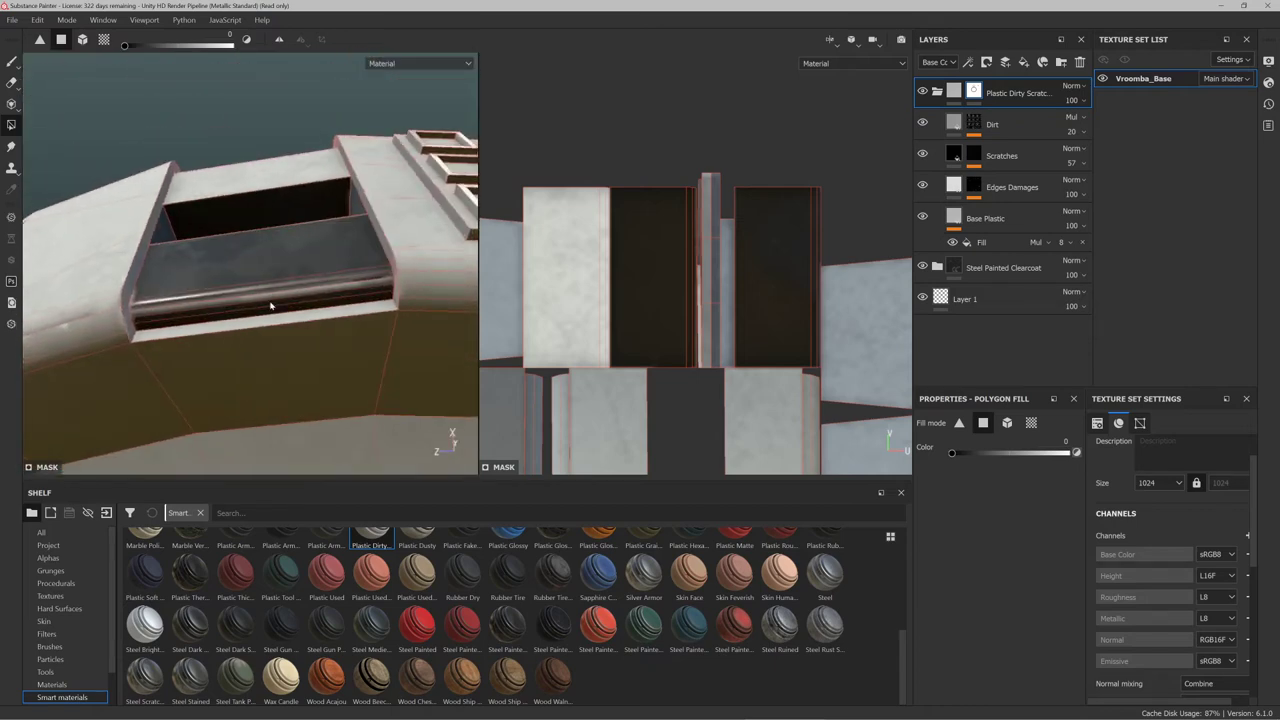
click(270, 305)
alt+drag(282, 220, 295, 145)
click(273, 296)
click(261, 326)
key(f)
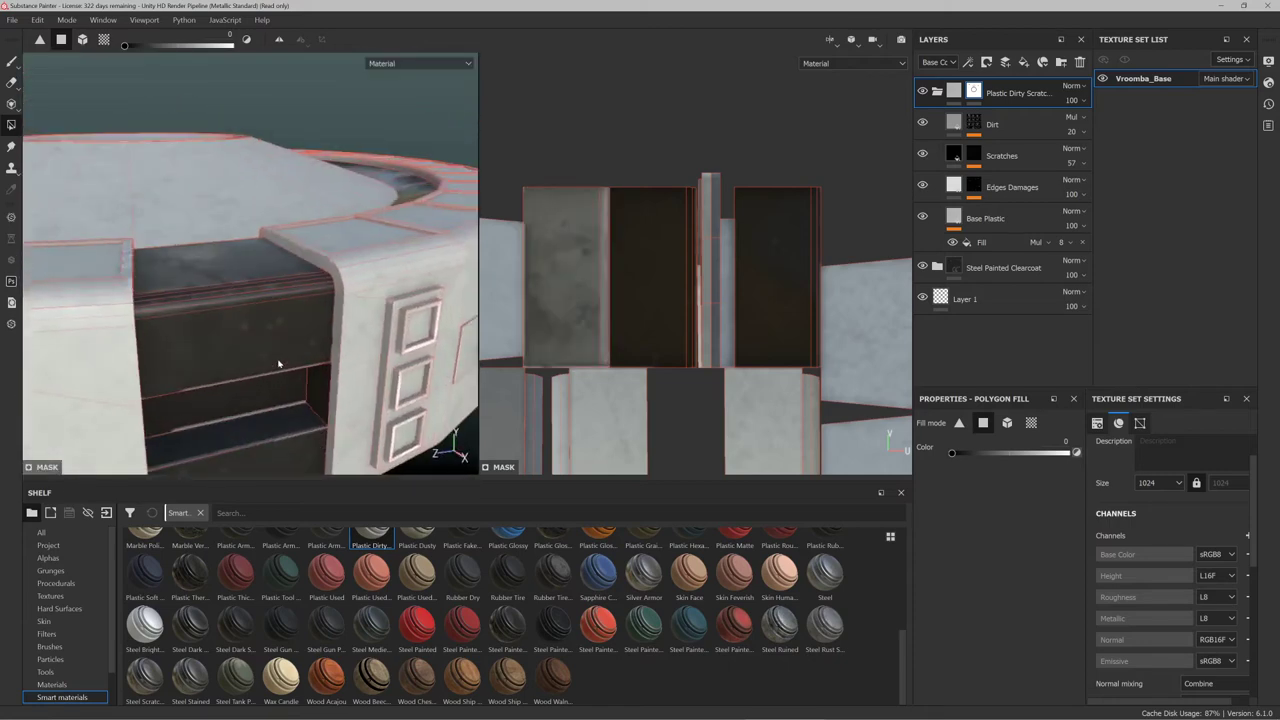
Set the polygon fill value to 1 and restore the plastic on the black wedges of the underside disc
alt+drag(278, 346, 288, 194)
scroll(708, 275, down, 5)
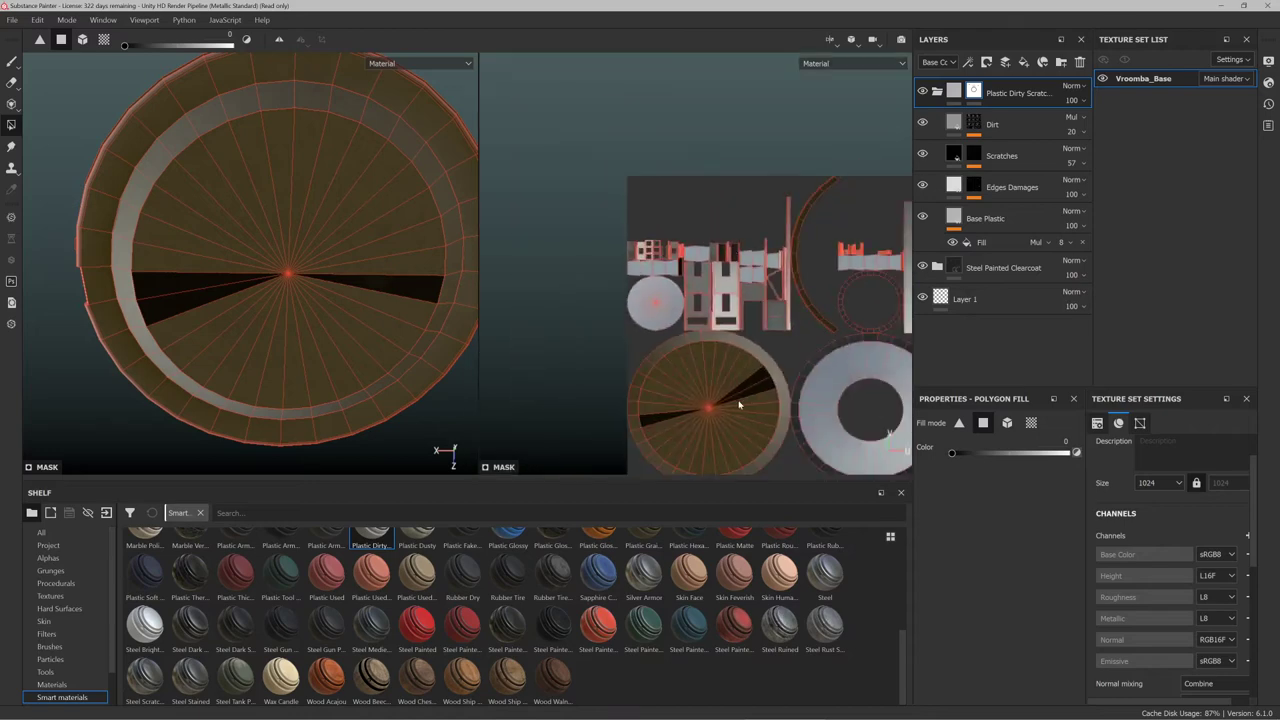
scroll(739, 404, up, 5)
scroll(731, 380, down, 5)
scroll(657, 403, up, 4)
scroll(660, 406, down, 3)
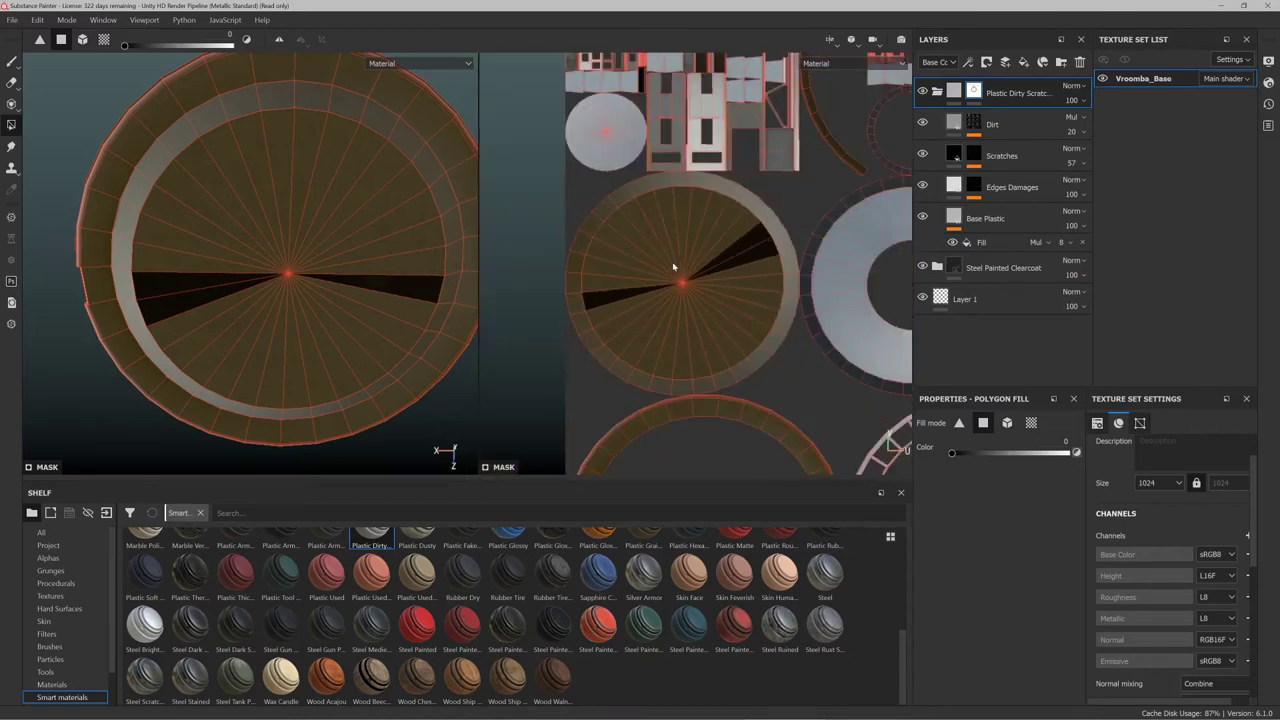
drag(167, 46, 232, 46)
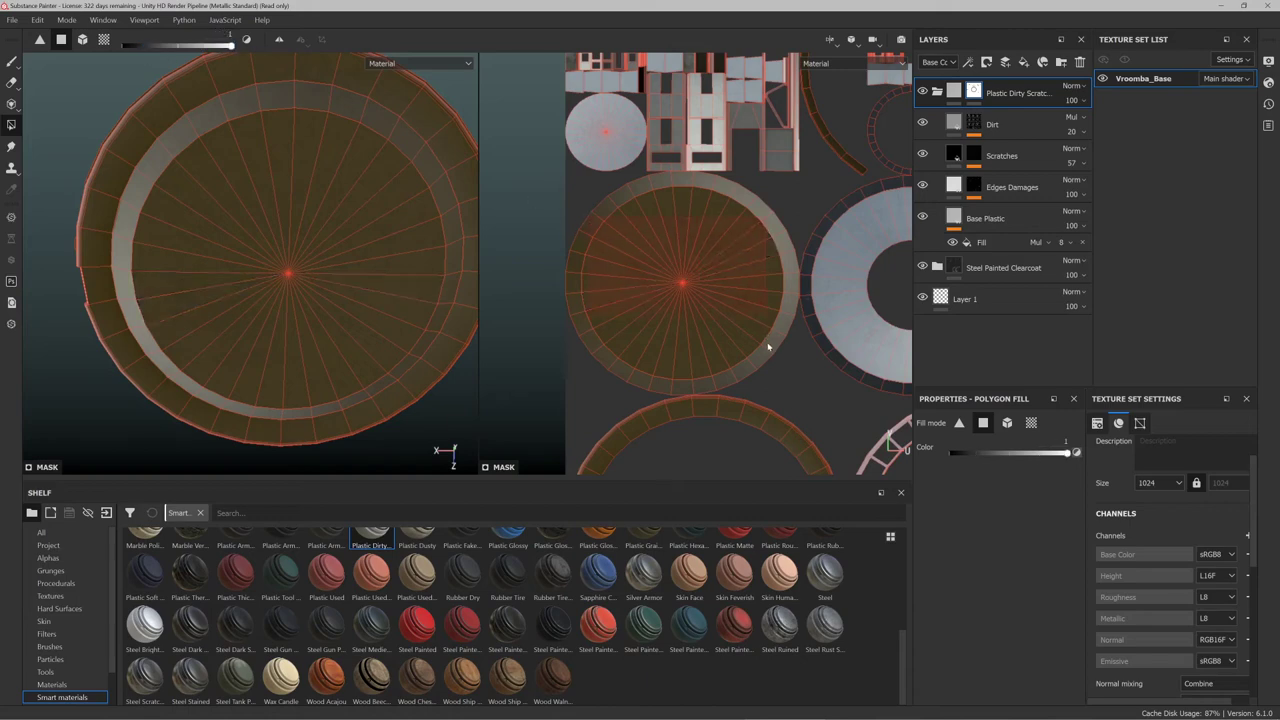
Examine the UV layout and the robot's side around the square frames and the small rectangular panel
scroll(595, 248, down, 4)
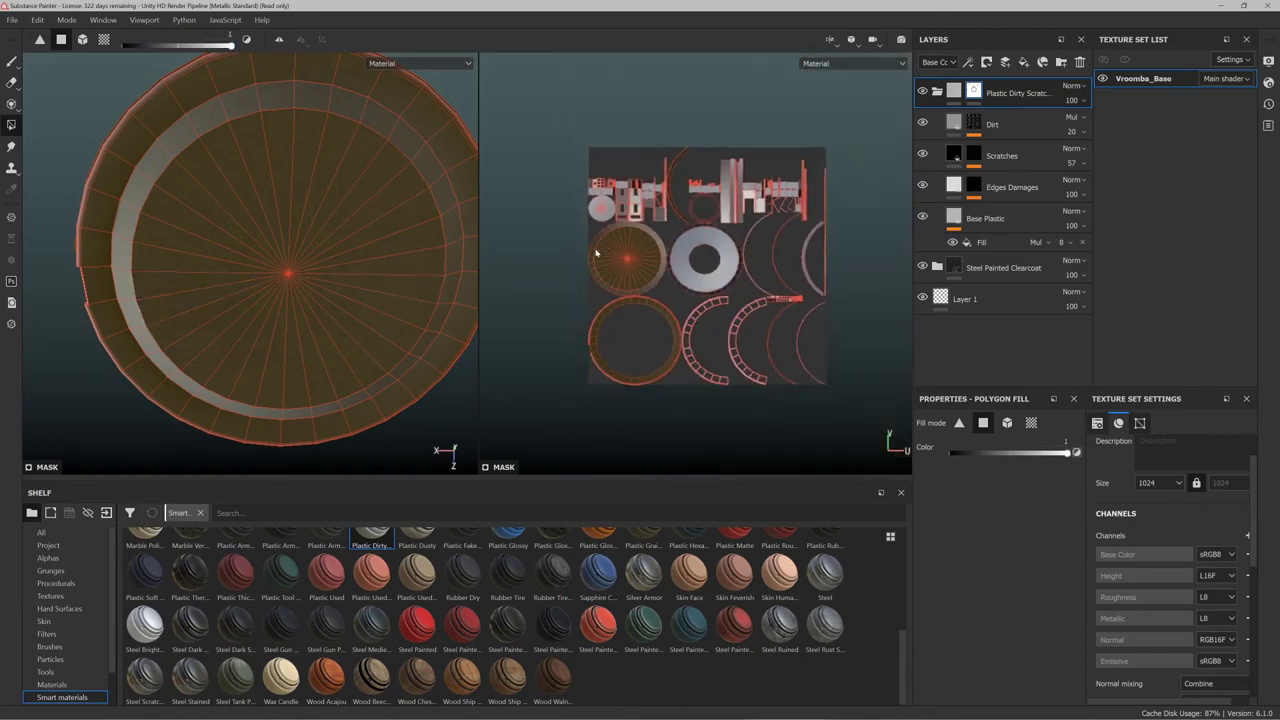
scroll(706, 250, up, 5)
scroll(651, 220, up, 2)
scroll(653, 208, down, 4)
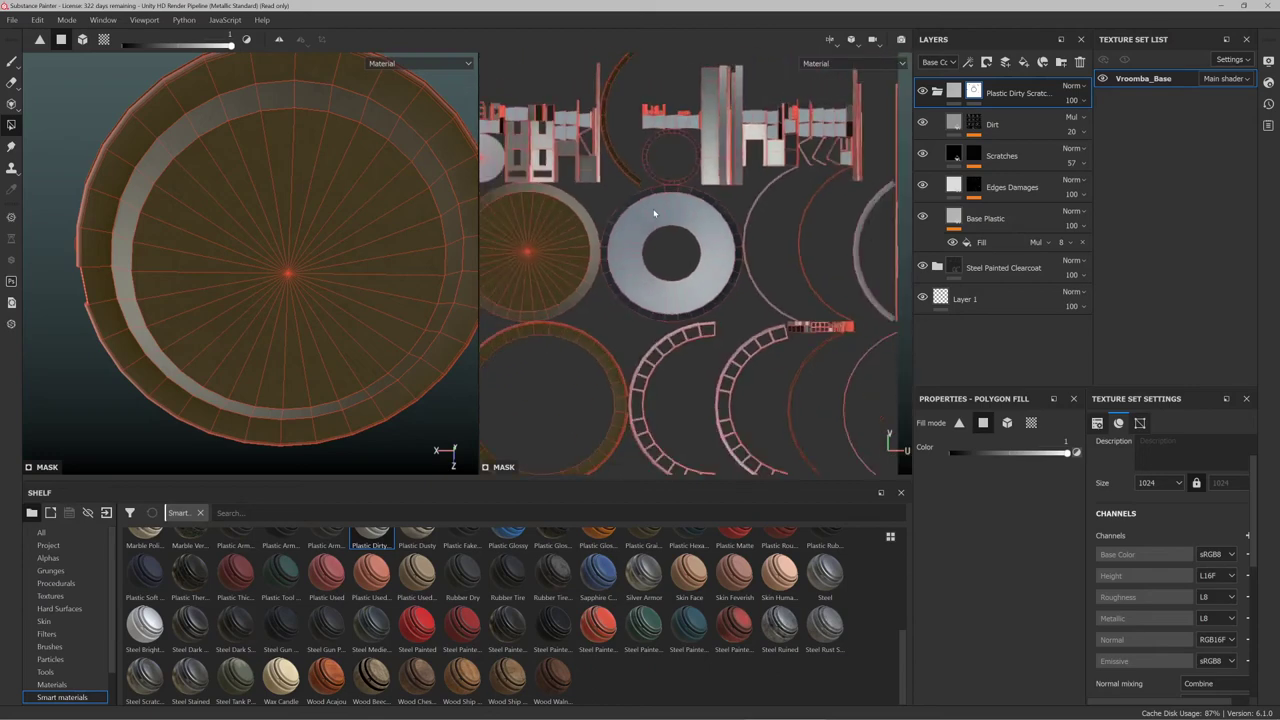
scroll(653, 208, up, 3)
alt+drag(237, 226, 248, 257)
alt+middle_drag(248, 257, 354, 314)
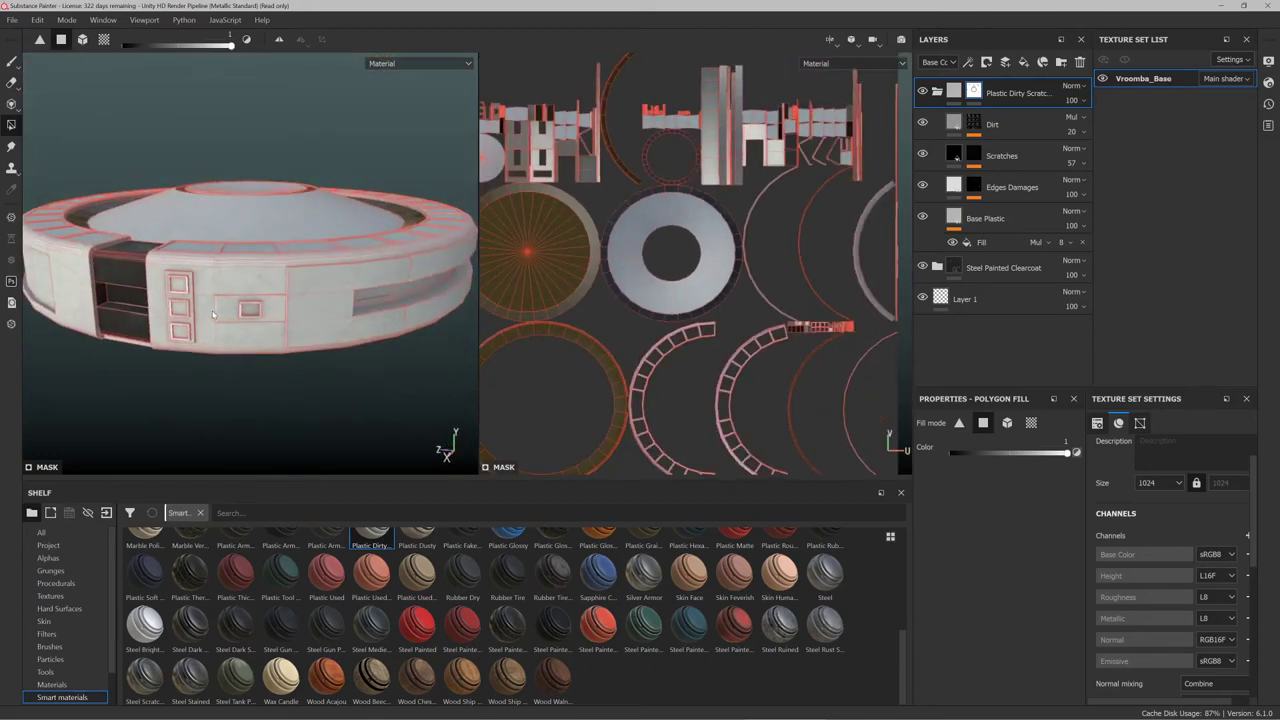
scroll(214, 315, up, 4)
alt+drag(214, 315, 229, 304)
alt+middle_drag(229, 303, 271, 290)
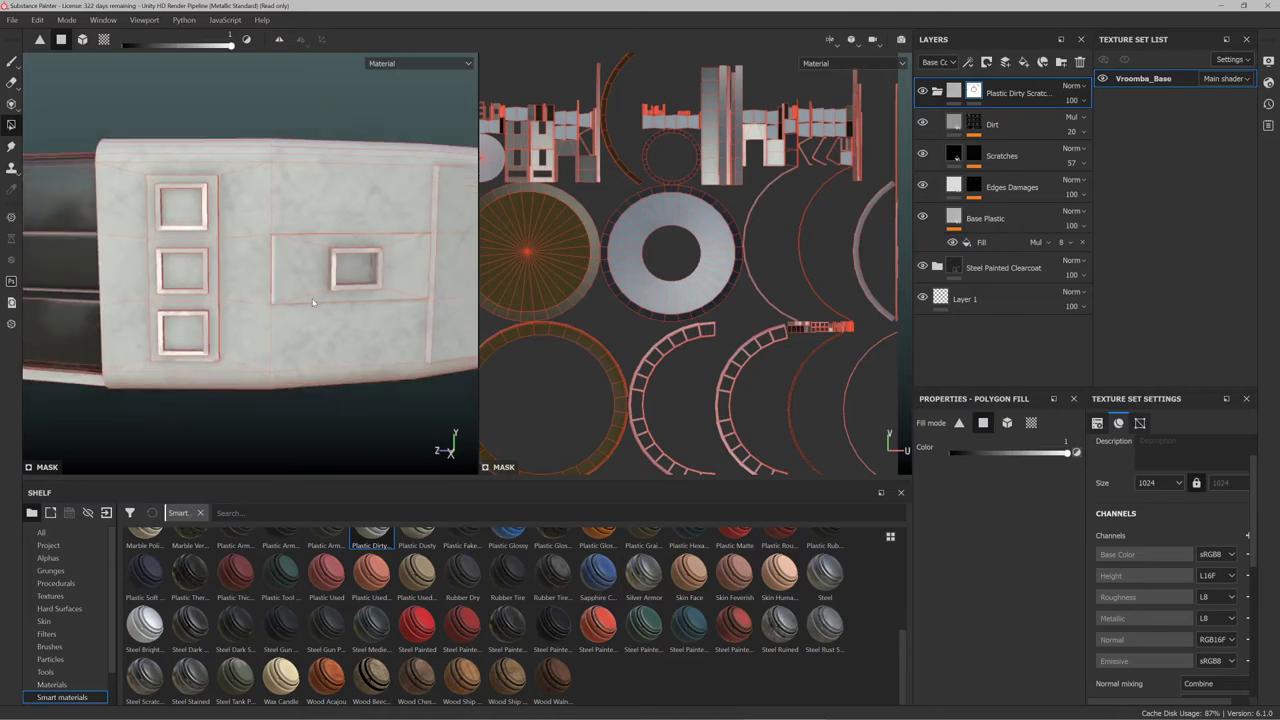
Check the turret reference image, set the polygon fill value to 0 and mask the plastic off the insides of the three square frames
key(alt+Tab)
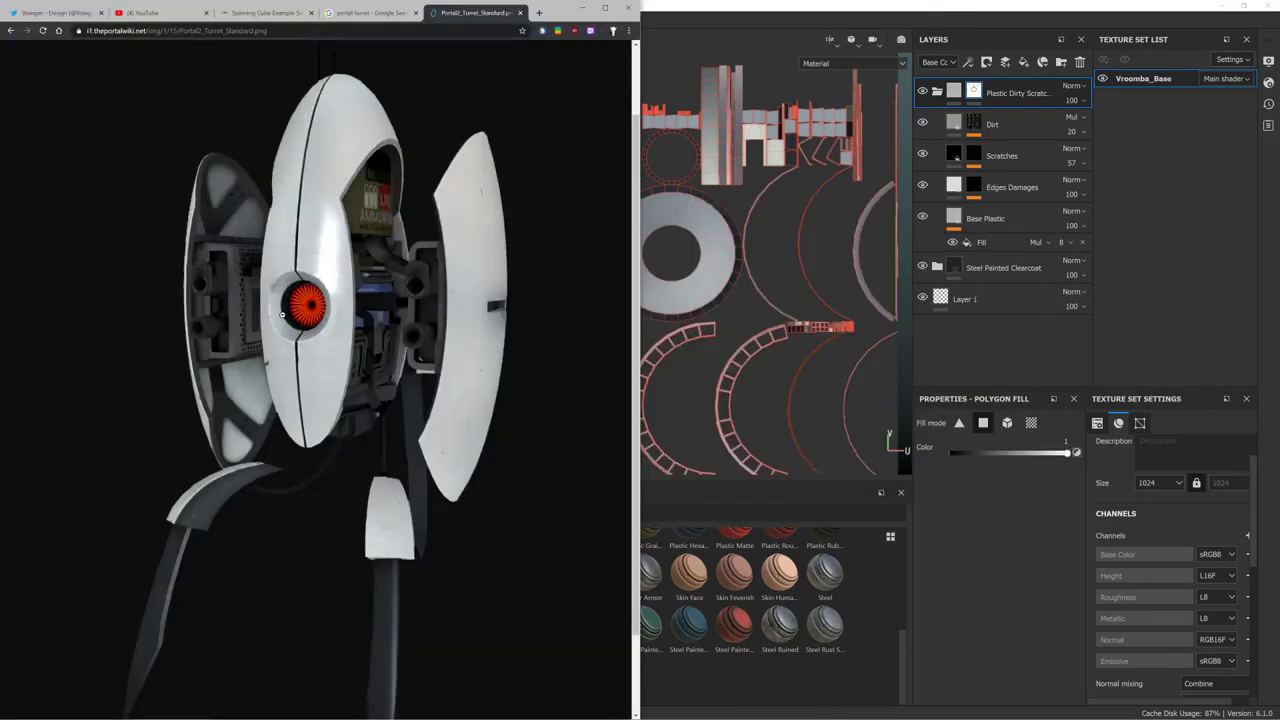
key(alt+Tab)
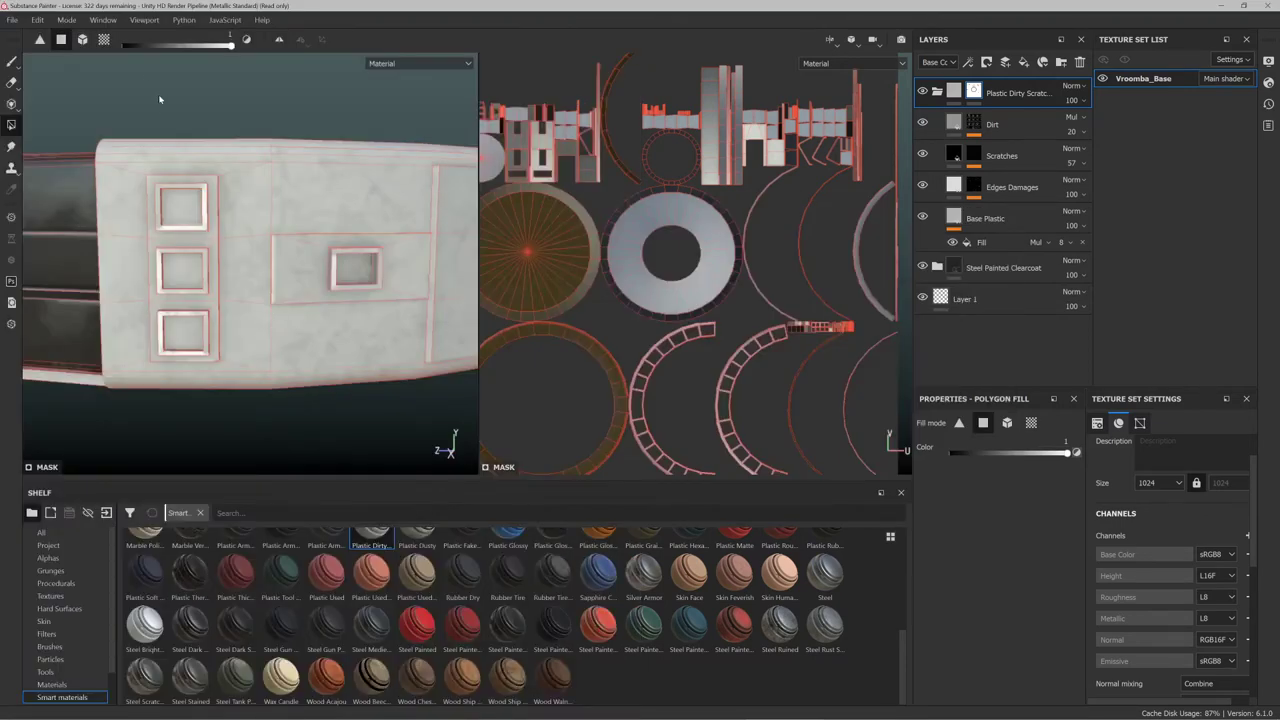
click(181, 206)
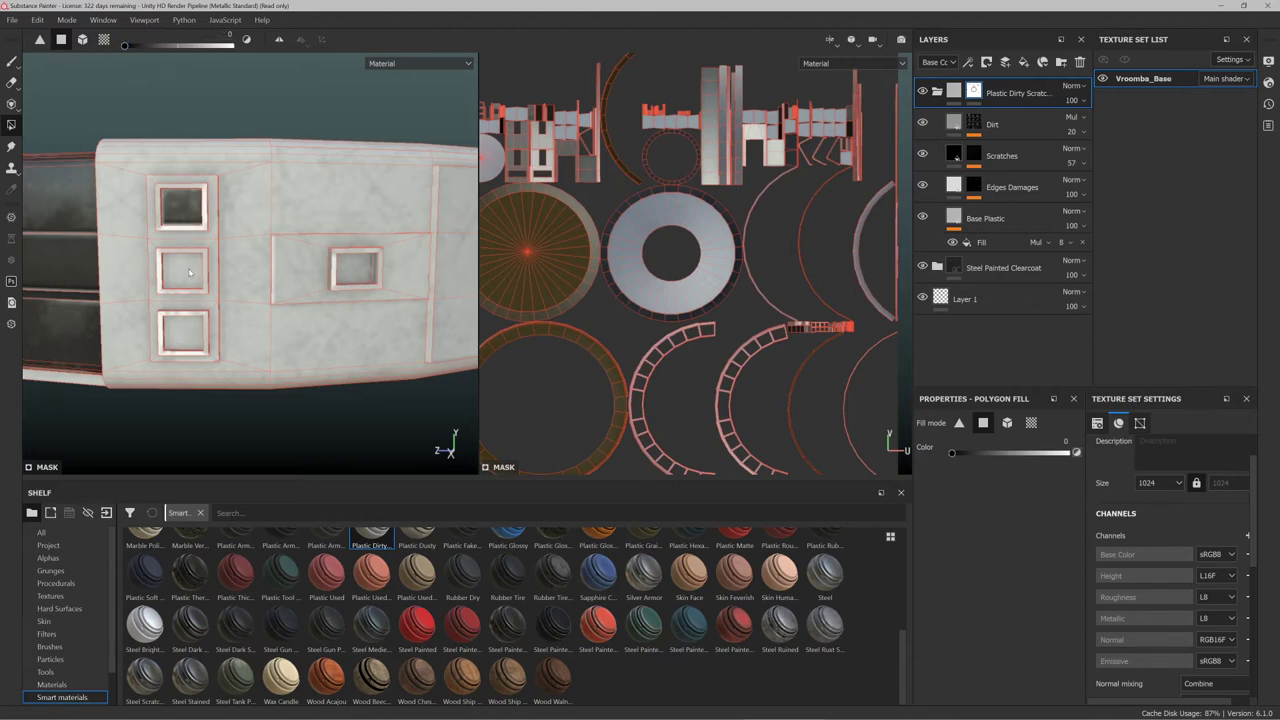
click(190, 270)
click(181, 338)
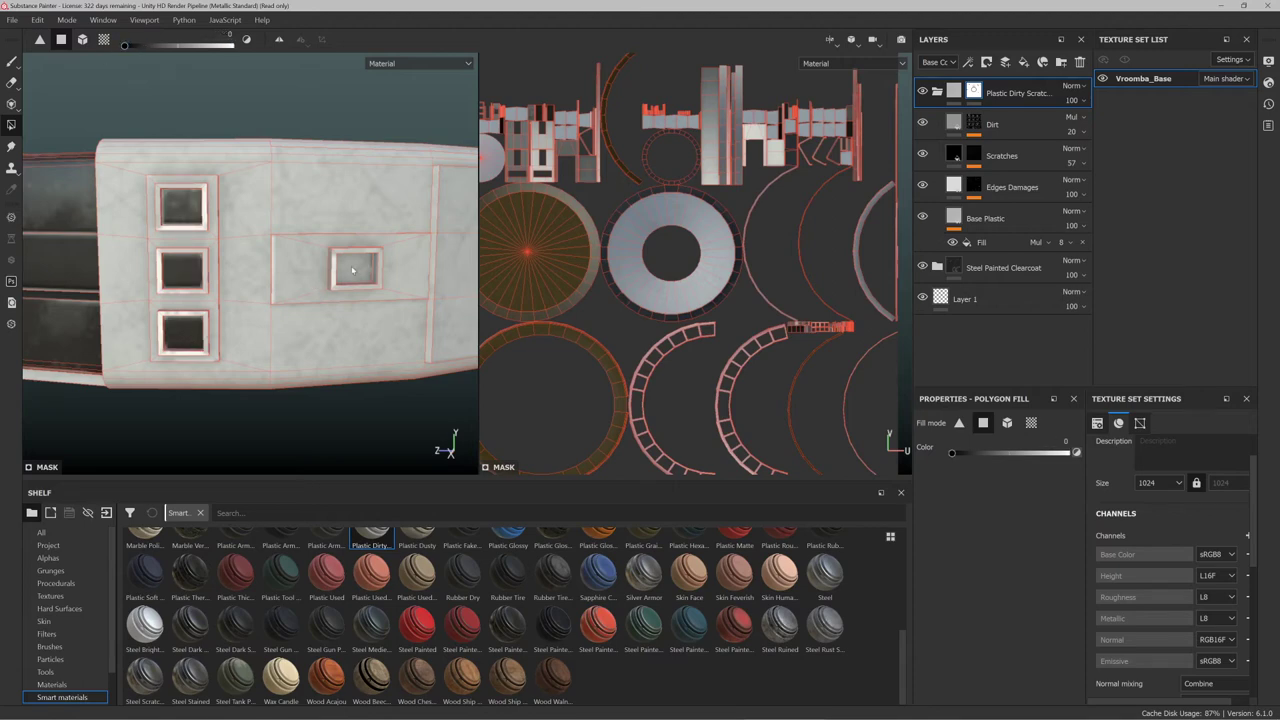
Mask the plastic off the small rectangular frame's inside and the four faces of the panel surrounding it
click(354, 268)
click(330, 243)
click(423, 265)
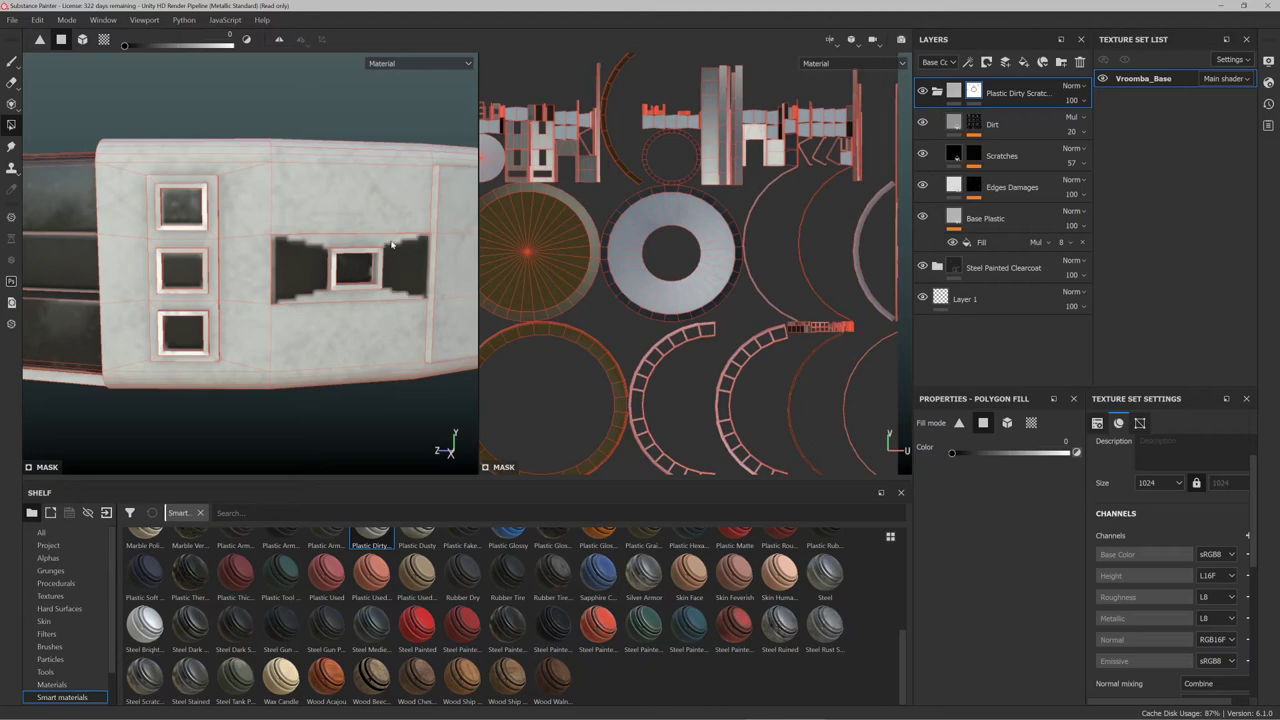
click(381, 243)
click(361, 301)
Mask the plastic off the strip faces surrounding the uppermost of the three square frames
alt+drag(105, 298, 245, 265)
click(242, 158)
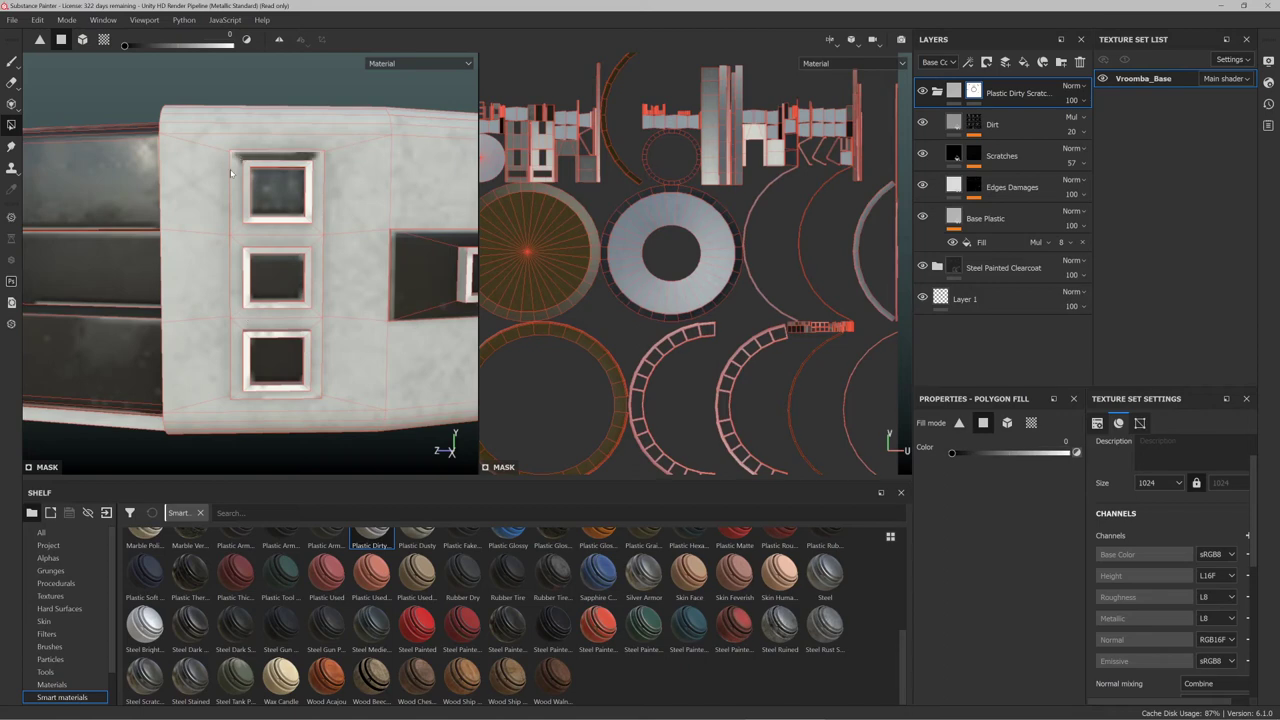
click(236, 185)
click(310, 232)
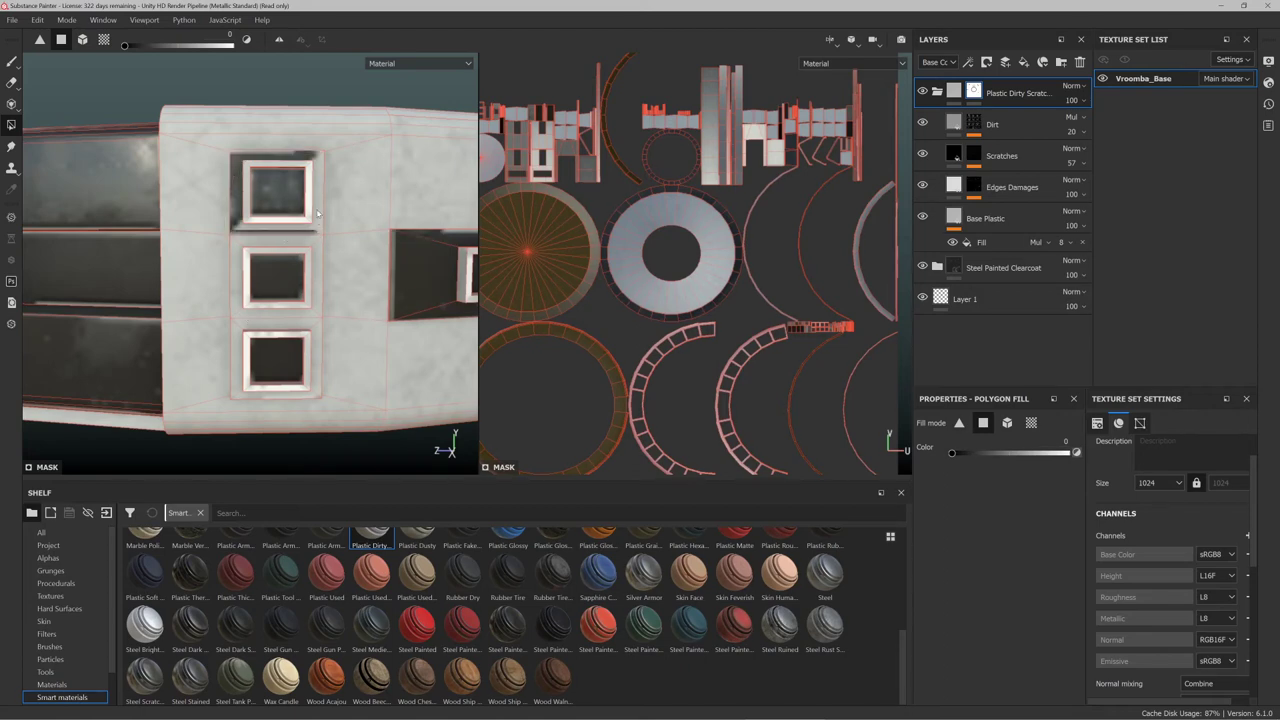
click(318, 213)
Mask the plastic off the strip faces surrounding the middle and lowest square frames
click(304, 241)
click(316, 254)
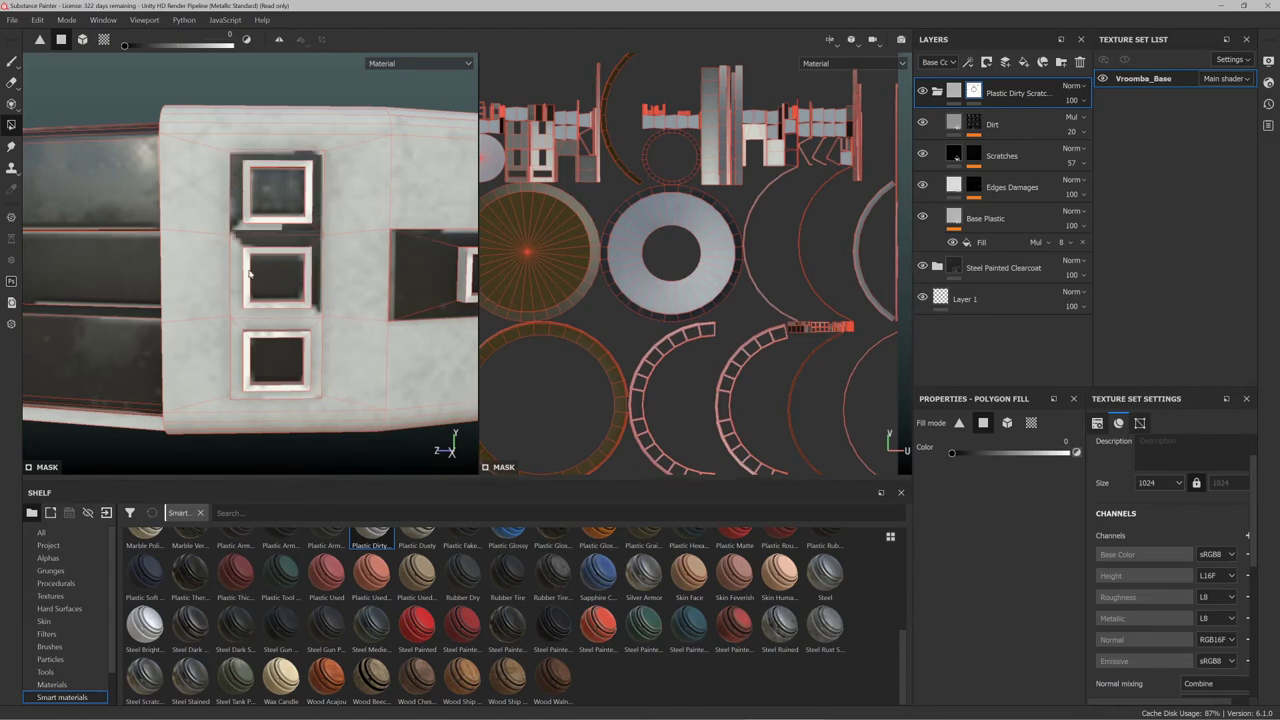
click(241, 279)
click(258, 324)
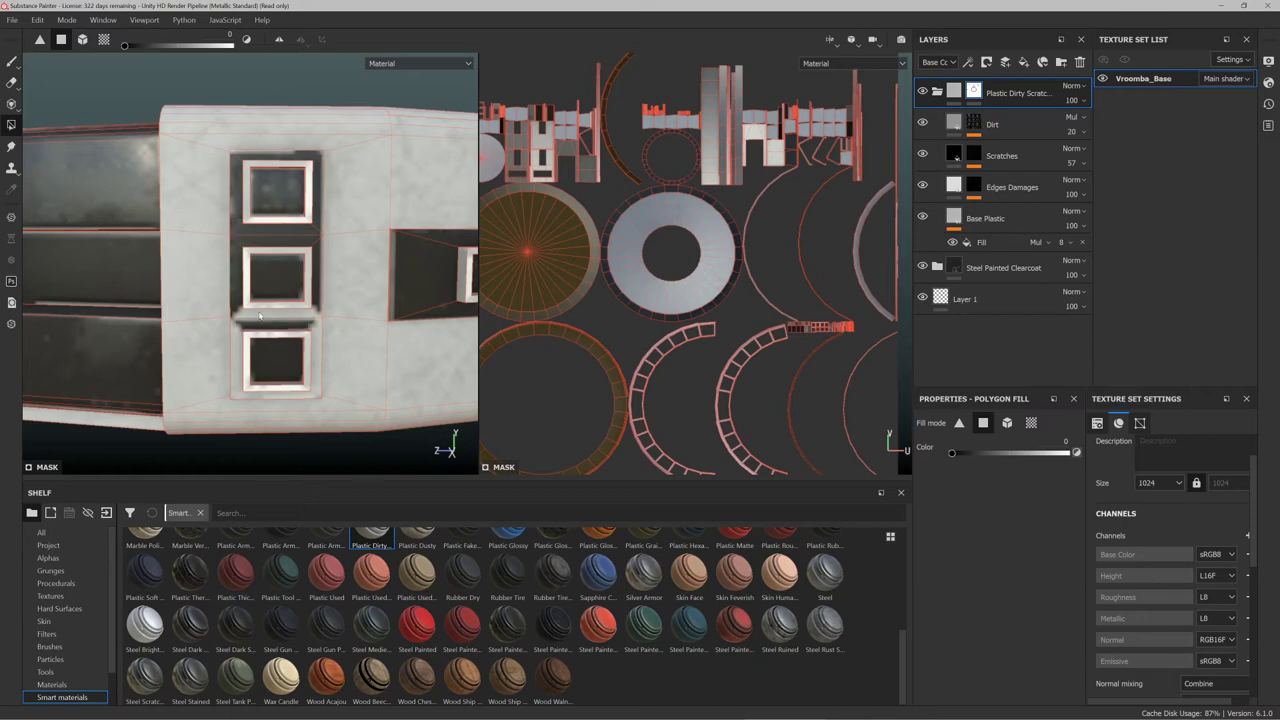
click(301, 365)
click(316, 366)
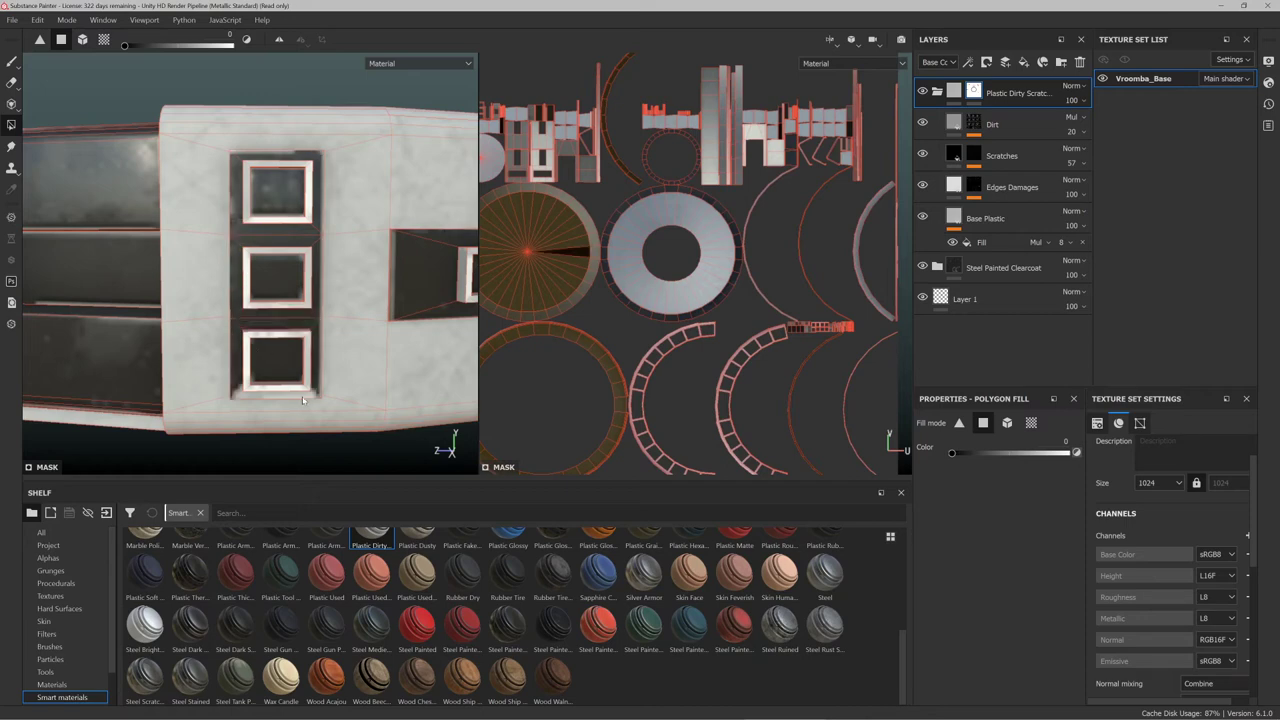
click(305, 393)
Mask the plastic off the thin outer side walls all around the three-frame strip, including its lower and upper edges
alt+drag(305, 393, 321, 287)
scroll(321, 288, up, 3)
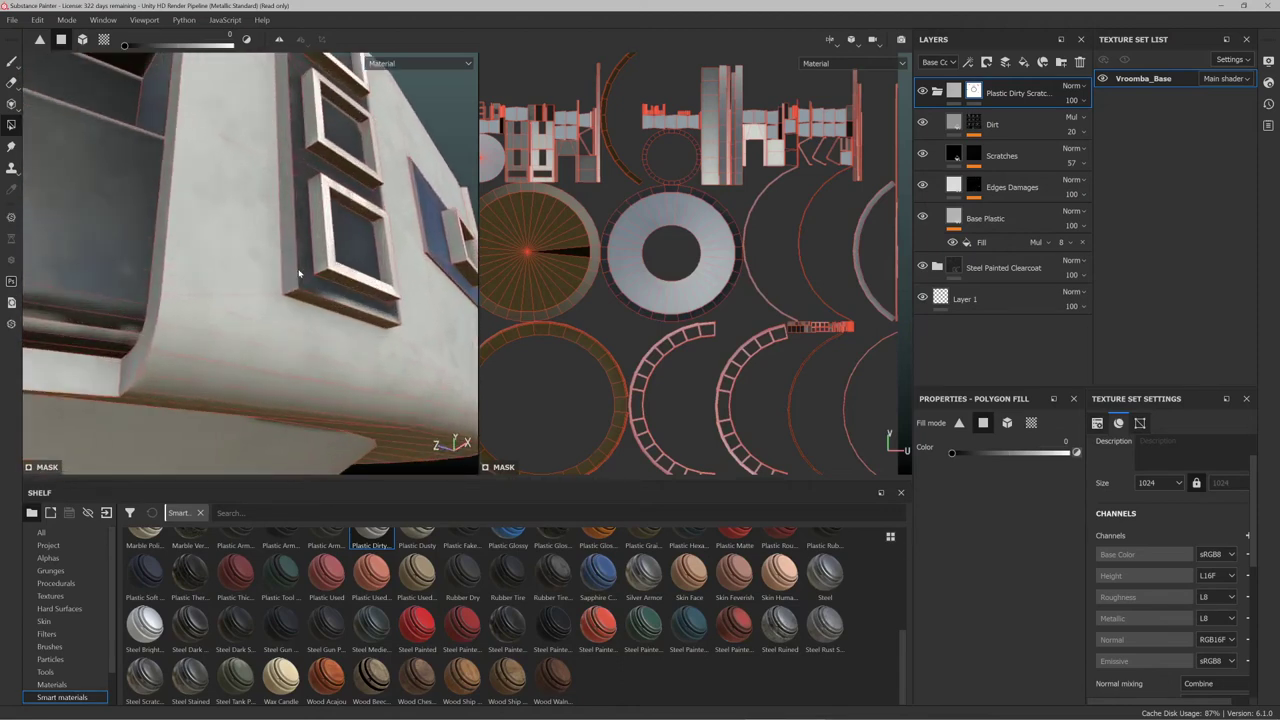
click(291, 271)
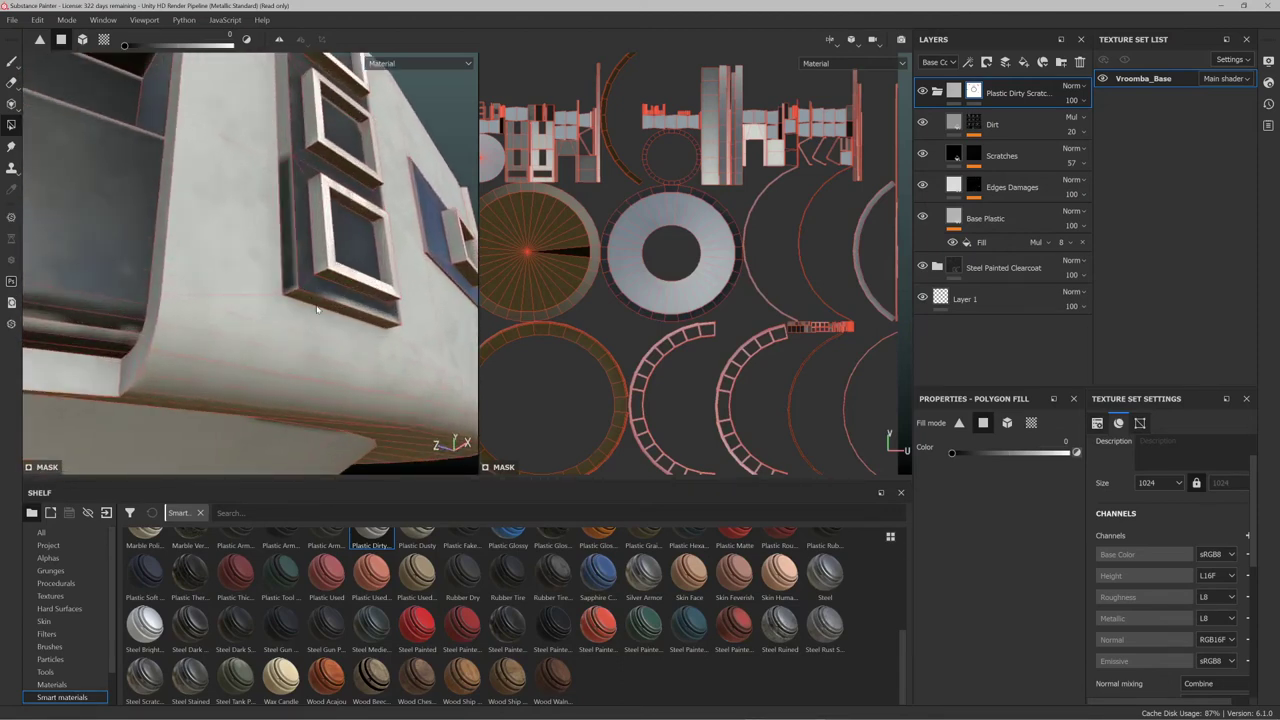
alt+drag(317, 309, 297, 266)
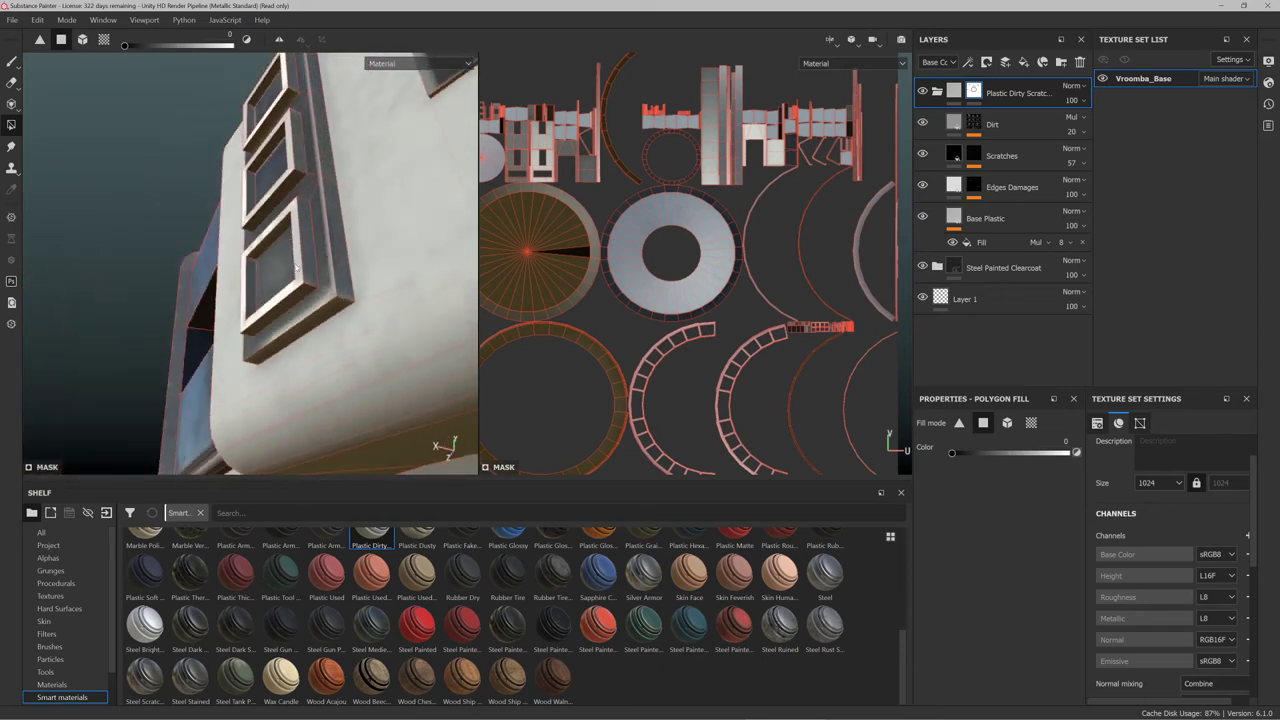
click(341, 257)
click(331, 299)
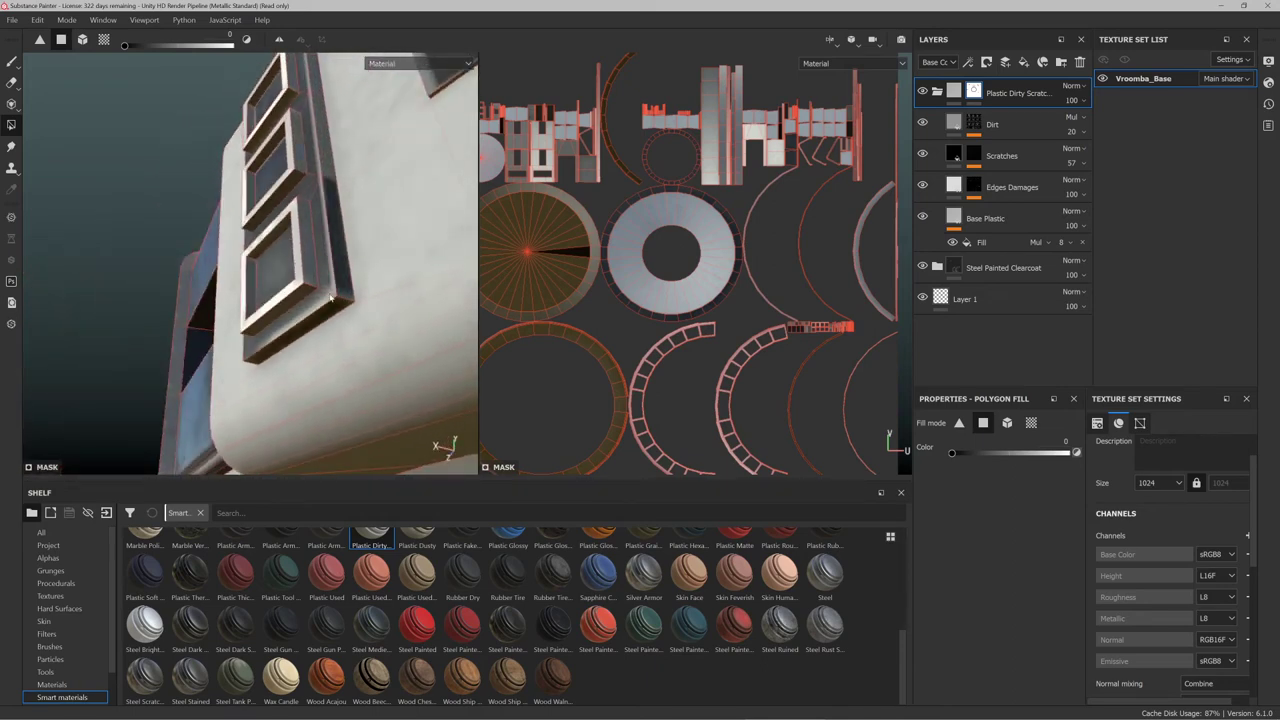
click(319, 127)
click(314, 82)
alt+drag(314, 82, 323, 259)
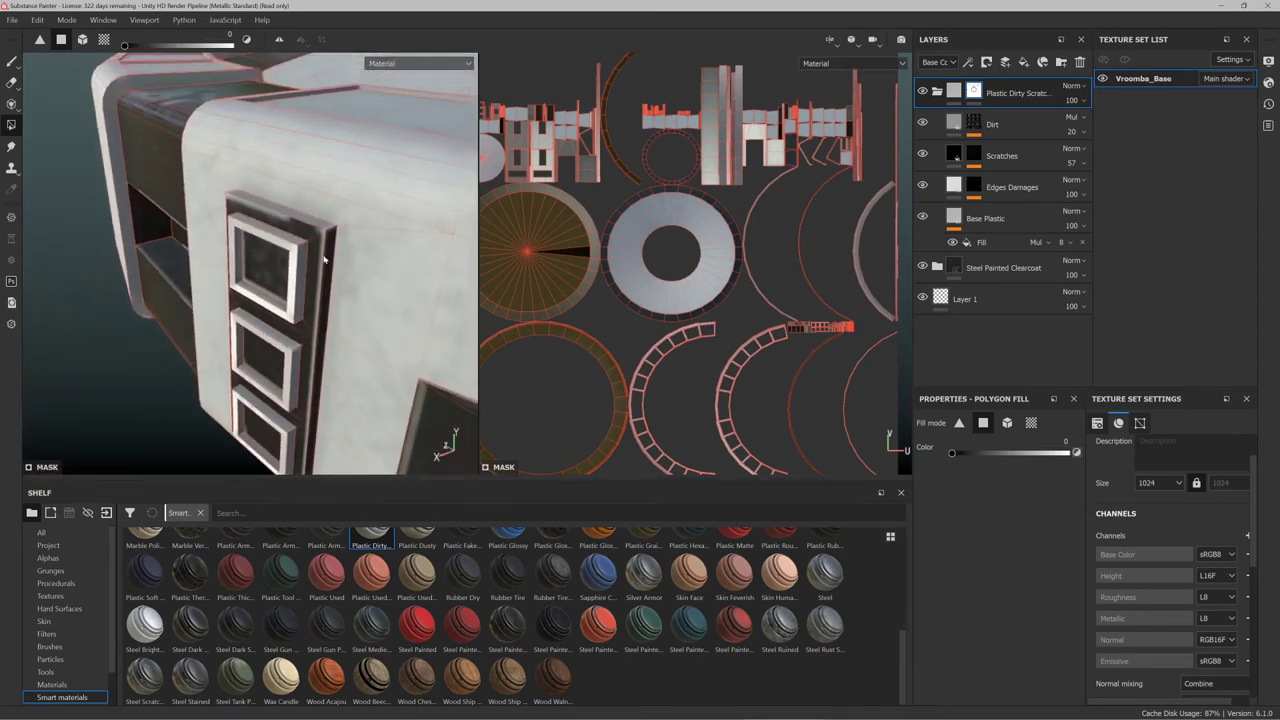
click(283, 212)
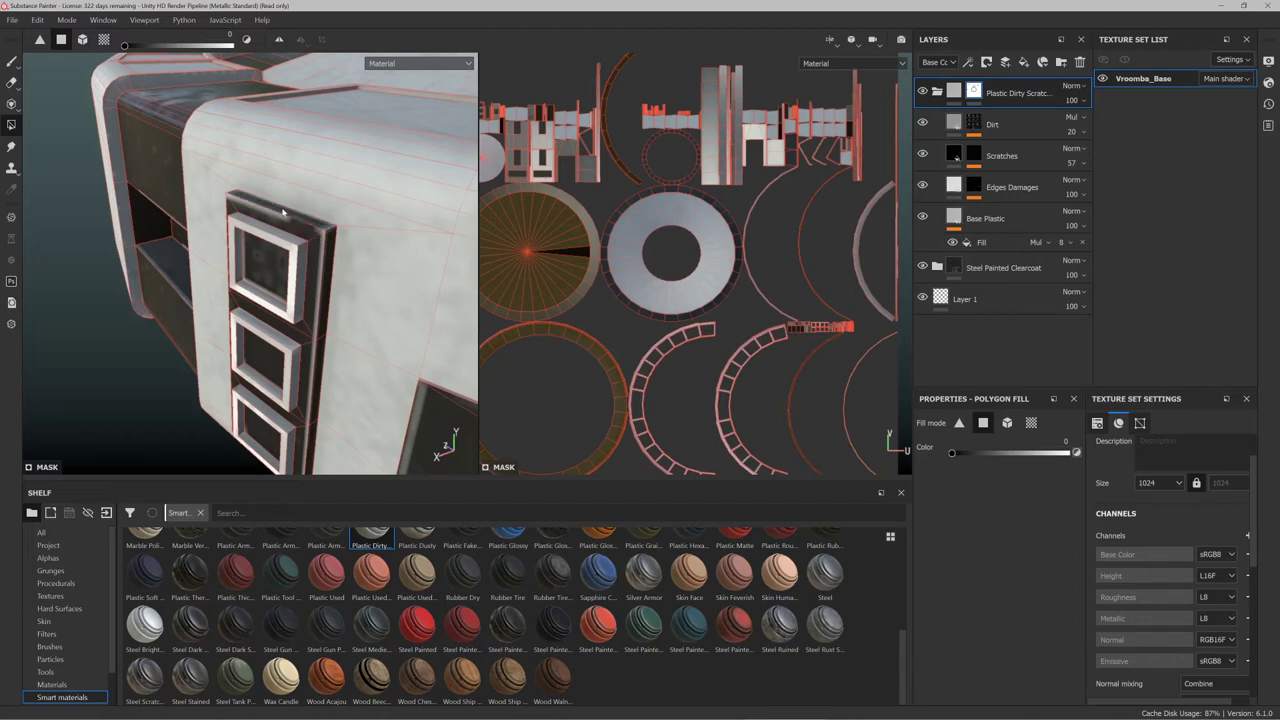
In the UV layout, mask the plastic off the front faces of the matching three-frame strip for the robot's opposite side
alt+drag(295, 256, 374, 240)
scroll(696, 228, down, 5)
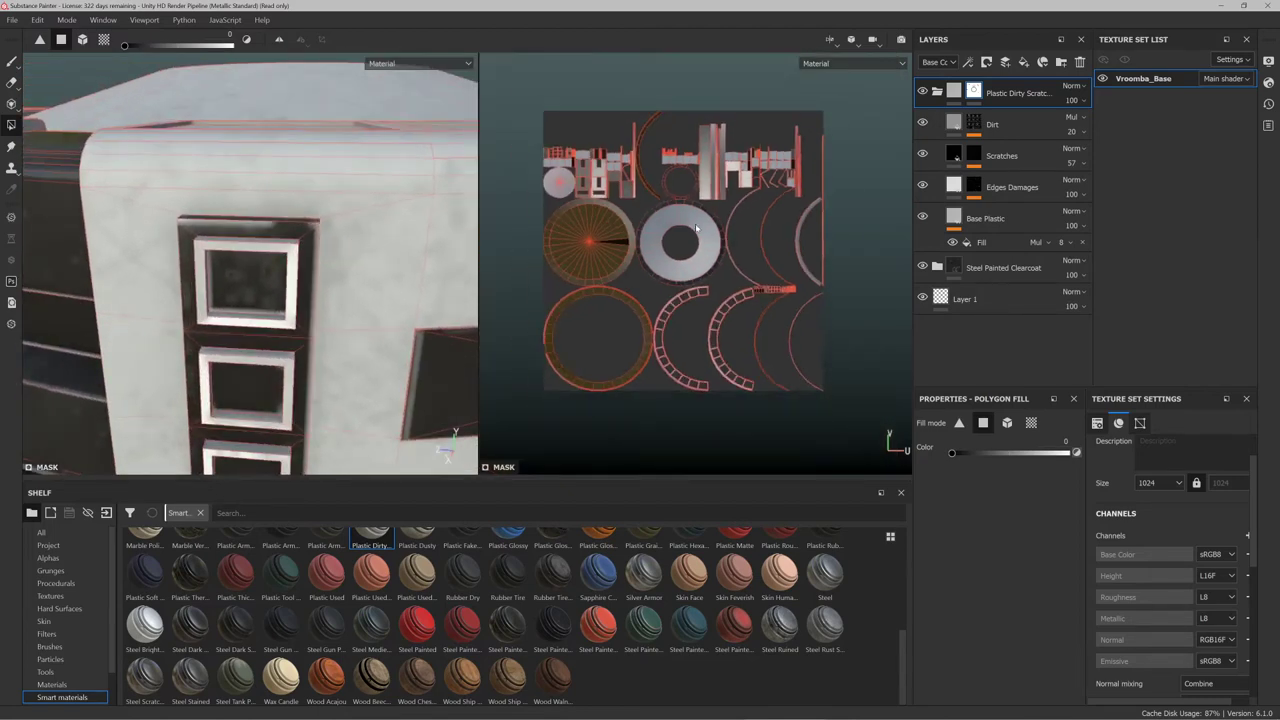
scroll(537, 139, up, 1)
scroll(712, 180, up, 5)
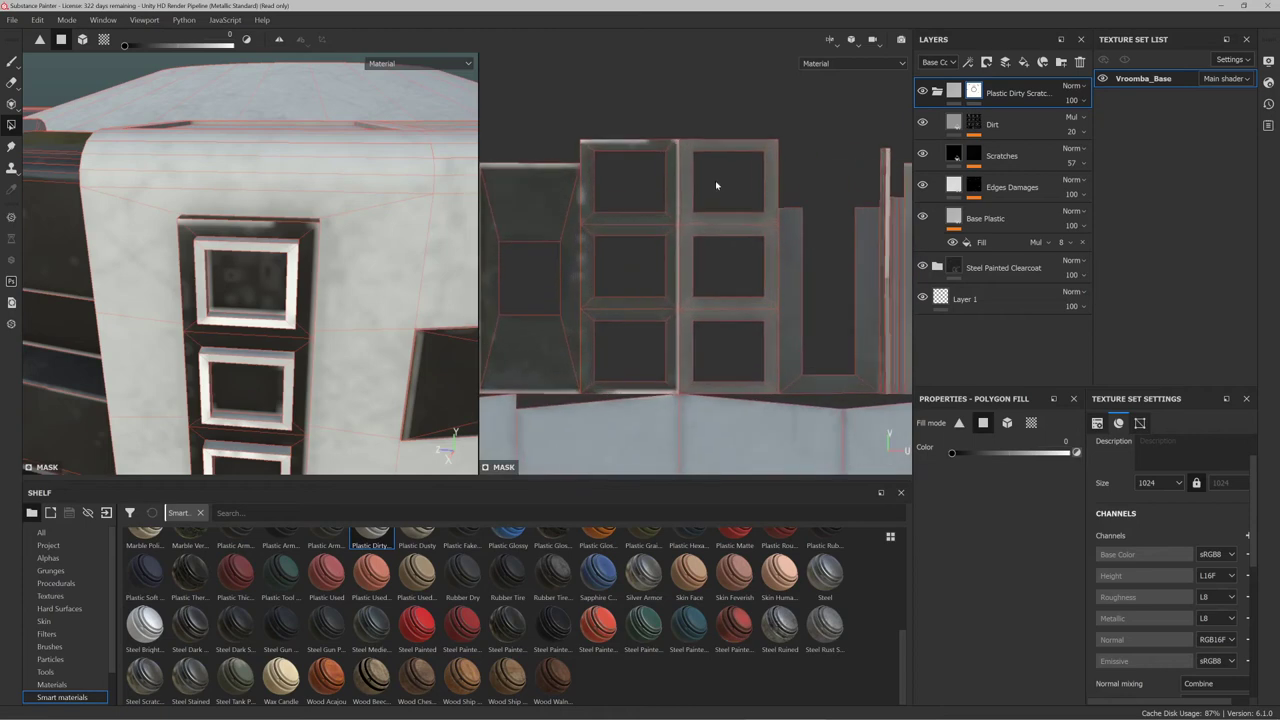
drag(704, 177, 745, 300)
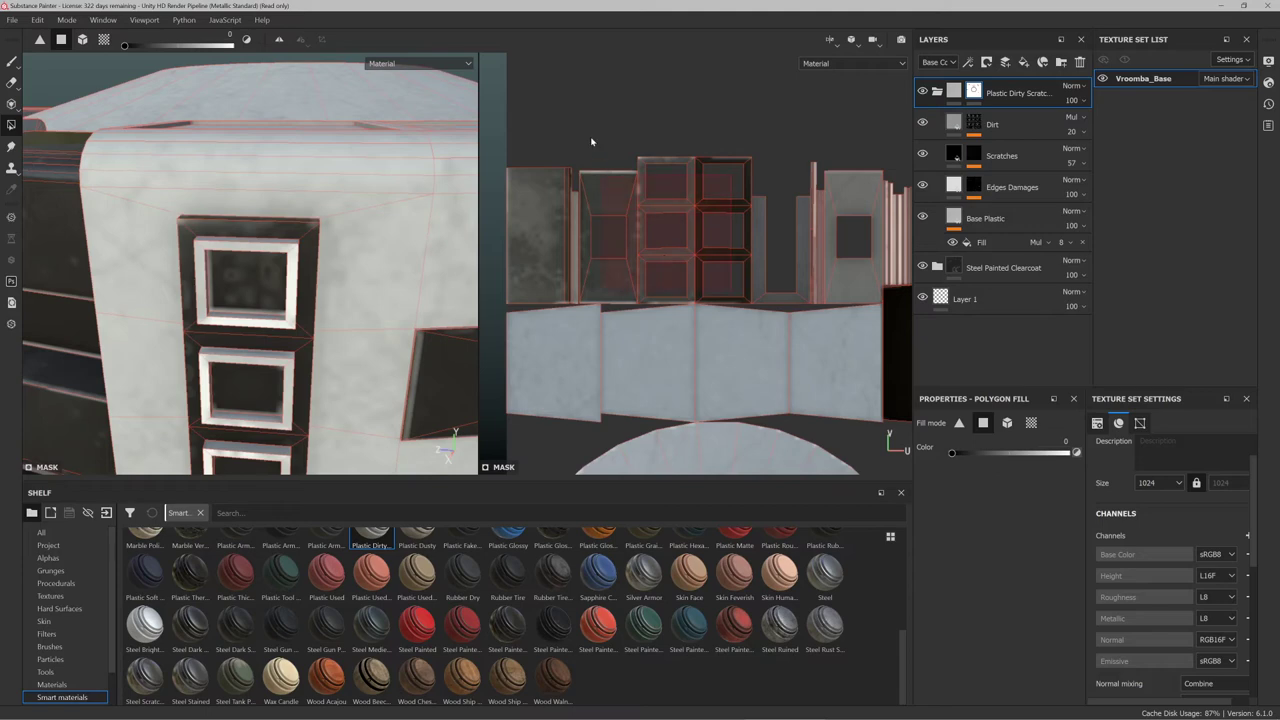
On the robot's opposite side, mask the plastic off the insides of the three square frames
alt+drag(300, 197, 280, 265)
click(280, 265)
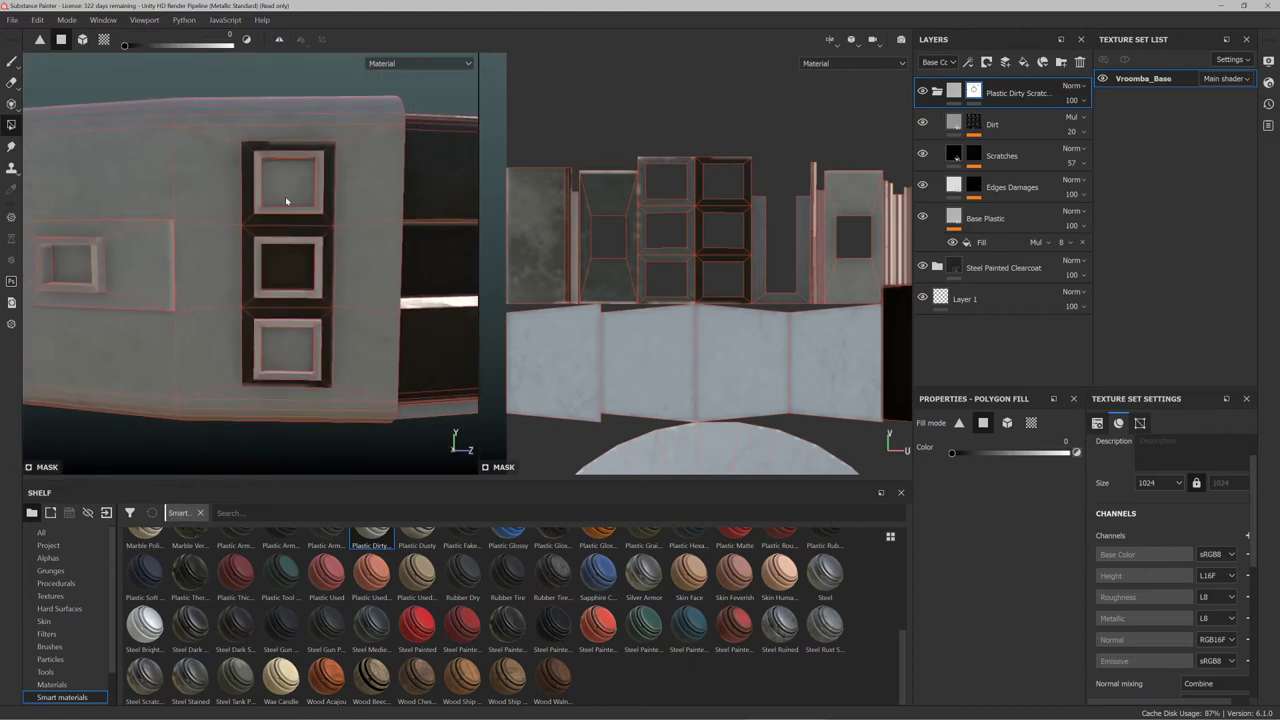
scroll(625, 242, down, 3)
scroll(636, 244, down, 5)
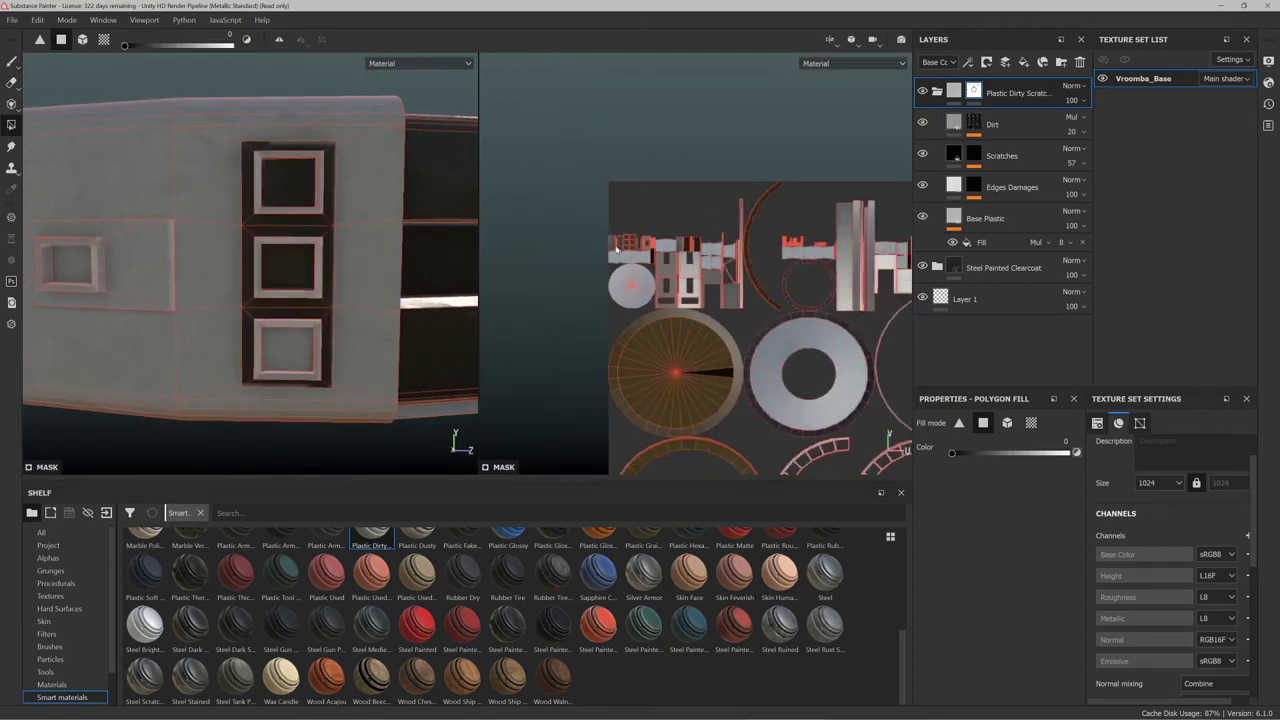
scroll(752, 258, up, 8)
scroll(752, 258, down, 8)
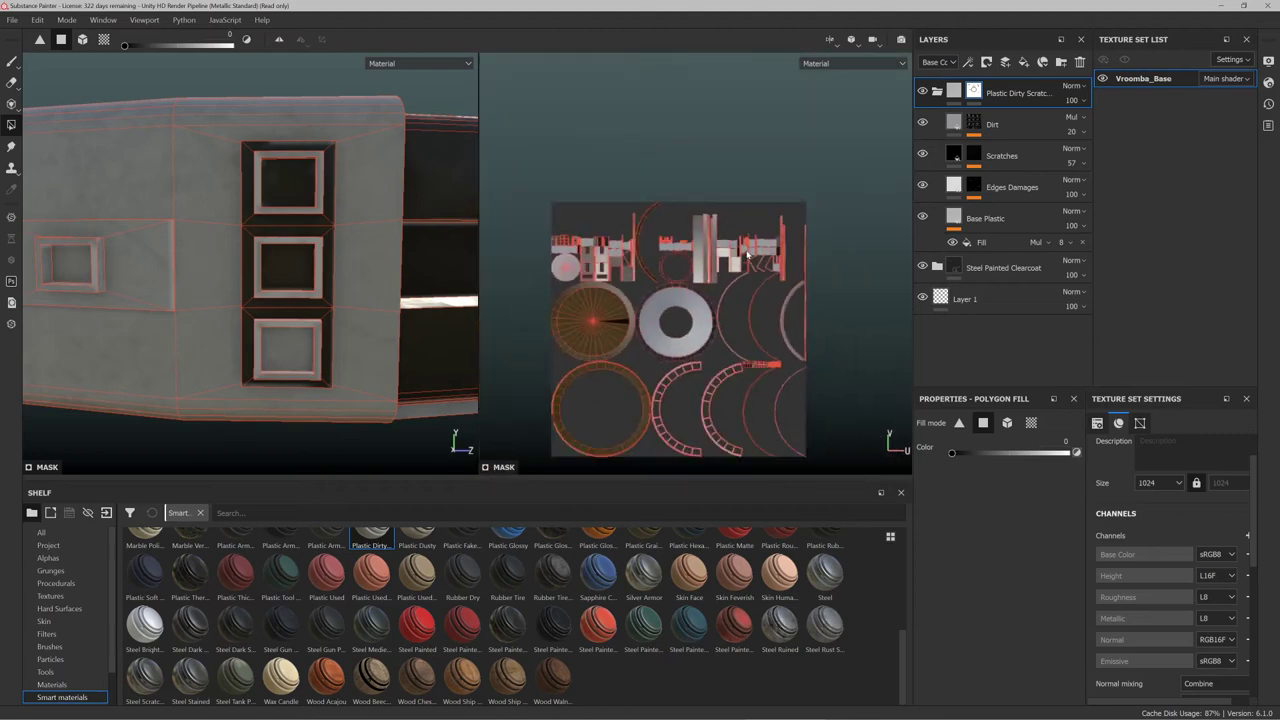
scroll(645, 251, up, 8)
scroll(647, 252, down, 3)
scroll(700, 253, up, 5)
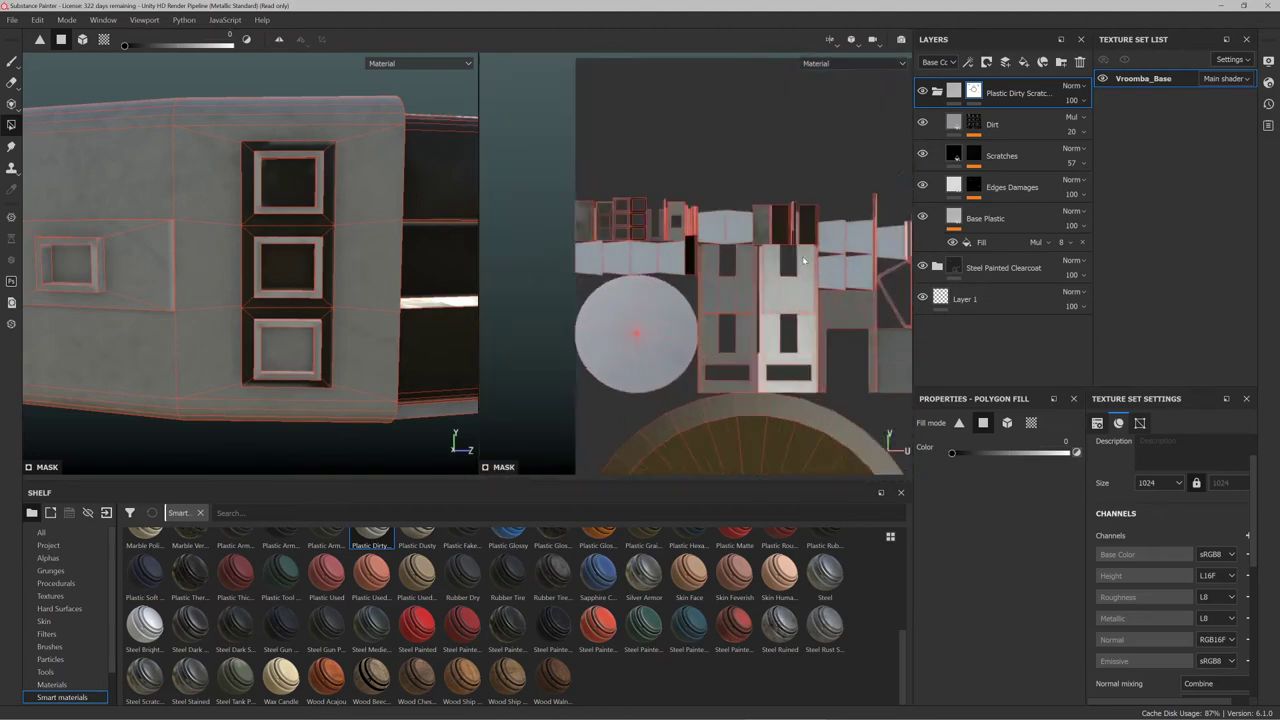
scroll(745, 252, down, 3)
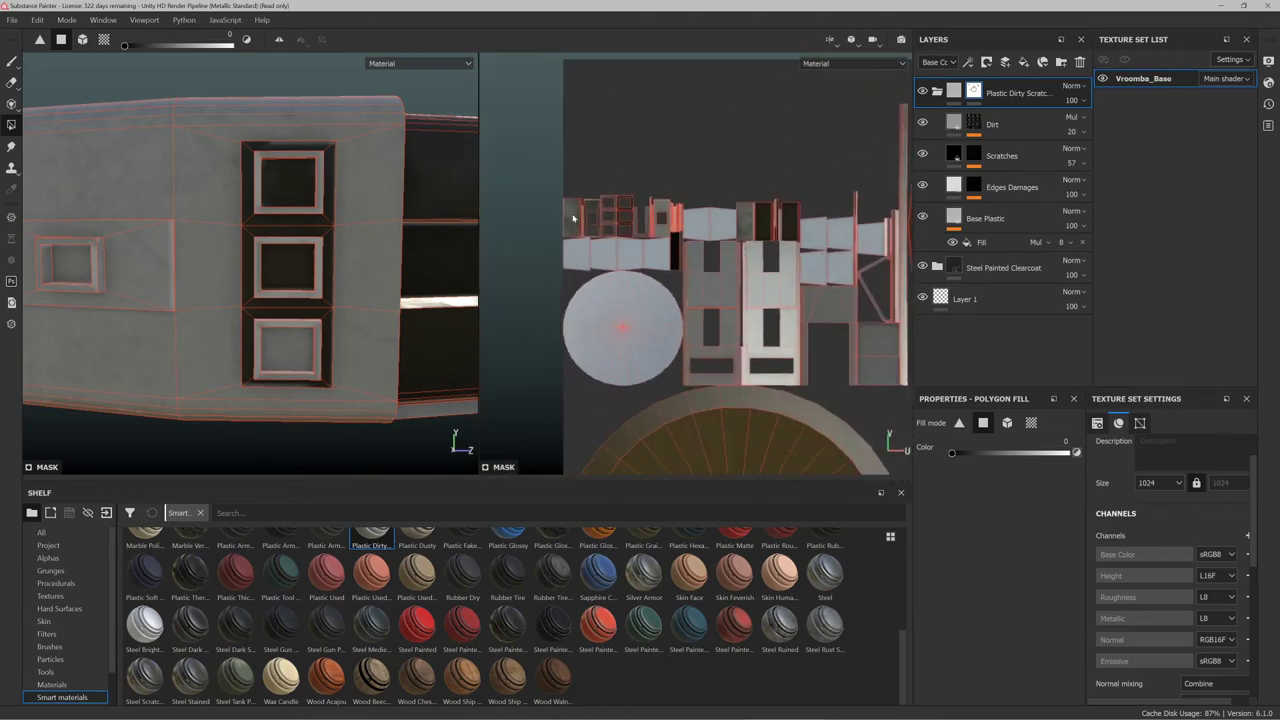
scroll(570, 218, up, 4)
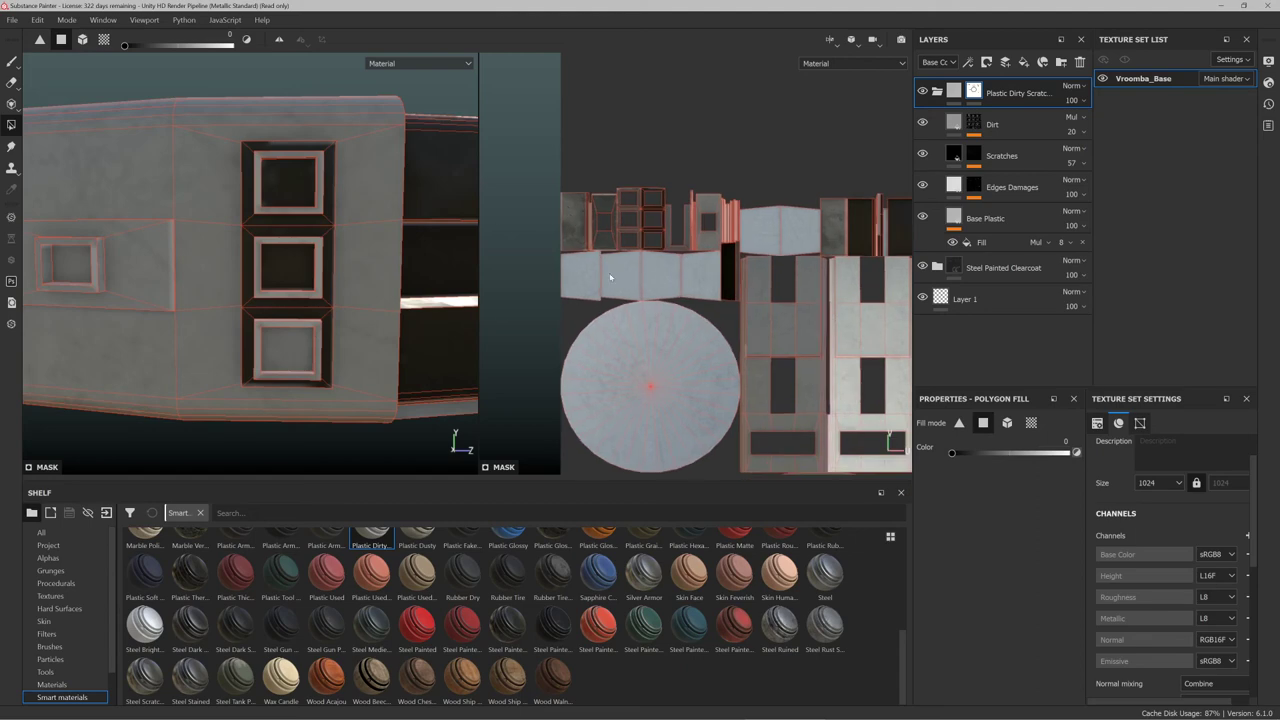
scroll(610, 277, down, 2)
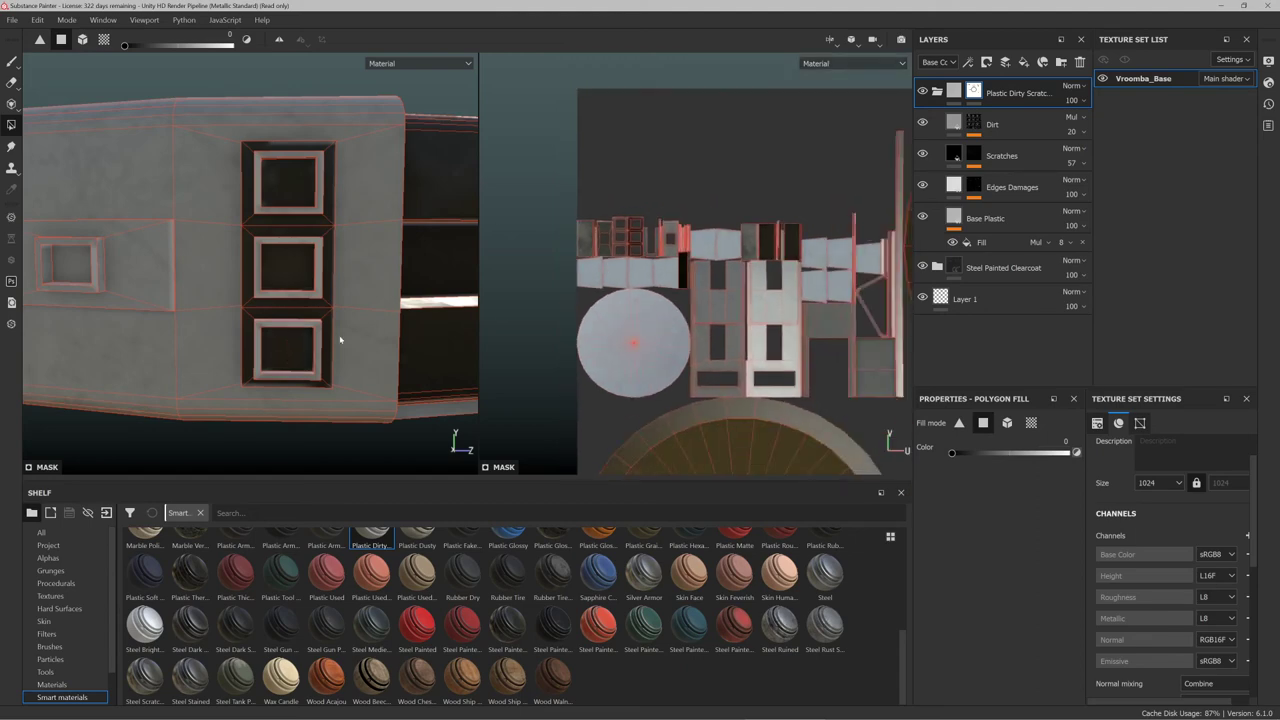
On the opposite side, mask the plastic off the rectangular panel's four faces and the inside of its small frame
scroll(636, 282, up, 2)
scroll(577, 243, up, 4)
scroll(662, 228, down, 2)
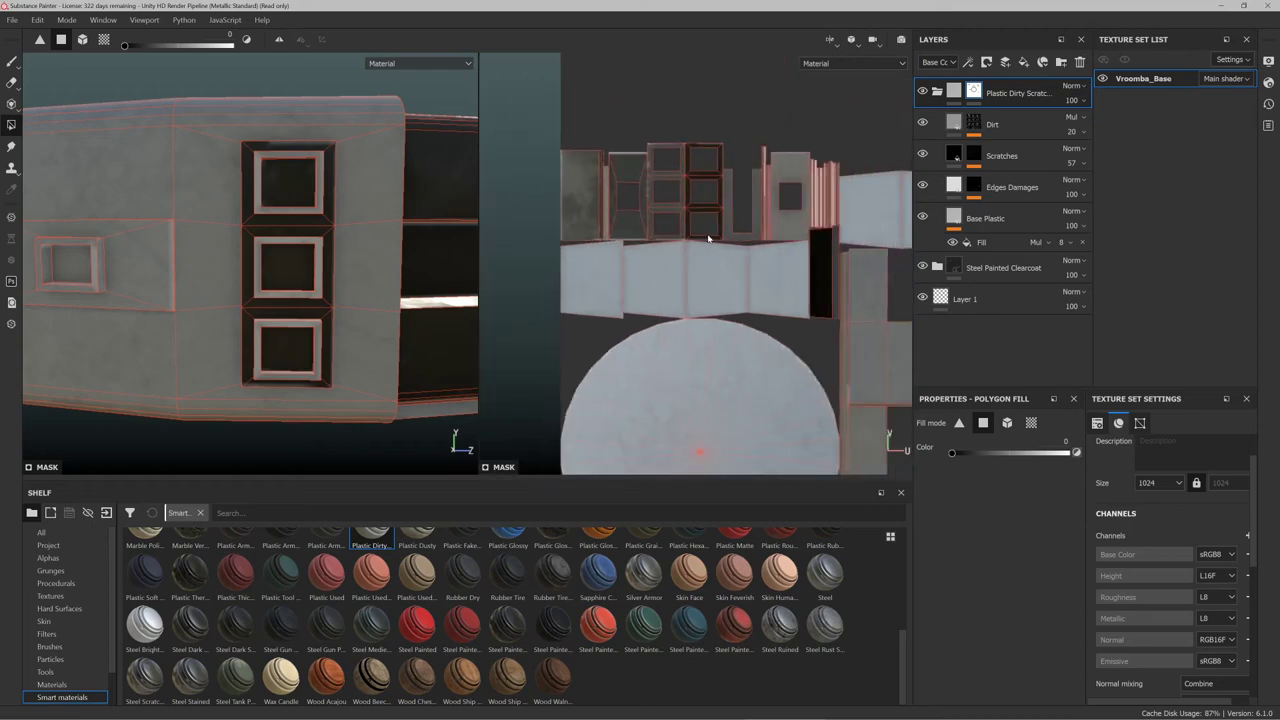
scroll(668, 228, up, 1)
alt+drag(146, 250, 294, 267)
click(154, 294)
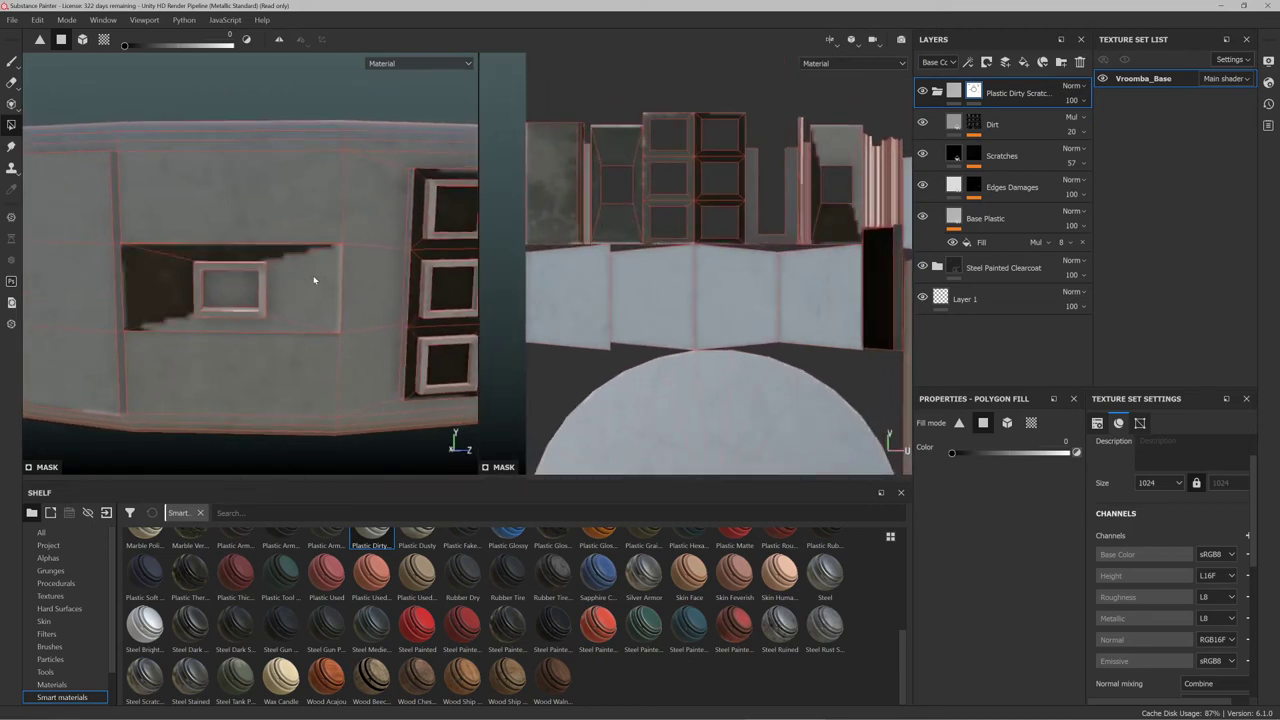
click(307, 313)
click(280, 328)
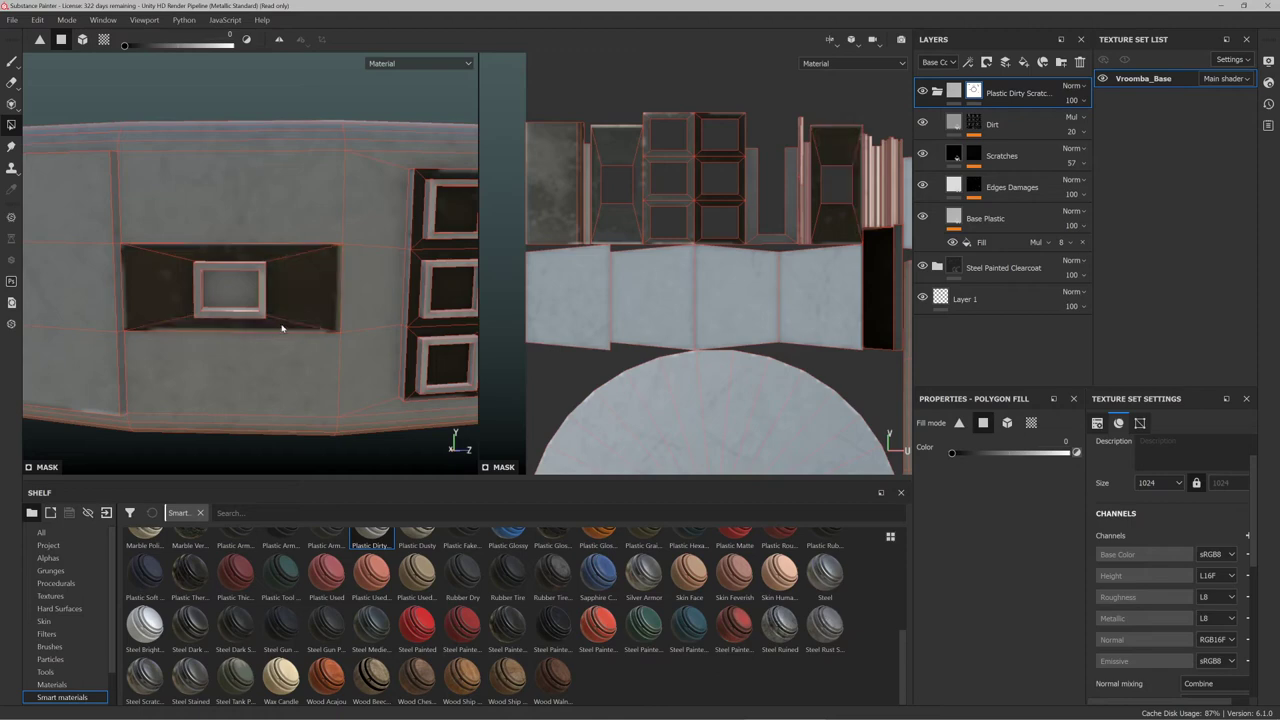
scroll(712, 218, up, 5)
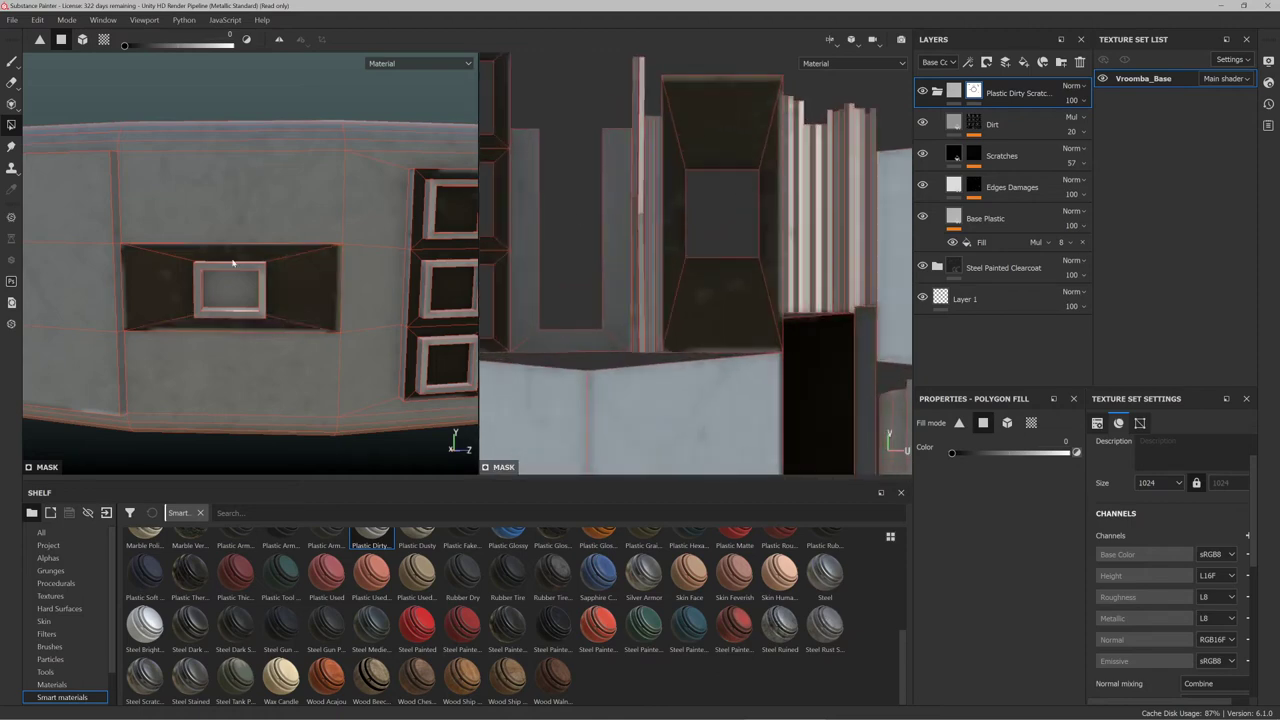
mouse_move(232, 262)
alt+mouse_down()
mouse_move(323, 309)
mouse_move(386, 297)
mouse_move(209, 263)
mouse_move(215, 246)
alt+mouse_up()
click(205, 242)
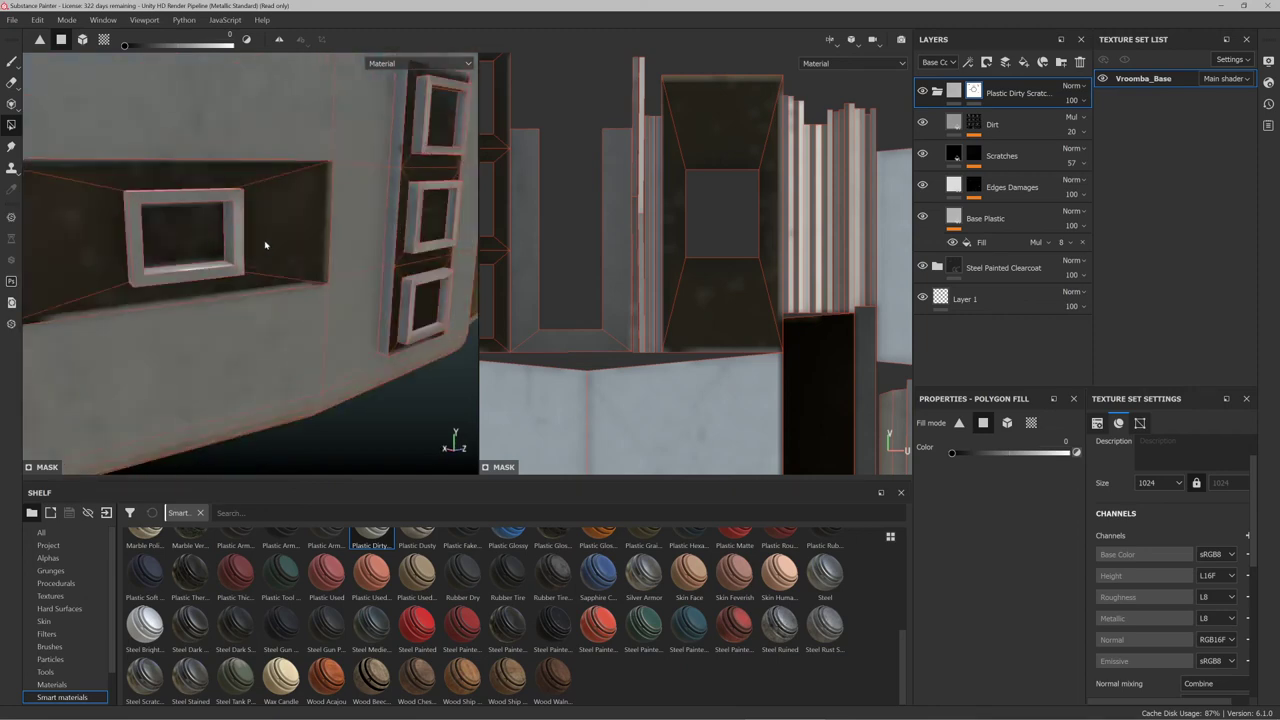
Mask the plastic off the opposite three-frame strip's thin side wall that faces the rectangular panel
scroll(666, 236, down, 3)
scroll(276, 257, down, 5)
alt+drag(322, 267, 375, 230)
click(231, 155)
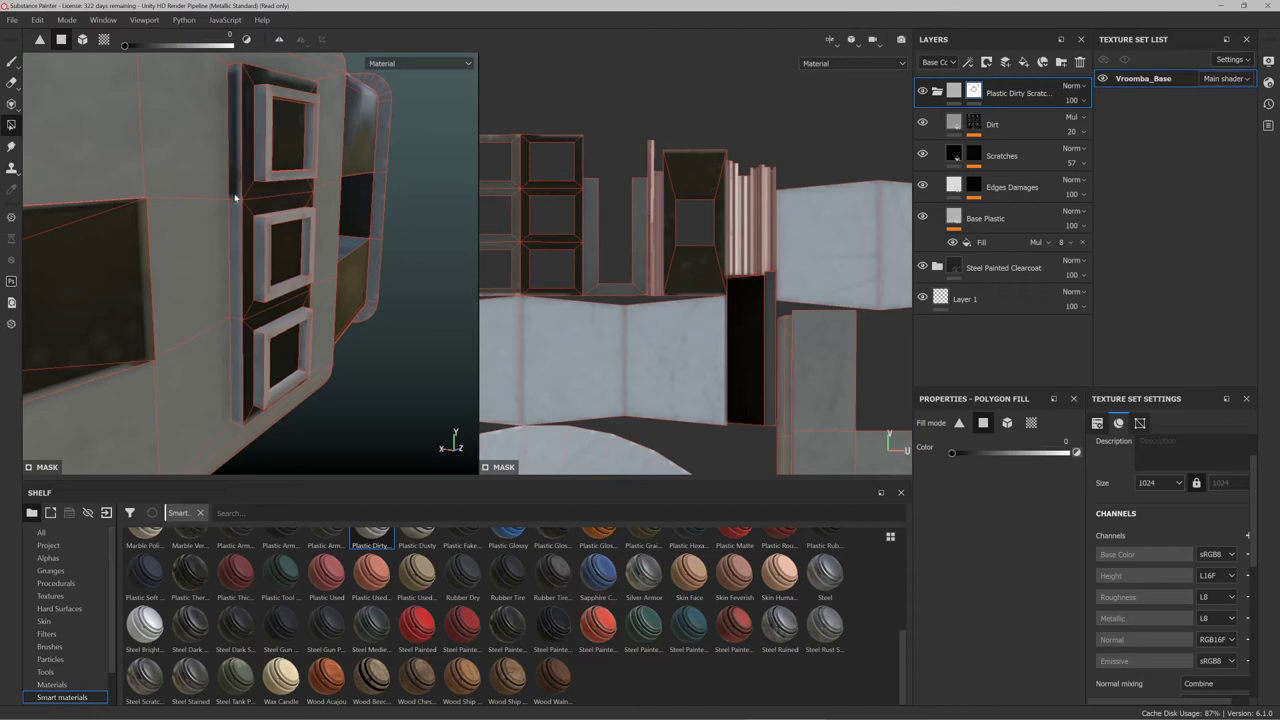
click(238, 348)
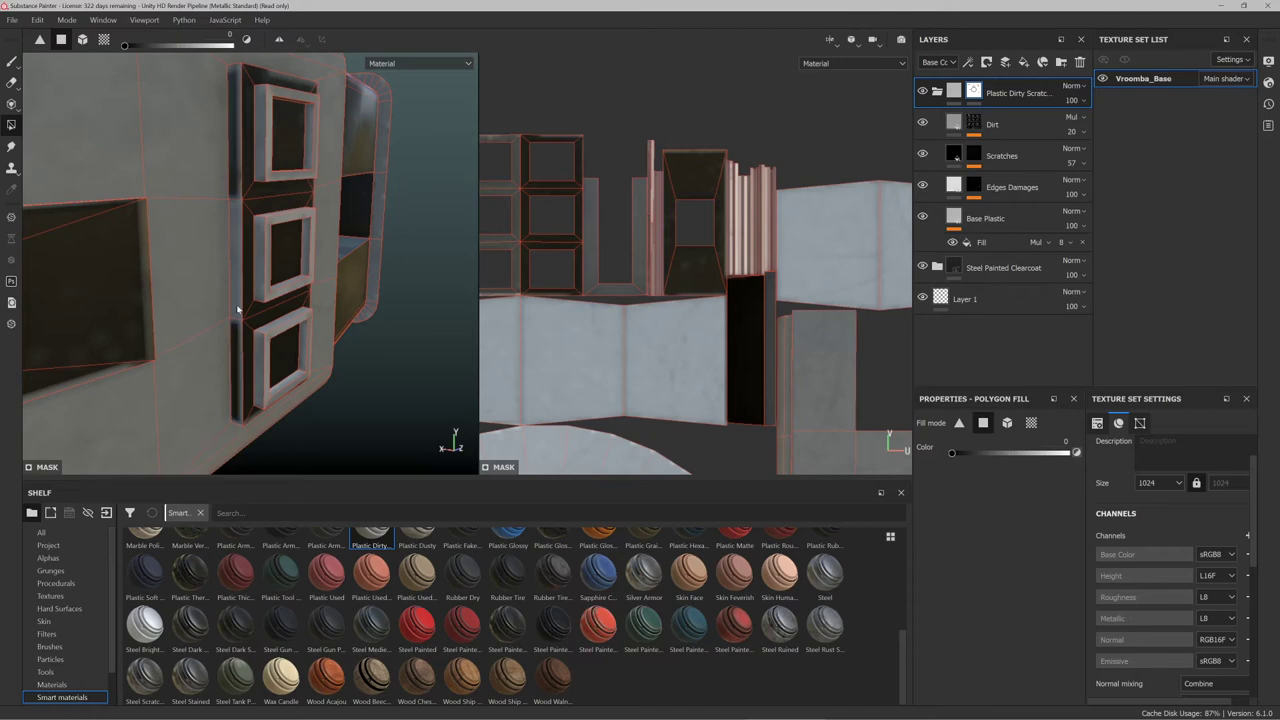
click(240, 309)
Mask the plastic off the opposite three-frame strip's lower edge and its thin side wall facing away from the rectangular panel
alt+drag(240, 309, 237, 249)
scroll(238, 249, up, 2)
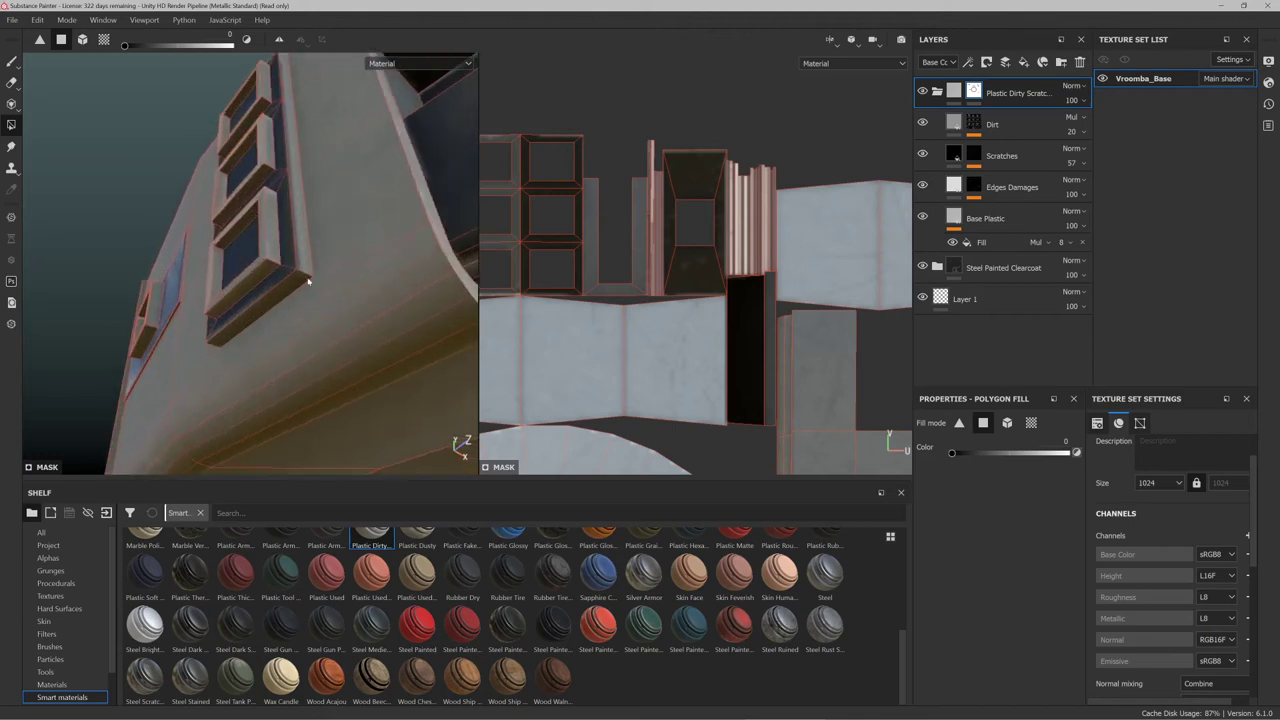
click(302, 278)
click(301, 246)
click(291, 138)
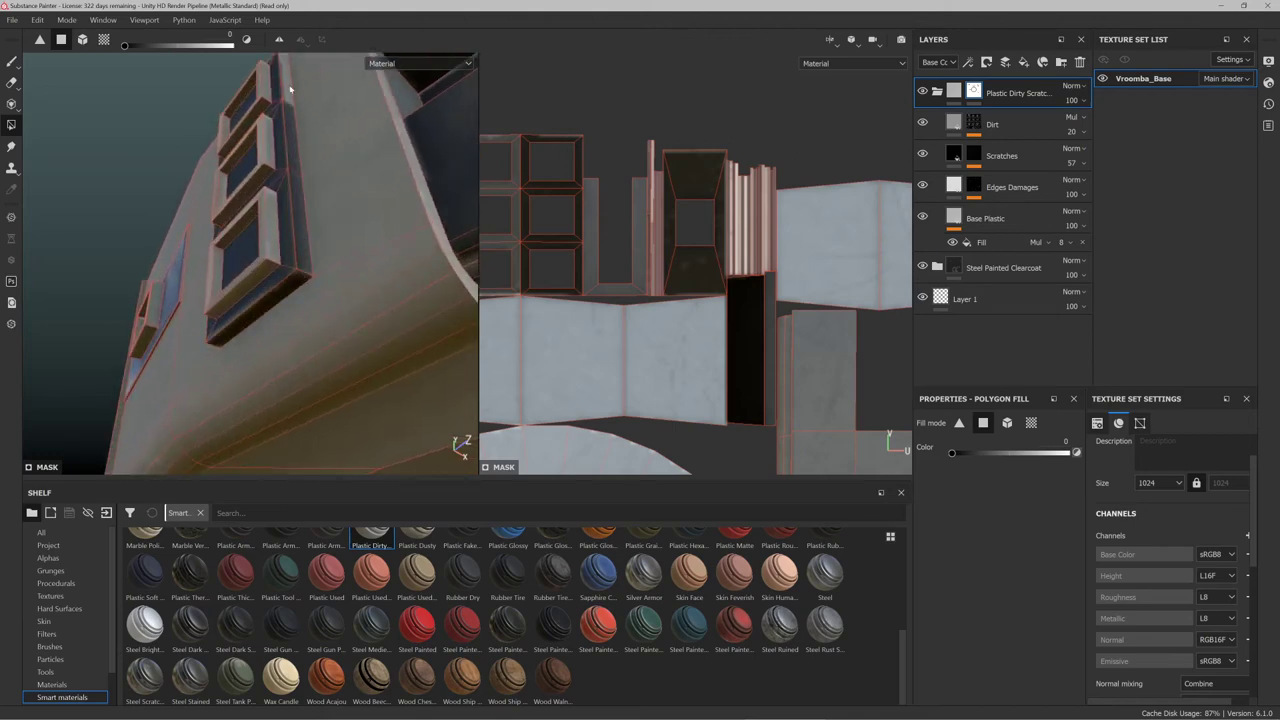
click(288, 89)
alt+drag(288, 89, 359, 287)
click(275, 205)
scroll(268, 210, down, 6)
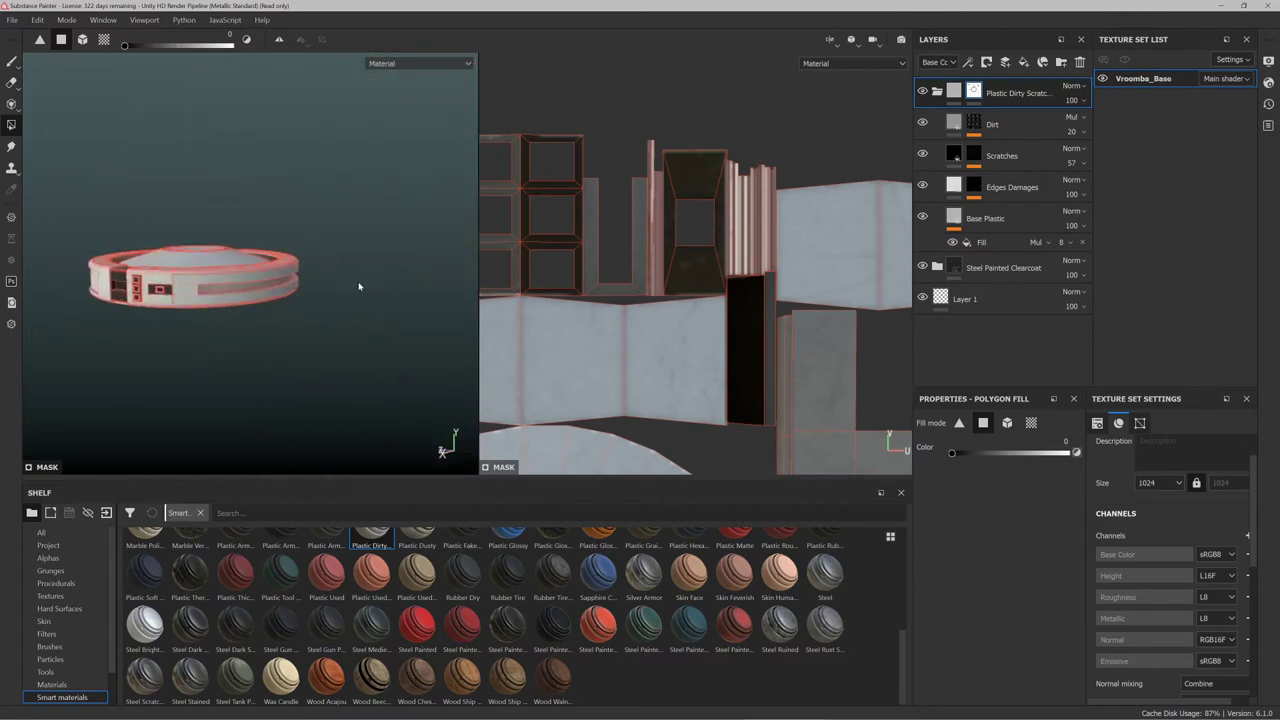
Apply the Fabric Super Hero smart material to the robot as a new top layer
key(1)
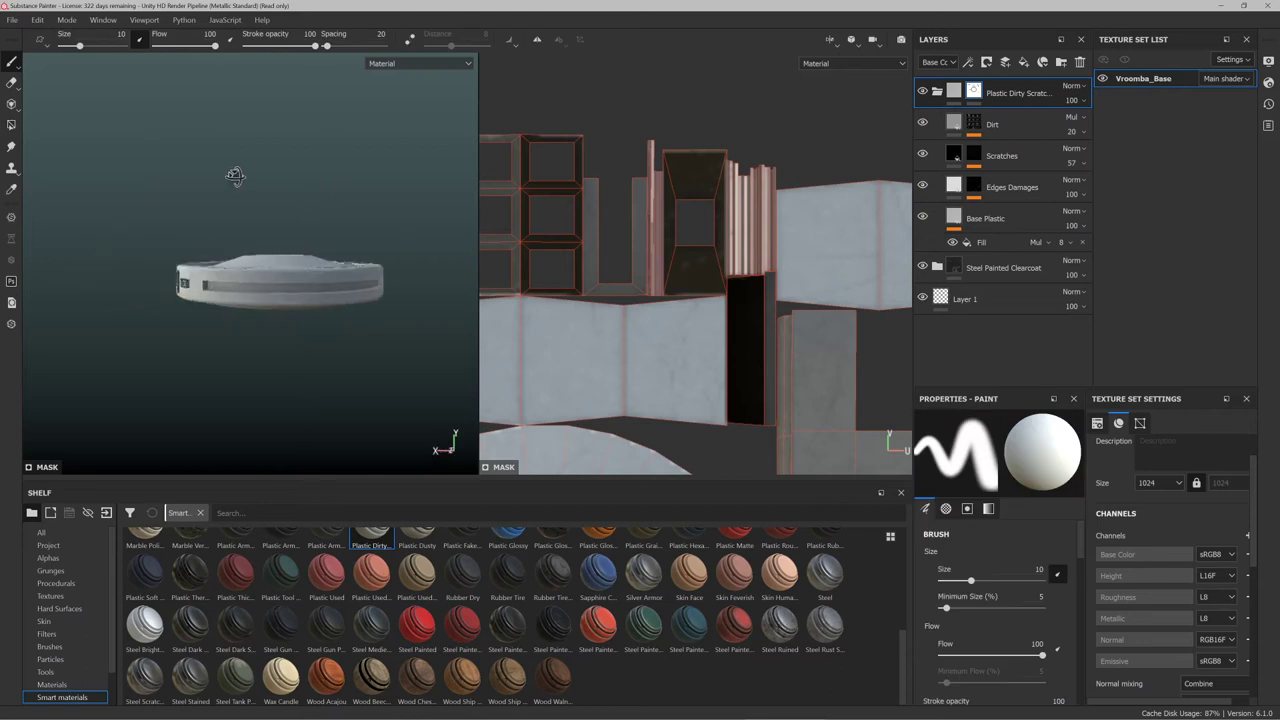
scroll(263, 270, up, 4)
alt+drag(263, 270, 401, 247)
mouse_move(402, 247)
alt+middle_down()
mouse_move(394, 257)
mouse_move(410, 255)
alt+middle_up()
scroll(246, 251, up, 2)
scroll(246, 251, down, 3)
alt+drag(246, 251, 253, 285)
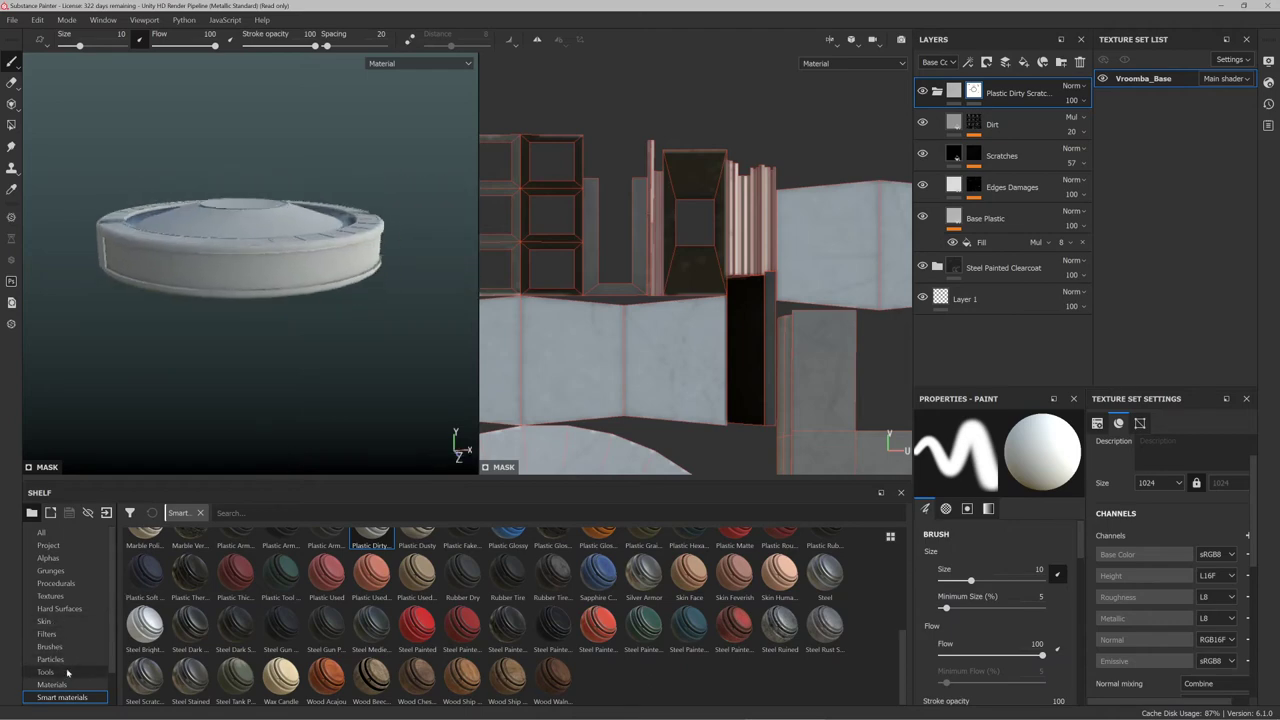
scroll(293, 645, up, 5)
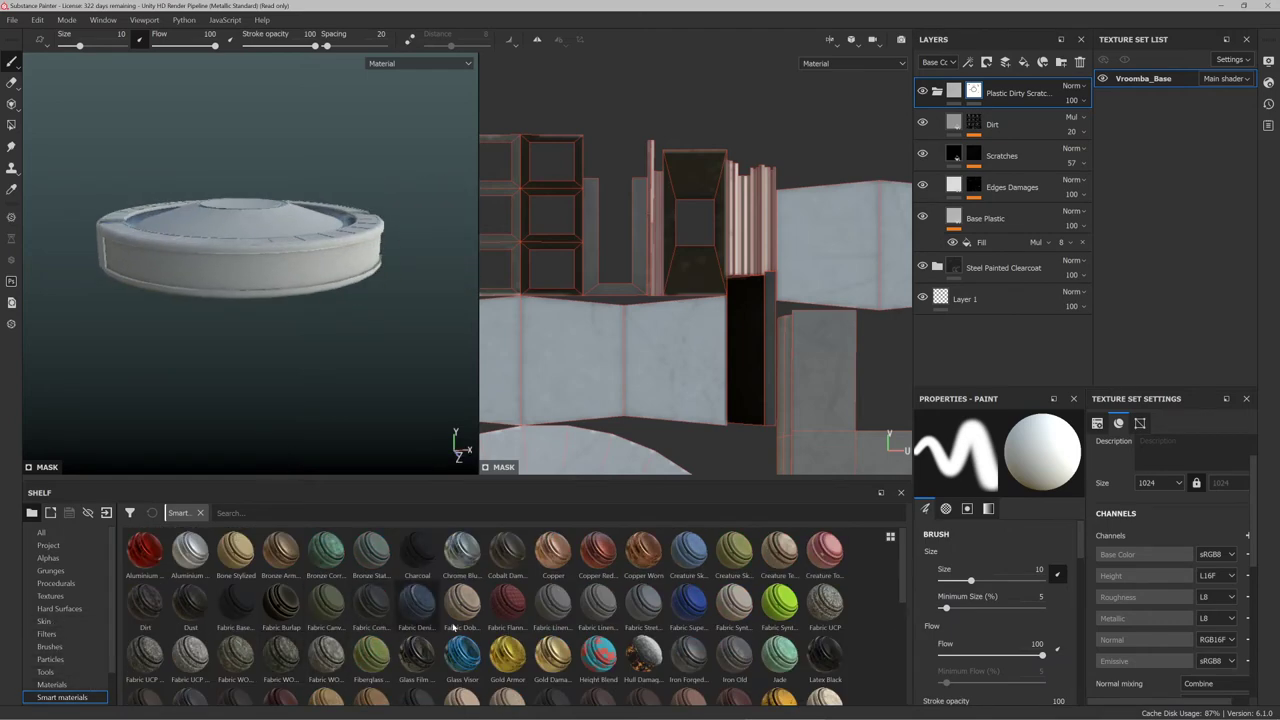
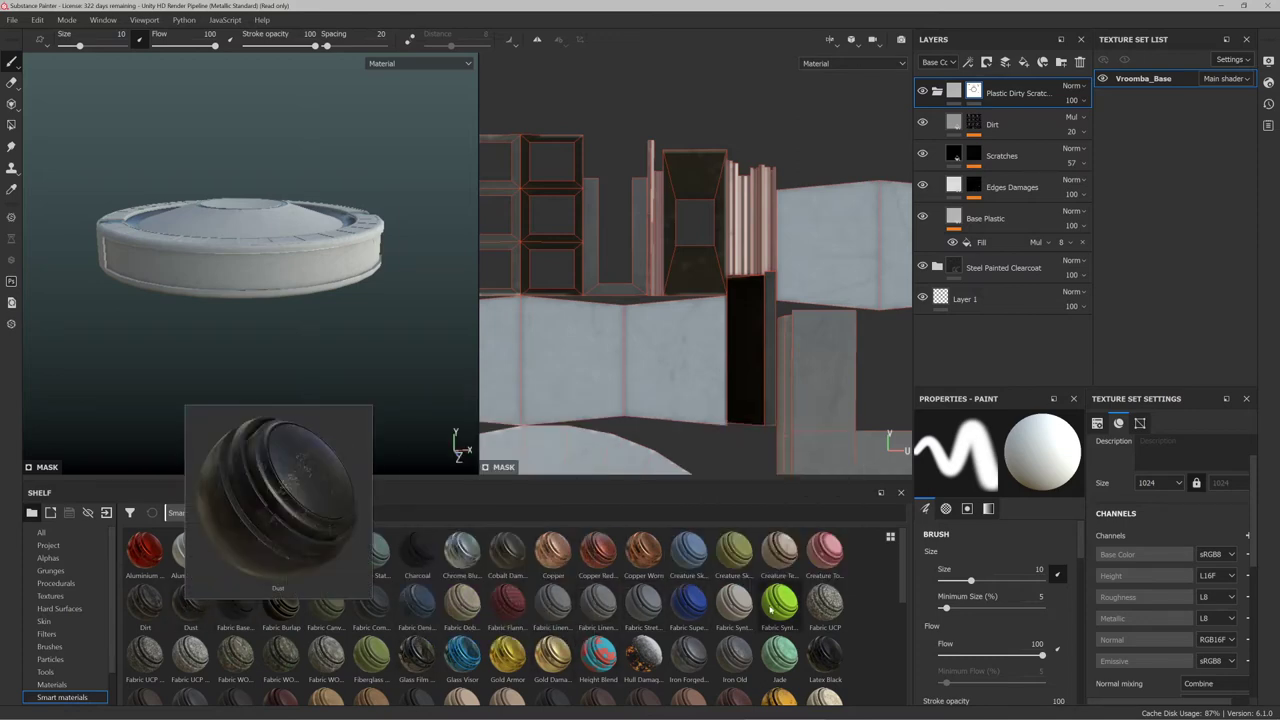
mouse_move(742, 610)
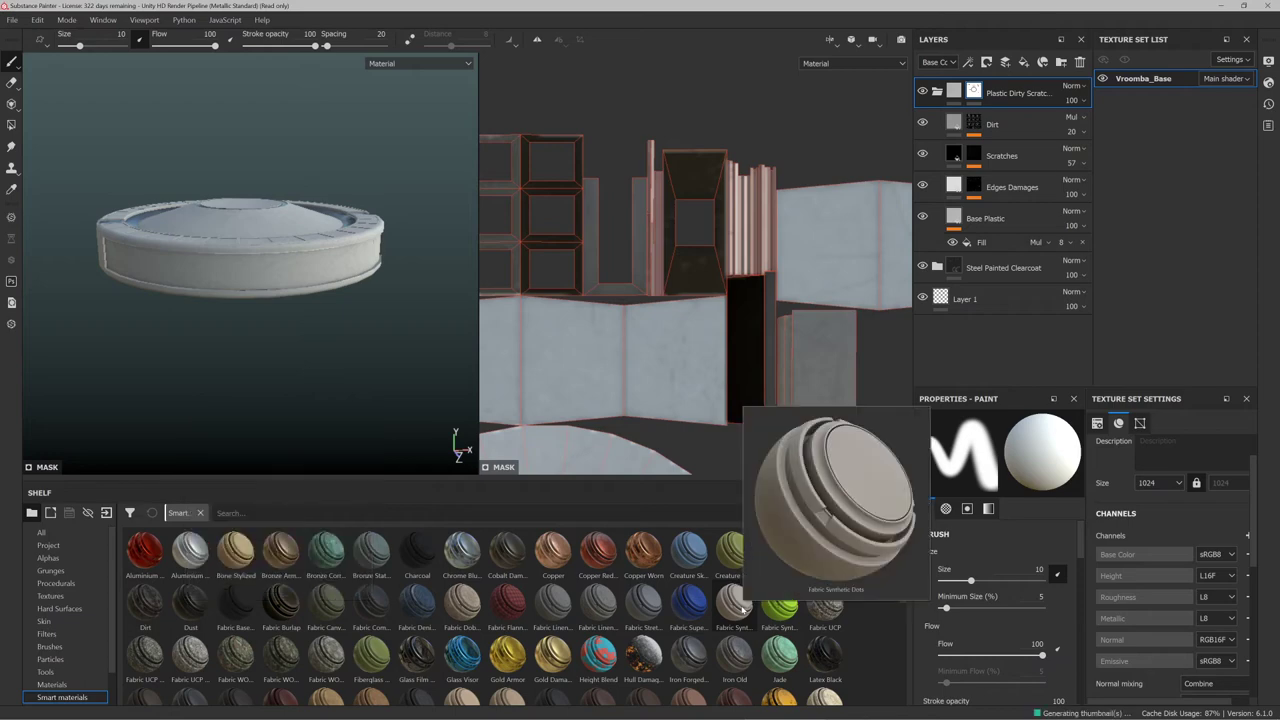
mouse_move(679, 600)
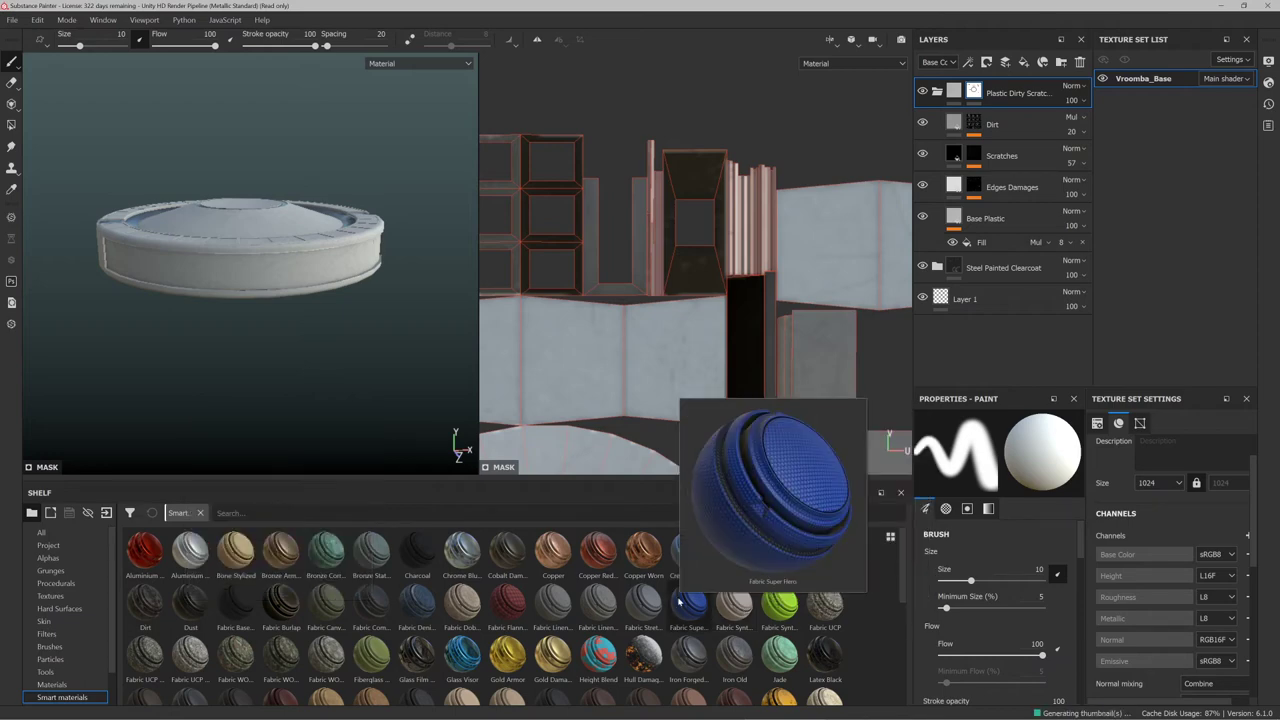
drag(679, 600, 264, 271)
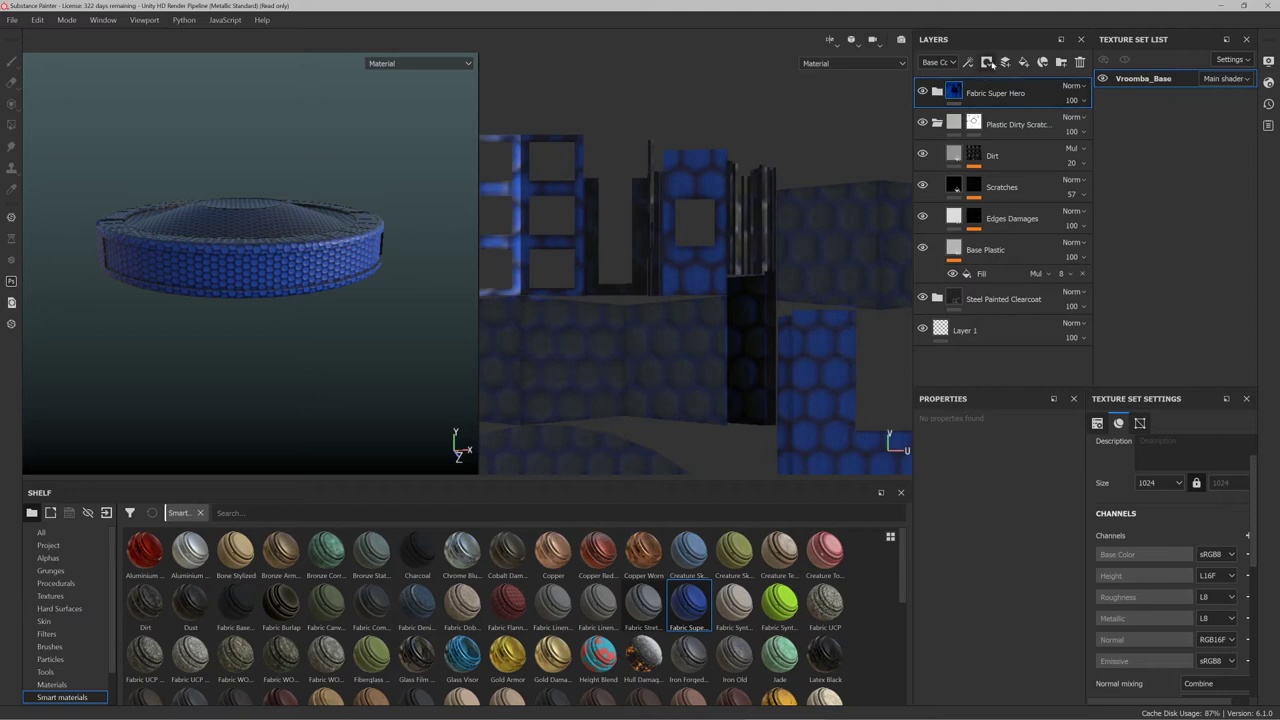
Add a black mask to the Fabric Super Hero layer and try a brush stroke on the side band, undoing the stroke
click(987, 62)
click(1014, 91)
drag(205, 273, 160, 272)
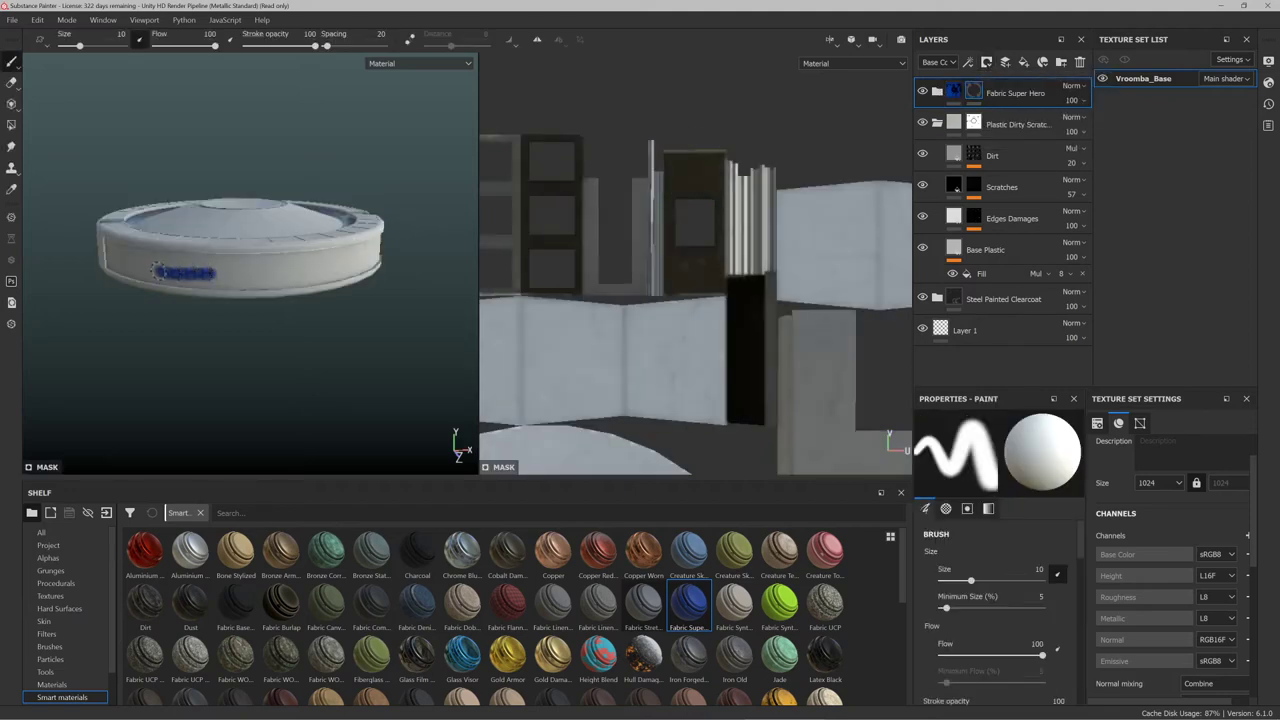
key(ctrl+z)
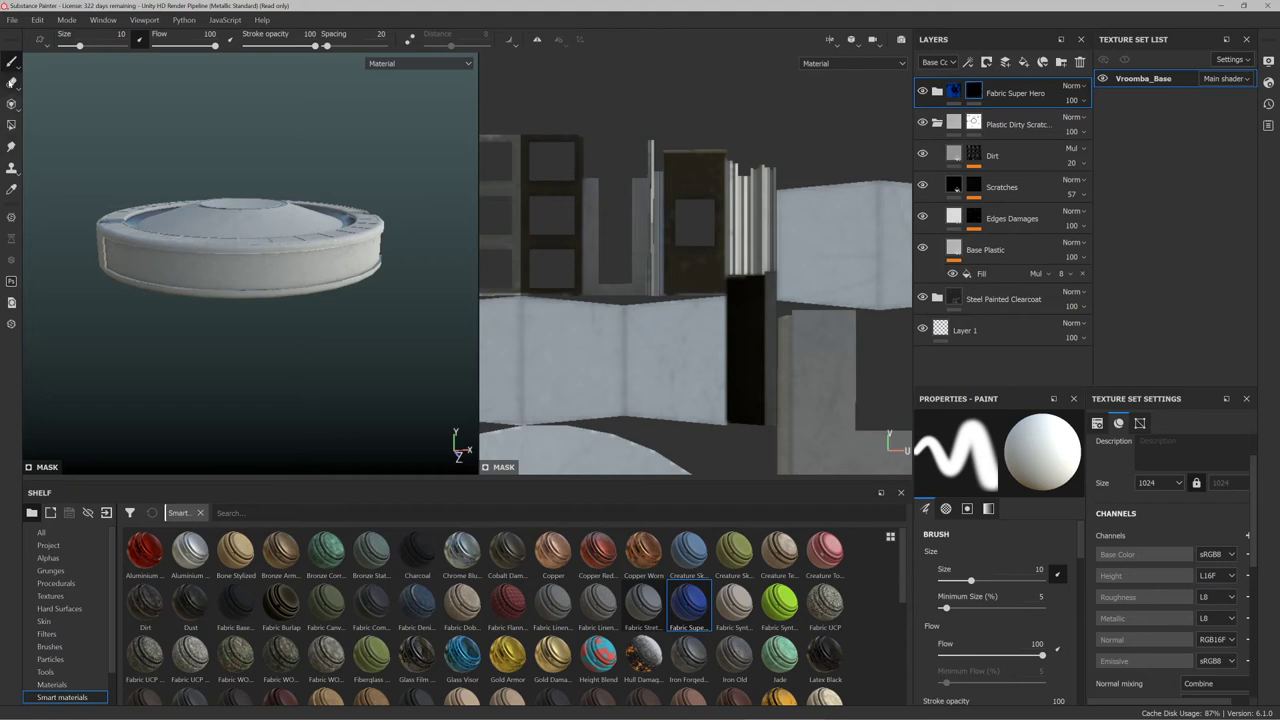
With polygon fill at white, reveal the fabric along the robot's long side band, including its full strip in the UV layout
click(11, 122)
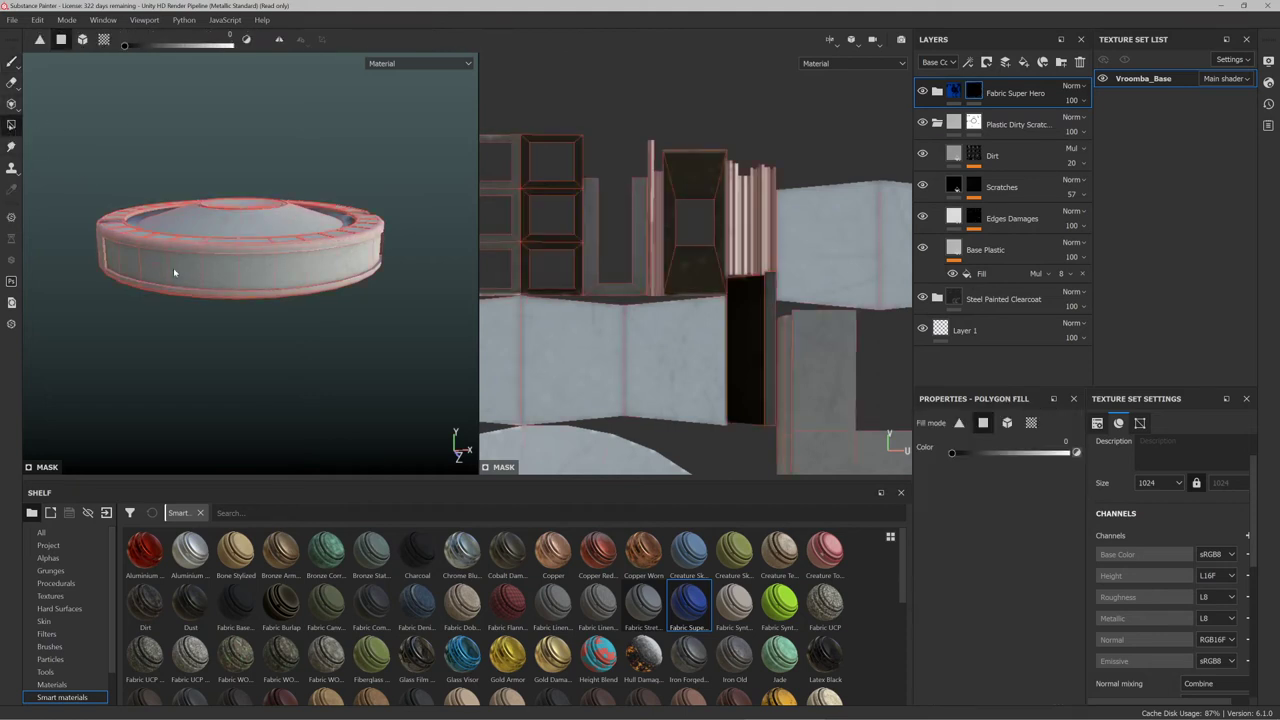
scroll(661, 256, down, 4)
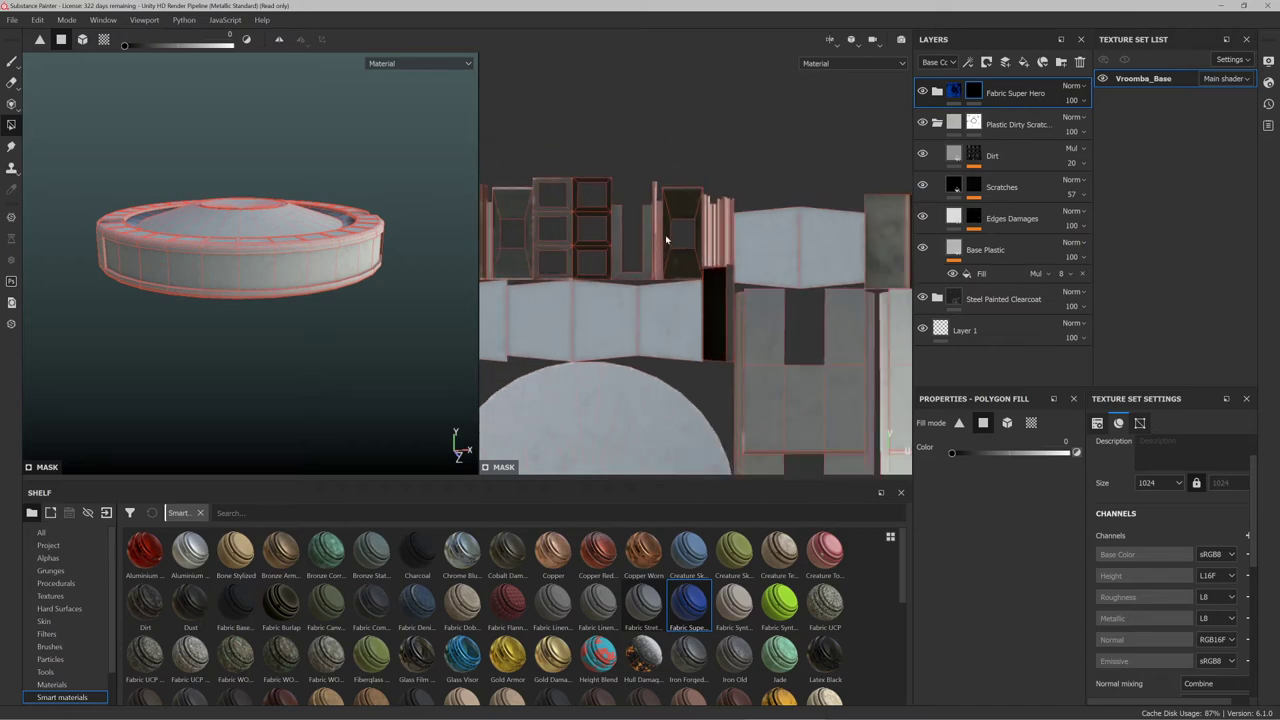
scroll(604, 258, down, 2)
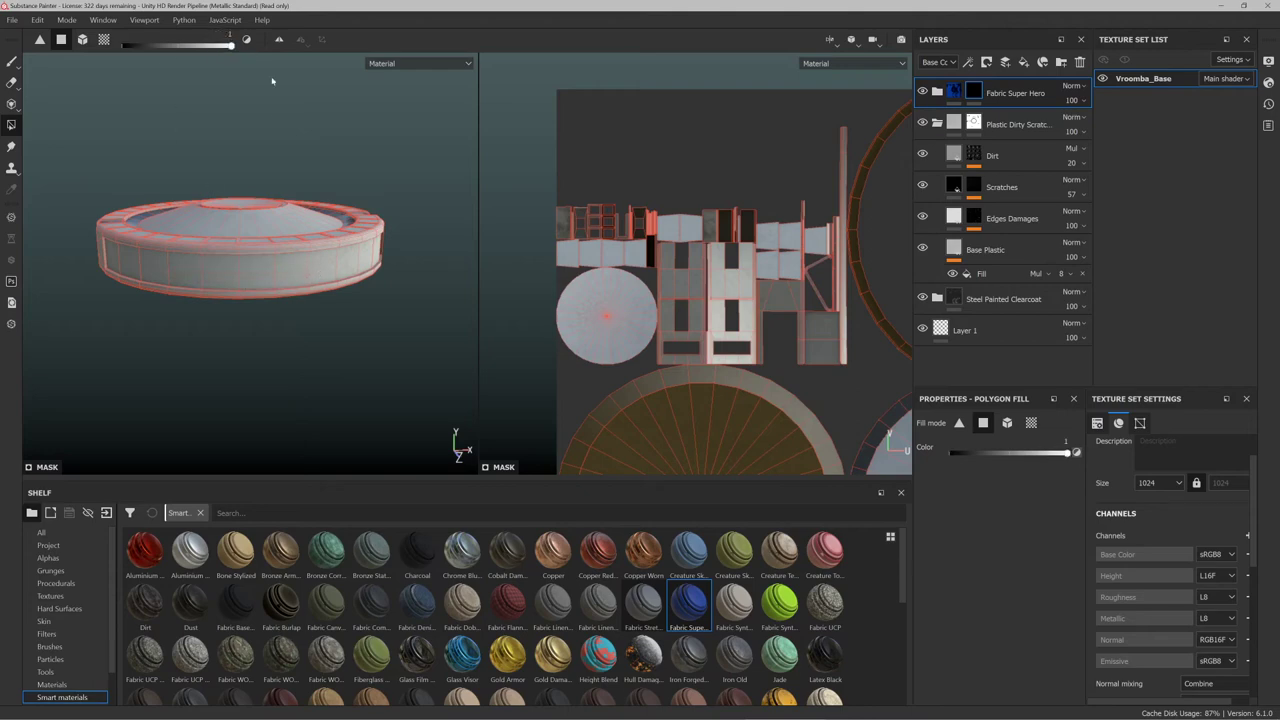
click(267, 270)
scroll(650, 257, down, 5)
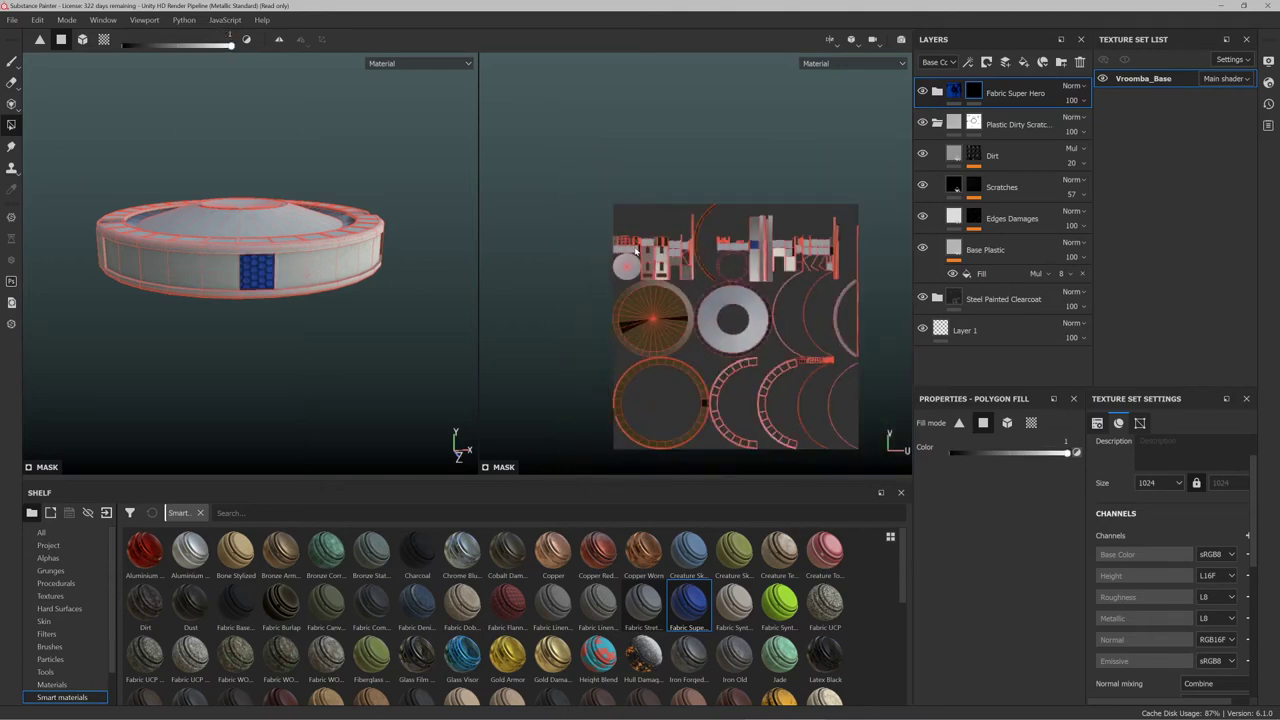
scroll(760, 232, up, 7)
scroll(728, 247, down, 1)
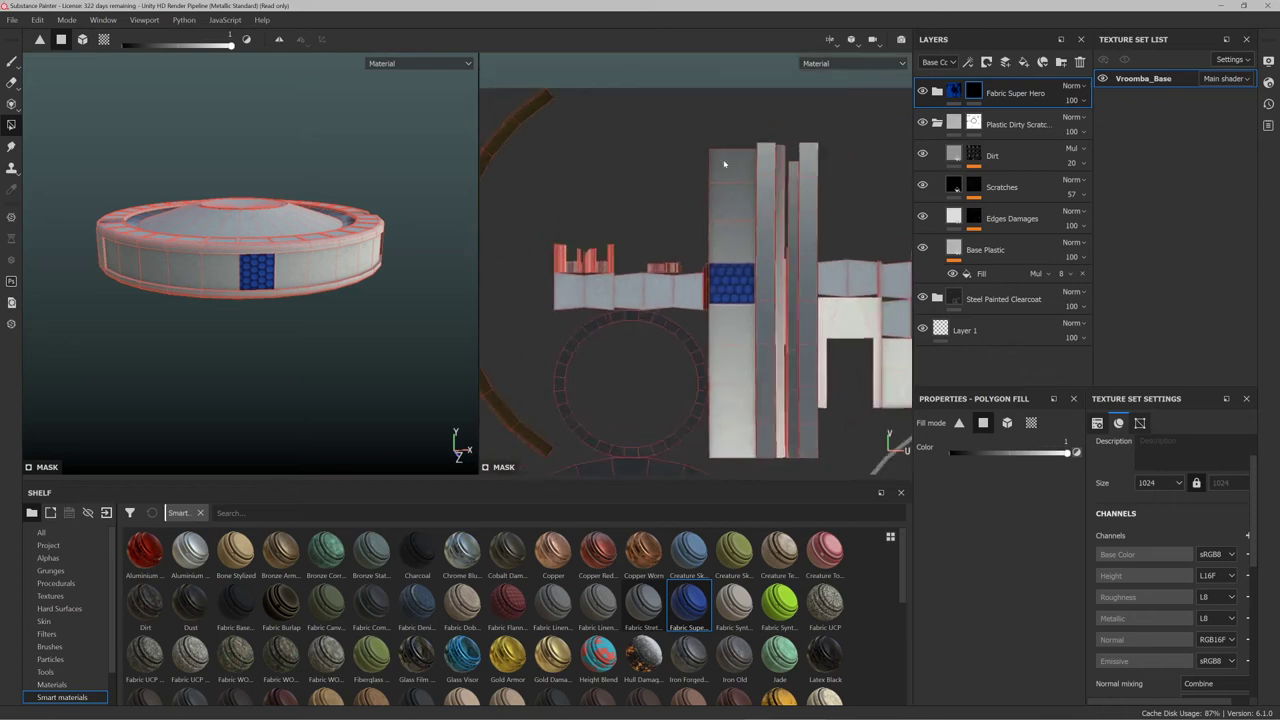
drag(724, 164, 741, 471)
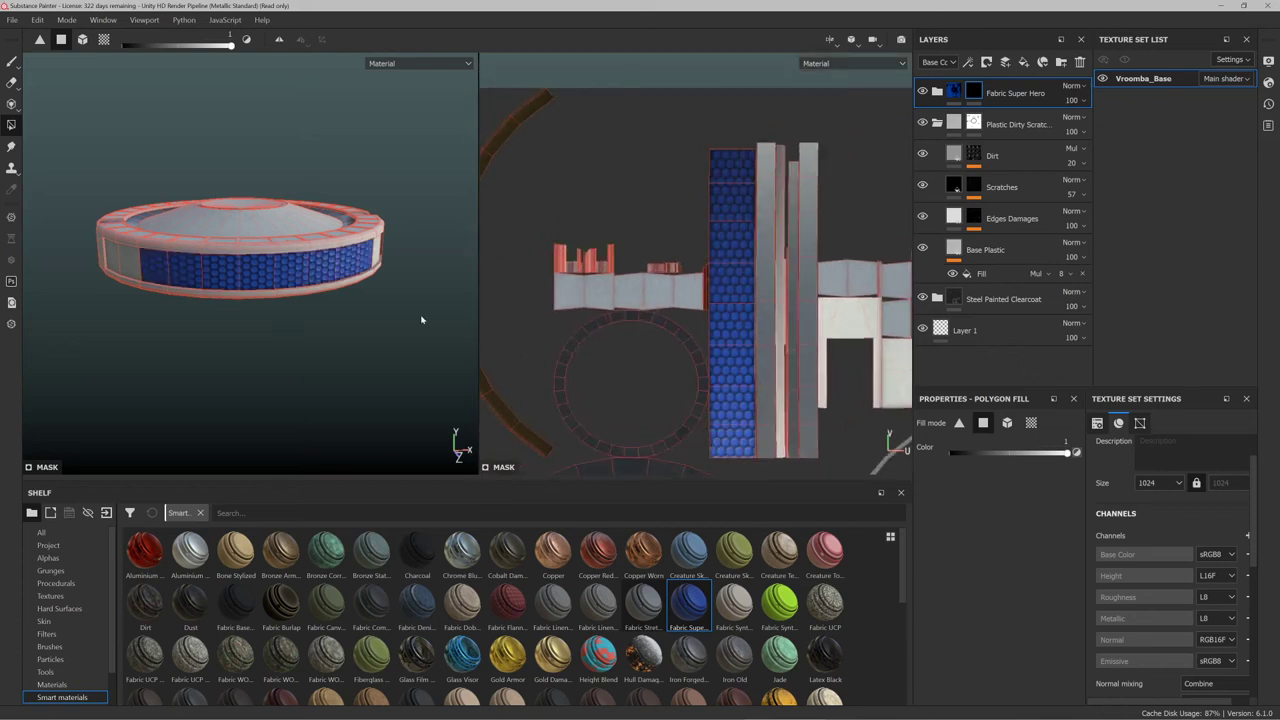
drag(128, 264, 117, 260)
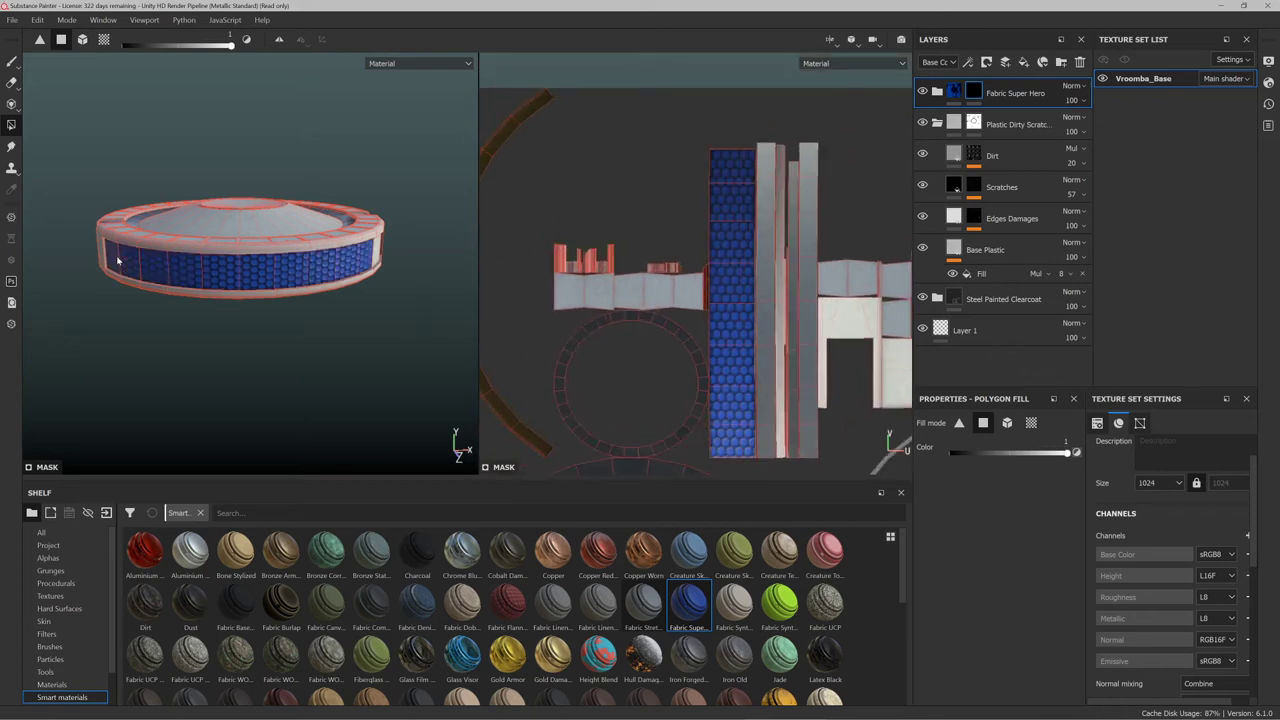
Extend the fabric mask over the remaining unfilled faces of the recessed side band, up to its end near the dark recess
scroll(233, 257, down, 2)
scroll(600, 270, down, 5)
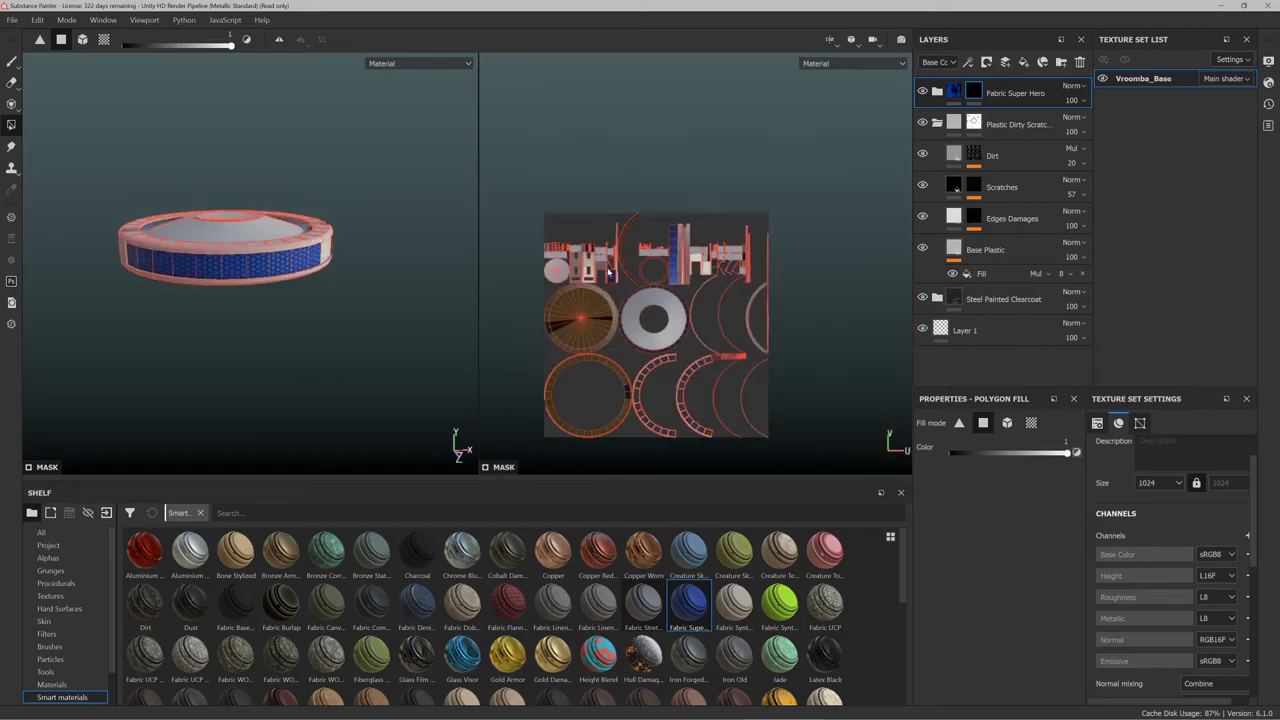
scroll(596, 273, up, 4)
alt+drag(373, 254, 284, 257)
key(ctrl+z)
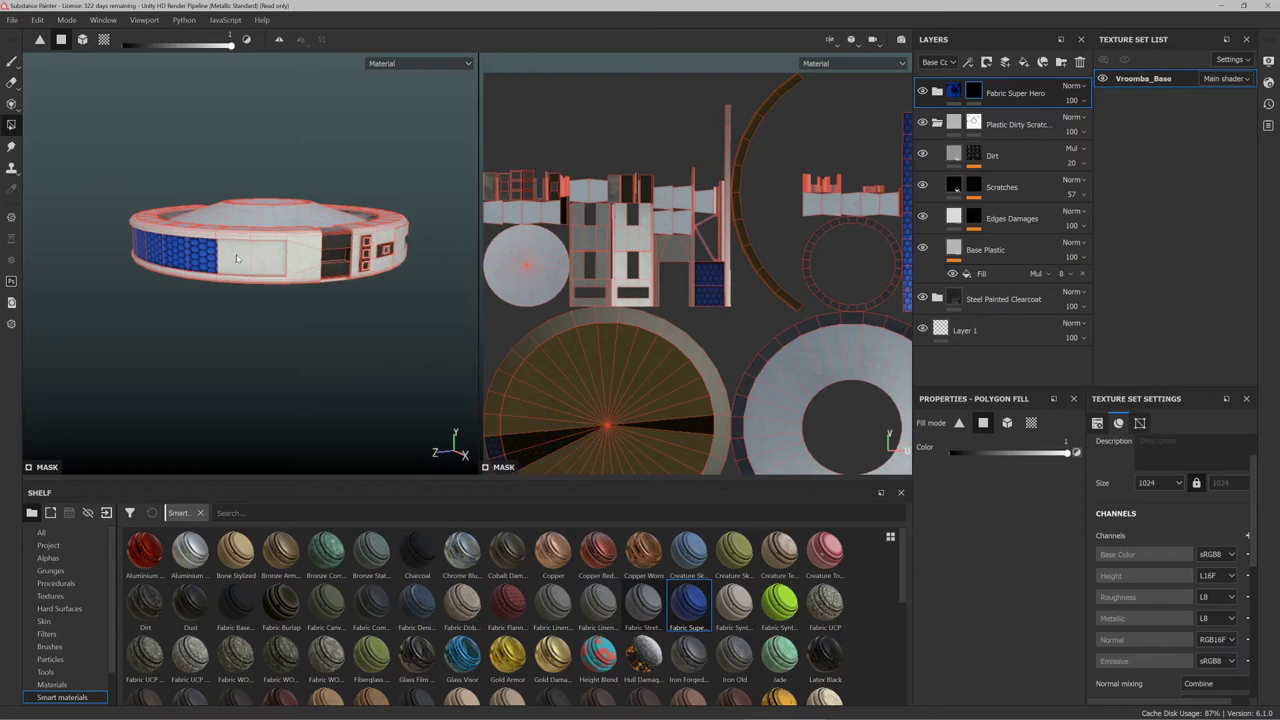
drag(231, 250, 257, 260)
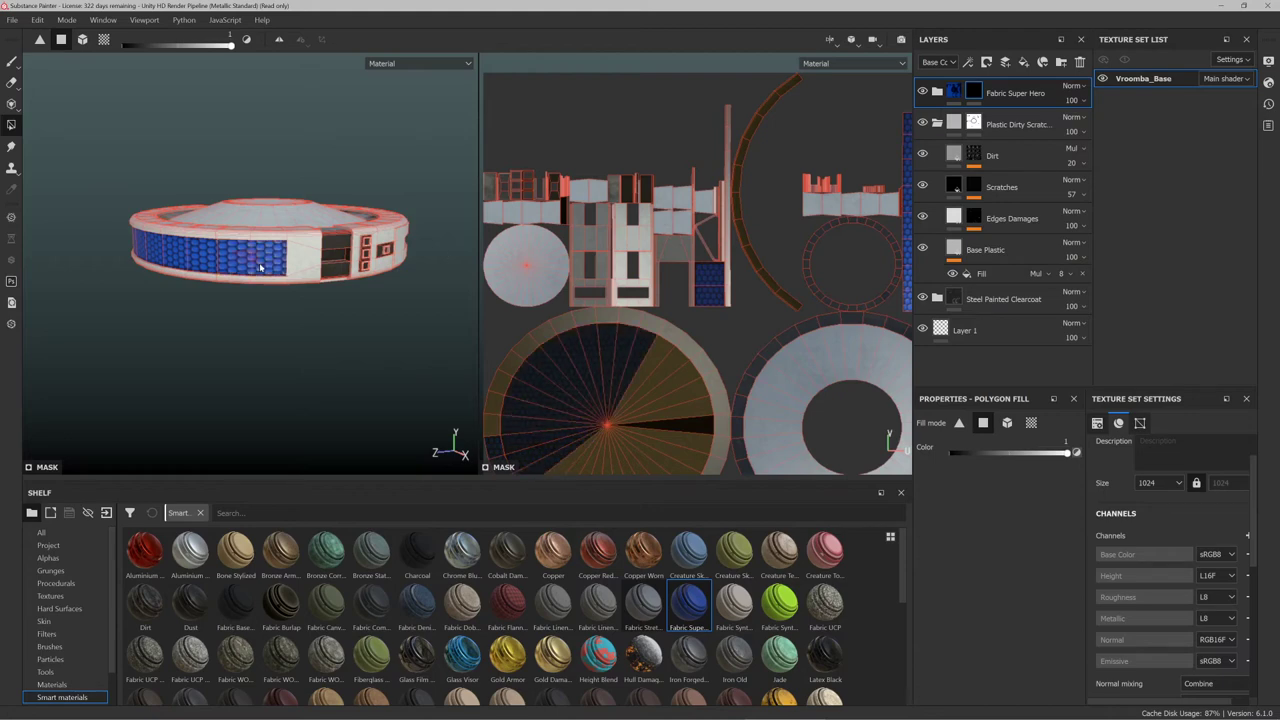
Set the polygon fill value to 0 and mask the stray fabric off the bottom disc's wedge faces in the UV layout
scroll(652, 263, down, 4)
scroll(653, 265, up, 3)
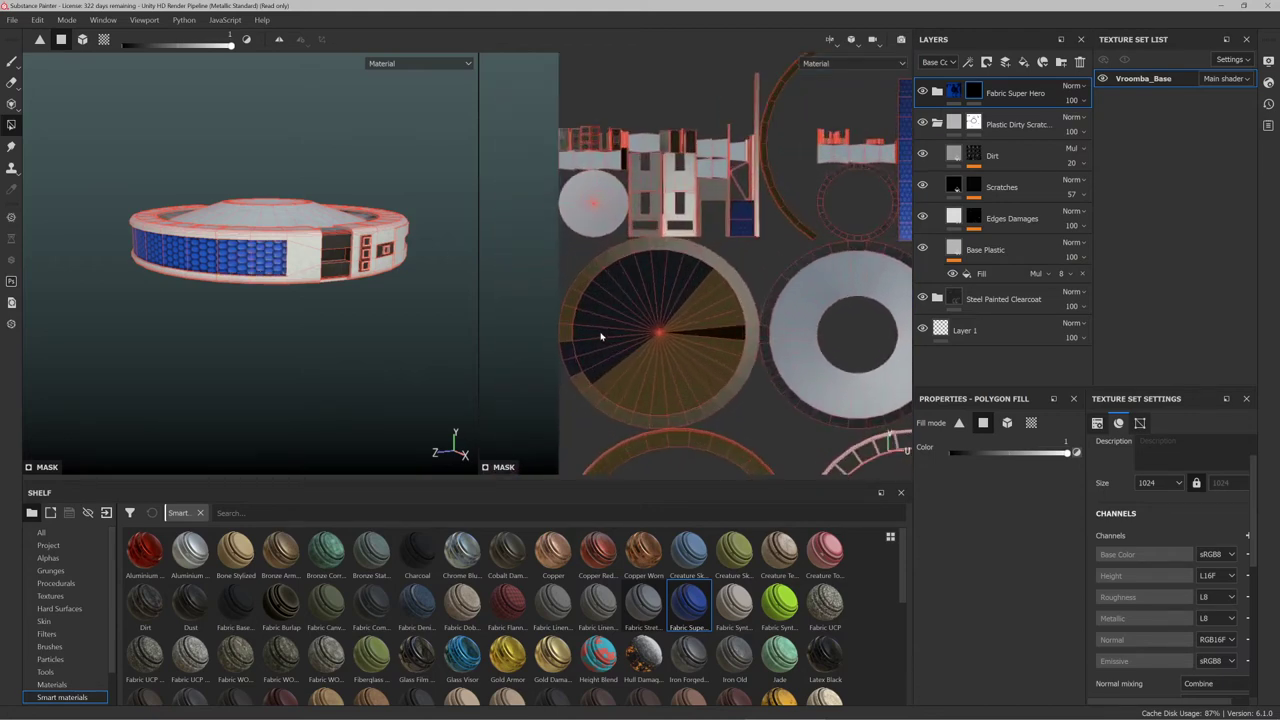
drag(130, 47, 117, 46)
drag(703, 291, 716, 271)
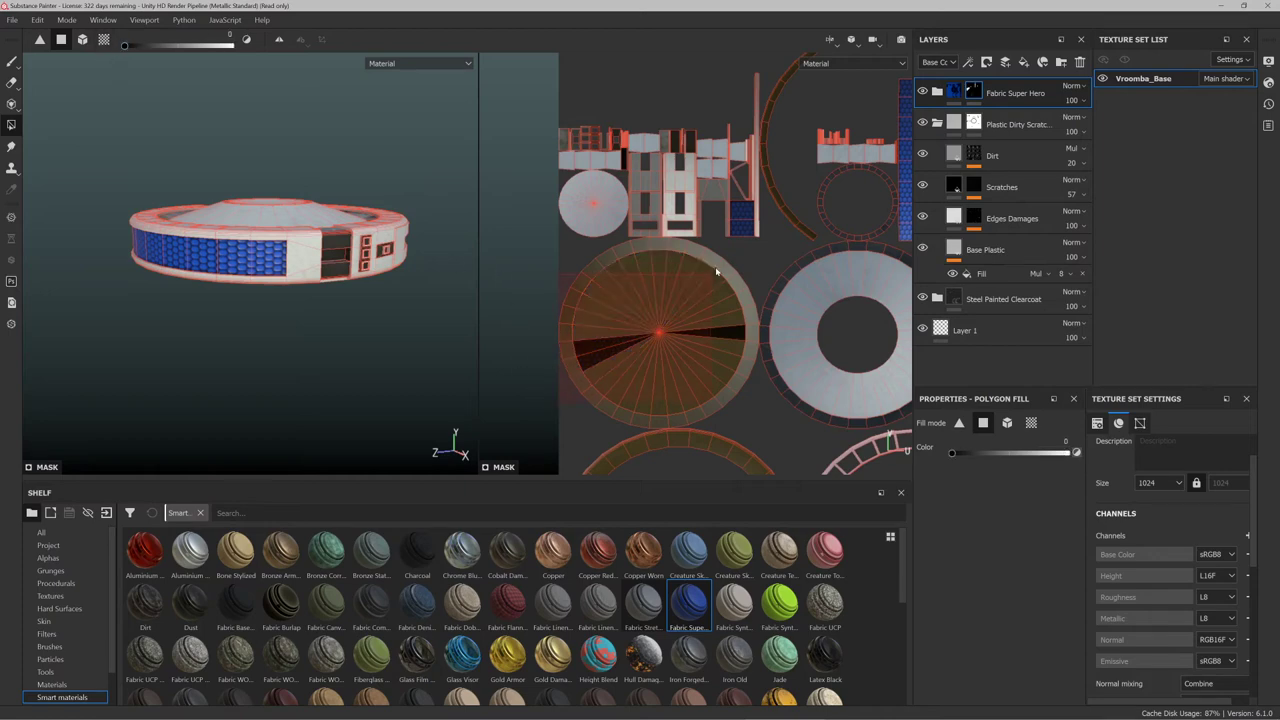
scroll(562, 251, down, 3)
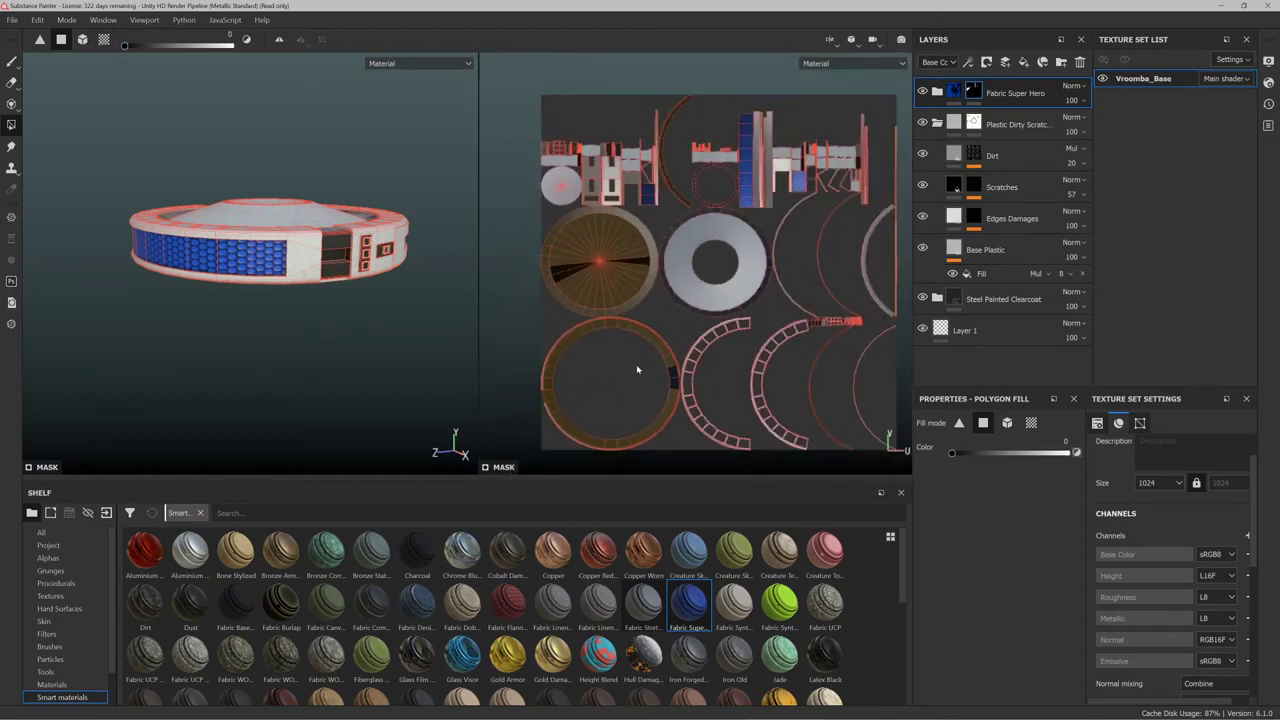
scroll(640, 368, up, 6)
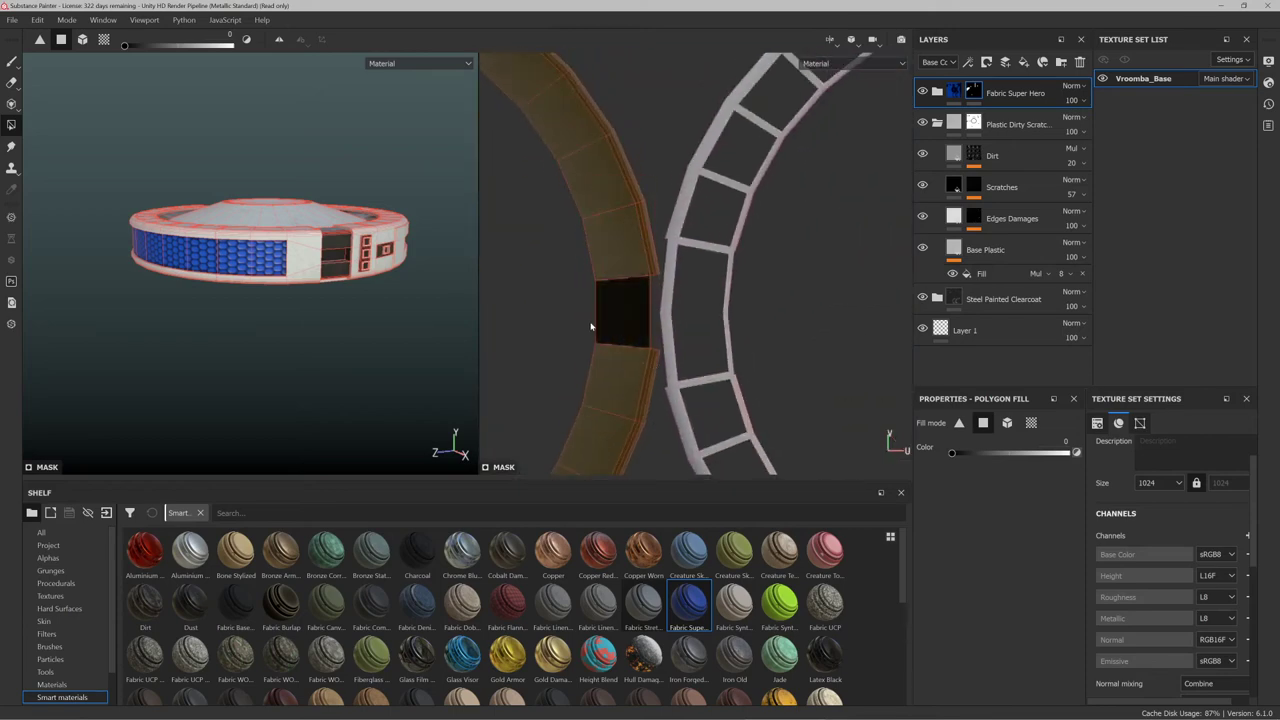
scroll(600, 320, down, 5)
scroll(481, 187, up, 5)
scroll(481, 187, down, 2)
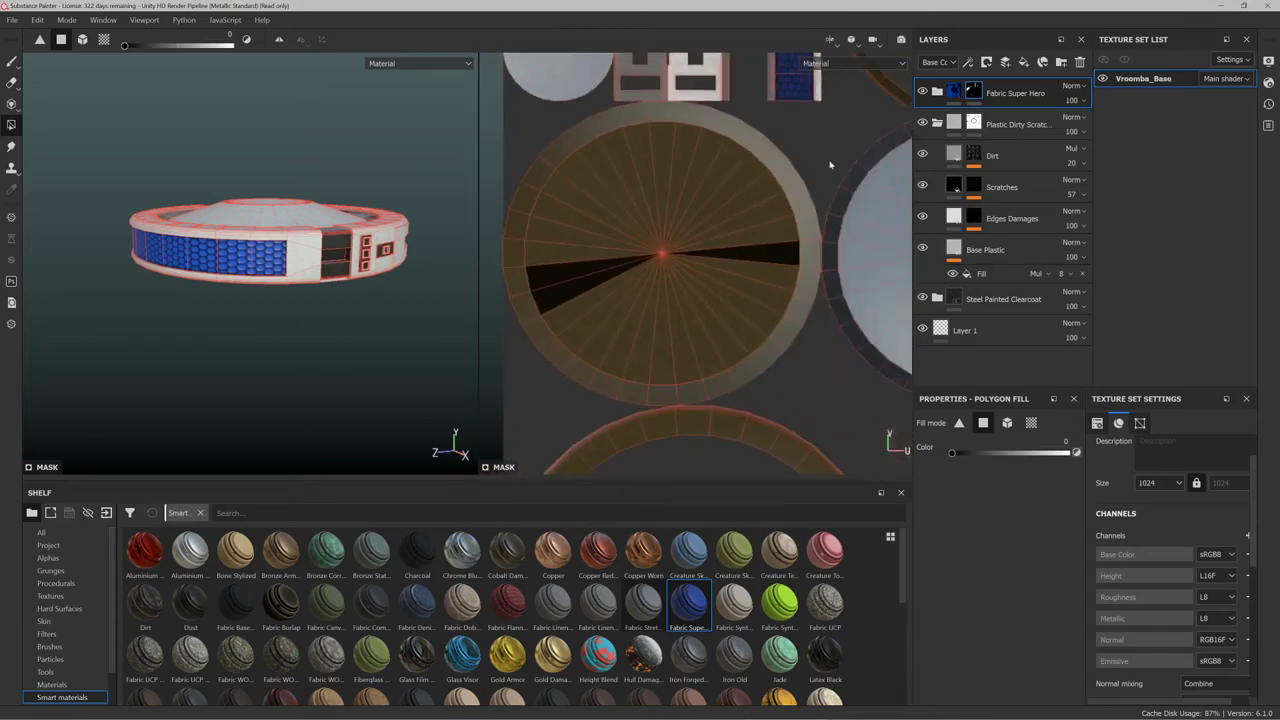
Collapse the Plastic Dirty Scratched group and check the layers inside the Steel Painted Clearcoat group
click(1012, 124)
click(1003, 187)
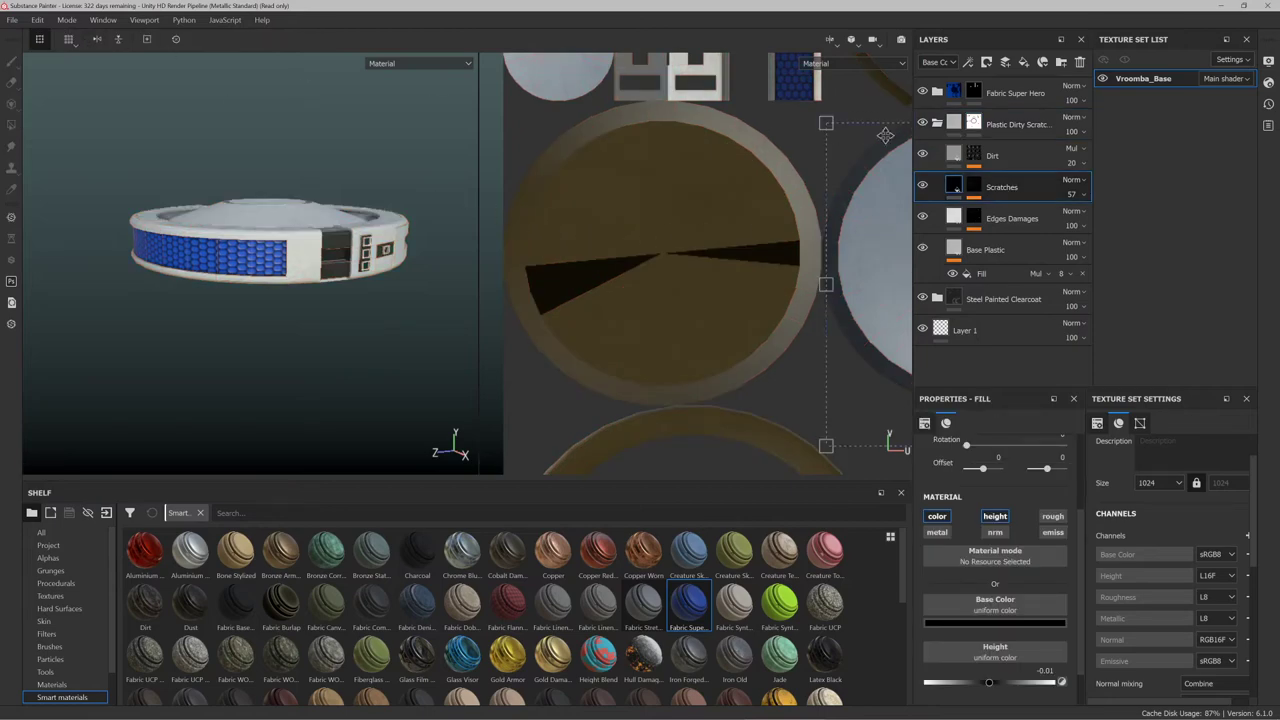
click(937, 121)
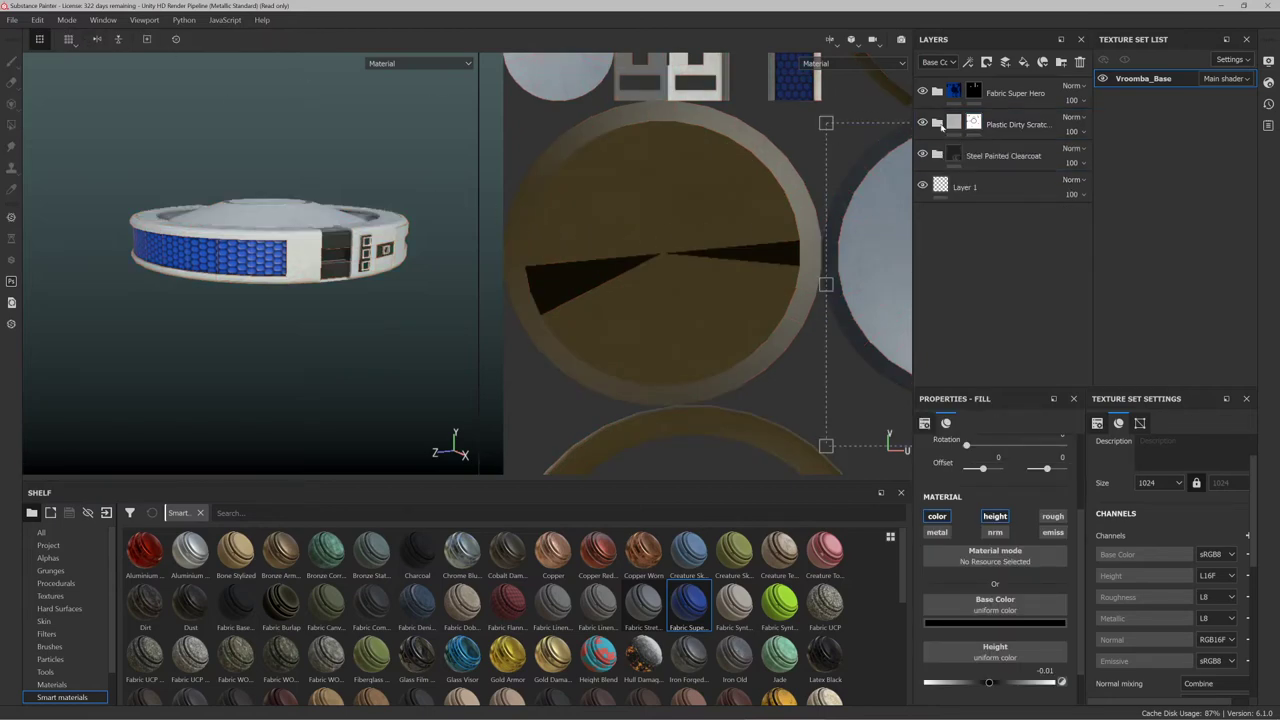
click(1003, 155)
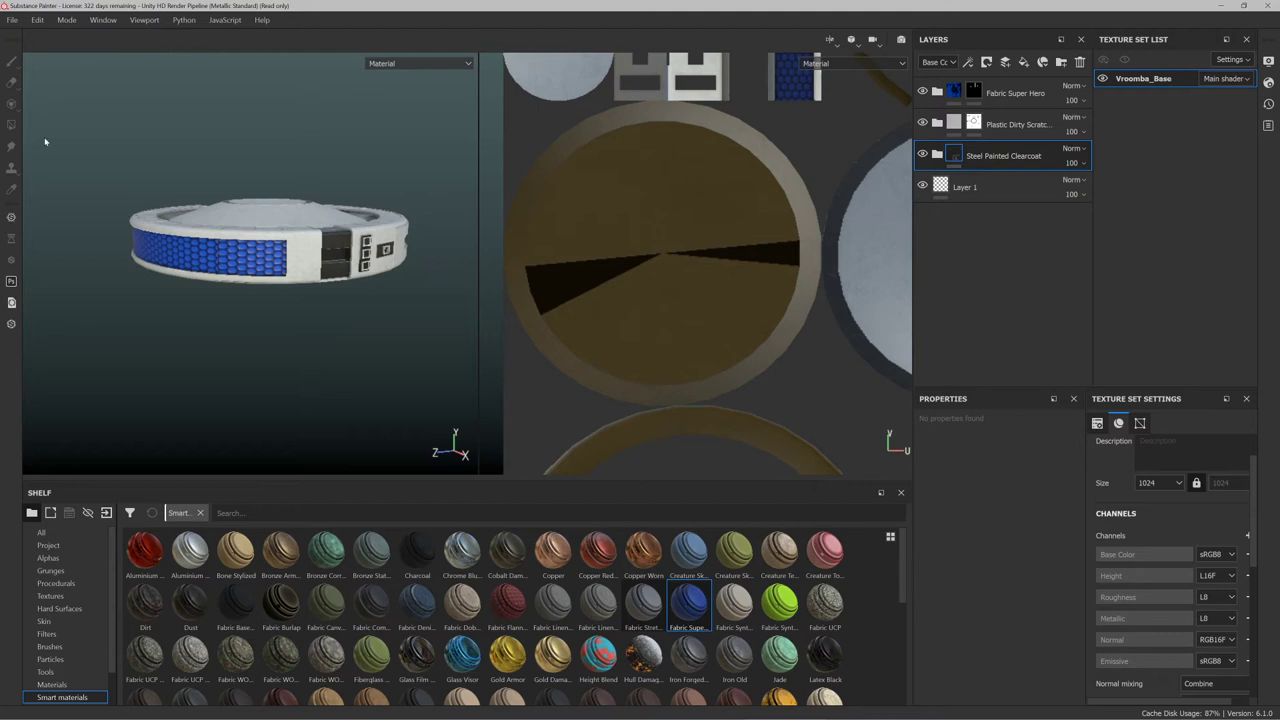
click(937, 155)
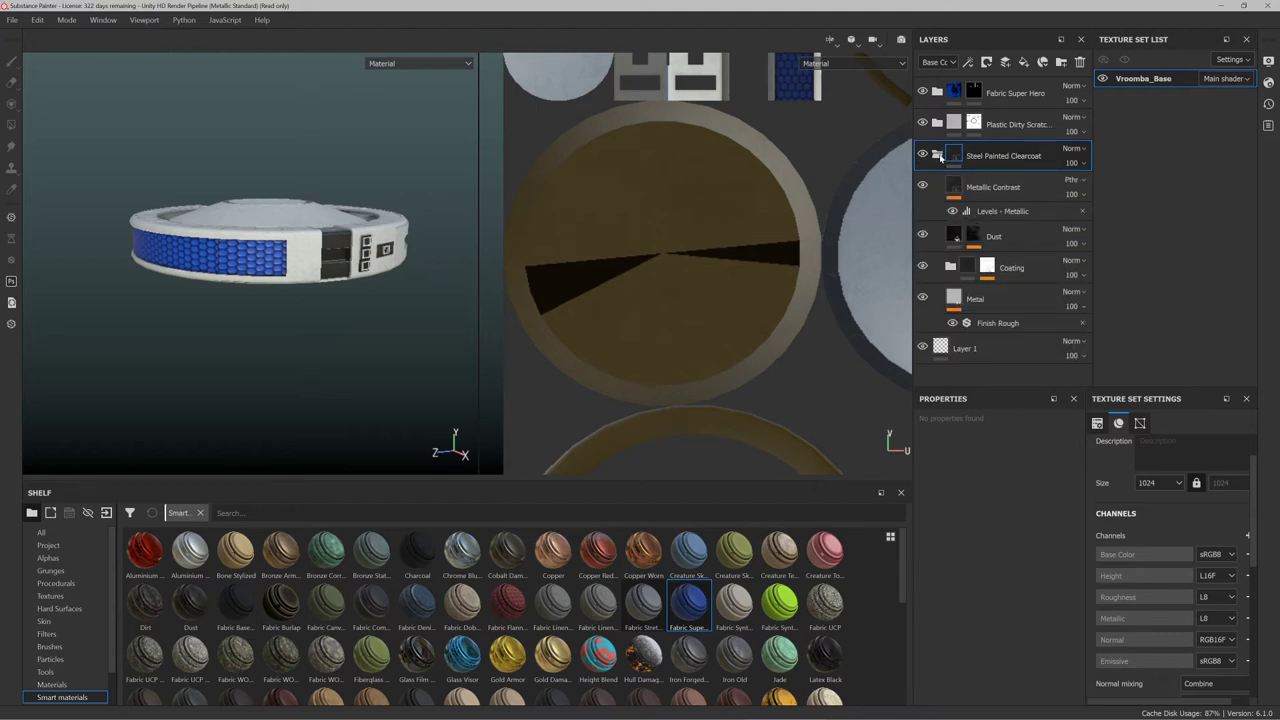
click(937, 155)
On the Plastic Dirty Scratched mask, set the polygon fill value to 1 and restore the plastic on the bottom disc's dark wedges
click(973, 92)
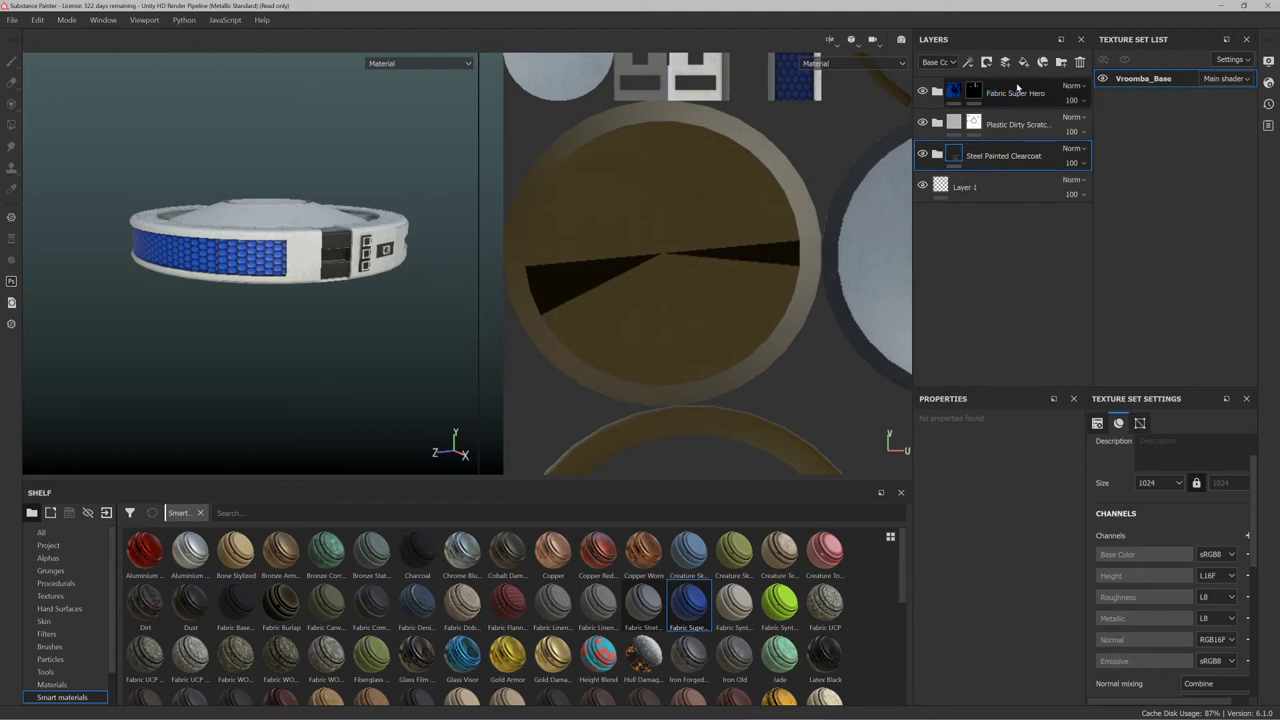
key(4)
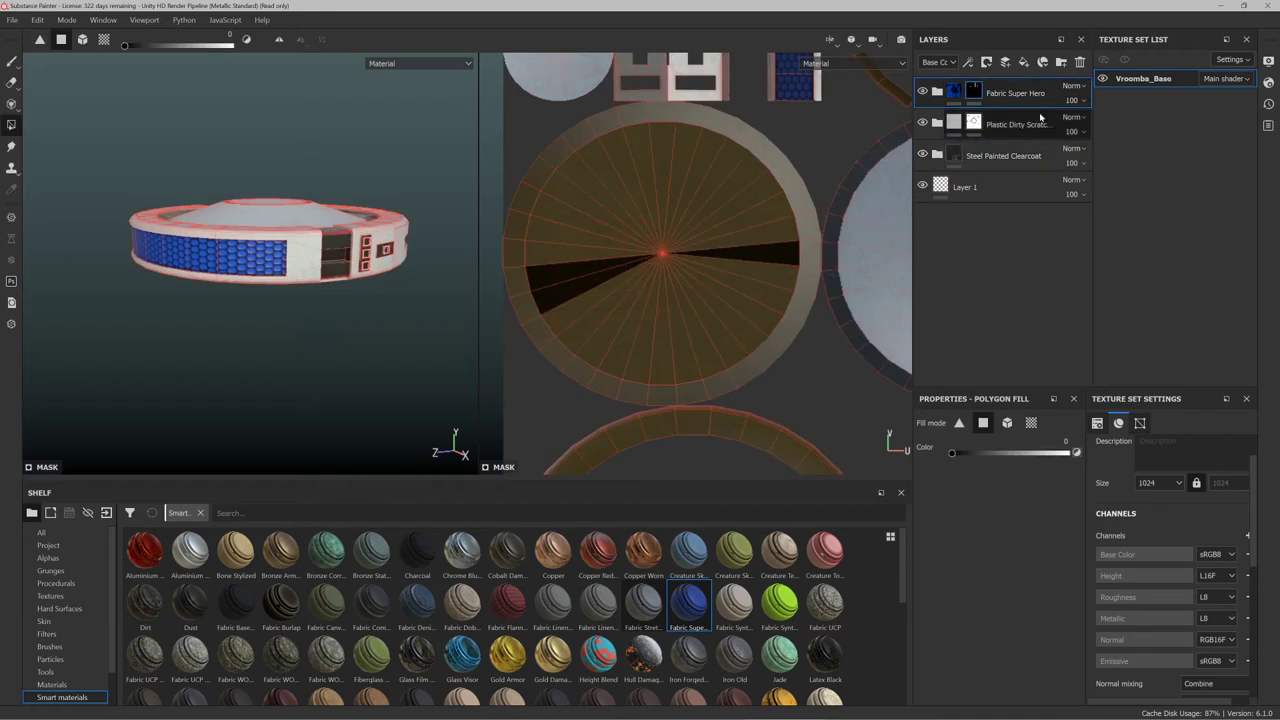
click(974, 124)
click(578, 214)
key(ctrl+z)
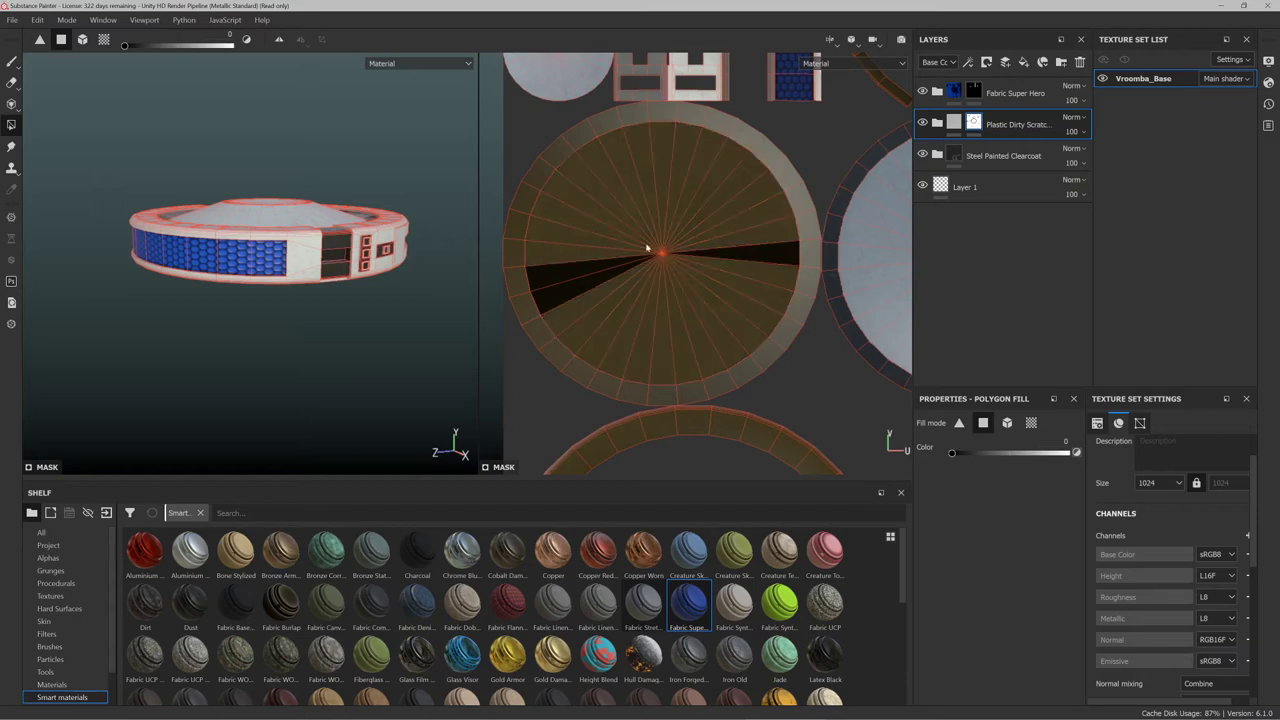
key(ctrl+z)
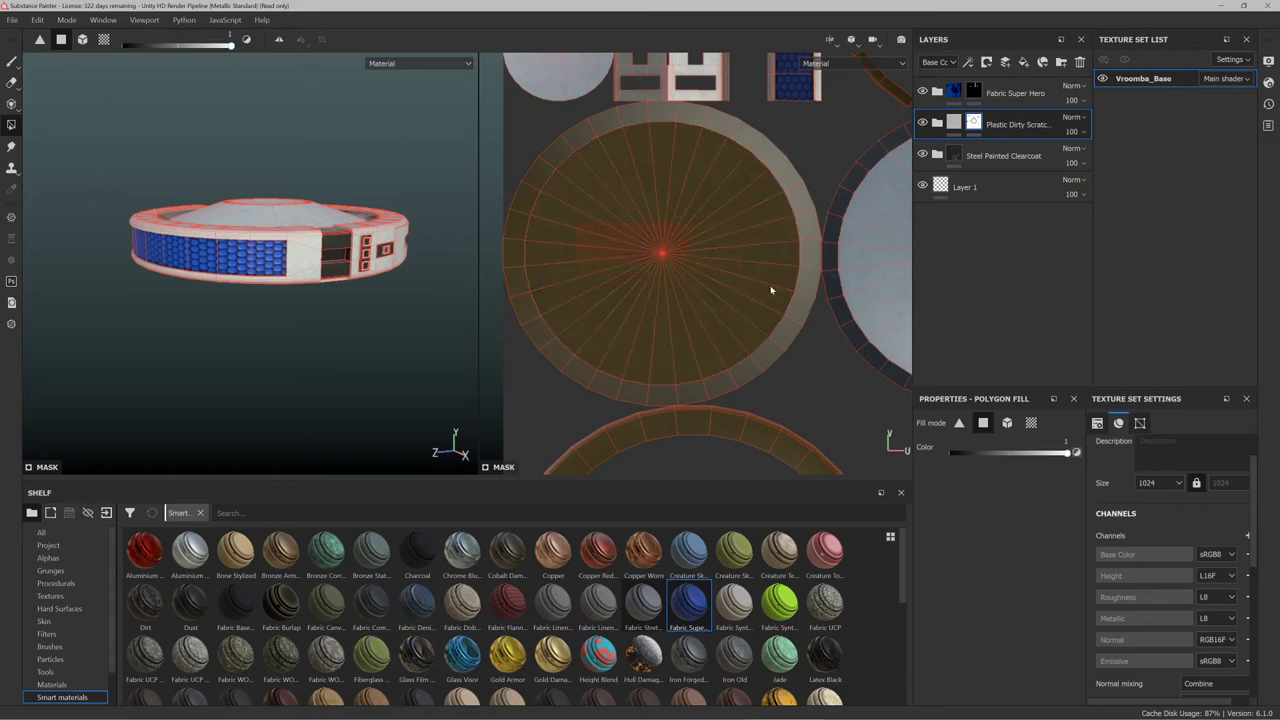
Undo the last change, then with polygon fill value 0 mask the plastic off the leftmost face of the bottom ring in the UV layout
scroll(703, 249, down, 5)
scroll(663, 343, up, 8)
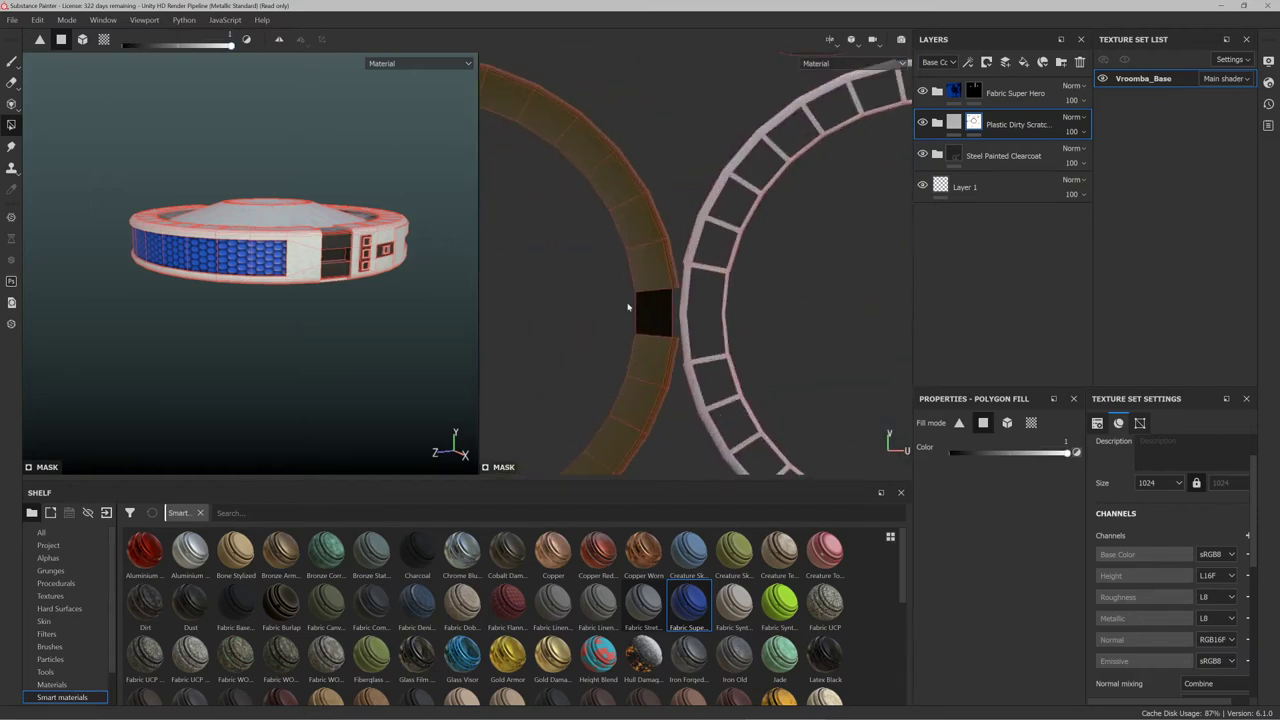
key(ctrl+z)
scroll(651, 297, down, 6)
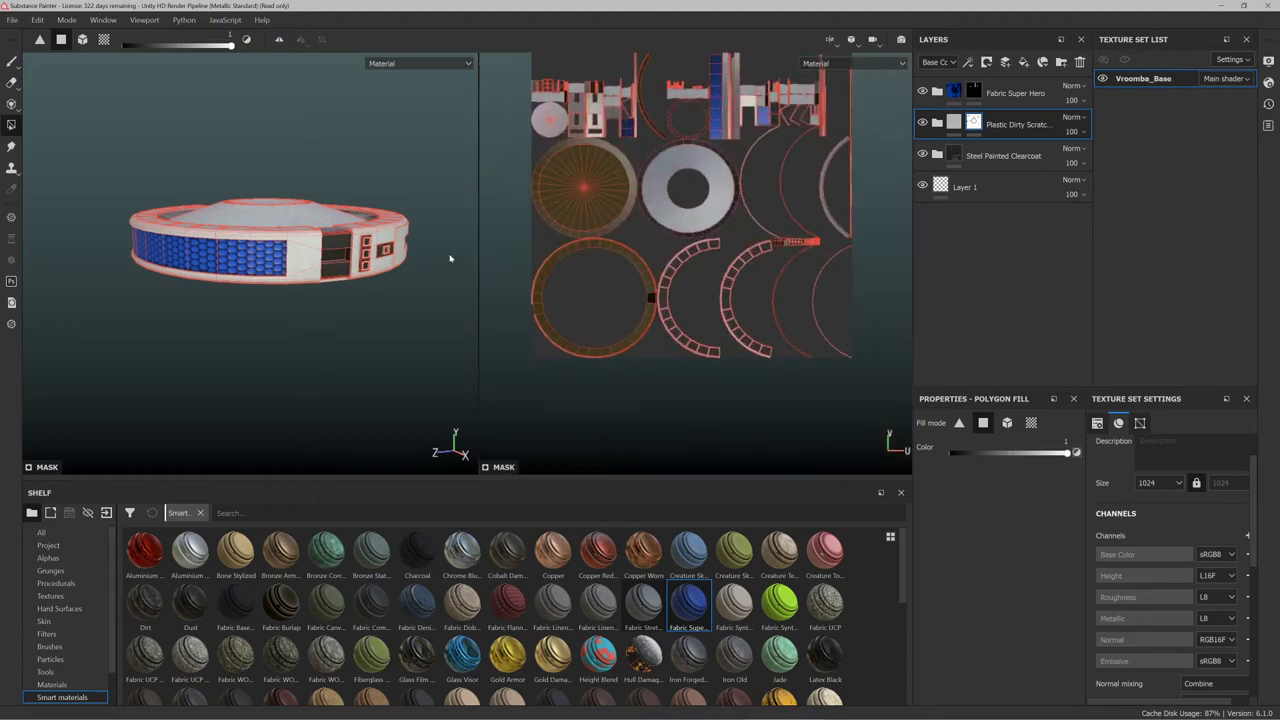
scroll(494, 317, up, 8)
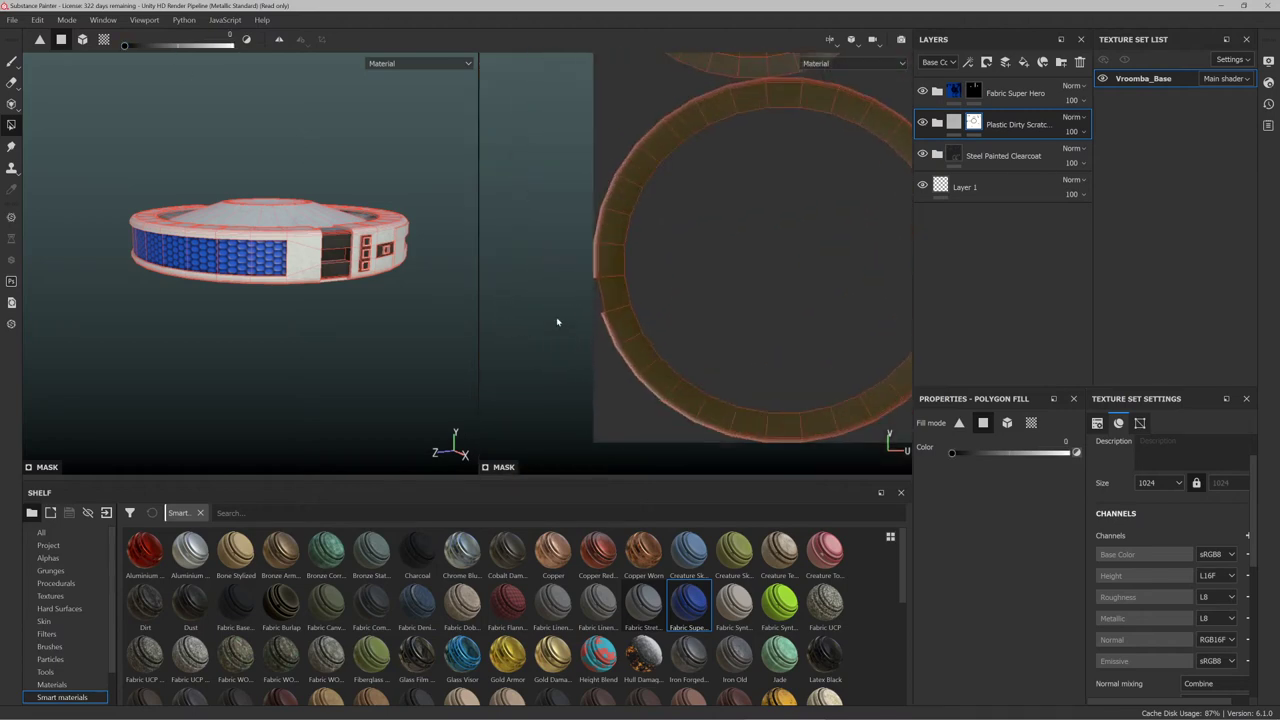
click(649, 271)
scroll(540, 248, down, 8)
Mask the plastic off the thin lip face along the underside edge of the dark recess on both sides of the robot
alt+drag(416, 255, 280, 165)
scroll(379, 268, up, 3)
scroll(378, 268, up, 4)
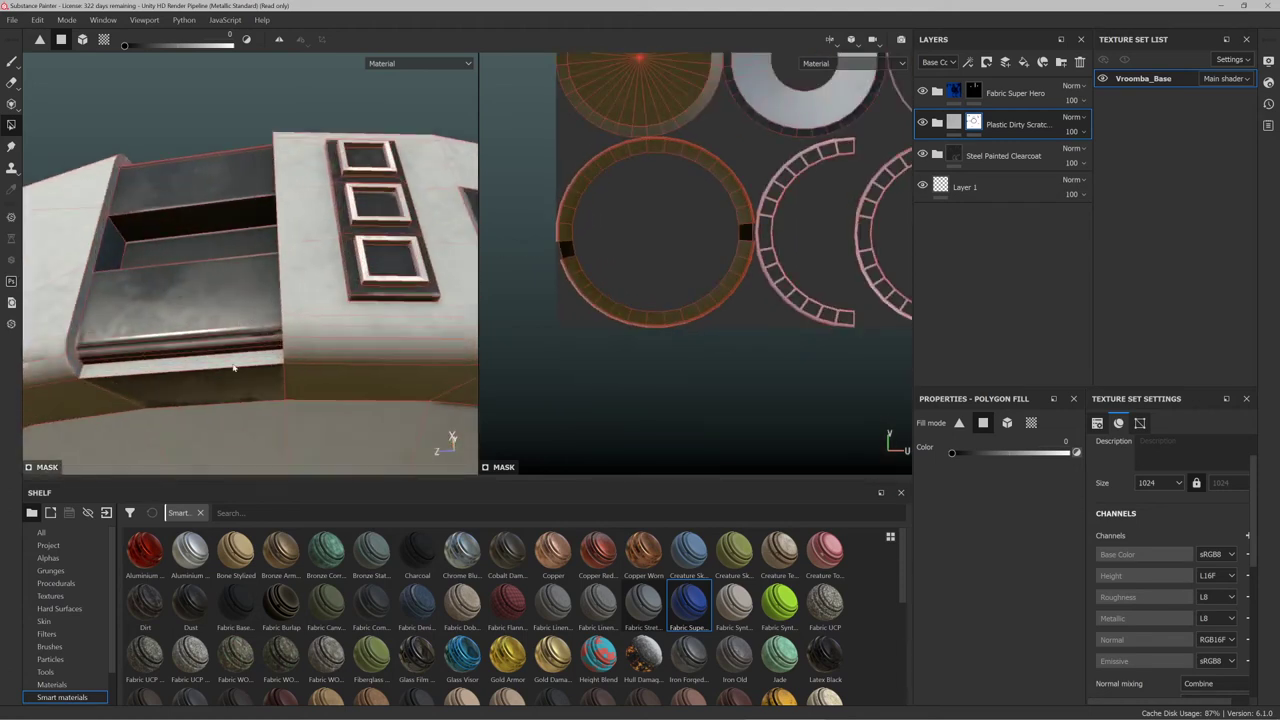
click(233, 368)
alt+drag(305, 279, 186, 194)
scroll(195, 195, down, 6)
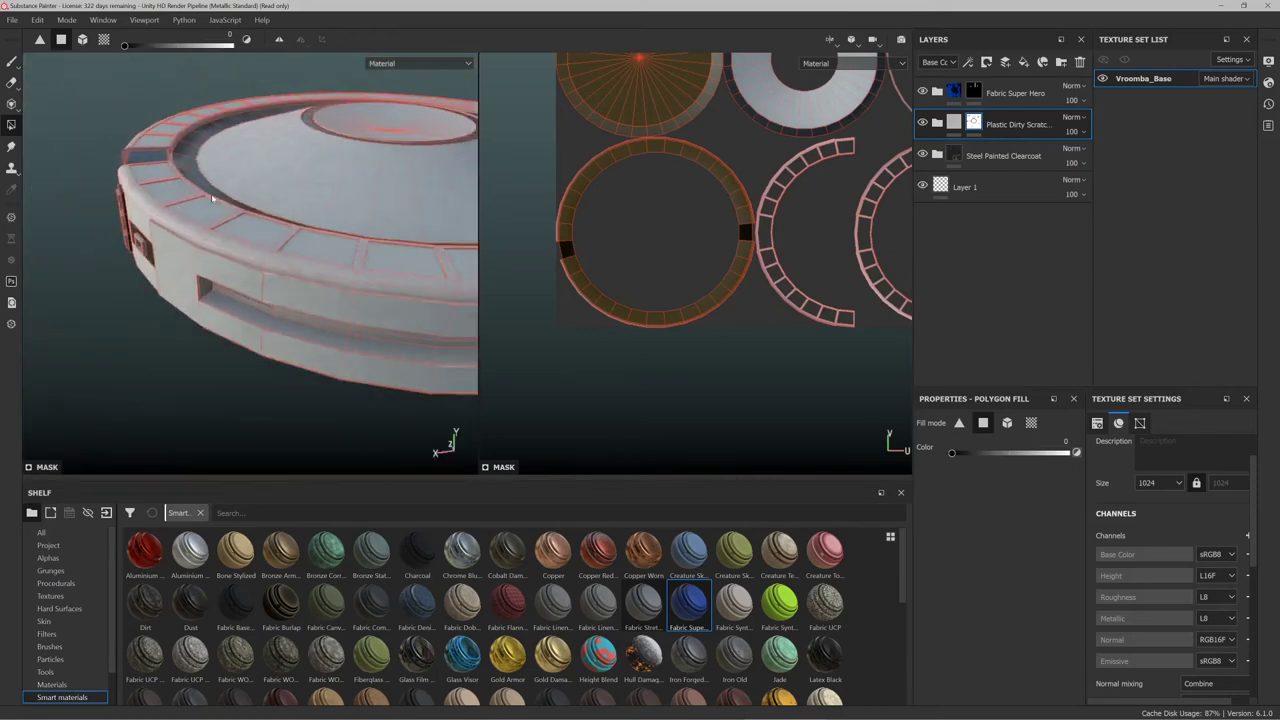
scroll(359, 181, up, 6)
alt+drag(363, 189, 257, 113)
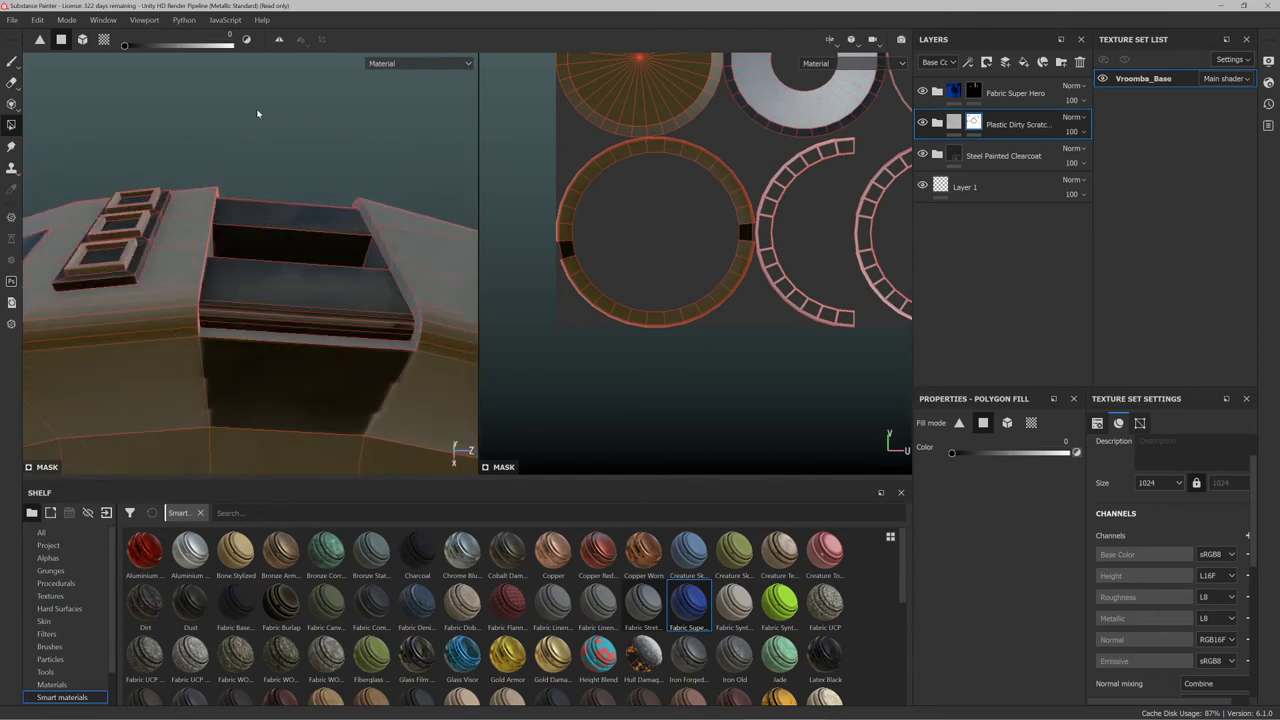
click(317, 342)
alt+drag(390, 258, 284, 324)
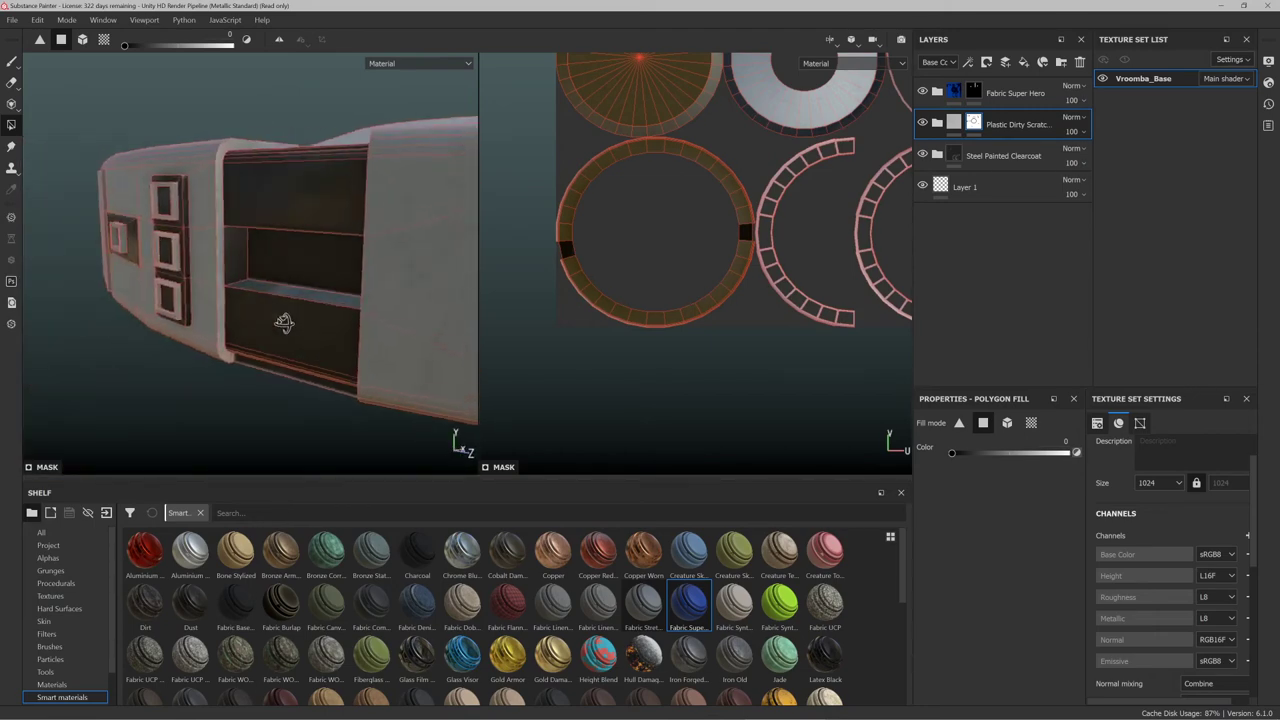
scroll(565, 290, down, 4)
scroll(623, 206, up, 5)
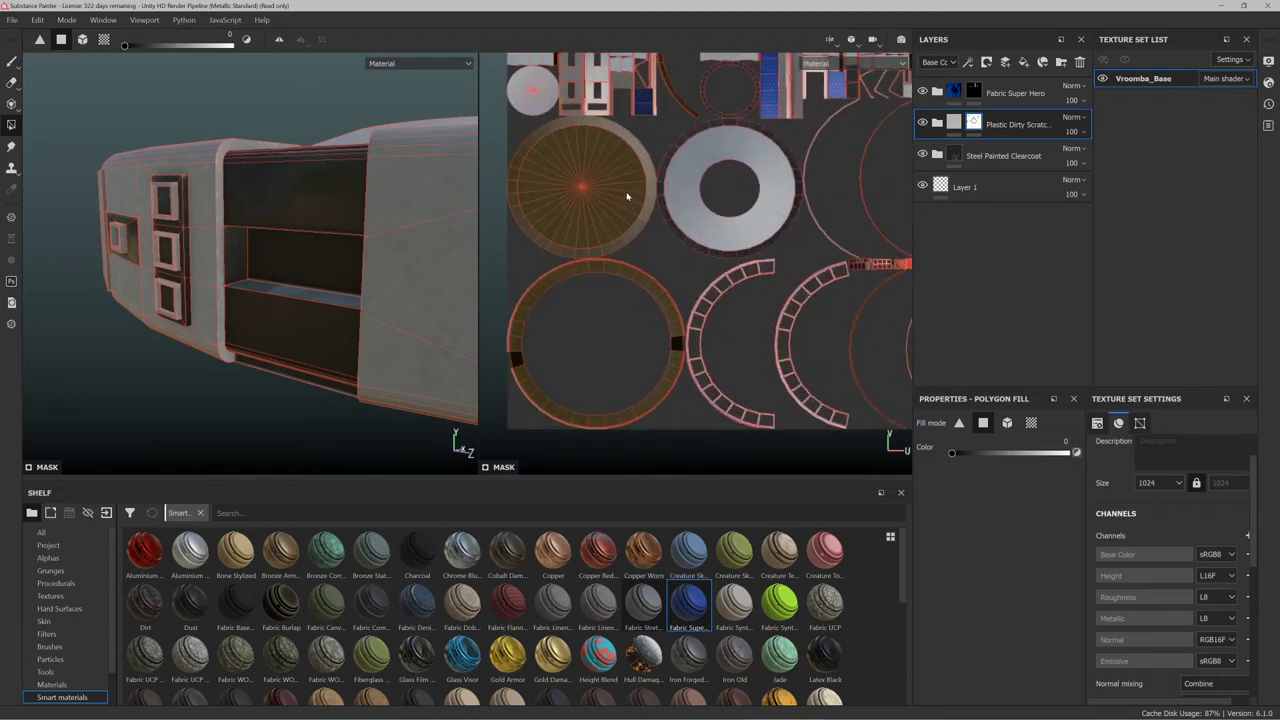
Expand the Fabric Super Hero group, try a UV scale of 74.07 on the Hexagon Pattern layer and undo it
alt+drag(282, 161, 347, 177)
scroll(243, 176, down, 6)
scroll(347, 177, up, 5)
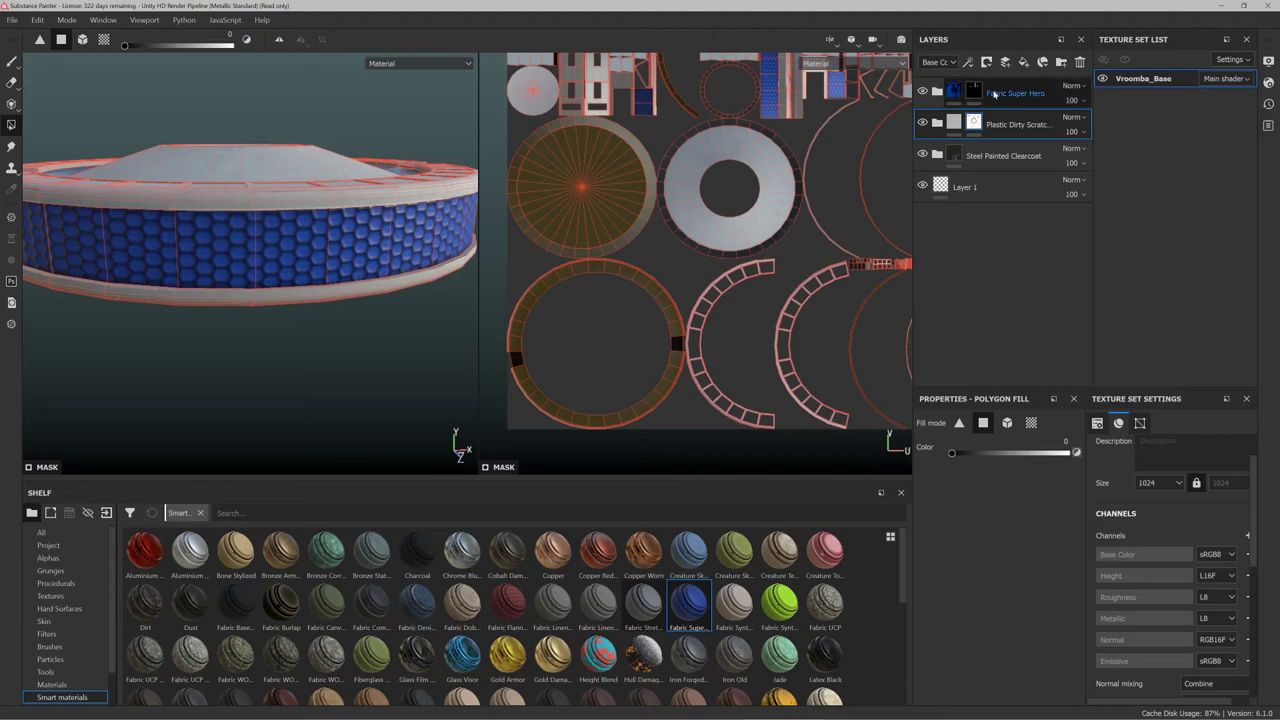
click(941, 91)
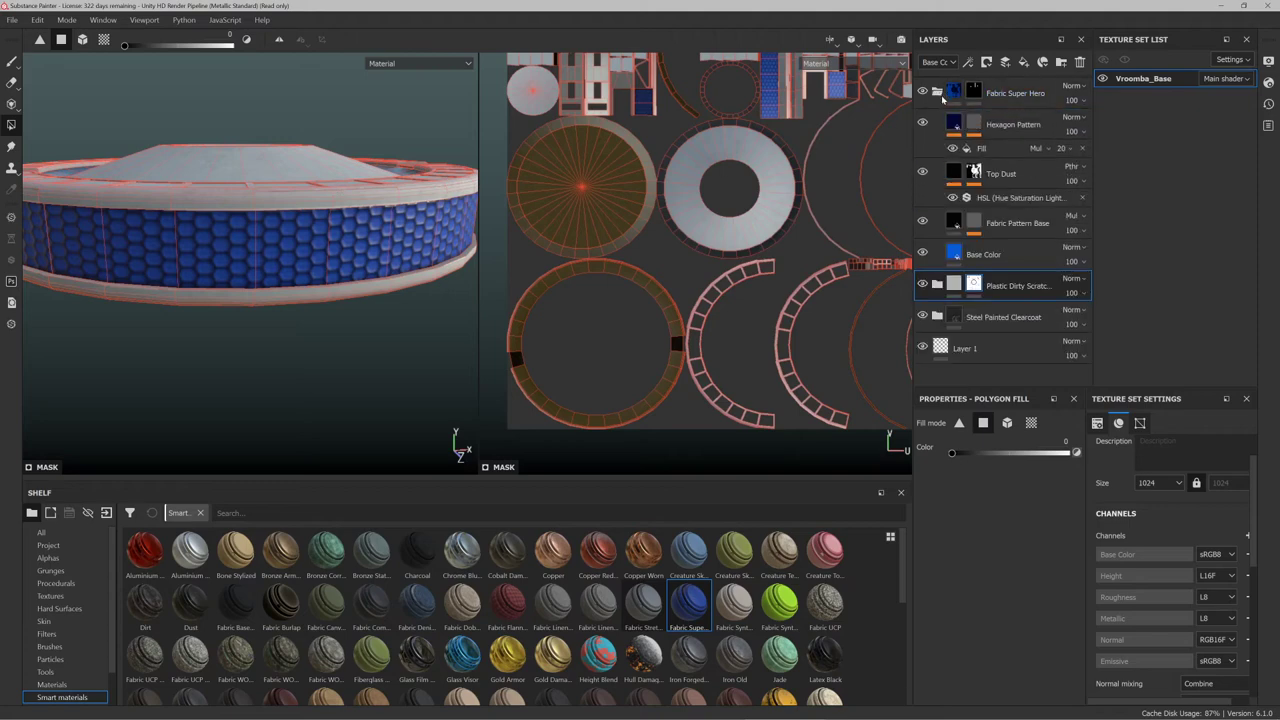
click(1011, 125)
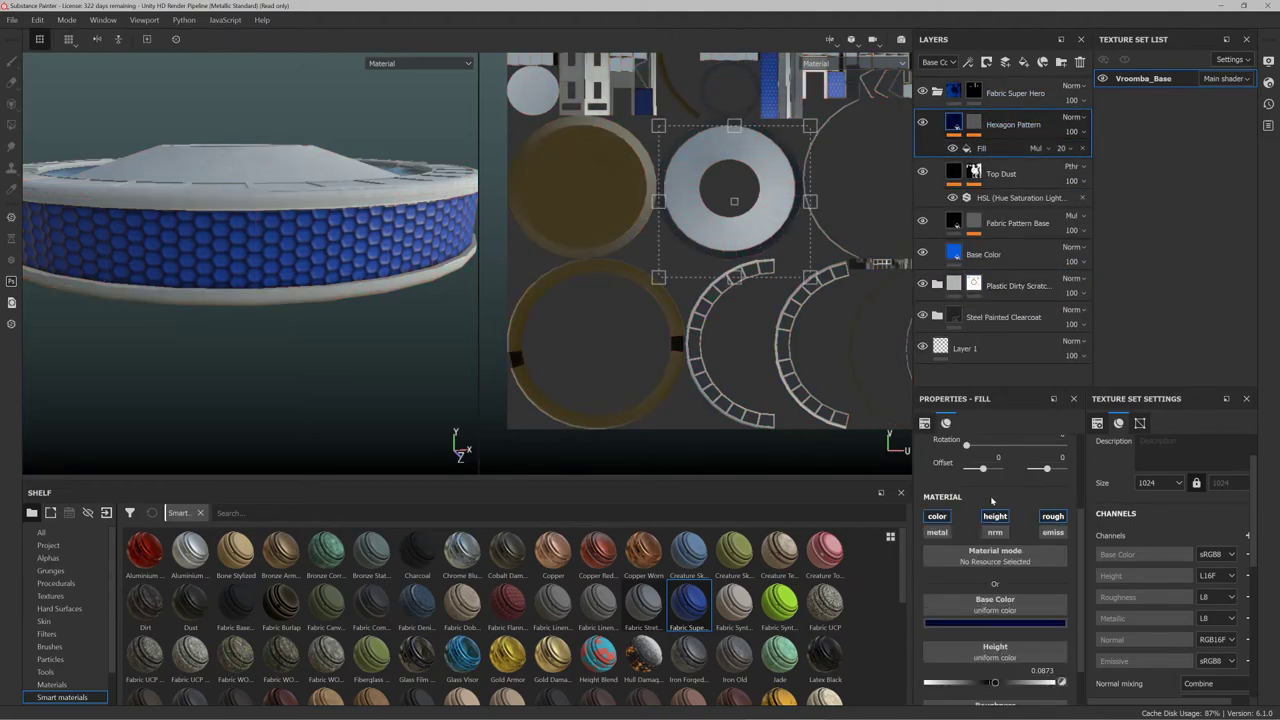
scroll(1002, 505, up, 1)
scroll(1002, 505, up, 2)
drag(988, 541, 996, 543)
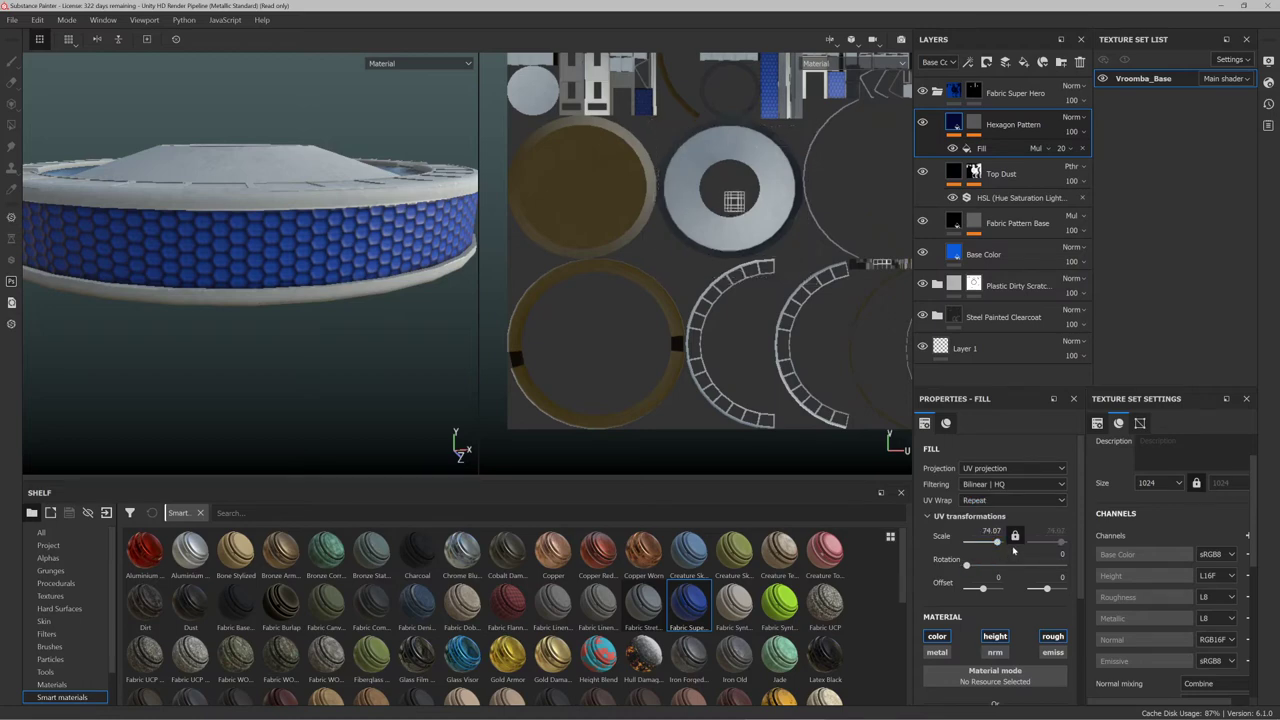
key(ctrl+z)
scroll(1017, 571, down, 1)
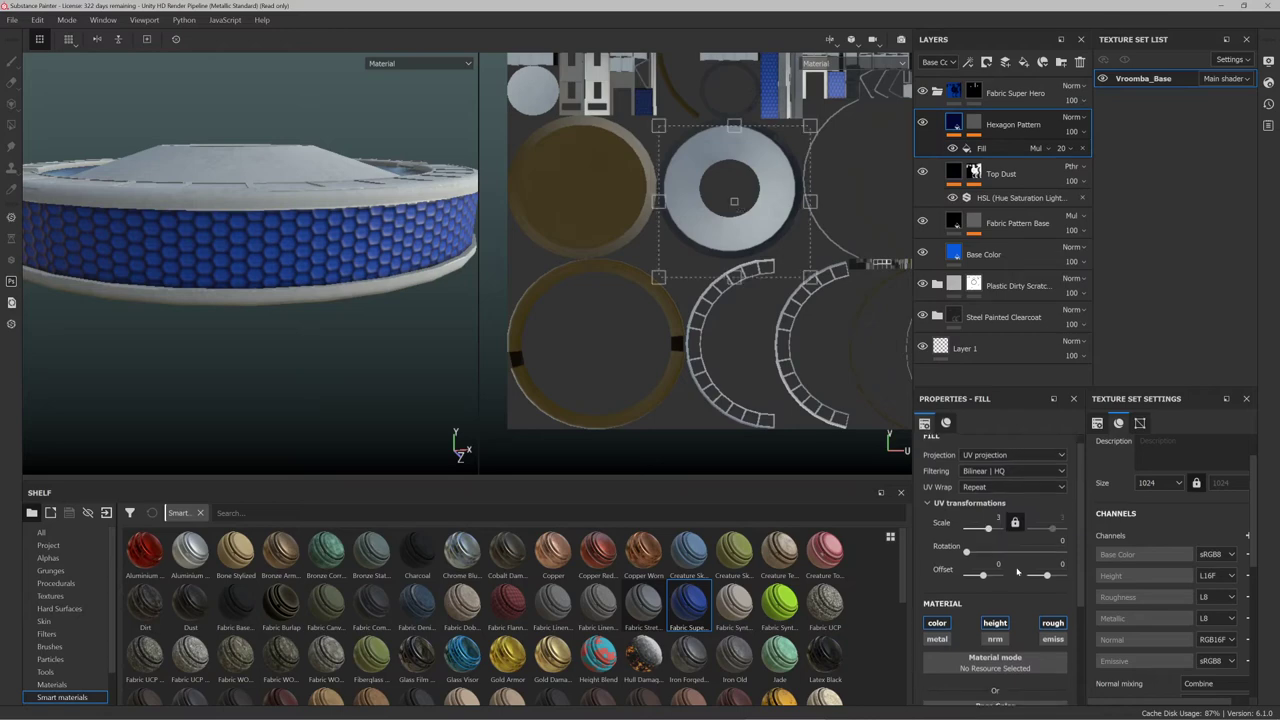
scroll(1017, 572, up, 1)
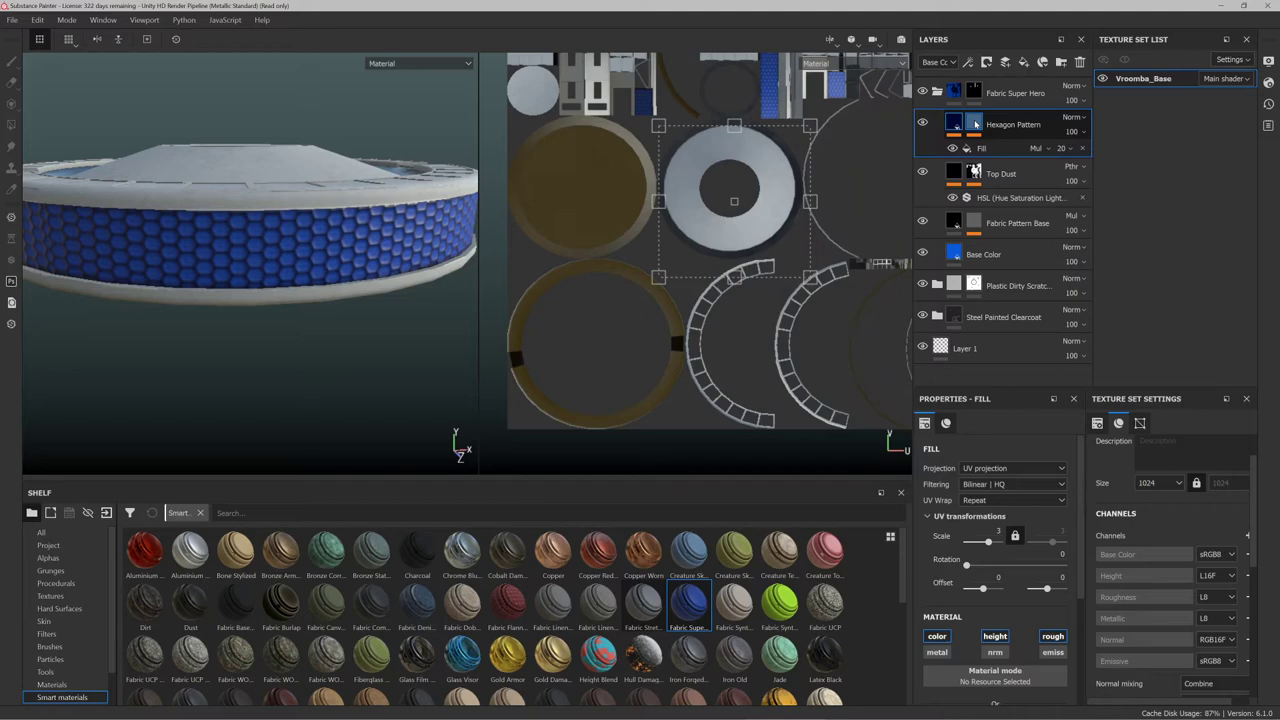
Check the Hexagon Pattern layer's mask, material settings, and the blend mode and opacity of its Fill effect
click(976, 124)
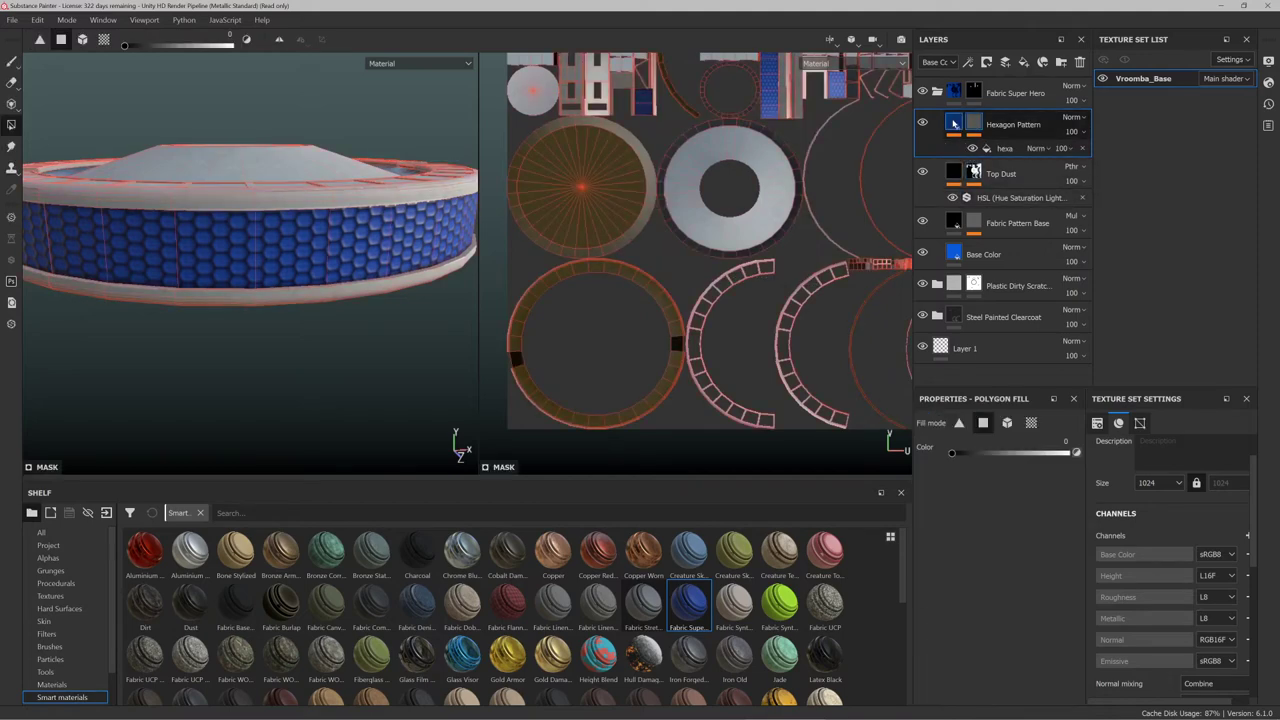
click(954, 124)
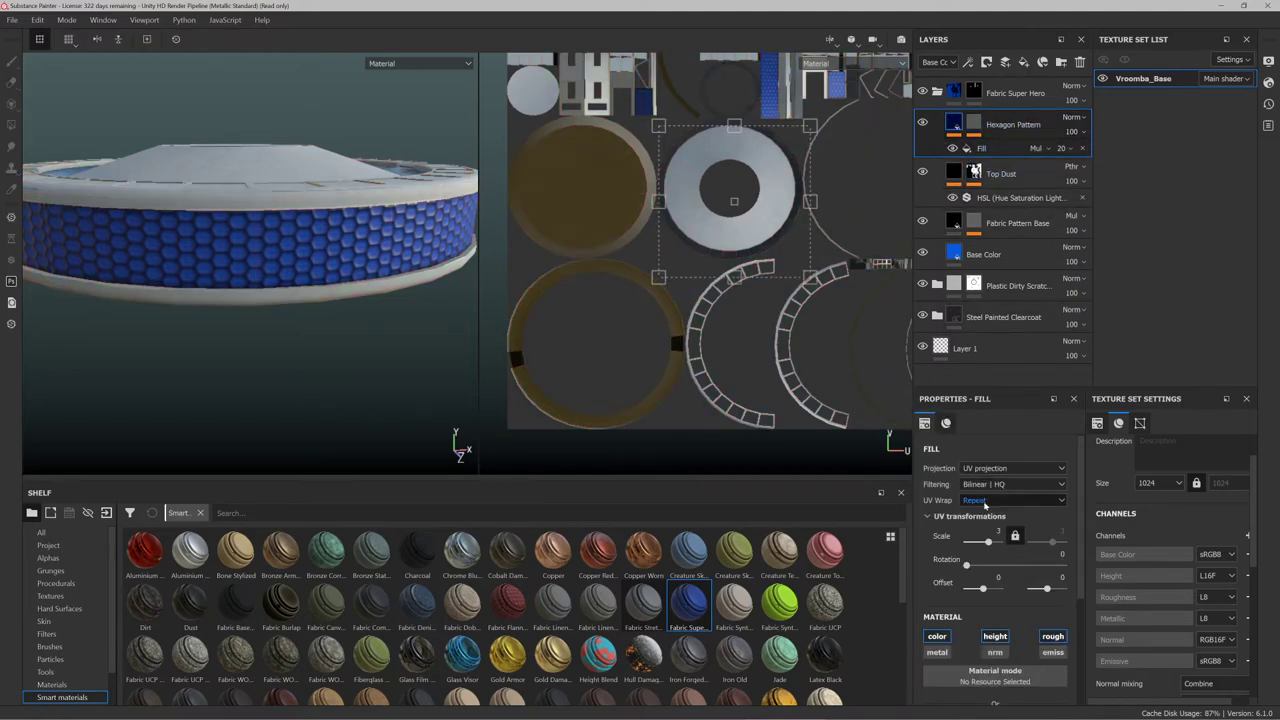
scroll(1027, 604, down, 3)
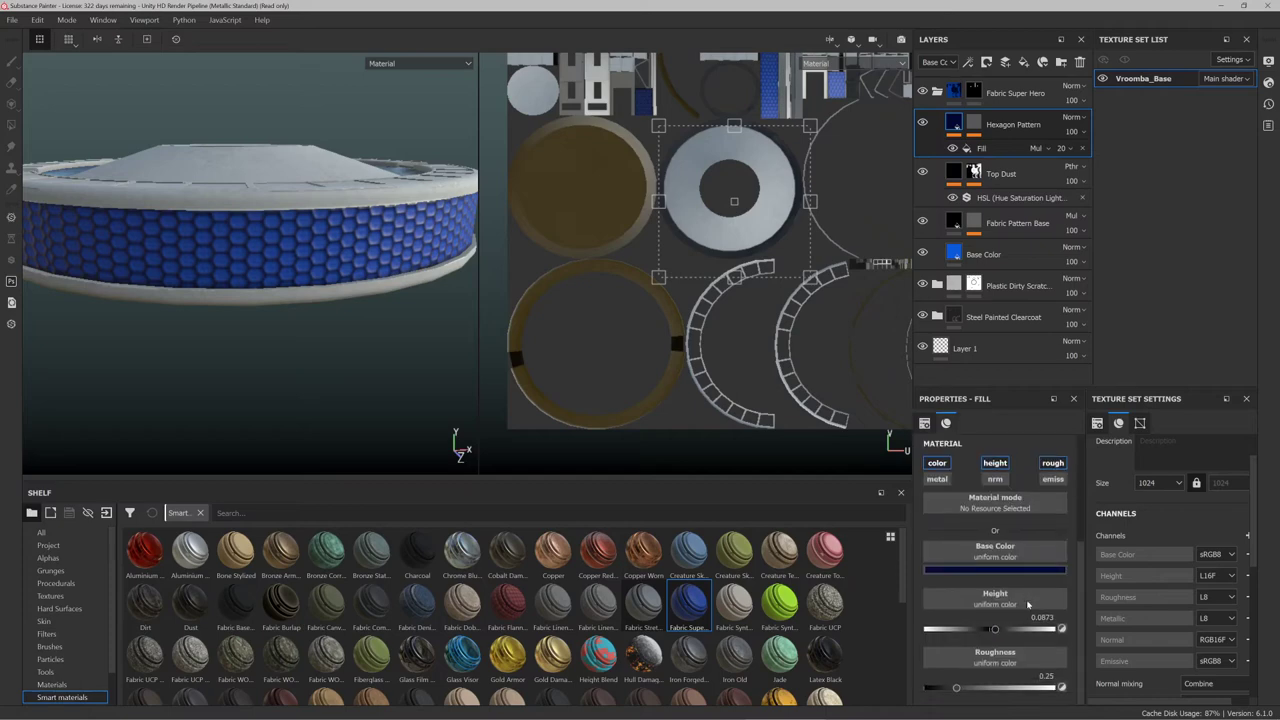
scroll(1027, 604, up, 3)
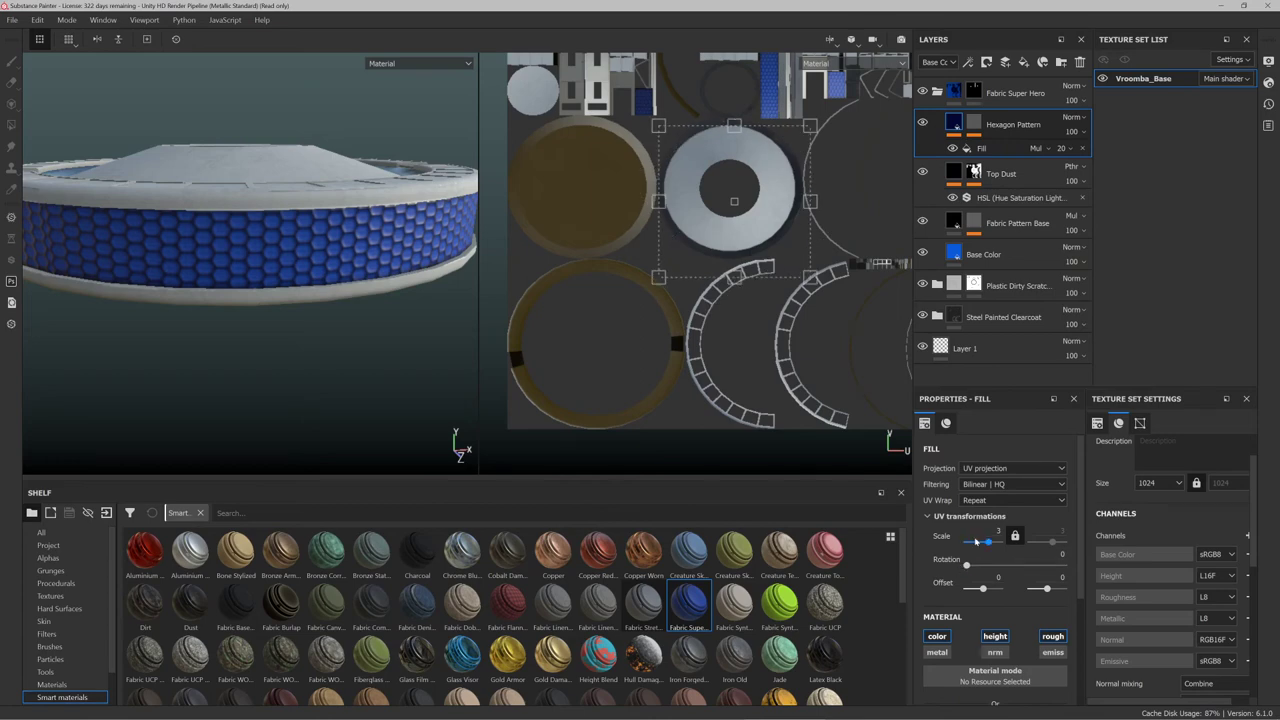
click(1040, 148)
click(1060, 150)
click(1061, 148)
drag(1068, 175, 1067, 176)
click(937, 92)
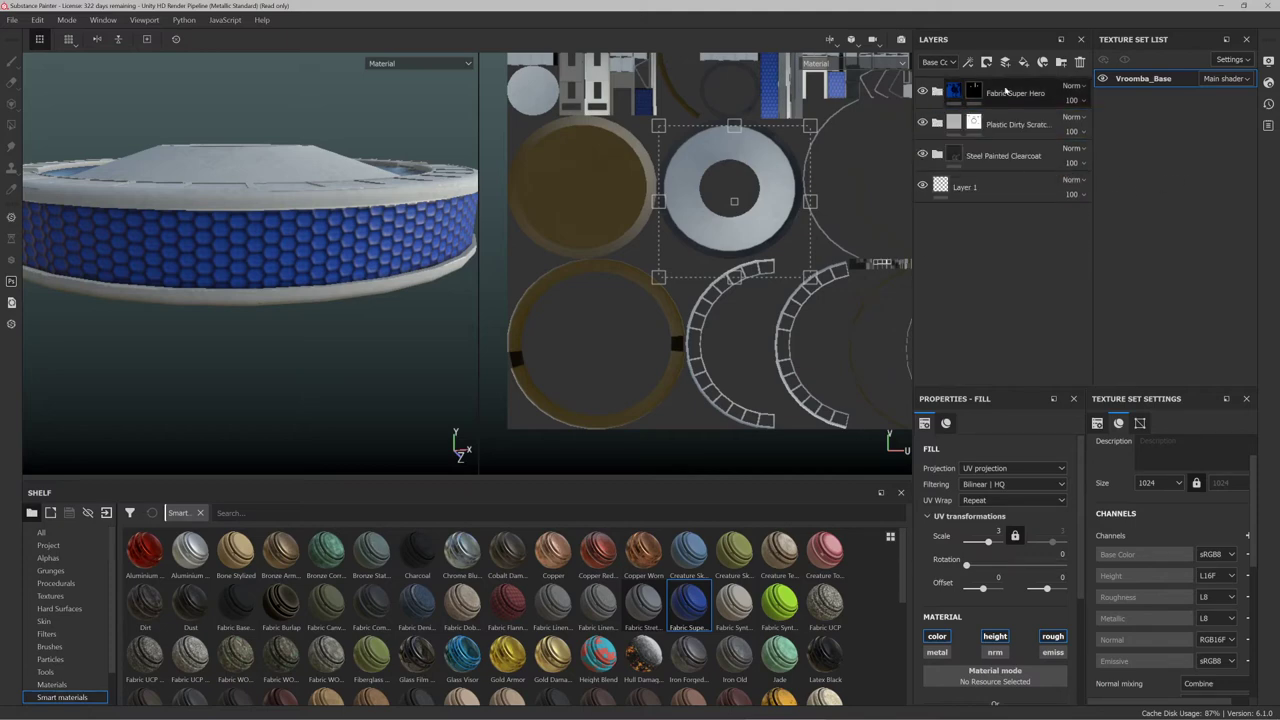
Set the Hexagon Pattern fill's UV scale to -98.59 inside the Fabric Super Hero group
click(1007, 89)
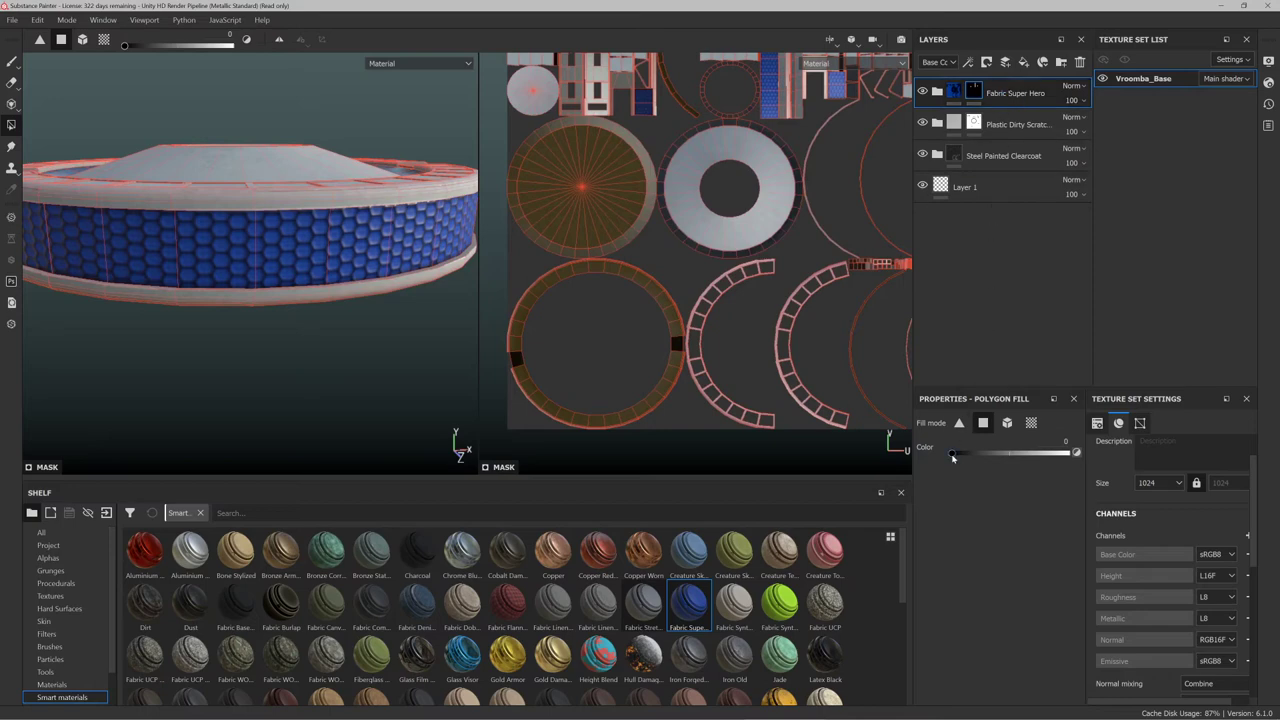
drag(952, 455, 1083, 455)
click(939, 92)
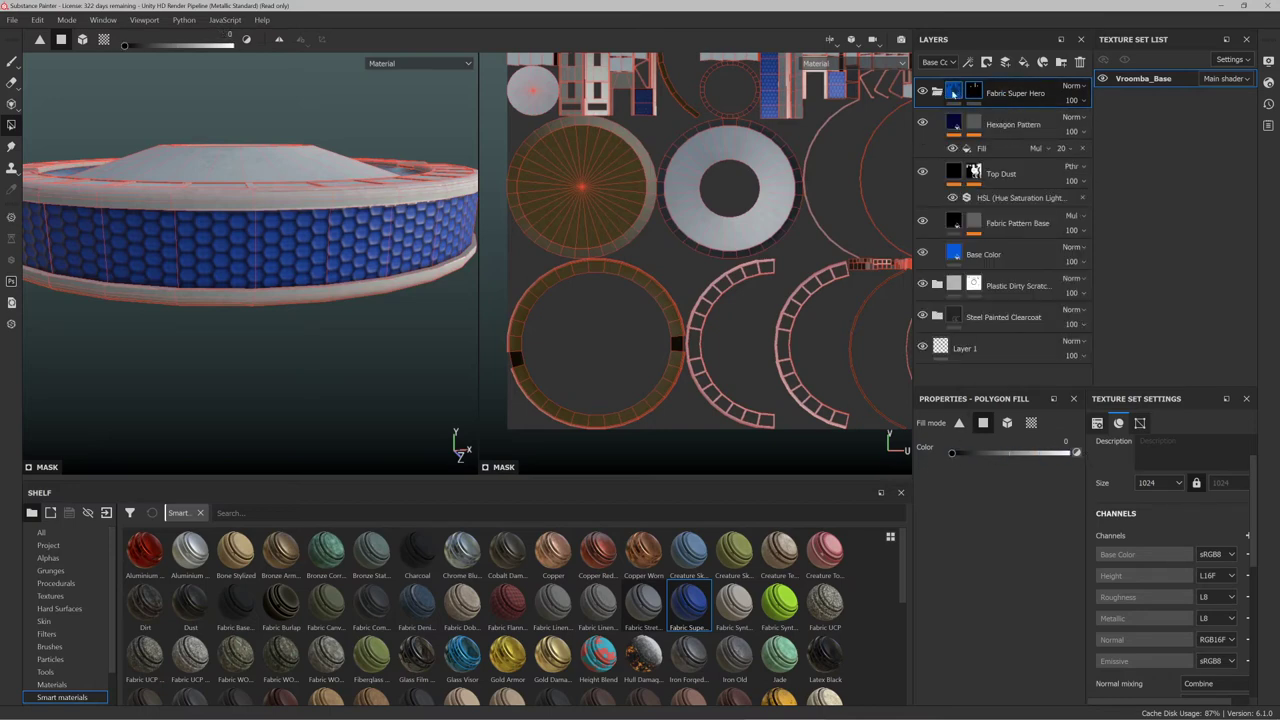
click(956, 122)
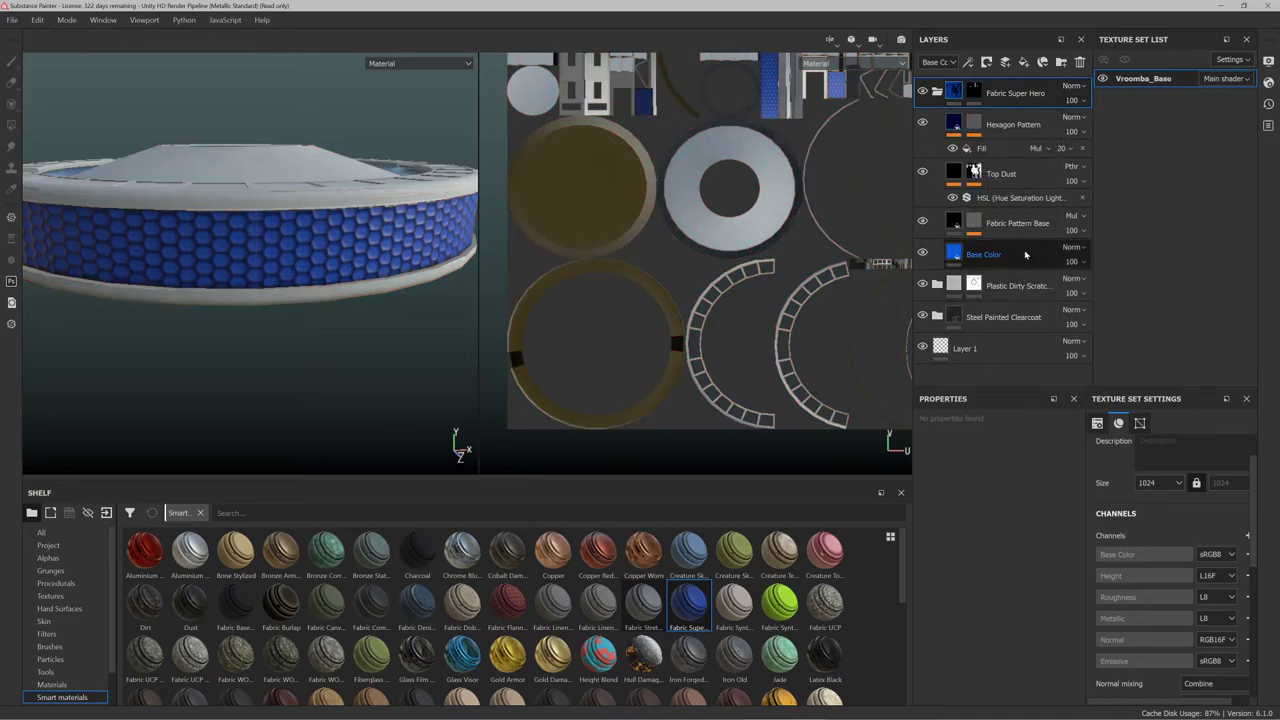
click(1005, 147)
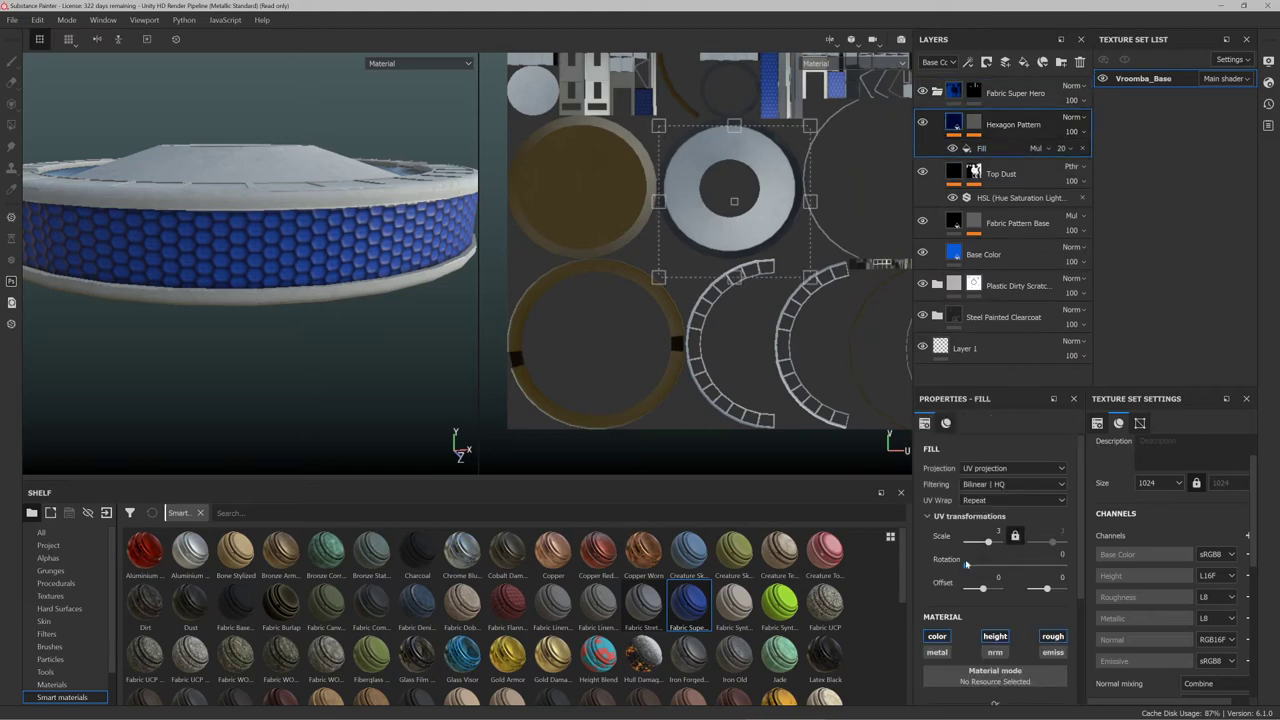
drag(990, 543, 966, 545)
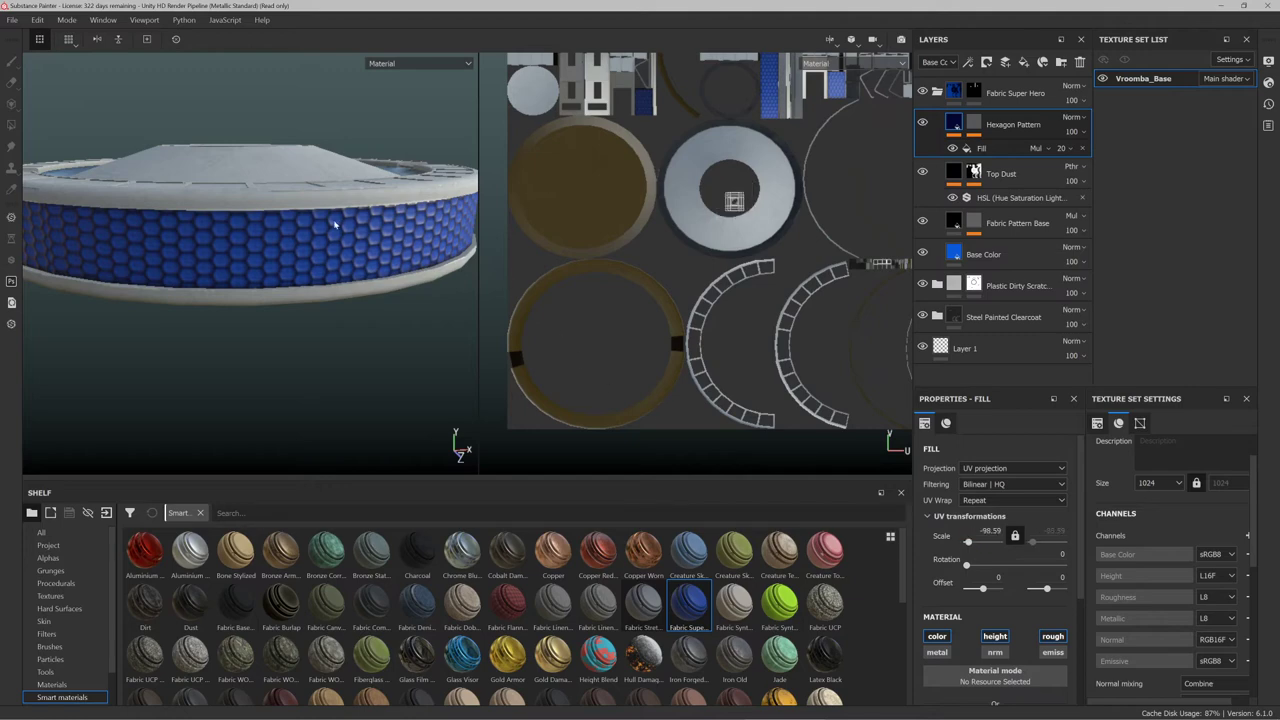
Try the Normal blend mode on the Hexagon Pattern's Fill effect, then return it to Multiply
click(1037, 148)
click(1046, 164)
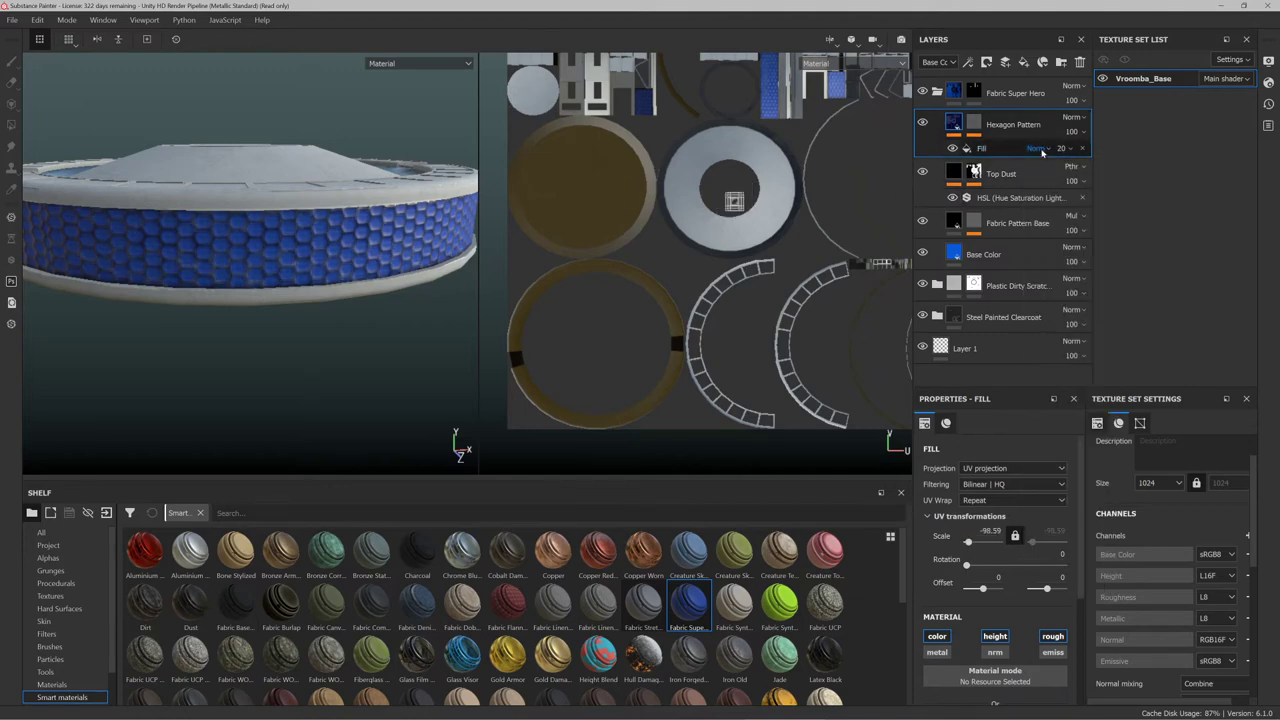
click(1038, 148)
click(1042, 218)
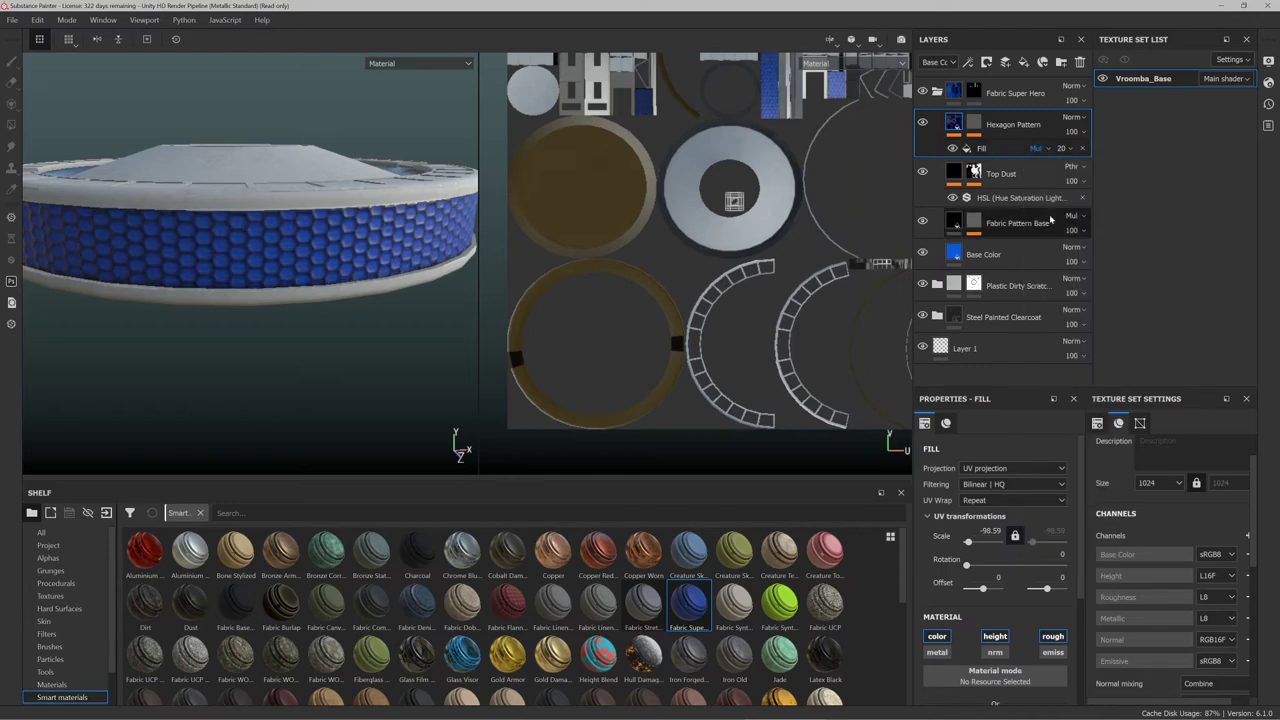
Examine the hexagon fabric on the side band up close, from a distance and from another angle
scroll(290, 236, up, 5)
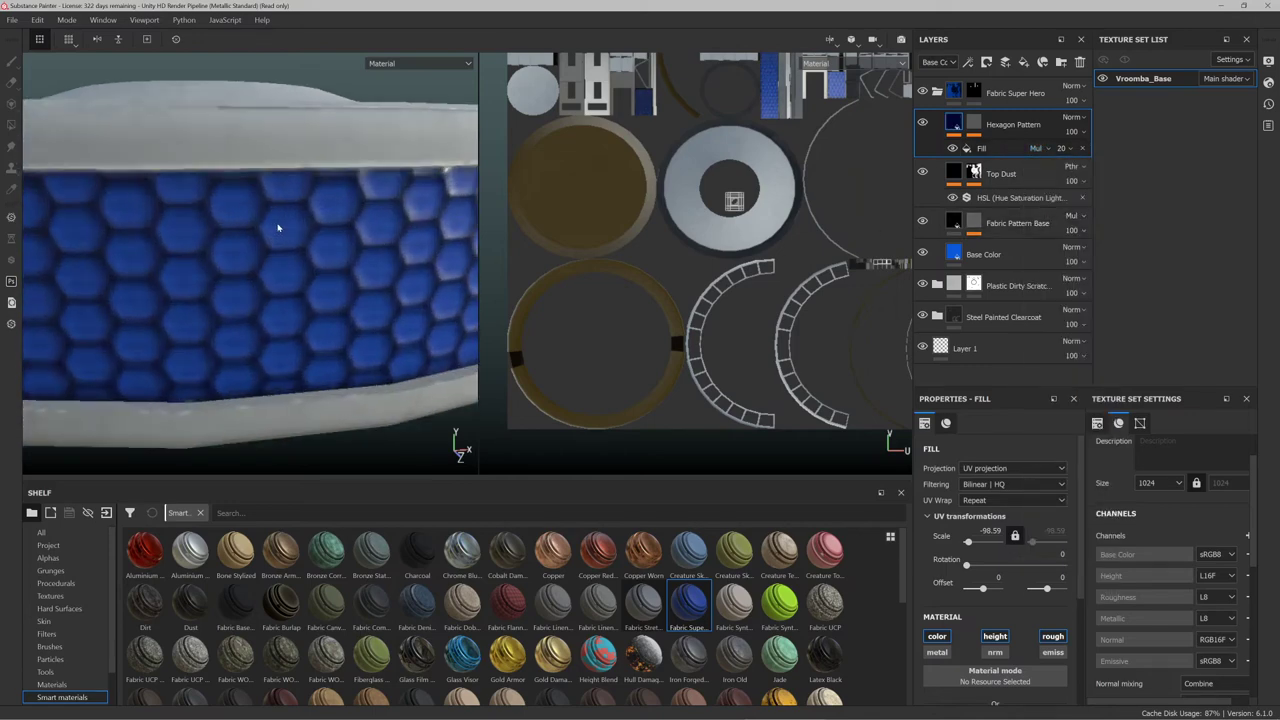
scroll(260, 238, down, 3)
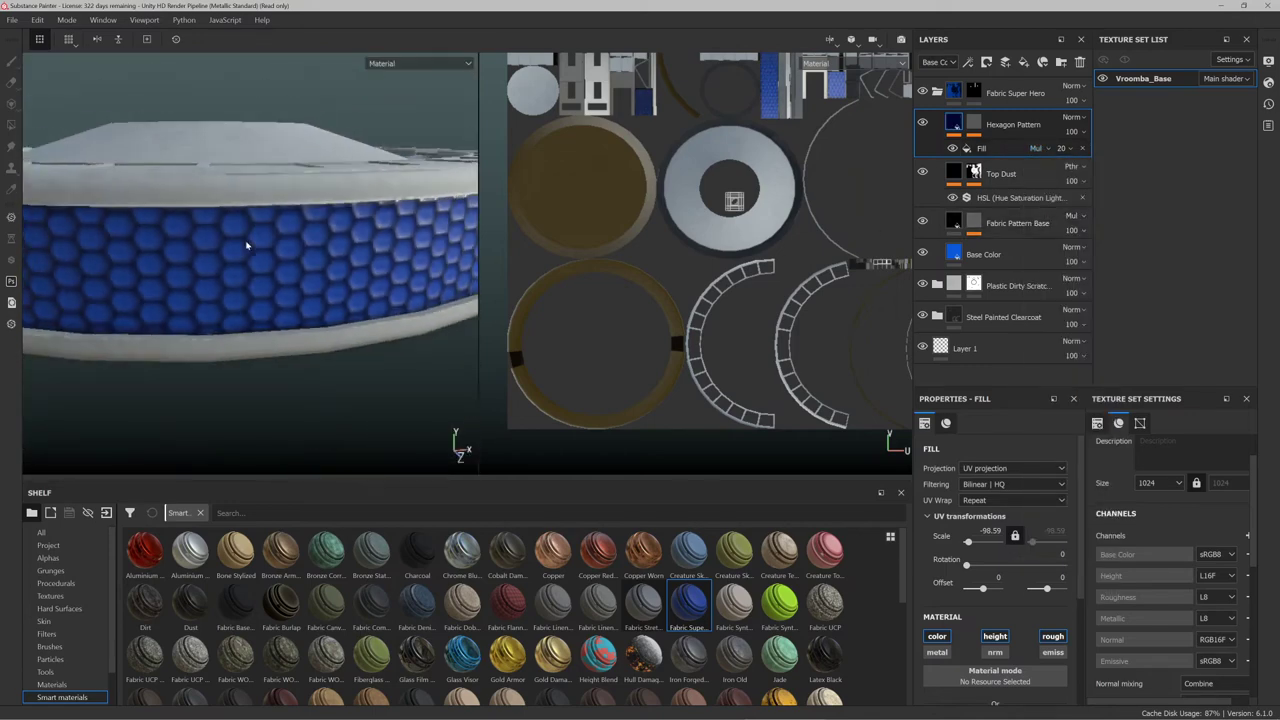
scroll(246, 245, down, 6)
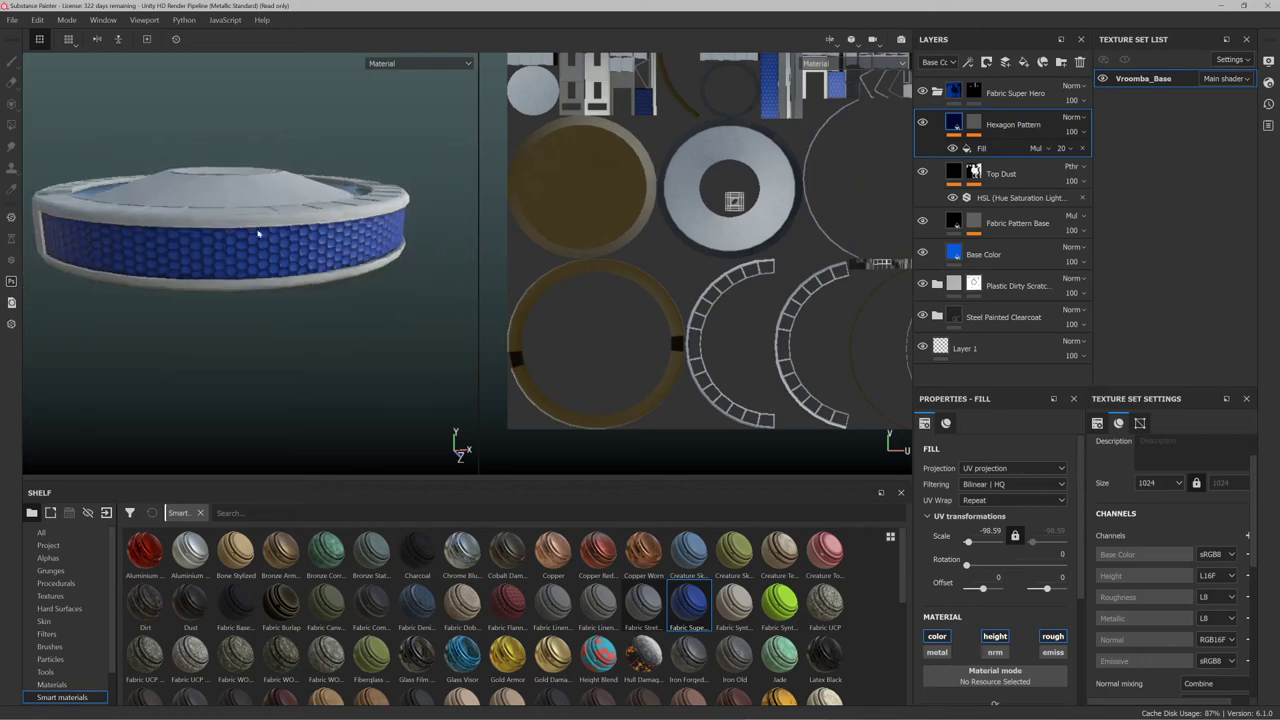
alt+drag(294, 229, 257, 267)
scroll(273, 279, up, 6)
scroll(273, 279, down, 5)
scroll(288, 260, up, 1)
scroll(256, 266, down, 6)
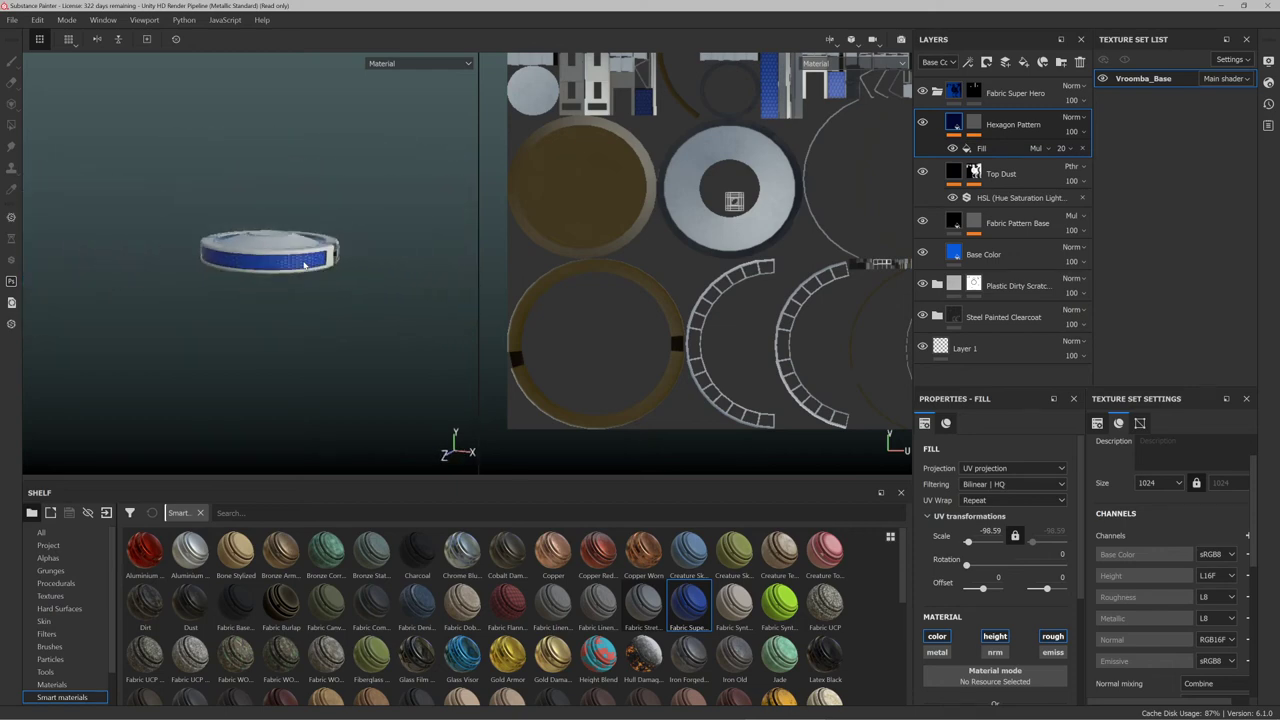
scroll(305, 265, up, 5)
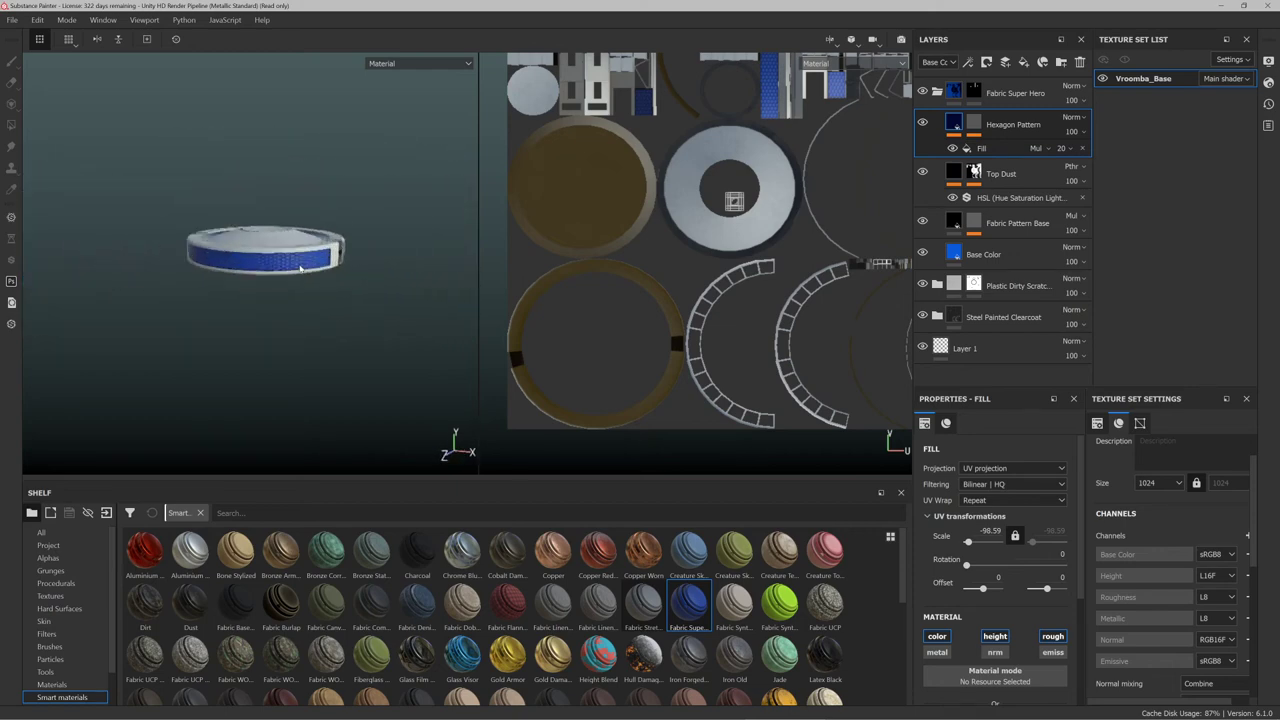
Delete the whole Fabric Super Hero group from the layer stack
click(1038, 86)
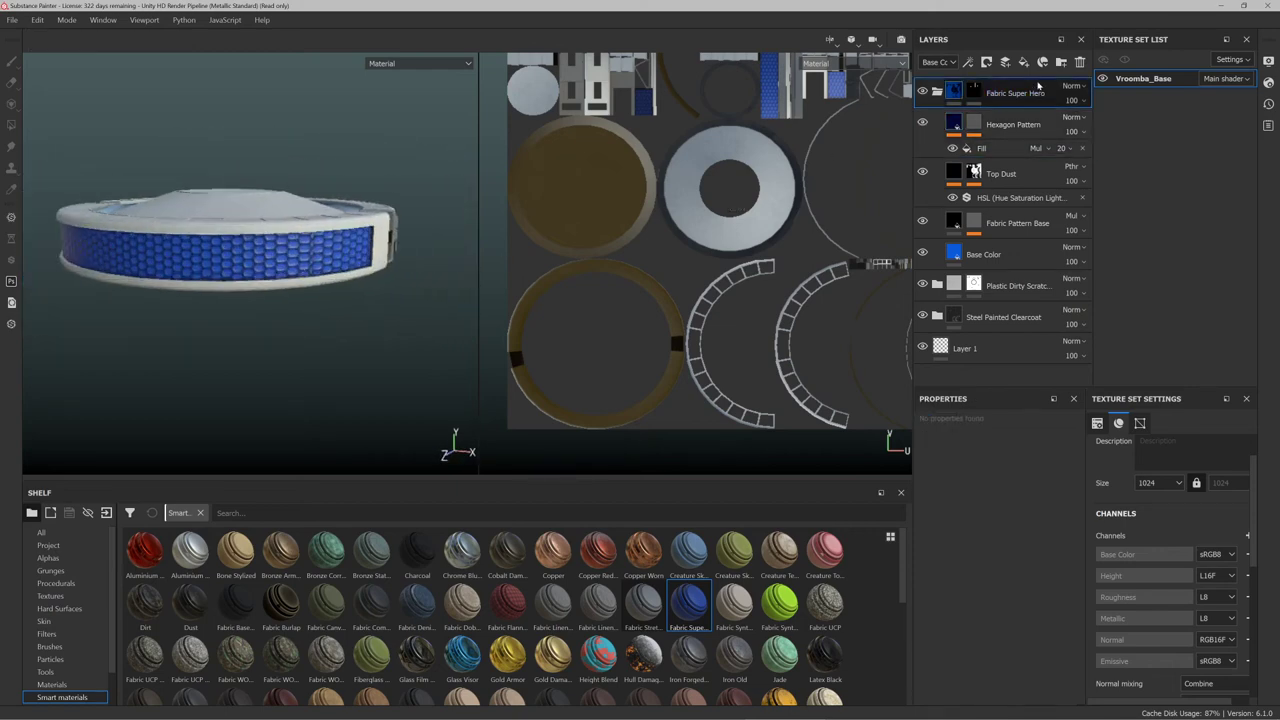
key(Delete)
scroll(306, 254, down, 3)
Examine the recessed side band and its groove around the robot without the fabric
alt+drag(306, 254, 268, 243)
alt+drag(440, 225, 211, 231)
alt+middle_drag(211, 231, 317, 260)
scroll(317, 260, up, 3)
mouse_move(317, 261)
alt+mouse_down()
mouse_move(369, 197)
mouse_move(280, 205)
mouse_move(313, 244)
alt+mouse_up()
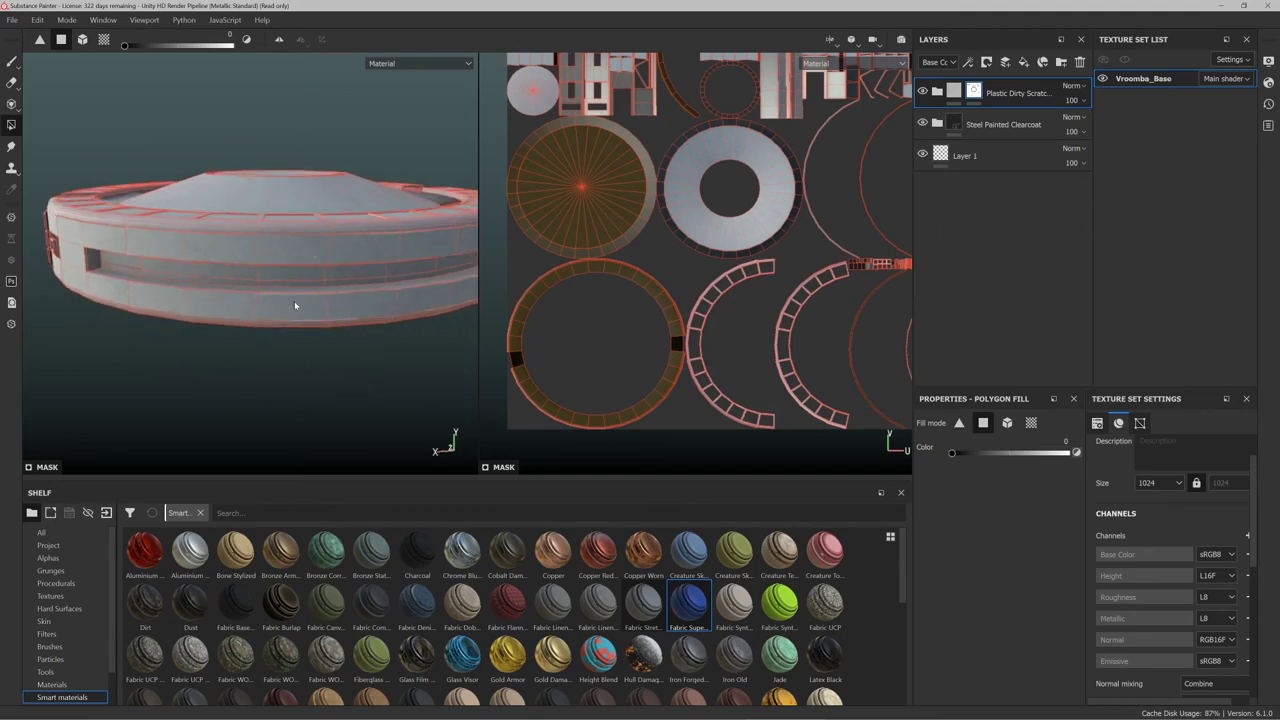
alt+drag(294, 305, 257, 278)
alt+middle_drag(258, 278, 250, 269)
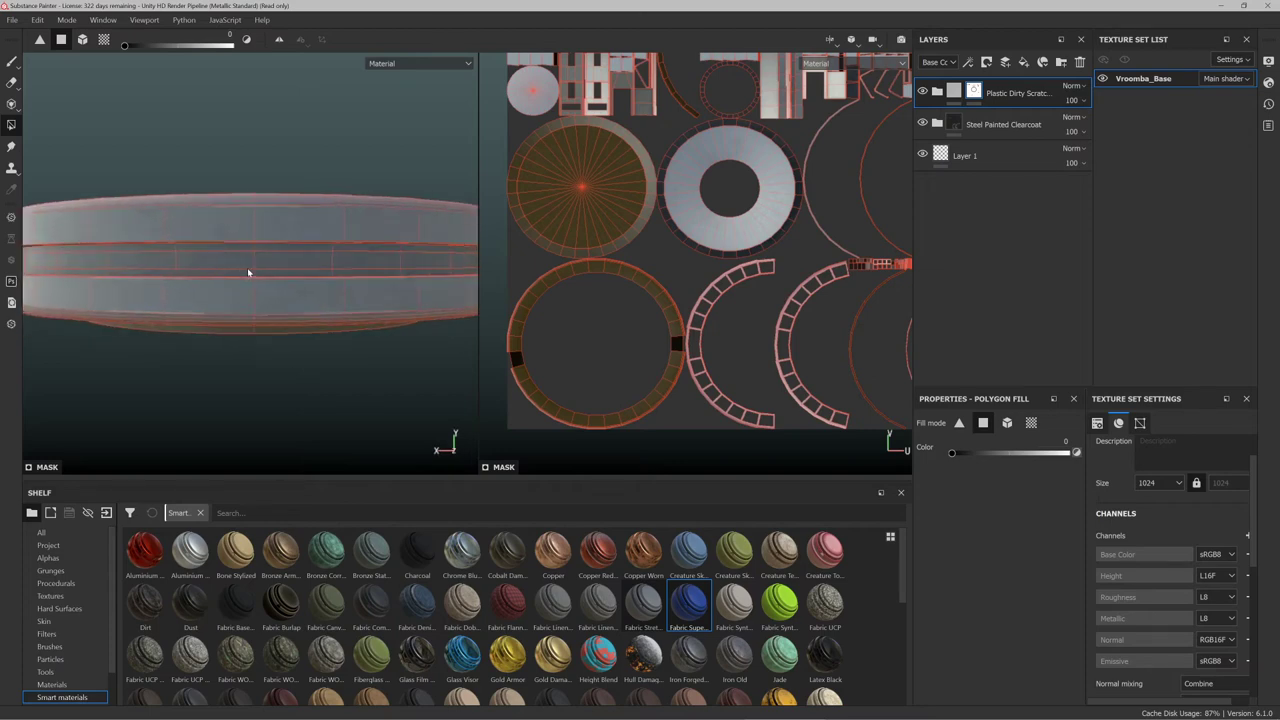
scroll(250, 269, up, 2)
scroll(259, 267, down, 3)
alt+drag(259, 266, 251, 295)
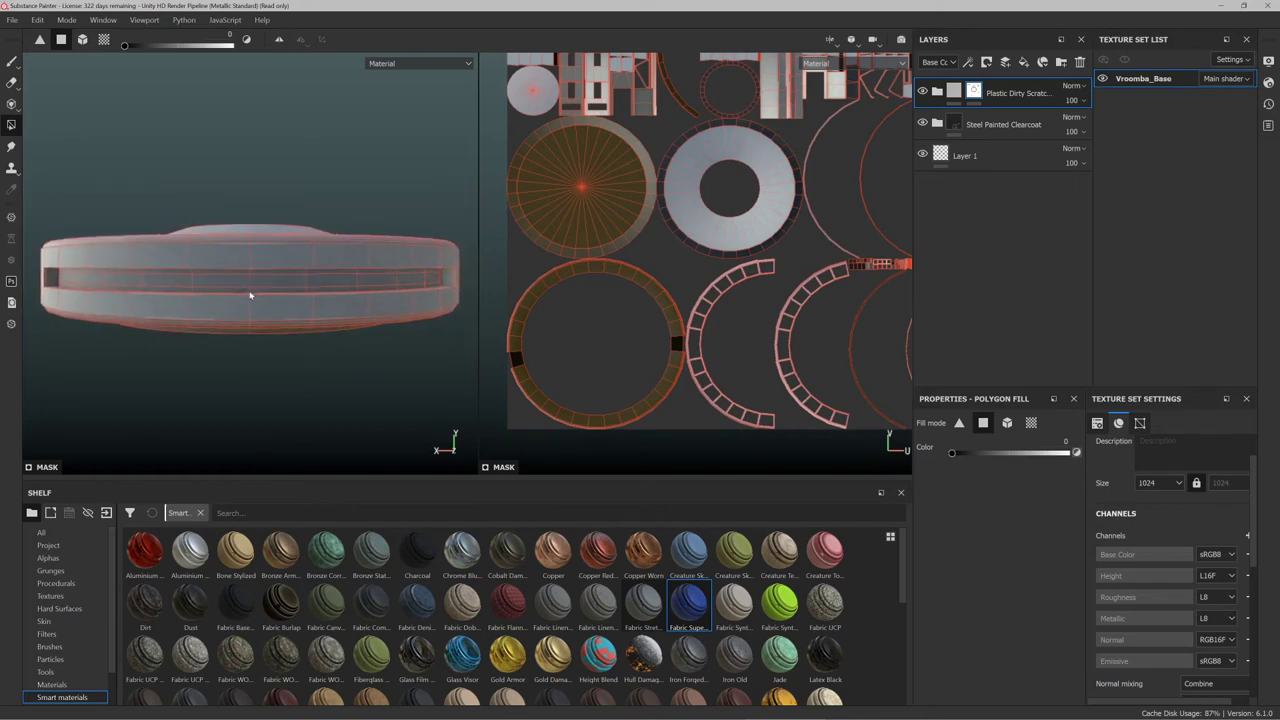
Apply the Latex Black smart material to the whole robot and examine it from above and from the side
scroll(591, 662, down, 8)
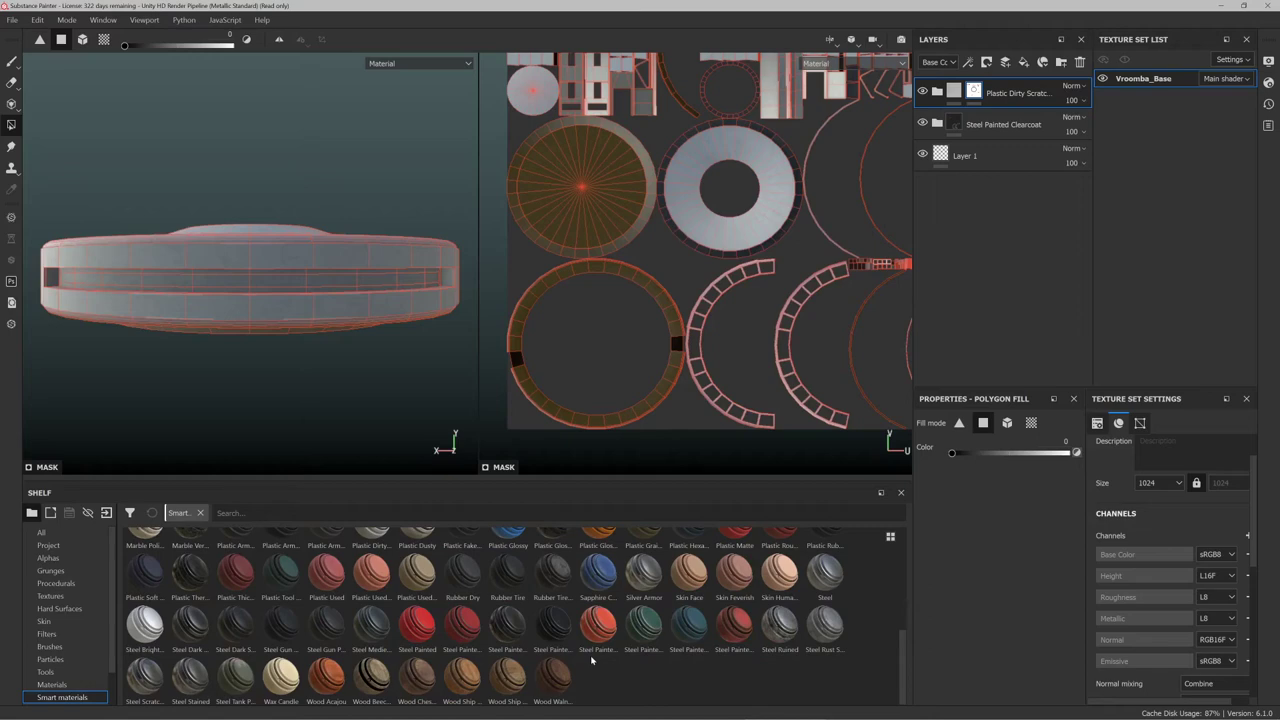
scroll(591, 662, up, 8)
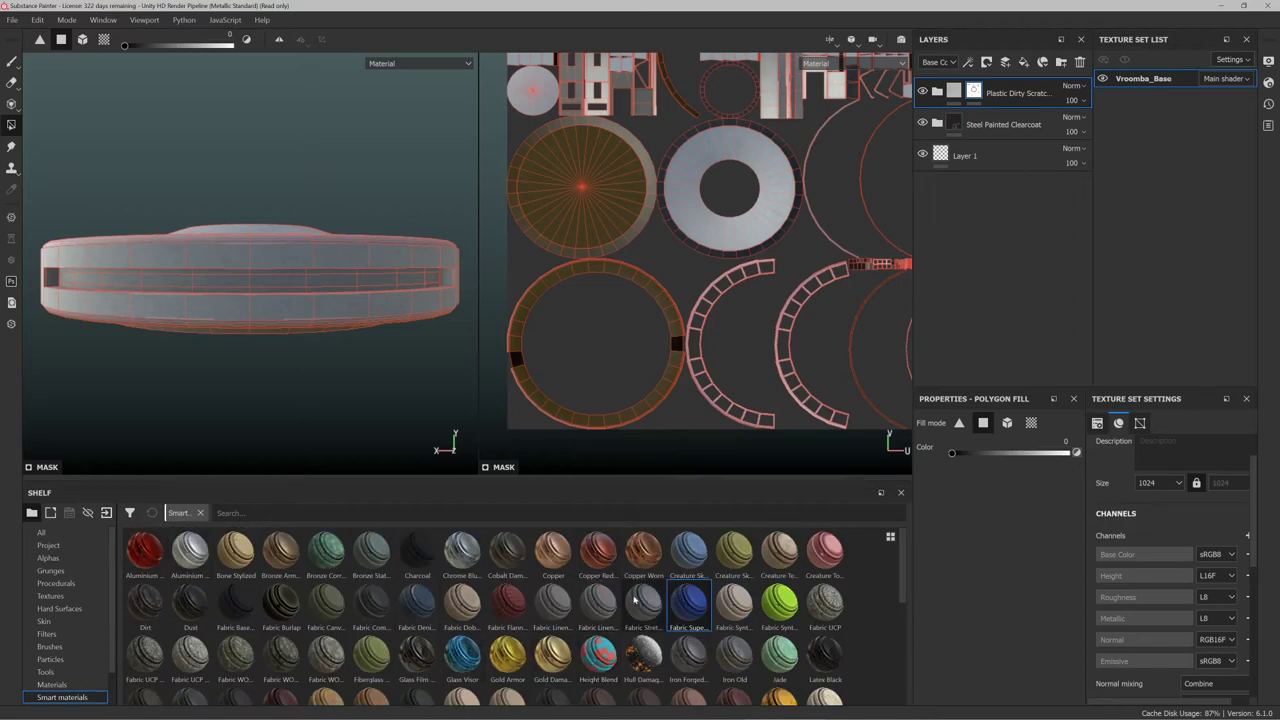
drag(830, 655, 286, 315)
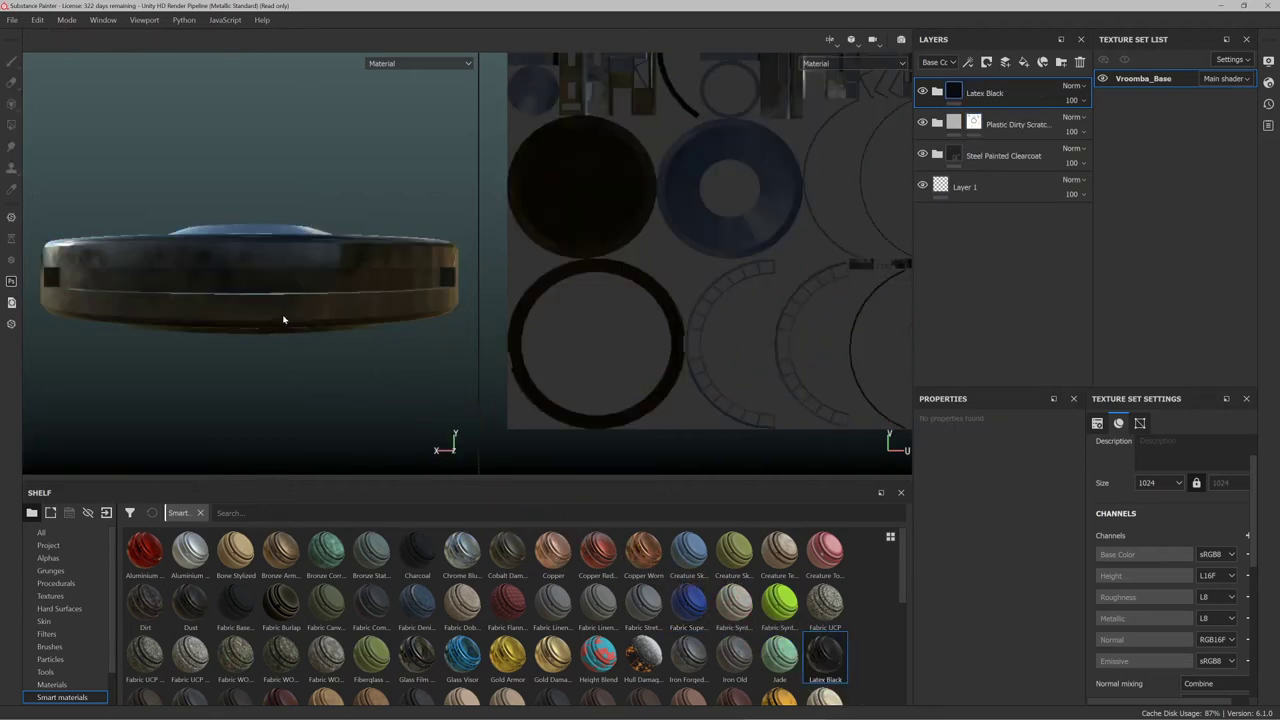
alt+drag(259, 238, 271, 240)
alt+middle_drag(271, 240, 257, 269)
scroll(300, 266, up, 3)
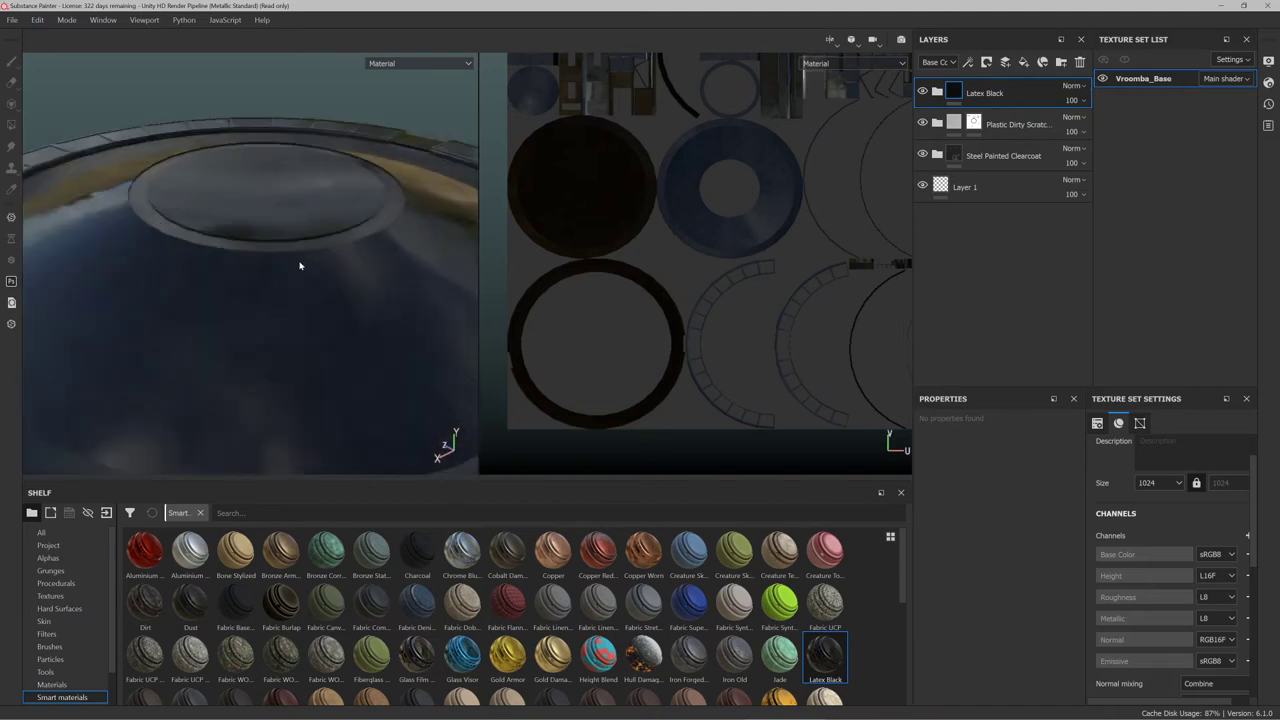
scroll(292, 263, down, 8)
scroll(292, 263, up, 4)
alt+drag(292, 263, 335, 257)
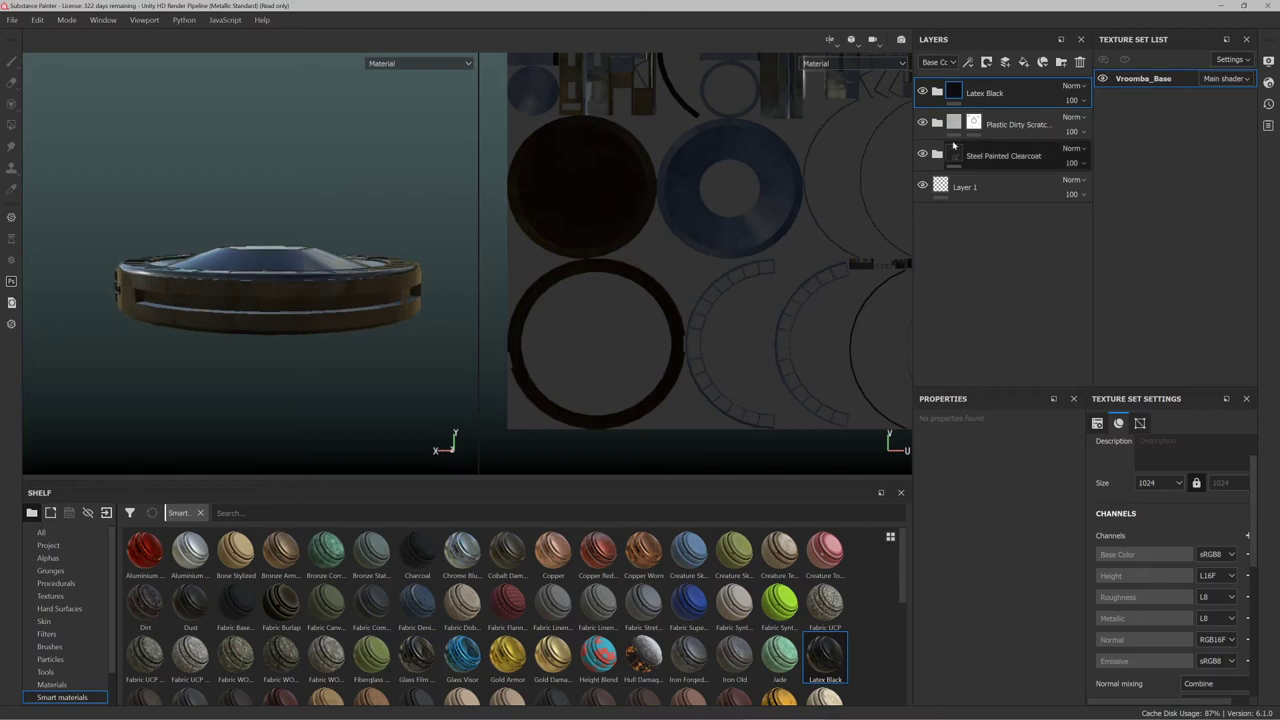
Delete the Plastic Dirty Scratched and Steel Painted Clearcoat groups from the layer stack
click(1026, 122)
key(Delete)
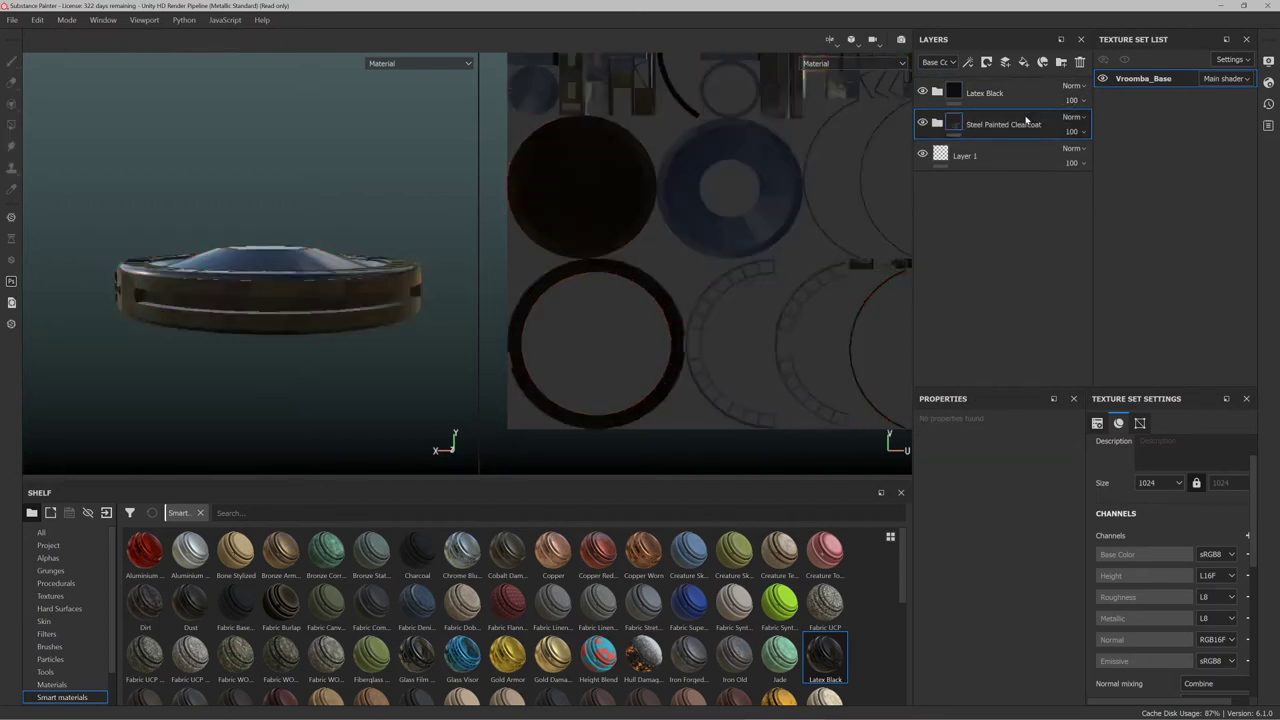
key(Delete)
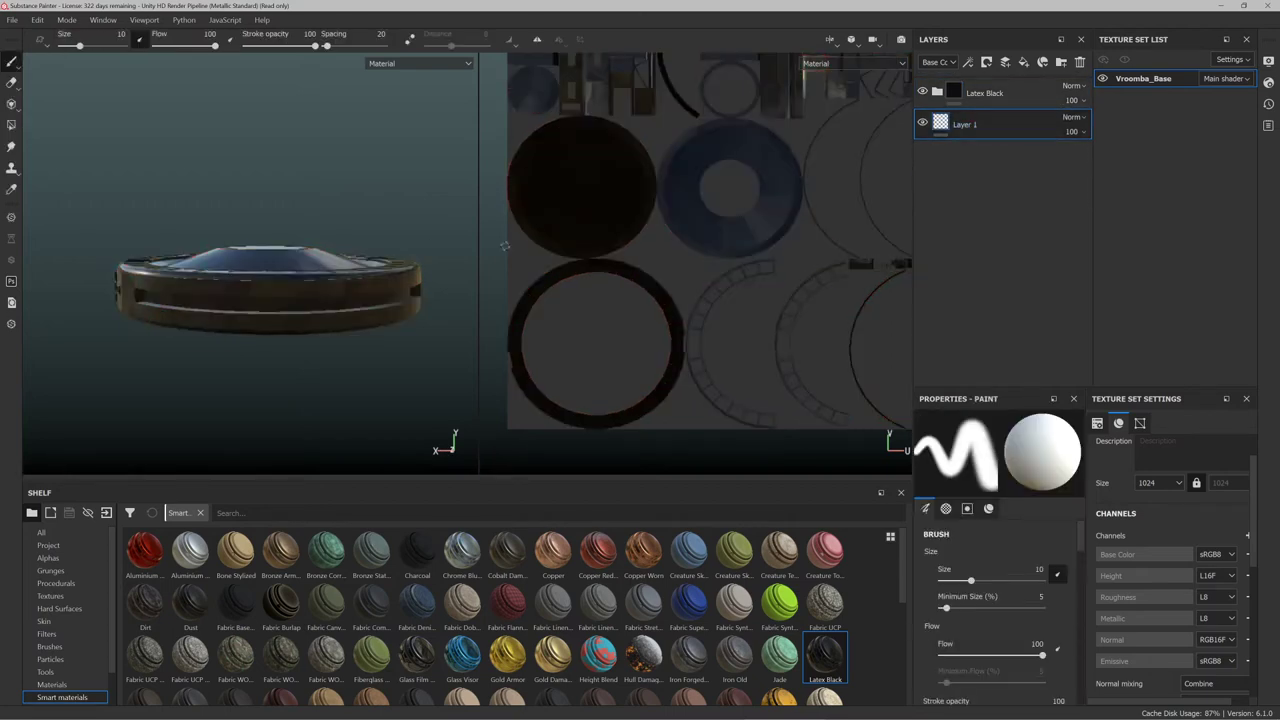
Apply the Glass Visor smart material to the robot above the Latex Black group
scroll(287, 355, up, 3)
mouse_move(303, 354)
alt+mouse_down()
mouse_move(314, 331)
mouse_move(301, 339)
alt+mouse_up()
mouse_move(374, 297)
alt+mouse_down()
mouse_move(284, 268)
mouse_move(266, 277)
alt+mouse_up()
scroll(284, 268, down, 2)
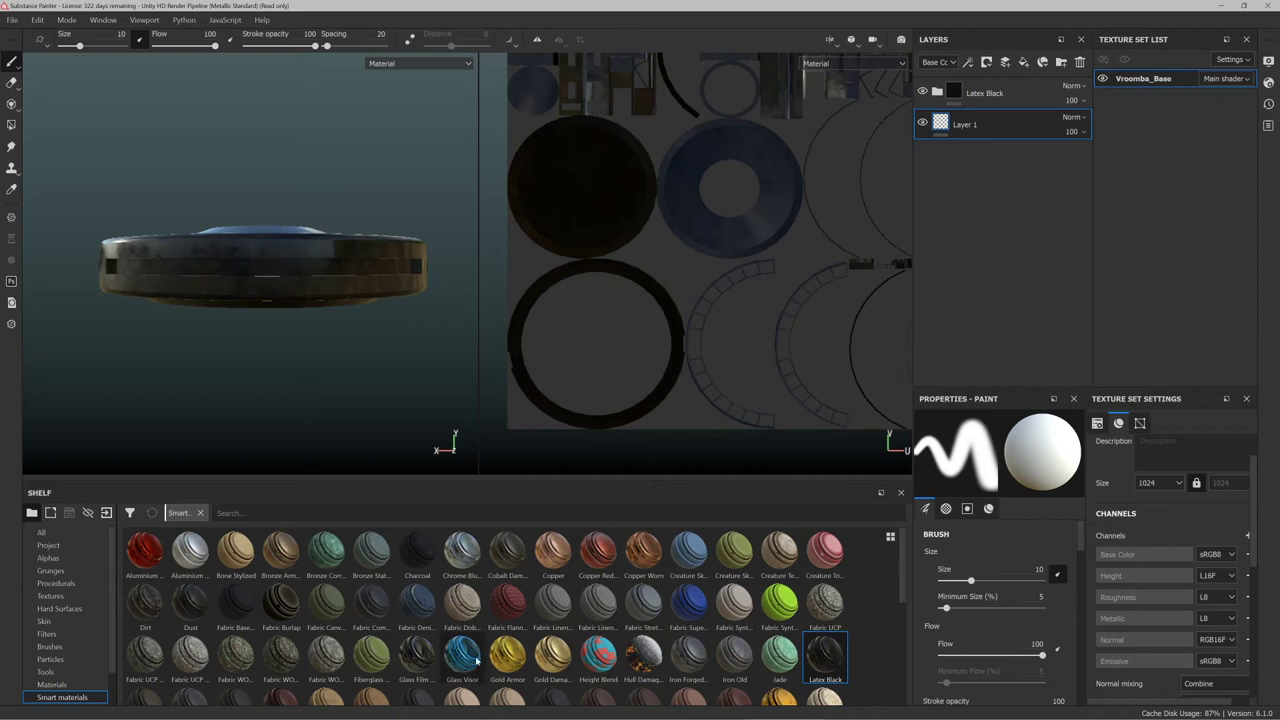
drag(470, 650, 292, 270)
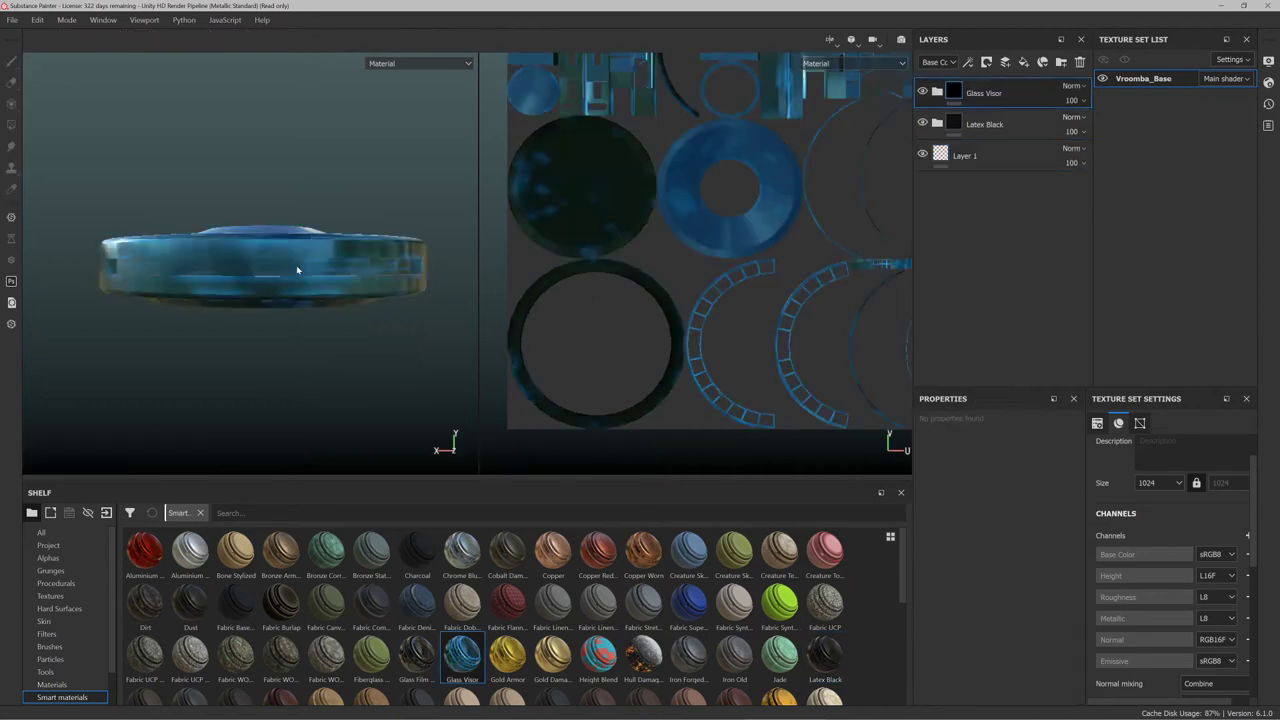
Add a black mask to Glass Visor and polygon-fill one central face of the recessed side band in white
click(986, 62)
click(1016, 95)
key(4)
scroll(314, 271, up, 5)
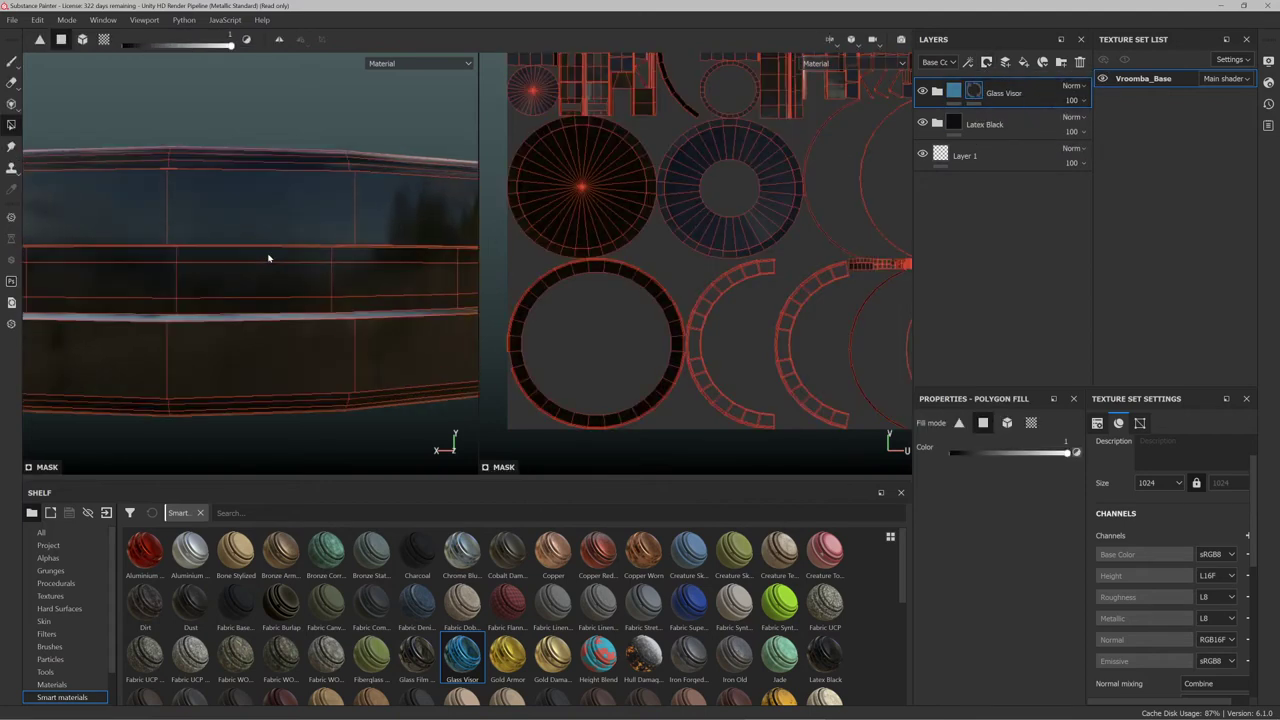
click(301, 289)
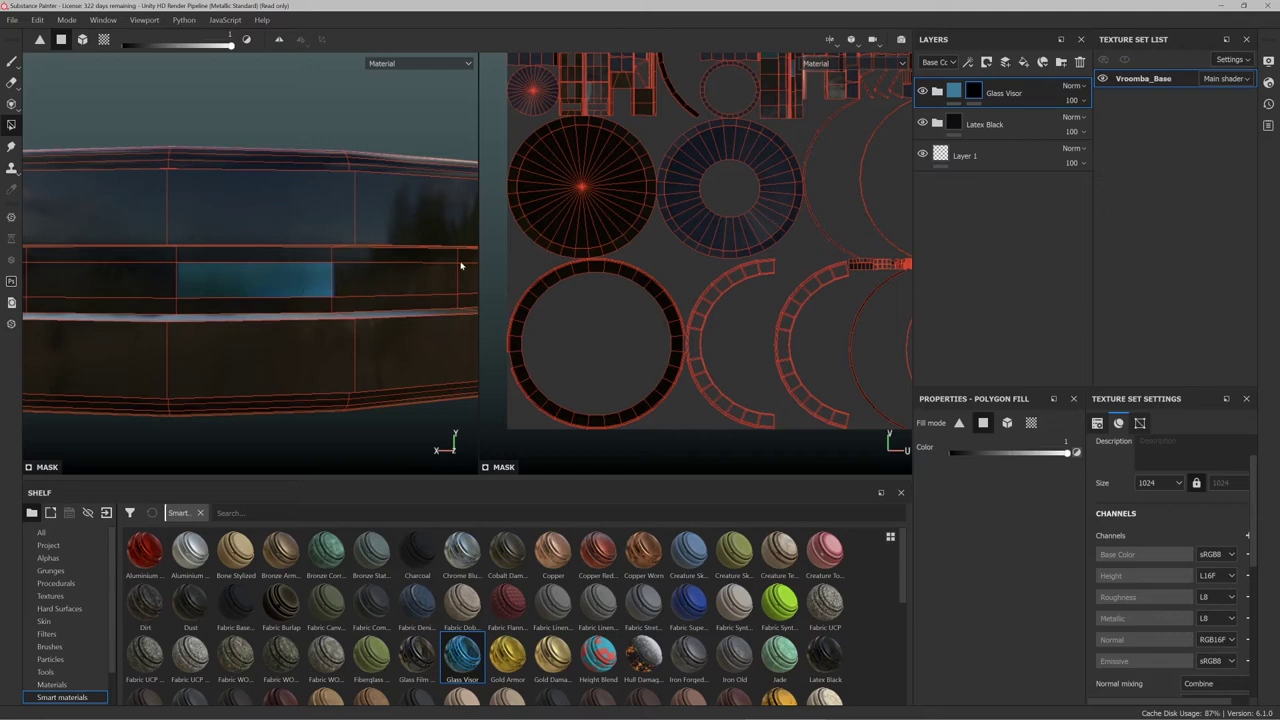
Try filling the tall, wide column of faces in the UV layout on the Glass Visor mask
scroll(725, 255, down, 3)
scroll(758, 72, up, 3)
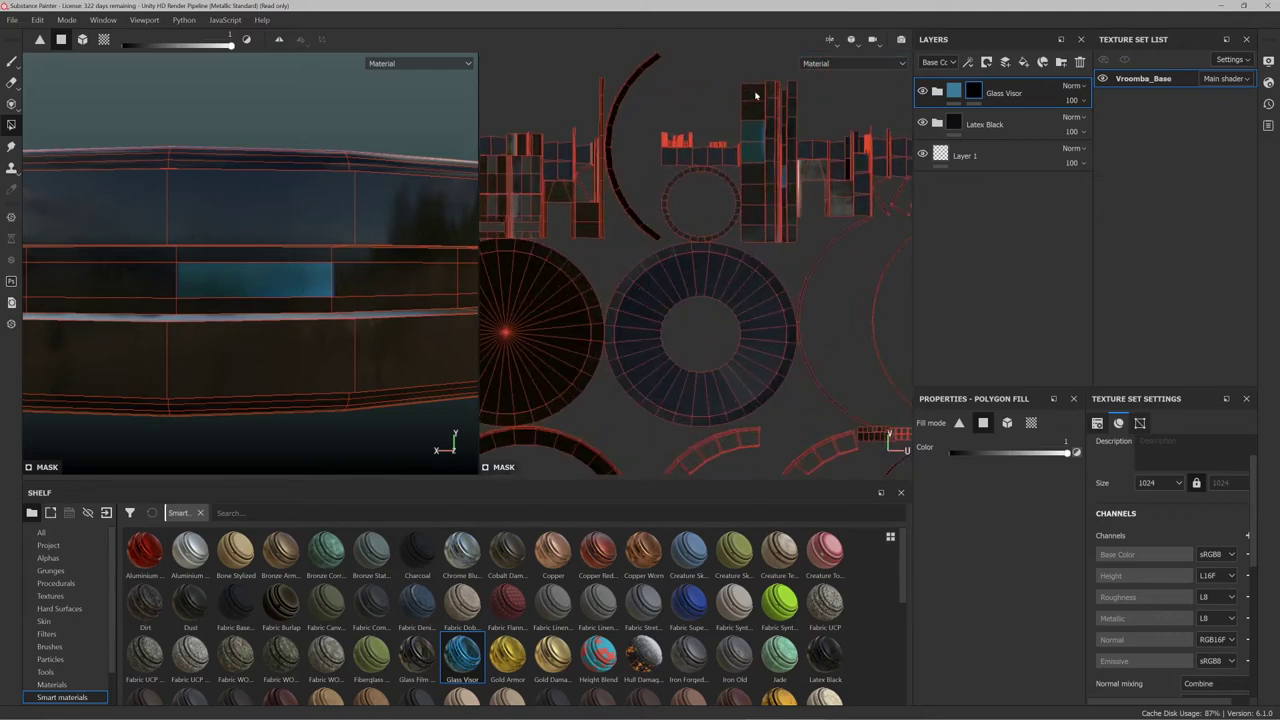
click(757, 231)
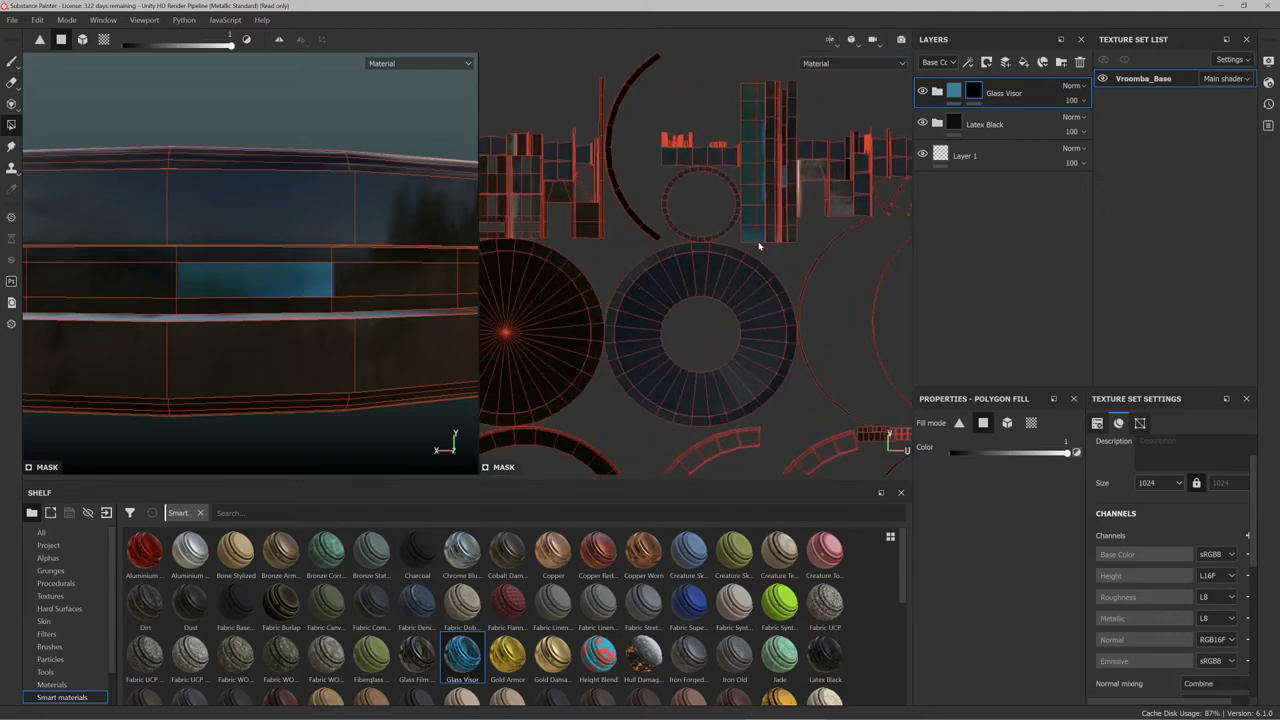
scroll(755, 205, down, 3)
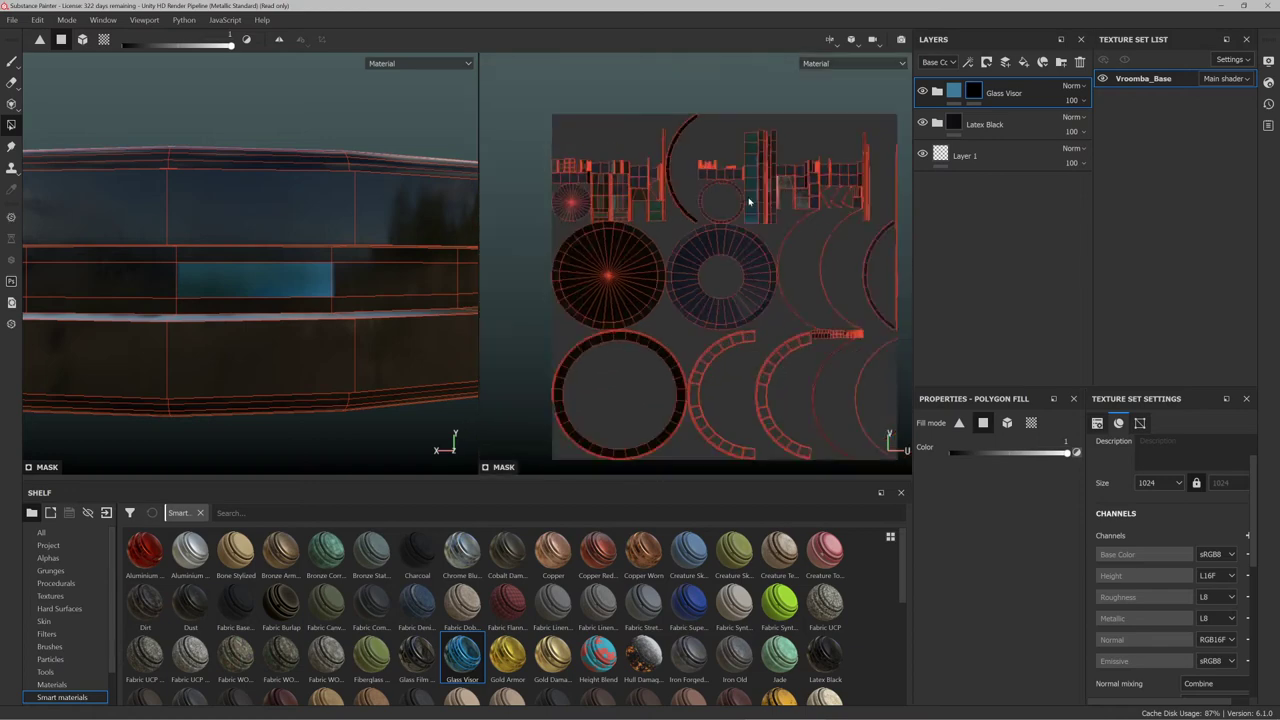
Examine the profile of the recessed side groove up close from the robot's edge
scroll(371, 223, down, 5)
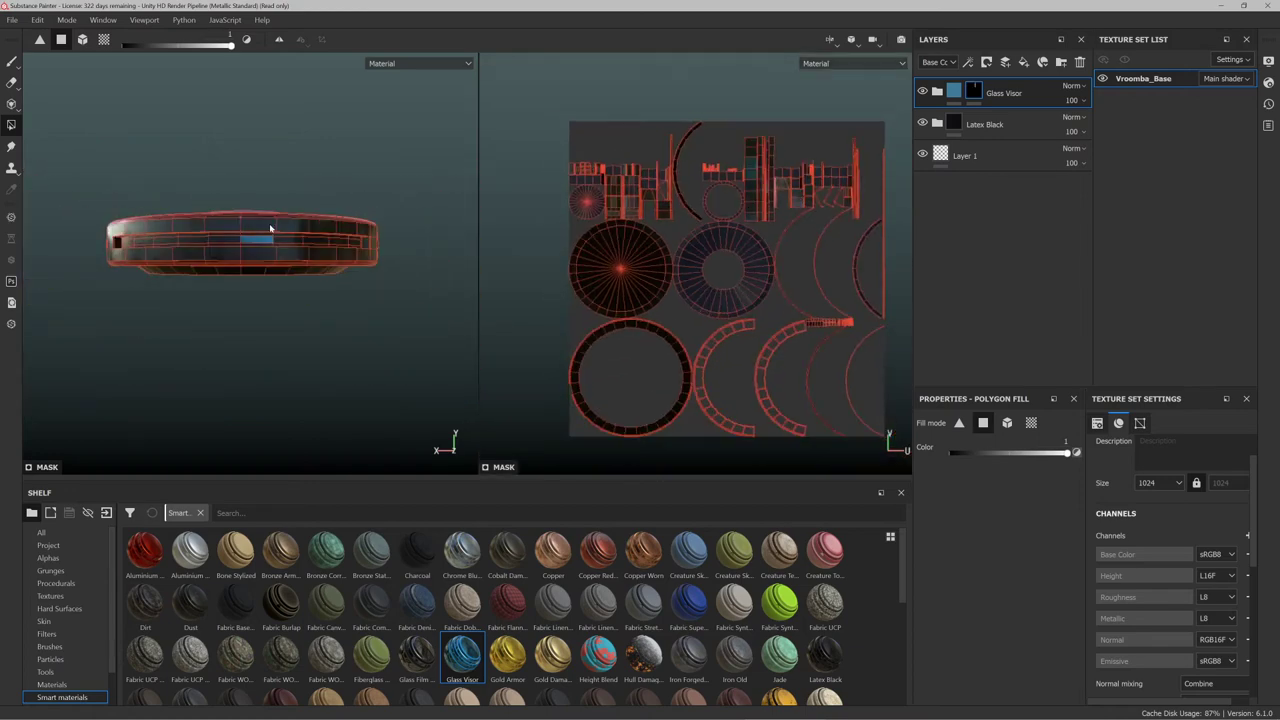
alt+drag(269, 228, 422, 249)
scroll(282, 242, down, 4)
scroll(270, 240, up, 10)
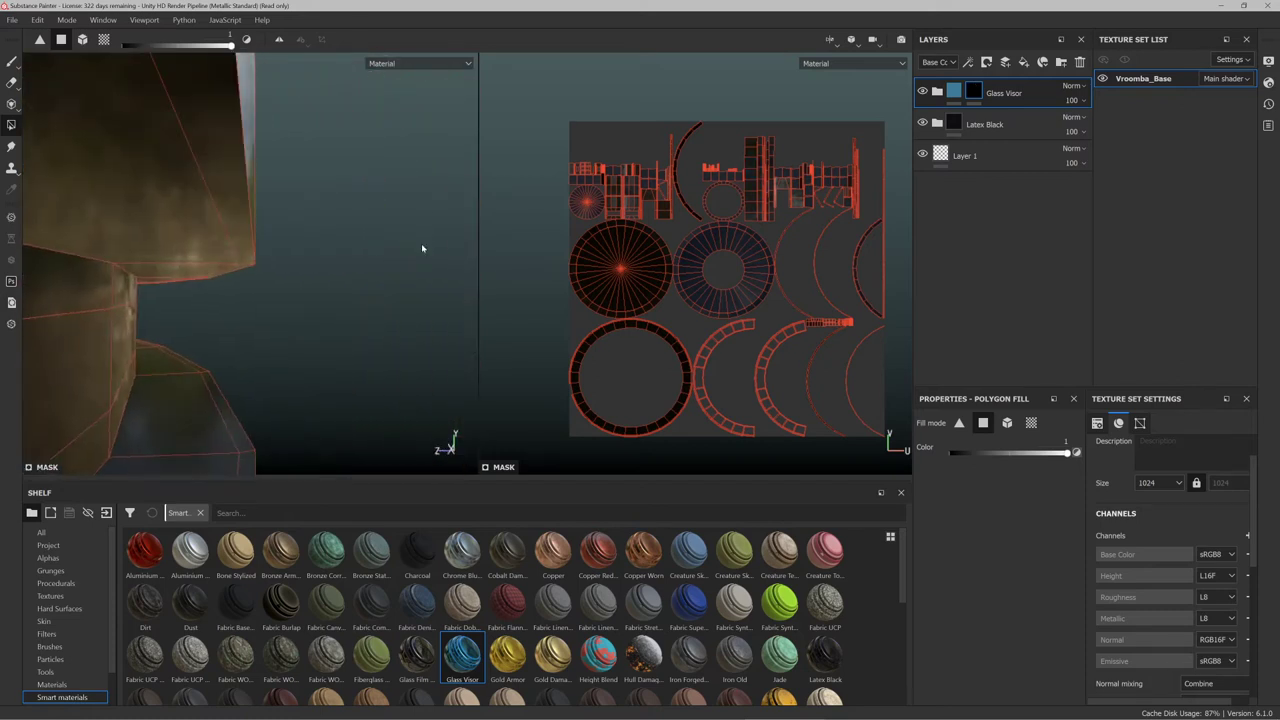
key(shift)
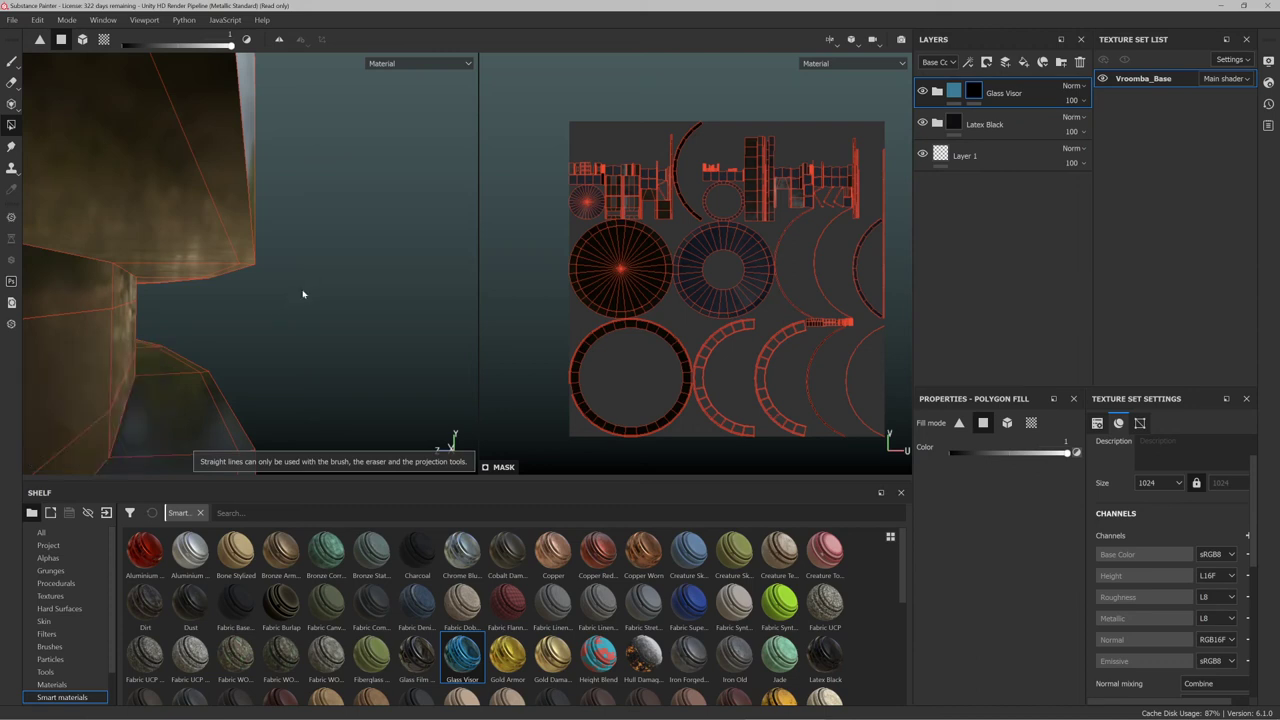
key(ctrl)
alt+drag(306, 289, 268, 316)
key(shift)
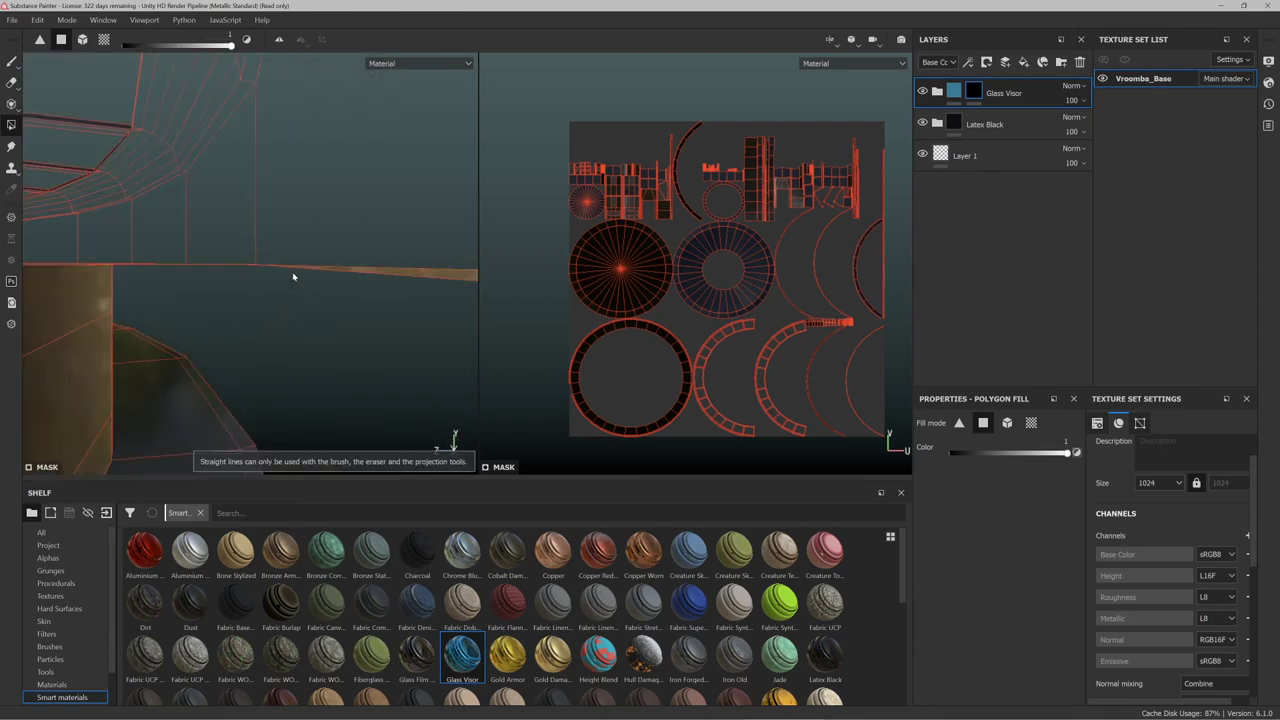
alt+drag(286, 296, 268, 238)
Fill the neighbouring face of the recessed side band in the Glass Visor mask from a grazing view inside the groove
click(188, 267)
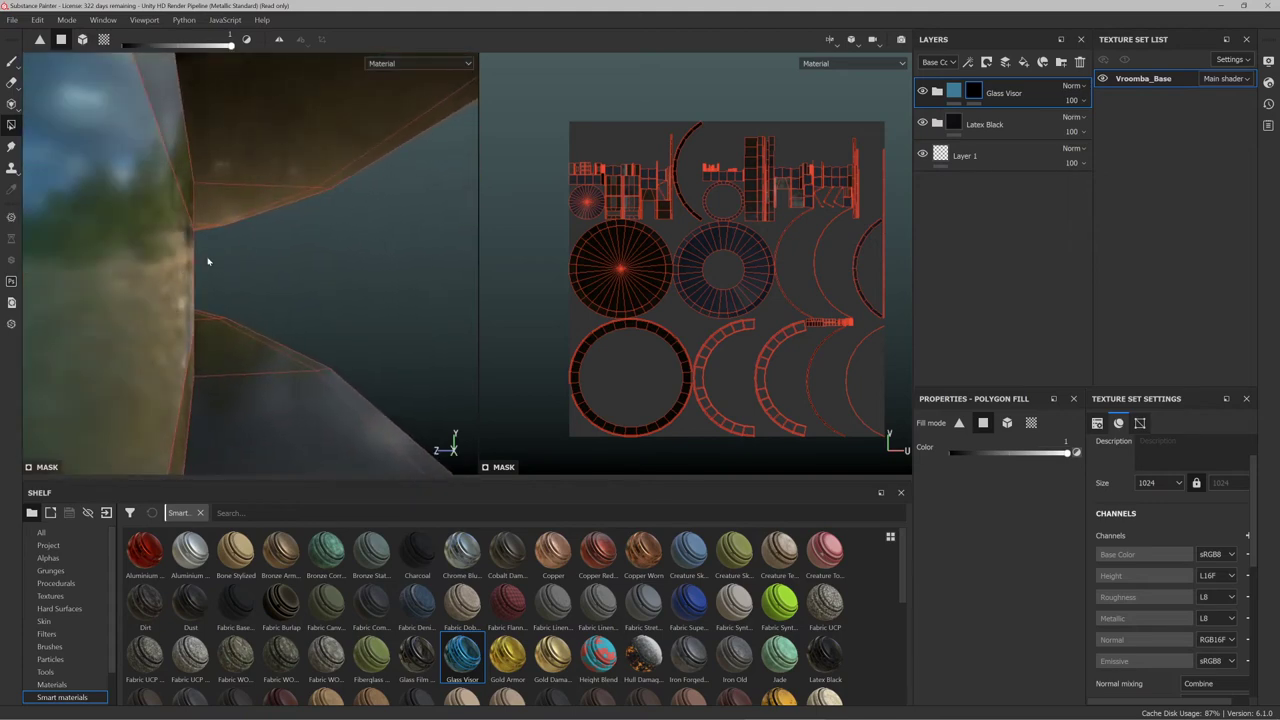
scroll(354, 246, up, 4)
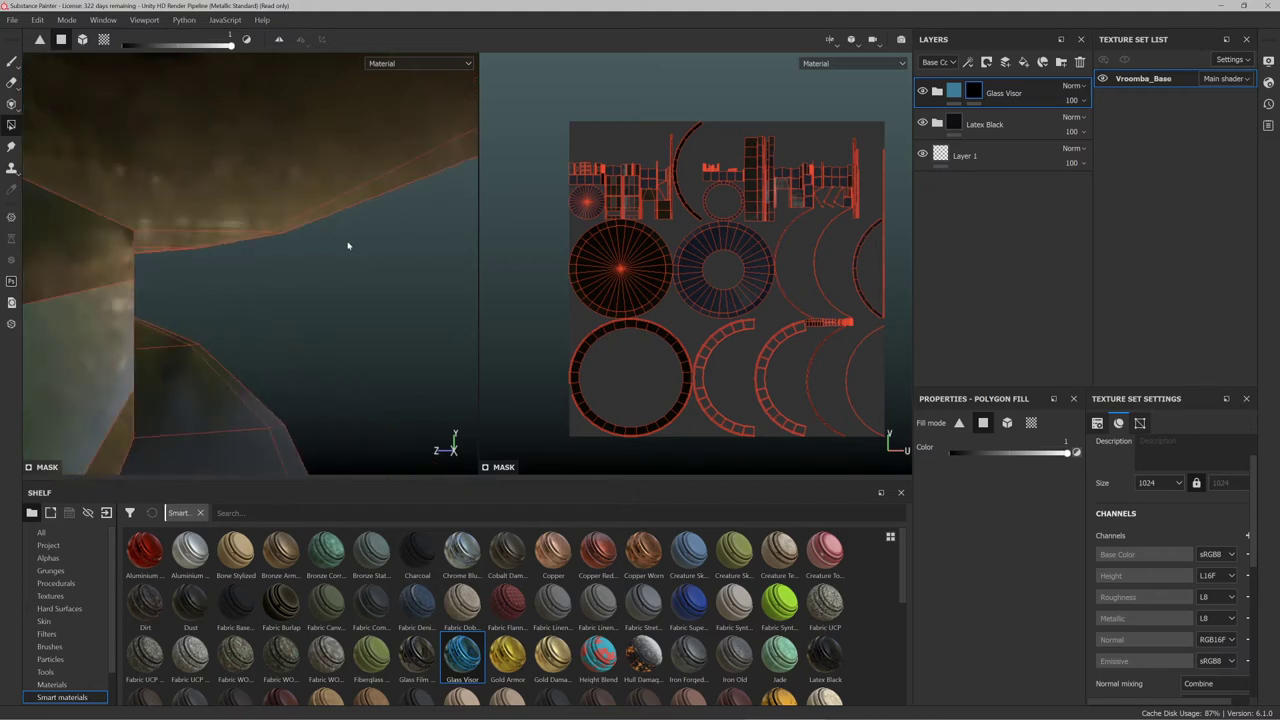
alt+drag(354, 245, 211, 223)
scroll(226, 226, up, 4)
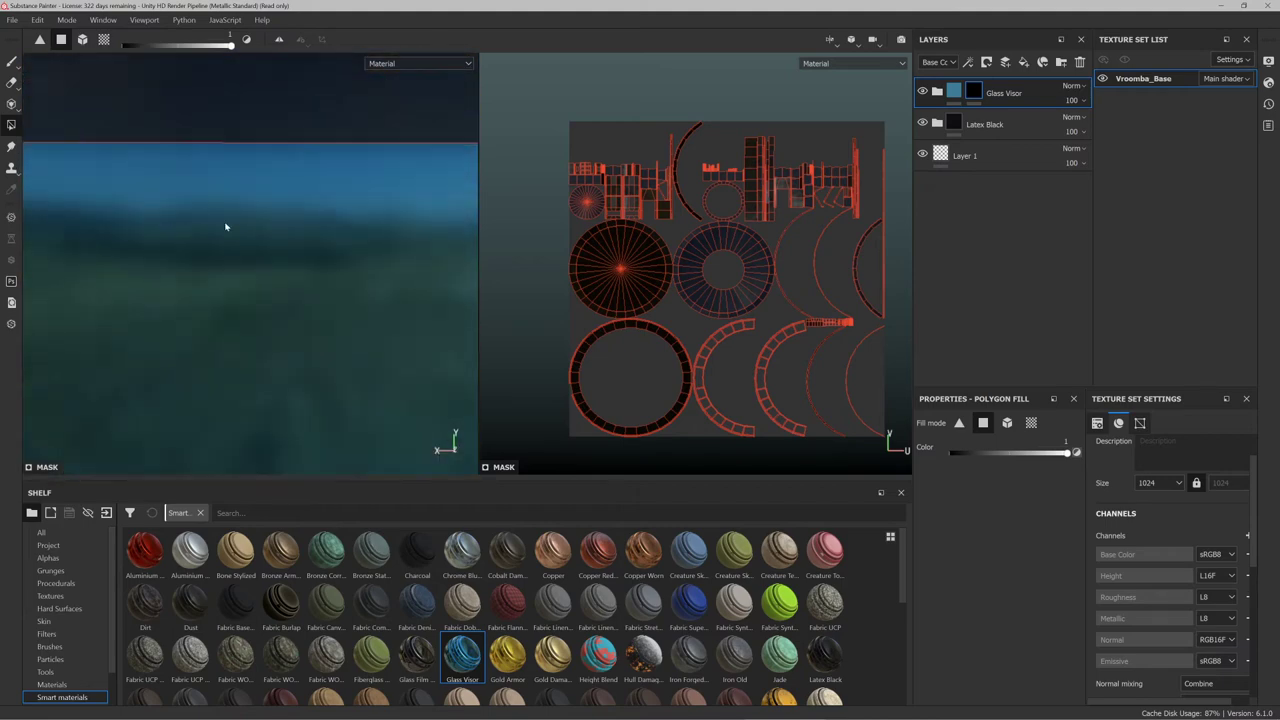
scroll(226, 228, down, 8)
scroll(213, 240, down, 3)
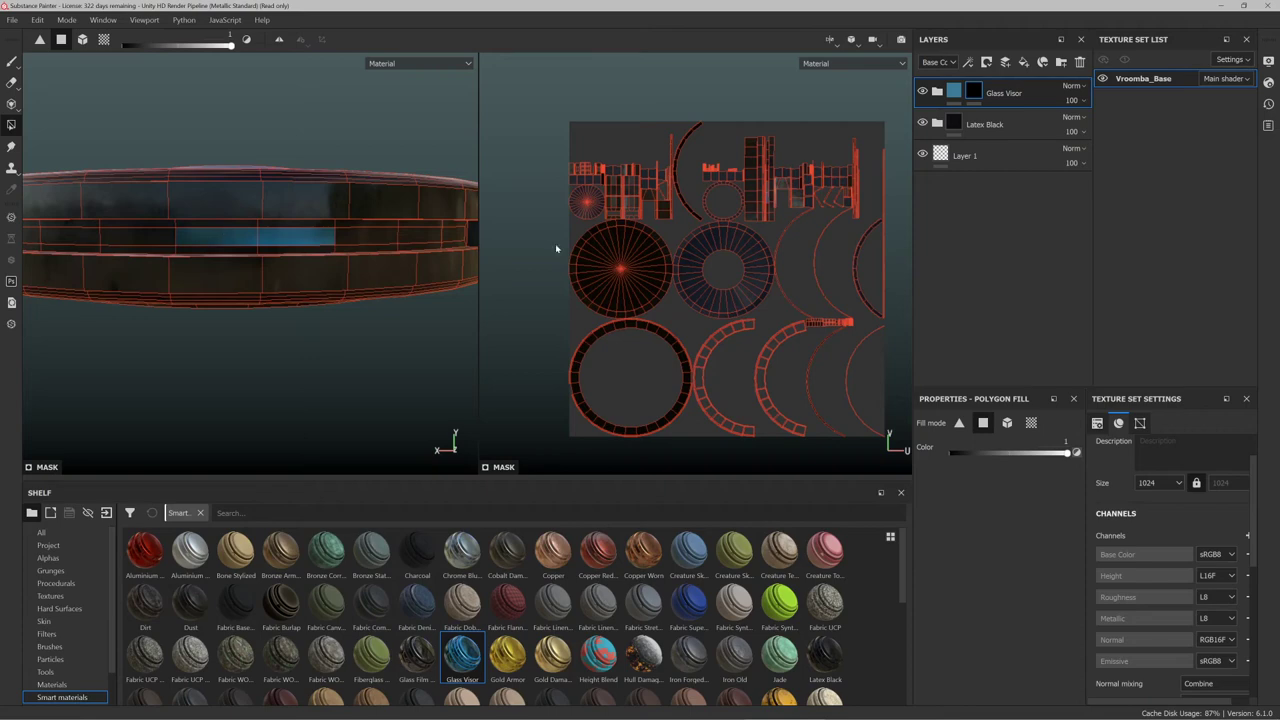
Fill the remaining faces of the recessed band's narrow strip in the UV layout on the Glass Visor mask
scroll(782, 188, up, 8)
scroll(696, 376, down, 3)
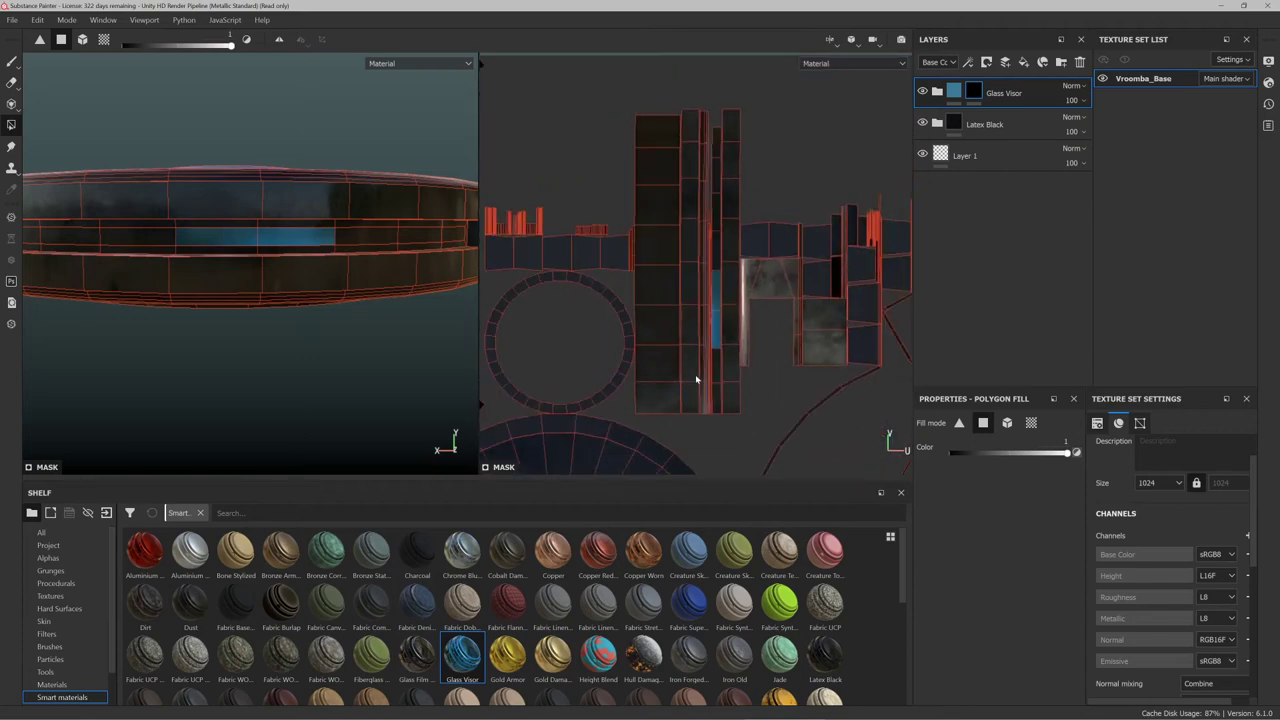
drag(728, 320, 712, 420)
Switch to the browser showing the Portal turret reference image, then minimise it to return to Substance Painter
key(alt+Tab)
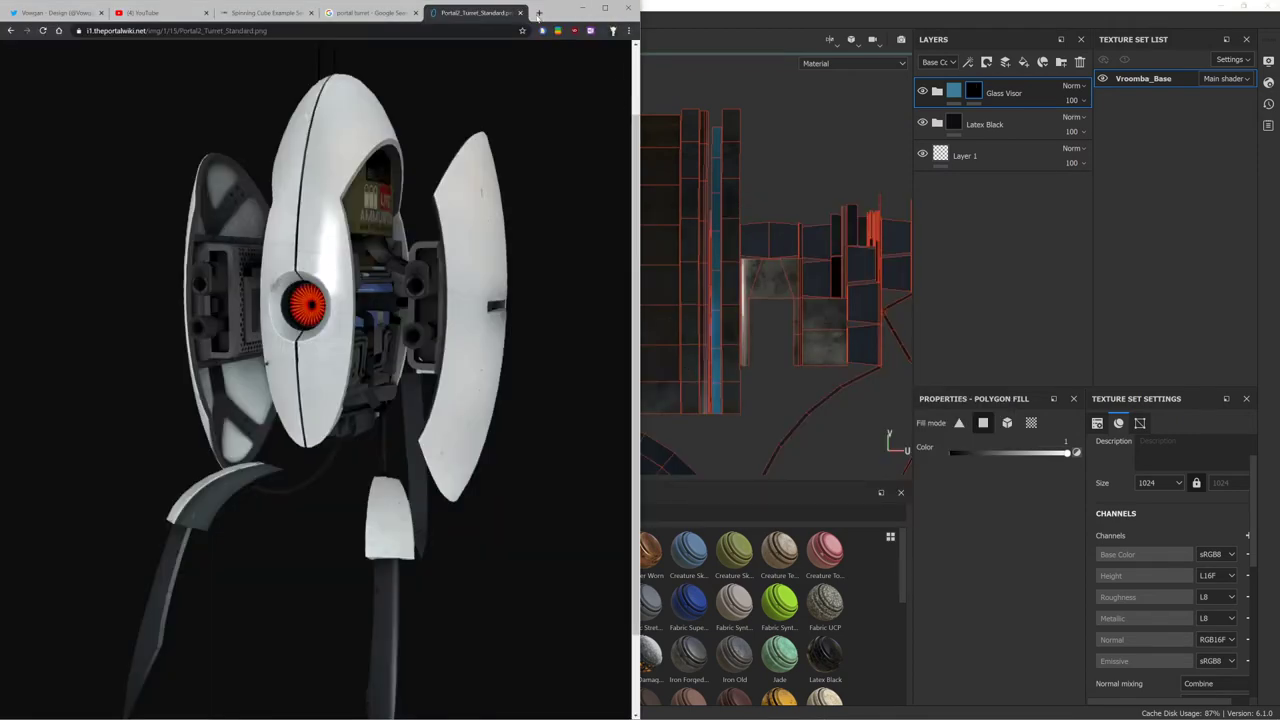
click(571, 12)
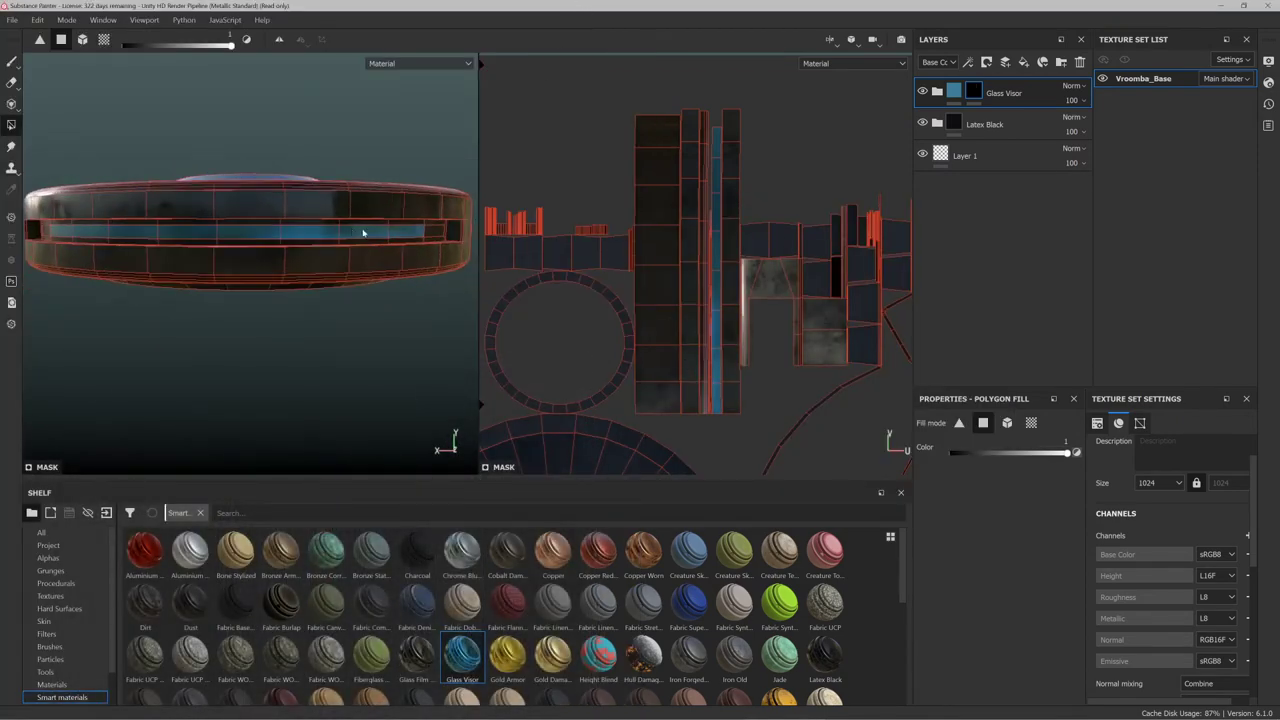
Extend the Glass Visor mask with a polygon fill at the unfilled end of the recessed side band
scroll(439, 232, up, 8)
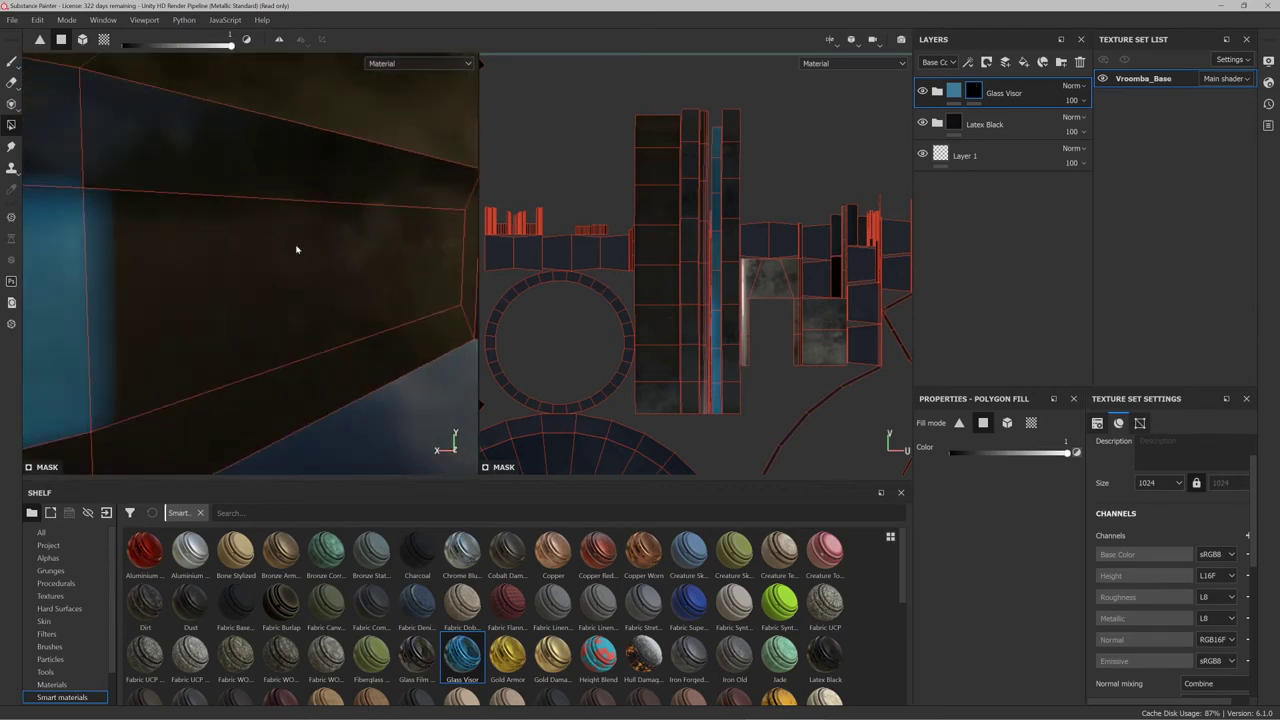
alt+drag(297, 250, 134, 238)
alt+middle_drag(143, 239, 350, 243)
click(313, 257)
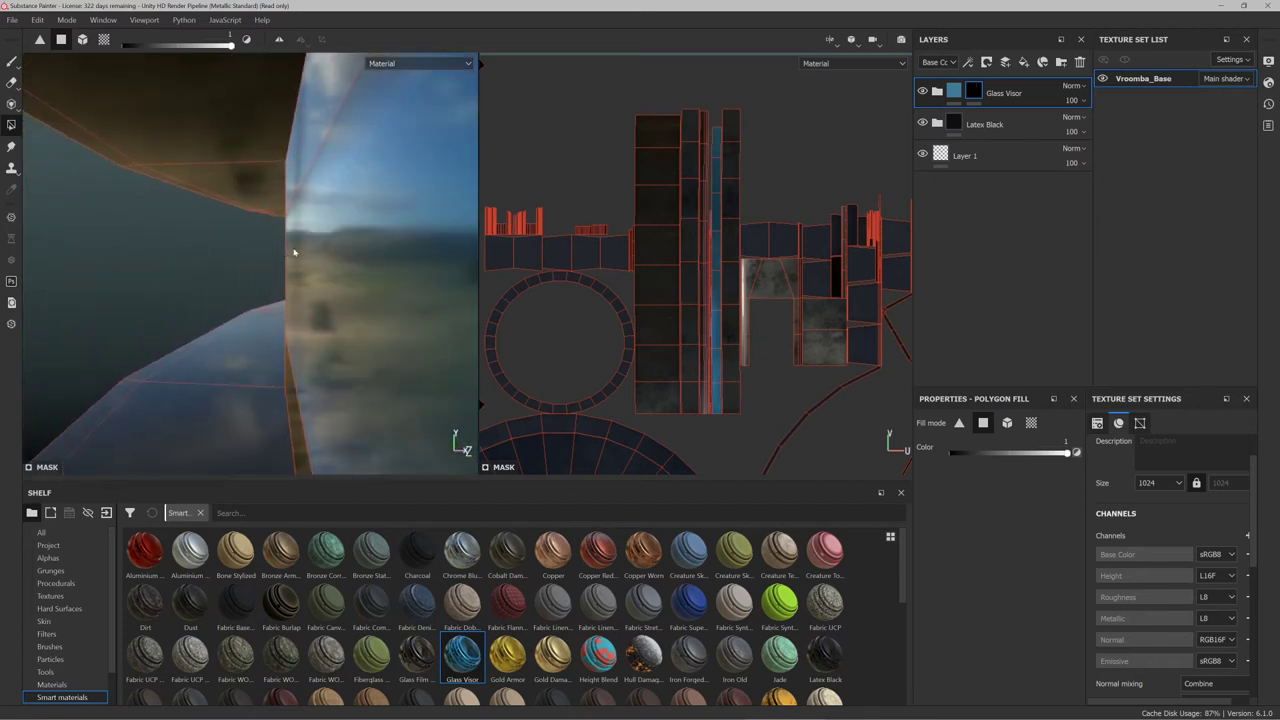
alt+drag(280, 246, 327, 258)
key(f)
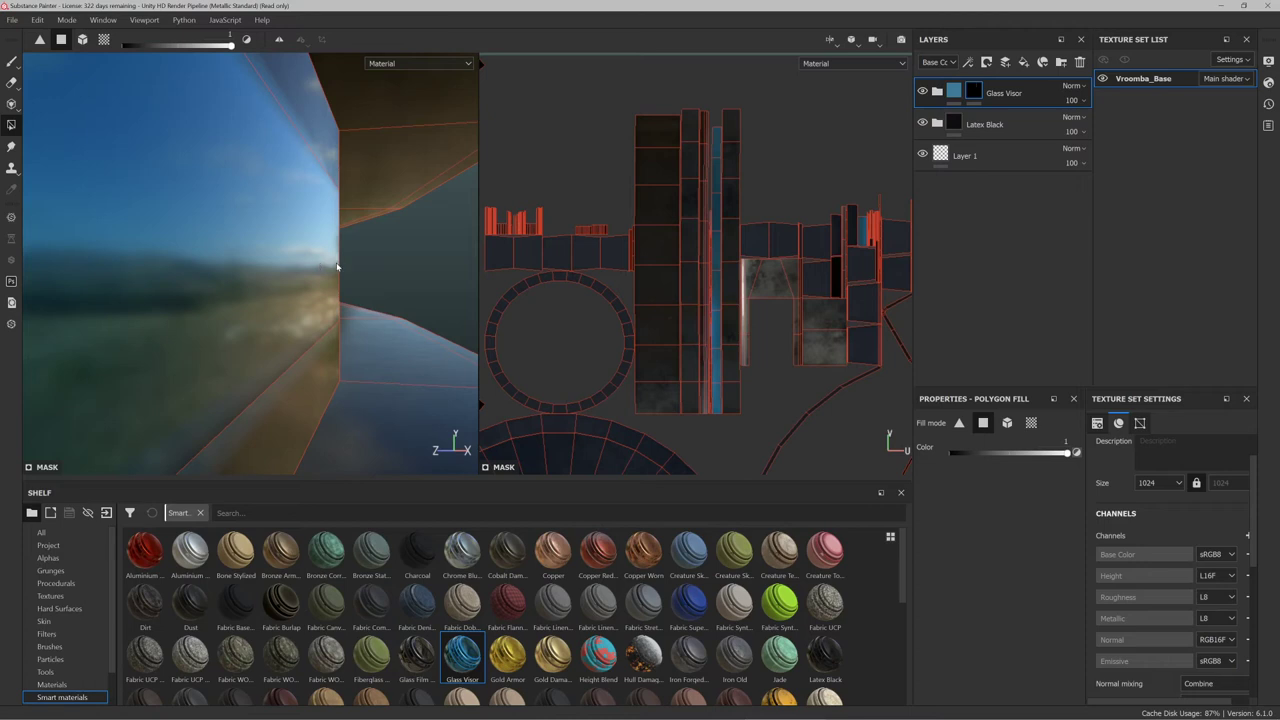
Examine the glass side band against the black latex body from a distance and closer up
scroll(337, 266, down, 4)
alt+drag(376, 257, 197, 263)
scroll(206, 263, down, 6)
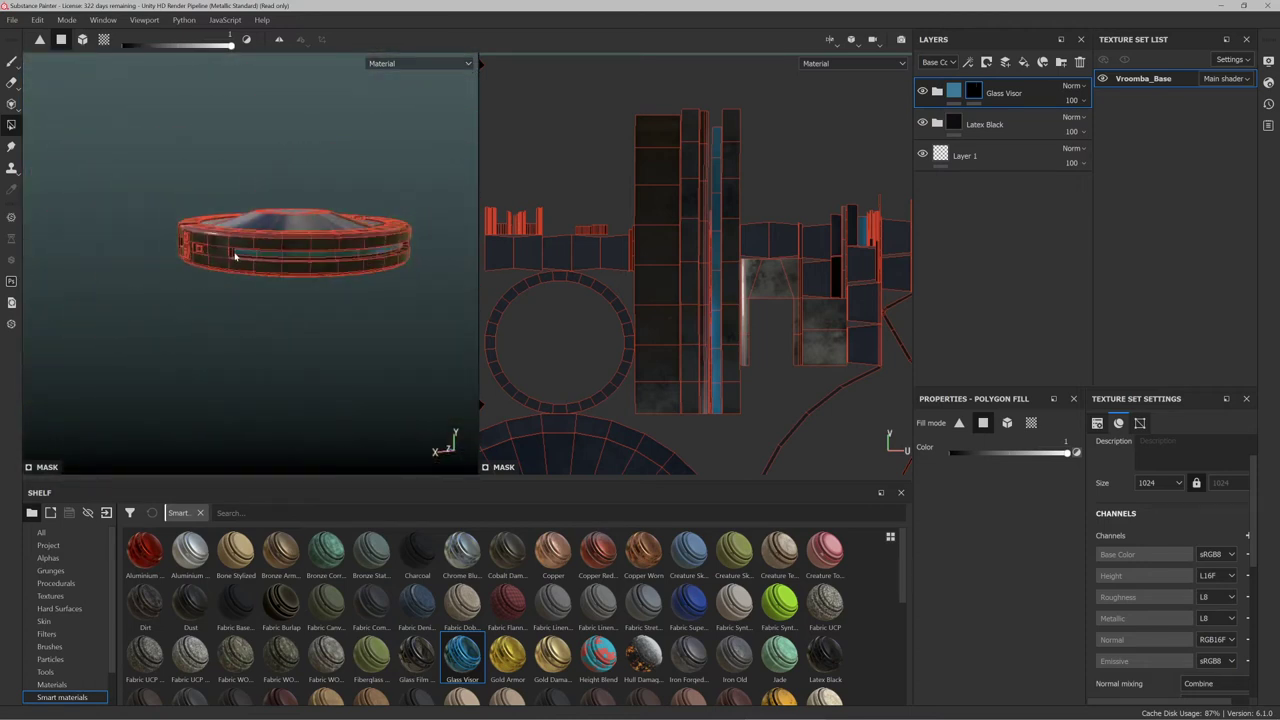
scroll(300, 255, up, 5)
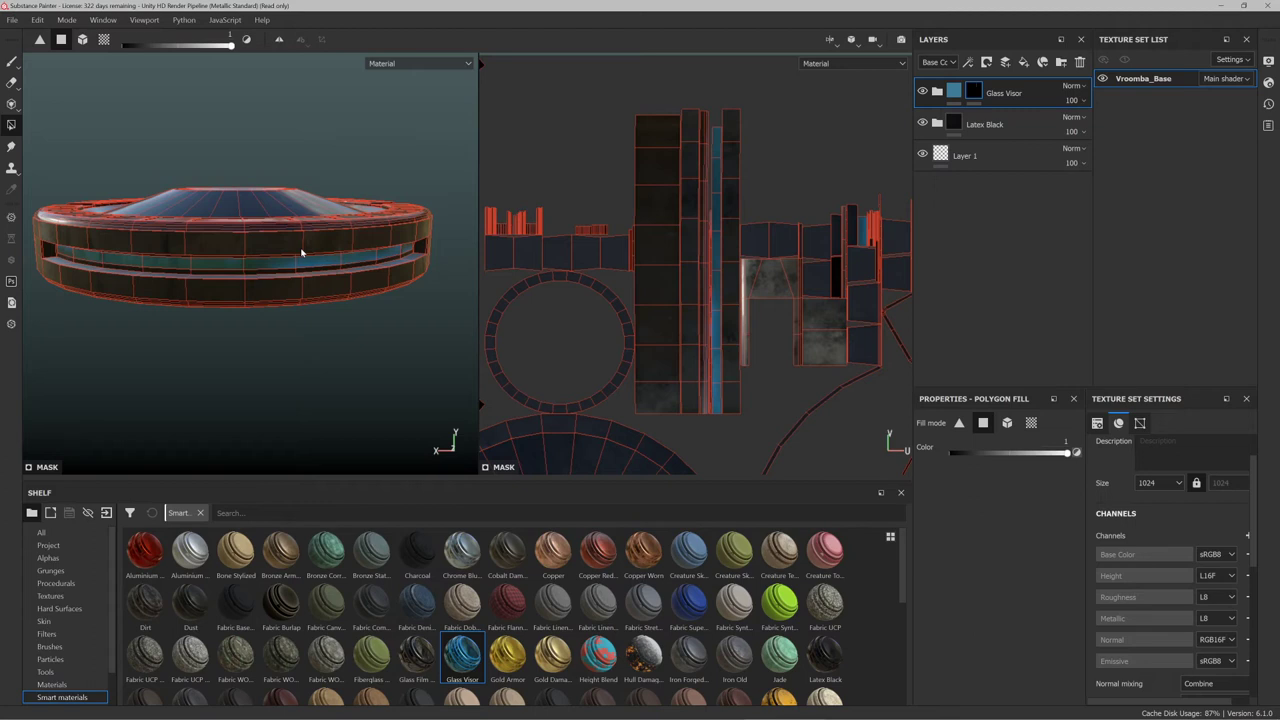
scroll(254, 149, down, 3)
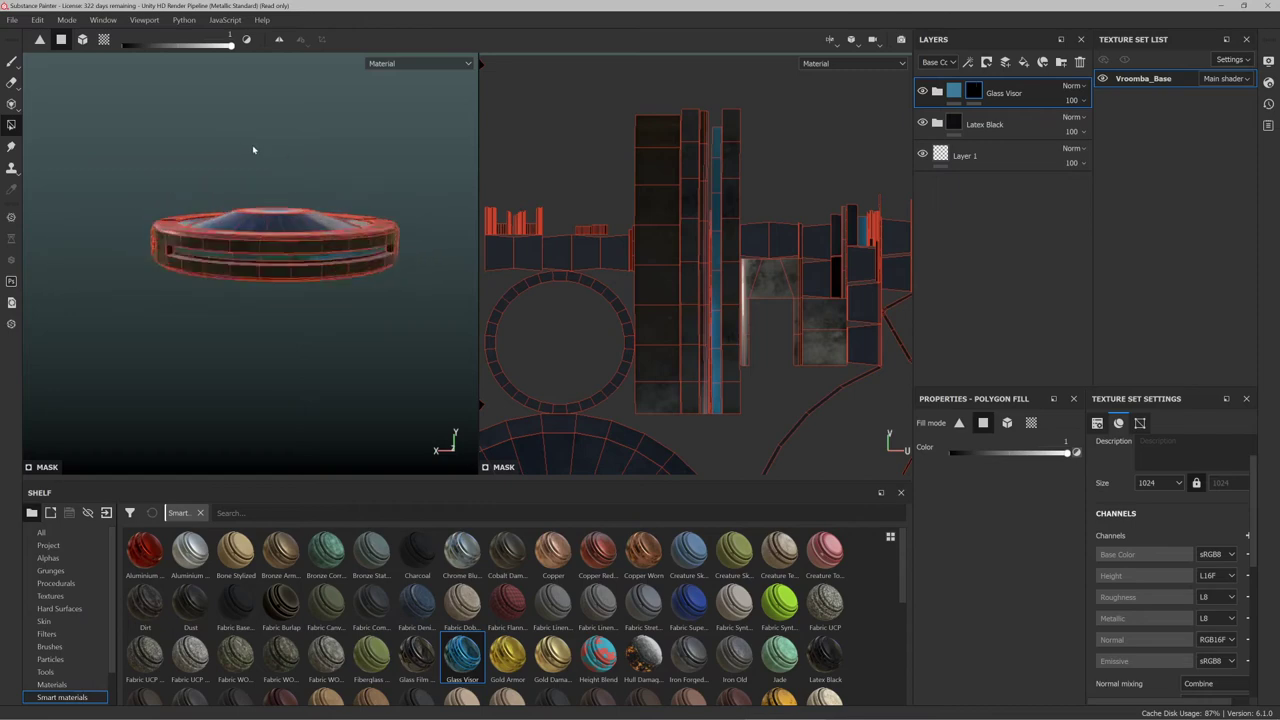
Examine the centre of the robot's top disc up close, where the faces converge, and its surrounding ring
scroll(249, 157, up, 3)
alt+drag(249, 157, 249, 171)
alt+middle_drag(249, 171, 256, 139)
scroll(279, 257, up, 10)
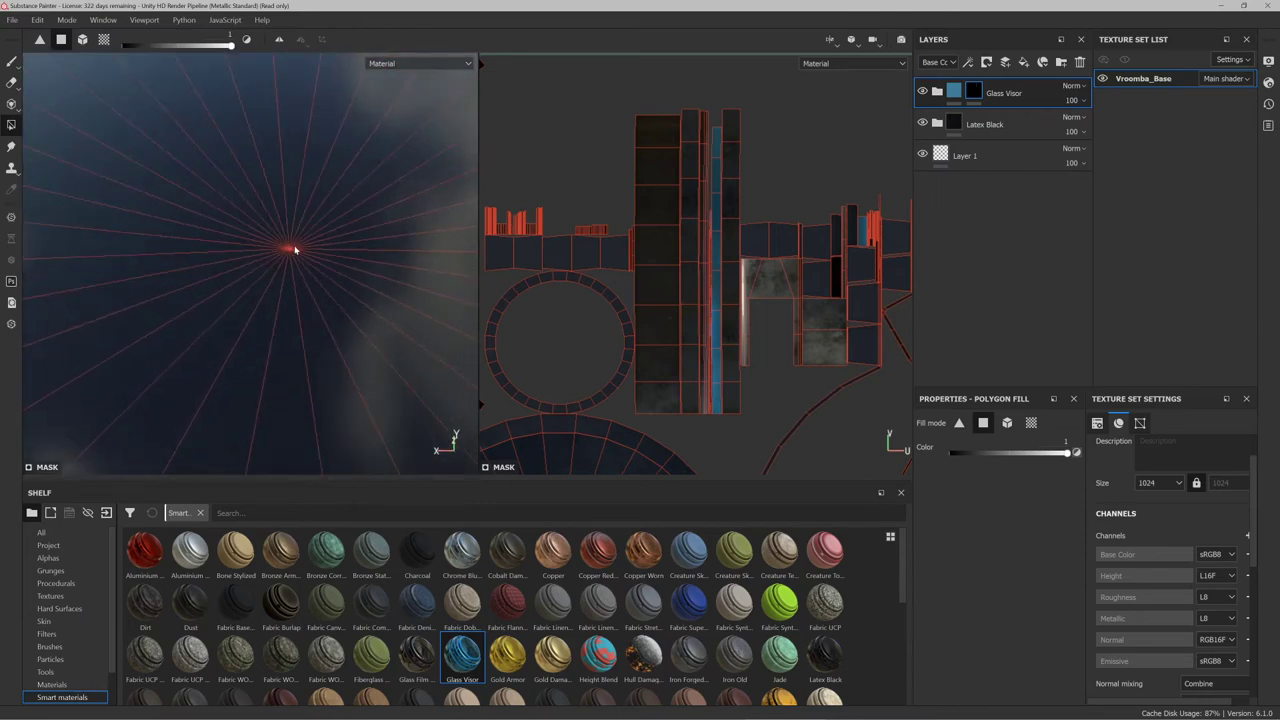
scroll(261, 267, down, 5)
scroll(258, 269, up, 7)
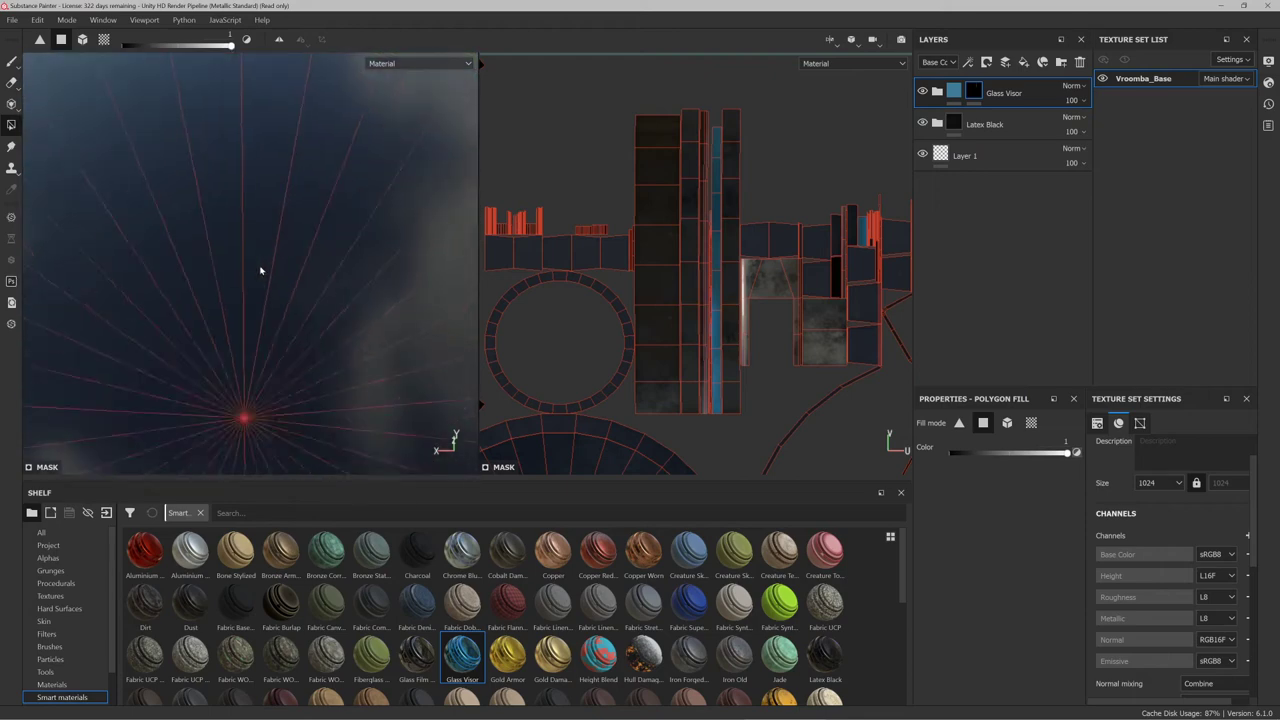
scroll(260, 270, down, 2)
scroll(254, 300, up, 3)
scroll(265, 260, down, 2)
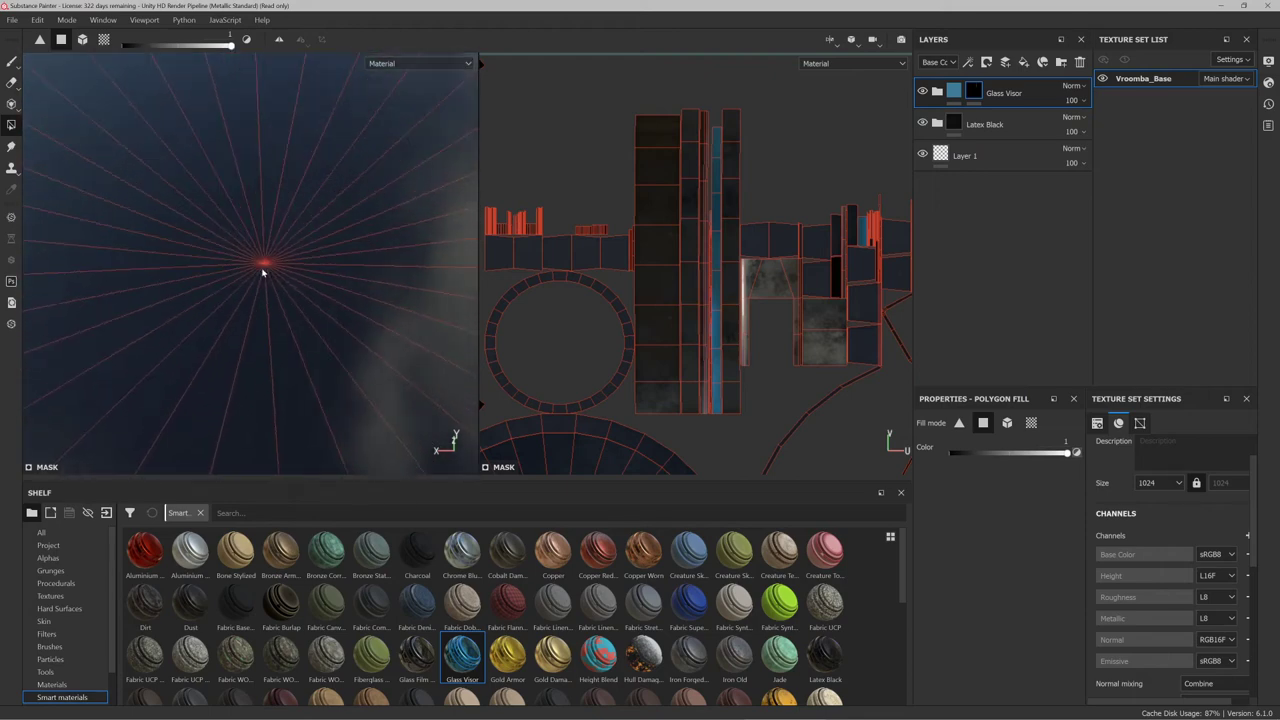
scroll(265, 266, down, 12)
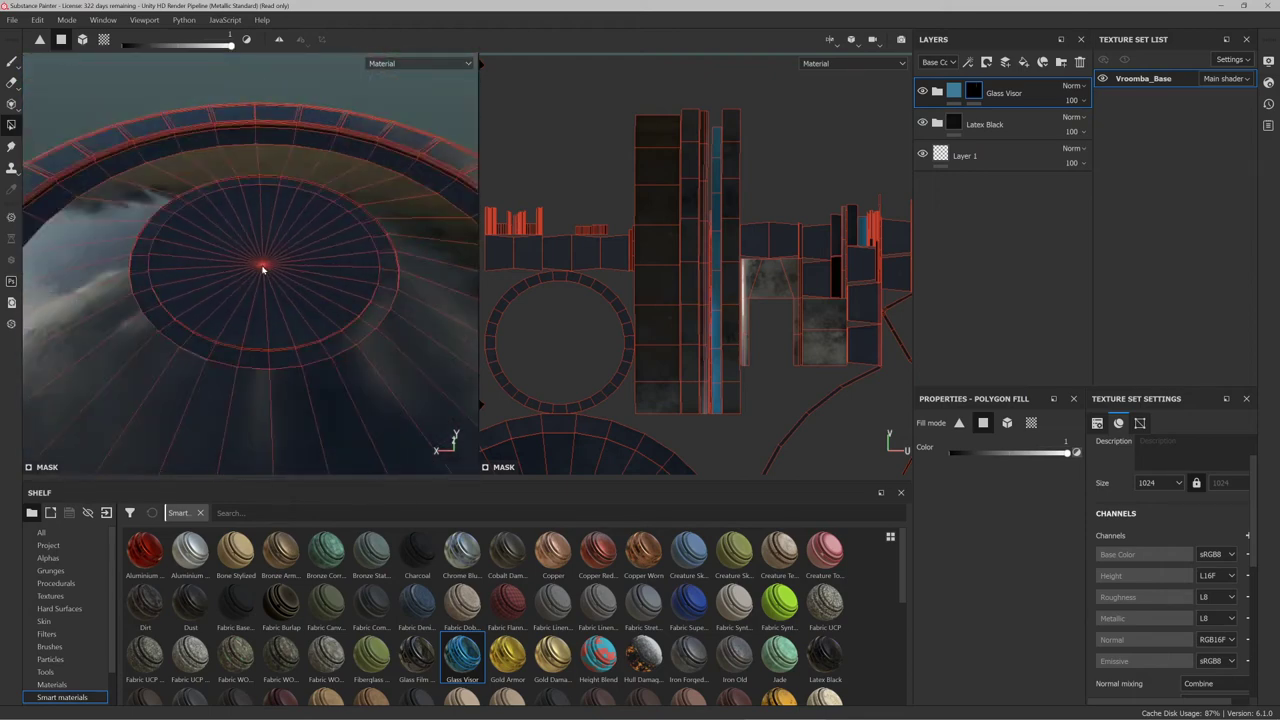
Examine the robot's top disc up close and its low side profile from a distance
scroll(263, 269, up, 12)
scroll(263, 267, down, 8)
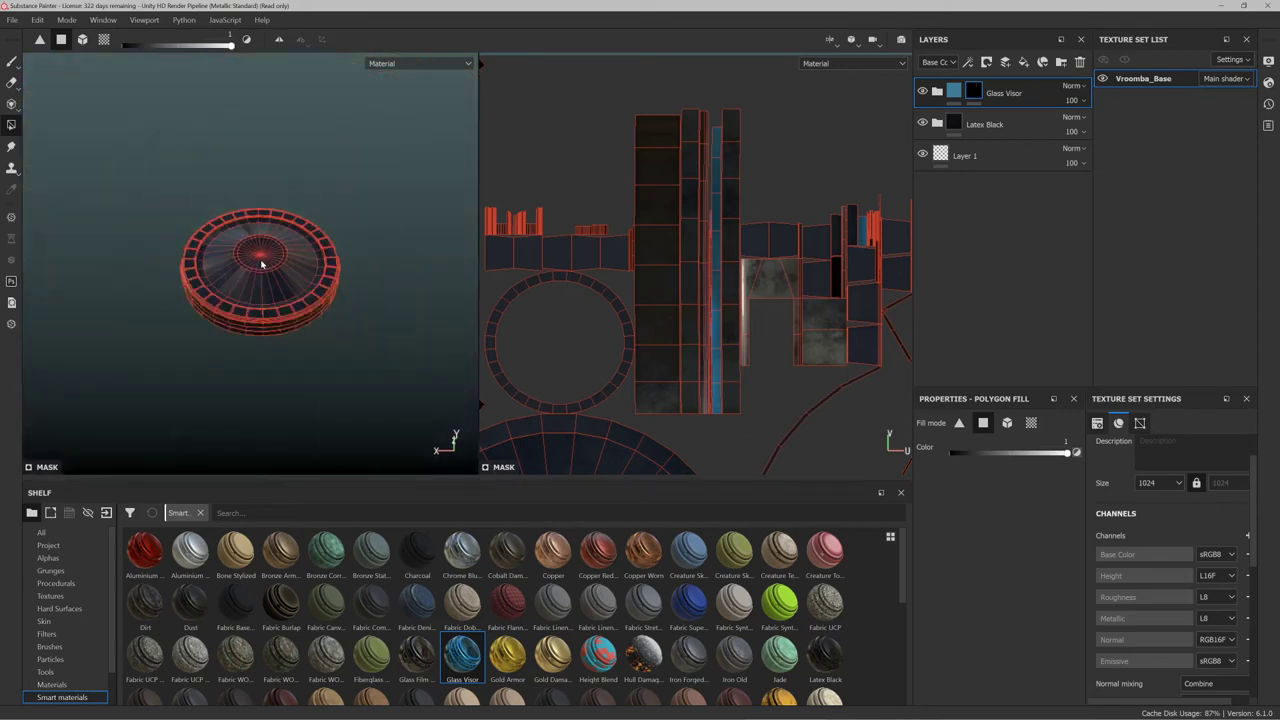
alt+middle_drag(263, 263, 273, 207)
alt+drag(272, 207, 363, 169)
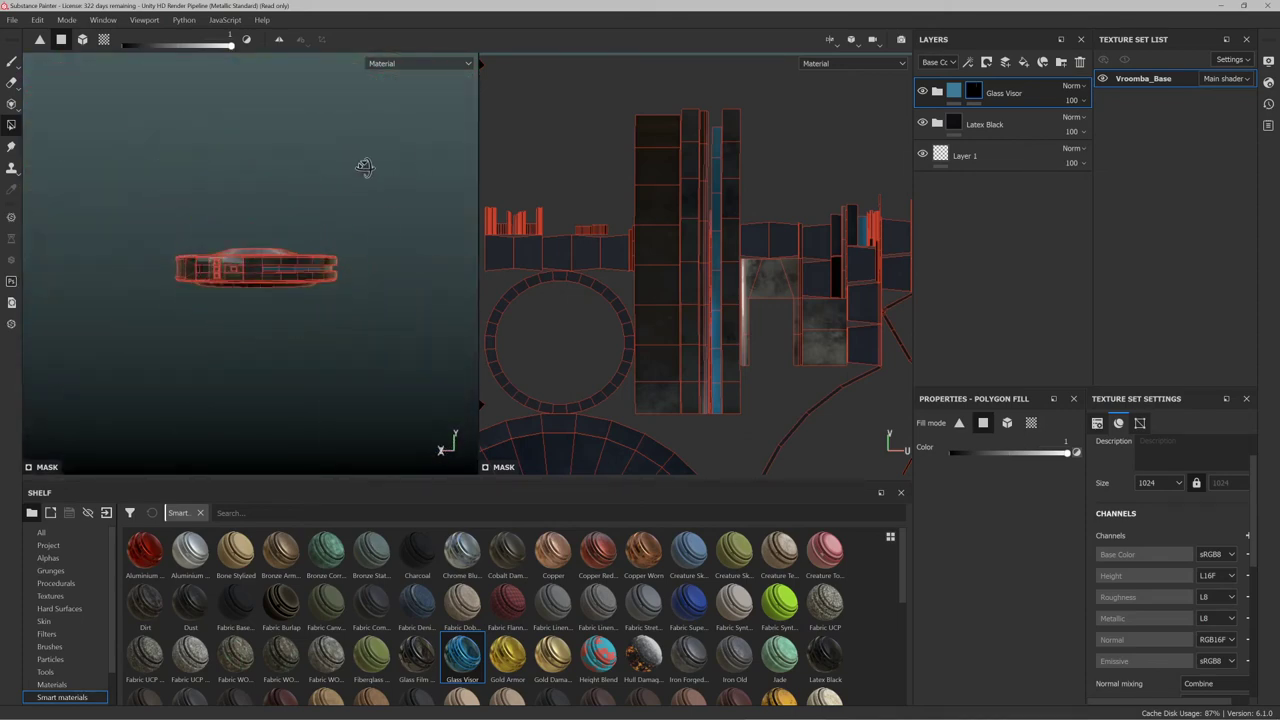
scroll(242, 220, up, 4)
scroll(242, 220, up, 2)
Examine the robot's outer side walls around the body, first without and then with the polygon wireframe
click(13, 64)
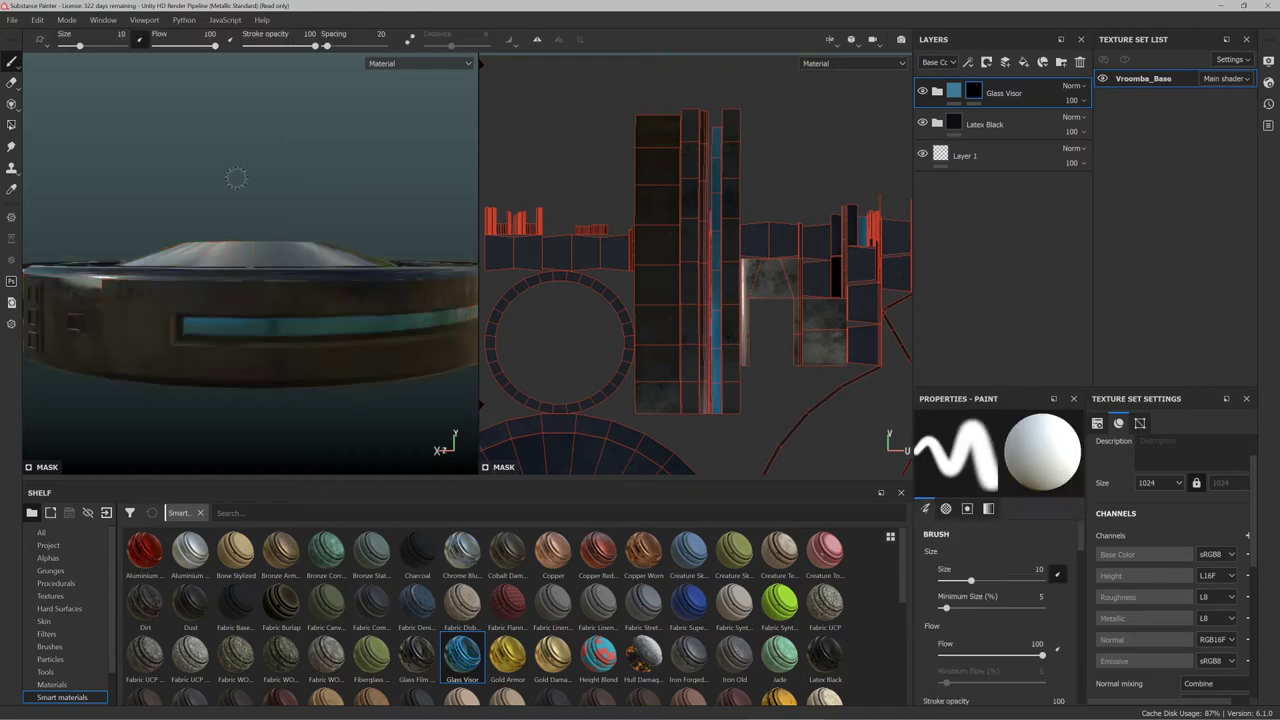
scroll(245, 171, down, 6)
alt+drag(272, 187, 217, 188)
scroll(240, 197, up, 3)
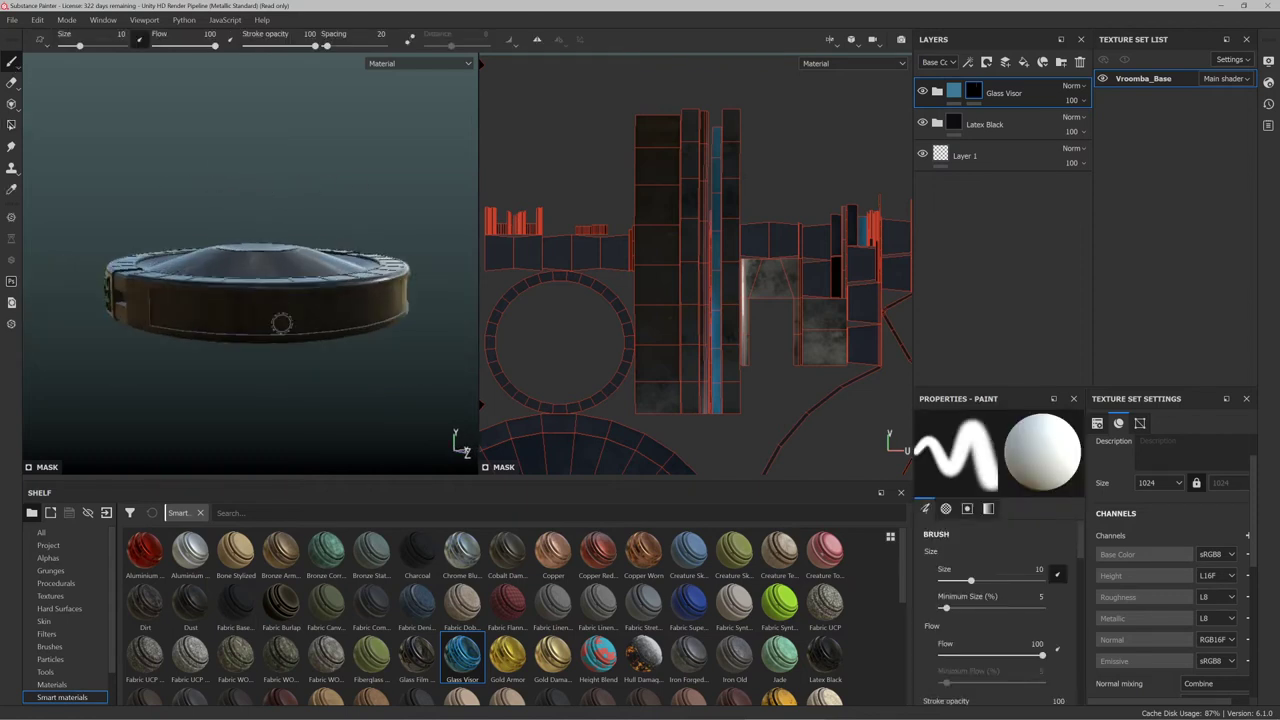
scroll(282, 322, up, 4)
scroll(266, 174, down, 3)
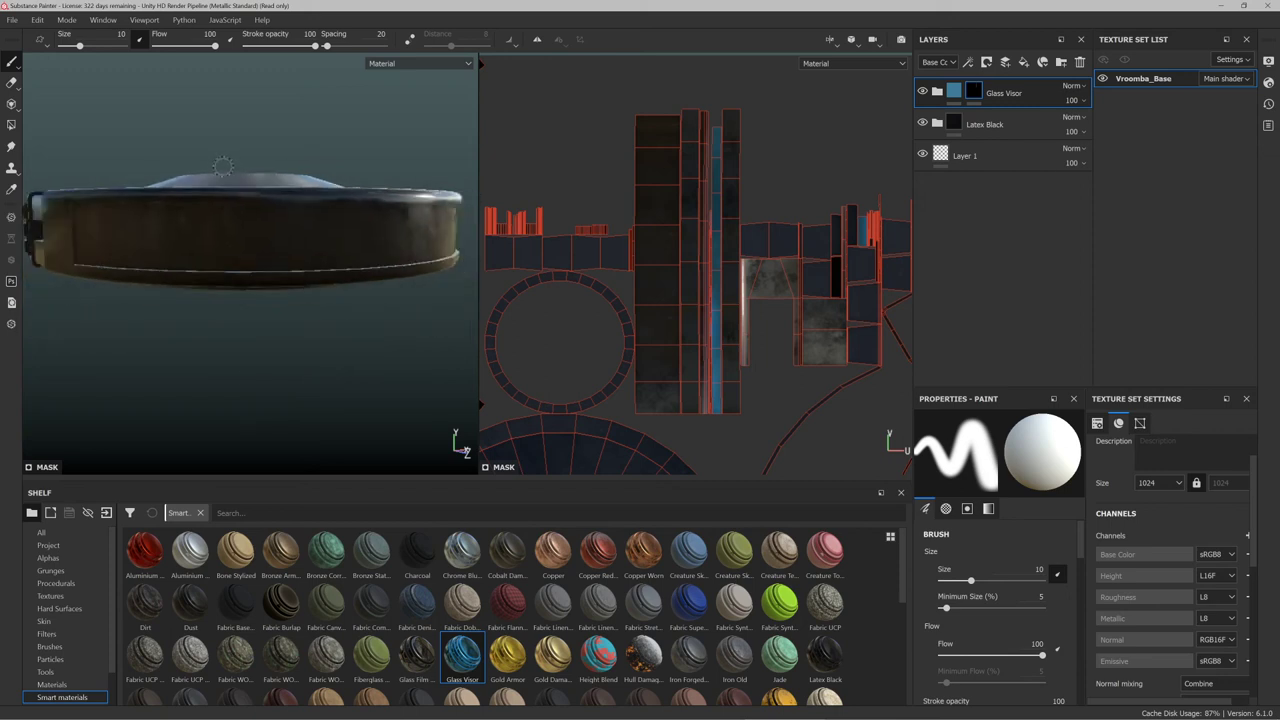
scroll(236, 218, down, 2)
alt+middle_drag(241, 215, 242, 231)
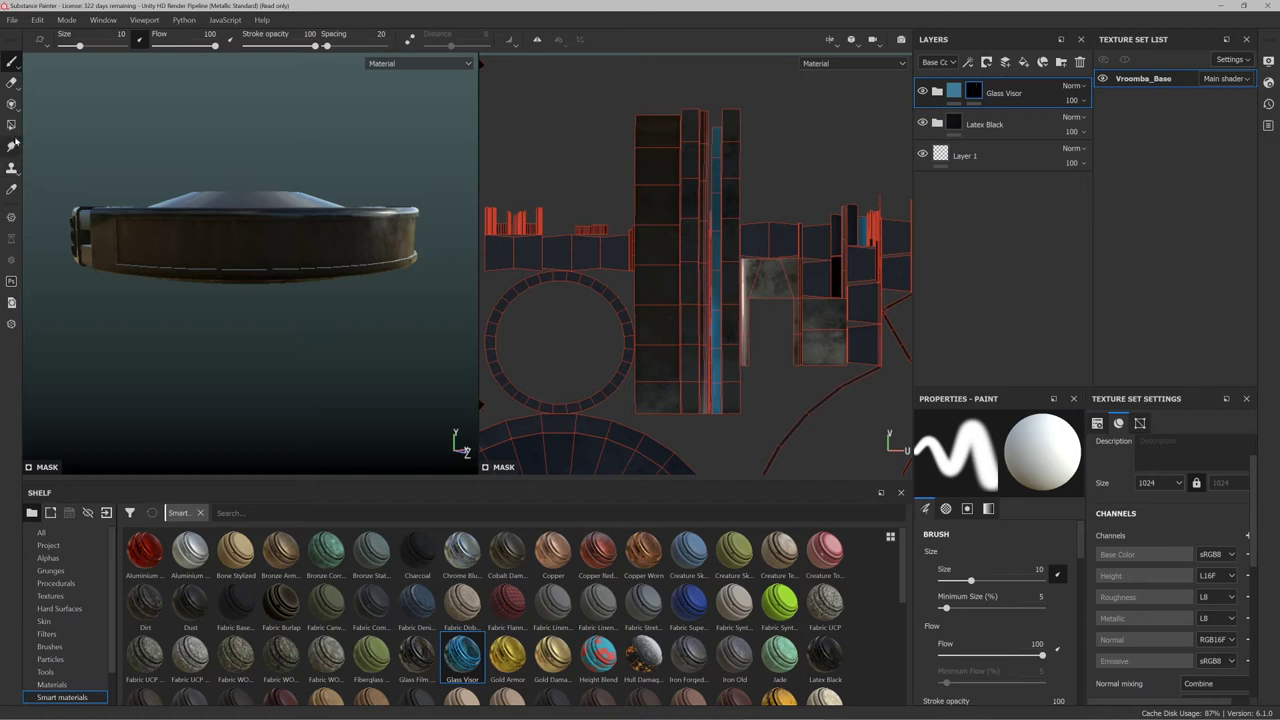
click(11, 125)
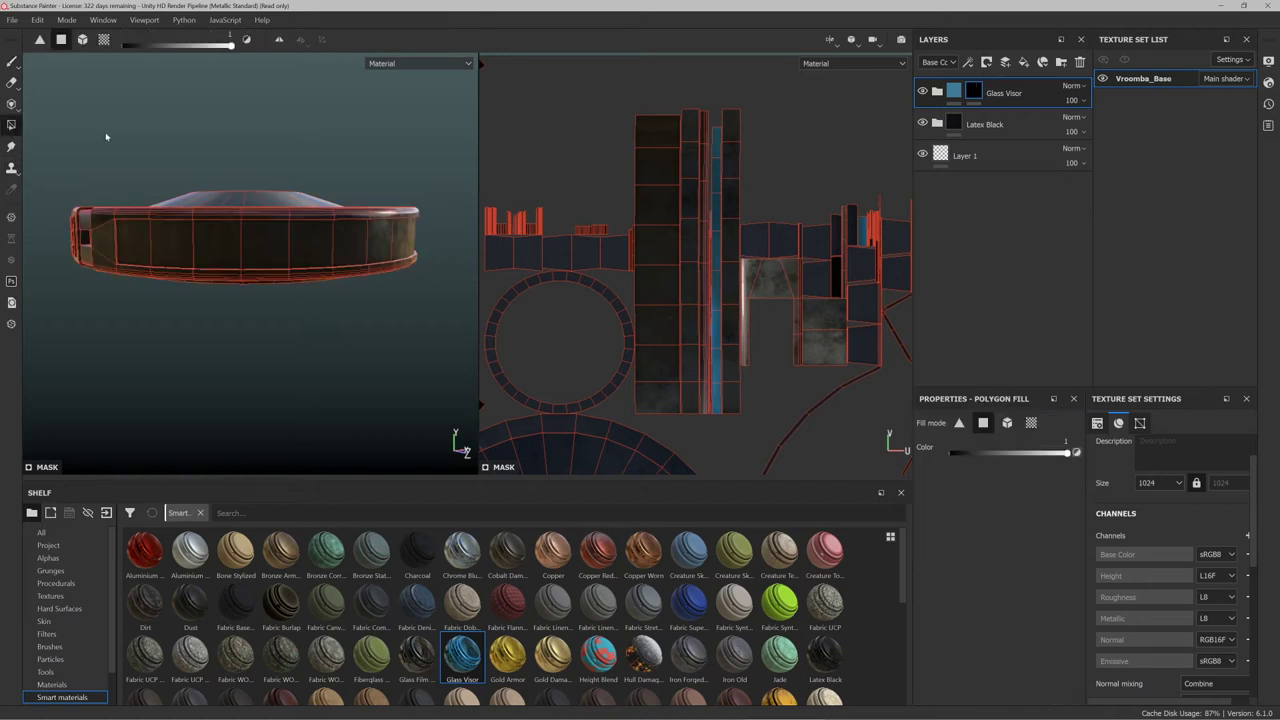
scroll(126, 223, up, 2)
scroll(126, 223, down, 3)
scroll(236, 241, up, 2)
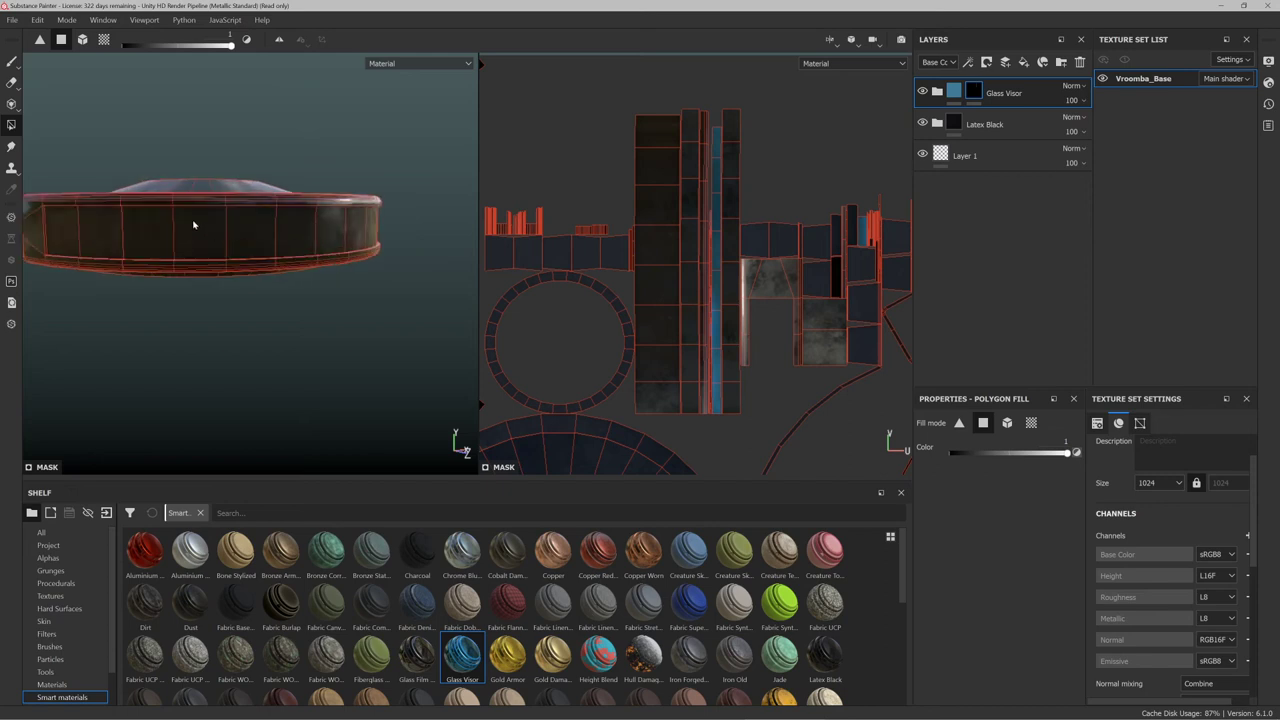
alt+drag(193, 225, 420, 217)
Add the Steel Painted Clearcoat smart material above the Glass Visor layer and give it a black mask
scroll(408, 603, down, 5)
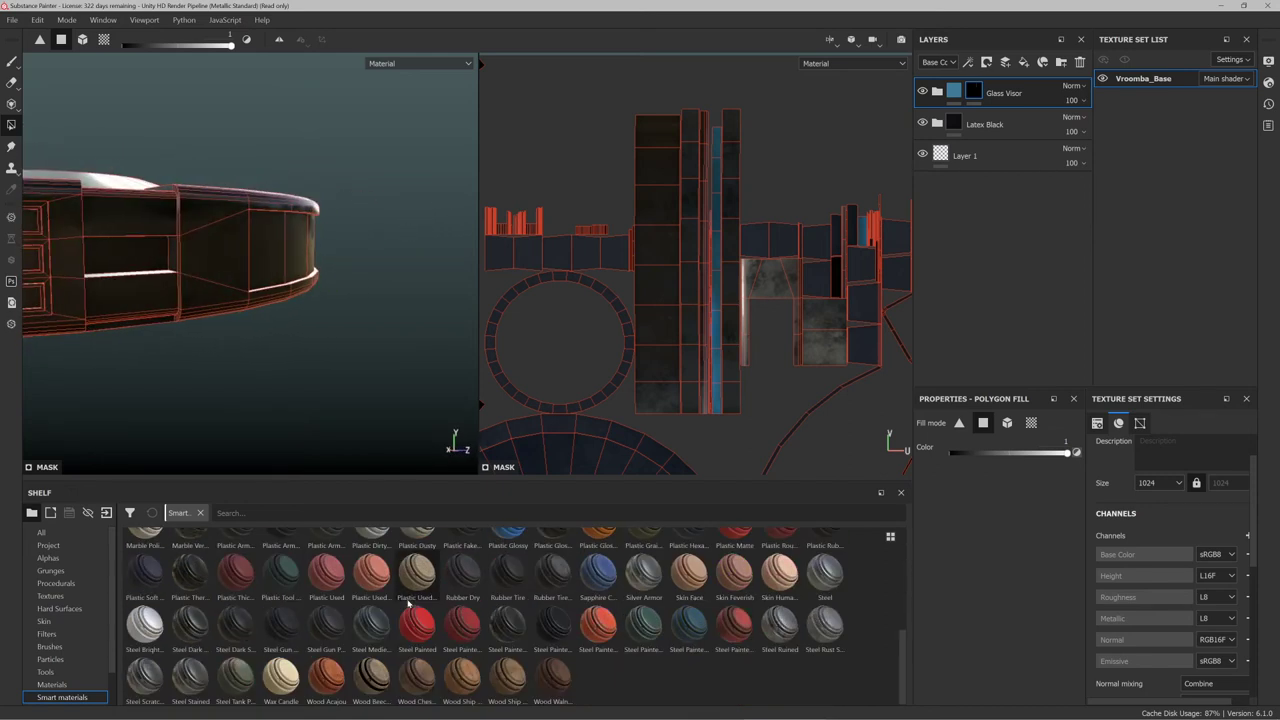
scroll(420, 630, up, 5)
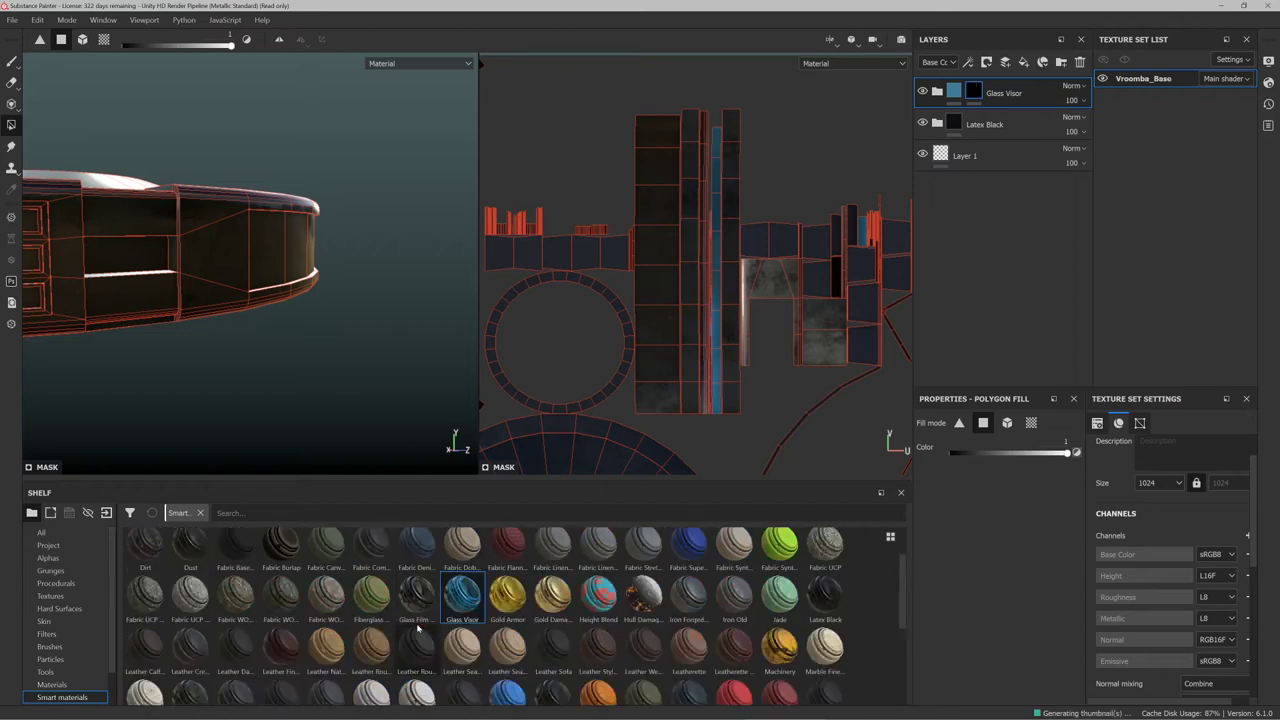
drag(417, 655, 576, 592)
scroll(505, 610, down, 5)
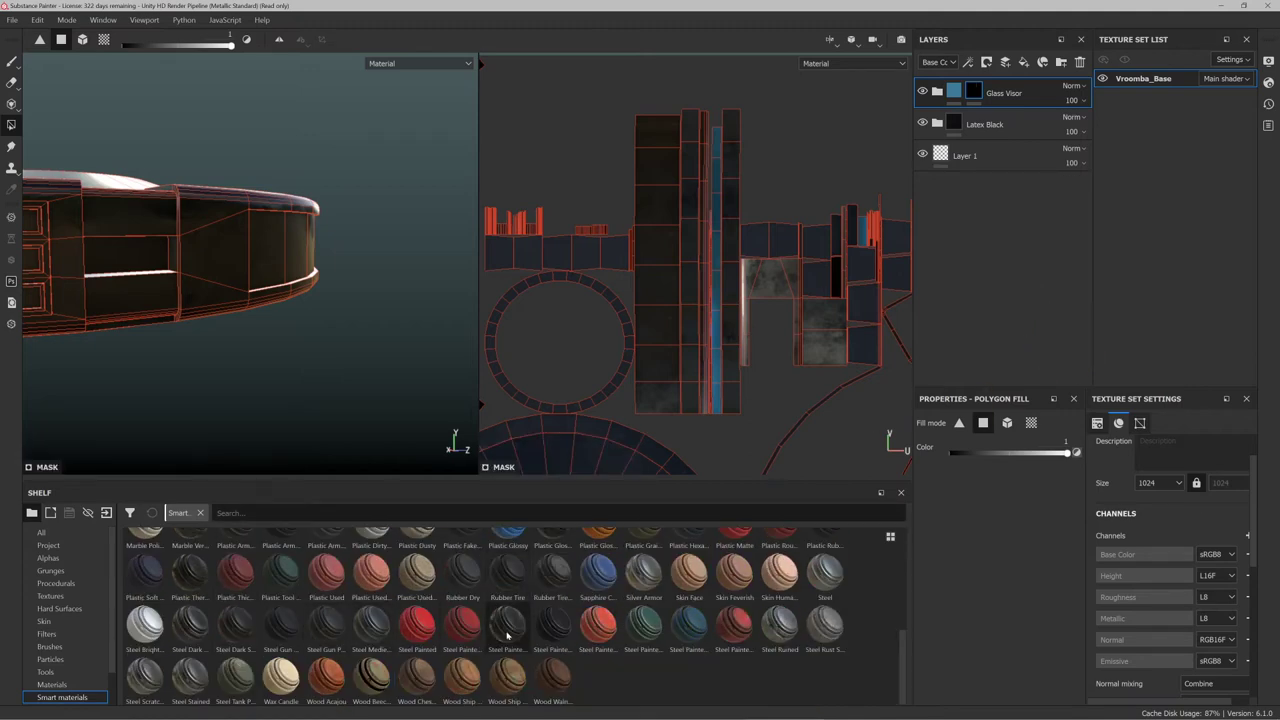
mouse_move(509, 632)
mouse_down()
mouse_move(591, 549)
mouse_move(1014, 289)
mouse_move(1044, 243)
mouse_up()
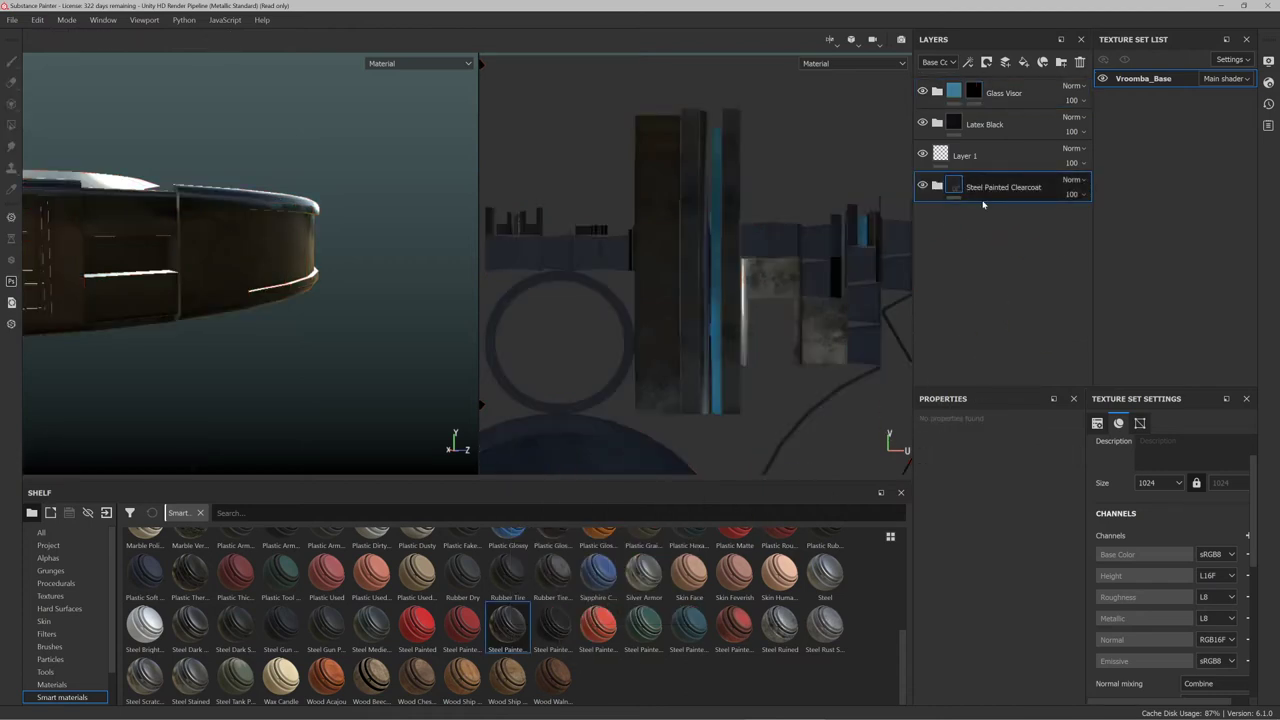
key(ctrl+z)
mouse_move(511, 622)
mouse_down()
mouse_move(229, 279)
mouse_move(230, 242)
mouse_up()
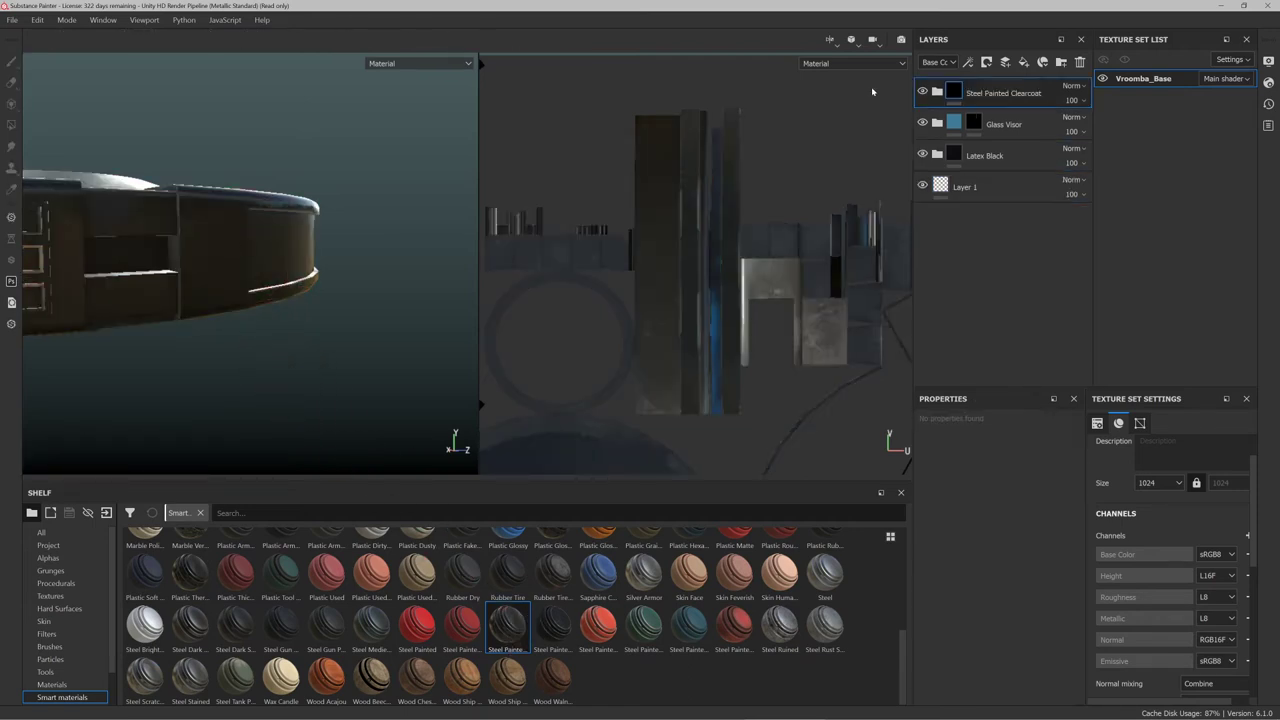
click(985, 62)
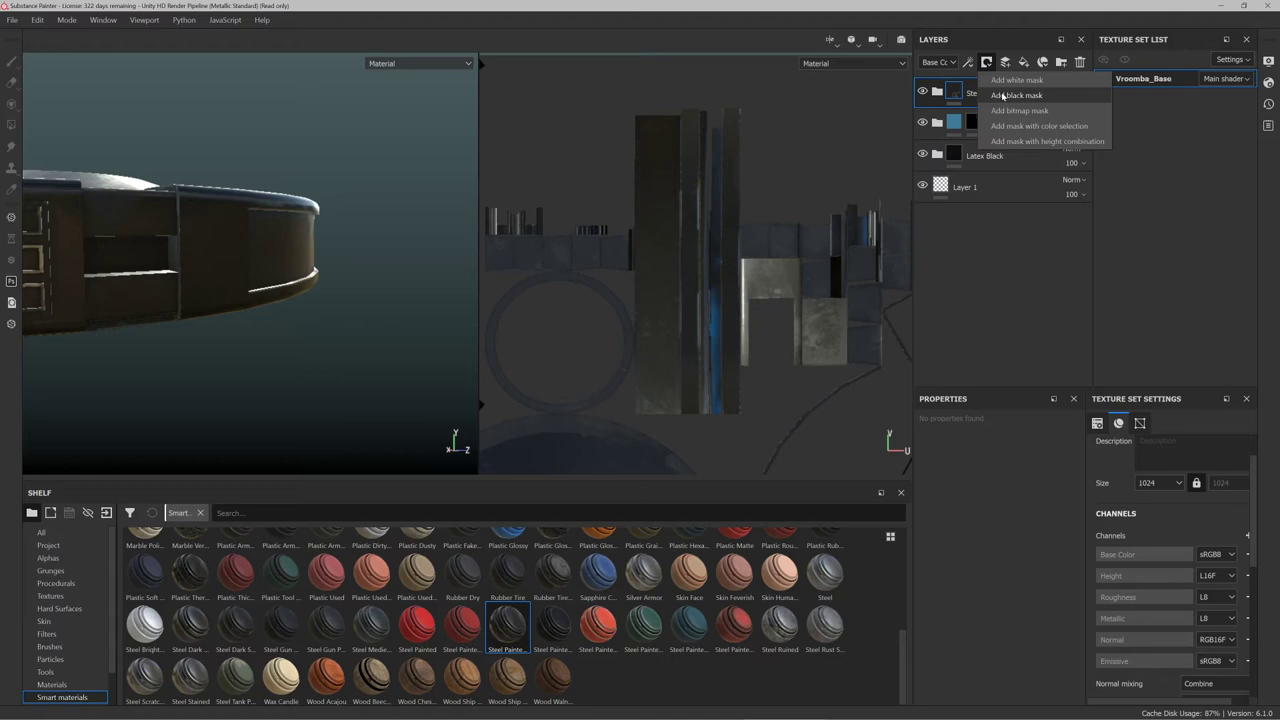
click(1003, 95)
Polygon-fill faces along the lower part of the widest vertical UV strip in the Steel Painted Clearcoat mask
key(4)
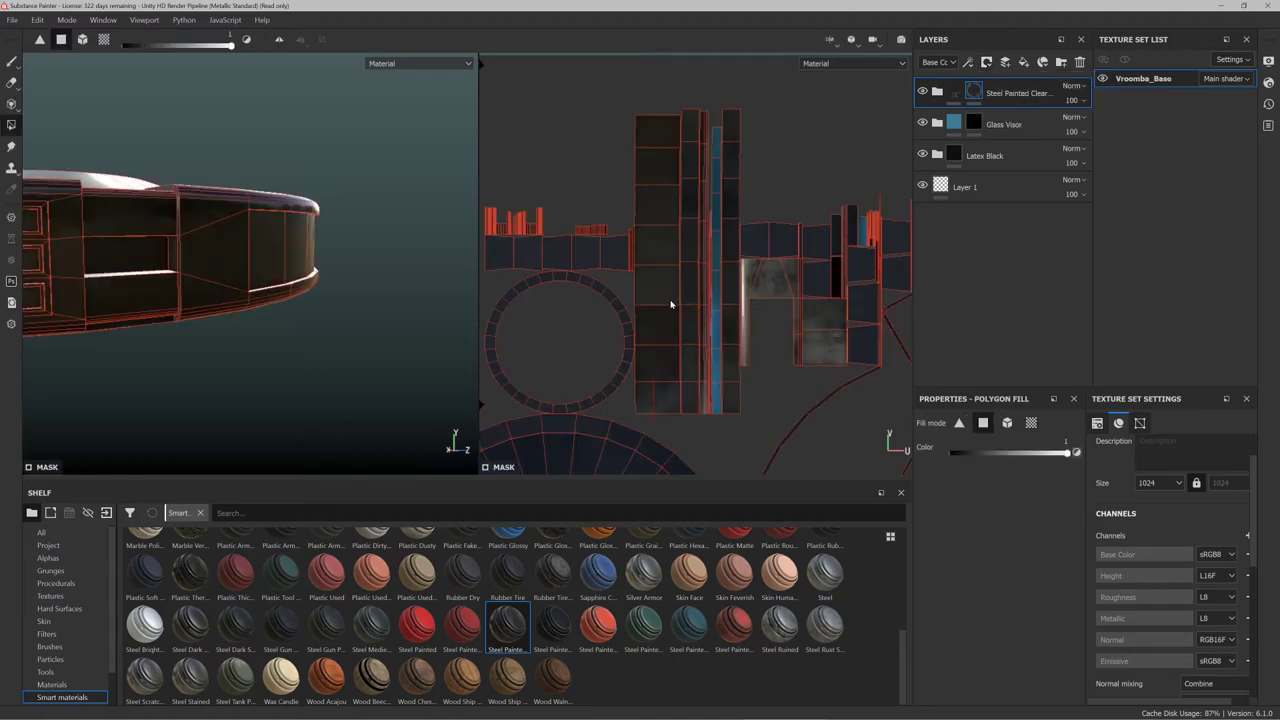
drag(654, 417, 668, 300)
scroll(795, 254, down, 5)
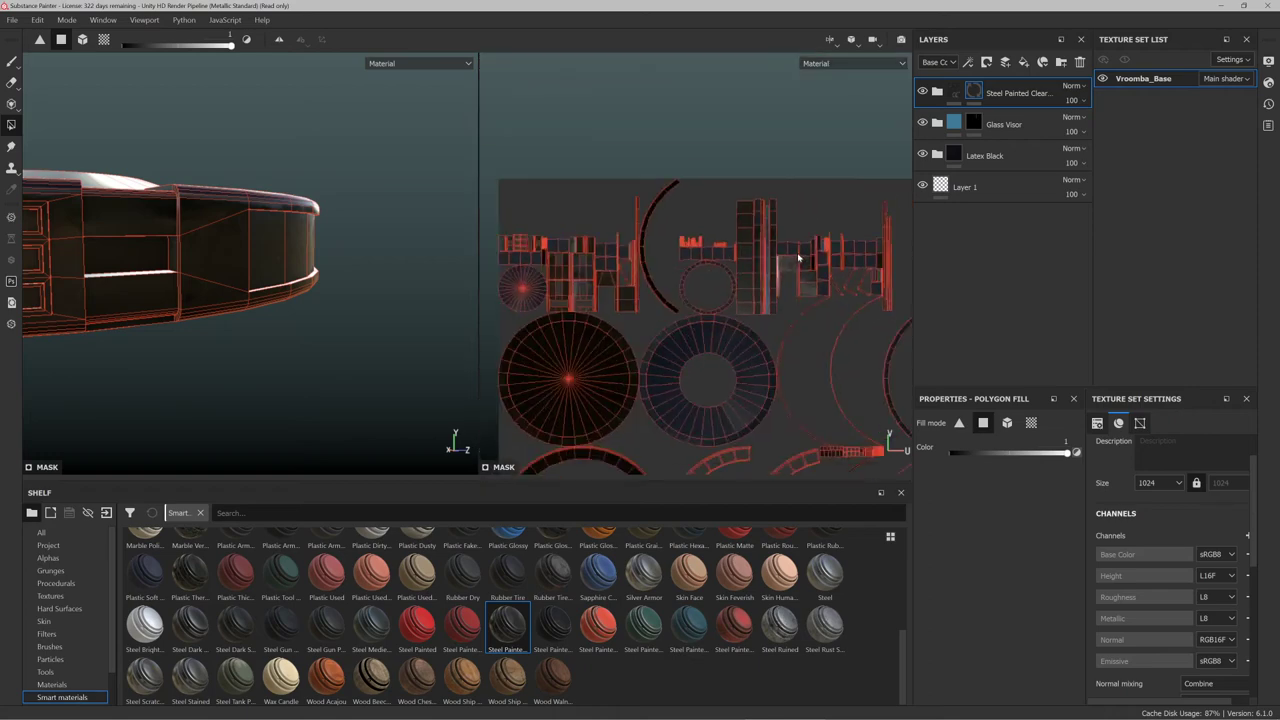
scroll(600, 298, up, 4)
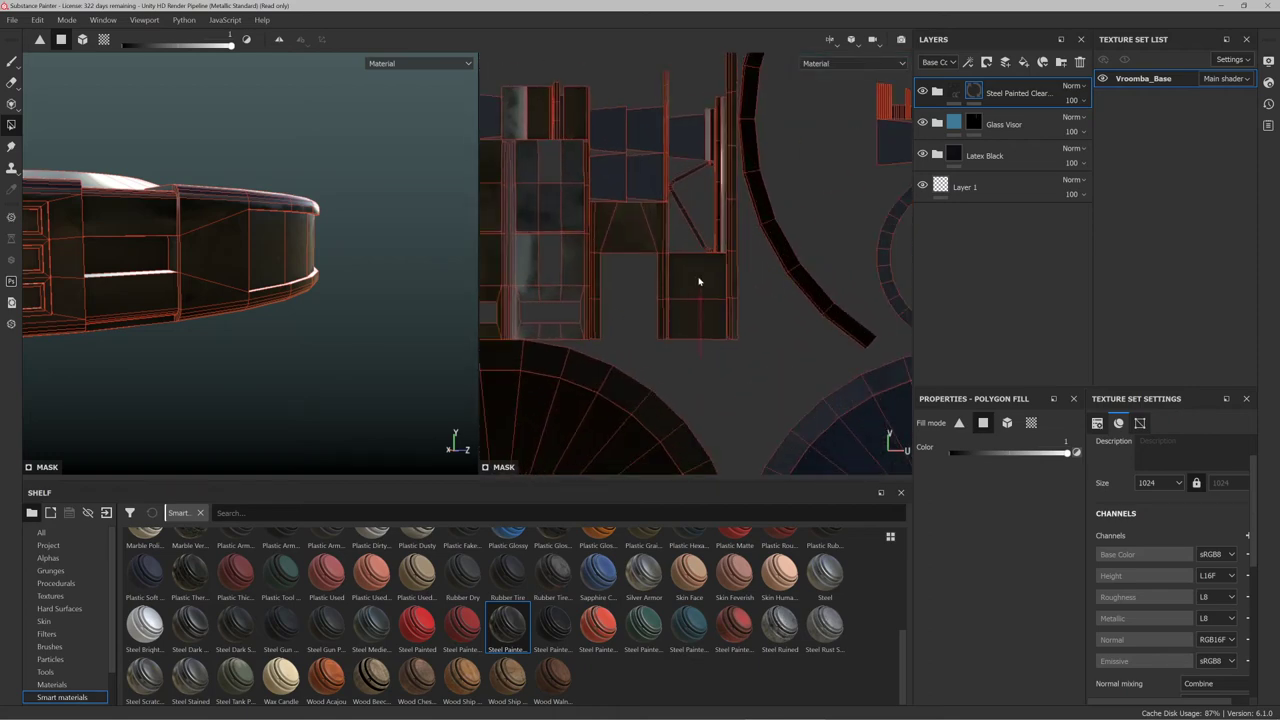
mouse_move(375, 240)
alt+mouse_down()
mouse_move(271, 251)
mouse_move(318, 240)
mouse_move(406, 260)
mouse_move(387, 258)
alt+mouse_up()
key(f)
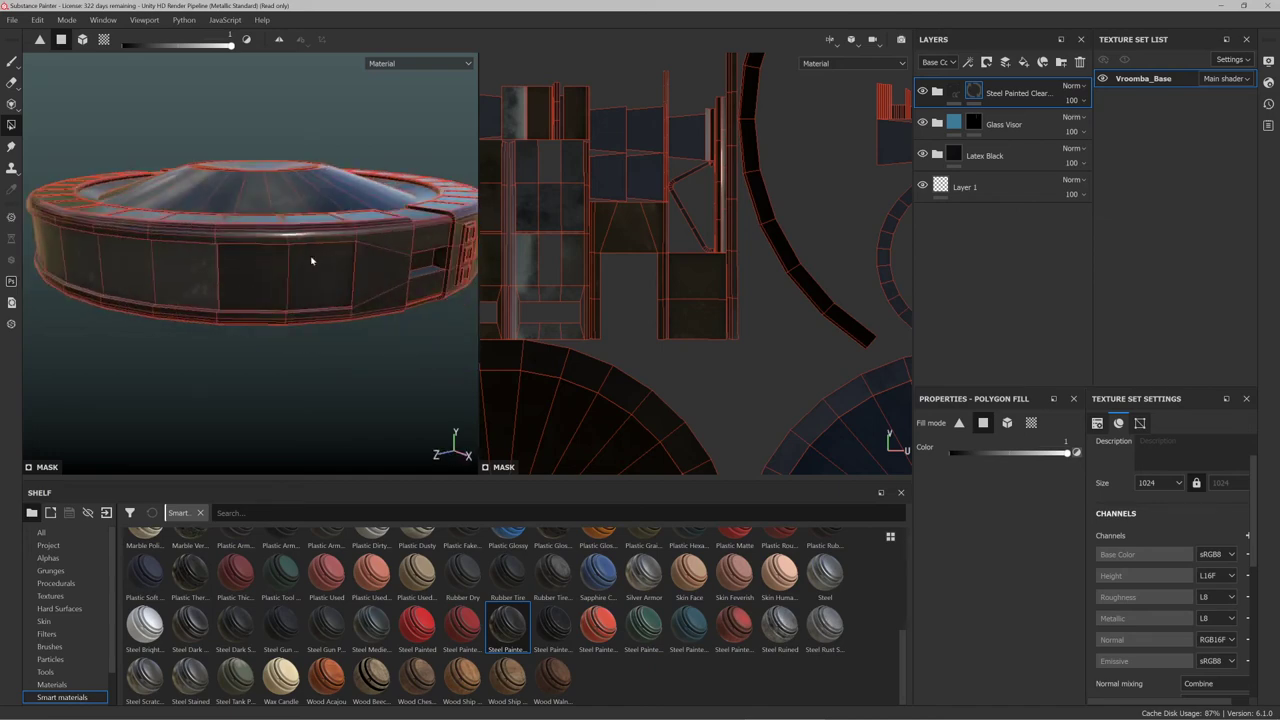
scroll(634, 286, down, 5)
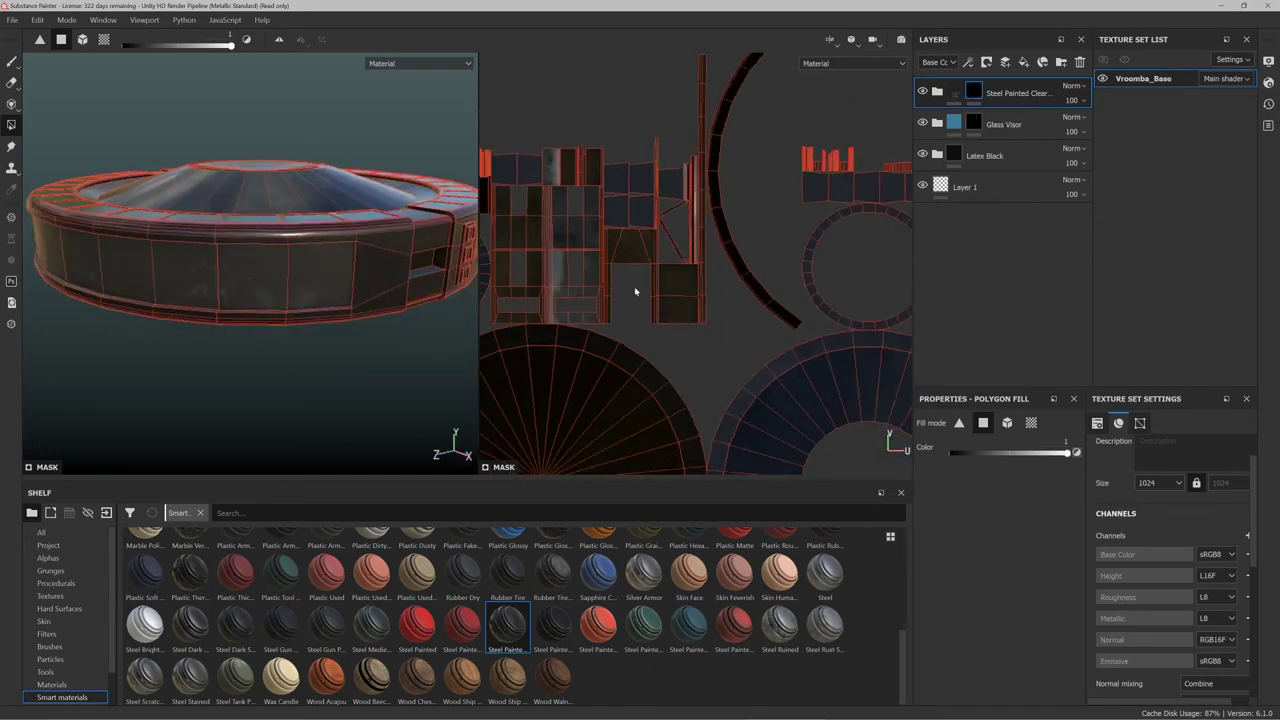
scroll(595, 382, up, 8)
scroll(613, 338, down, 5)
scroll(614, 251, up, 3)
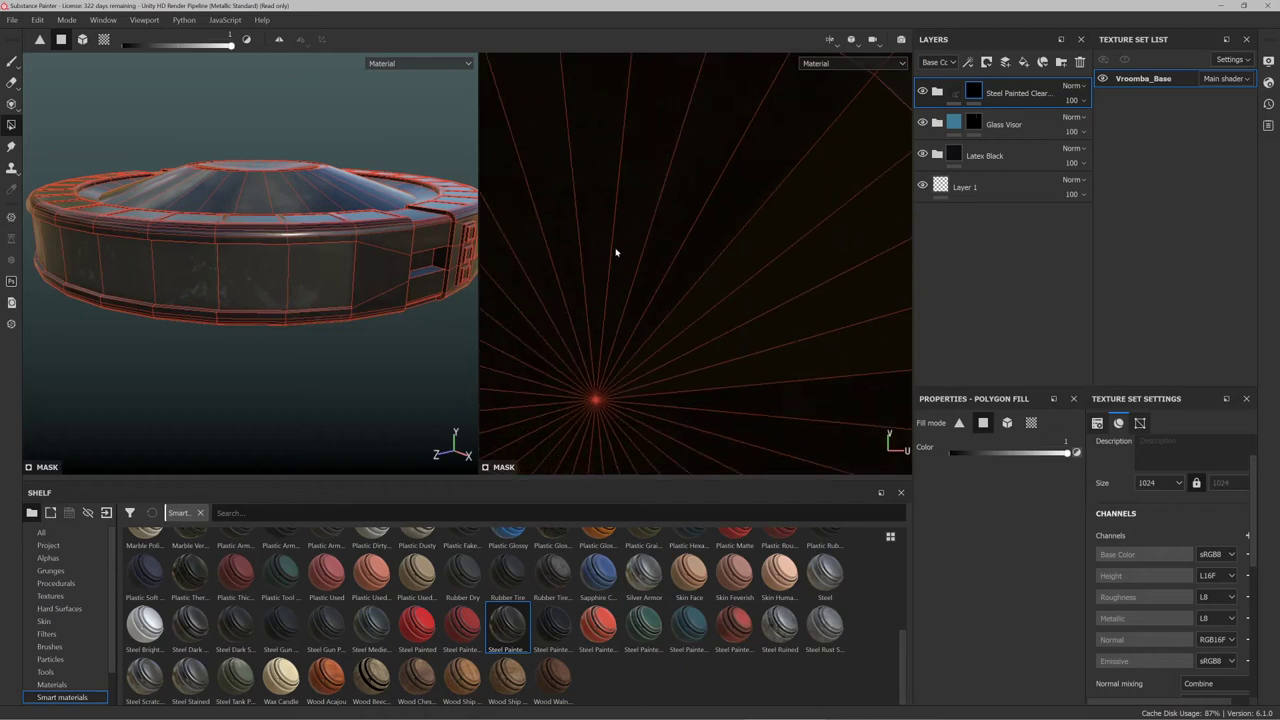
click(786, 261)
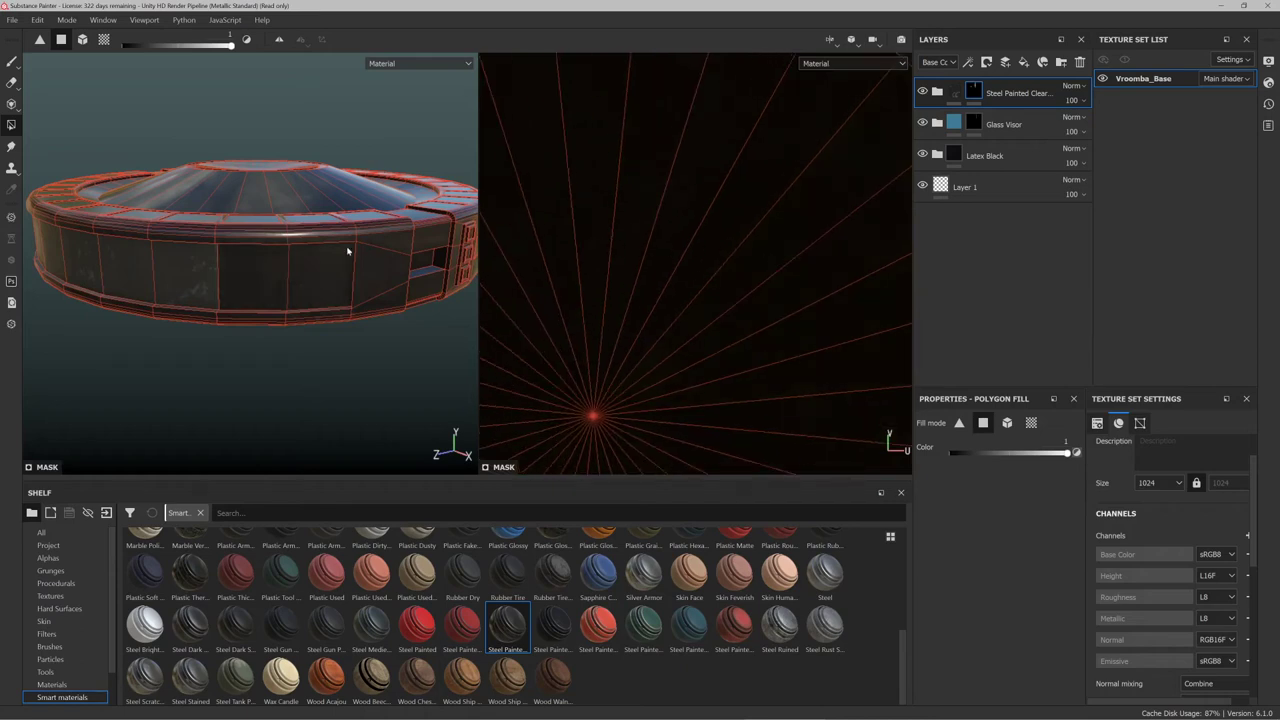
Examine the outer wall faces up close, then the whole robot's materials with the wireframe hidden
alt+drag(348, 251, 173, 215)
scroll(257, 266, up, 5)
alt+drag(257, 266, 383, 318)
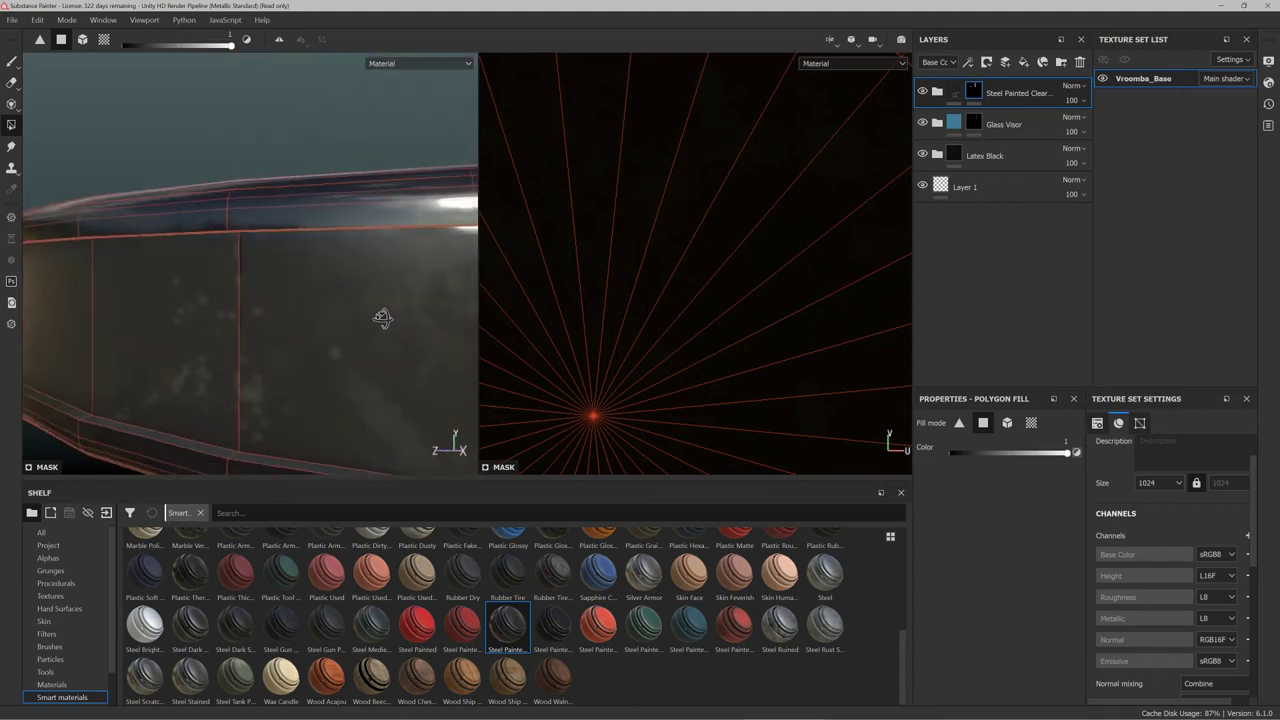
scroll(360, 328, down, 10)
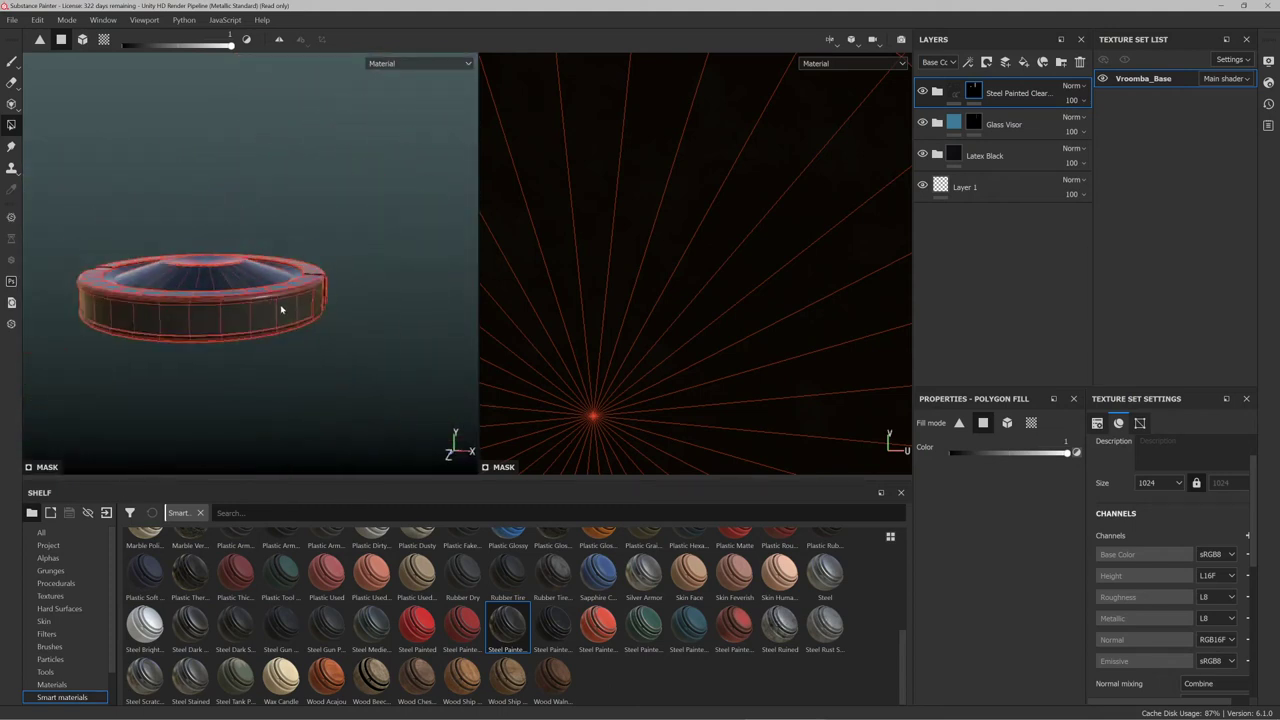
alt+drag(281, 310, 210, 255)
click(11, 62)
mouse_move(207, 177)
alt+mouse_down()
mouse_move(371, 107)
mouse_move(269, 89)
mouse_move(323, 186)
mouse_move(363, 167)
mouse_move(254, 183)
mouse_move(429, 200)
alt+mouse_up()
alt+middle_drag(429, 200, 154, 200)
alt+drag(154, 200, 288, 203)
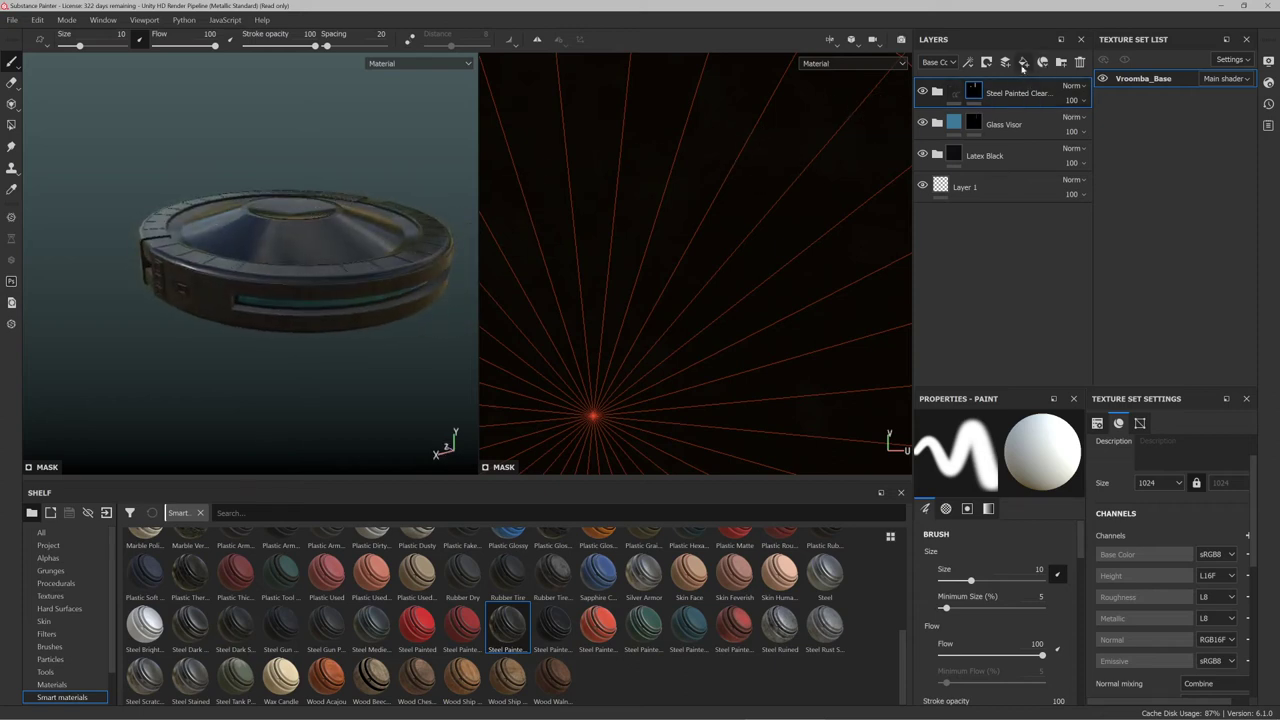
scroll(348, 232, up, 2)
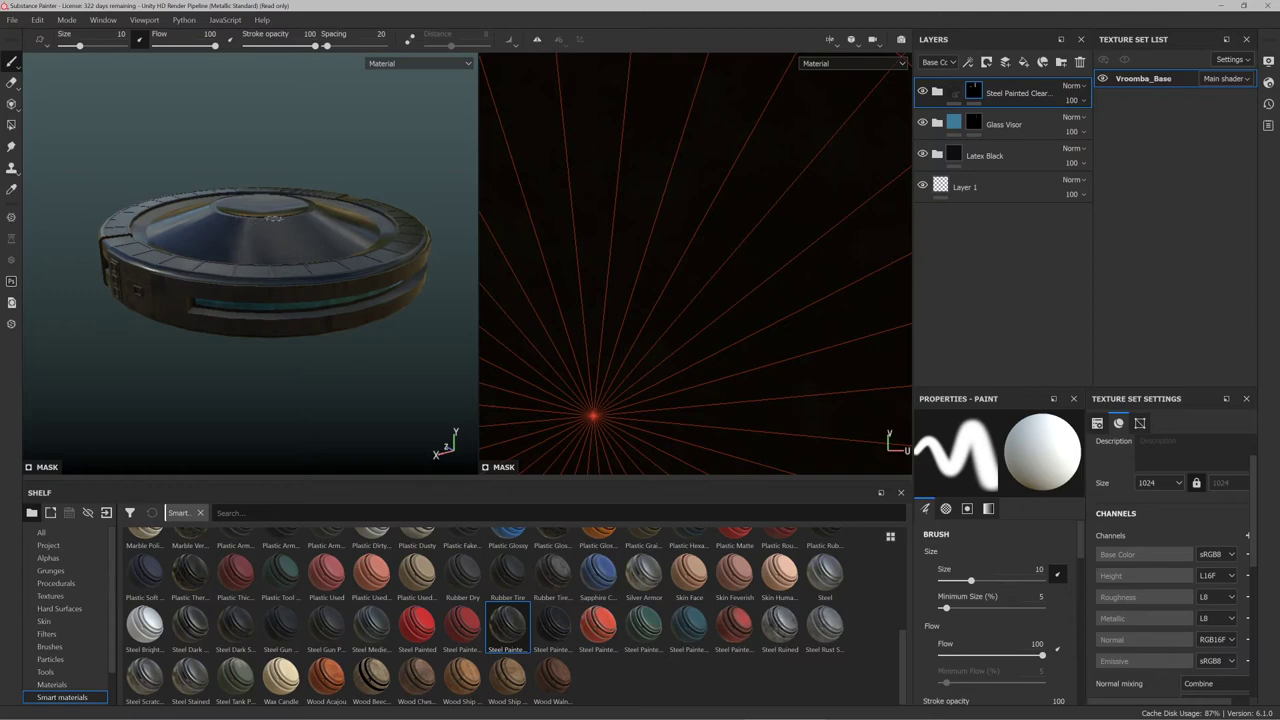
Save the project as Vroomba in the project's Assets/VRCPrefabs/Vroomba/Model folder
key(ctrl+s)
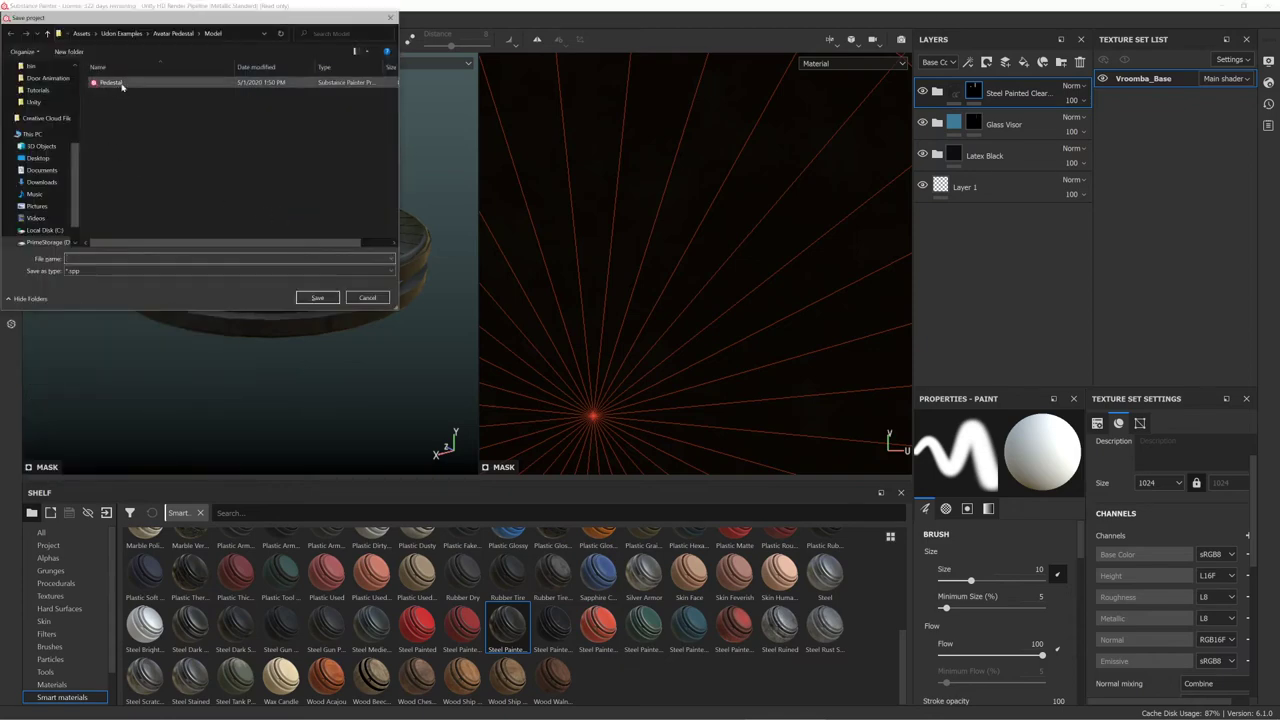
scroll(45, 215, down, 1)
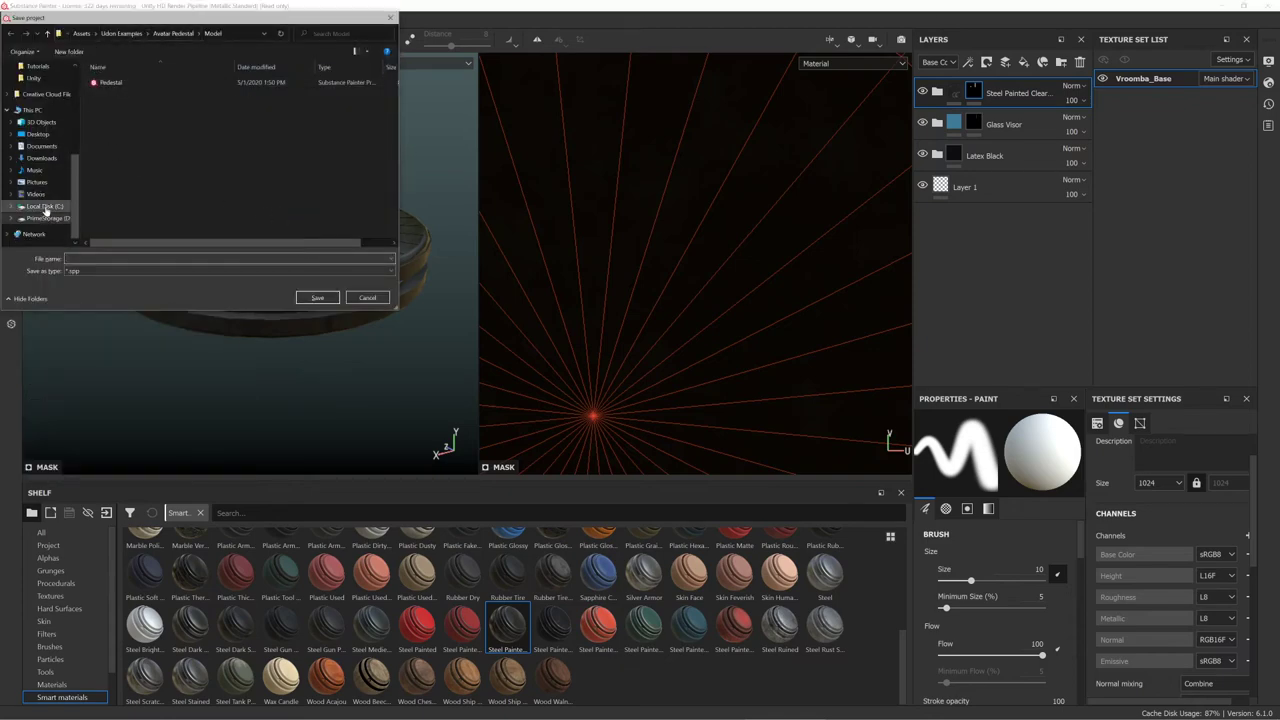
click(245, 34)
key(ctrl+v)
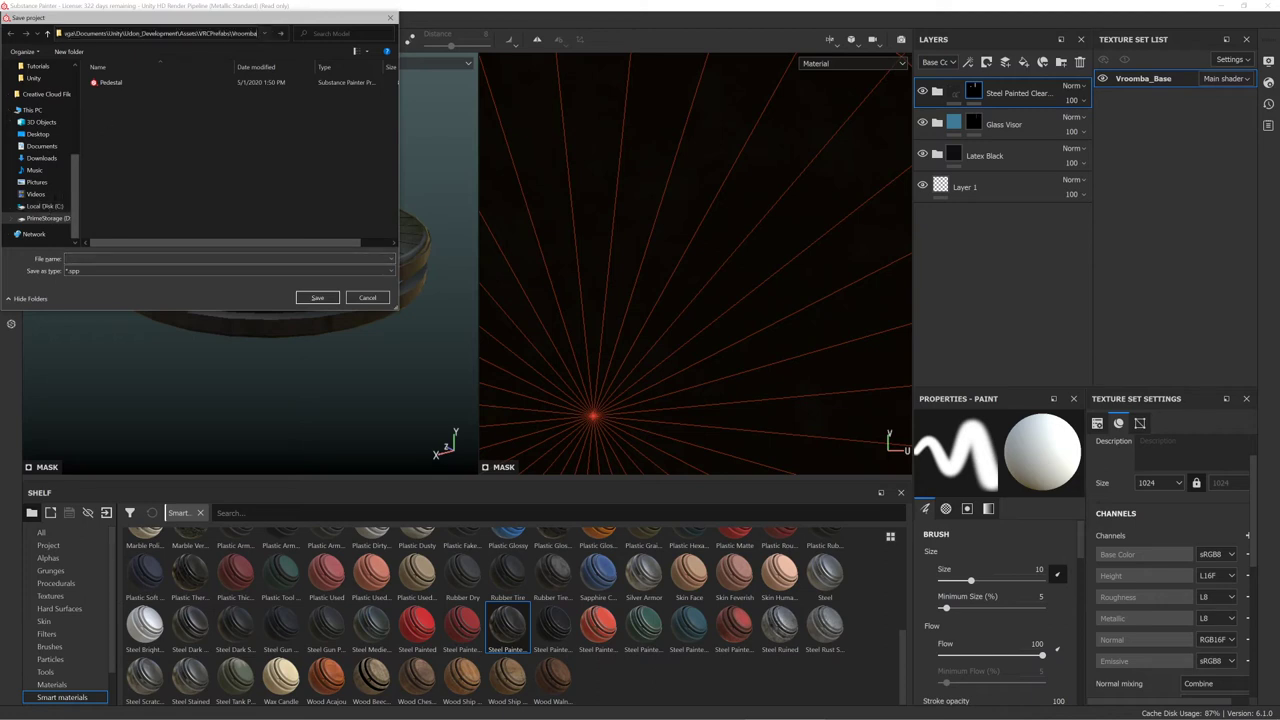
key(Return)
double_click(166, 84)
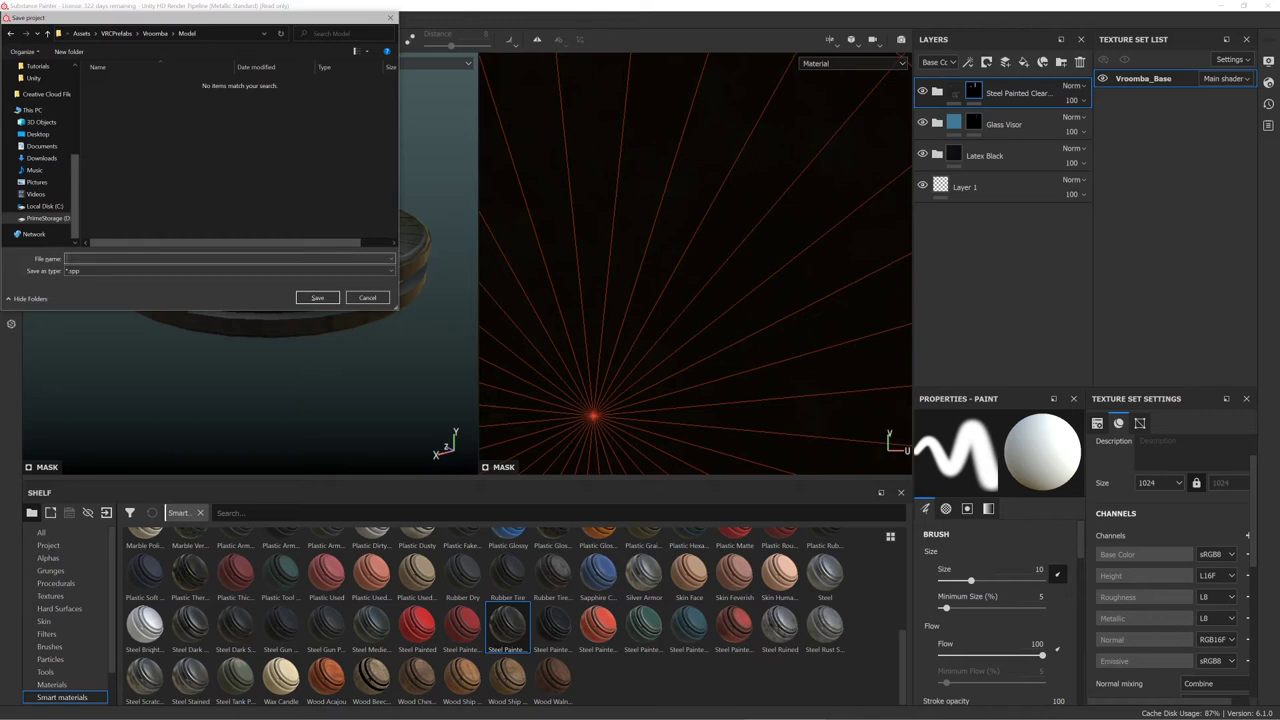
text(Vroomba)
key(Return)
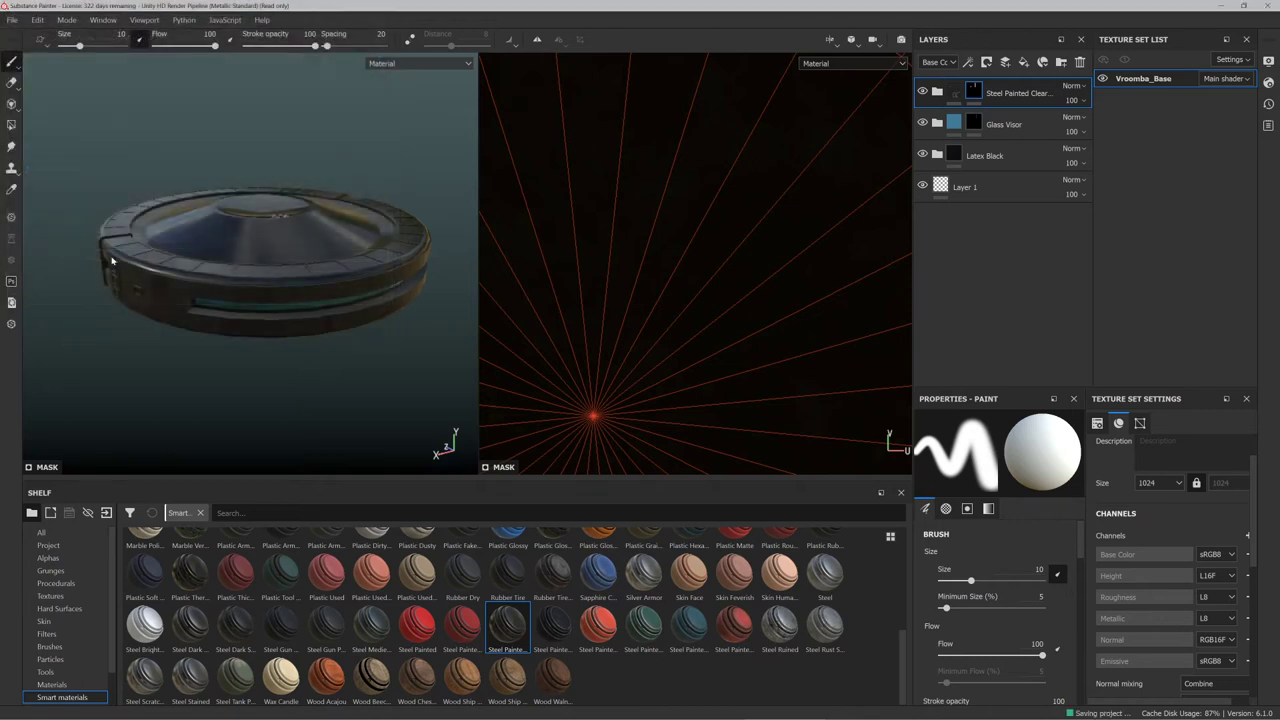
Start a texture export and set its output directory to the Unity project's Assets/VRCPrefabs/Vroomba/Model folder
click(12, 19)
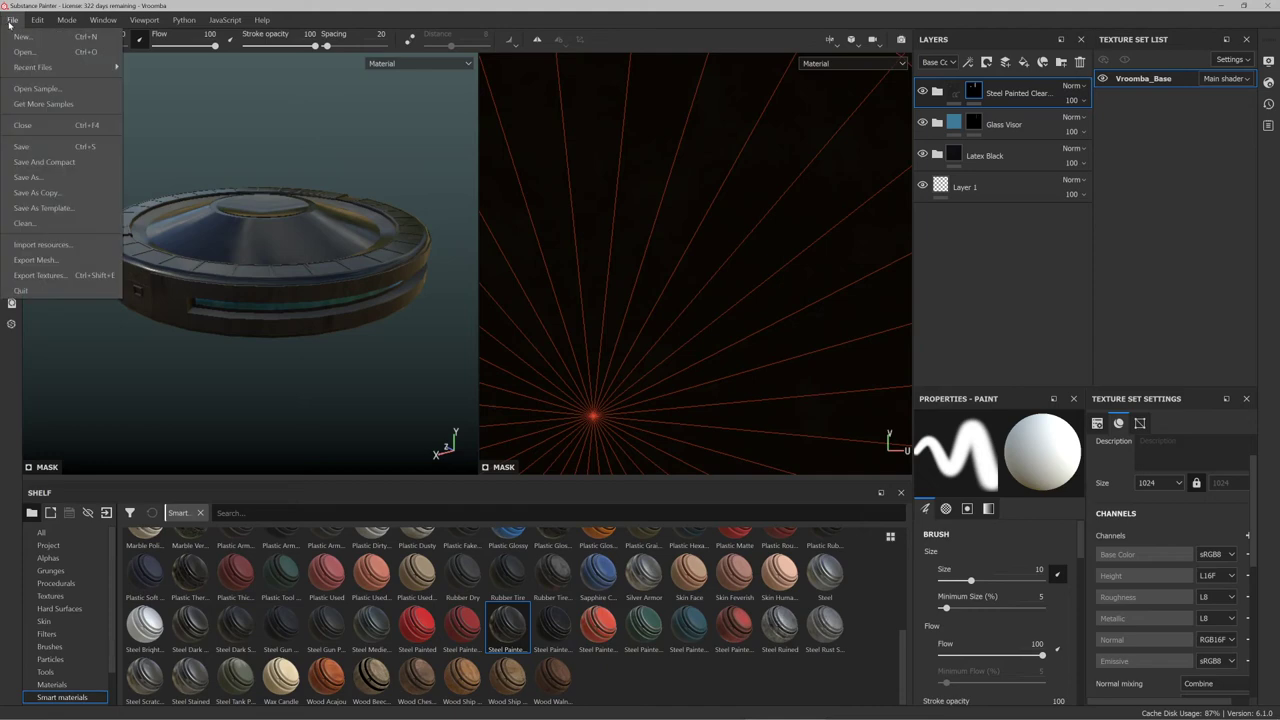
click(84, 275)
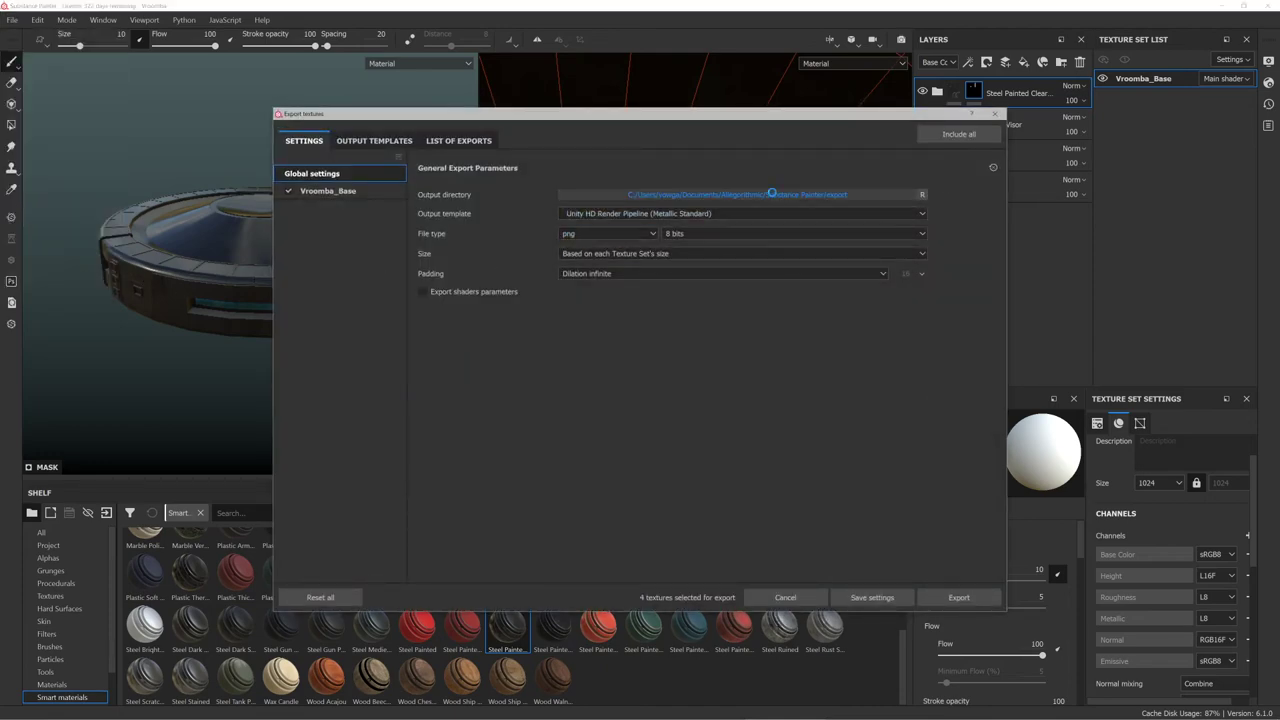
click(773, 195)
click(522, 142)
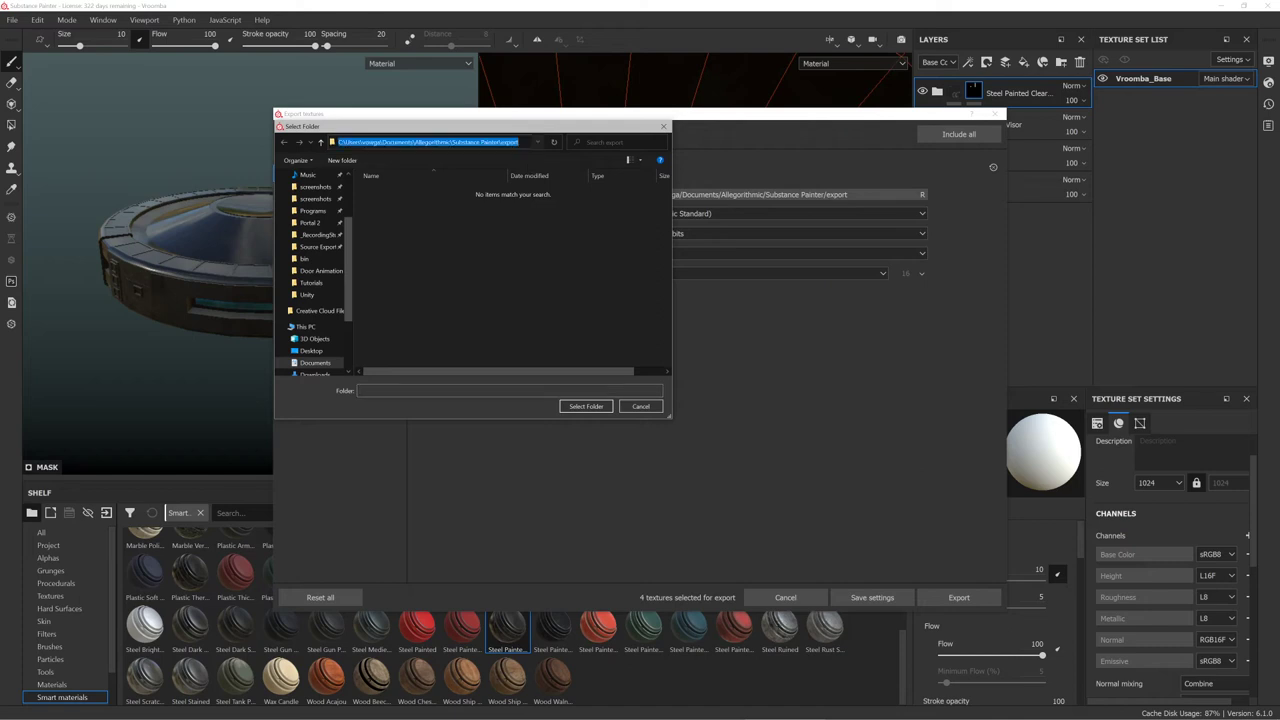
key(ctrl+v)
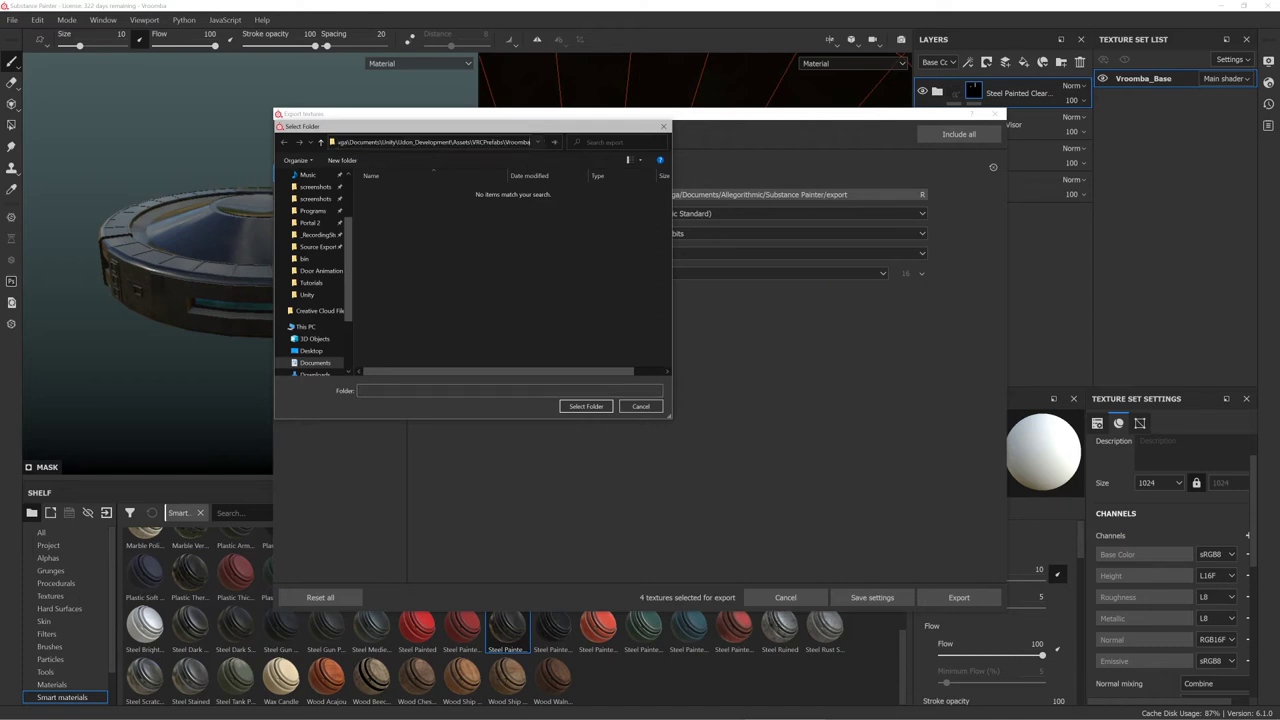
key(Return)
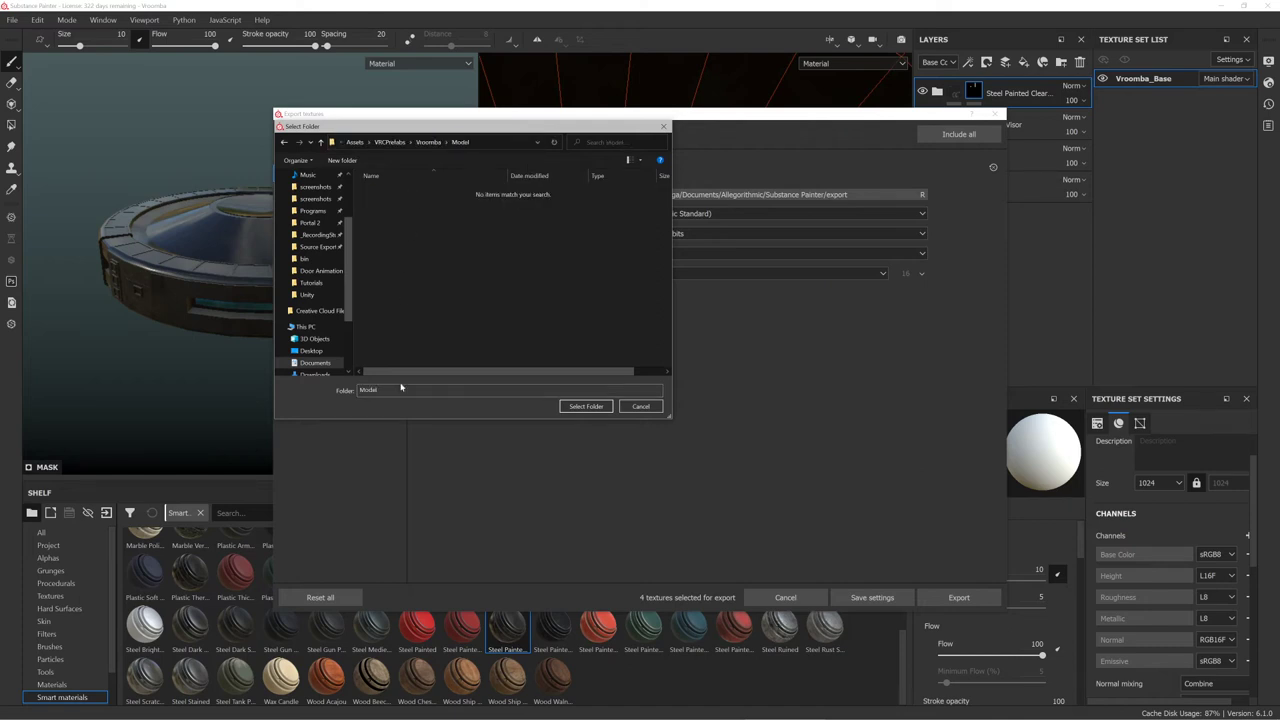
click(586, 406)
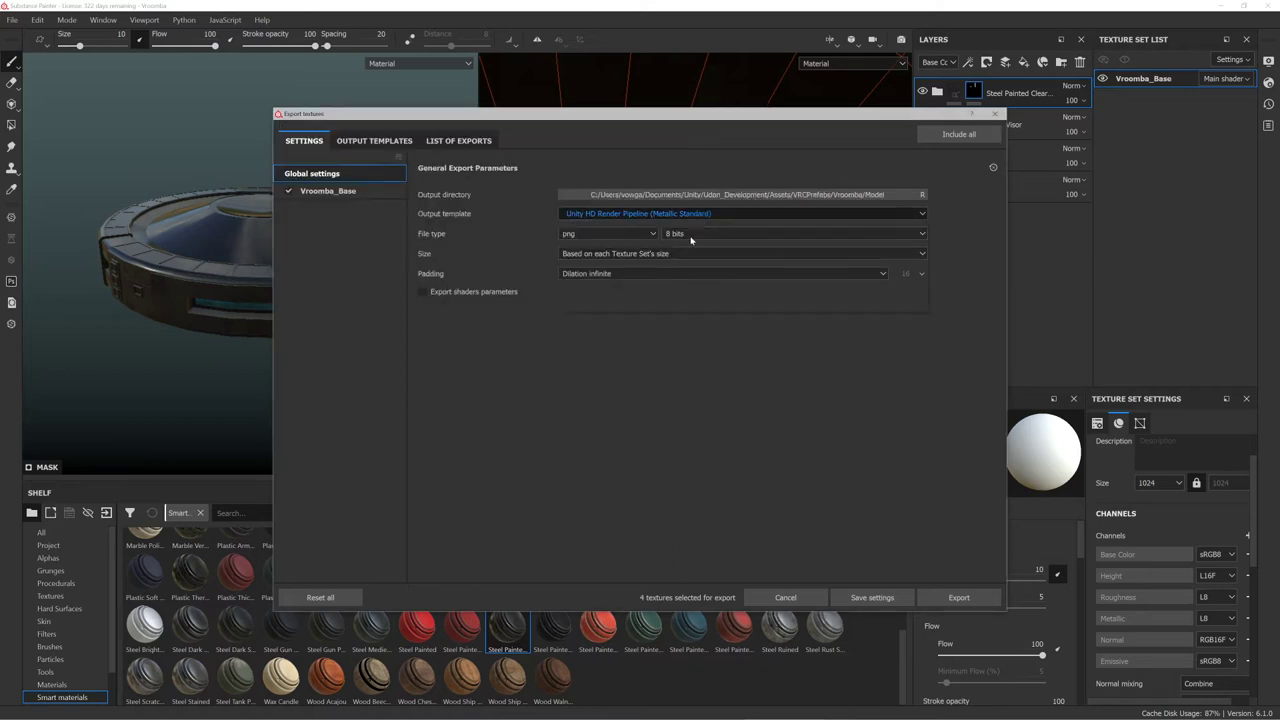
Export the textures with the Unity Universal Render Pipeline (Metallic Standard) output template and close the export dialog
click(688, 213)
click(680, 278)
click(683, 214)
click(673, 250)
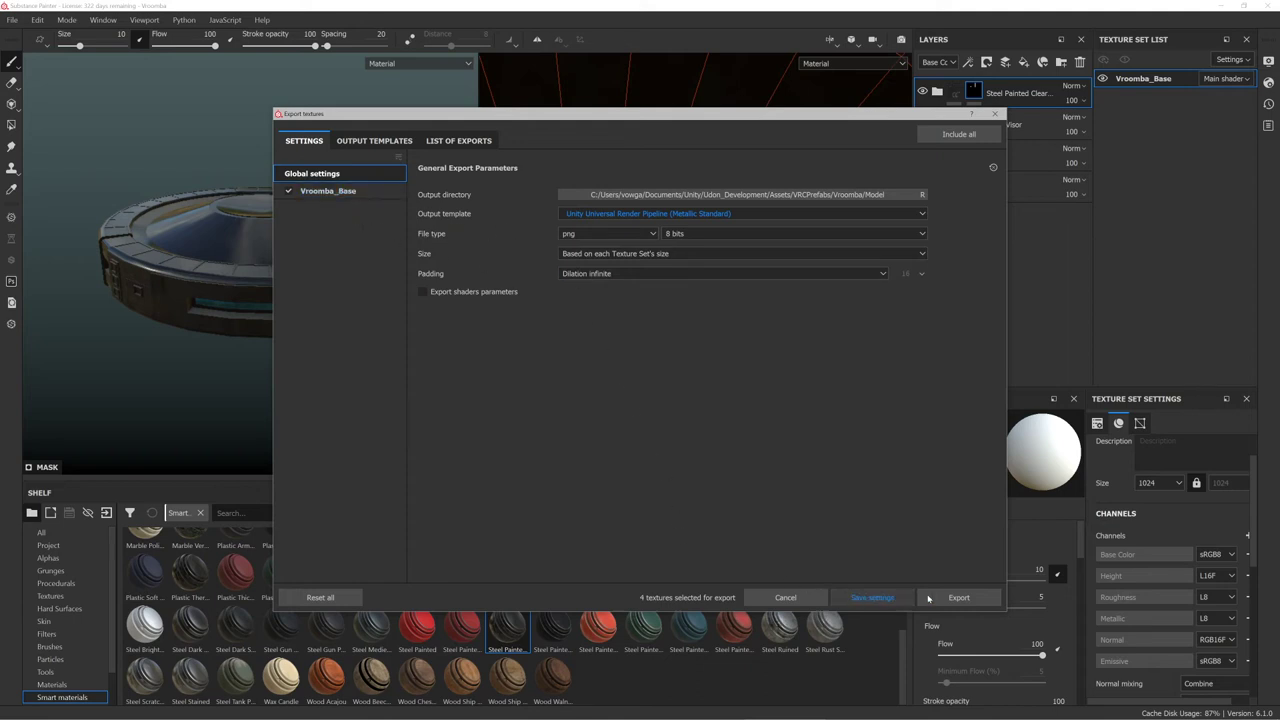
click(952, 598)
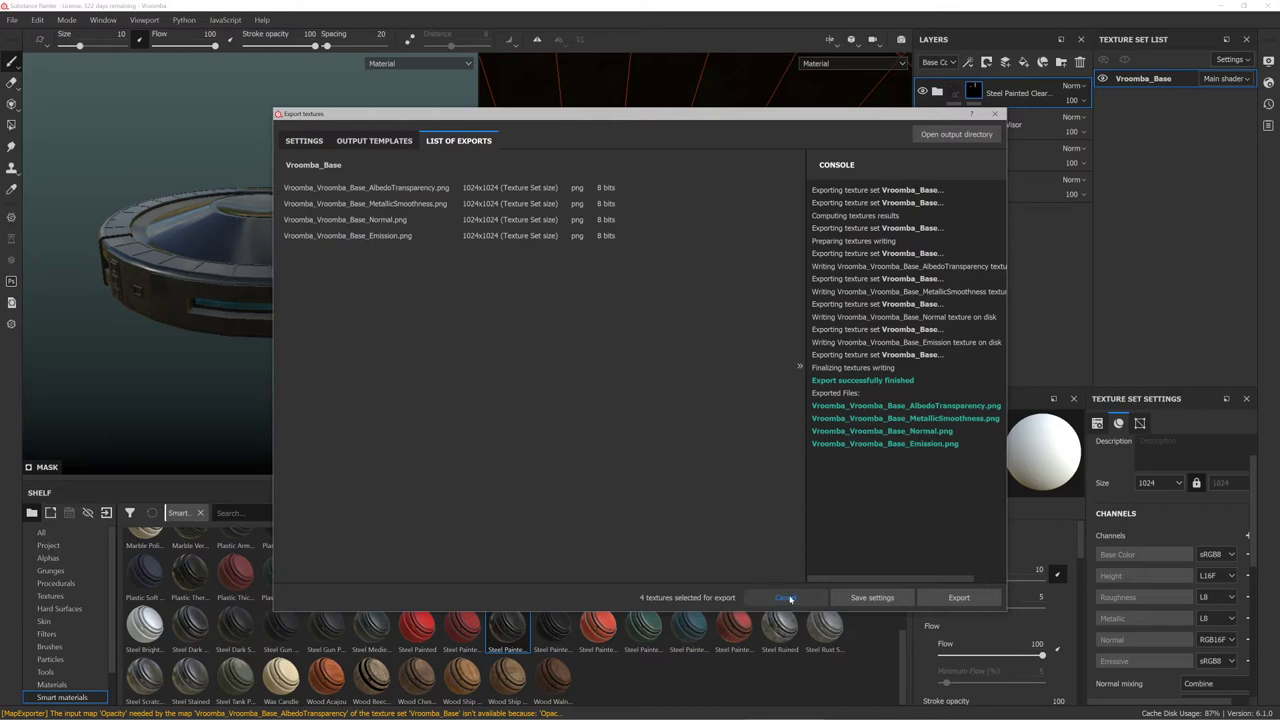
click(784, 597)
Switch to Unity and apply the exported Vroomba_Vroomba_Base_AlbedoTransparency texture to the robot in the scene
key(alt+Tab)
key(alt+Tab)
key(alt+Tab)
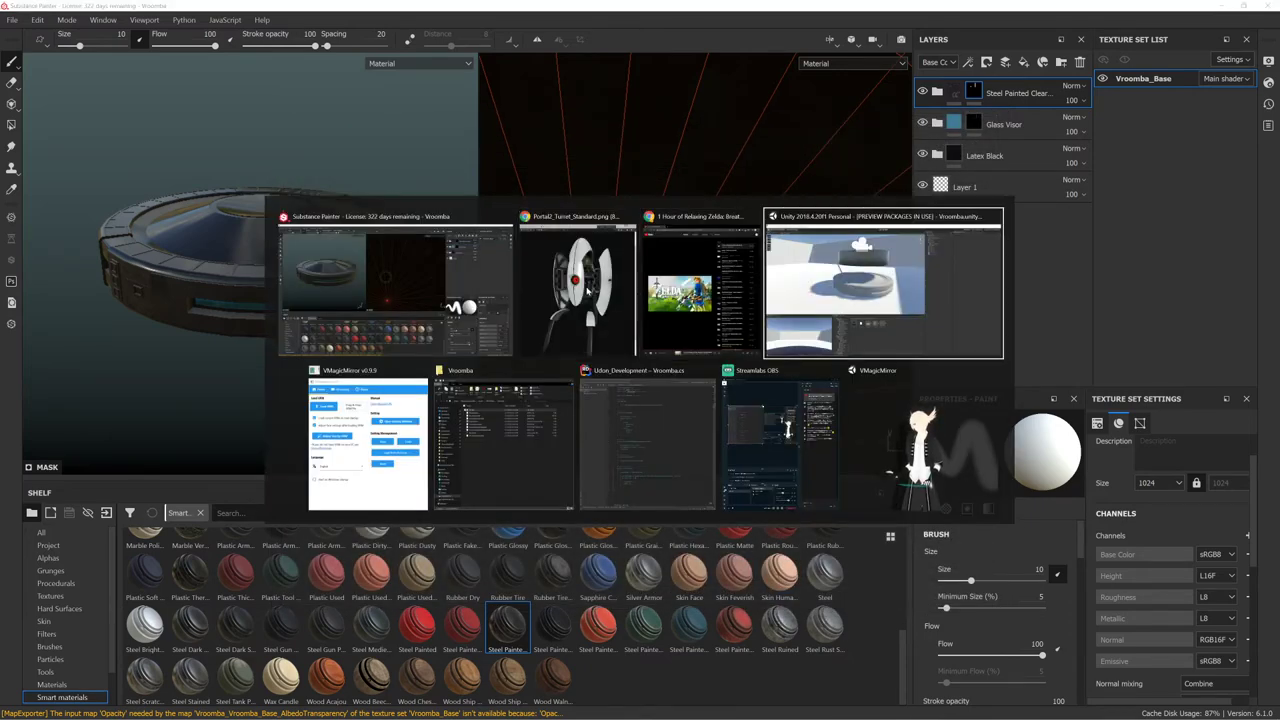
key(alt+Tab)
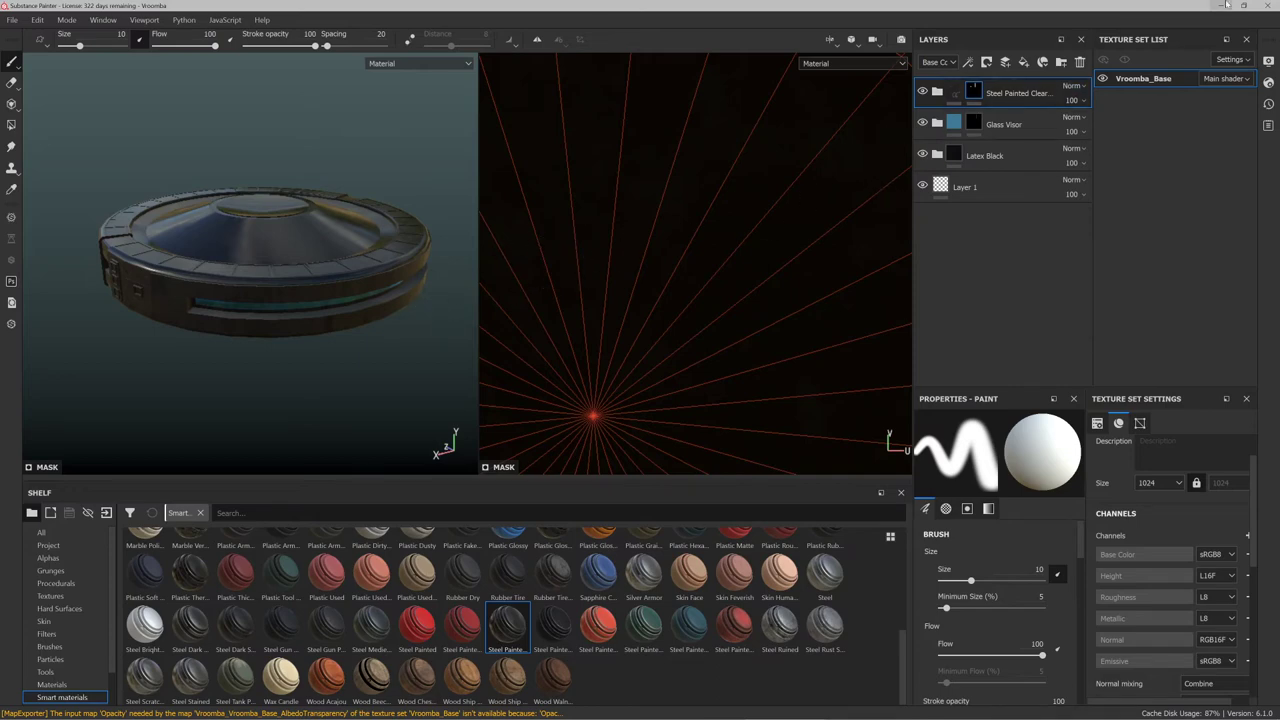
key(alt+Tab)
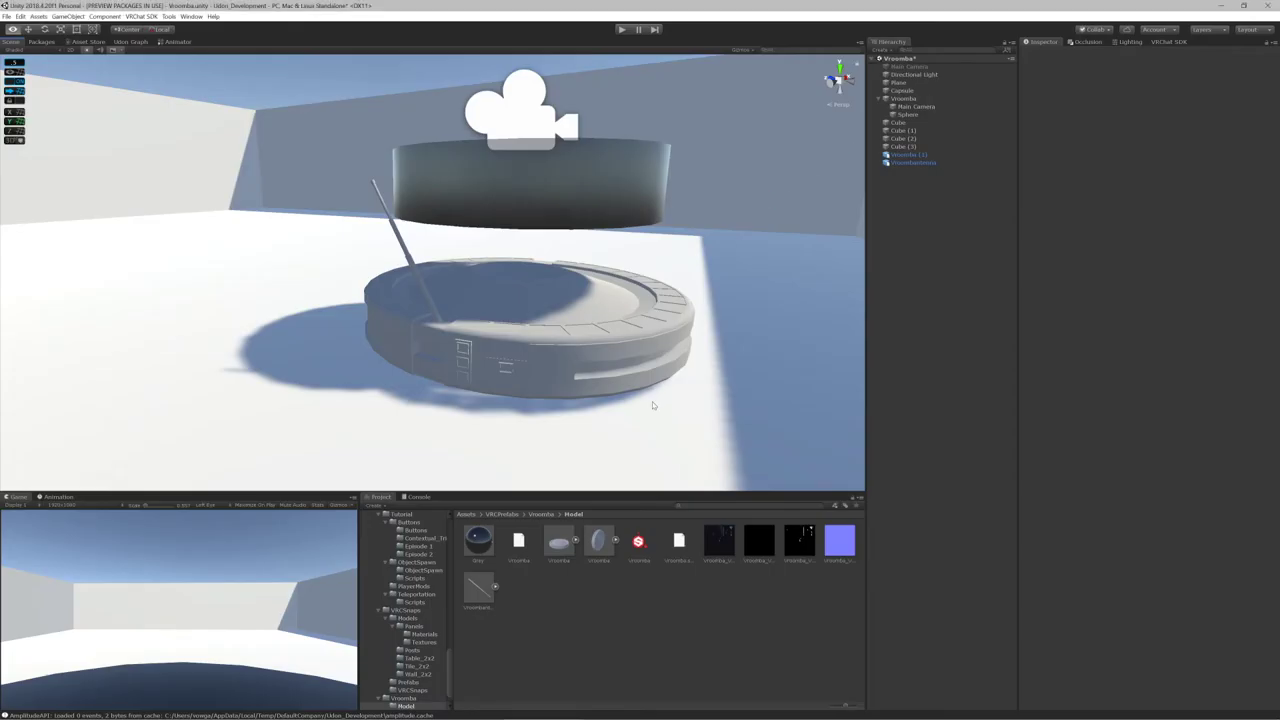
click(722, 558)
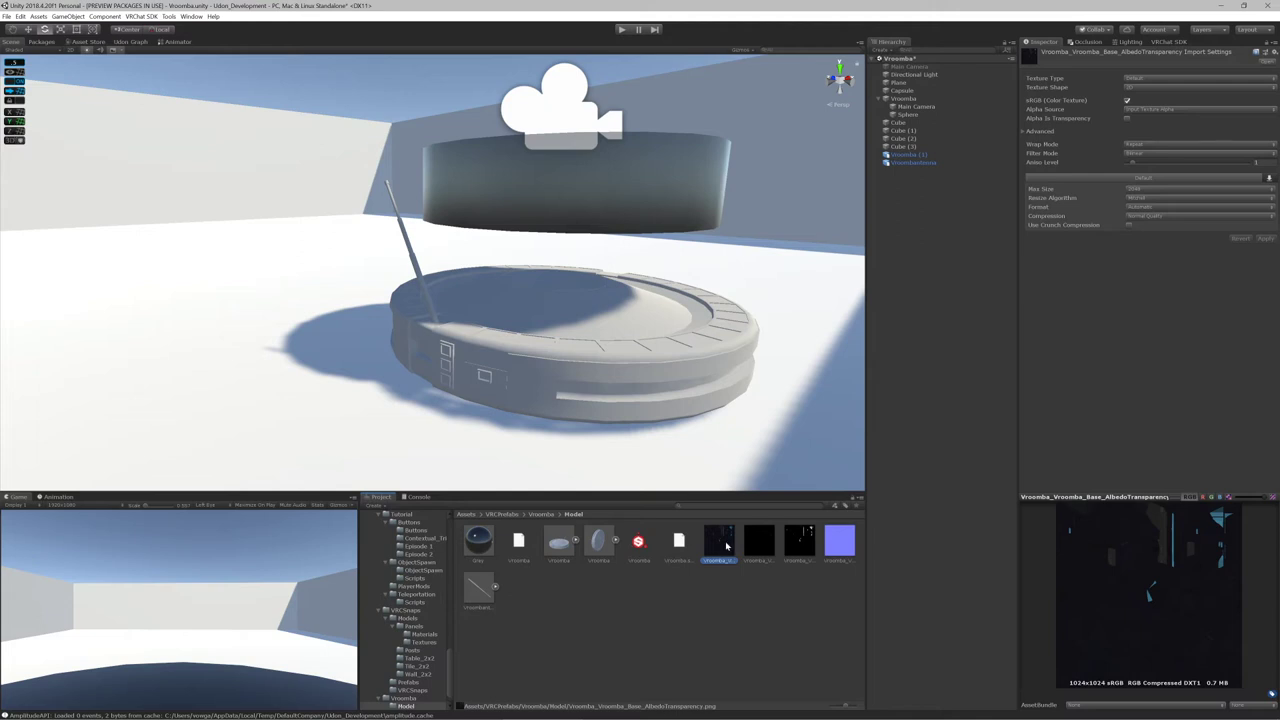
Move the robot's material from the Materials folder up into the Model folder and delete the Materials folder
double_click(476, 541)
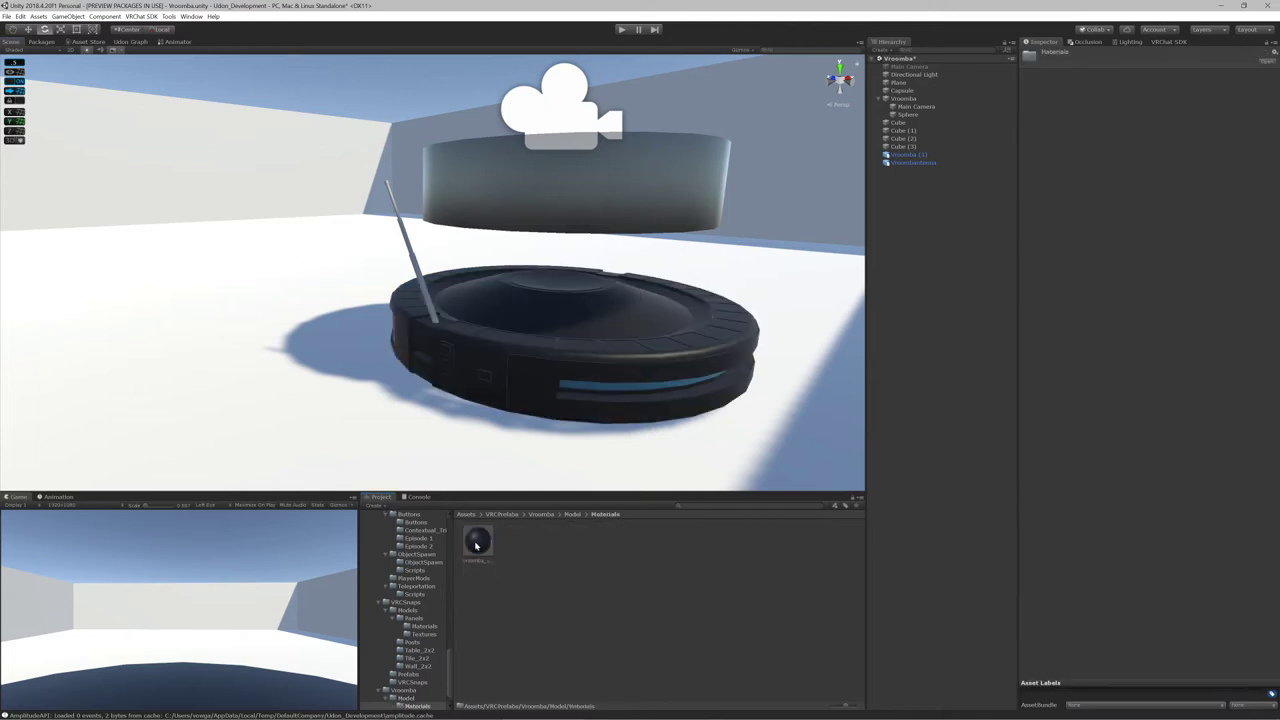
click(413, 700)
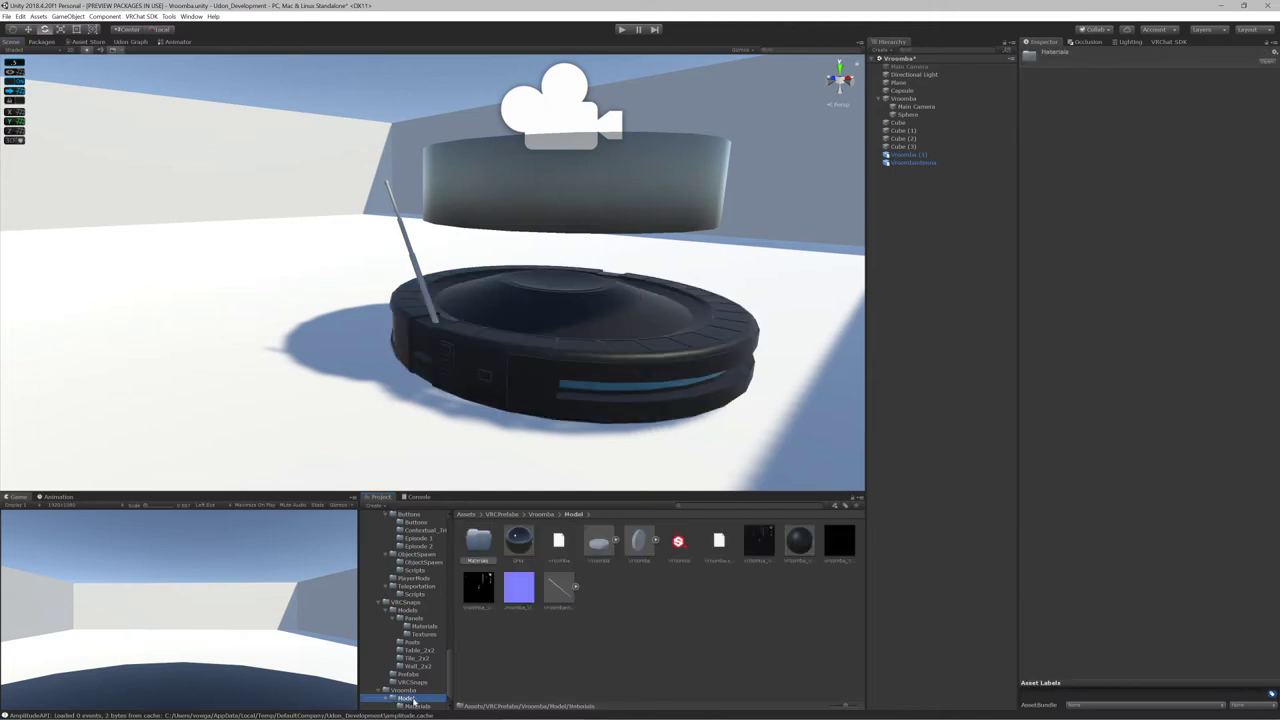
click(479, 545)
key(Delete)
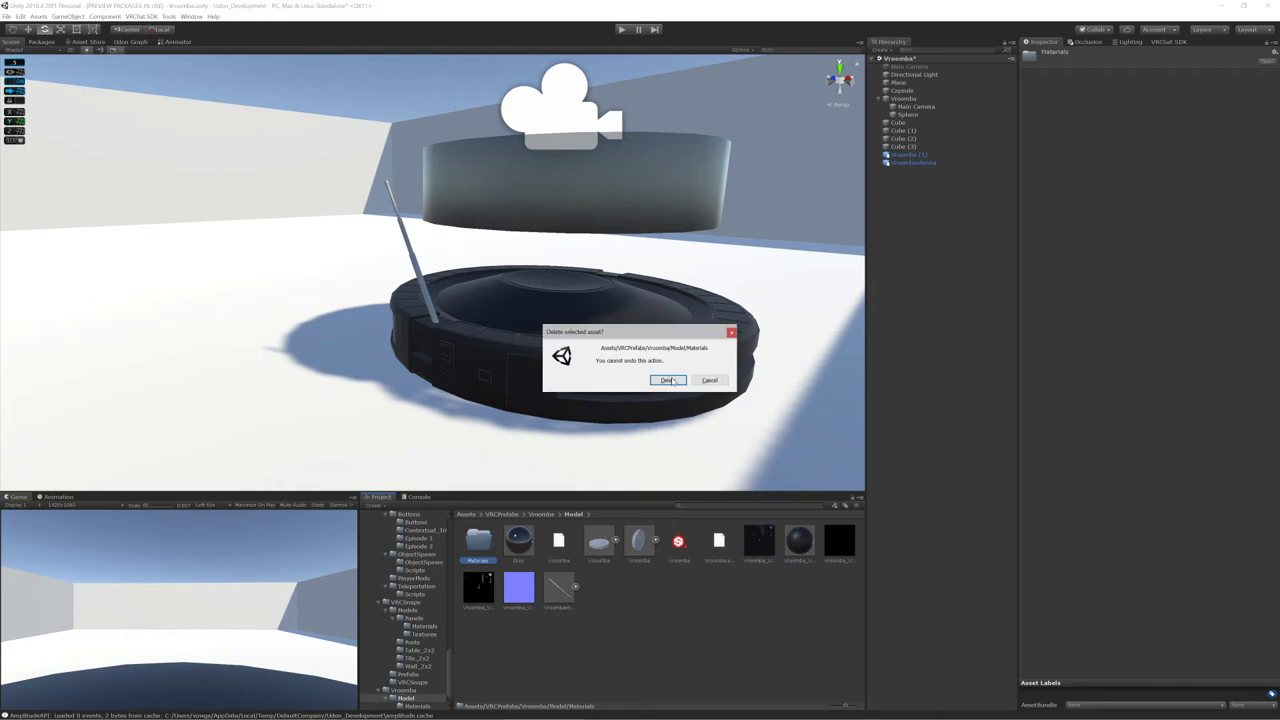
click(668, 380)
Remap Vroomba_Base in the Vroomba model's import settings to the Vroomba_Vroomba_Base_AlbedoTransparency material and apply it
click(598, 541)
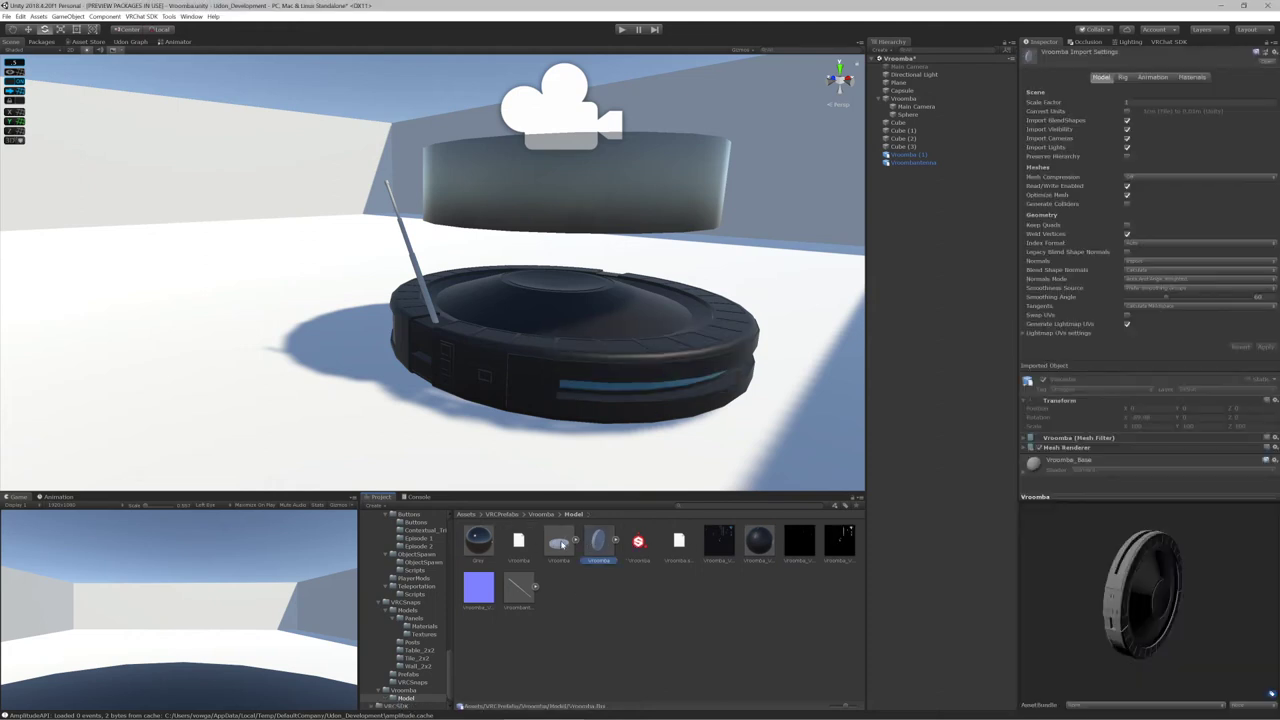
click(1192, 77)
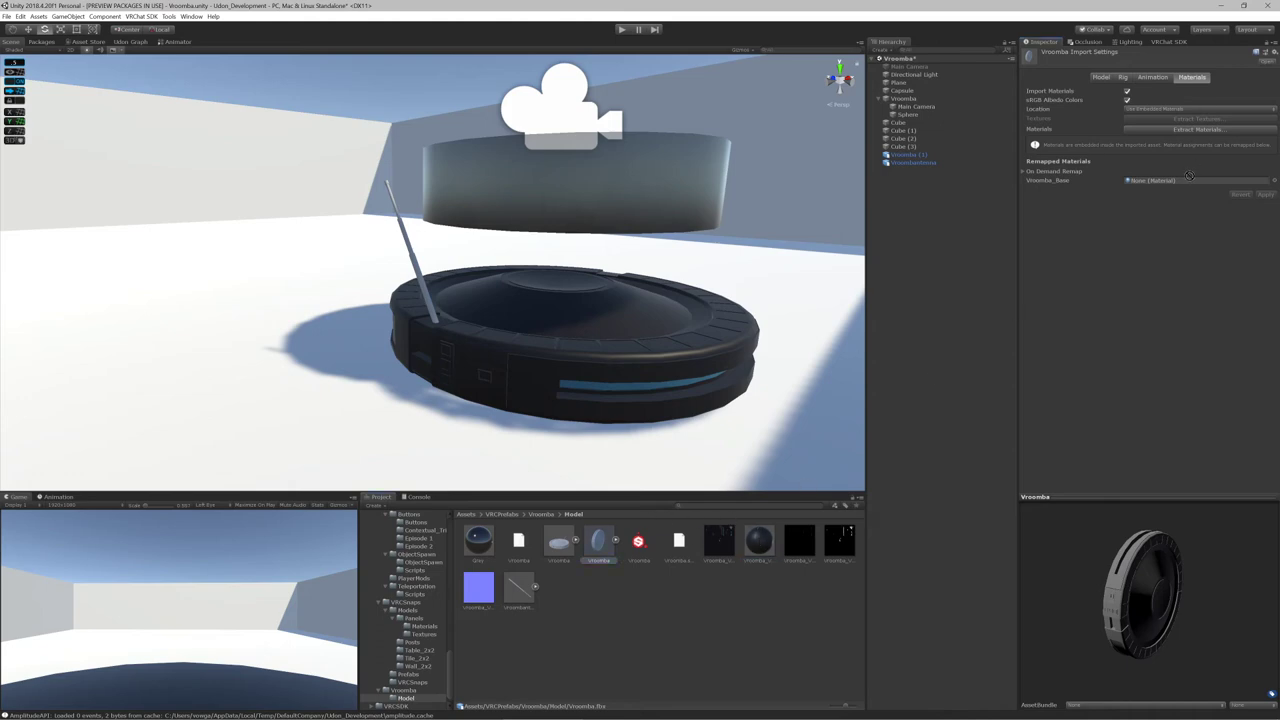
drag(1189, 175, 1189, 181)
click(1265, 195)
Enable emission on the Vroomba_Vroomba_Base_AlbedoTransparency material and assign the Vroomba_Vroomba_Base_Emission texture as its emission map
scroll(603, 354, down, 8)
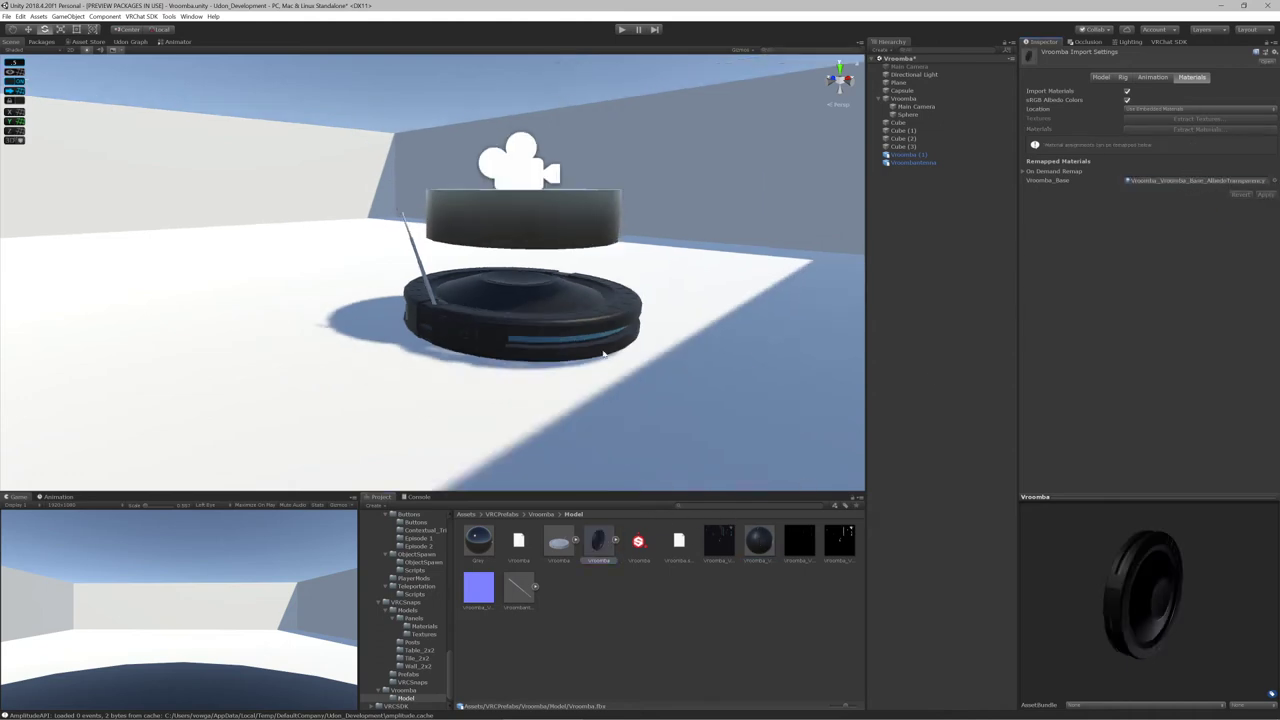
scroll(517, 301, up, 5)
scroll(529, 301, up, 3)
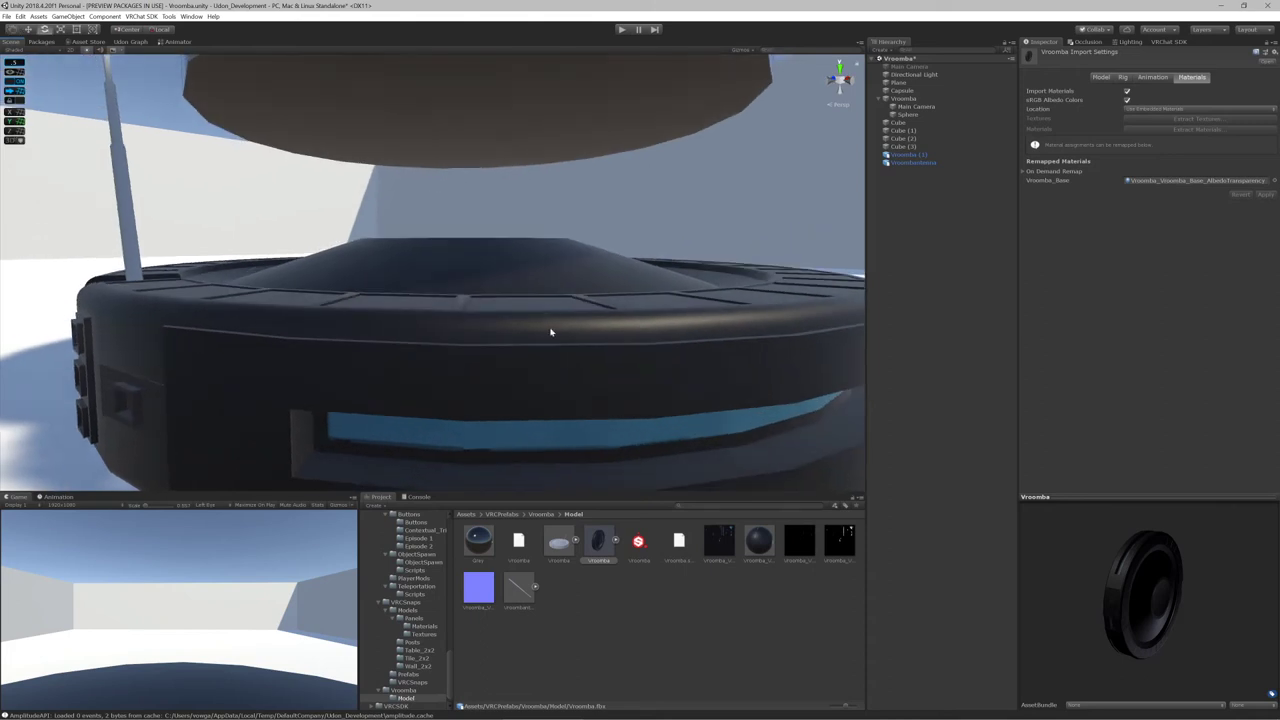
scroll(564, 299, down, 3)
click(759, 542)
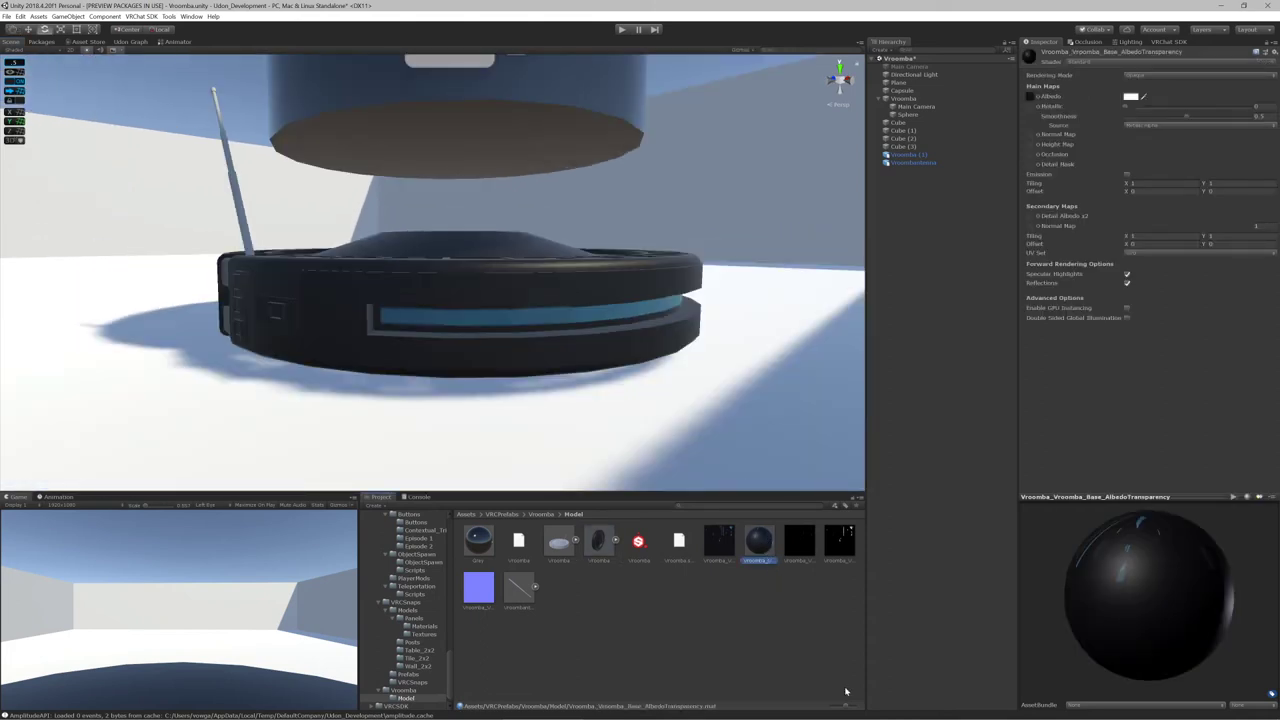
drag(847, 706, 811, 705)
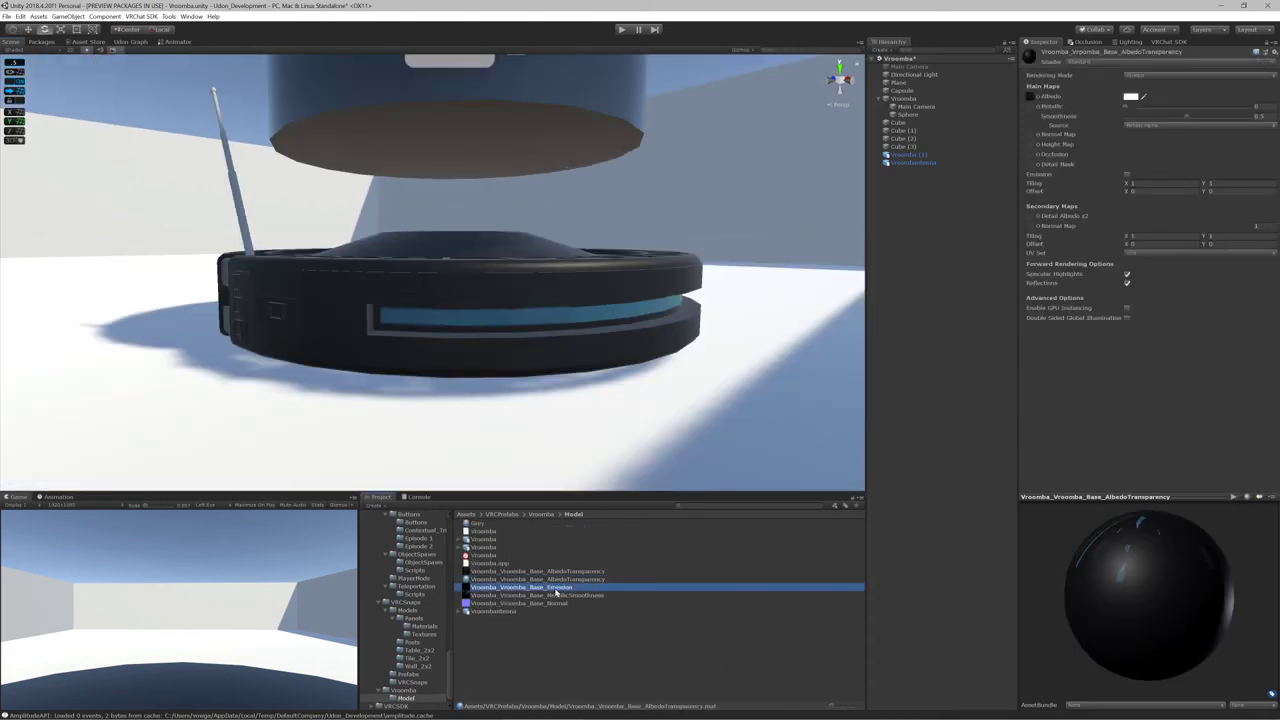
click(1127, 175)
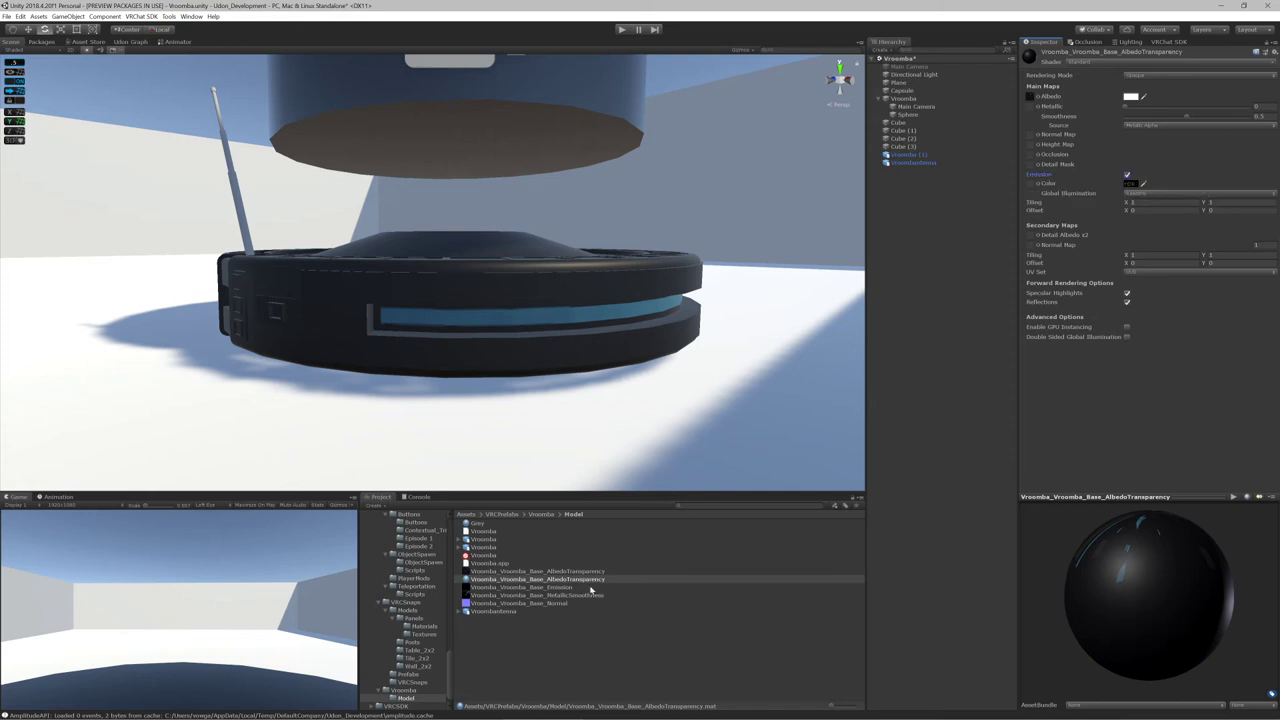
drag(570, 589, 1031, 184)
Assign the MetallicSmoothness texture as the metallic map and the Normal texture as the normal map, marking it as a normal map
alt+drag(696, 305, 681, 300)
scroll(593, 351, down, 2)
scroll(593, 351, up, 2)
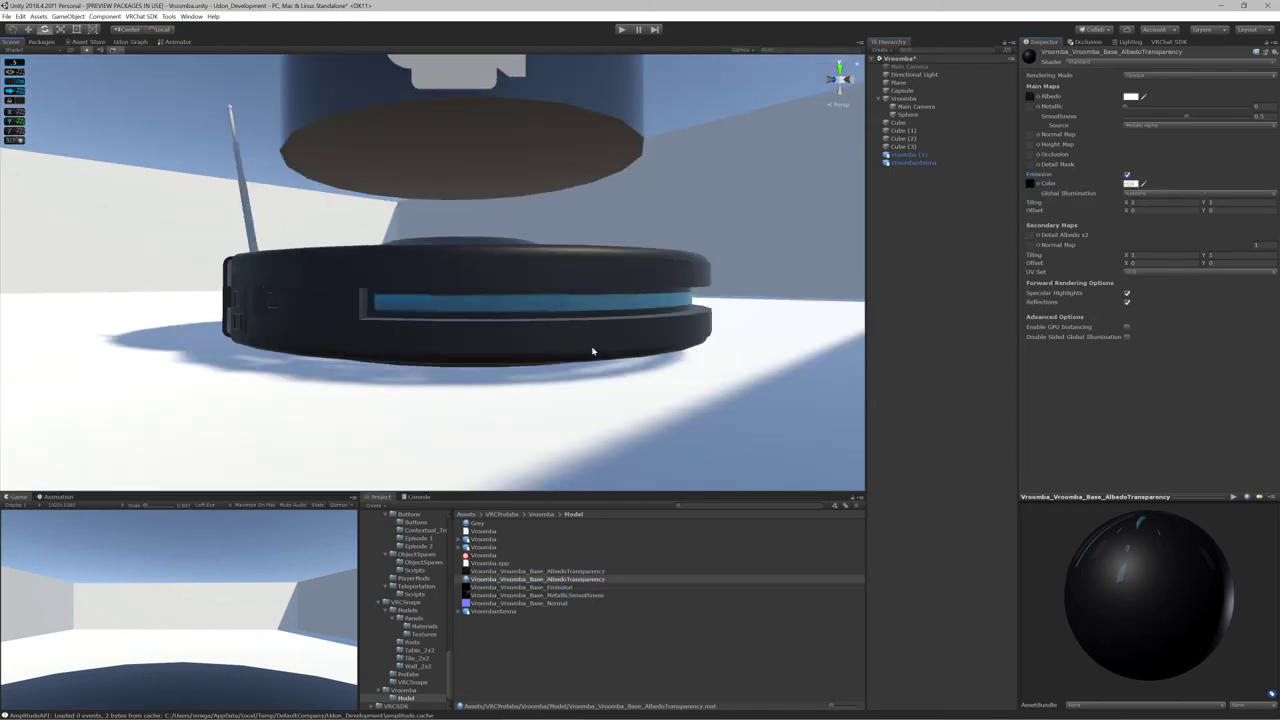
drag(556, 598, 1030, 113)
alt+drag(726, 288, 673, 314)
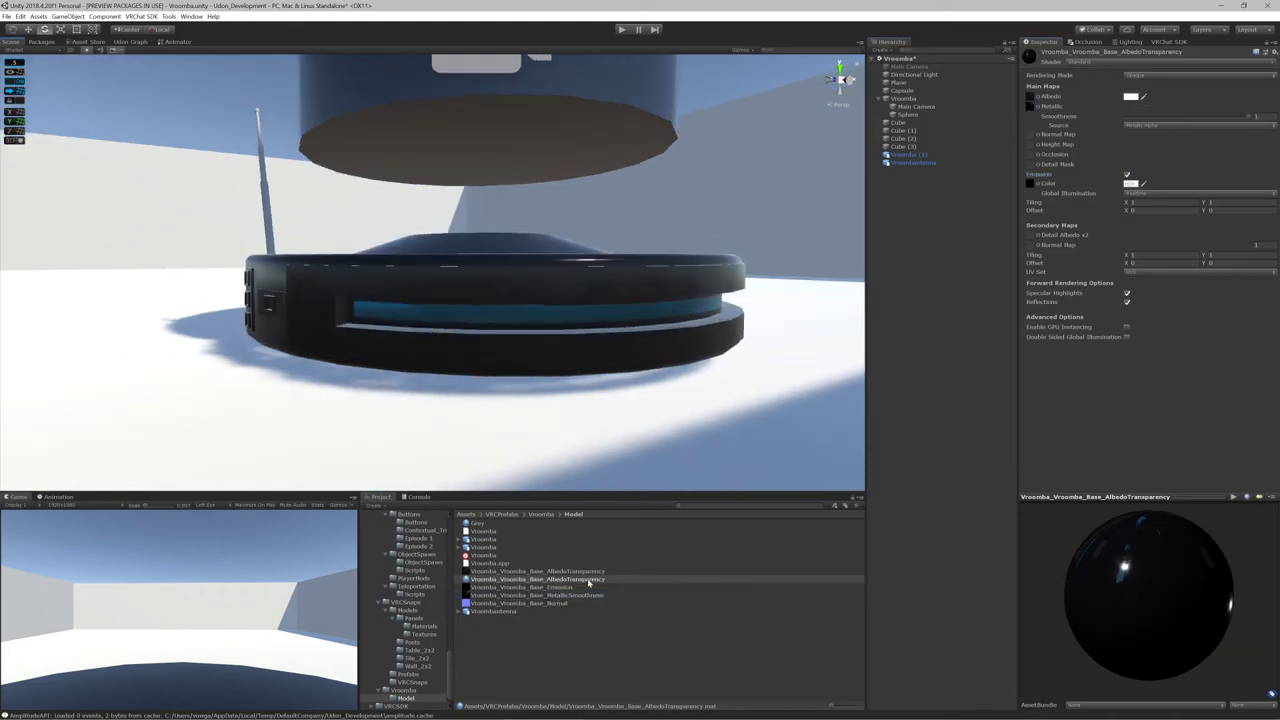
drag(563, 606, 1030, 134)
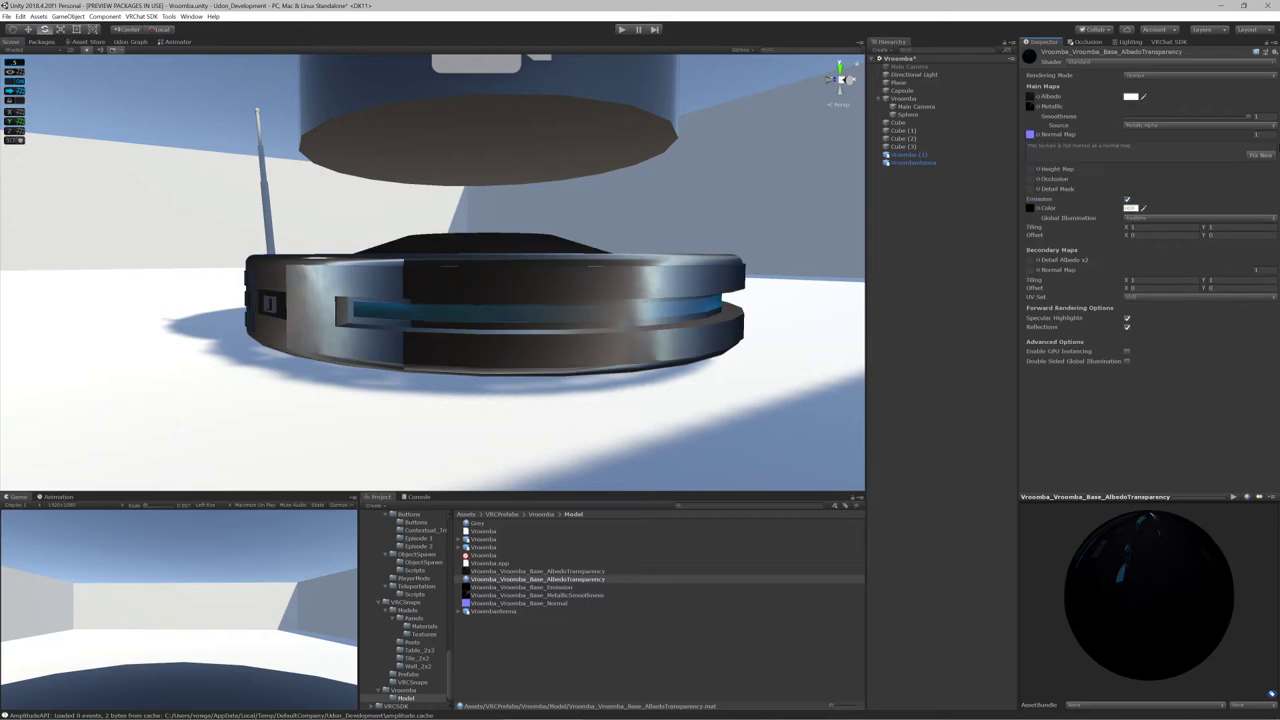
click(1258, 155)
Check the textured robot in the scene and reopen the Vroomba project in Substance Painter
right_drag(714, 229, 530, 265)
key(alt+Tab)
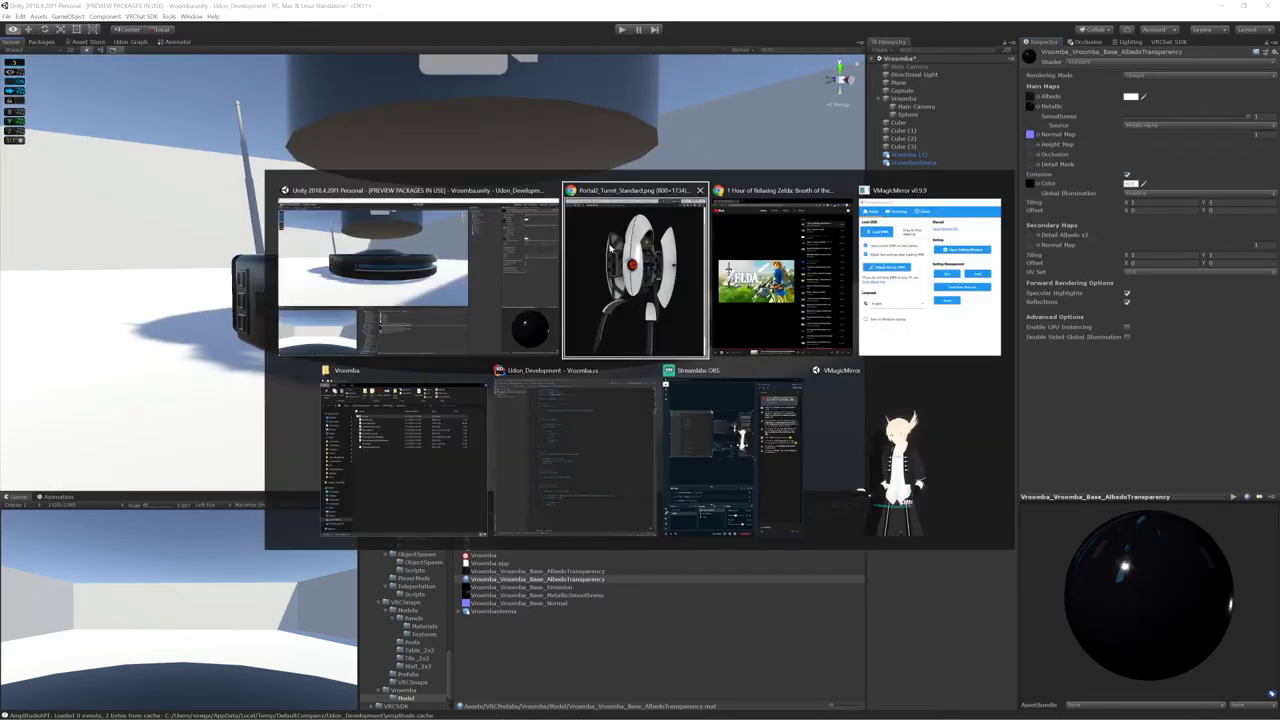
click(534, 271)
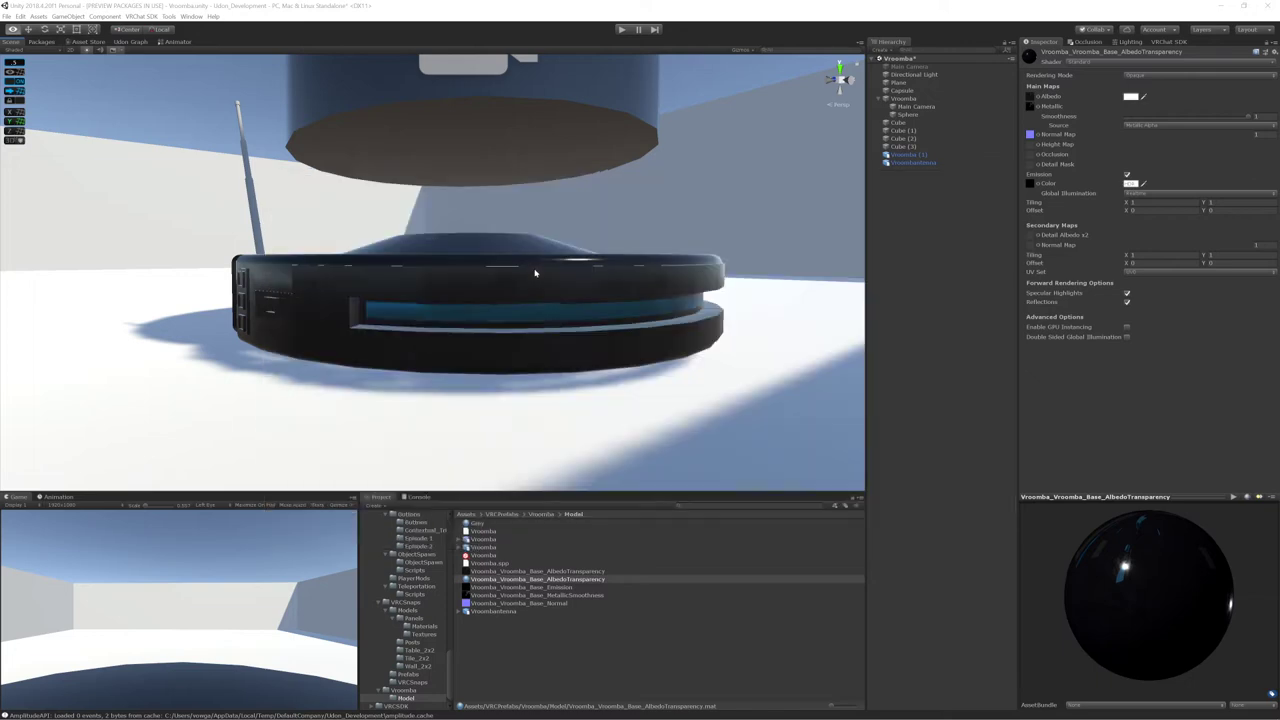
mouse_move(532, 316)
right_down()
mouse_move(563, 334)
mouse_move(537, 314)
mouse_move(550, 324)
right_up()
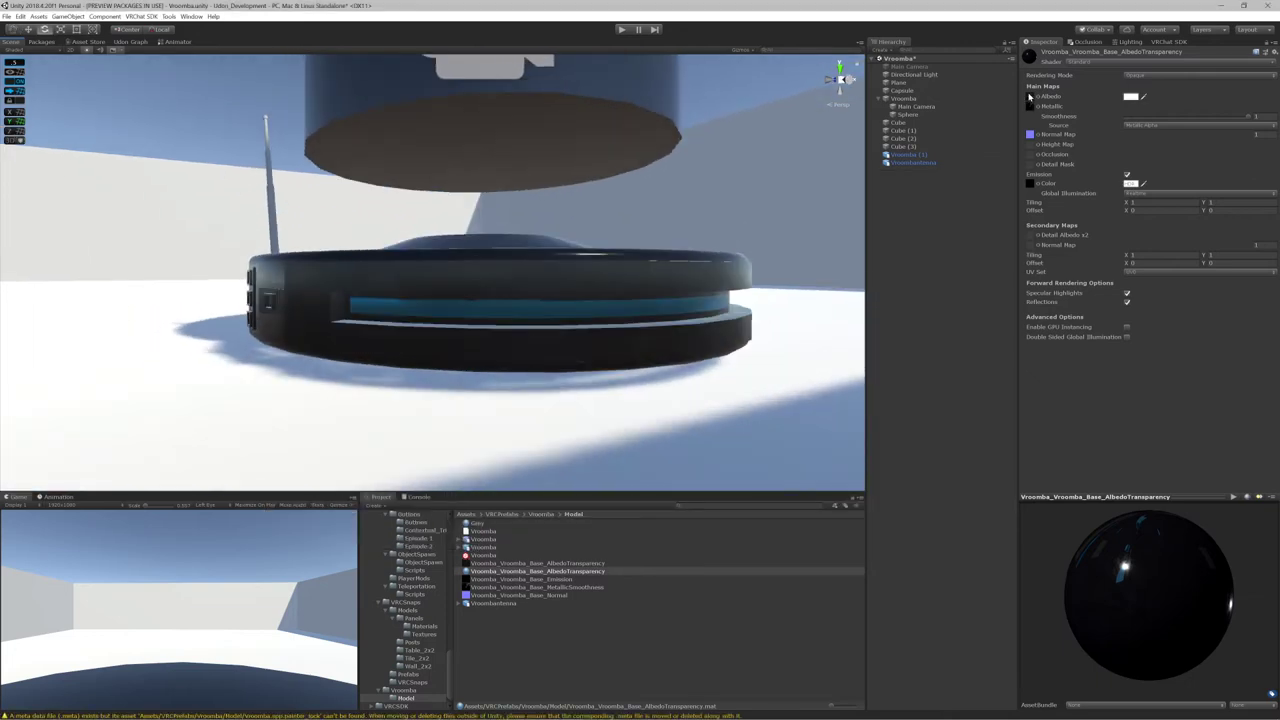
click(466, 556)
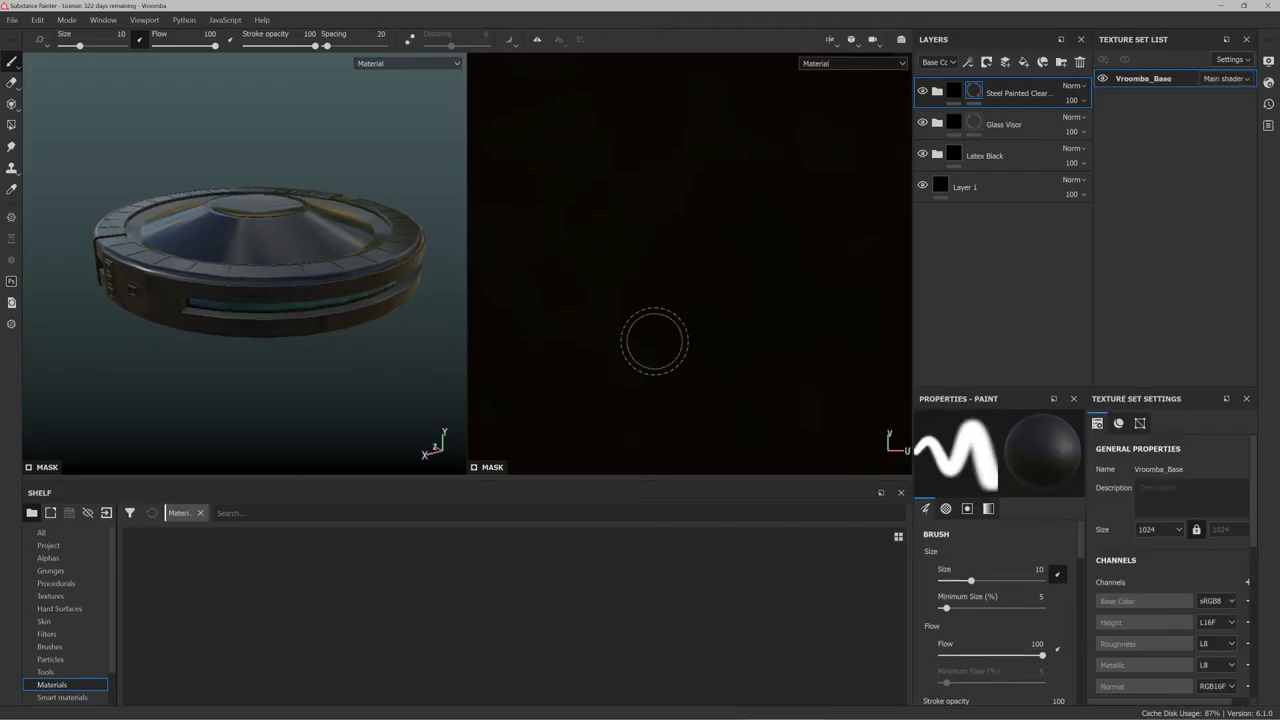
Zoom in on the robot's side with the blue visor strip and select the Glass Visor layer
scroll(311, 241, up, 3)
alt+drag(295, 284, 214, 214)
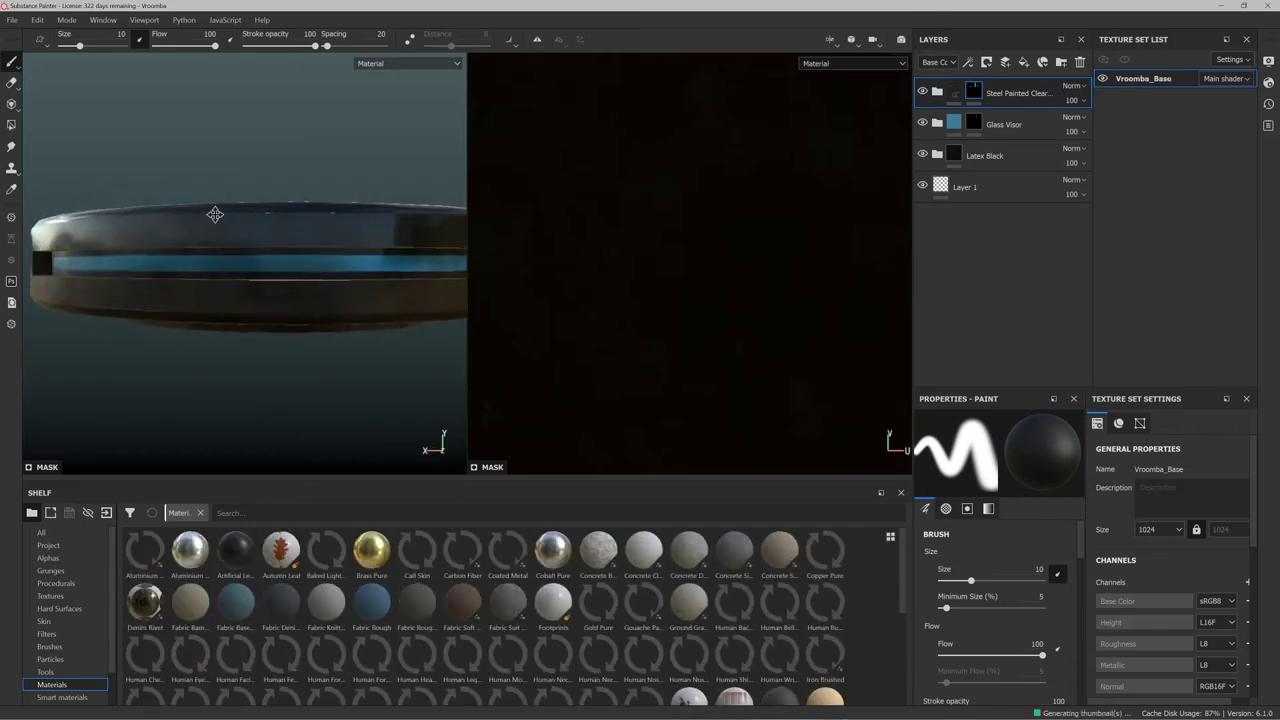
click(1030, 132)
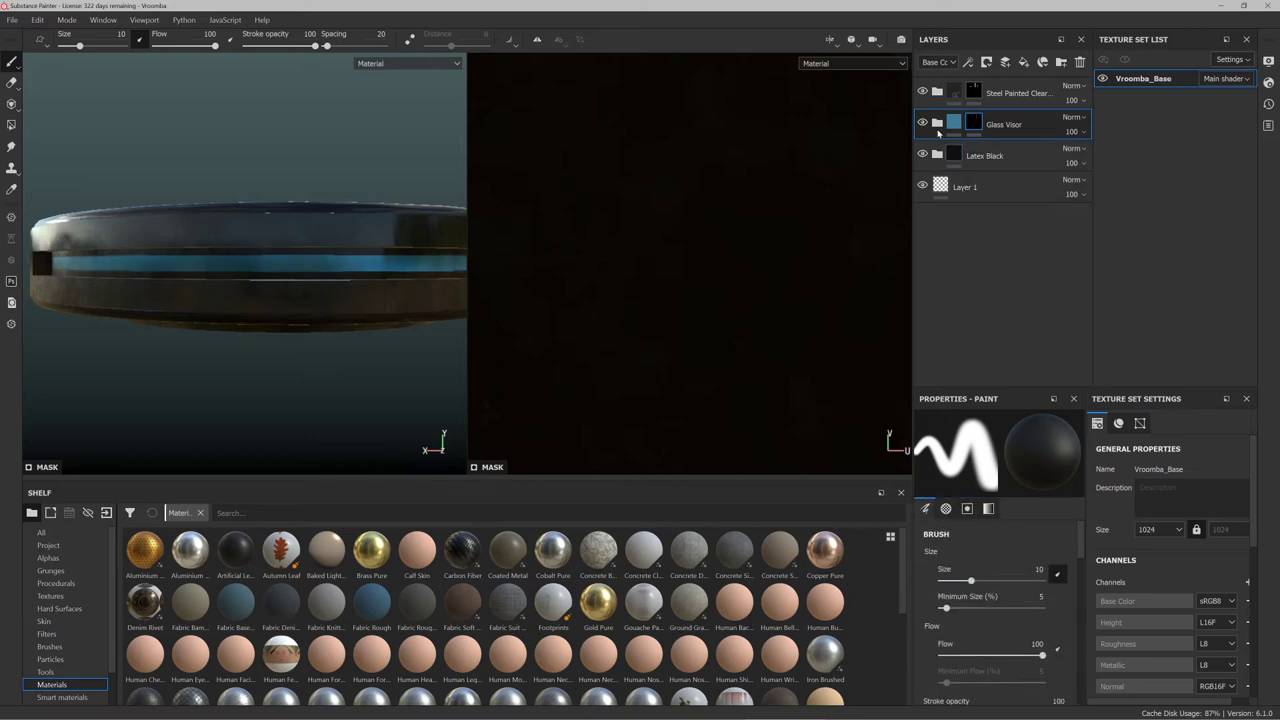
Select the Base fill layer inside the Glass Visor folder and inspect its Base Color
click(937, 123)
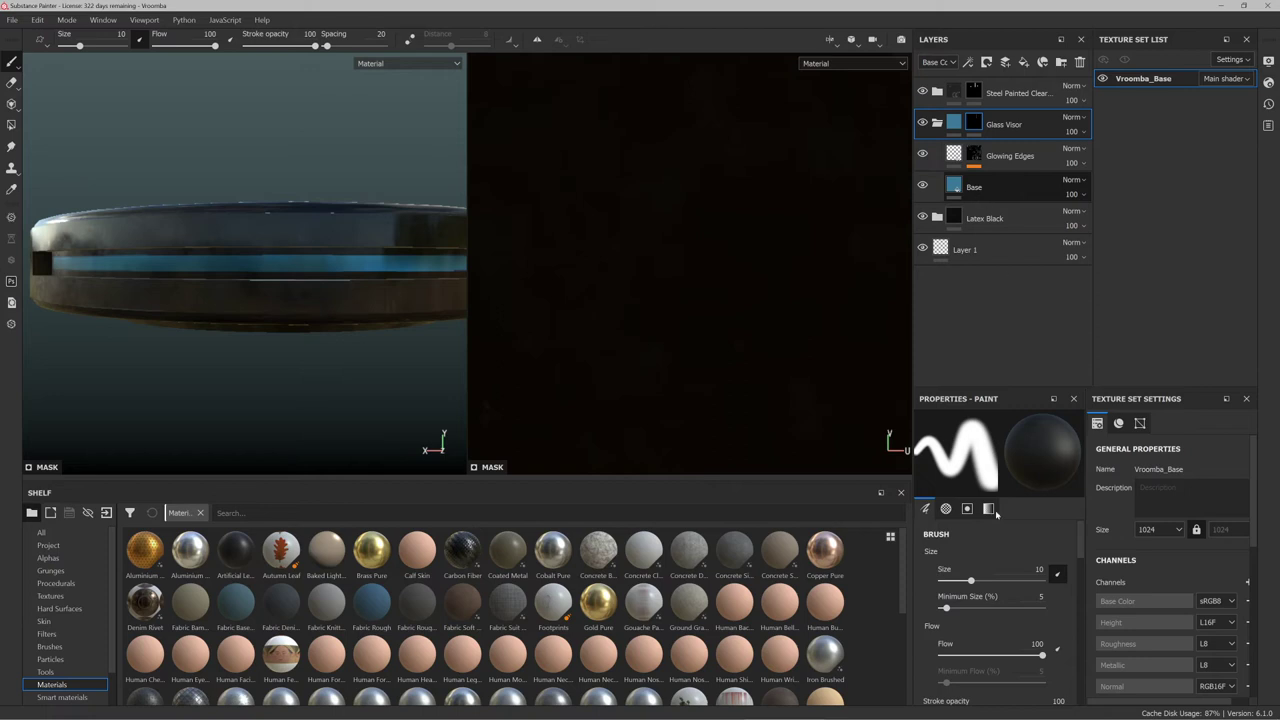
click(1010, 192)
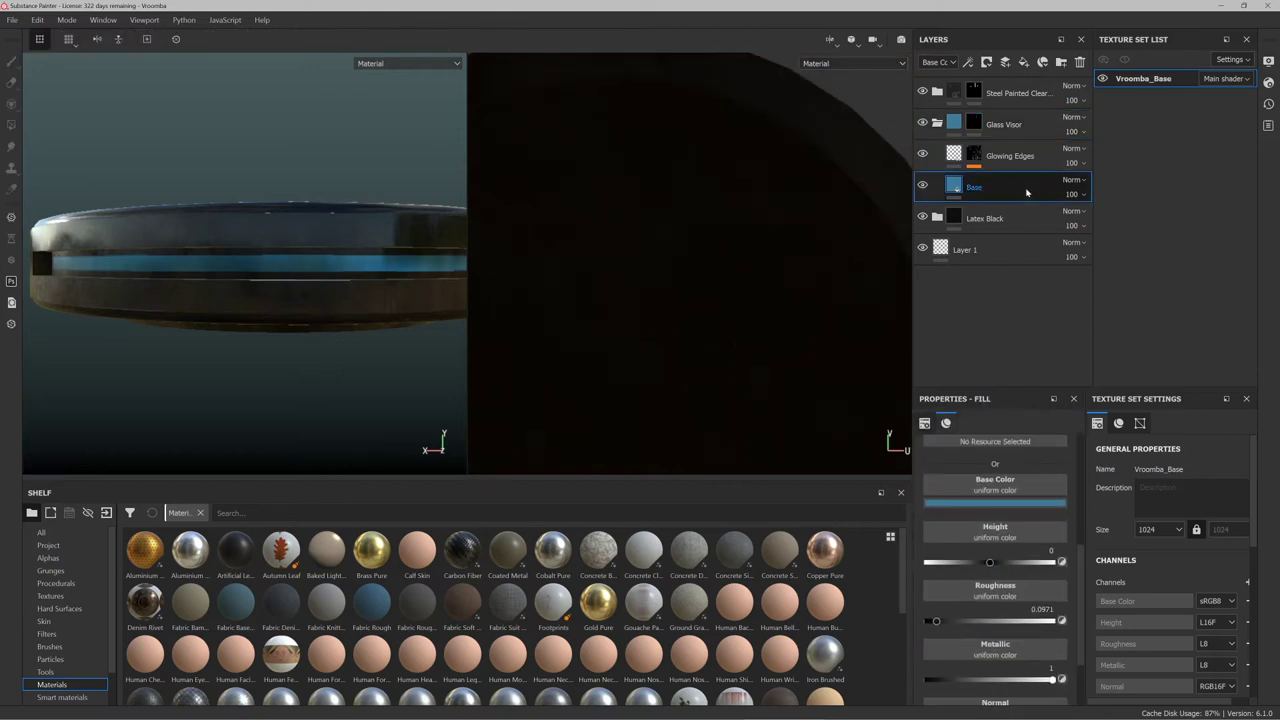
scroll(1000, 540, down, 2)
scroll(1000, 540, down, 1)
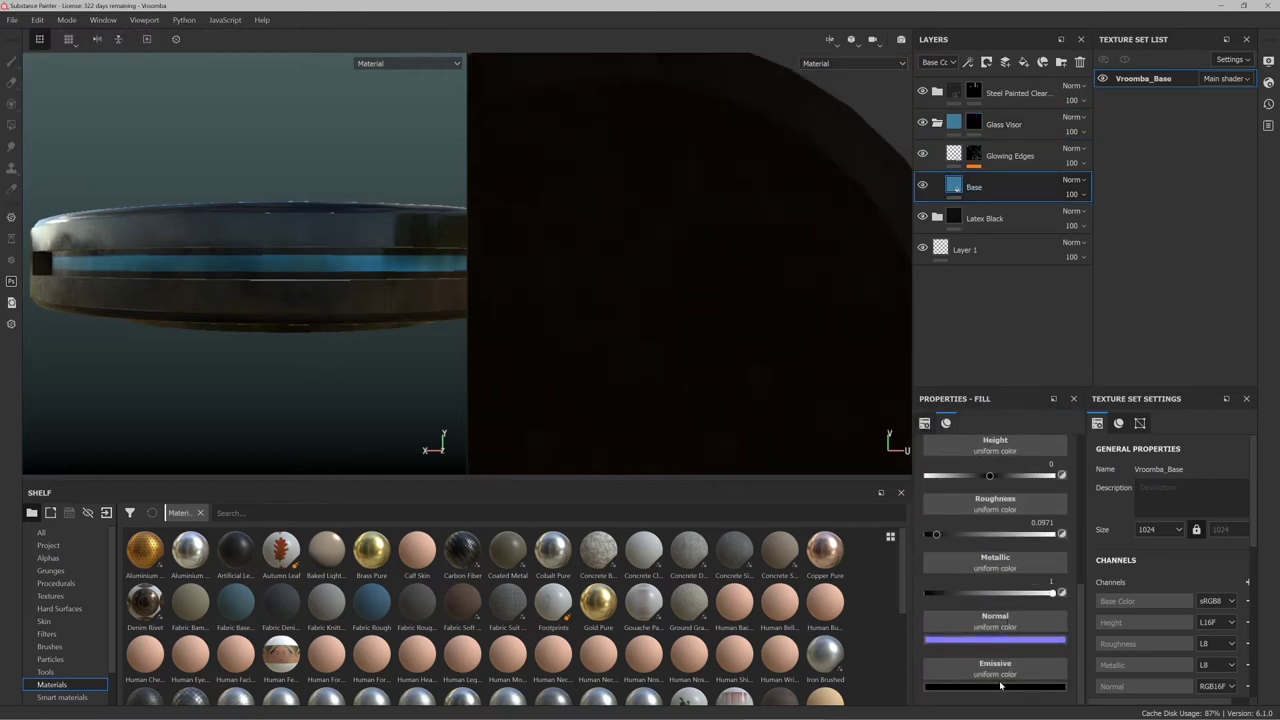
scroll(999, 690, up, 3)
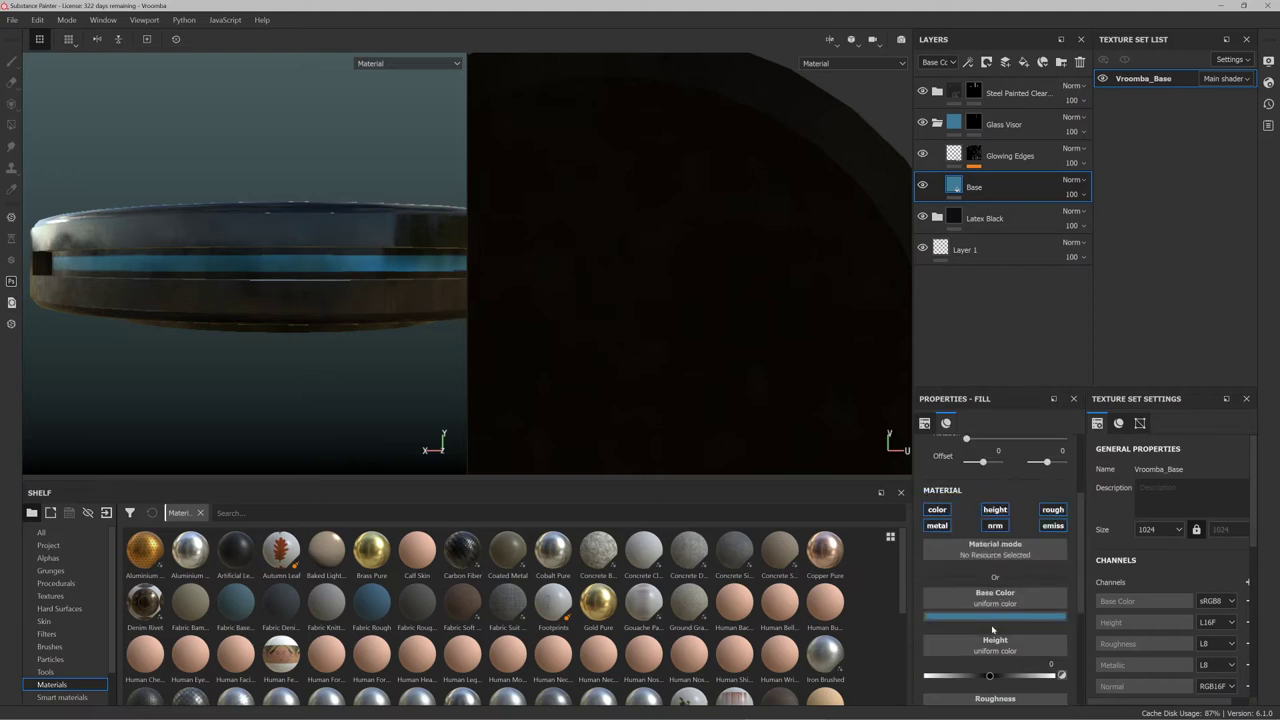
click(993, 618)
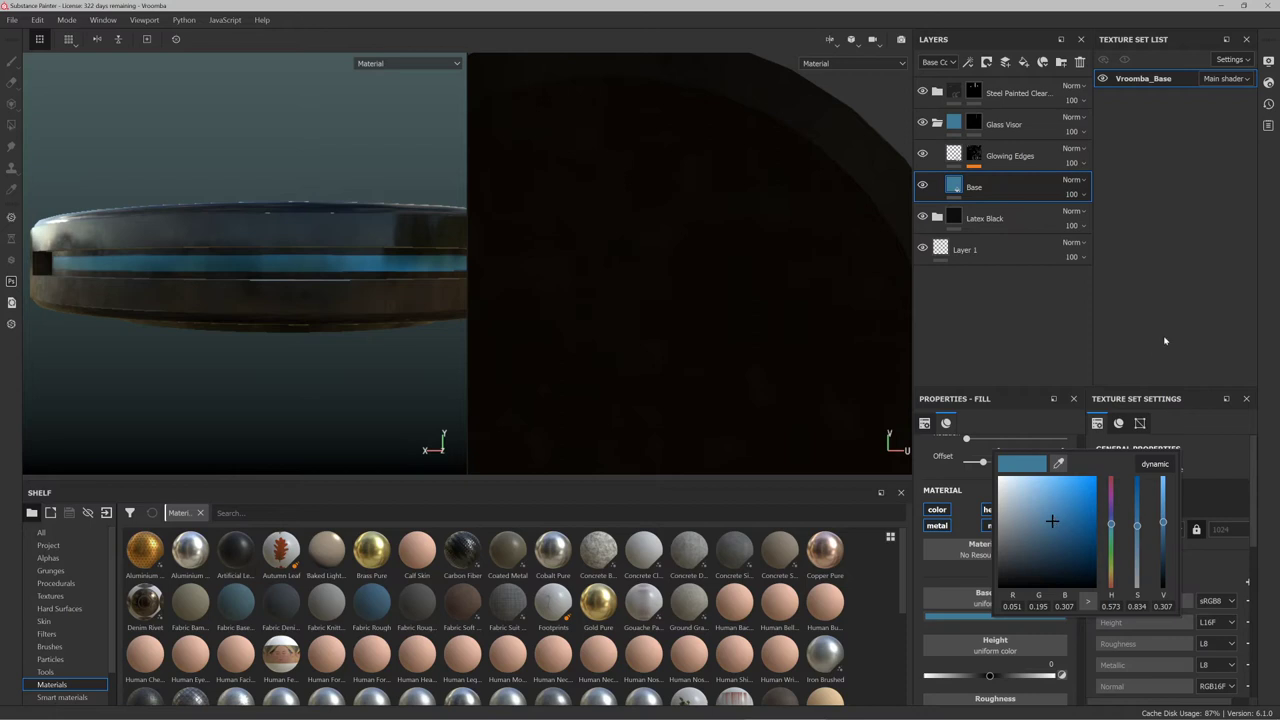
Set the Emissive color of the Glass Visor's Base layer to bright cyan, RGB 0, 0.731, 1
scroll(934, 651, down, 3)
click(987, 688)
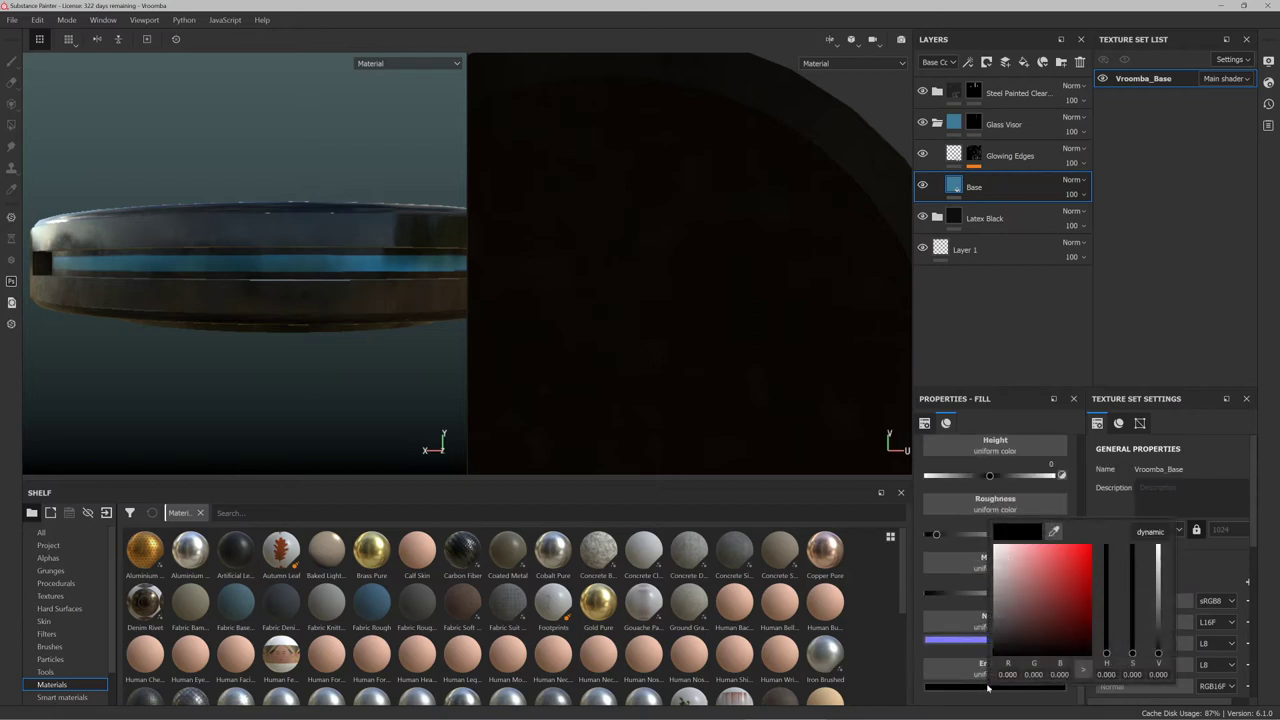
drag(1030, 602, 993, 583)
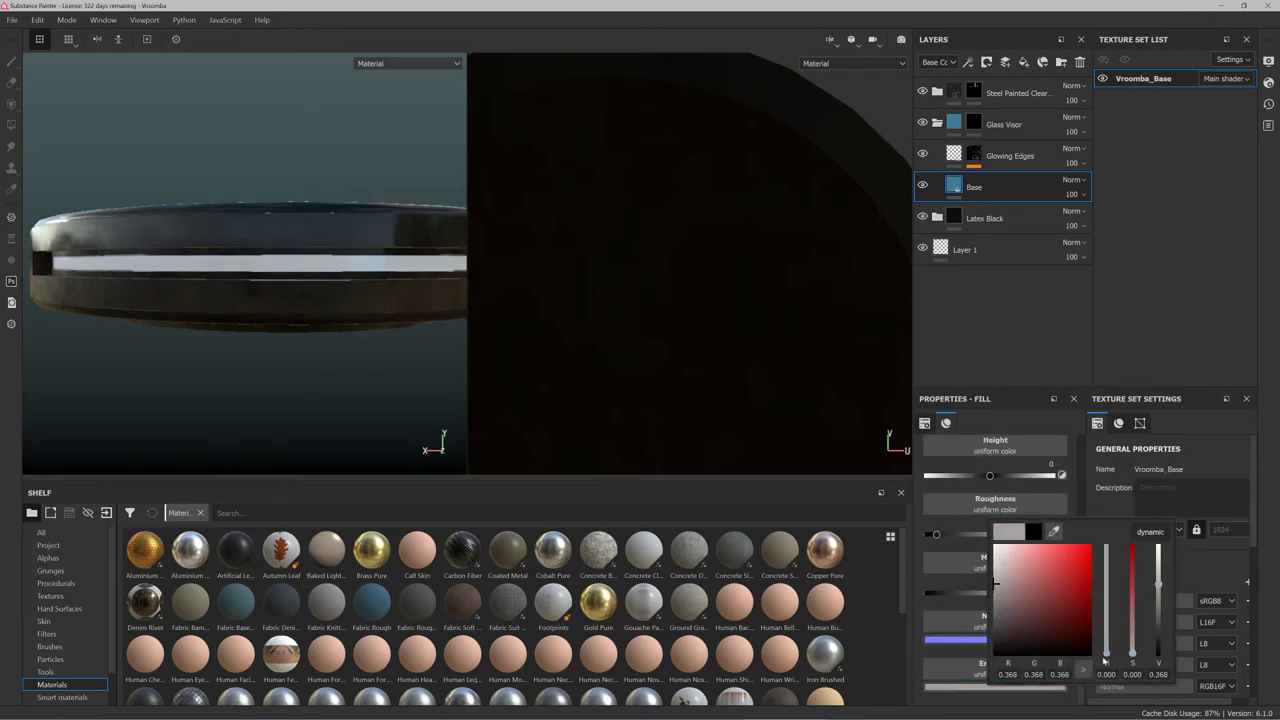
click(1106, 654)
drag(1106, 652, 1106, 589)
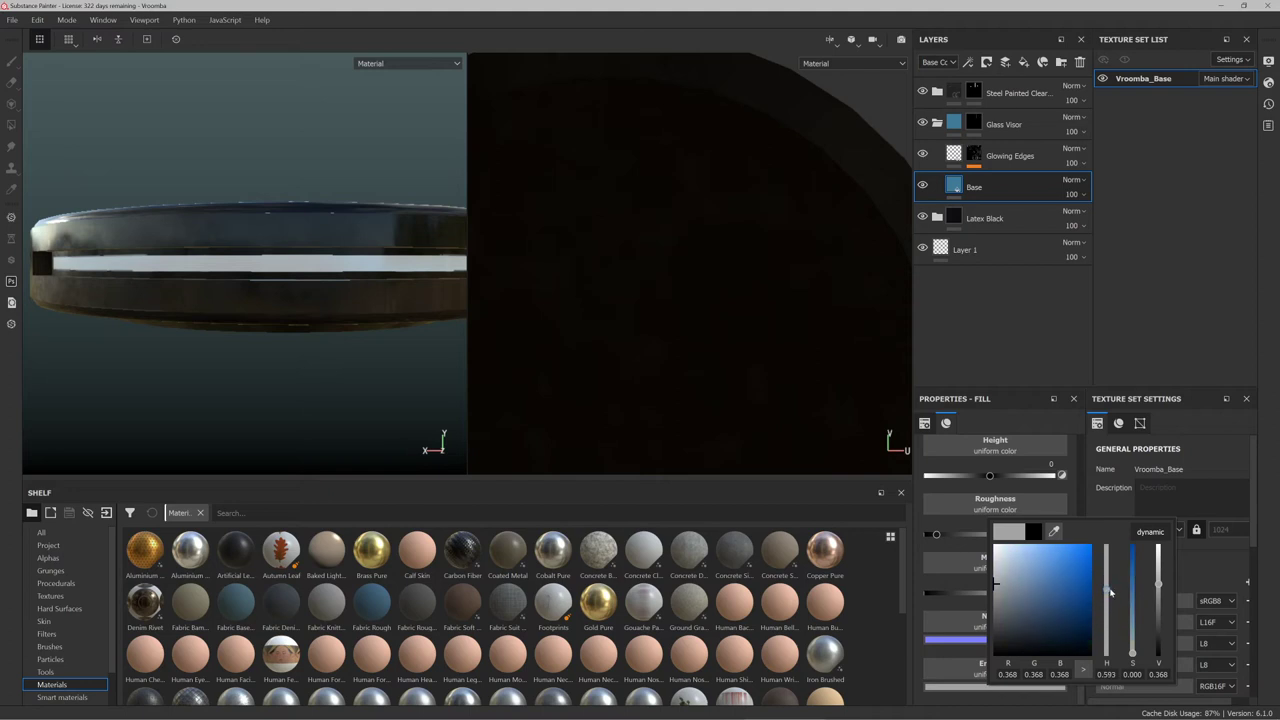
mouse_move(1132, 652)
mouse_down()
mouse_move(1123, 547)
mouse_move(1107, 596)
mouse_up()
drag(1089, 584, 1106, 540)
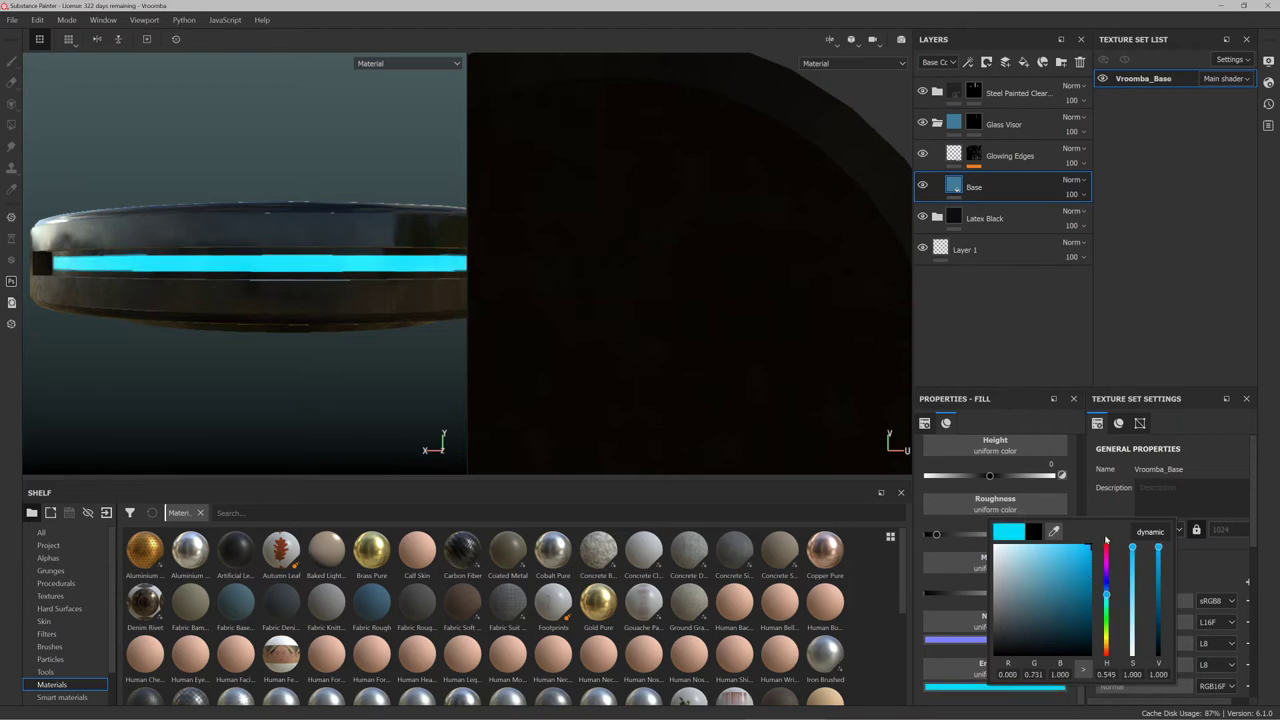
scroll(360, 303, down, 8)
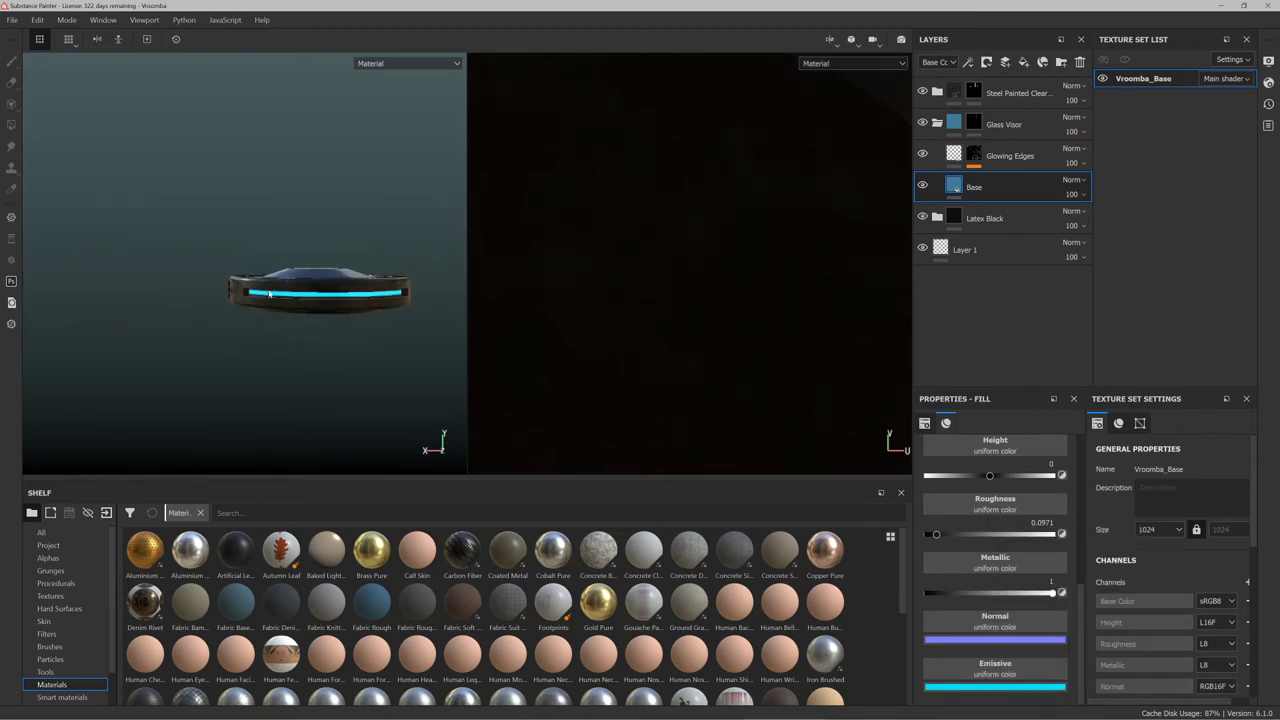
alt+drag(269, 294, 341, 316)
scroll(227, 249, up, 5)
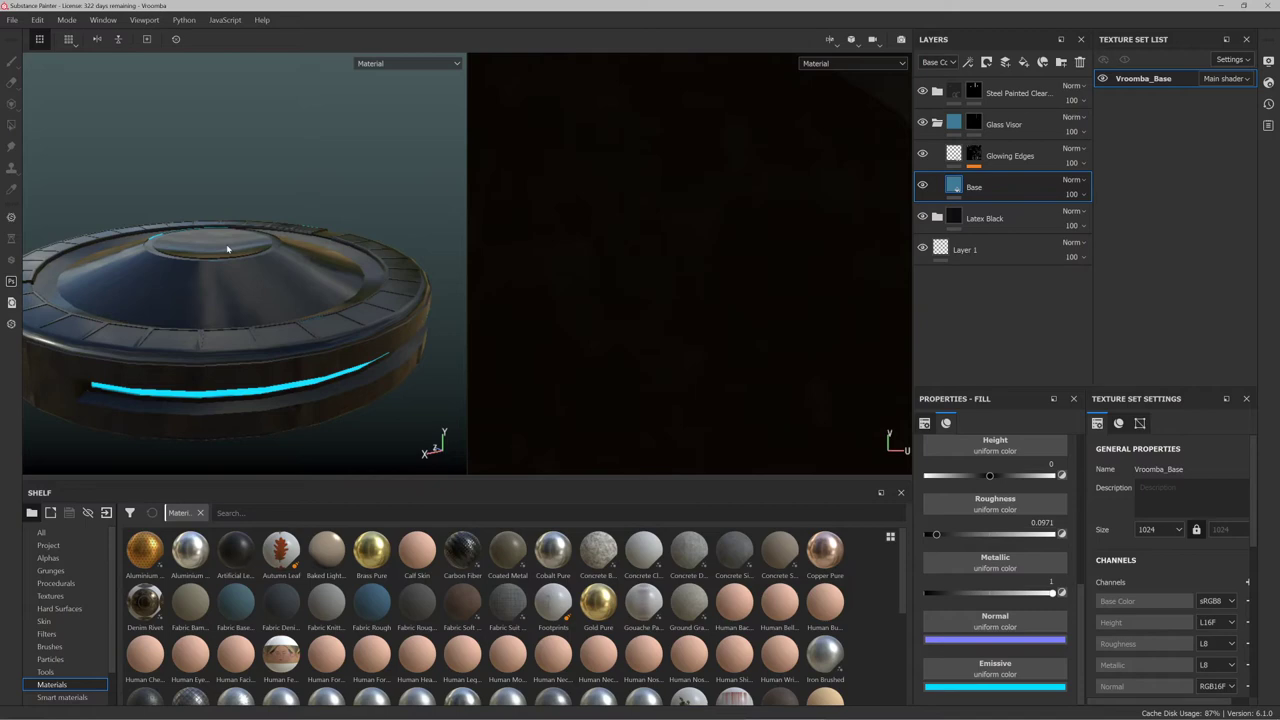
Open the texture export settings and choose the Unity project's Assets/VRCPrefabs/Vroomba/Model folder as the output directory
click(12, 20)
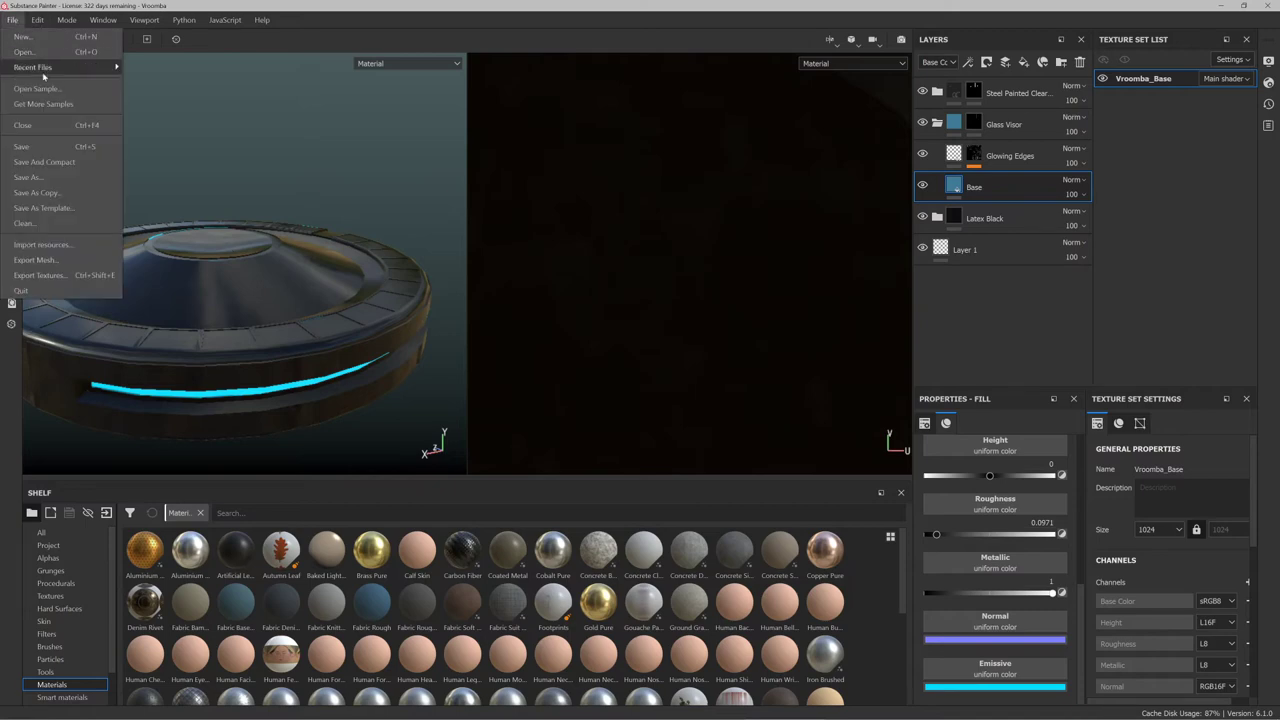
click(79, 275)
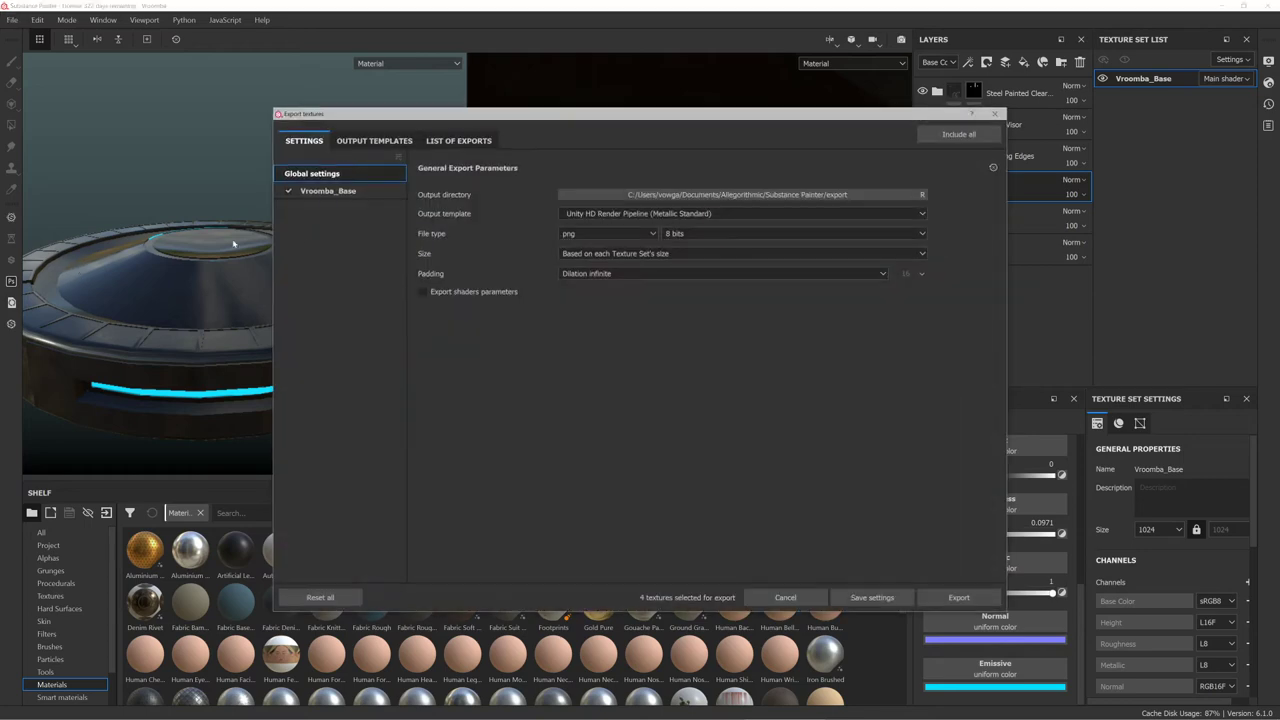
click(760, 196)
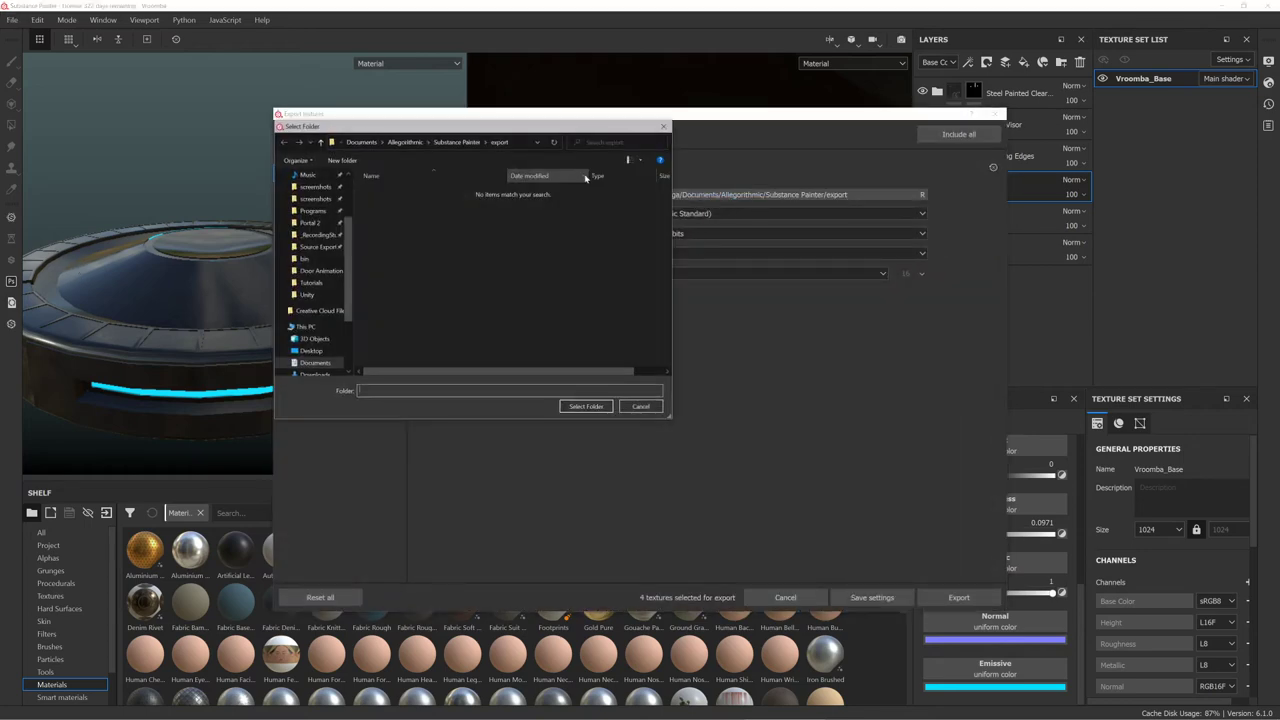
click(520, 143)
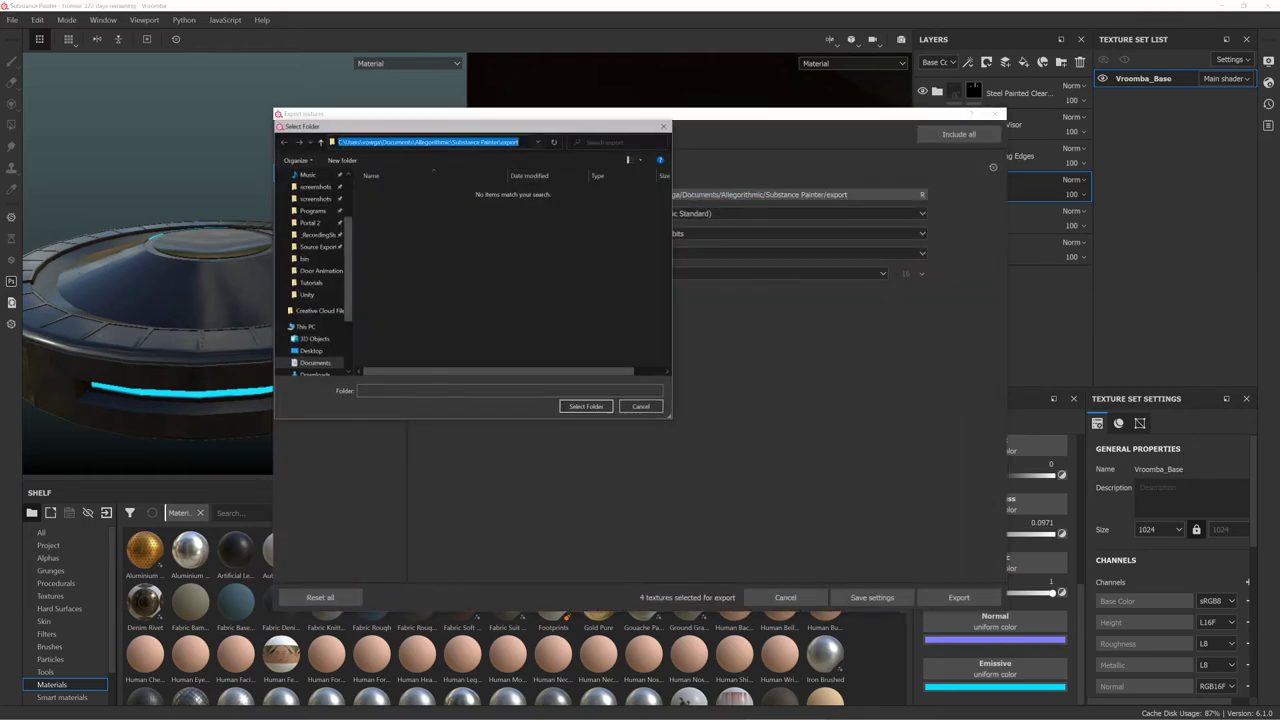
key(ctrl+v)
key(Return)
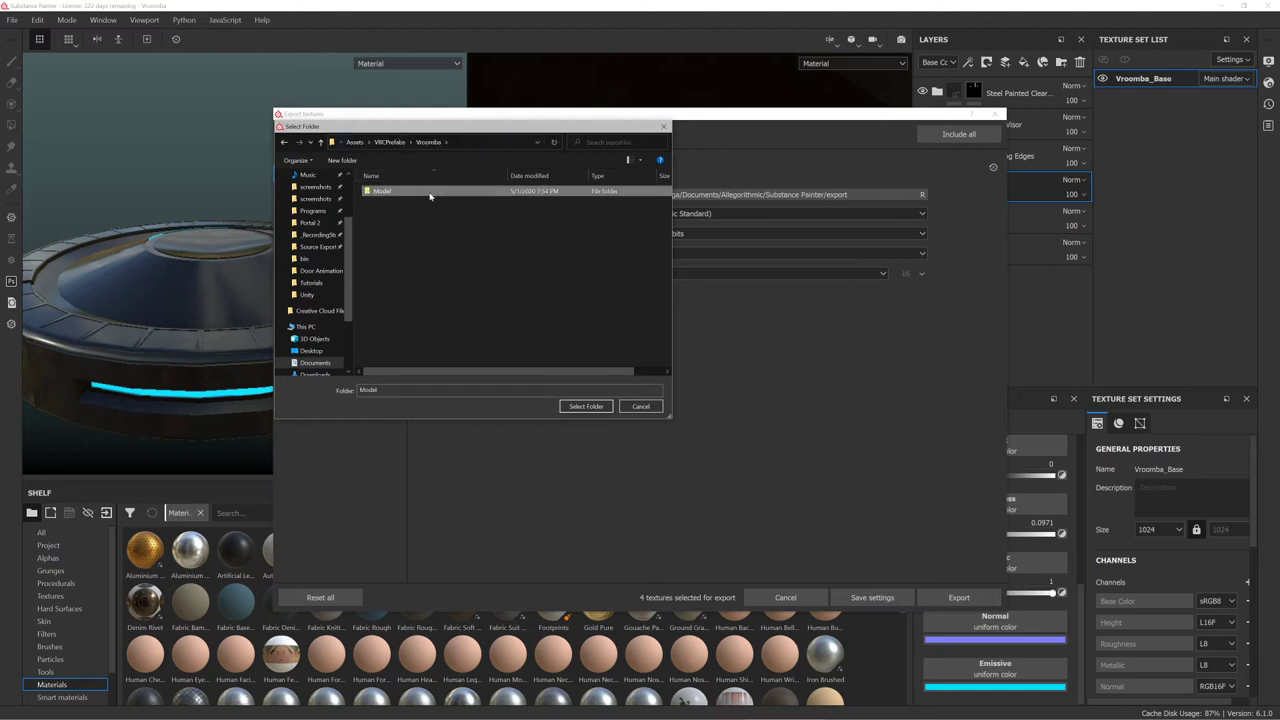
double_click(430, 193)
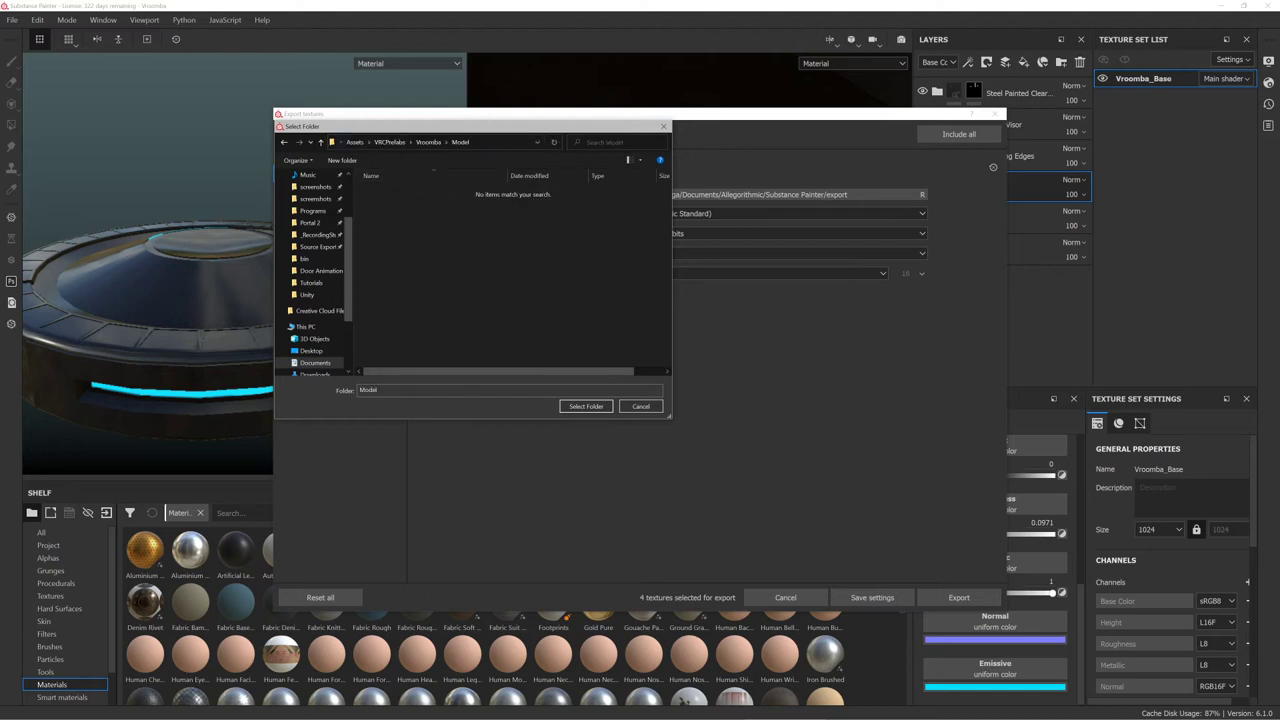
click(580, 407)
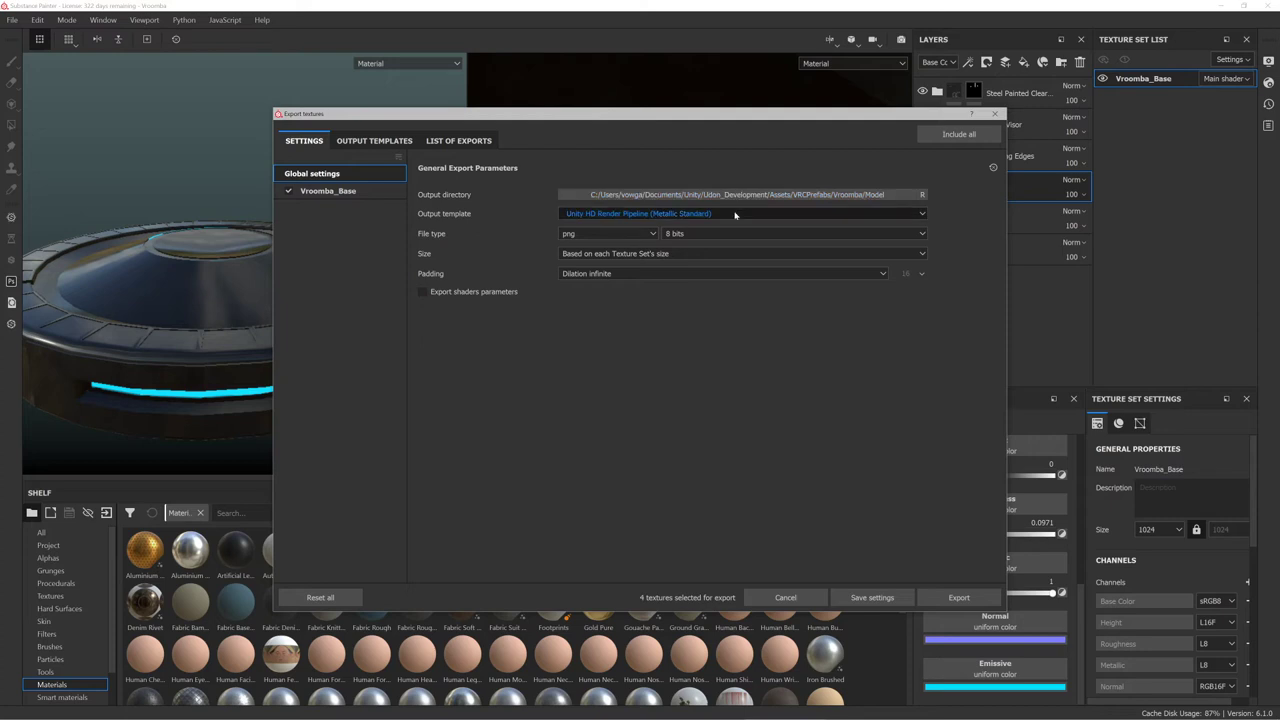
Export the textures with the Unity Universal Render Pipeline (Metallic Standard) output template and close the export dialog
click(739, 214)
click(661, 291)
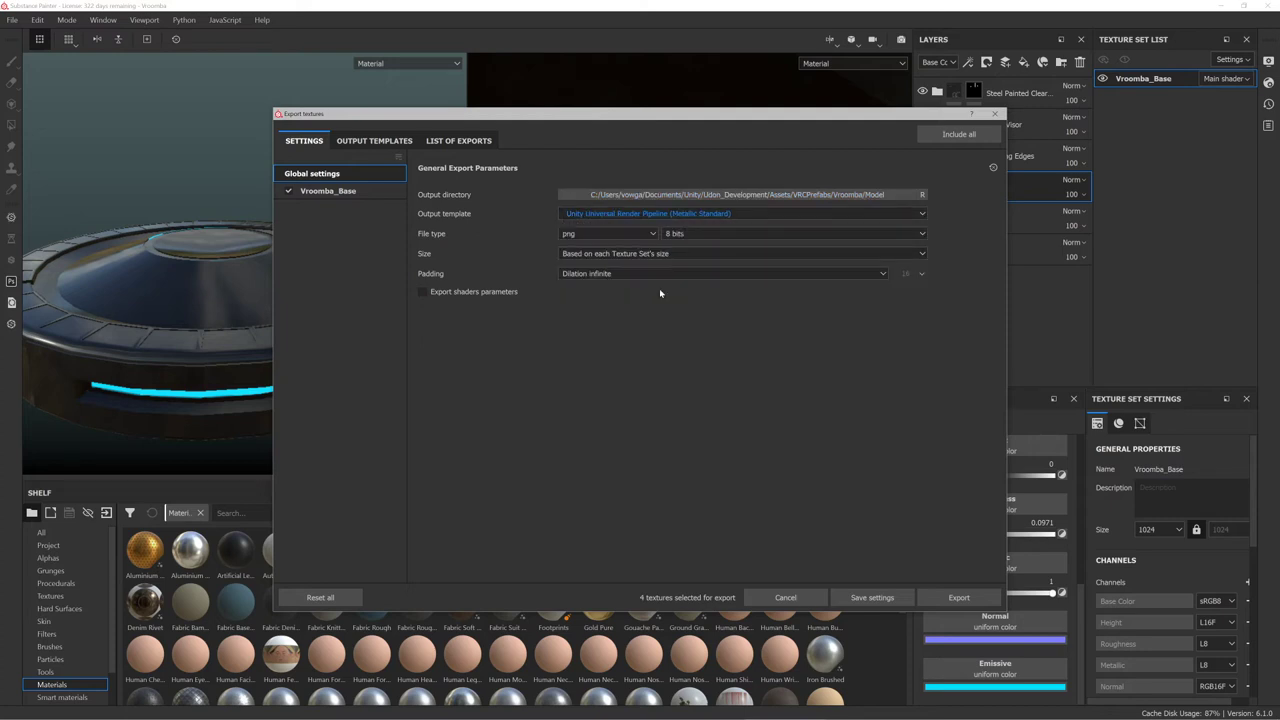
click(941, 600)
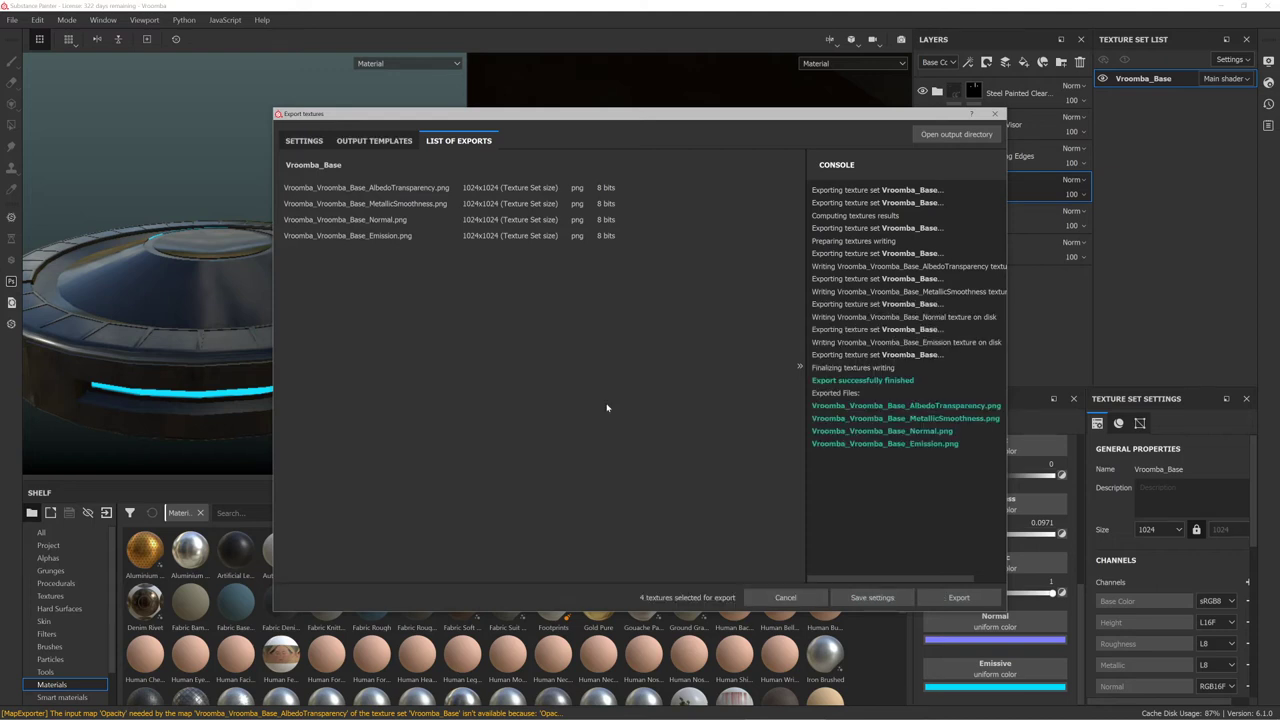
click(998, 114)
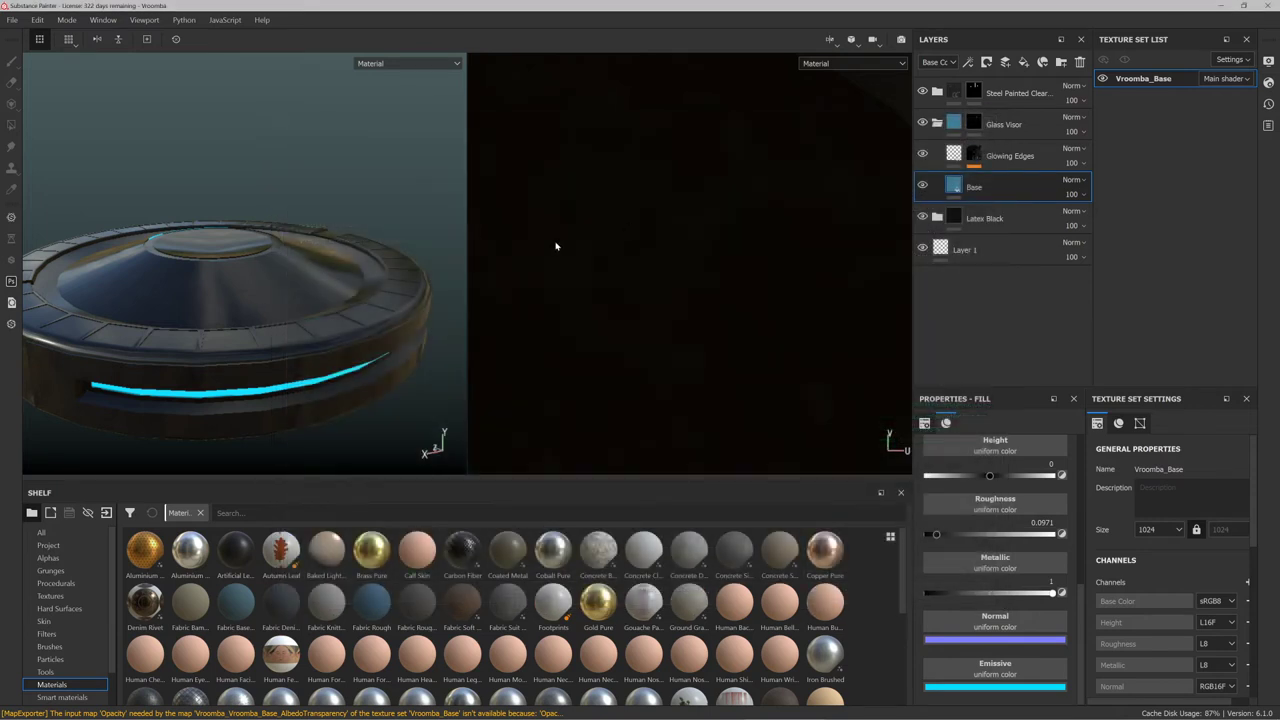
Switch to Unity and examine the Vroomba model with its emissive visor strip from several angles in the scene
scroll(348, 246, down, 2)
mouse_move(266, 307)
alt+mouse_down()
mouse_move(280, 337)
mouse_move(274, 263)
mouse_move(280, 297)
alt+mouse_up()
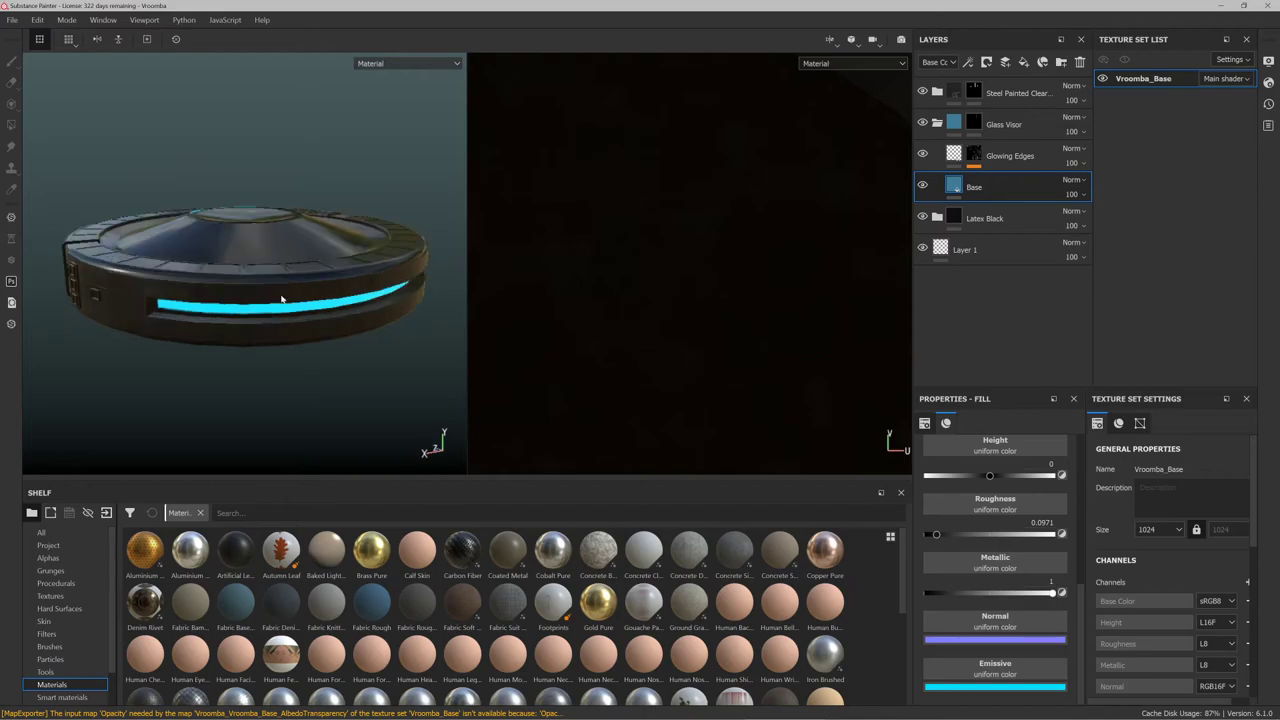
key(alt+Tab)
scroll(501, 292, down, 2)
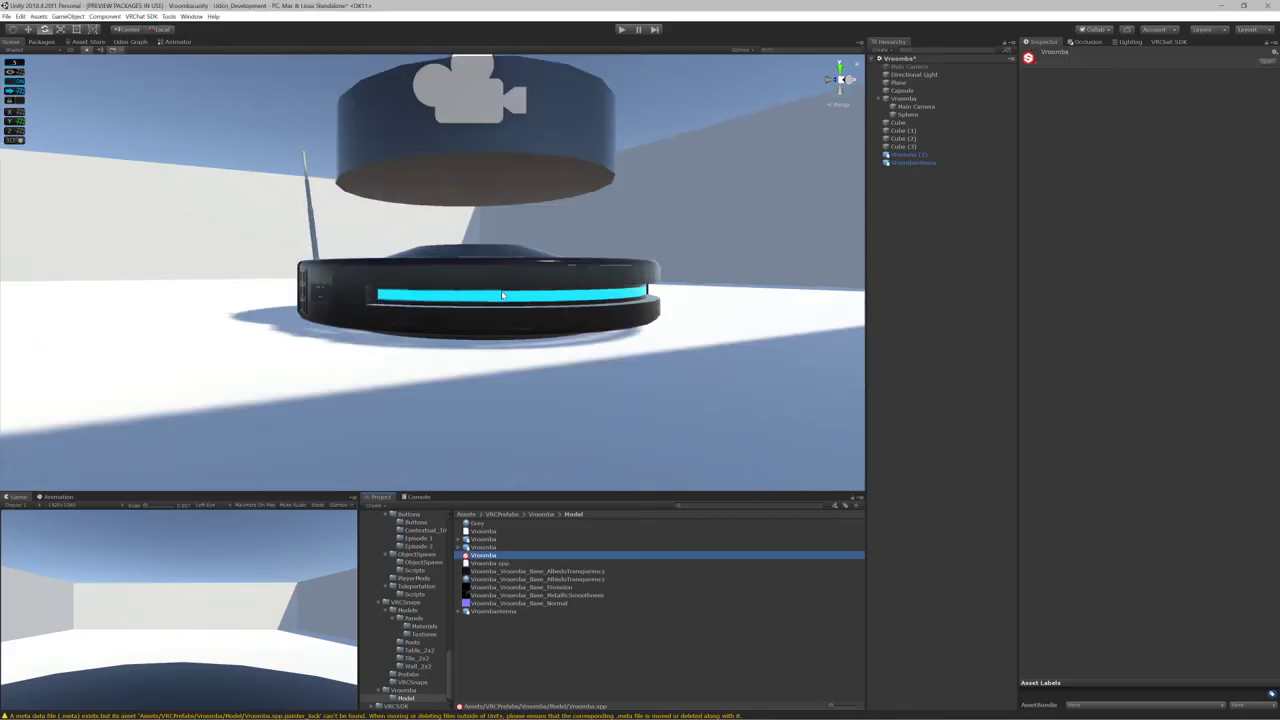
alt+drag(503, 294, 549, 323)
scroll(503, 294, down, 5)
scroll(496, 295, up, 5)
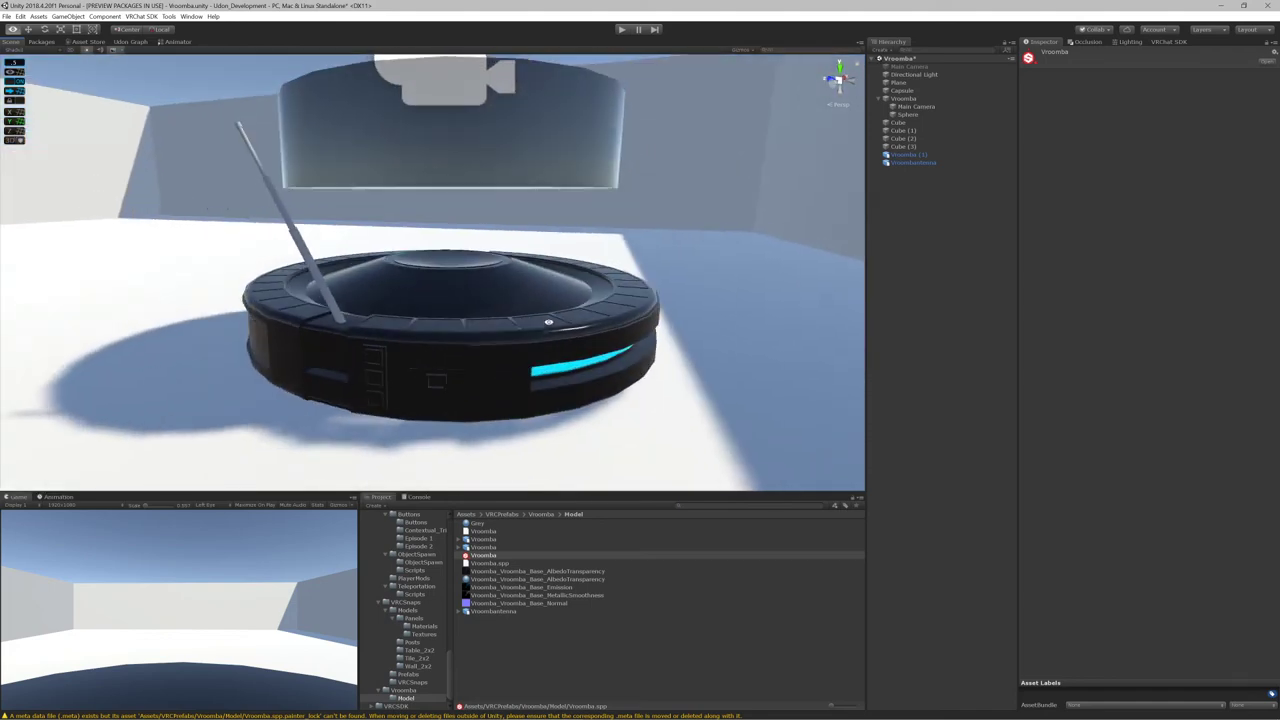
scroll(473, 308, down, 6)
scroll(473, 307, up, 2)
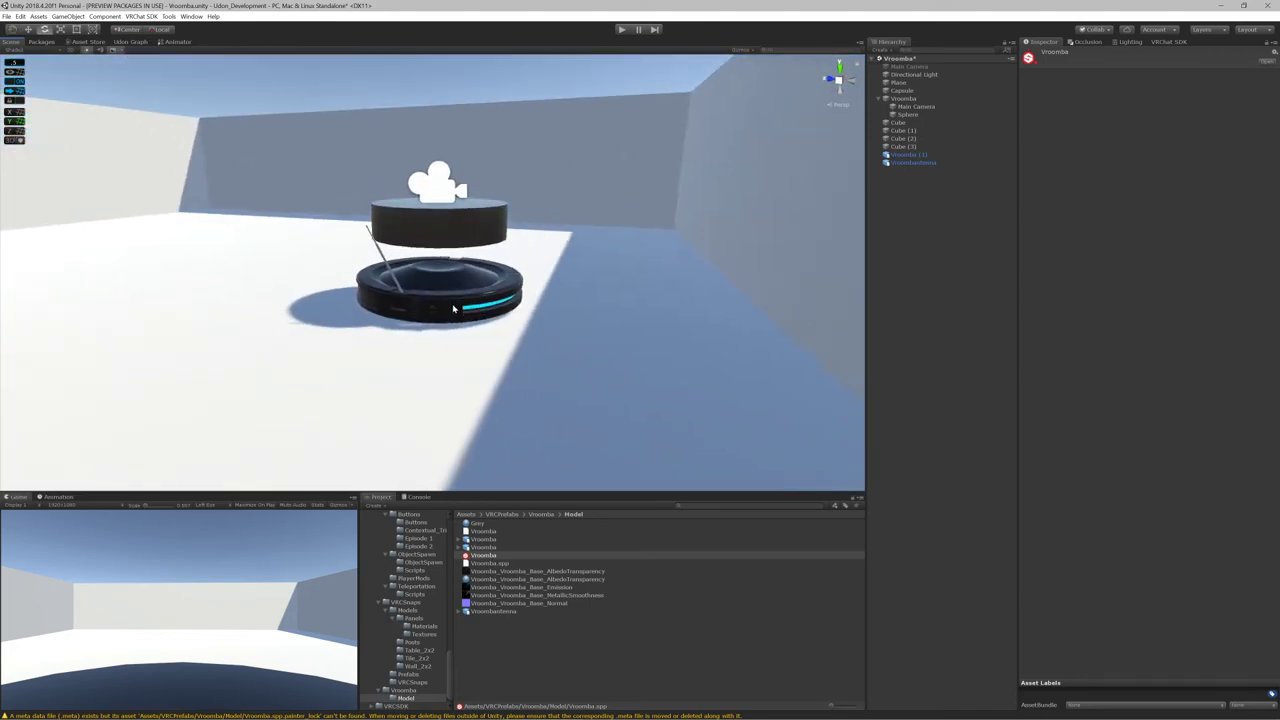
scroll(375, 290, up, 6)
Select the Vroombantenna object in the scene and locate its source model in the project
key(e)
click(288, 262)
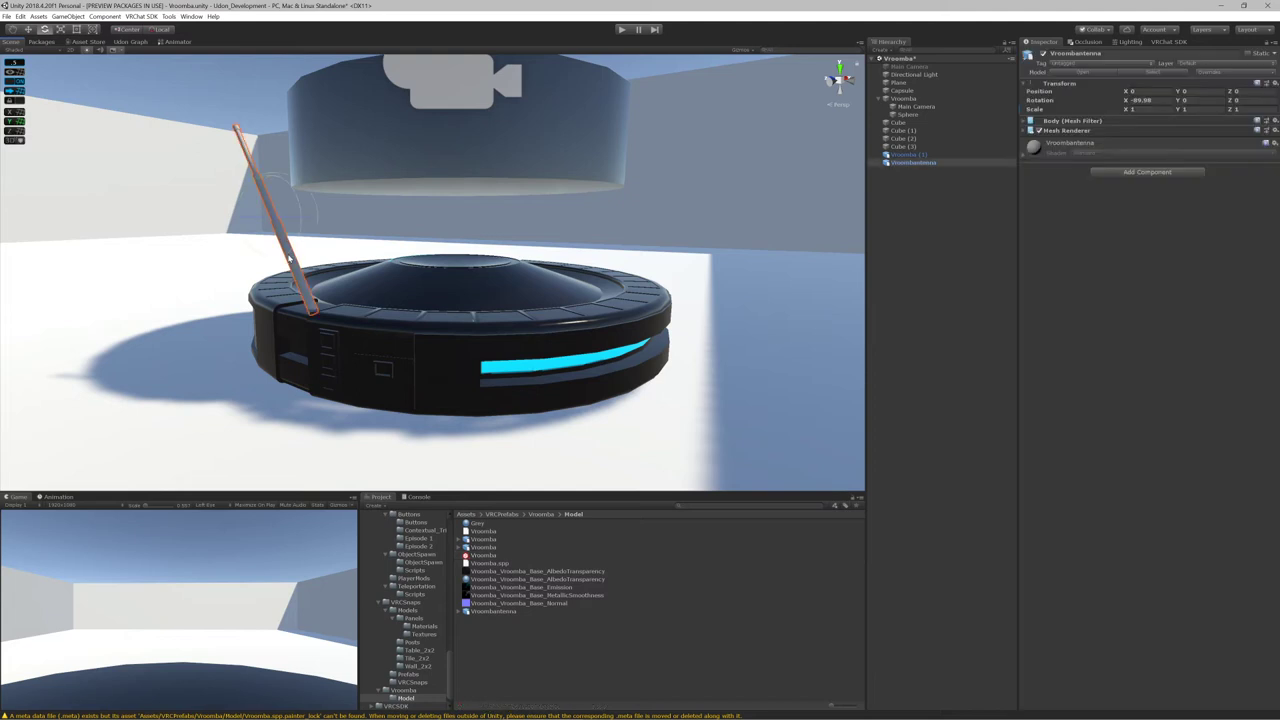
click(1151, 71)
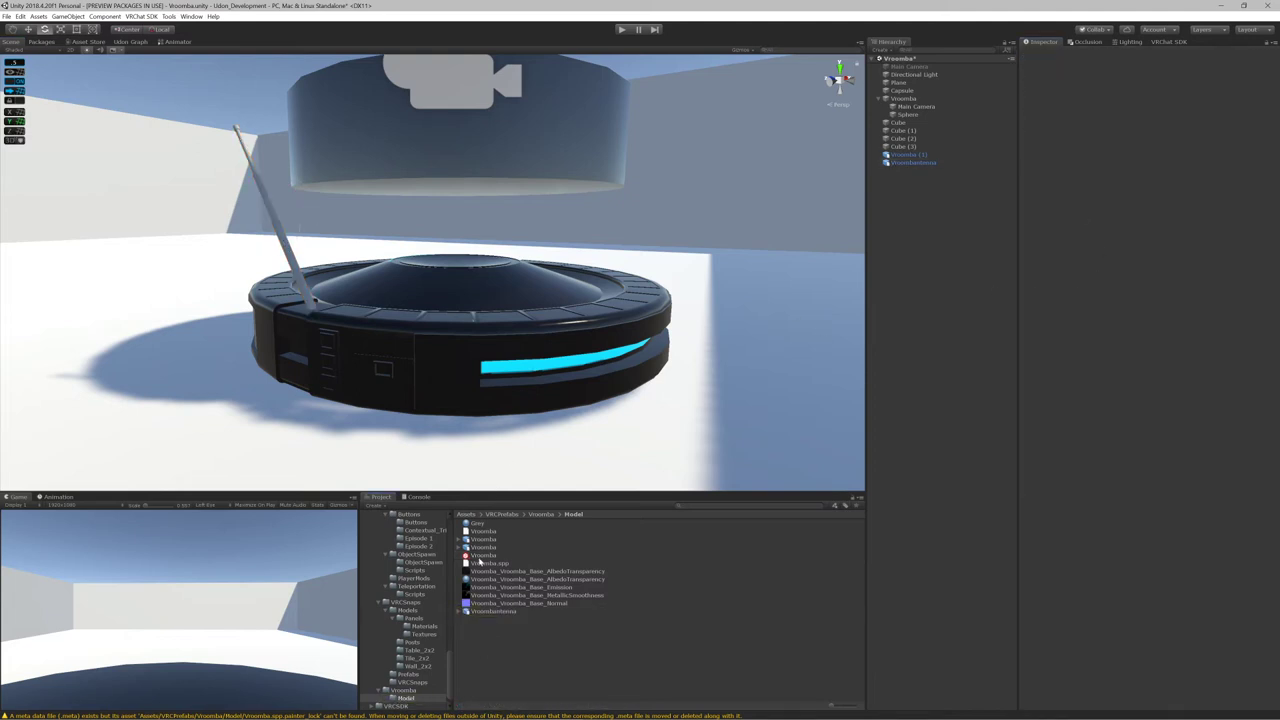
Switch to Substance Painter and create a new project from Vroombantenna.fbx with a document resolution of 1024
key(alt+Tab)
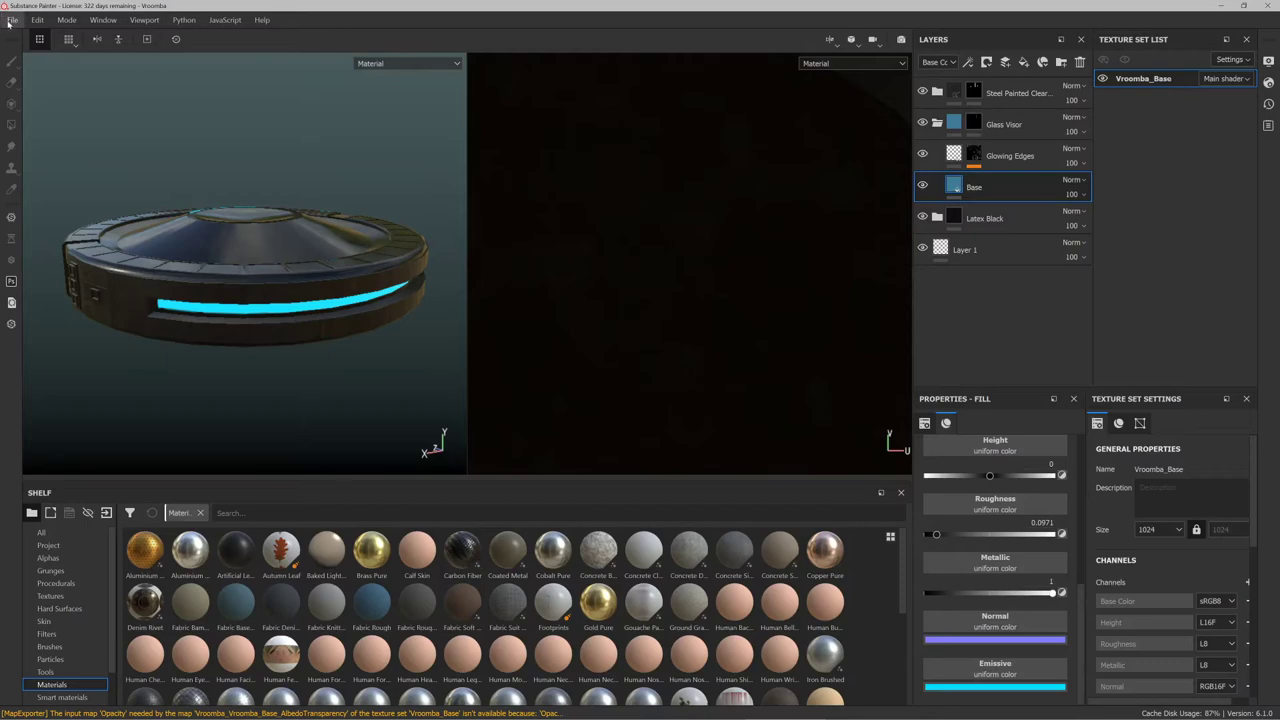
click(13, 20)
click(45, 40)
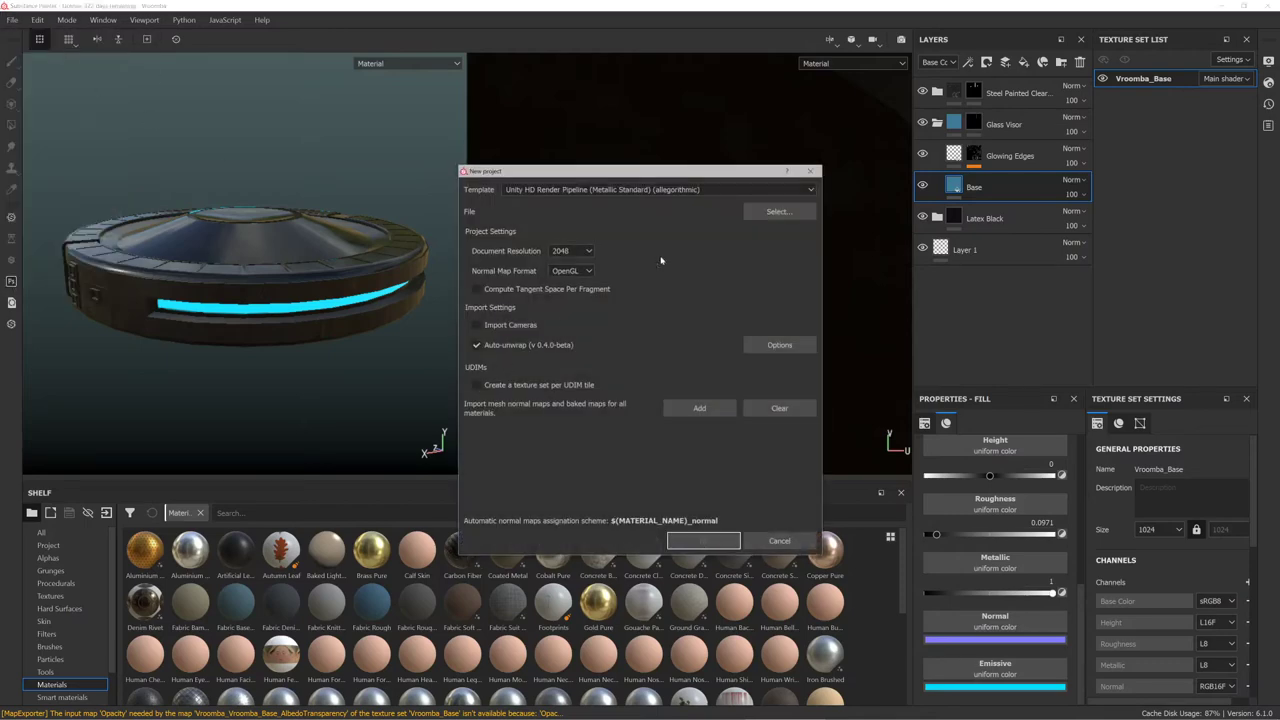
click(776, 211)
double_click(580, 259)
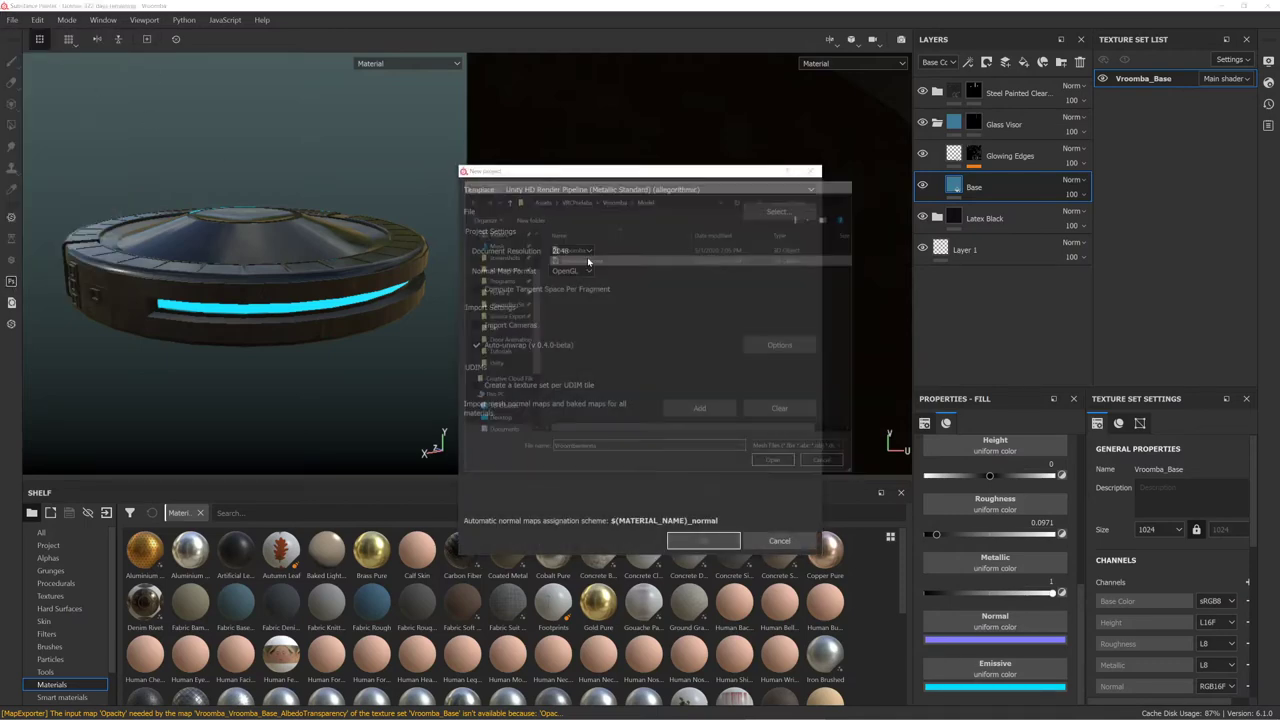
click(570, 251)
click(576, 283)
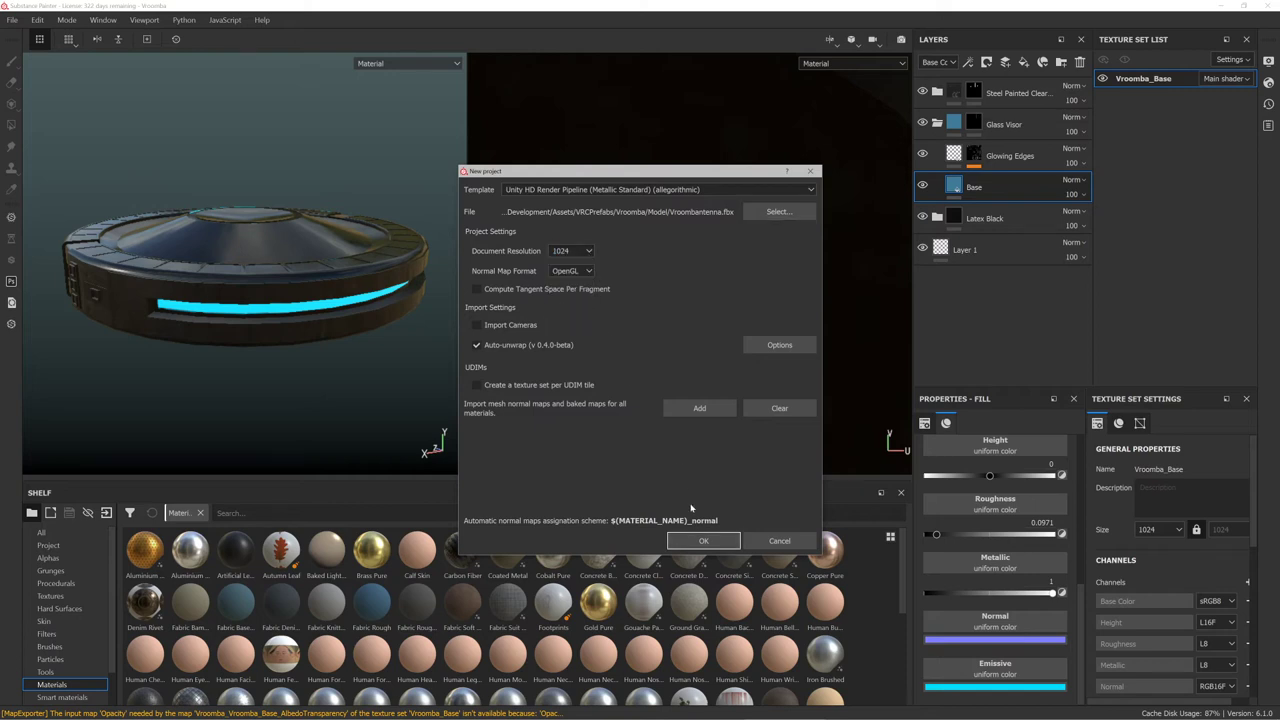
click(703, 540)
click(566, 389)
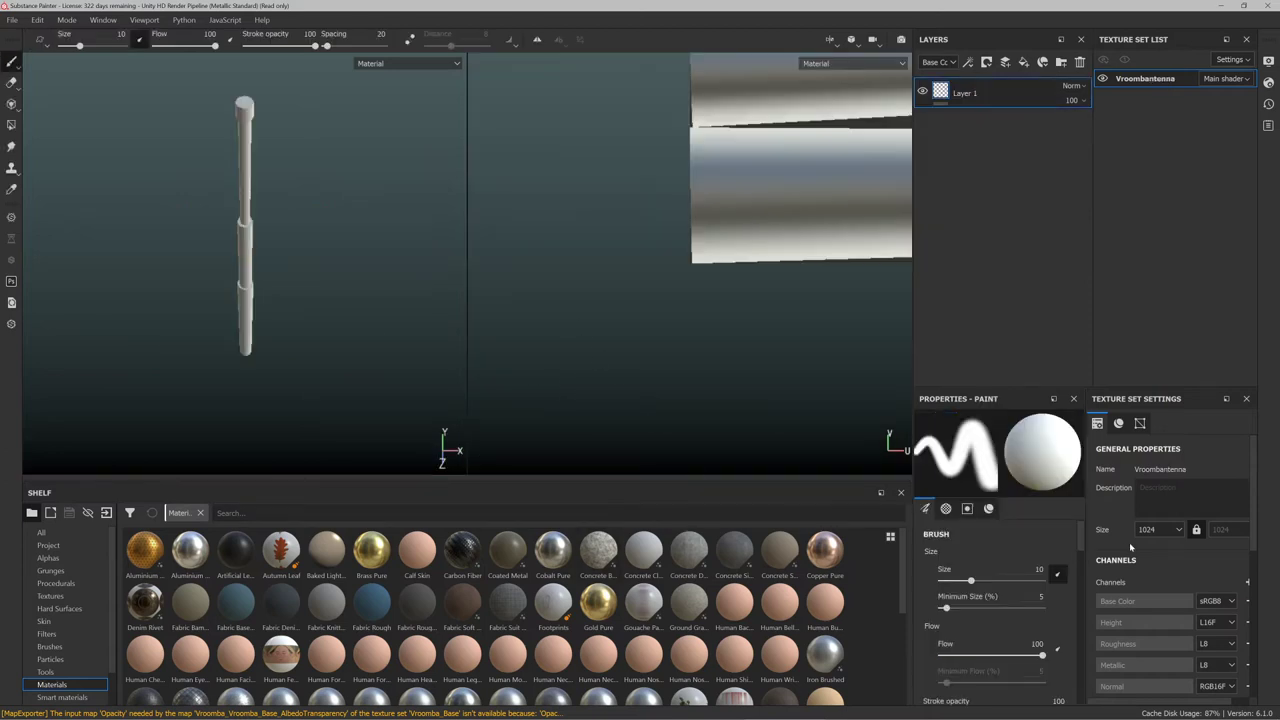
Bake all of the antenna's mesh maps except the ID map
scroll(1215, 560, down, 8)
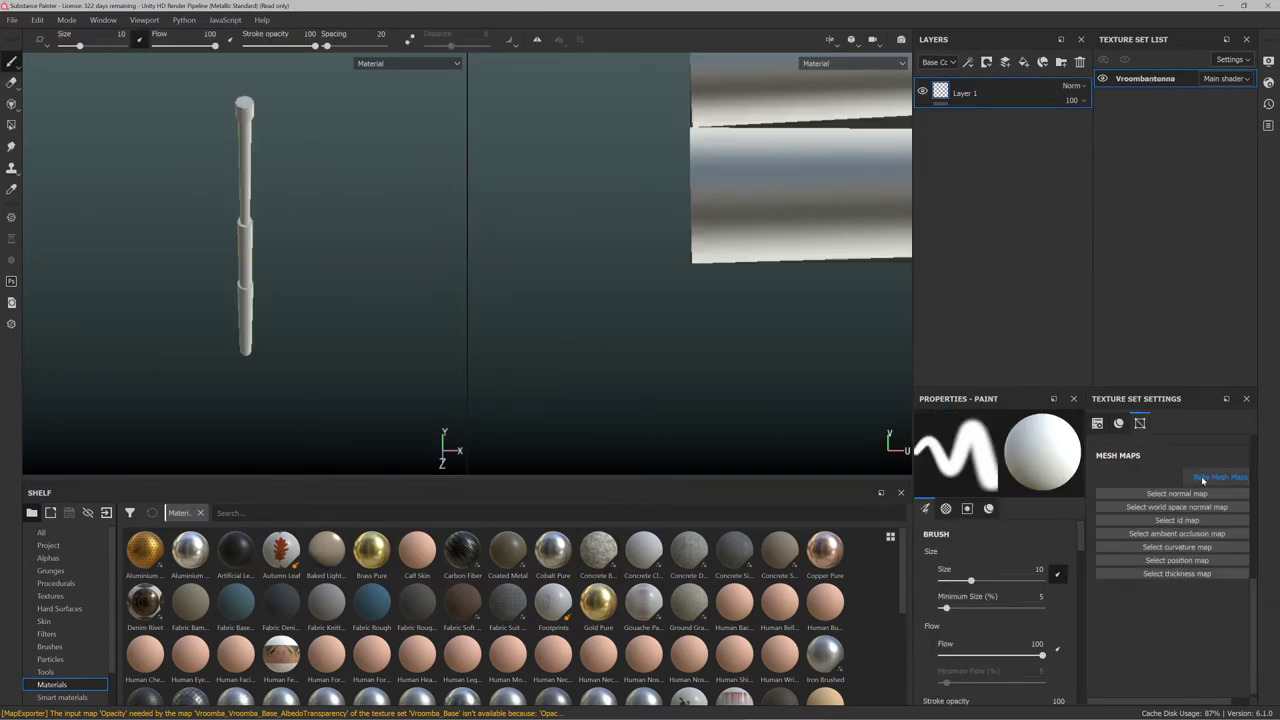
click(1205, 478)
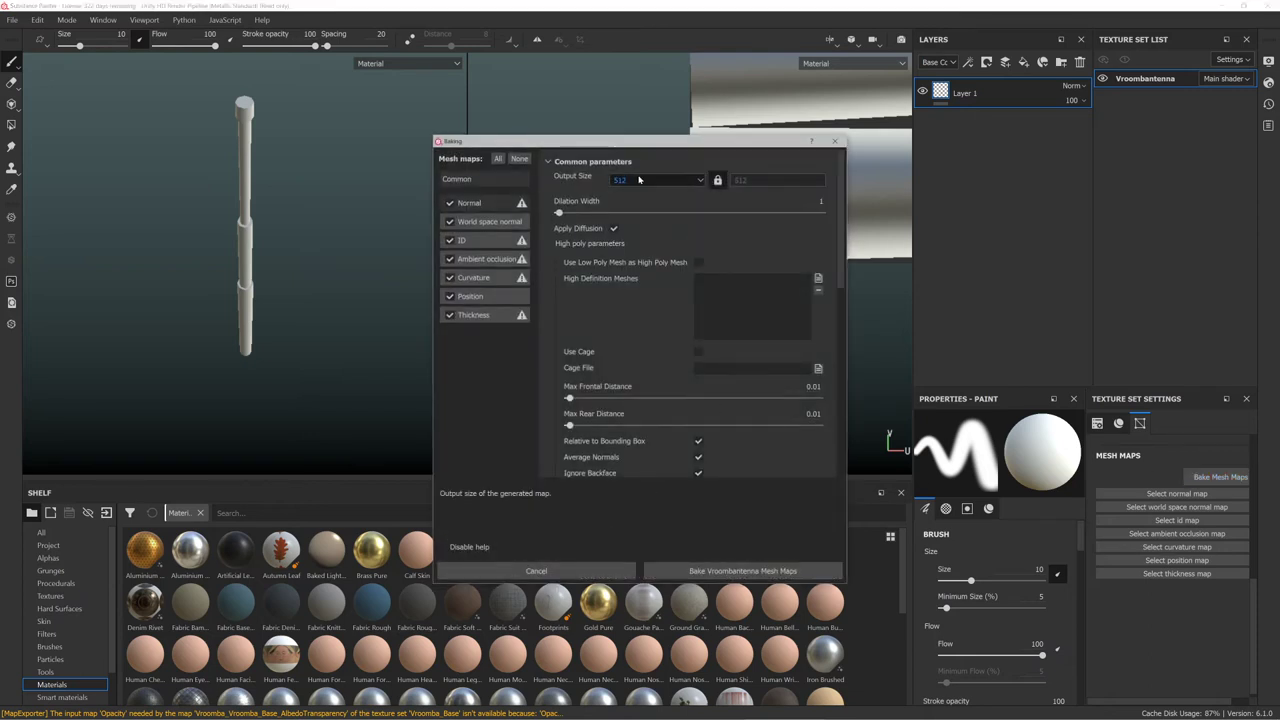
click(449, 240)
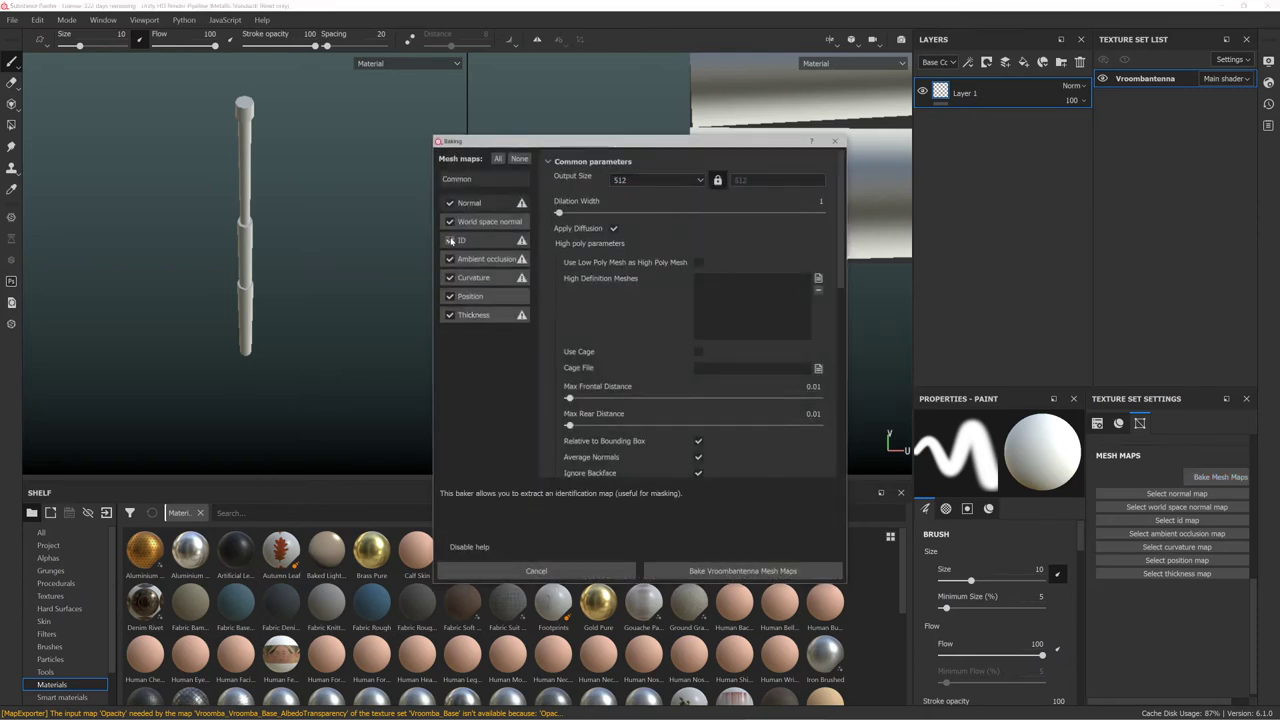
click(665, 570)
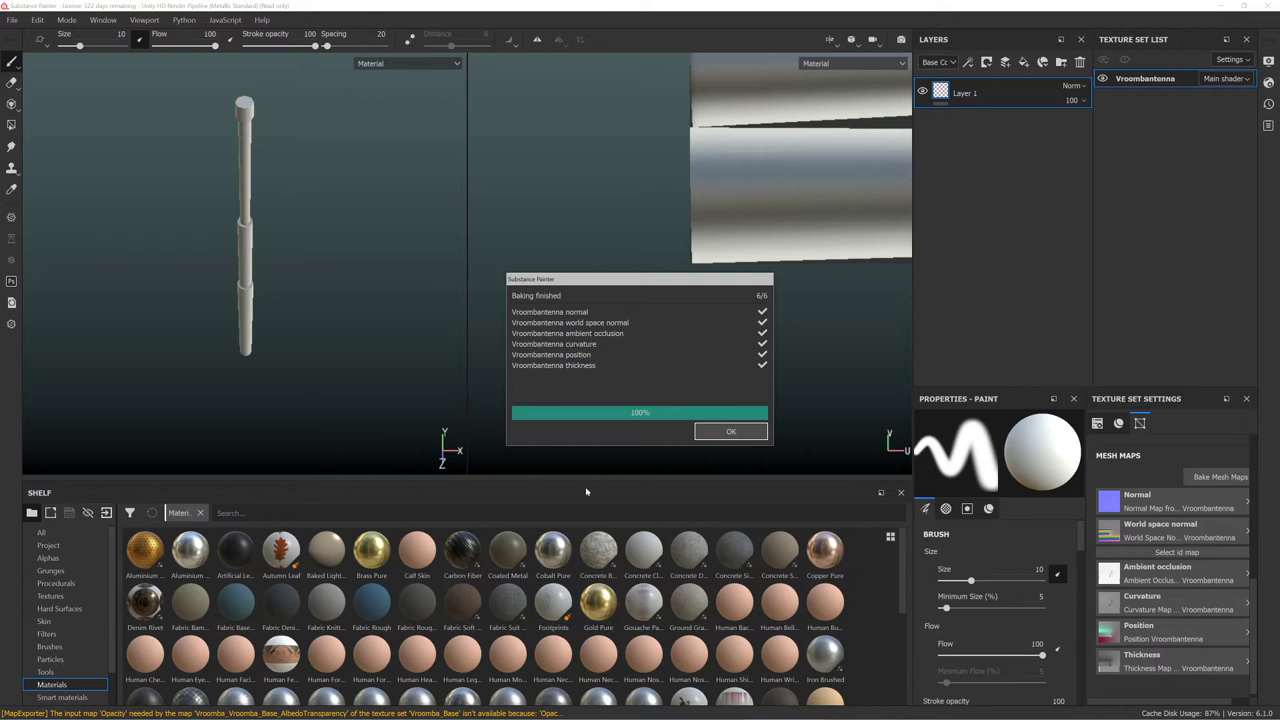
click(708, 430)
Find the Steel smart material in the shelf and apply it to the whole antenna
scroll(66, 660, down, 2)
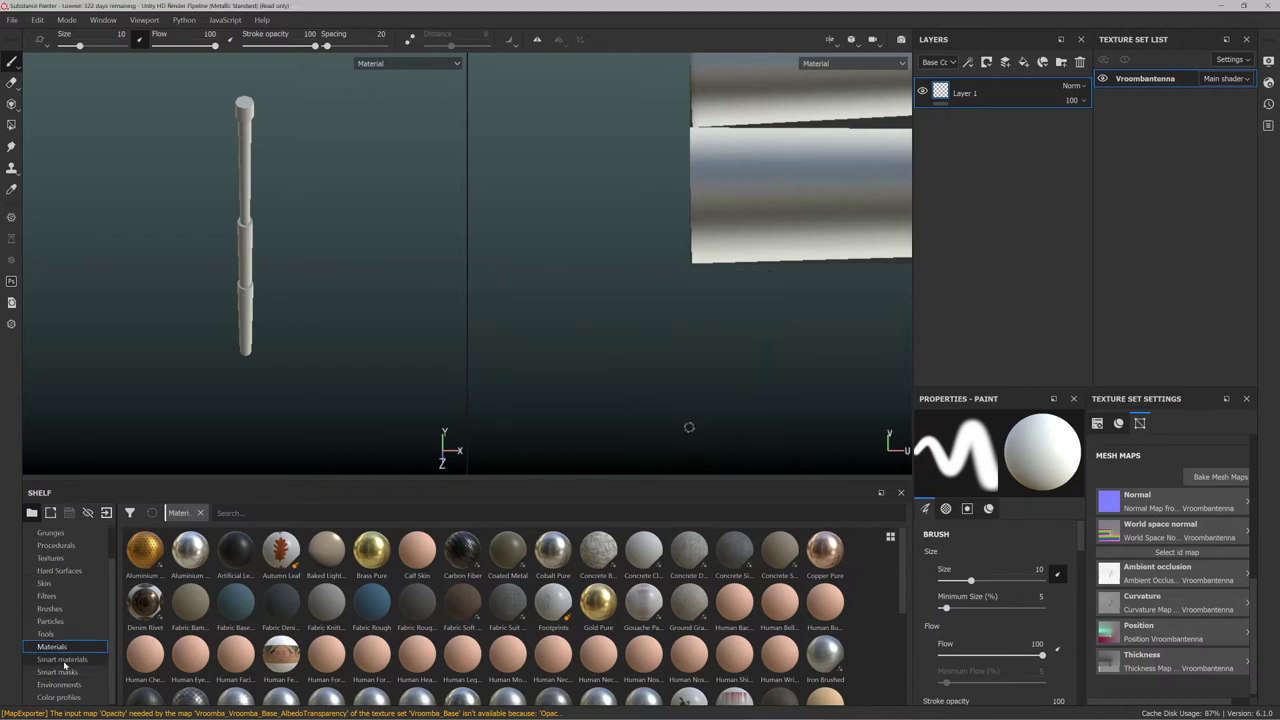
click(114, 662)
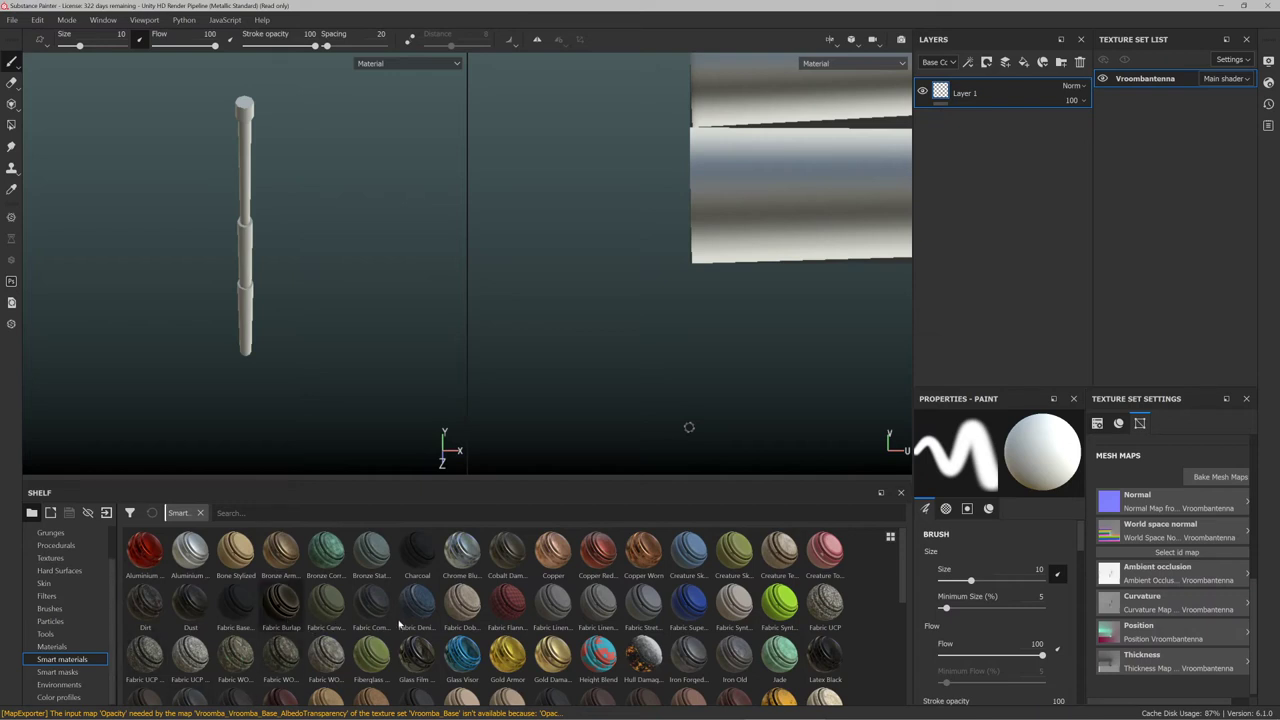
scroll(401, 619, down, 3)
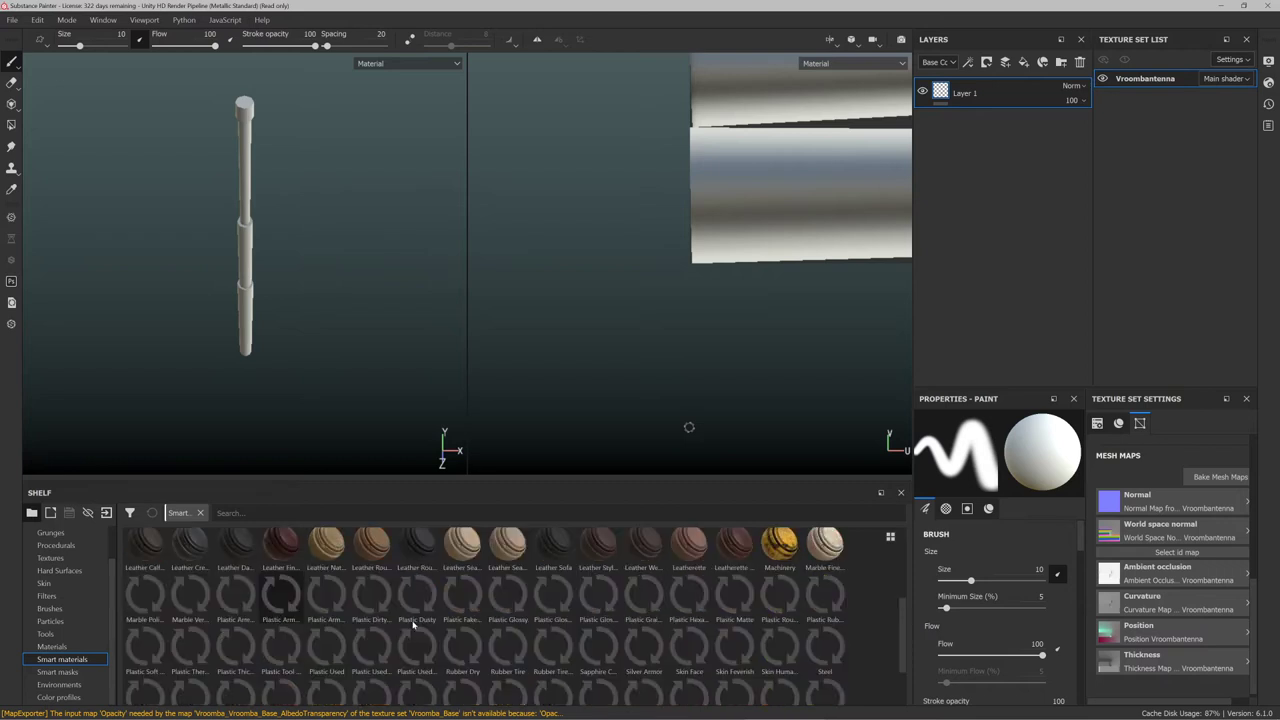
scroll(425, 622, down, 2)
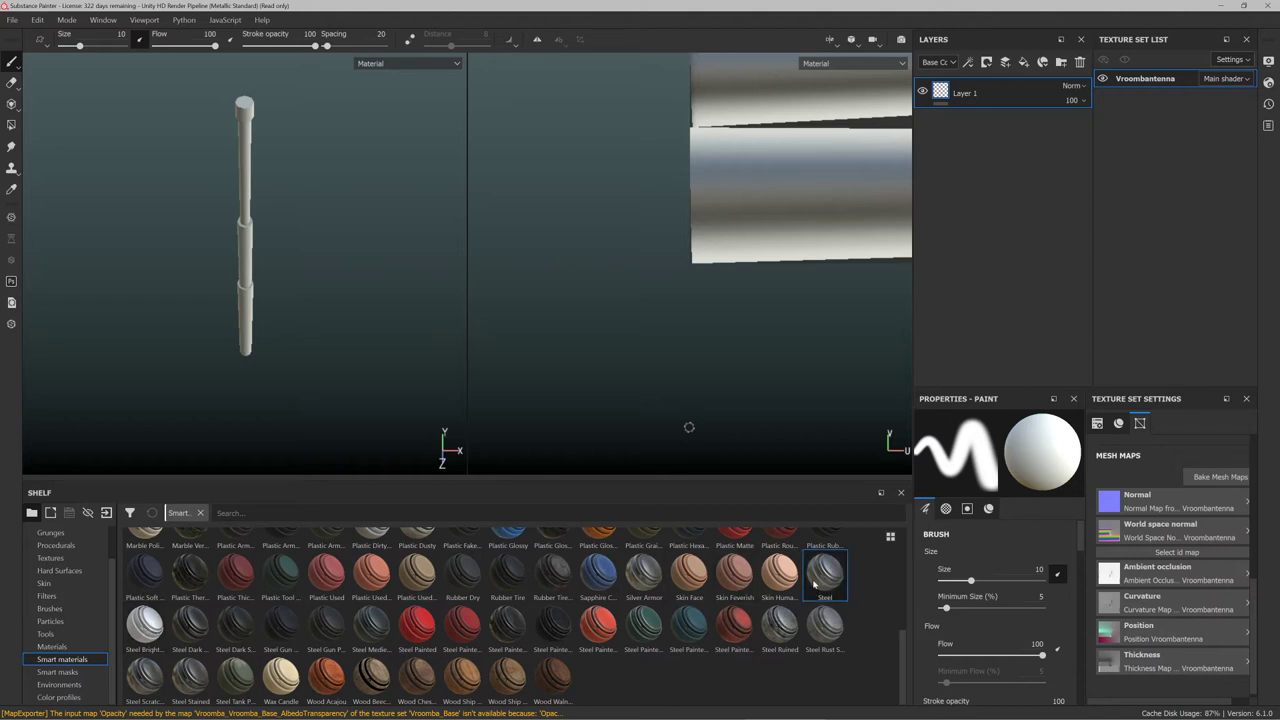
drag(825, 571, 250, 165)
scroll(245, 240, up, 4)
scroll(251, 220, up, 3)
scroll(250, 224, down, 6)
alt+drag(250, 226, 251, 228)
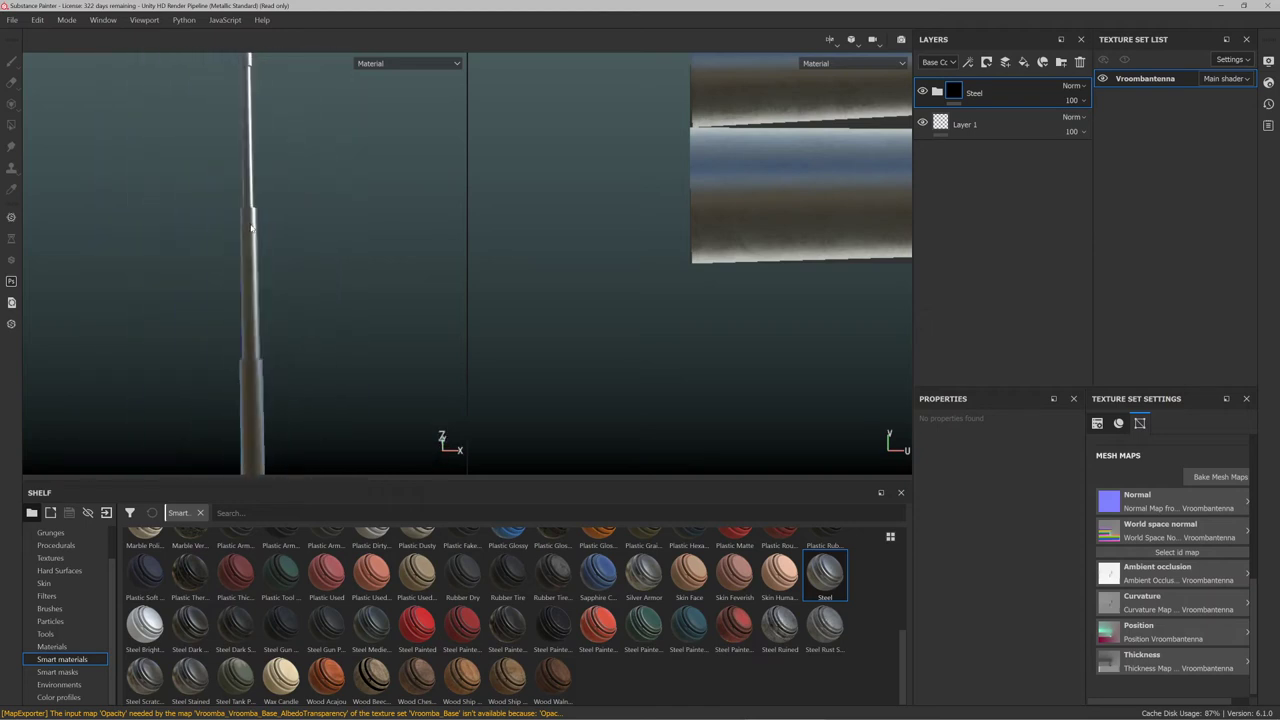
Export the antenna textures to Assets/VRCPrefabs/Vroomba/Model with the Unity HD Render Pipeline (Metallic Standard) template
click(13, 20)
click(65, 273)
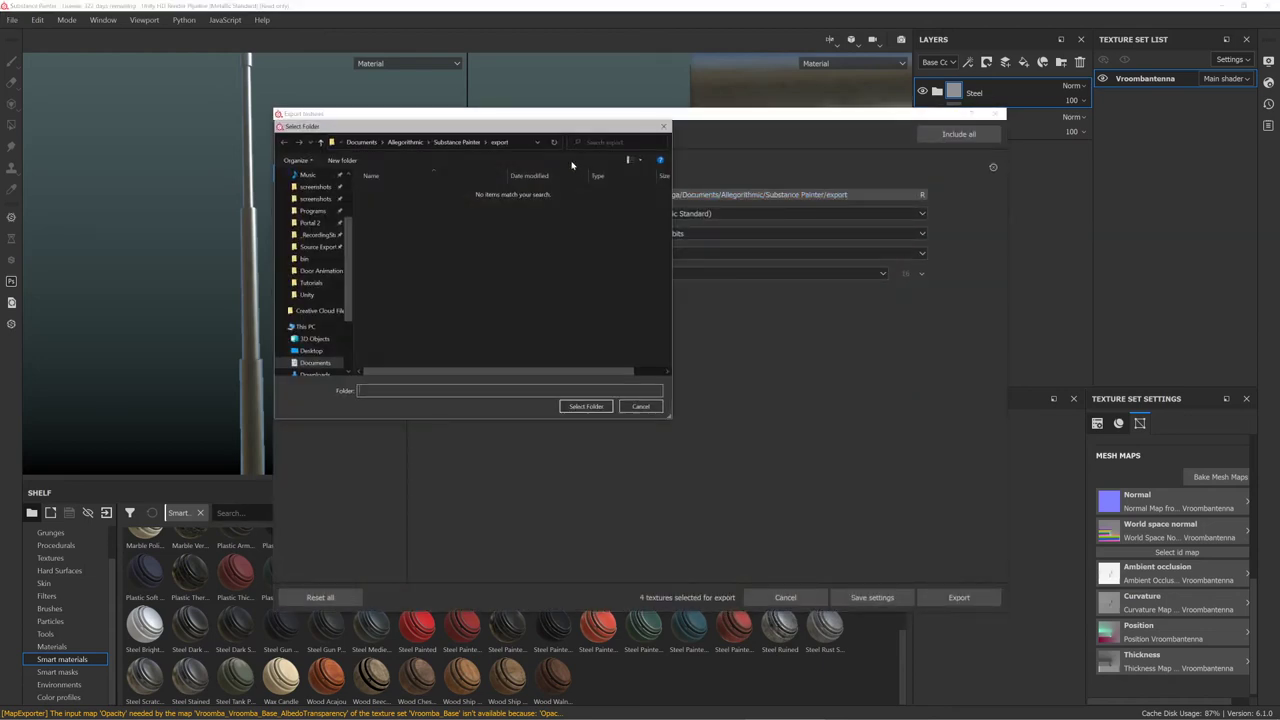
click(519, 142)
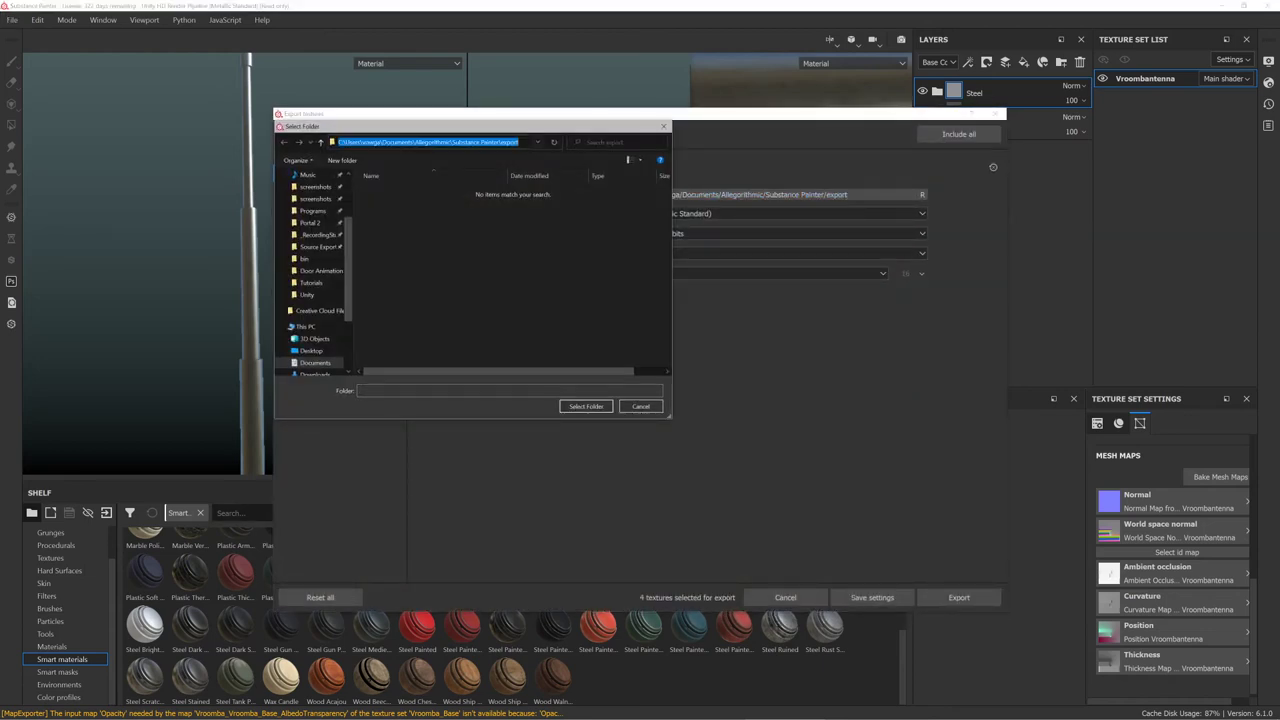
key(ctrl+v)
key(Return)
click(406, 194)
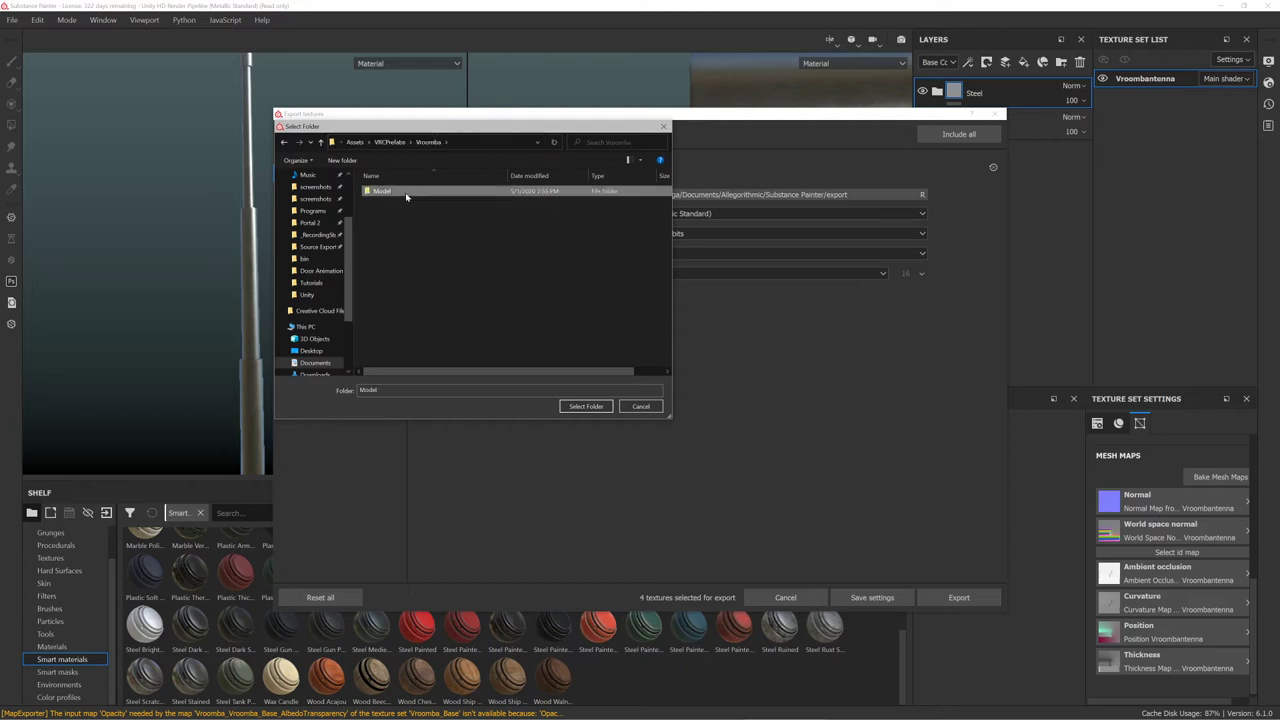
double_click(406, 196)
click(583, 408)
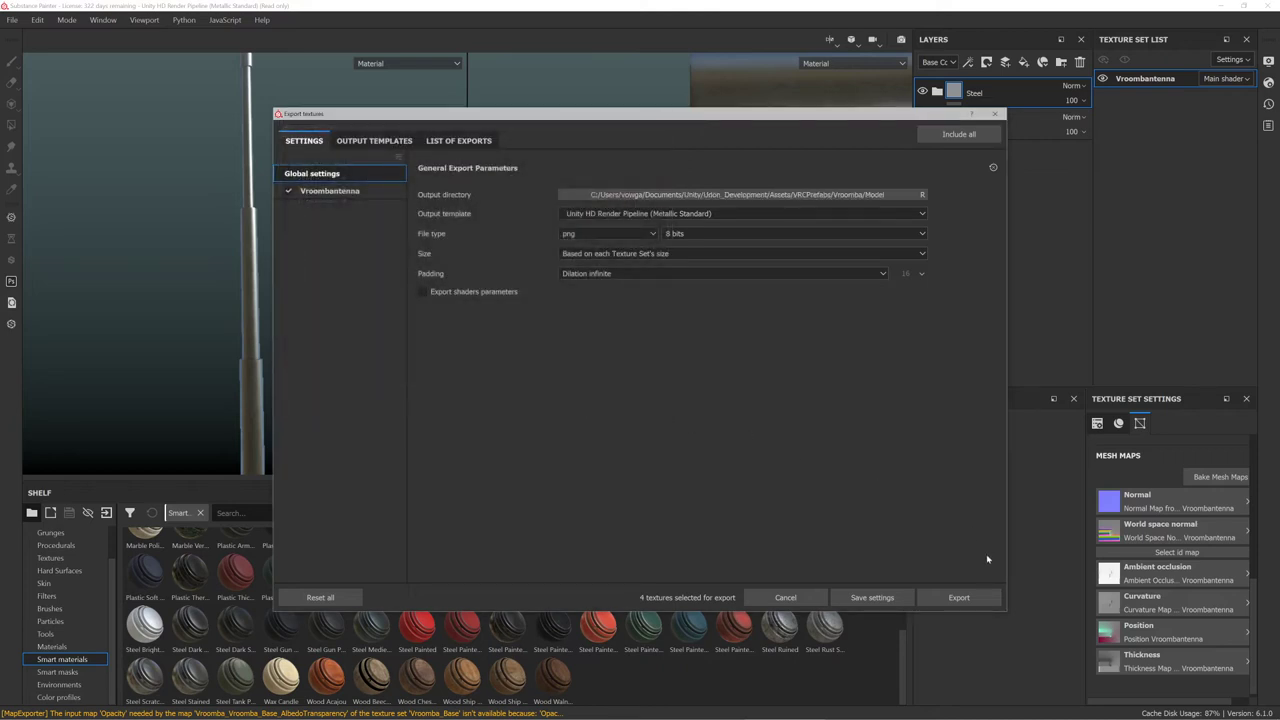
click(949, 596)
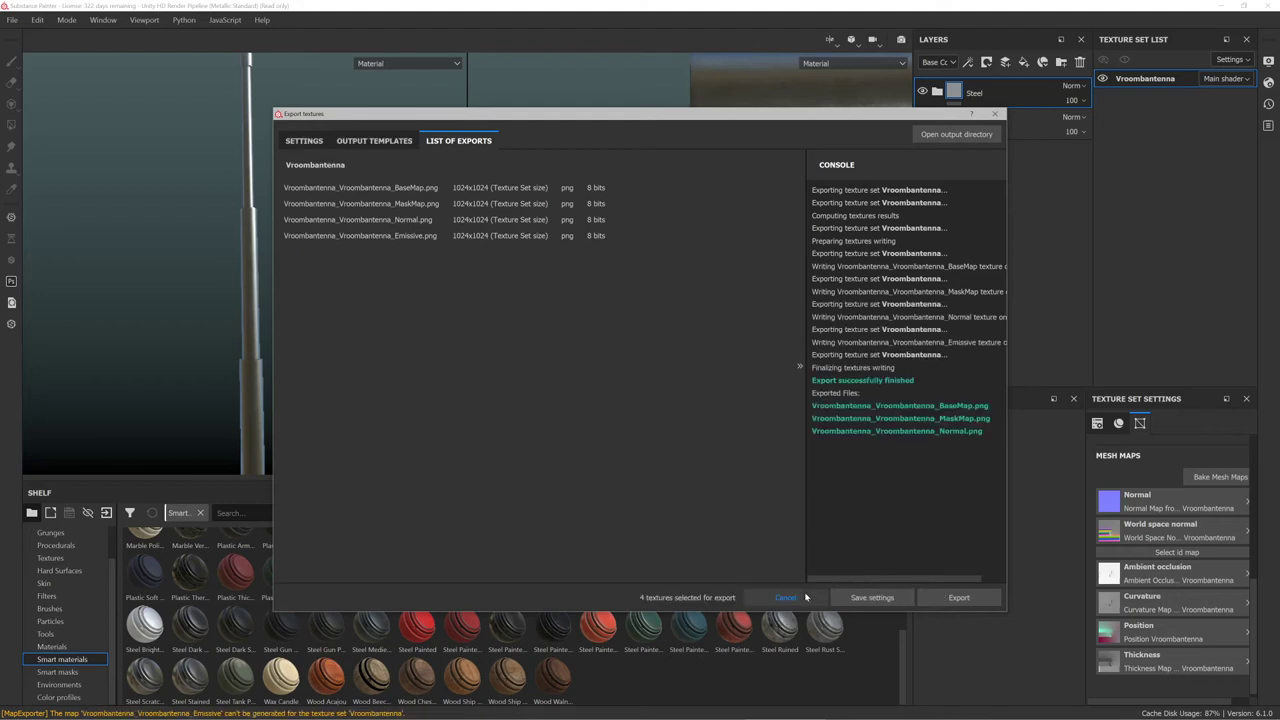
Change the output template to Unity Universal Render Pipeline (Metallic Standard) and export the antenna textures
click(297, 142)
click(677, 196)
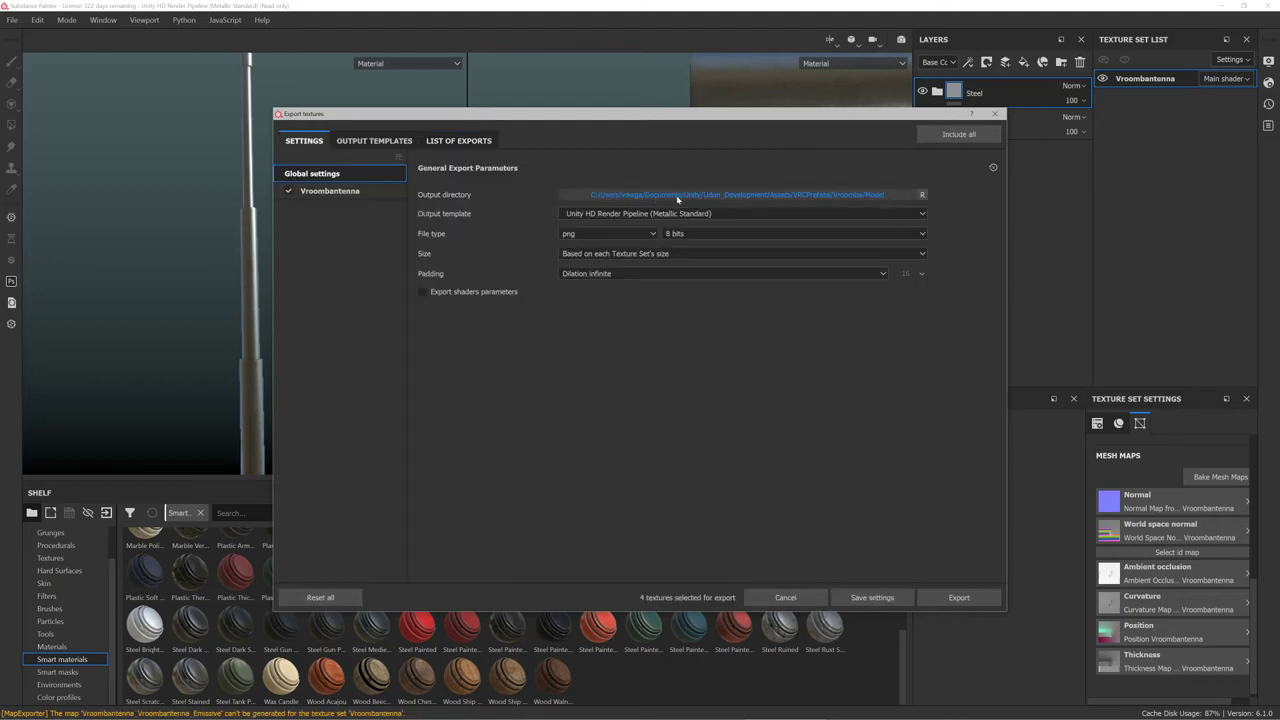
click(778, 216)
scroll(714, 268, down, 1)
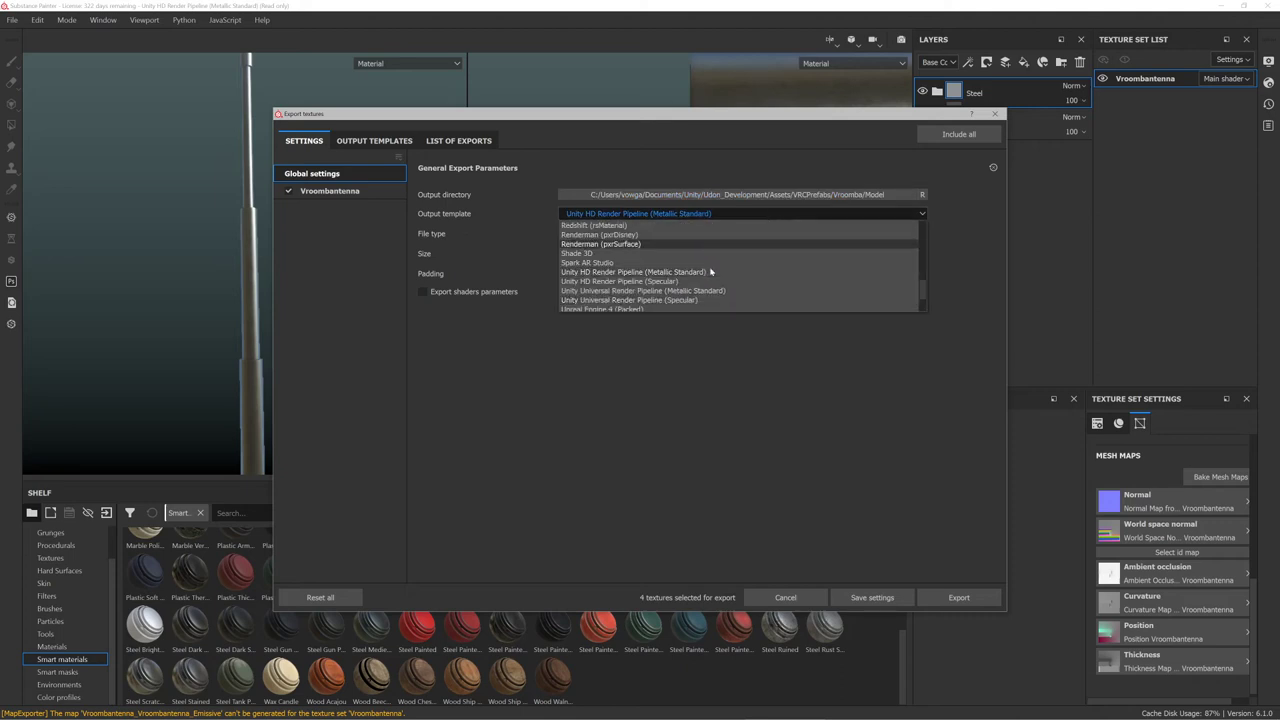
click(703, 283)
click(700, 214)
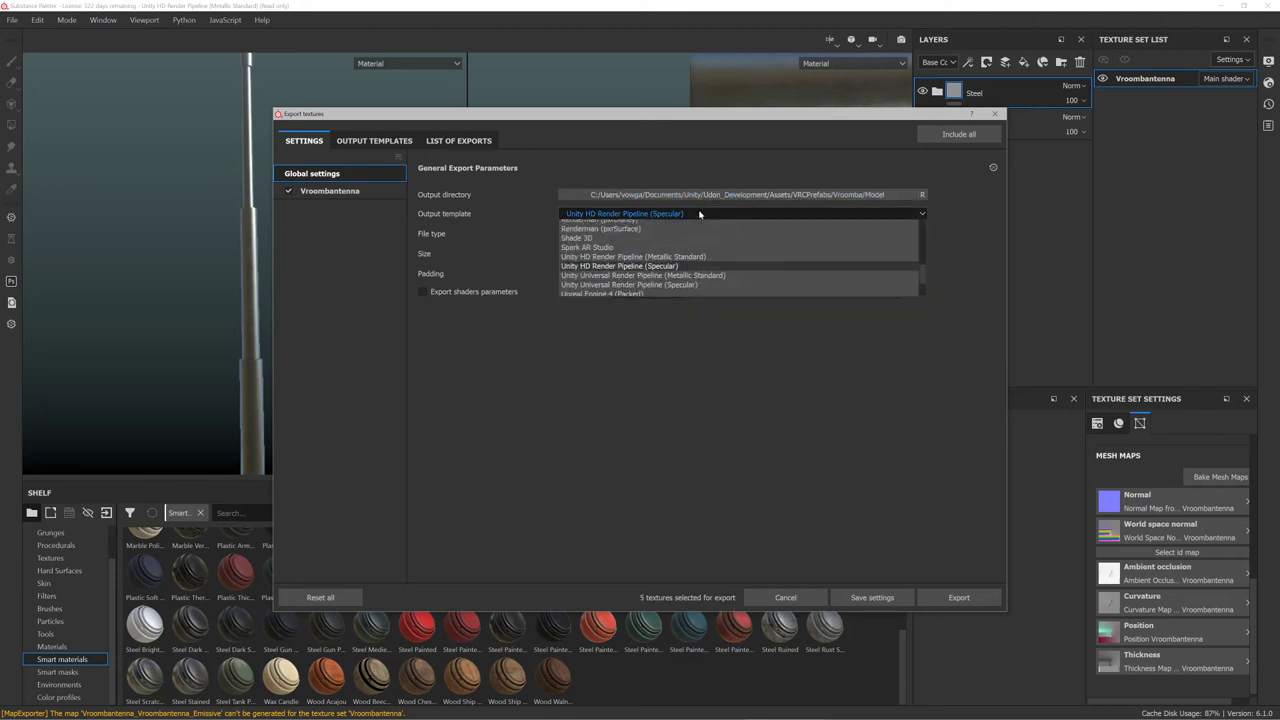
click(690, 262)
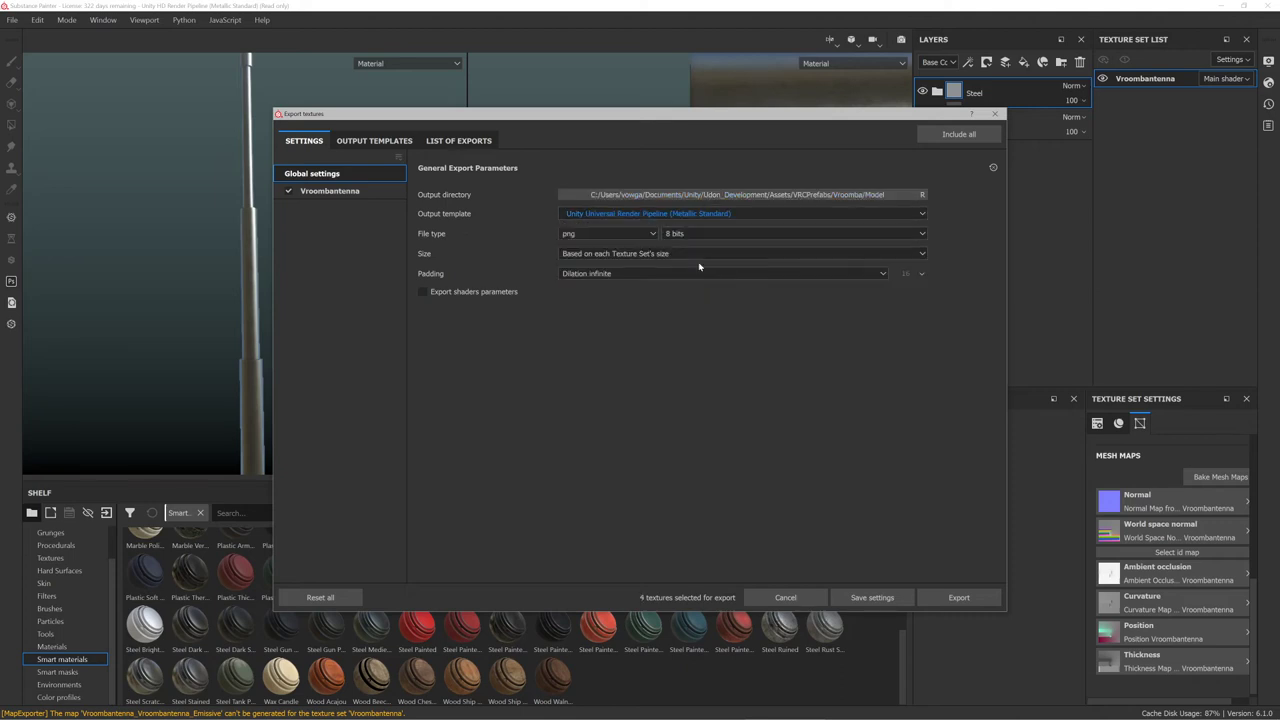
click(940, 596)
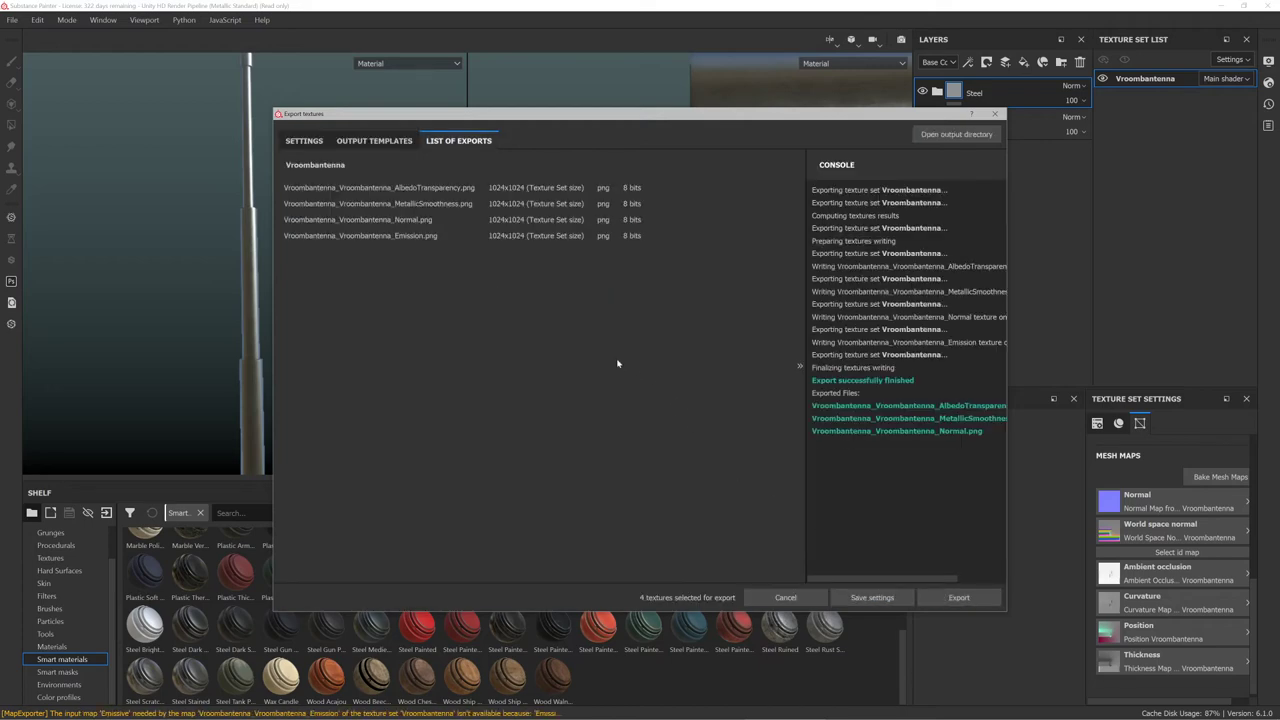
Switch to Unity and delete the antenna's mask map and all its other exported textures from the Model folder
key(alt+Tab)
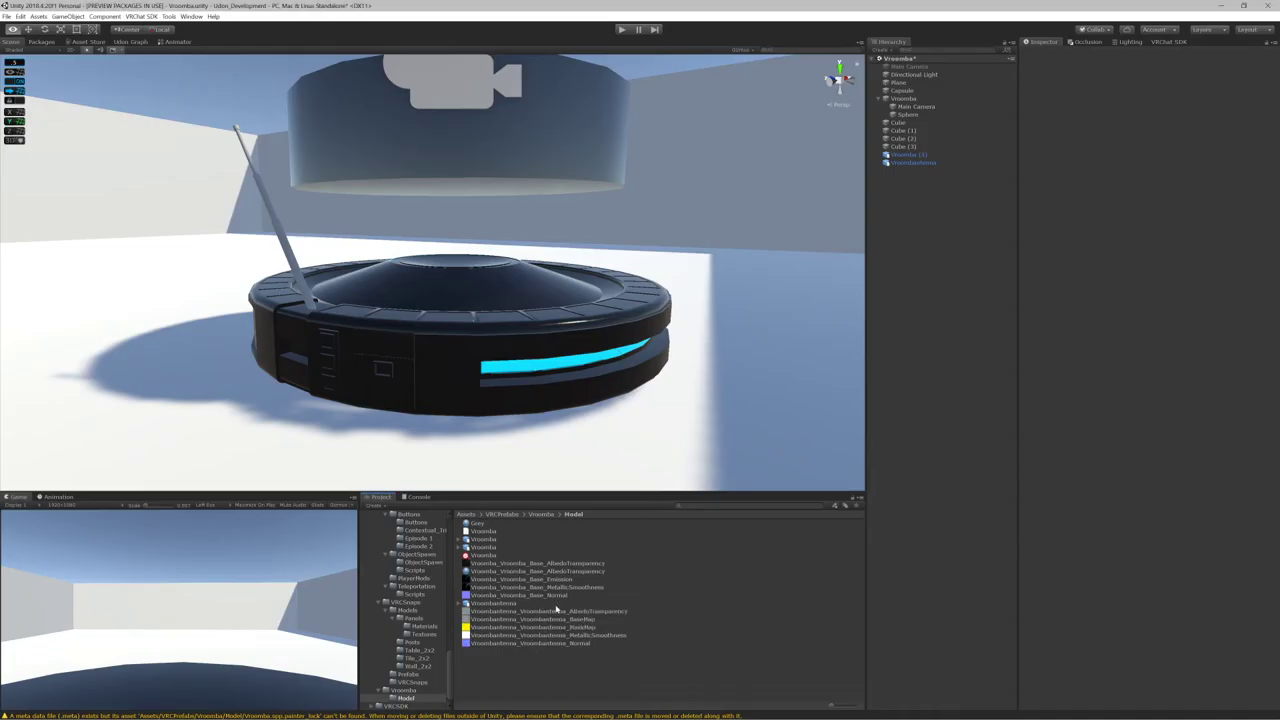
click(582, 618)
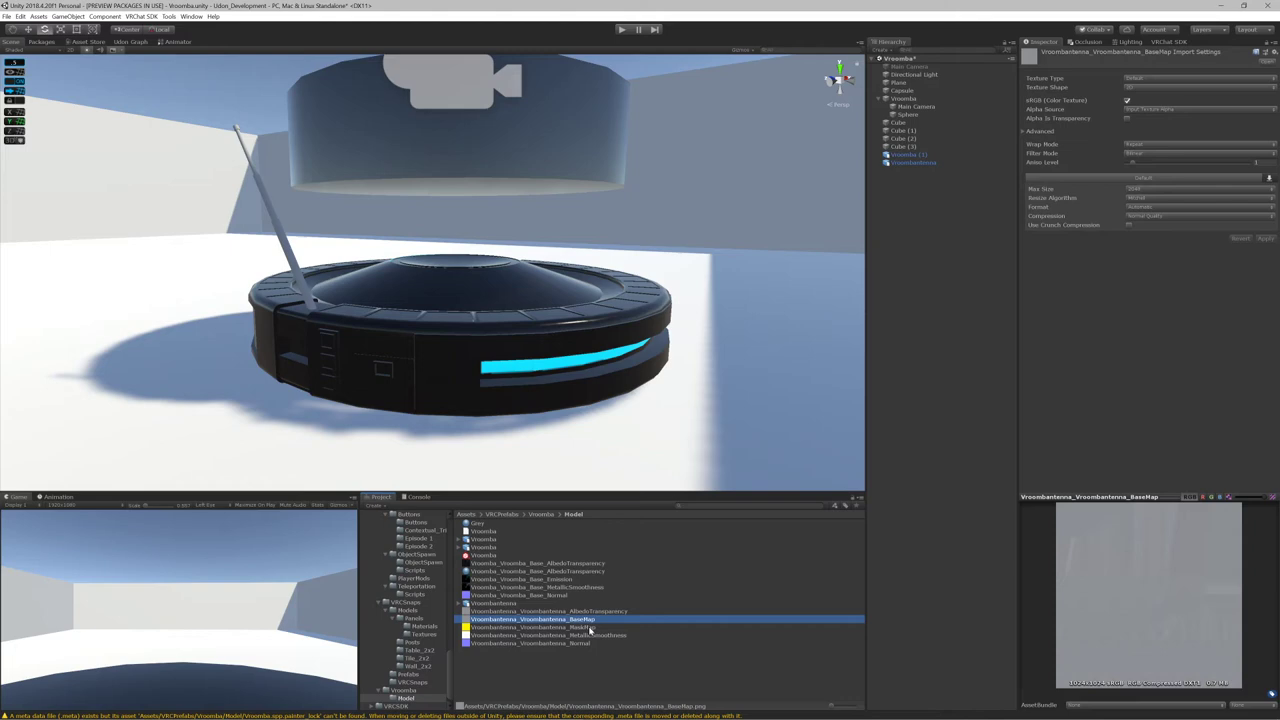
click(590, 628)
key(Delete)
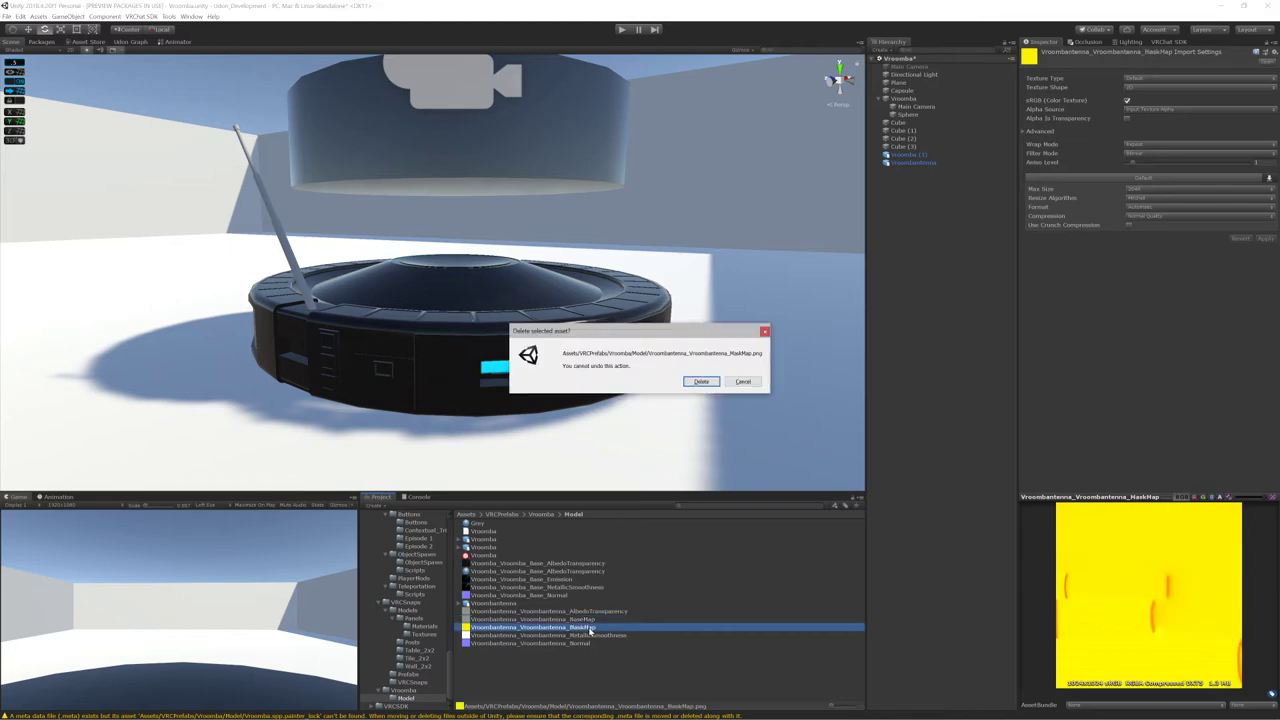
key(Return)
click(588, 620)
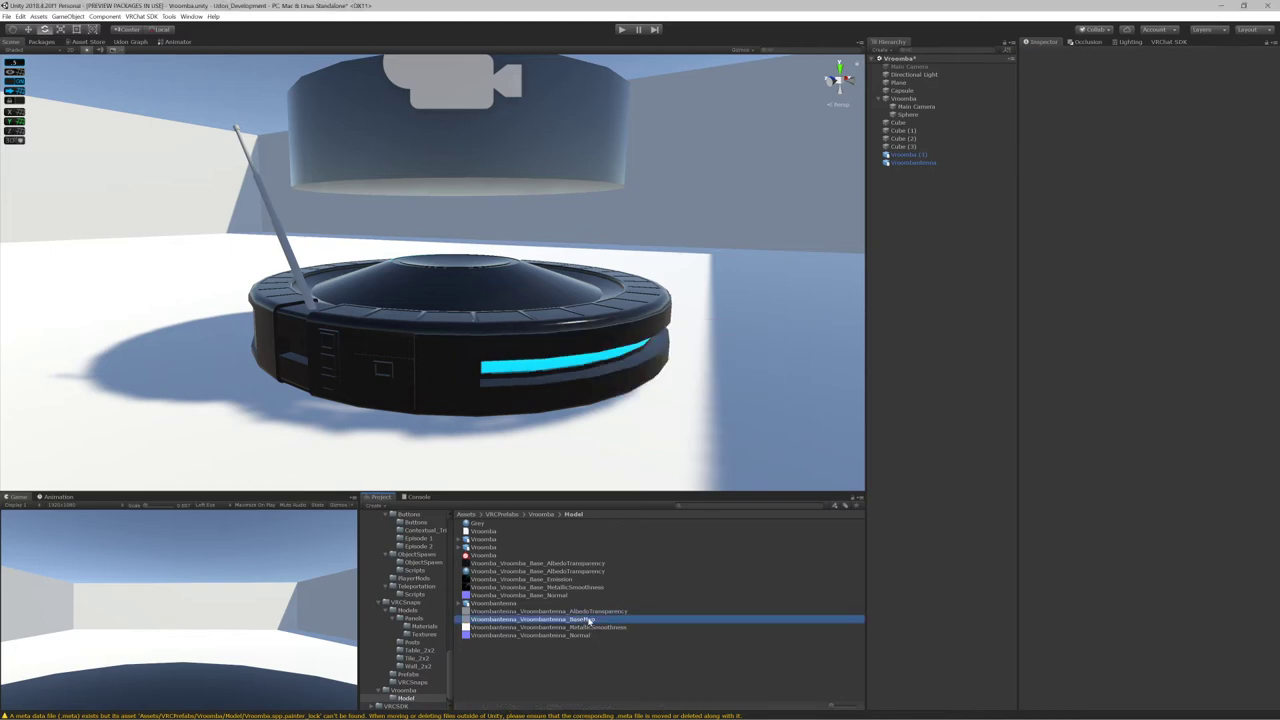
click(582, 612)
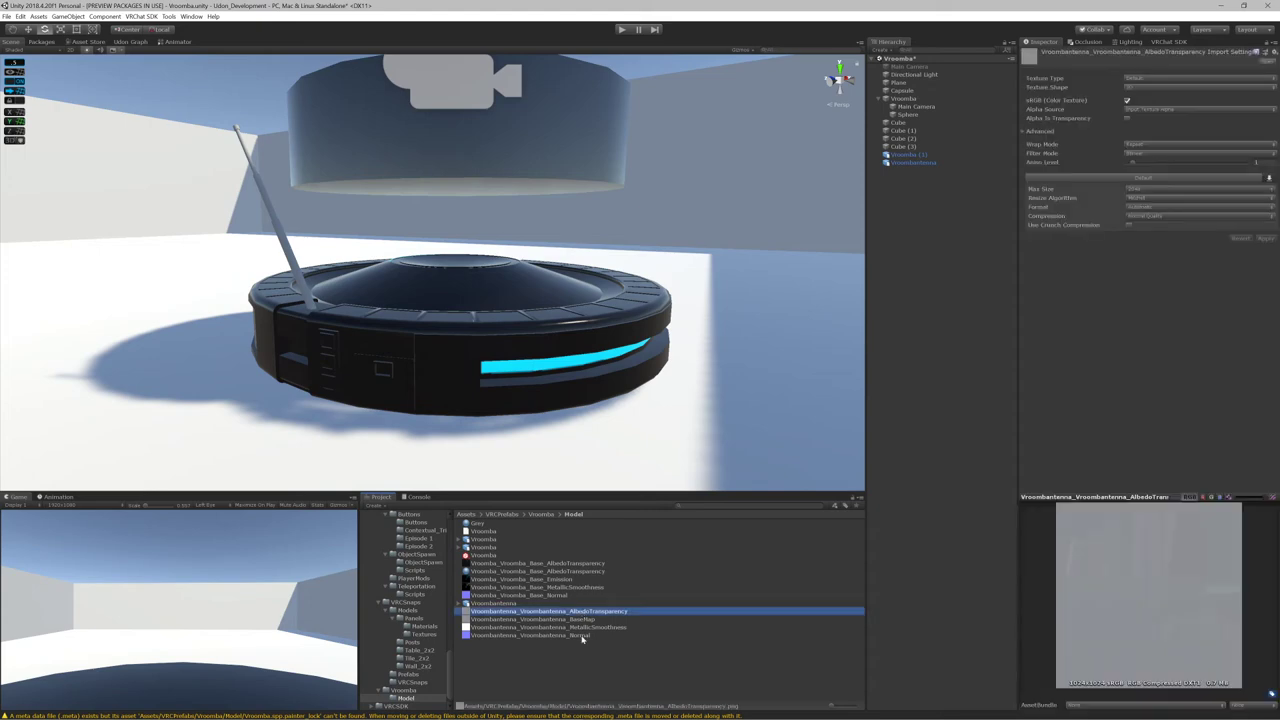
shift+click(583, 636)
key(Delete)
key(Return)
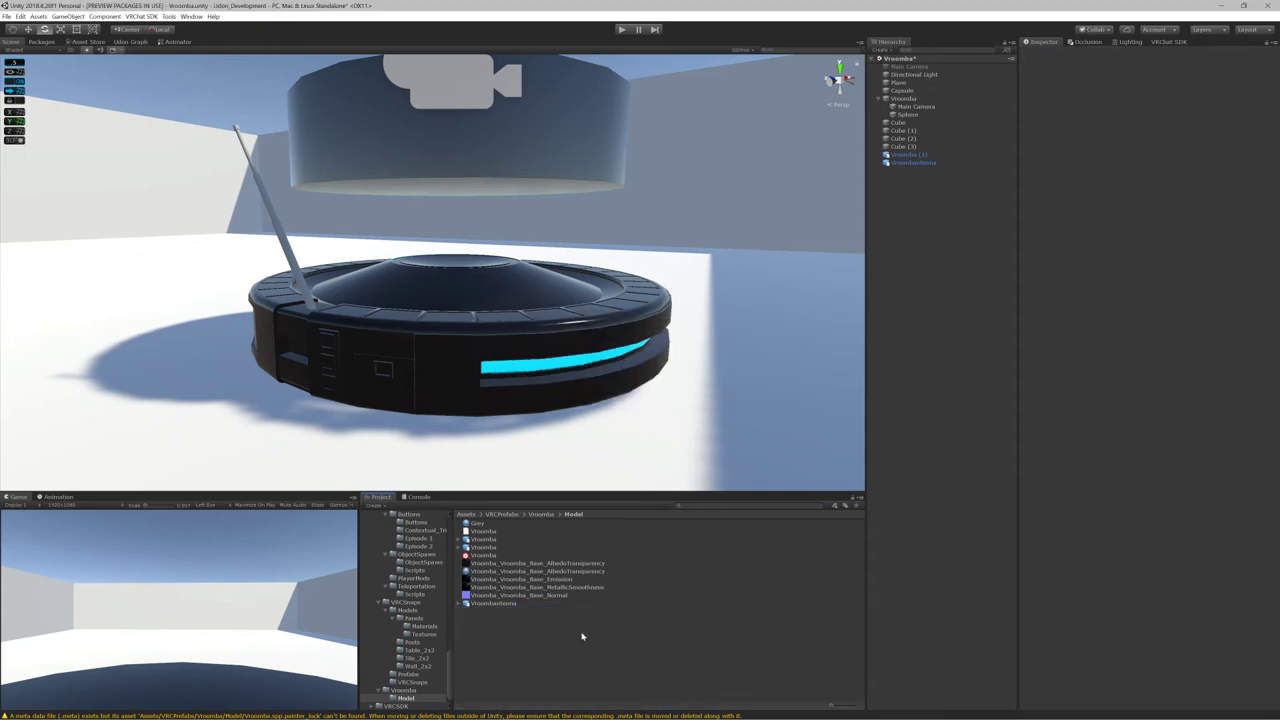
Switch to Substance Painter, export the antenna textures again with the same settings, and return to Unity
key(alt+Tab)
click(920, 598)
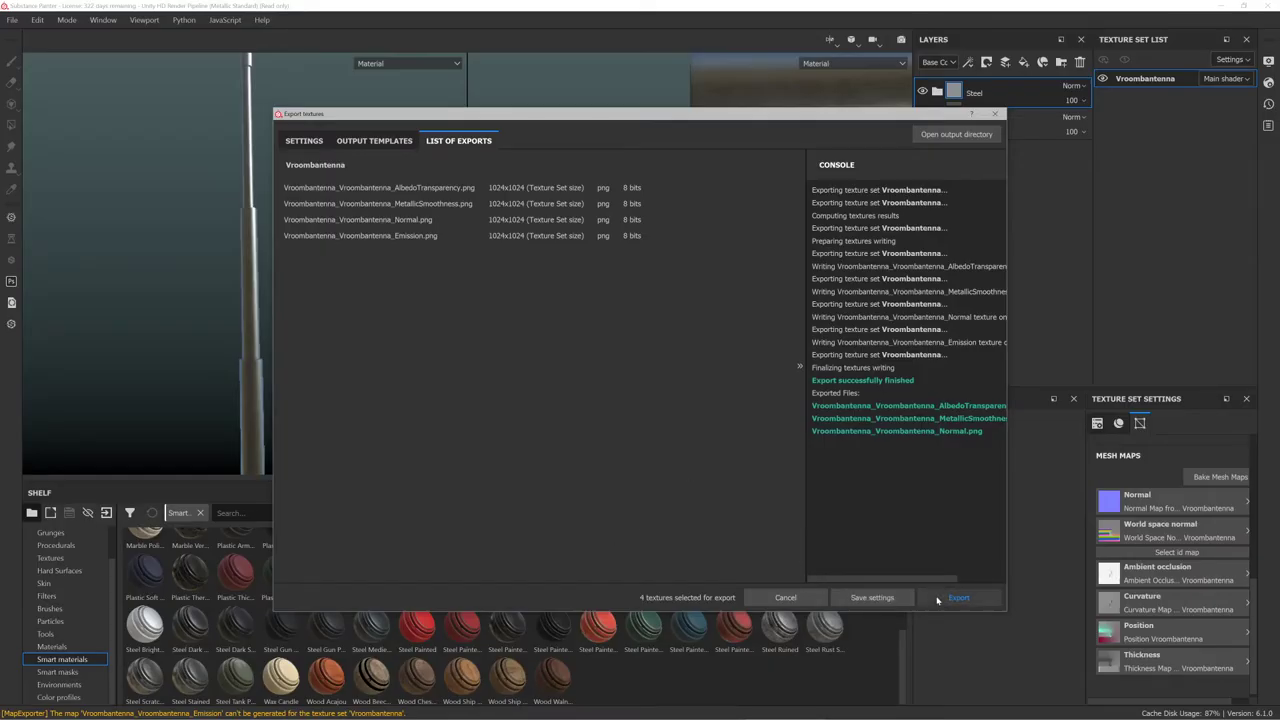
key(alt+Tab)
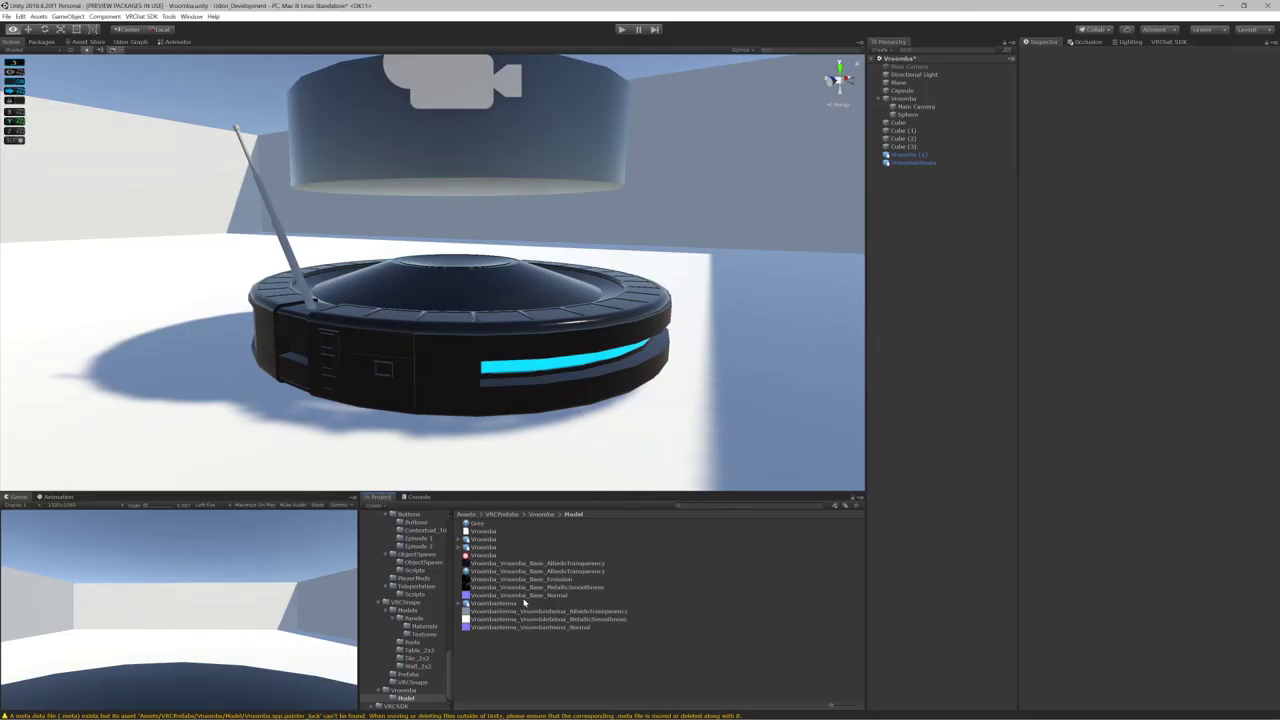
Apply the Vroombantenna AlbedoTransparency texture to the antenna in the scene
middle_drag(126, 200, 266, 280)
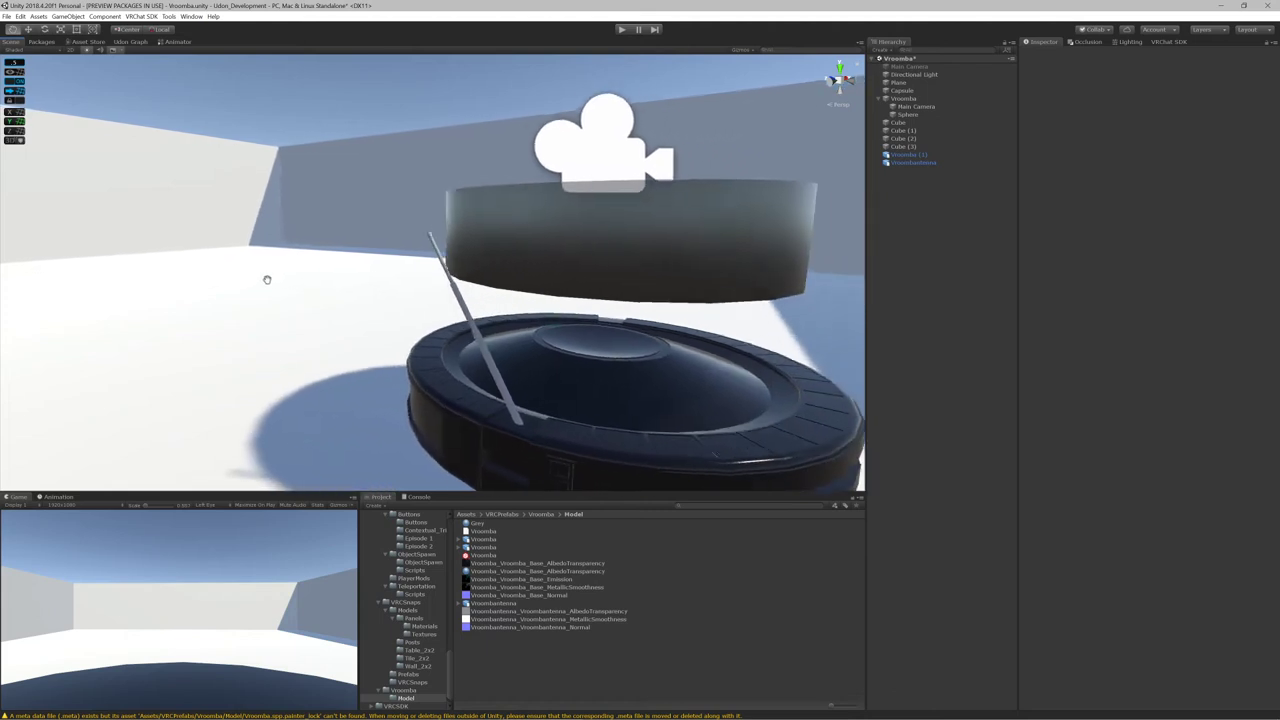
scroll(344, 298, up, 3)
right_drag(343, 298, 548, 480)
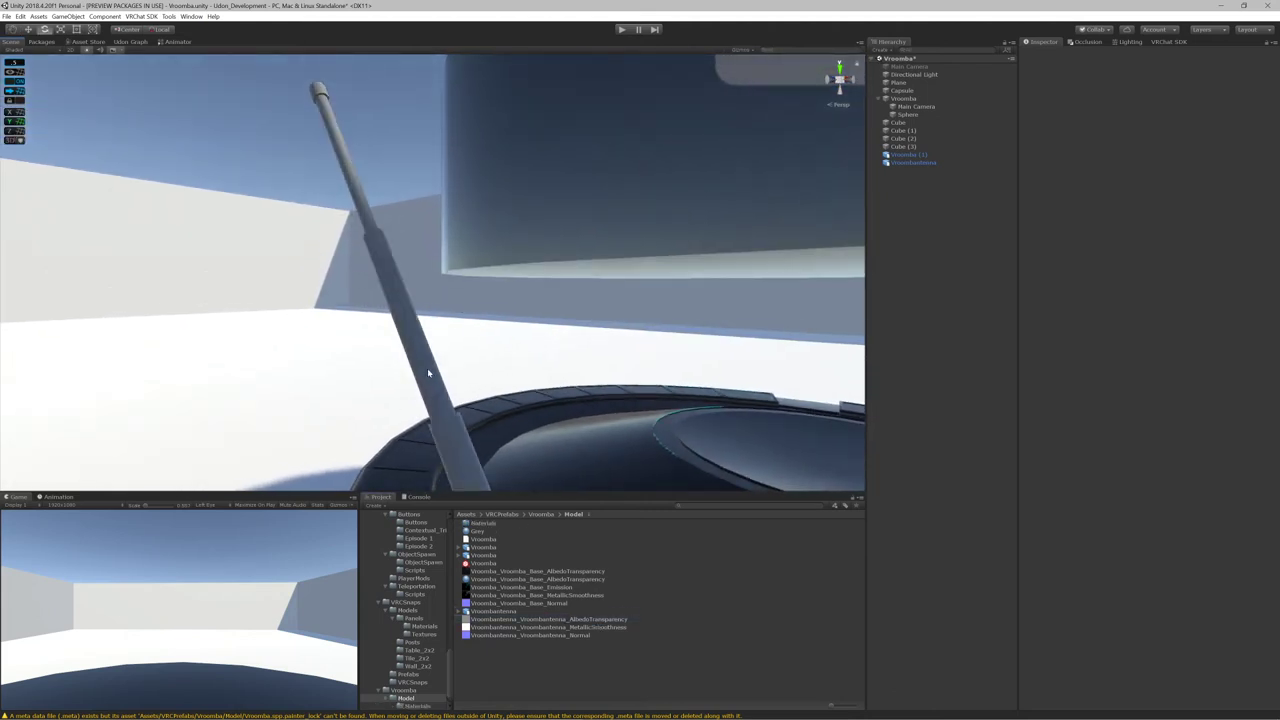
Move the antenna's material from the Materials folder into the Model folder and delete the empty Materials folder
double_click(484, 525)
click(485, 524)
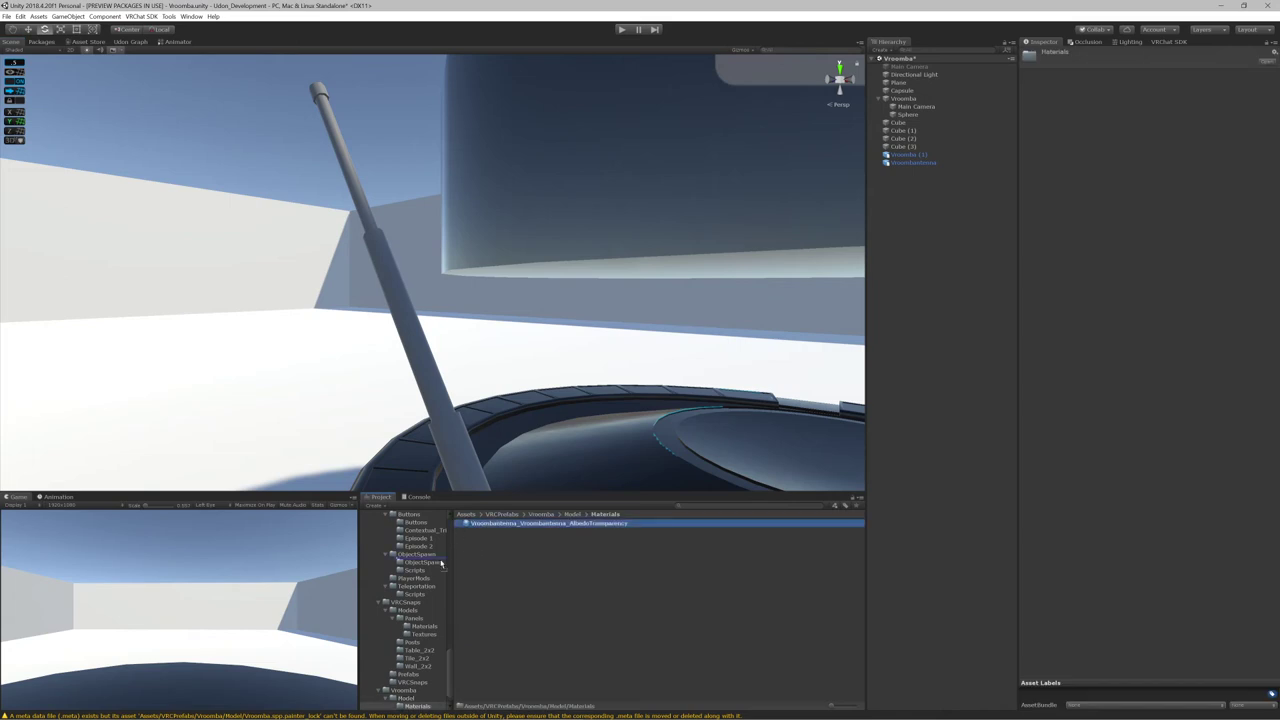
click(404, 698)
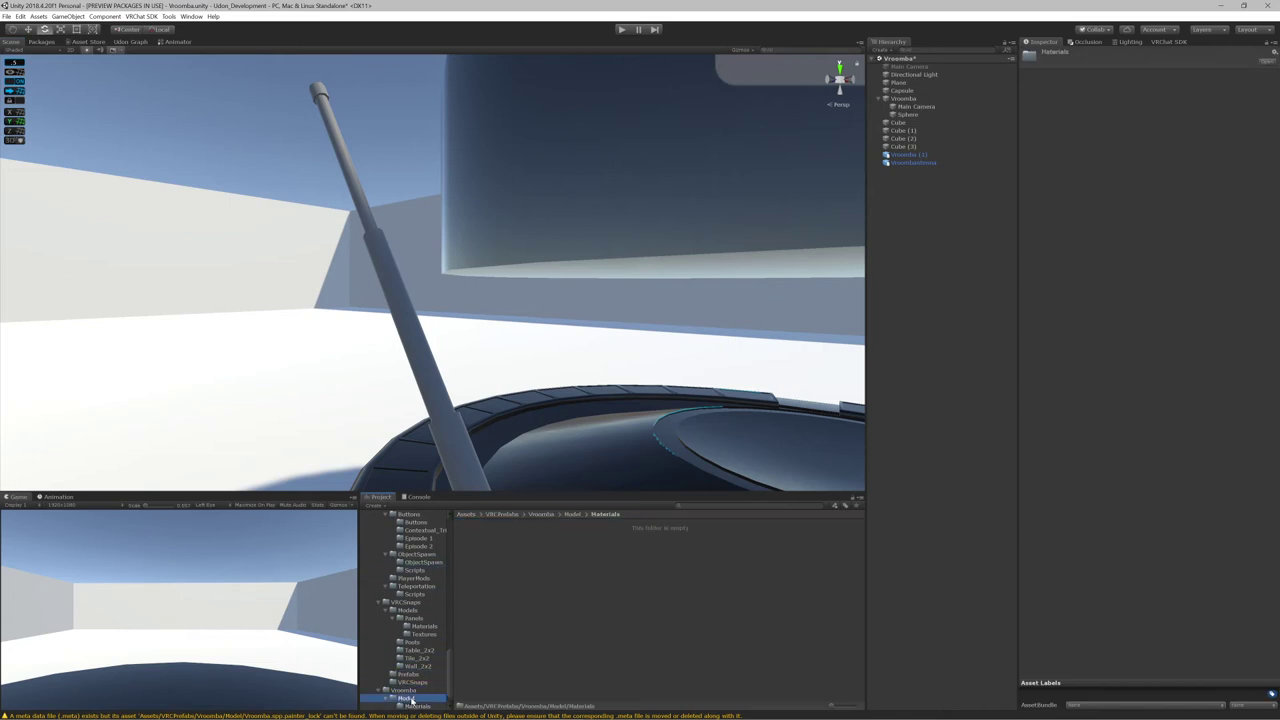
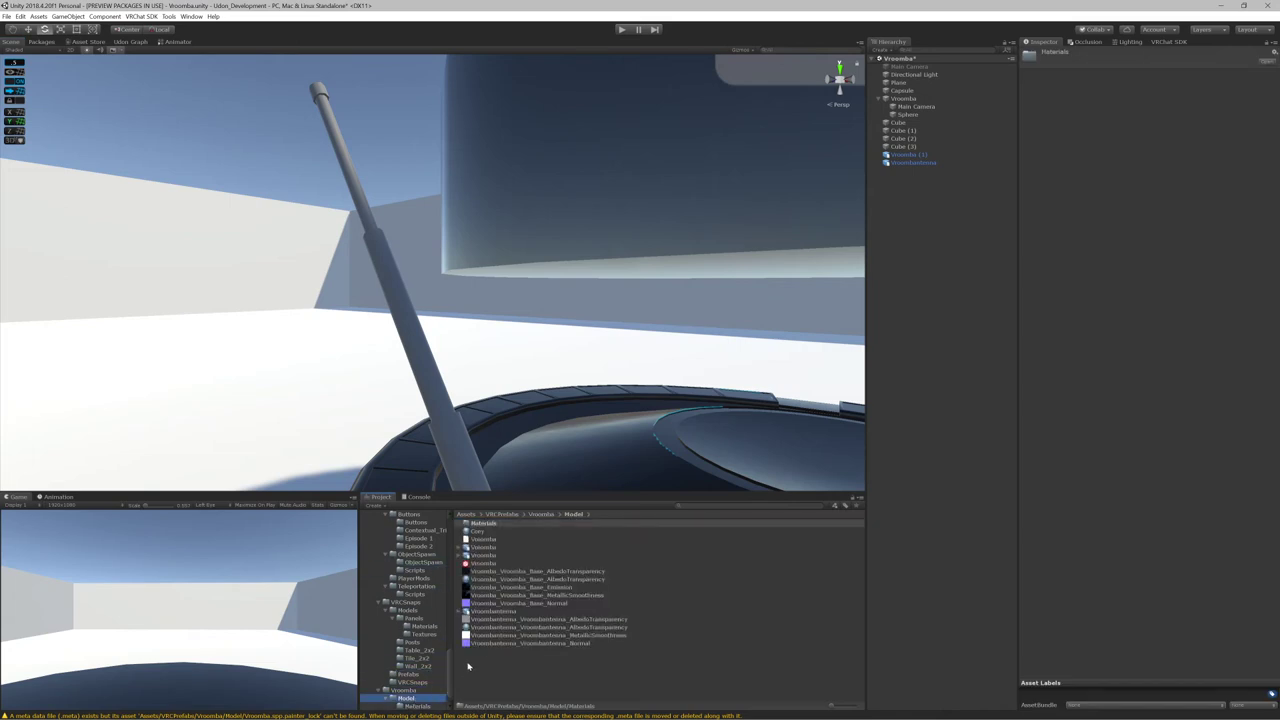
click(503, 525)
click(503, 531)
click(503, 525)
key(Delete)
key(Return)
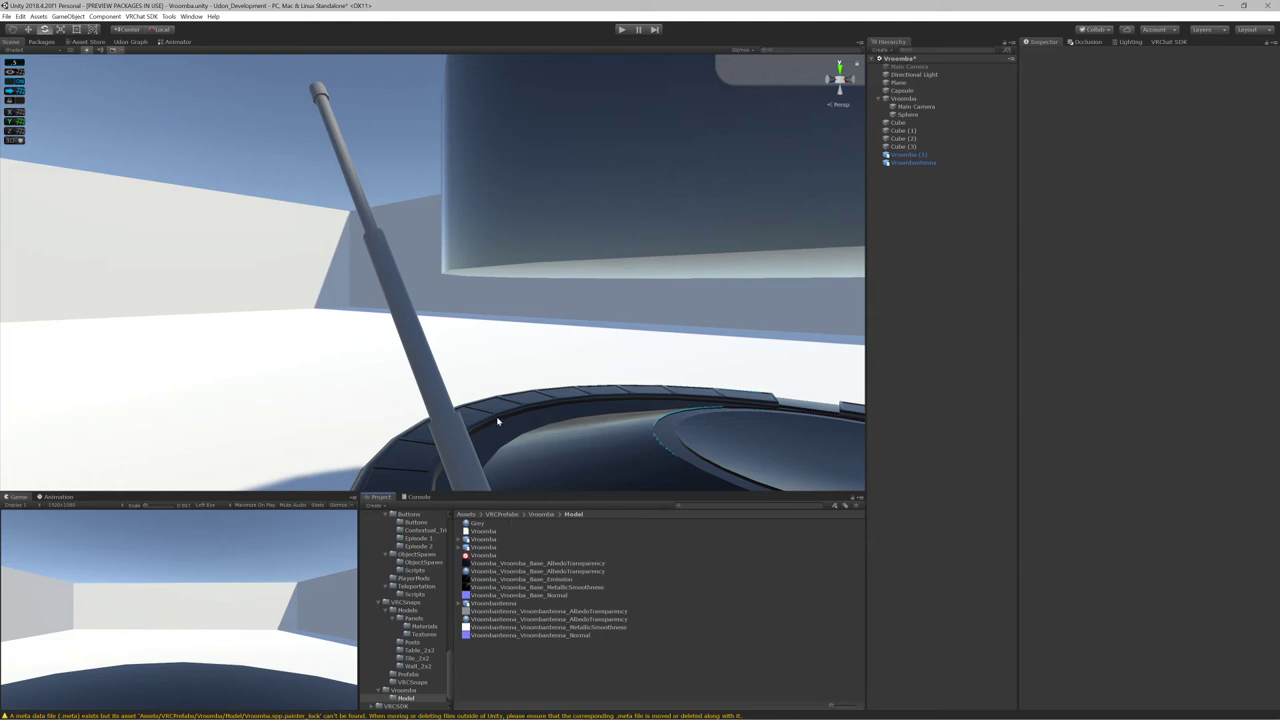
Assign the Vroombantenna MetallicSmoothness texture to the Metallic map of the antenna material
alt+drag(498, 421, 450, 358)
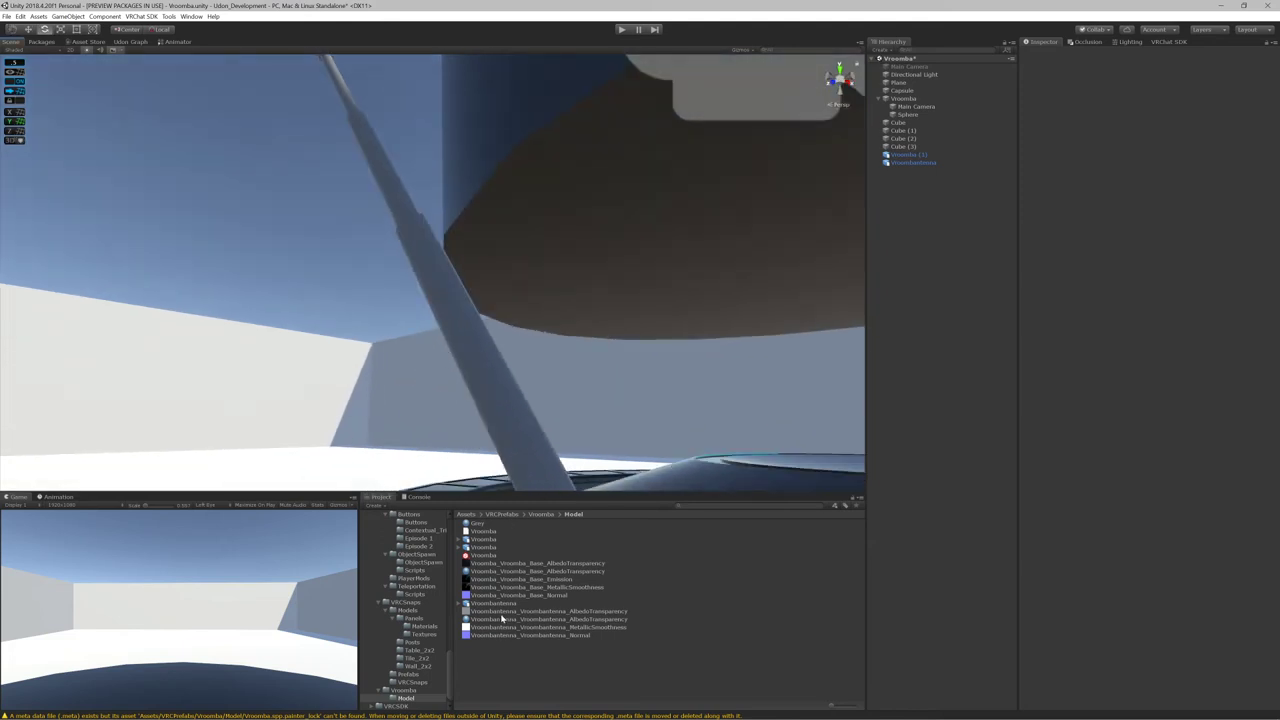
click(503, 620)
drag(515, 628, 1031, 108)
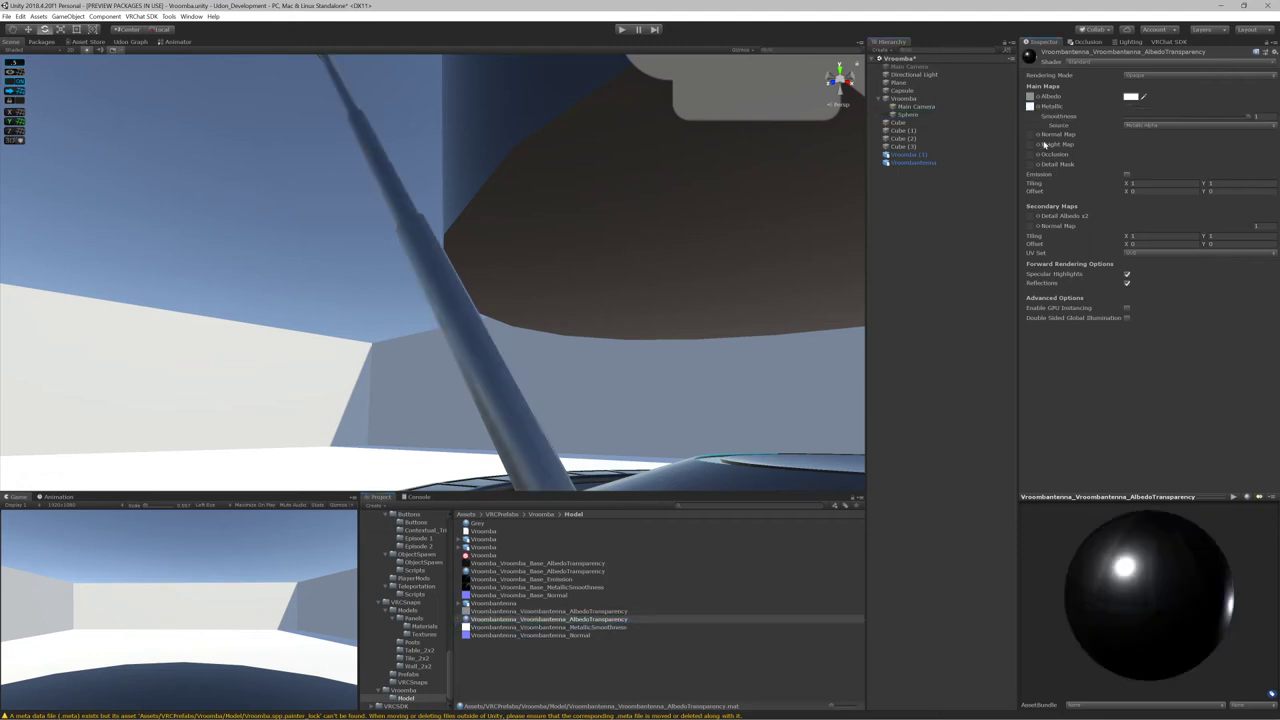
Assign the Vroombantenna Normal texture to the antenna material's Normal Map and fix its import type as a normal map
drag(557, 636, 1030, 134)
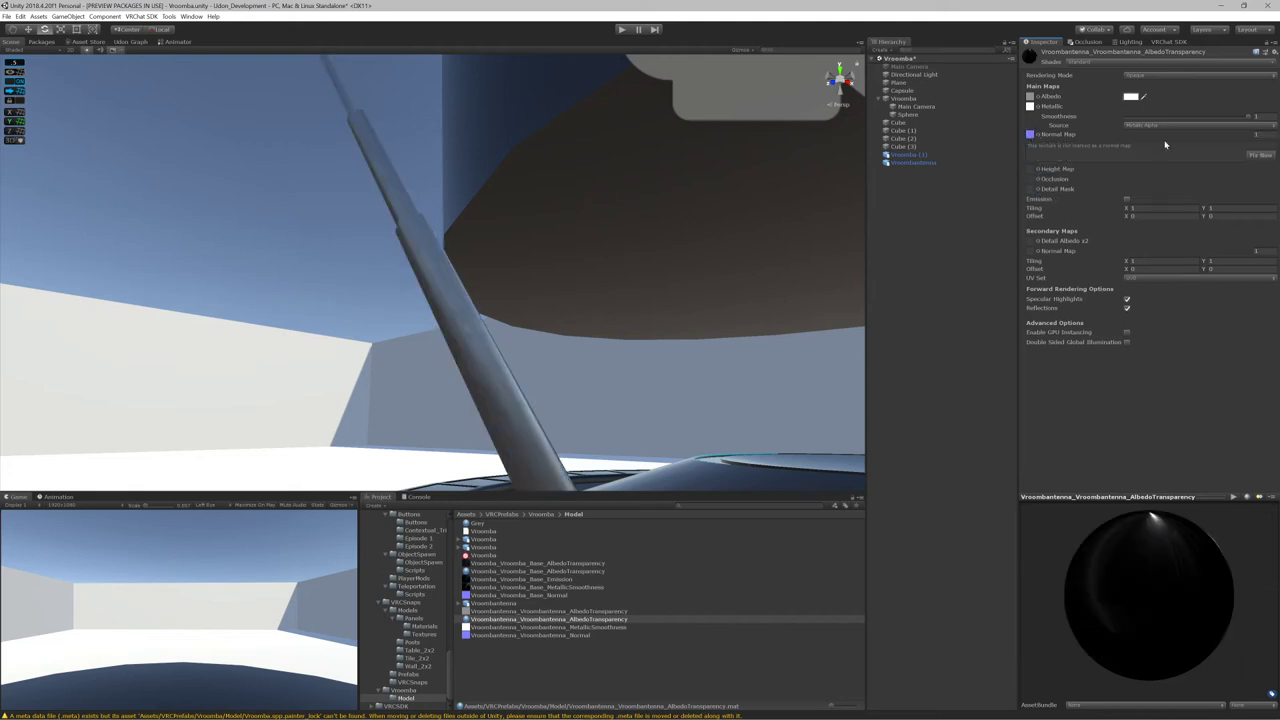
click(1251, 157)
Examine the textured antenna and robot body in the scene from different distances and angles
alt+drag(424, 251, 660, 317)
scroll(351, 365, down, 10)
scroll(355, 363, up, 8)
scroll(449, 337, down, 8)
scroll(446, 334, up, 4)
scroll(420, 295, down, 6)
scroll(496, 303, up, 4)
alt+drag(560, 317, 492, 316)
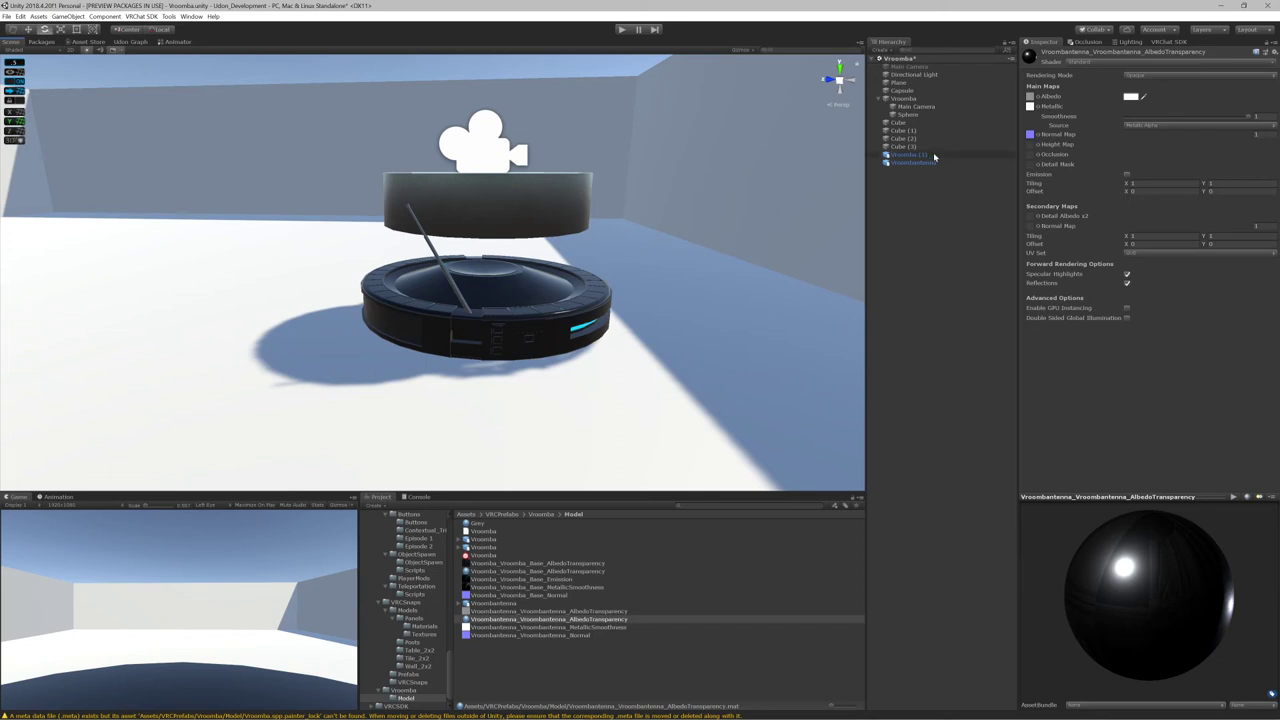
Parent the Vroomba (1) and Vroombantenna models under the original Vroomba object in the scene hierarchy
click(933, 156)
shift+click(927, 164)
drag(927, 164, 927, 103)
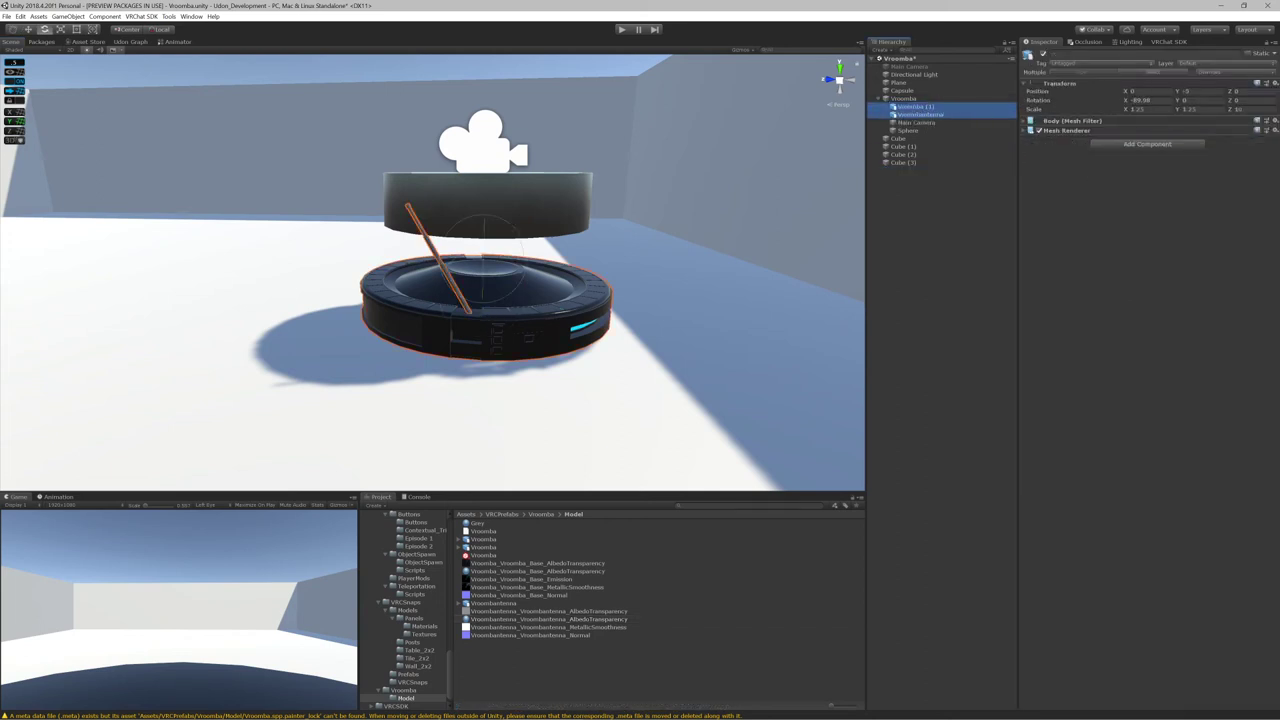
Set the Y position of both selected models to -1.5 so they line up with the original cylinder
click(1200, 91)
text(0)
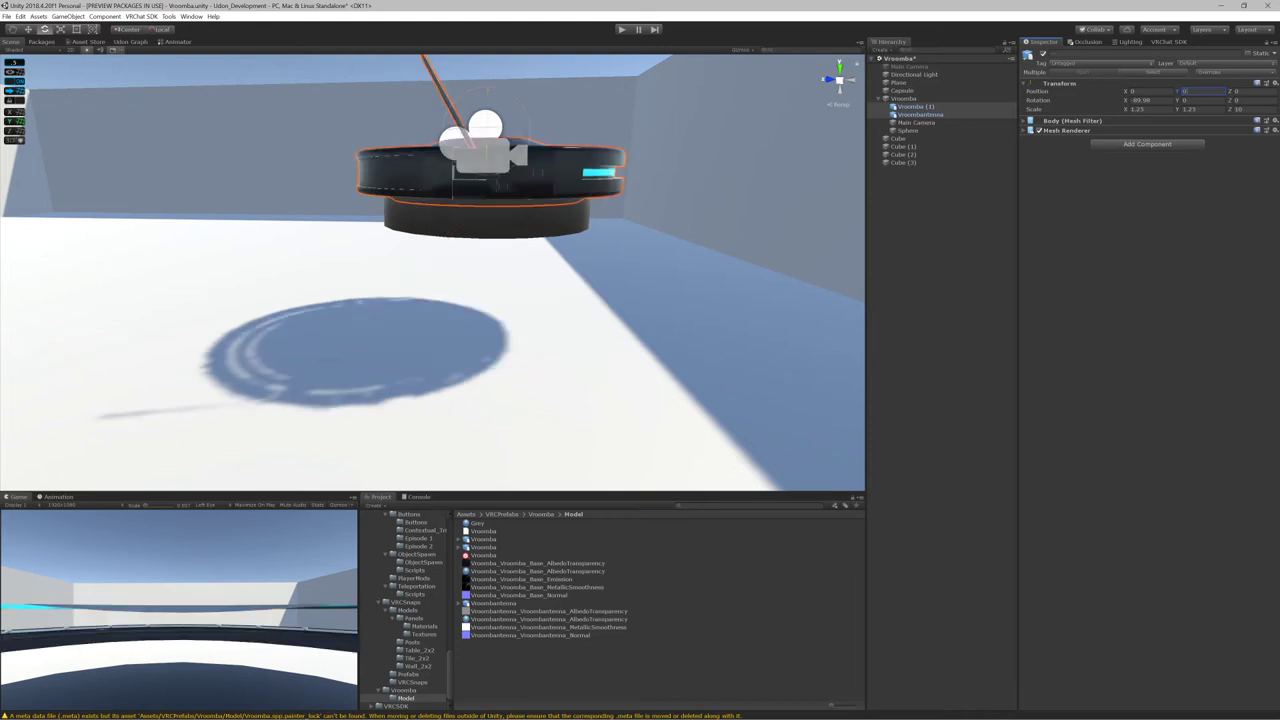
text(-2)
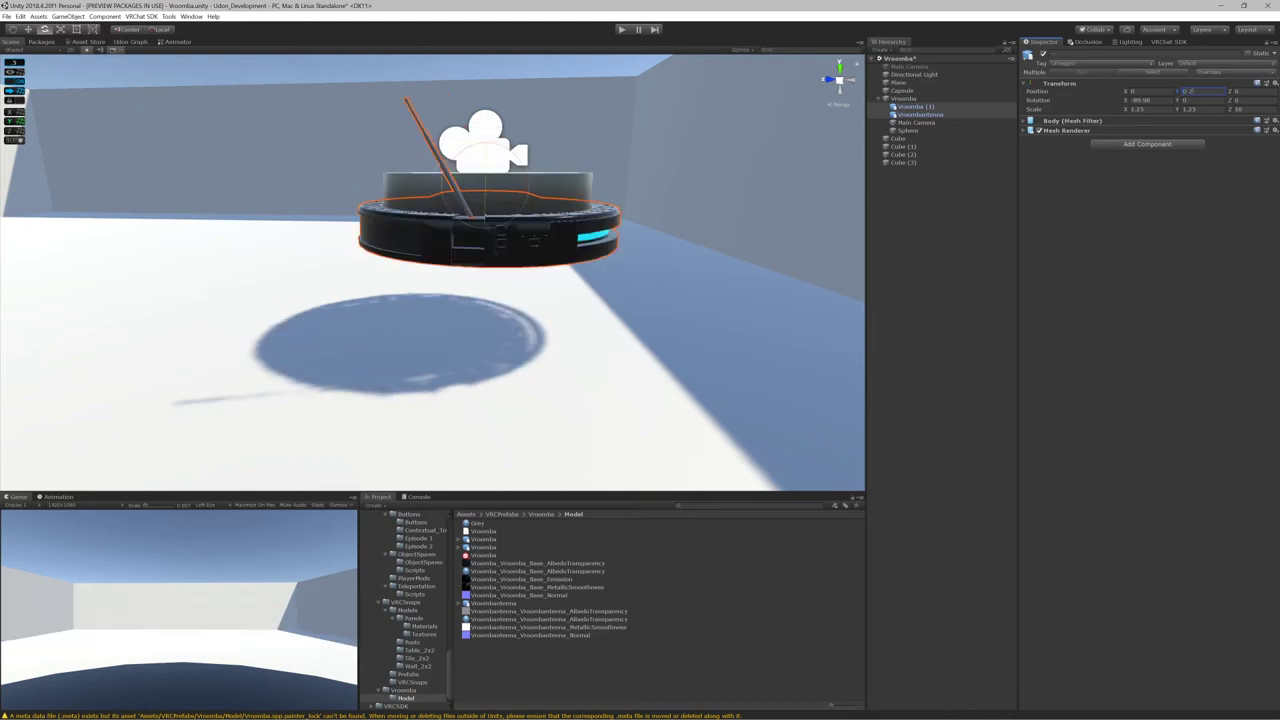
key(BackSpace)
text(1)
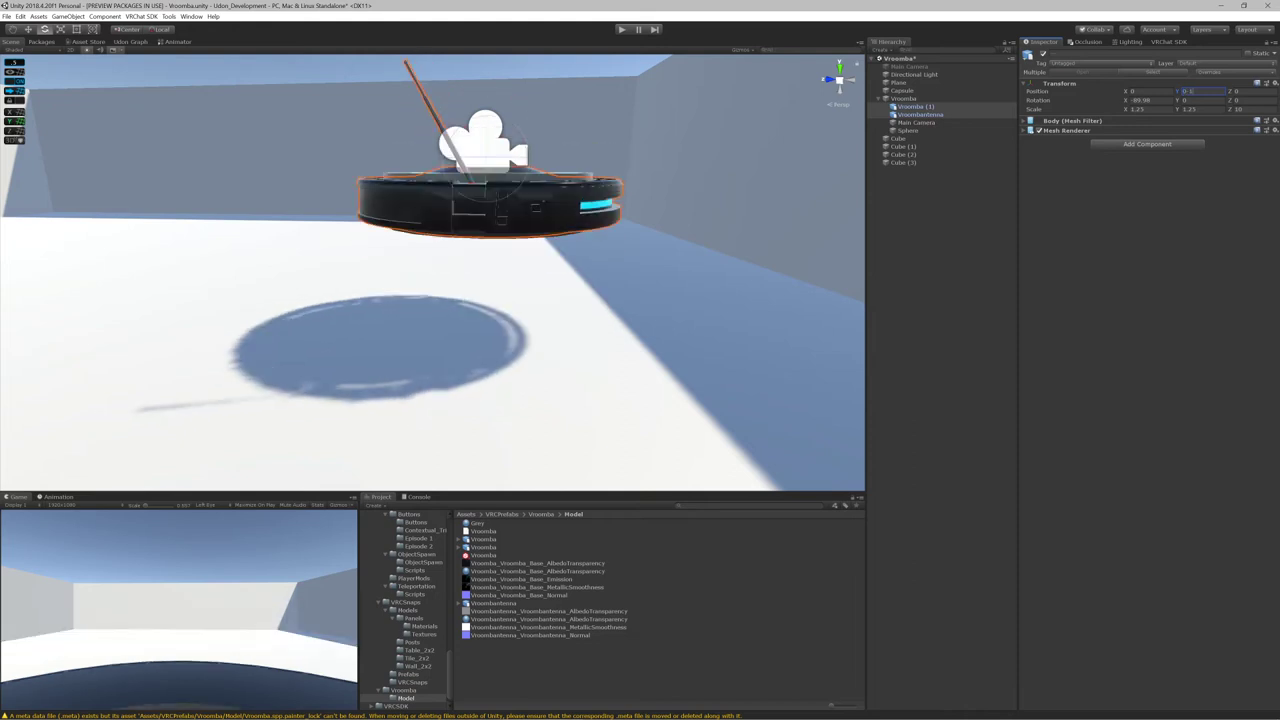
text(5)
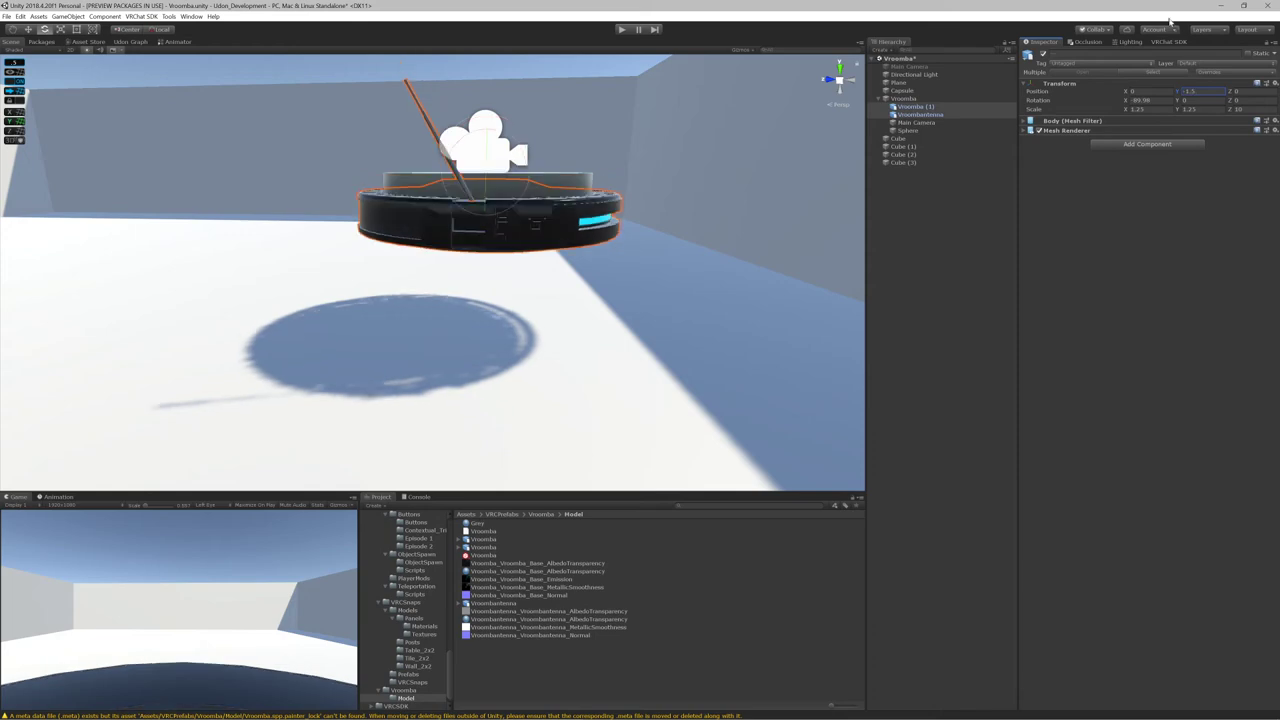
alt+drag(688, 305, 489, 266)
Rename the Vroomba (1) child model as Vroomba
click(930, 99)
alt+drag(572, 207, 680, 187)
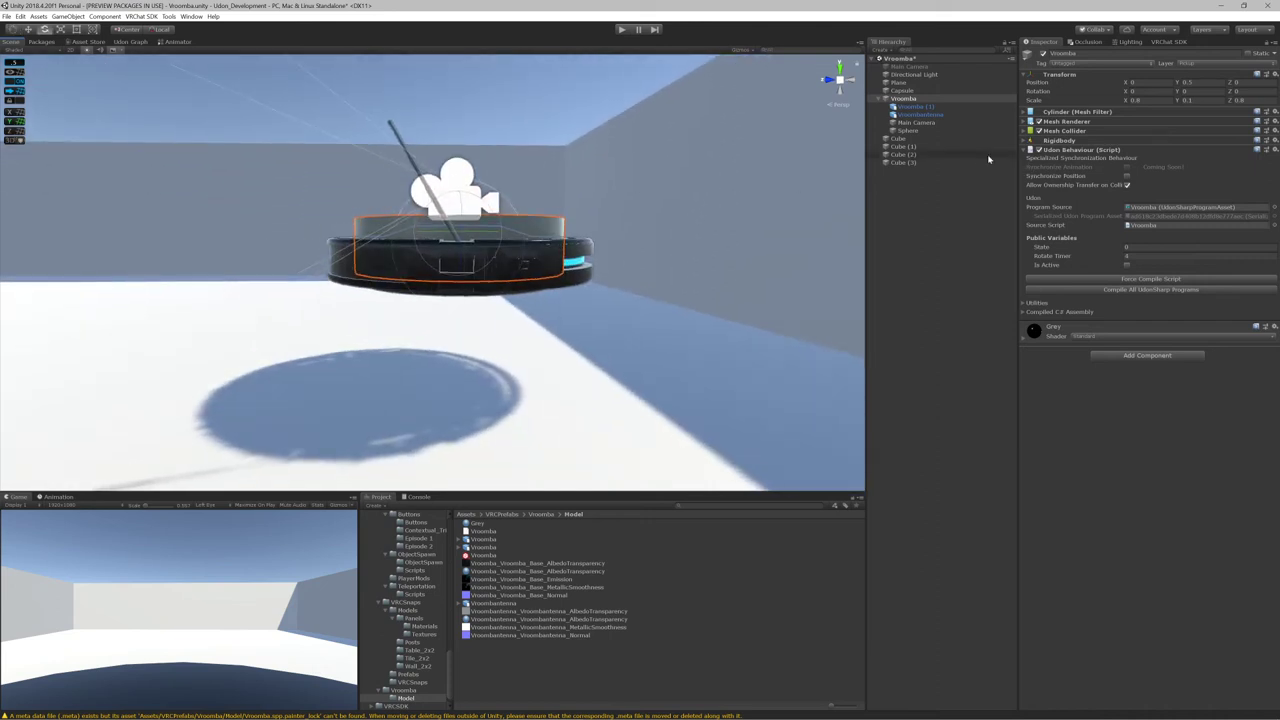
click(920, 108)
click(920, 99)
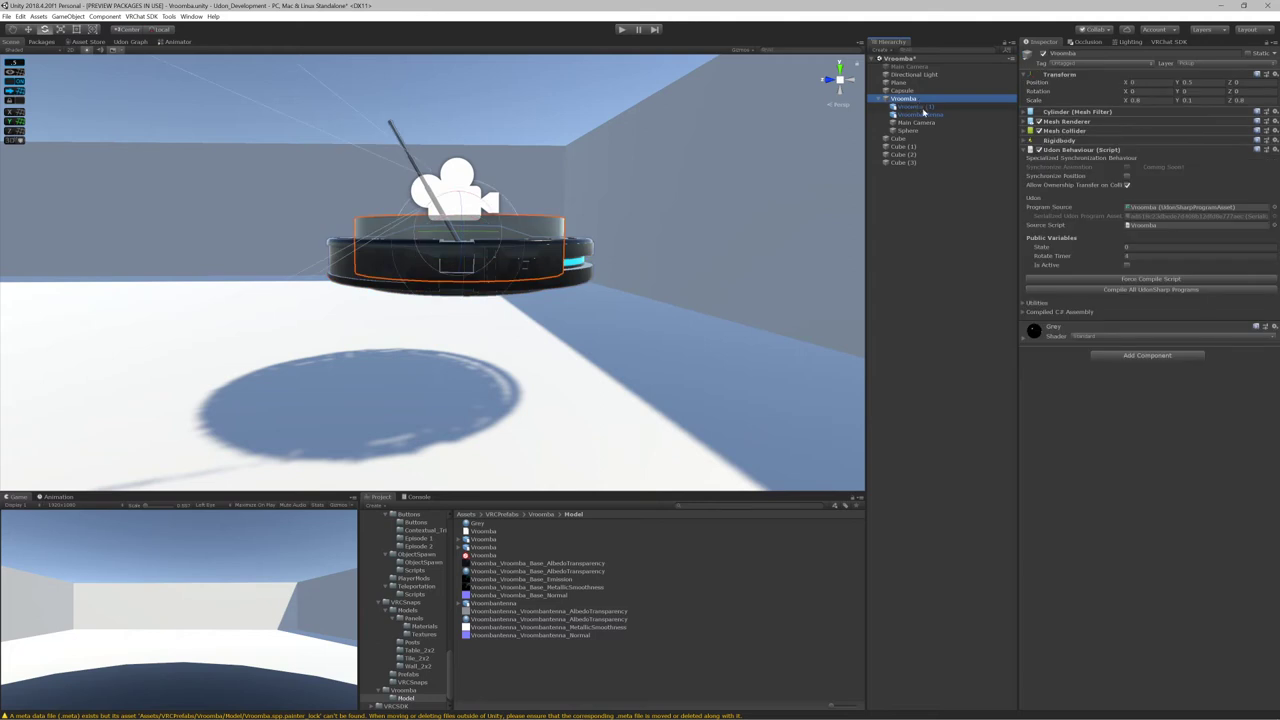
click(922, 107)
click(928, 110)
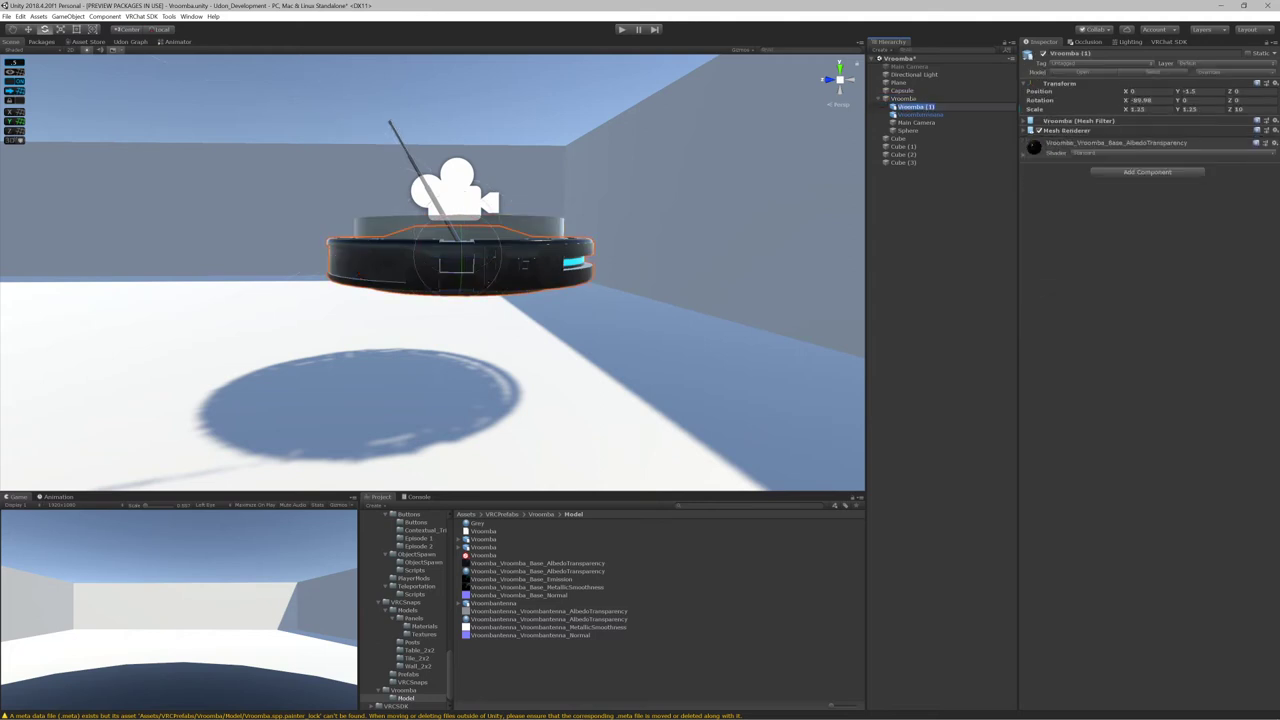
drag(924, 107, 950, 107)
key(BackSpace)
key(Return)
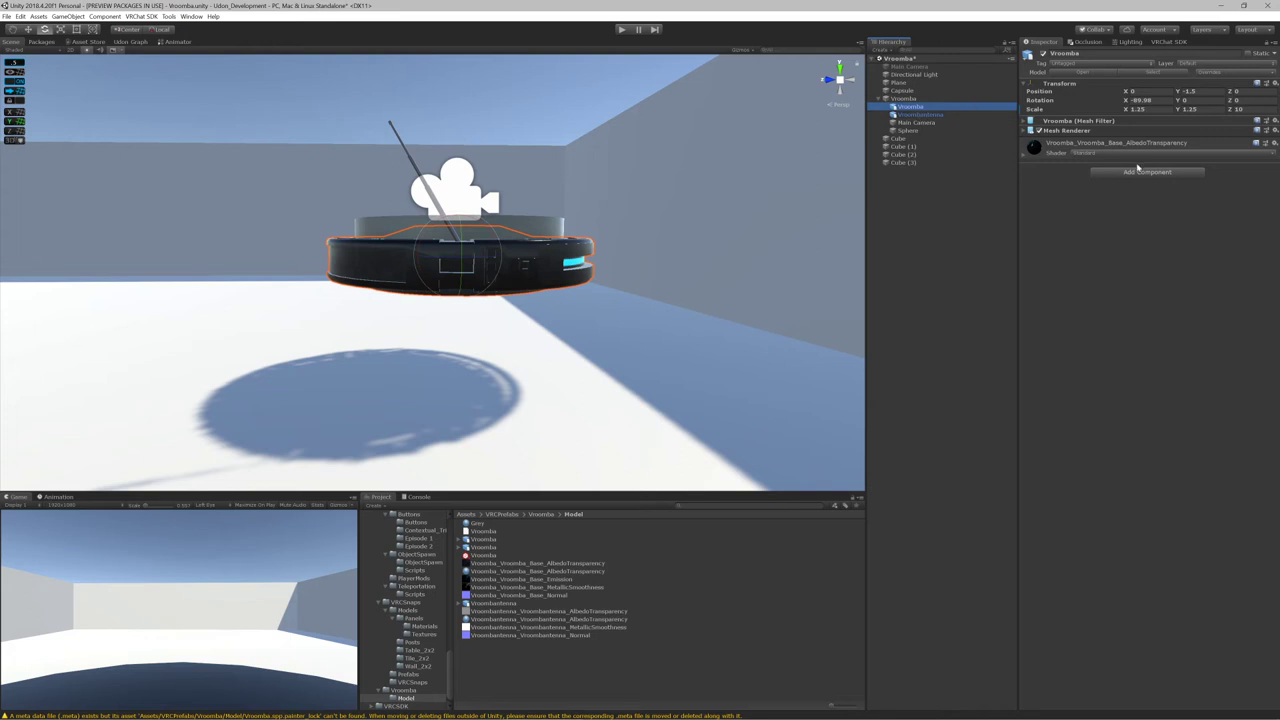
Add a Mesh Collider component to the Vroomba child model and make it convex
click(1137, 172)
text(mesh)
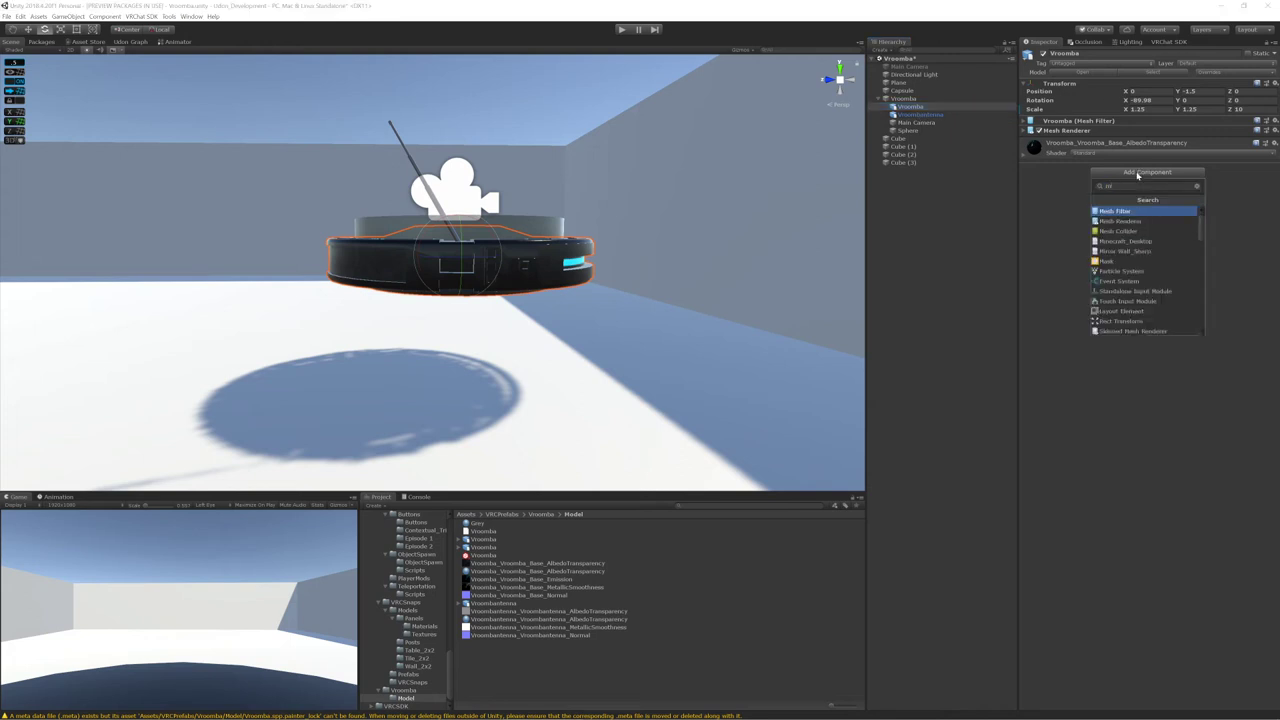
key(Down)
key(Down)
key(Return)
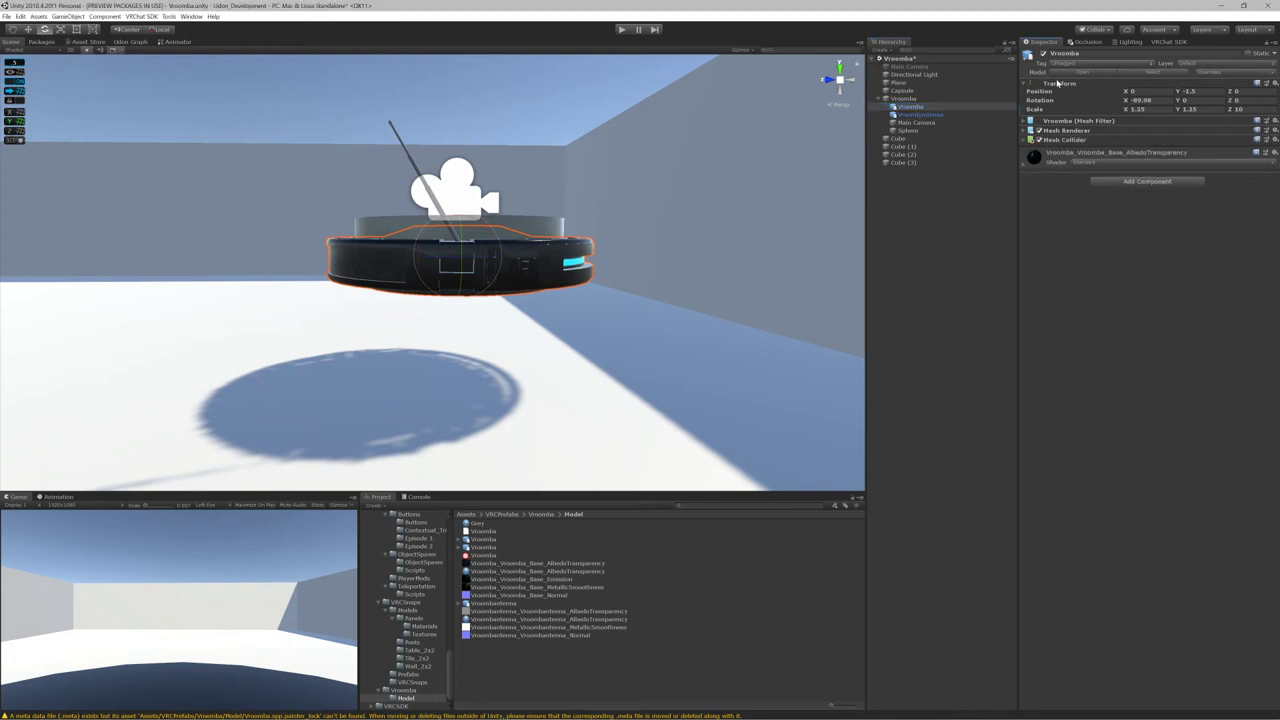
click(1057, 141)
click(1128, 149)
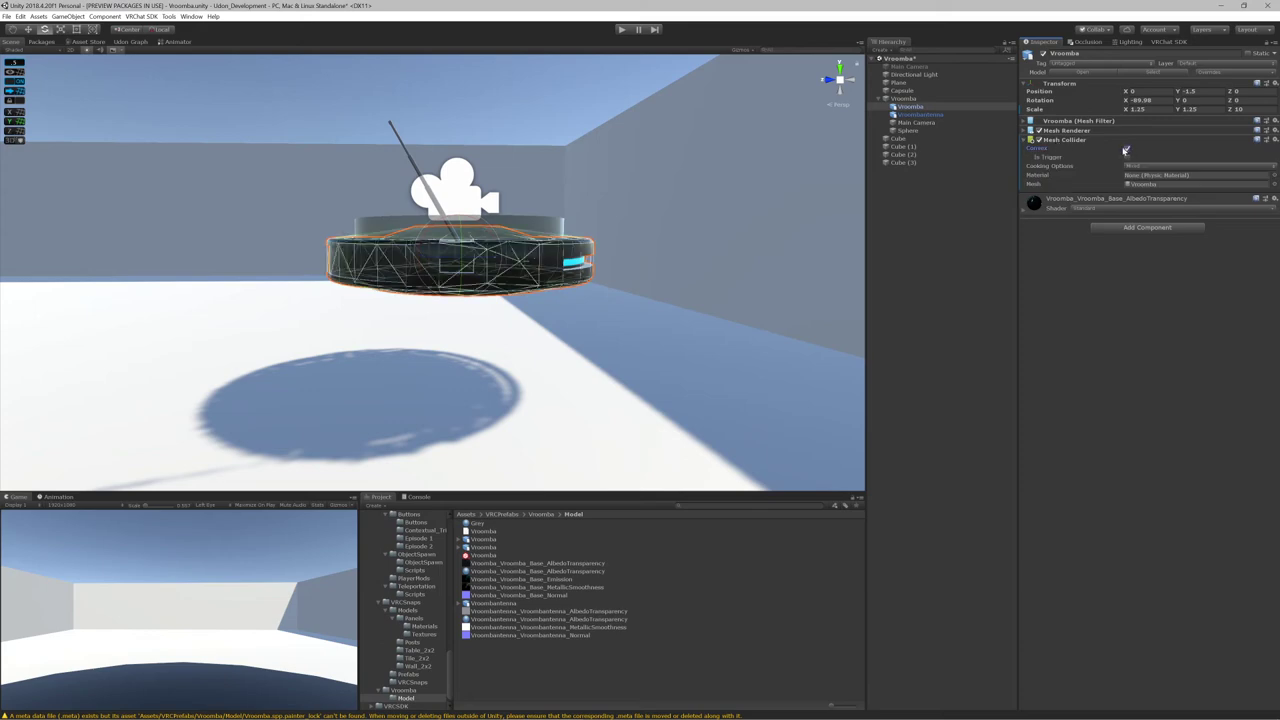
alt+drag(668, 203, 791, 258)
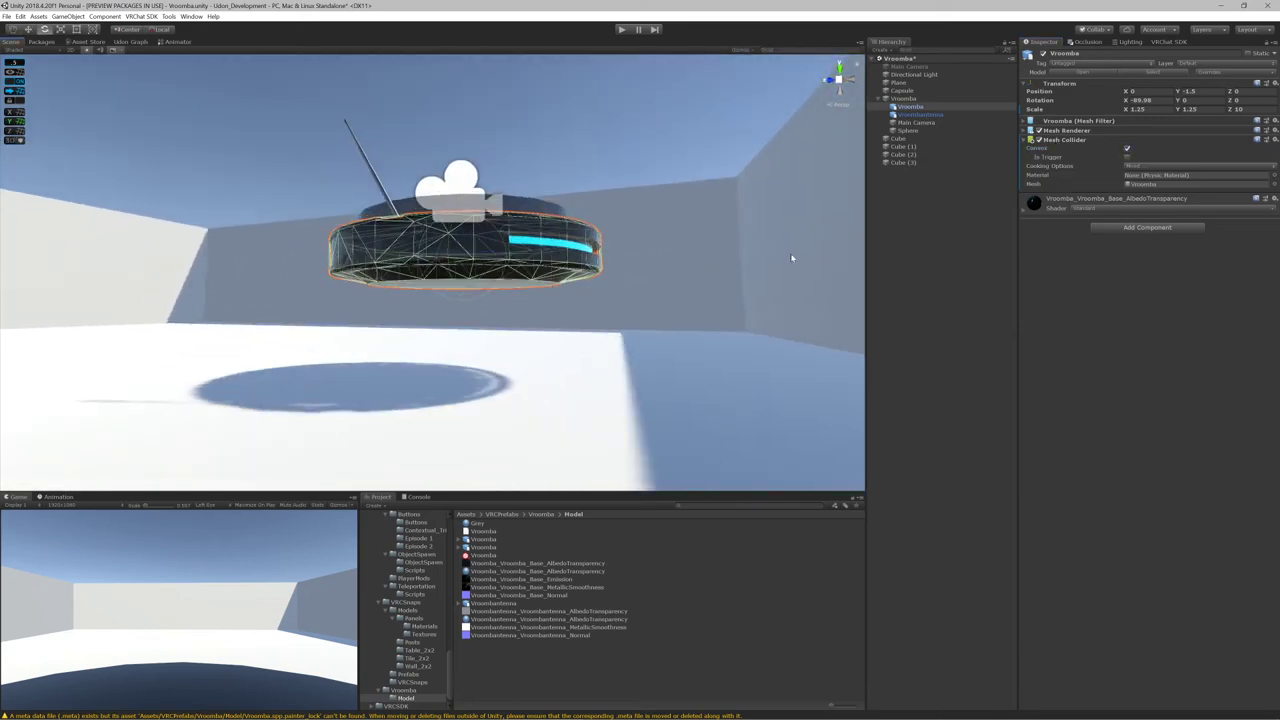
Assign the Vroomba physic material from the Vroomba folder to the model's Mesh Collider
click(845, 708)
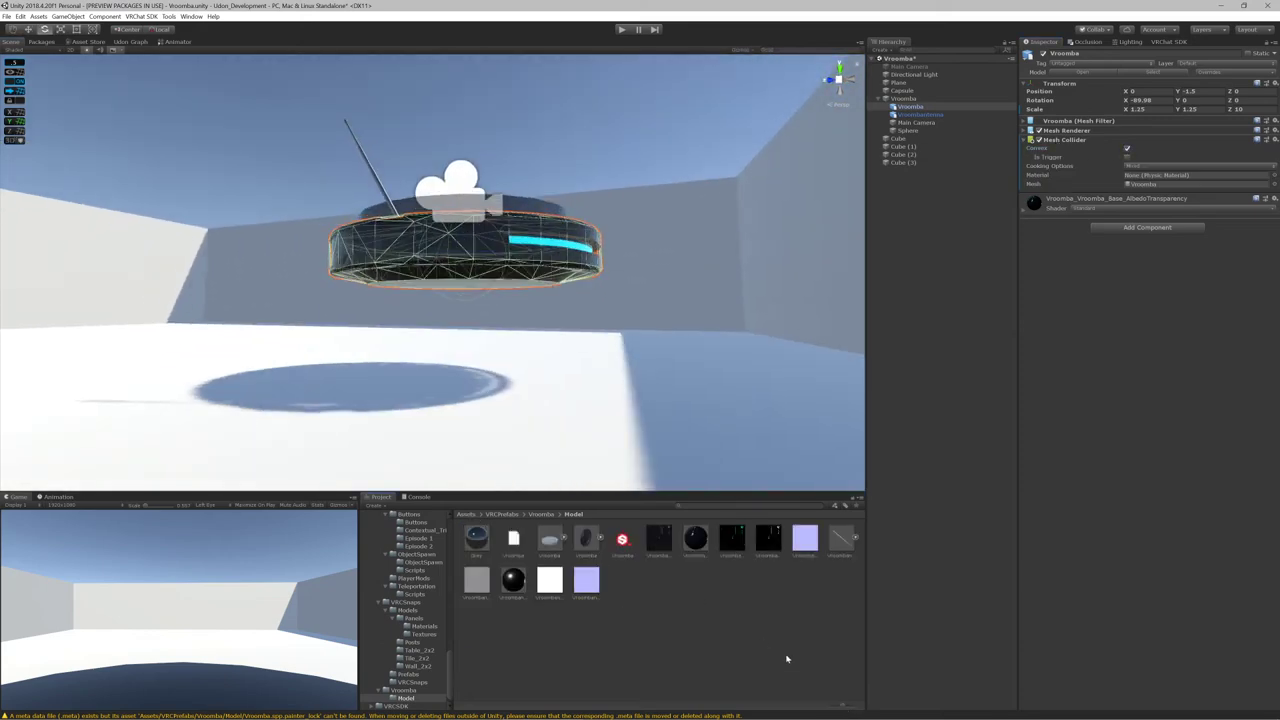
click(542, 514)
drag(607, 546, 1146, 176)
alt+drag(664, 278, 486, 330)
scroll(486, 330, down, 3)
scroll(474, 346, up, 5)
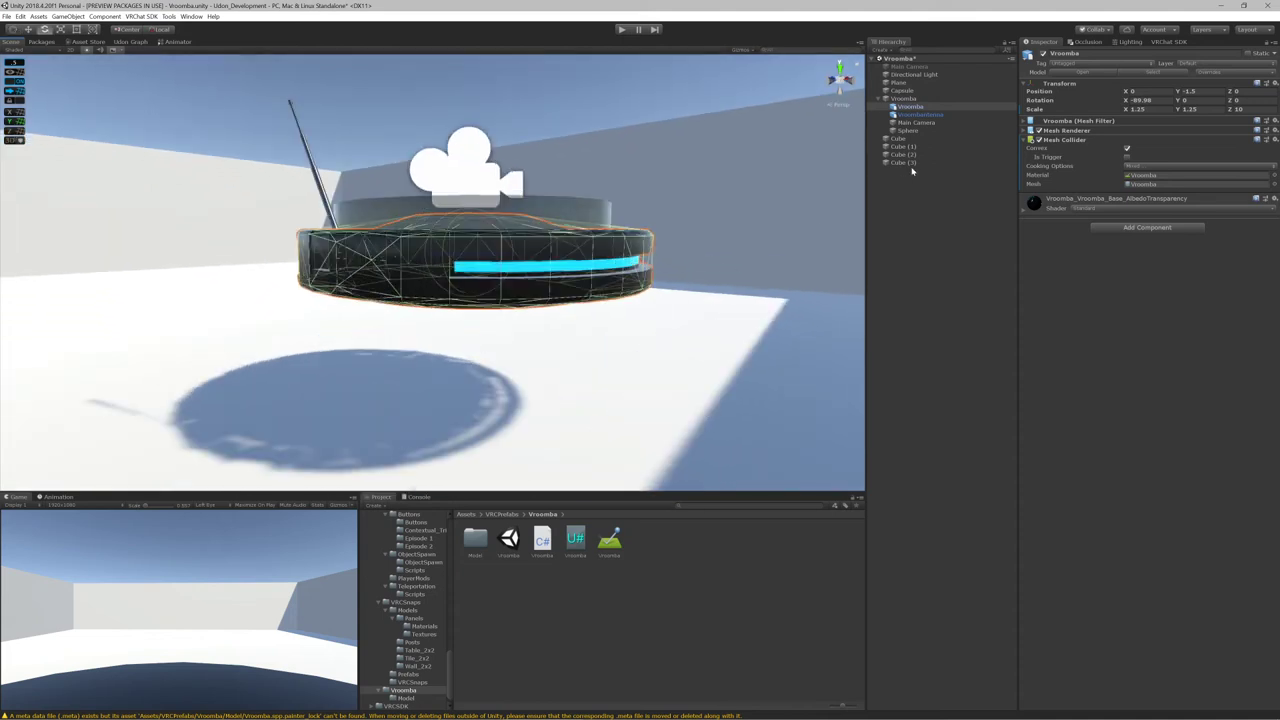
Move the Vroomba model and antenna out of the original Vroomba object and parent Vroombantenna under the Vroomba model
click(908, 99)
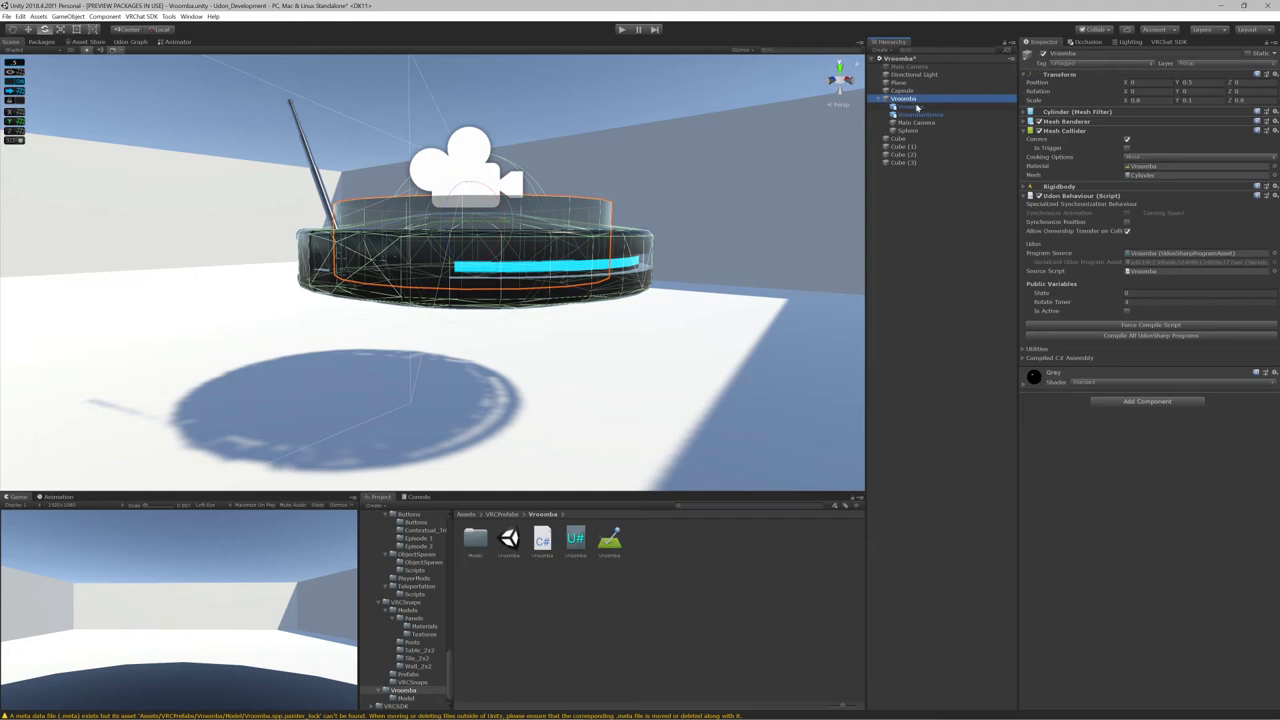
click(916, 107)
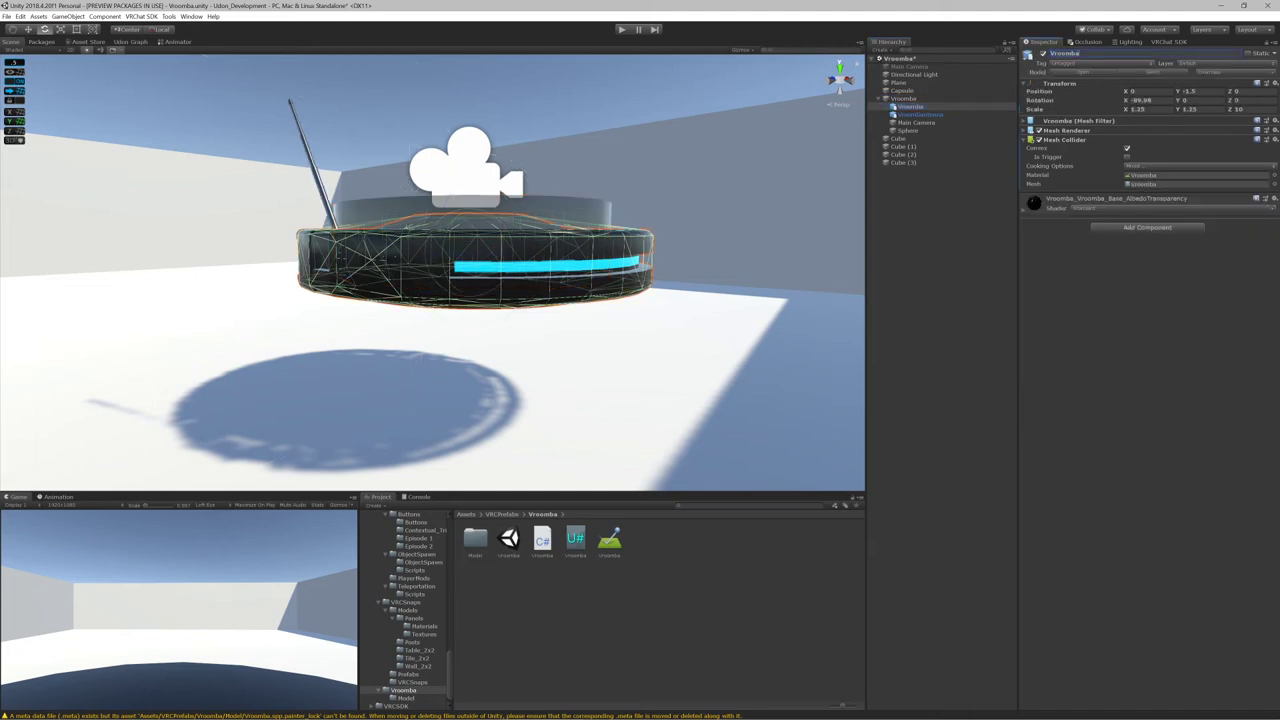
click(917, 203)
click(910, 107)
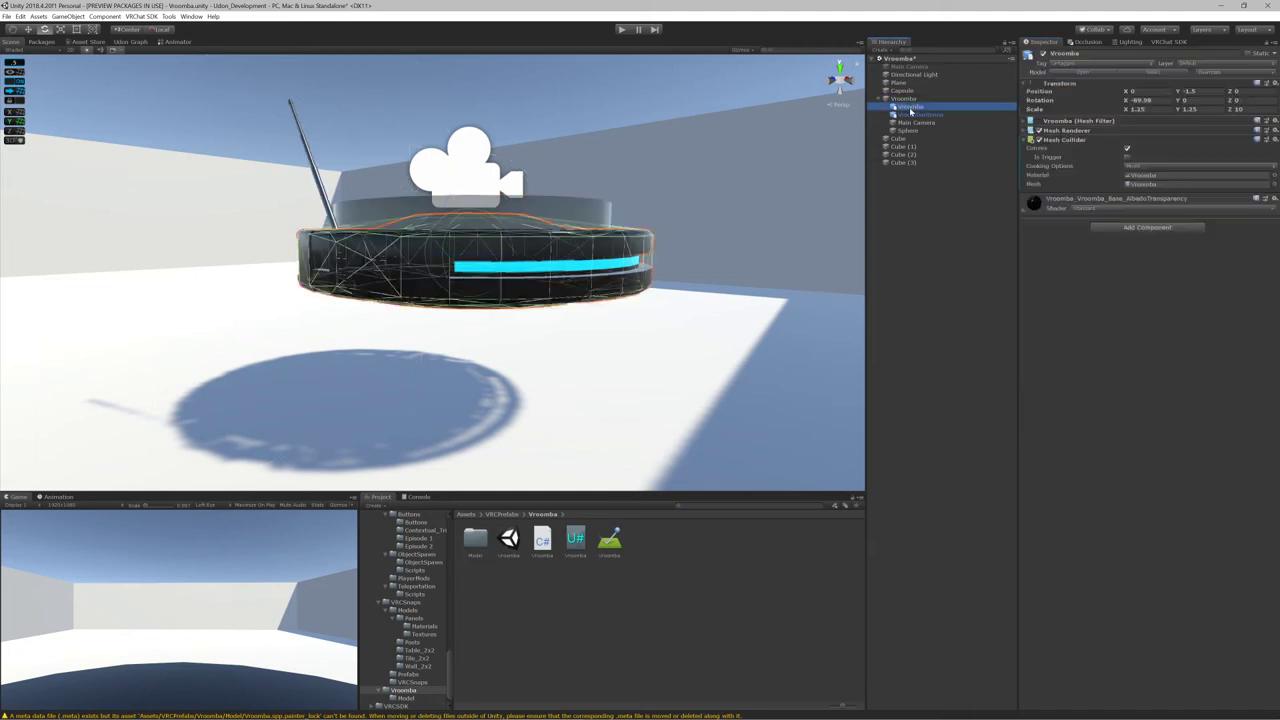
shift+click(911, 114)
drag(912, 110, 910, 206)
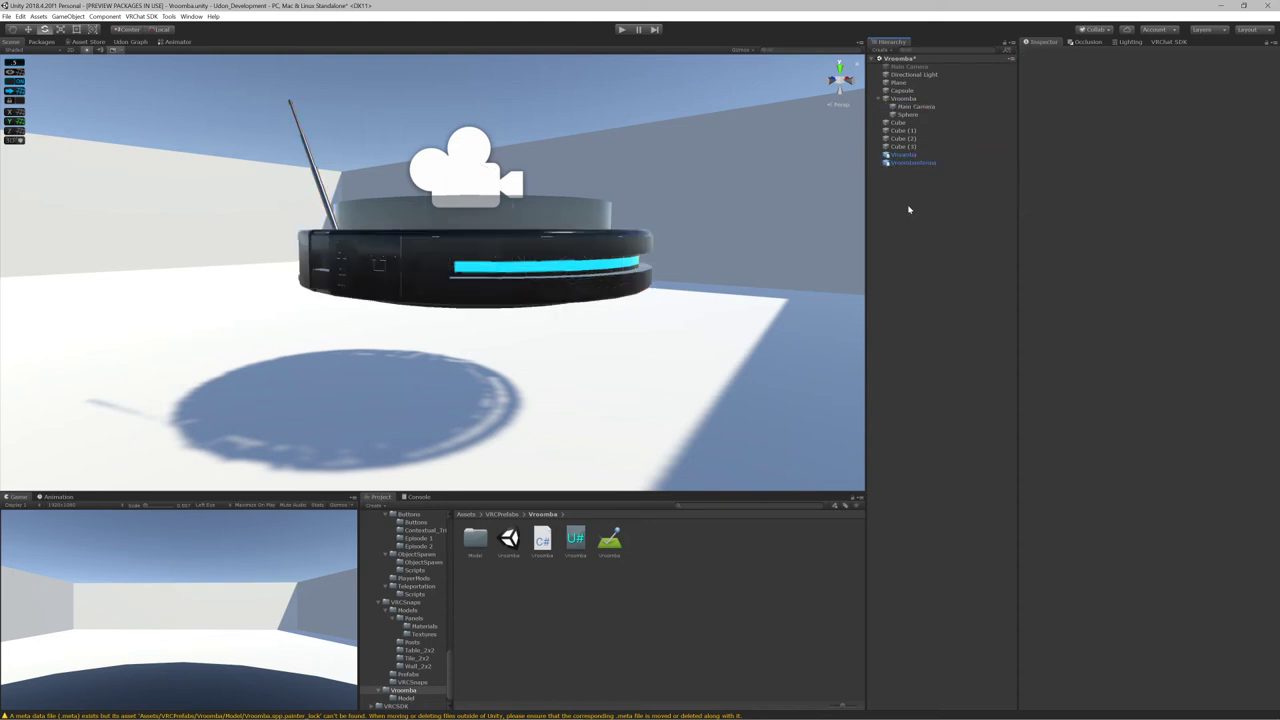
drag(917, 156, 916, 156)
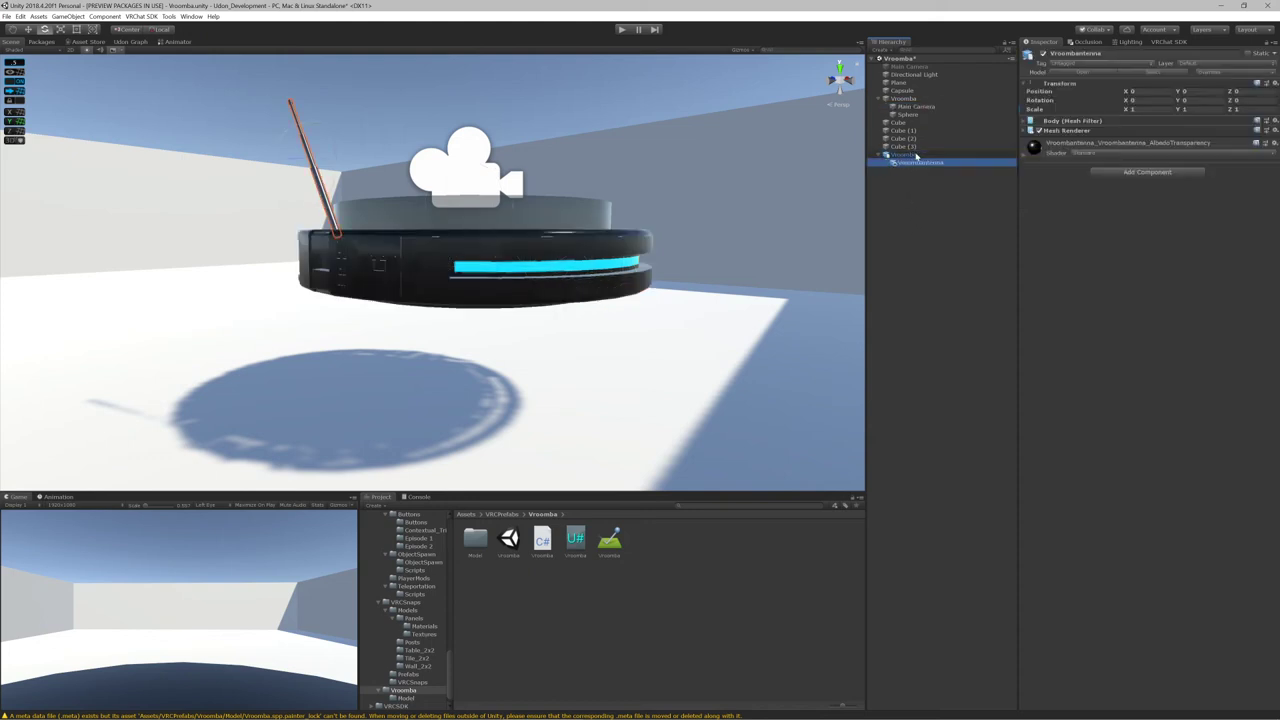
Copy the Rigidbody component from the original Vroomba cylinder and paste it as new on the Vroomba model
click(905, 99)
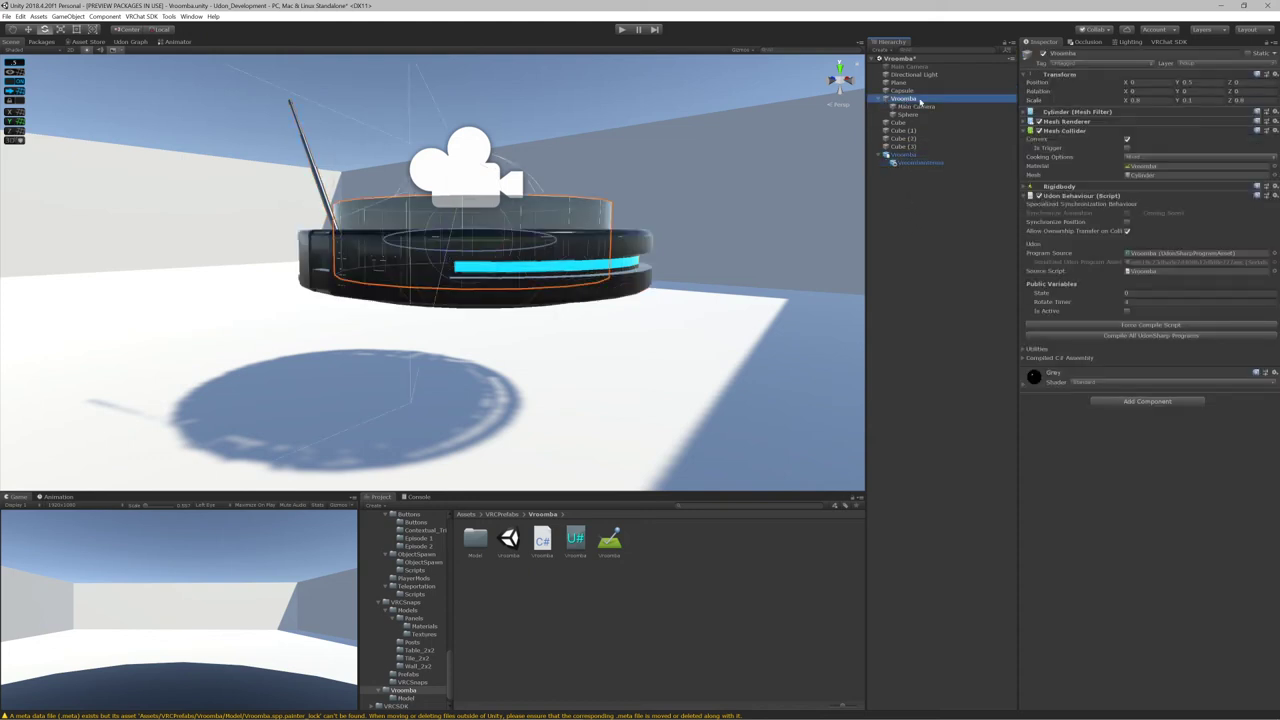
click(1275, 186)
click(1215, 240)
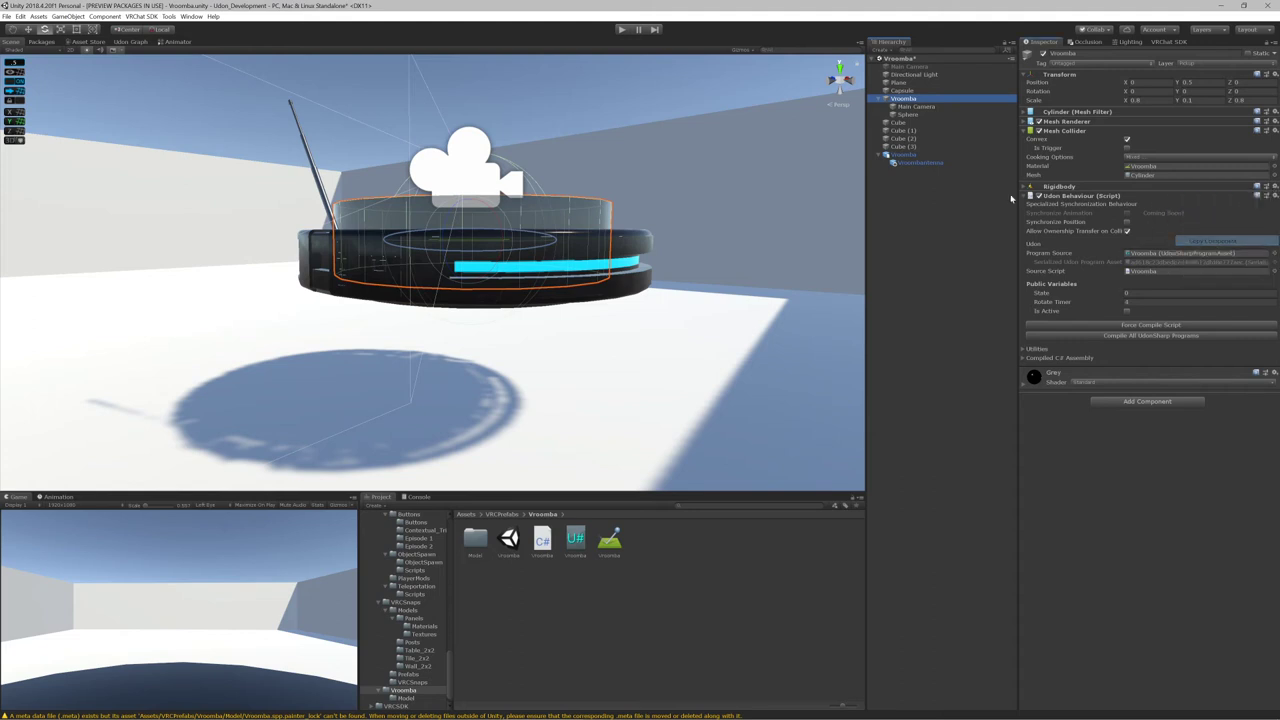
click(948, 157)
click(1275, 139)
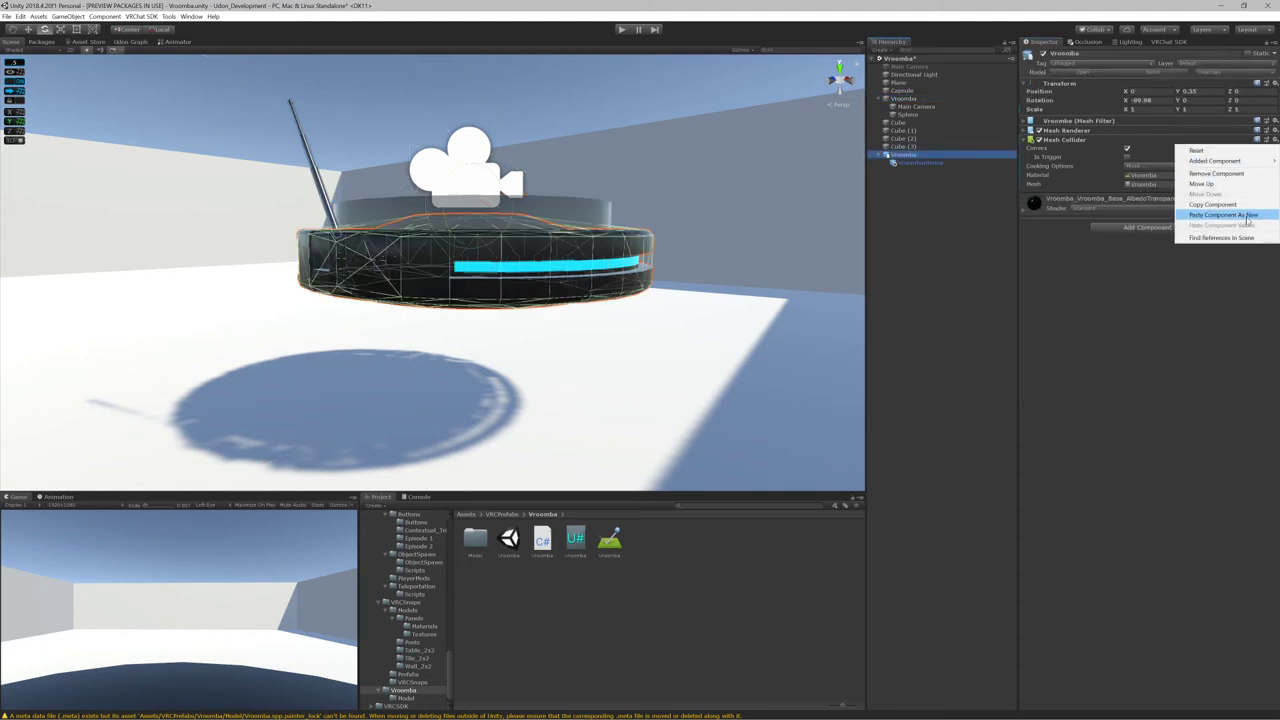
click(1215, 217)
Copy the original cylinder's Udon Behaviour component and paste it as new on the Vroomba model
click(934, 99)
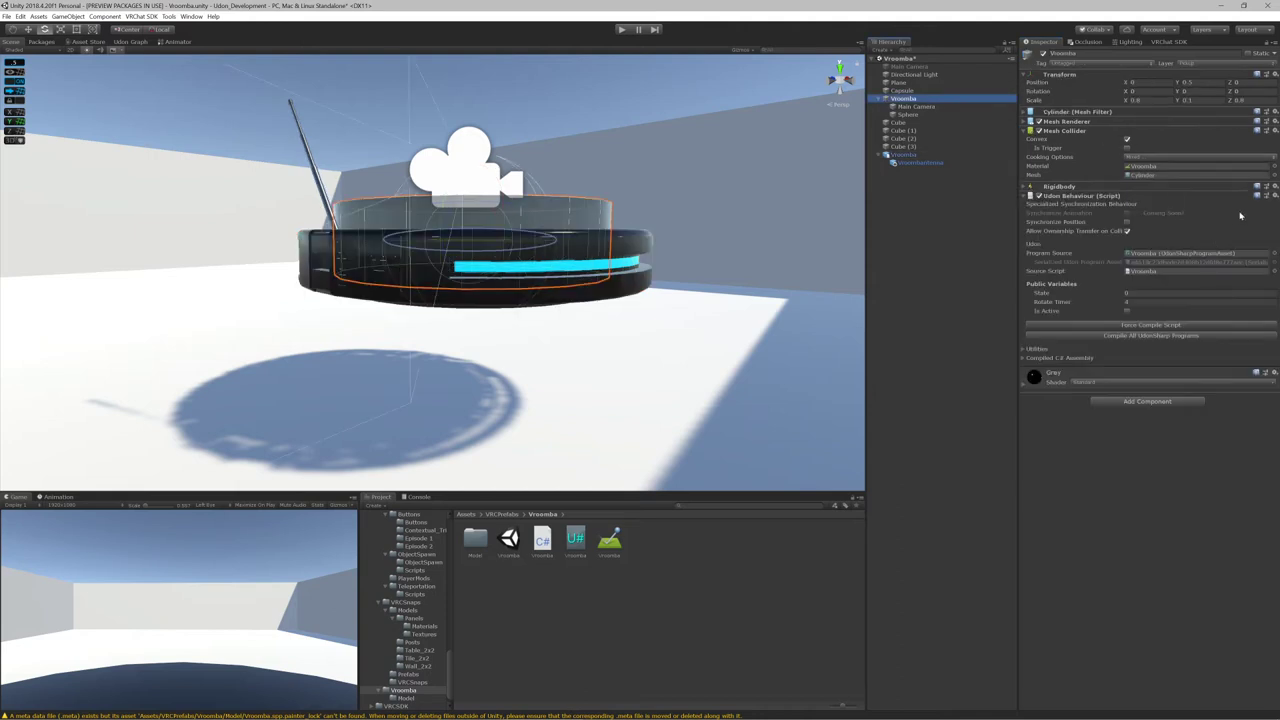
click(1275, 196)
click(1215, 250)
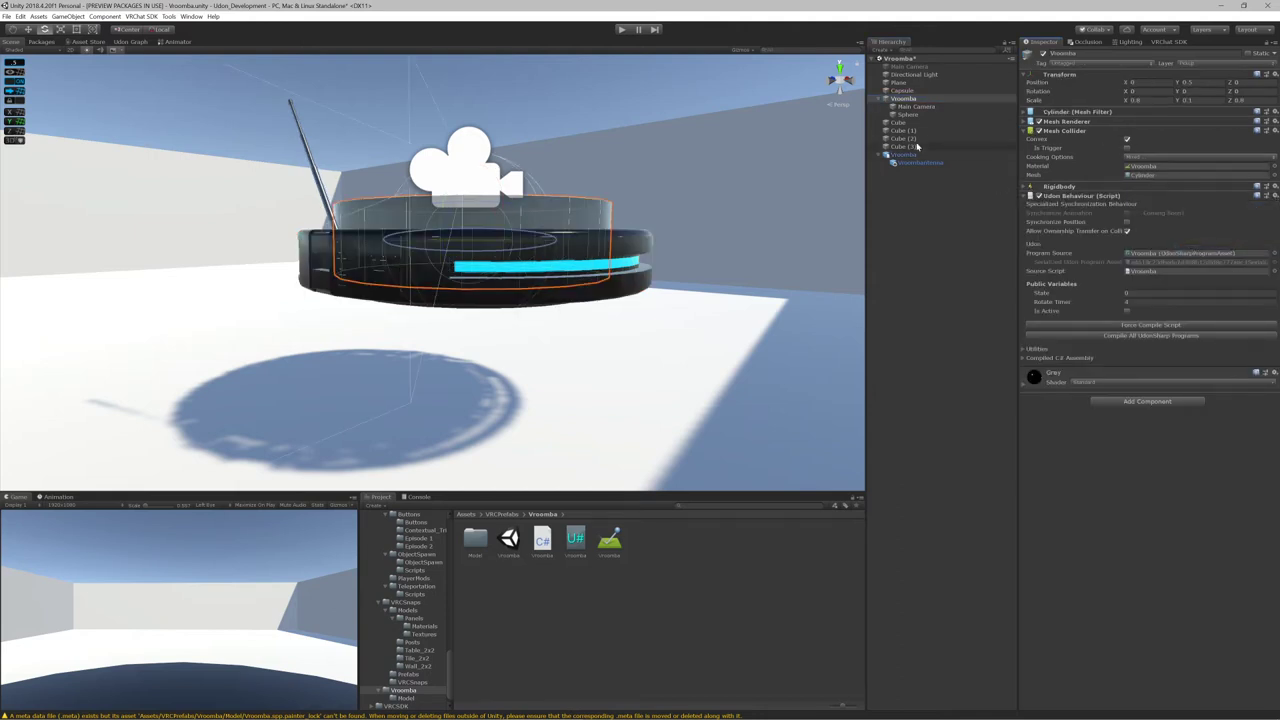
click(908, 156)
click(1275, 142)
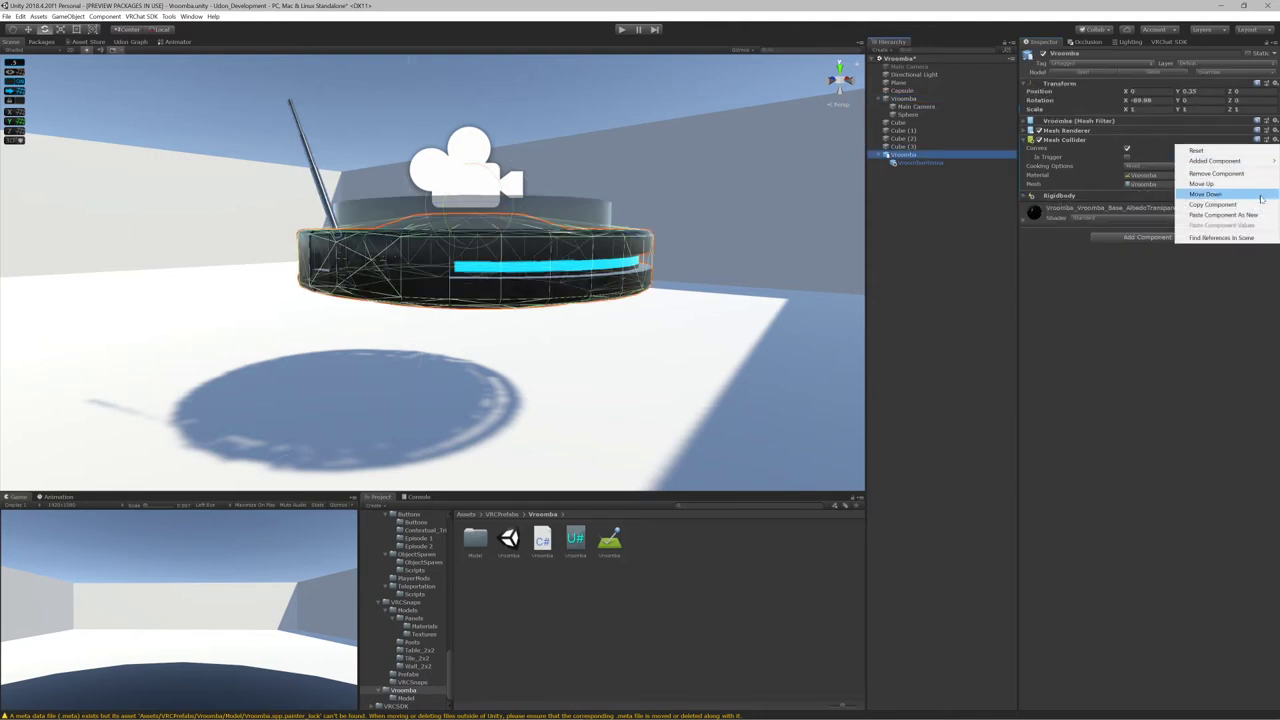
click(1220, 214)
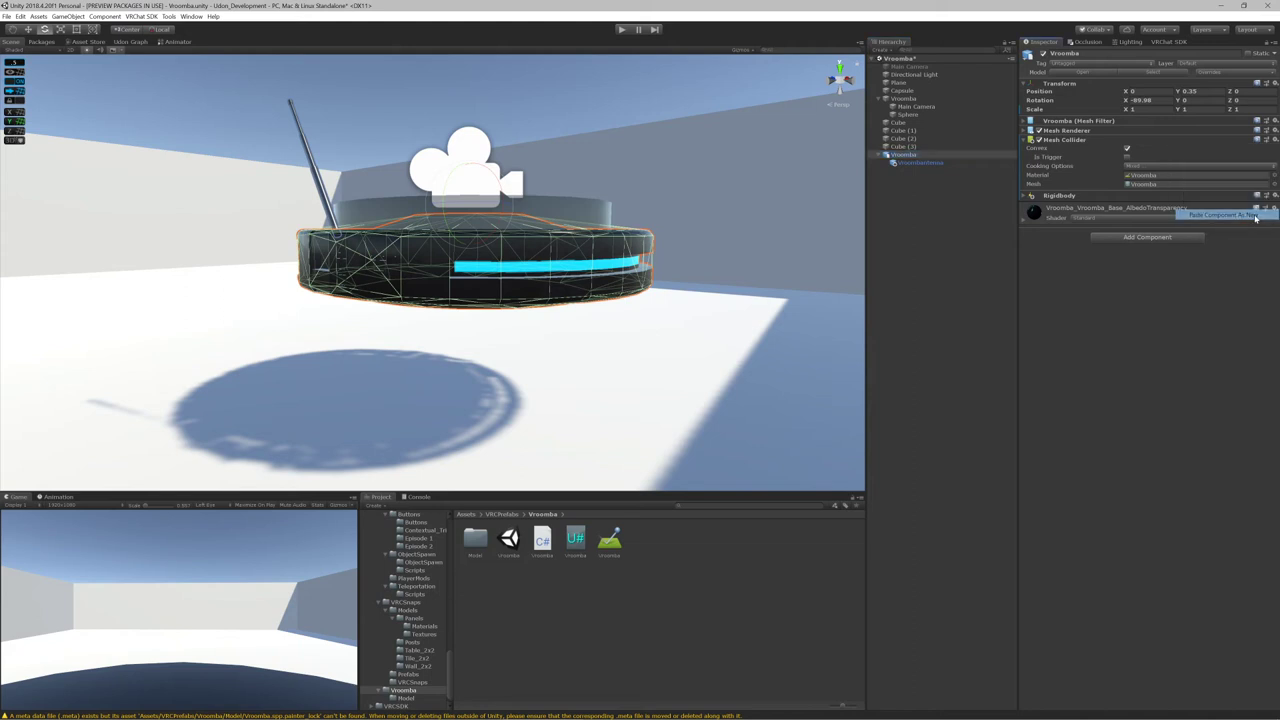
click(910, 106)
mouse_move(910, 107)
mouse_down()
mouse_move(916, 157)
mouse_move(920, 106)
mouse_up()
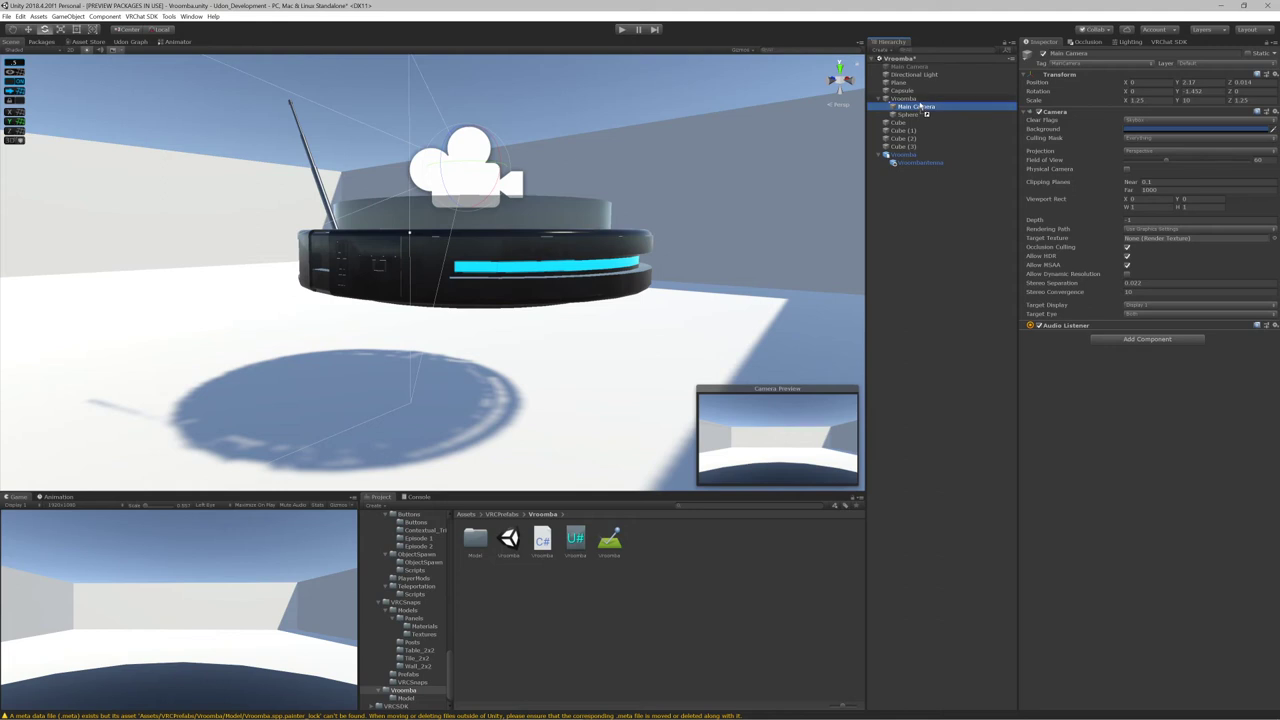
click(917, 156)
click(922, 227)
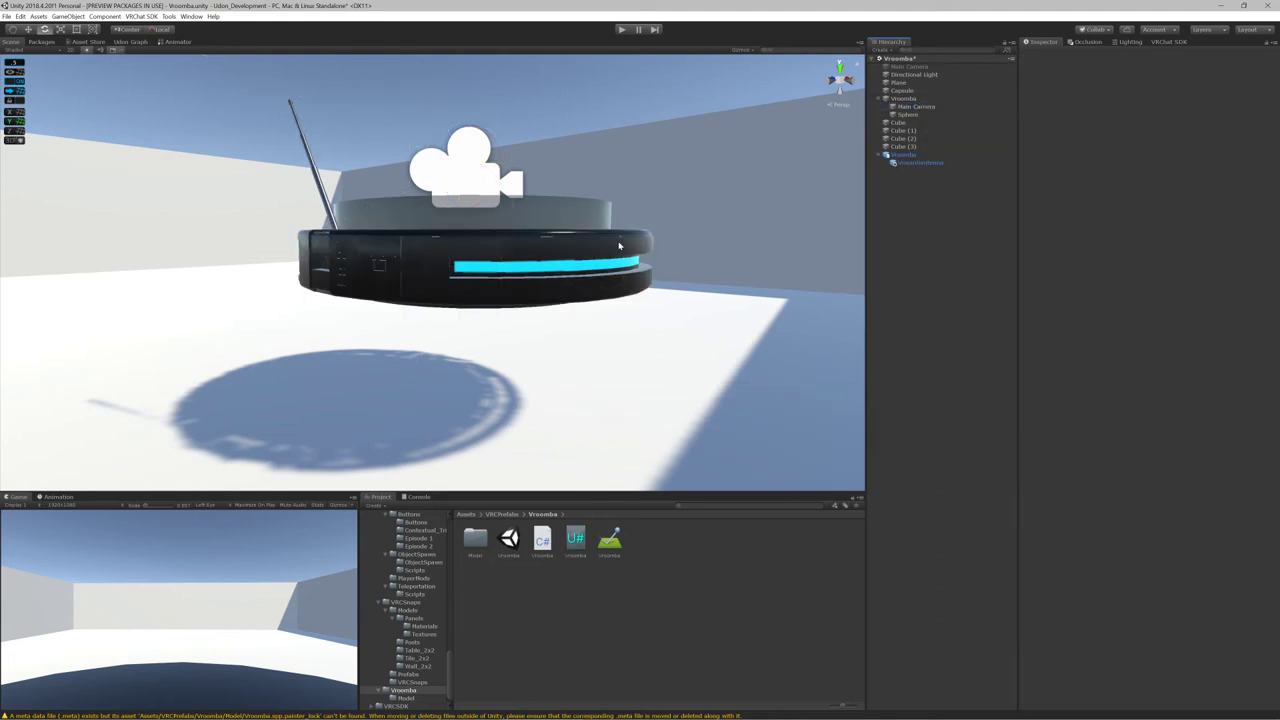
middle_drag(541, 391, 552, 389)
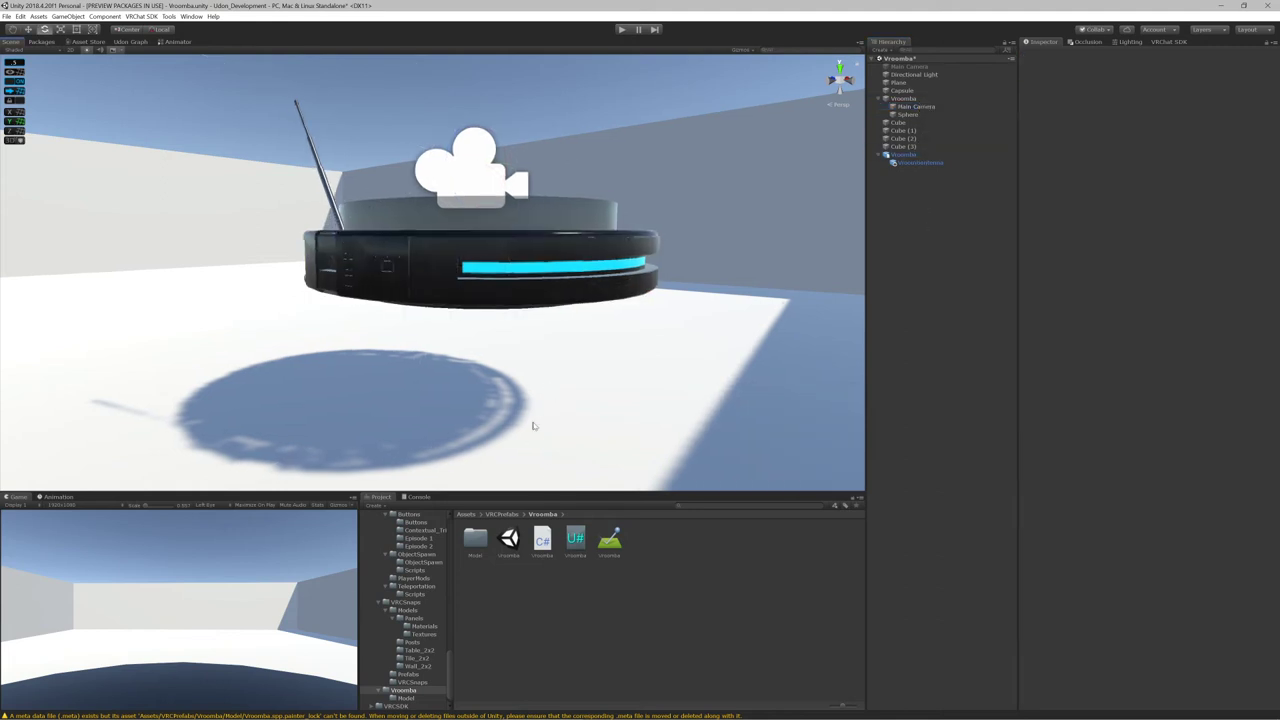
Open the Model folder and view the import settings of the Vroomba blend model
double_click(478, 542)
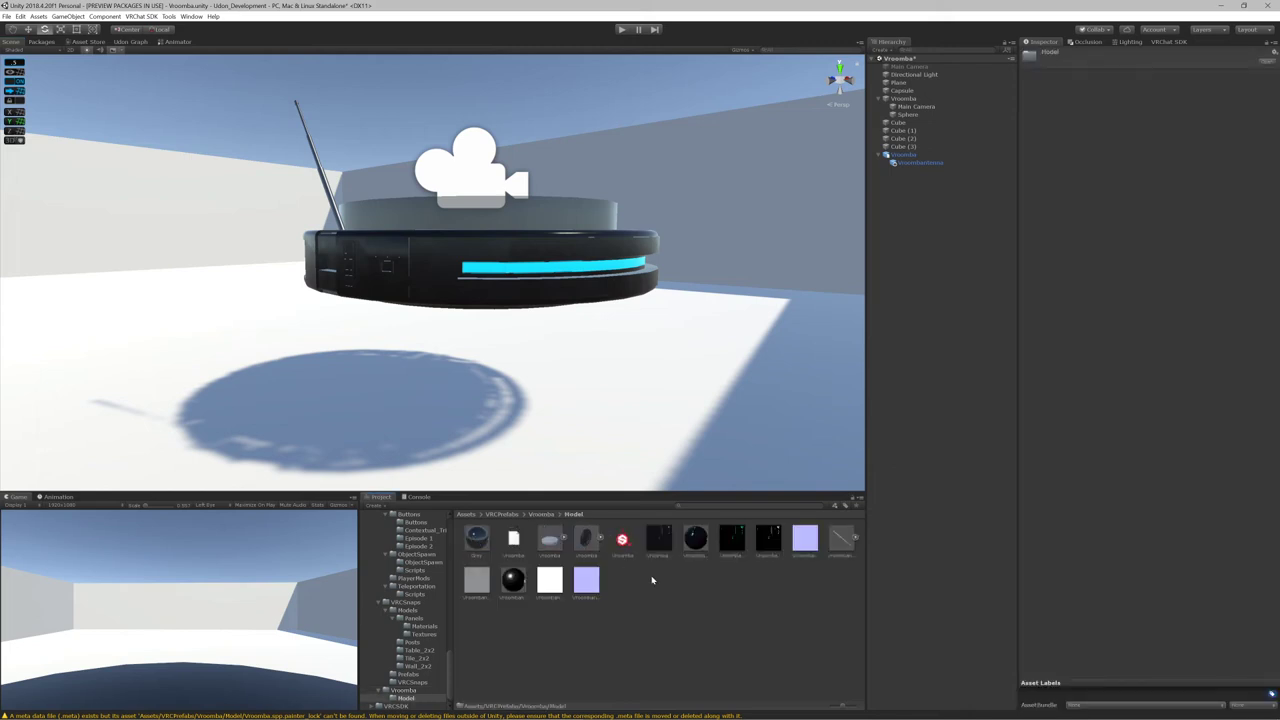
click(551, 541)
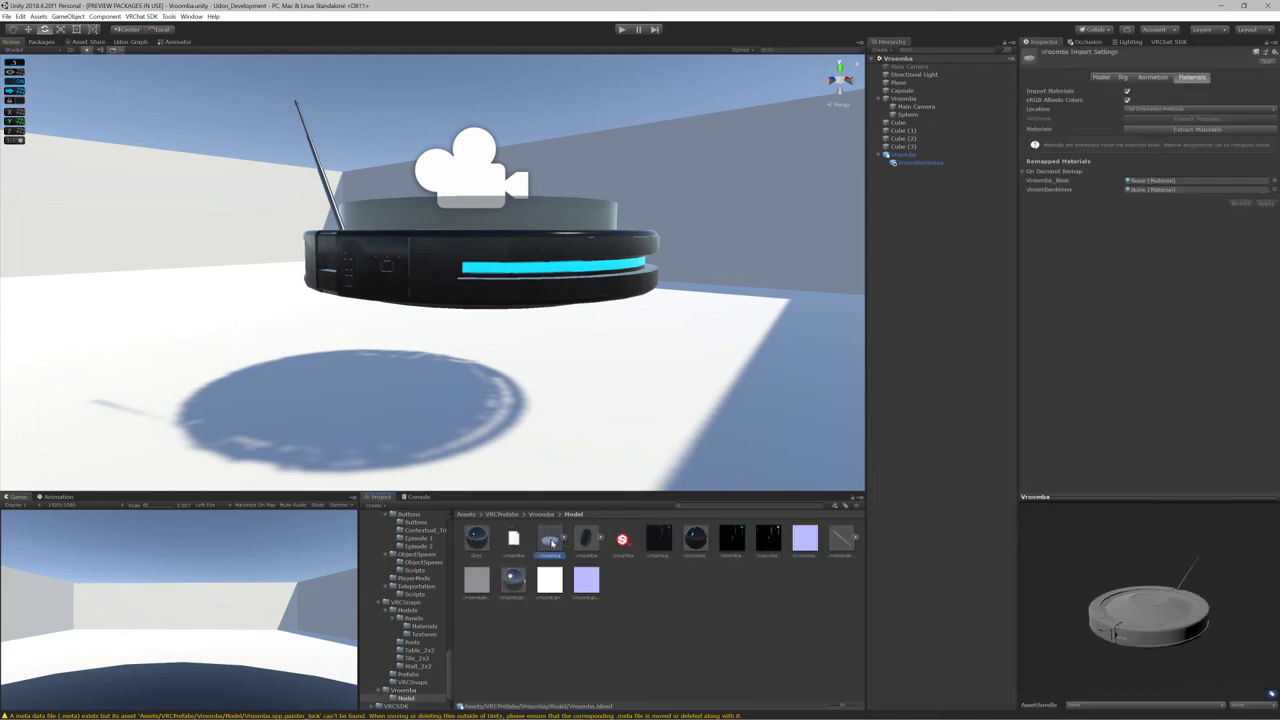
scroll(524, 262, down, 4)
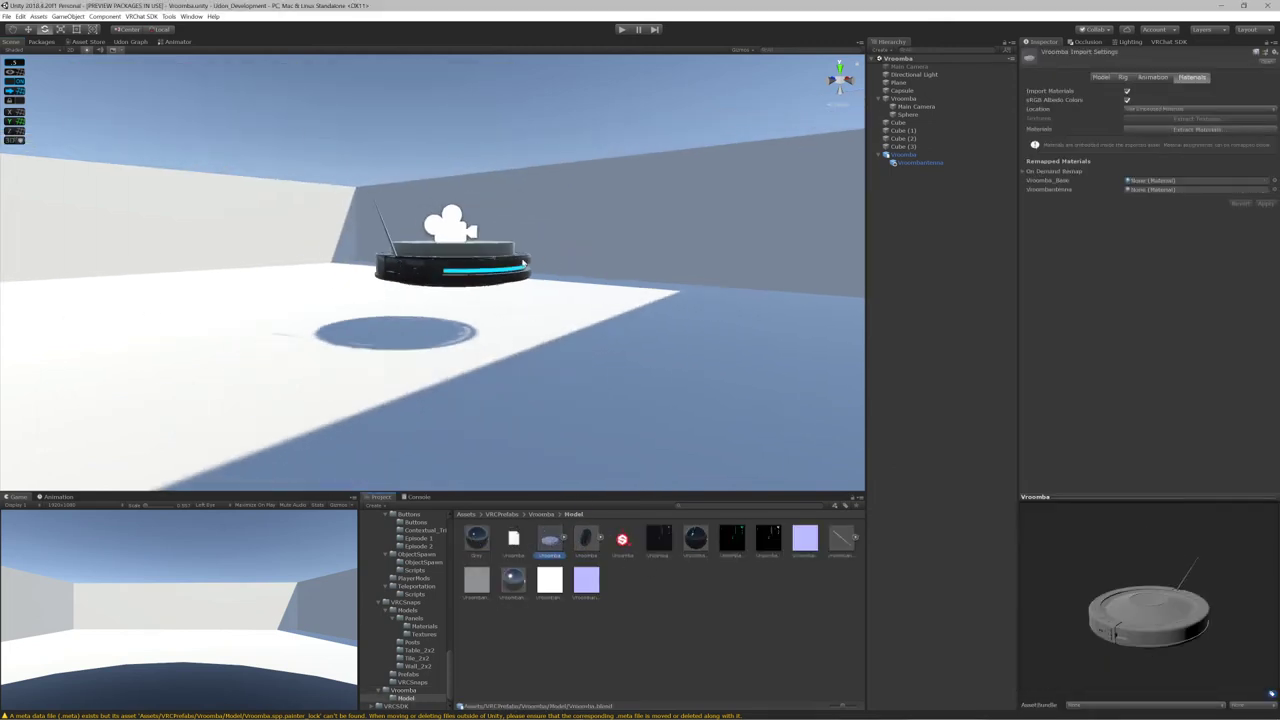
scroll(523, 263, up, 4)
scroll(519, 270, down, 4)
scroll(514, 300, up, 4)
scroll(511, 315, down, 3)
scroll(511, 315, up, 3)
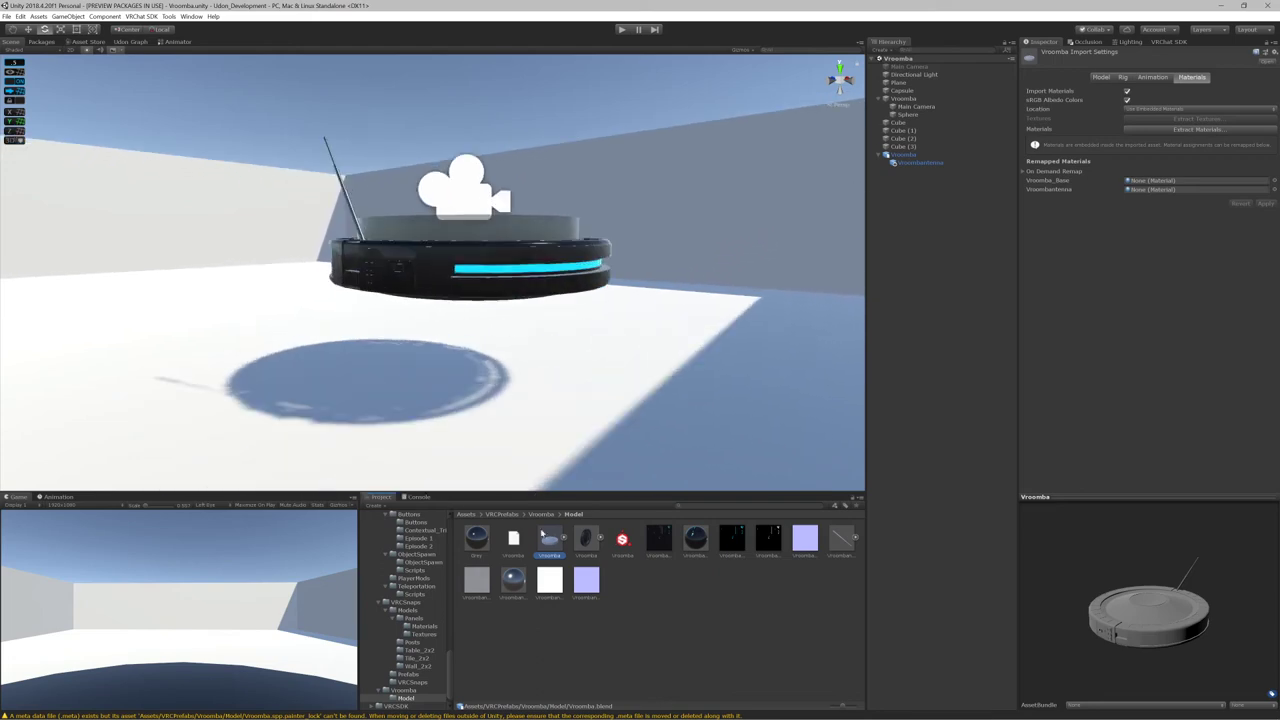
Switch to Blender and show the Vroomba model in top view in the Layout workspace
click(860, 711)
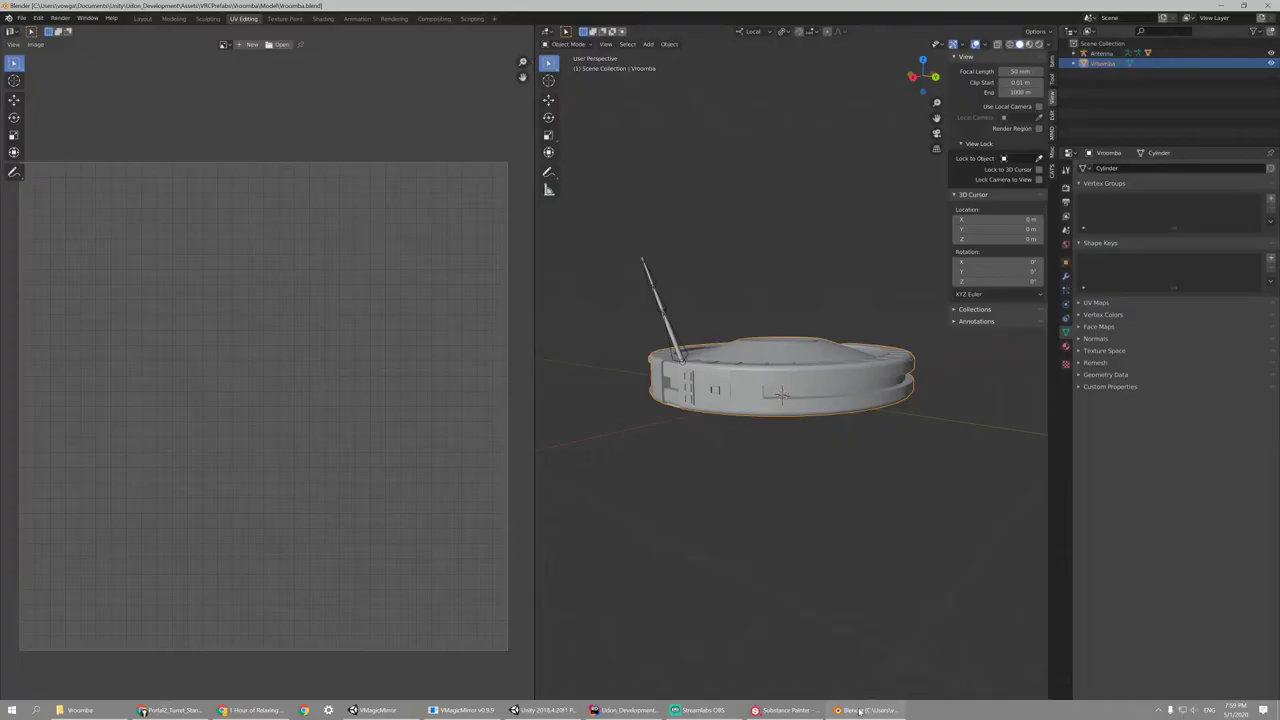
scroll(640, 298, down, 1)
middle_drag(655, 300, 694, 303)
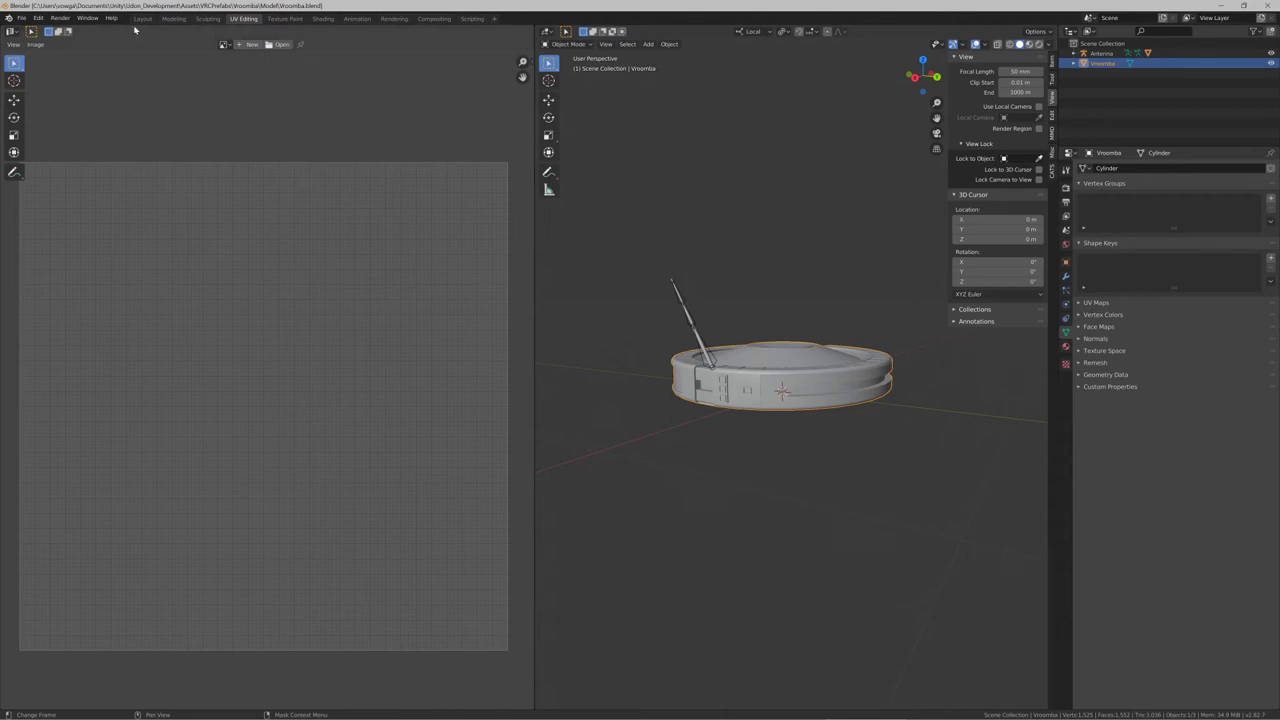
click(143, 18)
key(KP_7)
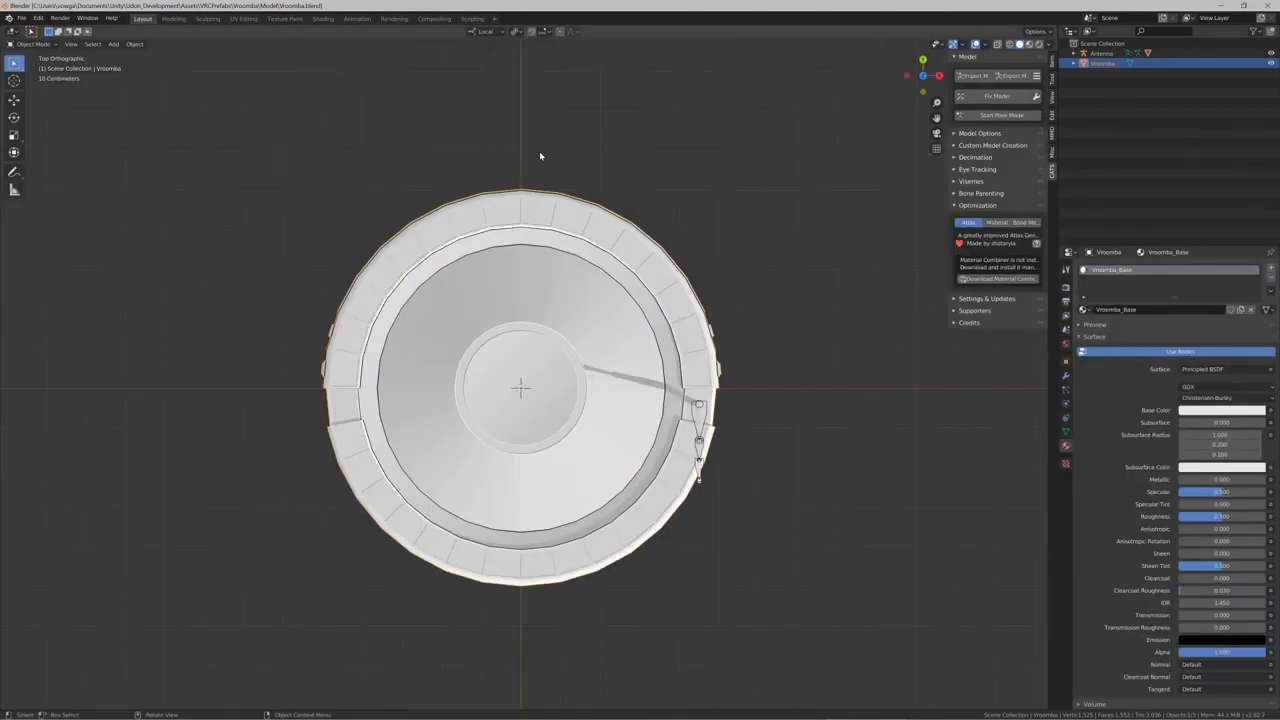
key(r)
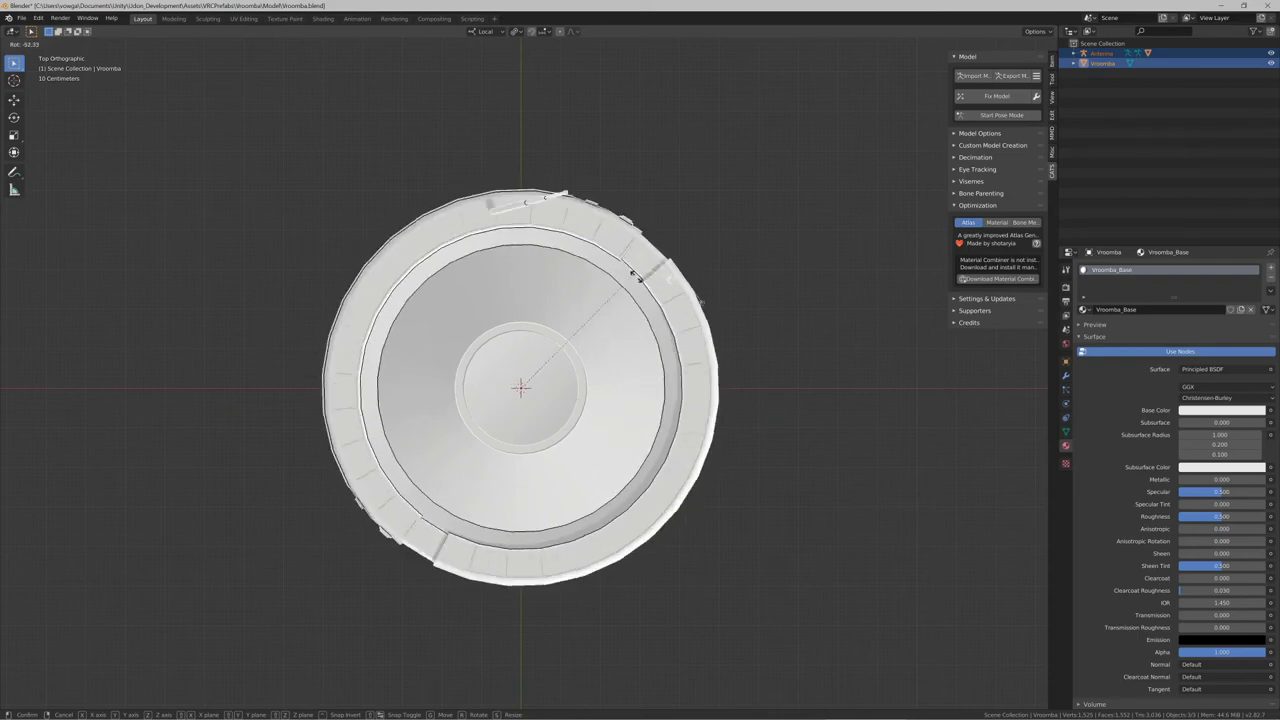
click(715, 397)
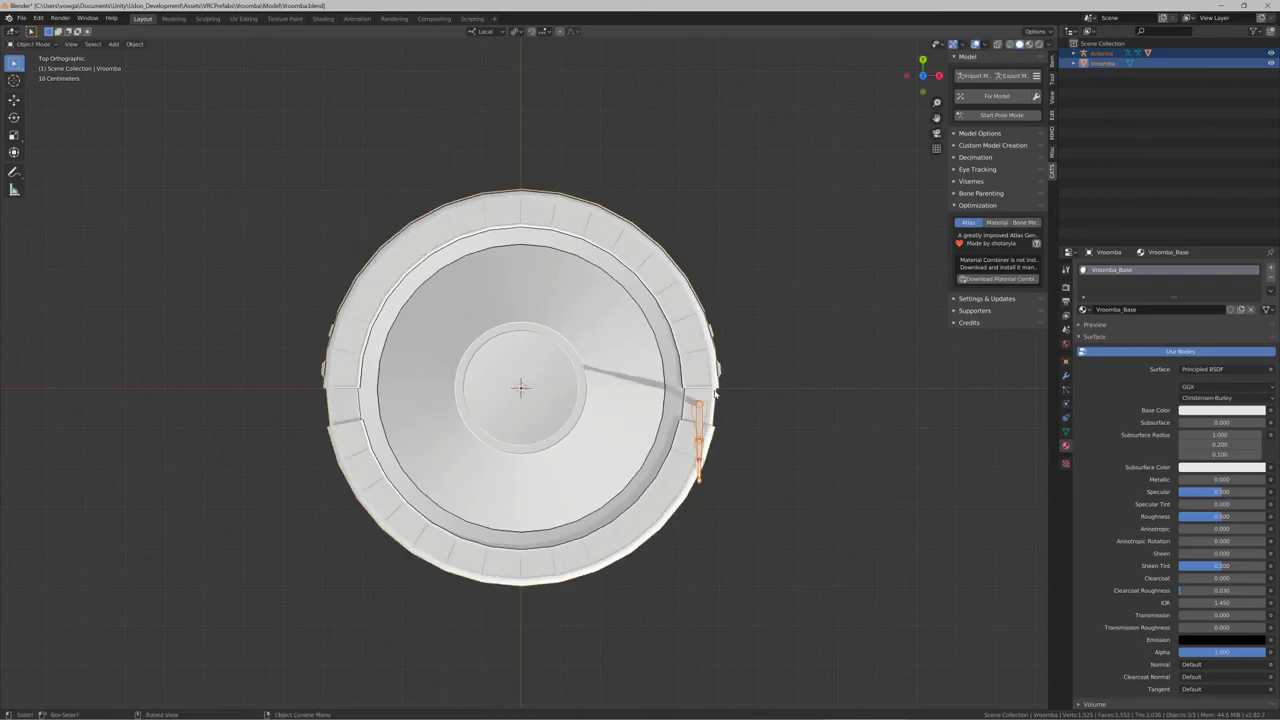
key(ctrl+a)
click(771, 394)
key(r)
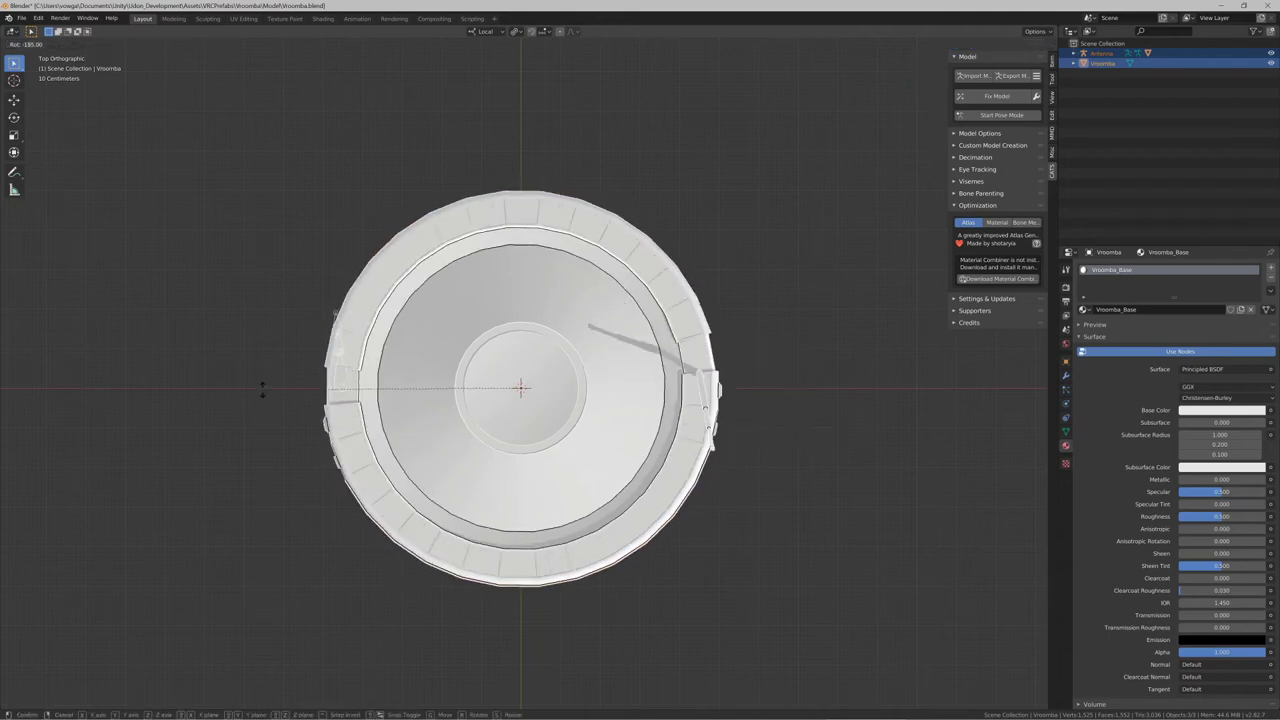
click(329, 388)
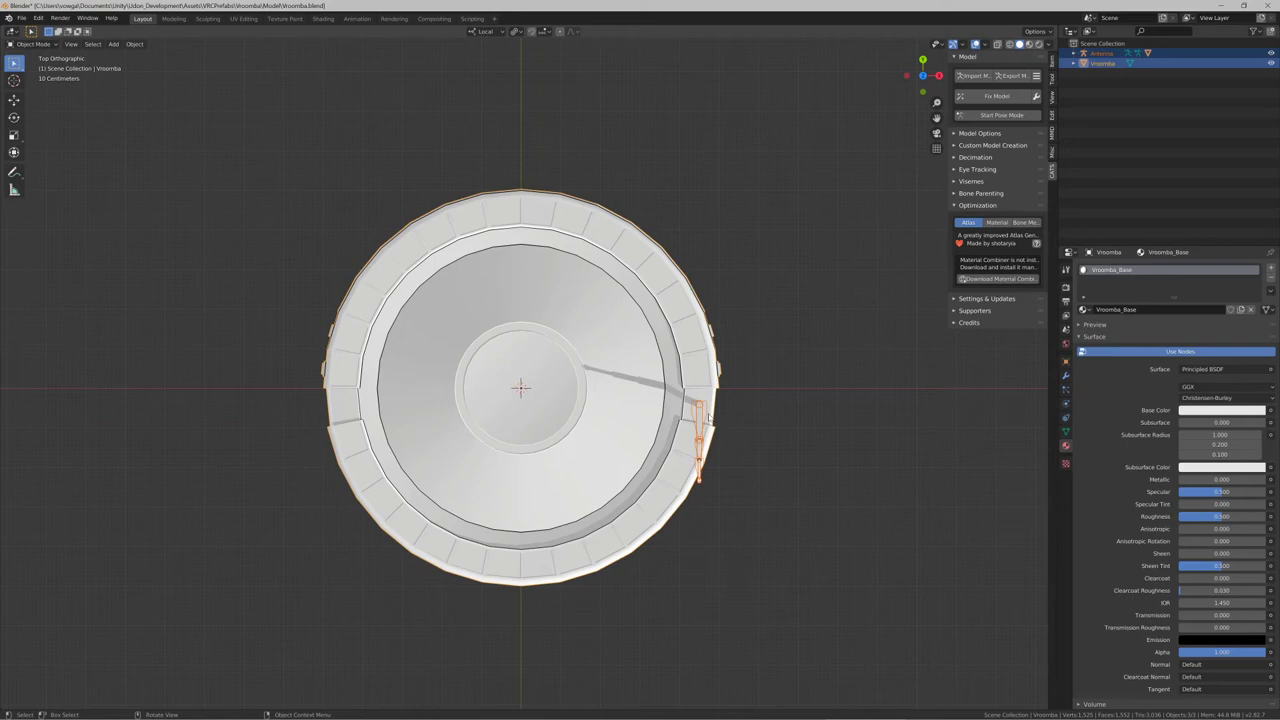
Rotate the antenna armature and the Vroomba body together by 180° about the Z axis and apply the transform
click(708, 417)
shift+click(709, 386)
key(r)
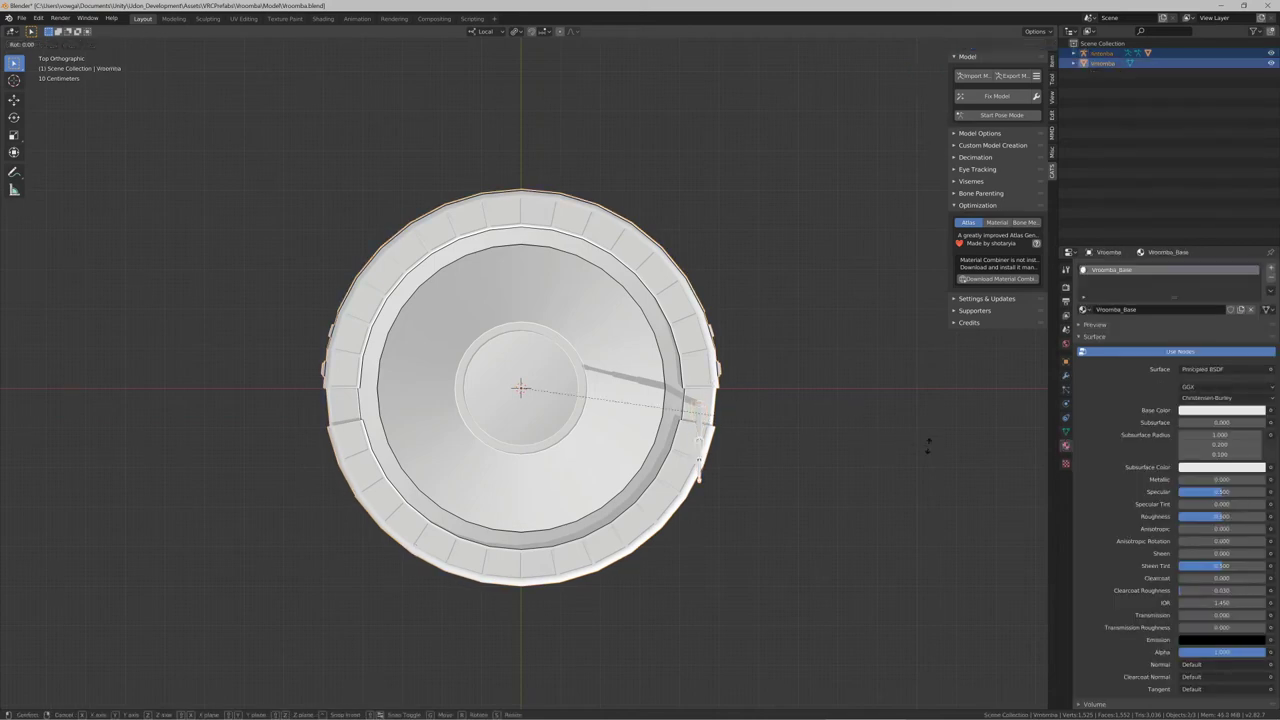
click(294, 366)
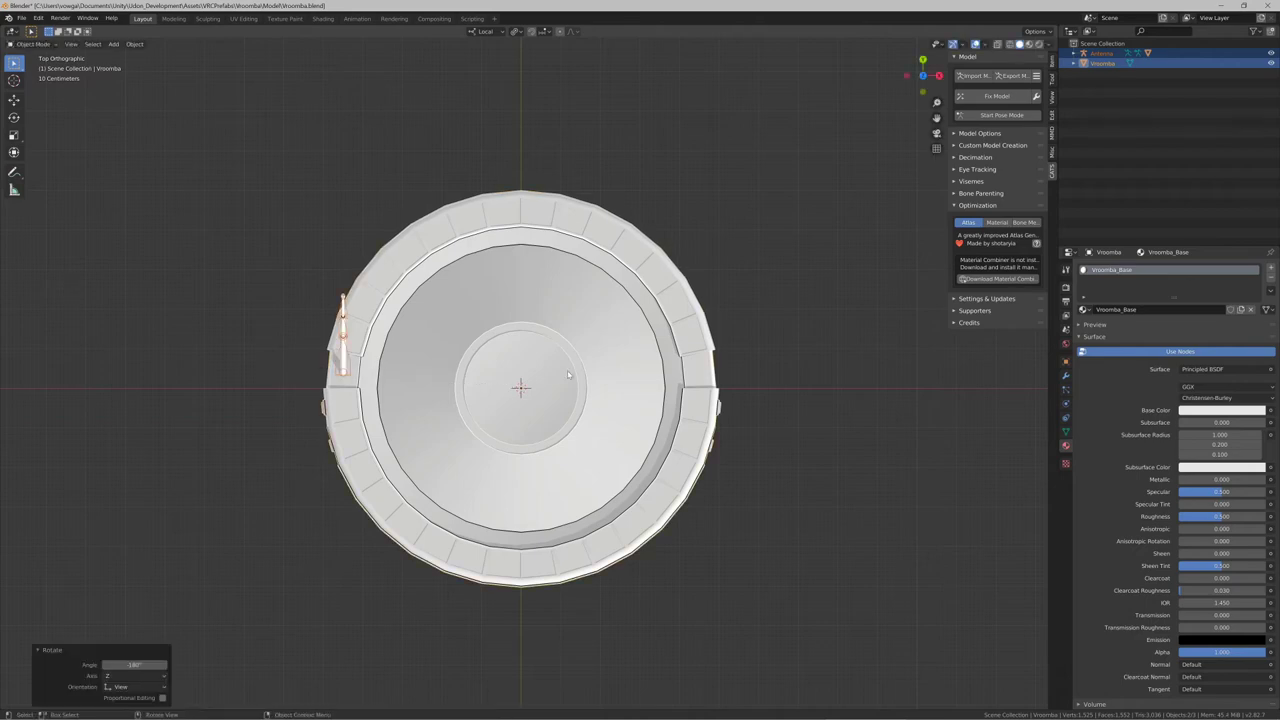
key(ctrl+a)
click(637, 368)
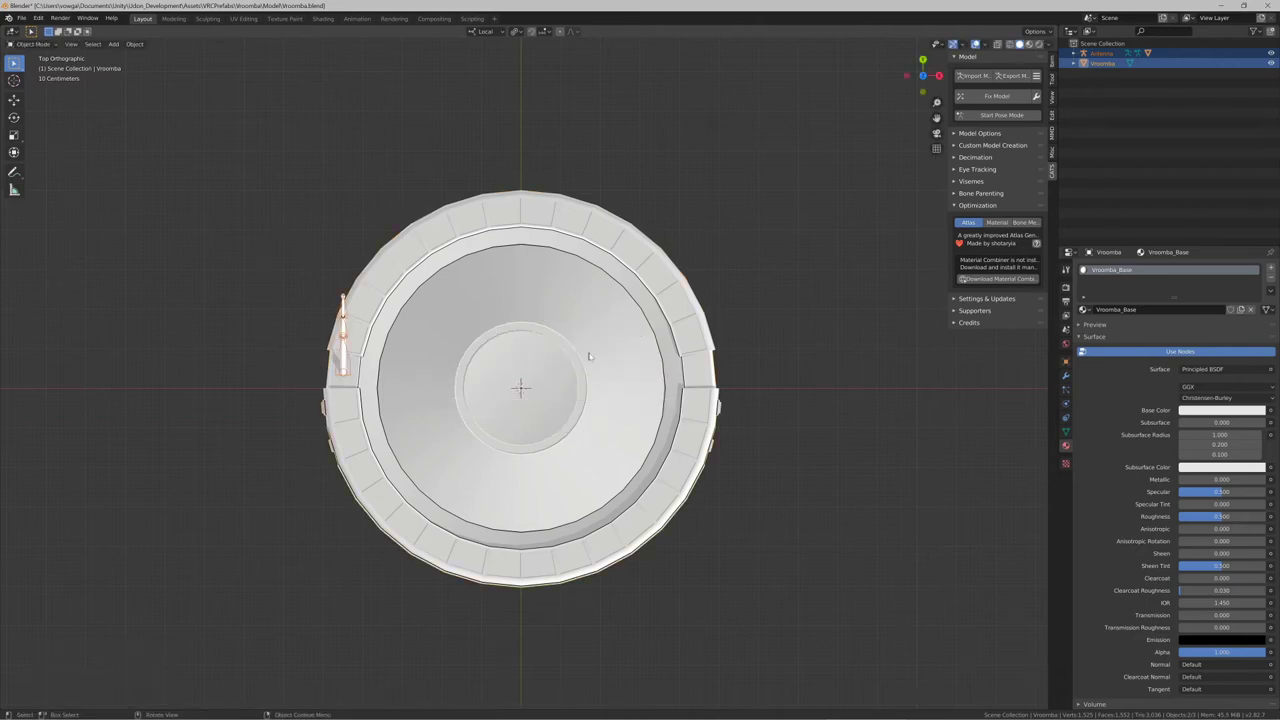
Select every object in the scene and apply the transforms to all of them
scroll(589, 356, down, 1)
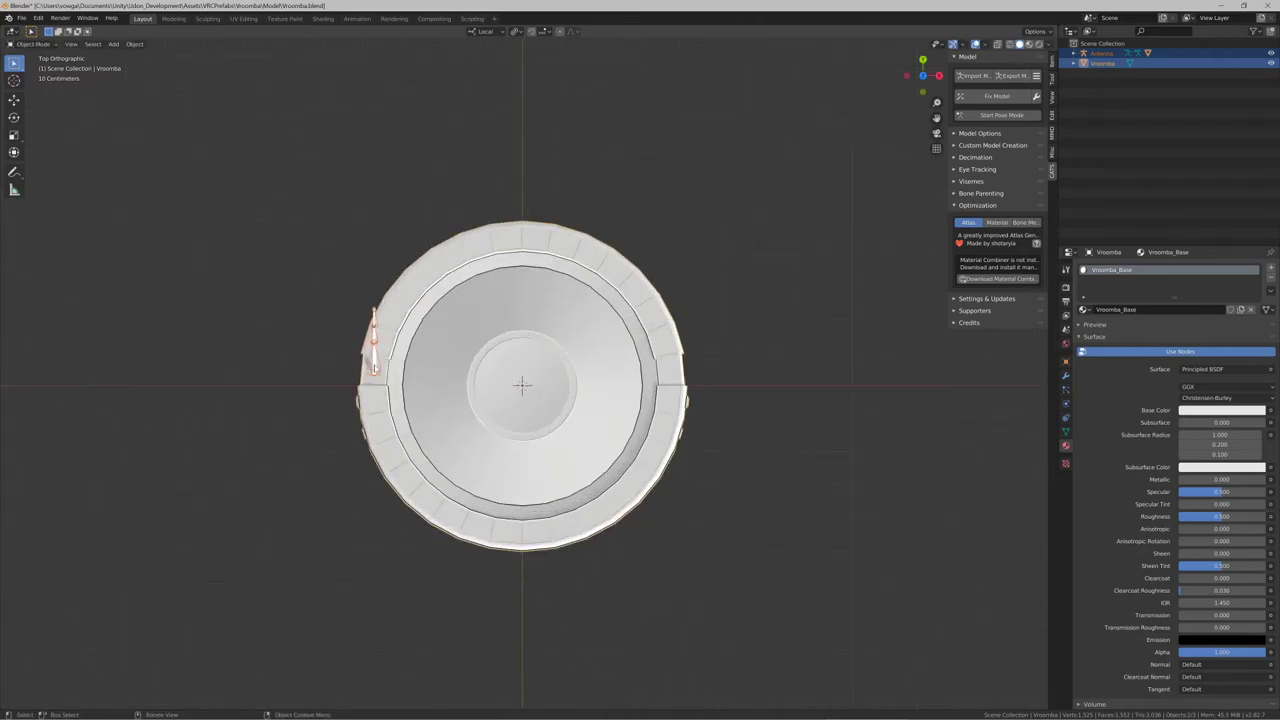
click(334, 362)
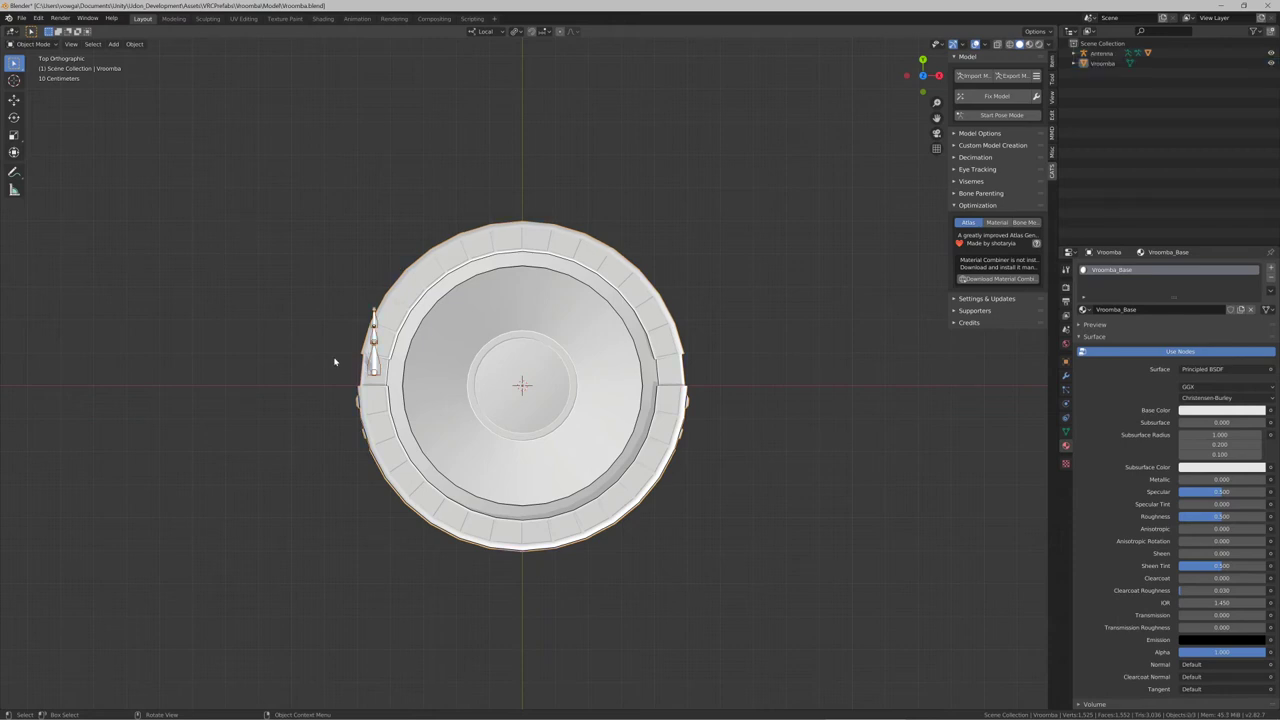
mouse_move(335, 362)
middle_down()
mouse_move(332, 326)
mouse_move(322, 344)
middle_up()
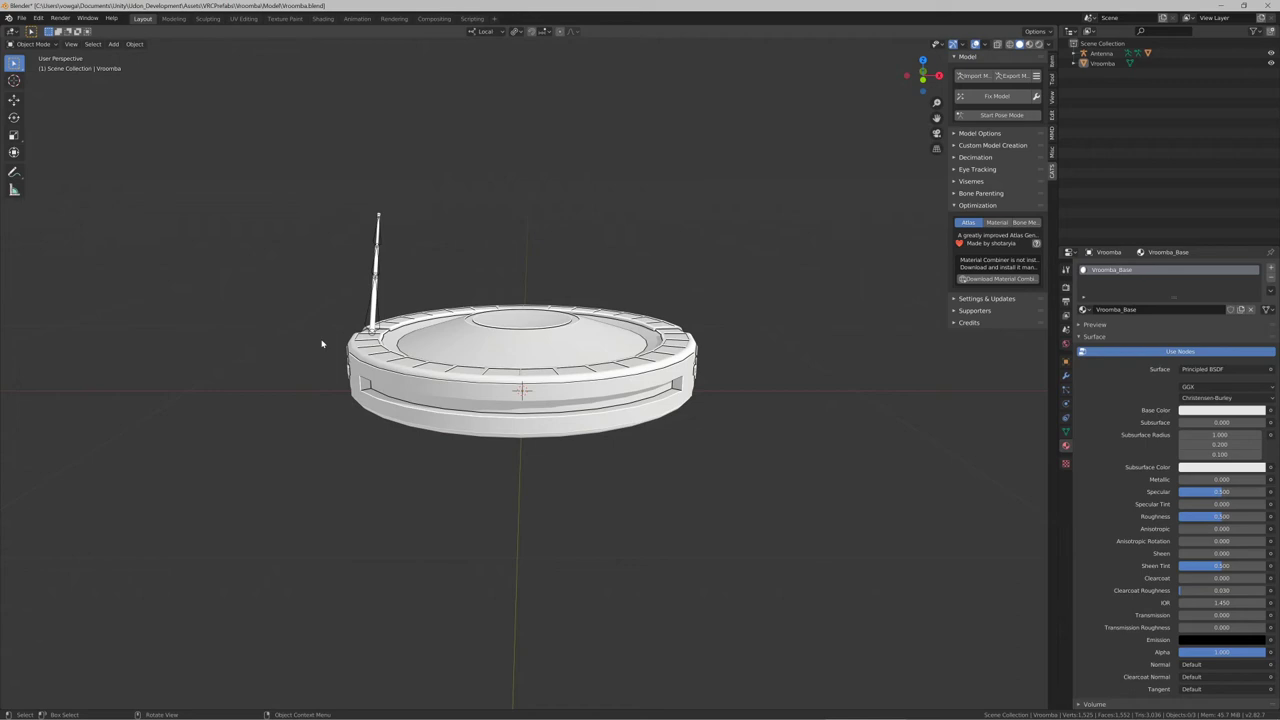
key(a)
key(ctrl+a)
click(407, 331)
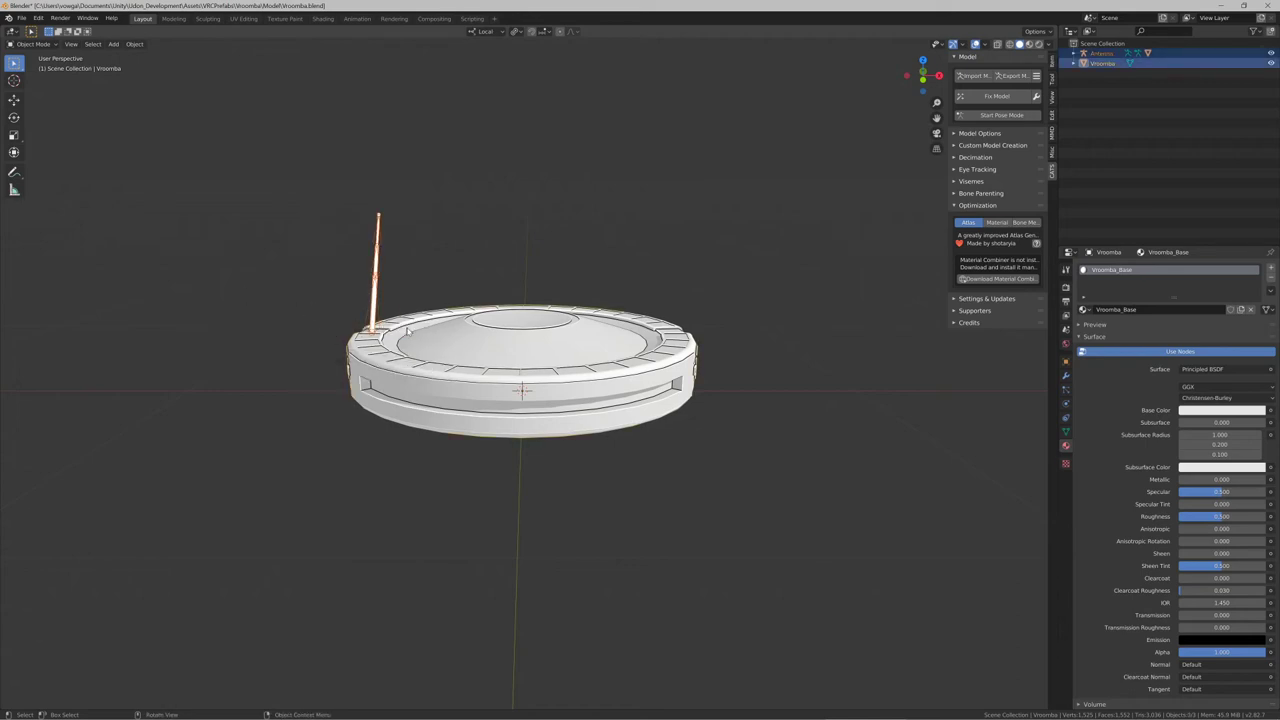
Export the Vroomba as Vroomba.fbx into the Models folder of the recording studio assets
click(383, 354)
key(ctrl+shift+e)
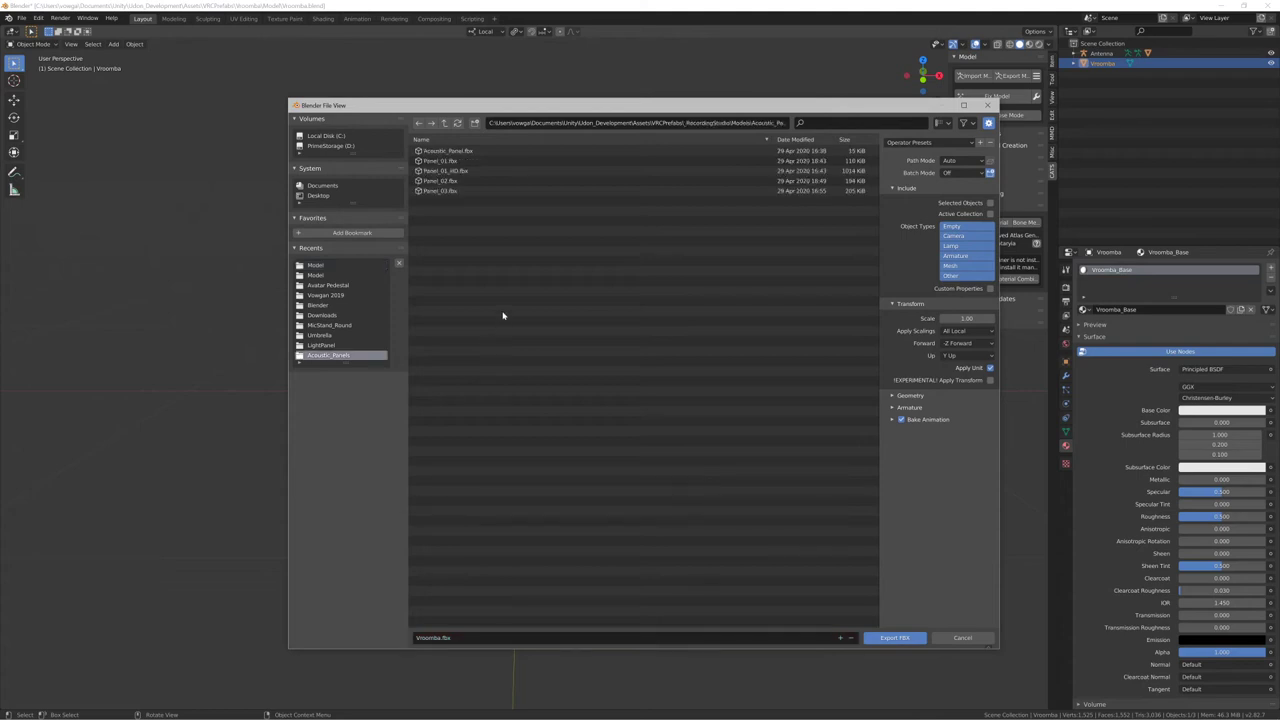
click(446, 122)
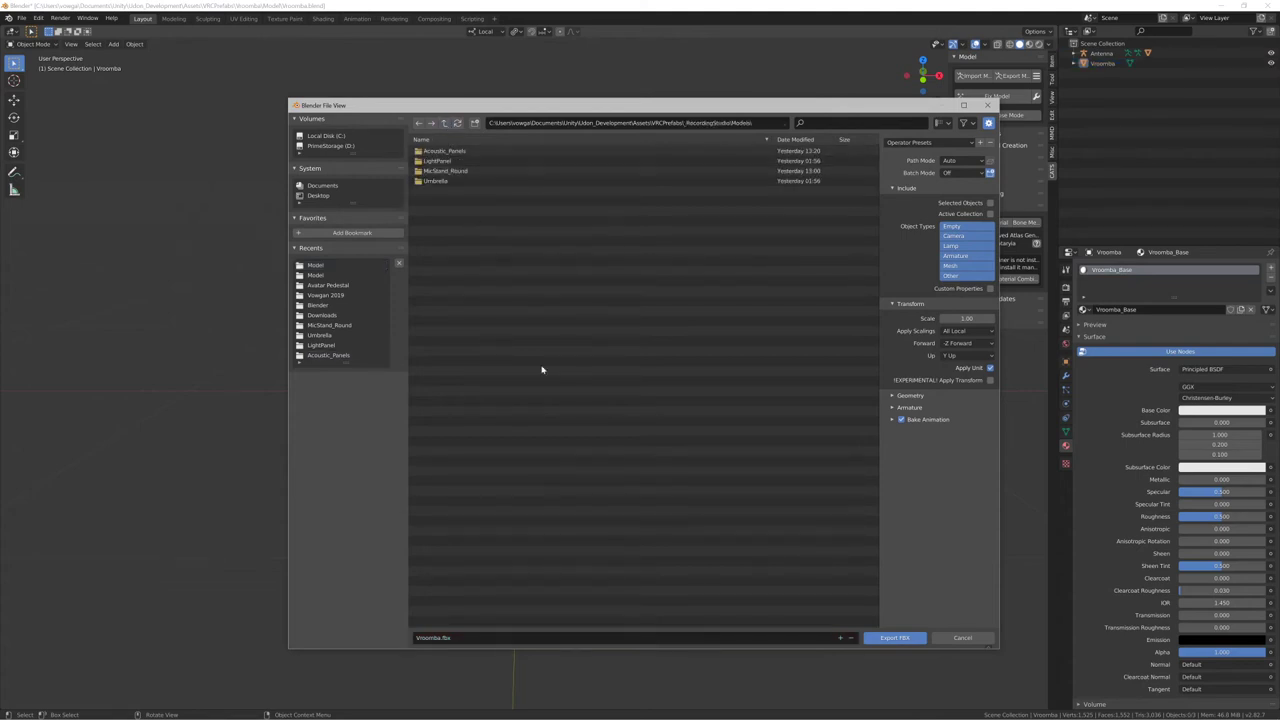
click(897, 637)
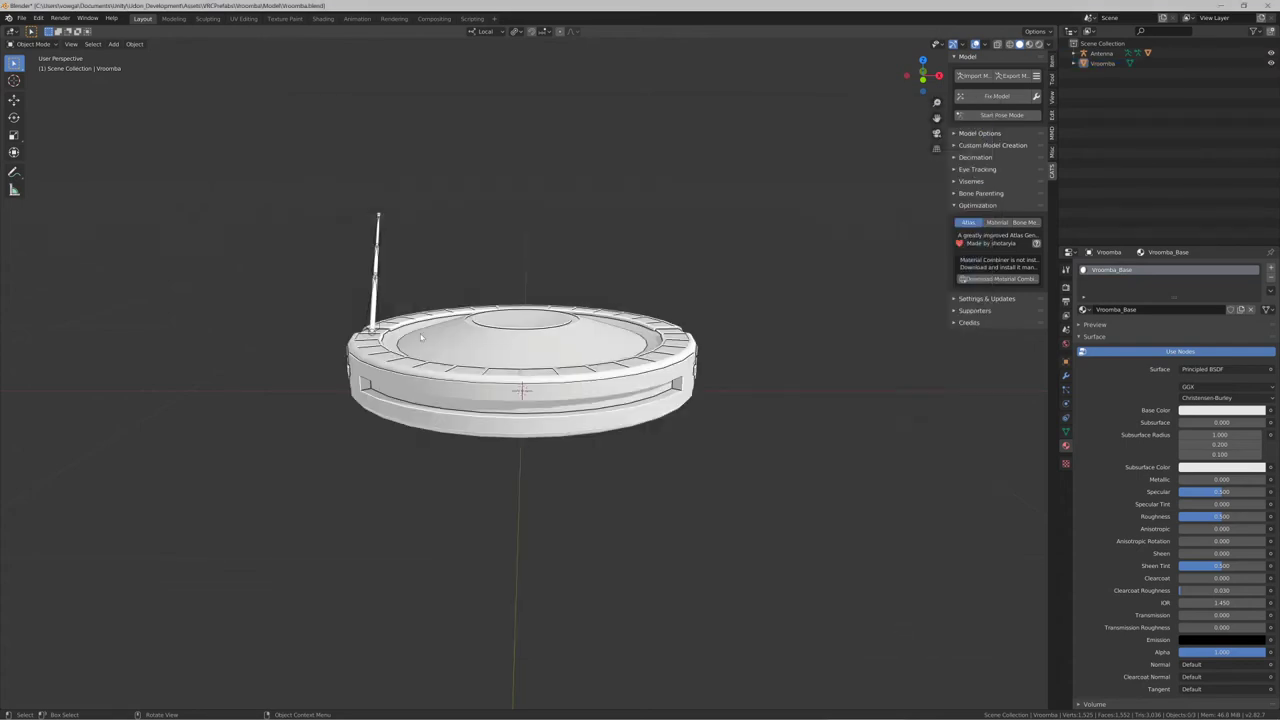
Delete the misplaced Vroomba.fbx from the recording studio's Models folder and export over Vroomba.fbx in the Vroomba Model folder
click(375, 306)
key(ctrl+e)
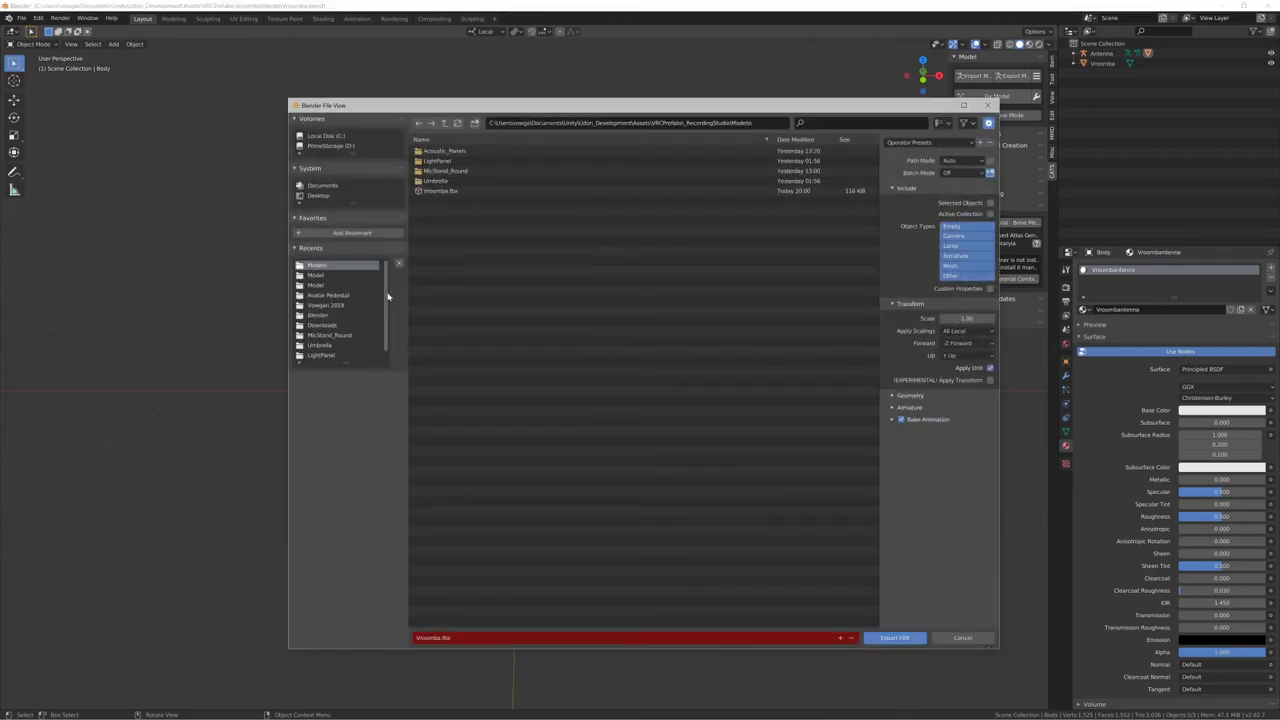
click(443, 191)
key(Delete)
click(443, 200)
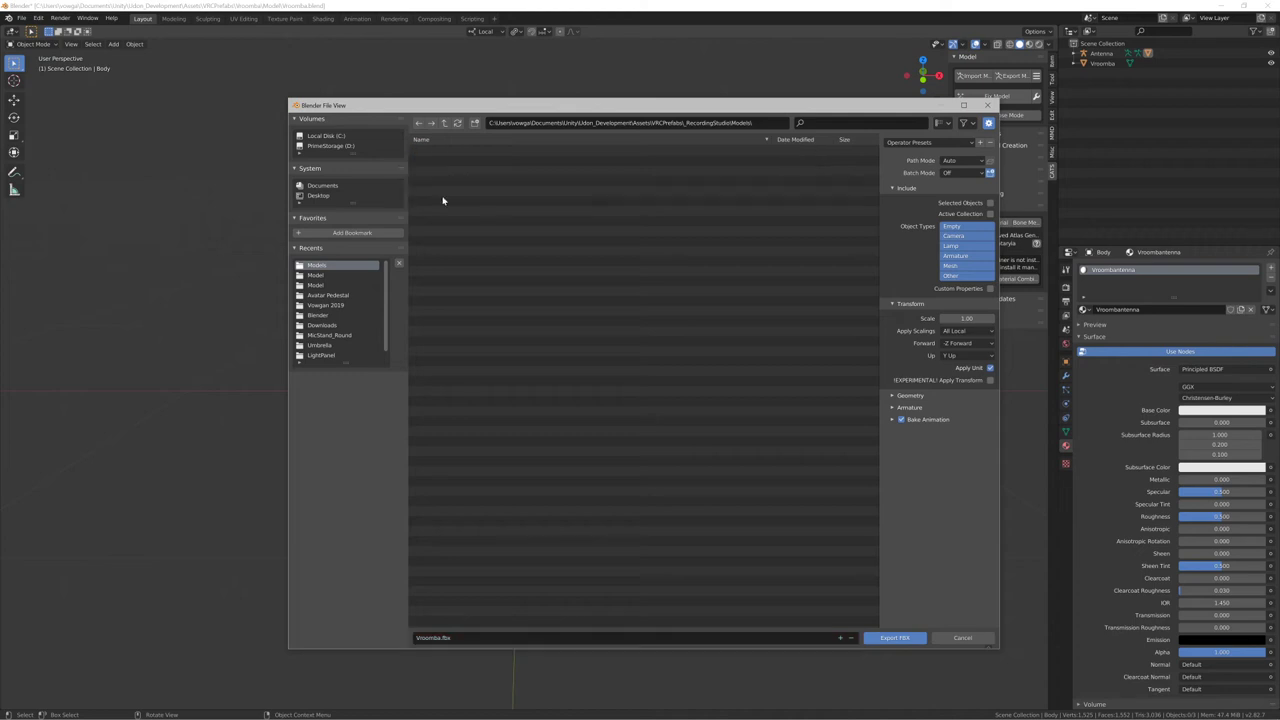
click(342, 285)
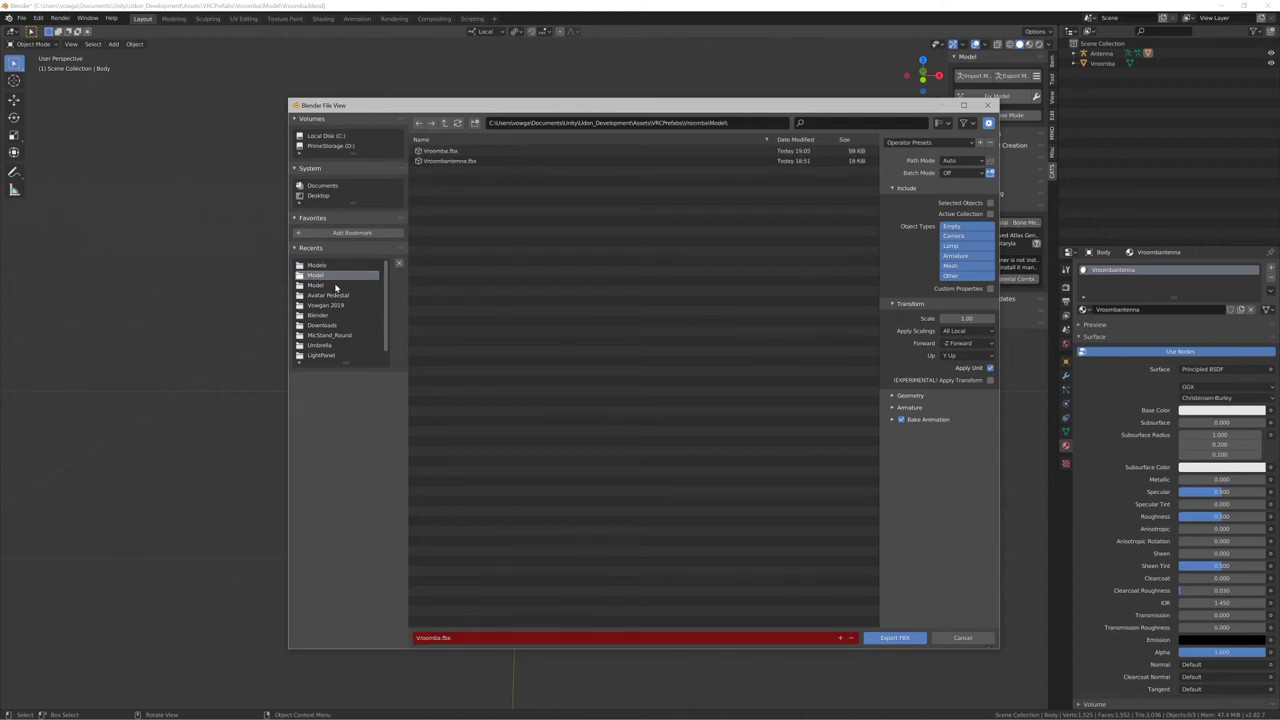
click(456, 155)
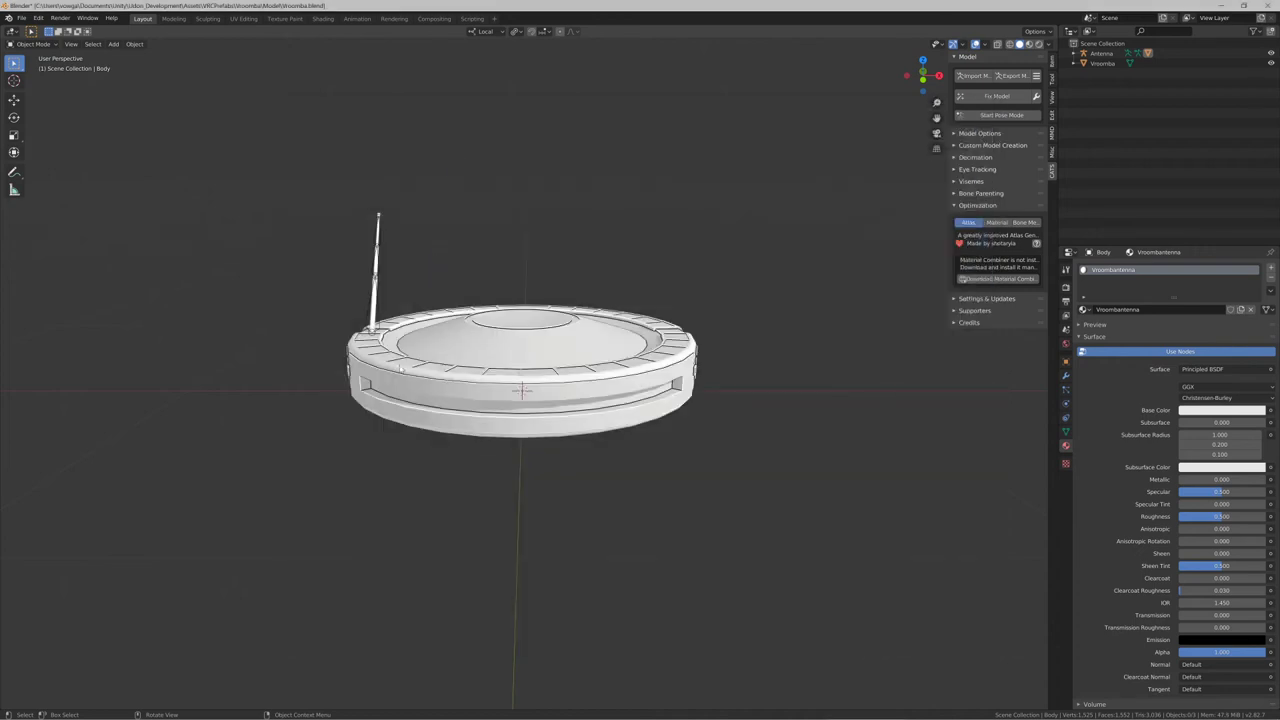
Select the antenna mesh and export over Vroombantenna.fbx in the Vroomba Model folder
click(1102, 63)
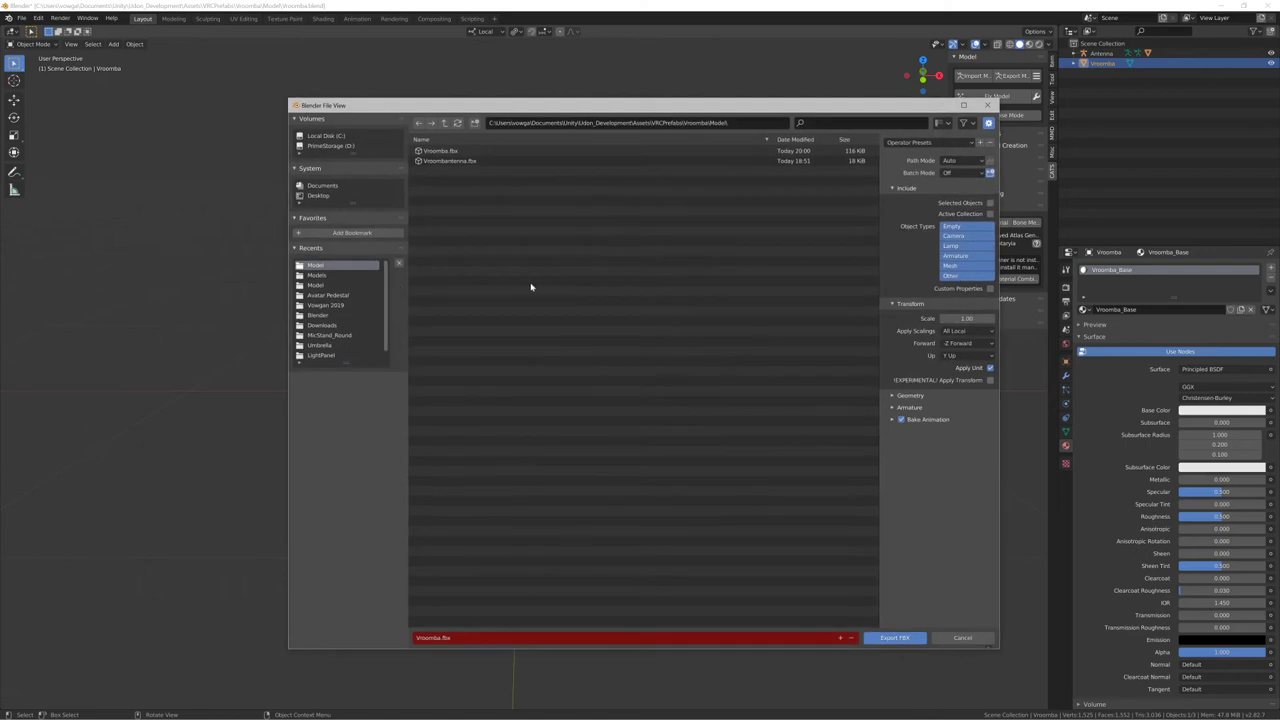
key(Escape)
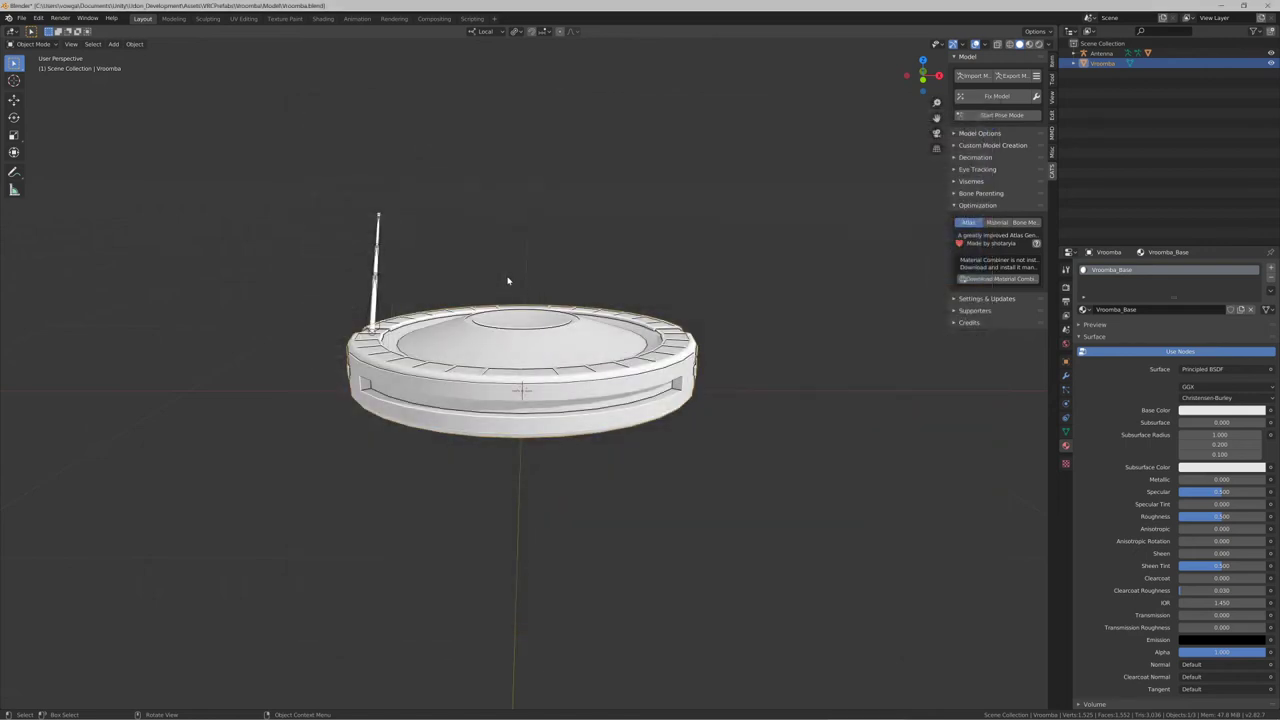
click(382, 262)
click(385, 255)
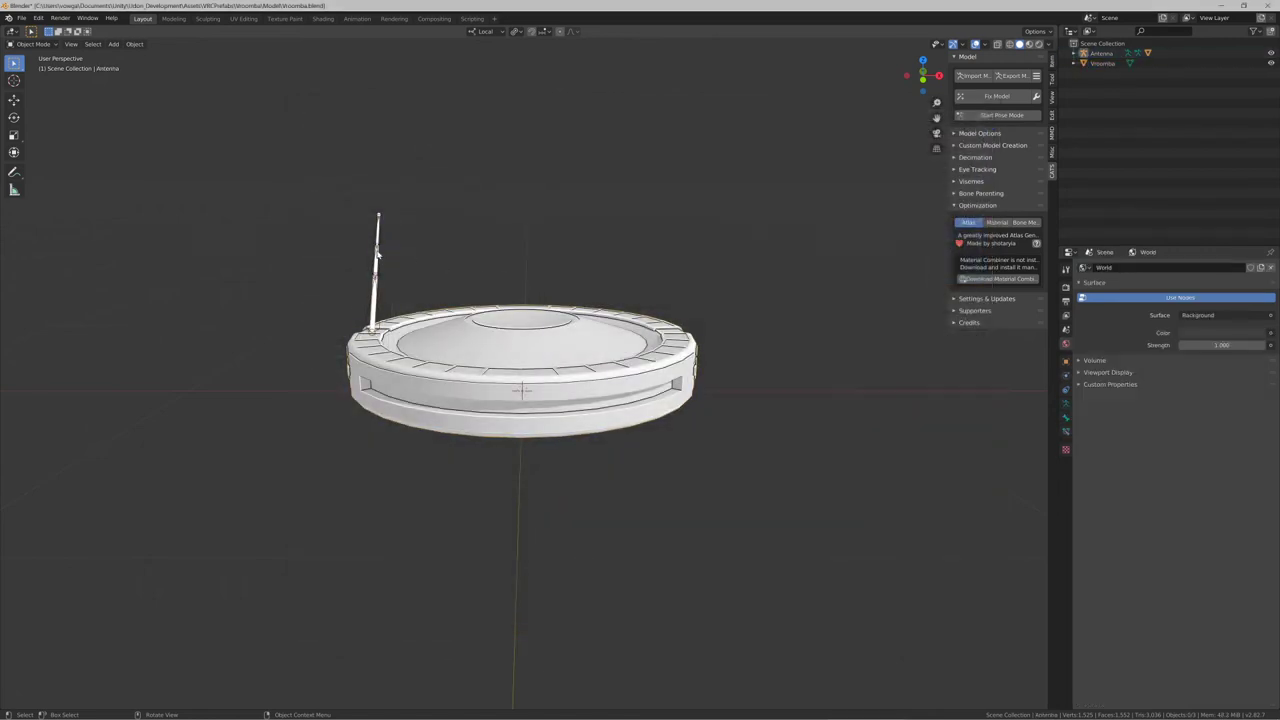
click(379, 255)
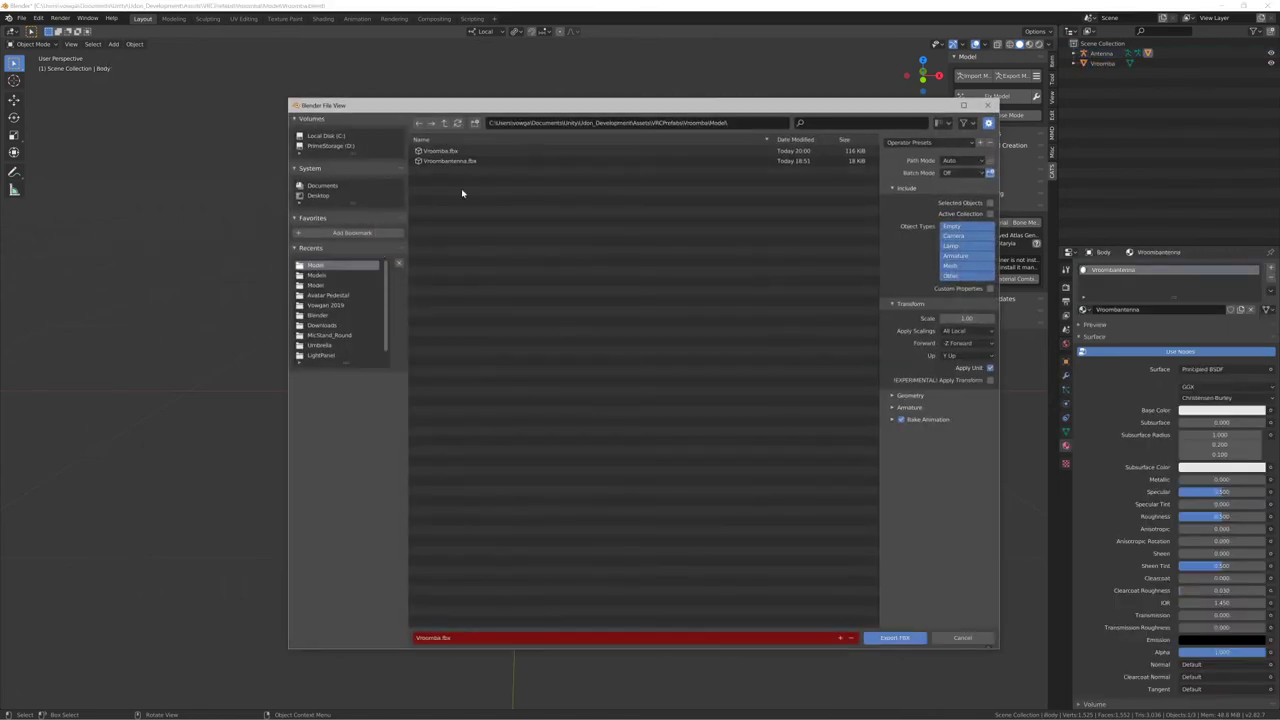
double_click(504, 163)
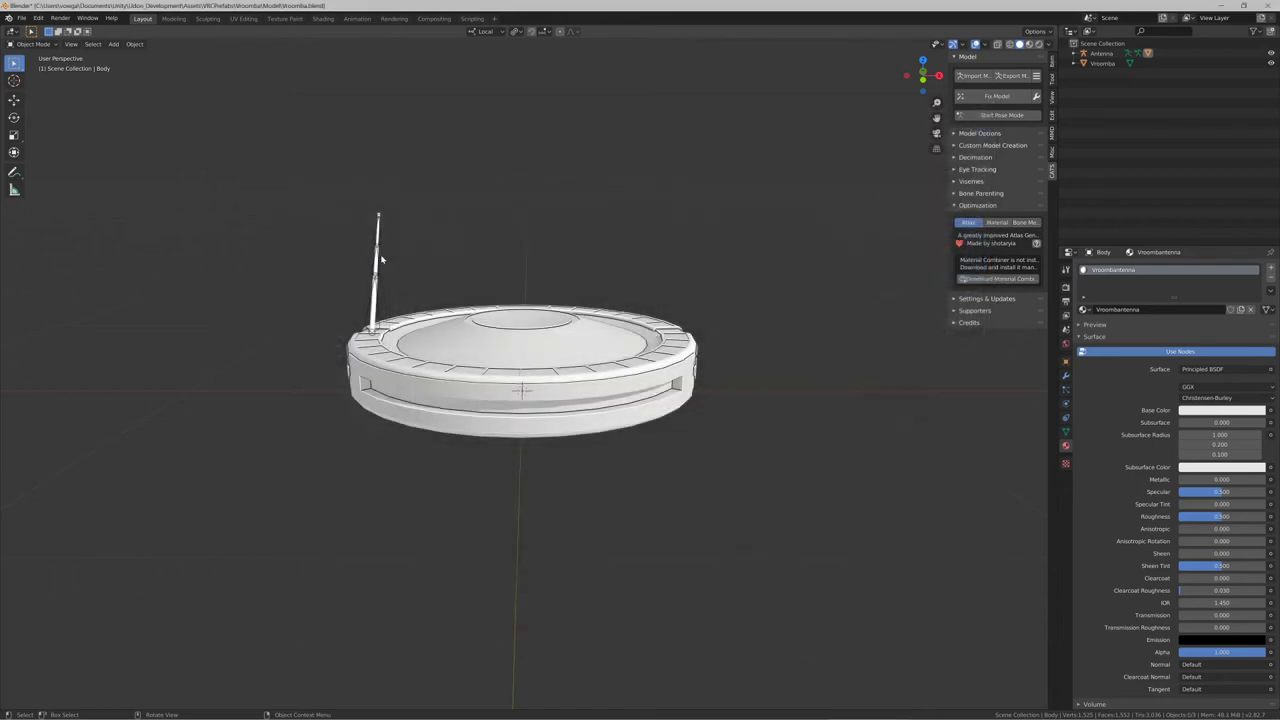
click(381, 259)
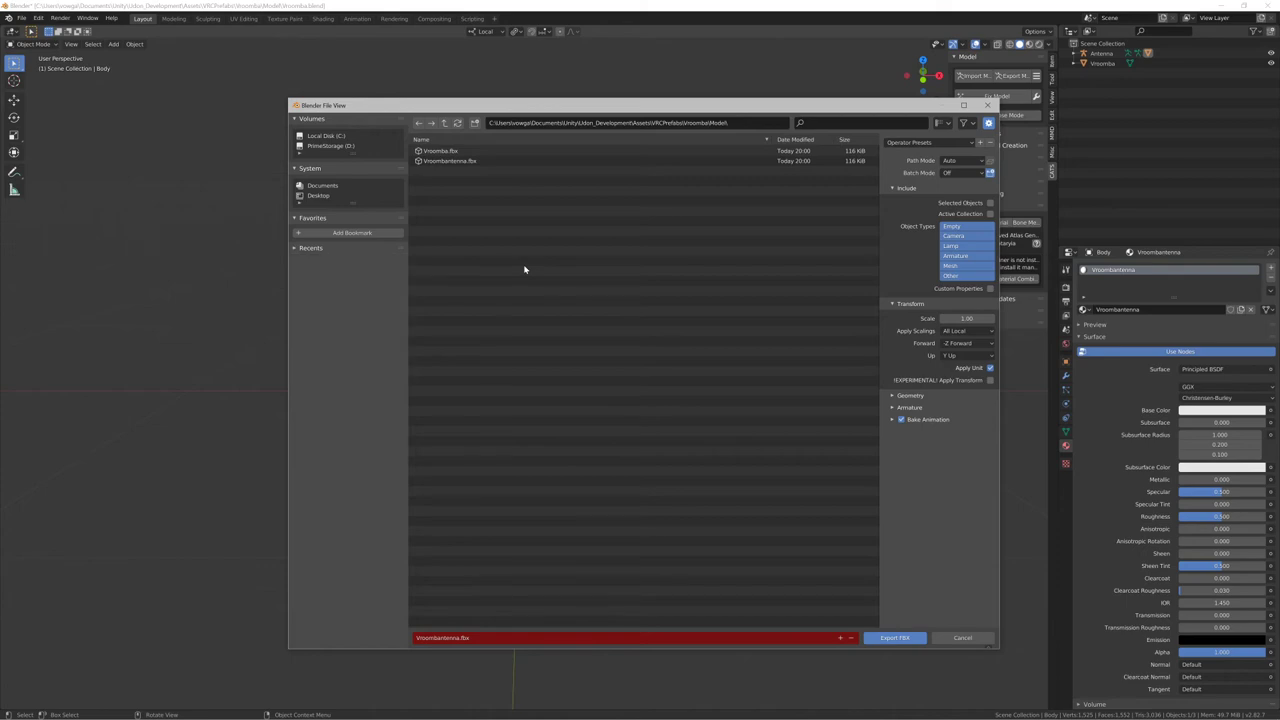
click(914, 638)
Export only the selected antenna over Vroombantenna.fbx by limiting the FBX export to Selected Objects
scroll(391, 293, up, 5)
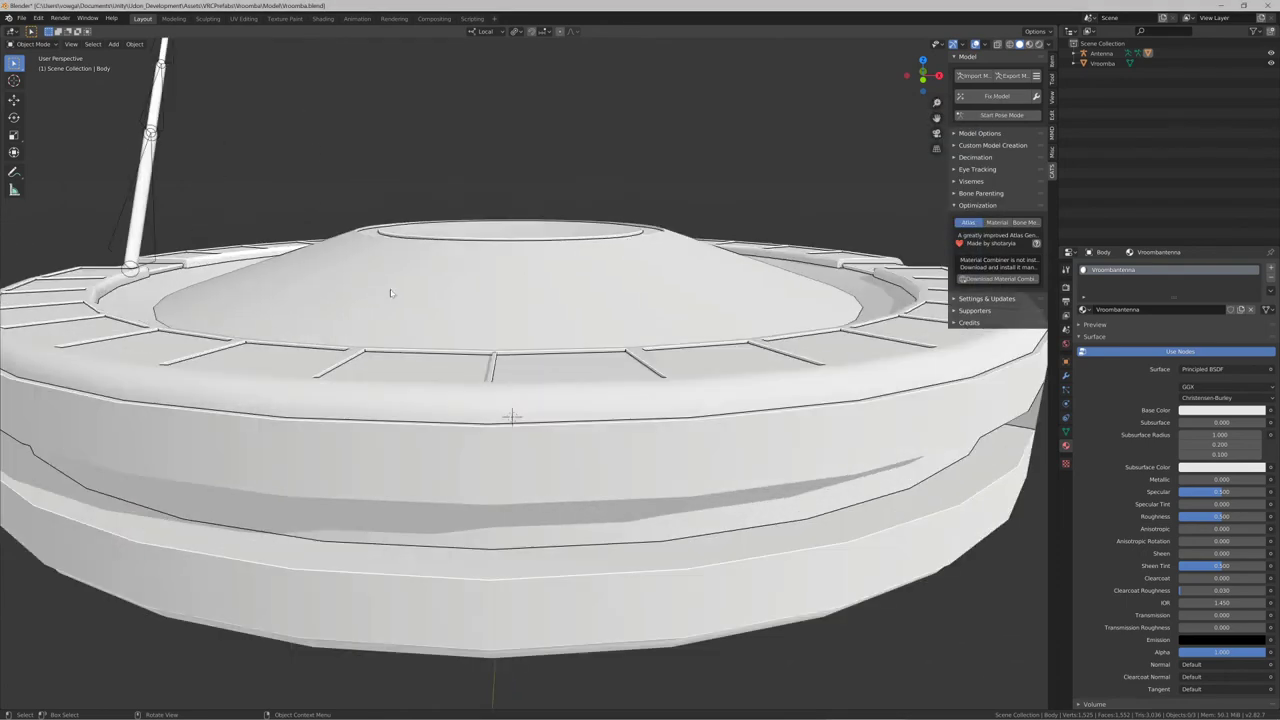
middle_drag(390, 292, 265, 290)
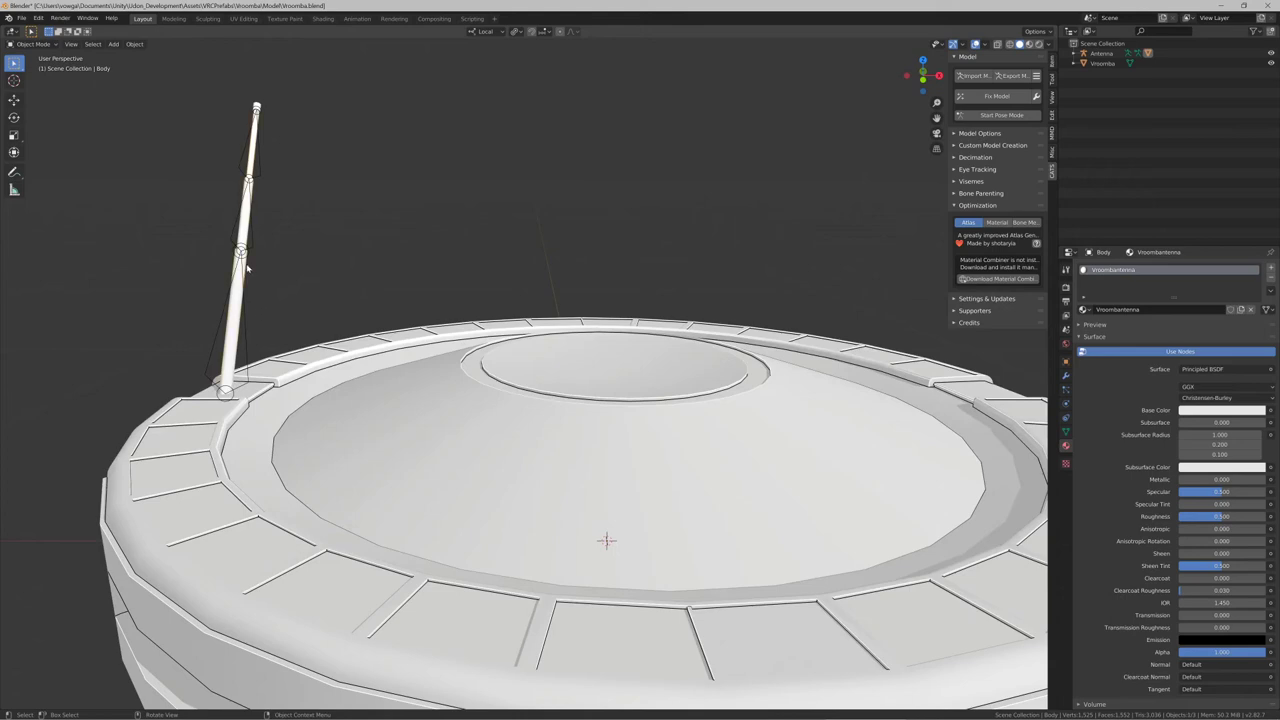
scroll(446, 303, down, 2)
middle_drag(530, 325, 472, 297)
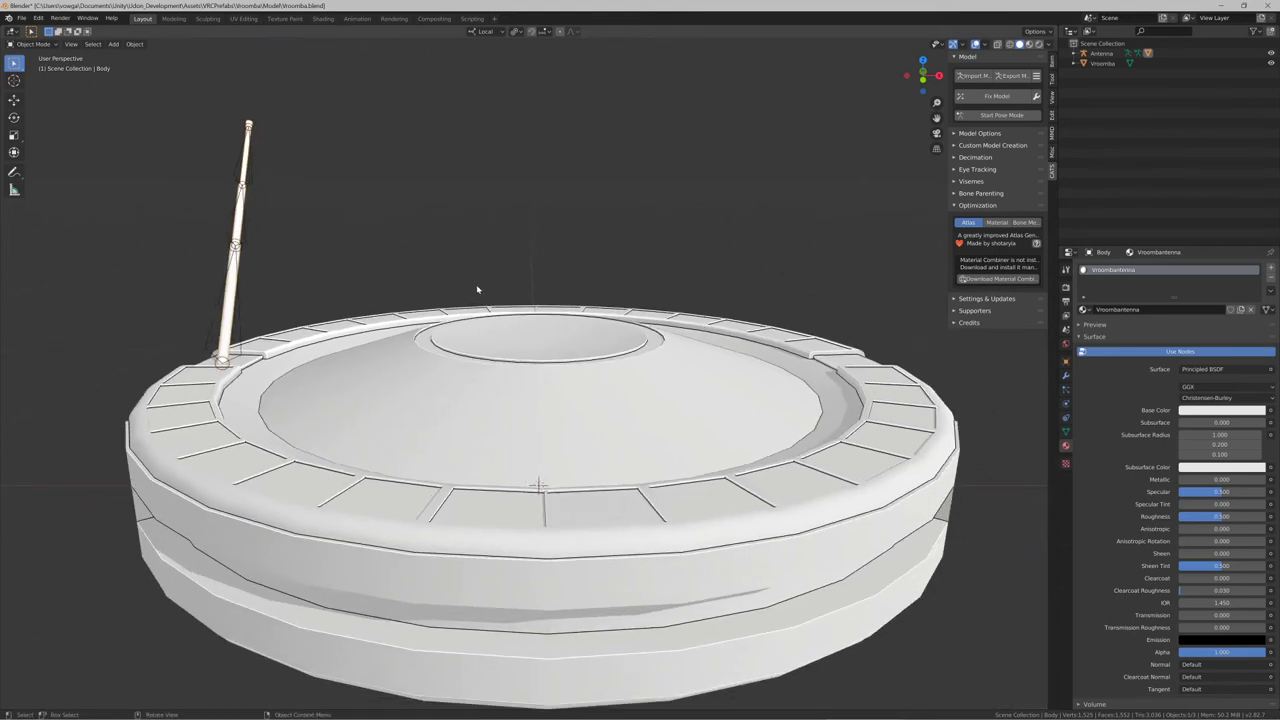
key(shift+r)
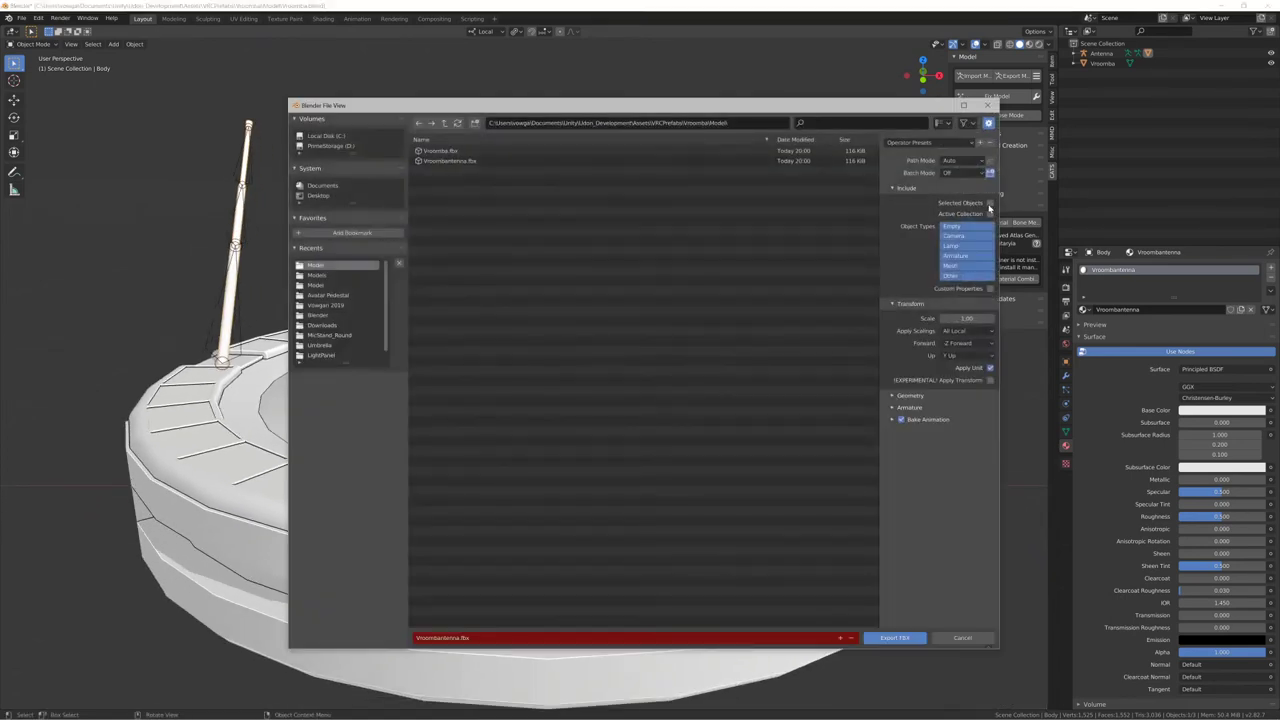
click(989, 203)
mouse_move(824, 111)
mouse_down()
mouse_move(877, 120)
mouse_move(826, 108)
mouse_up()
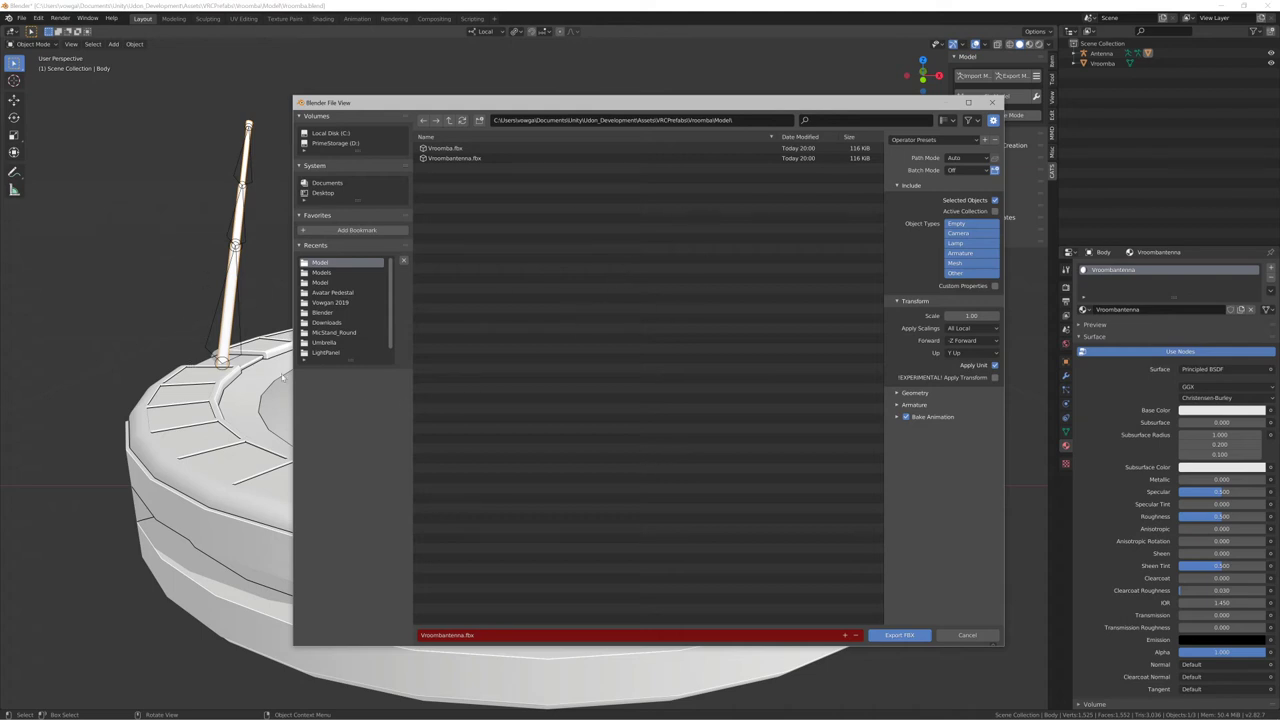
drag(859, 105, 1050, 107)
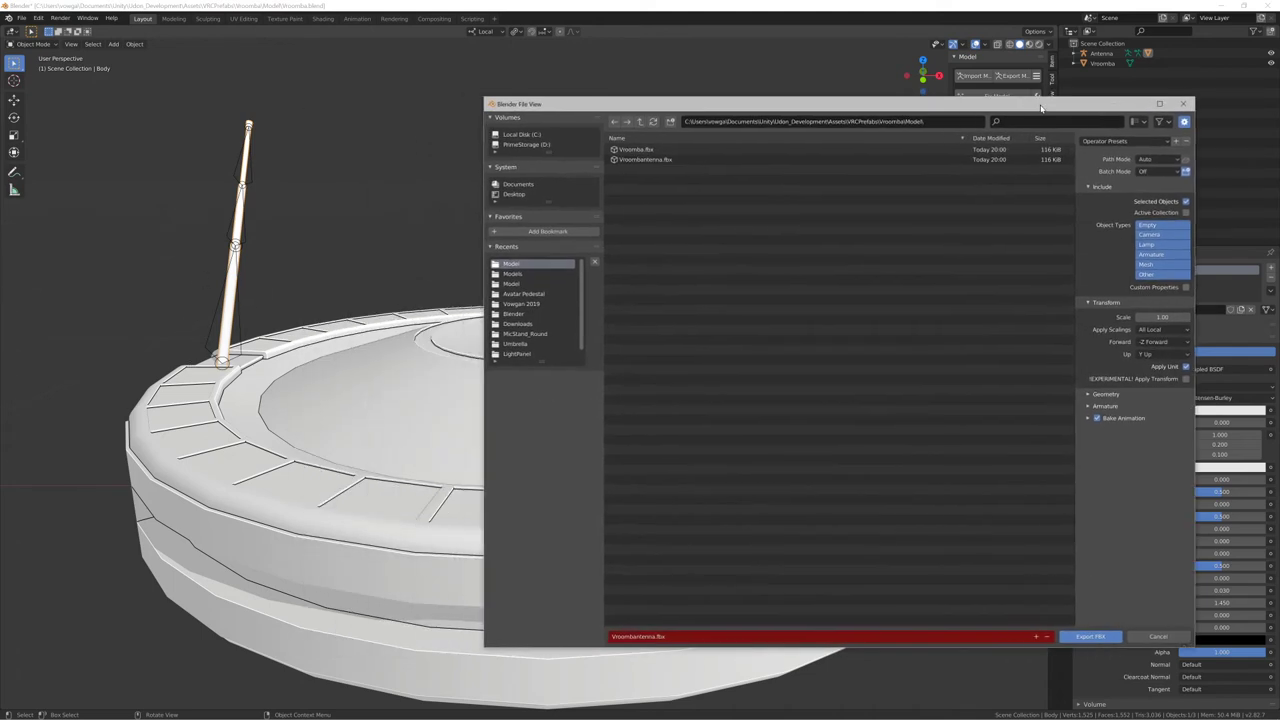
click(1092, 637)
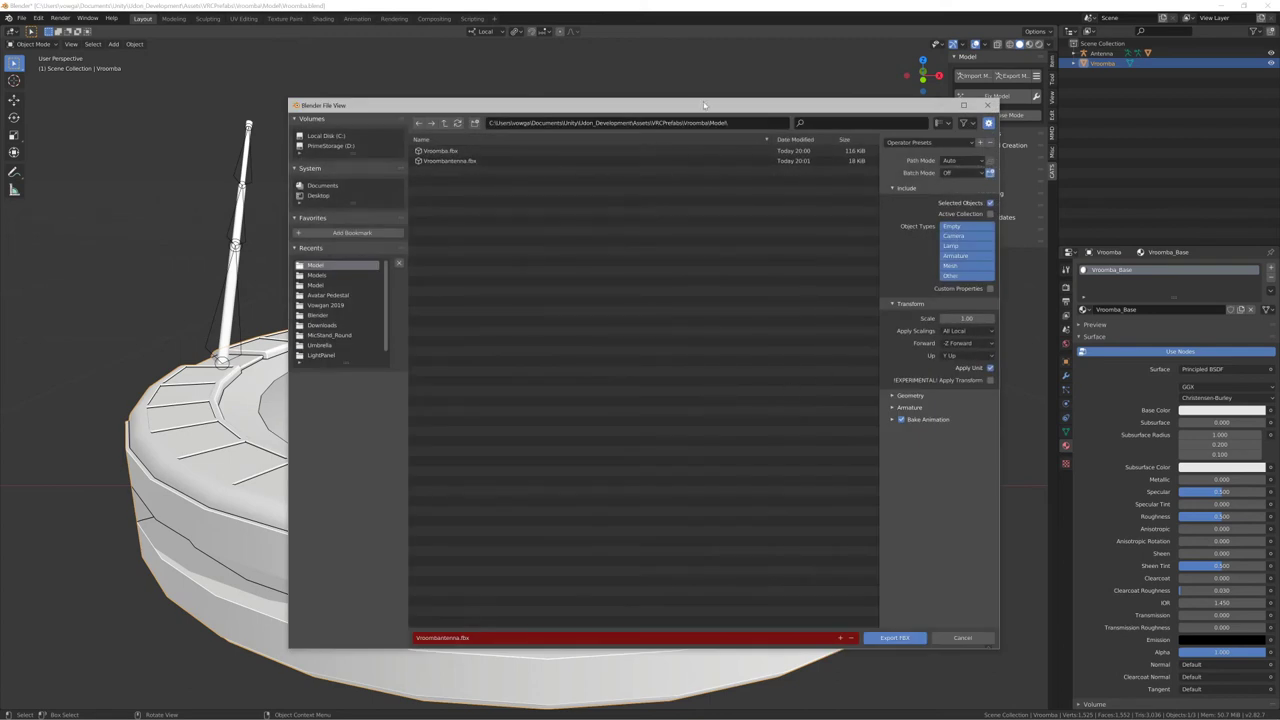
Try to export only the selected Vroomba over Vroomba.fbx in the Vroomba Model folder
drag(703, 104, 955, 107)
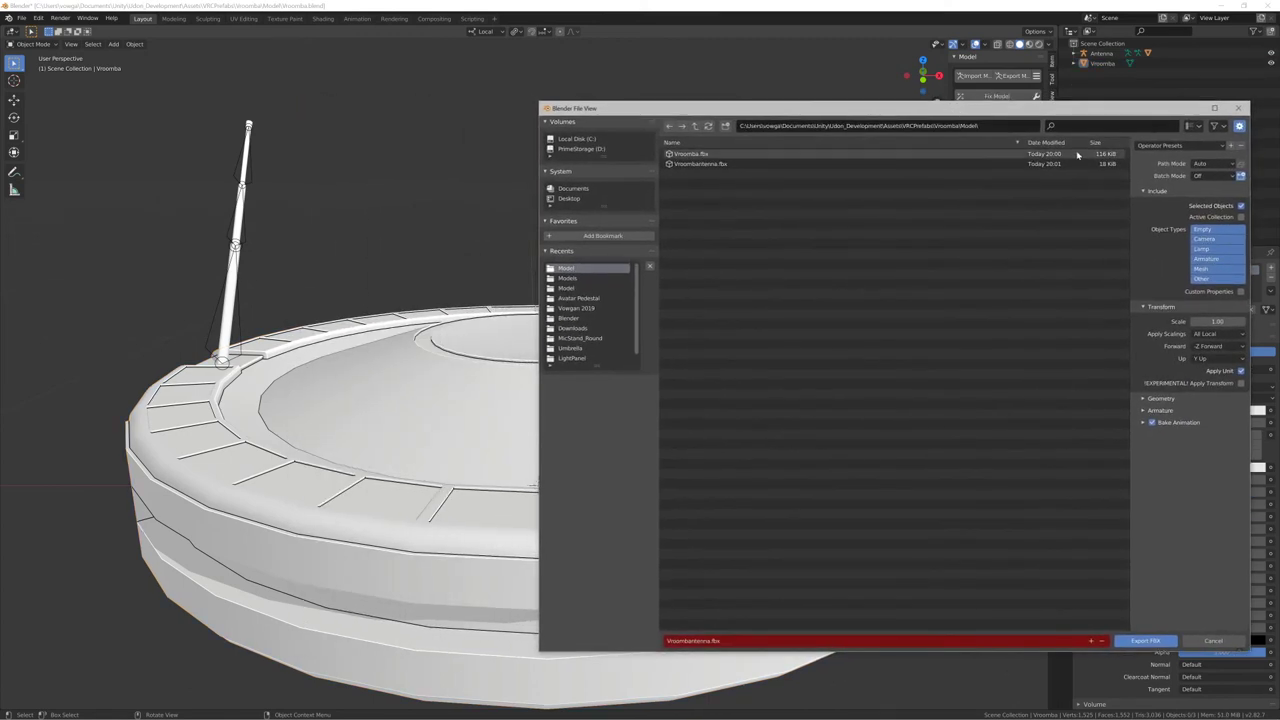
click(1040, 155)
click(1146, 641)
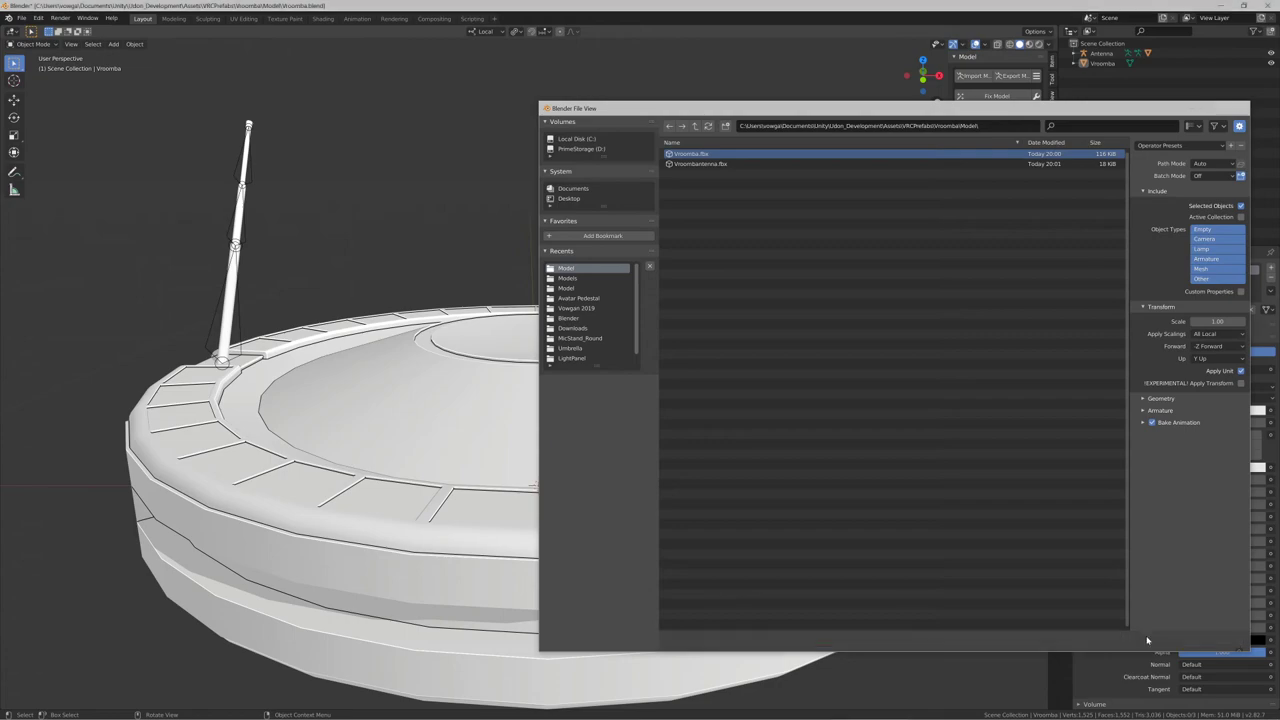
key(alt+Tab)
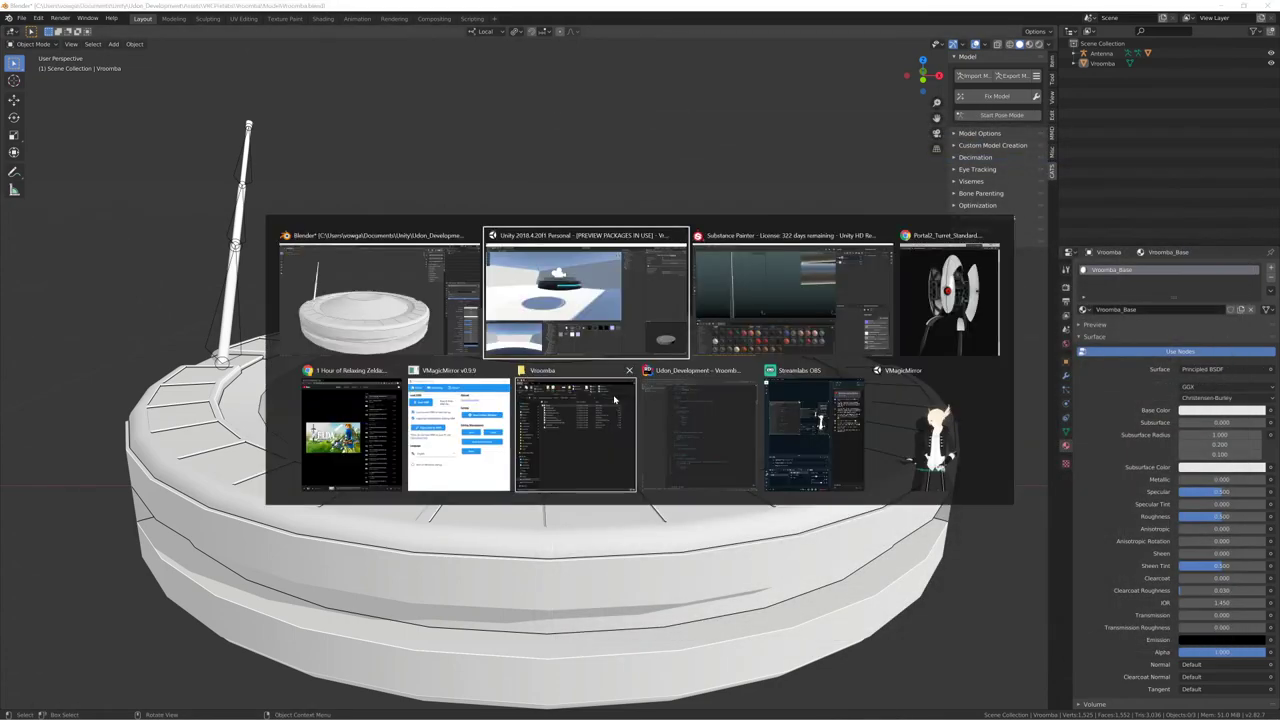
Export the selected Vroomba body again from Blender over Vroomba.fbx, keeping the Selected Objects limit
key(alt+Tab)
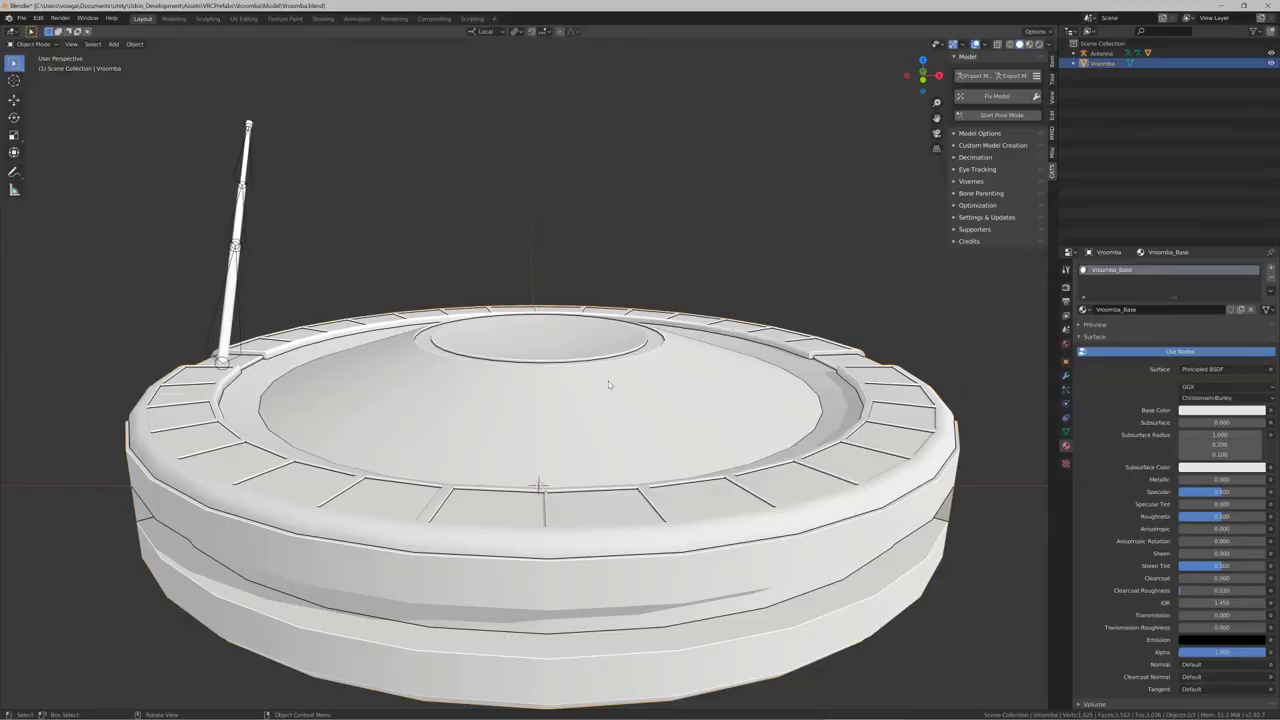
key(ctrl+e)
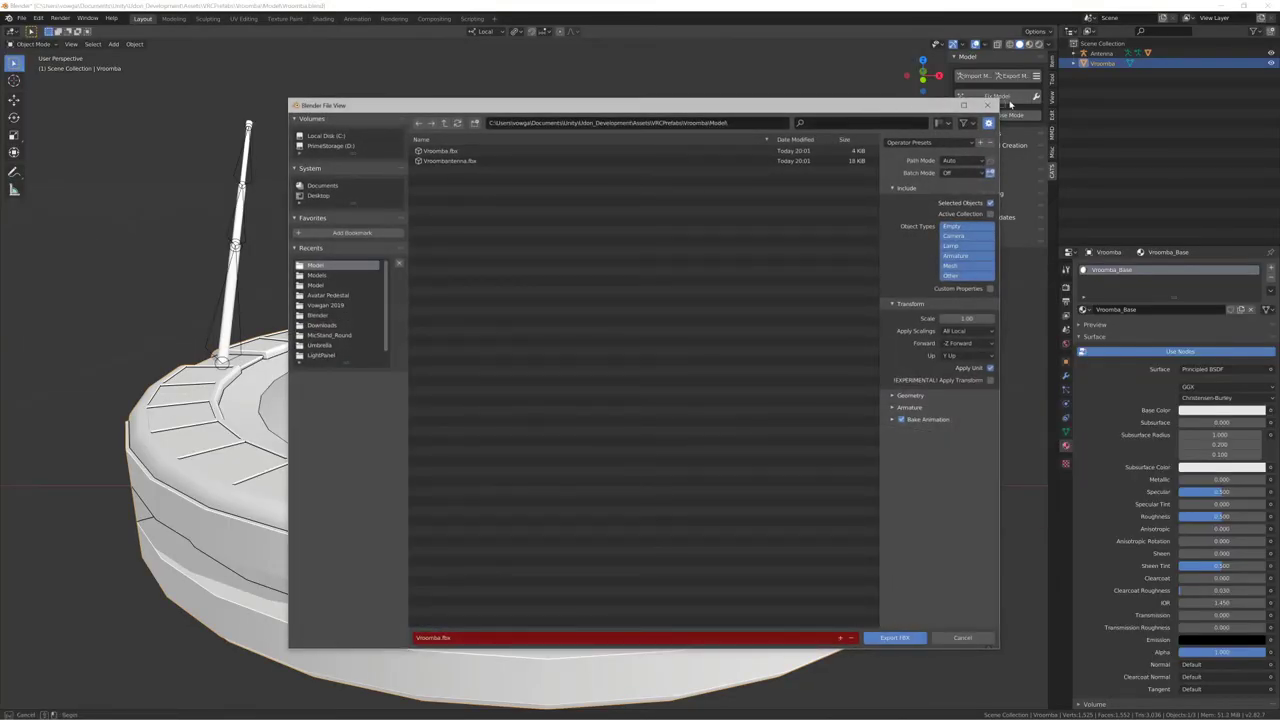
drag(824, 106, 1055, 98)
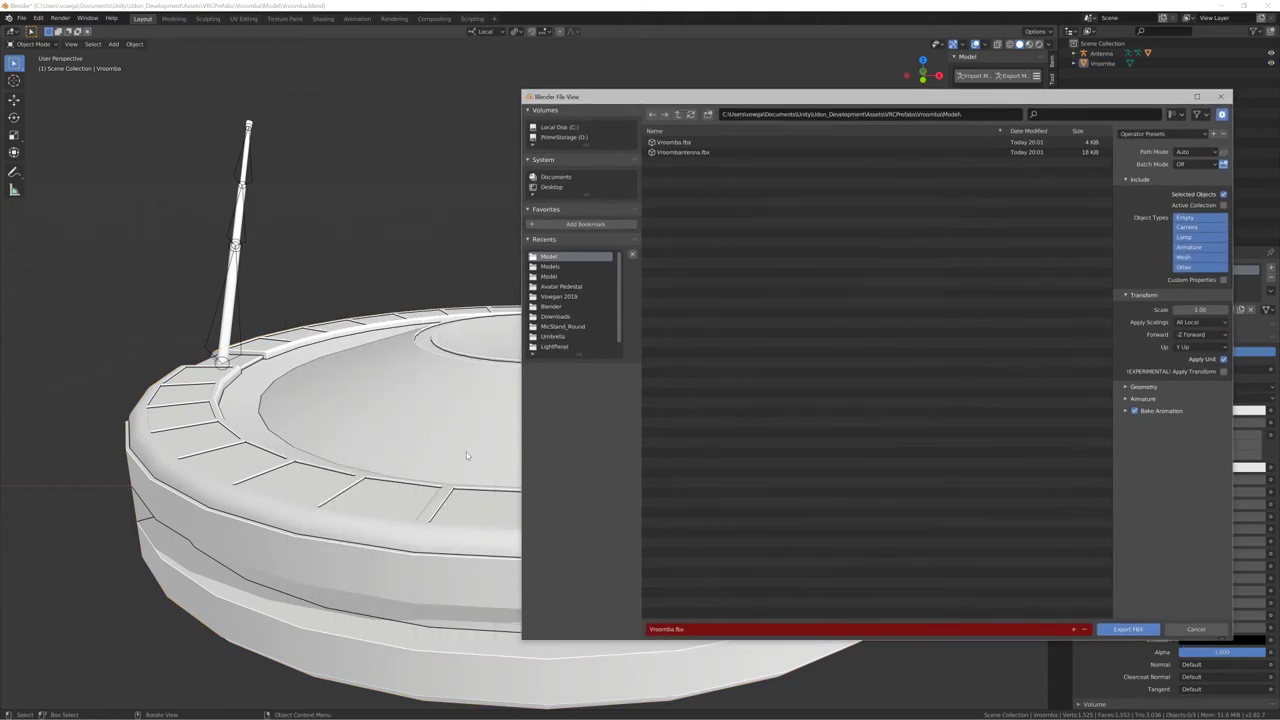
click(1128, 629)
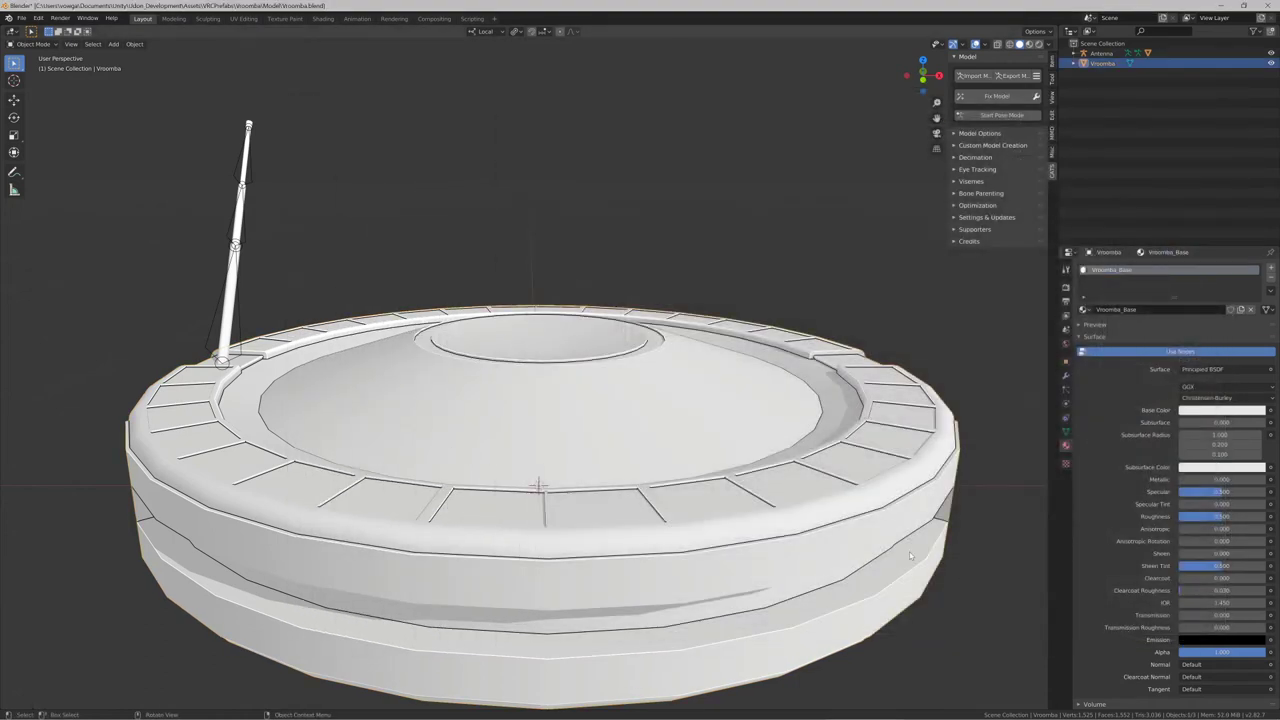
Select the antenna mesh and try to export it alone over Vroombantenna.fbx in the Vroomba Model folder
click(246, 198)
key(ctrl+e)
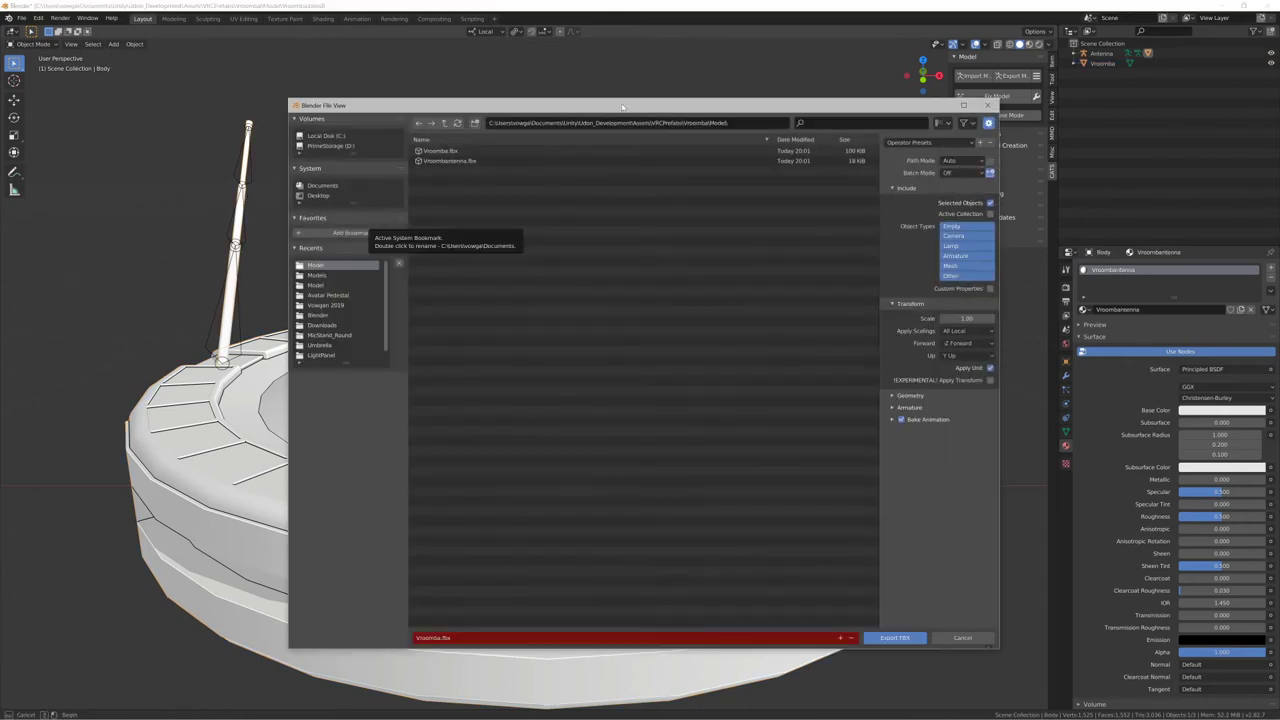
drag(622, 107, 845, 103)
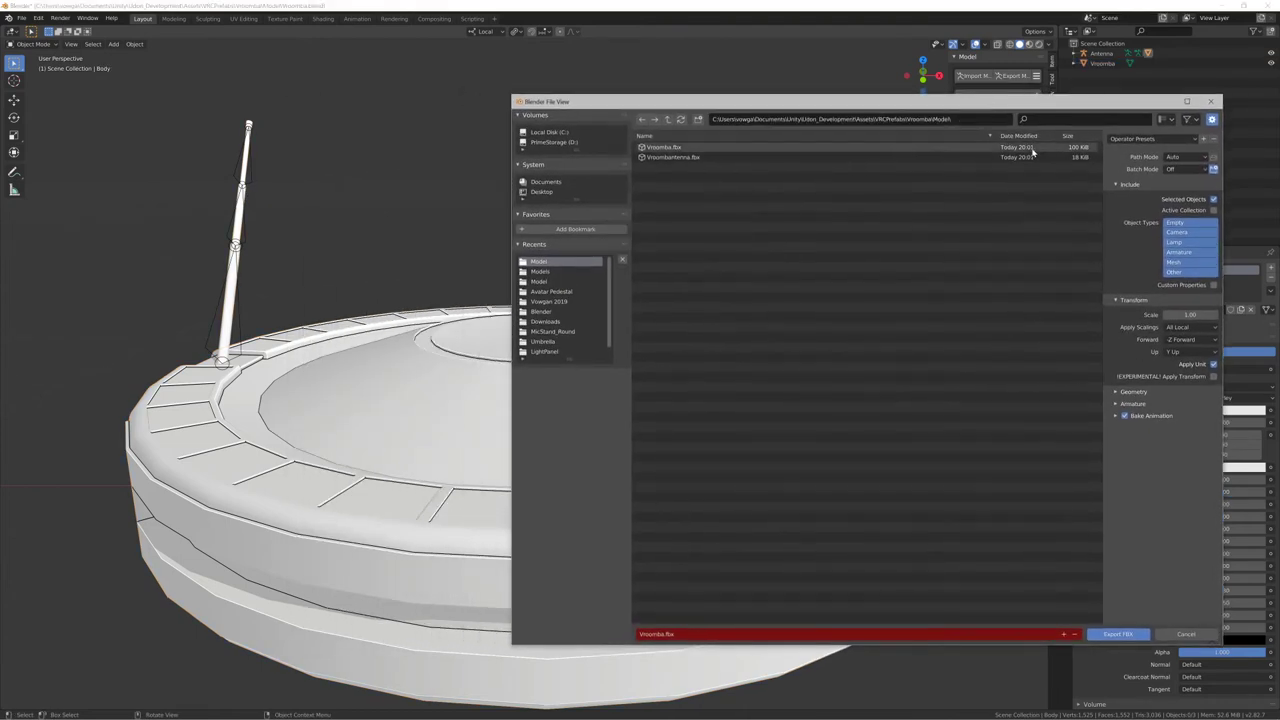
click(1043, 158)
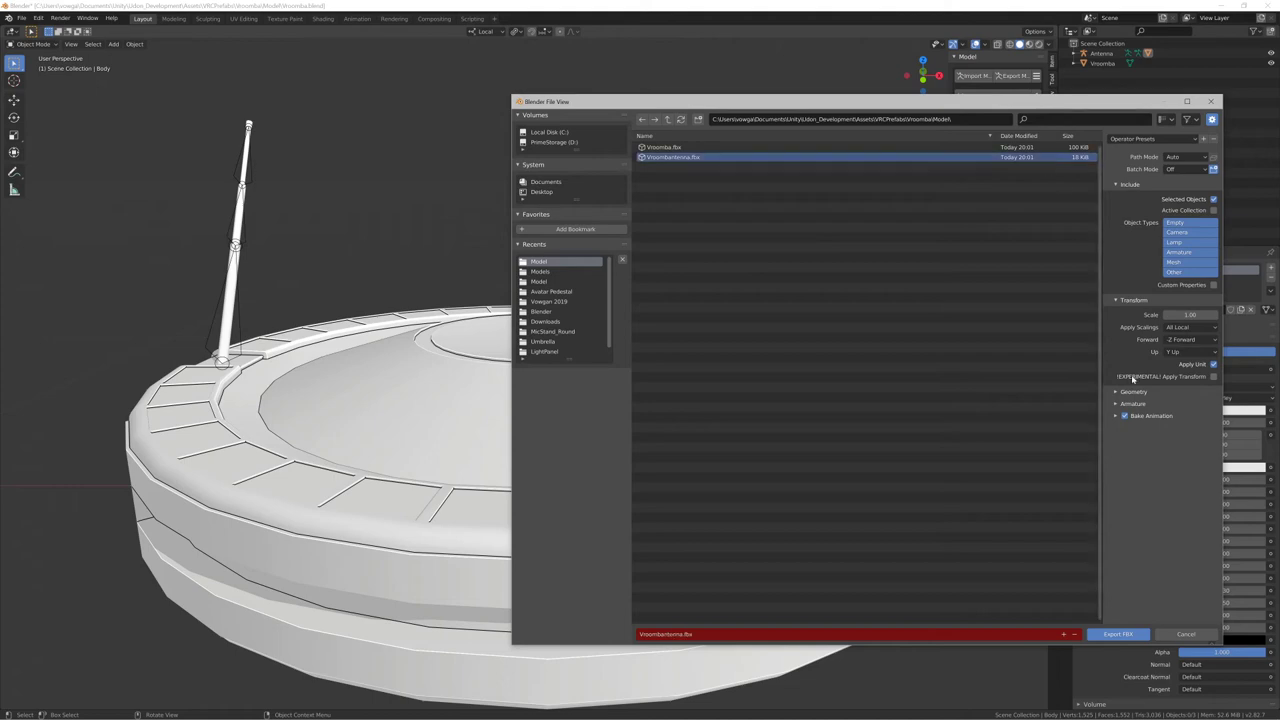
click(1122, 636)
Switch to Unity and delete the Vroombantenna child from the Vroomba model in the scene
key(alt+Tab)
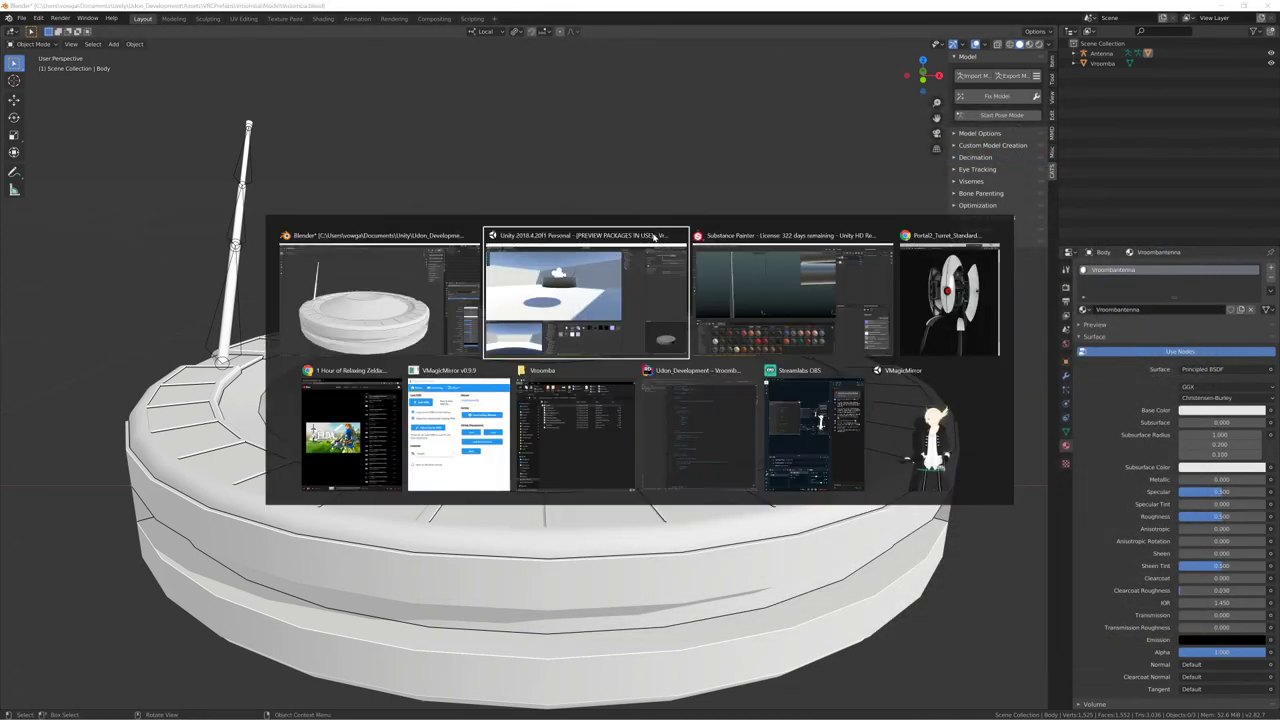
alt+drag(651, 236, 803, 252)
right_drag(803, 251, 545, 283)
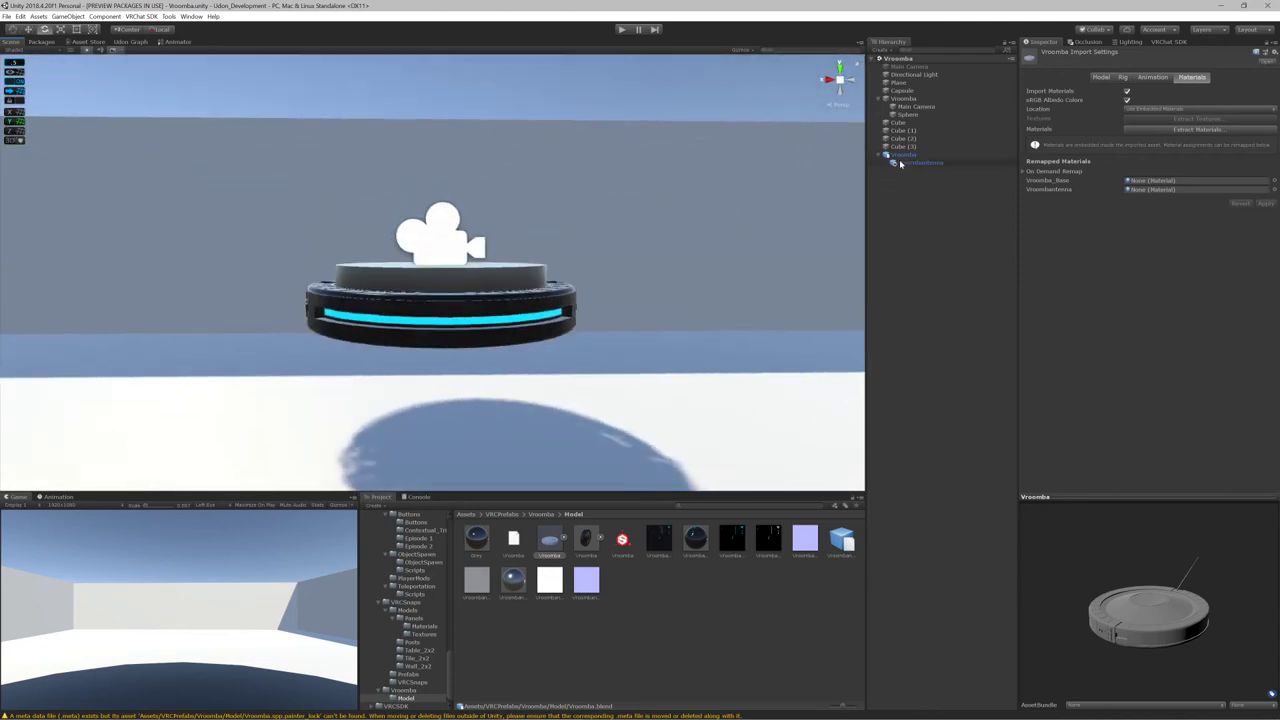
click(914, 163)
key(Delete)
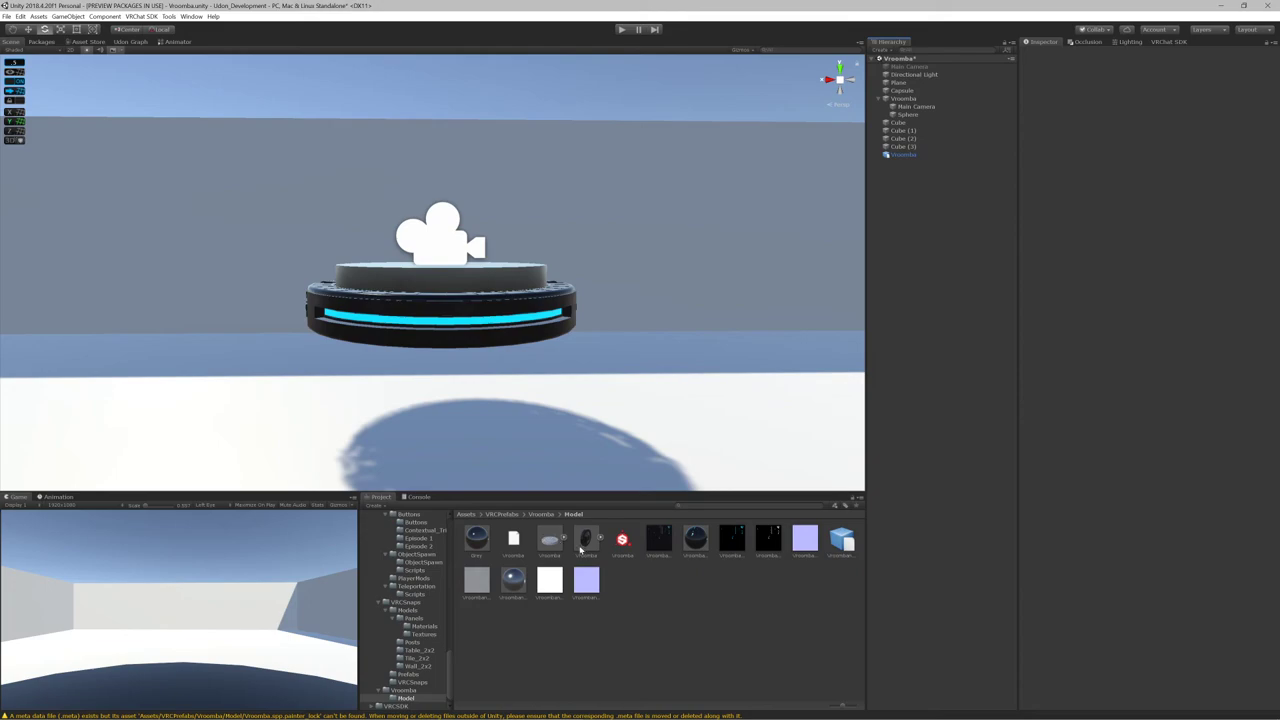
In Blender, add the armature to the antenna selection, try exporting over Vroombantenna.fbx, and check the asset in Unity
double_click(624, 544)
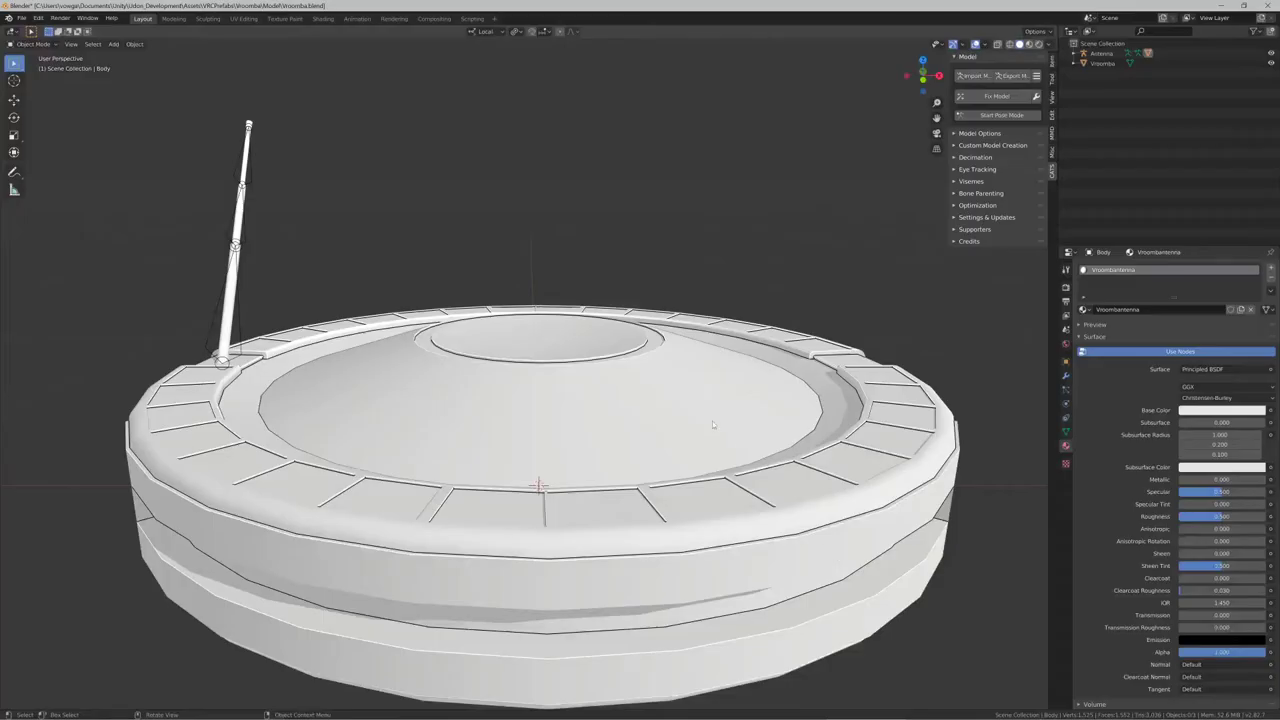
shift+click(242, 285)
key(ctrl+shift+e)
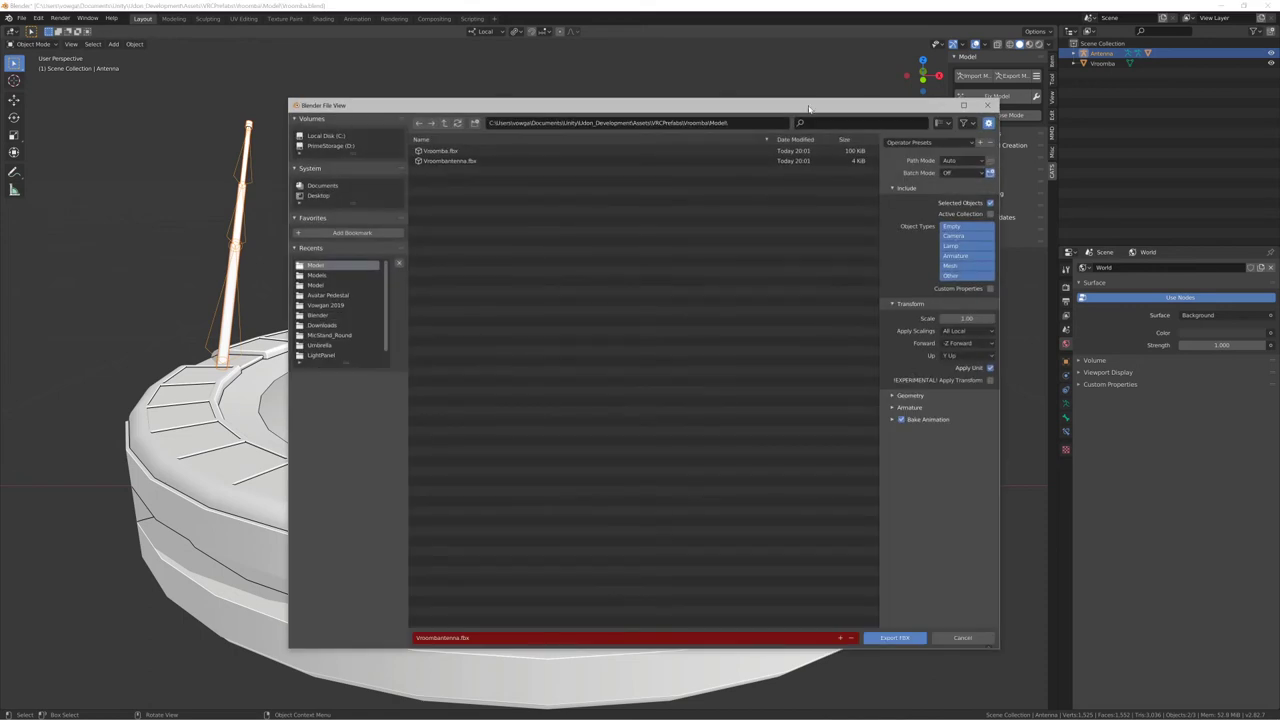
drag(694, 110, 987, 109)
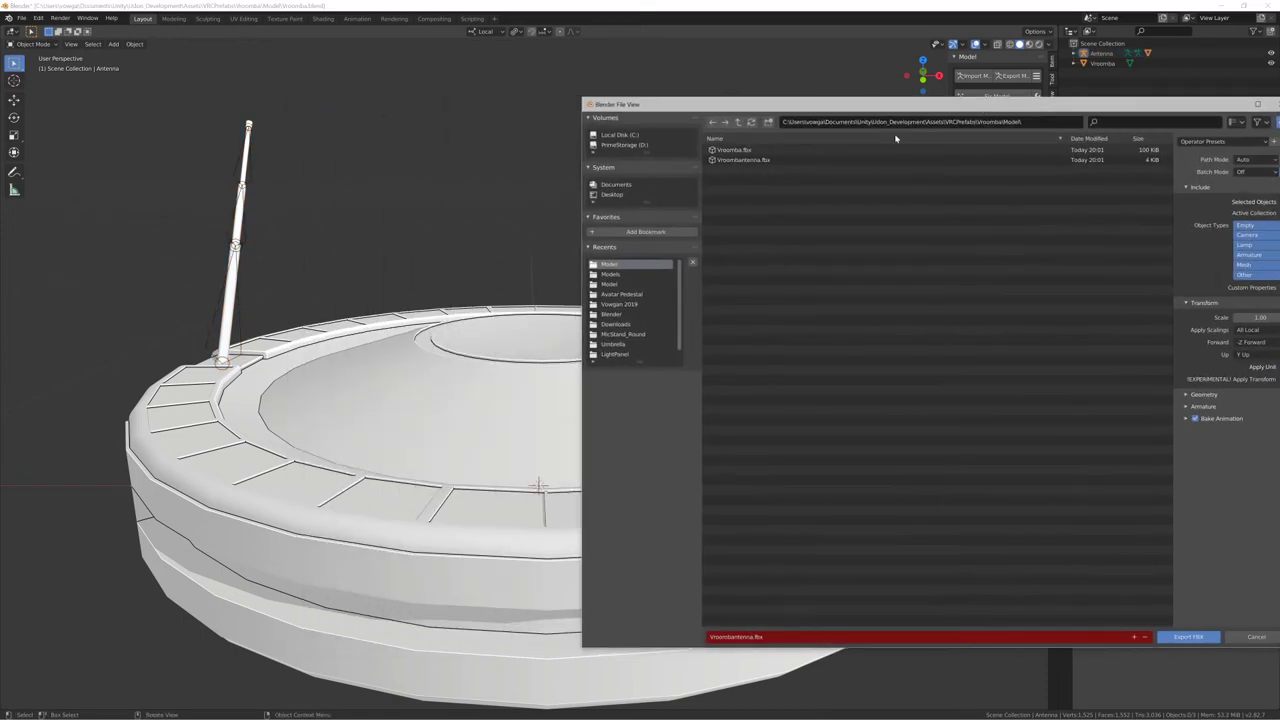
click(815, 160)
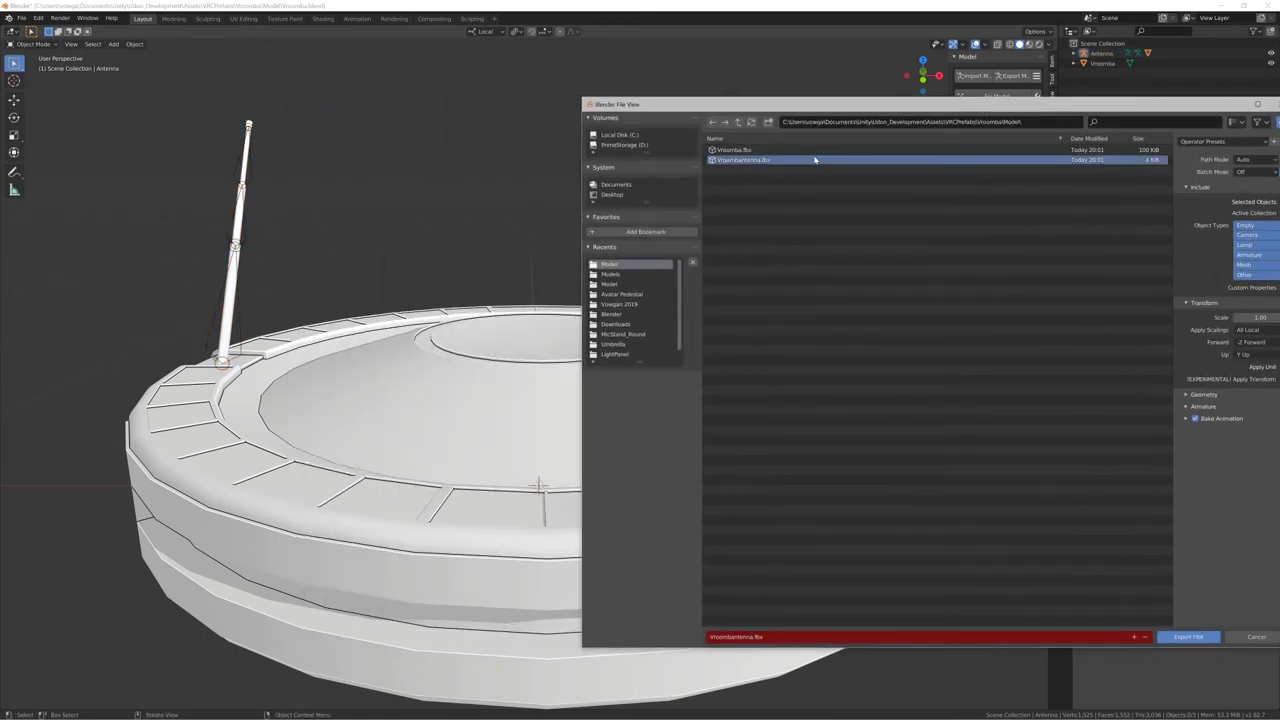
click(1185, 637)
scroll(600, 280, down, 3)
scroll(600, 280, up, 3)
key(alt+Tab)
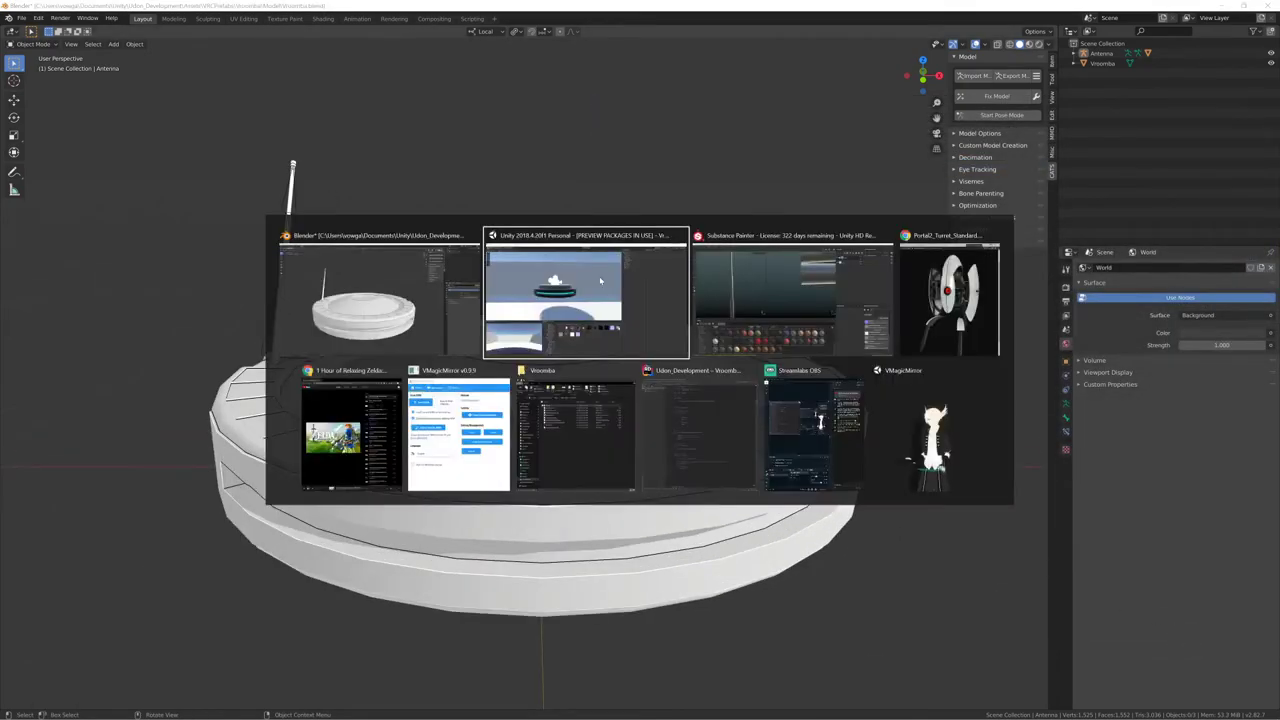
click(842, 540)
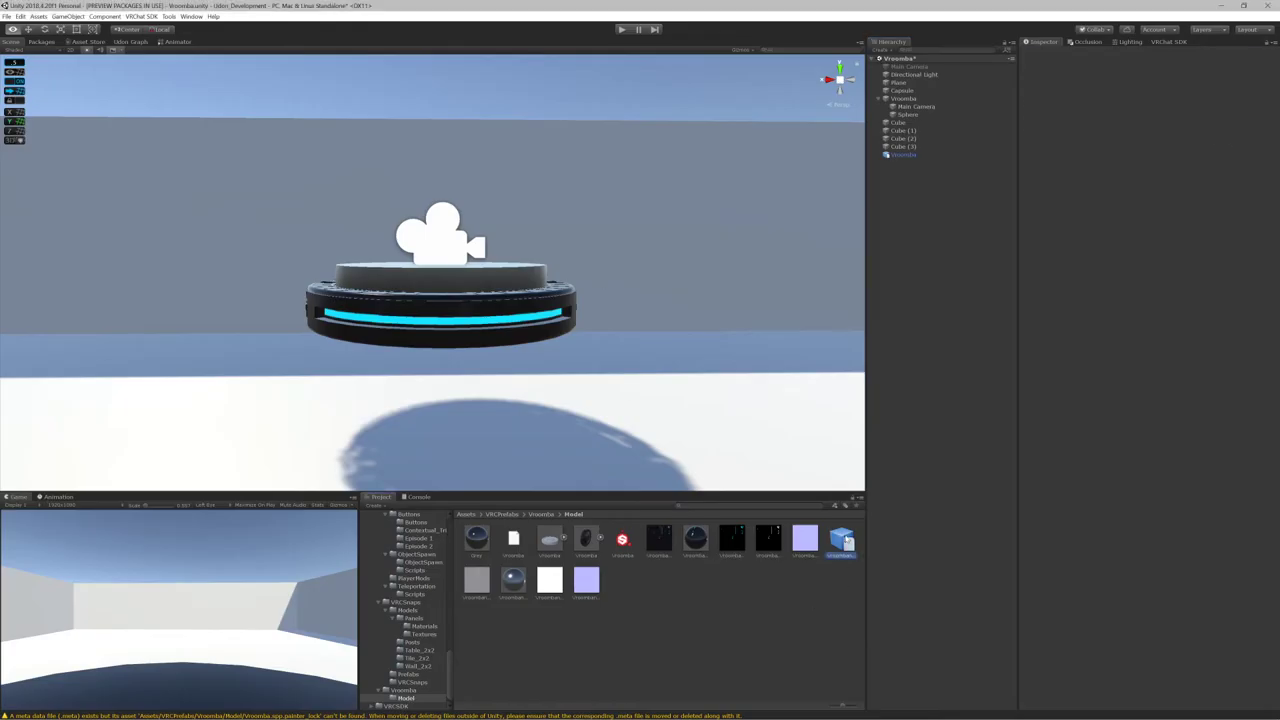
key(alt+Tab)
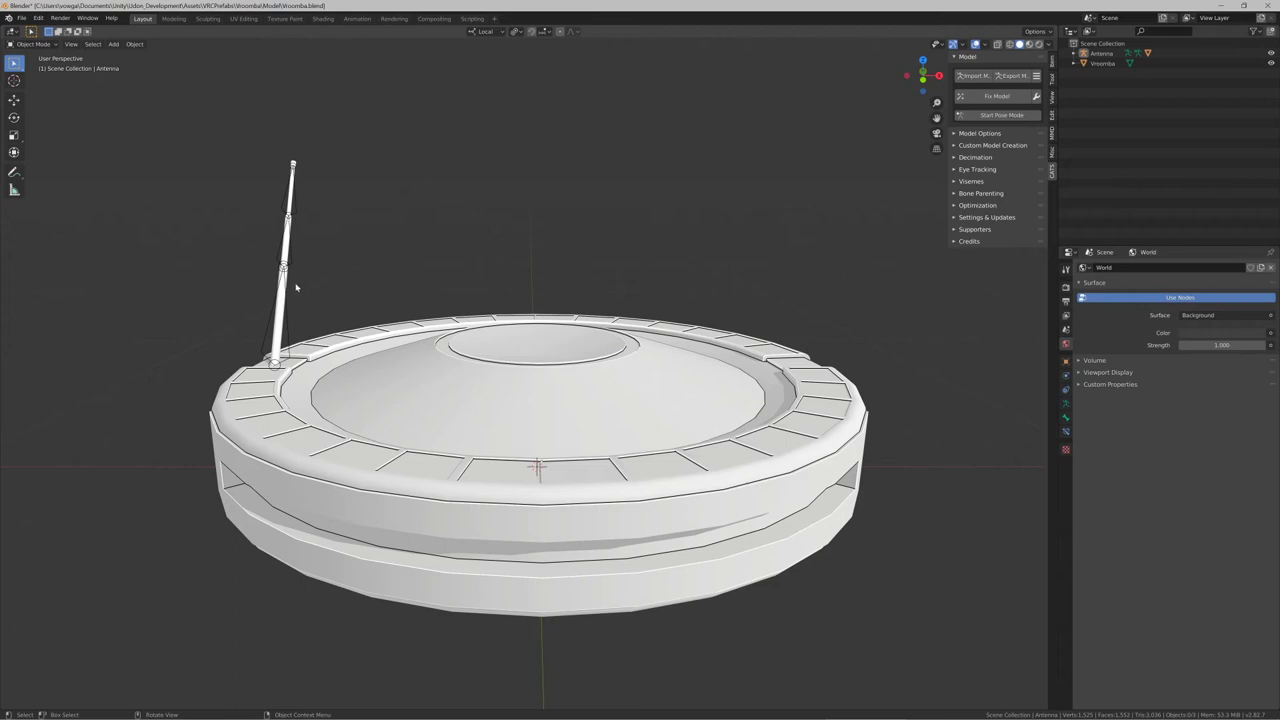
Select only the antenna mesh in Blender and export it over Vroombantenna.fbx
click(290, 275)
key(ctrl+e)
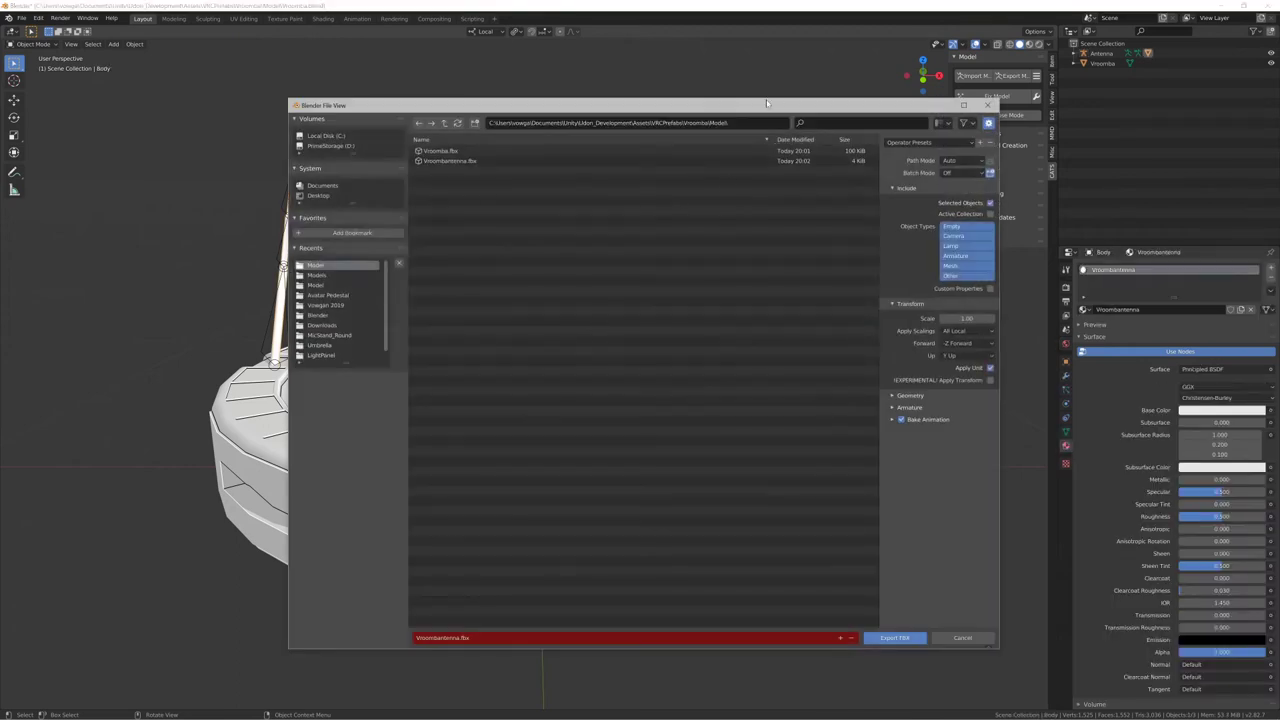
key(b)
drag(840, 106, 1022, 102)
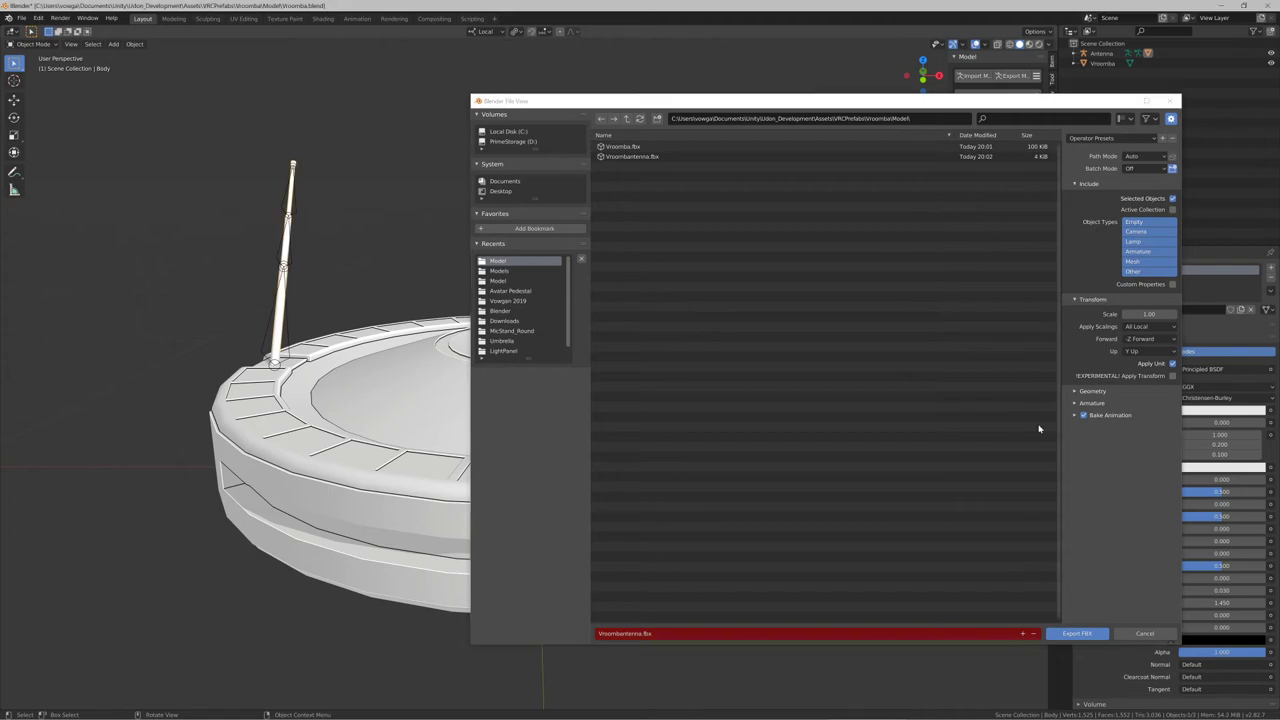
click(1080, 634)
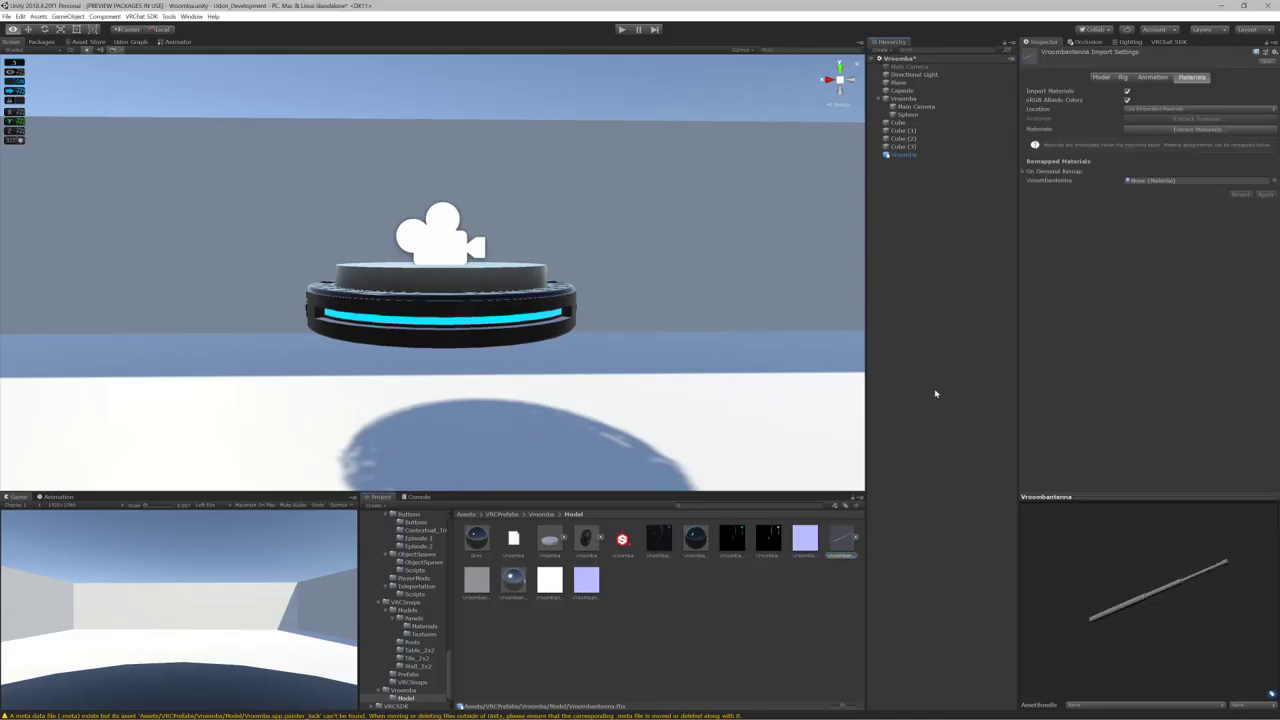
Add the Vroombantenna model to the Unity scene and set its scale to 1 on X, Y and Z
drag(936, 393, 932, 382)
alt+drag(702, 339, 508, 331)
scroll(505, 329, down, 8)
scroll(490, 326, up, 10)
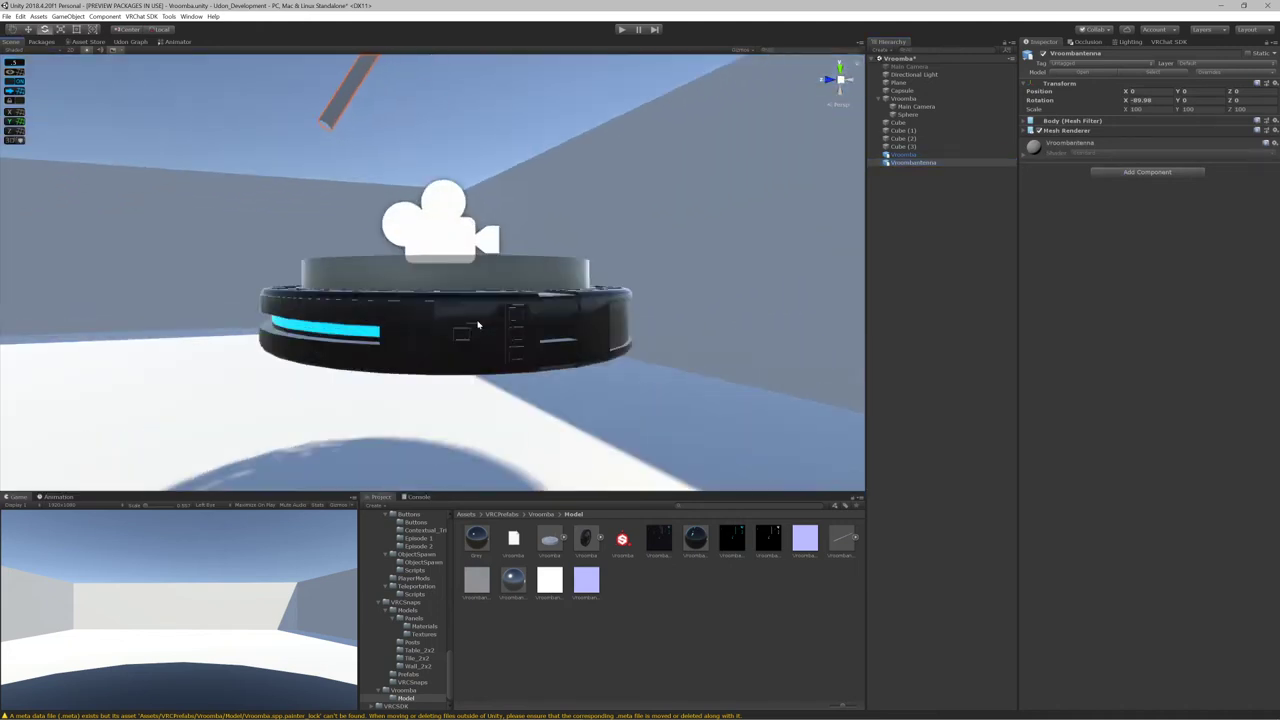
scroll(560, 293, down, 2)
text(1)
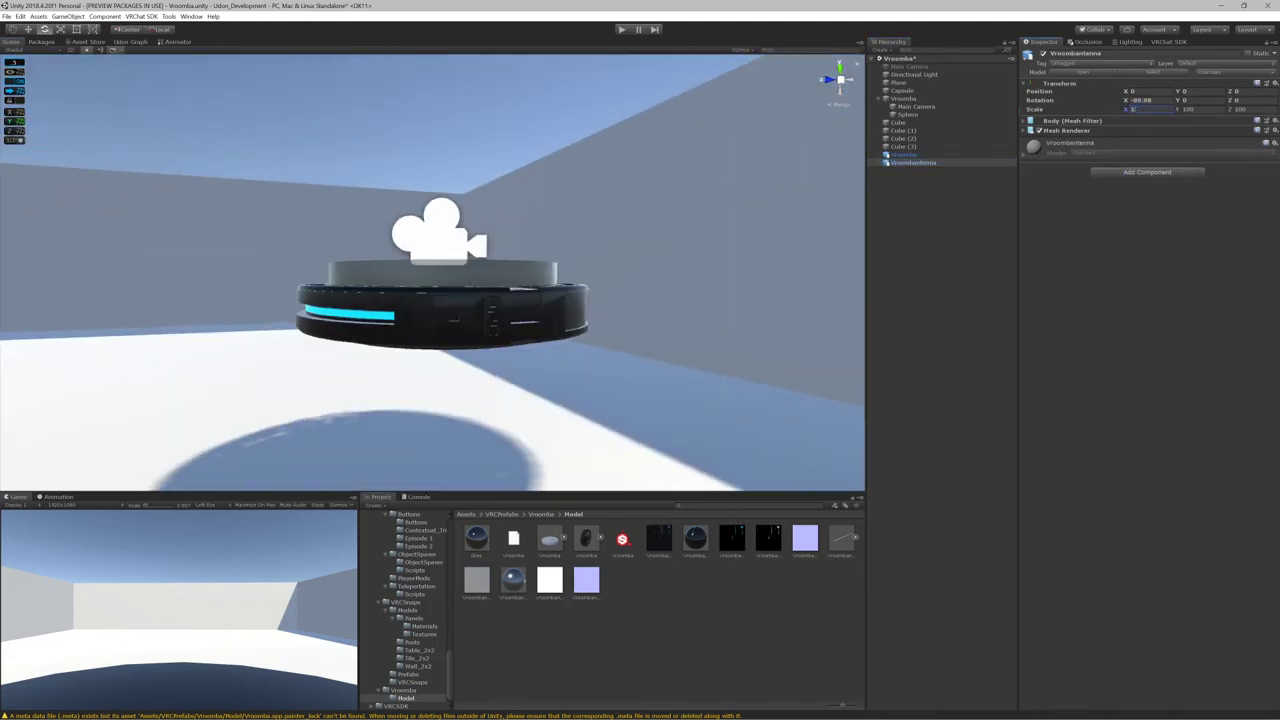
key(Tab)
text(1)
key(Tab)
text(1)
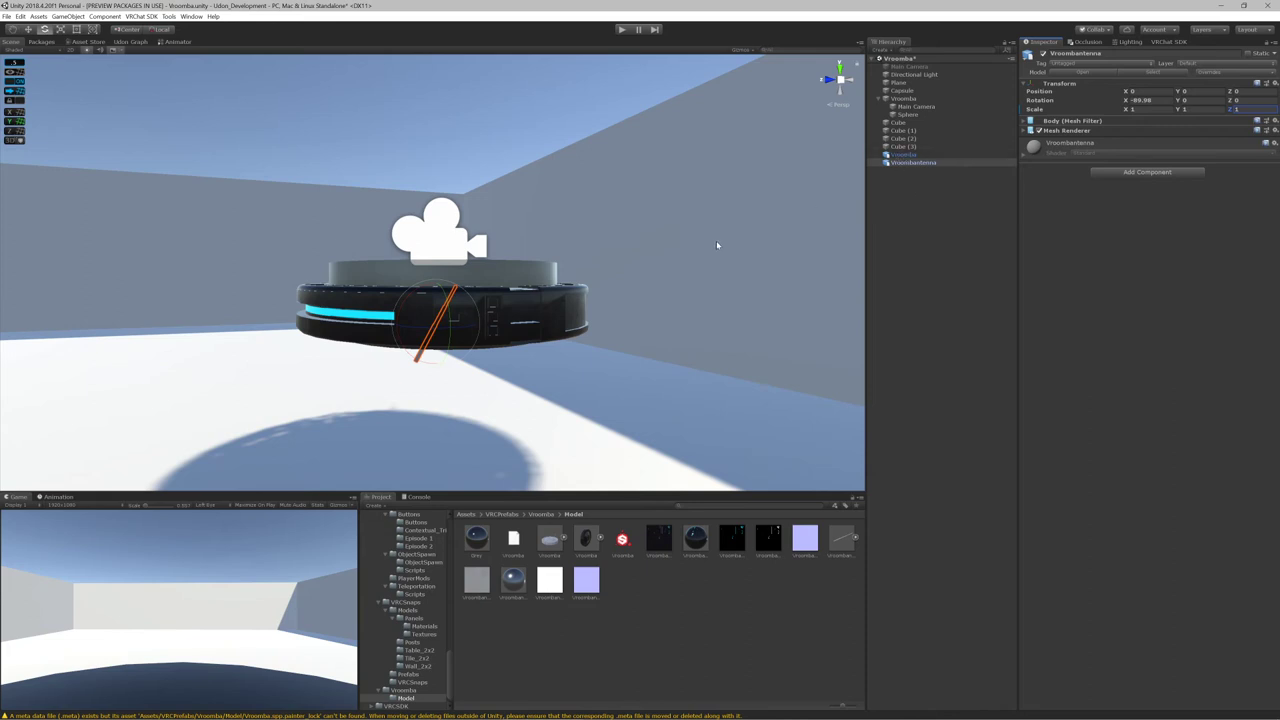
Delete the Vroombantenna object from the scene and return to Blender
click(918, 163)
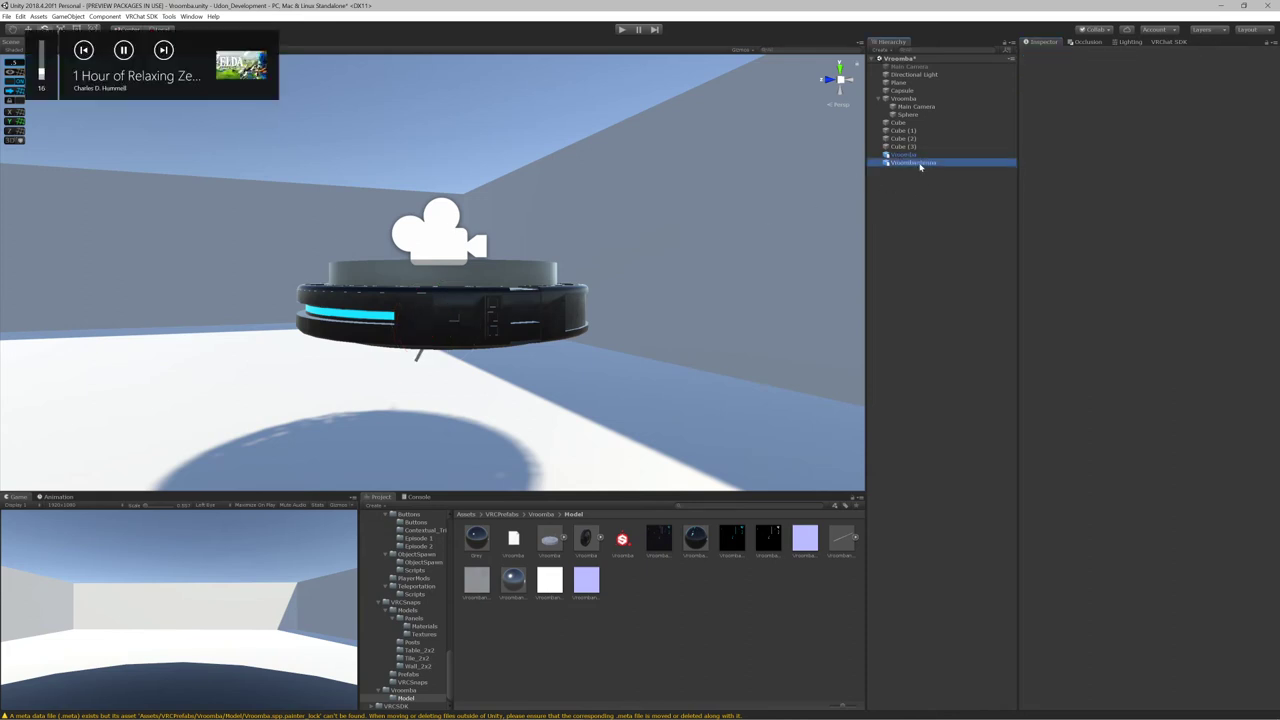
key(Delete)
key(alt+Tab)
Select the antenna mesh together with its armature and export both over Vroombantenna.fbx in the Vroomba Model folder
scroll(263, 260, up, 3)
shift+middle_drag(263, 260, 422, 320)
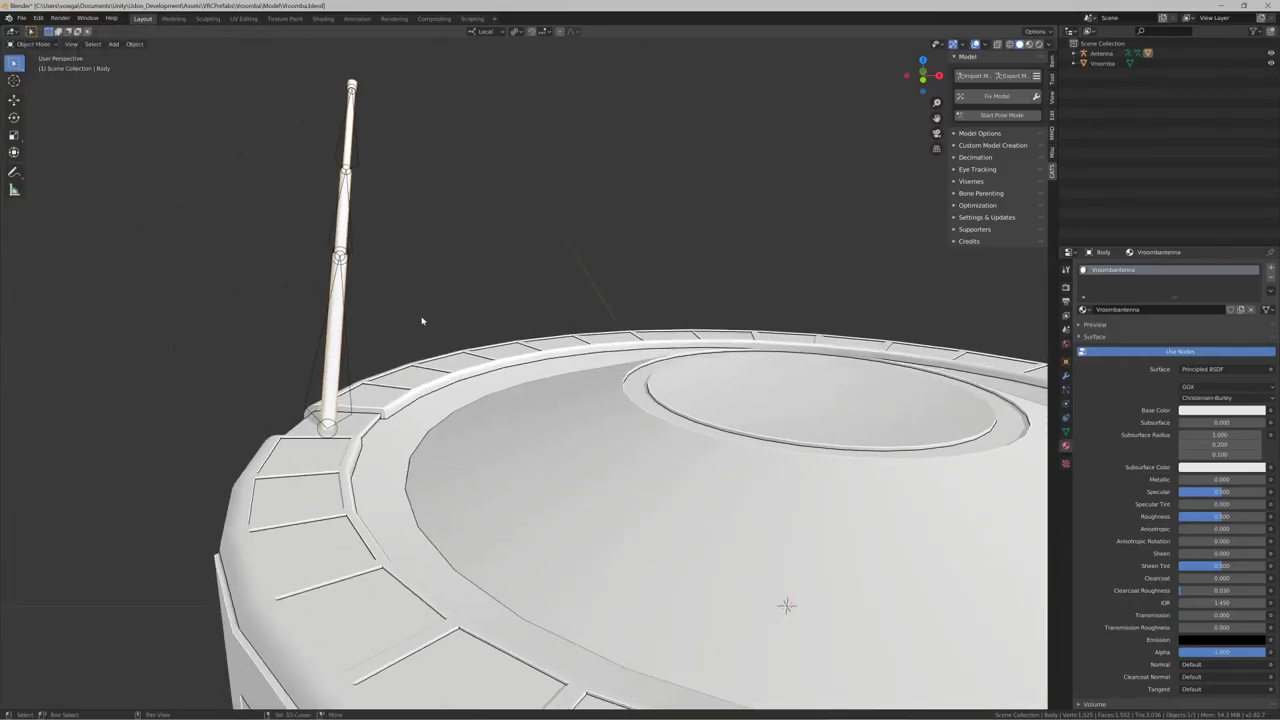
shift+click(350, 342)
key(ctrl+e)
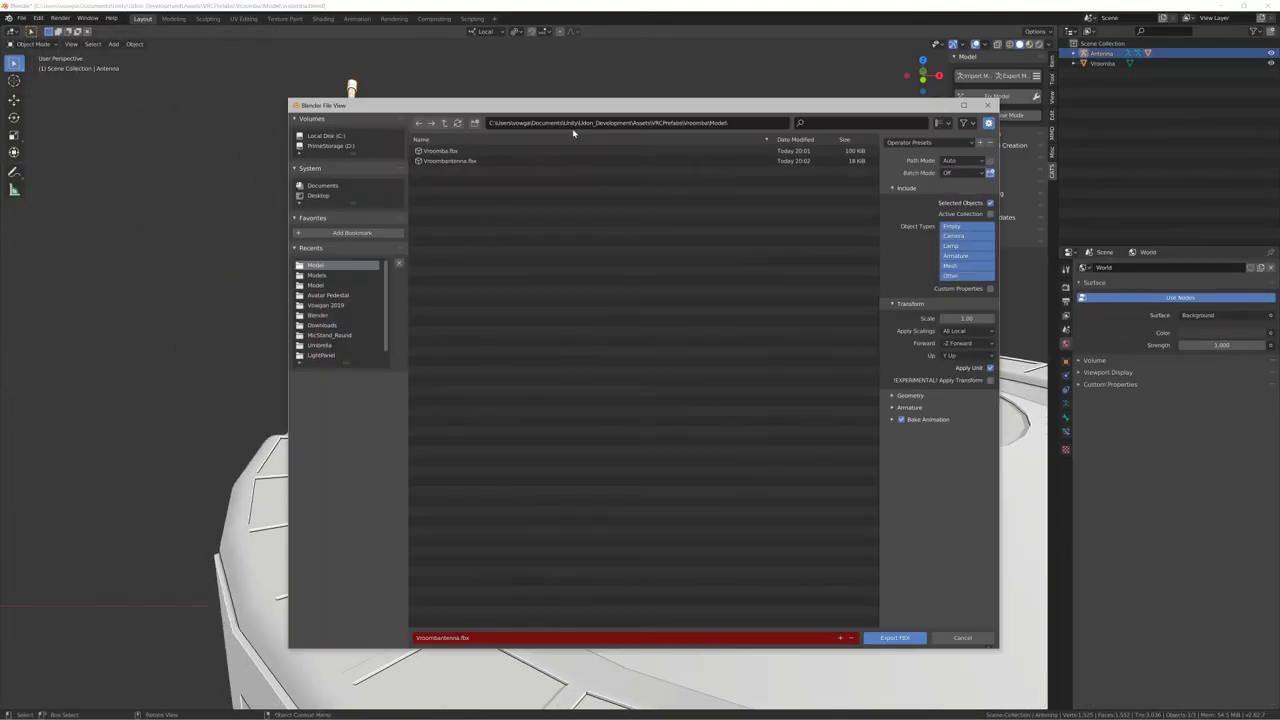
drag(809, 106, 996, 102)
drag(381, 281, 378, 319)
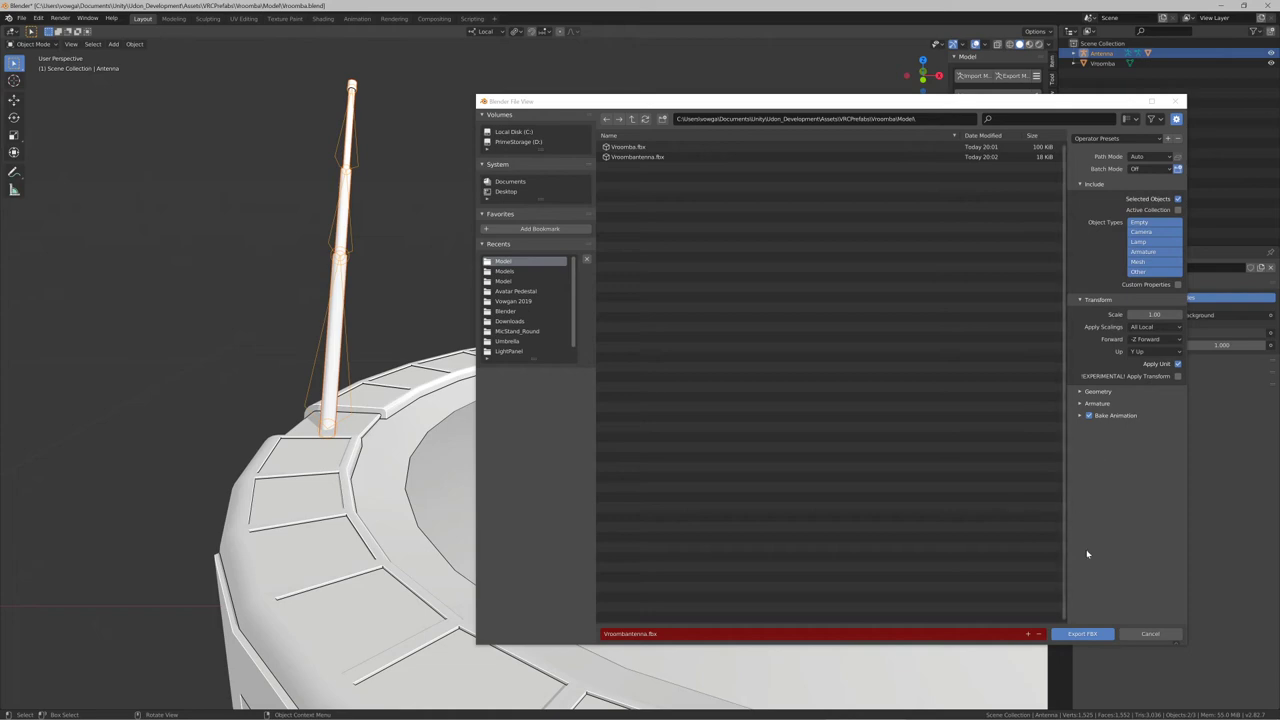
click(1099, 634)
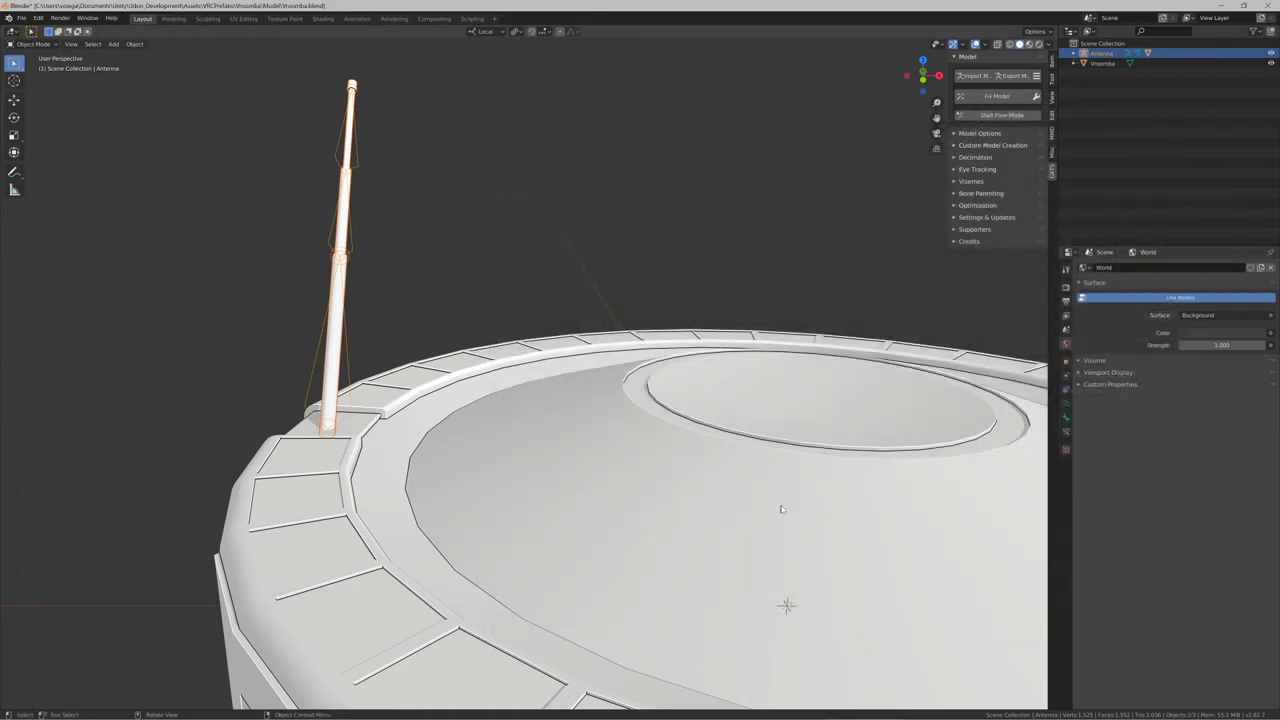
Add the re-exported Vroombantenna model to the Unity scene and set its Antenna child's scale to 1 on all axes
key(alt+Tab)
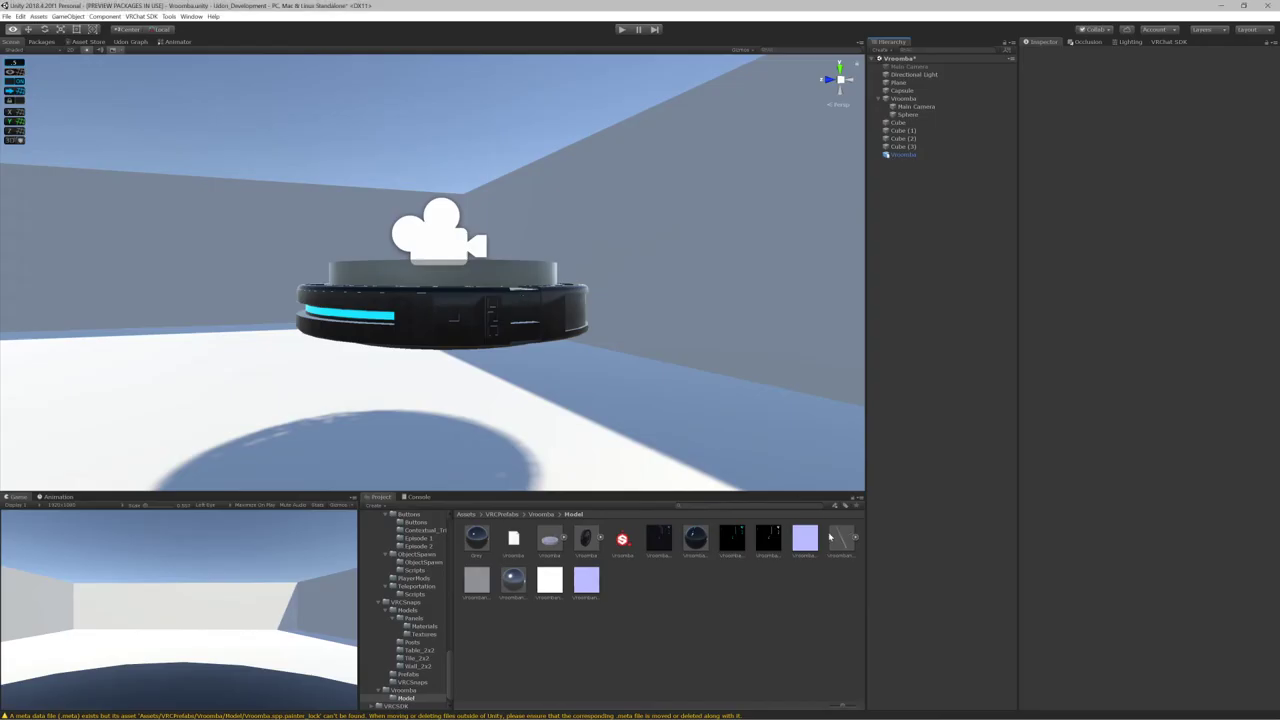
drag(829, 538, 920, 389)
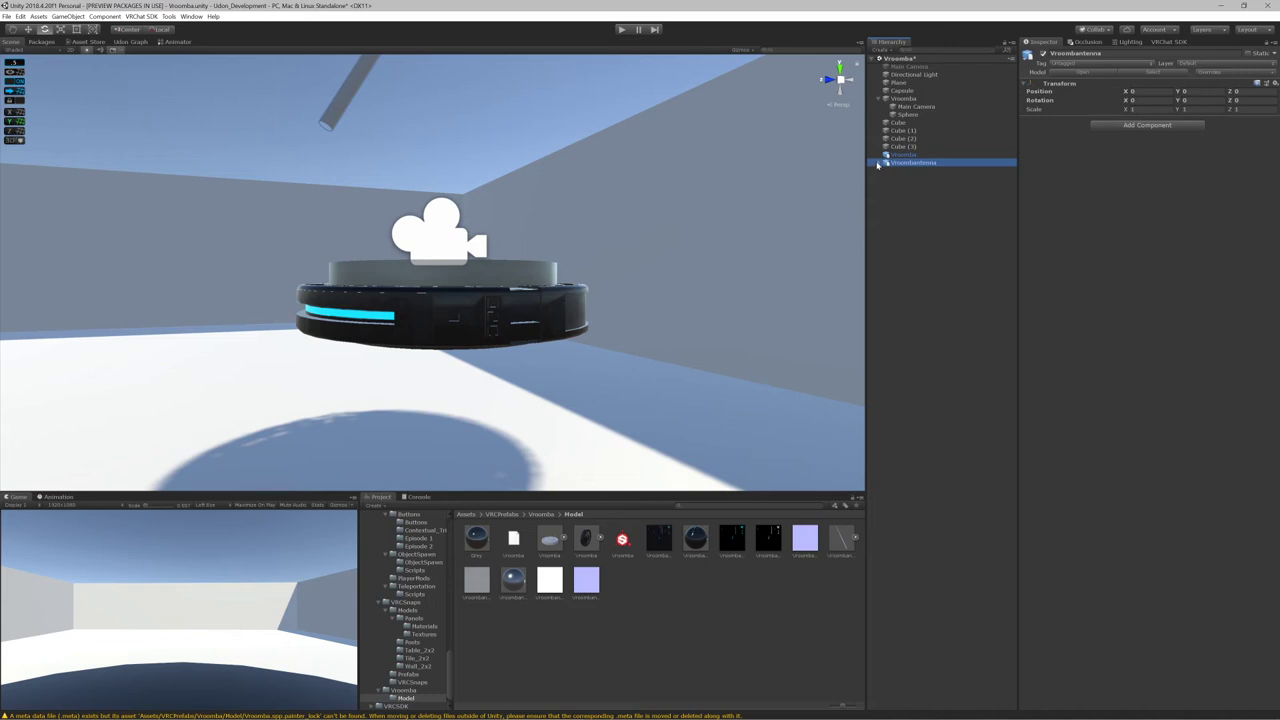
click(878, 163)
click(905, 171)
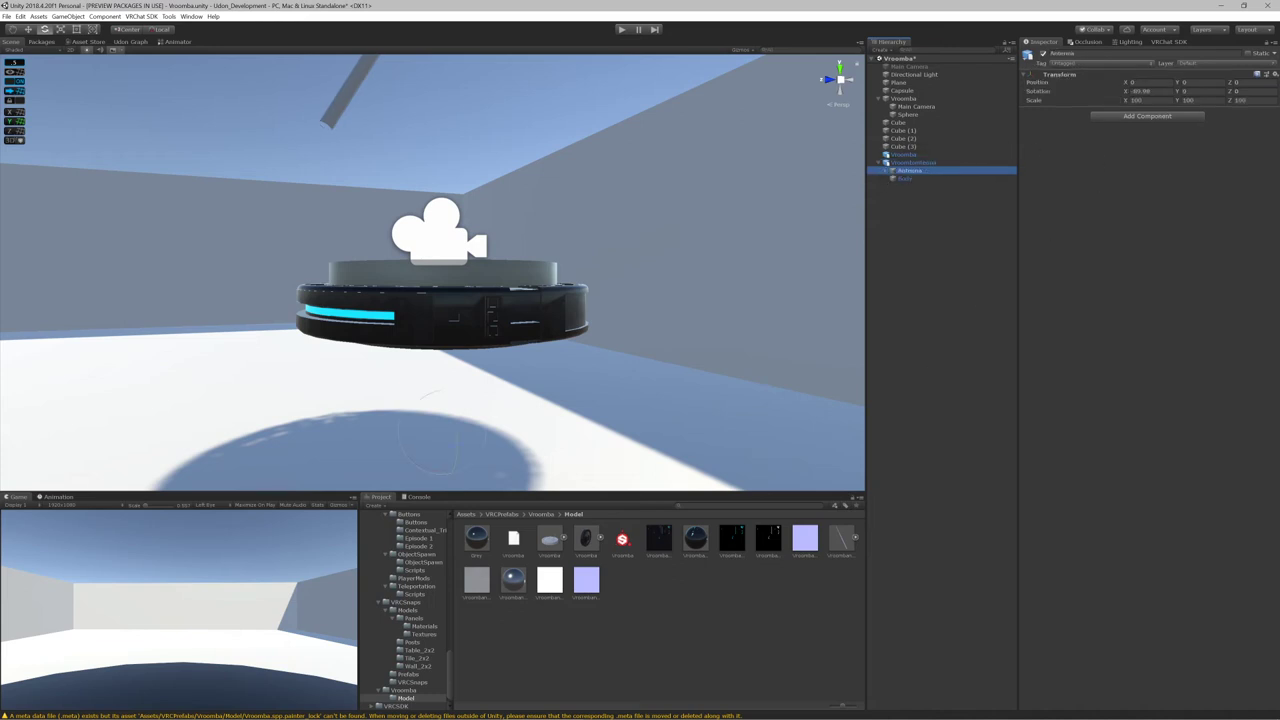
click(1136, 100)
text(1)
key(Tab)
text(1)
key(Tab)
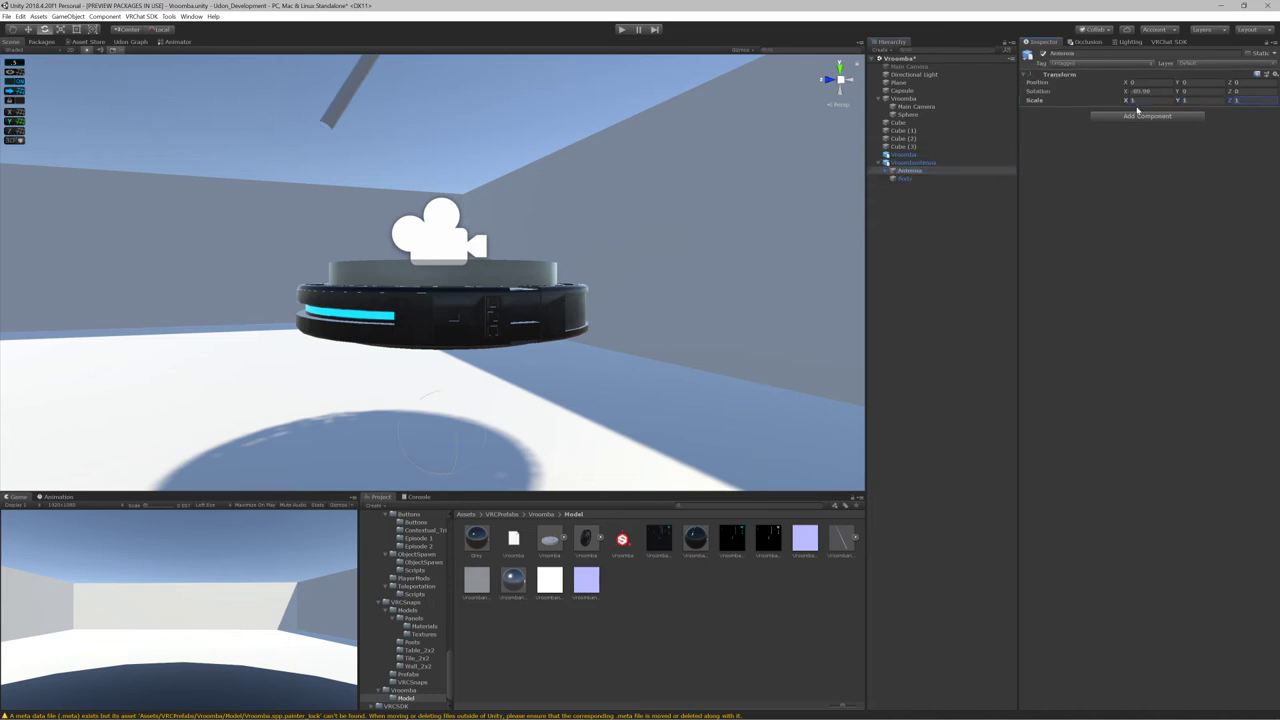
Set the scale of the Vroombantenna's Body child to 1 on X, Y and Z
click(902, 178)
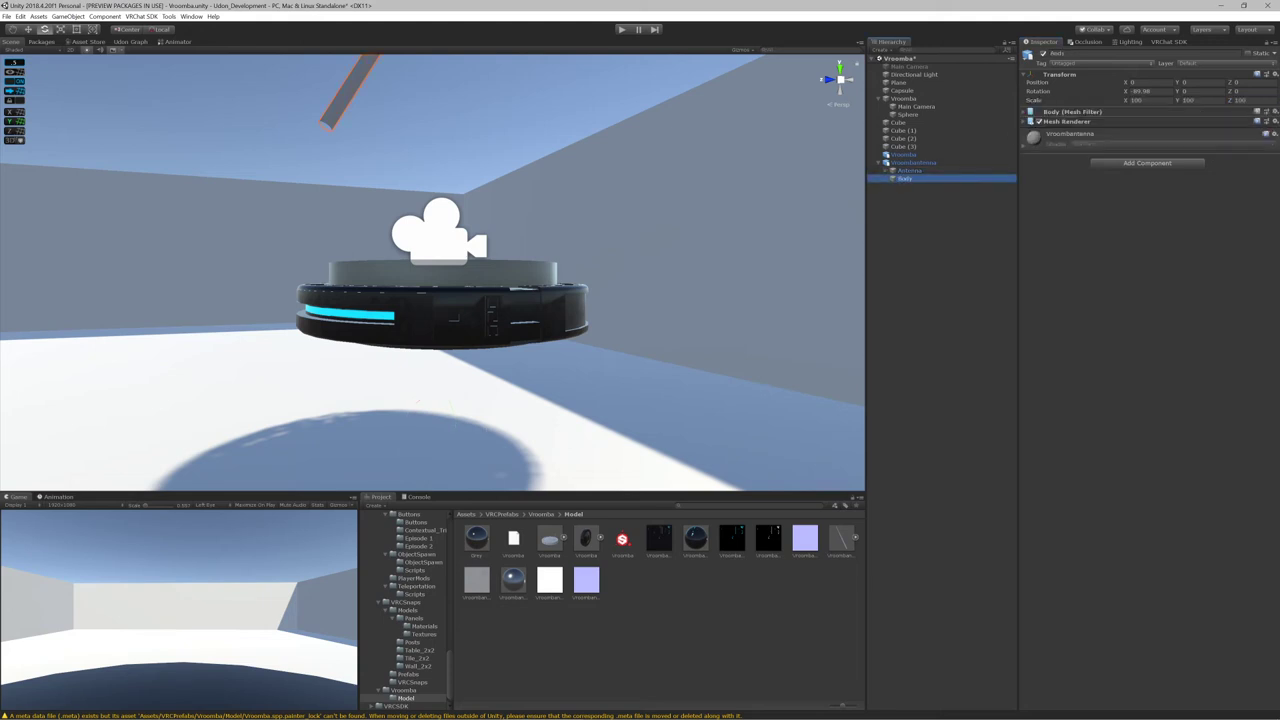
text(1)
key(Tab)
text(1)
key(Tab)
text(1)
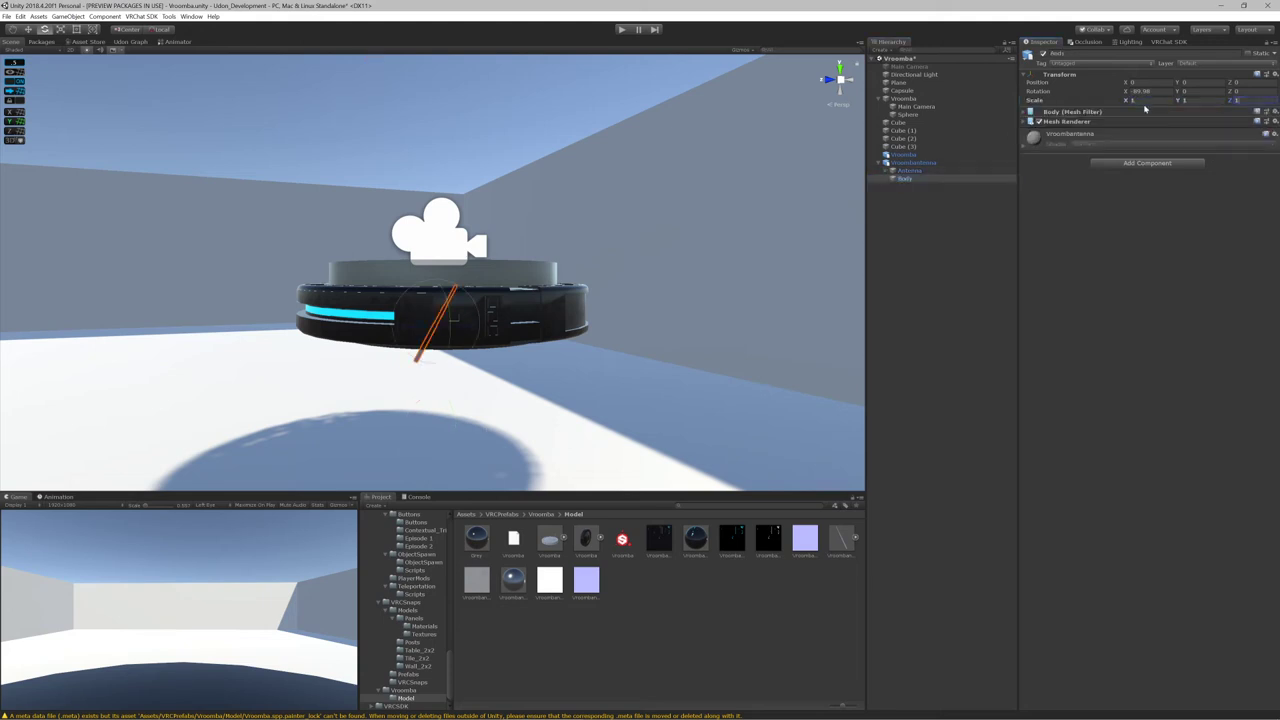
Switch to Blender, select the antenna mesh and run Fix Model on it
key(alt+Tab)
click(546, 316)
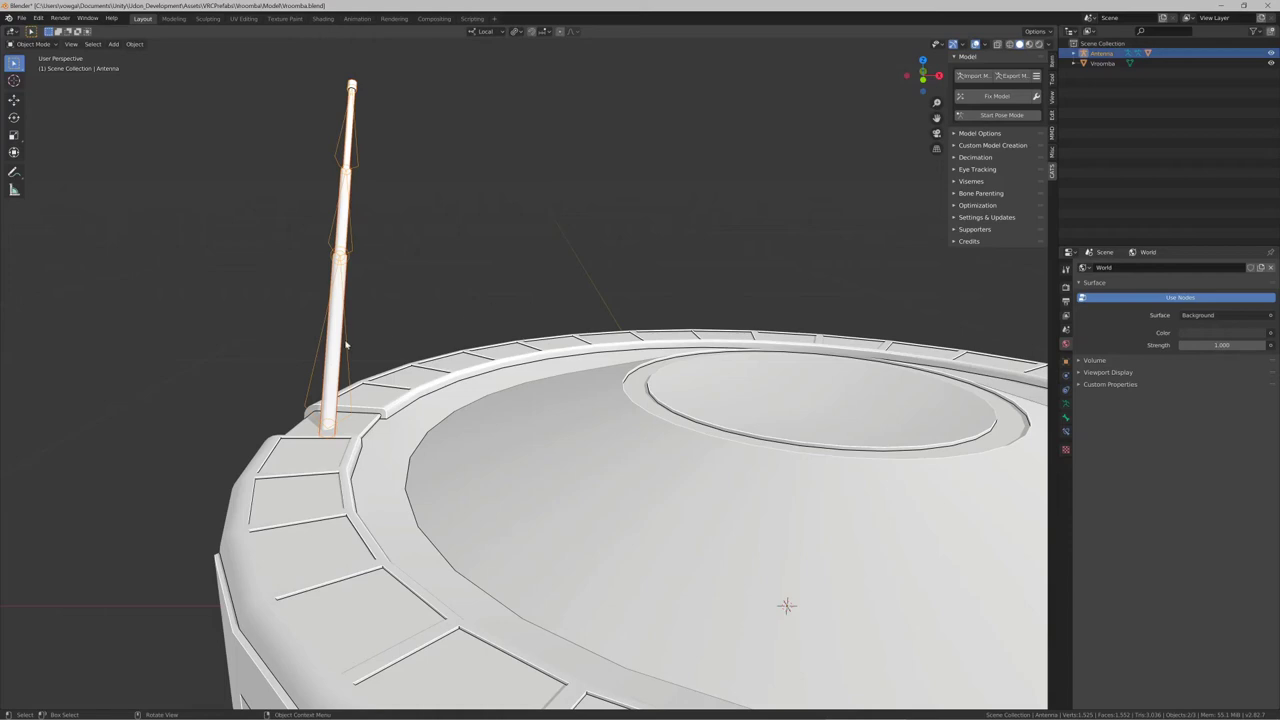
click(345, 287)
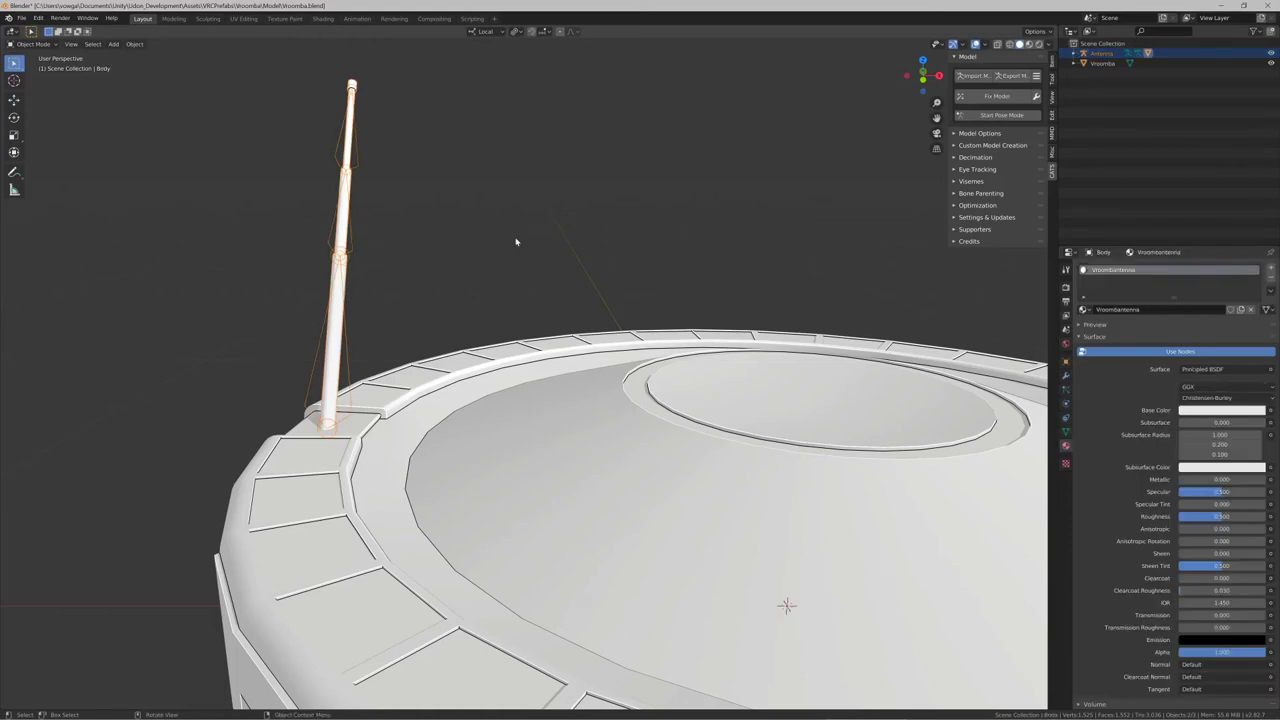
click(993, 96)
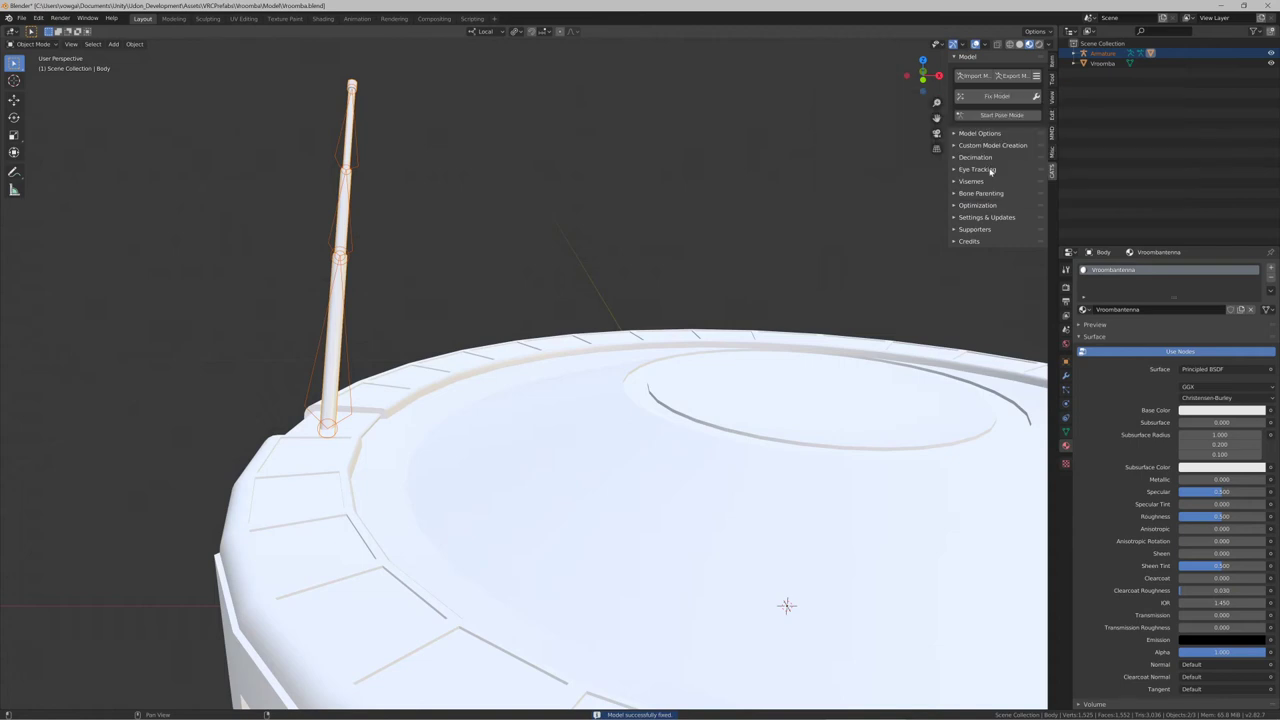
Enter pose mode, test-rotate the antenna's base bone and leave pose mode
click(1003, 117)
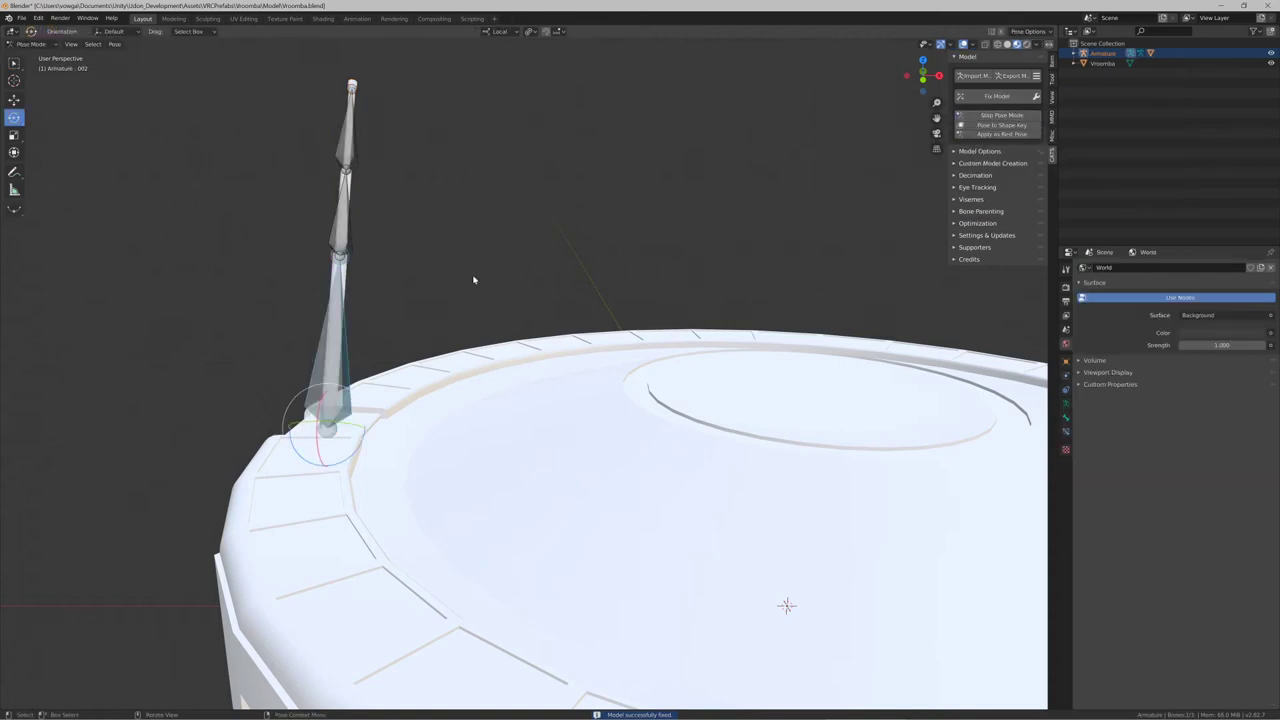
drag(306, 425, 340, 432)
click(1003, 115)
Export the fixed model over Vroombantenna.fbx in the Vroomba Model folder without limiting it to selected objects
click(1014, 75)
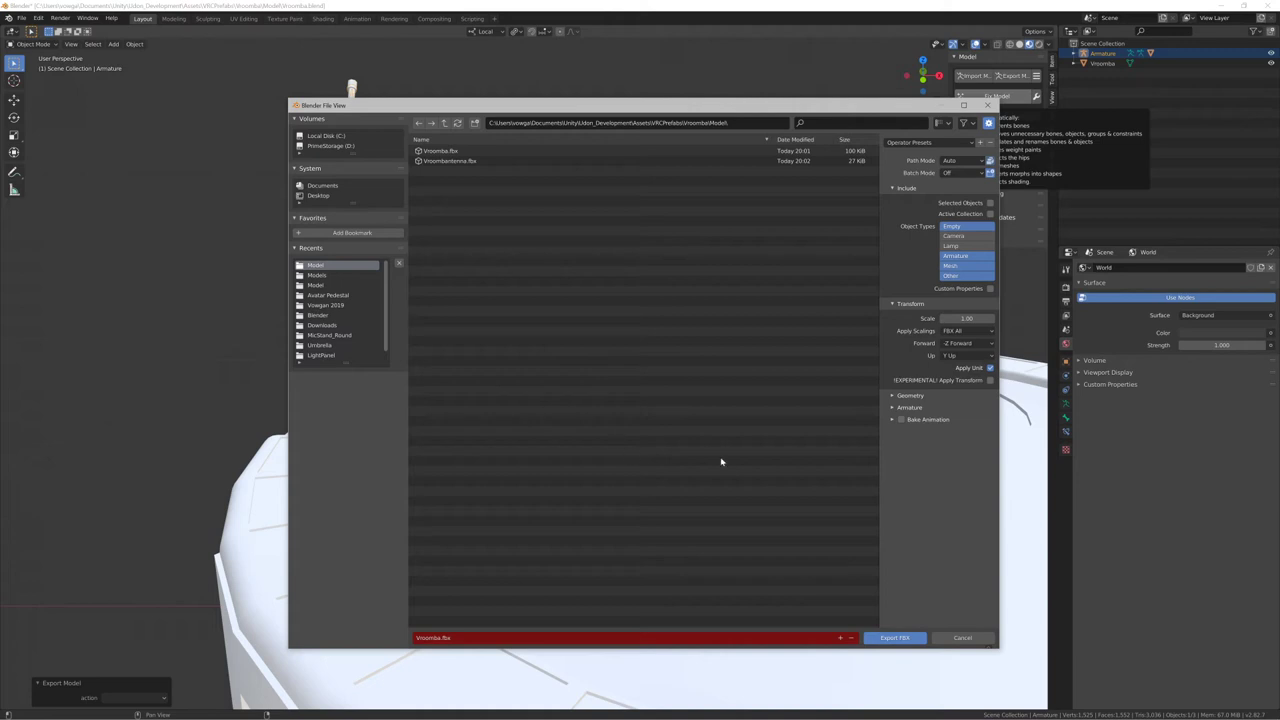
click(829, 161)
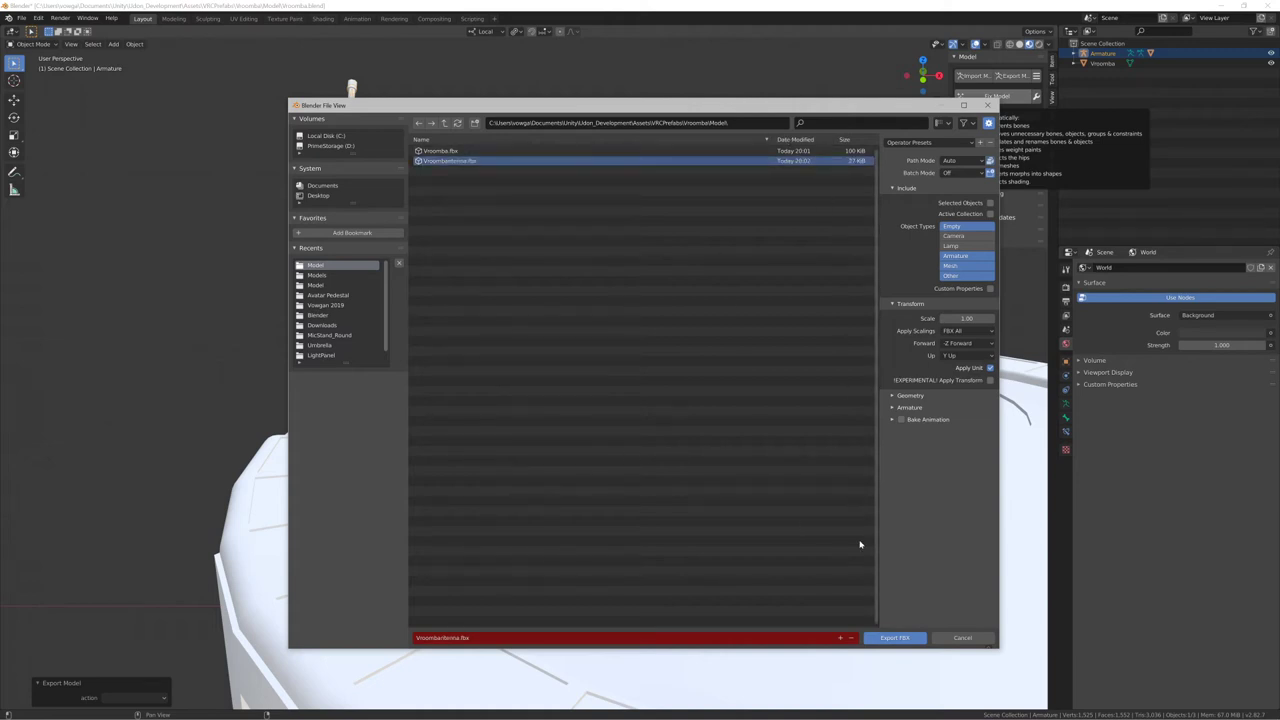
click(910, 637)
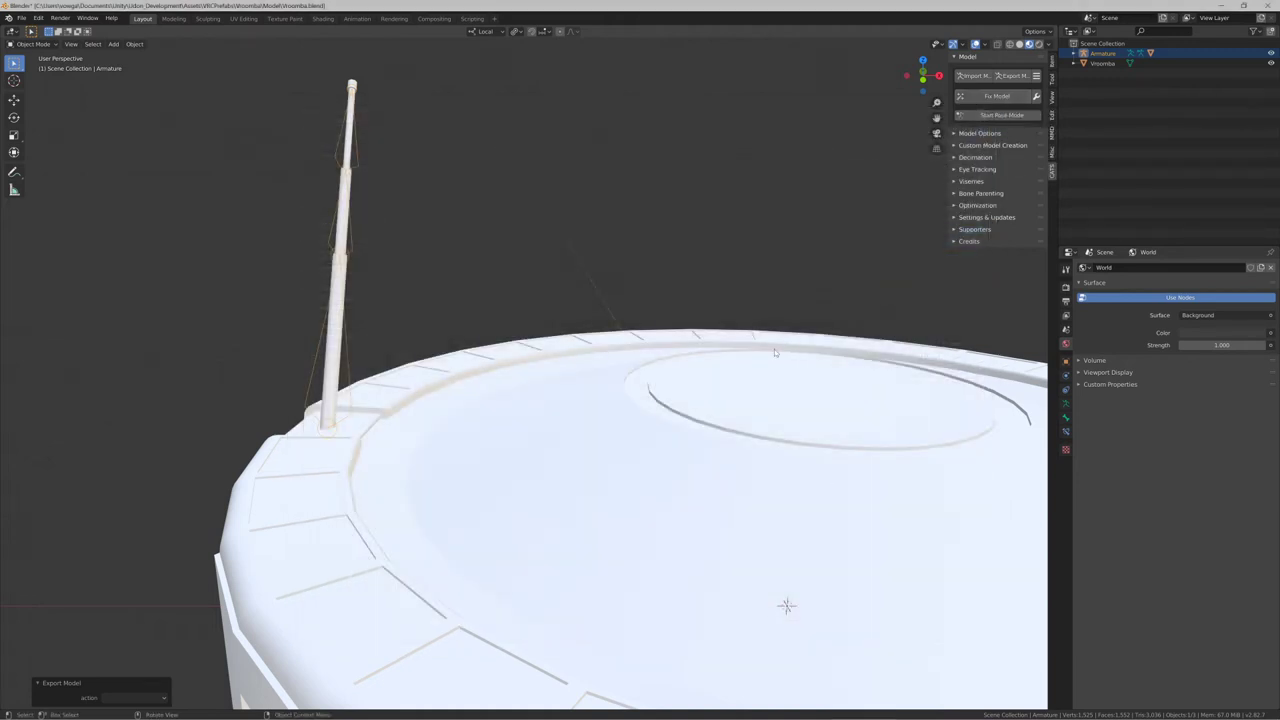
click(816, 365)
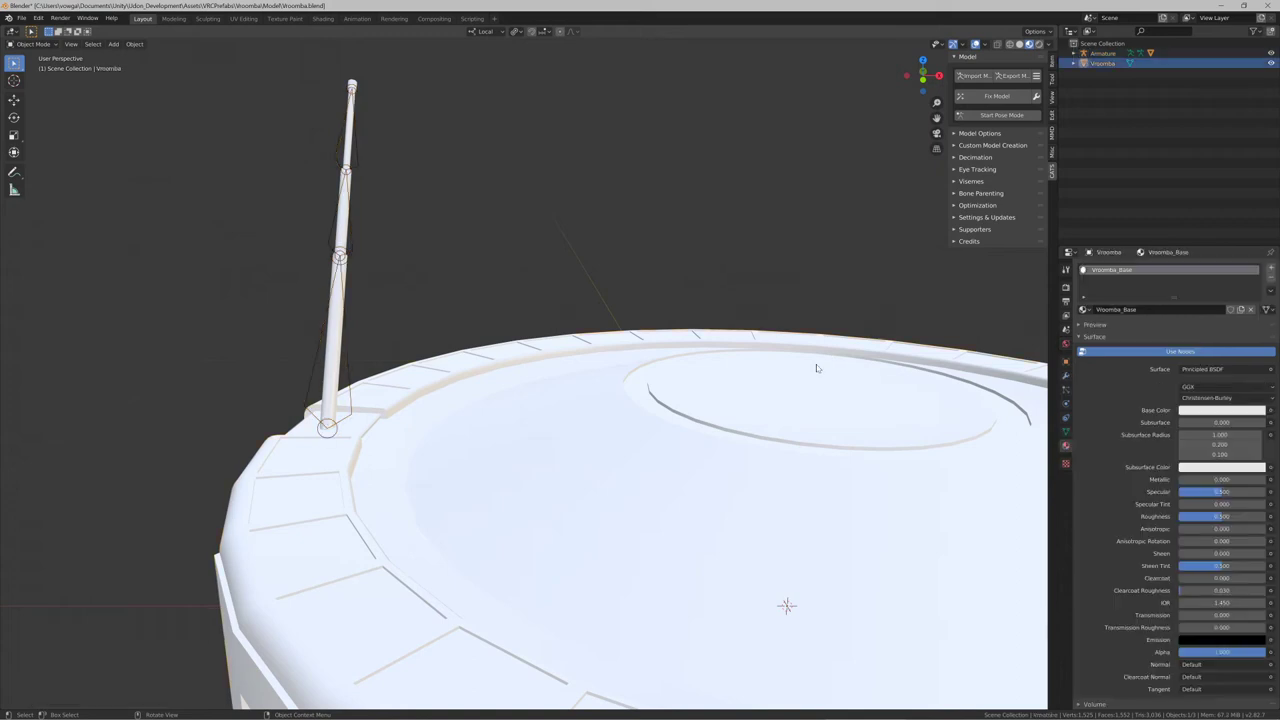
click(1015, 76)
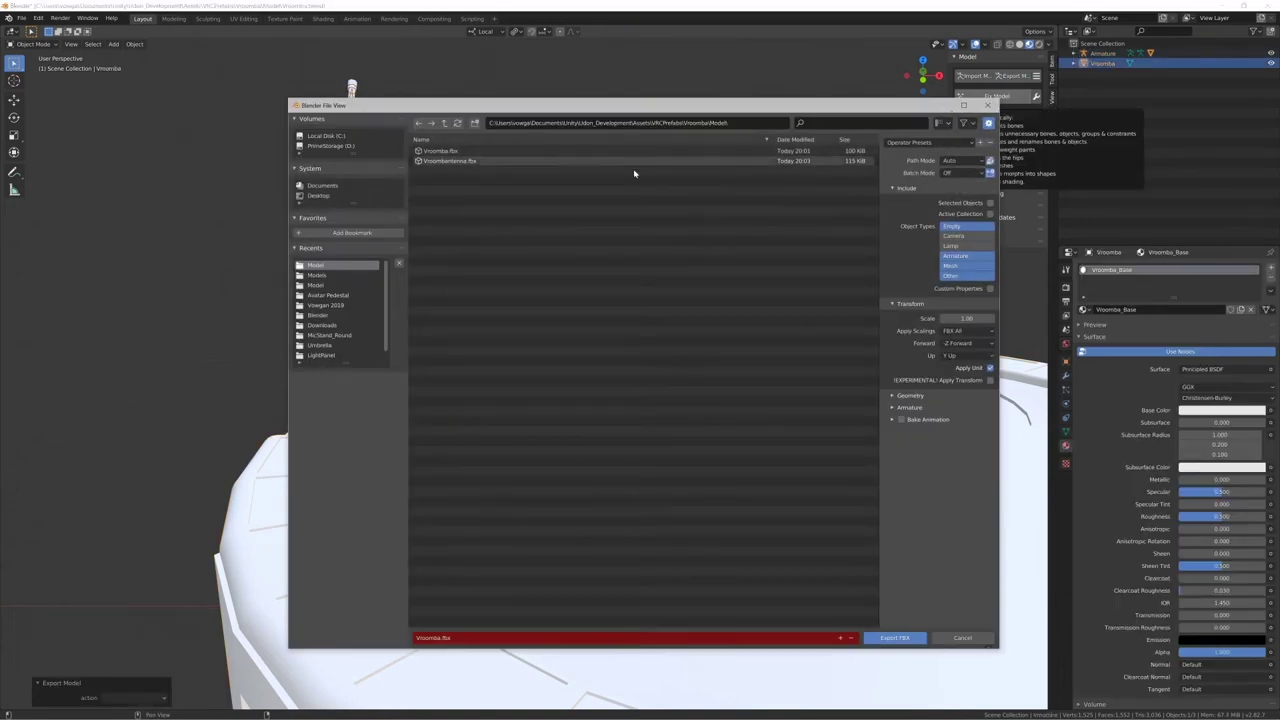
click(987, 105)
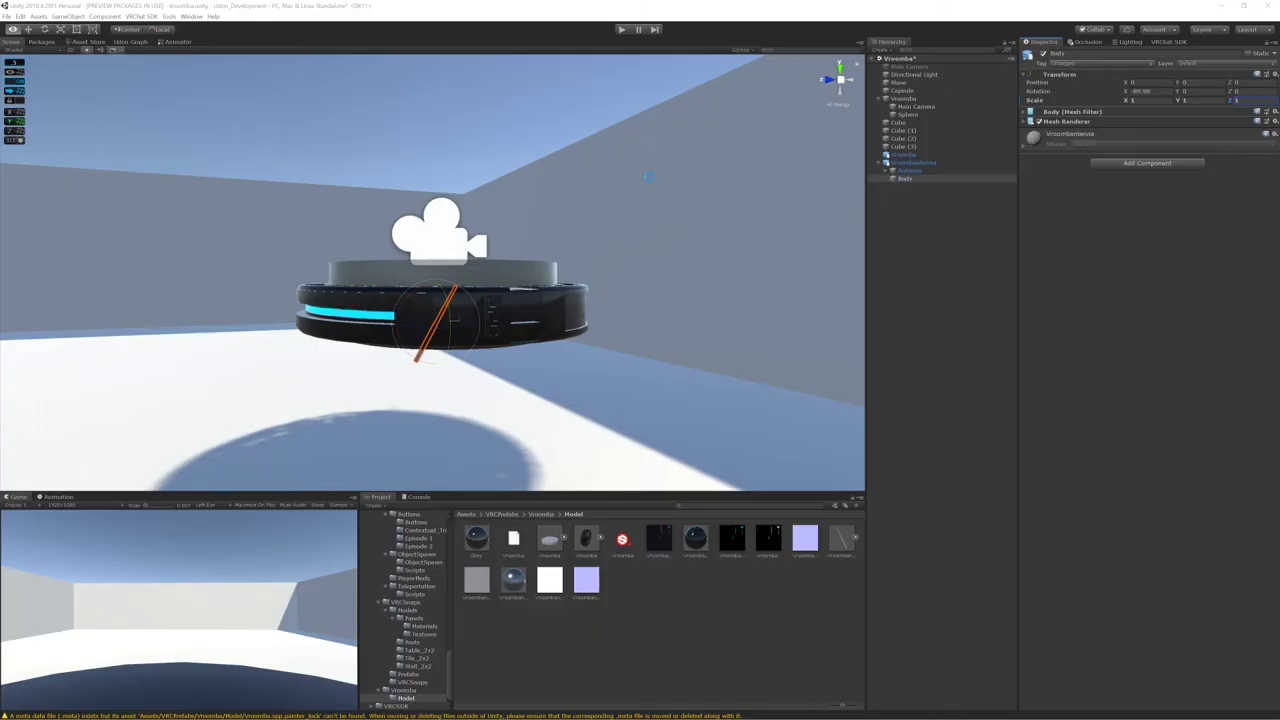
alt+drag(448, 250, 541, 249)
key(alt+Tab)
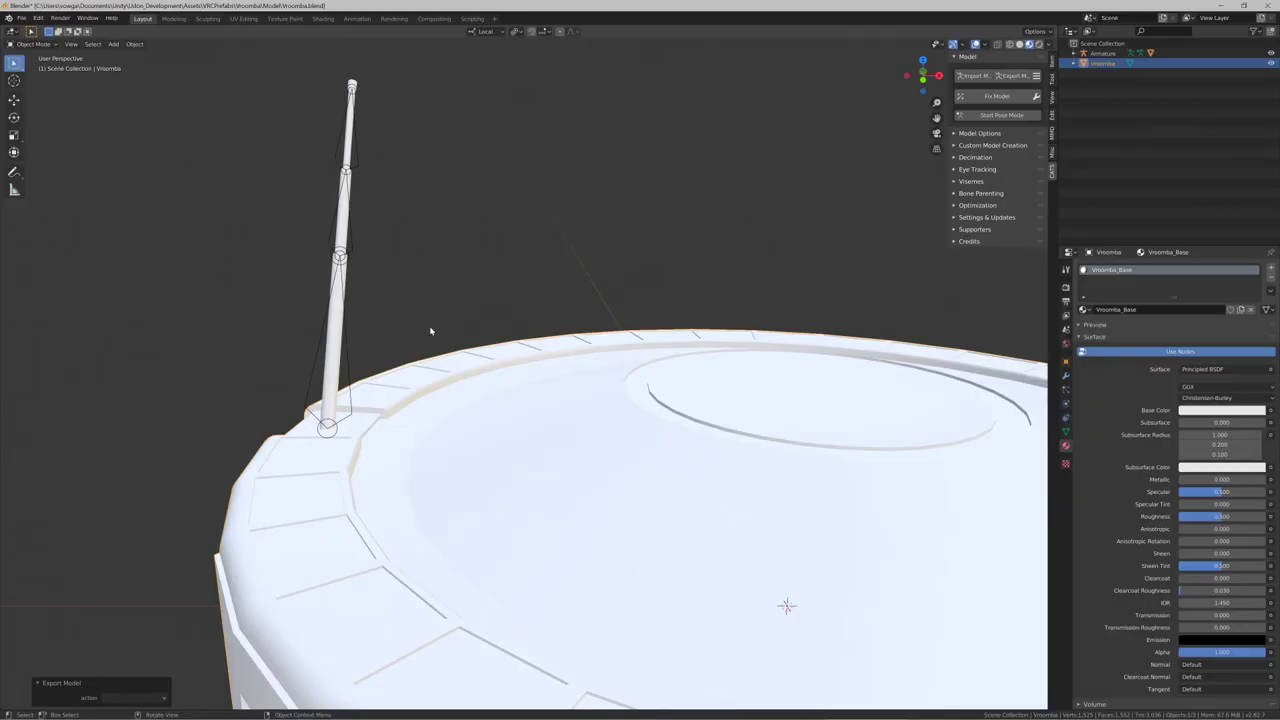
Export only the selected antenna mesh and its armature over Vroombantenna.fbx, with Selected Objects enabled
middle_drag(363, 290, 372, 282)
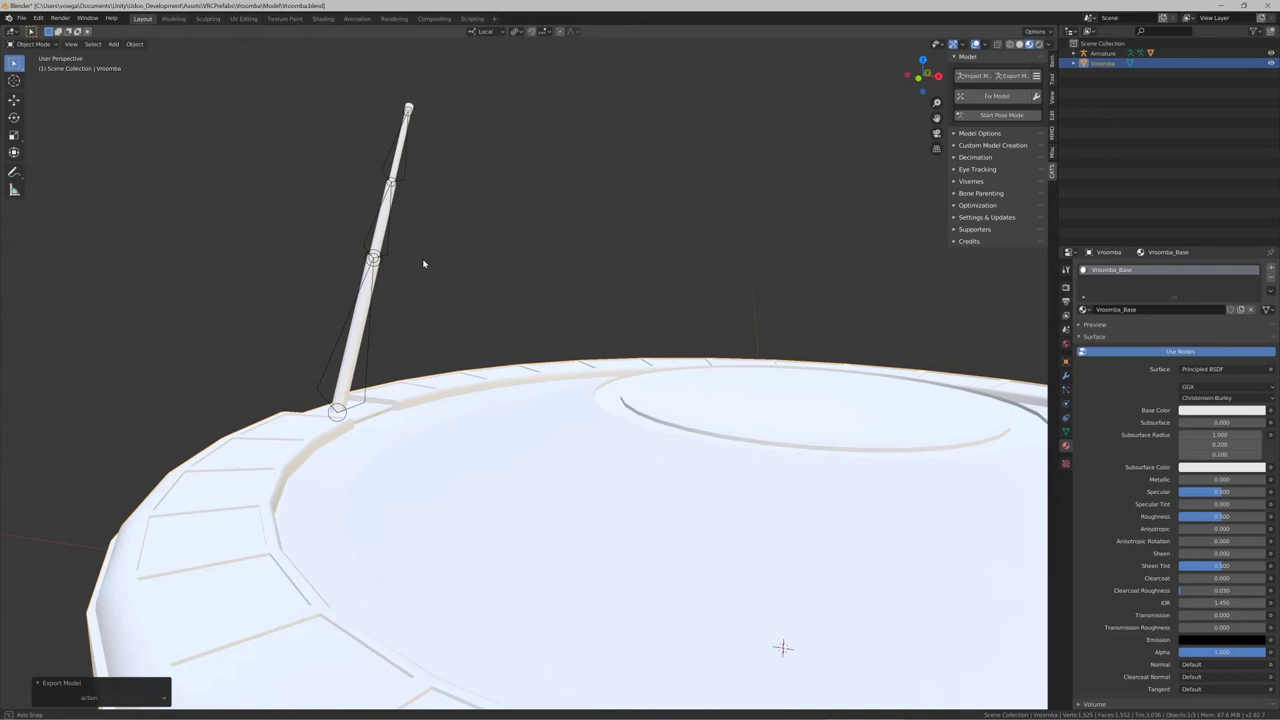
click(374, 281)
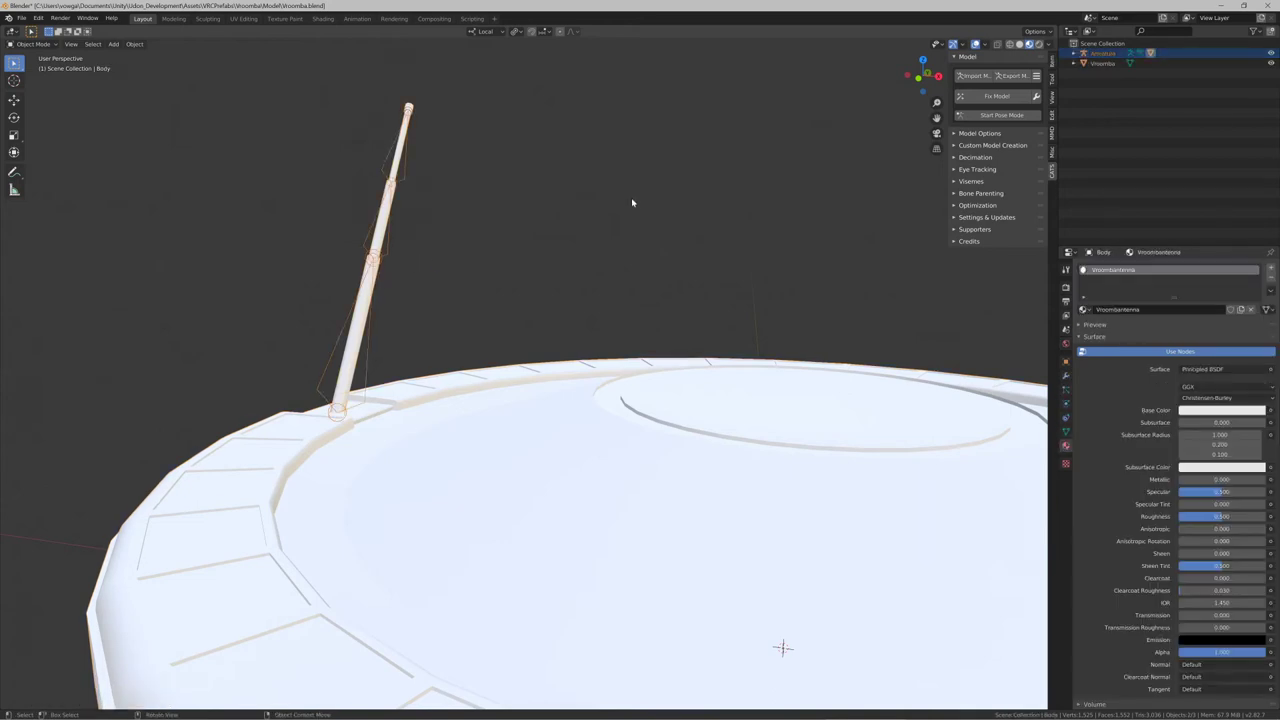
key(ctrl+shift+e)
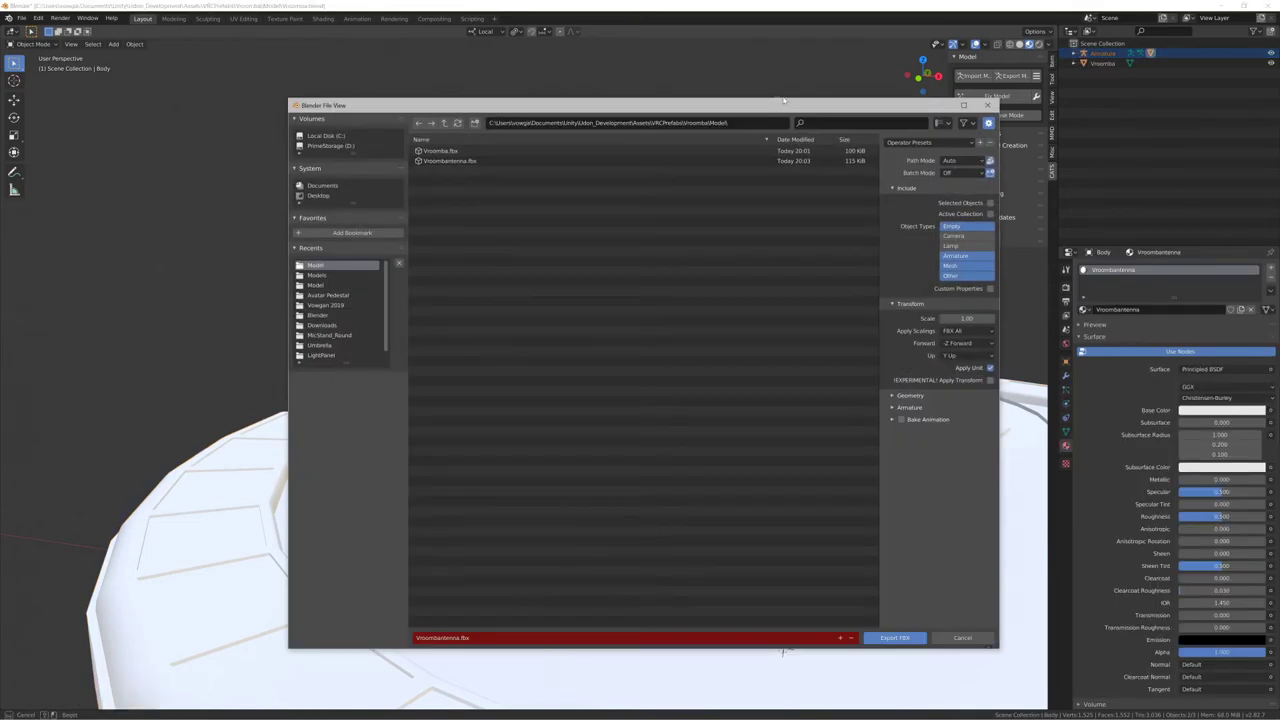
drag(774, 105, 977, 103)
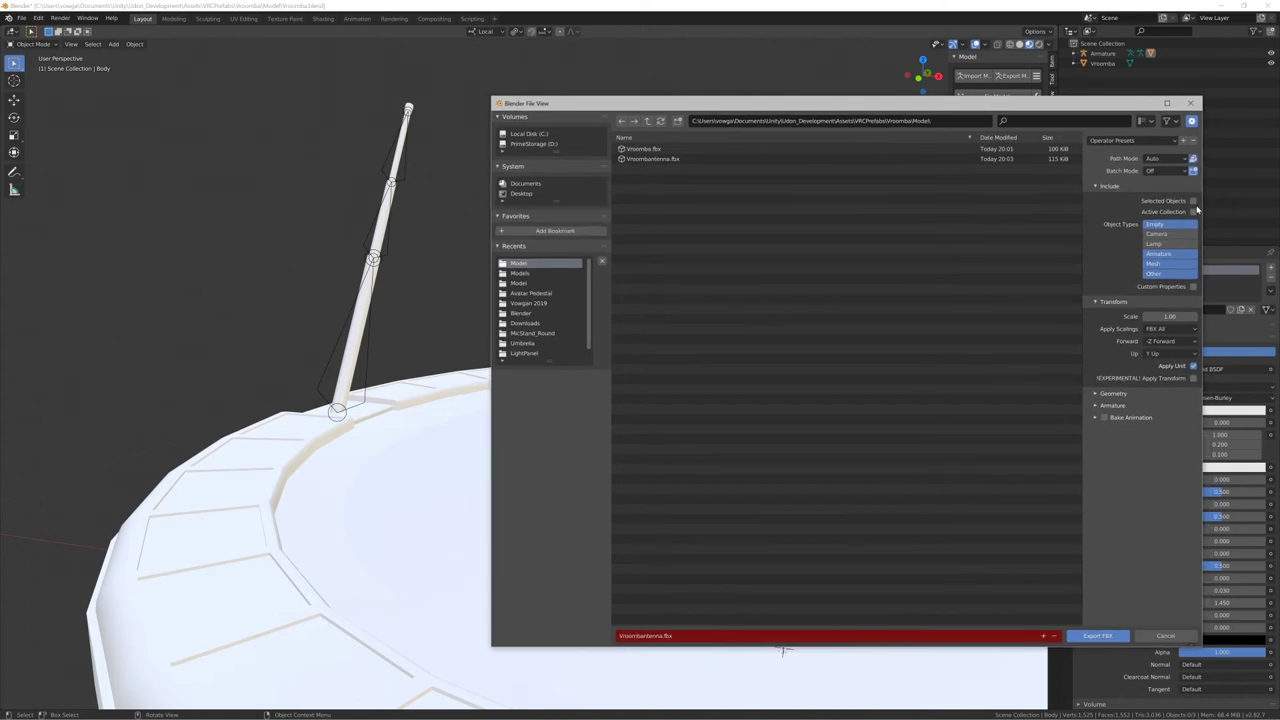
drag(335, 206, 414, 283)
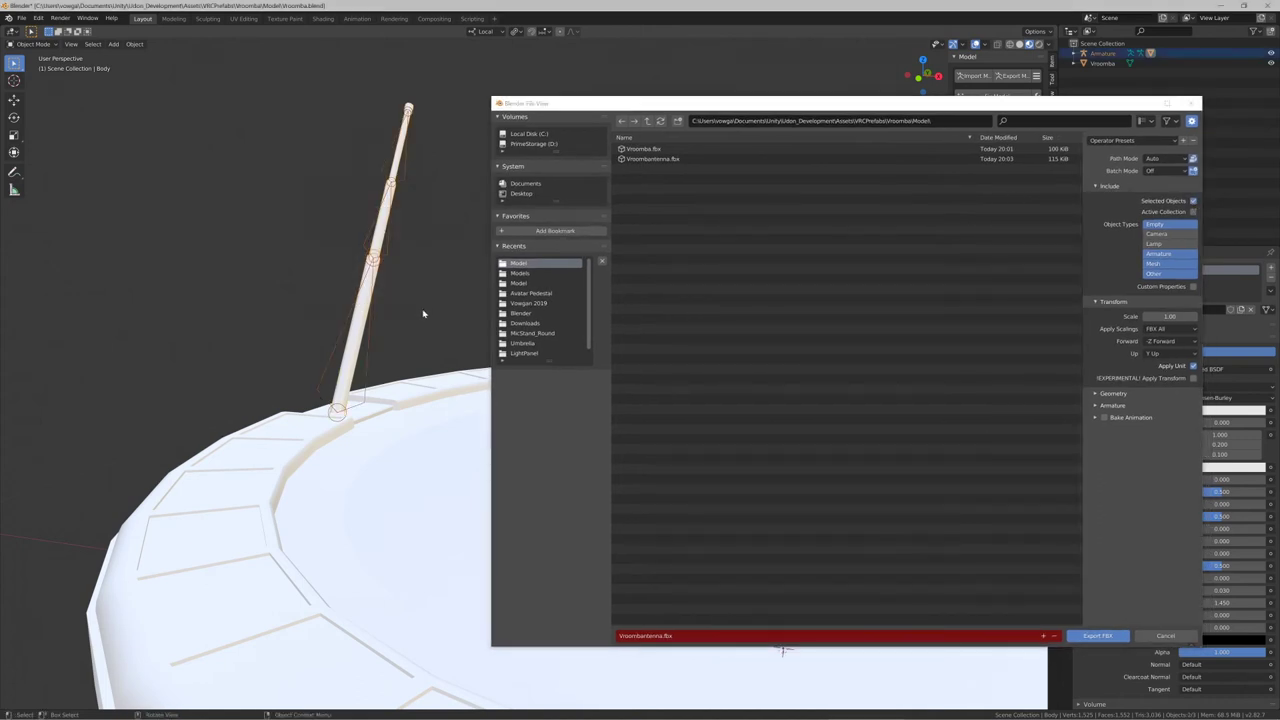
click(1098, 636)
Switch to Unity and remap the Vroombantenna model's import material to its AlbedoTransparency material, applying the import settings
key(alt+Tab)
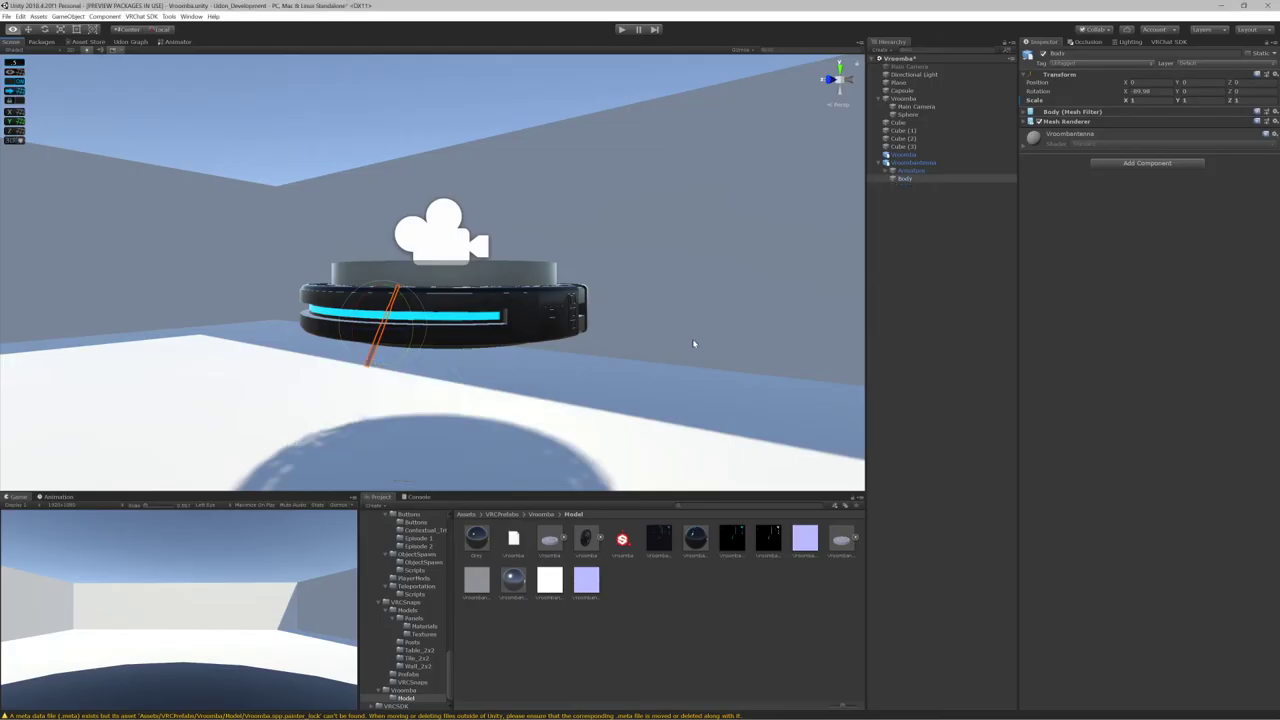
alt+drag(484, 351, 562, 308)
click(931, 172)
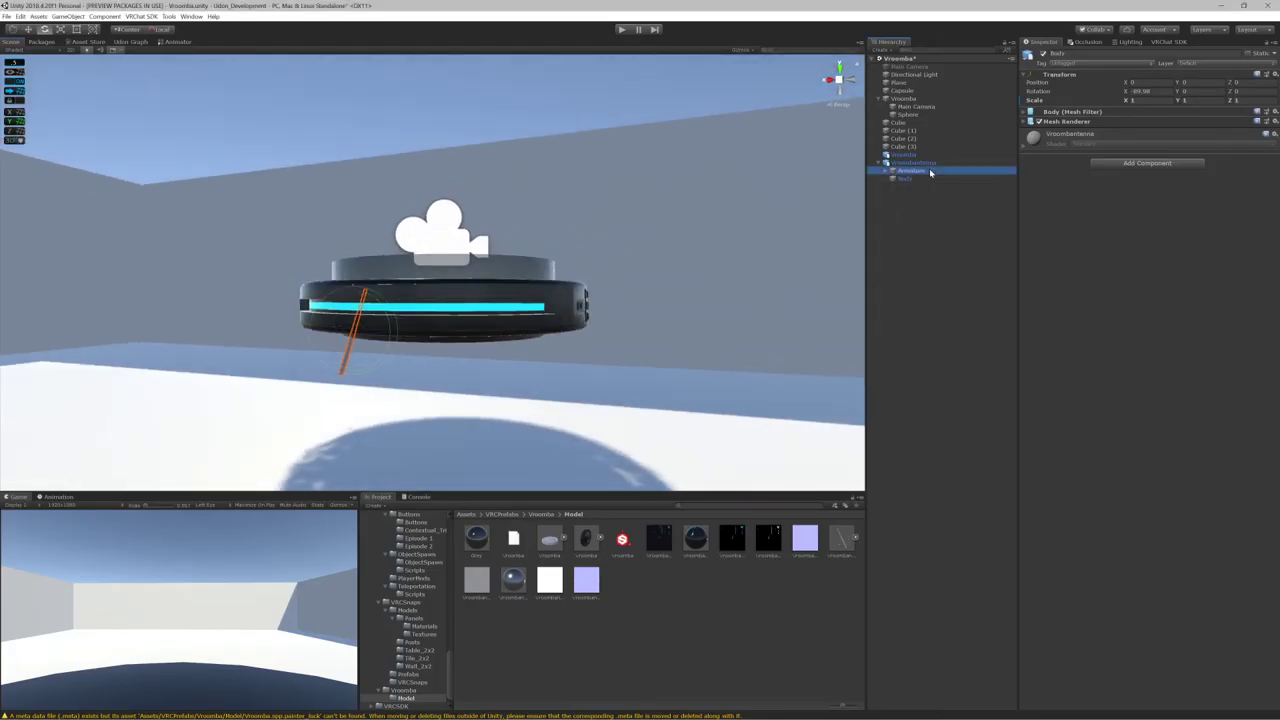
click(896, 164)
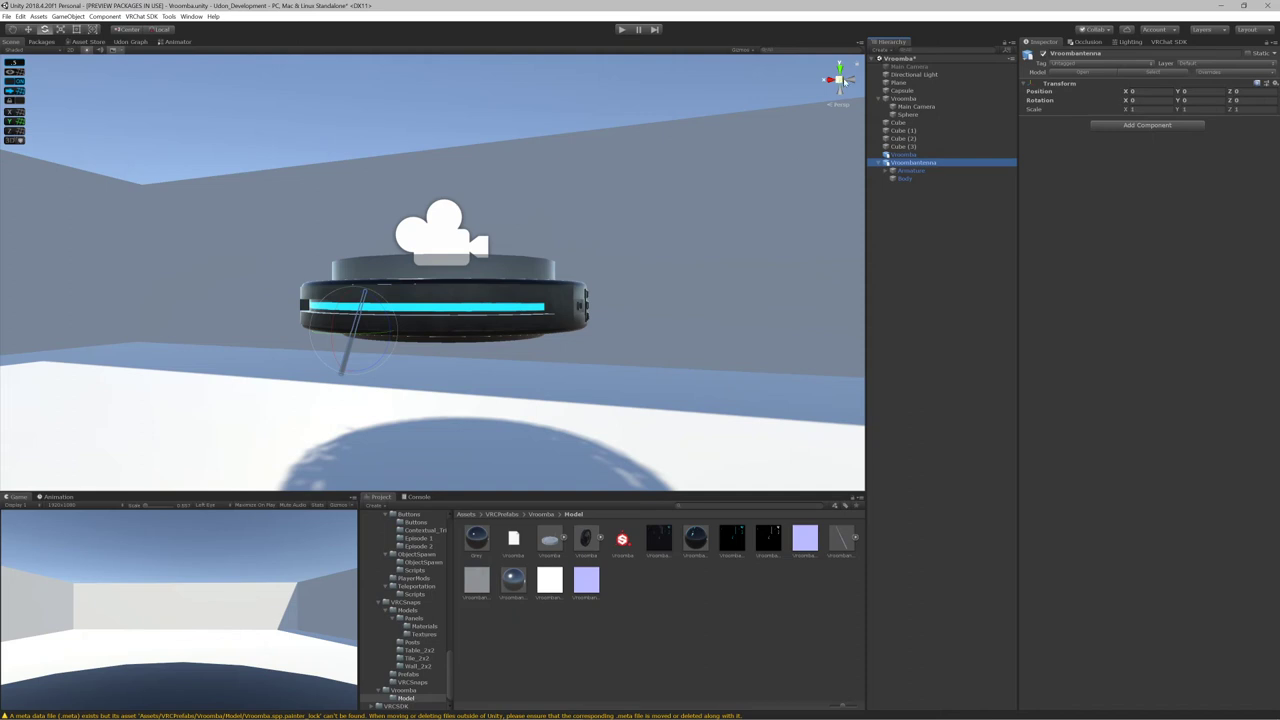
click(847, 81)
click(841, 540)
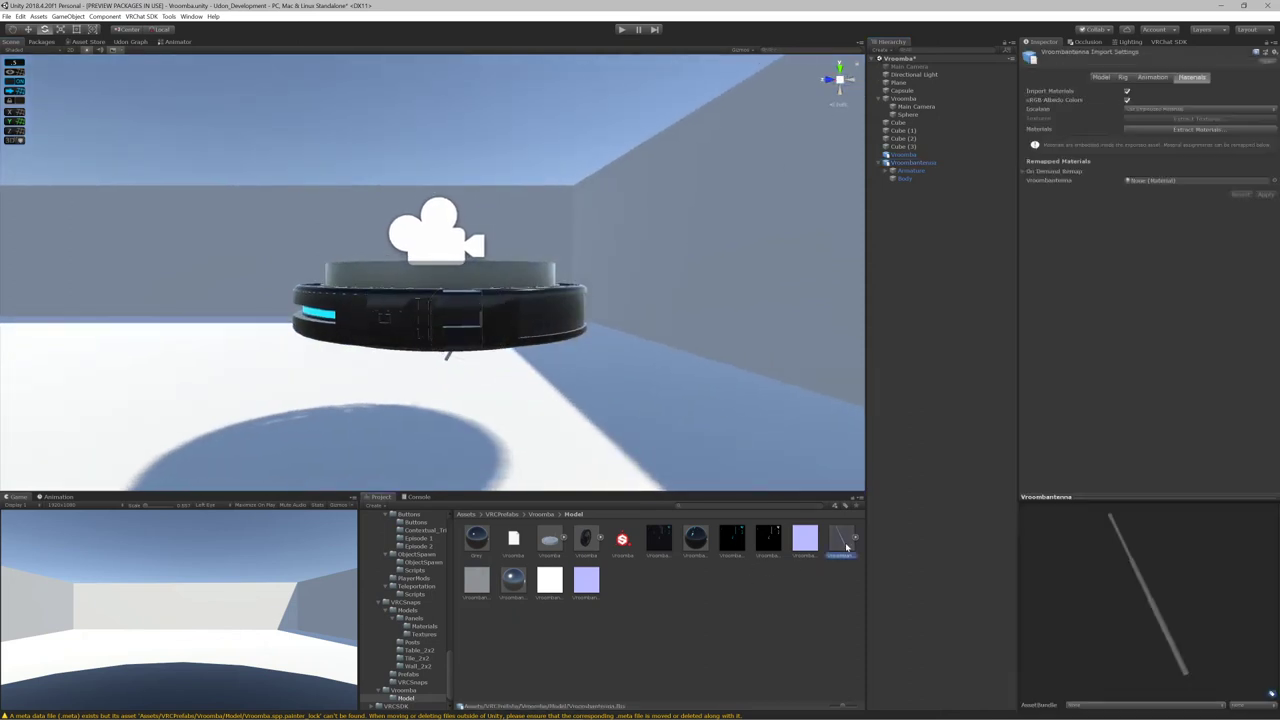
click(499, 589)
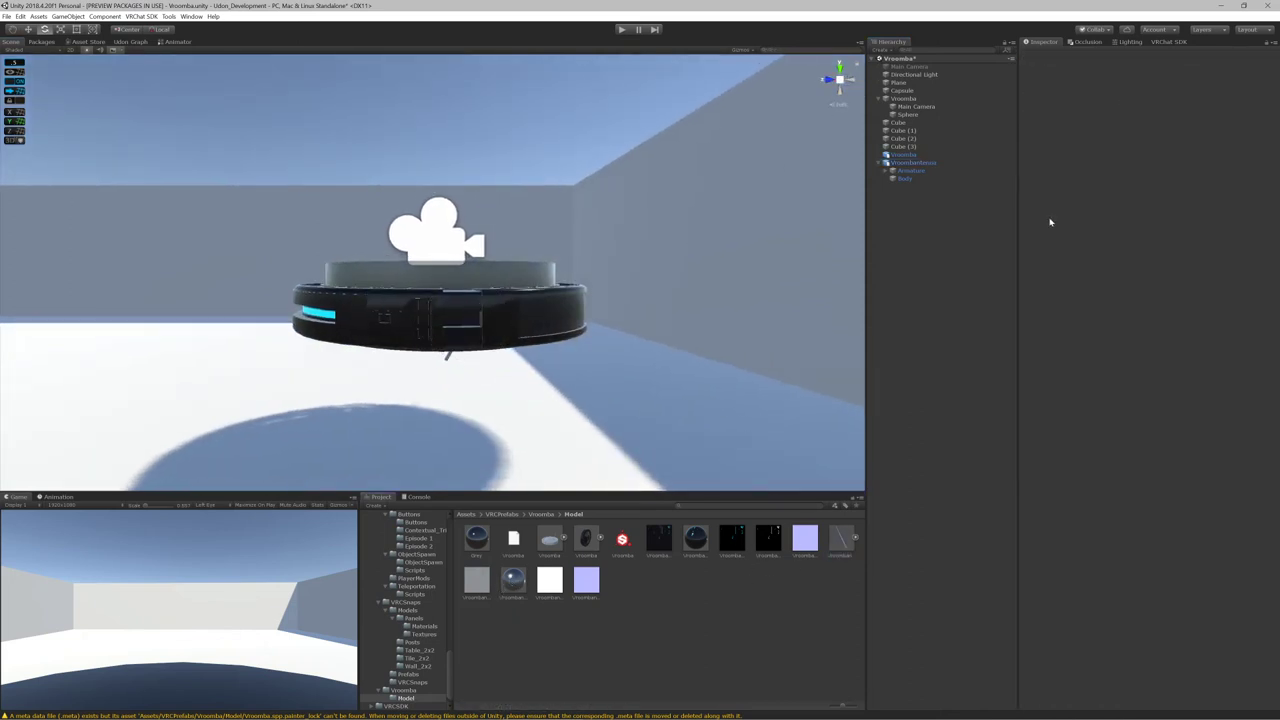
click(848, 555)
drag(509, 587, 1195, 181)
click(1264, 195)
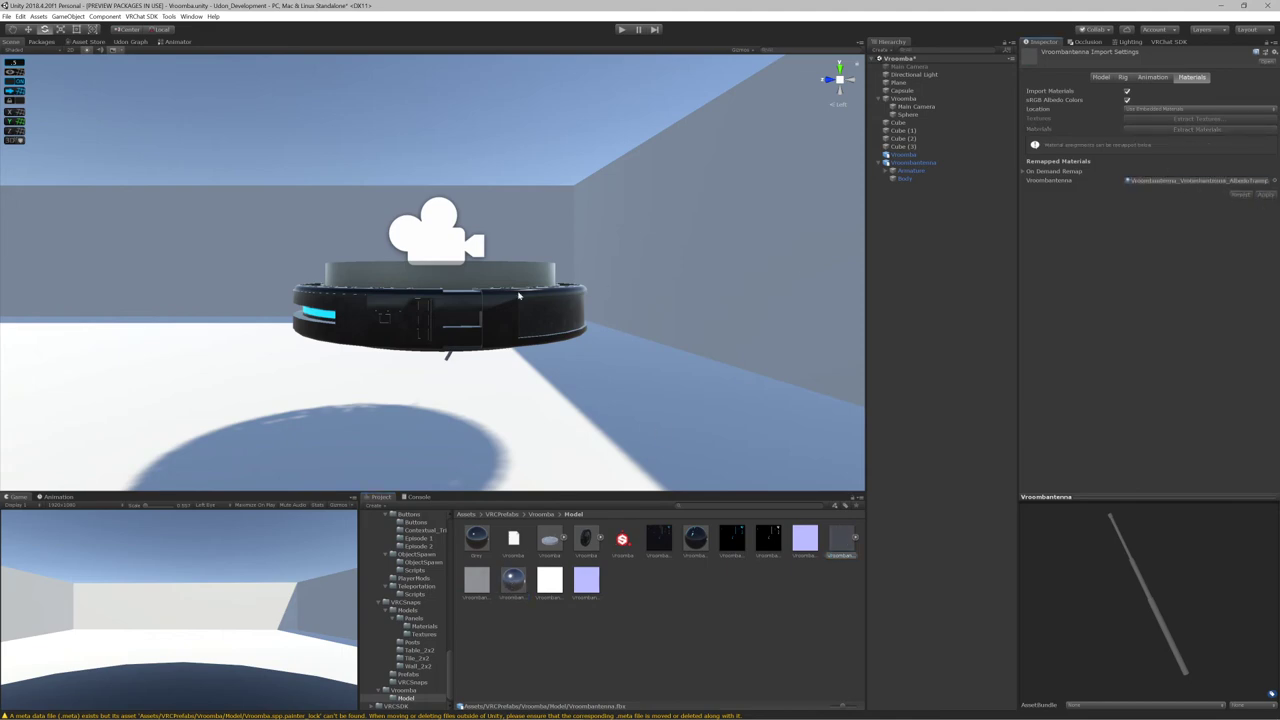
Move Main Camera from the placeholder Vroomba cylinder to the Vroombantenna object and delete the placeholder with its sphere
scroll(519, 296, up, 8)
alt+drag(411, 369, 503, 316)
scroll(551, 377, down, 8)
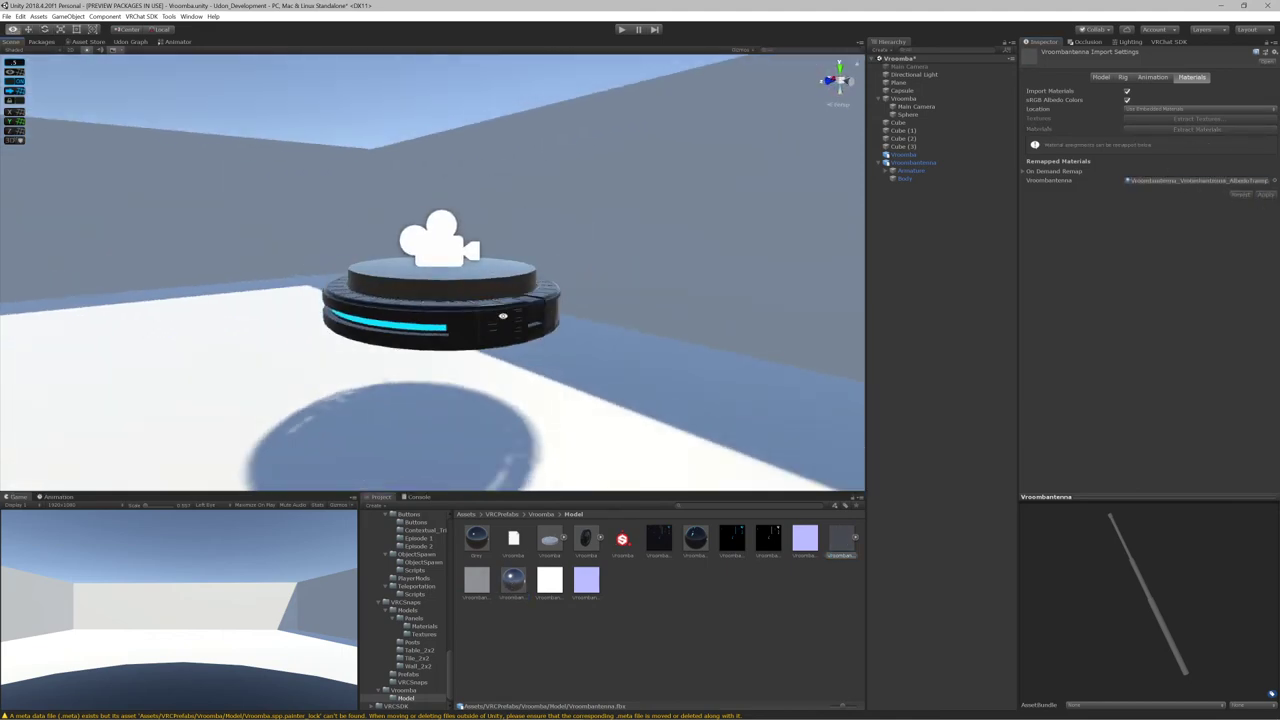
click(503, 316)
scroll(548, 280, up, 3)
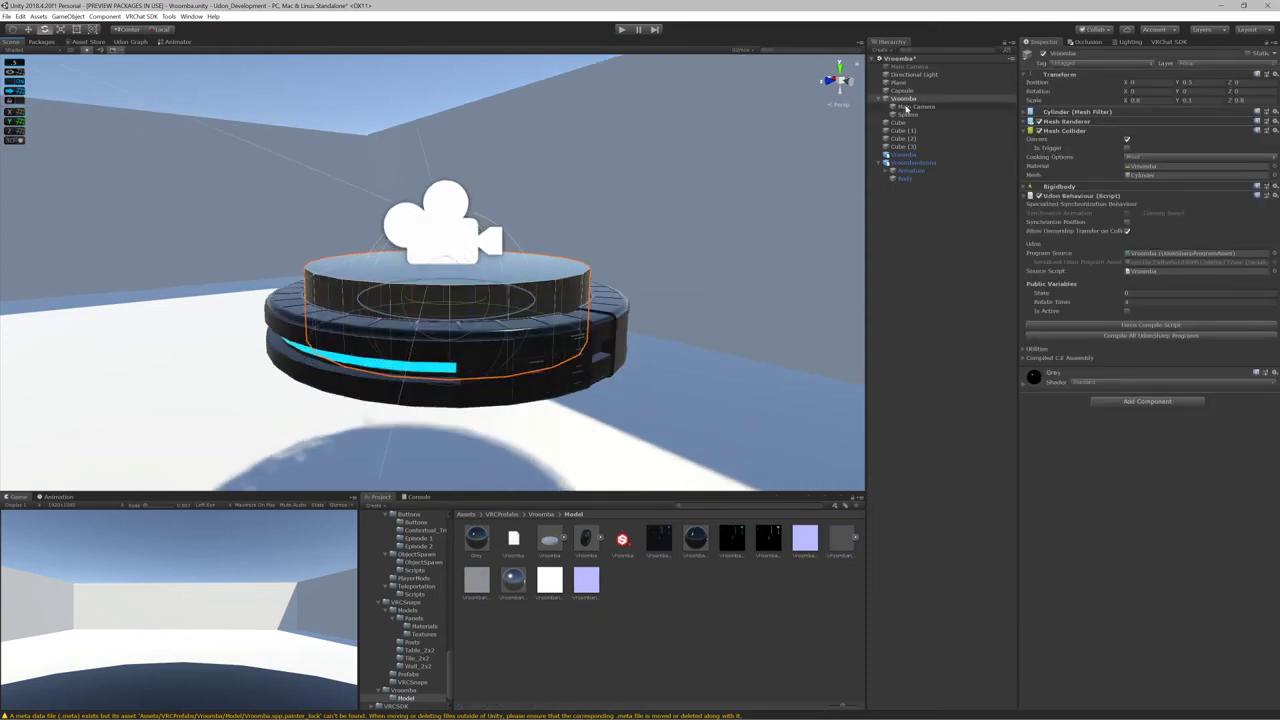
drag(906, 107, 911, 166)
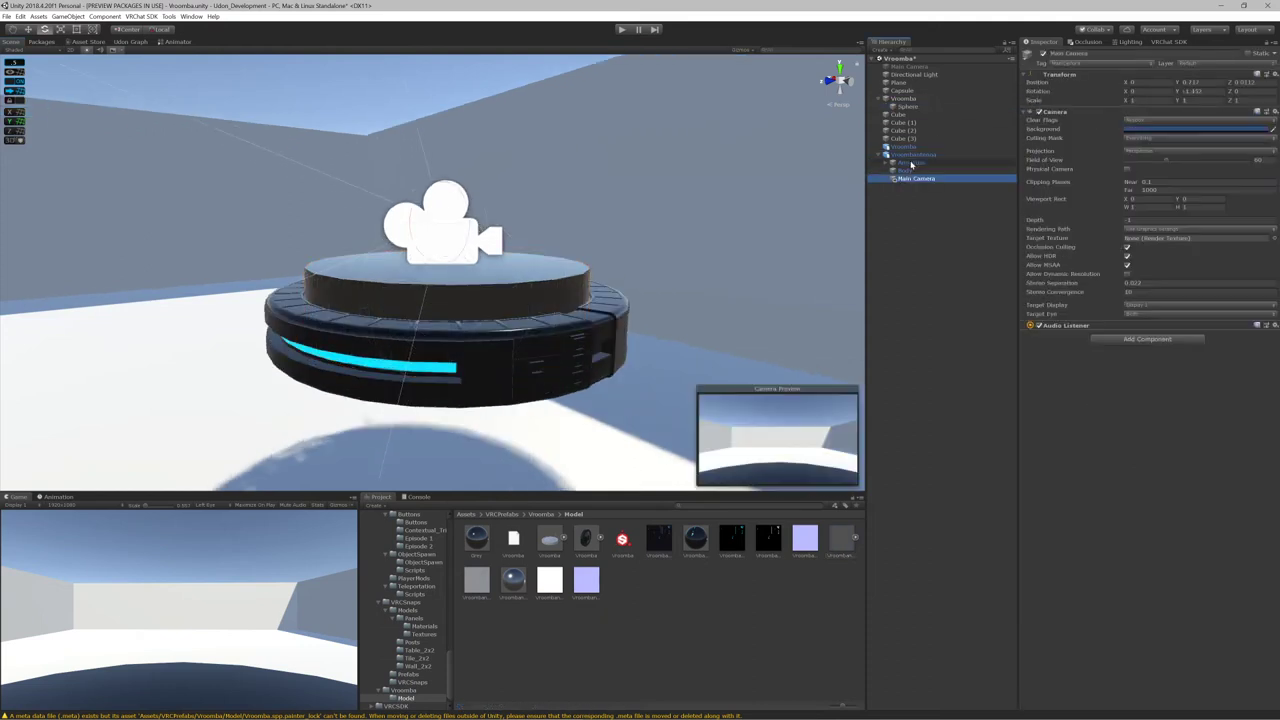
click(917, 99)
key(Delete)
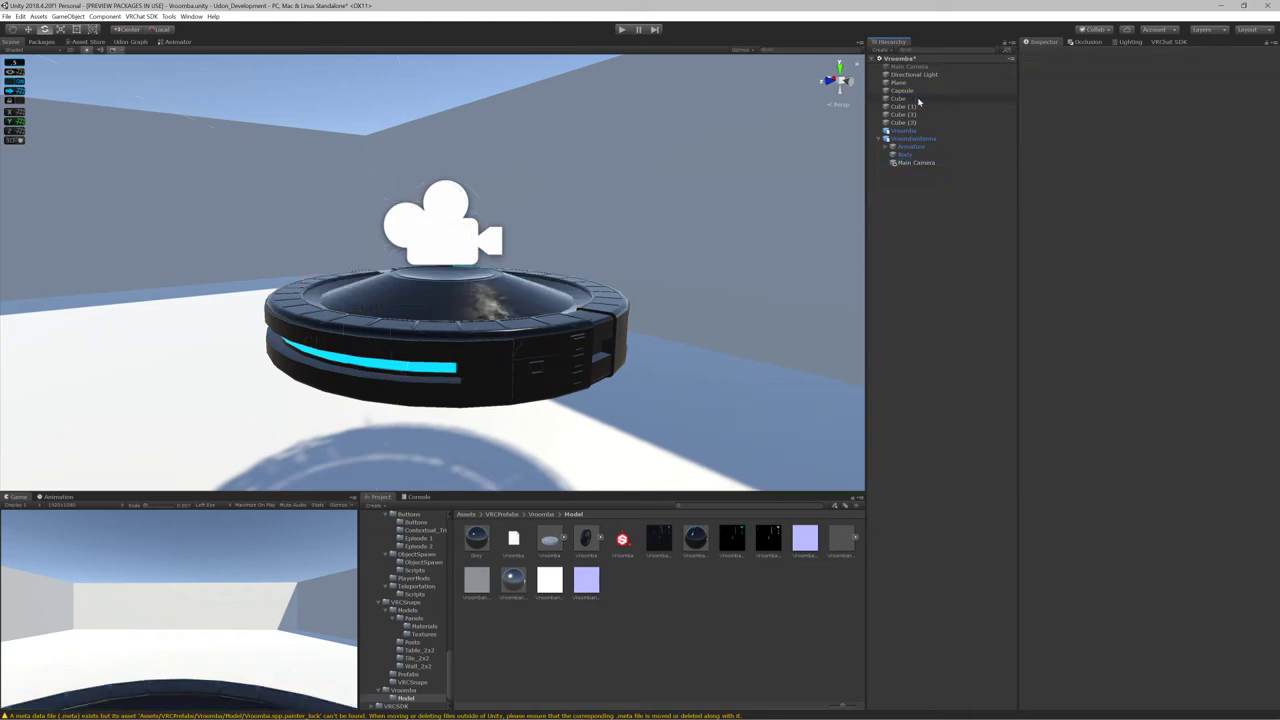
Make Main Camera and the Vroombantenna object children of the Vroomba model
click(919, 140)
alt+drag(628, 208, 312, 178)
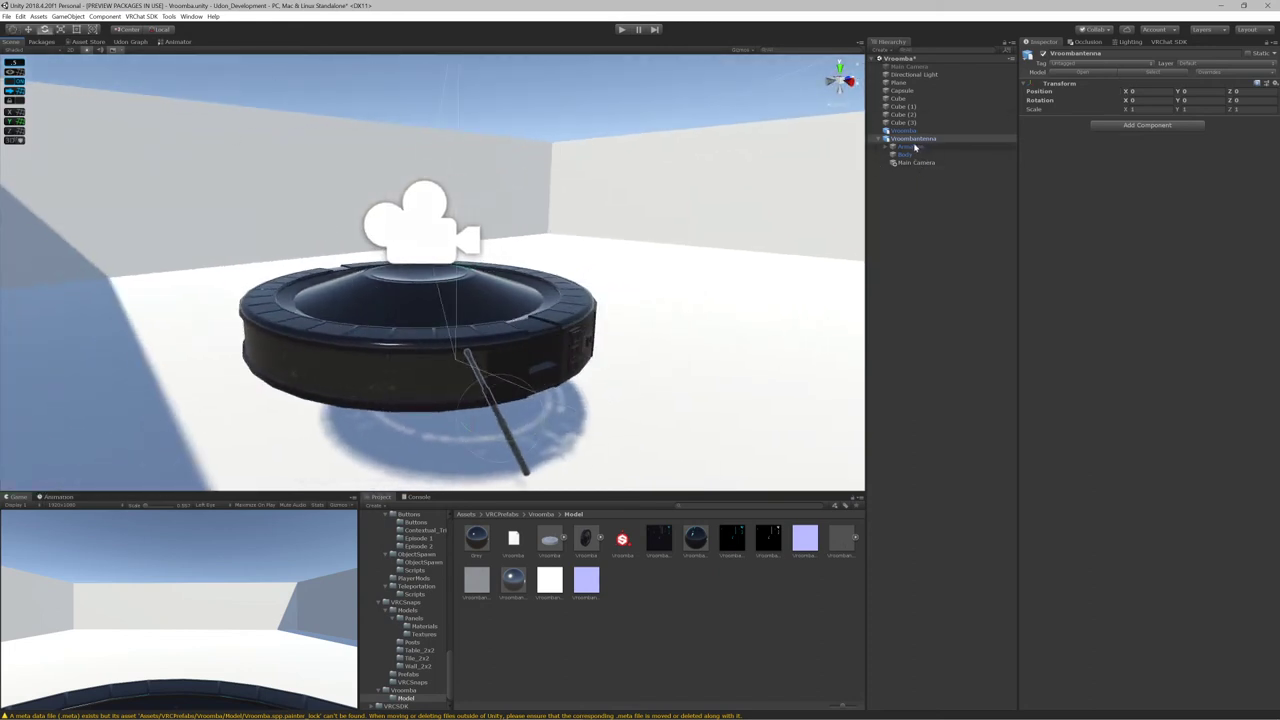
drag(909, 165, 910, 133)
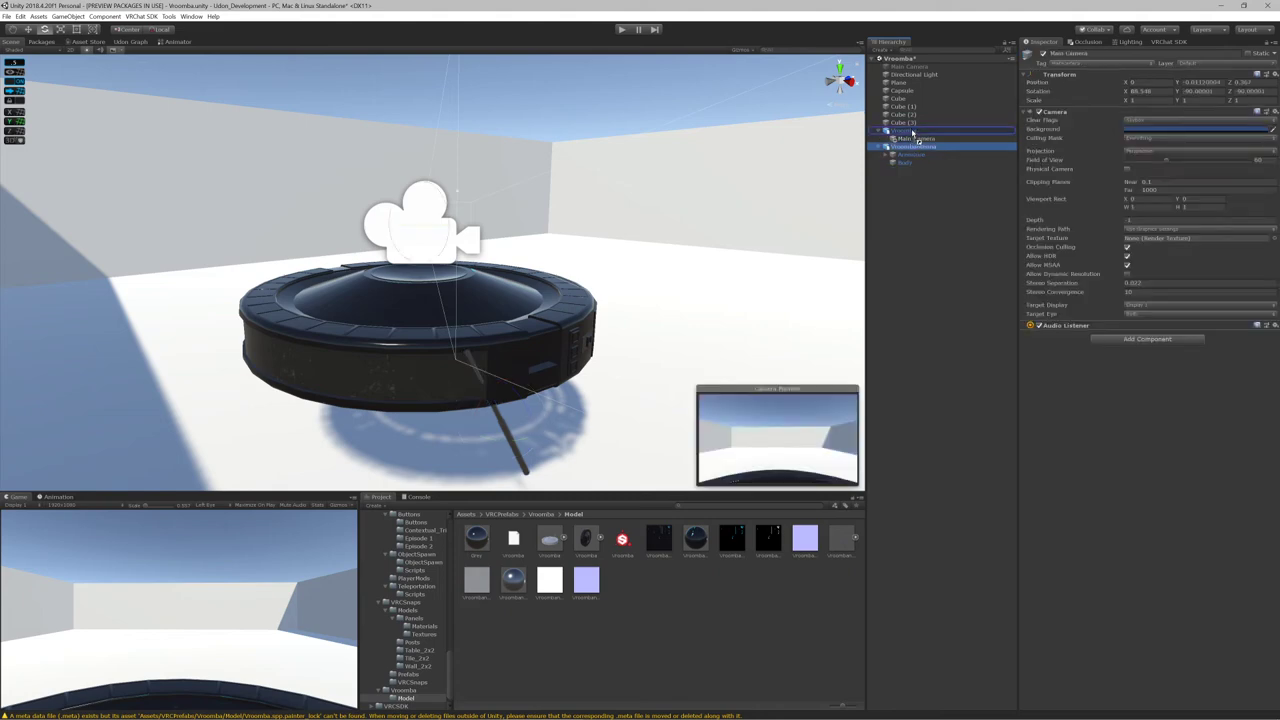
click(911, 131)
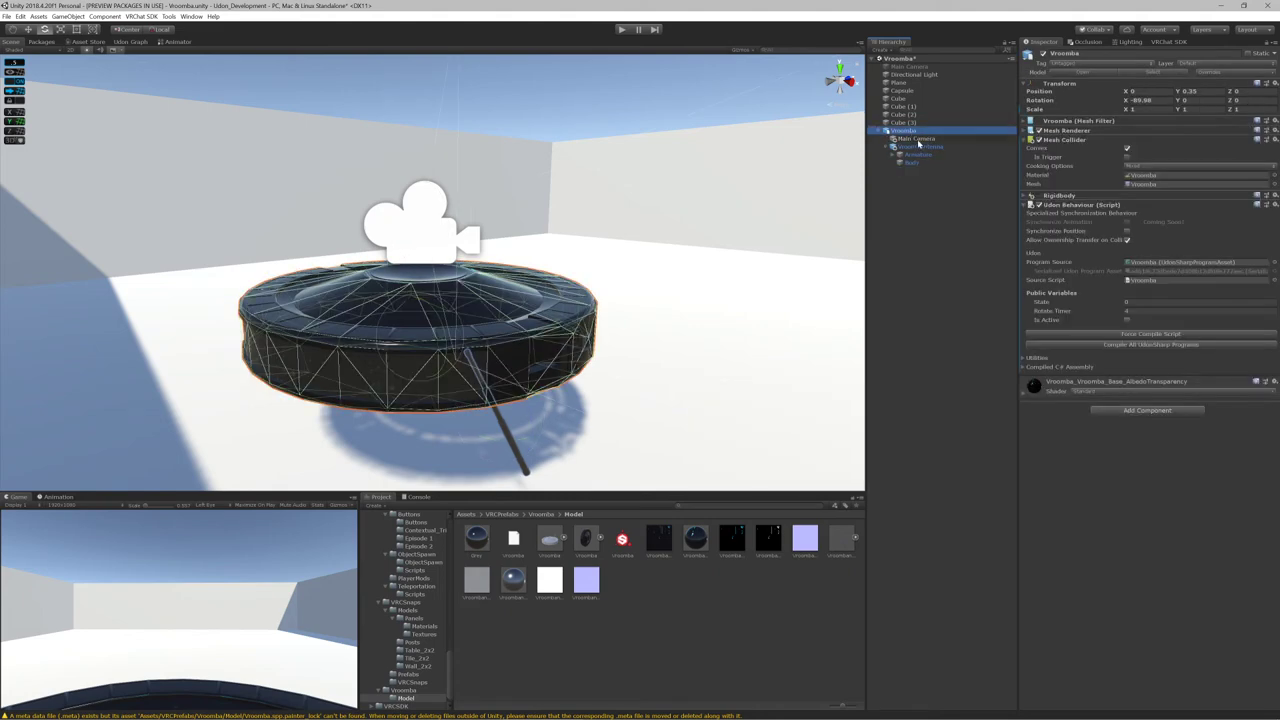
click(917, 138)
Set the Vroombantenna object's Z position to 0 and check the antenna's placement on the Vroomba
click(918, 146)
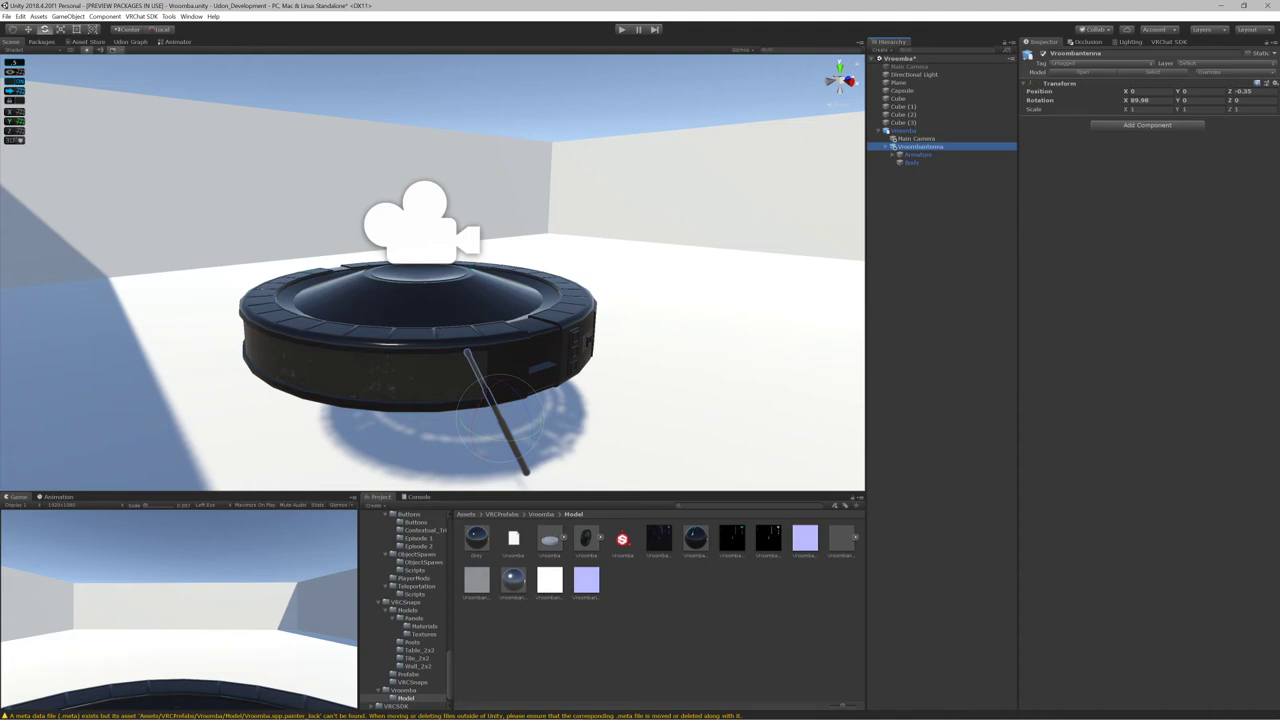
click(1163, 91)
key(Tab)
key(Tab)
text(0)
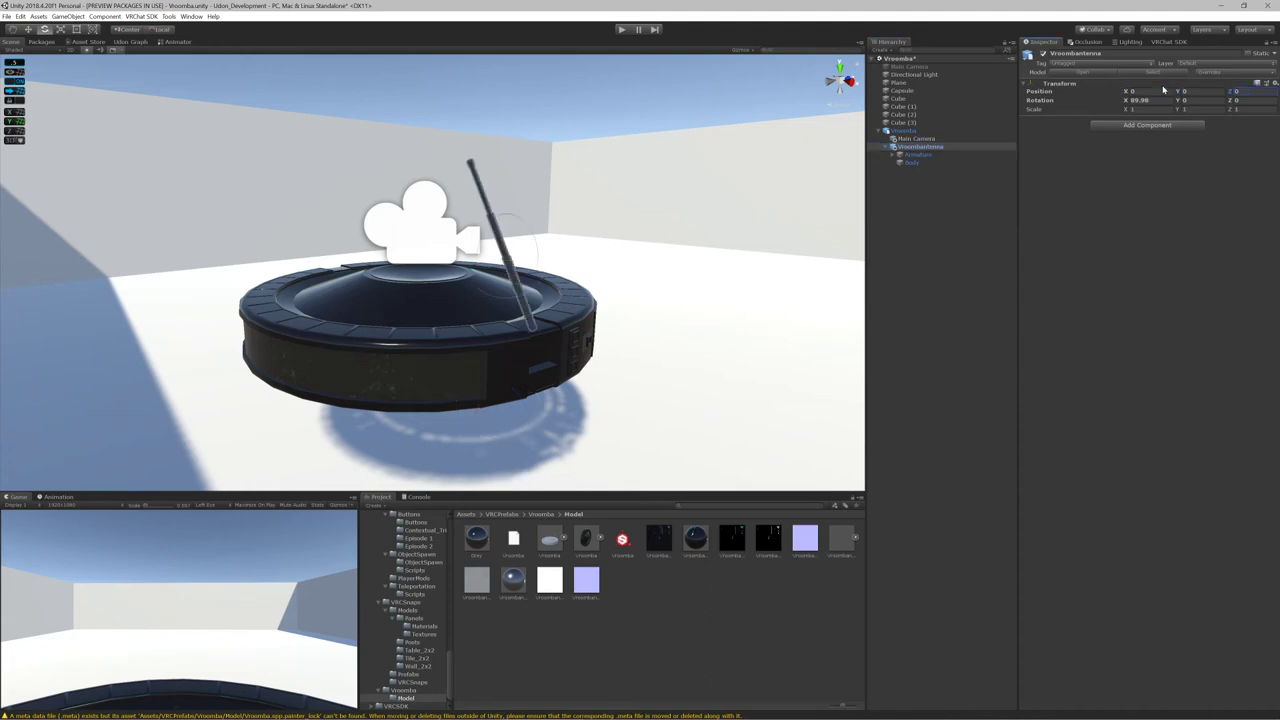
alt+drag(600, 188, 20, 186)
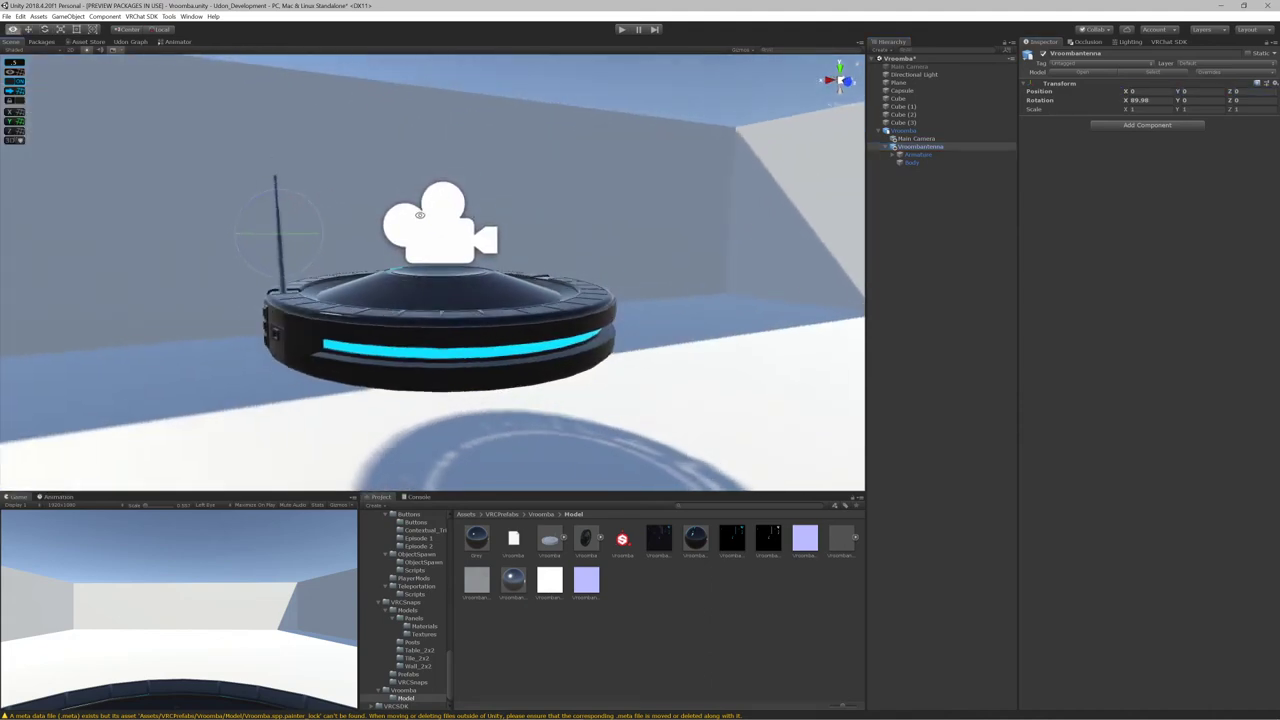
click(628, 66)
alt+drag(490, 150, 680, 231)
alt+right_drag(680, 231, 502, 263)
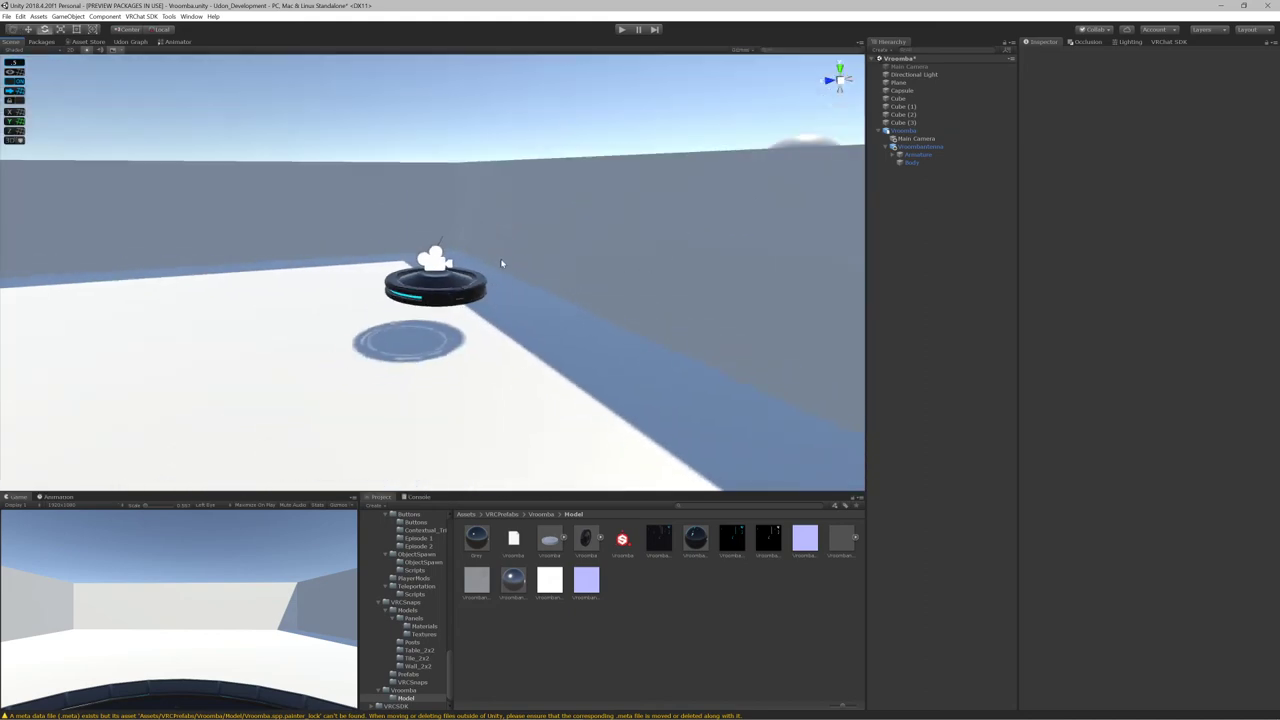
Inspect the Vroomba with its antenna from several angles and start Play mode
scroll(502, 263, up, 6)
alt+drag(498, 266, 529, 269)
scroll(529, 266, down, 2)
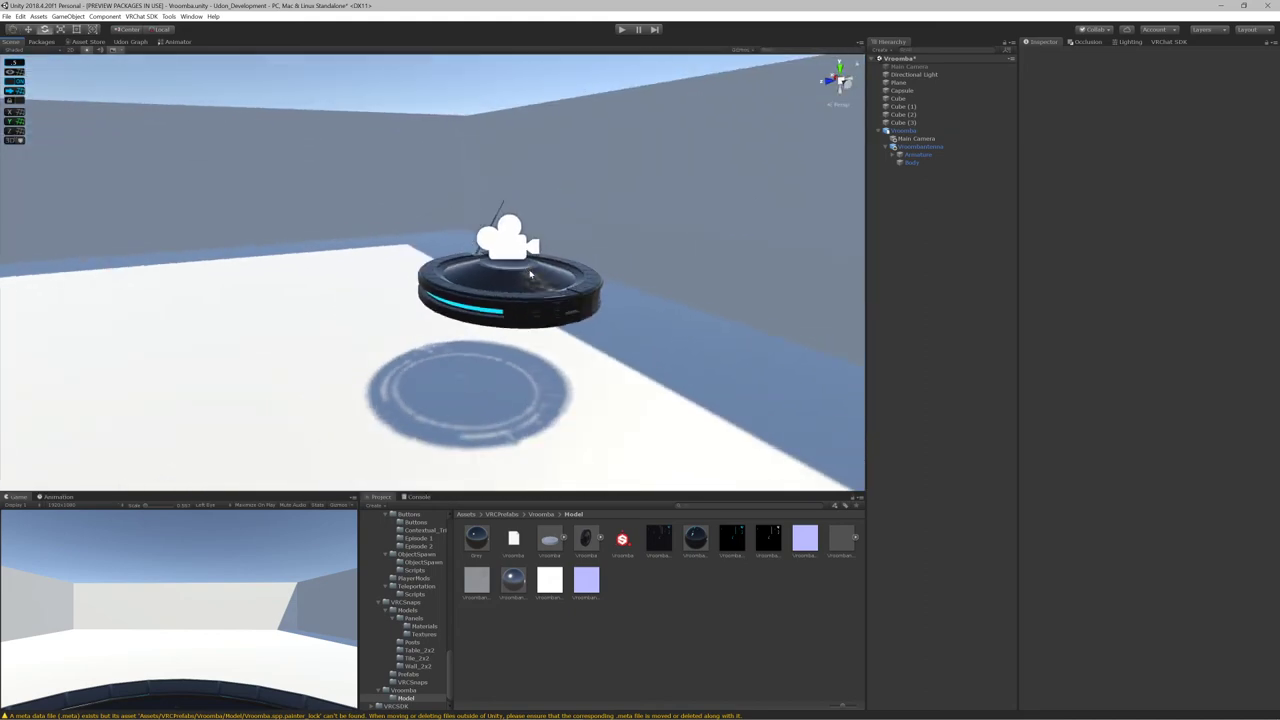
scroll(578, 278, down, 4)
right_drag(540, 291, 503, 295)
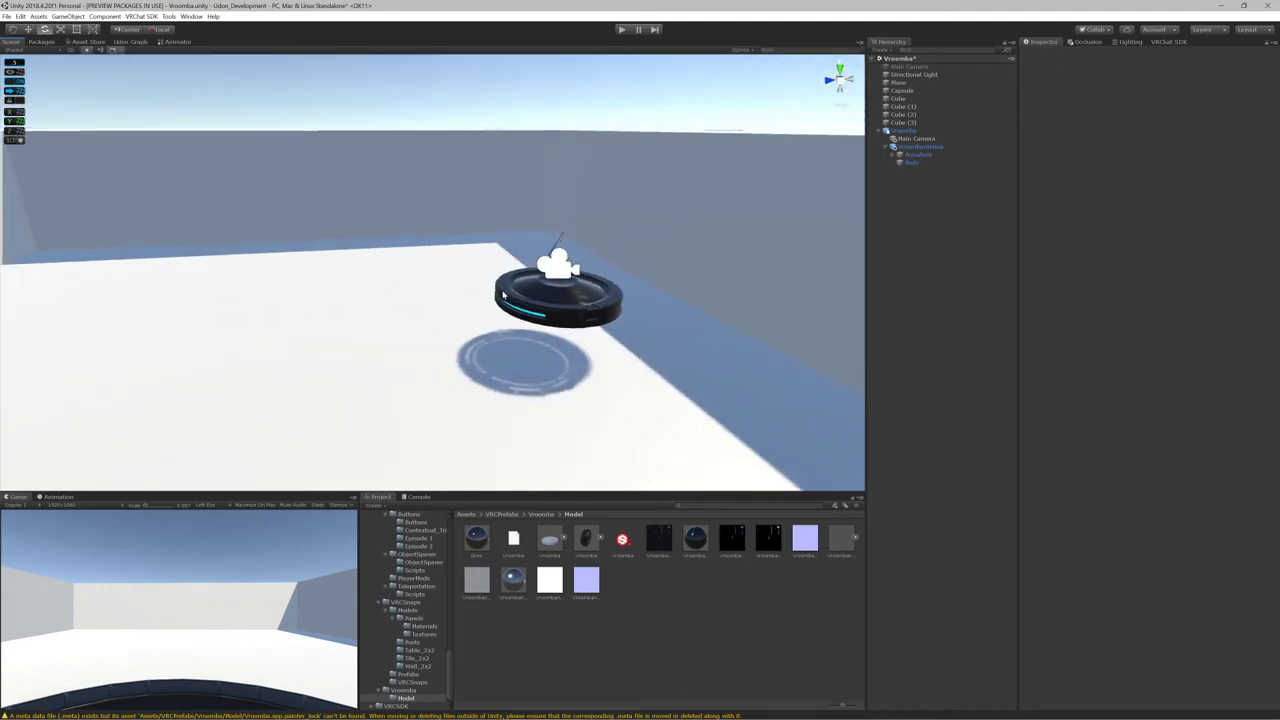
click(621, 31)
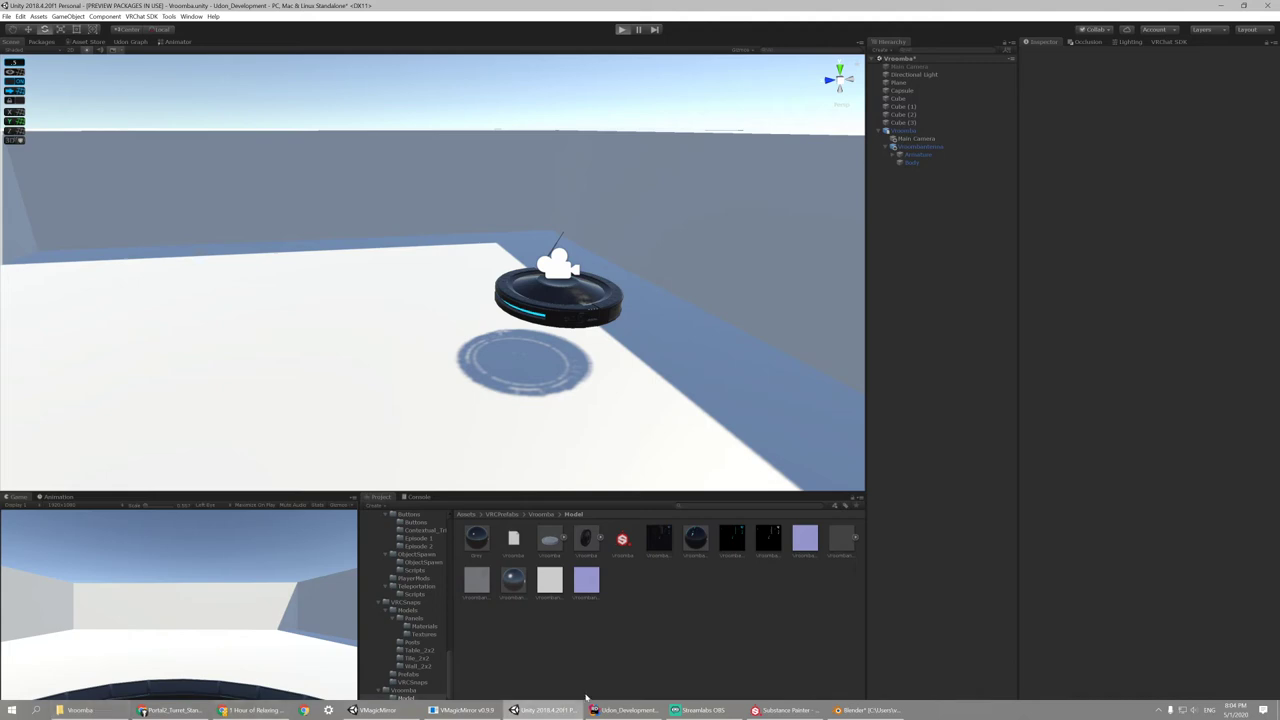
Switch to VMagicMirror, enable Always Foreground in its window settings, and put its windows away
click(446, 710)
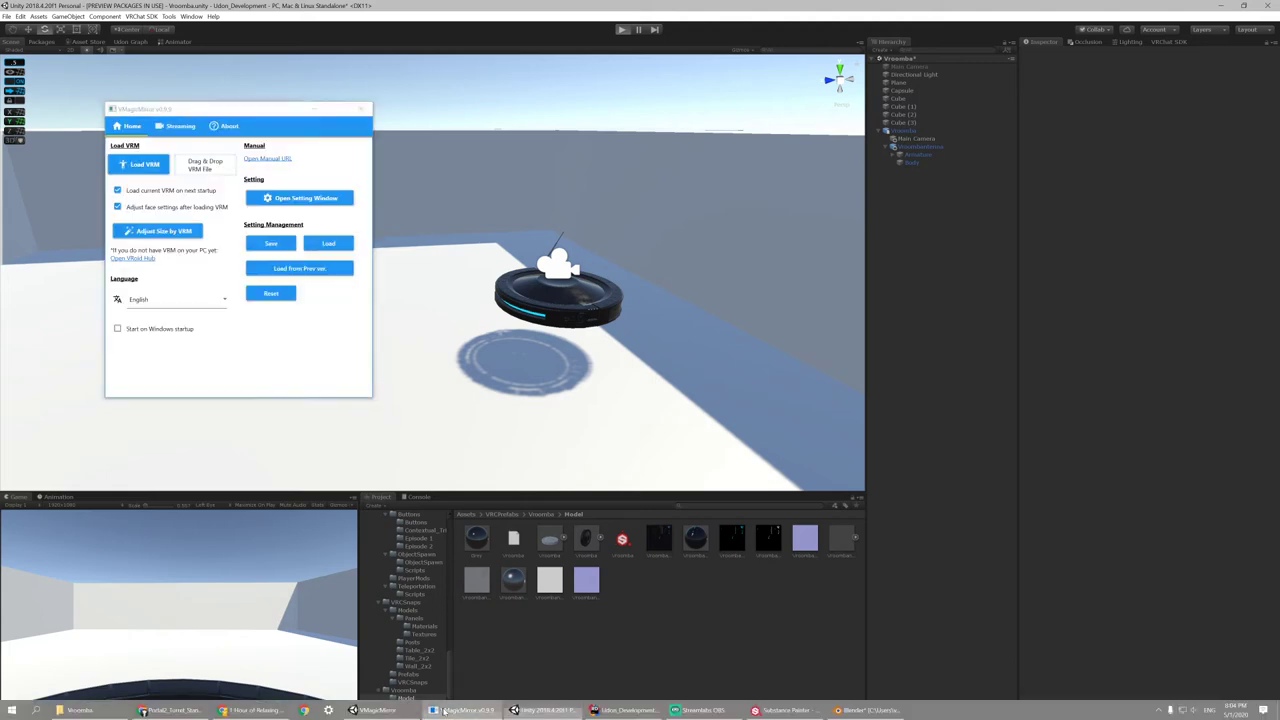
click(446, 710)
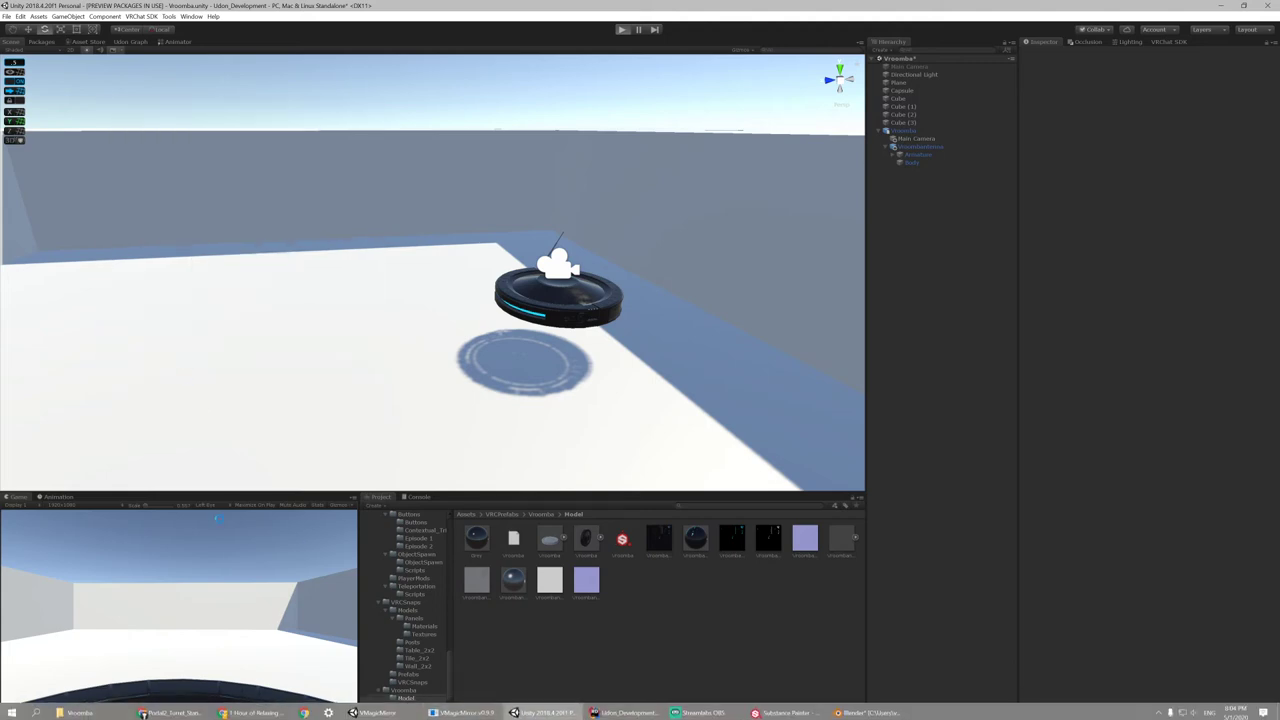
click(453, 712)
click(282, 200)
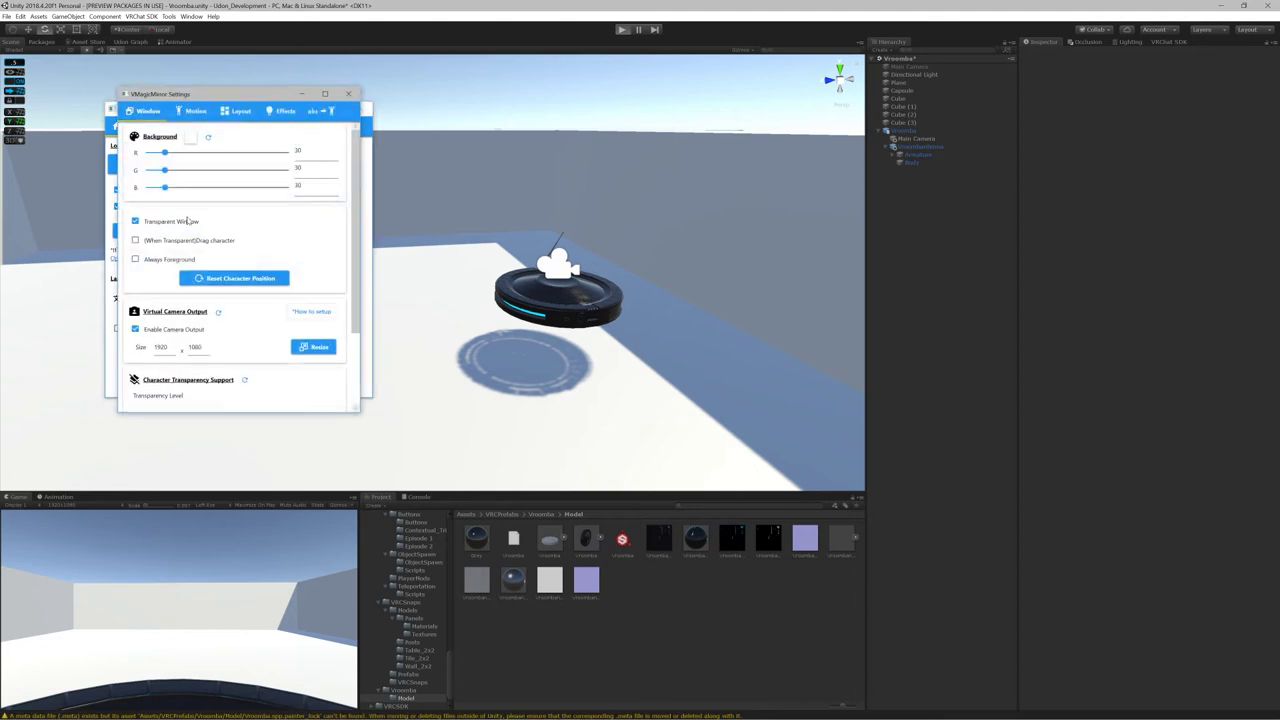
click(157, 260)
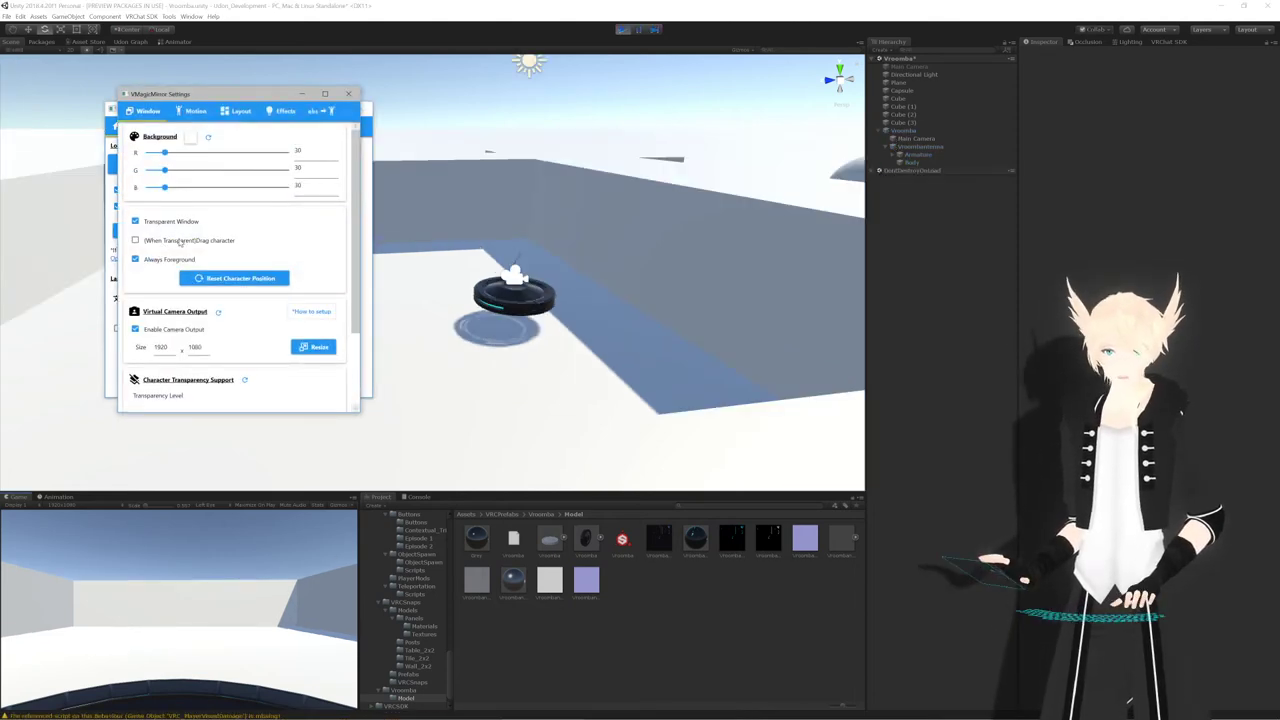
click(348, 93)
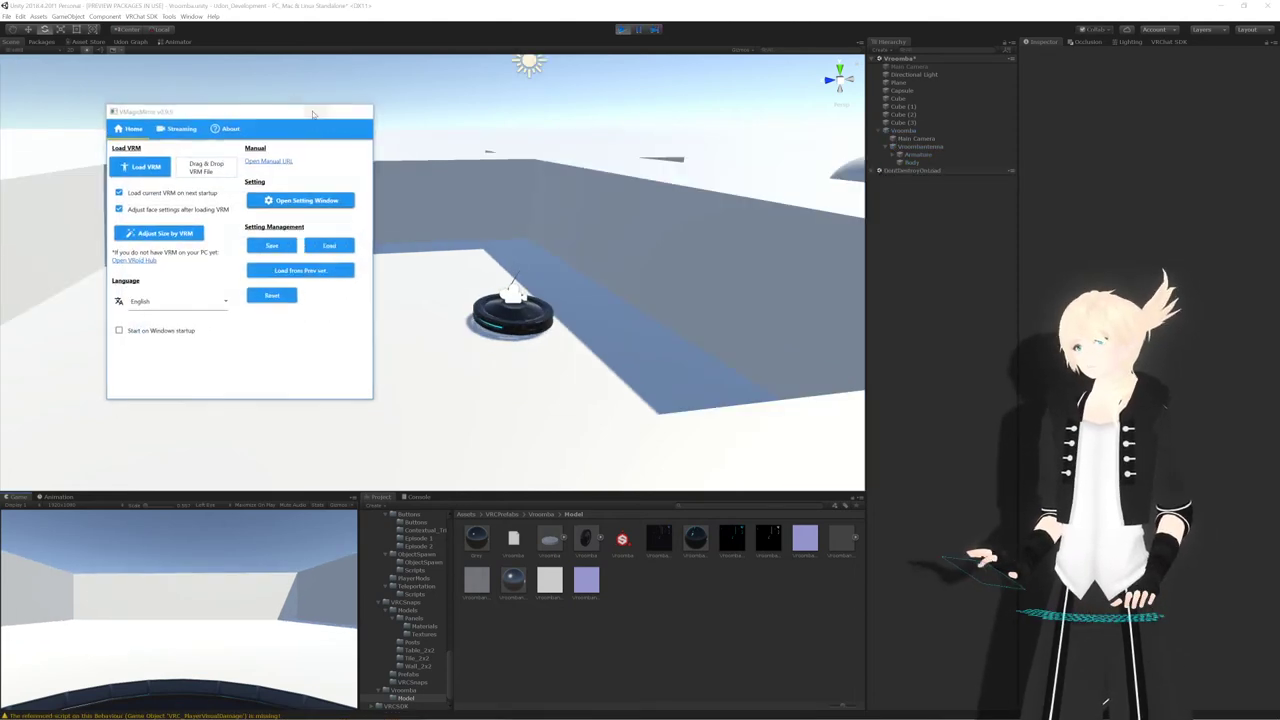
click(314, 109)
Enable Is Active on the running Vroomba's Udon Behaviour and examine the model's underside in the scene
alt+drag(515, 227, 462, 227)
scroll(462, 227, up, 4)
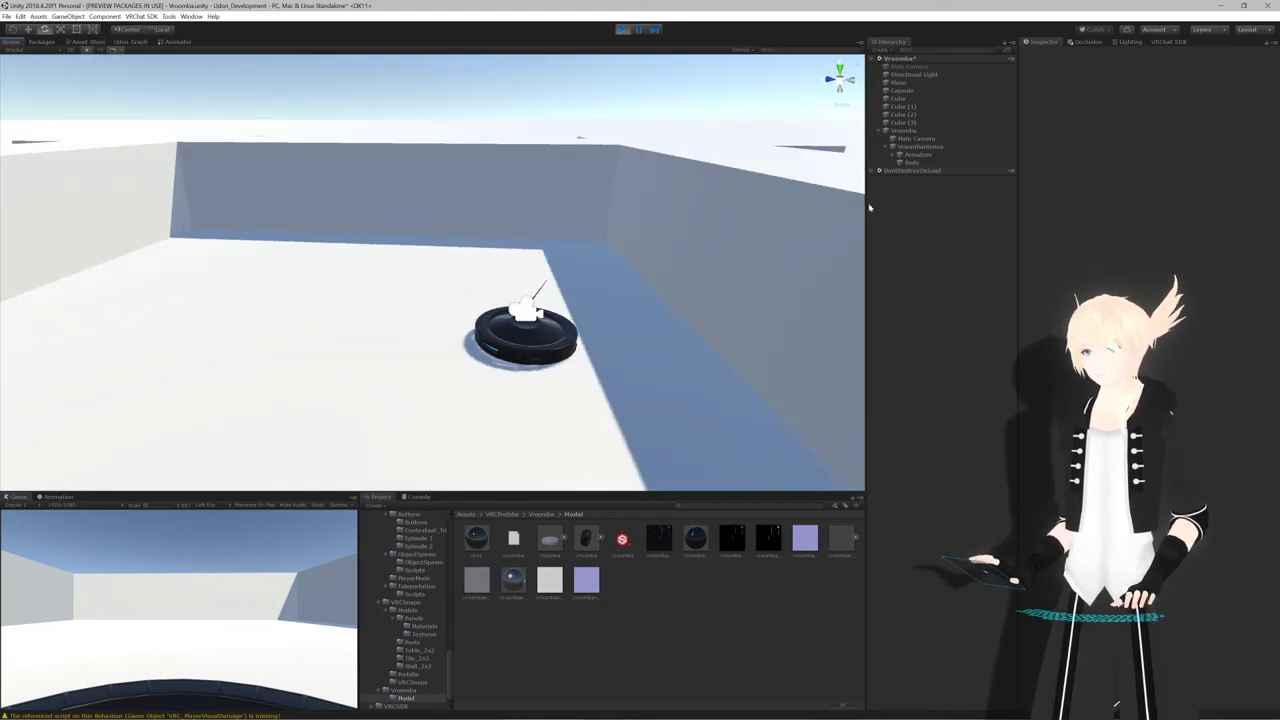
click(929, 131)
click(1127, 313)
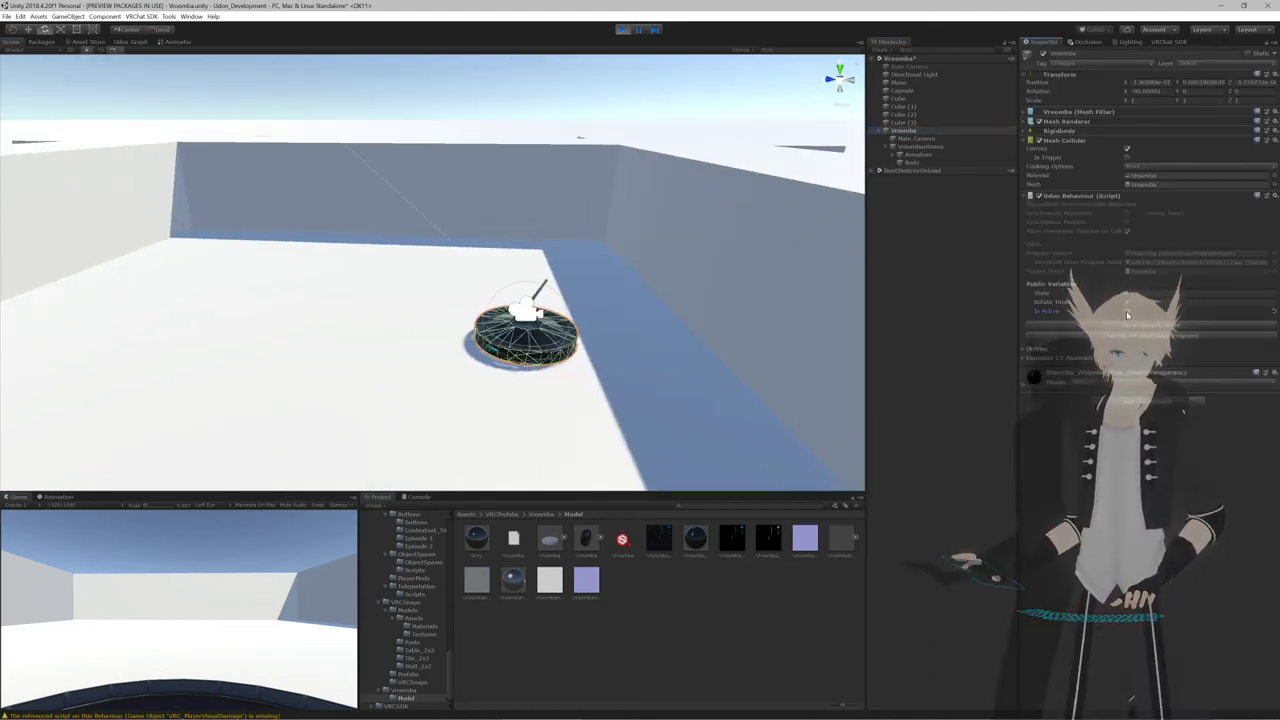
key(f)
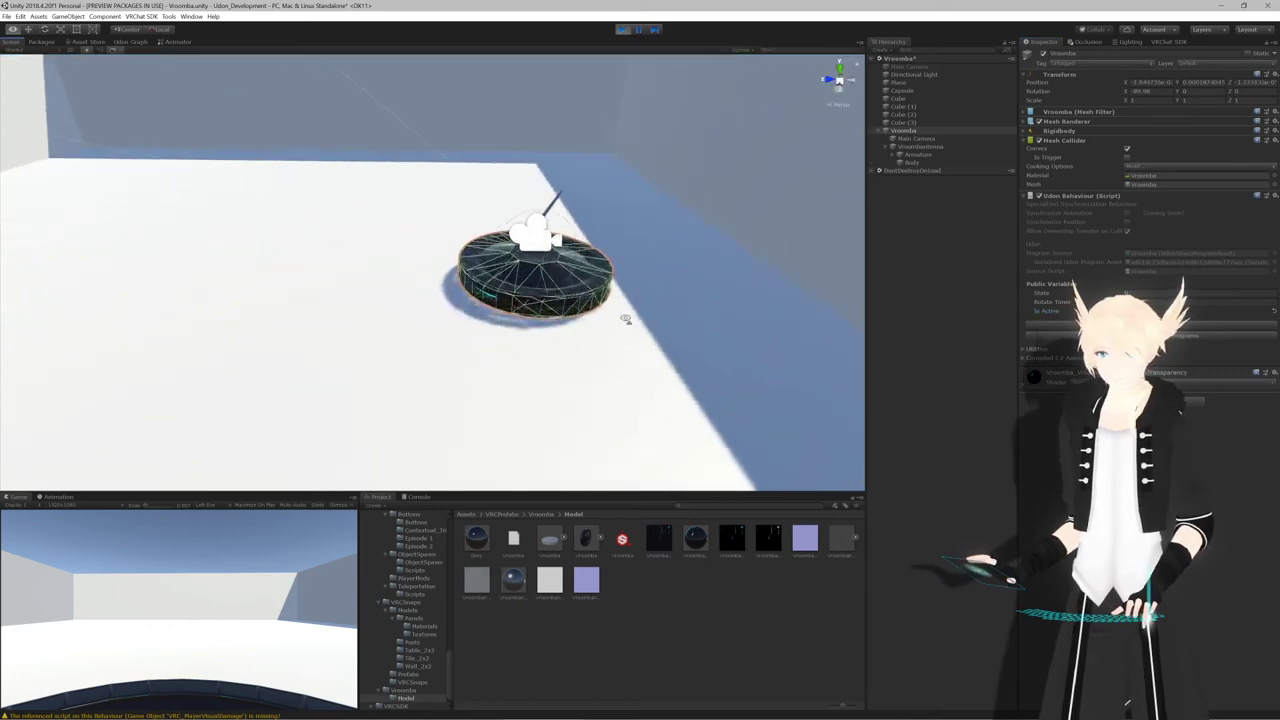
alt+drag(530, 274, 594, 123)
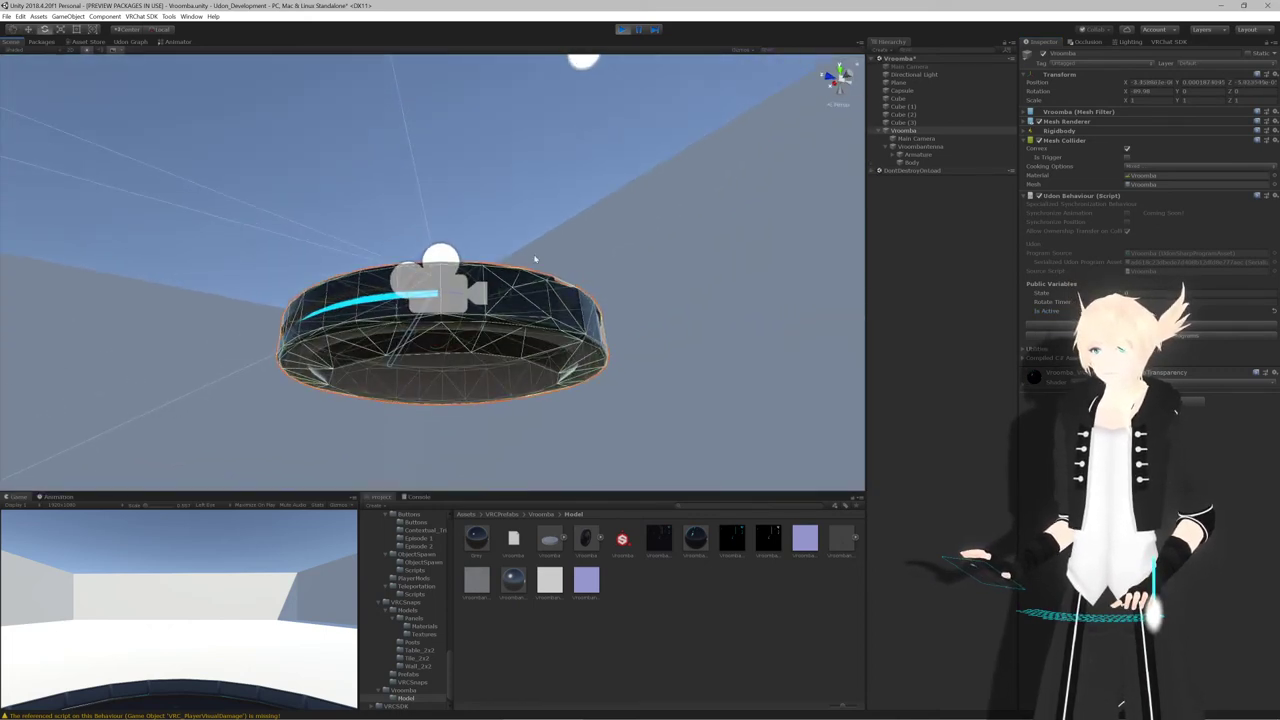
scroll(534, 262, up, 5)
middle_drag(524, 278, 535, 179)
alt+drag(535, 180, 563, 206)
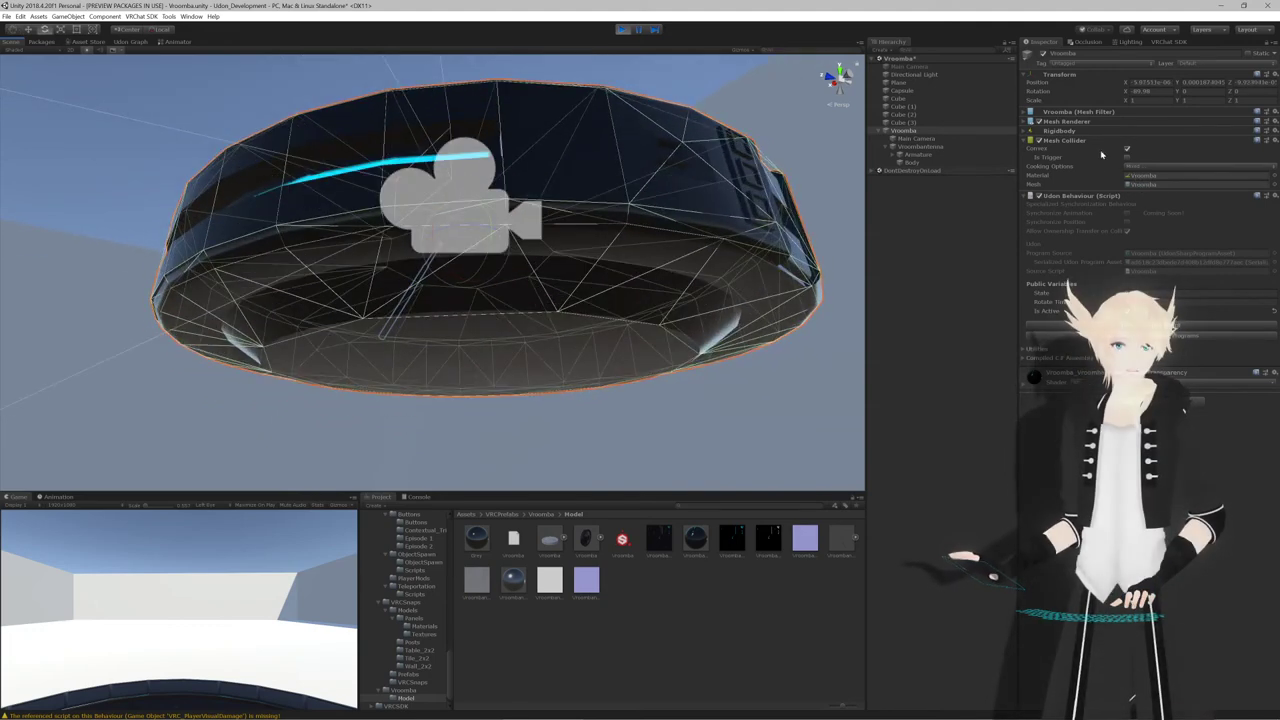
Open the Vroomba physic material from the Mesh Collider and set its Dynamic Friction and Static Friction to 0
click(1151, 177)
alt+drag(630, 228, 700, 314)
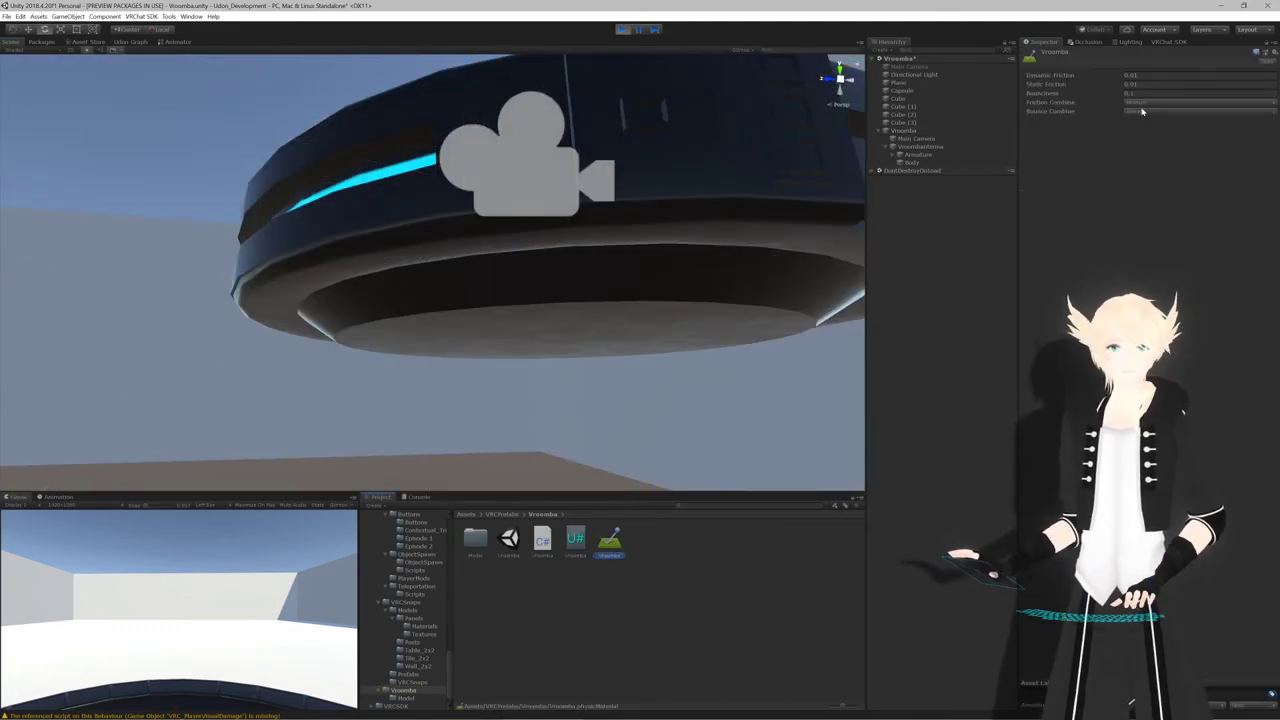
drag(1106, 88, 1063, 93)
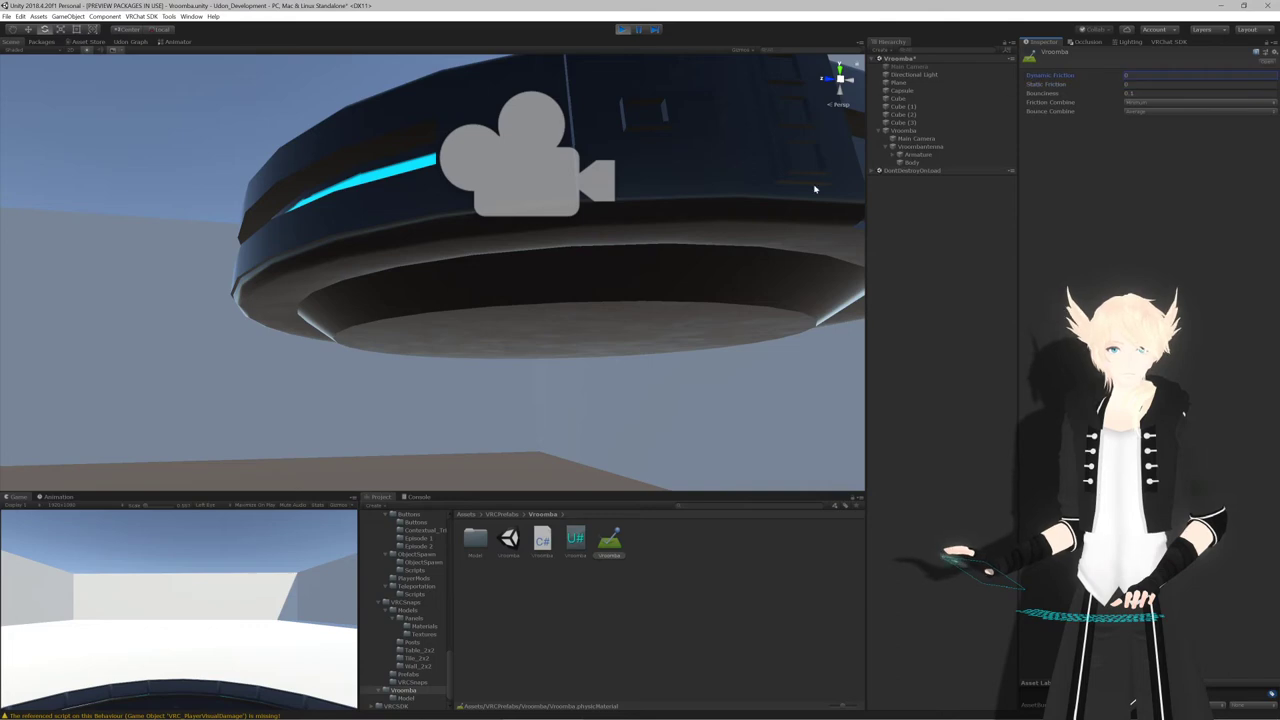
Observe the Vroomba's movement around the walled floor, then stop Play mode and frame the model
alt+drag(815, 189, 882, 188)
double_click(925, 131)
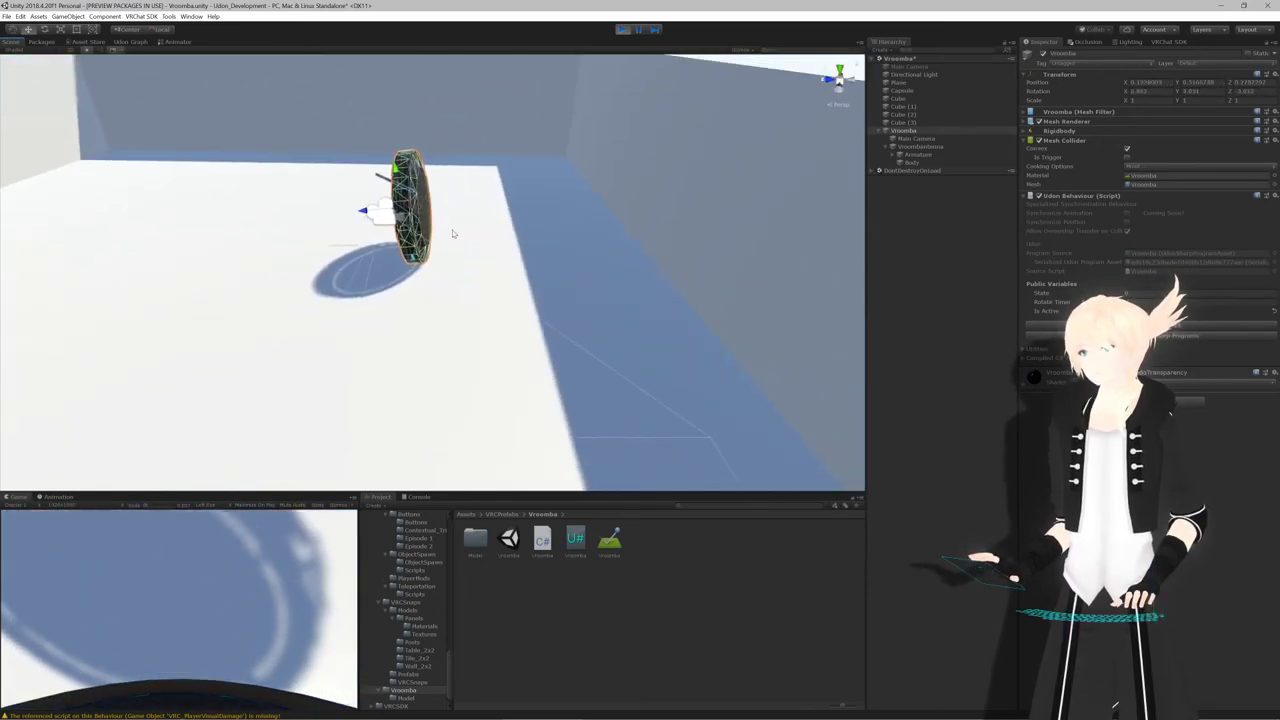
alt+drag(457, 223, 433, 267)
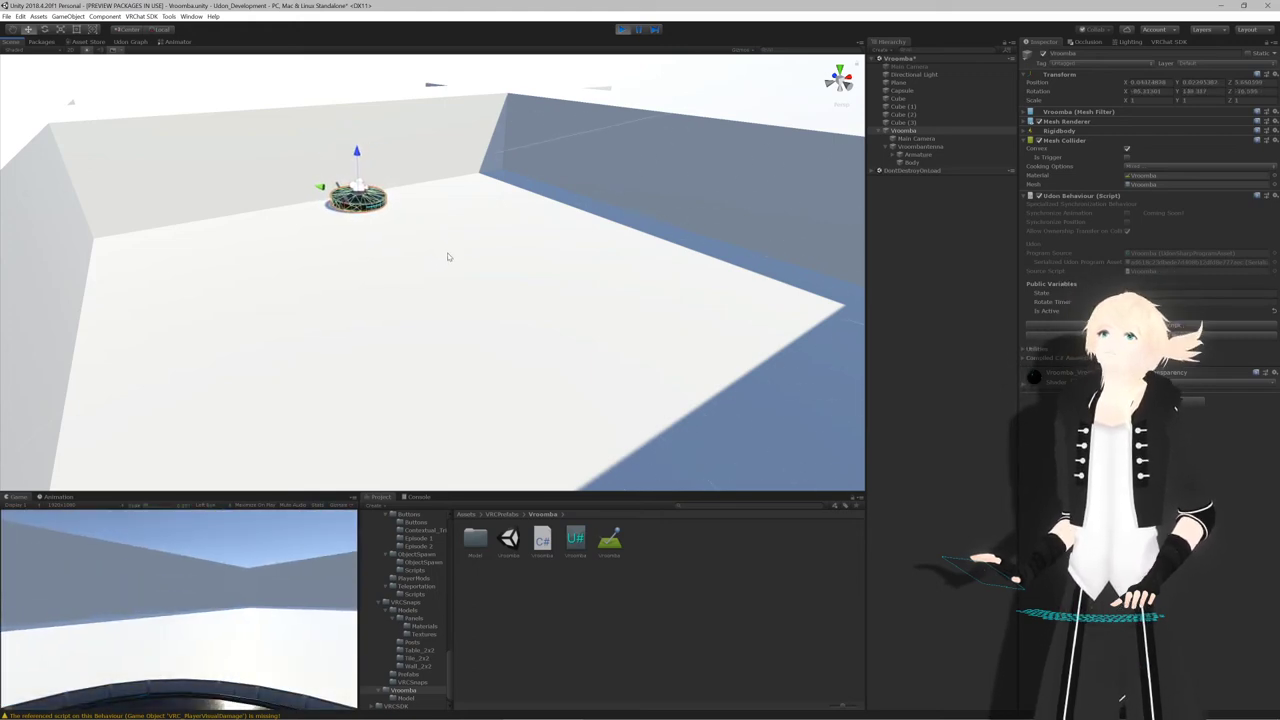
click(621, 30)
alt+drag(468, 178, 709, 197)
key(f)
alt+scroll(590, 210, up, 3)
alt+scroll(650, 204, down, 3)
scroll(708, 198, up, 3)
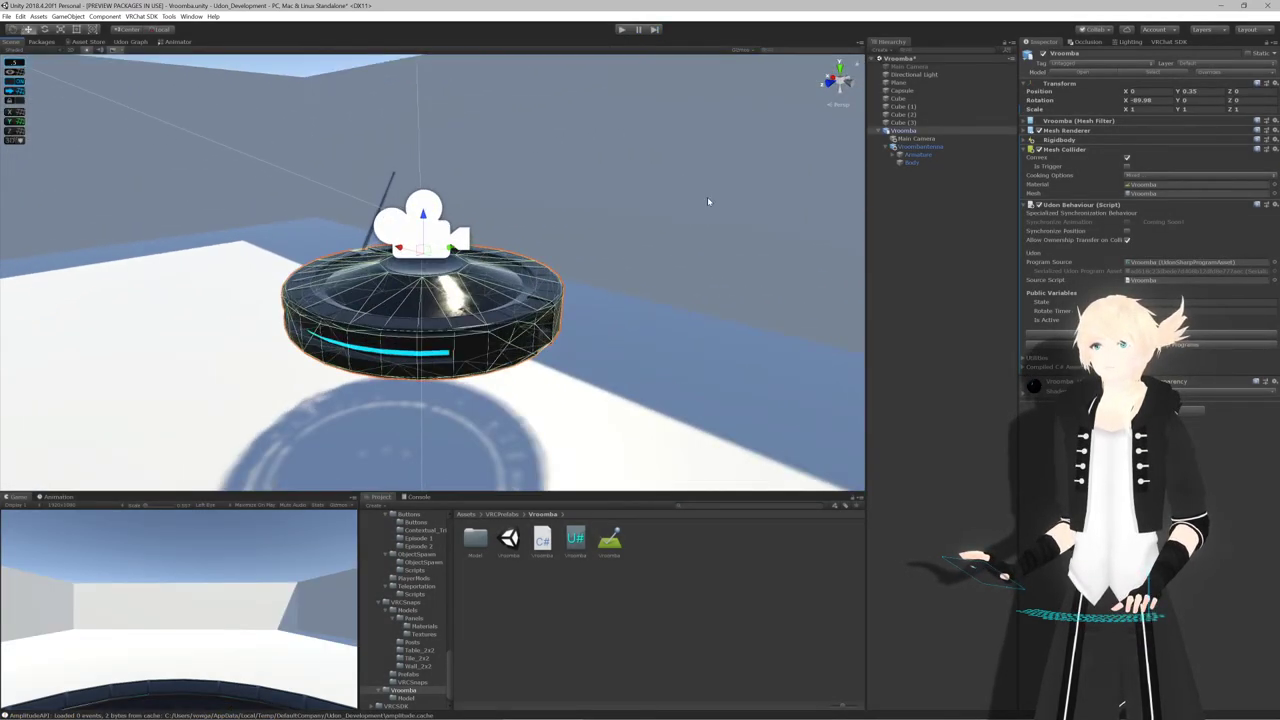
click(912, 186)
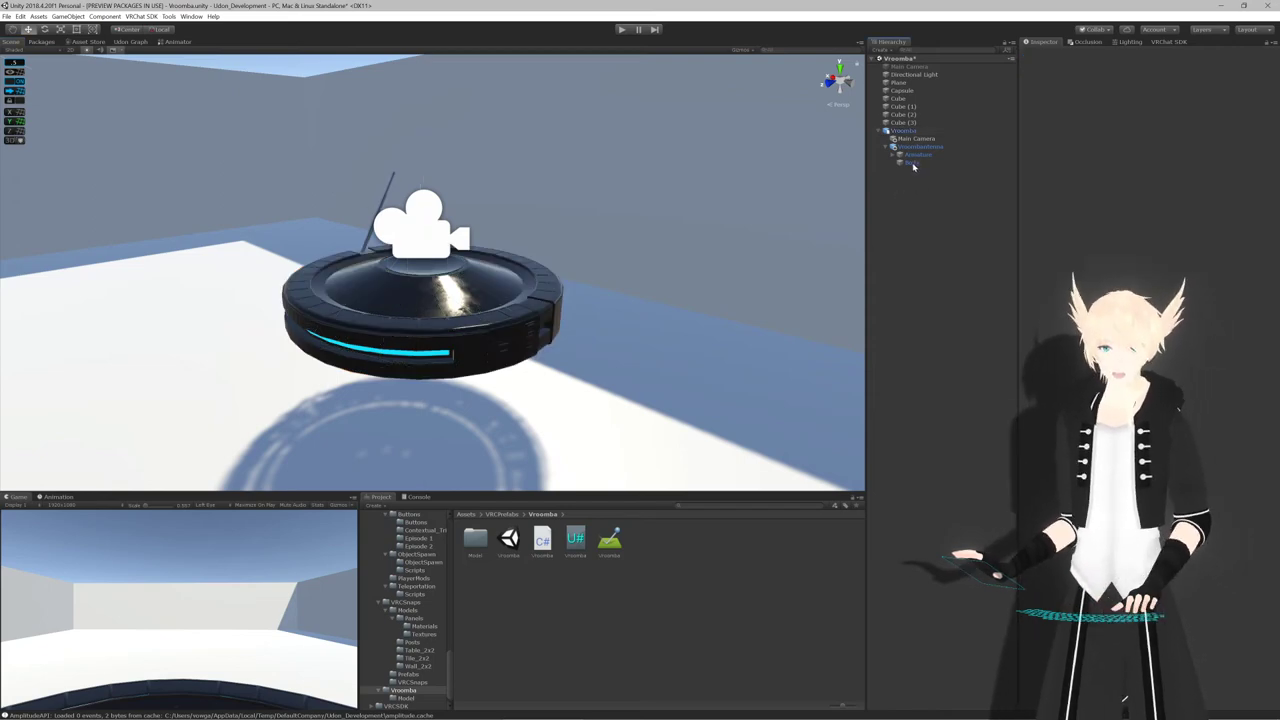
click(908, 131)
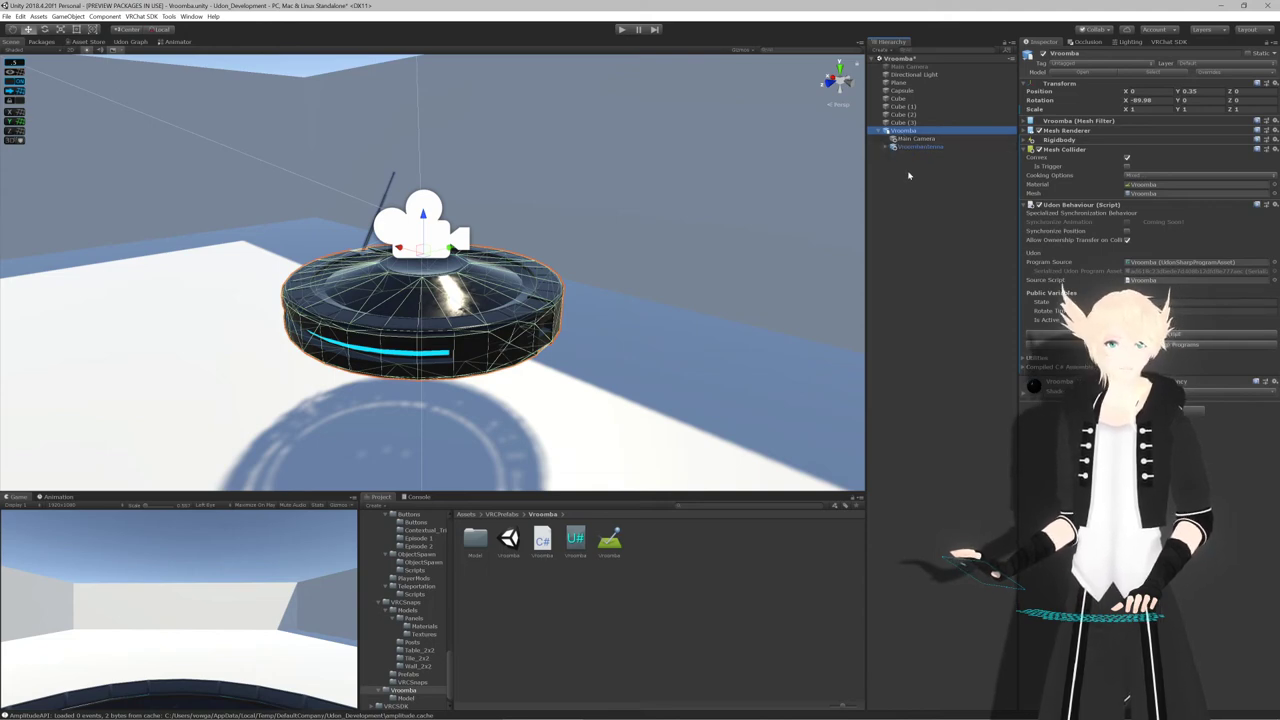
right_click(908, 133)
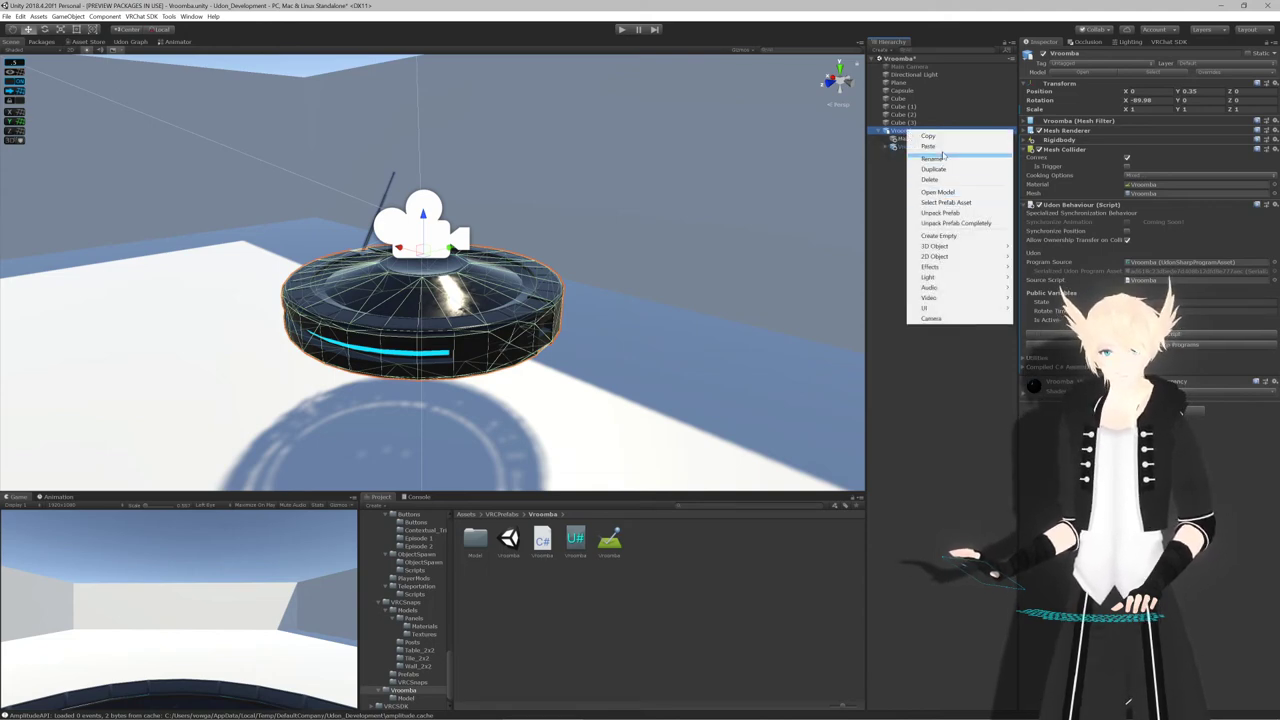
click(889, 194)
click(935, 232)
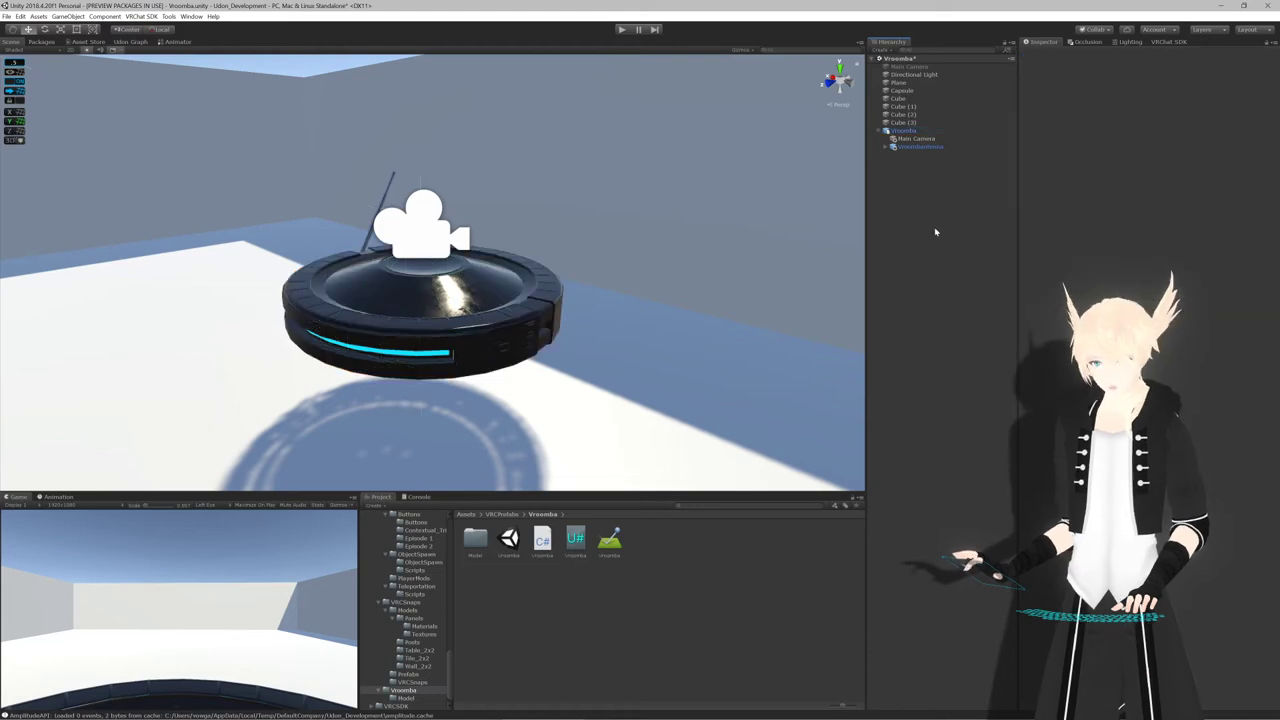
click(916, 147)
click(917, 133)
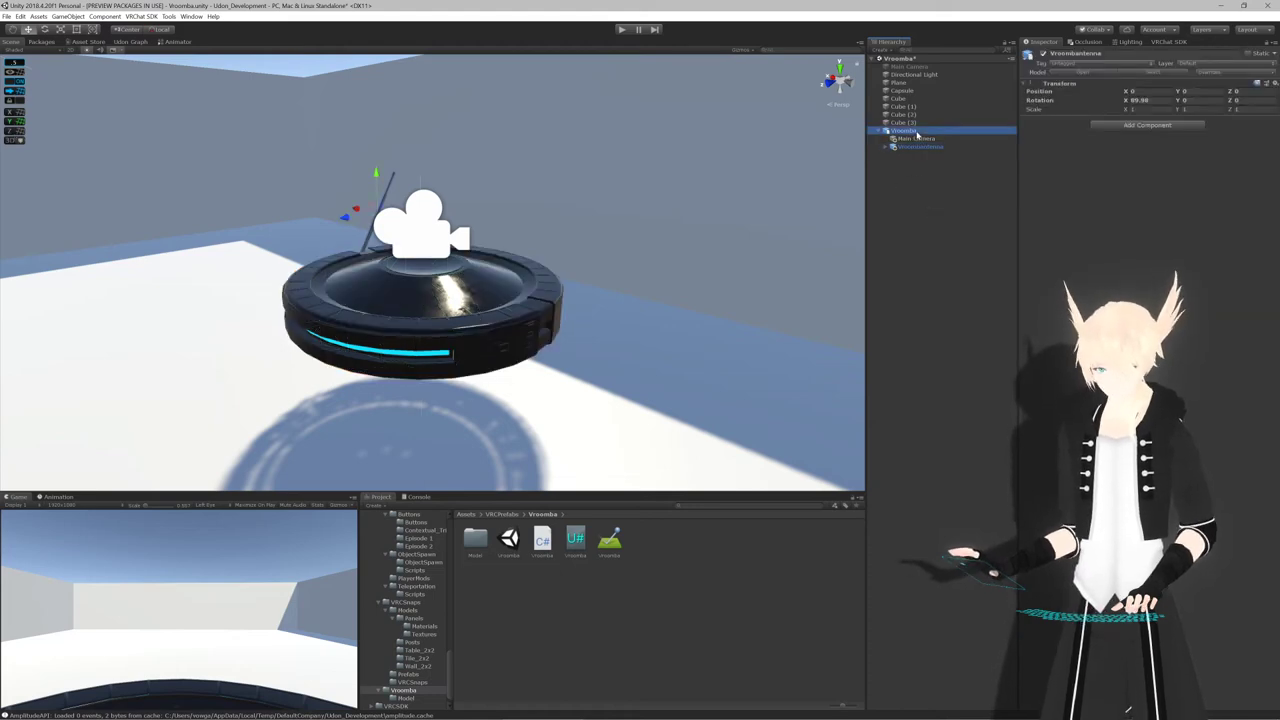
Undo the recent hierarchy changes until the placeholder Vroomba cylinder with its Main Camera and Sphere children is restored
key(ctrl+z)
key(ctrl+z)
key(ctrl+z)
key(ctrl+z)
key(ctrl+z)
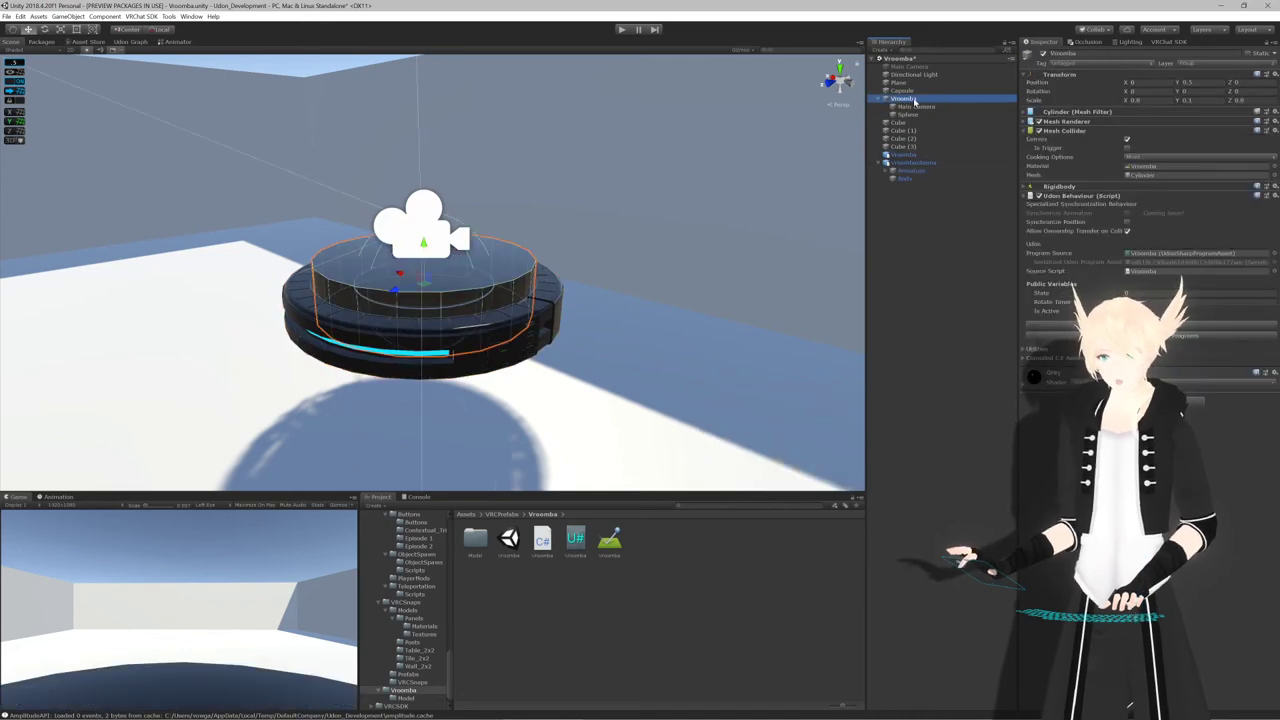
Scale the placeholder Vroomba cylinder to match the model's outline, about 1.011 on X and Z
double_click(914, 101)
scroll(594, 217, up, 10)
alt+drag(606, 250, 580, 201)
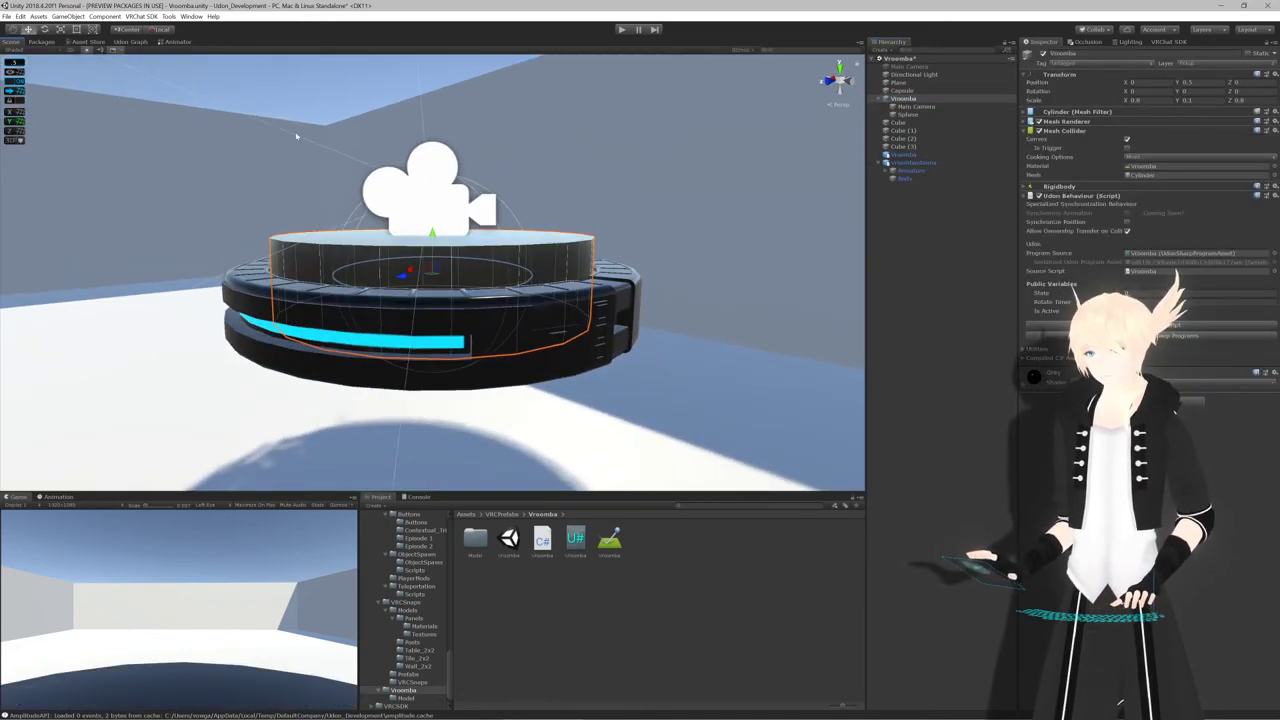
drag(435, 273, 432, 221)
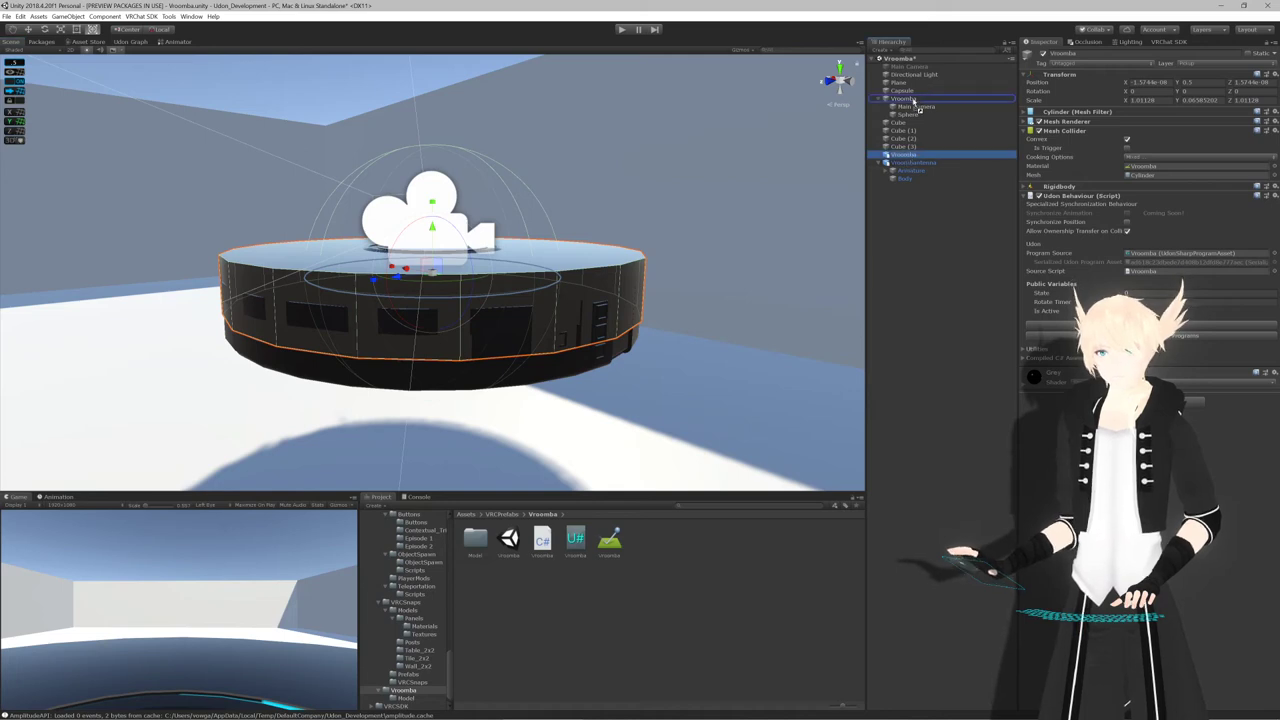
Make the Vroomba model a child of the placeholder cylinder and remove the model's Udon Behaviour, Mesh Collider and Rigidbody components
drag(913, 101, 913, 102)
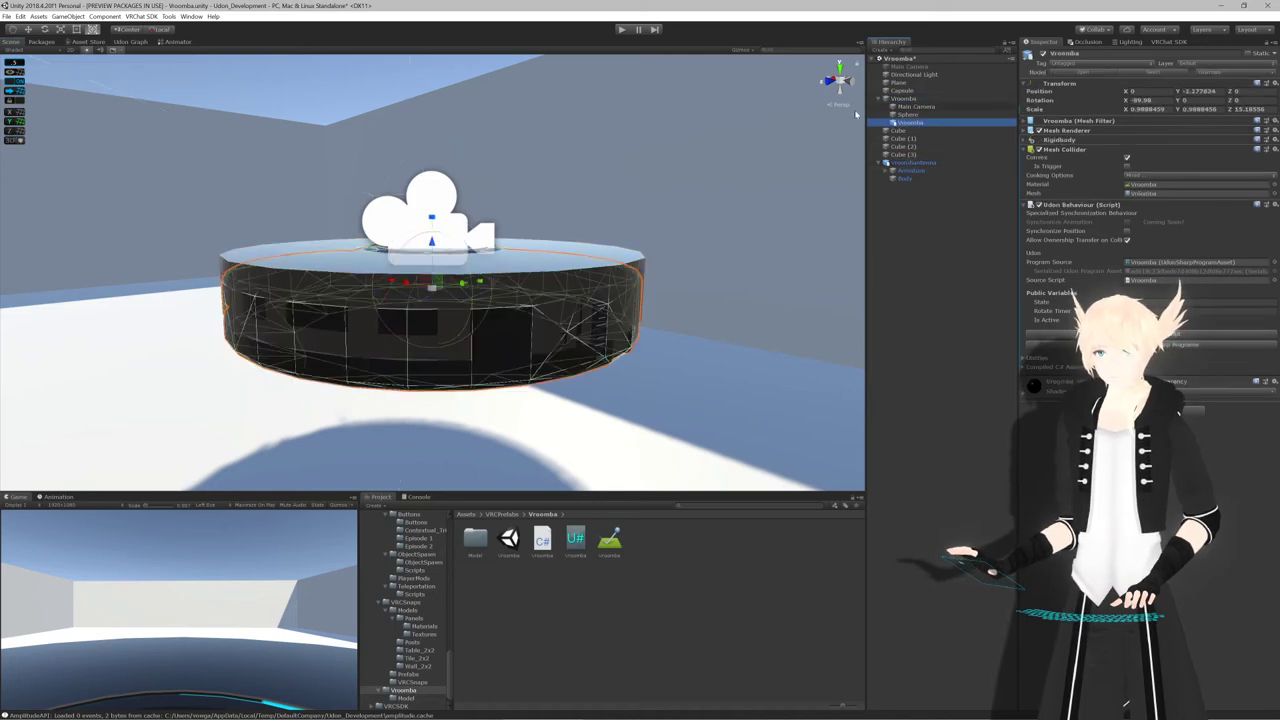
click(1270, 204)
click(1241, 238)
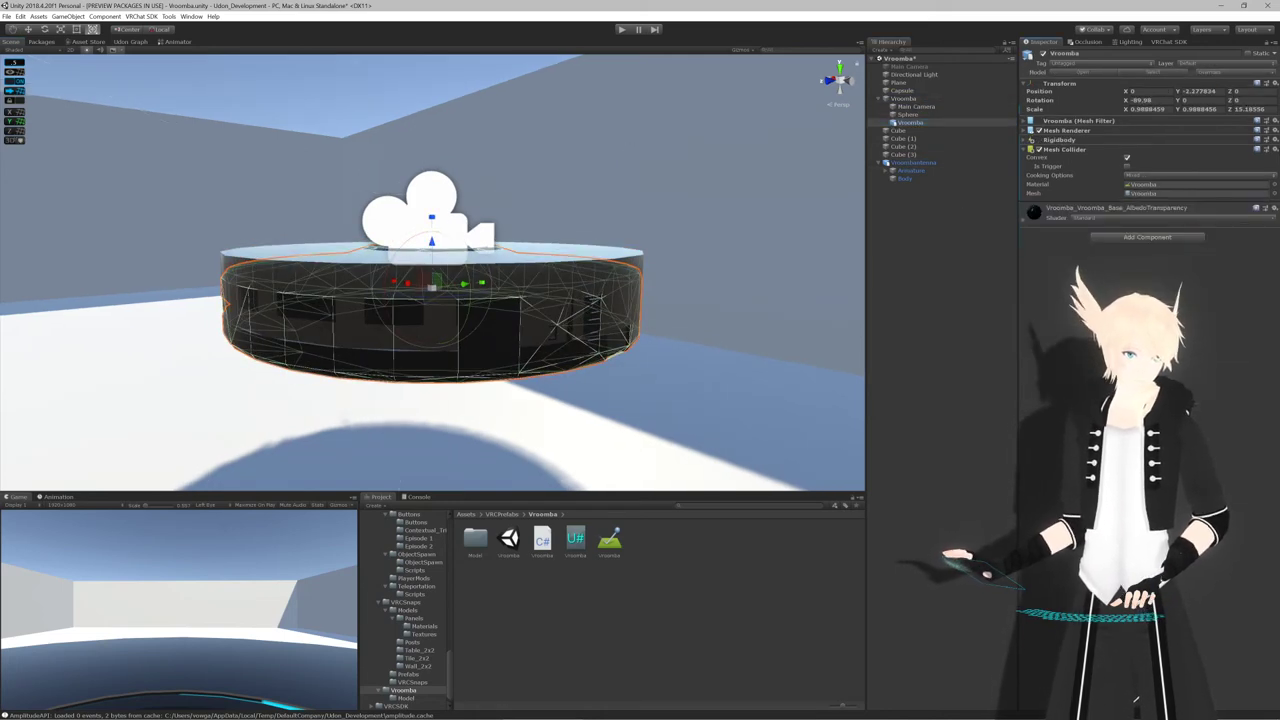
click(1273, 150)
click(1249, 183)
click(1273, 140)
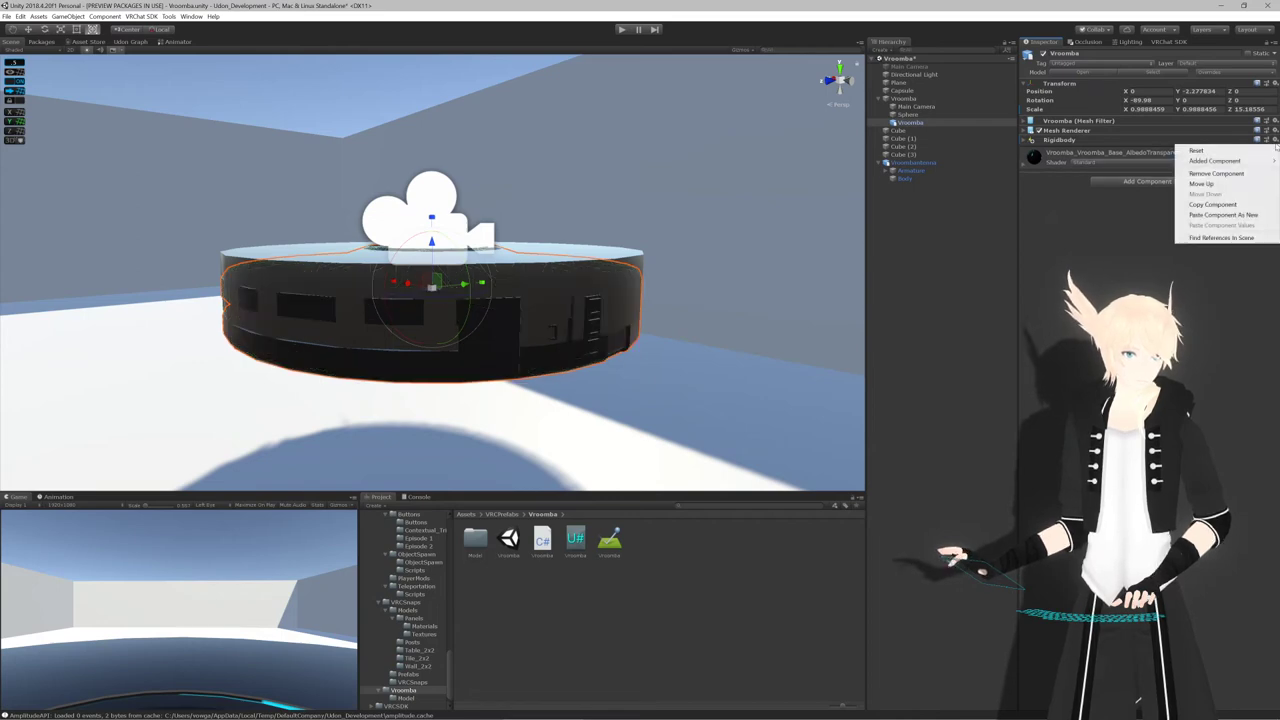
click(1254, 174)
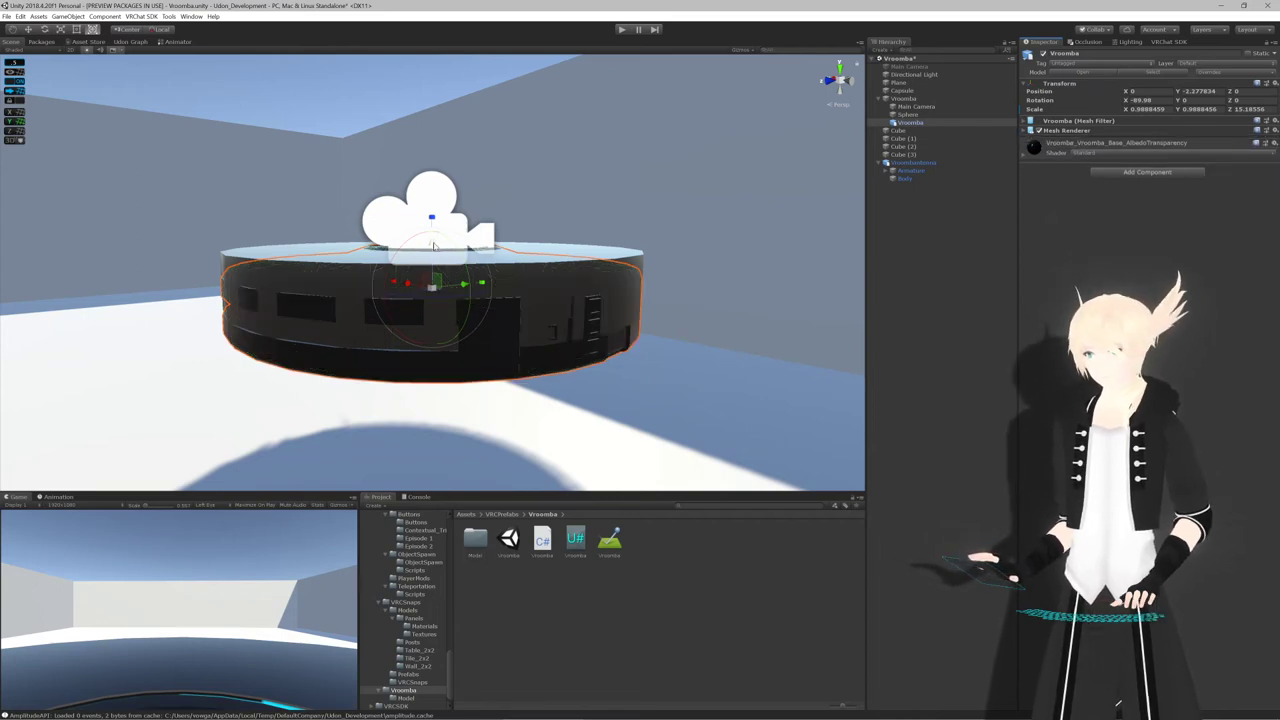
Raise the Vroomba model to Y position -1.52 and parent the Vroombantenna object to it with Z position 0
drag(433, 245, 955, 292)
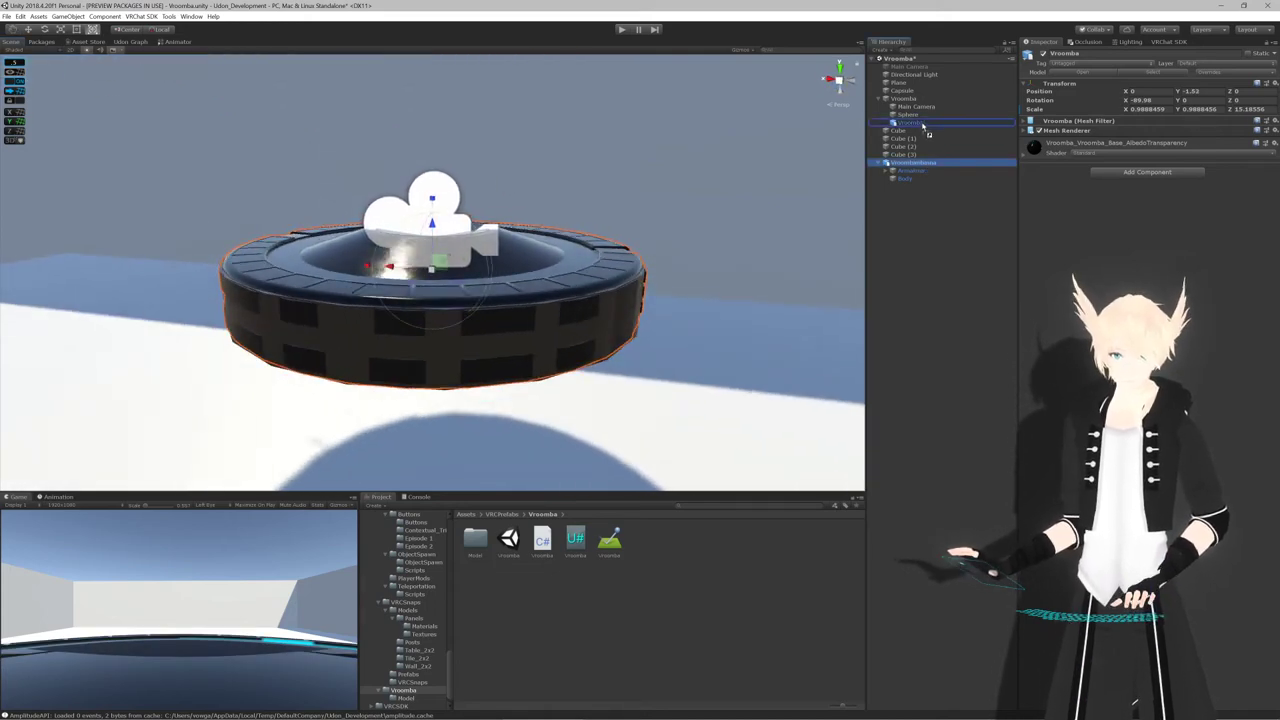
drag(925, 125, 924, 124)
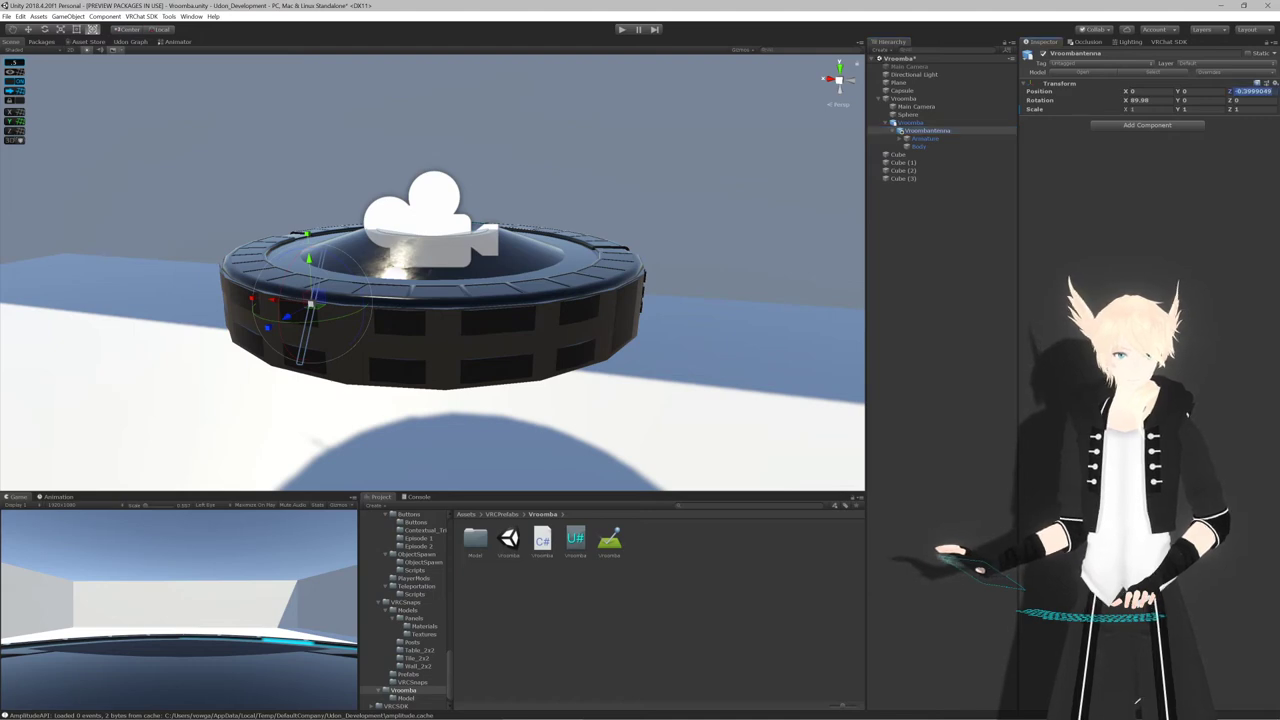
alt+drag(768, 181, 667, 283)
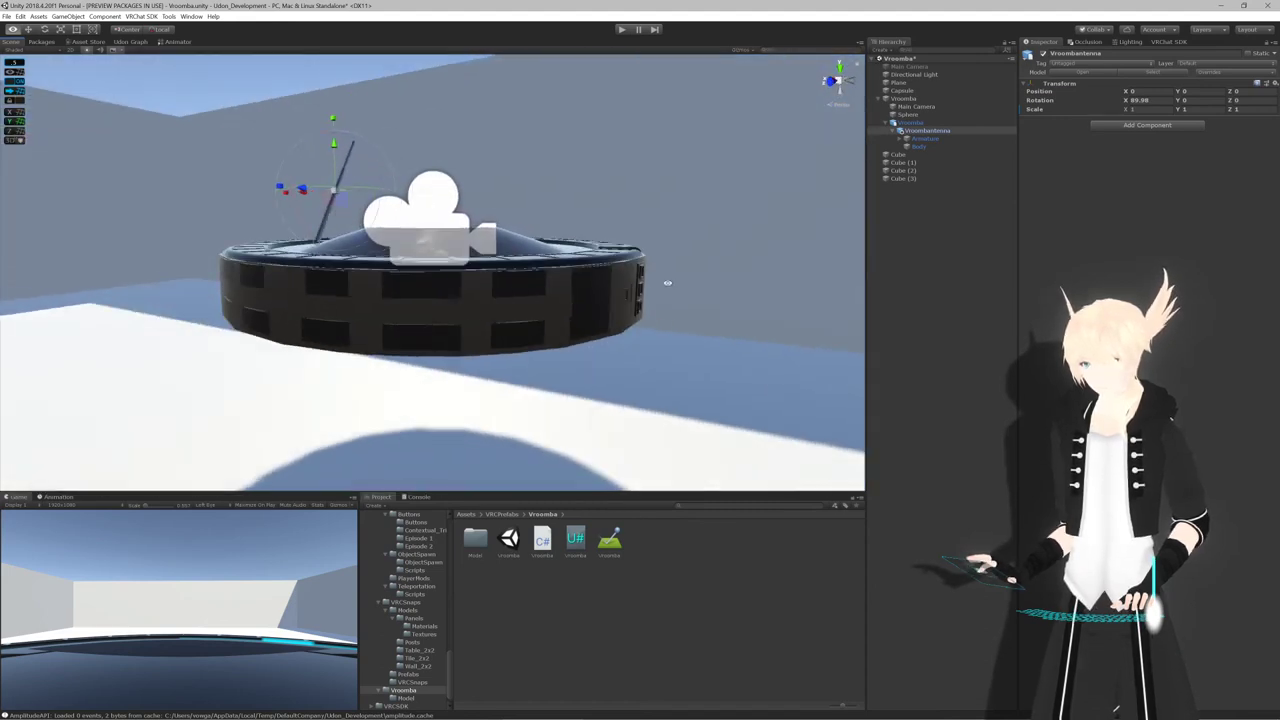
Remove the Mesh Renderer and Mesh Filter components from the placeholder Vroomba cylinder so only the detailed model is drawn
click(924, 99)
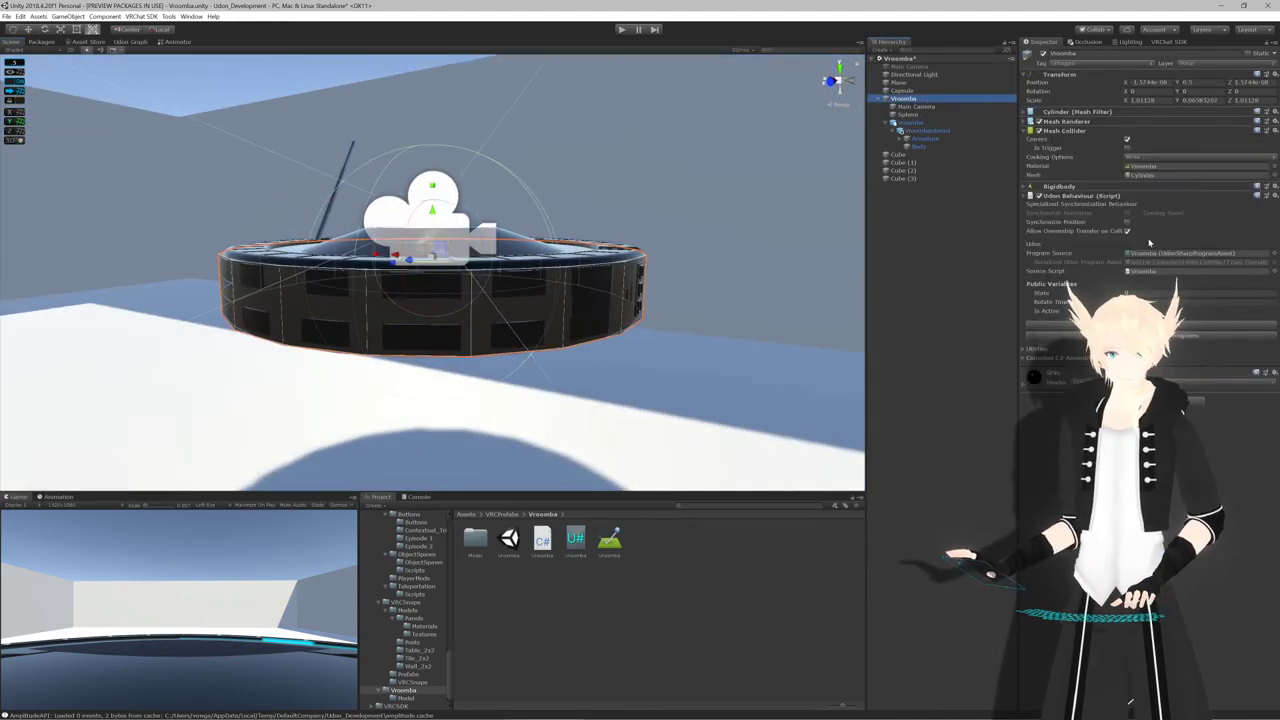
click(1274, 121)
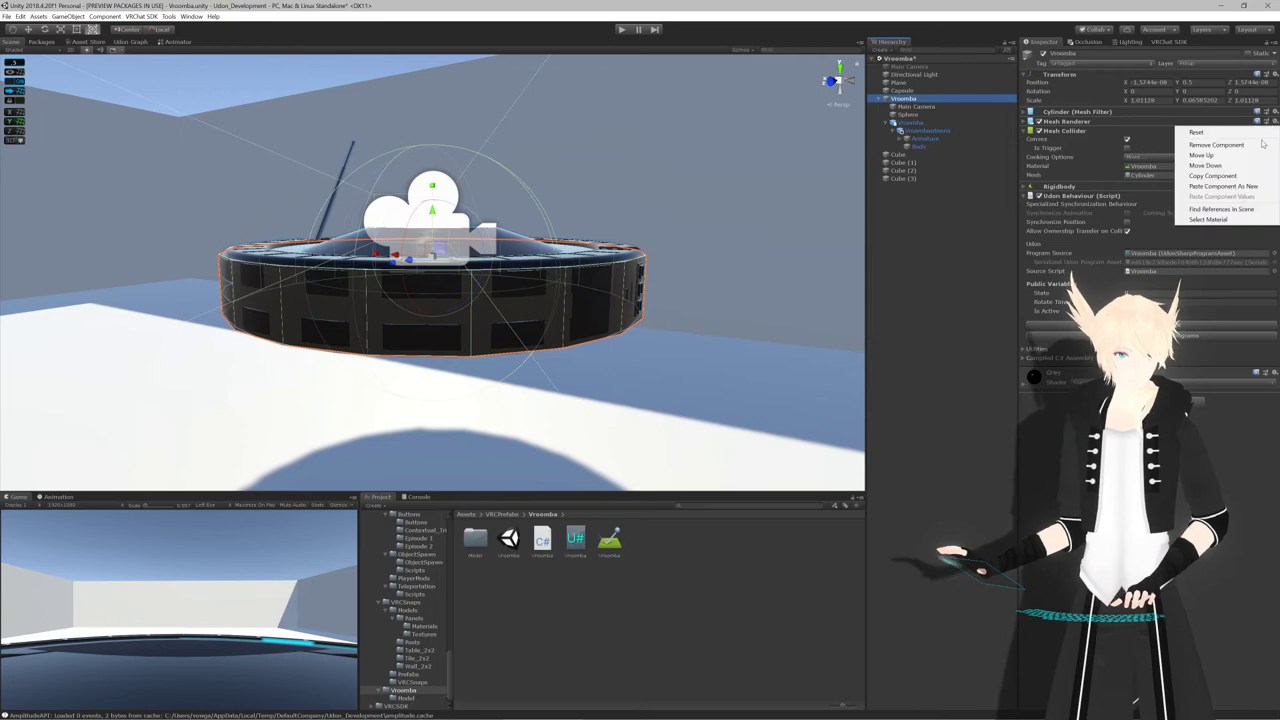
click(1262, 144)
click(1274, 112)
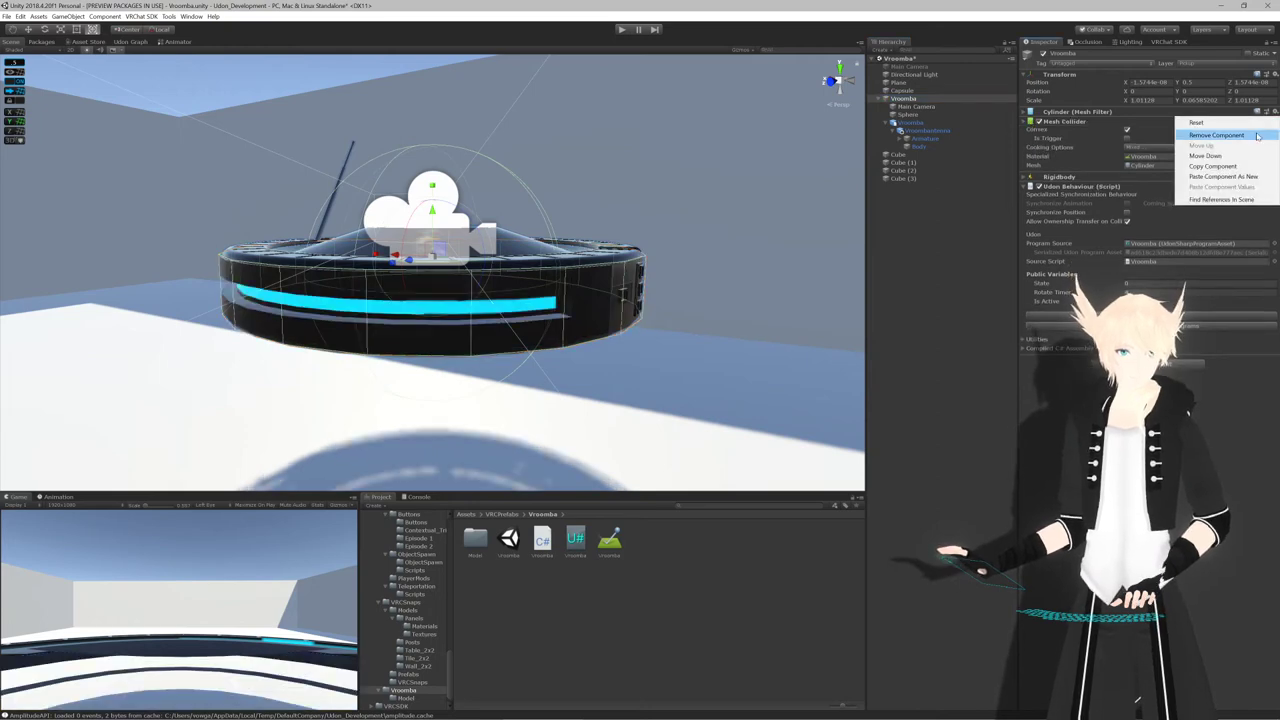
click(1257, 135)
alt+drag(742, 188, 473, 155)
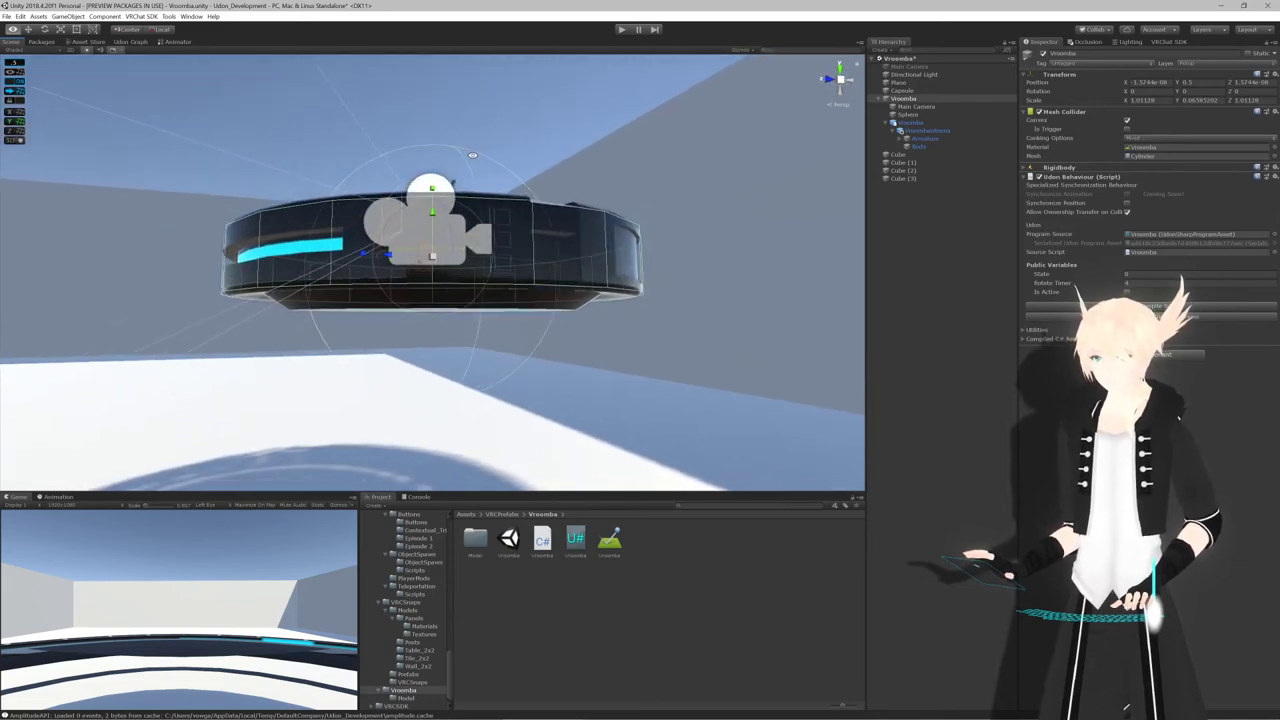
Set the Sphere Collider radius of the Vroomba's Sphere child to about 0.175 to suit the model's height
click(920, 115)
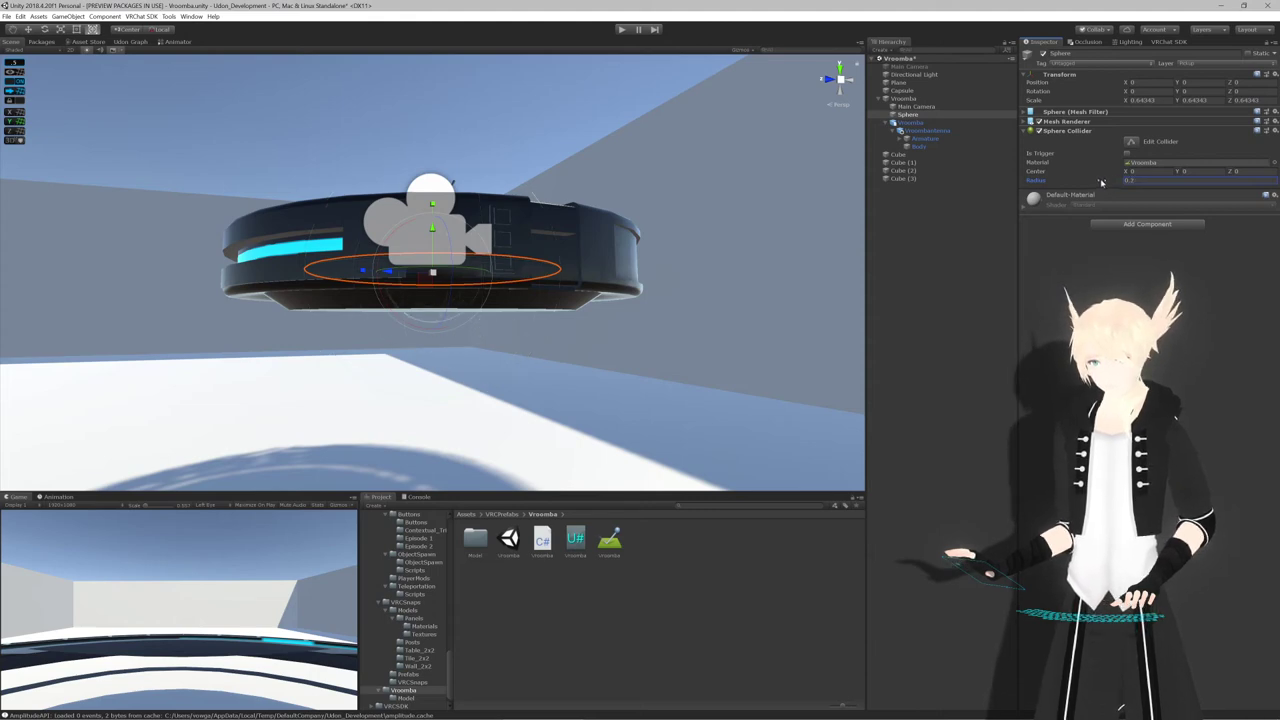
alt+drag(700, 150, 555, 220)
click(830, 81)
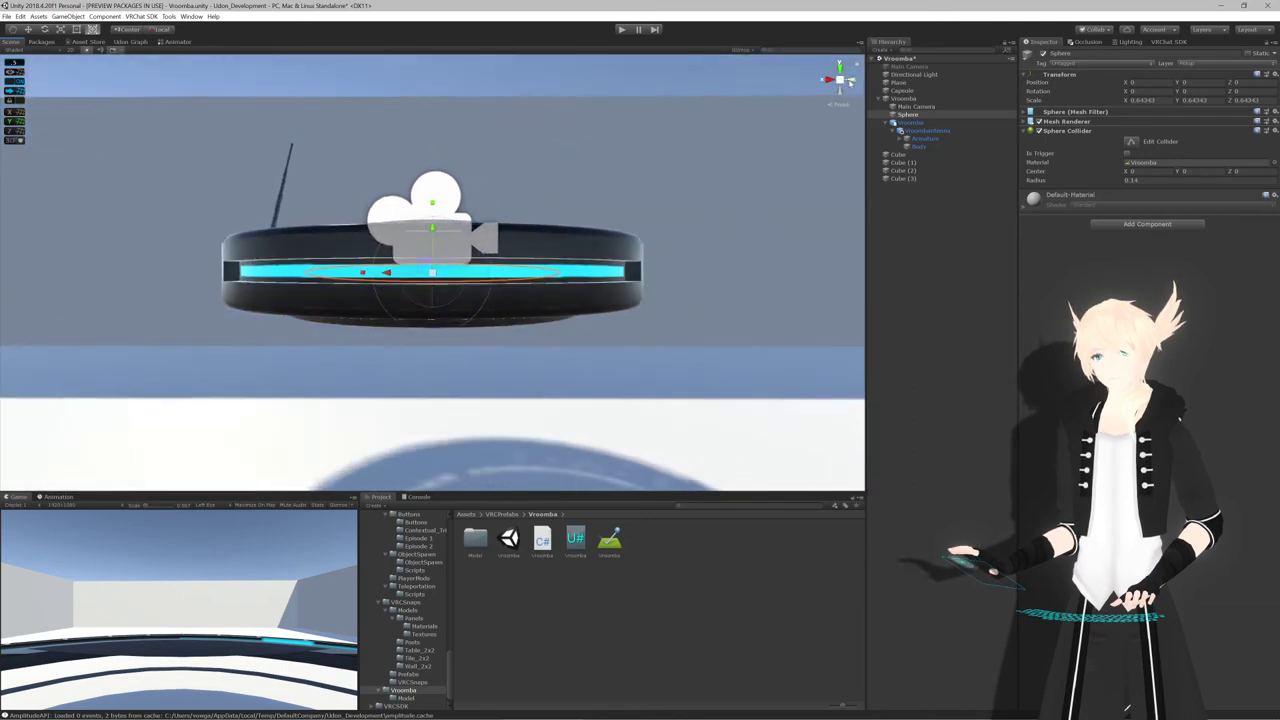
click(851, 80)
click(839, 81)
scroll(541, 253, up, 5)
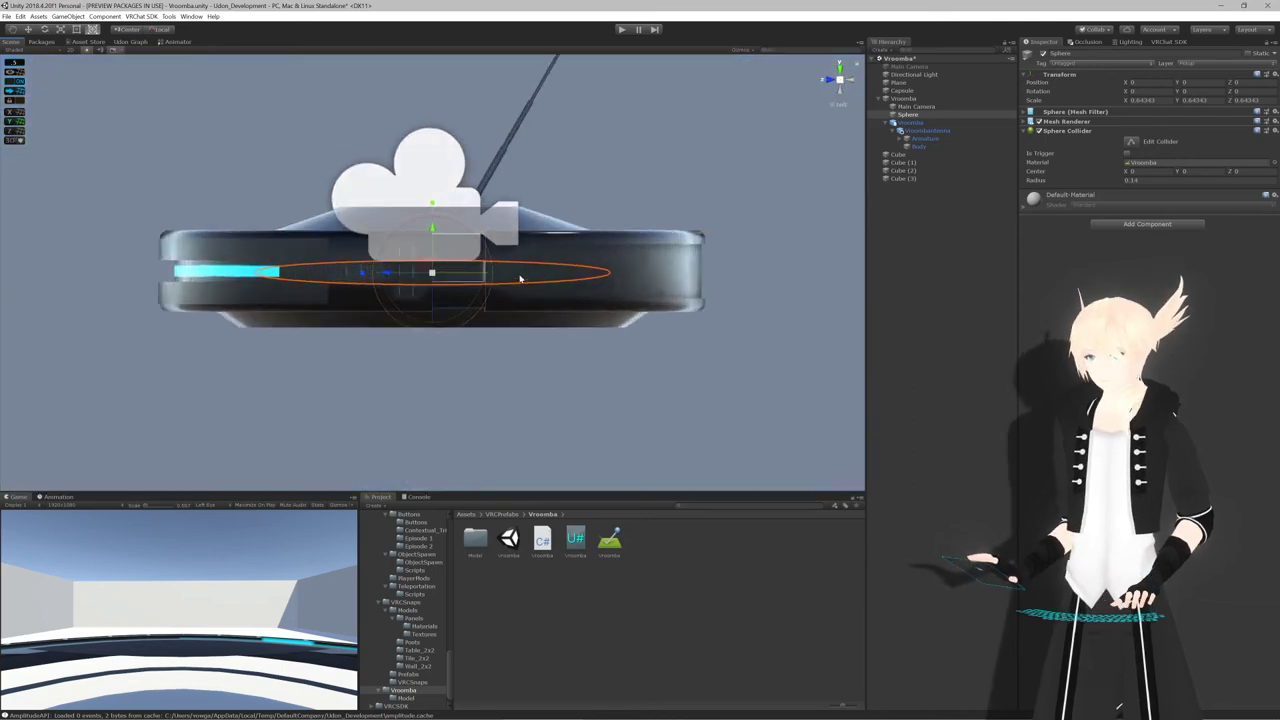
middle_drag(520, 278, 532, 254)
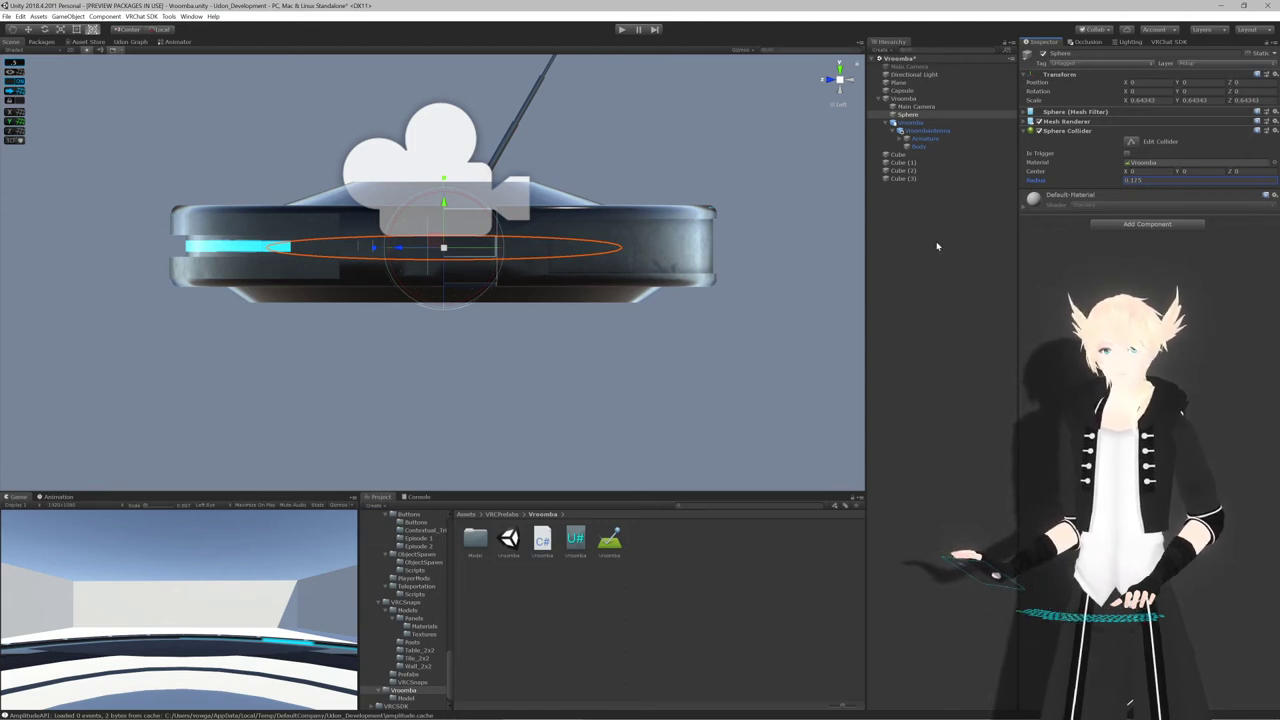
click(845, 216)
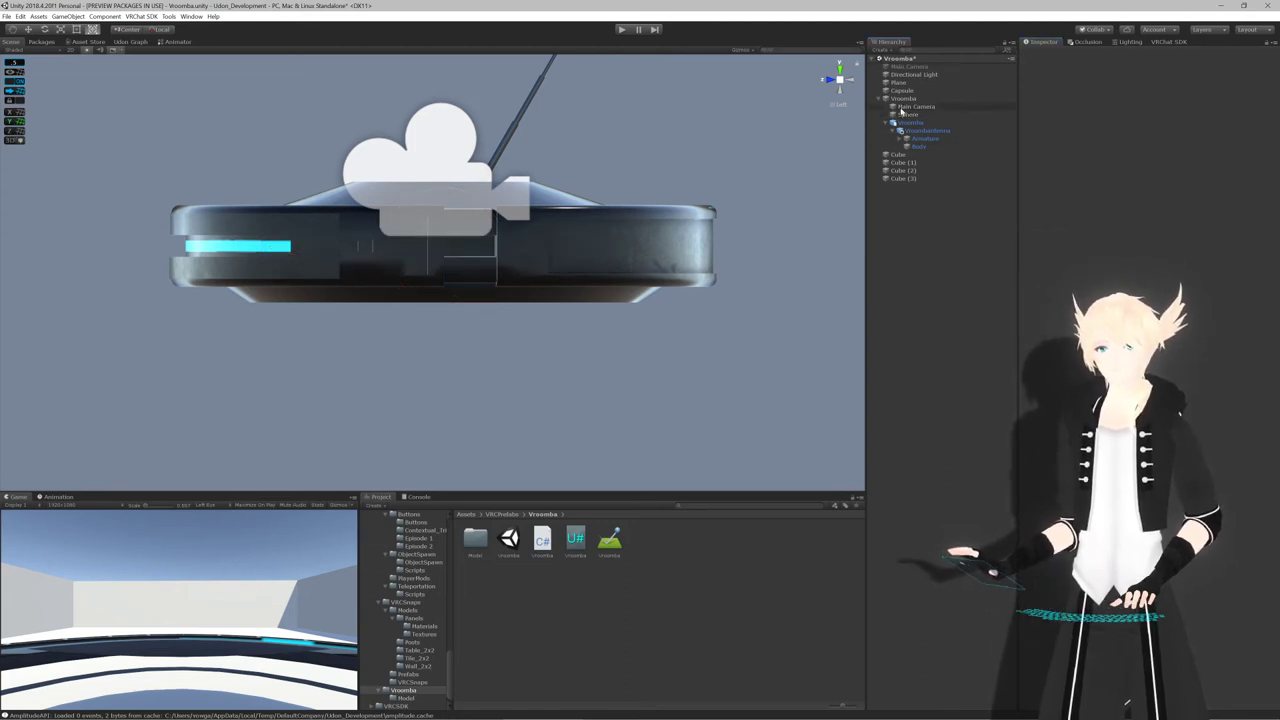
Run the scene in play mode and enable Is Active on the parent Vroomba's Udon Behaviour
click(839, 82)
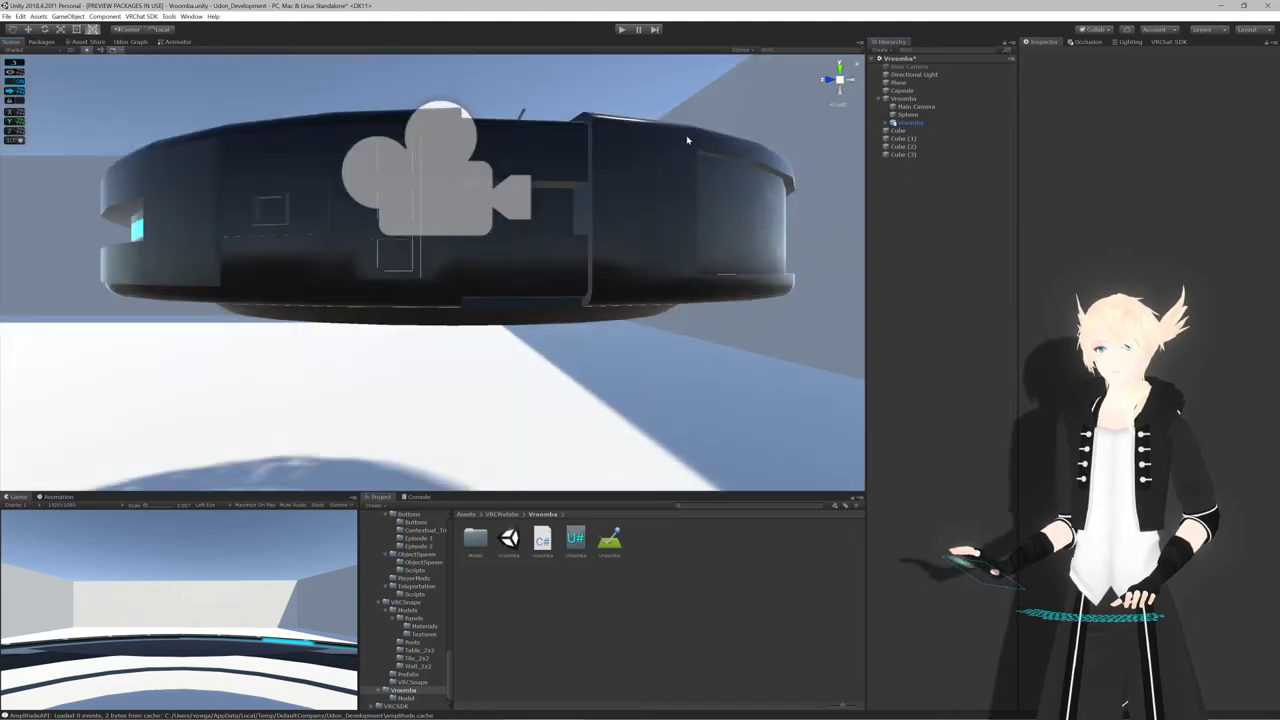
scroll(680, 142, down, 5)
alt+drag(624, 152, 569, 198)
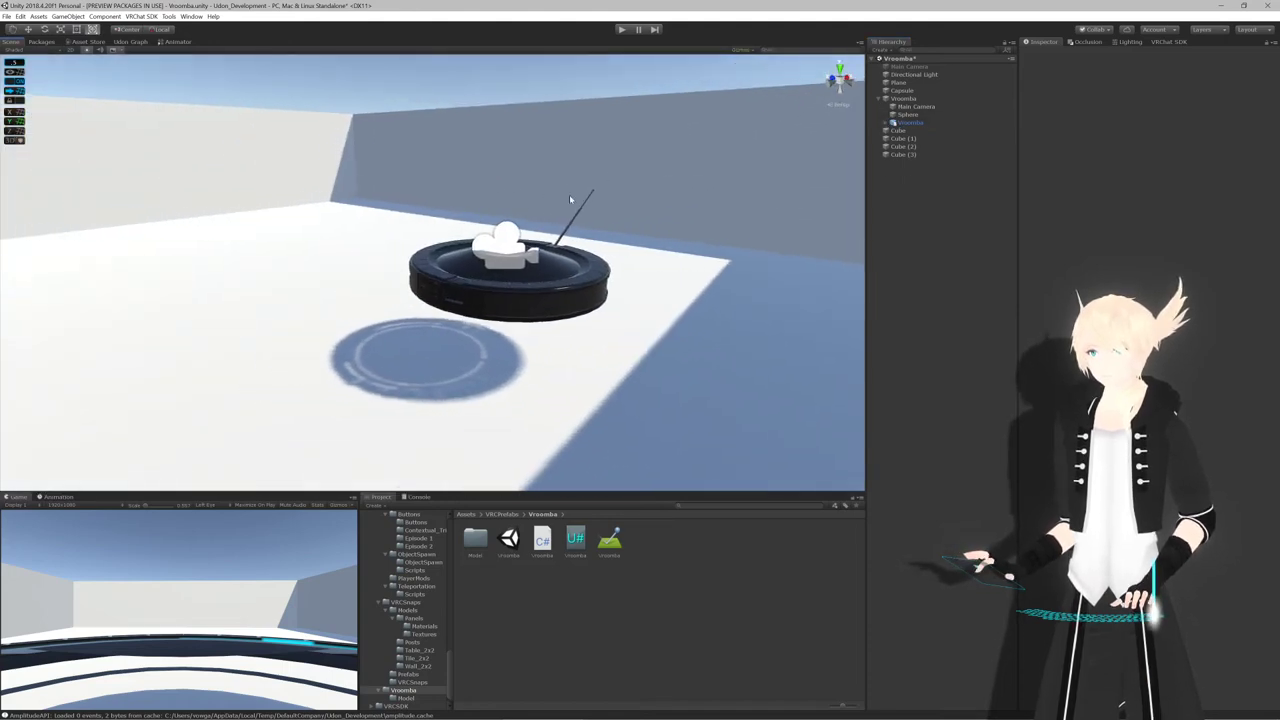
click(918, 100)
click(620, 30)
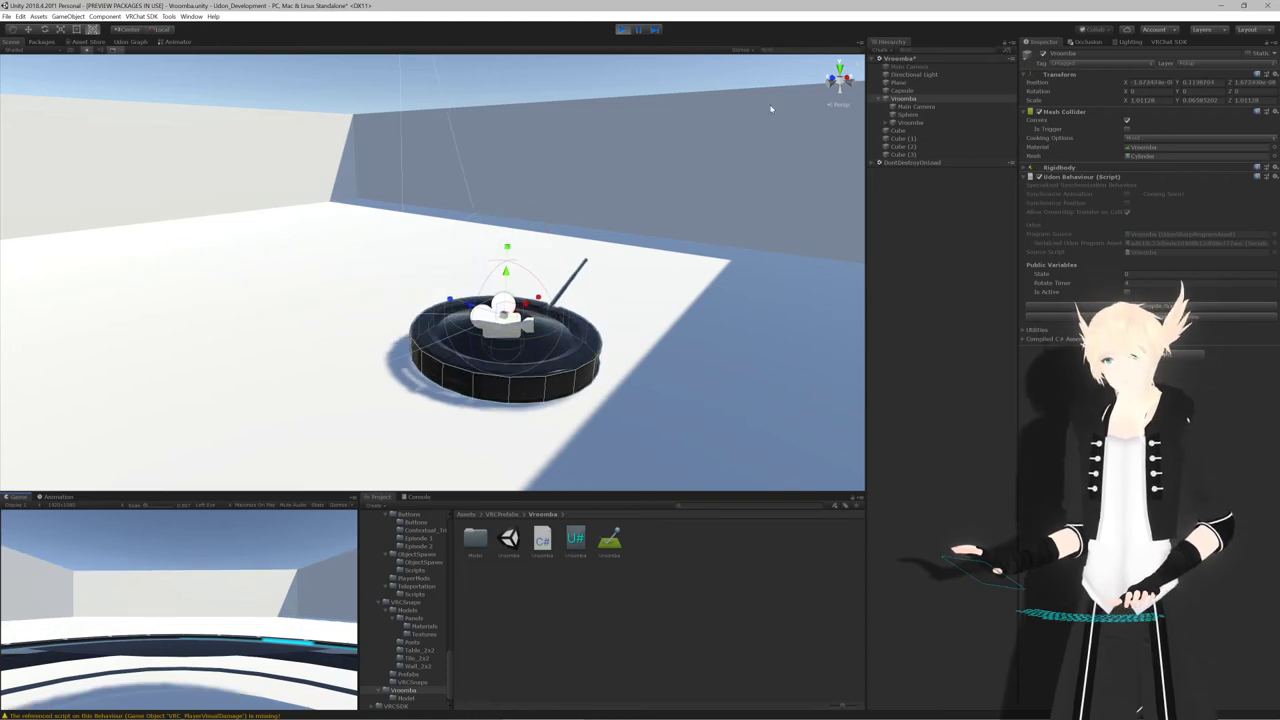
scroll(475, 428, up, 3)
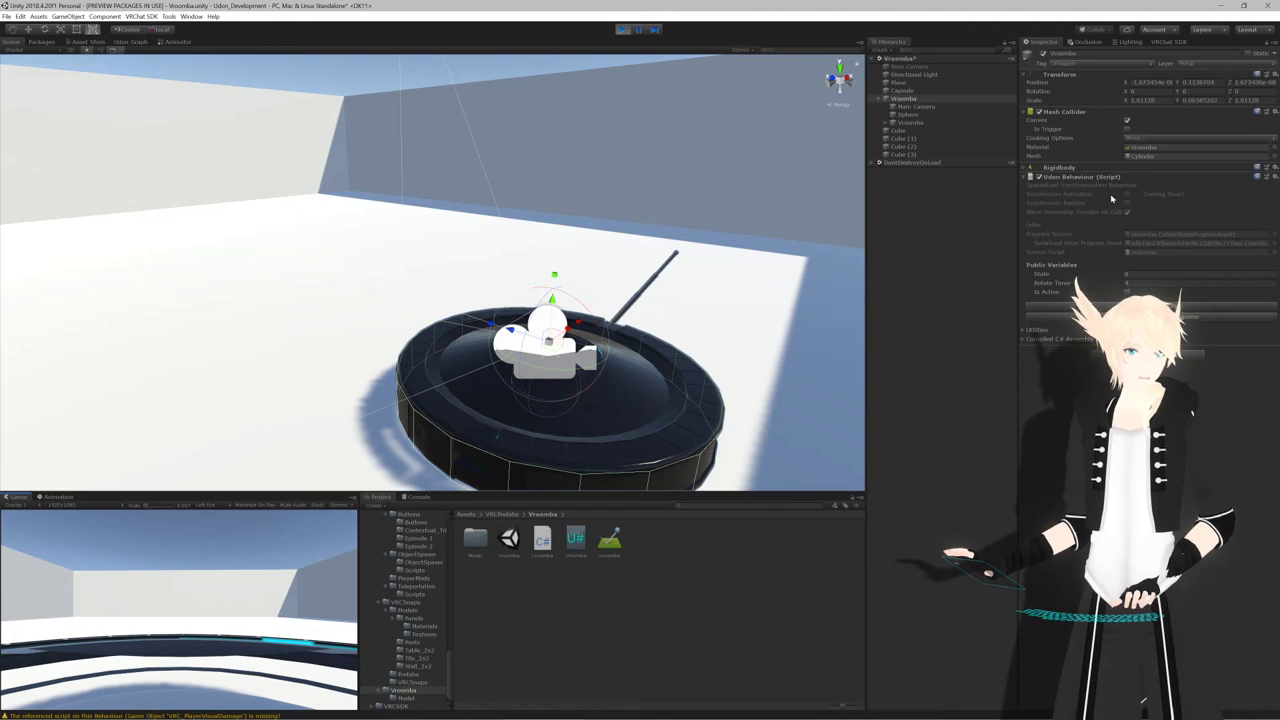
click(1127, 291)
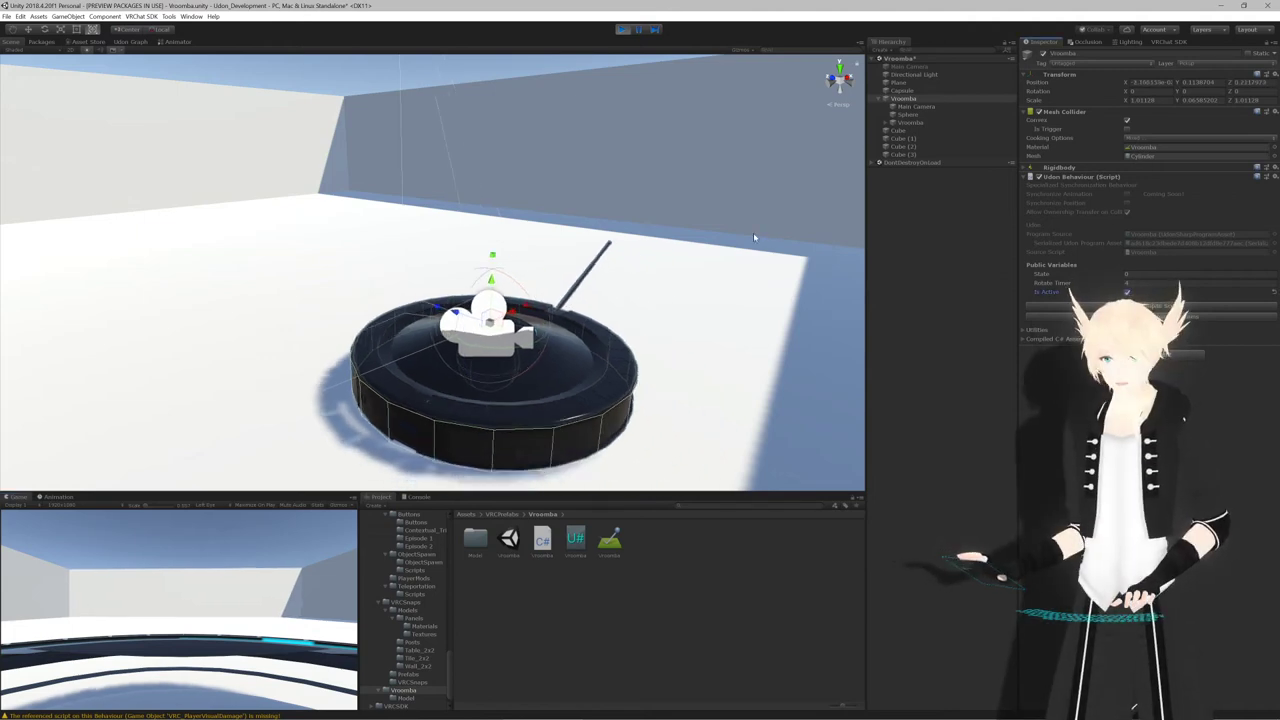
Watch how the Vroomba drives and turns at the walls of the enclosure, and end play mode
alt+drag(754, 237, 869, 270)
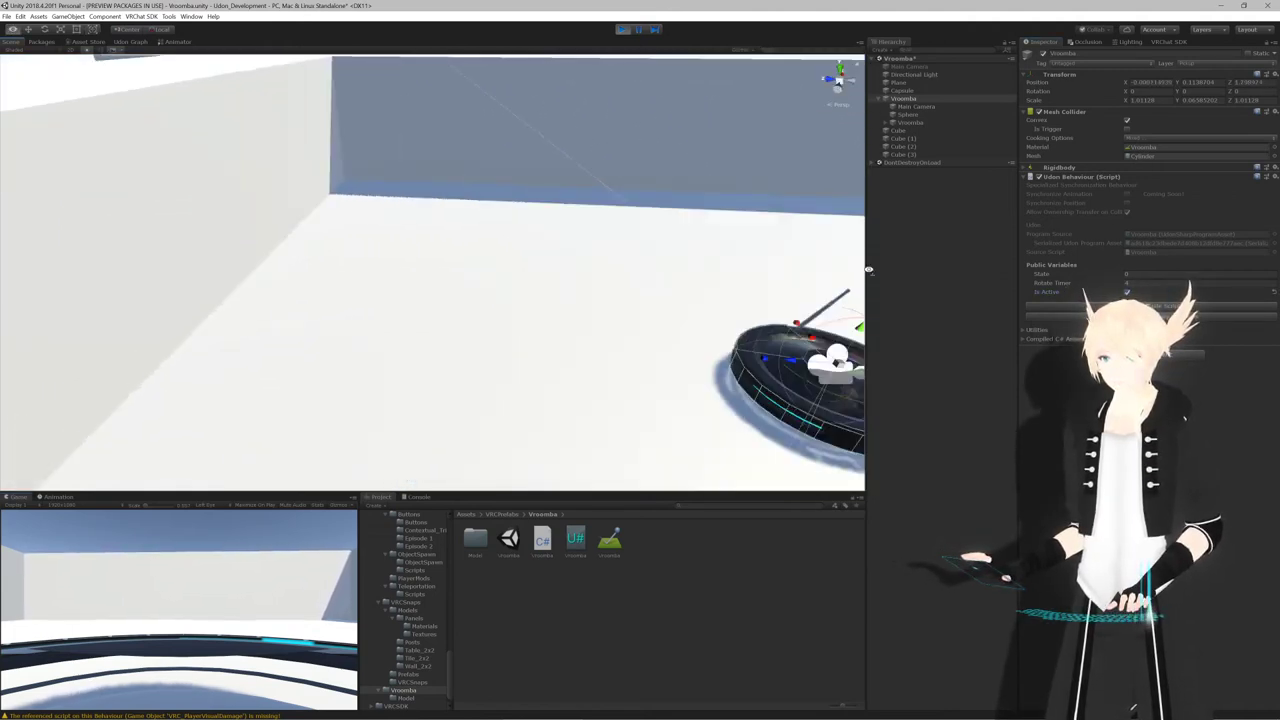
right_drag(869, 270, 590, 371)
key(w)
key(s)
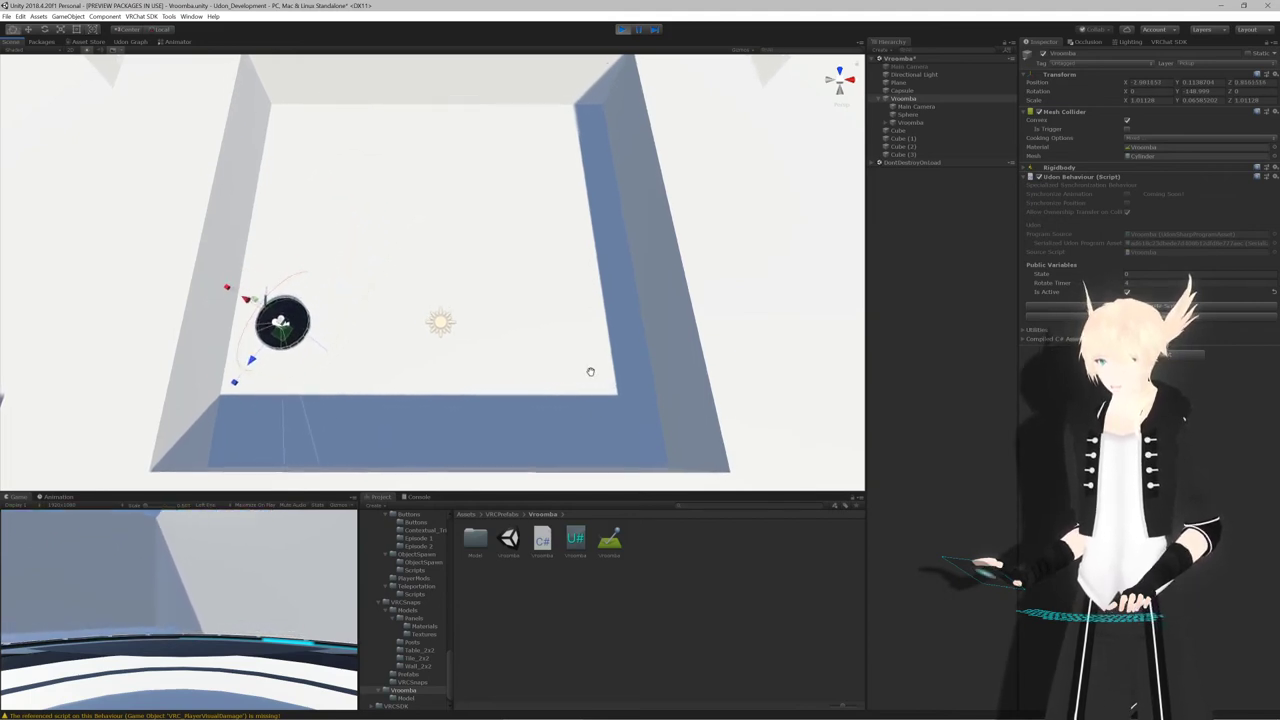
middle_drag(590, 371, 593, 401)
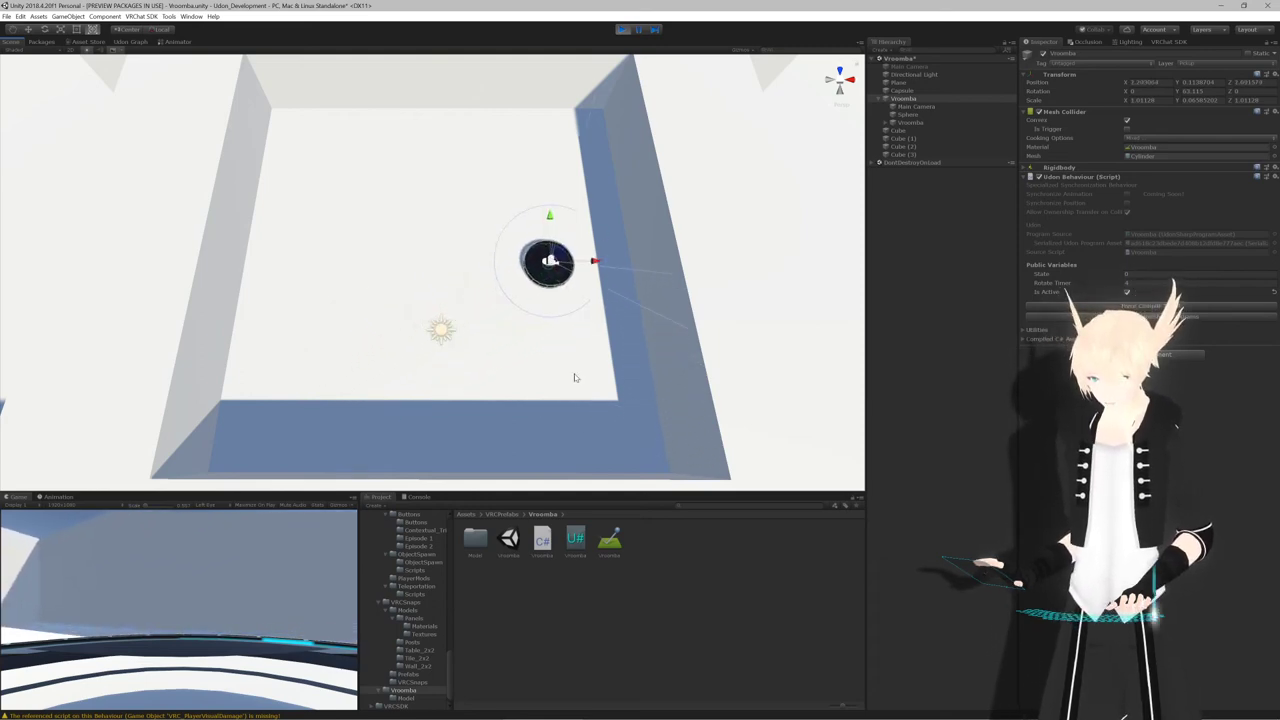
key(shift+f)
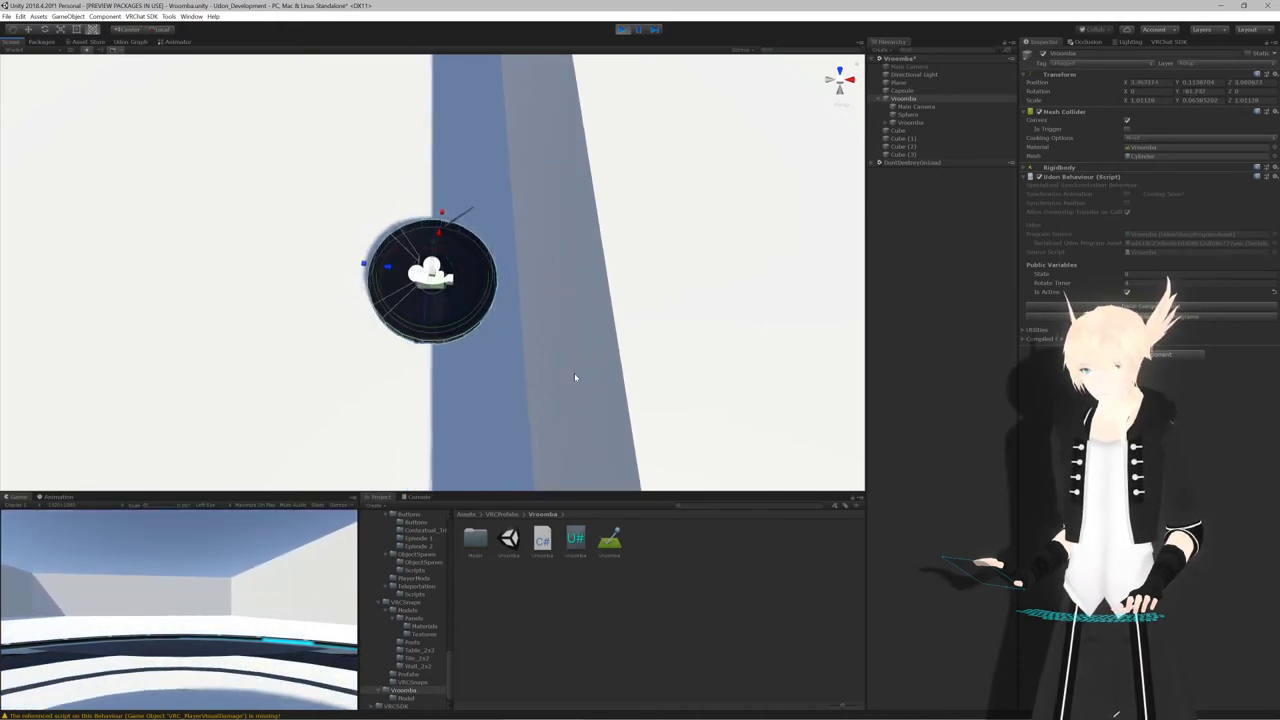
scroll(574, 377, down, 6)
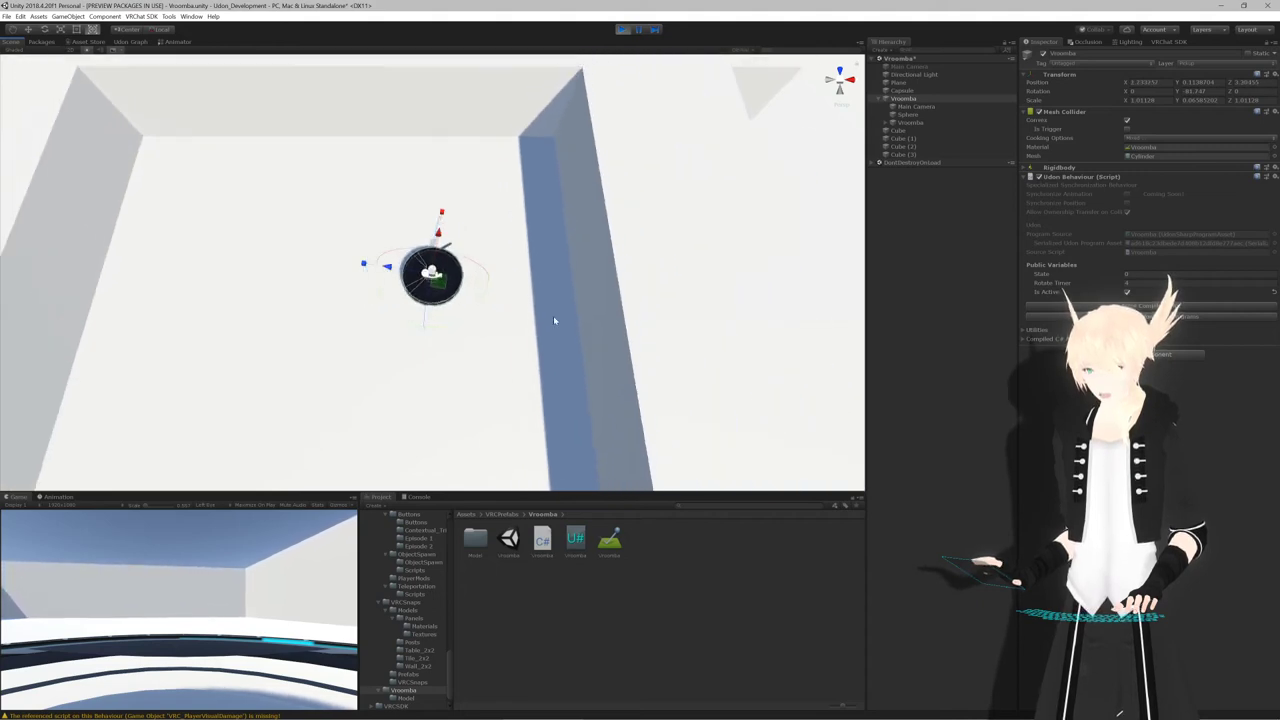
scroll(554, 318, up, 3)
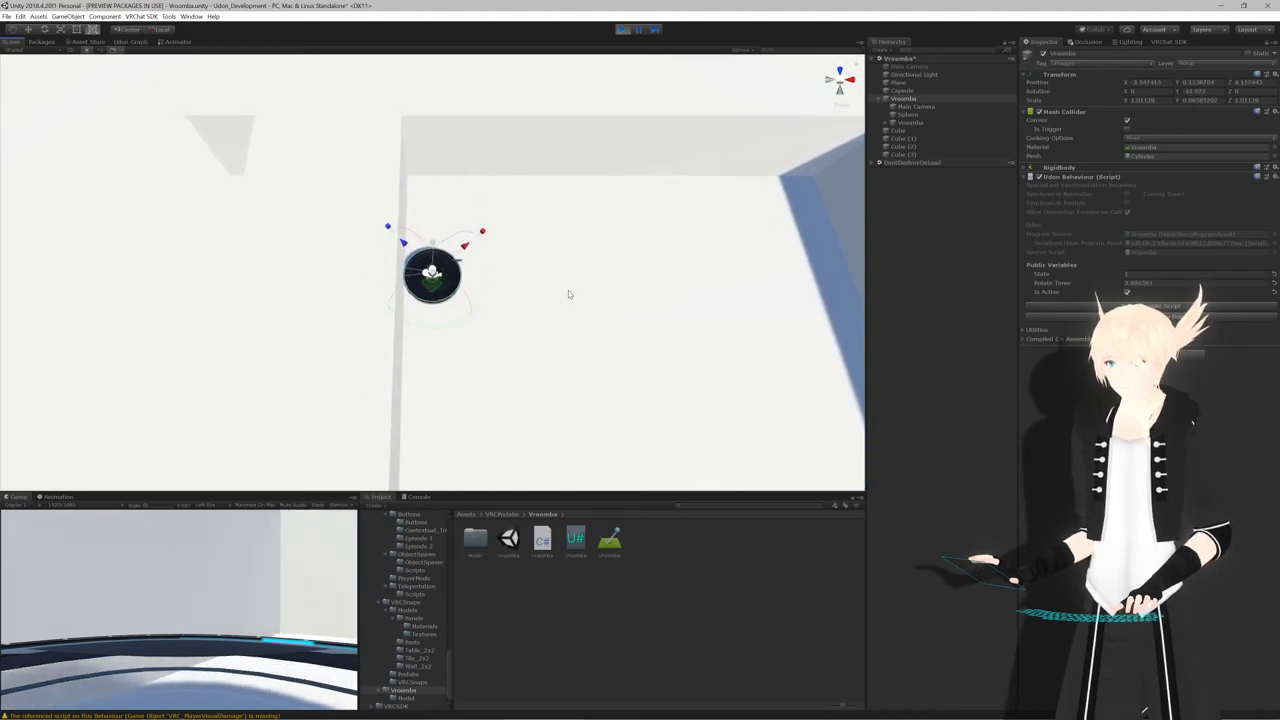
scroll(568, 294, down, 3)
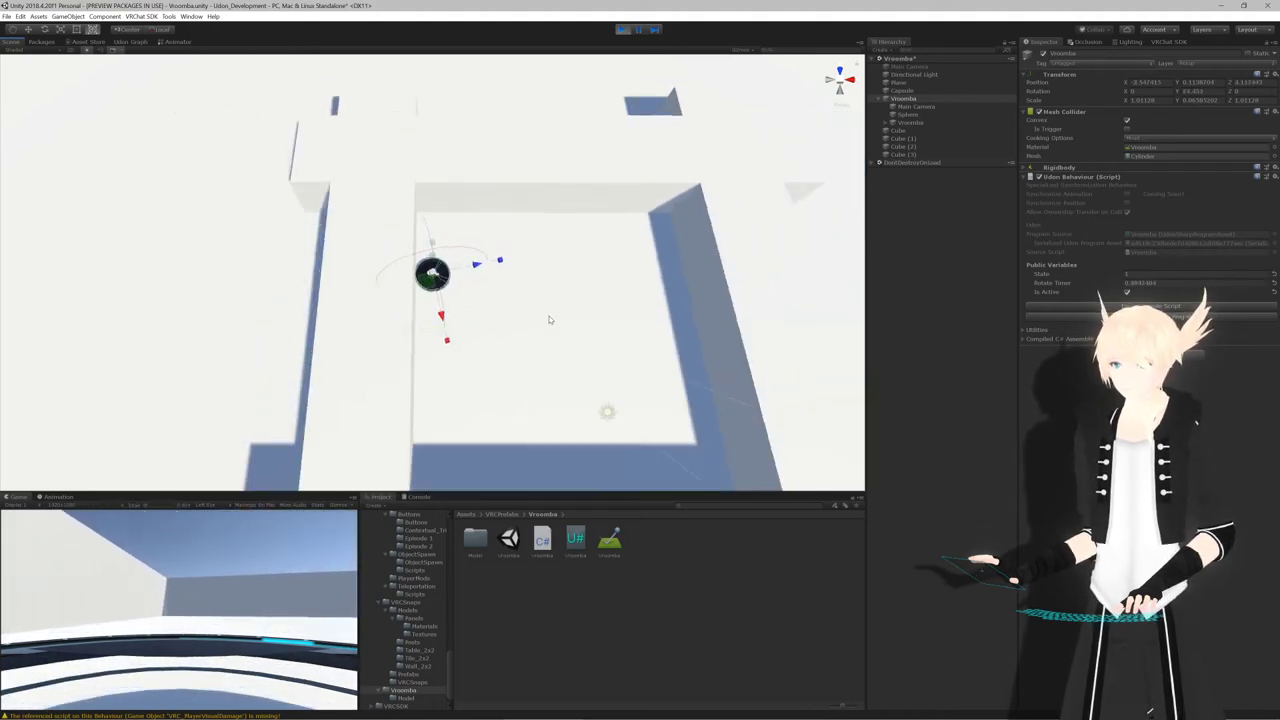
scroll(548, 318, down, 2)
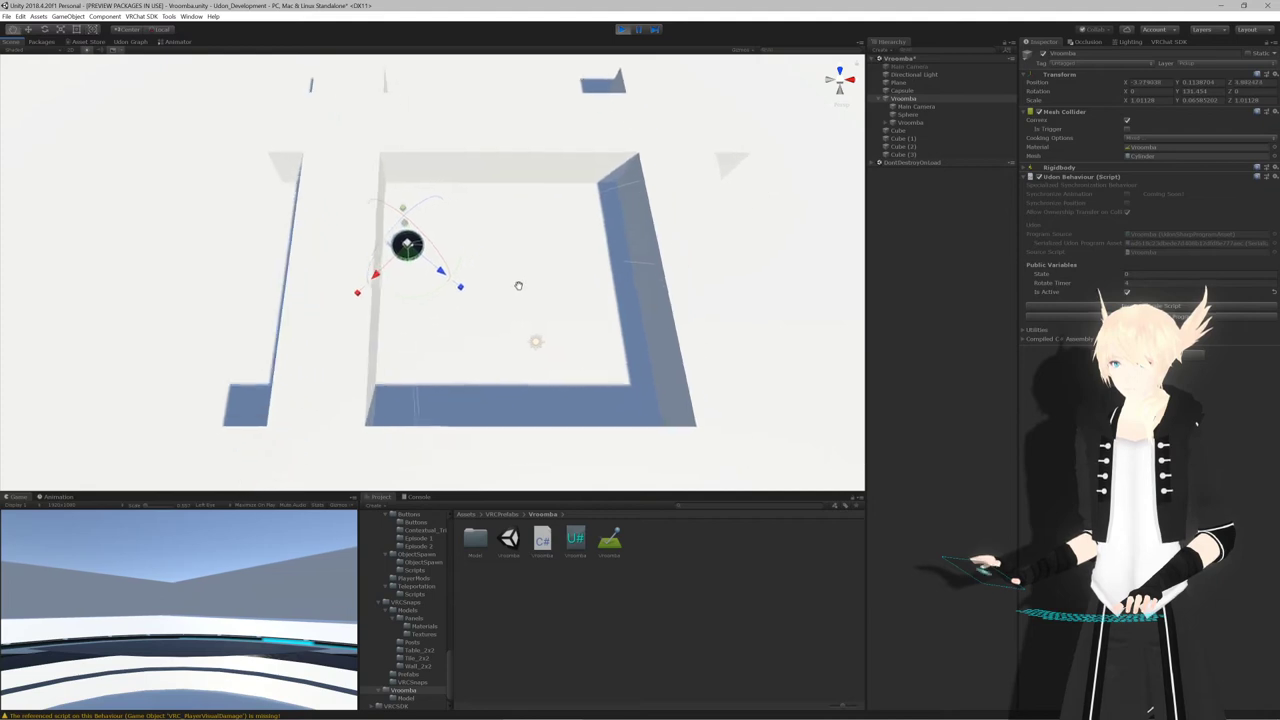
click(621, 30)
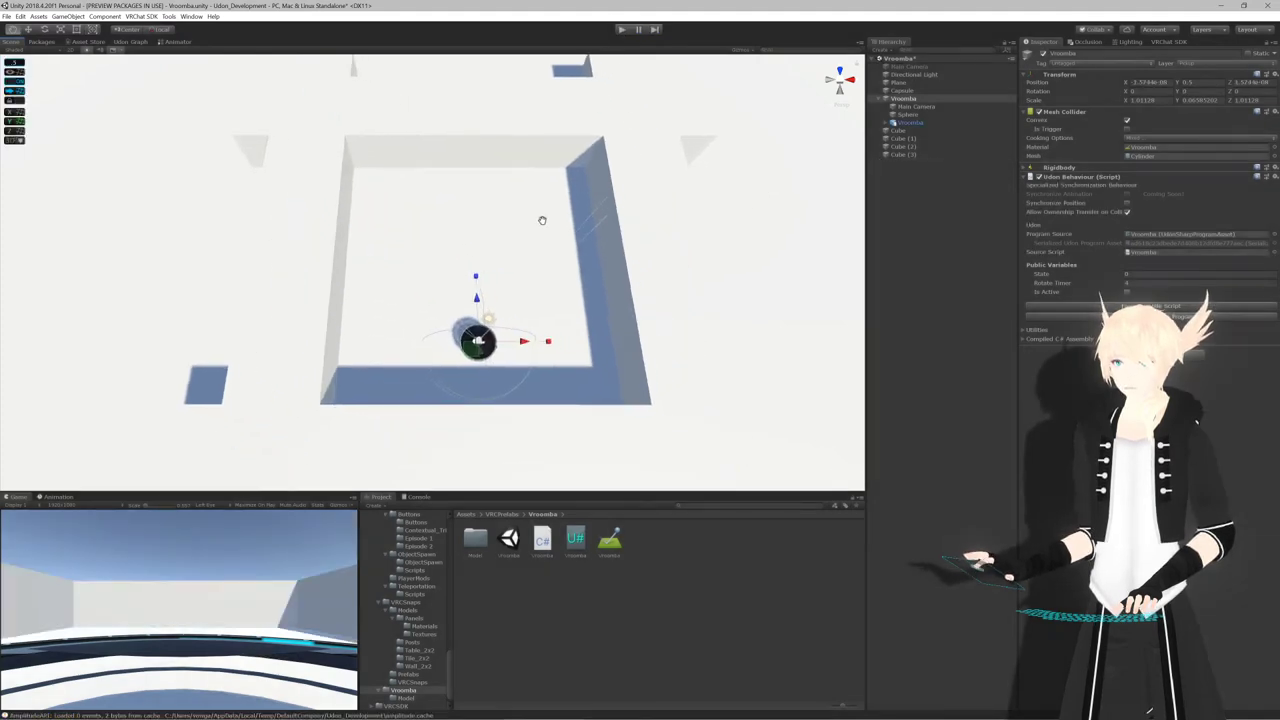
Add a cylinder inside the walled area and scale it into a thin pillar, about 0.29 on X and Z
right_click(900, 206)
mouse_move(935, 277)
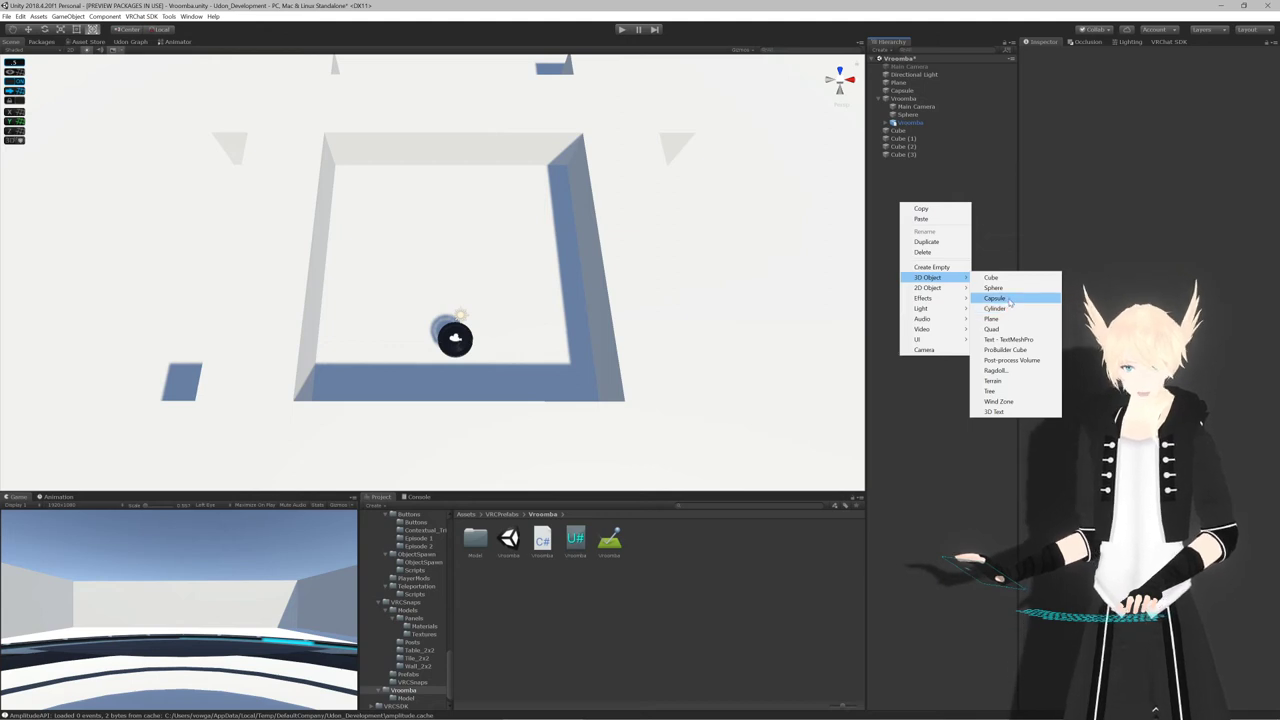
click(1008, 309)
alt+drag(280, 354, 432, 207)
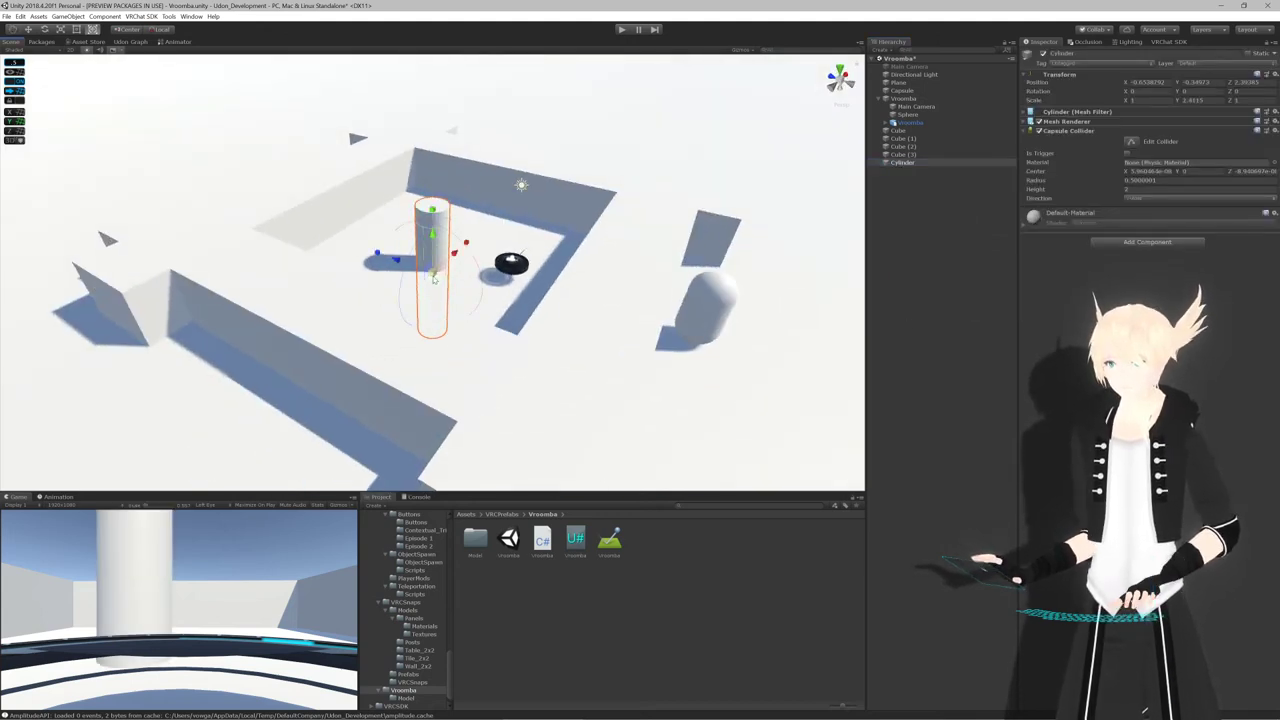
drag(434, 280, 434, 298)
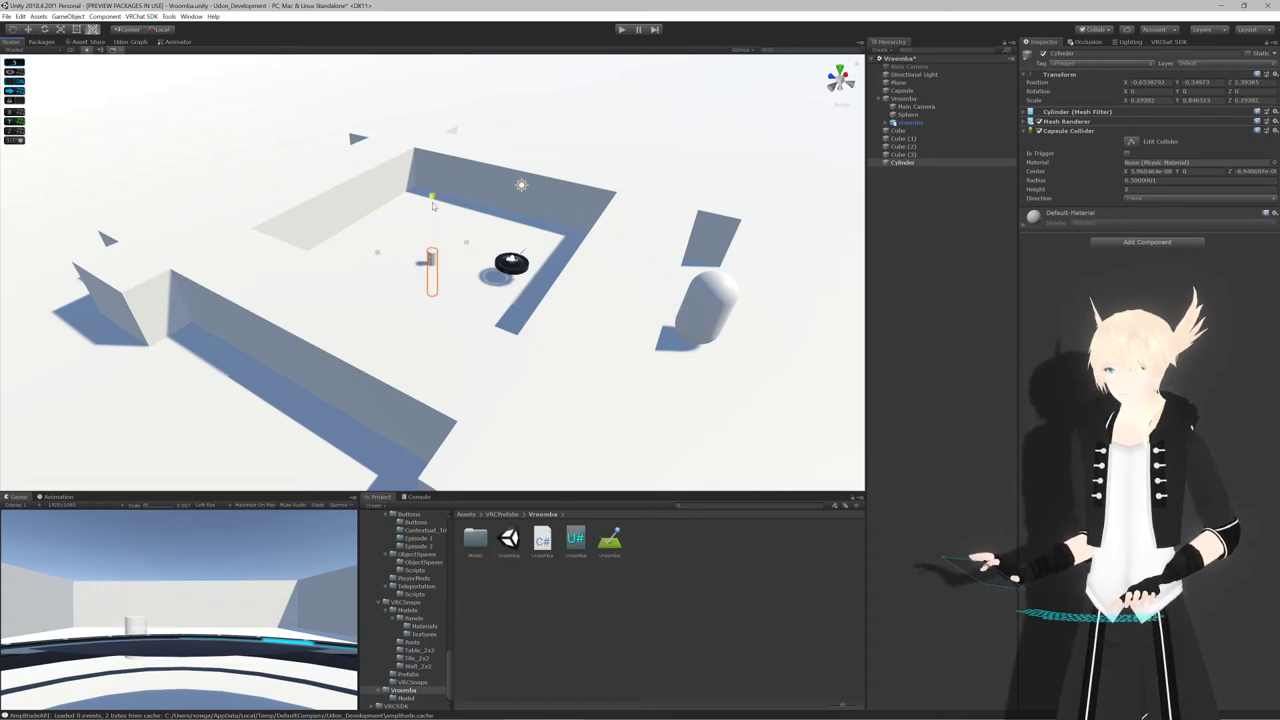
alt+drag(431, 282, 579, 285)
Duplicate the pillar eight times and spread the copies across the walled area as obstacles
key(ctrl+d)
drag(477, 270, 389, 250)
key(ctrl+d)
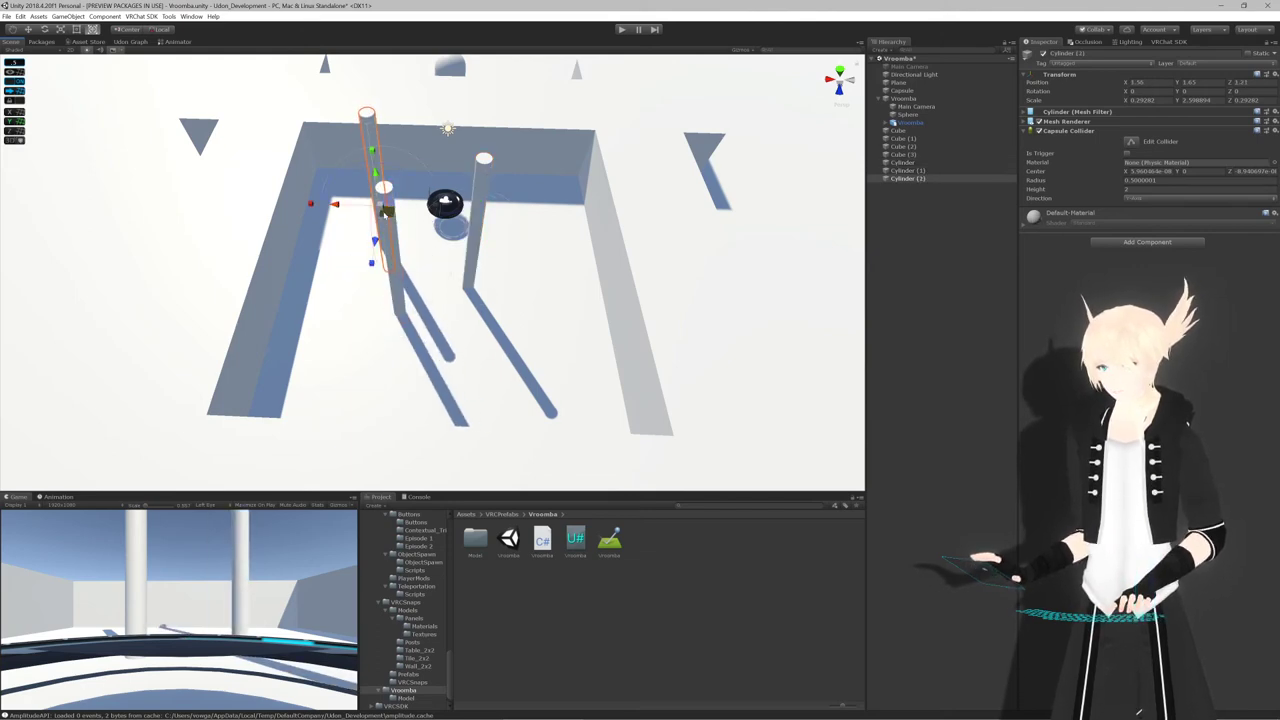
key(ctrl+d)
drag(387, 217, 501, 183)
key(ctrl+d)
key(ctrl+d)
key(ctrl+d)
key(ctrl+d)
key(ctrl+d)
click(617, 134)
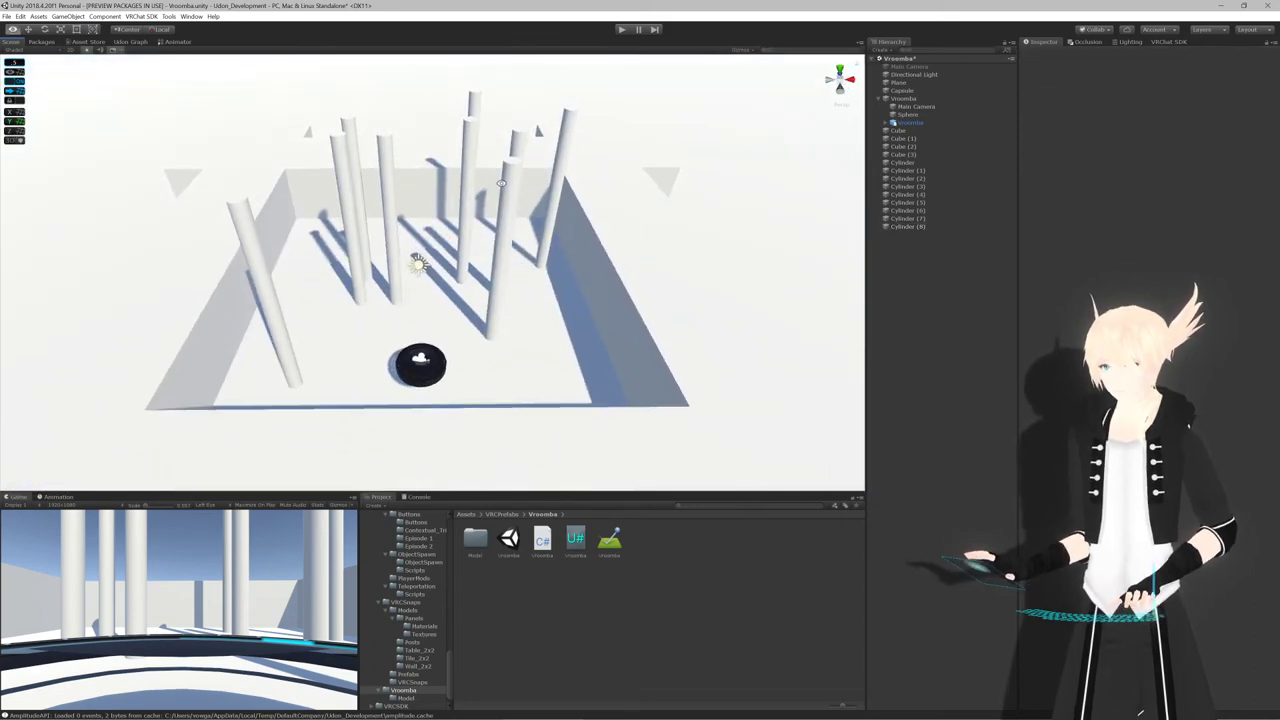
Run the scene with the Vroomba activated, examine how it moves between the pillars, and stop play mode
click(619, 31)
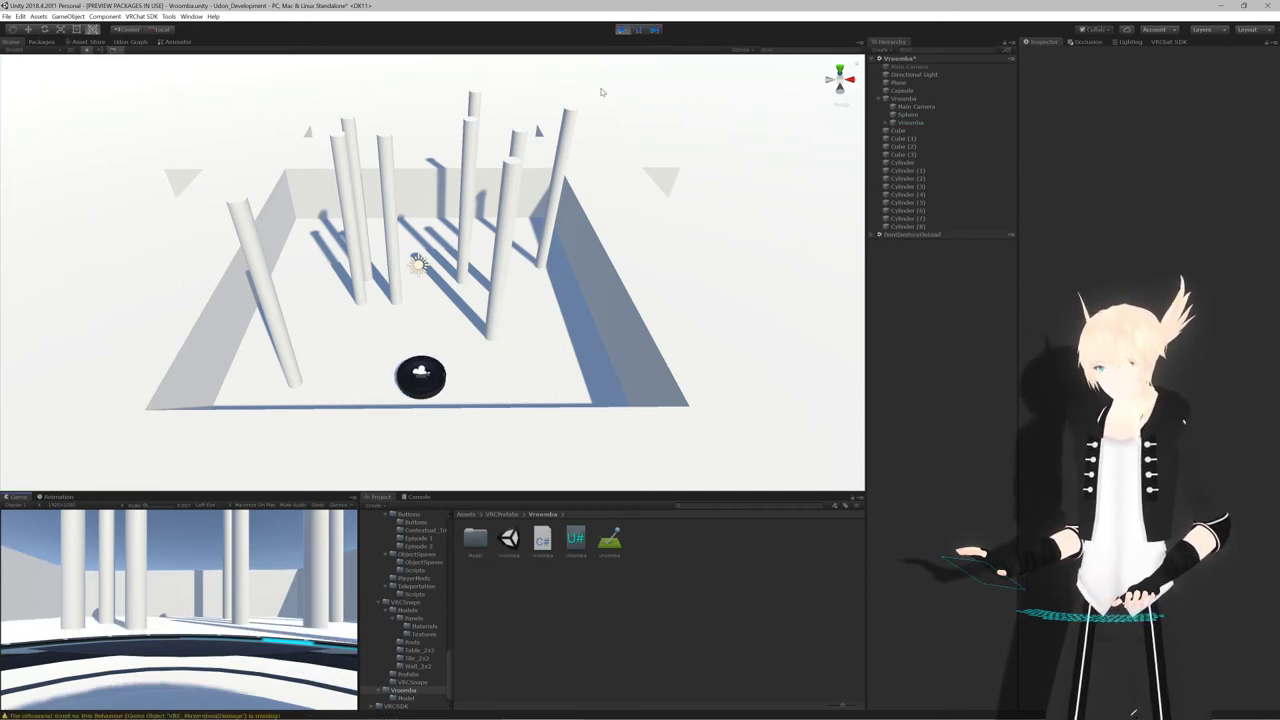
click(903, 98)
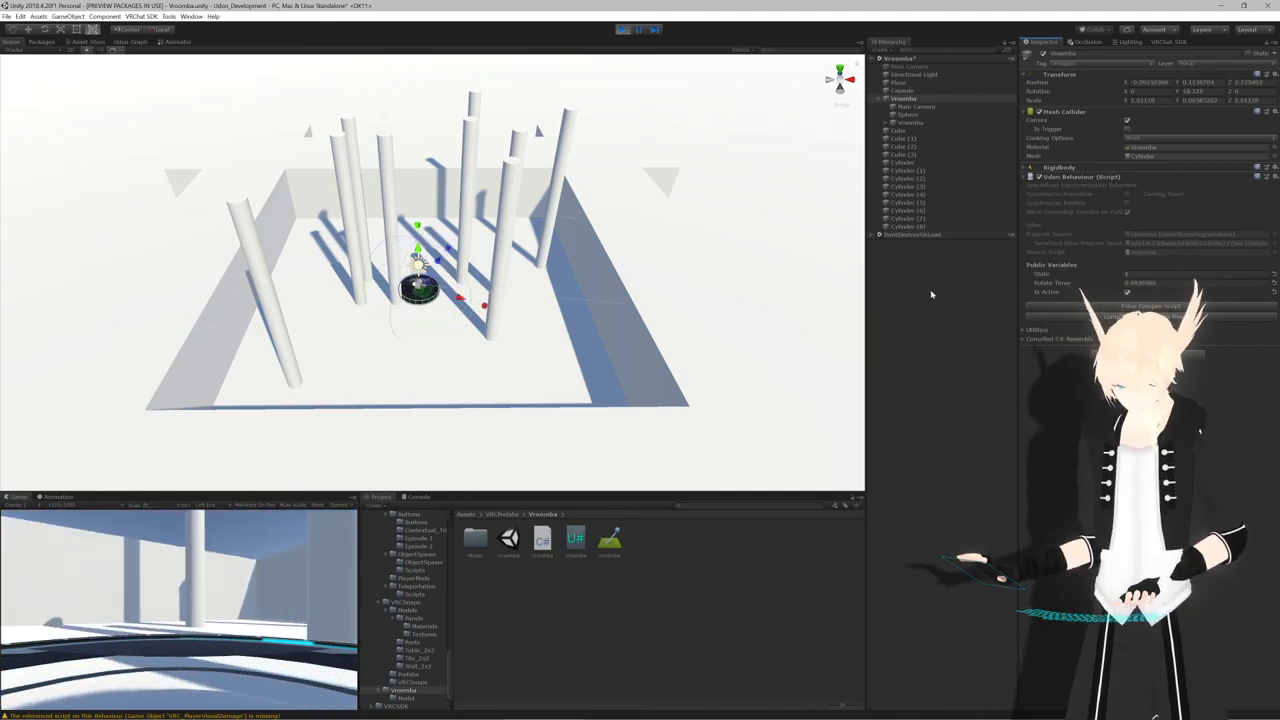
key(w)
mouse_move(592, 223)
right_down()
mouse_move(634, 200)
mouse_move(642, 249)
mouse_move(632, 234)
mouse_move(591, 231)
mouse_move(608, 228)
right_up()
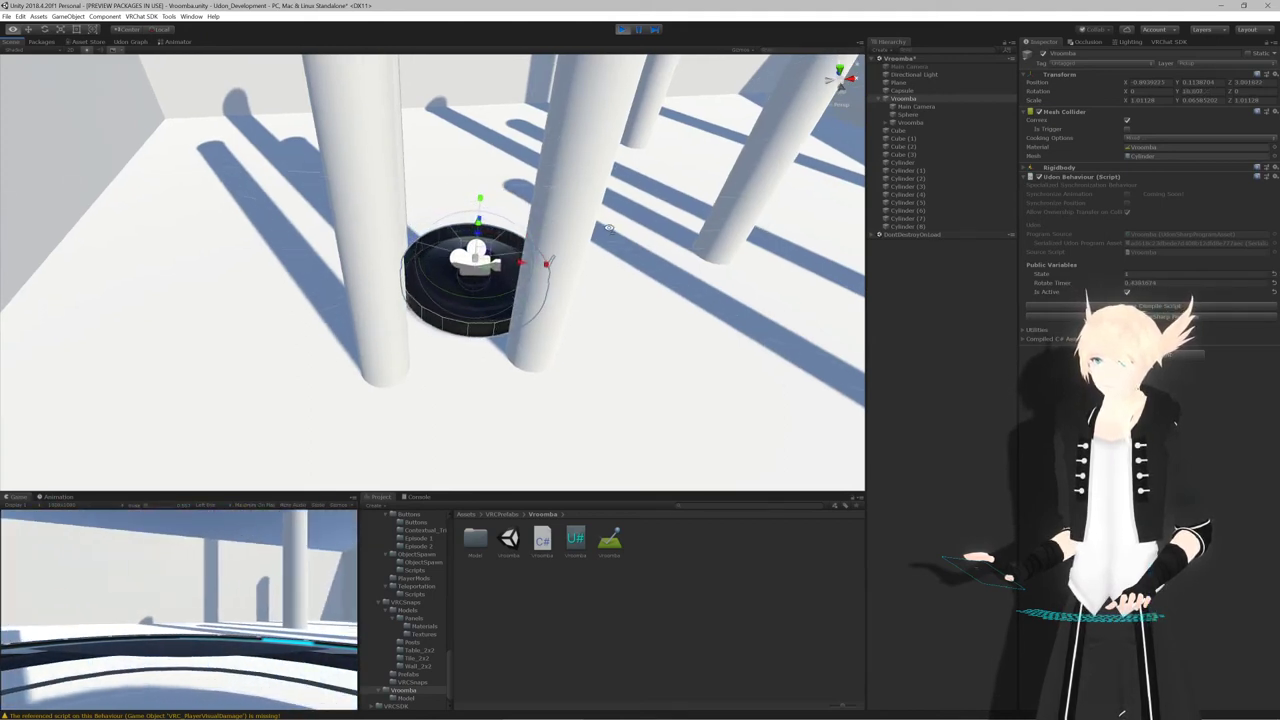
right_drag(608, 228, 180, 90)
right_drag(1186, 143, 78, 257)
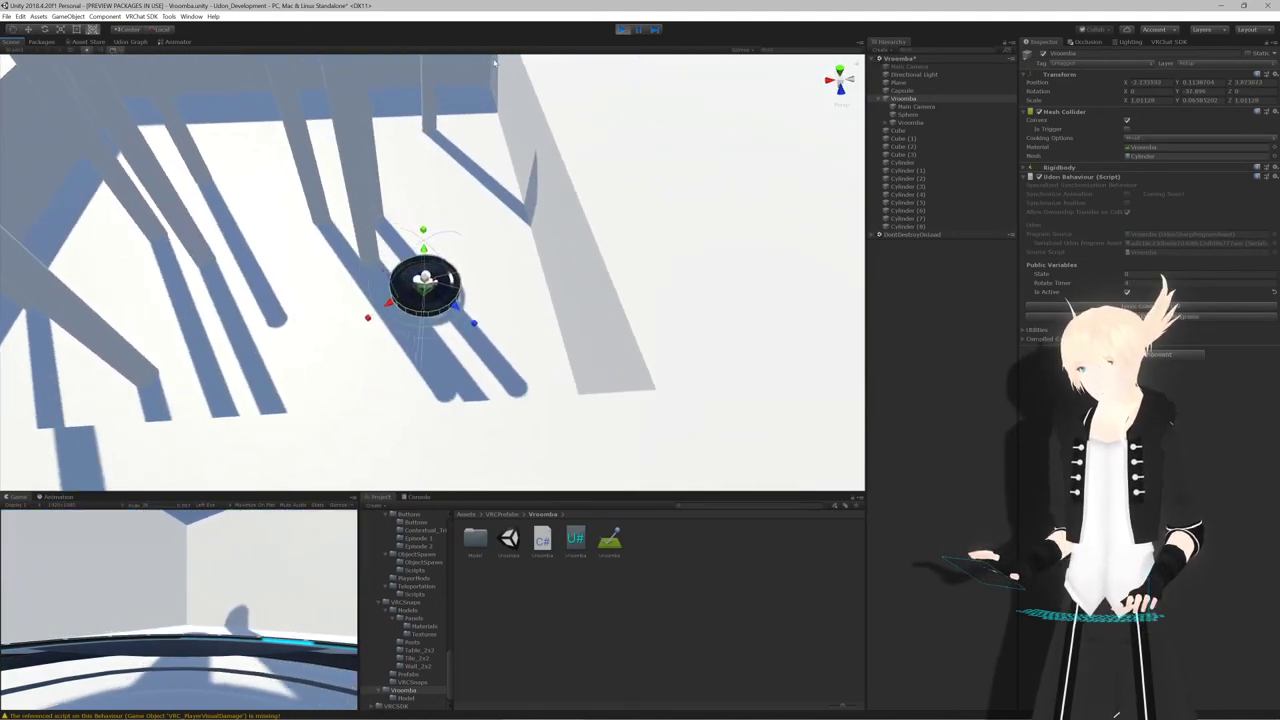
click(621, 29)
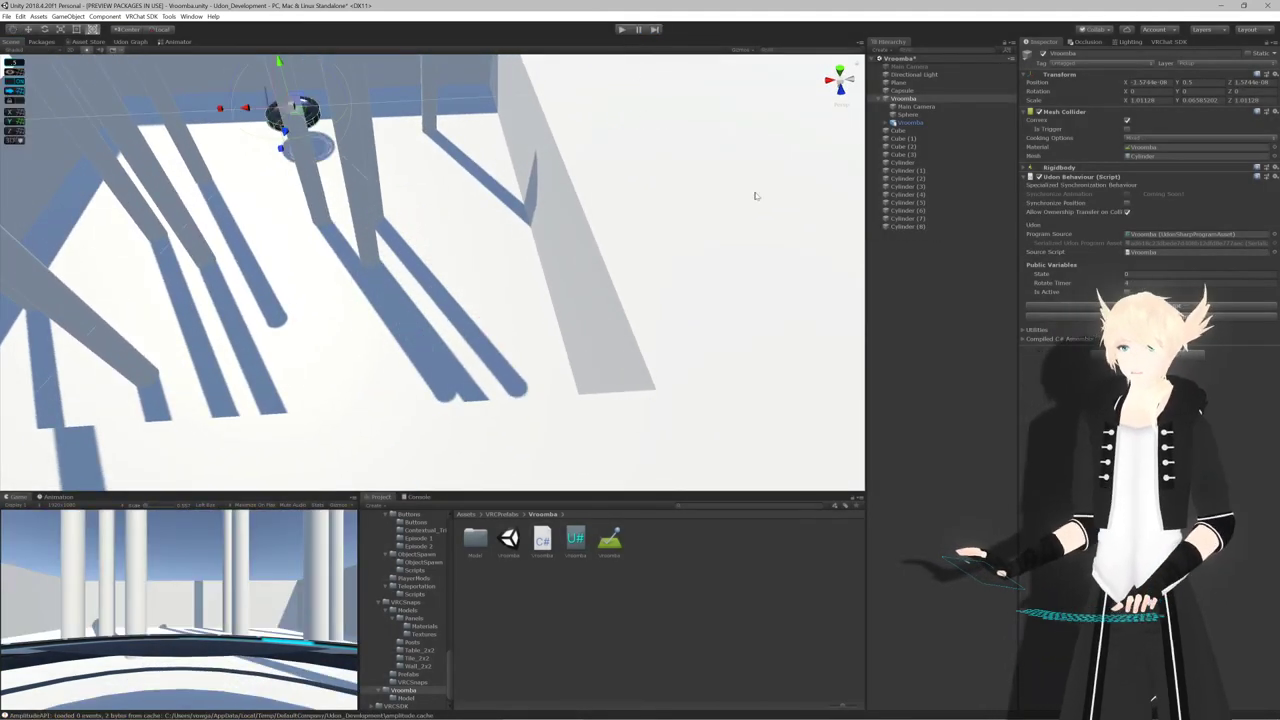
Switch to Blender and examine the Vroomba model together with its antenna
mouse_move(617, 714)
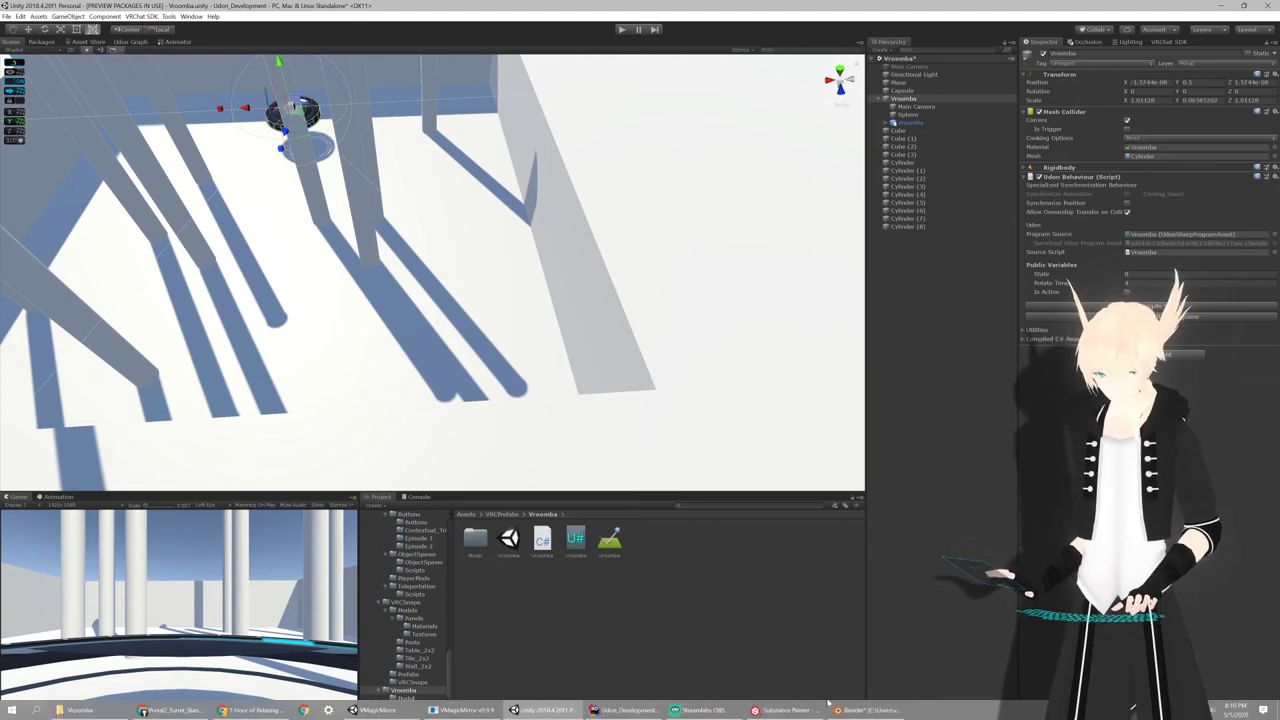
click(866, 710)
scroll(526, 351, down, 3)
middle_drag(526, 351, 532, 416)
scroll(688, 393, down, 4)
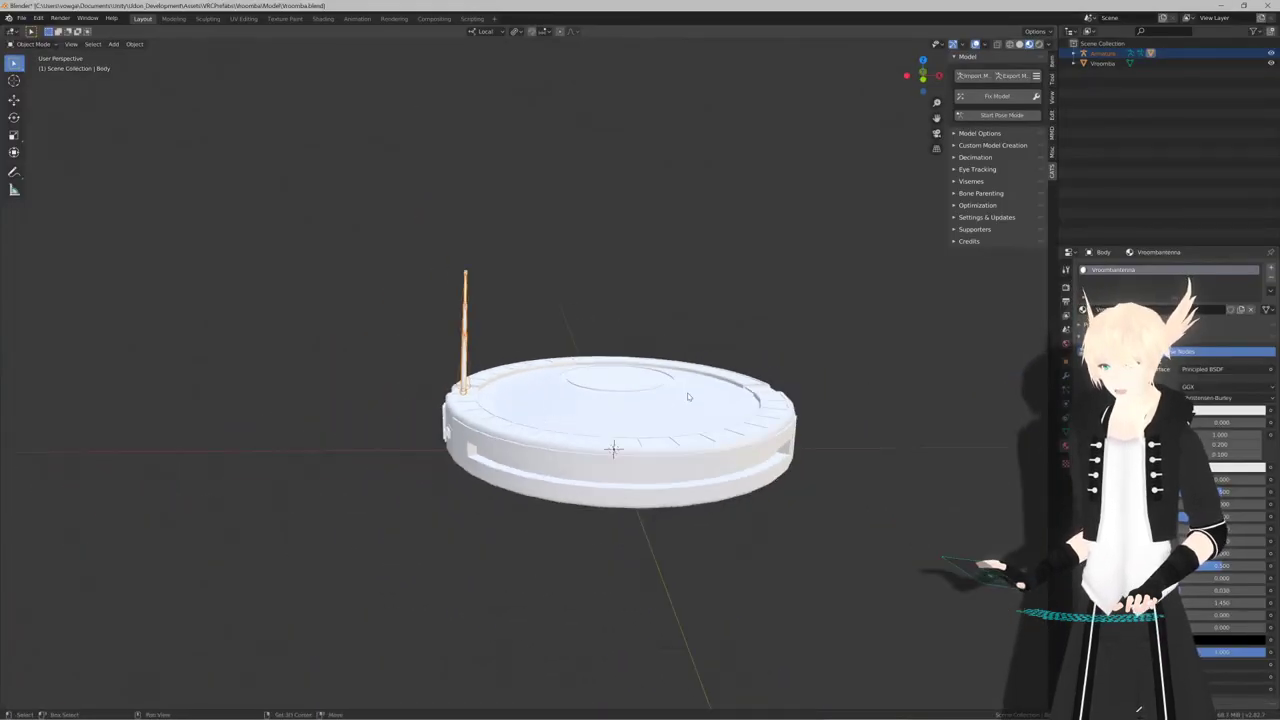
Save the Vroomba Blender file and close Blender
shift+middle_drag(688, 393, 608, 372)
key(ctrl+s)
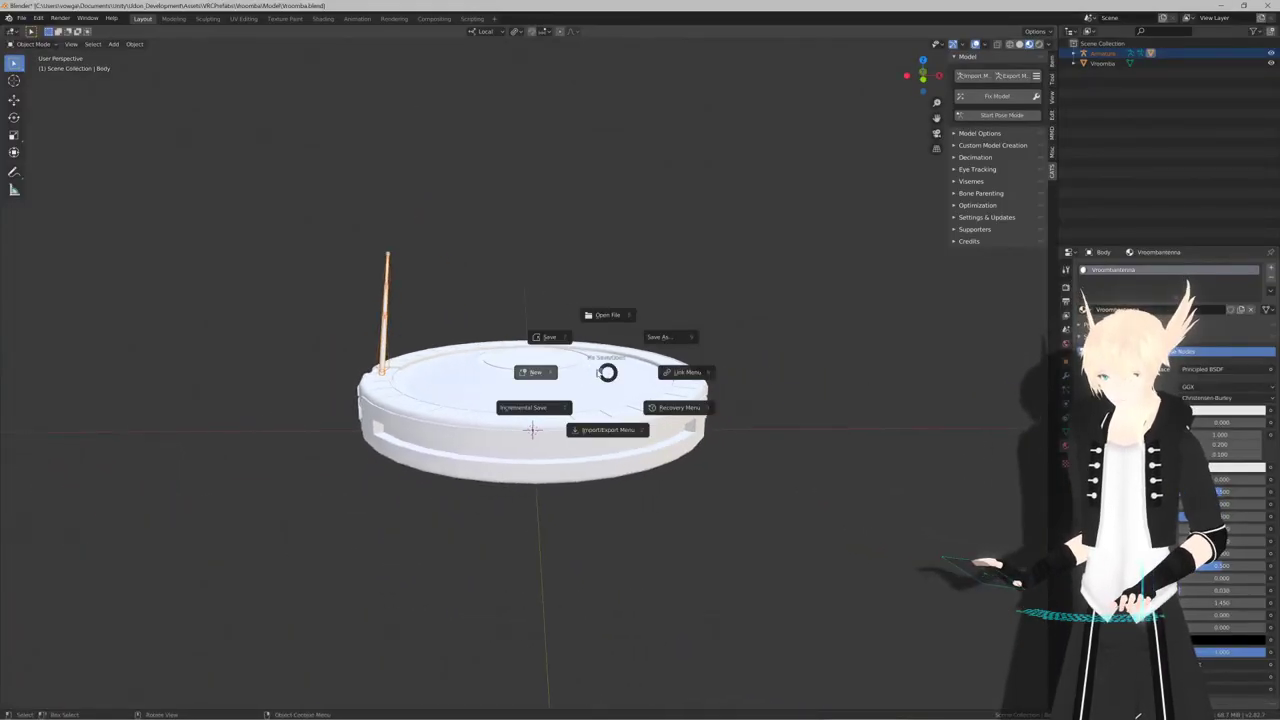
click(550, 345)
click(1274, 6)
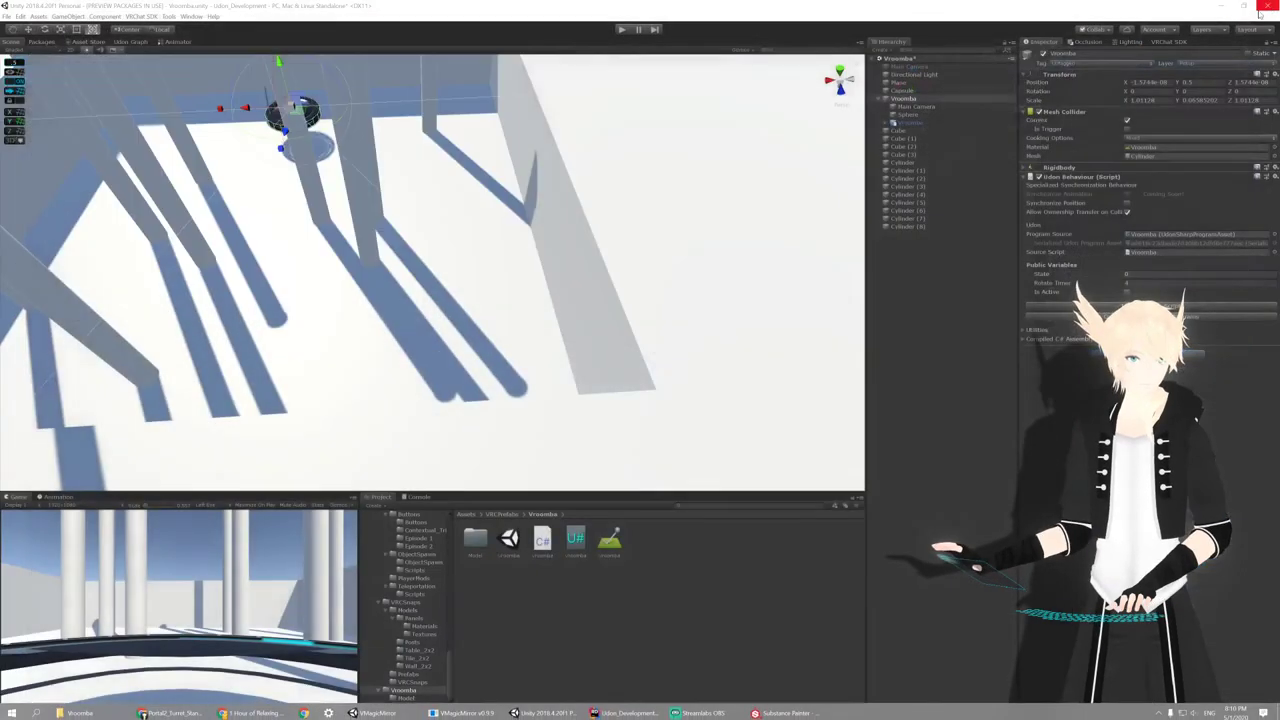
Switch to Substance Painter, dismiss the texture export window, and close the program without saving the antenna project
click(760, 702)
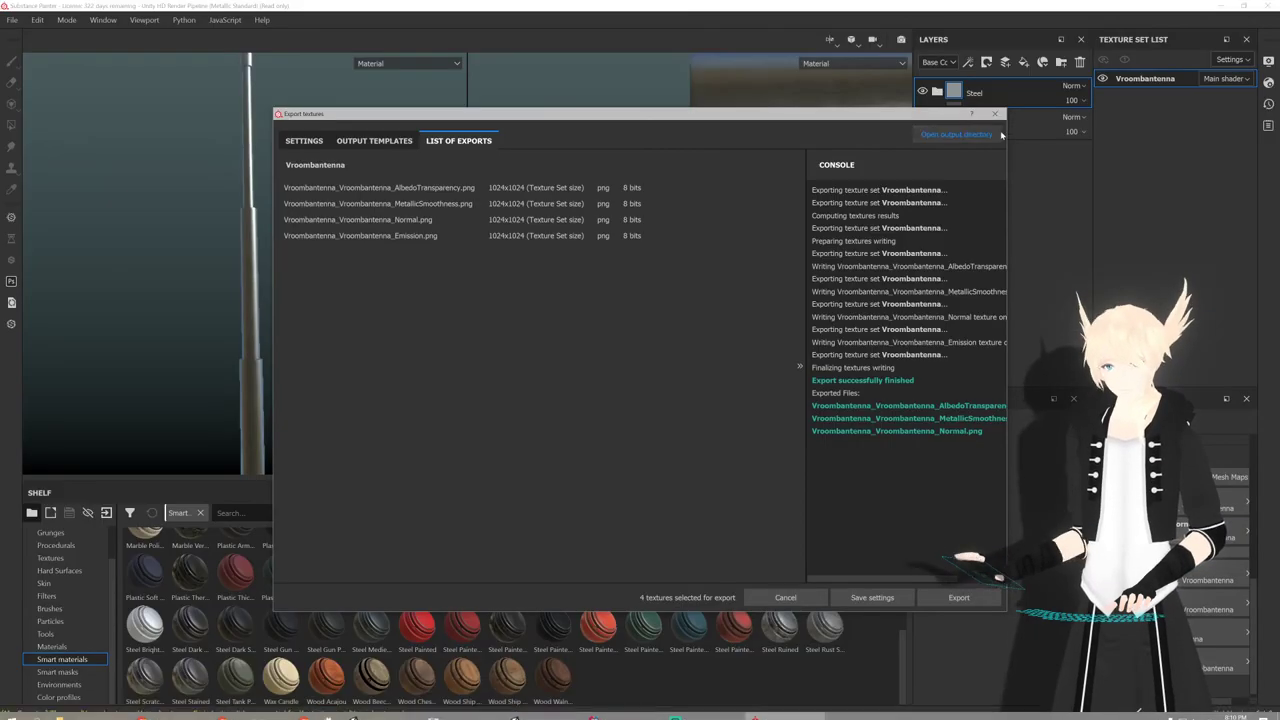
key(Escape)
key(ctrl+s)
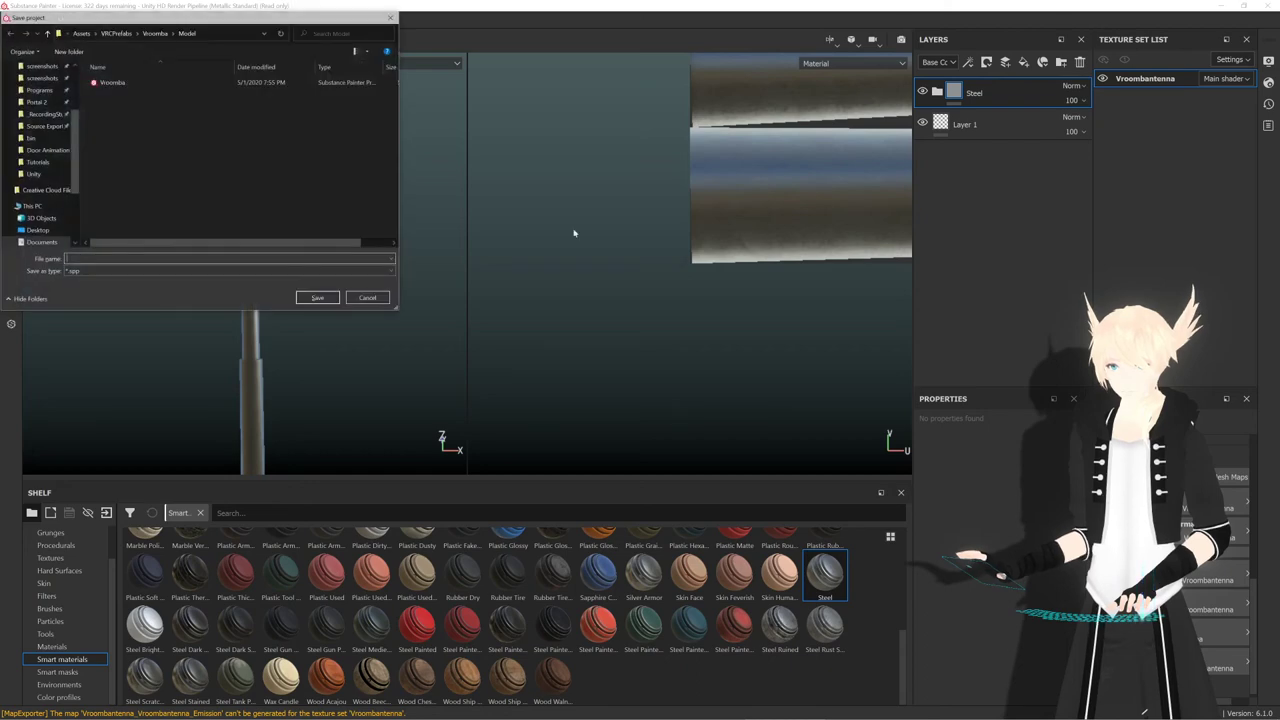
click(390, 18)
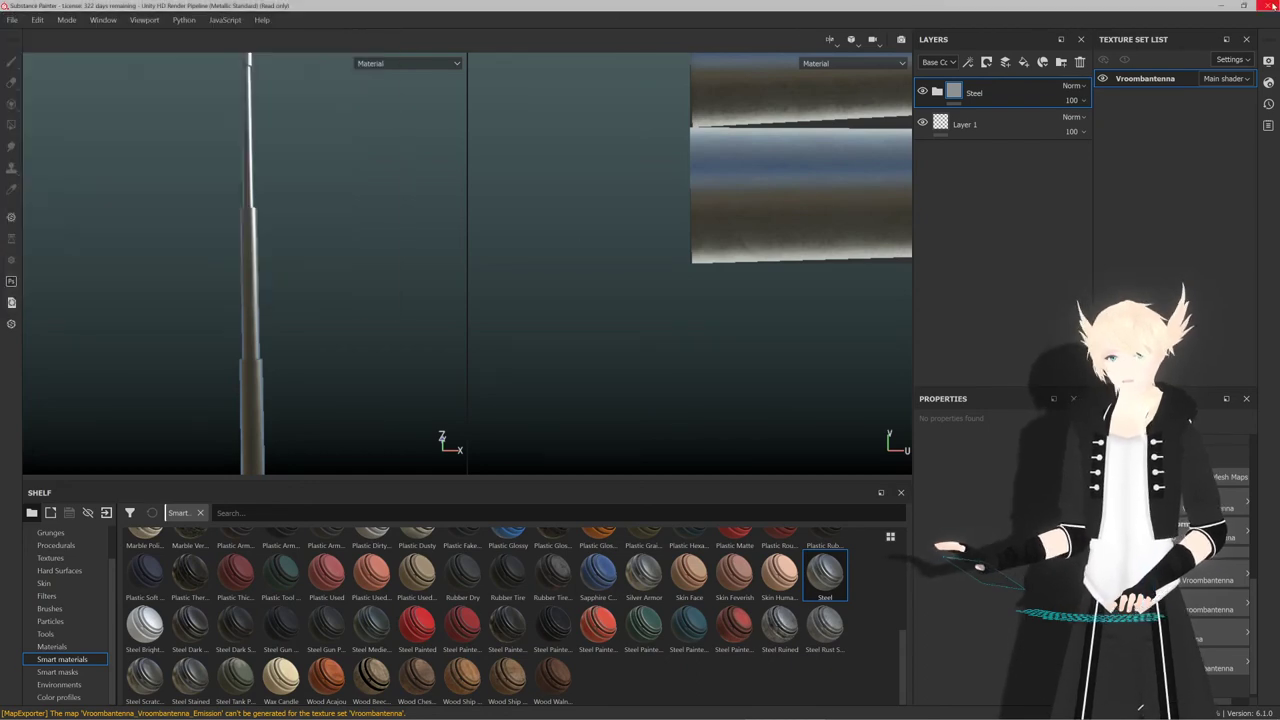
click(597, 384)
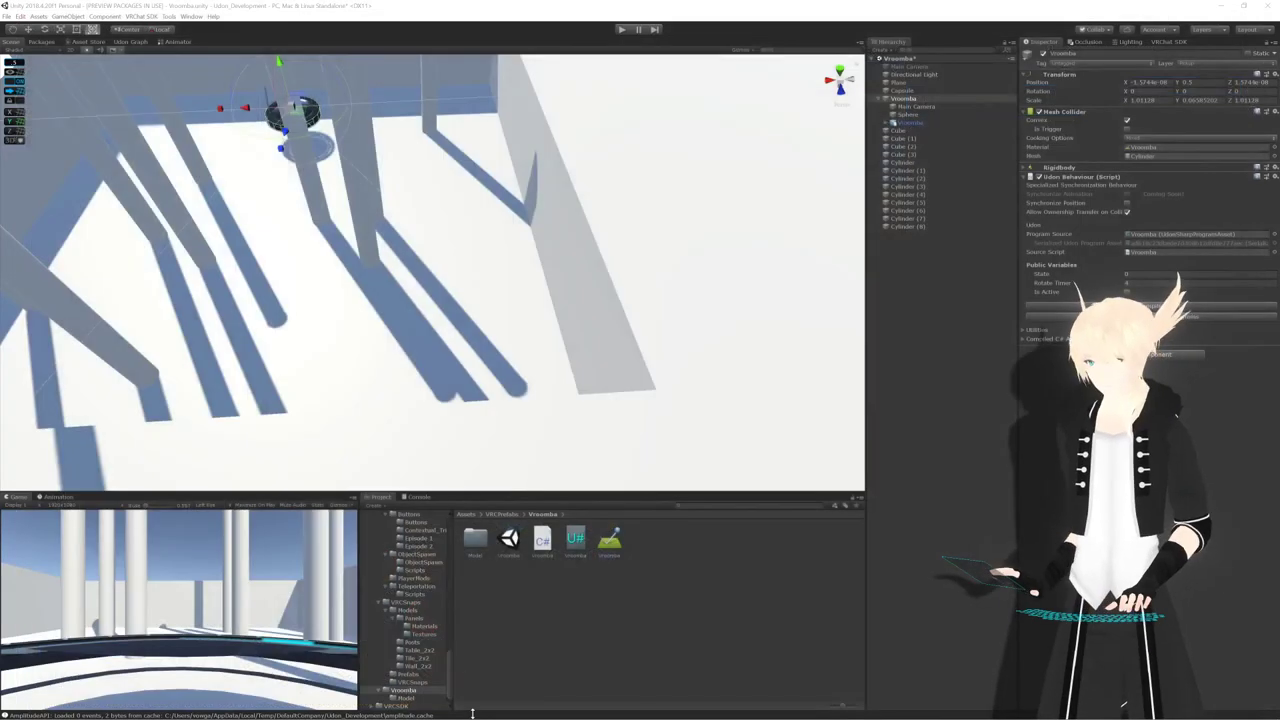
Switch to Rider and examine the timer countdown and random rotation condition in the Rotate method of Vroomba.cs
mouse_move(472, 716)
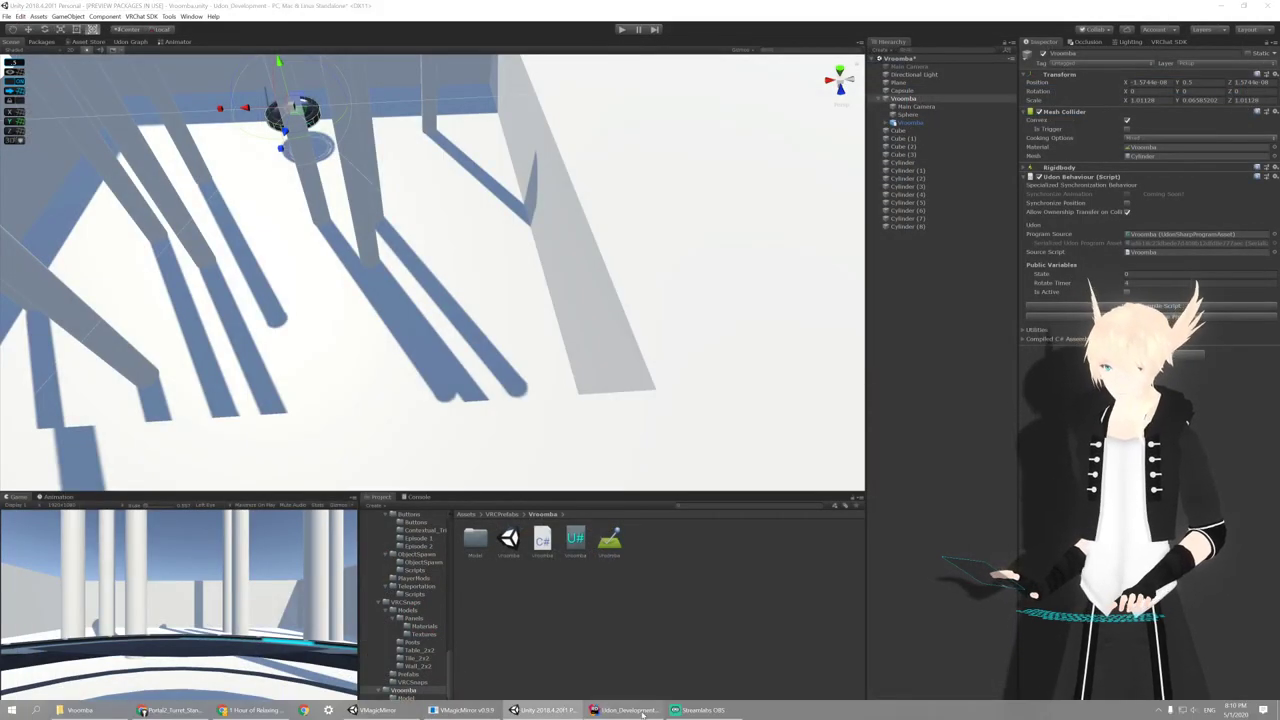
click(640, 710)
scroll(440, 380, up, 3)
scroll(440, 380, down, 3)
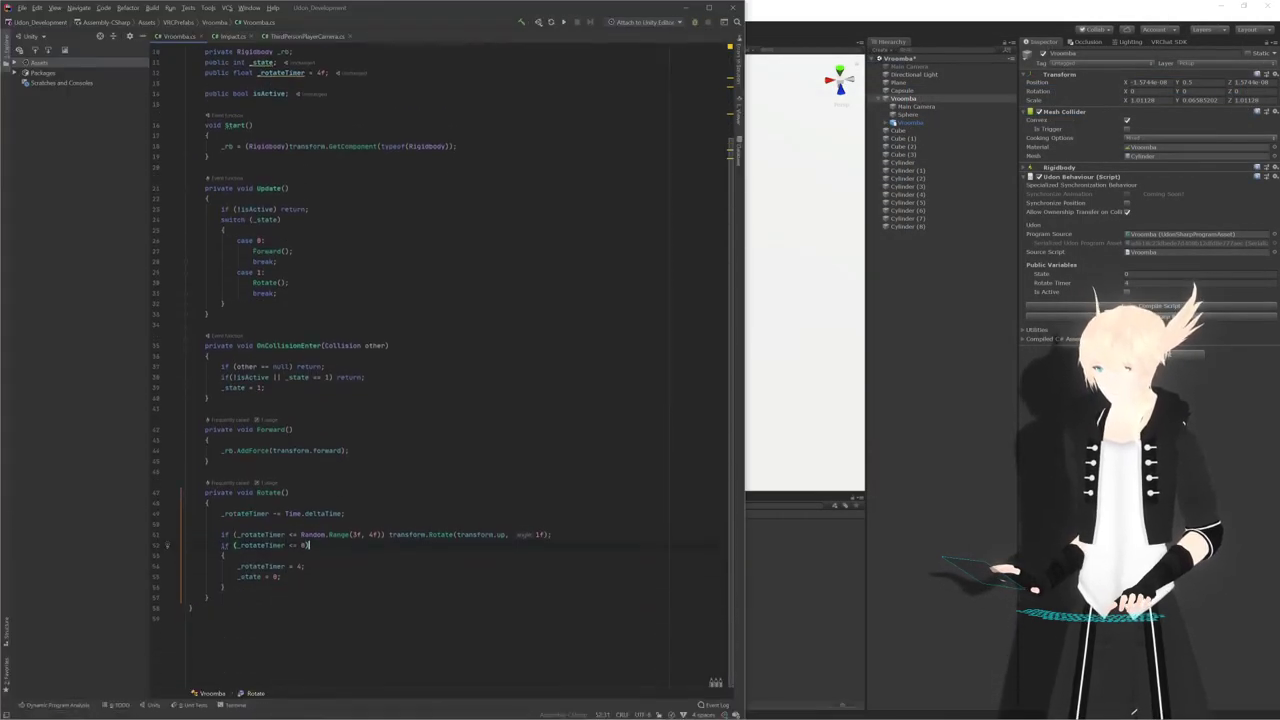
click(355, 534)
text(3f)
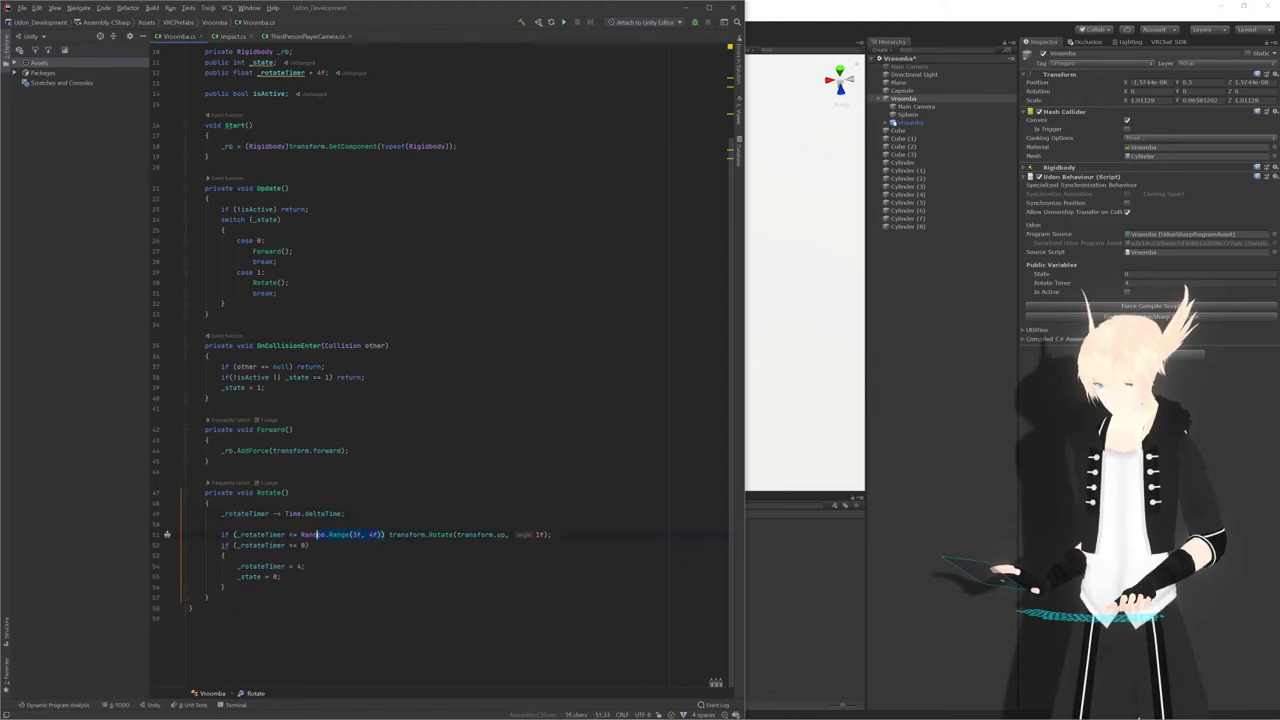
drag(316, 534, 238, 534)
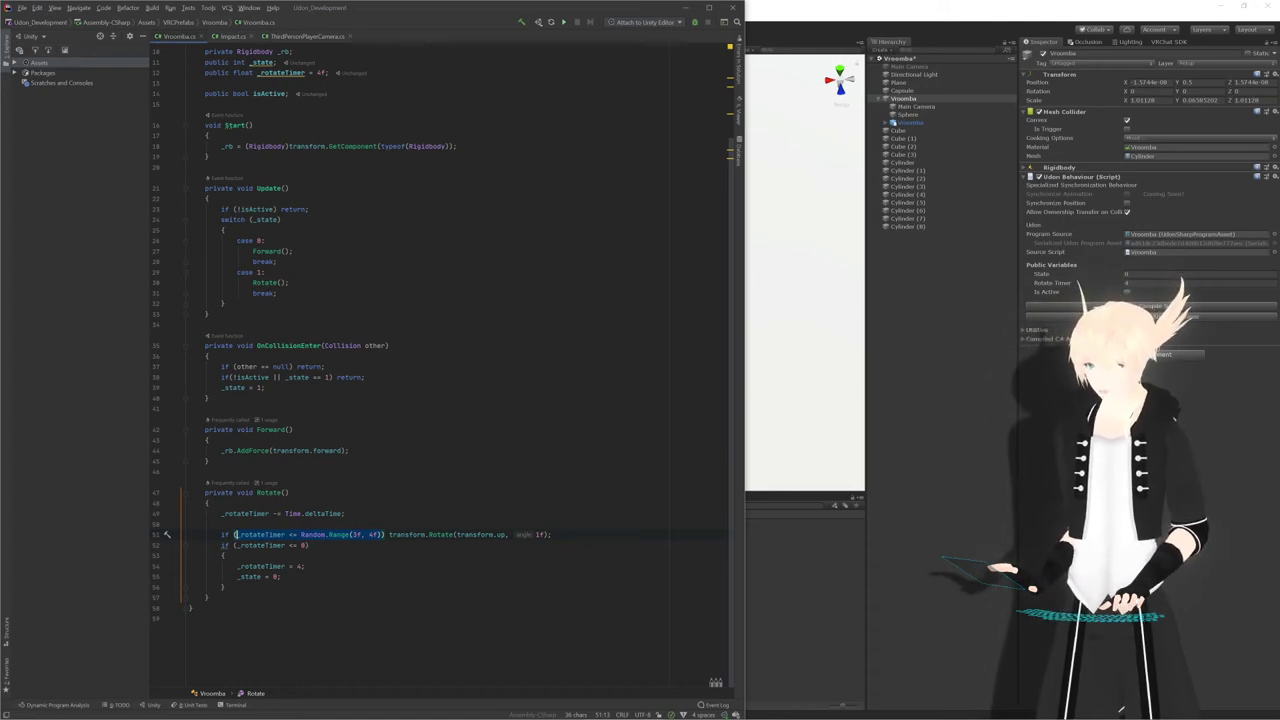
key(Right)
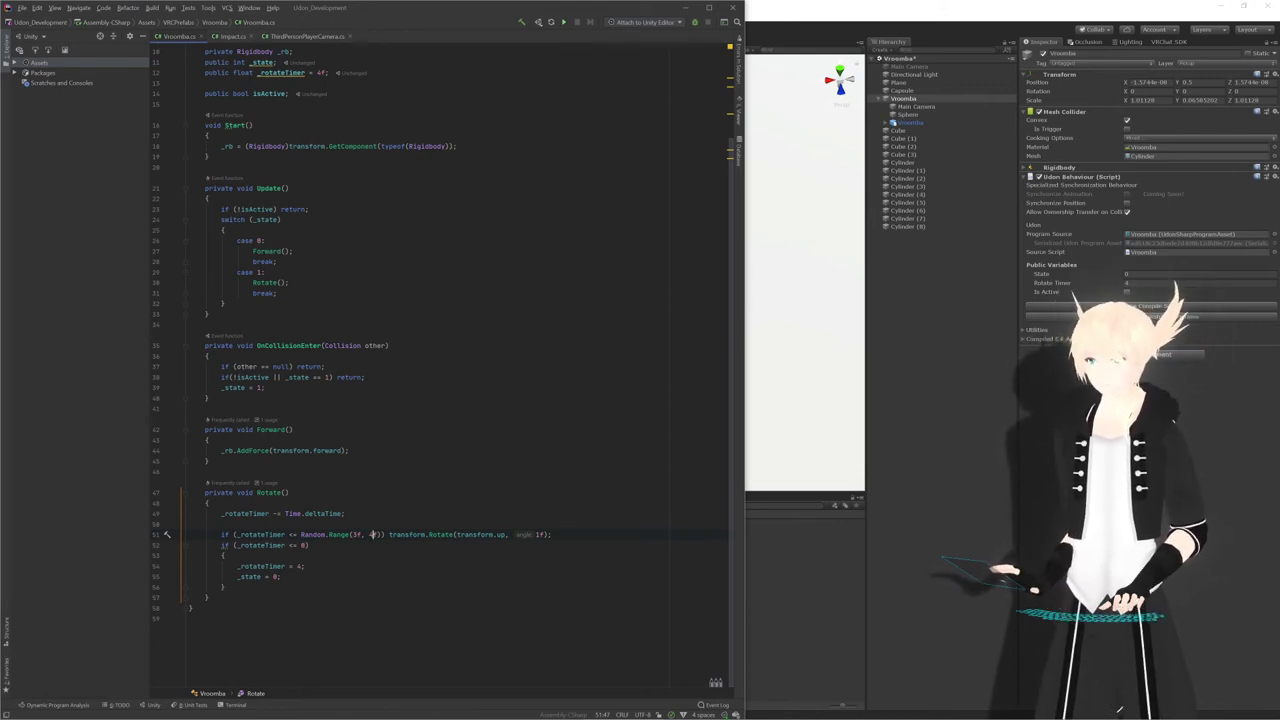
drag(250, 513, 325, 513)
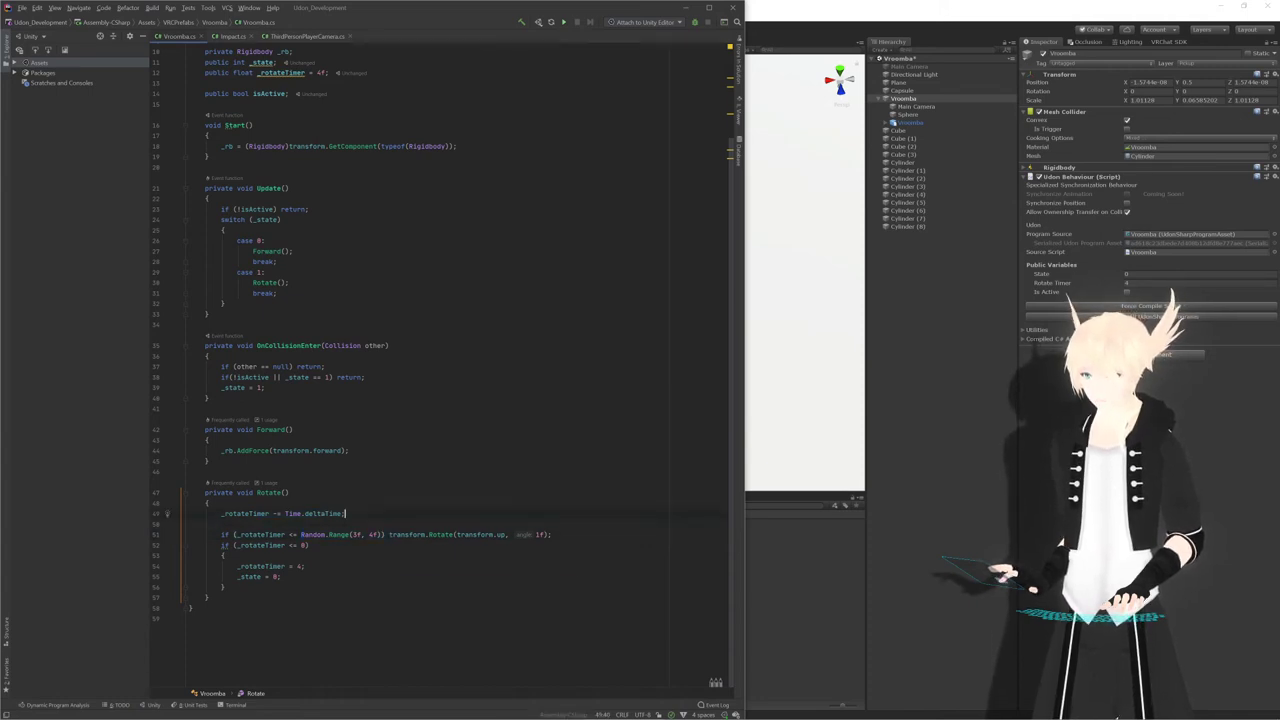
Change the access modifier of the _rotateTimer field from public to private
scroll(440, 360, up, 3)
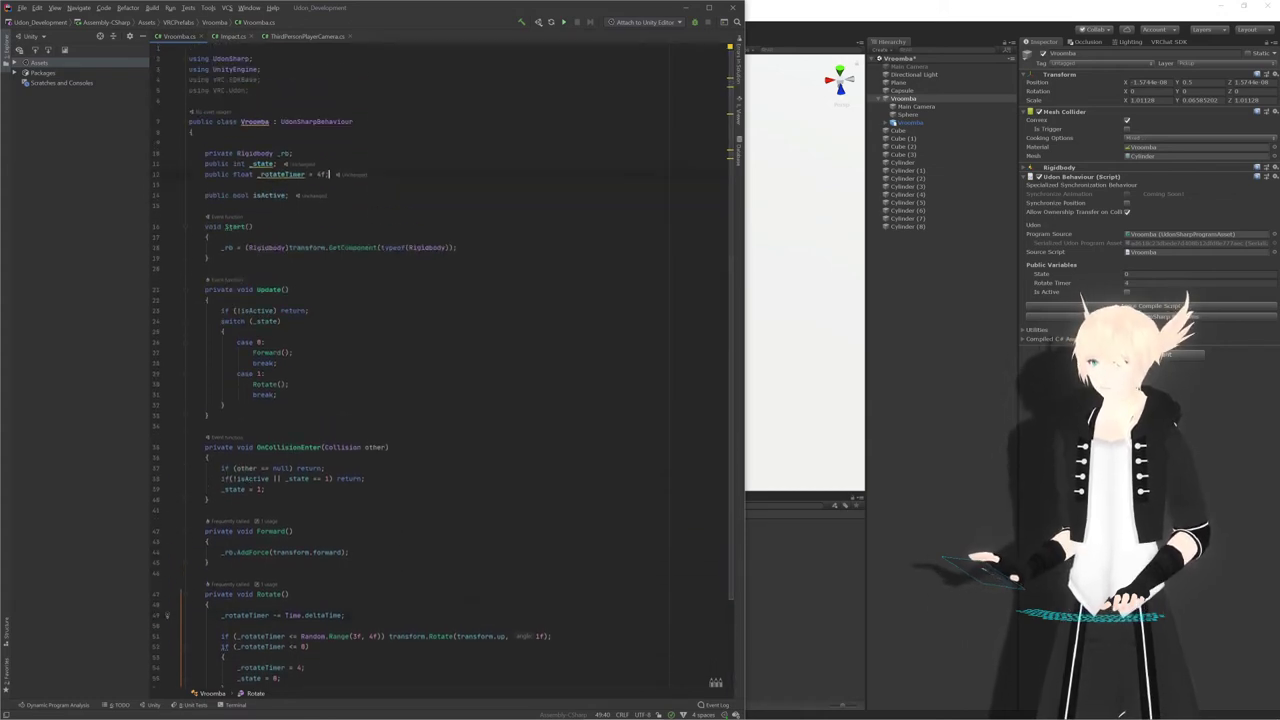
click(294, 153)
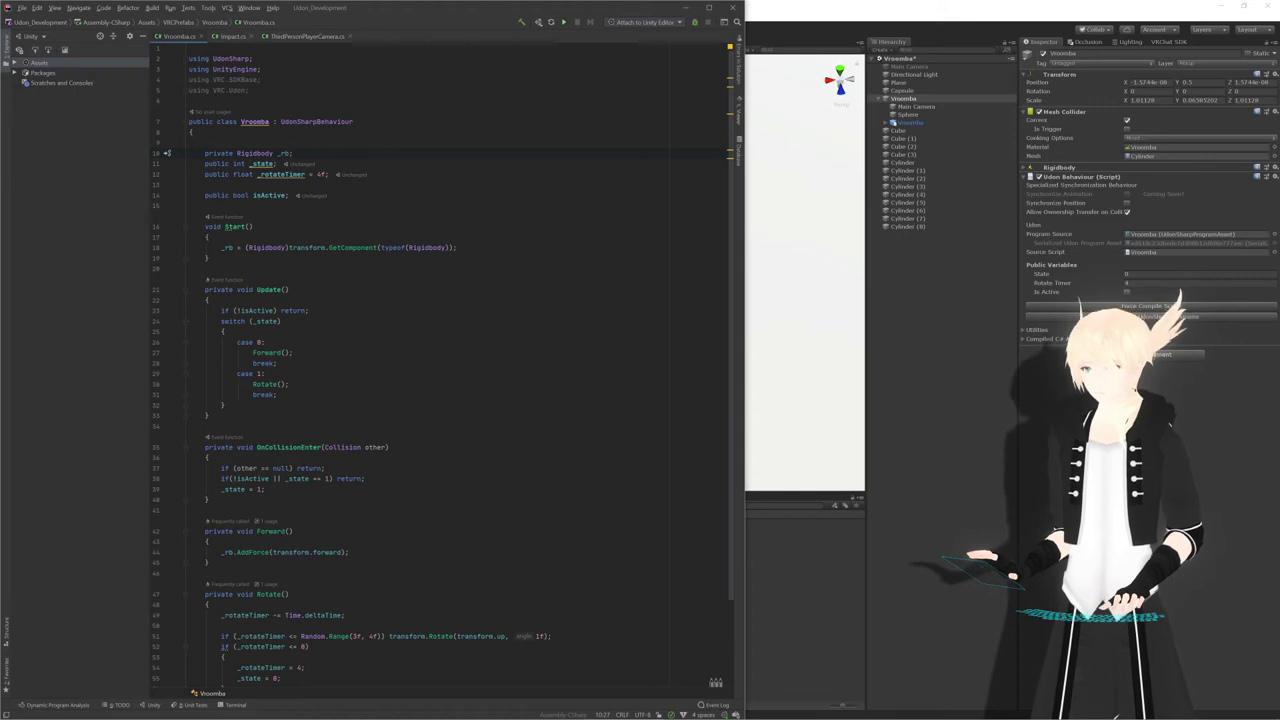
key(Down)
key(Down)
key(Down)
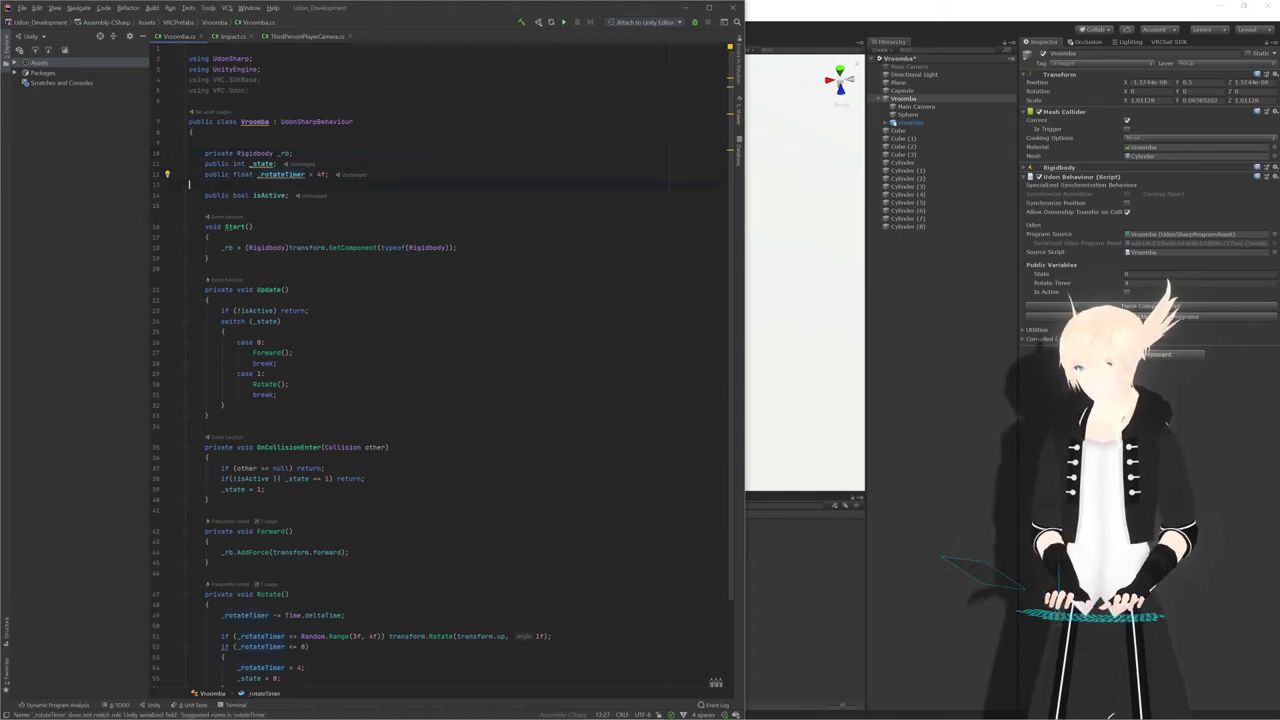
key(Right)
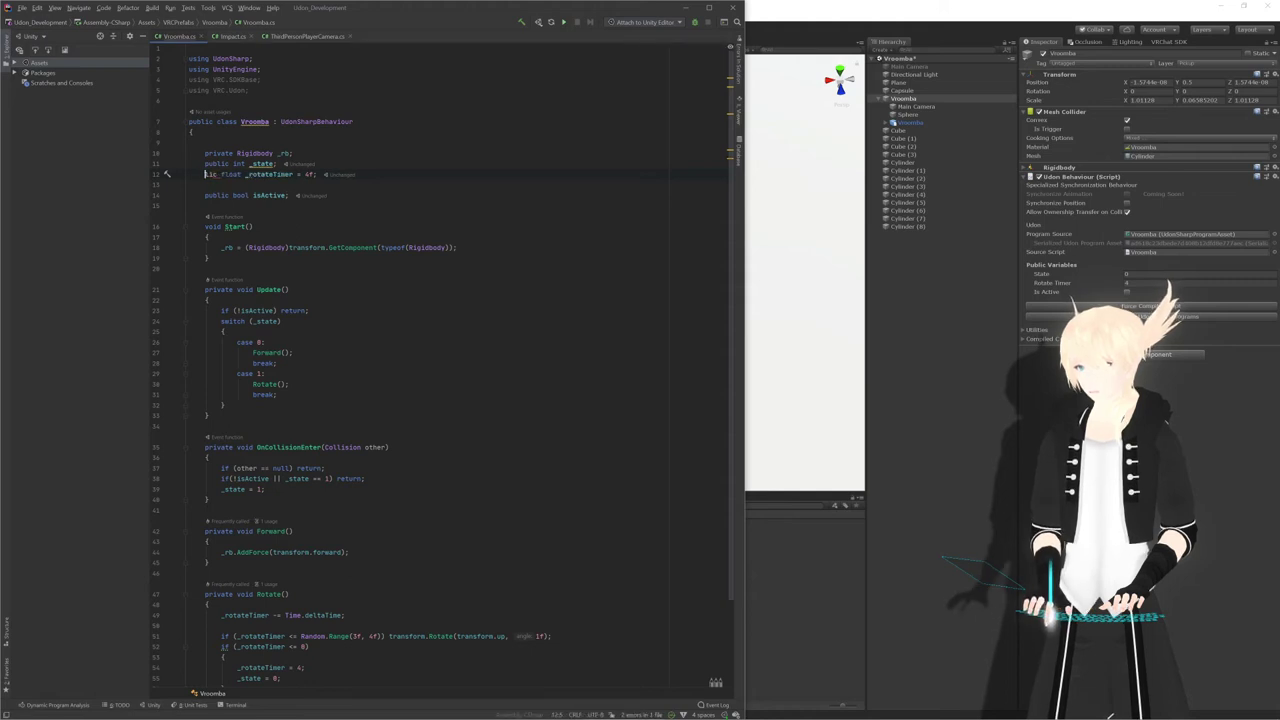
key(ctrl+Delete)
text(private)
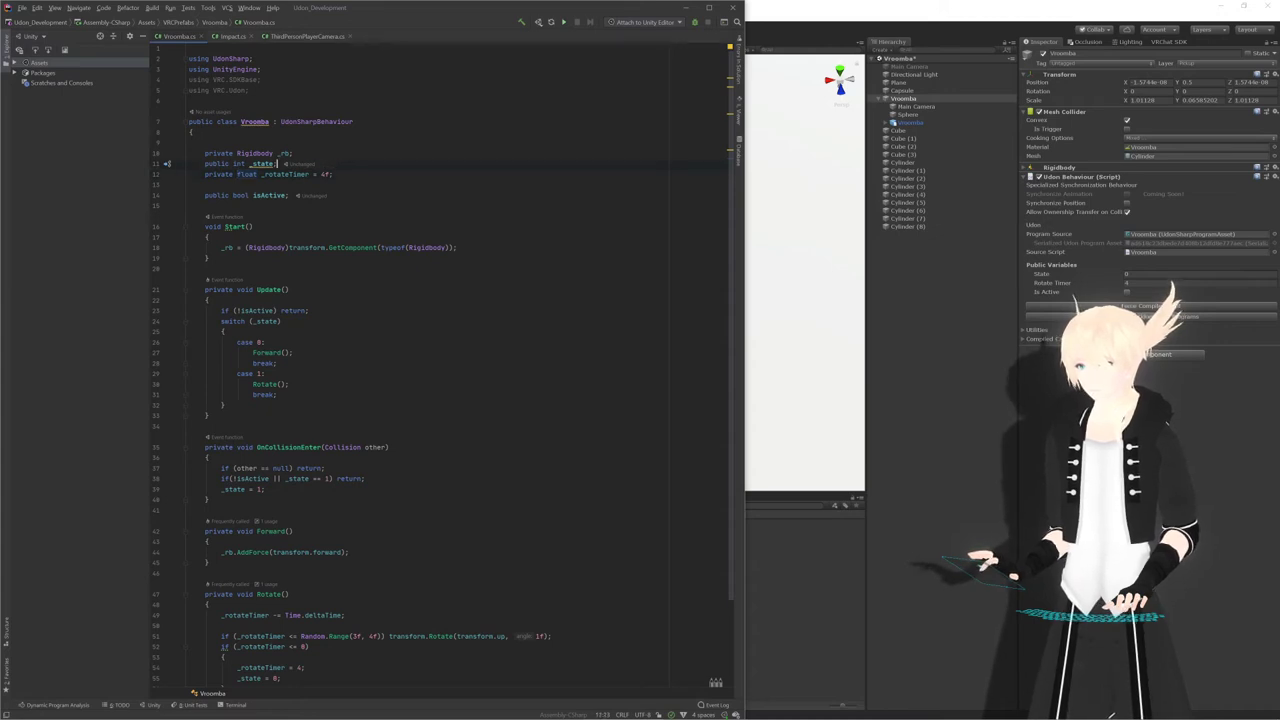
Try placing the _state declaration below isActive, and return it to its place above _rotateTimer
drag(385, 196, 382, 196)
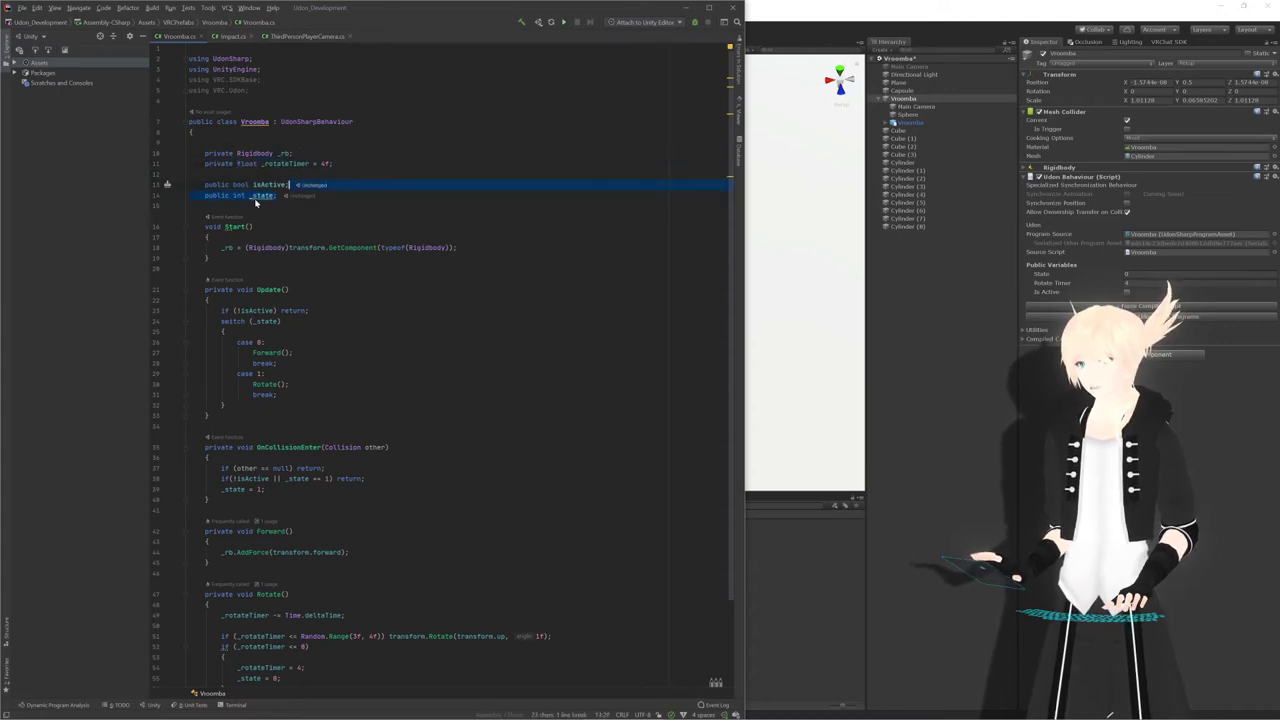
click(252, 195)
mouse_move(252, 195)
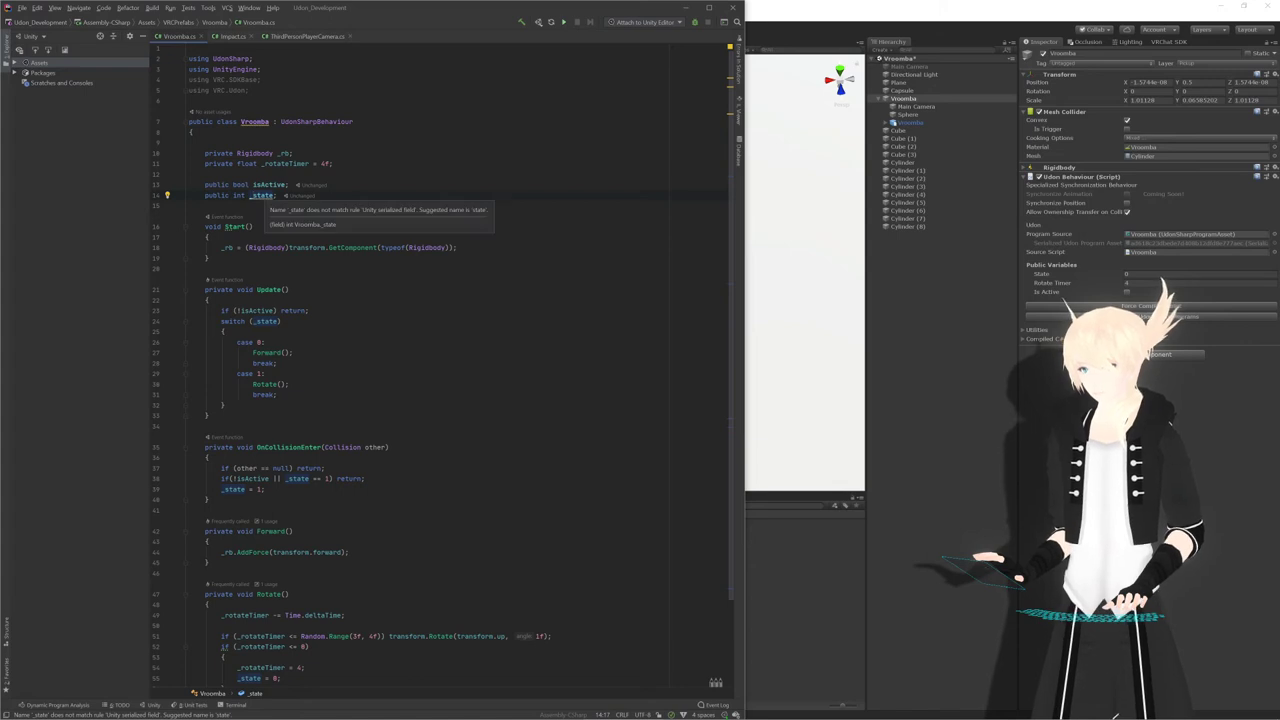
key(alt+shift+Up)
key(alt+shift+Up)
key(alt+shift+Up)
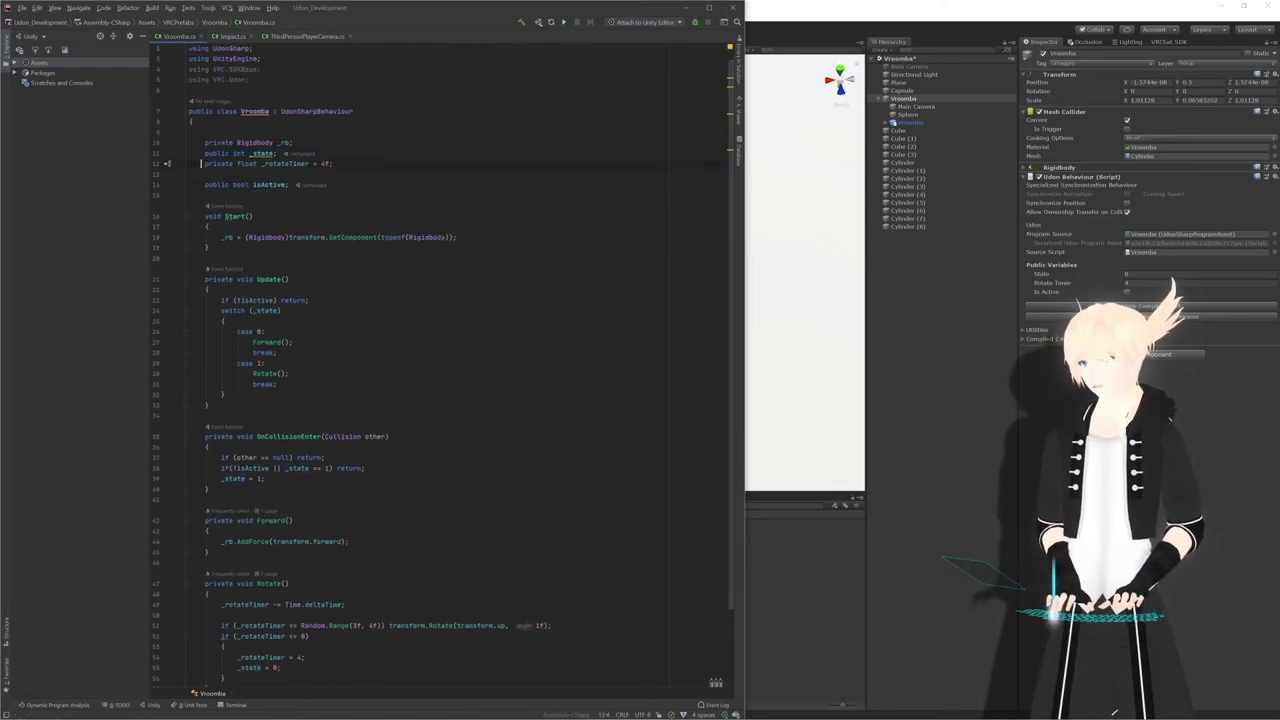
Change the access modifier of the _state field from public to private
key(Delete)
key(Delete)
key(Delete)
key(Delete)
key(Delete)
key(Delete)
key(Delete)
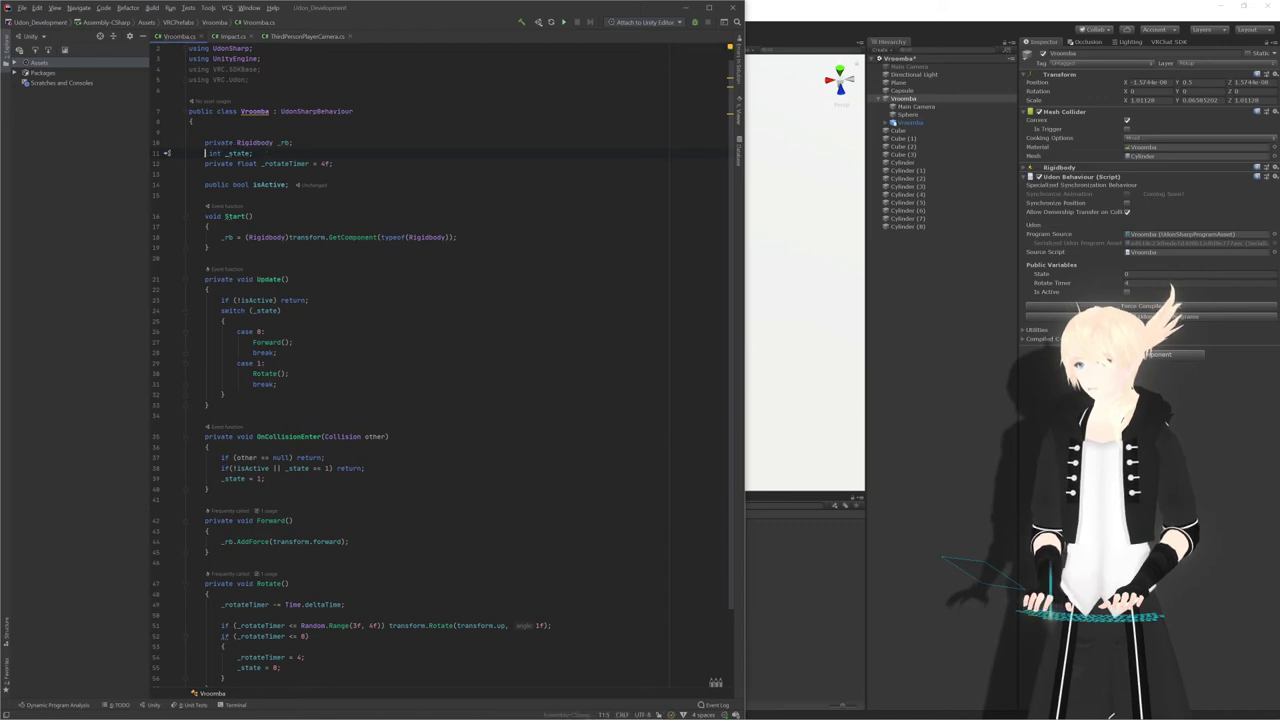
text(private)
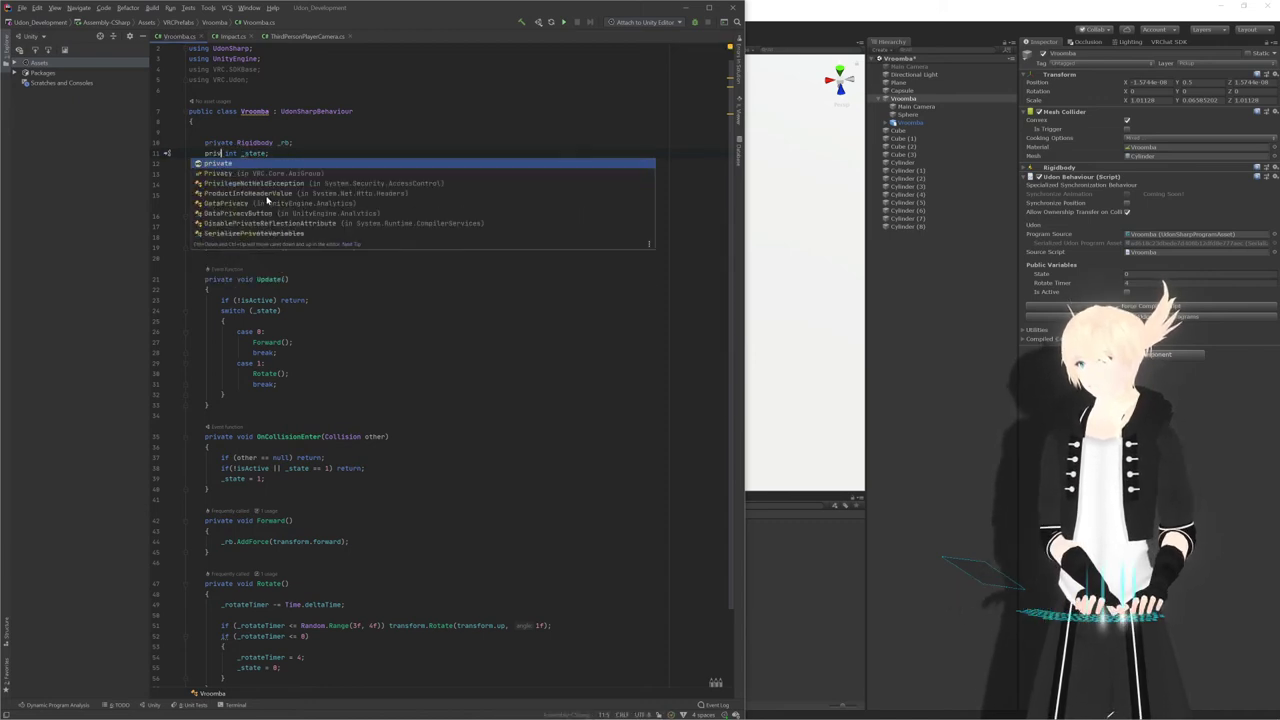
key(Escape)
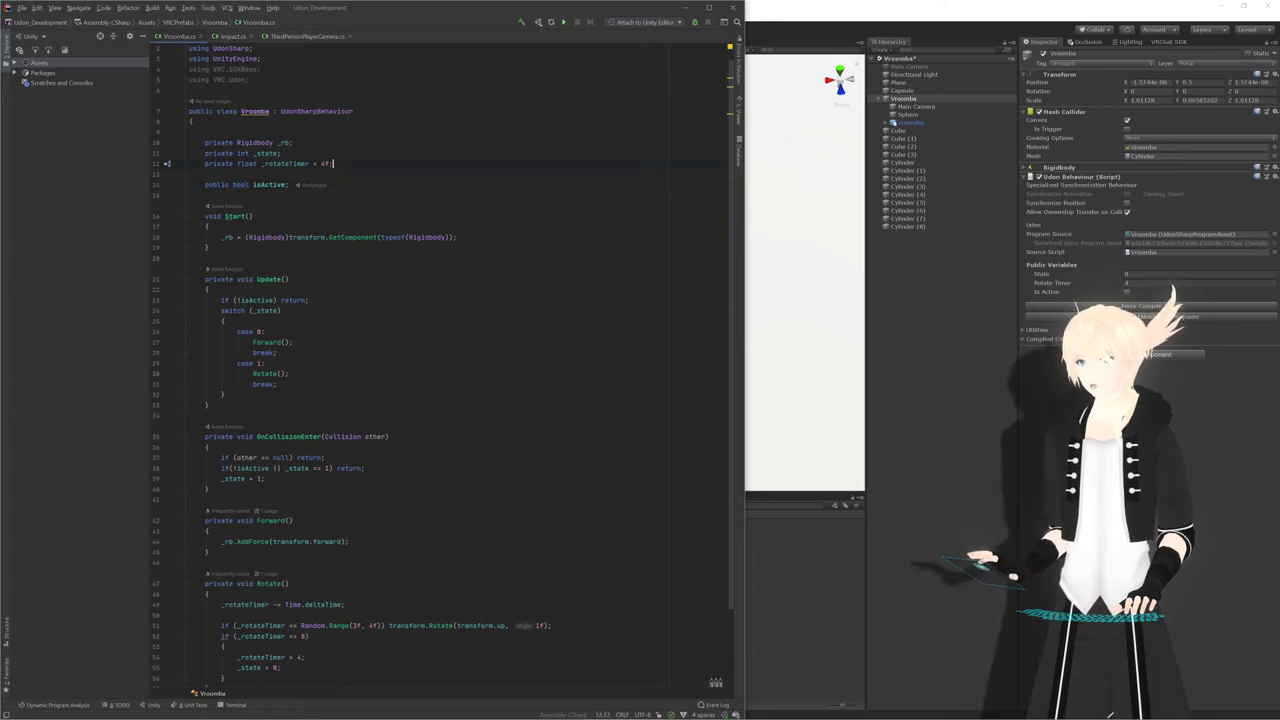
Declare a private float field _sleepTimer with the value 2 below _rotateTimer
key(Return)
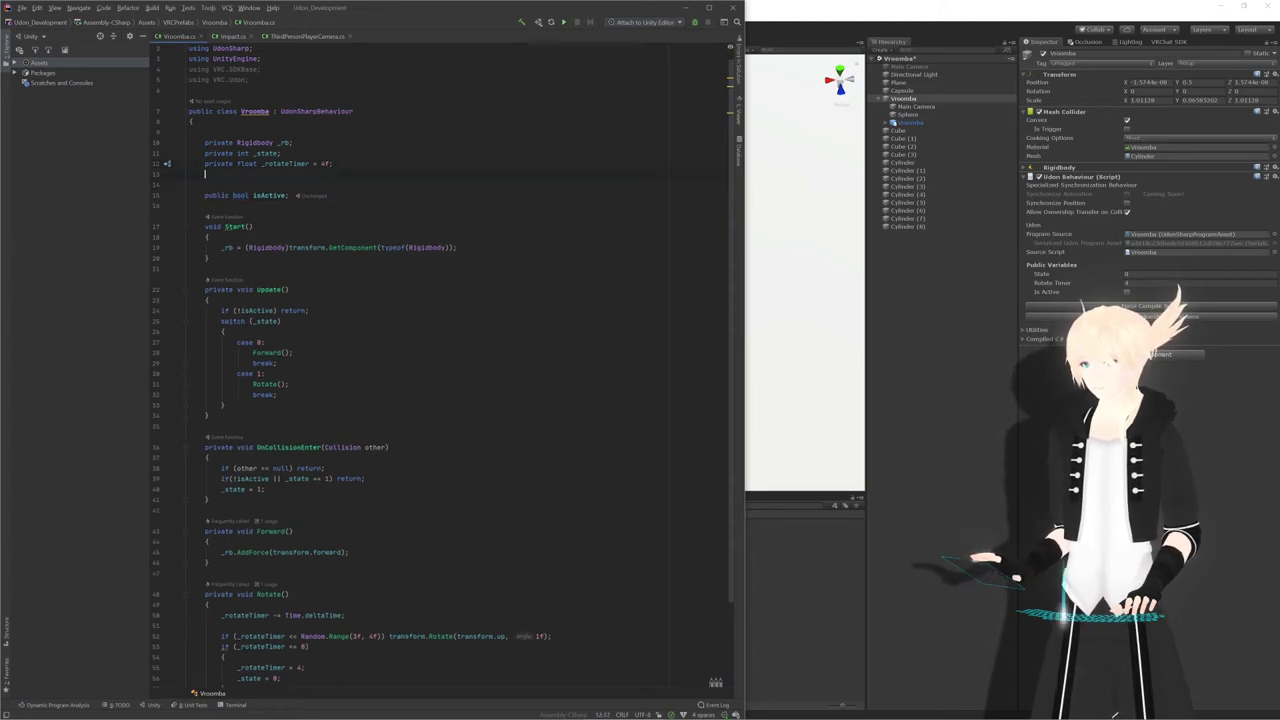
text(vate float _)
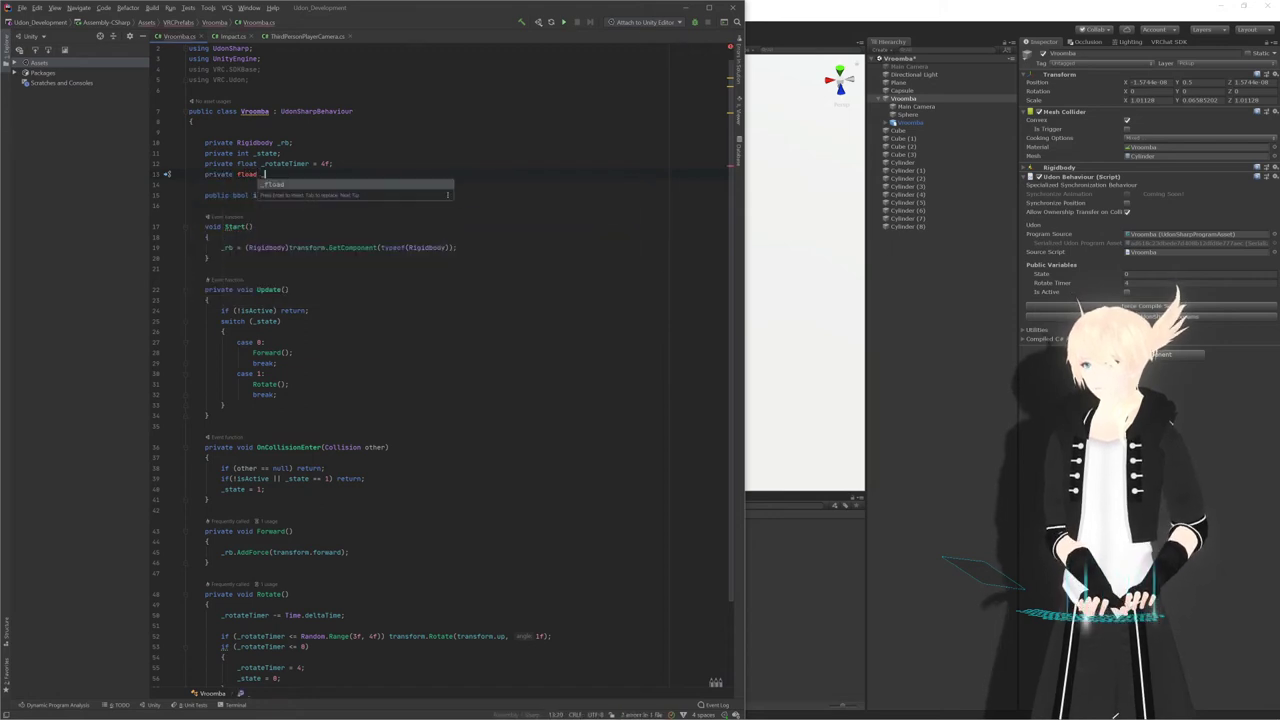
key(BackSpace)
text(_sleepTim)
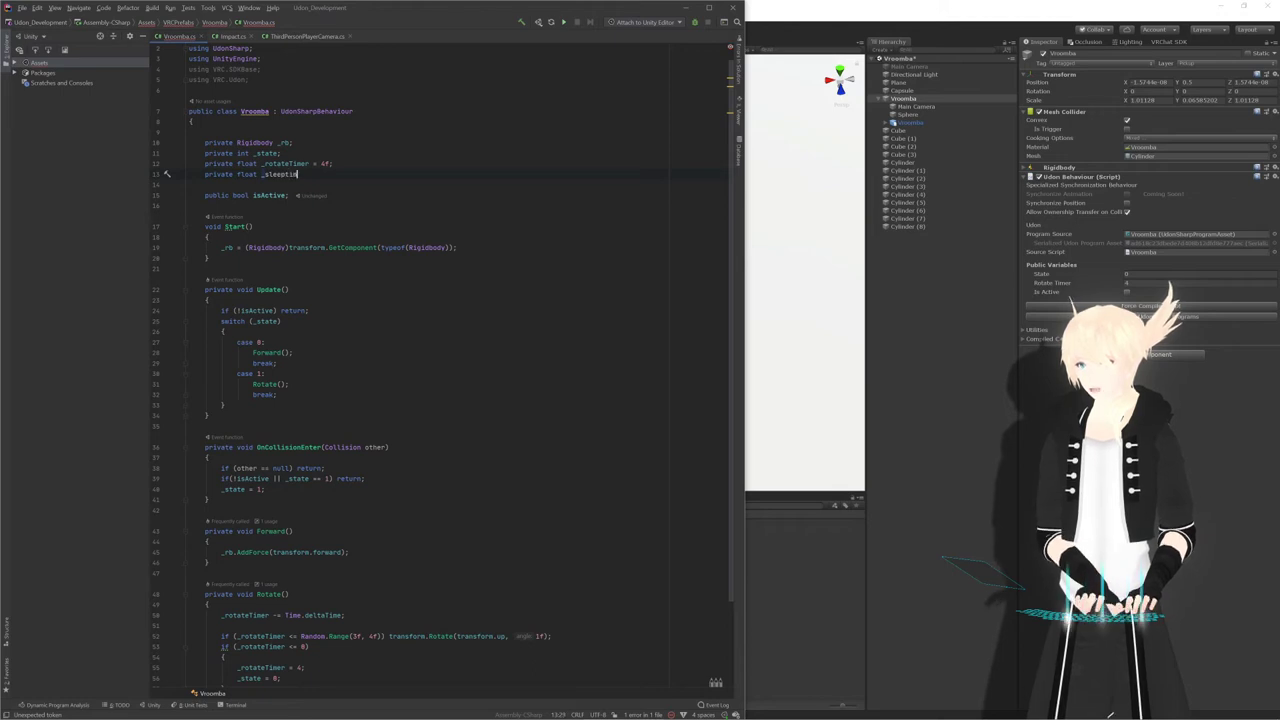
key(BackSpace)
key(BackSpace)
key(BackSpace)
text(Timer;)
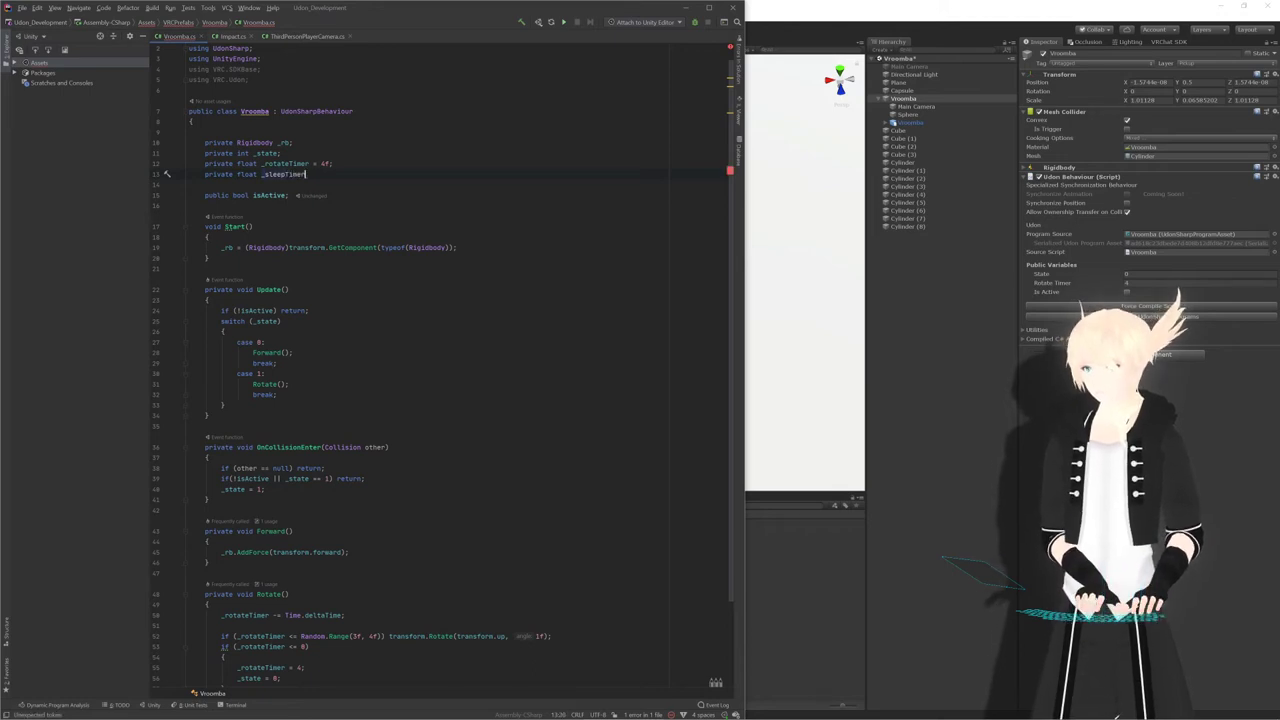
text( = )
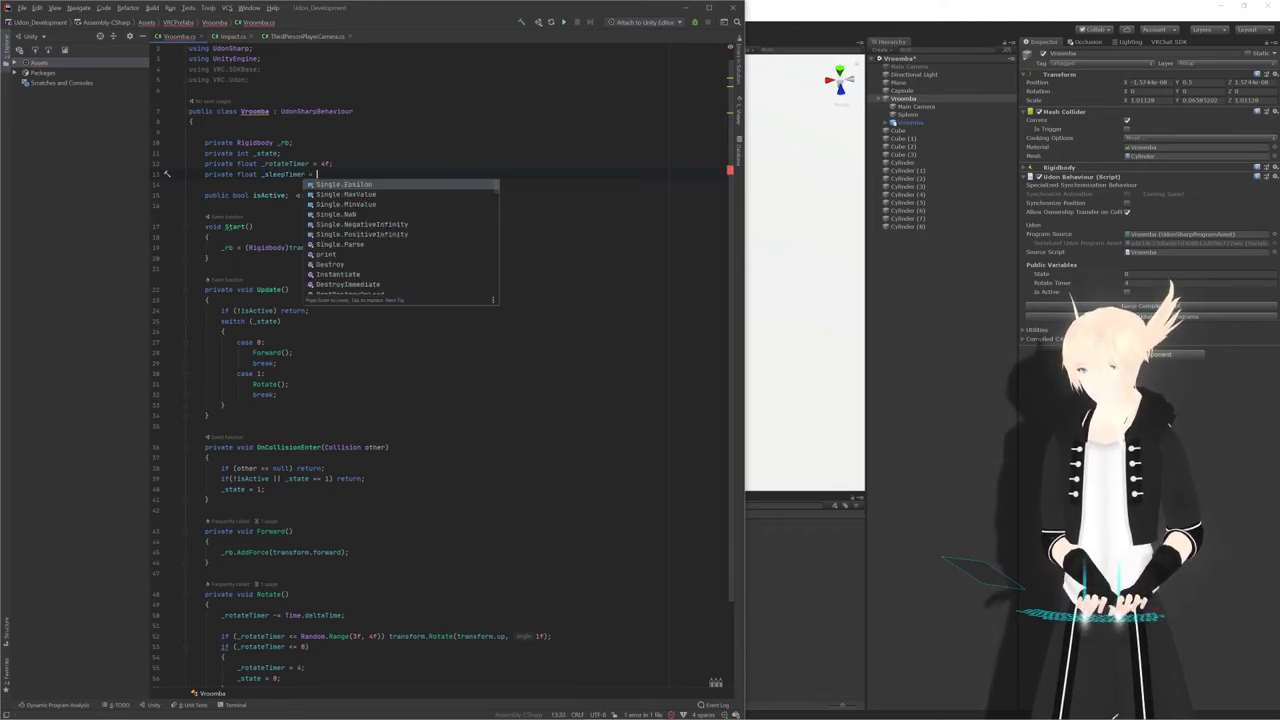
text(2;)
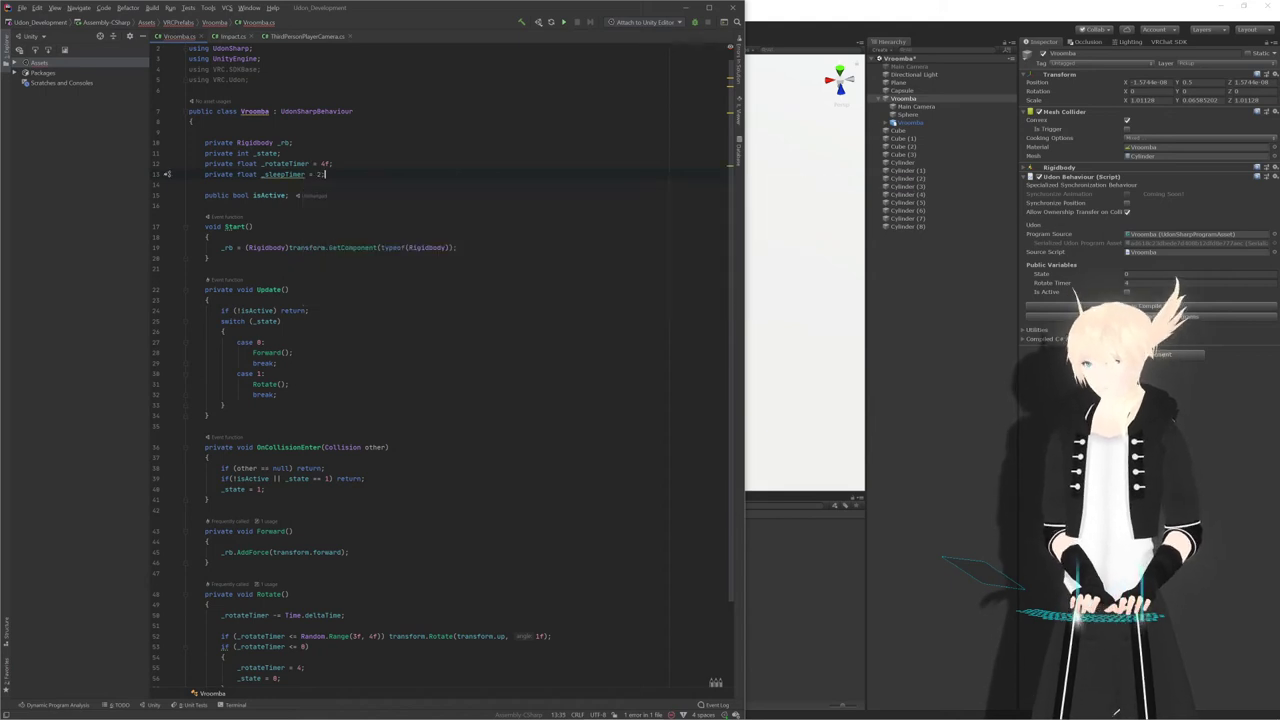
Try adding the line _sleepTimer += Time.deltaTime; directly below the _rotateTimer countdown in Rotate()
scroll(440, 370, down, 3)
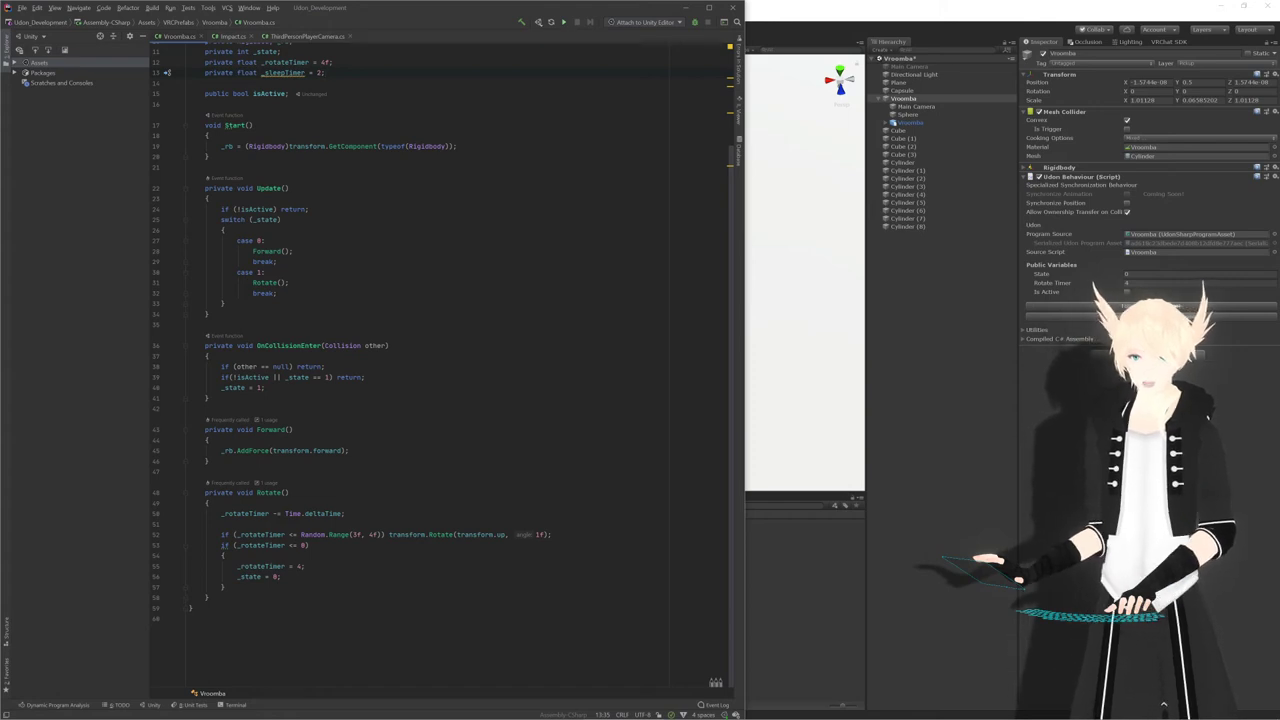
scroll(445, 365, up, 3)
scroll(445, 365, down, 3)
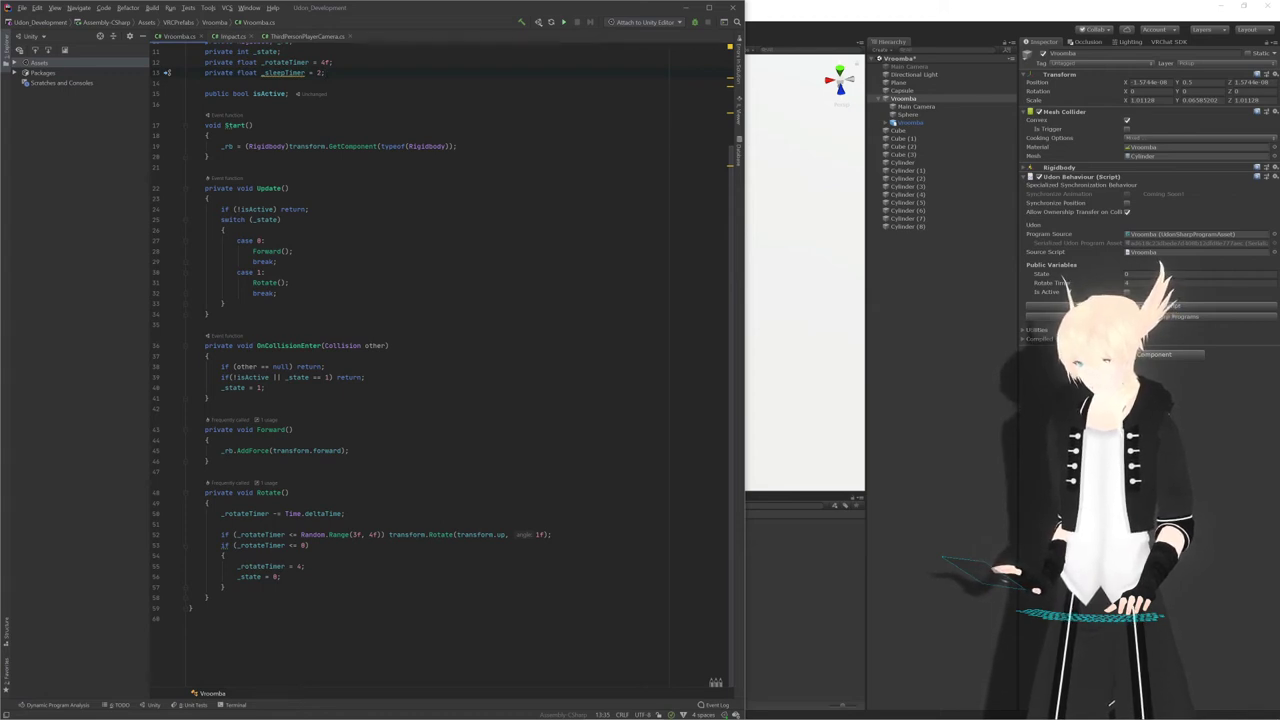
text(;)
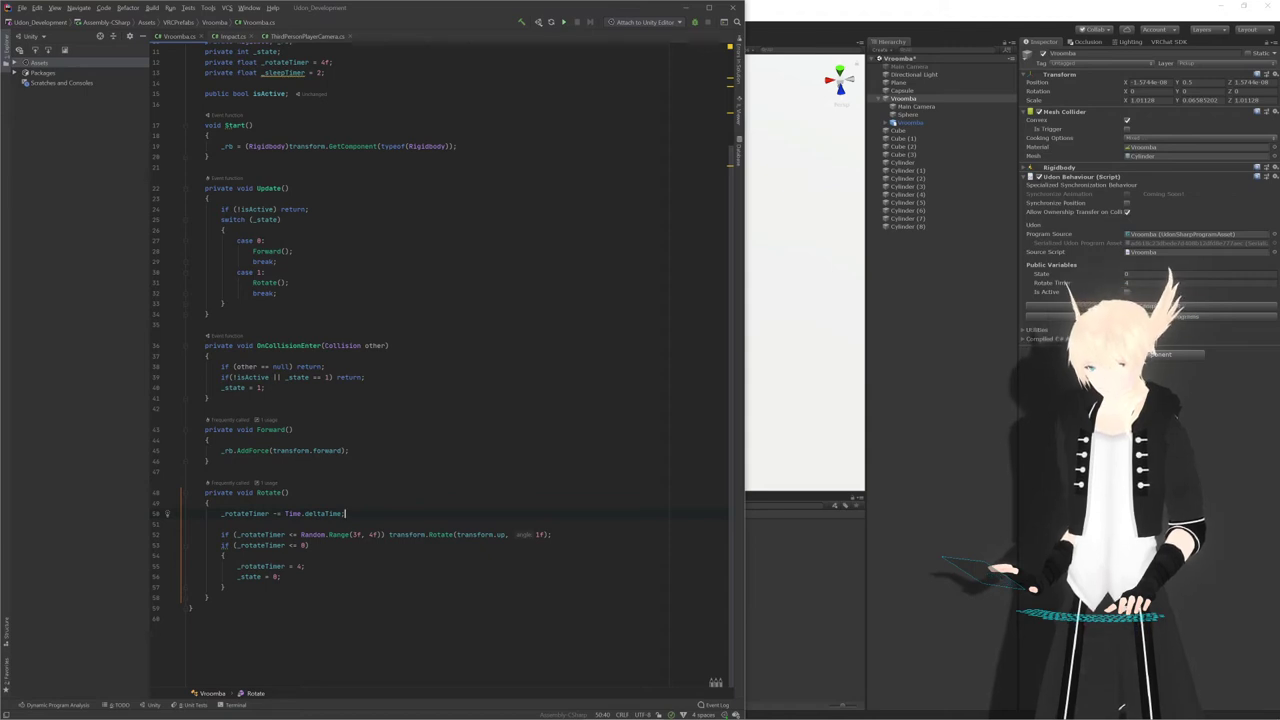
key(Return)
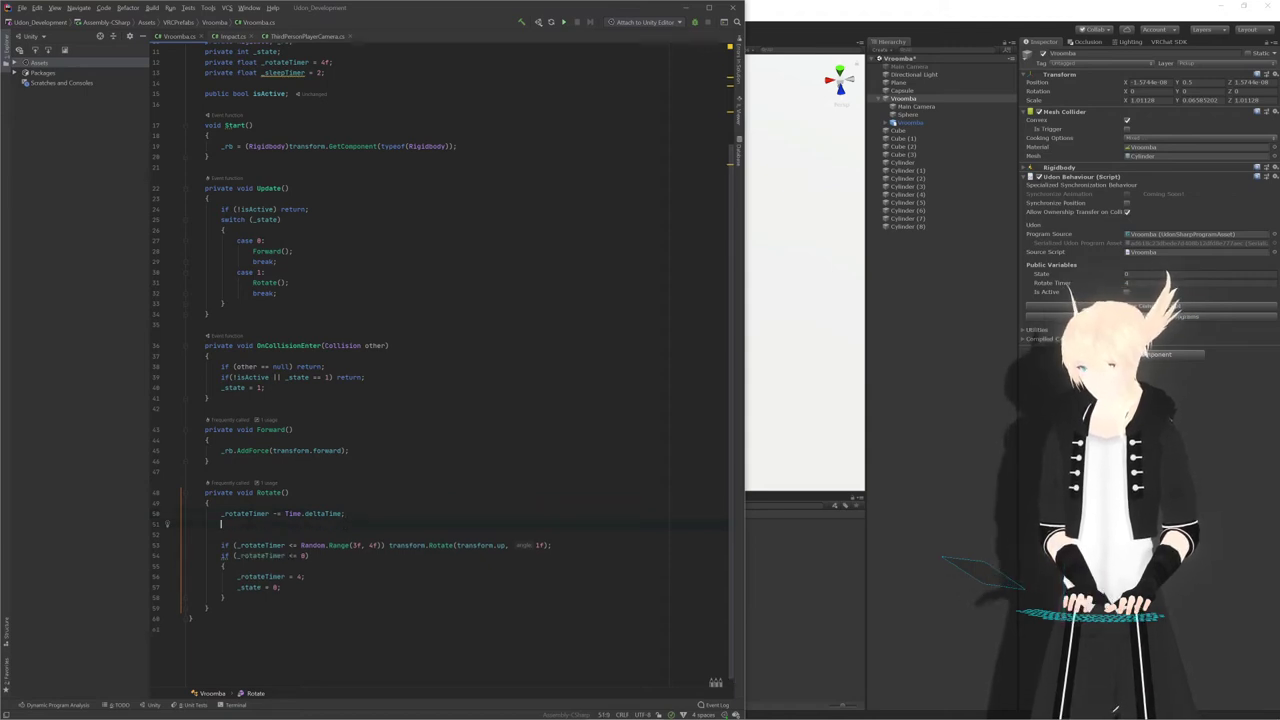
text(_sleepTimer)
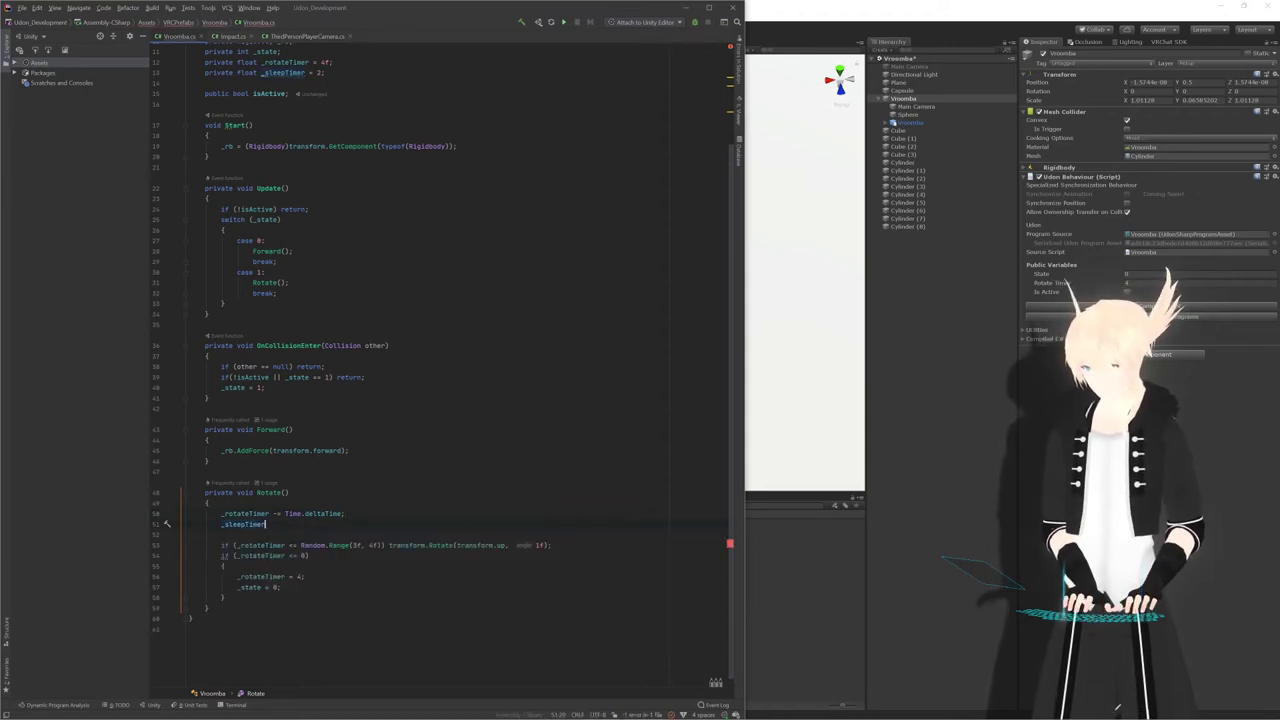
text( += _rotateTimer;)
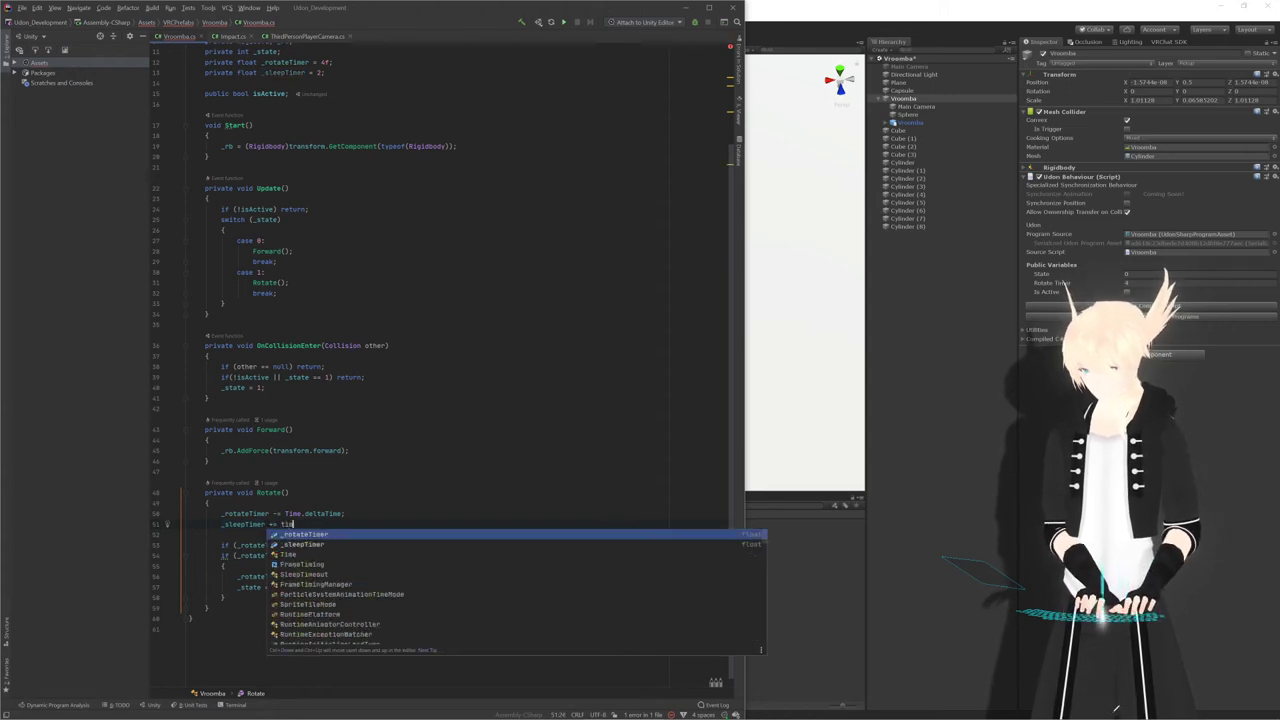
key(BackSpace)
key(BackSpace)
key(BackSpace)
key(BackSpace)
key(BackSpace)
key(BackSpace)
key(BackSpace)
key(BackSpace)
key(BackSpace)
key(BackSpace)
key(BackSpace)
key(BackSpace)
key(BackSpace)
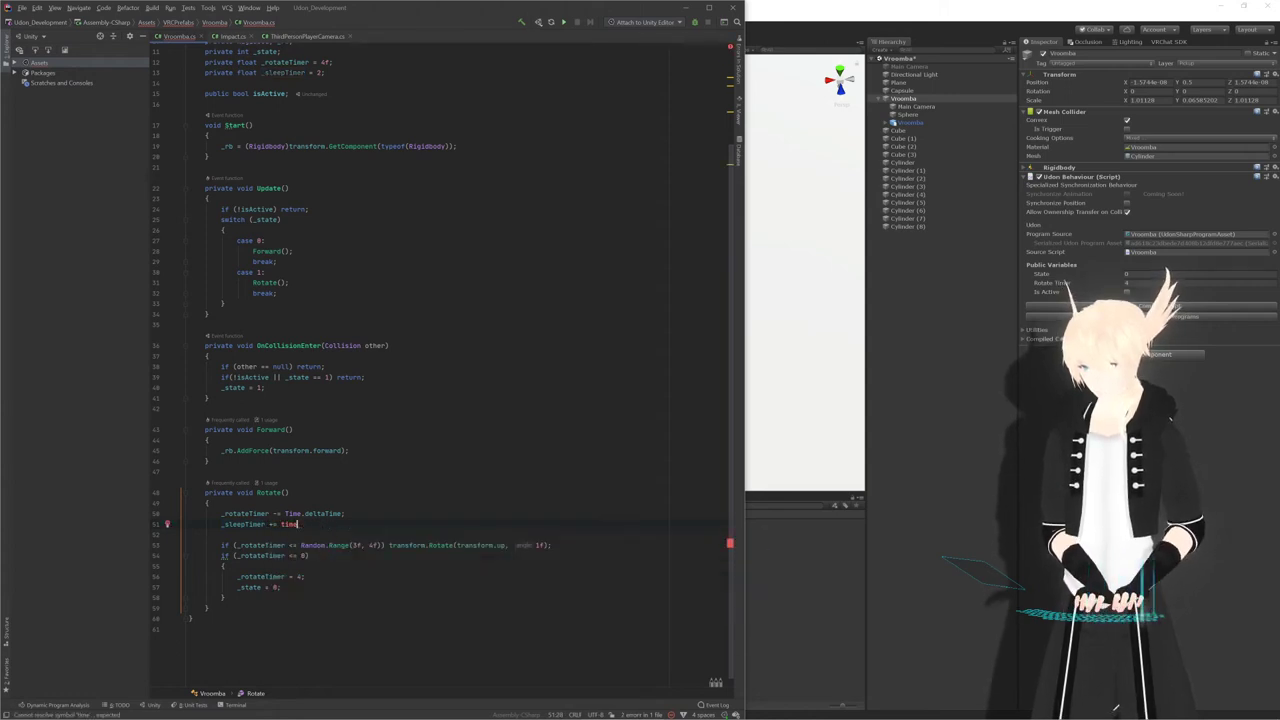
text(Tie)
key(BackSpace)
text(me.de)
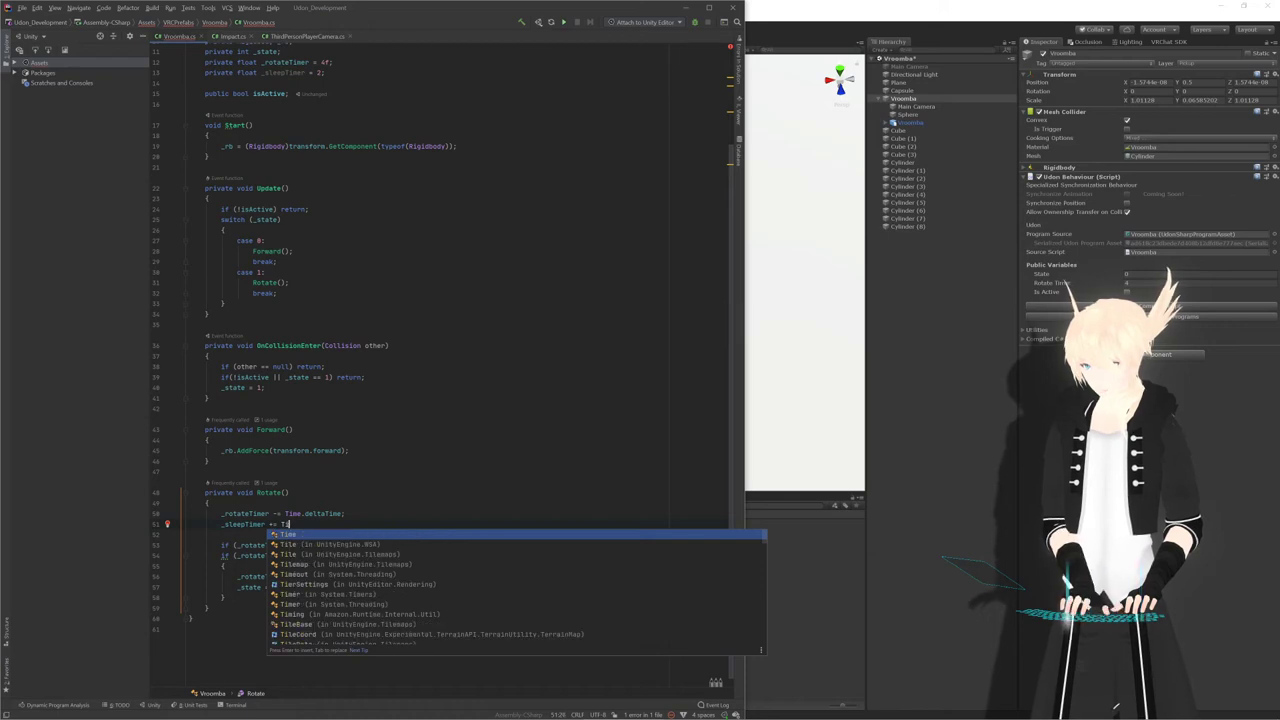
key(Return)
text(;)
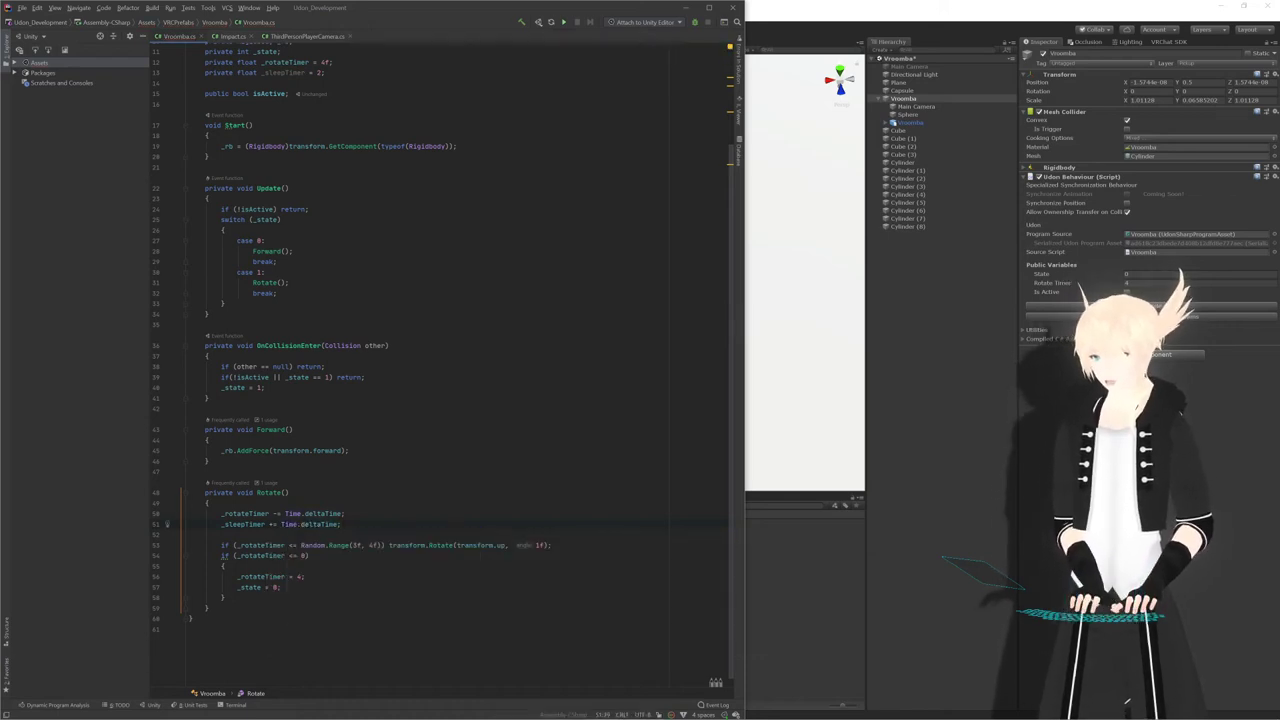
Remove the _sleepTimer += Time.deltaTime; line from Rotate()
drag(322, 73, 317, 73)
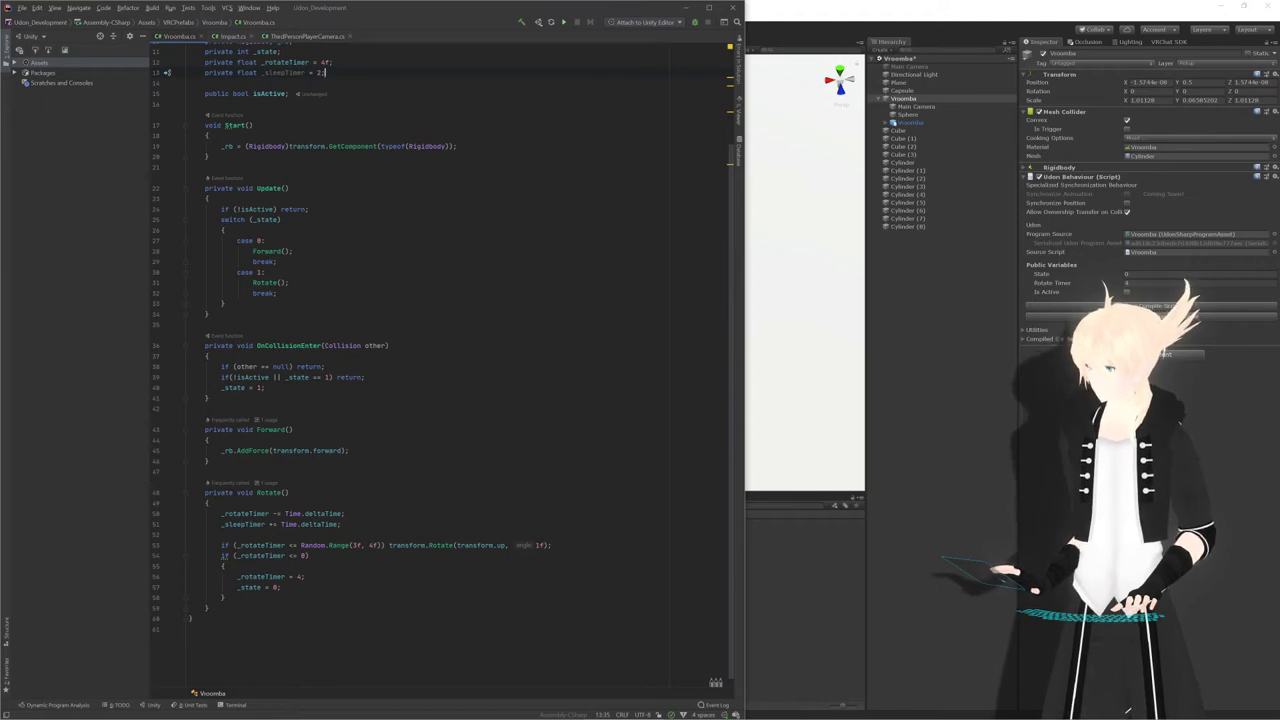
drag(341, 524, 345, 513)
key(BackSpace)
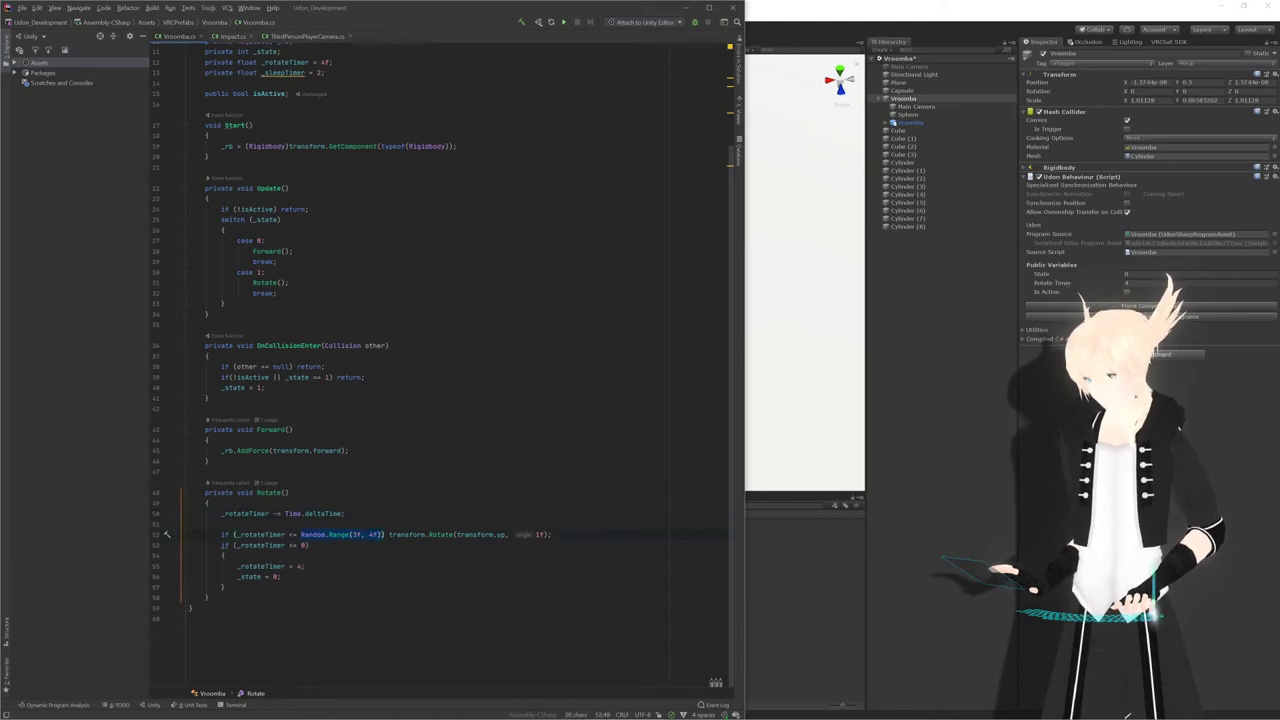
Replace Random.Range(3f, 4f) in the first if condition of Rotate() with _sleepTimer
text(spe)
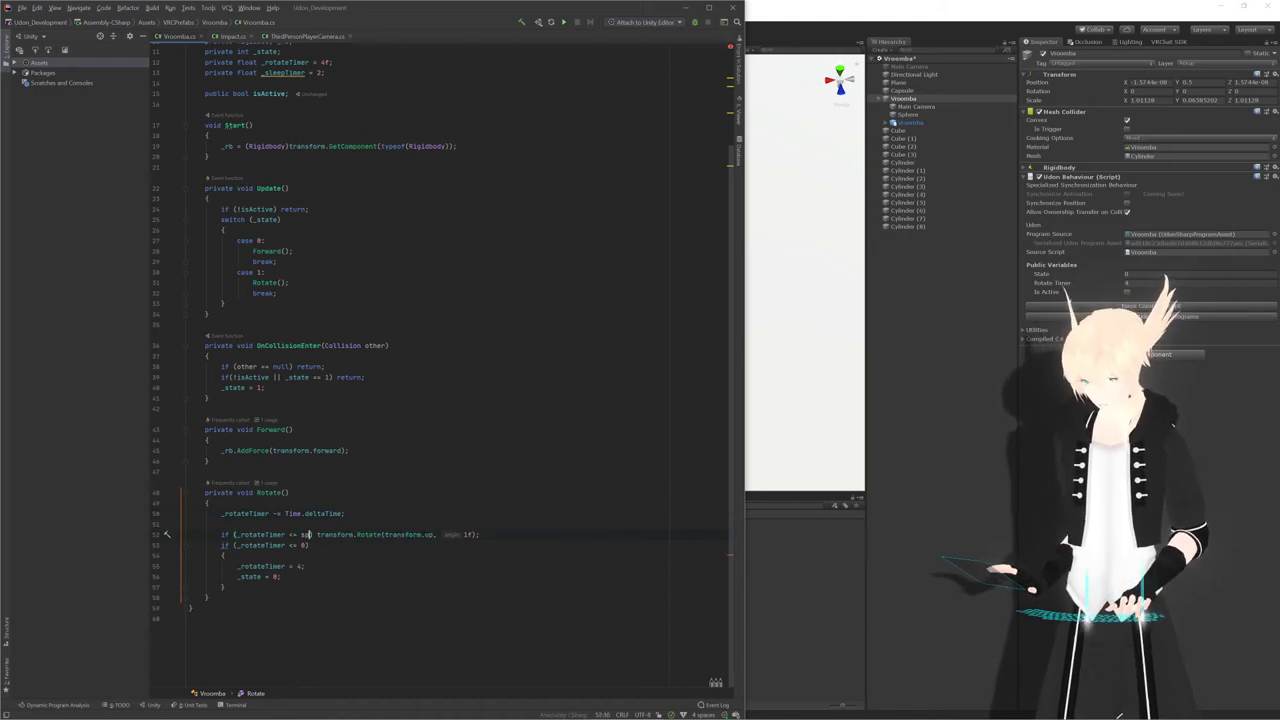
key(BackSpace)
key(BackSpace)
text(leepTimer)
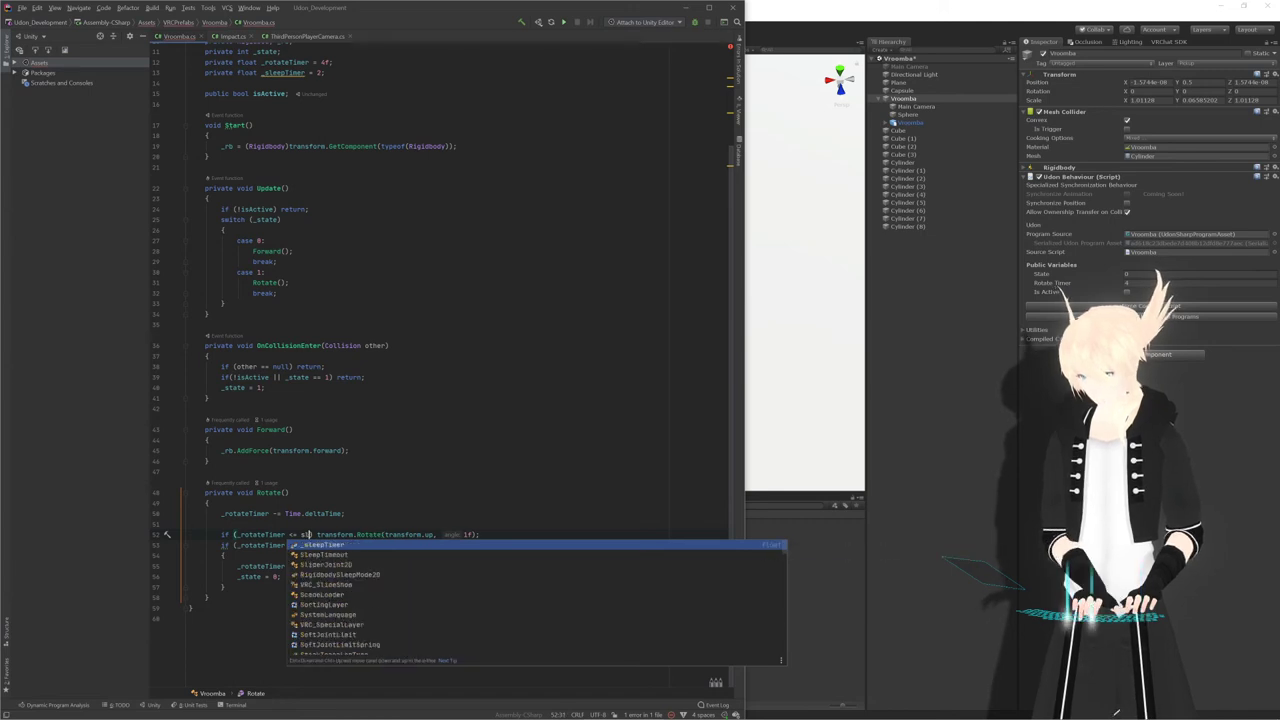
key(Return)
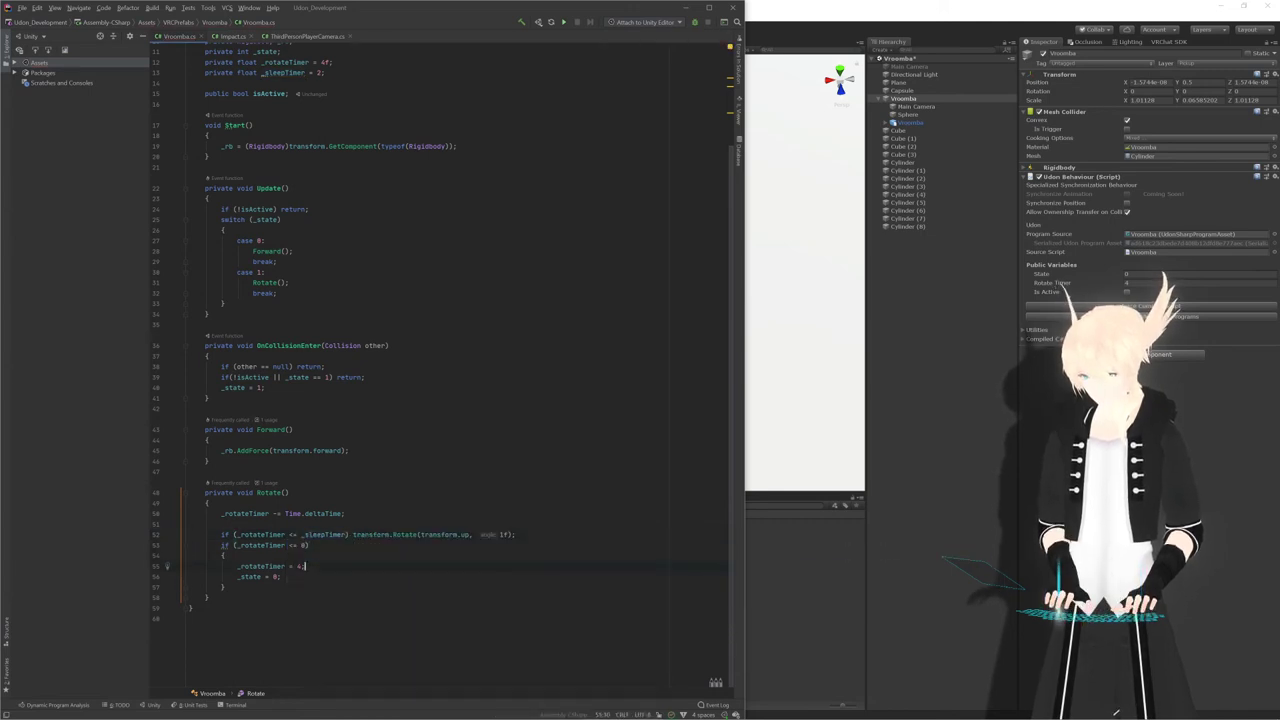
Add the line _sleepTimer = Random.Range(3f, 4f); below _state = 0; in the reset block of Rotate()
key(Return)
text(Random.Range(3f, 4f))
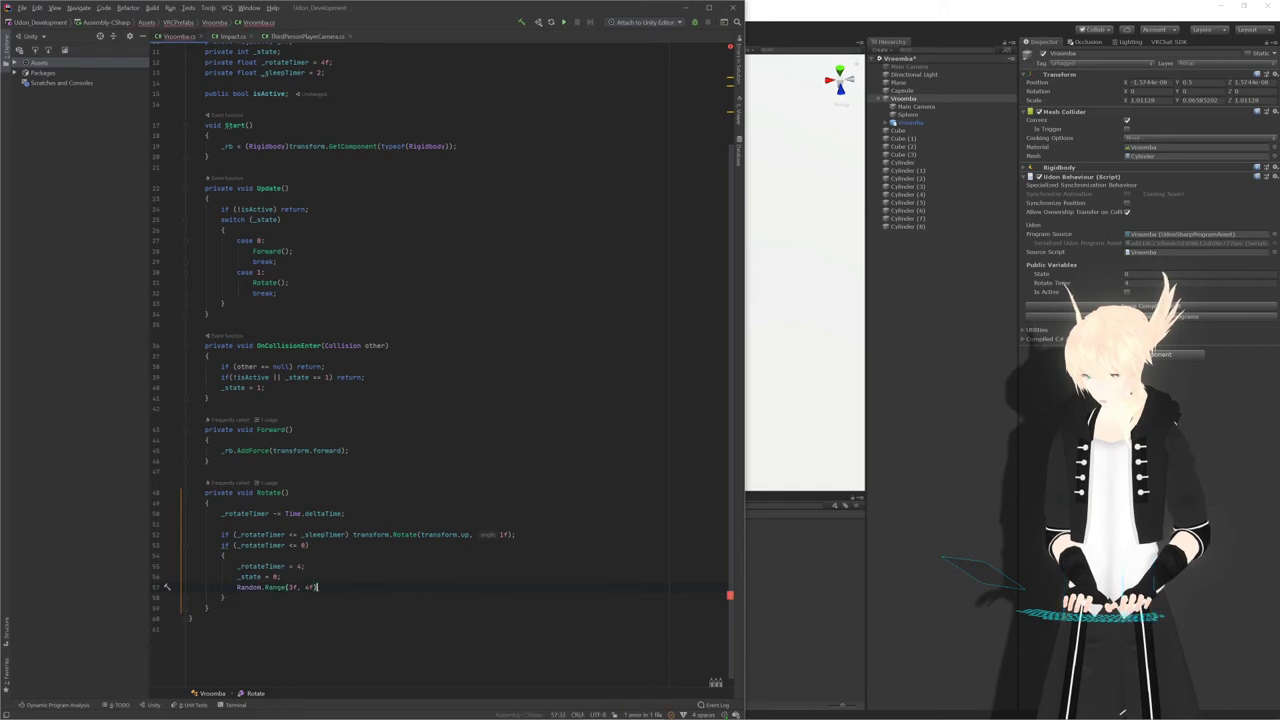
click(189, 597)
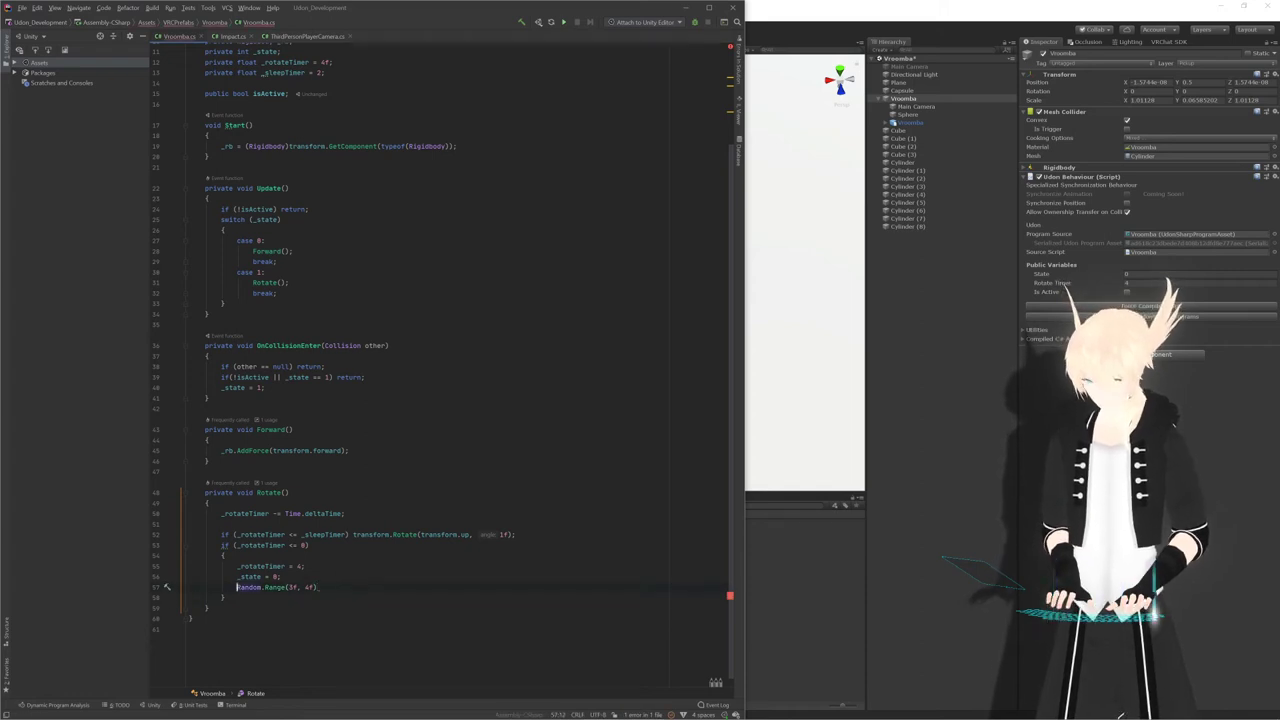
text(_sleepTimer)
key(Return)
text(=)
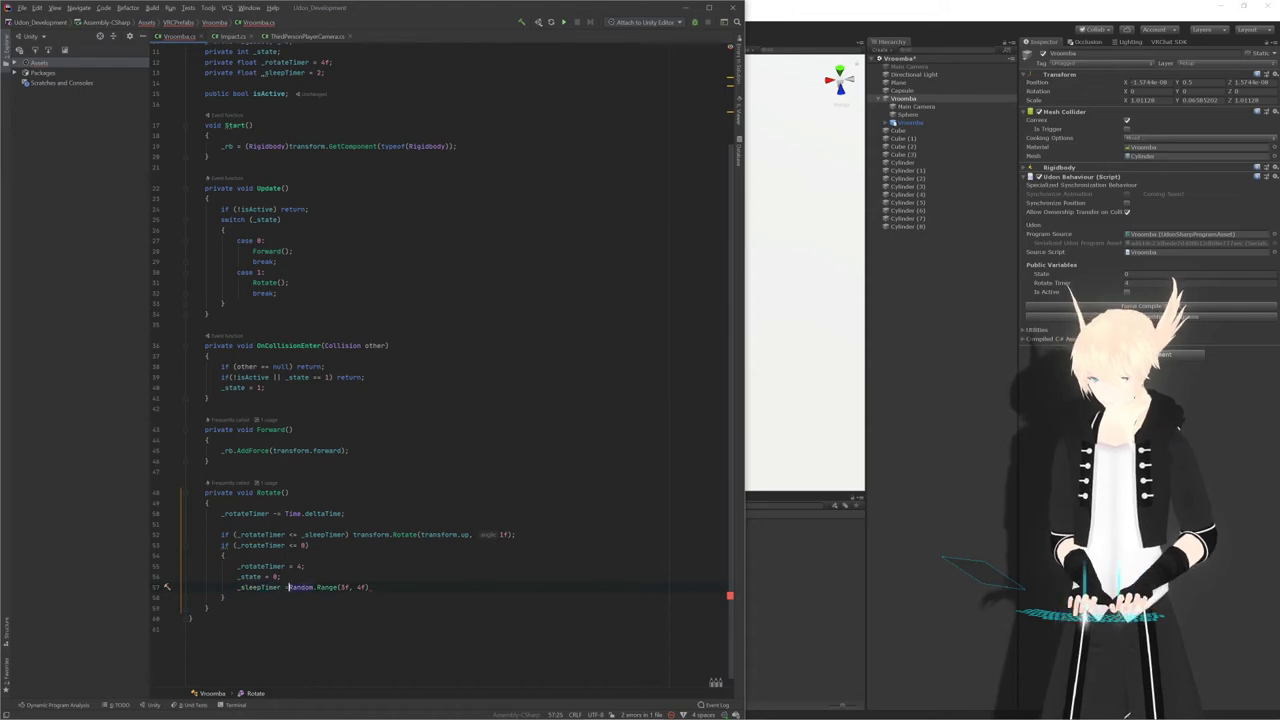
key(End)
text(;)
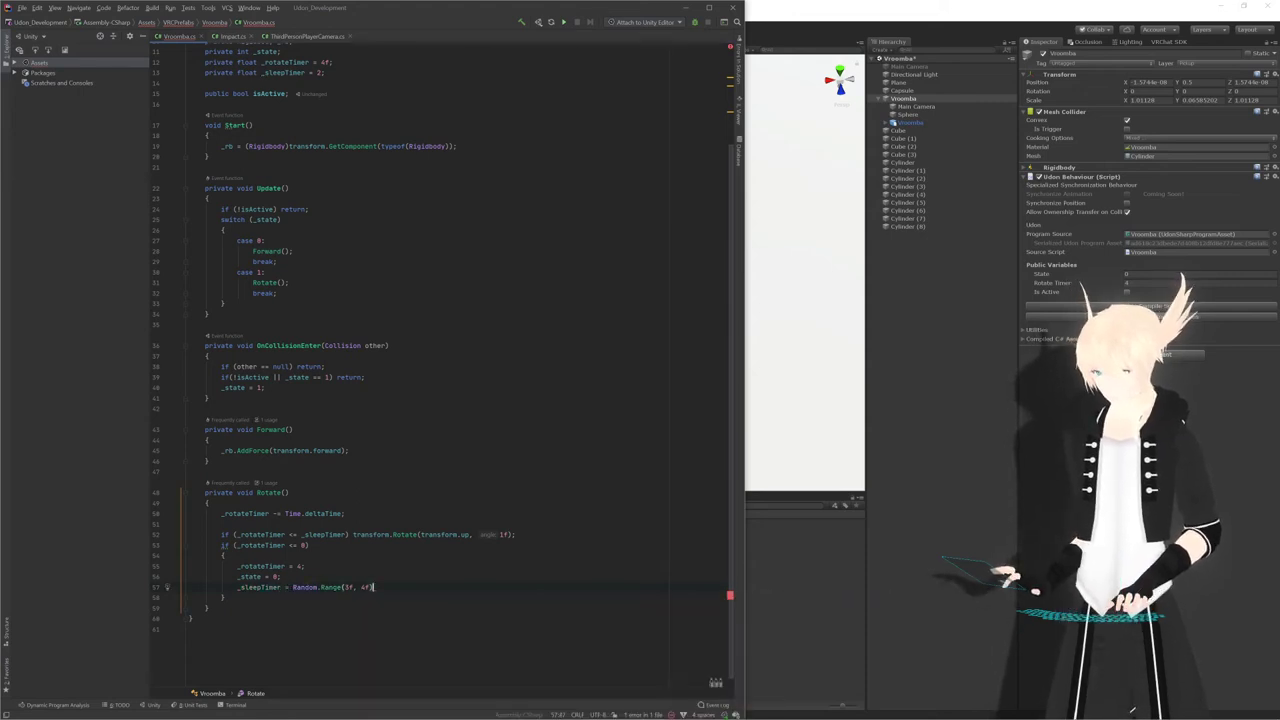
Change the random range assigned to _sleepTimer to 1f, 3f
key(Up)
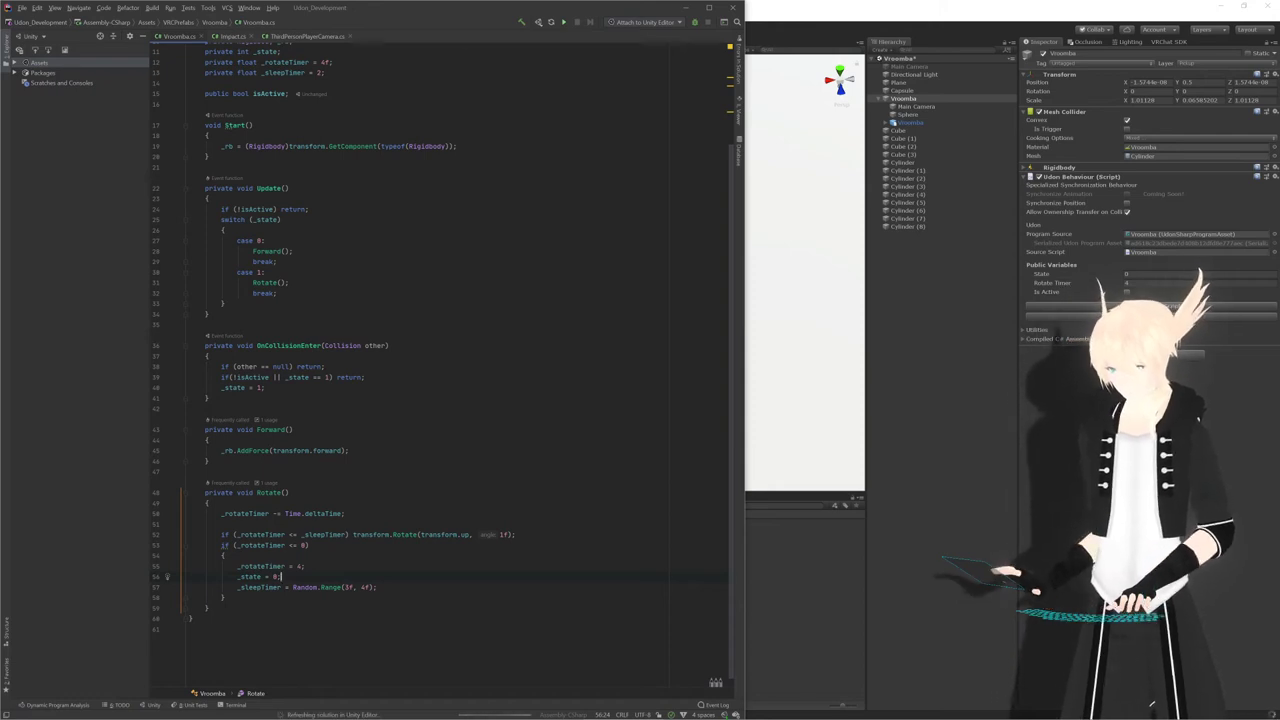
click(349, 587)
key(BackSpace)
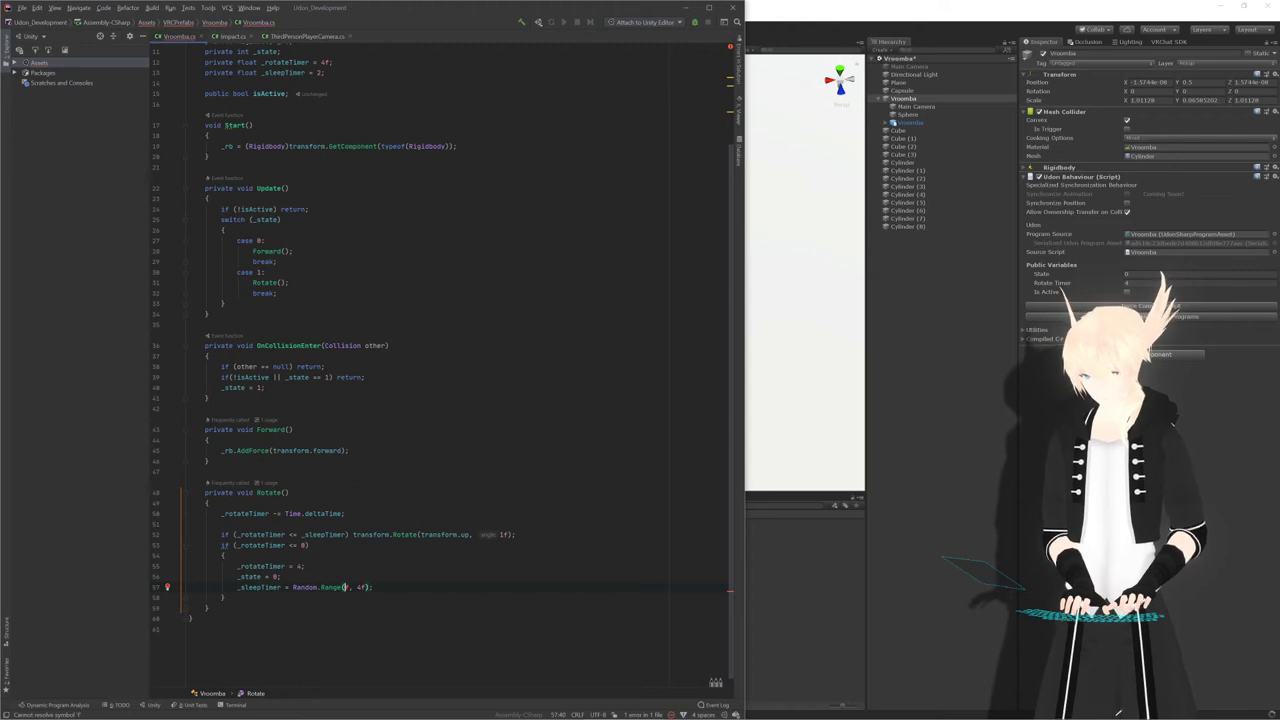
text(1f)
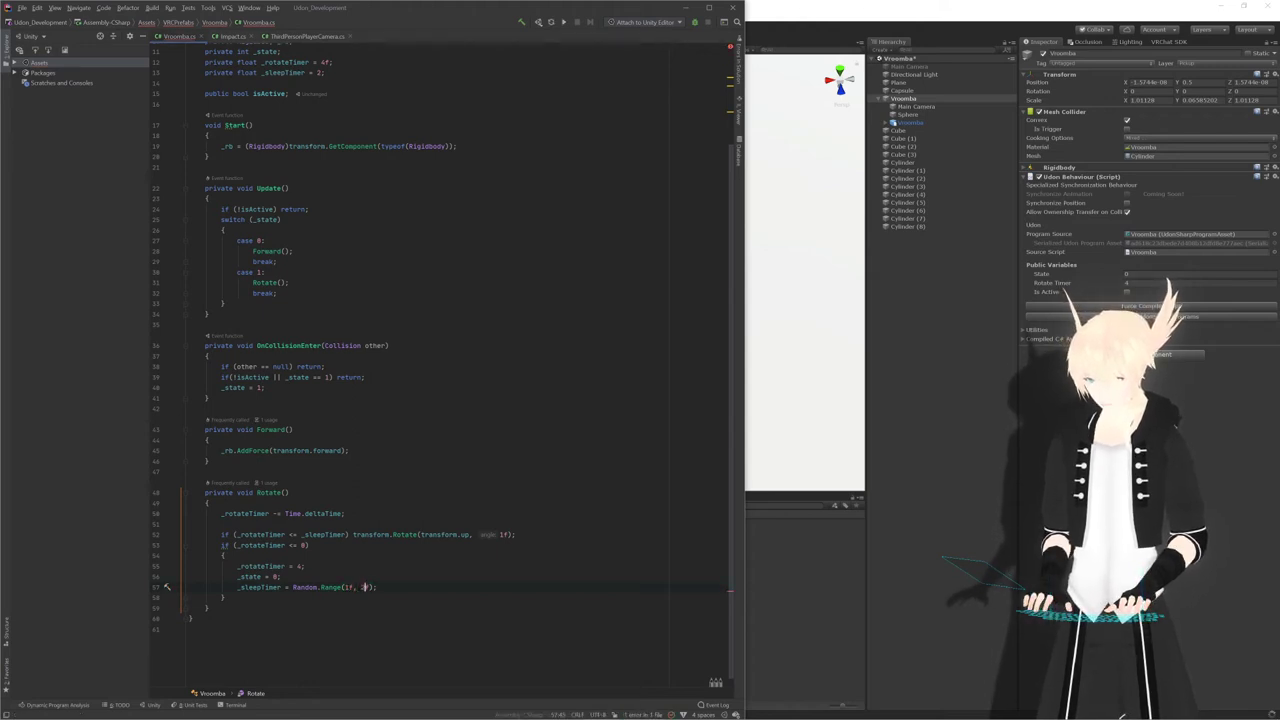
click(281, 576)
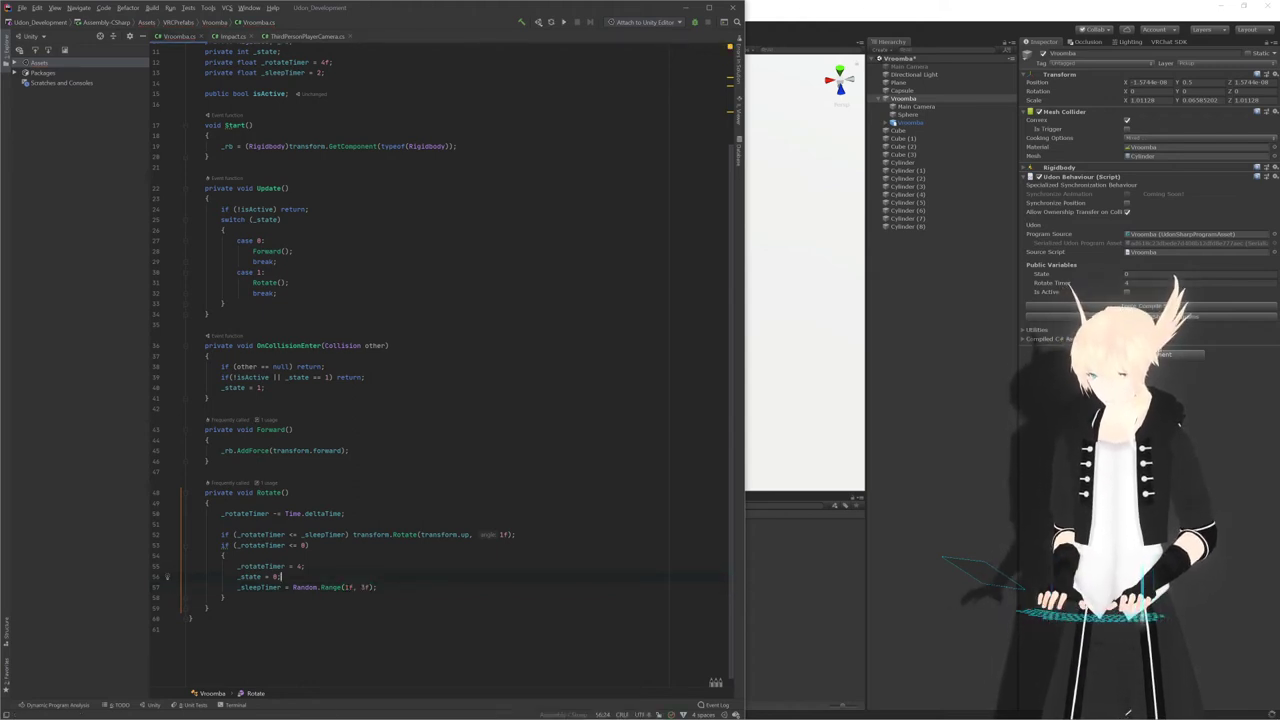
key(Up)
key(Up)
key(Up)
key(Up)
key(Up)
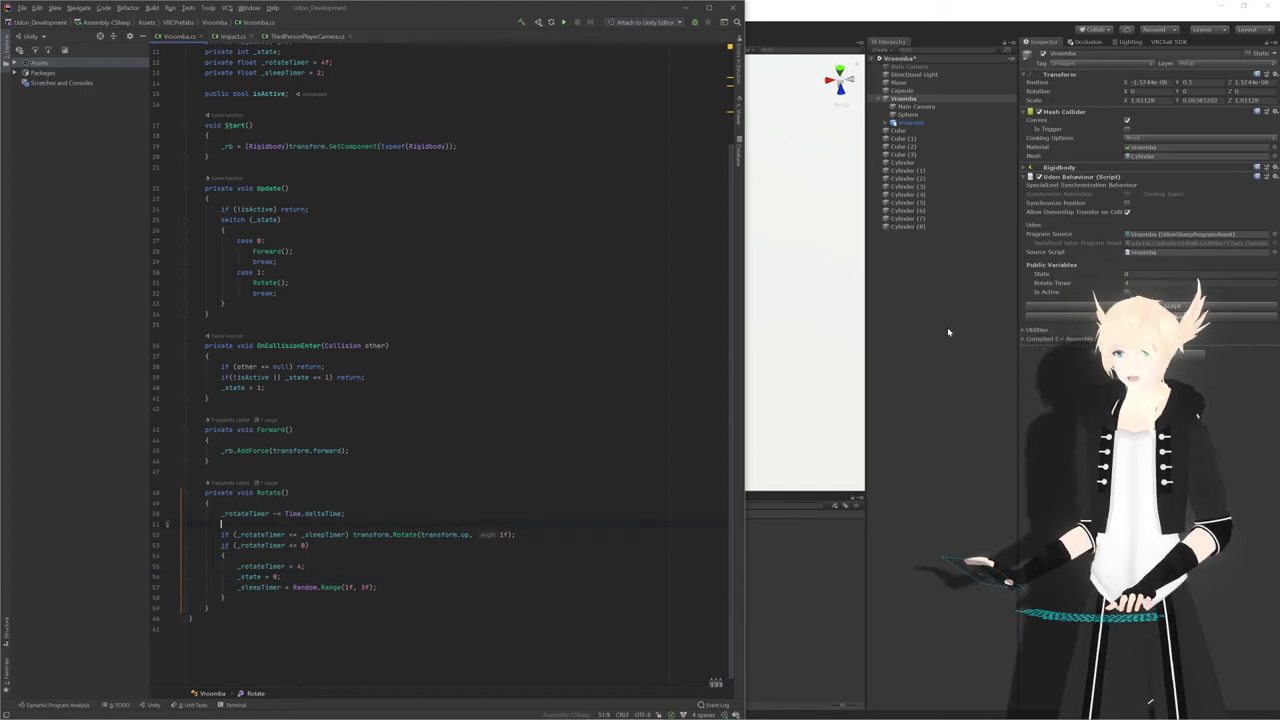
Switch to Unity and force-compile the Vroomba's Udon script
click(1032, 371)
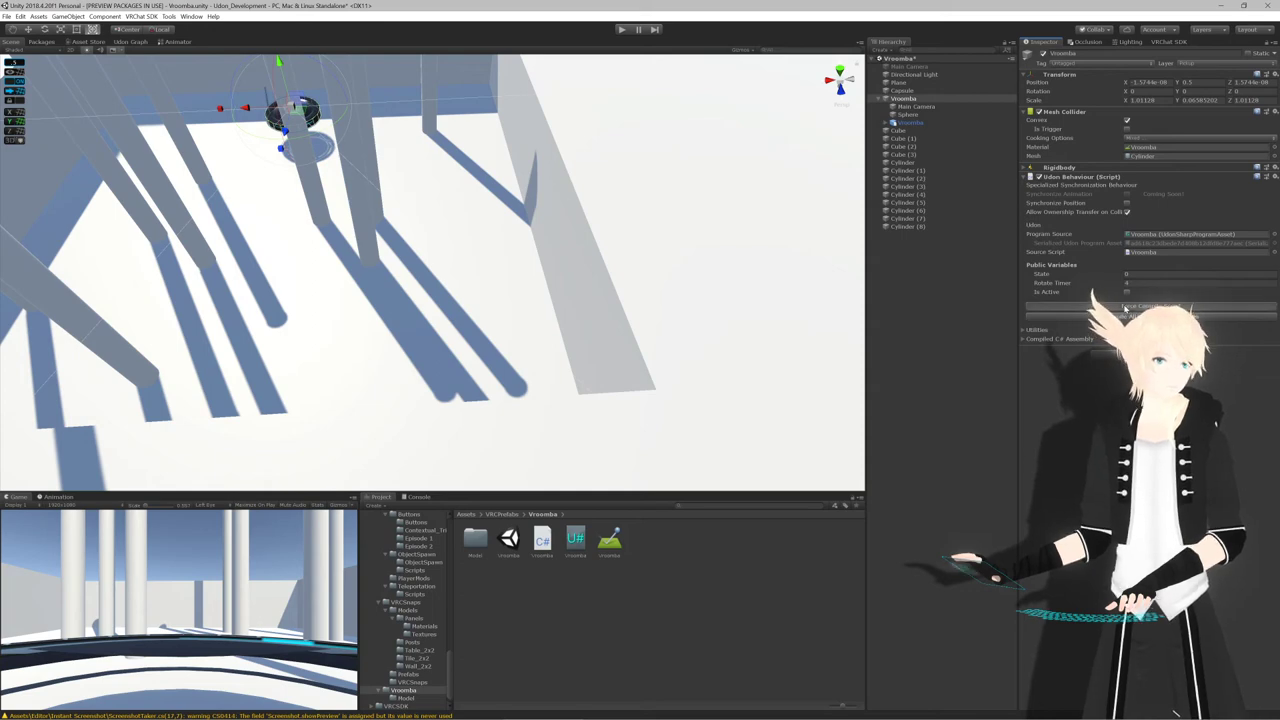
click(1124, 308)
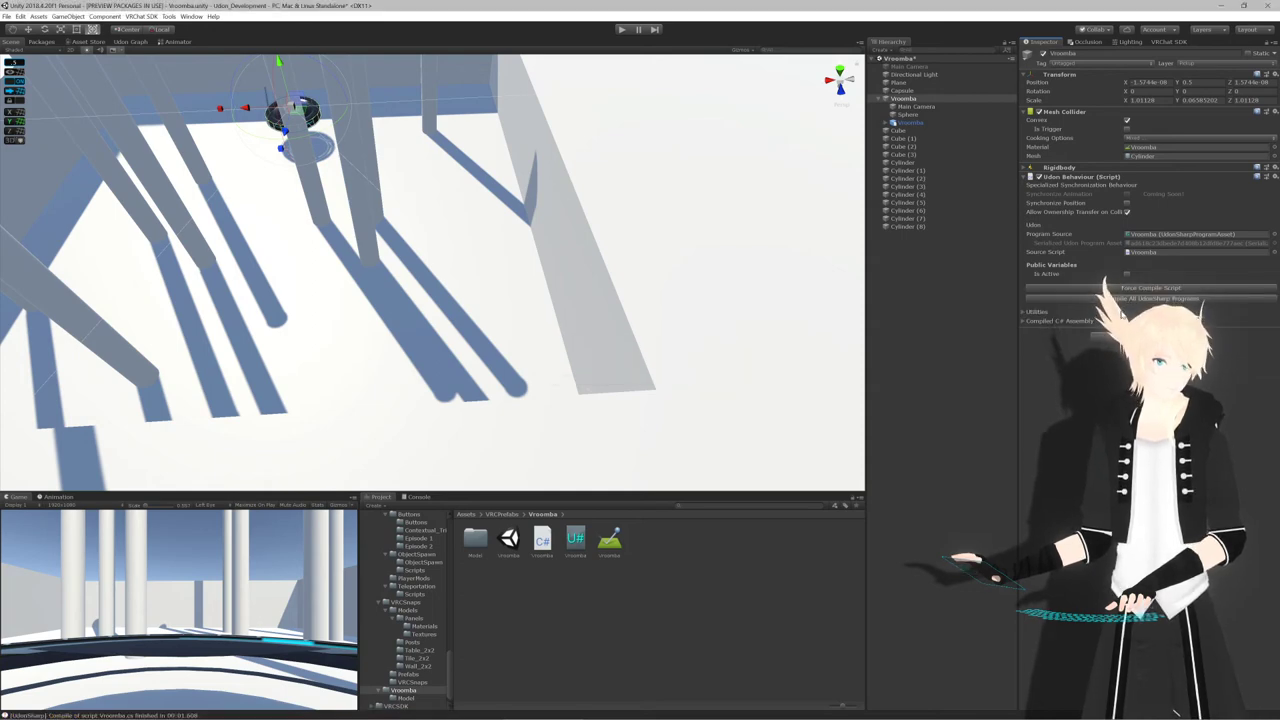
Move the first Cylinder pillar closer to its neighbouring pillars, view the scene from the top, and clear the selection
scroll(685, 311, down, 3)
alt+drag(490, 250, 528, 253)
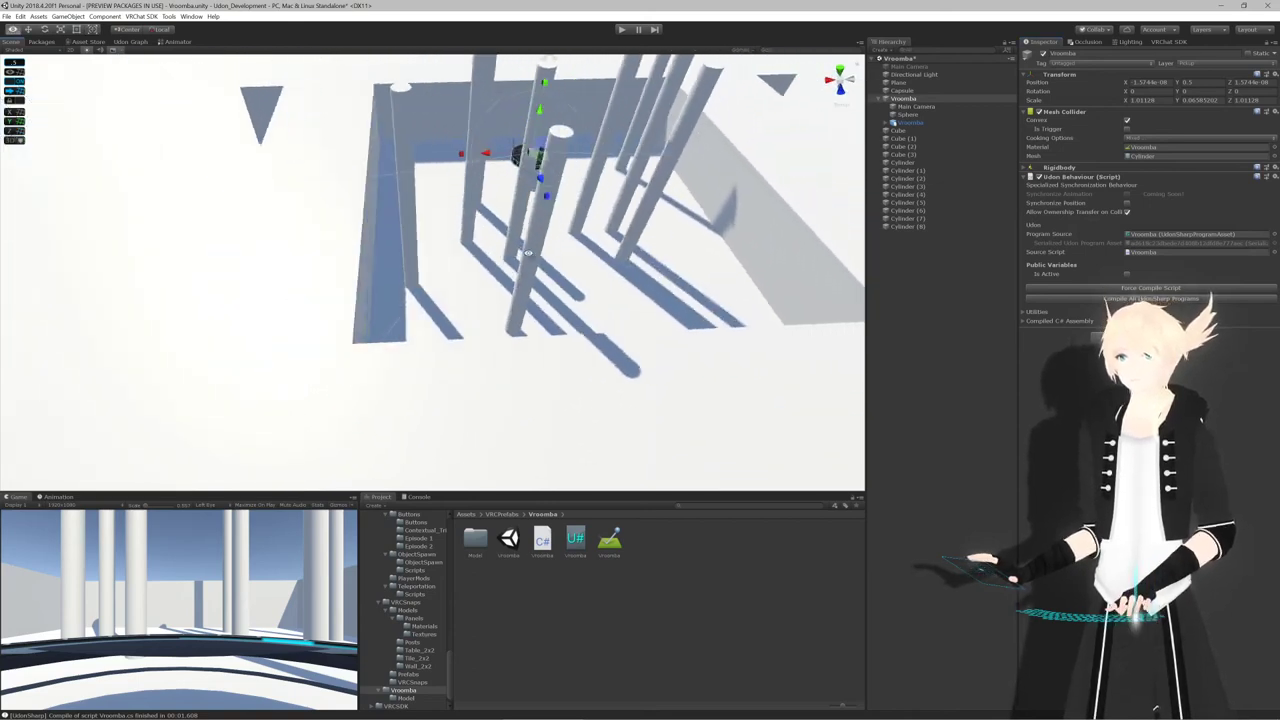
right_drag(528, 253, 516, 302)
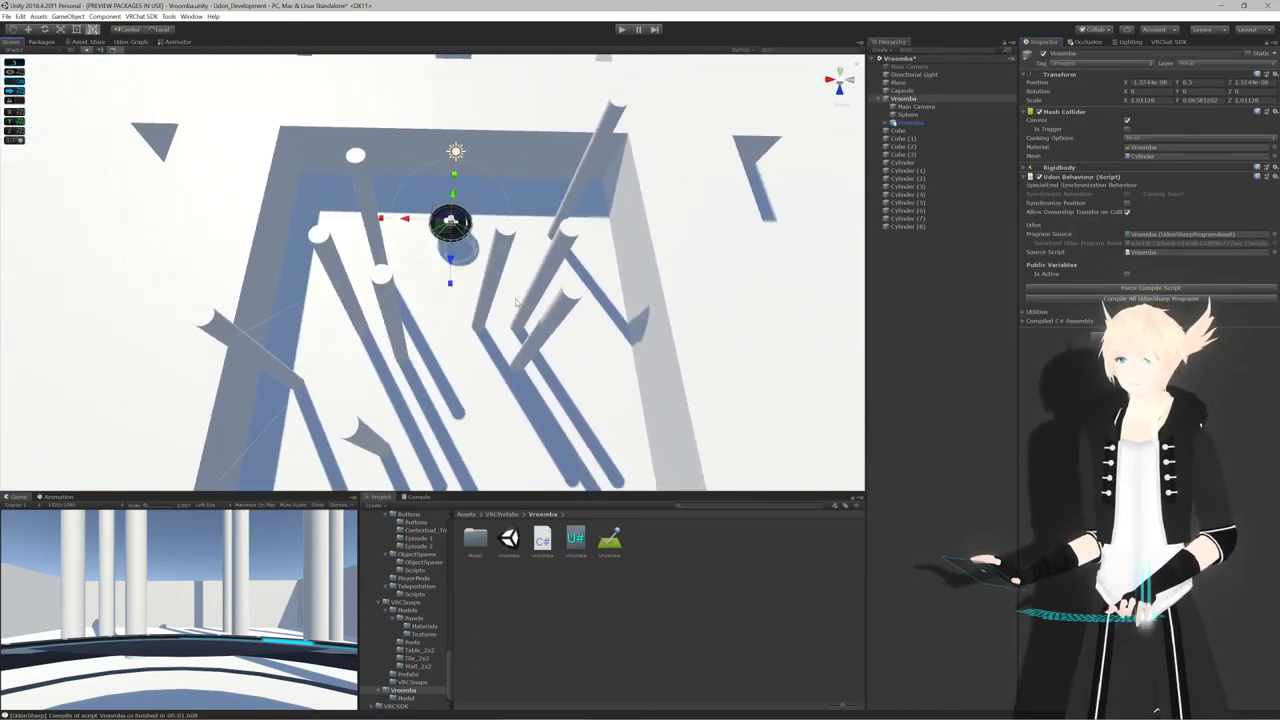
click(485, 300)
drag(441, 301, 500, 328)
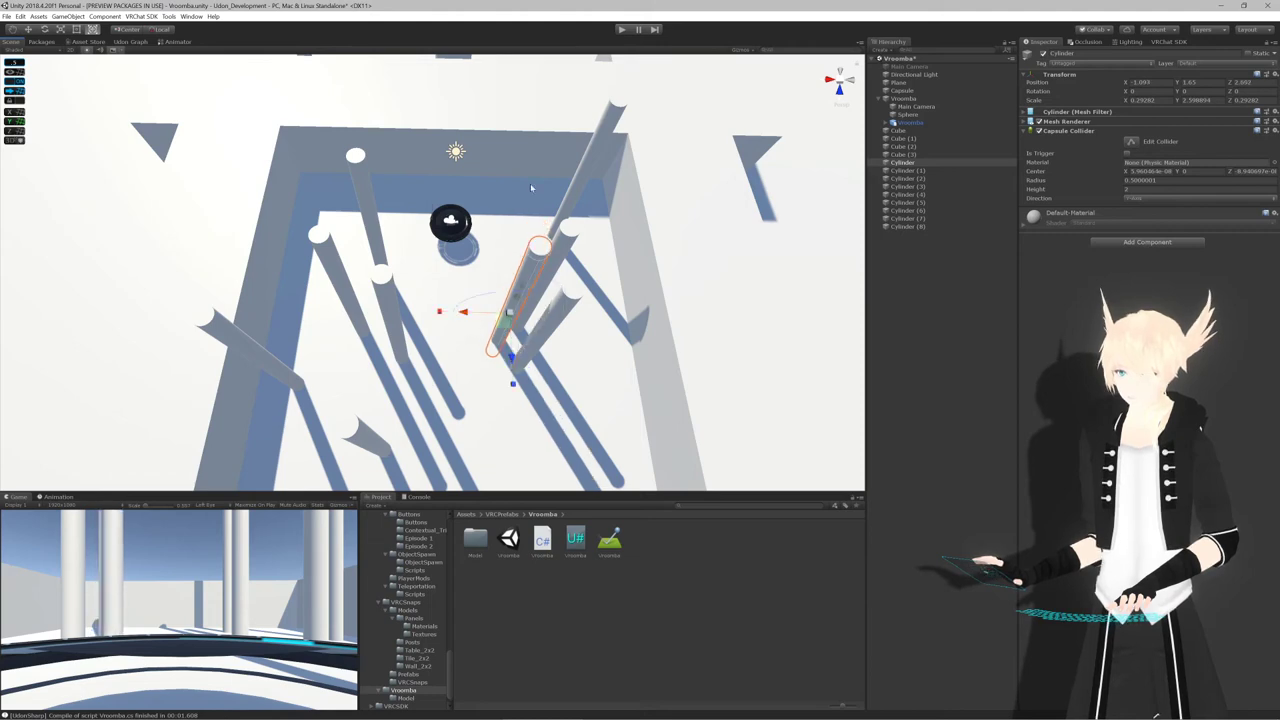
click(839, 73)
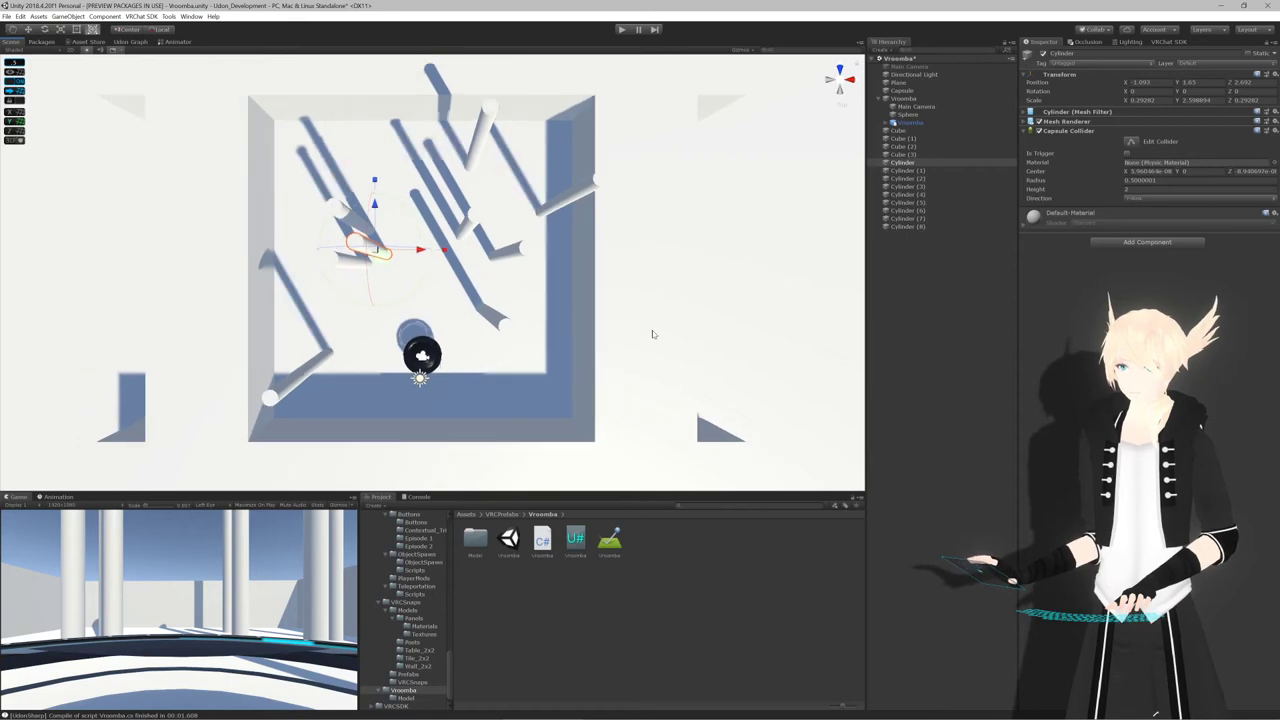
click(910, 267)
Run the scene with the Vroomba's Is Active option enabled, watch it navigate the walls and pillars from above, and stop the run
click(620, 31)
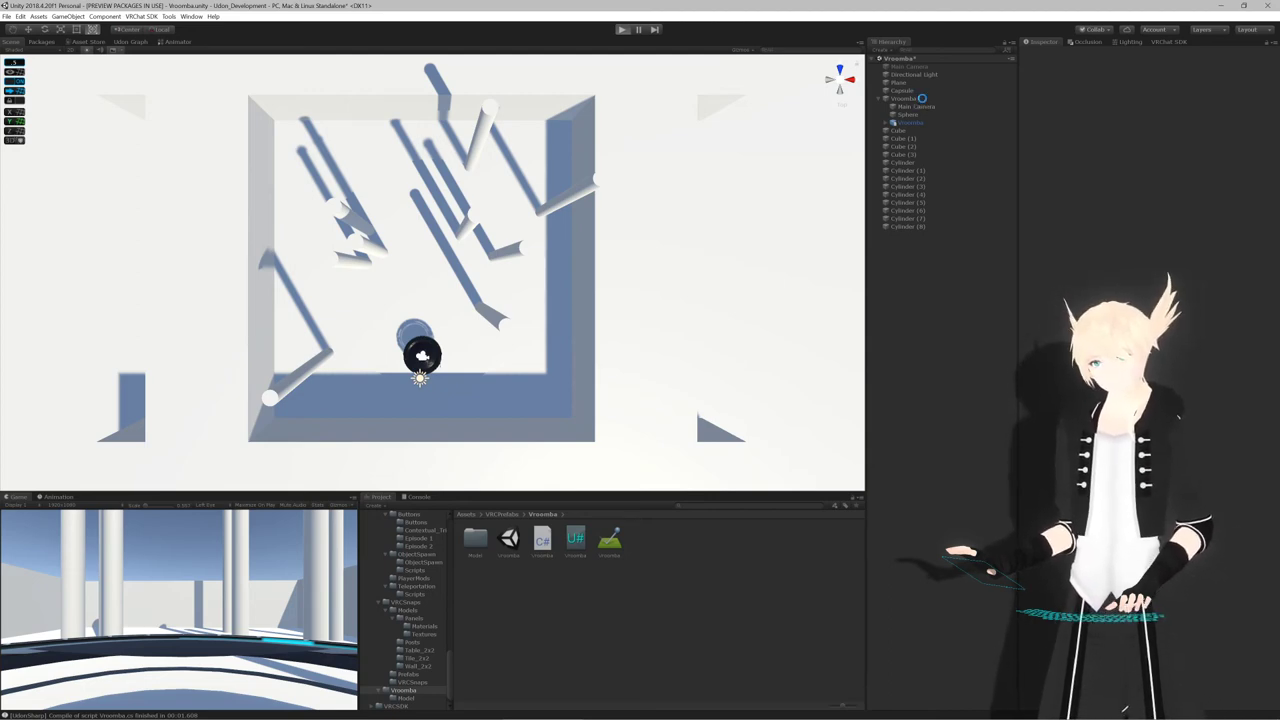
click(923, 99)
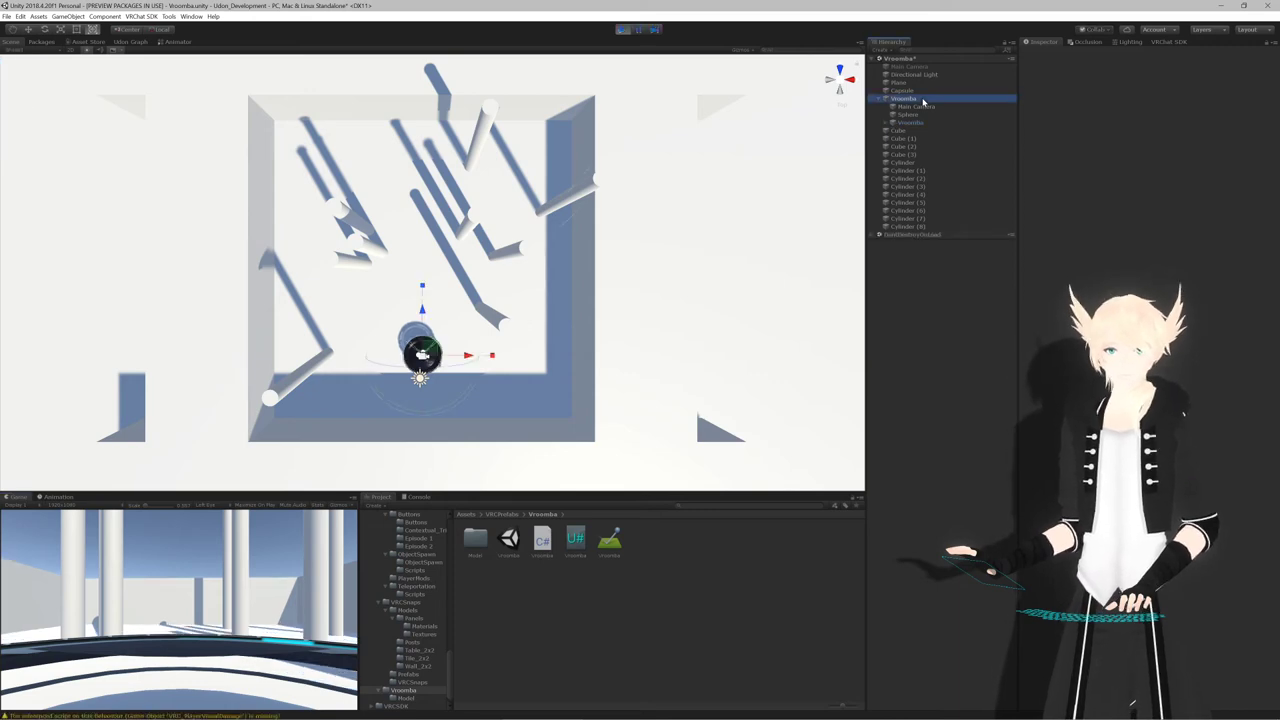
click(1127, 275)
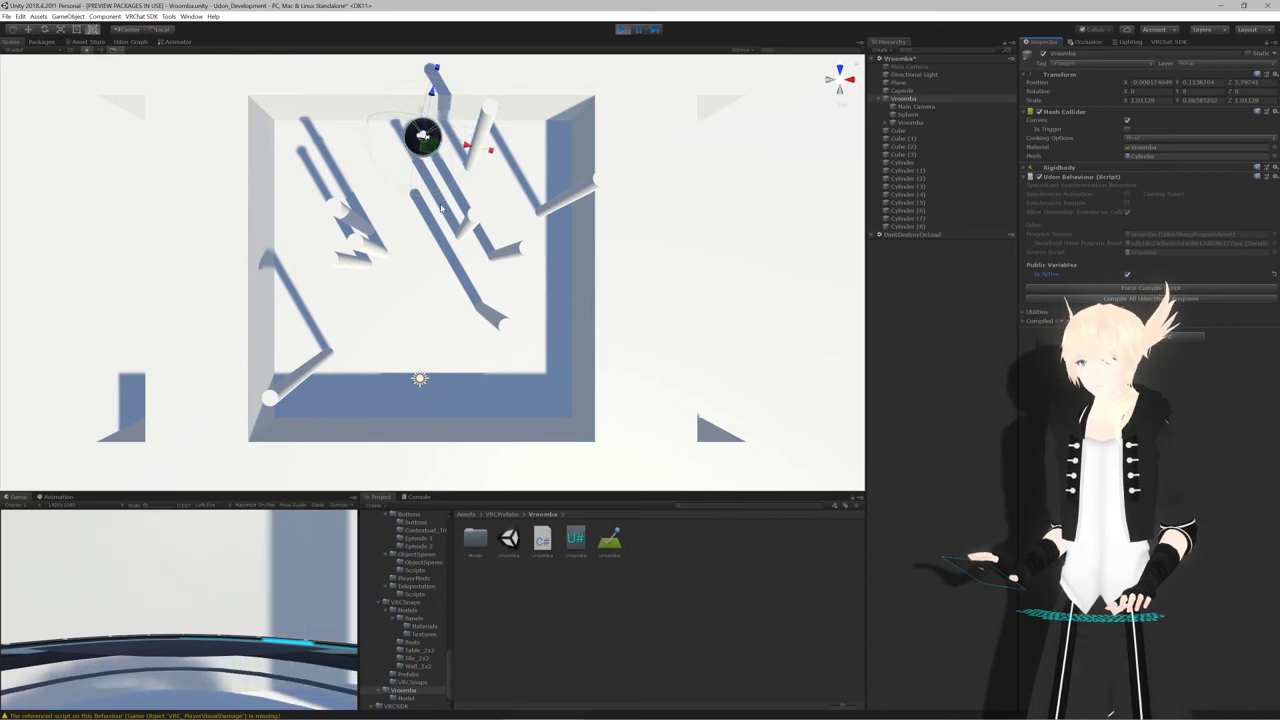
middle_drag(501, 278, 503, 349)
middle_drag(442, 260, 437, 223)
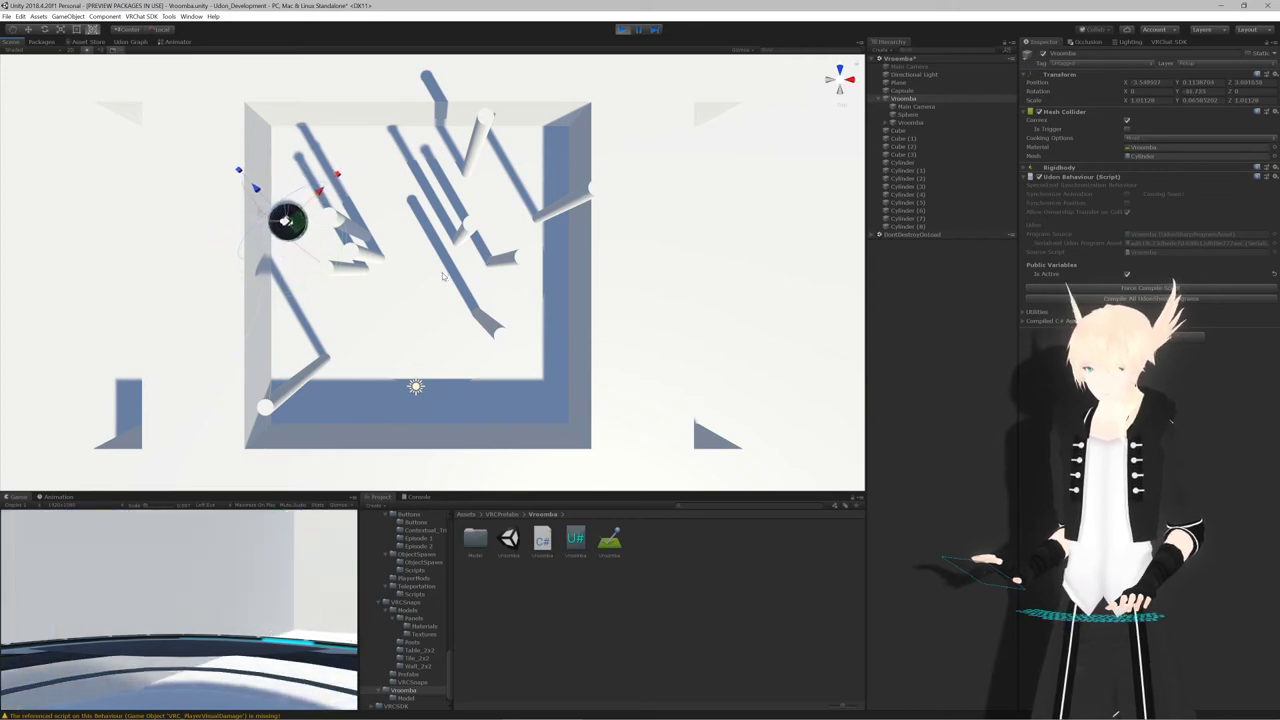
click(623, 30)
Switch to the code editor, change the random range assigned to _sleepTimer to .75f, 1.5f, and save the script
key(alt+Tab)
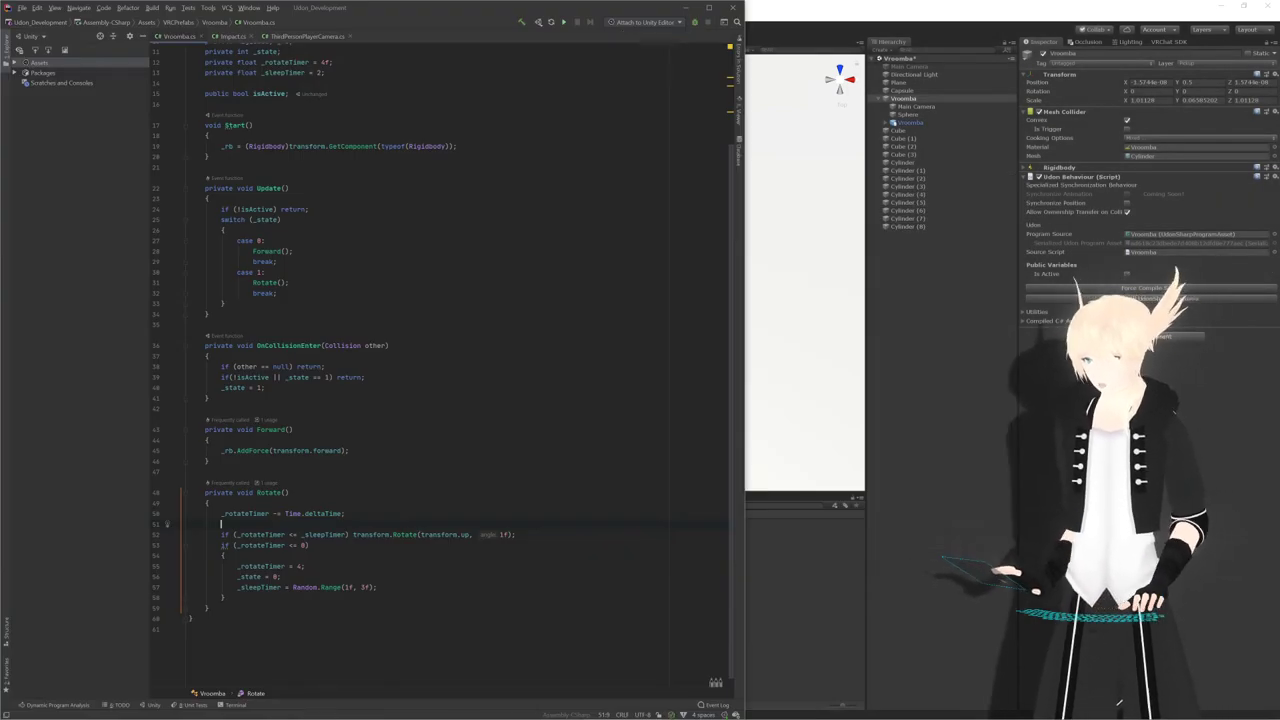
click(344, 587)
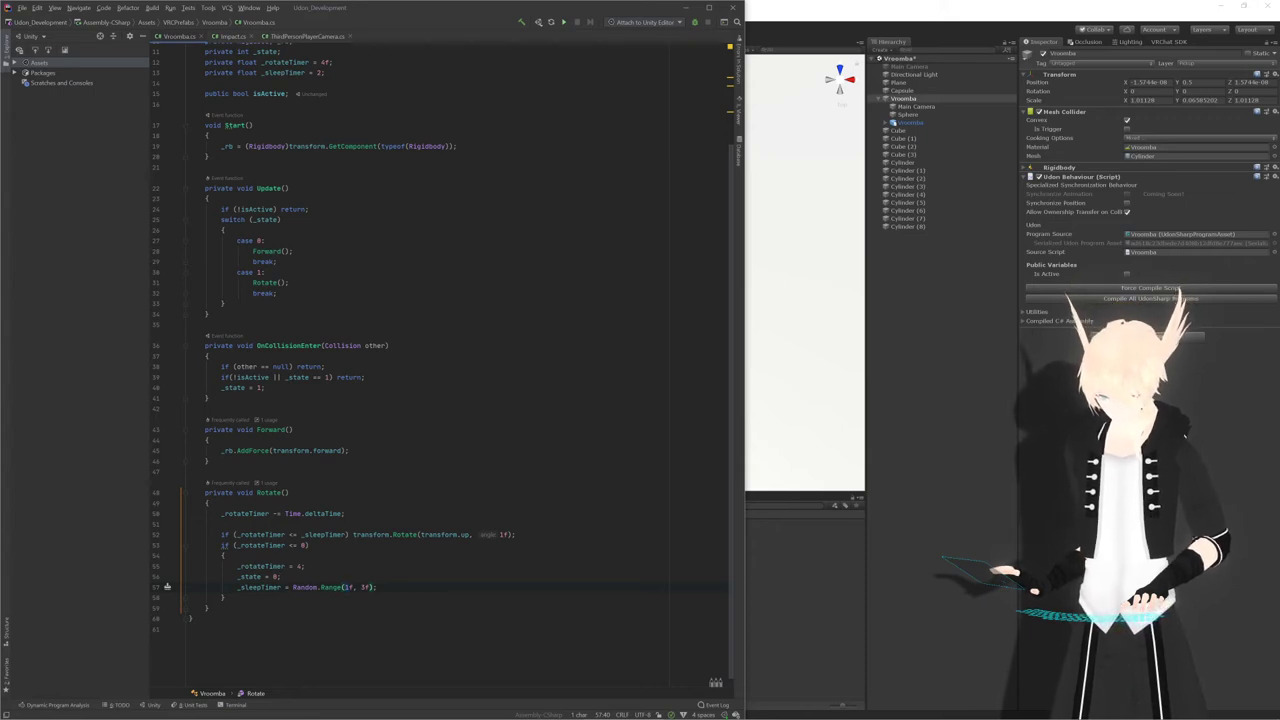
text(.75)
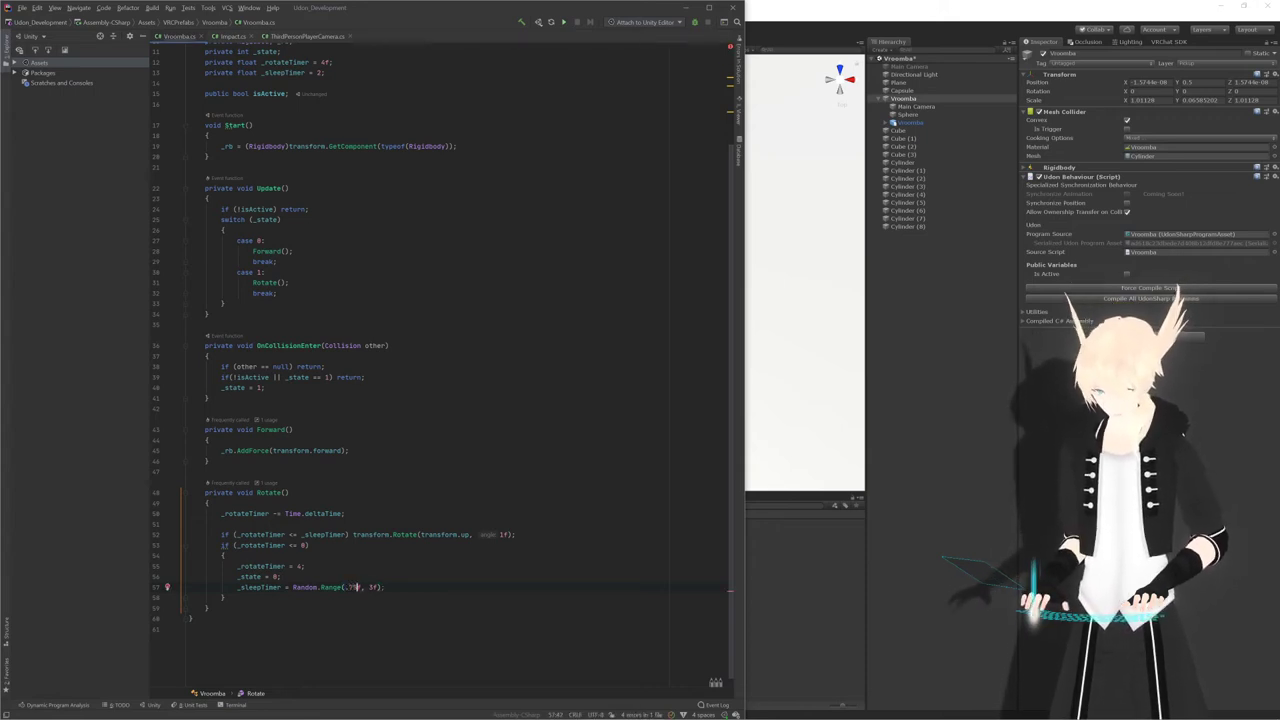
key(Right)
key(Right)
key(Right)
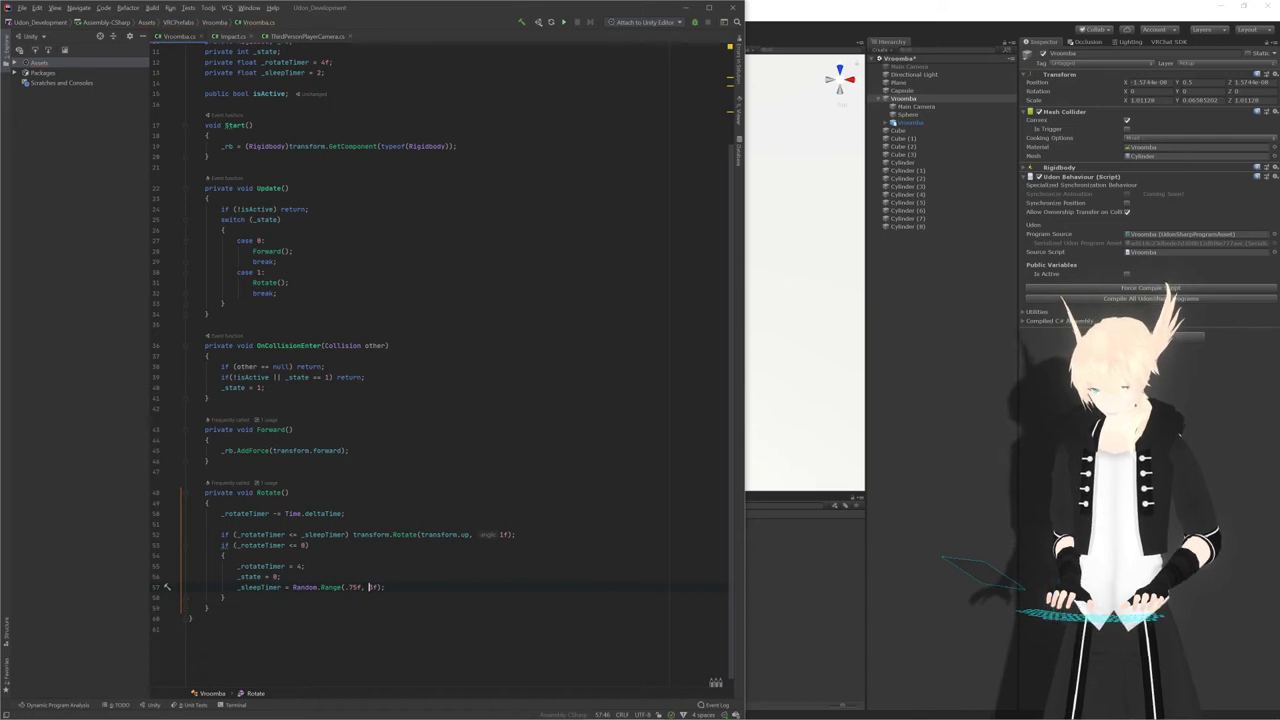
text(1.)
key(BackSpace)
key(BackSpace)
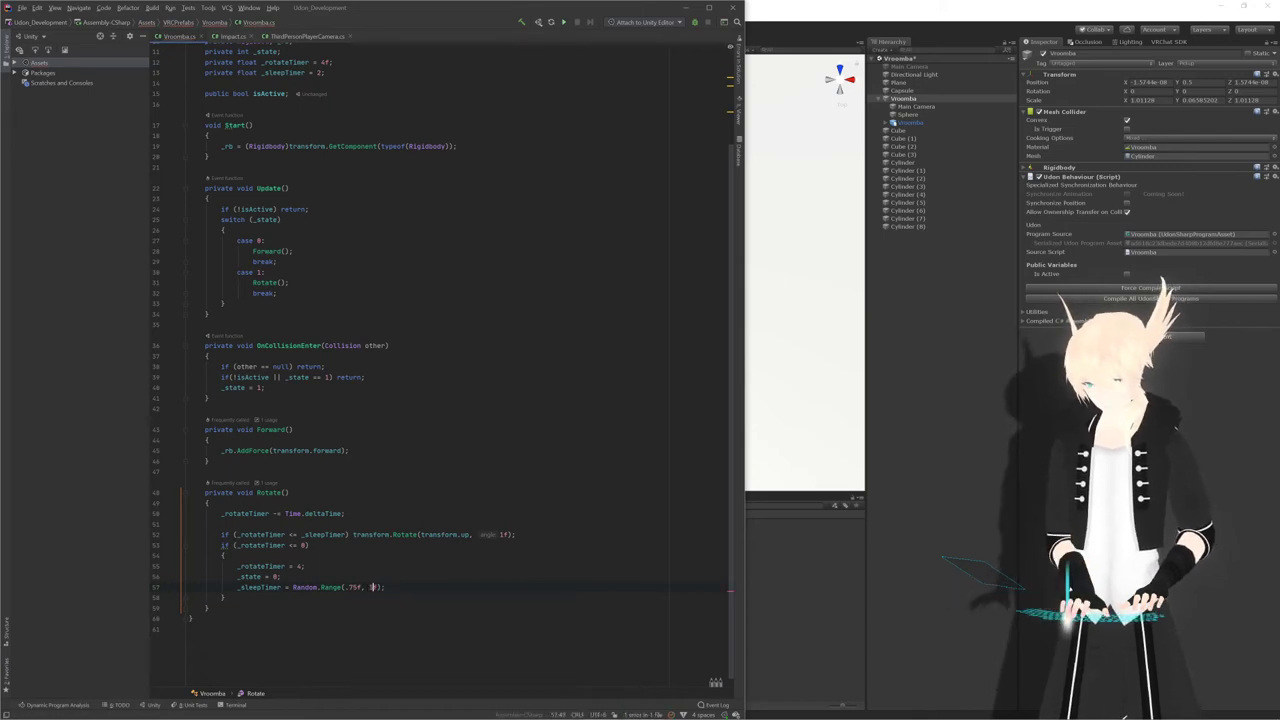
text(.5)
key(Up)
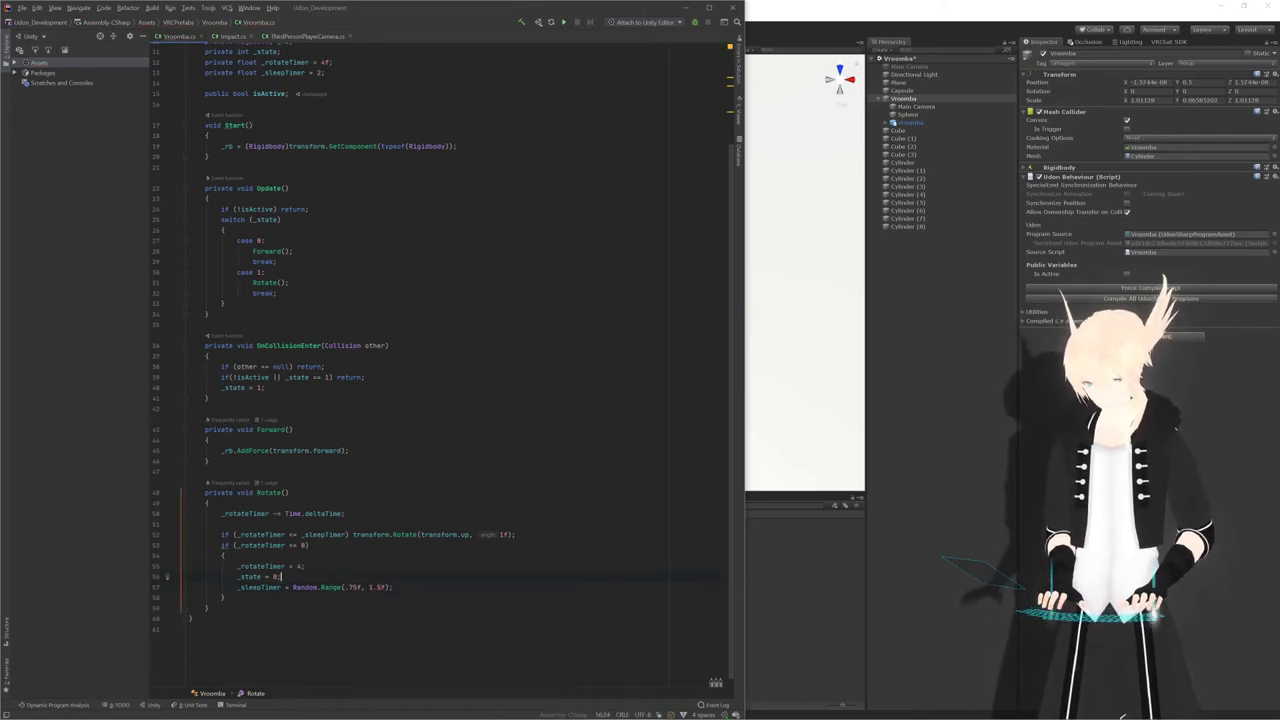
key(ctrl+s)
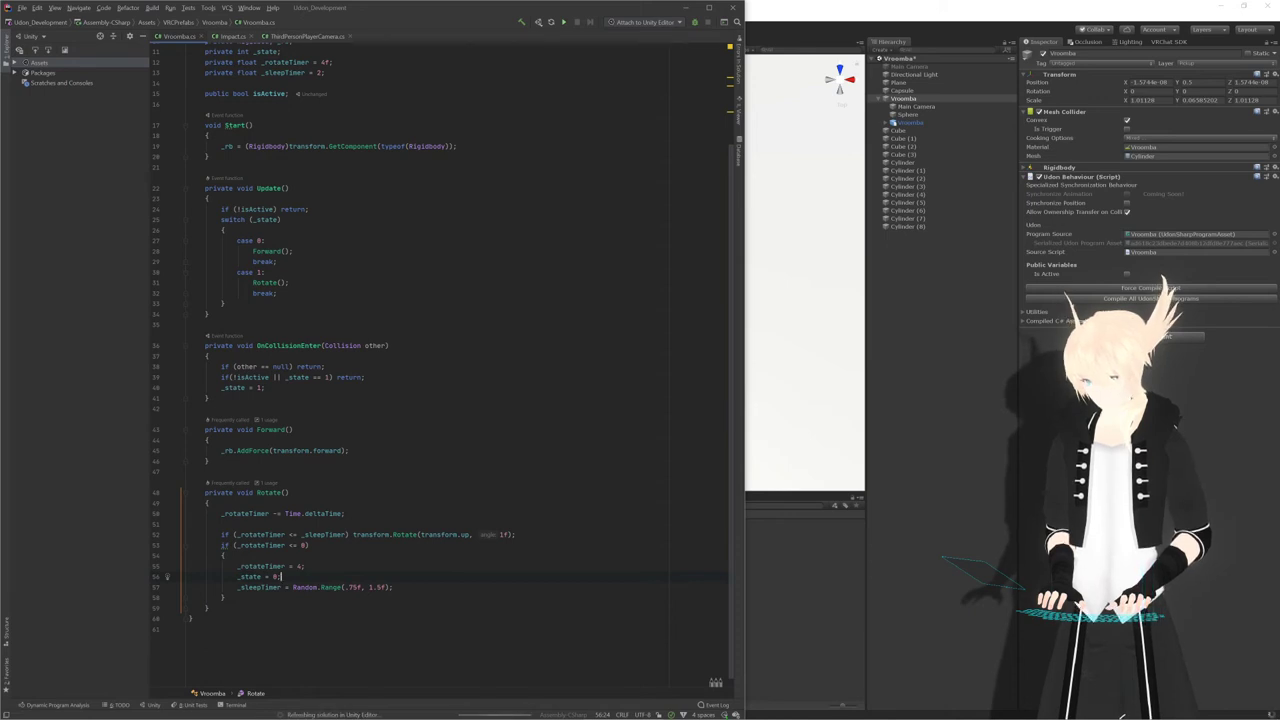
Switch to Unity and move the first Cylinder pillar out from its neighbouring pillars toward the middle of the walled area
key(alt+Tab)
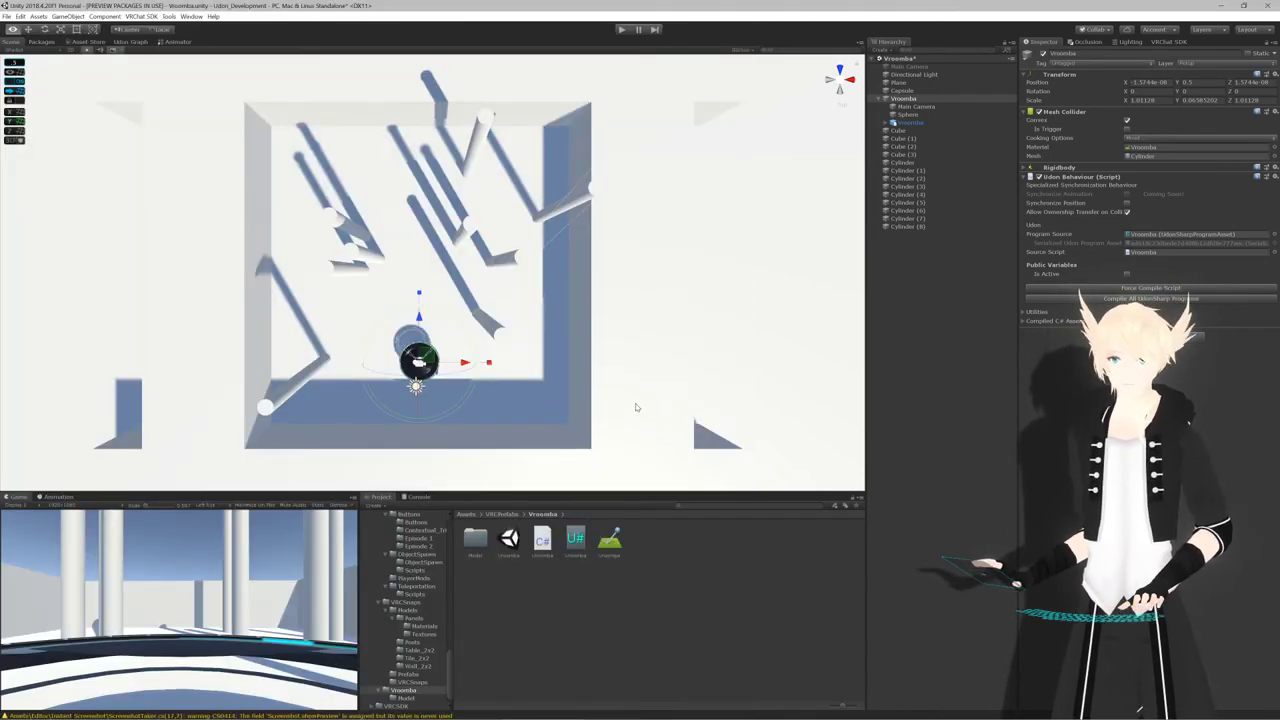
scroll(640, 409, down, 1)
scroll(598, 412, down, 2)
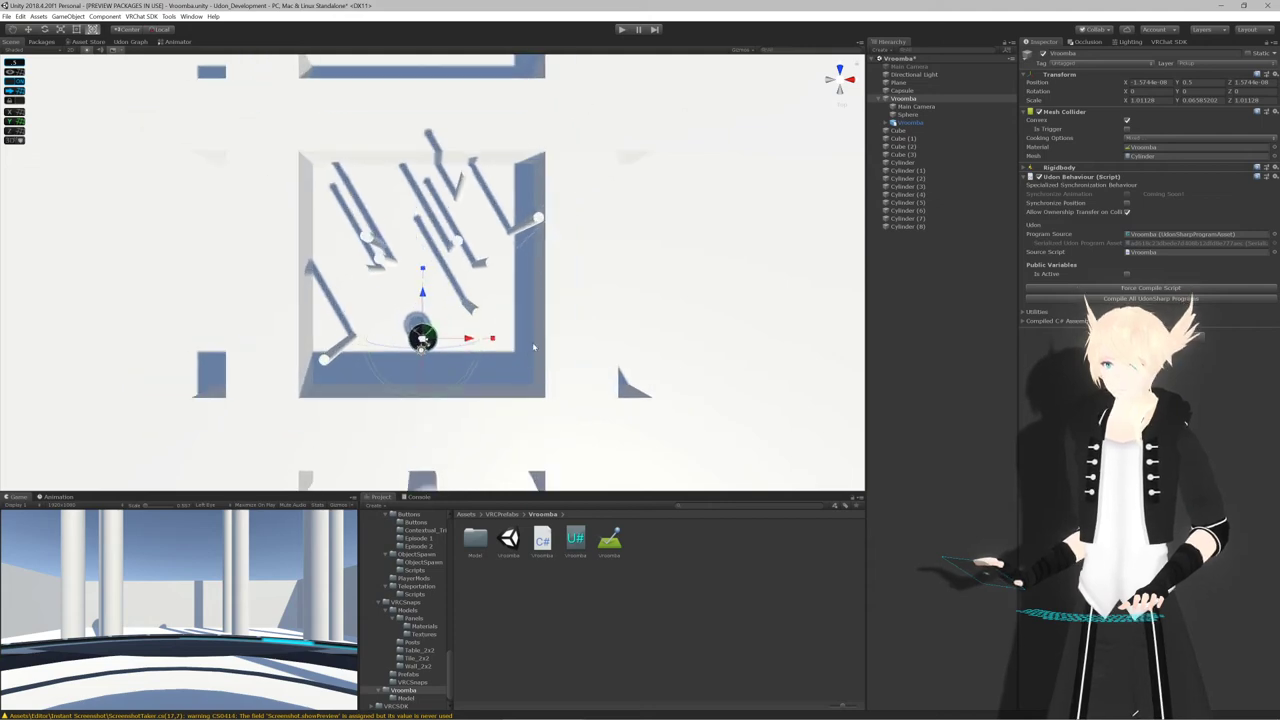
scroll(534, 345, up, 3)
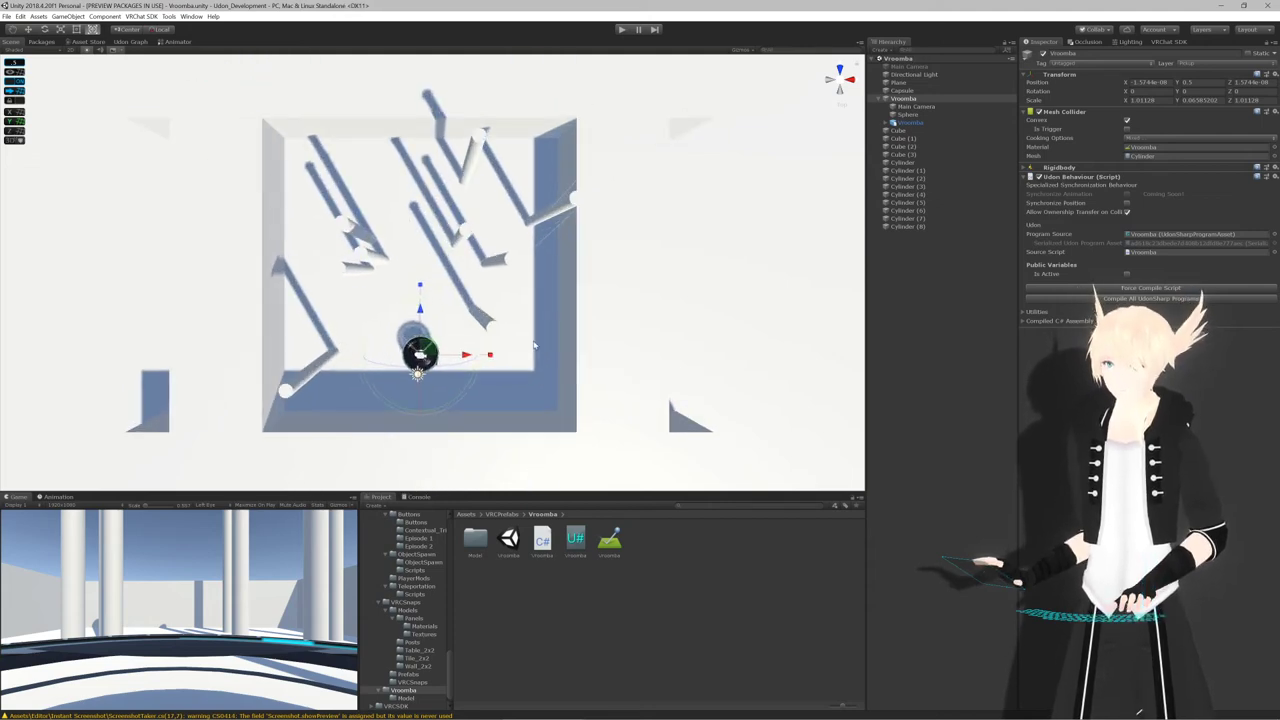
middle_drag(534, 345, 535, 336)
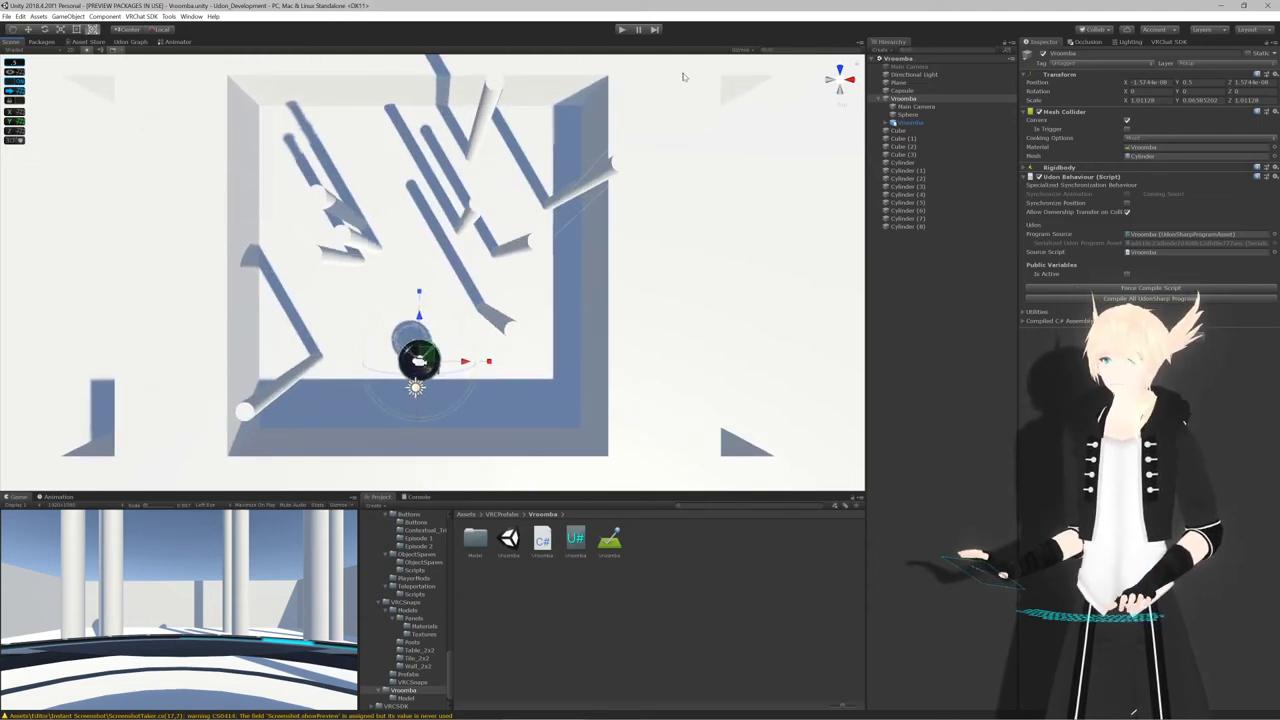
click(364, 249)
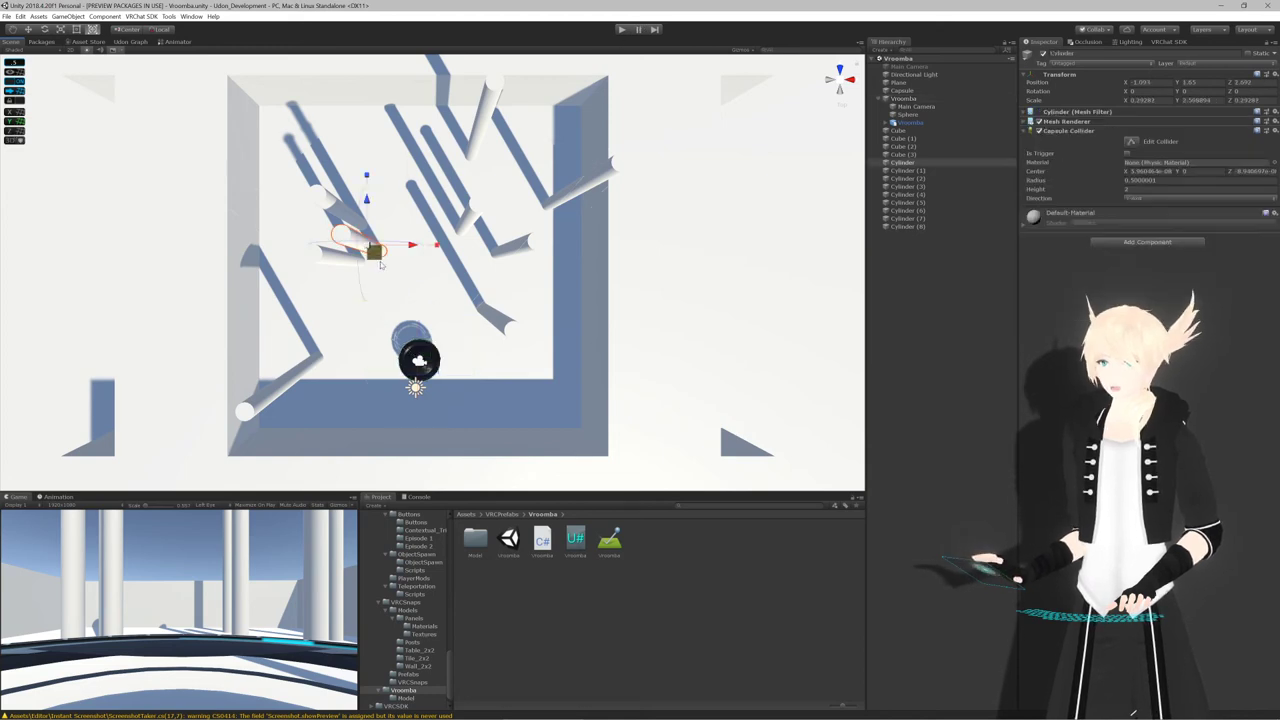
drag(374, 251, 398, 241)
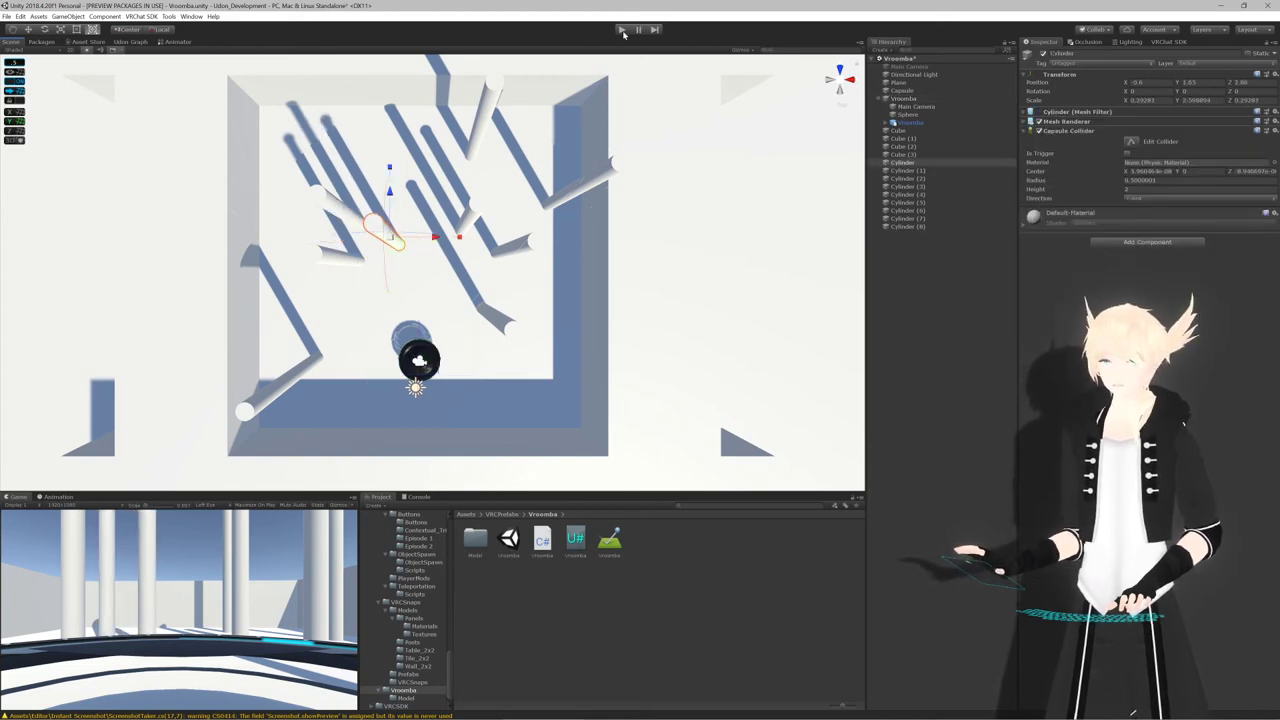
Force-compile the Vroomba's script with Is Active enabled, run the scene, and watch the robot move from above
click(945, 100)
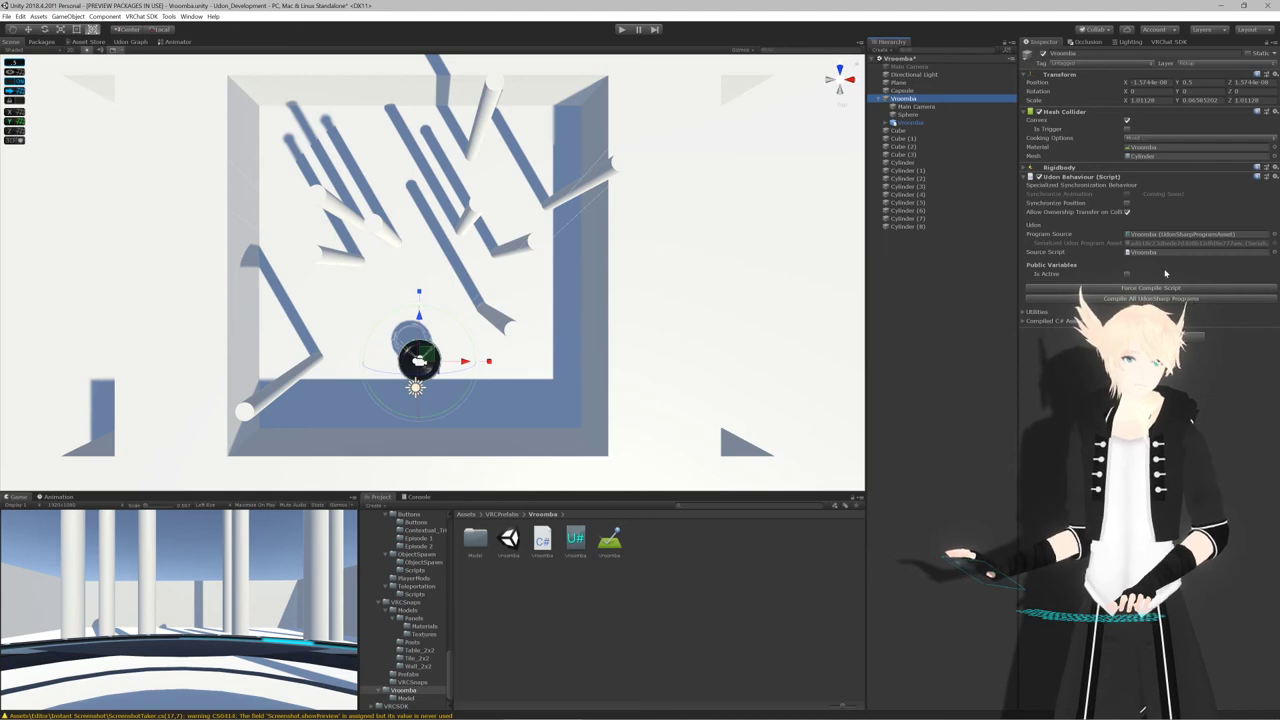
click(622, 30)
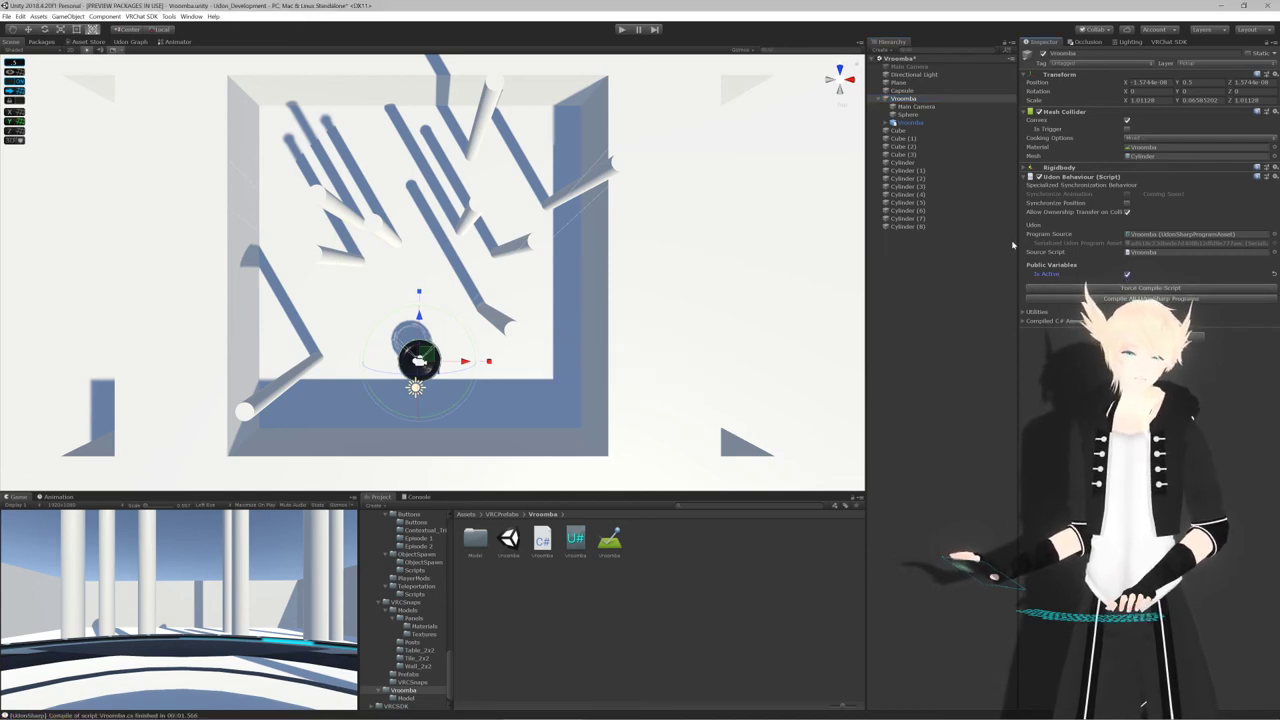
click(622, 30)
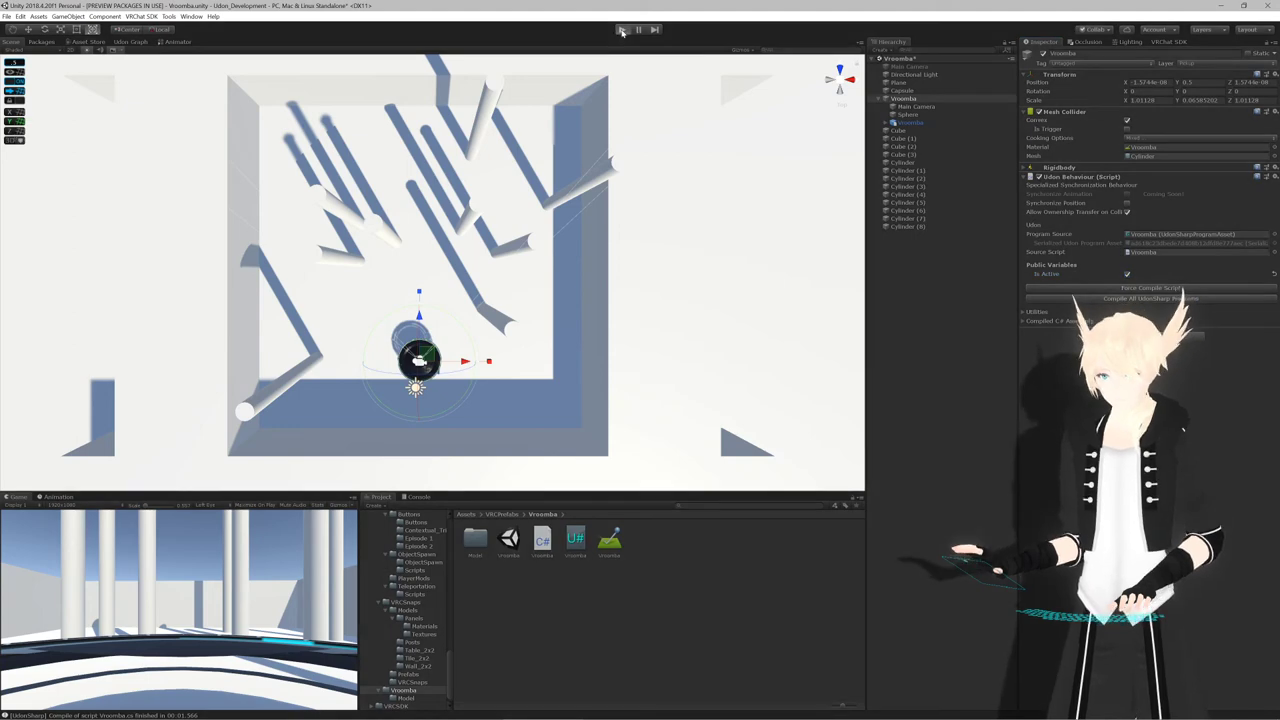
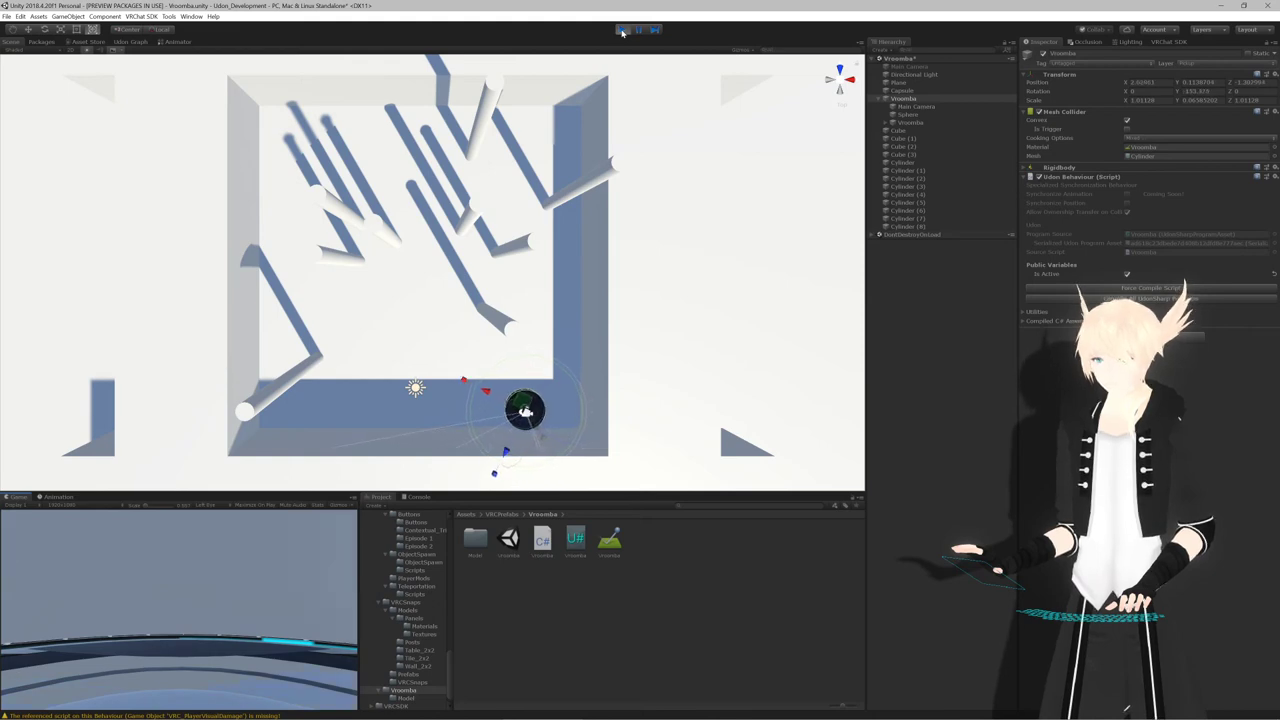
Switch to the code editor and change the upper limit of the _sleepTimer random range to 1f
key(alt+Tab)
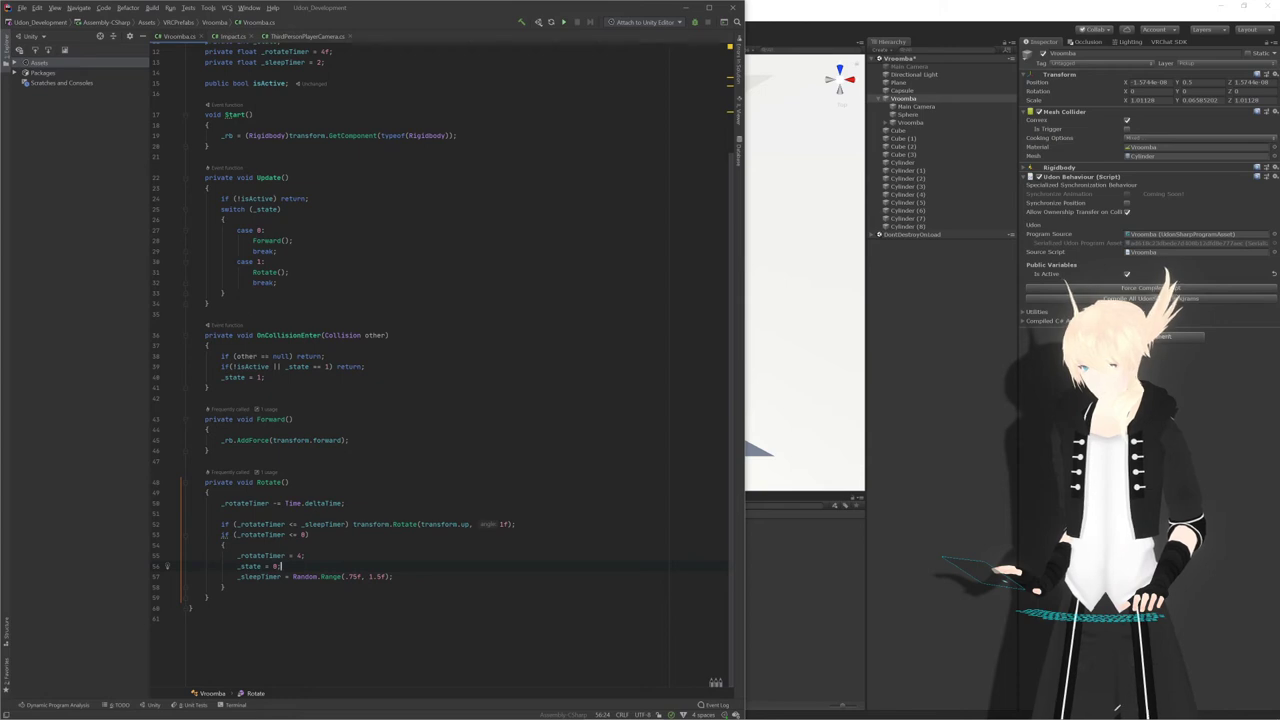
key(shift+Left)
key(shift+Left)
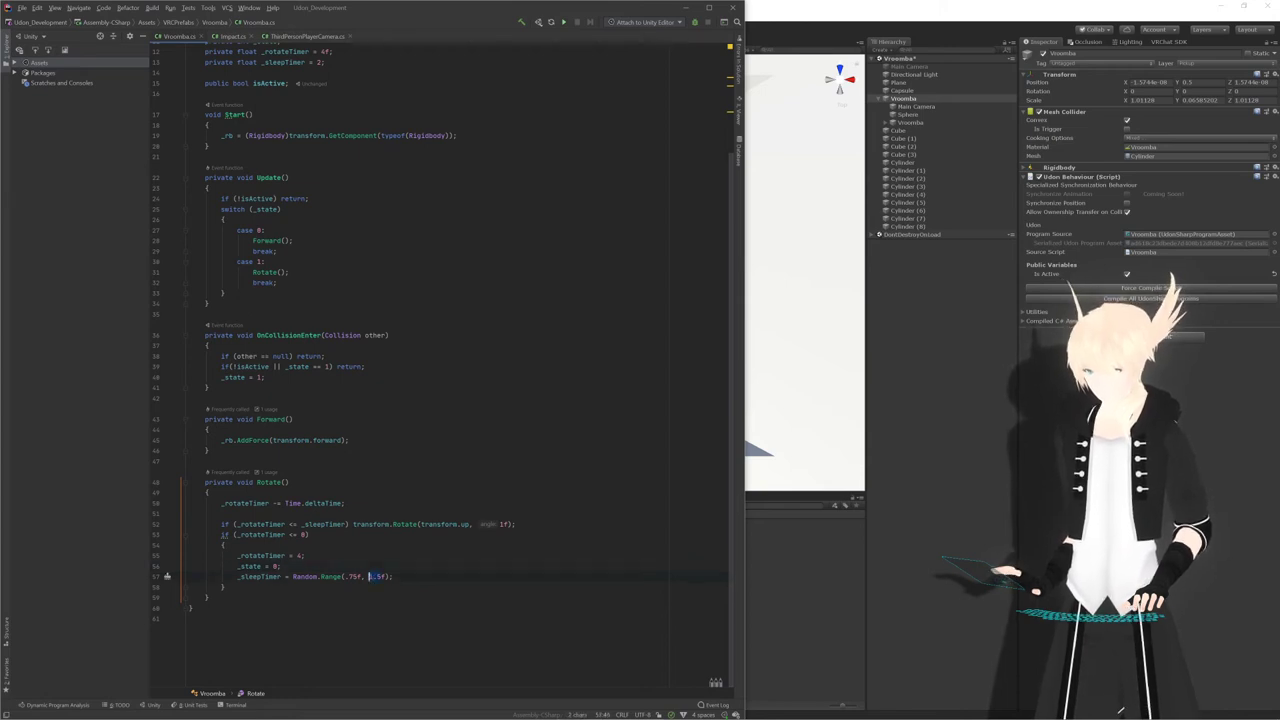
text(1)
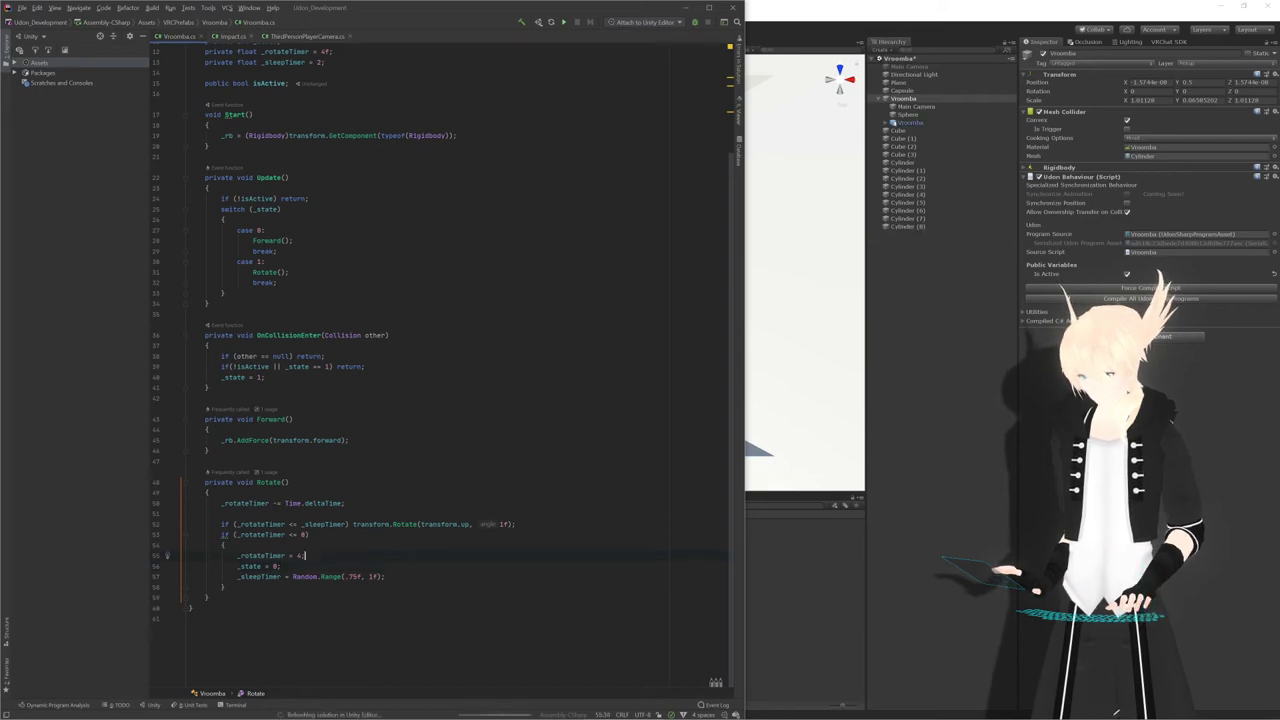
Switch to Unity and force-compile the Vroomba's updated Udon script
key(alt+Tab)
scroll(433, 374, down, 2)
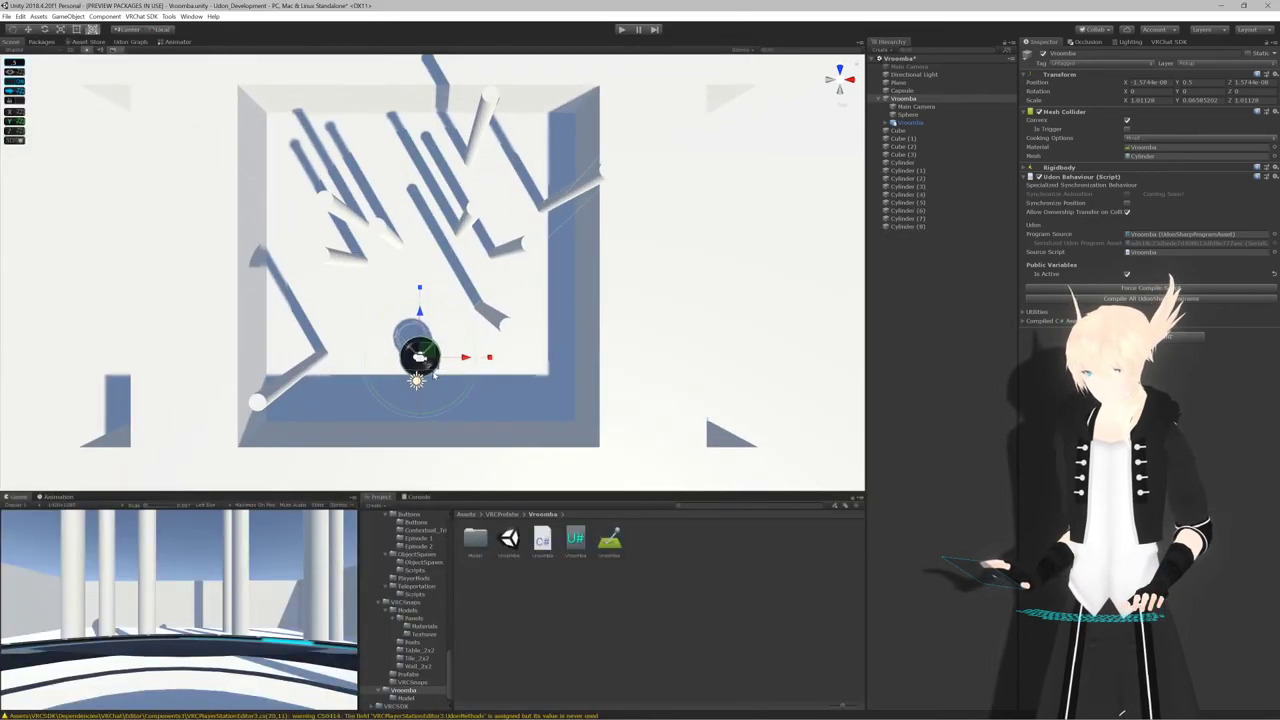
middle_drag(433, 375, 446, 362)
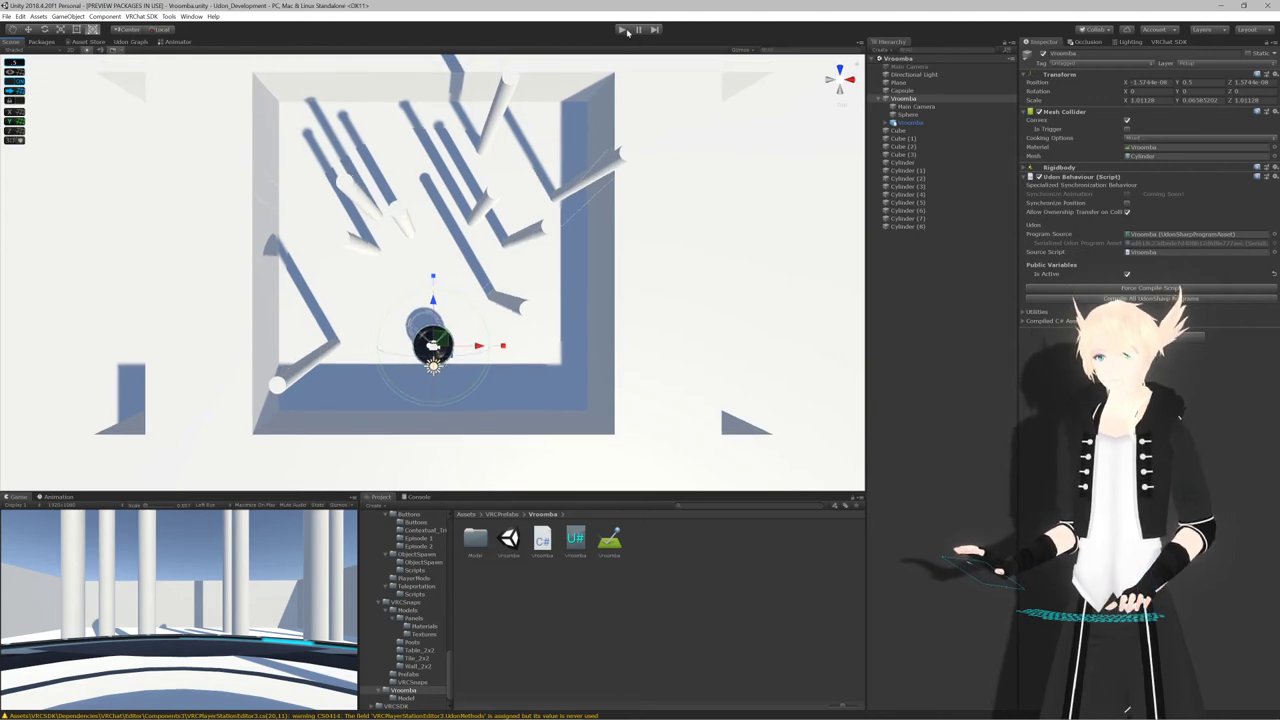
click(1162, 298)
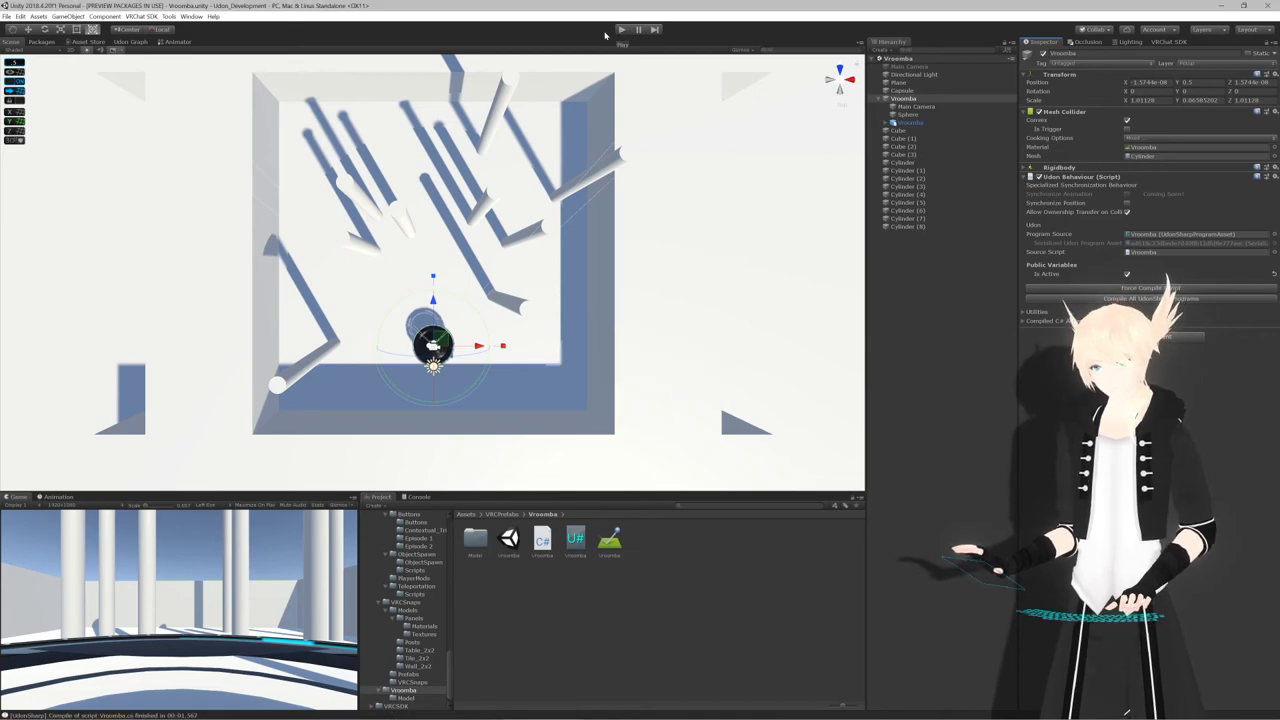
Run the scene, watch the Vroomba navigate the walls and pillars, and frame the robot in the scene view
click(622, 30)
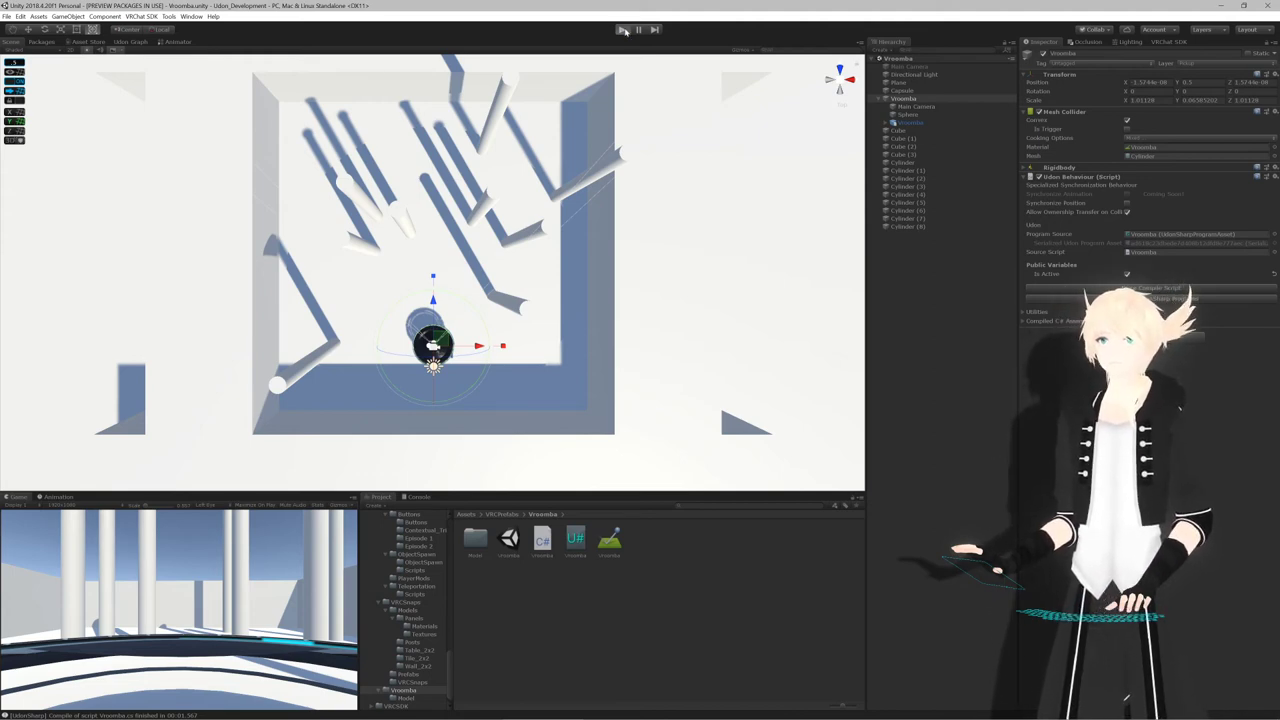
click(624, 30)
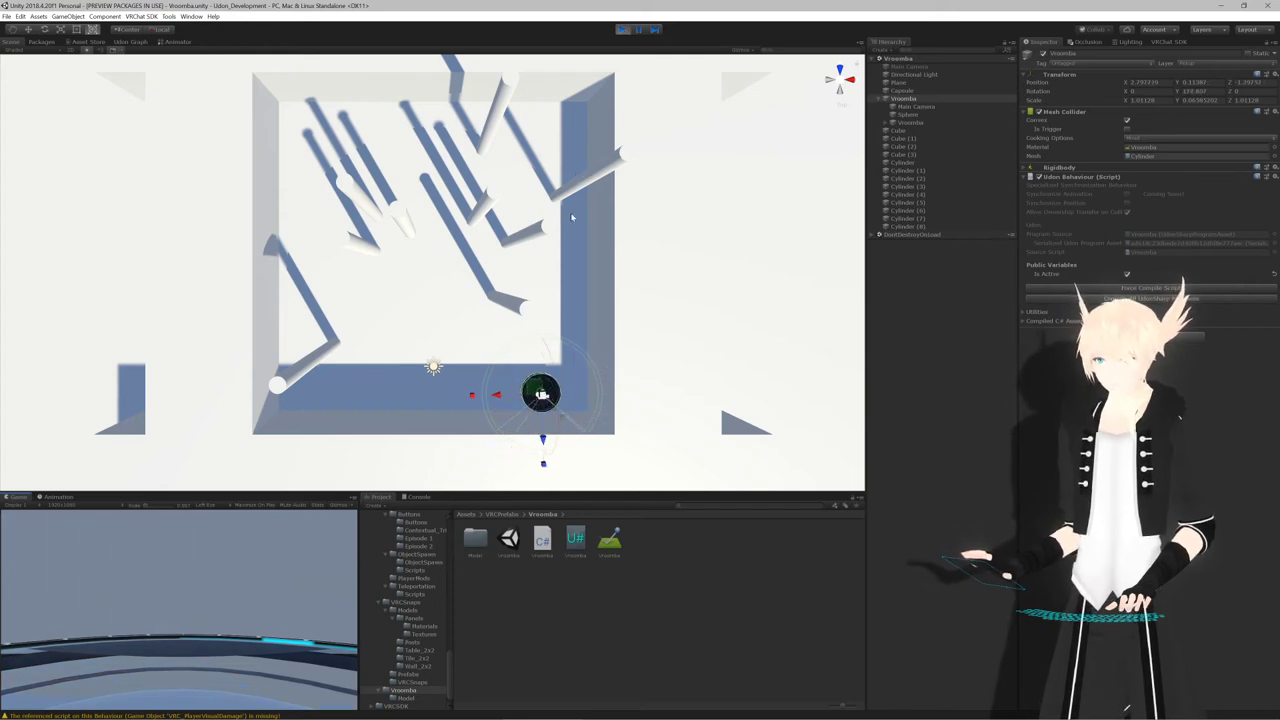
key(f)
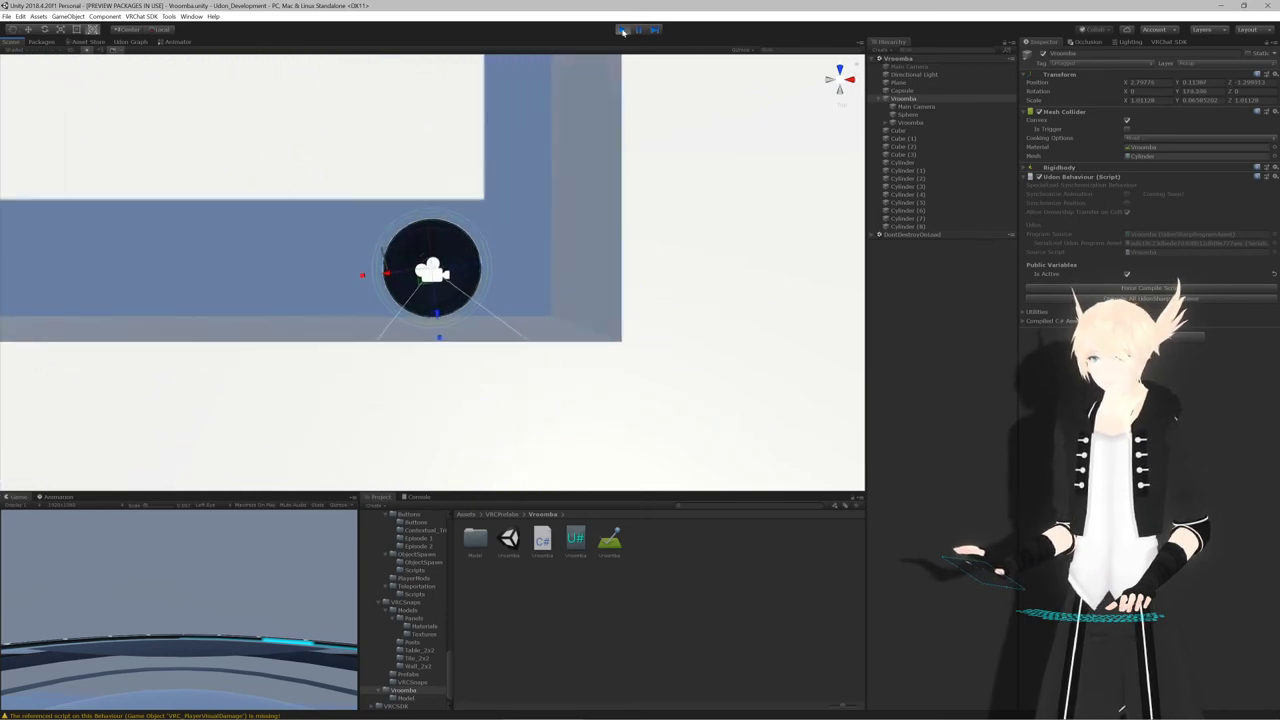
Stop the run and compile all UdonSharp programs
key(ctrl+p)
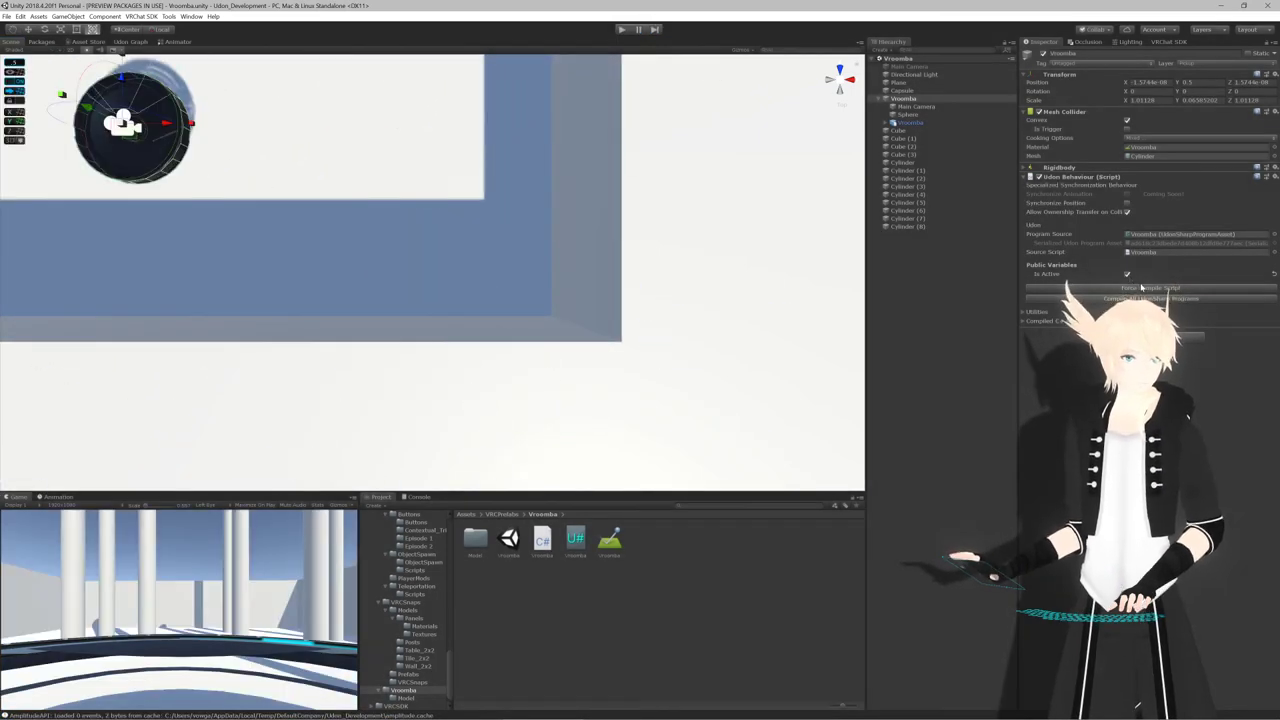
click(1143, 289)
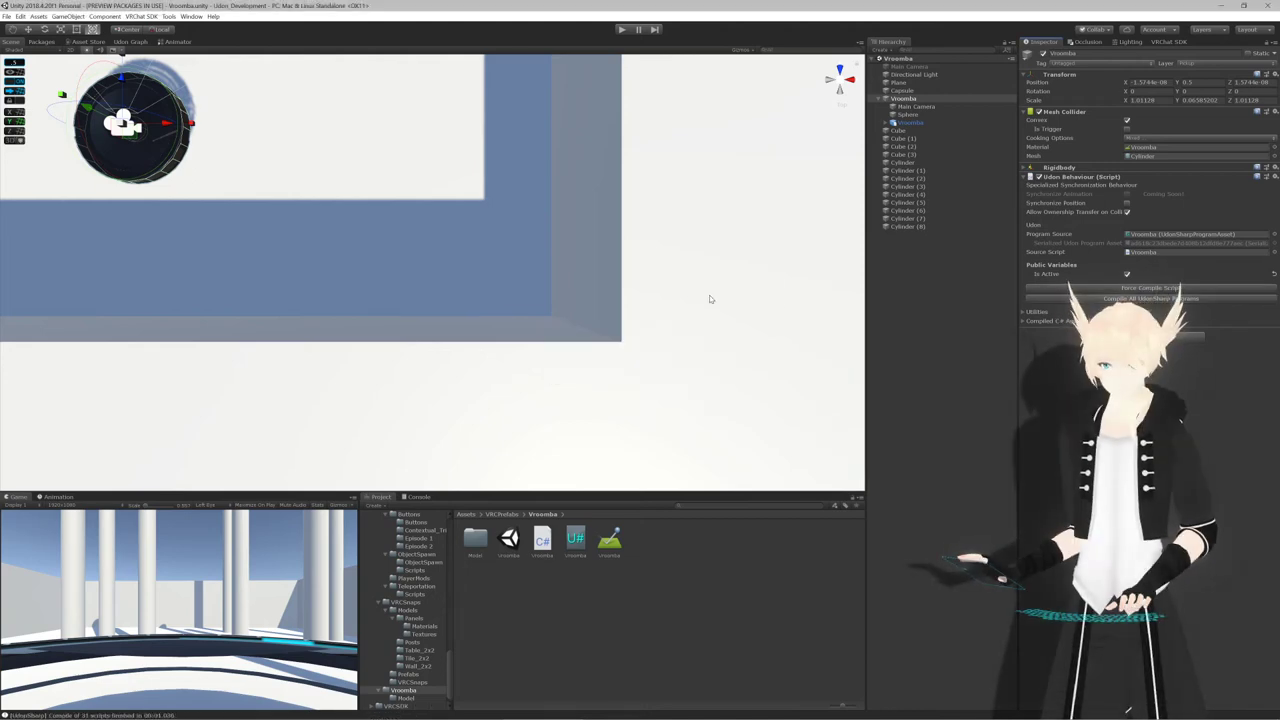
scroll(710, 296, down, 10)
Switch to the code editor and change the random range assigned to _sleepTimer to 3f, 4f
key(alt+Tab)
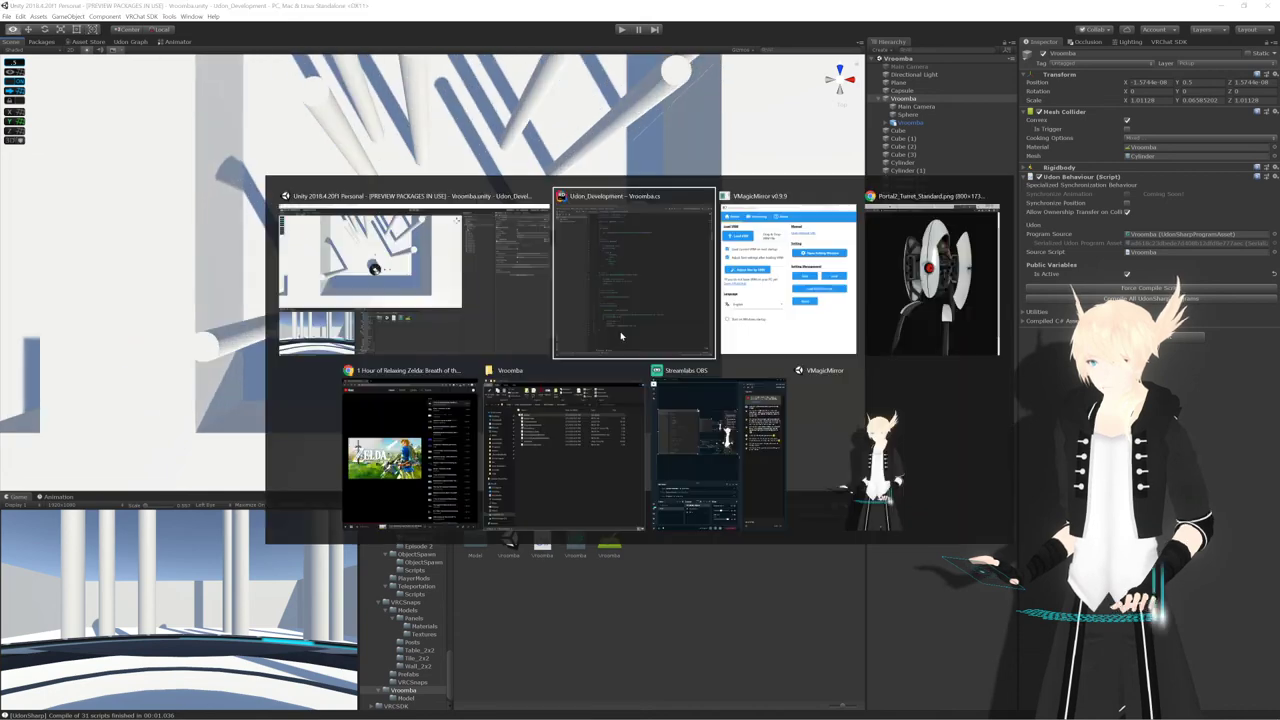
click(620, 336)
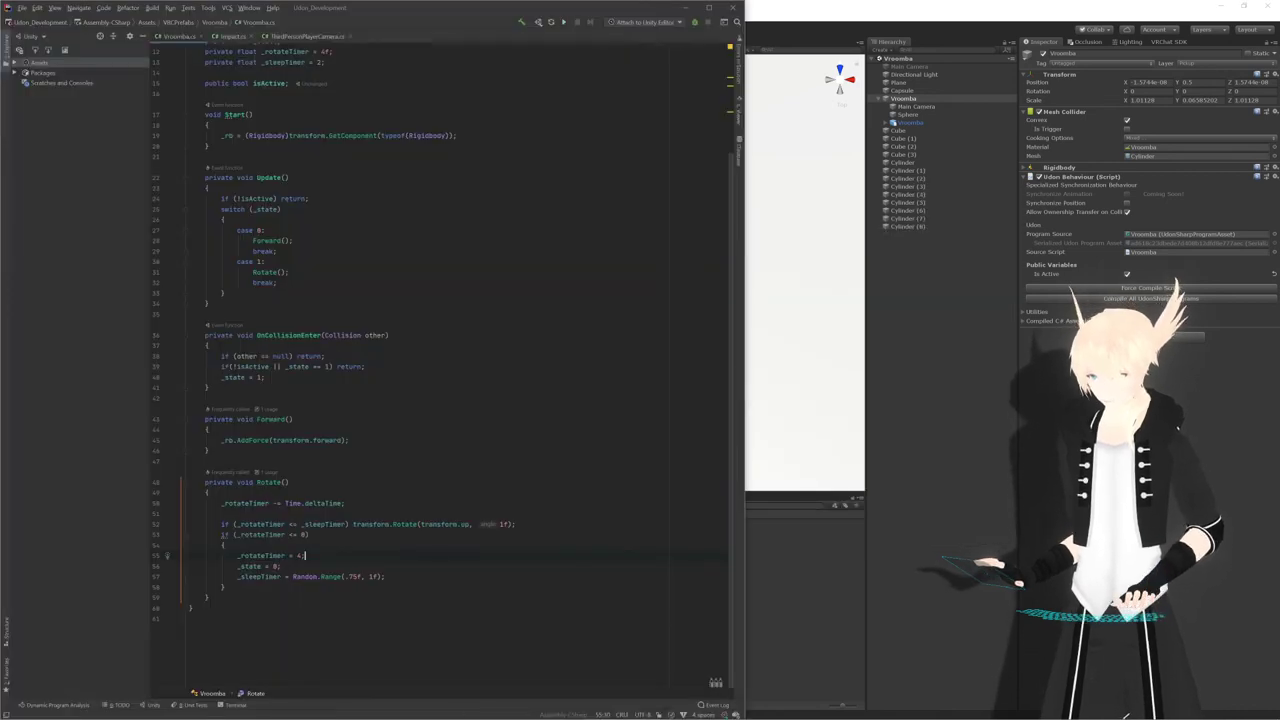
key(BackSpace)
key(BackSpace)
key(BackSpace)
text(4)
click(357, 576)
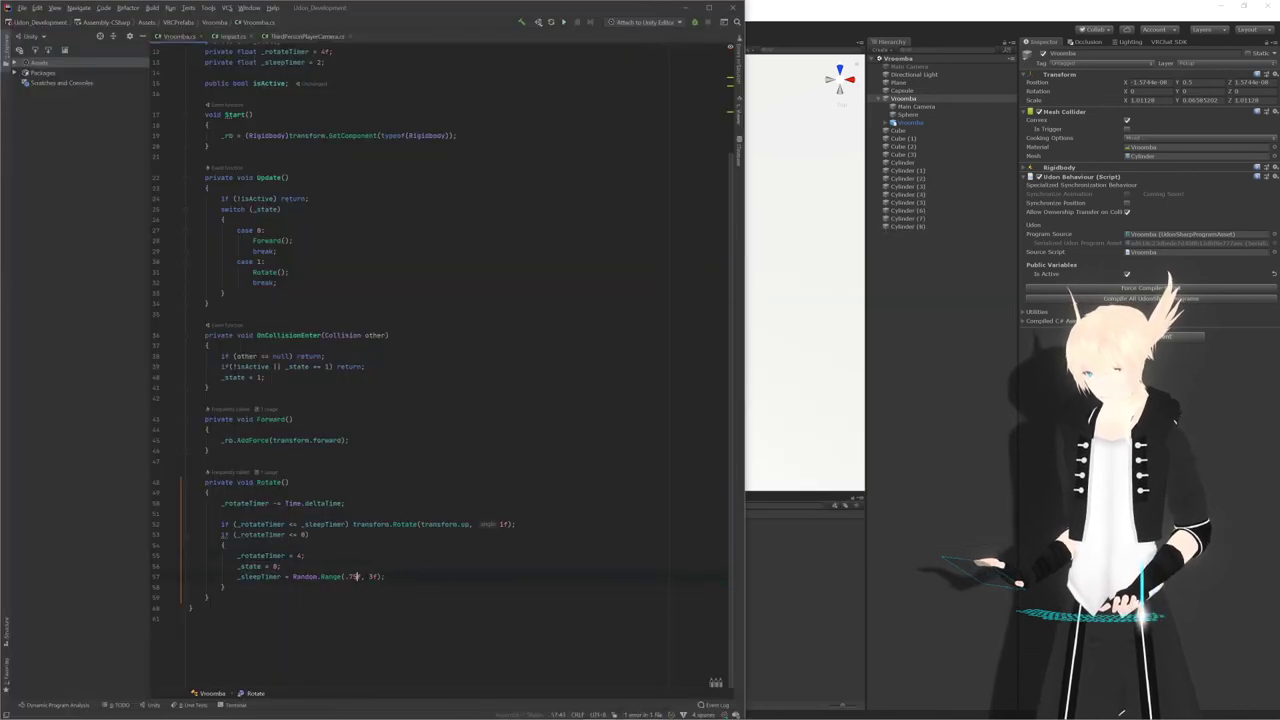
key(BackSpace)
key(BackSpace)
key(BackSpace)
text(1)
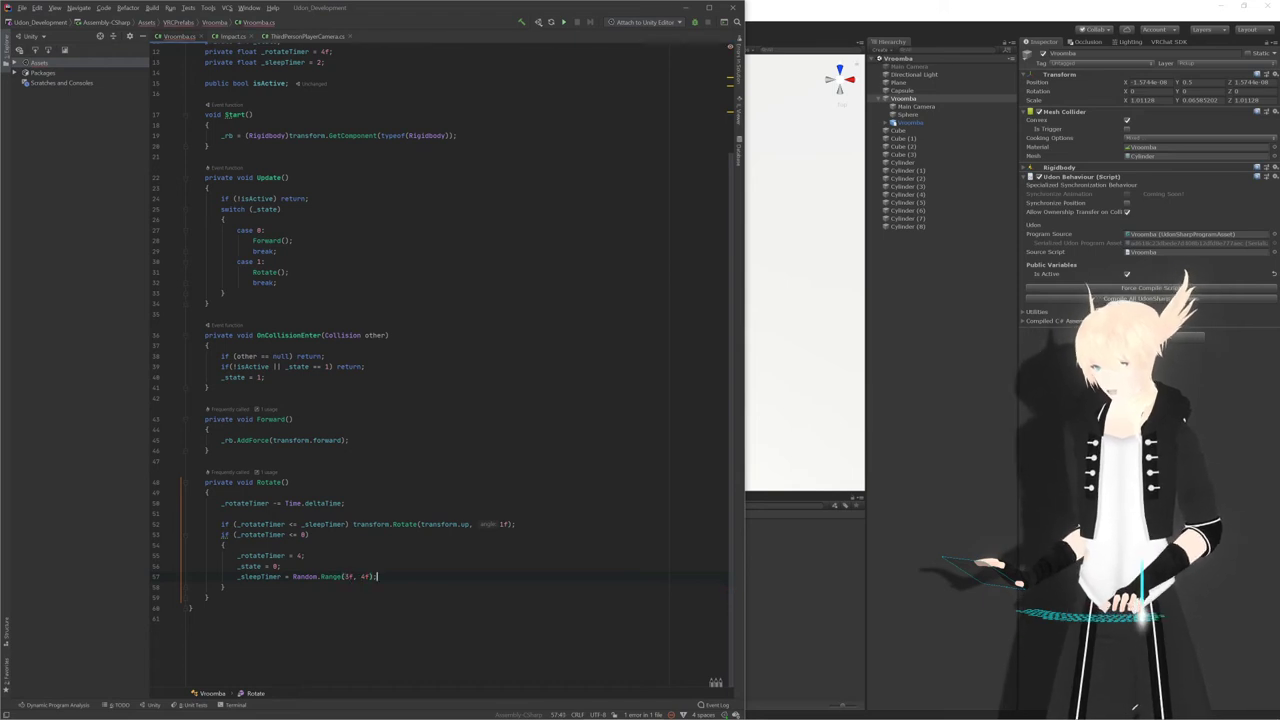
Cut the Random.Range(3f, 4f) expression and delete the _sleepTimer assignment line from the Rotate method
click(293, 576)
key(ctrl+BackSpace)
key(ctrl+BackSpace)
key(shift+End)
key(ctrl+x)
key(BackSpace)
Replace _sleepTimer in the first if condition of the Rotate method with the cut Random.Range(3f, 4f) expression
click(345, 534)
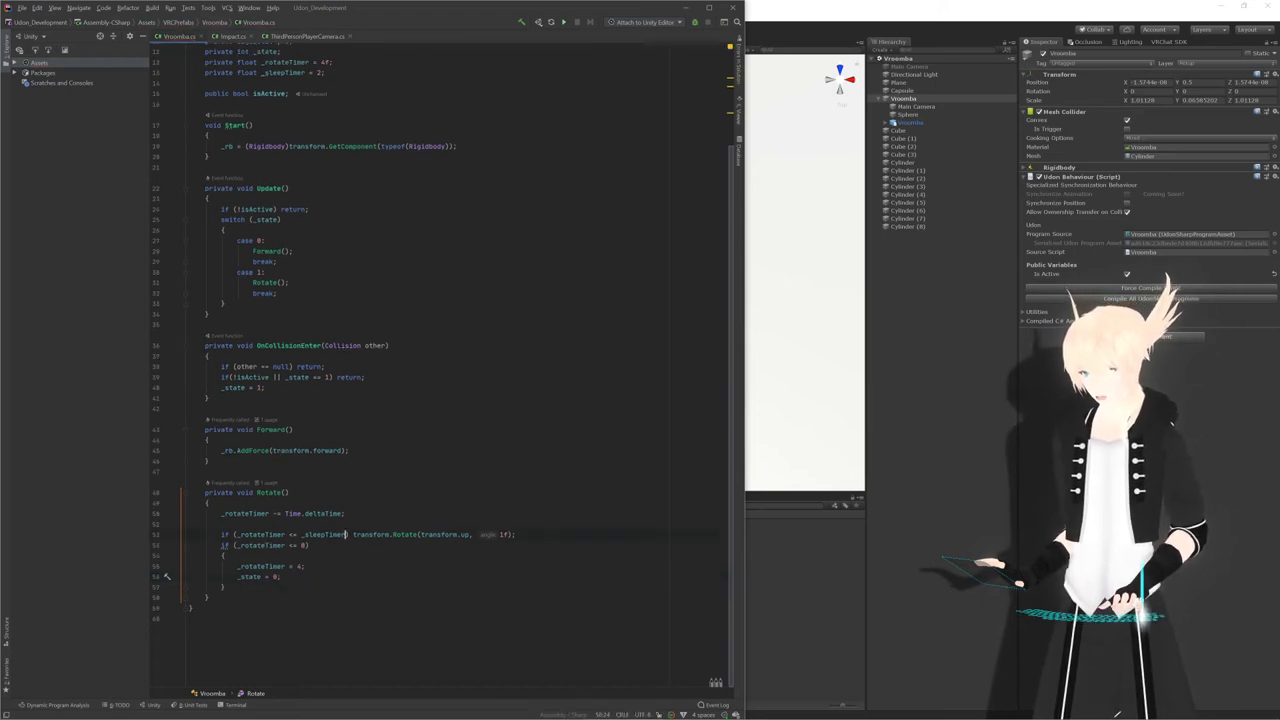
key(BackSpace)
key(BackSpace)
key(BackSpace)
key(BackSpace)
key(BackSpace)
key(BackSpace)
key(BackSpace)
key(BackSpace)
key(BackSpace)
key(BackSpace)
key(BackSpace)
key(ctrl+v)
click(345, 513)
key(ctrl+z)
key(ctrl+z)
key(ctrl+z)
key(ctrl+z)
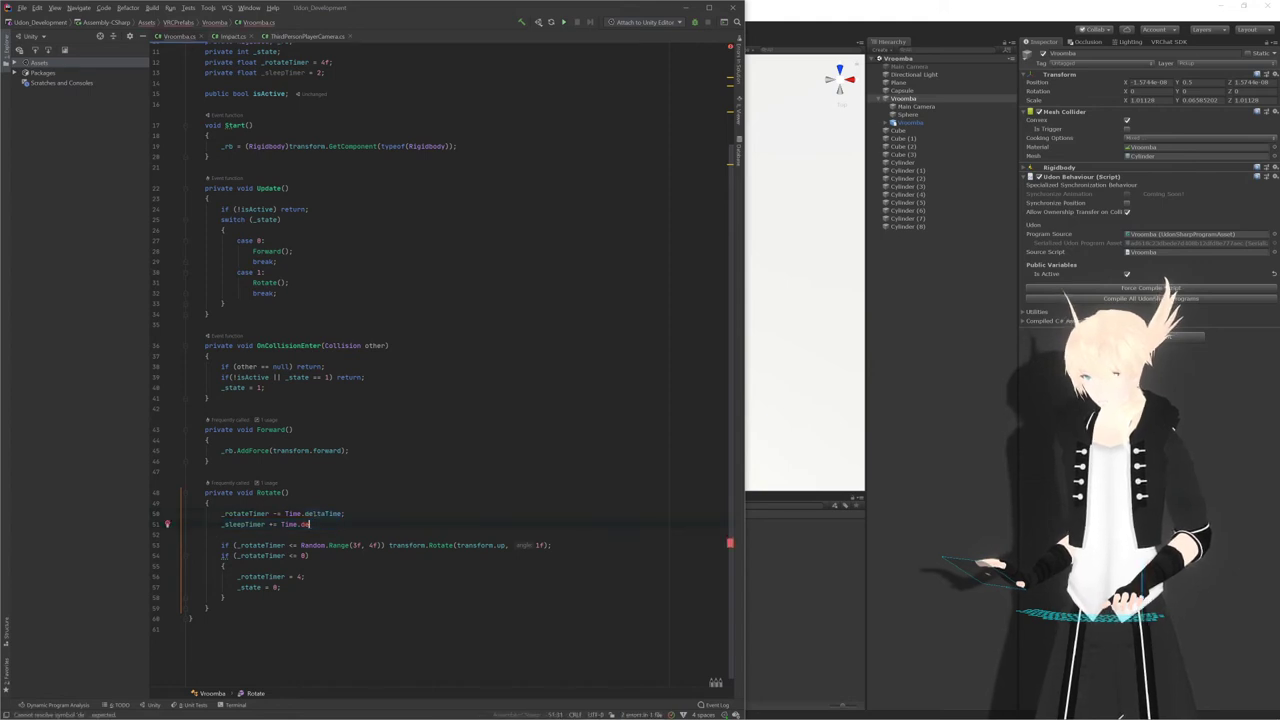
key(shift+Up)
key(shift+End)
key(BackSpace)
scroll(440, 365, up, 4)
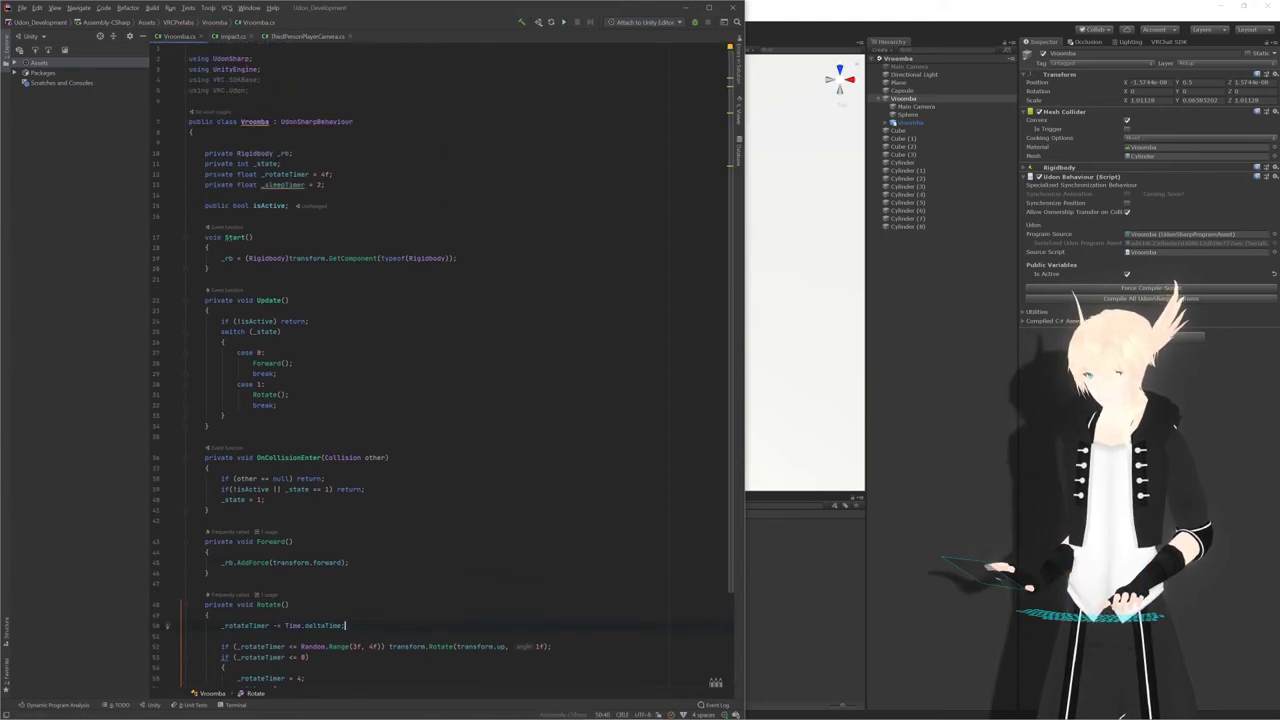
drag(325, 185, 333, 174)
key(BackSpace)
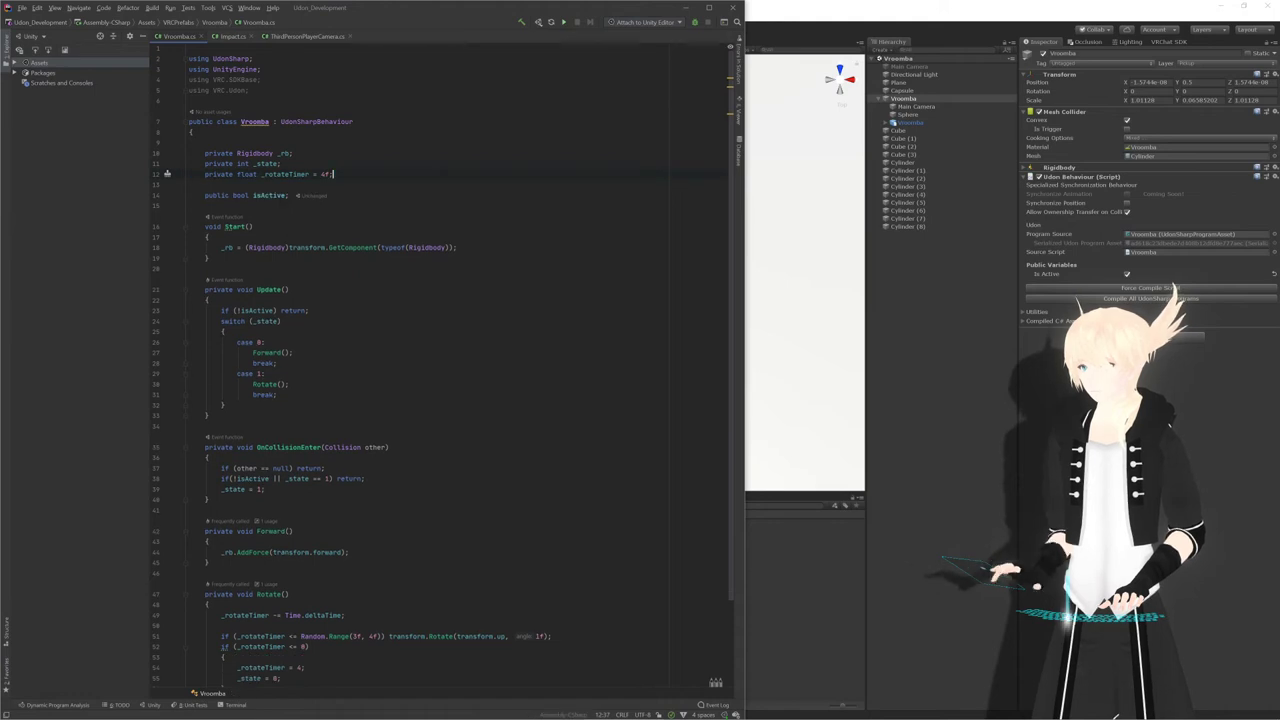
scroll(440, 360, down, 3)
click(289, 492)
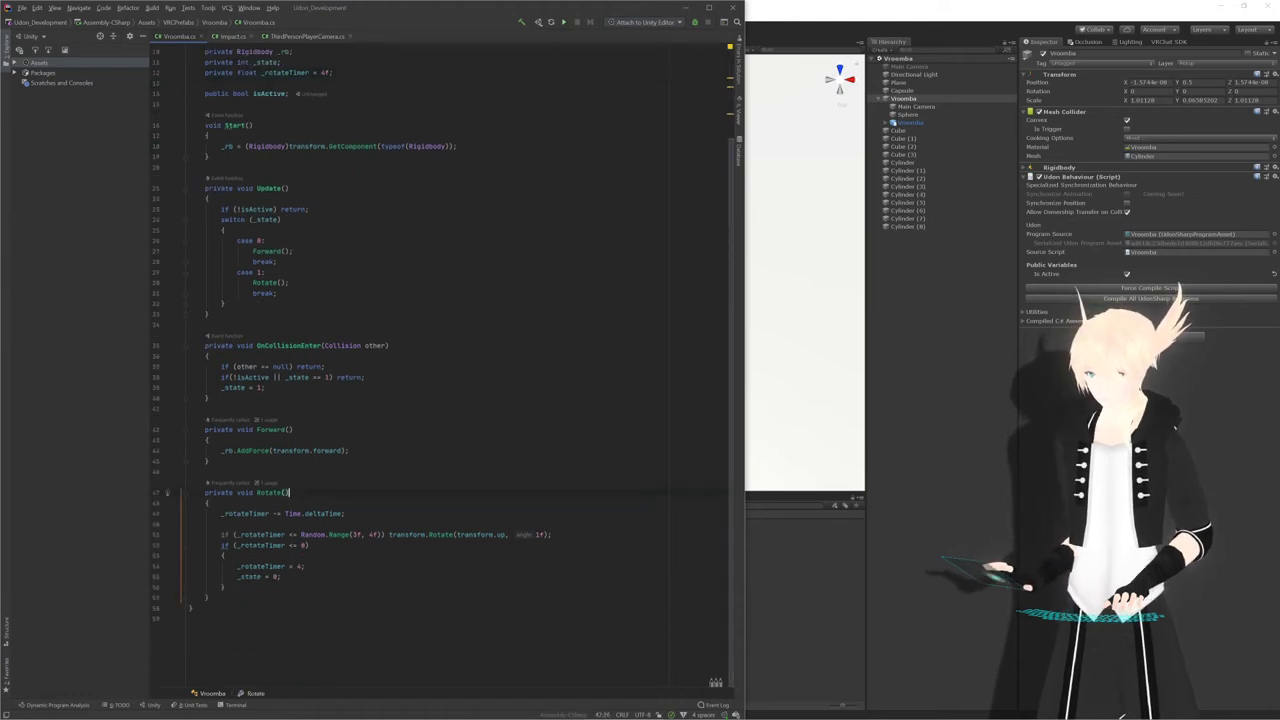
key(ctrl+s)
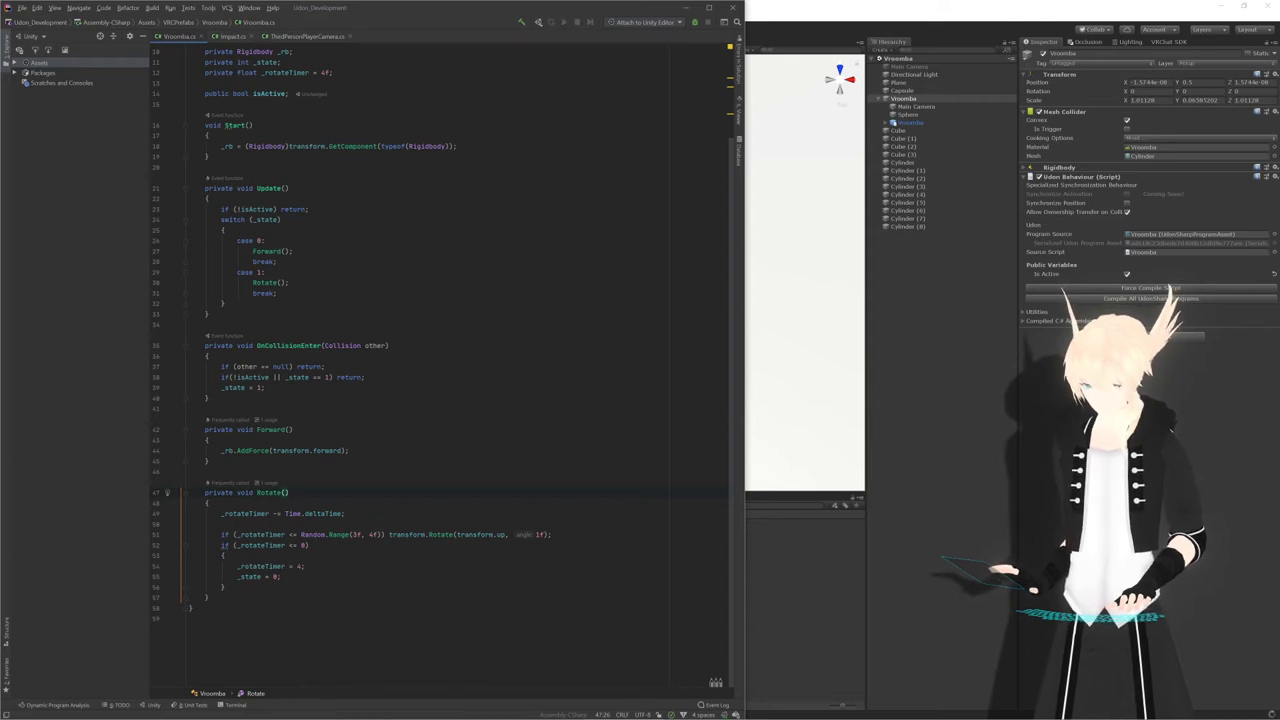
drag(381, 534, 349, 534)
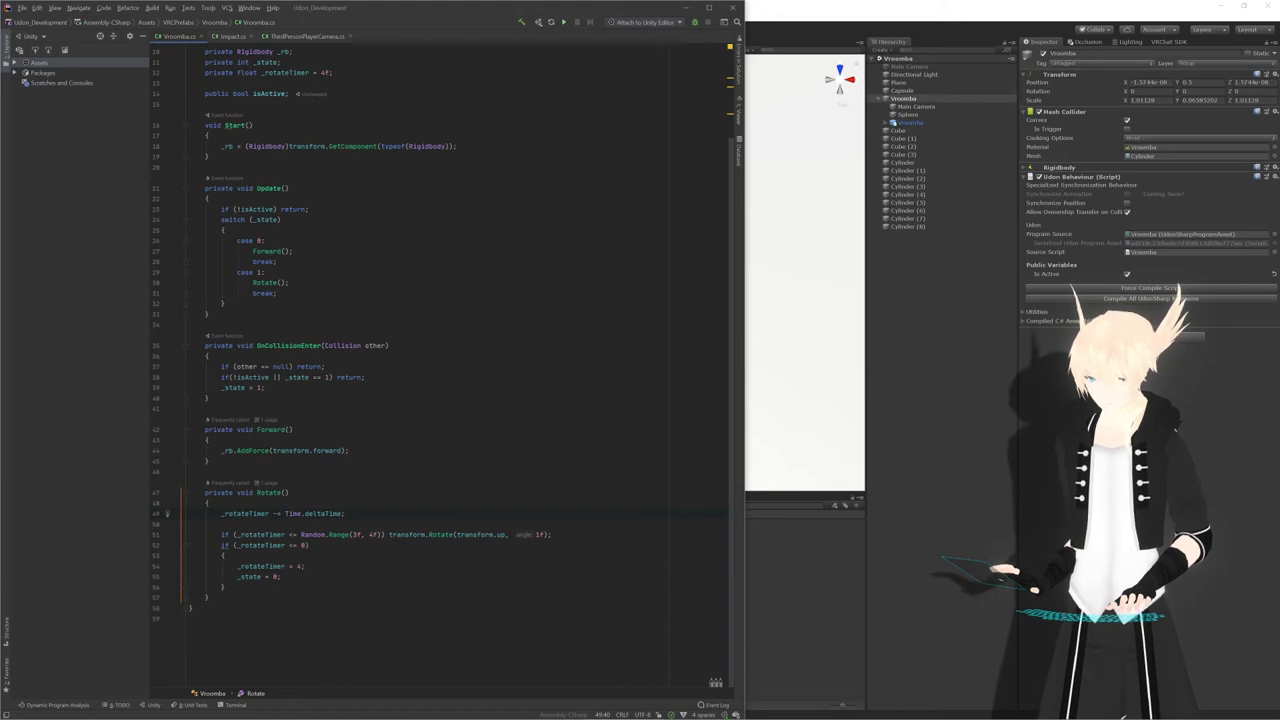
drag(301, 534, 375, 534)
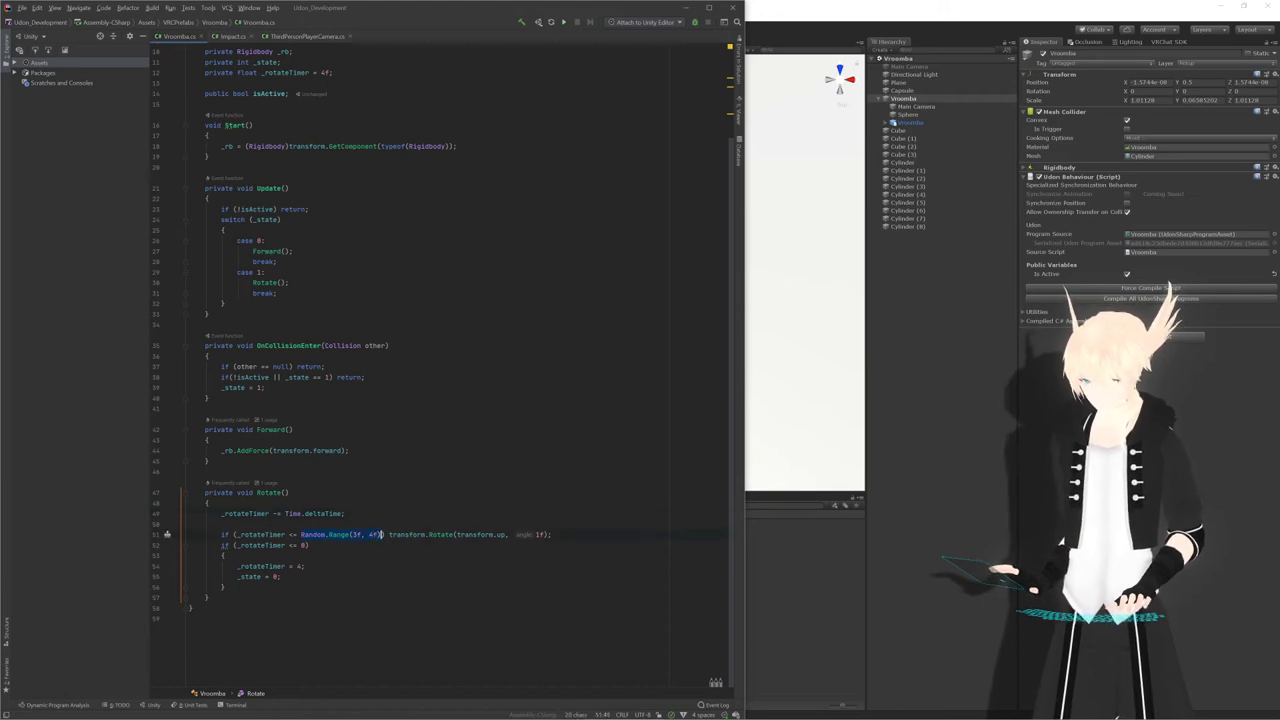
key(ctrl+z)
key(ctrl+z)
key(ctrl+z)
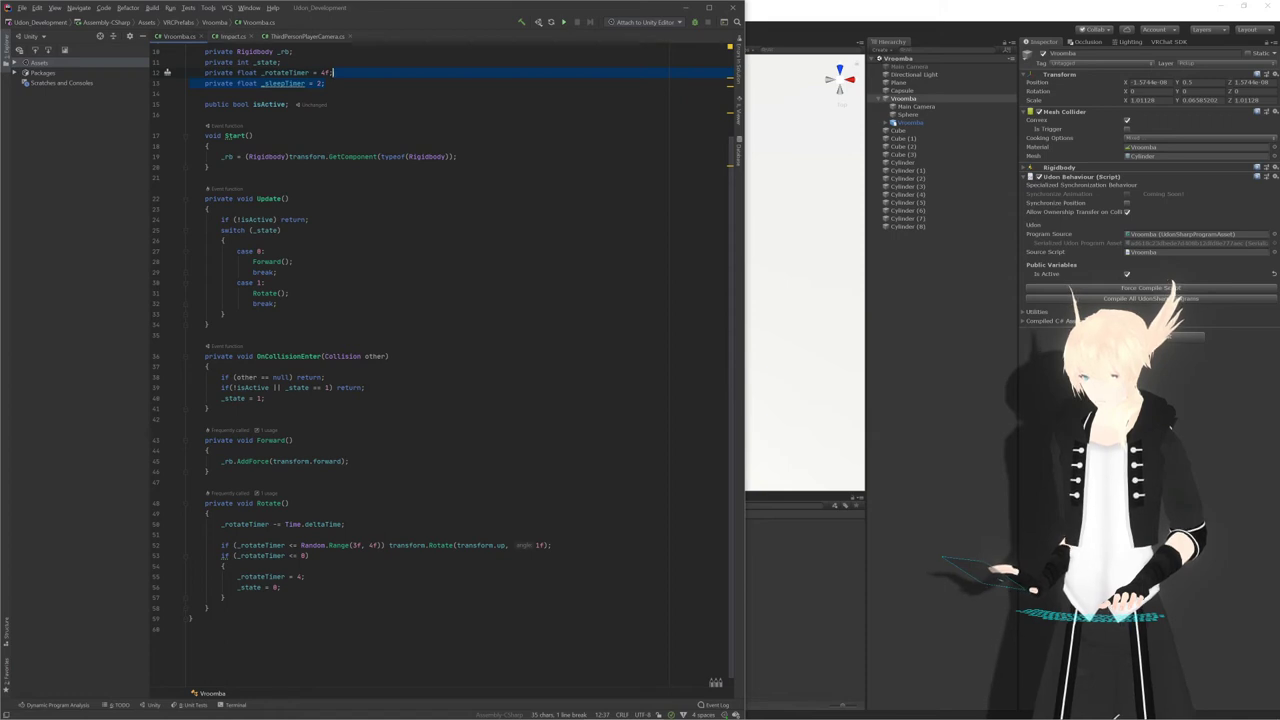
Compare _rotateTimer with _sleepTimer in Rotate's first condition and add "_sleepTimer = Random.Range(3f, 4f);" to the end of the reset block
drag(381, 545, 305, 545)
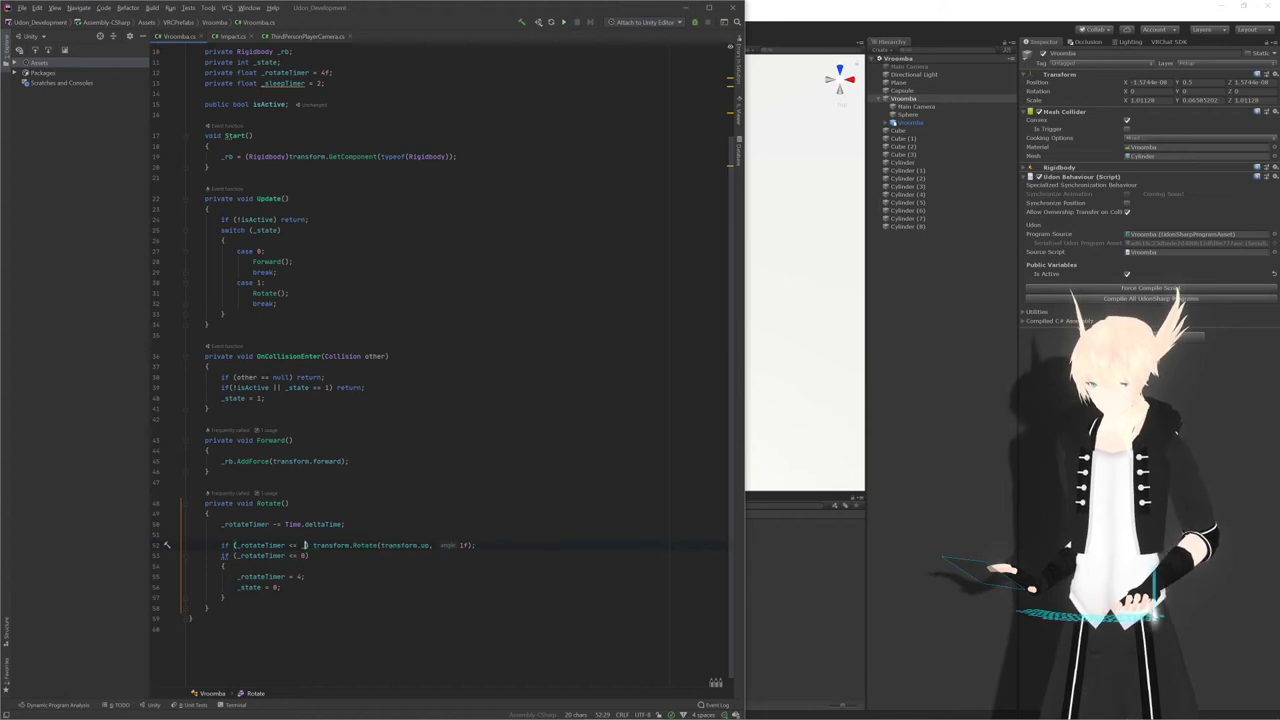
text(_sleepTimer)
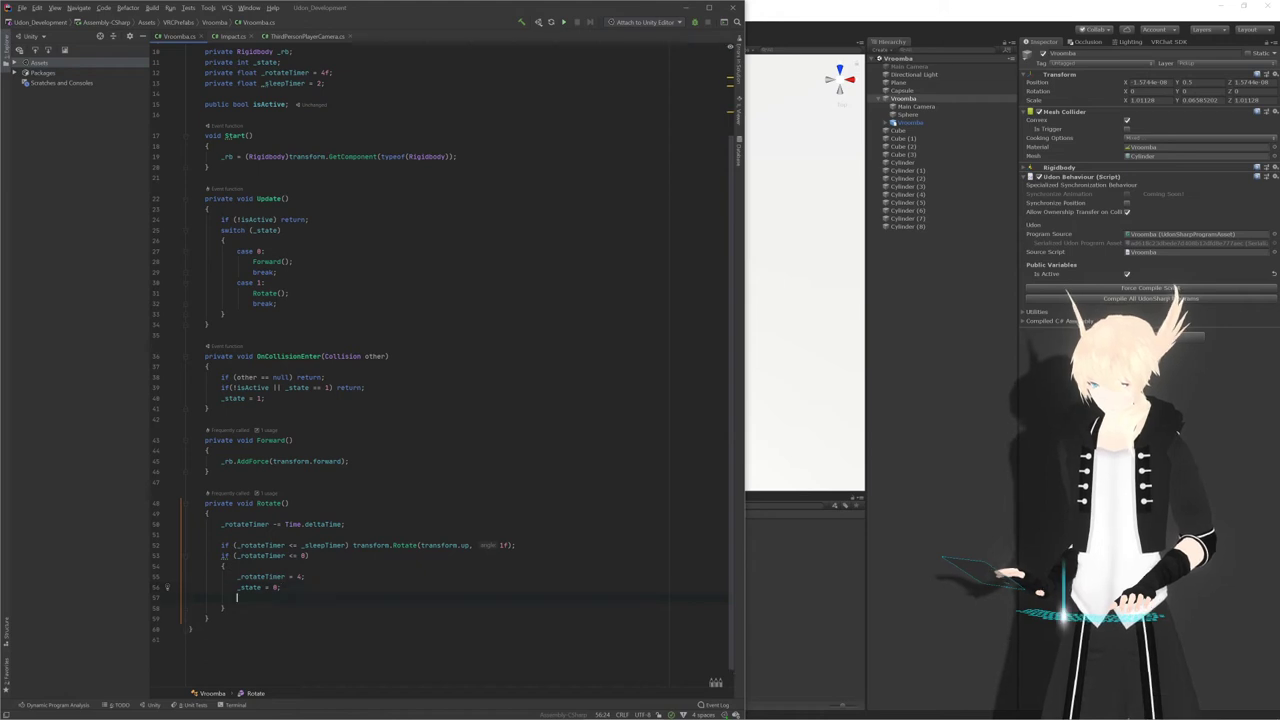
text(_sleepTimer)
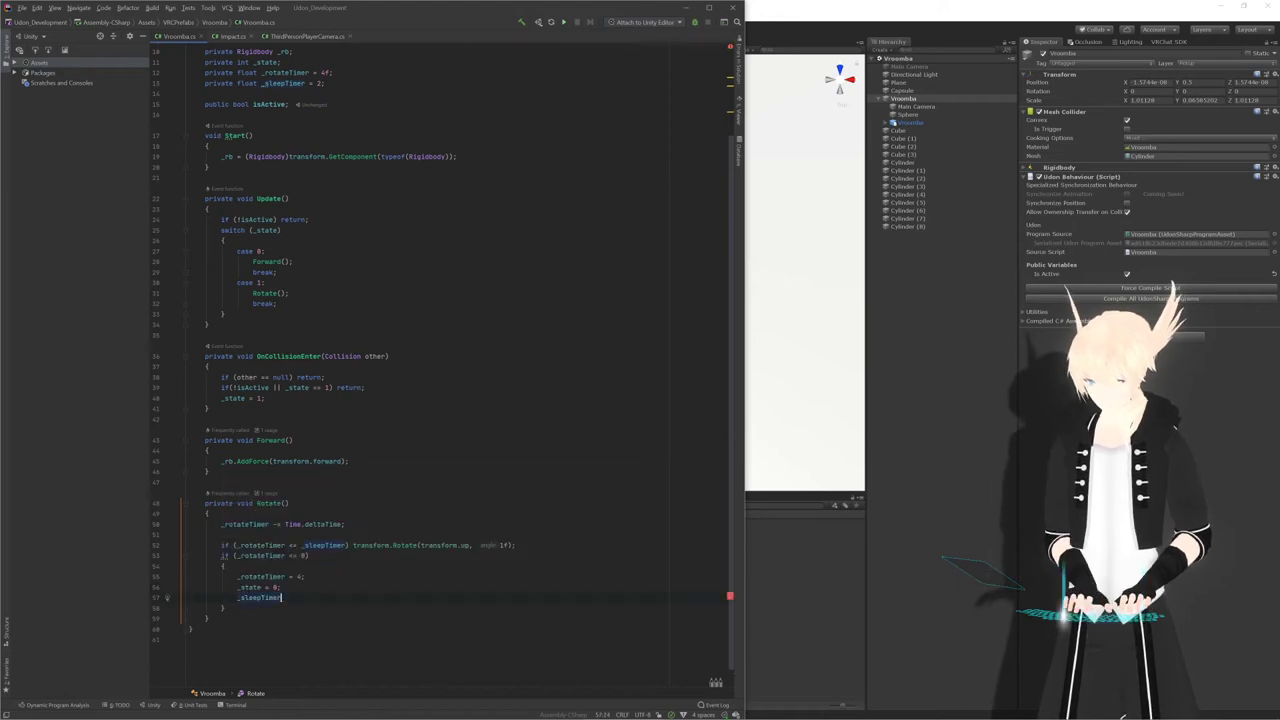
text( = Random.Range(3f, 4f))
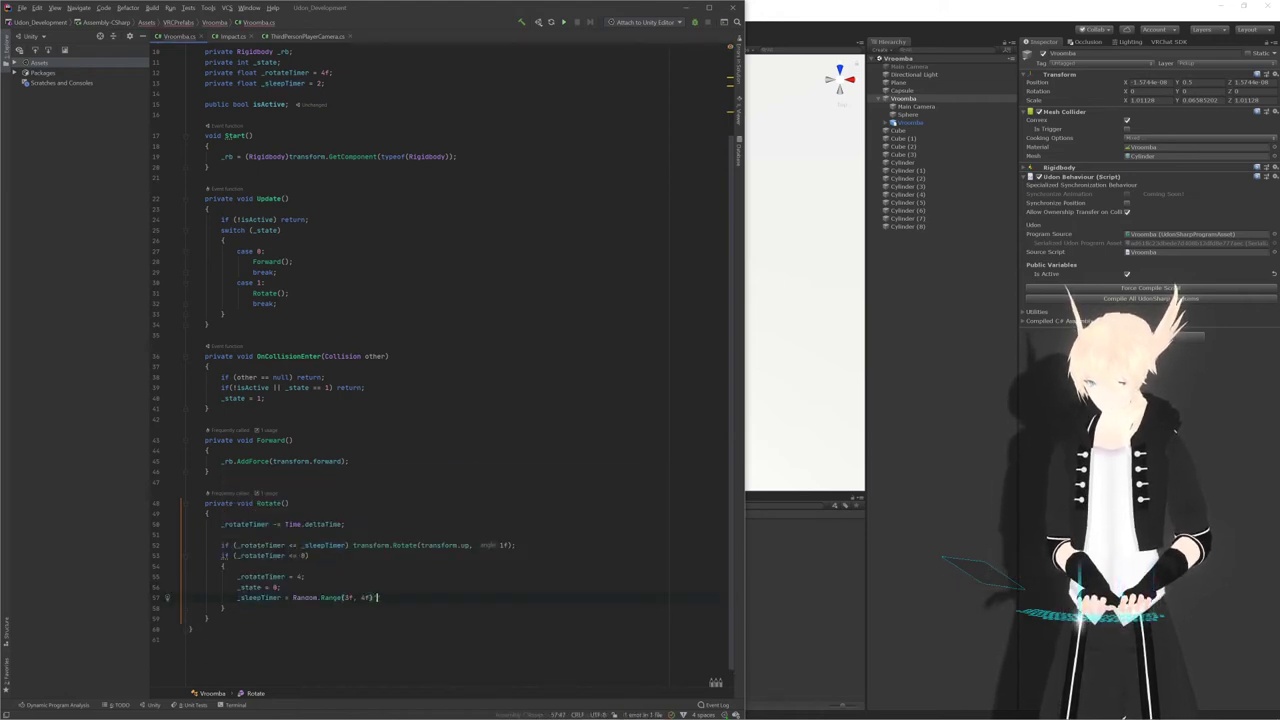
text(')
key(BackSpace)
text(;)
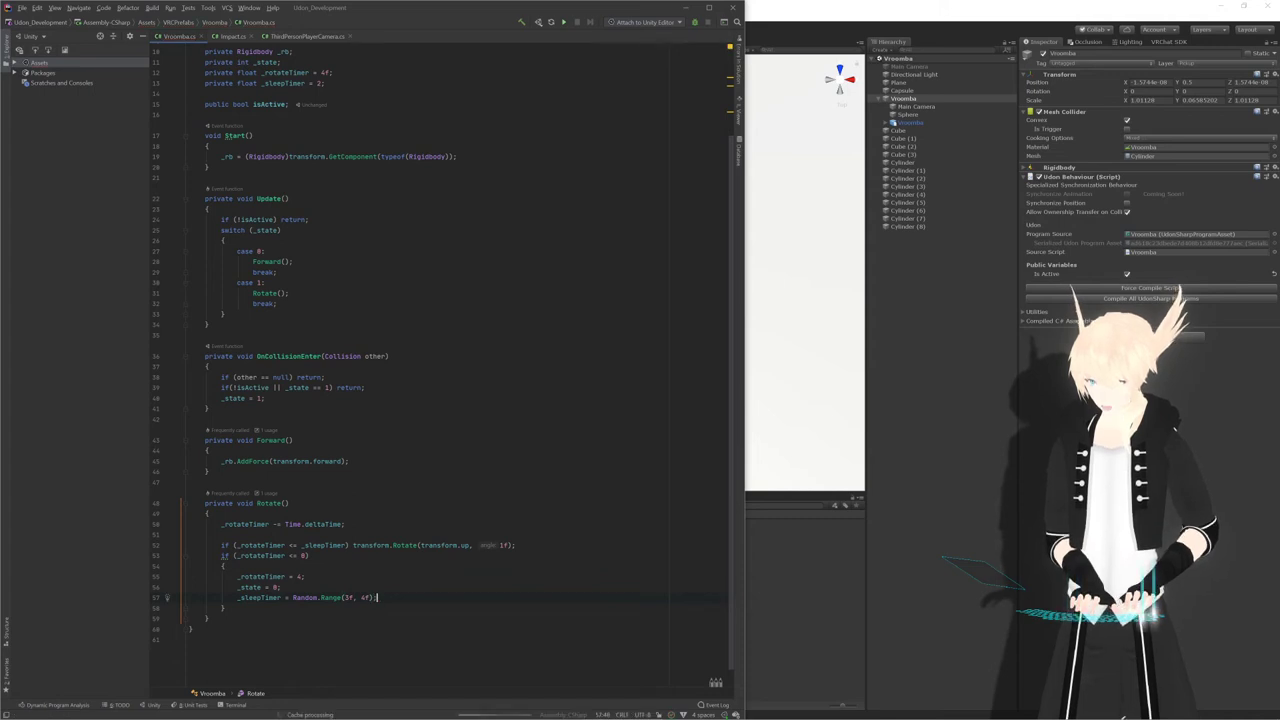
Move the _sleepTimer assignment in the reset block to between the _rotateTimer and _state assignments
key(shift+Up)
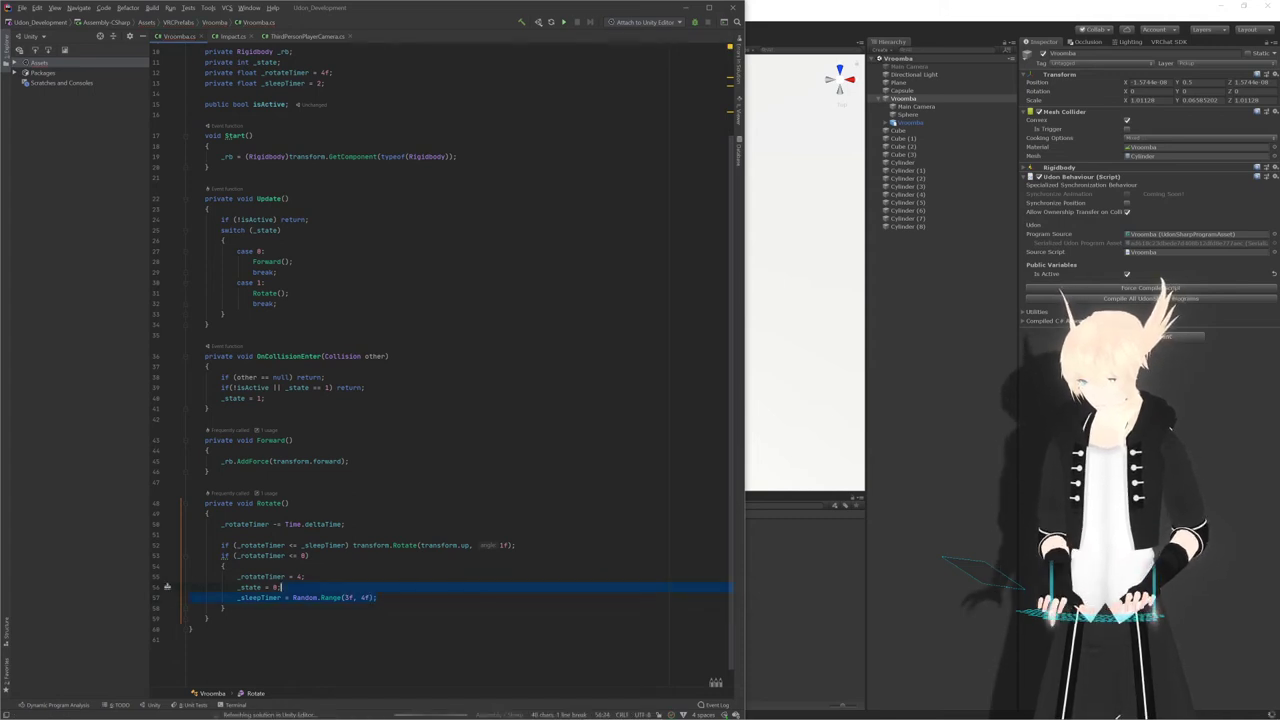
key(ctrl+x)
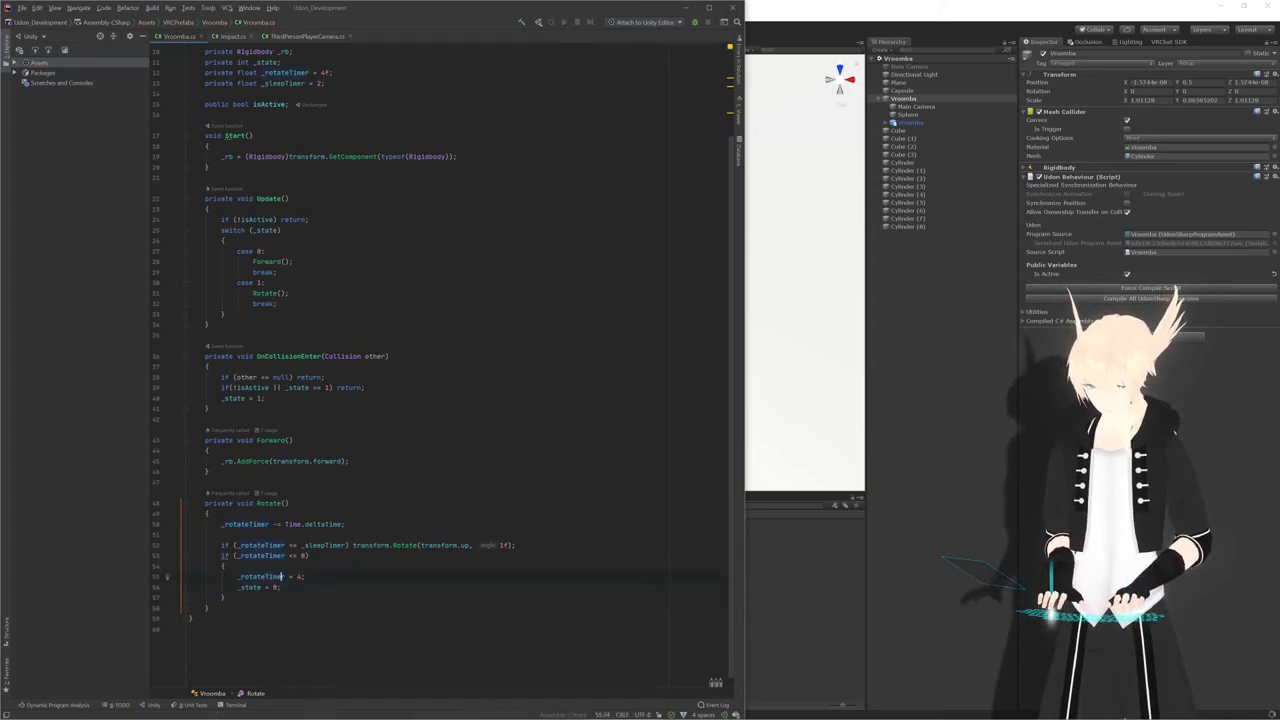
key(Down)
key(Up)
key(End)
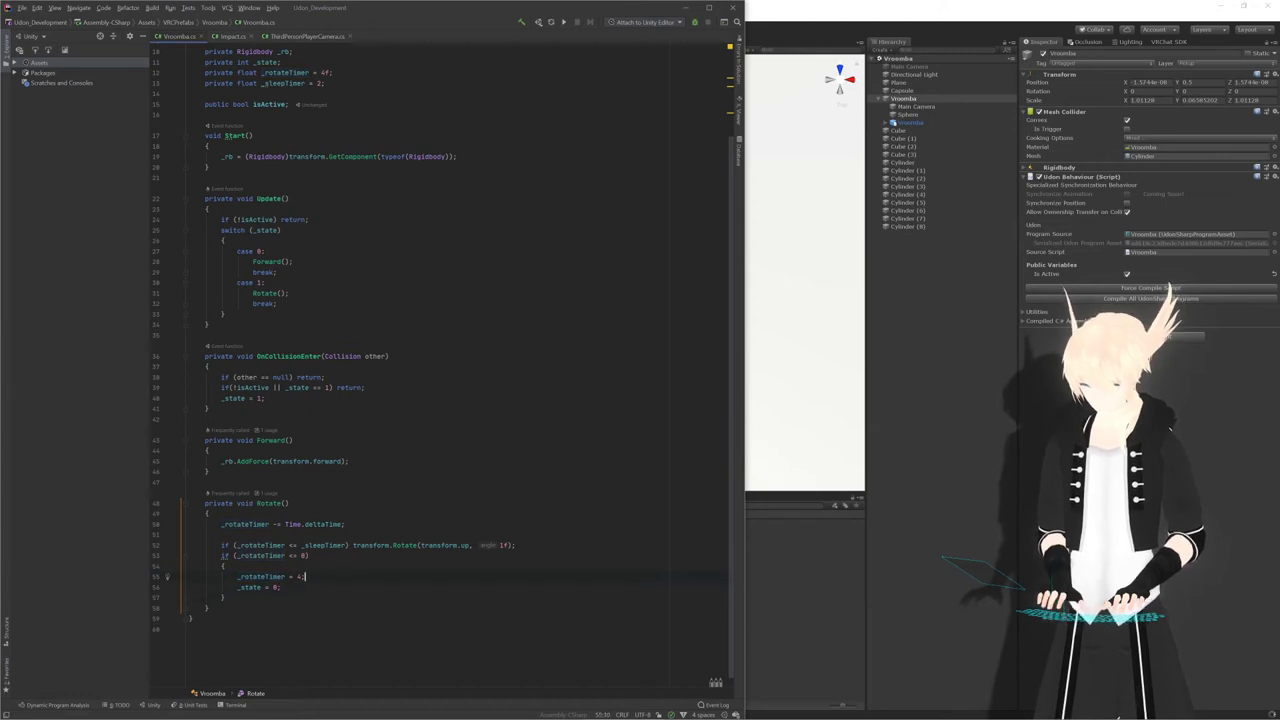
key(ctrl+z)
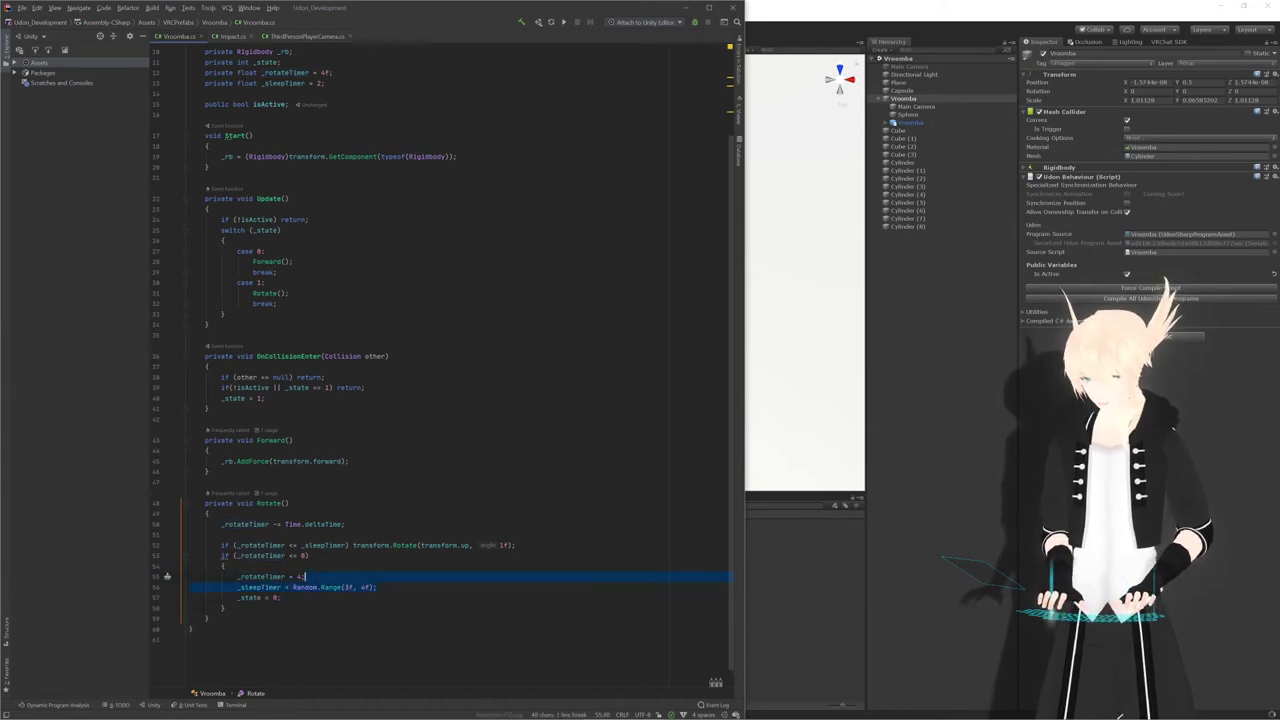
key(Right)
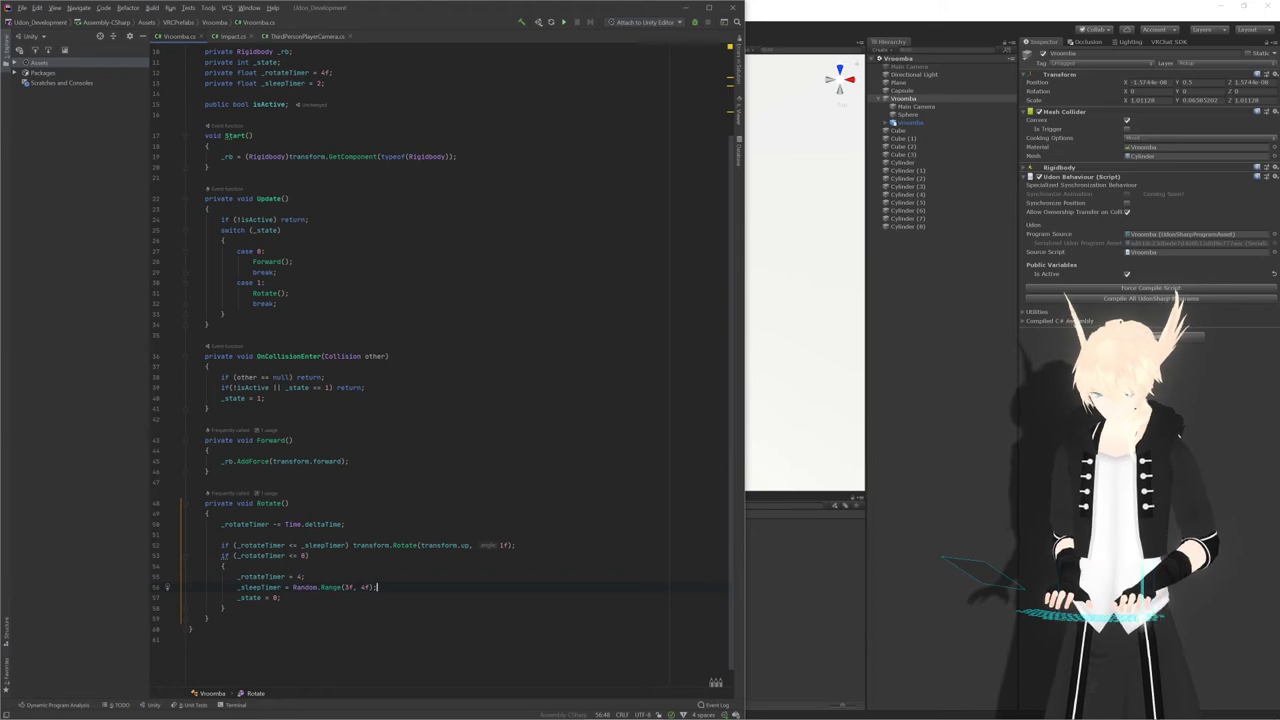
Switch to Unity and compile all UdonSharp programs
key(alt+Tab)
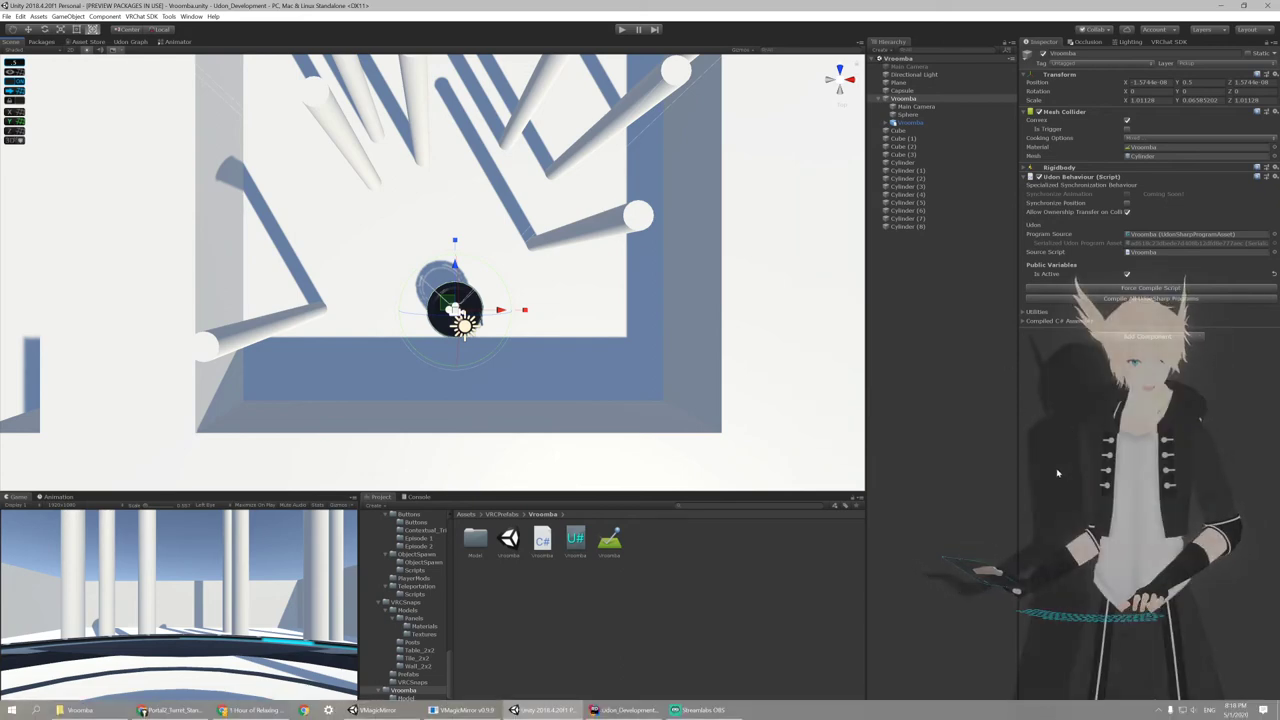
click(1150, 298)
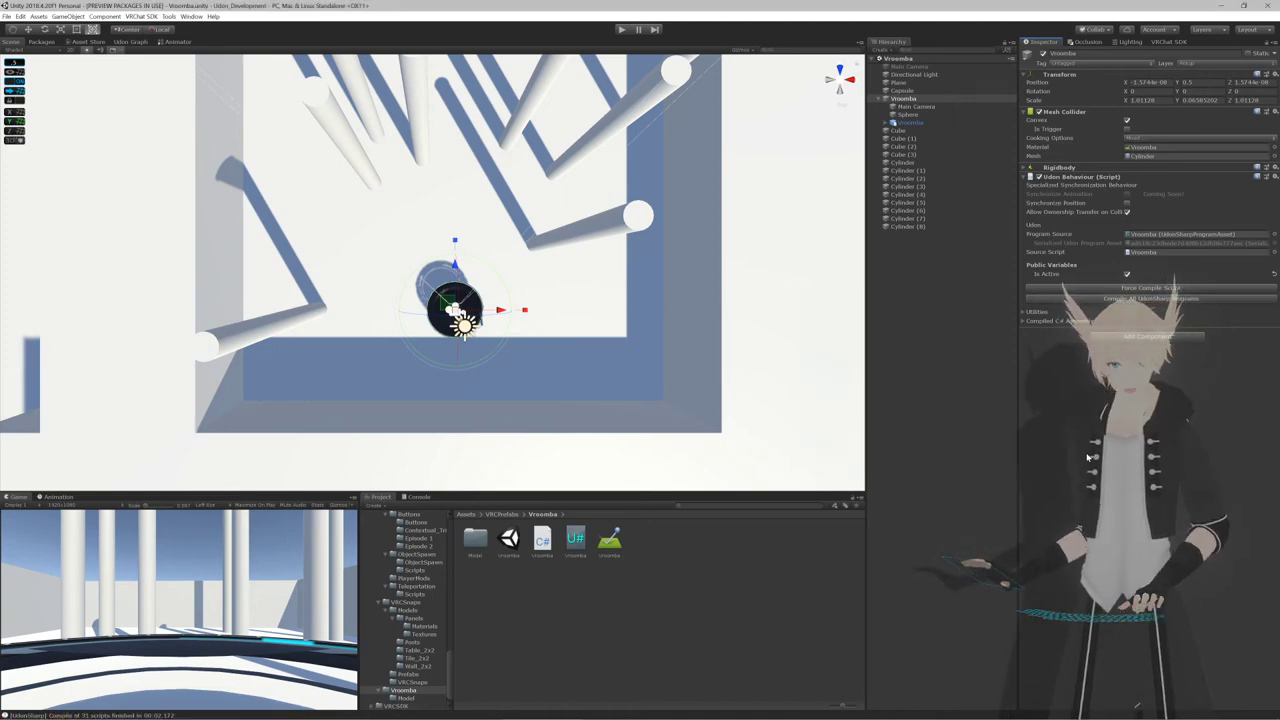
click(1150, 298)
Run the scene in play mode, watch how the Vroomba moves and turns among the cylinders and walls, and stop playback
scroll(482, 297, down, 2)
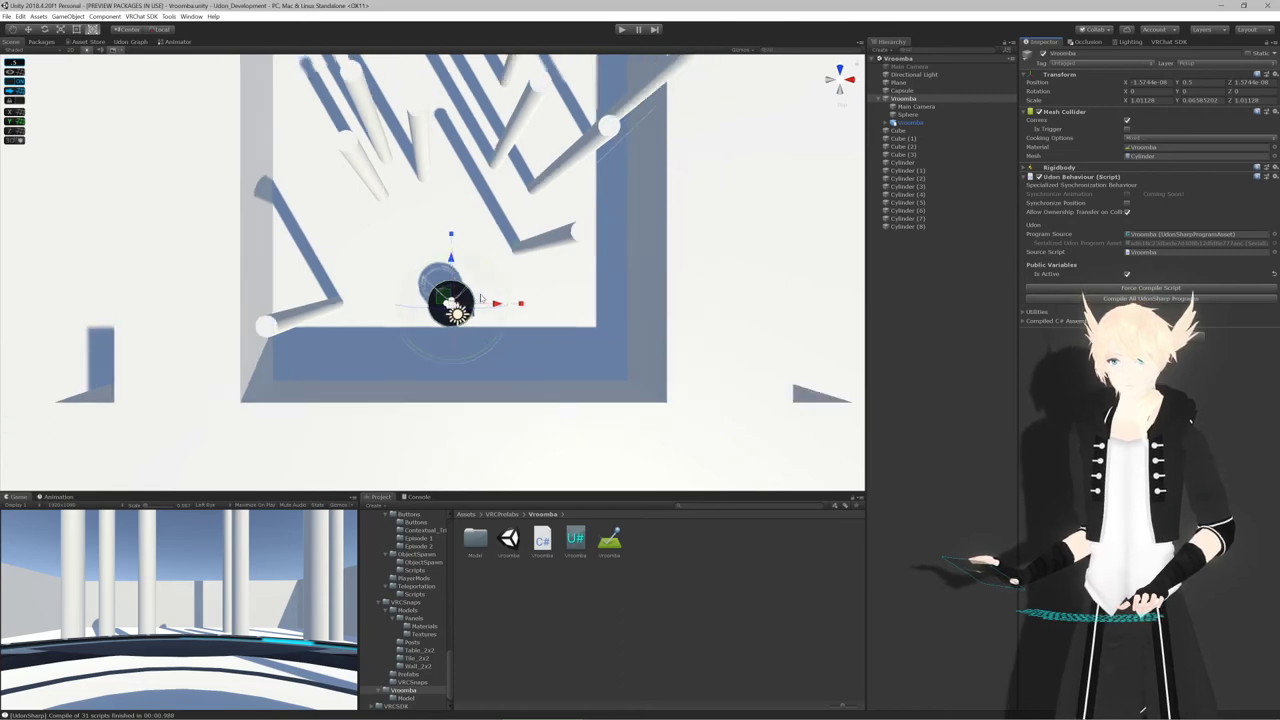
scroll(482, 297, up, 4)
middle_drag(483, 298, 449, 307)
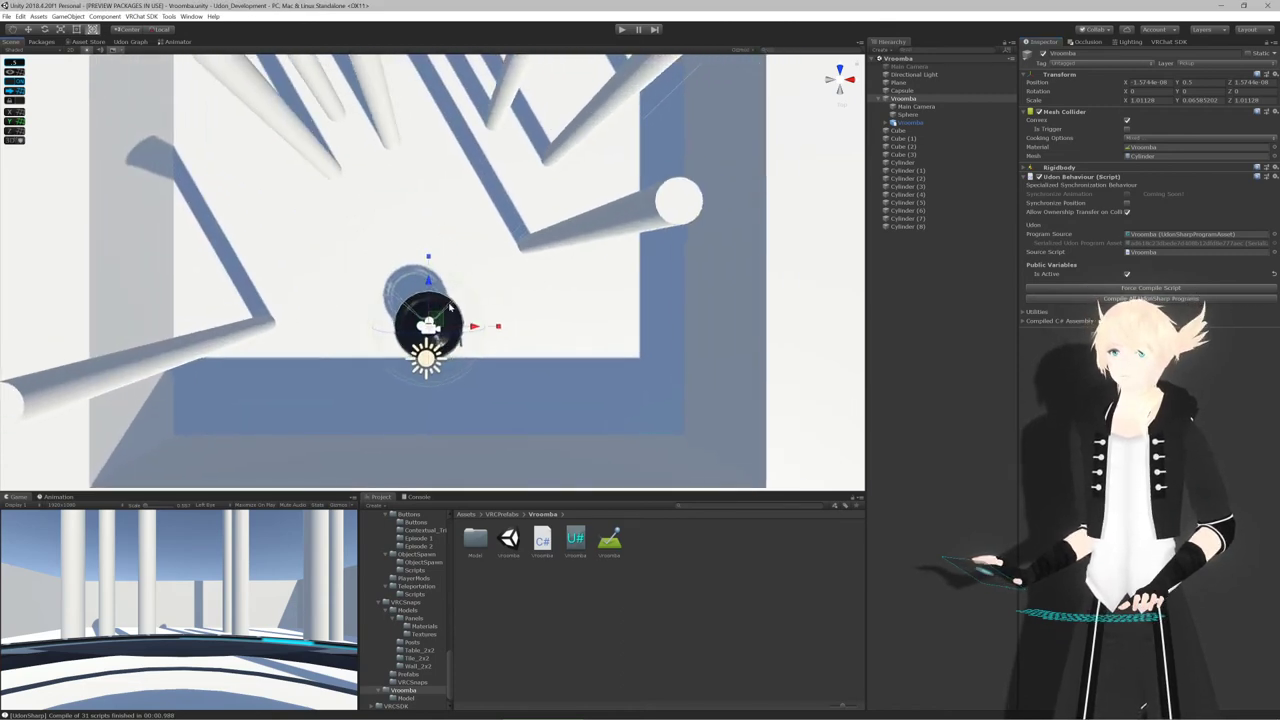
scroll(449, 307, down, 3)
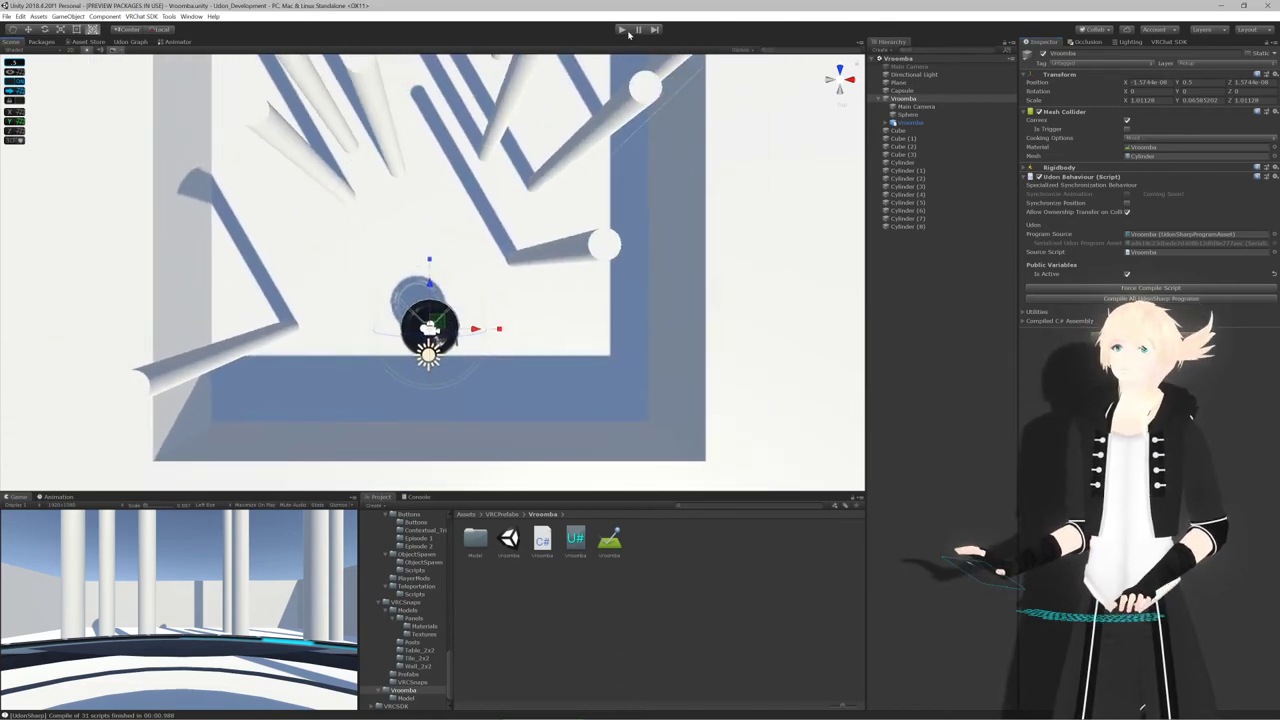
click(621, 29)
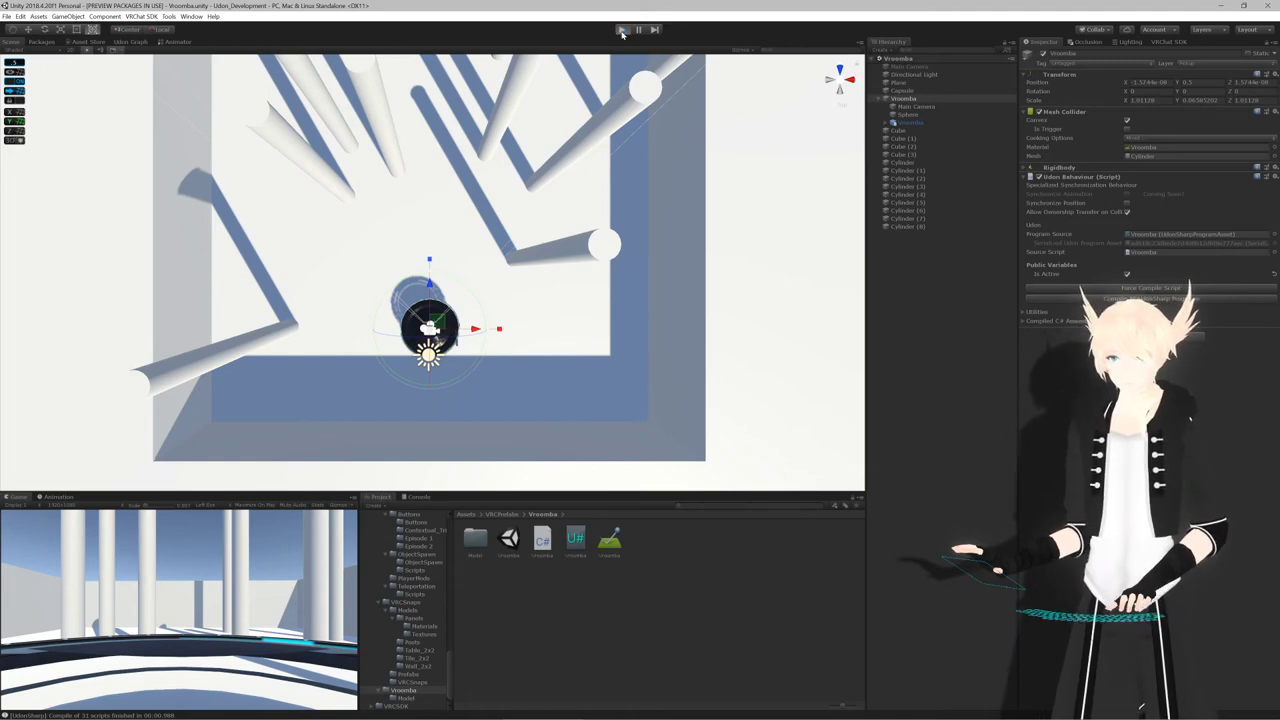
click(621, 31)
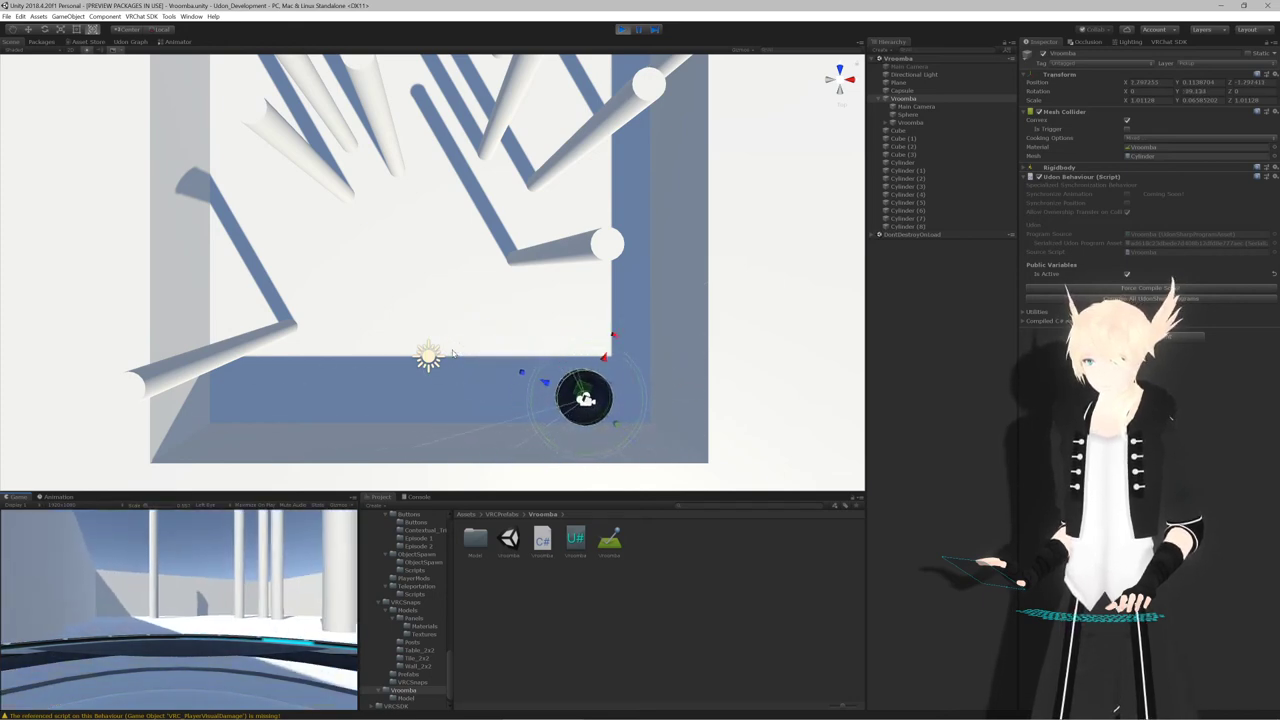
scroll(430, 355, down, 3)
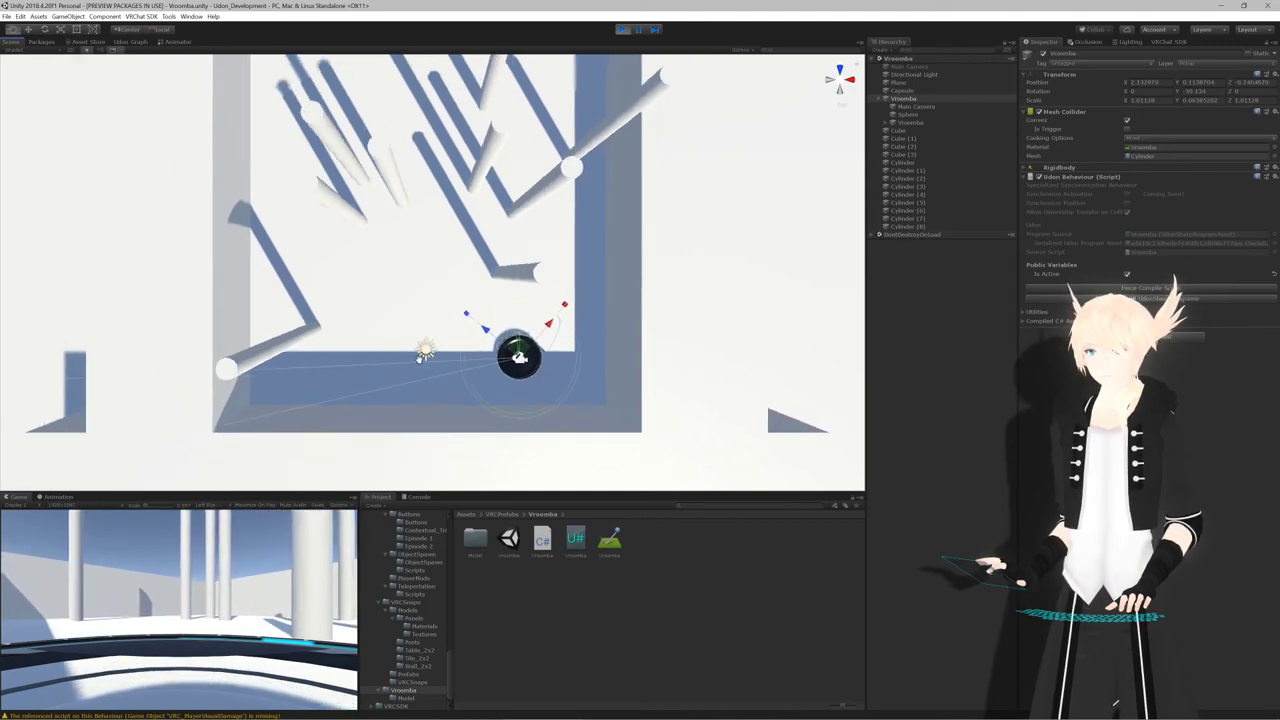
scroll(419, 358, up, 5)
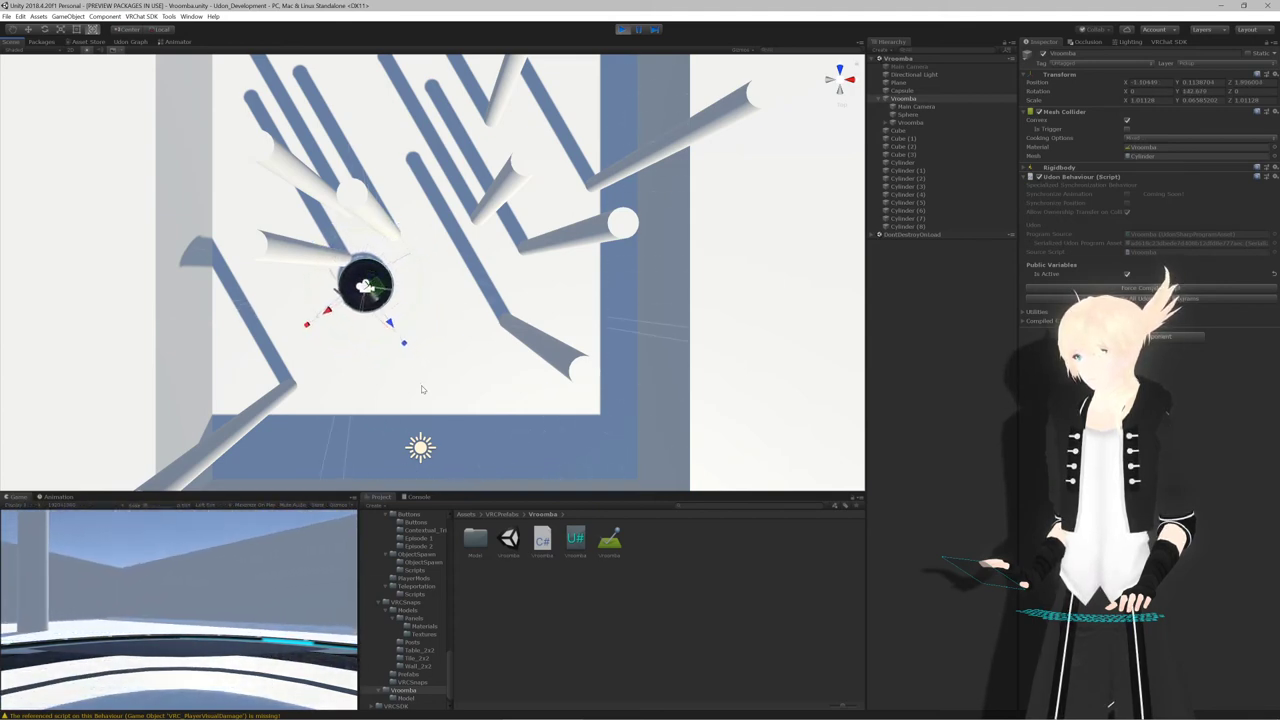
middle_drag(421, 389, 420, 364)
scroll(420, 364, down, 6)
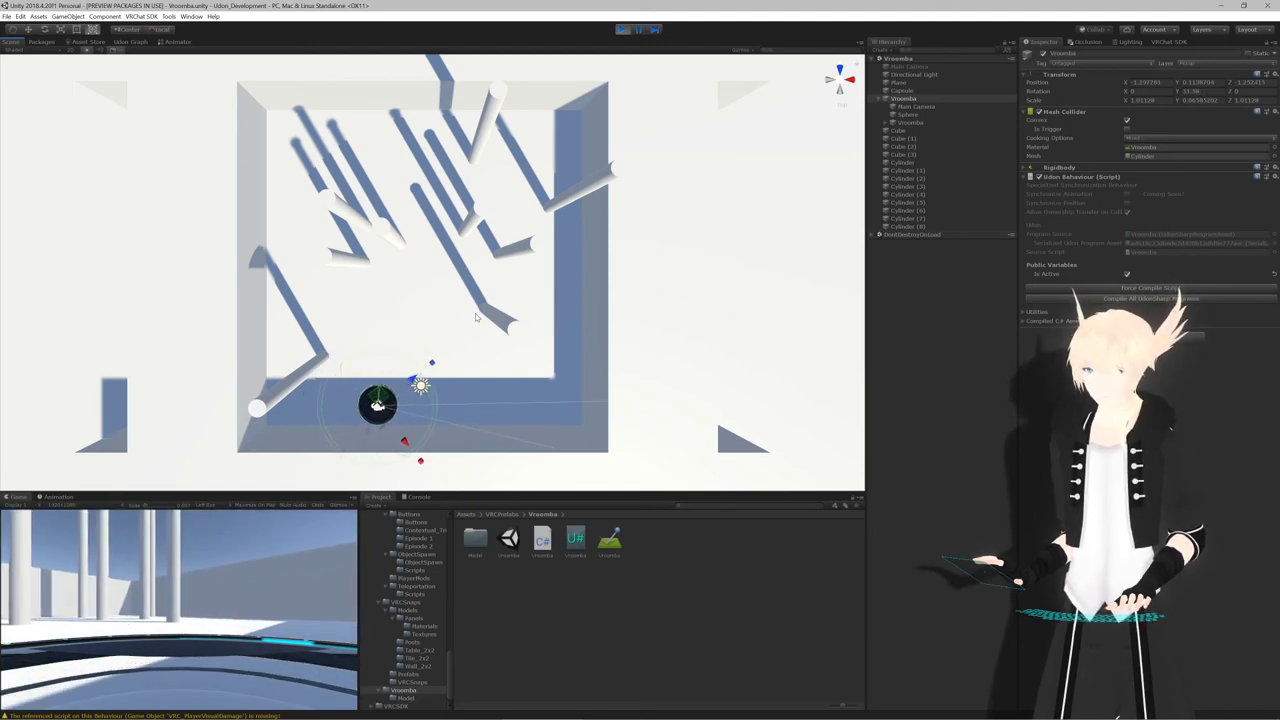
click(621, 30)
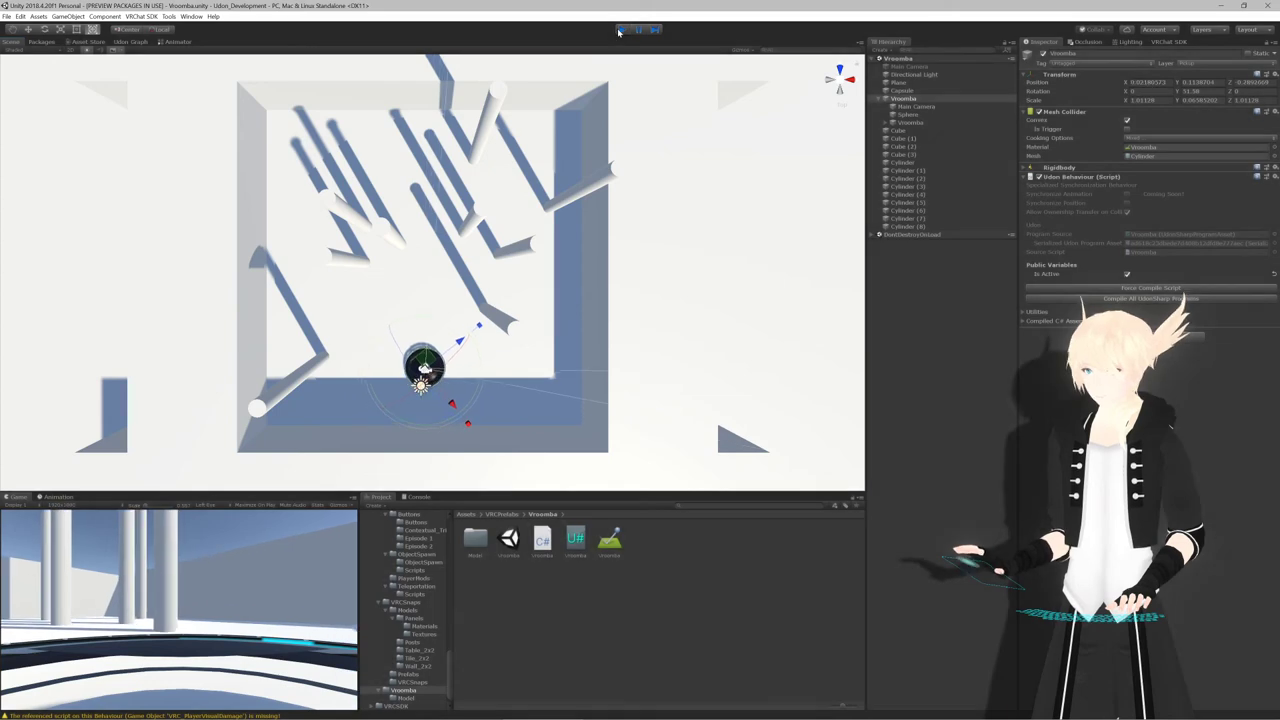
Switch to Rider and set _rotateTimer to 3.5f in both Rotate's reset block and the field declaration
key(alt+Tab)
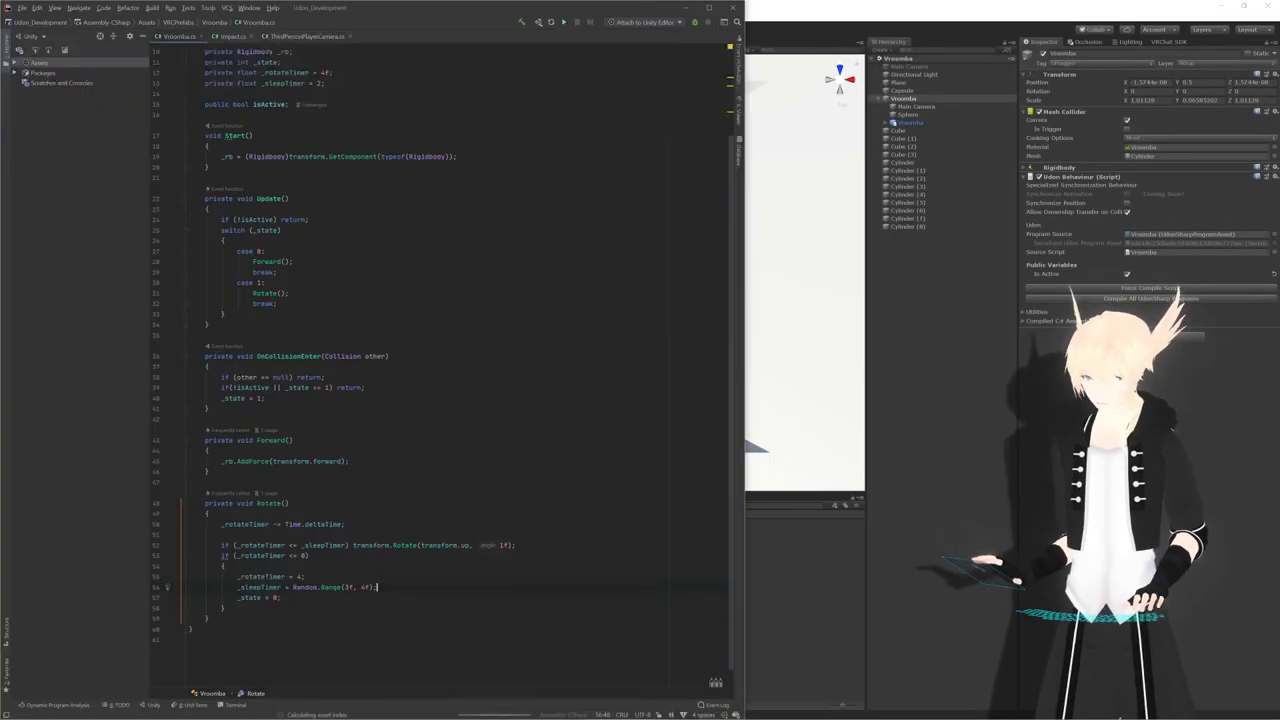
scroll(440, 370, down, 1)
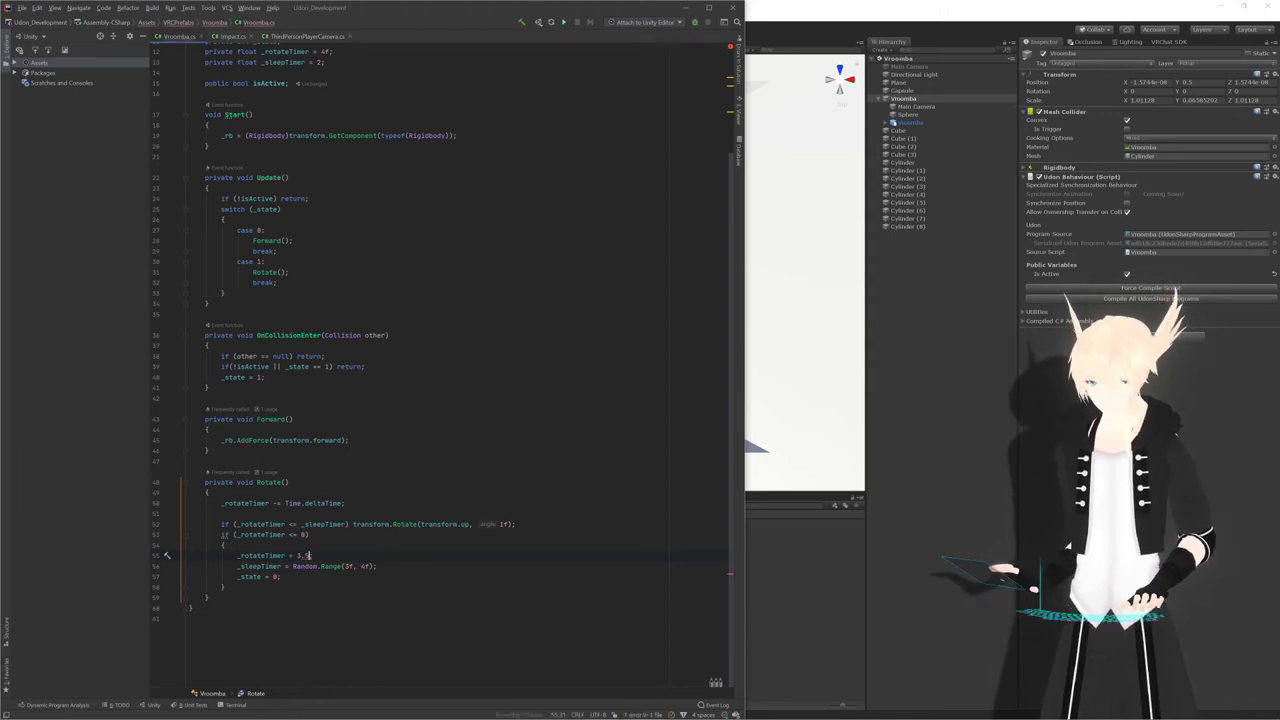
scroll(440, 370, up, 4)
scroll(440, 370, down, 4)
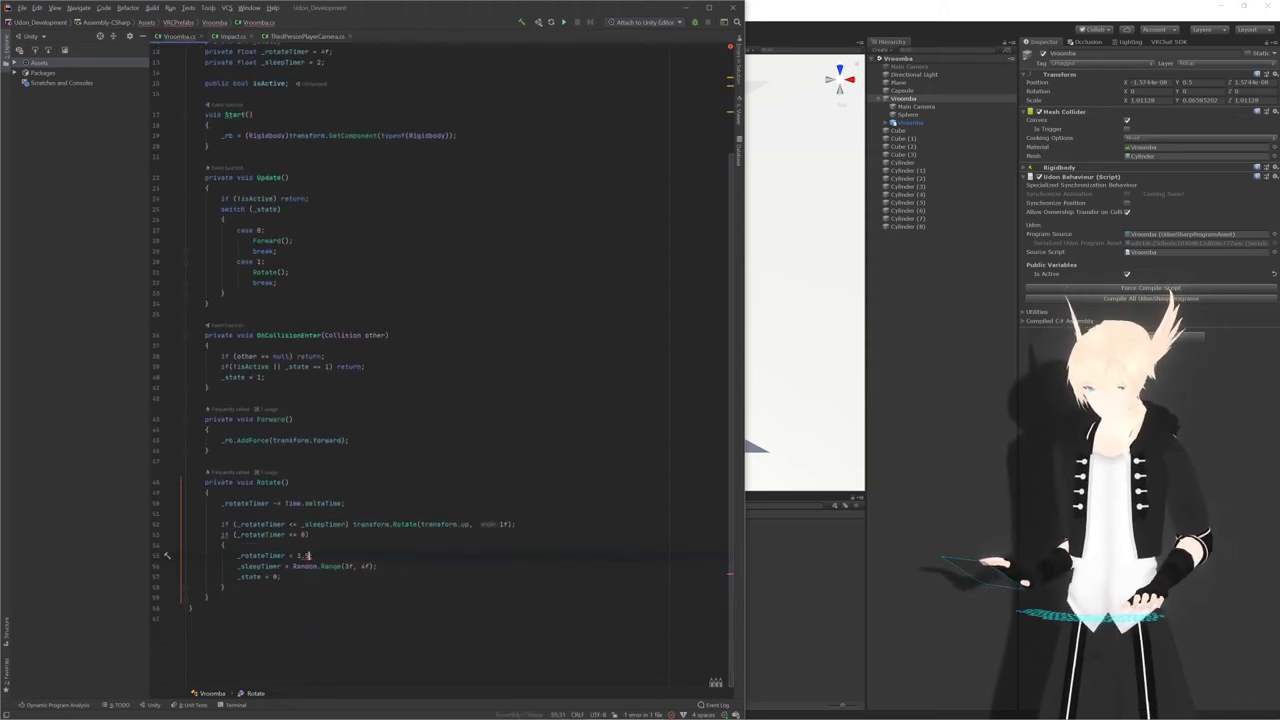
text(f)
scroll(440, 368, up, 6)
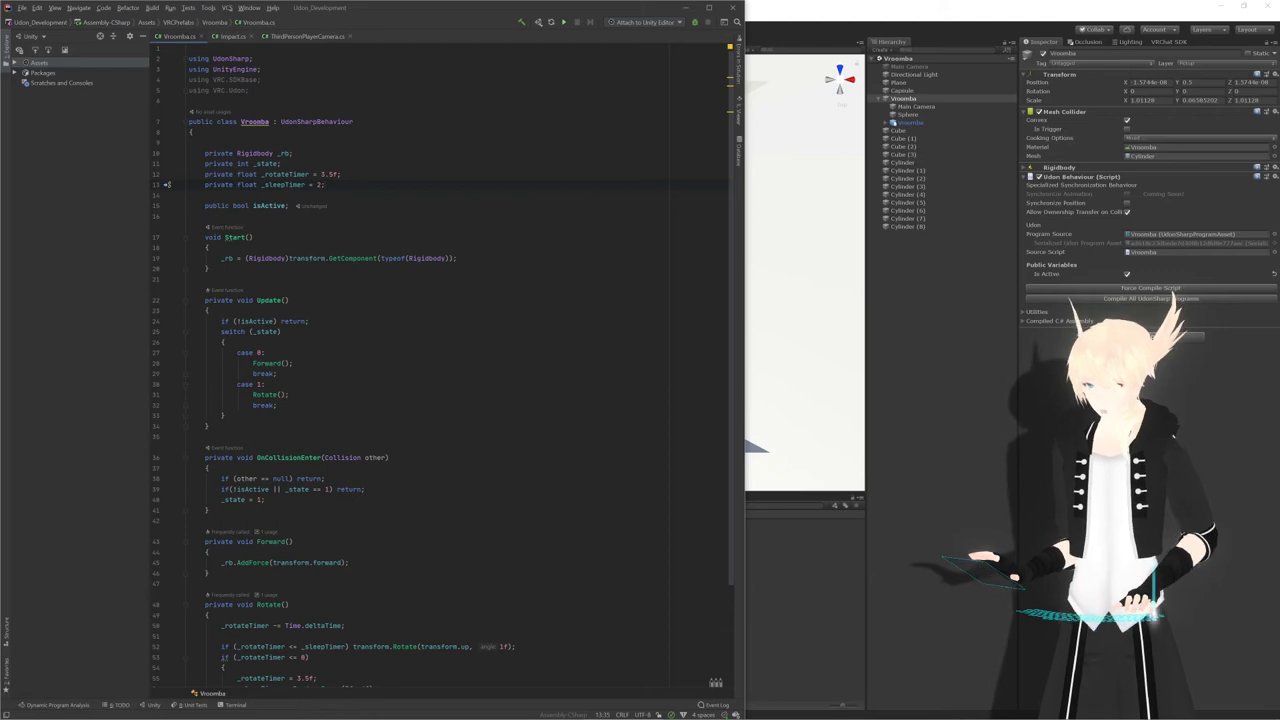
Try 3f as the _rotateTimer value in the field declaration and Rotate's reset block, and restore 3.5f in both places
key(alt+Tab)
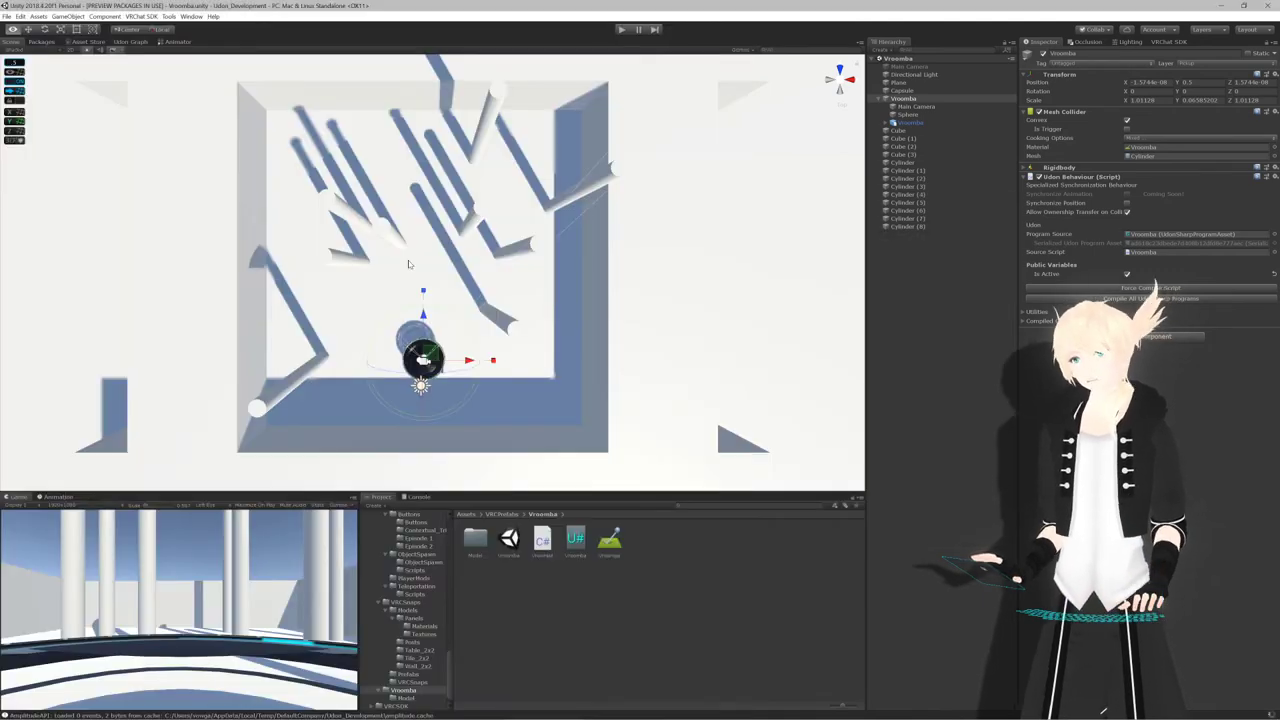
key(alt+Tab)
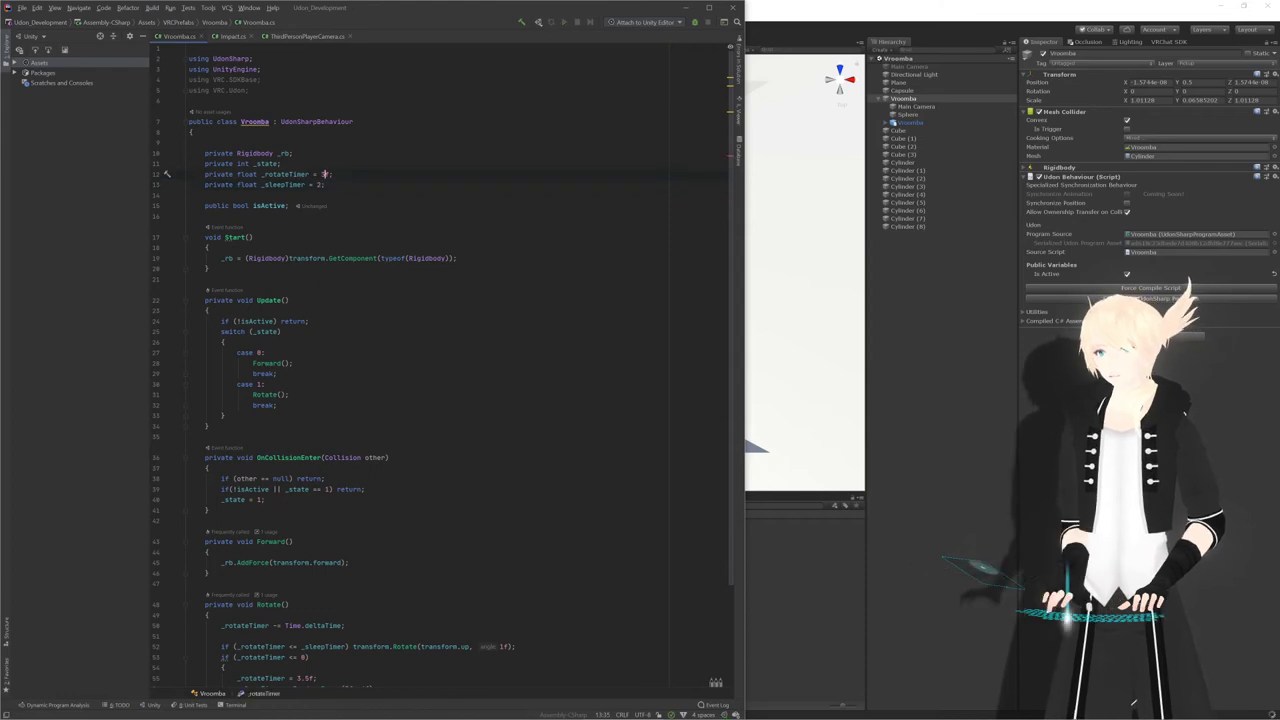
scroll(440, 360, down, 4)
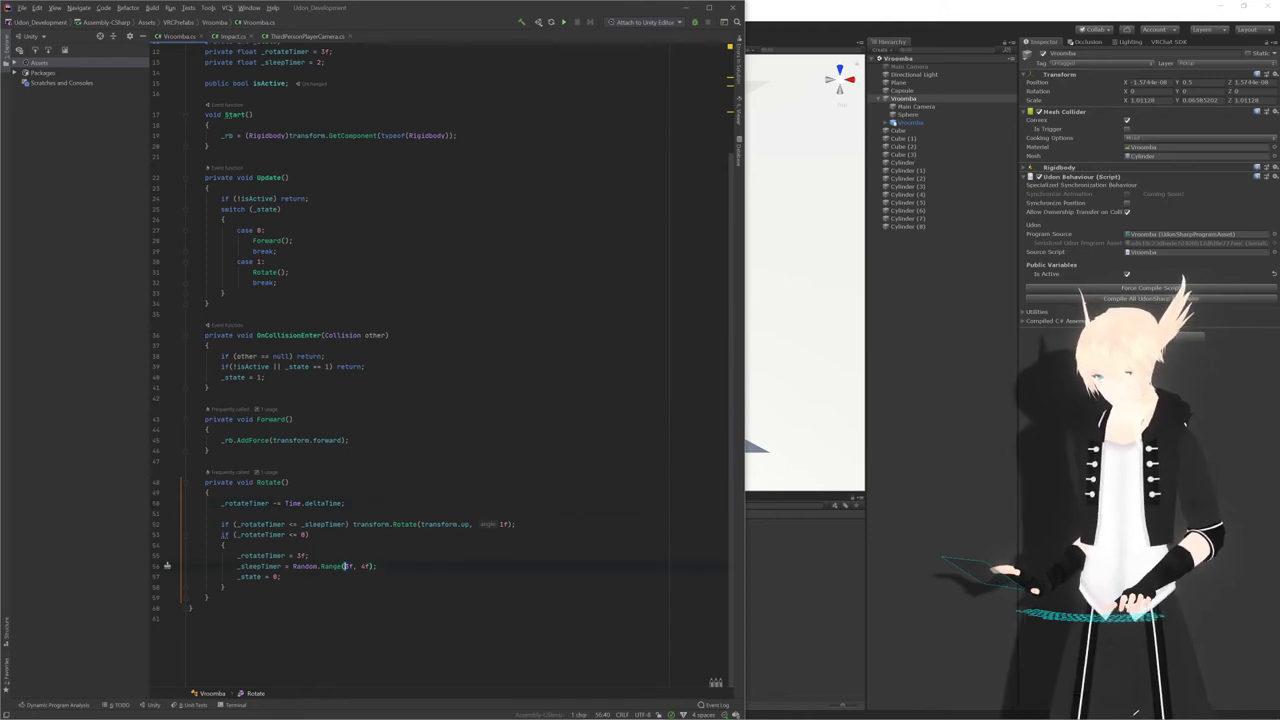
click(324, 52)
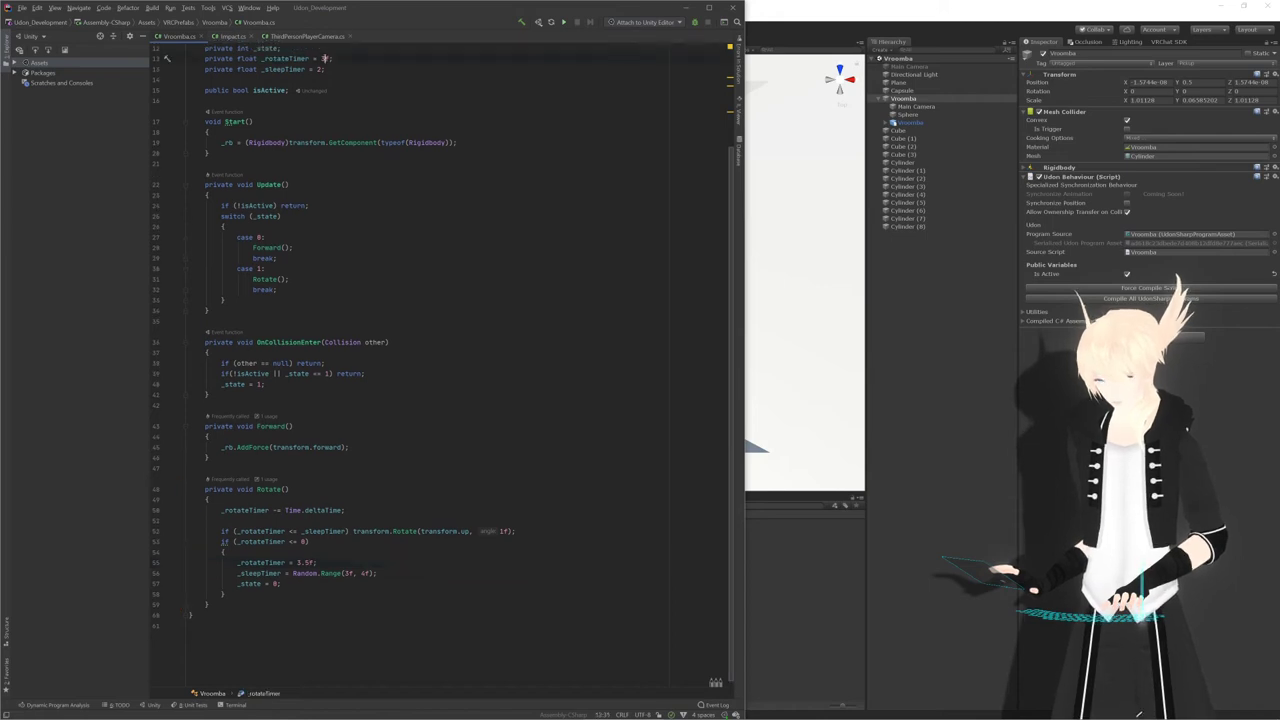
scroll(442, 365, up, 4)
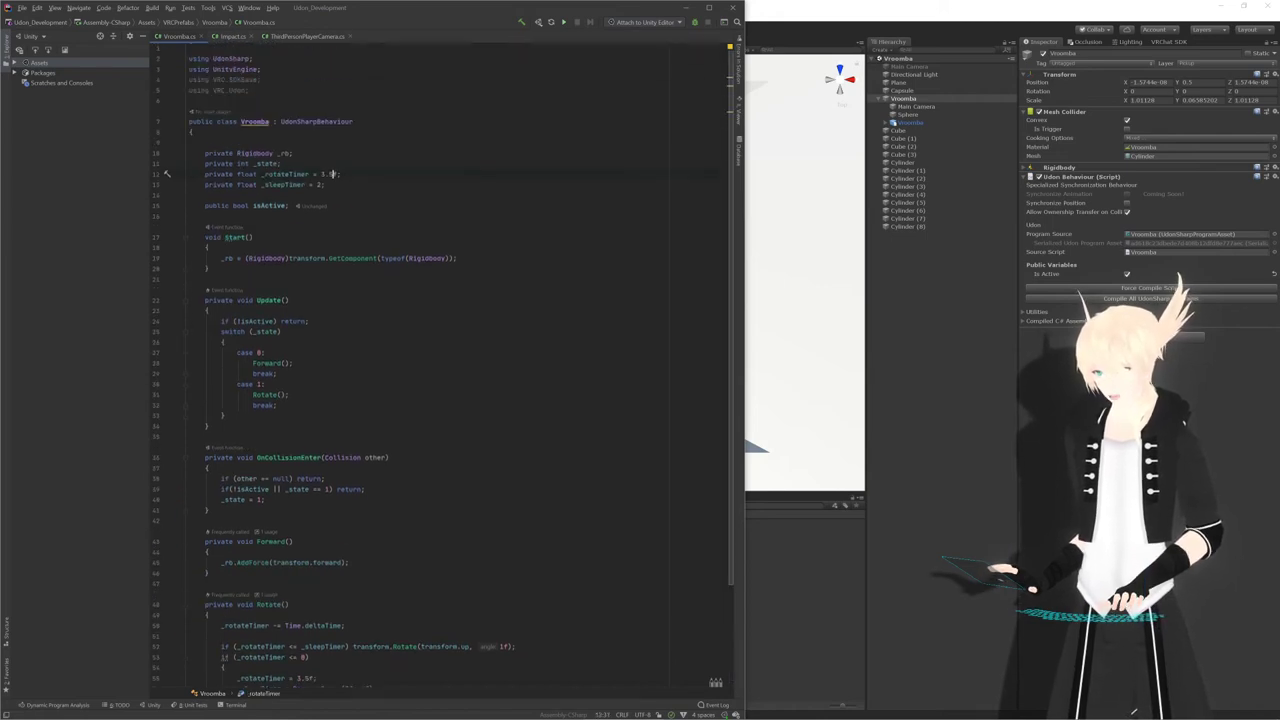
scroll(442, 365, down, 4)
scroll(442, 365, up, 4)
scroll(442, 365, down, 4)
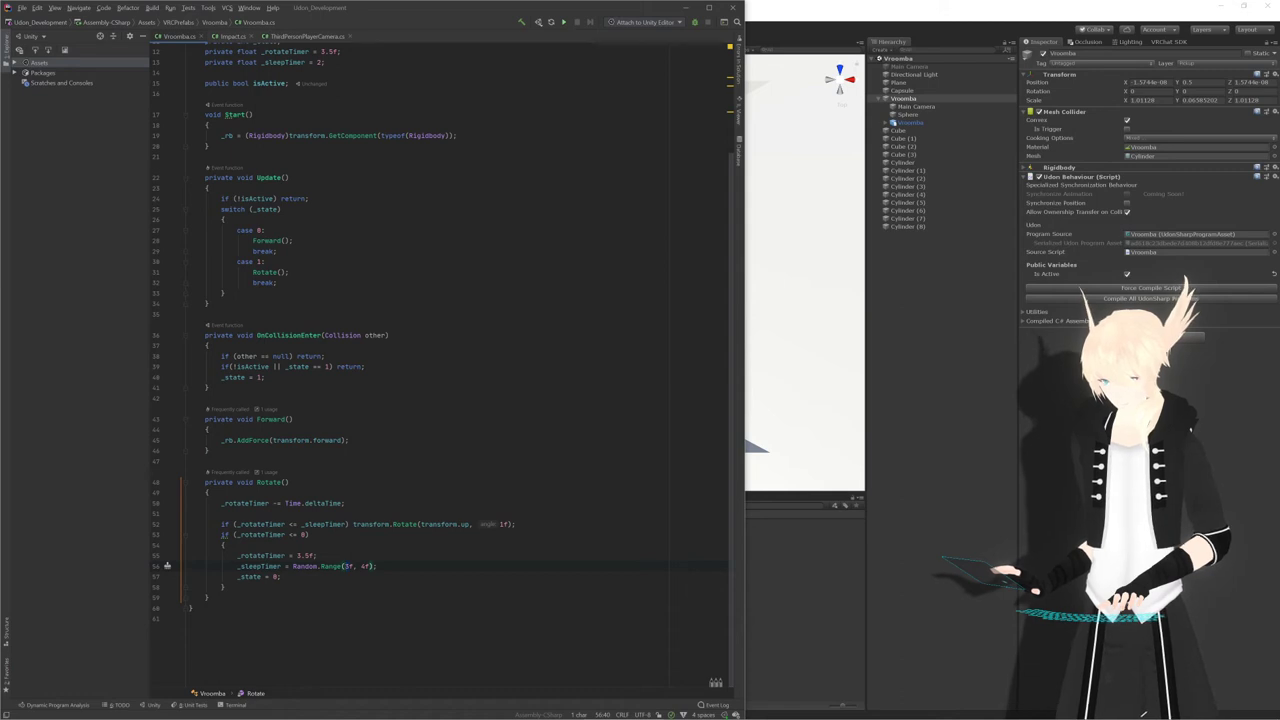
click(225, 545)
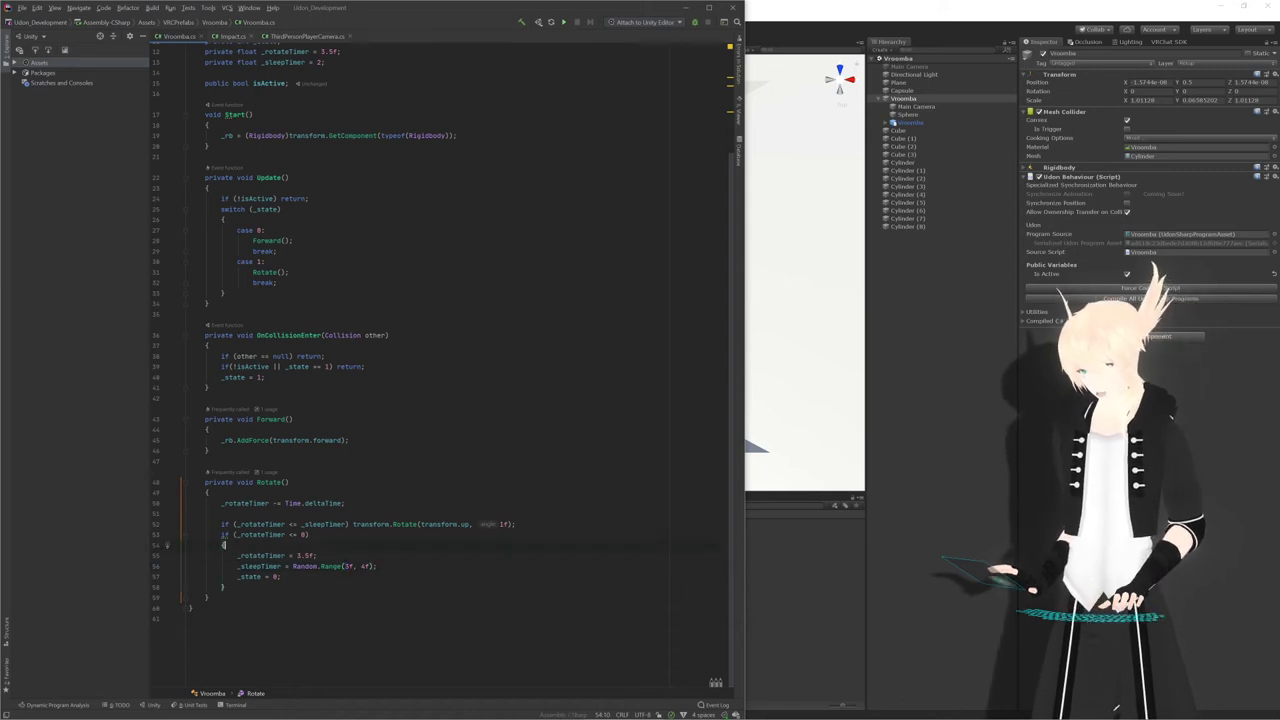
Set _rotateTimer to 4f in the field declaration and to 4 in Rotate's reset block
click(329, 51)
key(BackSpace)
key(BackSpace)
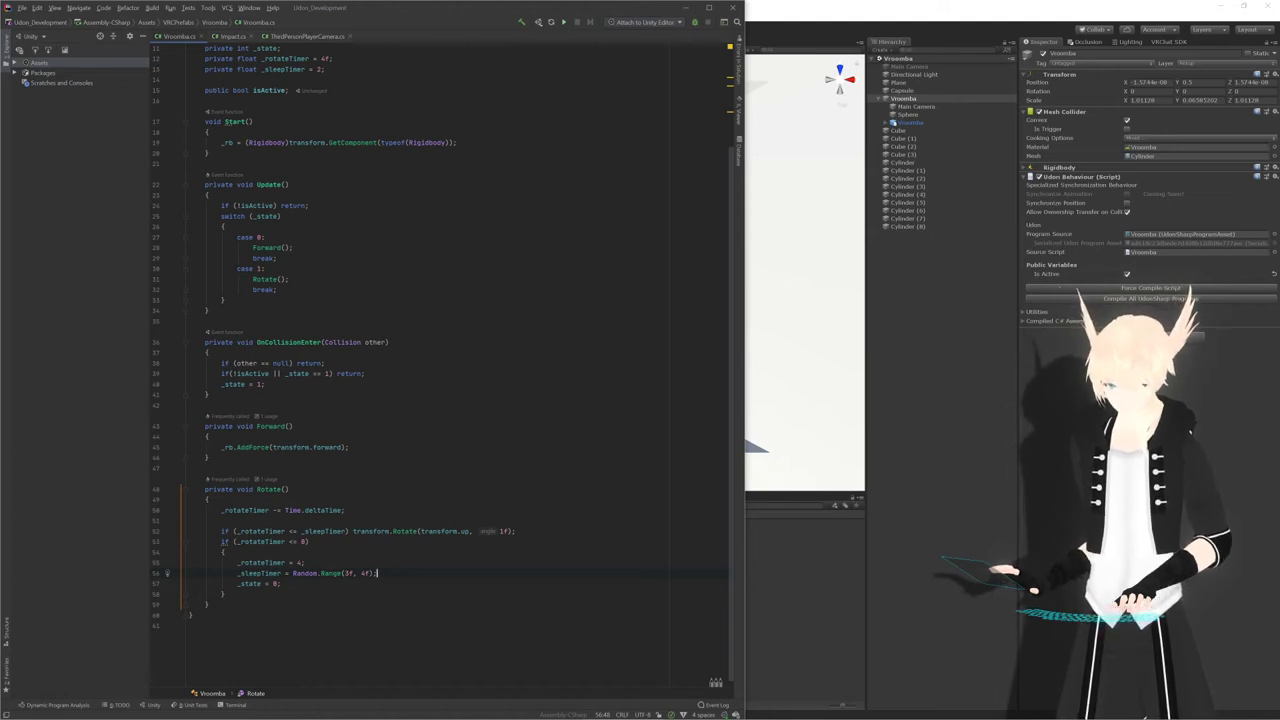
scroll(442, 367, down, 1)
scroll(442, 367, up, 1)
scroll(442, 367, down, 1)
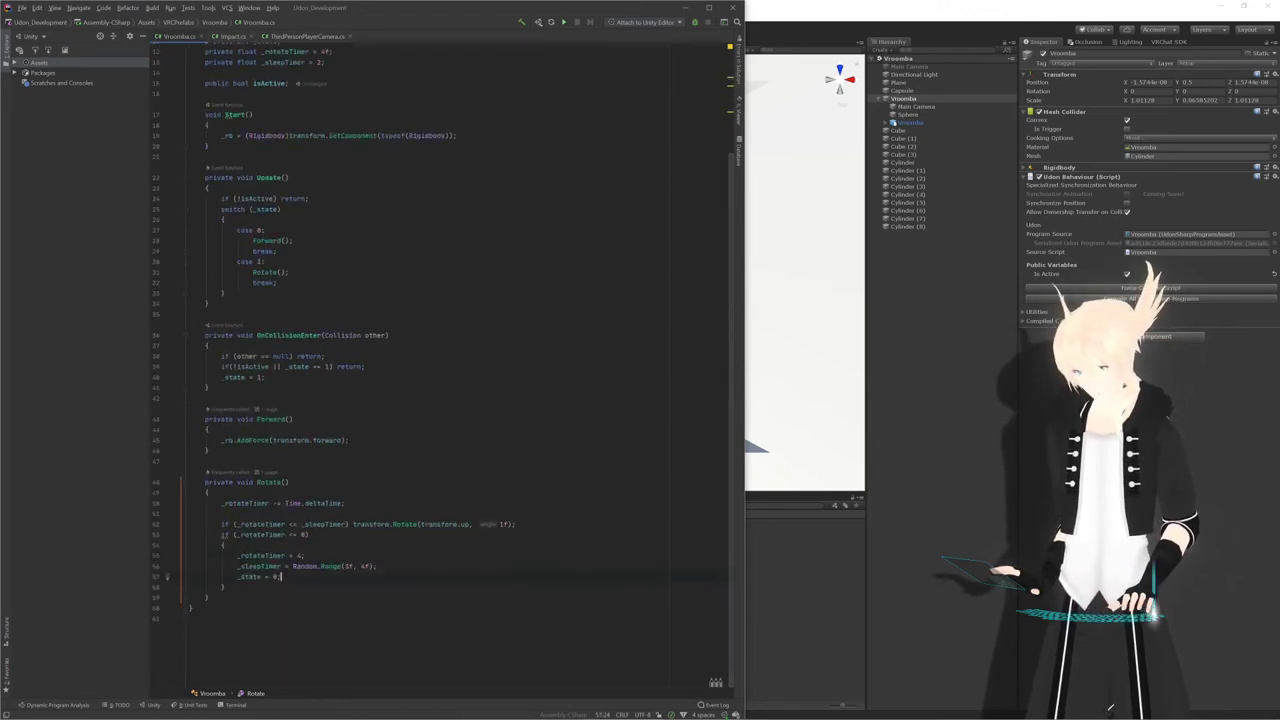
scroll(442, 367, up, 4)
scroll(442, 367, down, 4)
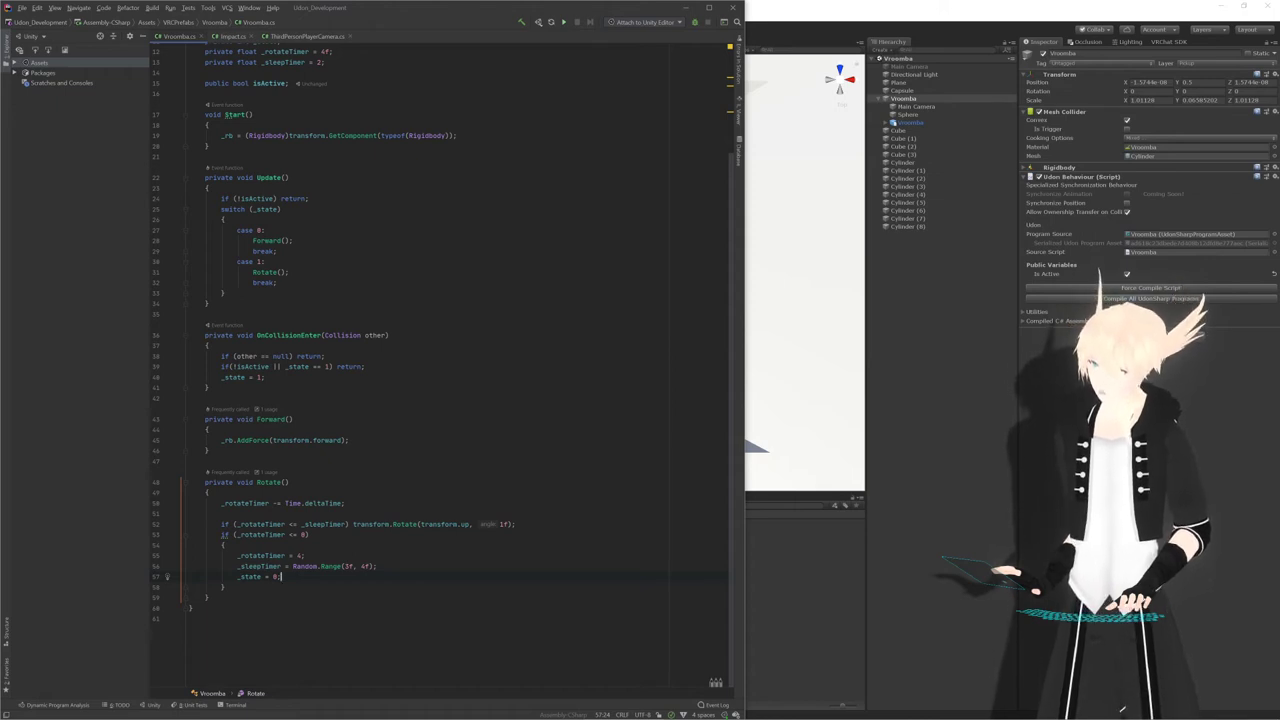
Make the _sleepTimer field public, save the Vroomba script and switch to Unity so the scripts recompile
scroll(450, 370, up, 4)
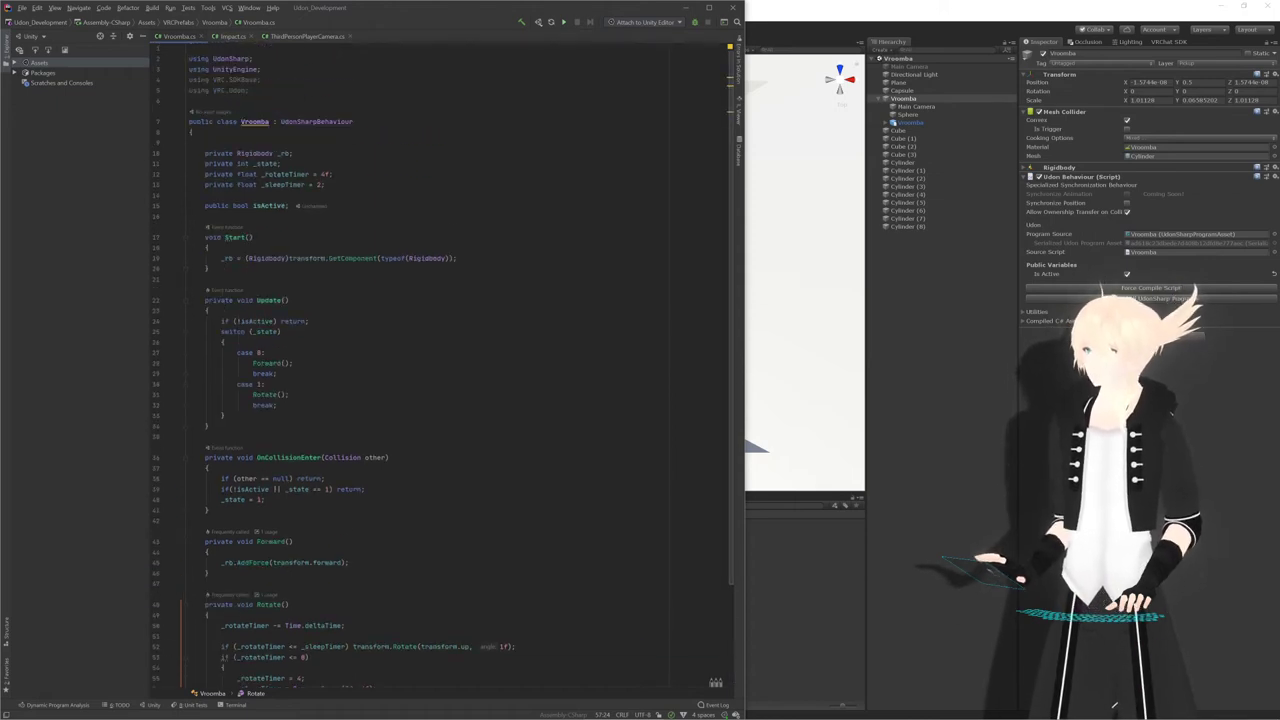
double_click(228, 184)
text(publi)
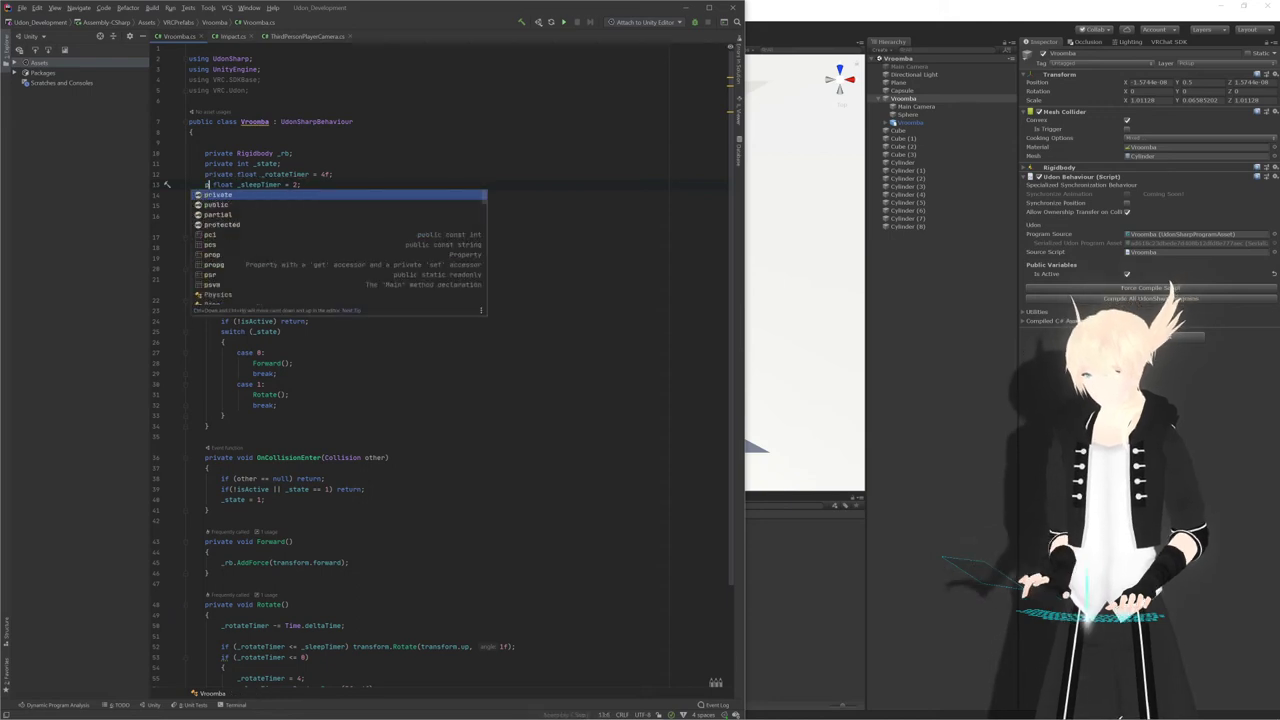
text(c)
click(293, 153)
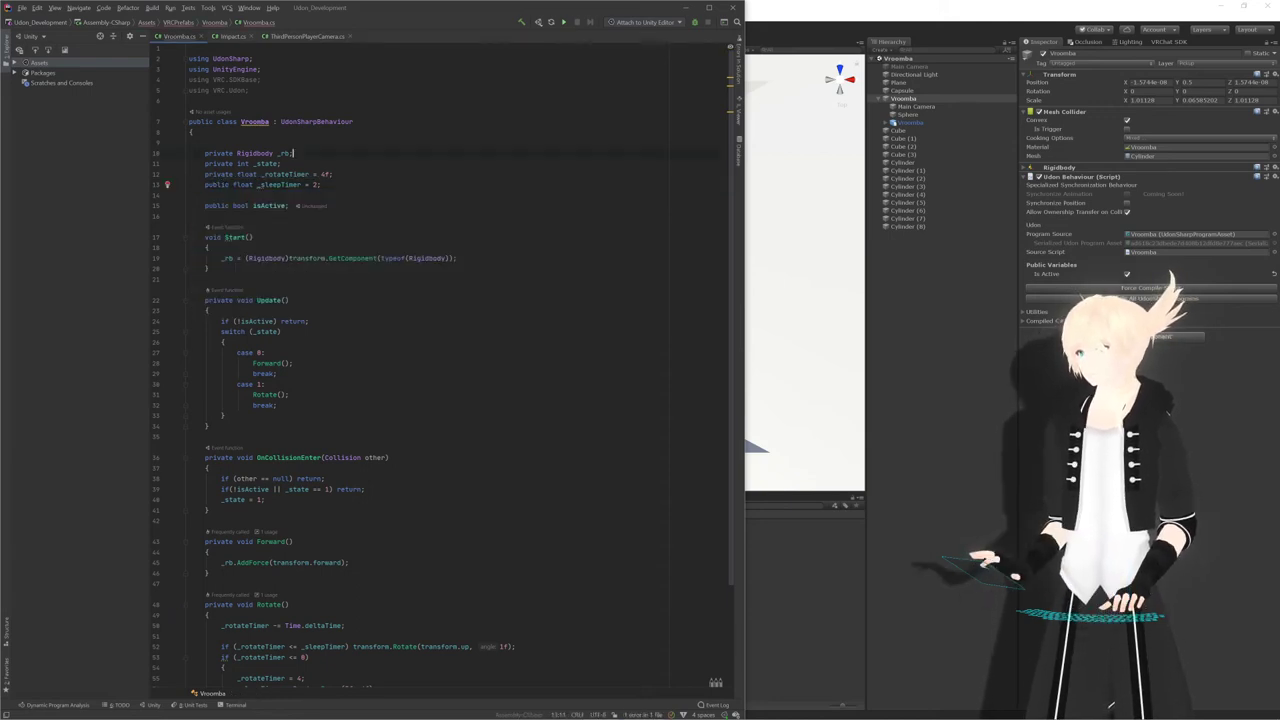
key(ctrl+s)
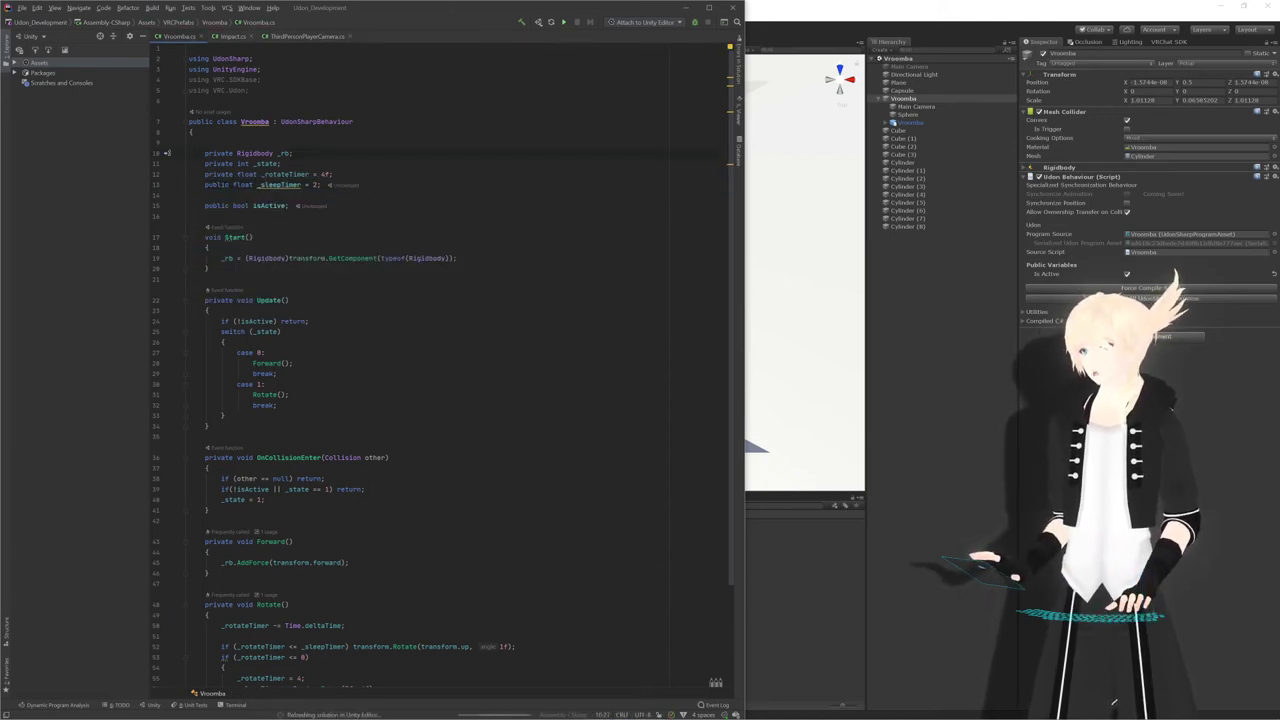
click(1031, 357)
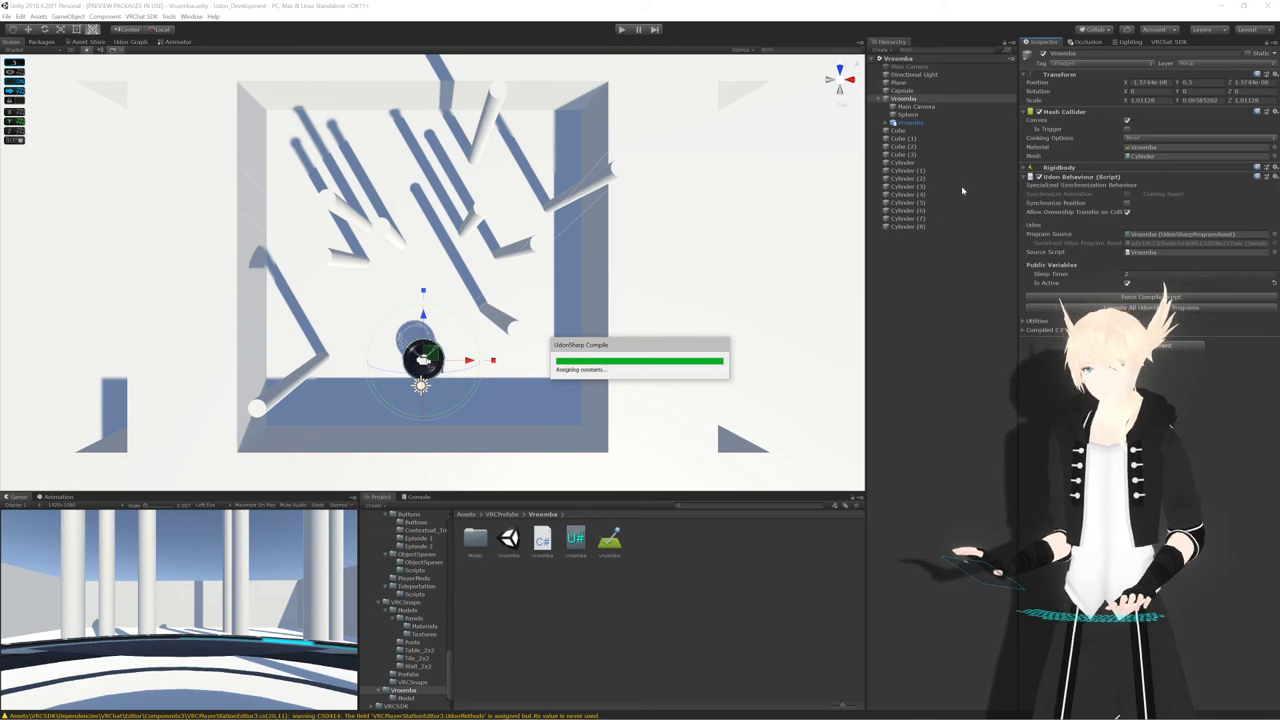
Switch to Rider, set the default value of _sleepTimer to 3 in its declaration and save the script
key(alt+Tab)
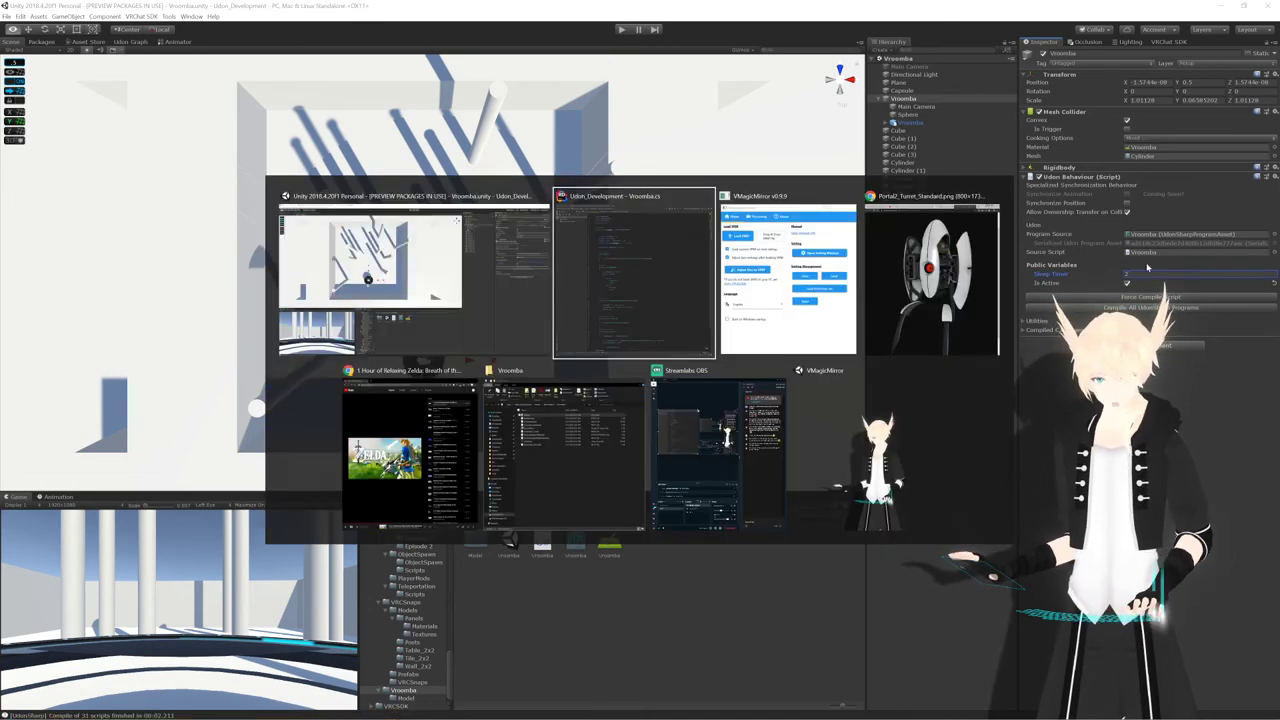
scroll(736, 336, down, 4)
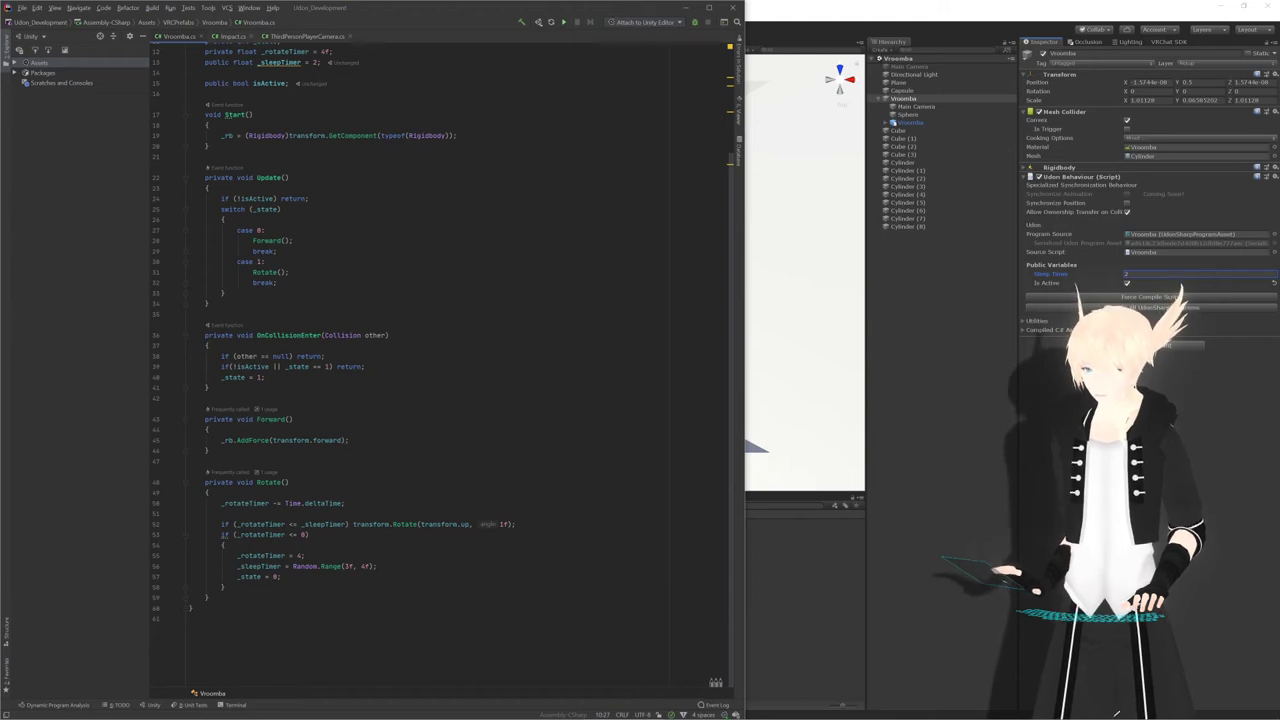
scroll(440, 360, up, 3)
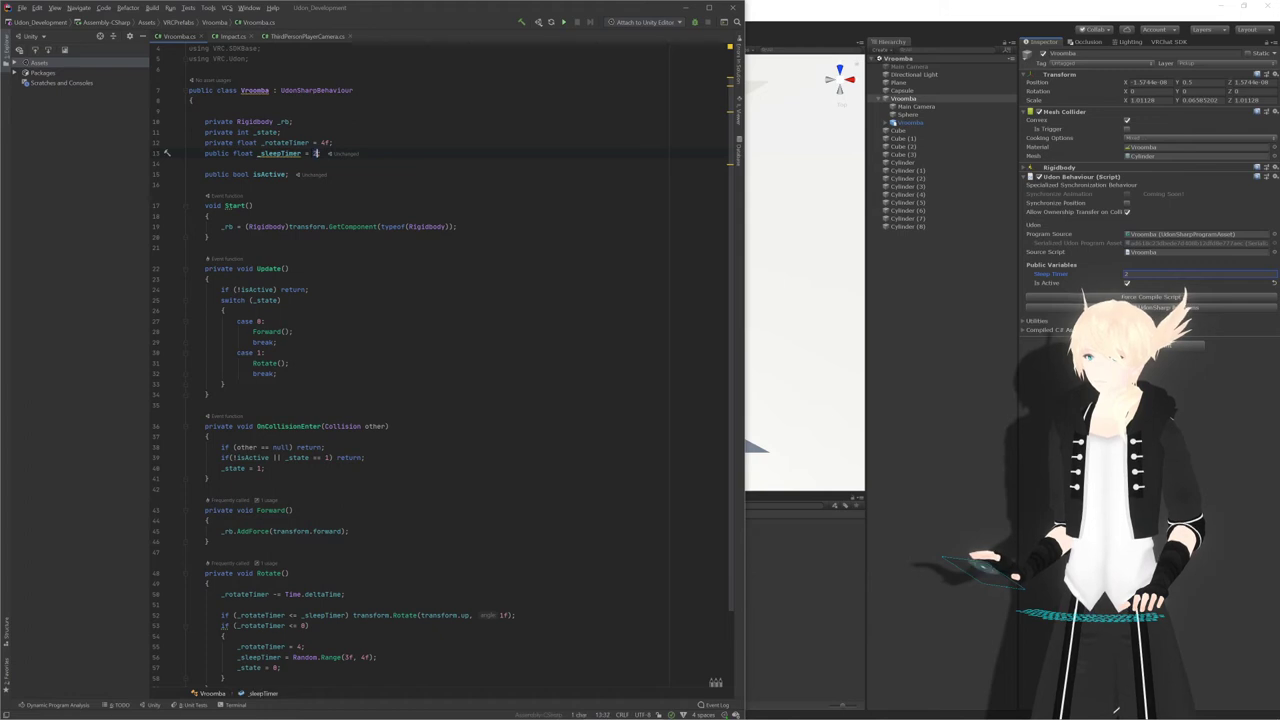
double_click(315, 153)
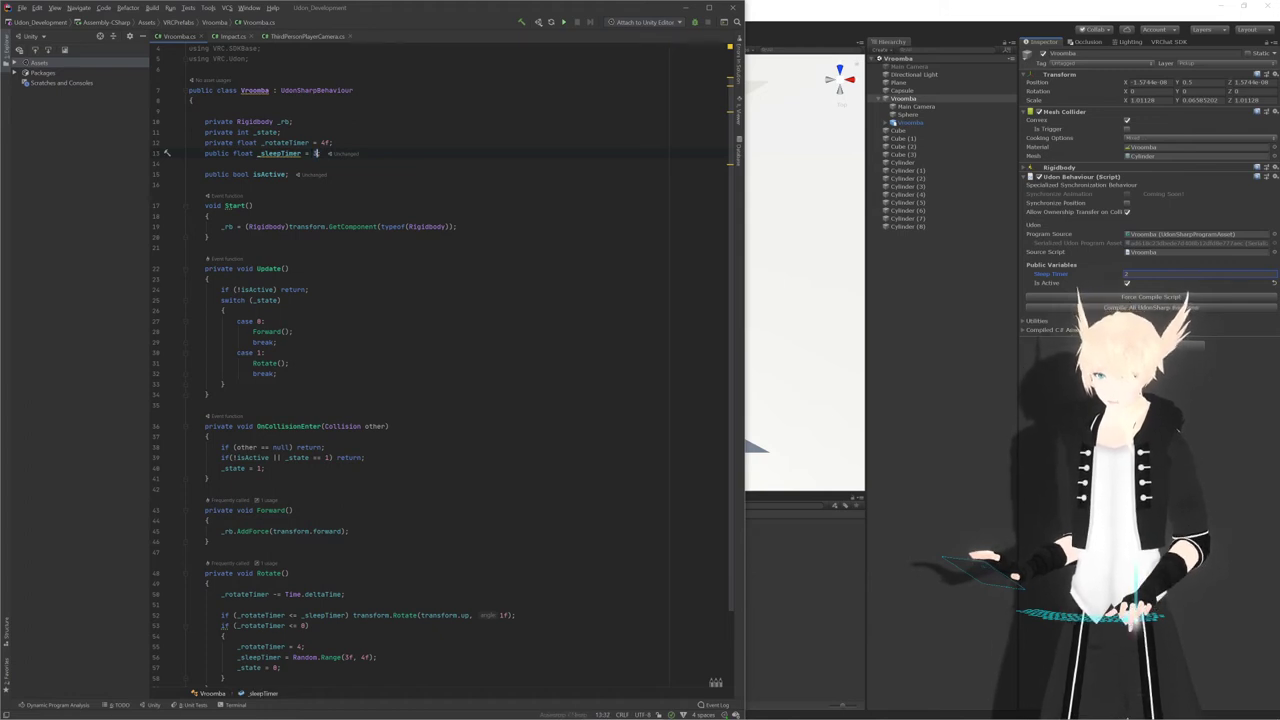
click(209, 279)
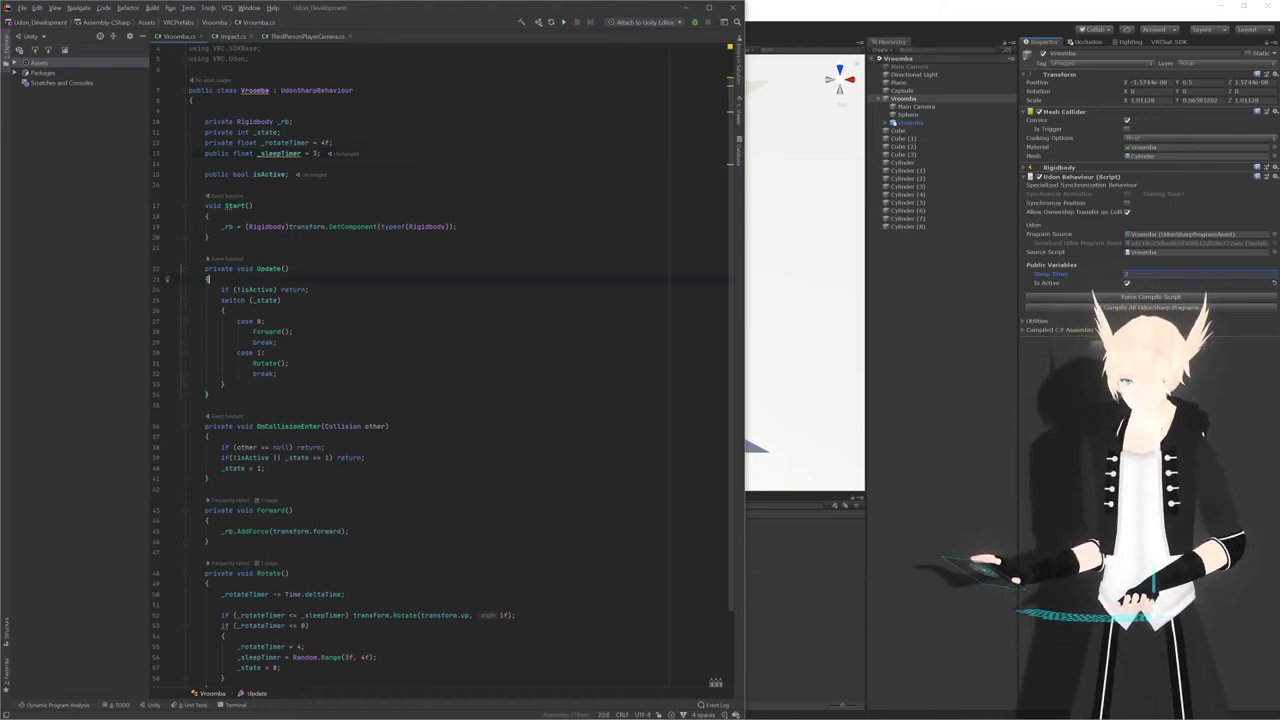
key(ctrl+s)
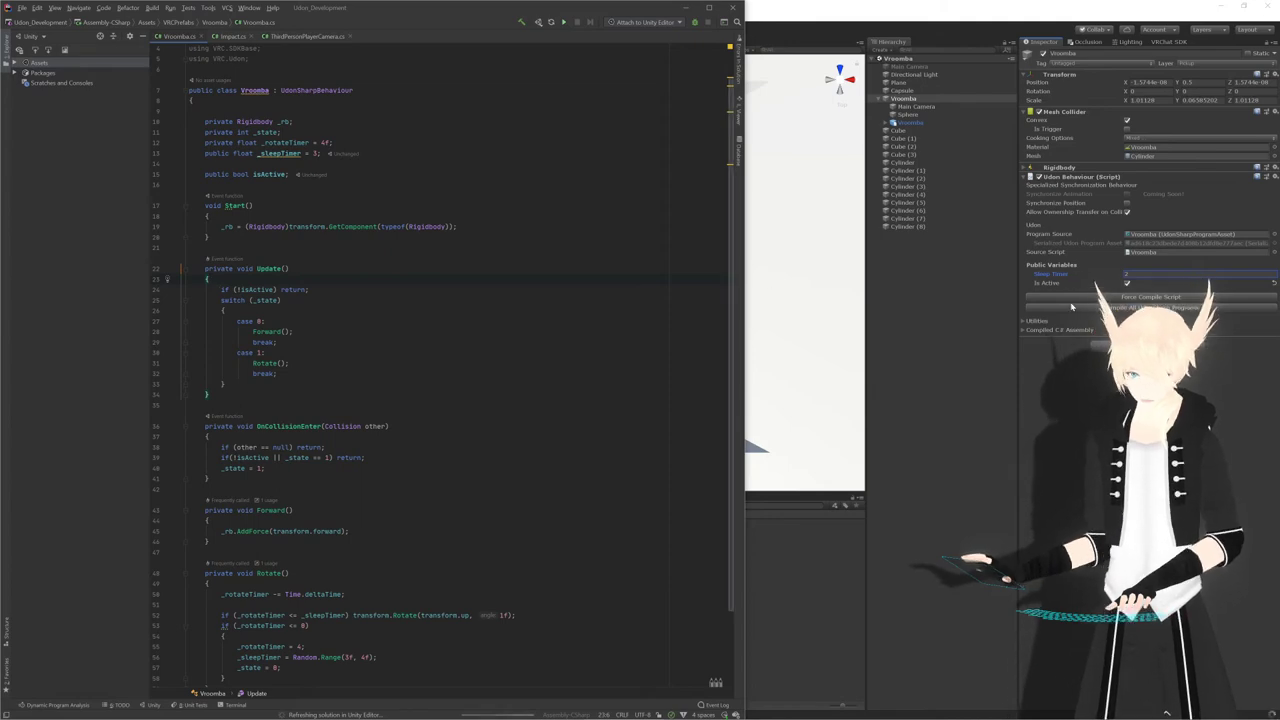
Switch to Unity and compile all UdonSharp programs
click(1076, 376)
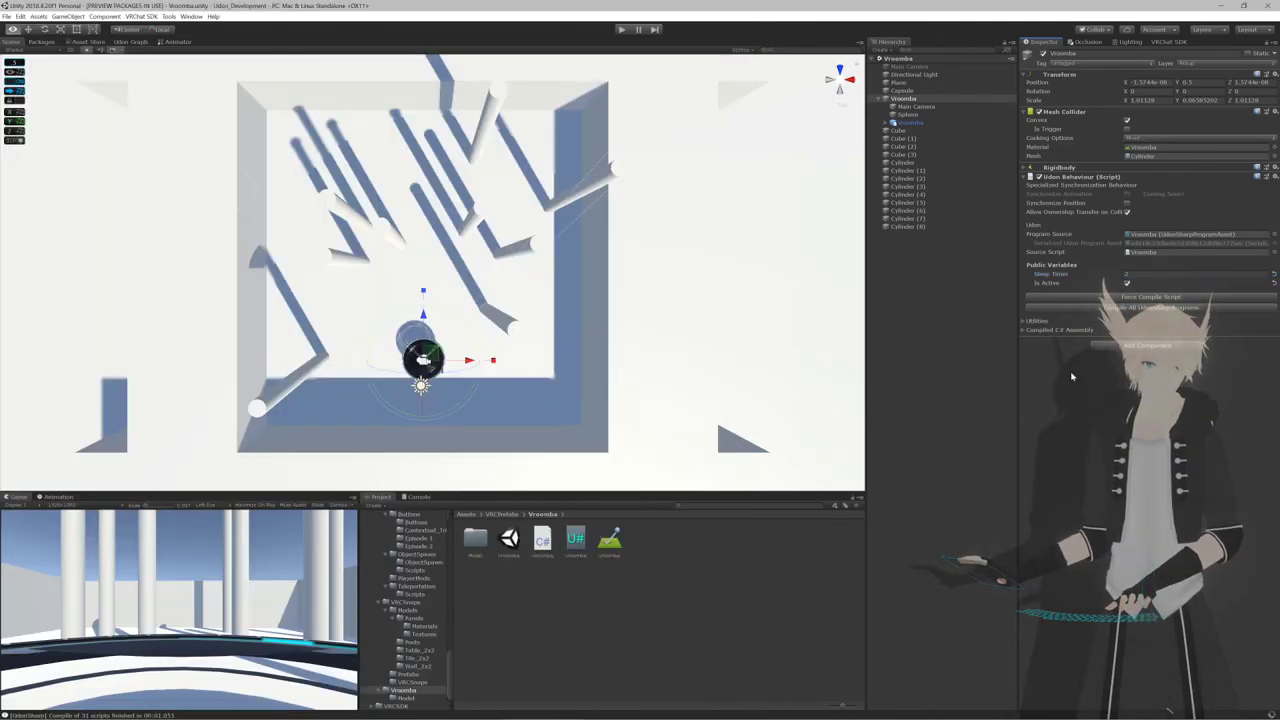
key(alt+Tab)
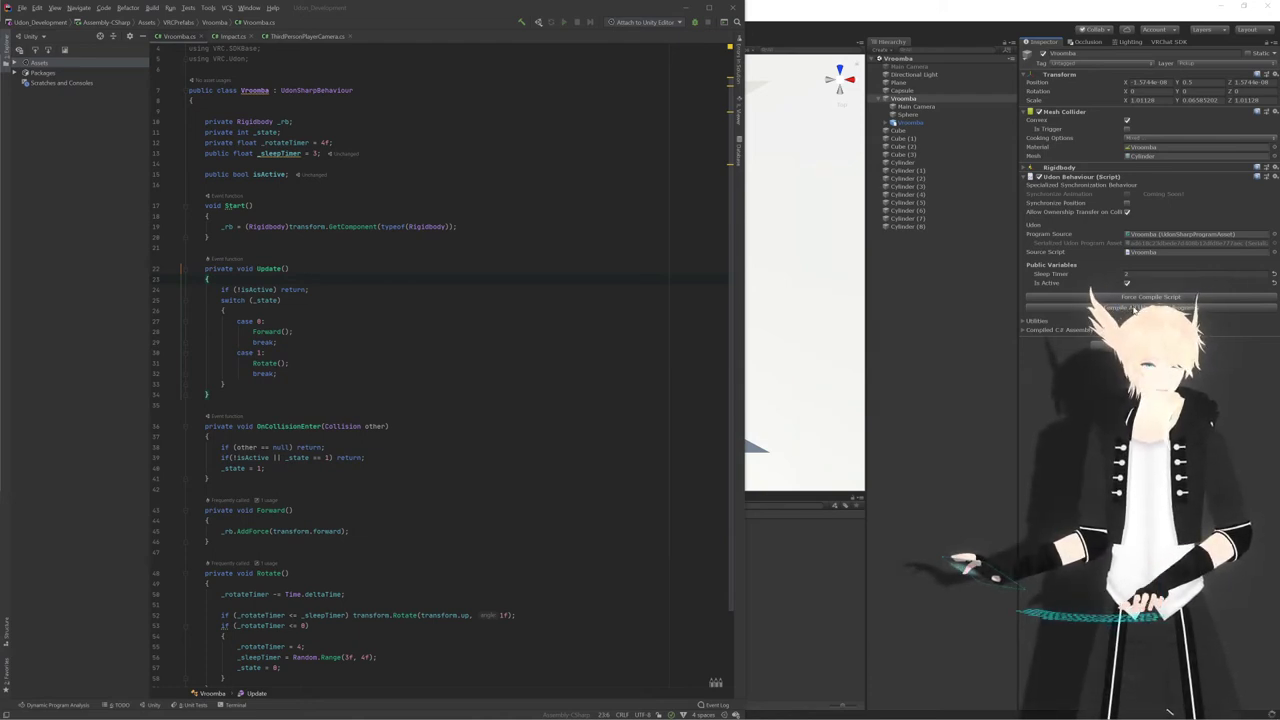
click(1135, 309)
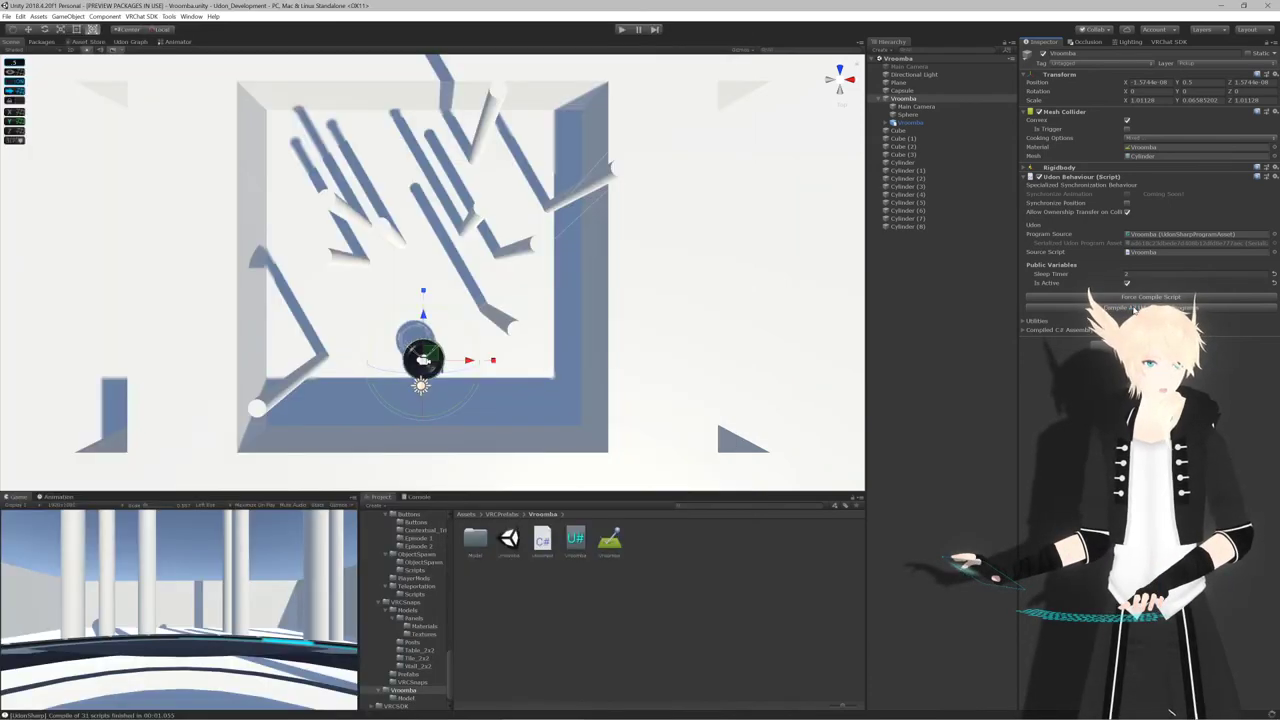
click(1135, 309)
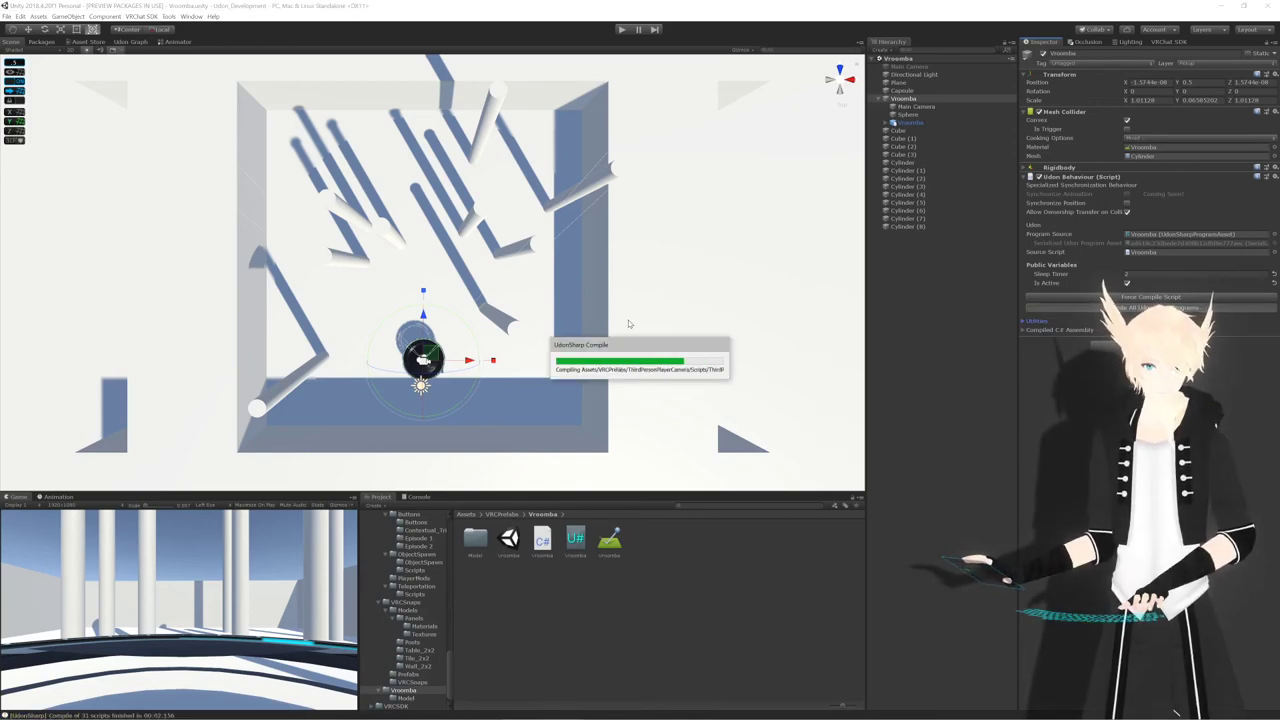
Apply the Grey material from the Vroomba Model folder to all the cylinders, from Cylinder through Cylinder (8)
scroll(517, 224, down, 1)
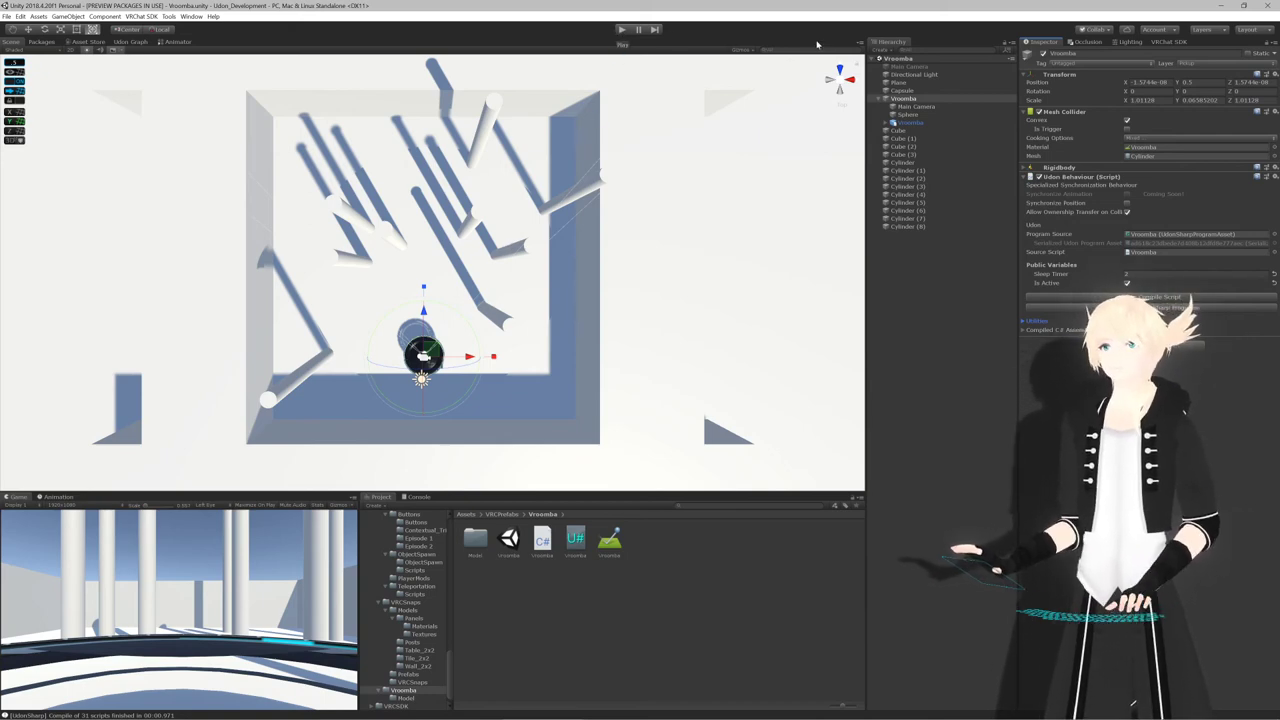
click(840, 80)
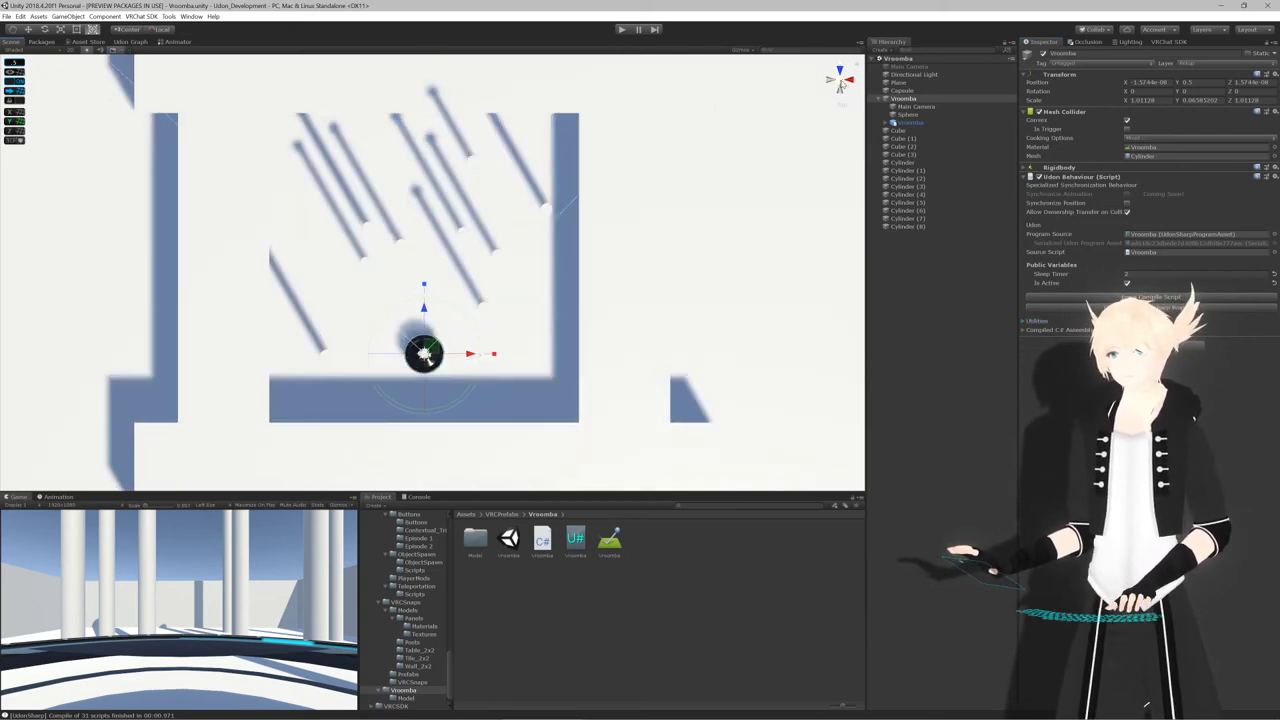
double_click(476, 539)
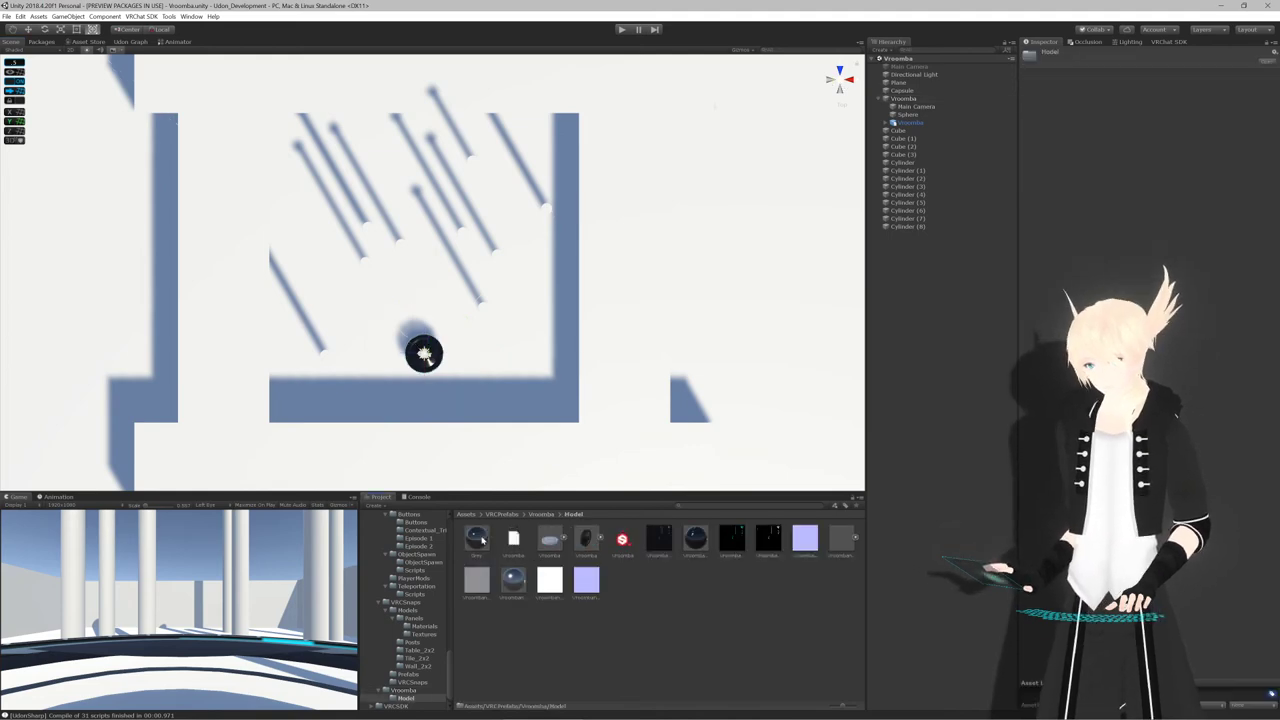
click(918, 163)
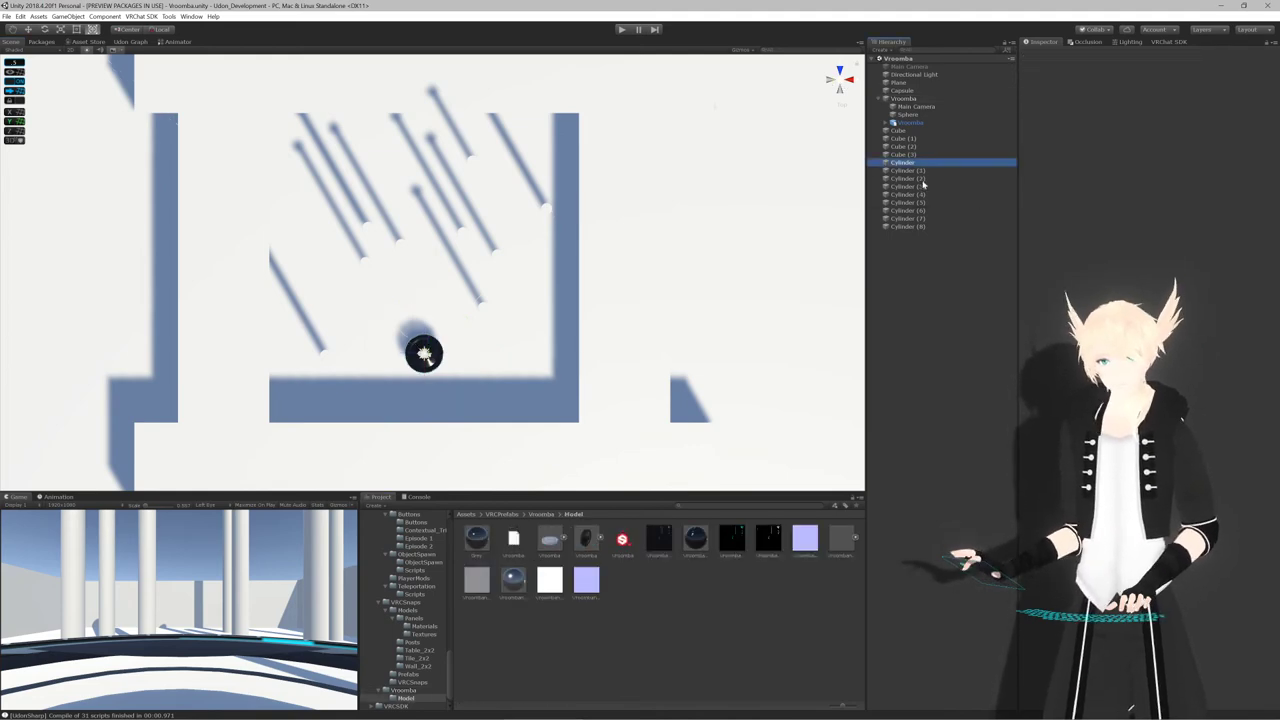
shift+click(922, 226)
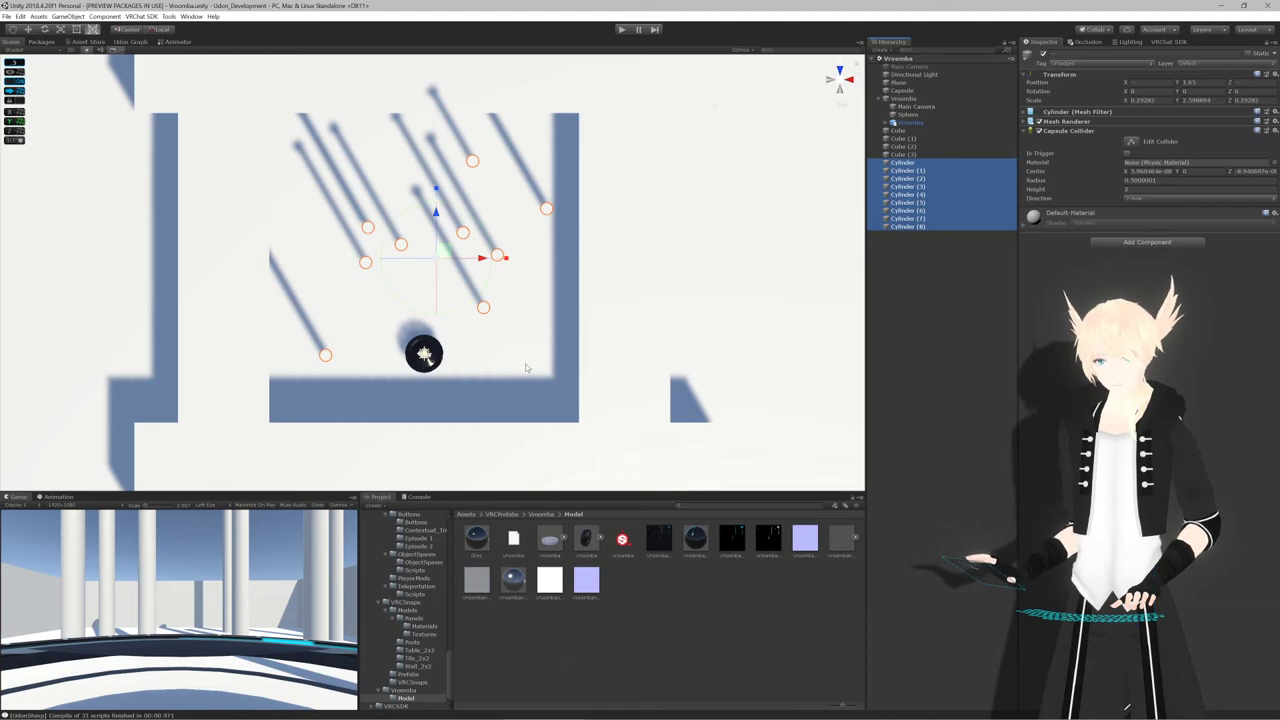
drag(476, 539, 1050, 290)
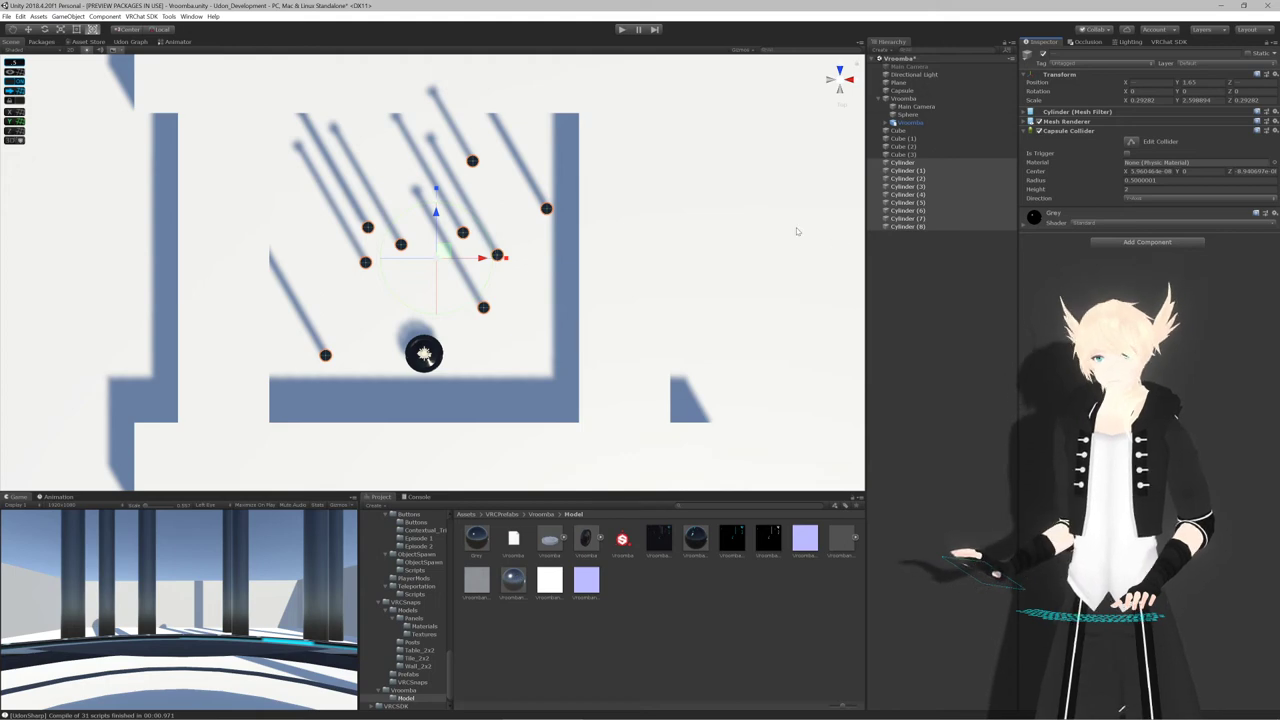
Apply the Grey material to the four wall cubes around the floor and clear the selection
click(558, 462)
shift+click(543, 98)
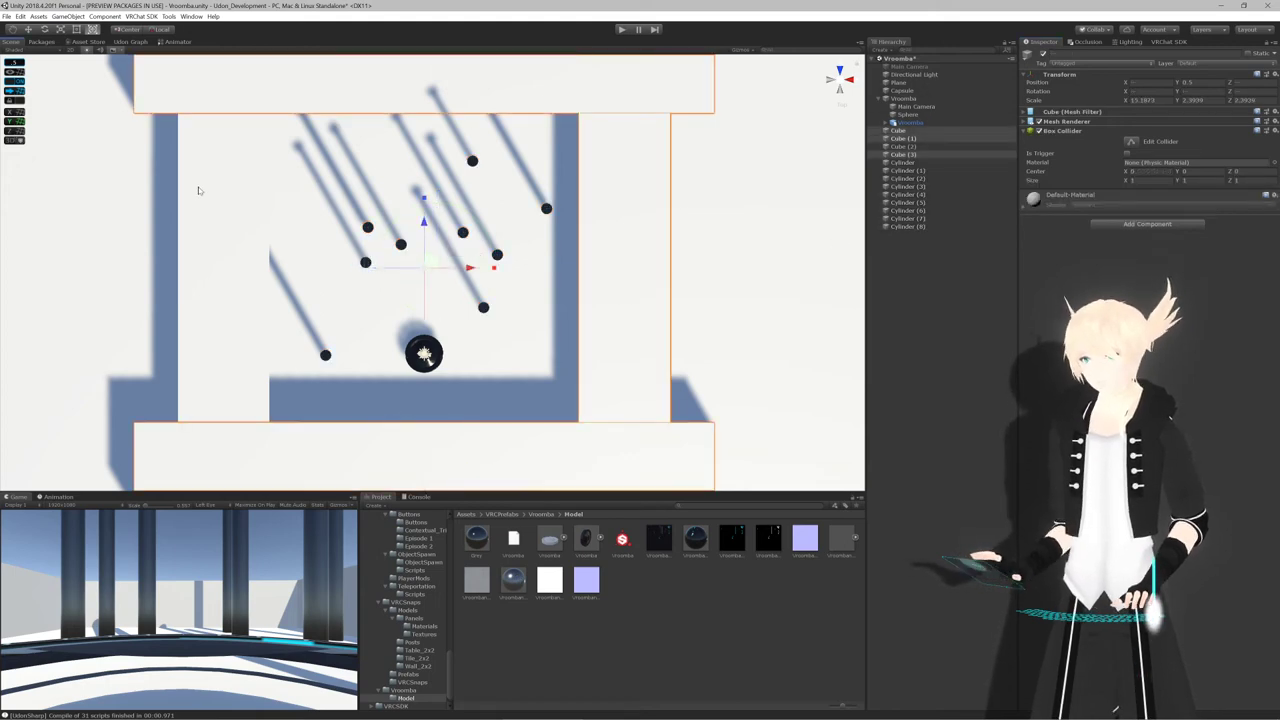
drag(473, 543, 1085, 268)
click(971, 298)
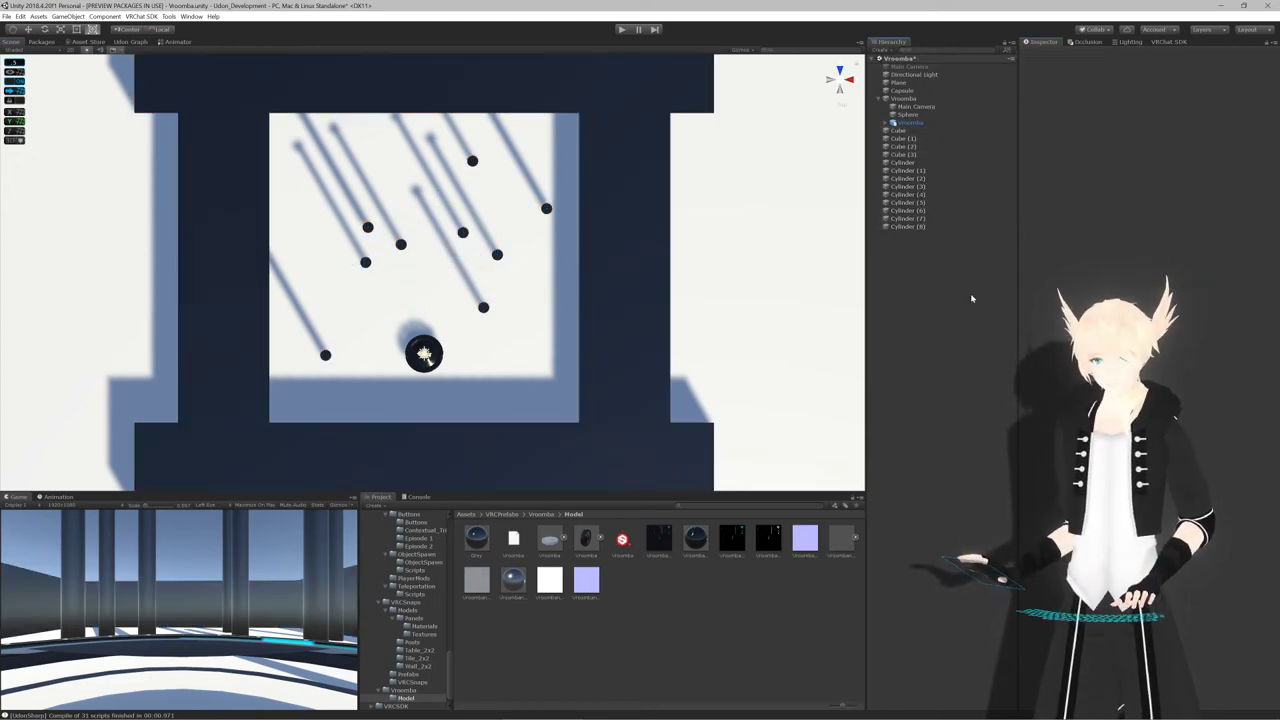
Play-test the scene with the Vroomba selected to watch its Sleep Timer, and stop play mode
click(623, 31)
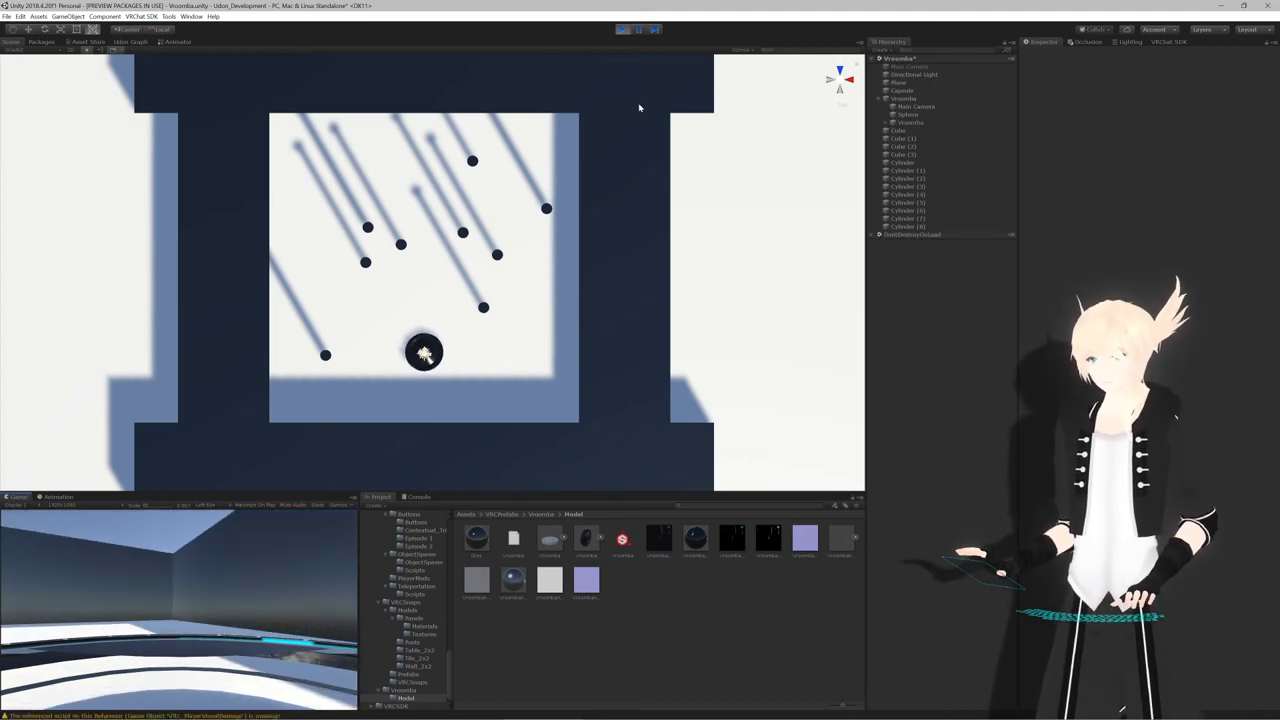
click(922, 98)
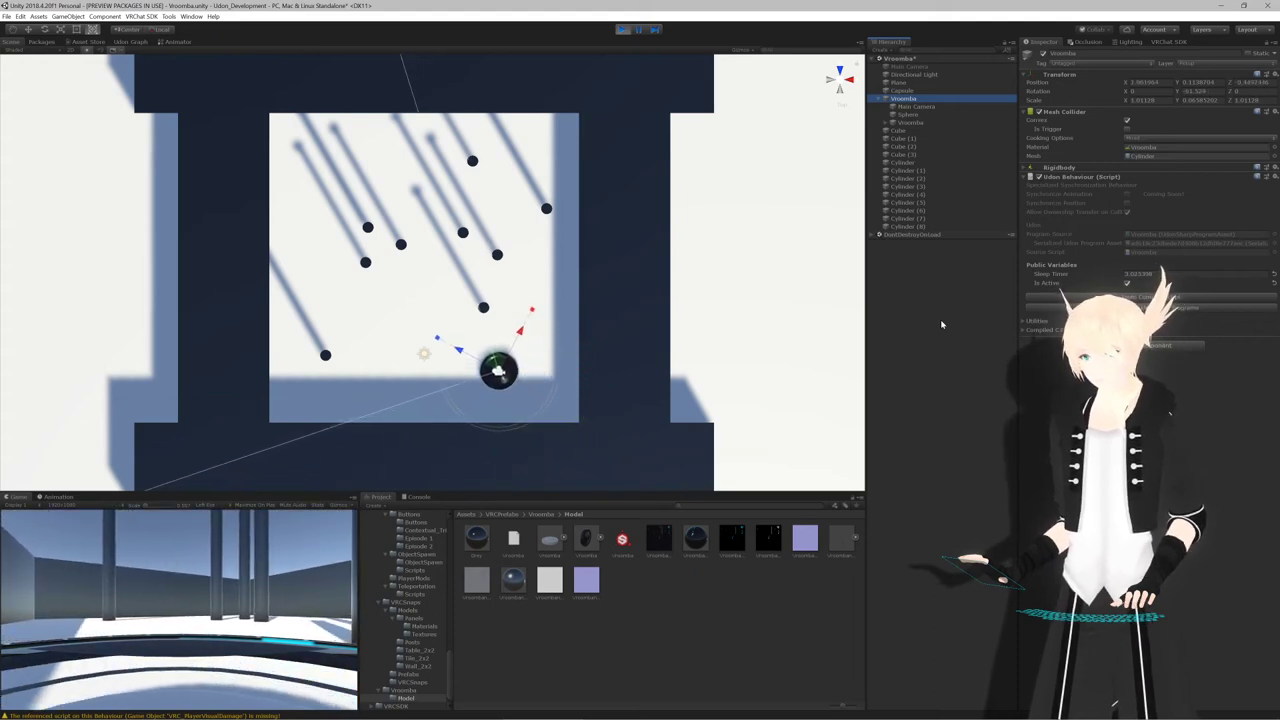
click(622, 30)
Switch to Rider, change the _sleepTimer field from public to private, and return to Unity
key(alt+Tab)
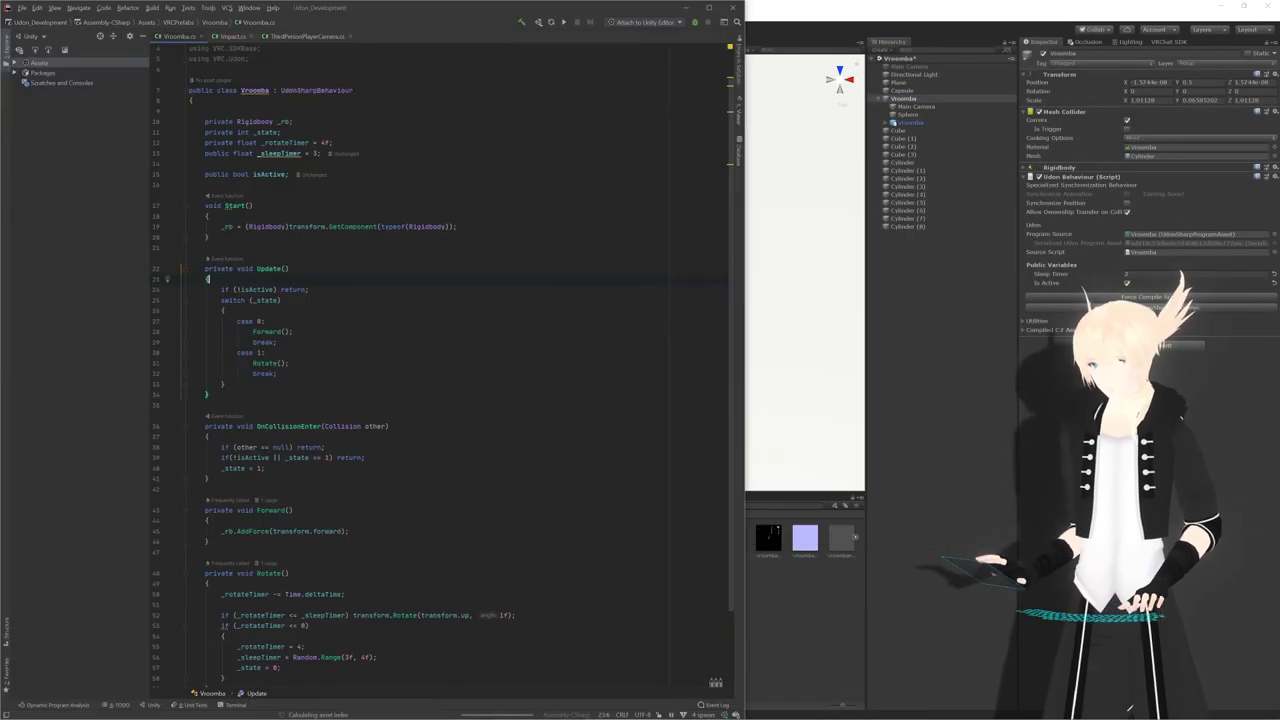
double_click(217, 153)
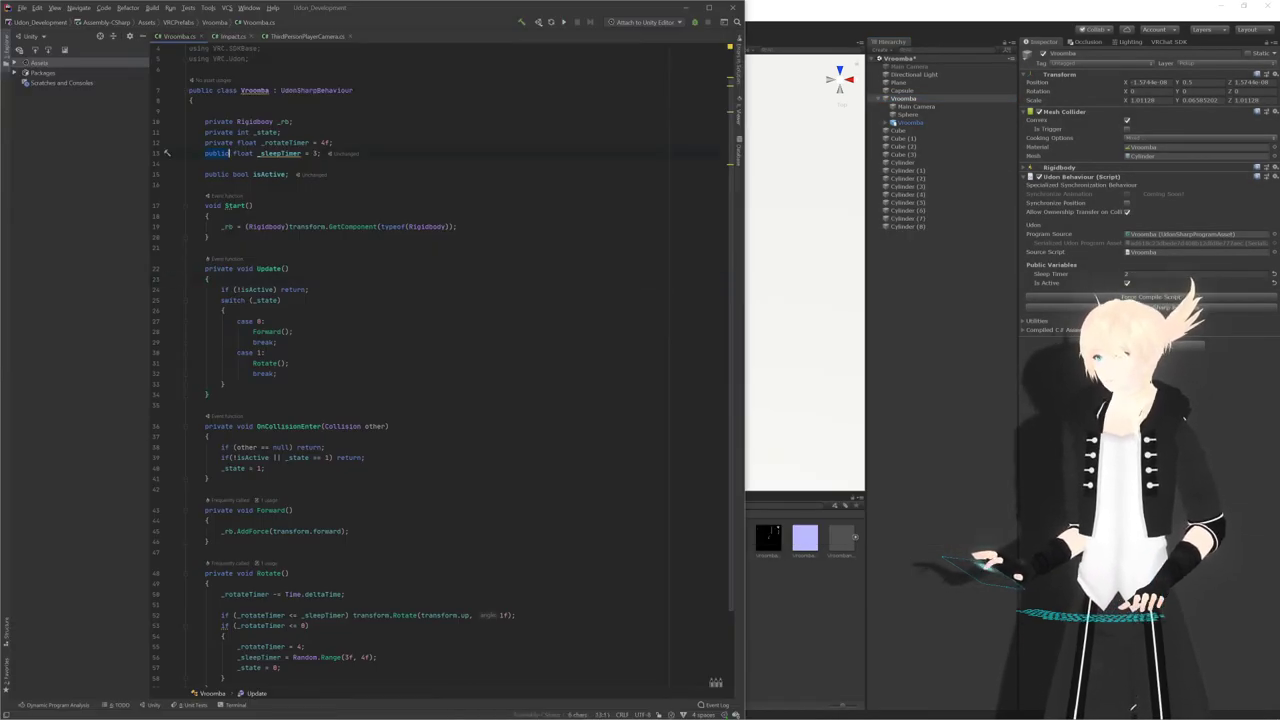
text(private)
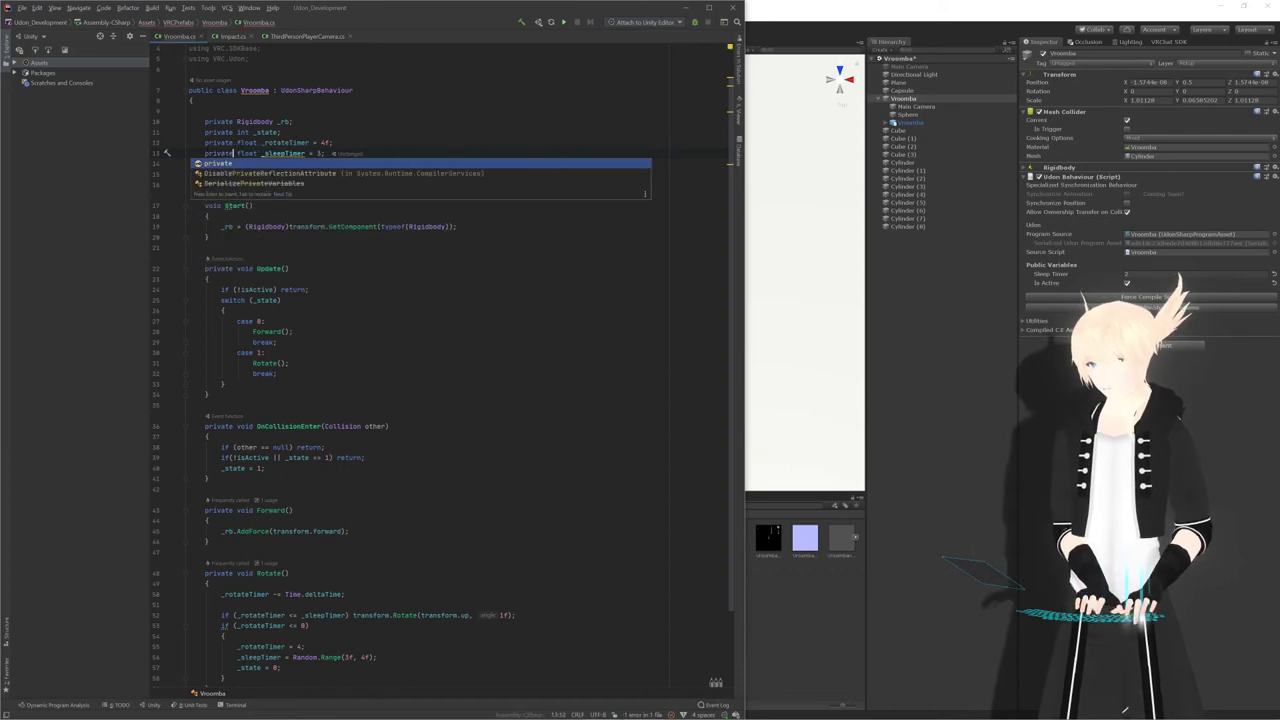
key(Return)
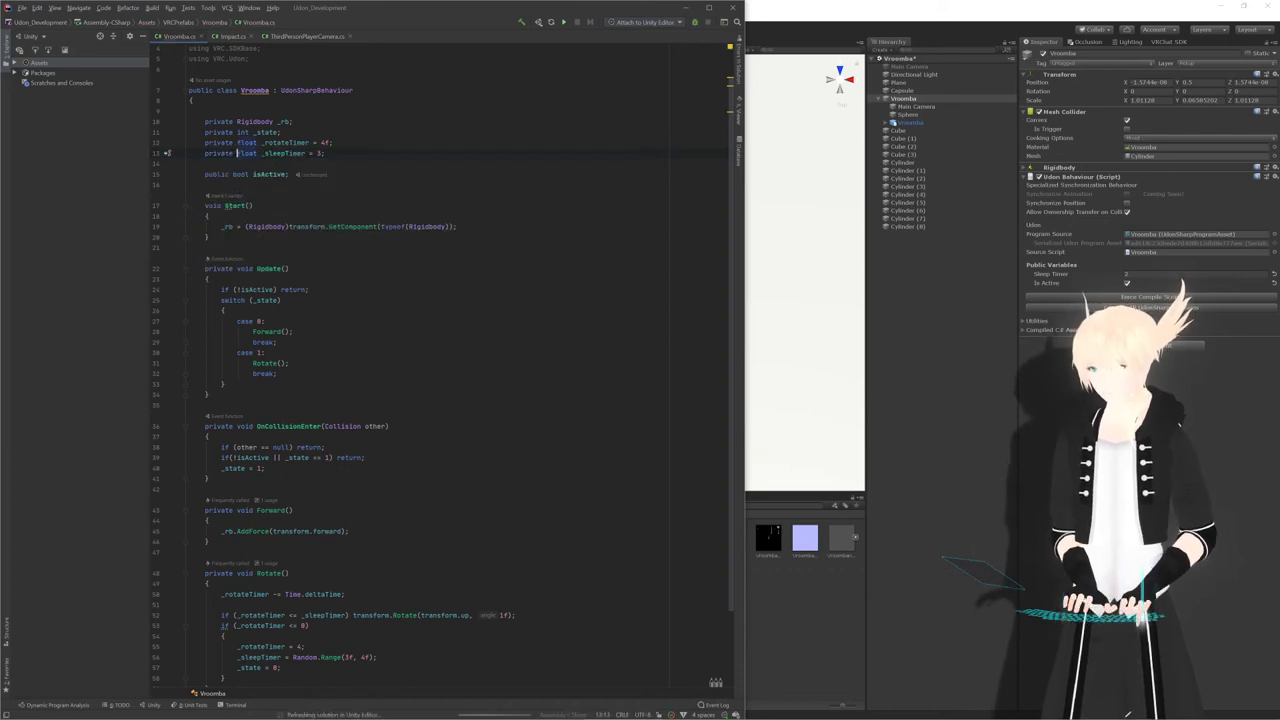
click(911, 283)
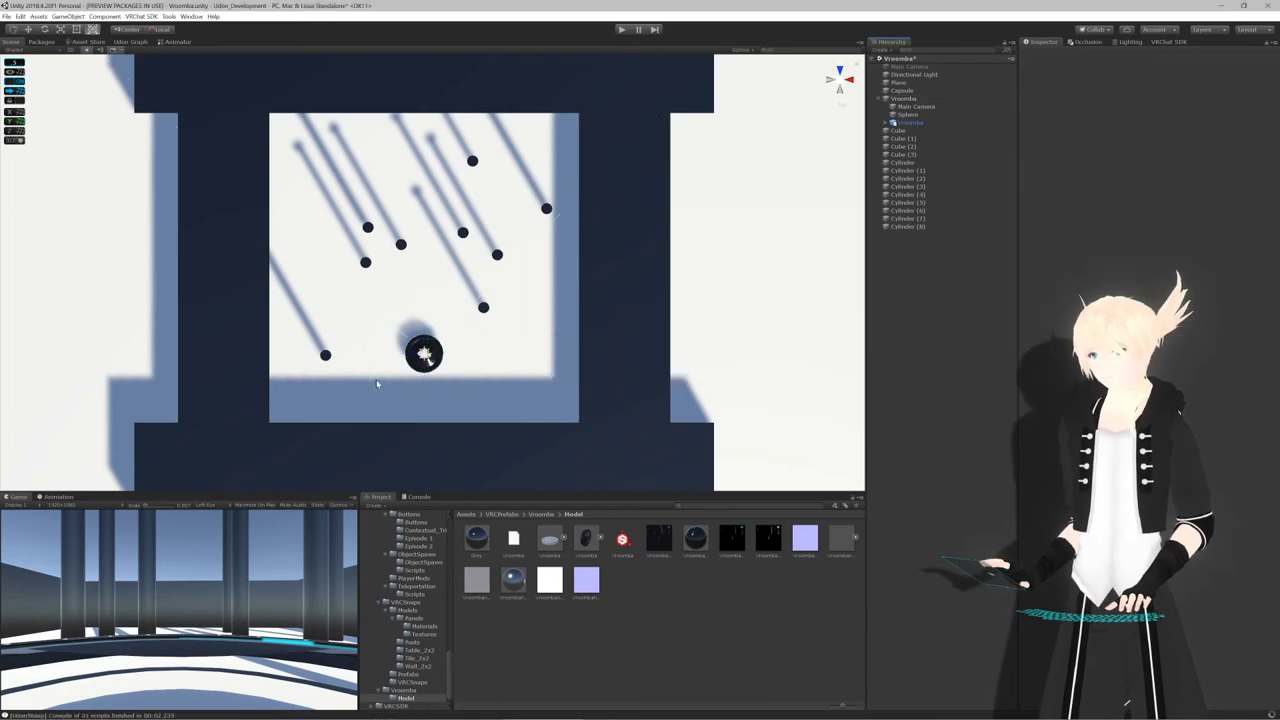
Examine the Vroomba model in the scene up close from several angles, including its antenna
scroll(376, 379, up, 3)
alt+drag(376, 379, 718, 132)
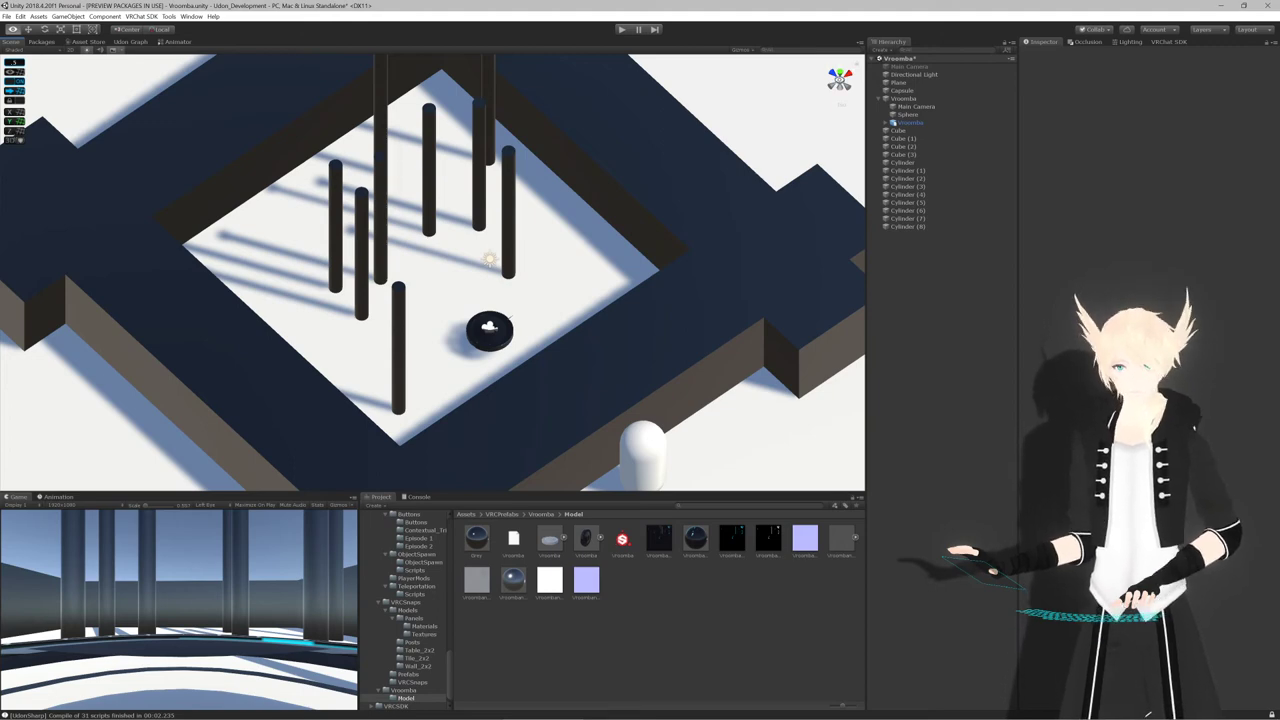
click(839, 74)
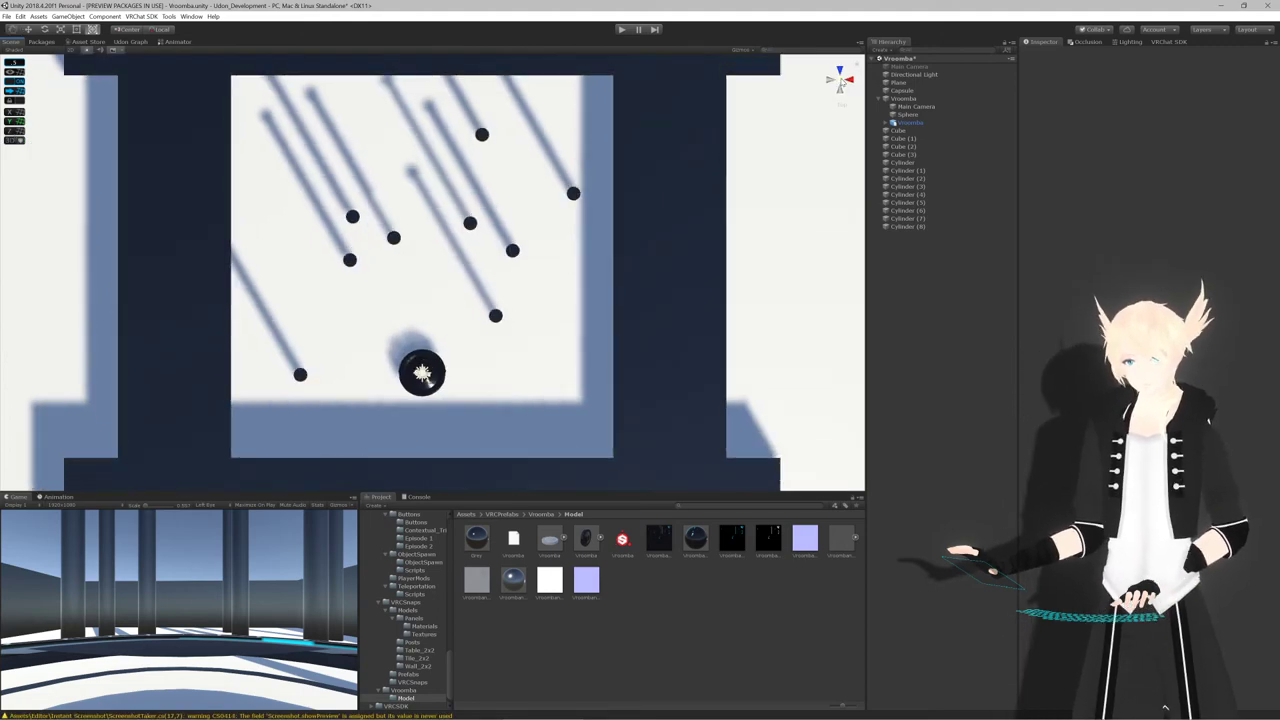
click(842, 82)
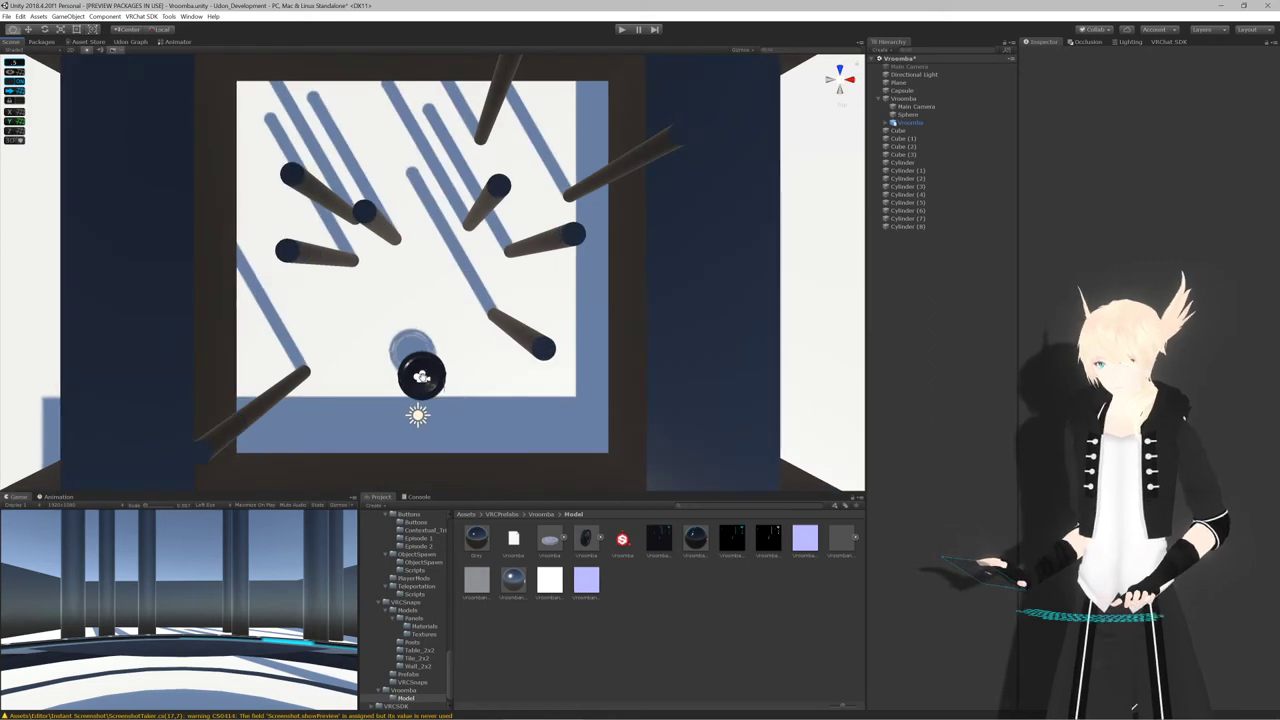
middle_click(422, 376)
scroll(423, 377, up, 15)
alt+drag(431, 363, 591, 200)
scroll(591, 200, down, 8)
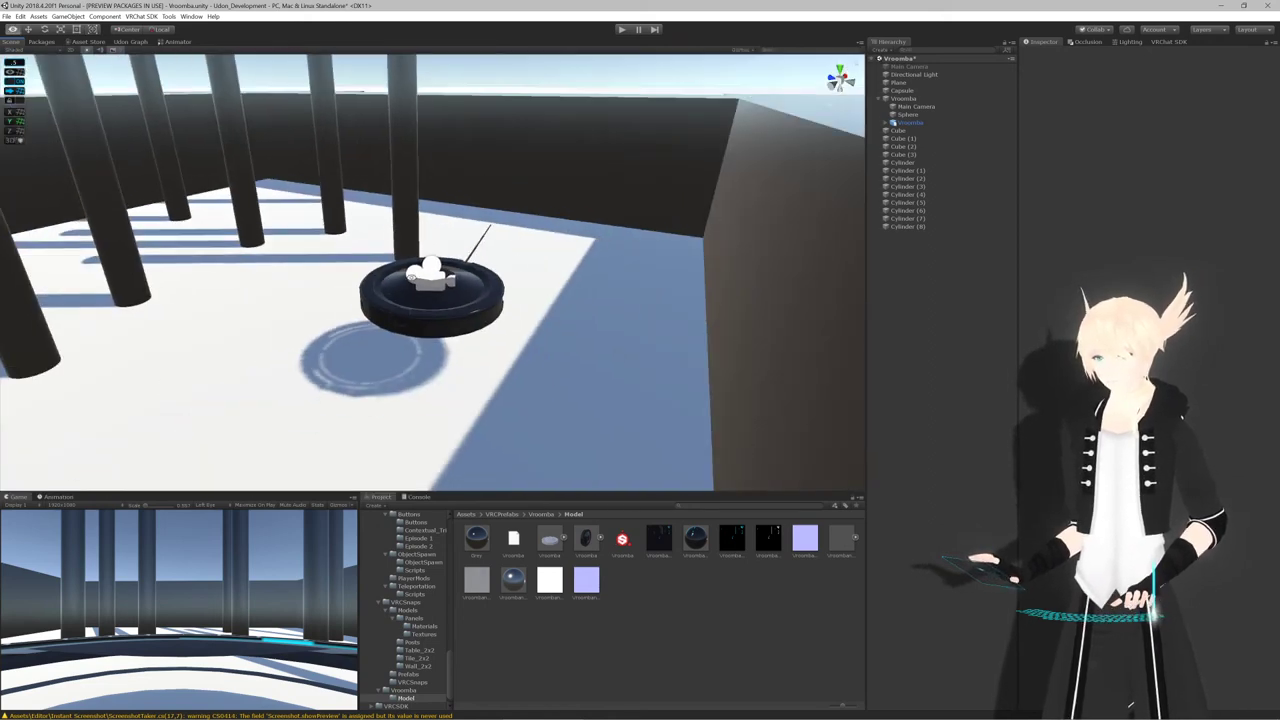
alt+drag(411, 277, 850, 195)
scroll(380, 307, up, 15)
alt+drag(311, 309, 285, 285)
click(292, 272)
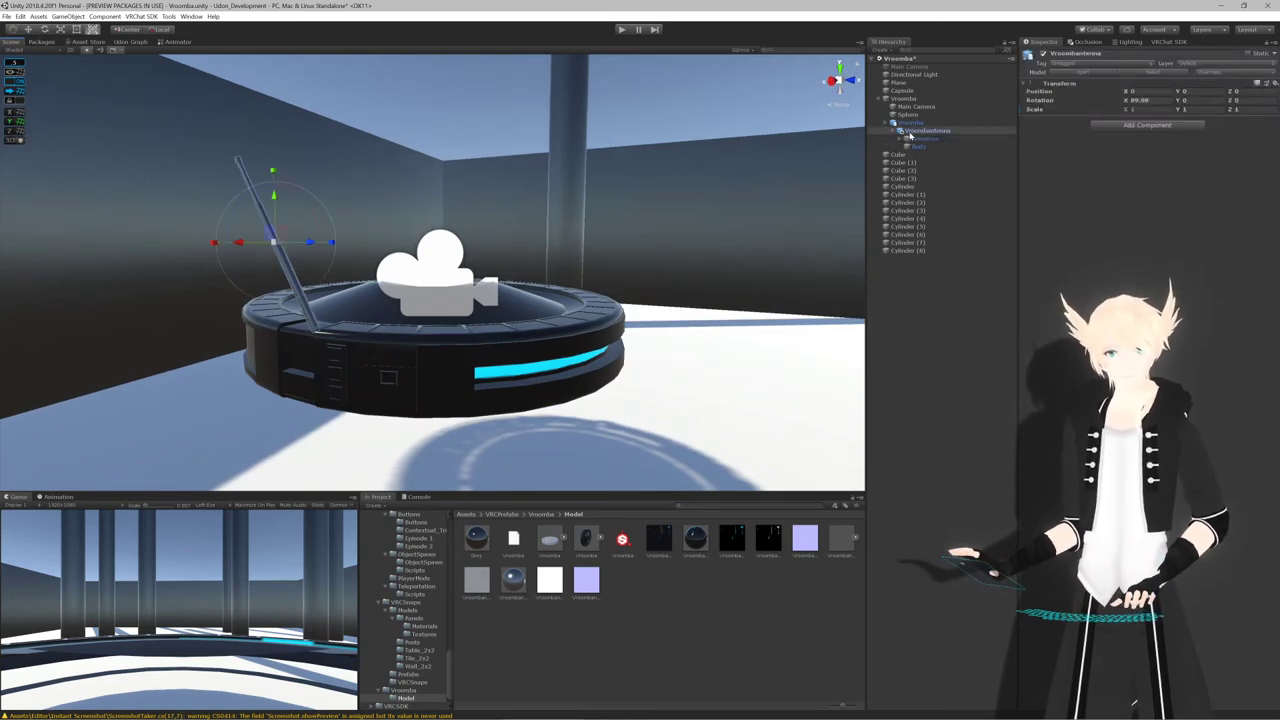
Add an Animator component to the Vroomba mesh object nested under the parent Vroomba
click(912, 123)
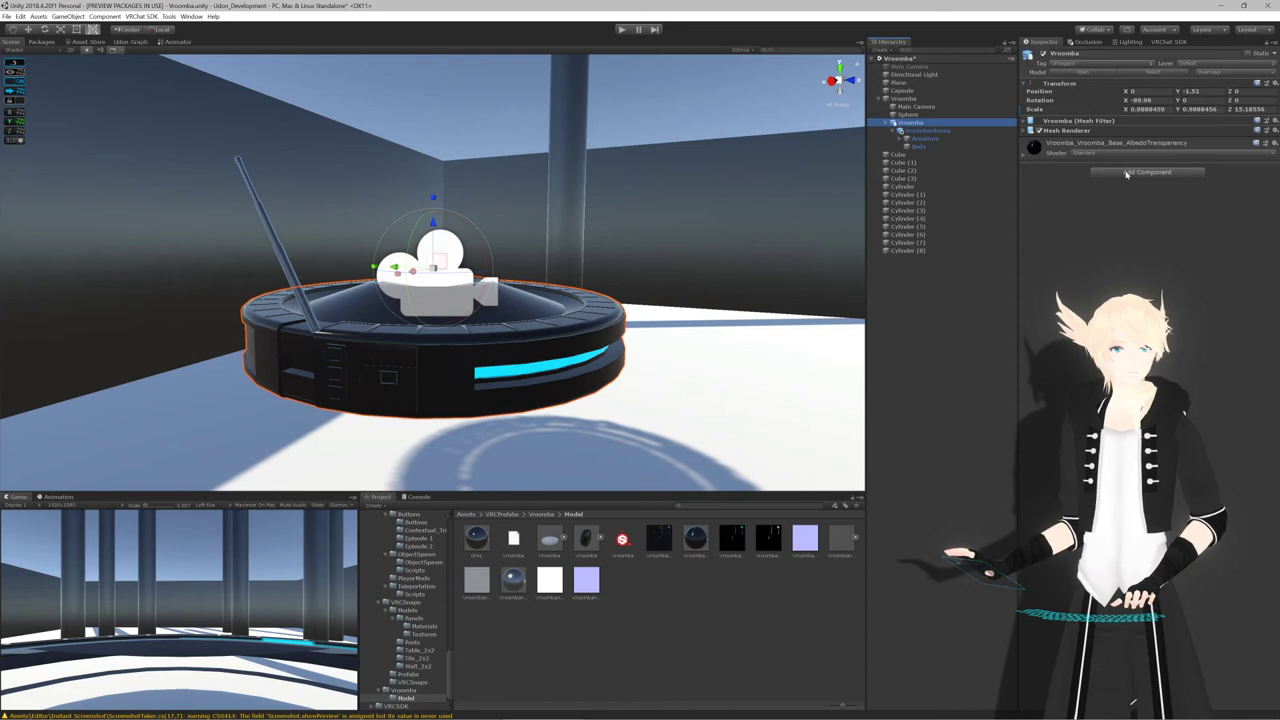
click(1126, 173)
text(animator)
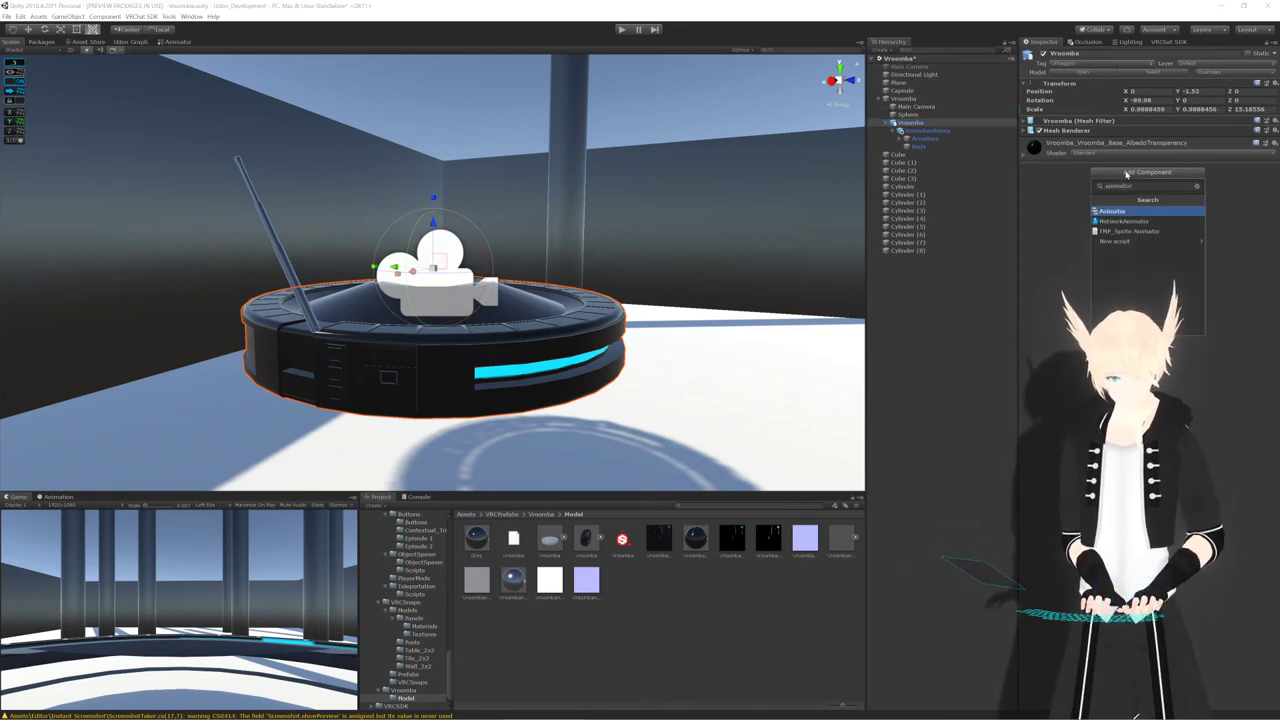
key(Return)
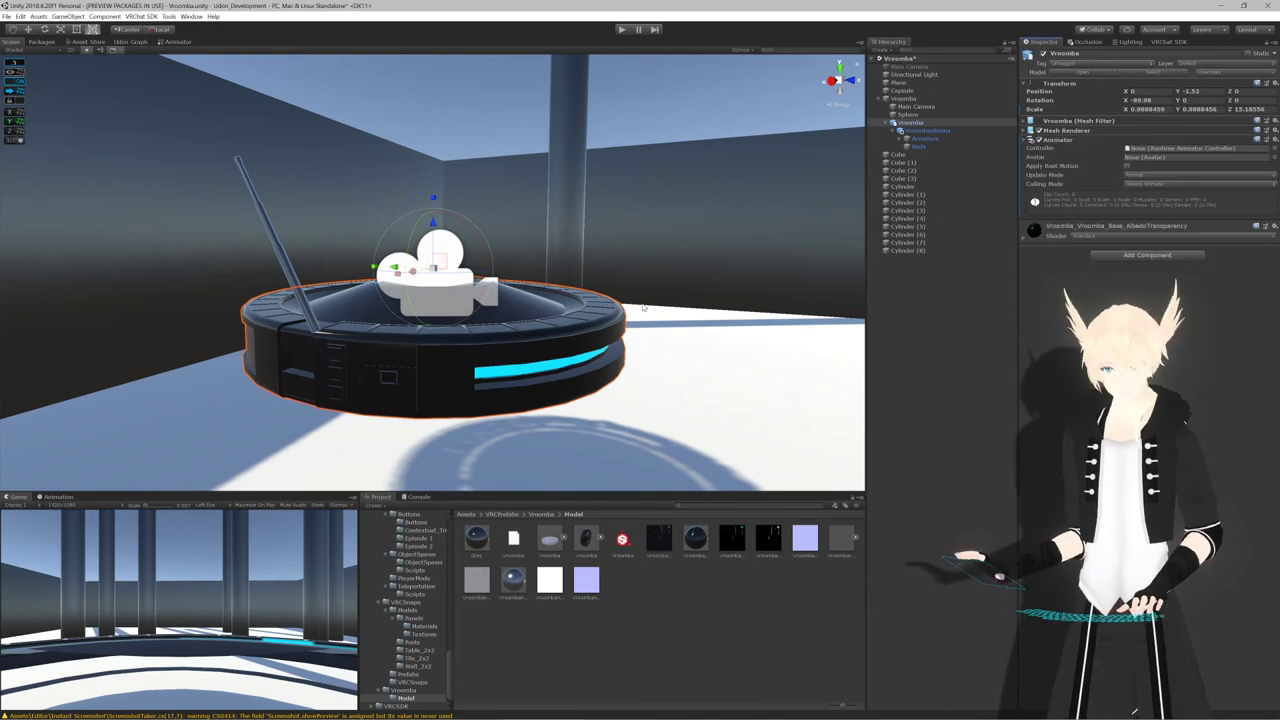
scroll(460, 397, down, 3)
scroll(460, 397, up, 3)
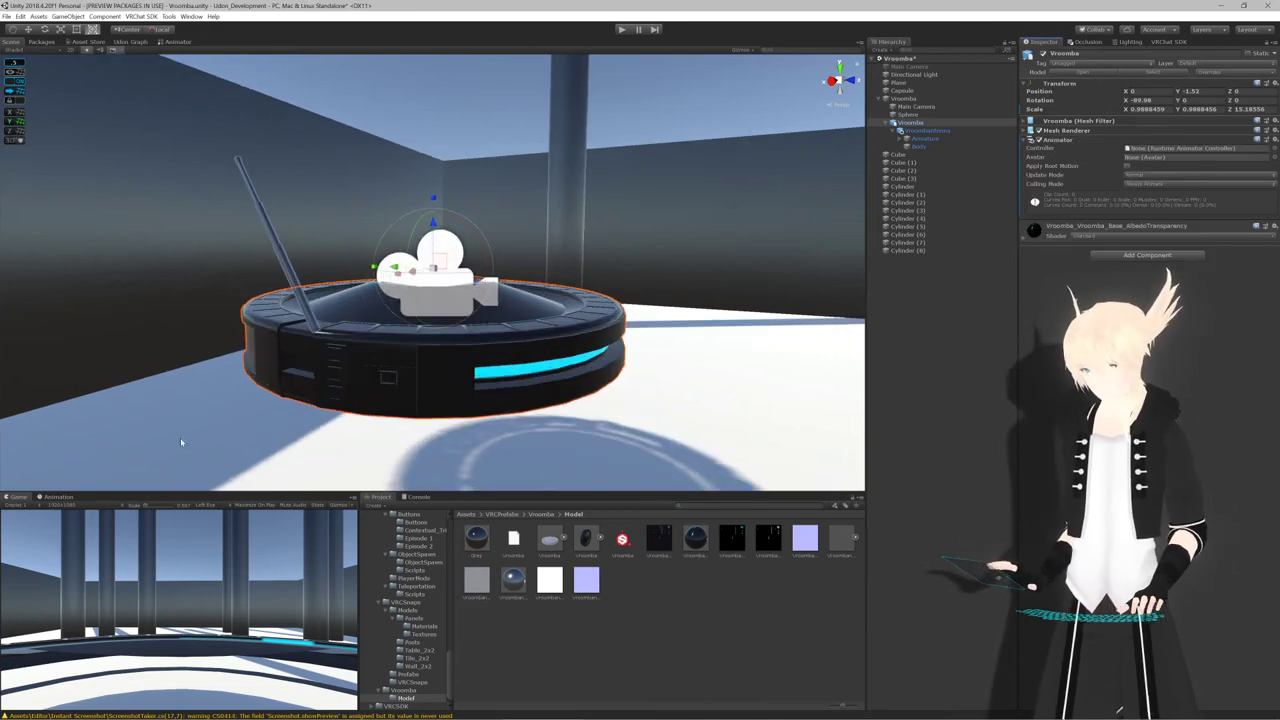
Dock the Animation window beside Project and Console, and bring it to the front
drag(53, 497, 464, 502)
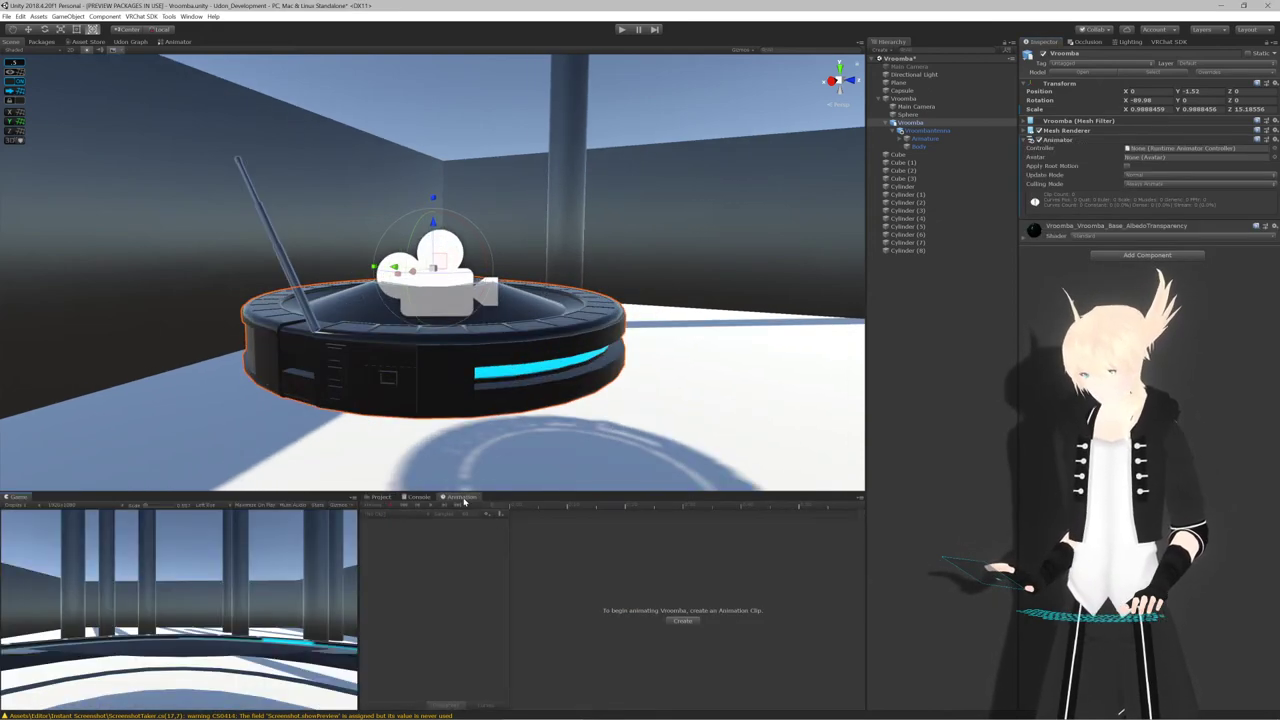
click(380, 497)
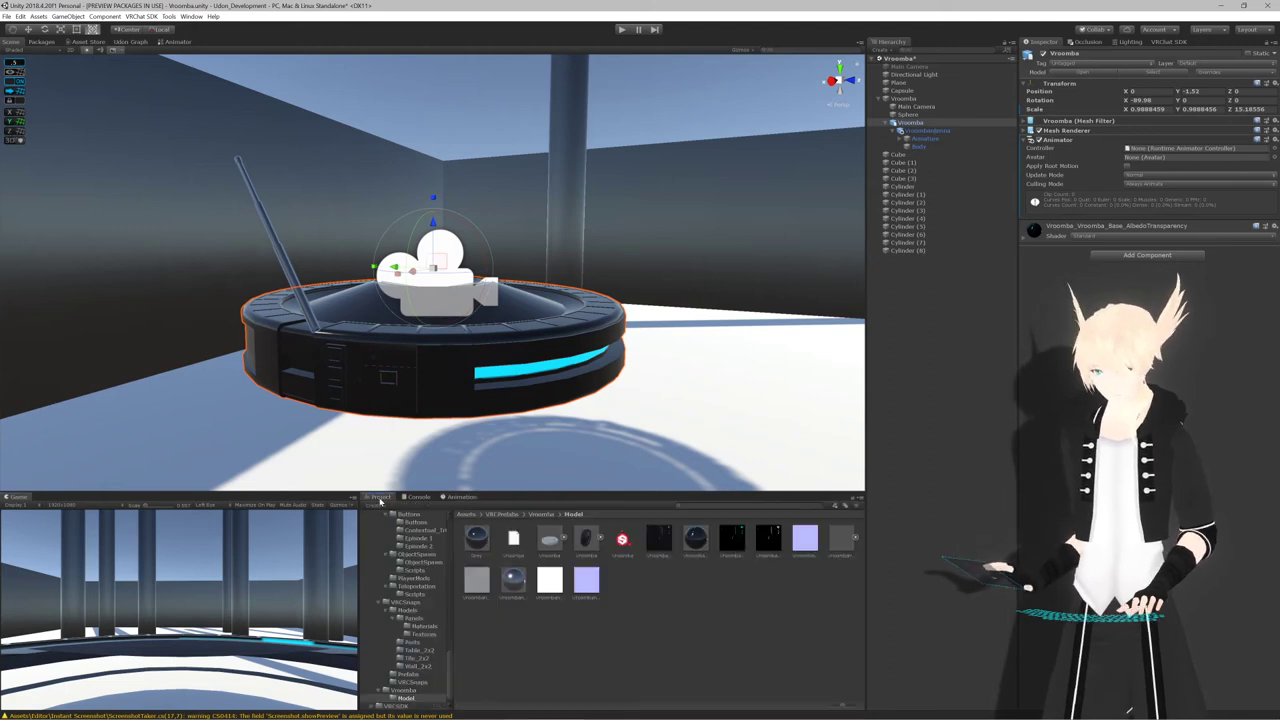
click(513, 515)
click(459, 497)
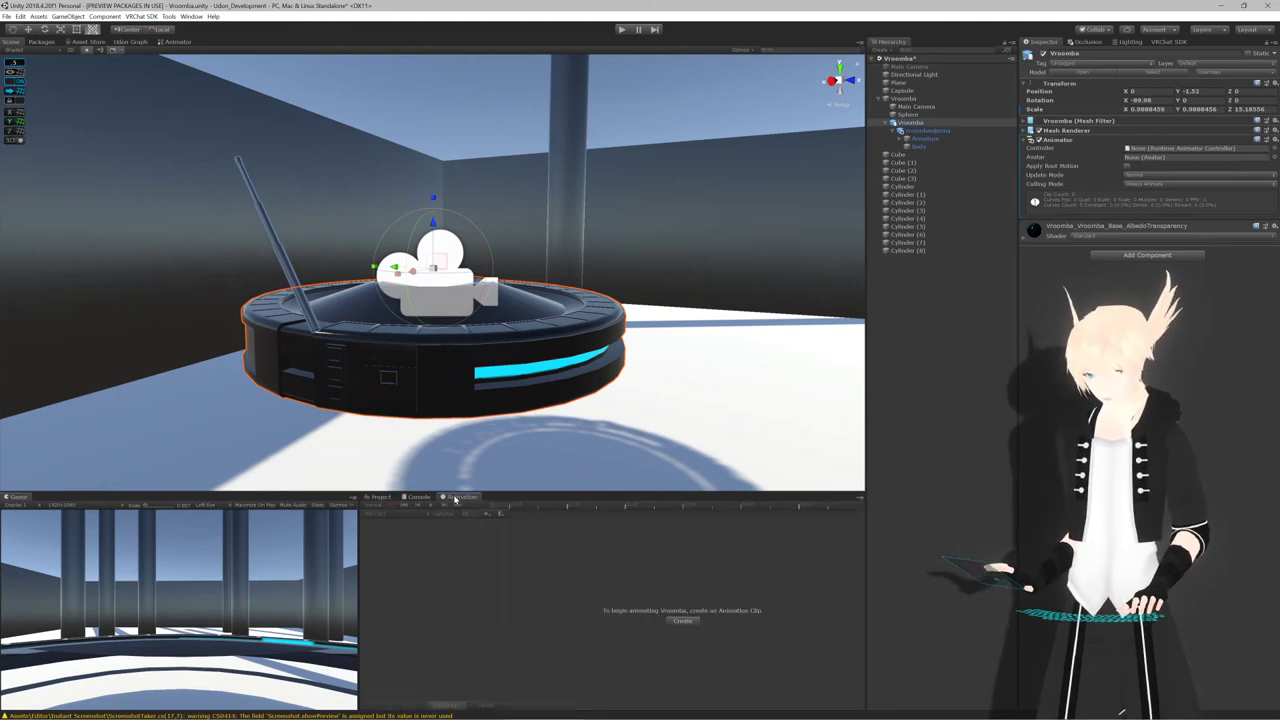
Create an animation clip named Close for the Vroomba in the VRCPrefabs Vroomba folder
click(679, 622)
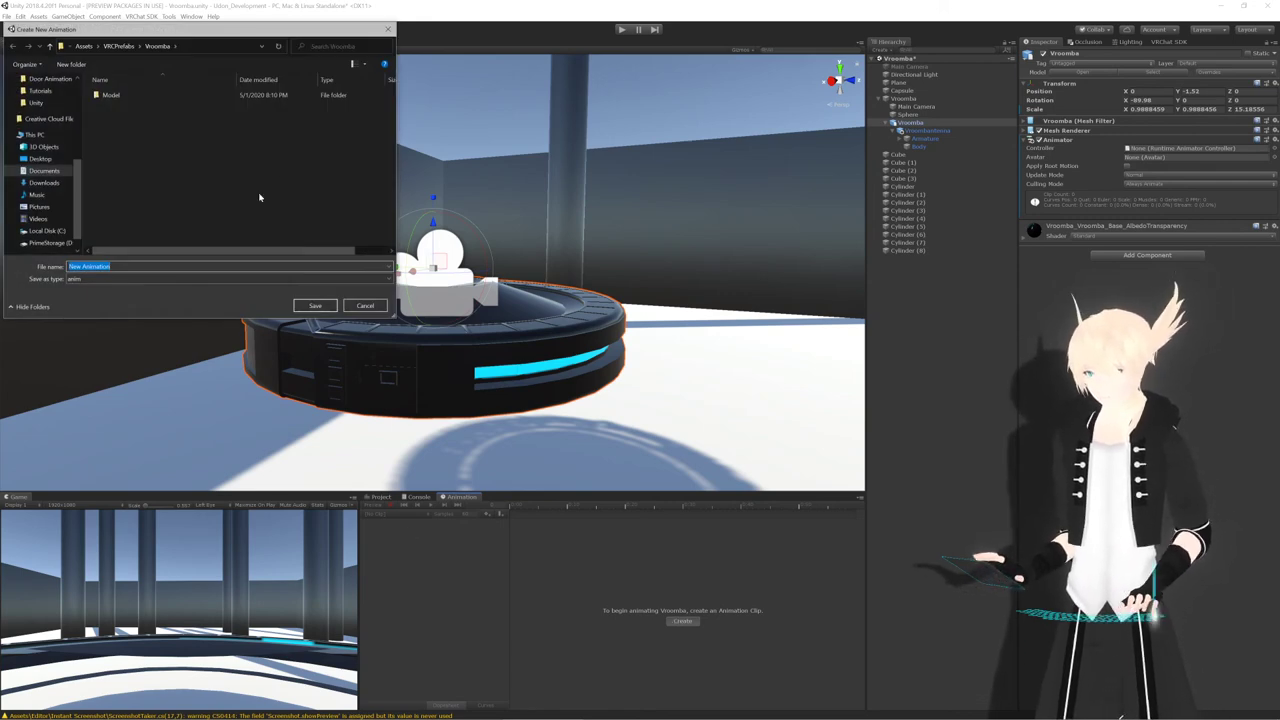
text(Op)
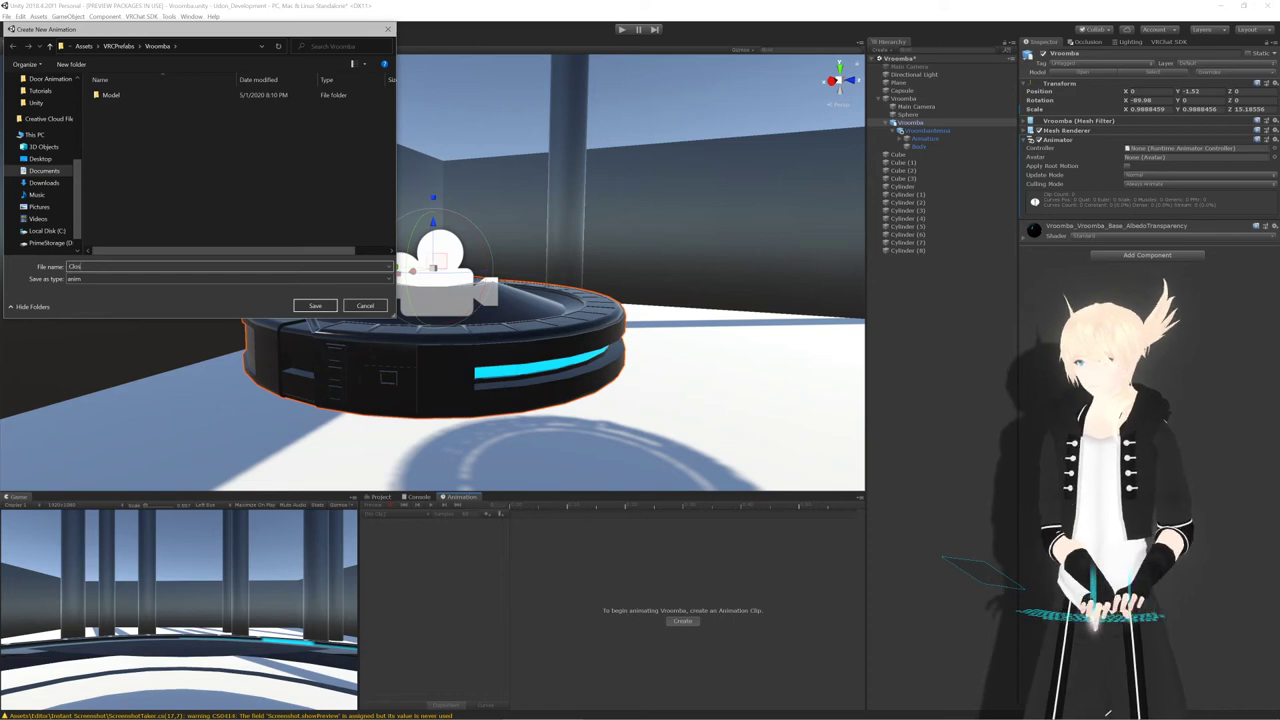
key(Return)
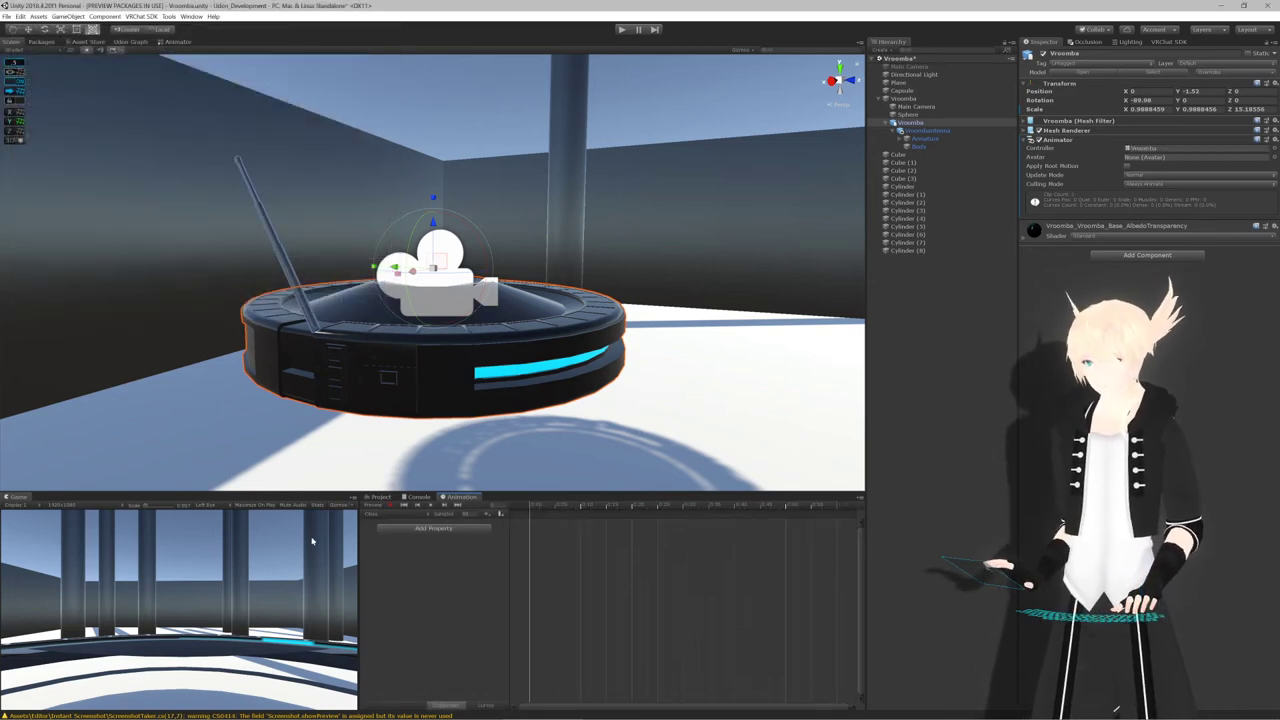
Start keyframe recording in the Close clip and use the Move tool with its handle set to Pivot
click(389, 507)
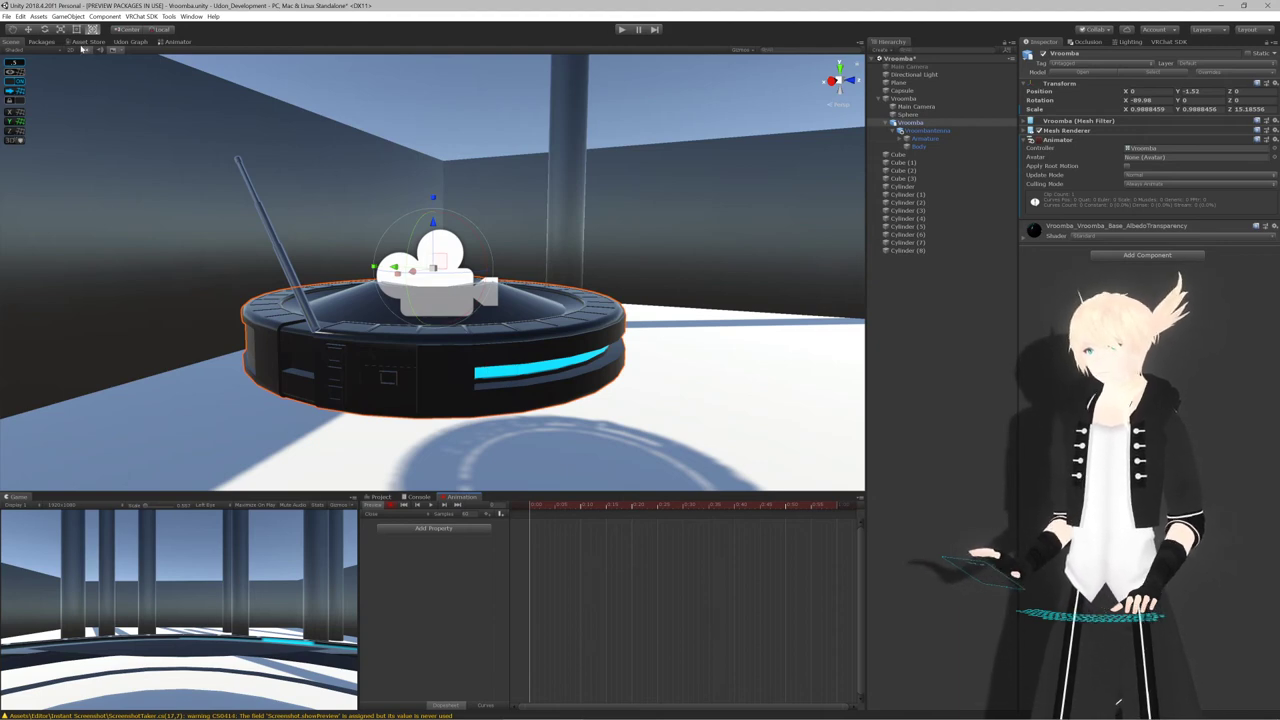
click(32, 31)
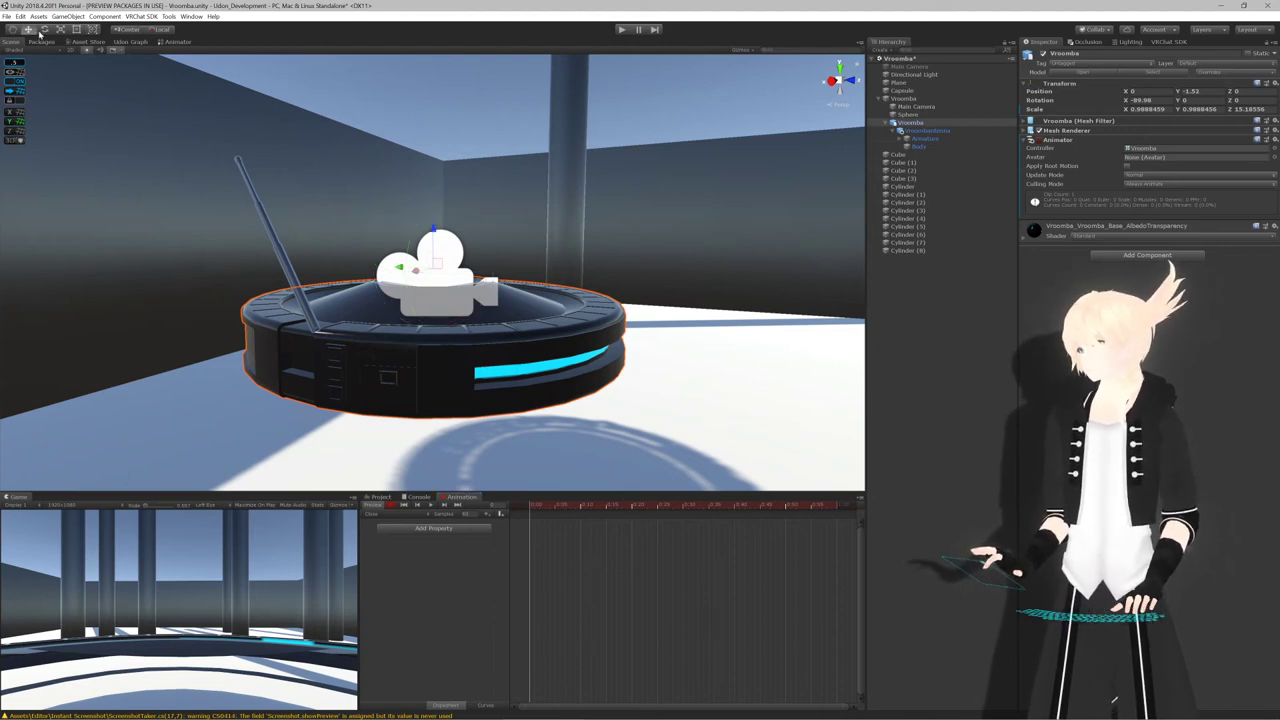
click(138, 30)
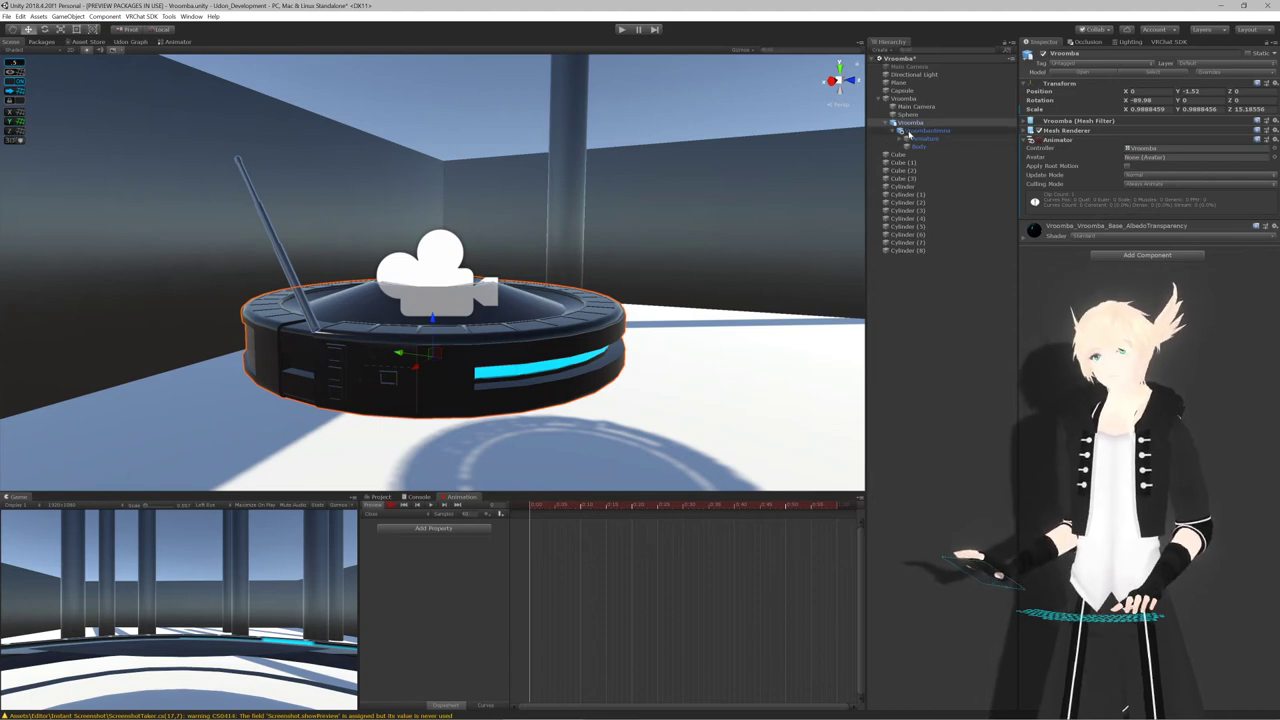
Expand the antenna's armature down through its bones and select the tip bone 002
click(899, 141)
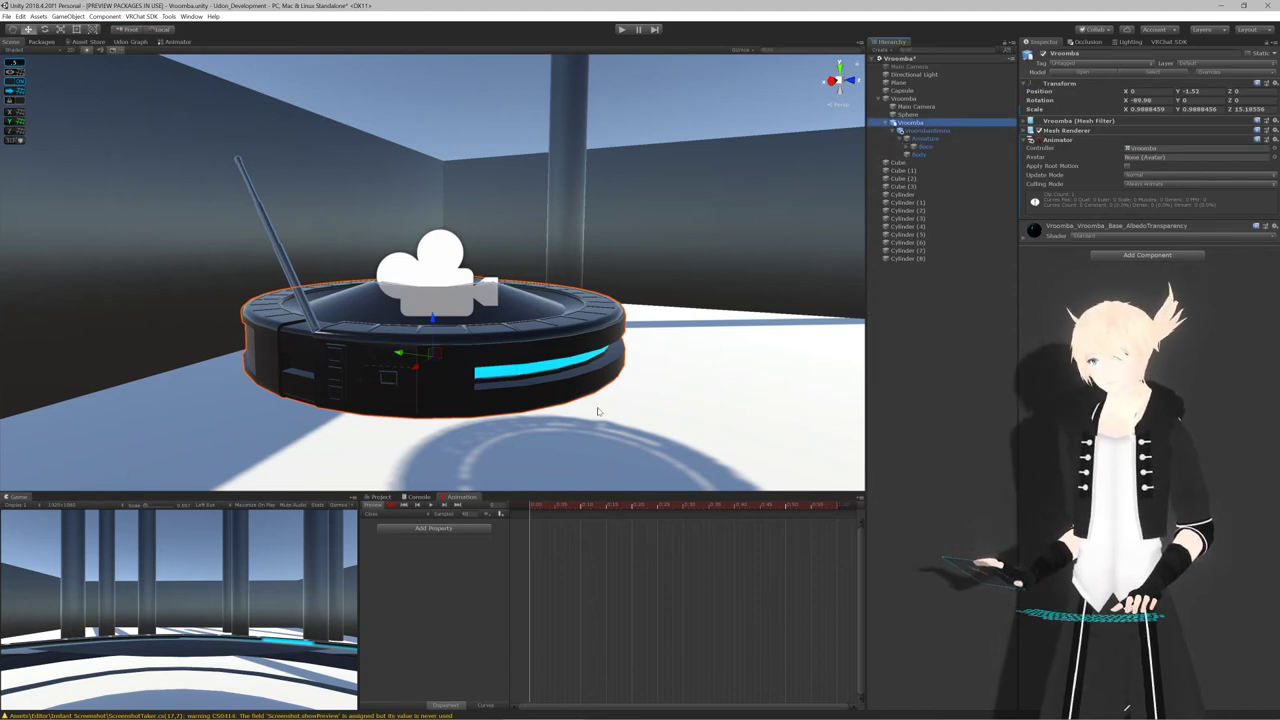
click(907, 147)
click(915, 155)
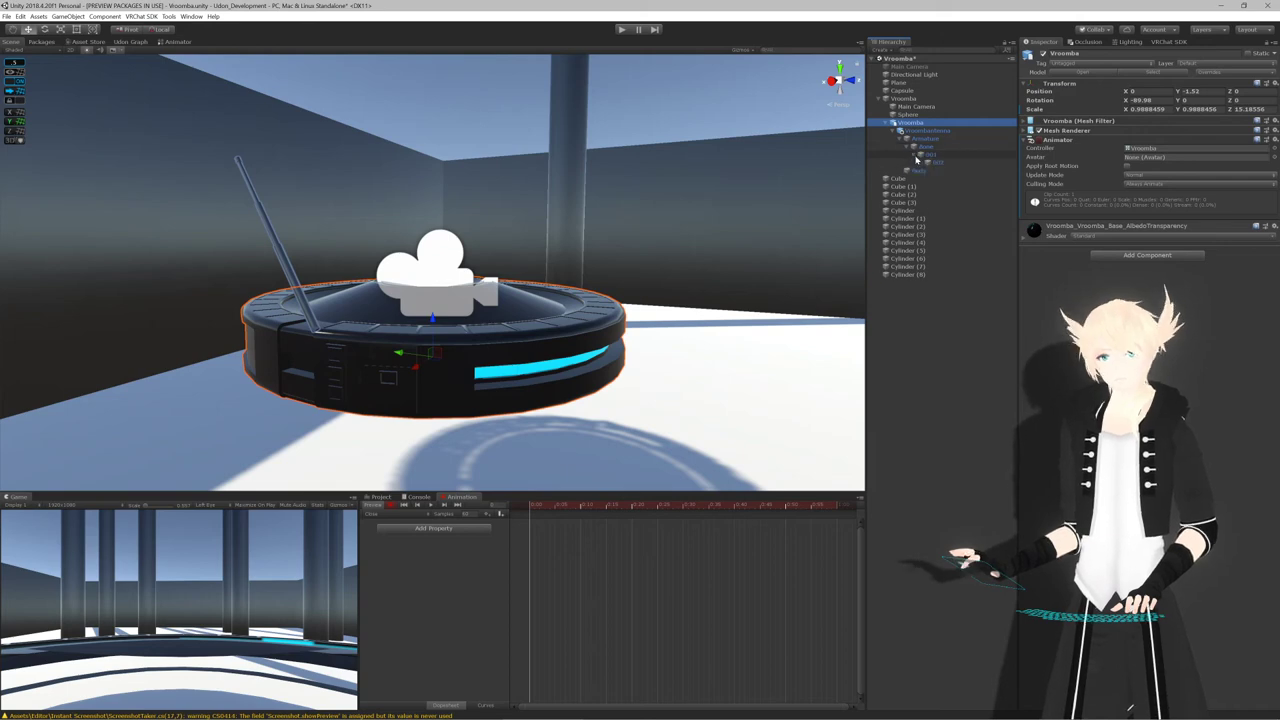
click(930, 163)
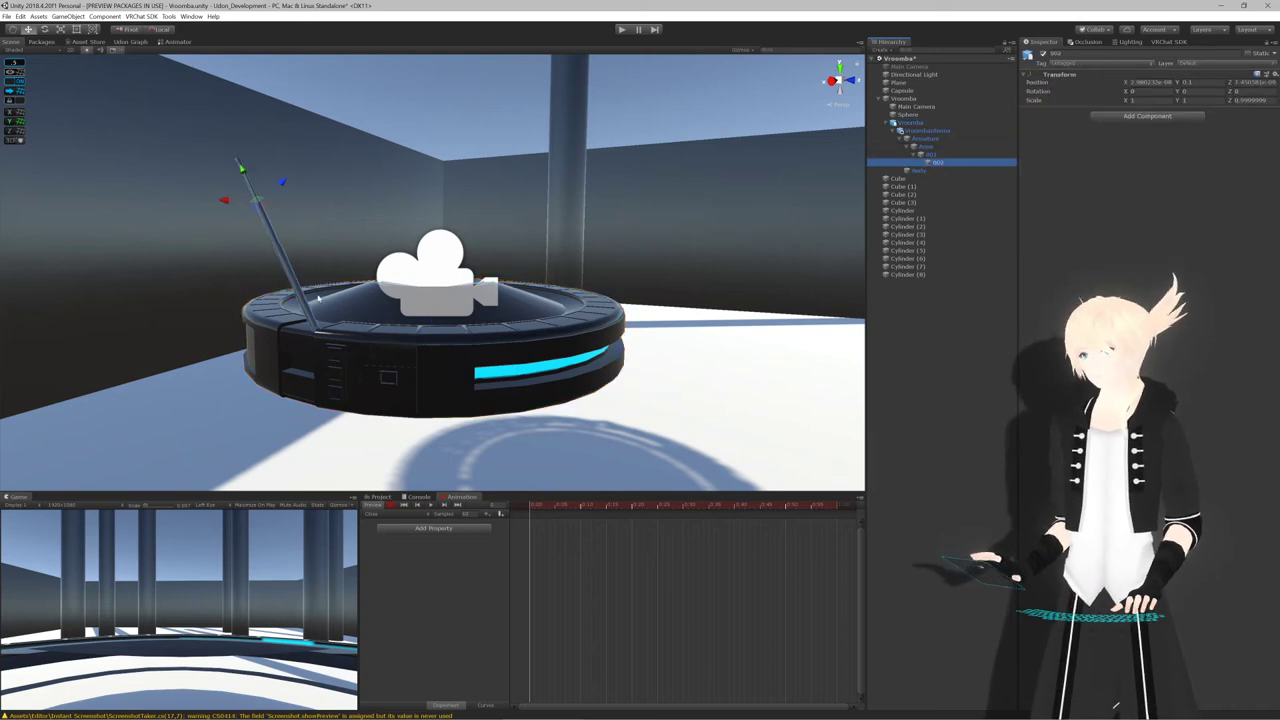
Try to move antenna bone 002 freely, undo that, and try moving it along the antenna's length
alt+drag(319, 299, 442, 289)
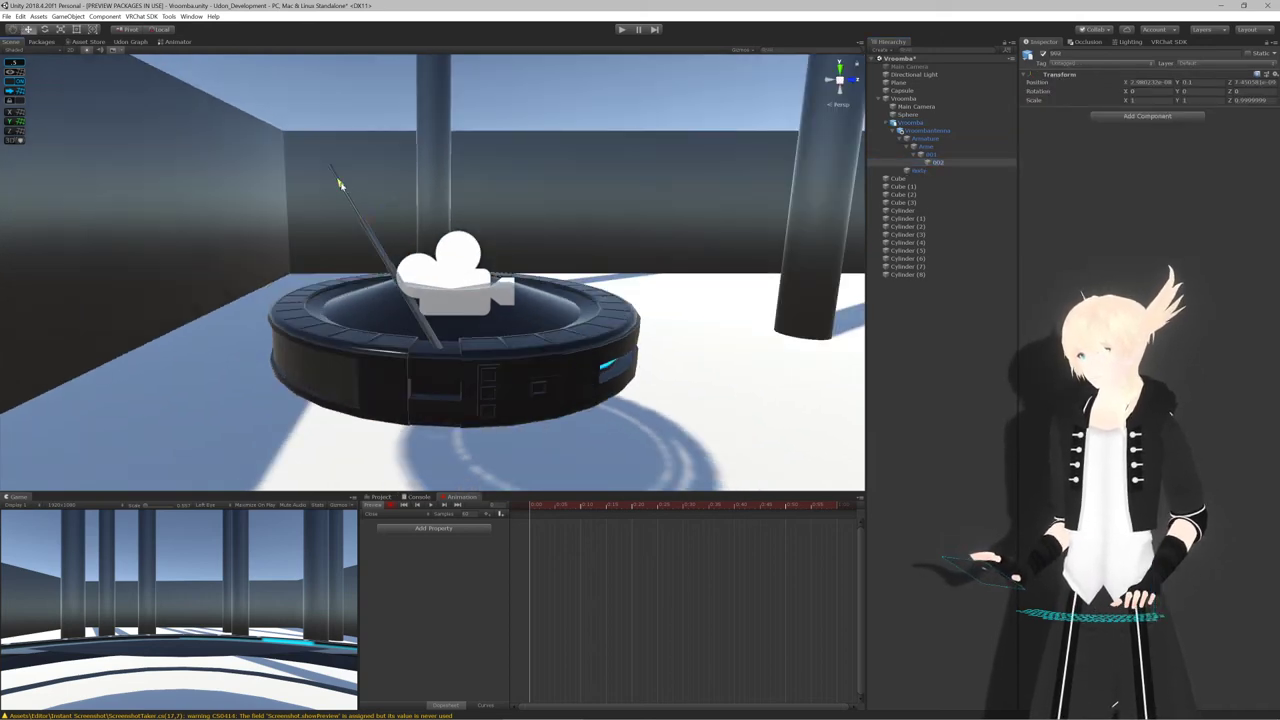
drag(340, 183, 349, 198)
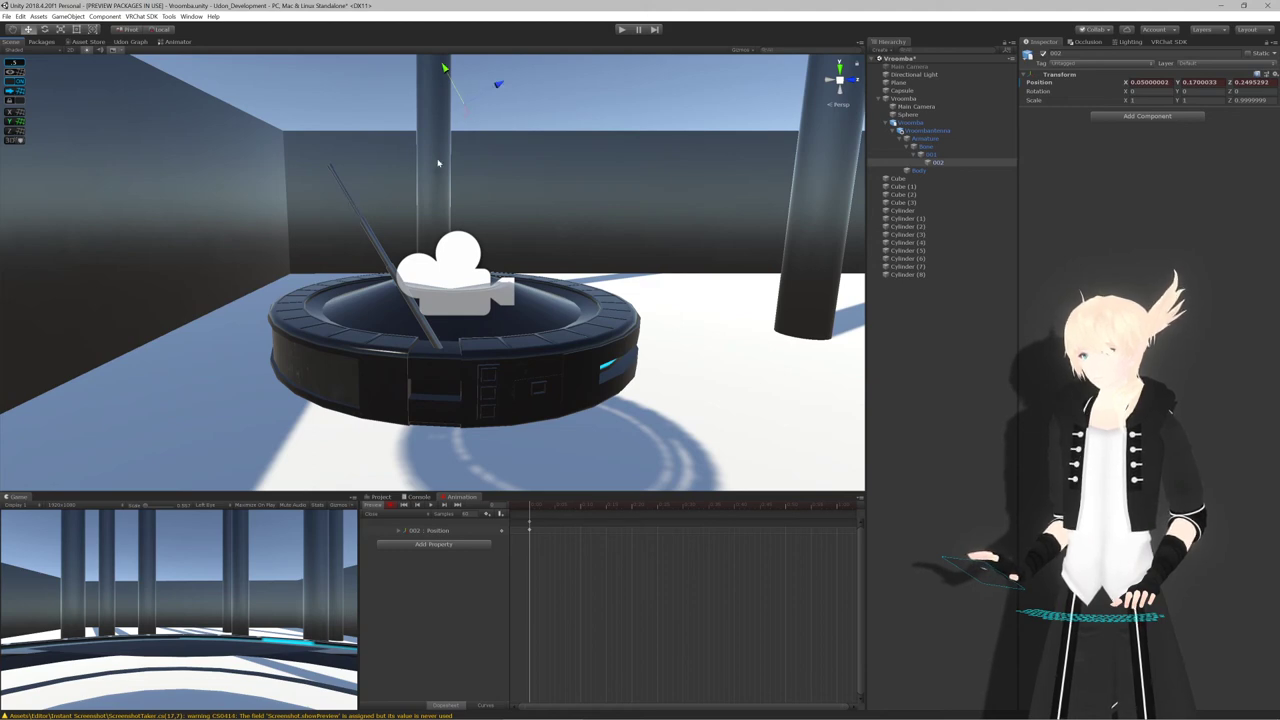
key(ctrl+z)
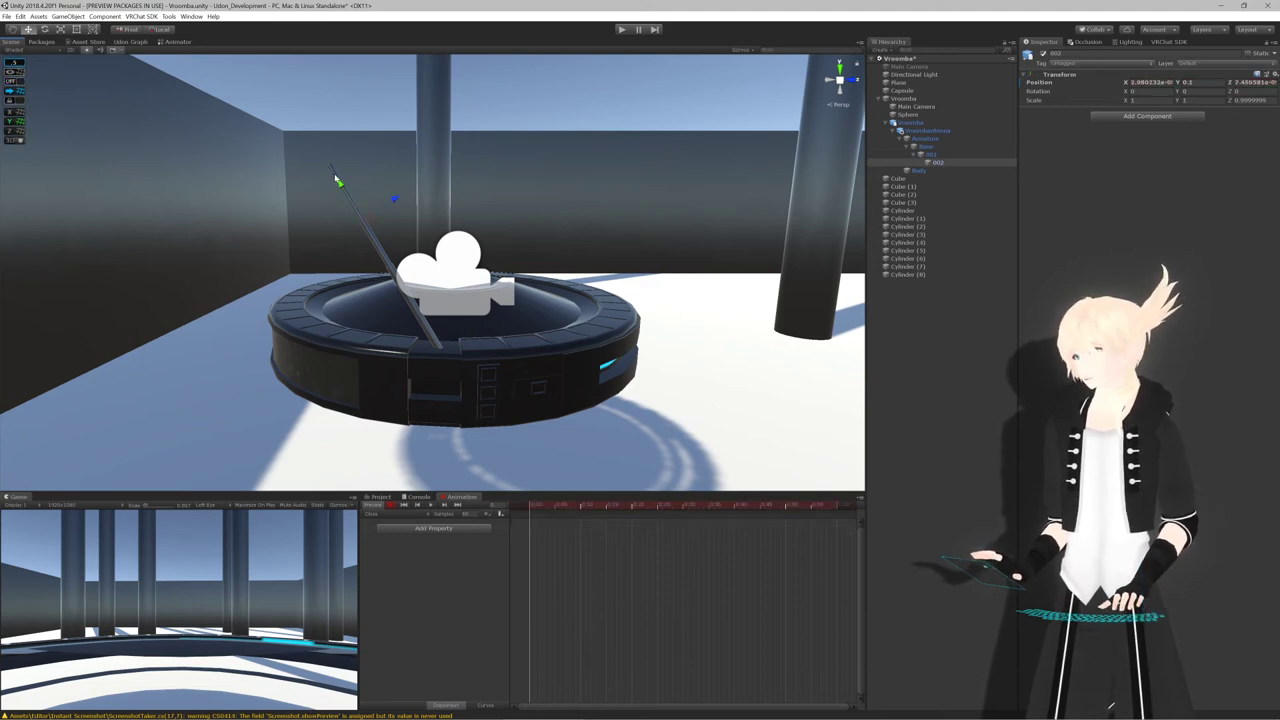
drag(340, 185, 349, 194)
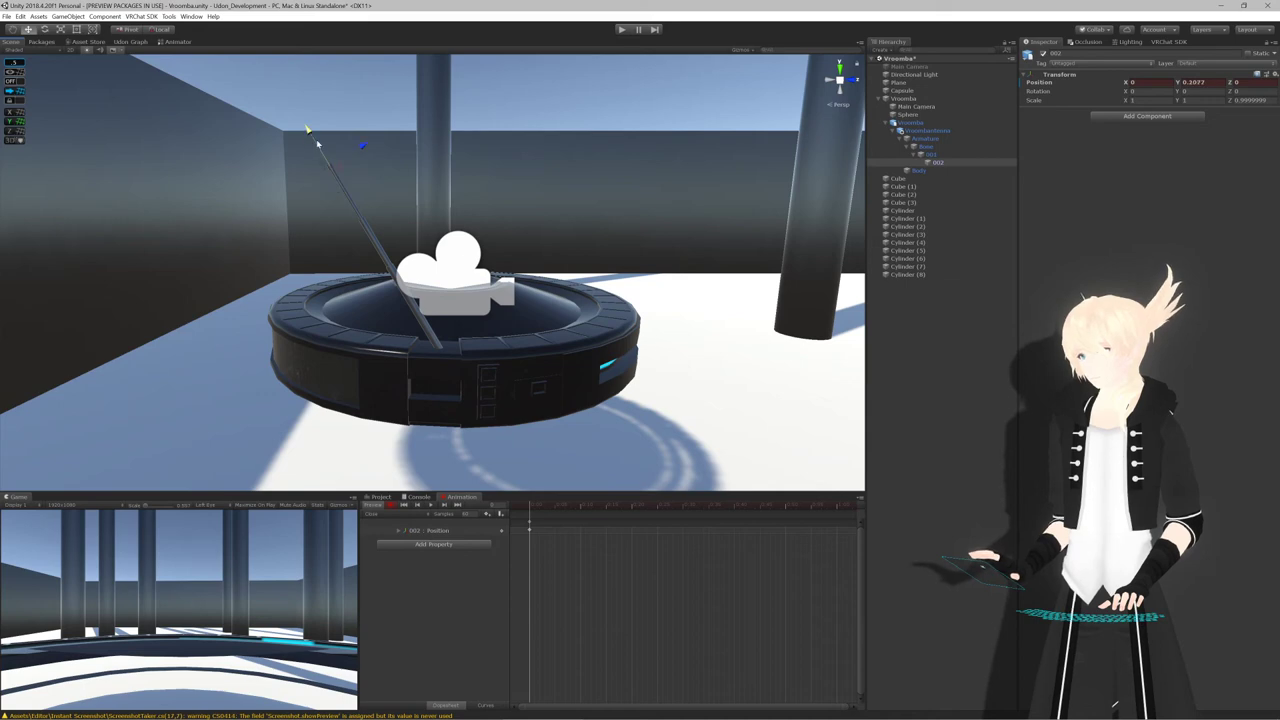
Open the import settings of the Vroombantenna model asset and show its location in the project files
click(938, 131)
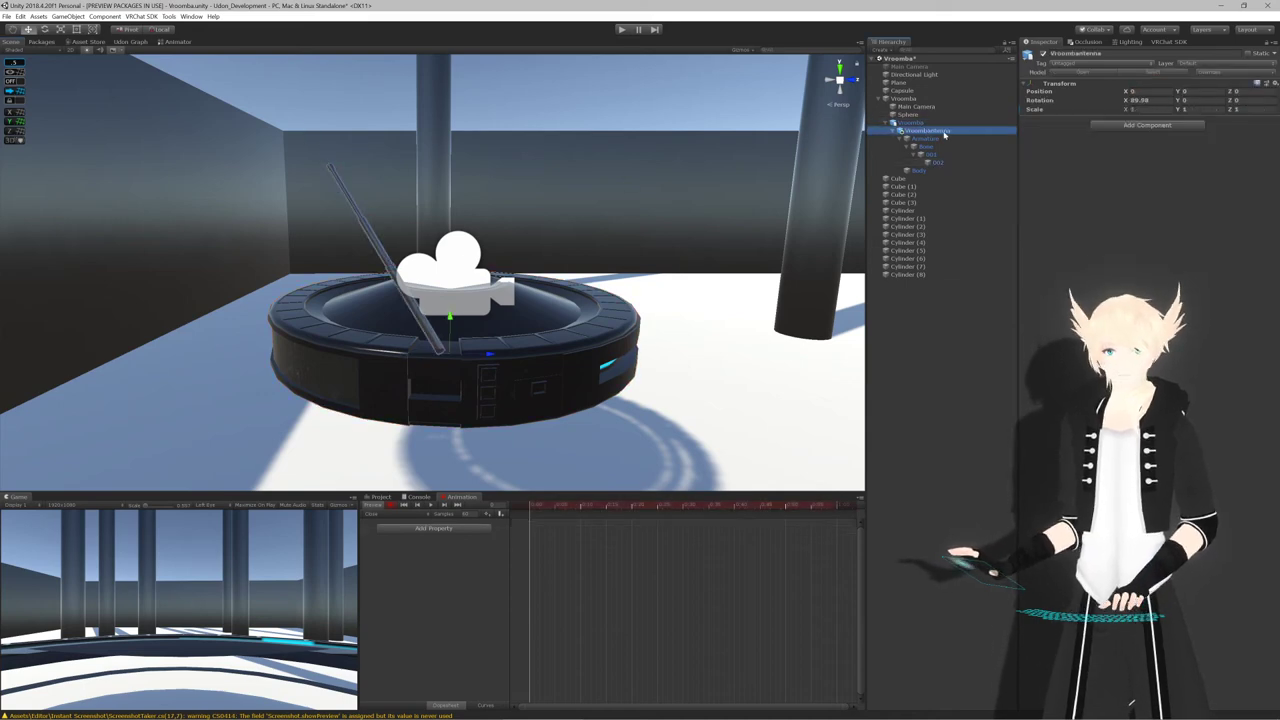
click(1153, 72)
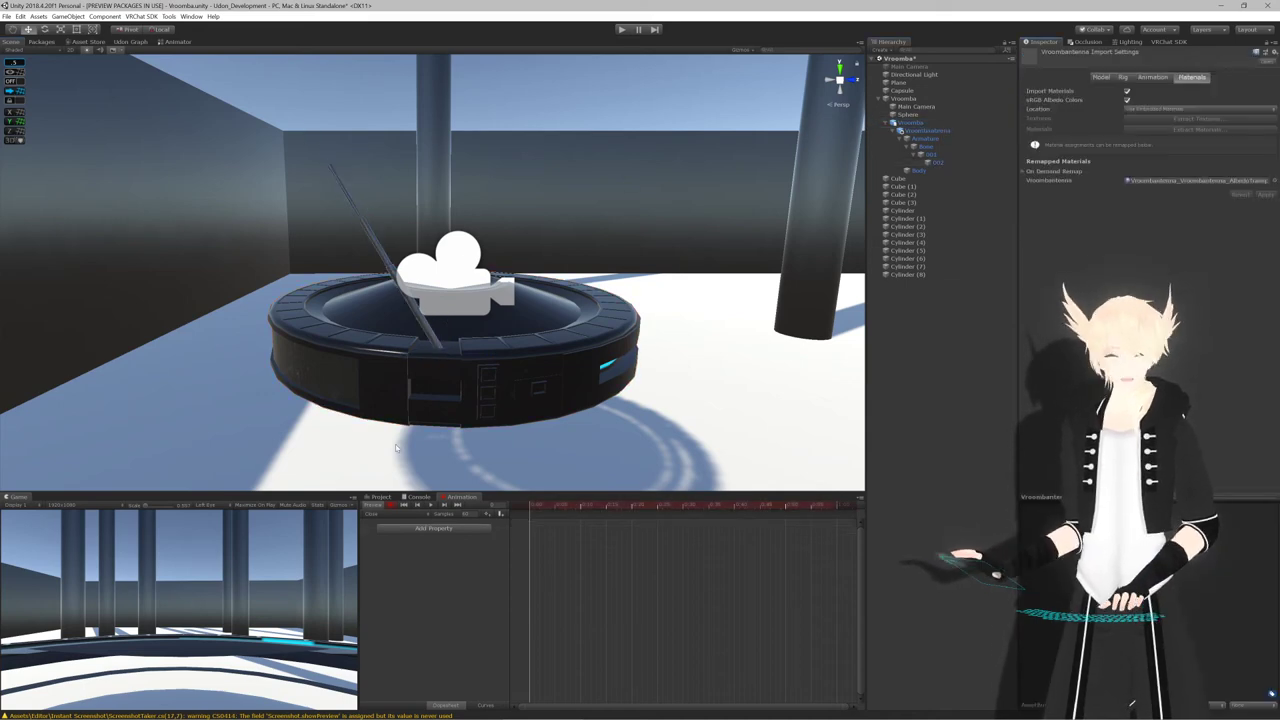
click(382, 497)
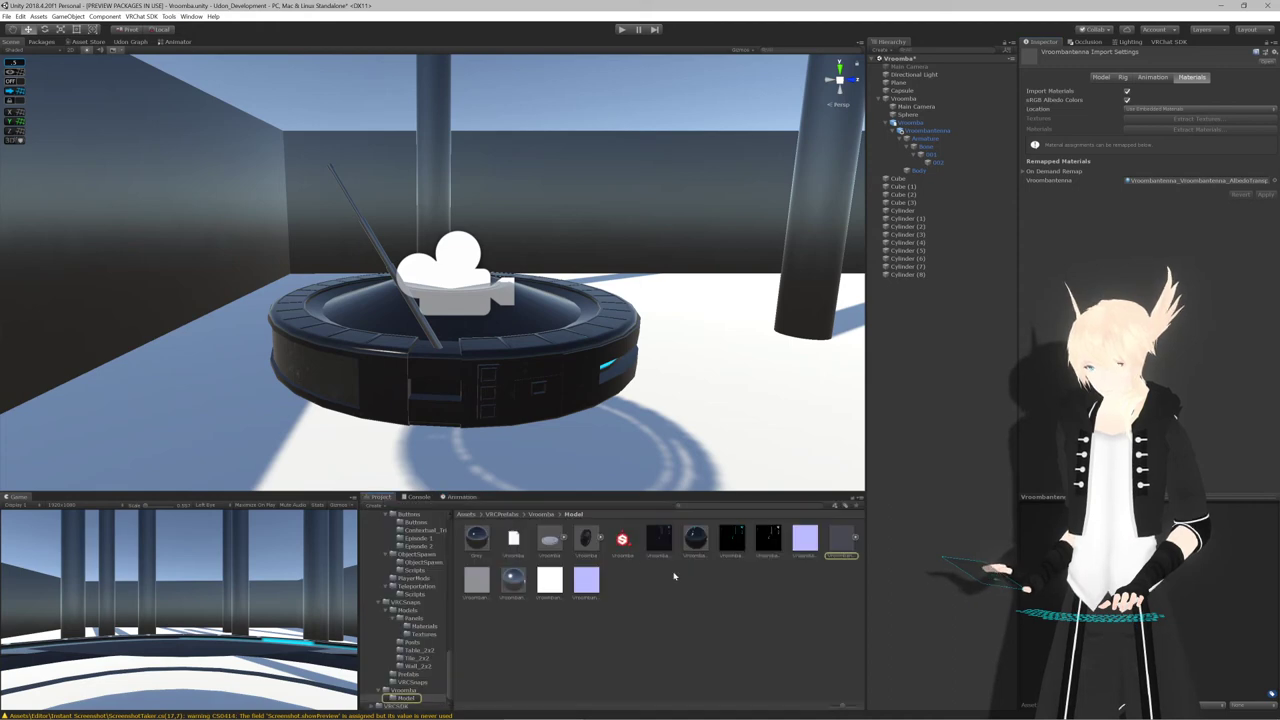
Set the Vroombantenna model's rig animation type to Generic and apply the import change
click(1123, 77)
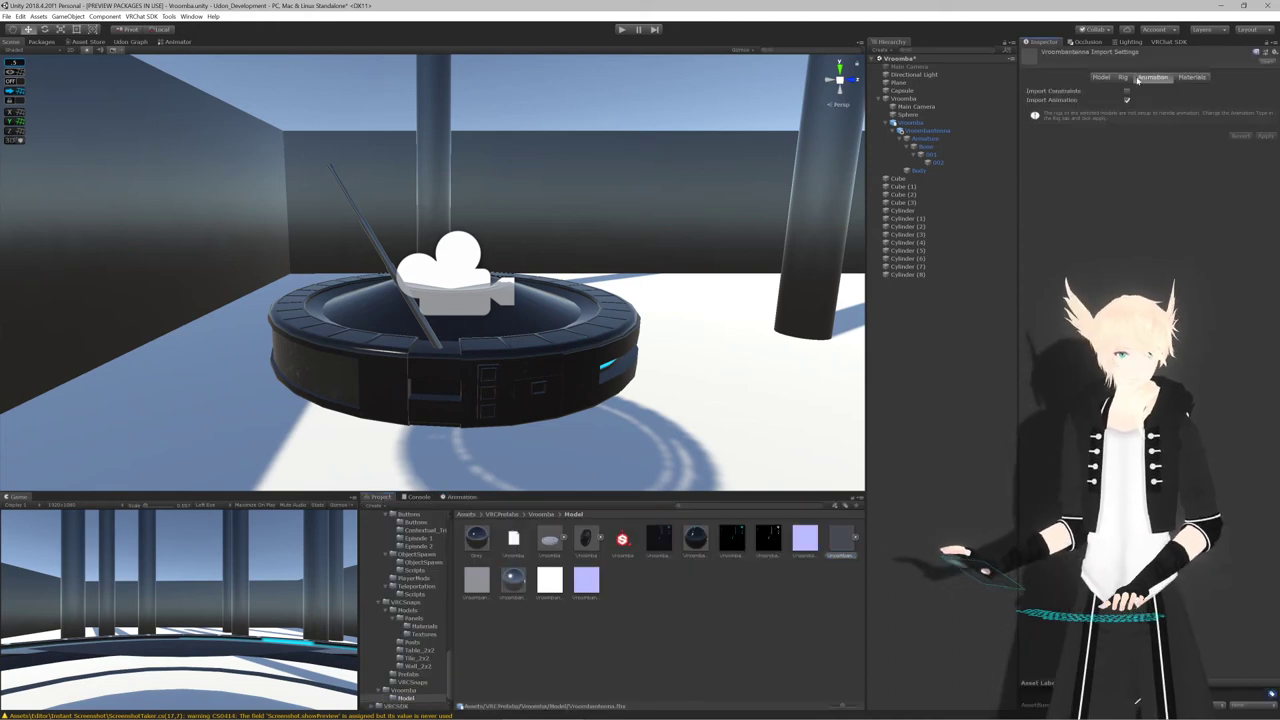
click(1140, 92)
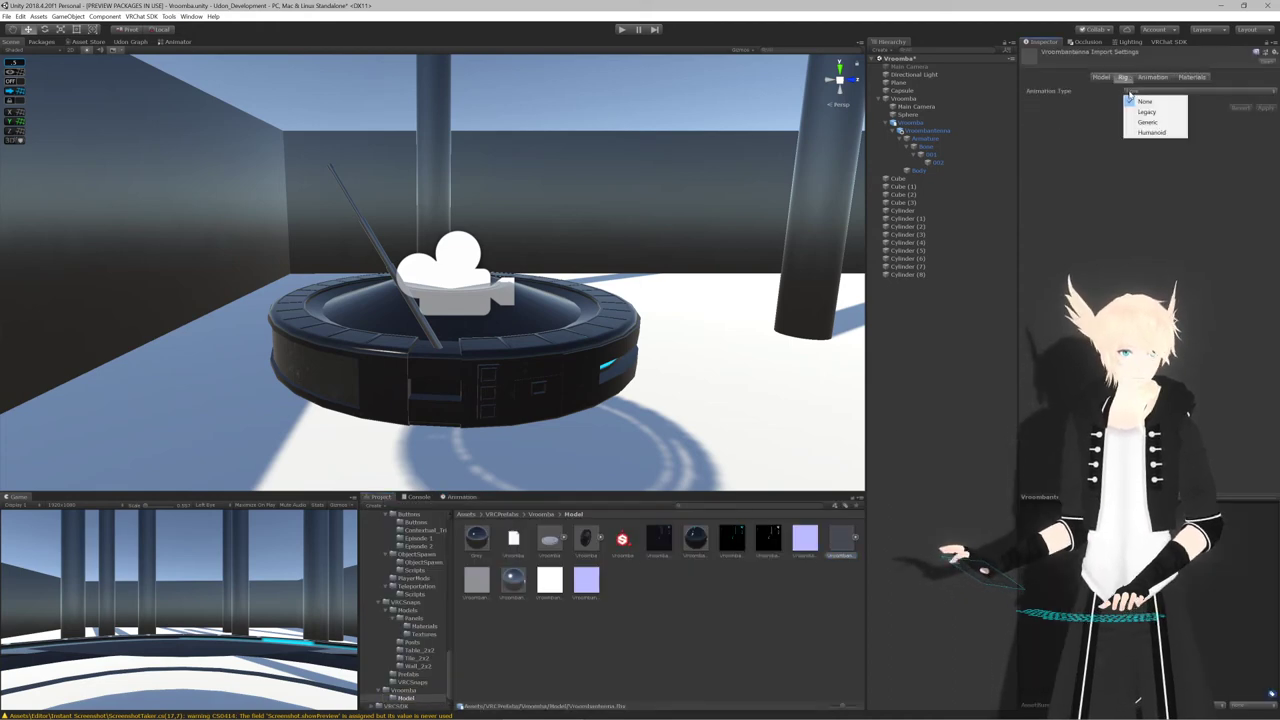
click(1154, 122)
Try sliding the antenna's root bone and bone 001 along the antenna's length, undoing each move
alt+drag(598, 198, 530, 200)
click(940, 146)
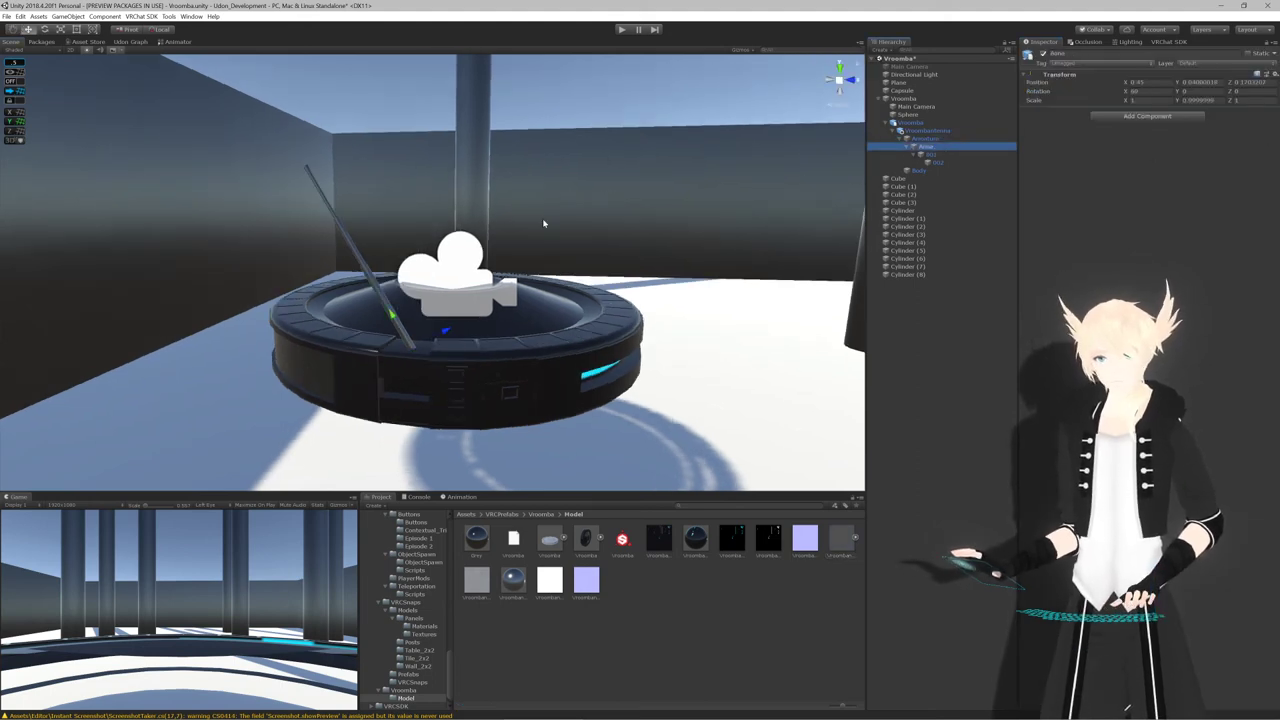
mouse_move(398, 313)
mouse_down()
mouse_move(360, 256)
mouse_move(391, 303)
mouse_up()
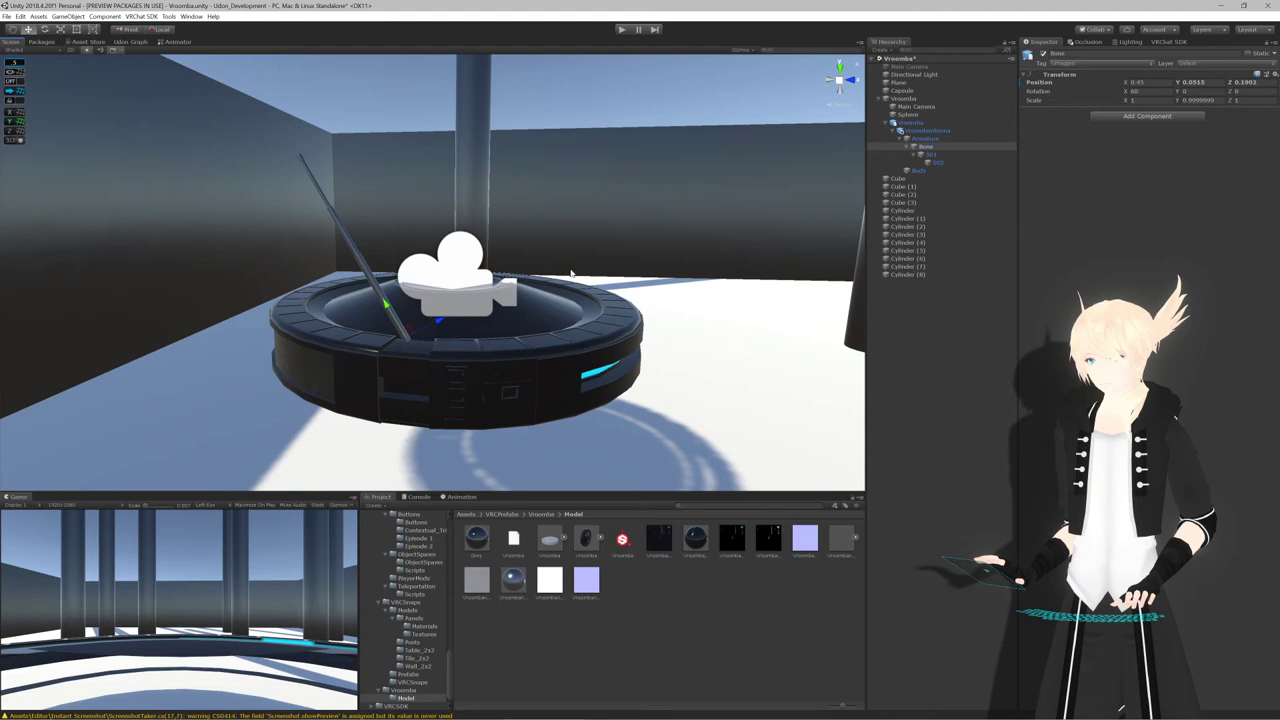
click(942, 154)
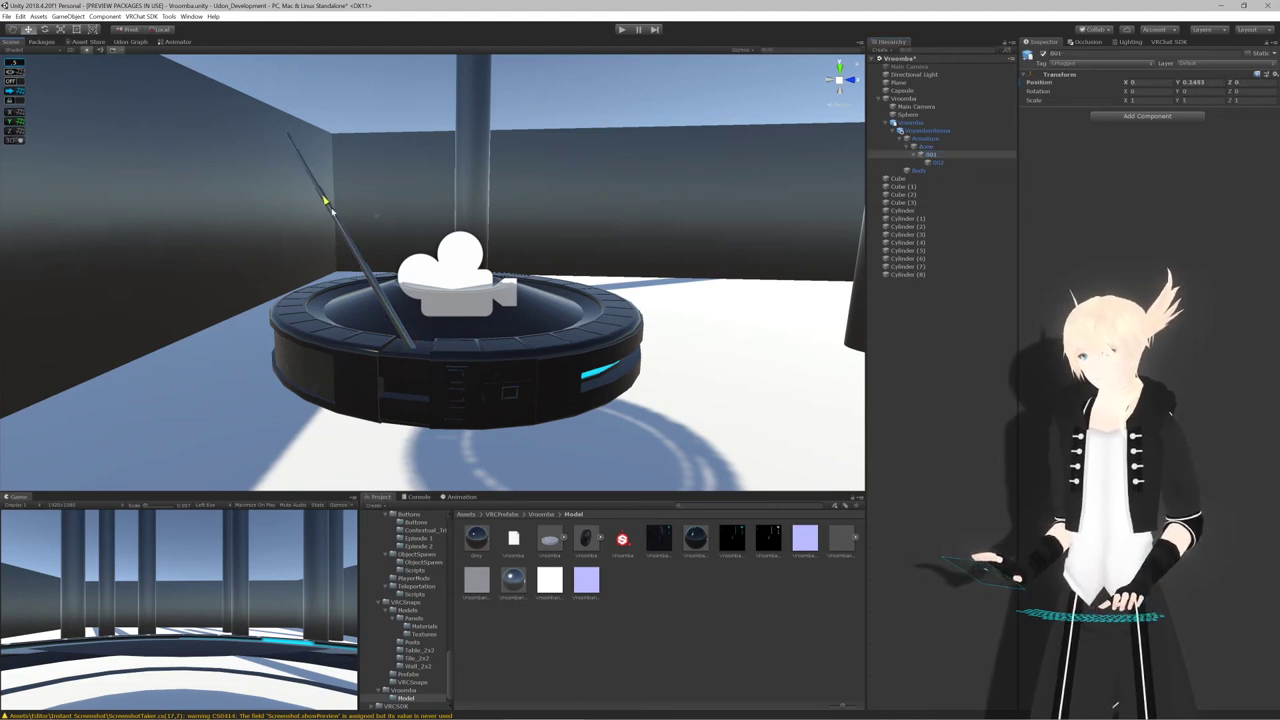
drag(326, 203, 314, 238)
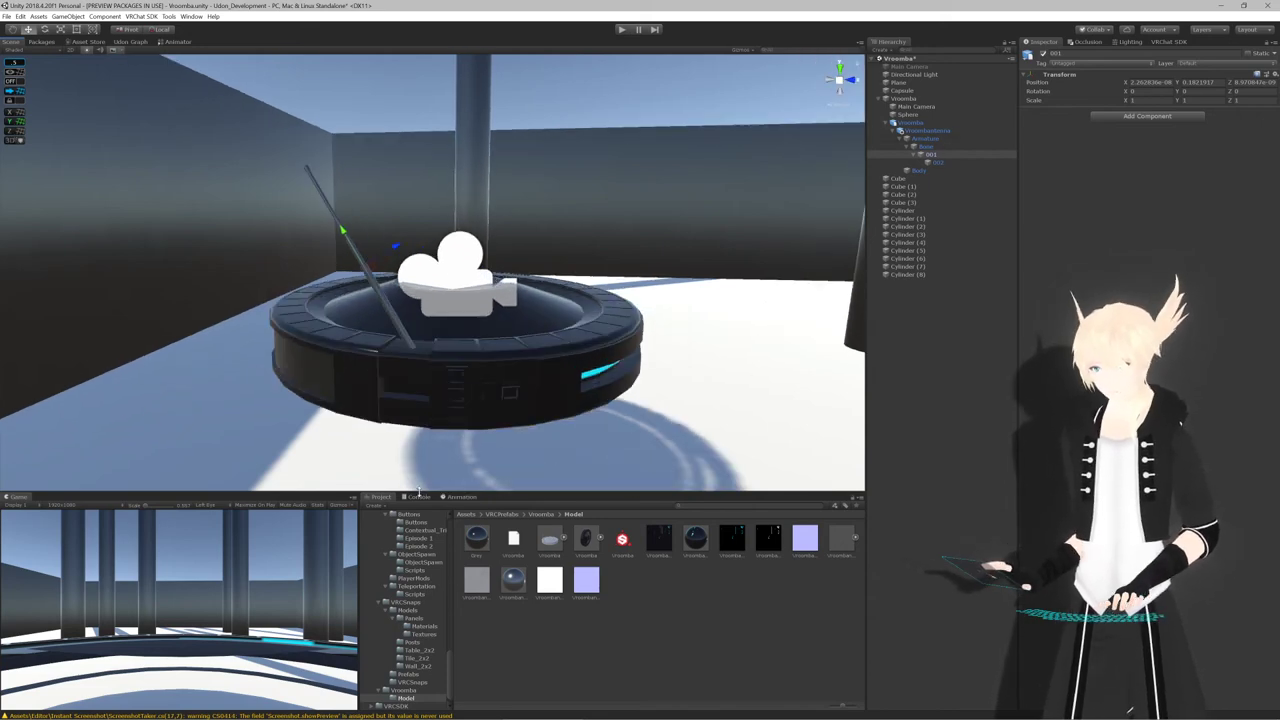
Place the Animation view between Project and Console and start keyframe recording in the Vroomba's Close clip
click(418, 497)
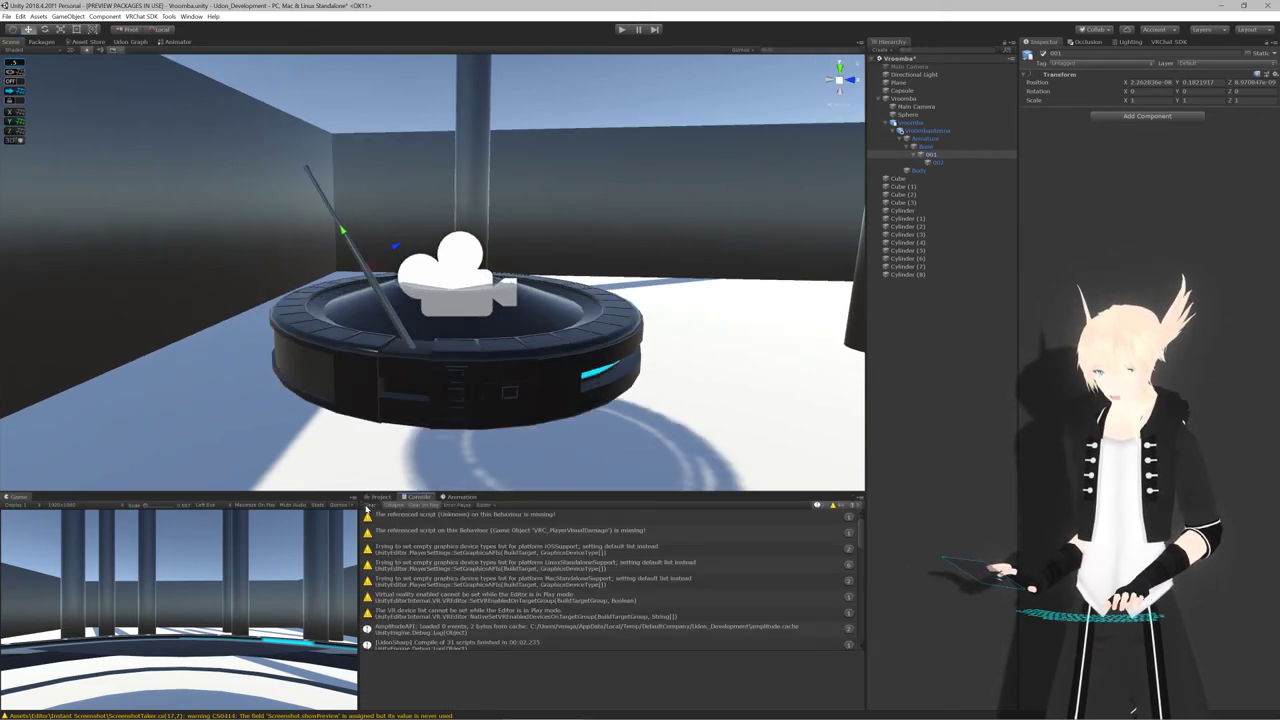
drag(461, 497, 404, 500)
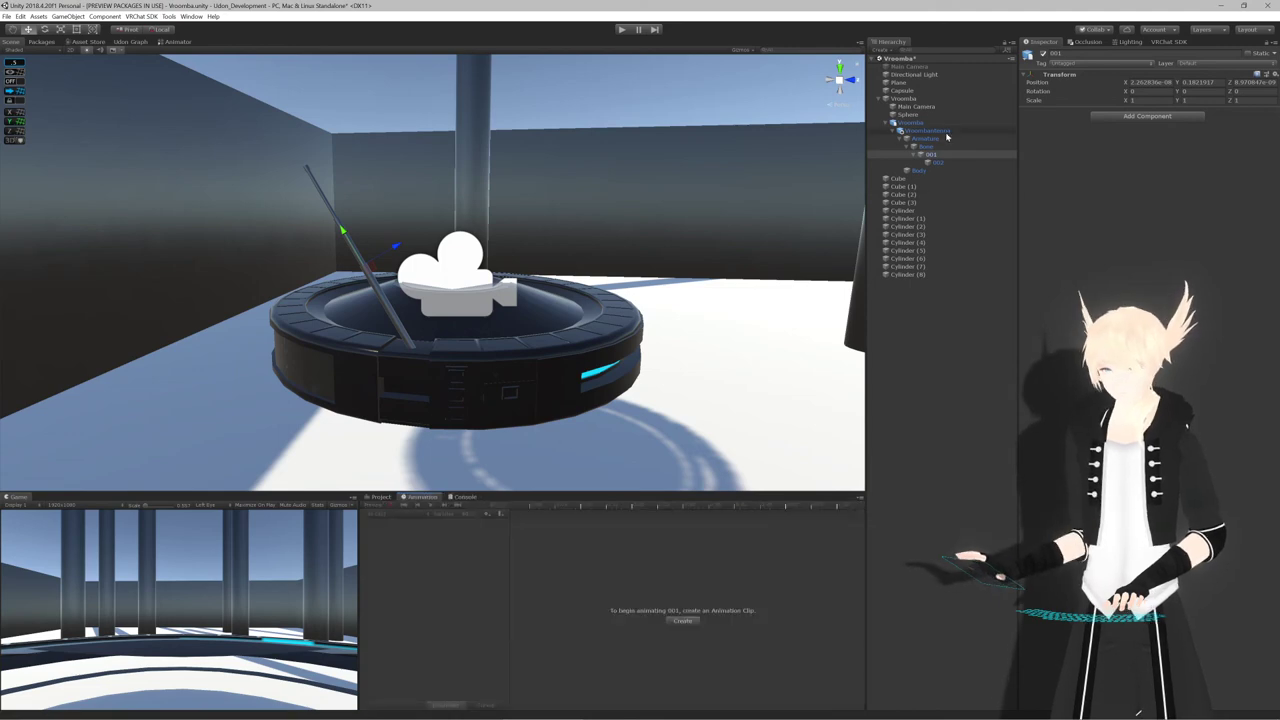
click(912, 122)
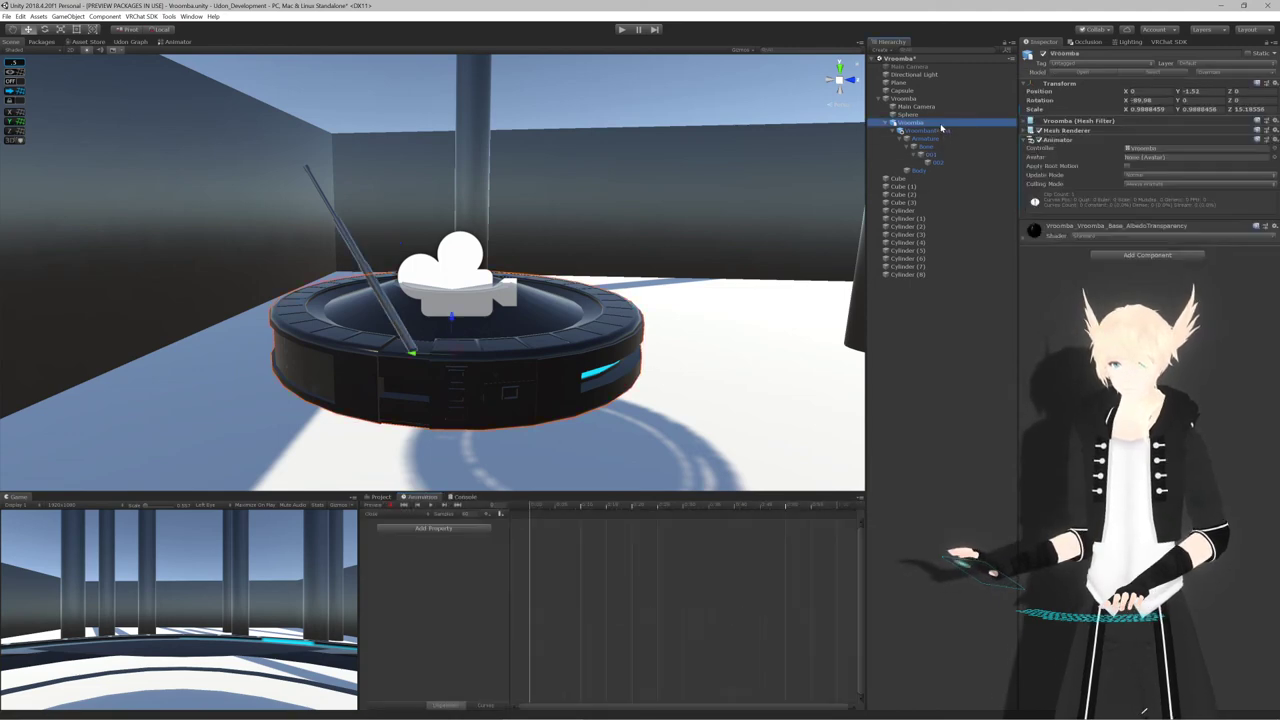
click(393, 506)
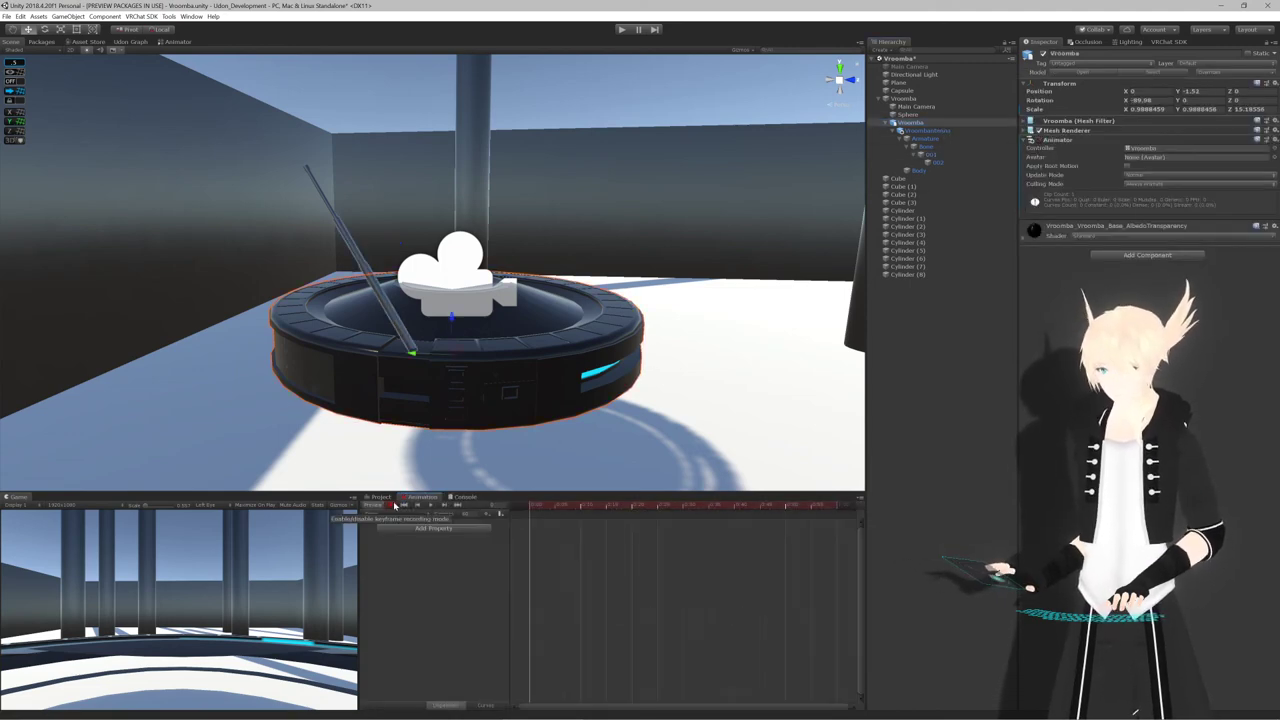
Check the Animator component on Vroombantenna and remove the Animator component from its parent Vroomba object
click(925, 138)
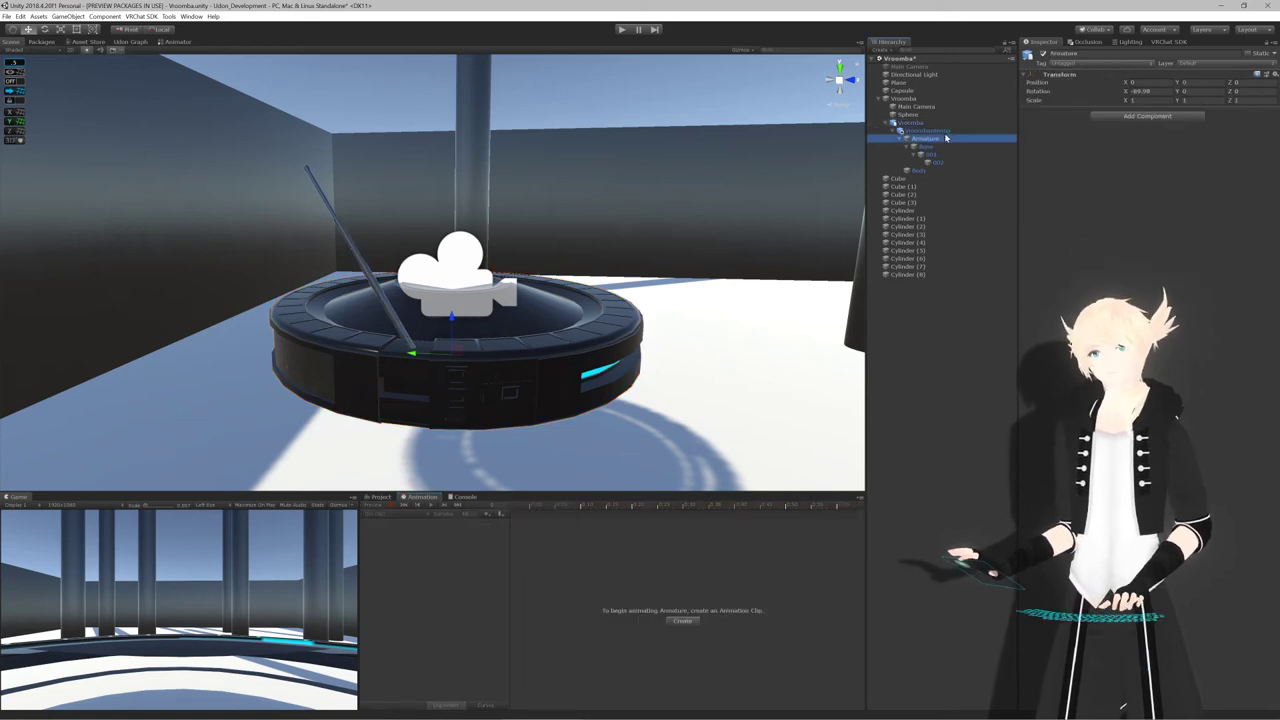
click(925, 130)
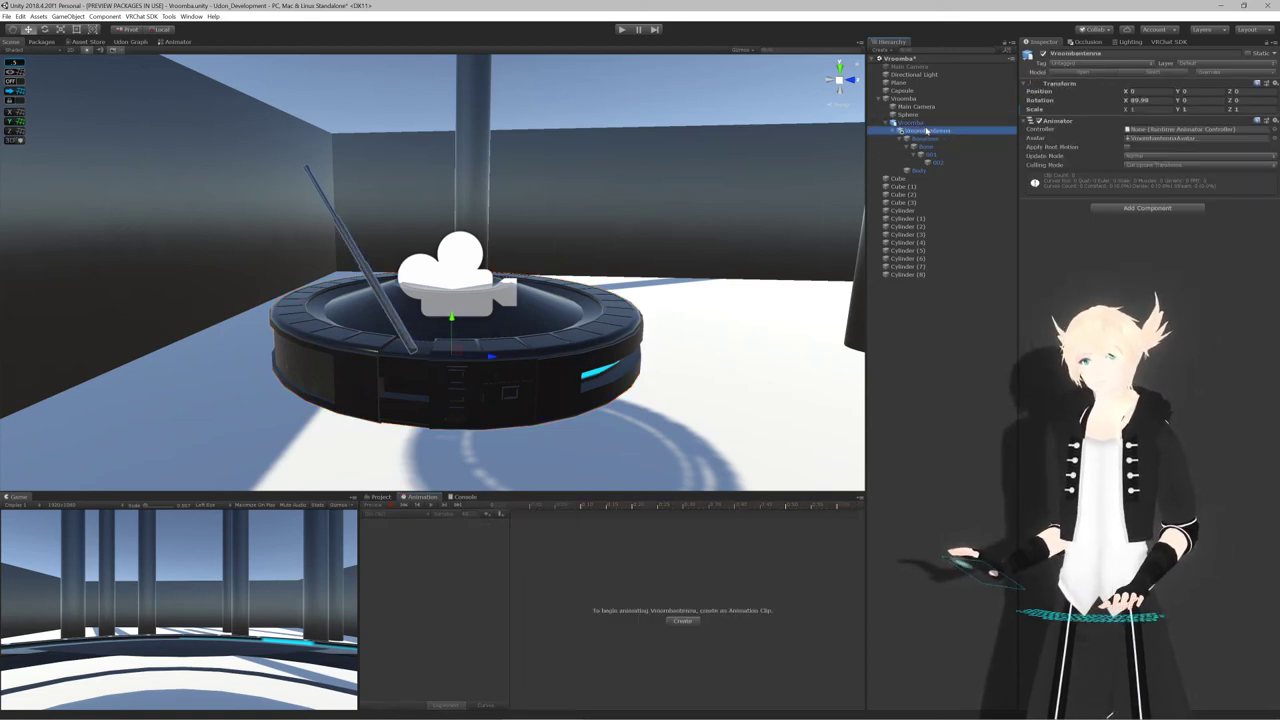
click(1275, 120)
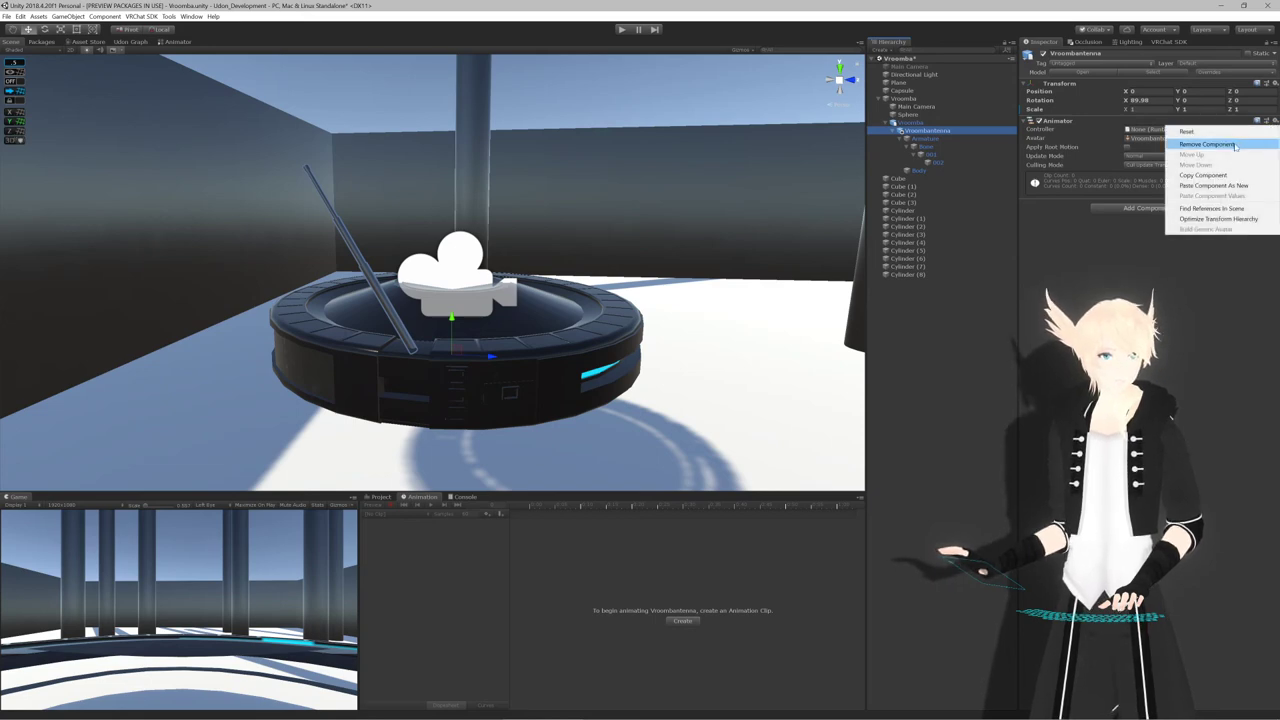
click(1051, 260)
click(955, 124)
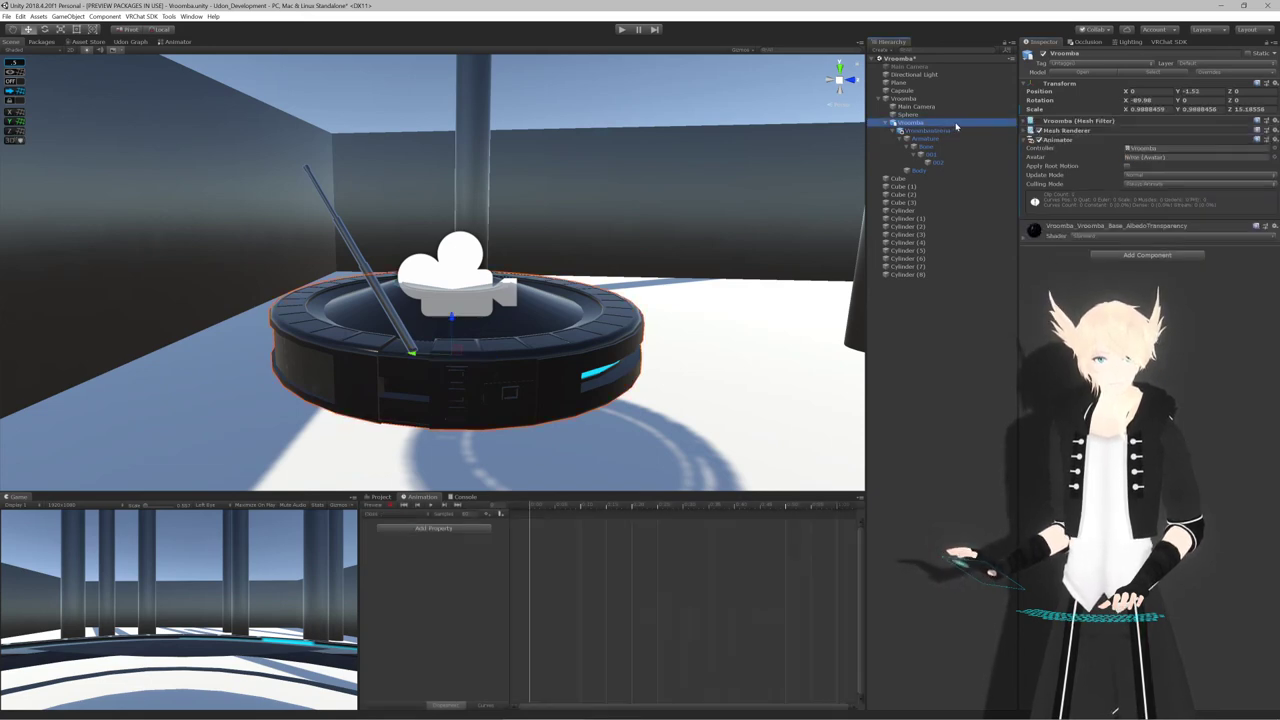
click(1275, 140)
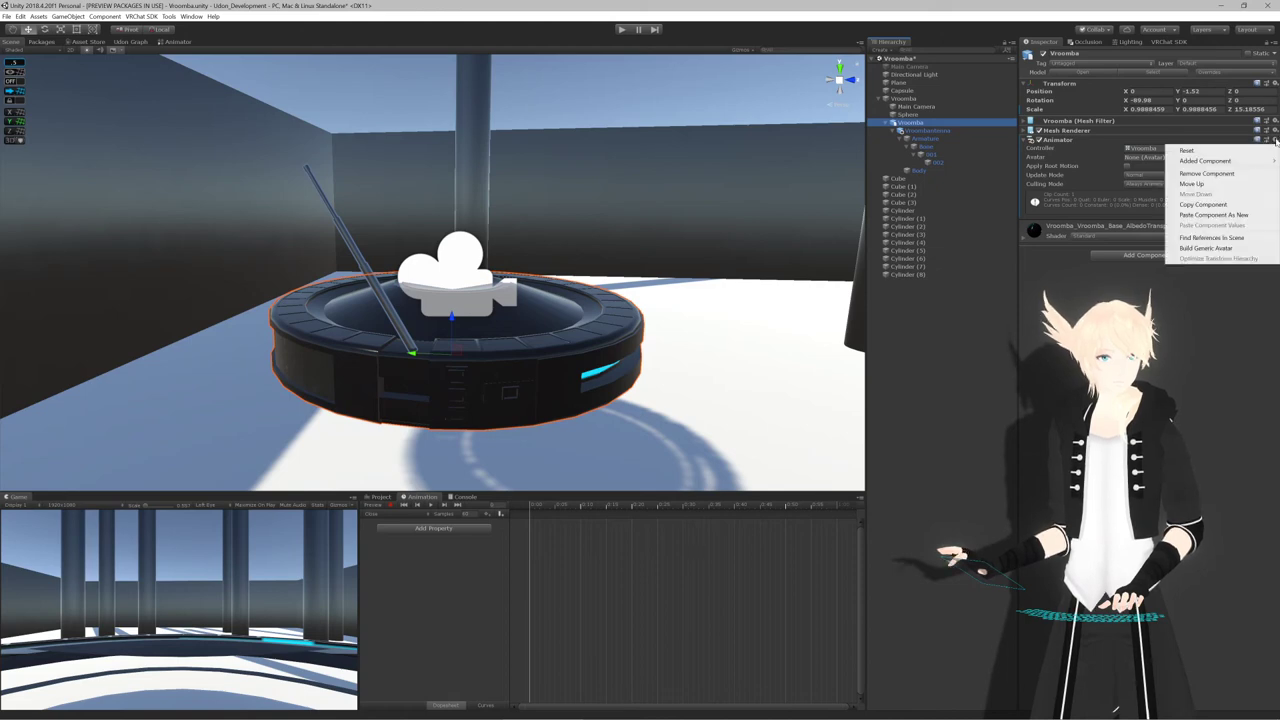
click(1236, 173)
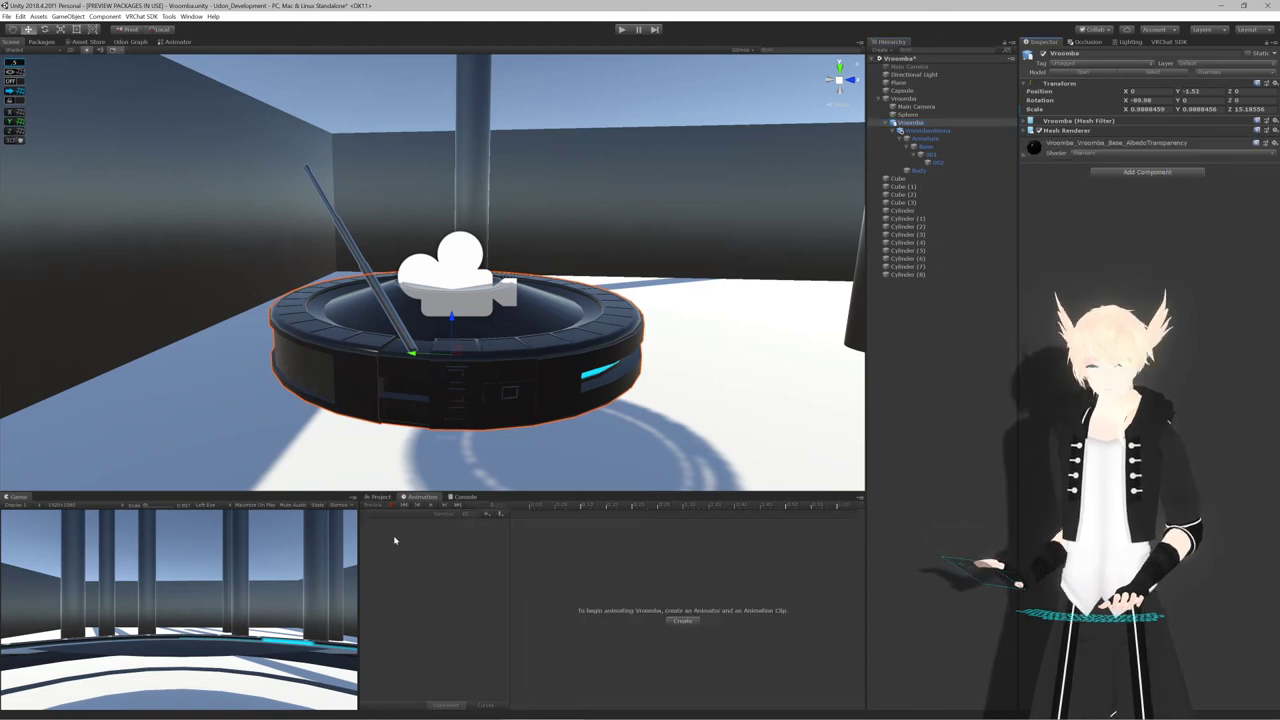
Delete the Close animation clip and the Vroomba animator controller from the project's Vroomba folder
click(380, 498)
click(732, 565)
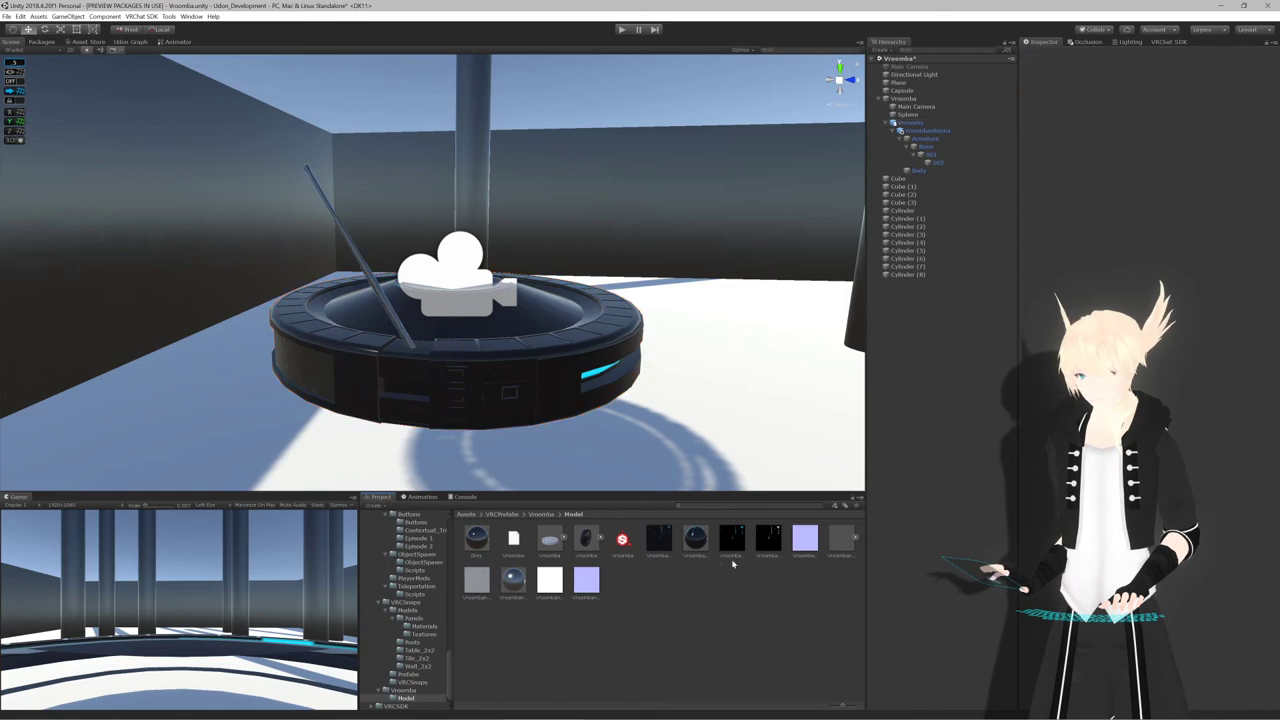
click(540, 514)
click(512, 545)
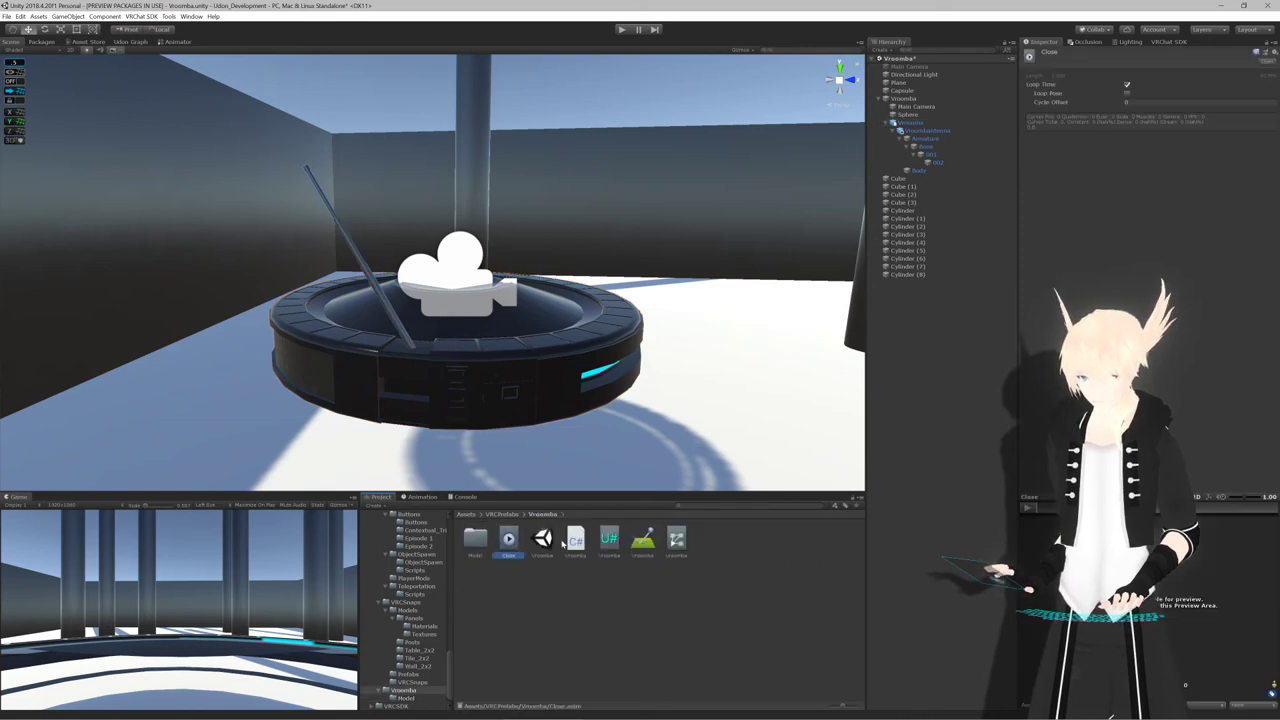
ctrl+click(676, 540)
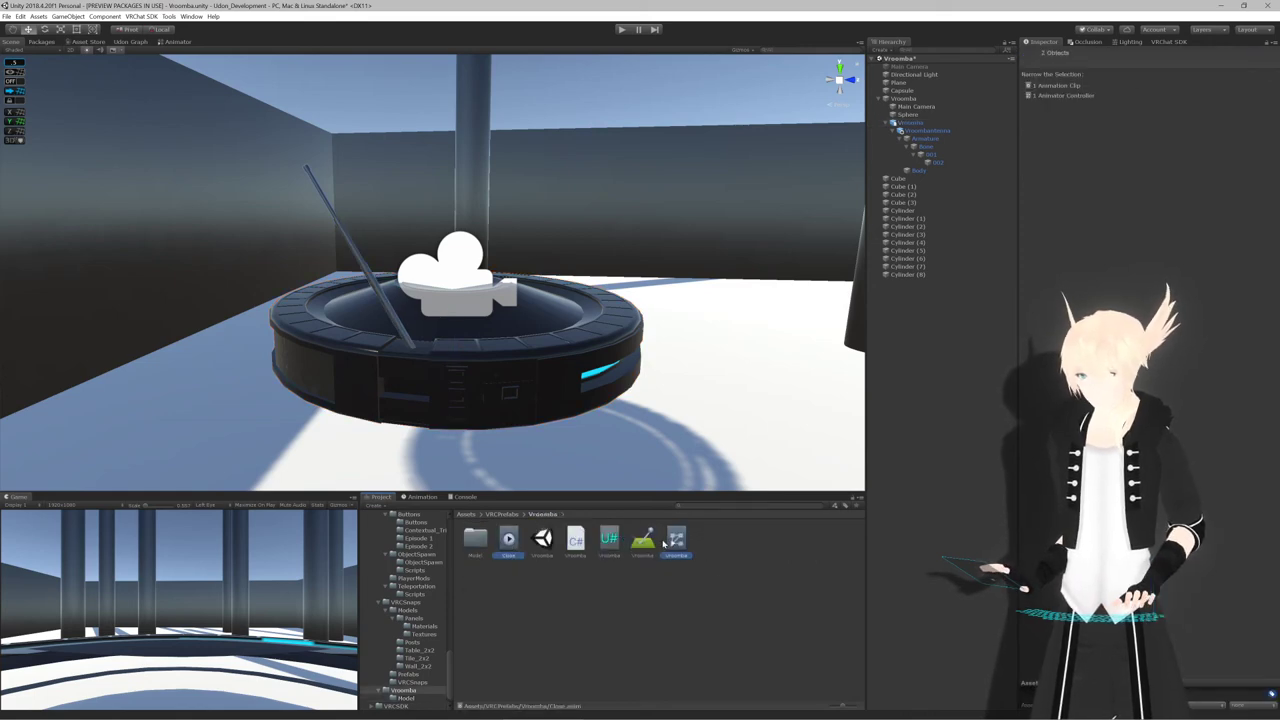
click(475, 540)
double_click(475, 540)
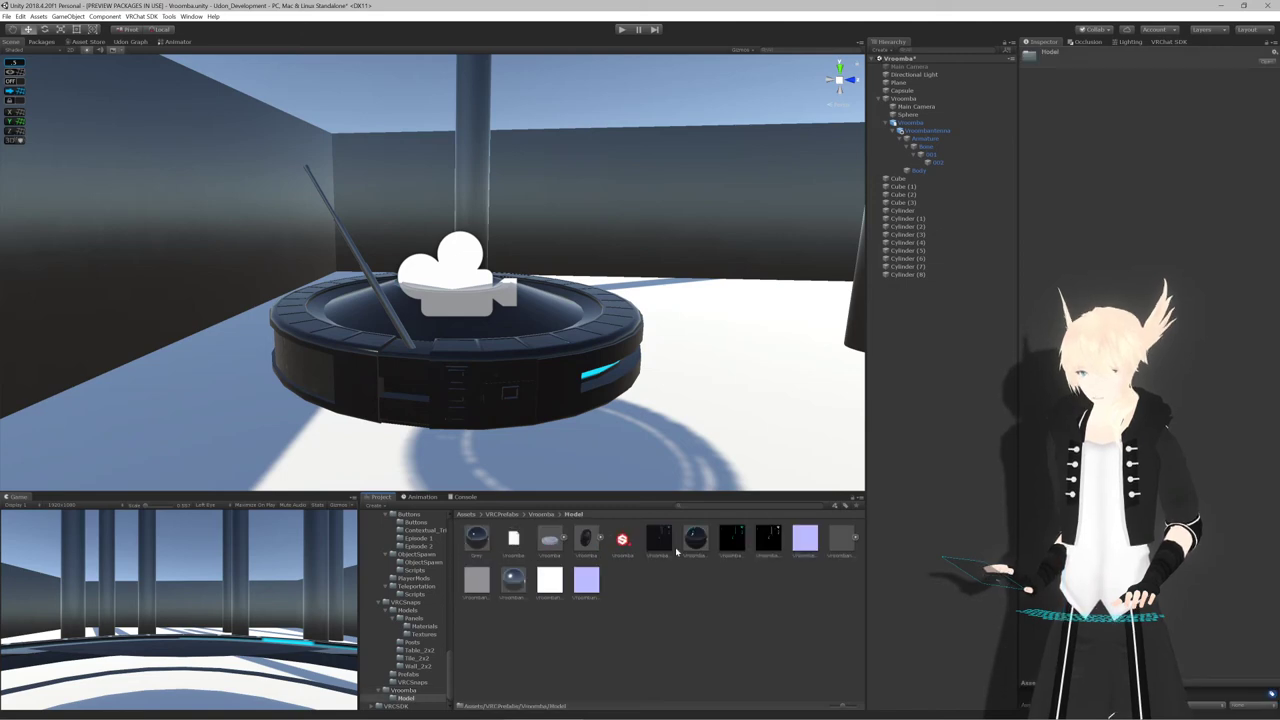
Create a new animation clip named Close for Vroombantenna and start keyframe recording in it
click(539, 378)
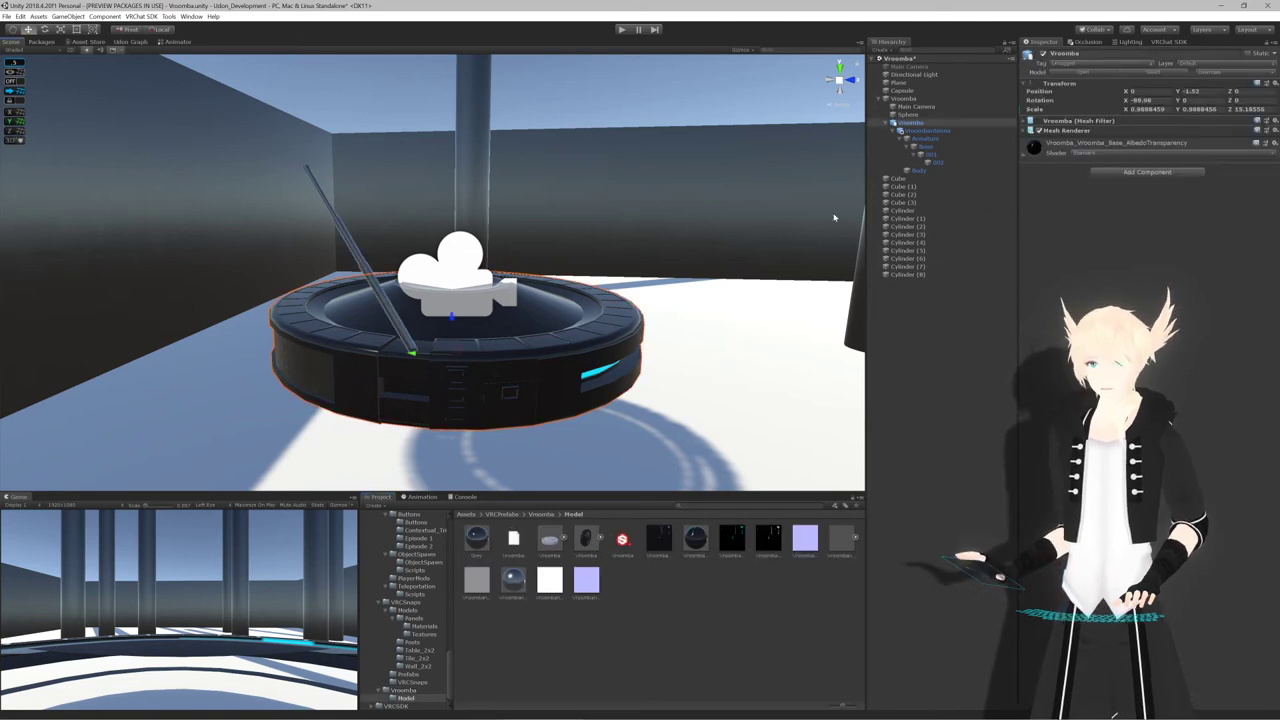
click(936, 131)
click(422, 496)
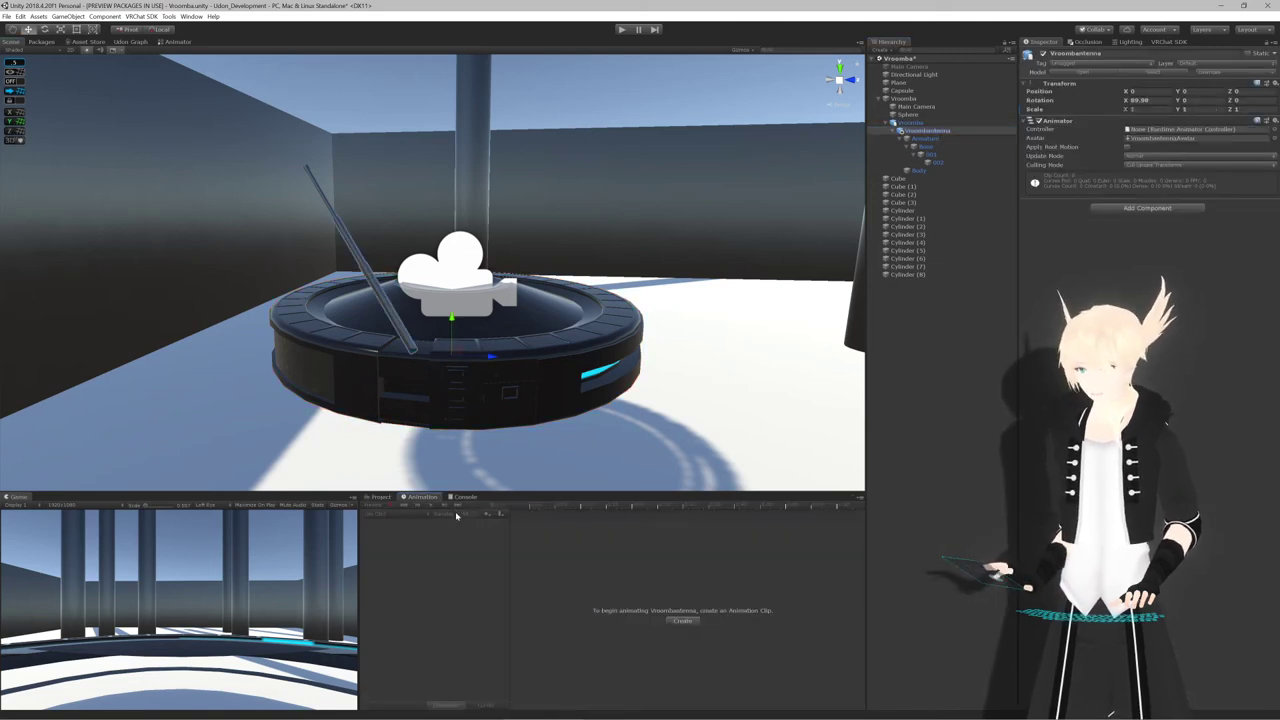
click(682, 621)
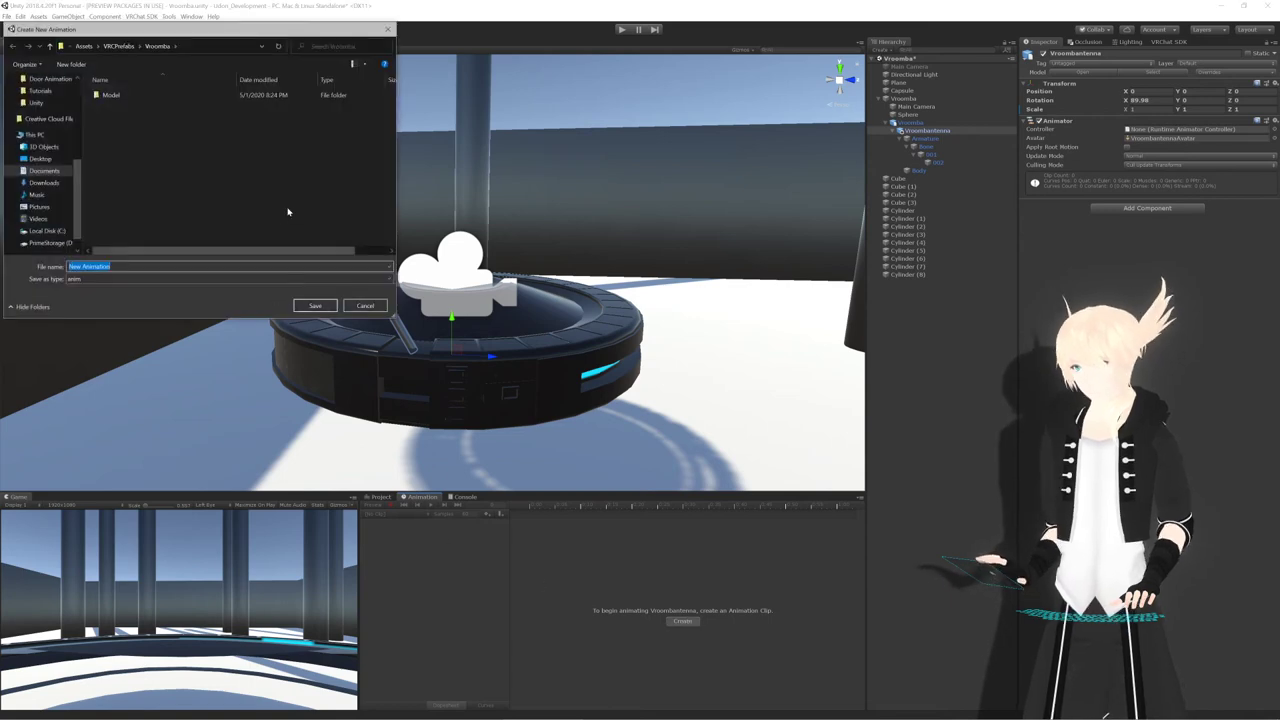
text(Close)
key(Return)
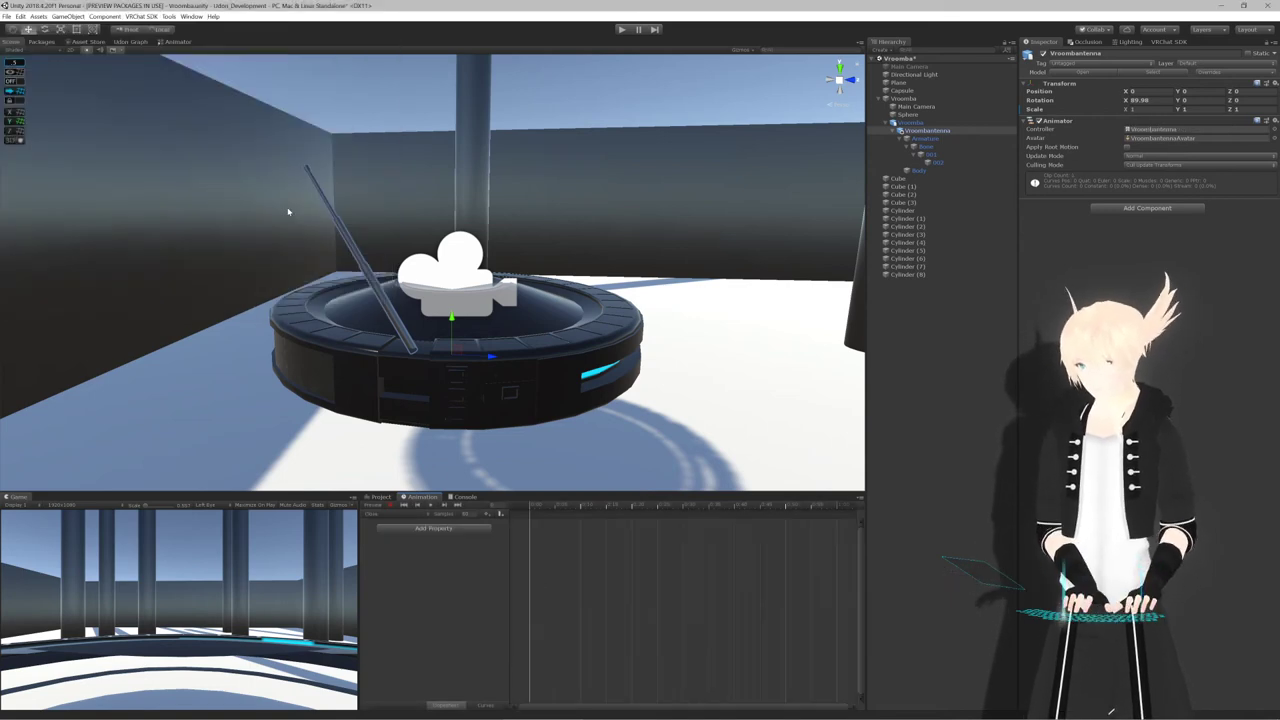
click(391, 506)
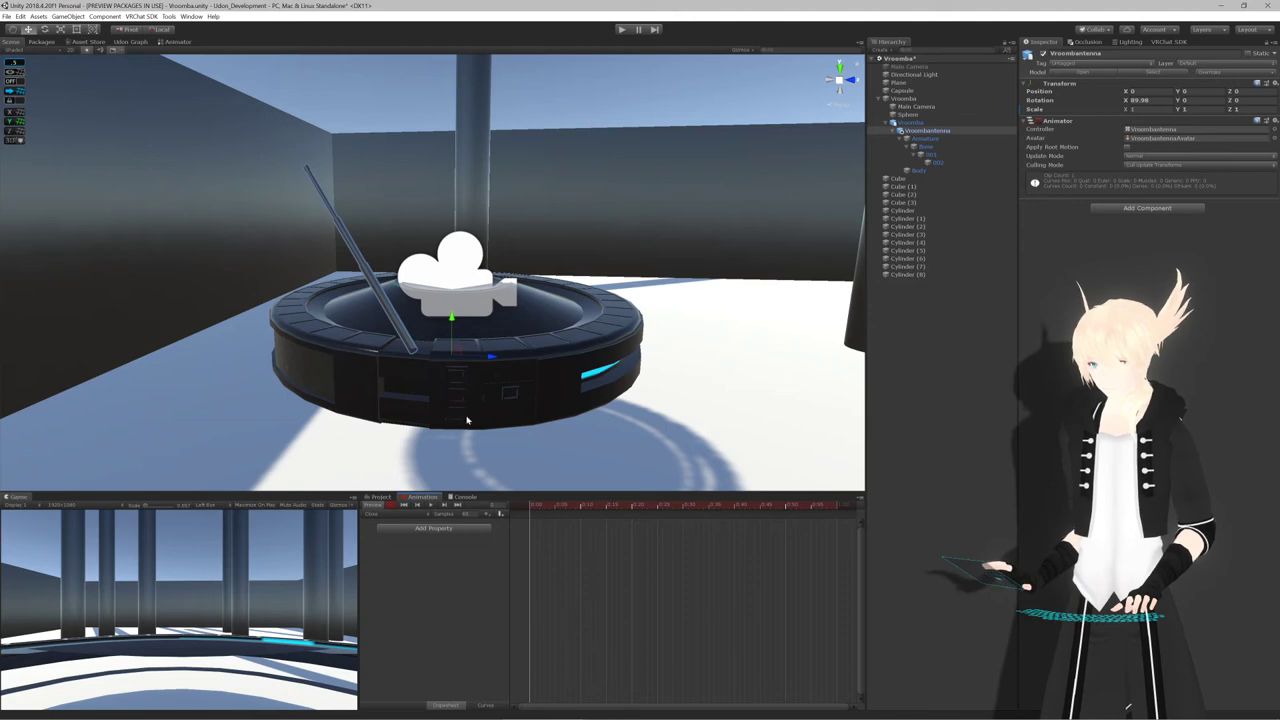
Keyframe bone 002 slid down the antenna to about Y 0.0018 at 0:20 in the Close clip
scroll(466, 420, down, 4)
alt+drag(466, 420, 437, 388)
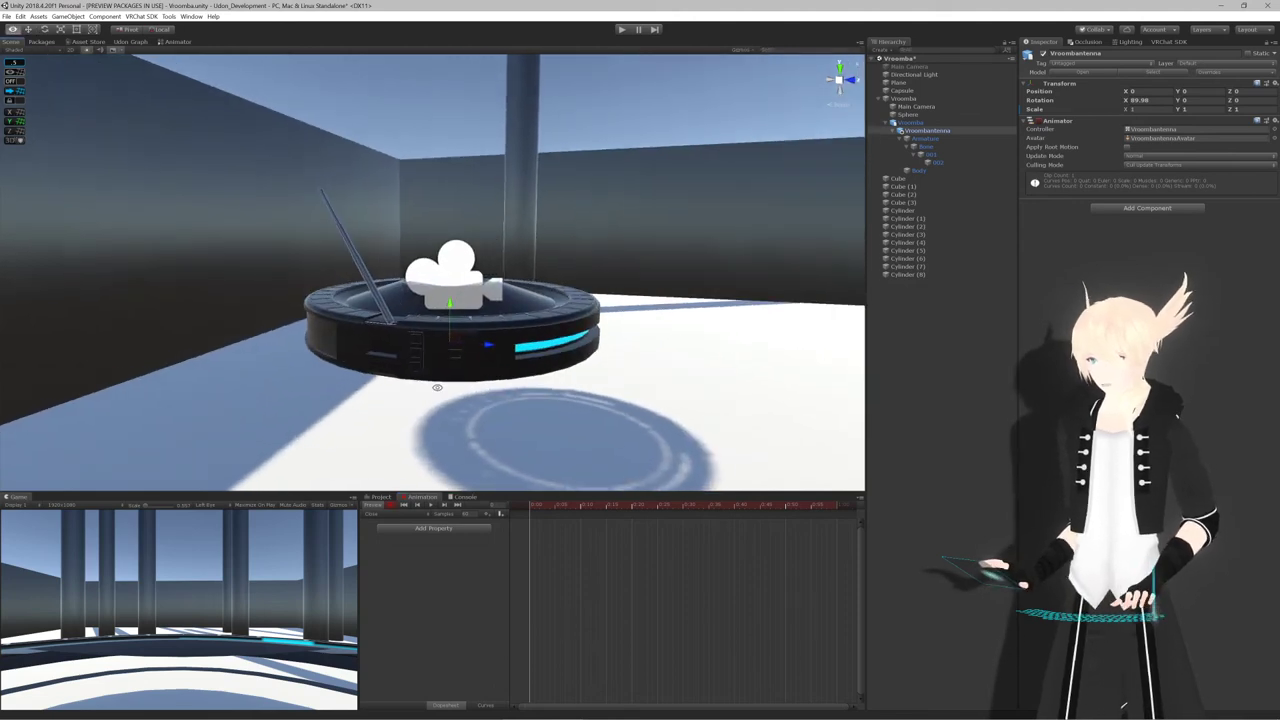
click(938, 161)
scroll(580, 234, up, 4)
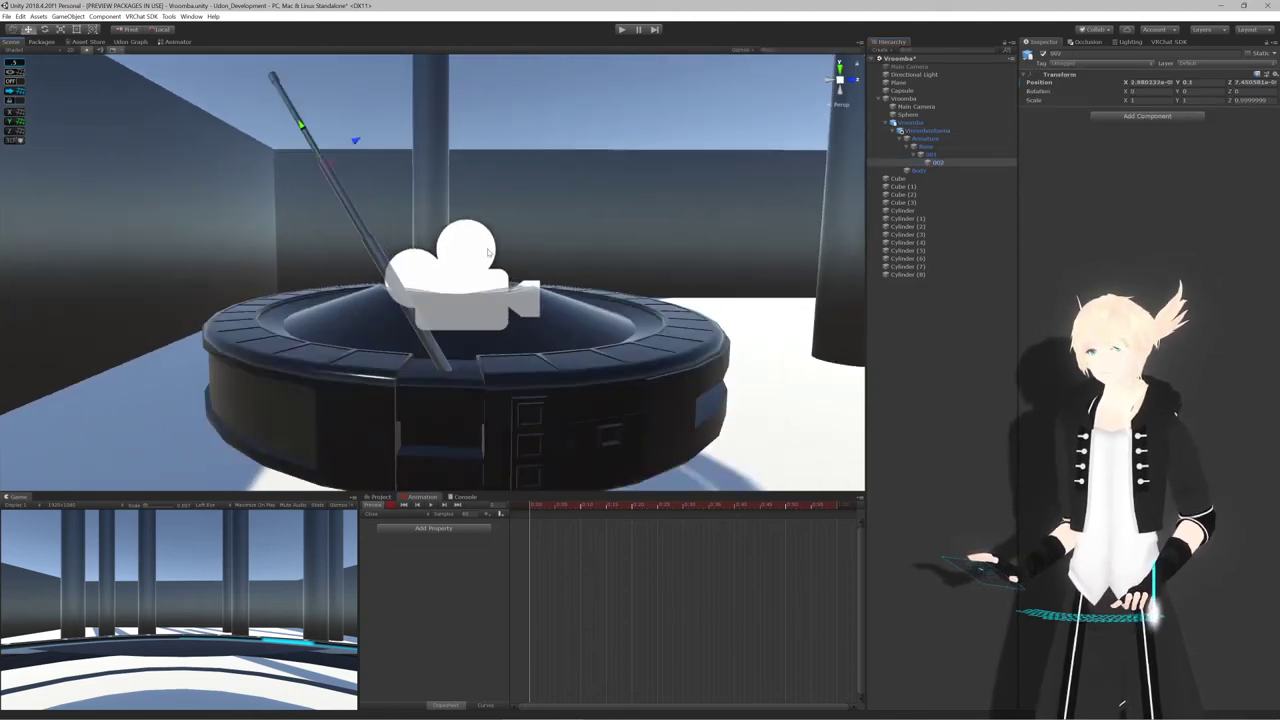
middle_drag(488, 250, 477, 258)
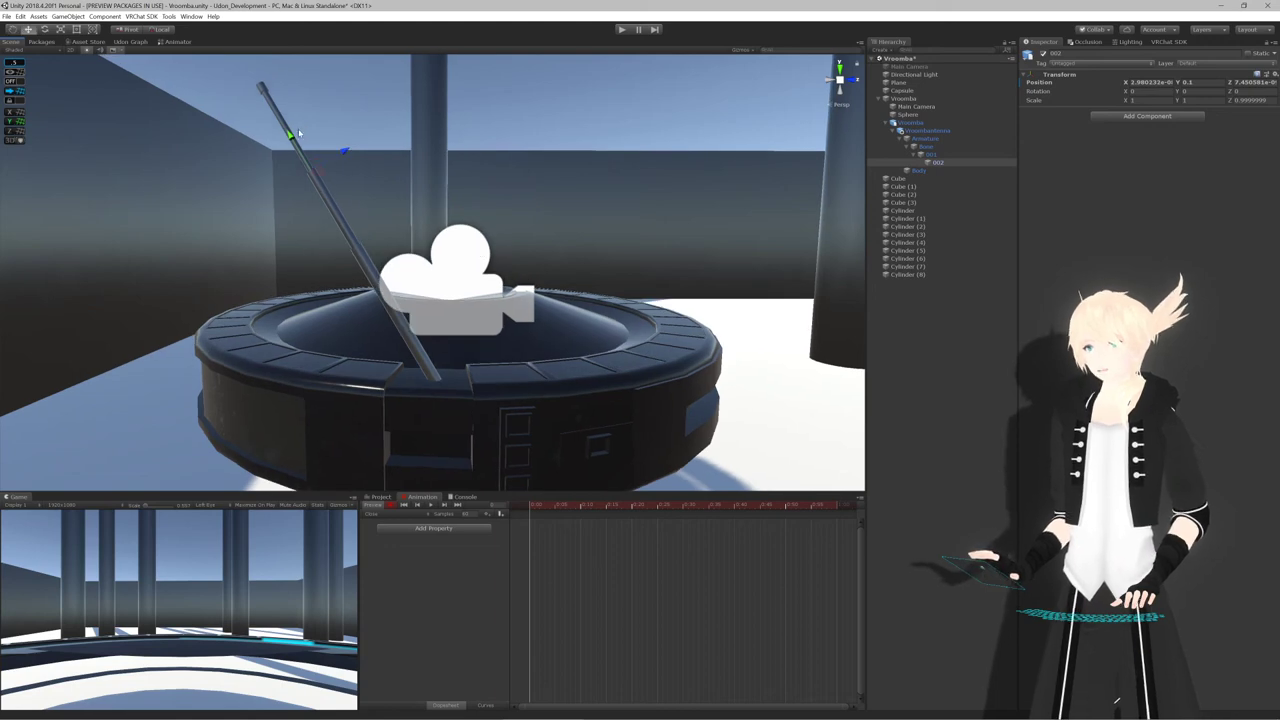
drag(298, 133, 313, 183)
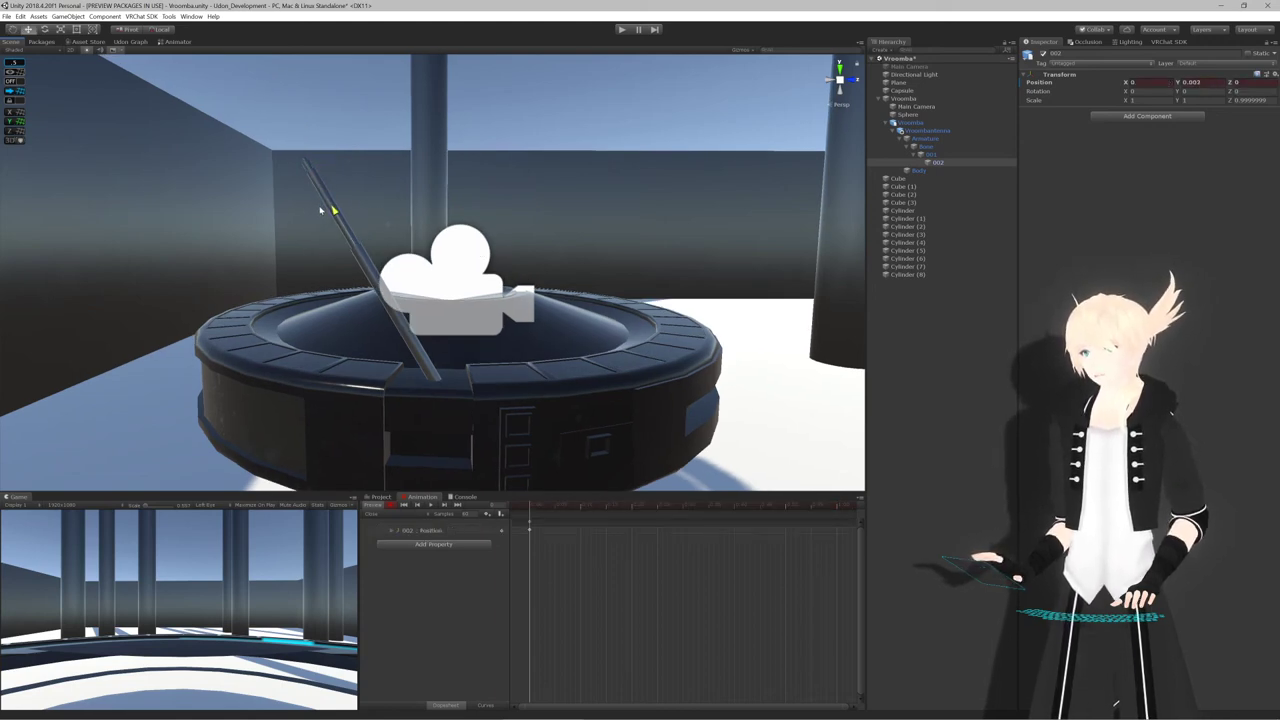
key(ctrl+z)
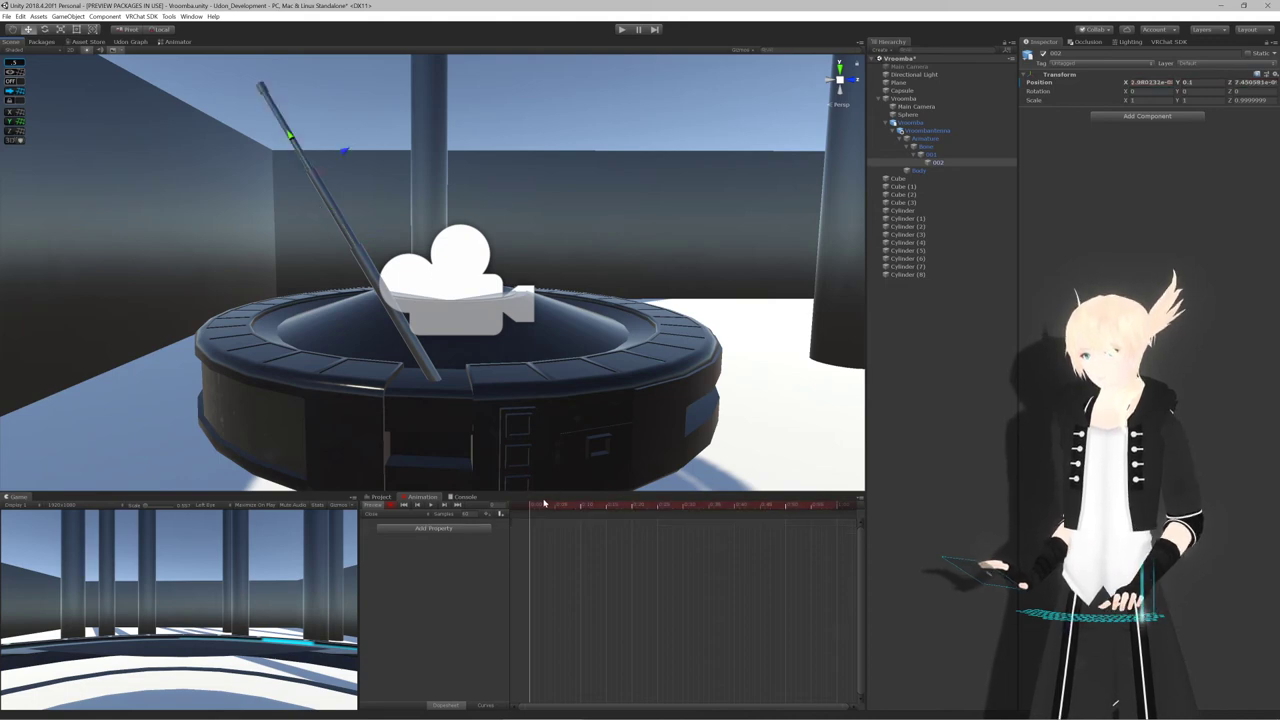
drag(546, 506, 632, 510)
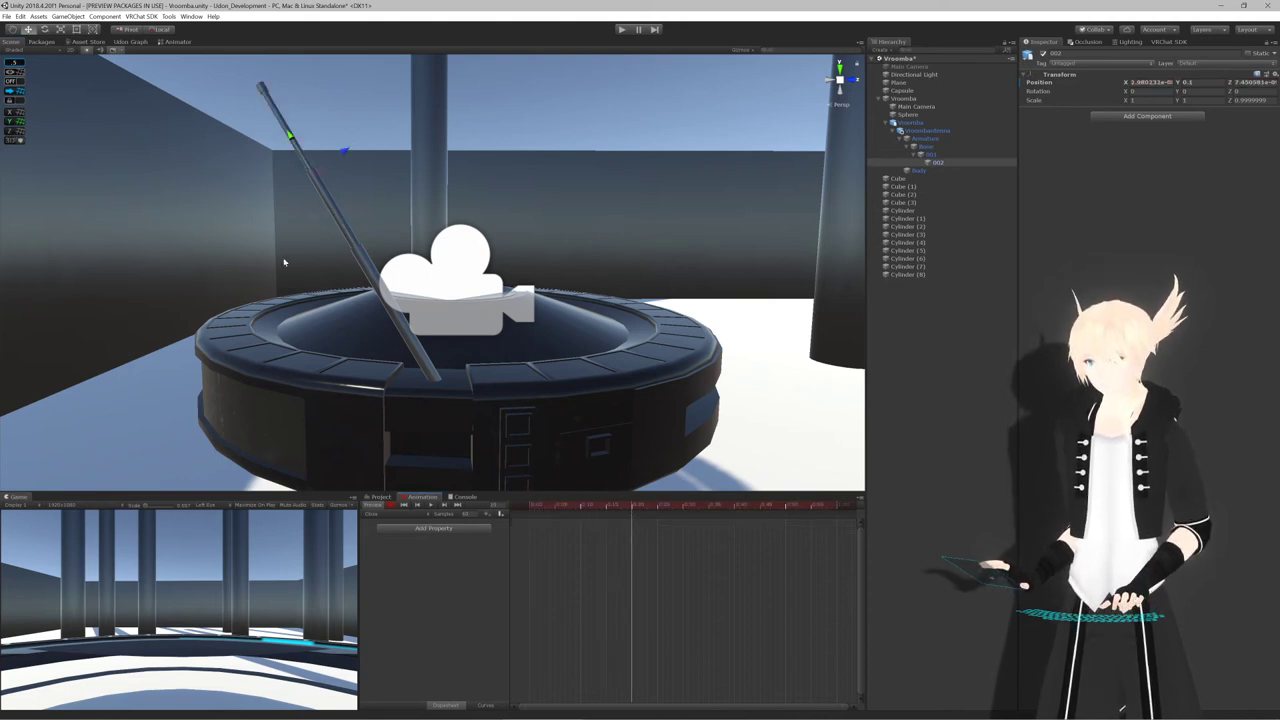
drag(289, 137, 363, 263)
Keyframe bone 001 slid down the antenna to about Y 0.0877 at 0:40 and play the Close clip
click(730, 508)
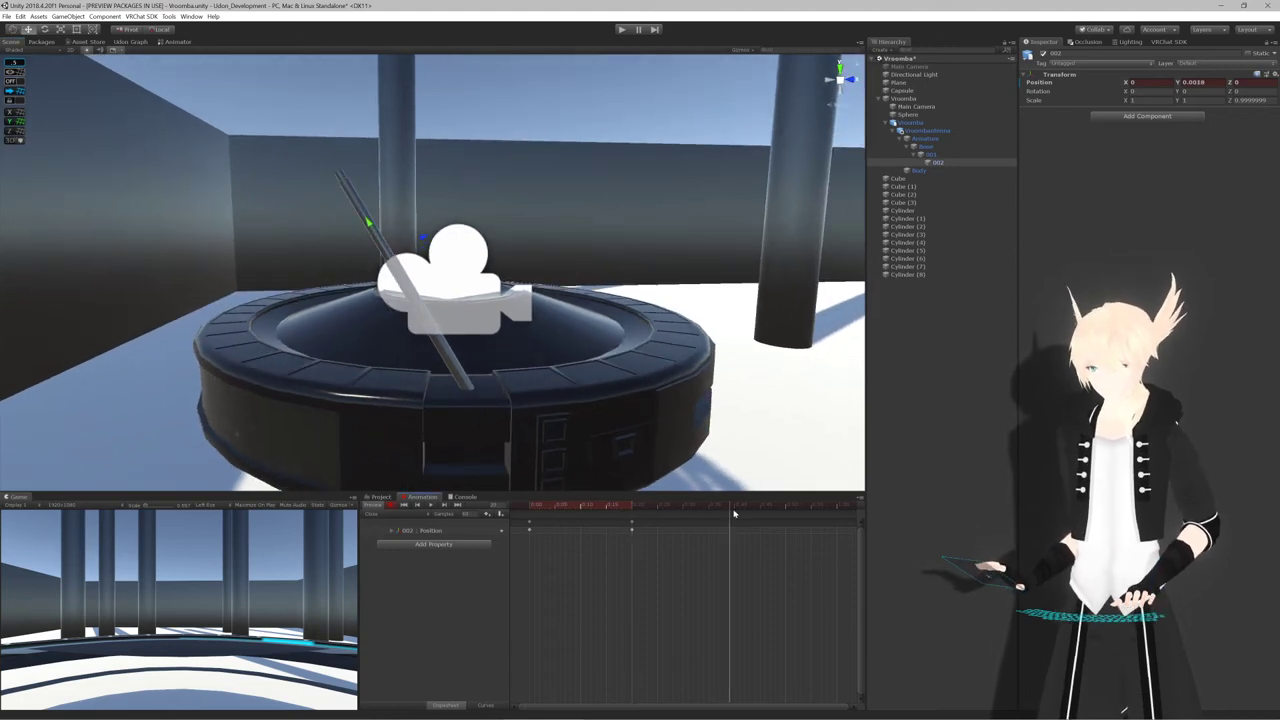
drag(733, 513, 736, 513)
drag(389, 235, 331, 161)
key(ctrl+z)
click(934, 155)
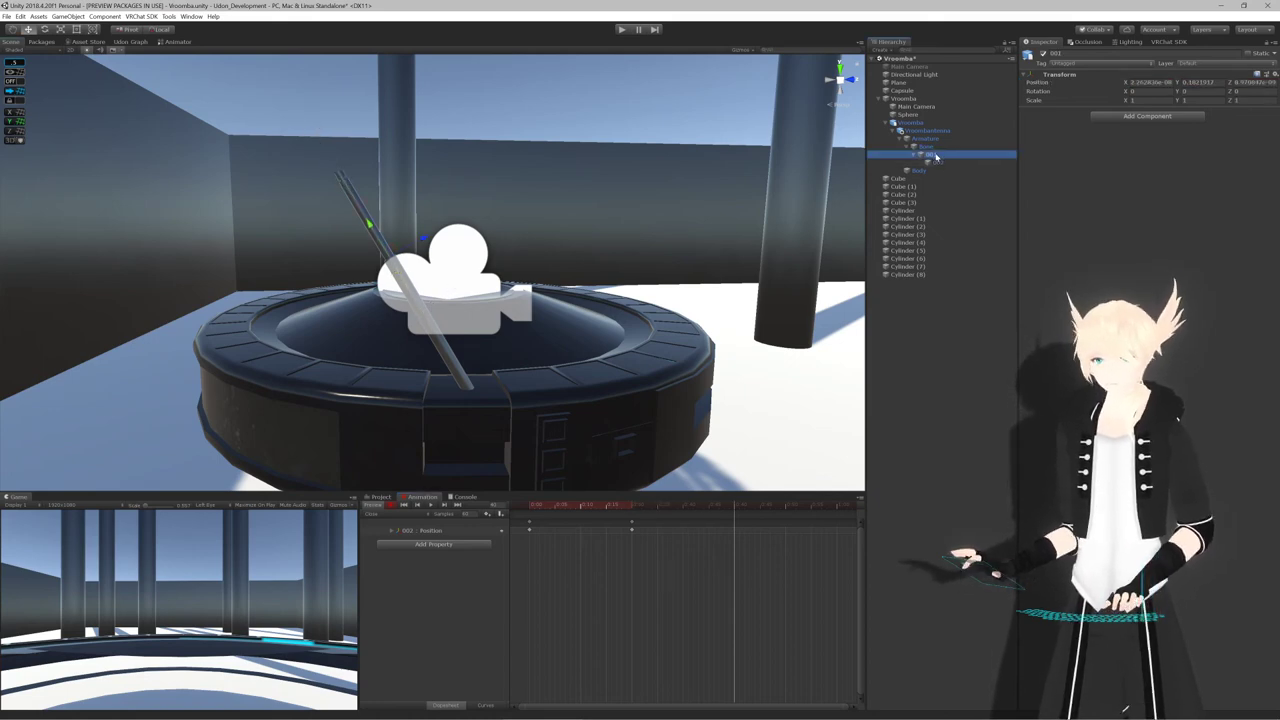
drag(383, 231, 521, 313)
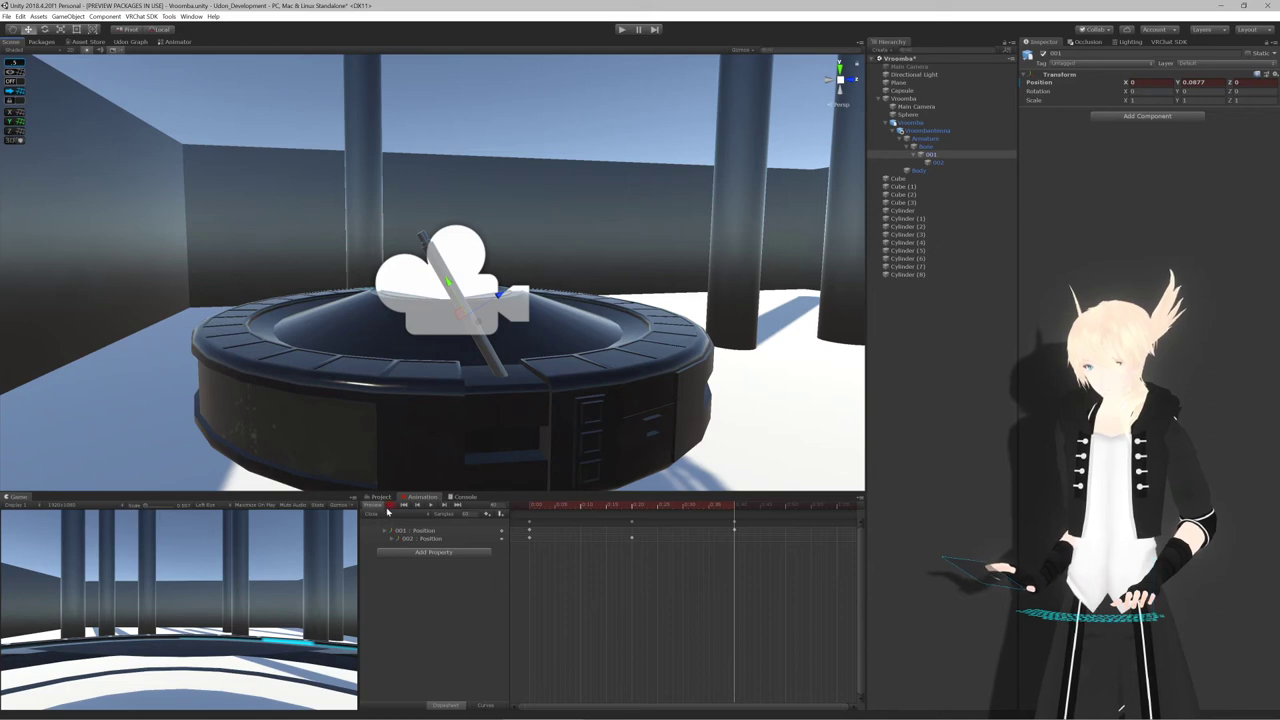
click(431, 506)
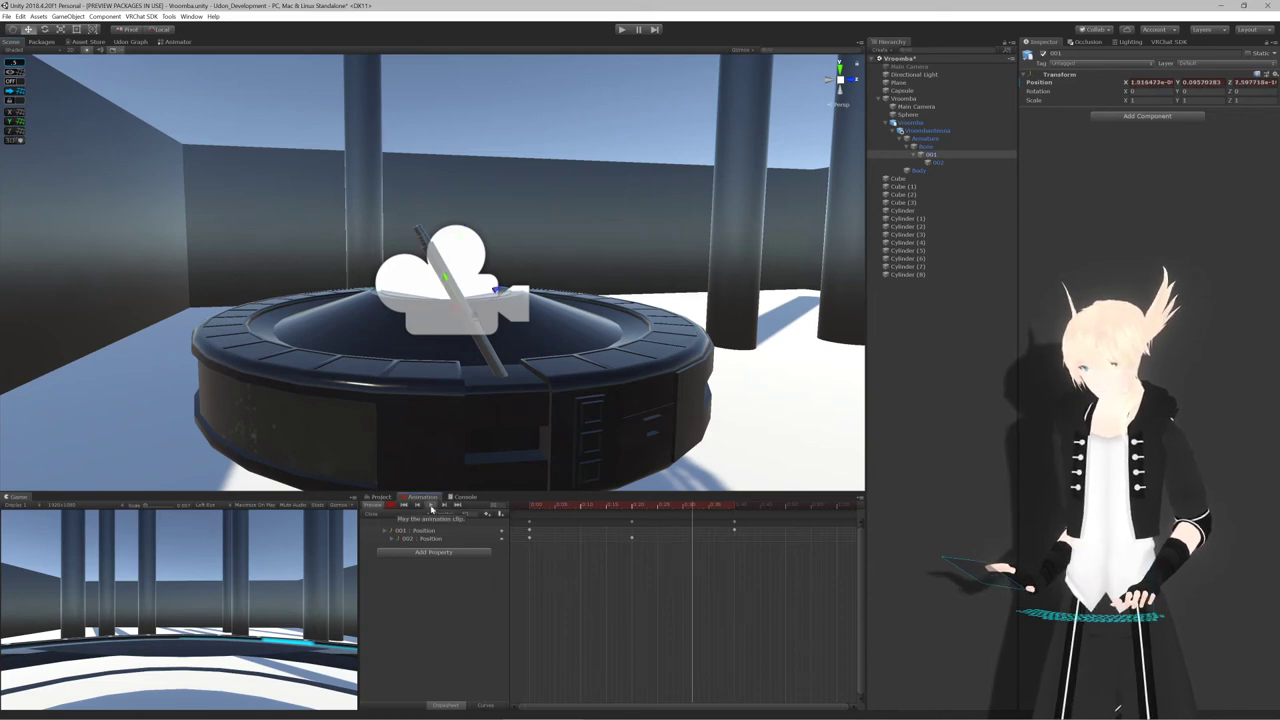
Copy bone 001's starting position keyframe to 0:20 in the Close clip, then preview the clip and return to its first frame
click(630, 506)
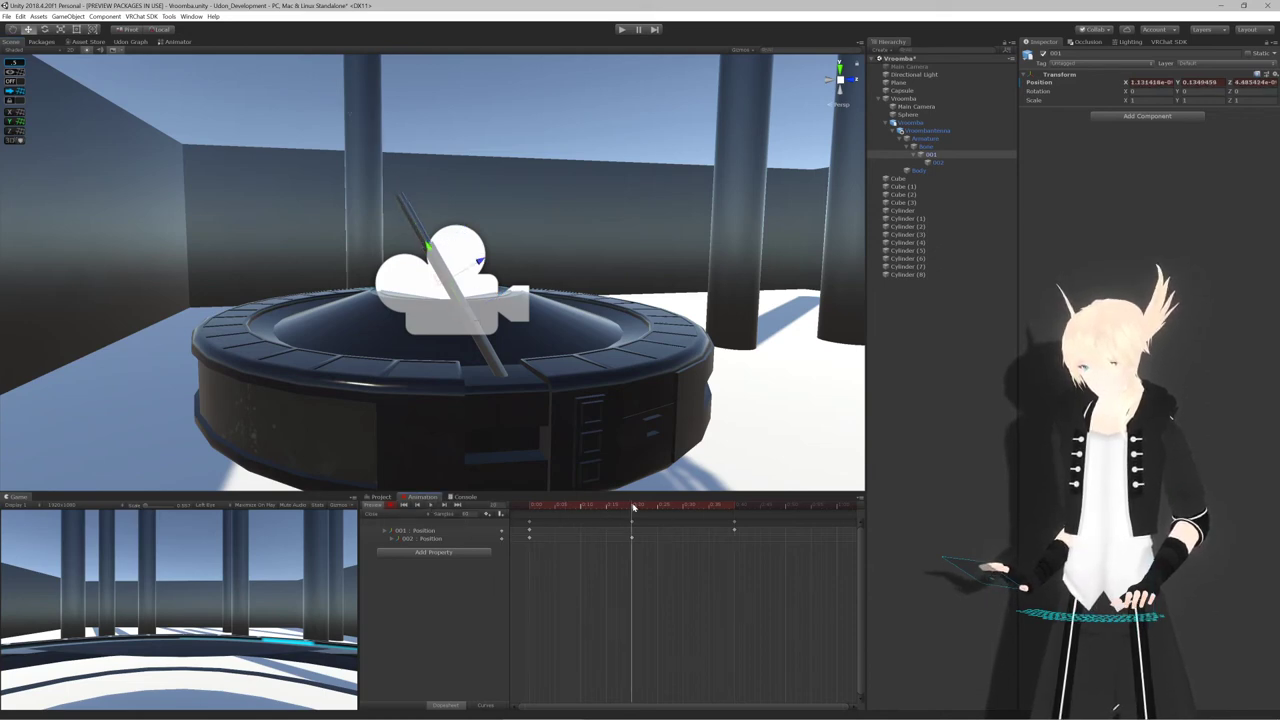
drag(632, 507, 530, 505)
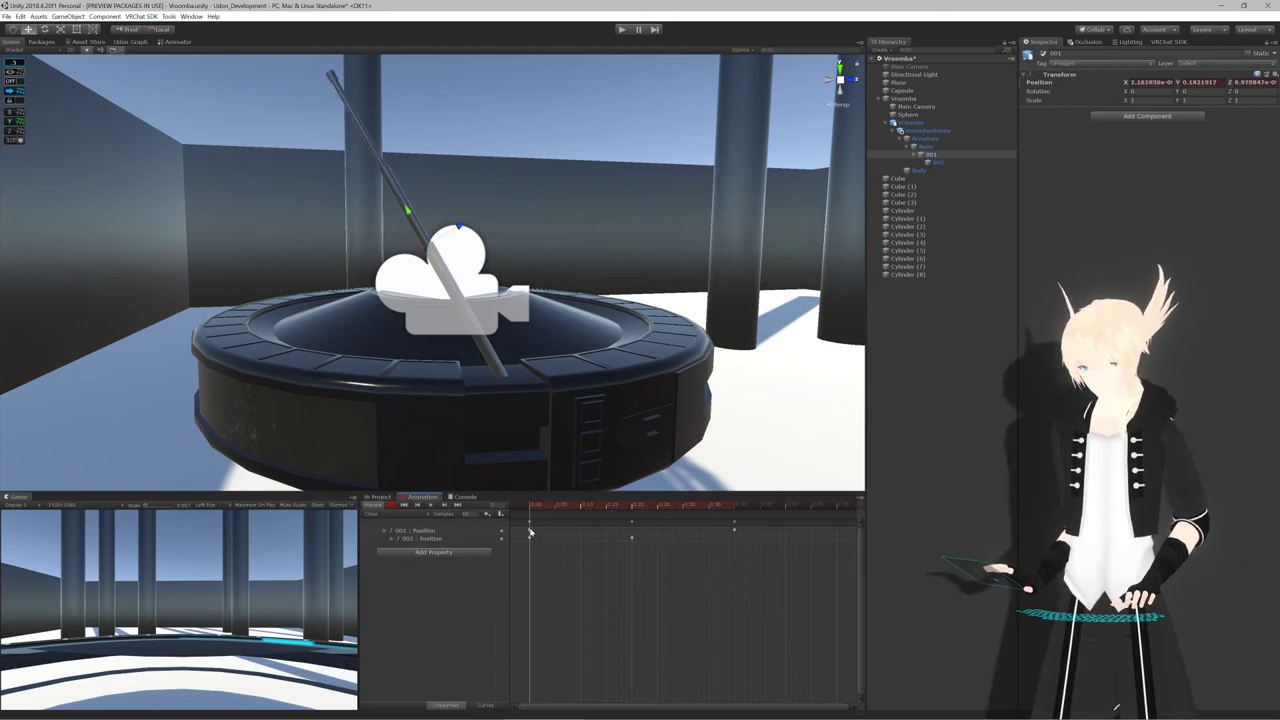
drag(530, 532, 632, 534)
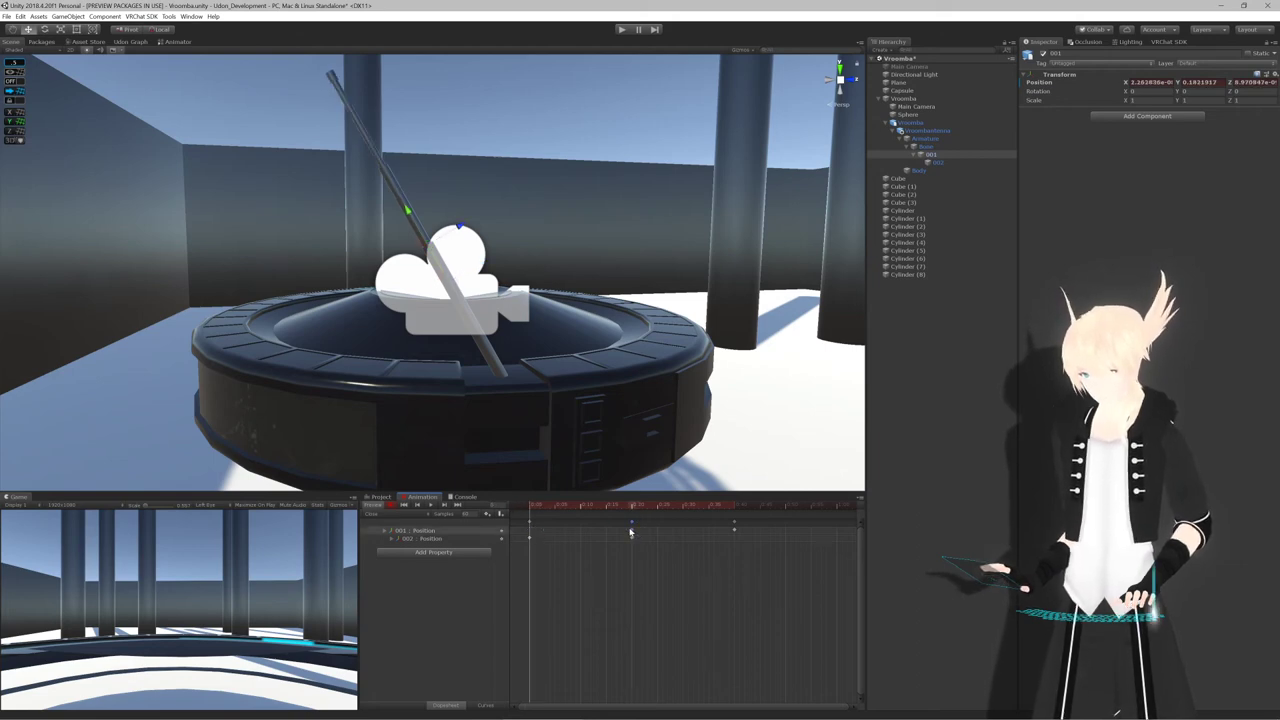
click(430, 507)
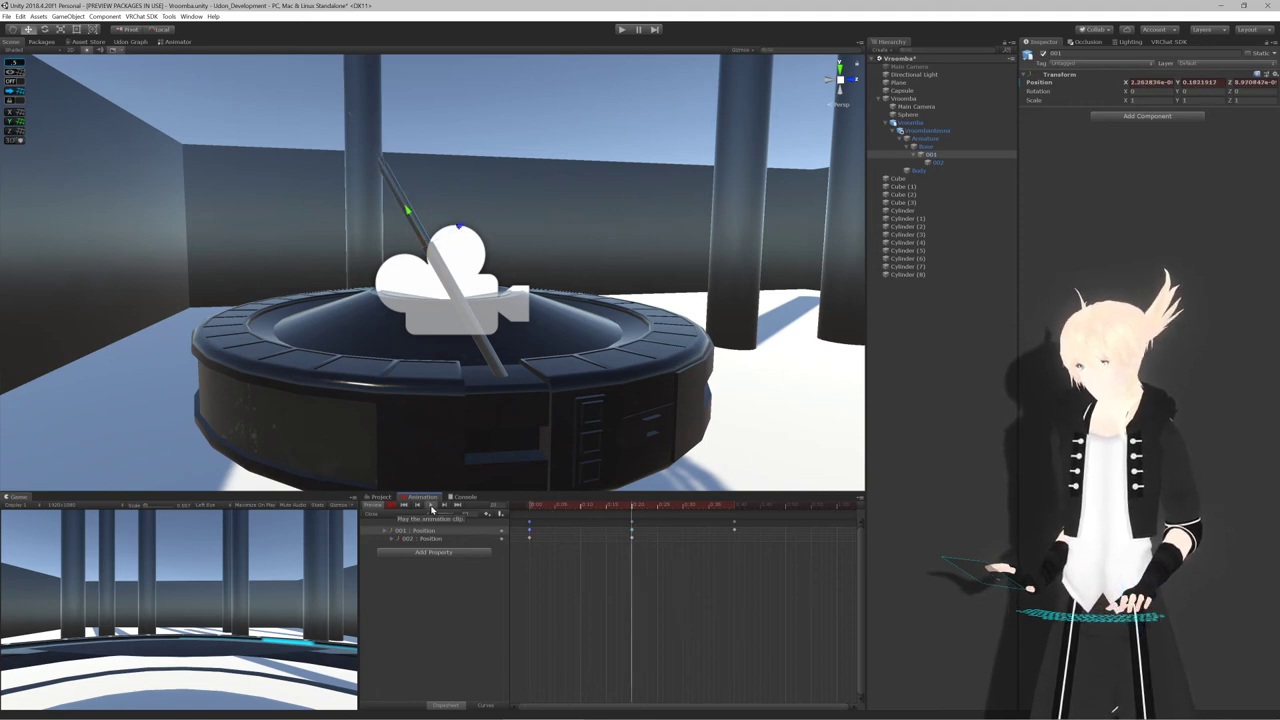
click(430, 507)
click(532, 509)
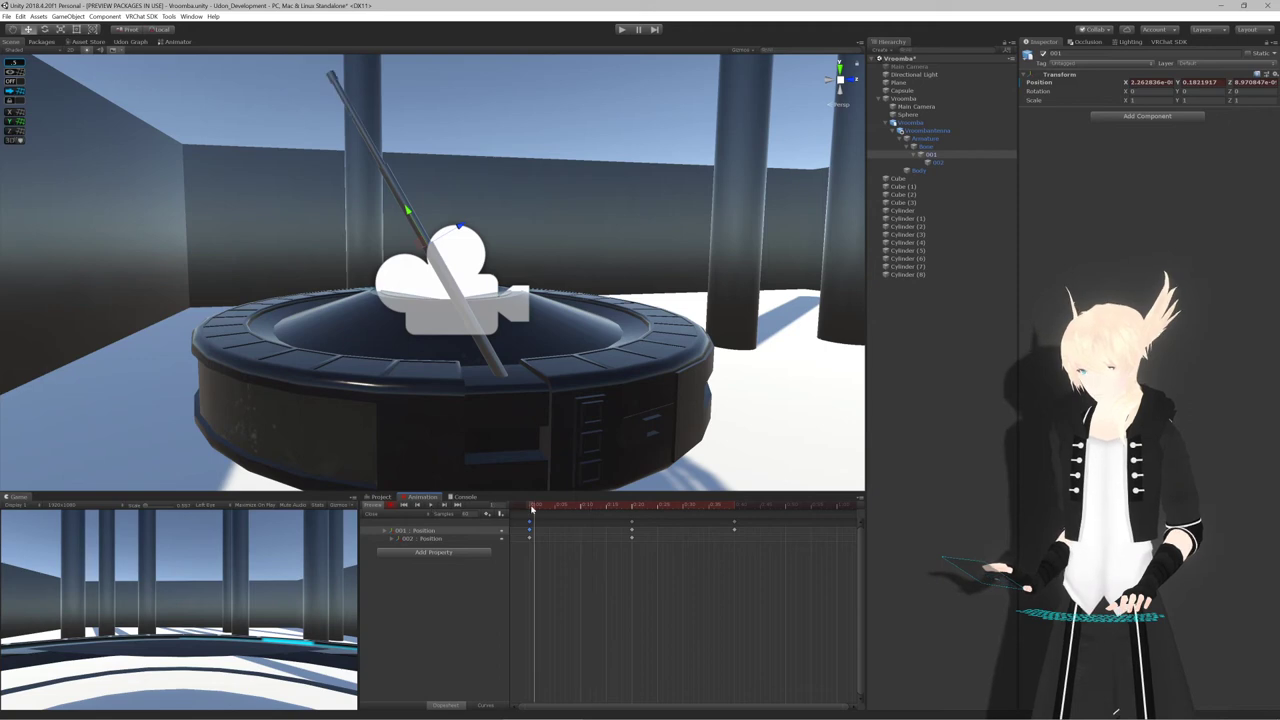
mouse_move(532, 509)
mouse_down()
mouse_move(725, 506)
mouse_move(529, 508)
mouse_up()
Create a new animation clip named Open in the Vroomba folder and turn on keyframe recording for it
click(389, 513)
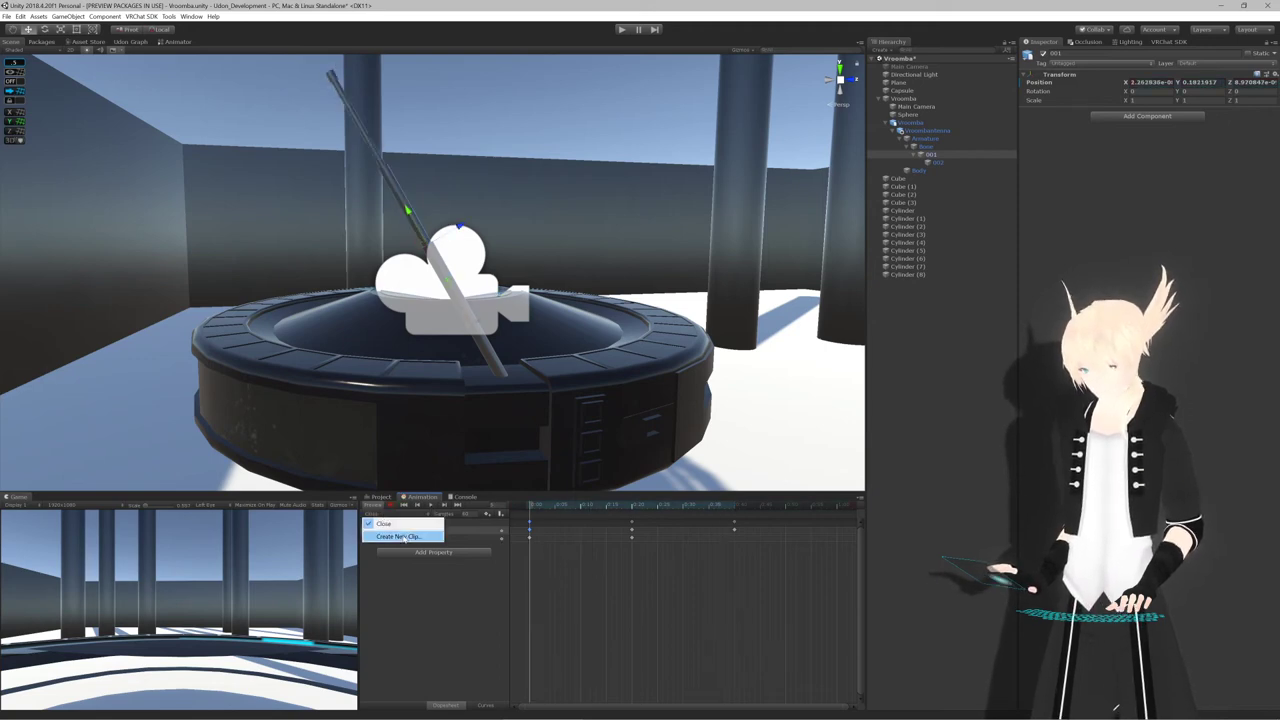
click(400, 536)
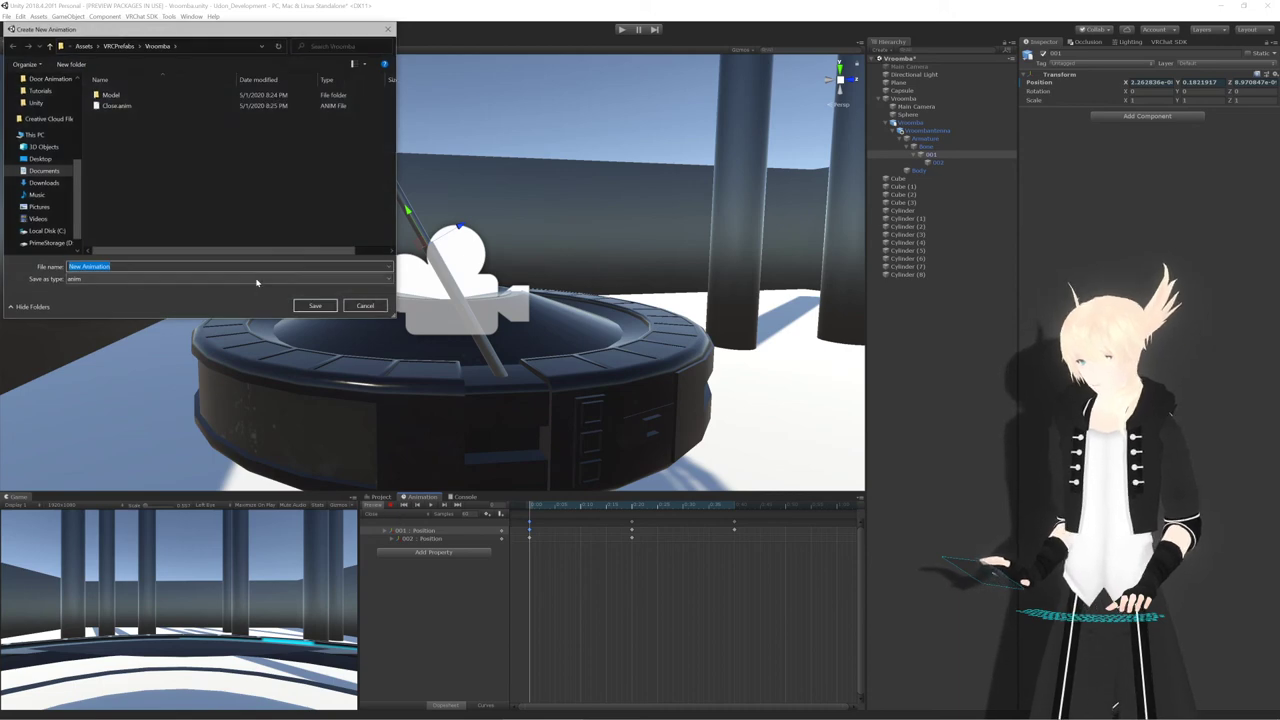
key(Return)
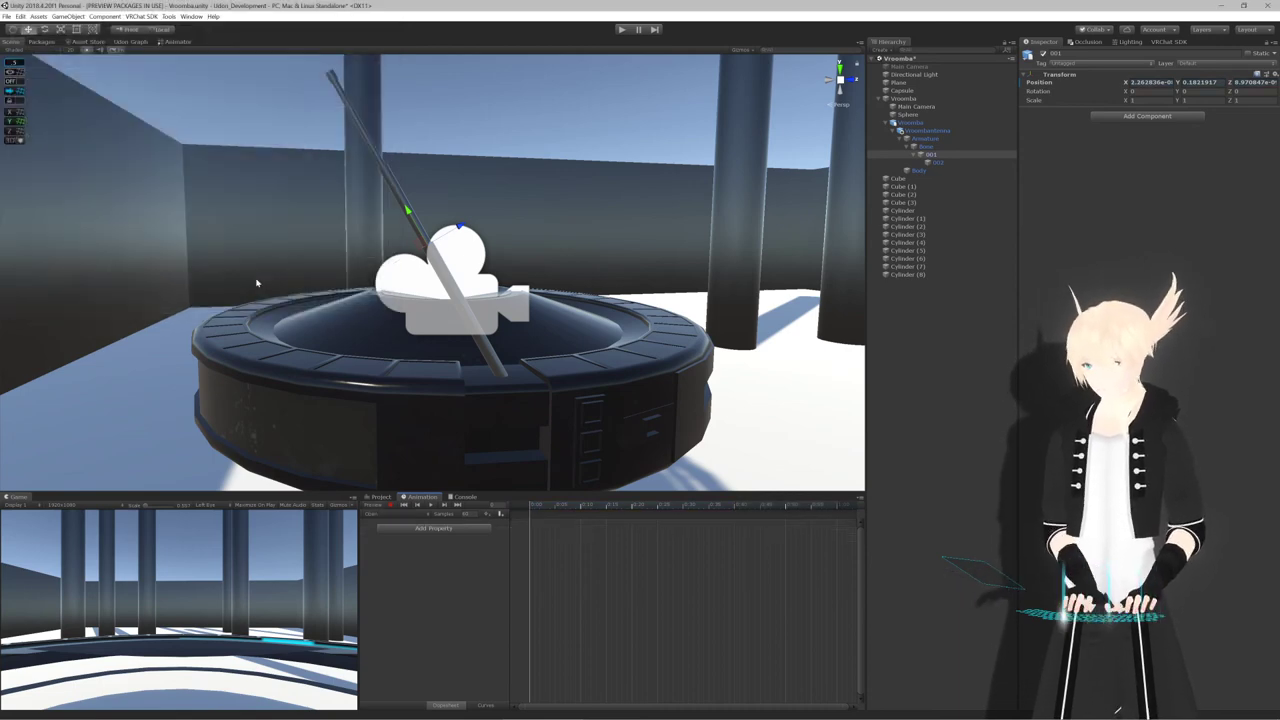
click(390, 506)
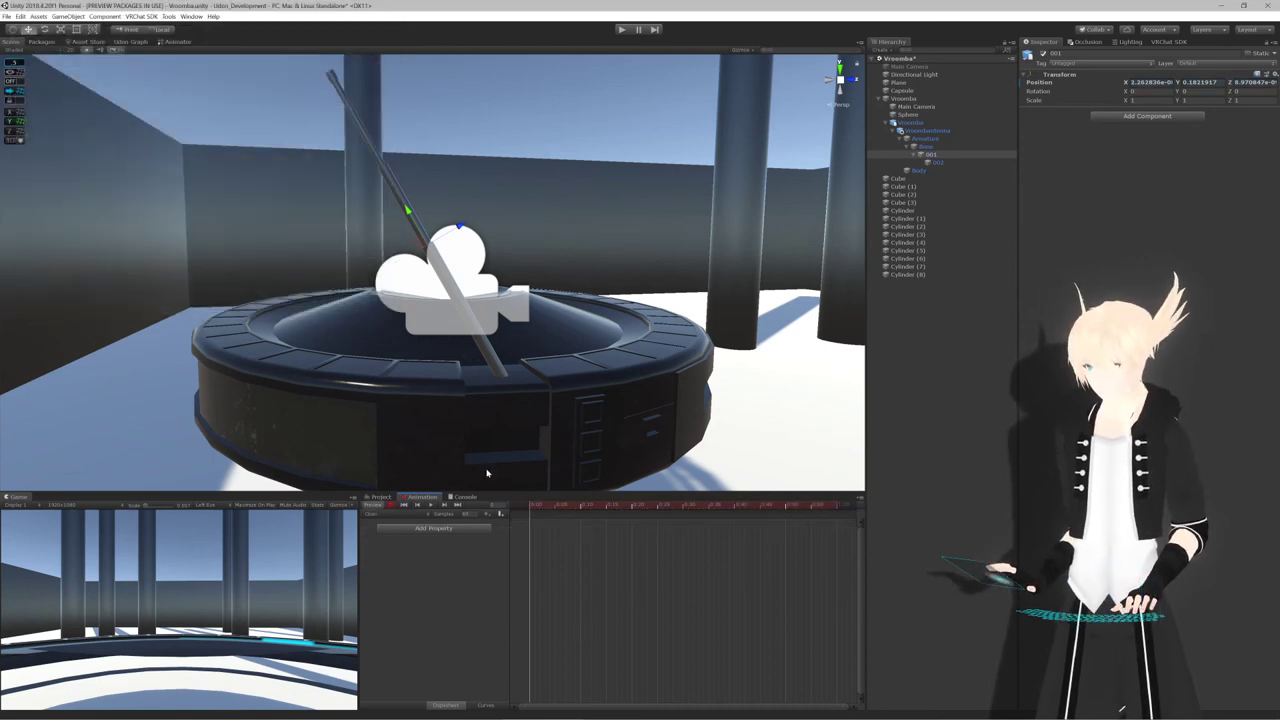
Copy all bone 001 and 002 position keyframes from the Close clip into the Open clip
click(381, 516)
click(385, 523)
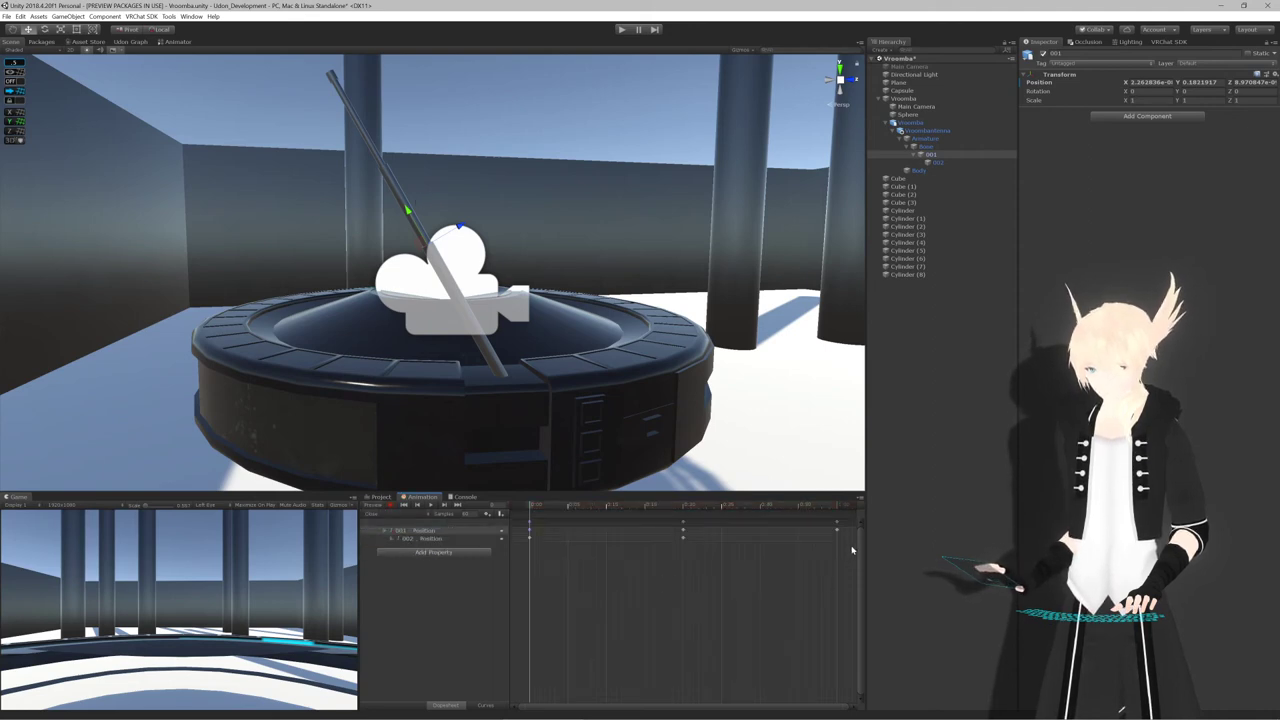
drag(852, 549, 510, 518)
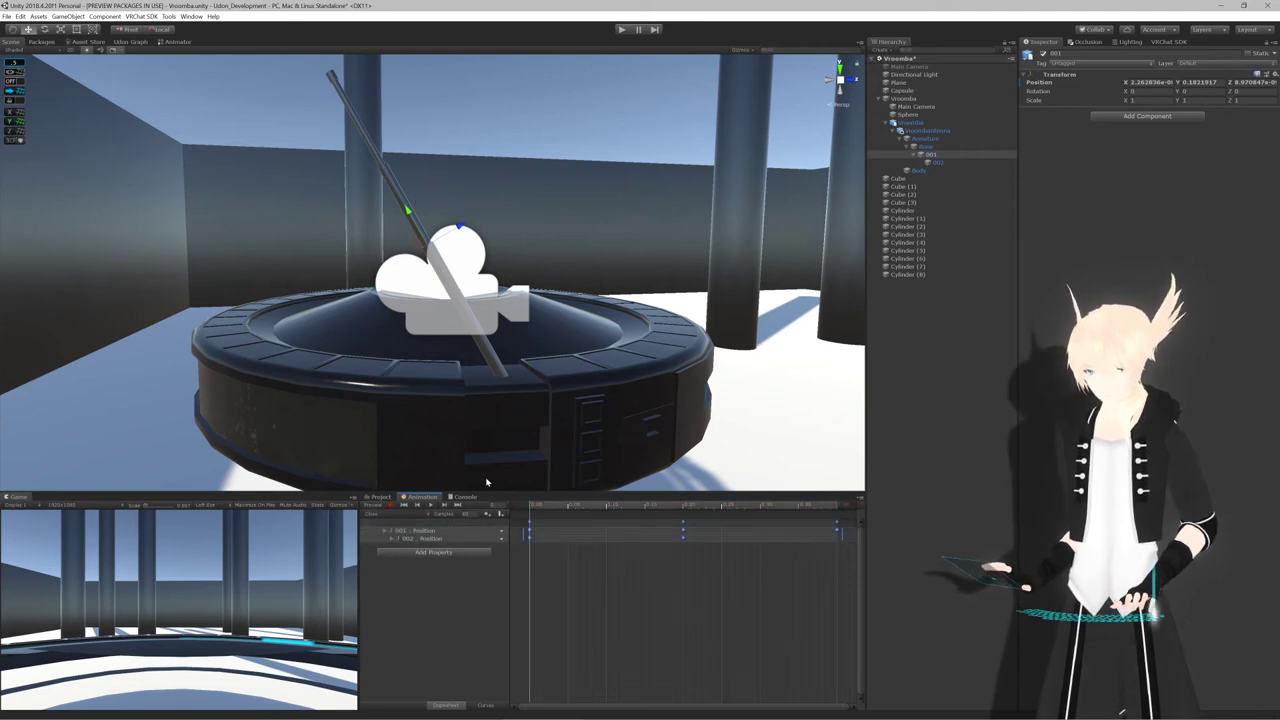
click(400, 518)
click(395, 532)
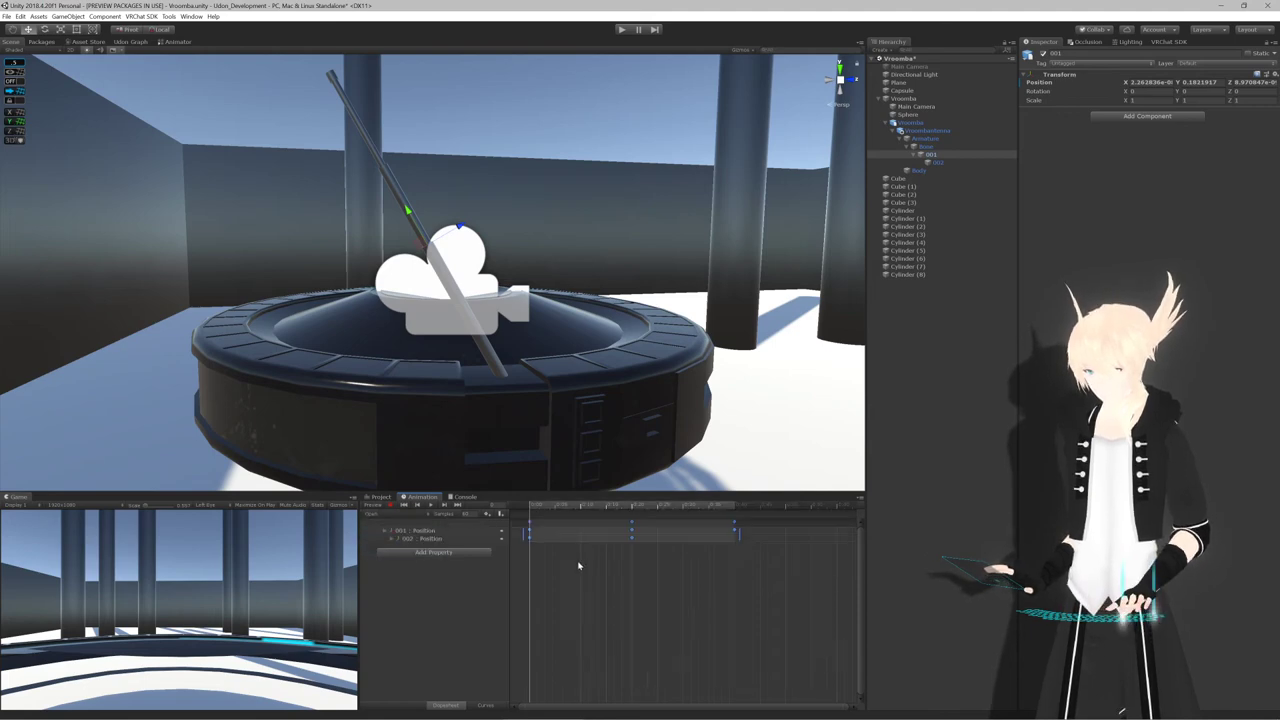
Reverse the Open clip's keyframes so the antenna starts retracted and is fully extended at 0:40, and scrub through the motion
click(544, 527)
mouse_move(529, 523)
mouse_down()
mouse_move(682, 524)
mouse_move(517, 525)
mouse_up()
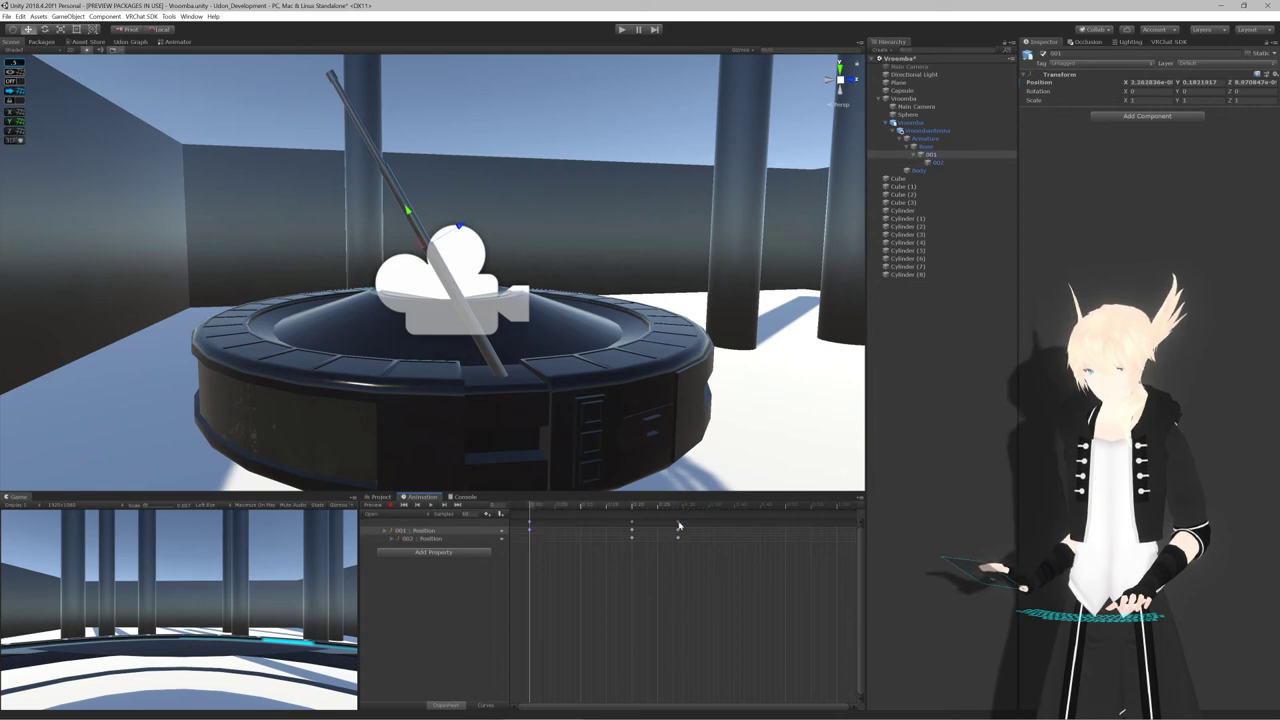
drag(678, 522, 734, 522)
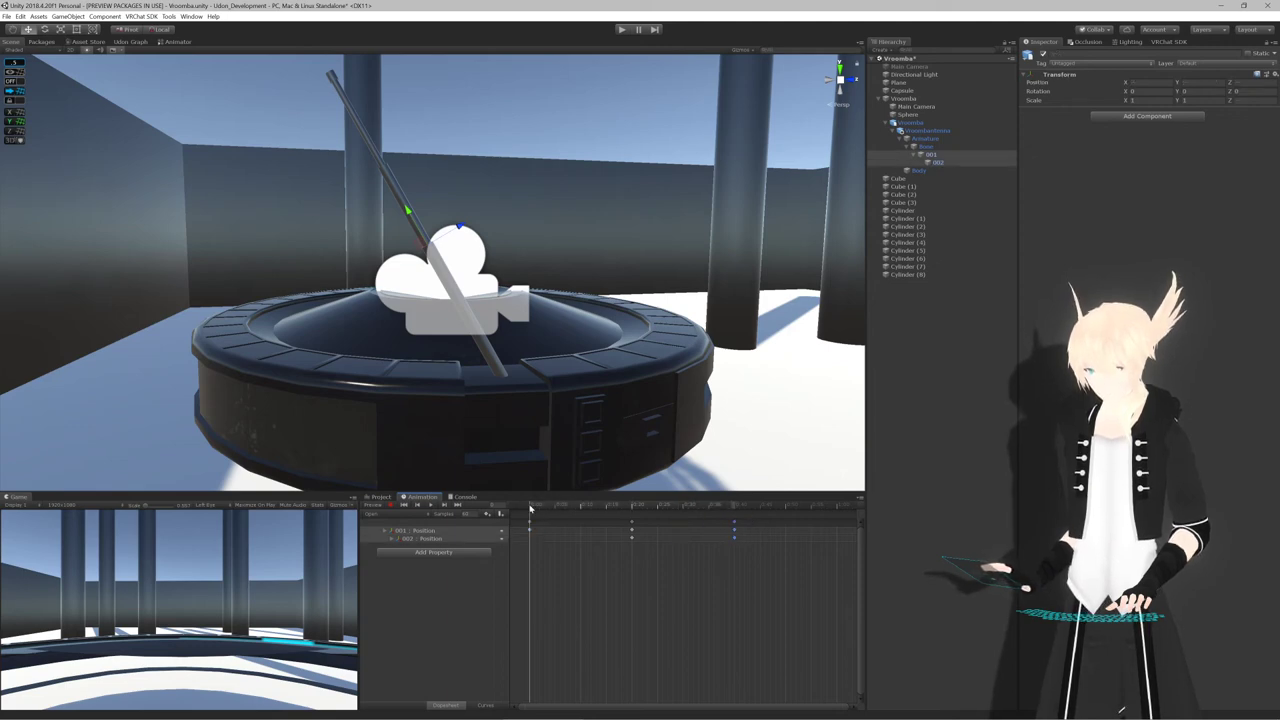
drag(530, 510, 741, 514)
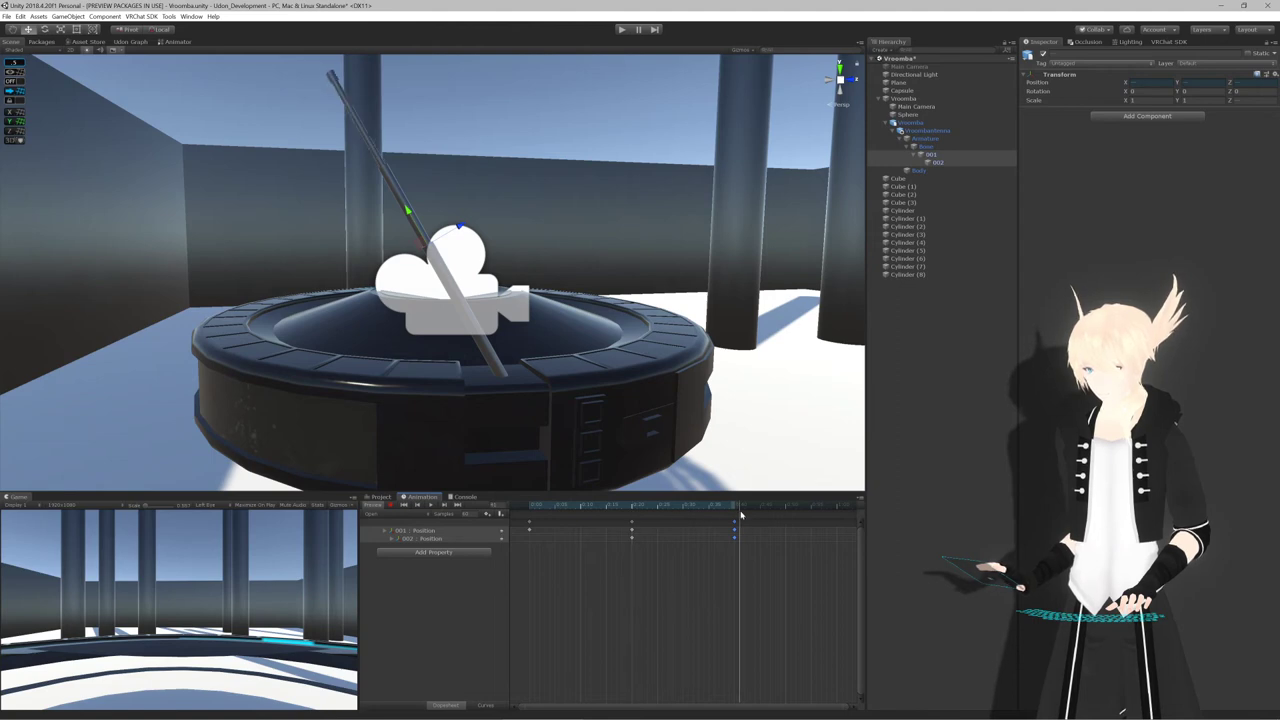
click(632, 538)
drag(538, 512, 519, 511)
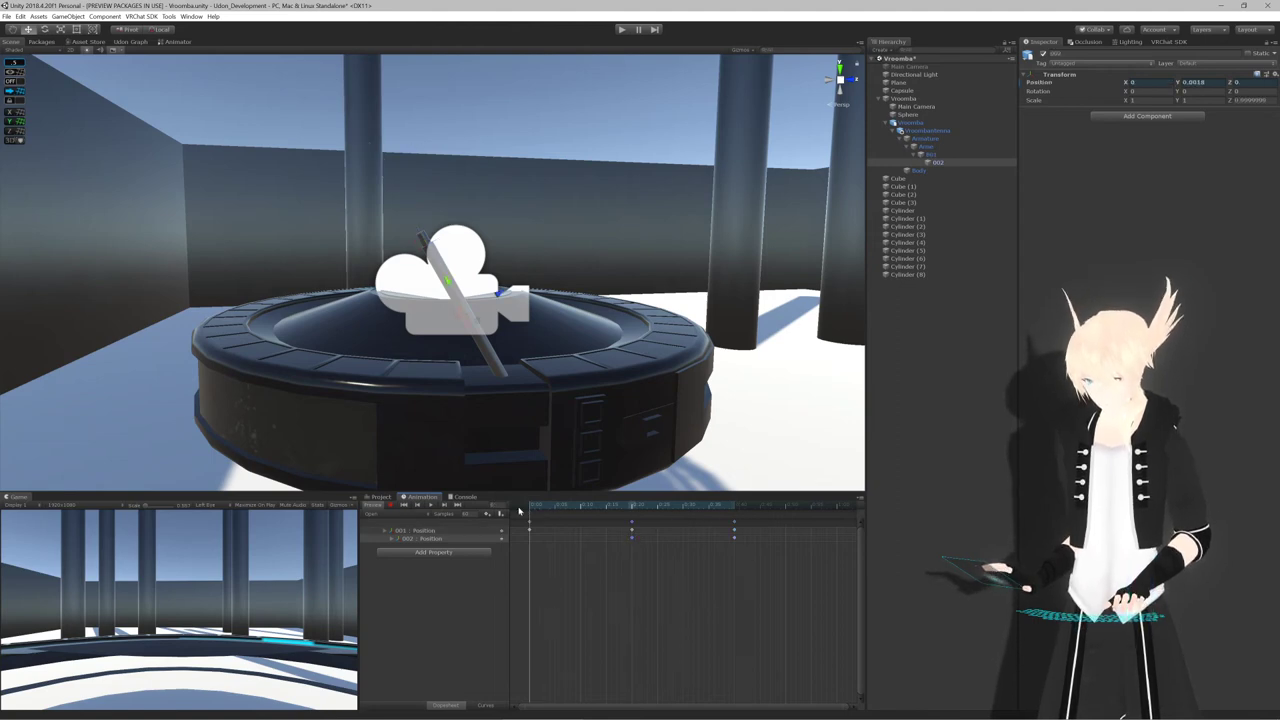
Check the antenna pose at the end of the Close clip and return to the Open clip
click(404, 517)
click(395, 538)
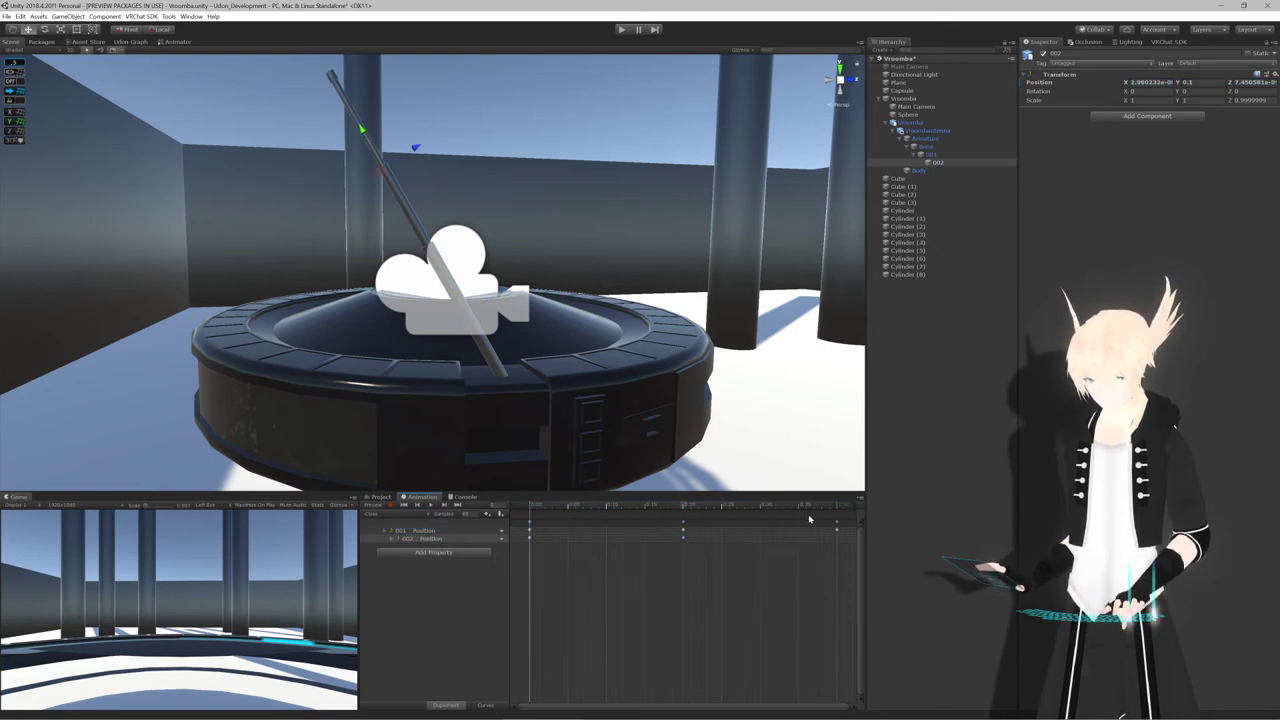
click(838, 513)
click(402, 513)
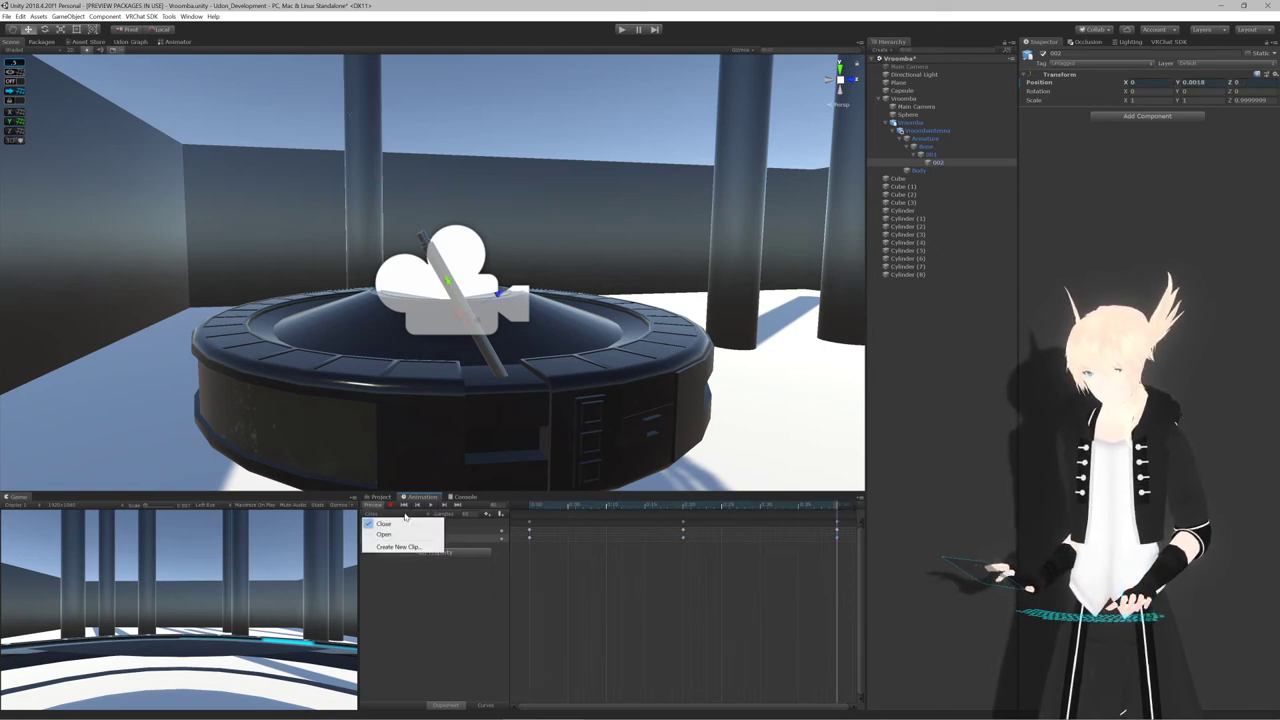
click(395, 529)
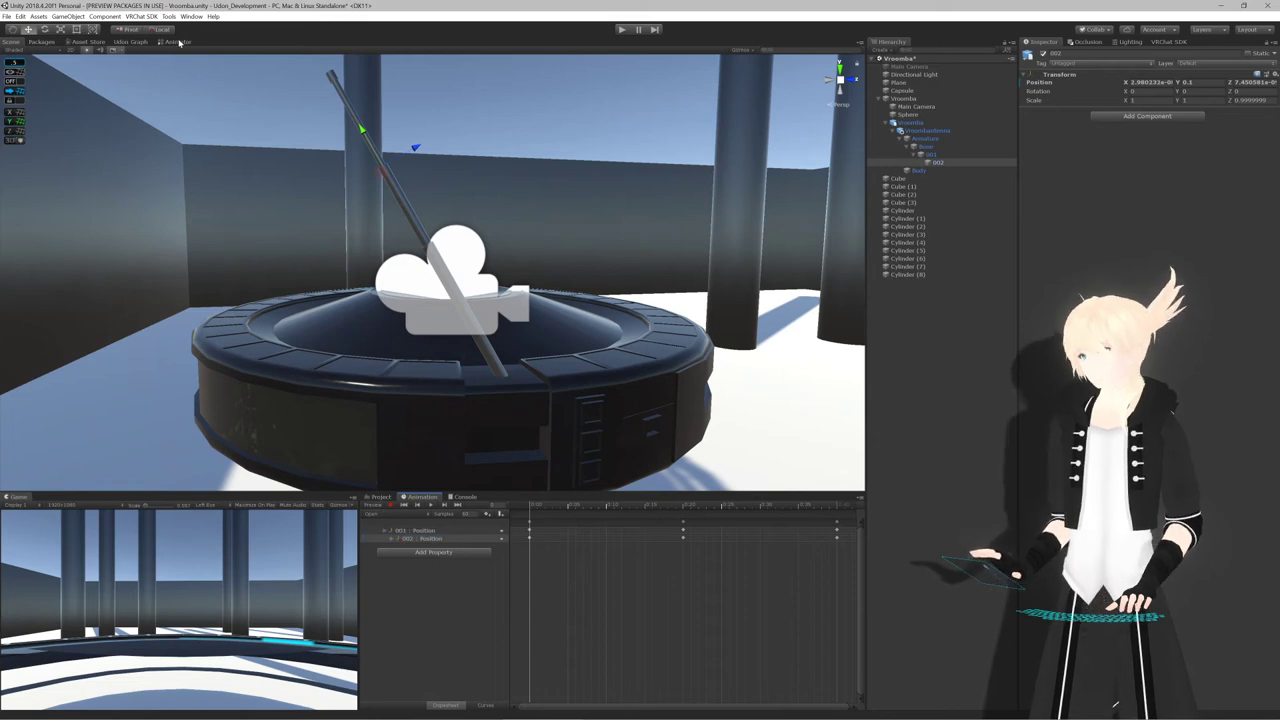
Show Vroombantenna's state machine in the Animator and arrange the Close state level with Entry and the Open state beneath it
click(178, 41)
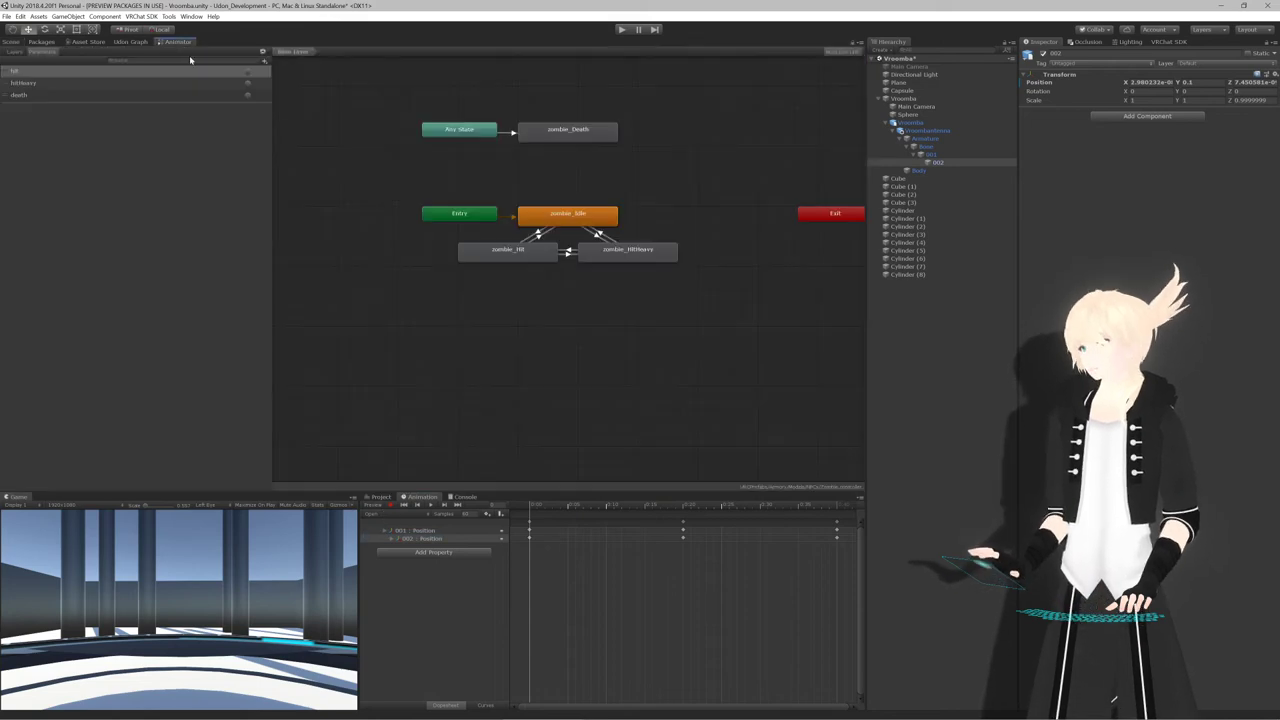
click(945, 131)
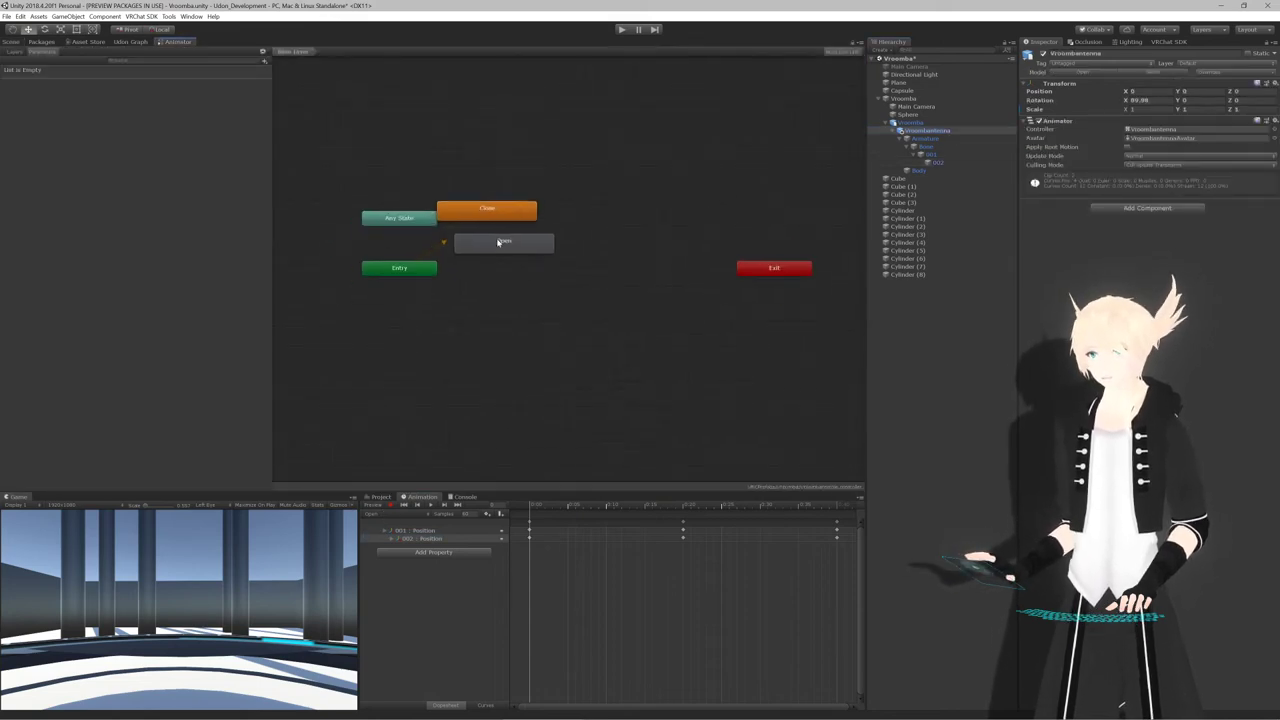
drag(504, 243, 560, 341)
drag(509, 215, 588, 274)
Make transitions from Close to Open and from Open back to Close, and place Open directly below Close
right_click(588, 274)
click(605, 277)
click(580, 340)
right_click(580, 338)
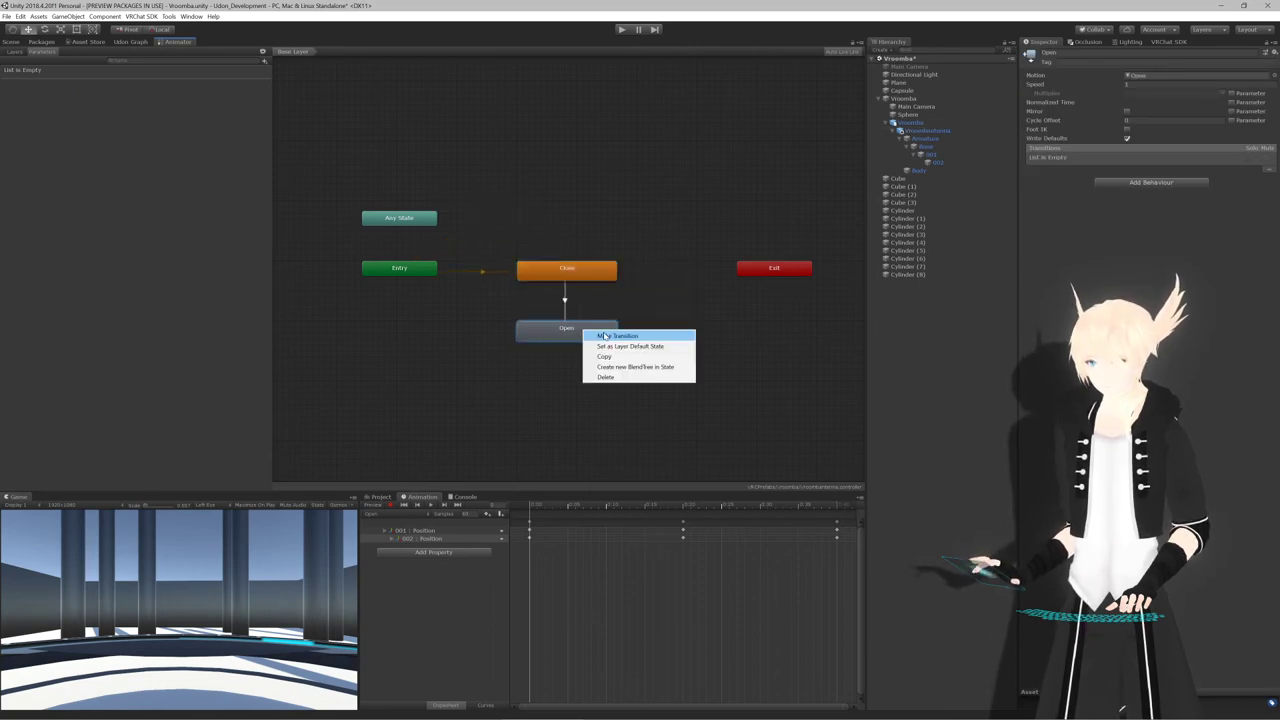
click(605, 336)
click(585, 270)
drag(575, 333, 575, 303)
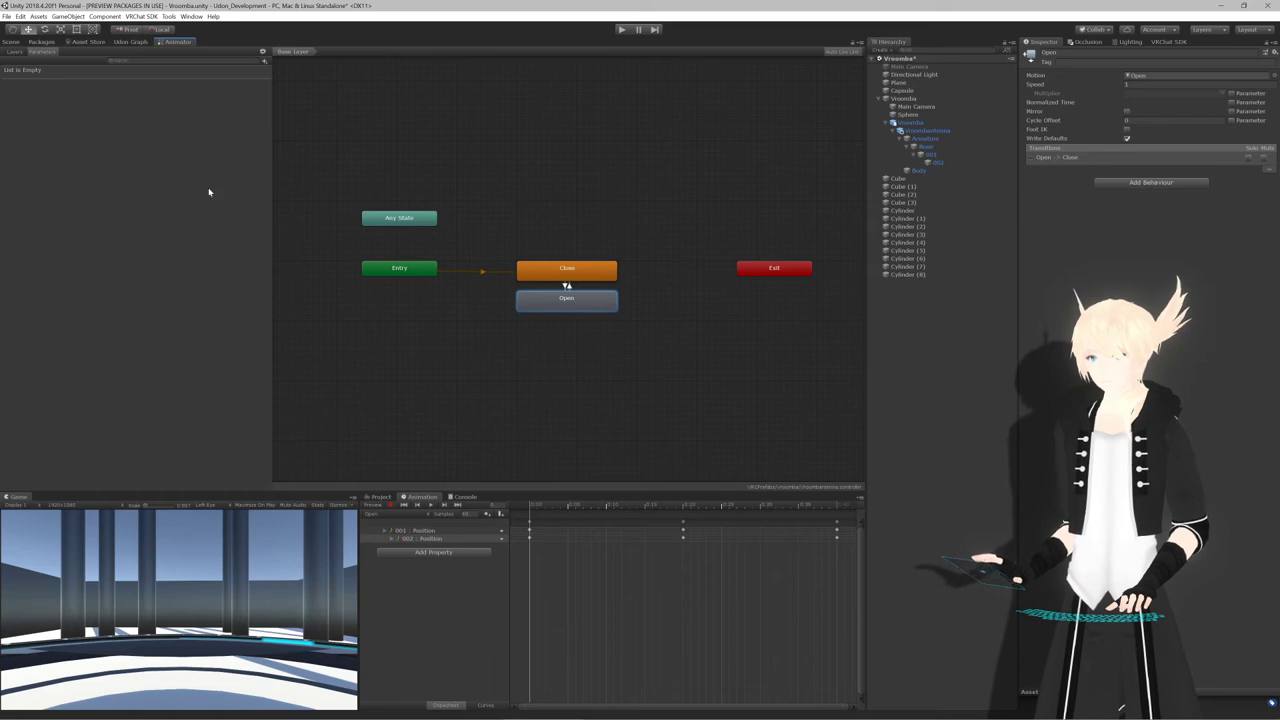
Add a Bool parameter named Active to the animator controller
click(264, 62)
click(272, 94)
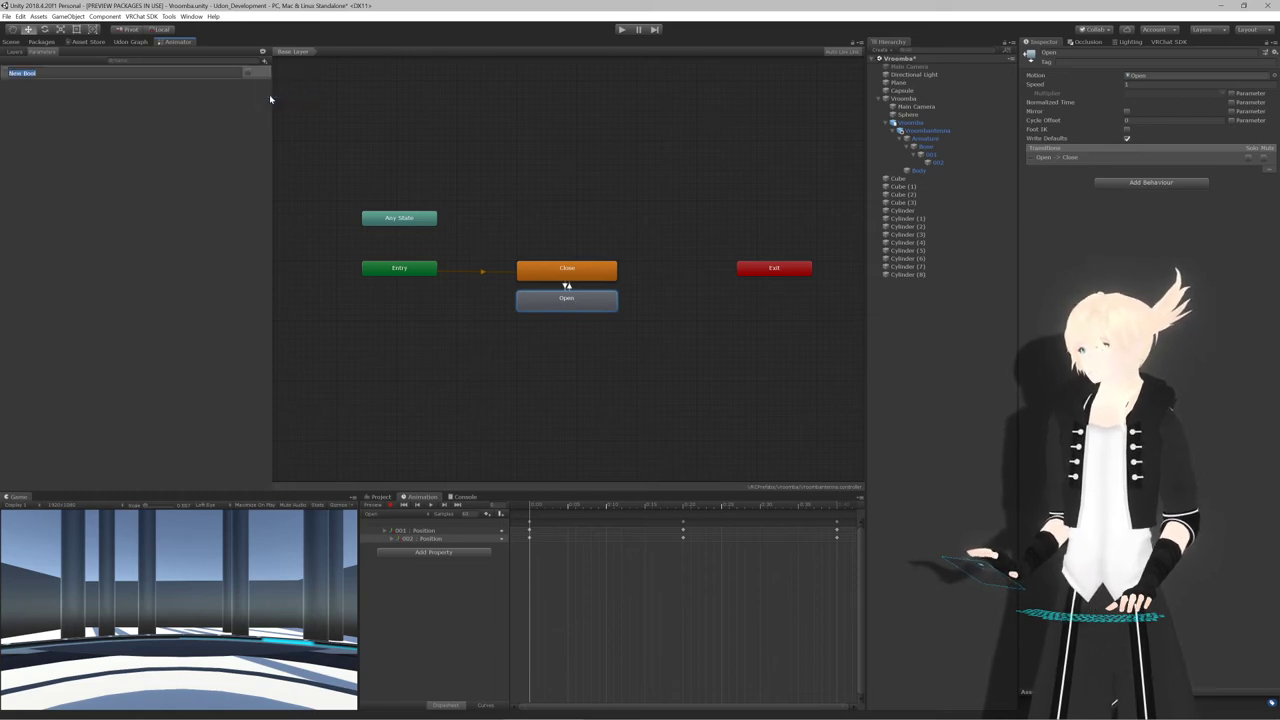
text(Action)
key(Return)
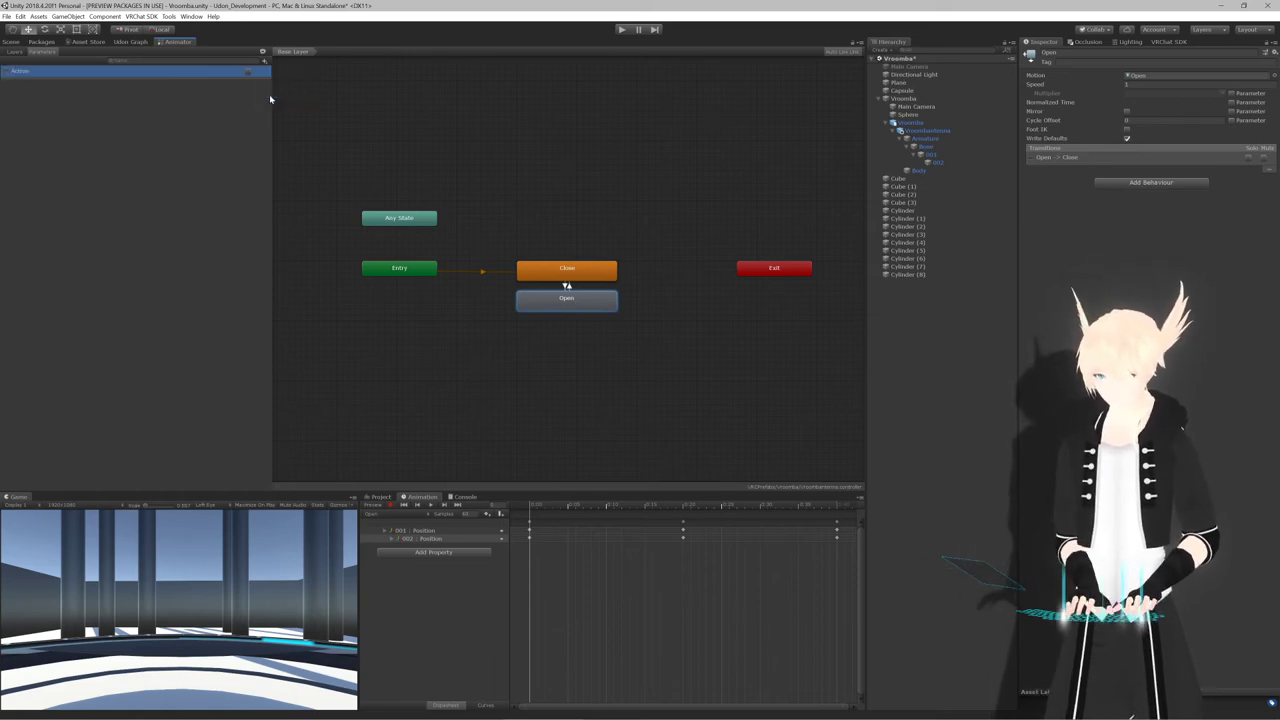
Configure the Close to Open transition with exit time 0, Fixed Duration off, duration 0.25, condition Active true and Has Exit Time off
click(567, 286)
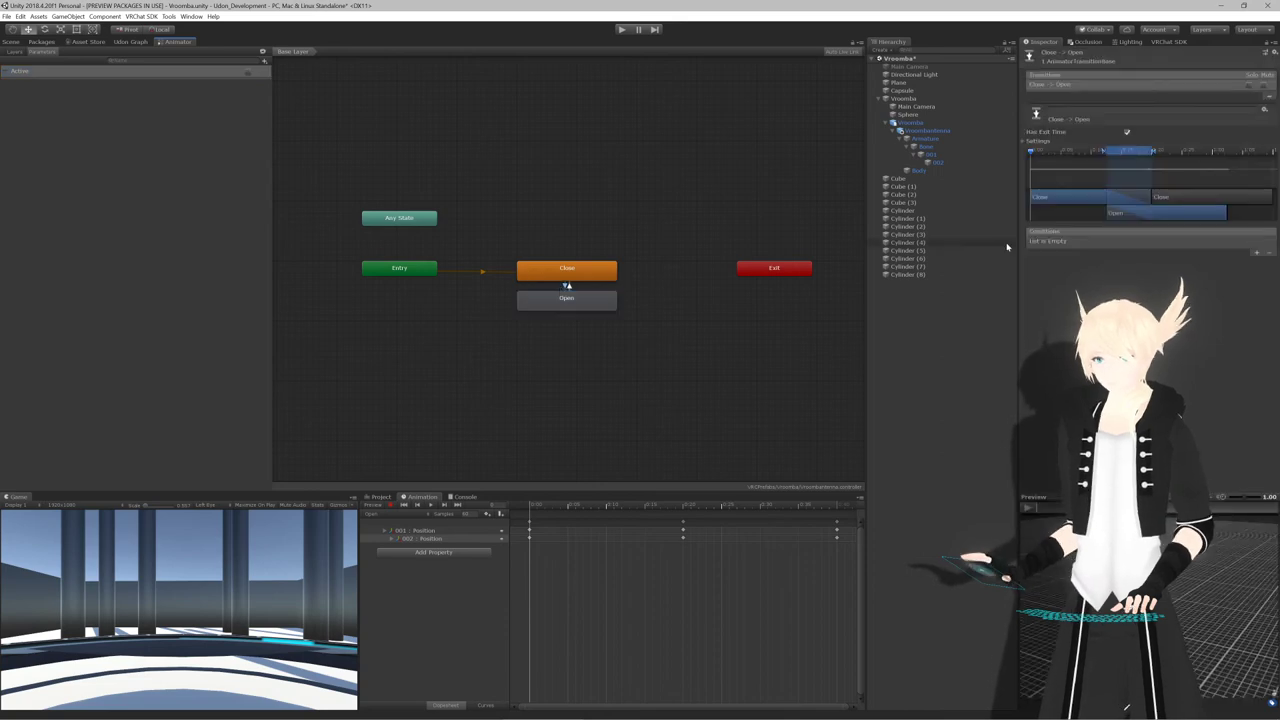
click(1024, 141)
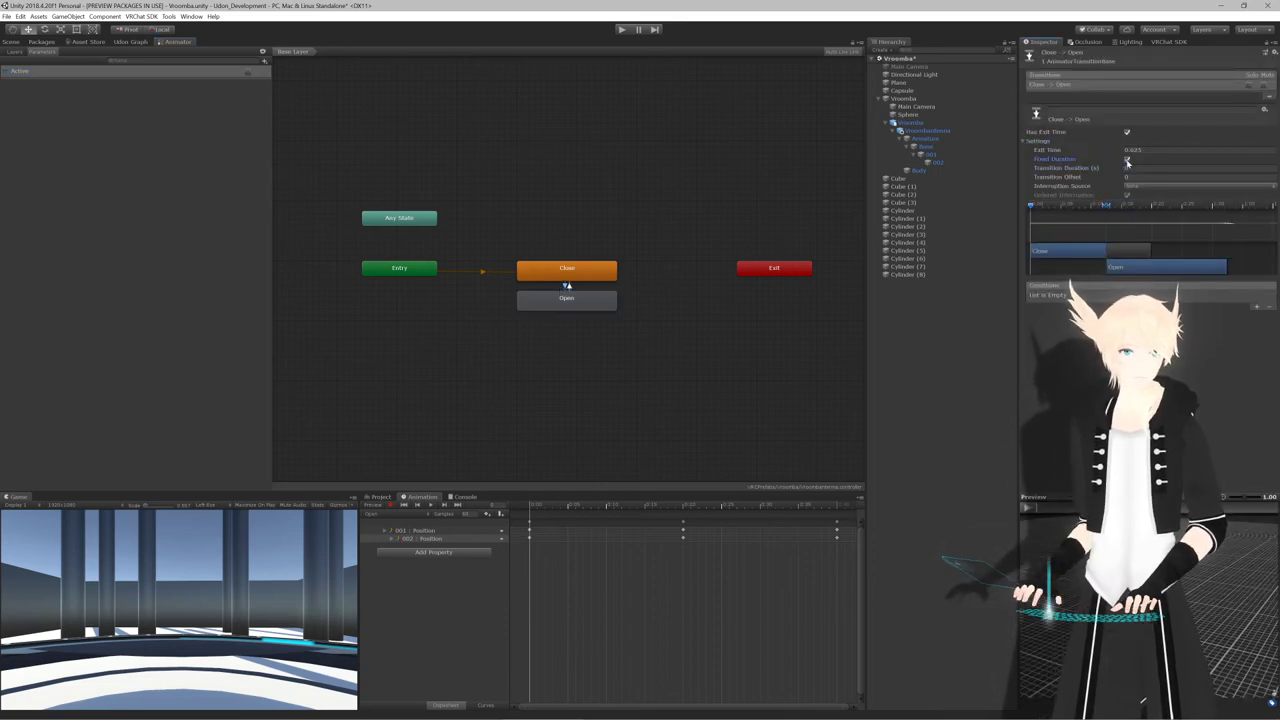
click(1127, 159)
click(1135, 150)
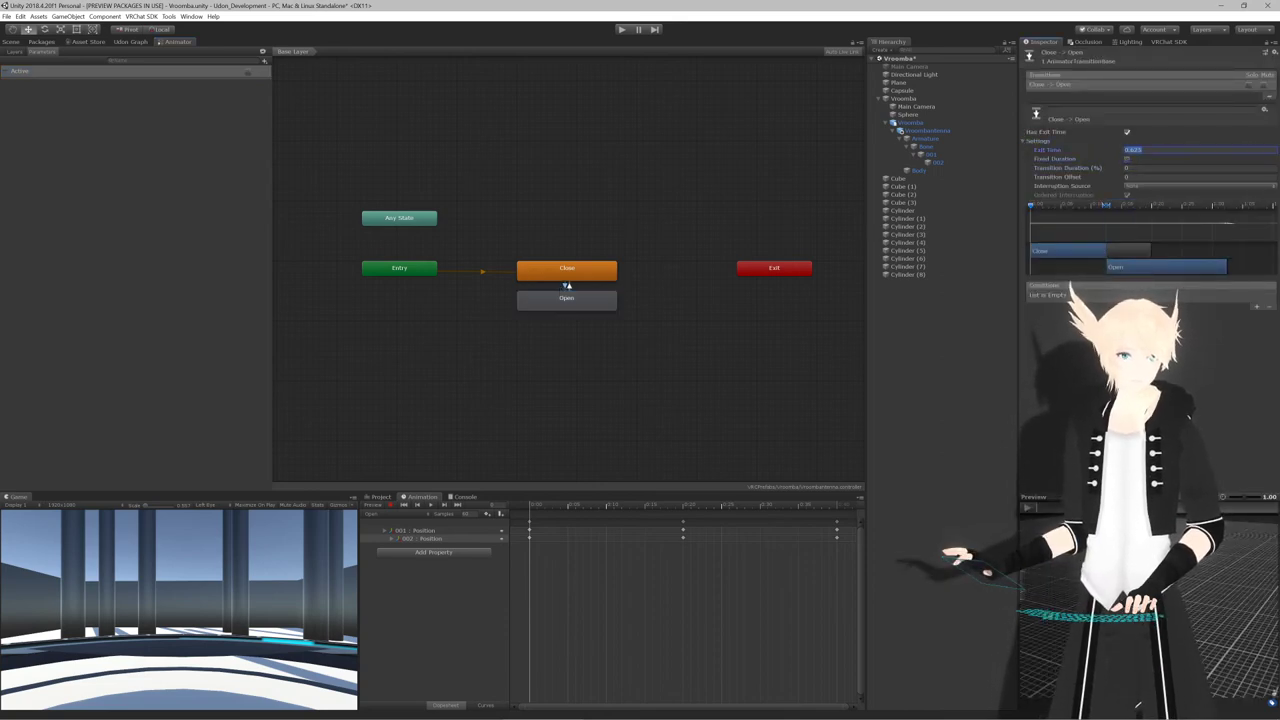
text(0)
click(1134, 168)
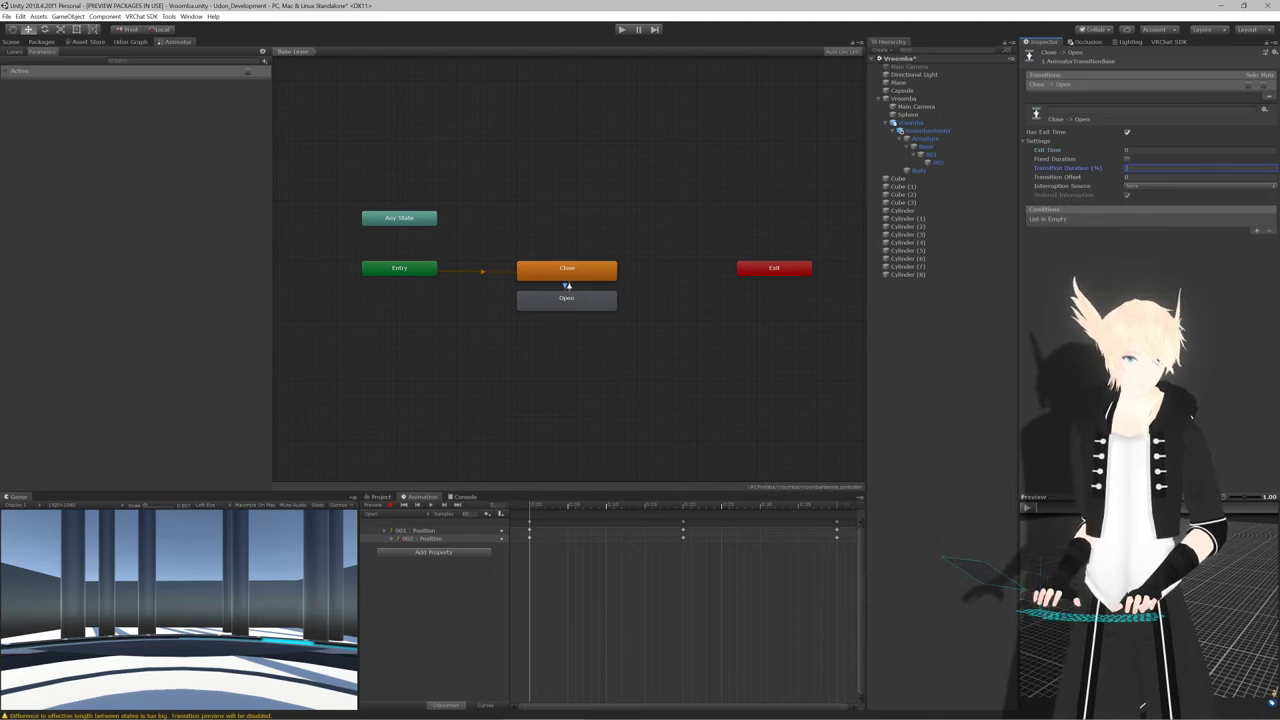
text(.25)
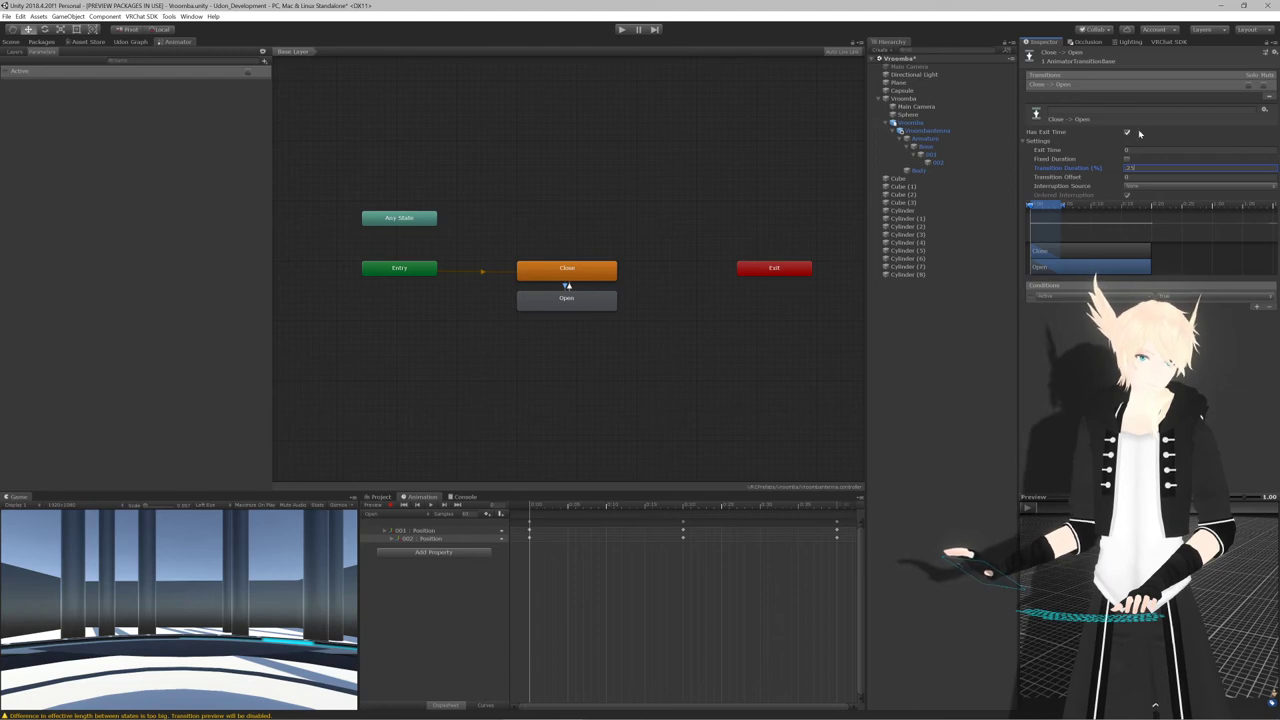
click(1127, 132)
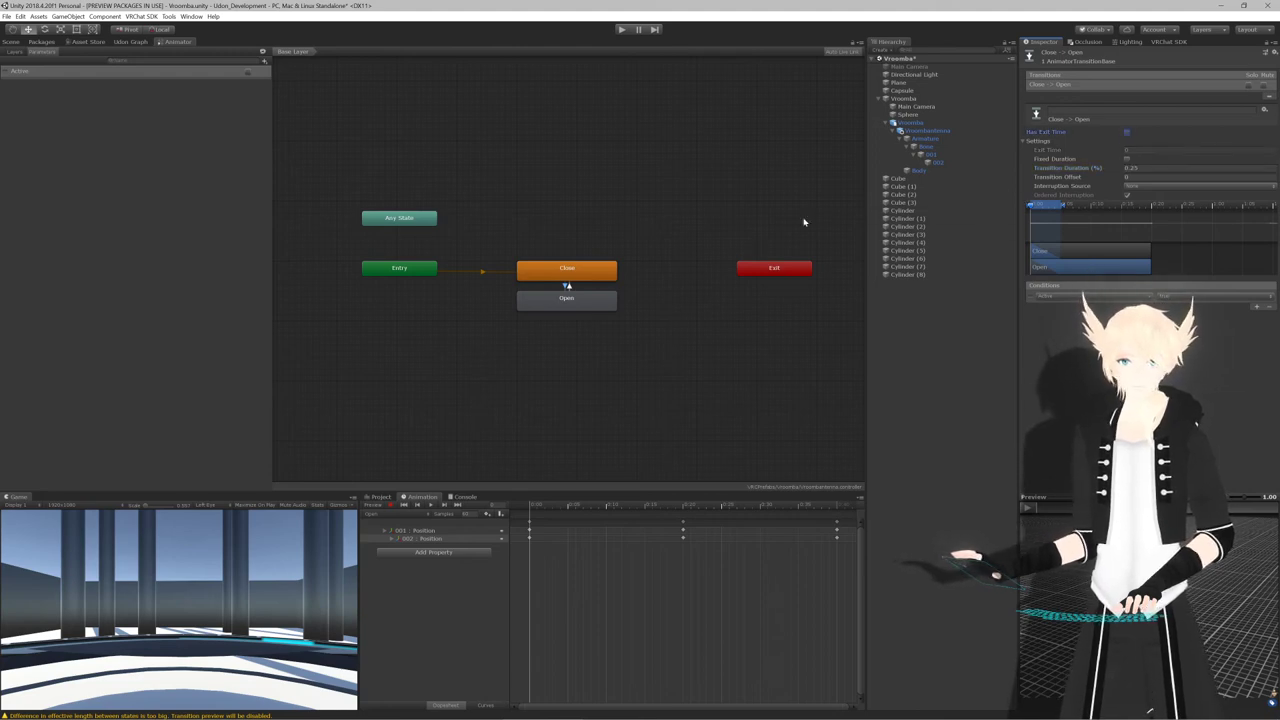
Configure the Open to Close transition with exit time 0, Has Exit Time off and condition Active false, and return to the scene view
click(566, 288)
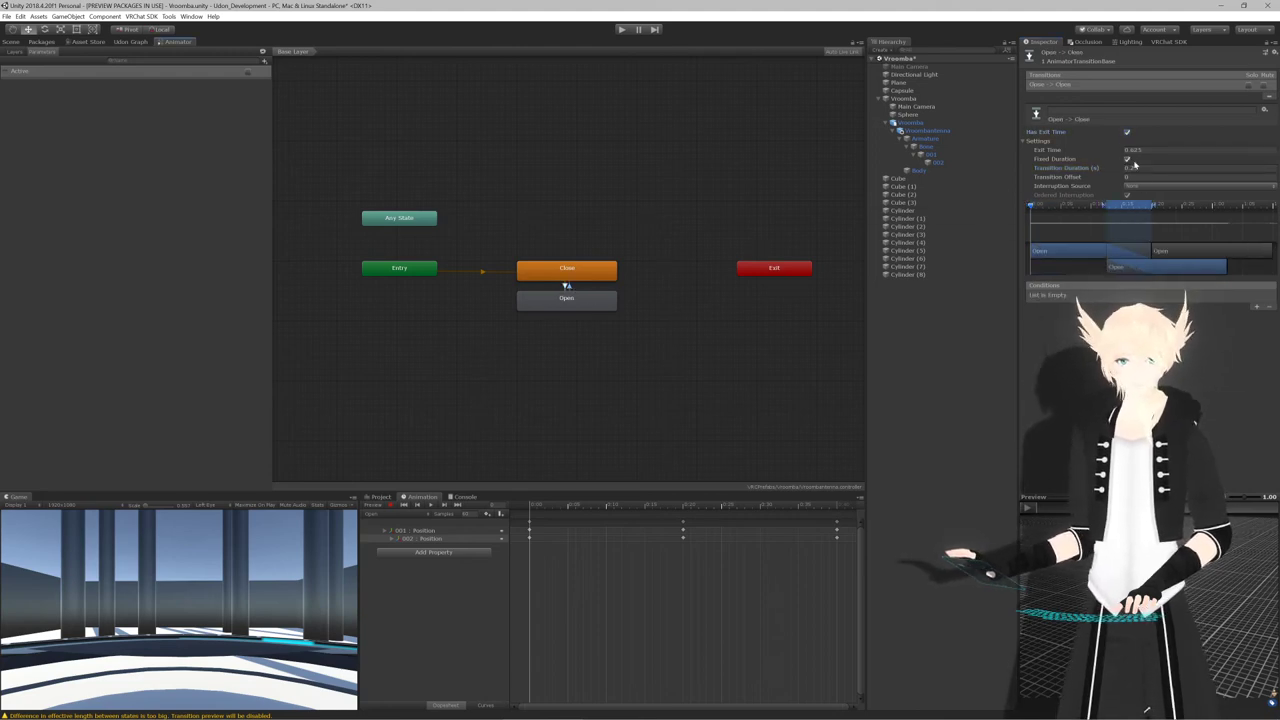
click(1132, 149)
click(1127, 132)
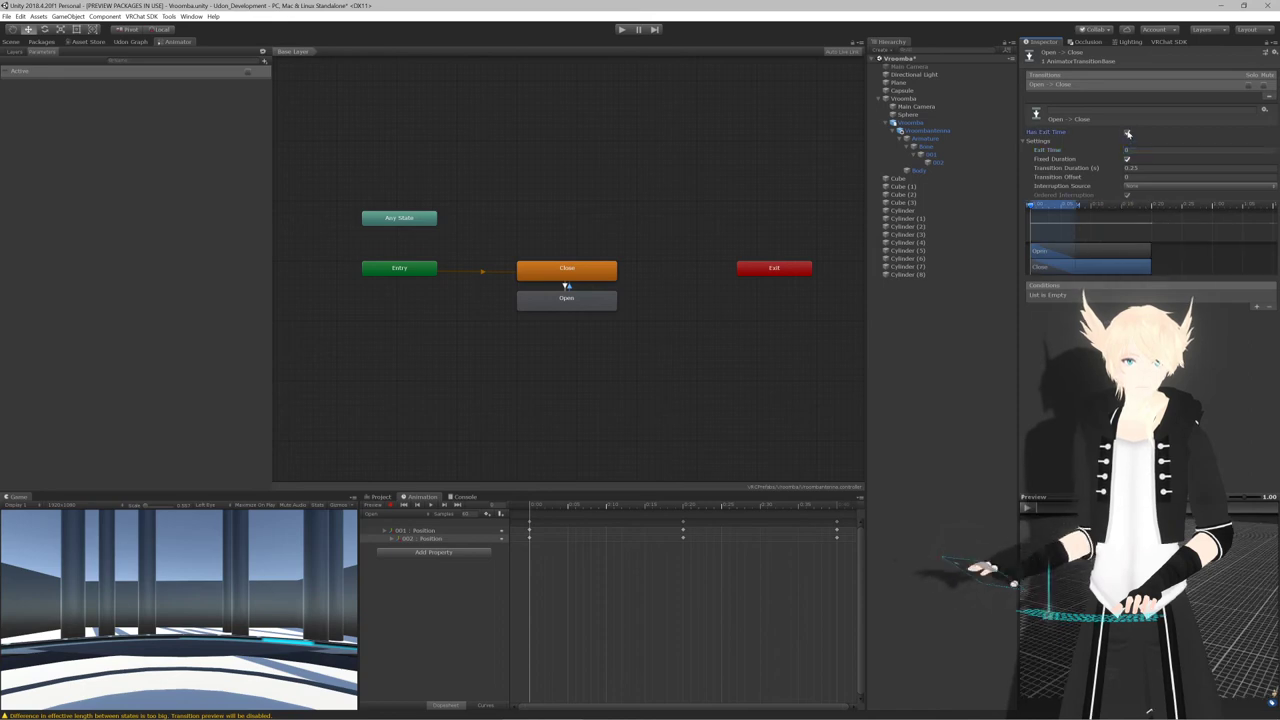
click(1256, 306)
click(1176, 316)
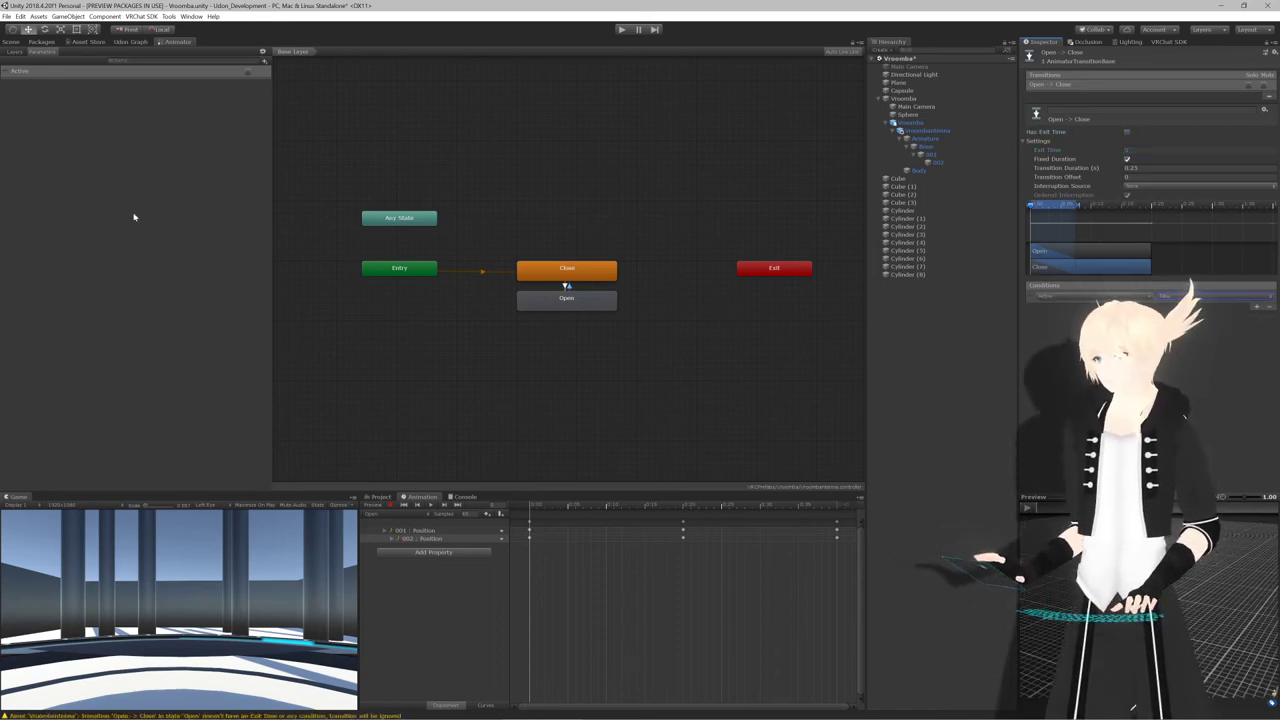
click(14, 43)
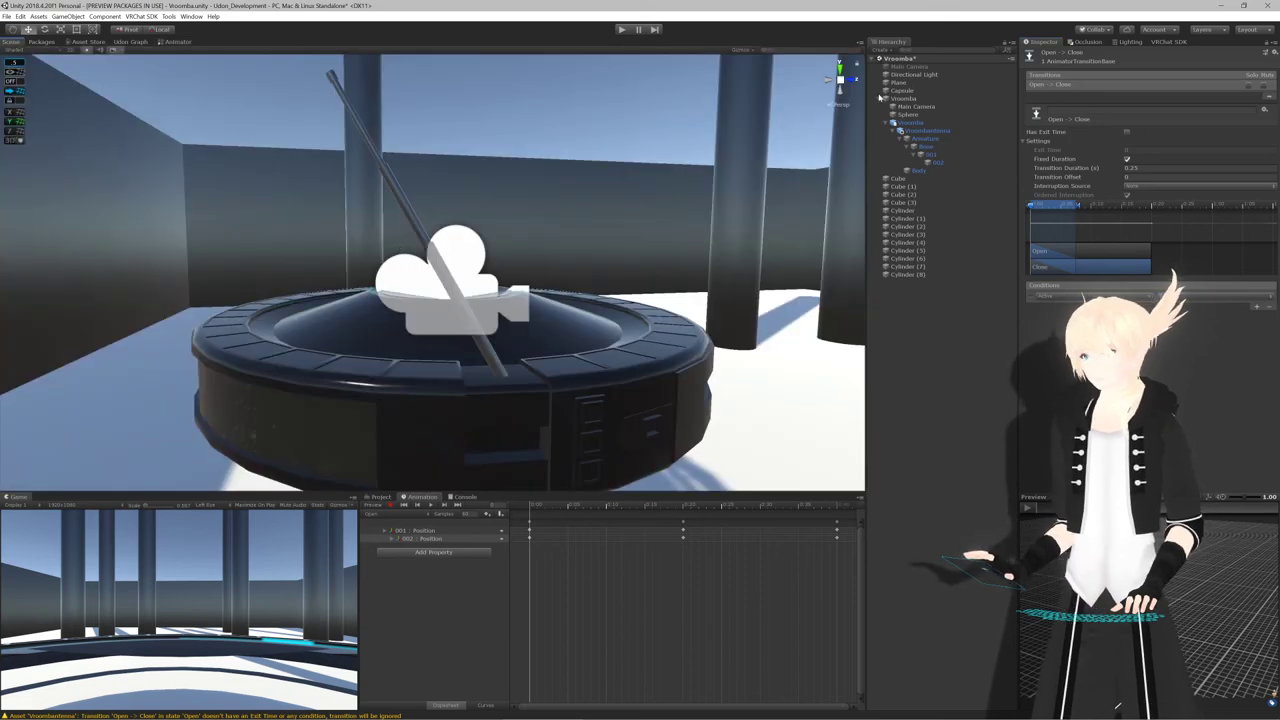
Align the Main Camera with the current scene view and test the antenna animation in play mode using the Active parameter
click(915, 106)
key(ctrl+shift+f)
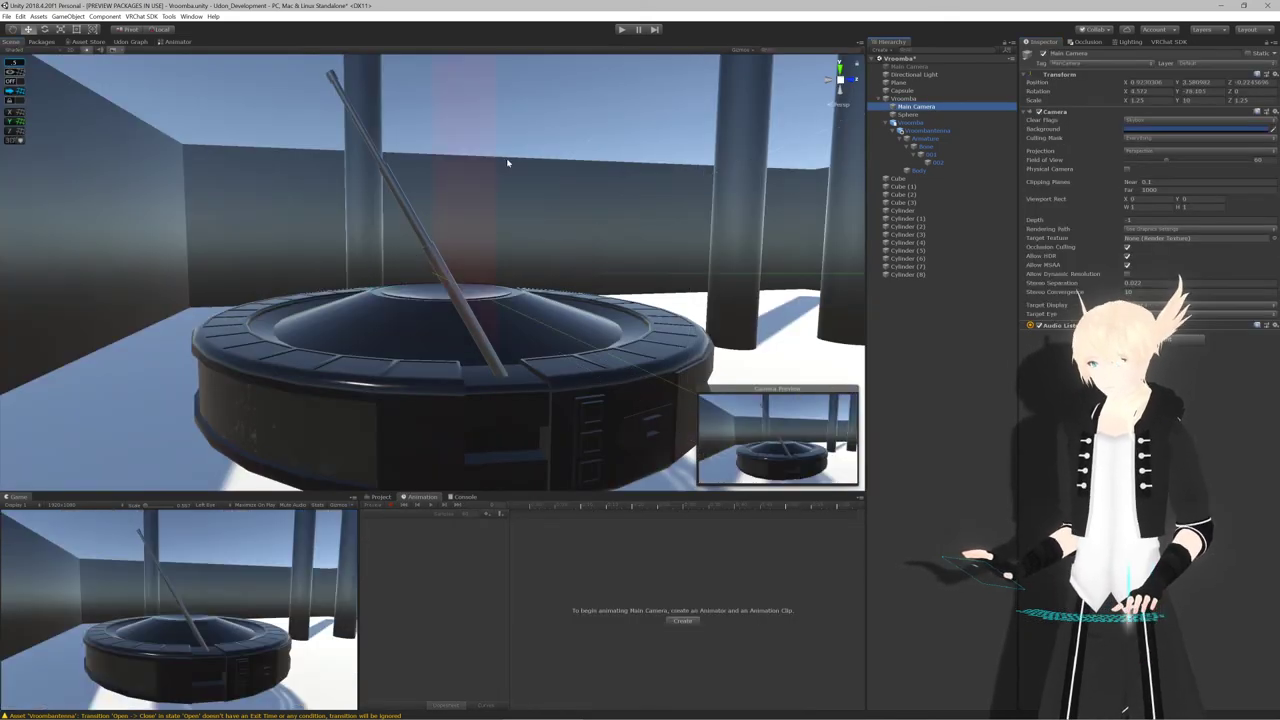
click(183, 42)
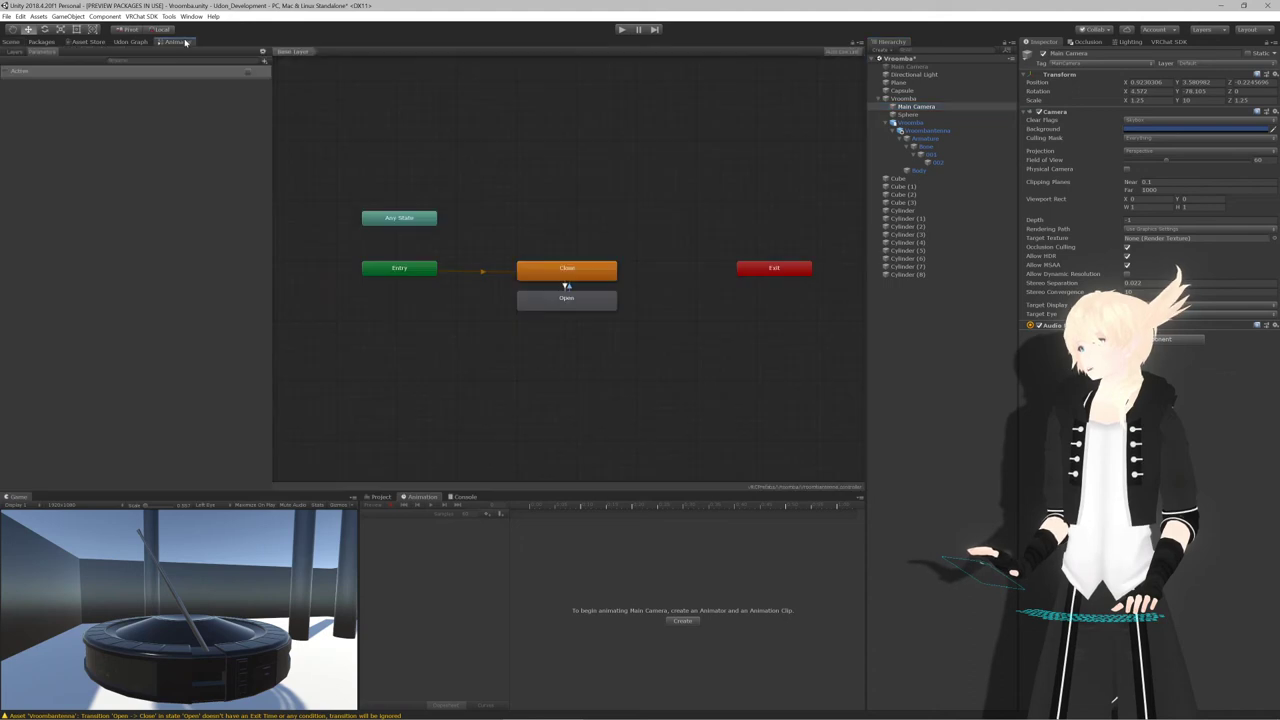
click(622, 29)
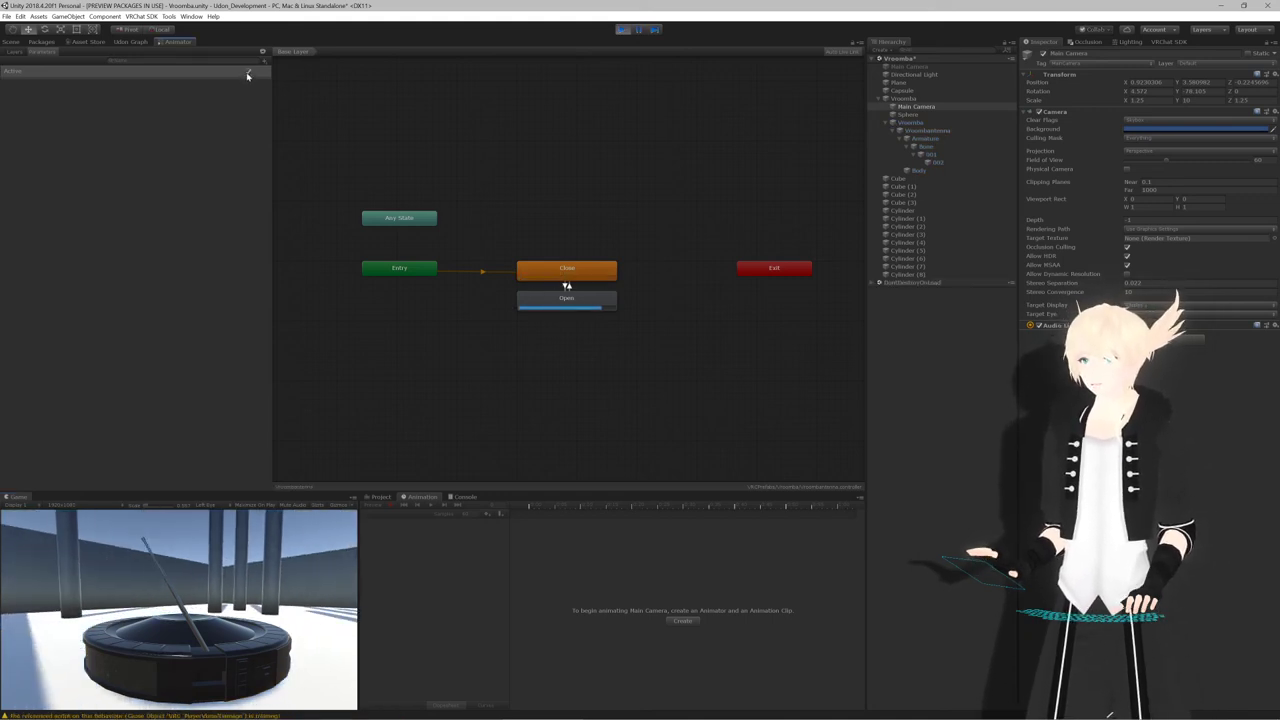
click(621, 31)
Turn off Loop Time for the Open and Close animation clips in the Vroomba folder
click(20, 43)
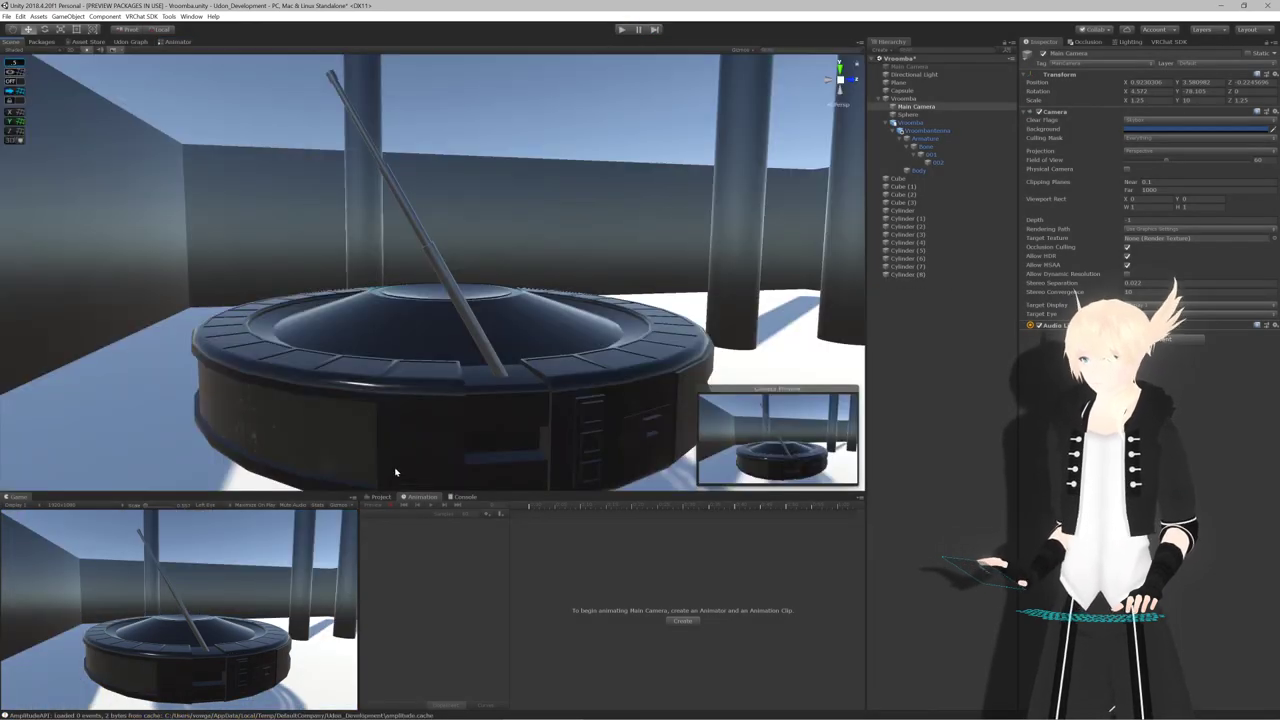
click(378, 497)
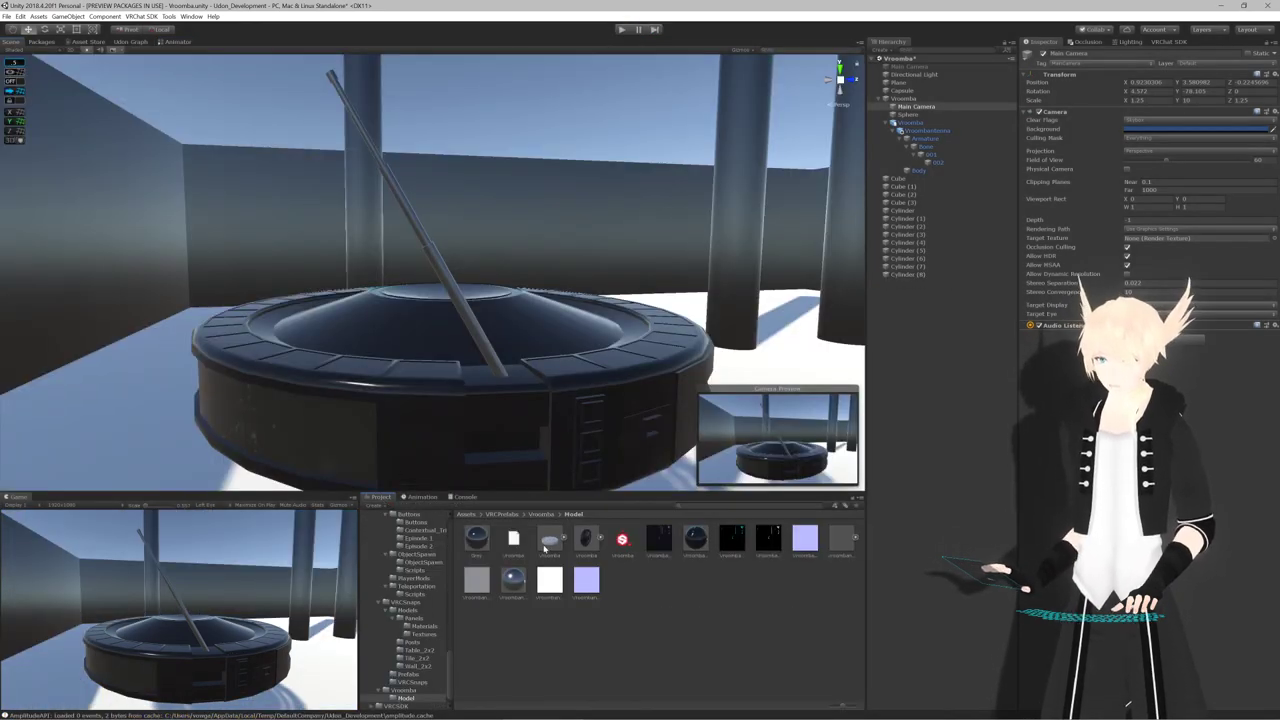
click(541, 514)
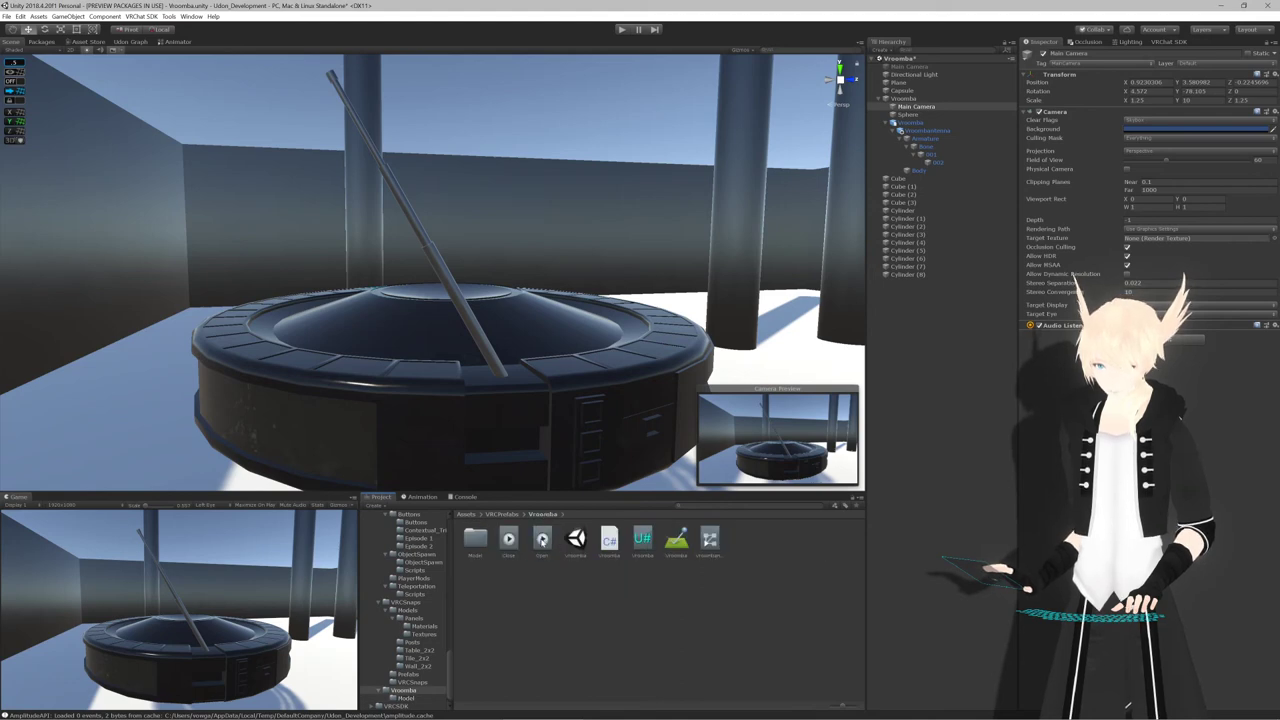
click(542, 540)
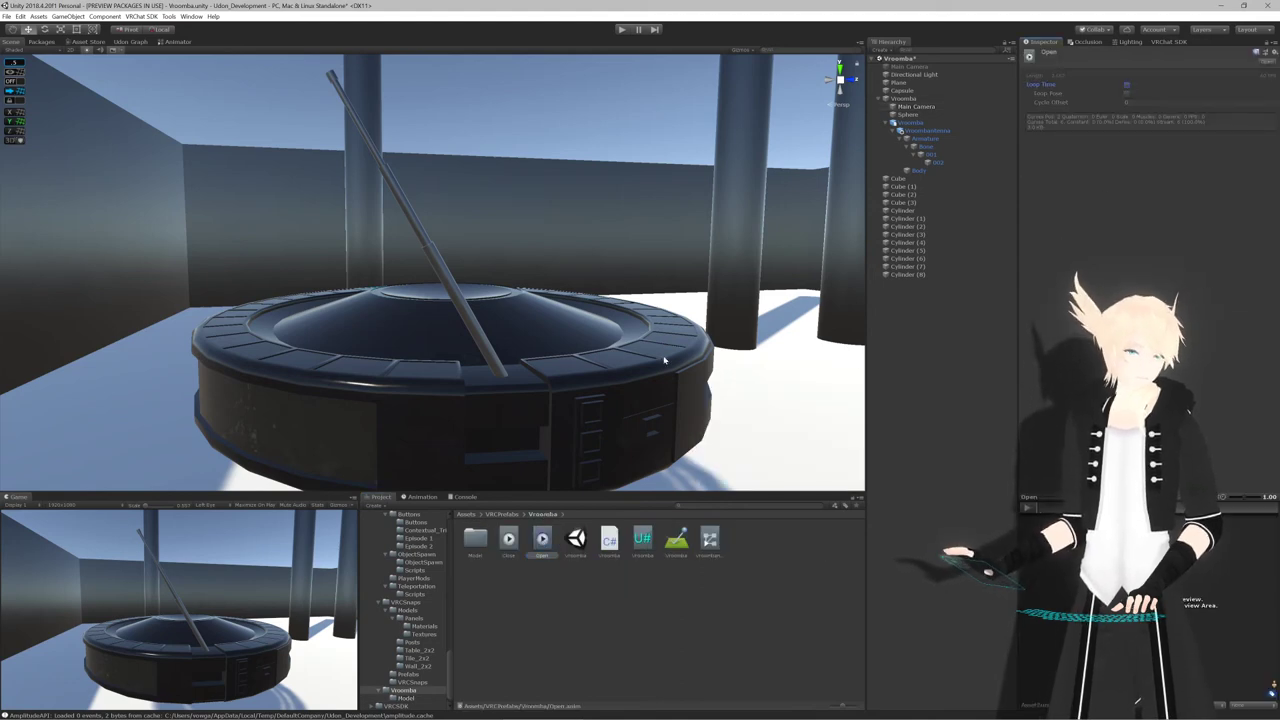
click(508, 540)
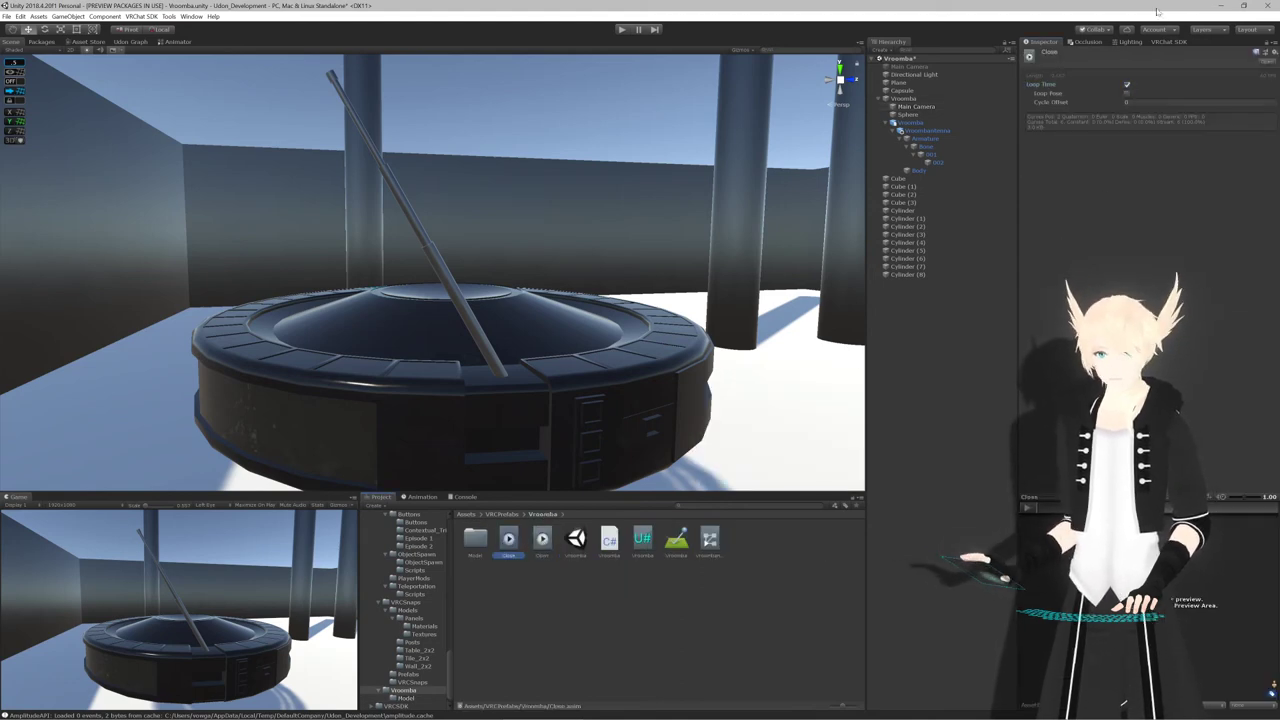
click(1127, 85)
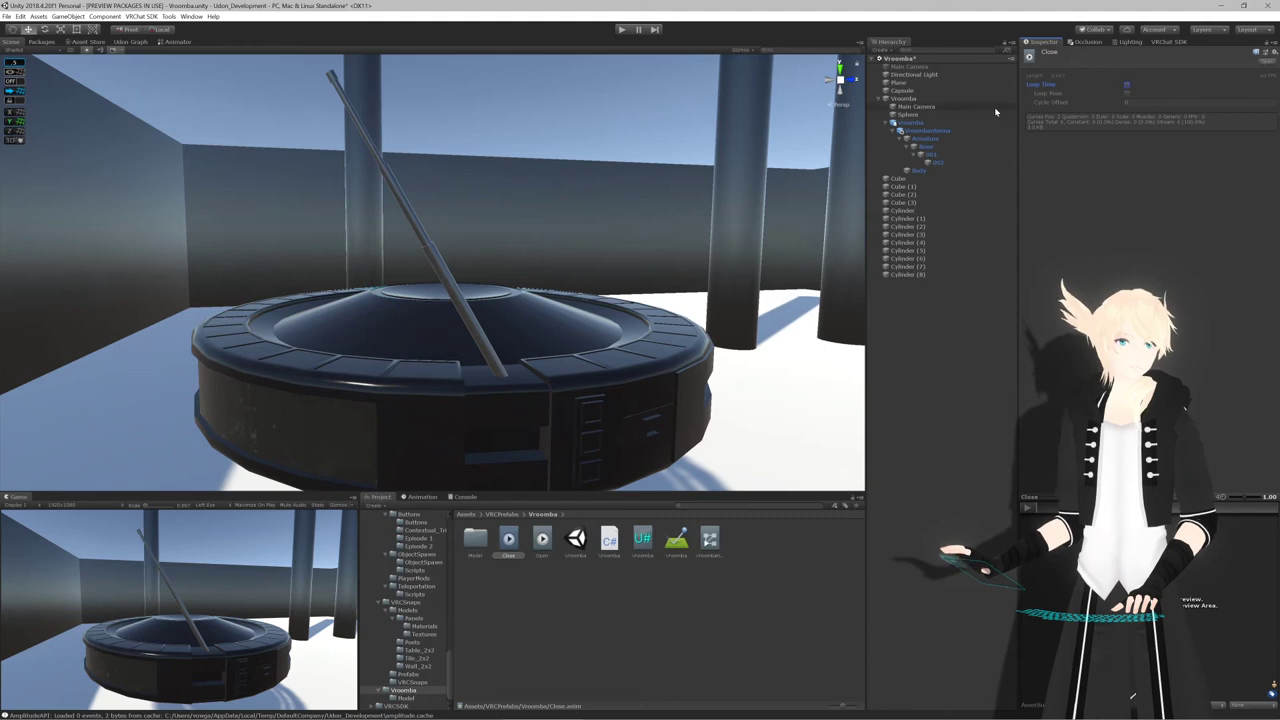
Turn off Is Active on the Vroomba object's Udon Behaviour and test the antenna in play mode with the Active parameter
click(910, 99)
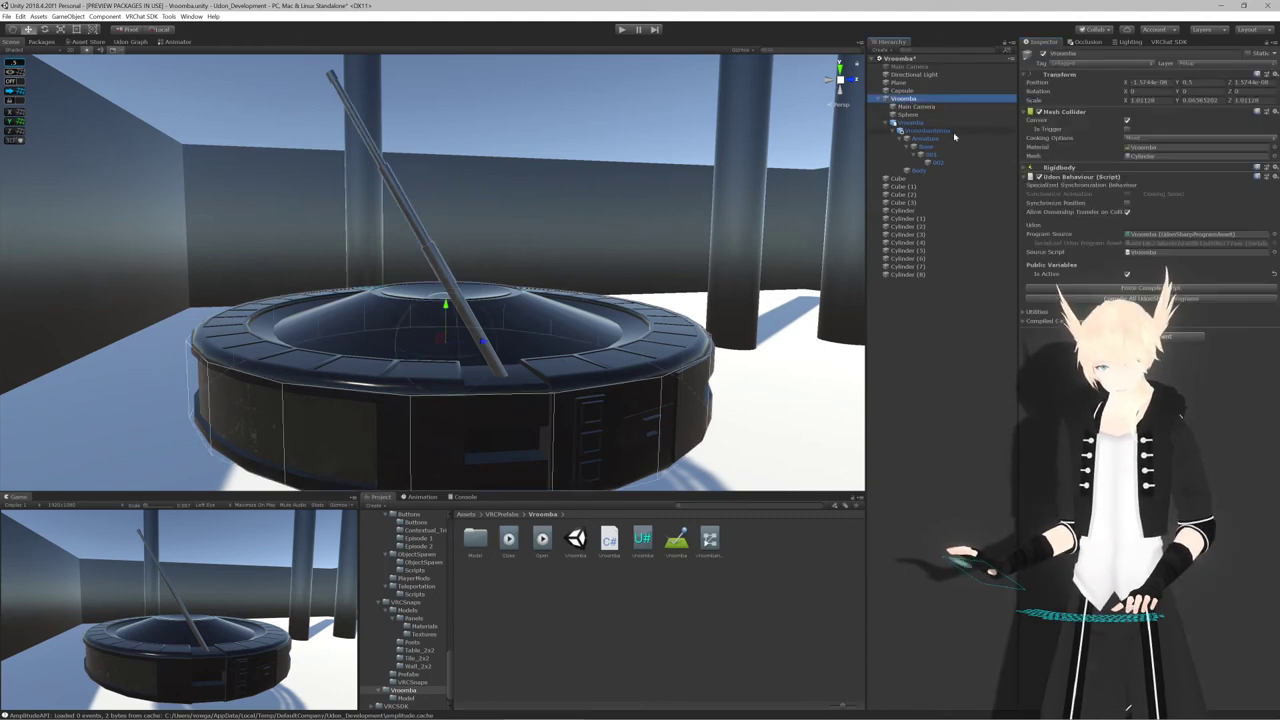
click(1127, 276)
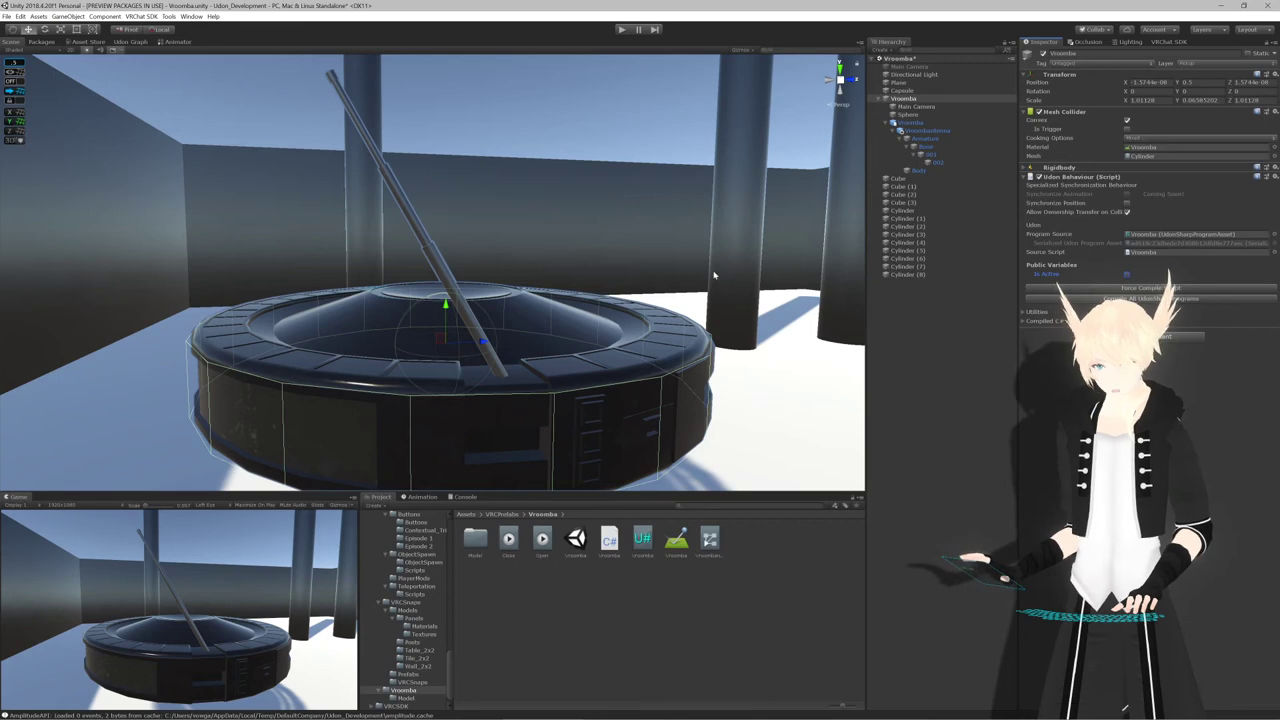
click(162, 43)
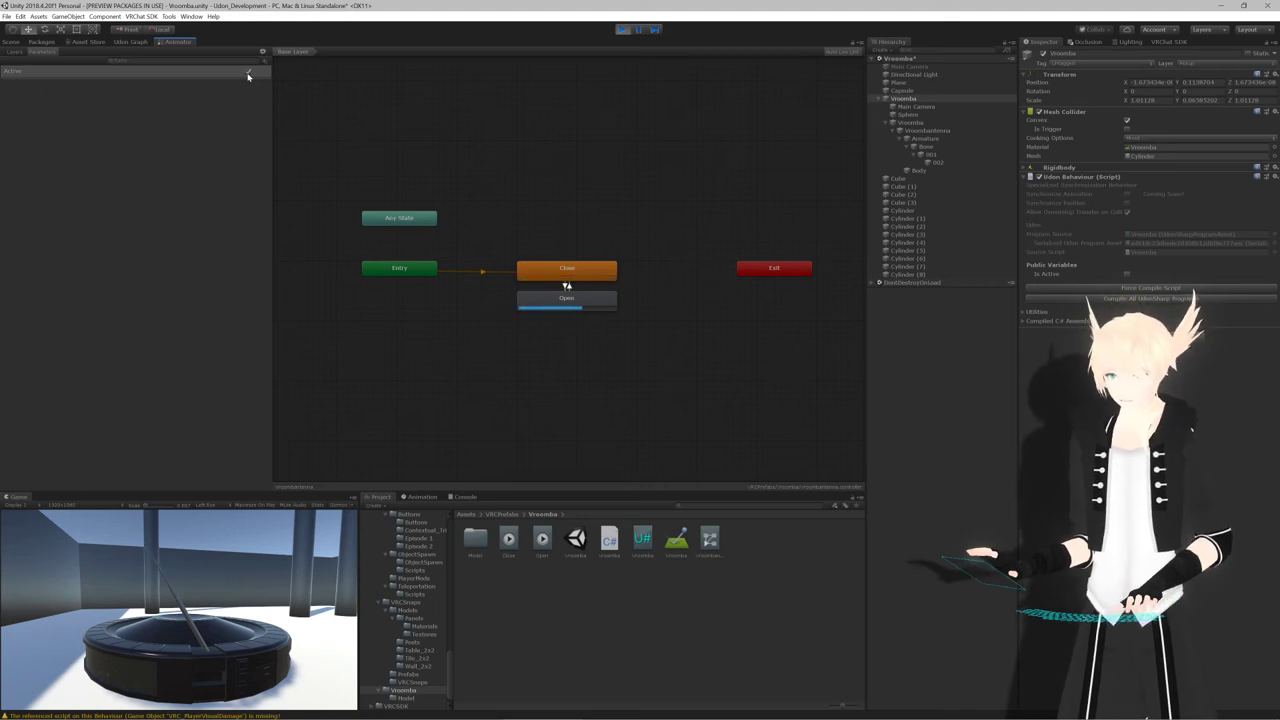
Set both tangents of all keyframes in the VroombaAntenna Close clip to Linear
click(421, 497)
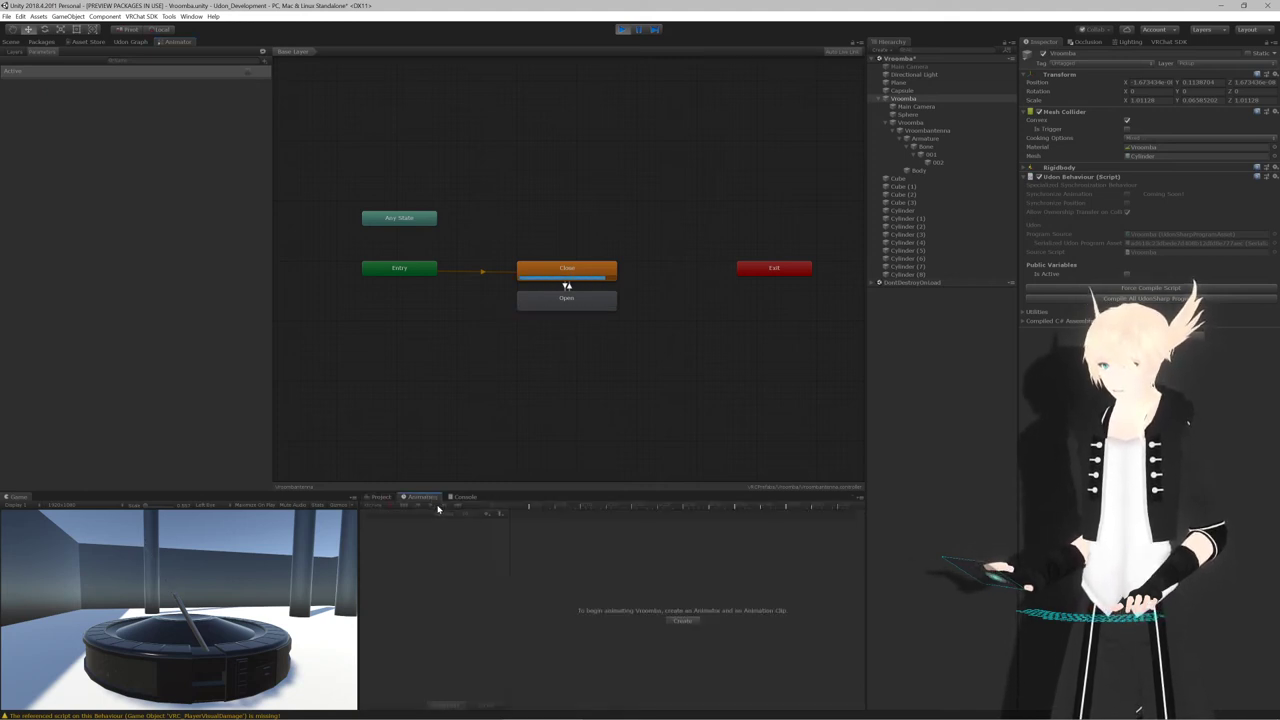
click(928, 130)
drag(521, 563, 849, 489)
right_click(684, 528)
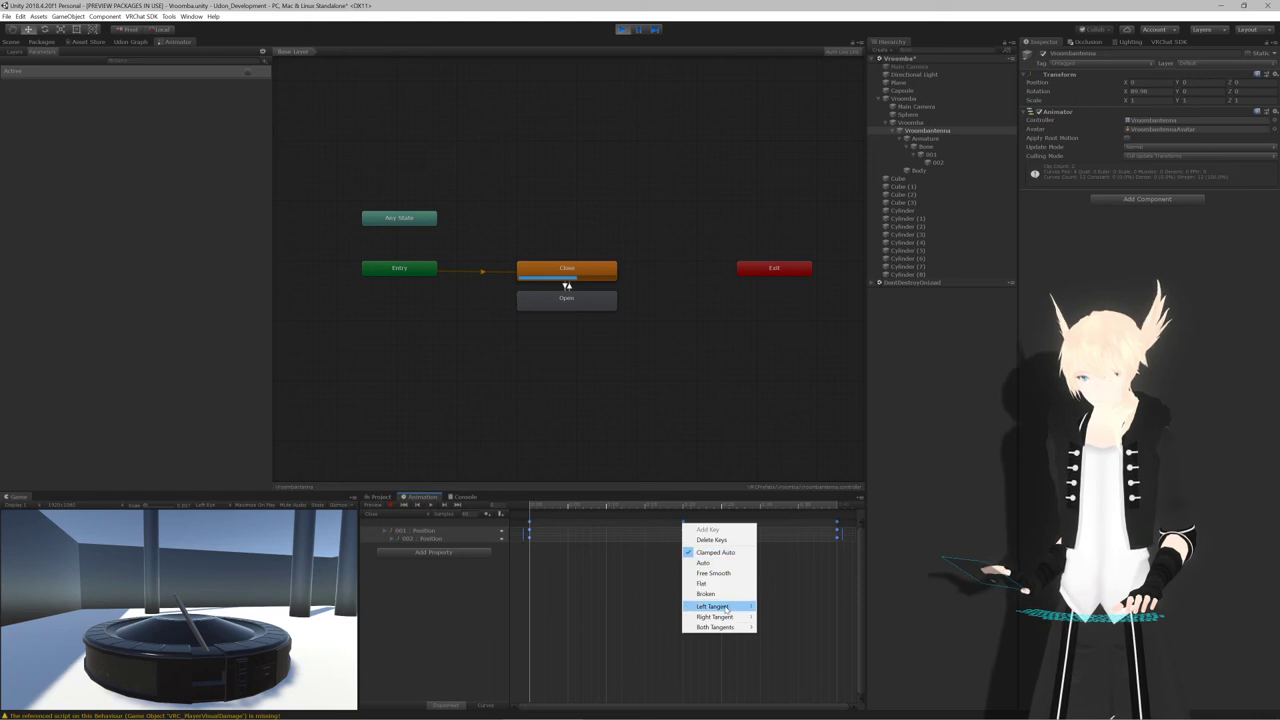
mouse_move(729, 627)
click(776, 638)
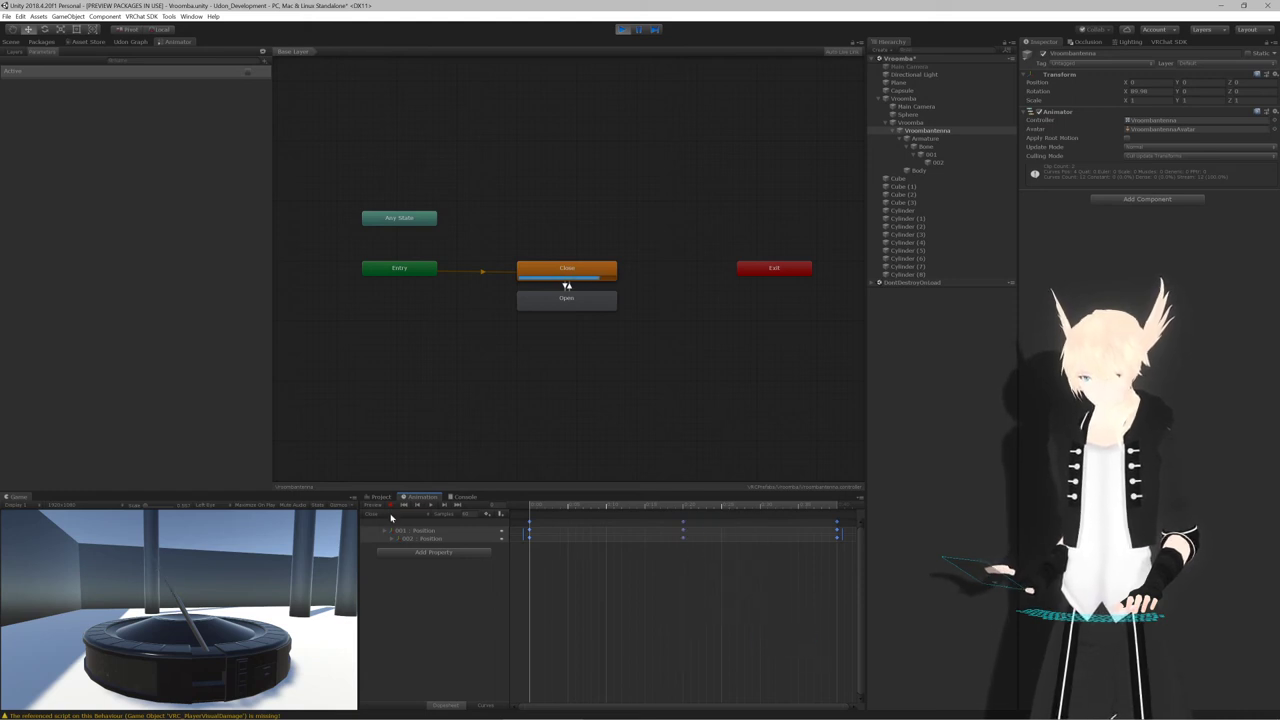
Set both tangents of all Open clip keyframes to Linear and toggle Active to test the motion
click(378, 513)
click(395, 536)
drag(523, 566, 845, 515)
right_click(838, 524)
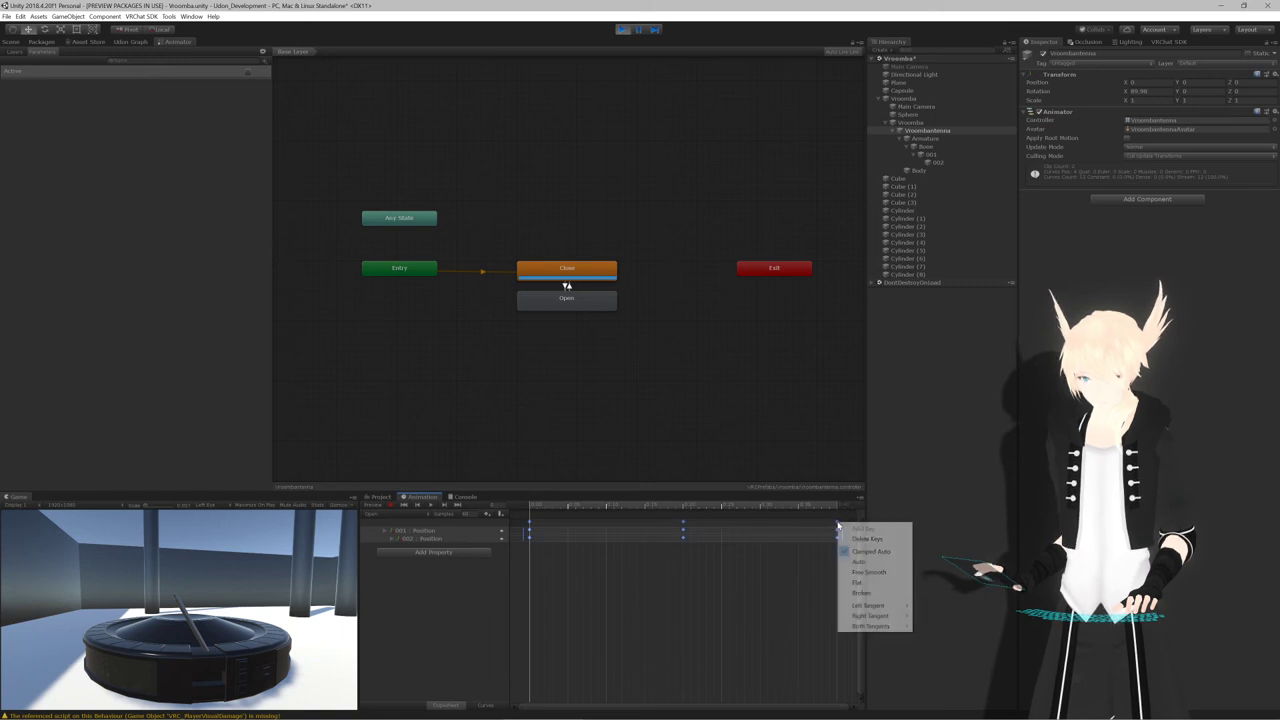
mouse_move(875, 626)
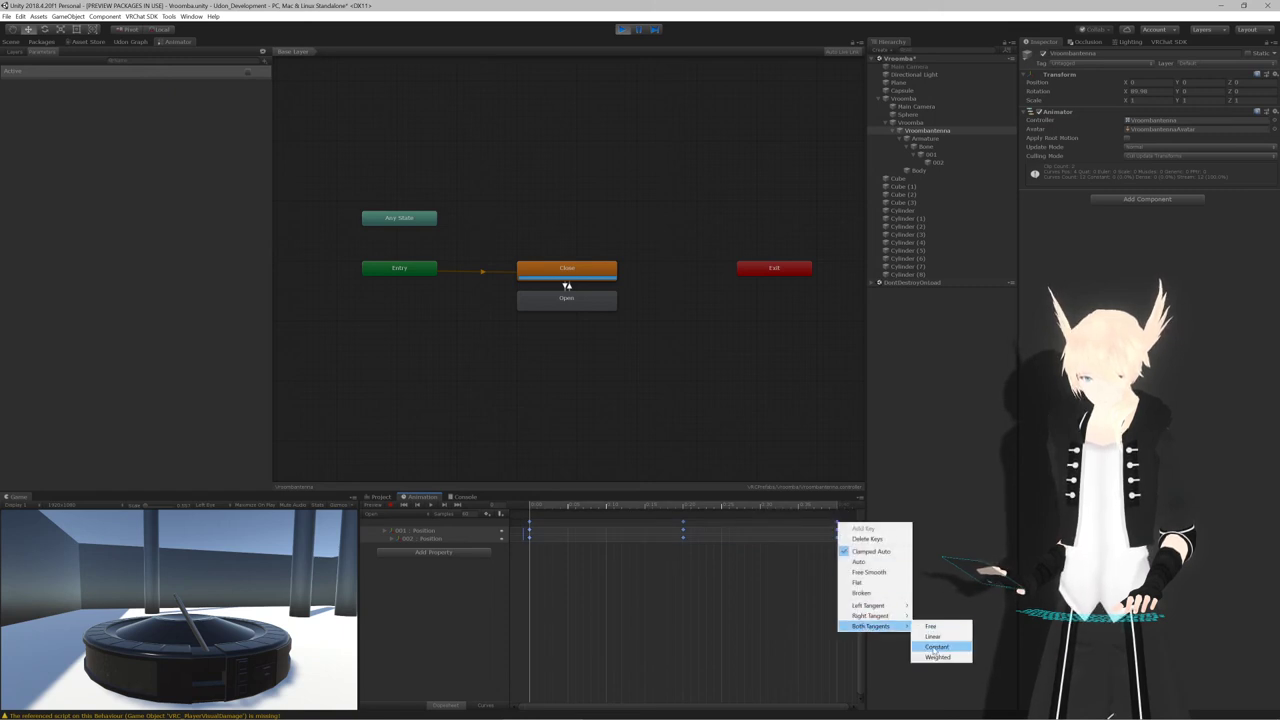
click(932, 637)
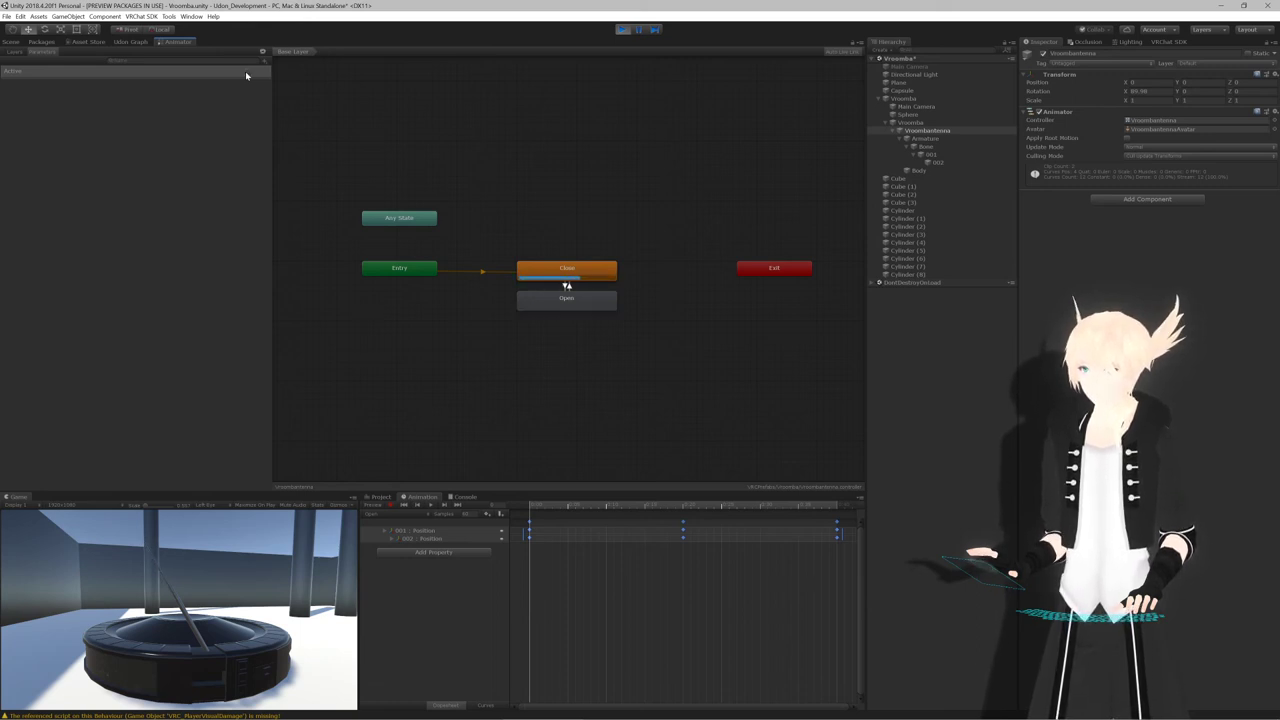
Exit play mode, shift the Open clip's middle keyframes slightly earlier and duplicate them just after the midpoint
click(627, 29)
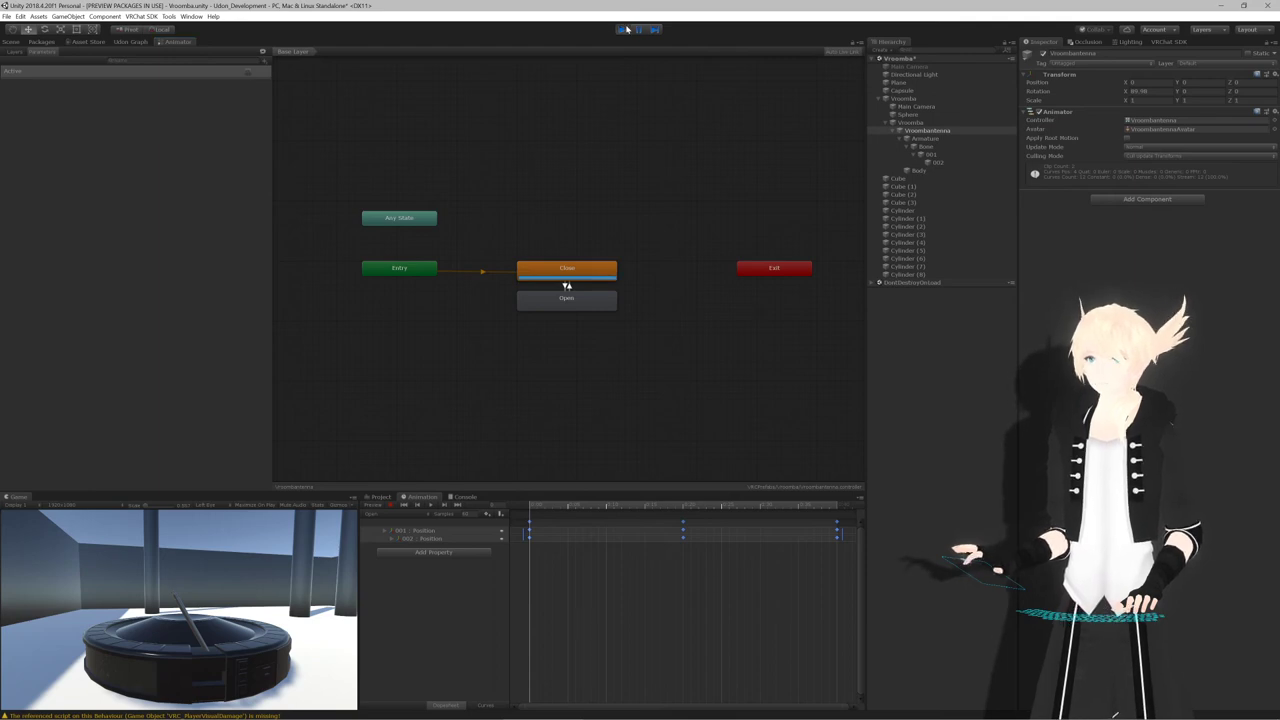
click(700, 571)
drag(684, 528, 677, 527)
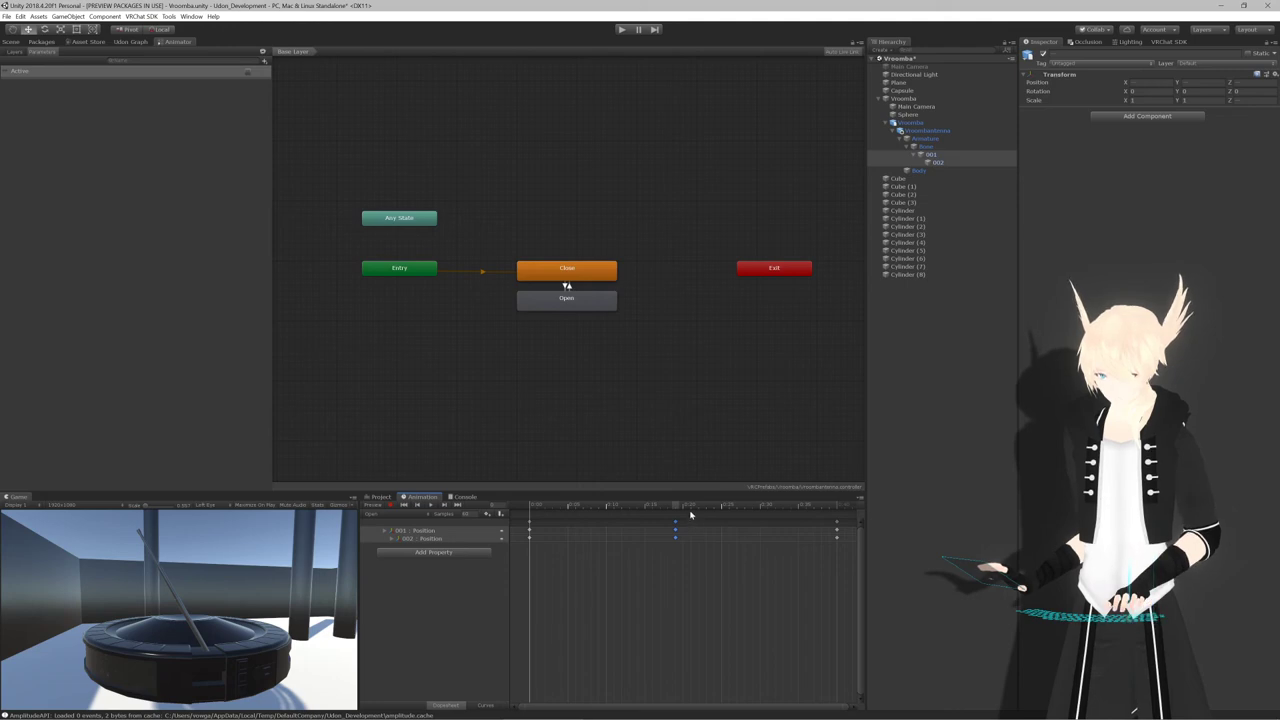
click(690, 514)
Shift the Close clip's middle keyframes slightly earlier, duplicate them just after the midpoint and preview the clip
click(408, 515)
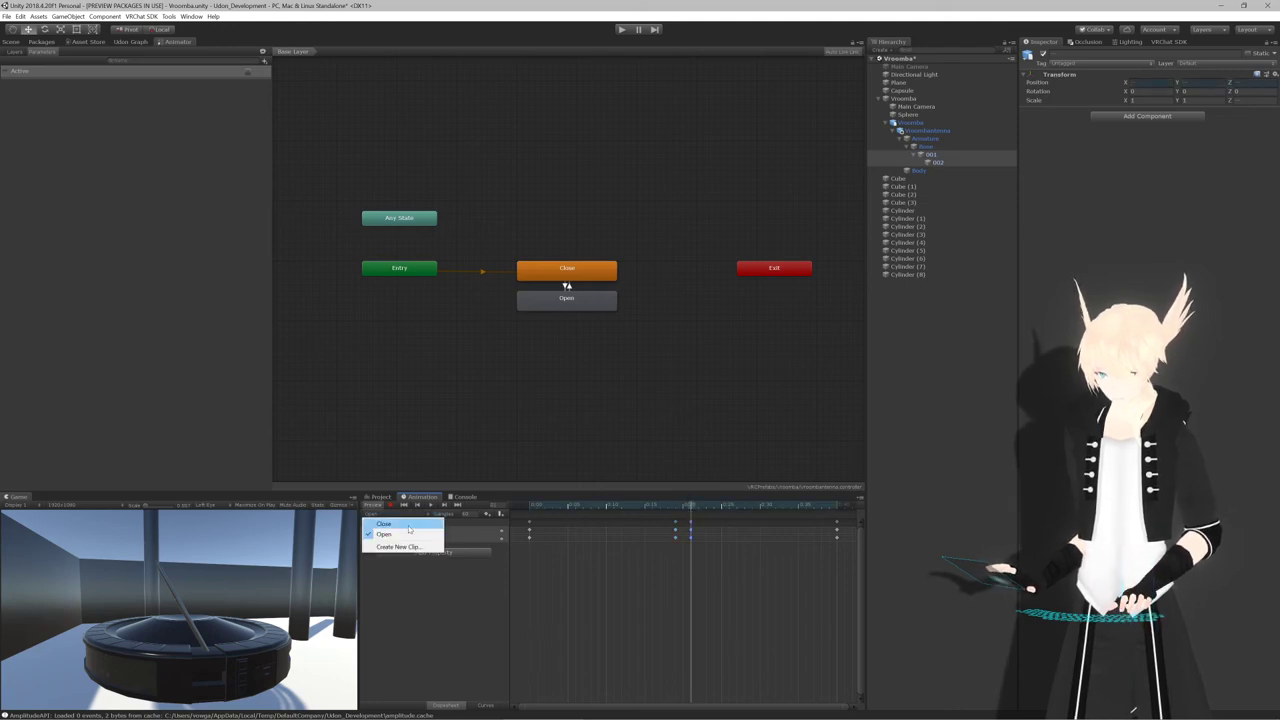
click(410, 524)
drag(683, 524, 677, 522)
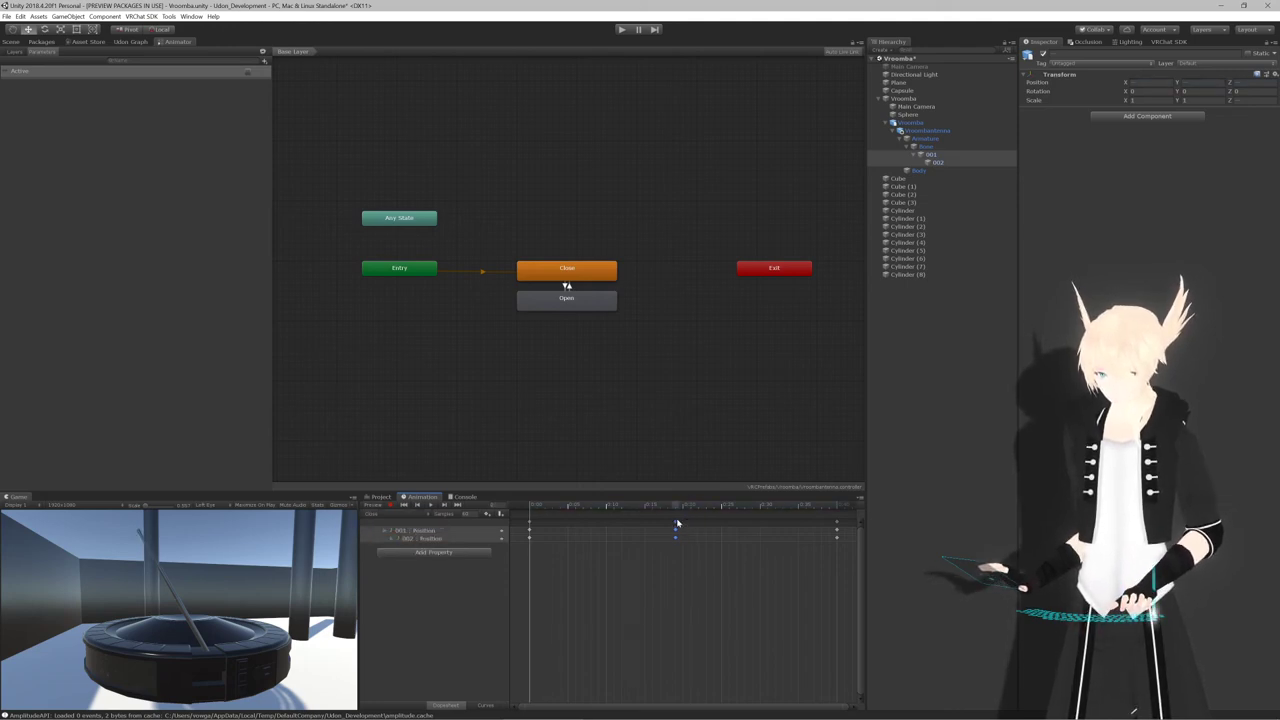
click(690, 512)
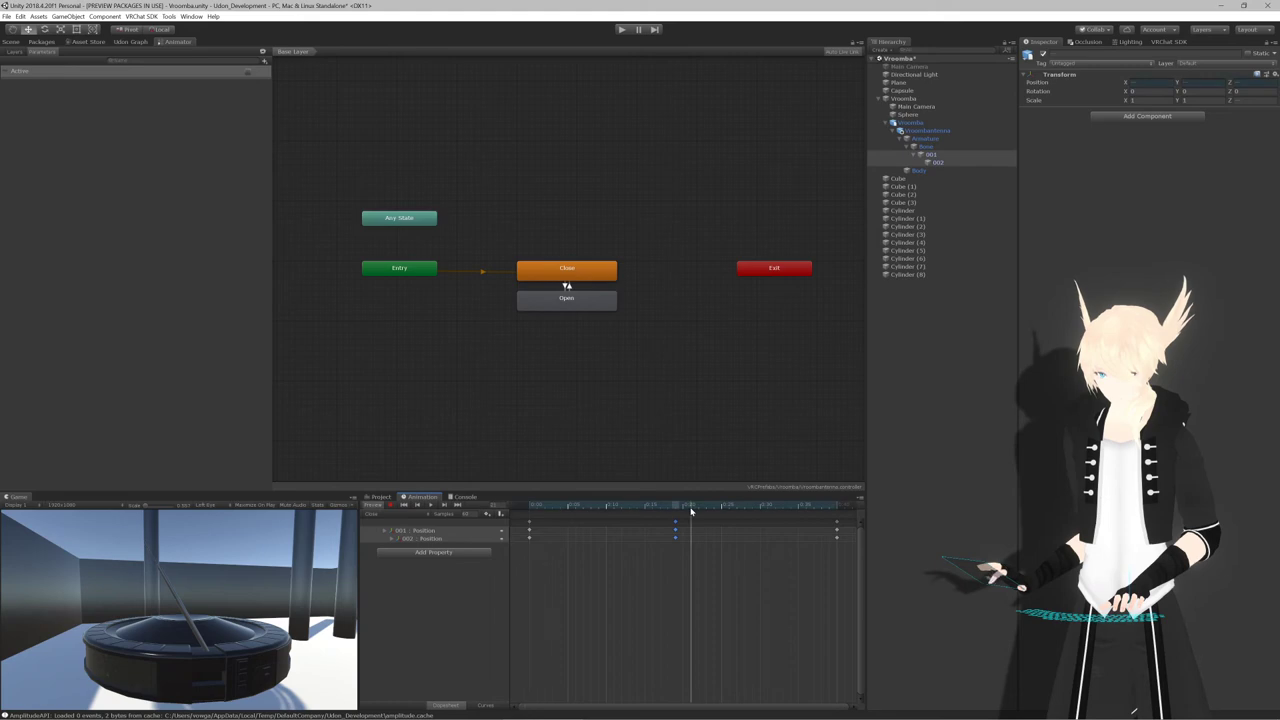
click(431, 507)
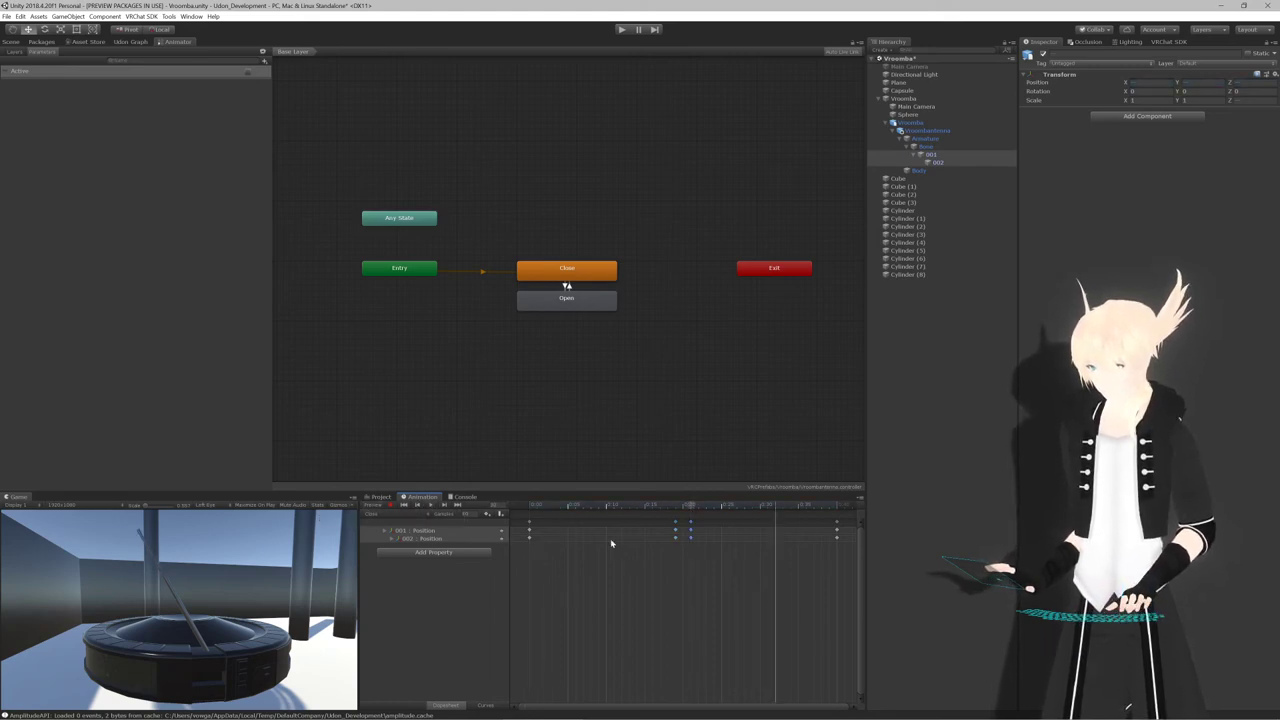
Set both tangents of all keyframes in the Close clip to Free
drag(636, 566, 731, 525)
right_click(693, 525)
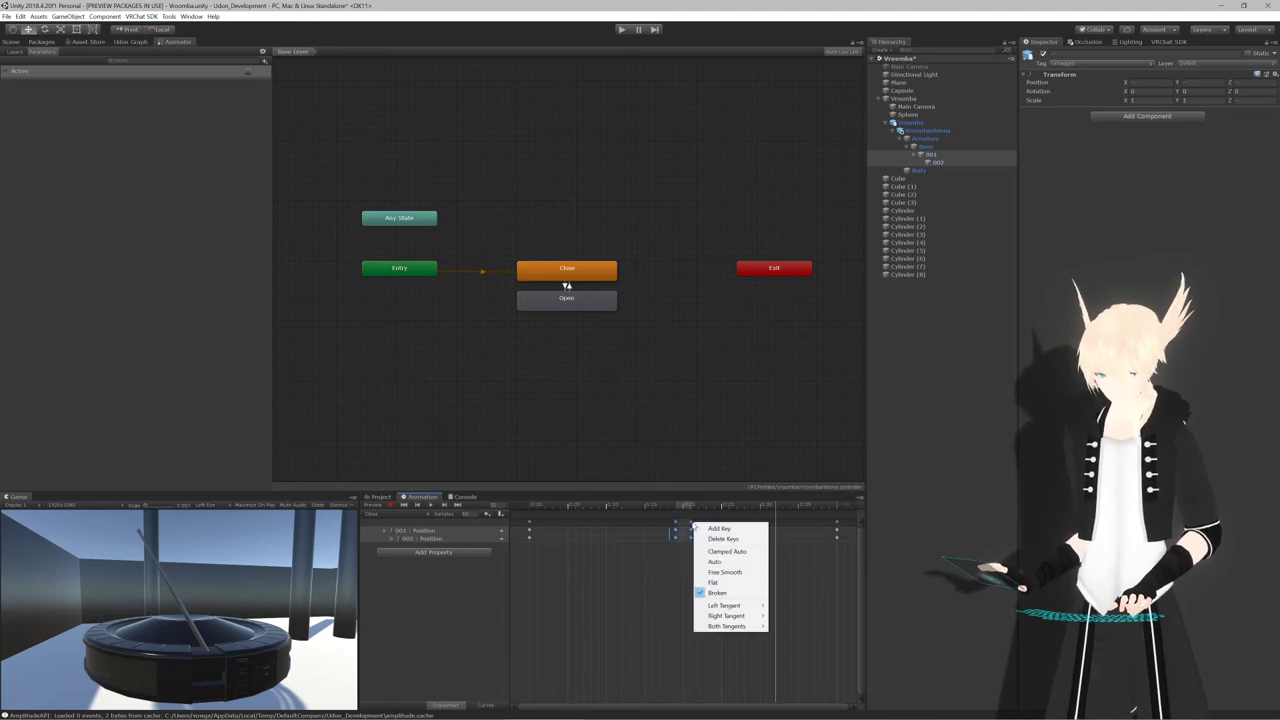
click(628, 538)
drag(541, 568, 846, 519)
right_click(838, 525)
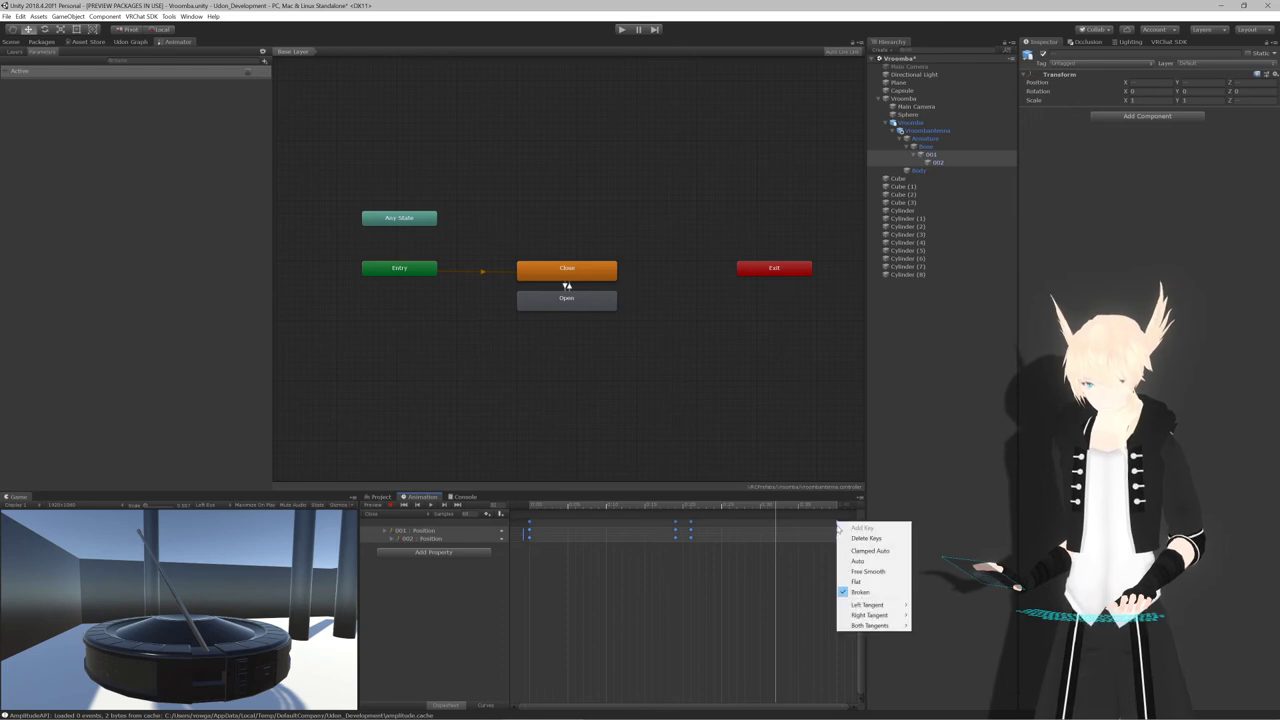
mouse_move(872, 625)
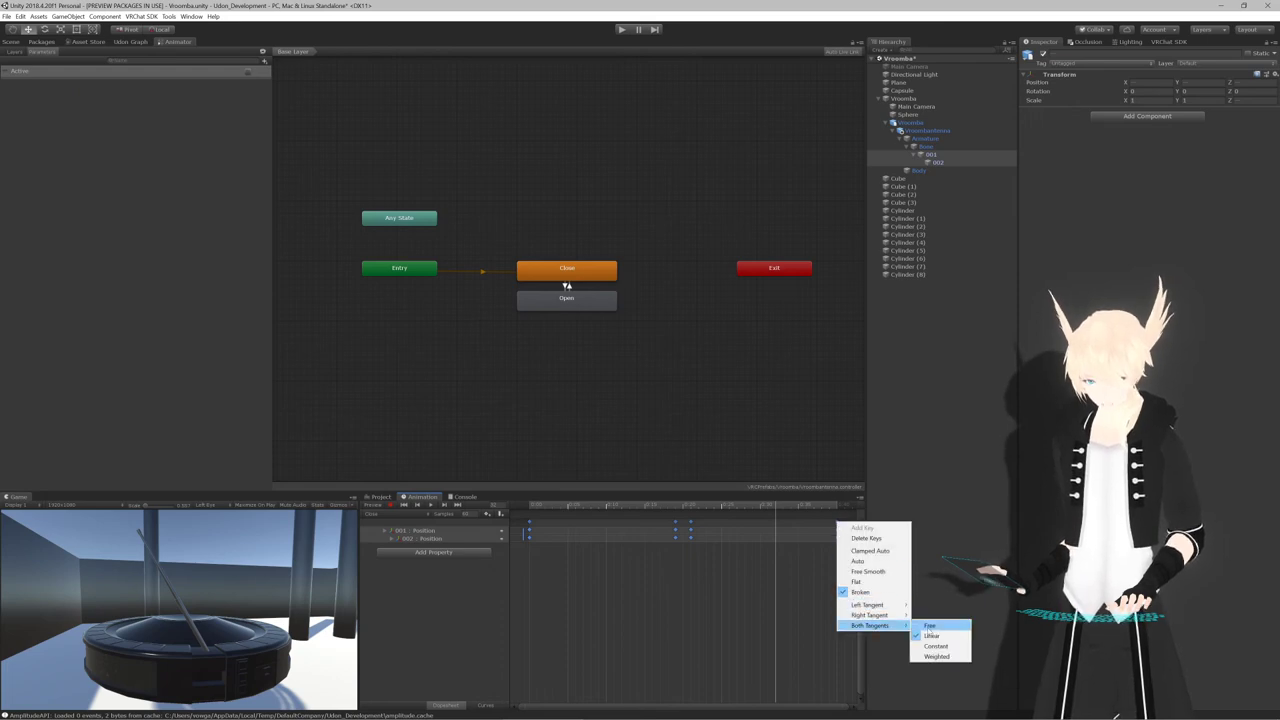
click(930, 626)
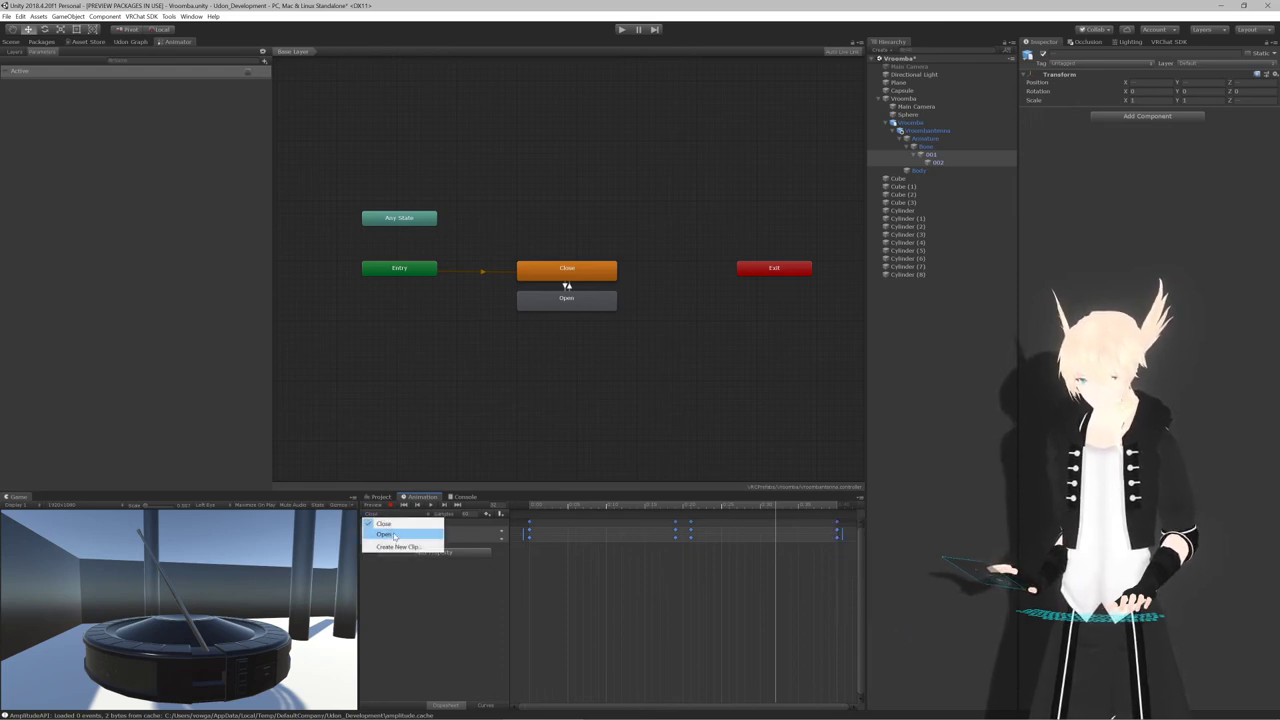
Spread the two middle sets of keyframes farther apart around the midpoint in both the Open and Close clips
drag(522, 558, 836, 522)
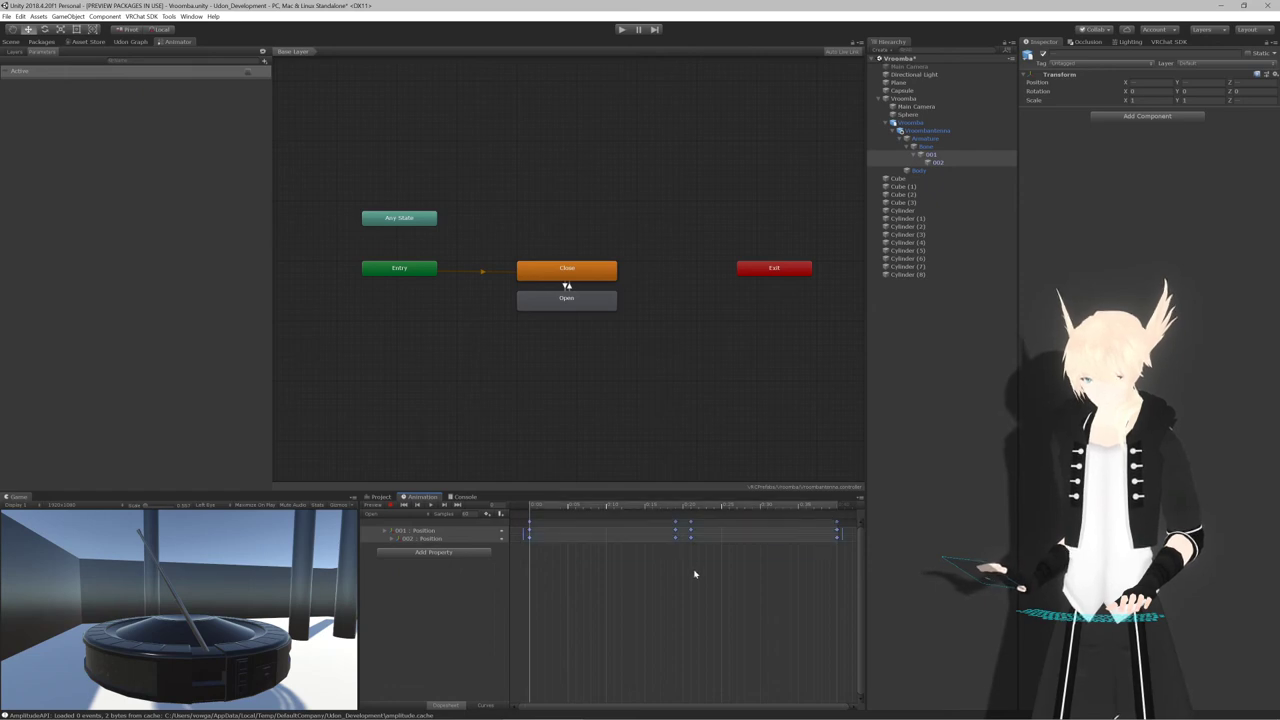
click(694, 571)
drag(676, 523, 723, 524)
click(388, 516)
click(392, 528)
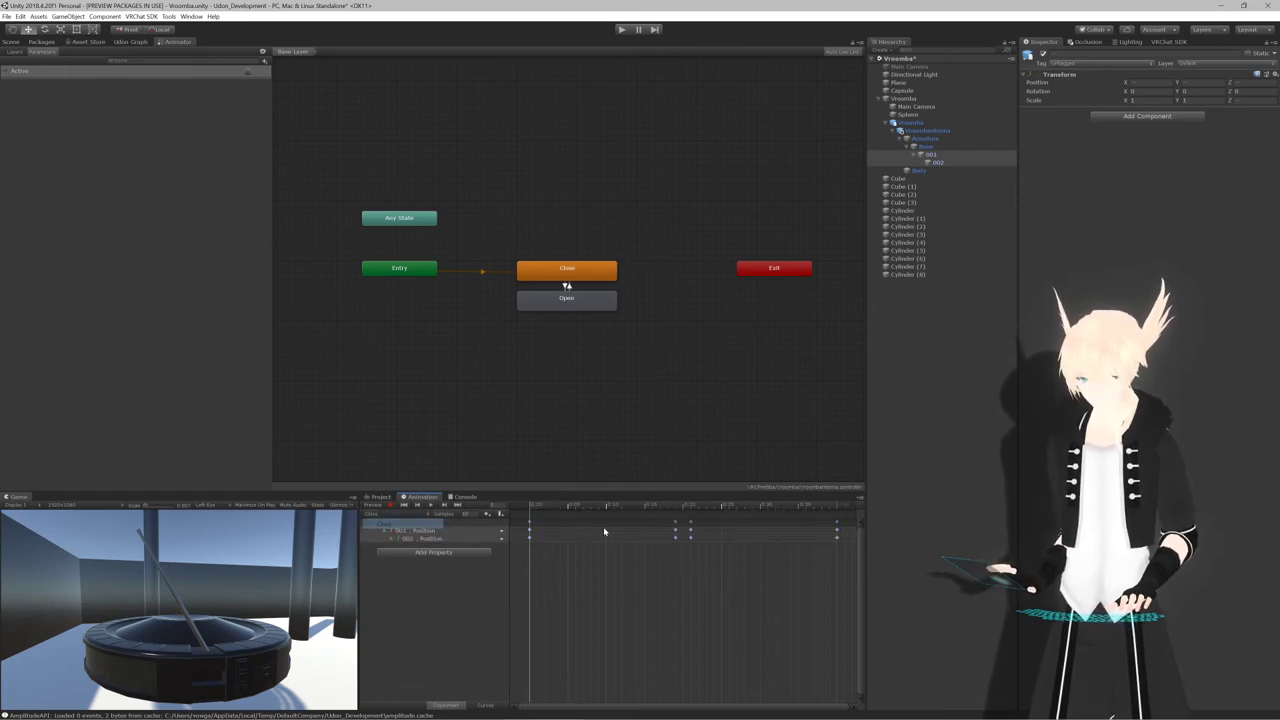
drag(675, 523, 722, 523)
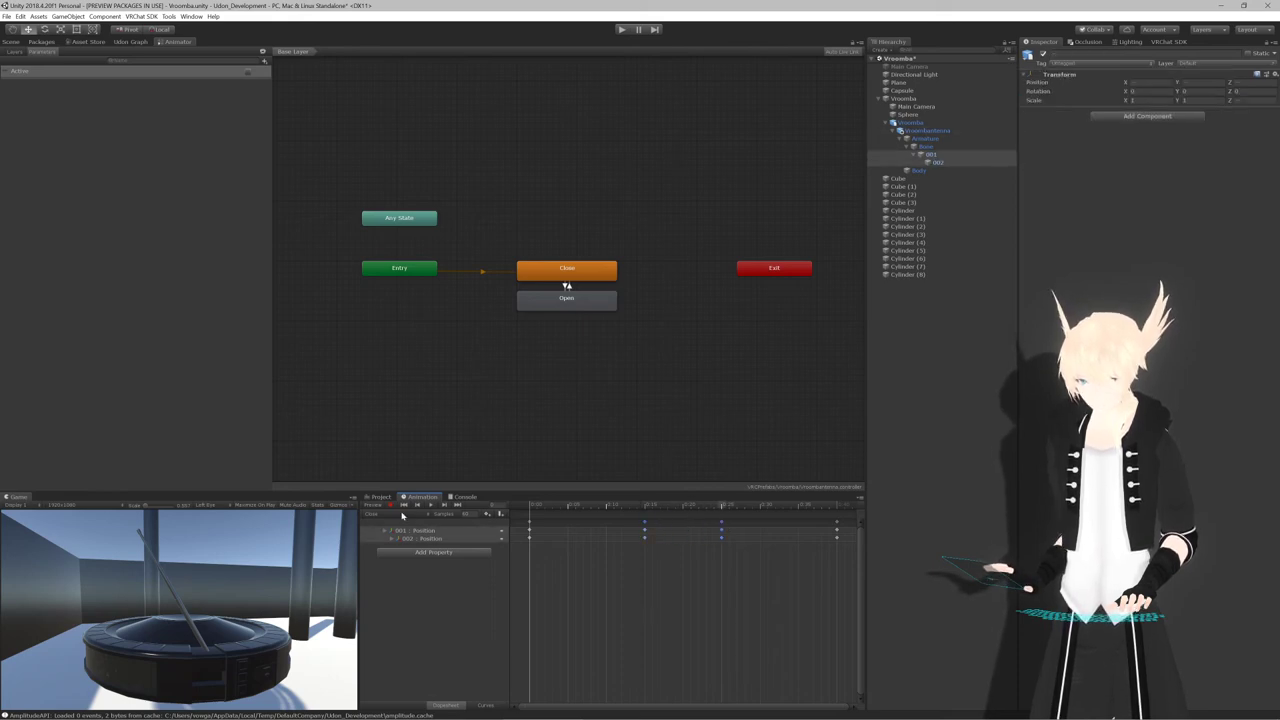
Run play mode and toggle the Active parameter on and off repeatedly to check the antenna's opening and closing
click(621, 29)
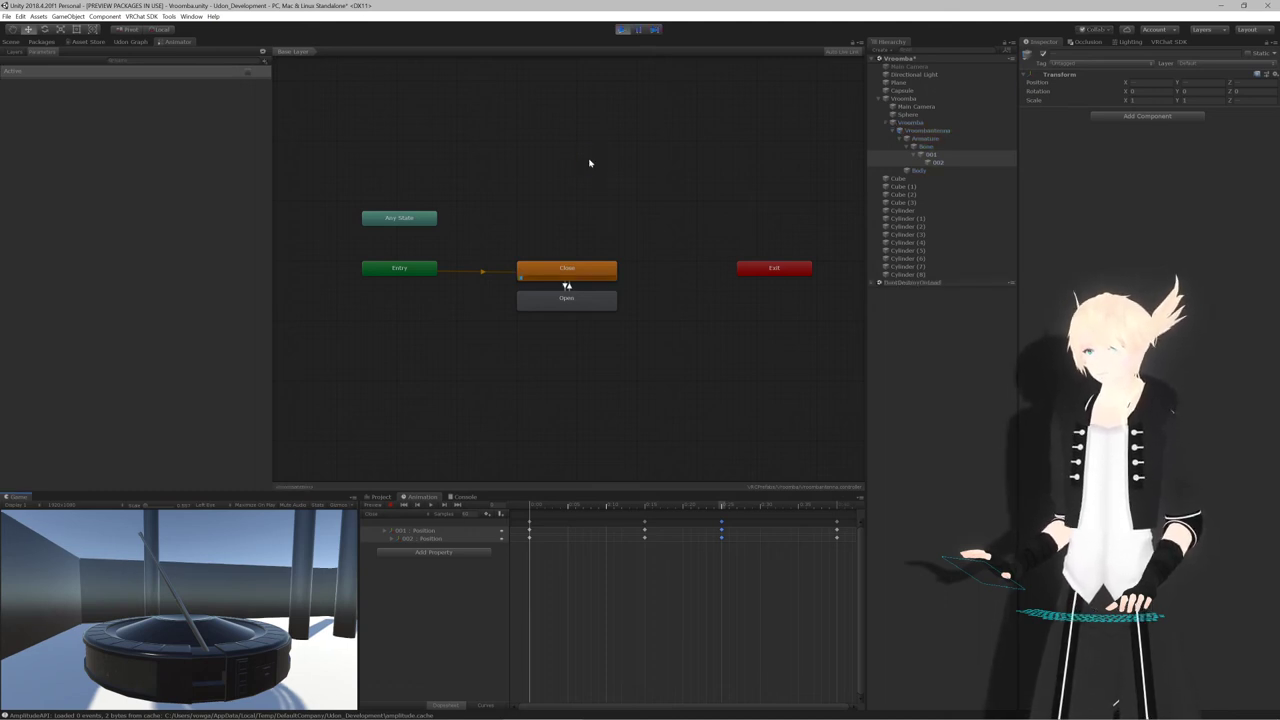
click(248, 73)
click(249, 74)
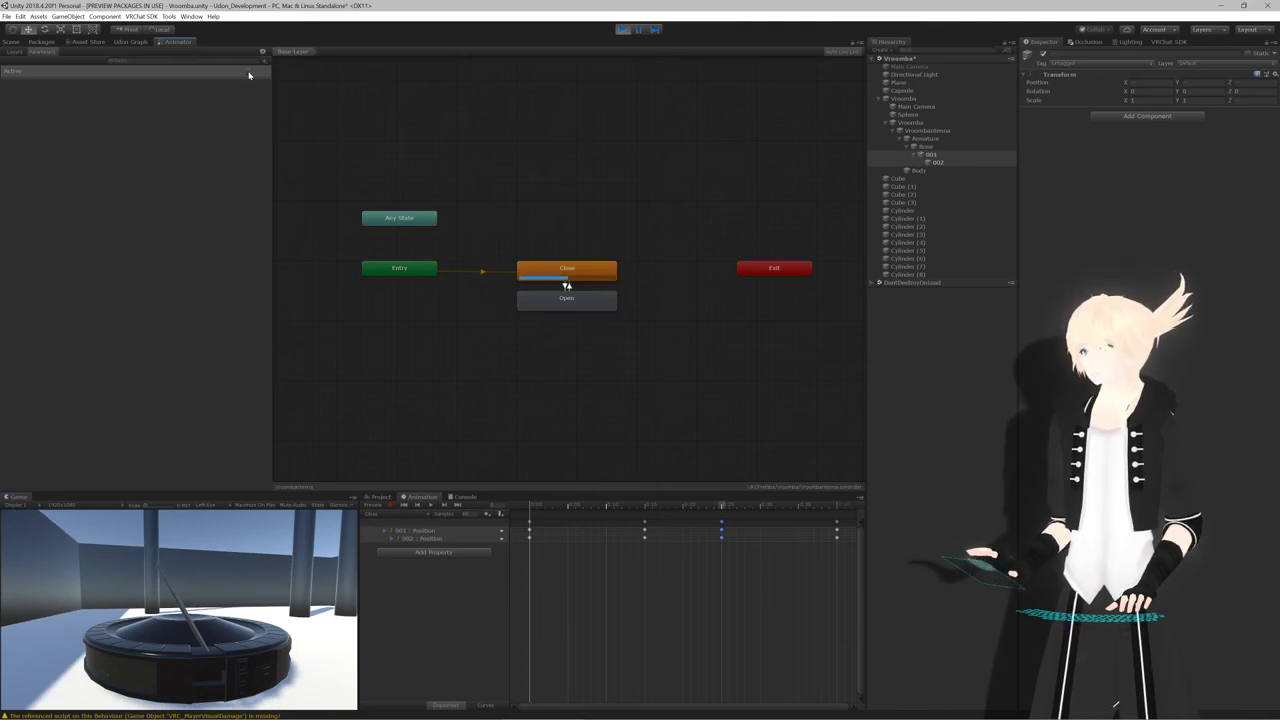
click(249, 74)
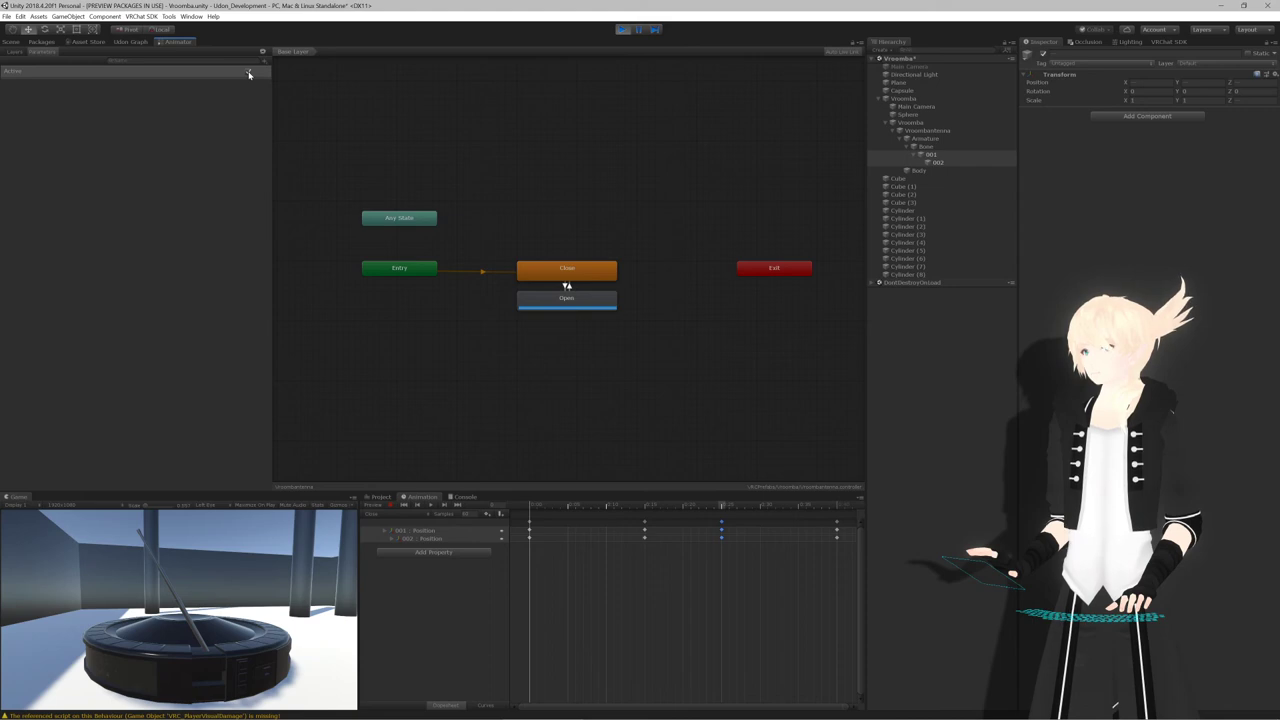
click(249, 74)
click(249, 74)
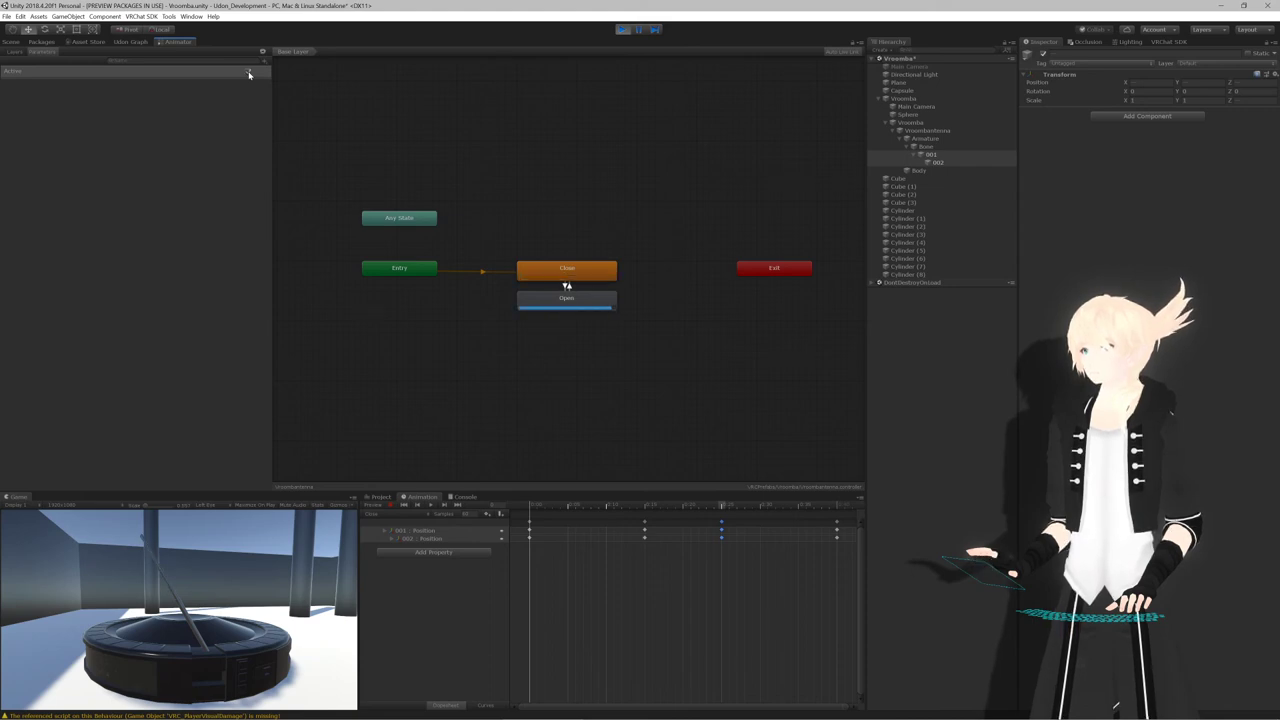
Move the two middle sets of keyframes closer together around the midpoint in both the Close and Open clips
drag(647, 535, 706, 525)
click(415, 514)
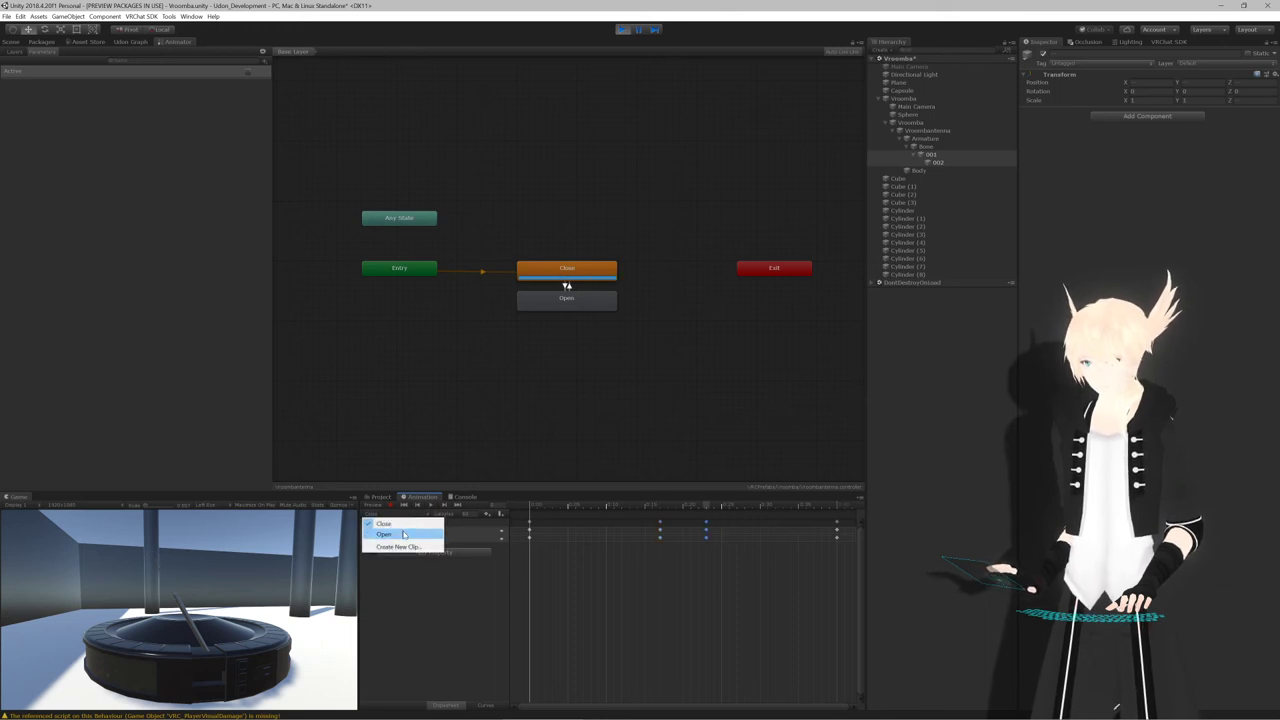
click(384, 534)
drag(645, 524, 706, 525)
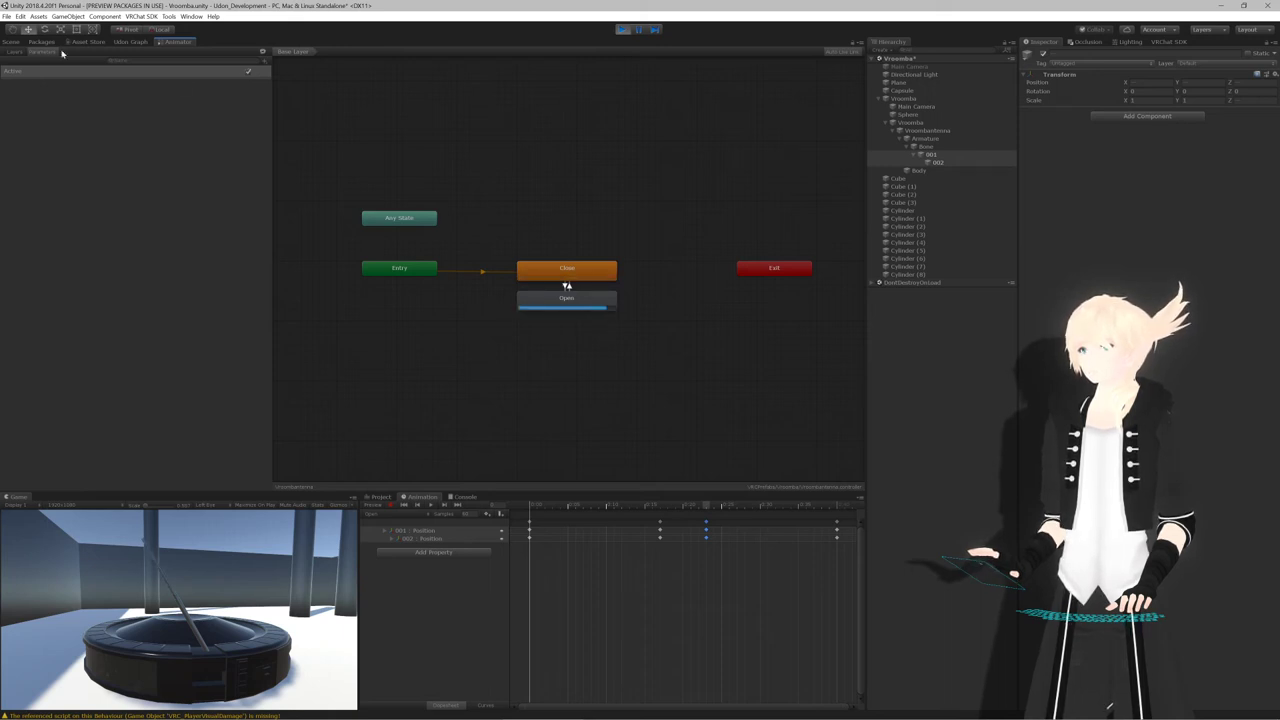
Leave play mode, return to the scene view and force-compile the root Vroomba object's Udon script
click(11, 41)
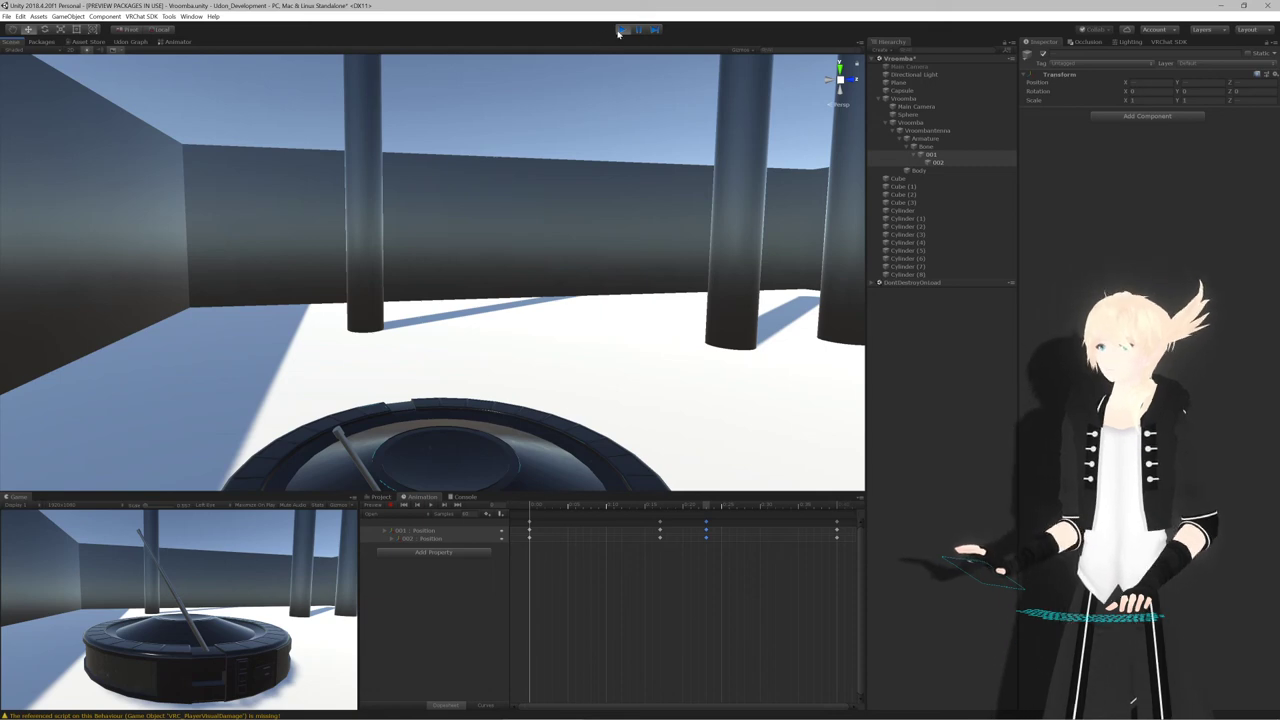
click(621, 30)
key(f)
click(381, 497)
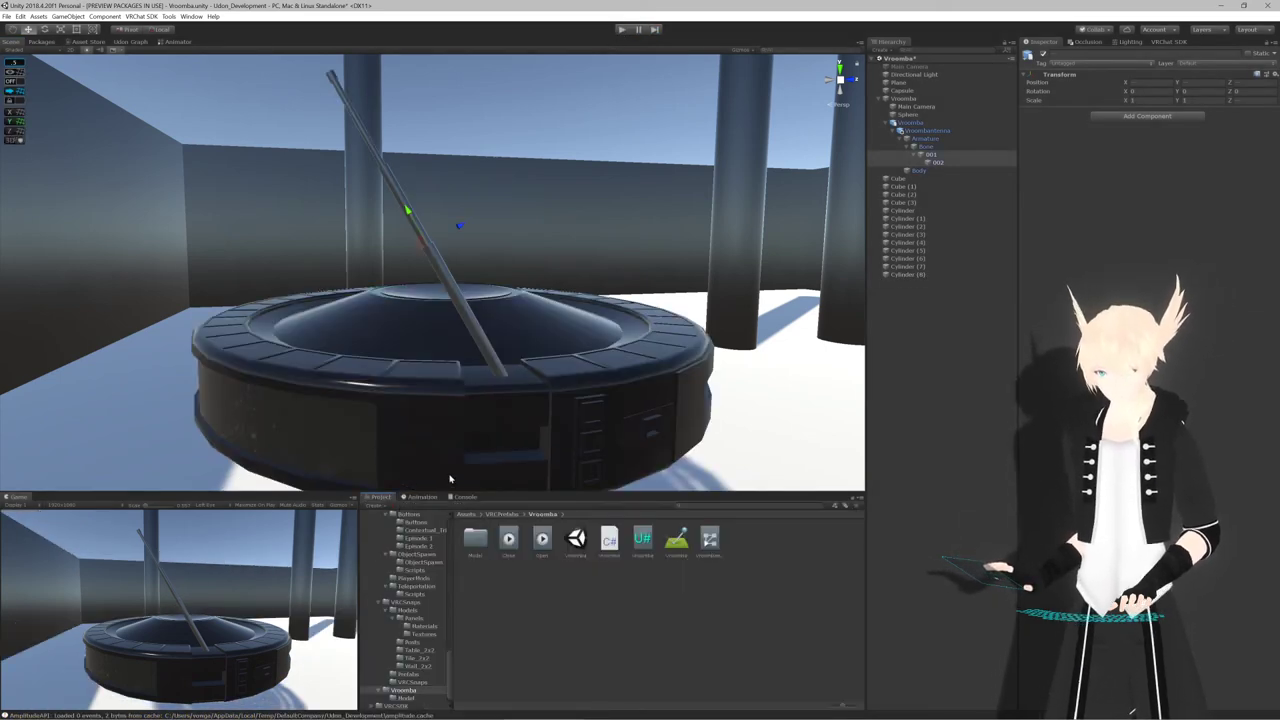
click(888, 131)
click(886, 123)
click(907, 99)
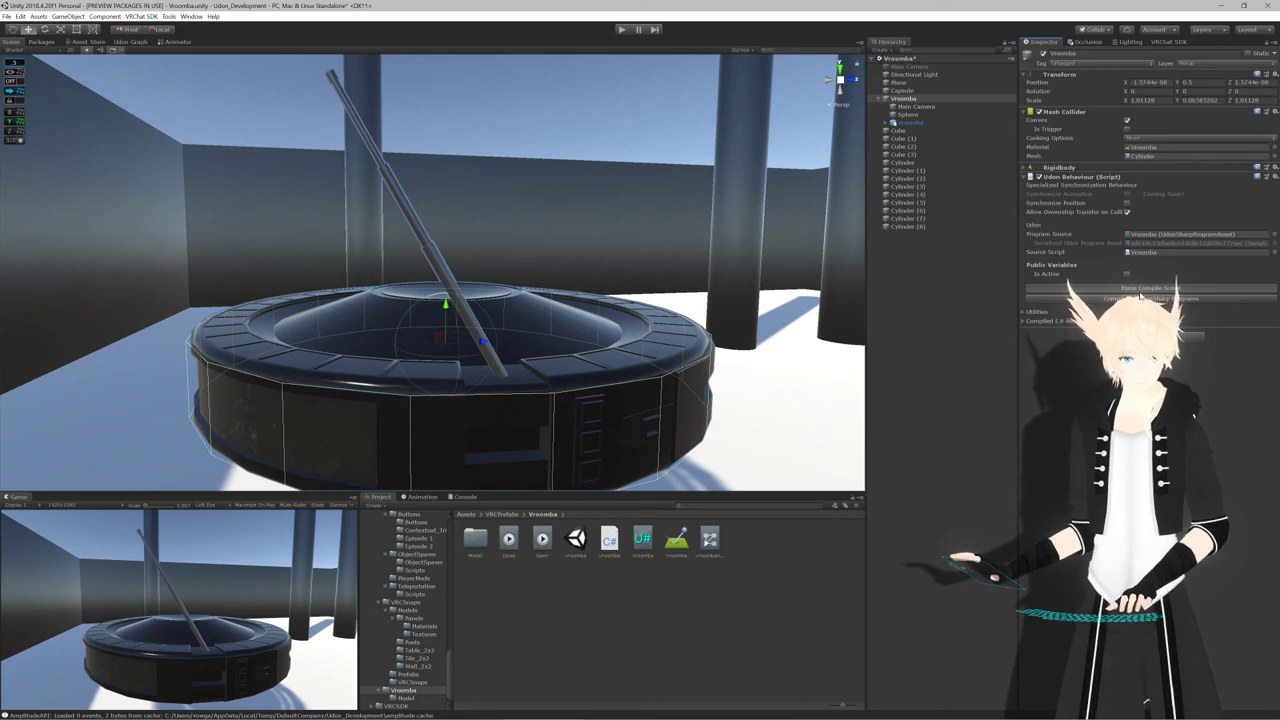
click(1140, 298)
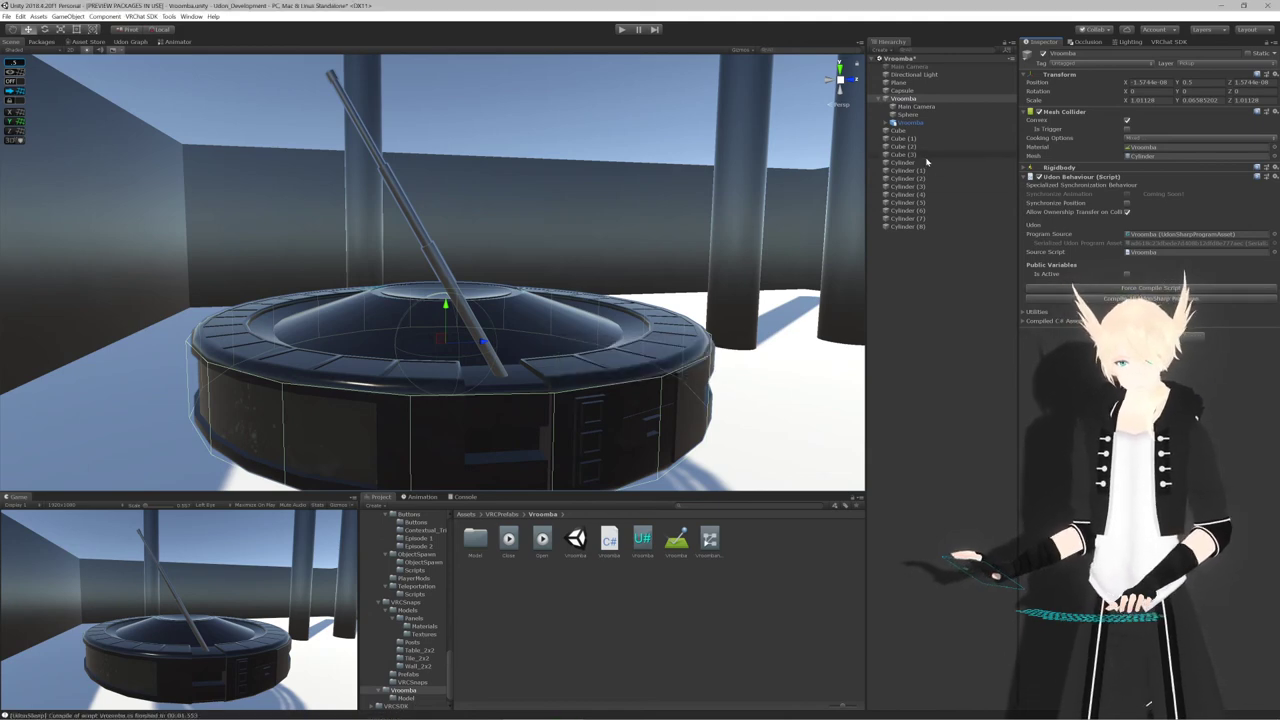
Add an Audio Source as a child of the root Vroomba object
click(930, 100)
right_click(931, 101)
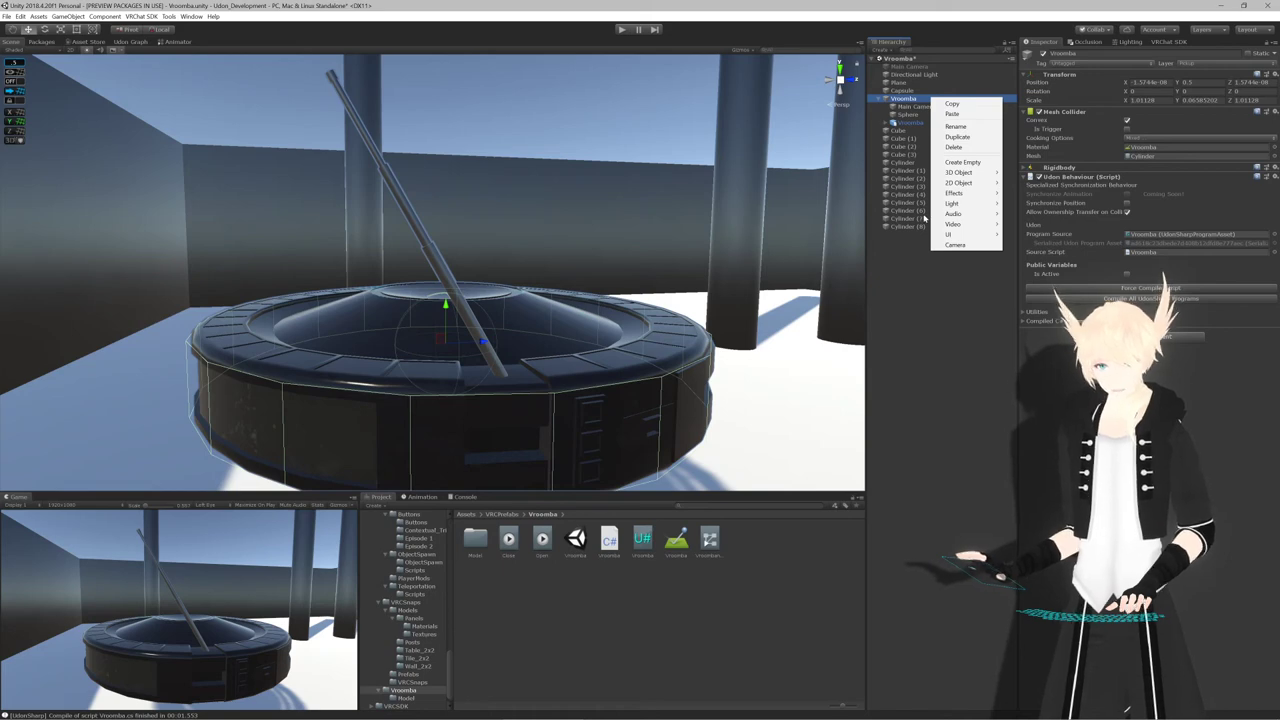
mouse_move(980, 216)
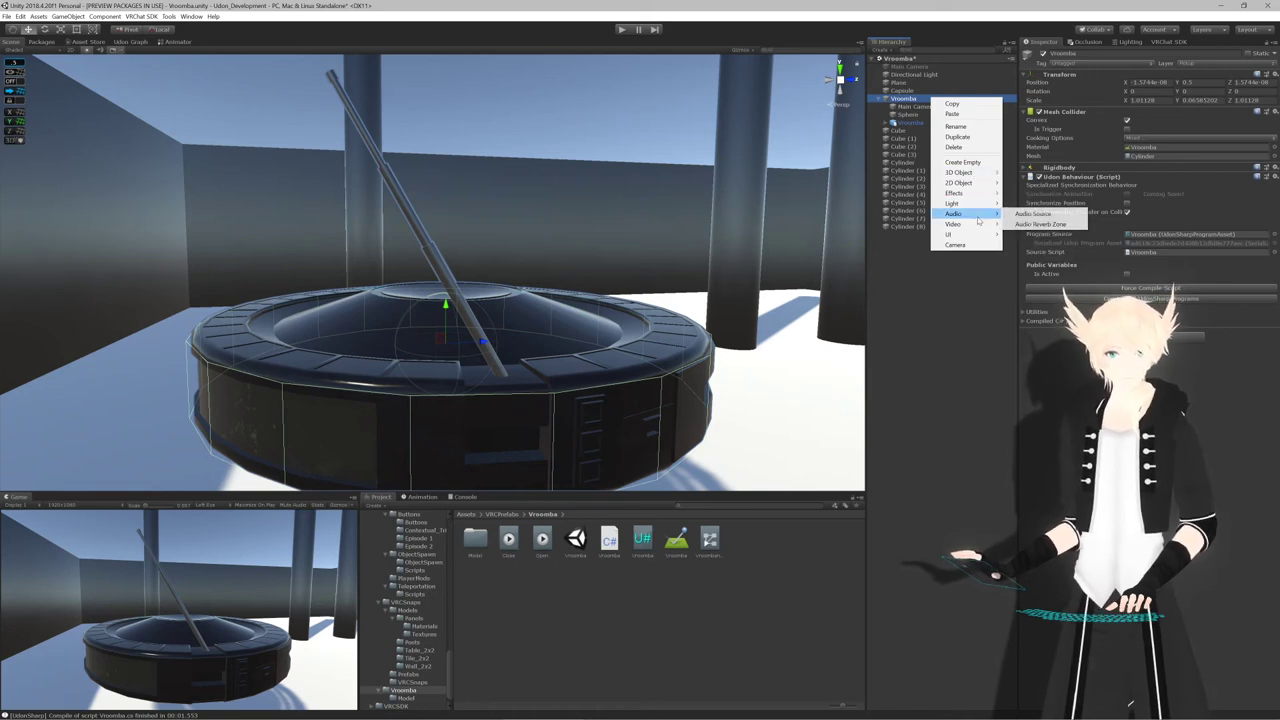
click(1041, 213)
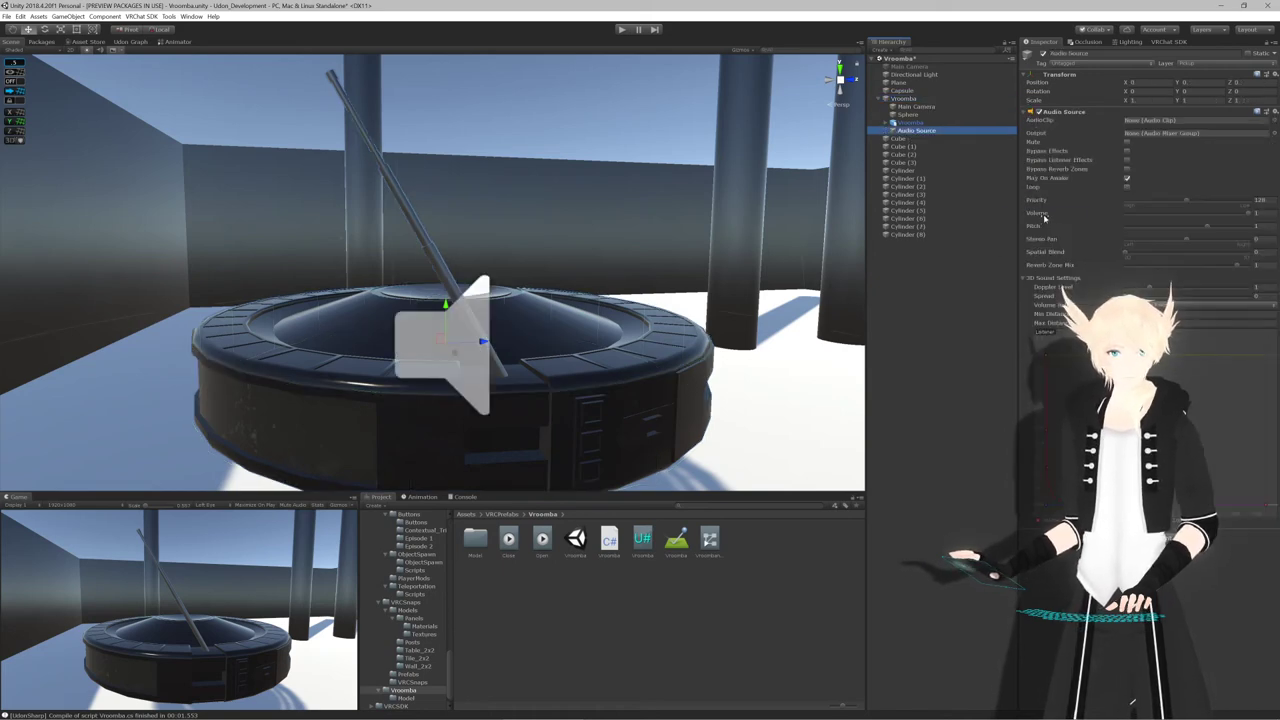
Set the Audio Source's volume to 0.5 and its volume rolloff to Linear Rolloff
click(1256, 213)
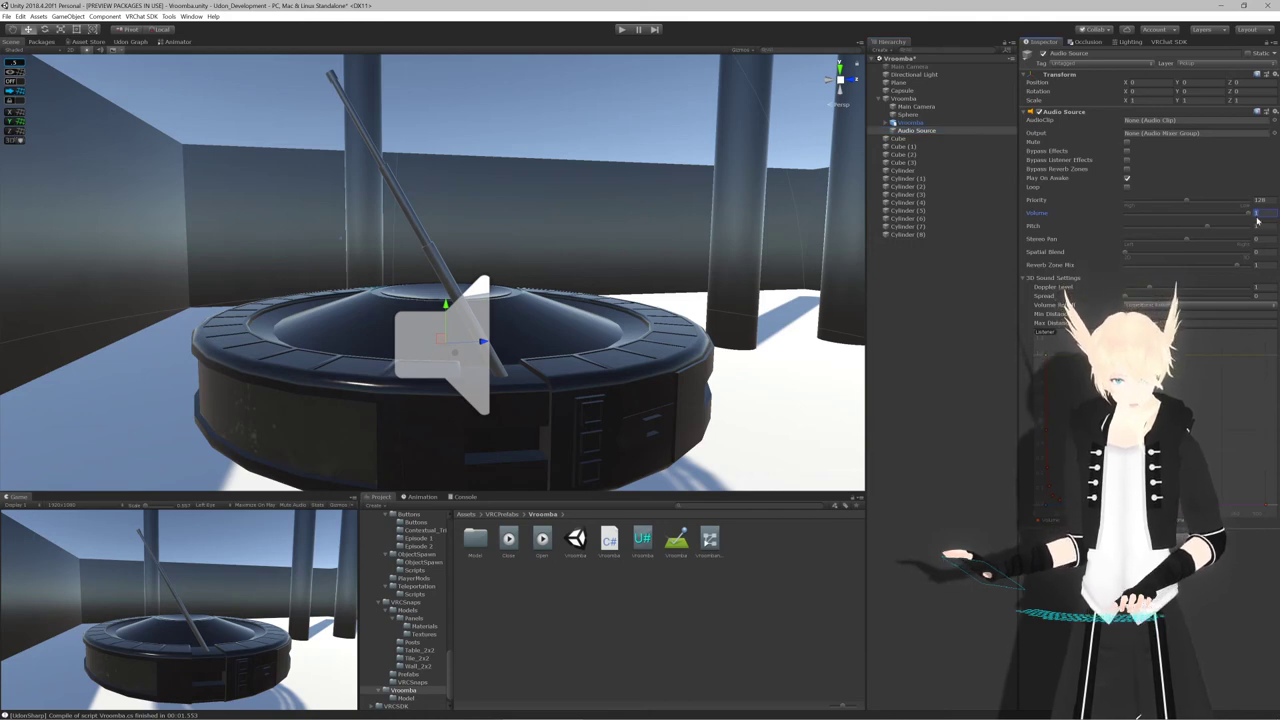
text(0.5)
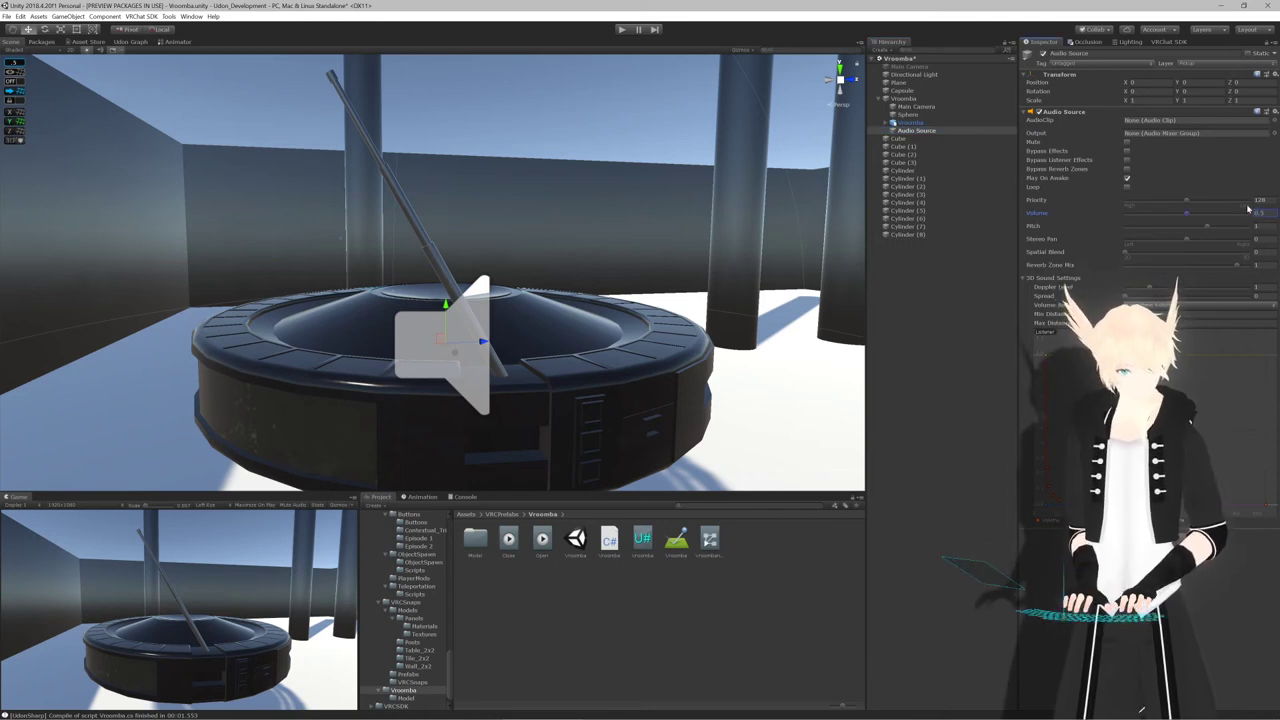
click(1156, 306)
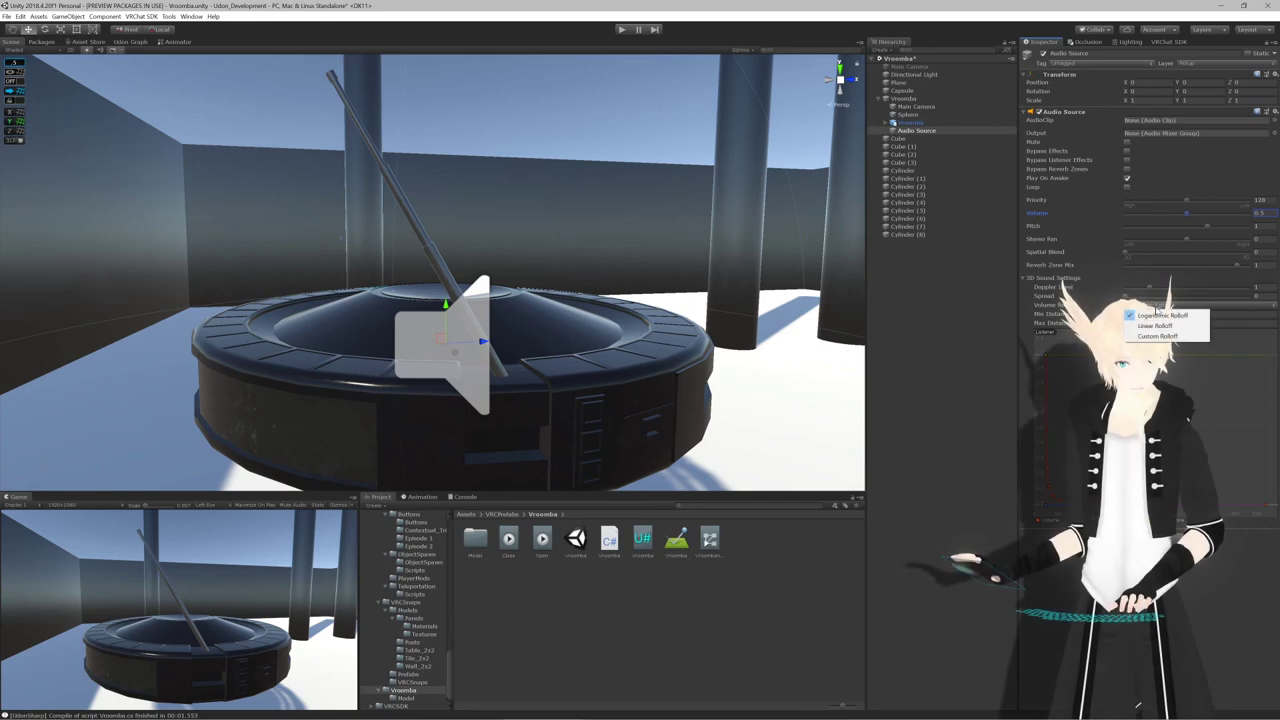
click(1160, 325)
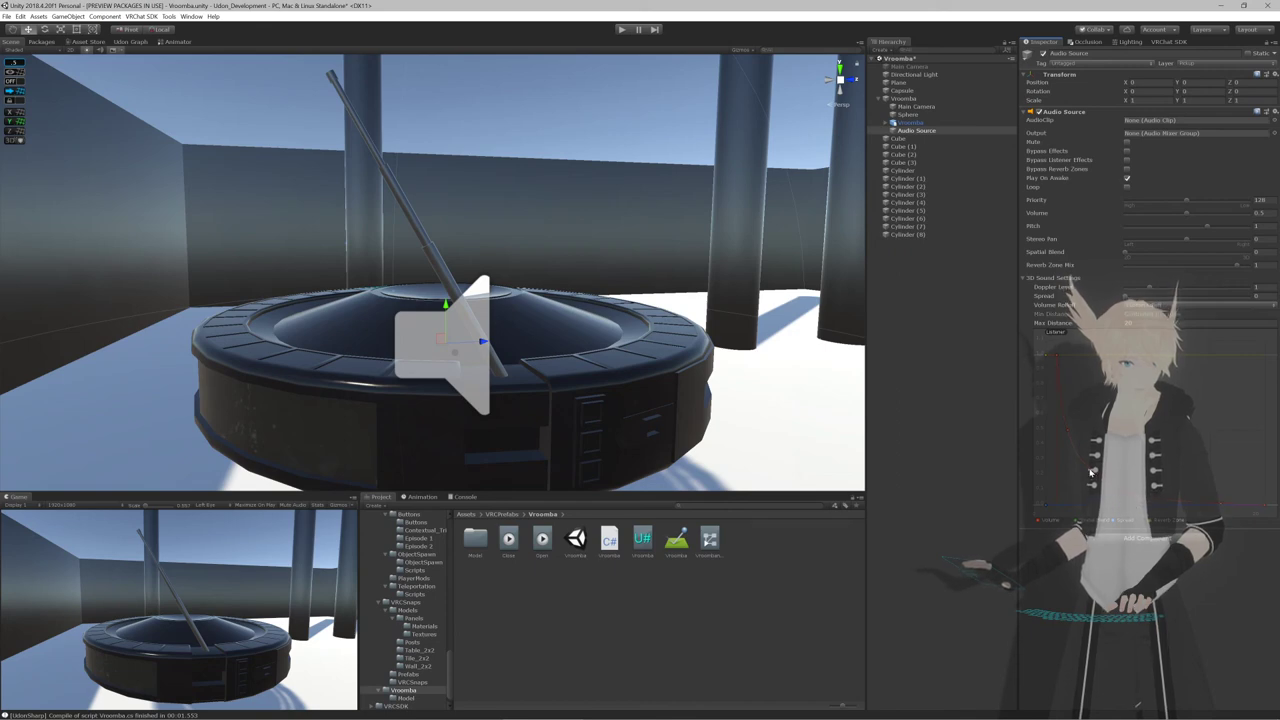
Add a VRC Spatial Audio Source component to the Audio Source, set its gain to 5 and expand its advanced options
click(1130, 540)
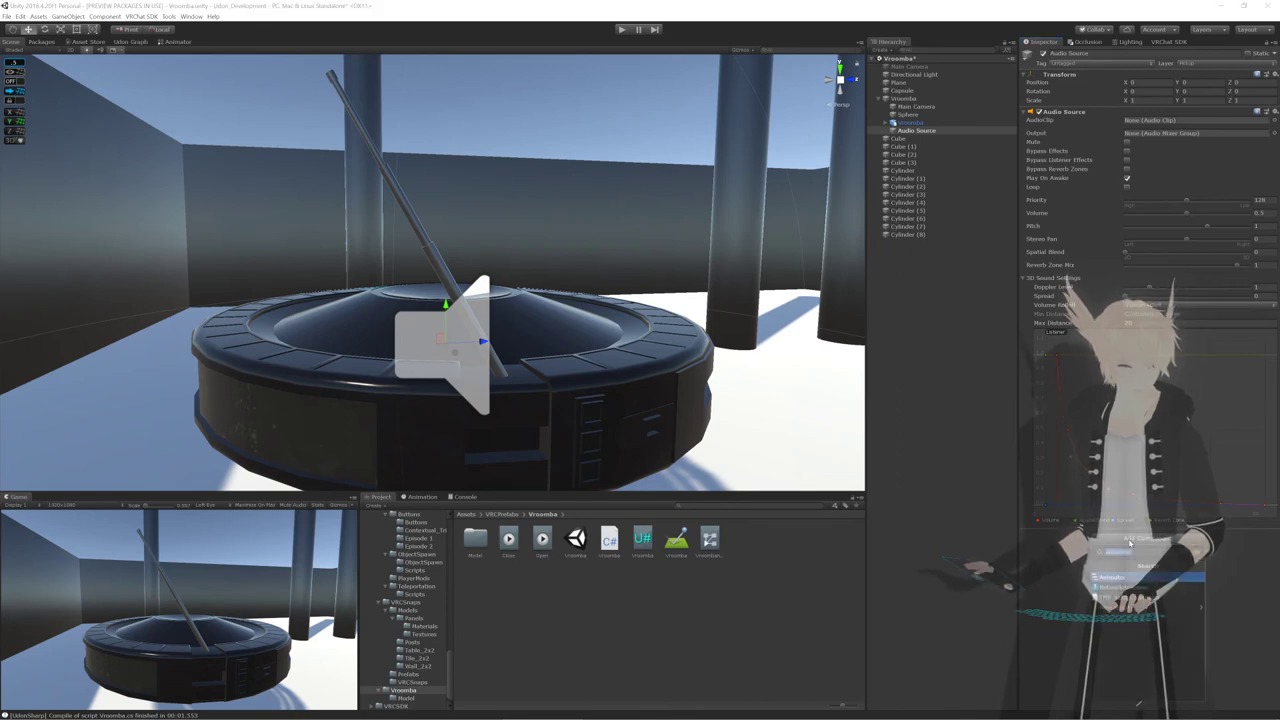
text(spatial)
key(Return)
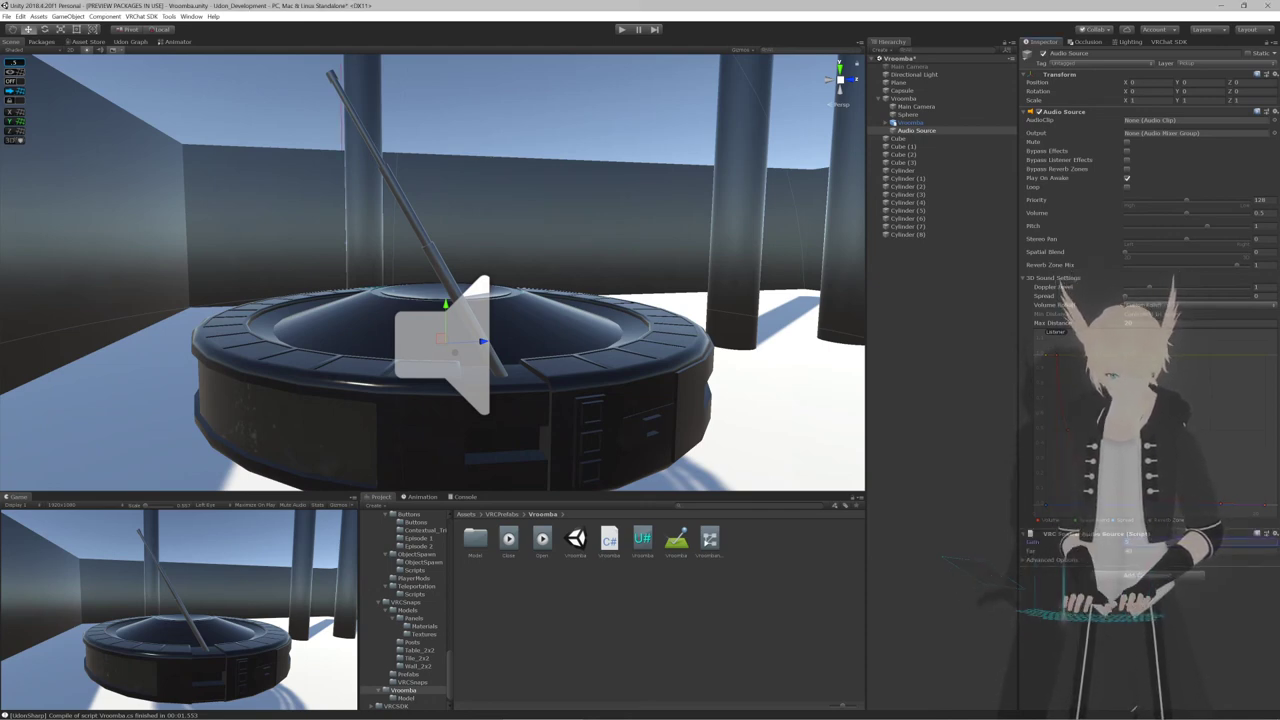
text(5)
key(Tab)
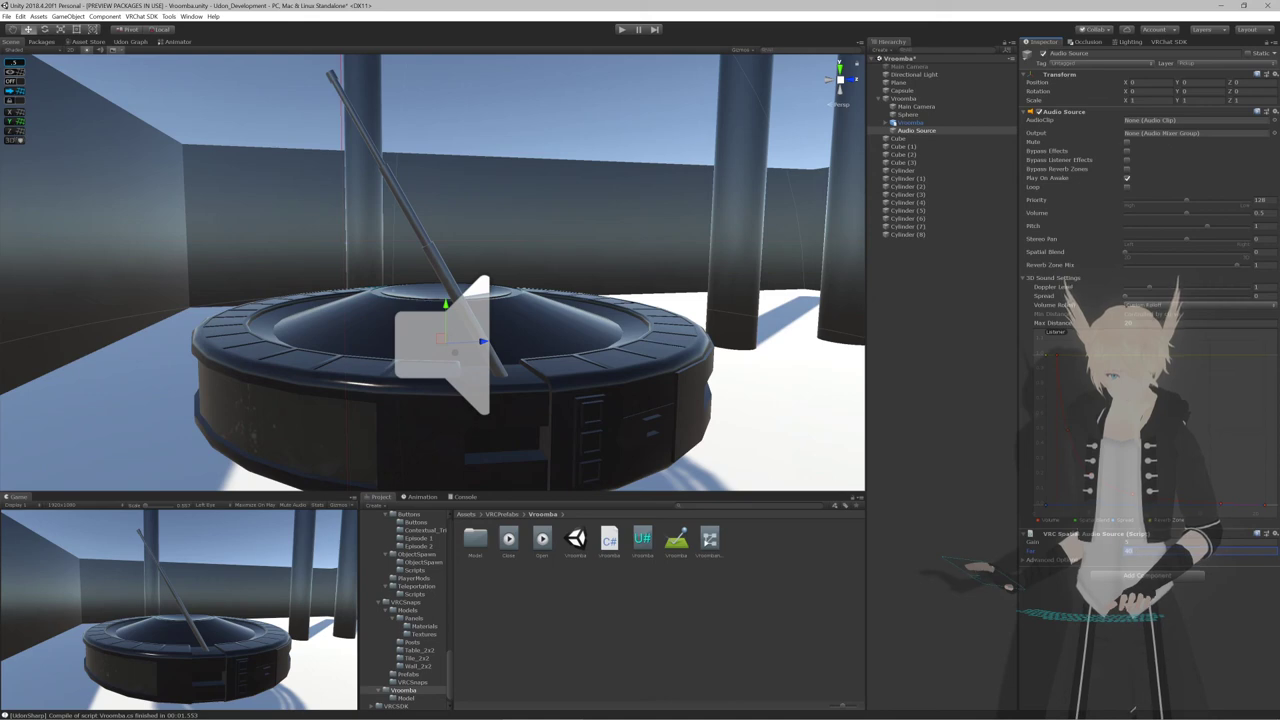
click(1027, 559)
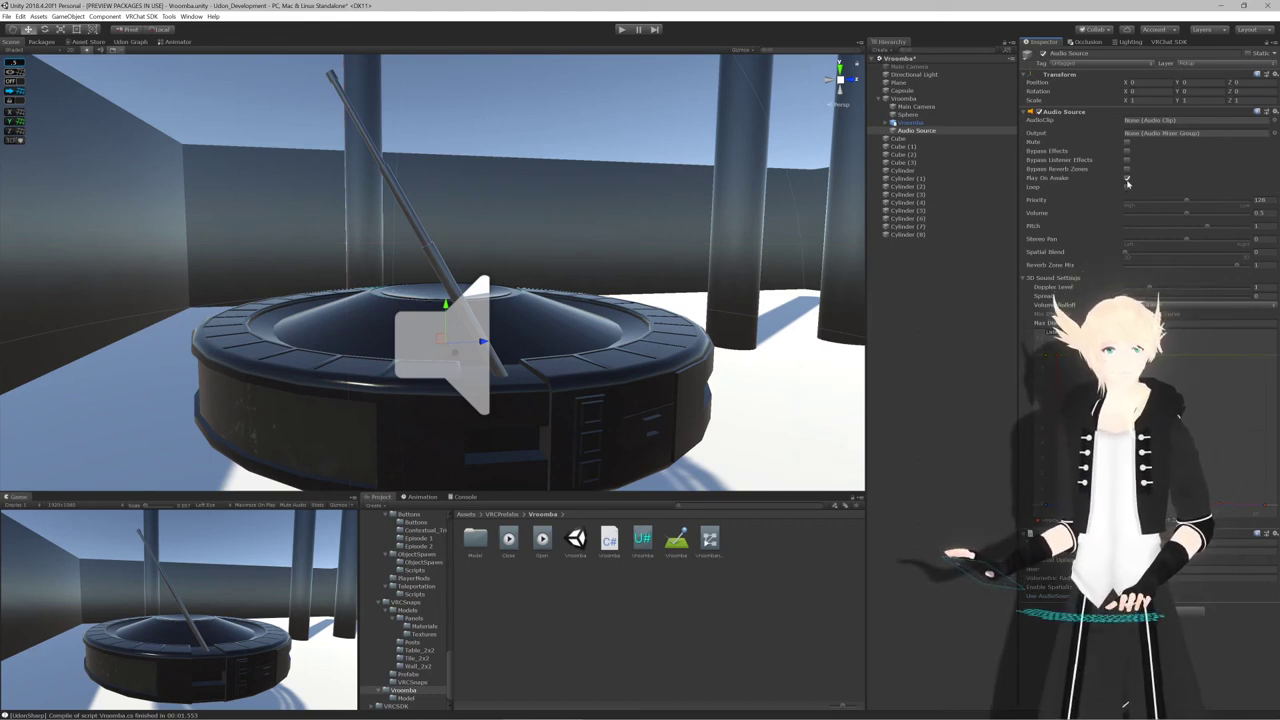
Recompile the root Vroomba object's script and all UdonSharp programs
click(918, 99)
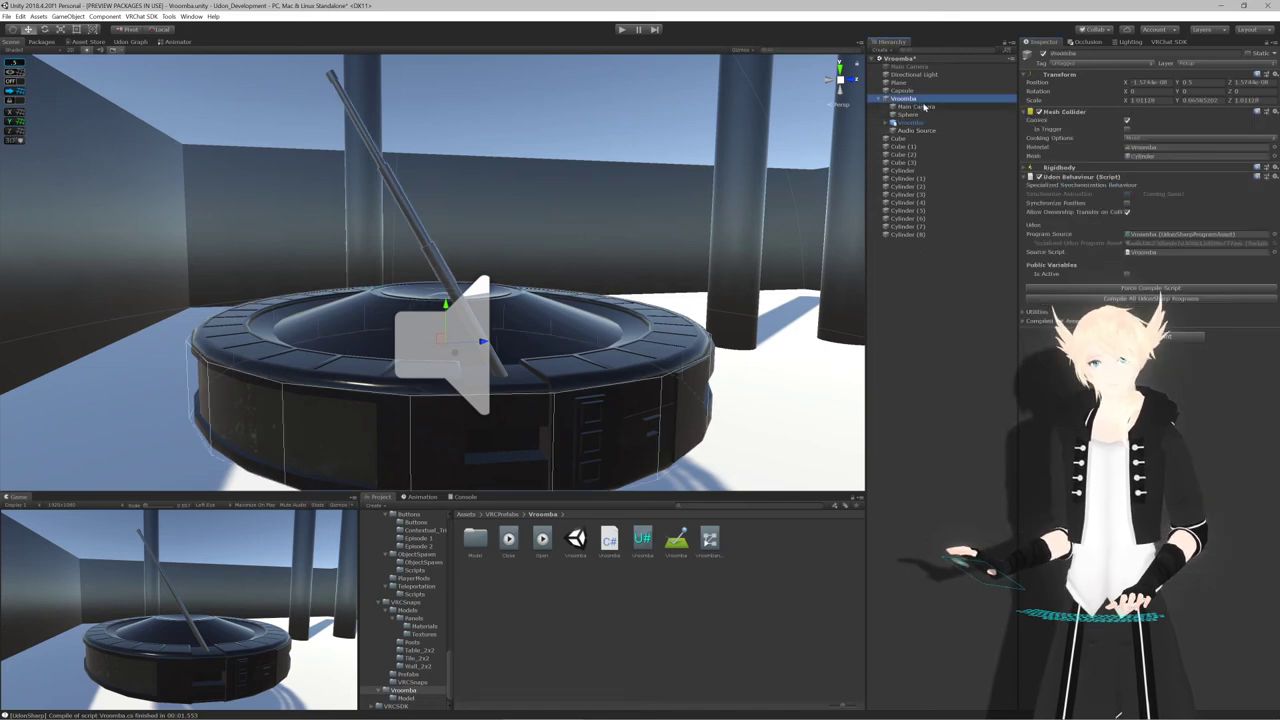
click(1165, 299)
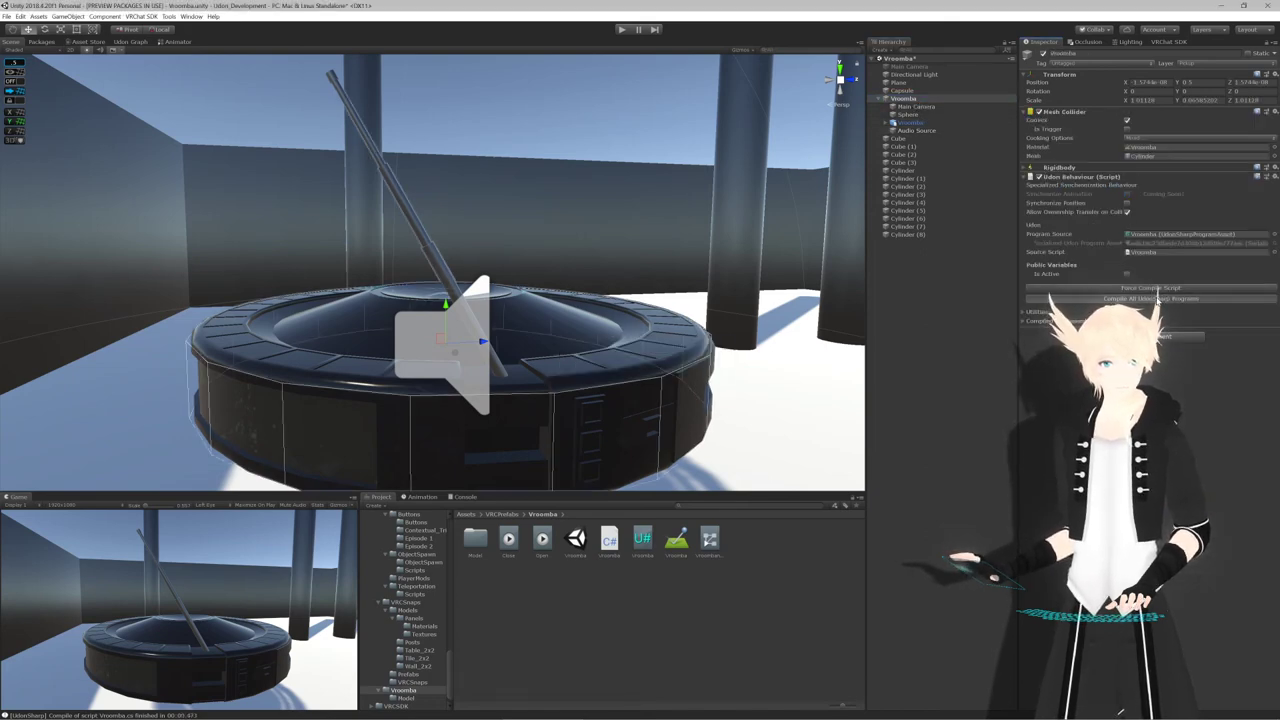
click(1158, 298)
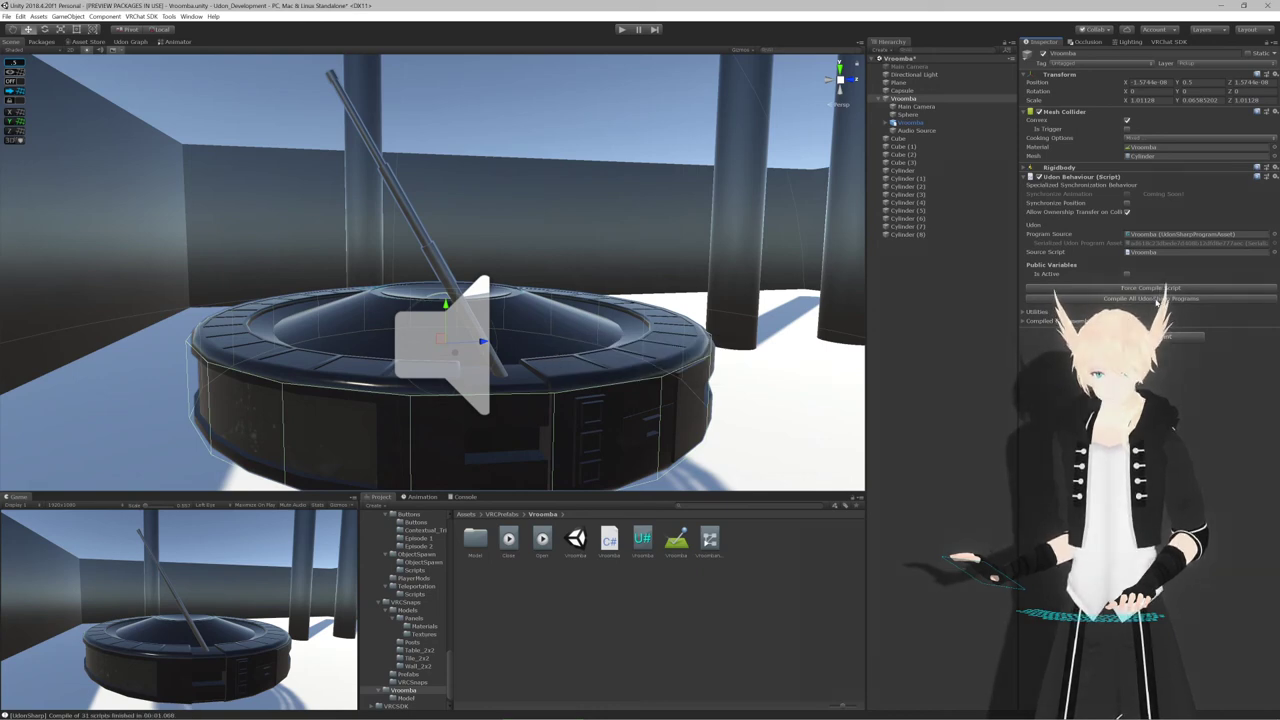
Open the Vroomba source script in the code editor and declare a public AudioClip[] field named antennaSounds below isActive
double_click(1146, 252)
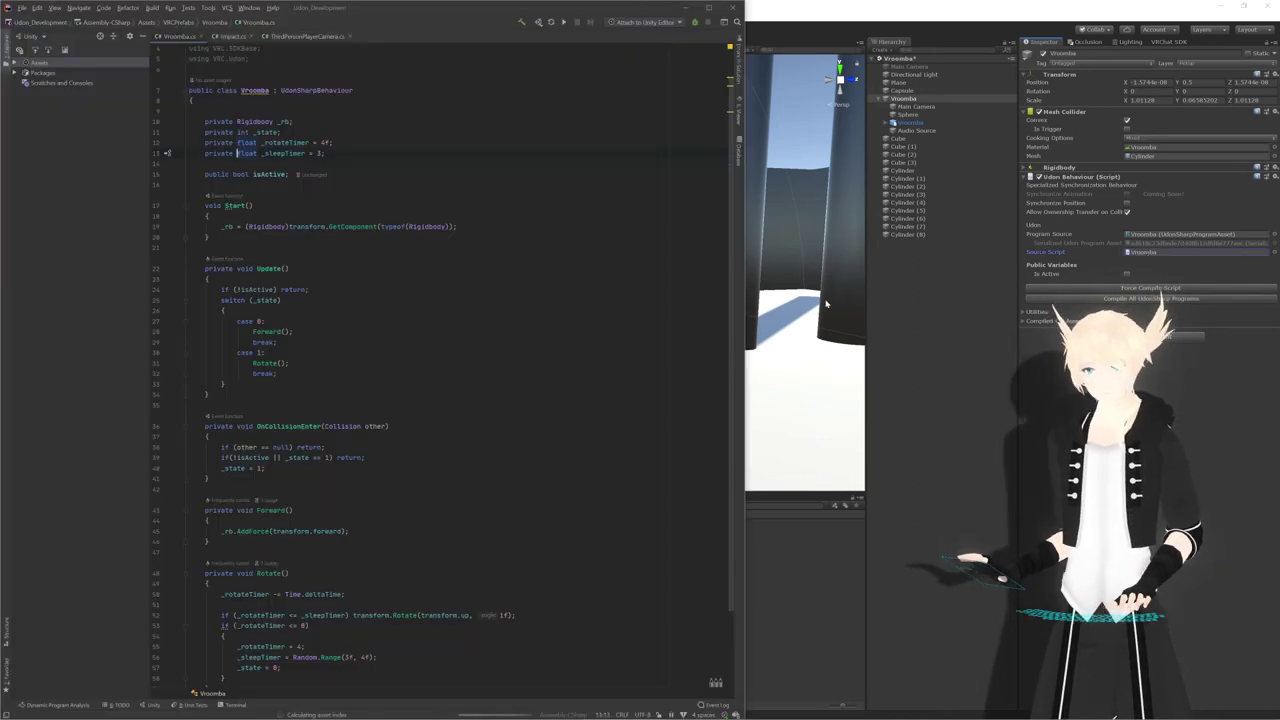
click(205, 216)
click(289, 205)
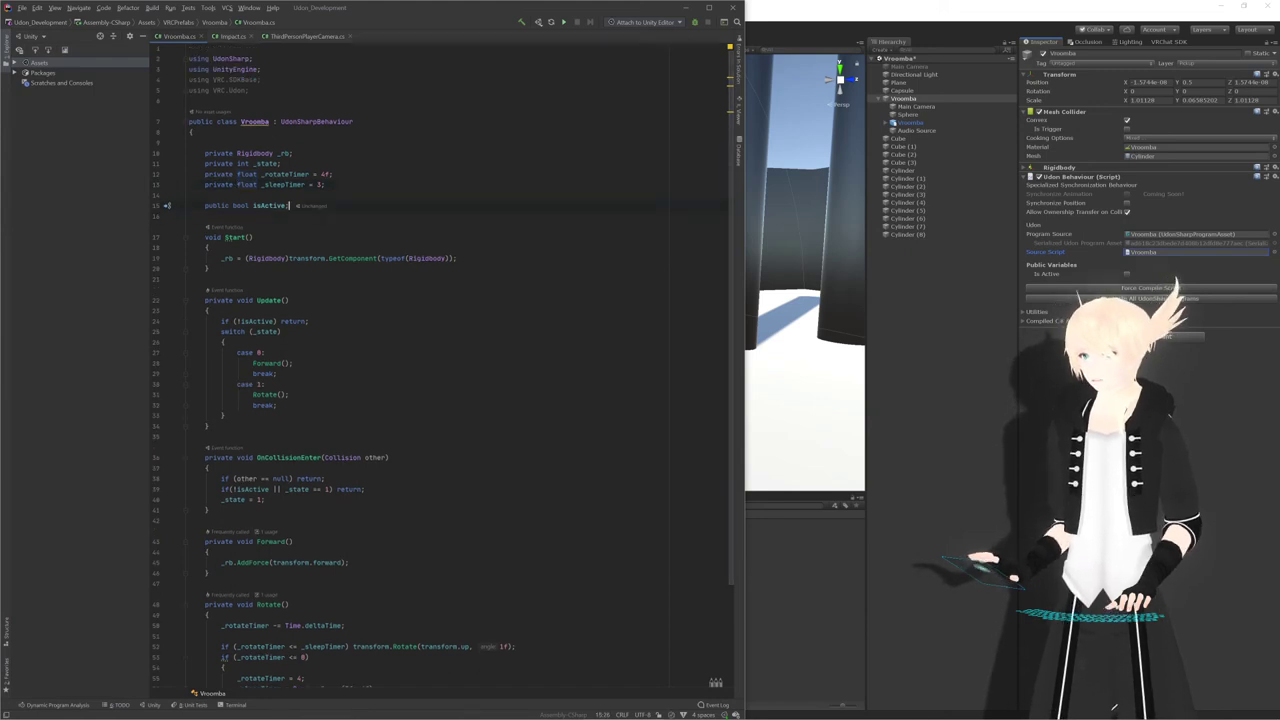
key(Return)
text(public )
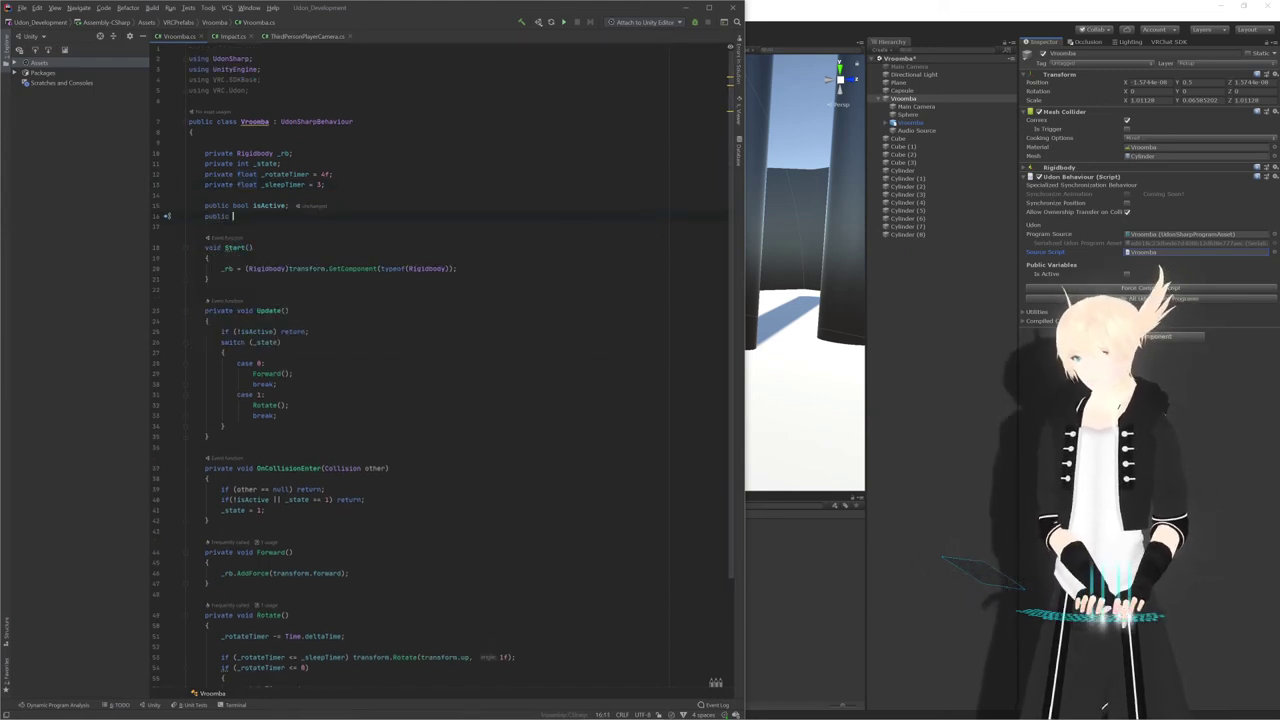
text(audioc)
key(Return)
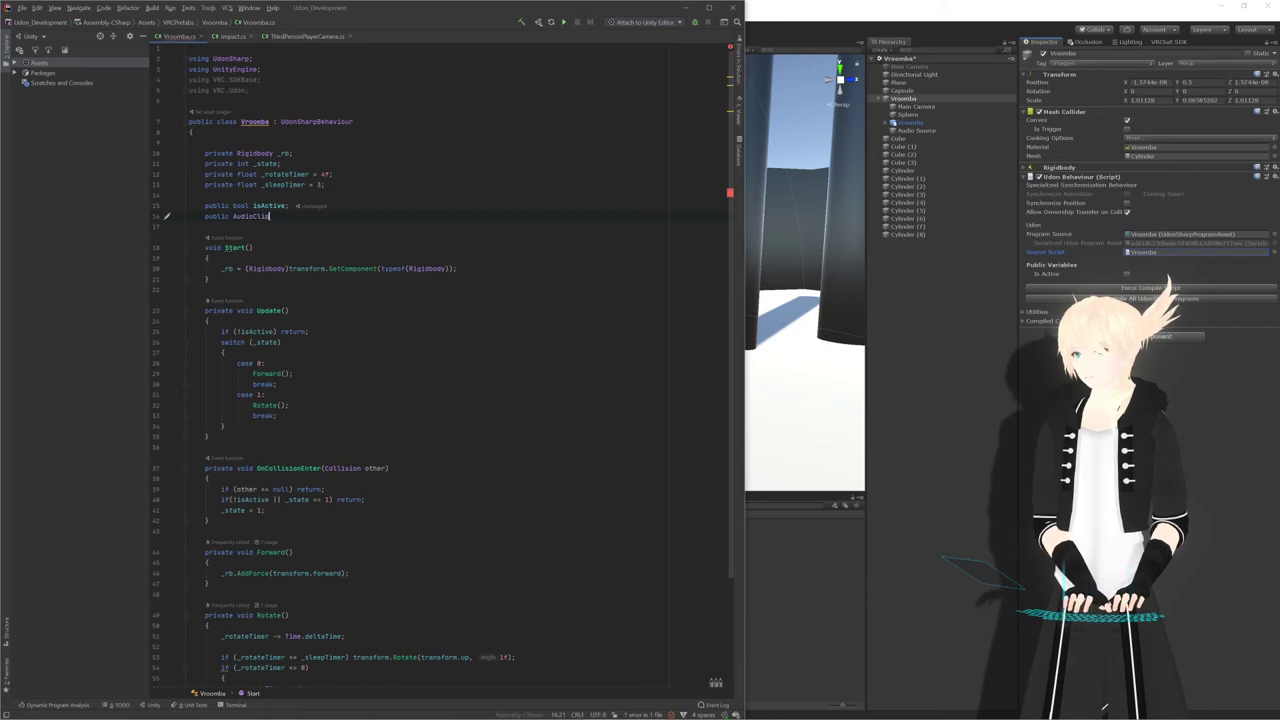
text(an)
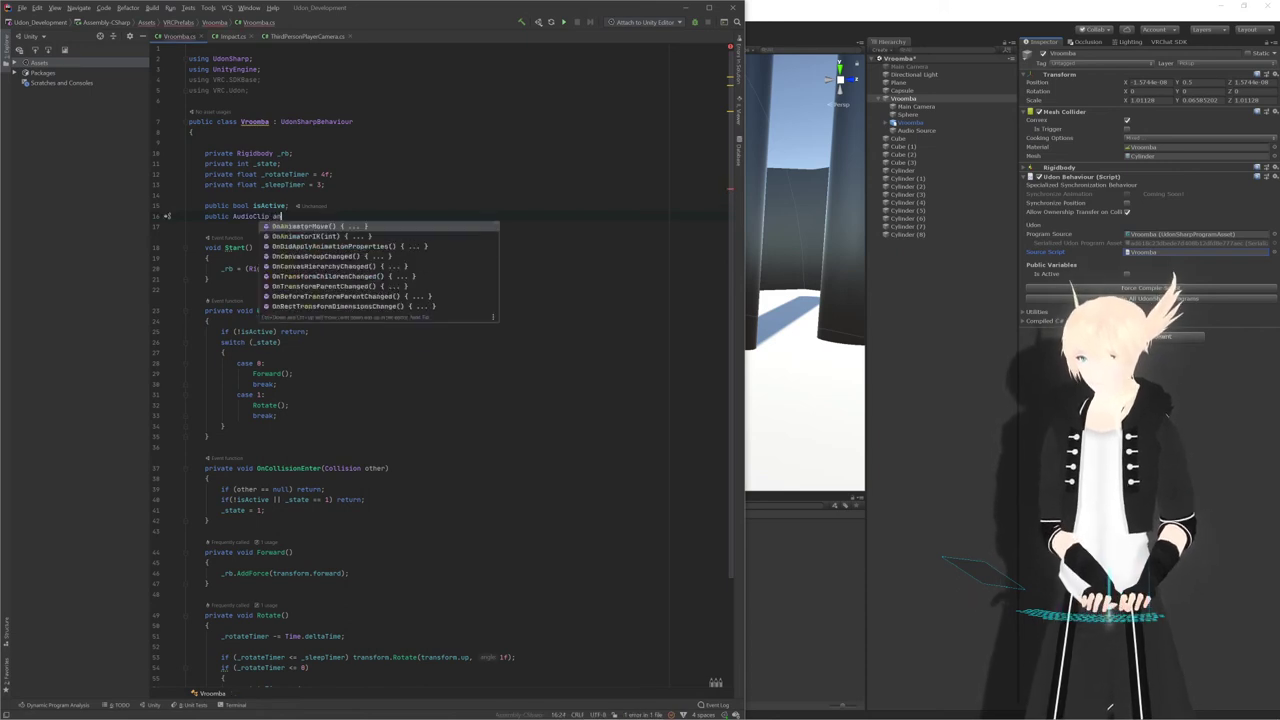
key(BackSpace)
key(BackSpace)
text(o)
key(BackSpace)
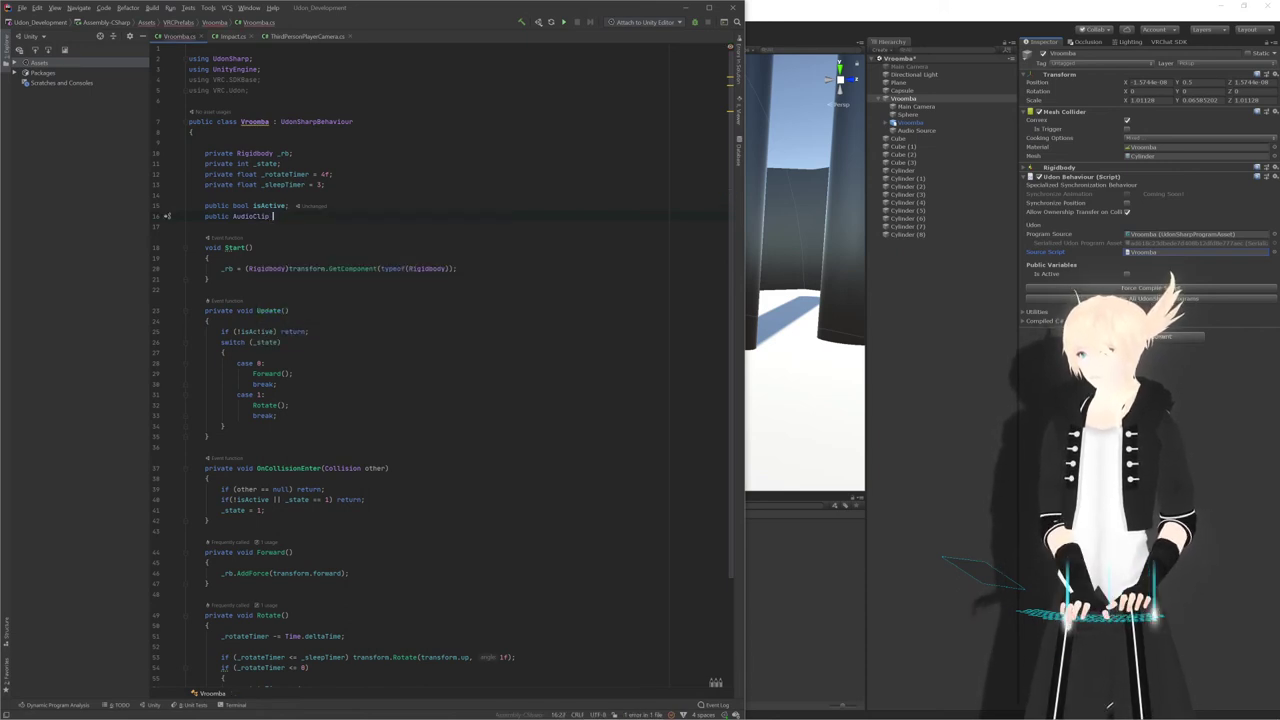
text([)
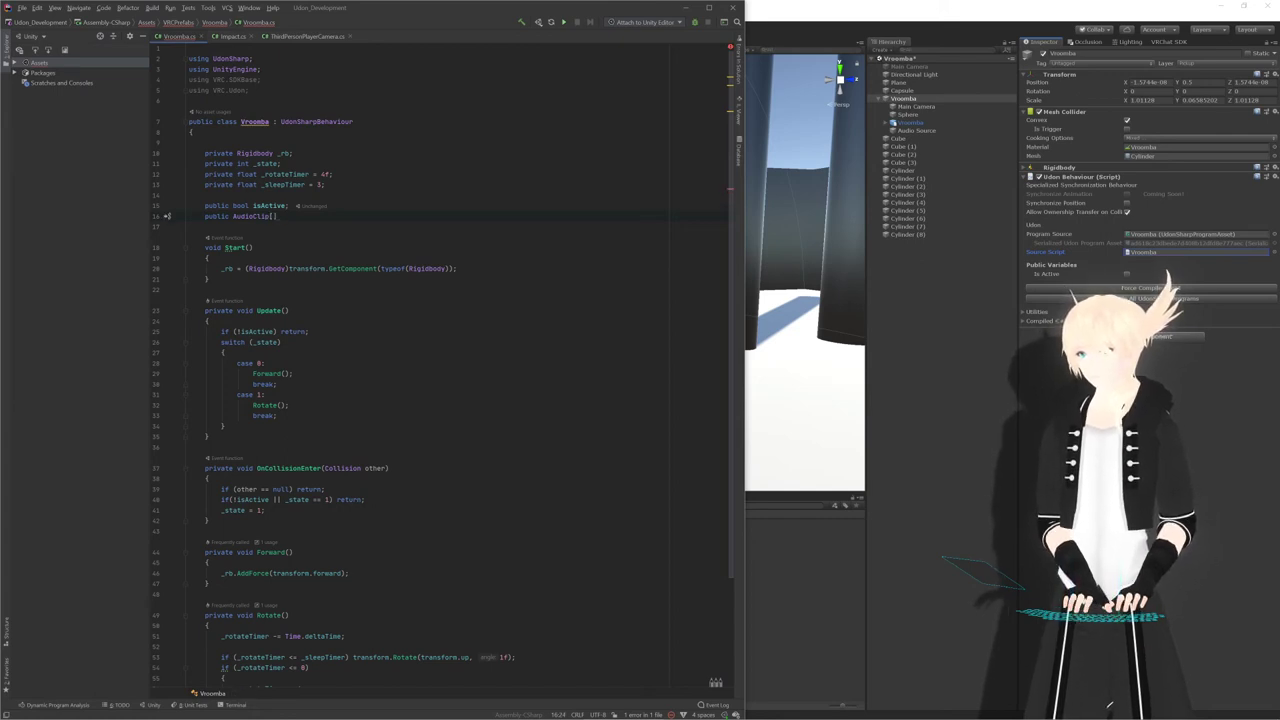
text(] antenna)
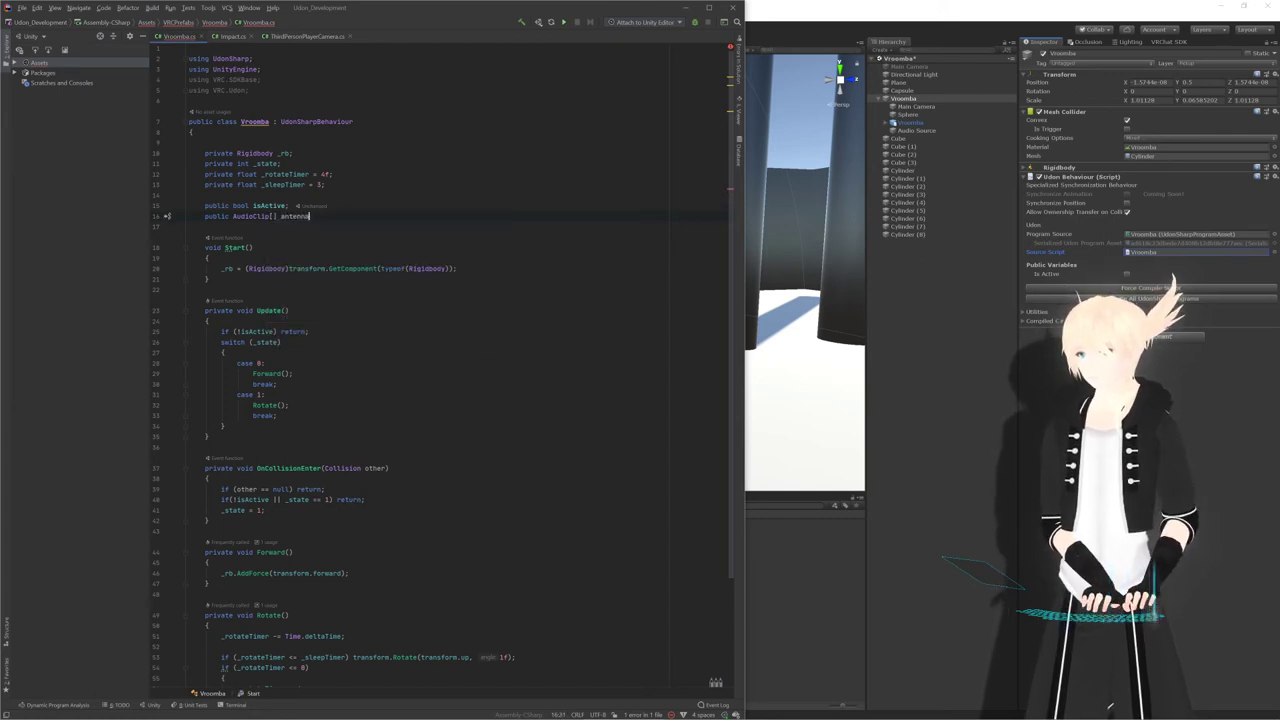
text(Sound)
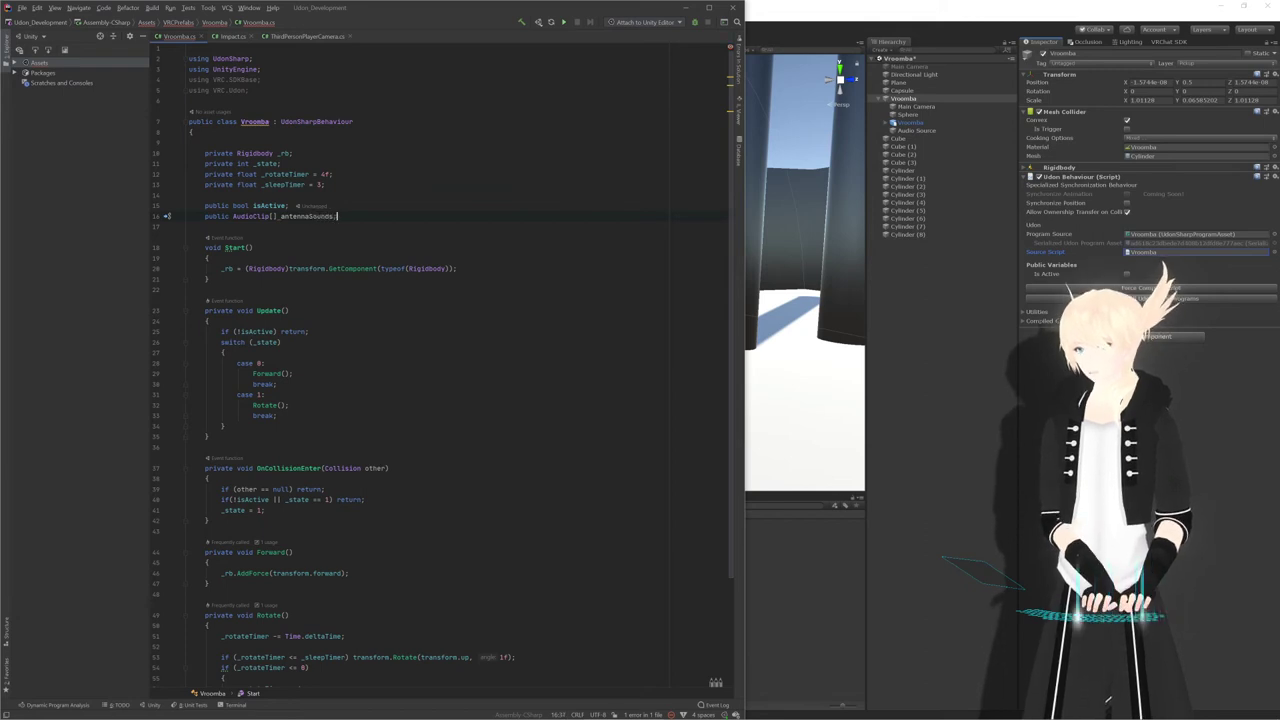
text(s;)
Insert an override of the OnPickupUseDown method between Update and OnCollisionEnter
scroll(440, 360, down, 4)
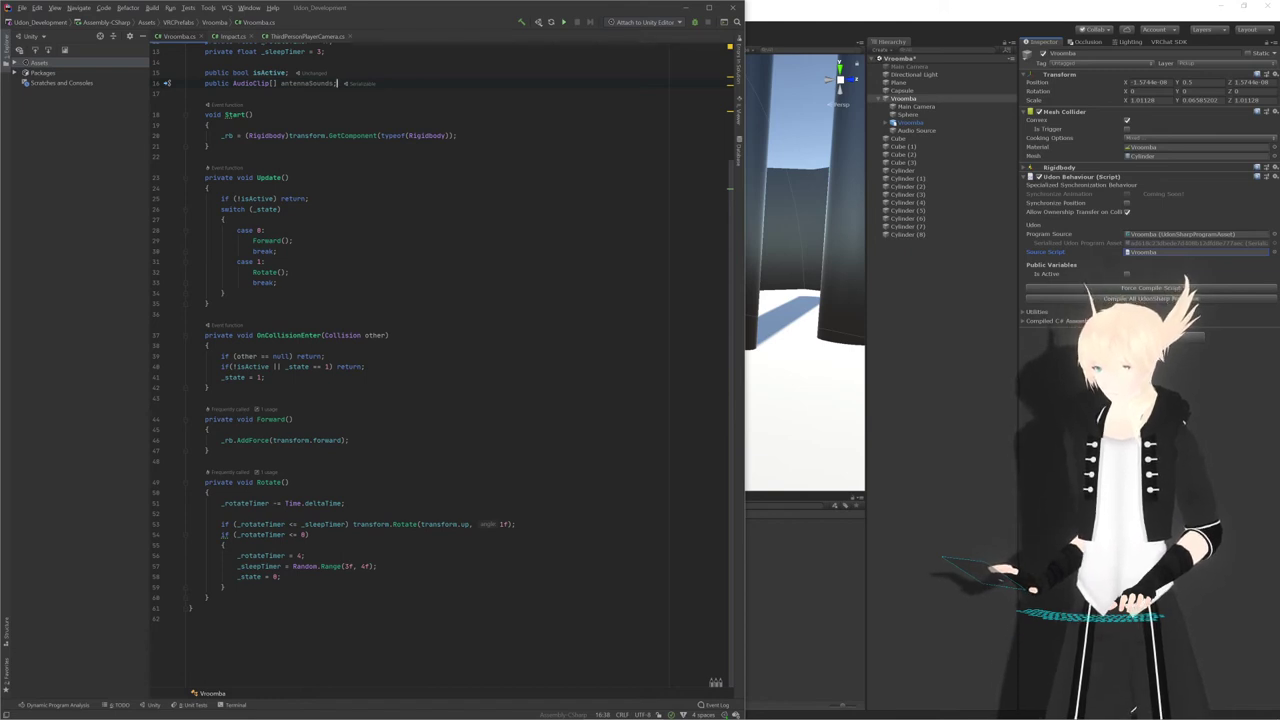
scroll(442, 364, up, 4)
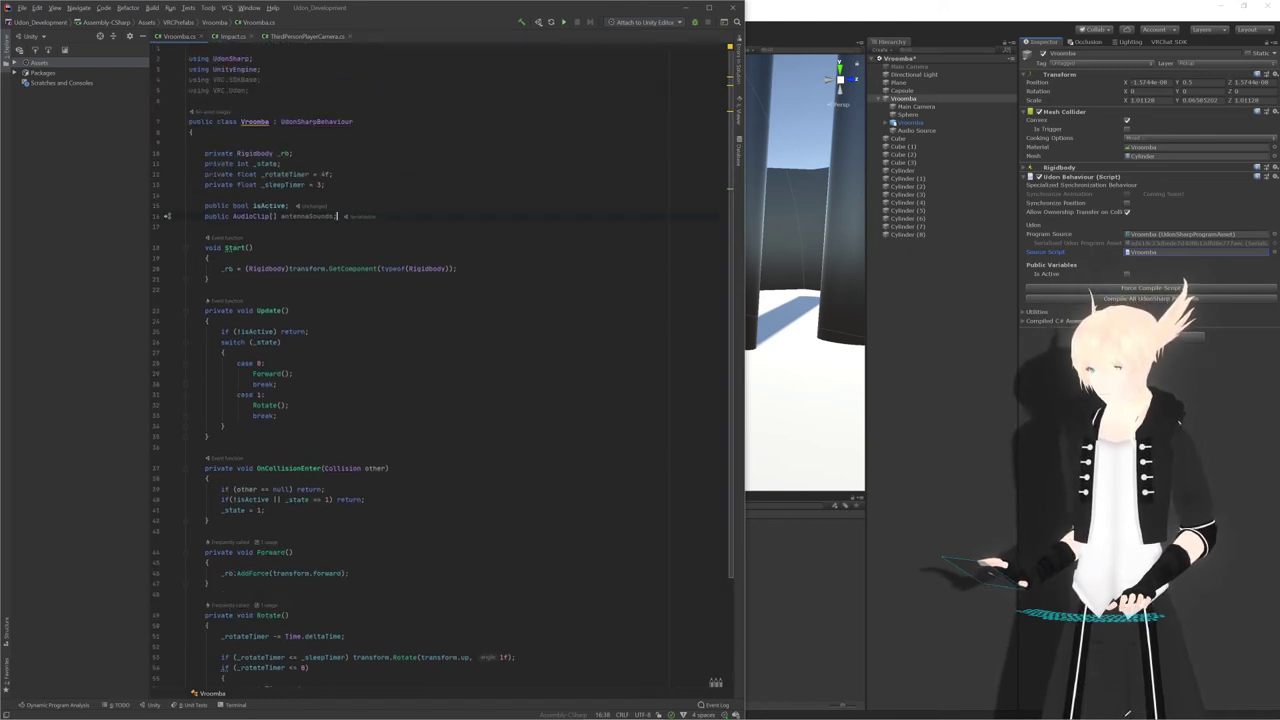
scroll(442, 364, down, 4)
click(209, 314)
click(209, 303)
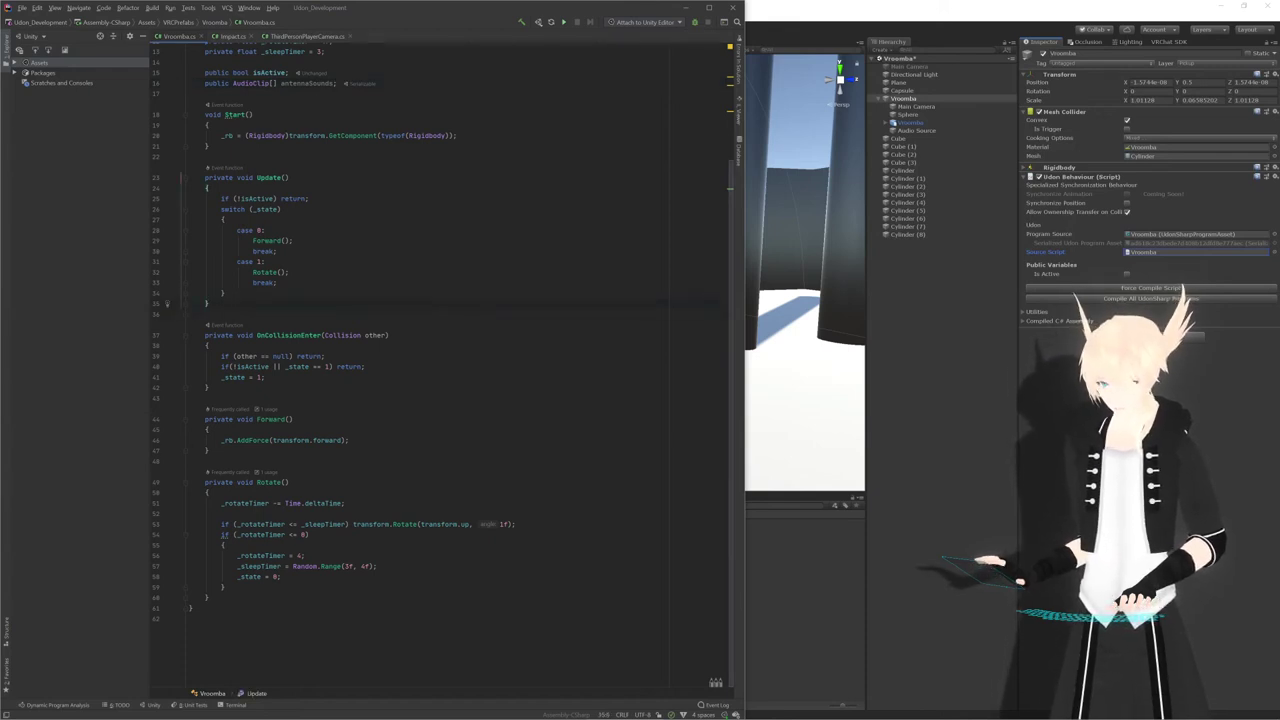
key(Return)
key(Return)
key(Return)
key(Return)
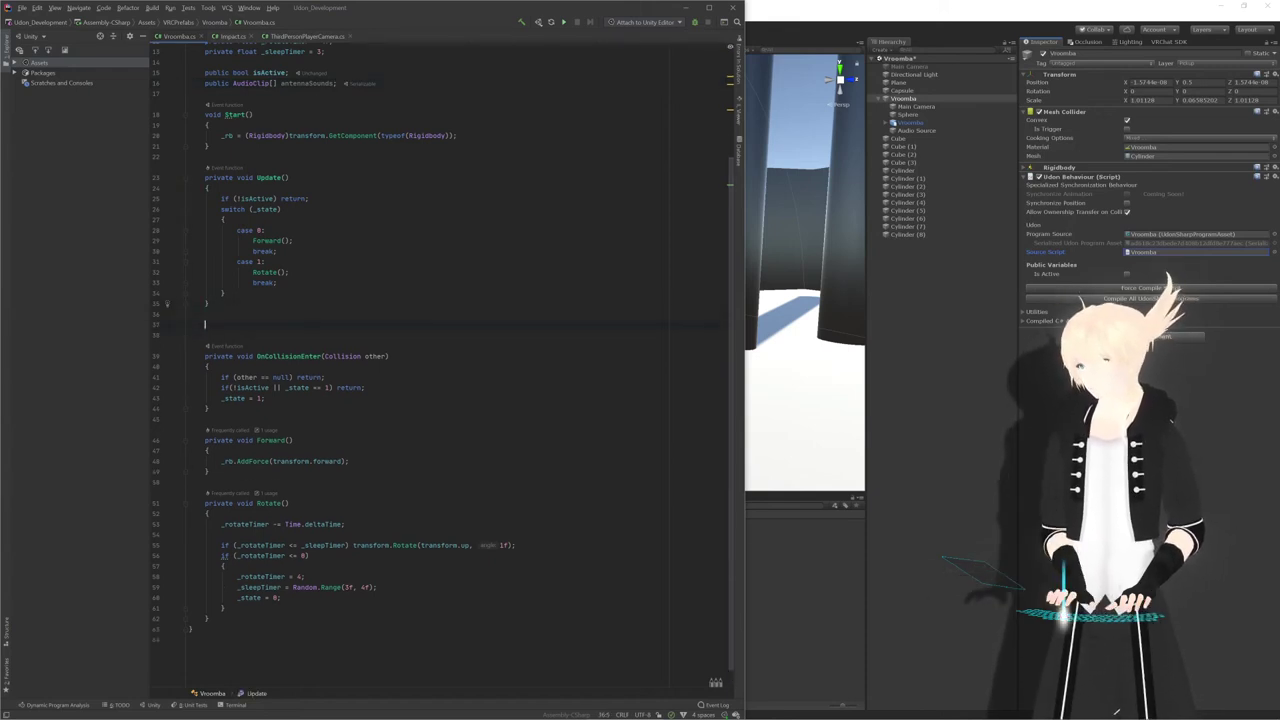
key(Up)
key(BackSpace)
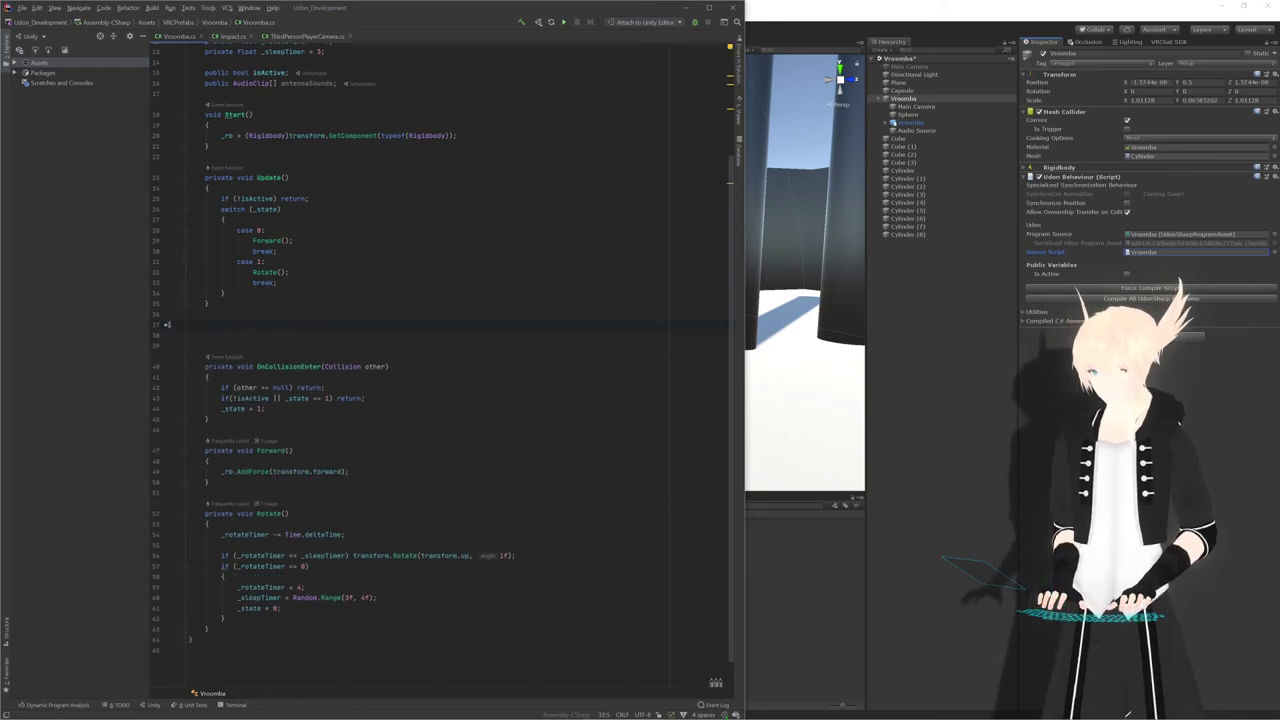
text(OnPick)
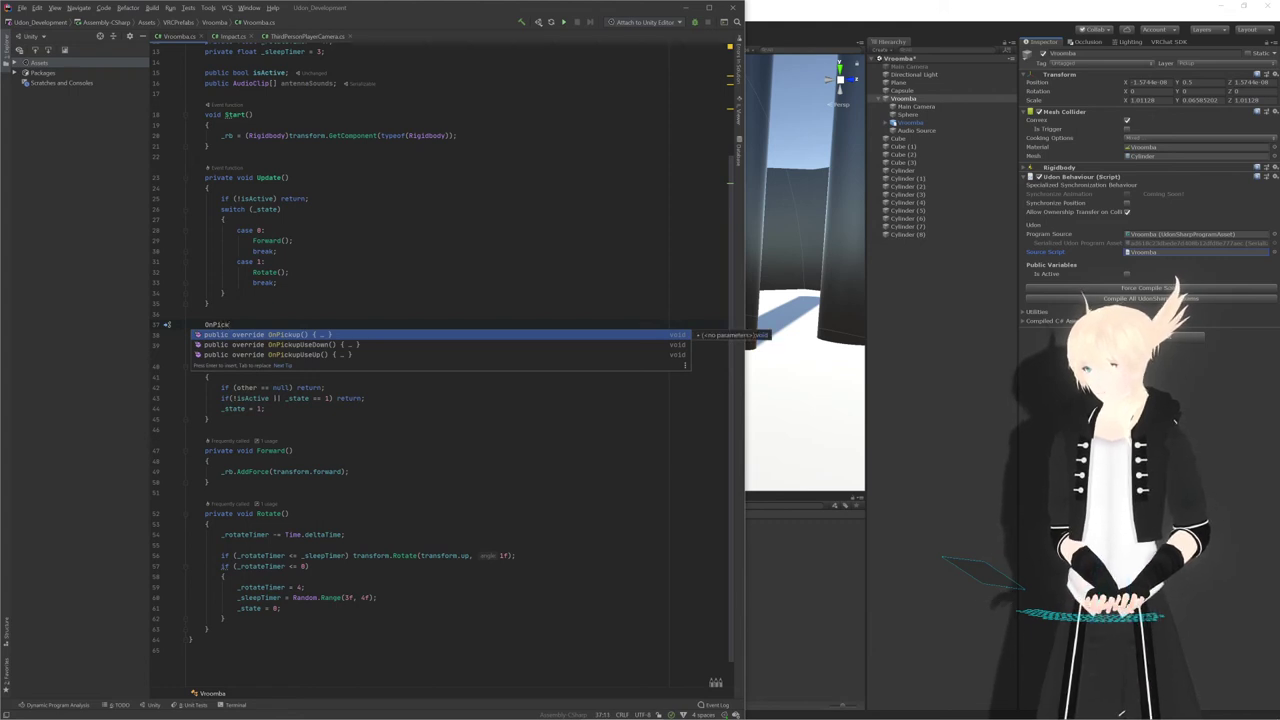
key(Down)
key(Return)
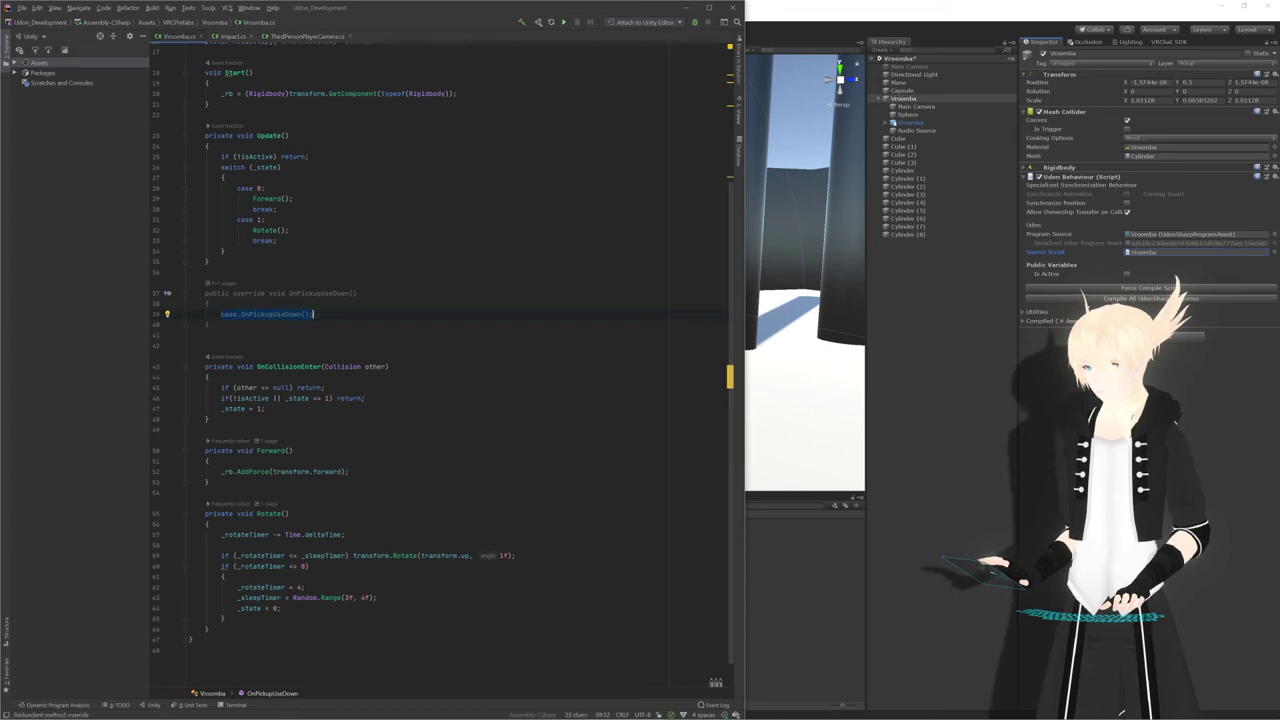
Replace the base call in OnPickupUseDown with the toggle isActive = !isActive; and save the script
text(is)
key(Return)
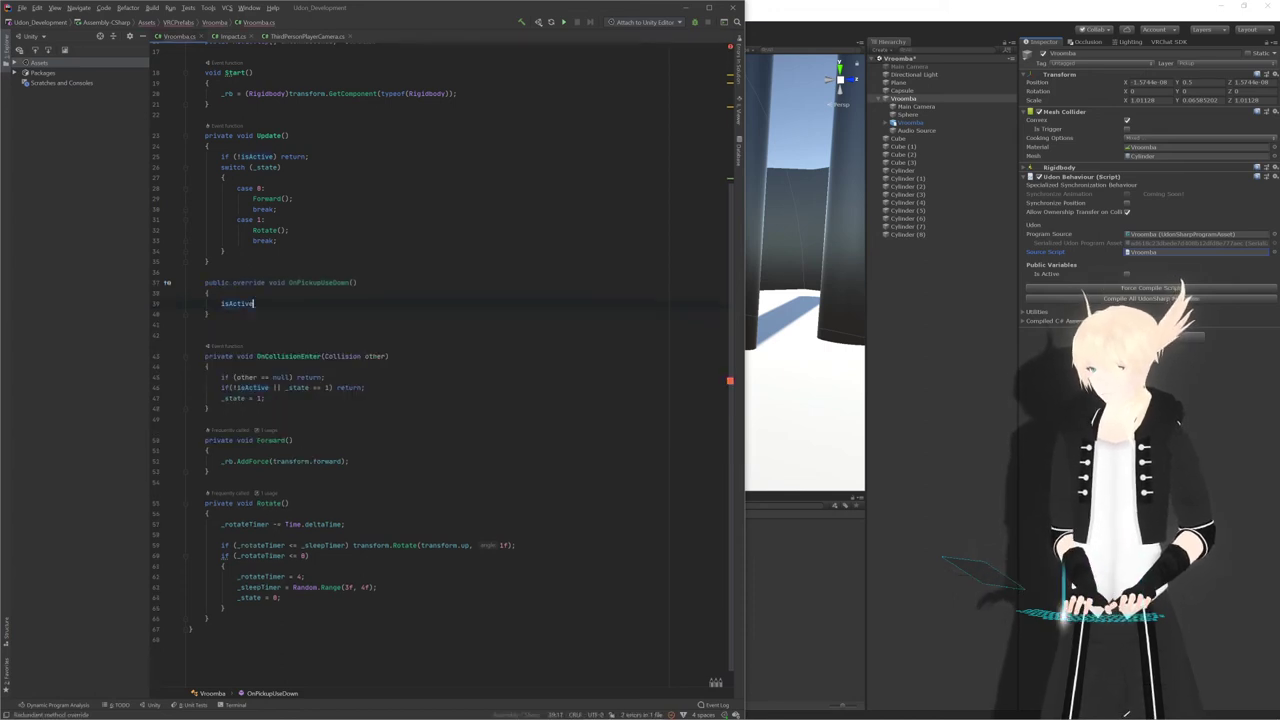
text(= !is)
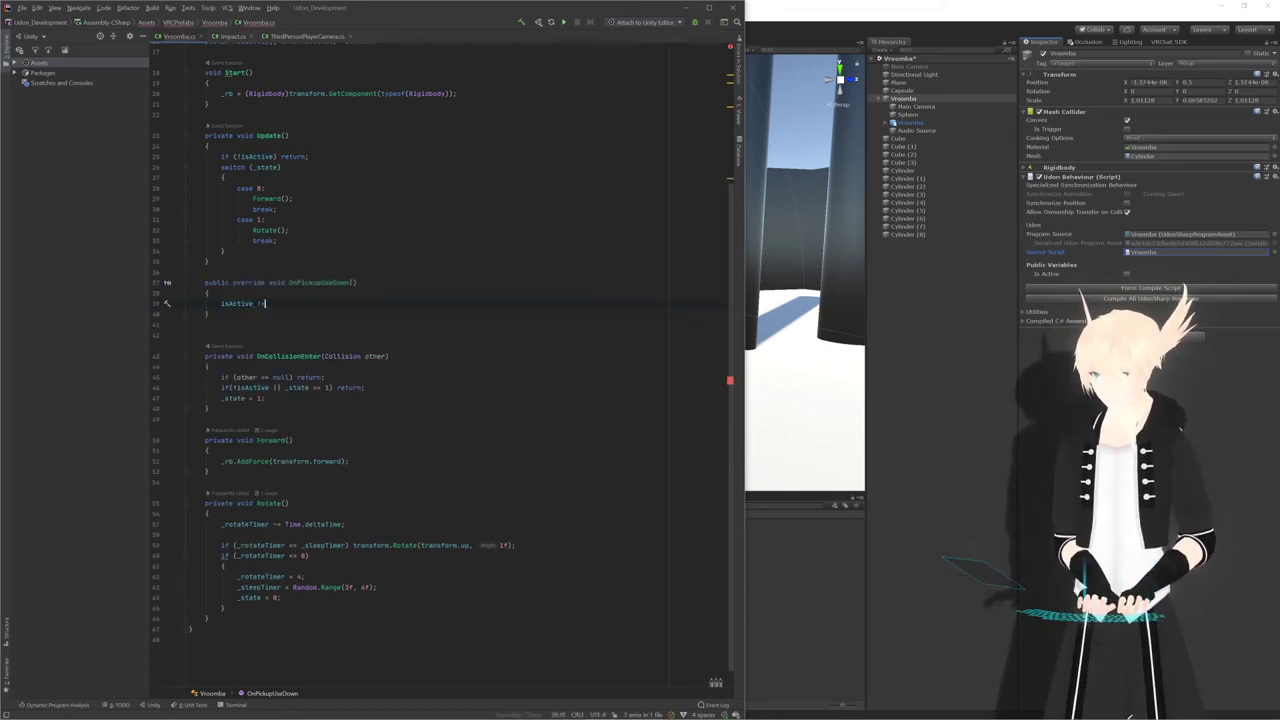
key(Return)
text(;)
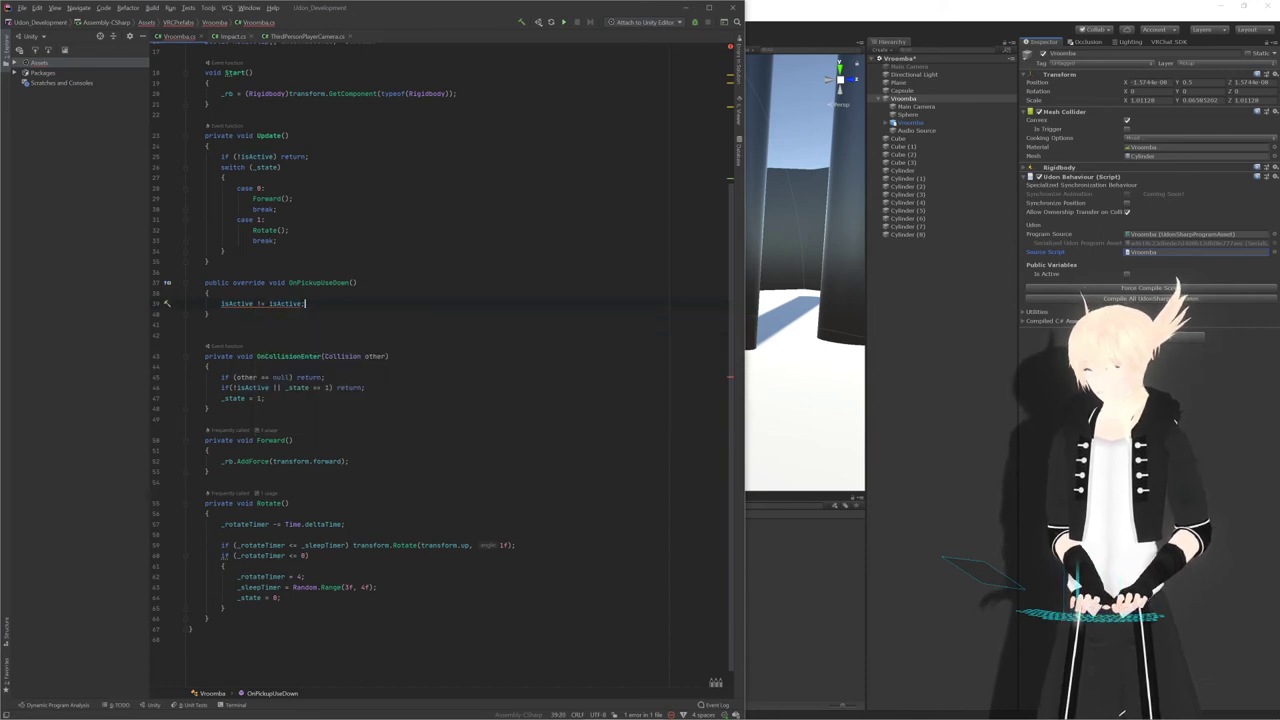
key(Left)
key(Left)
key(Left)
key(Left)
key(Left)
key(Left)
key(Left)
key(Left)
key(Left)
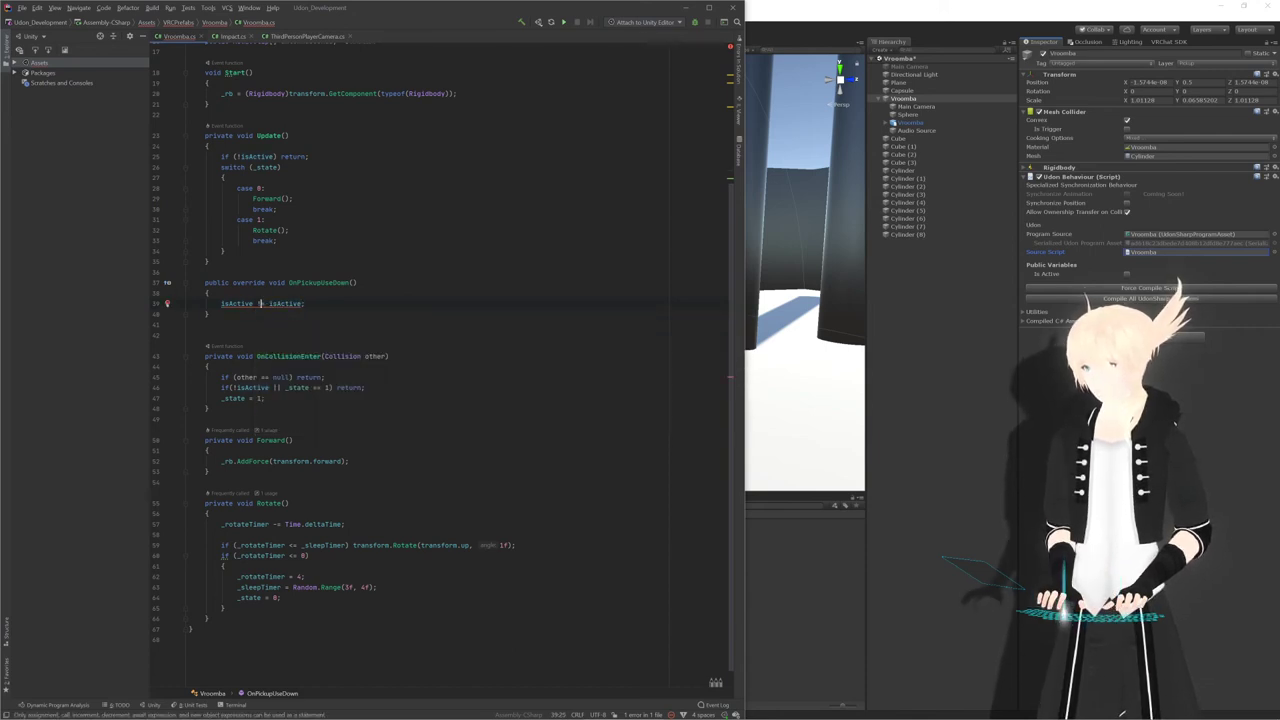
key(BackSpace)
key(Right)
key(Right)
text(!)
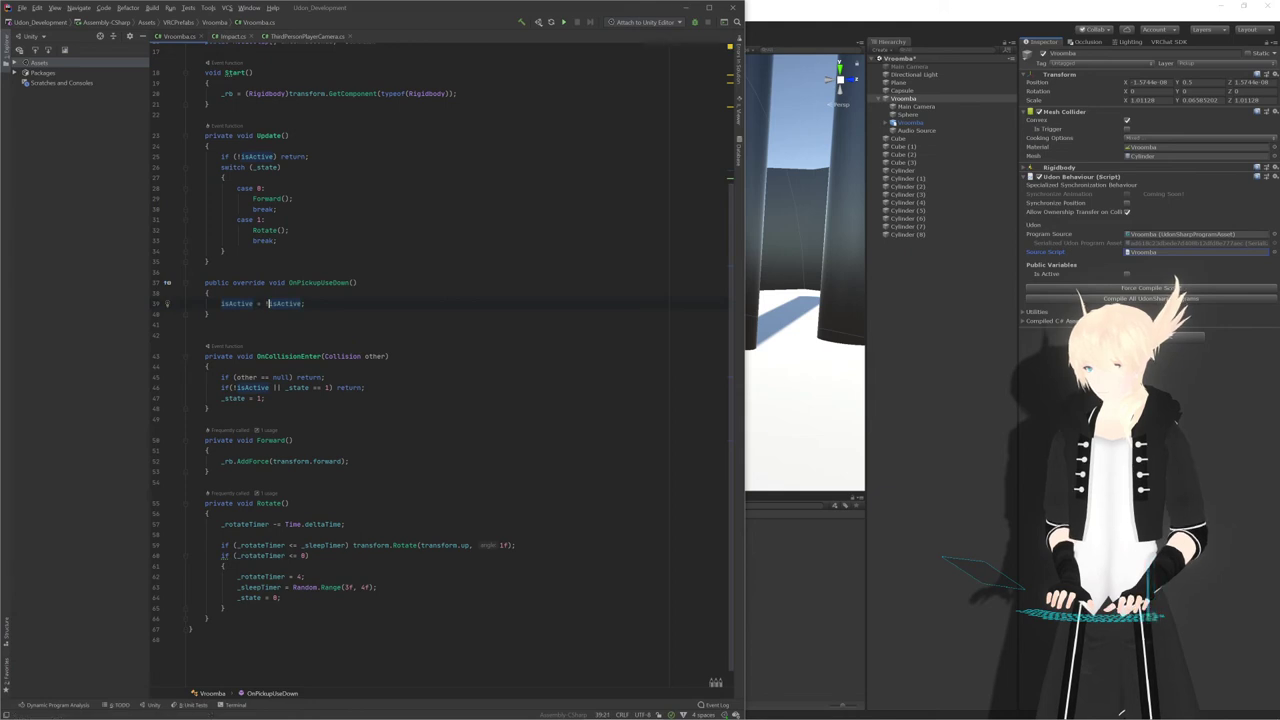
key(Down)
key(ctrl+s)
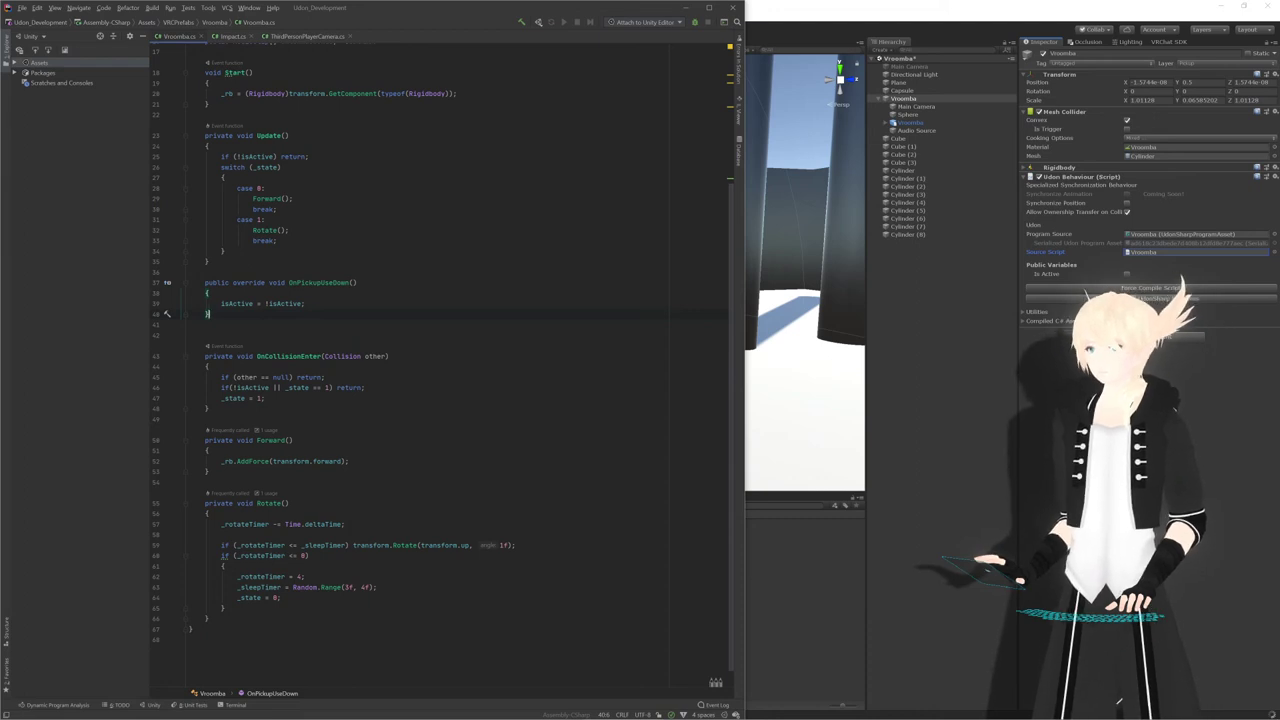
Declare a private Animator field named _anim directly below the _rb field
key(Up)
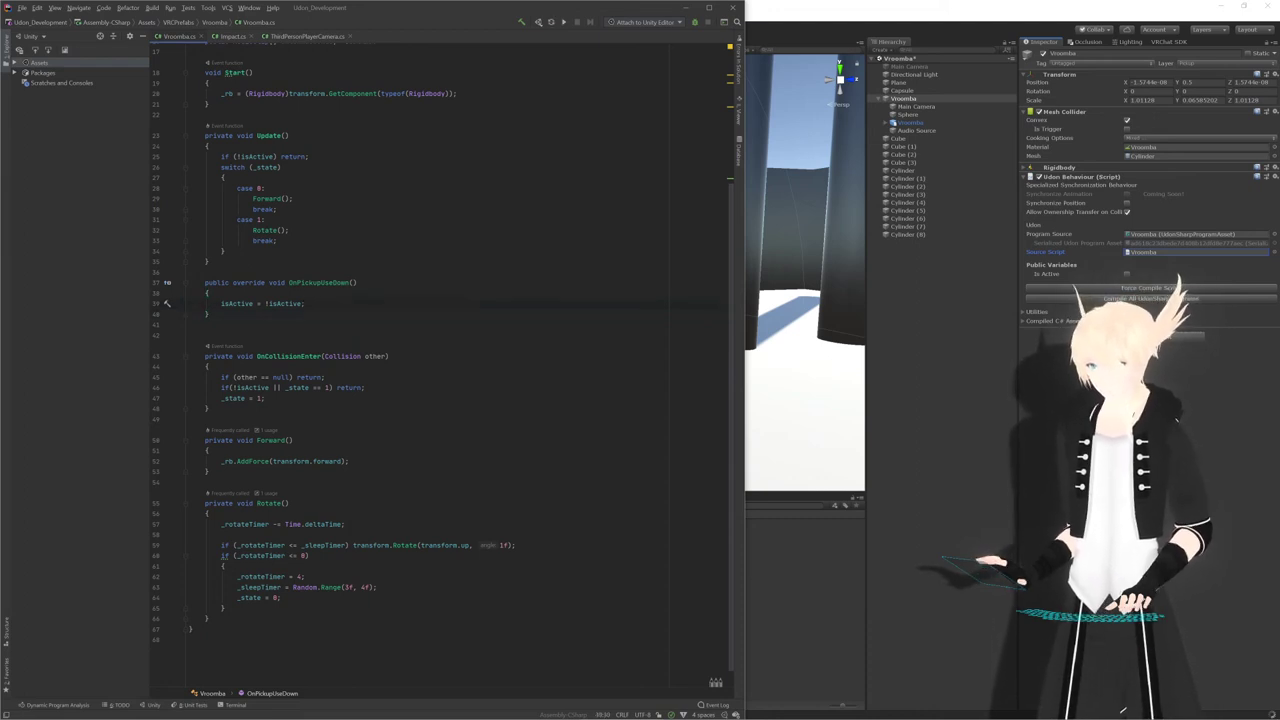
scroll(440, 360, up, 6)
click(294, 153)
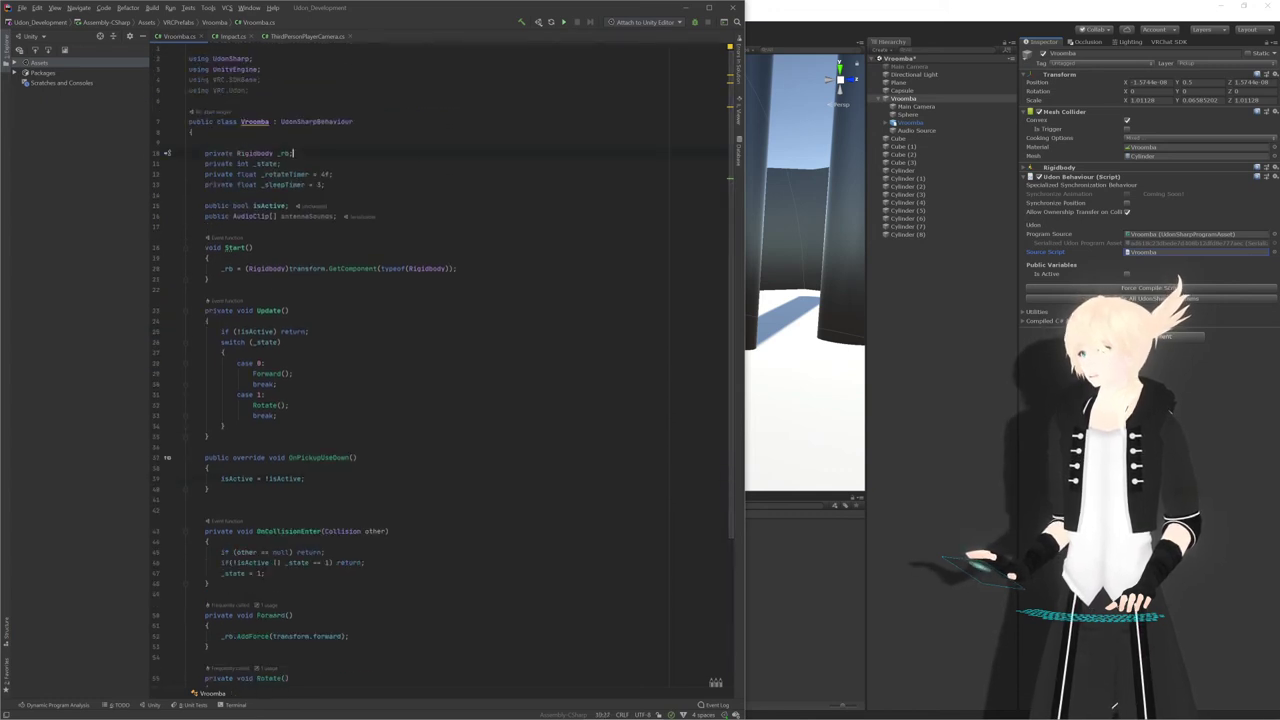
key(Return)
text(private )
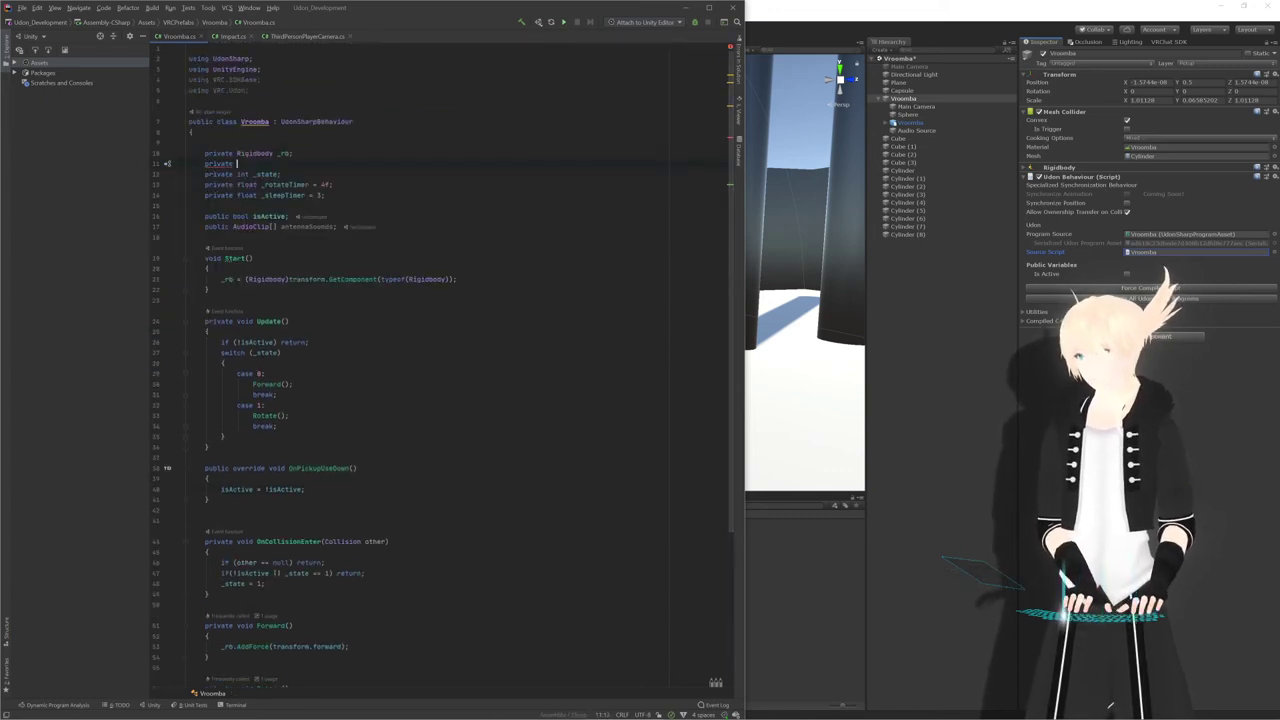
text(animator)
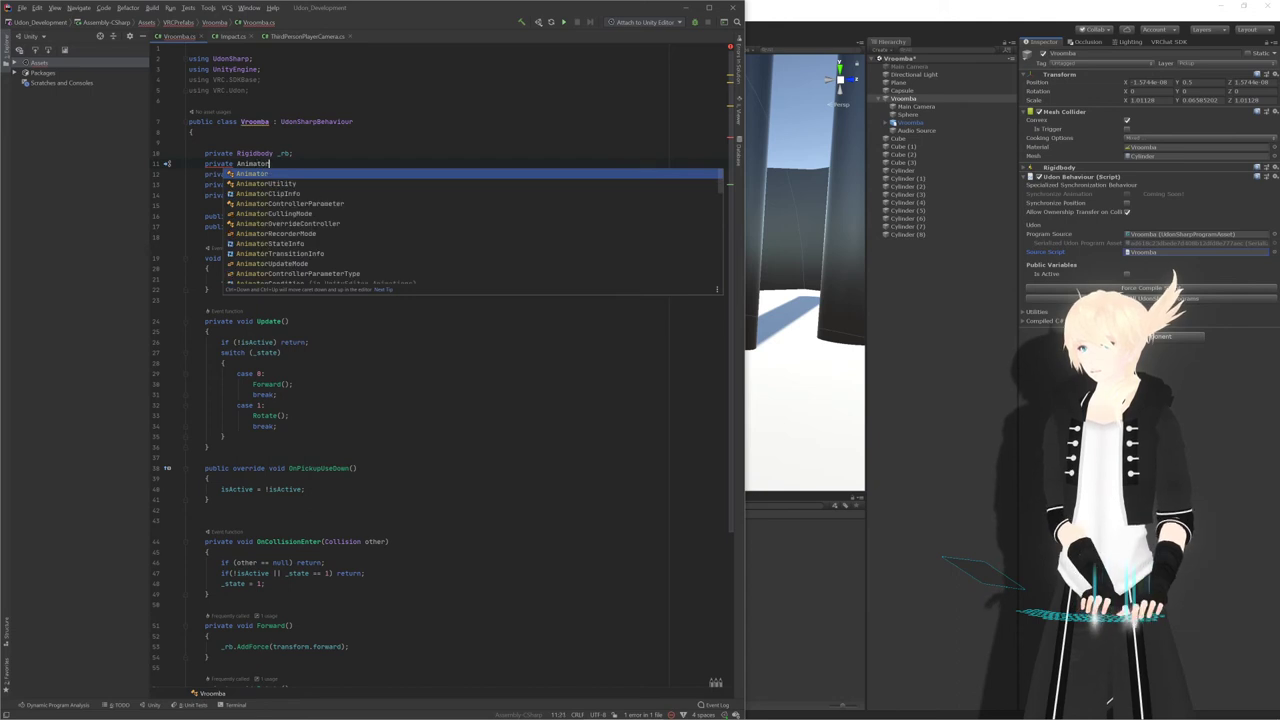
text( _anim;)
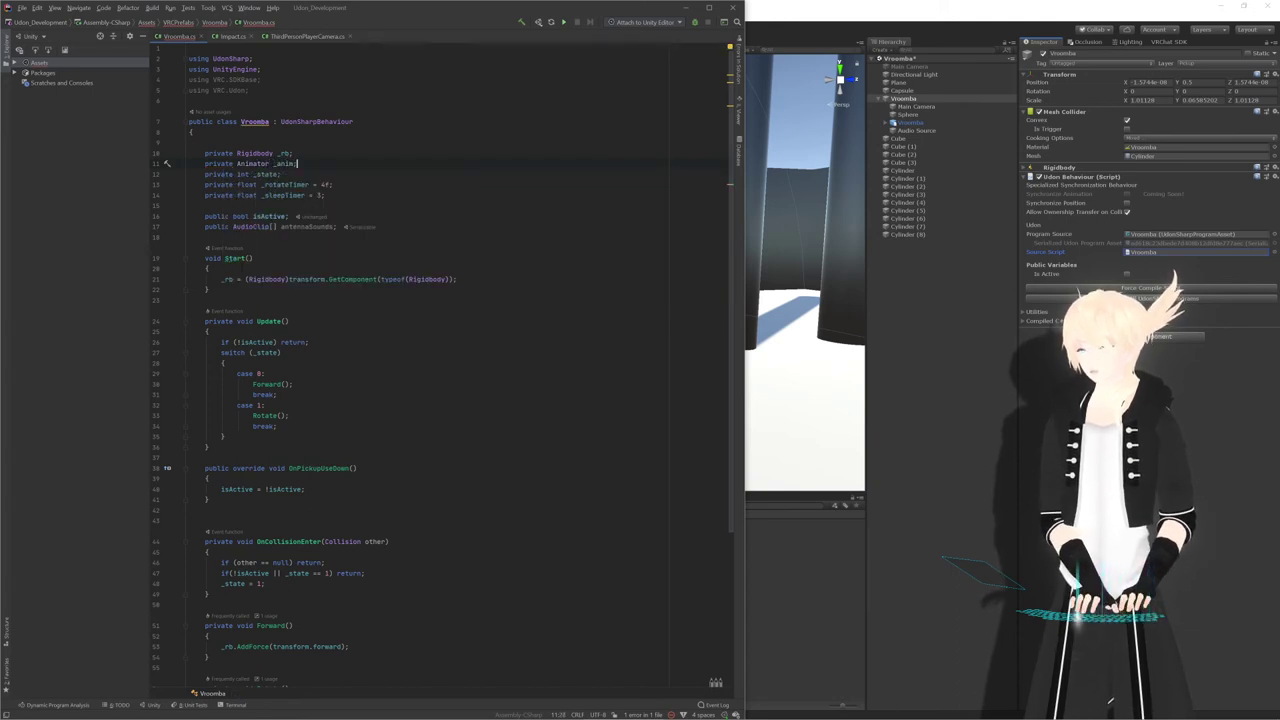
Duplicate the _rb assignment line in Start and make the copy assign to _anim
key(shift+Up)
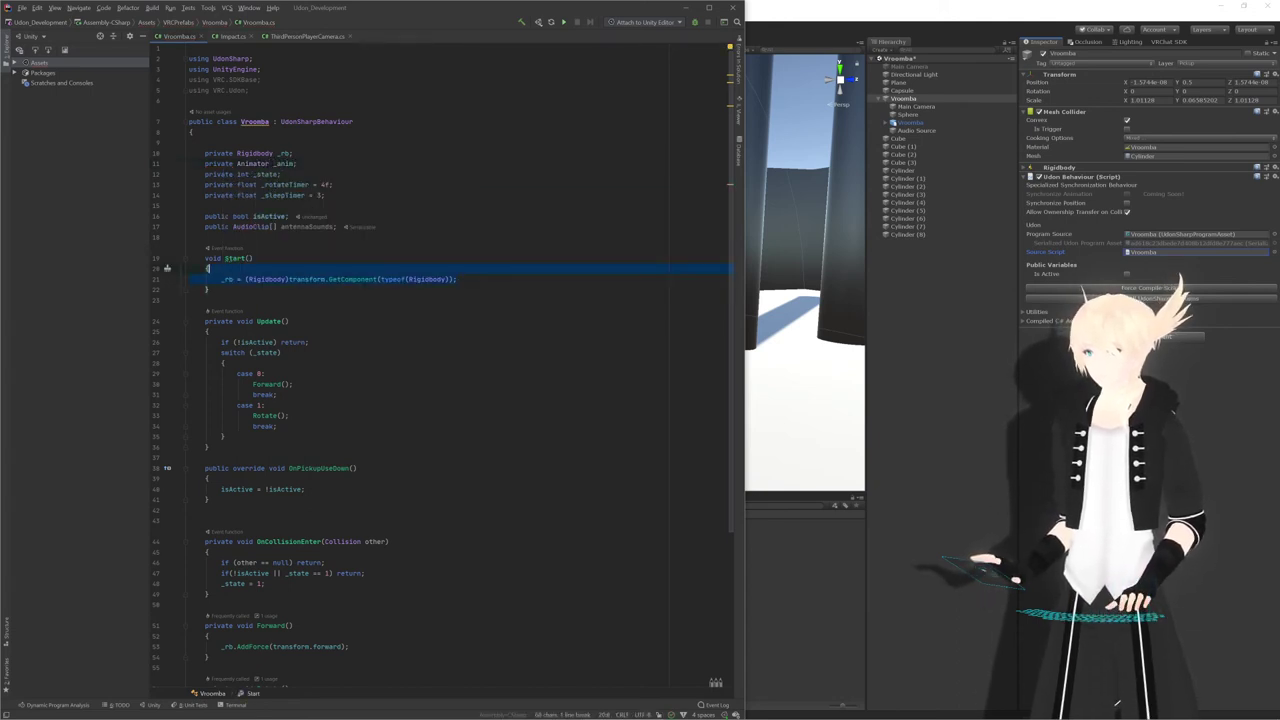
key(ctrl+d)
double_click(291, 163)
key(ctrl+c)
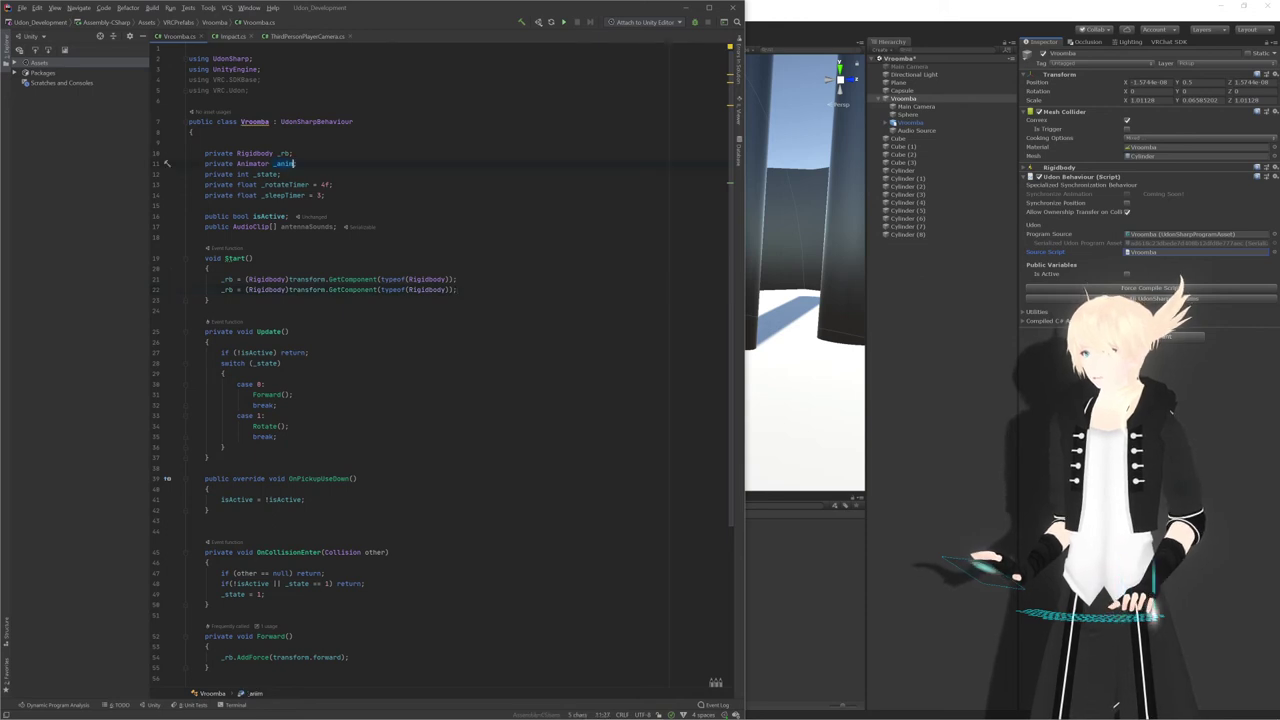
double_click(229, 289)
key(ctrl+v)
Change the cast and the typeof argument in the _anim assignment to Animator, and save the script
double_click(283, 289)
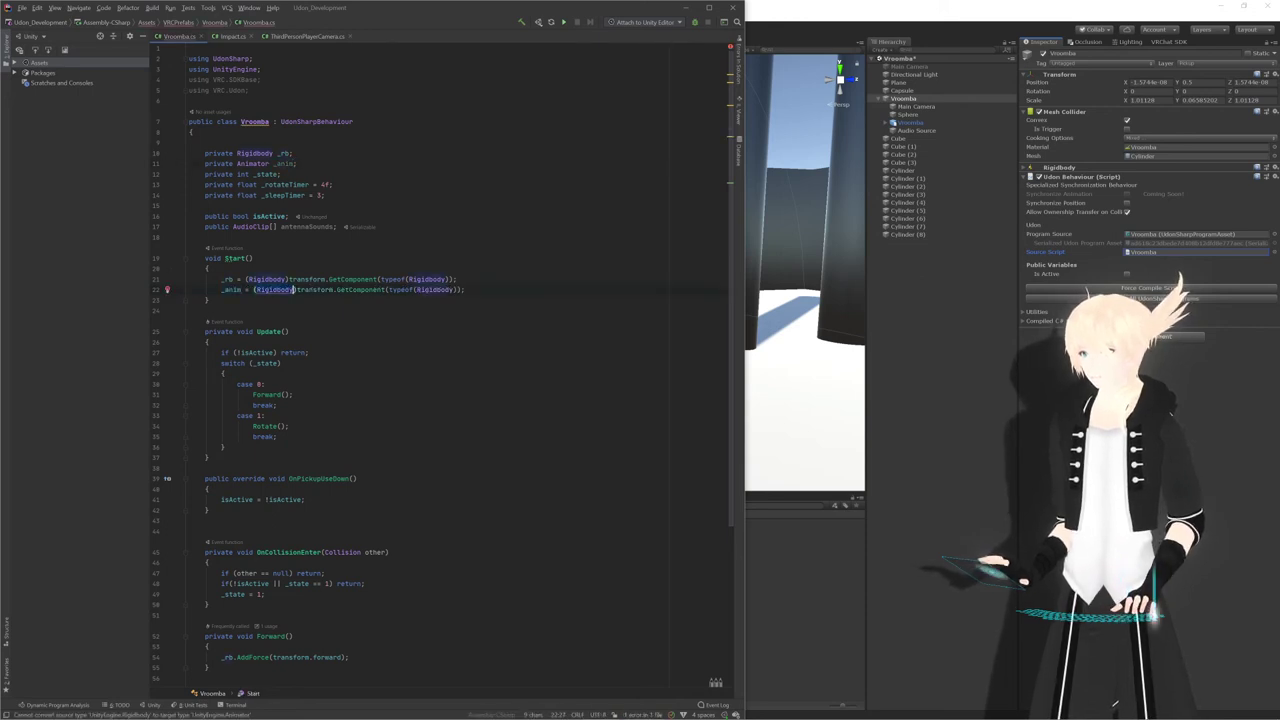
text(An)
key(Return)
key(BackSpace)
key(BackSpace)
key(BackSpace)
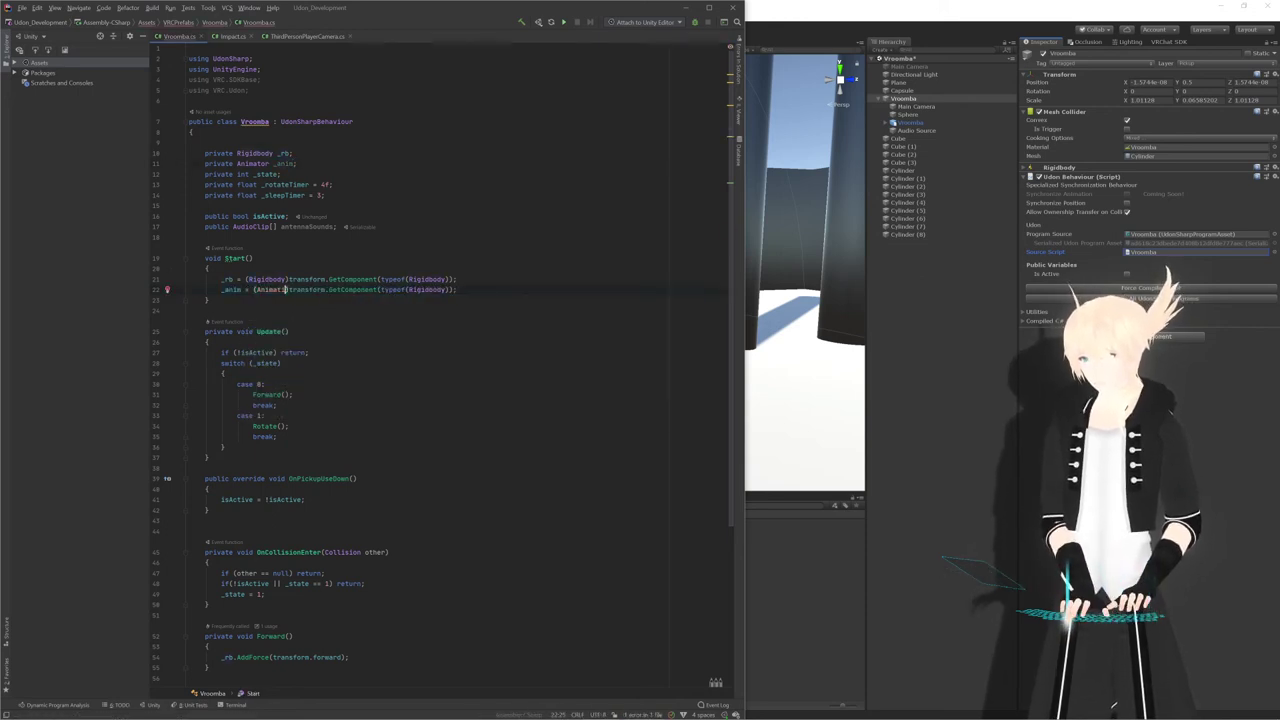
text(or)
key(Escape)
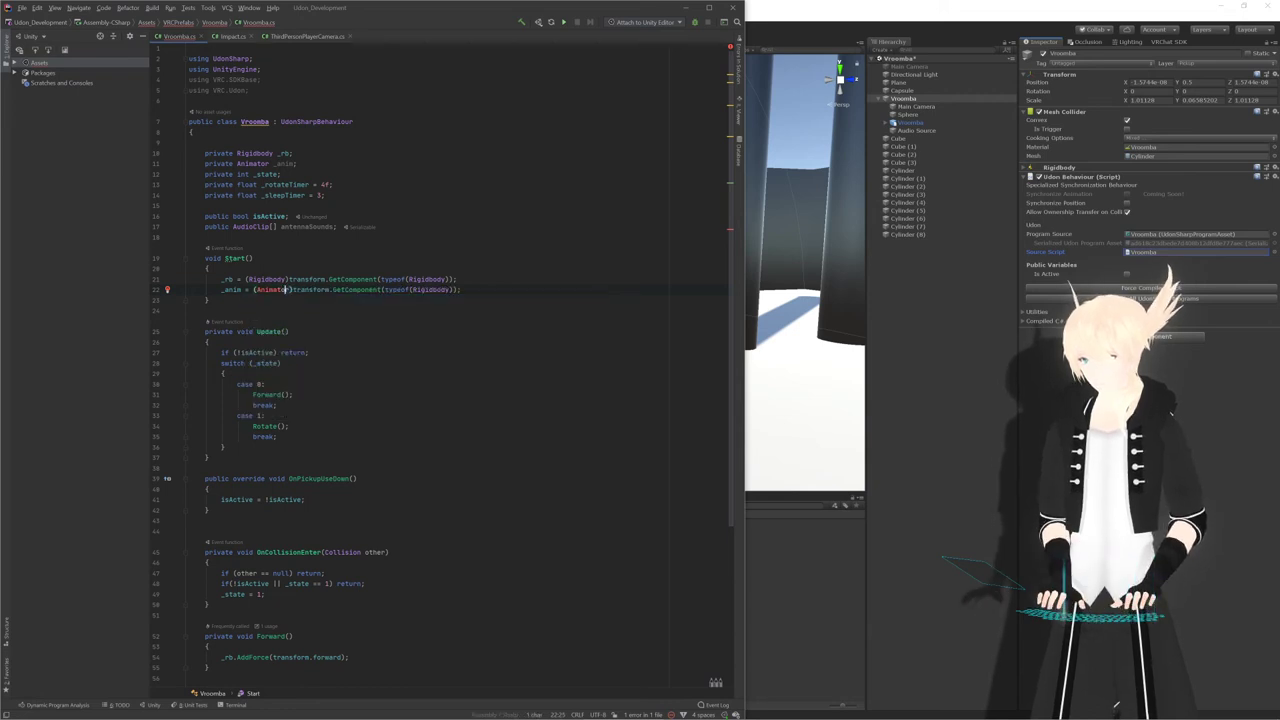
key(ctrl+shift+Left)
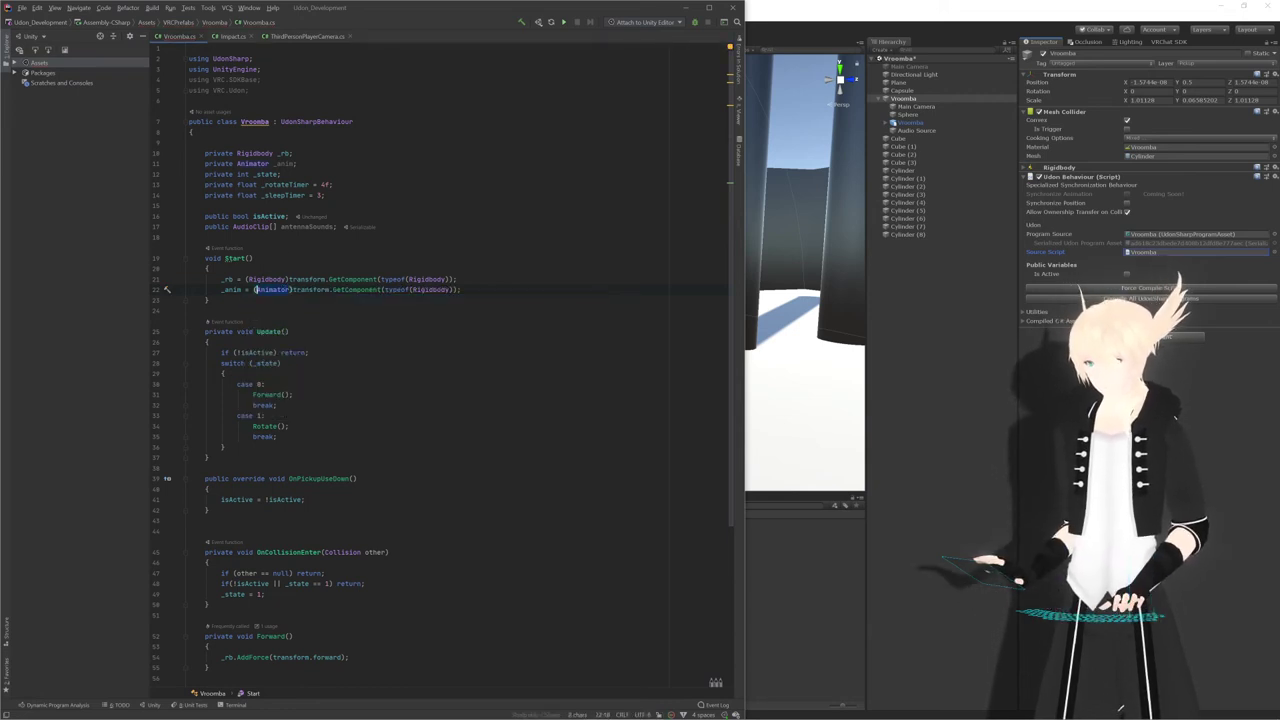
text(Animator)
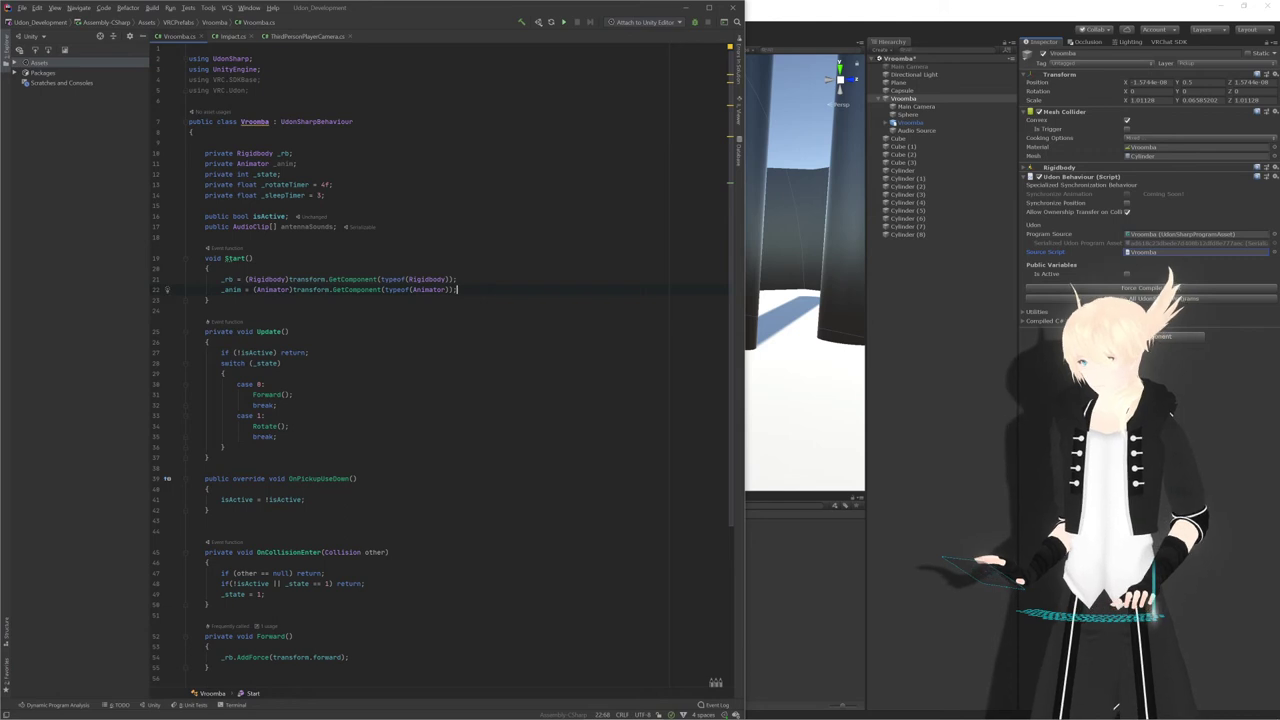
key(ctrl+s)
Below the isActive toggle in OnPickupUseDown, add an _anim.SetBool call with "Active" as the parameter name
double_click(233, 290)
key(ctrl+c)
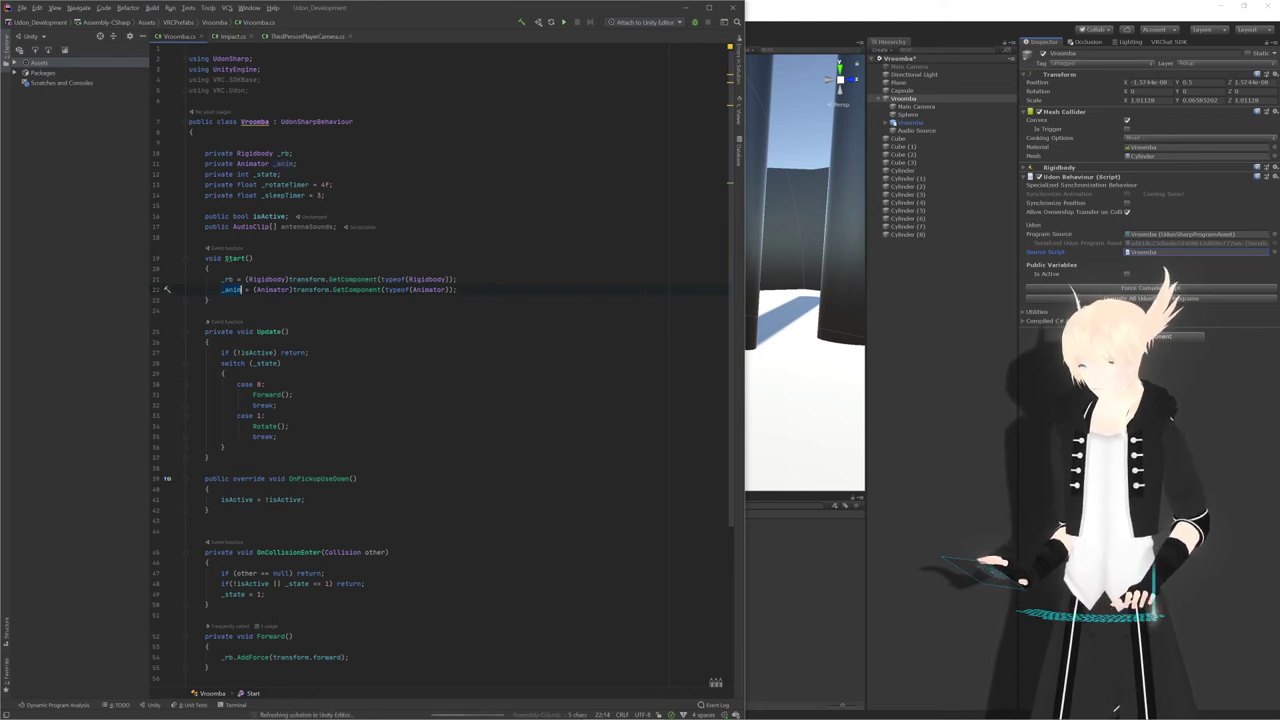
scroll(241, 288, down, 7)
click(305, 283)
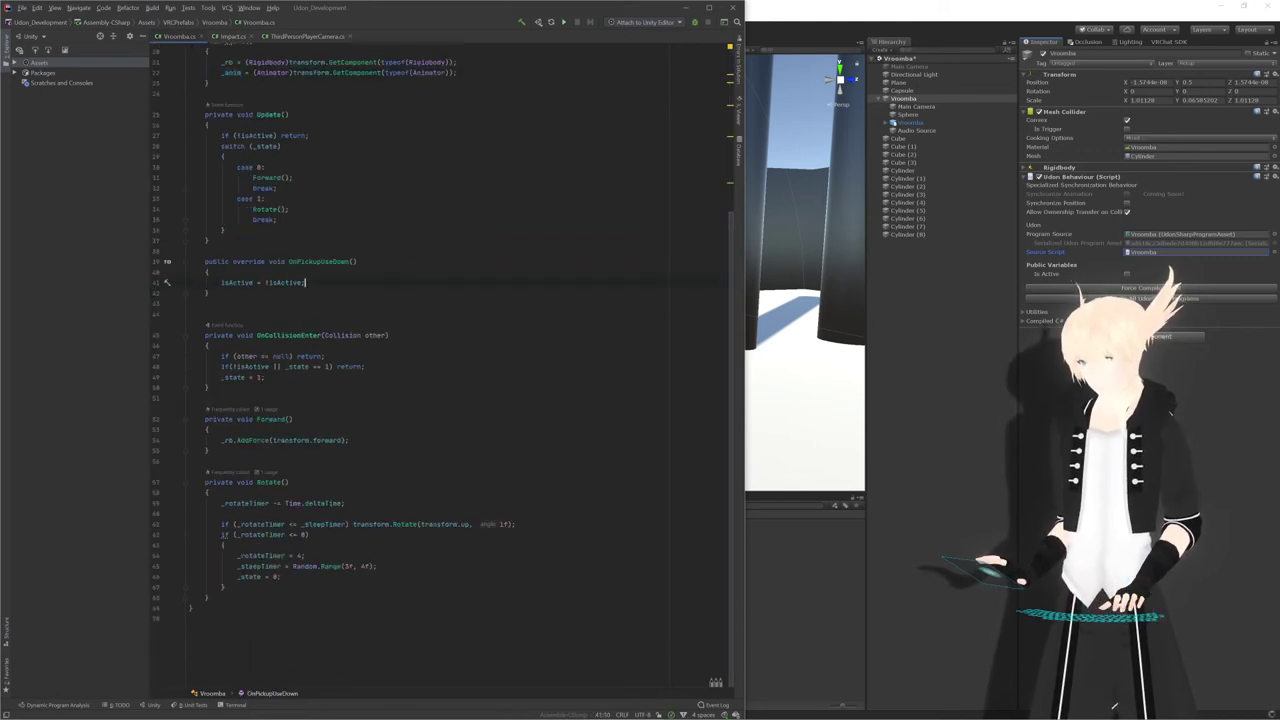
key(Return)
key(ctrl+v)
text(.se)
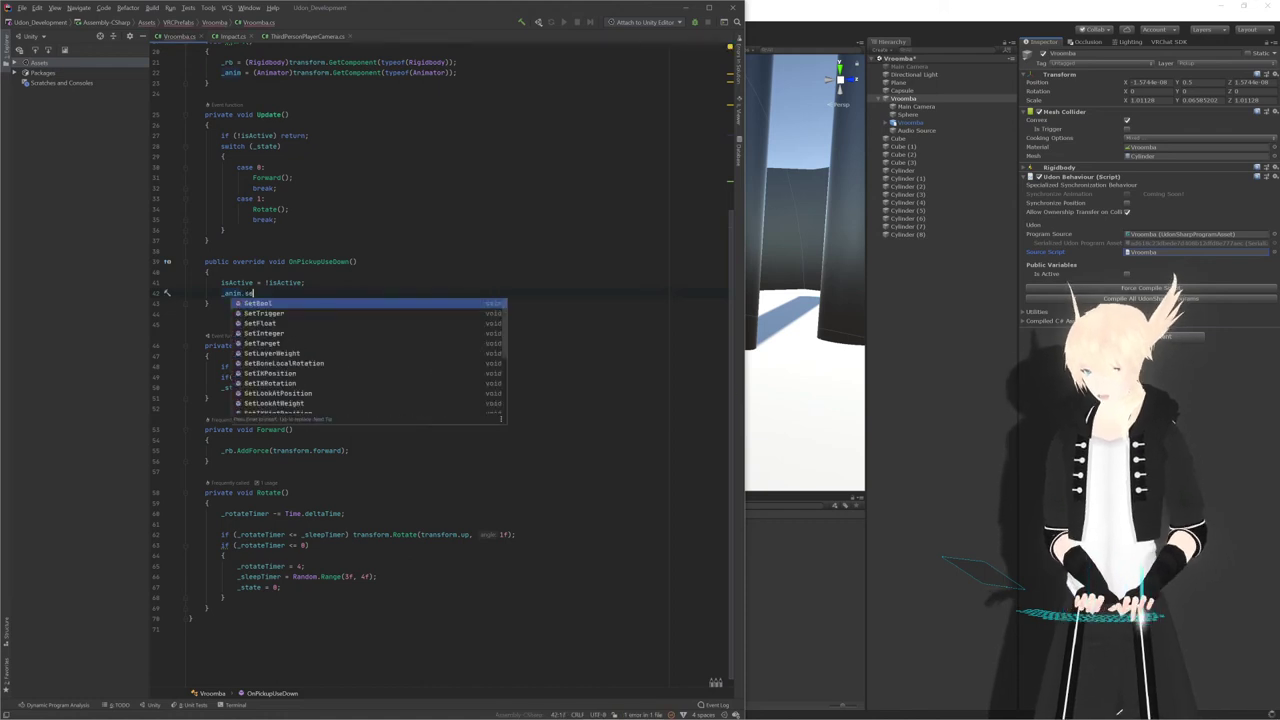
key(Return)
key(ctrl+v)
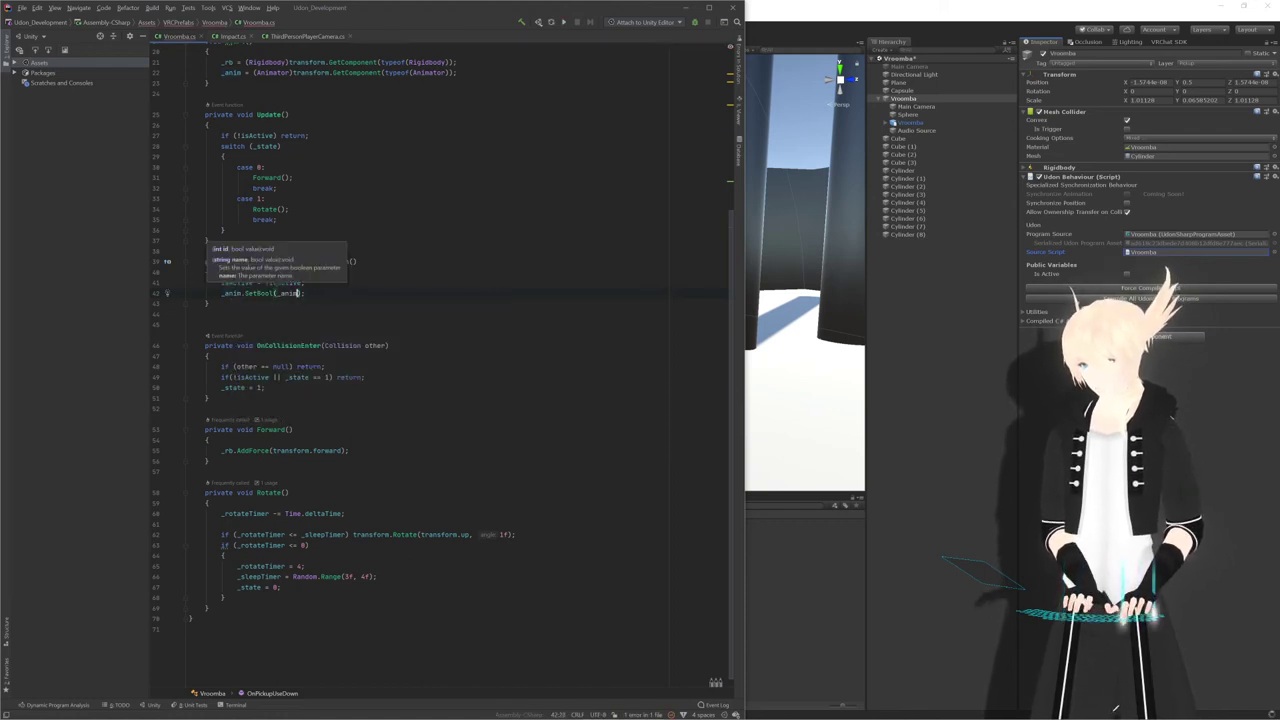
key(BackSpace)
key(BackSpace)
key(BackSpace)
key(BackSpace)
key(BackSpace)
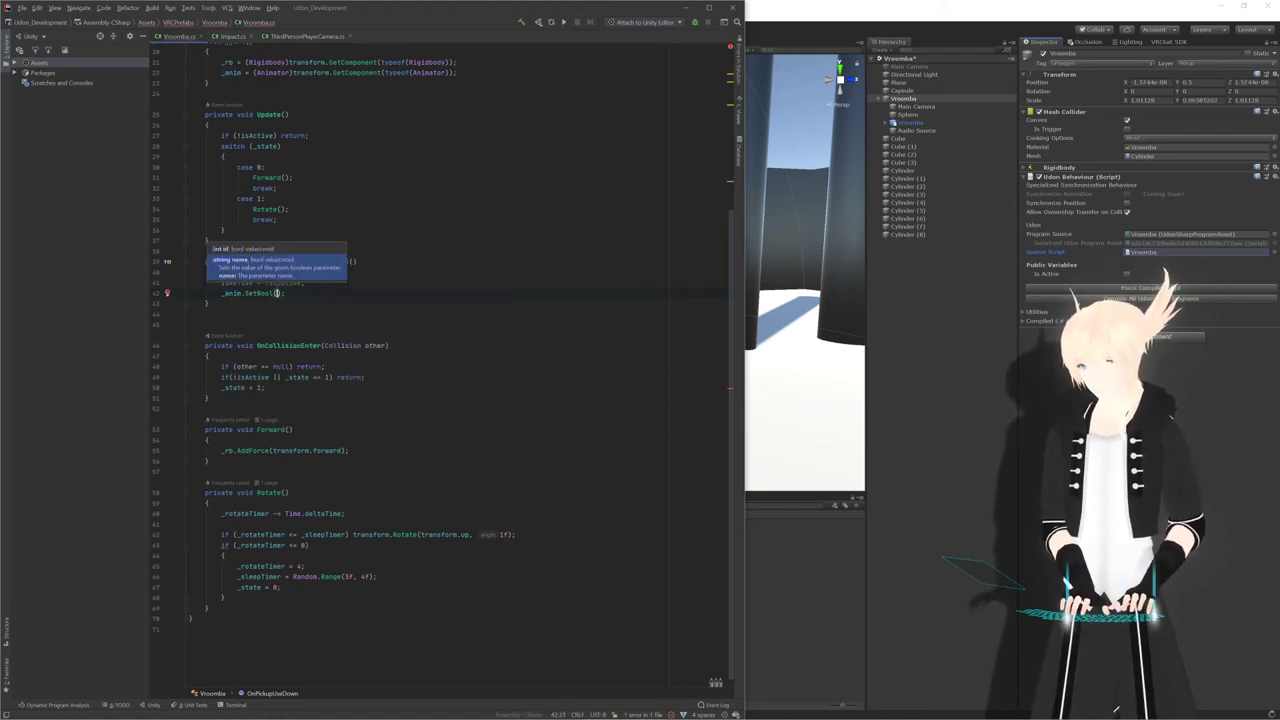
text(")
text(Active)
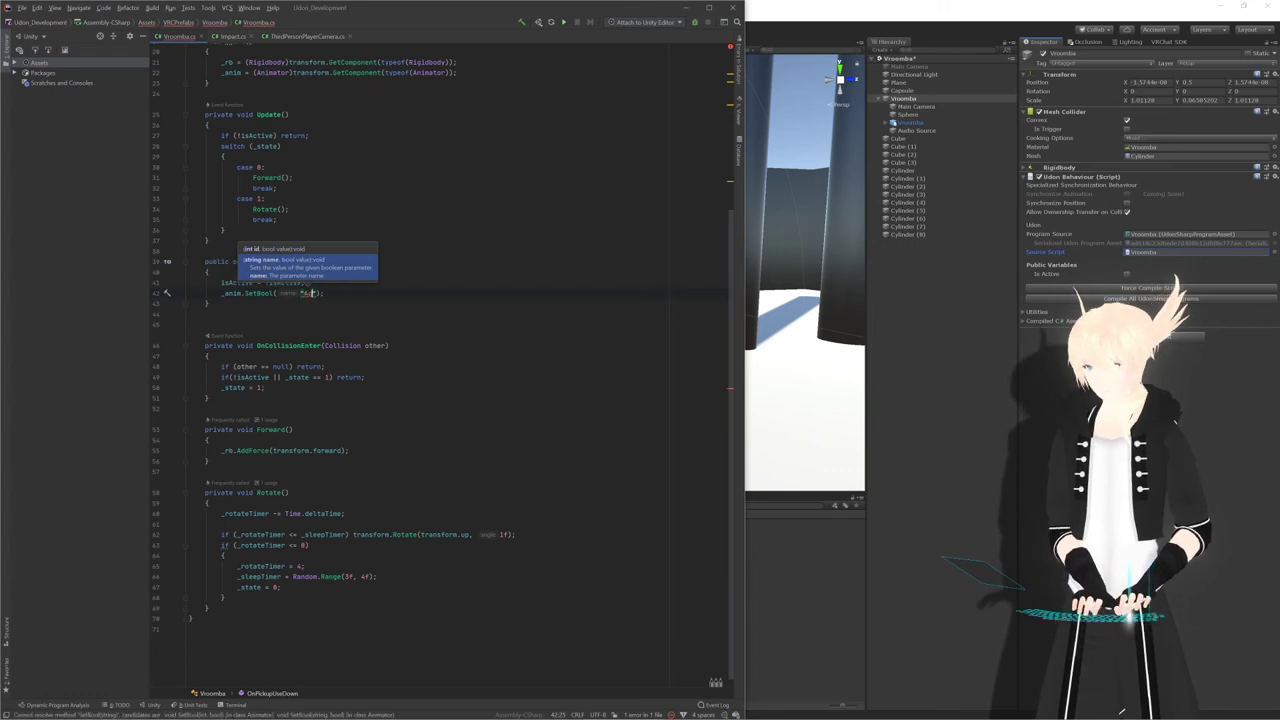
Check the animator controller in Unity, return to the script and complete the SetBool call with isActive as its value
key(alt+Tab)
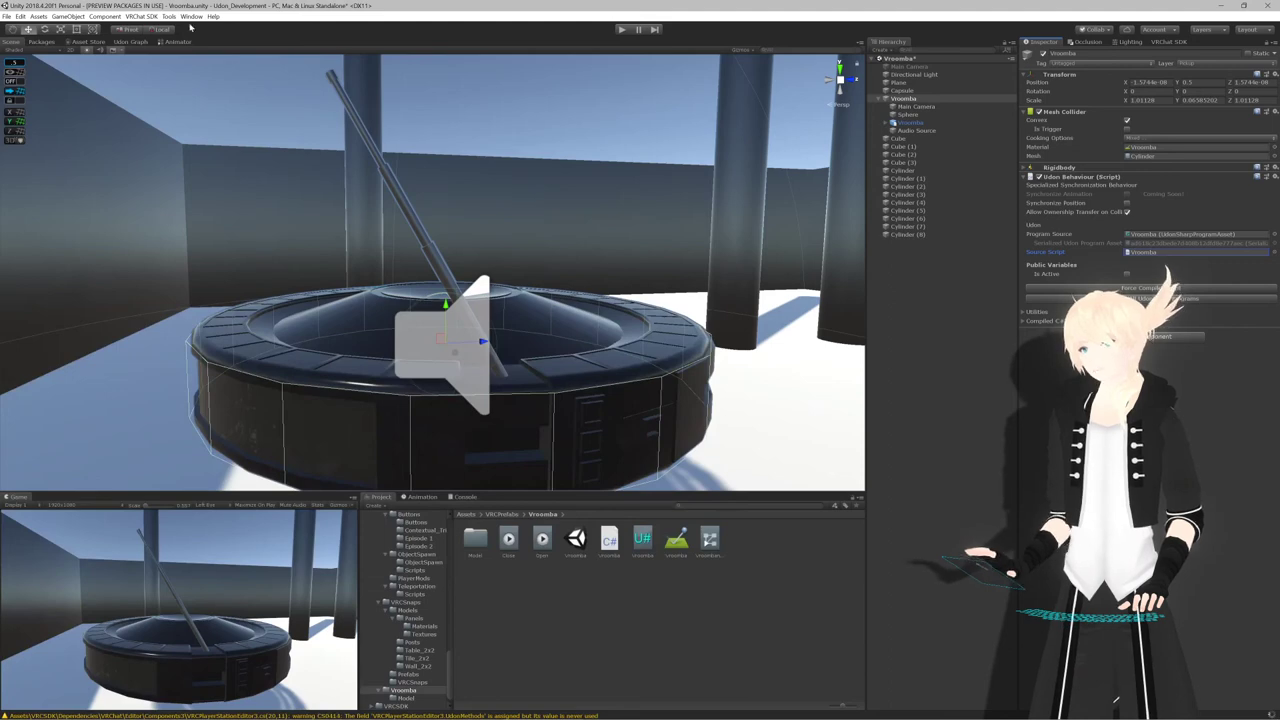
click(179, 43)
key(alt+Tab)
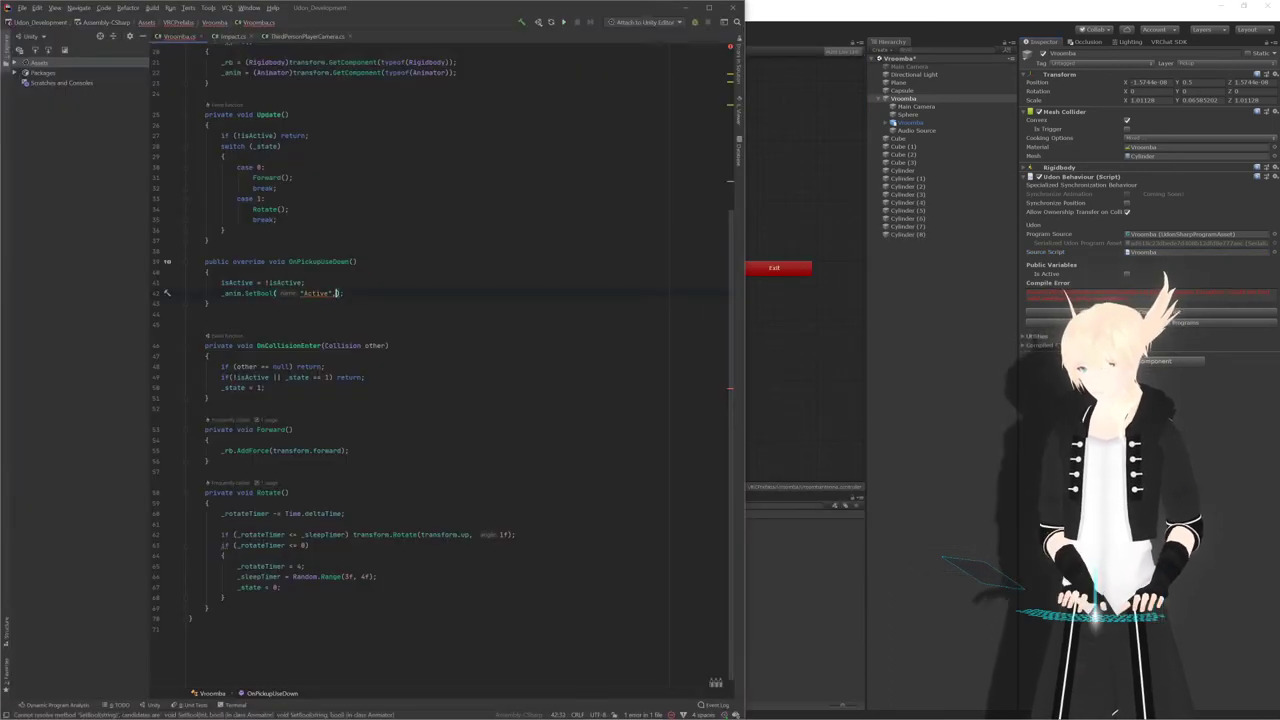
text(, i)
key(Return)
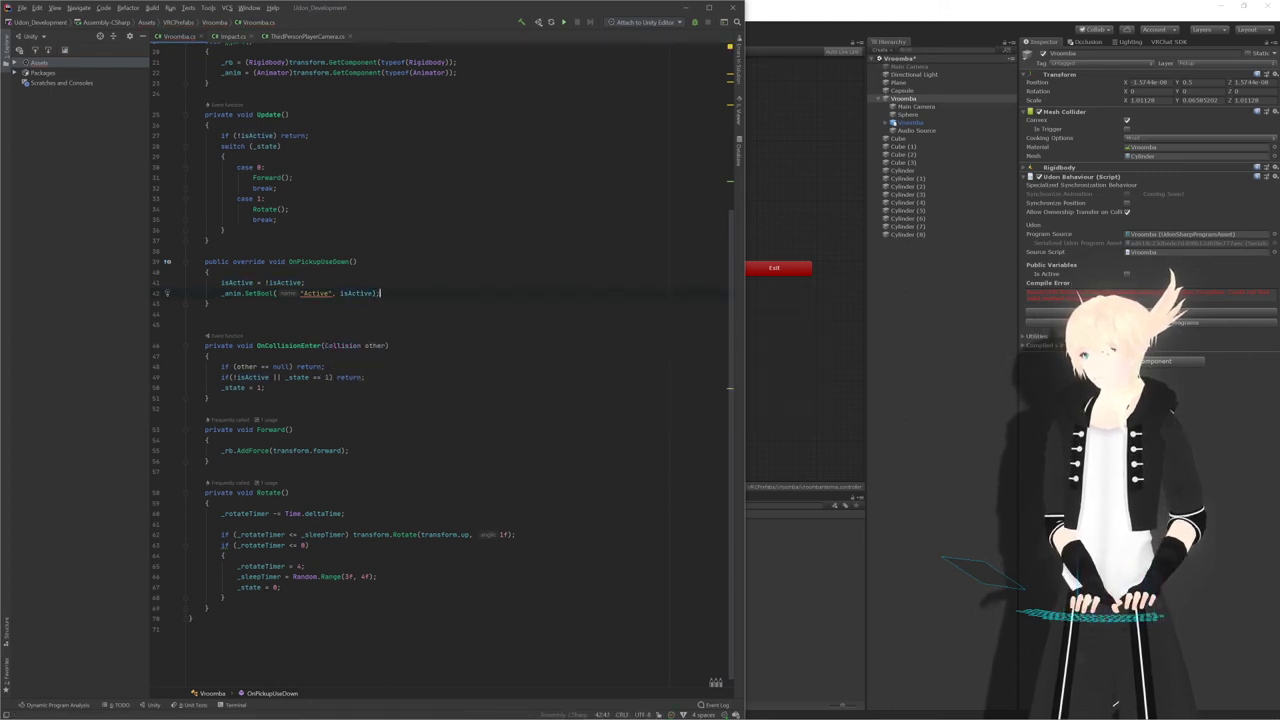
text();)
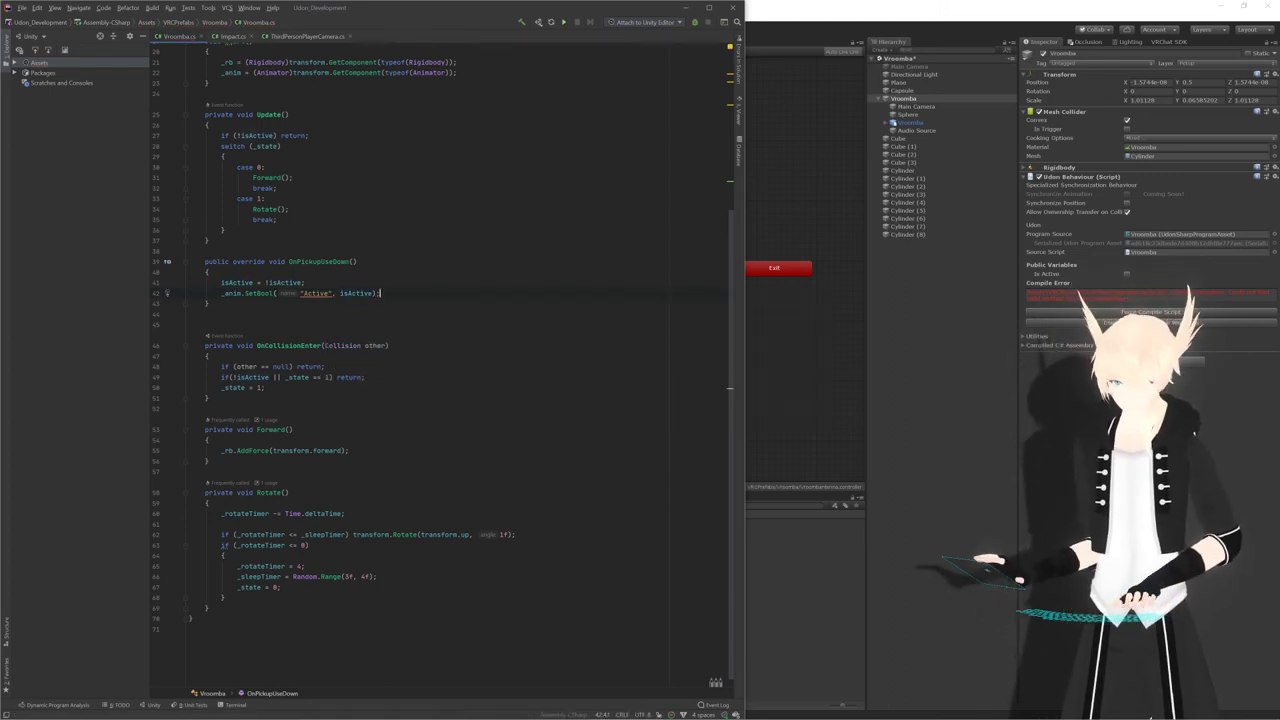
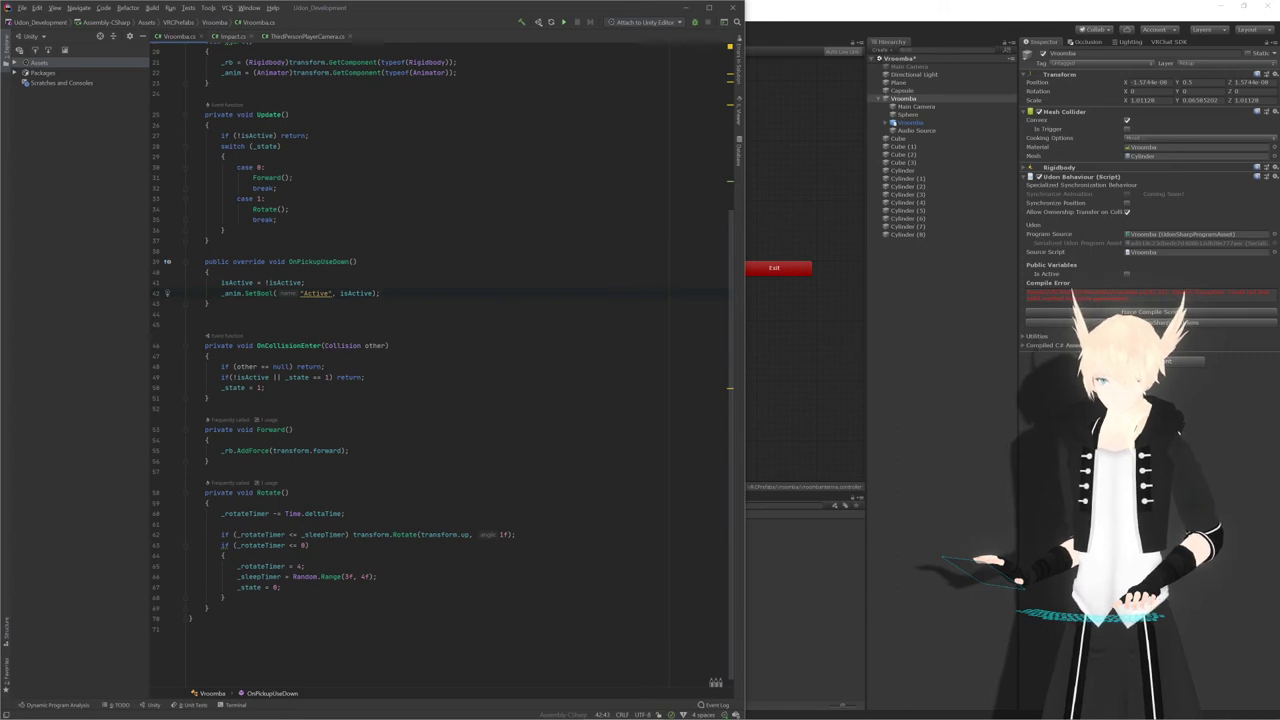
Add an empty if (isActive) block below the SetBool call in OnPickupUseDown
key(Return)
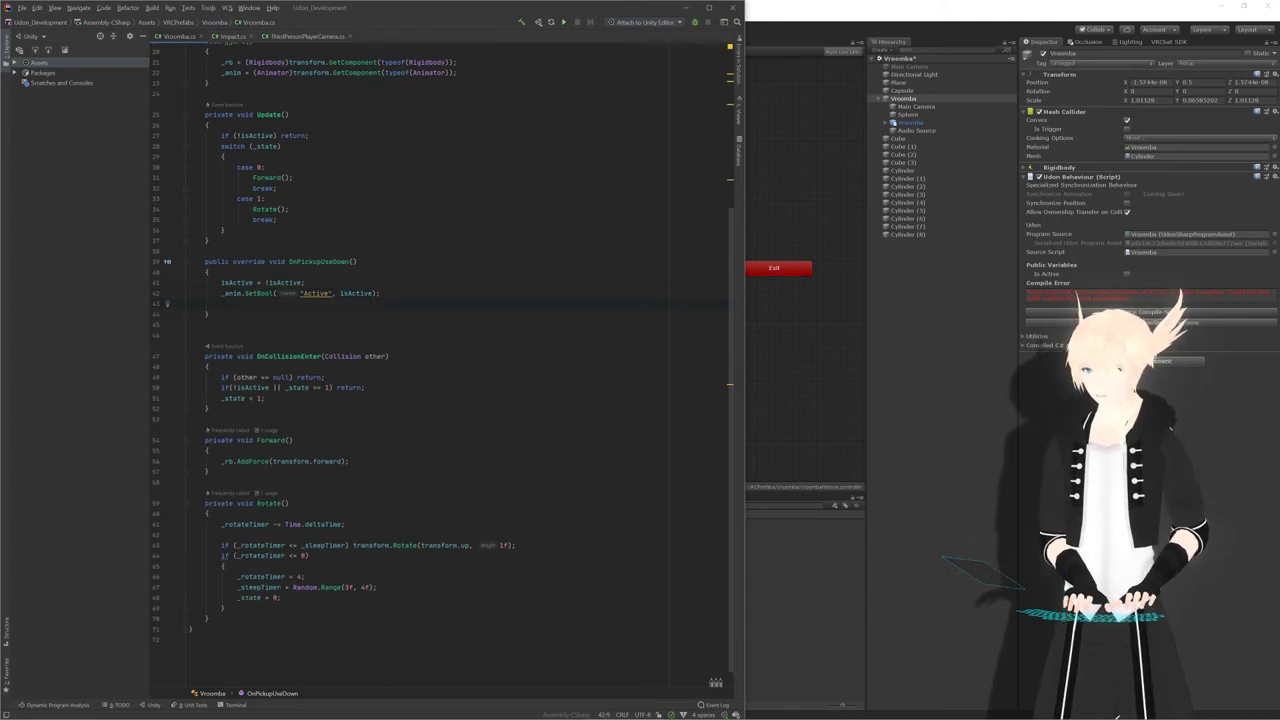
text(if(is)
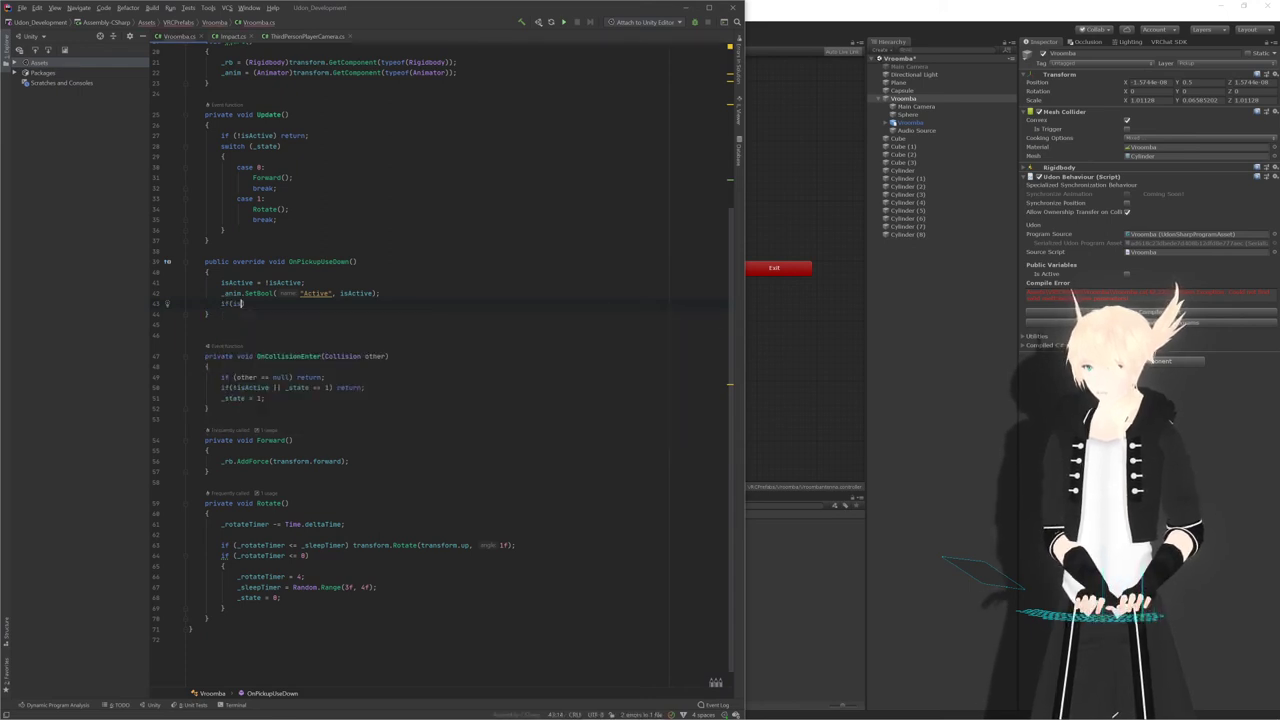
text(Active)
text( [)
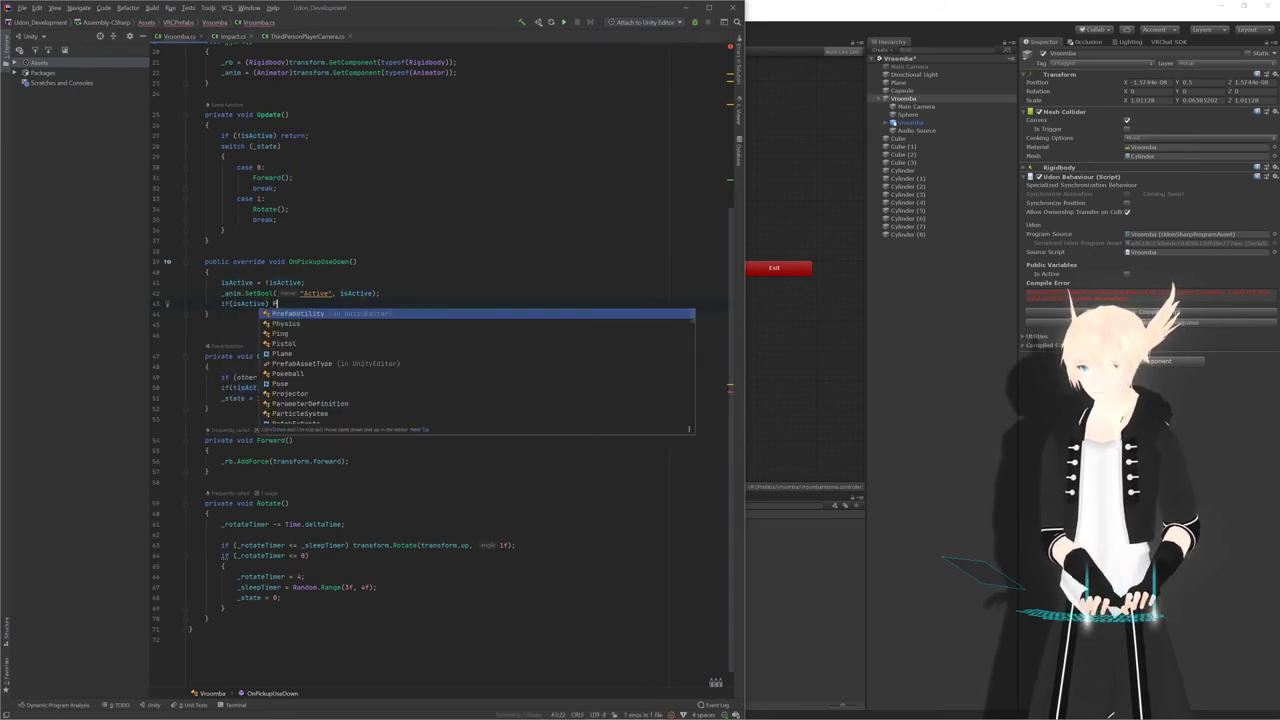
key(BackSpace)
text({)
key(Return)
text(snd)
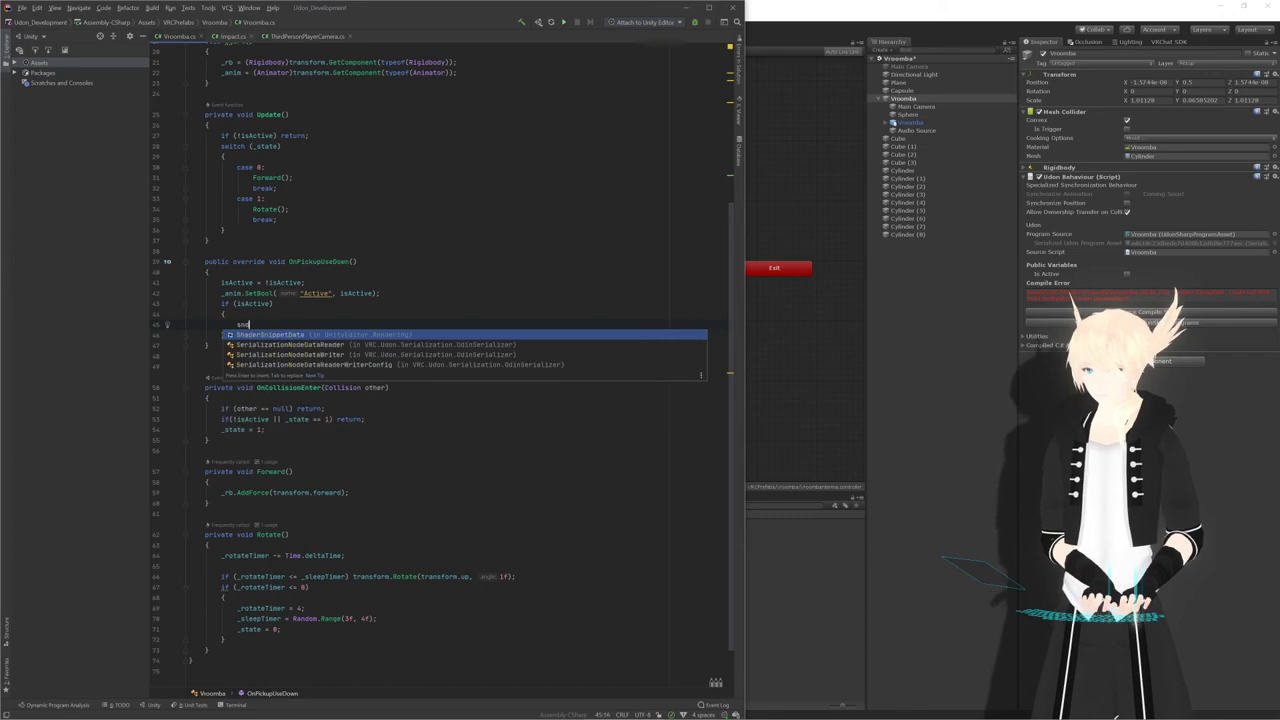
key(BackSpace)
key(BackSpace)
key(BackSpace)
Declare a private AudioSource field named _snd below the _anim field at the start of the class
scroll(440, 360, up, 7)
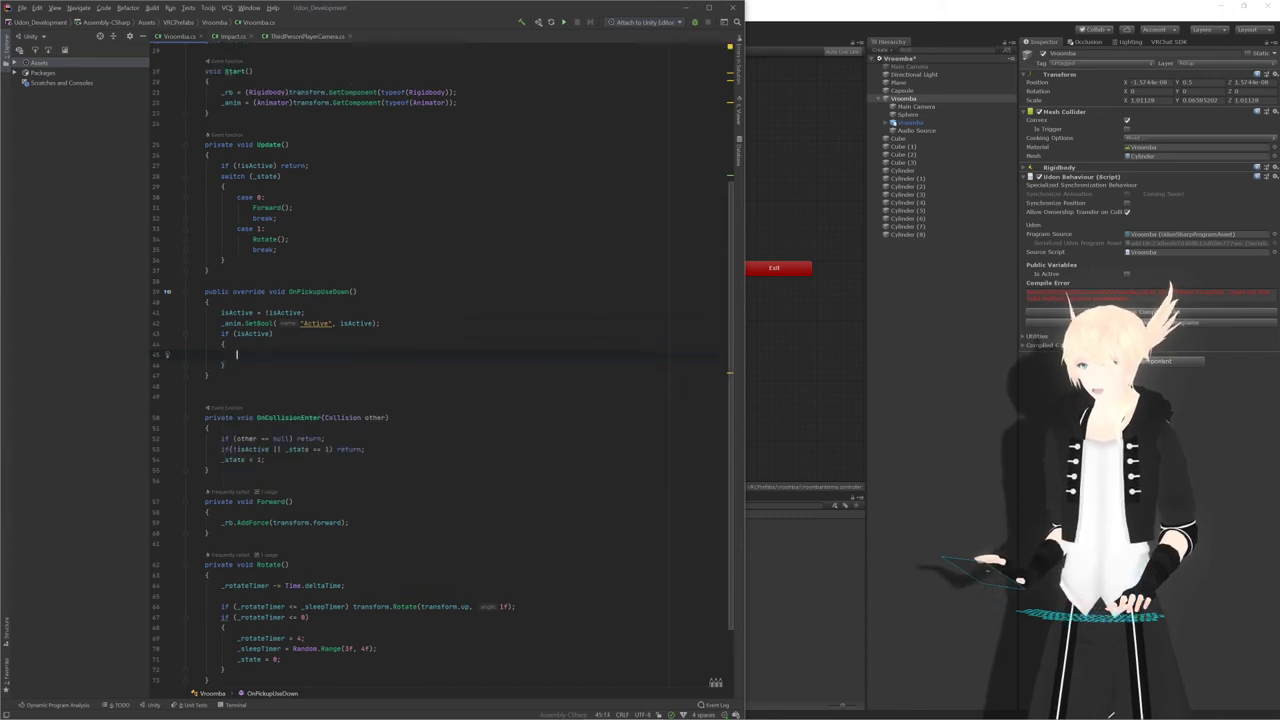
click(292, 153)
click(297, 163)
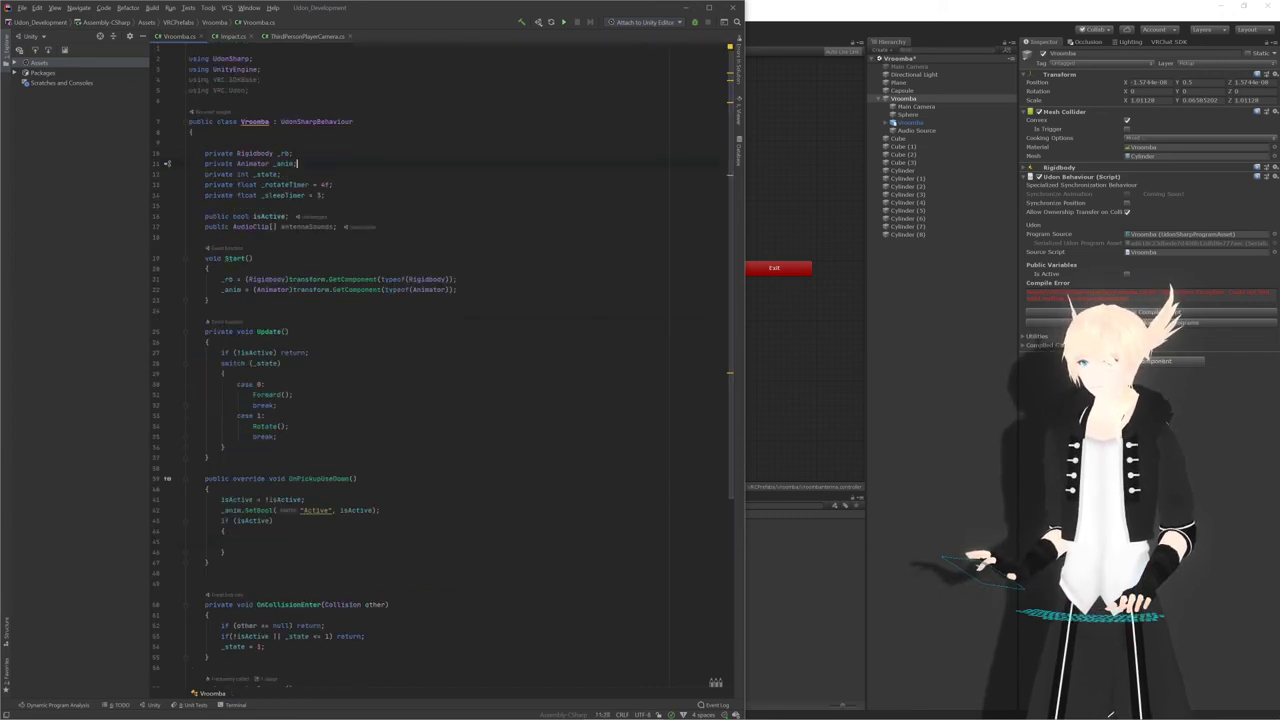
key(Return)
text(pri)
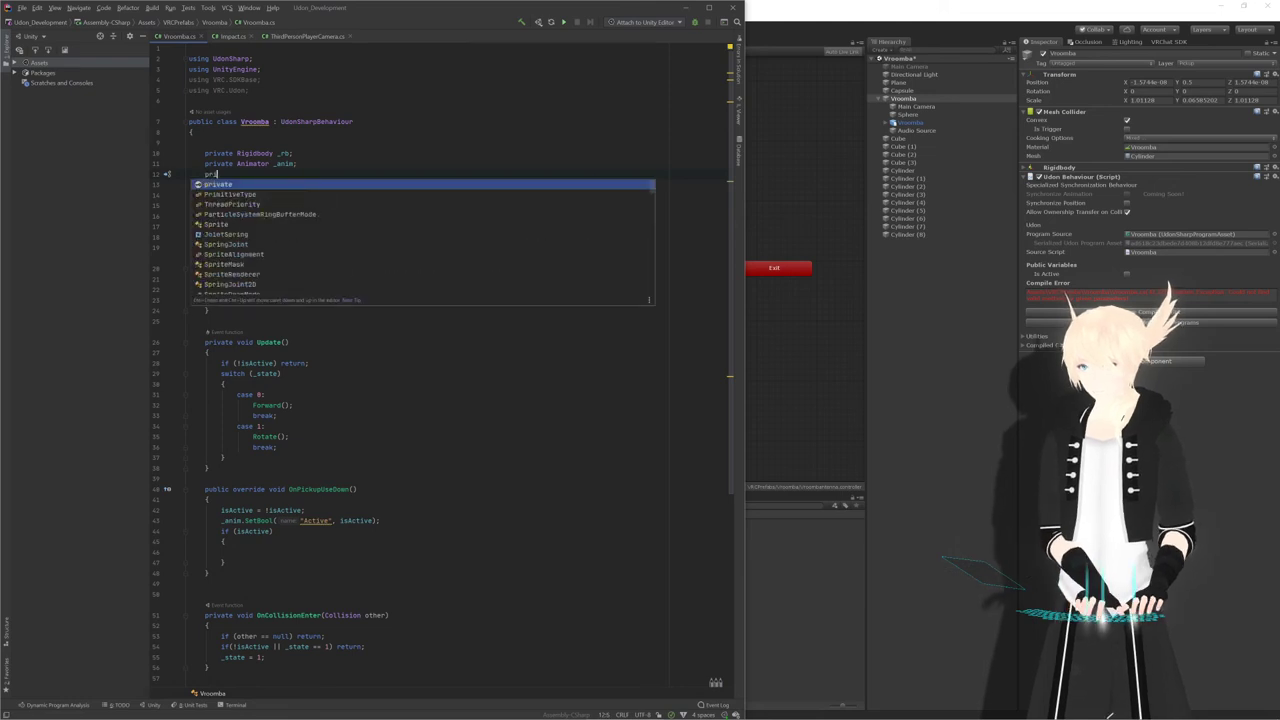
text(vate Audio)
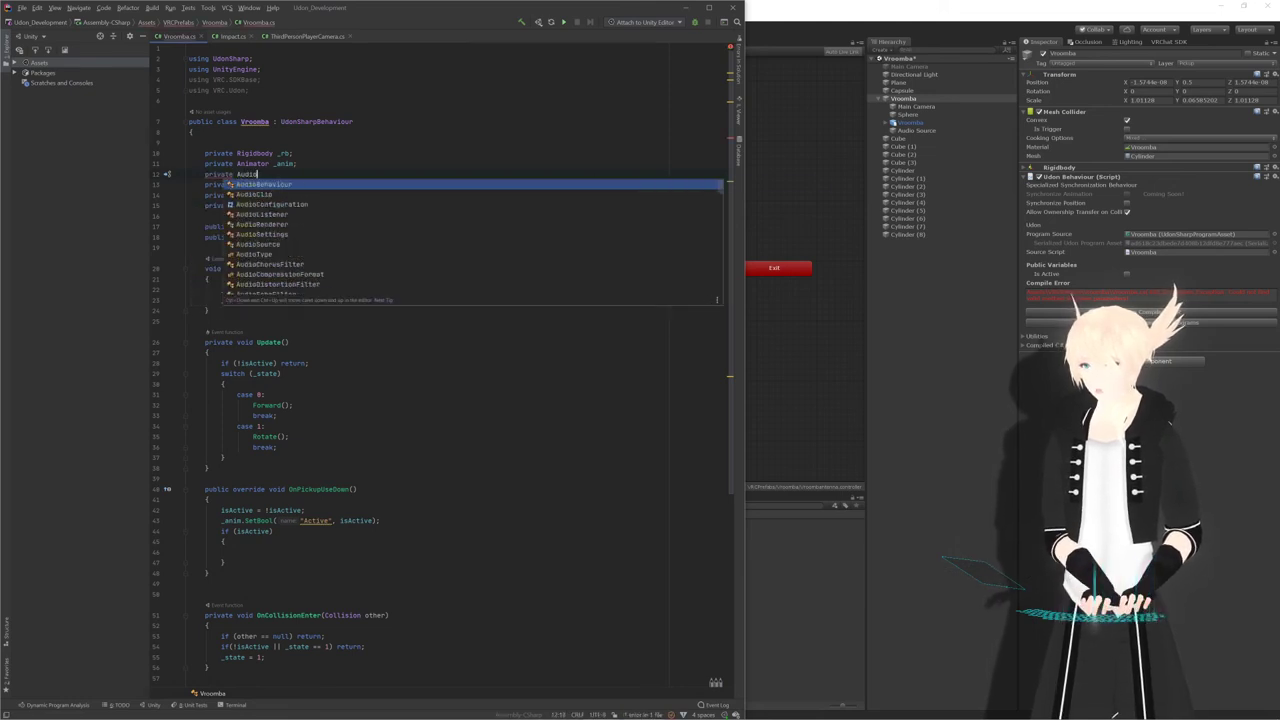
text(Source _)
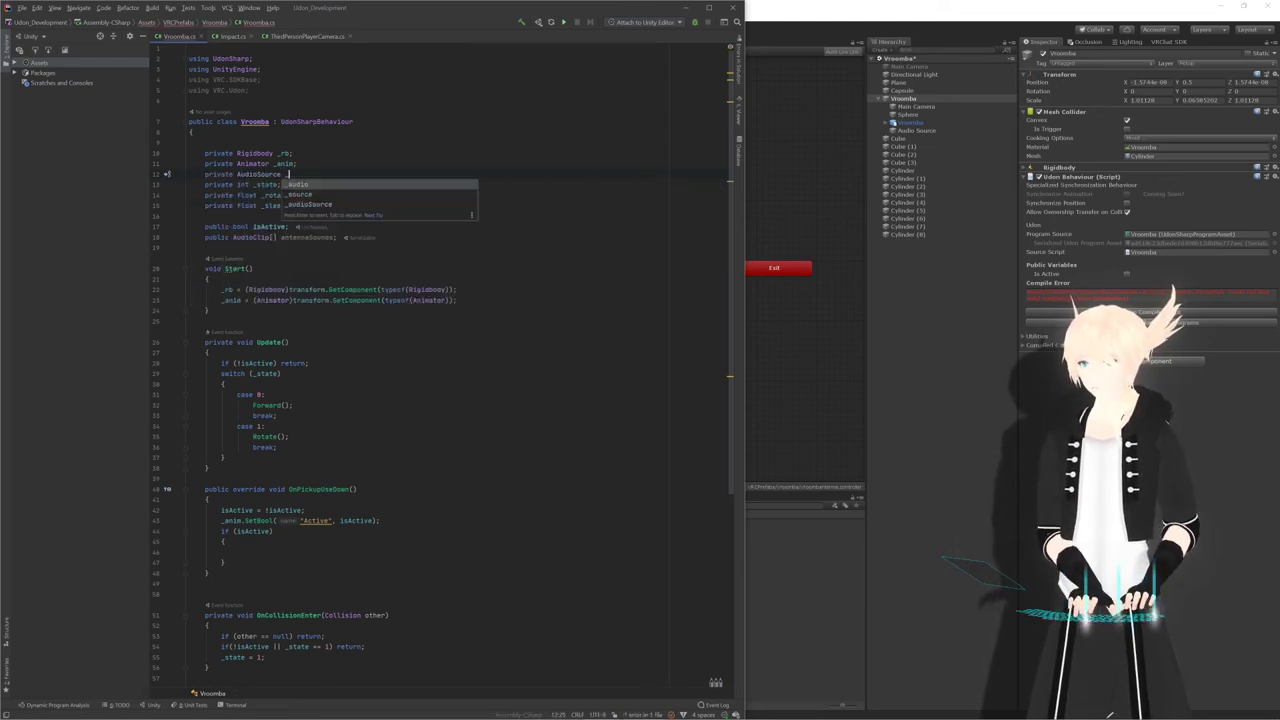
text(s)
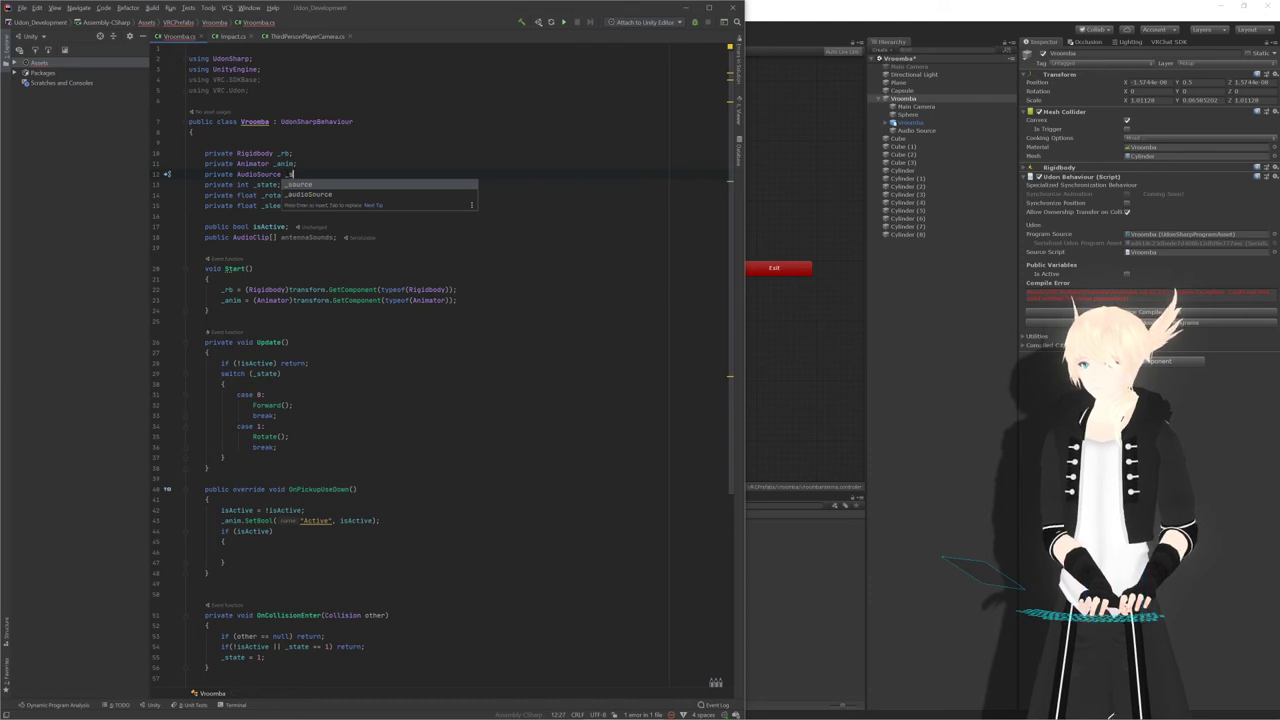
text(nd)
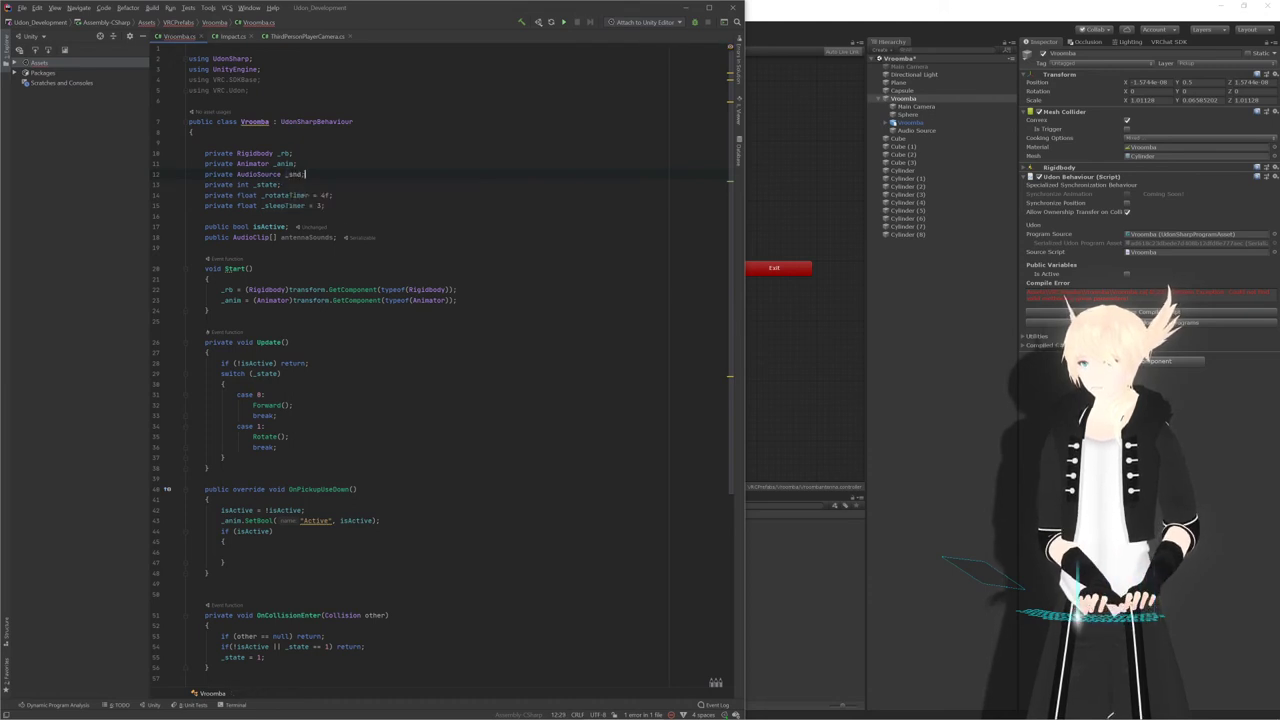
text(;)
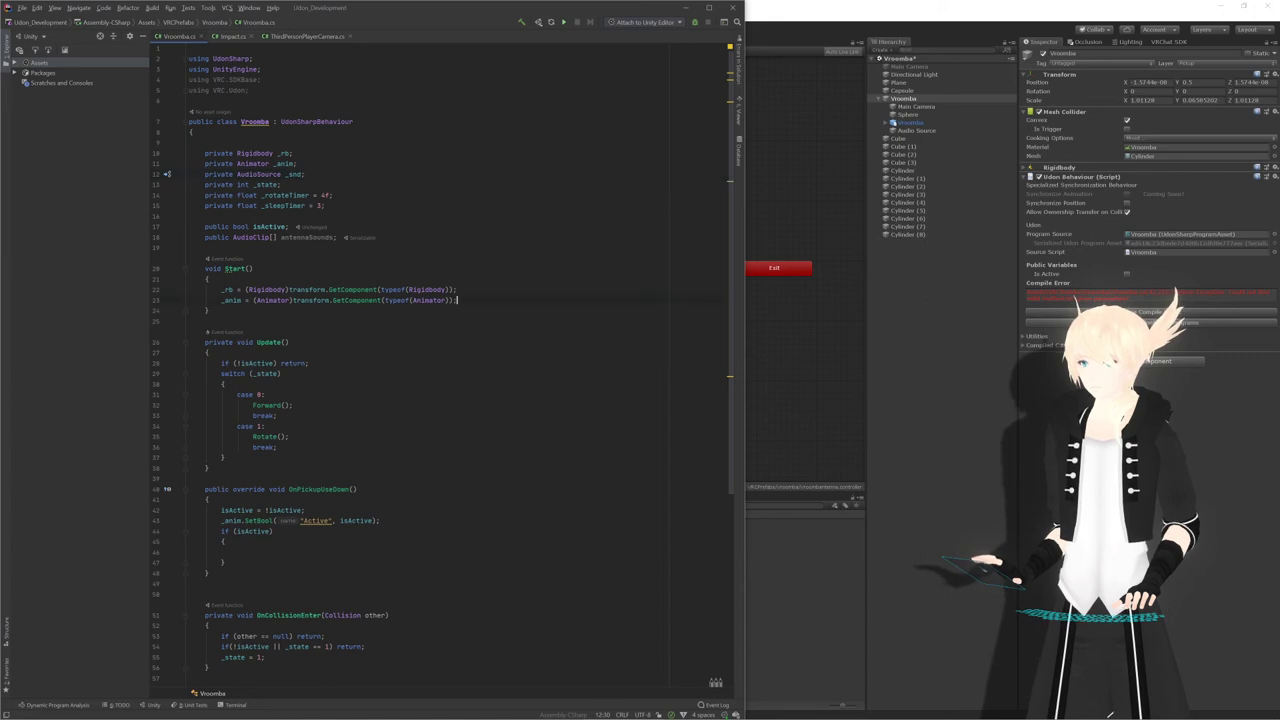
Duplicate the _anim assignment line in Start and make the copy assign to _snd
drag(457, 300, 460, 289)
click(457, 300)
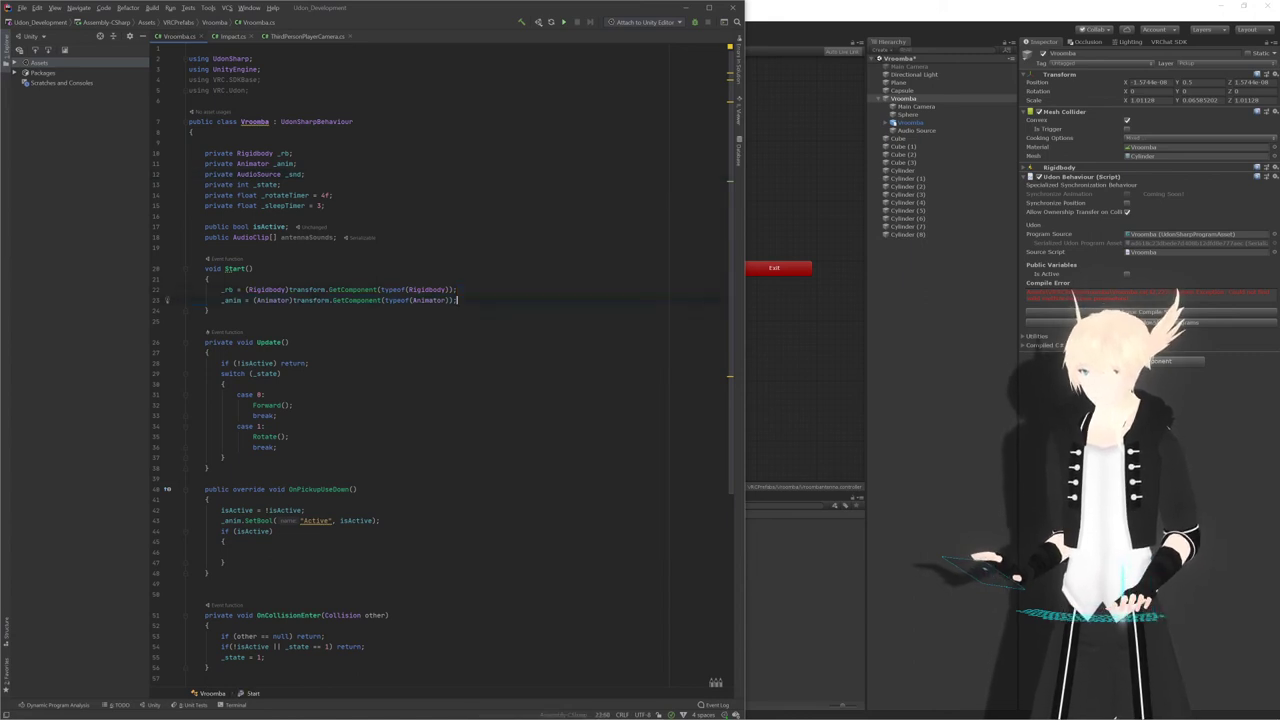
key(ctrl+d)
double_click(296, 174)
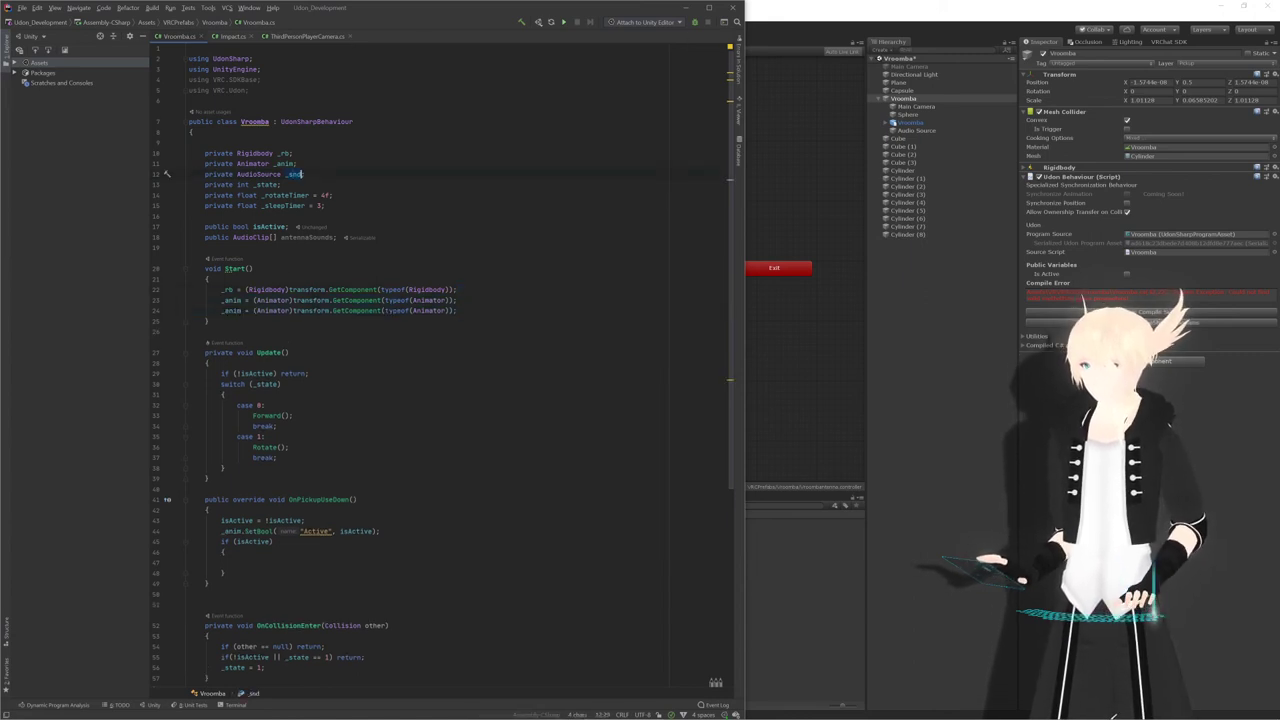
key(ctrl+c)
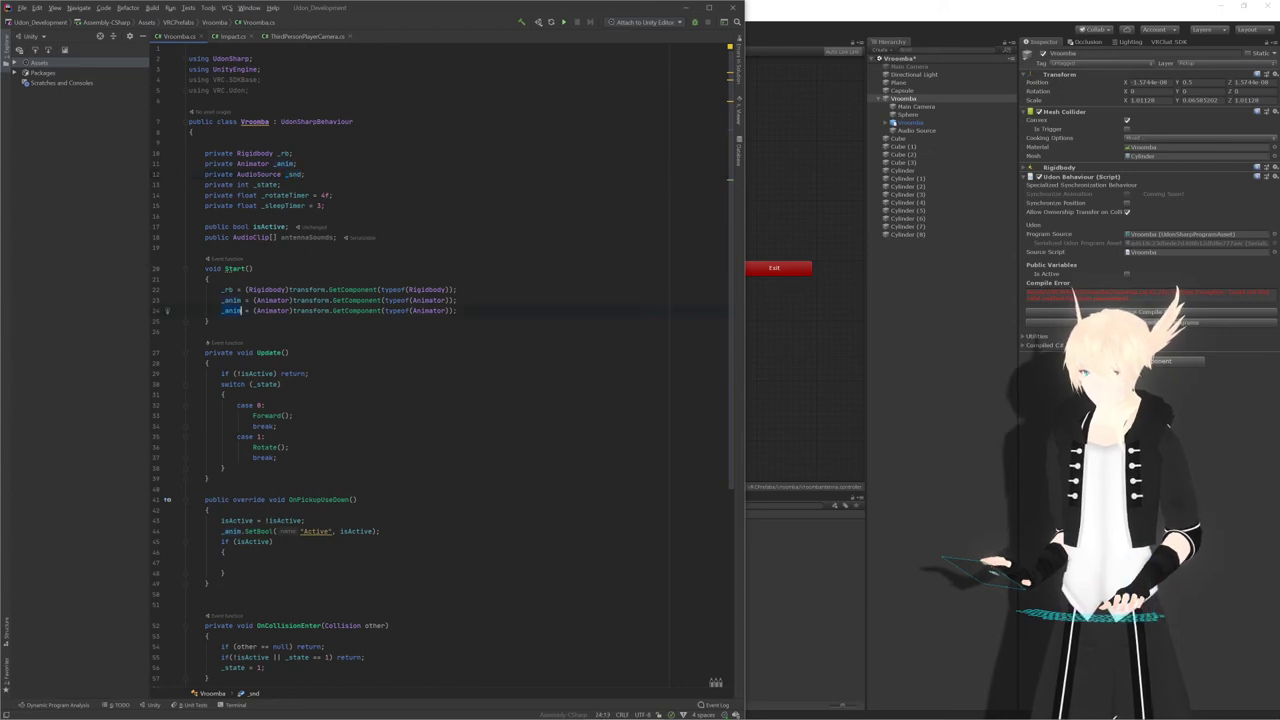
double_click(231, 311)
key(ctrl+v)
Change the cast and the typeof argument in the _snd assignment to AudioSource
click(256, 174)
double_click(257, 174)
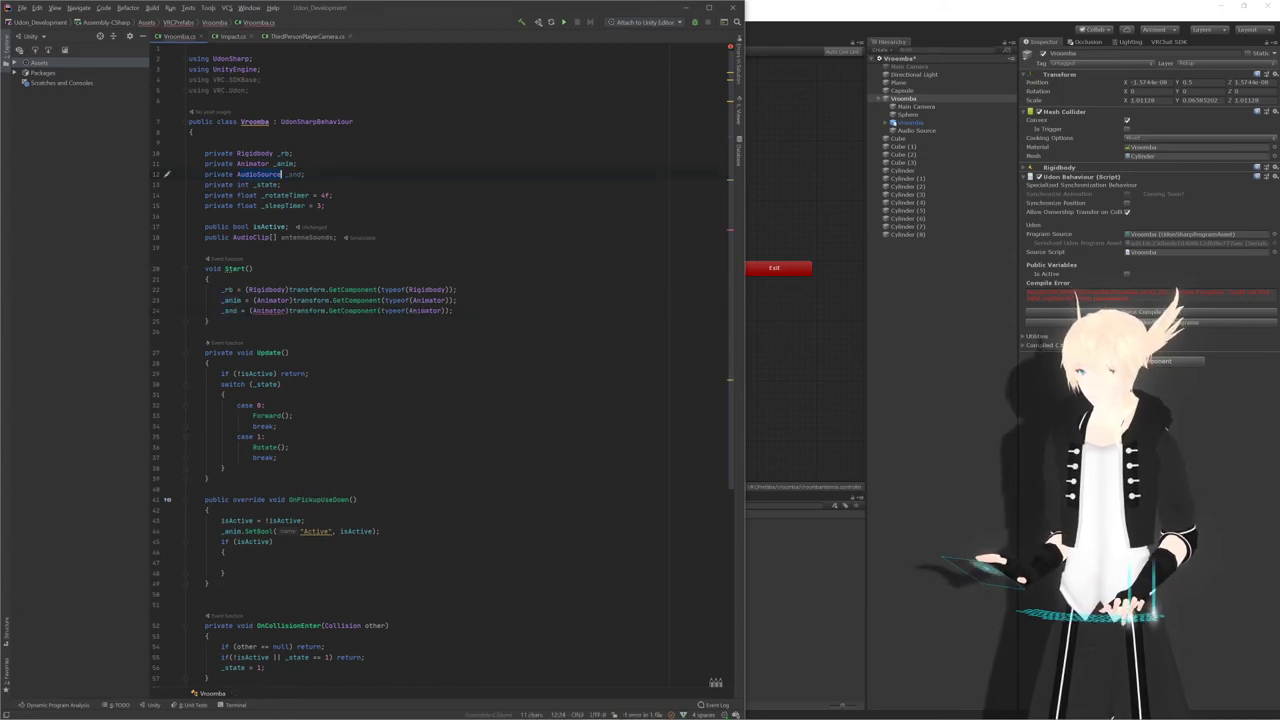
key(ctrl+c)
double_click(269, 311)
key(ctrl+v)
double_click(437, 311)
key(ctrl+v)
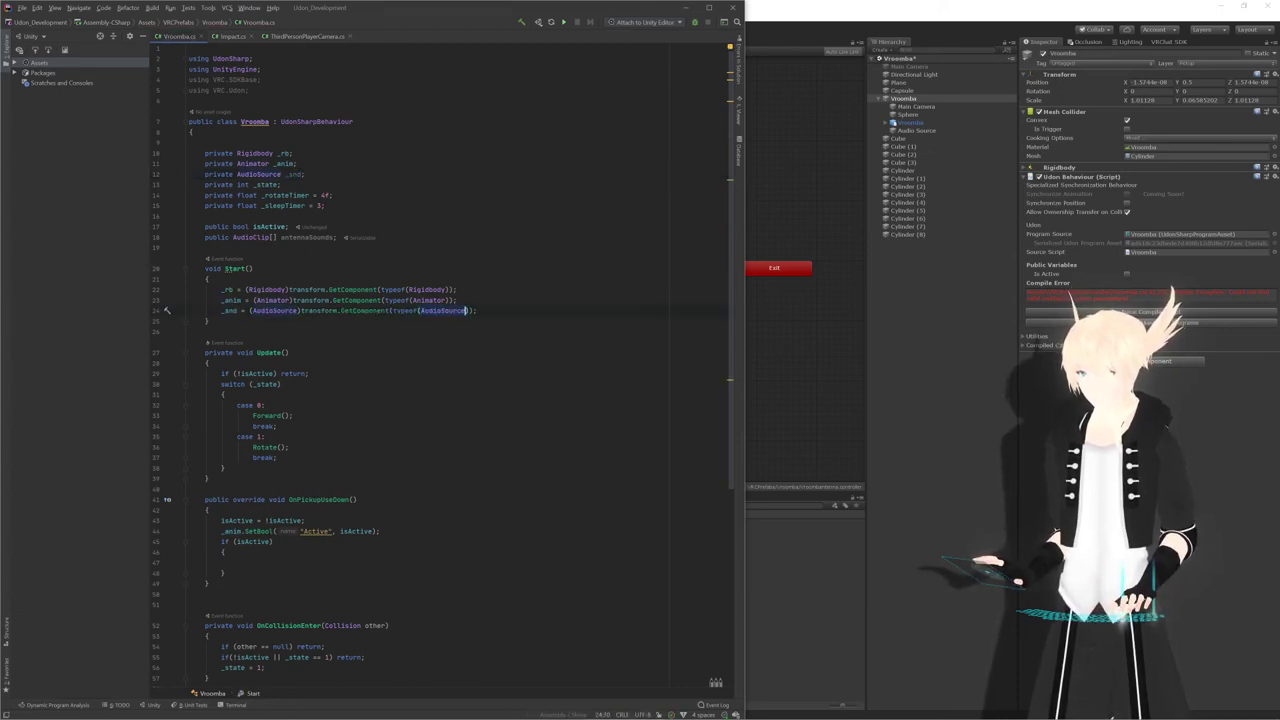
Inside the if (isActive) block of OnPickupUseDown, write a _snd.clip call with antennaSounds[0] as its argument
scroll(440, 360, down, 9)
click(237, 272)
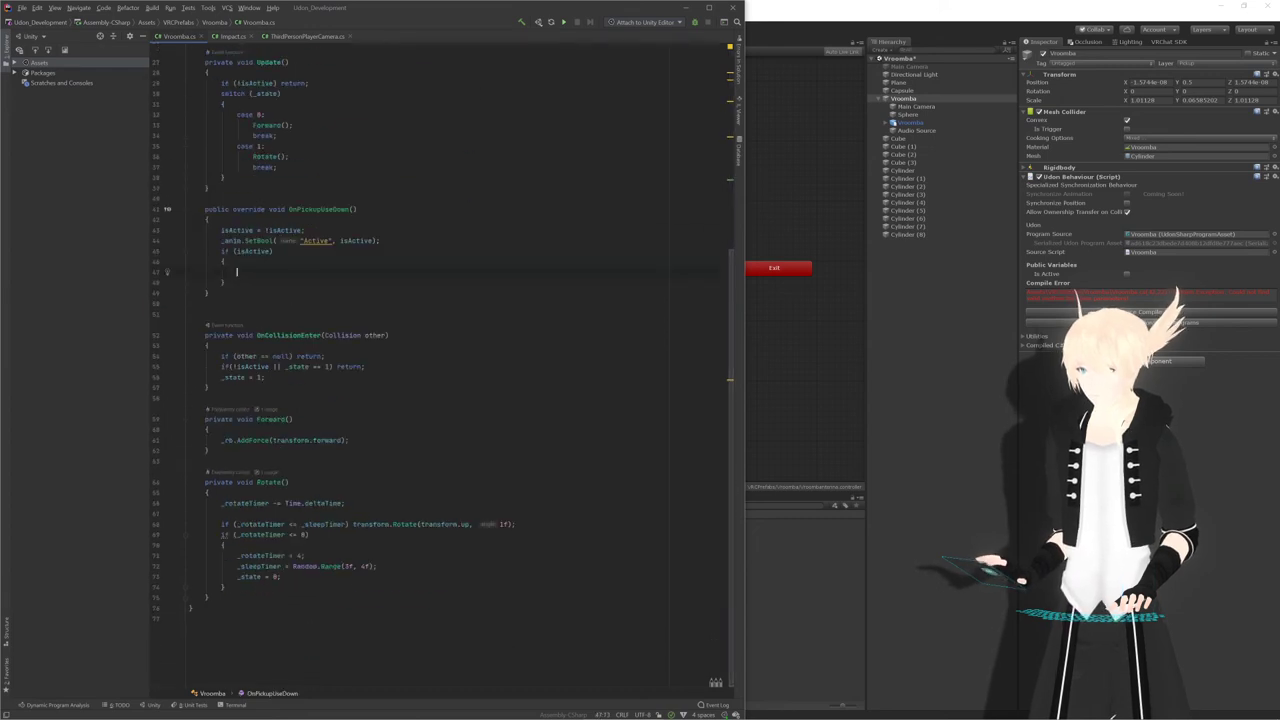
text(_snd.)
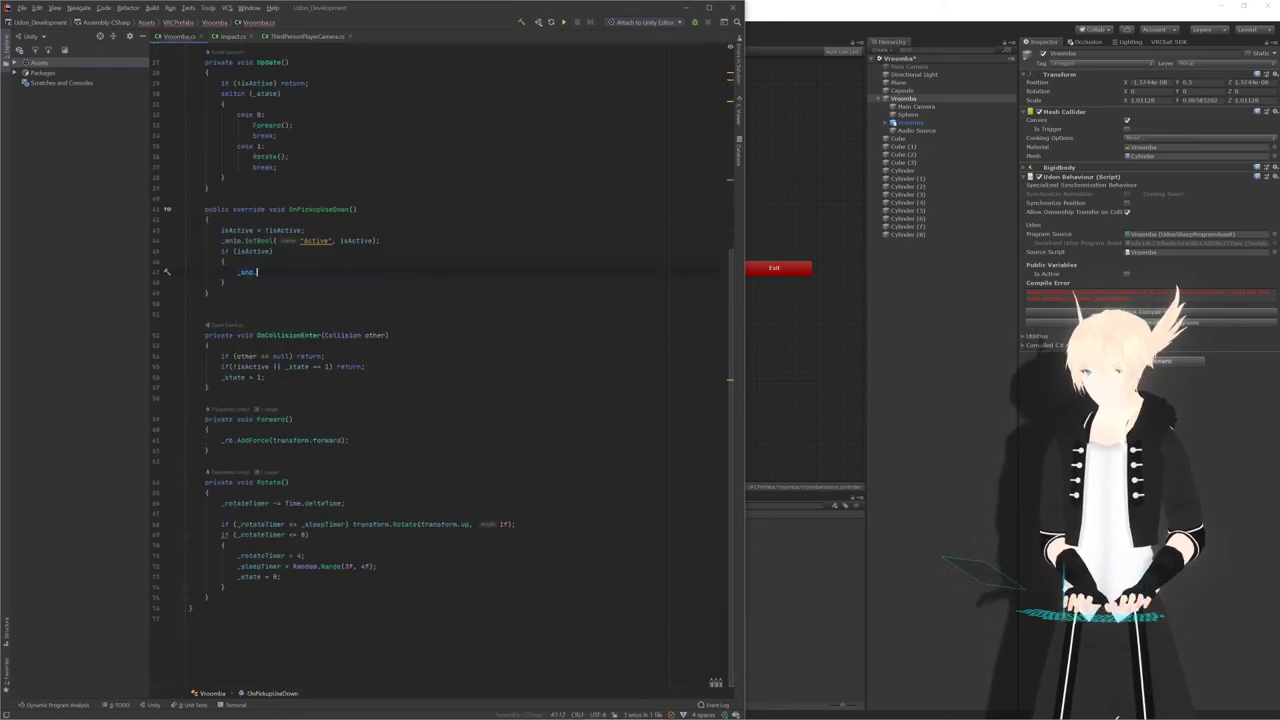
text(play)
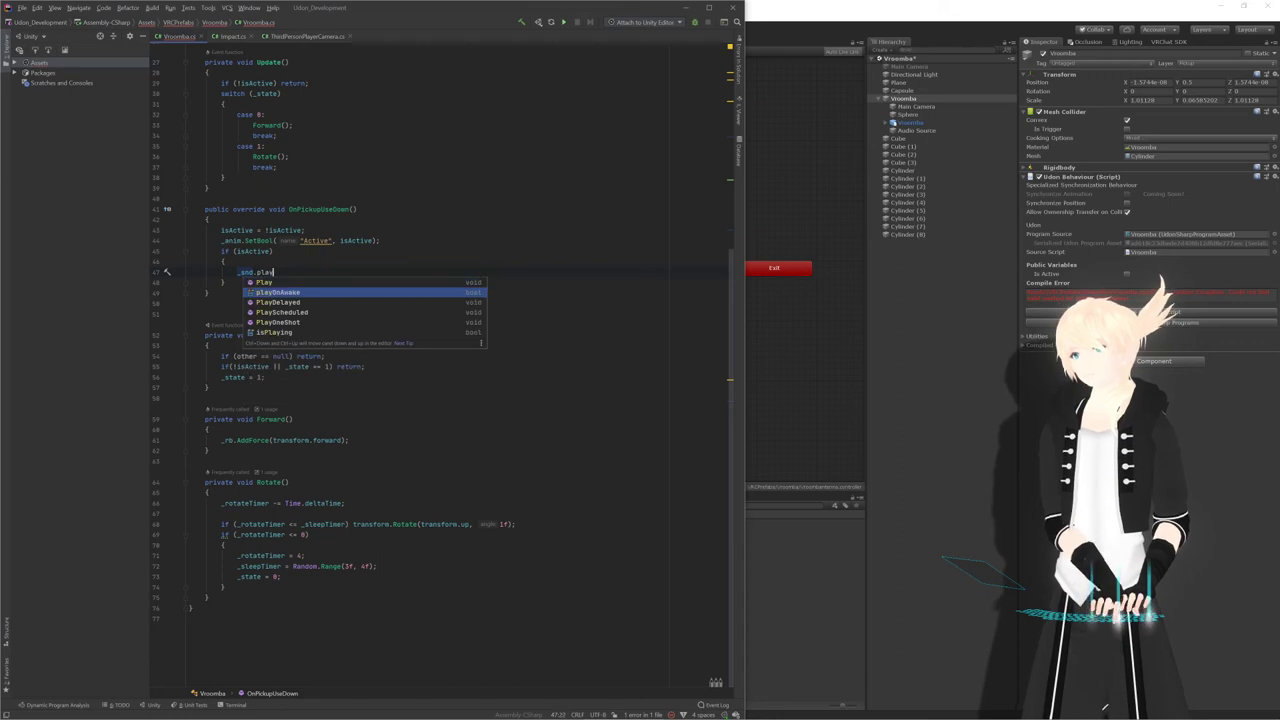
key(BackSpace)
key(BackSpace)
key(BackSpace)
key(BackSpace)
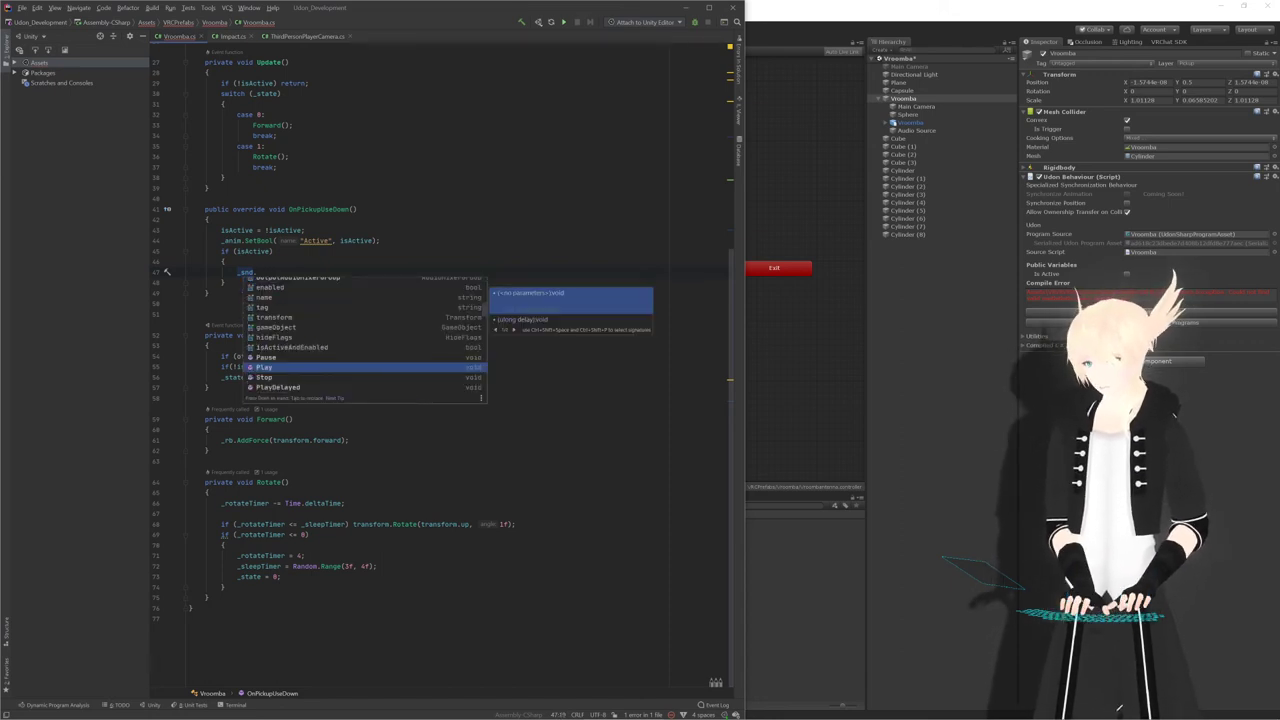
text(clip()
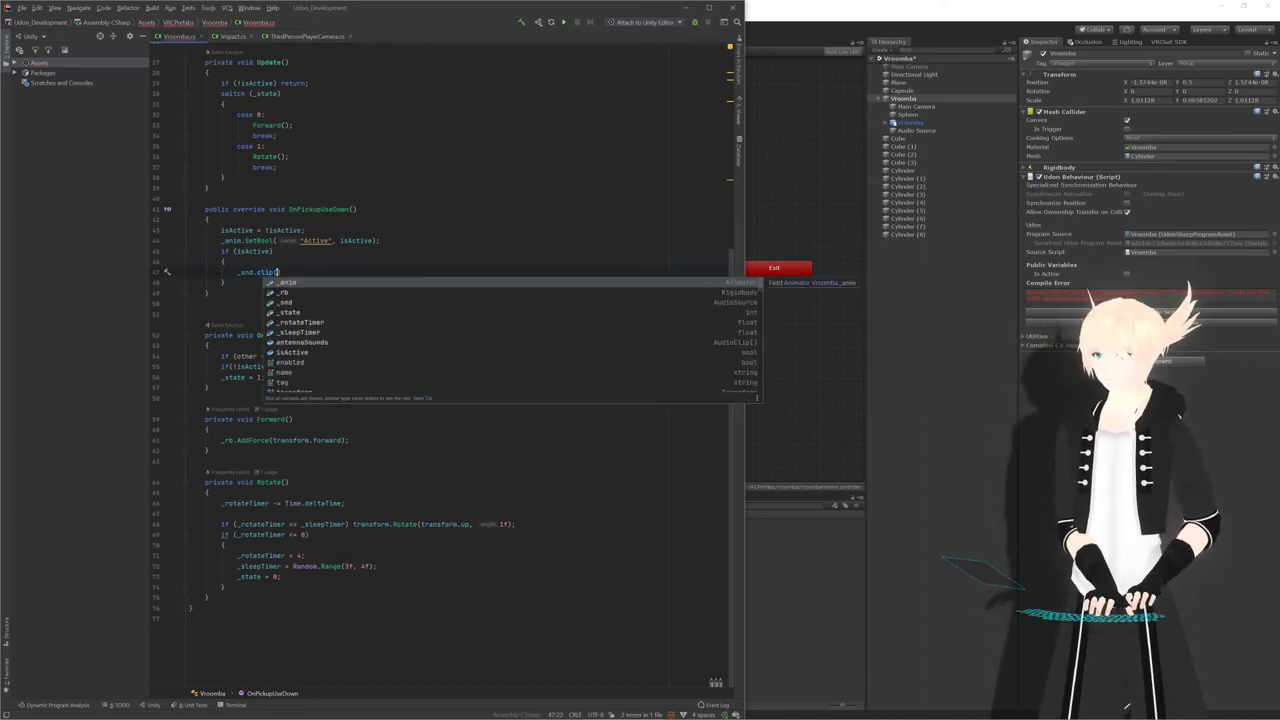
text(antennaSounds)
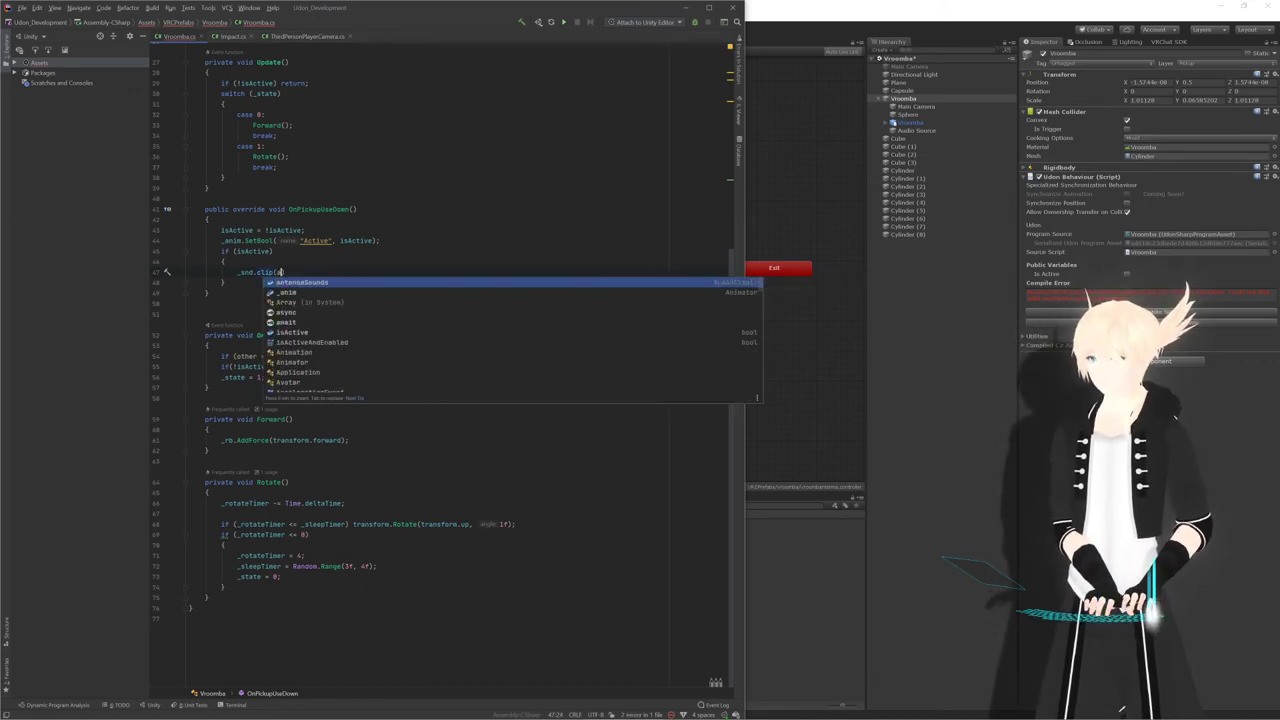
key(Return)
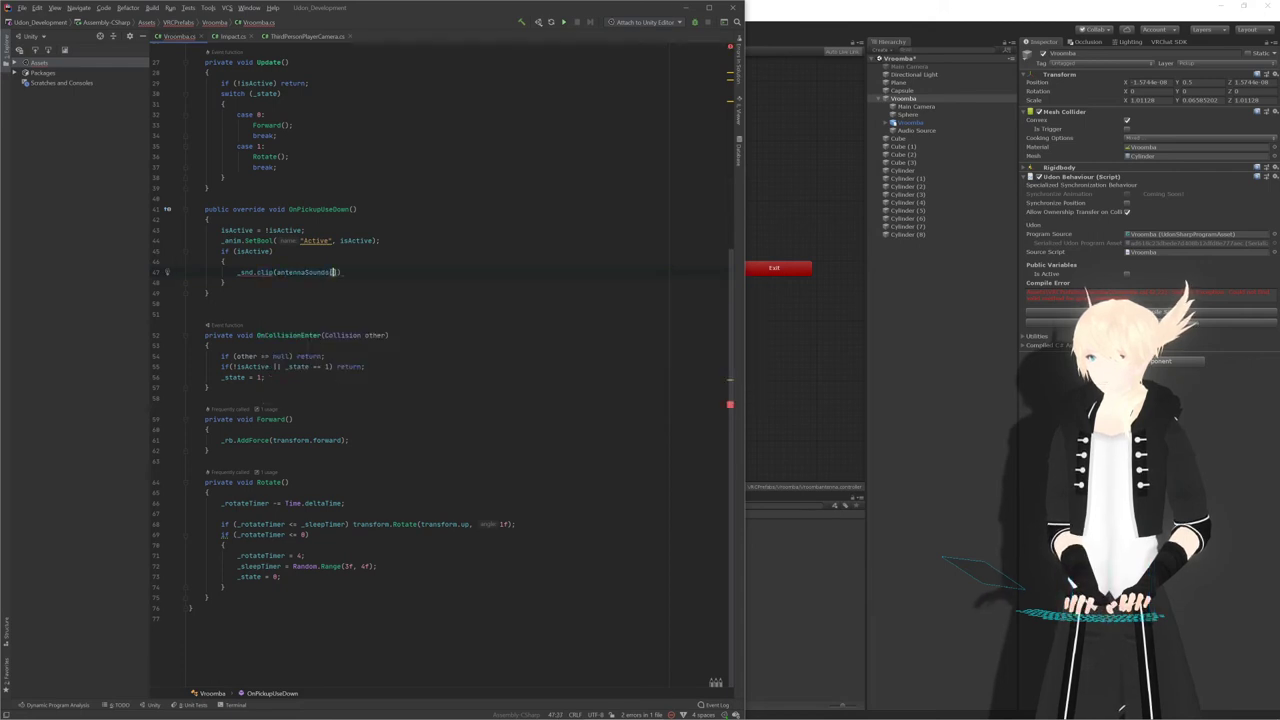
text(0]);)
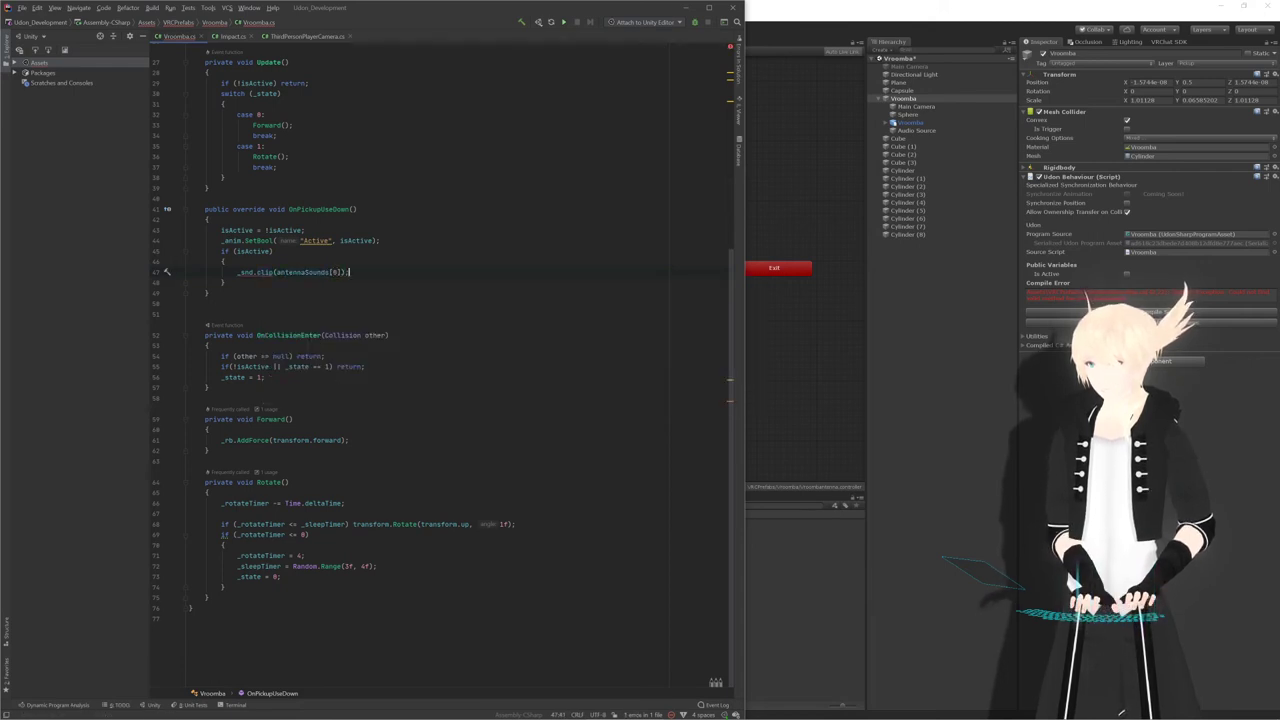
Rewrite the clip call as the assignment _snd.clip = antennaSounds[0];
key(BackSpace)
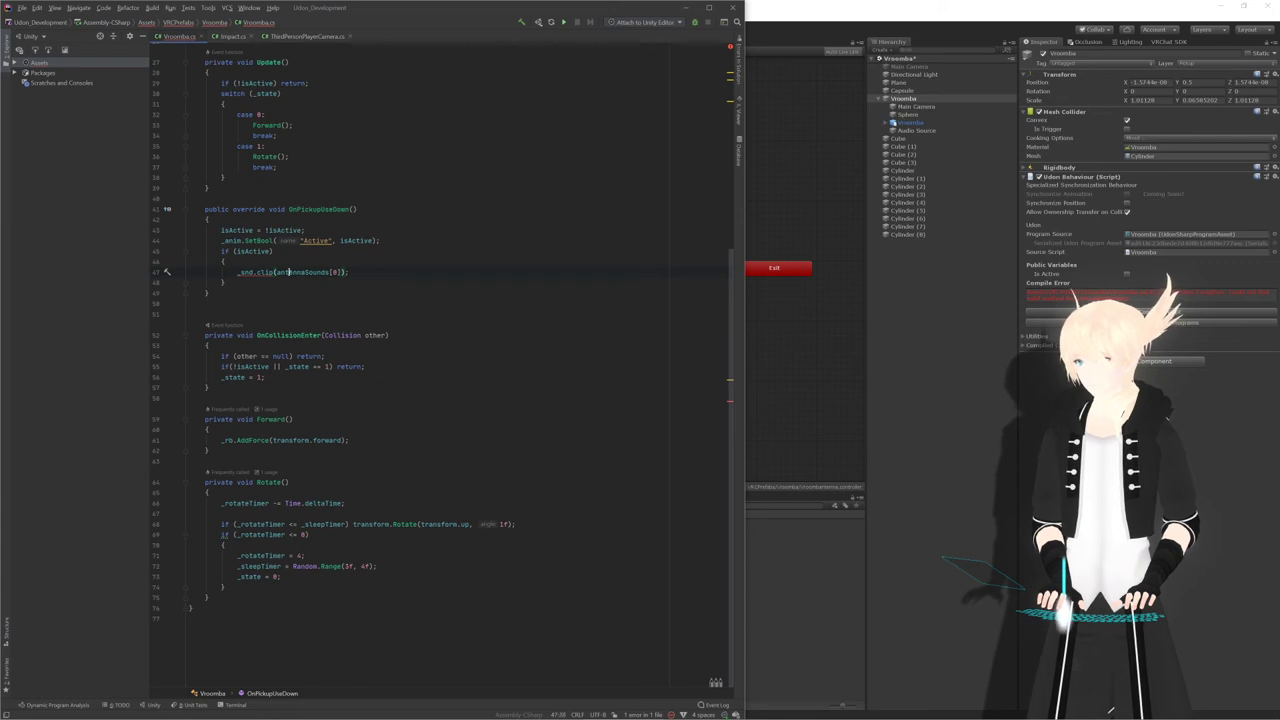
key(Left)
key(Left)
key(Left)
key(BackSpace)
text(=)
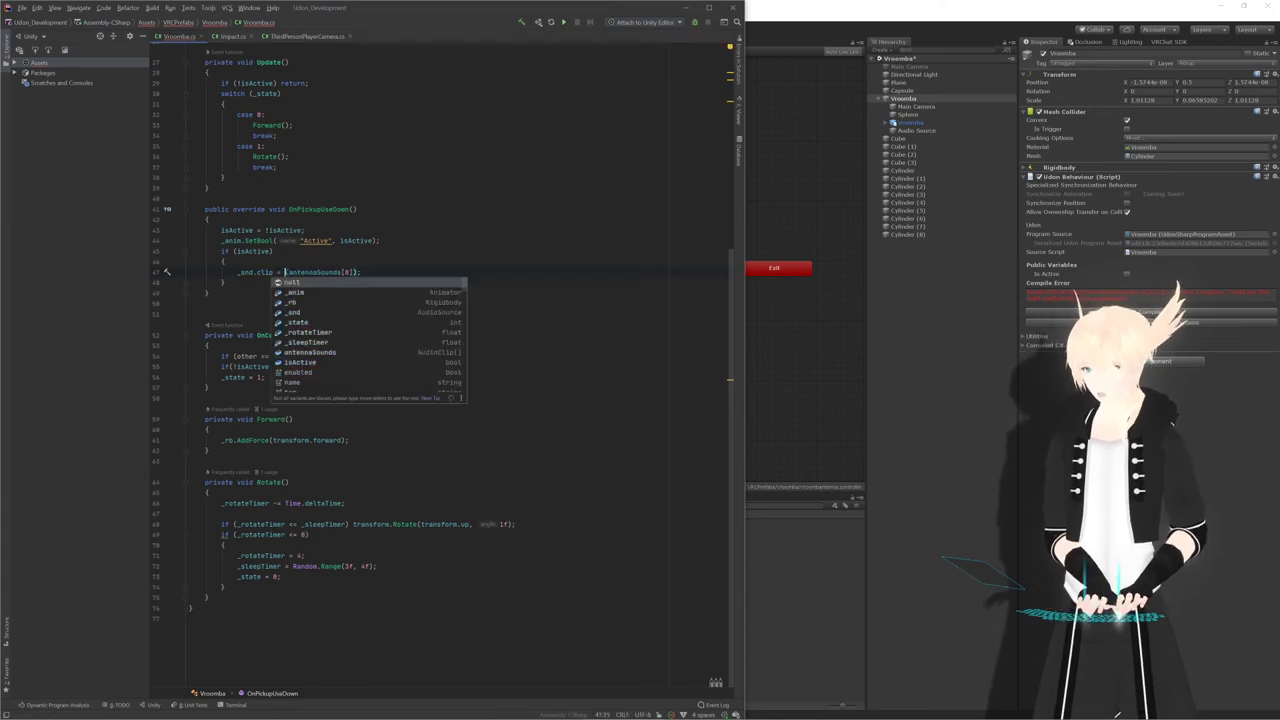
key(Right)
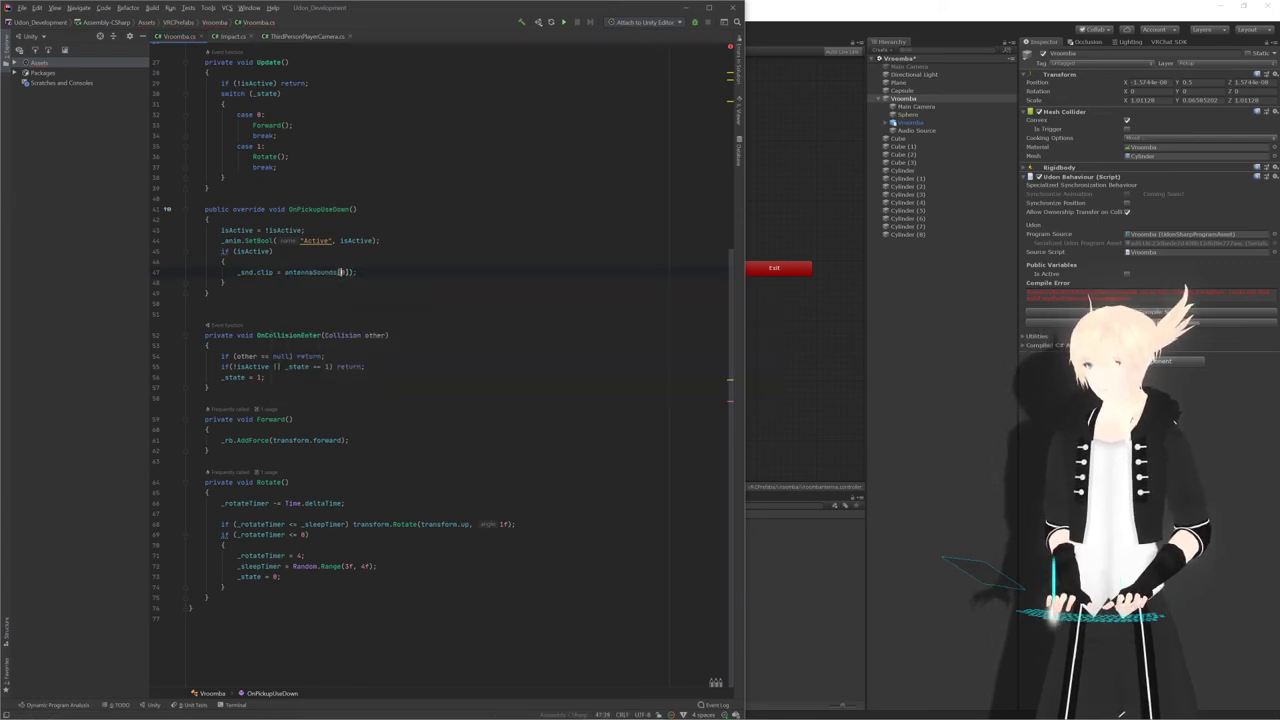
key(Delete)
Add a _snd.Play(); call below the clip assignment
key(End)
key(Return)
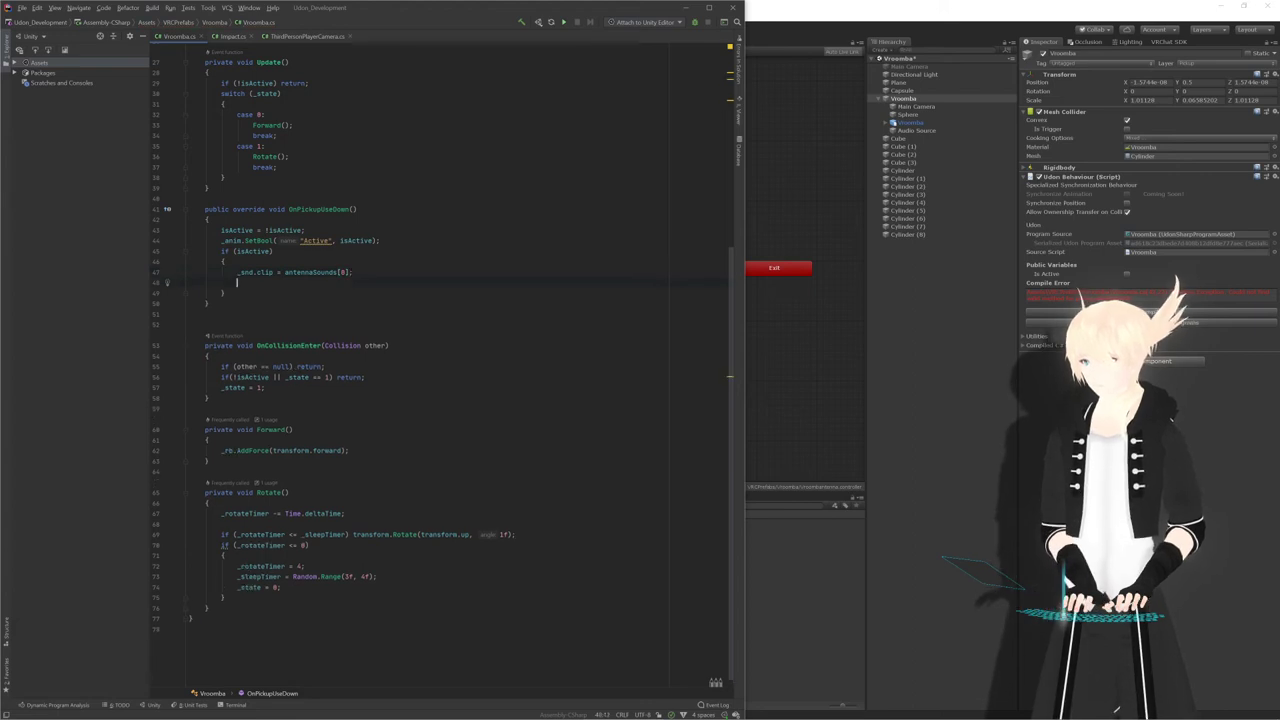
text(_snd)
key(Escape)
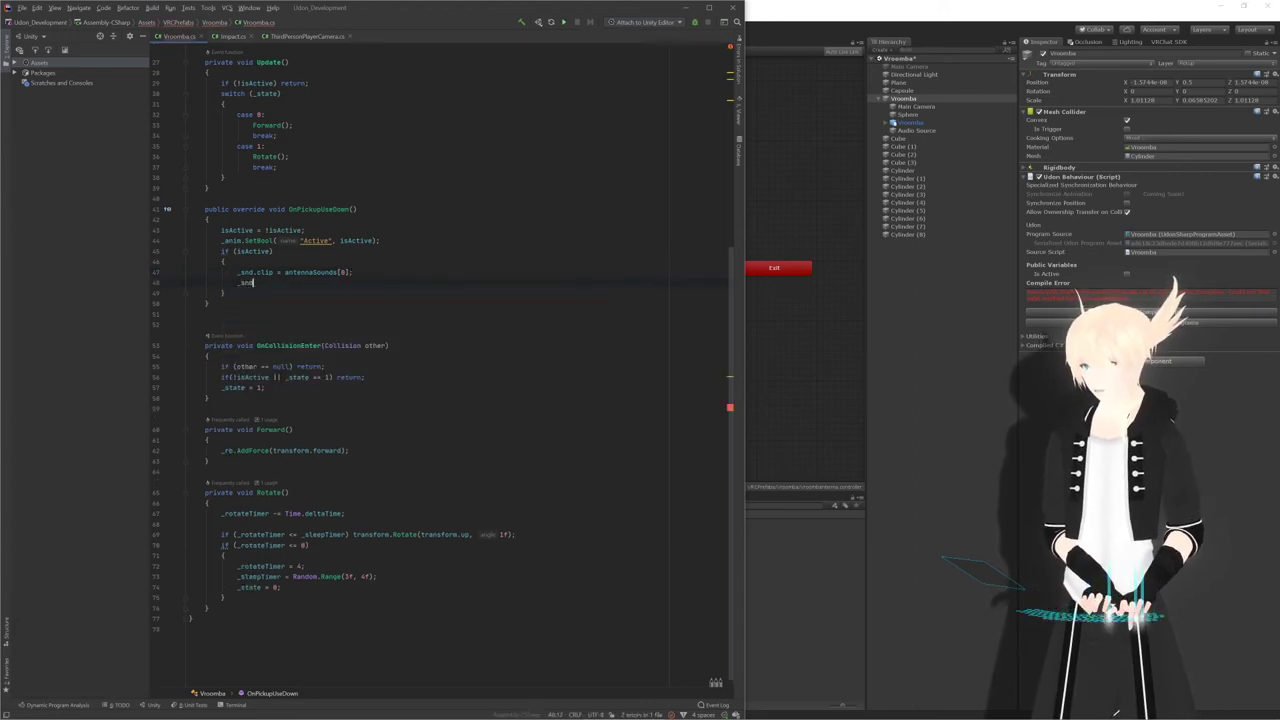
text(.Pl)
key(Return)
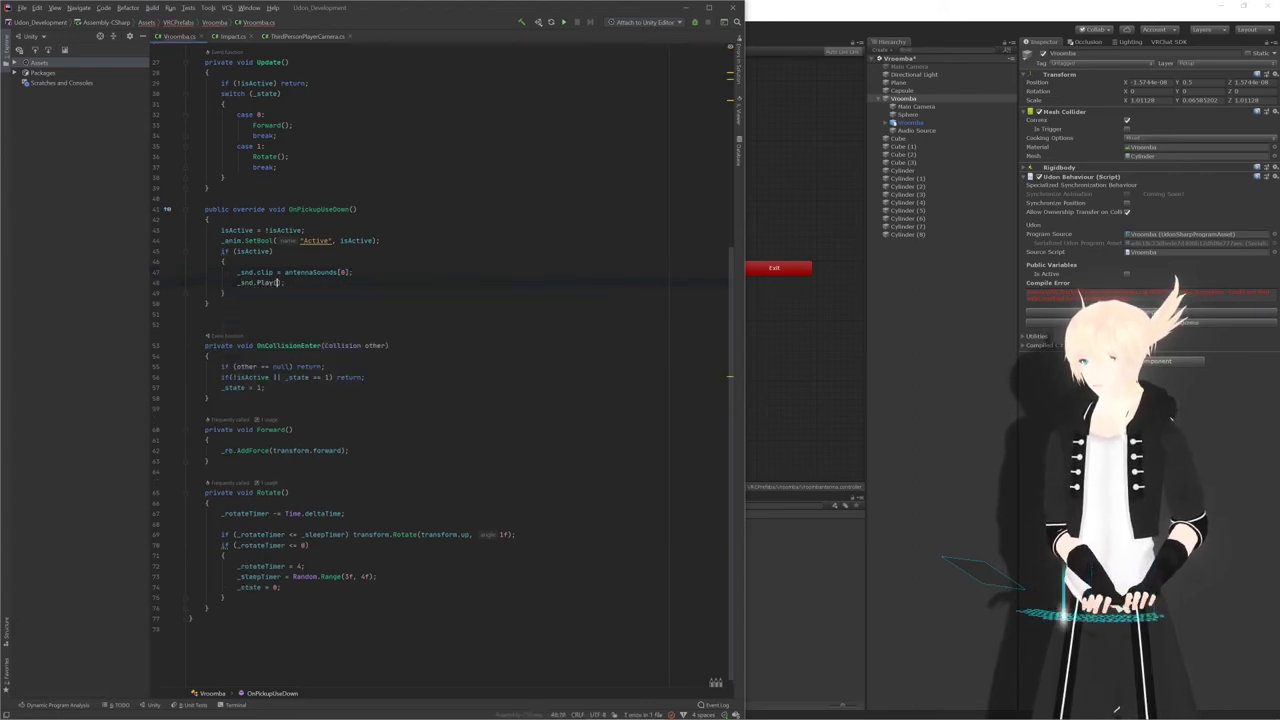
Insert a _snd.Stop(); call above the clip assignment inside the if (isActive) block of OnPickupUseDown
key(Up)
key(Up)
key(Return)
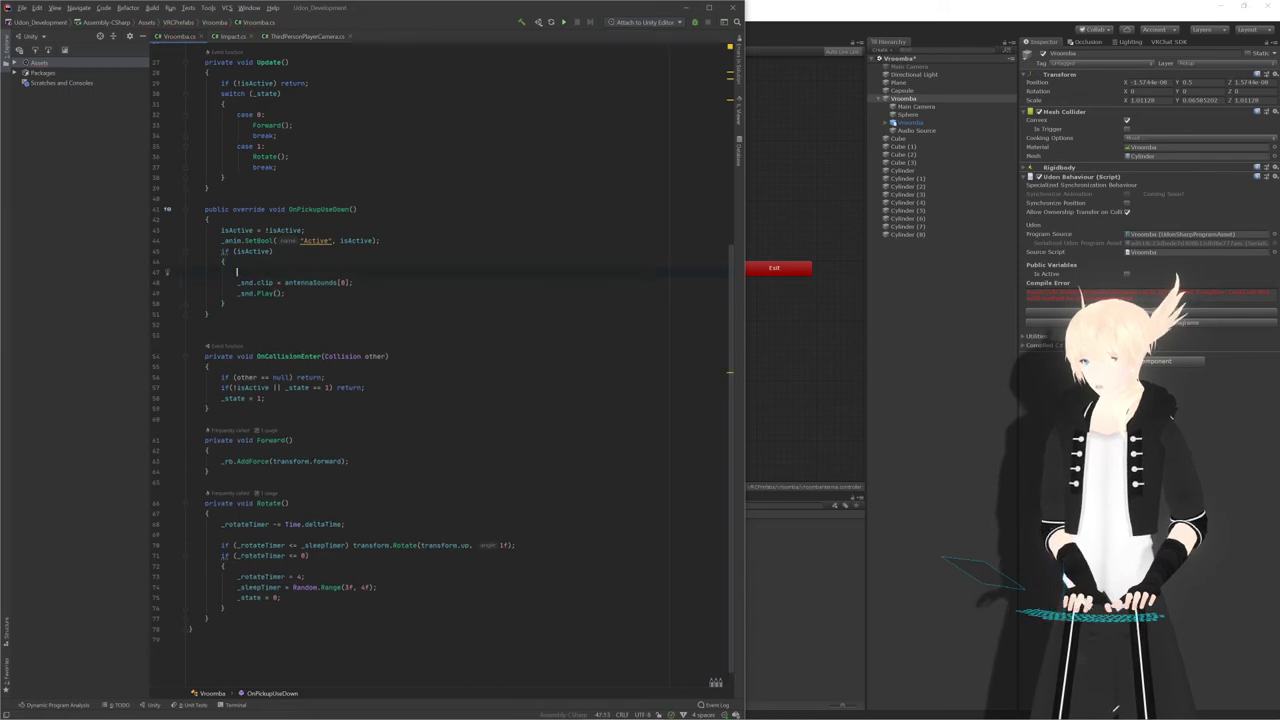
text(_snd)
key(Escape)
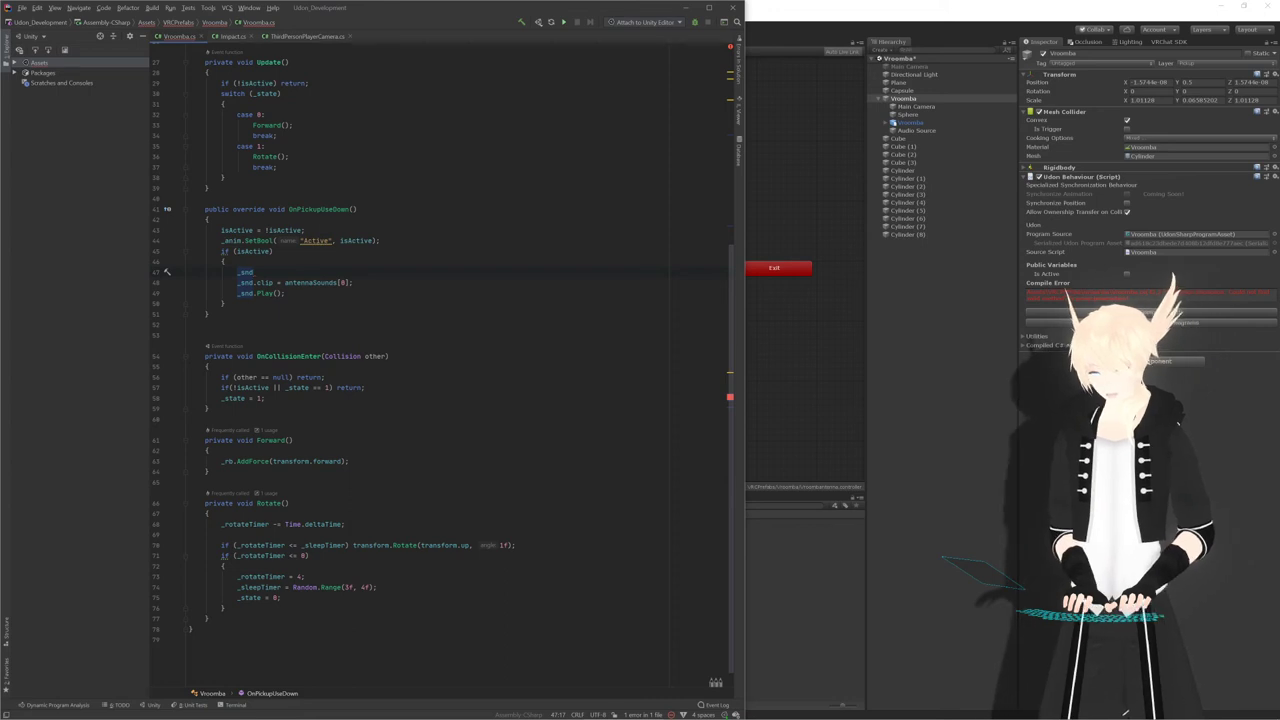
text(.)
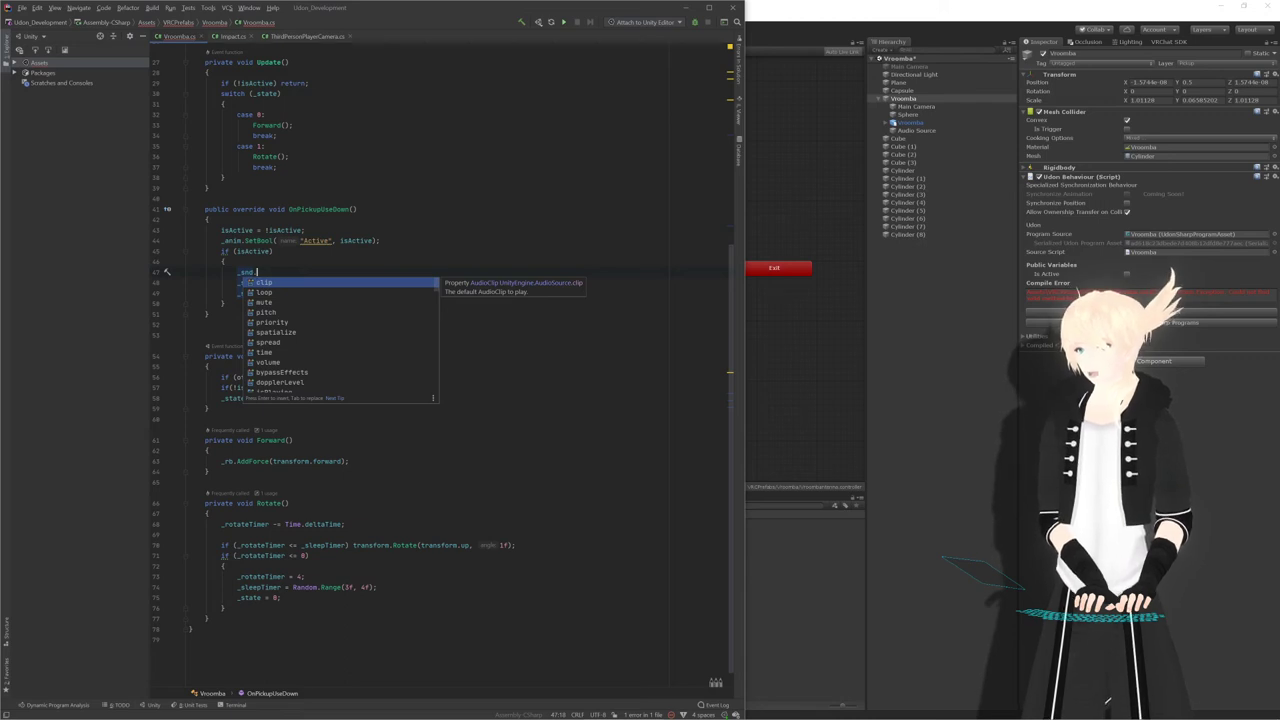
text(sto)
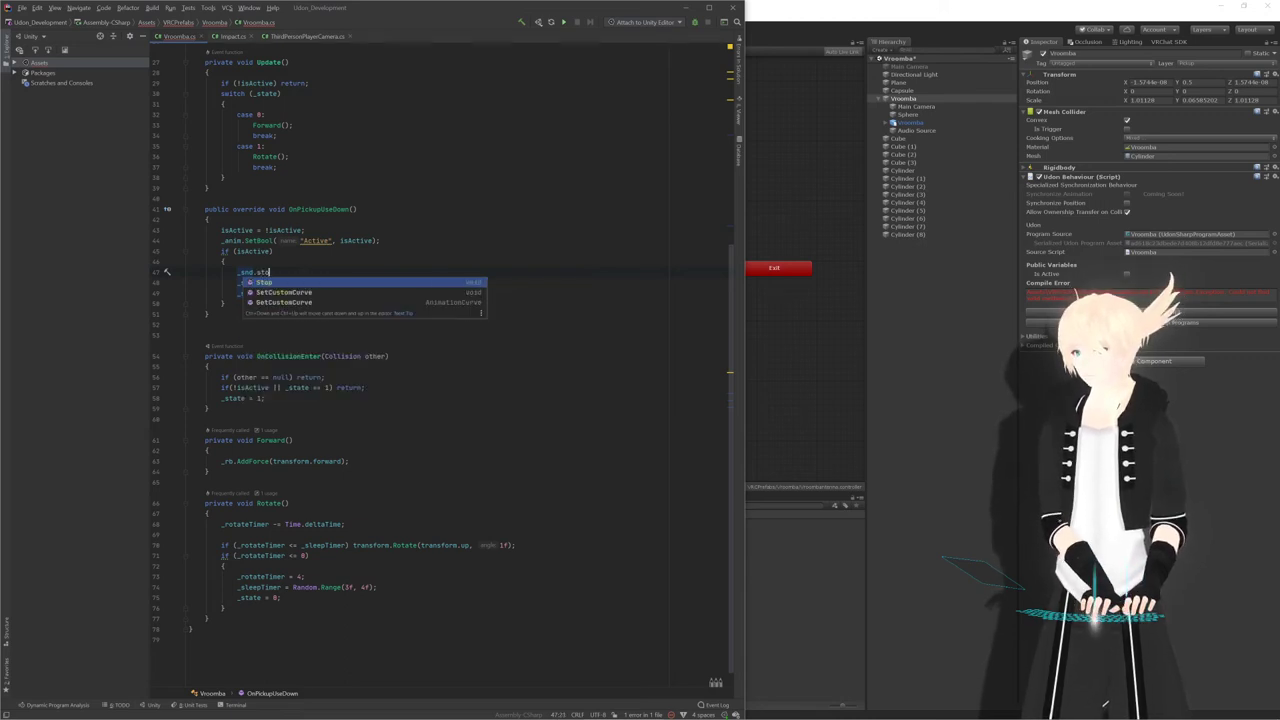
key(Return)
text(;)
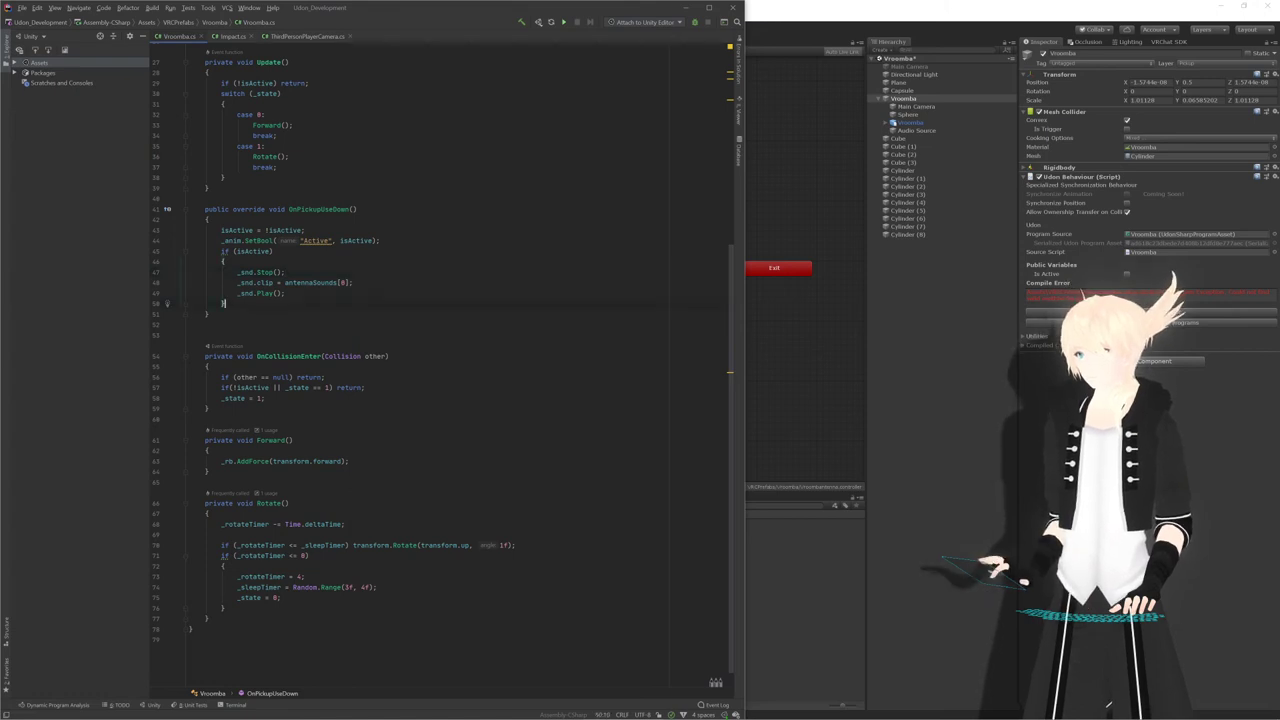
Add an empty else block after the if (isActive) block
text( el)
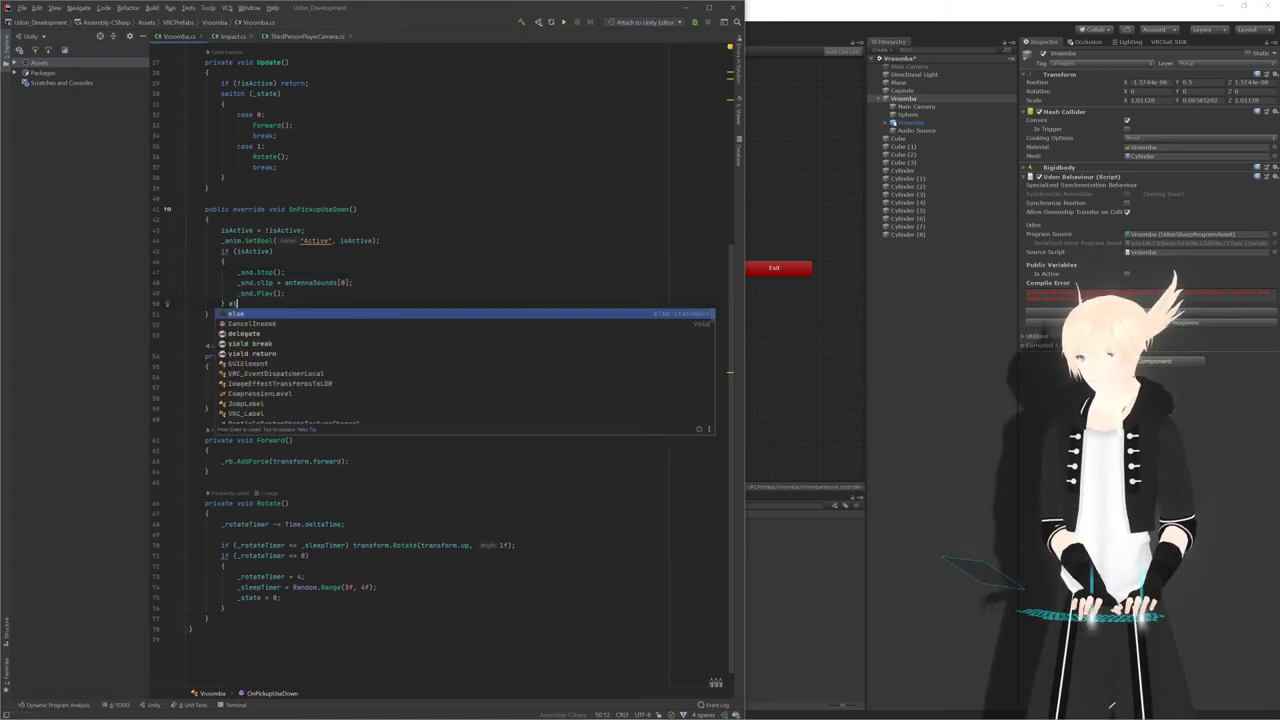
key(Return)
text({)
key(Return)
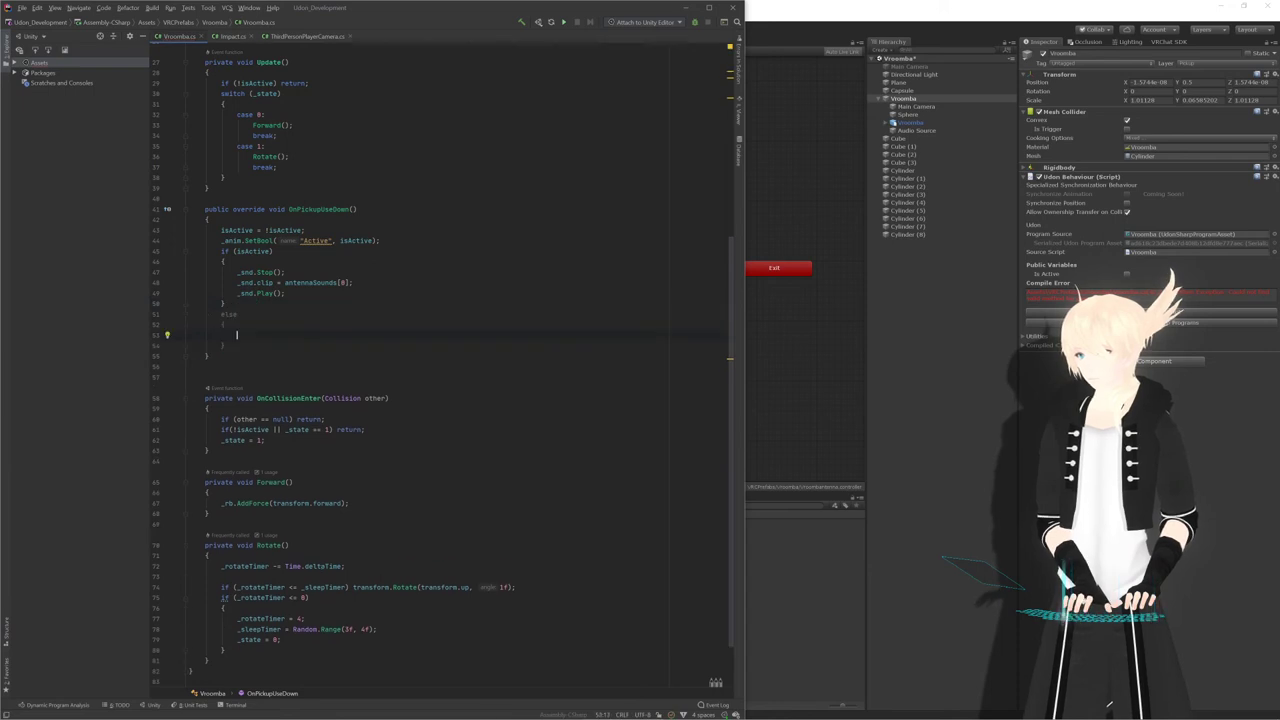
Move the _snd.Stop(); line out of the block to above if (isActive) and align its indentation with the _anim.SetBool line
drag(285, 272, 225, 261)
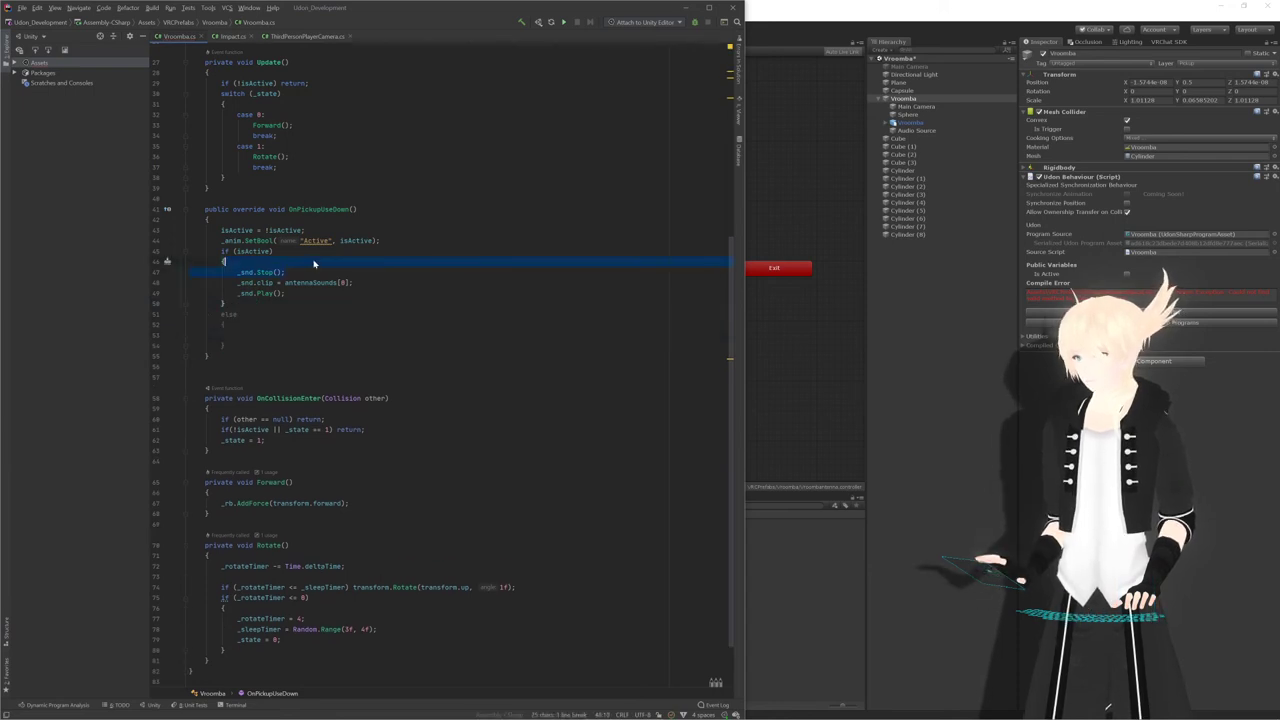
drag(313, 263, 380, 241)
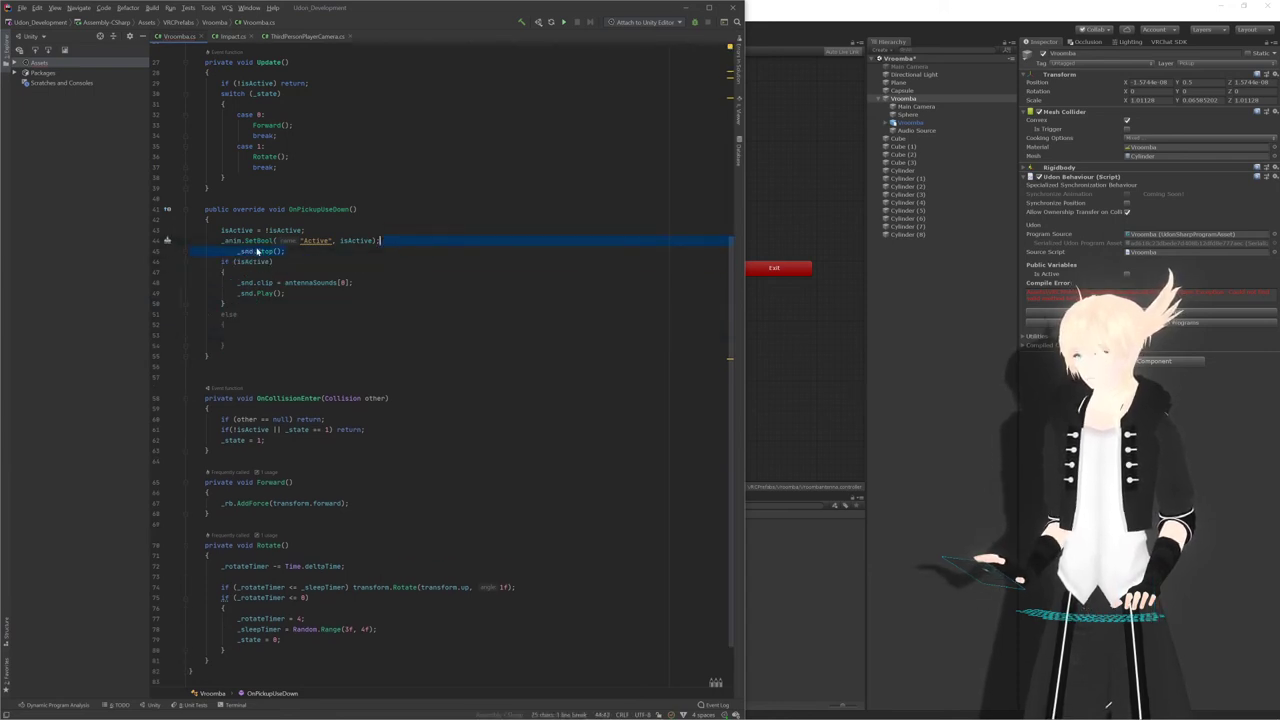
key(shift+Tab)
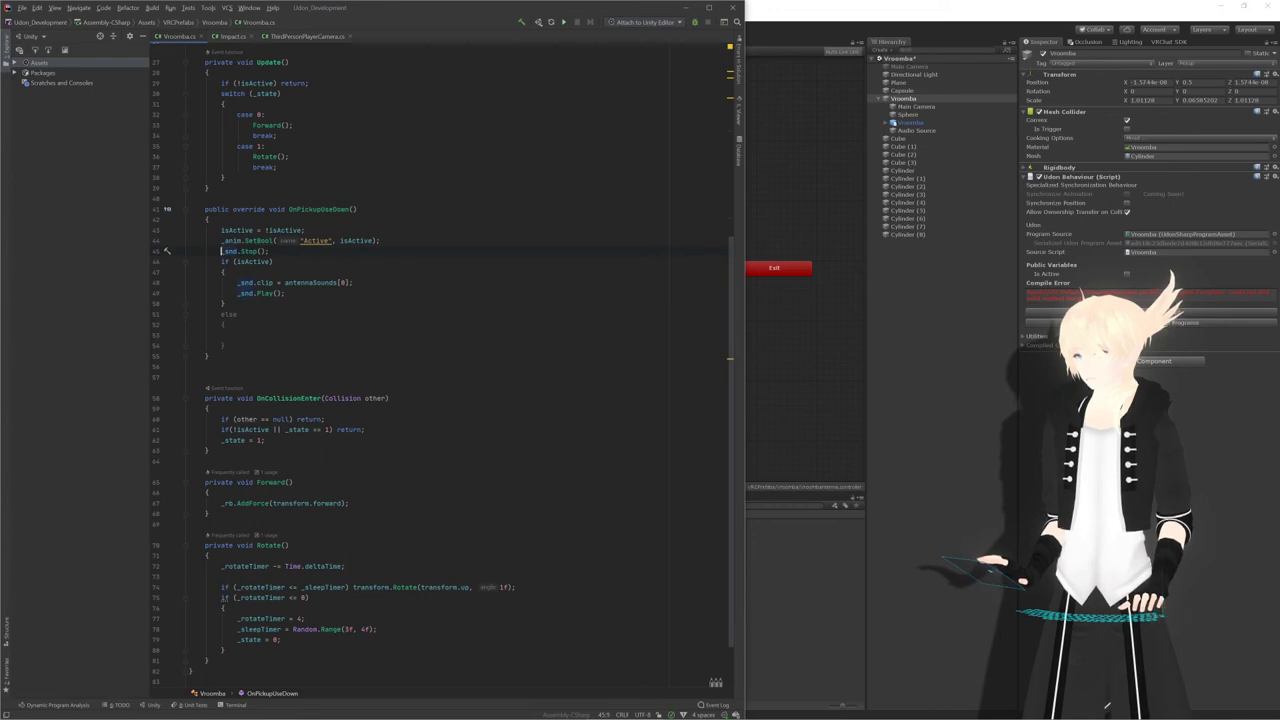
Move the _snd.Play(); line below the else block and match its indentation to the method body
drag(330, 293, 378, 285)
drag(346, 335, 345, 344)
click(229, 356)
key(BackSpace)
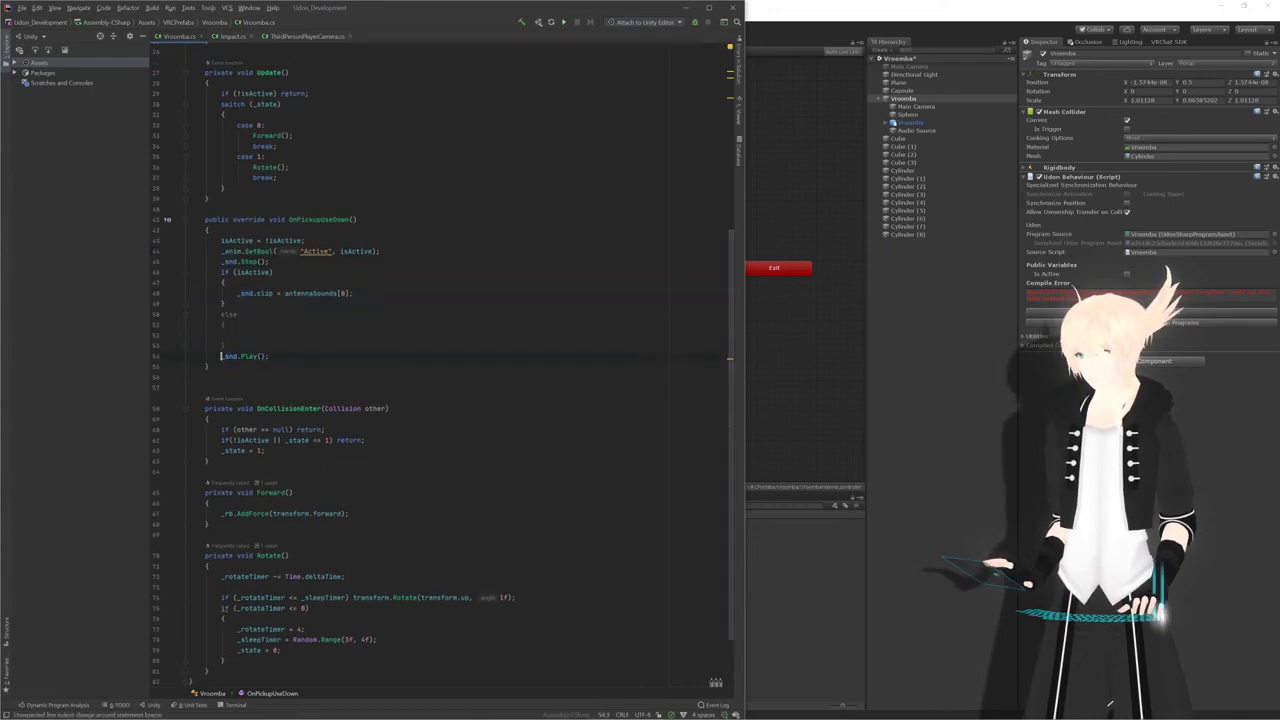
Copy the _snd.clip assignment into the else block and change its array index to antennaSounds[1]
drag(200, 304, 224, 283)
key(ctrl+c)
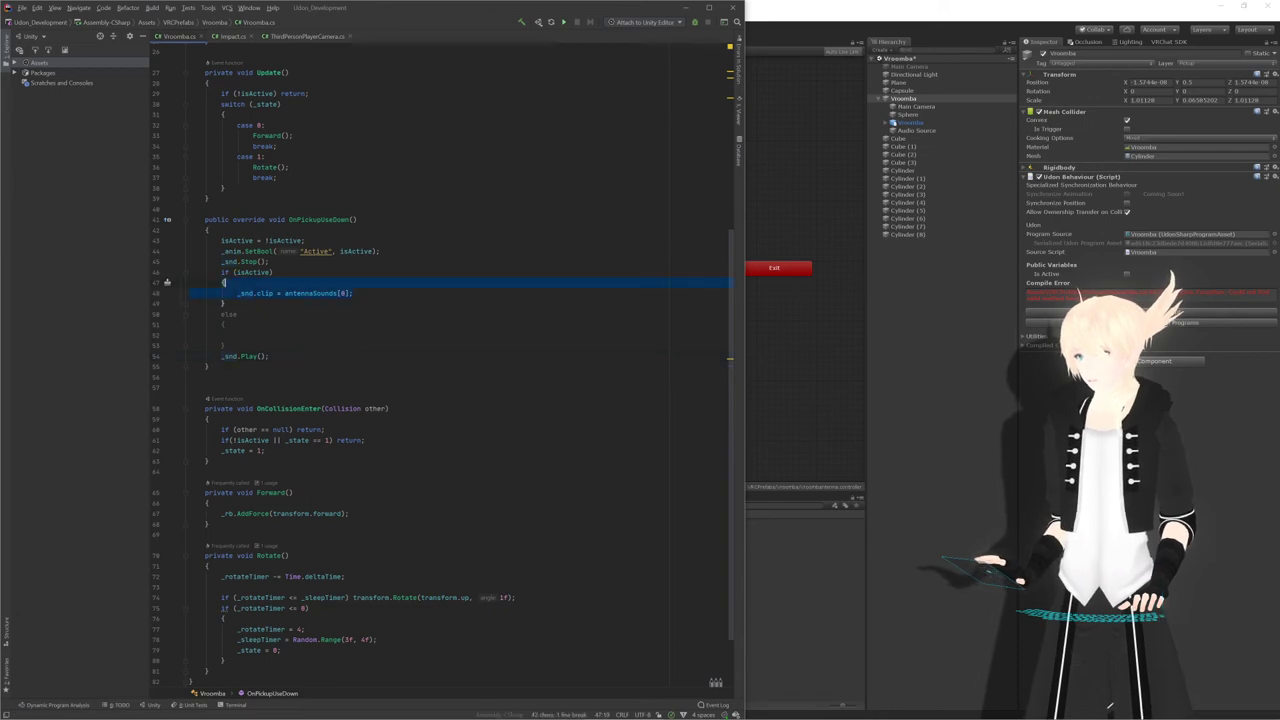
key(Down)
key(Down)
key(Down)
key(Down)
key(Down)
key(shift+Up)
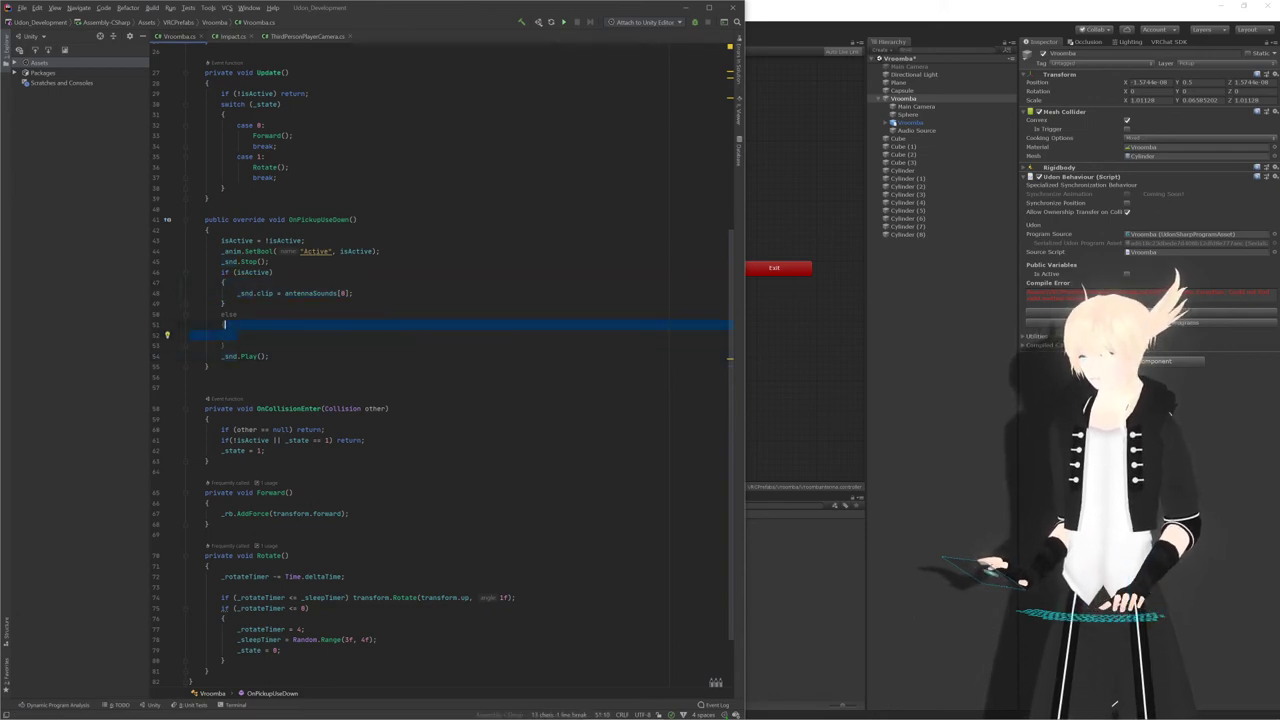
key(ctrl+v)
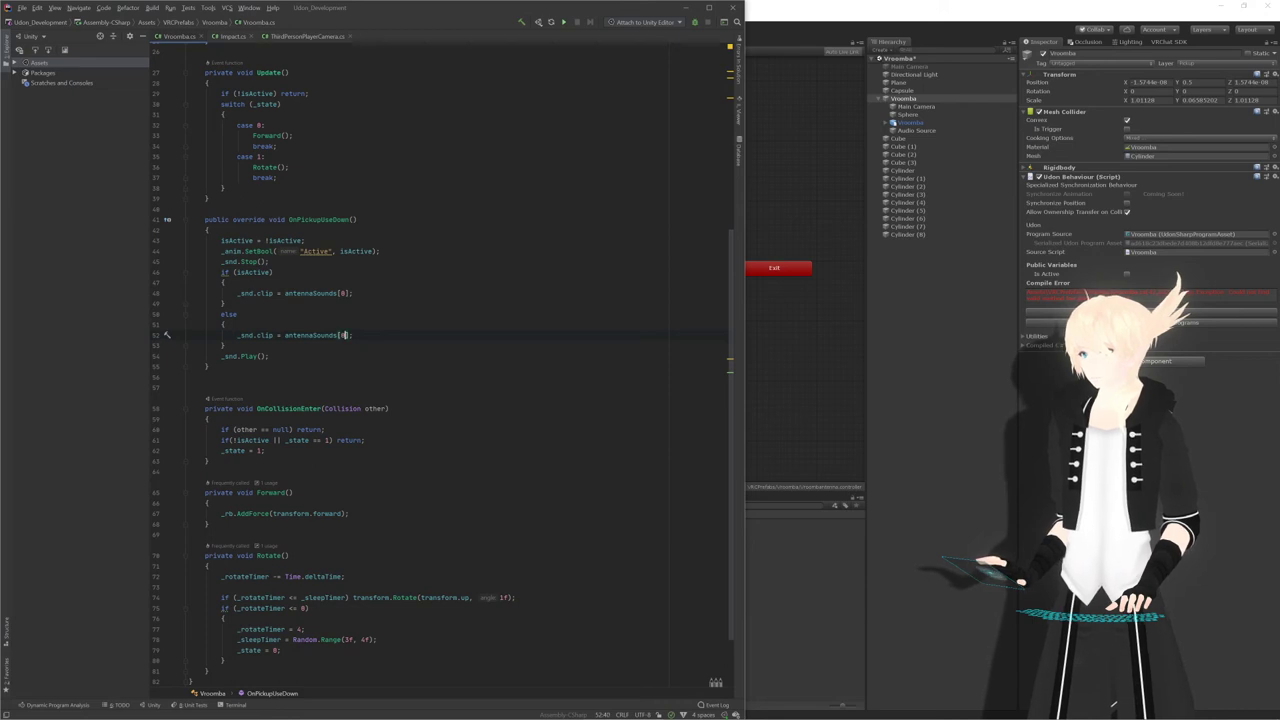
text(1)
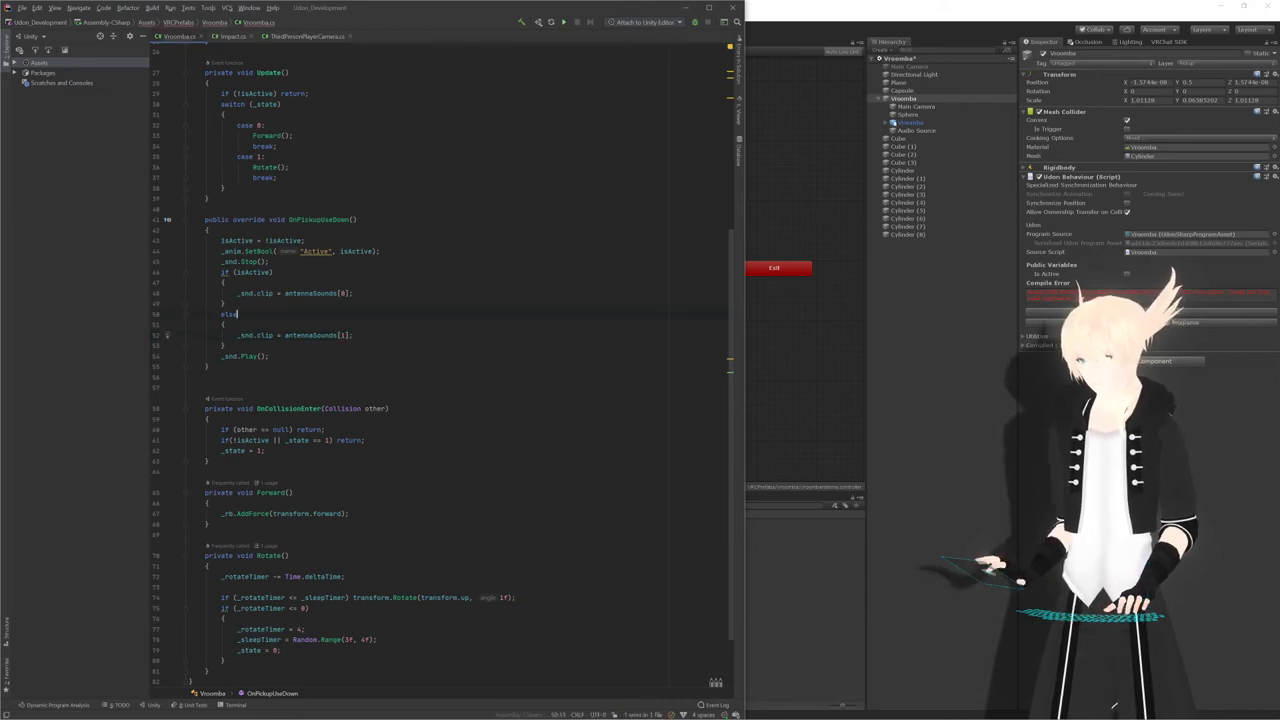
Save the Vroomba script, then switch to Unity and recompile it from the Udon Behaviour component
key(ctrl+s)
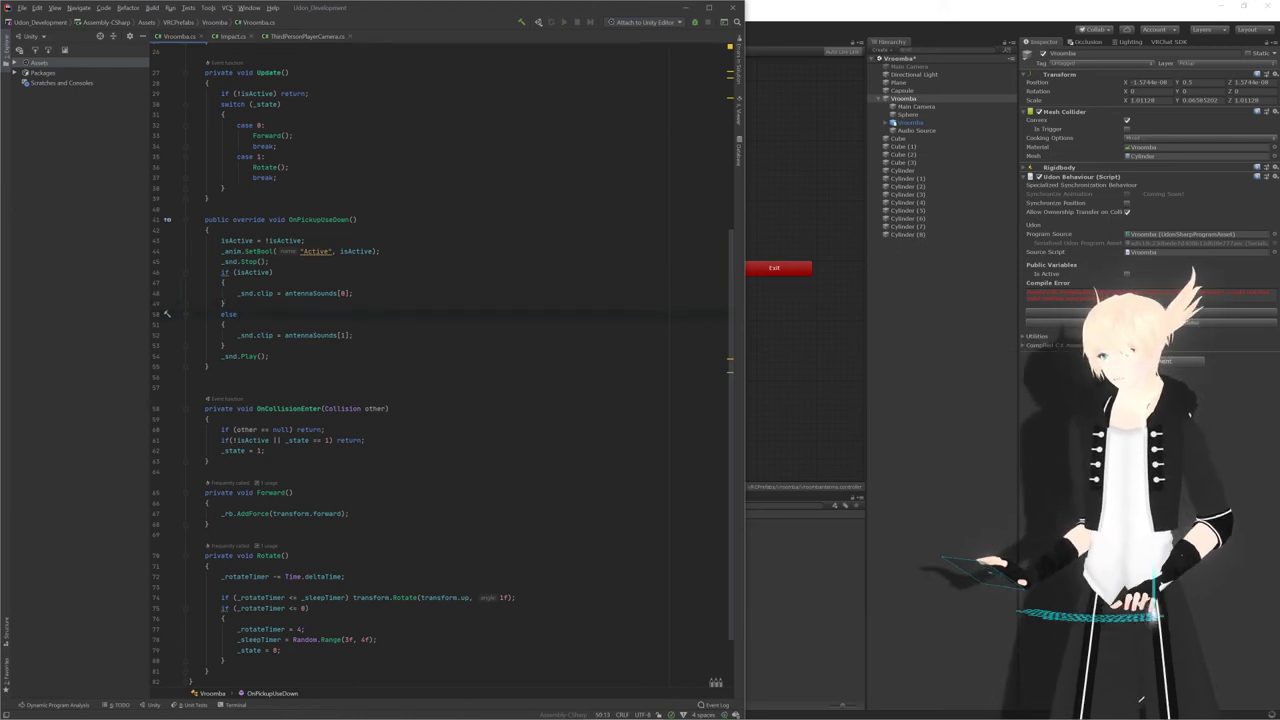
scroll(730, 373, up, 9)
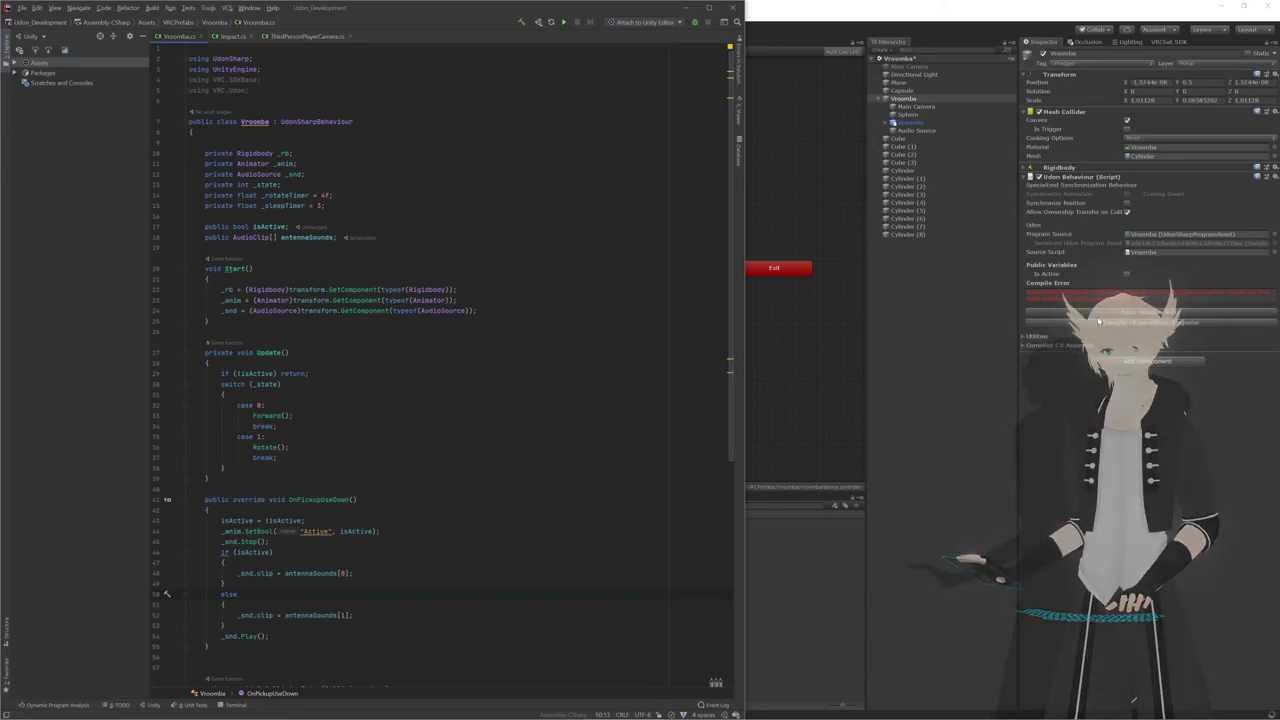
click(1132, 313)
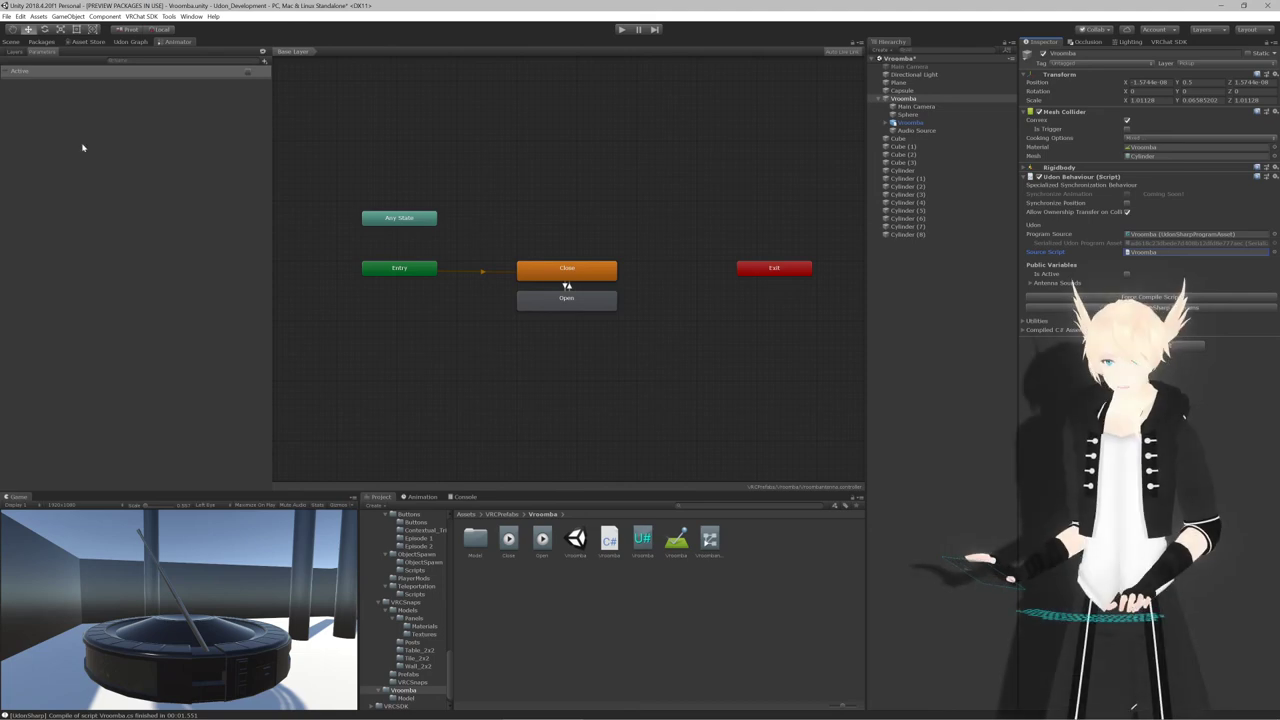
Switch to the Scene view, clear the selection and view the whole robot vacuum among the pillars
click(11, 42)
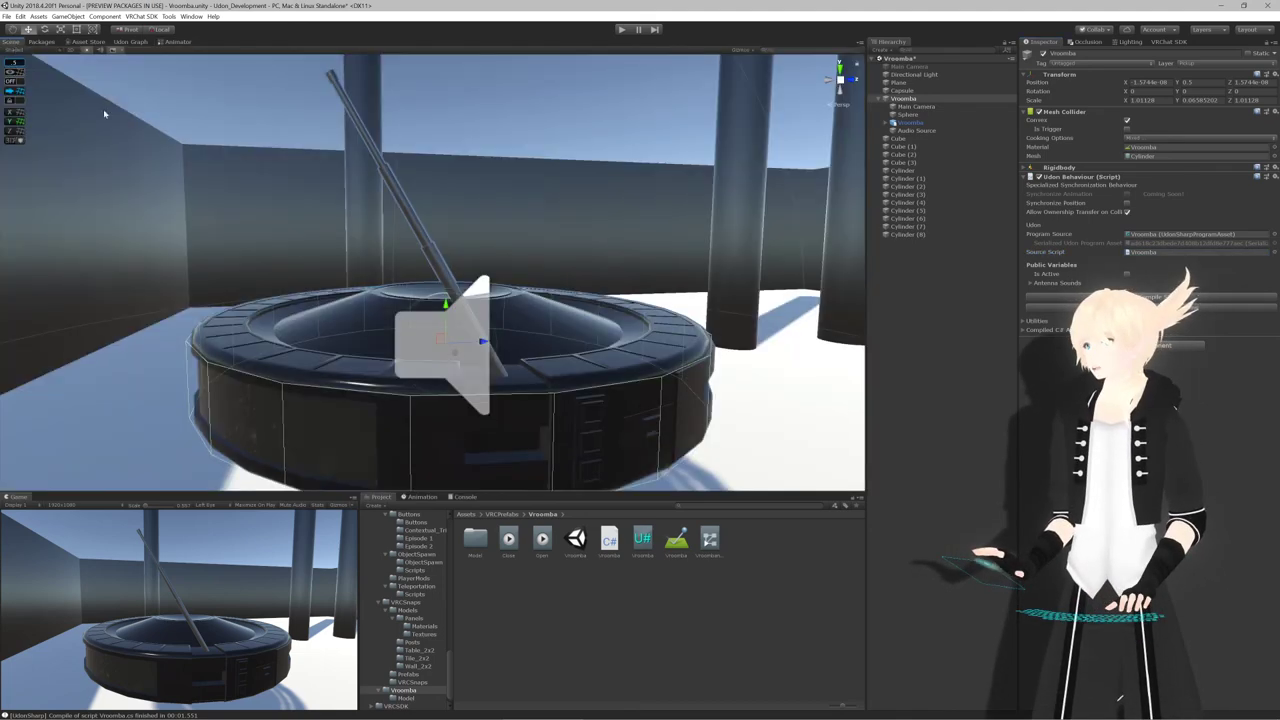
scroll(418, 351, down, 5)
scroll(418, 351, up, 3)
alt+drag(418, 351, 540, 405)
click(516, 634)
right_drag(440, 405, 561, 423)
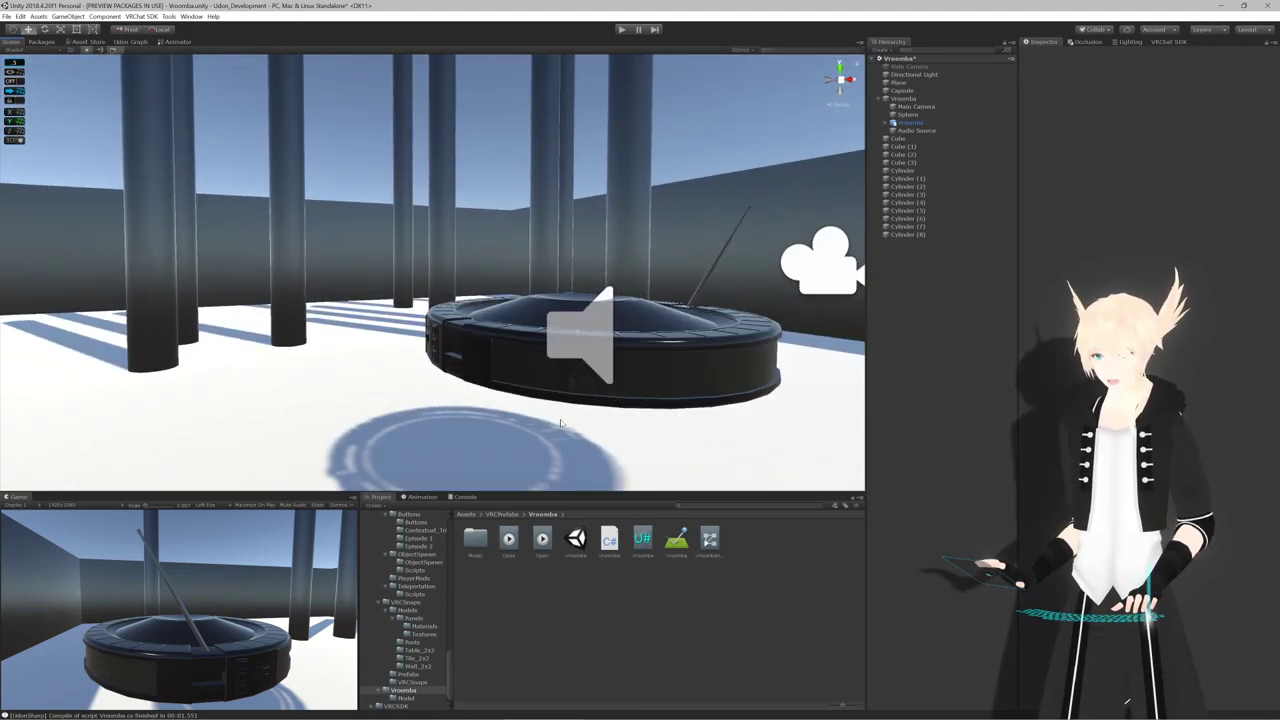
Open the Audio folder of ThirdPersonPlayerCamera within VRCPrefabs
click(501, 515)
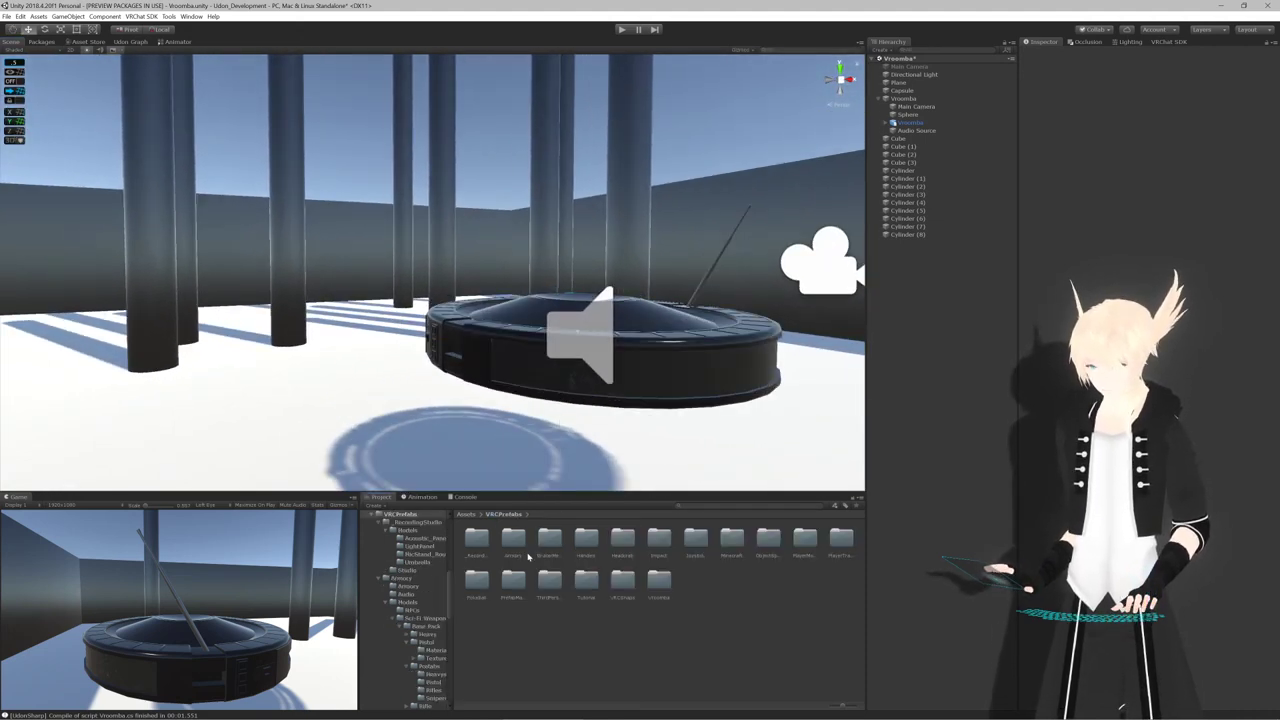
double_click(548, 578)
double_click(477, 538)
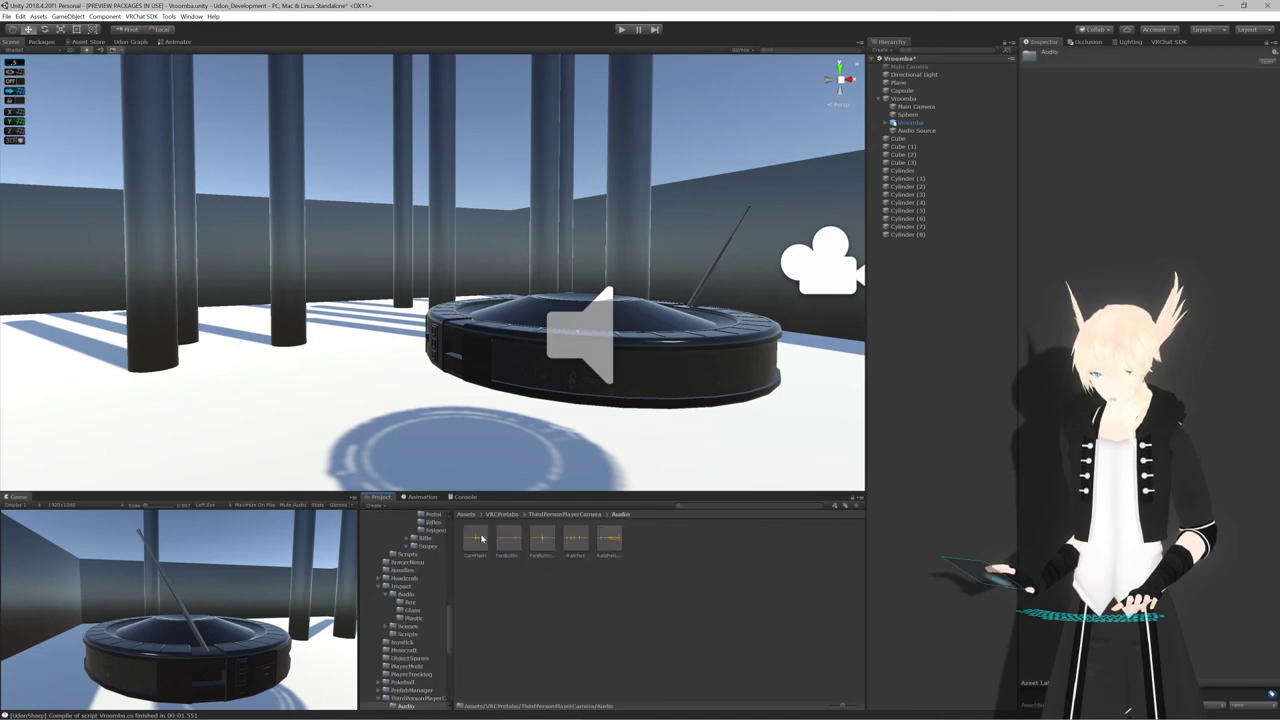
Preview the camera's audio clips from CamFlash through the FanButton clips to Ratchet and RatchetLong for suitable antenna sounds
click(481, 538)
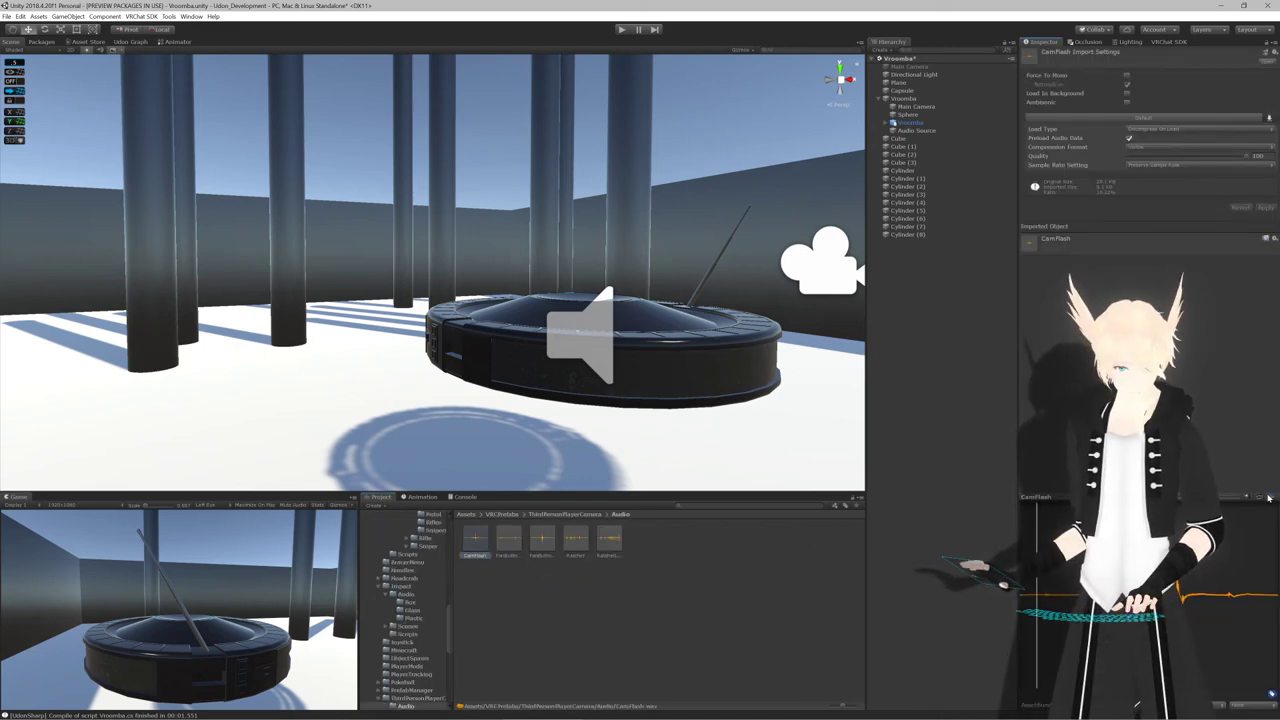
click(1267, 497)
click(508, 540)
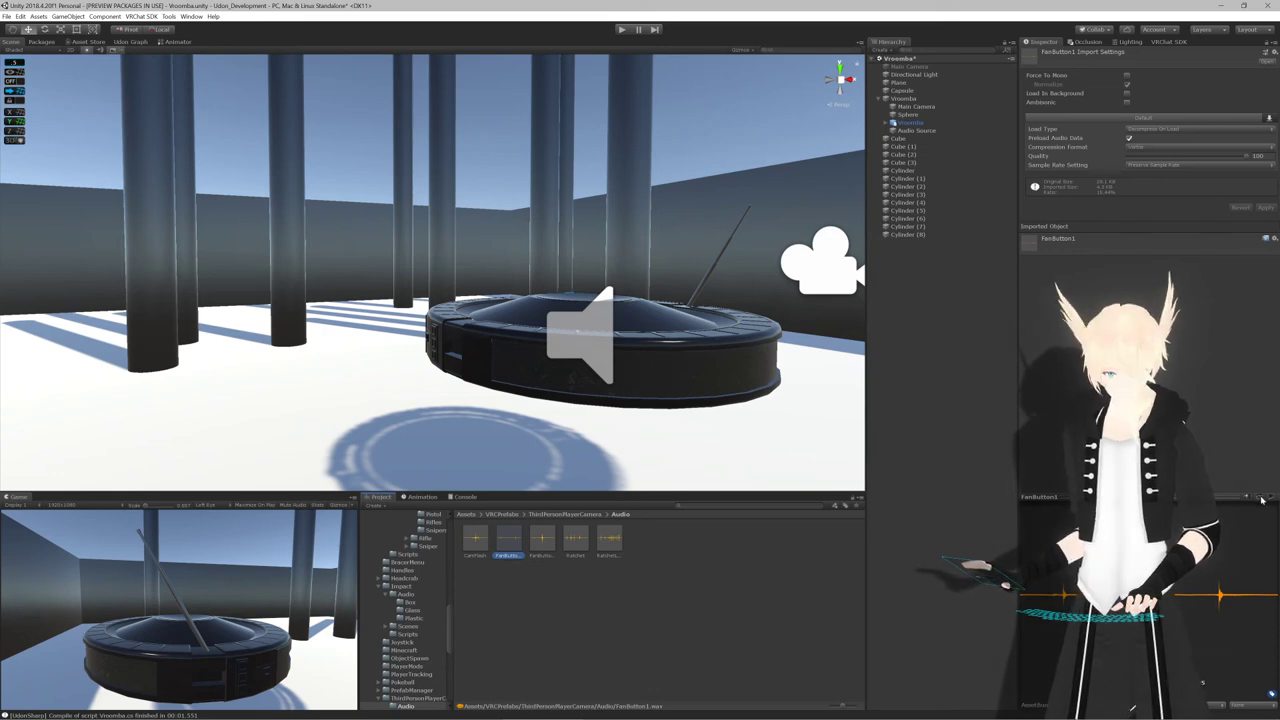
click(541, 540)
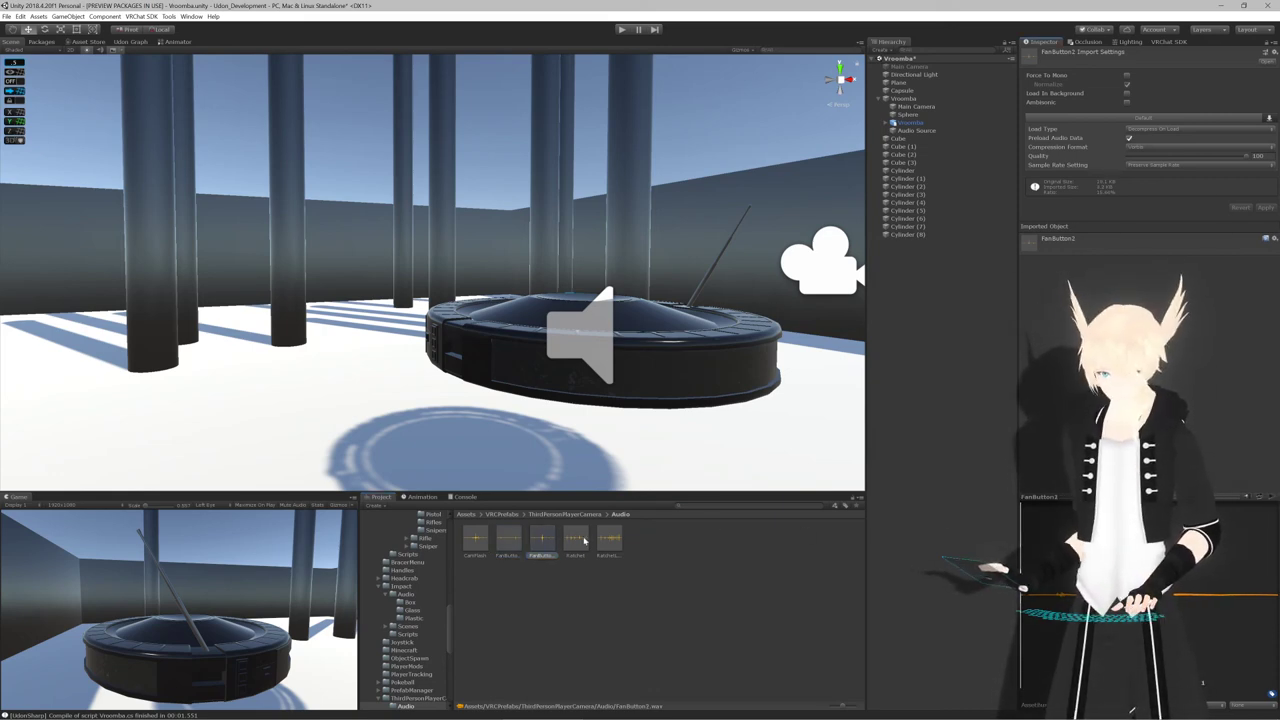
click(582, 540)
click(1272, 497)
click(1268, 497)
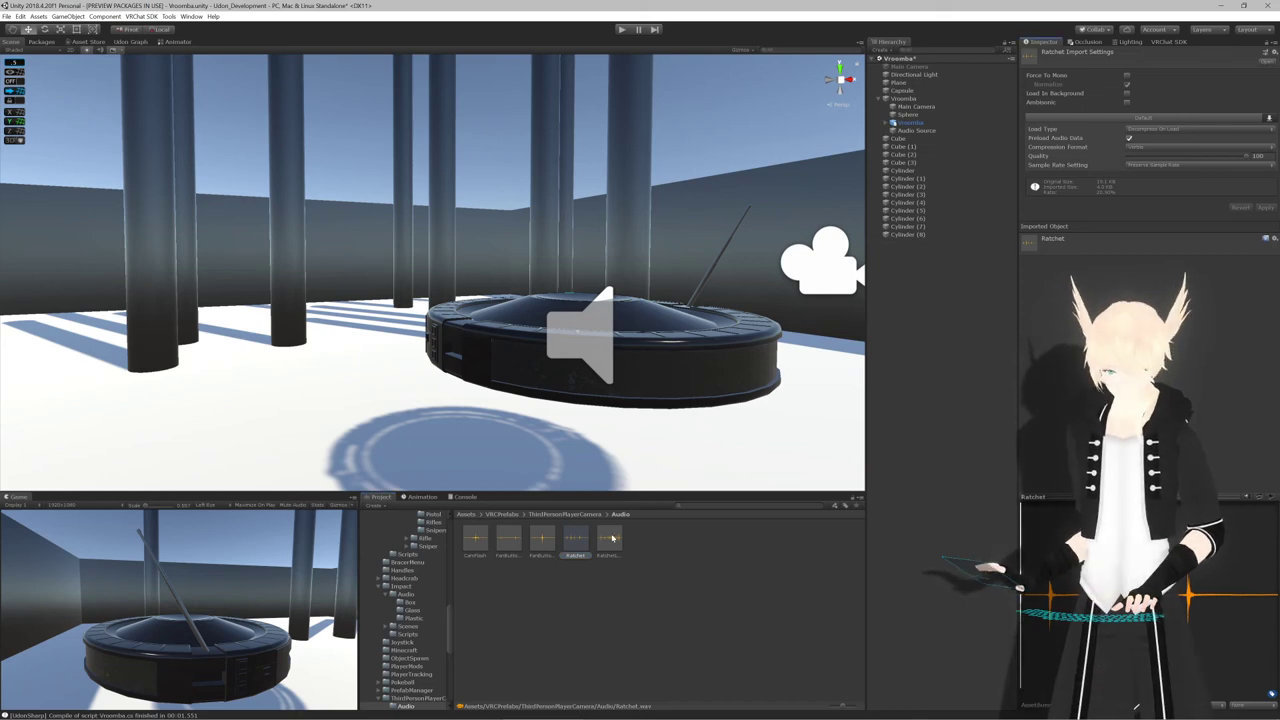
click(610, 540)
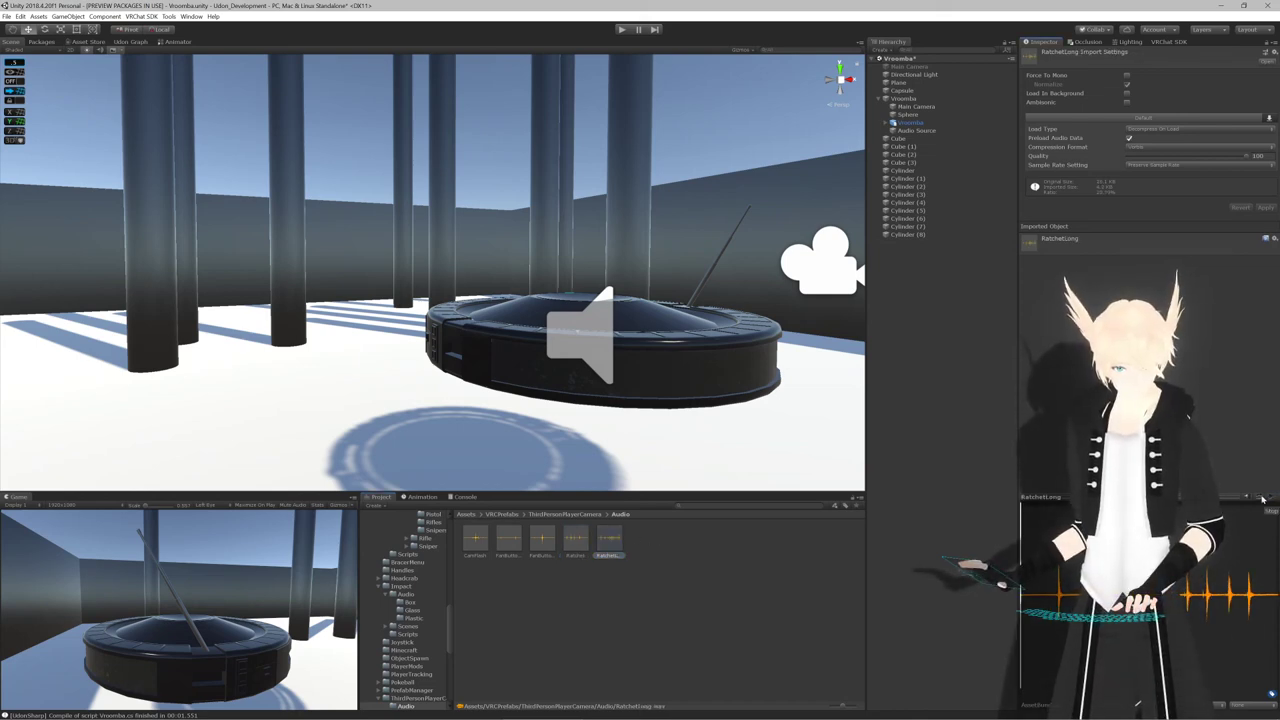
Duplicate the Ratchet and RatchetLong clips, move both copies into the Vroomba folder and open that folder
ctrl+click(576, 540)
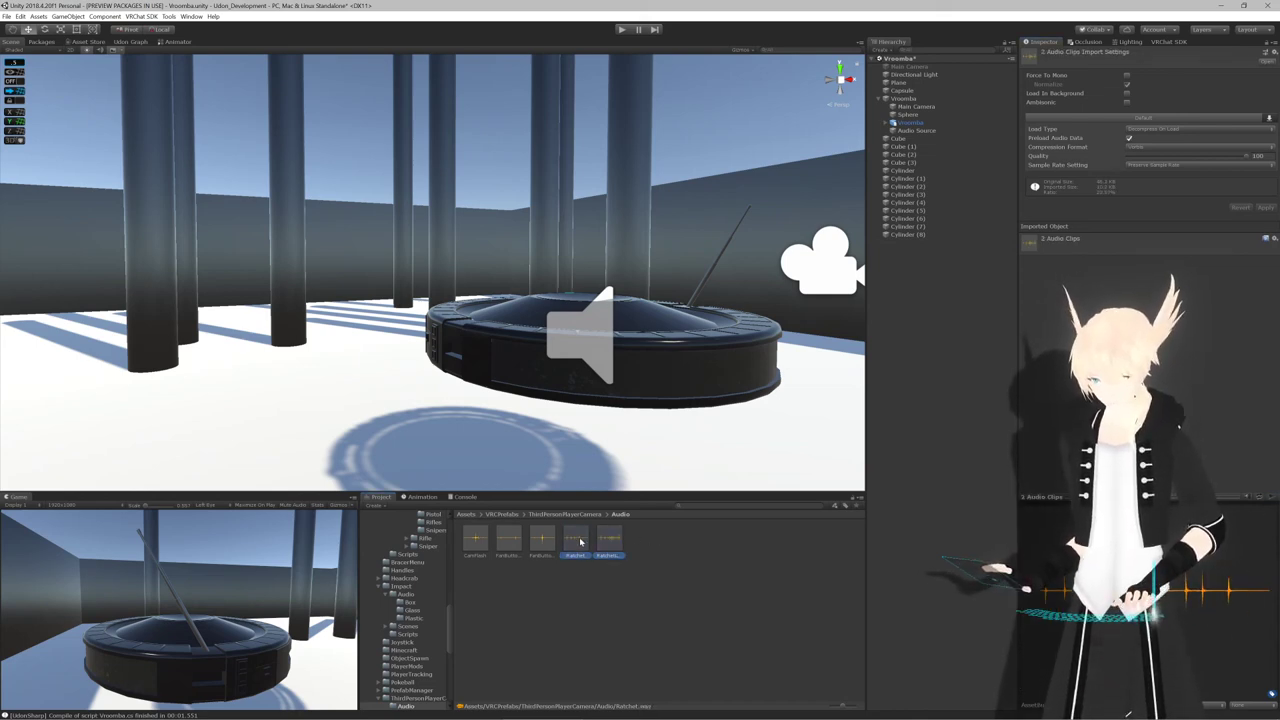
key(ctrl+d)
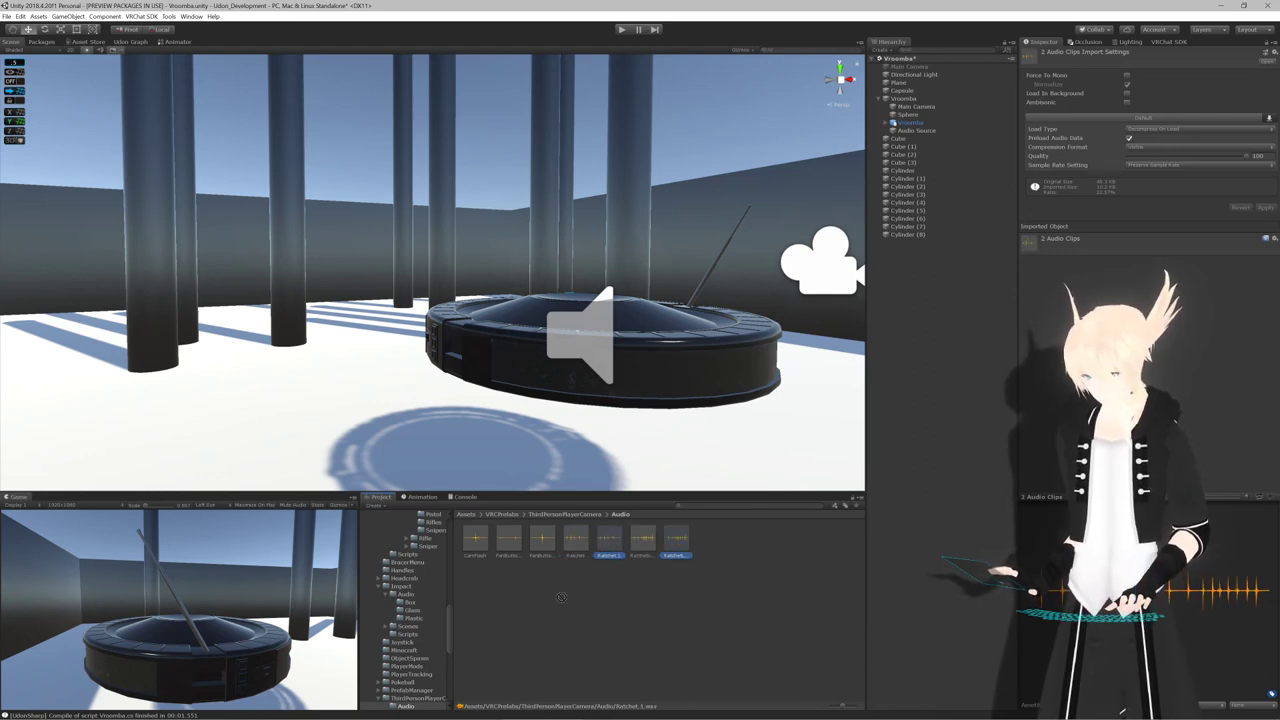
click(379, 587)
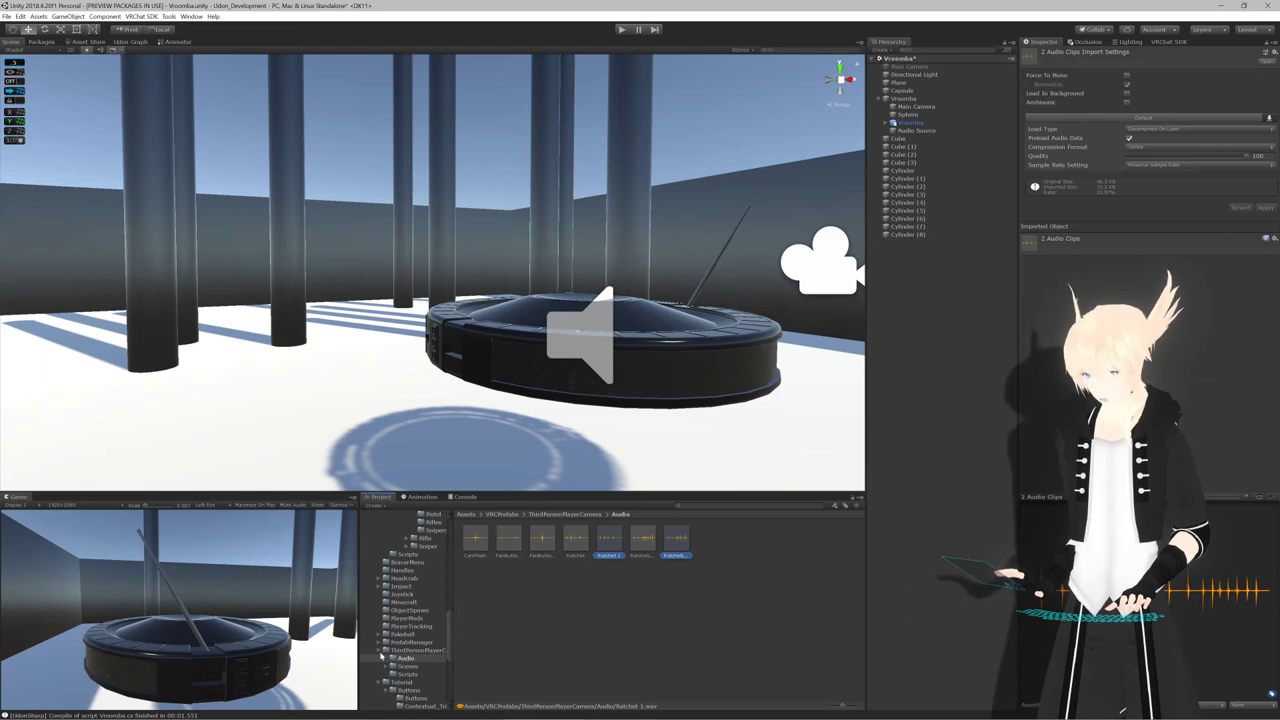
click(379, 651)
click(380, 659)
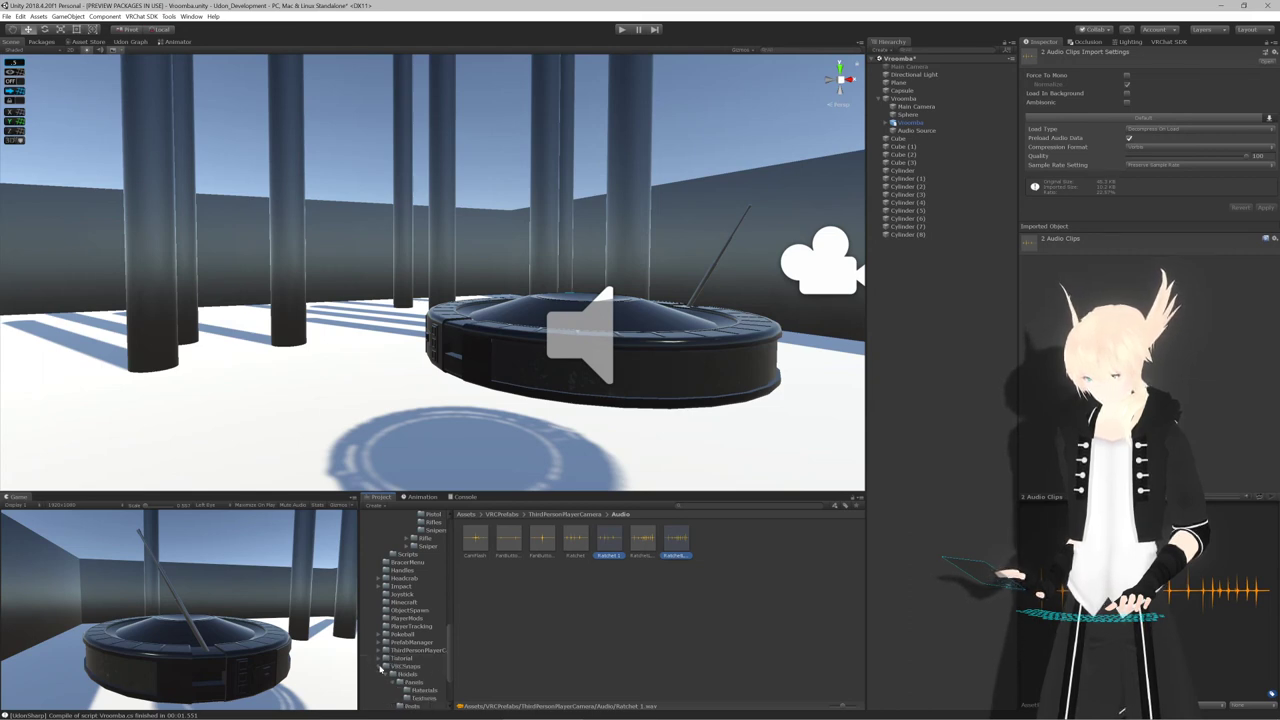
click(380, 667)
scroll(398, 655, up, 5)
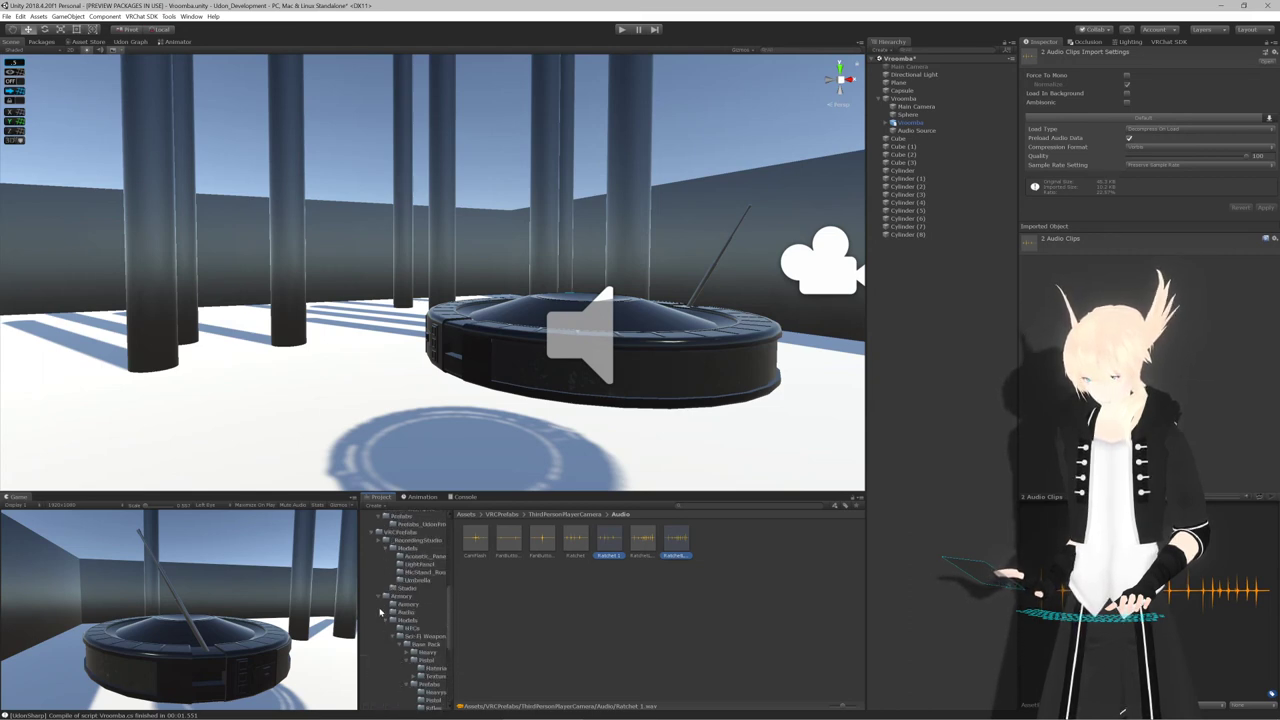
click(378, 597)
click(380, 542)
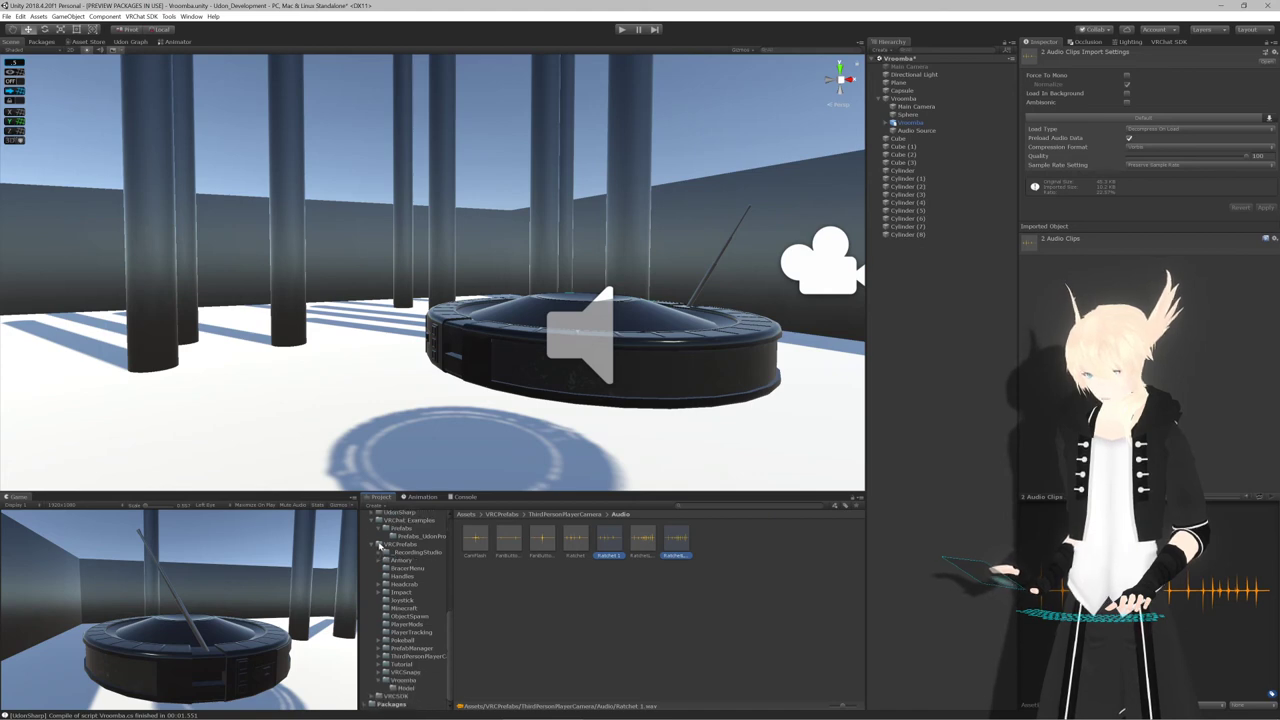
drag(610, 543, 400, 681)
scroll(405, 667, down, 1)
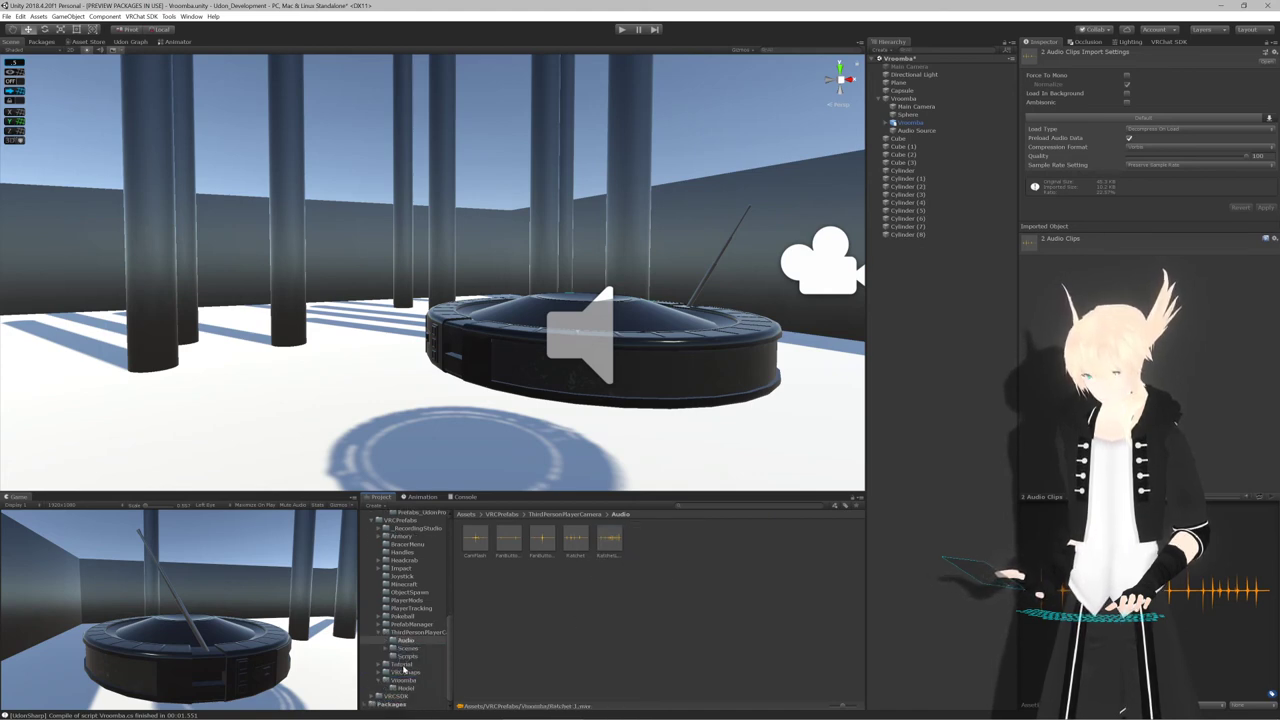
click(403, 681)
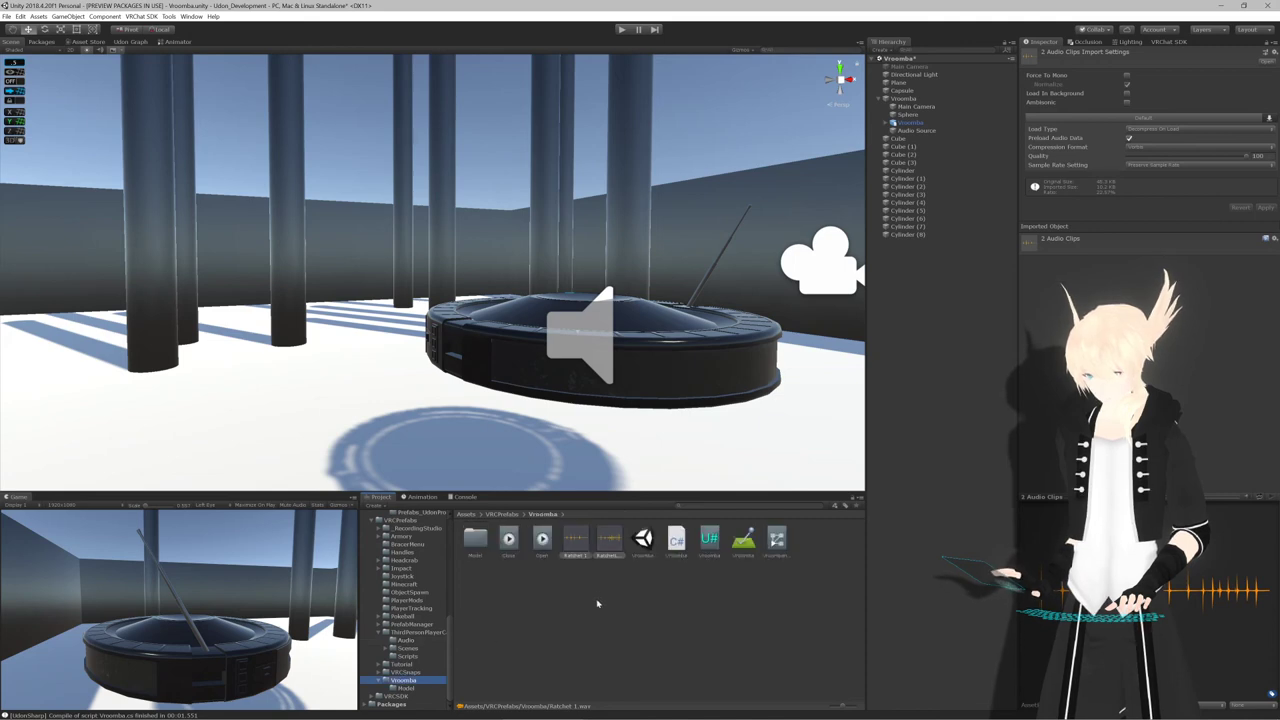
Rename the two copied clips in the Vroomba folder to Ratchet and RatchetLong, and preview the RatchetLong sound
click(576, 545)
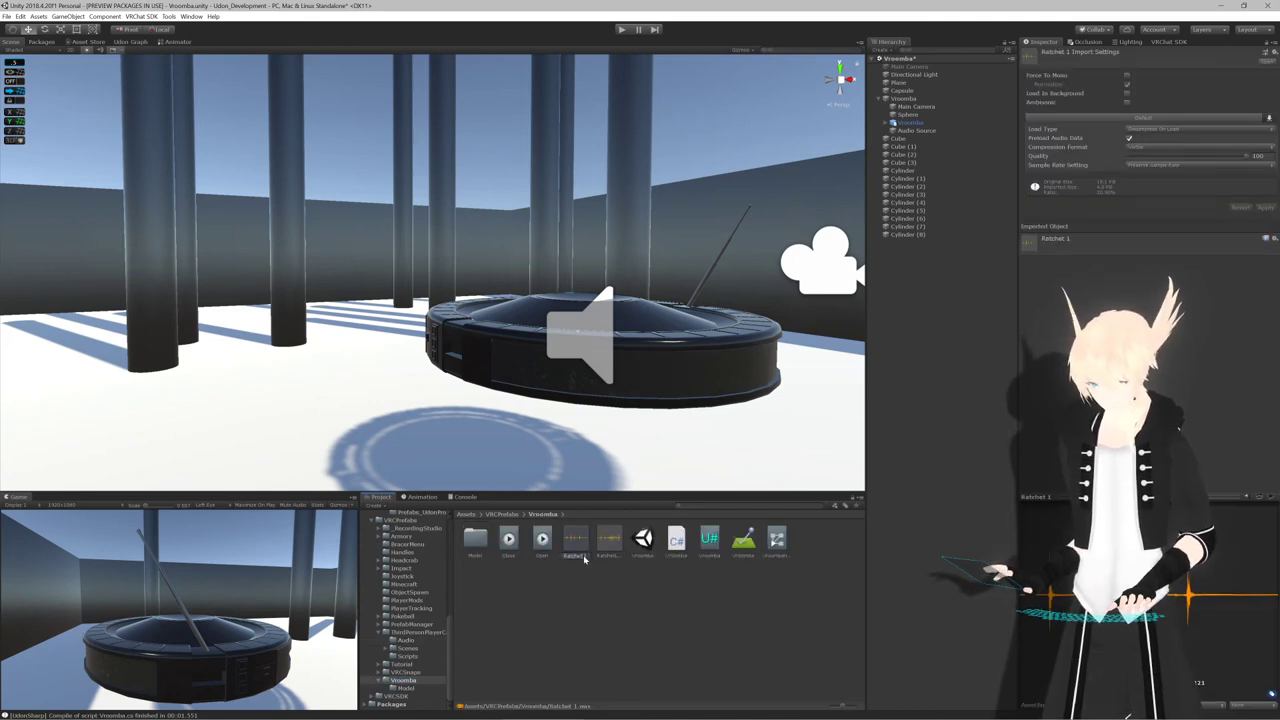
click(600, 560)
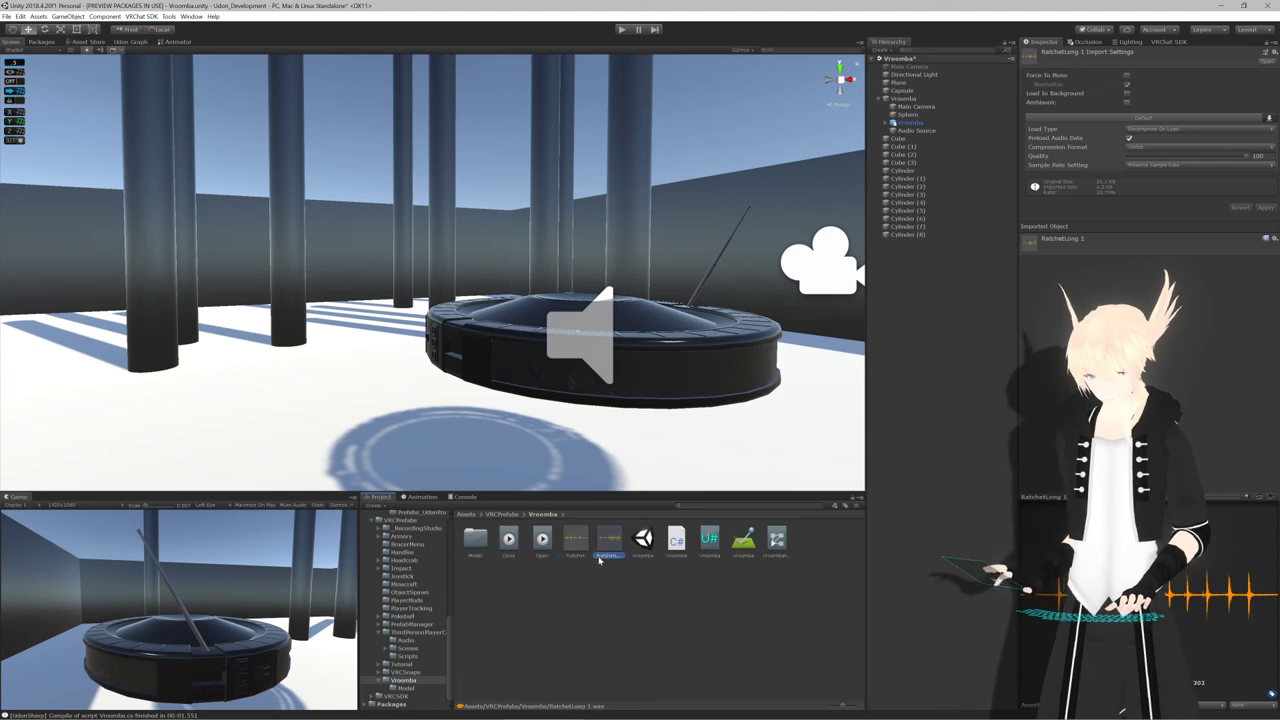
click(607, 559)
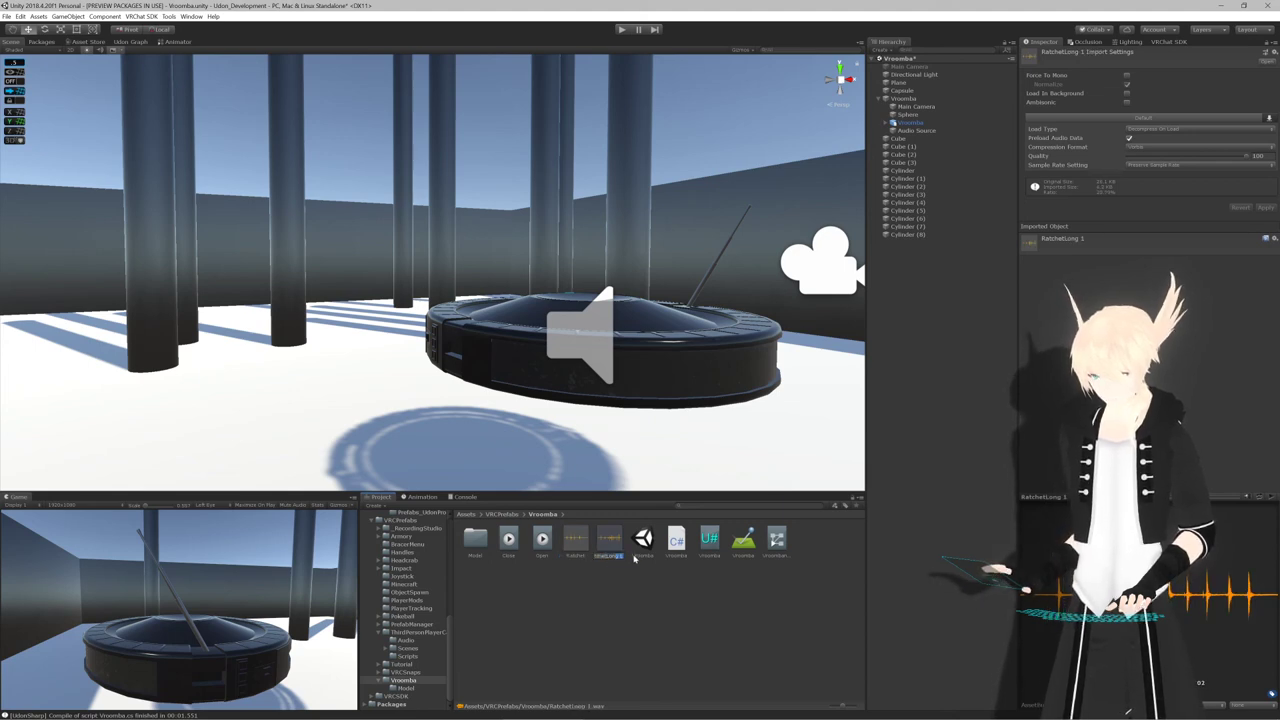
key(Right)
key(BackSpace)
key(BackSpace)
key(Return)
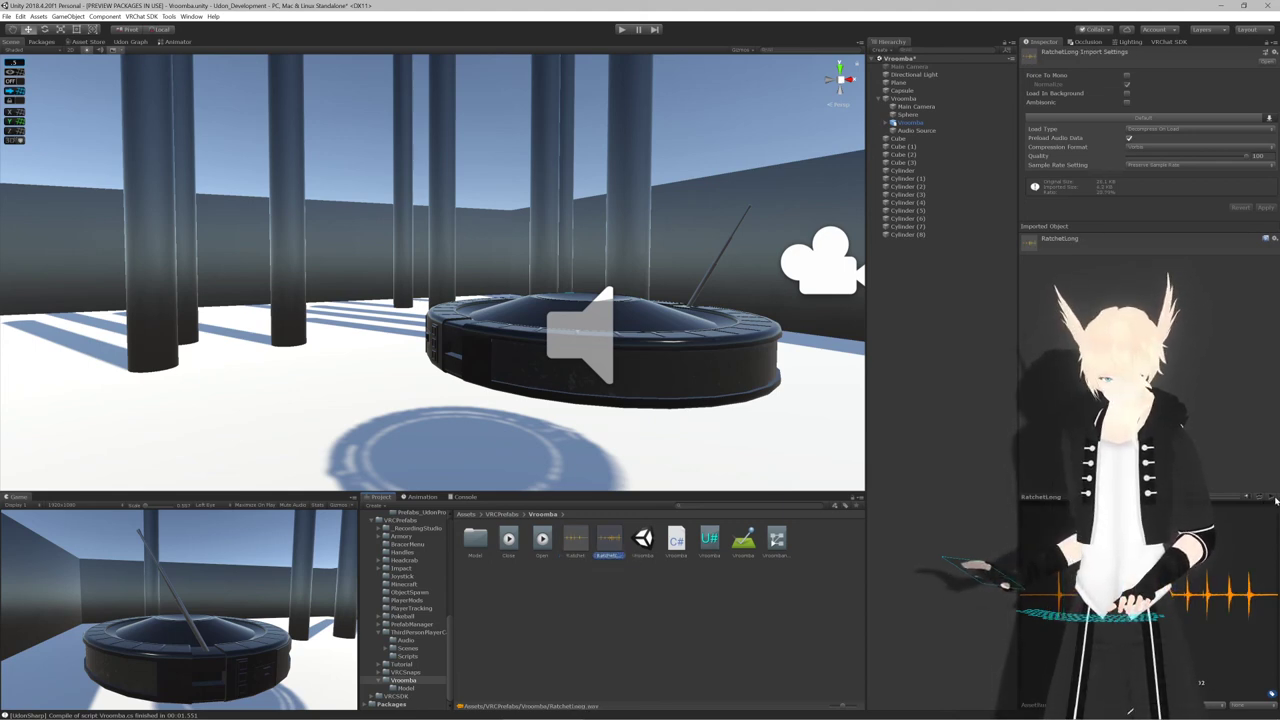
click(1271, 497)
key(Left)
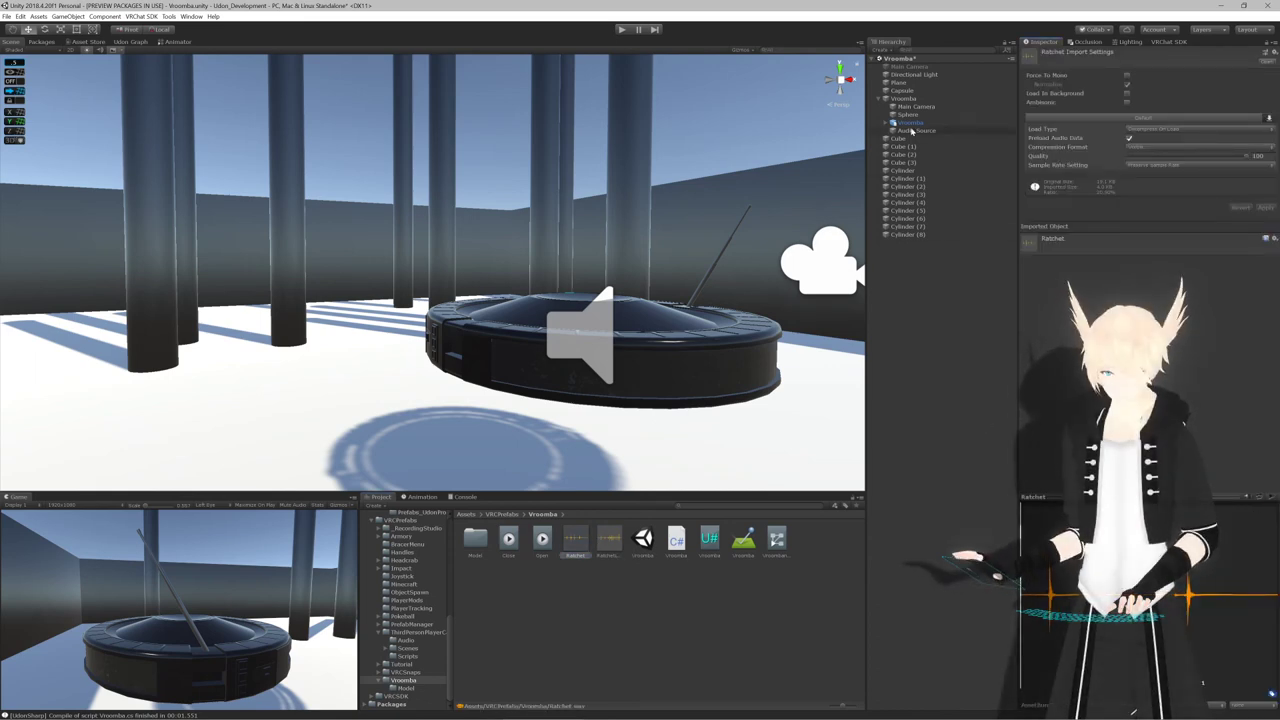
Set the Vroomba script's Antenna Sounds array size to 2 and assign Ratchet to the first element and RatchetLong to the second
click(925, 99)
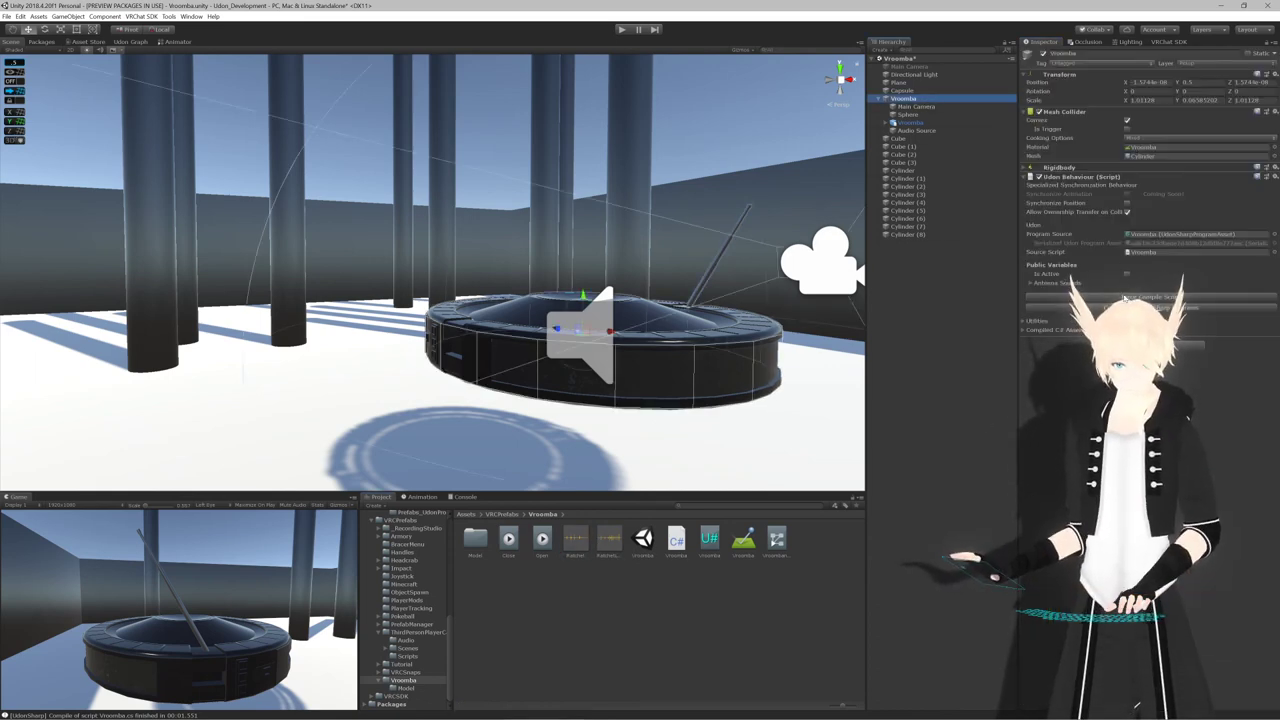
click(1028, 284)
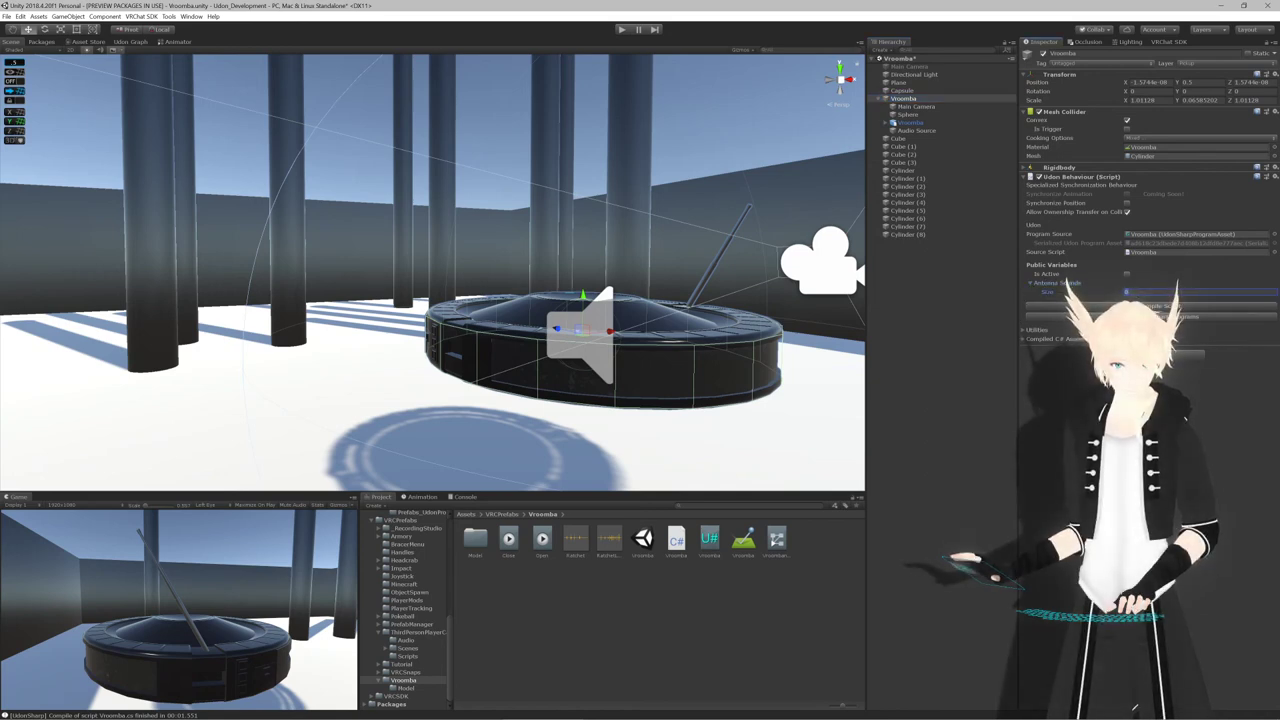
text(2)
key(Return)
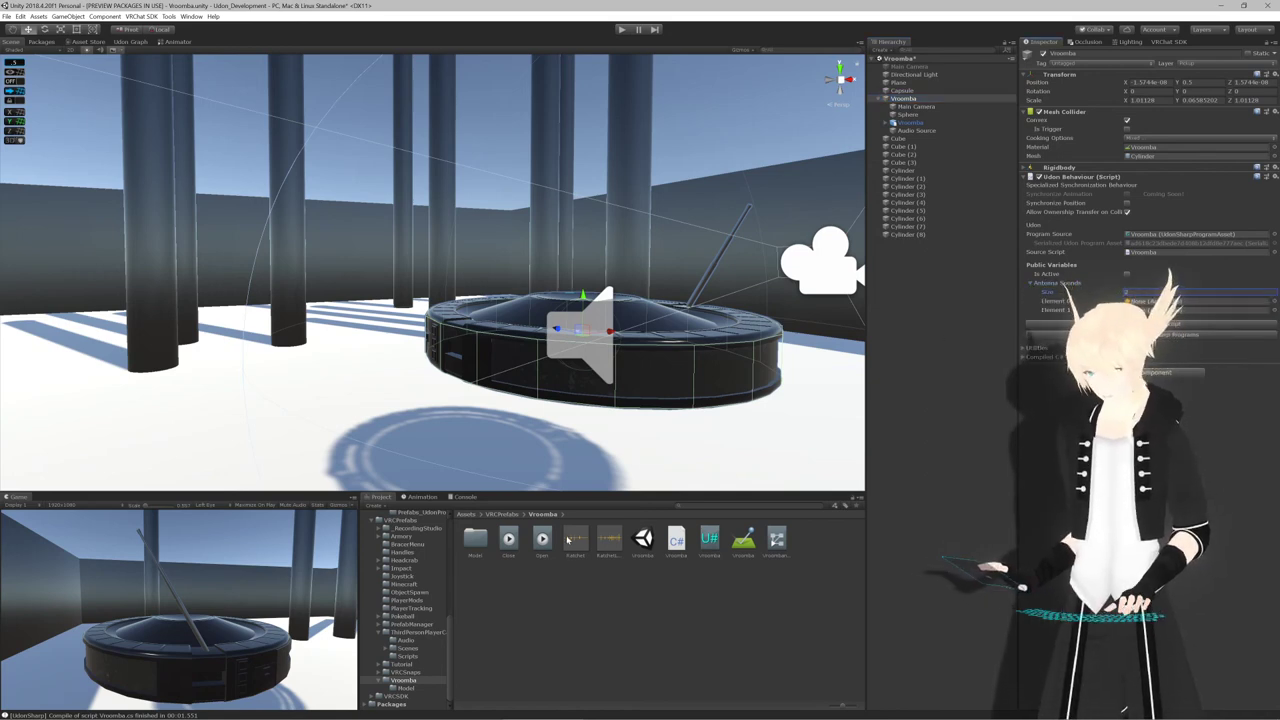
drag(1133, 330, 1150, 301)
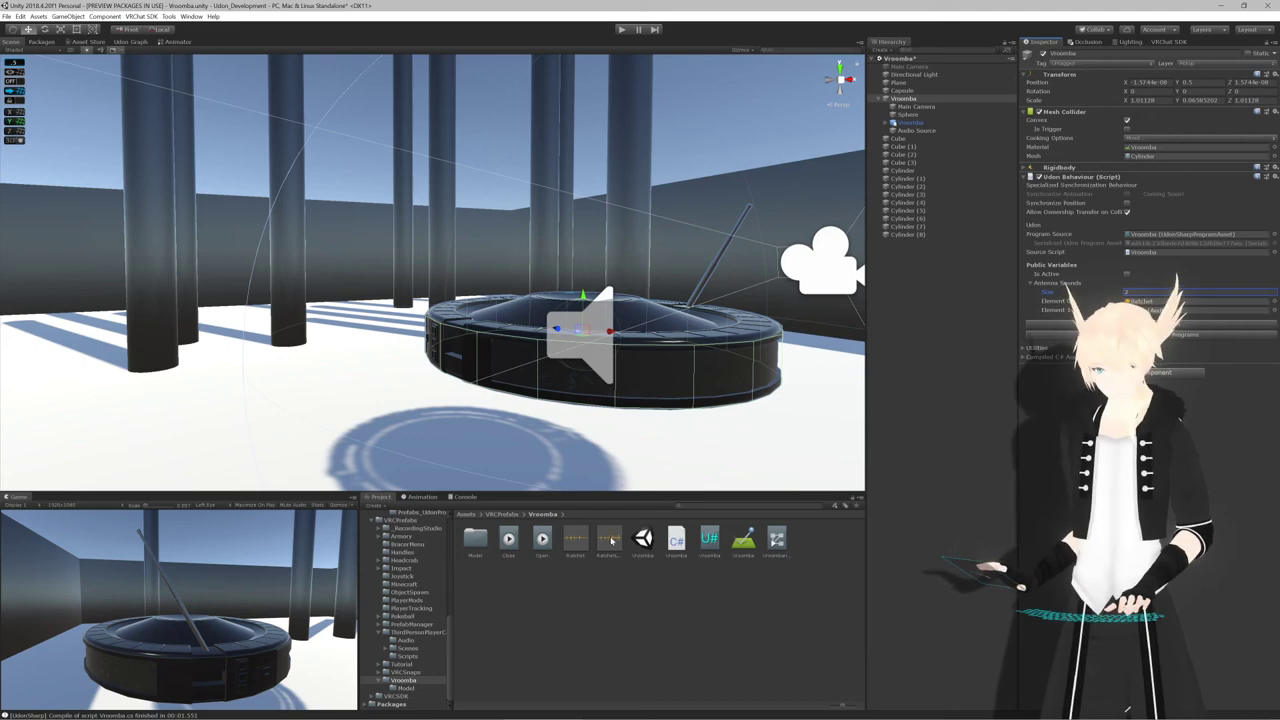
drag(609, 540, 1141, 320)
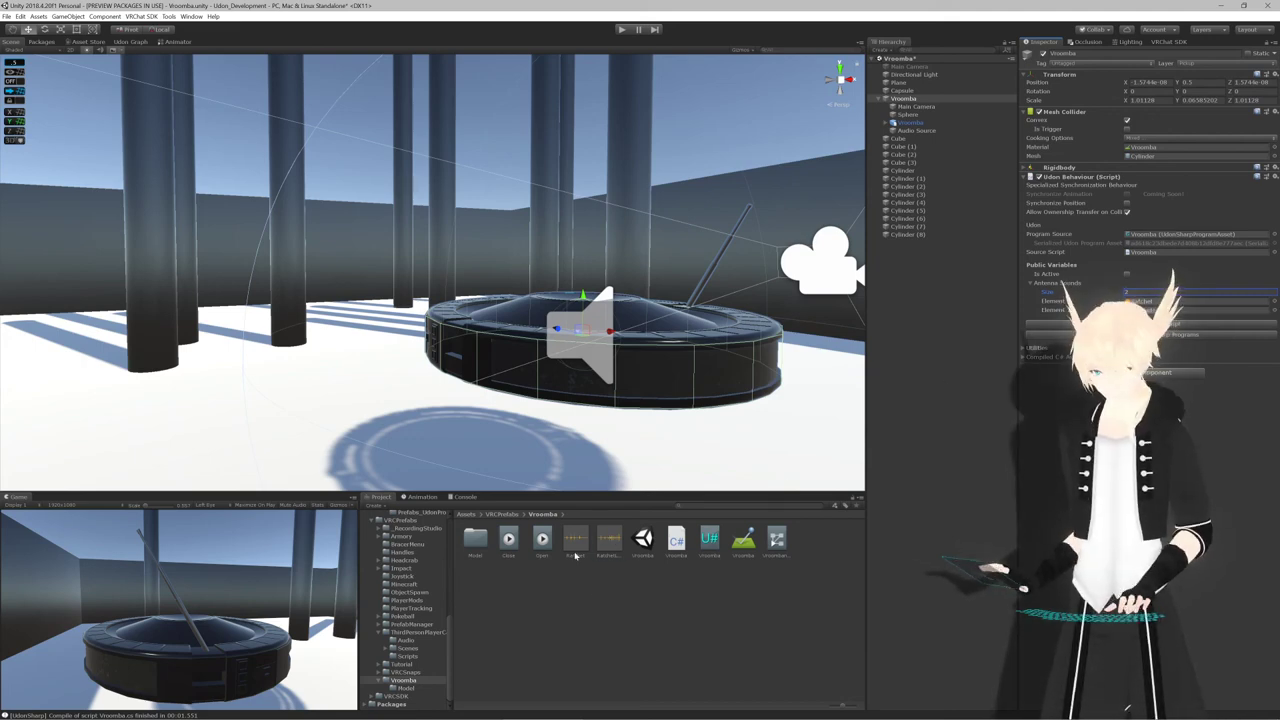
Preview the Ratchet and RatchetLong clips again and clear the selection
click(575, 540)
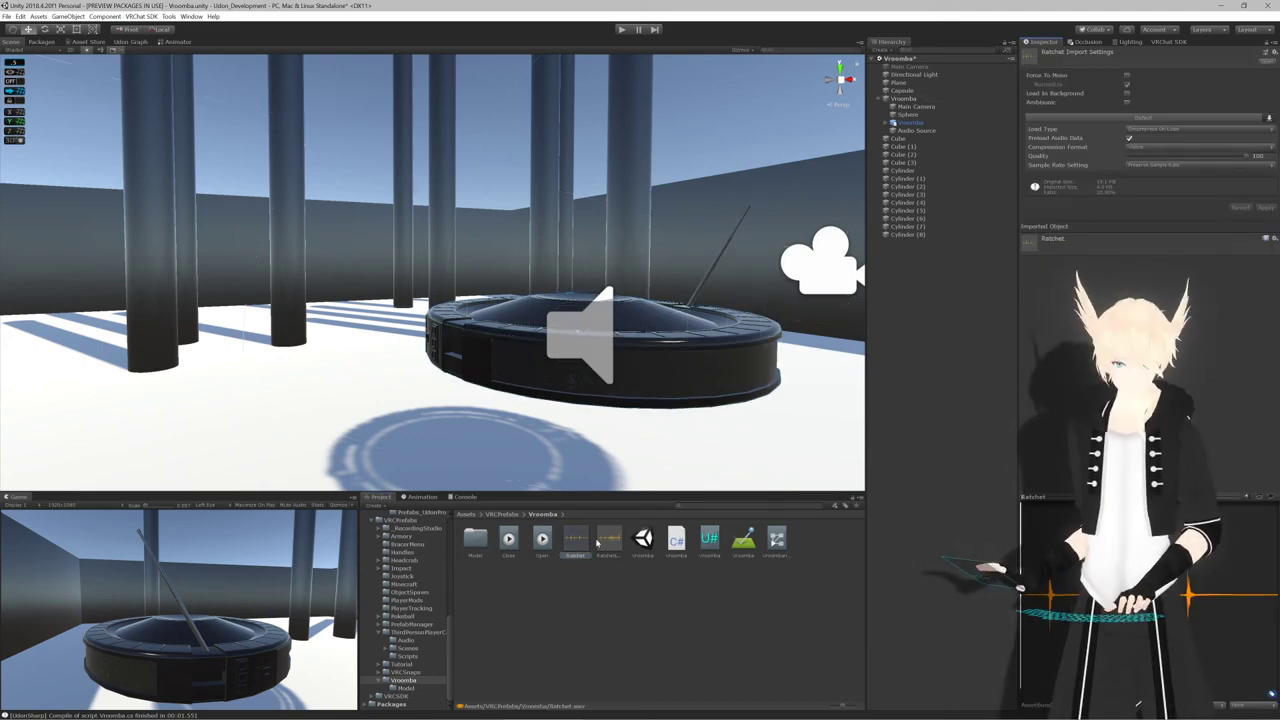
click(607, 540)
click(1271, 494)
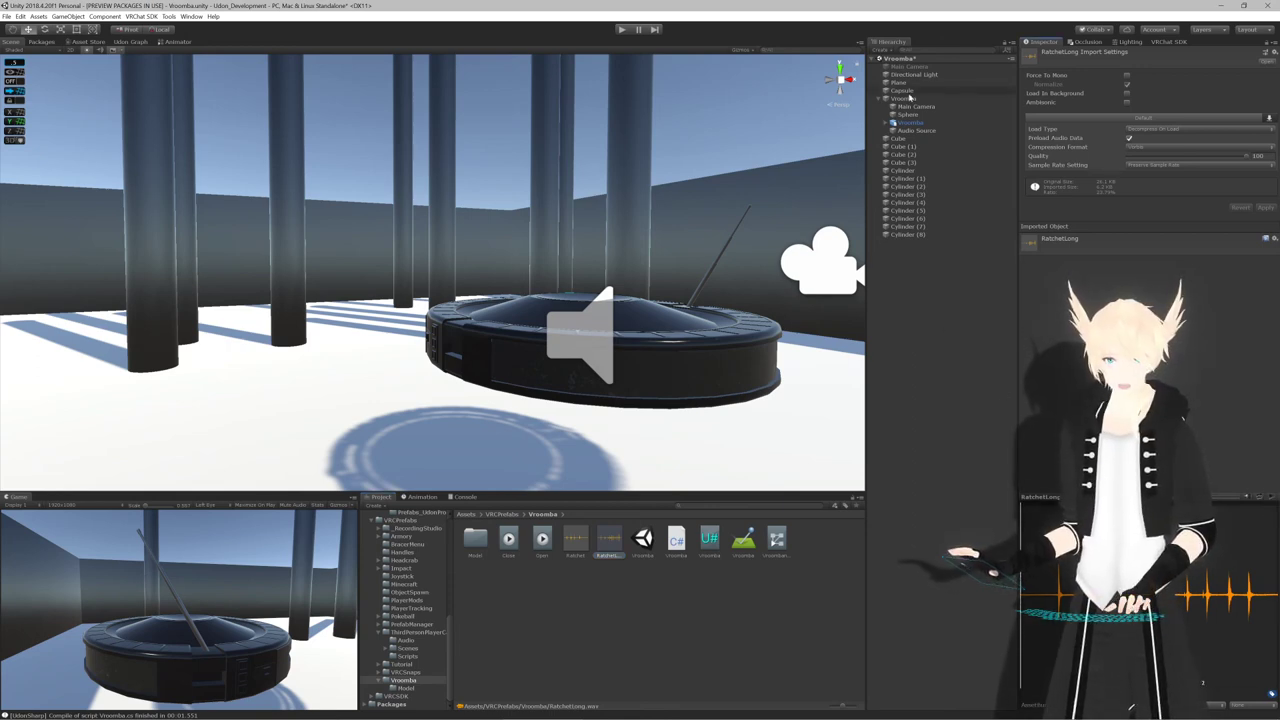
click(938, 273)
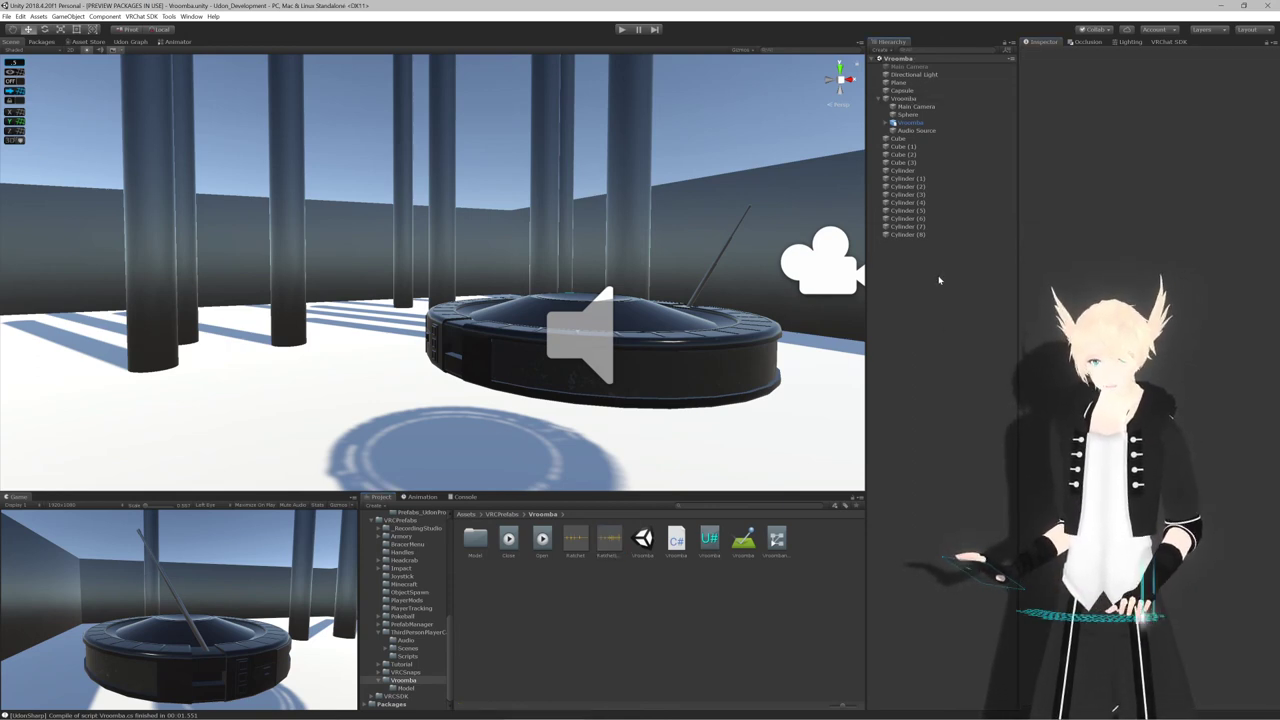
Switch to Vroomba.cs, change the _snd and _anim lookups in Start to GetComponentInChildren, and save the script
click(930, 131)
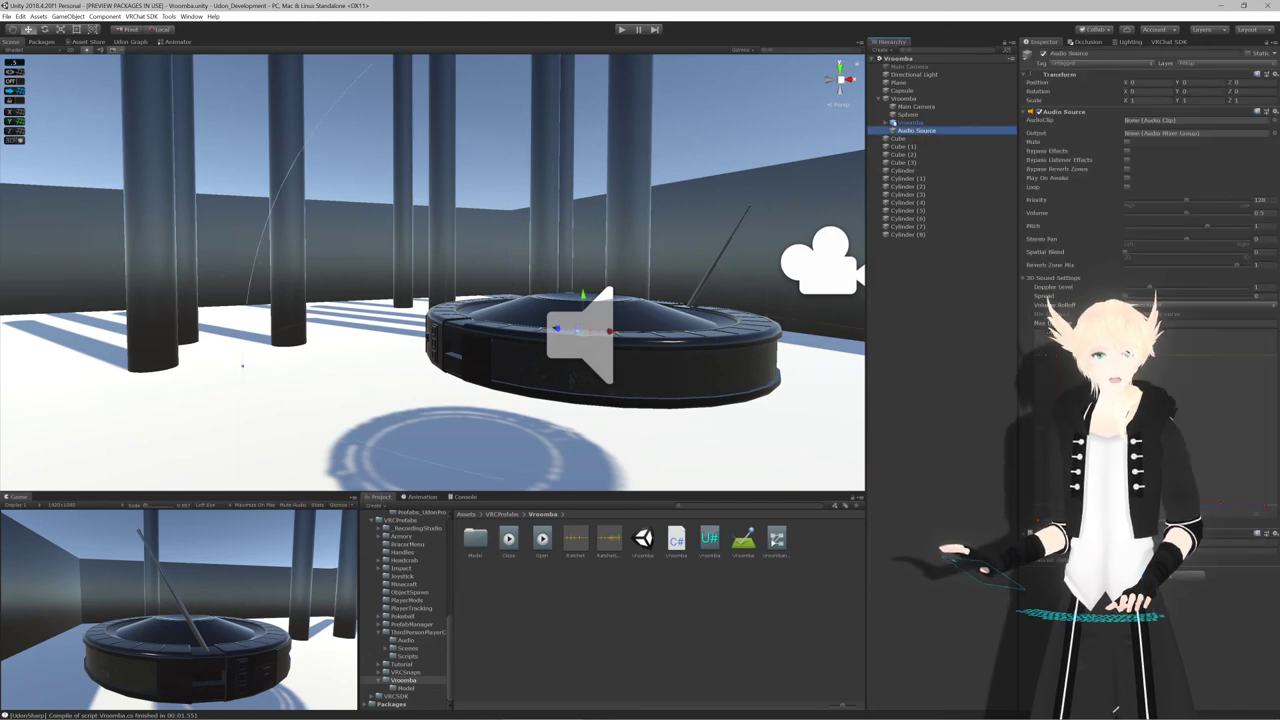
key(alt+Tab)
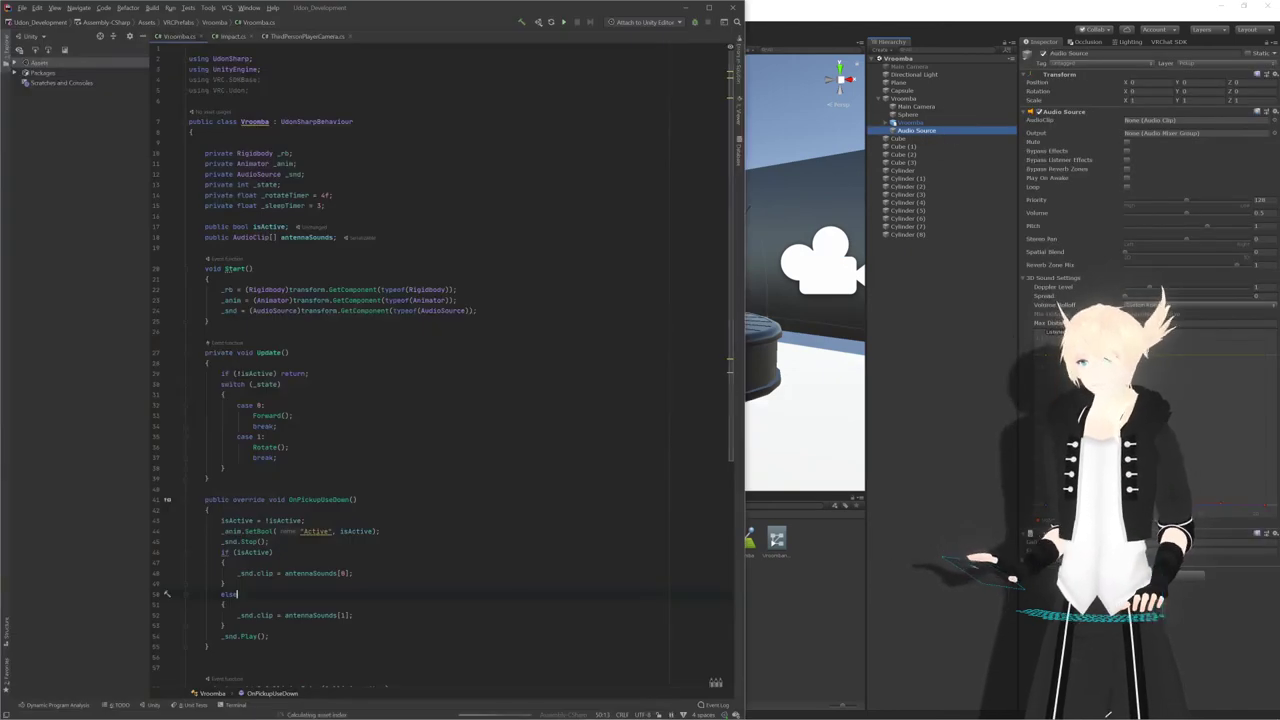
click(389, 310)
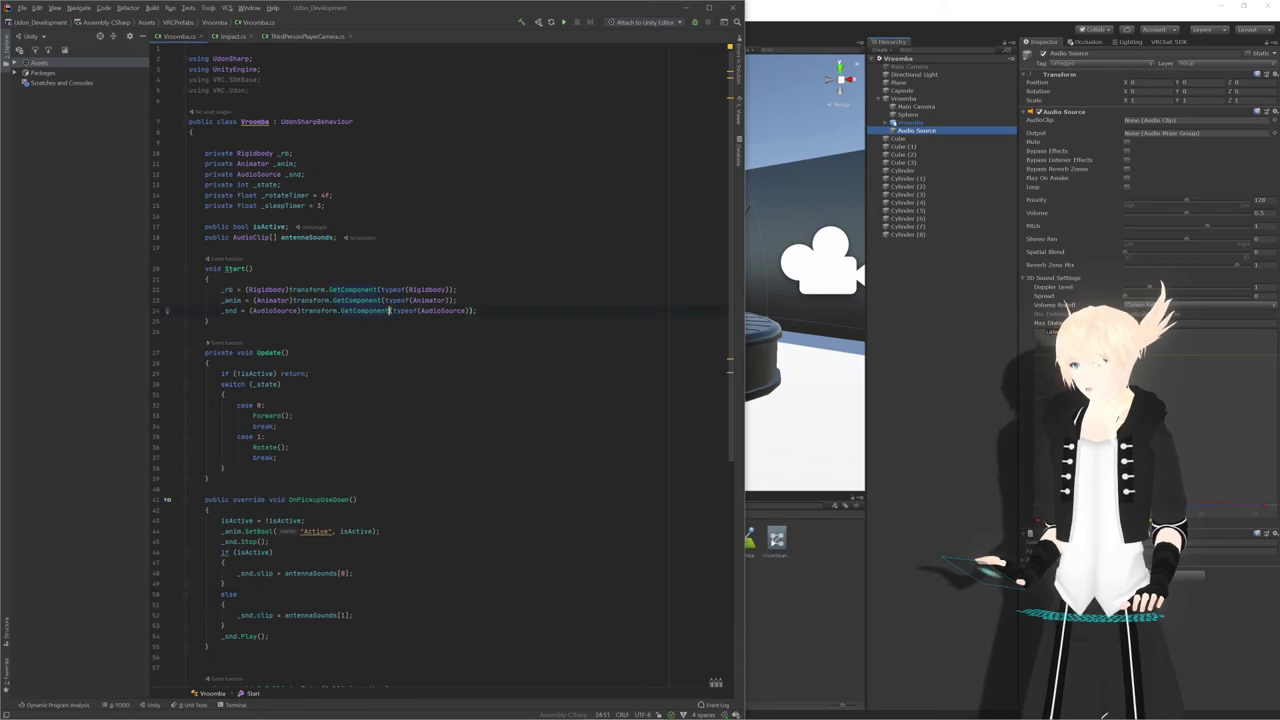
text(In)
key(Return)
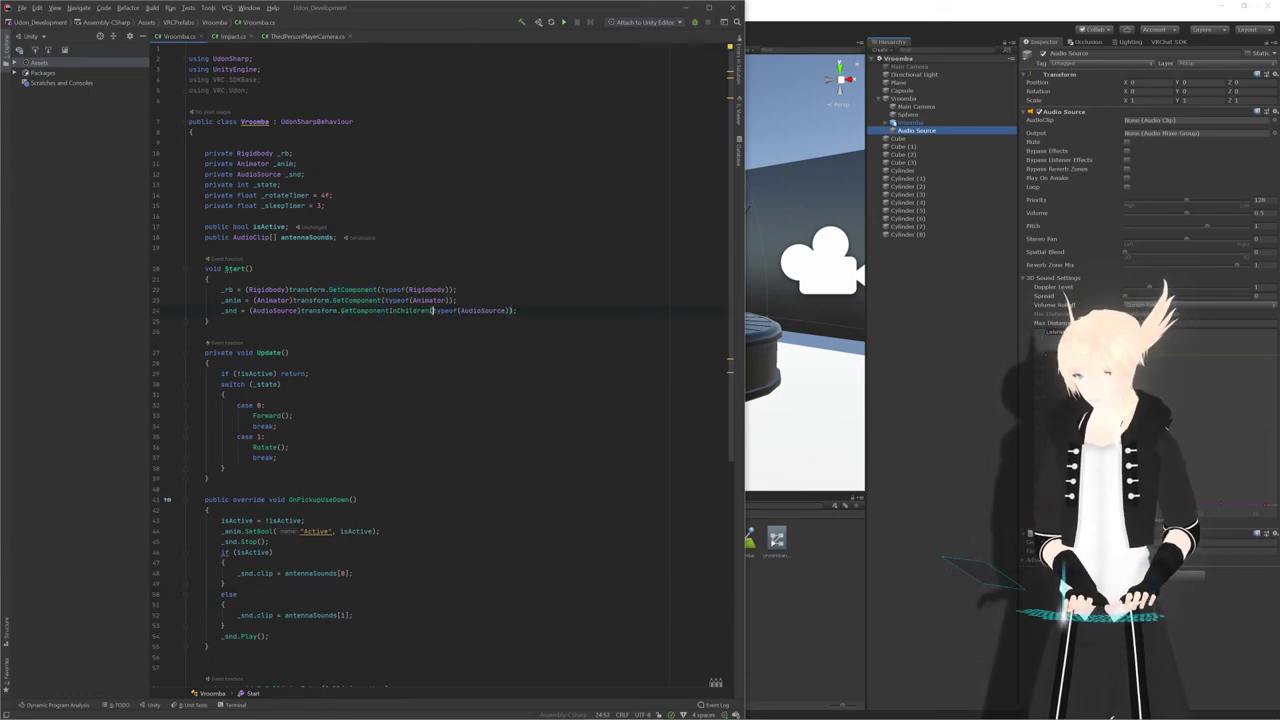
click(388, 300)
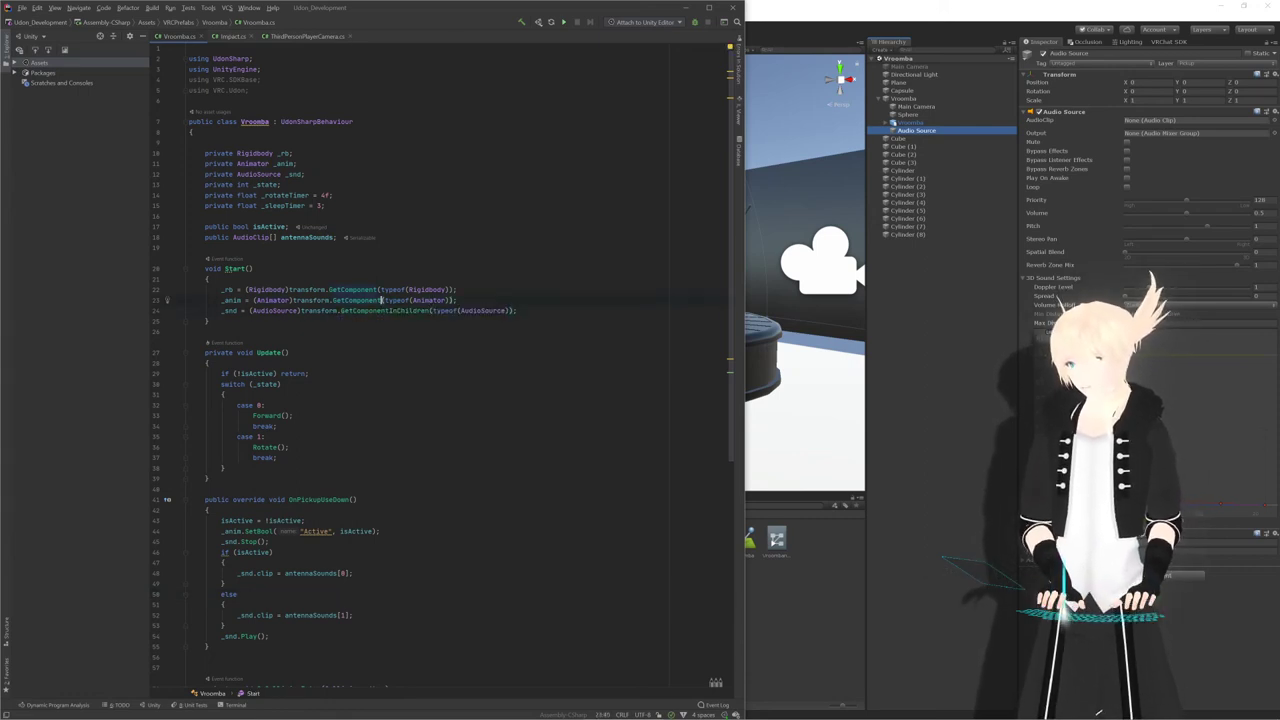
text(In)
key(Return)
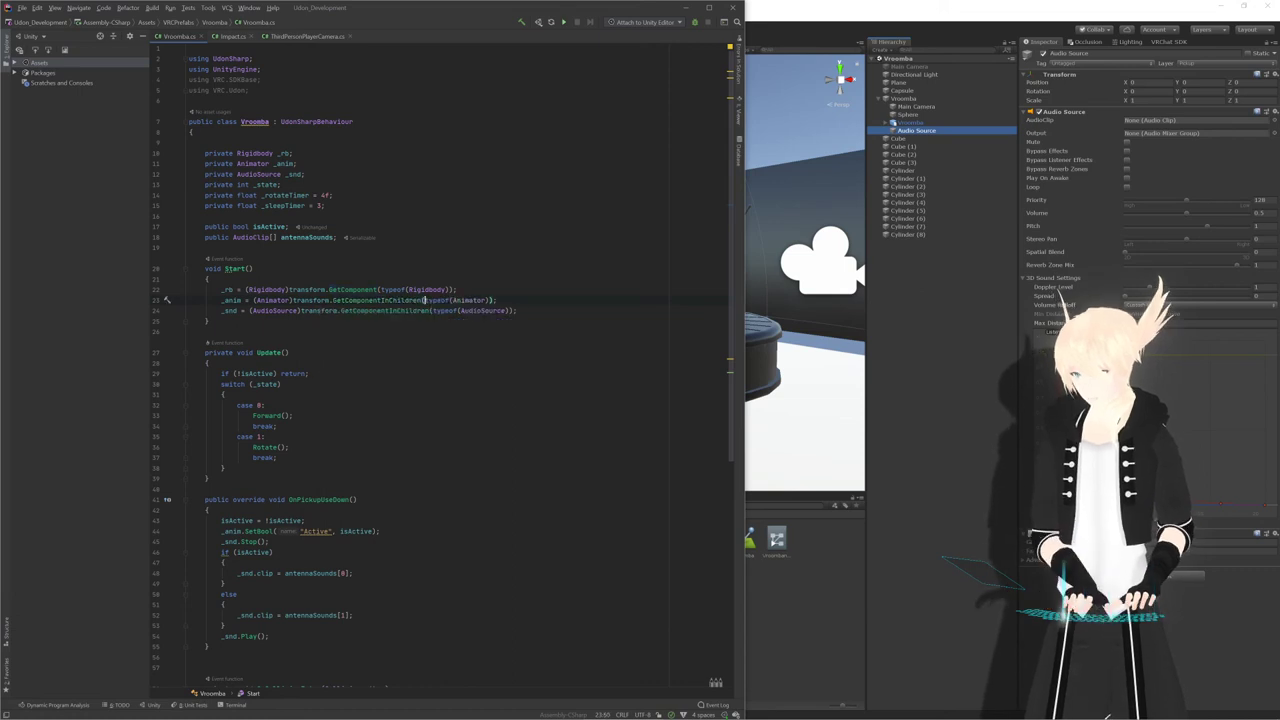
key(ctrl+s)
Review the remaining methods of the Vroomba script down to Rotate and return to Unity
click(378, 321)
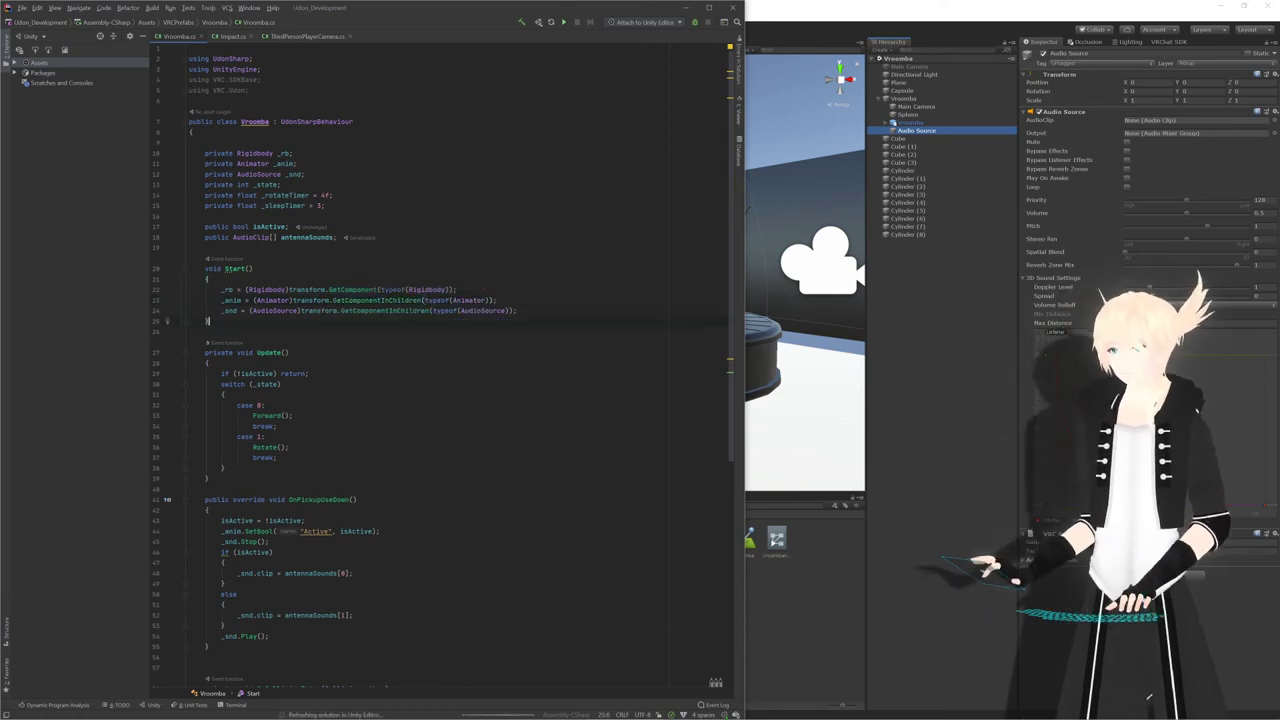
scroll(440, 365, down, 10)
scroll(440, 365, up, 8)
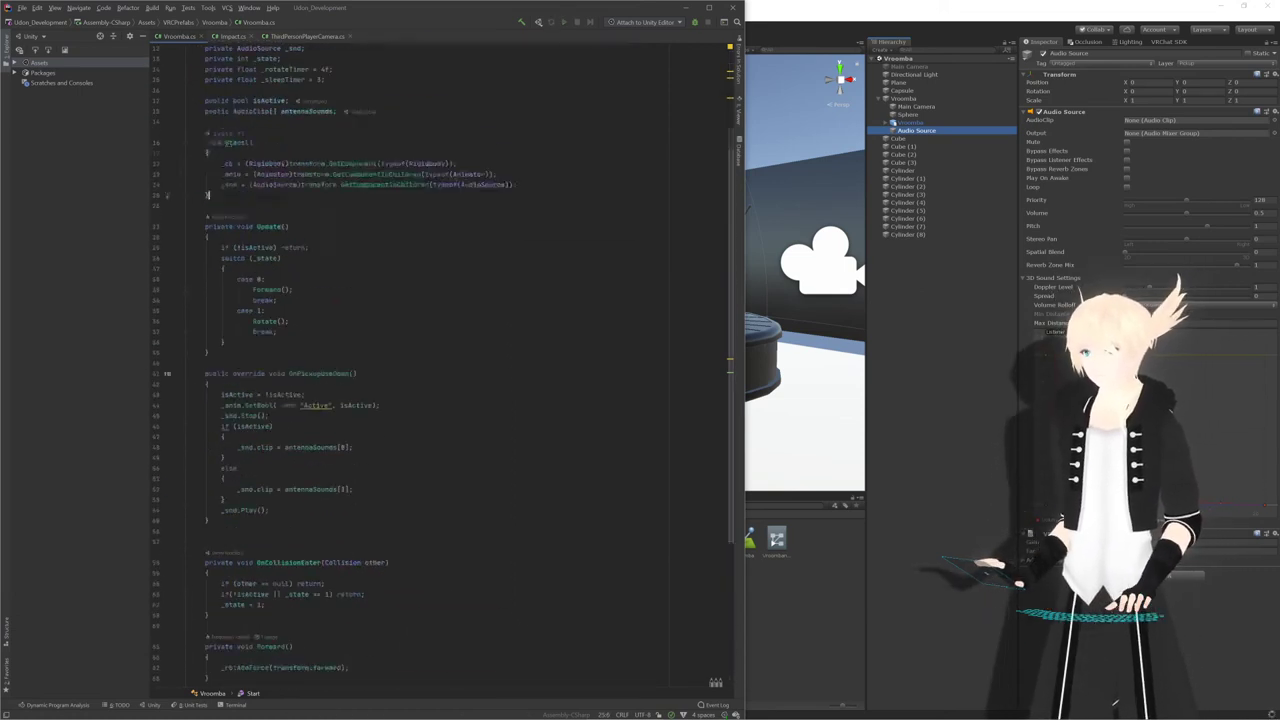
scroll(440, 365, down, 8)
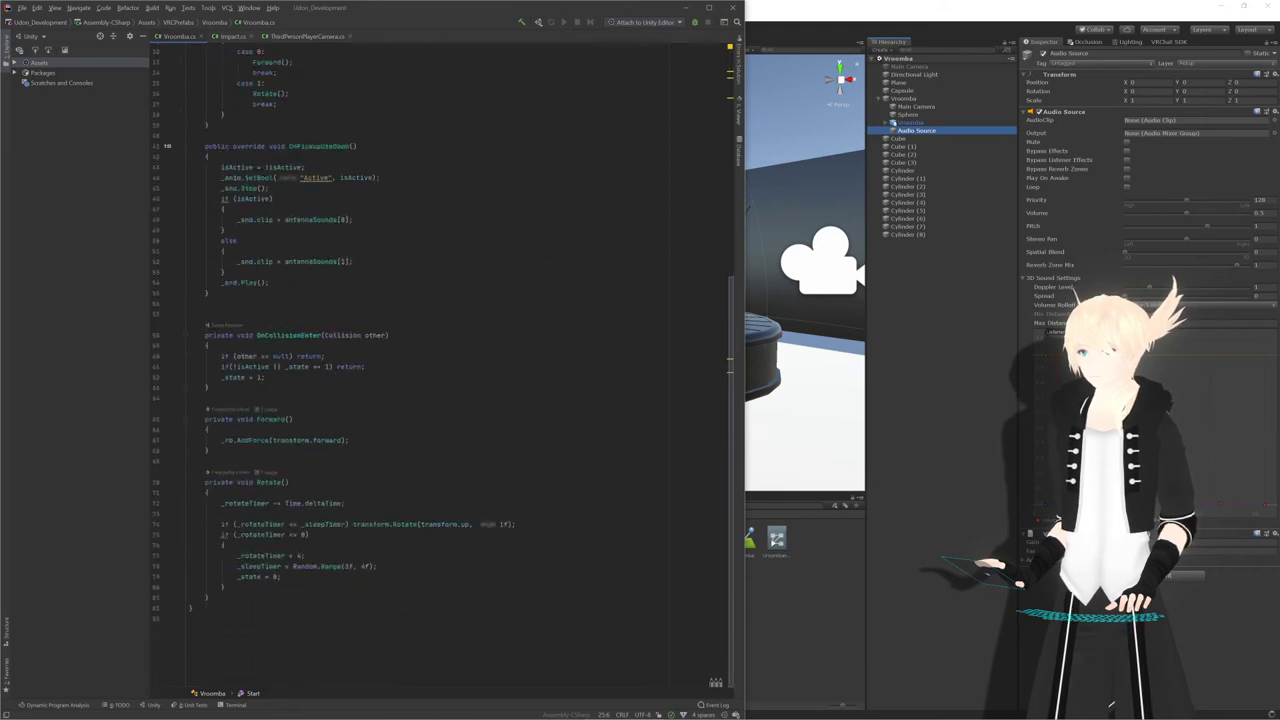
click(1048, 666)
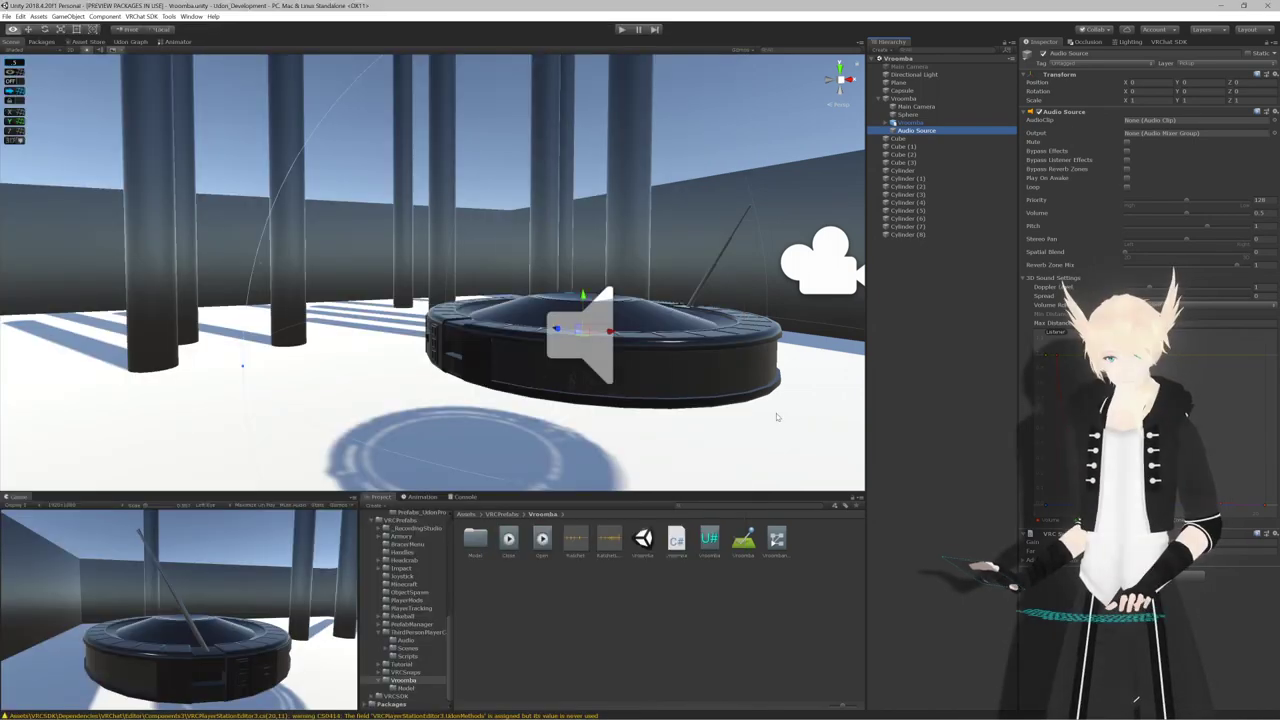
scroll(776, 413, down, 3)
alt+drag(600, 260, 650, 302)
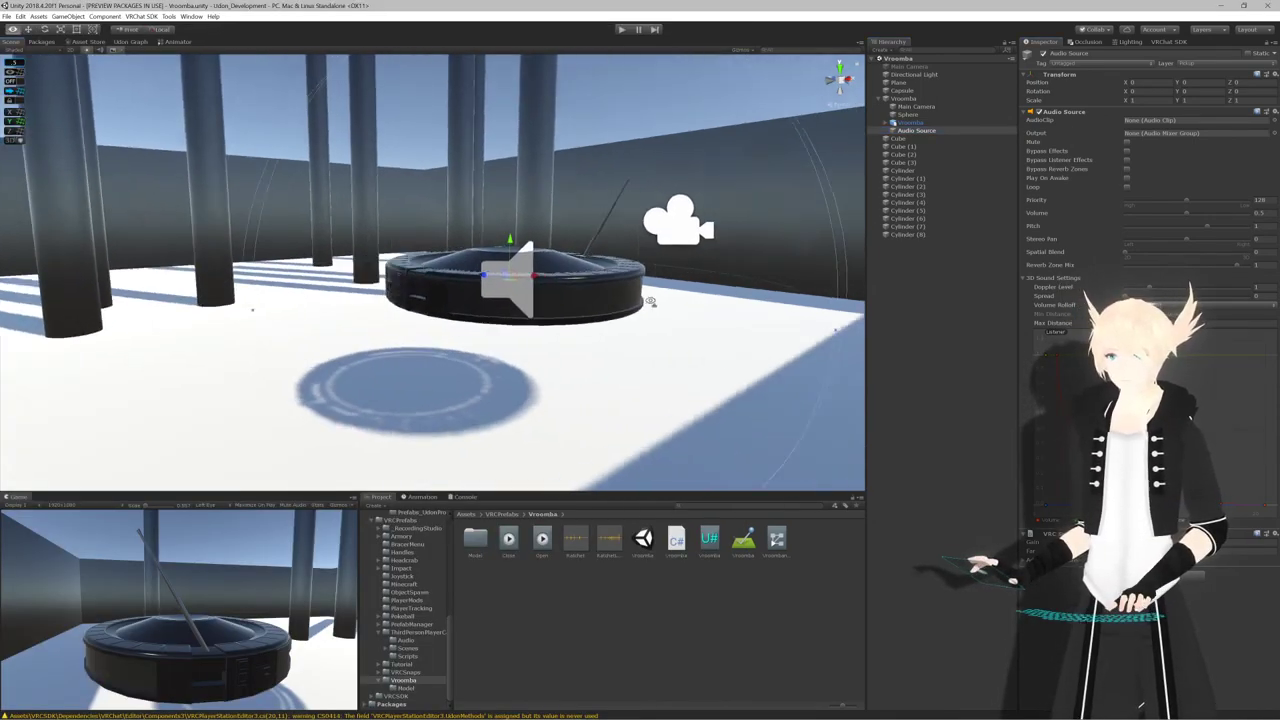
right_drag(650, 302, 955, 330)
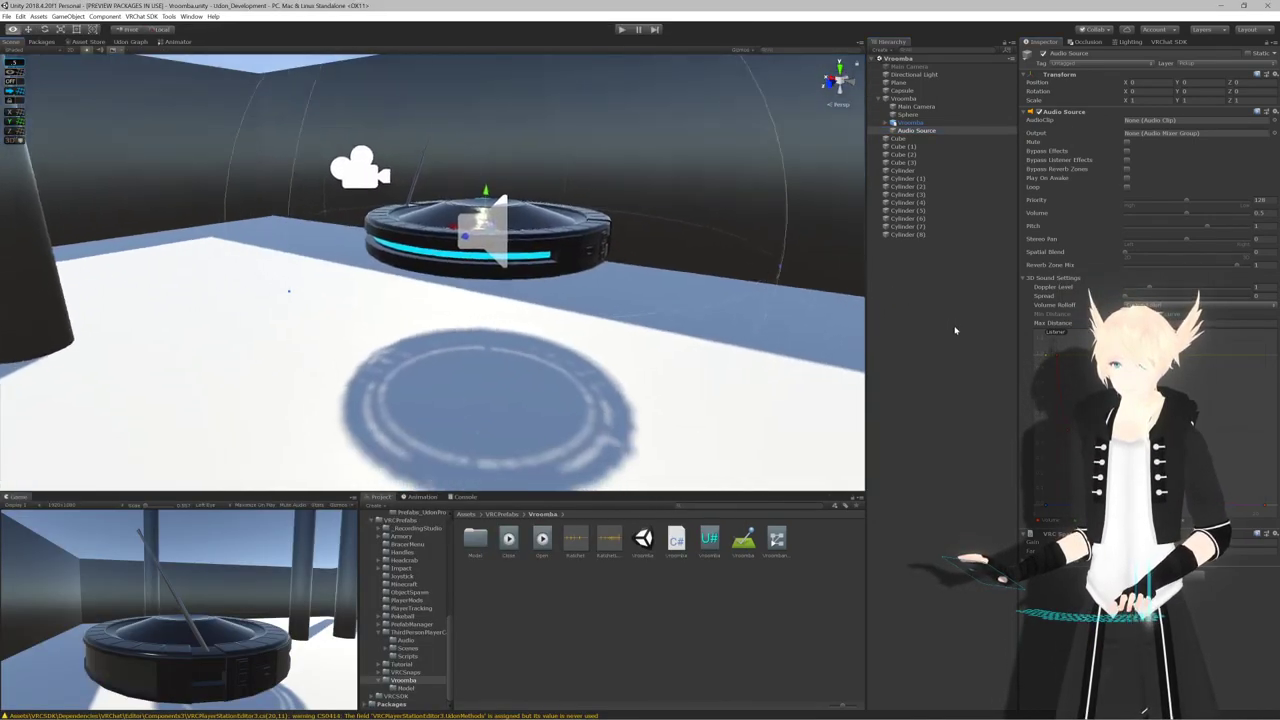
alt+drag(955, 330, 787, 320)
click(931, 289)
right_drag(740, 285, 675, 276)
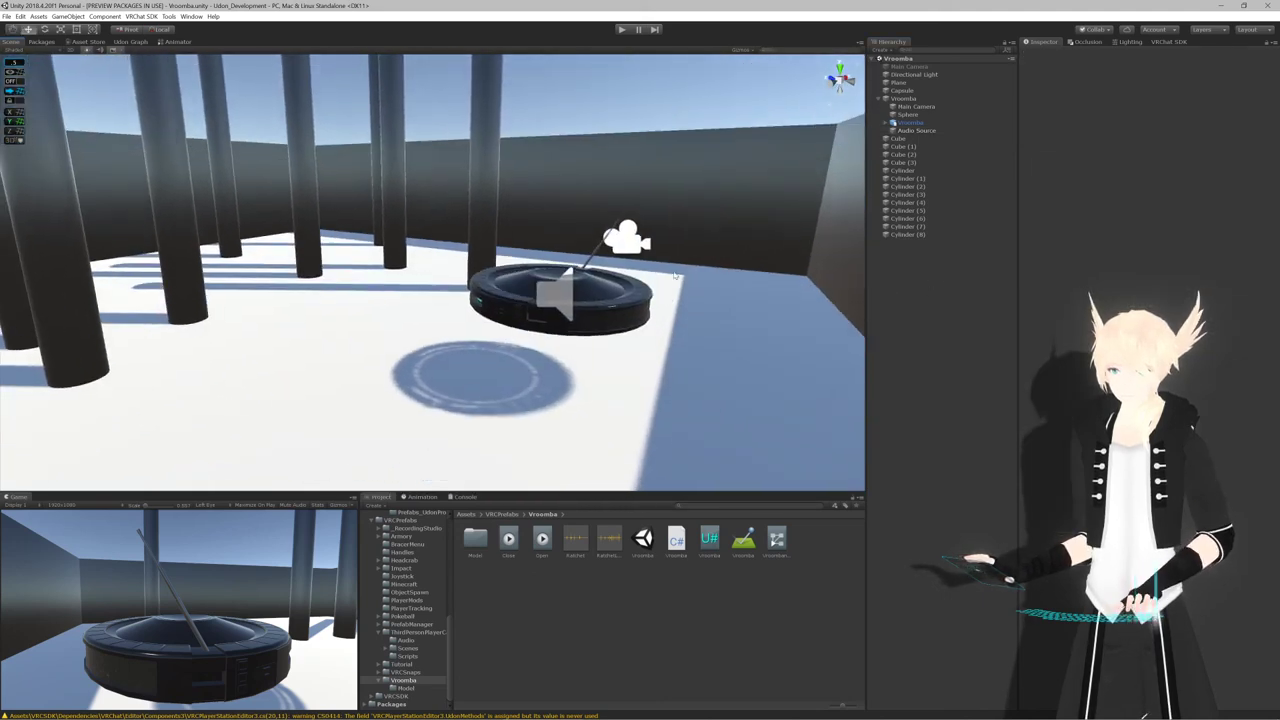
Add a VRC Pickup component to the parent Vroomba object
click(903, 98)
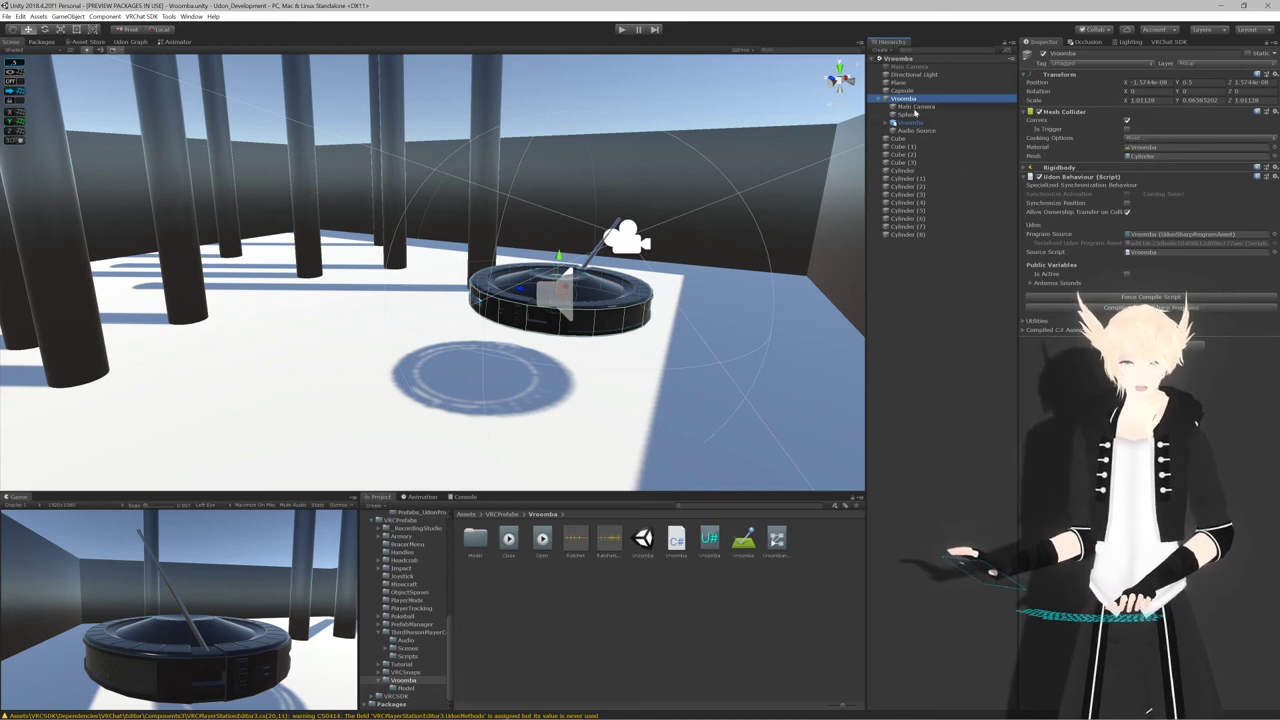
click(1131, 347)
text(pick)
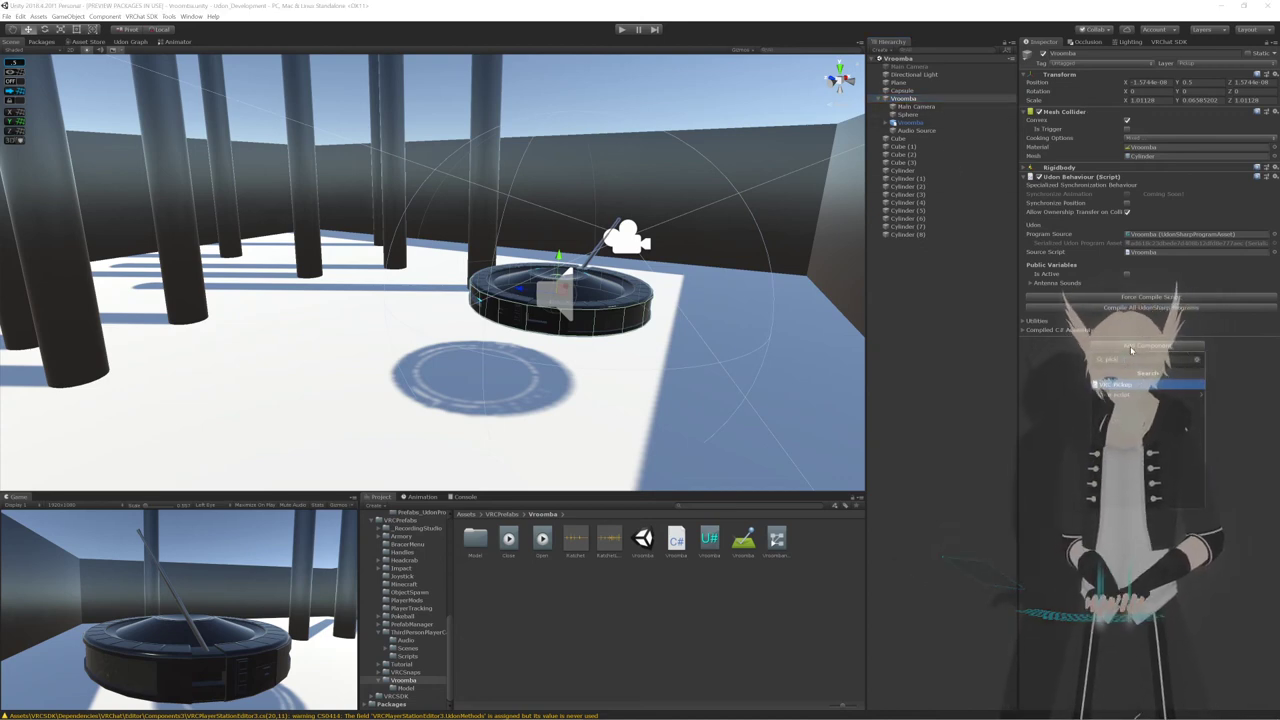
key(Return)
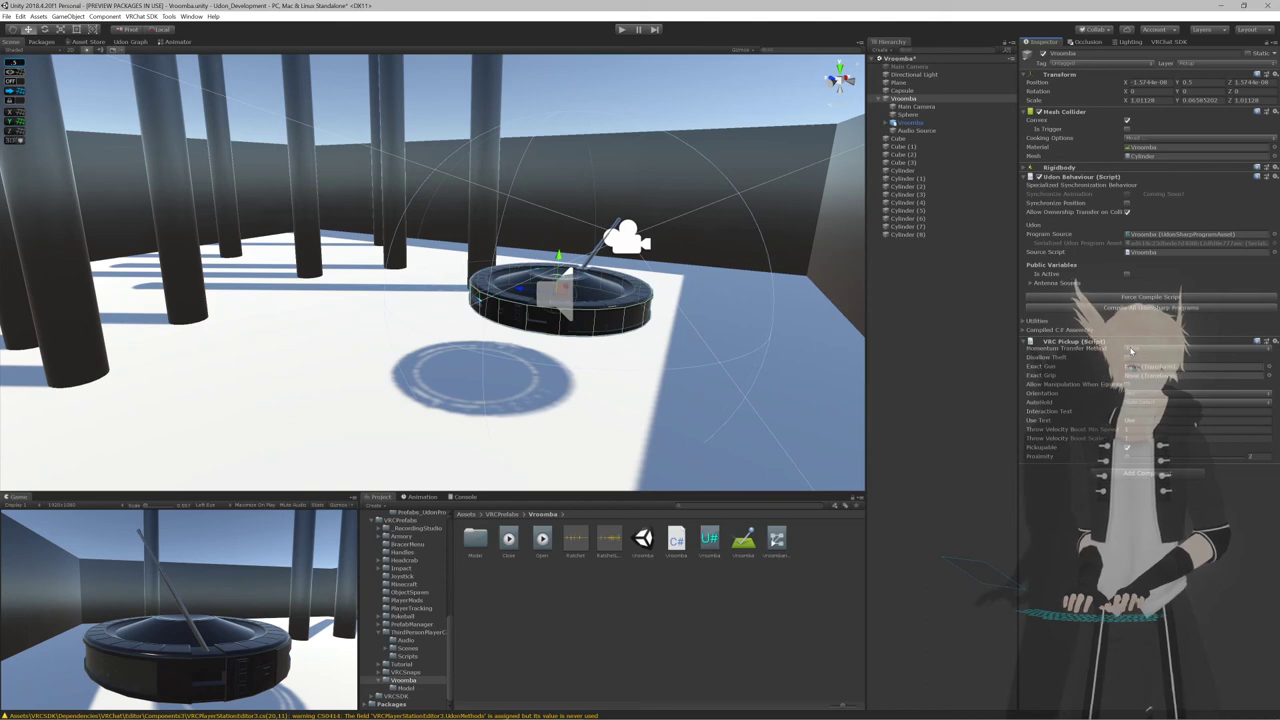
Enable Synchronize Position on Vroomba's Udon Behaviour and make the object a prefab in the Vroomba folder
click(1127, 204)
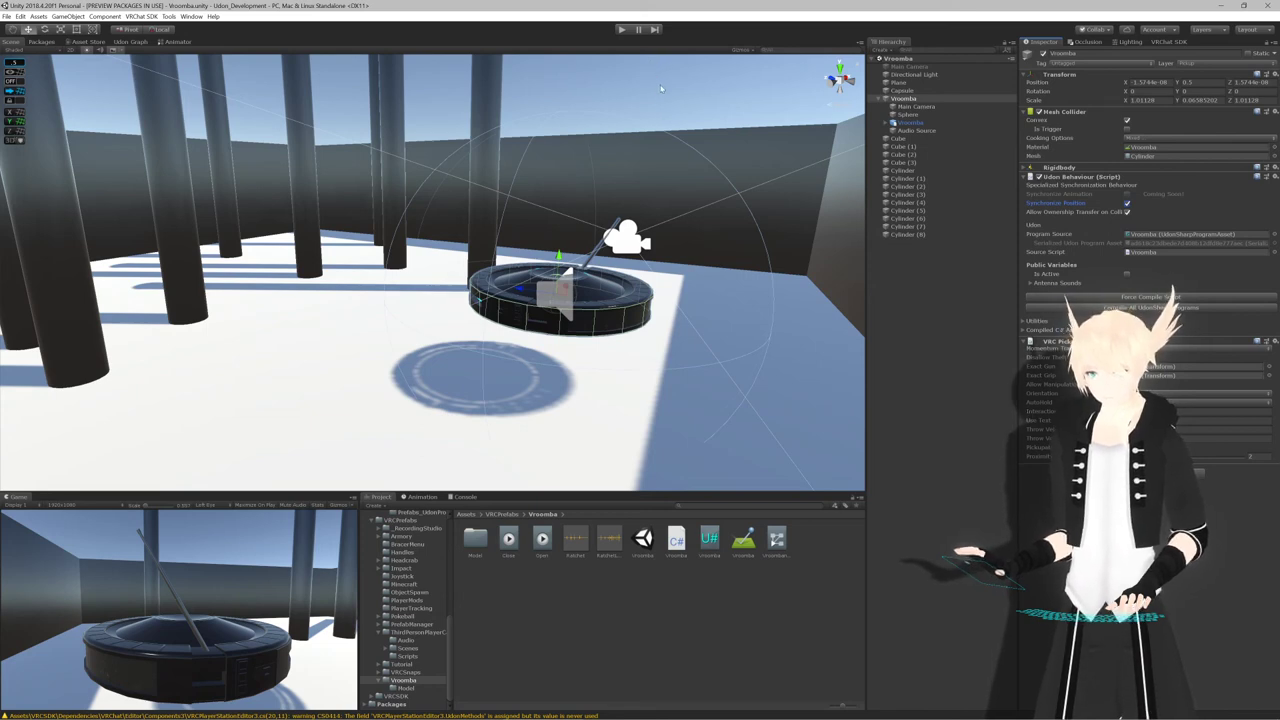
click(878, 98)
drag(894, 99, 709, 595)
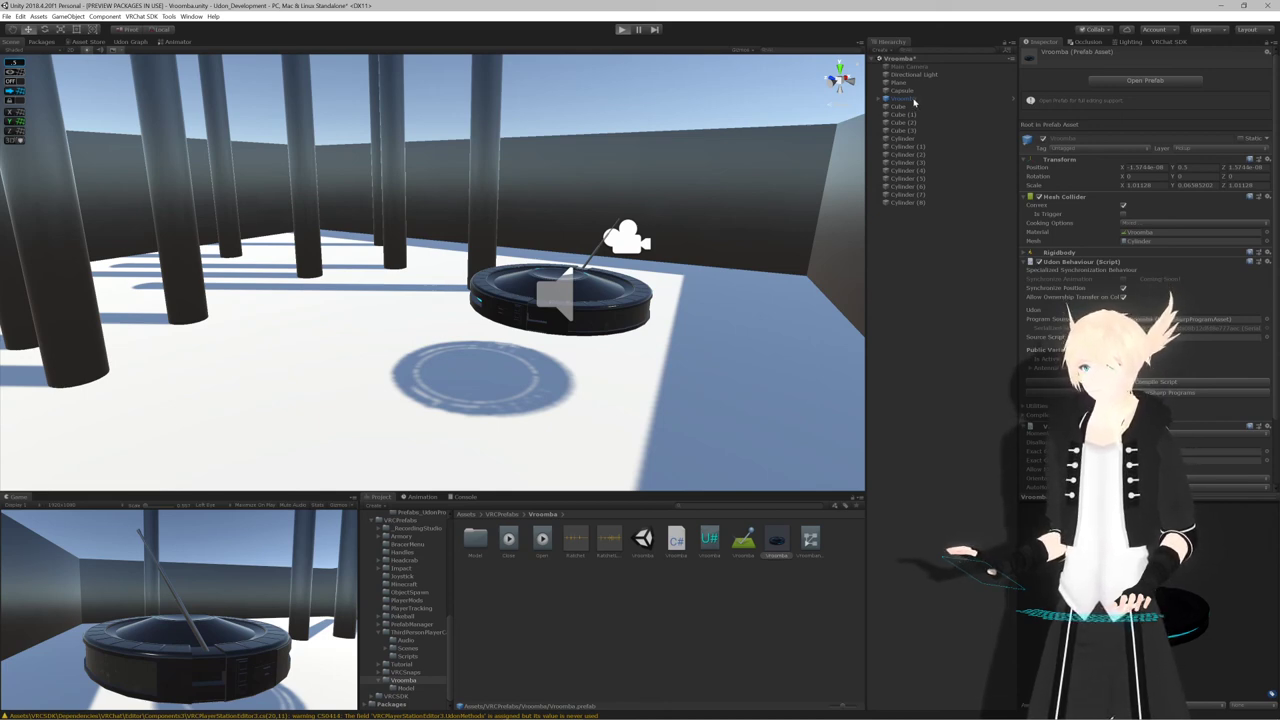
Test the scene in play mode with Is Active enabled on the Vroomba, watch it drive, and stop playback
key(ctrl+p)
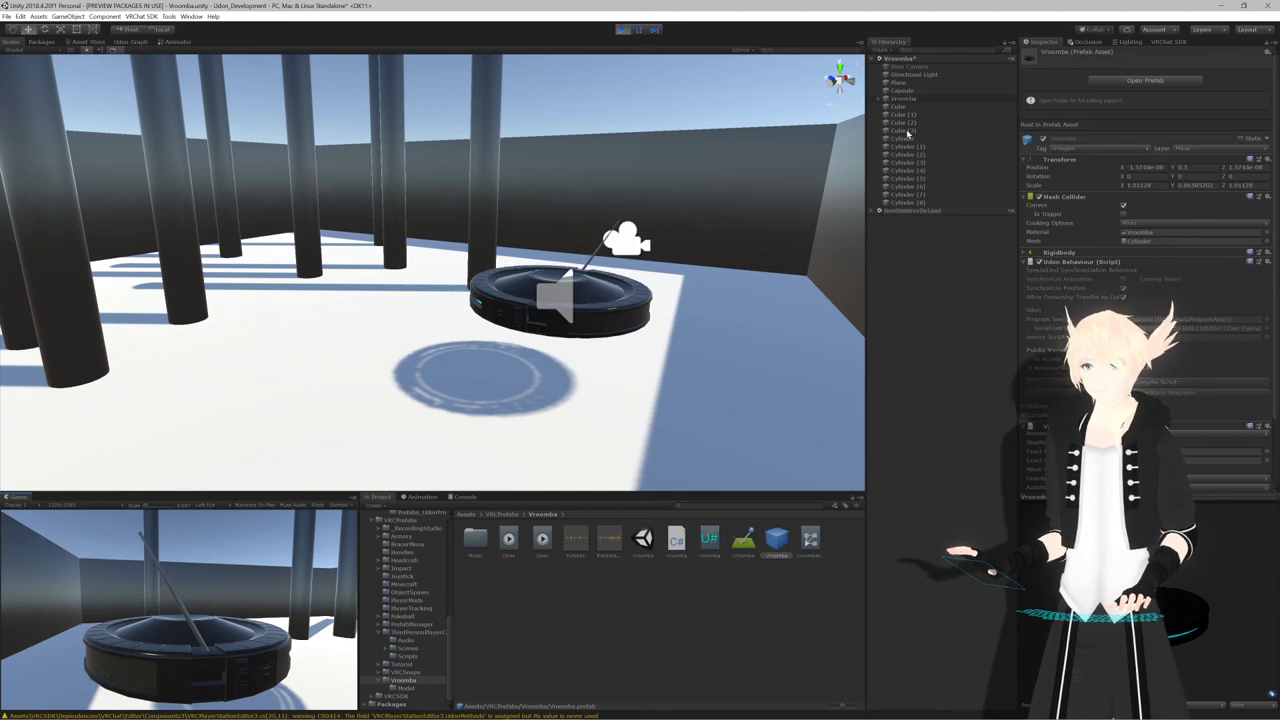
click(918, 100)
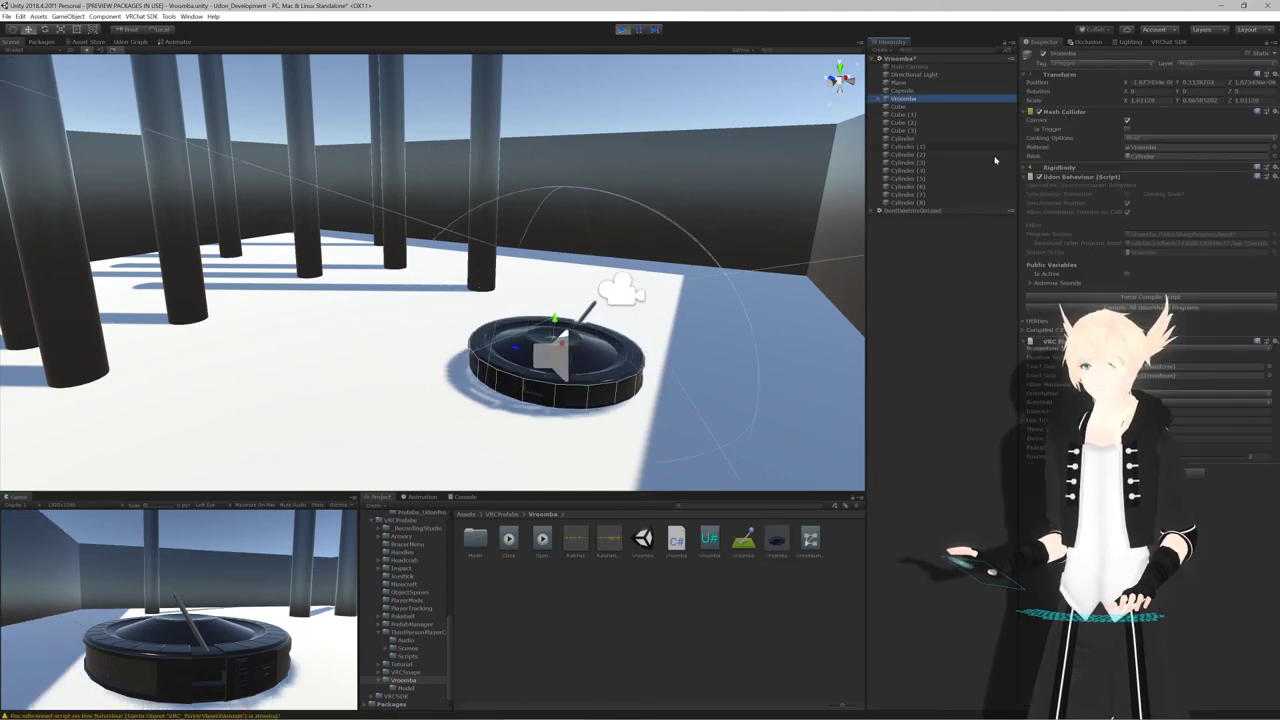
click(1127, 274)
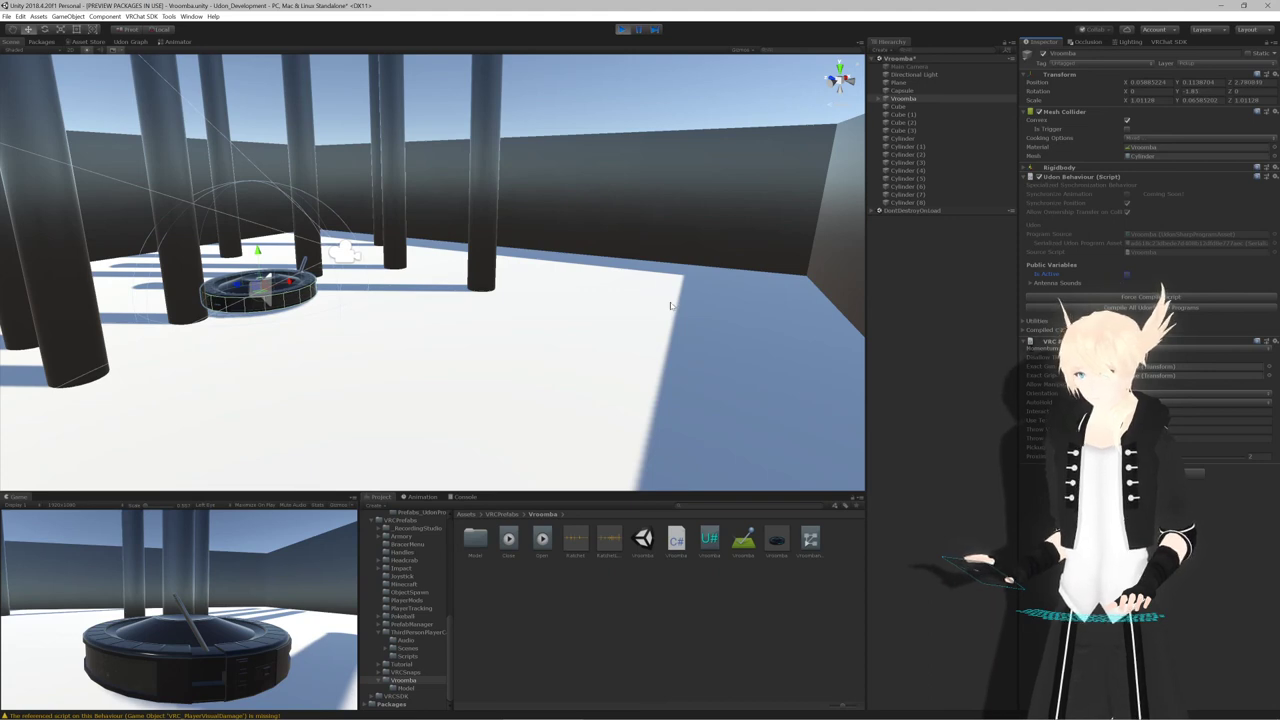
click(622, 30)
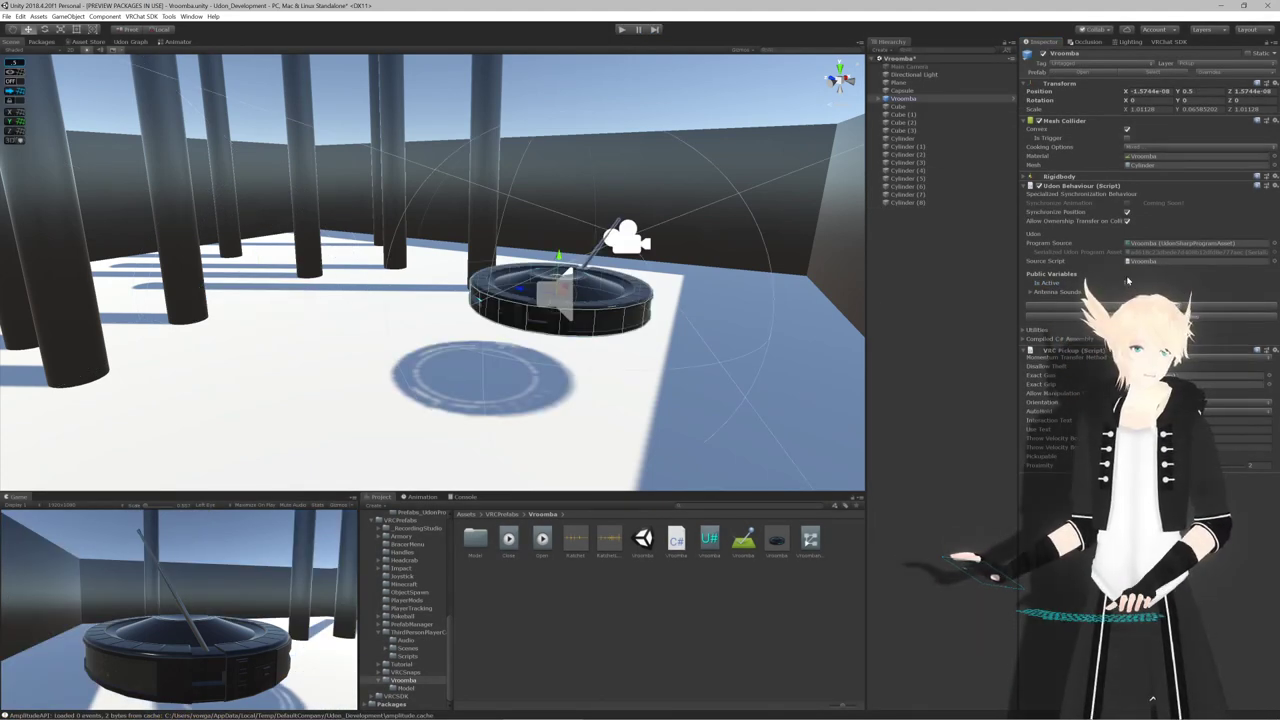
Frame the Vroomba in the Scene view and examine its dome and antenna up close
key(f)
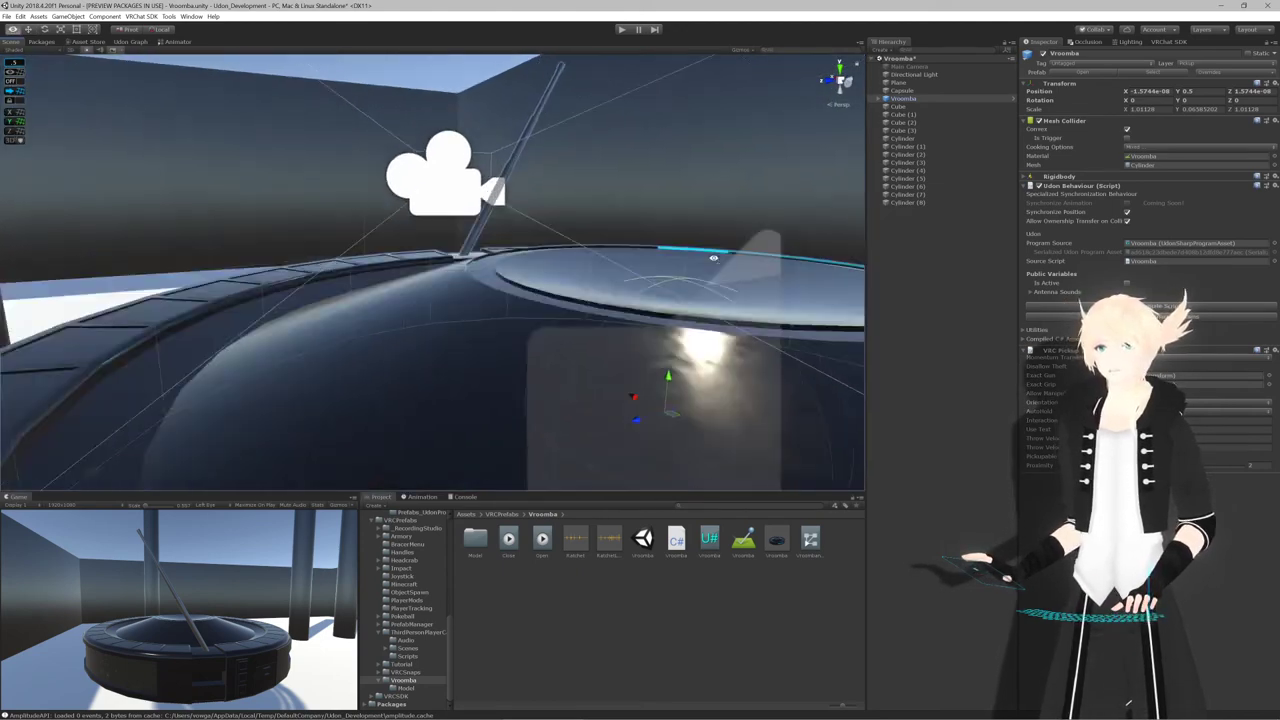
key(s)
mouse_move(714, 258)
right_down()
mouse_move(660, 277)
mouse_move(723, 283)
mouse_move(729, 265)
right_up()
key(w)
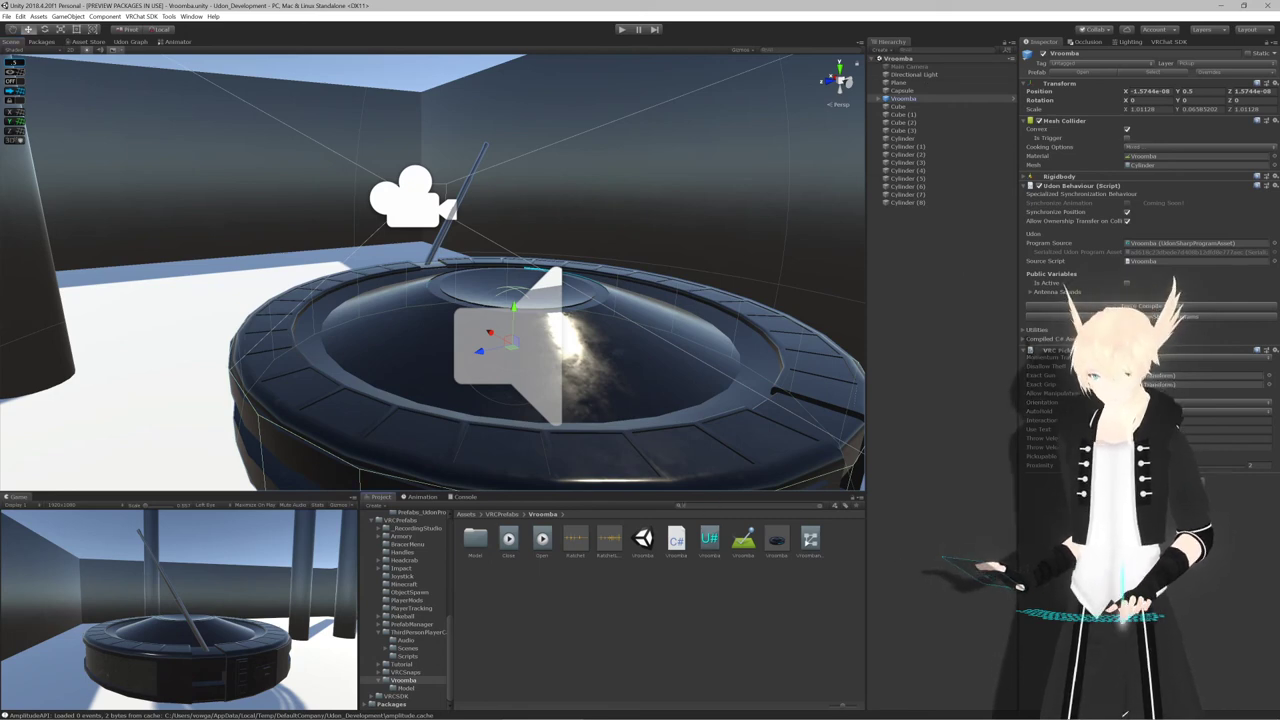
Search the project assets for vrcworld and add the VRCWorld prefab to the scene hierarchy
text(vrc)
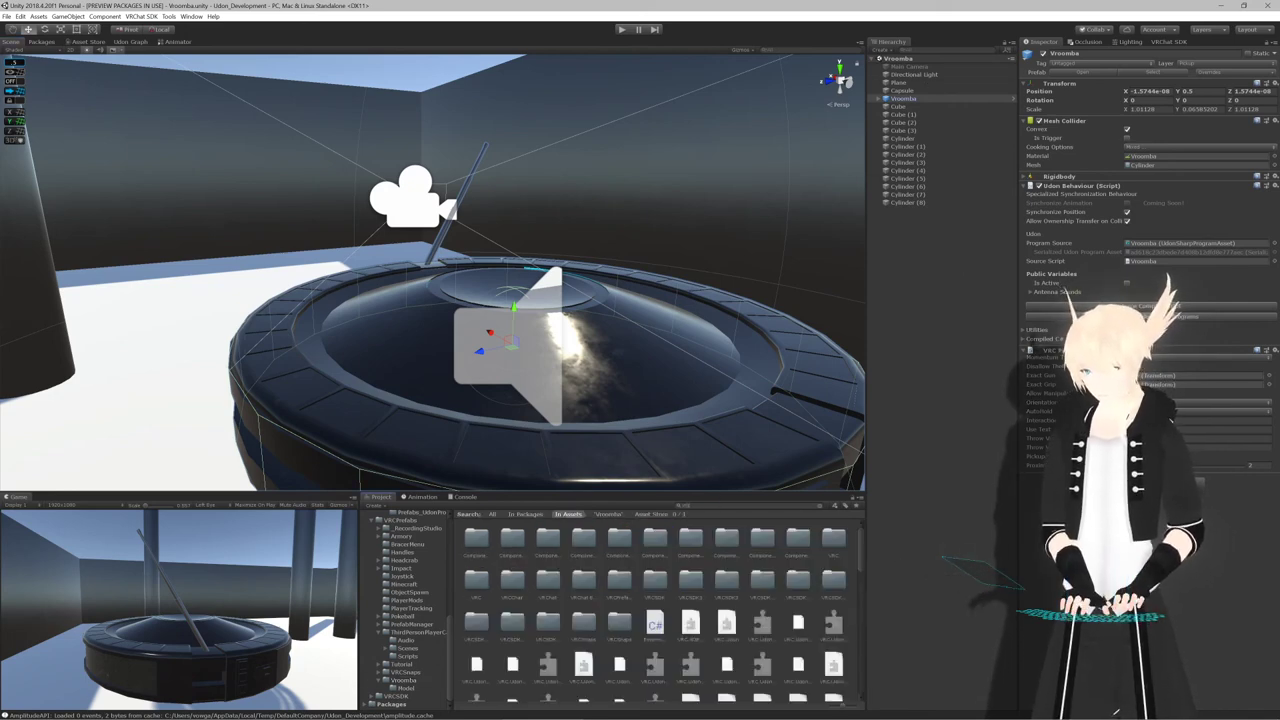
text(world)
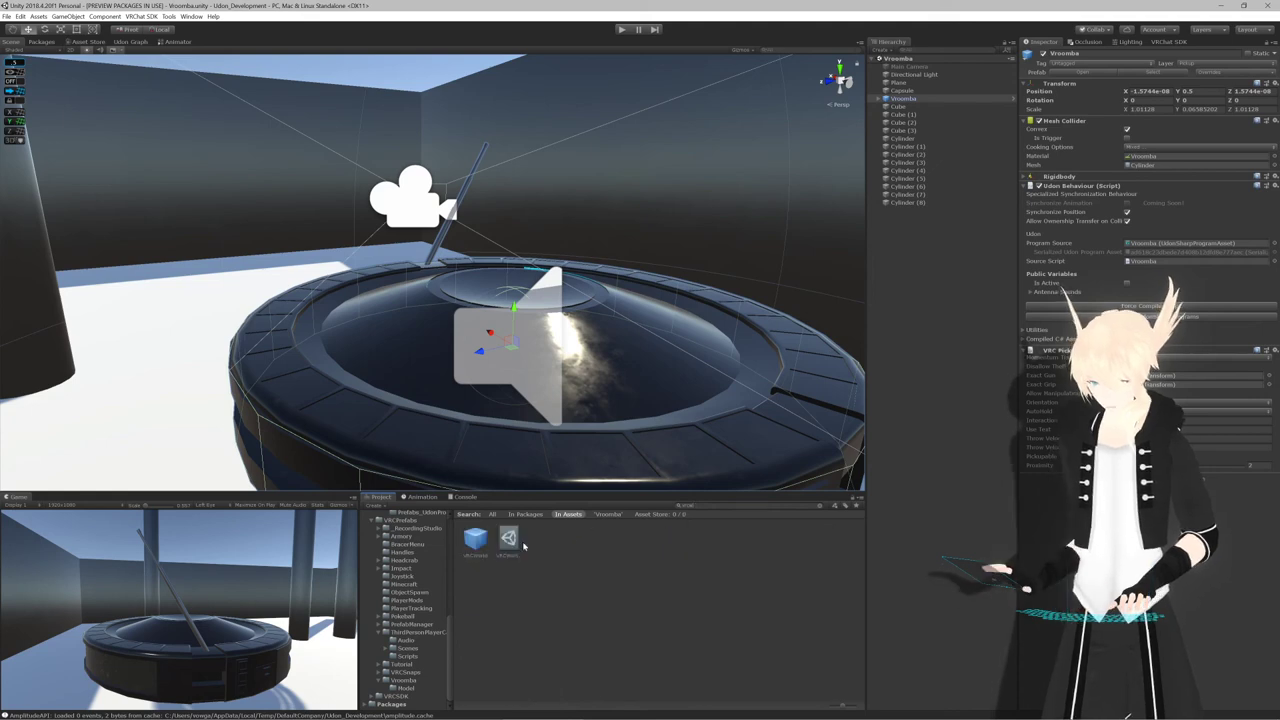
drag(475, 537, 920, 225)
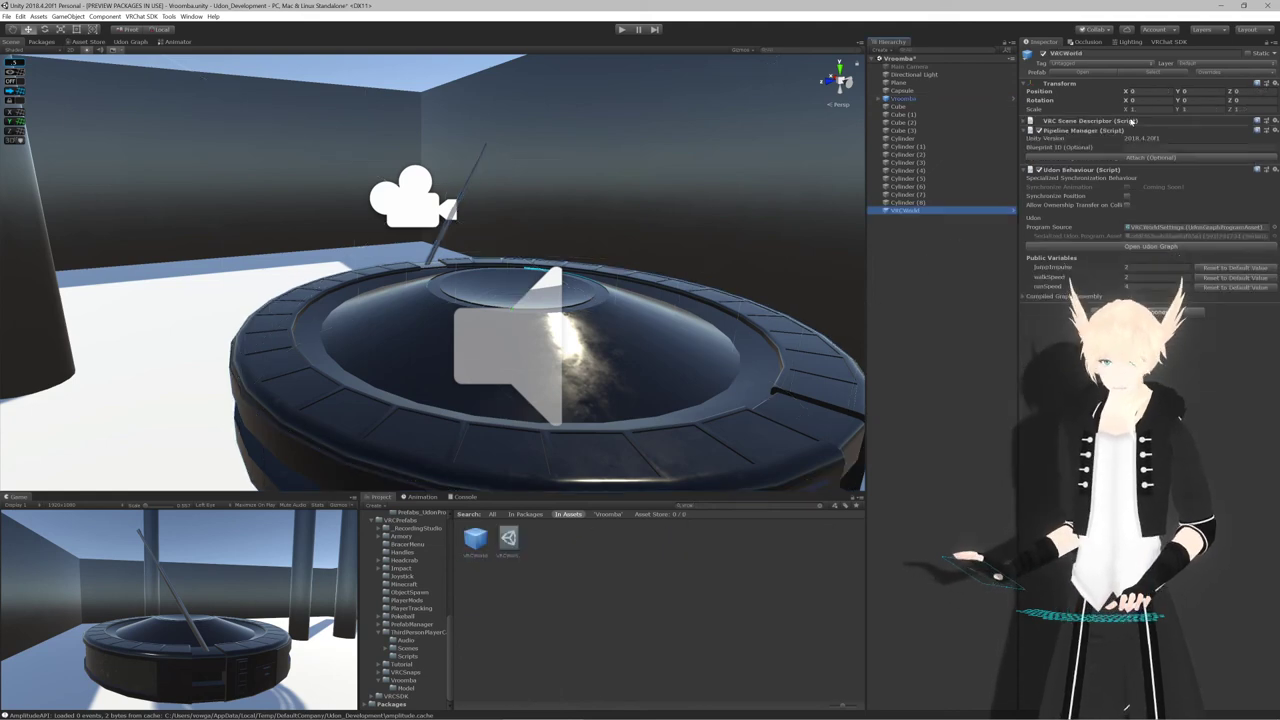
Run a local VRChat test build, try picking up the Vroomba in the world, and exit VRChat
click(1177, 43)
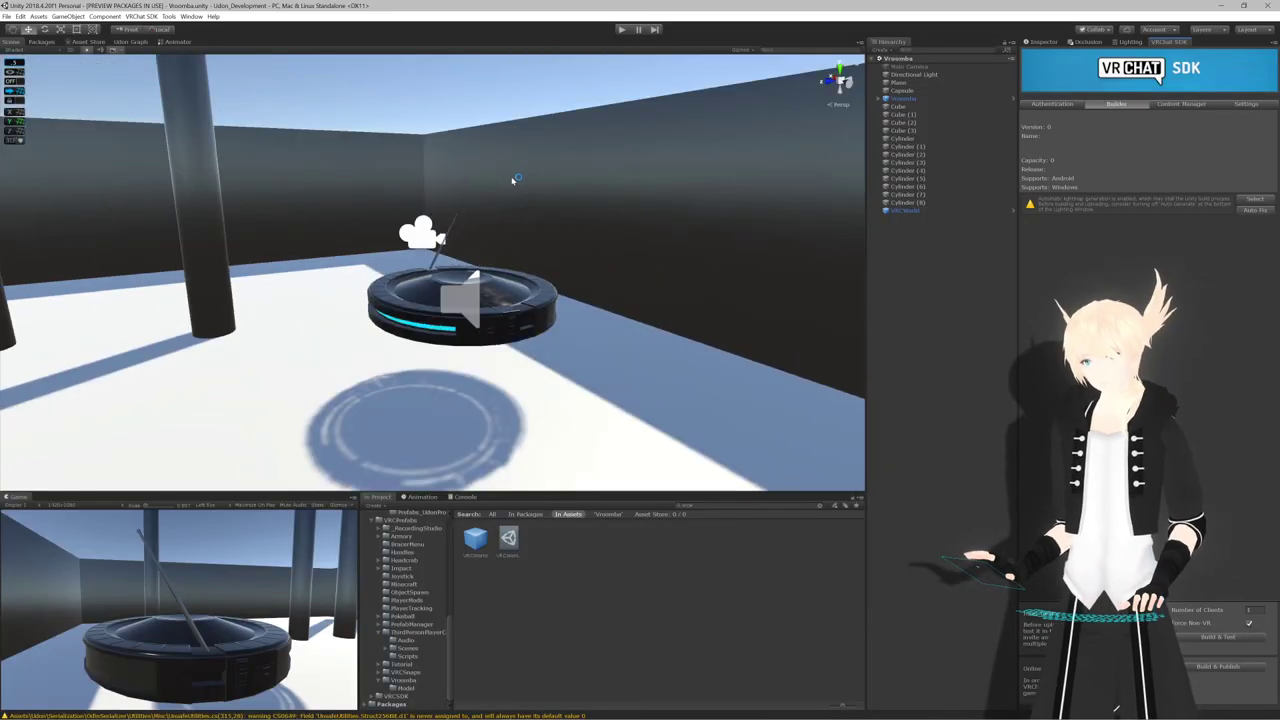
right_drag(453, 215, 540, 190)
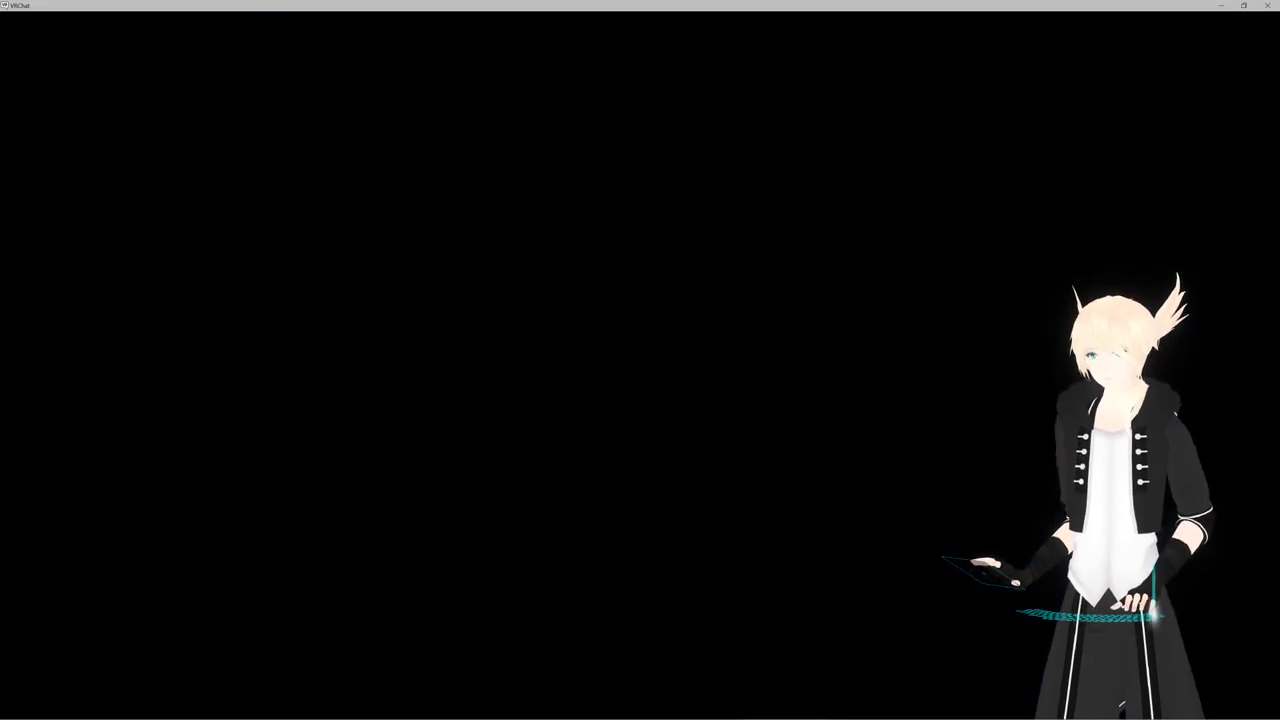
key(alt+Tab)
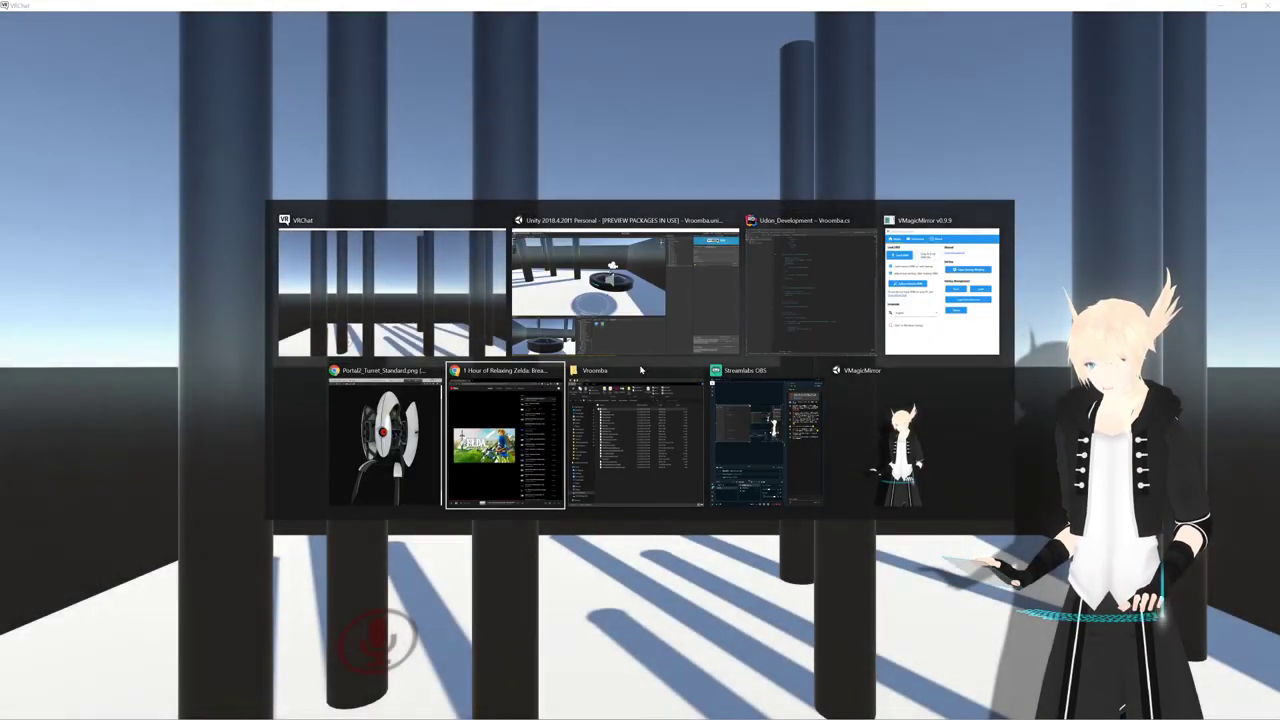
key(space)
key(alt+Tab)
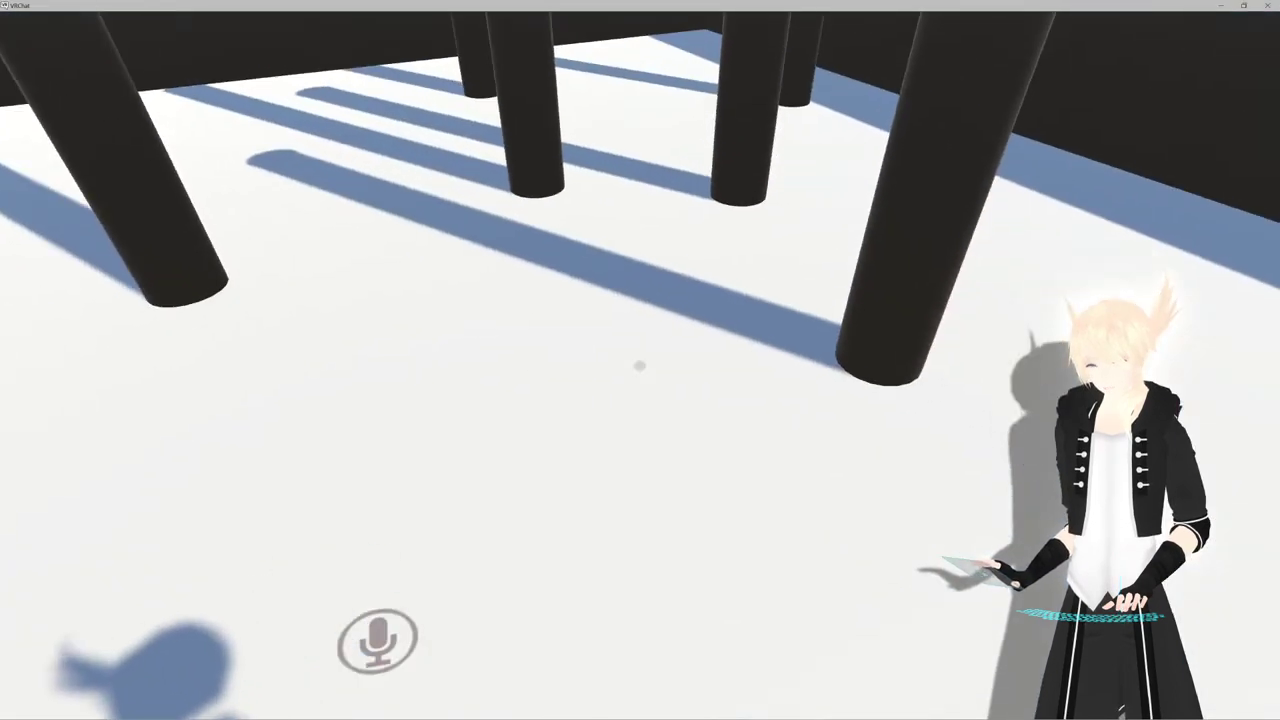
key(w)
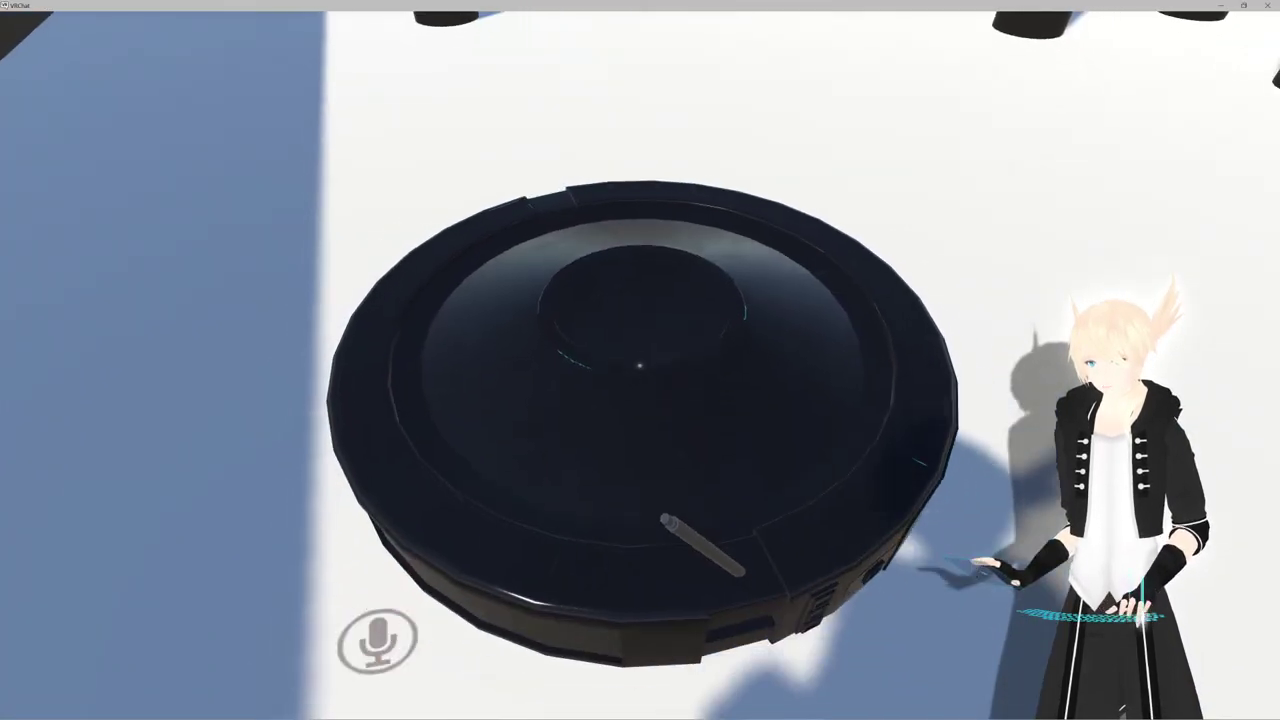
drag(640, 365, 640, 366)
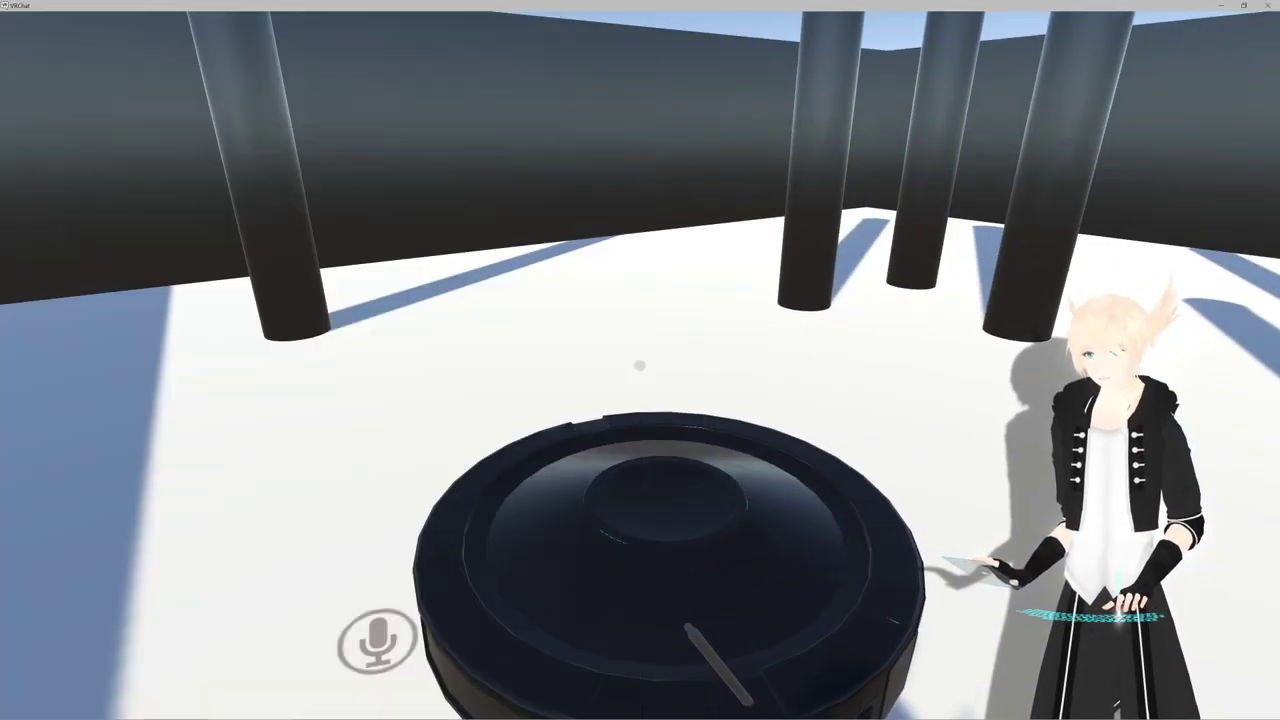
key(Escape)
click(566, 394)
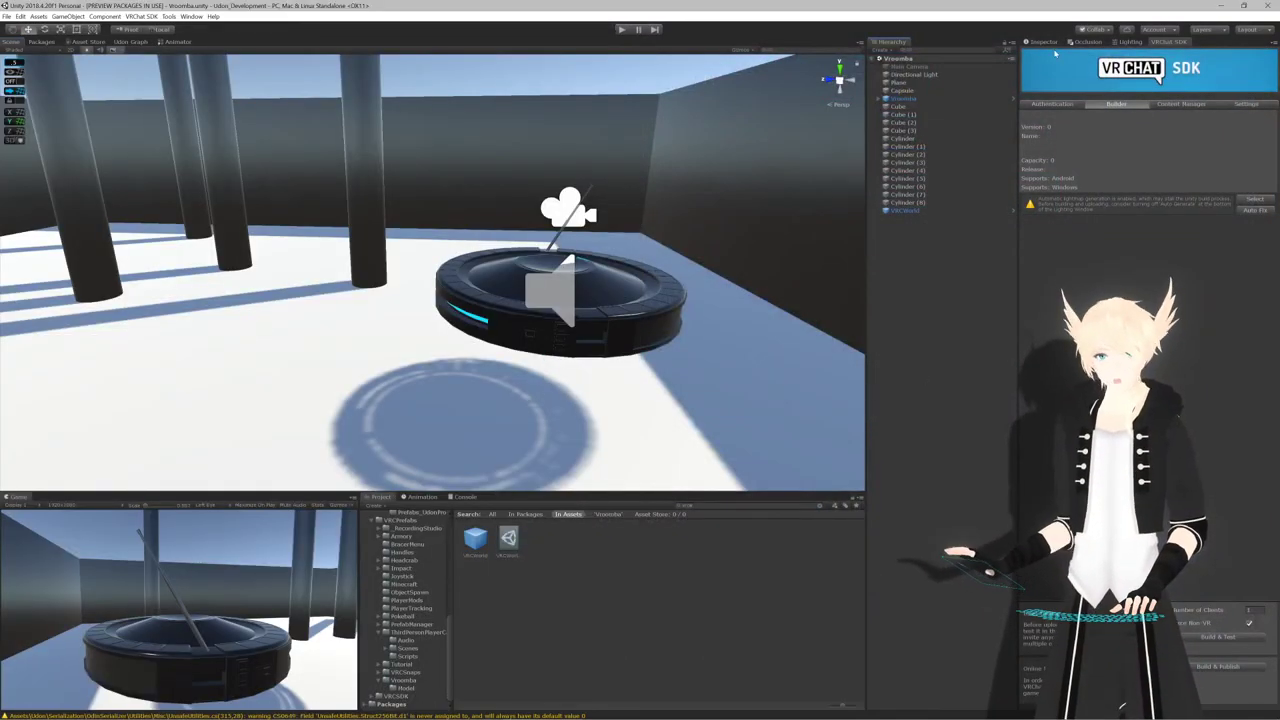
Unfreeze the Vroomba's X and Z rotation in its Rigidbody constraints
click(1043, 42)
click(898, 99)
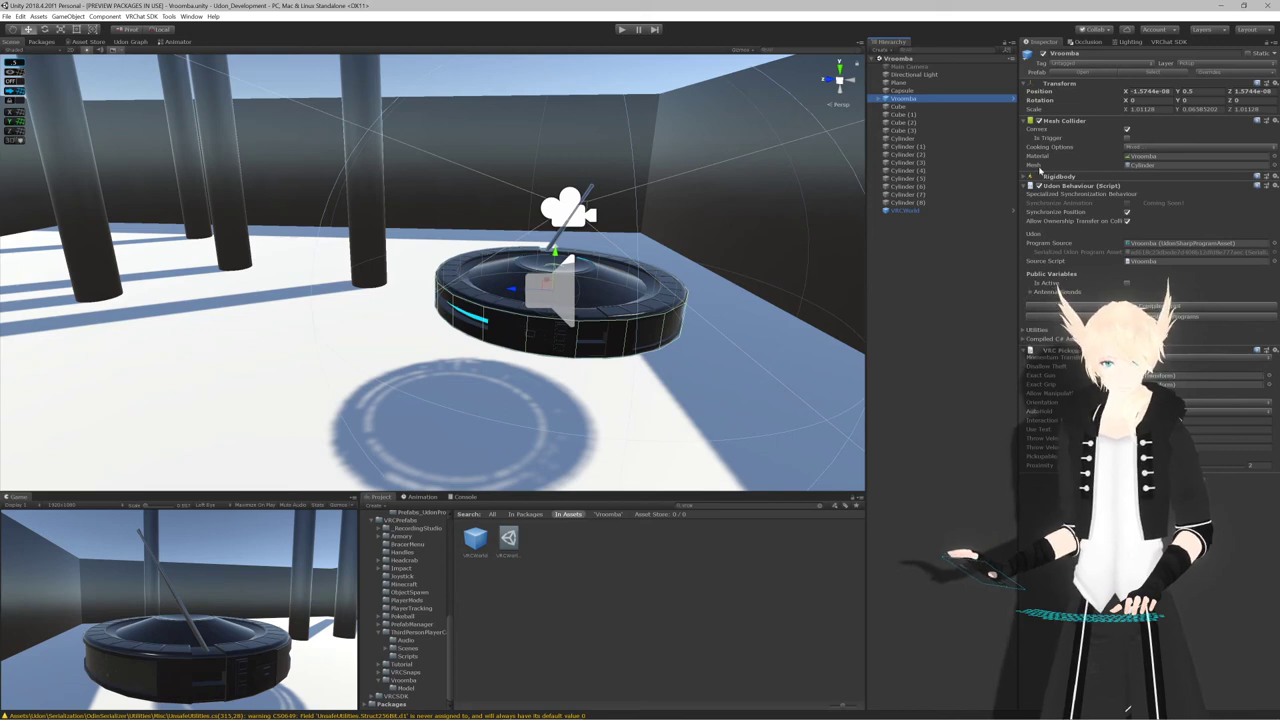
click(1026, 177)
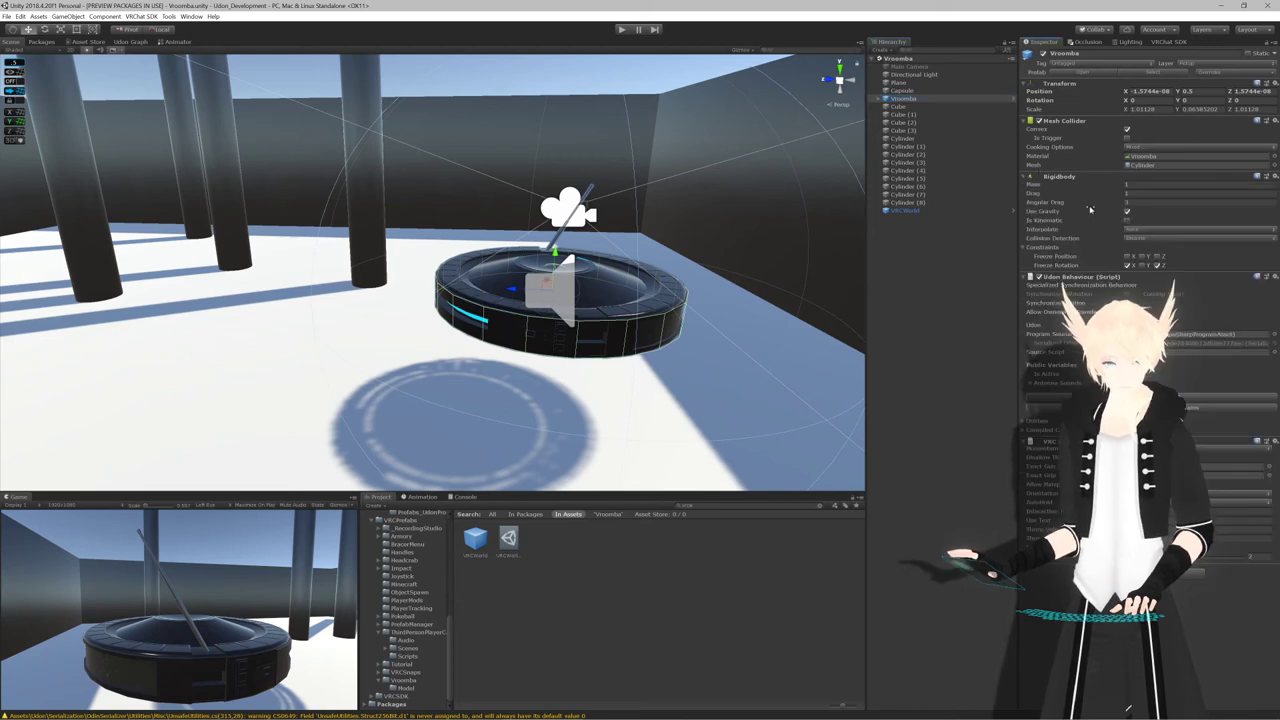
click(1127, 265)
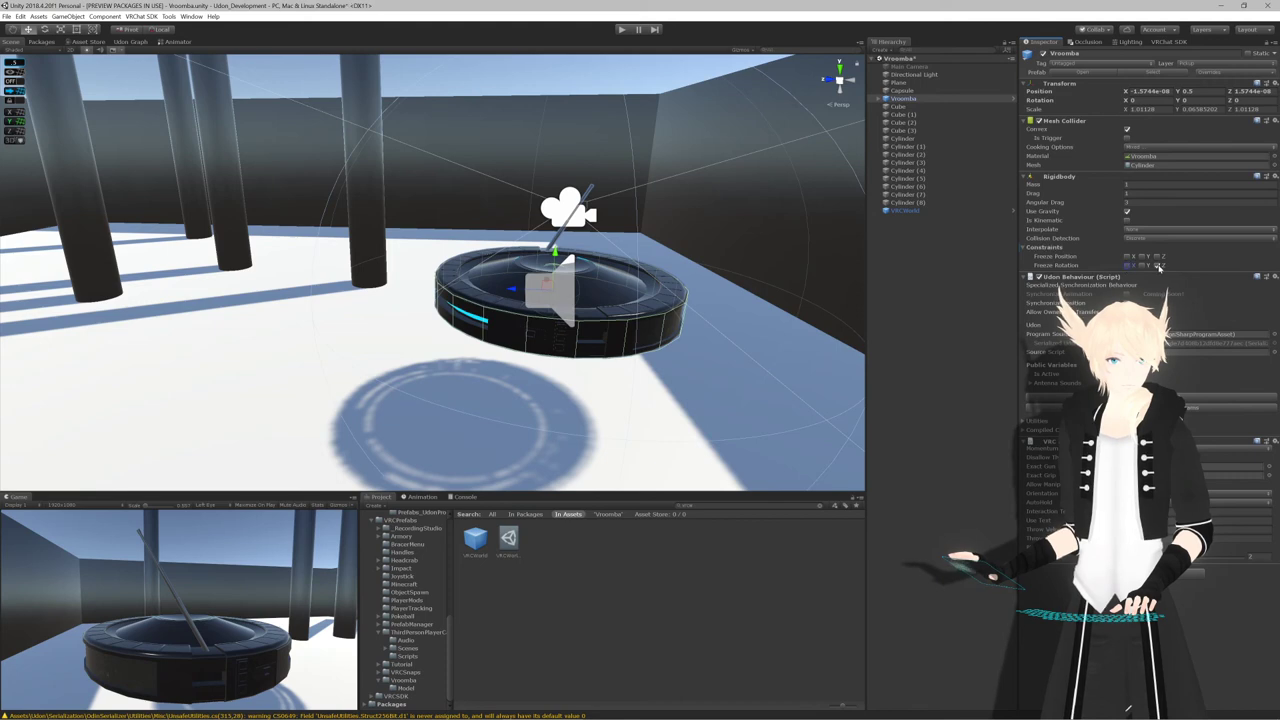
click(1026, 177)
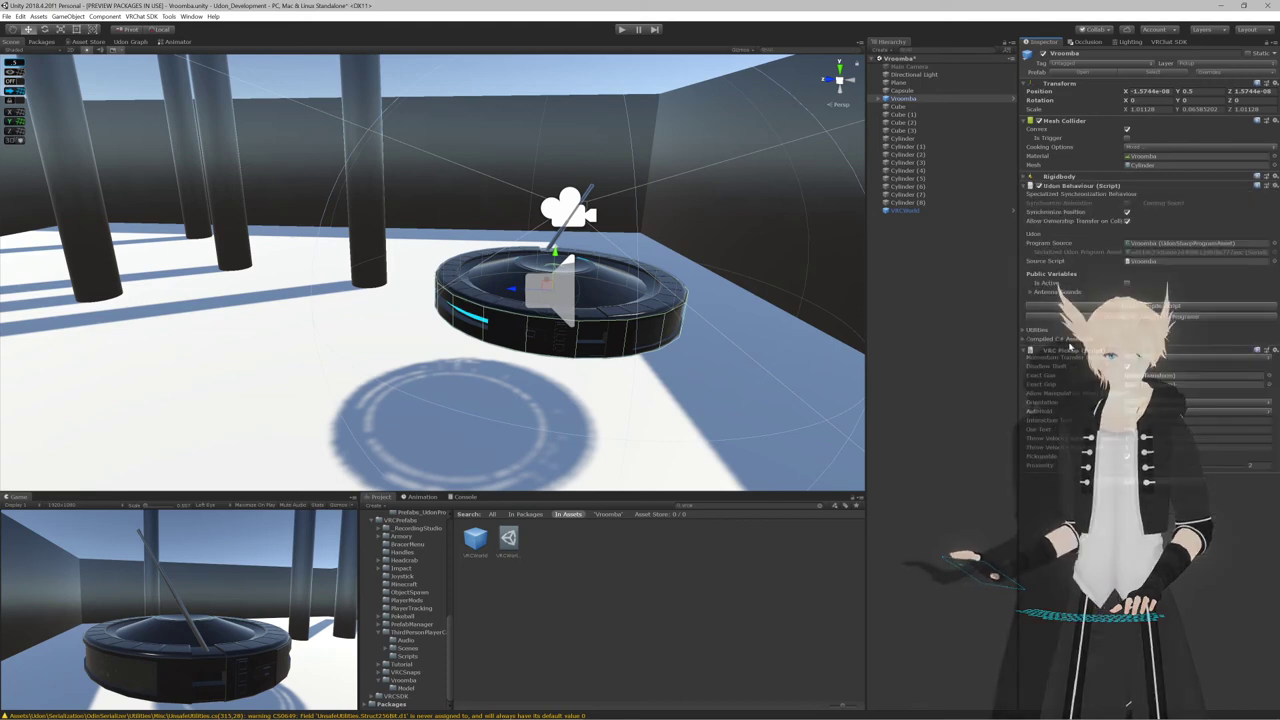
Enable AutoHold in the Vroomba's VRC Pickup component and apply all overrides to the prefab
click(1131, 411)
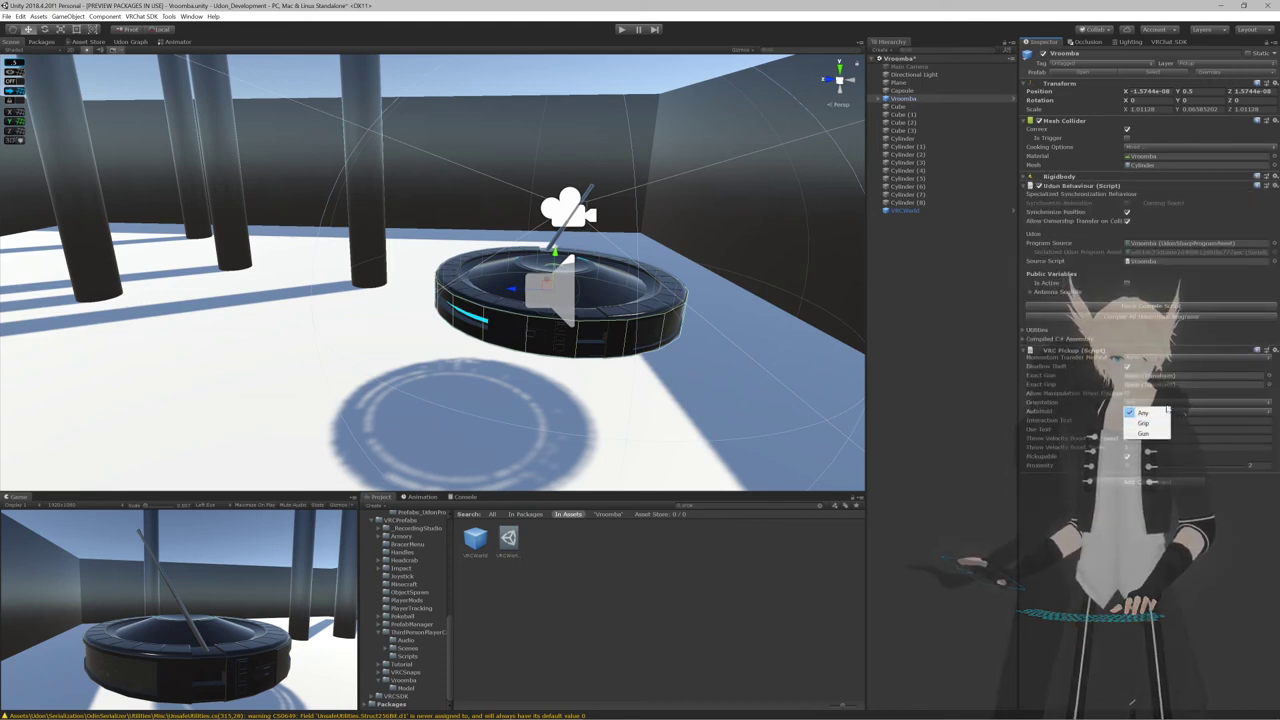
click(1138, 413)
click(1150, 411)
click(1150, 432)
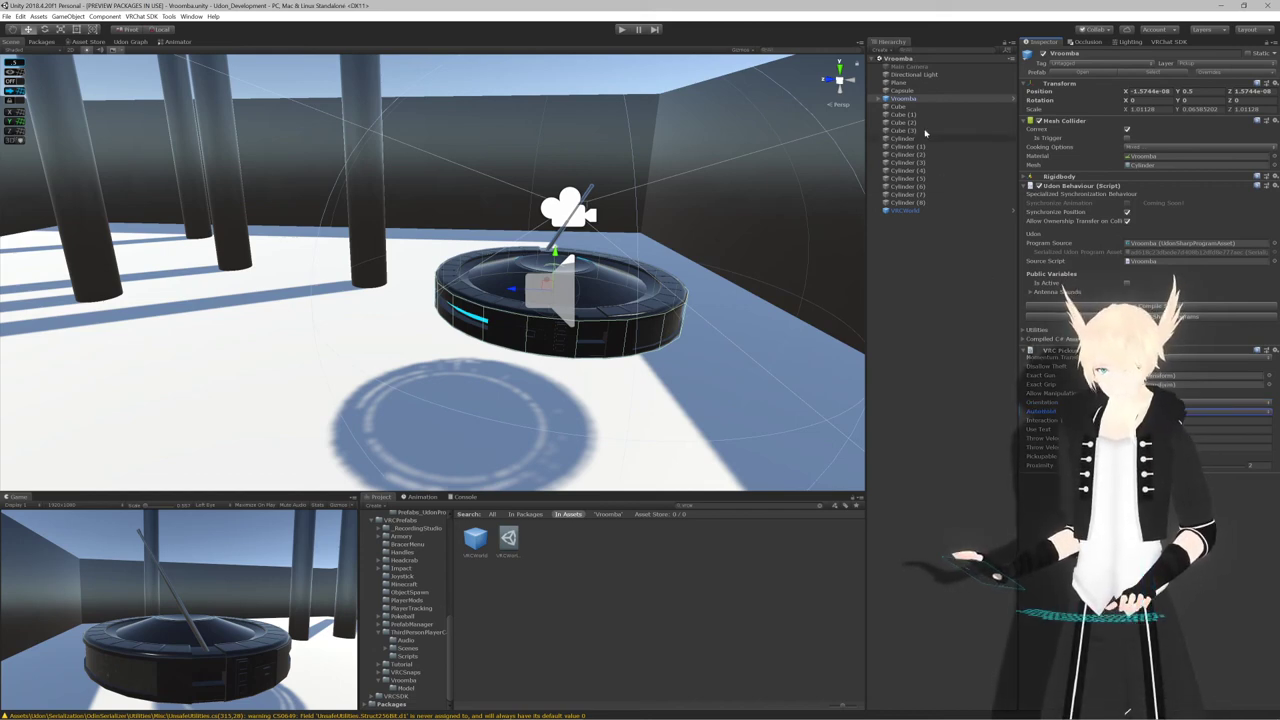
click(1208, 71)
click(1242, 152)
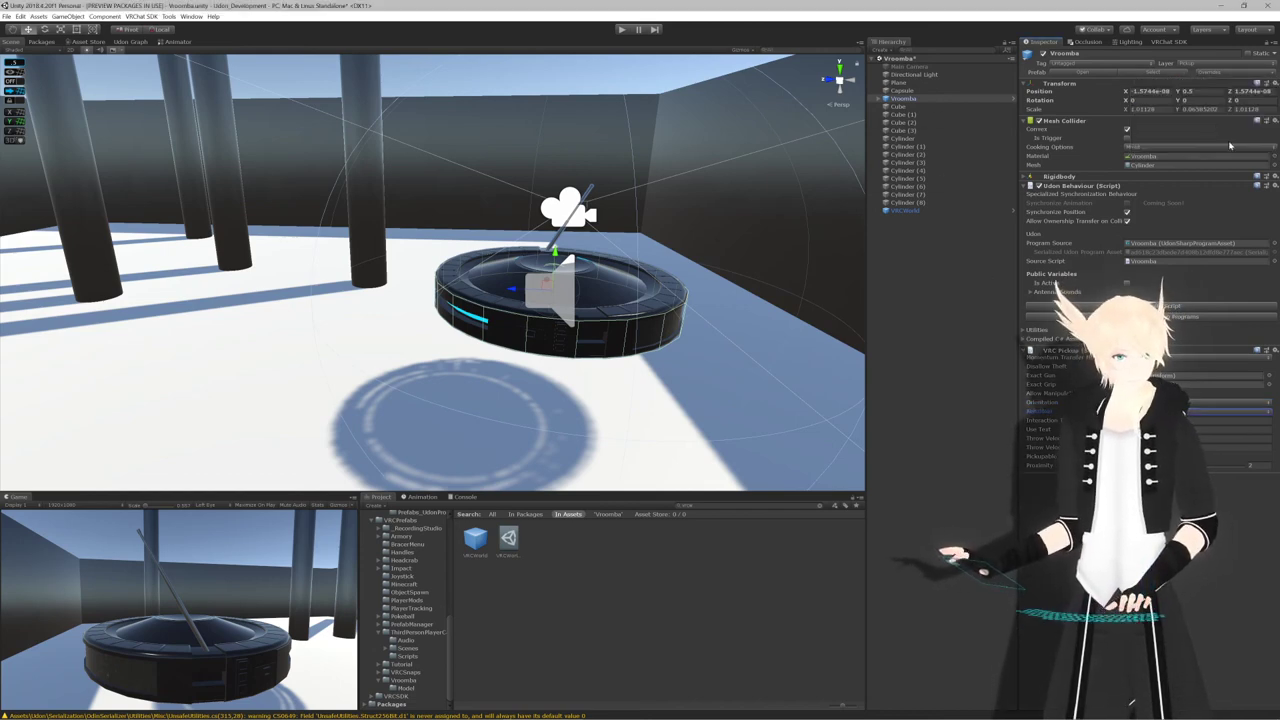
Run a new VRChat test build and repeatedly pick up and drop the Vroomba in the world
click(1166, 42)
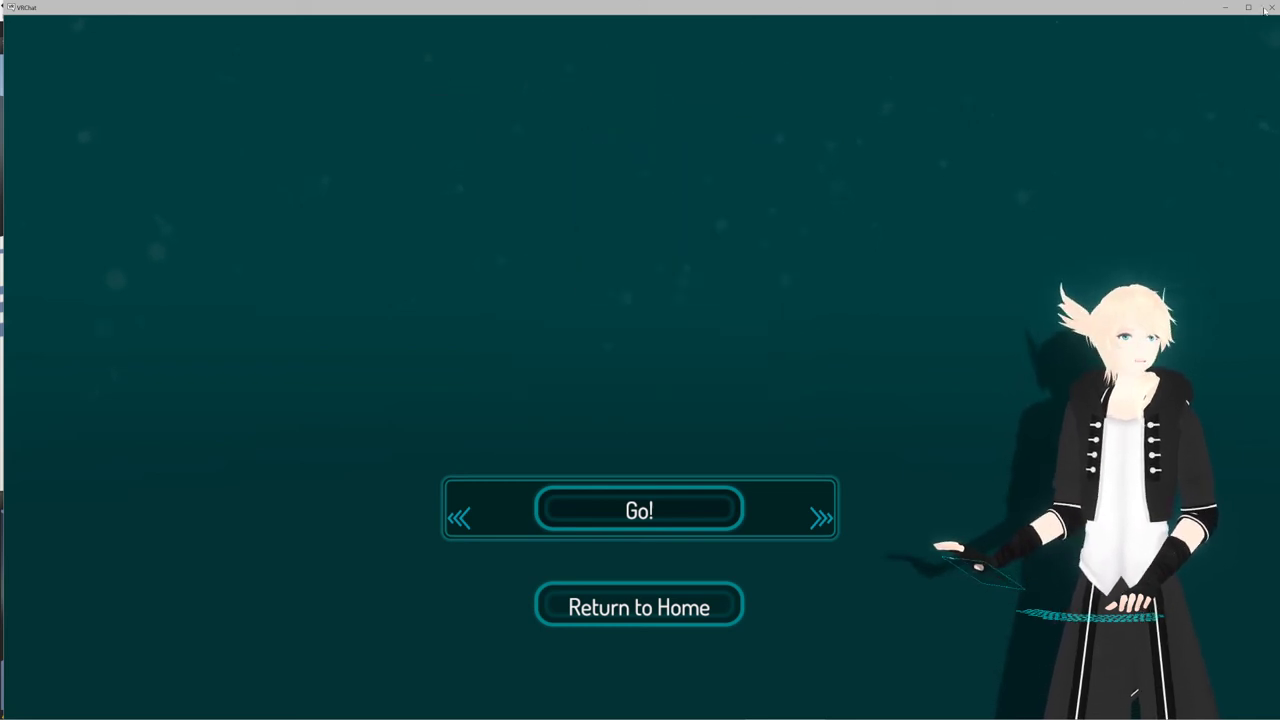
click(545, 508)
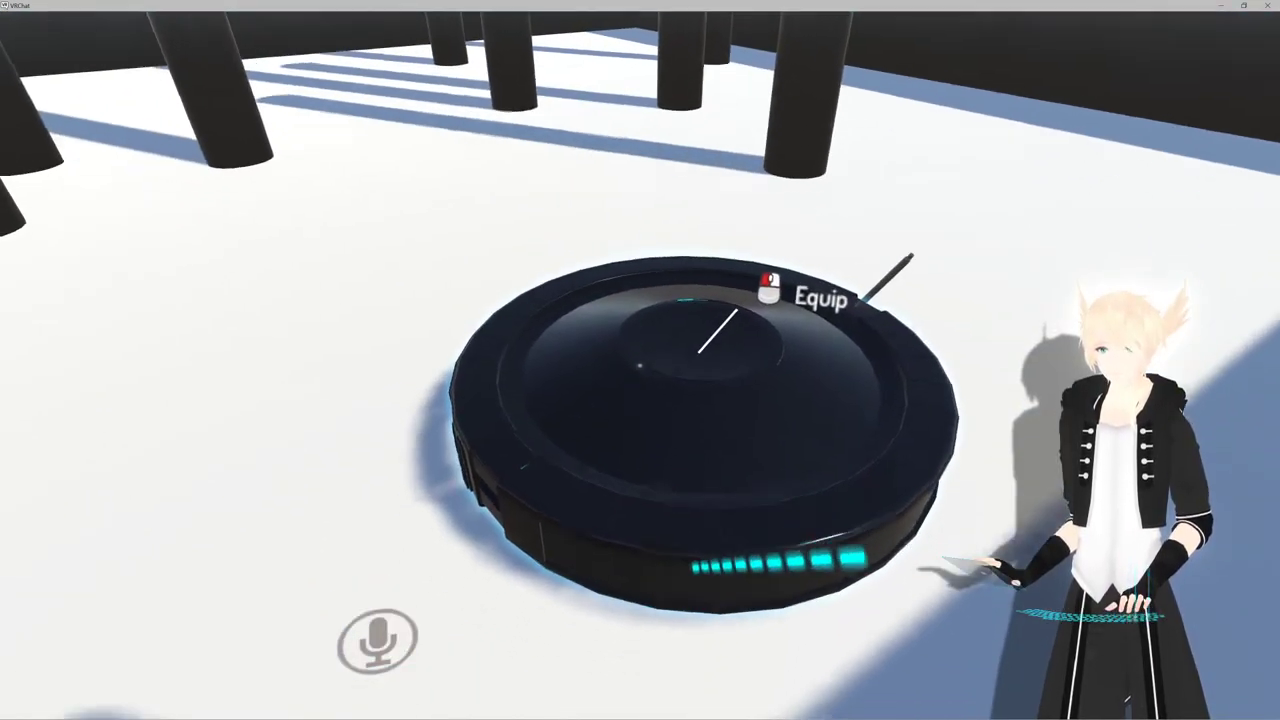
click(640, 360)
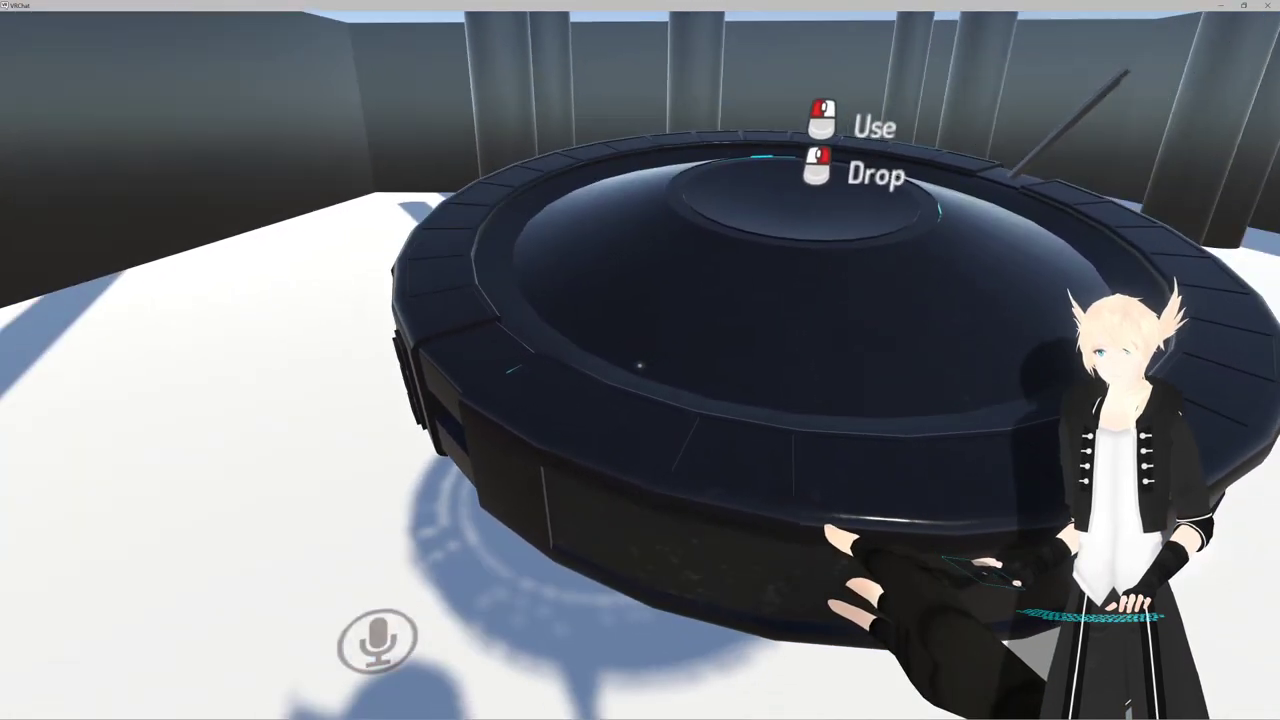
right_click(639, 366)
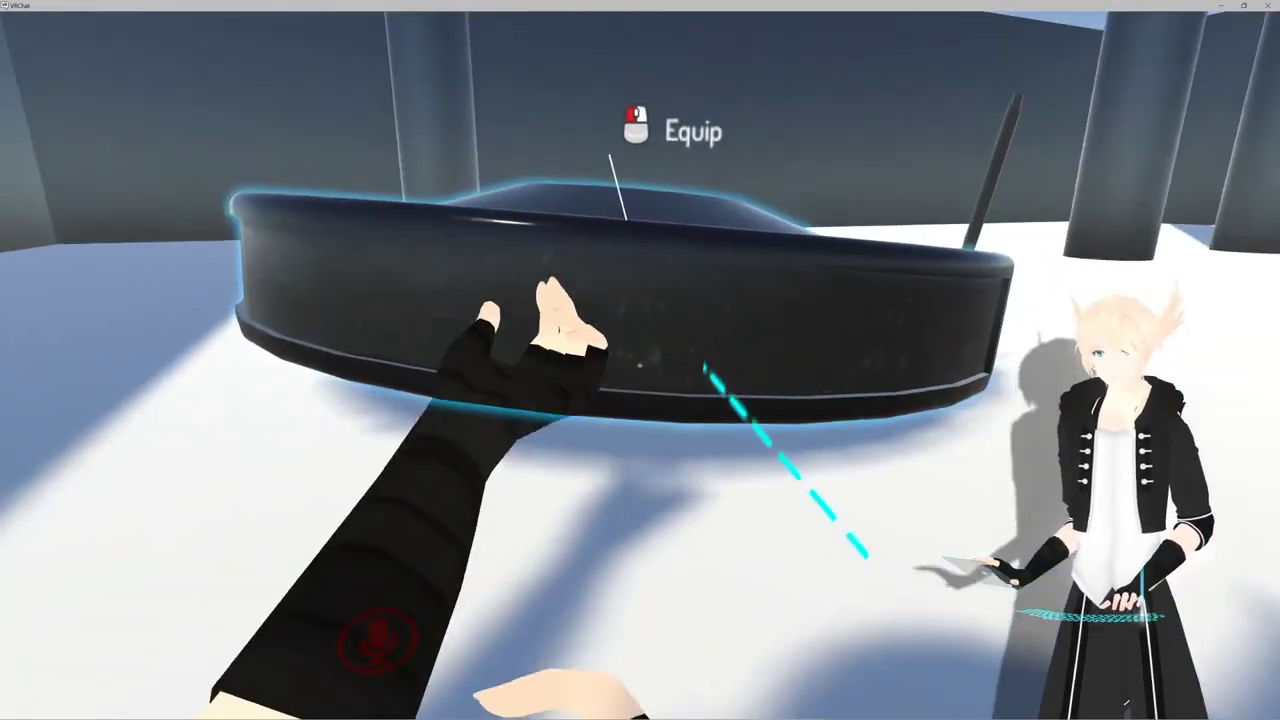
click(639, 366)
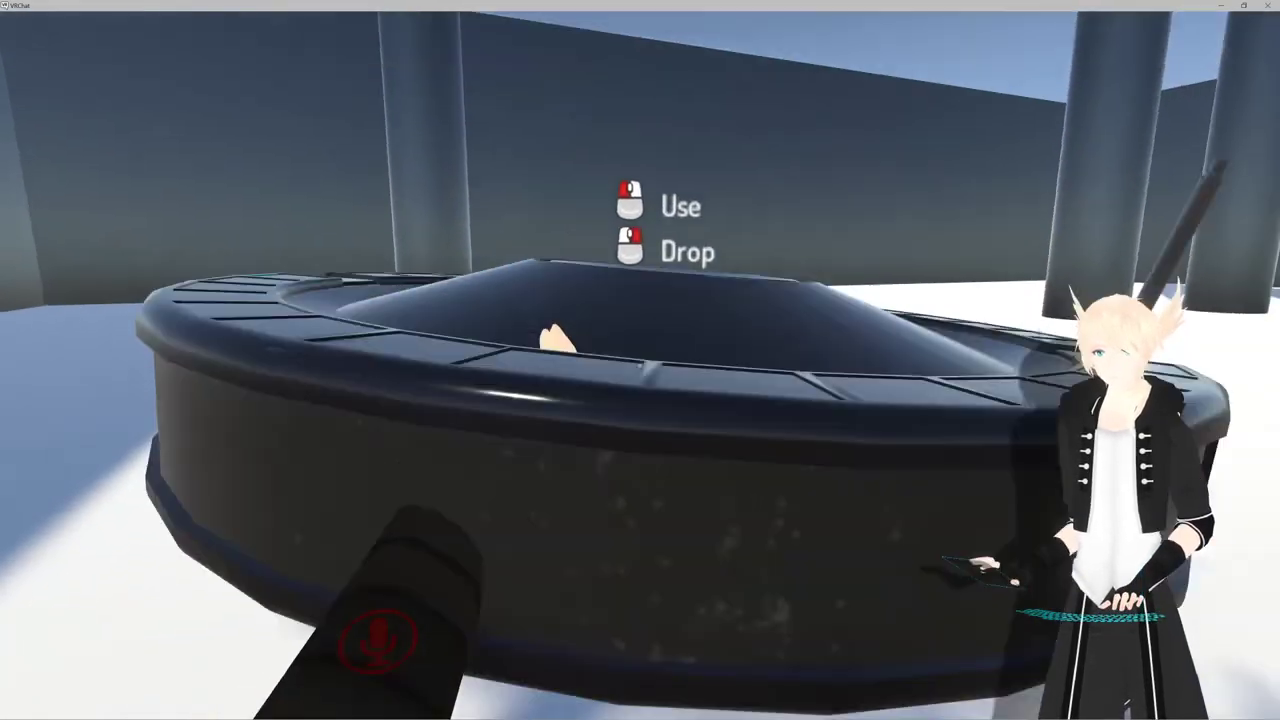
right_click(639, 366)
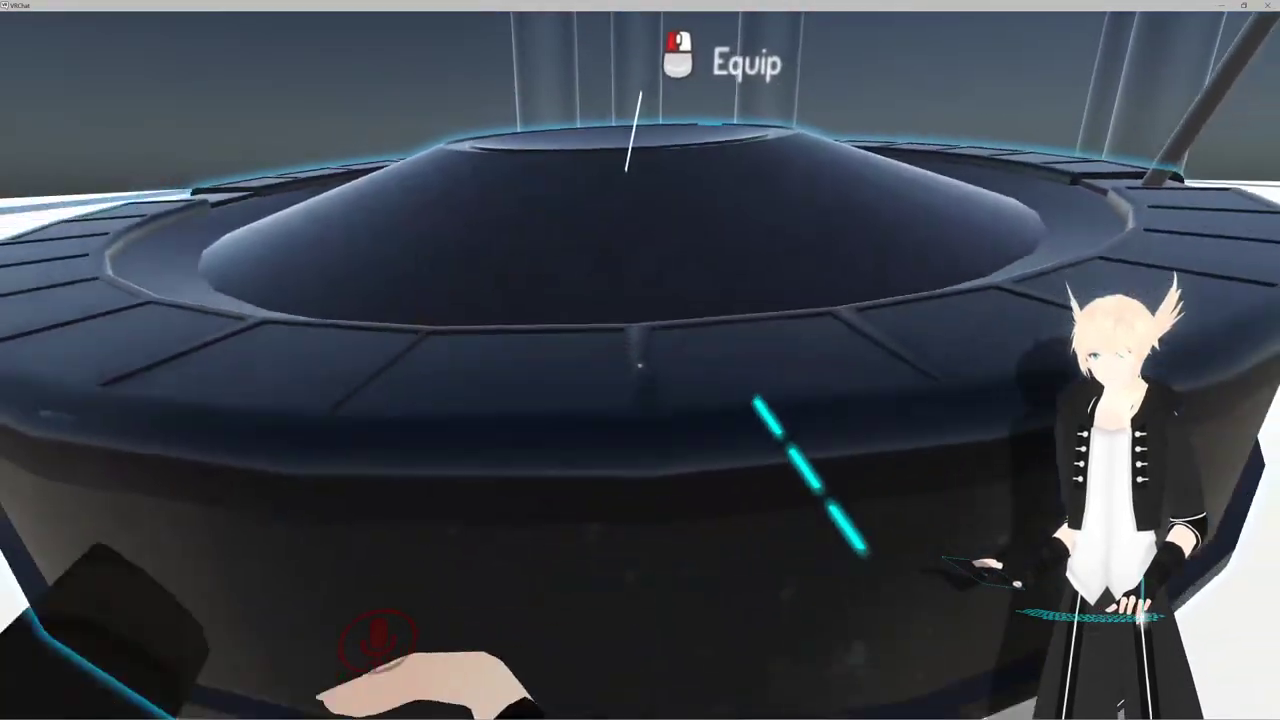
key(z)
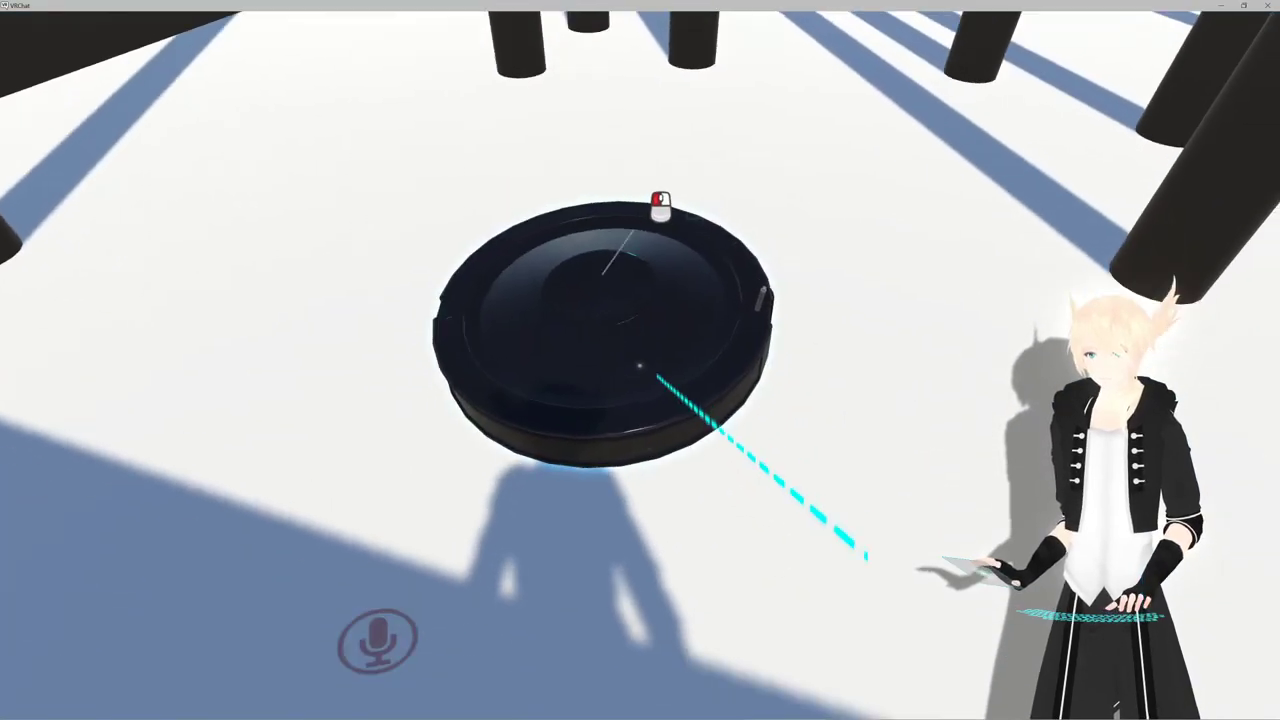
click(639, 366)
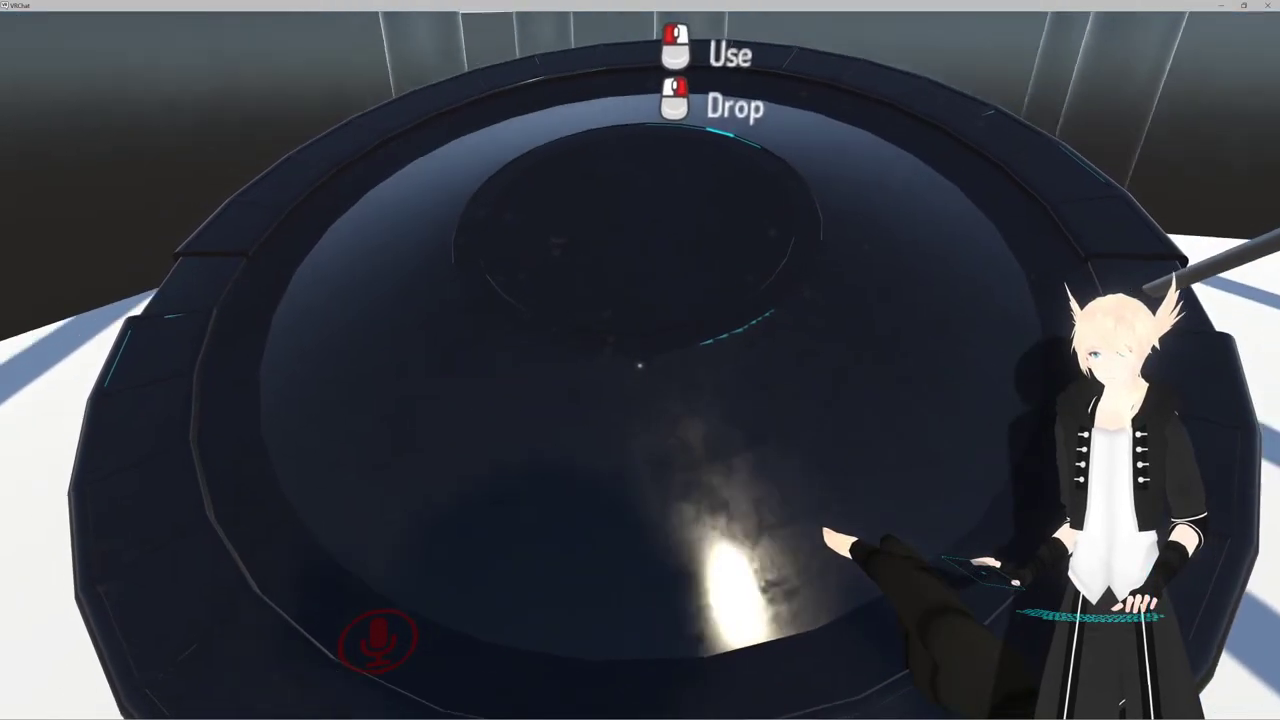
right_click(639, 366)
Exit the VRChat test client from its settings and return to the Unity editor
key(alt+Tab)
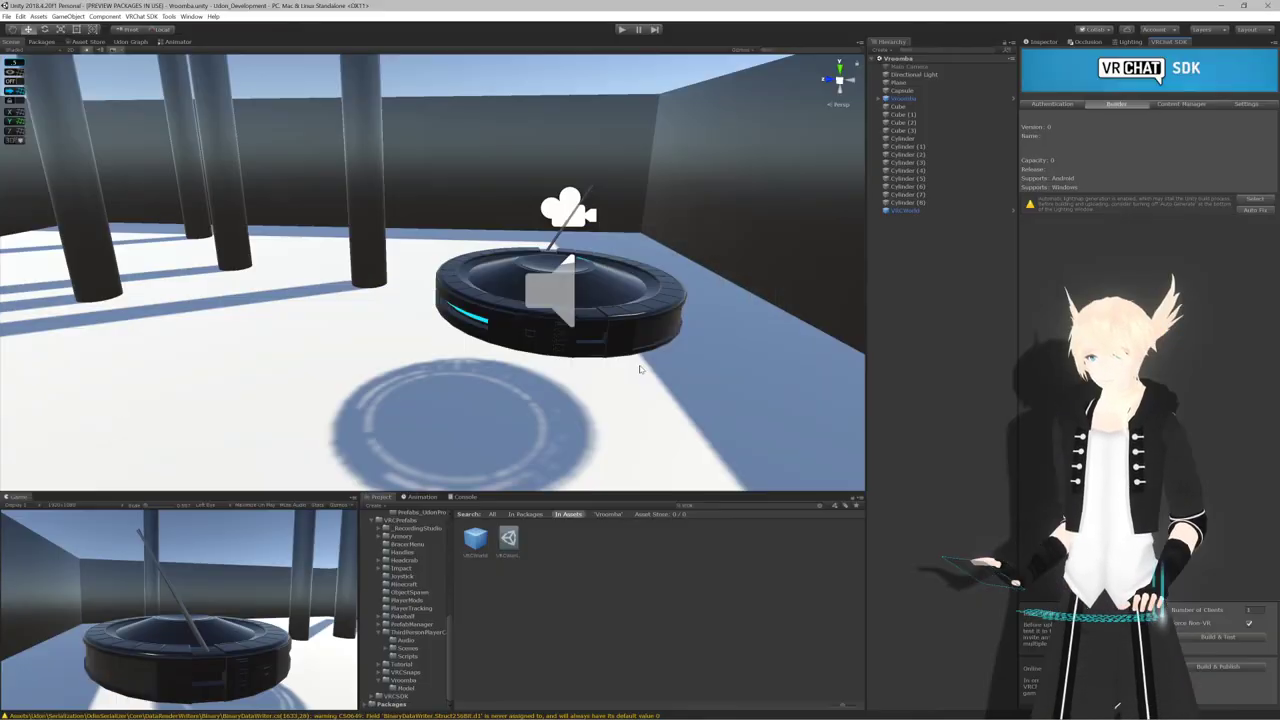
key(alt+Tab)
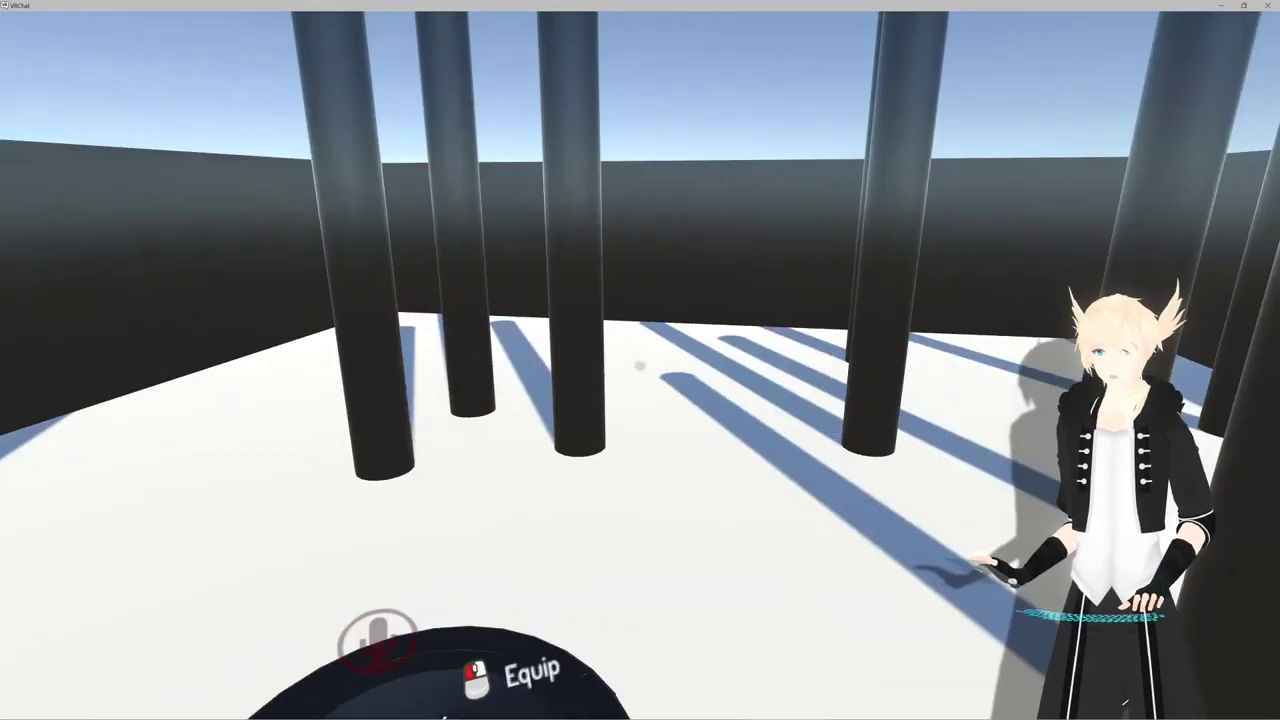
key(Escape)
click(617, 391)
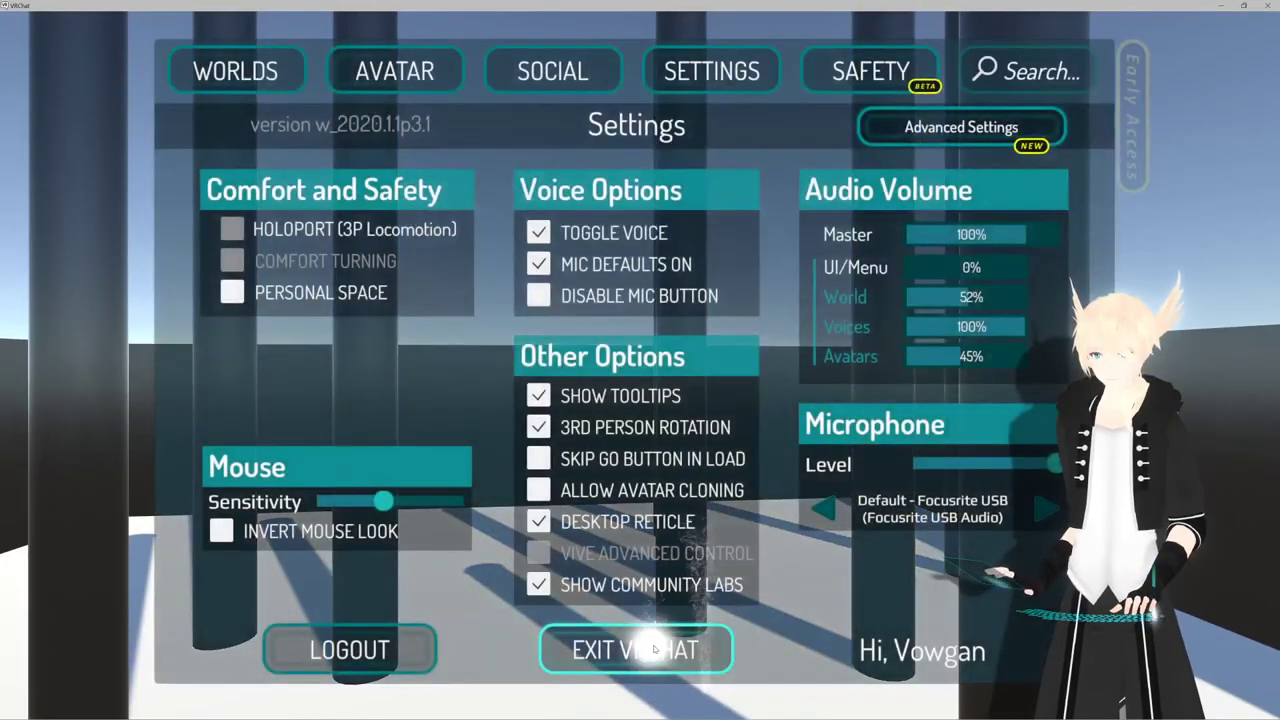
key(alt+Tab)
Open the source script of the Vroomba object in the code editor and go to its OnPickupUseDown method
click(1048, 44)
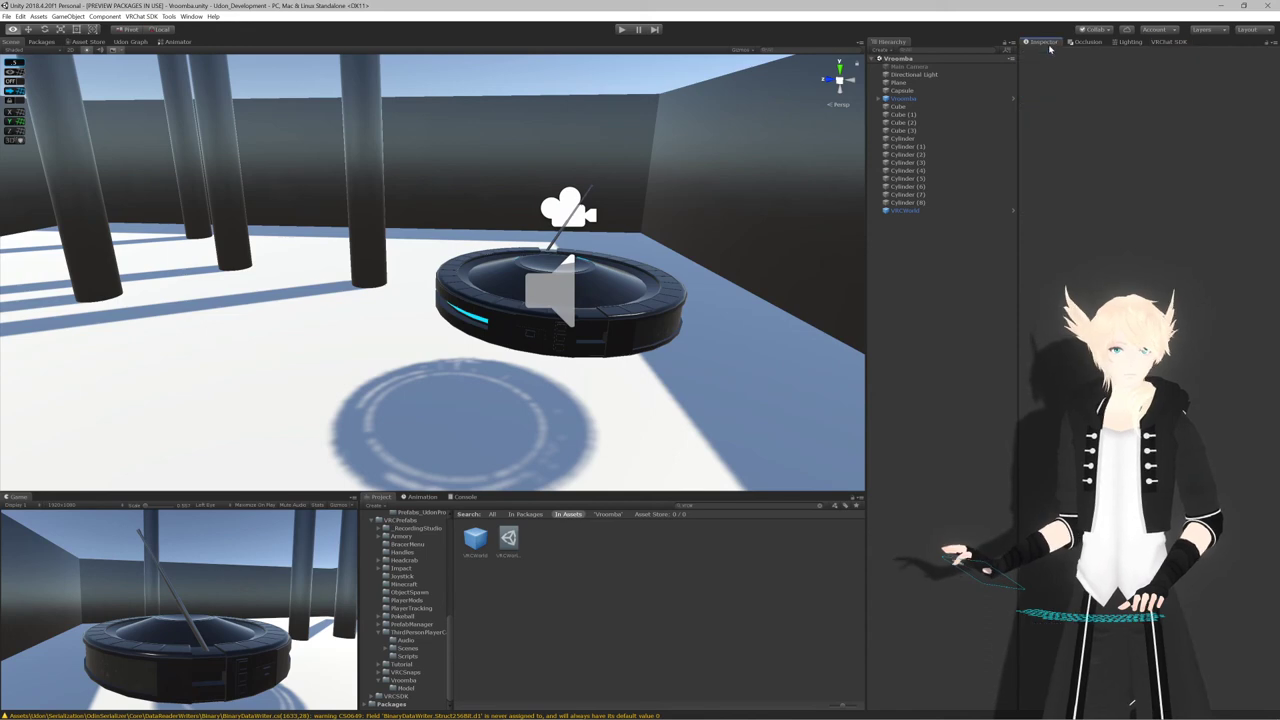
click(903, 98)
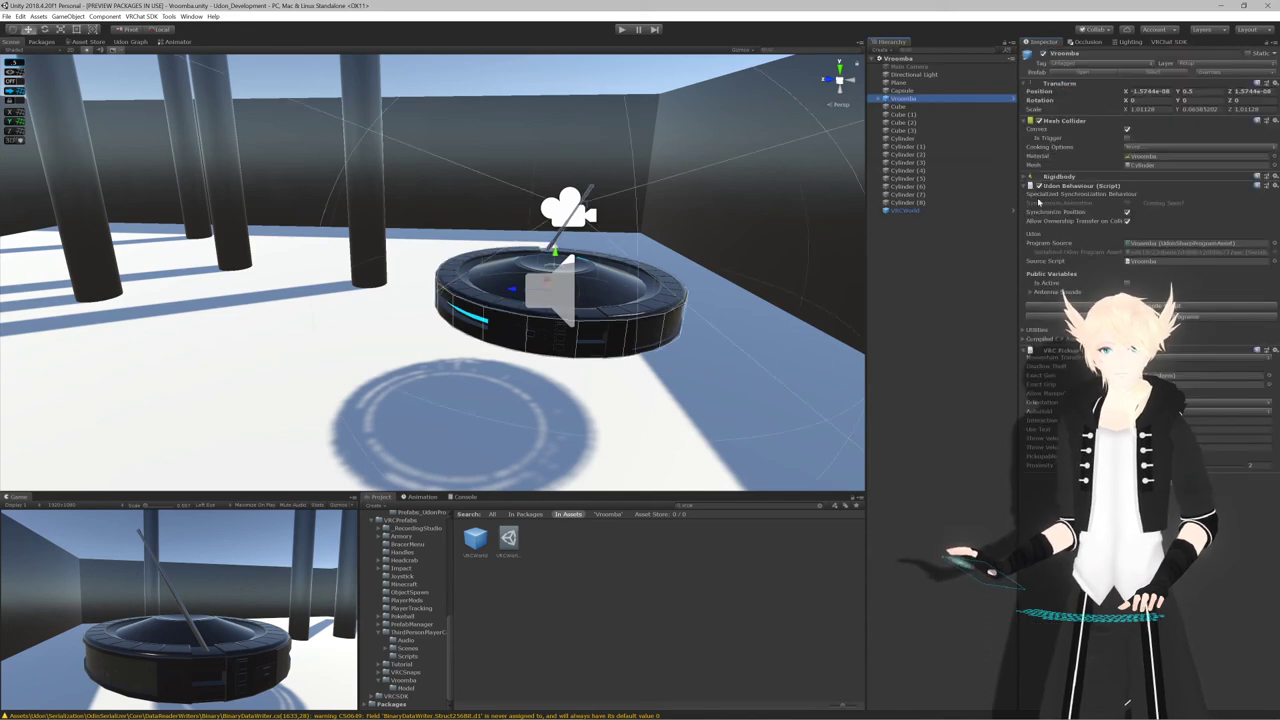
double_click(1143, 262)
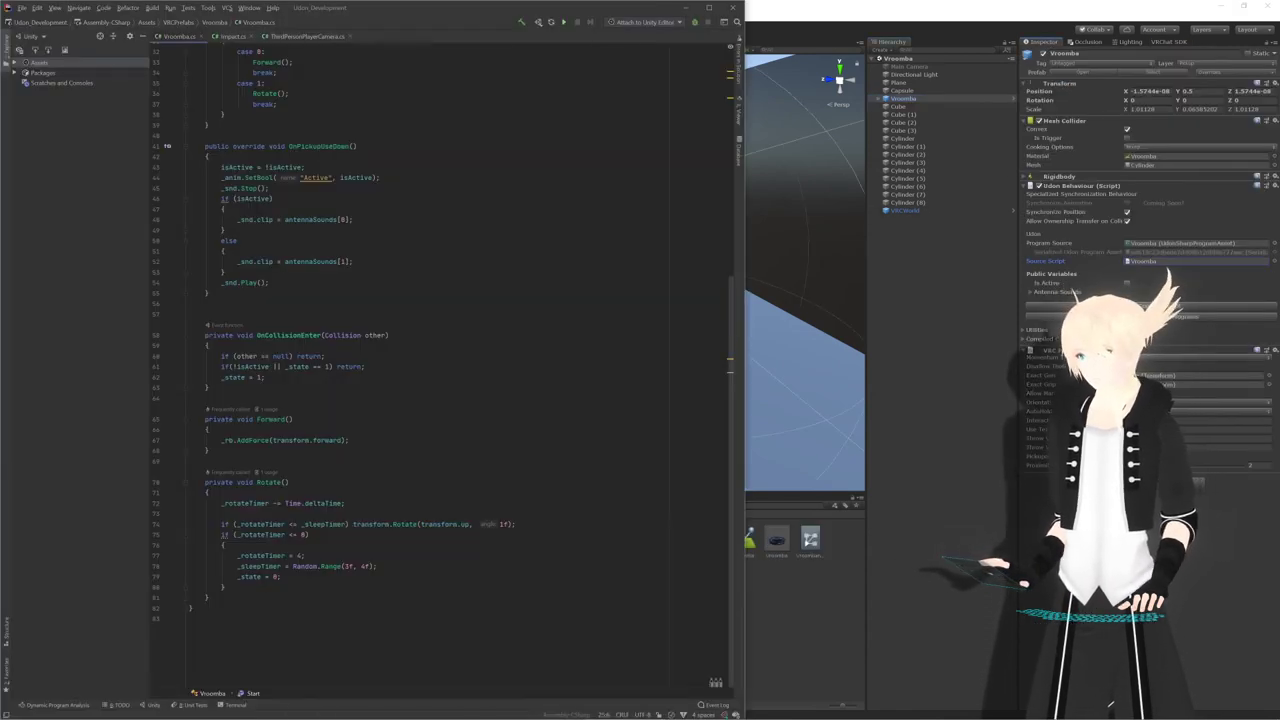
scroll(291, 414, up, 6)
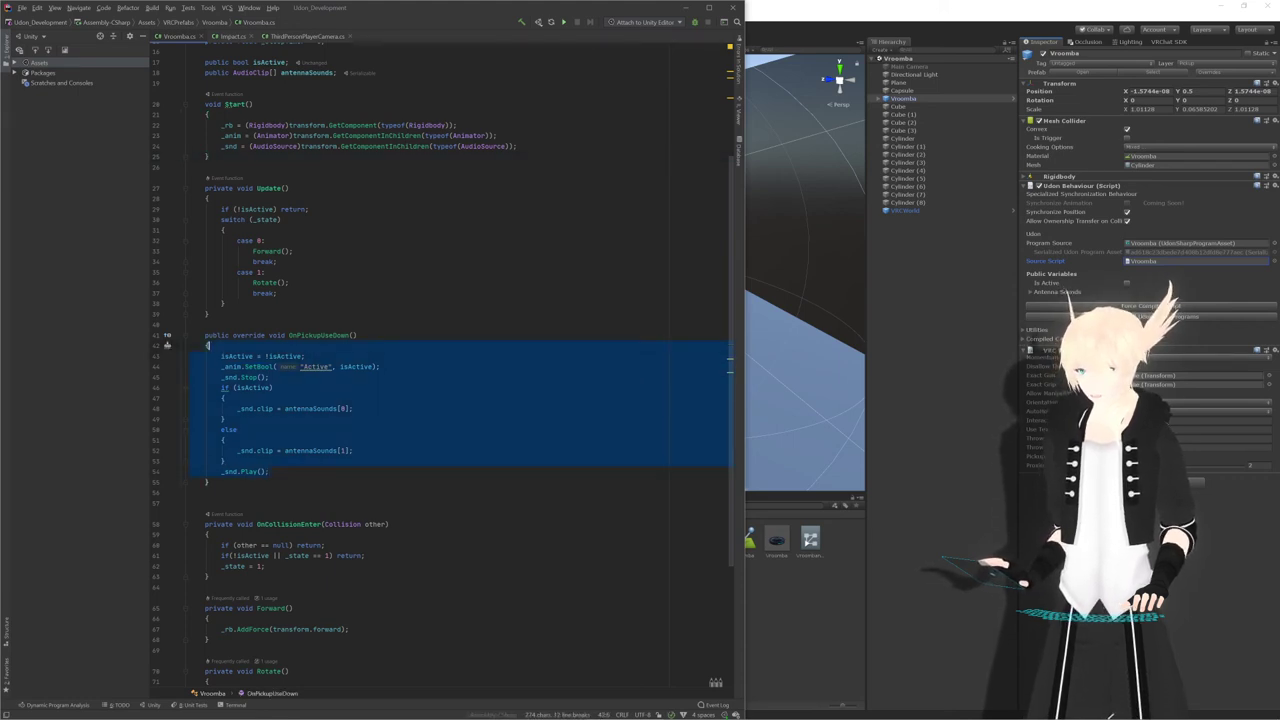
Replace the public override modifiers of the OnPickupUseDown method with private
click(372, 335)
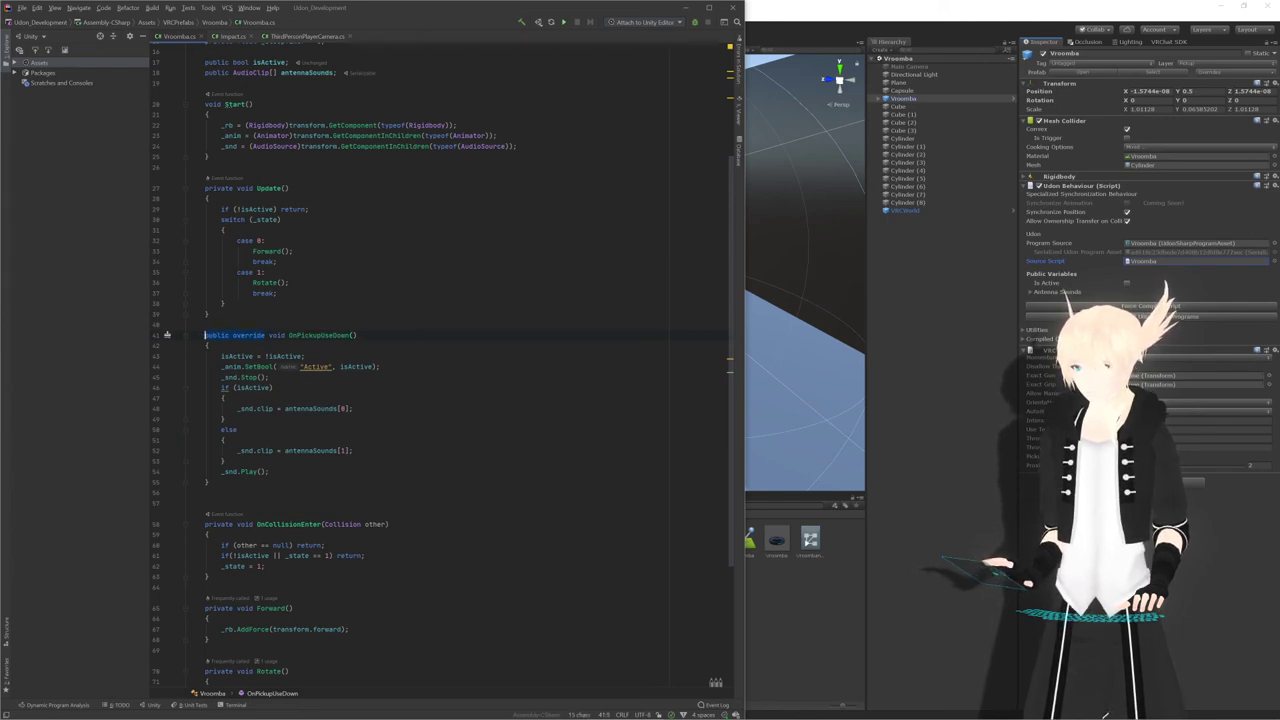
text(privat)
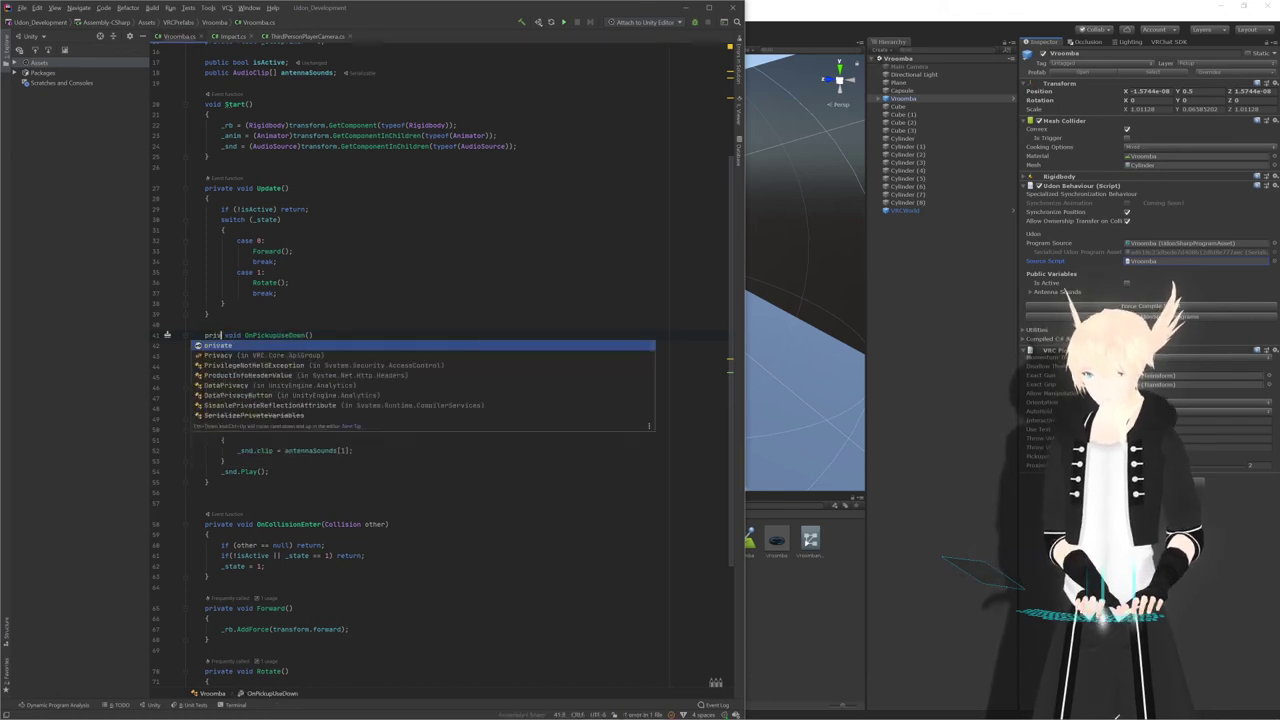
text(e)
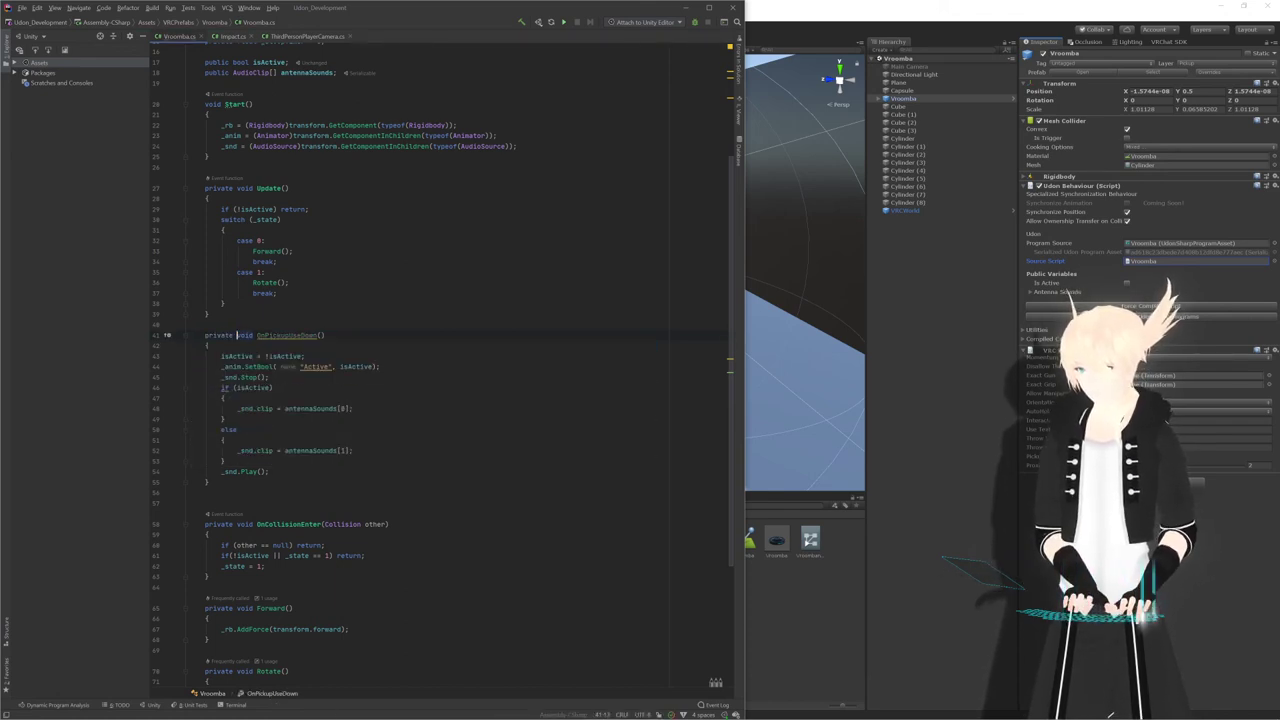
Return from the code editor to the Unity editor and deactivate the Sphere child object of the Vroomba
scroll(258, 356, up, 1)
click(225, 314)
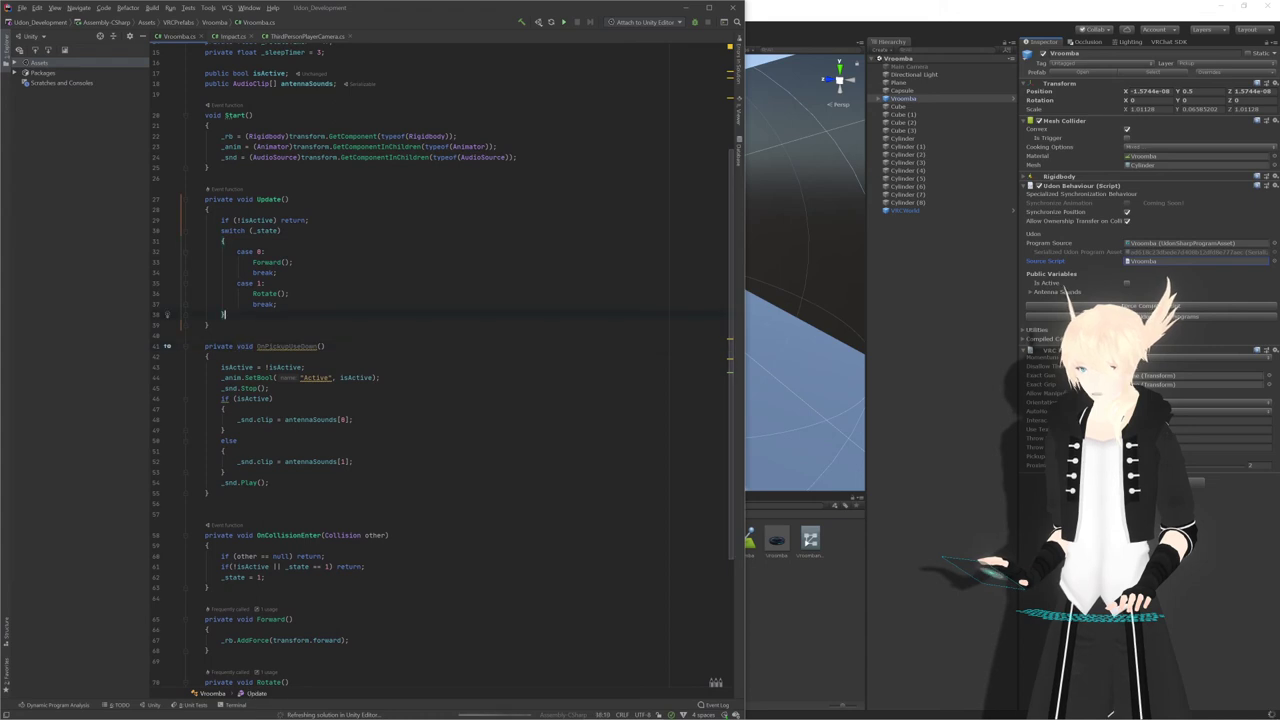
scroll(443, 379, down, 2)
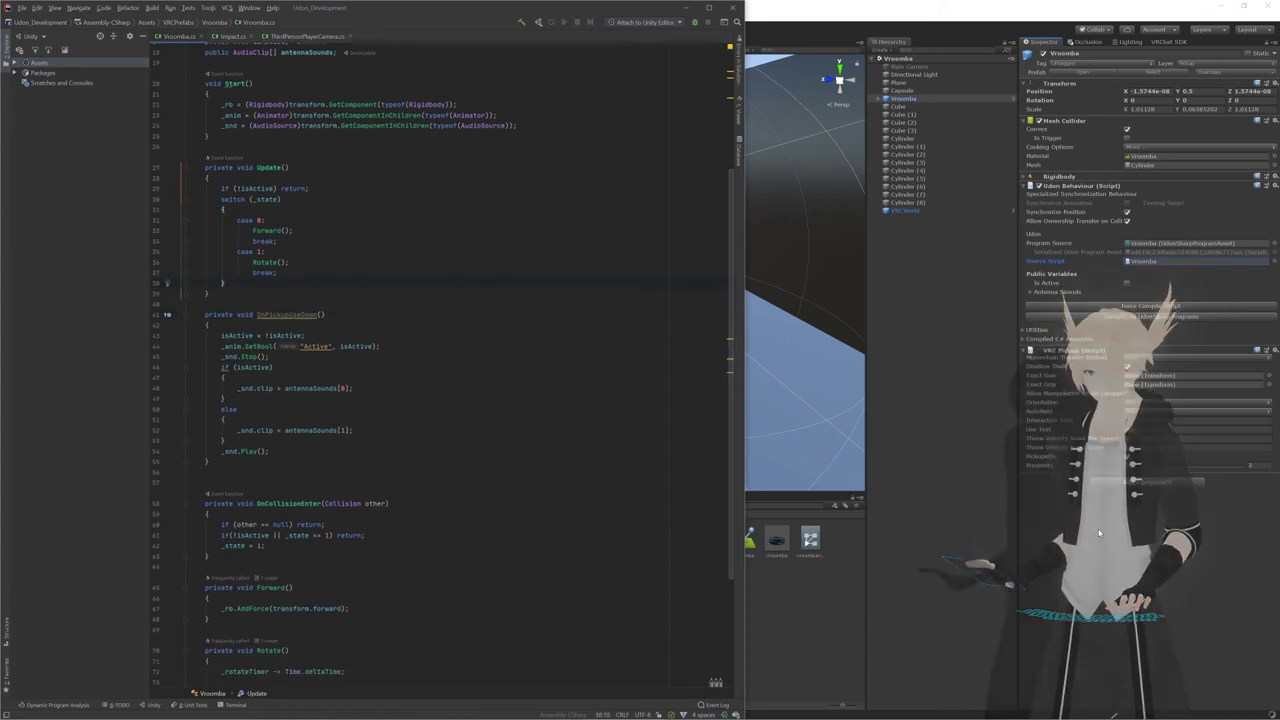
click(1246, 576)
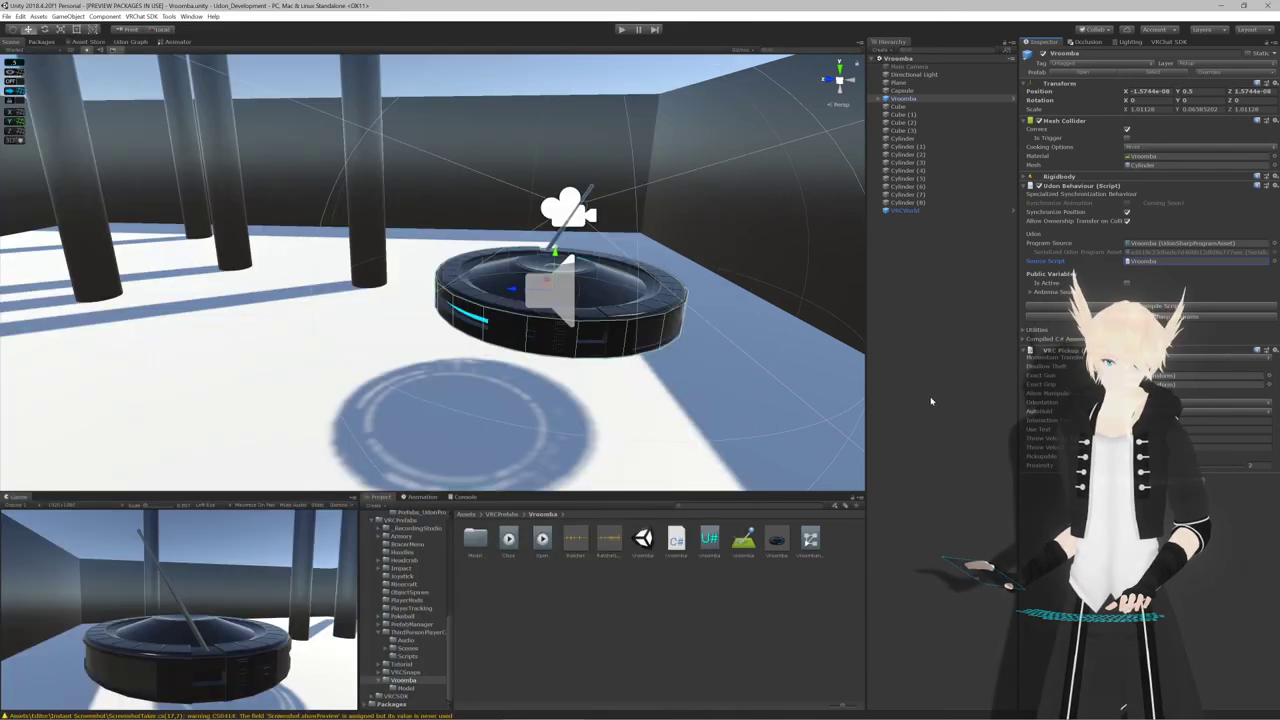
click(900, 98)
click(882, 98)
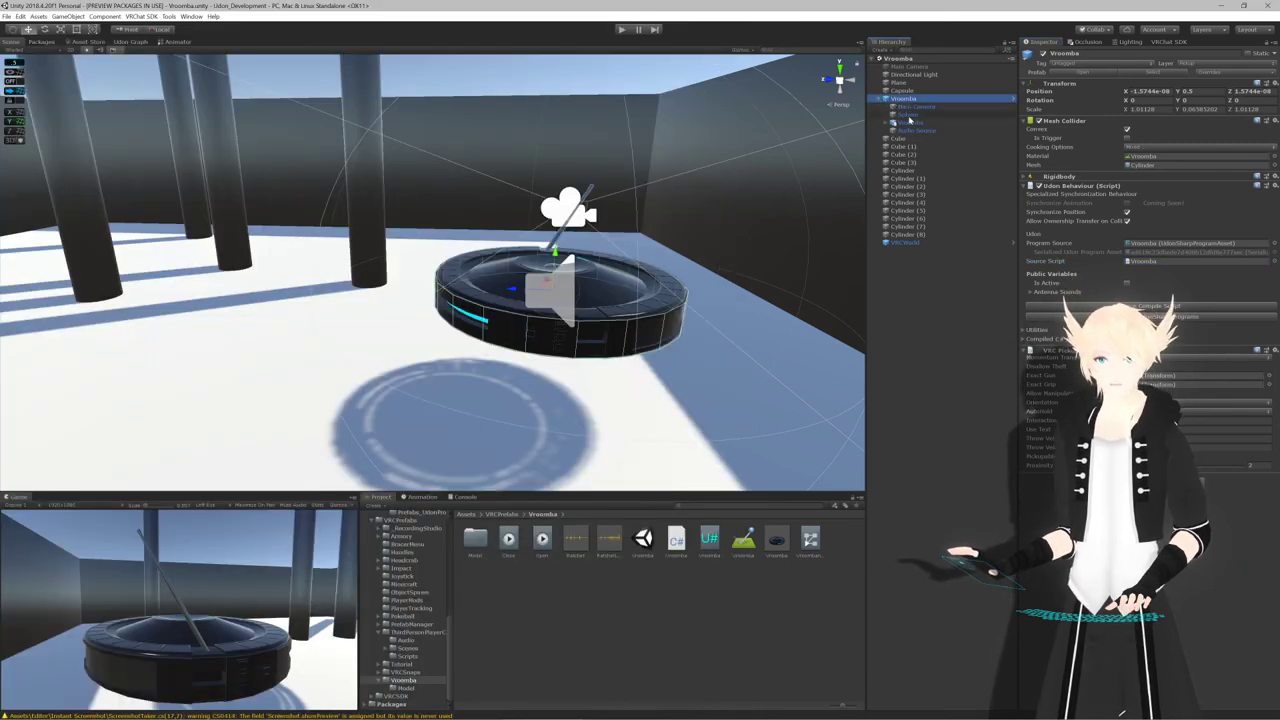
click(907, 114)
click(1042, 55)
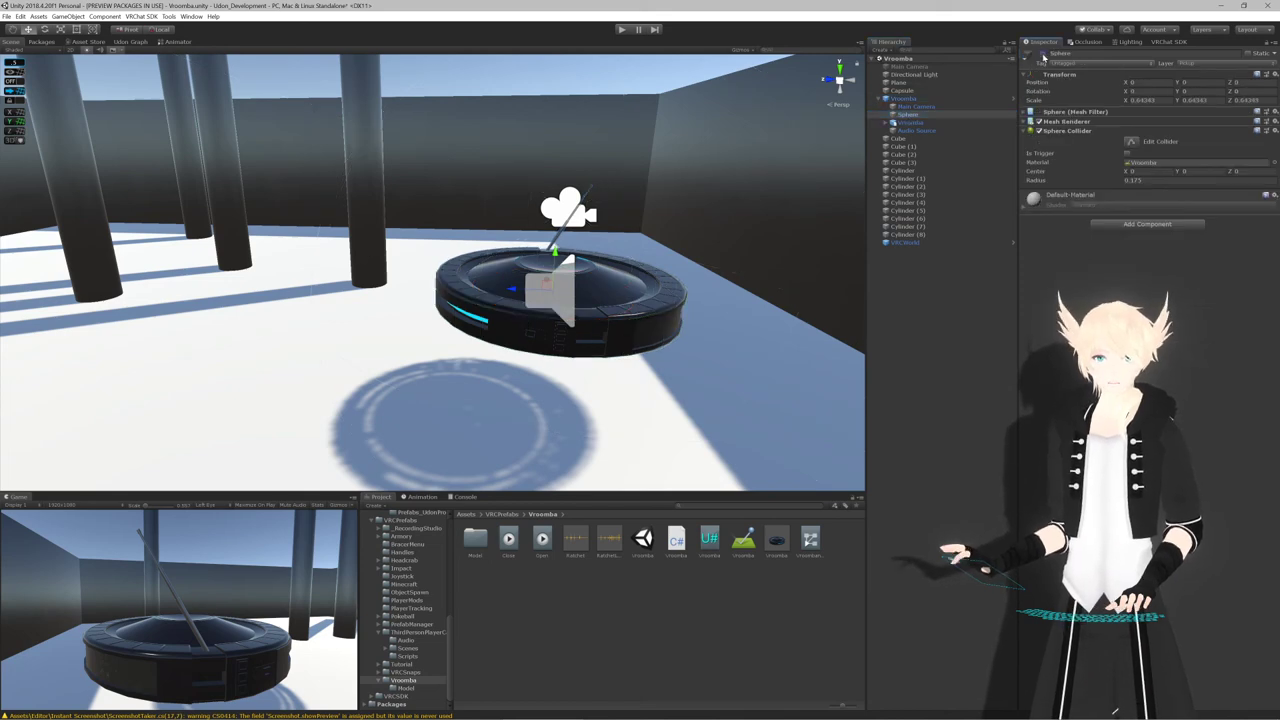
Duplicate the Vroomba mesh child and move the copy out of its parent to the root level of the scene
alt+drag(700, 257, 713, 223)
click(921, 99)
mouse_move(713, 223)
middle_down()
mouse_move(711, 200)
mouse_move(710, 213)
middle_up()
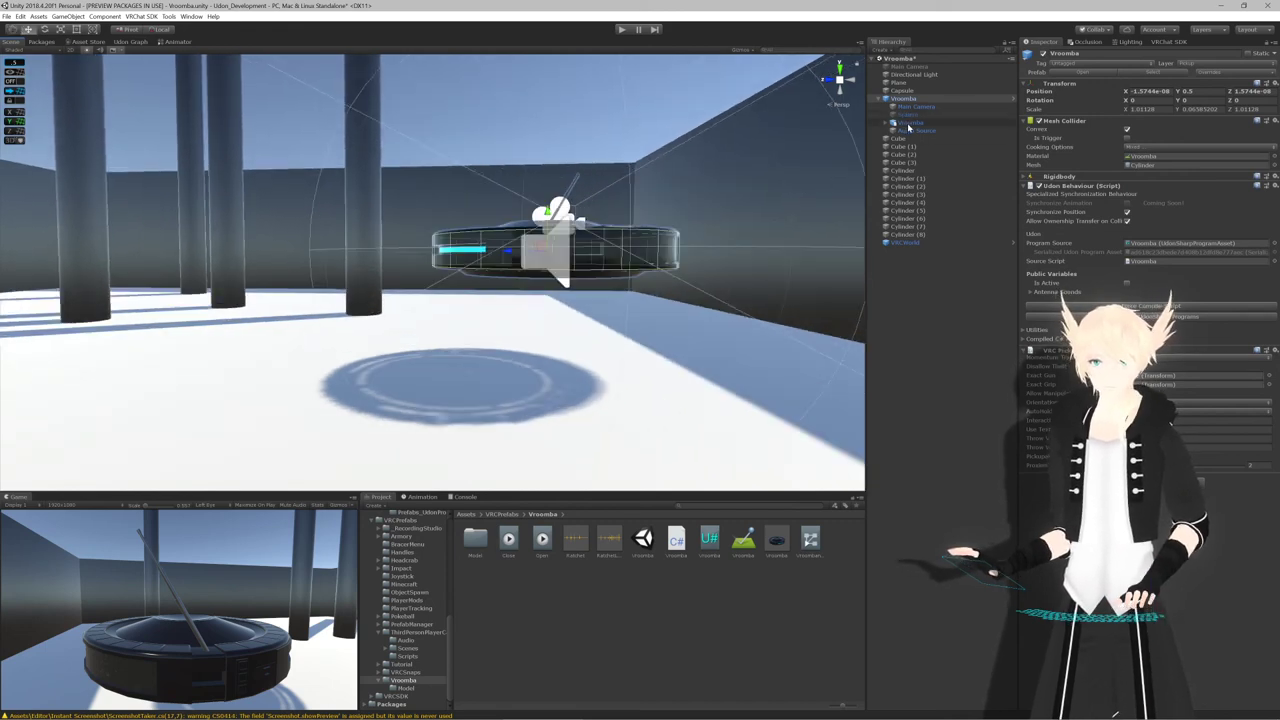
click(905, 122)
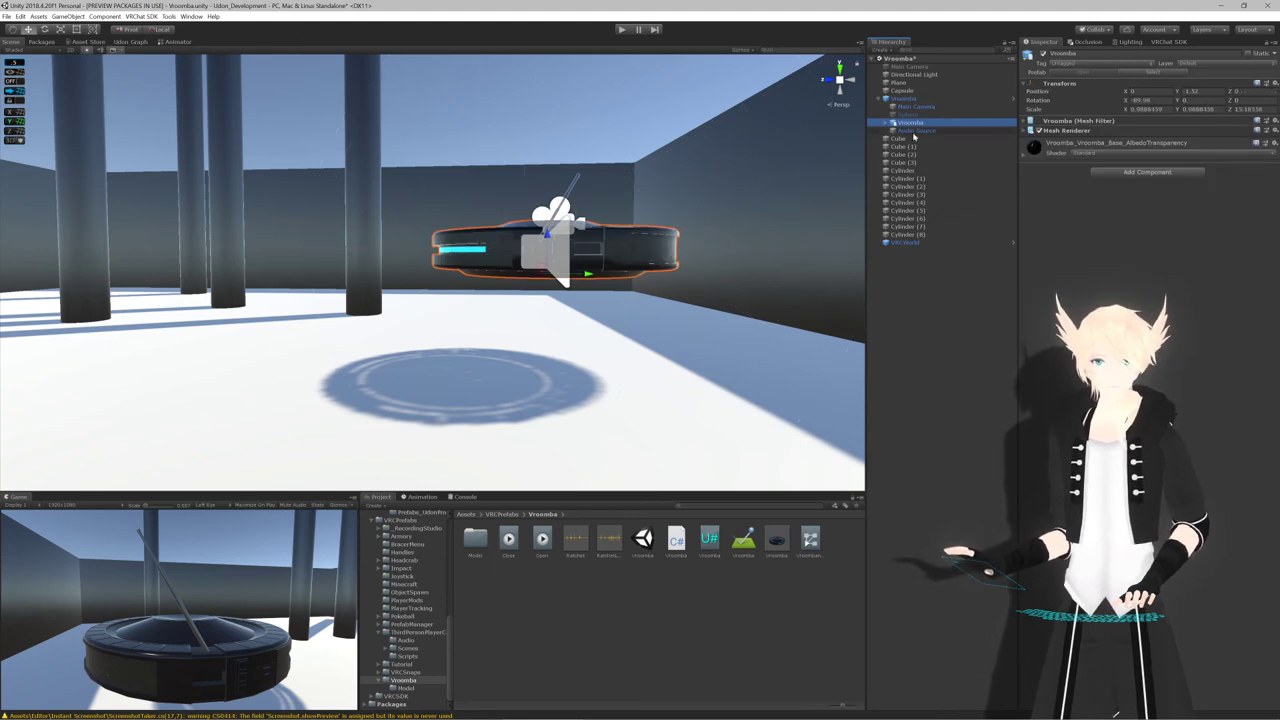
middle_drag(655, 207, 617, 228)
alt+drag(617, 228, 654, 226)
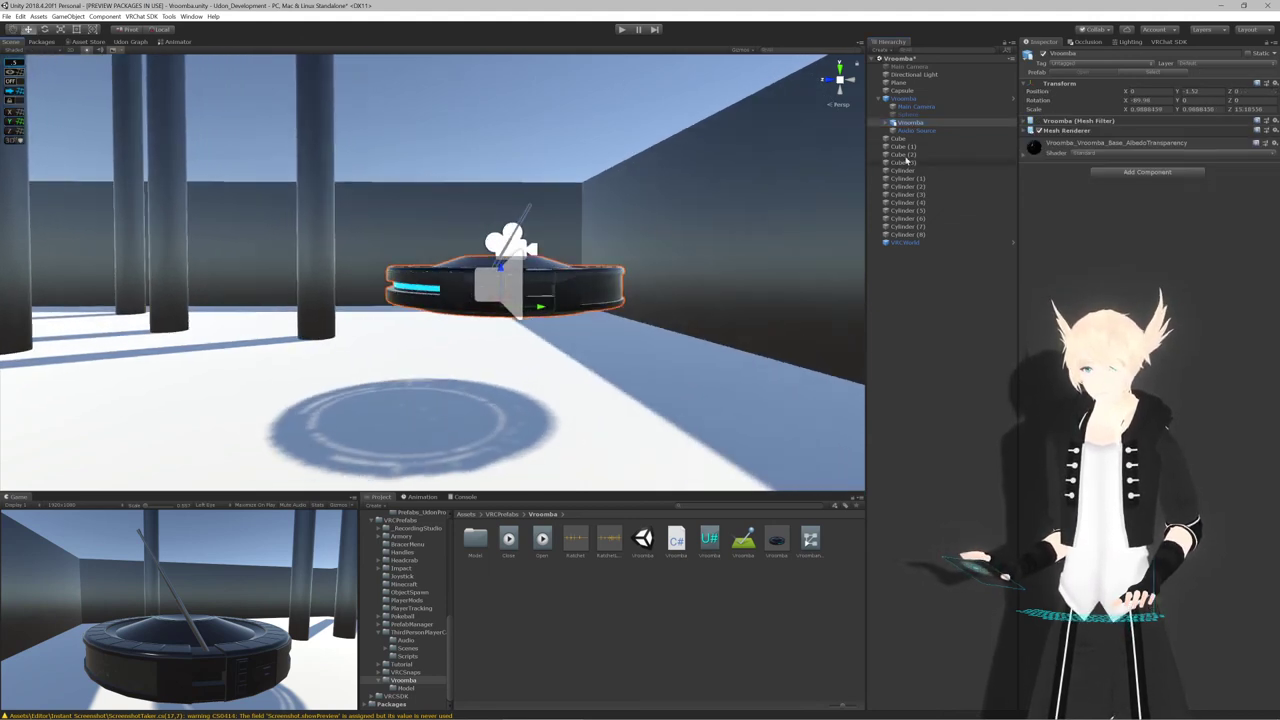
key(ctrl+d)
drag(914, 139, 917, 296)
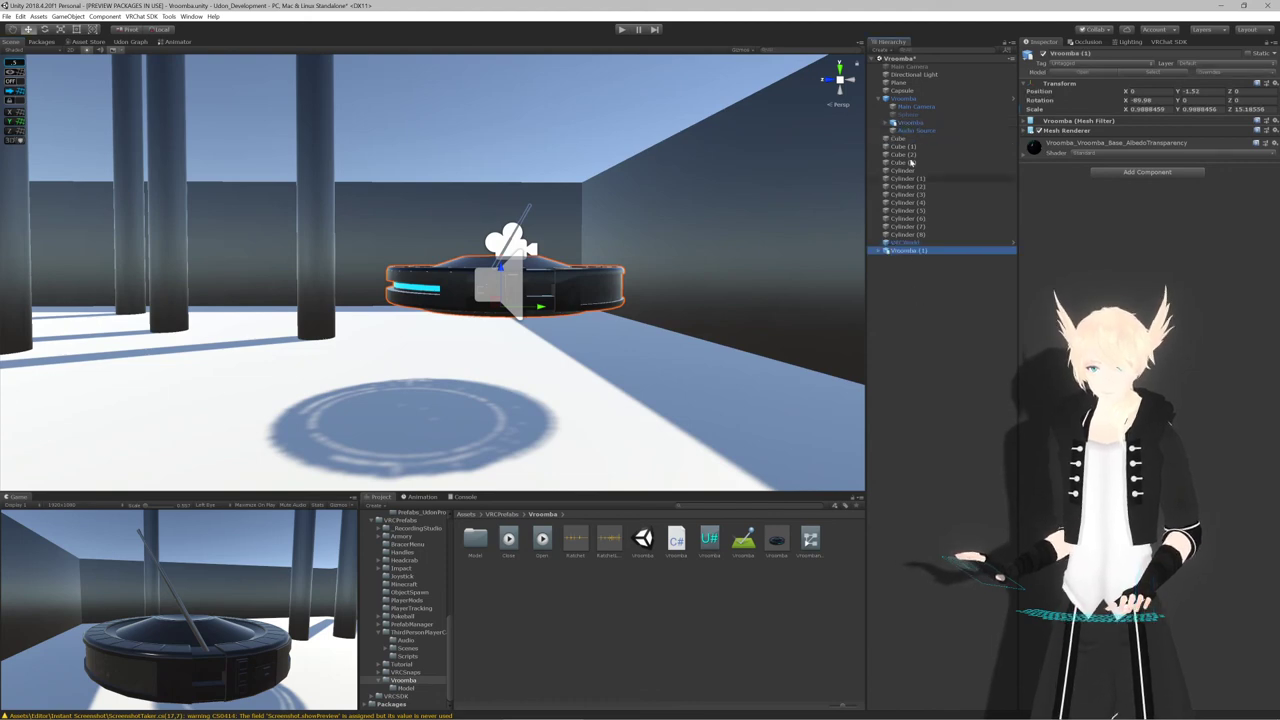
Set the Y scale of the parent Vroomba object to 0.09
click(915, 99)
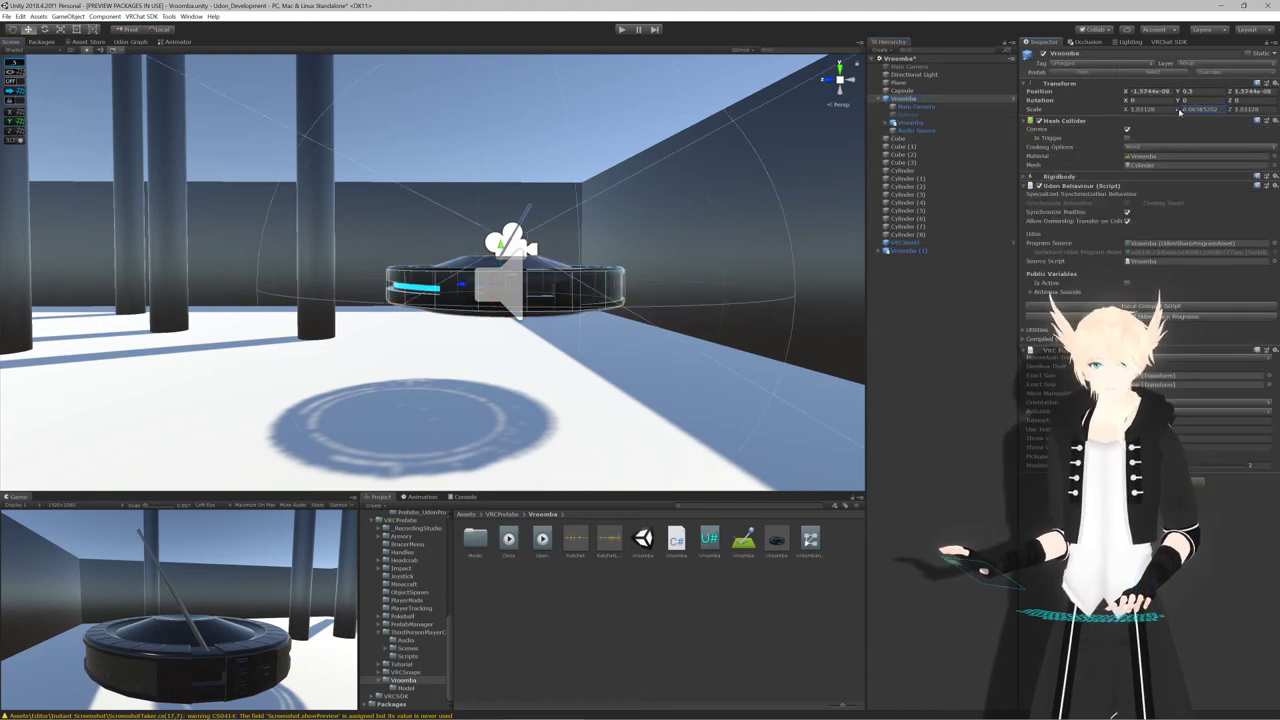
mouse_move(1179, 112)
mouse_down()
mouse_move(1195, 112)
mouse_move(1182, 112)
mouse_up()
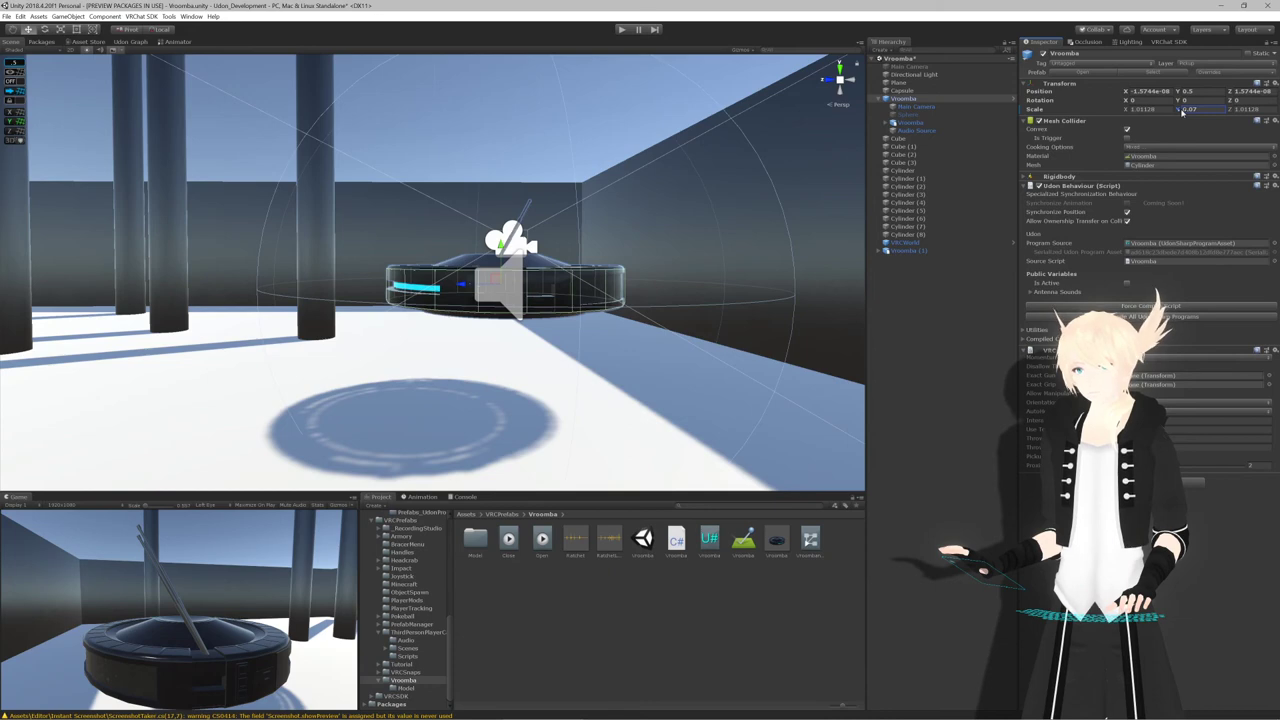
text(.08)
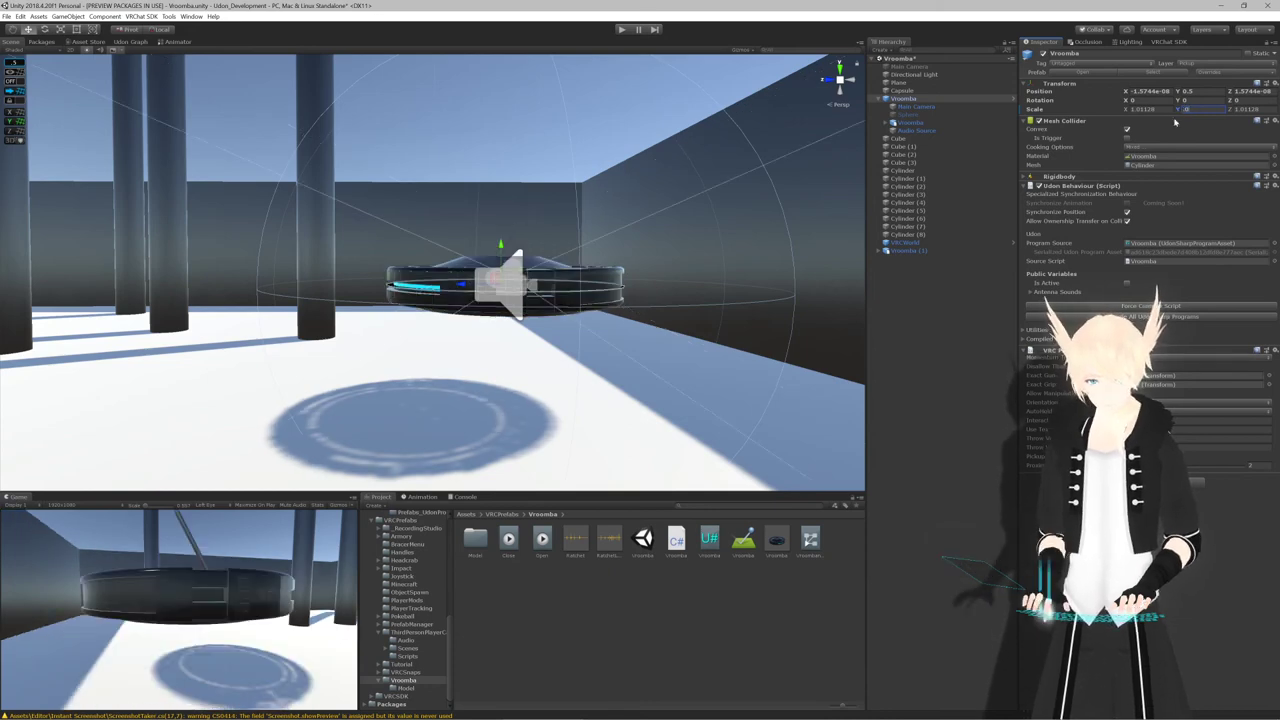
key(BackSpace)
text(9)
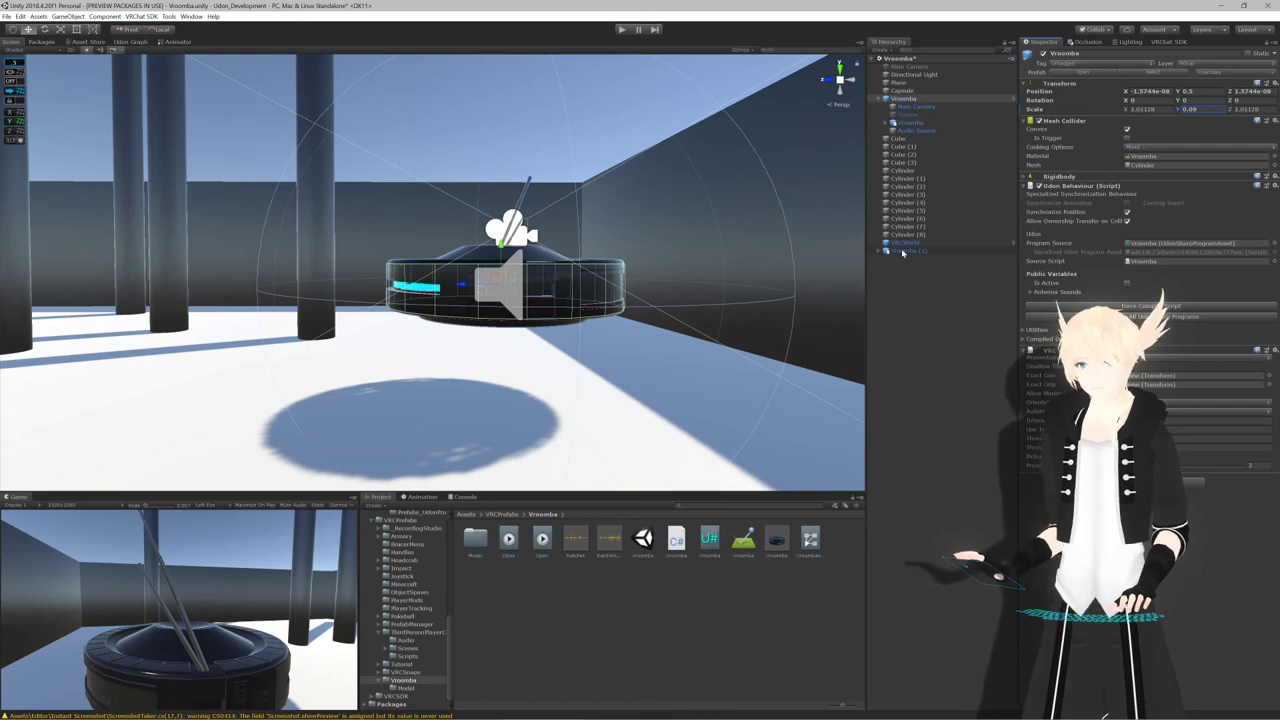
Parent the mesh copy to the rescaled Vroomba object and copy its Transform component
drag(903, 252, 922, 100)
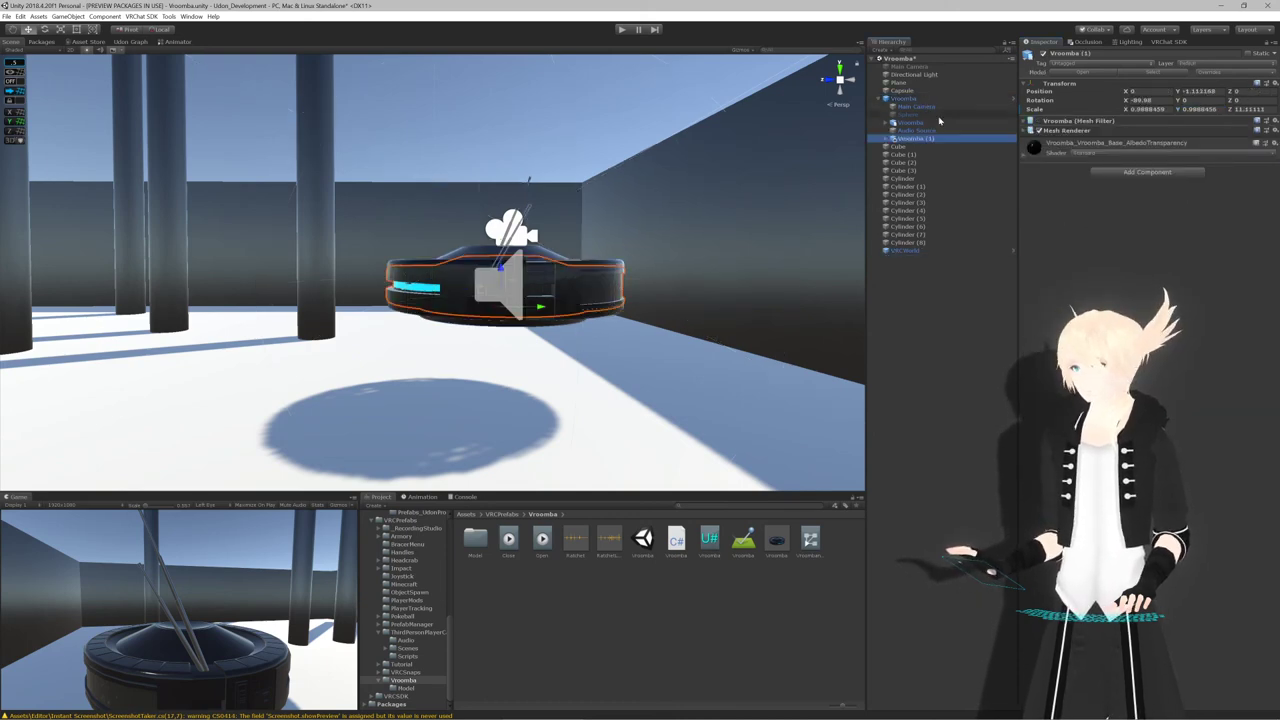
click(1276, 84)
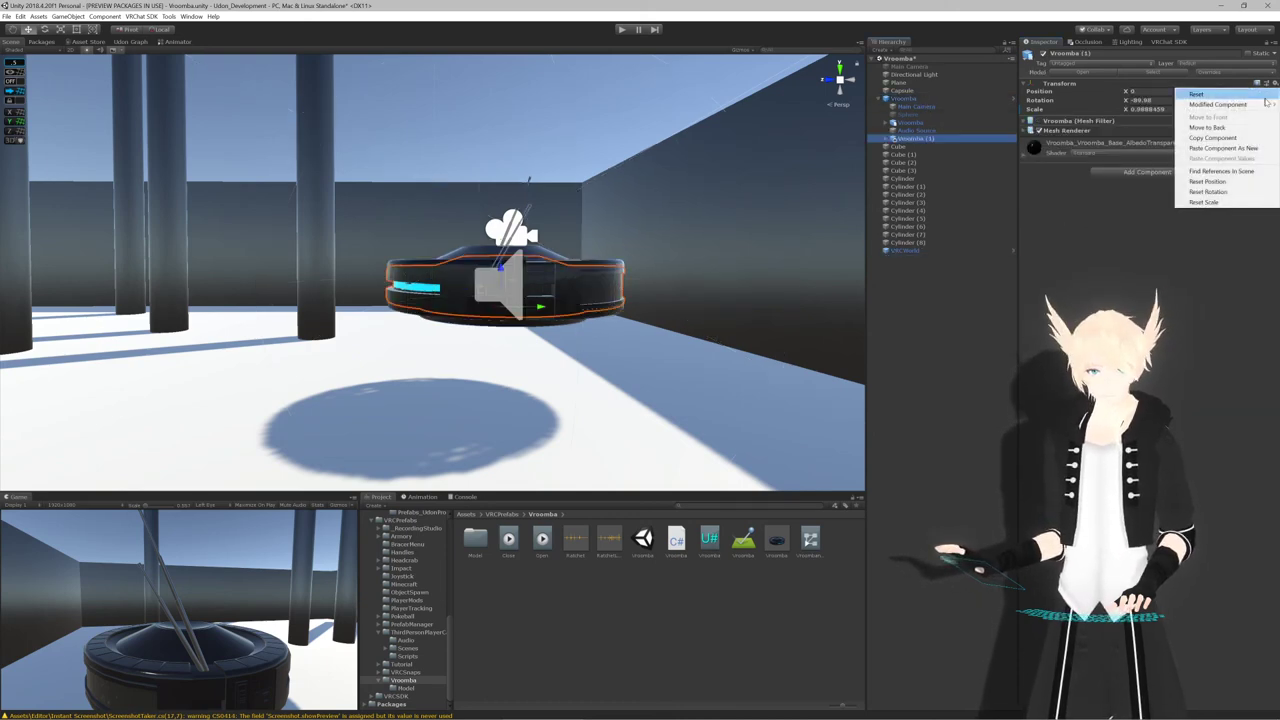
click(1215, 147)
Delete the mesh copy and paste the copied Transform values onto the original Vroomba mesh child
click(925, 138)
key(Delete)
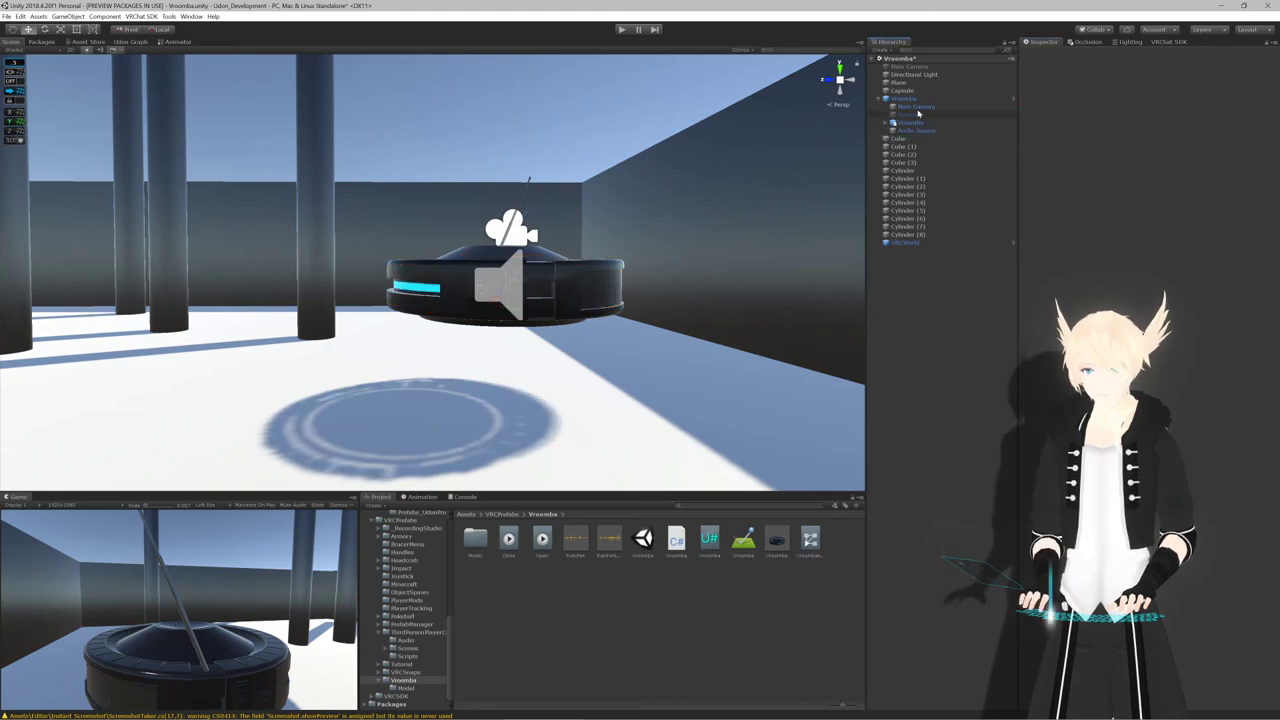
click(910, 122)
click(1276, 84)
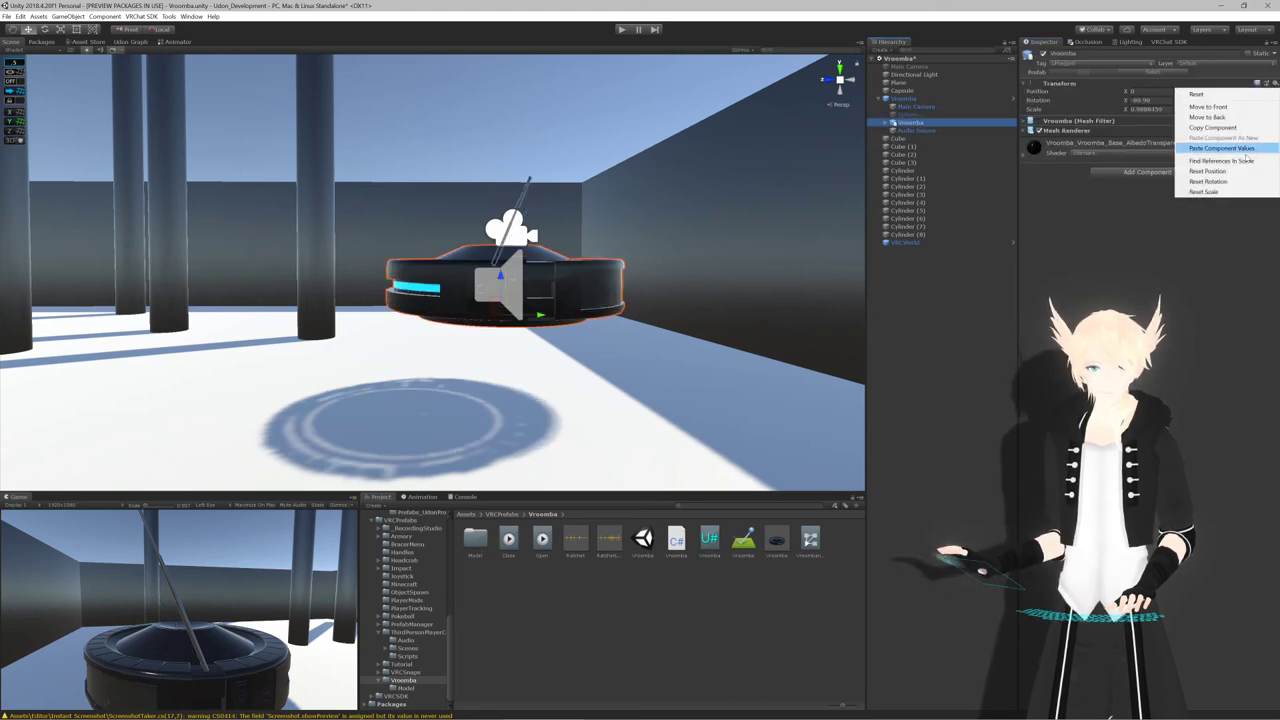
click(1215, 160)
click(905, 98)
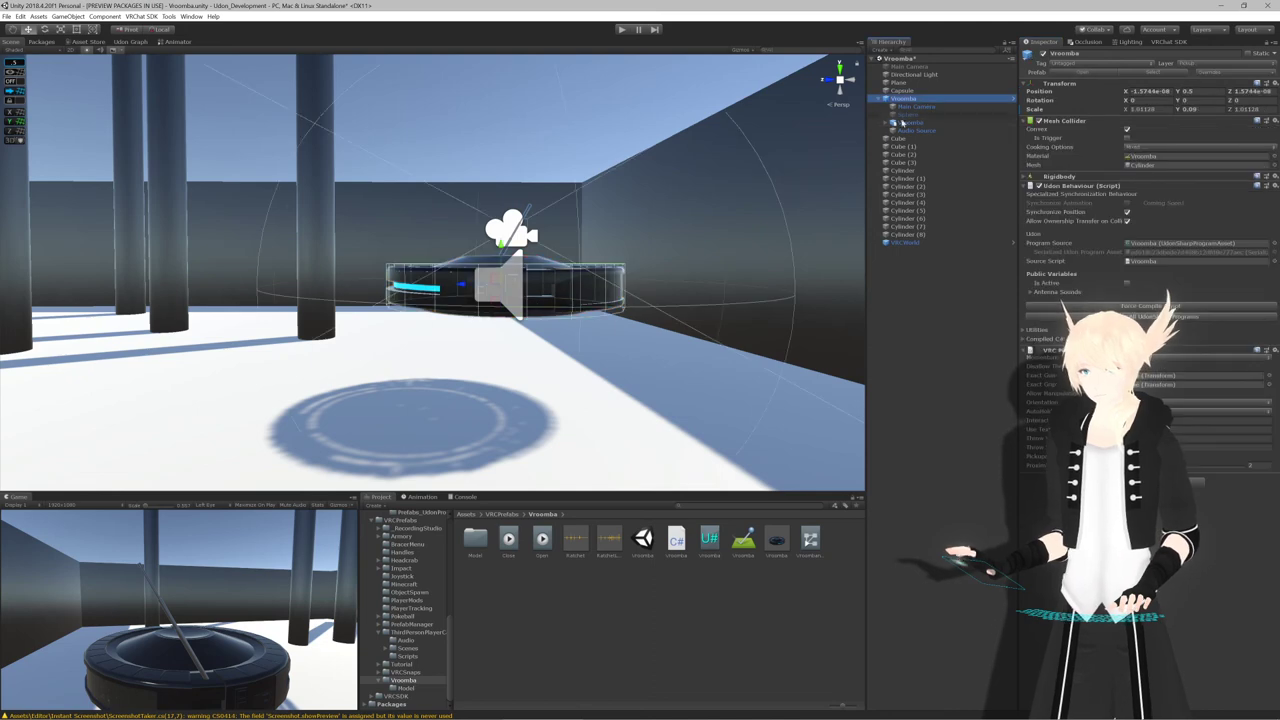
right_drag(687, 218, 869, 104)
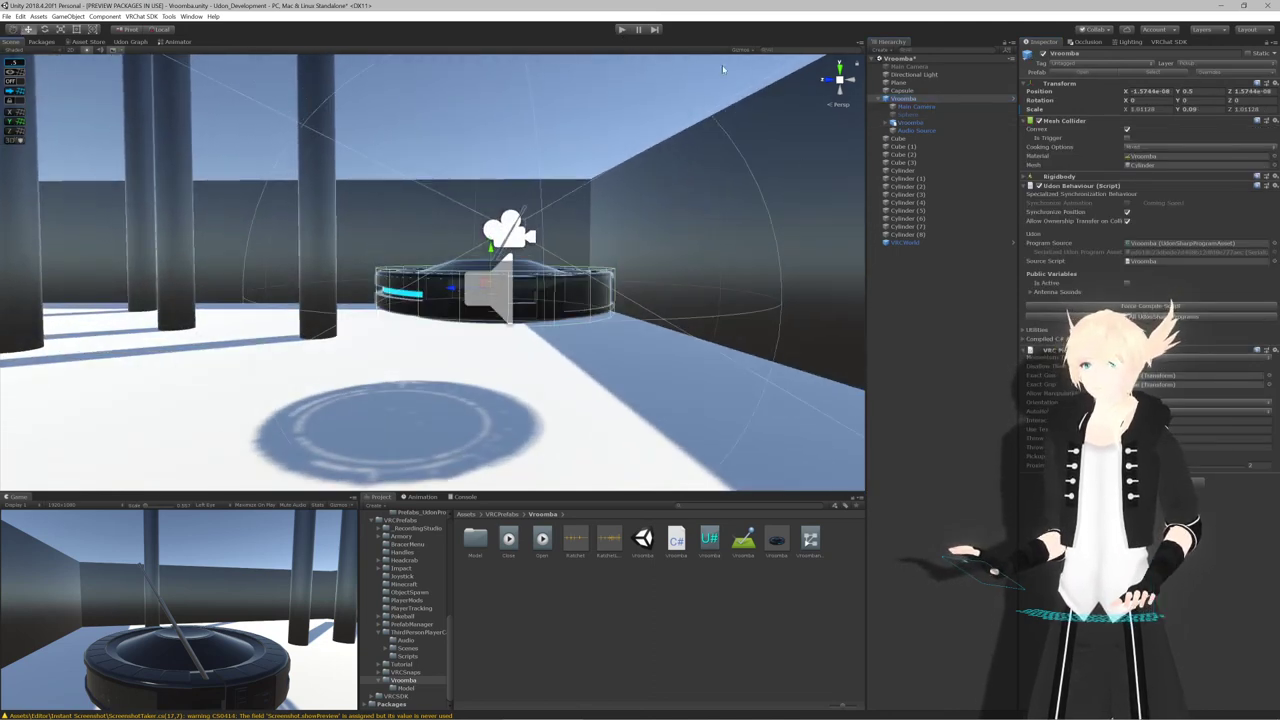
Run the scene in Play mode, enable the Vroomba's Is Active variable, follow its movement and stop playback
click(622, 30)
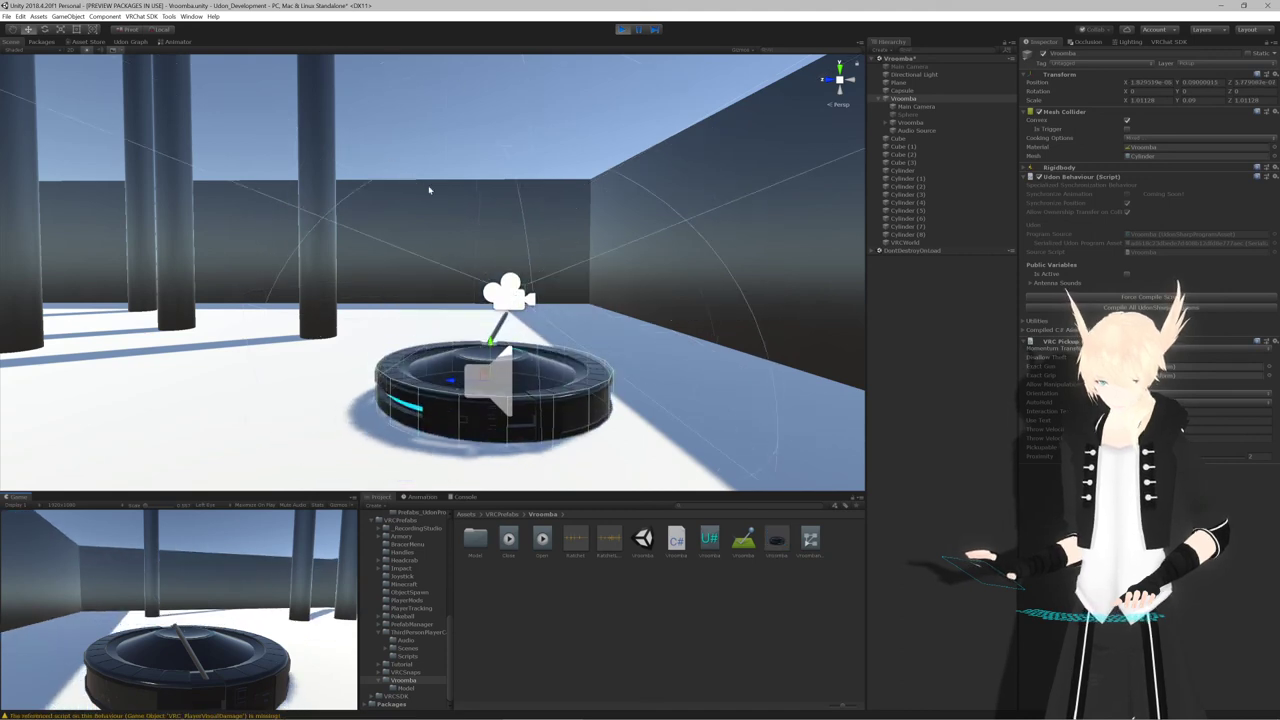
scroll(463, 240, down, 3)
scroll(463, 240, up, 2)
alt+drag(463, 240, 307, 234)
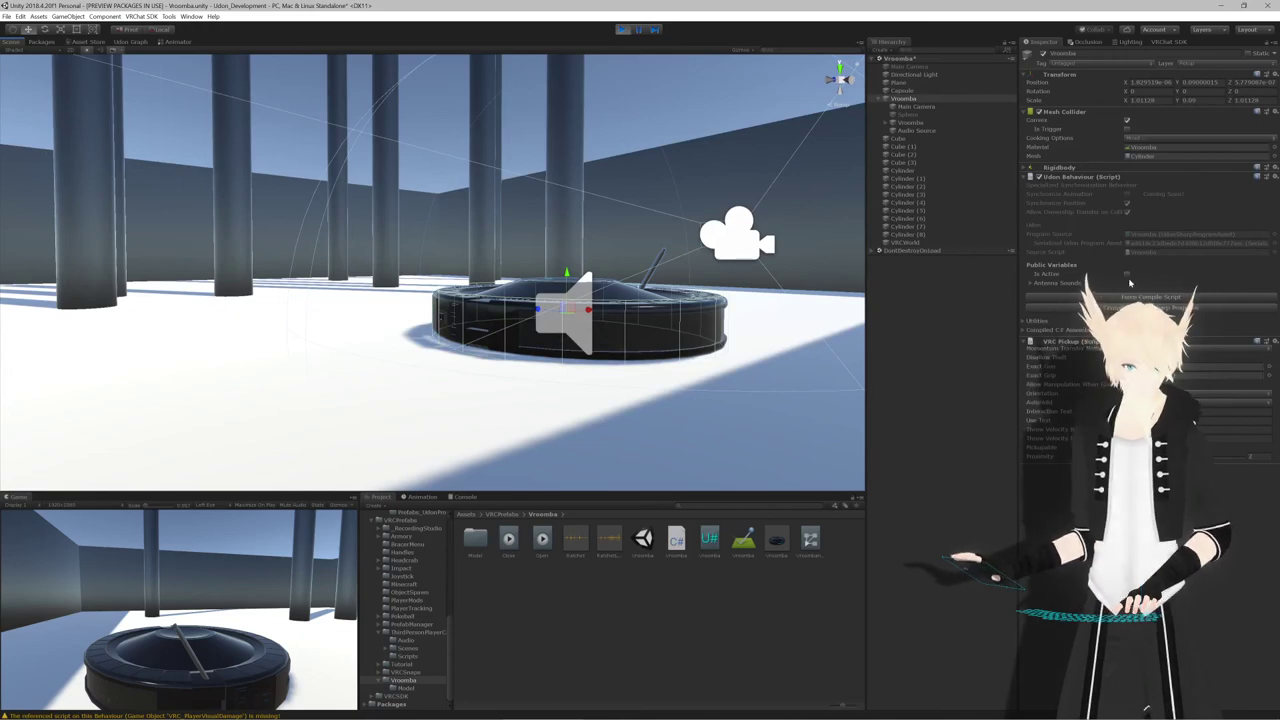
alt+drag(663, 290, 594, 377)
scroll(649, 400, down, 3)
scroll(620, 397, up, 1)
scroll(594, 394, down, 5)
right_drag(595, 377, 1034, 326)
key(s)
key(w)
key(w)
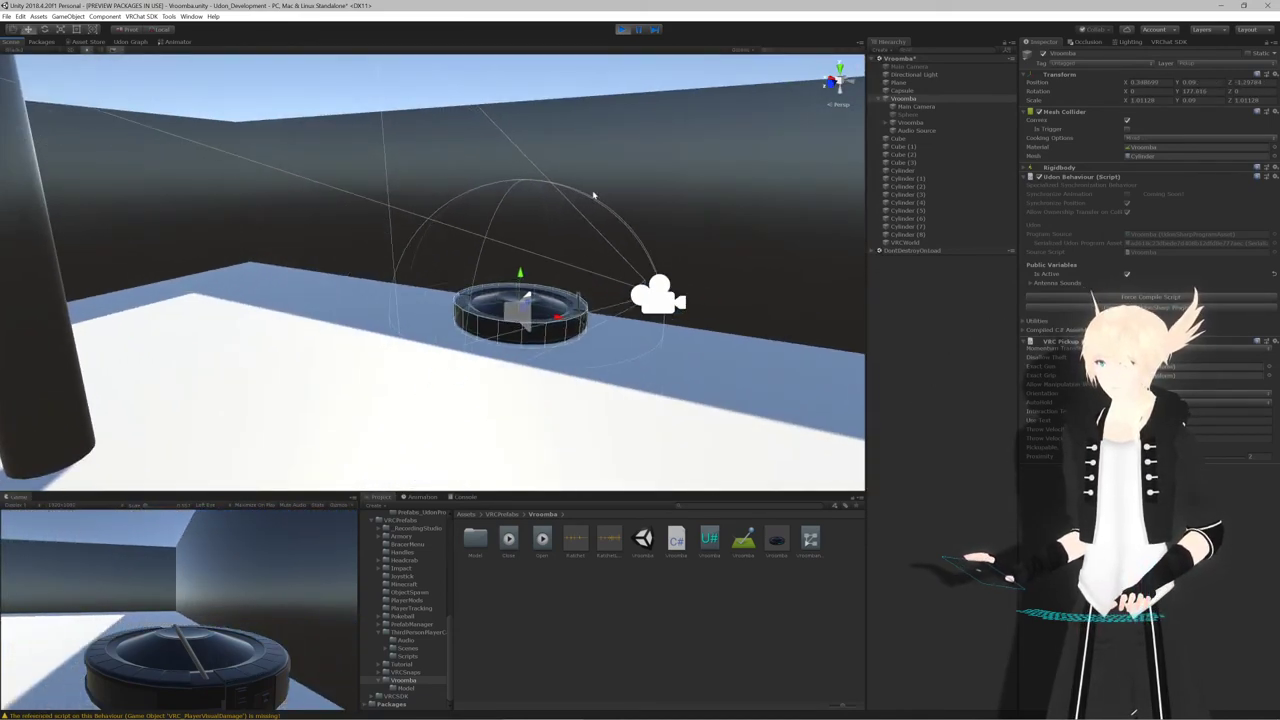
click(622, 29)
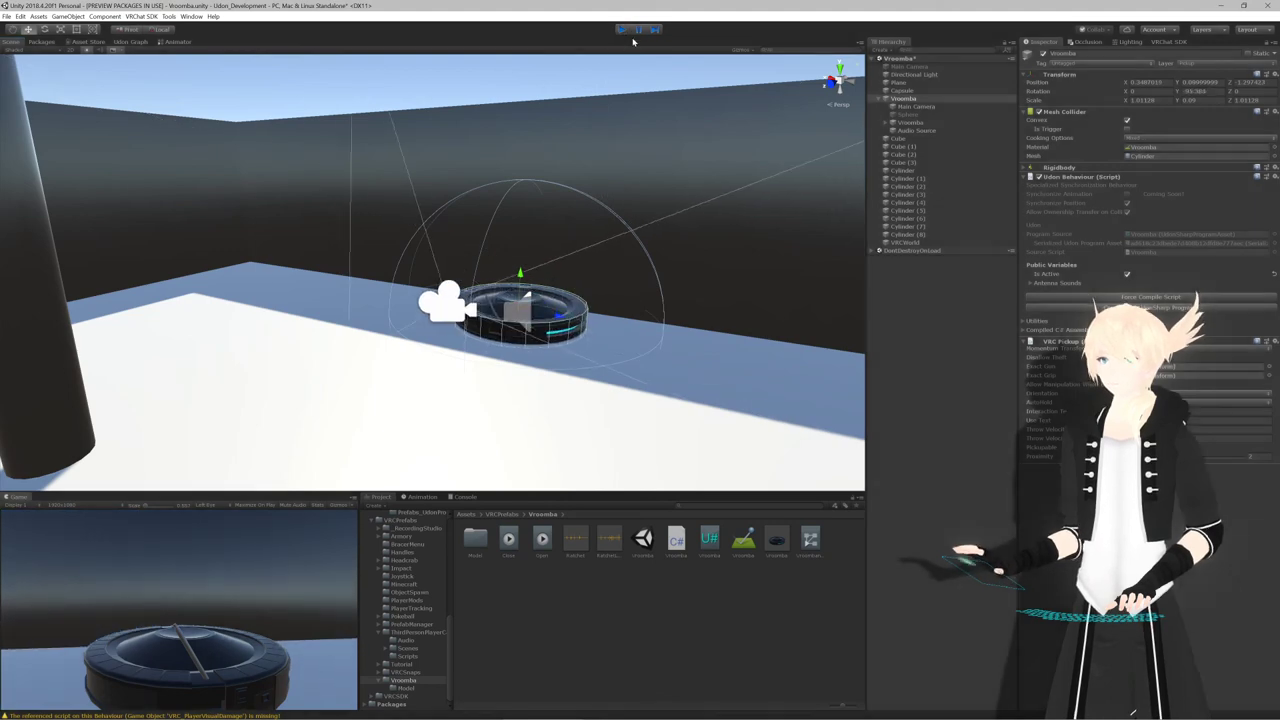
Delete the Sphere from the Vroomba prefab and apply the scene instance's overrides to the prefab
click(1110, 73)
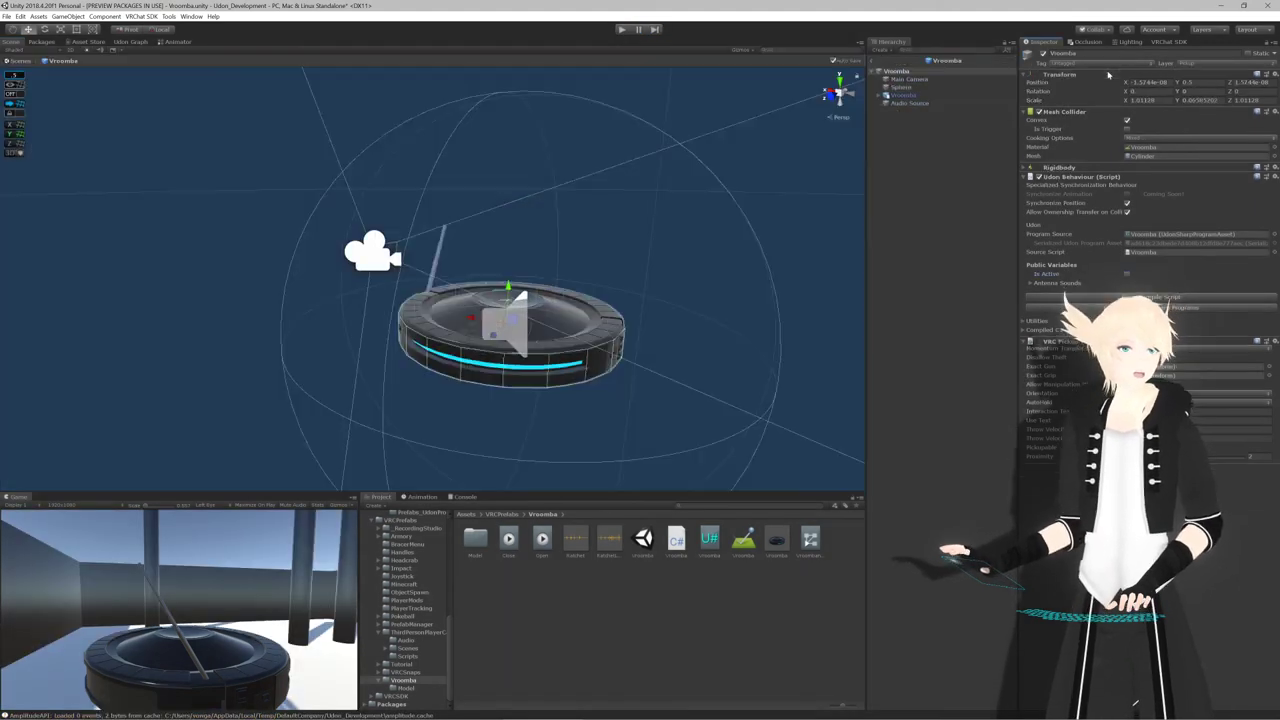
click(907, 88)
key(Delete)
click(873, 61)
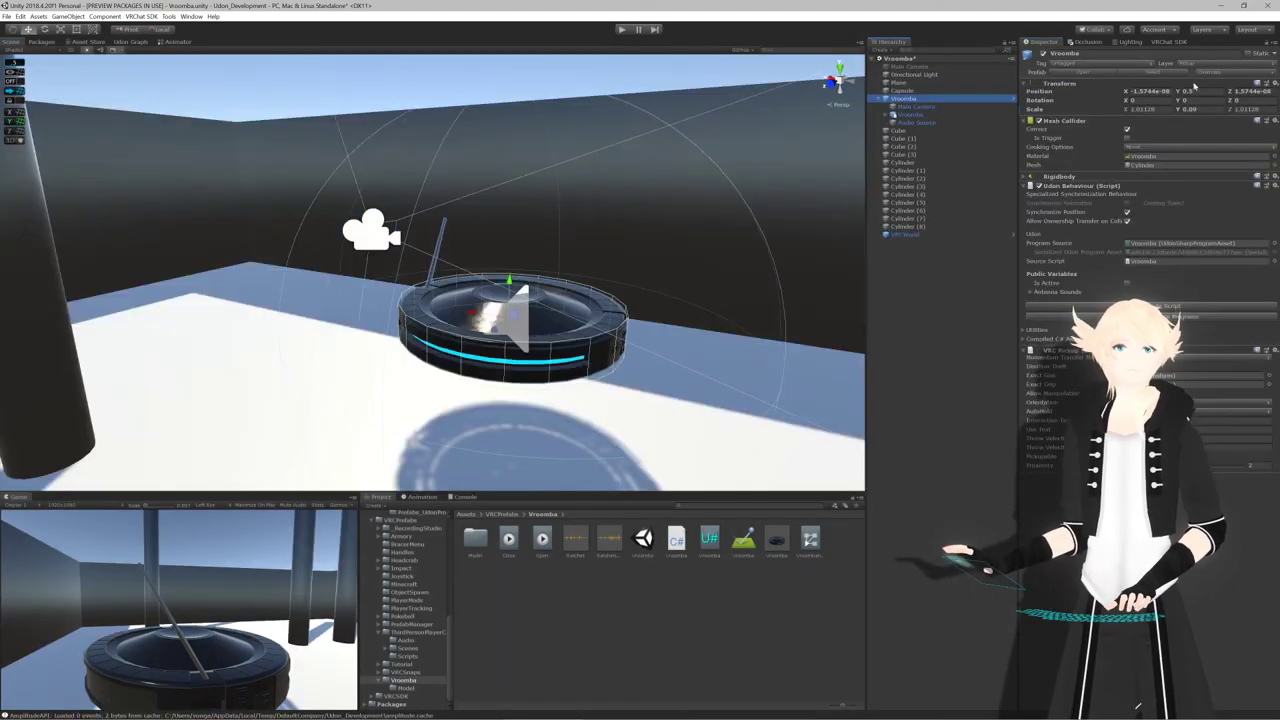
click(1217, 73)
click(1236, 163)
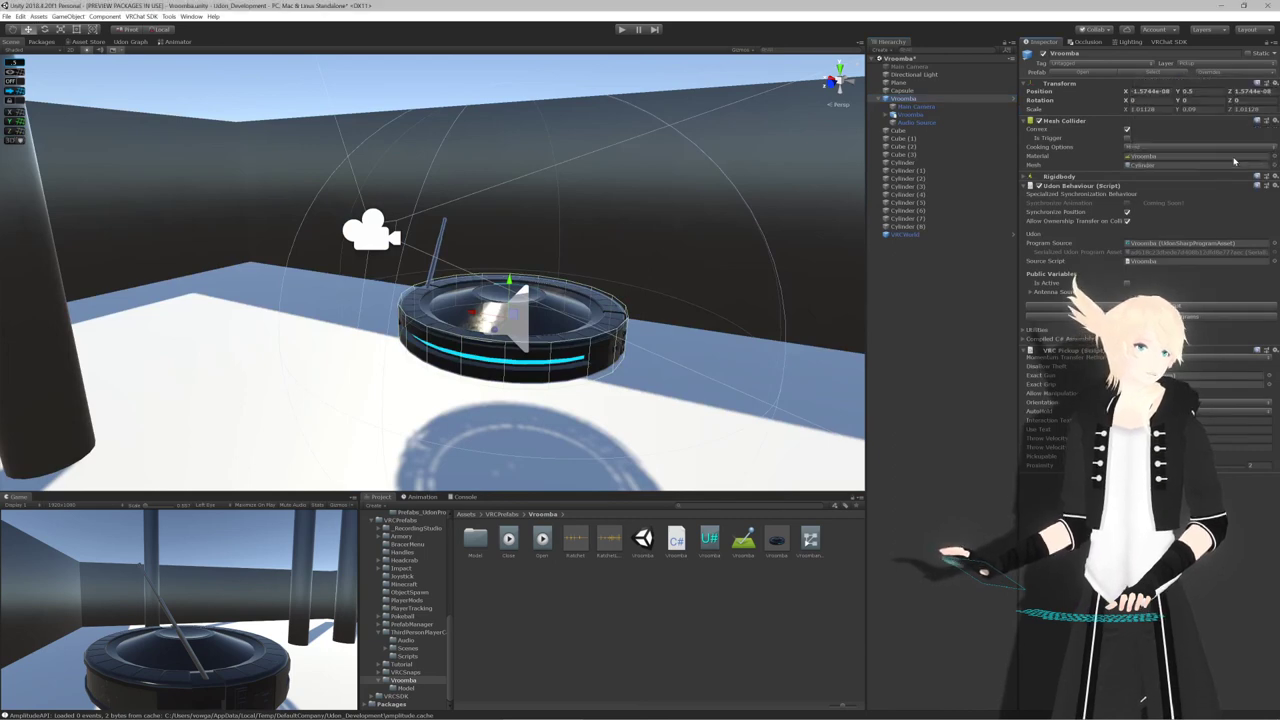
Launch a local VRChat test build from the SDK, maximize the client window and enter the world
click(1160, 42)
click(1116, 104)
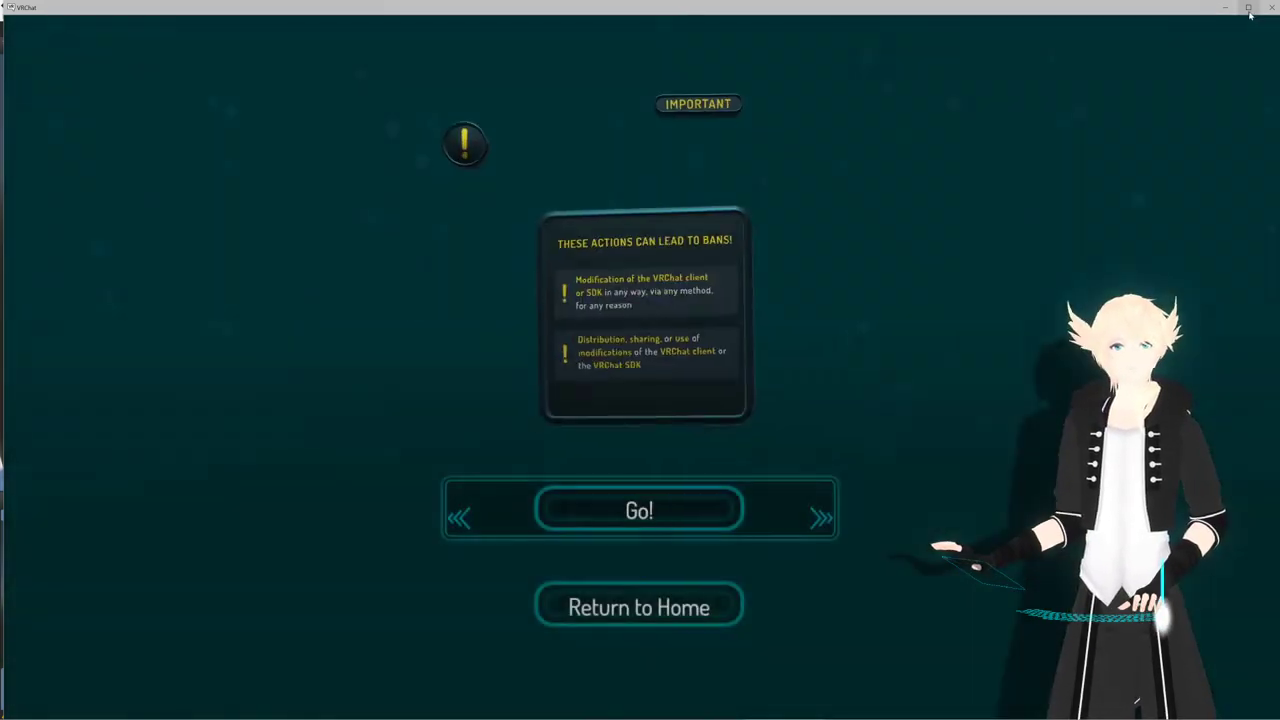
click(1249, 8)
click(639, 510)
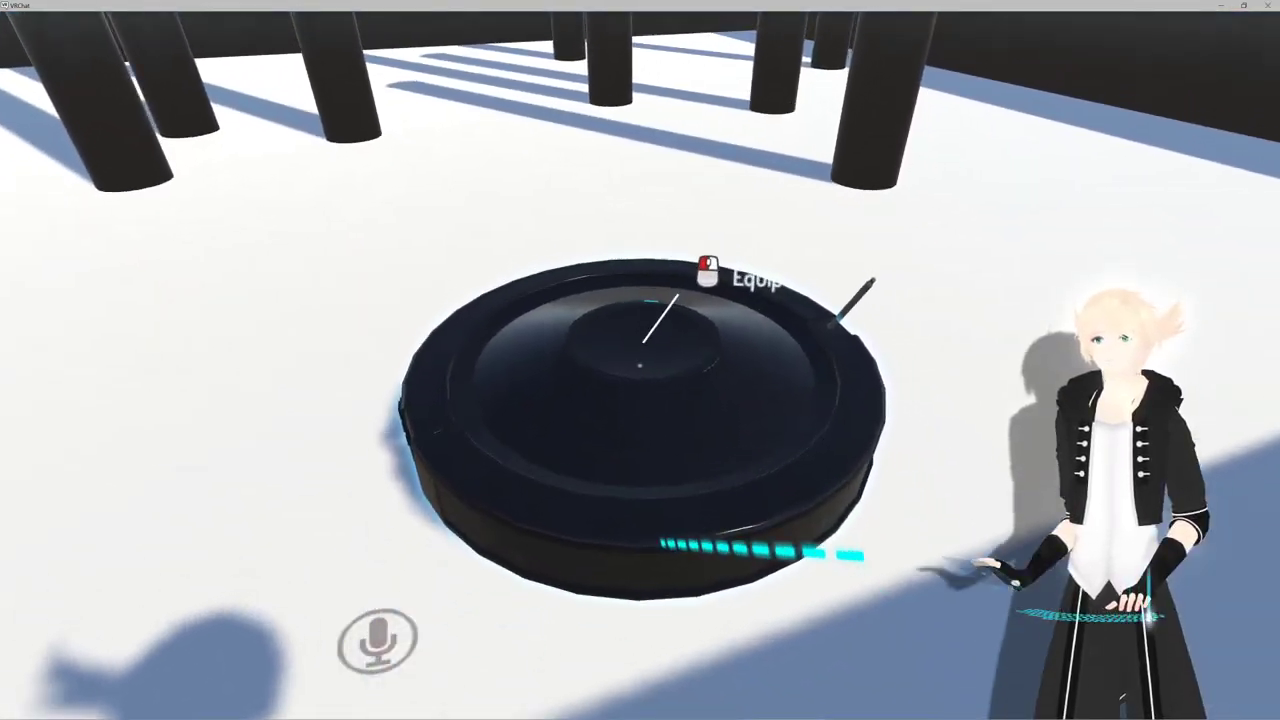
Pick up and drop the Vroomba several times in the test world to check its collider
click(640, 366)
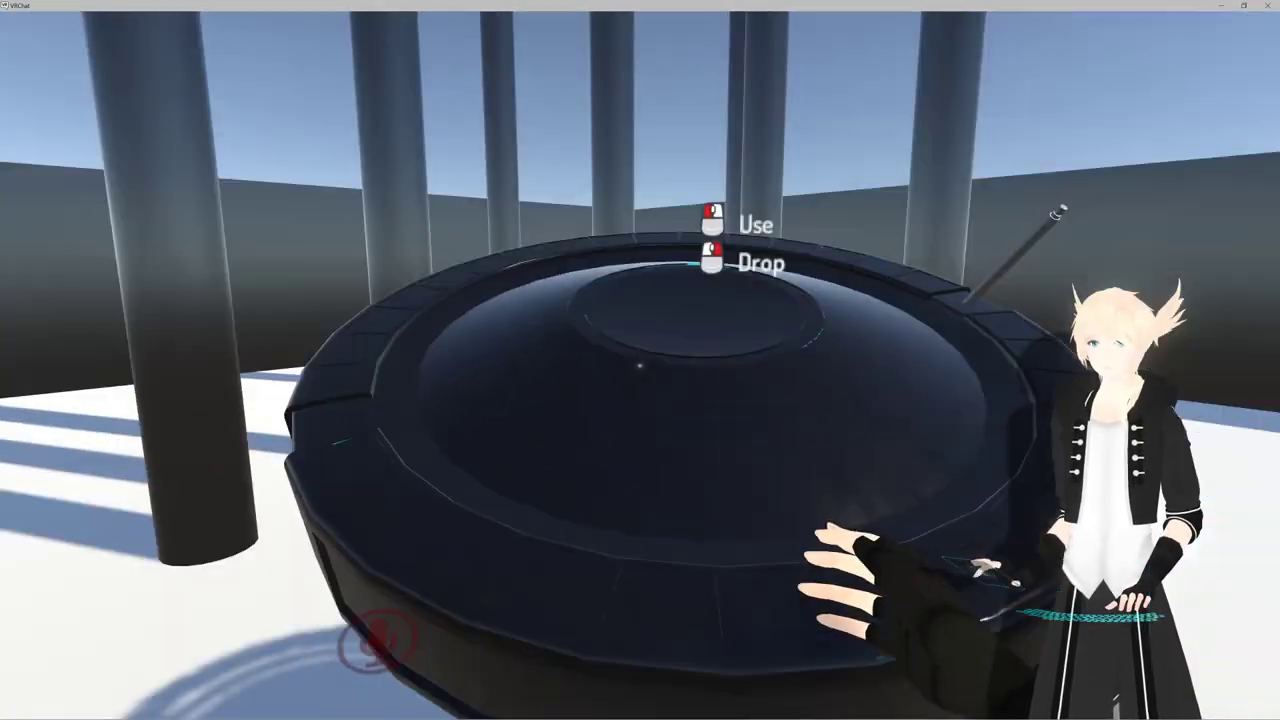
right_click(640, 366)
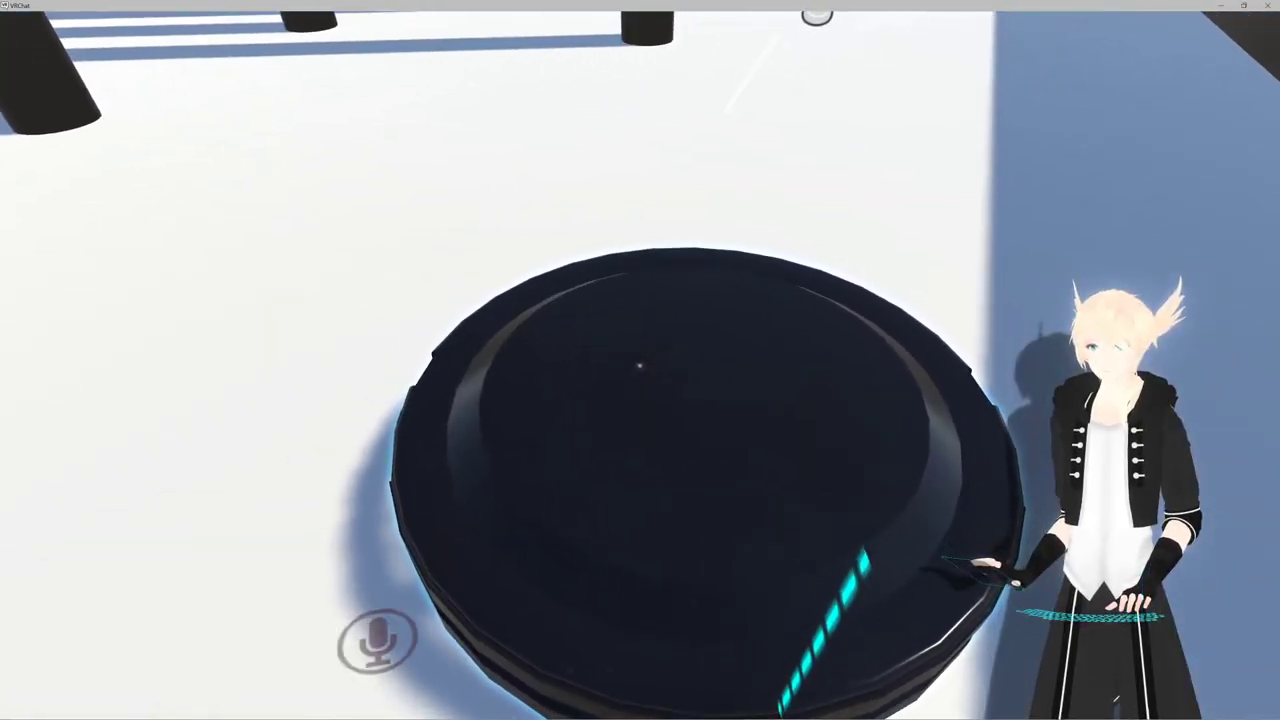
click(640, 366)
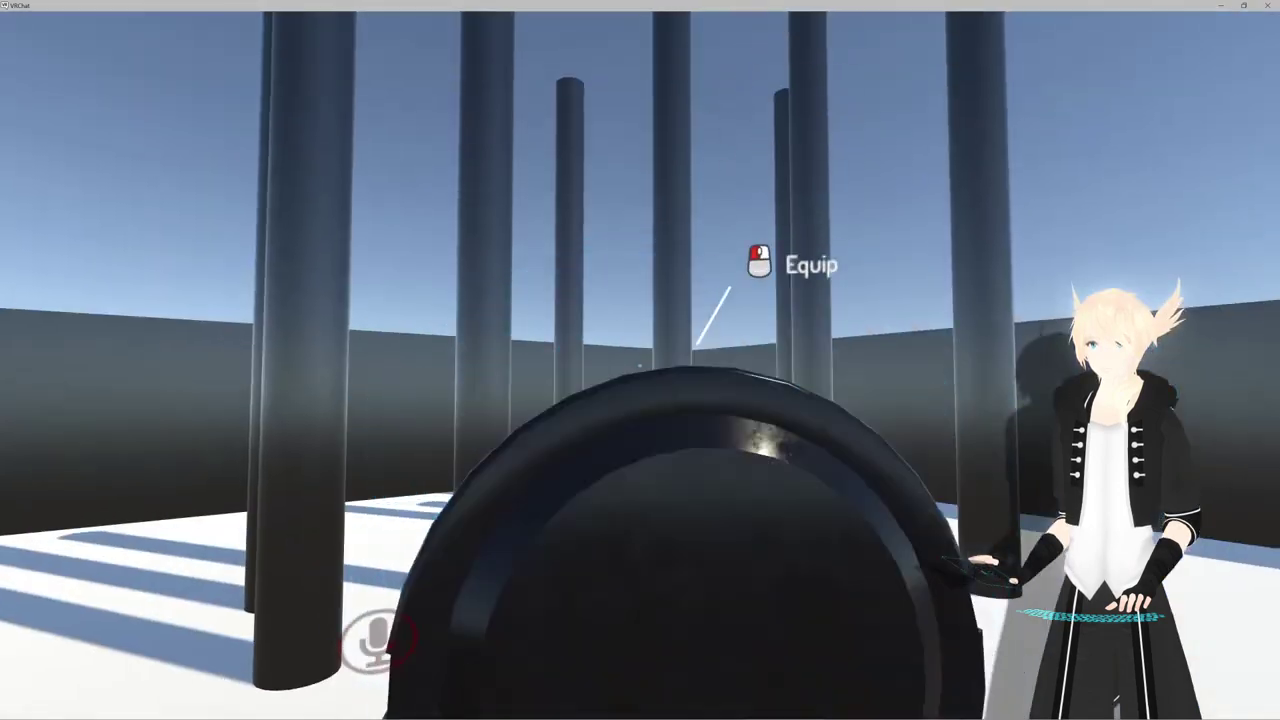
right_click(640, 366)
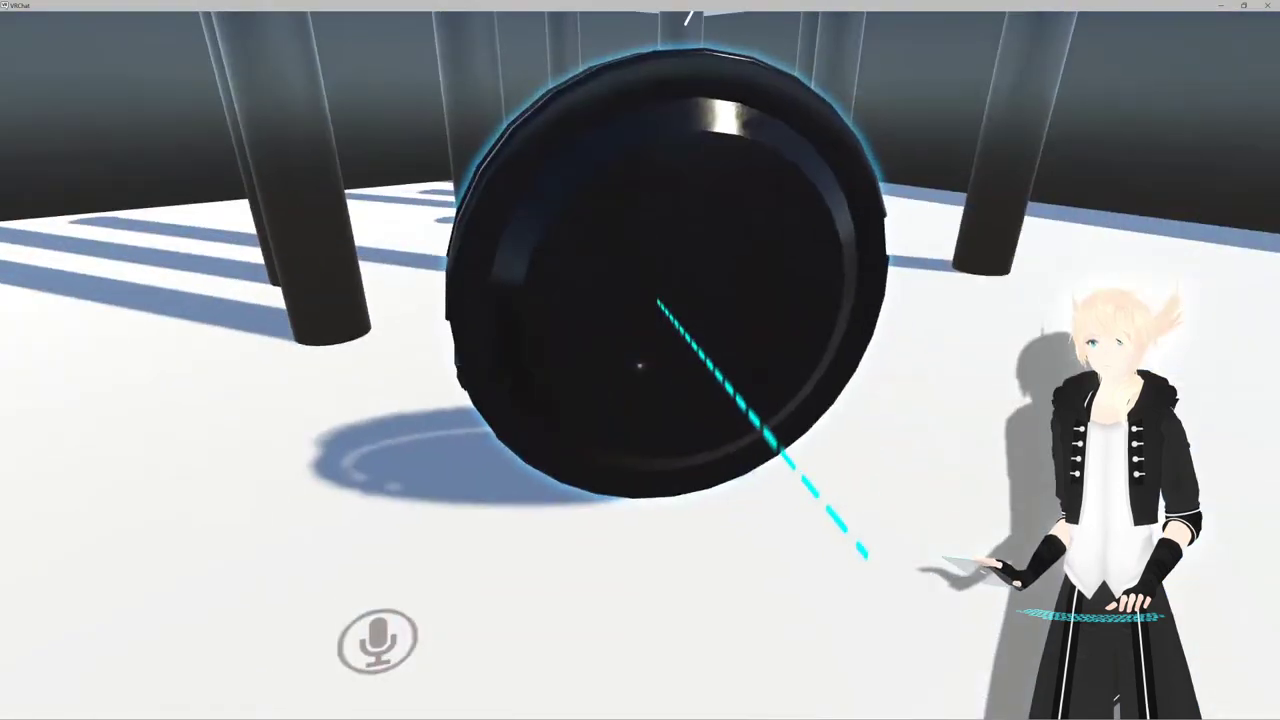
click(640, 366)
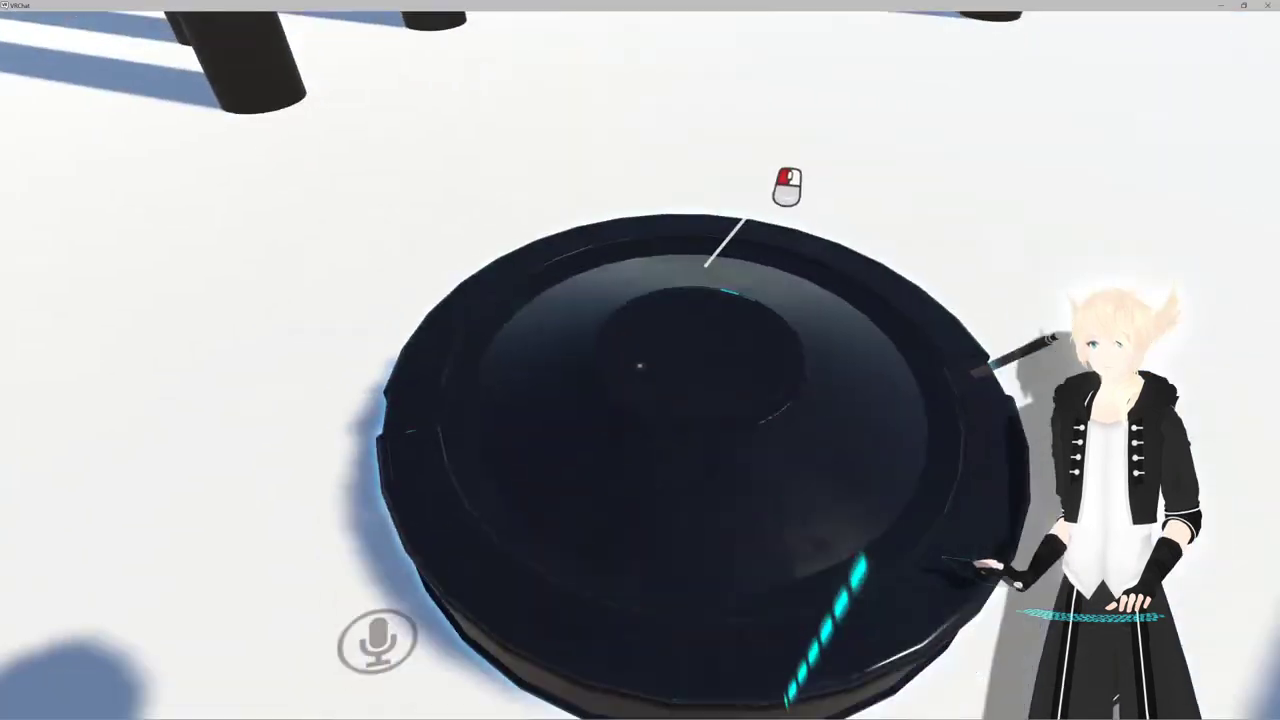
click(640, 366)
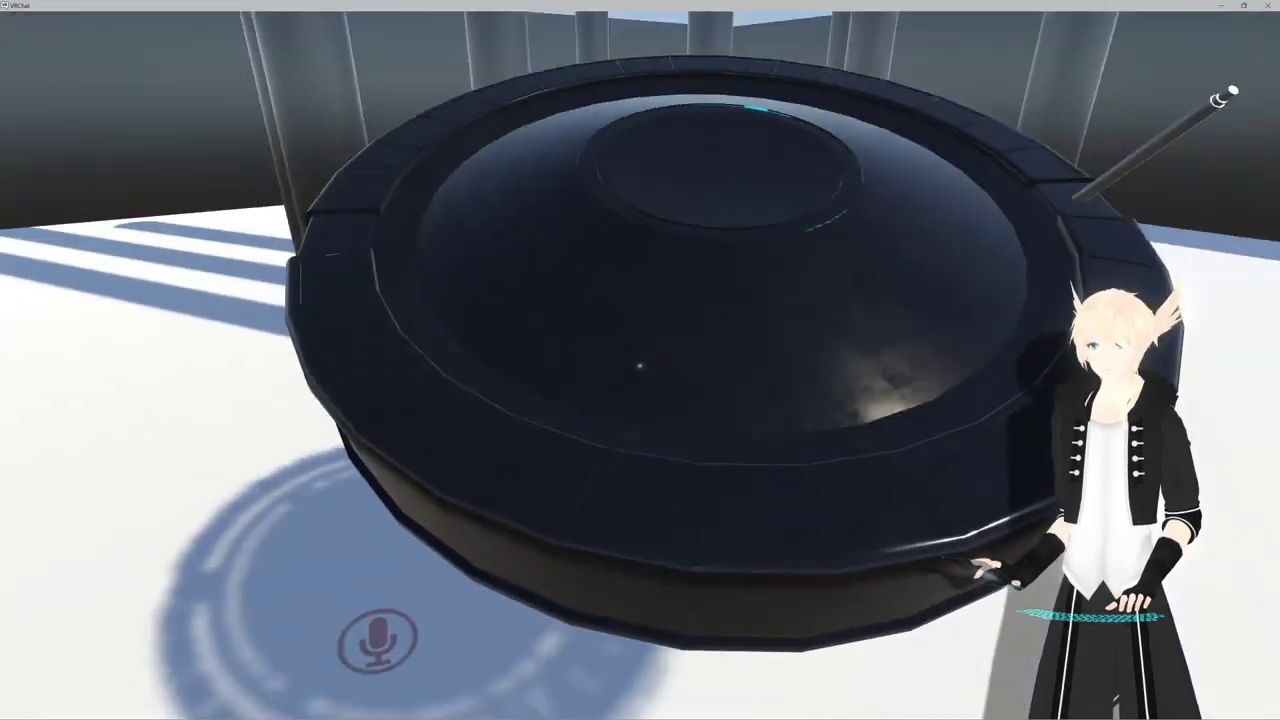
right_click(640, 366)
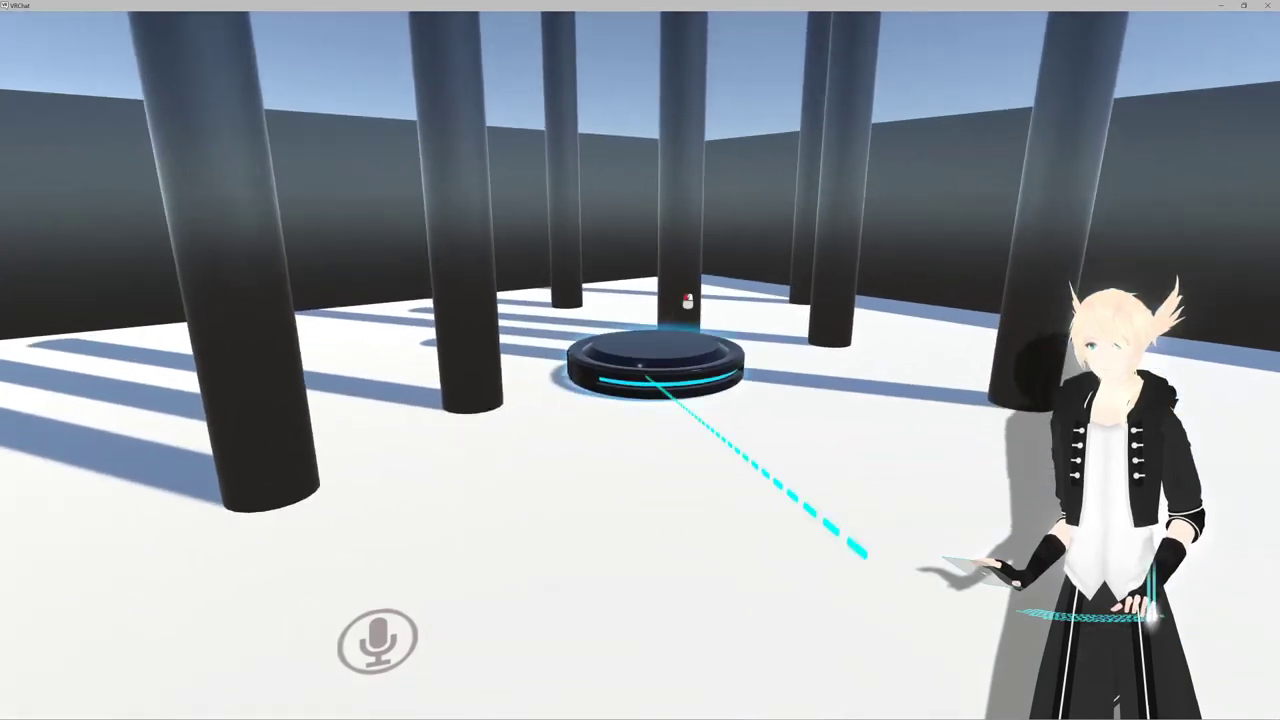
Switch from VRChat through Unity to the code editor and bring up the class declaration in Vroomba.cs
key(alt+Tab)
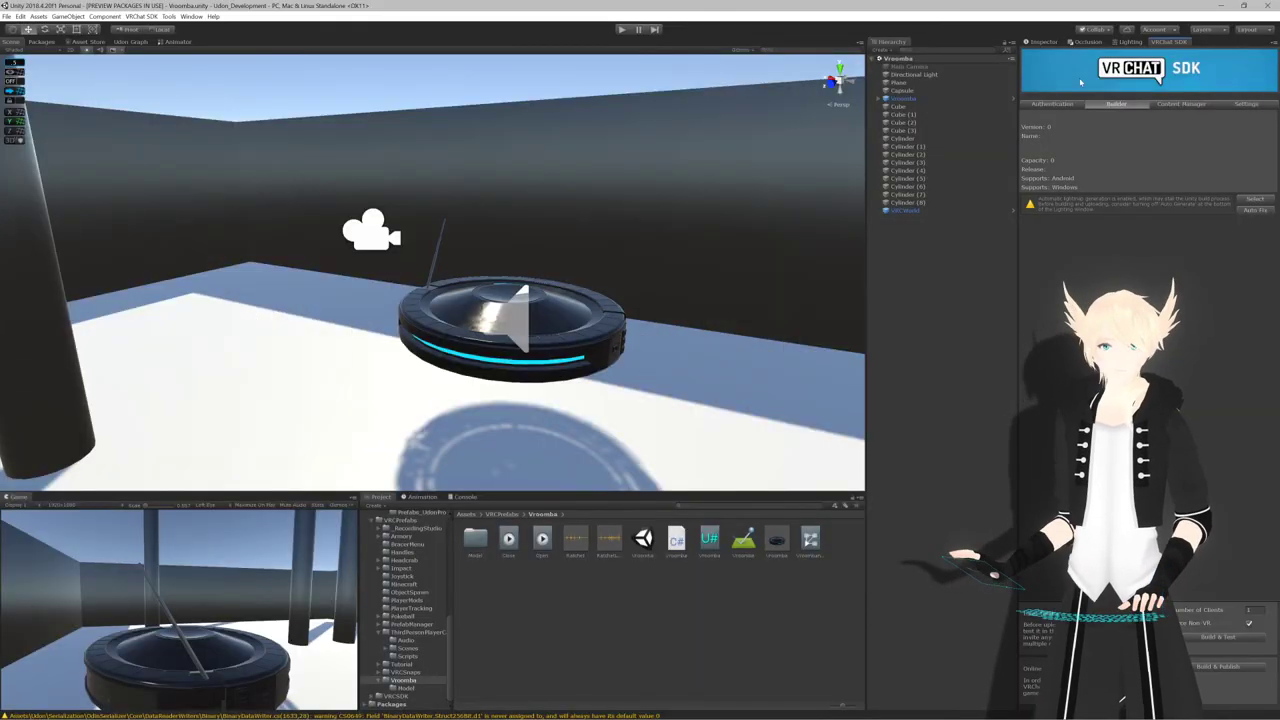
click(1043, 42)
key(alt+Tab)
key(Tab)
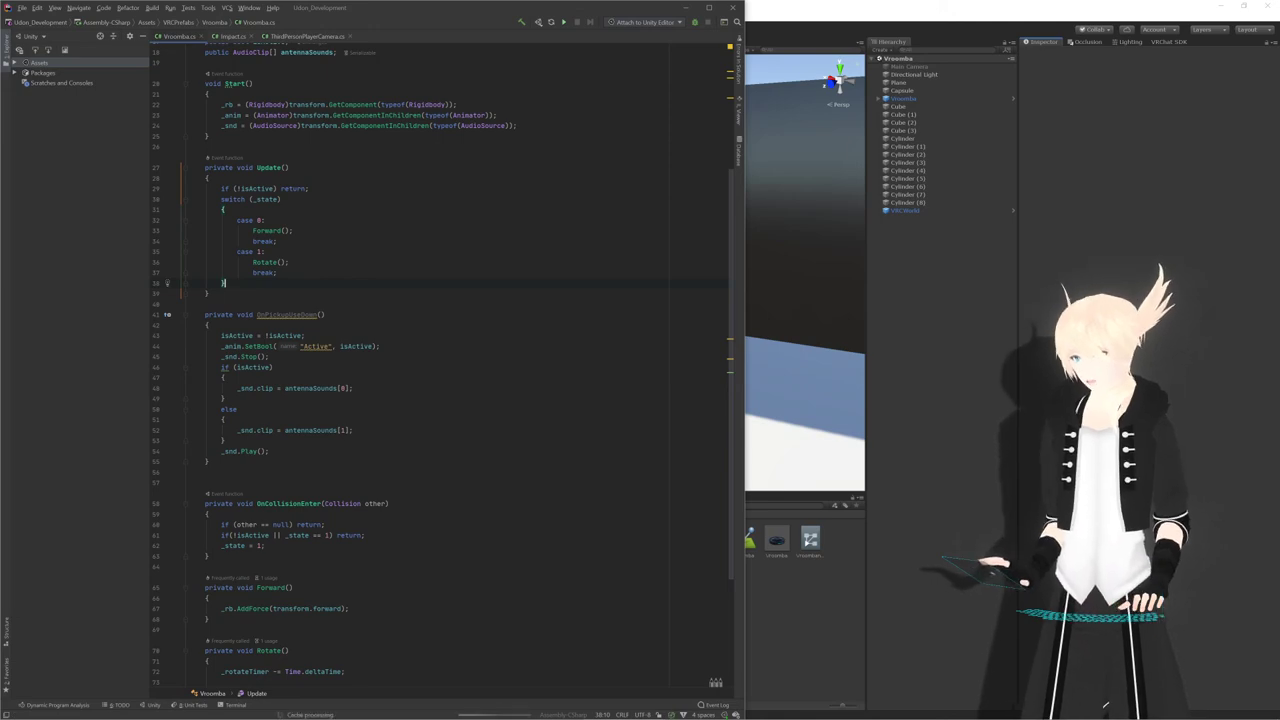
click(208, 293)
scroll(440, 370, up, 6)
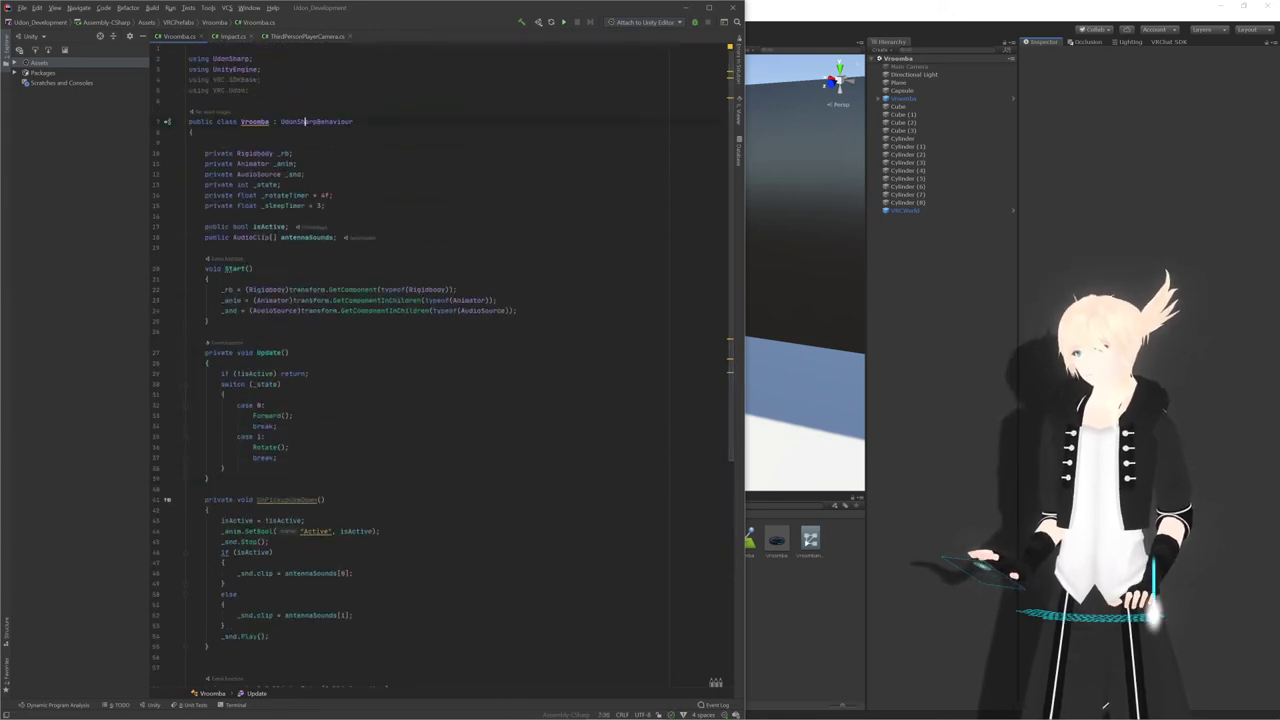
Open the UdonSharpBehaviour definition and copy the OnPickupUseDown() method stub
ctrl+click(327, 121)
scroll(440, 360, down, 20)
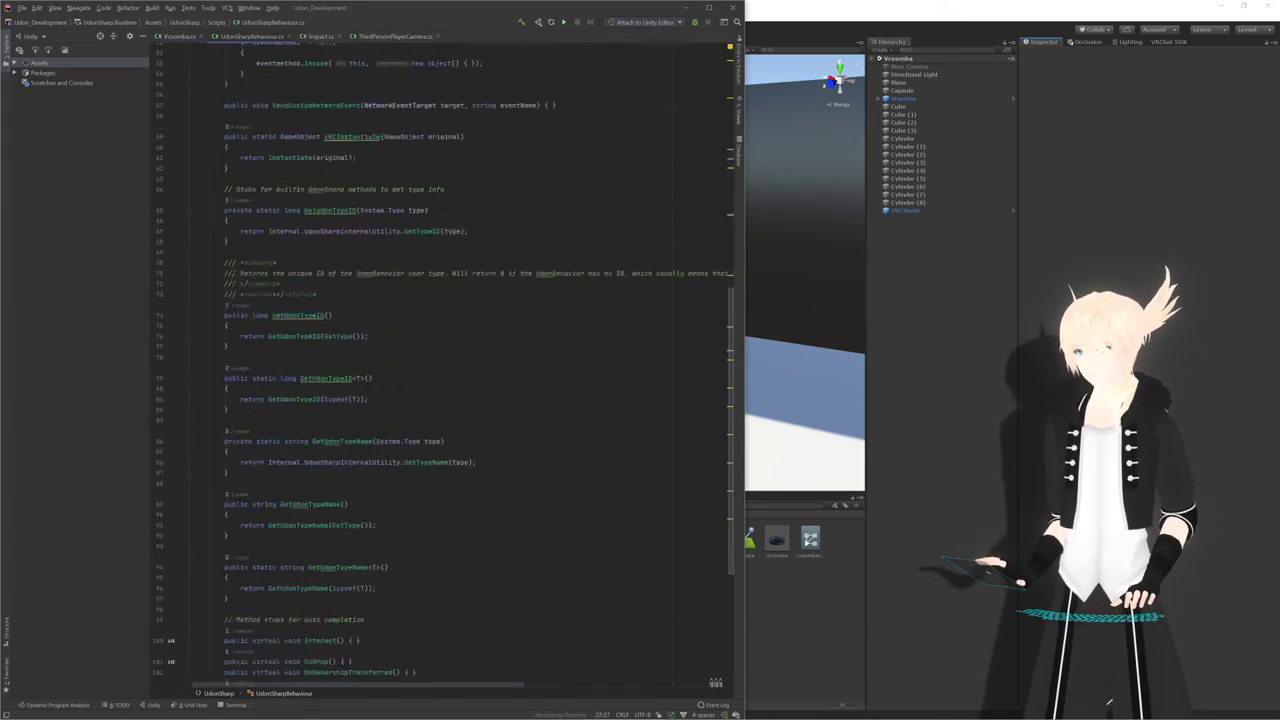
click(388, 461)
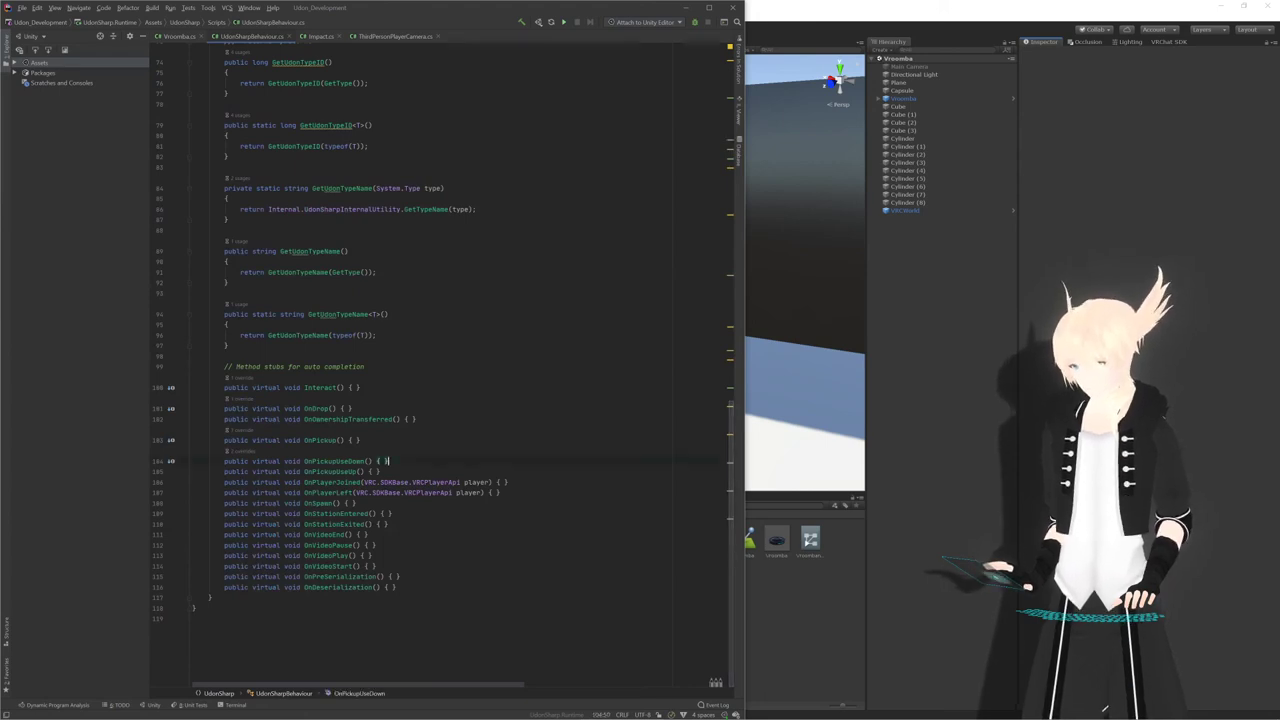
key(shift+Up)
key(ctrl+c)
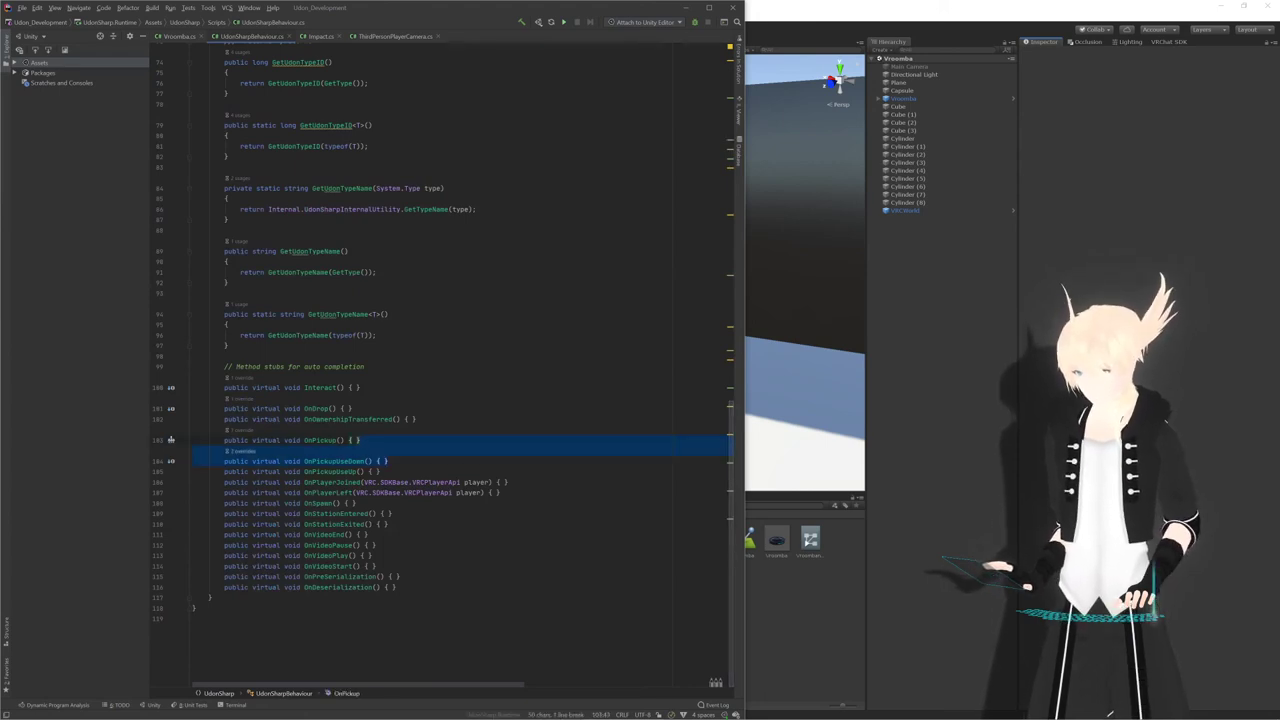
In Vroomba.cs, replace the private OnPickupUseDown declaration with "public virtual void OnPickupUseDown()", keeping the existing method body
click(385, 36)
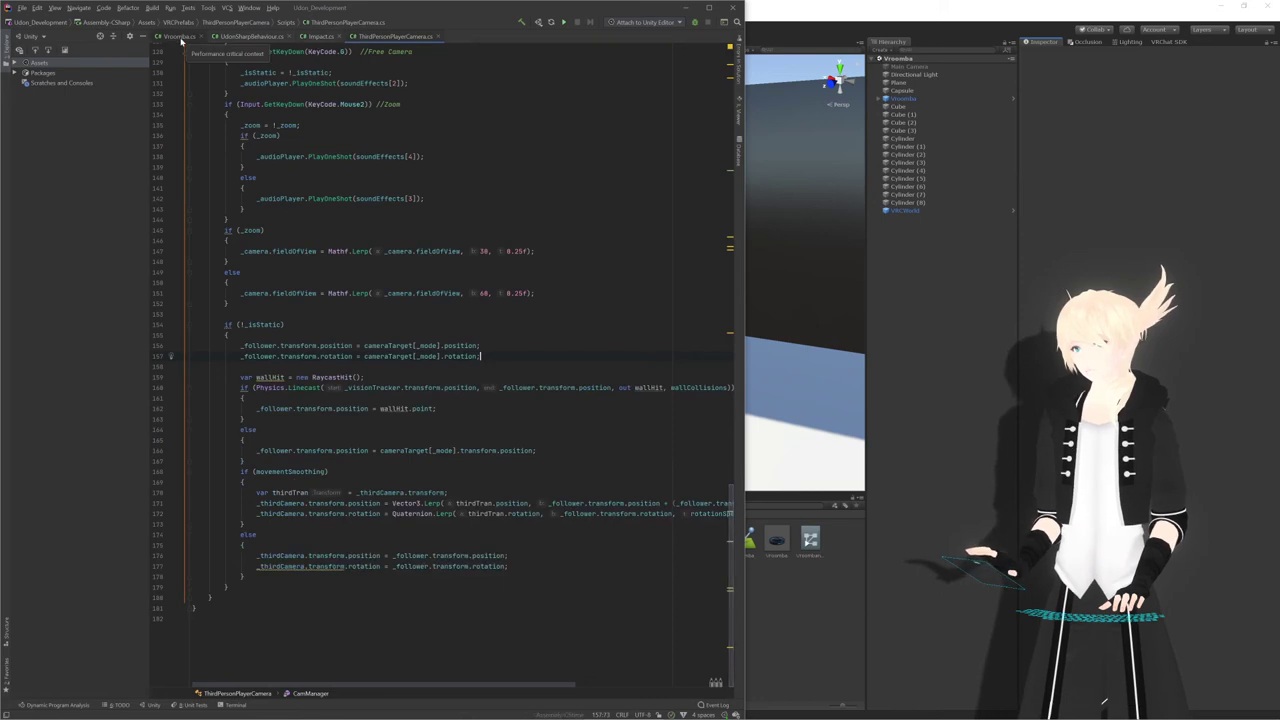
click(178, 36)
key(ctrl+v)
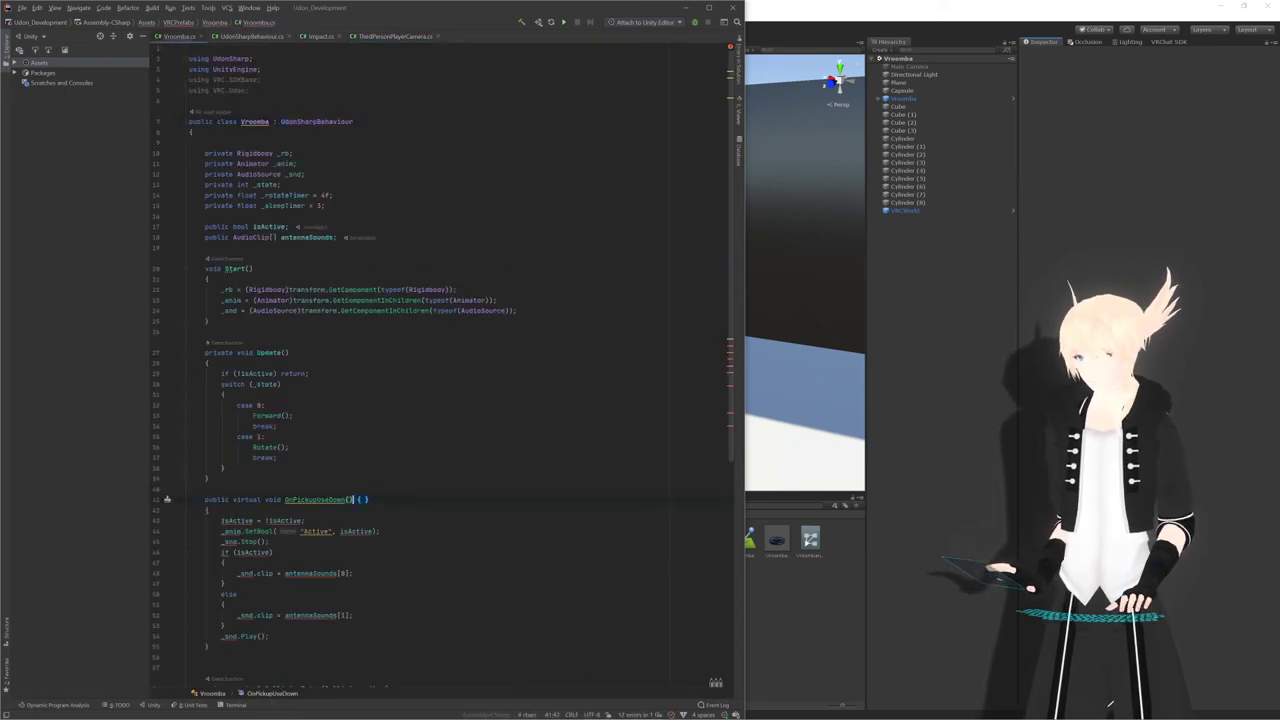
key(BackSpace)
click(209, 478)
scroll(442, 365, down, 7)
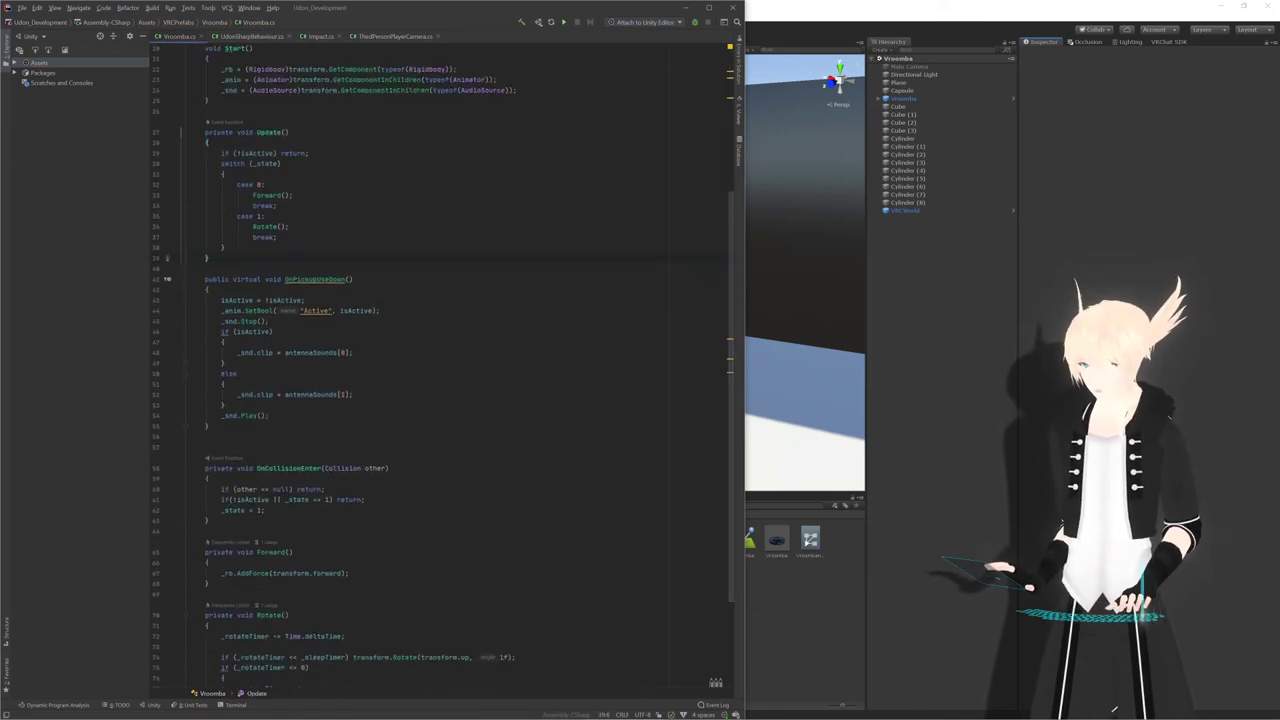
scroll(443, 365, up, 7)
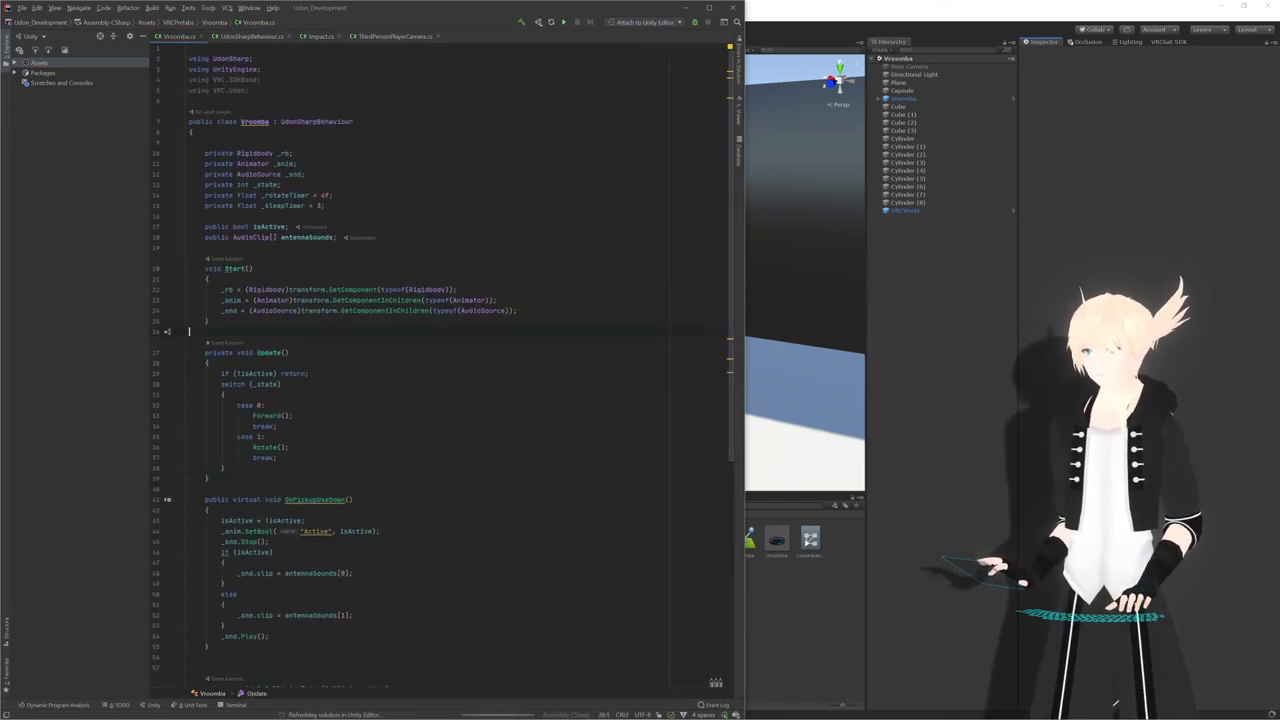
Return to Unity, select the Vroomba, check its prefab overrides and recompile its script and all UdonSharp programs
click(920, 253)
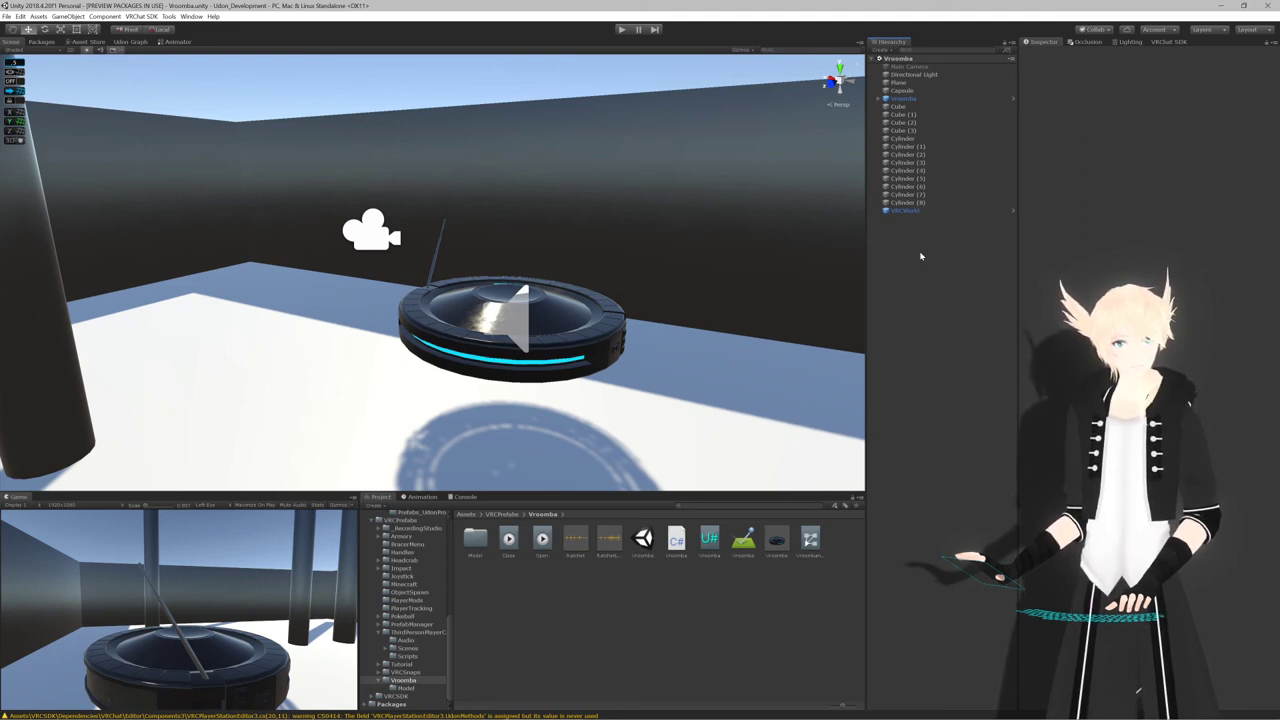
click(905, 98)
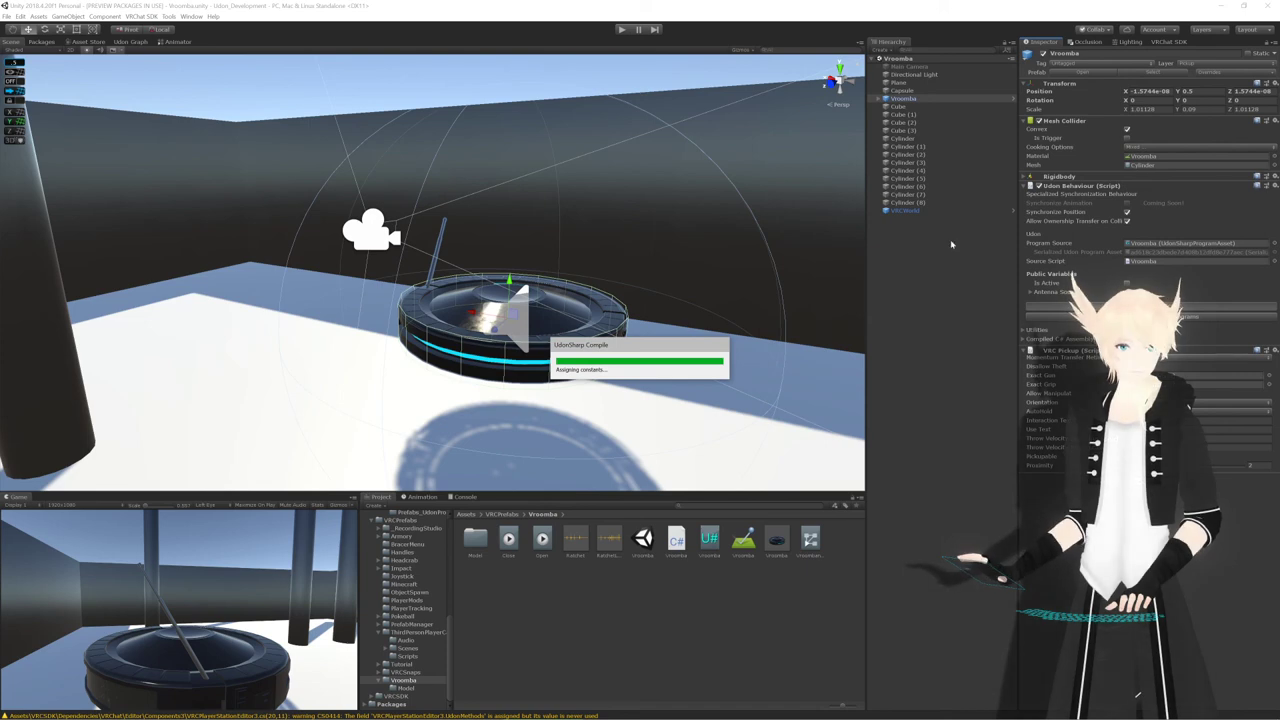
key(alt+Tab)
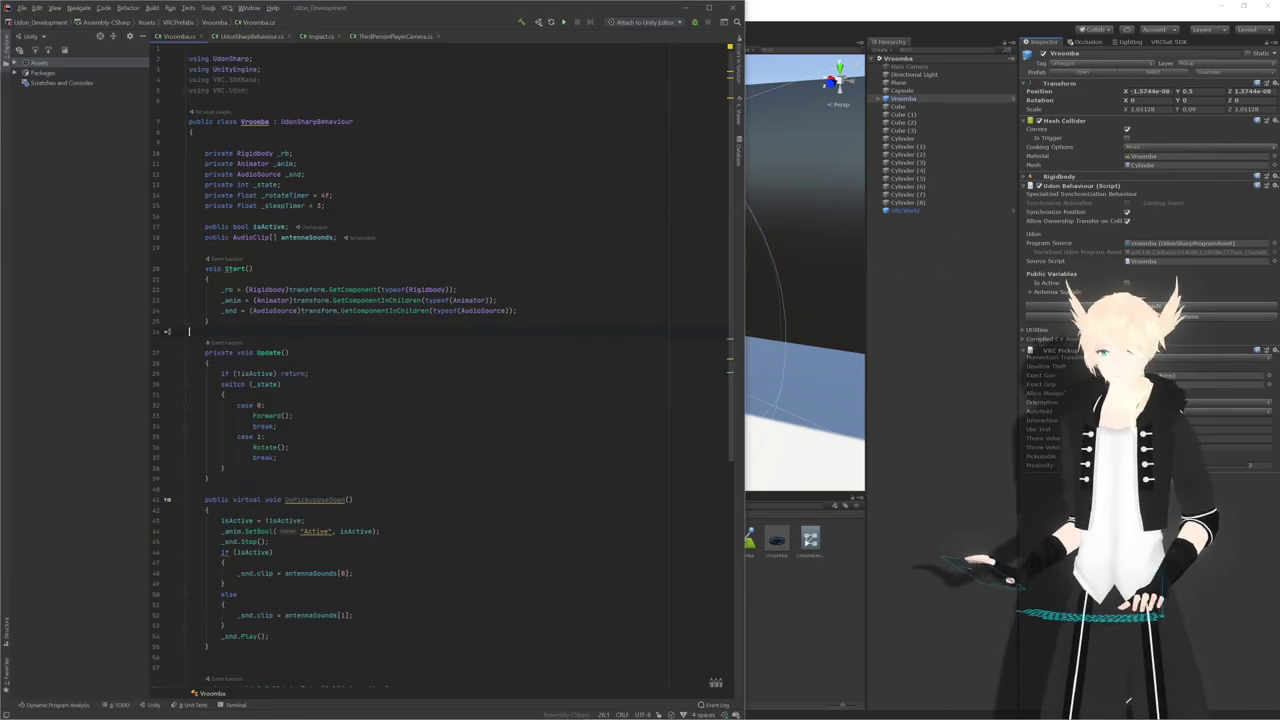
scroll(443, 366, down, 2)
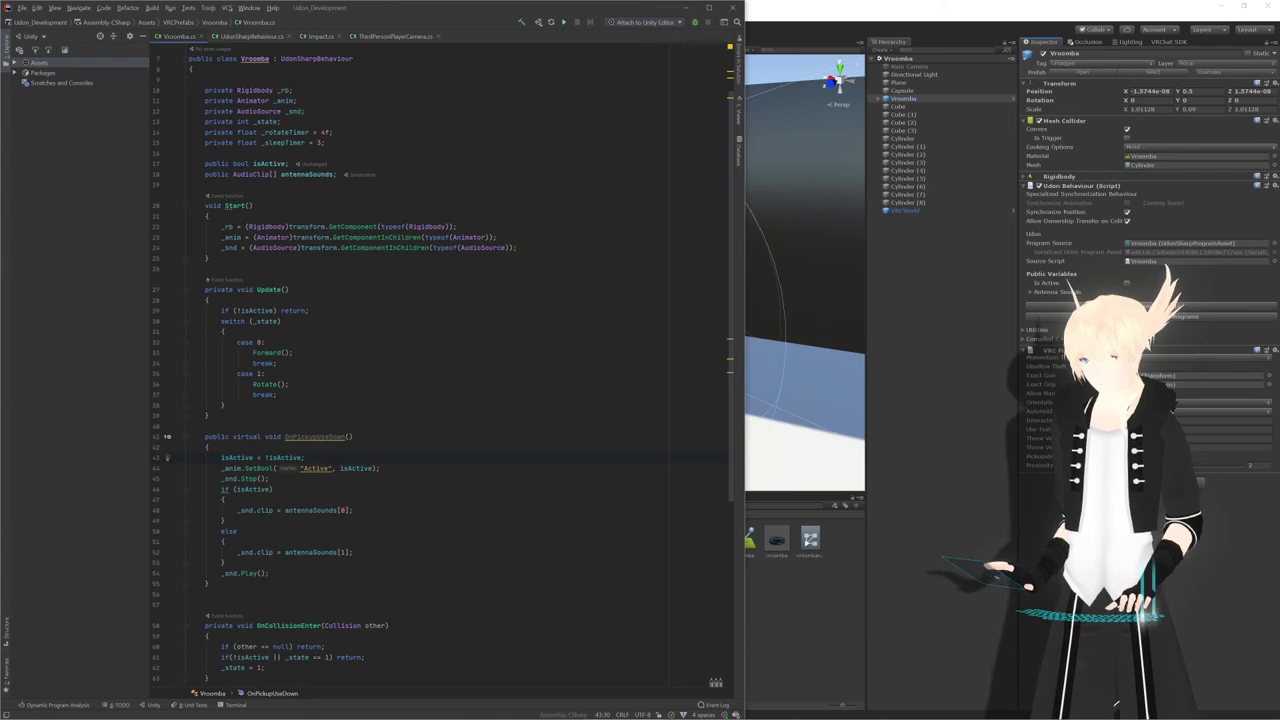
scroll(443, 366, up, 2)
click(1232, 603)
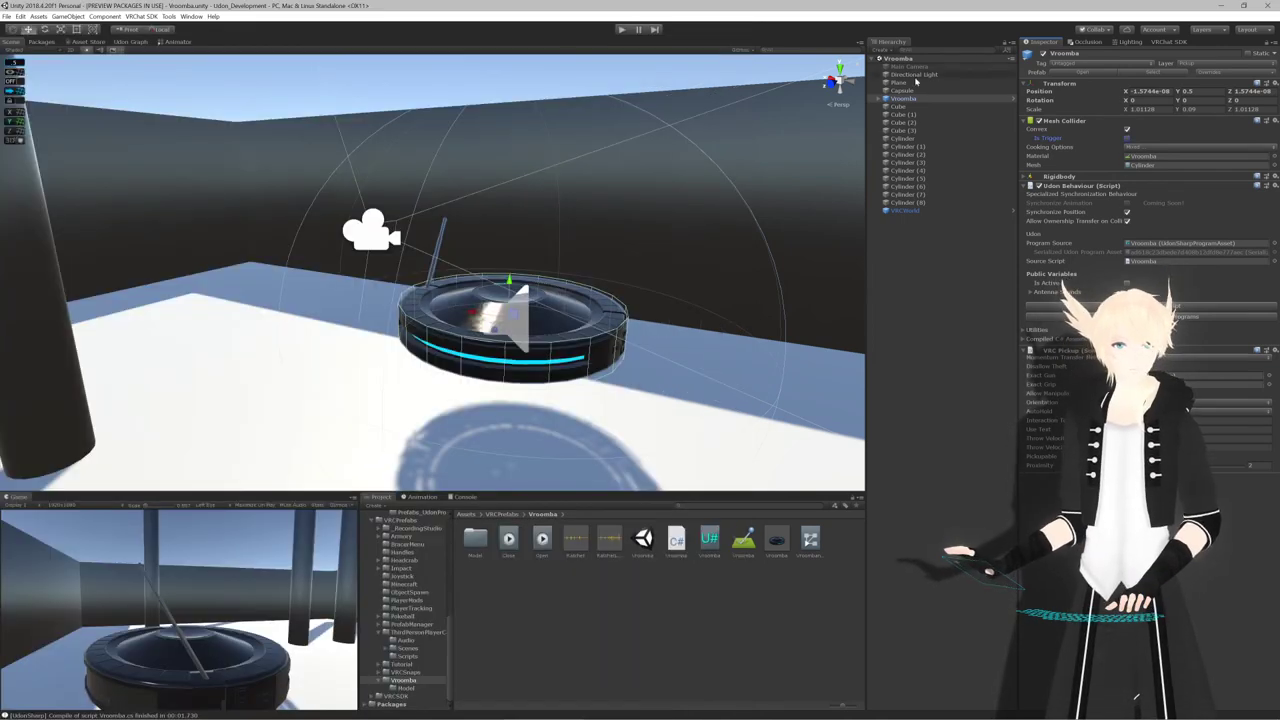
click(1208, 73)
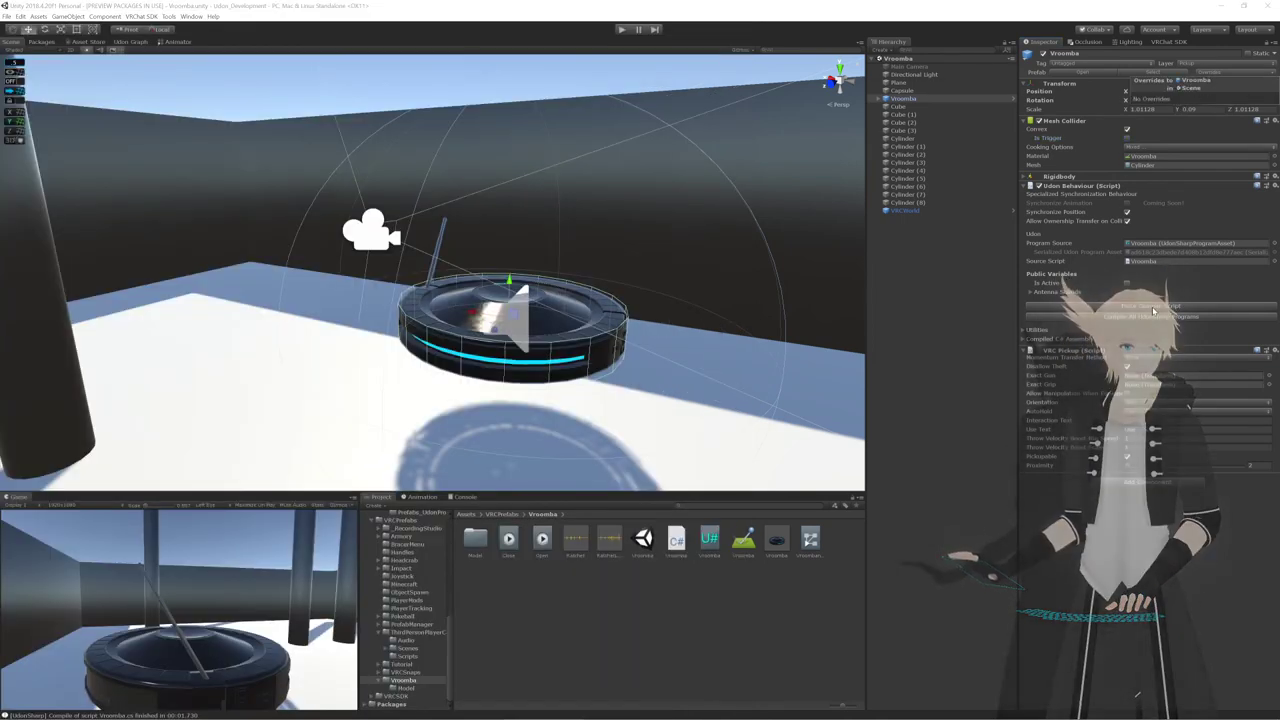
click(1150, 306)
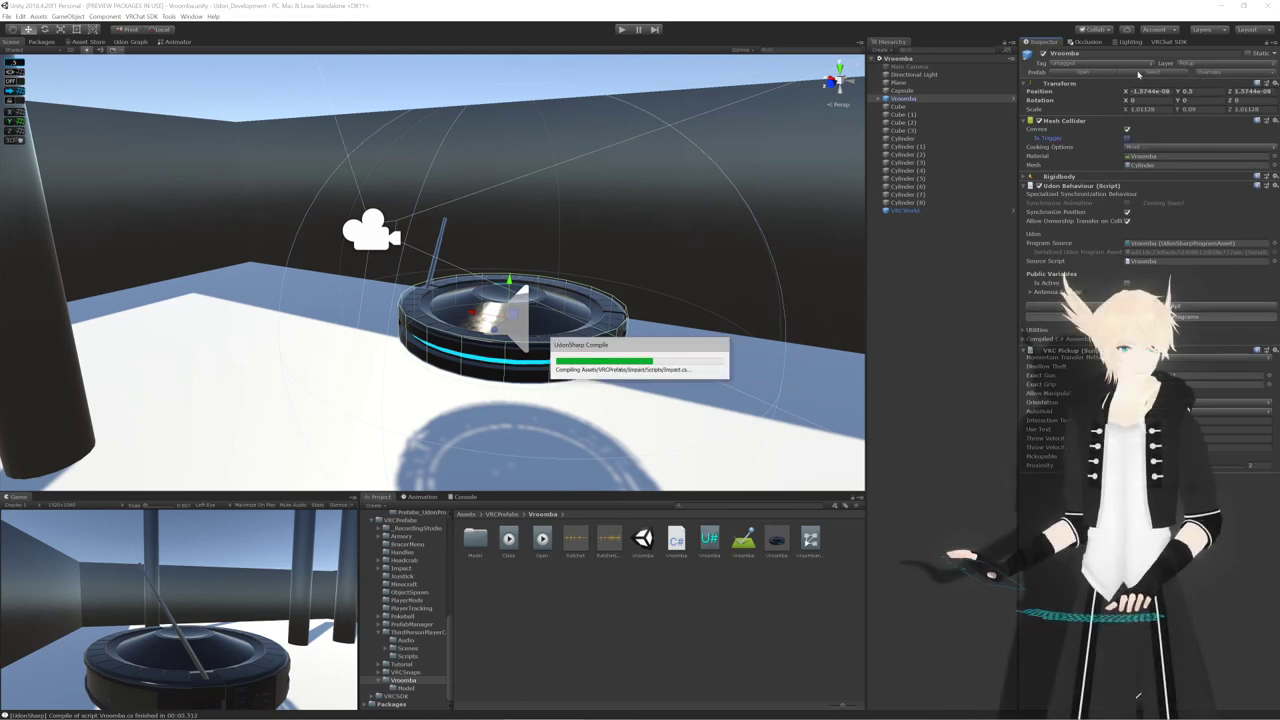
Turn off automatic lightmap generation in the Lighting settings and generate the scene's lighting
click(1165, 42)
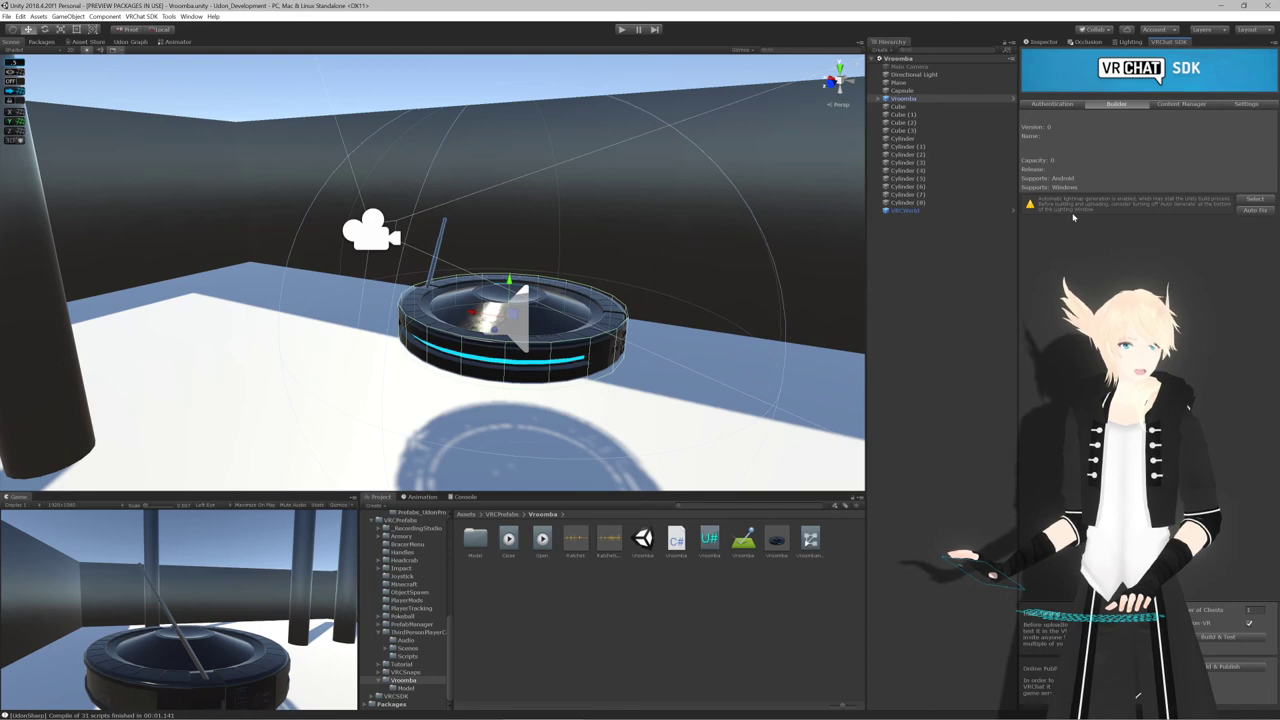
click(1121, 42)
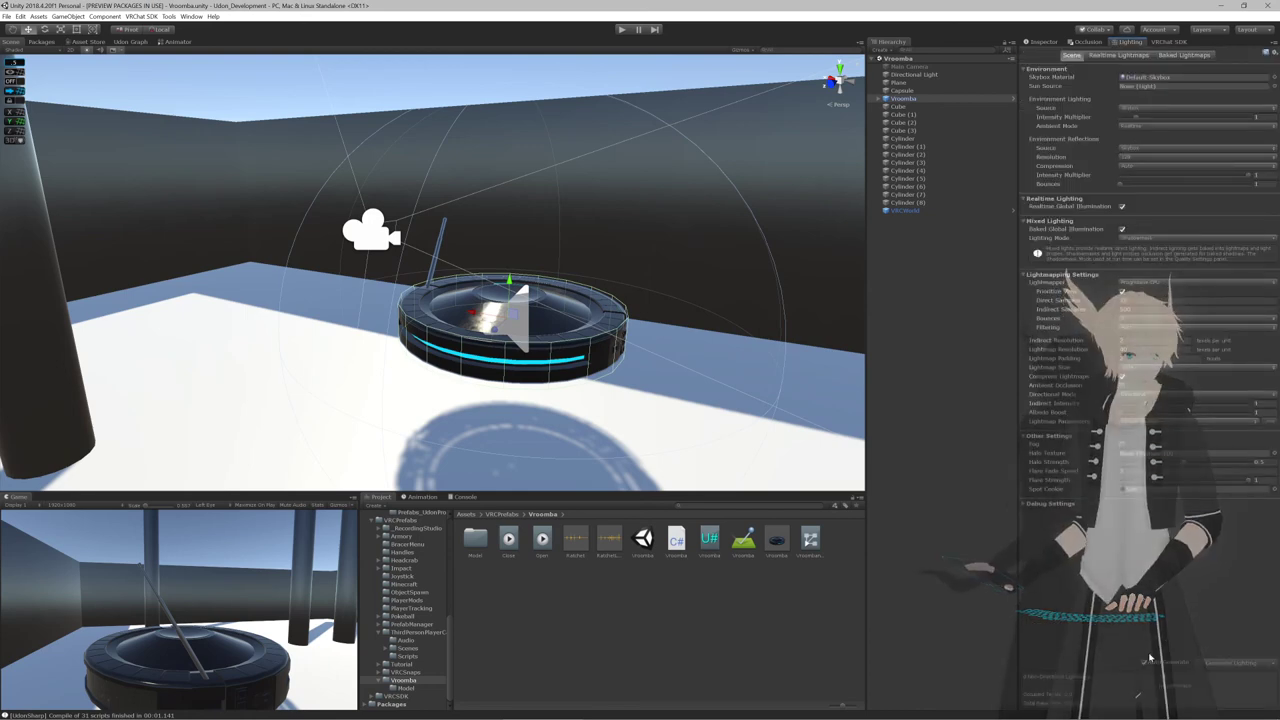
click(1219, 663)
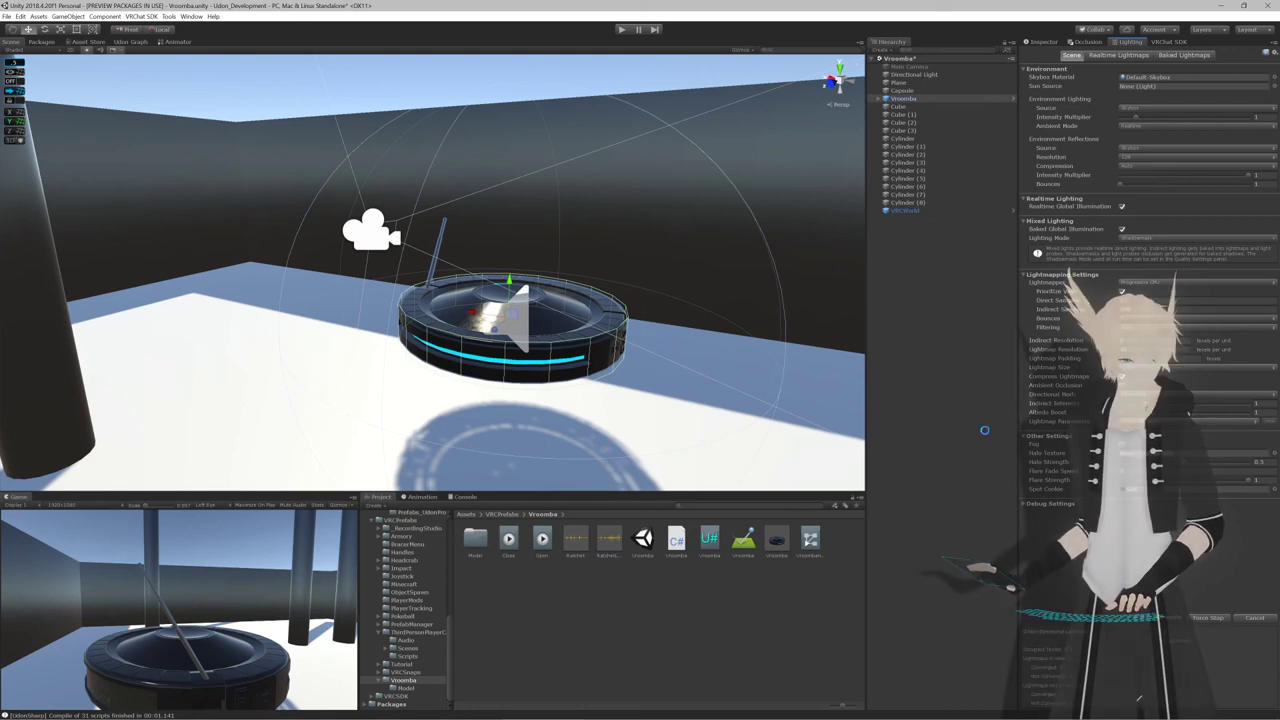
Launch a new local VRChat test build from the SDK and enter the world
click(1150, 44)
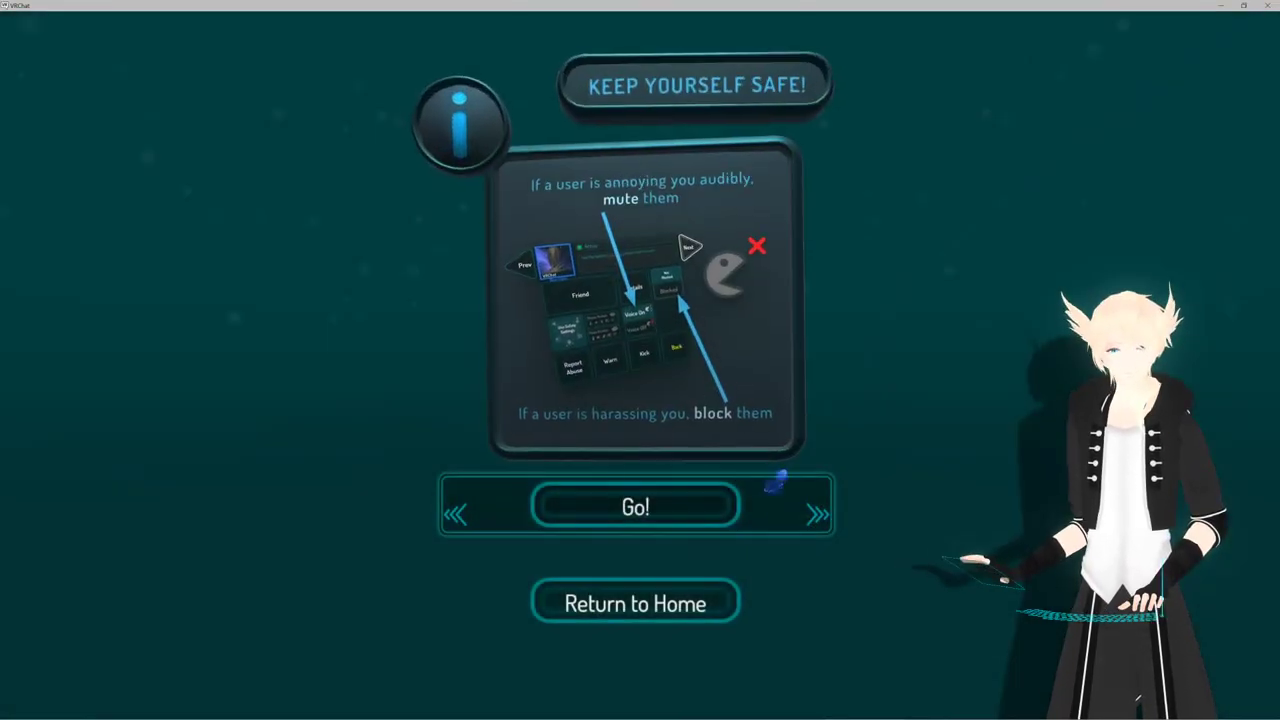
click(730, 505)
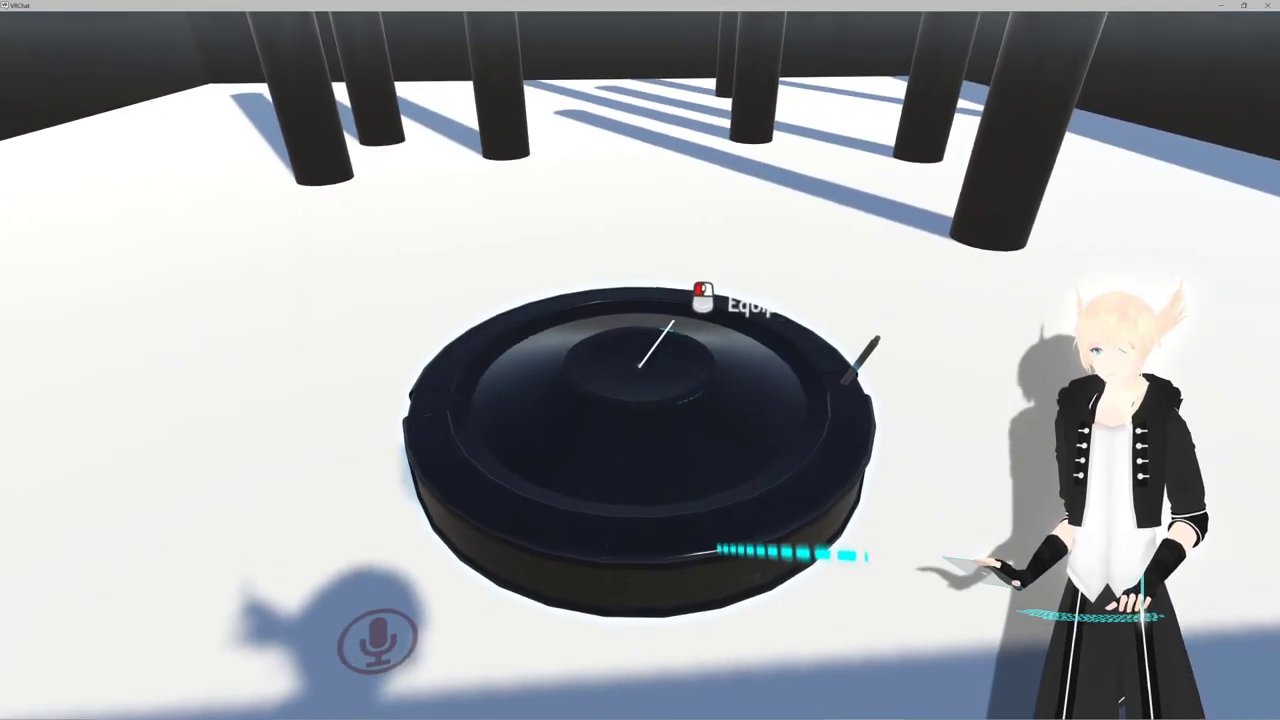
Pick up and drop the Vroomba in the test world, then follow its movement and crouch to view it
click(640, 365)
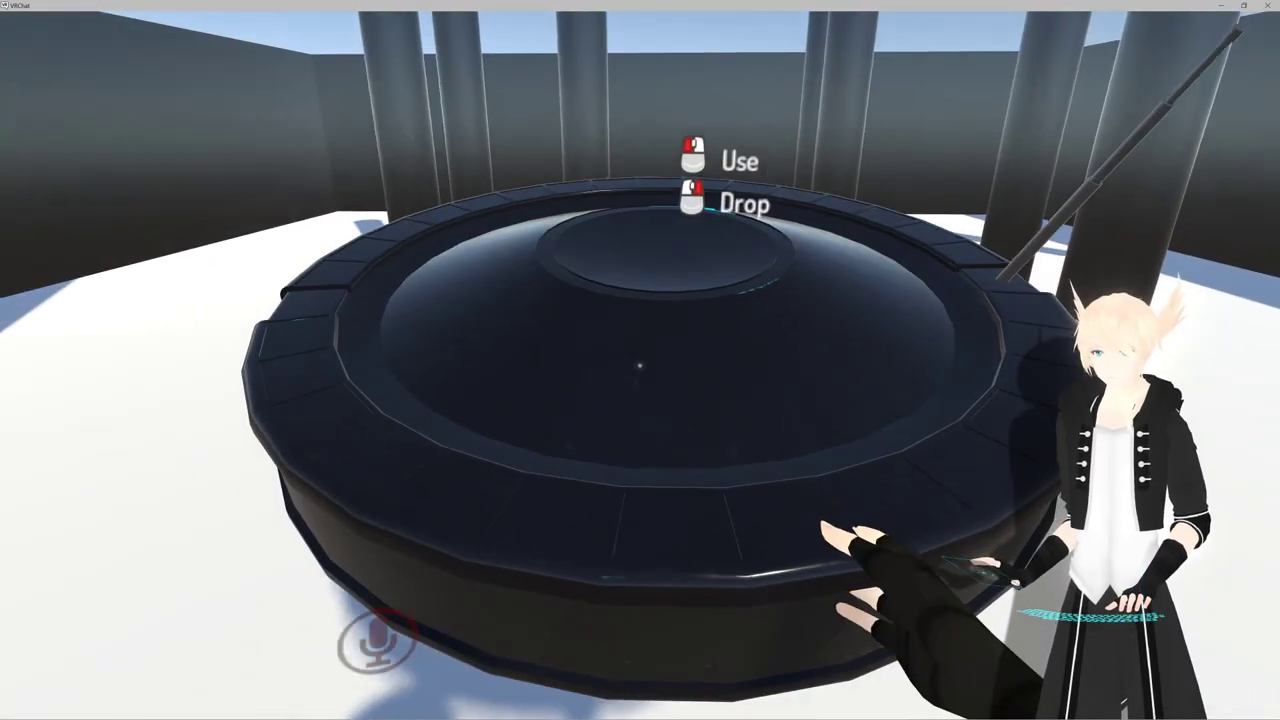
right_click(640, 365)
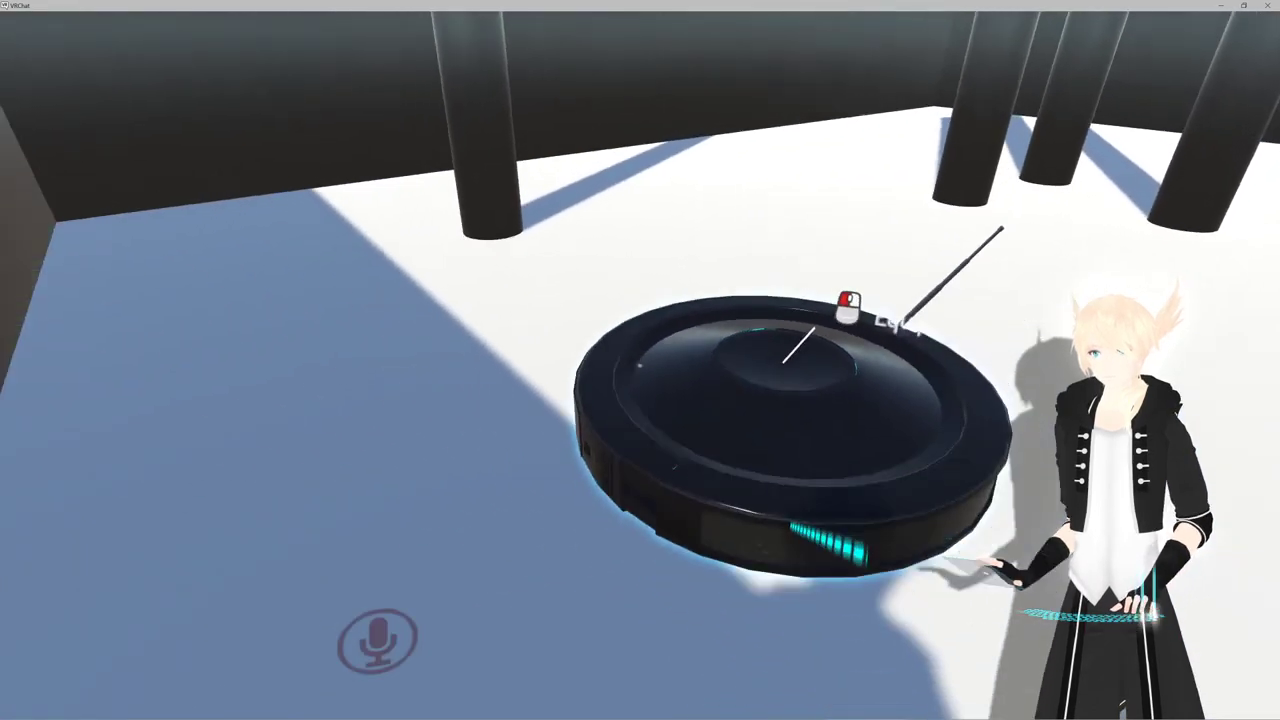
key(s)
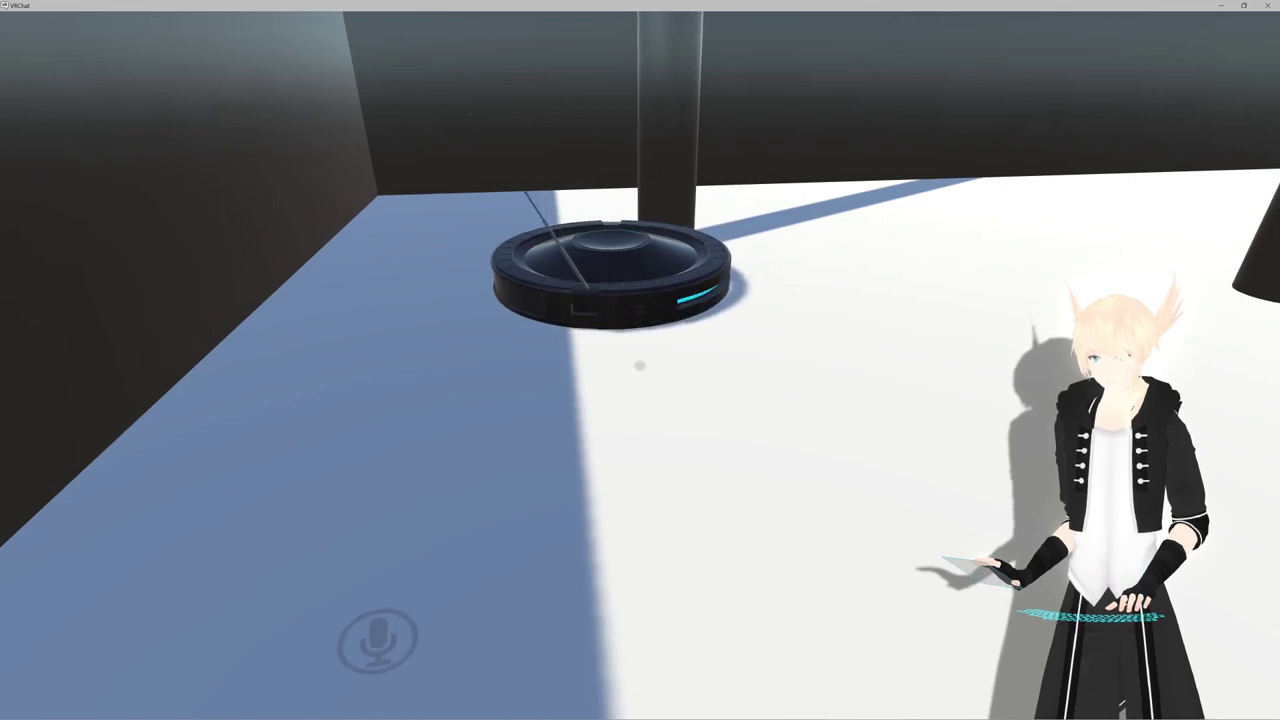
key(w)
key(z)
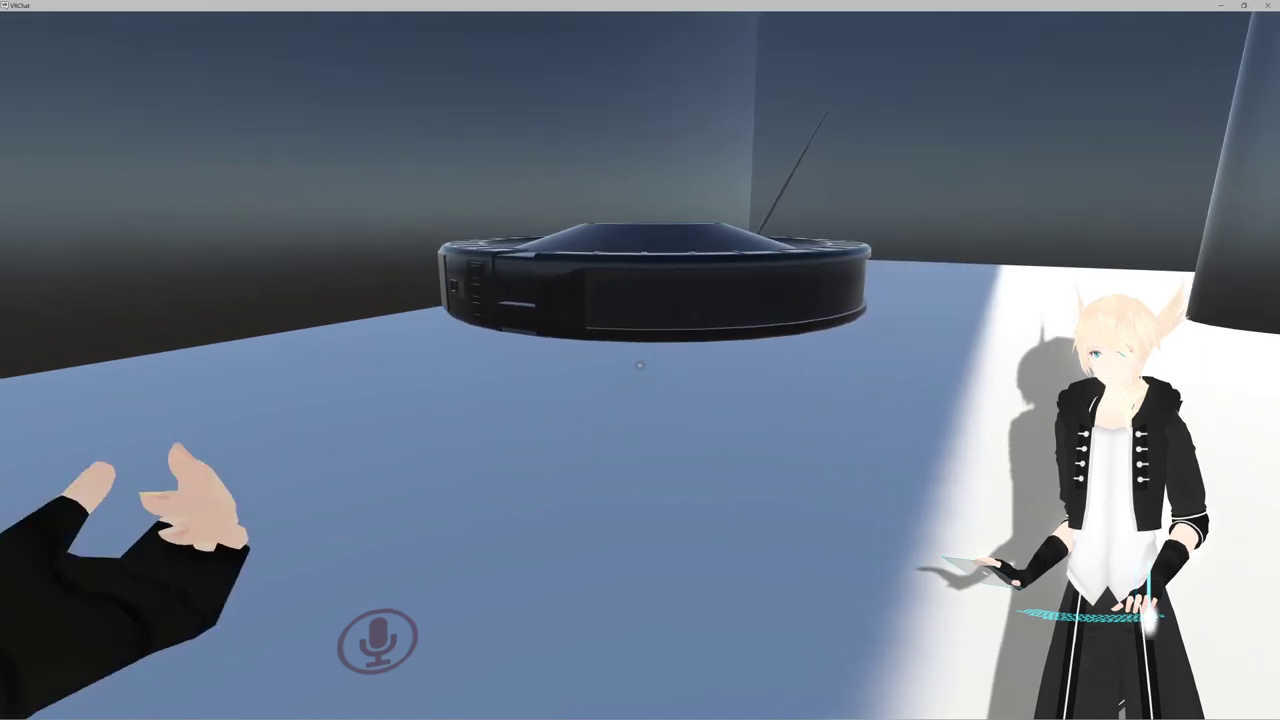
Watch the Vroomba from floor level, then pick it up and drop it again to test its use action
click(640, 365)
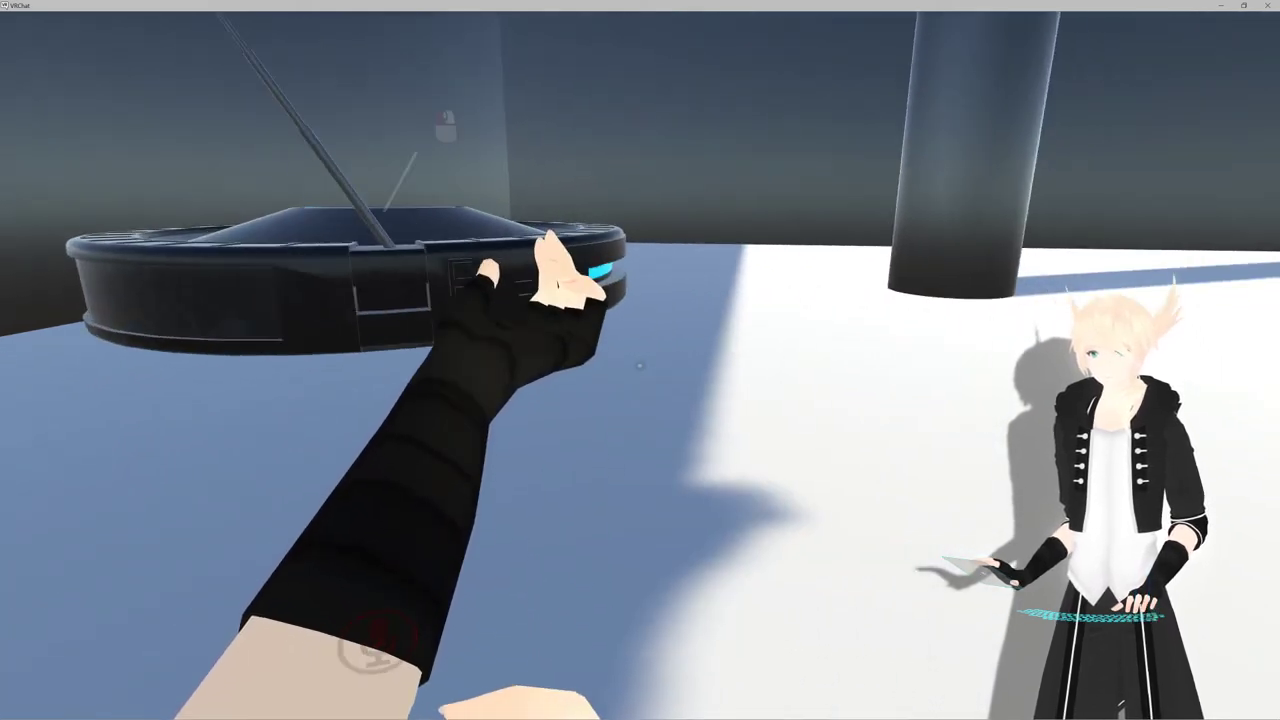
click(640, 365)
click(640, 365)
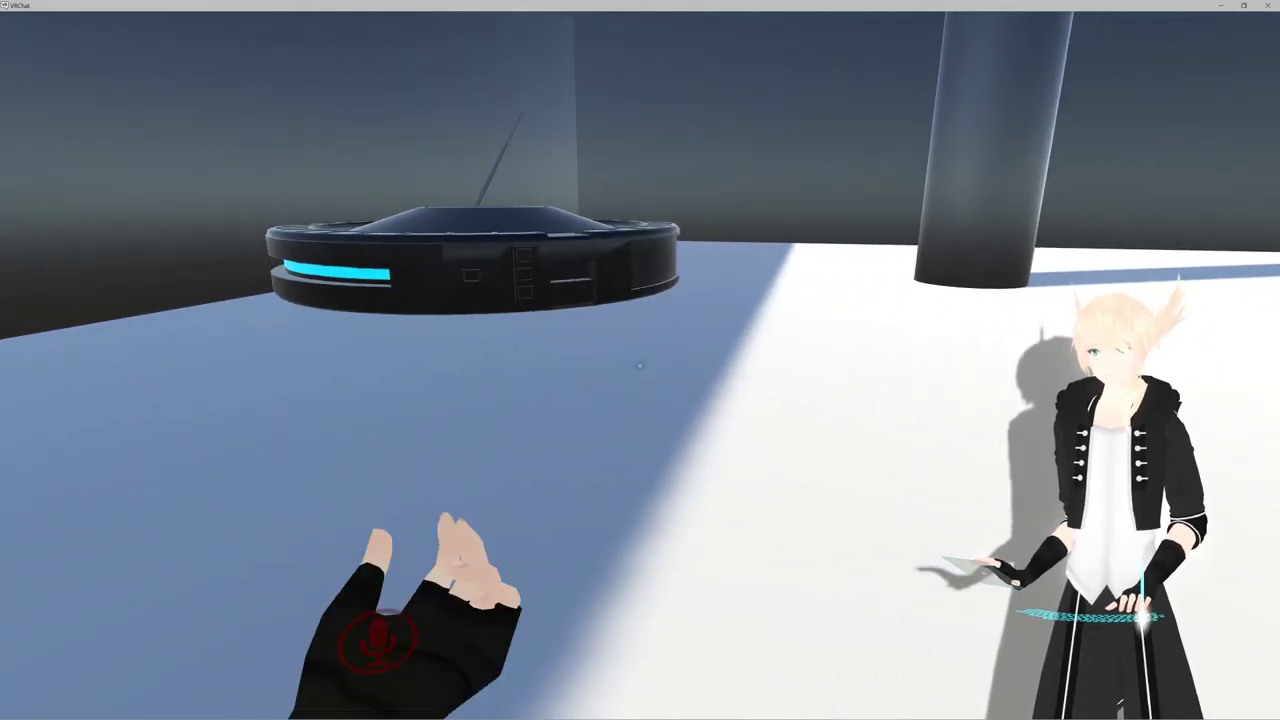
click(640, 365)
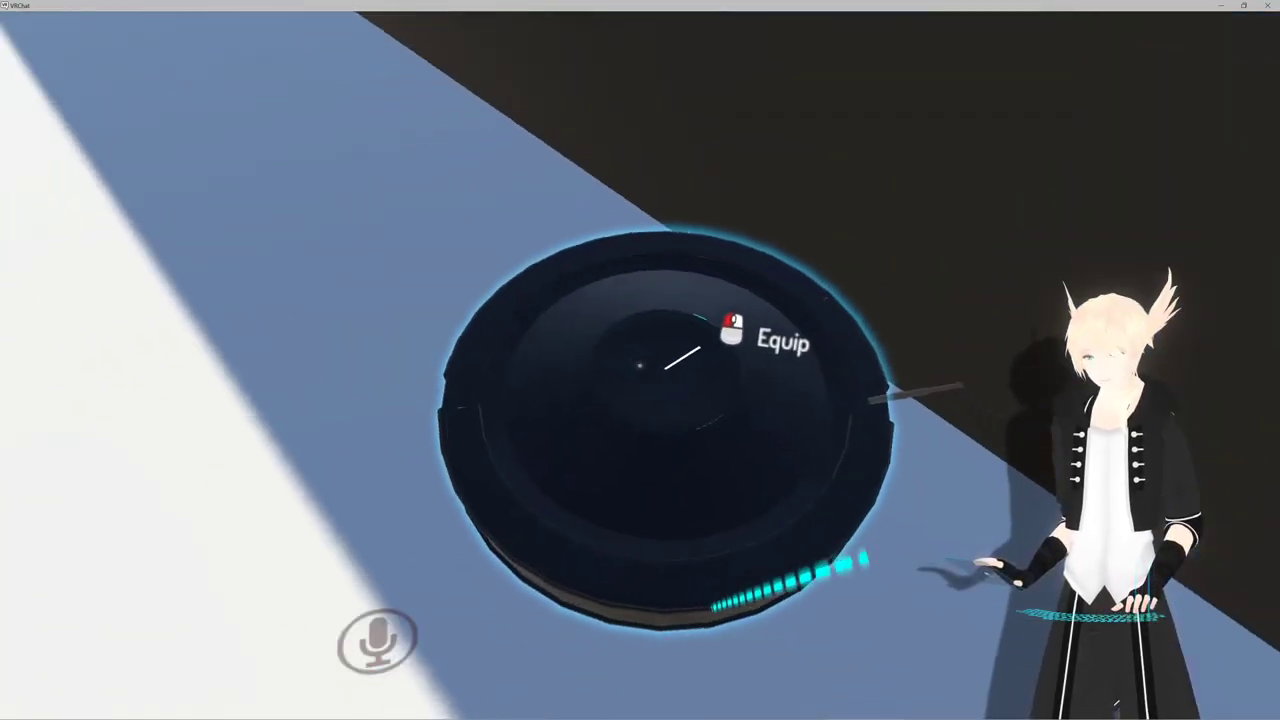
click(640, 365)
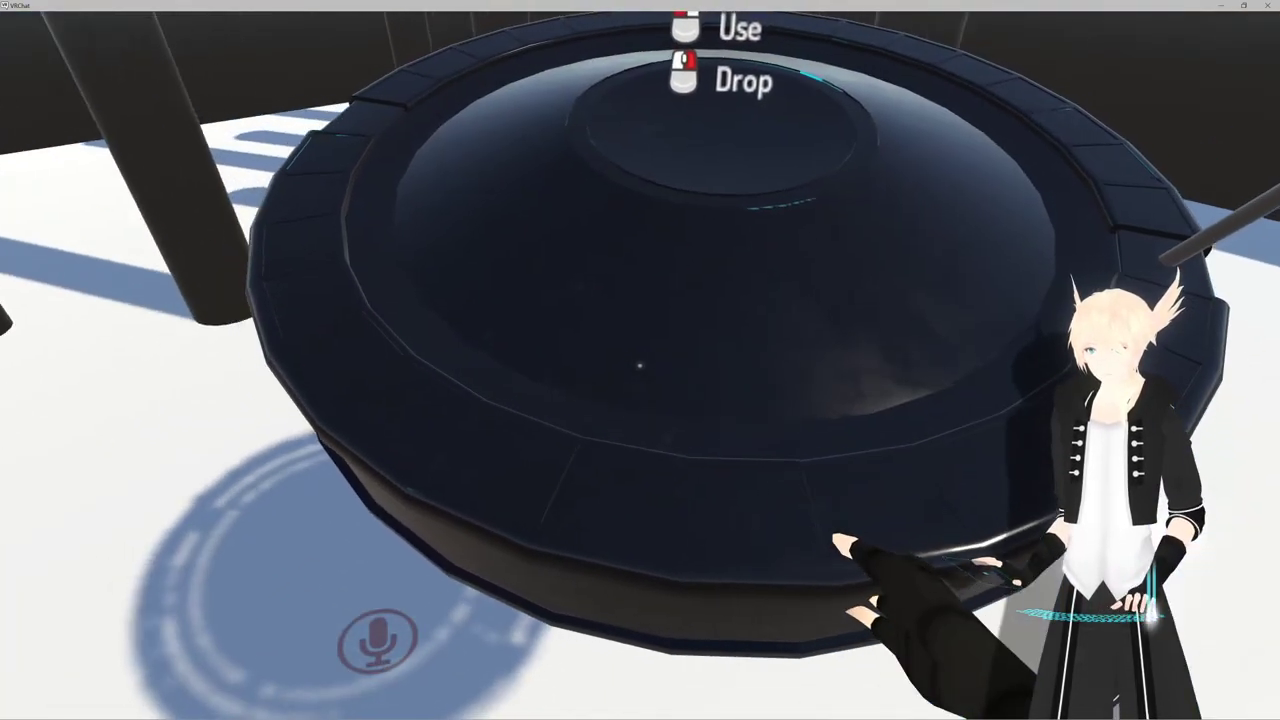
click(640, 365)
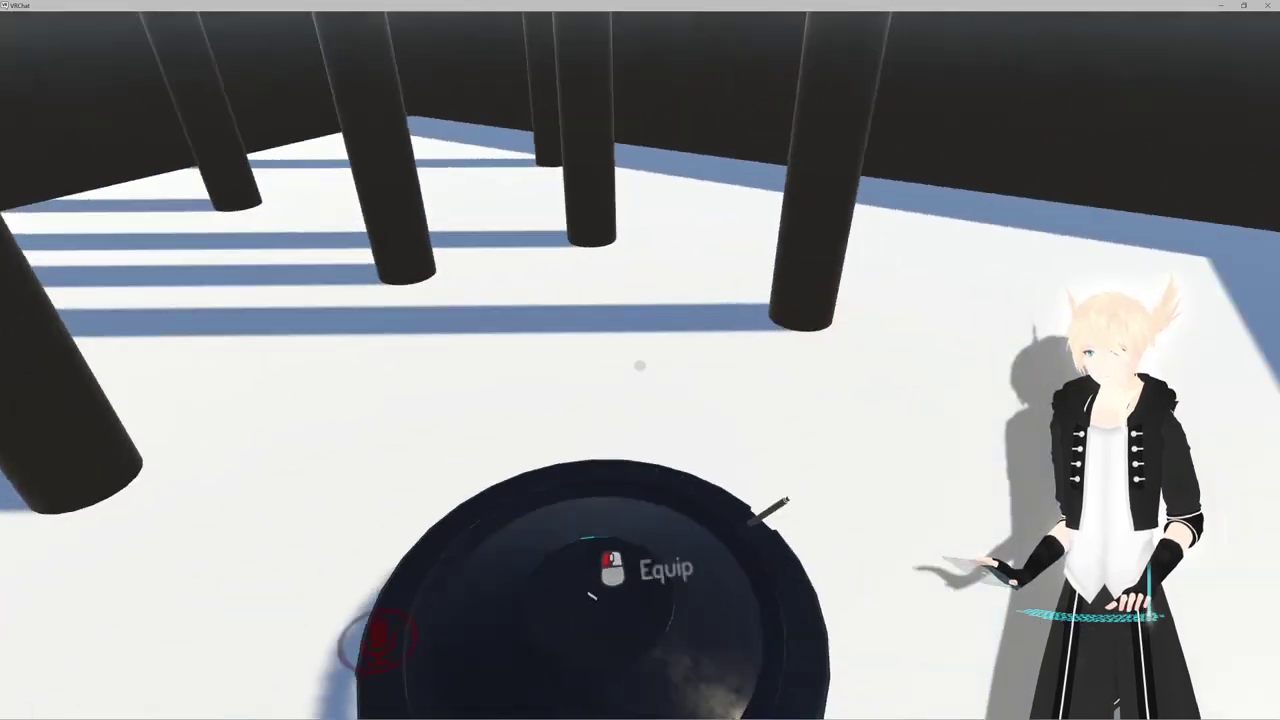
key(z)
key(w)
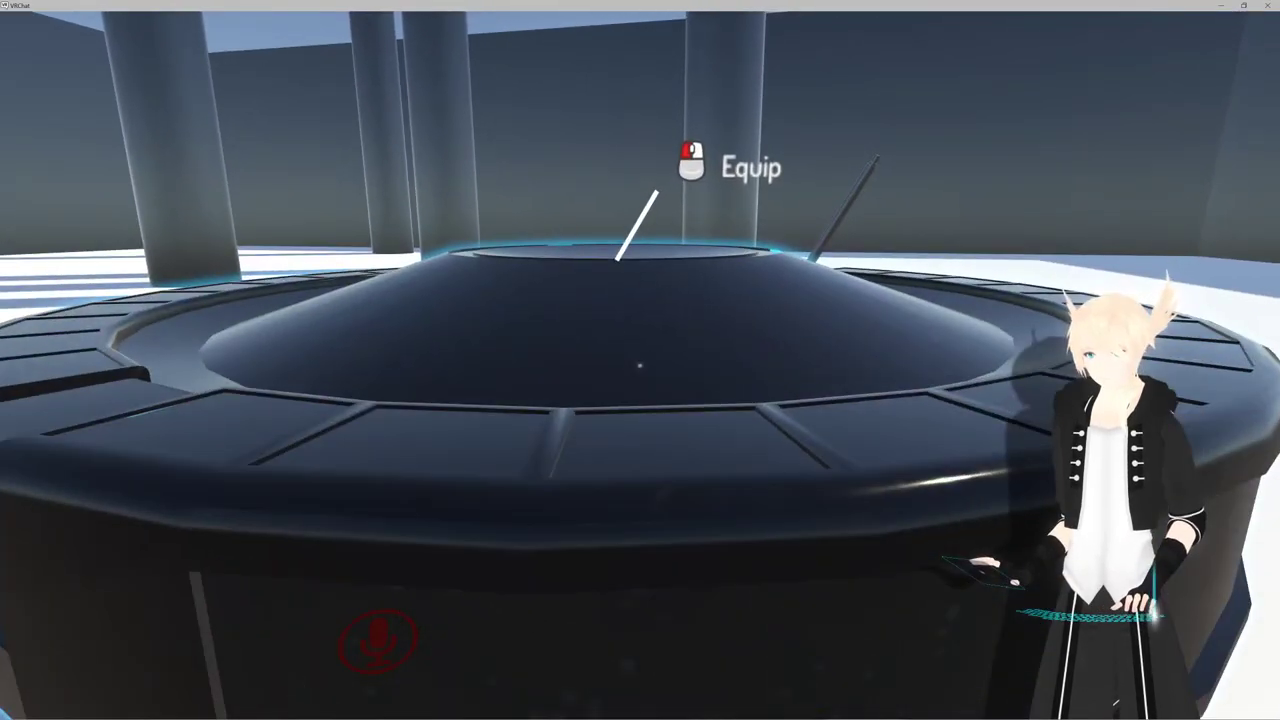
Switch between the open VRChat client windows and pick up the Vroomba again to test it
key(alt+Tab)
key(alt+Tab)
key(alt+Tab)
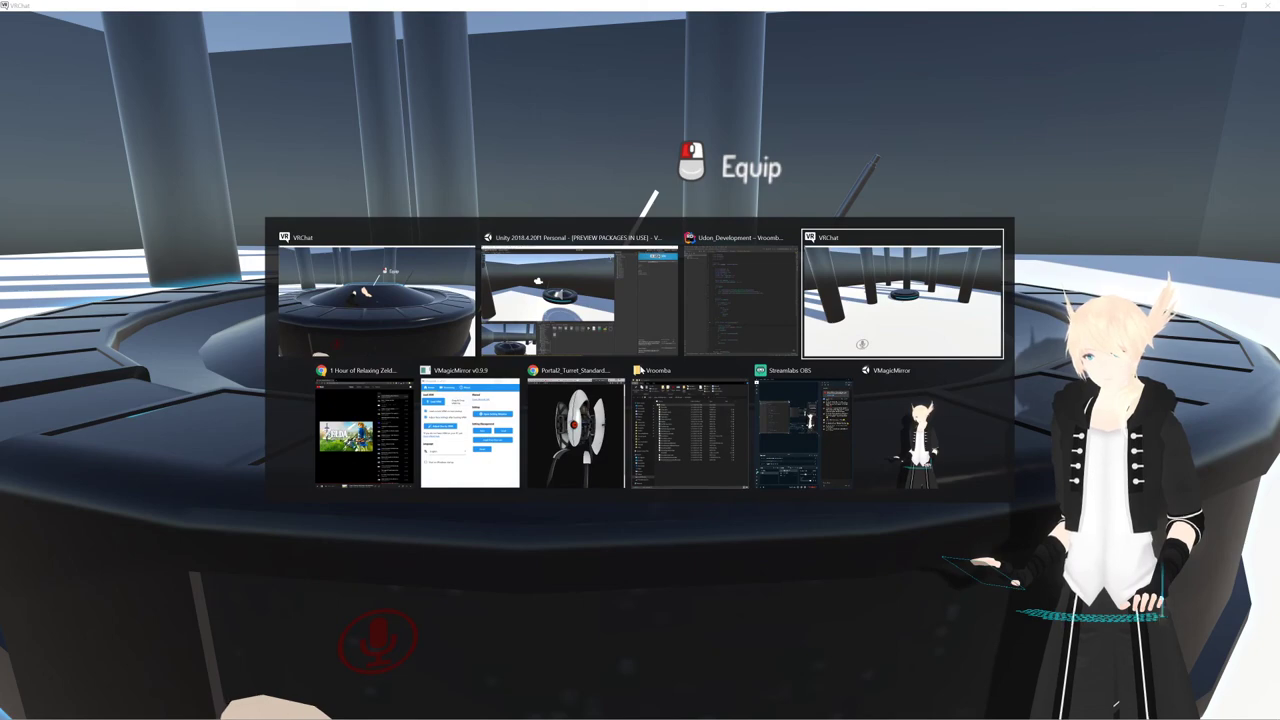
key(alt+Tab)
click(639, 365)
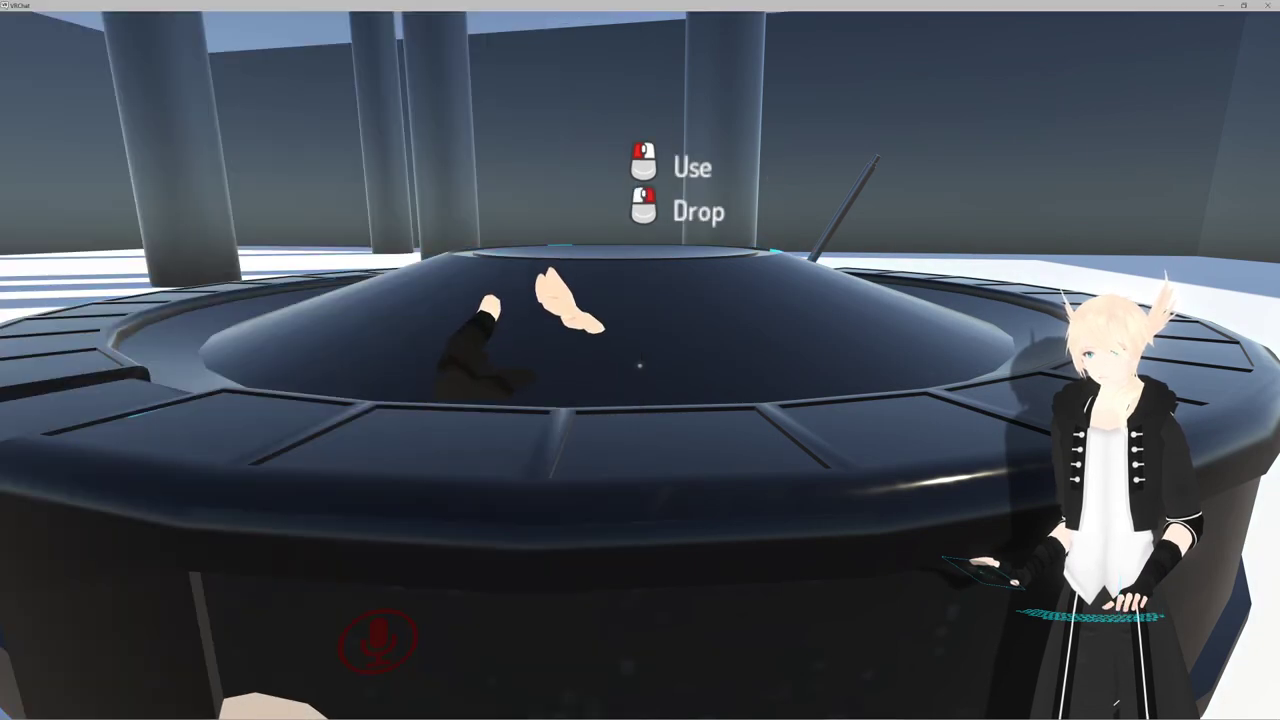
key(alt+Tab)
click(641, 370)
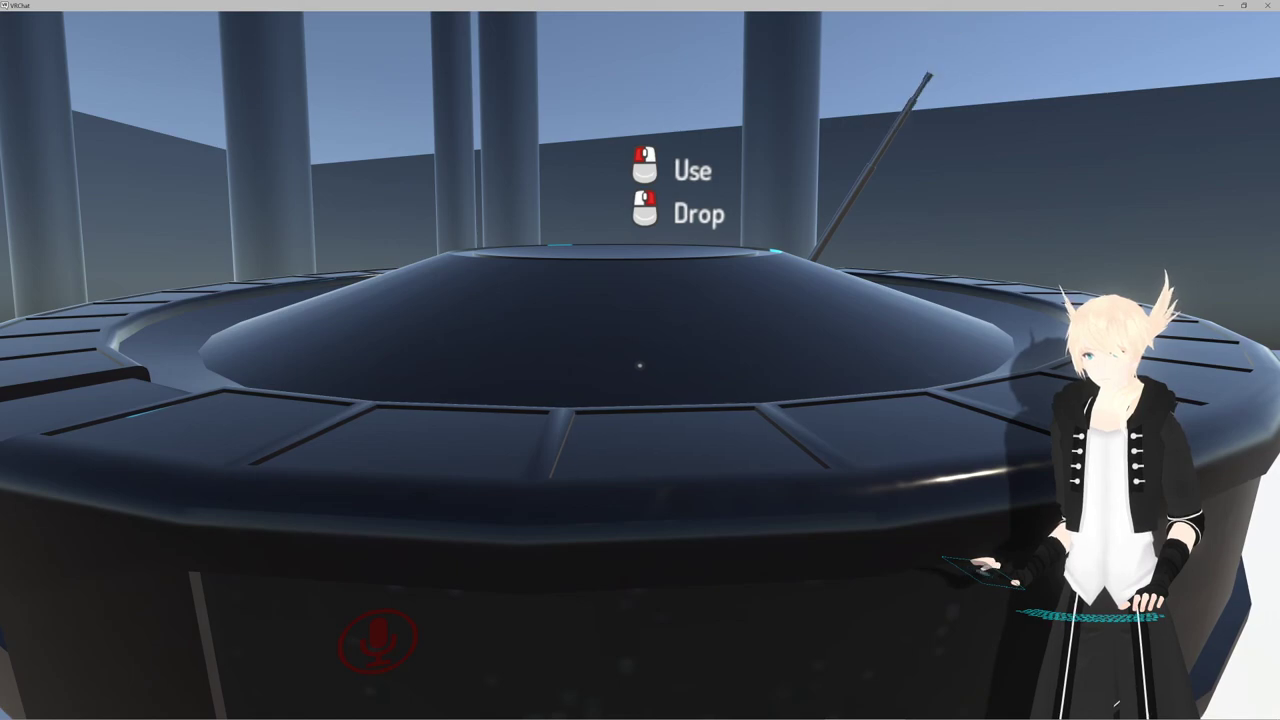
key(Escape)
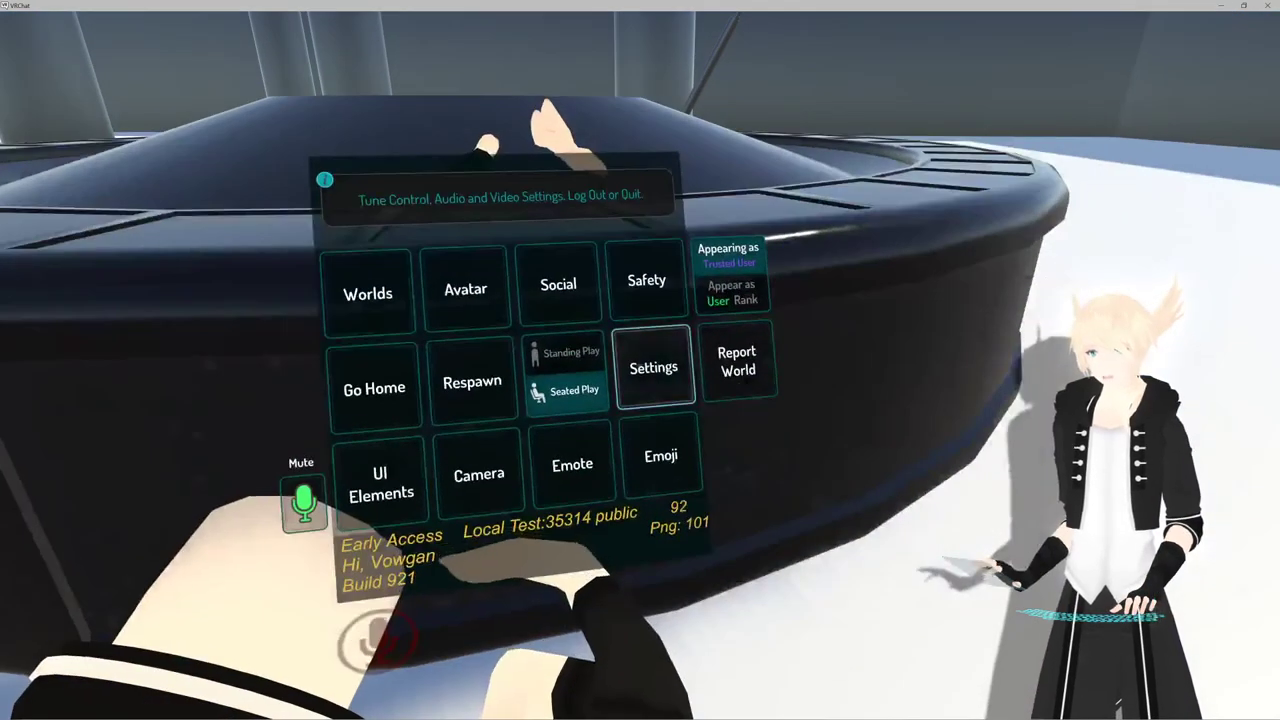
click(648, 365)
key(Escape)
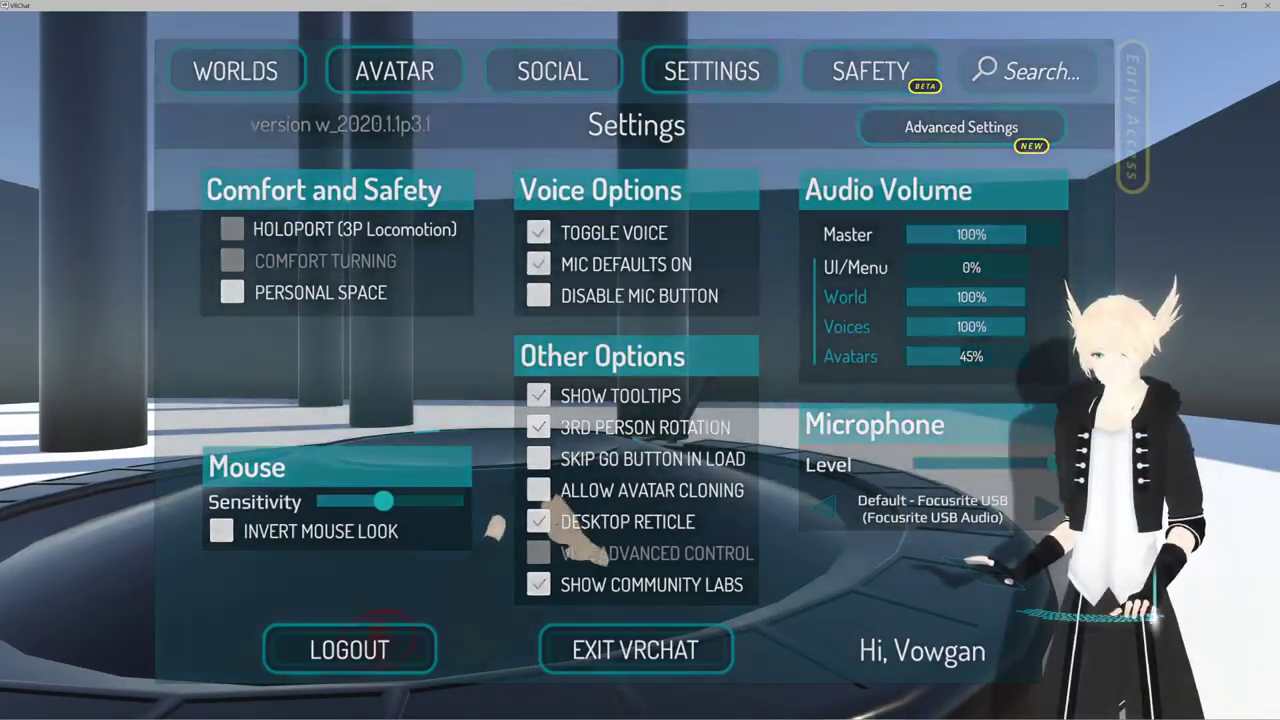
Pick up the Vroomba, drop it onto the floor and interact with it again to test its pickup behaviour
click(640, 366)
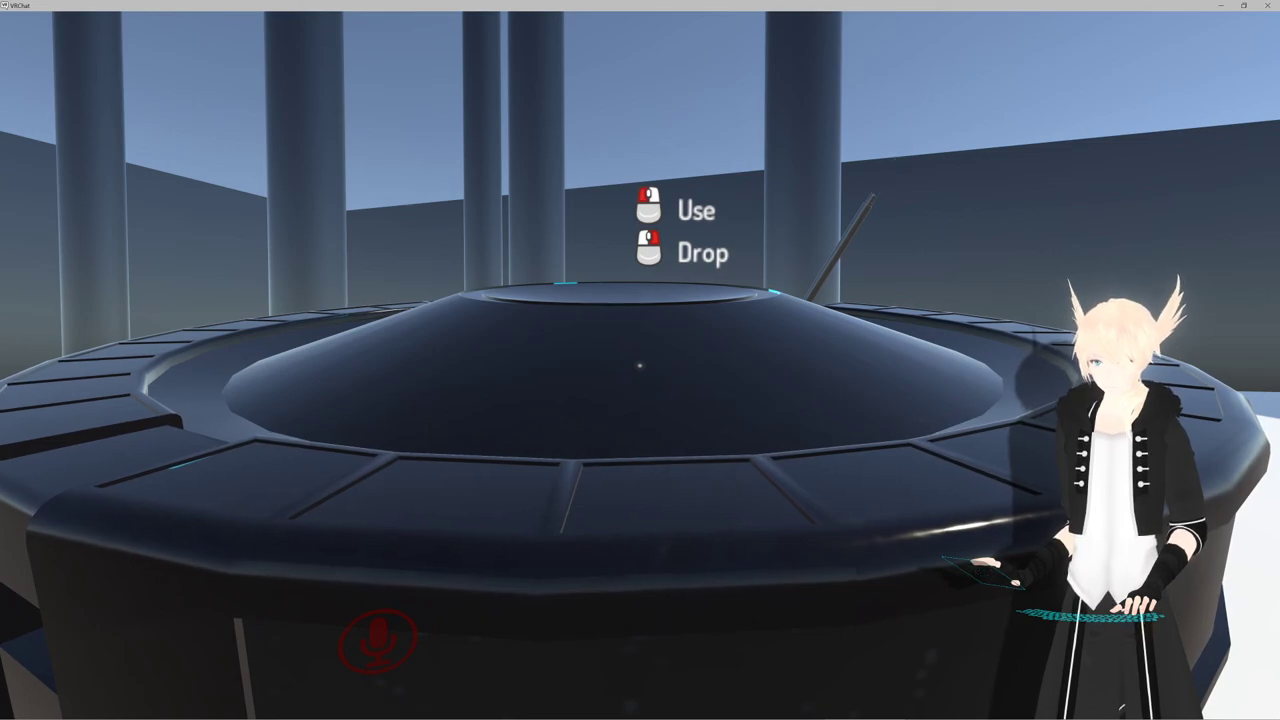
right_click(640, 365)
key(space)
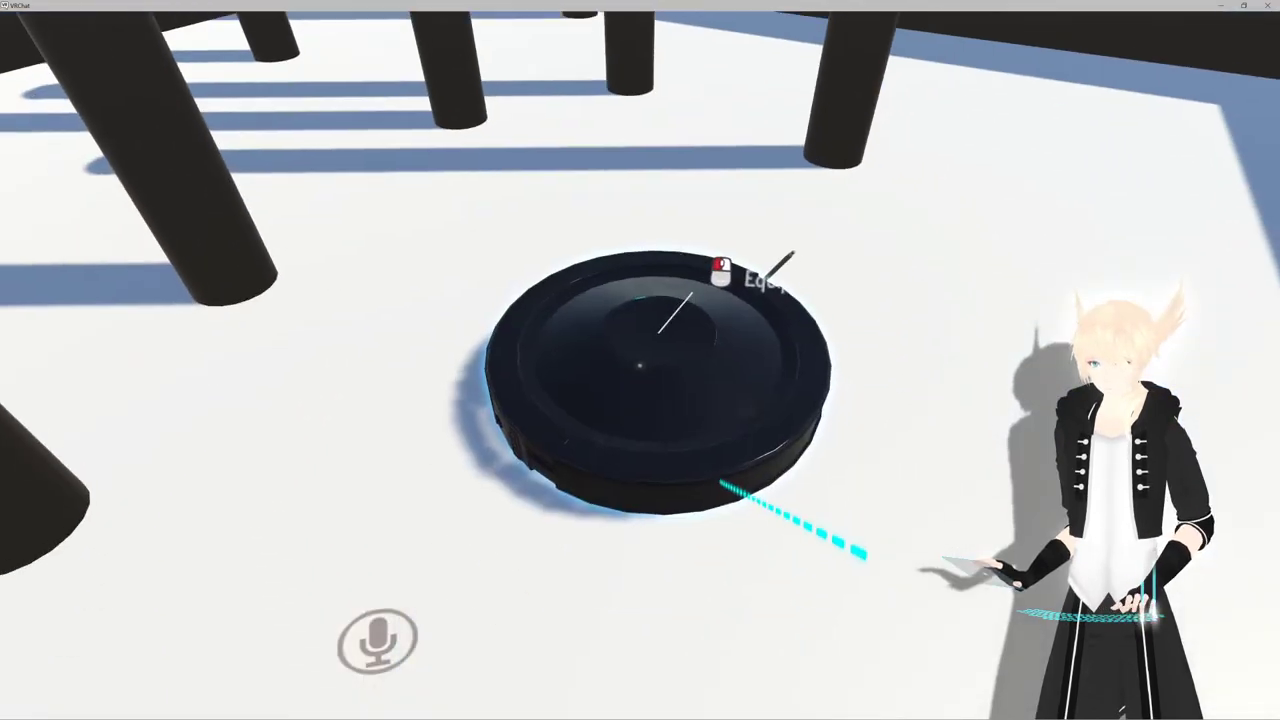
click(640, 365)
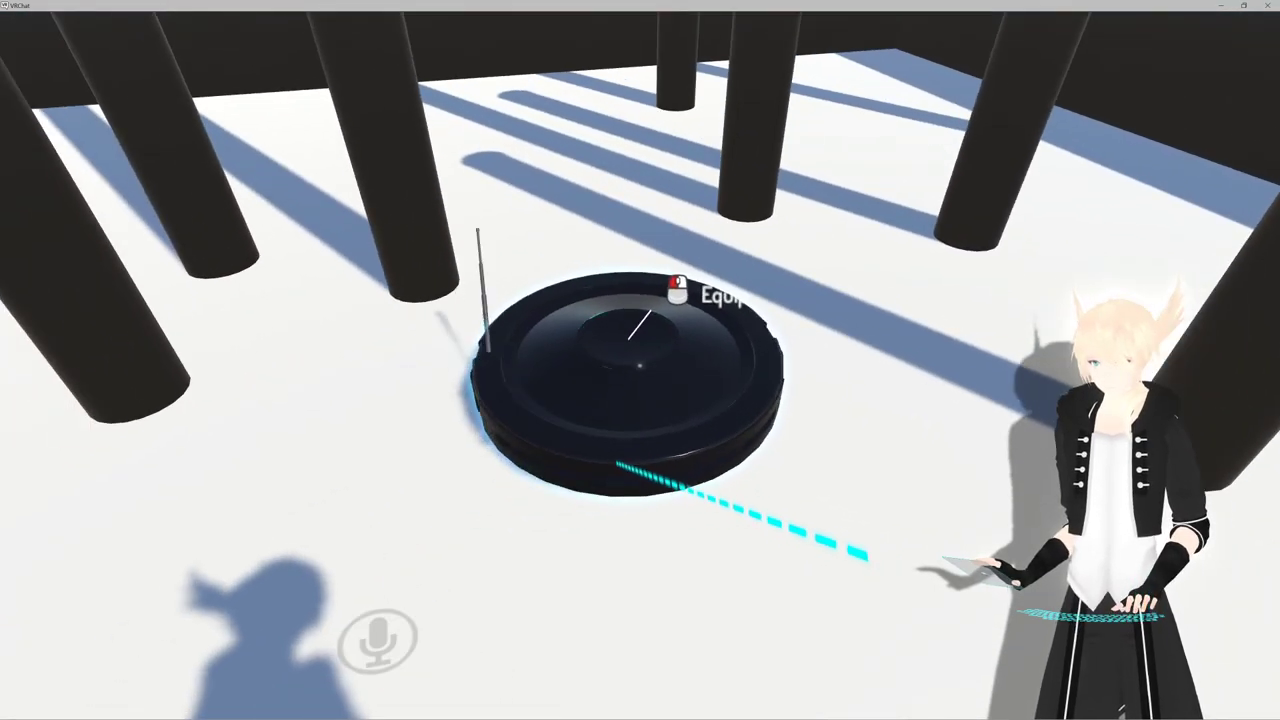
Follow the dropped Vroomba, then back away to observe how it drives near the pillars
key(w)
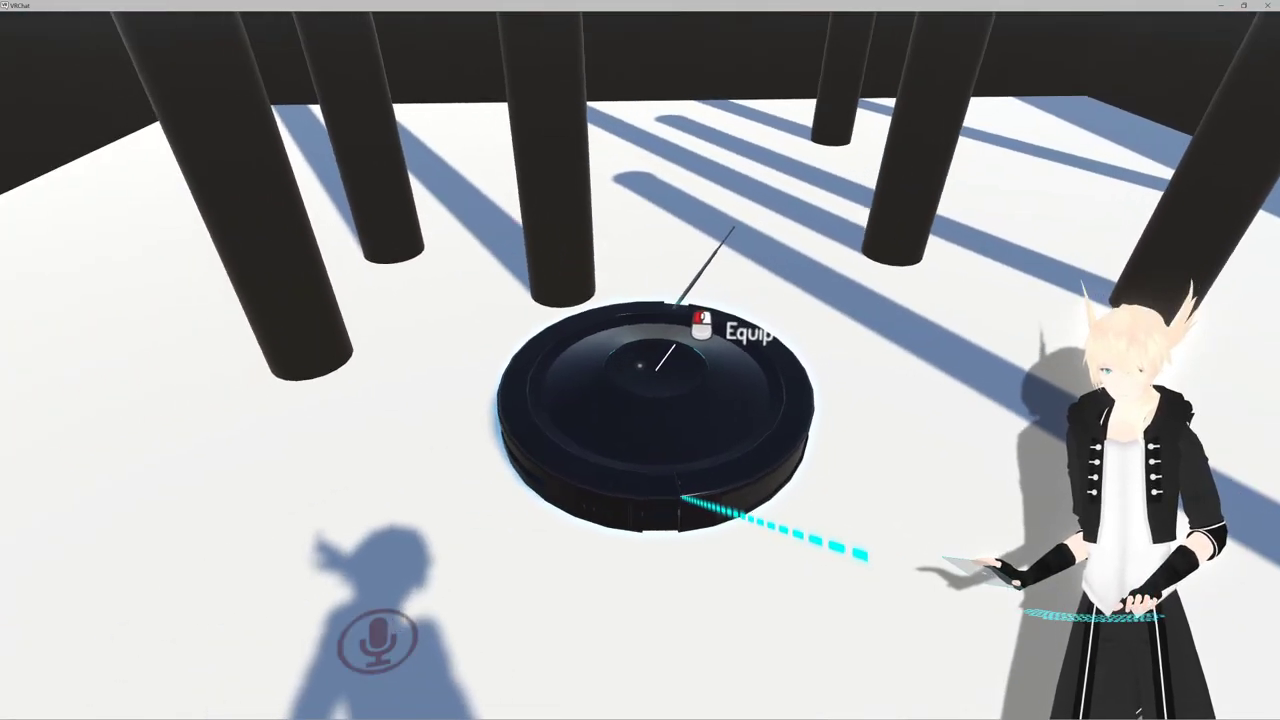
key(s)
key(s)
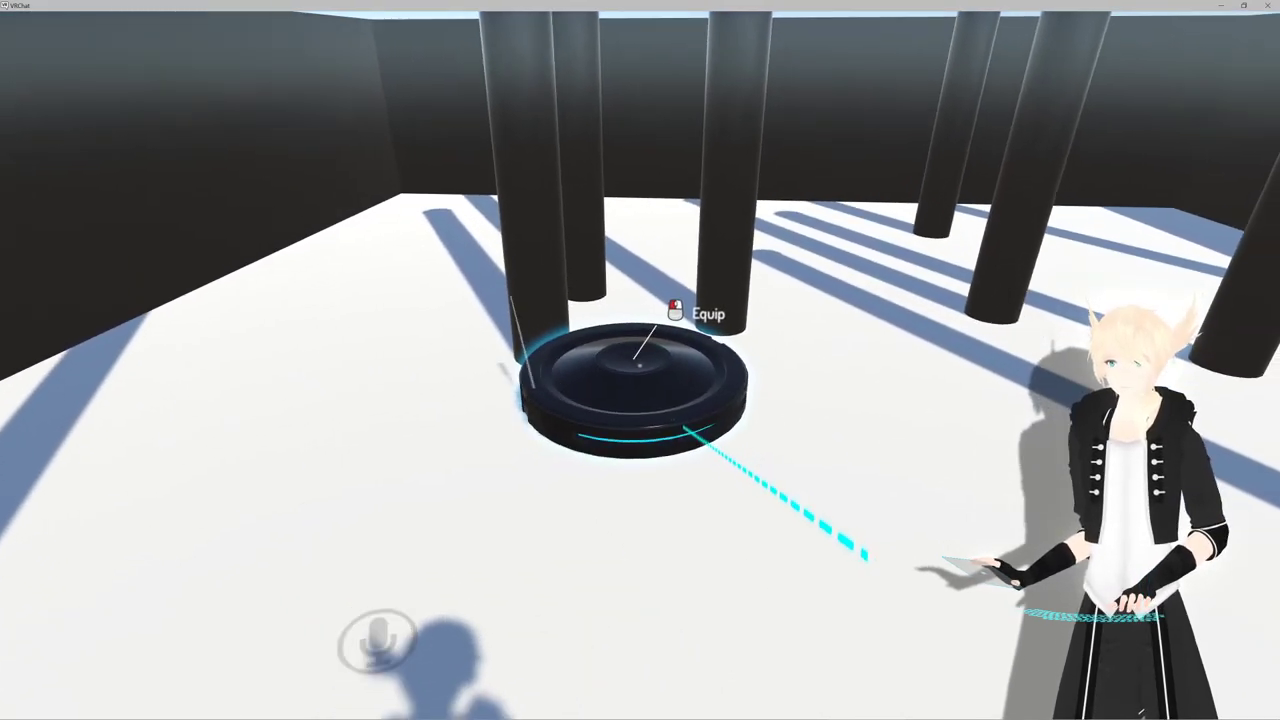
key(s)
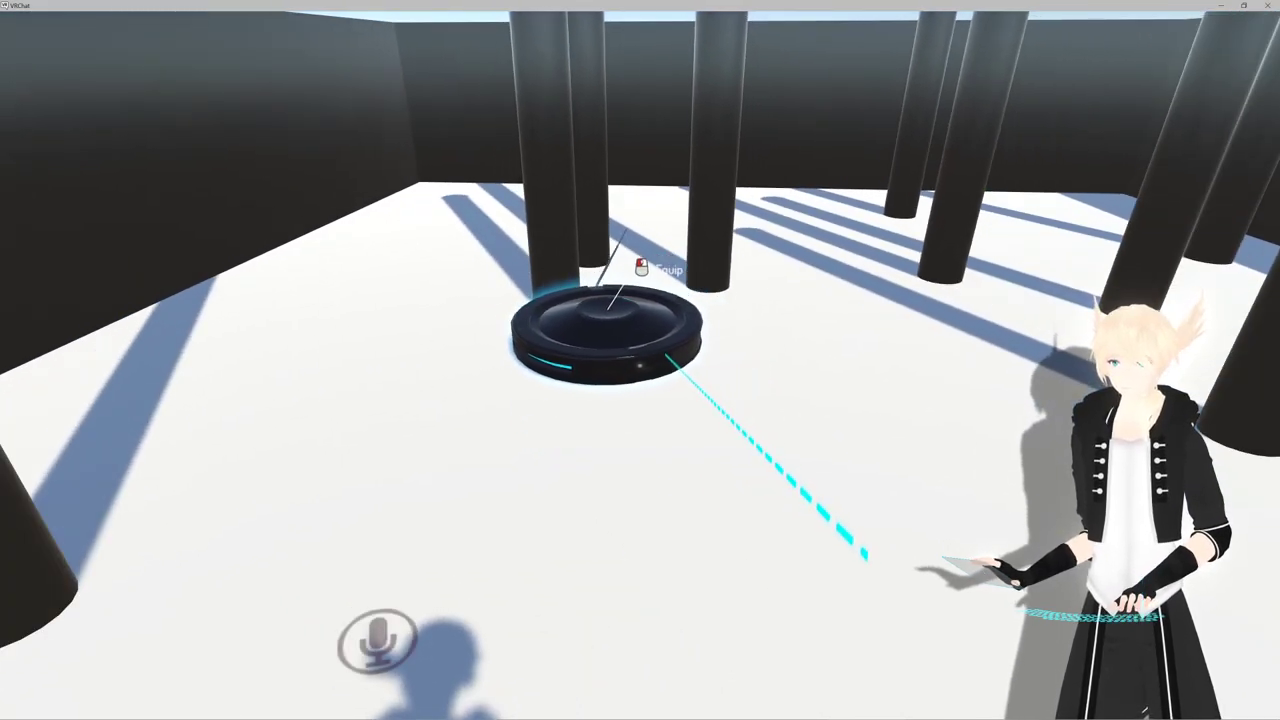
Open the in-game settings and exit the VRChat client
key(Escape)
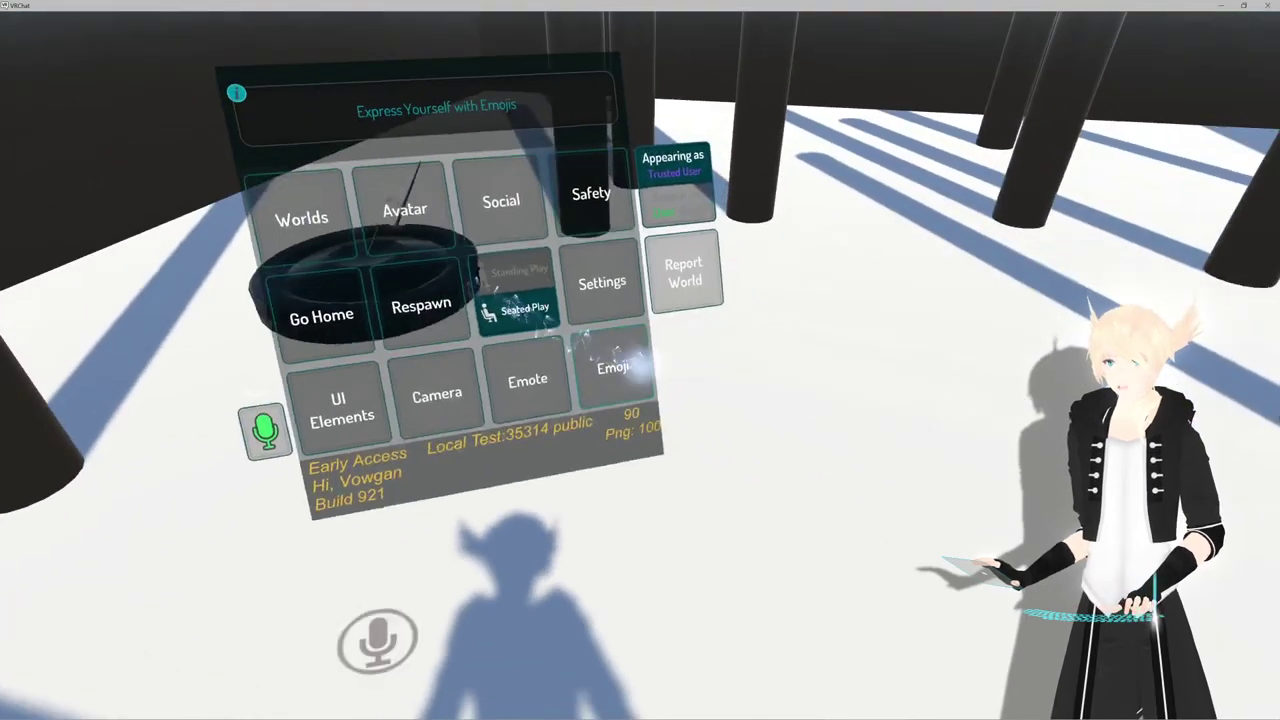
click(602, 281)
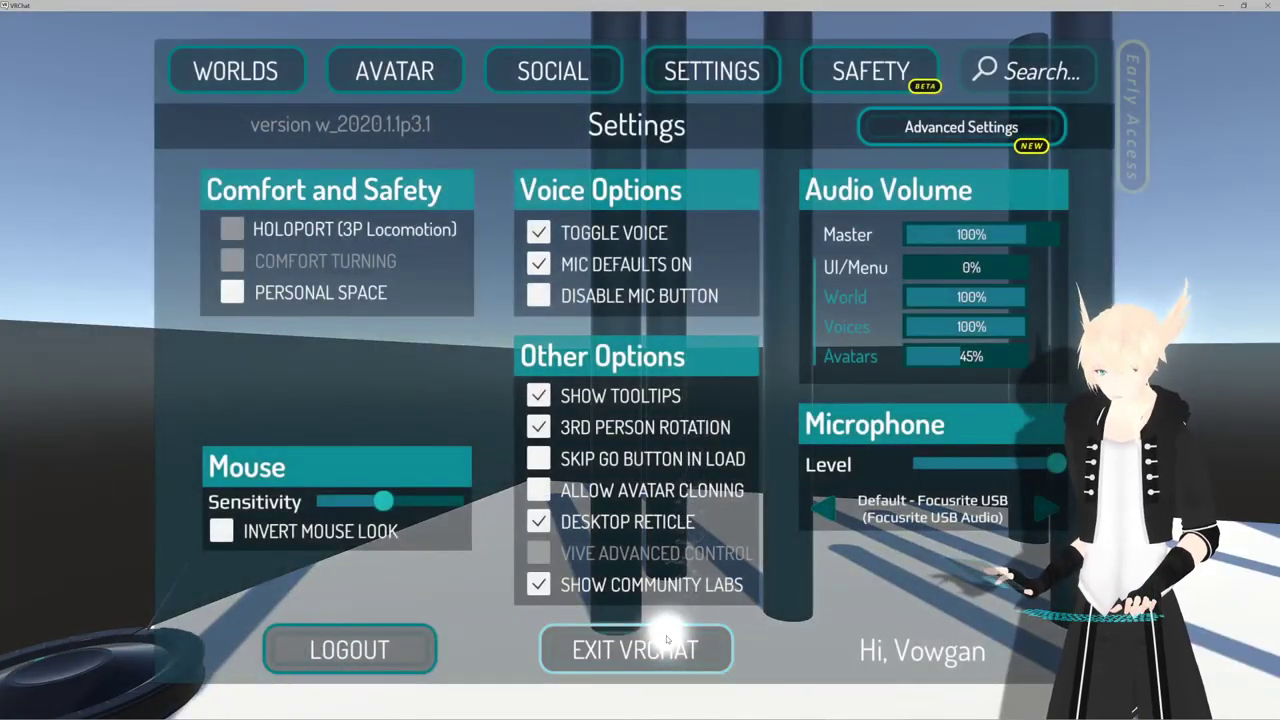
click(665, 645)
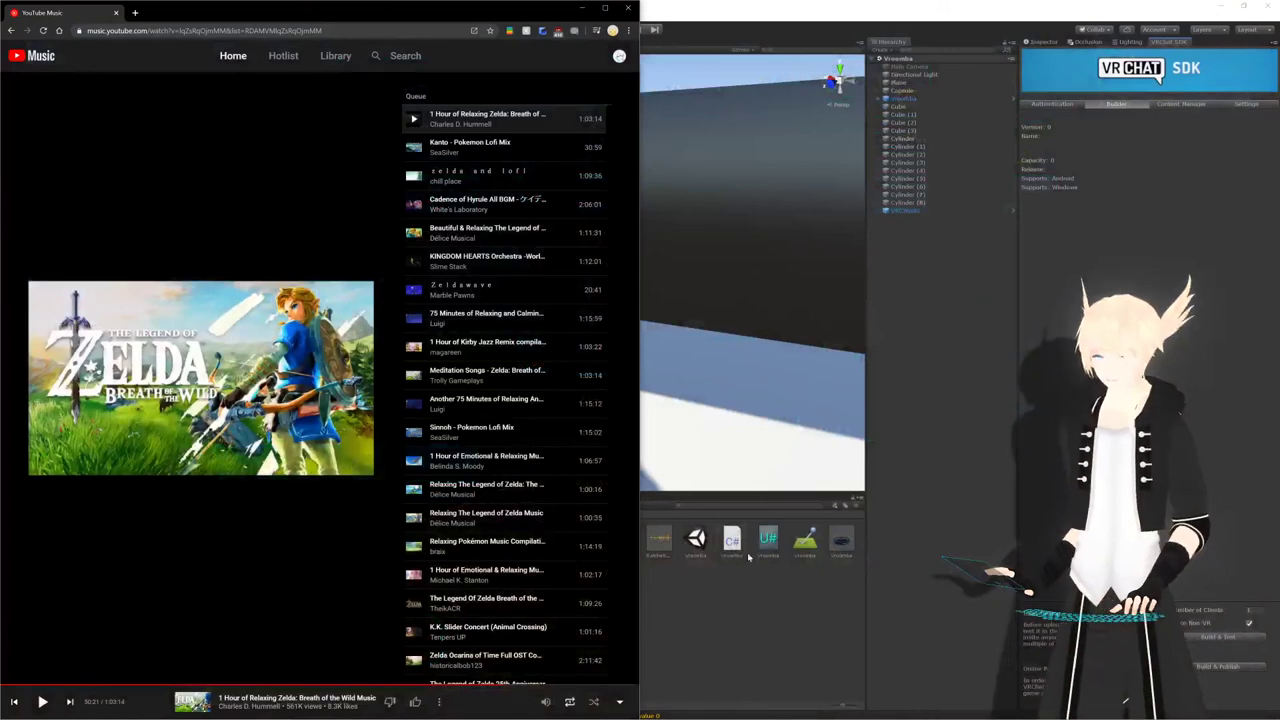
Resume the music playback and return to the Inspector in the Unity editor
click(42, 702)
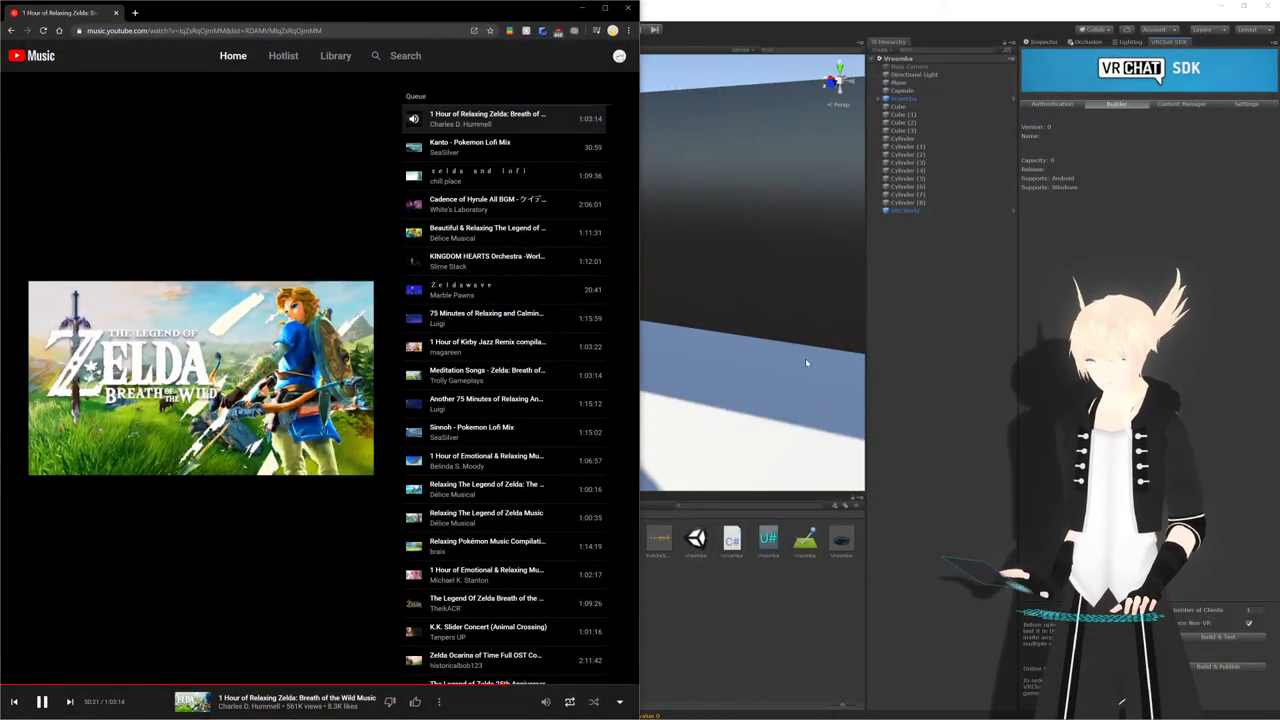
click(806, 363)
click(1045, 42)
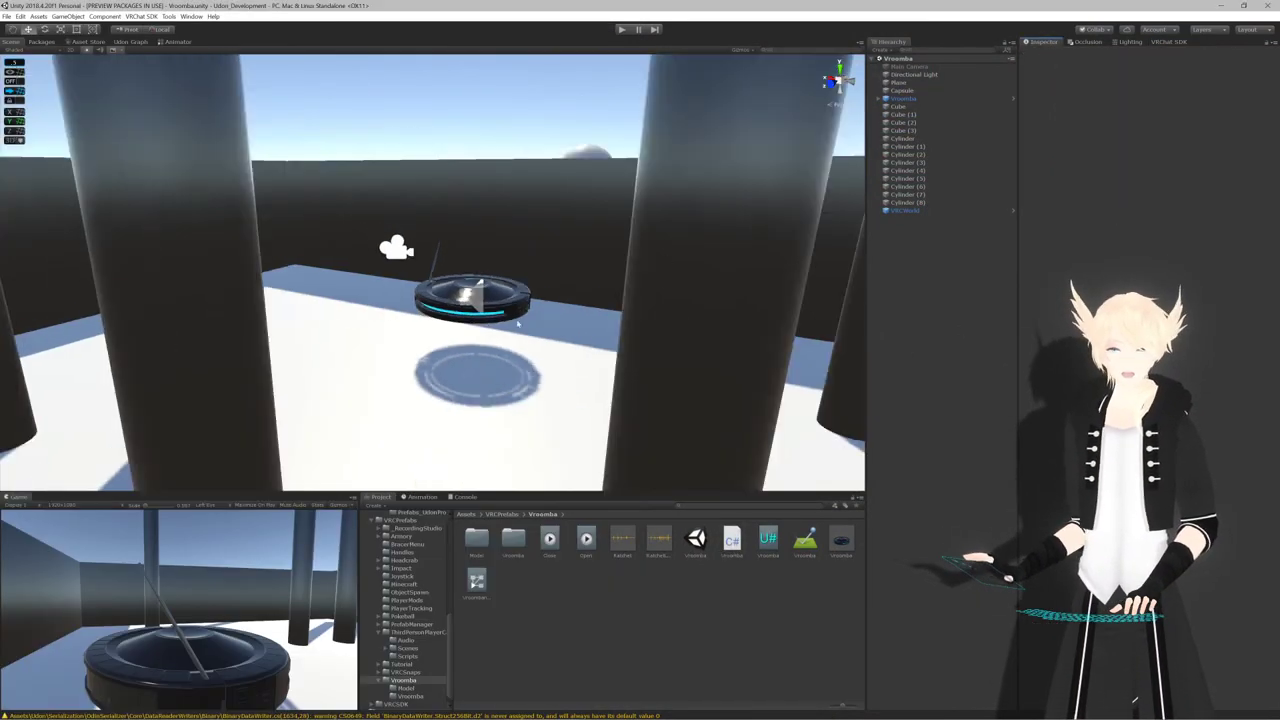
Examine the Vroomba model in the scene from several angles and distances
middle_drag(499, 295, 425, 278)
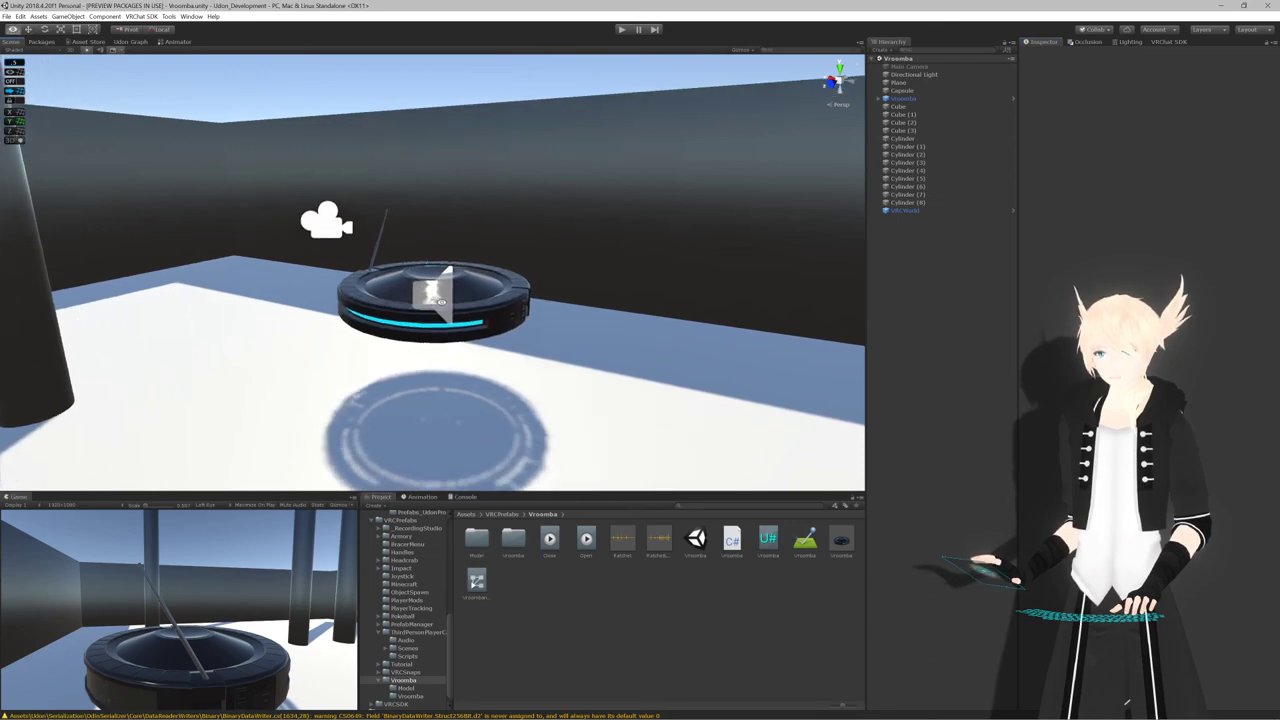
alt+drag(425, 278, 860, 300)
scroll(500, 323, up, 7)
alt+drag(501, 324, 443, 386)
scroll(526, 333, down, 8)
scroll(526, 333, up, 2)
scroll(443, 386, up, 8)
scroll(443, 380, down, 8)
middle_drag(443, 377, 448, 362)
right_drag(447, 362, 480, 330)
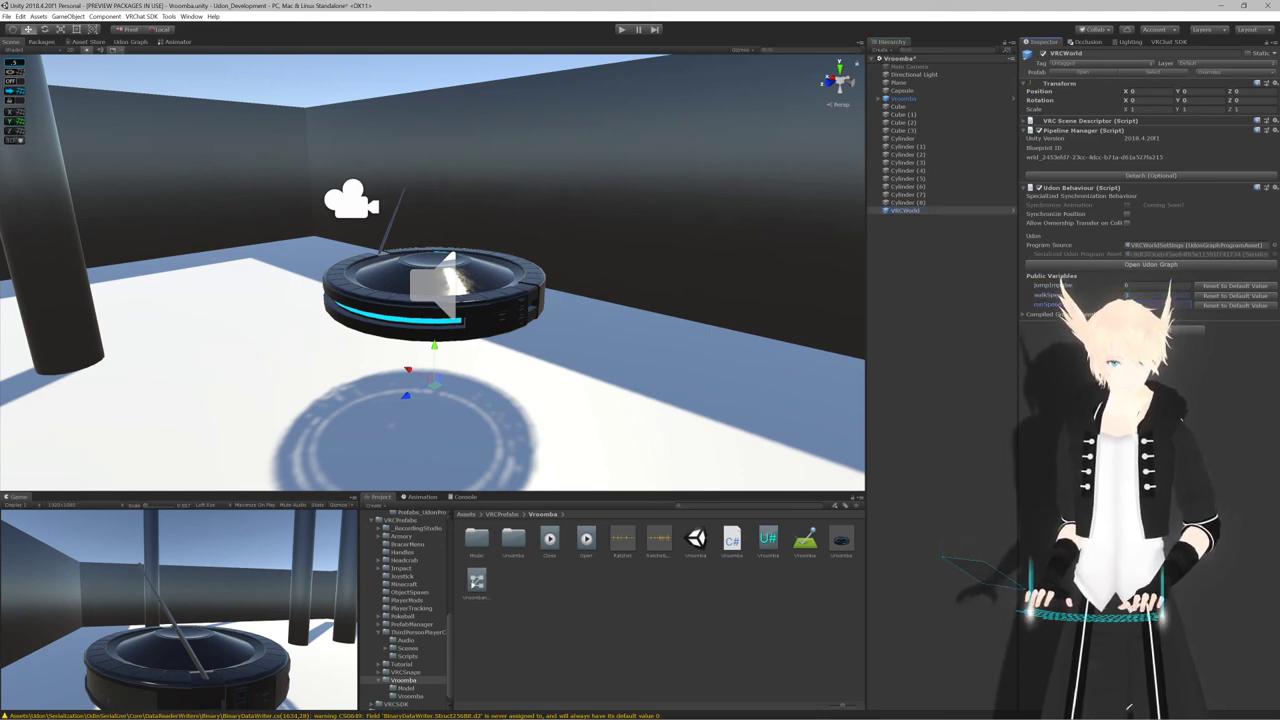
Move VRCWorld in the scene hierarchy so it sits directly below the main camera
click(846, 212)
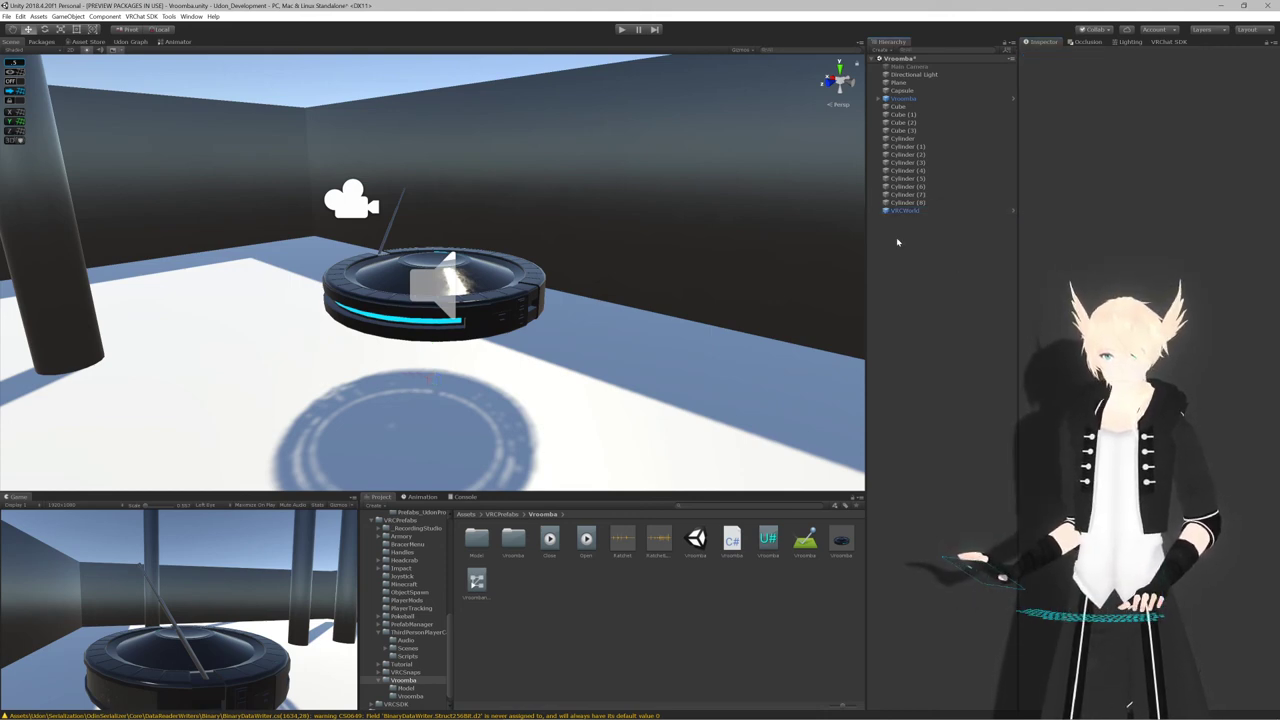
drag(914, 72, 914, 72)
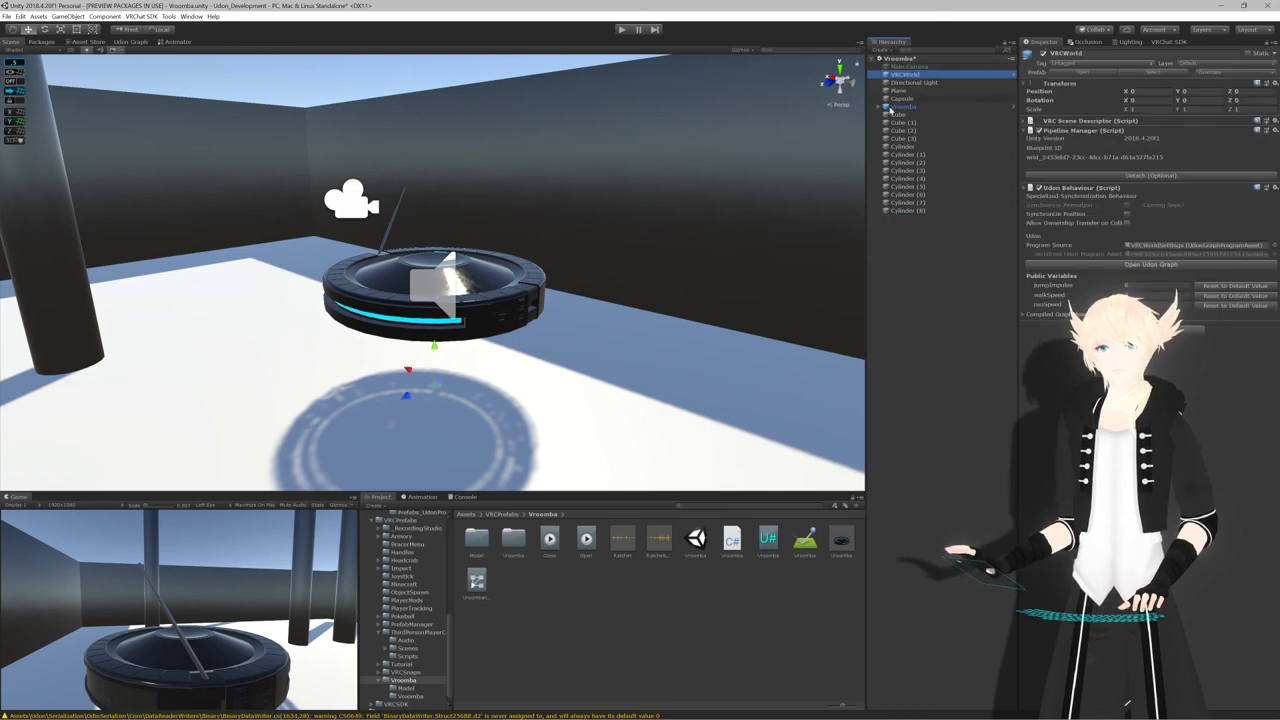
Select the Vroomba in the scene and open its source script in the code editor
alt+drag(670, 270, 645, 264)
click(500, 290)
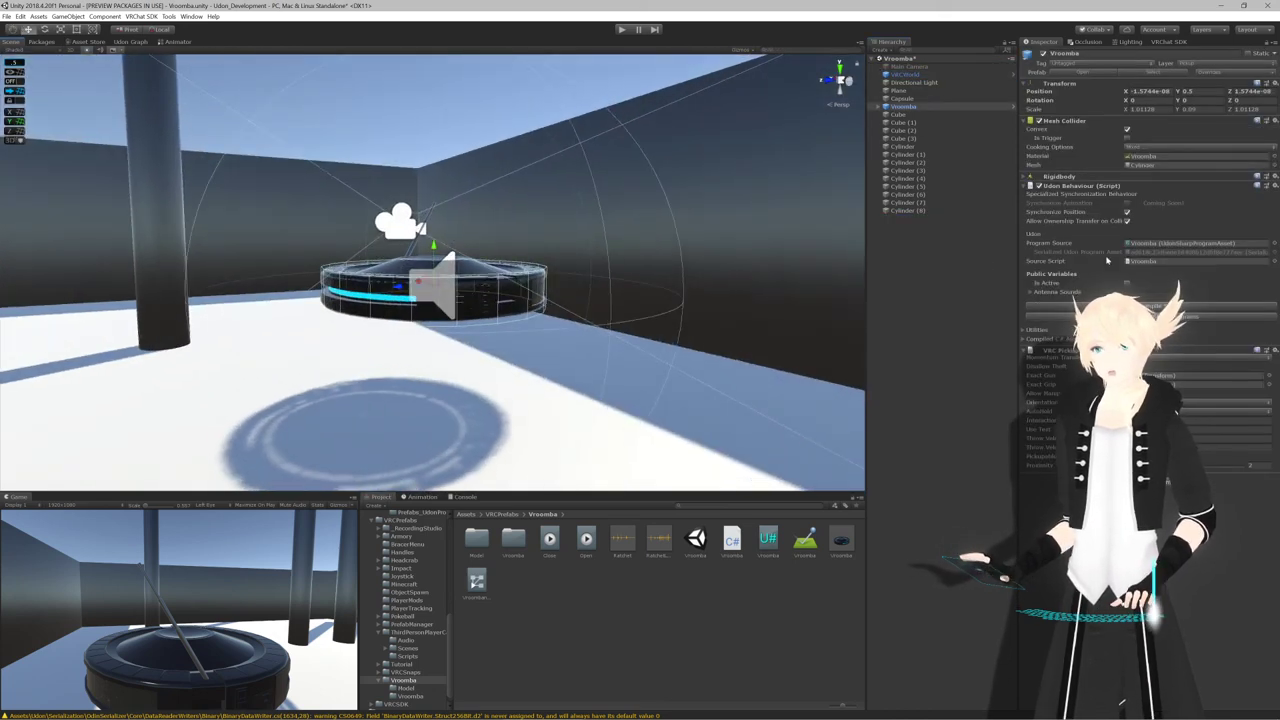
double_click(1145, 261)
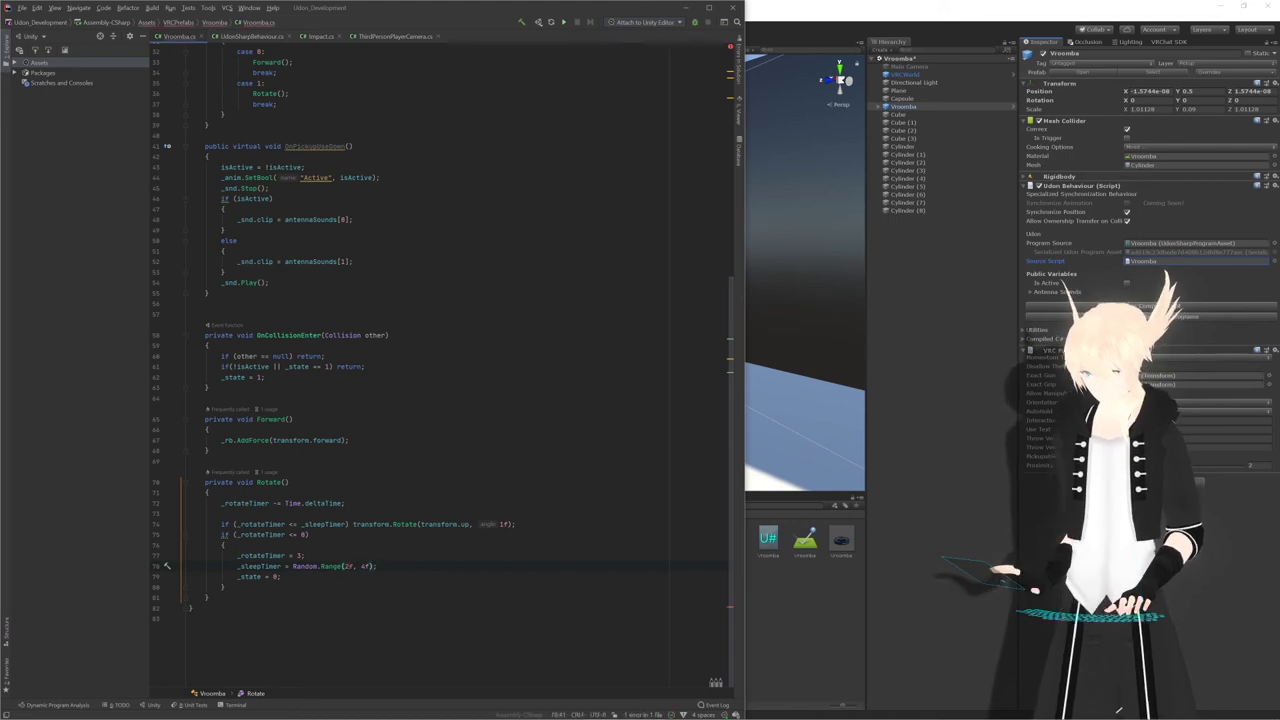
Set the initial _sleepTimer to 2 and its random range to 2f–3f, save the script and review its methods
key(ctrl+Home)
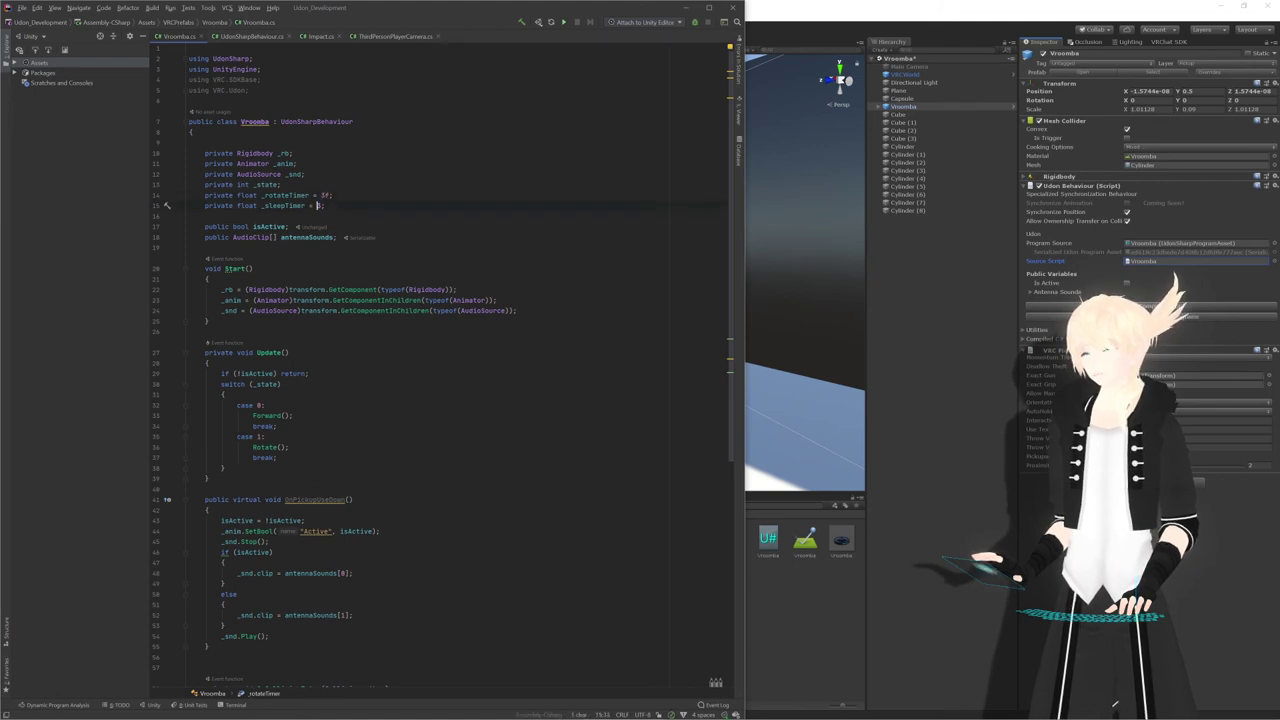
scroll(440, 360, down, 10)
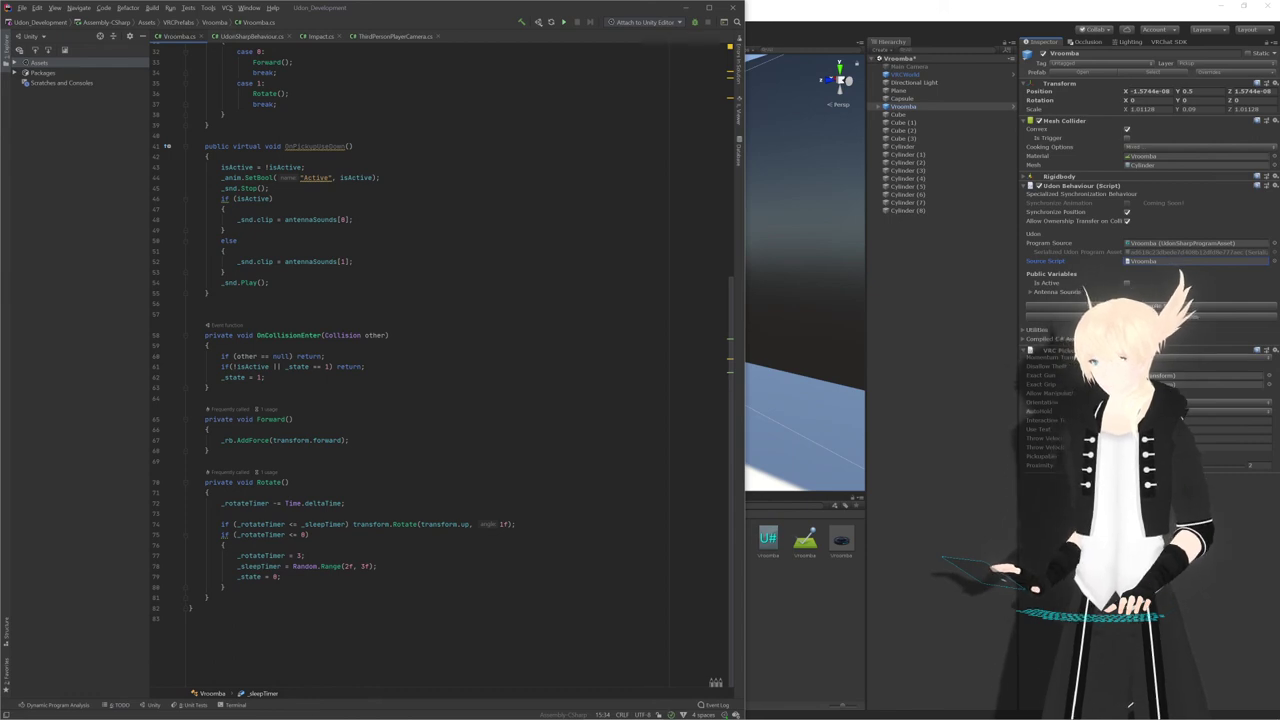
scroll(440, 360, up, 10)
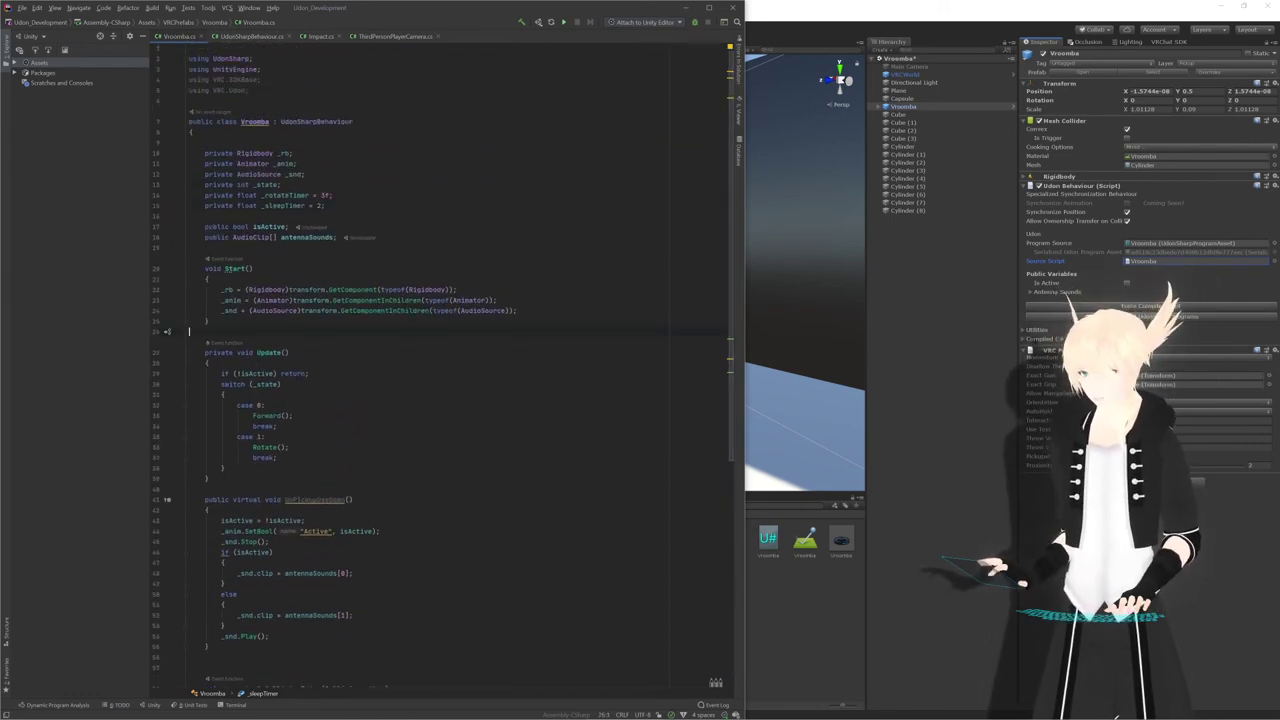
scroll(440, 360, down, 10)
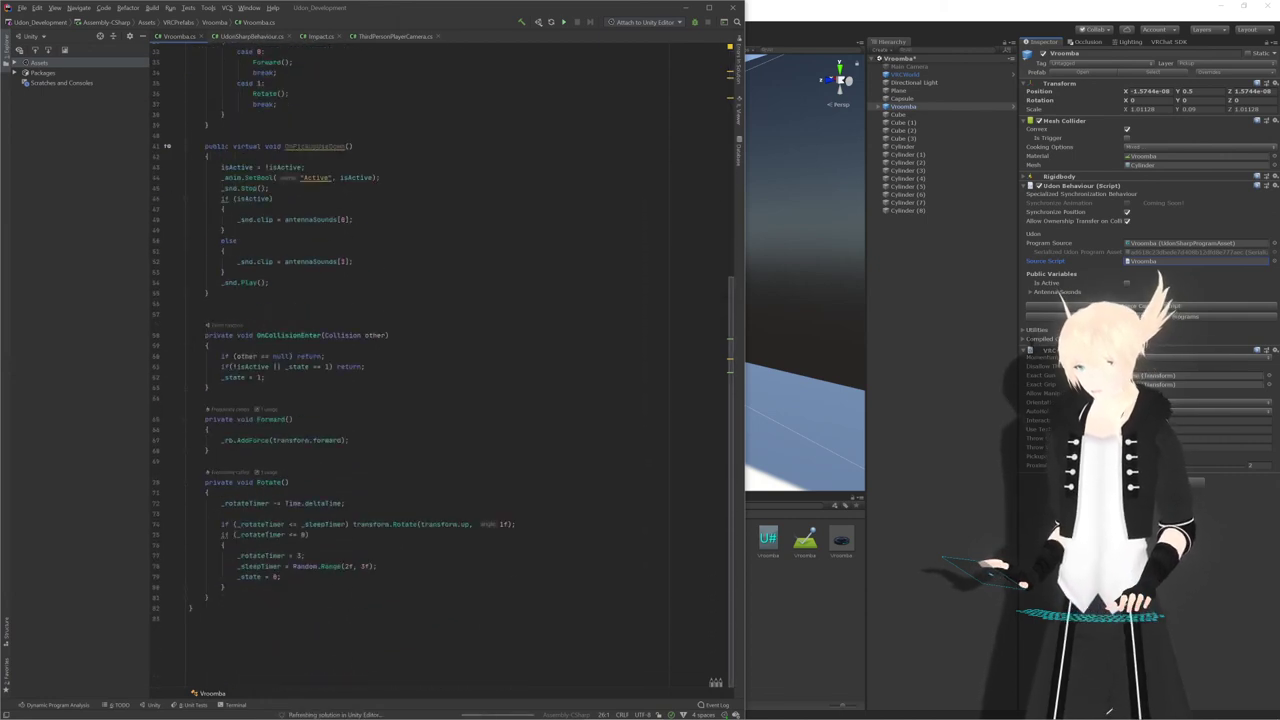
scroll(440, 360, up, 10)
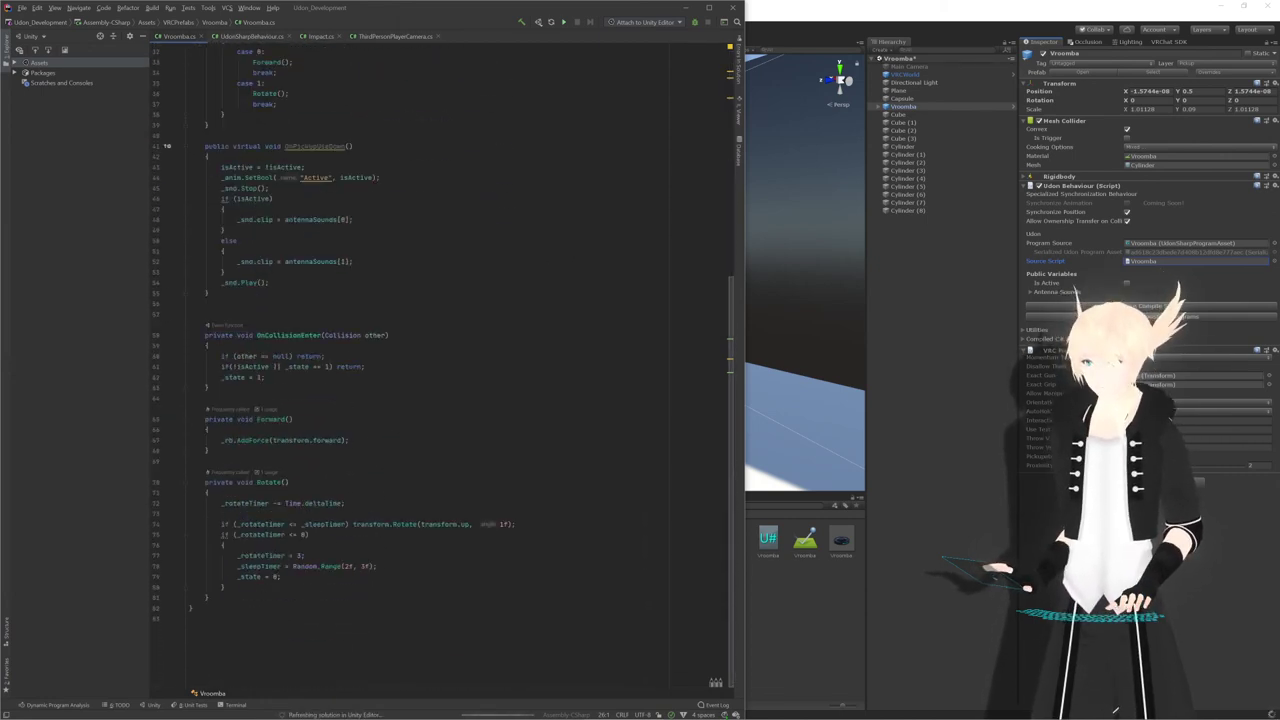
scroll(440, 360, down, 2)
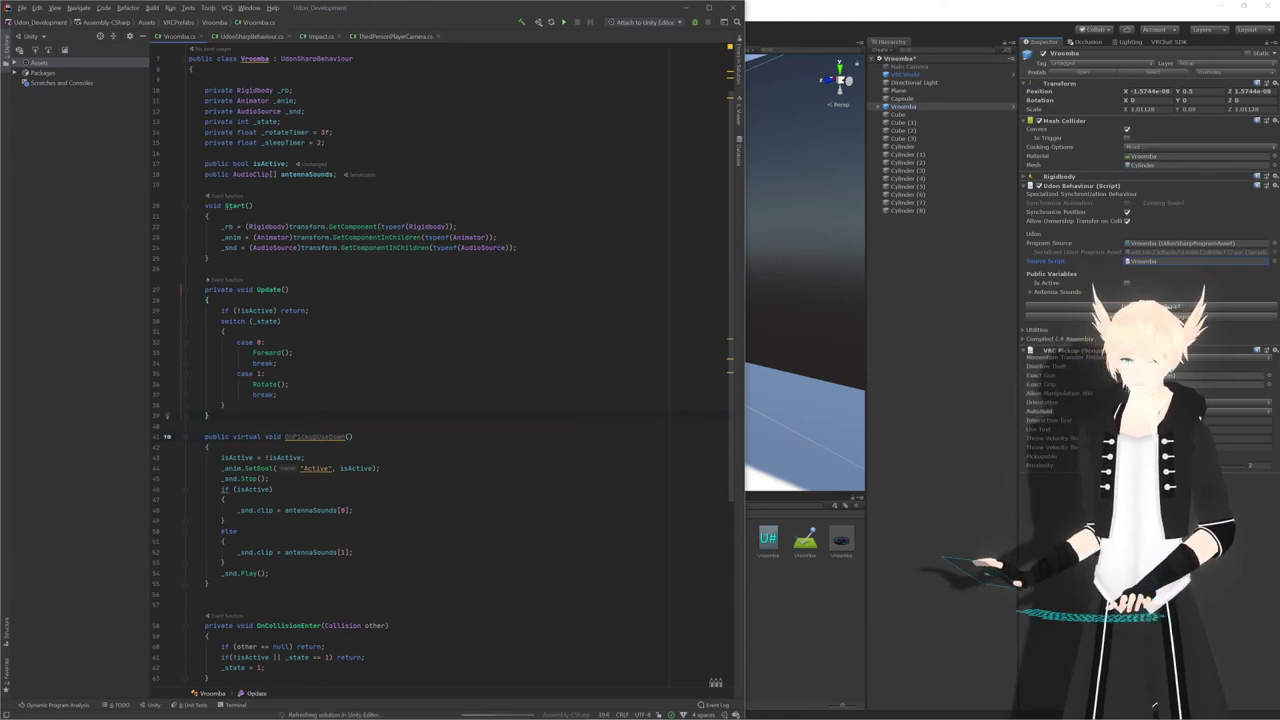
Return to Unity, launch a new local VRChat test build from the SDK and enter the world
click(957, 277)
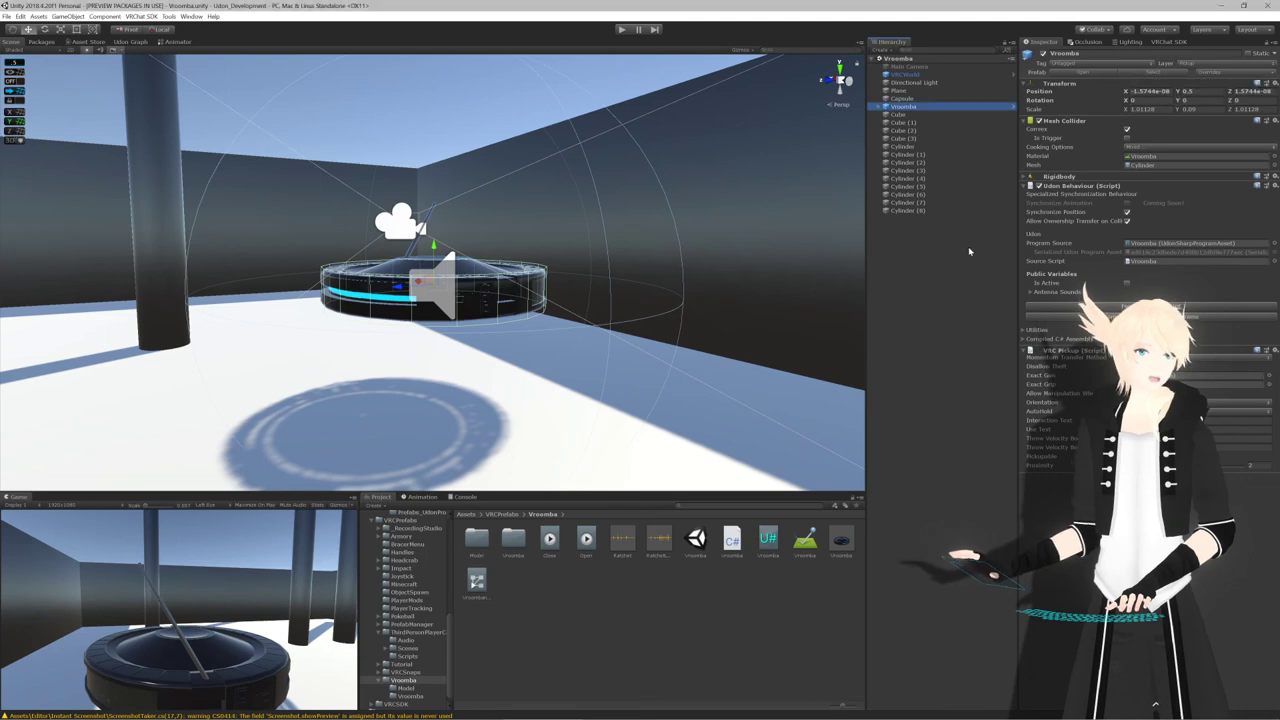
click(1160, 42)
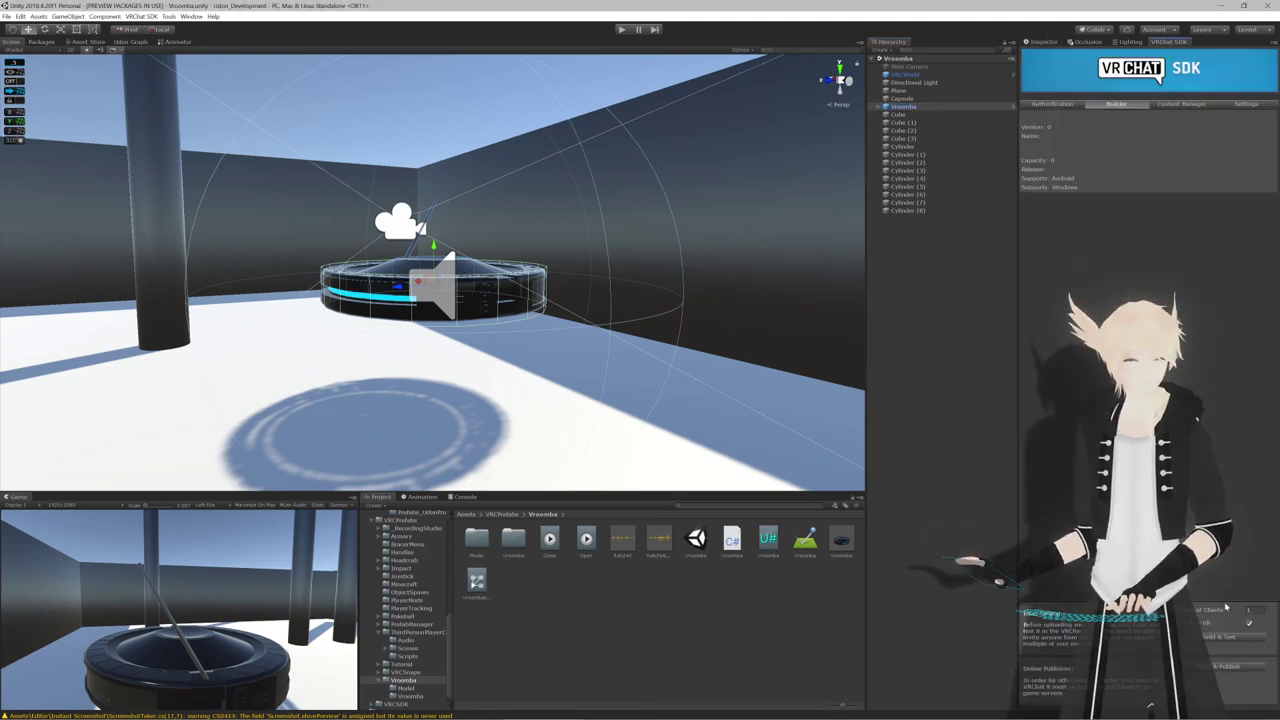
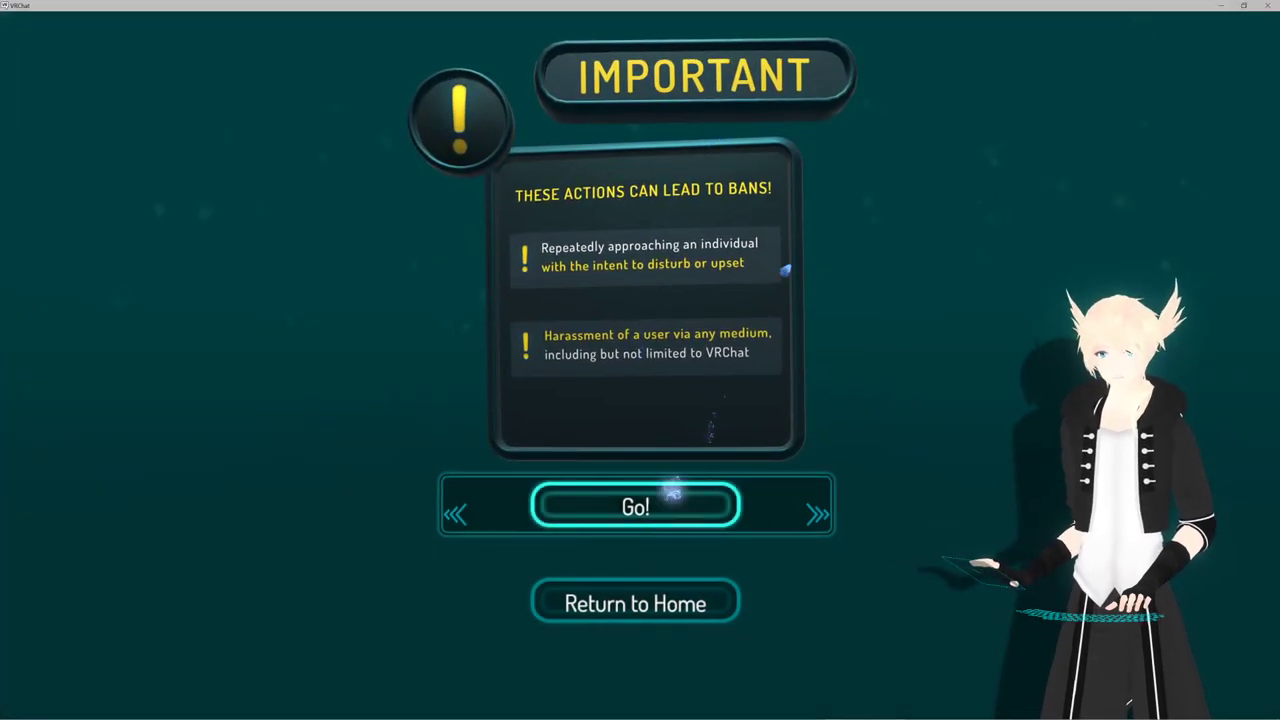
click(665, 500)
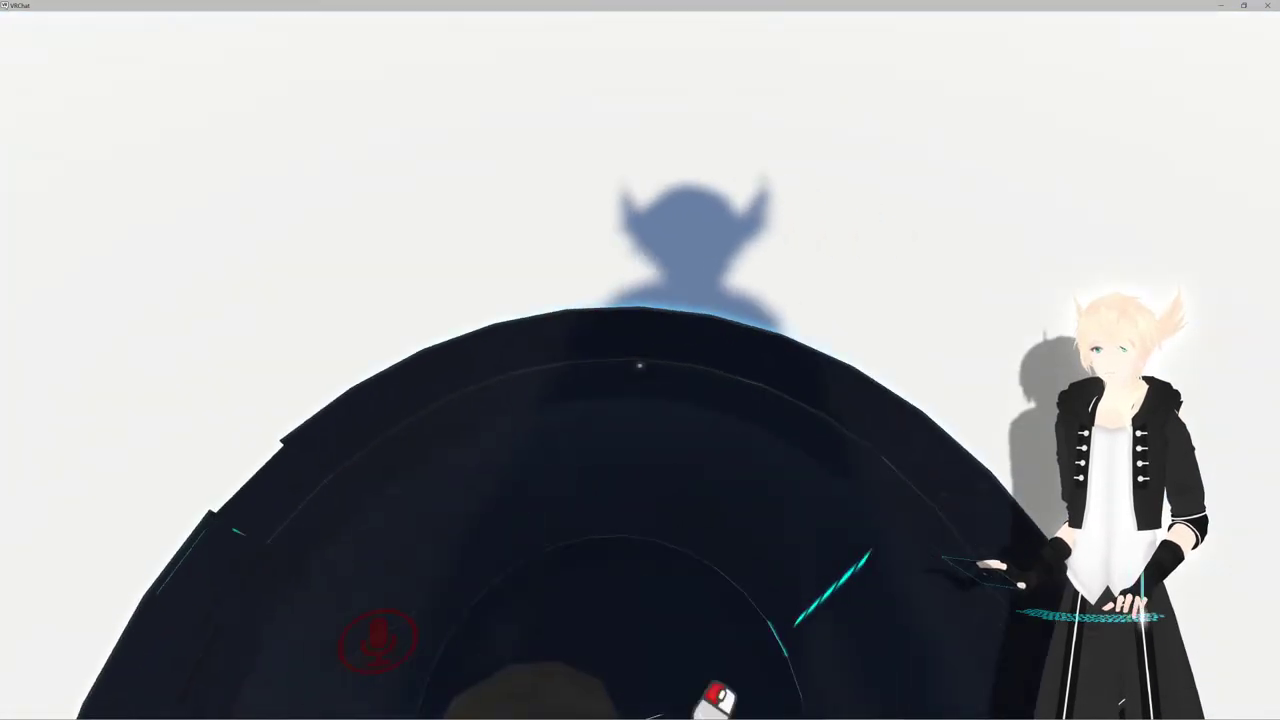
Approach the Vroomba in the new test build, pick it up and drop it onto the floor
key(s)
key(w)
click(640, 365)
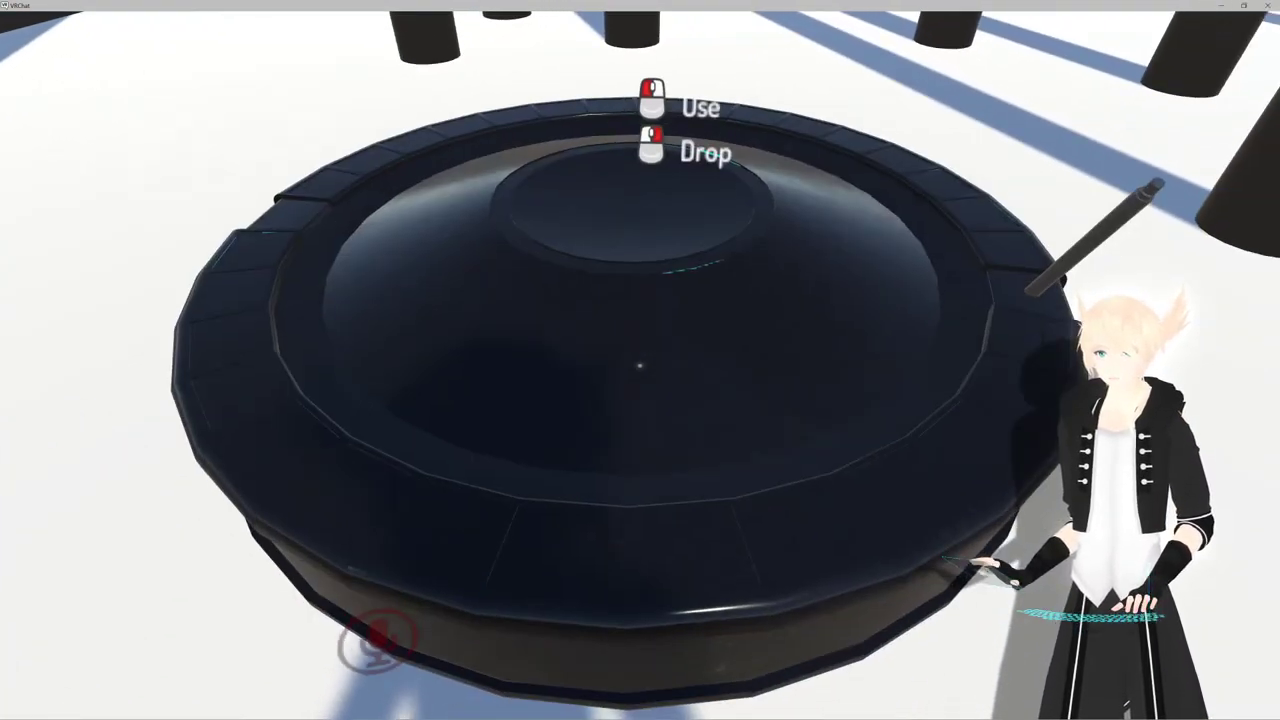
right_click(640, 365)
Back away from the Vroomba and follow it toward the walls to check its driving and turning
key(s)
key(s)
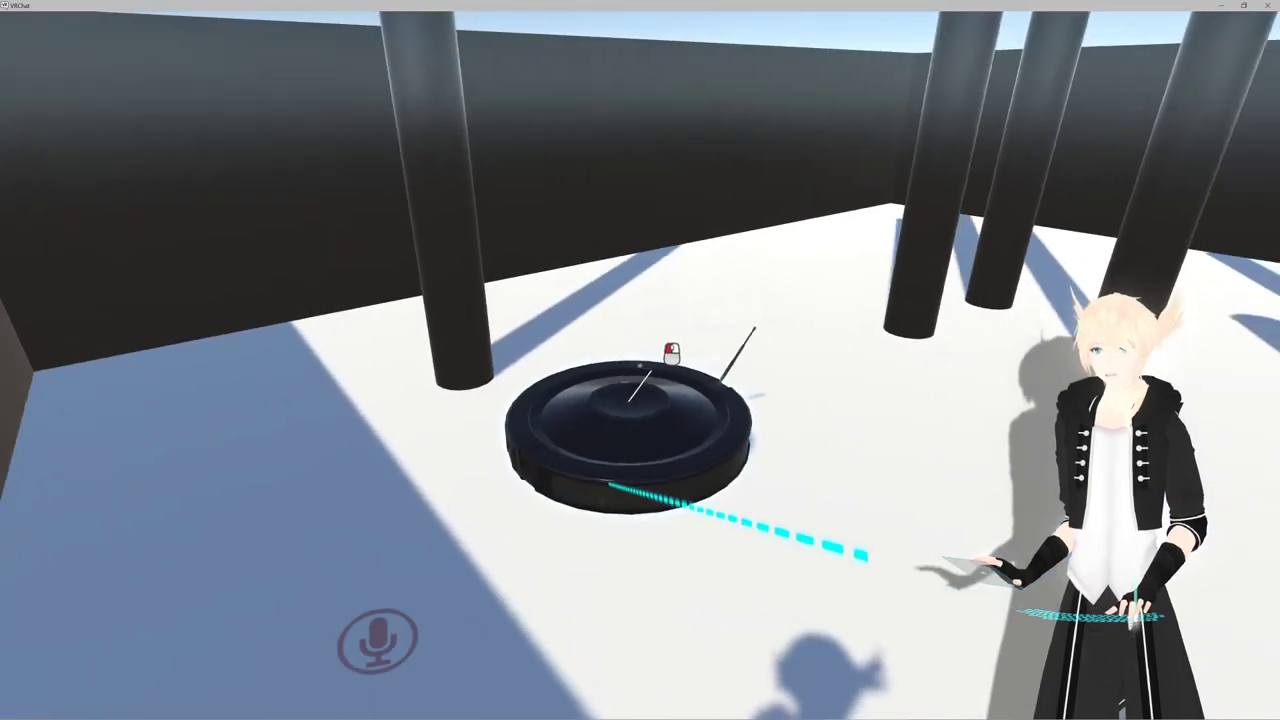
key(w)
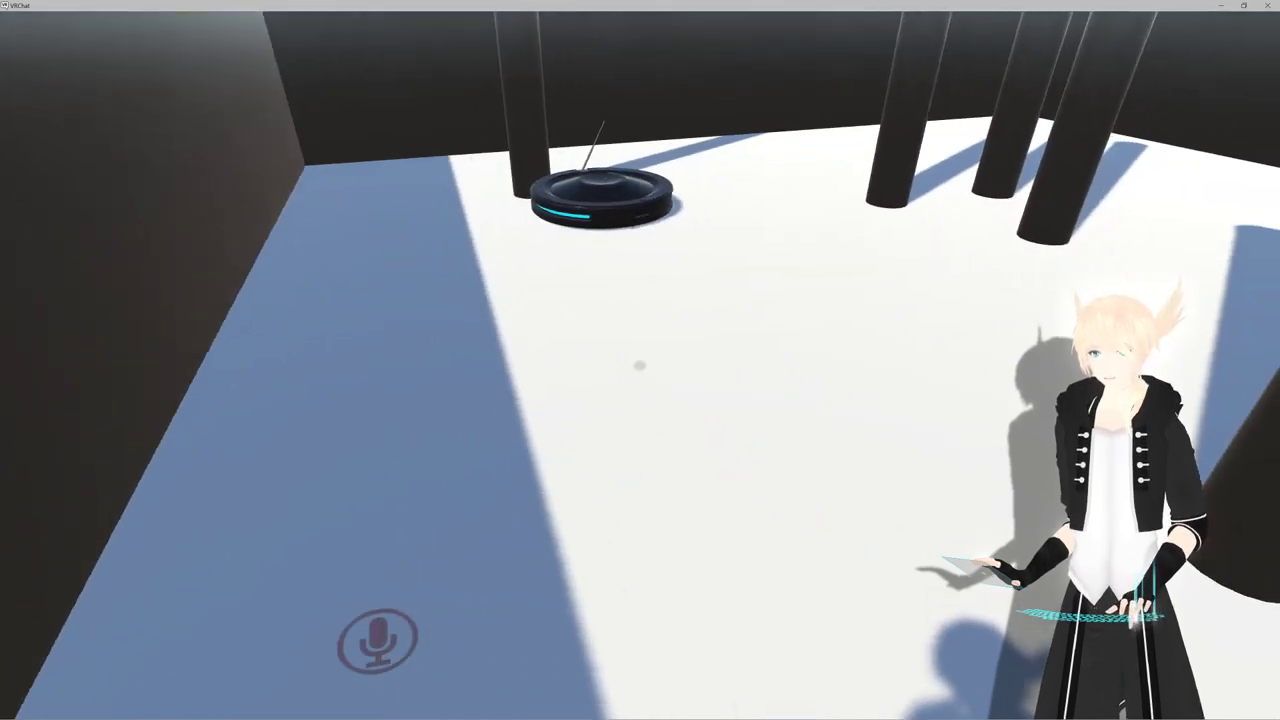
key(w)
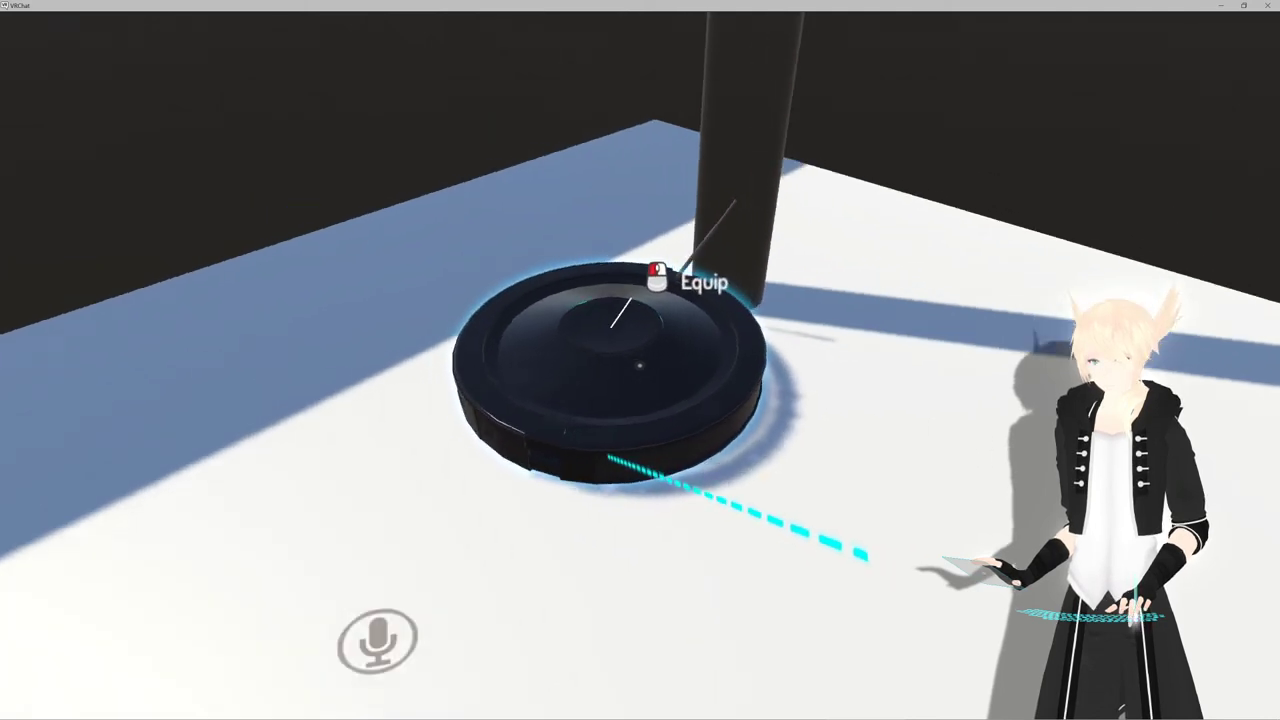
key(w)
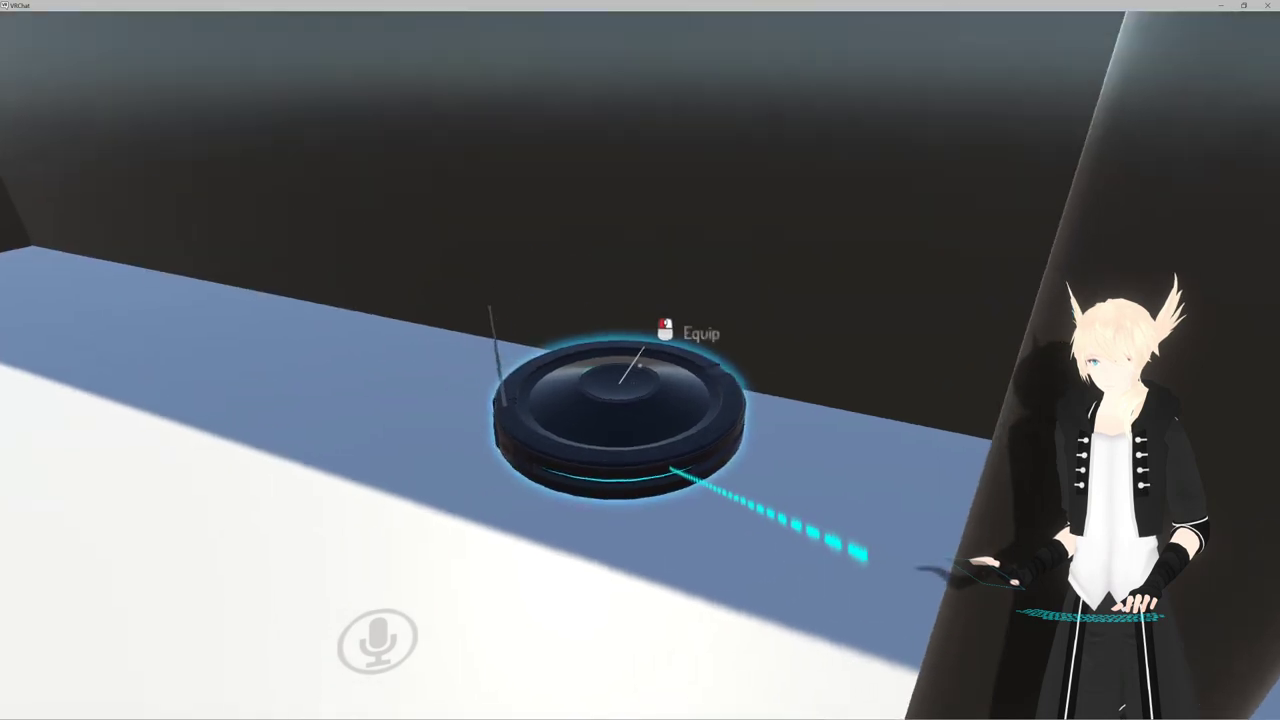
key(s)
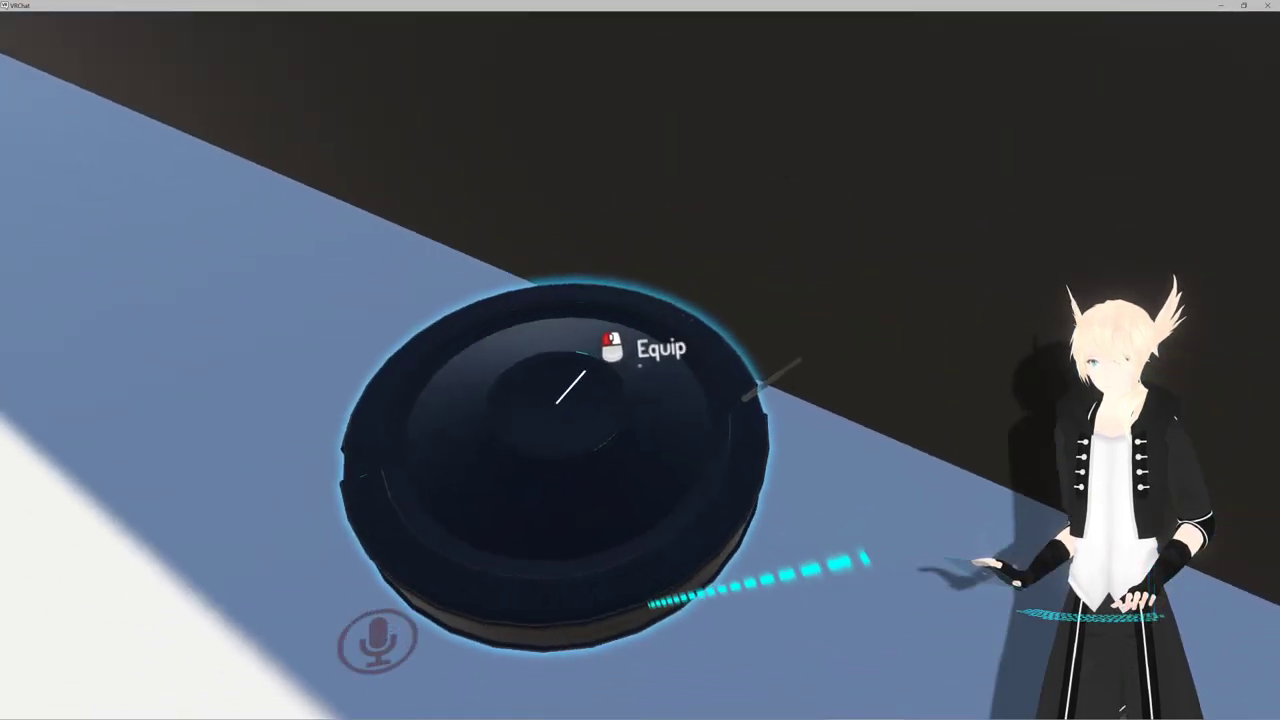
Pick up the Vroomba, drop it near the wall and watch it from close up and farther back
click(640, 366)
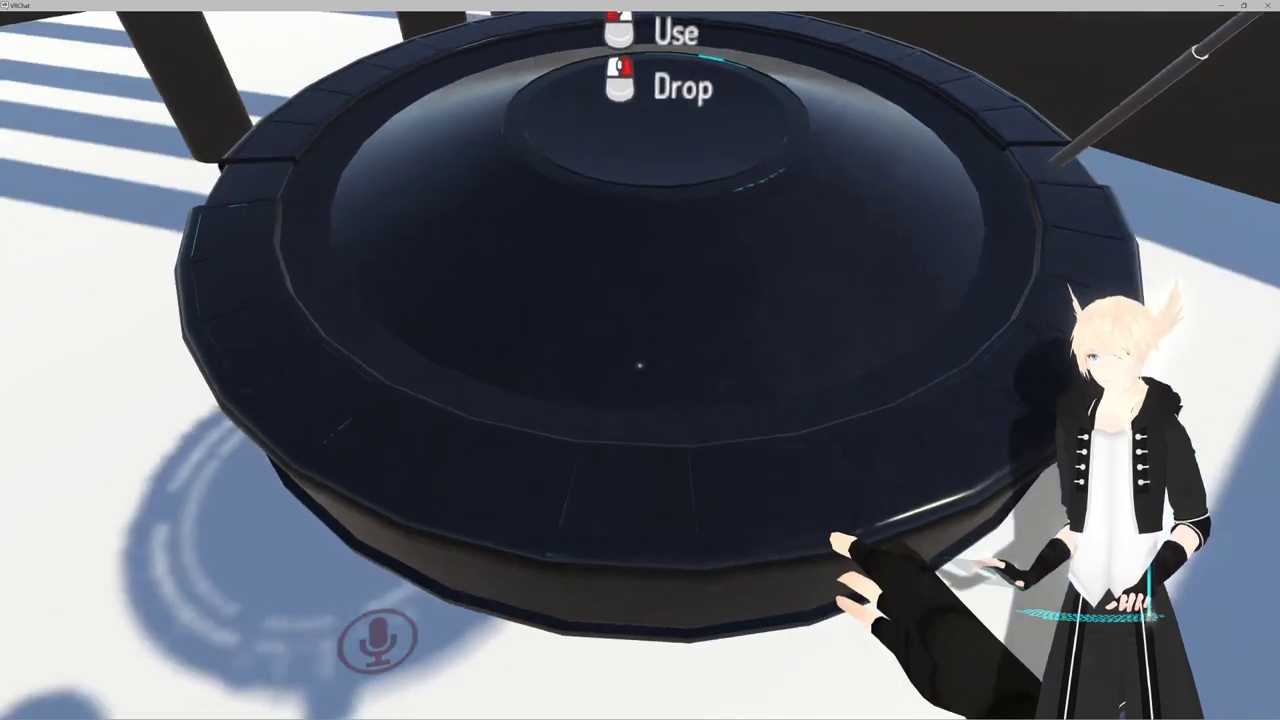
right_click(640, 366)
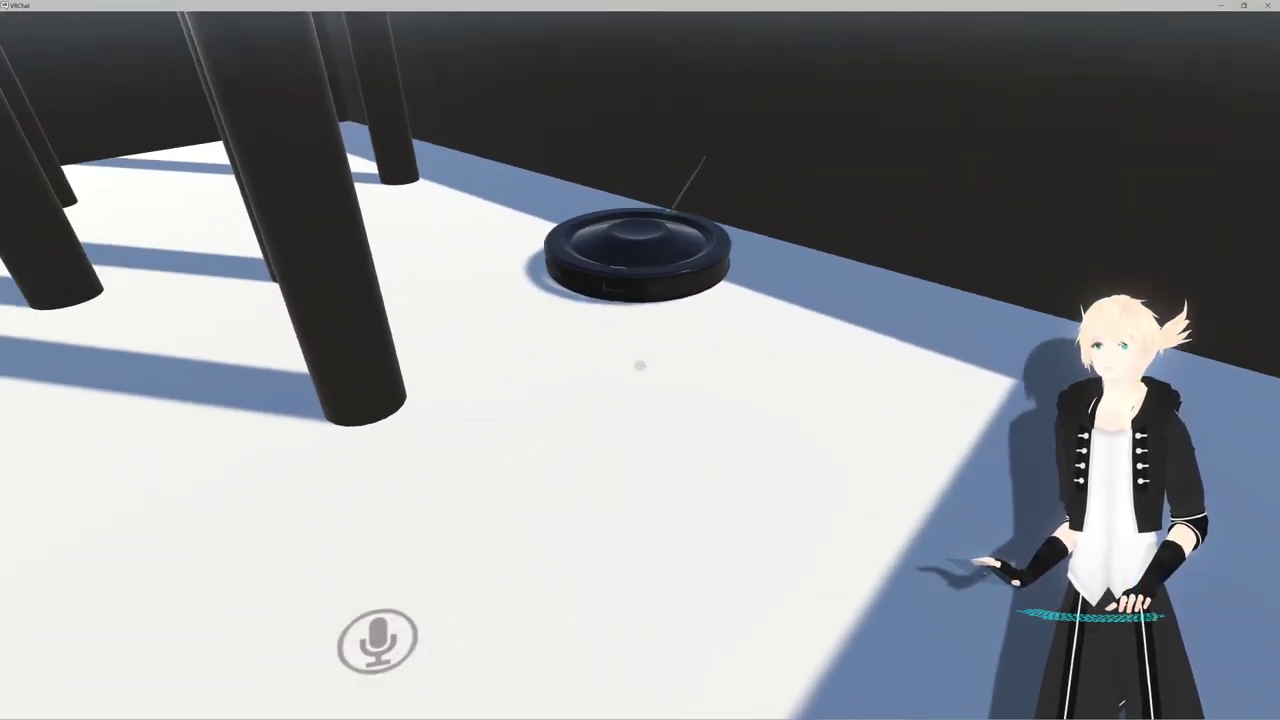
key(w)
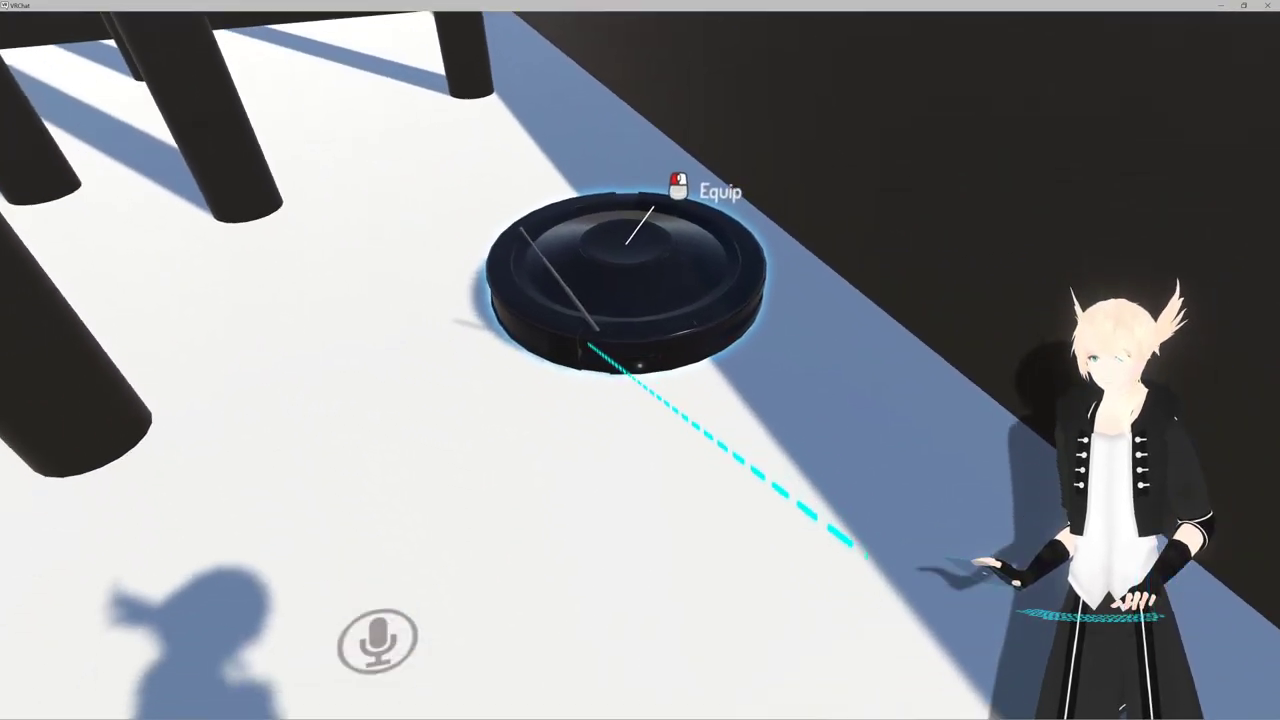
key(s)
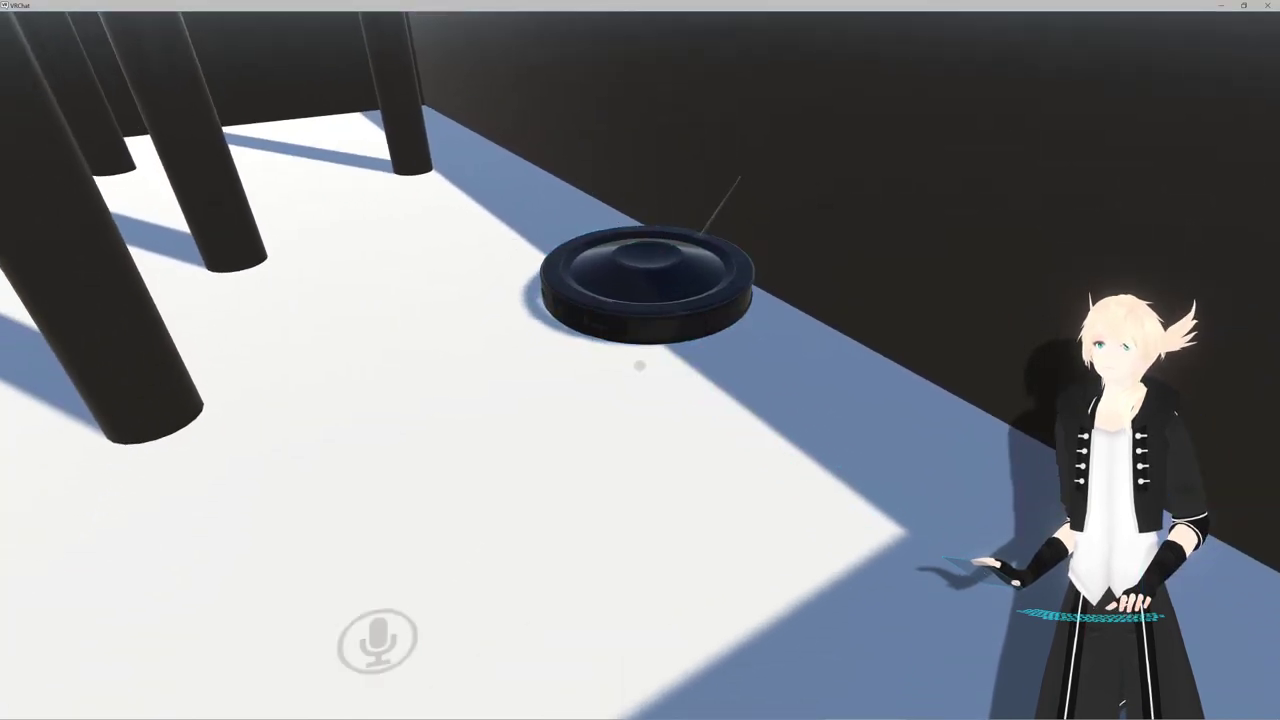
Exit the VRChat test build through its settings and switch back to the Vroomba script in Rider
key(Escape)
click(772, 308)
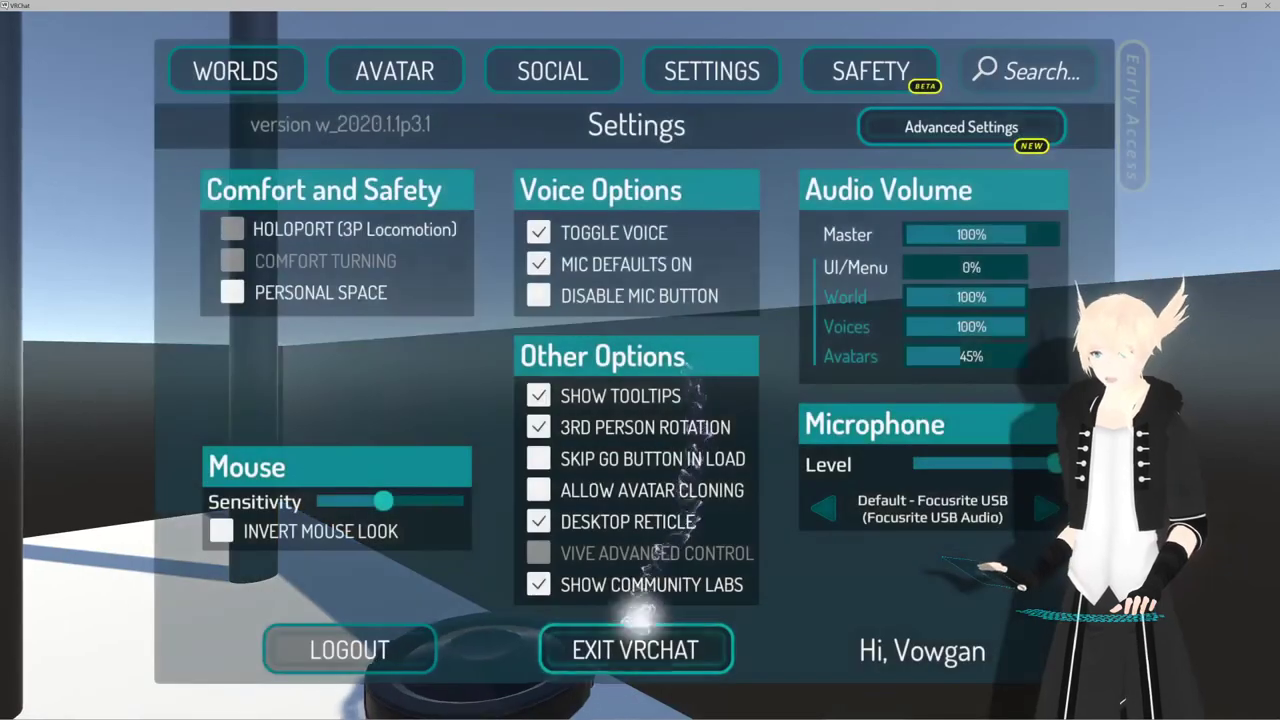
click(641, 639)
key(alt+Tab)
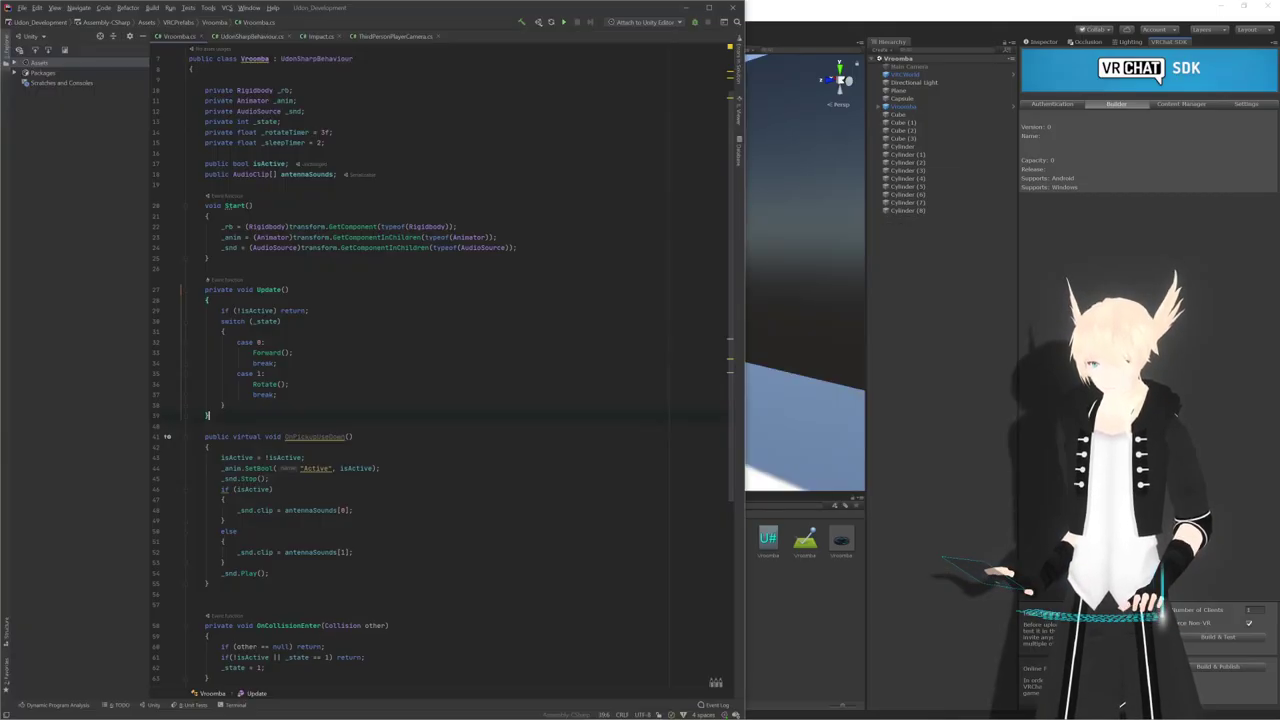
Set the initial _sleepTimer to 1 and its random range in Rotate to 1f–2f, and save the script
scroll(440, 360, down, 8)
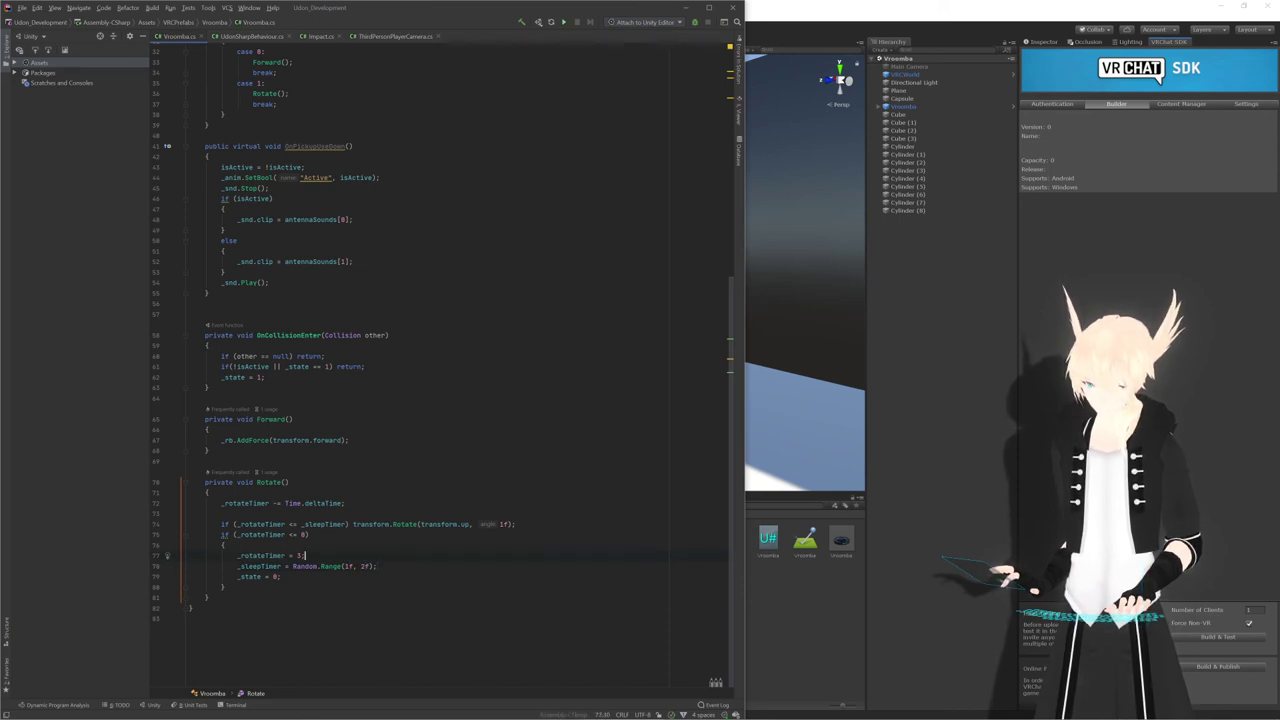
scroll(440, 360, up, 10)
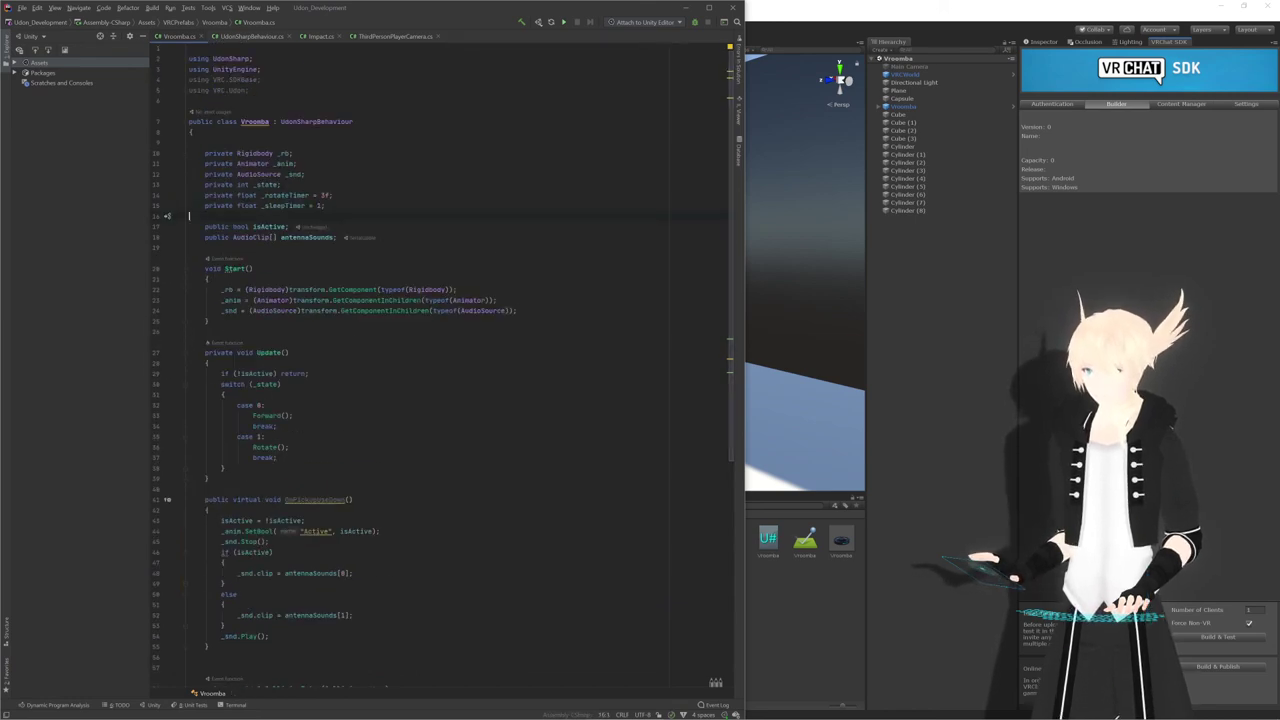
scroll(440, 360, down, 10)
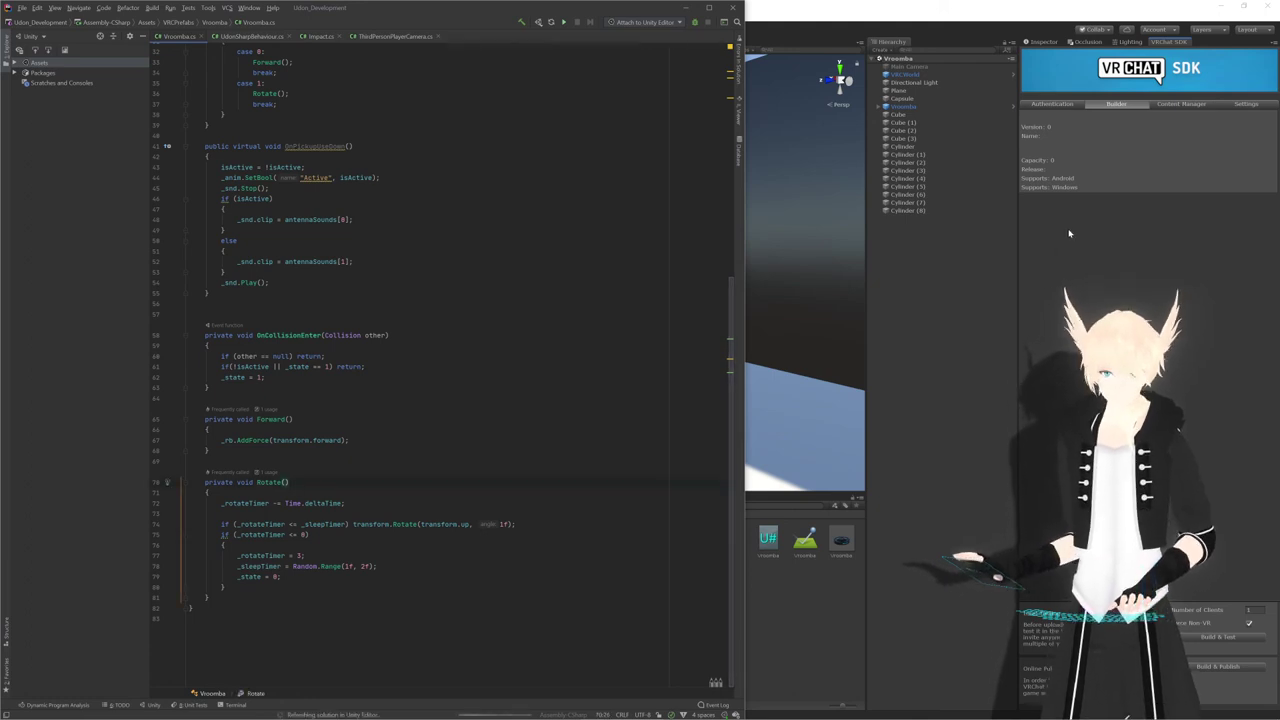
Switch to Unity, enter Play mode with the room in view, select the Vroomba and enable its Is Active variable
click(1040, 42)
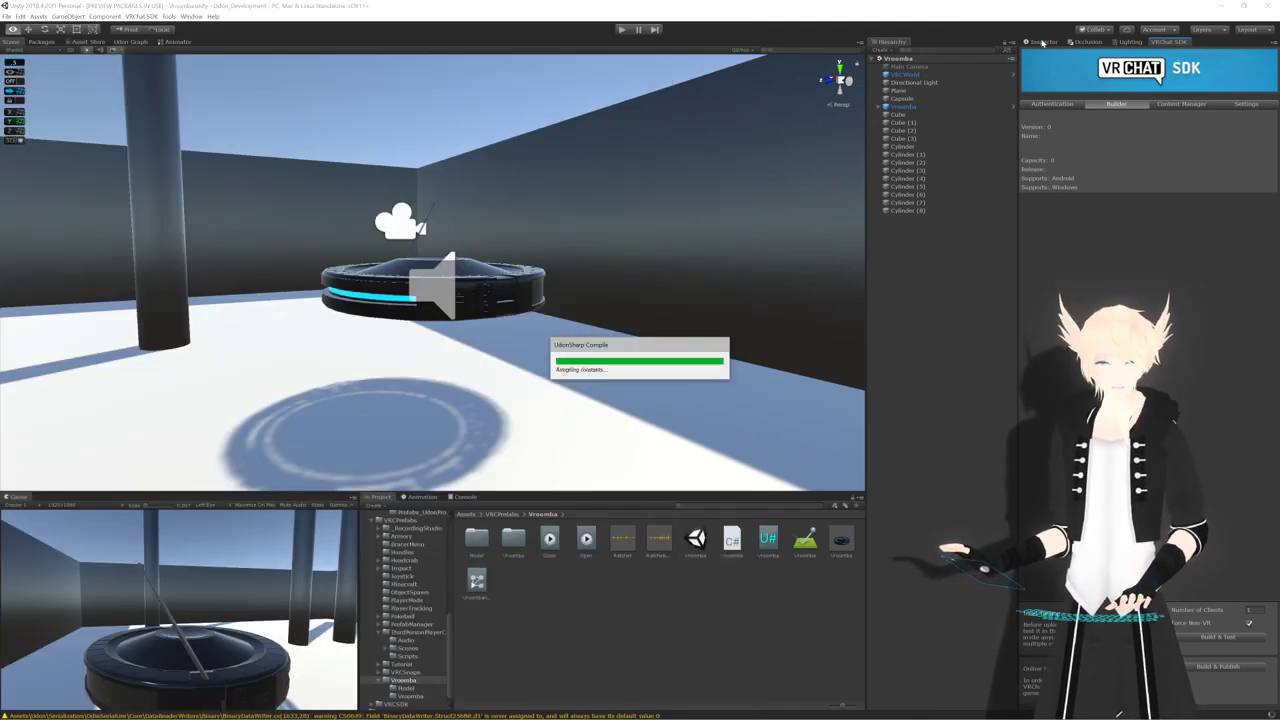
click(1042, 42)
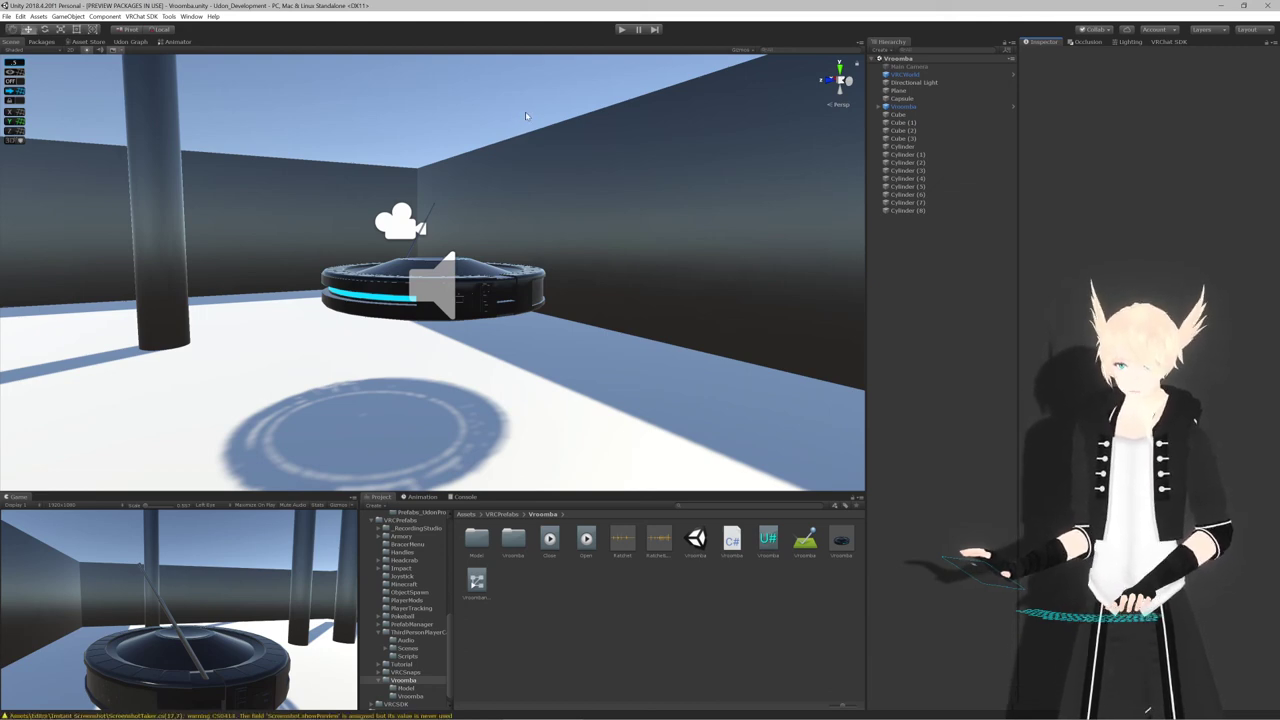
alt+drag(525, 116, 463, 240)
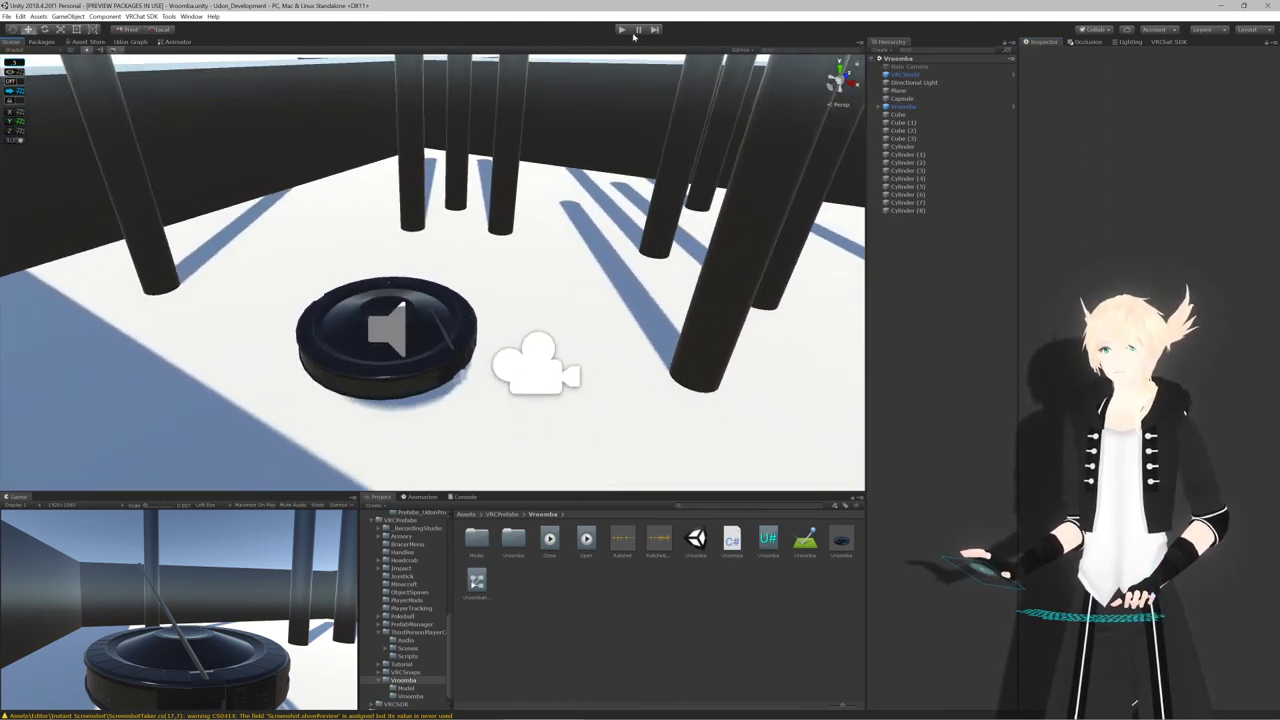
click(627, 29)
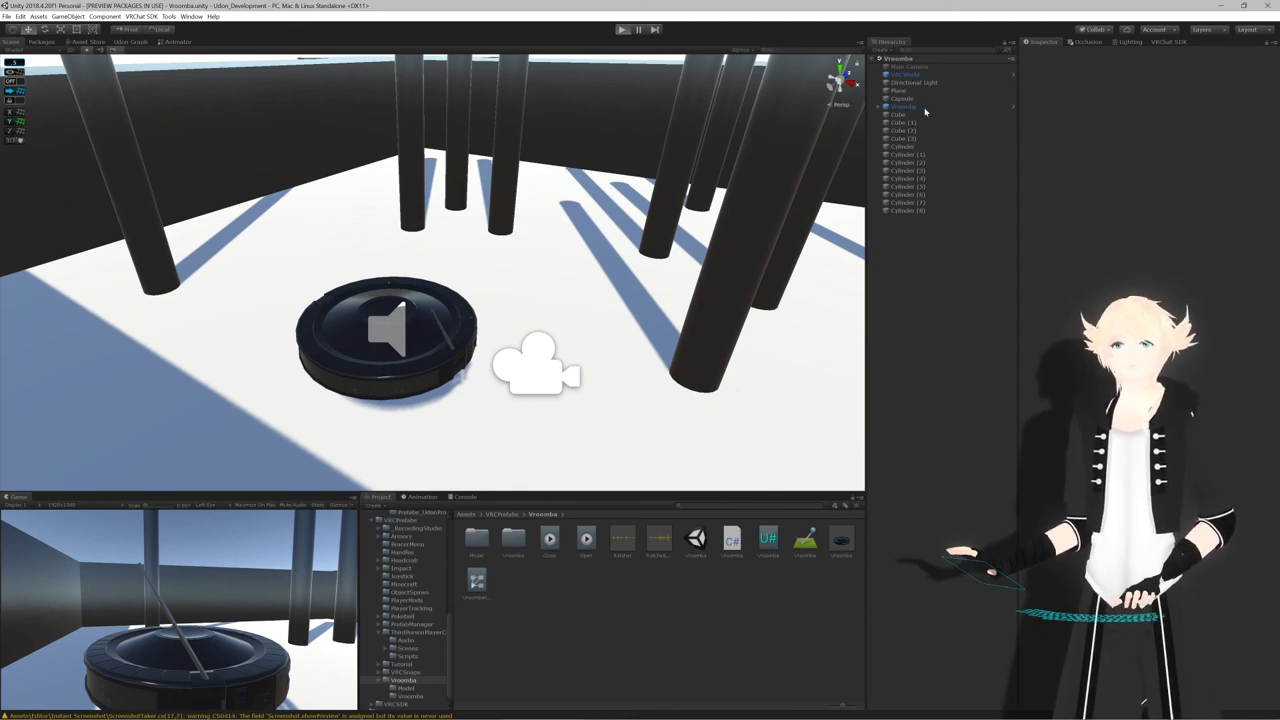
key(ctrl+p)
click(924, 107)
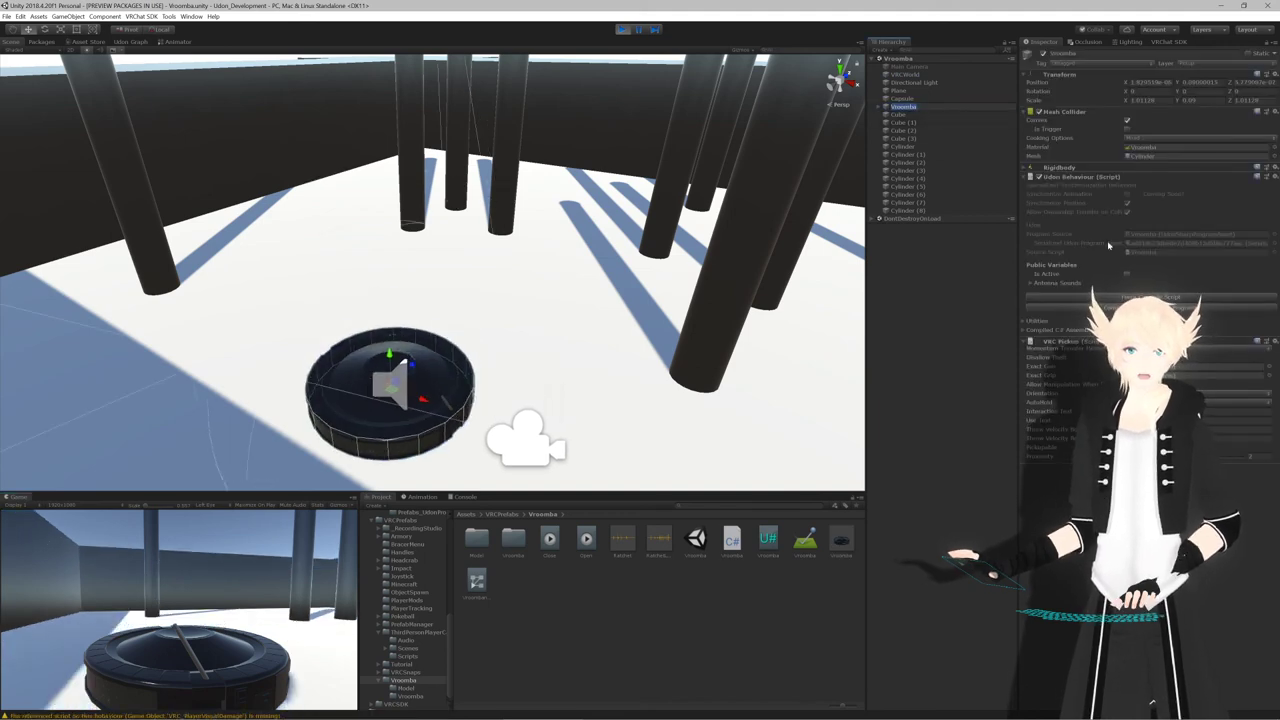
click(1128, 275)
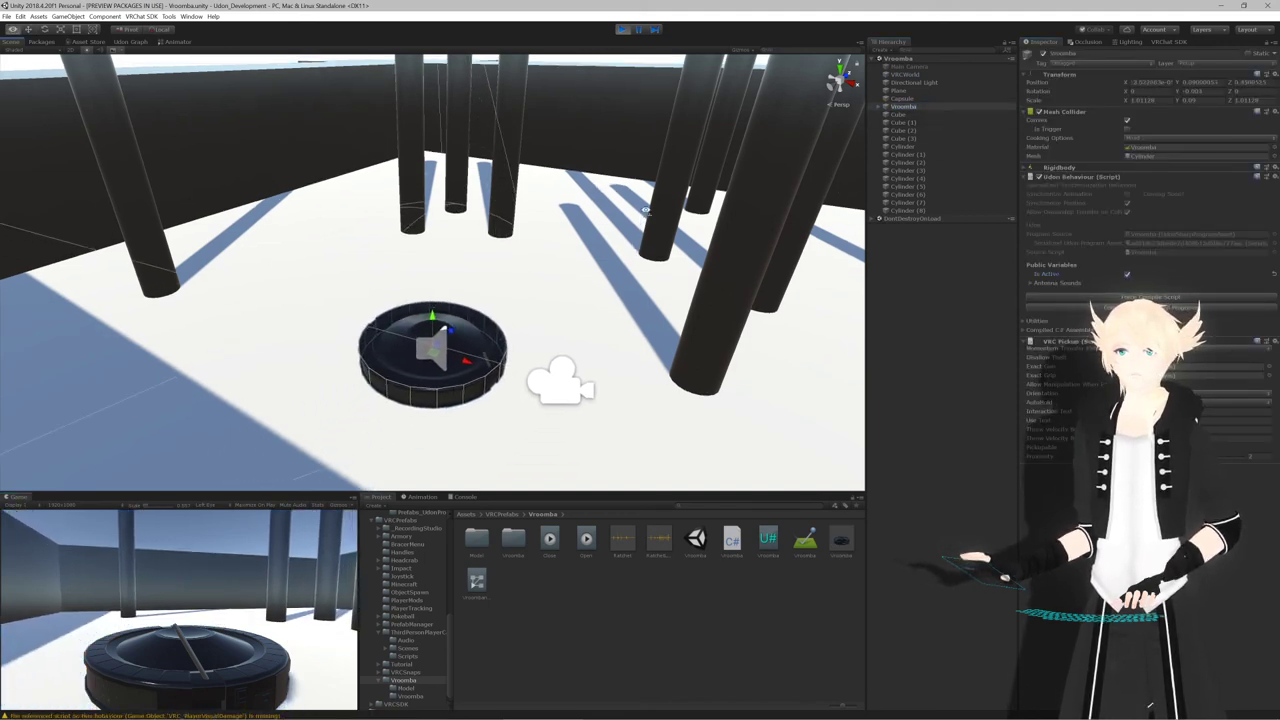
Follow the active Vroomba around the scene to examine its driving and turning at pillars and walls, and stop Play mode
right_drag(530, 247, 577, 232)
alt+drag(577, 232, 667, 279)
middle_drag(667, 279, 698, 307)
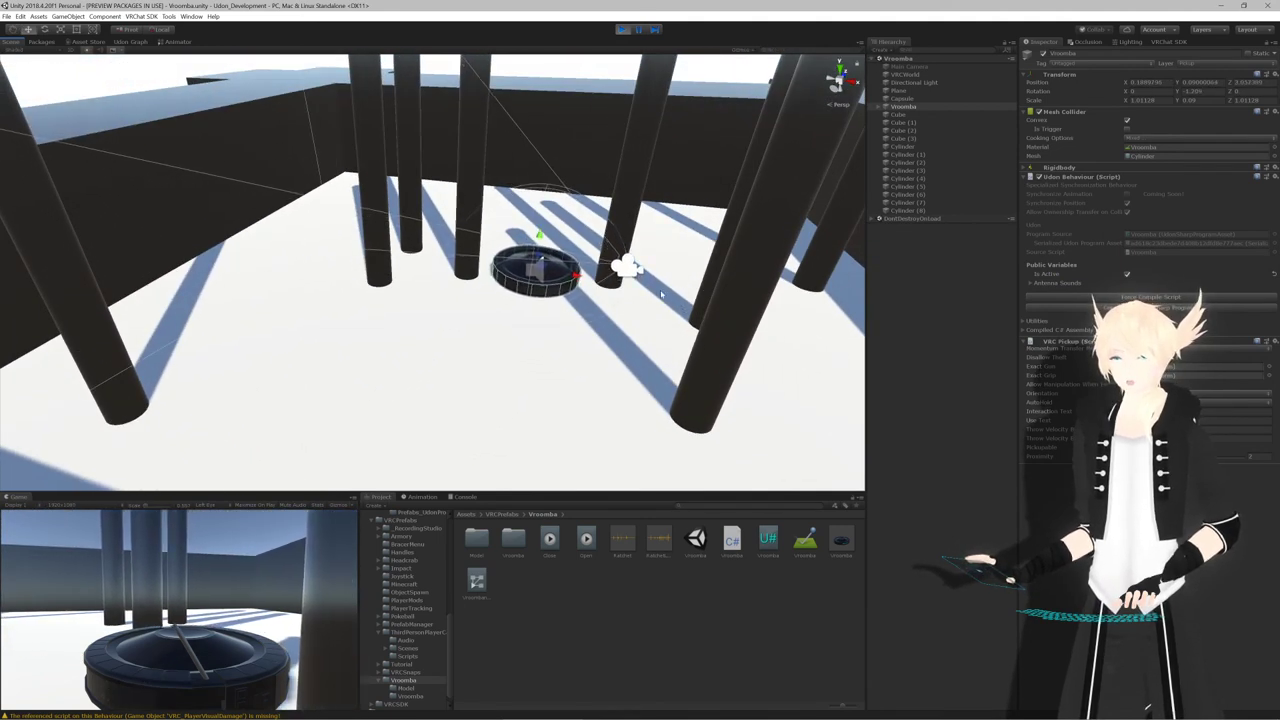
scroll(587, 306, up, 4)
scroll(636, 300, down, 3)
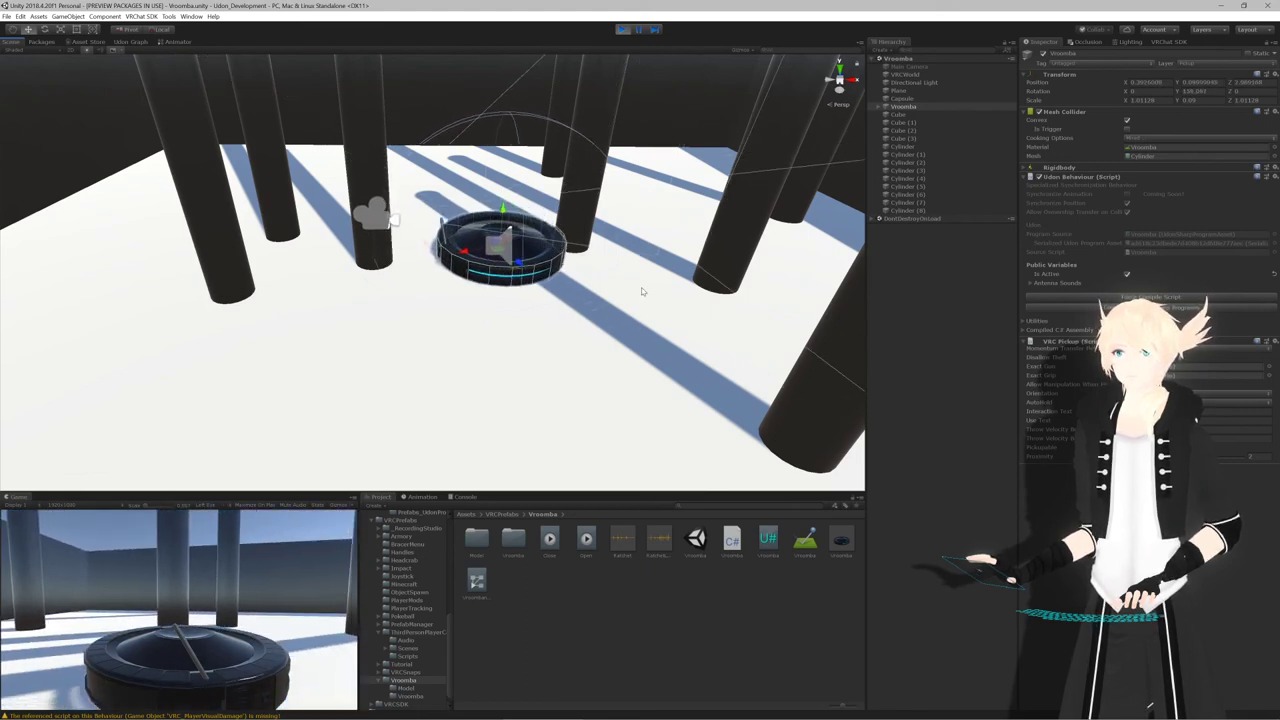
alt+drag(643, 291, 595, 317)
scroll(598, 318, down, 8)
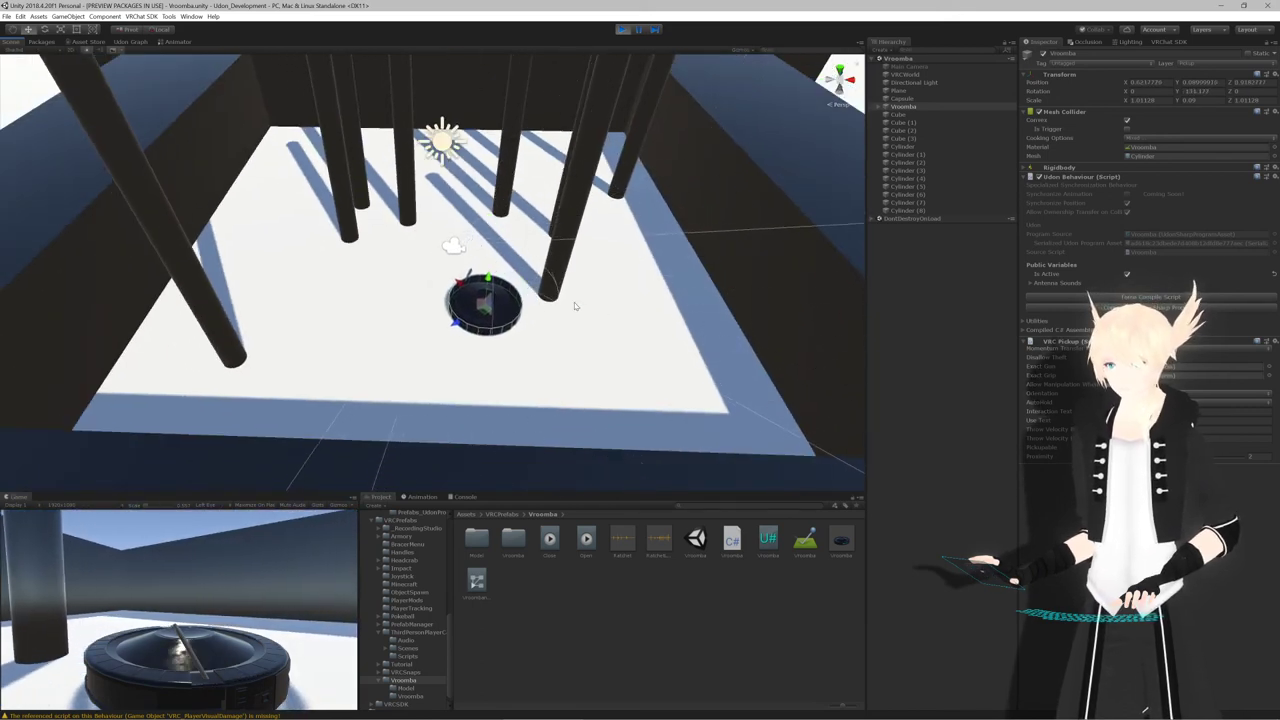
mouse_move(574, 304)
alt+mouse_down()
mouse_move(580, 377)
mouse_move(573, 298)
alt+mouse_up()
right_drag(573, 298, 600, 303)
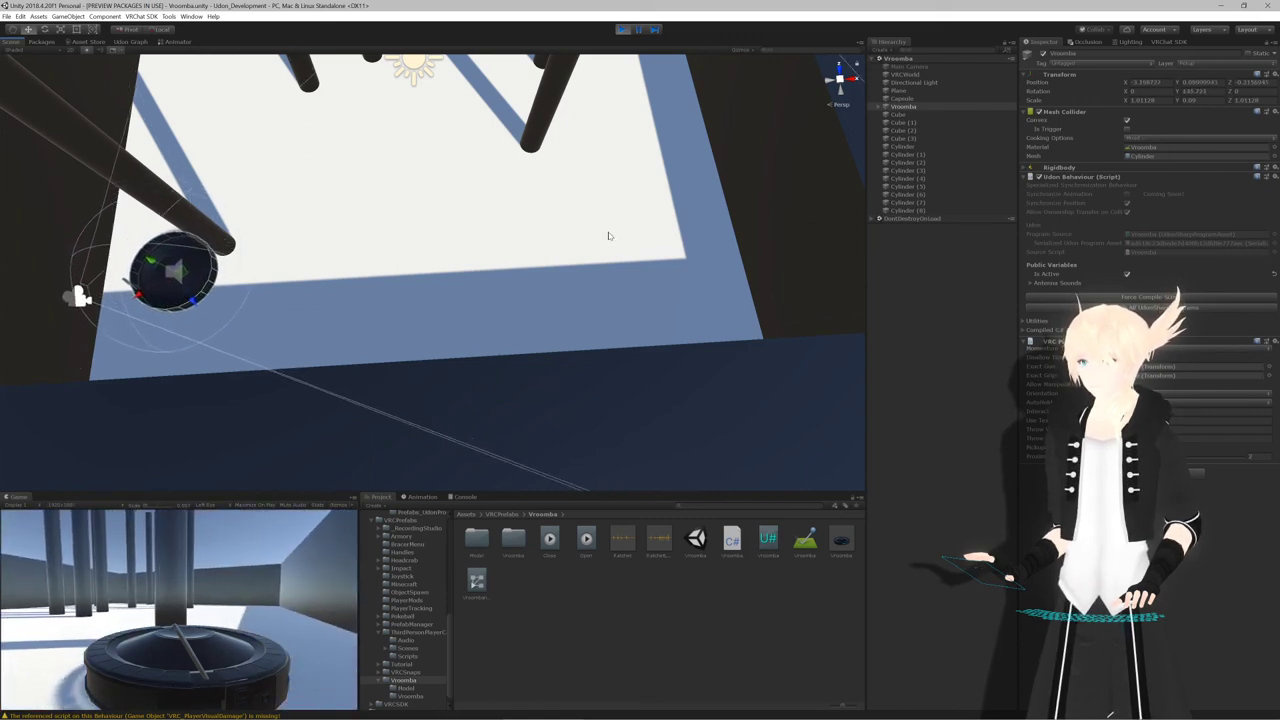
right_drag(607, 235, 572, 270)
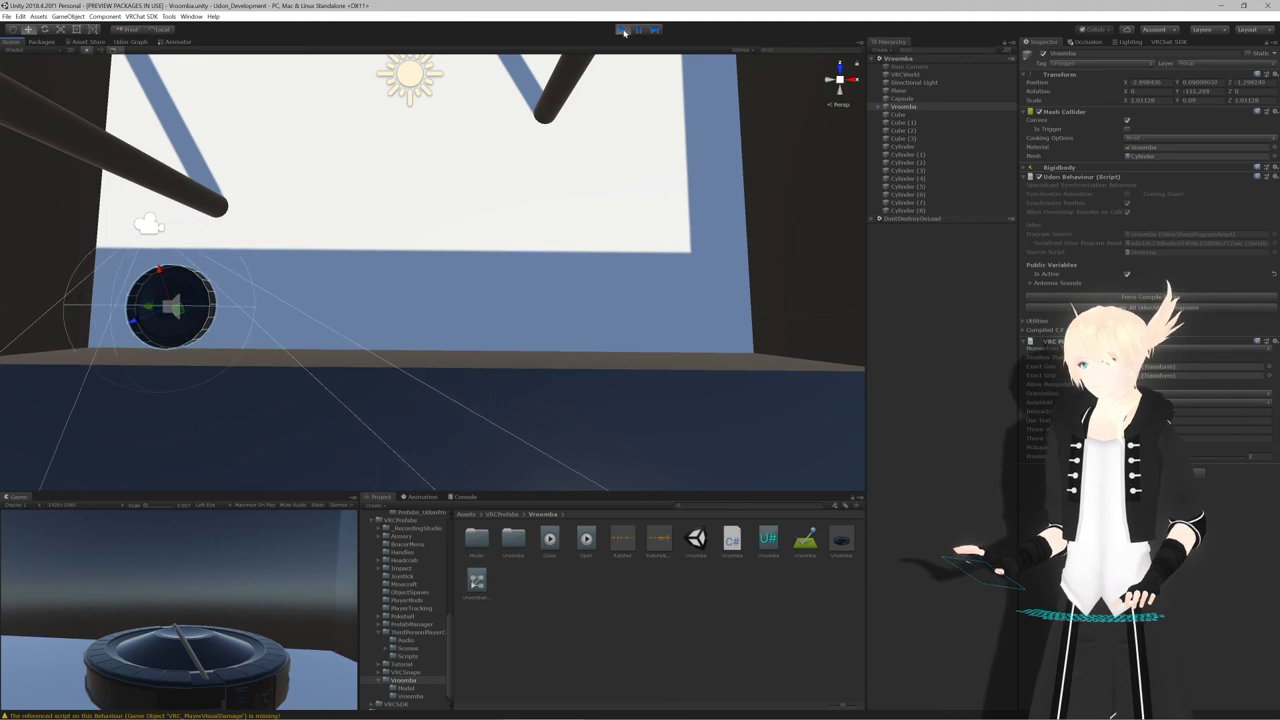
click(622, 29)
Return to the Vroomba script and declare a private bool _rotateDirection below the _state field
key(alt+Tab)
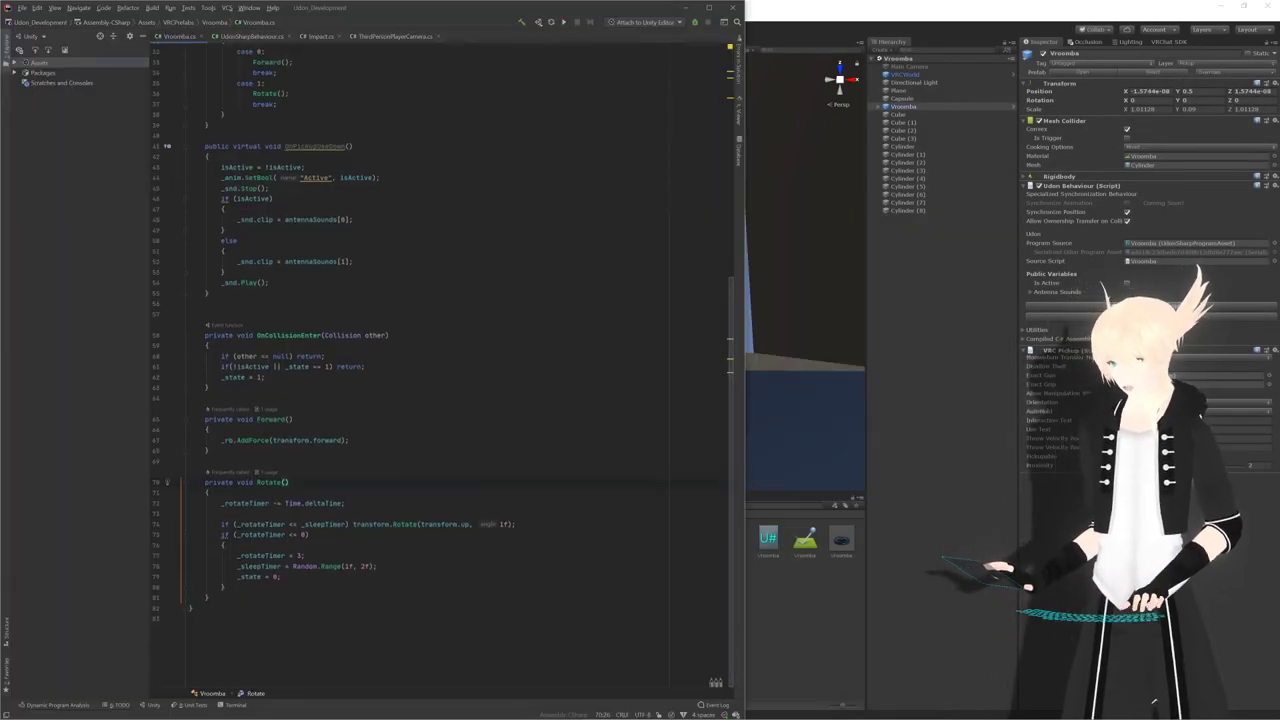
scroll(440, 360, up, 10)
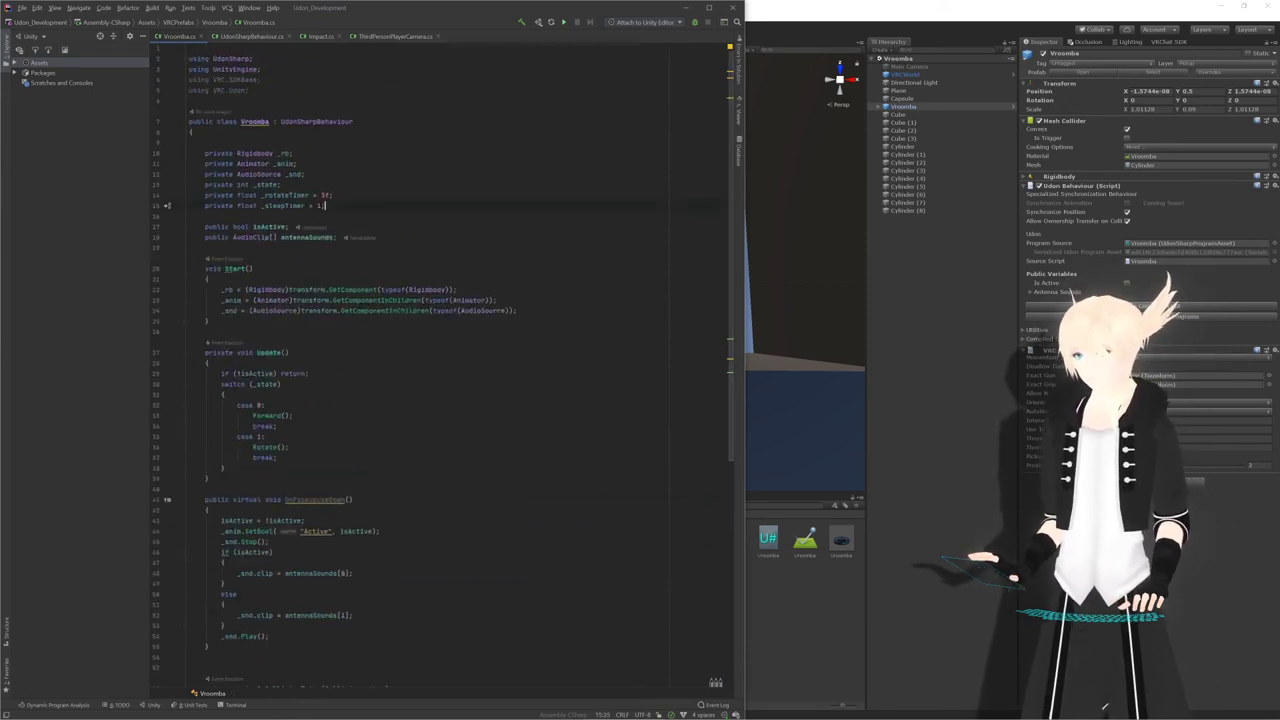
key(Return)
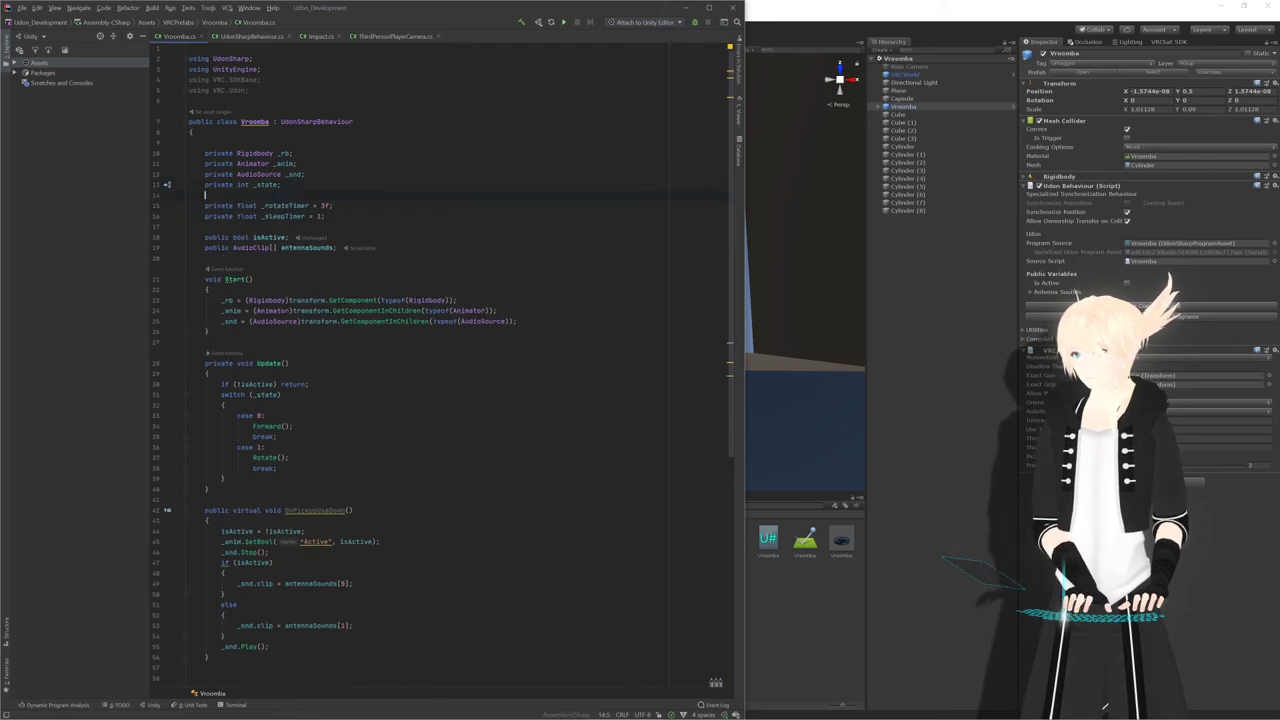
text(private )
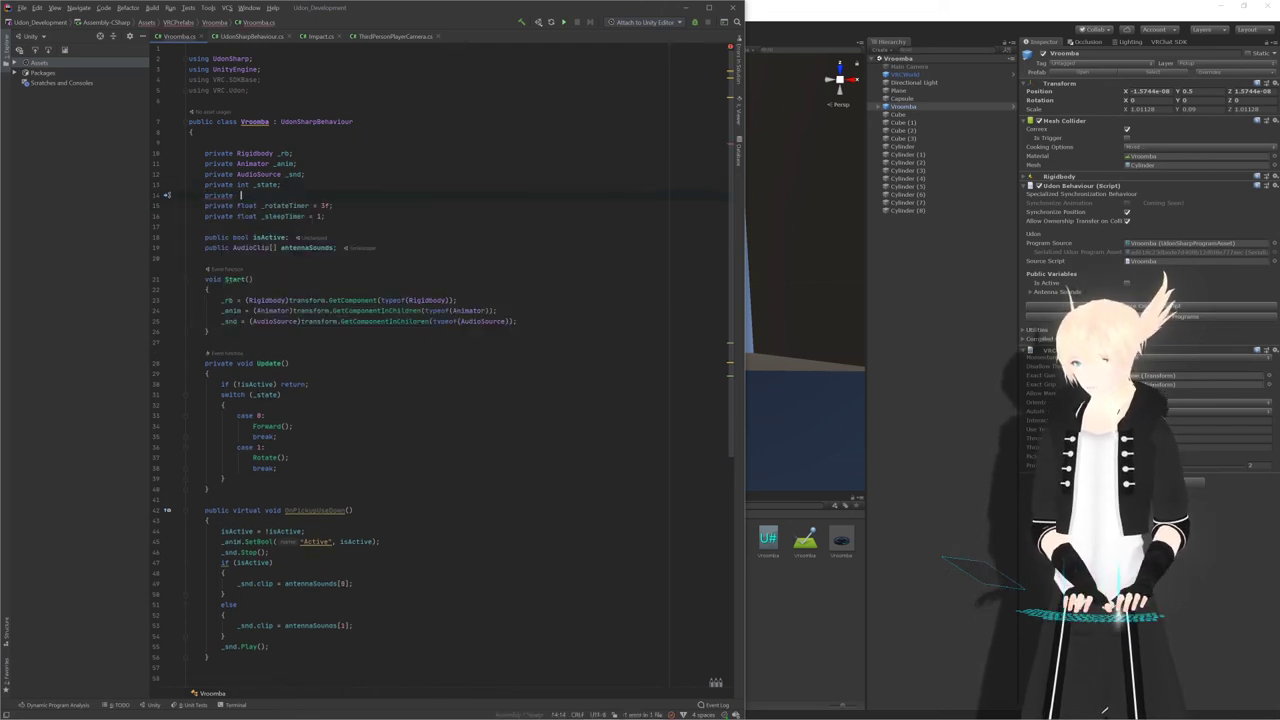
text(bool _)
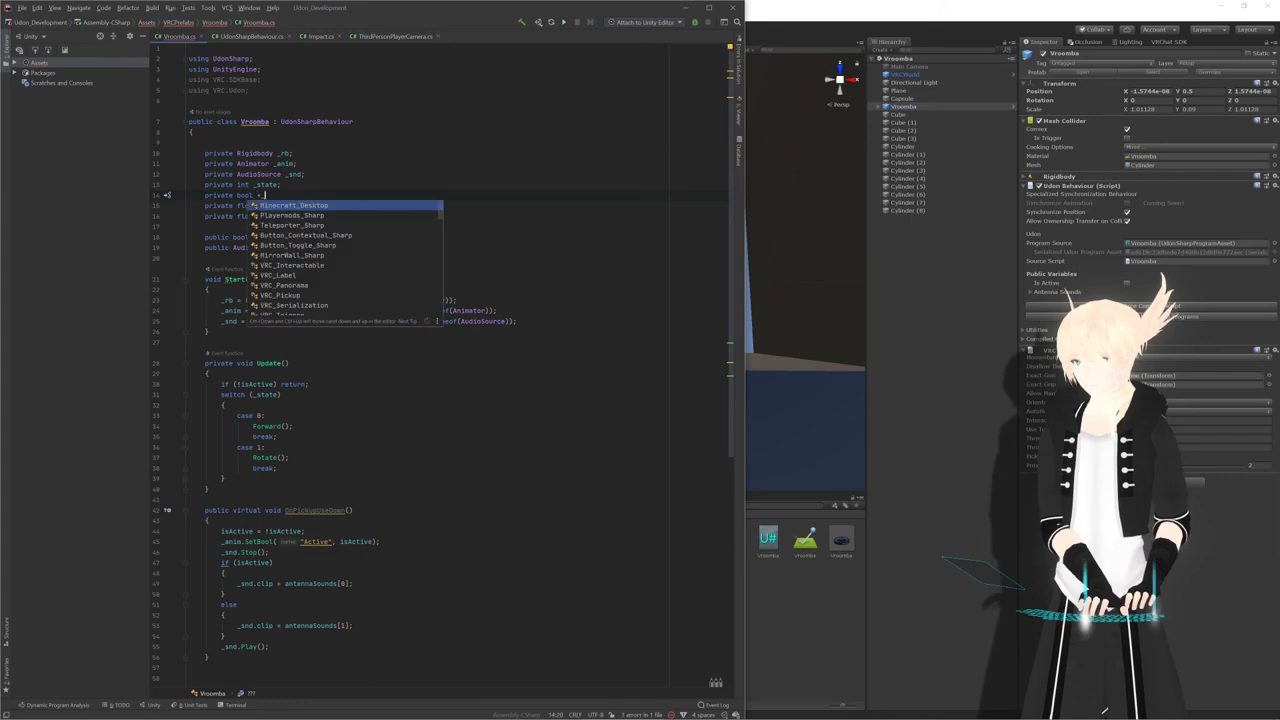
key(BackSpace)
key(BackSpace)
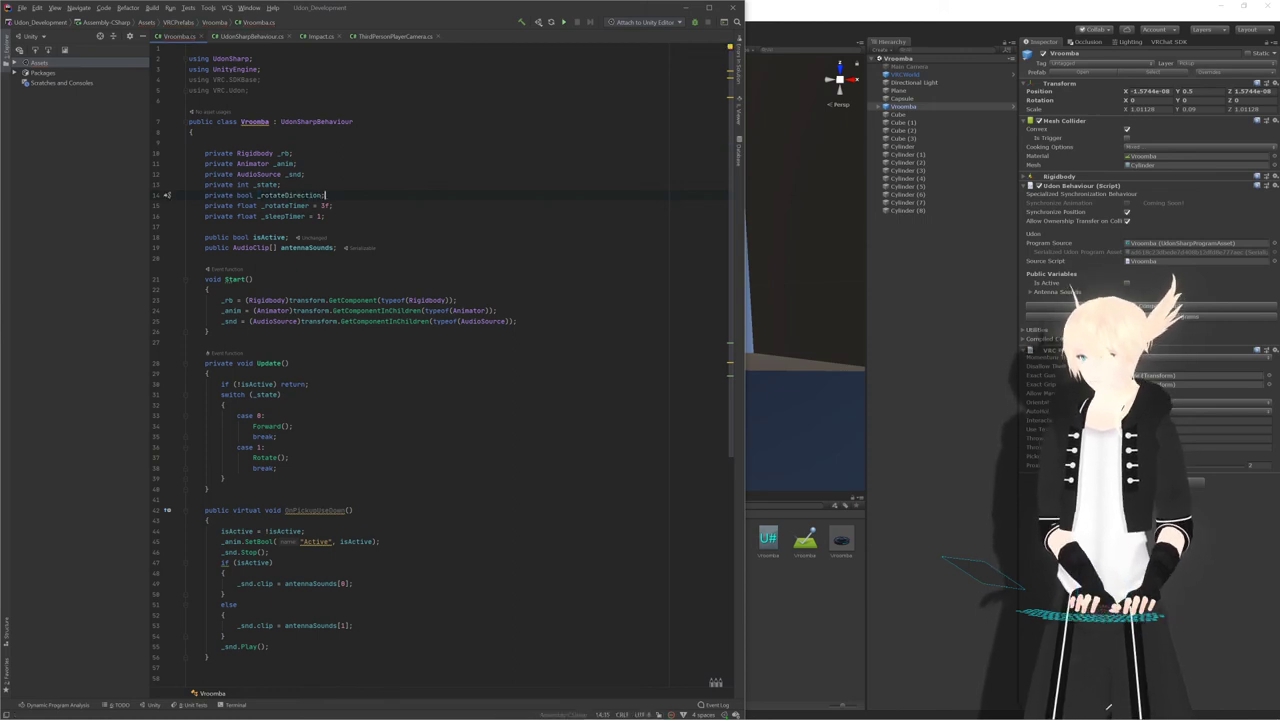
Review the script's methods and insert an empty line after _state = 1; in OnCollisionEnter
scroll(168, 195, down, 12)
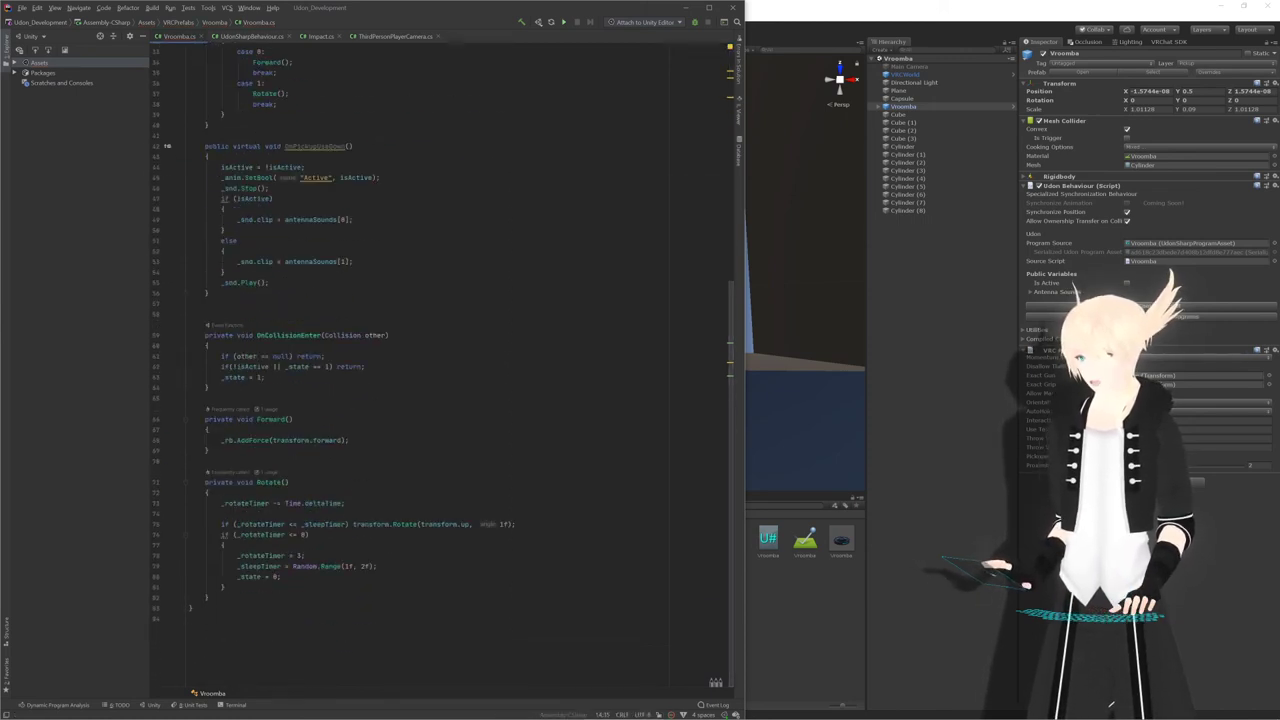
scroll(440, 370, up, 11)
scroll(440, 370, down, 11)
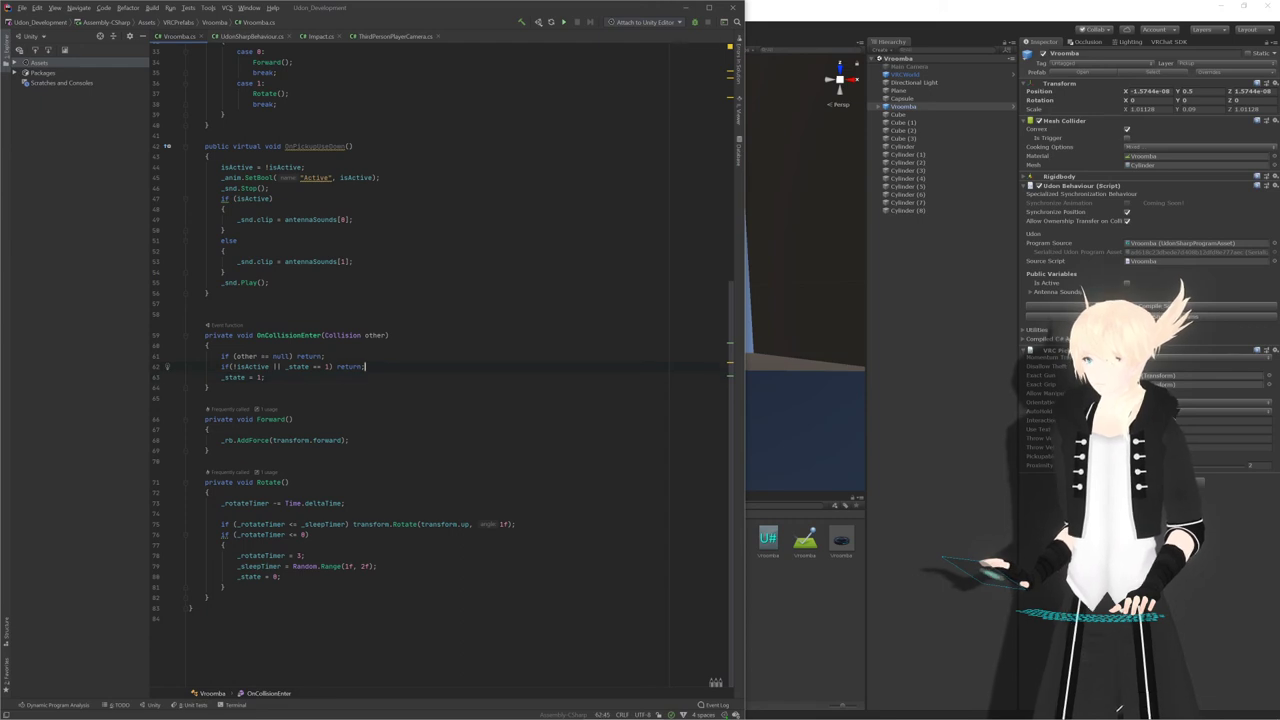
key(Return)
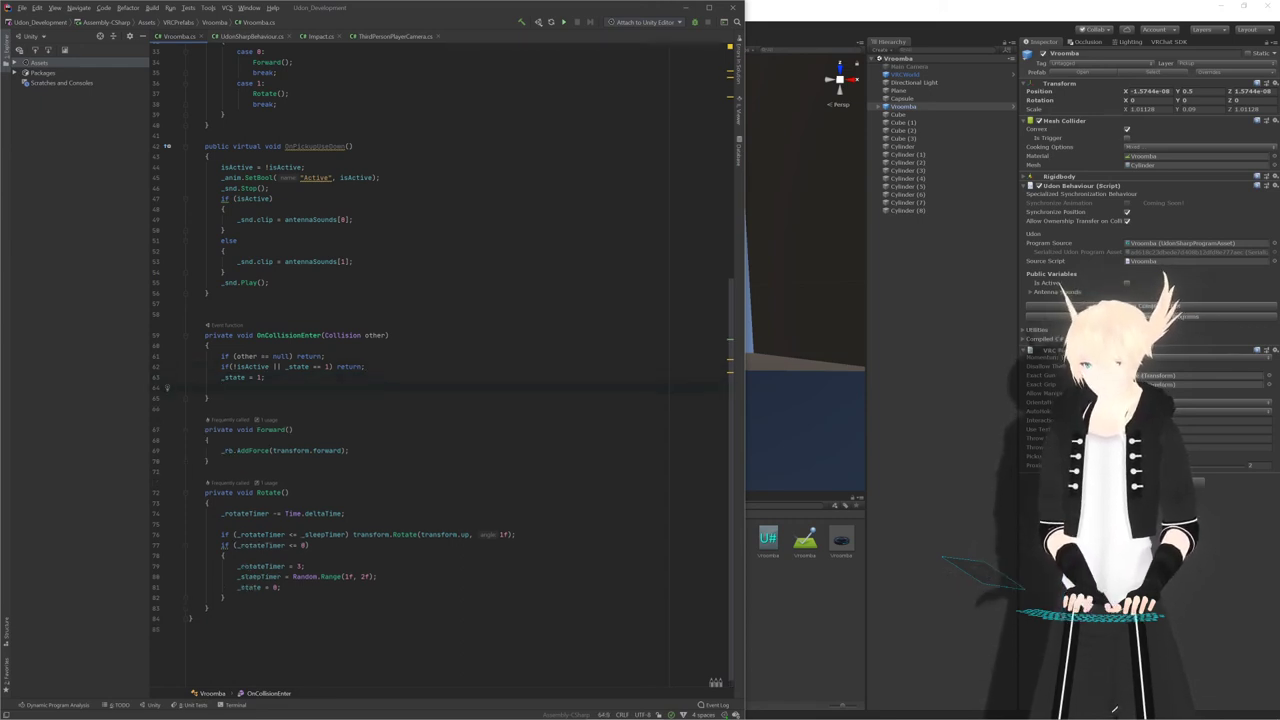
Switch to Chrome, search for "unity dot product" in a new tab and open the Vector3.Dot scripting reference
mouse_move(171, 712)
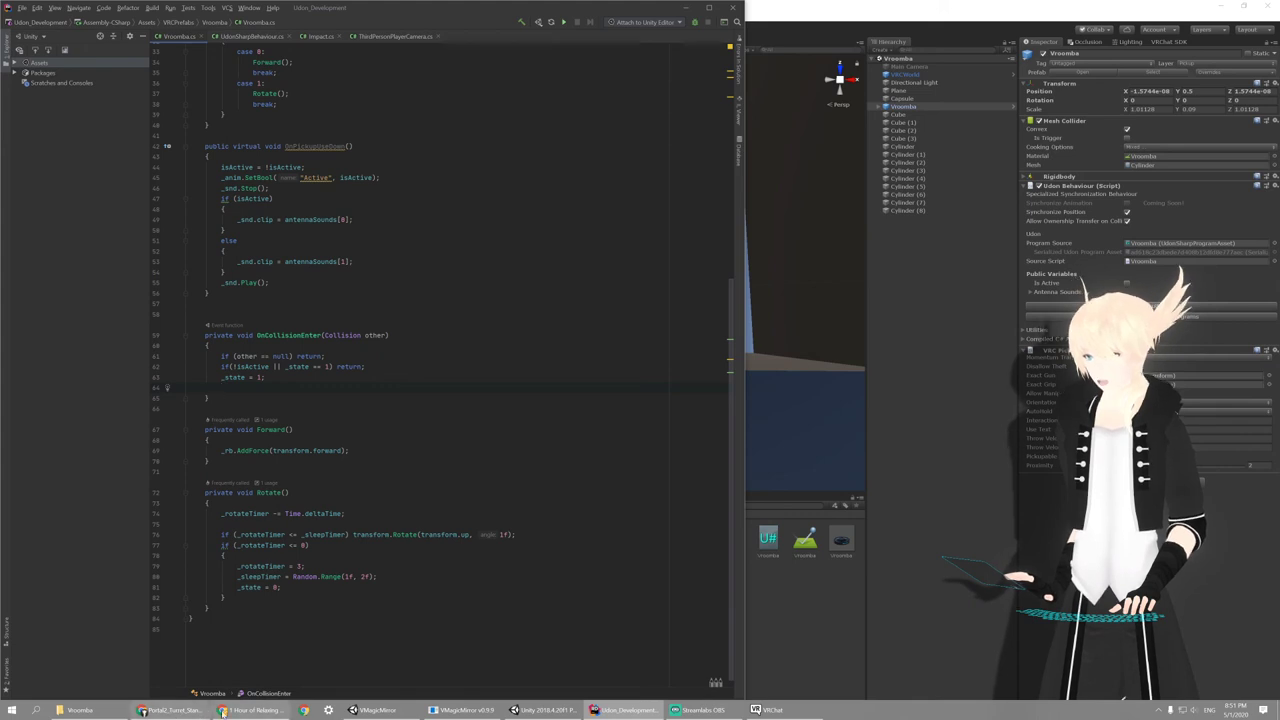
click(175, 710)
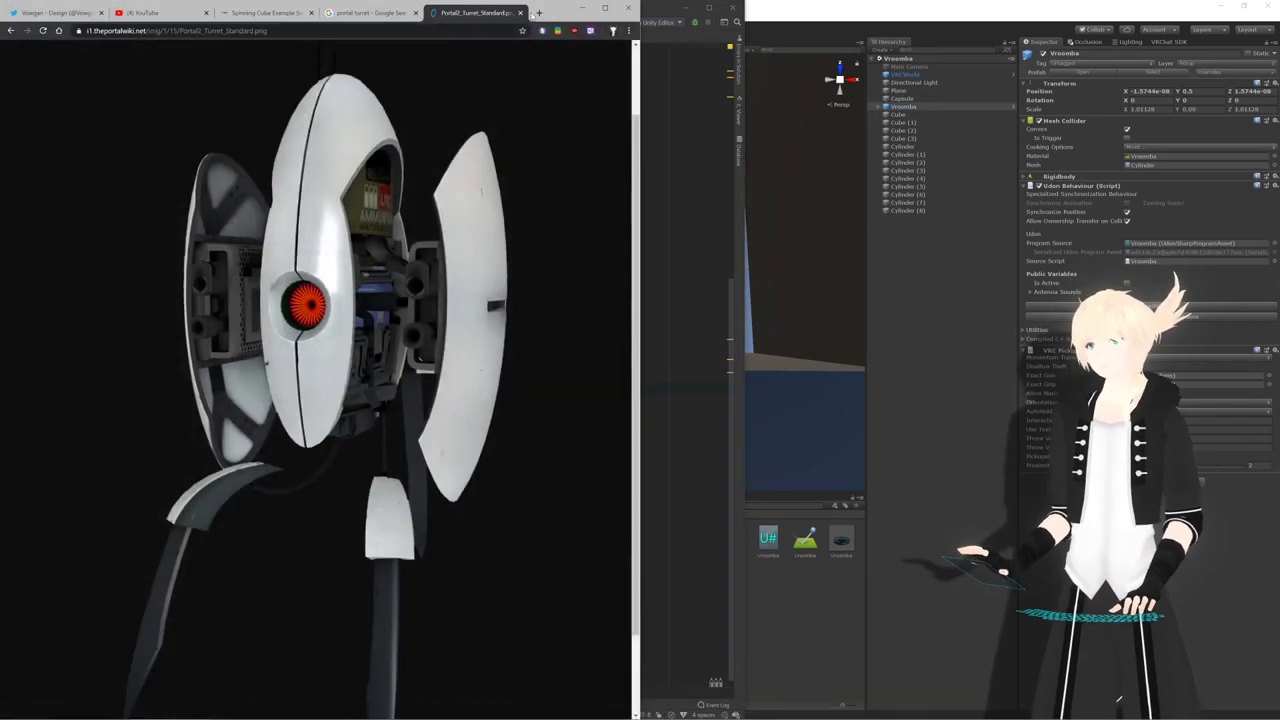
click(539, 13)
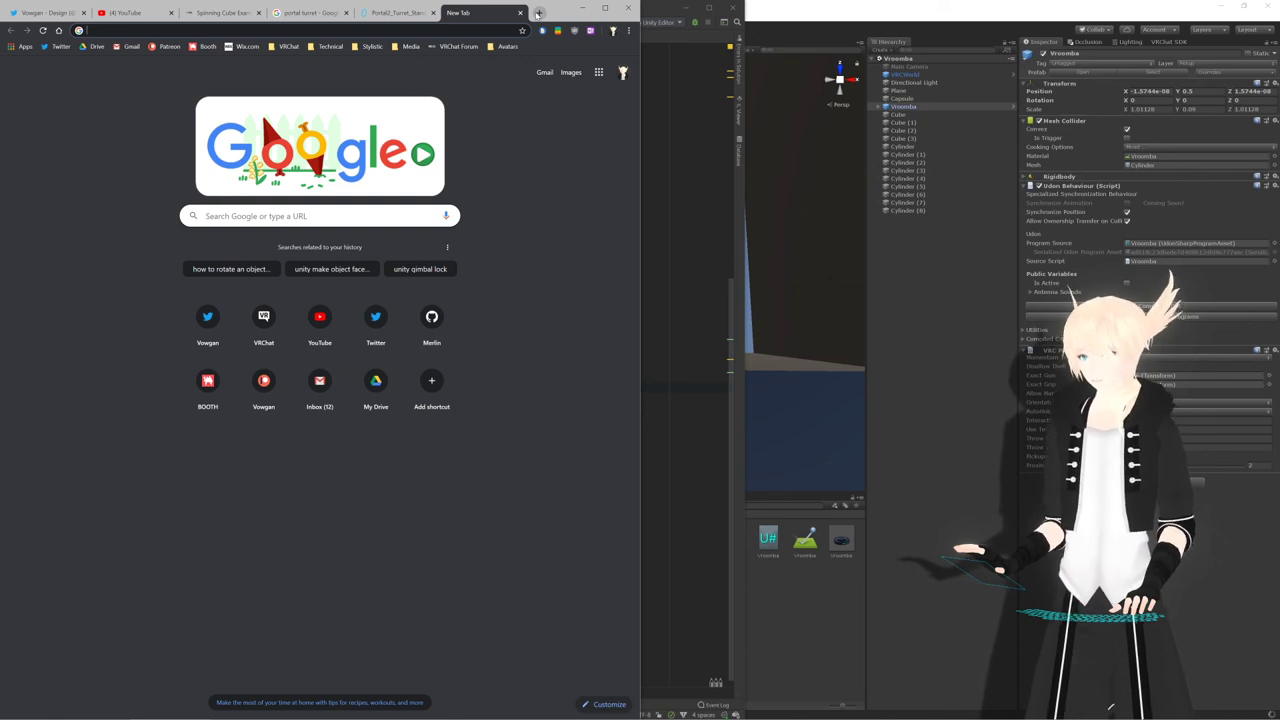
text(unity dot product)
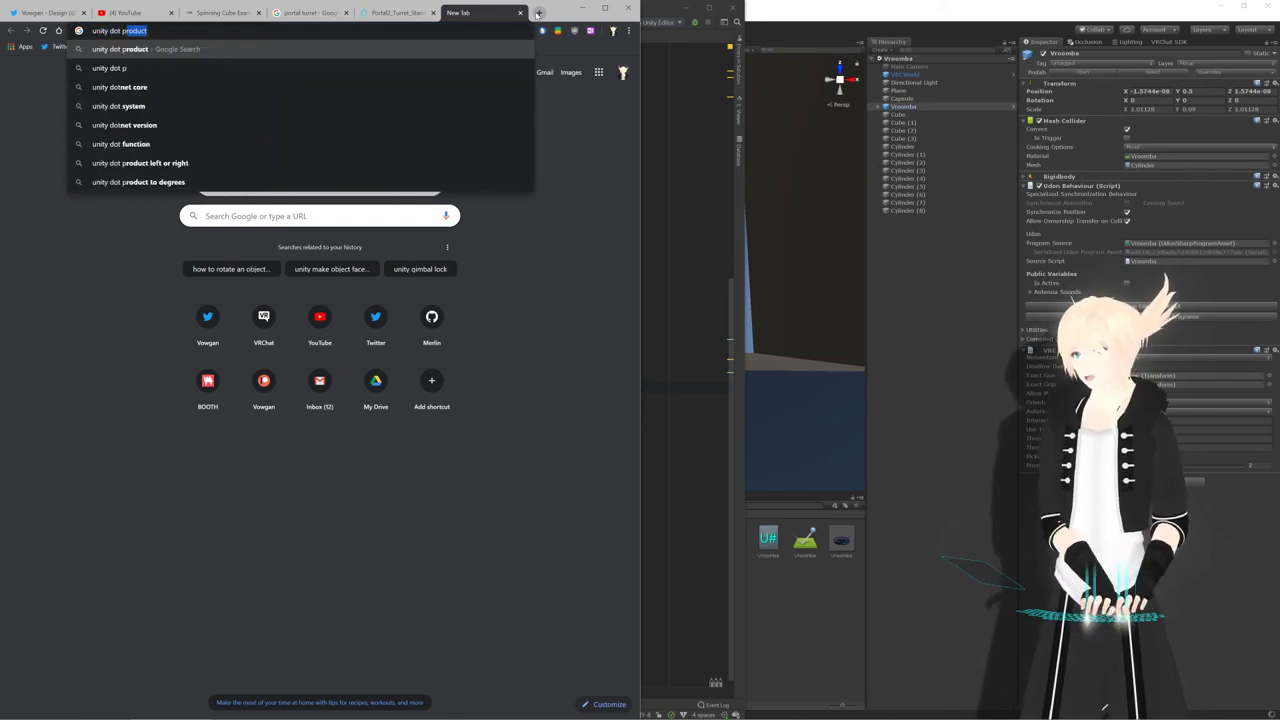
key(Return)
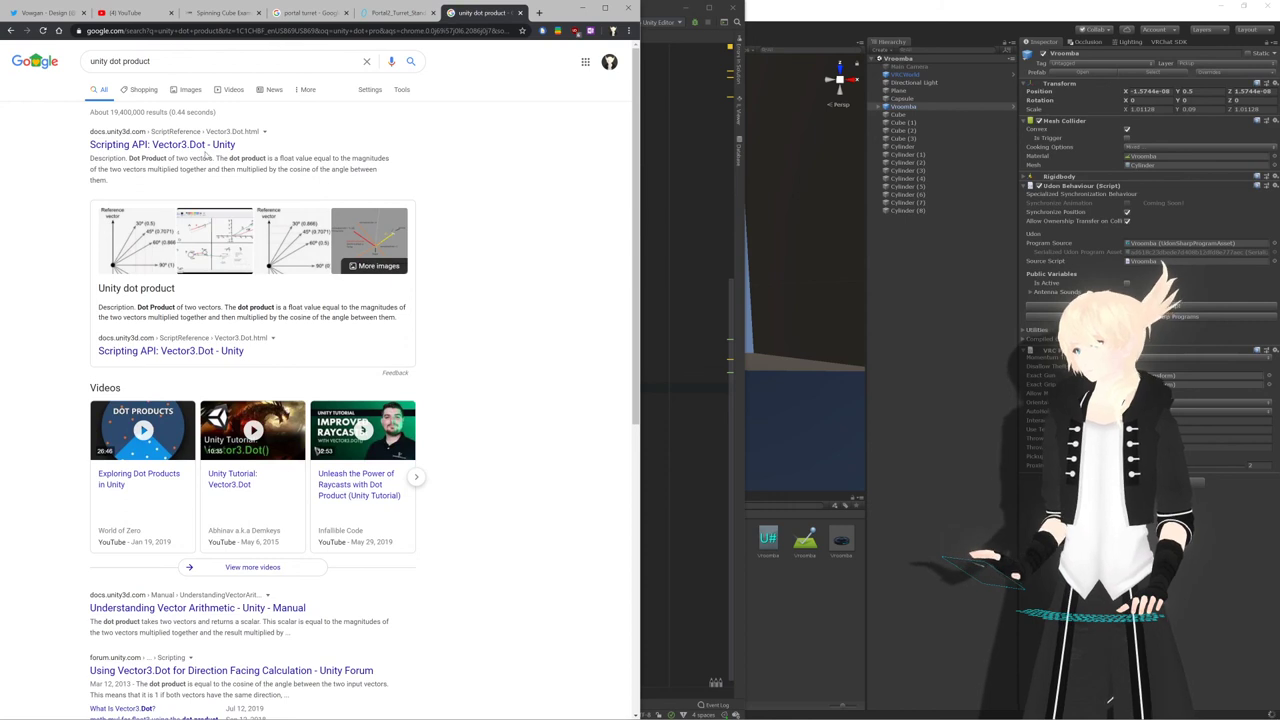
click(206, 145)
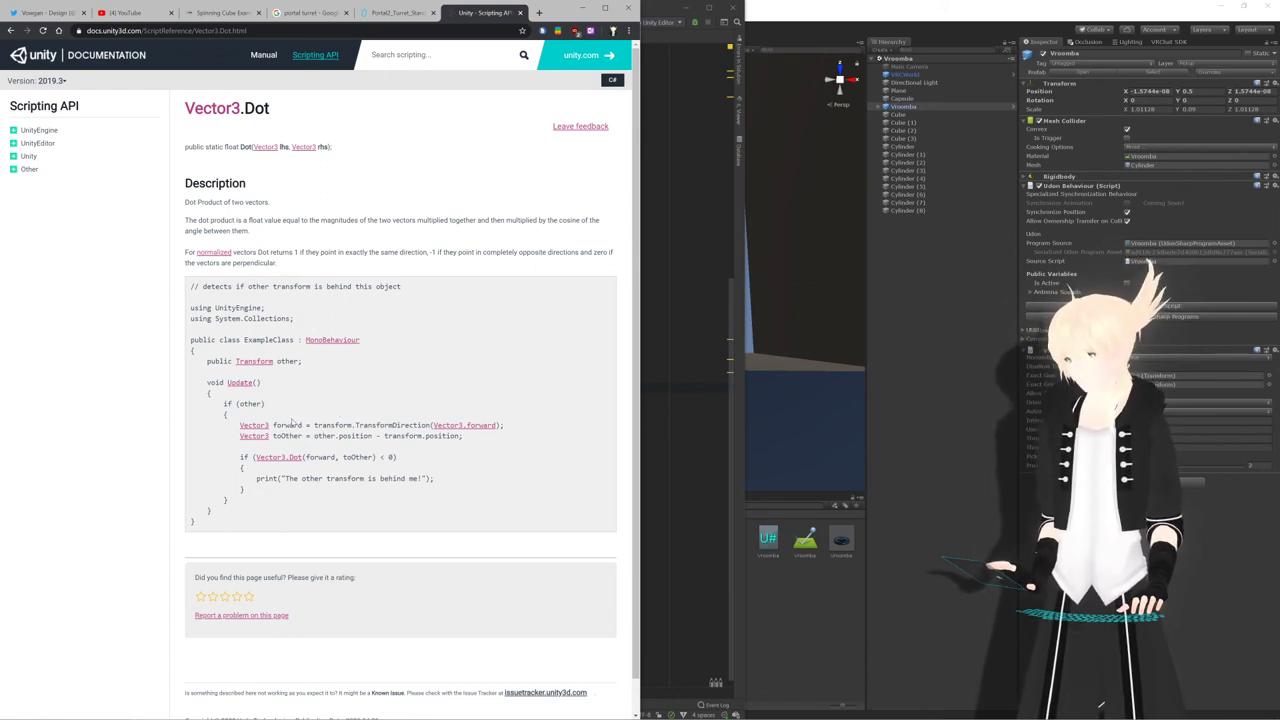
Search Google for "unity dot product left or right" and read the Unity forum thread on checking a target vector's side
key(alt+Left)
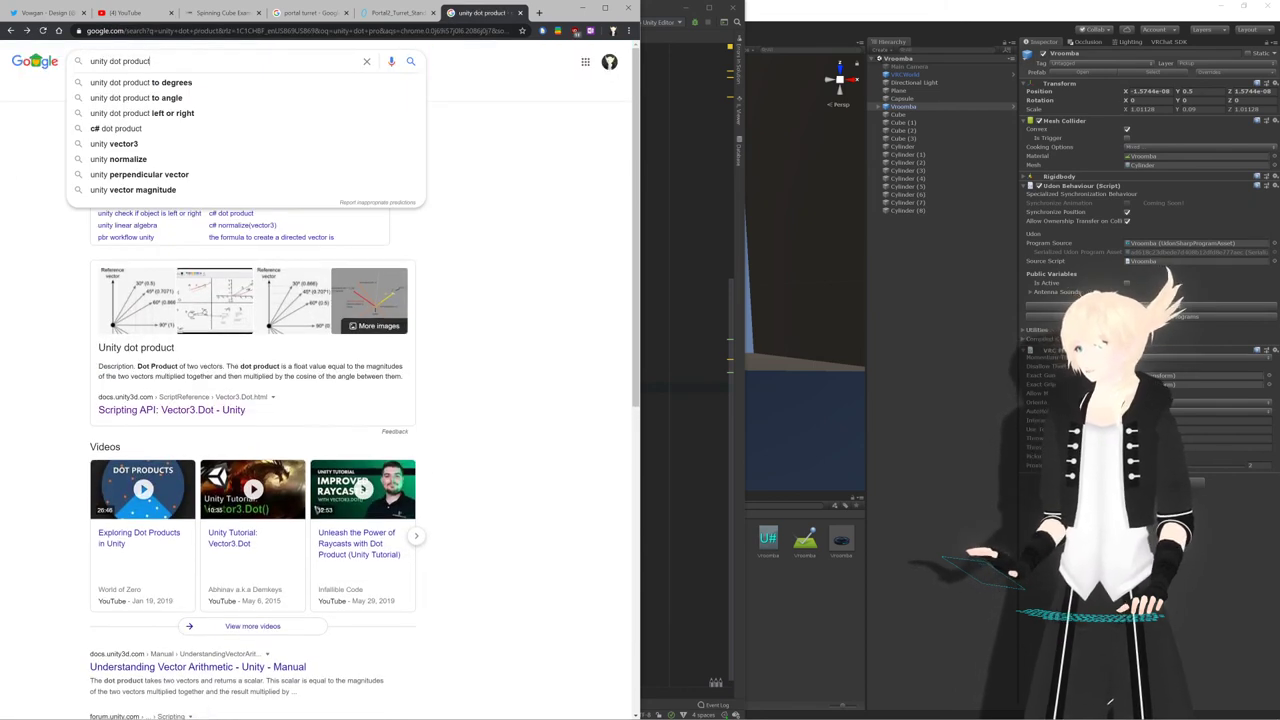
key(Down)
key(Down)
key(Down)
key(Return)
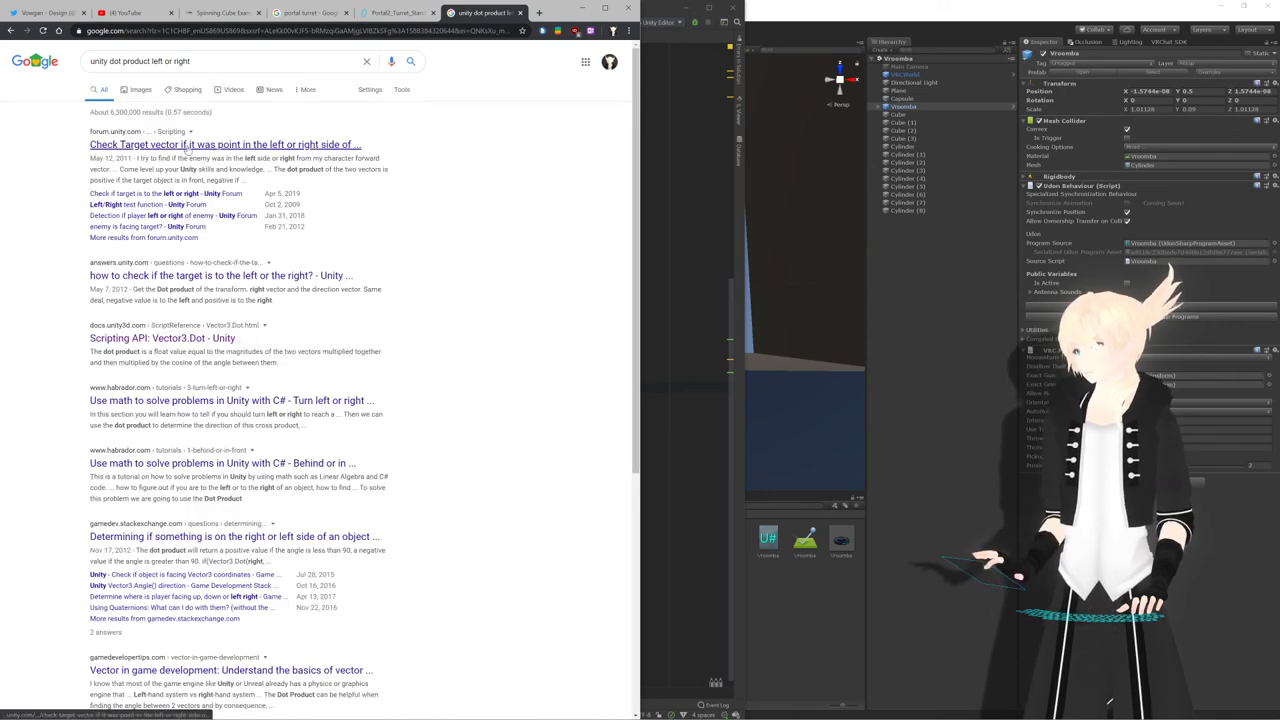
click(186, 146)
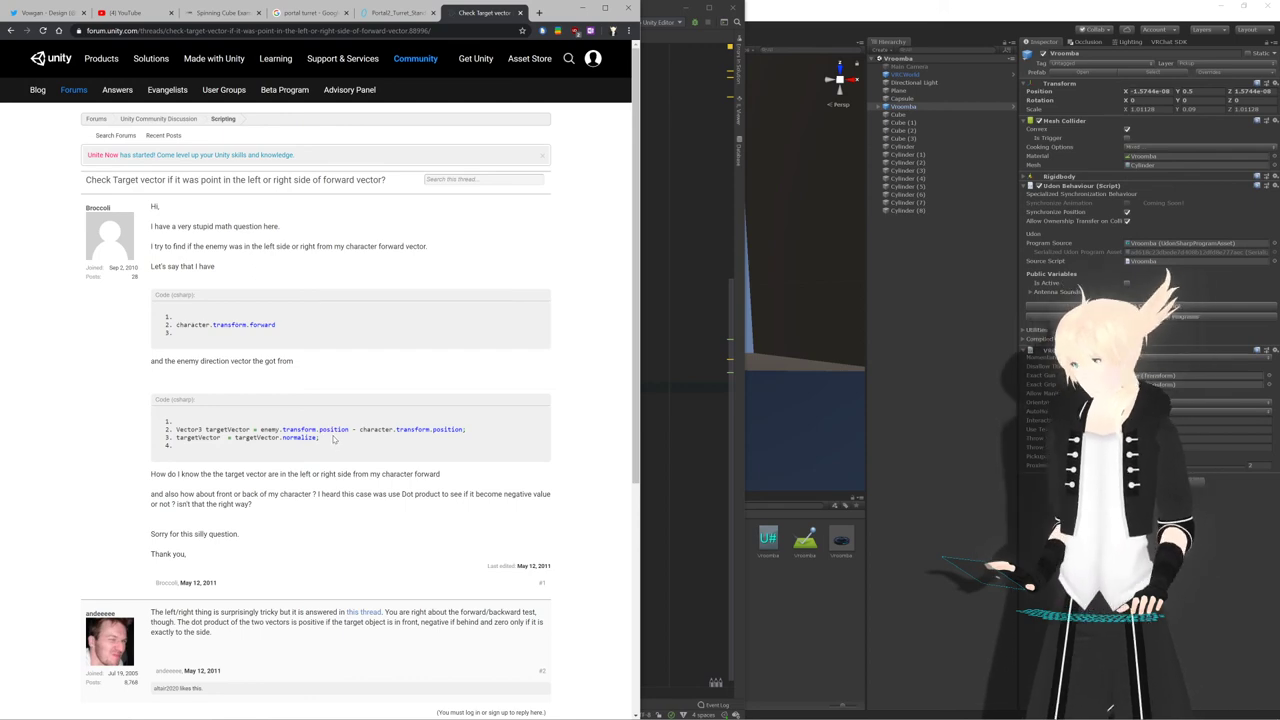
scroll(317, 321, down, 5)
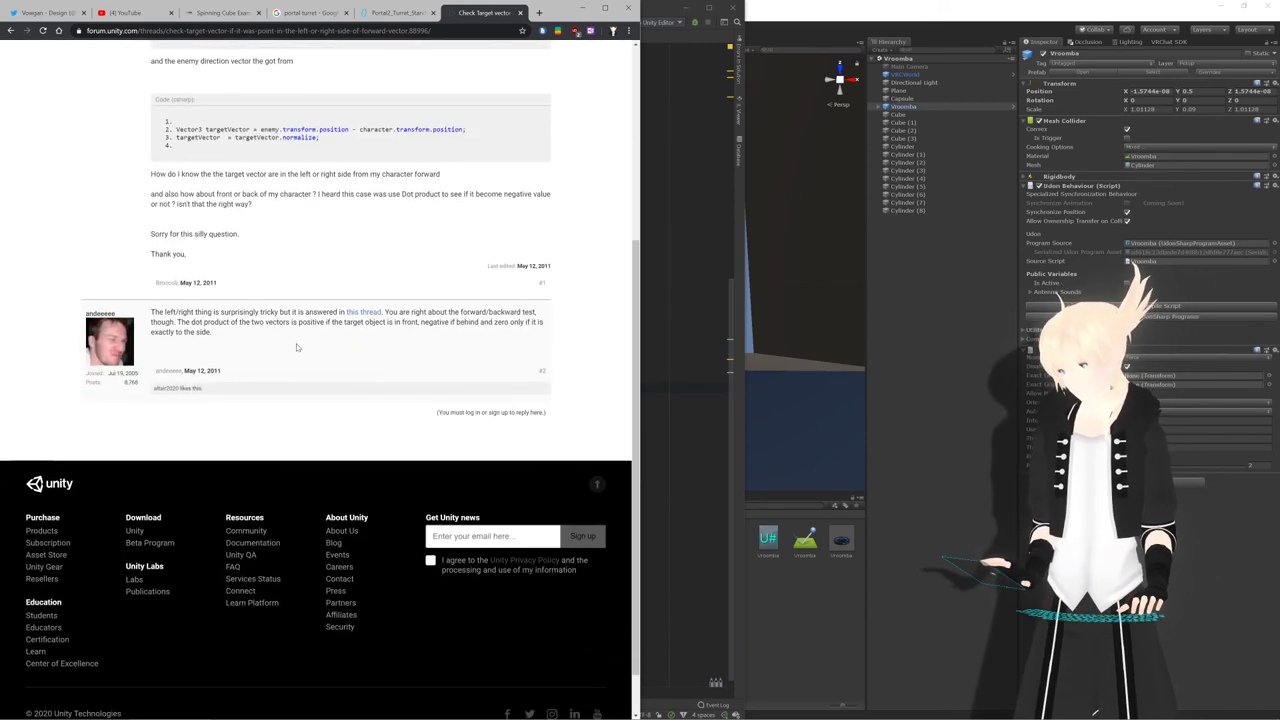
Read the Unity Answers question on checking whether a target is left or right, and return to the search results
key(alt+Left)
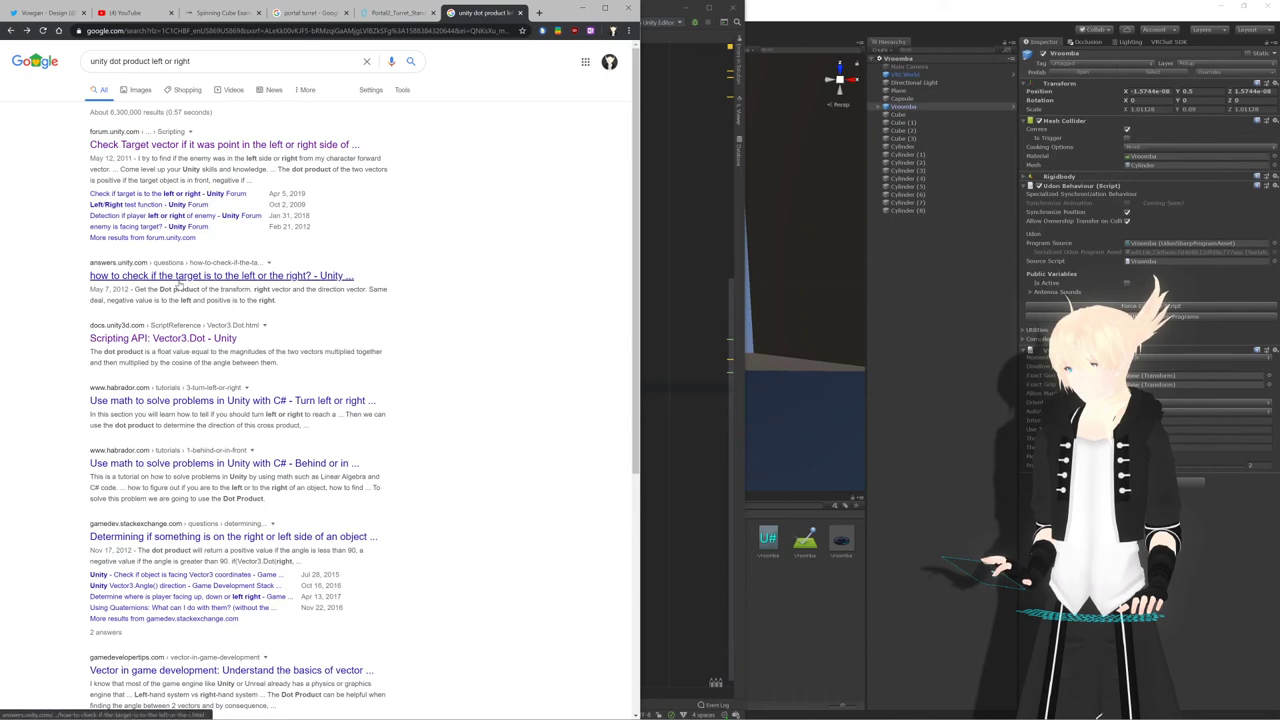
click(180, 277)
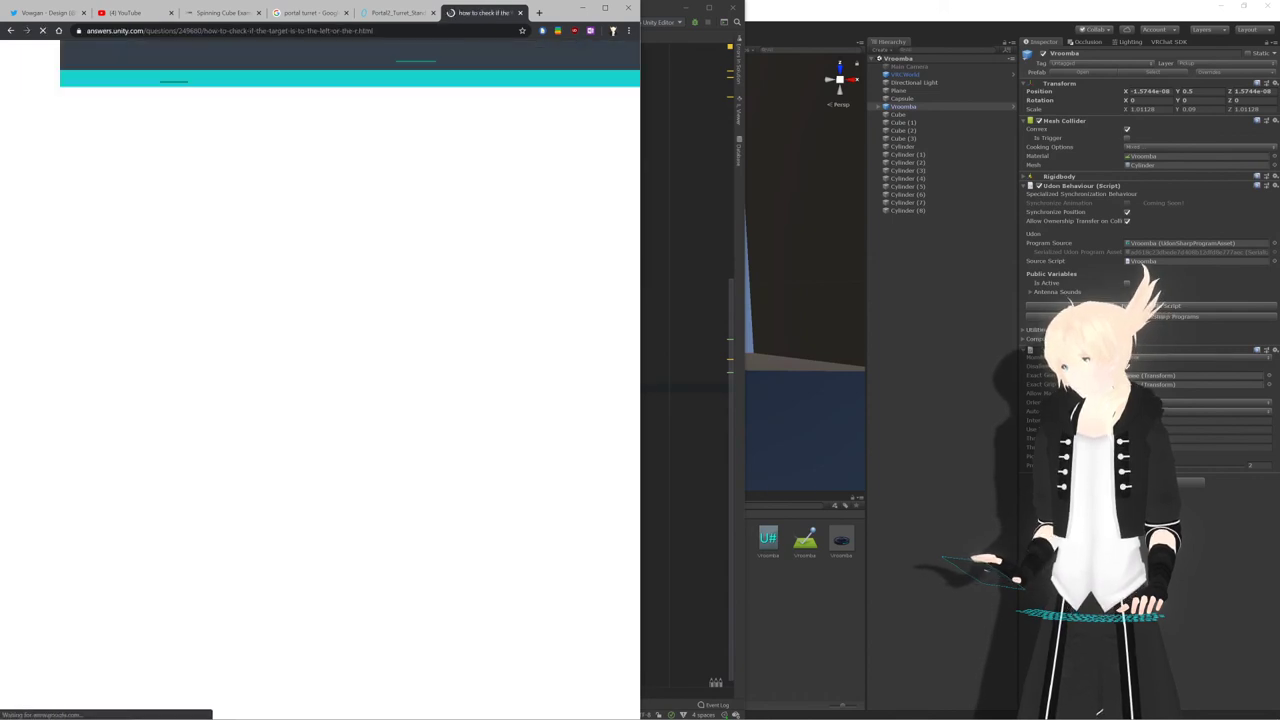
scroll(409, 287, down, 3)
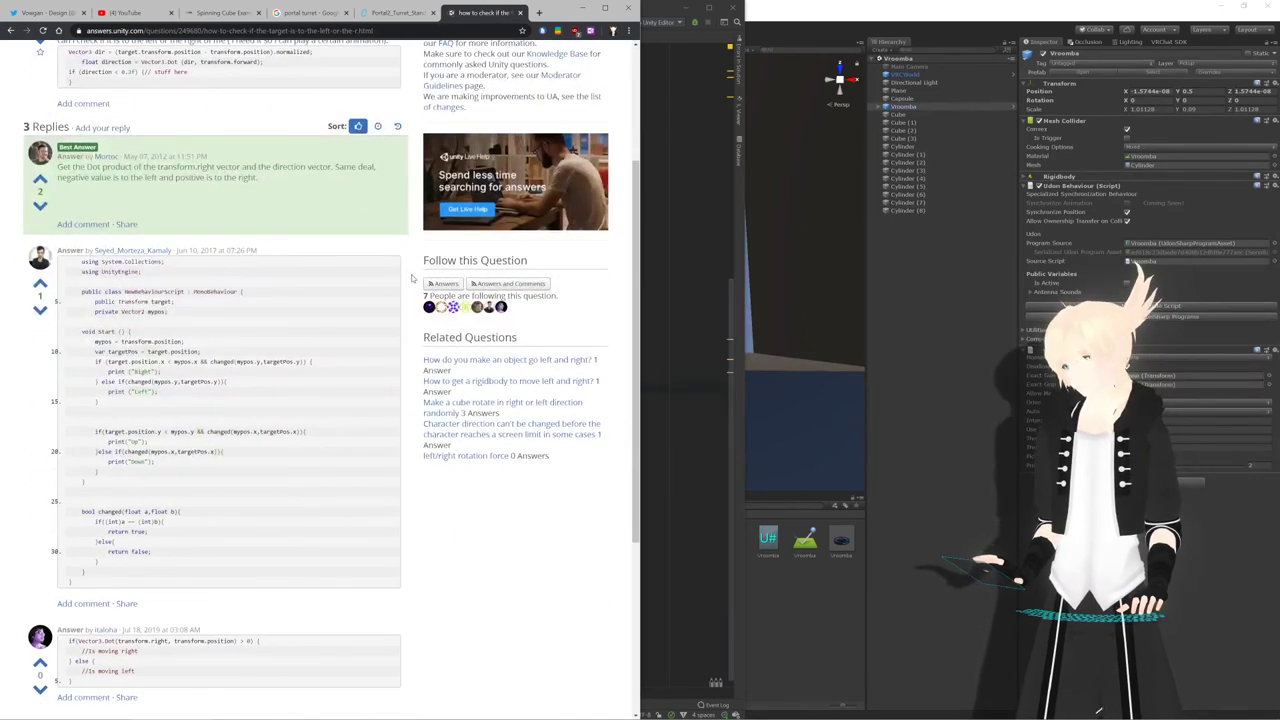
key(alt+Left)
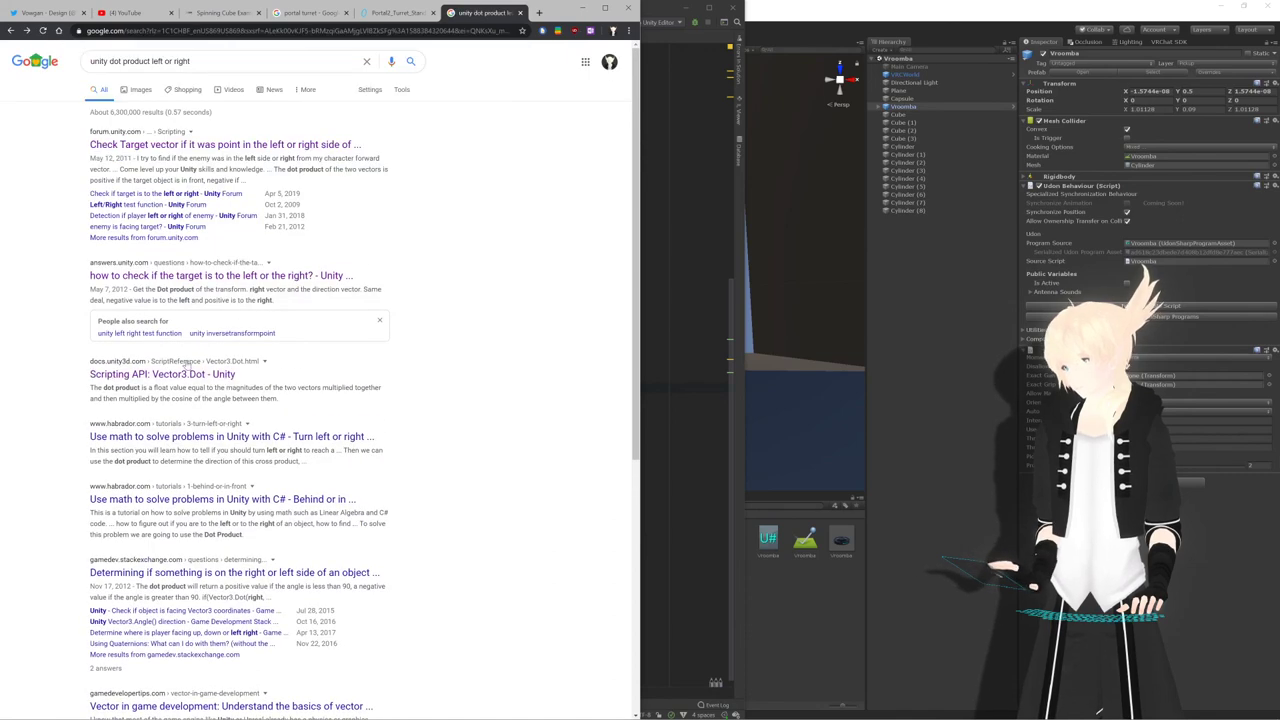
click(253, 146)
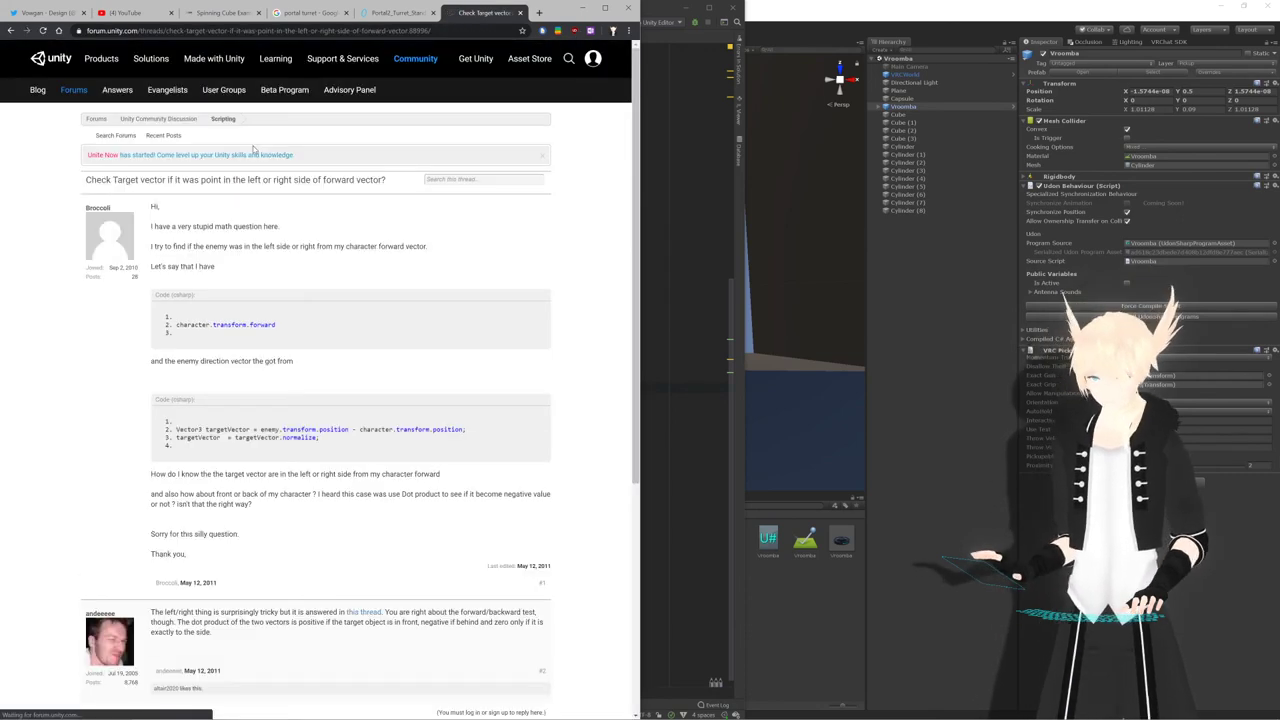
key(alt+Left)
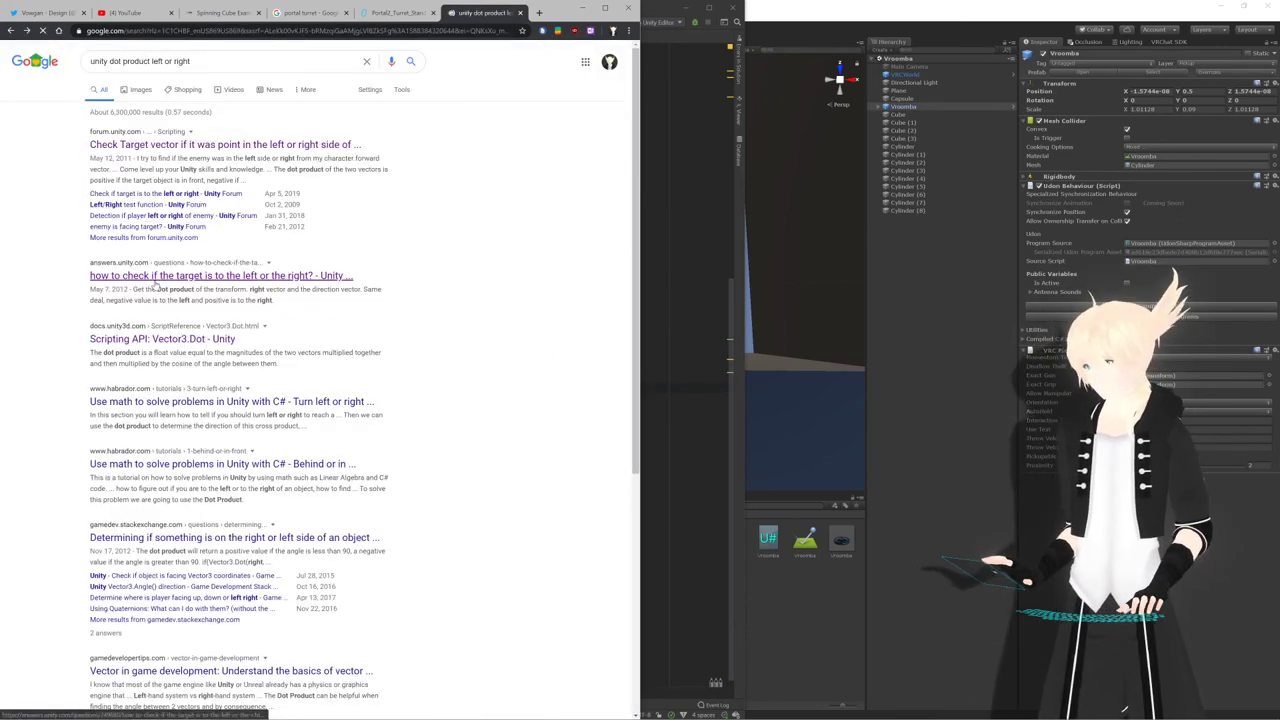
Reopen the Vector3.Dot scripting reference and examine the Vector3.Dot condition in its example code
click(138, 63)
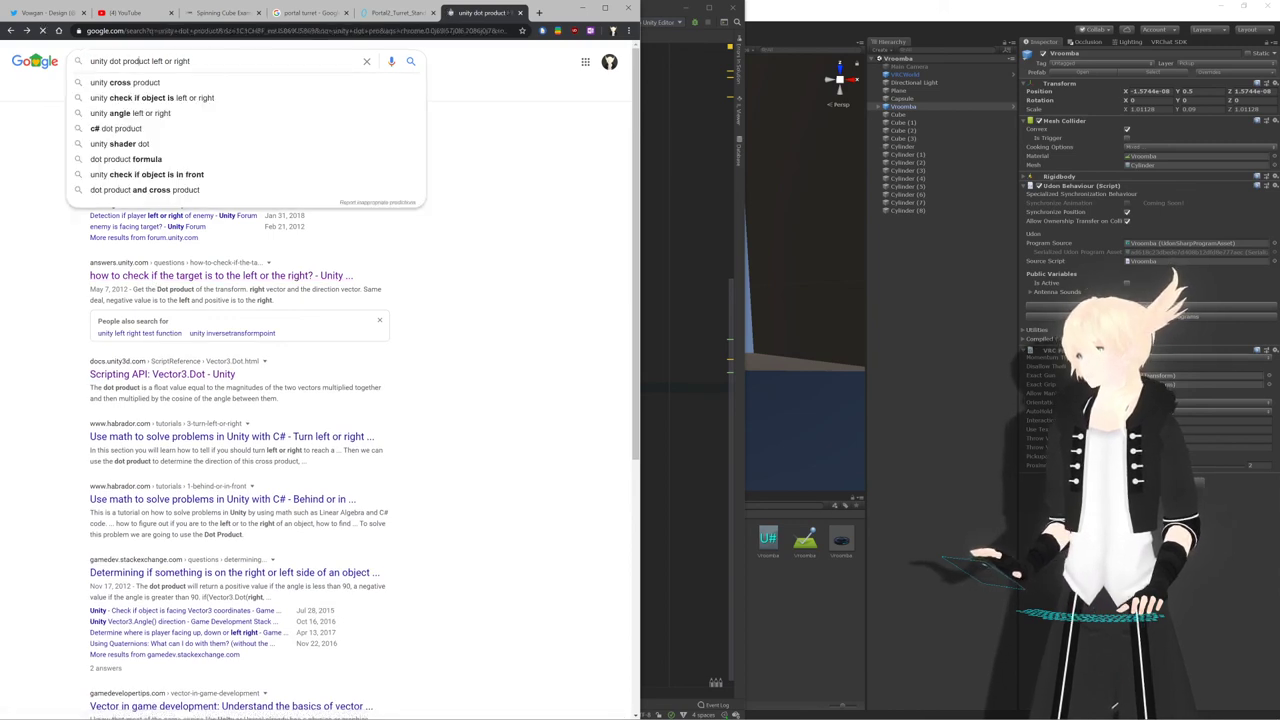
key(alt+Left)
click(205, 145)
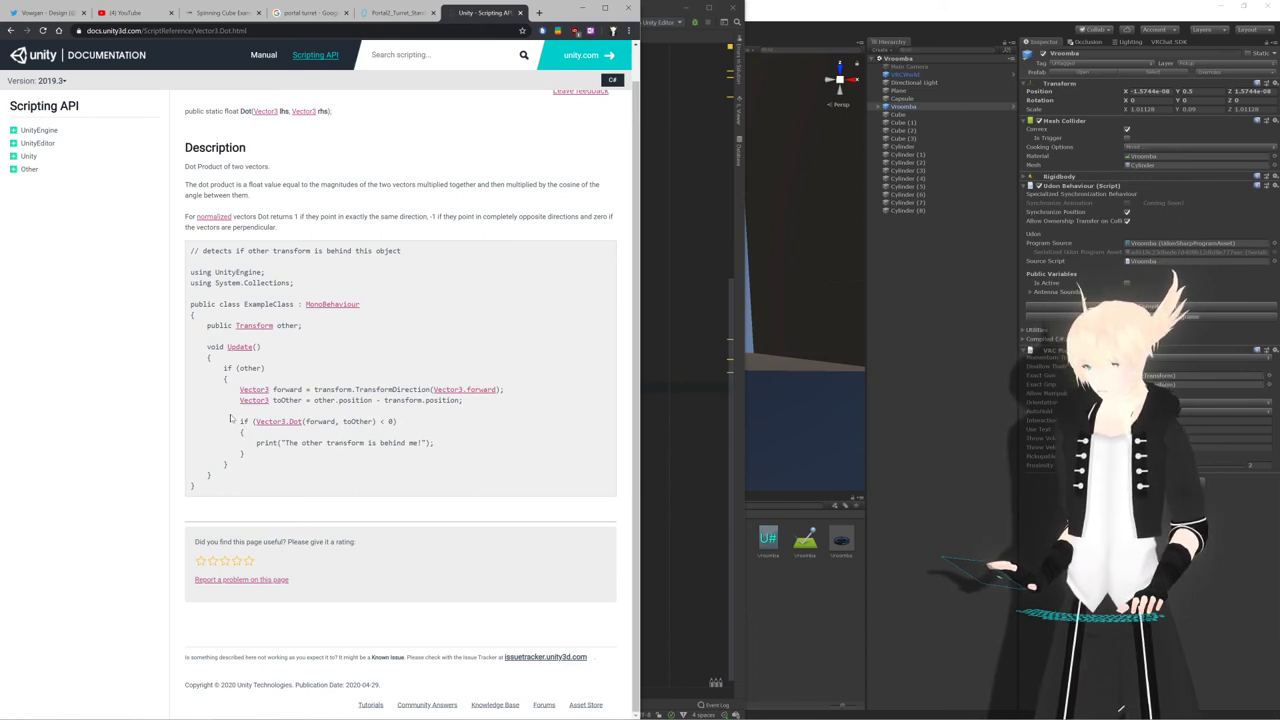
drag(240, 421, 302, 421)
click(304, 421)
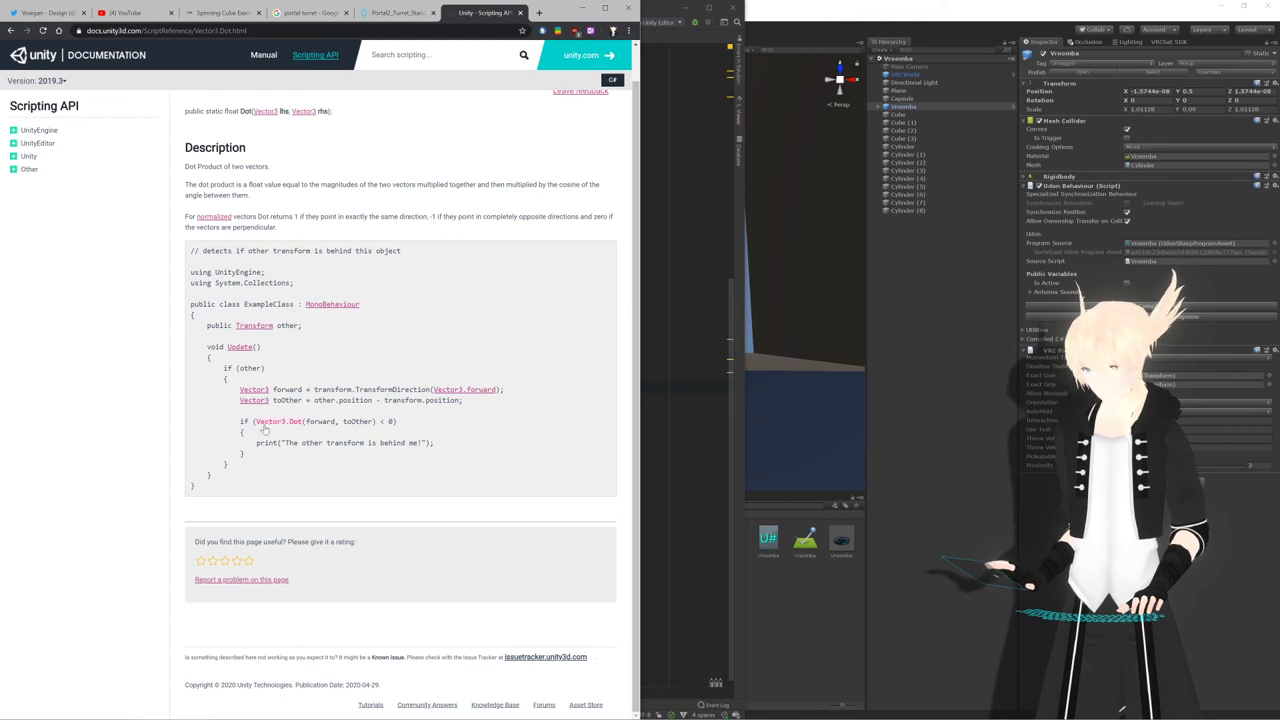
Switch to the running VRChat test client and quit it
mouse_move(470, 716)
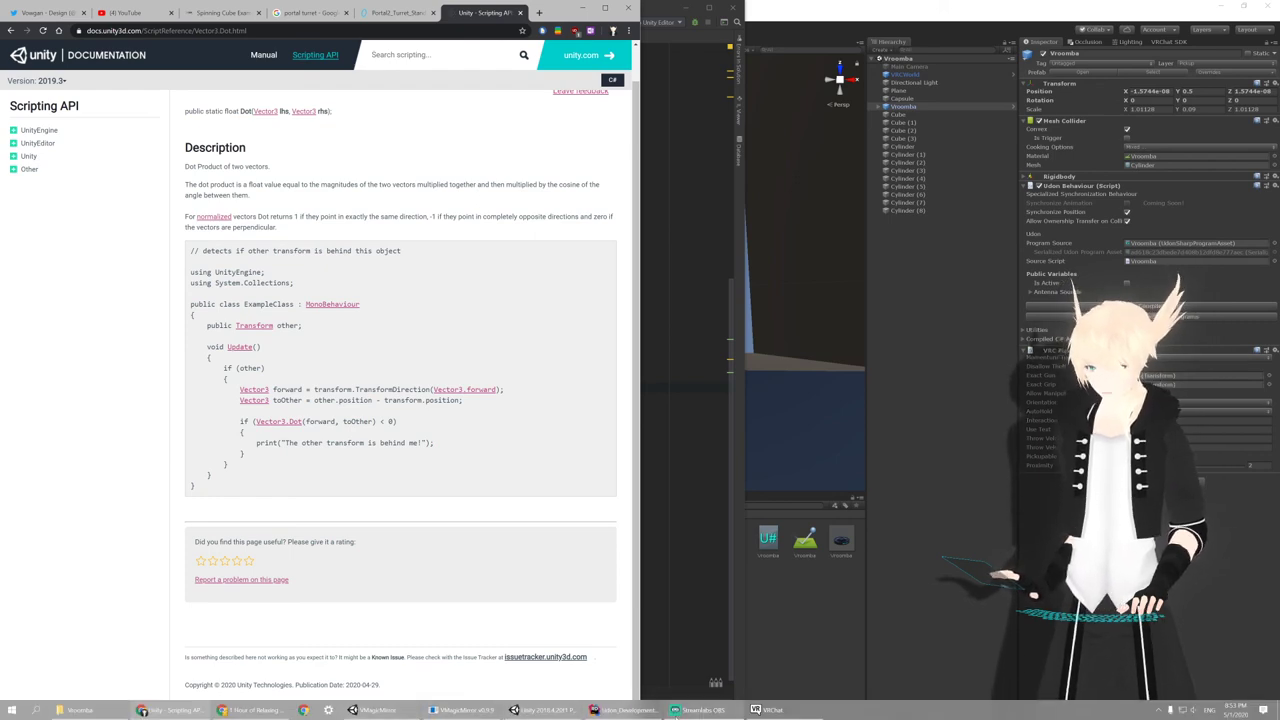
click(768, 710)
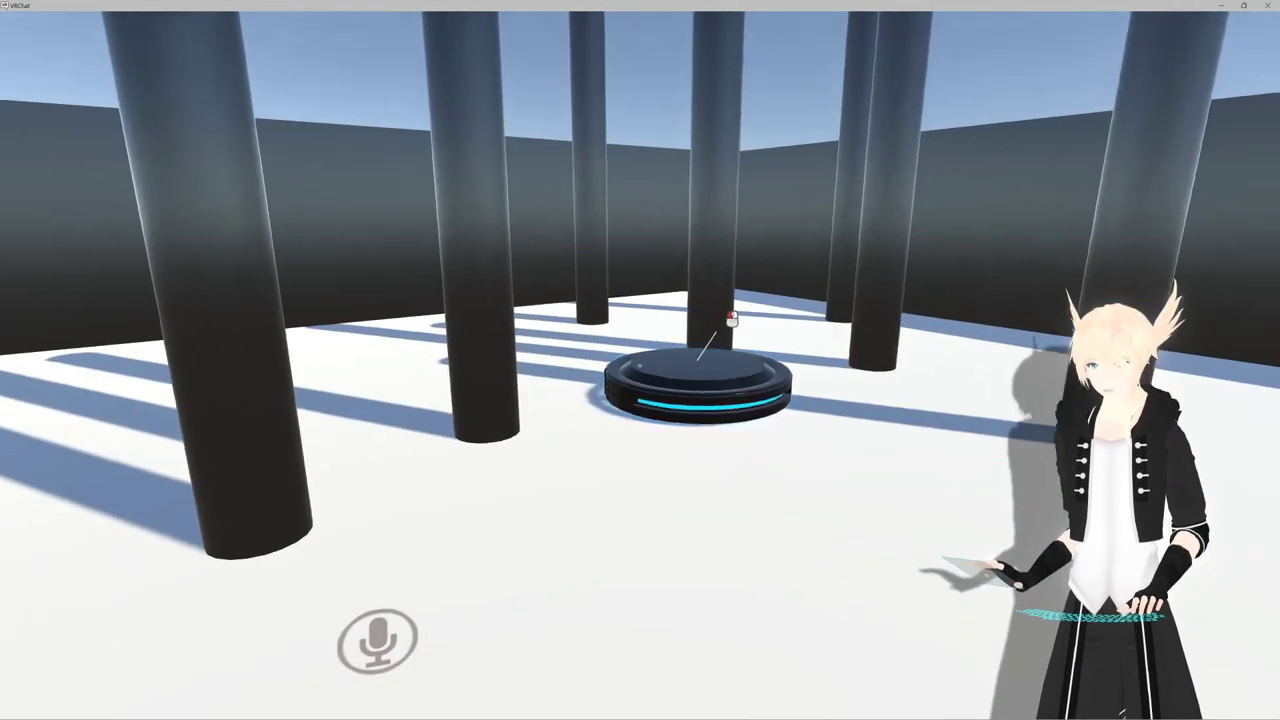
key(Escape)
click(634, 338)
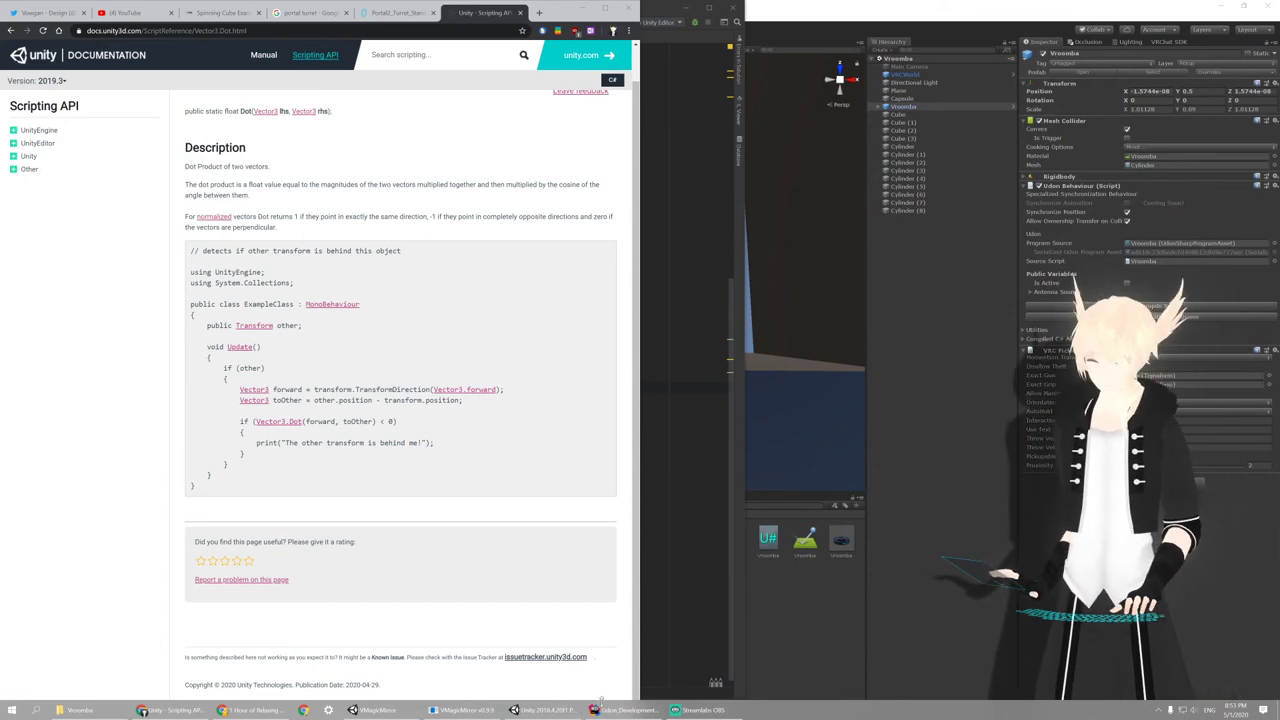
click(697, 711)
click(697, 711)
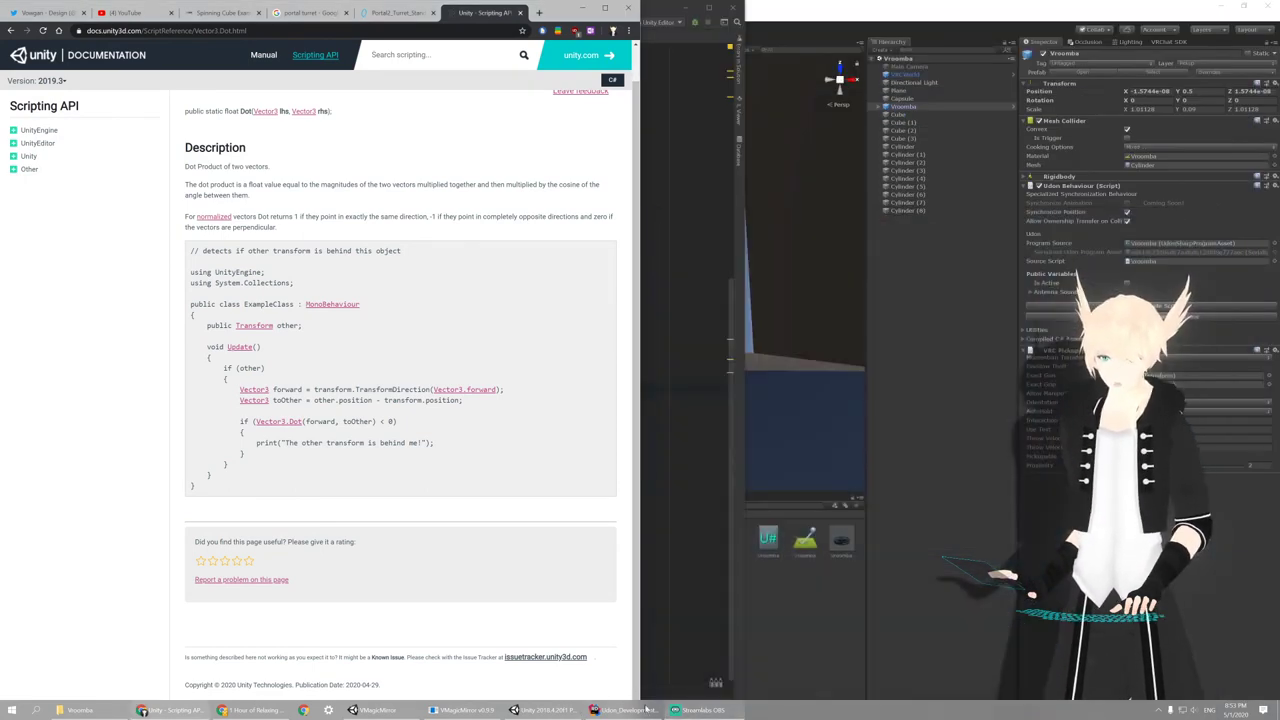
Switch to the Vroomba script and add a Debug.Log call wrapping Vector3.Dot below _state = 1; in OnCollisionEnter
click(625, 710)
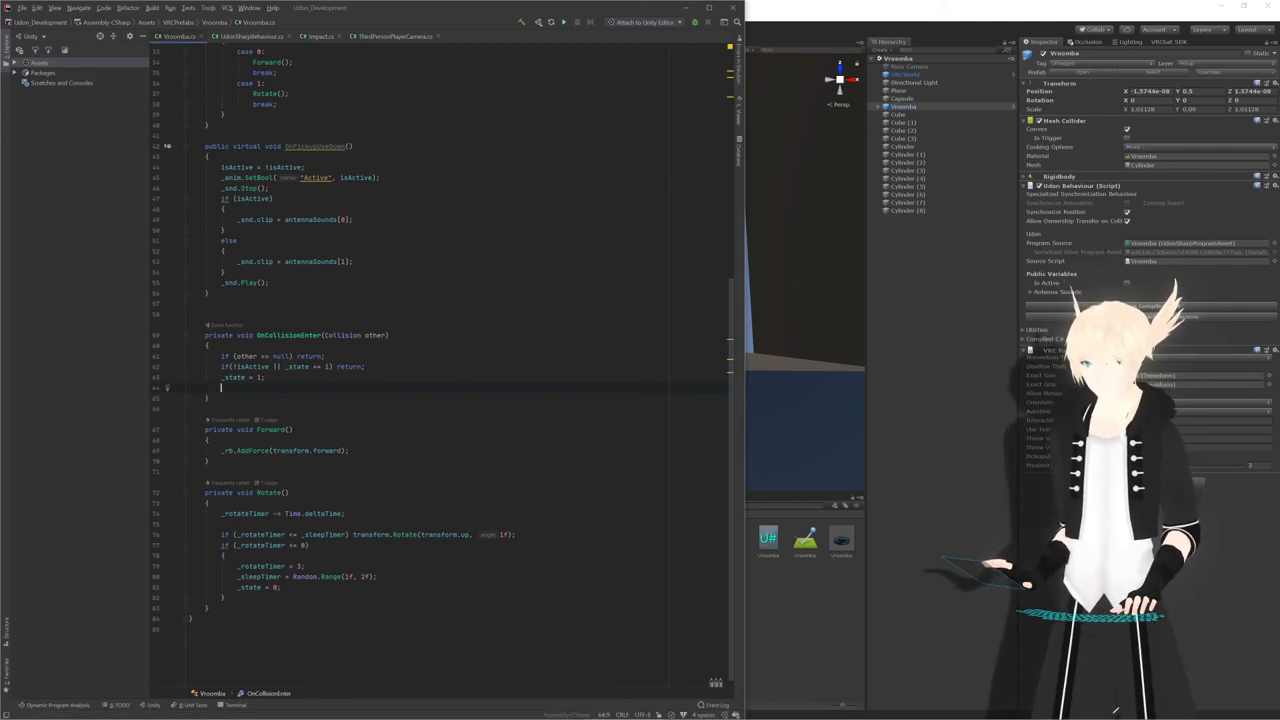
text(Debug.Lo)
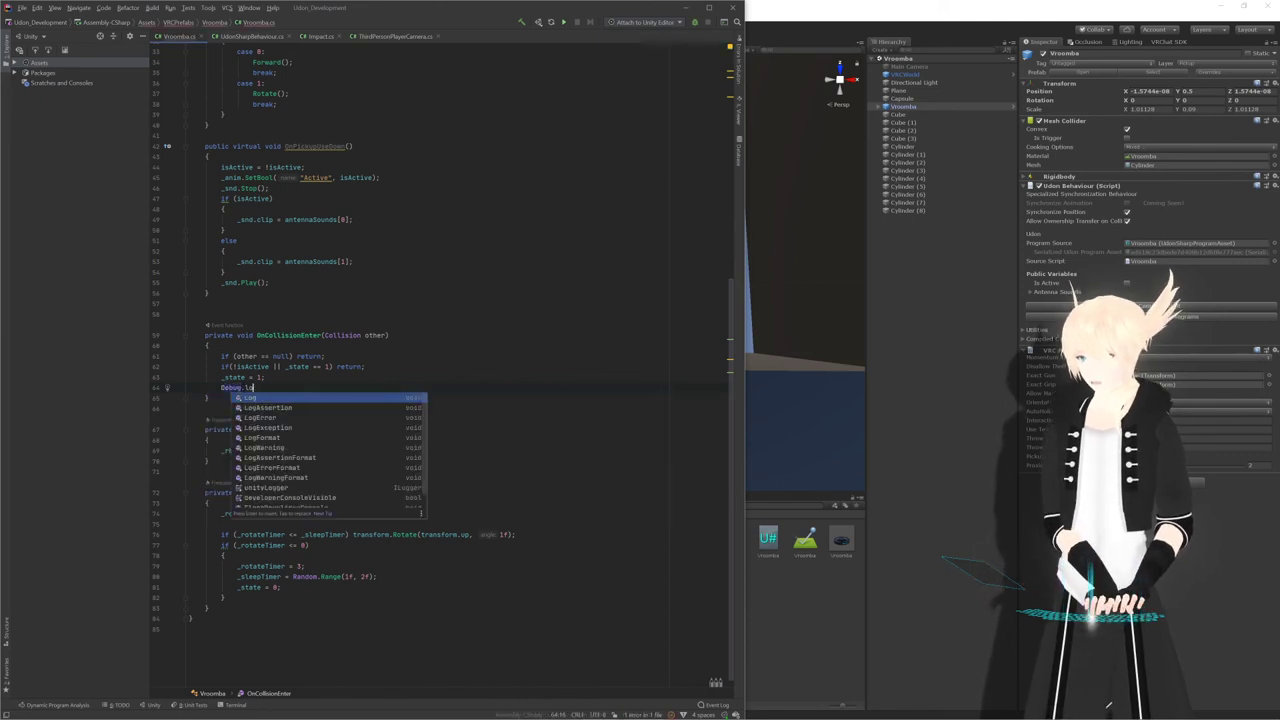
key(Return)
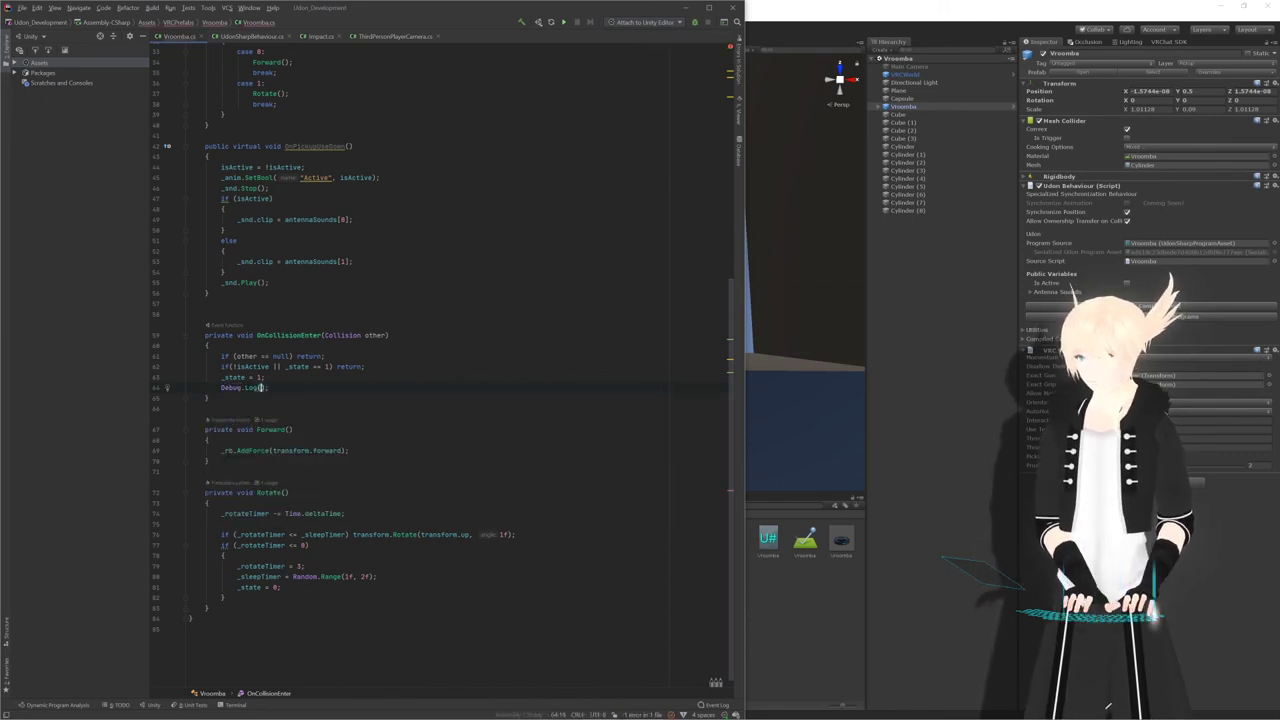
text(tr)
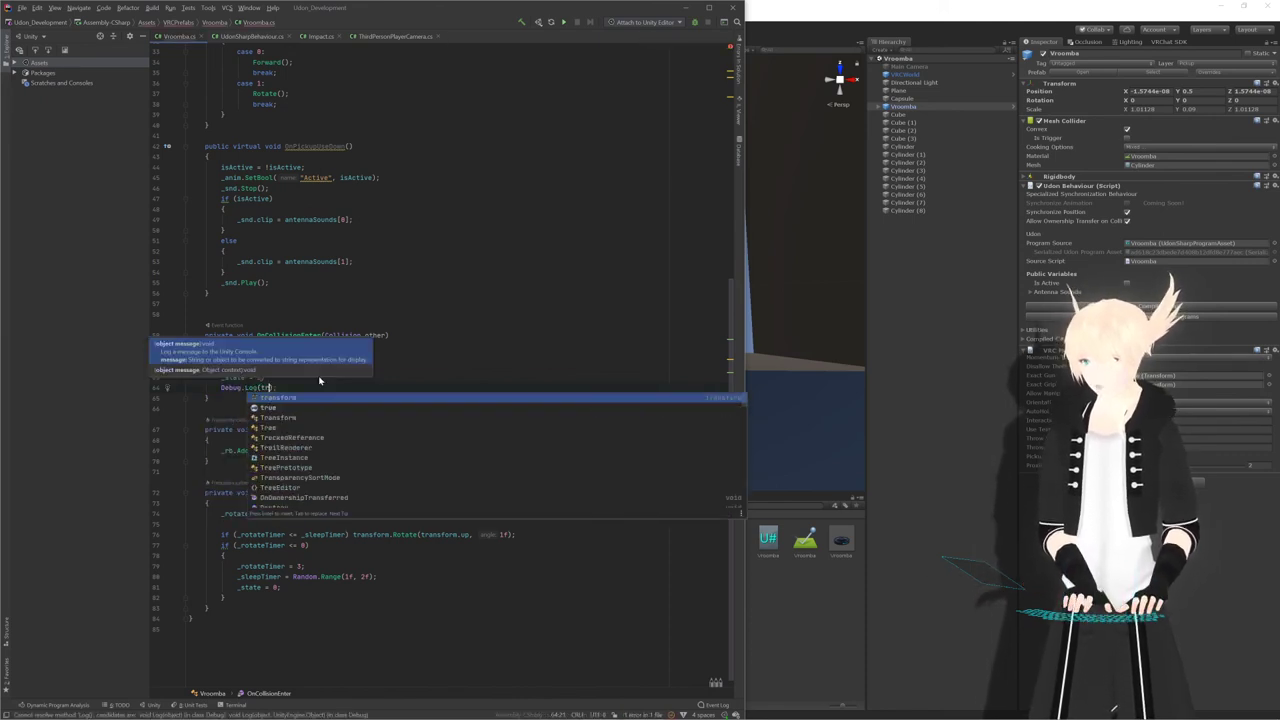
key(BackSpace)
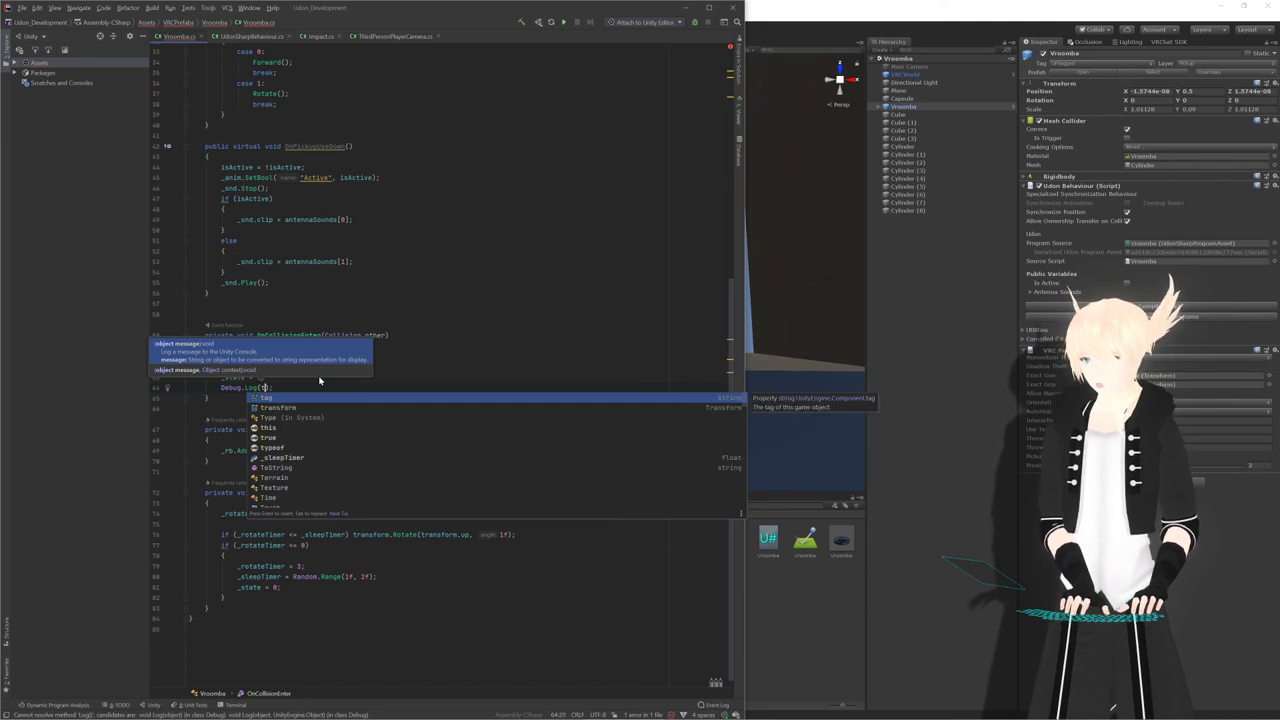
key(BackSpace)
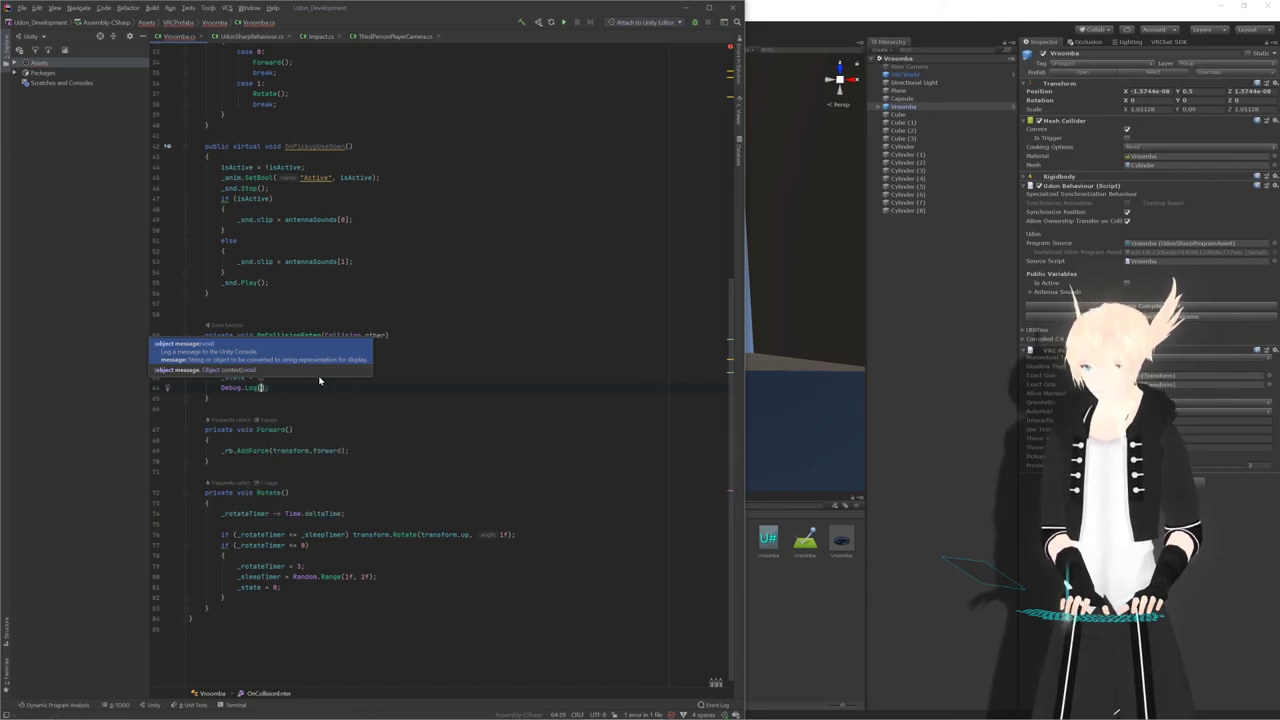
text(Vector3.)
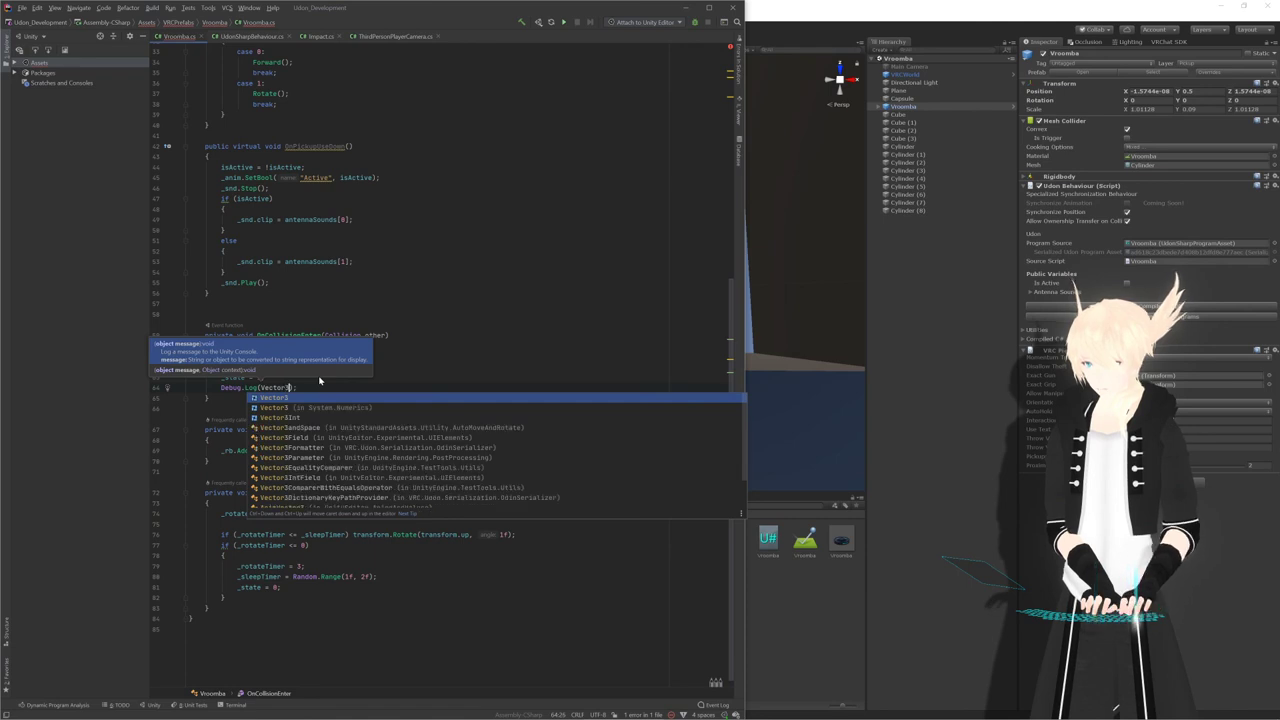
text(Dot()
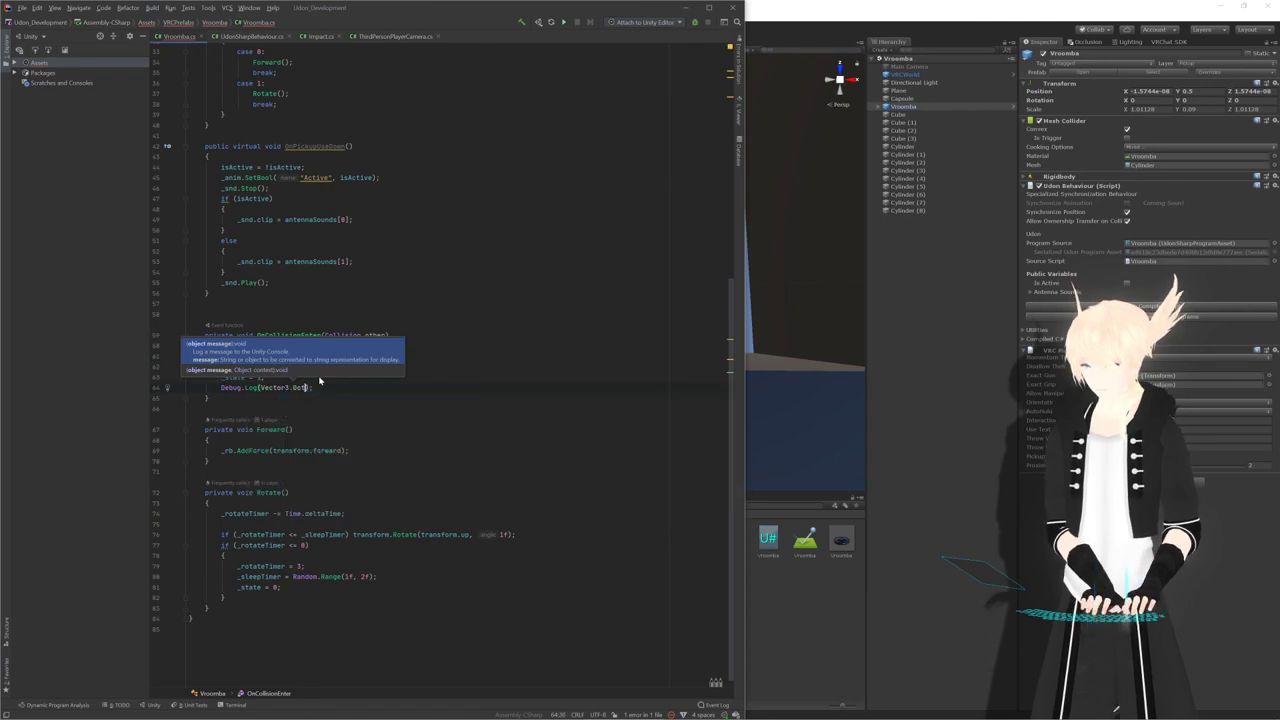
Pass transform.forward and other.transform.position to the logged Vector3.Dot call, checking it against the scripting reference
key(alt+Tab)
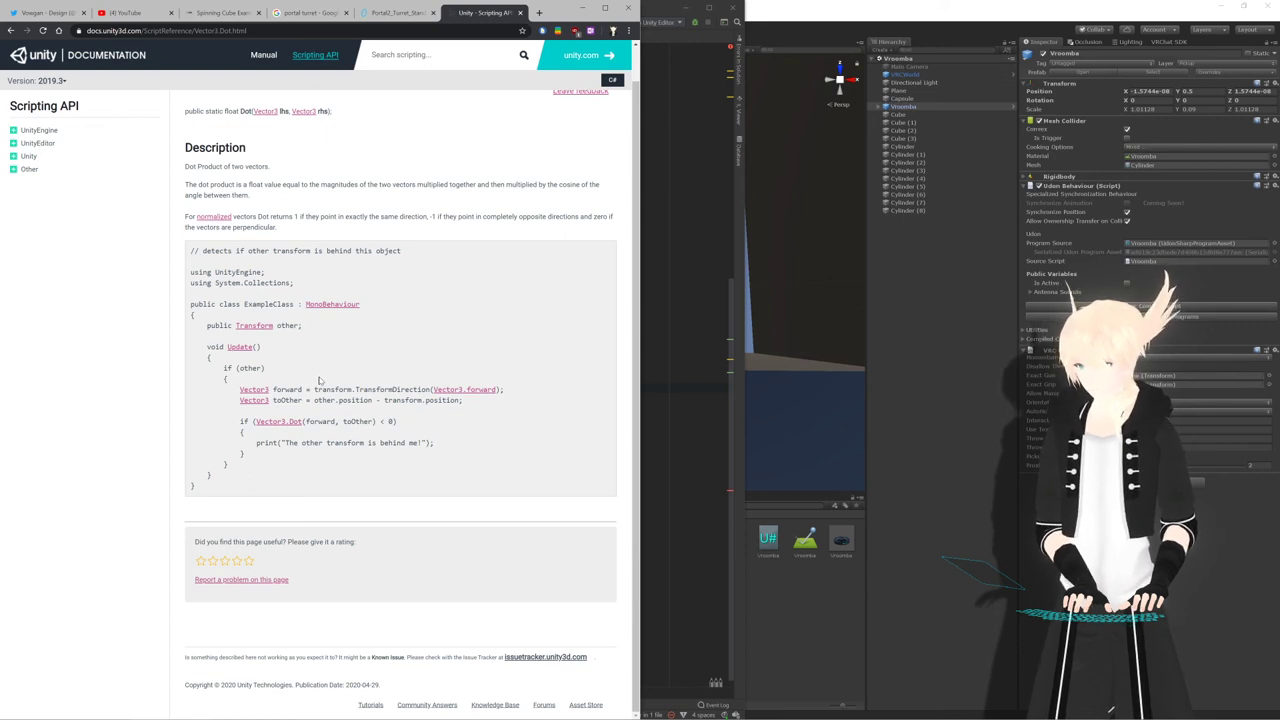
key(alt+Tab)
text(transform.forward)
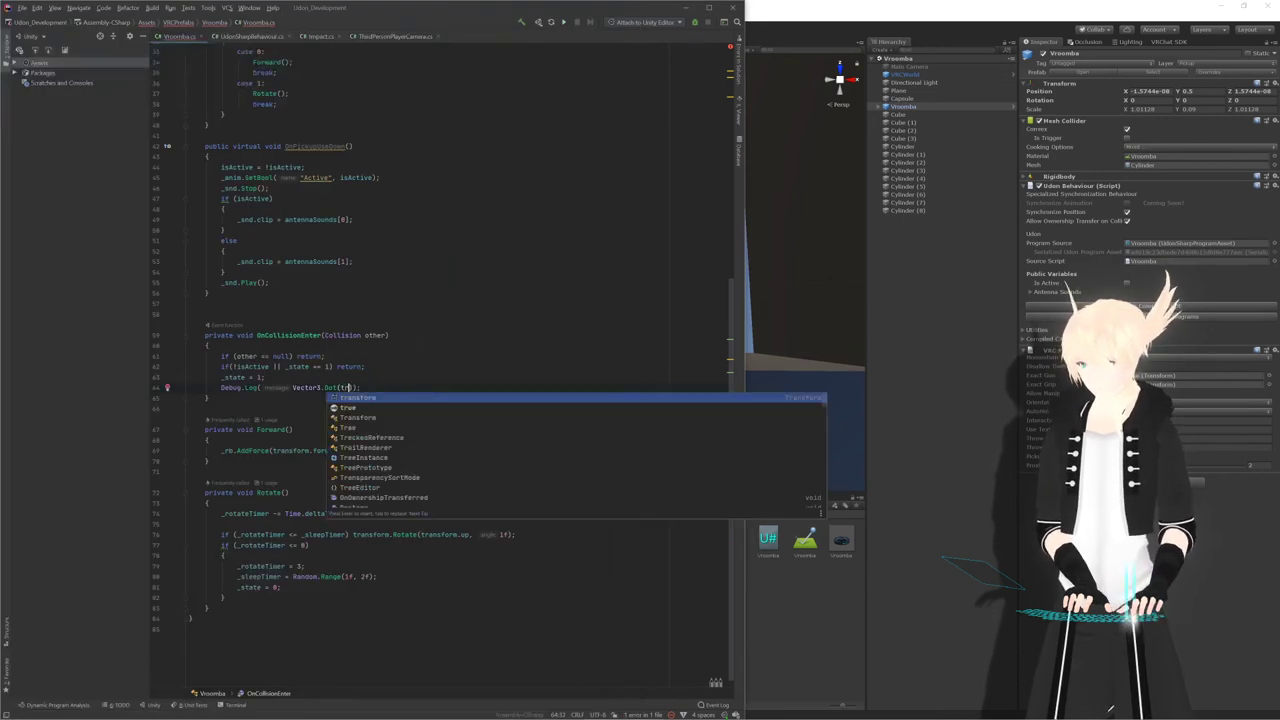
text(, o)
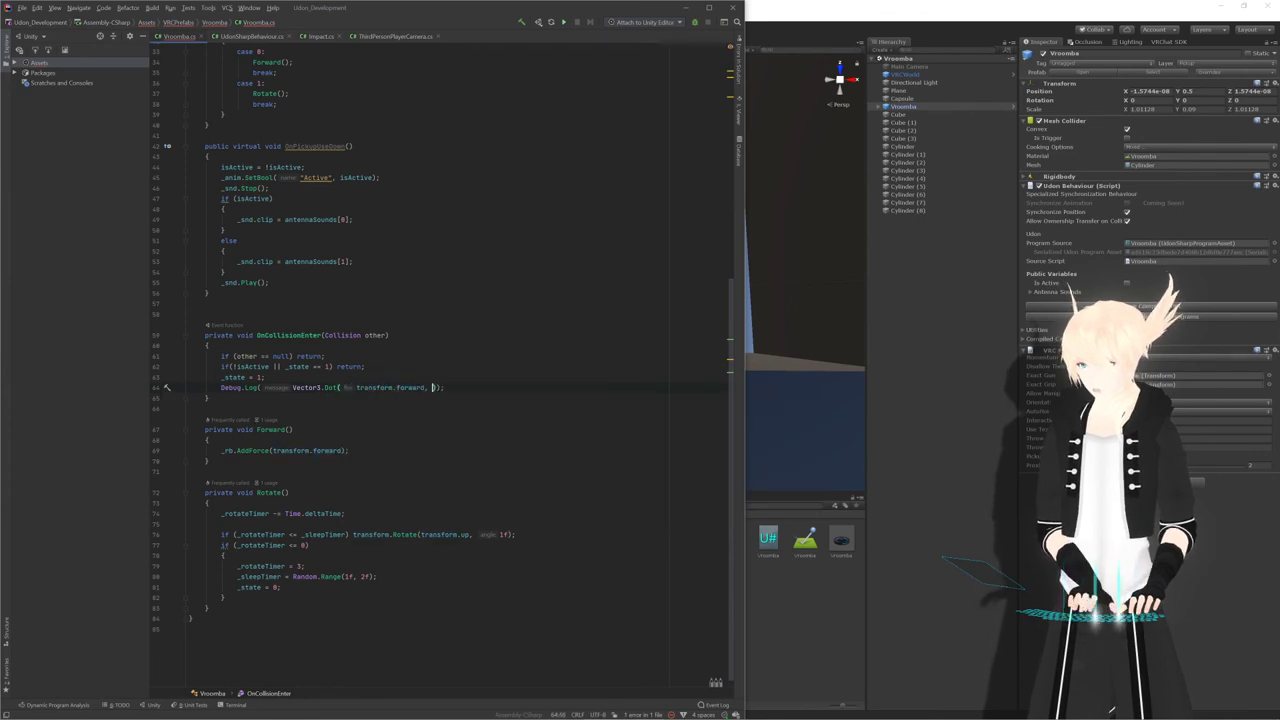
text(ther.transform)
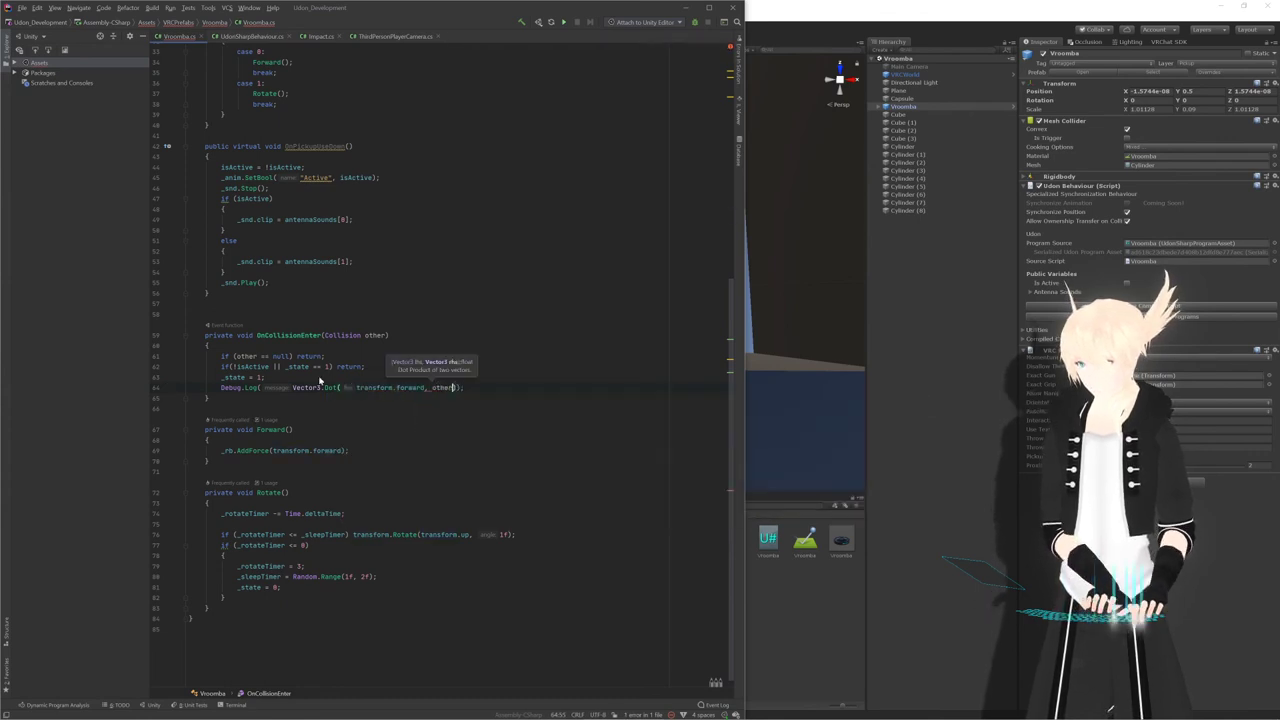
text(.position)
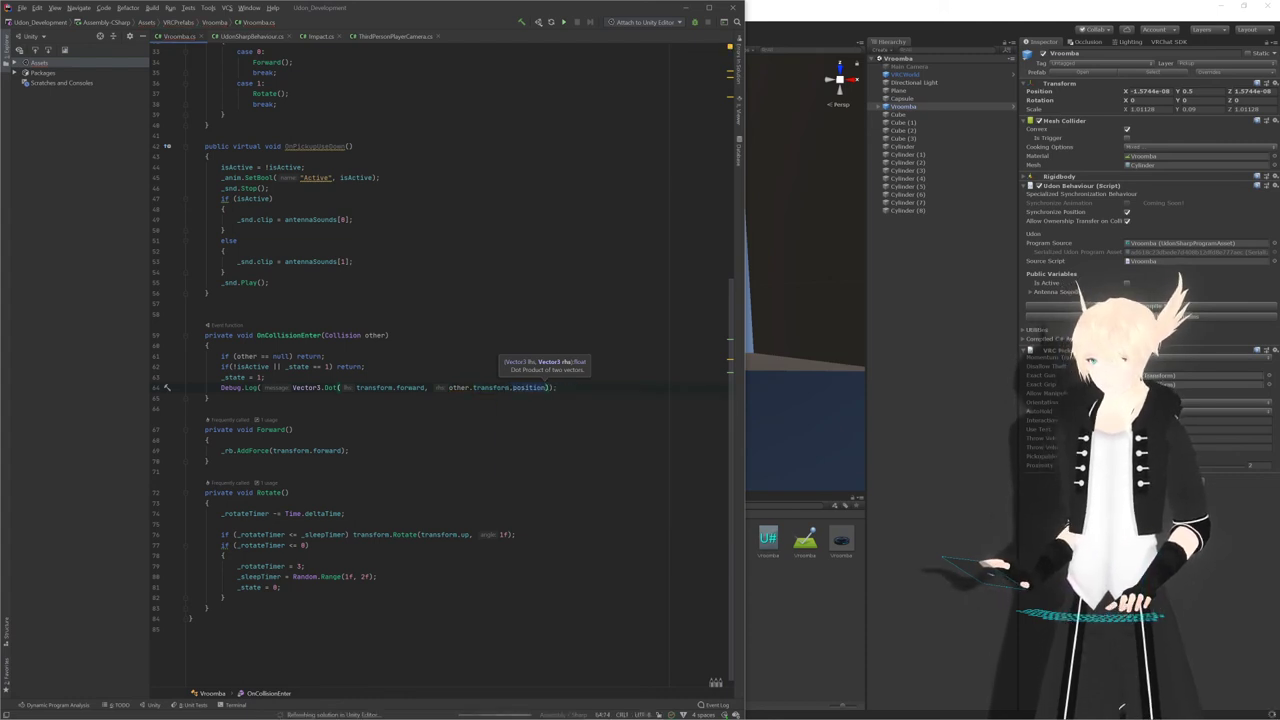
key(alt+Tab)
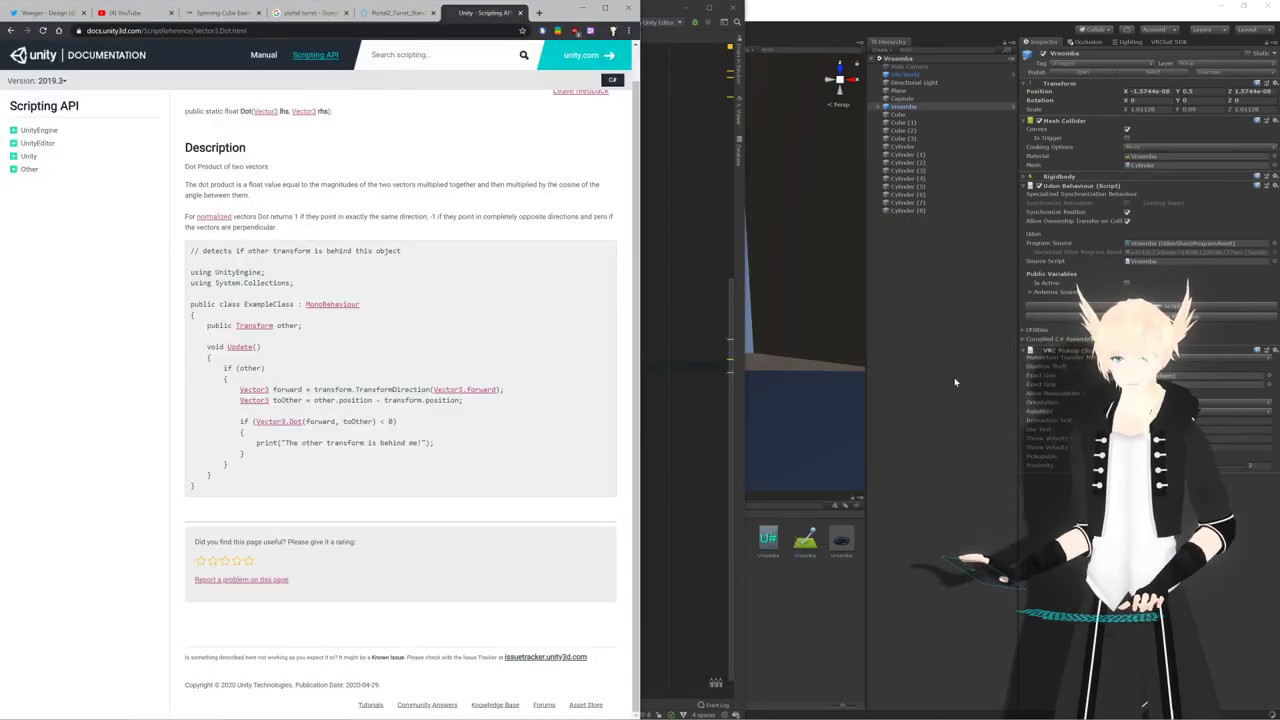
key(alt+Tab)
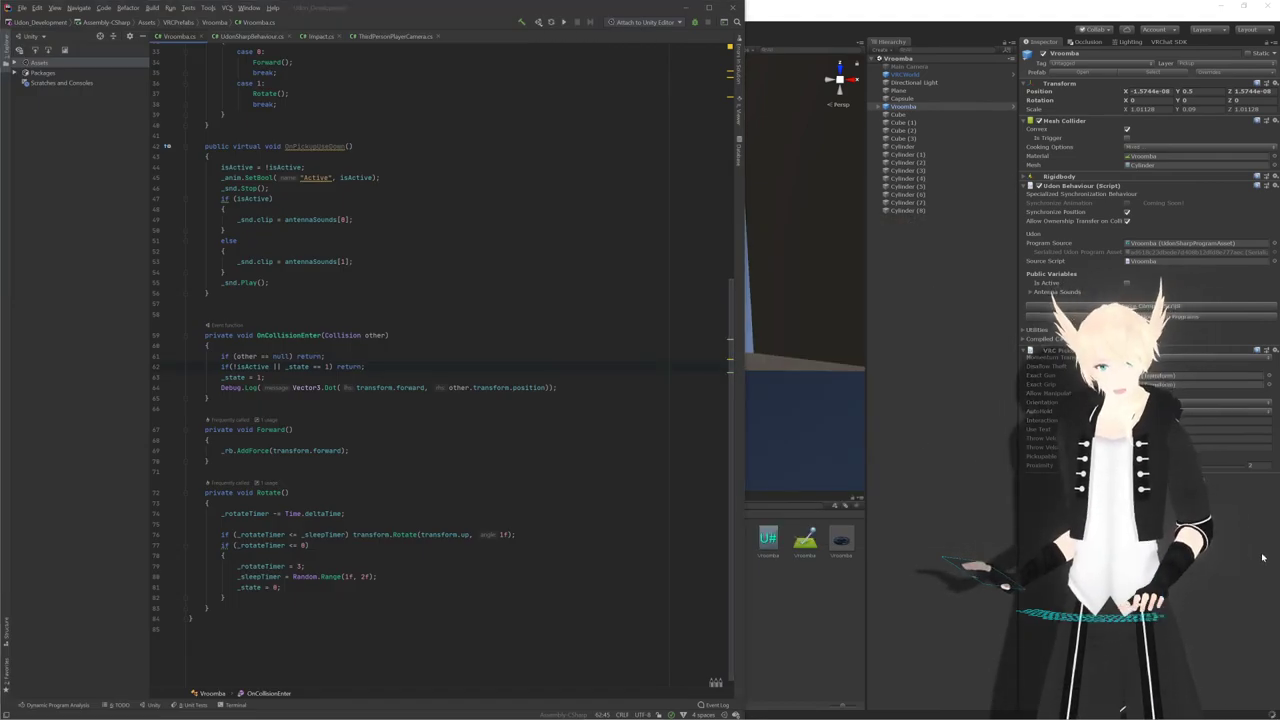
Switch to Unity, enter Play mode and enable Is Active on the Vroomba to watch it move among the cylinders
key(alt+Tab)
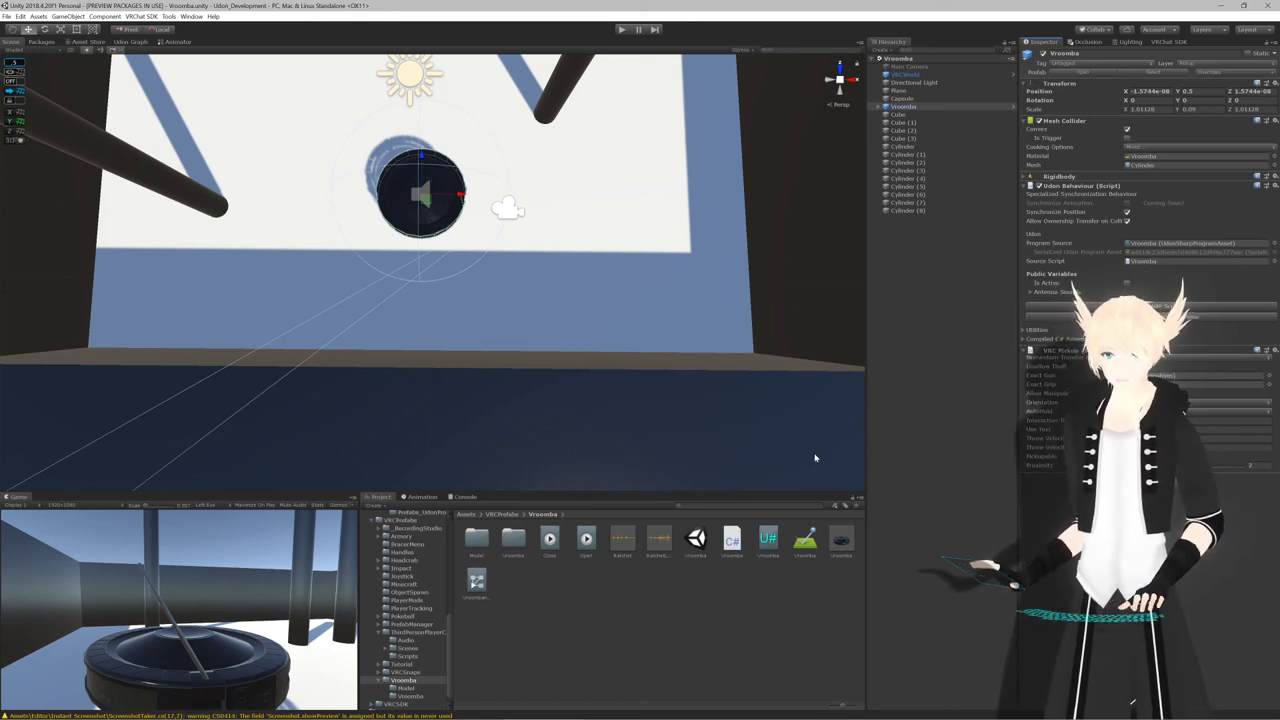
scroll(560, 271, down, 5)
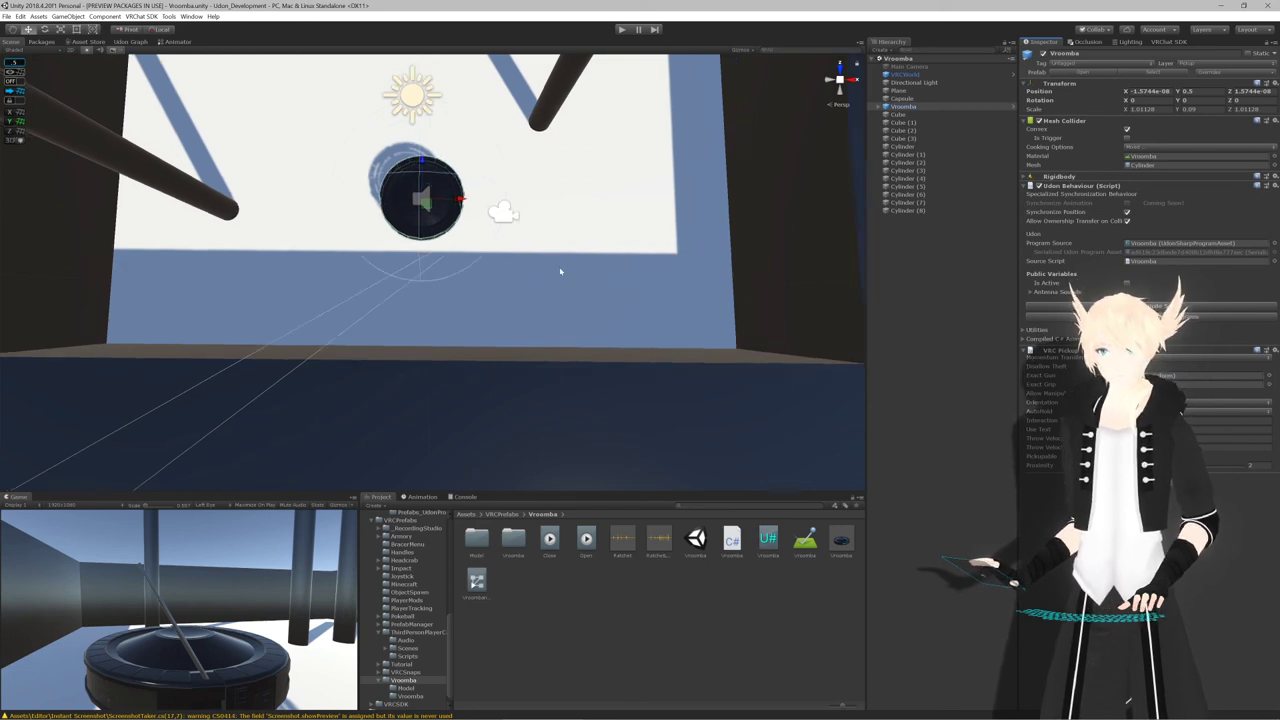
middle_drag(543, 263, 555, 288)
alt+drag(555, 289, 553, 305)
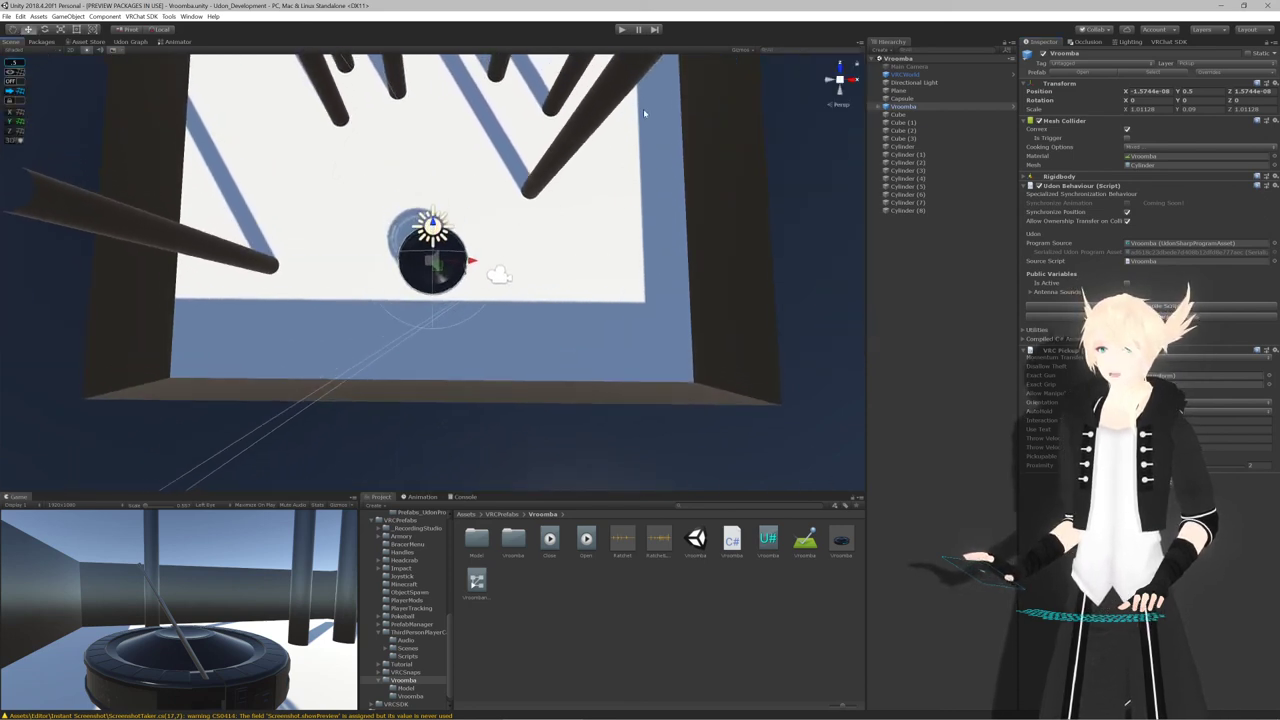
click(620, 30)
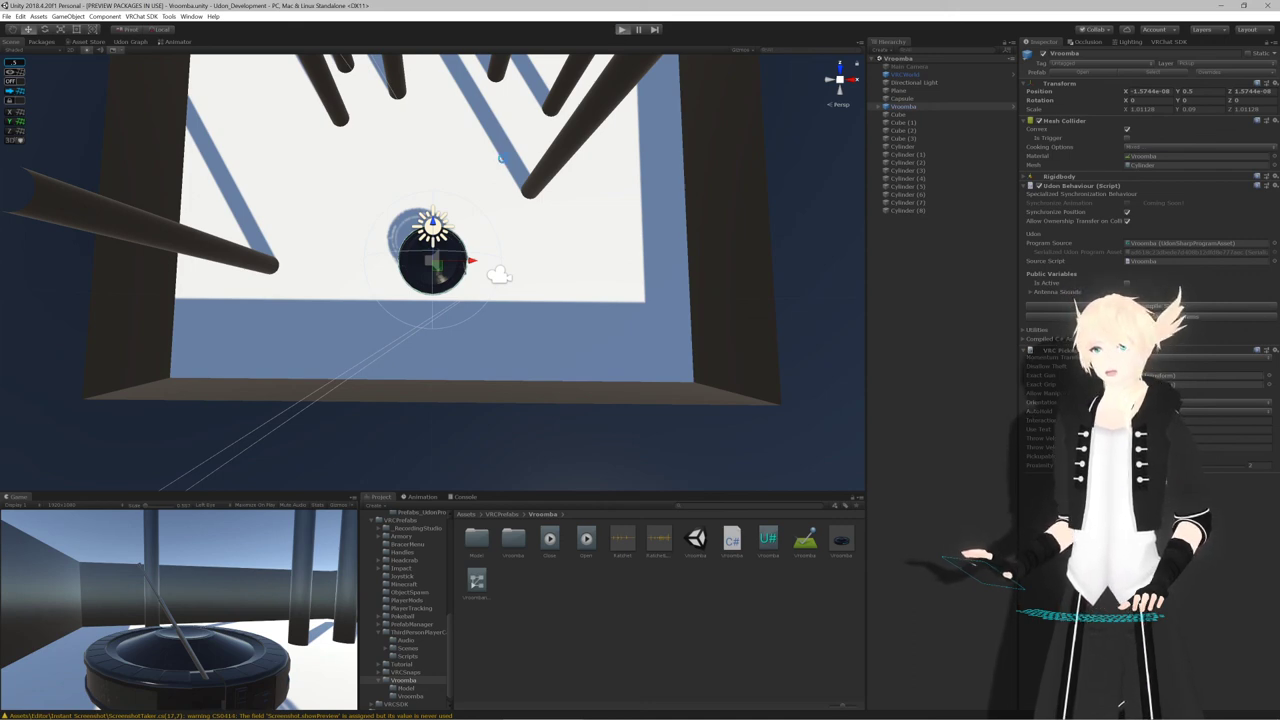
key(ctrl+p)
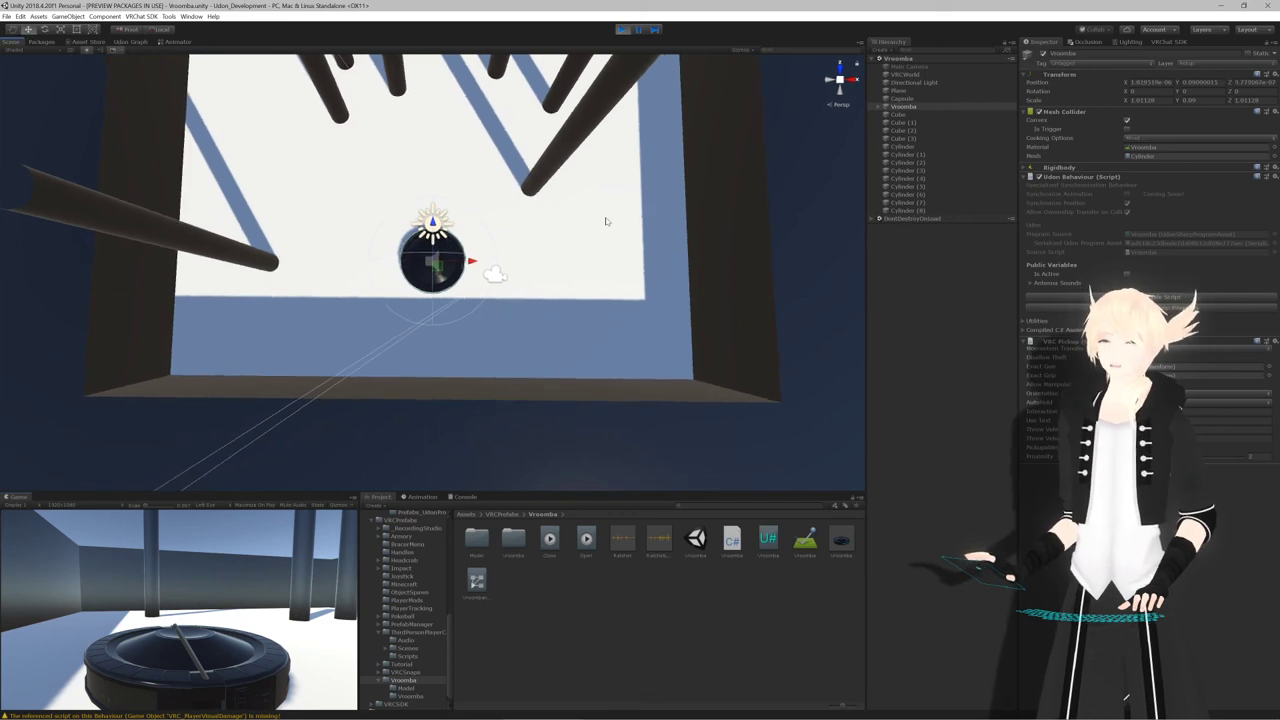
click(1127, 274)
scroll(508, 234, down, 3)
middle_drag(497, 197, 507, 251)
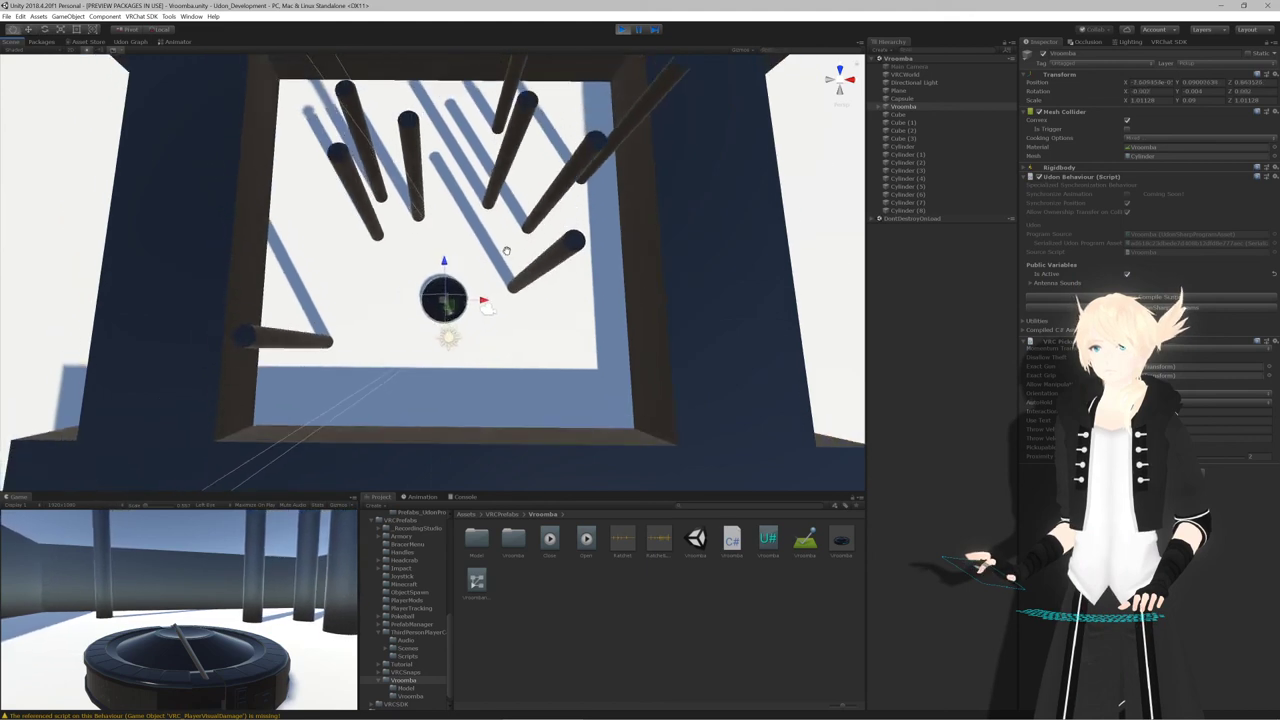
scroll(506, 250, up, 5)
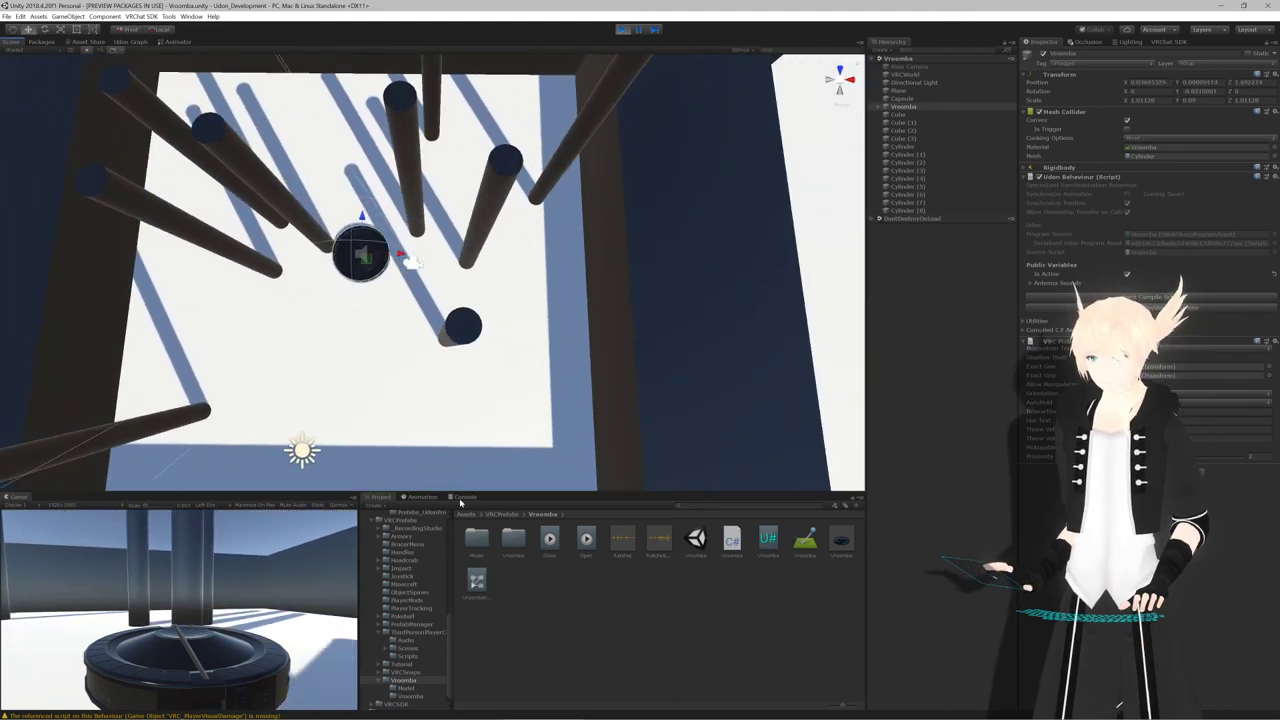
Open the Console, set its filters to show log messages and hide warnings, and exit Play mode
click(463, 497)
middle_drag(426, 420, 624, 472)
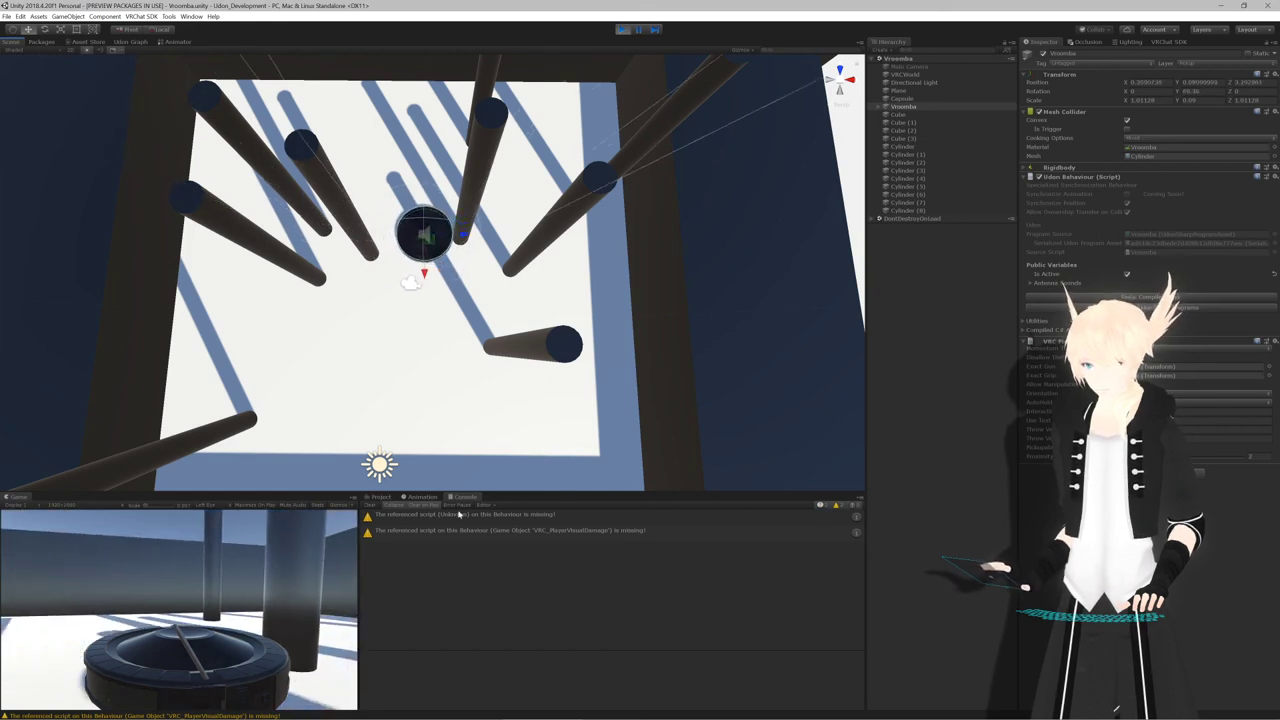
click(823, 507)
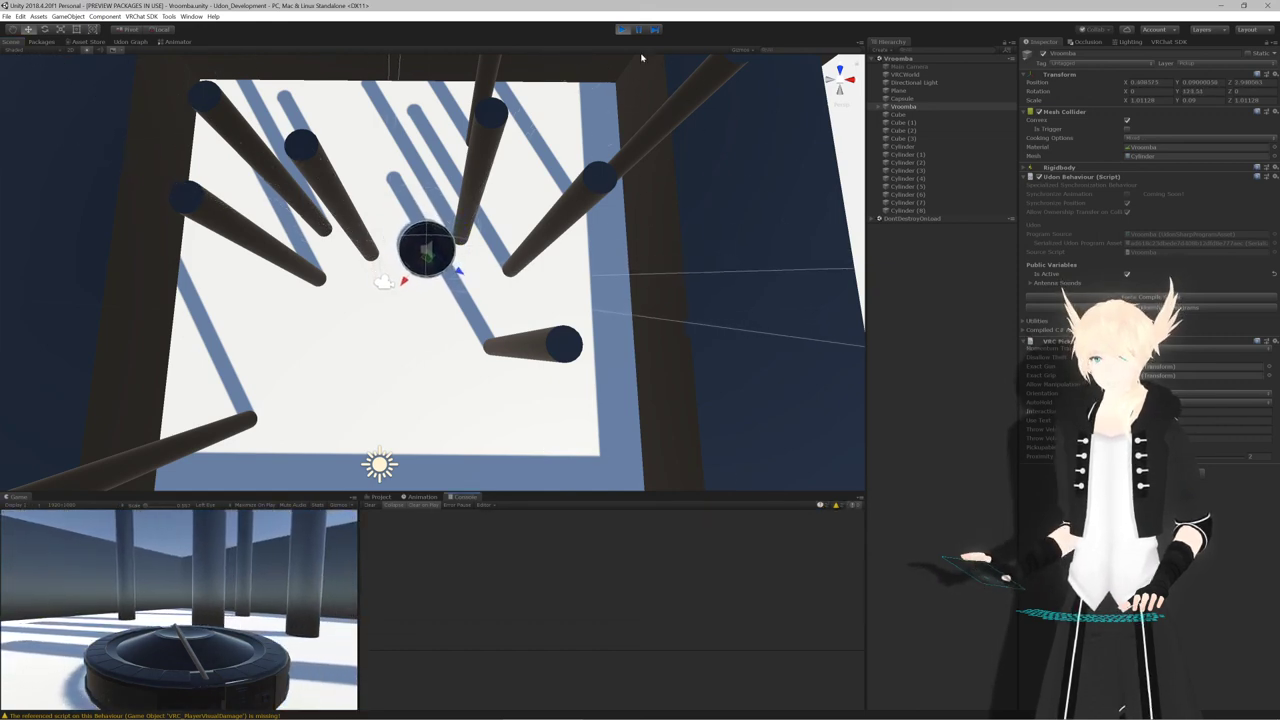
click(622, 29)
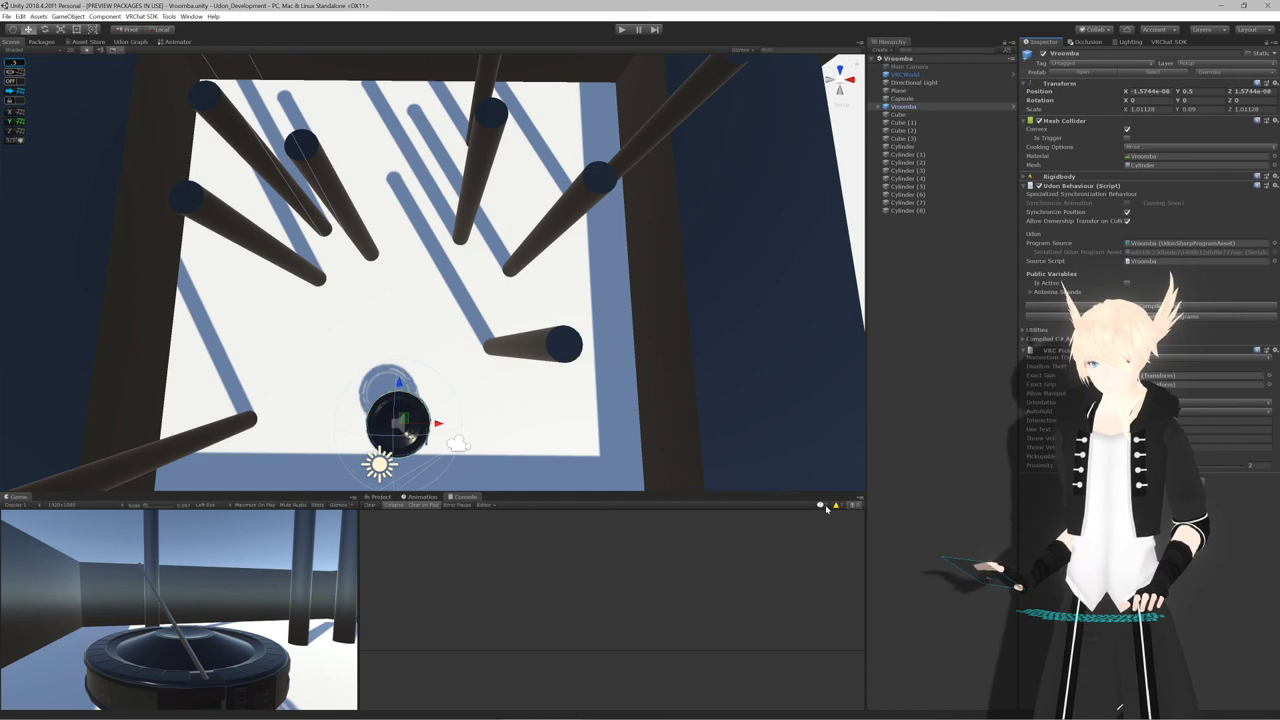
Clear the Console and rerun the scene with the Vroomba's Is Active enabled to read the logged dot products, ending by stopping Play mode
click(371, 507)
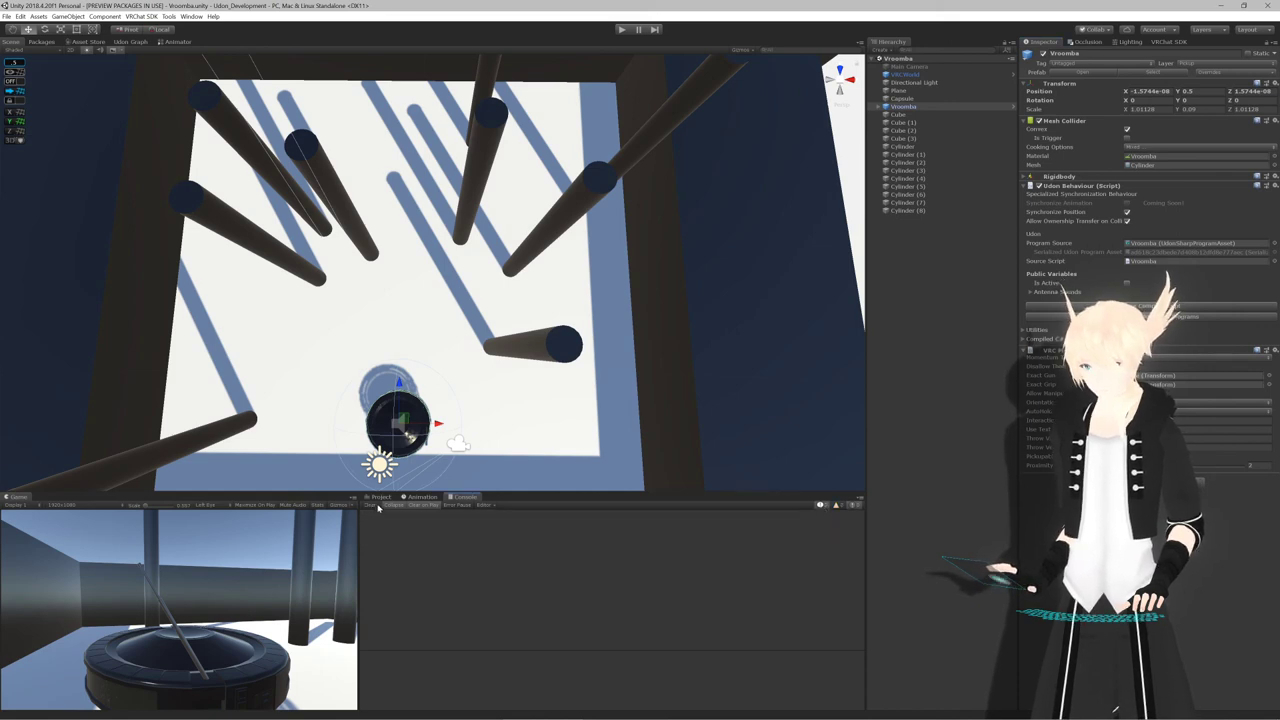
click(621, 29)
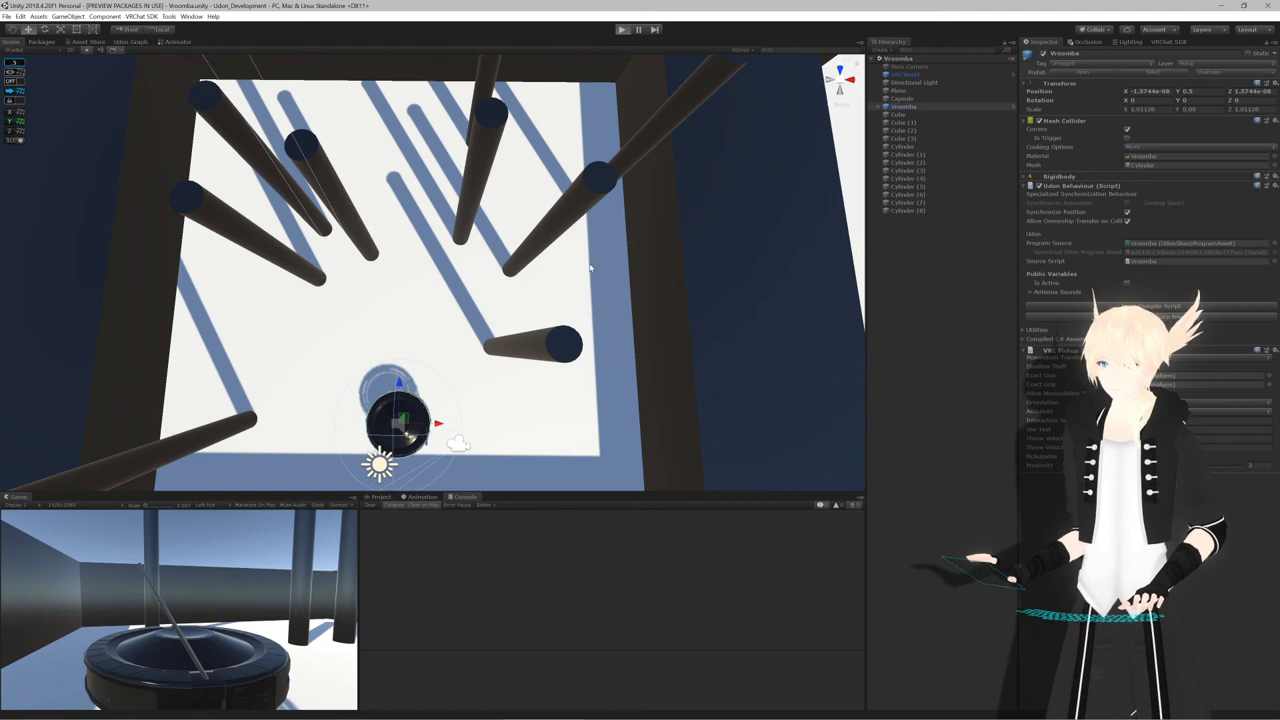
key(ctrl+p)
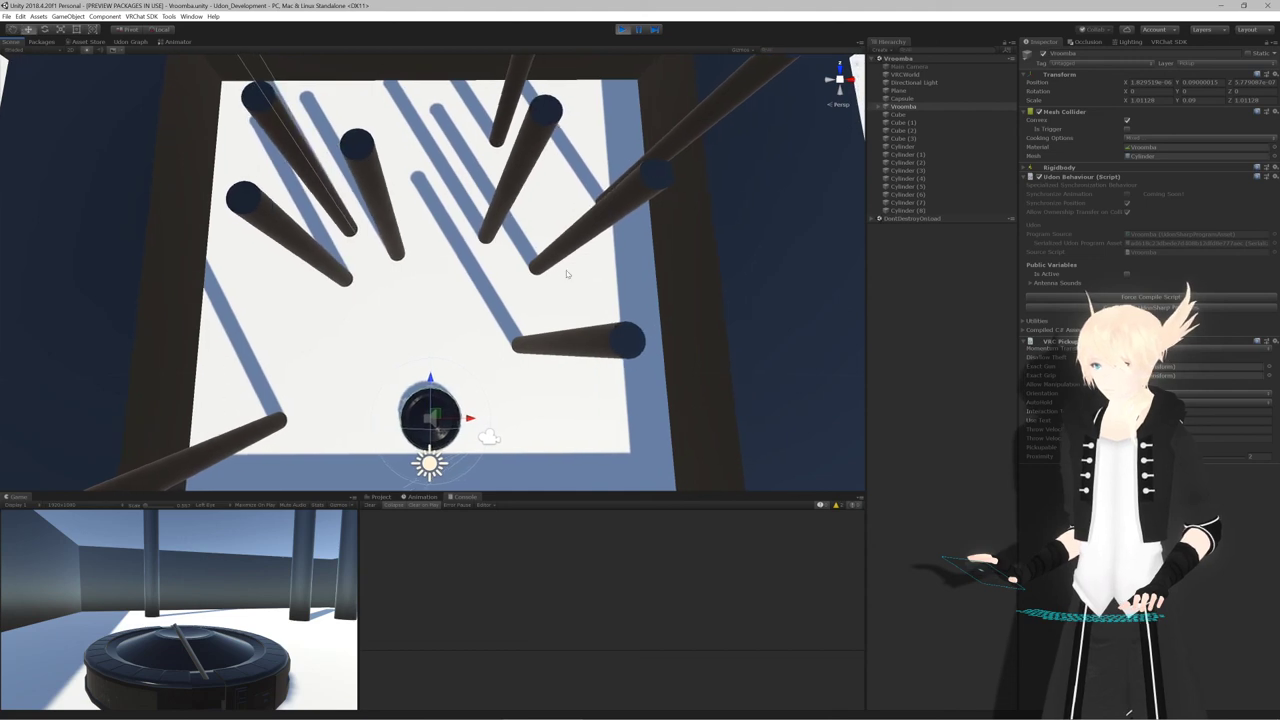
click(1127, 275)
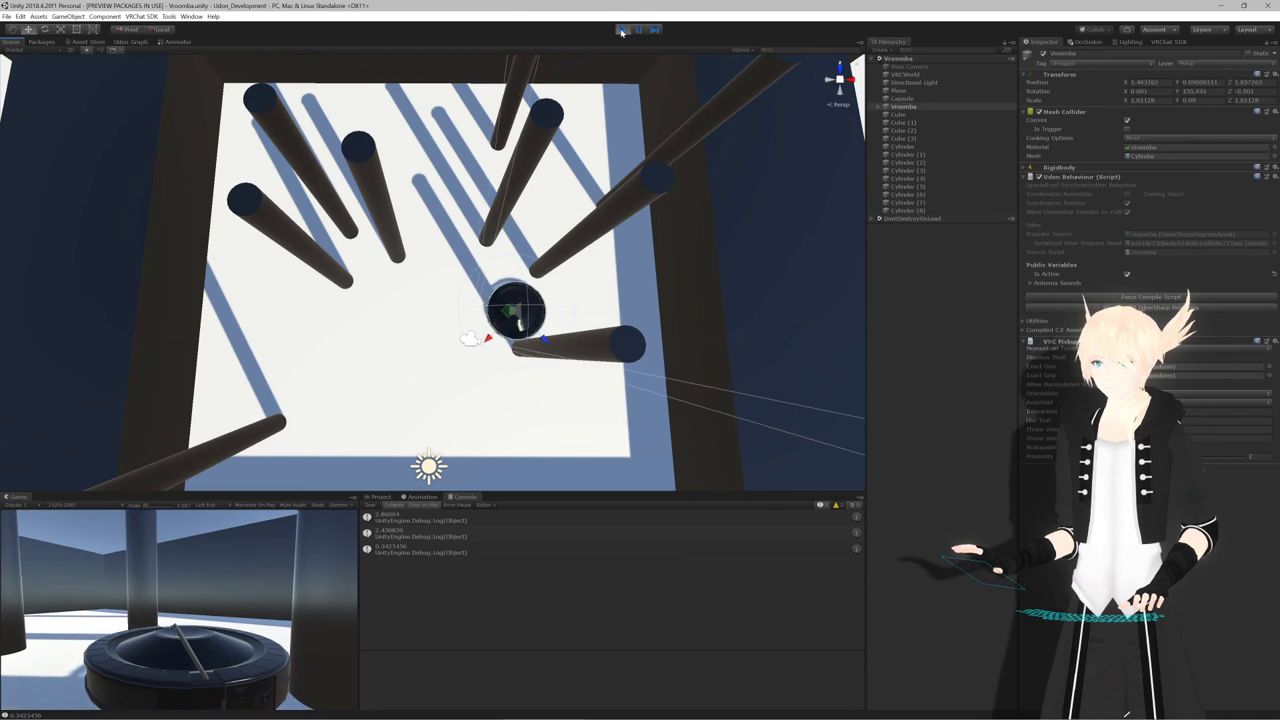
click(621, 32)
Switch to the Vroomba script and replace transform.forward with transform.position in the logged Vector3.Dot call
key(alt+Tab)
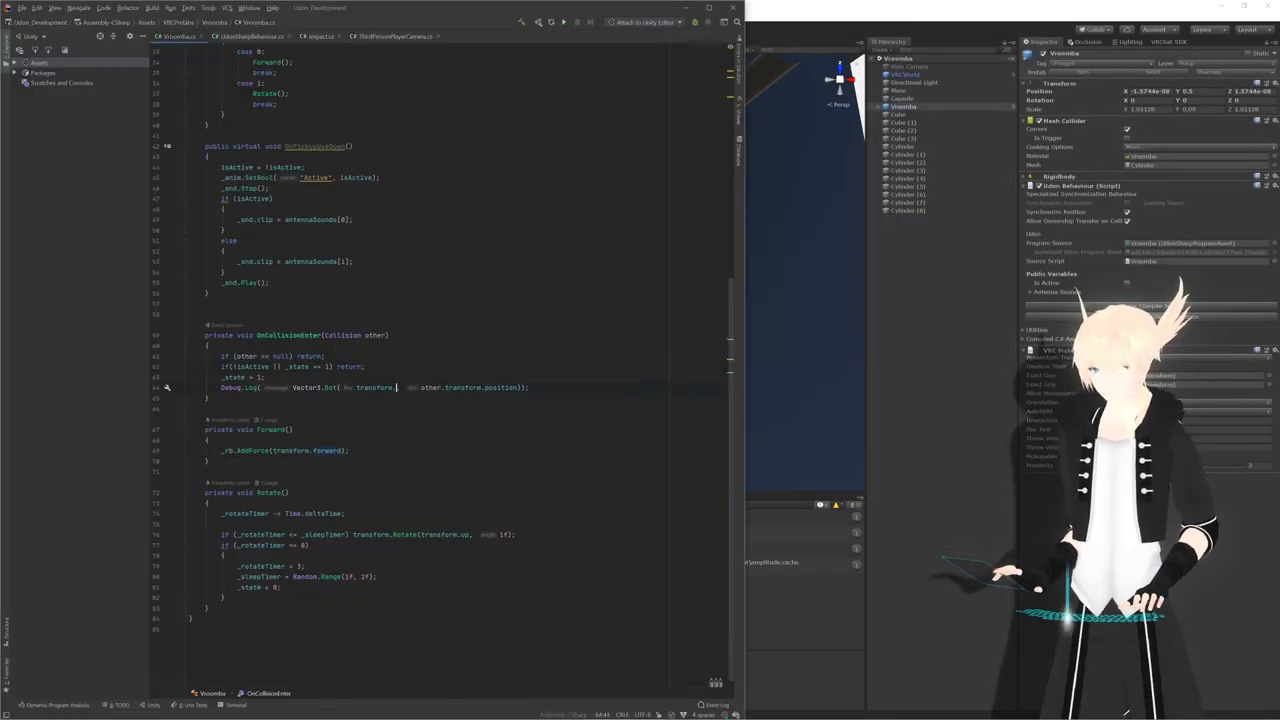
text(position)
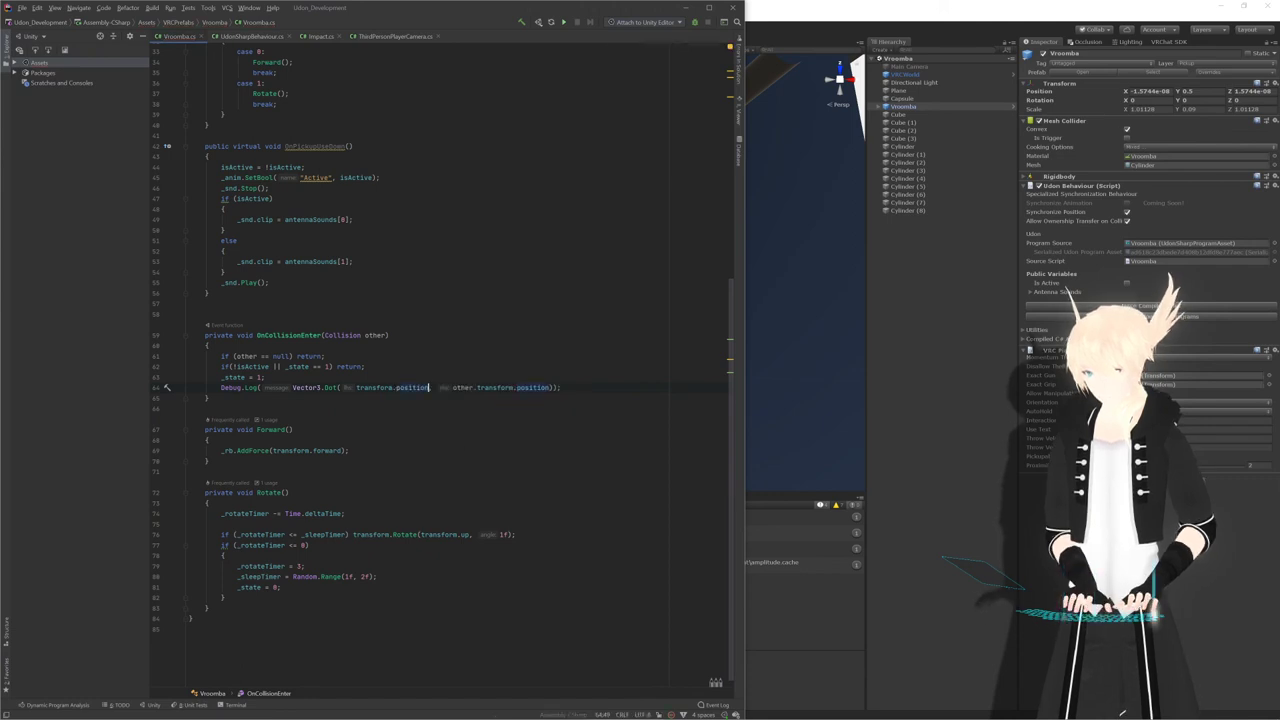
Return to Unity, clear the Console and start Play mode to test the edited dot product
key(alt+Tab)
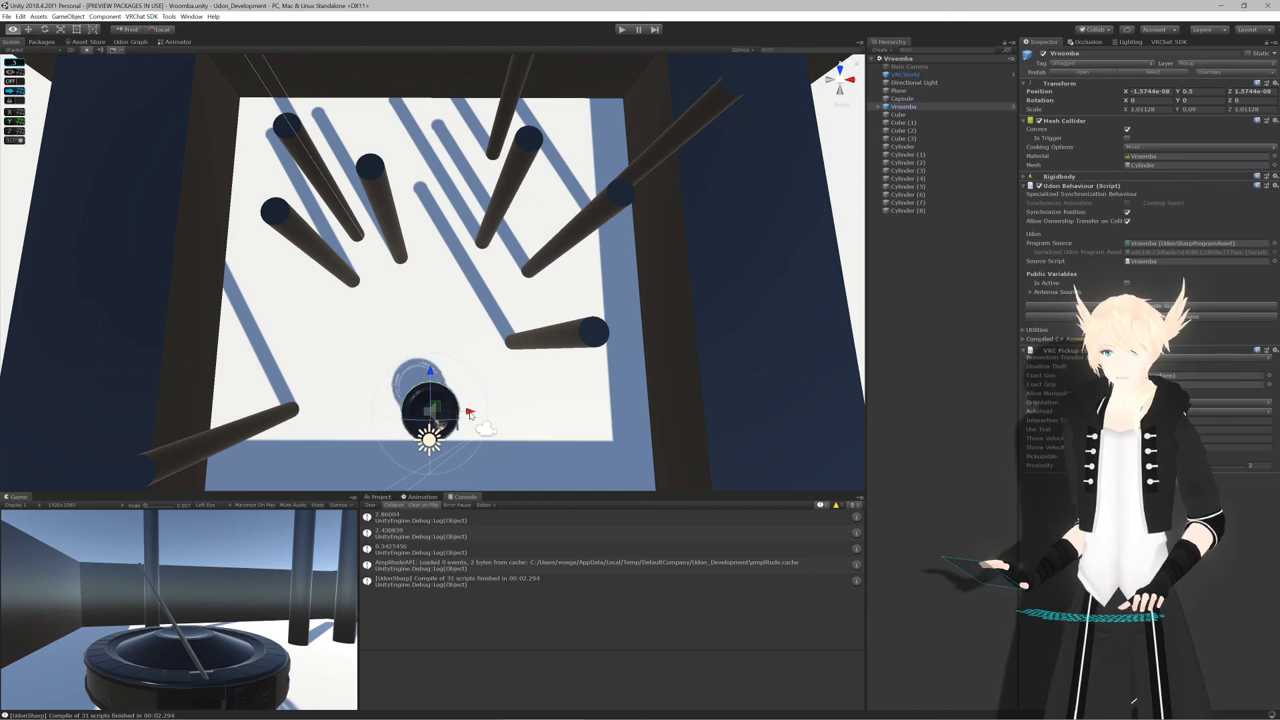
click(370, 506)
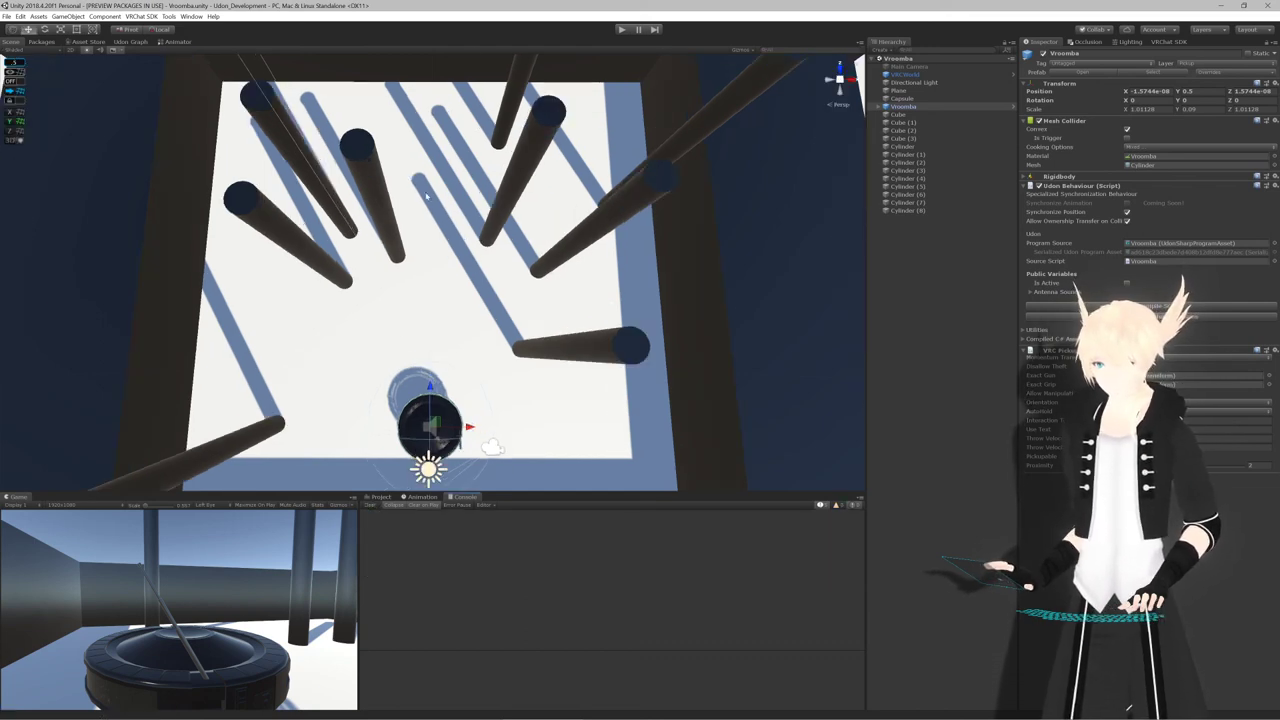
click(620, 30)
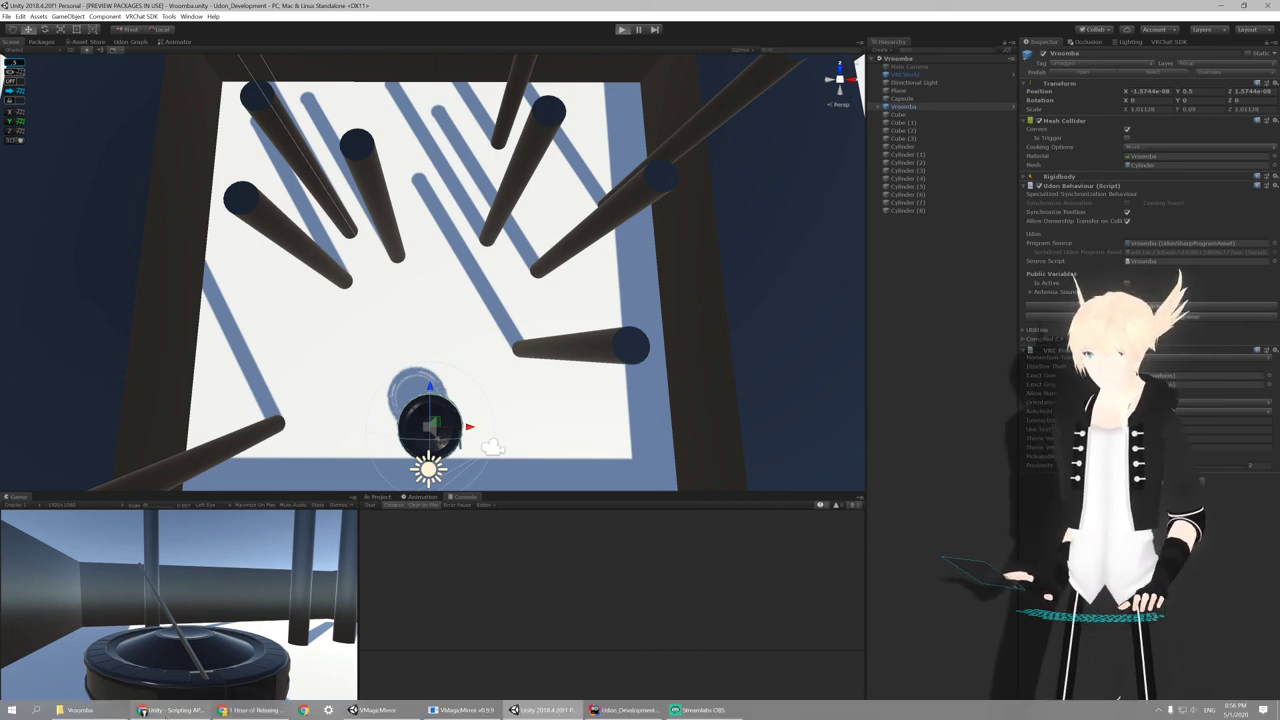
click(255, 710)
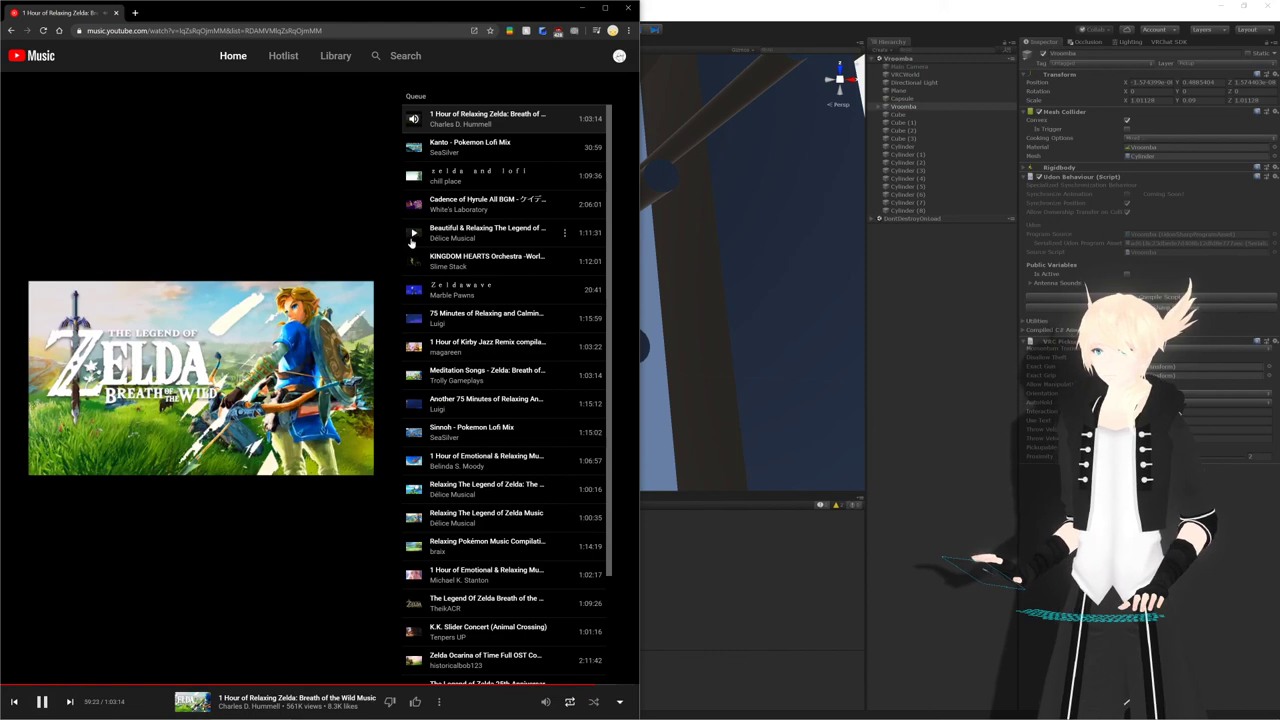
click(920, 303)
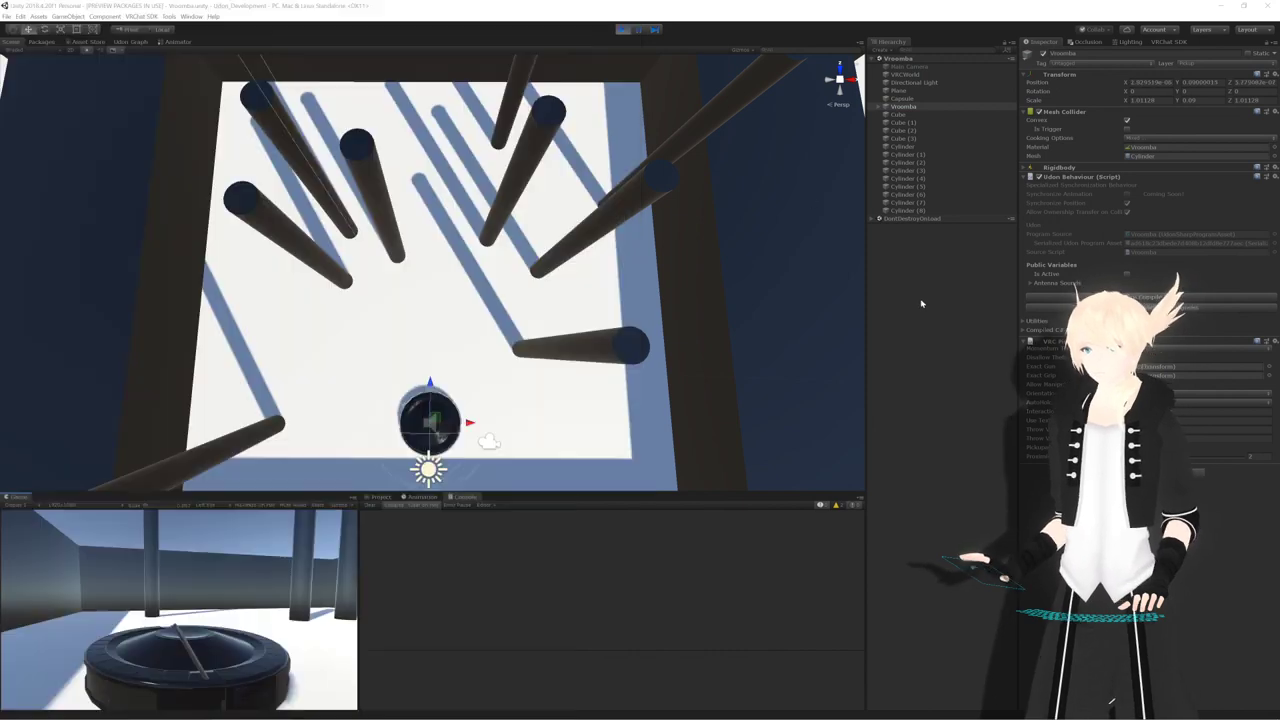
Enable Is Active on the Vroomba, examine the values logged at its collisions and stop Play mode
click(903, 107)
click(1127, 274)
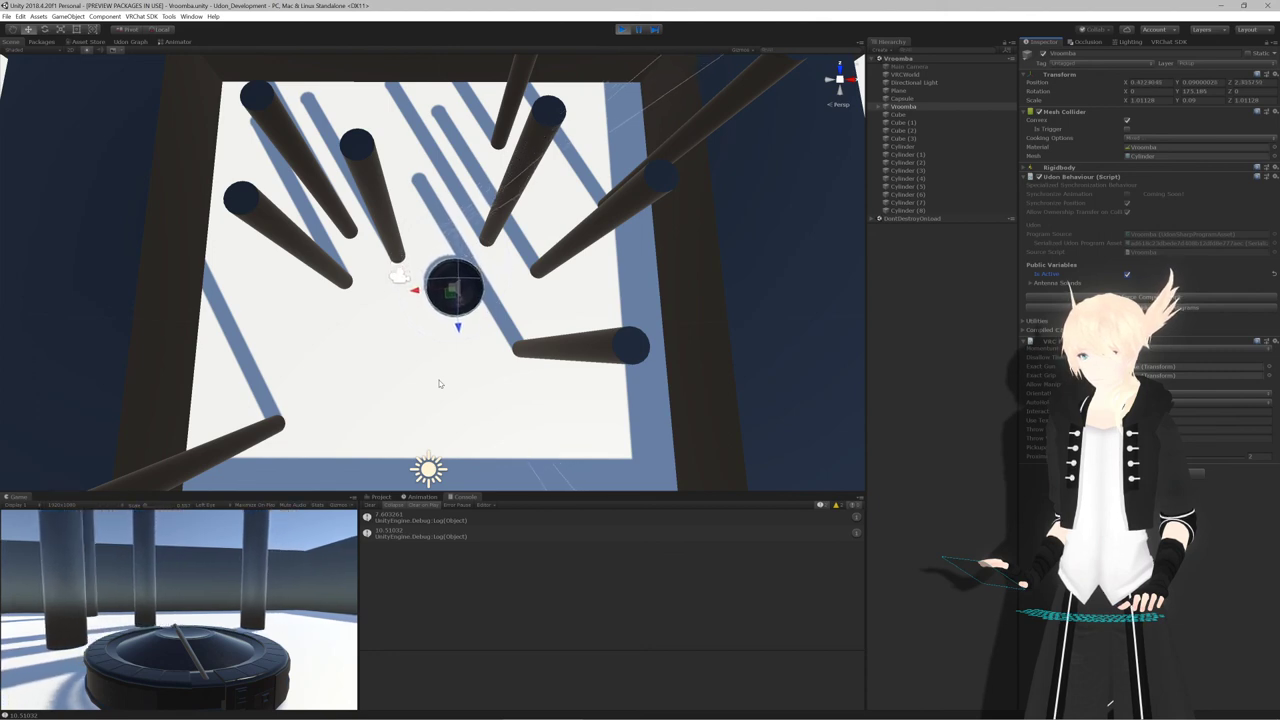
mouse_move(439, 384)
right_down()
mouse_move(442, 420)
mouse_move(443, 400)
right_up()
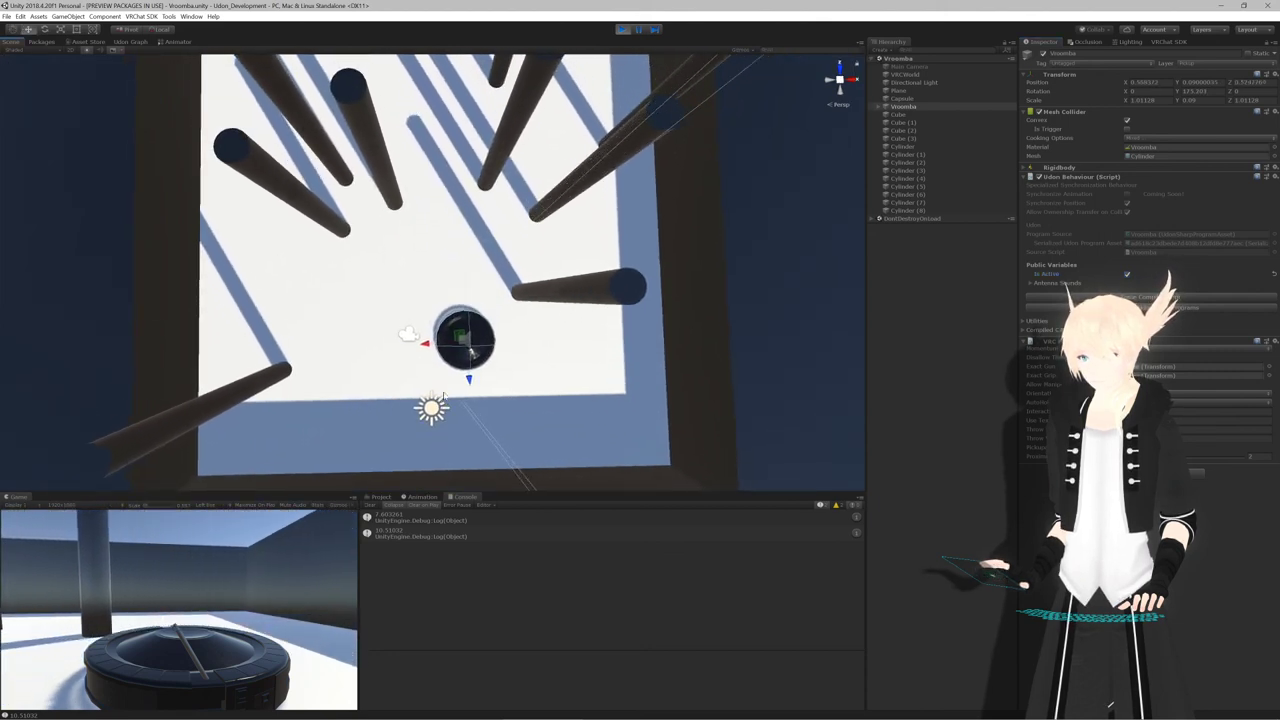
middle_drag(512, 340, 502, 269)
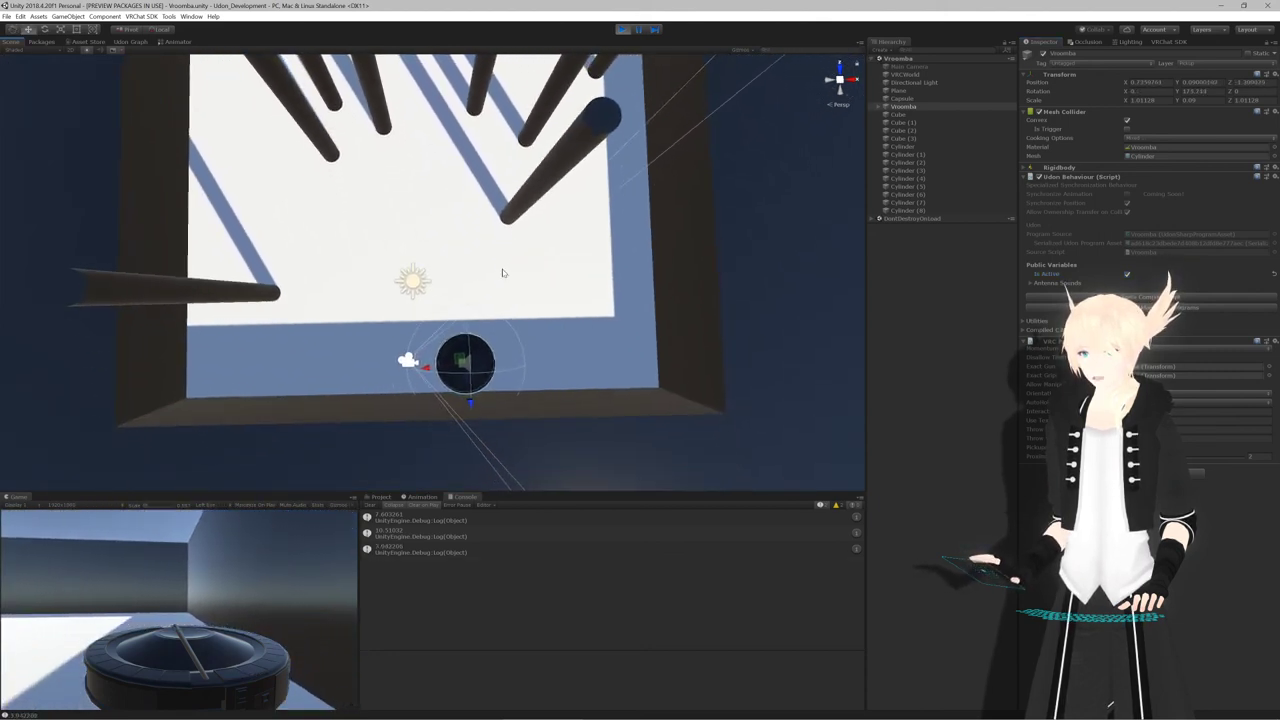
click(621, 31)
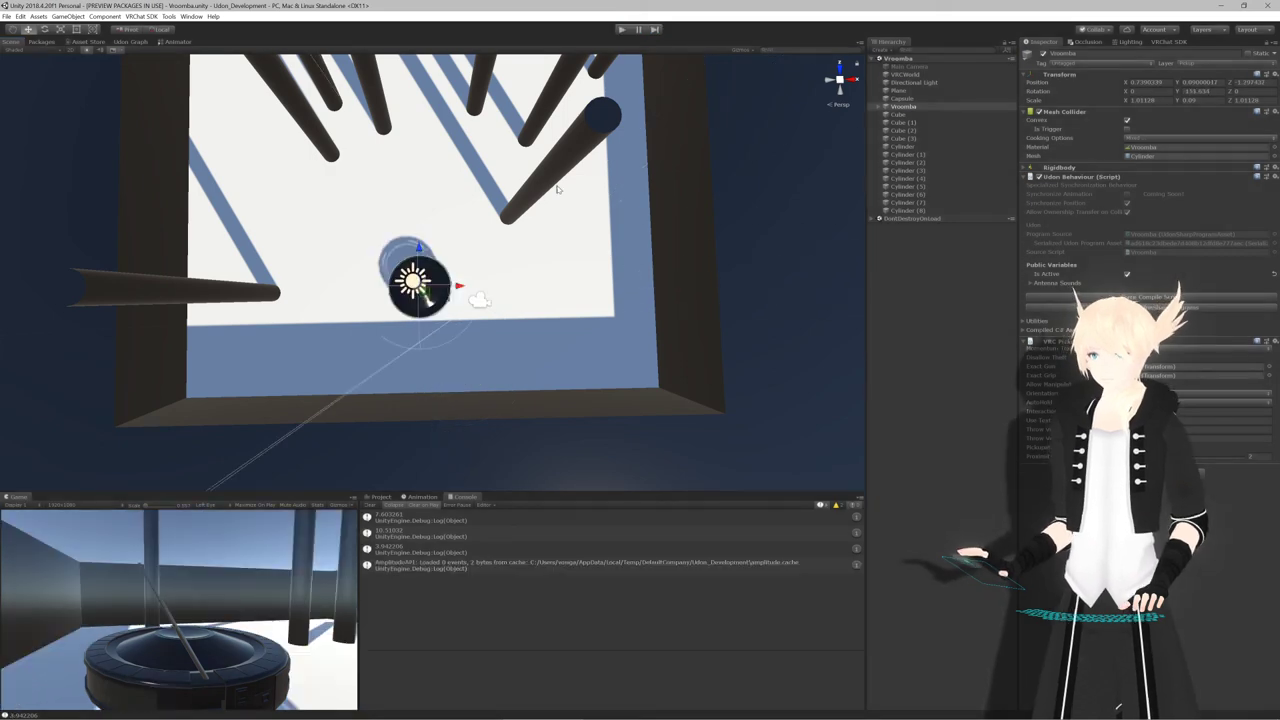
Switch to the Vroomba script and replace other.transform.position with an other.GetContact() call in the logged Vector3.Dot
key(alt+Tab)
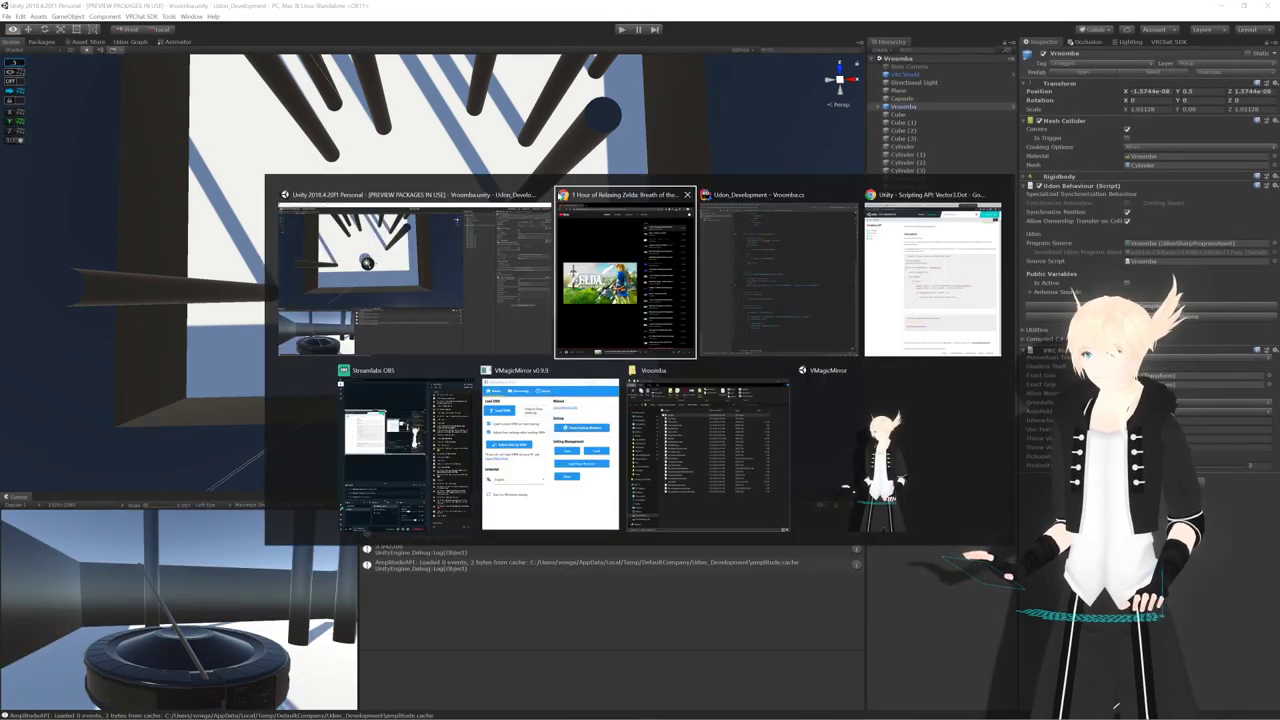
key(alt+Tab)
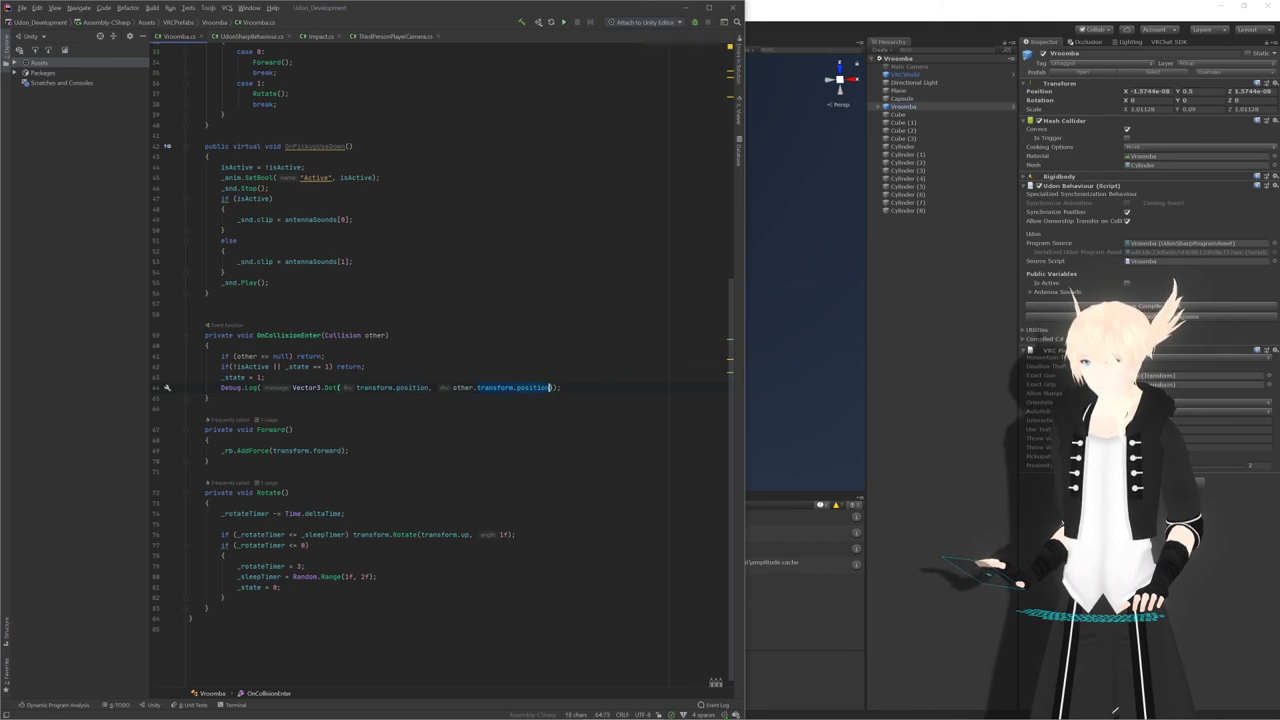
text(p)
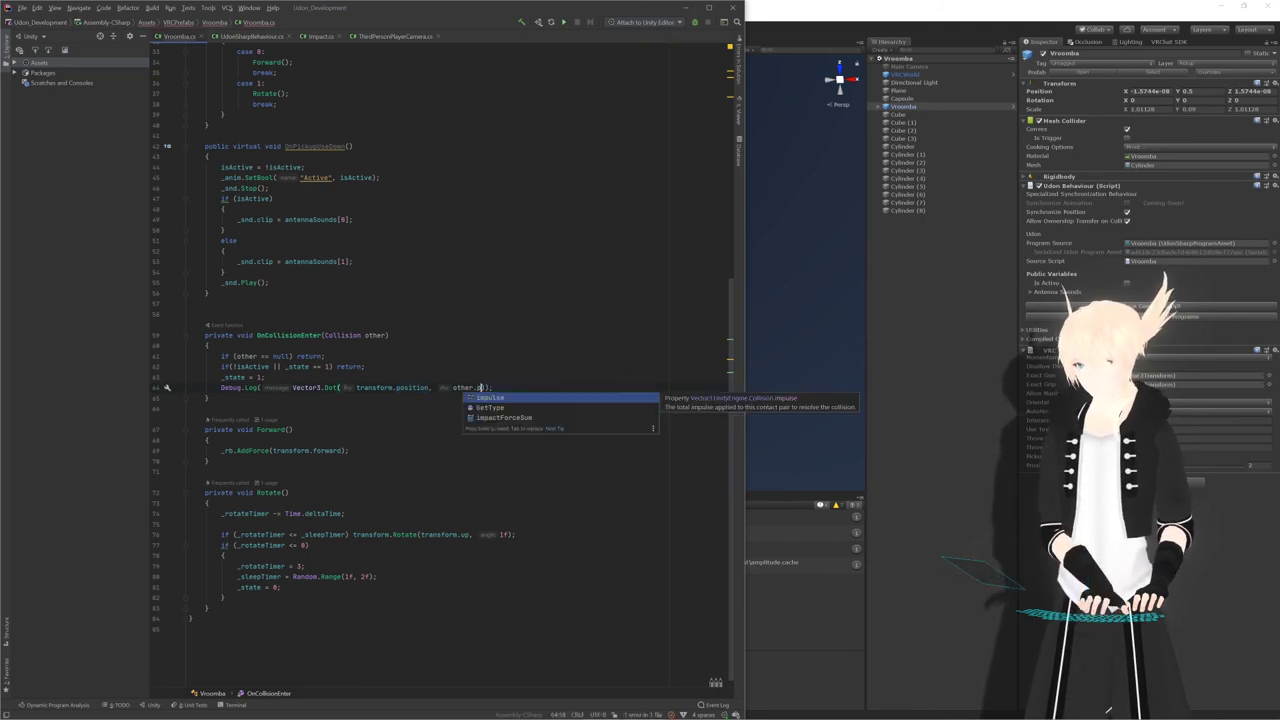
key(BackSpace)
text(co)
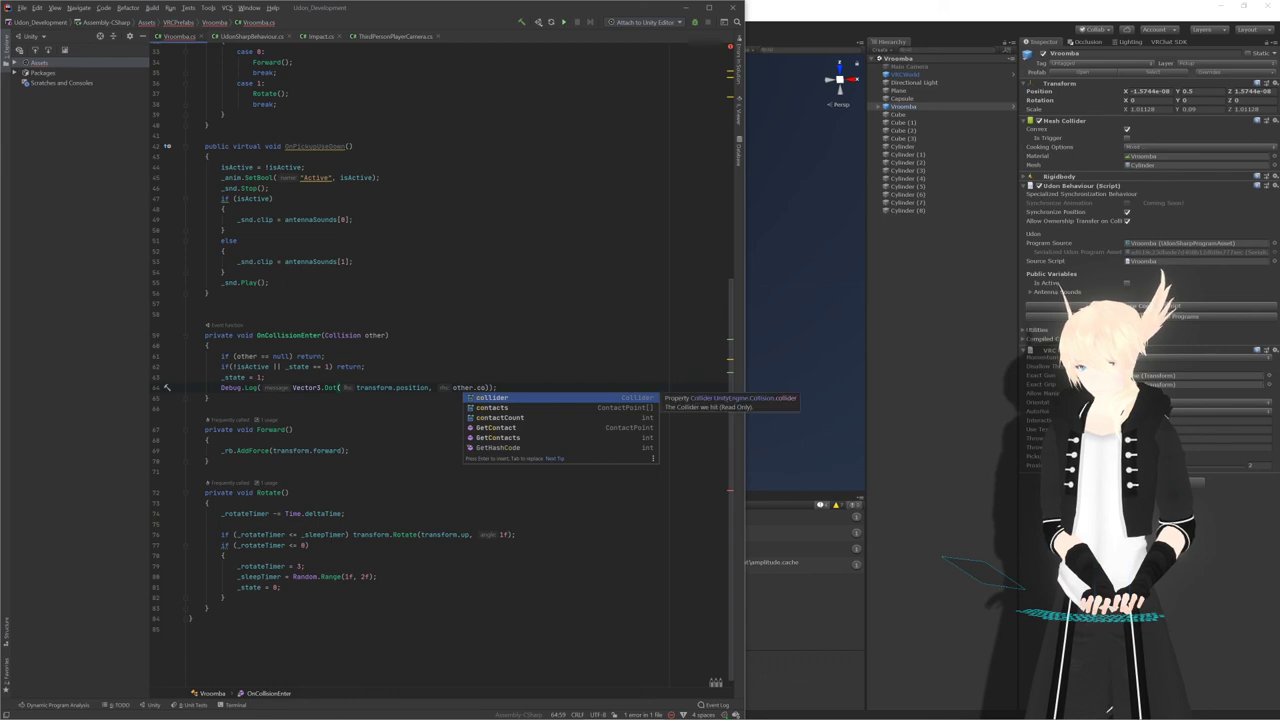
key(Down)
key(Down)
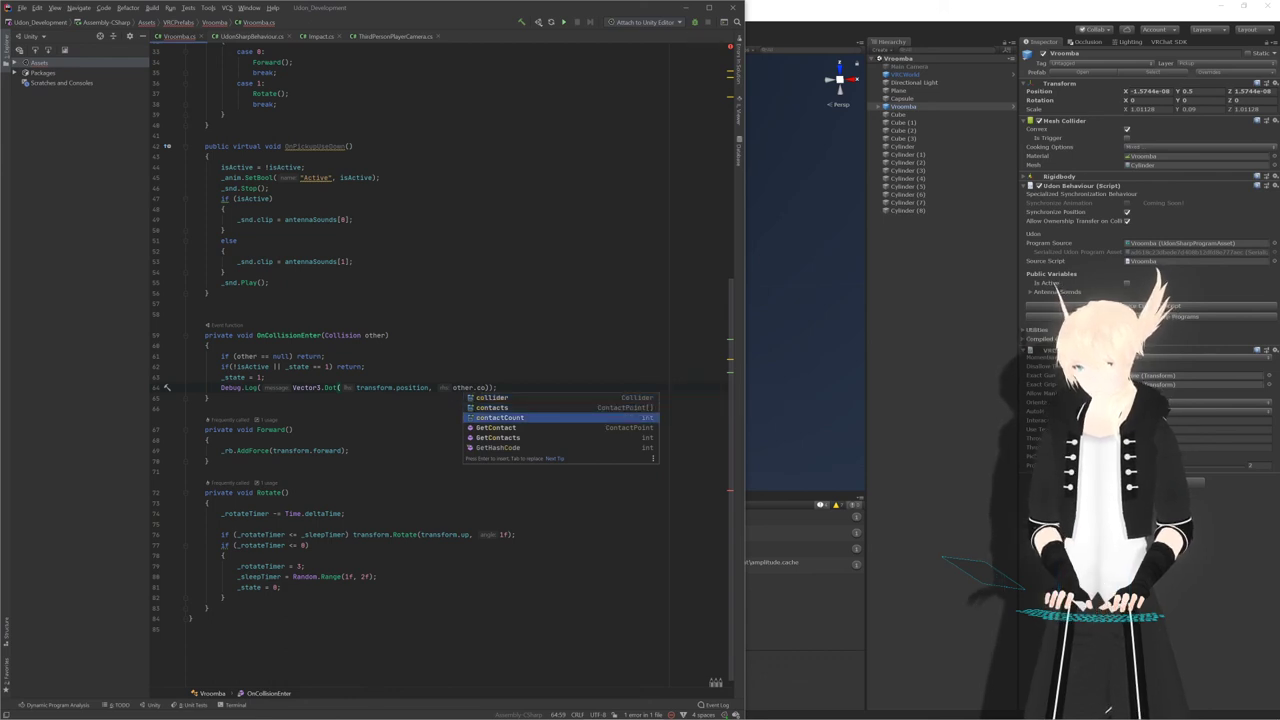
key(Up)
key(Down)
key(Down)
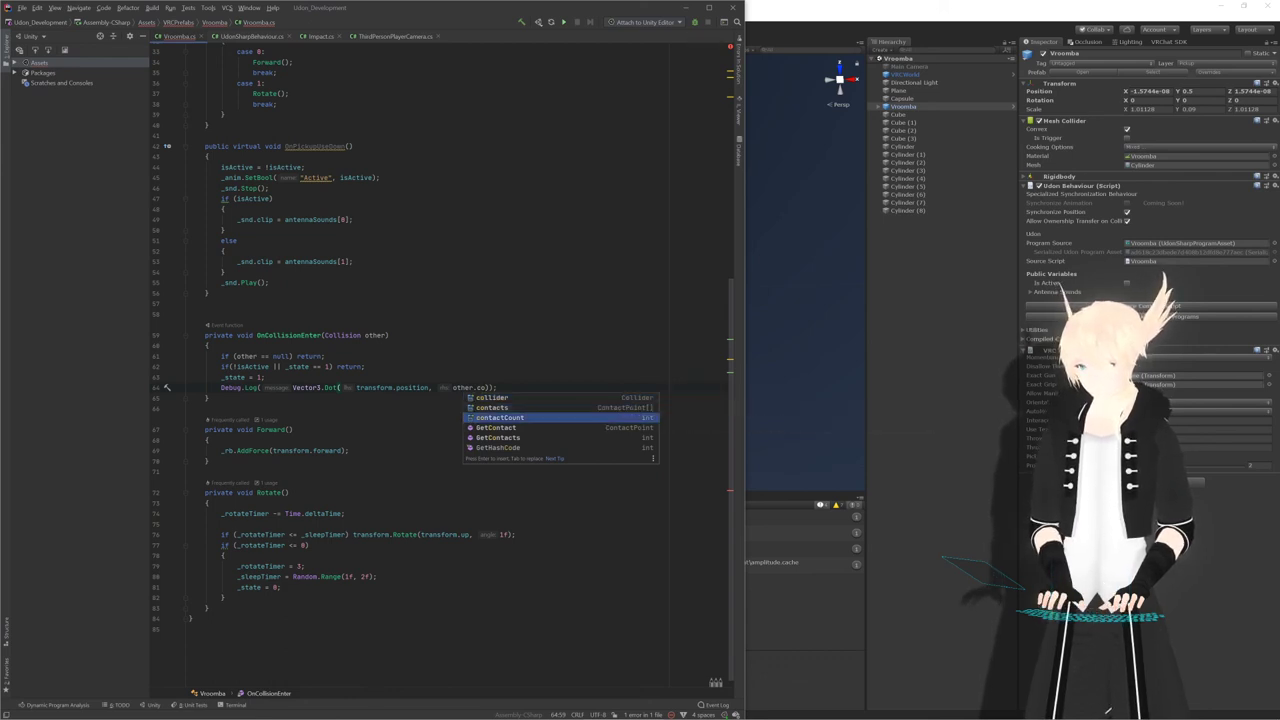
key(Return)
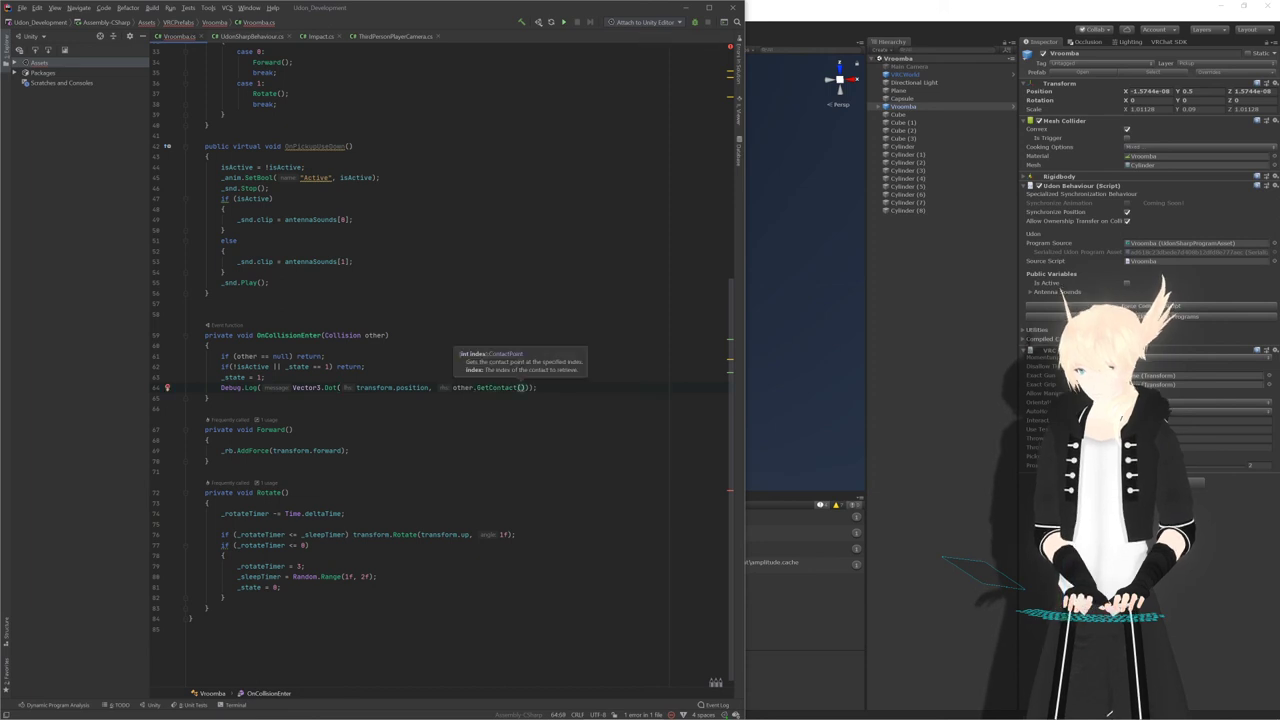
Complete the second Vector3.Dot argument as other.GetContact(0).point
key(Right)
key(Right)
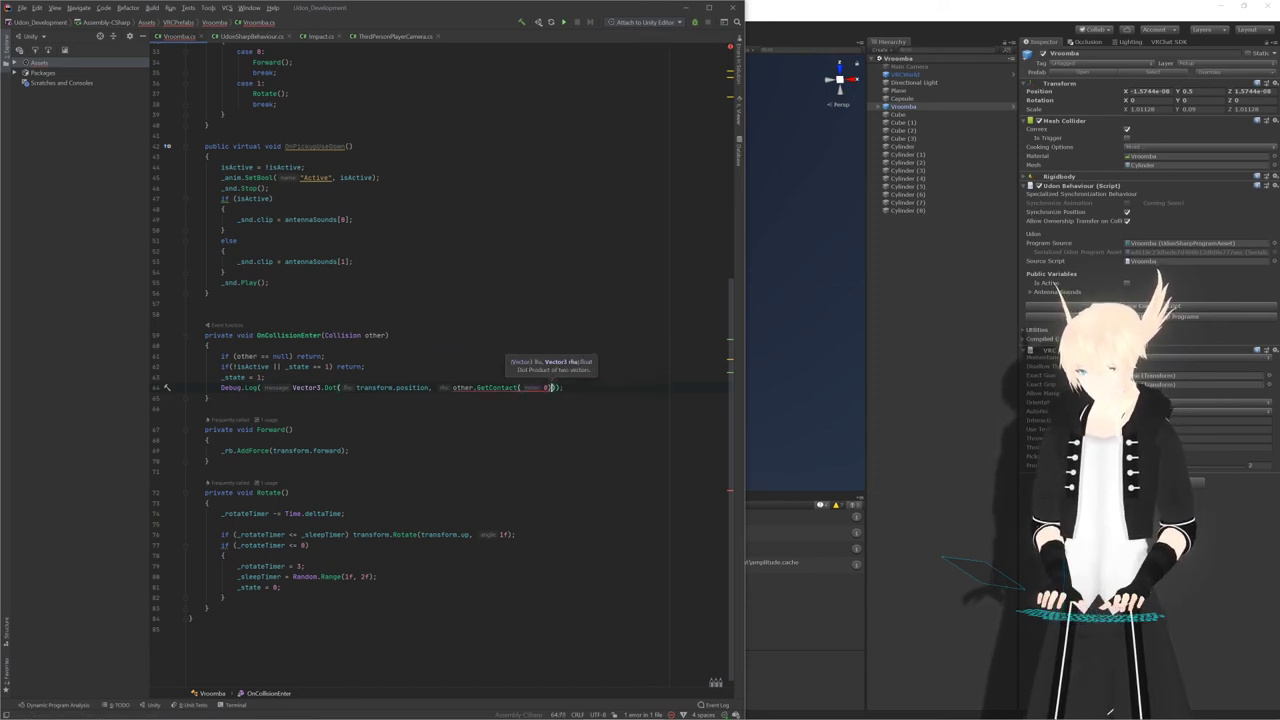
text(.point)
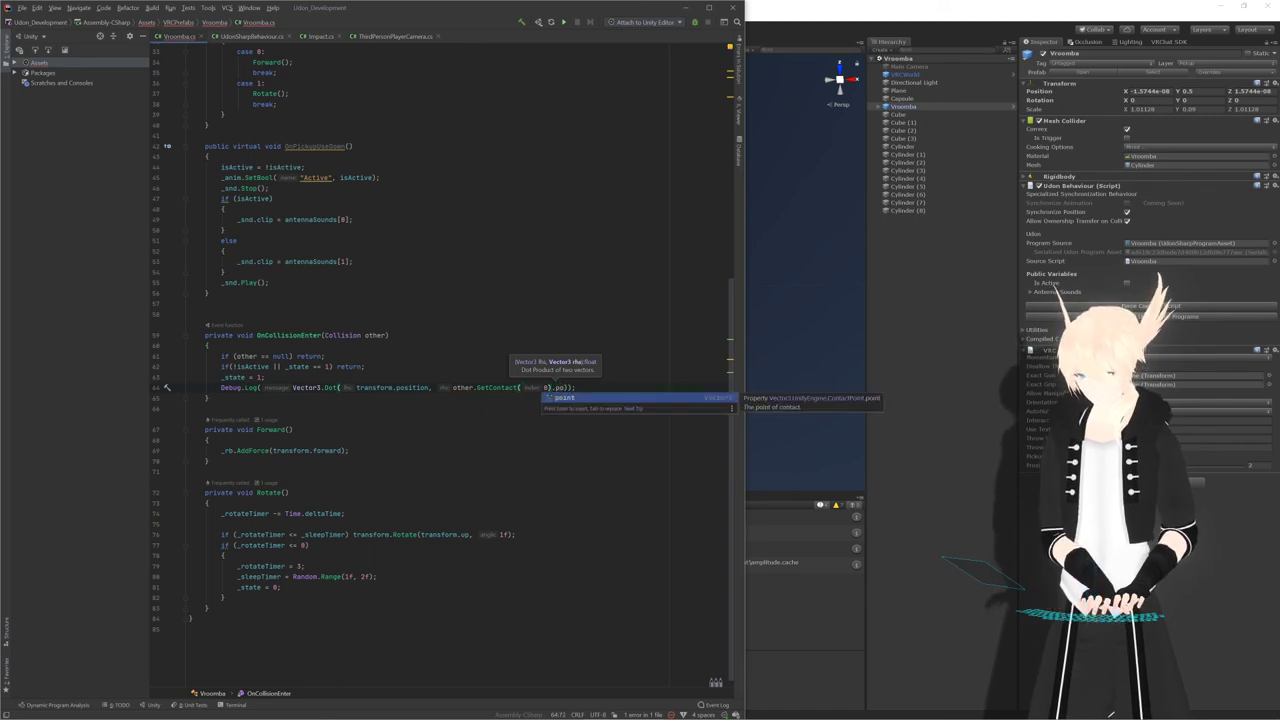
text())
key(Up)
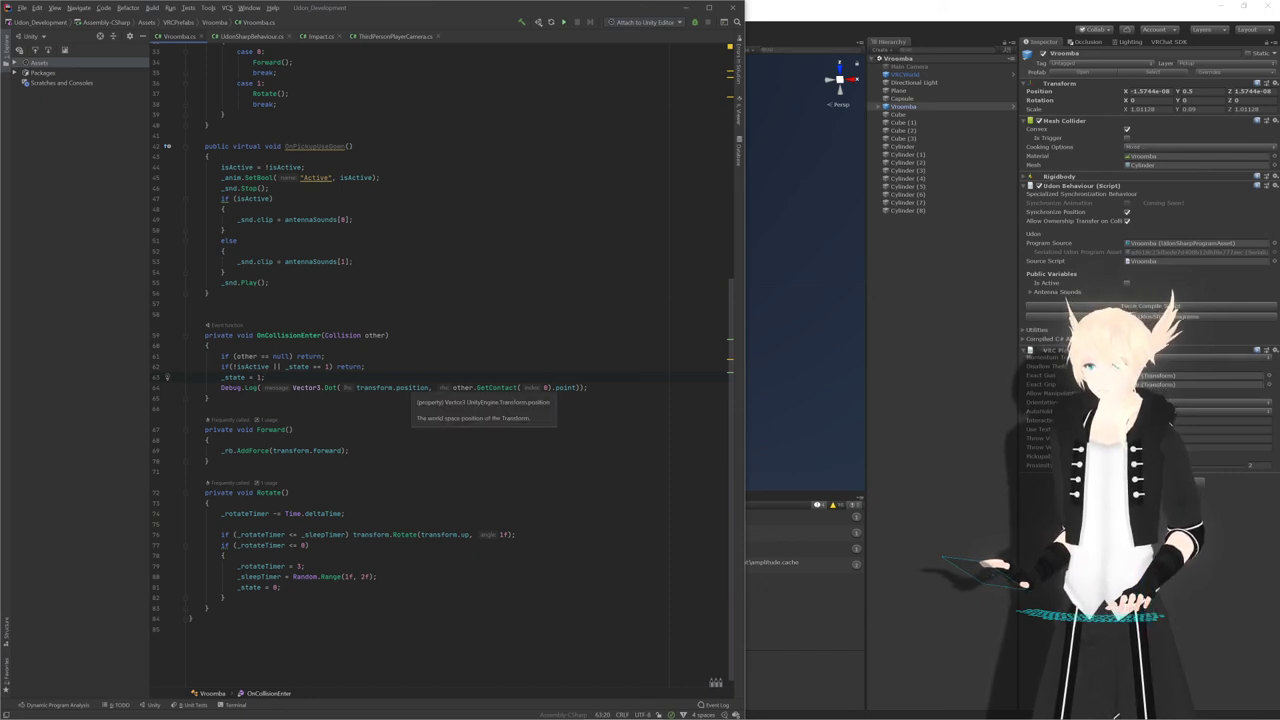
Return to Unity and force-compile the Vroomba script with the contact-point dot product
click(1248, 515)
scroll(506, 426, down, 3)
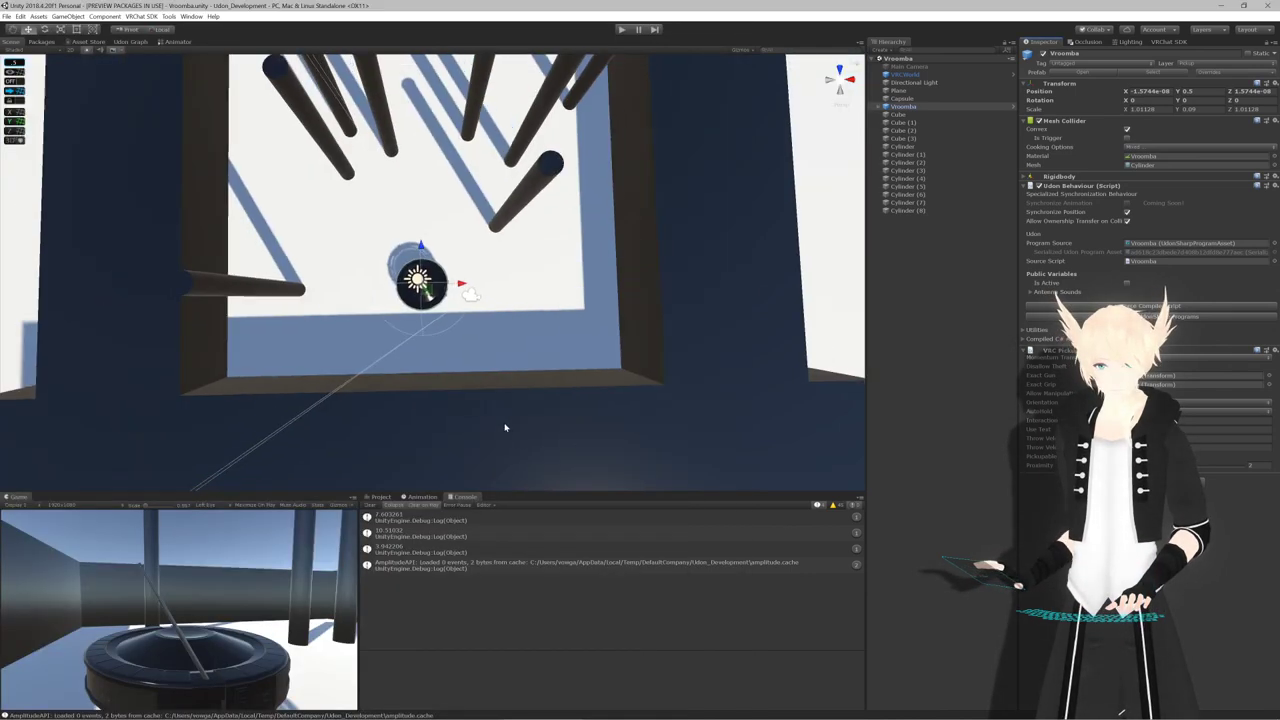
scroll(508, 412, up, 3)
right_drag(514, 394, 503, 391)
middle_drag(539, 371, 557, 386)
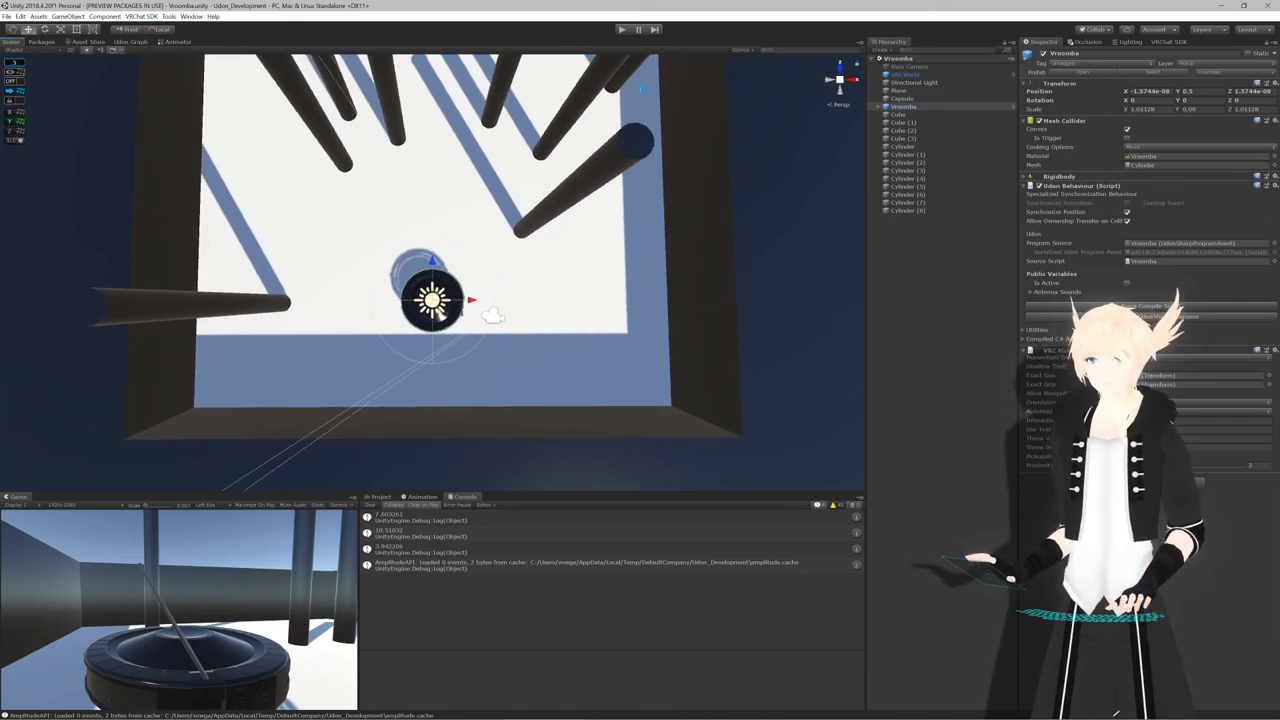
scroll(644, 89, down, 1)
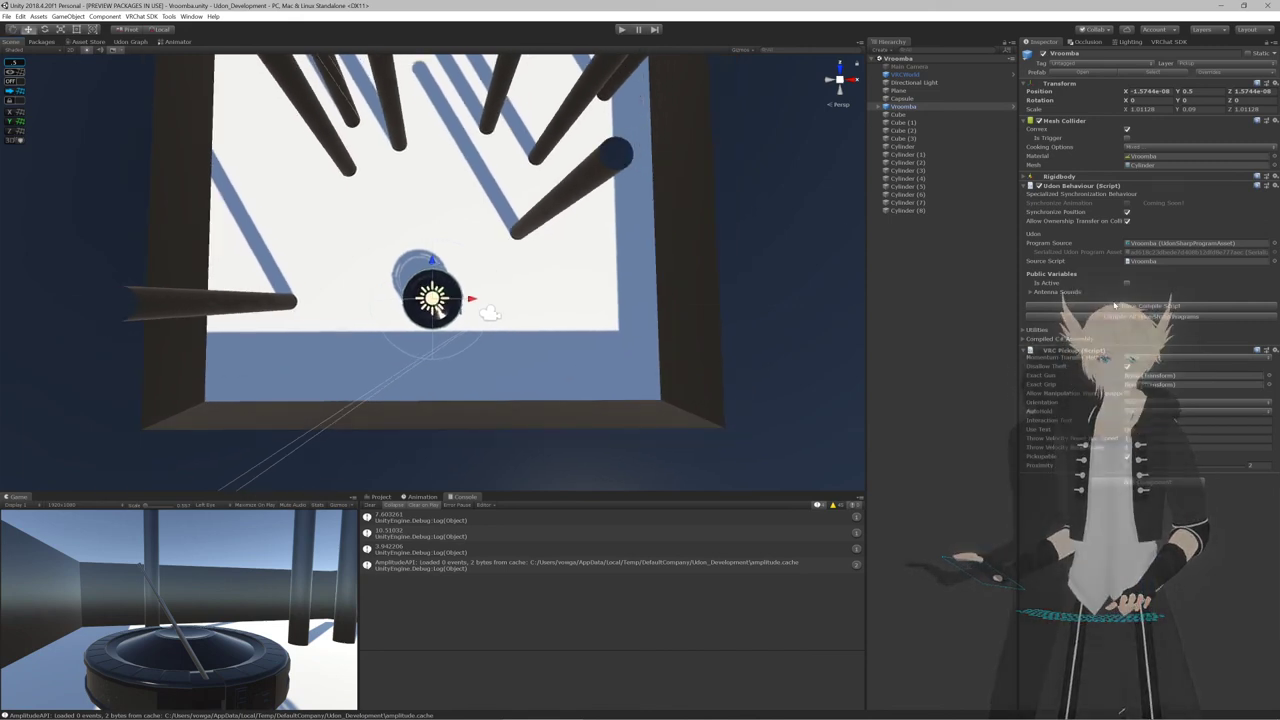
click(1120, 306)
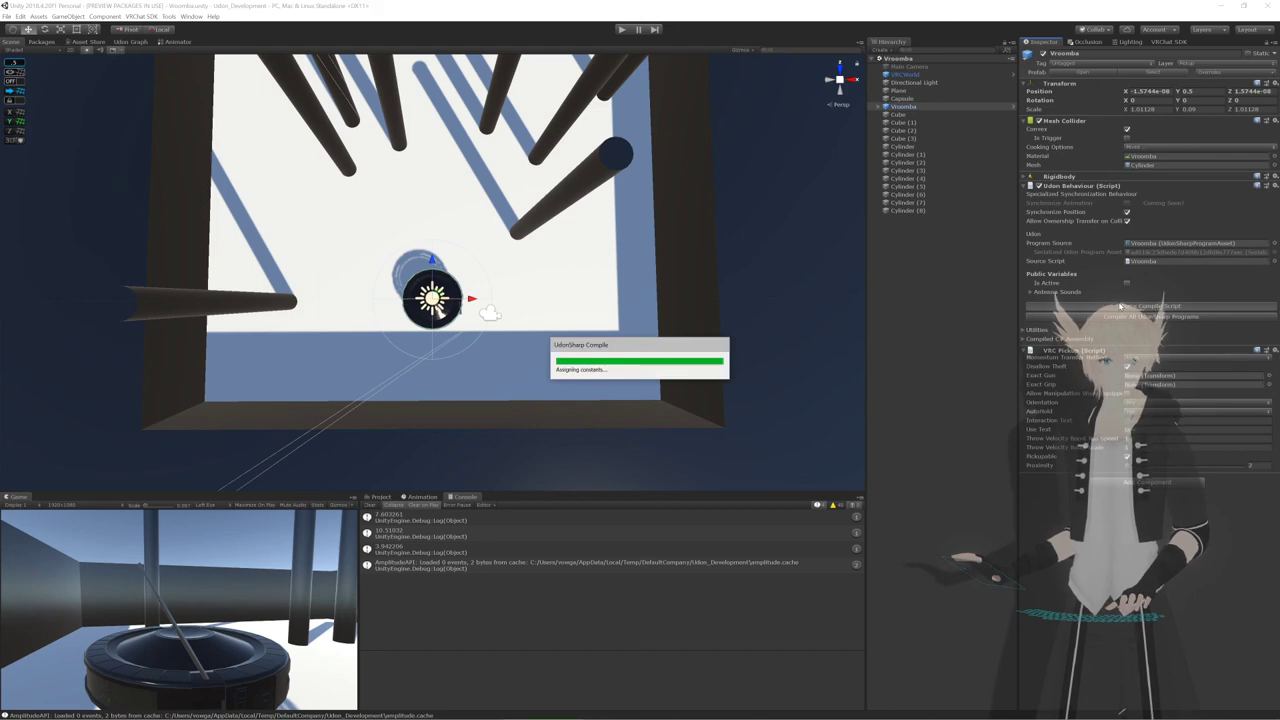
Clear the Console and start Play mode to test the contact-point version of the dot product
click(379, 497)
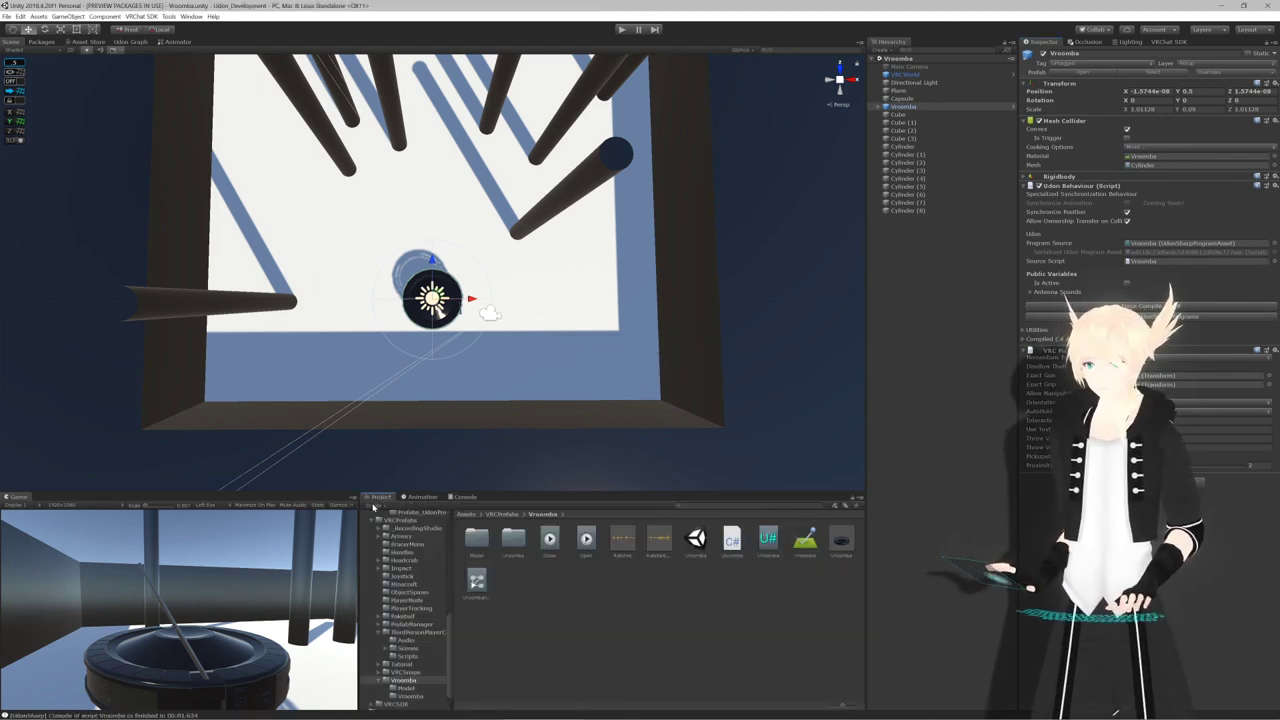
click(459, 497)
click(371, 505)
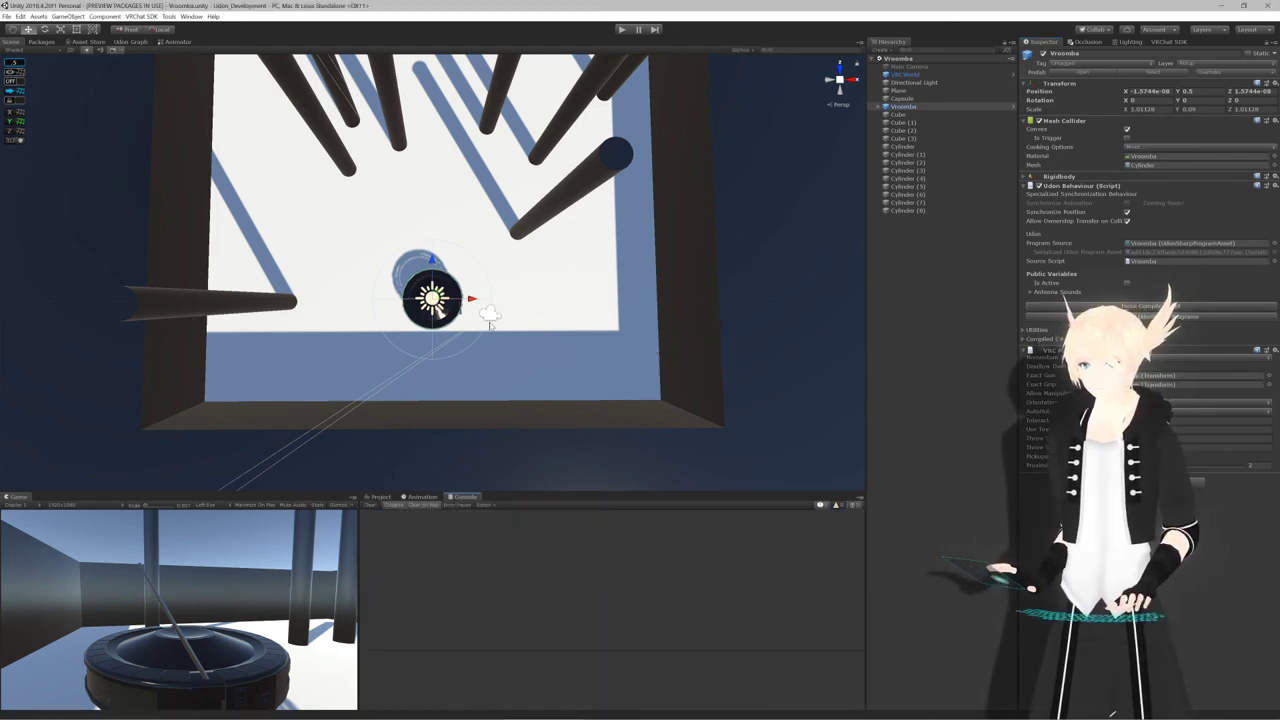
click(622, 30)
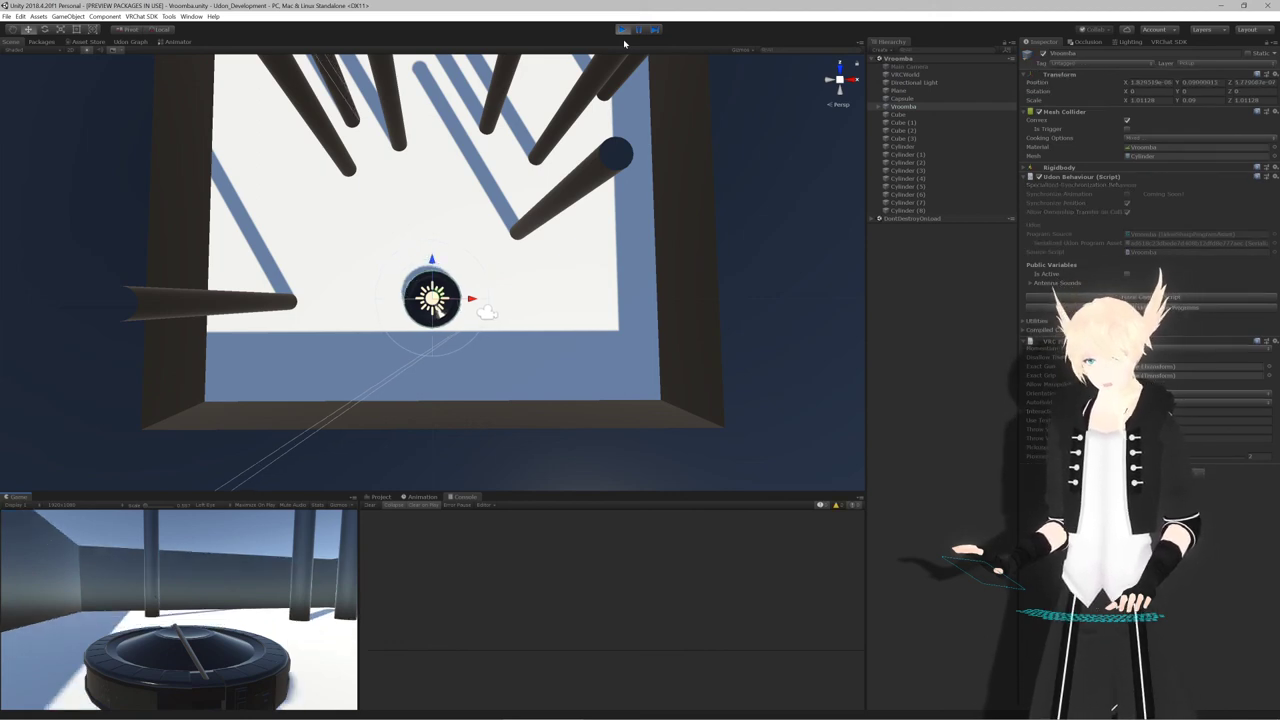
Enable Is Active on the Vroomba and examine the dot product values logged at its collisions
click(1125, 275)
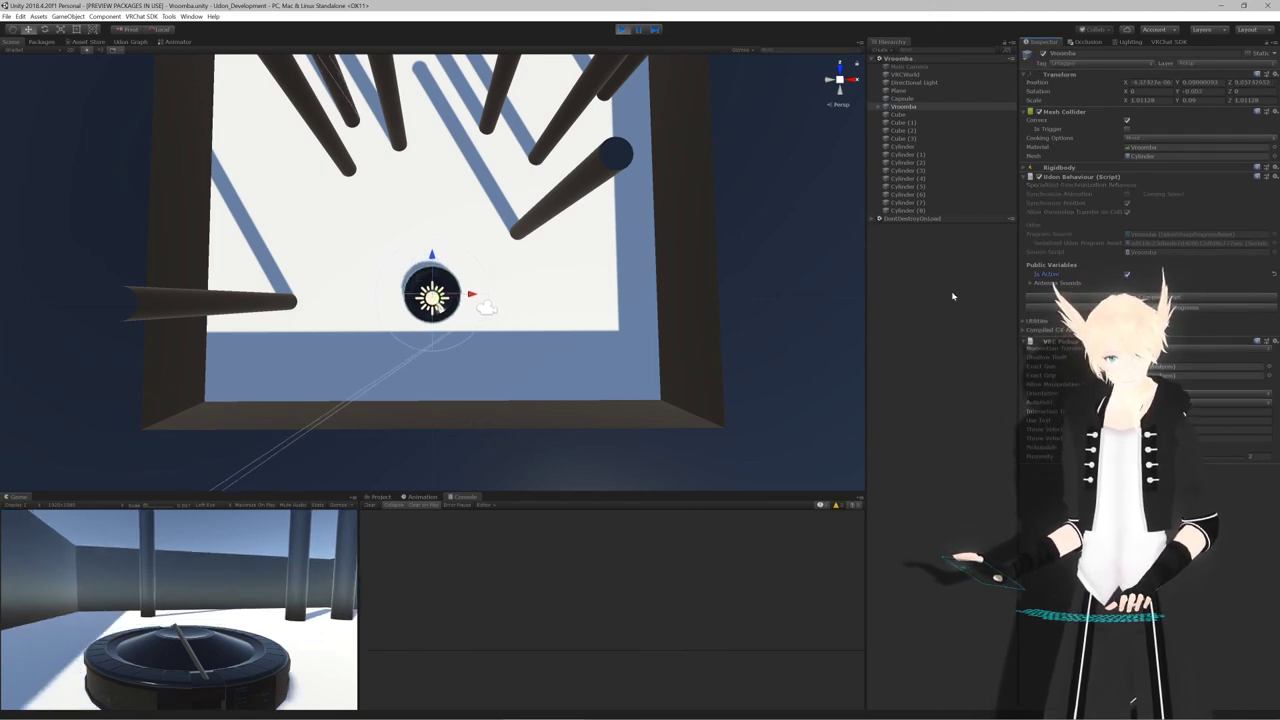
middle_drag(520, 297, 513, 372)
alt+drag(512, 372, 515, 367)
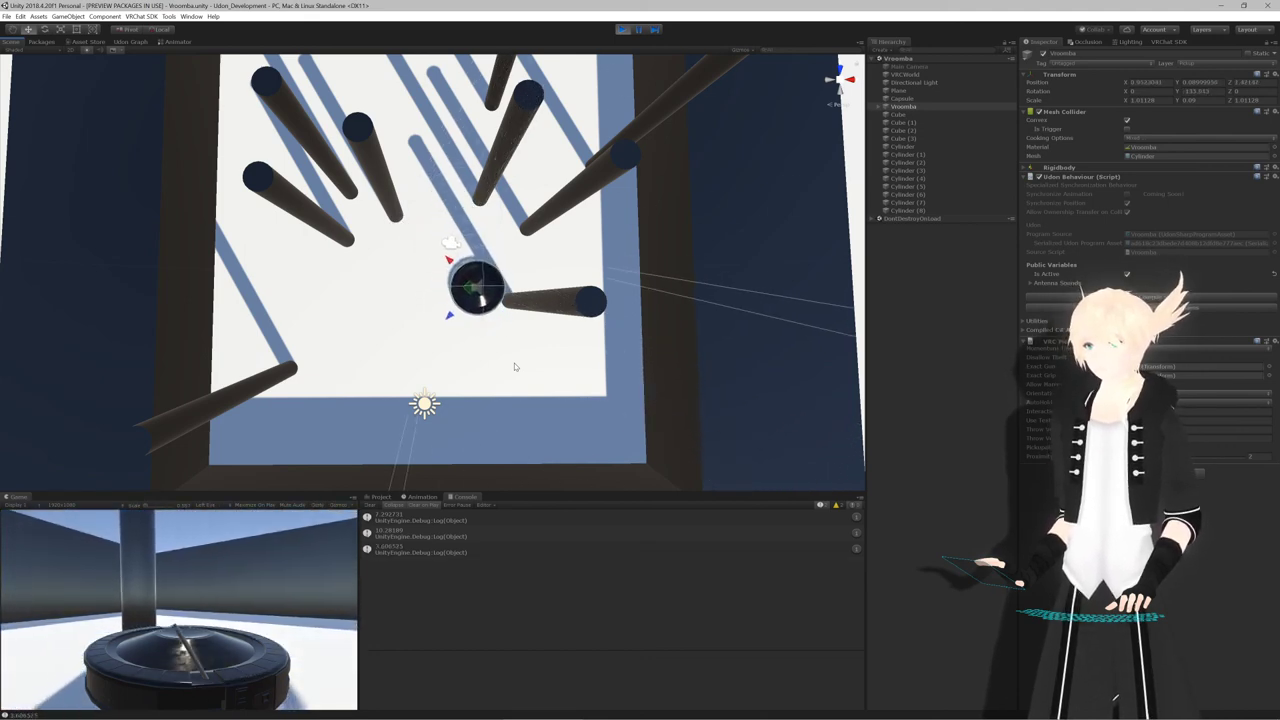
middle_drag(514, 363, 514, 323)
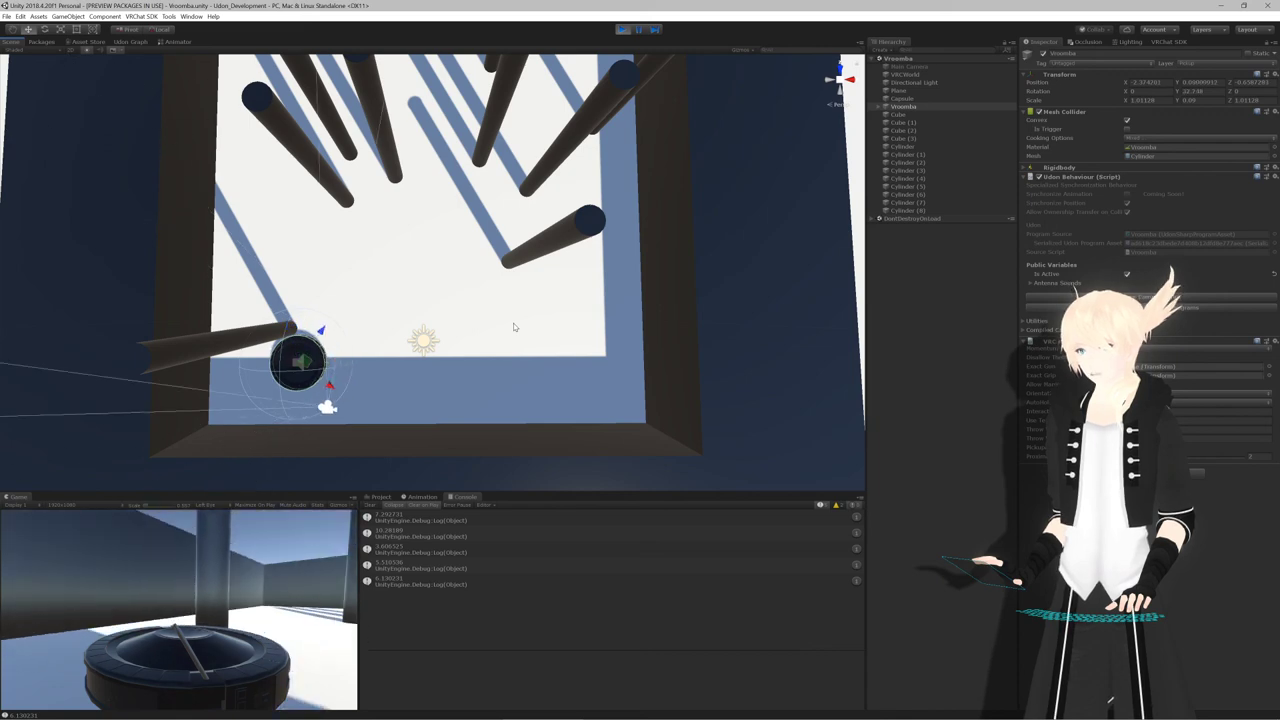
middle_drag(514, 327, 504, 364)
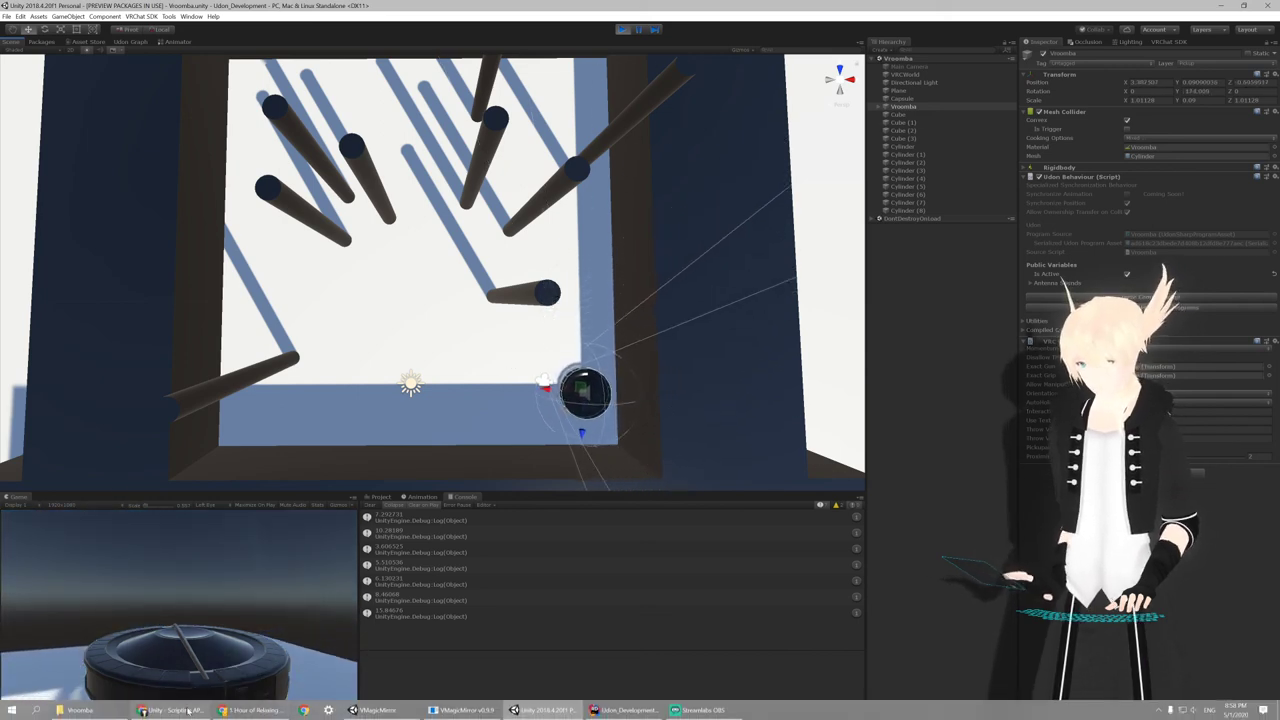
Read the Vector3.Dot description in the Unity documentation, stop Play mode in Unity and return to the Vroomba script
click(240, 710)
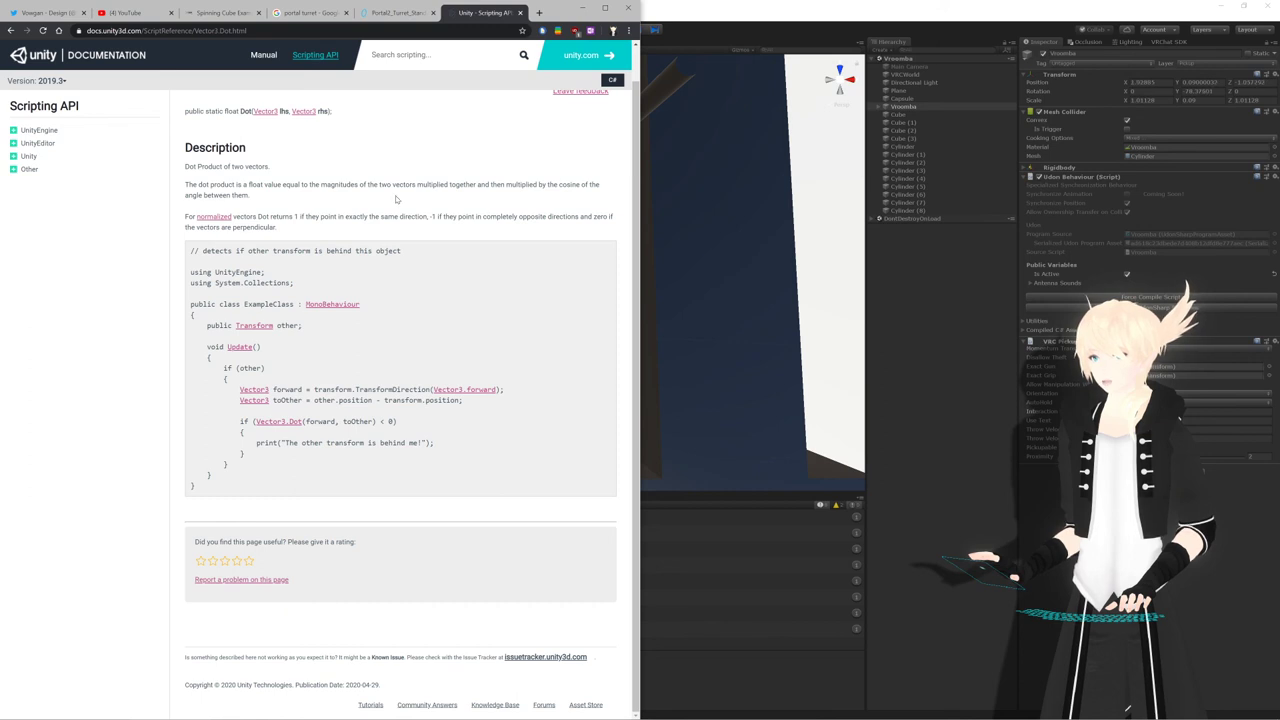
scroll(395, 200, up, 1)
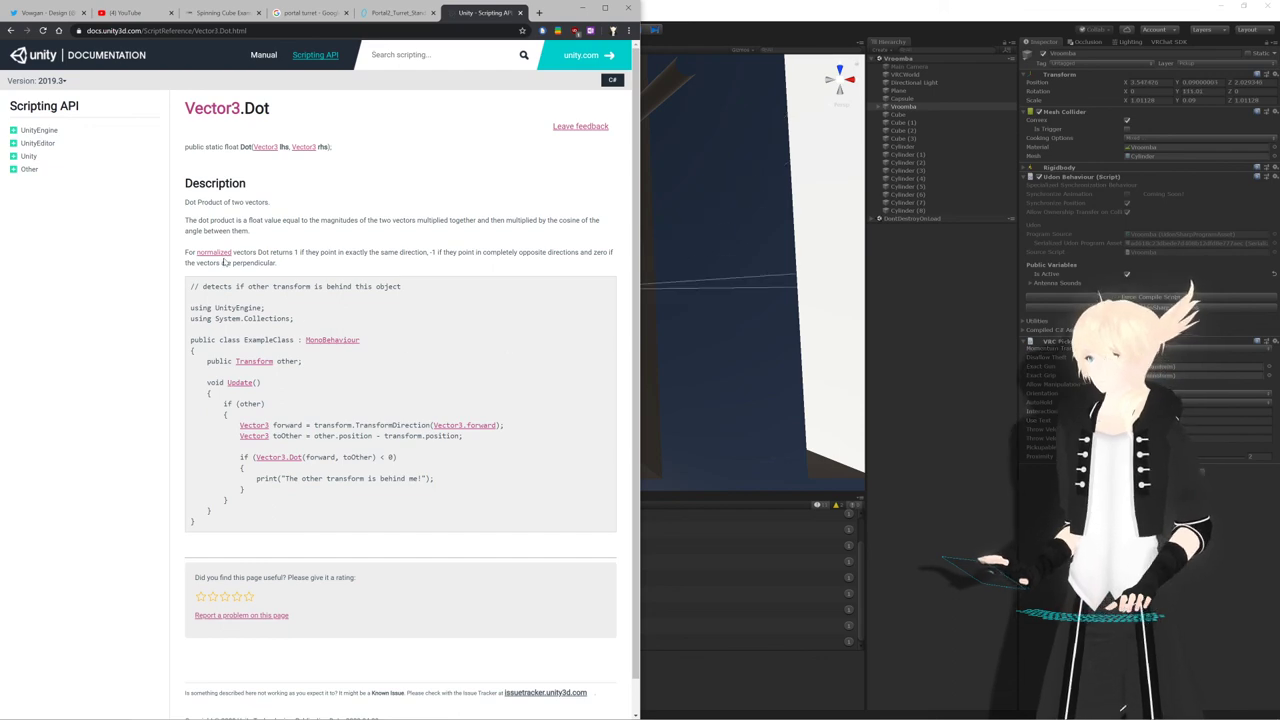
key(alt+Tab)
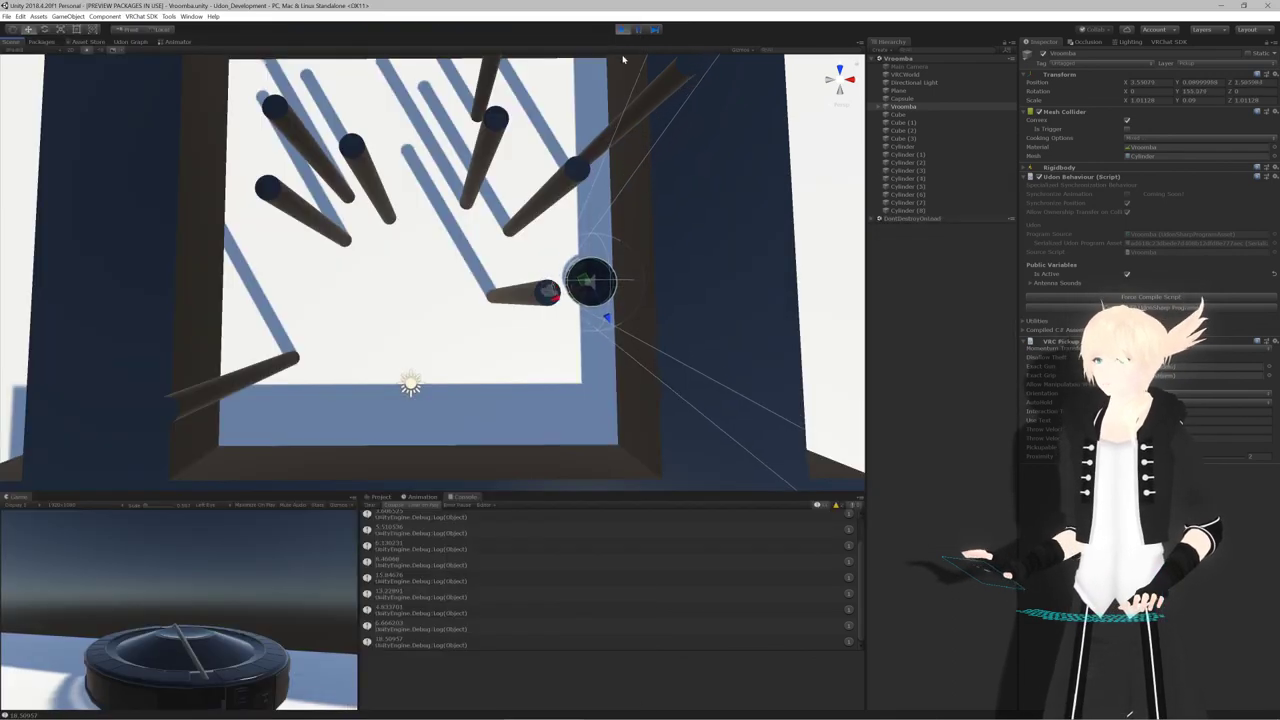
key(alt+Tab)
key(alt+Tab)
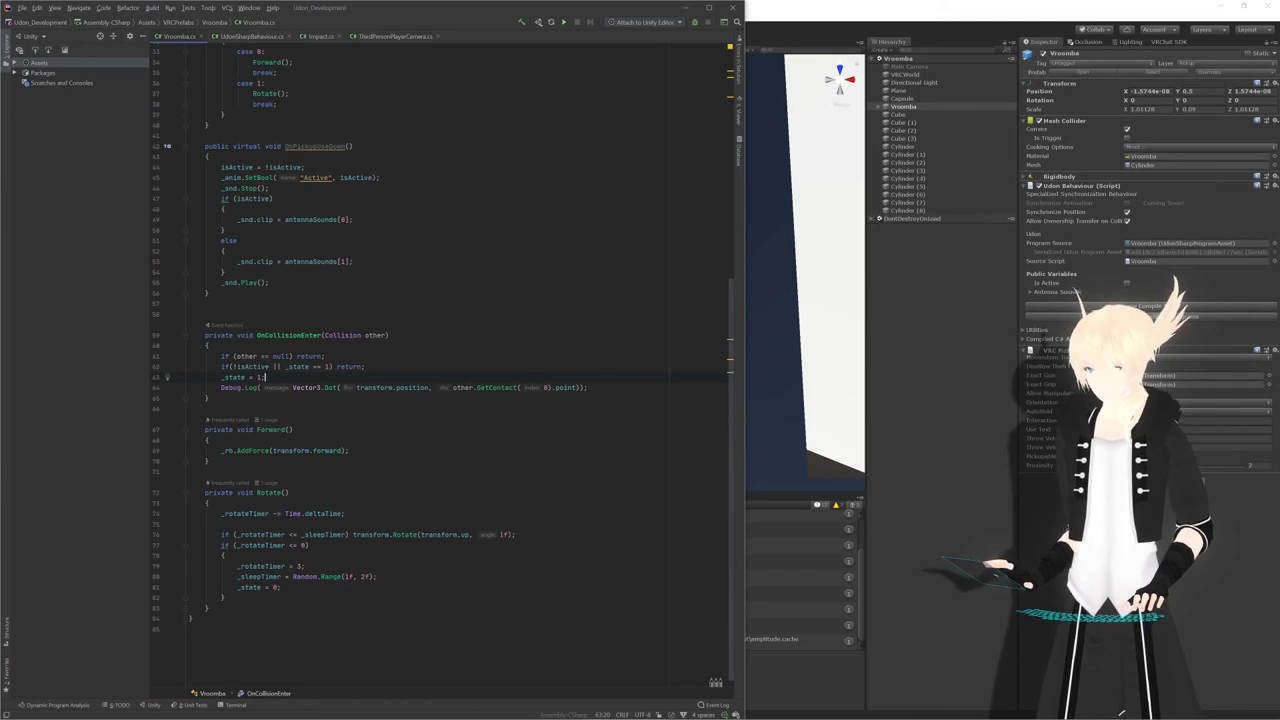
Try to append a normalizing member to the Vector3.Dot result in the Debug.Log line of OnCollisionEnter
click(579, 387)
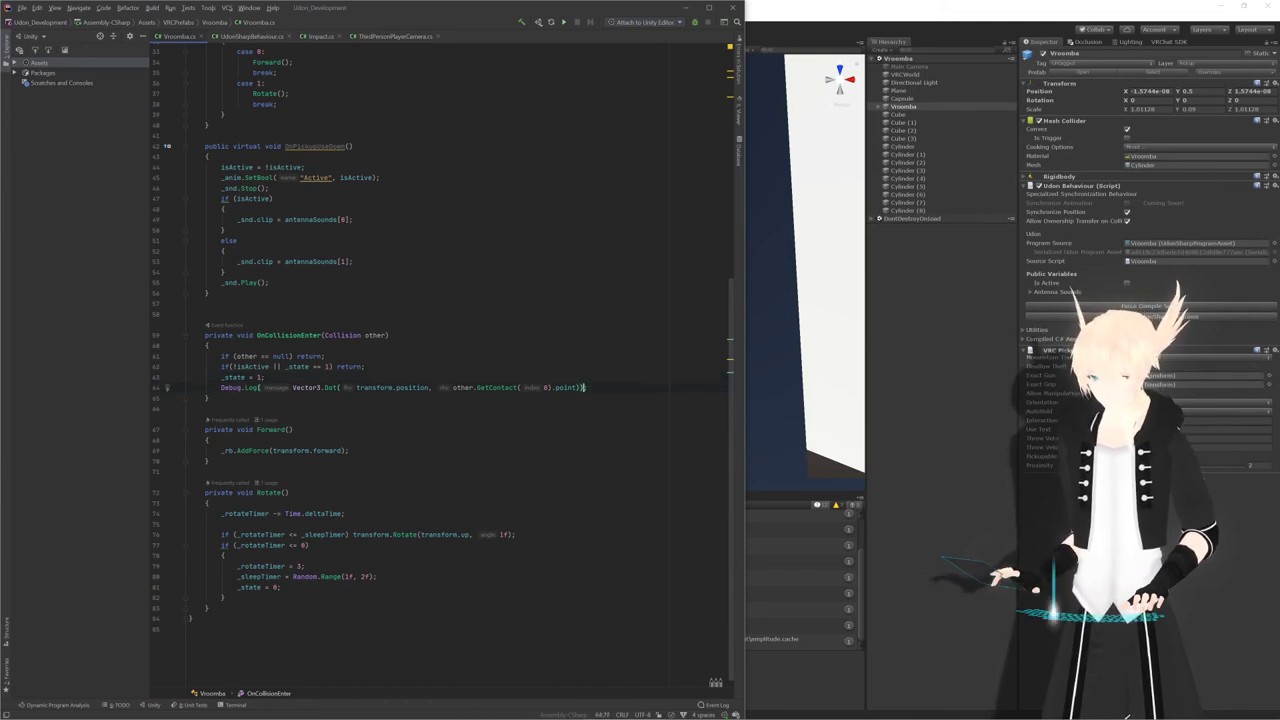
text(.)
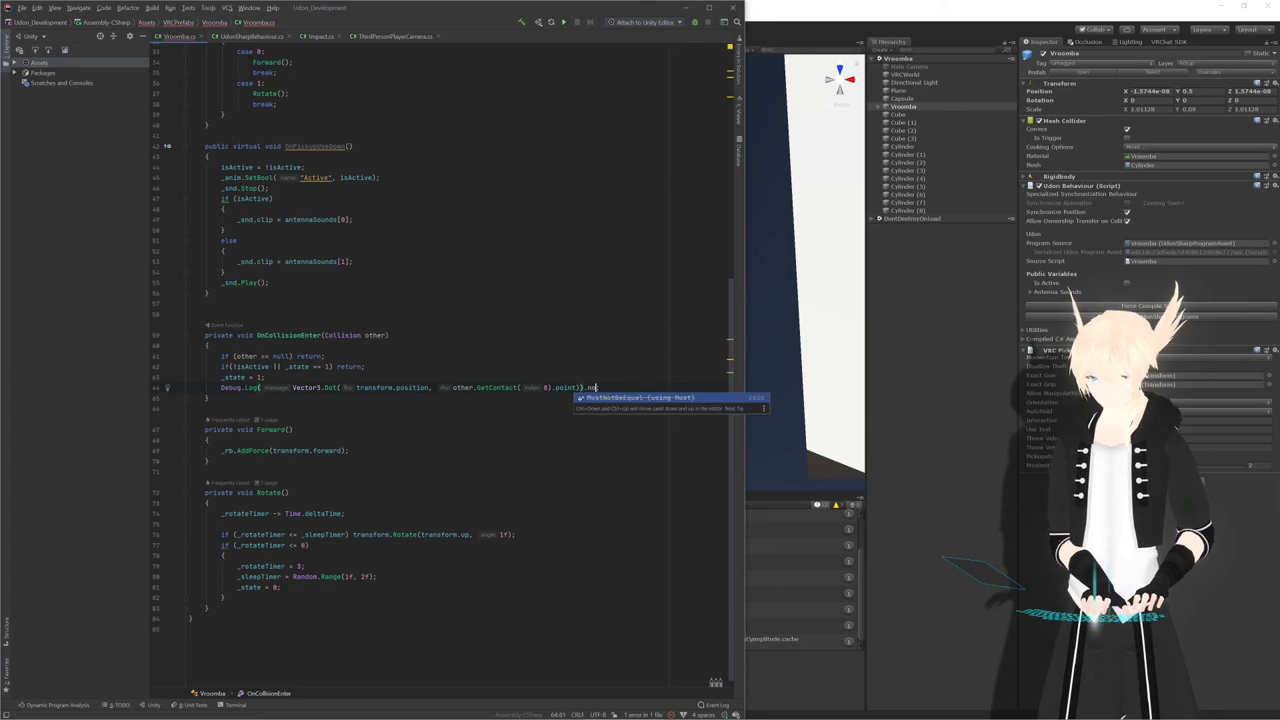
key(BackSpace)
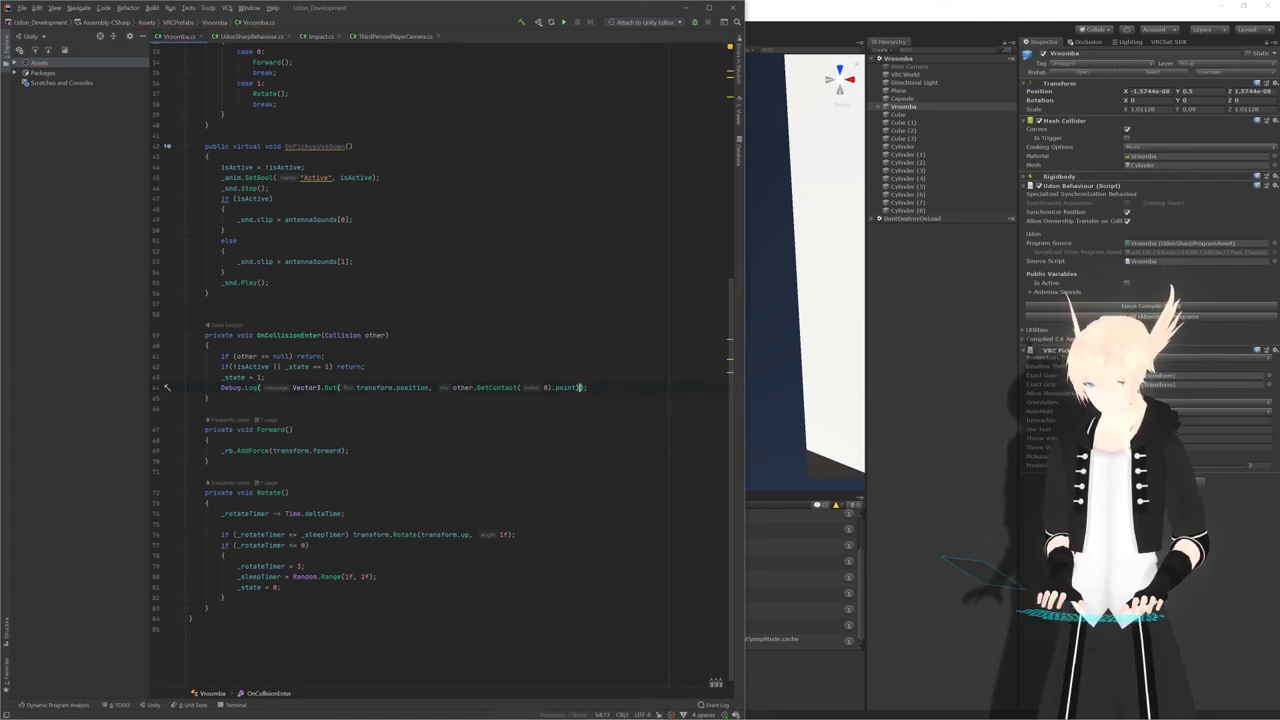
text(.no)
key(BackSpace)
key(BackSpace)
key(BackSpace)
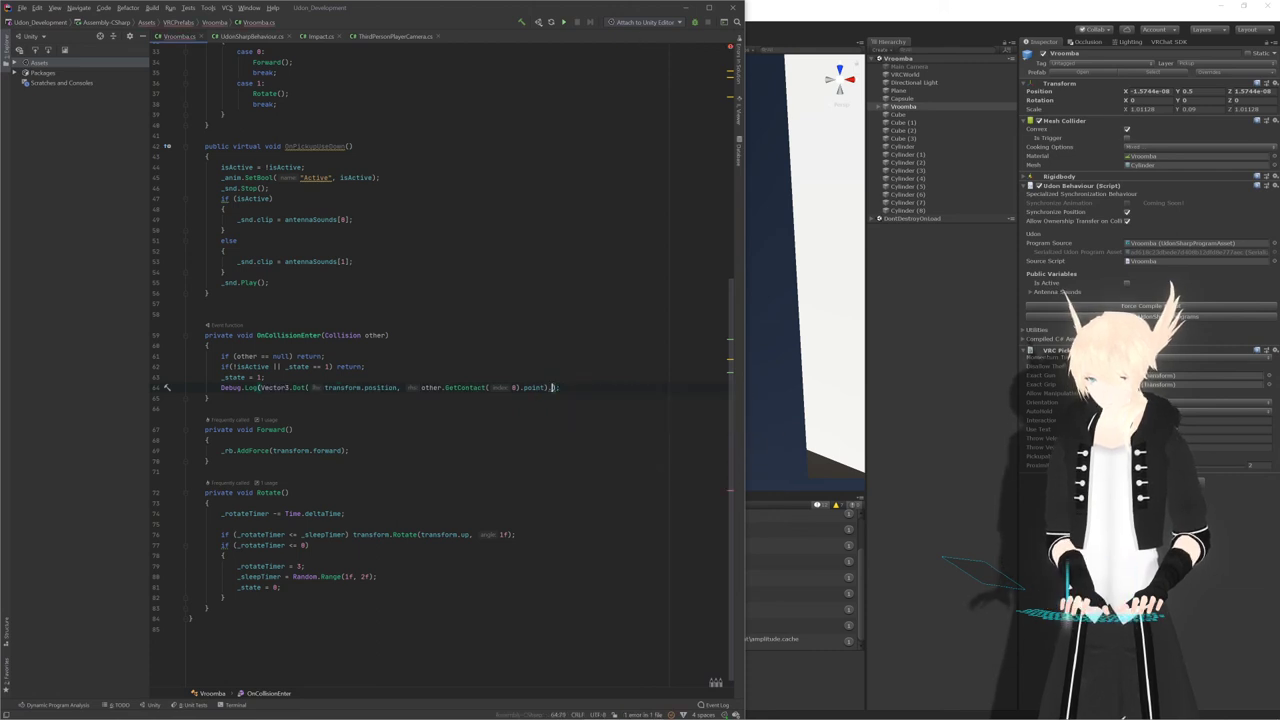
text().poin)
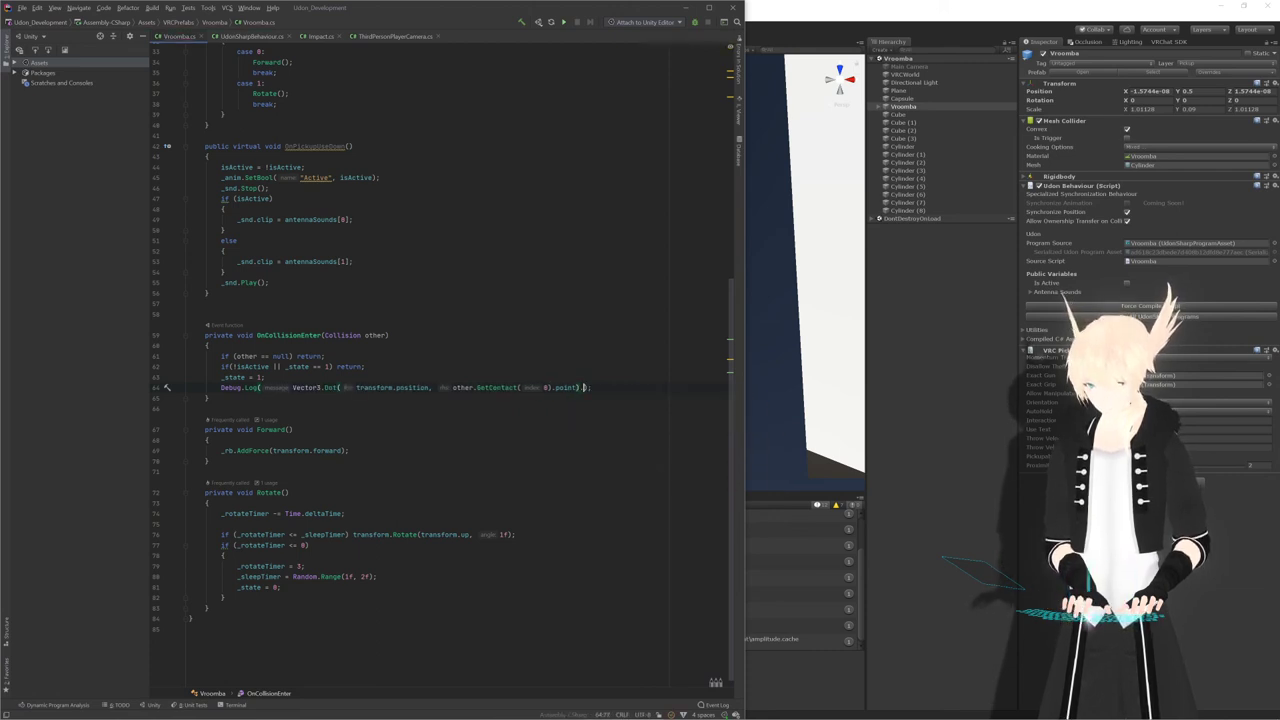
text(t)
key(BackSpace)
text(to)
key(BackSpace)
key(BackSpace)
key(BackSpace)
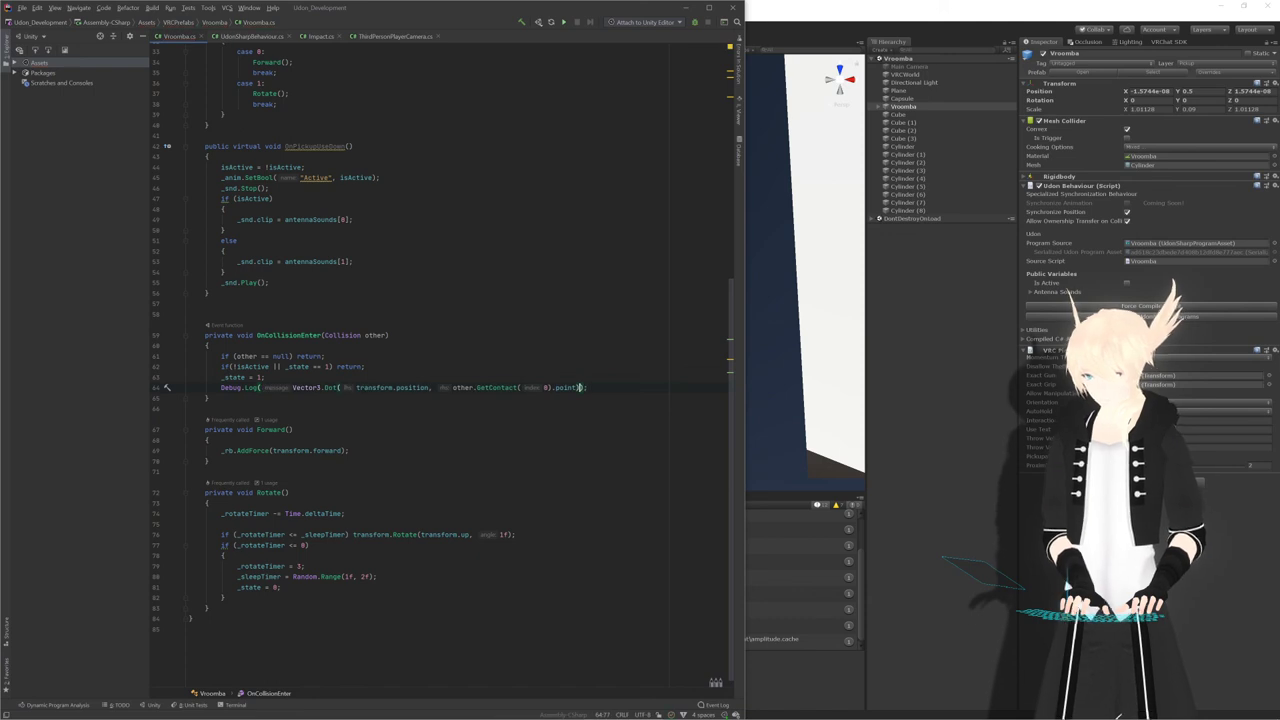
text())
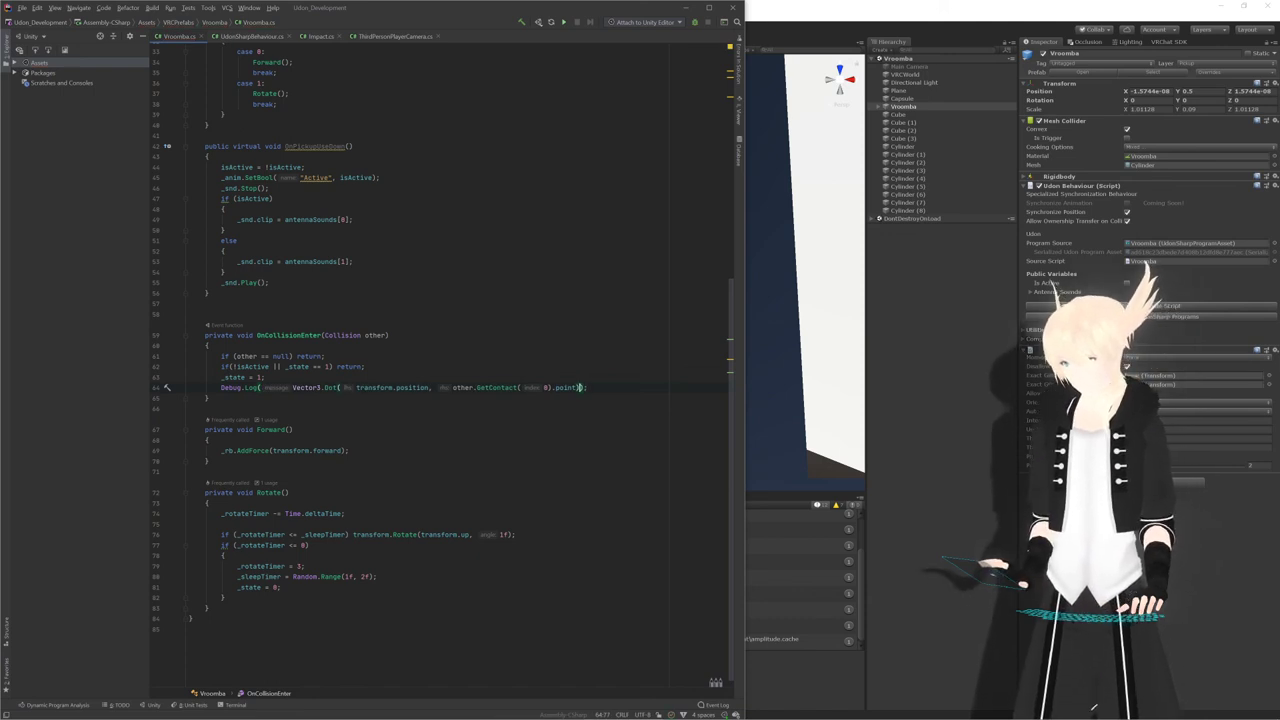
drag(293, 388, 576, 388)
click(546, 387)
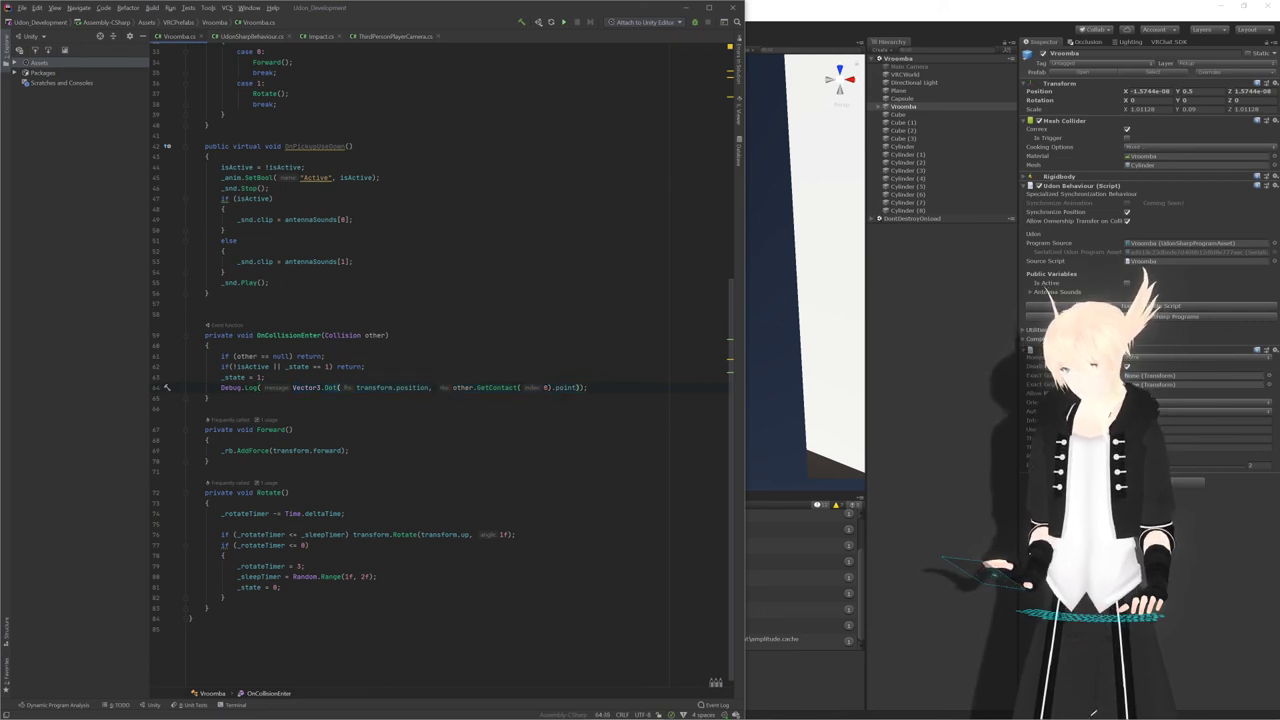
Read the Vector3.normalized page linked from the Vector3.Dot documentation and return to the Vroomba script
key(alt+Tab)
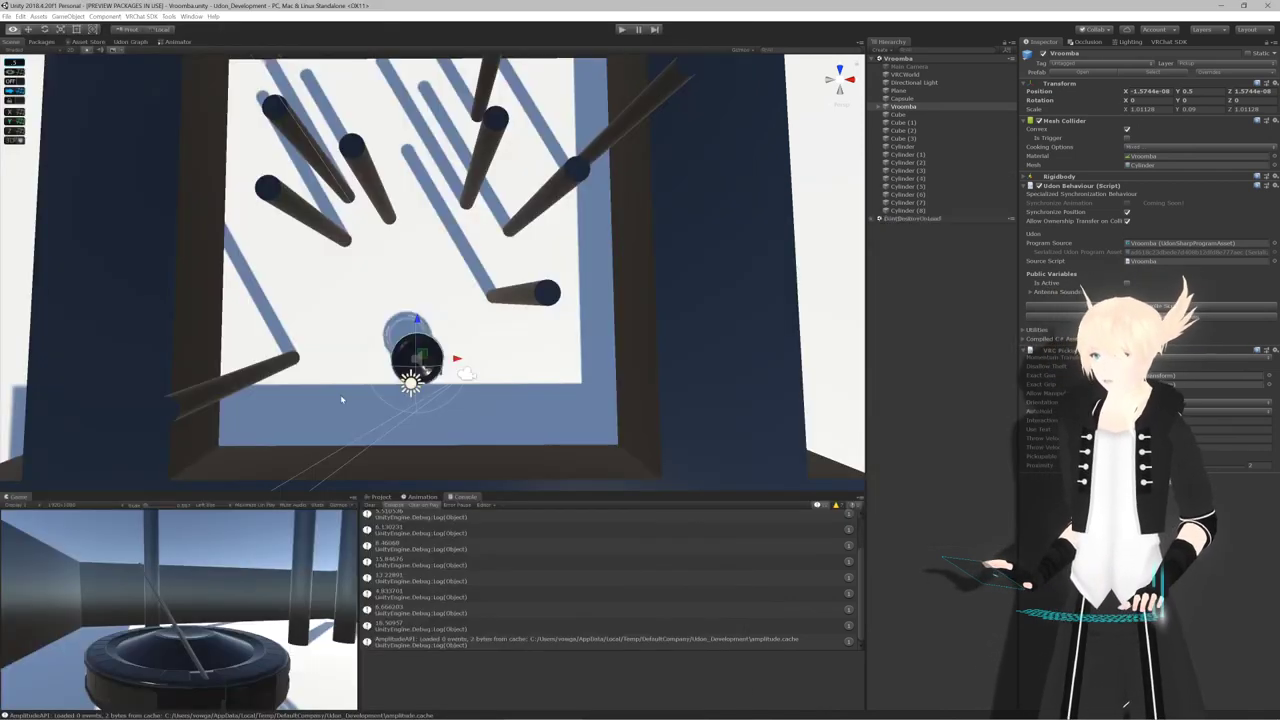
key(alt+Tab)
key(alt+Tab)
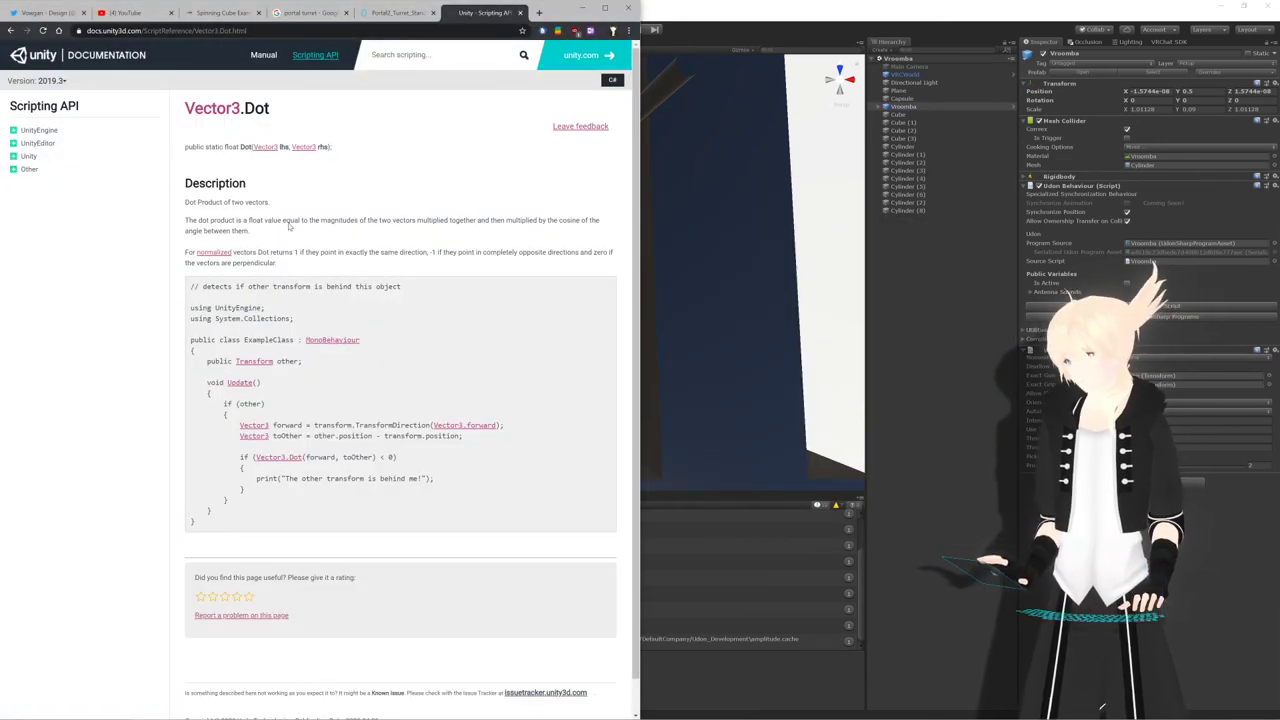
click(210, 254)
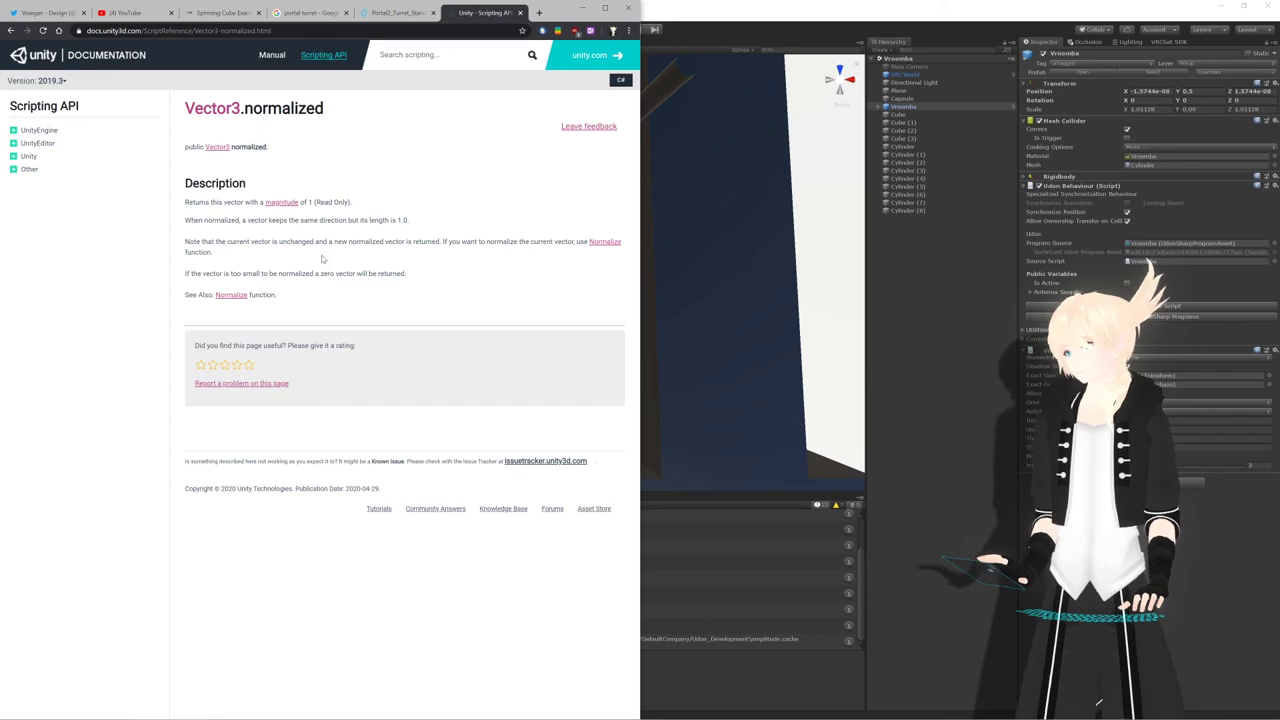
key(alt+Tab)
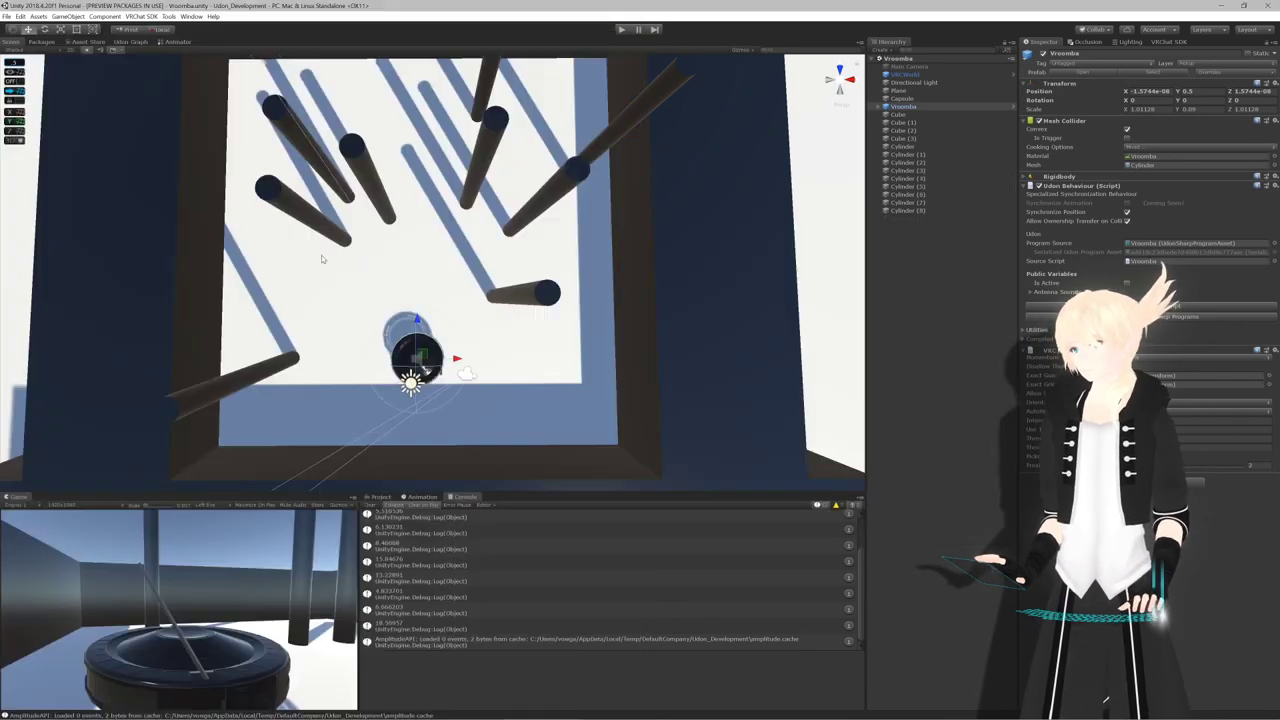
key(alt+Tab)
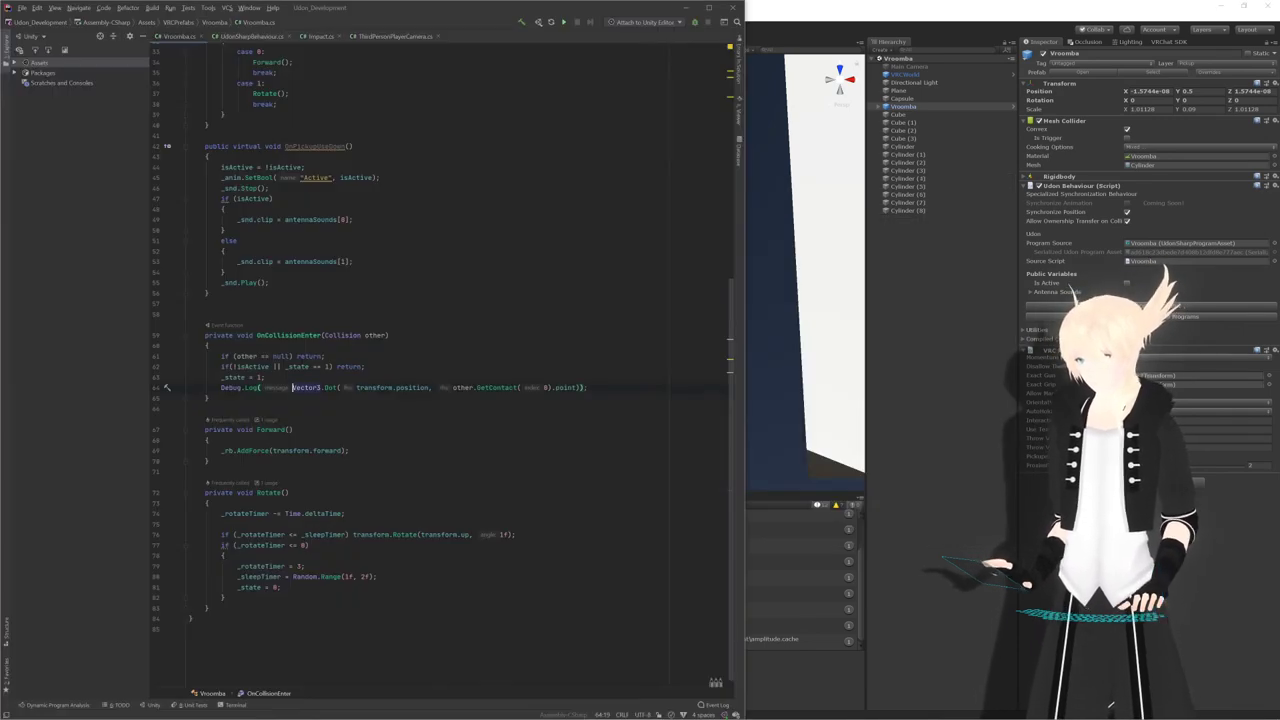
Try to put a bare Normalize call in front of Vector3.Dot in the Debug.Log line
text(Normaliz)
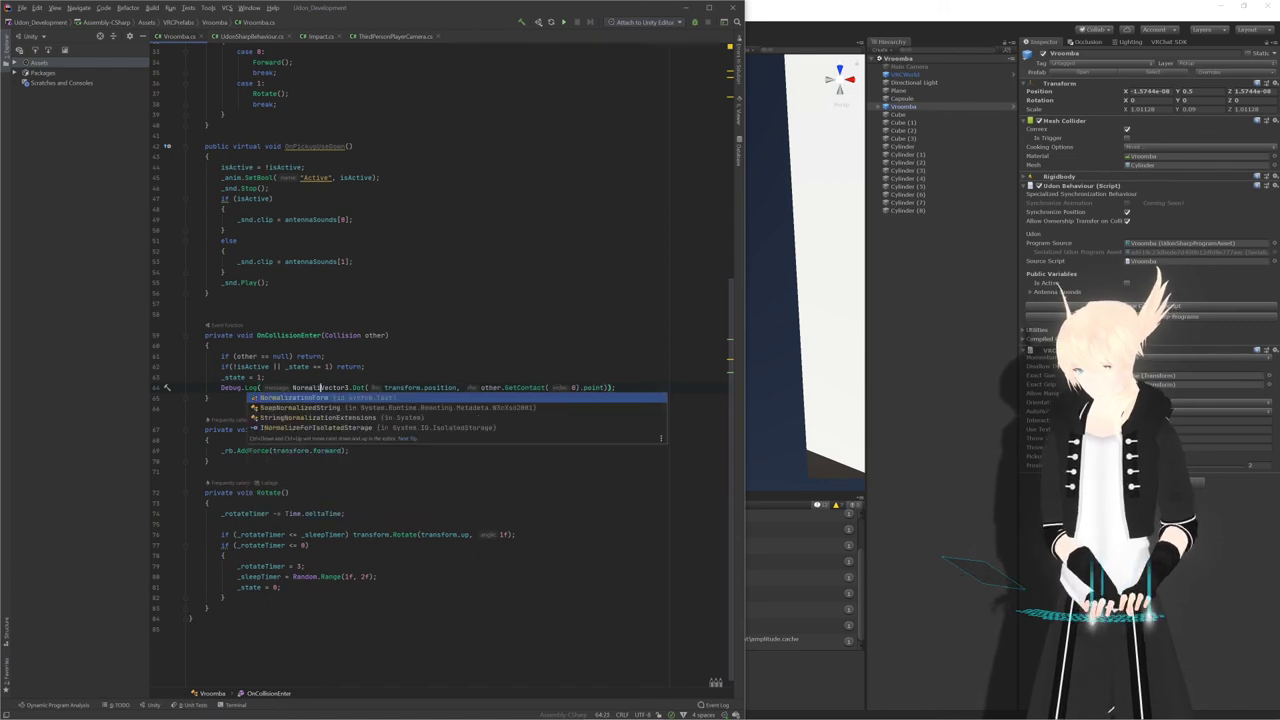
text(e)
key(Escape)
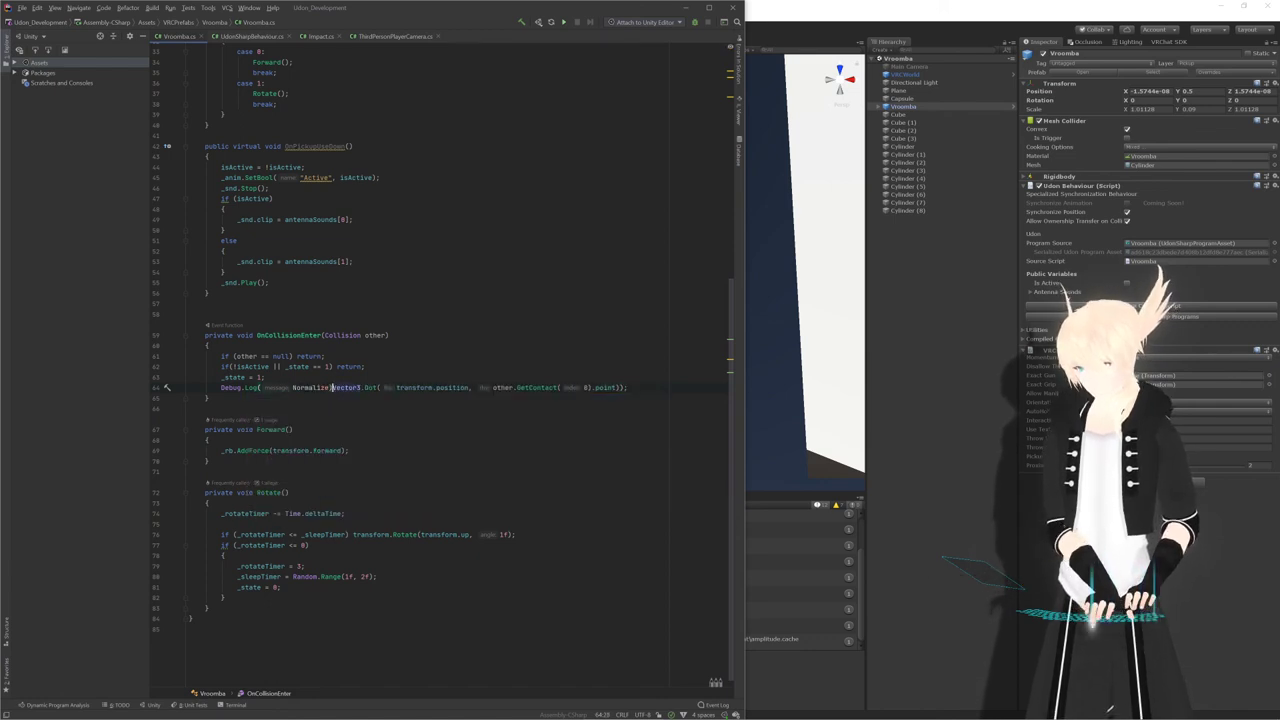
key(BackSpace)
key(BackSpace)
key(BackSpace)
key(BackSpace)
key(BackSpace)
key(BackSpace)
key(BackSpace)
key(BackSpace)
key(BackSpace)
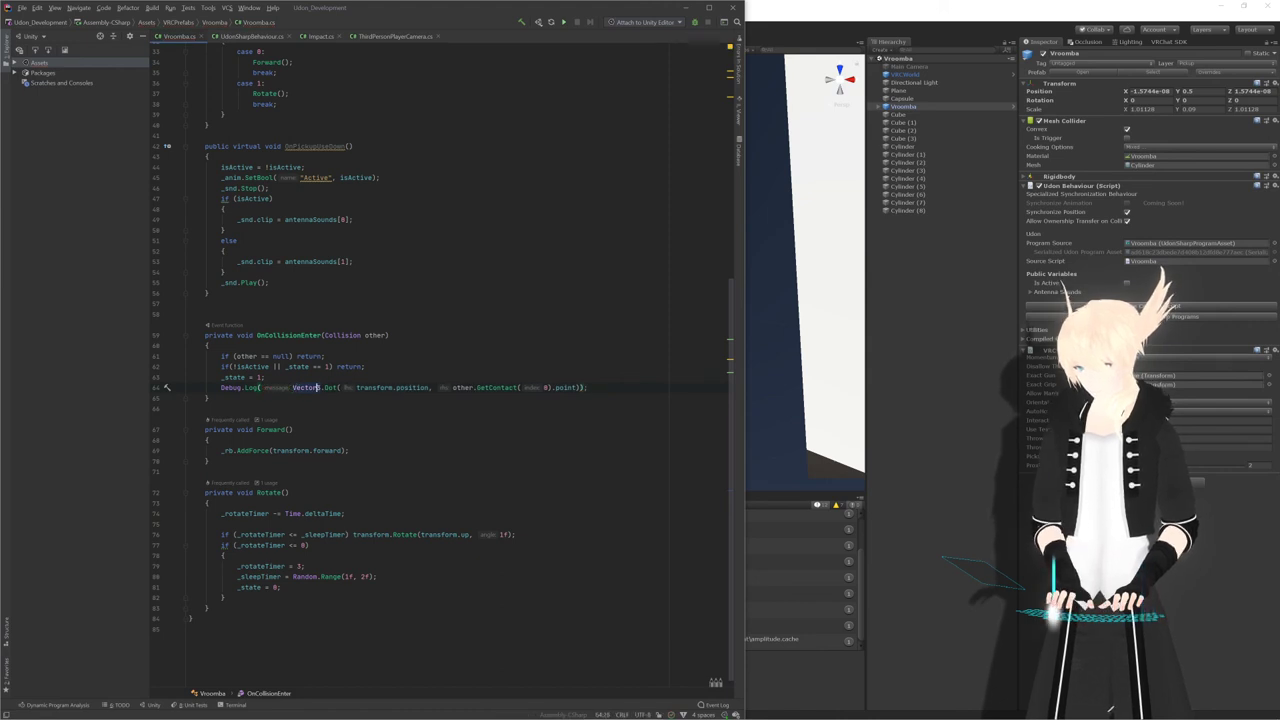
Try to insert .Normalize() between Vector3 and Dot in the logged expression
text(.Normalize())
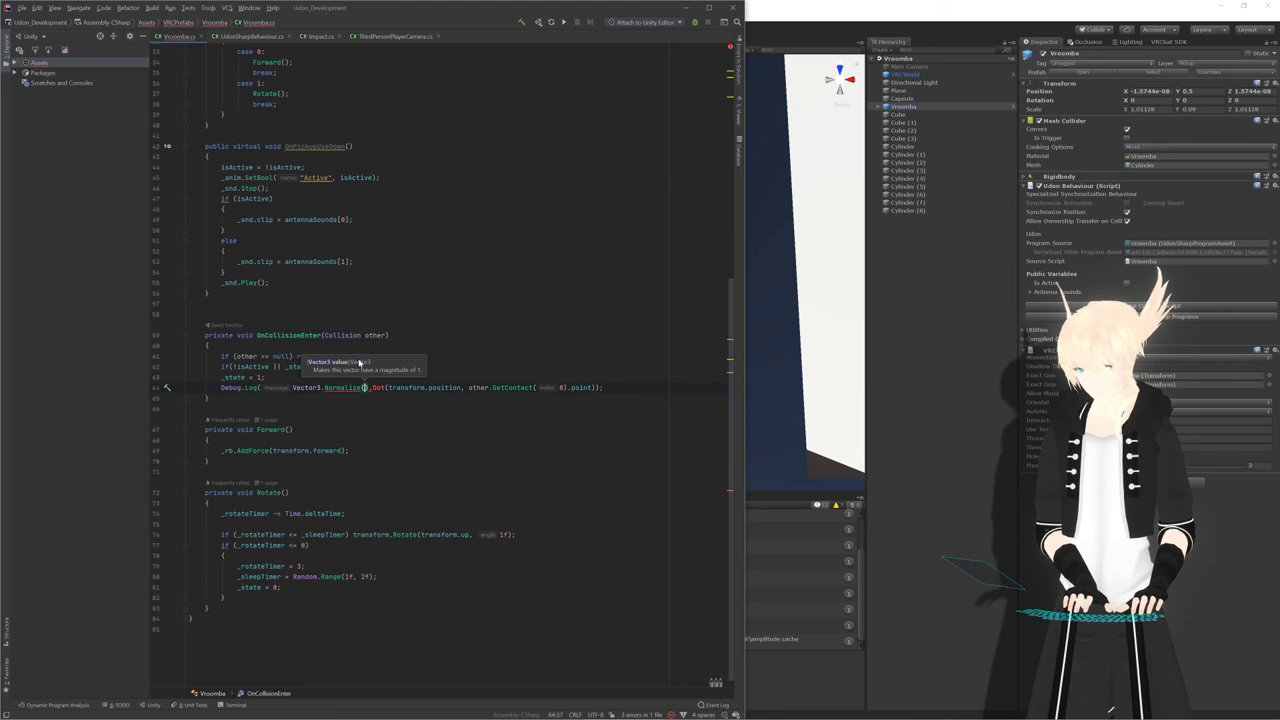
click(292, 387)
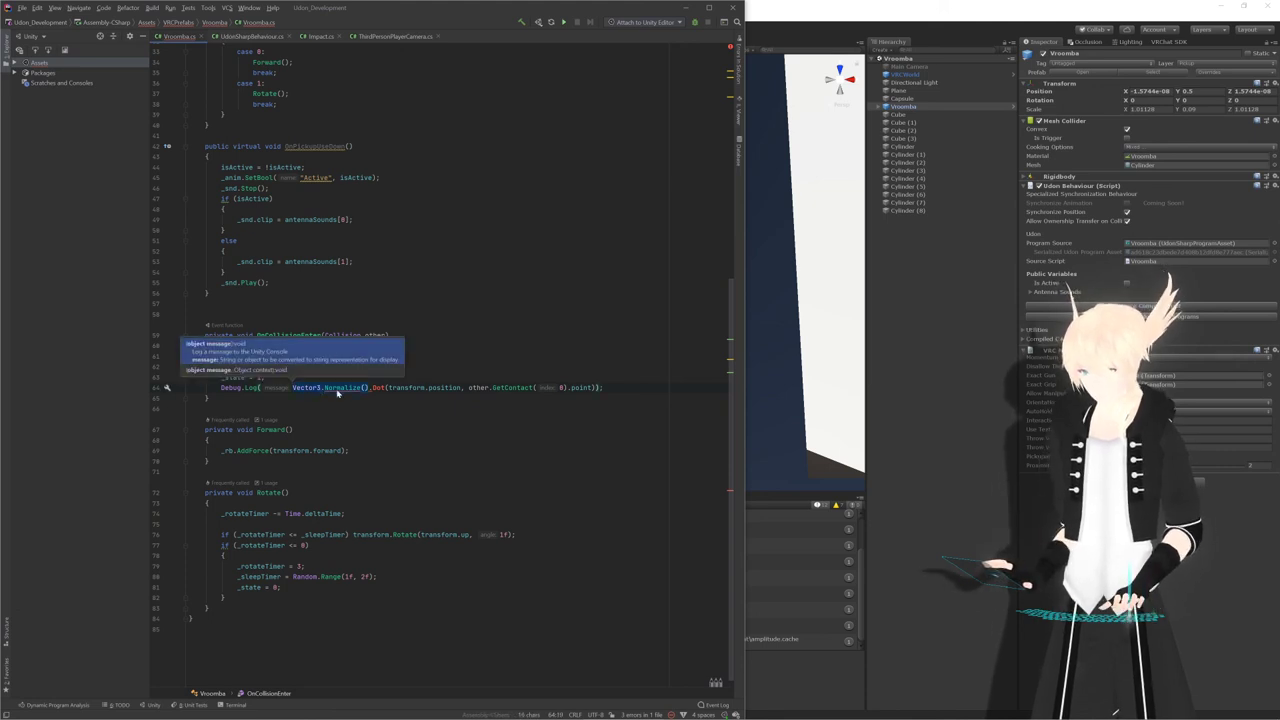
key(Right)
key(BackSpace)
key(BackSpace)
key(BackSpace)
key(BackSpace)
key(BackSpace)
key(BackSpace)
key(BackSpace)
key(BackSpace)
key(BackSpace)
key(BackSpace)
key(BackSpace)
key(BackSpace)
Try to wrap the logged Vector3.Dot expression in a Vector3.Normalize() call inside OnCollisionEnter
key(Left)
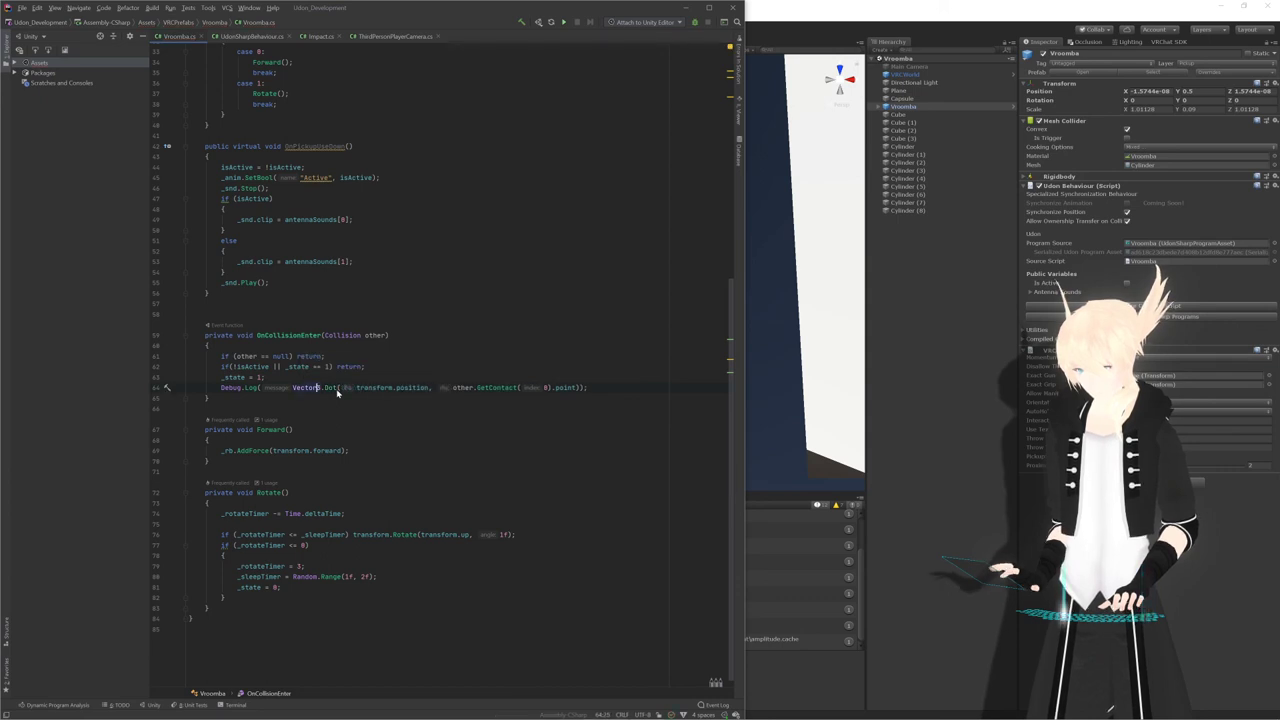
key(Left)
key(Left)
key(Left)
text(Vector3.Normalize()
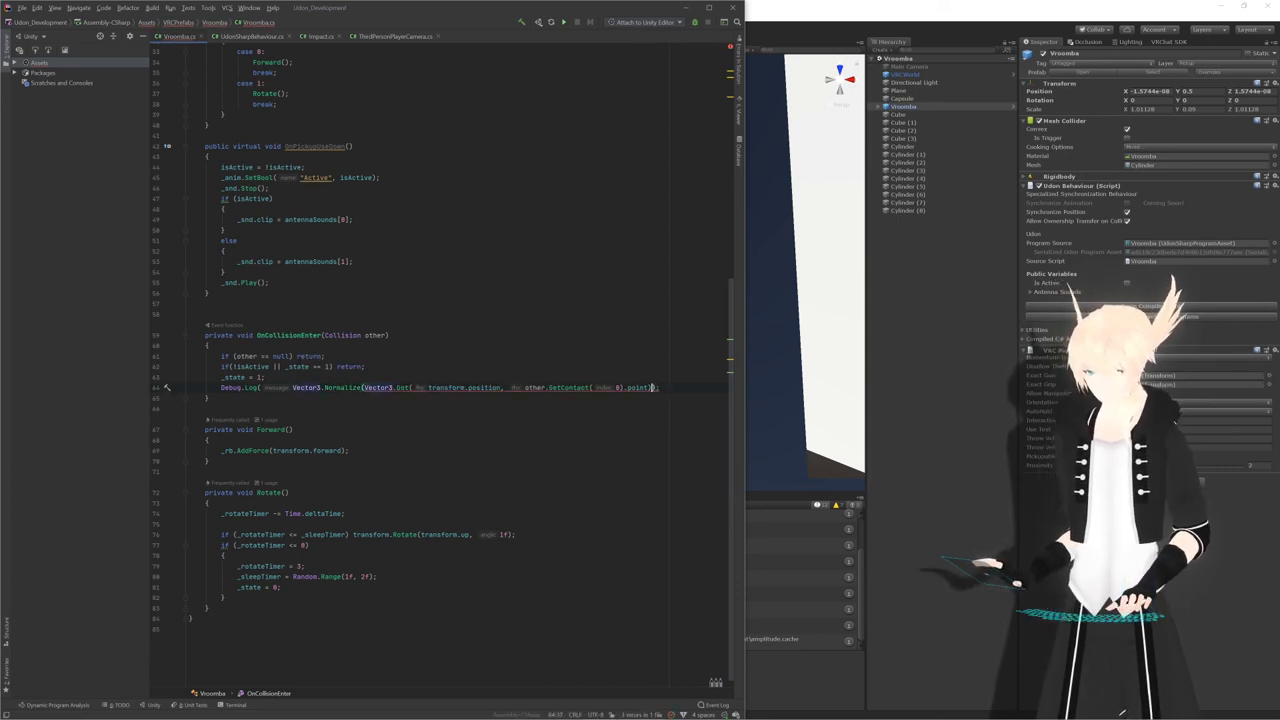
key(End)
text()))
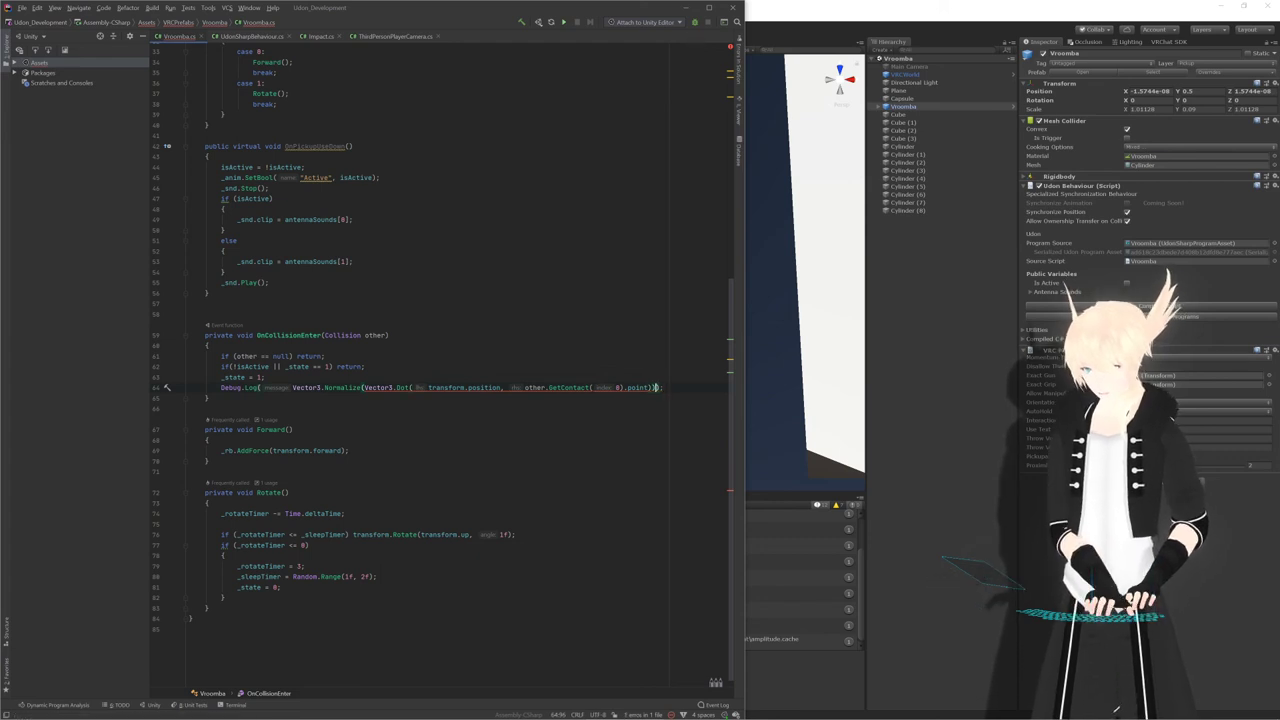
key(Left)
key(Left)
key(Left)
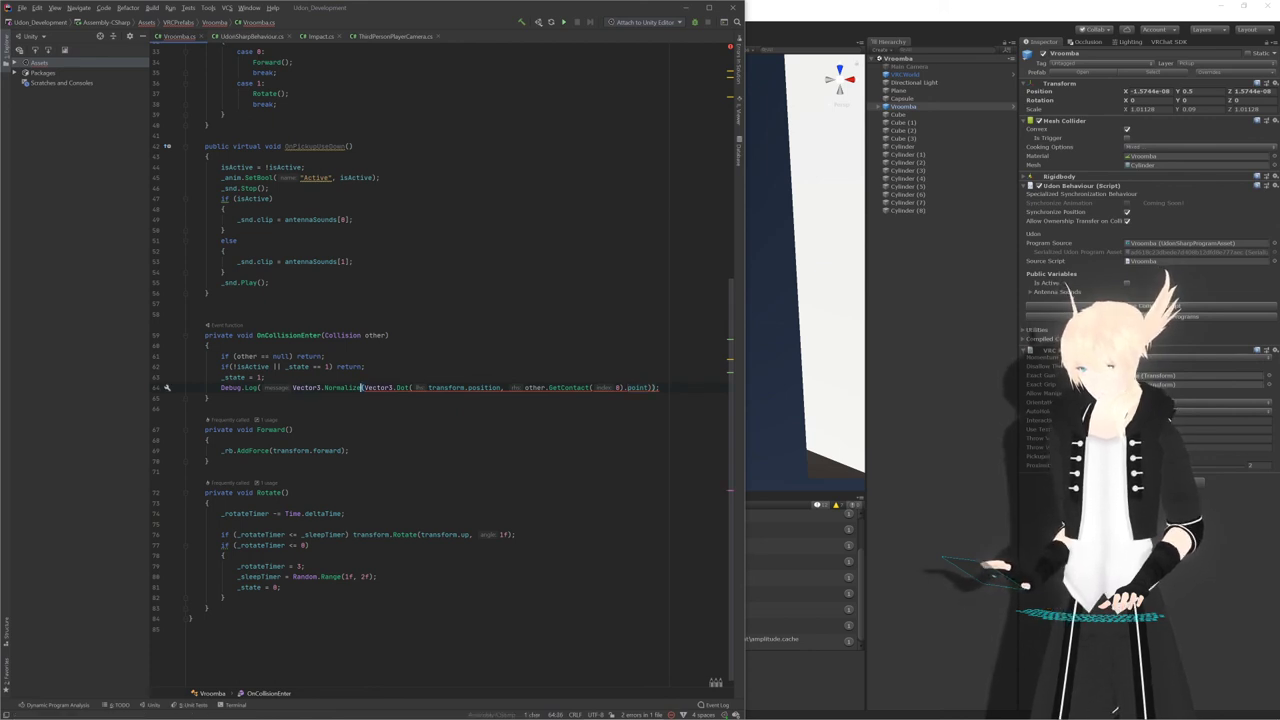
click(656, 388)
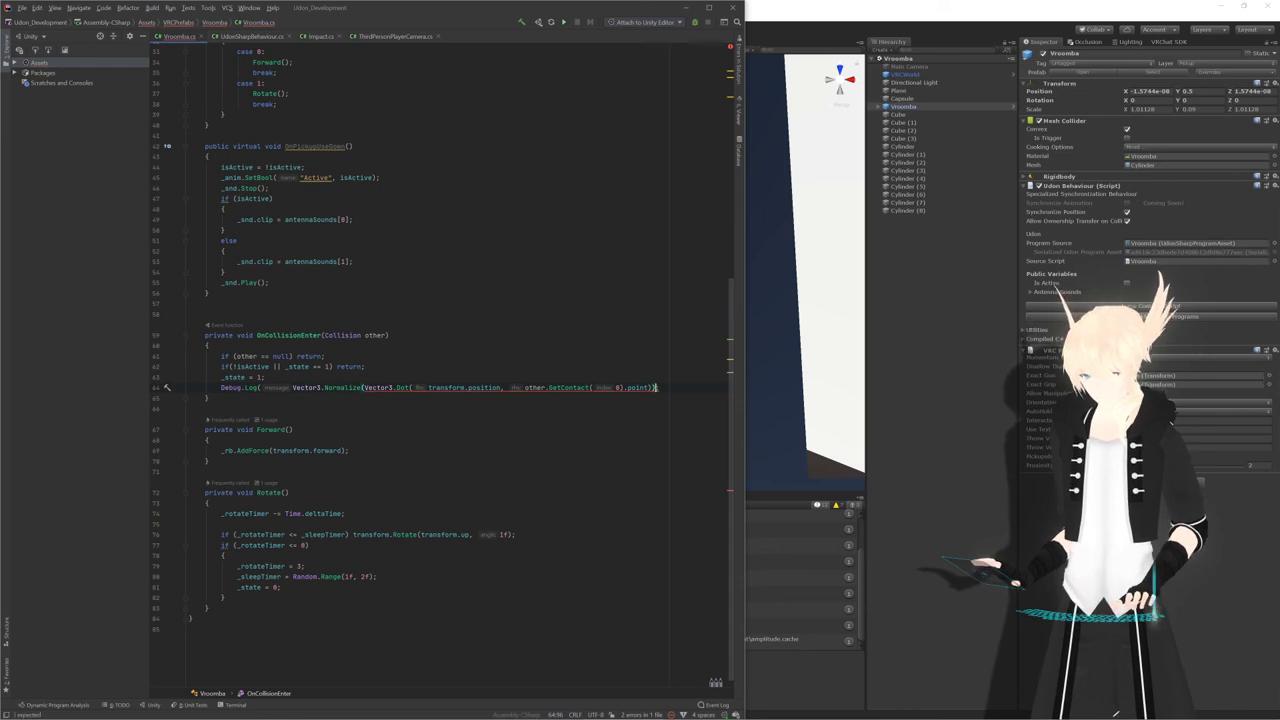
text();)
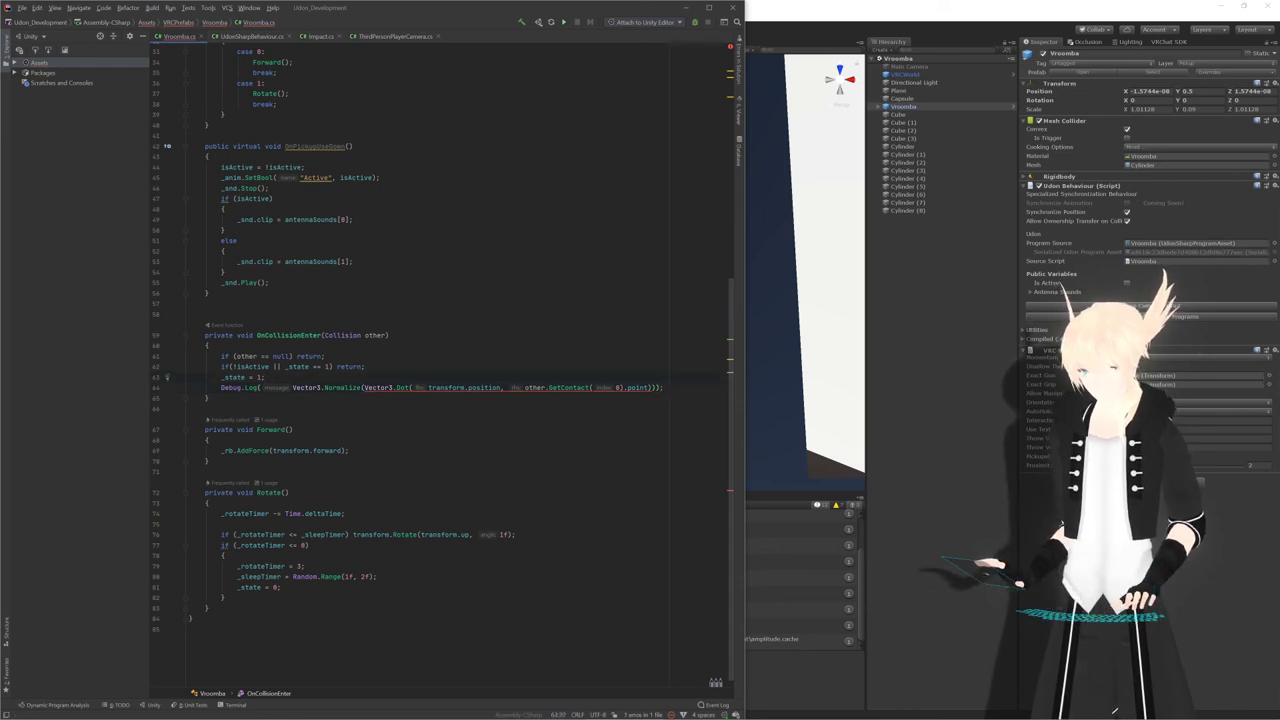
Check the argument error on the wrapped expression and remove the Vector3.Normalize call from the Debug.Log line
mouse_move(504, 388)
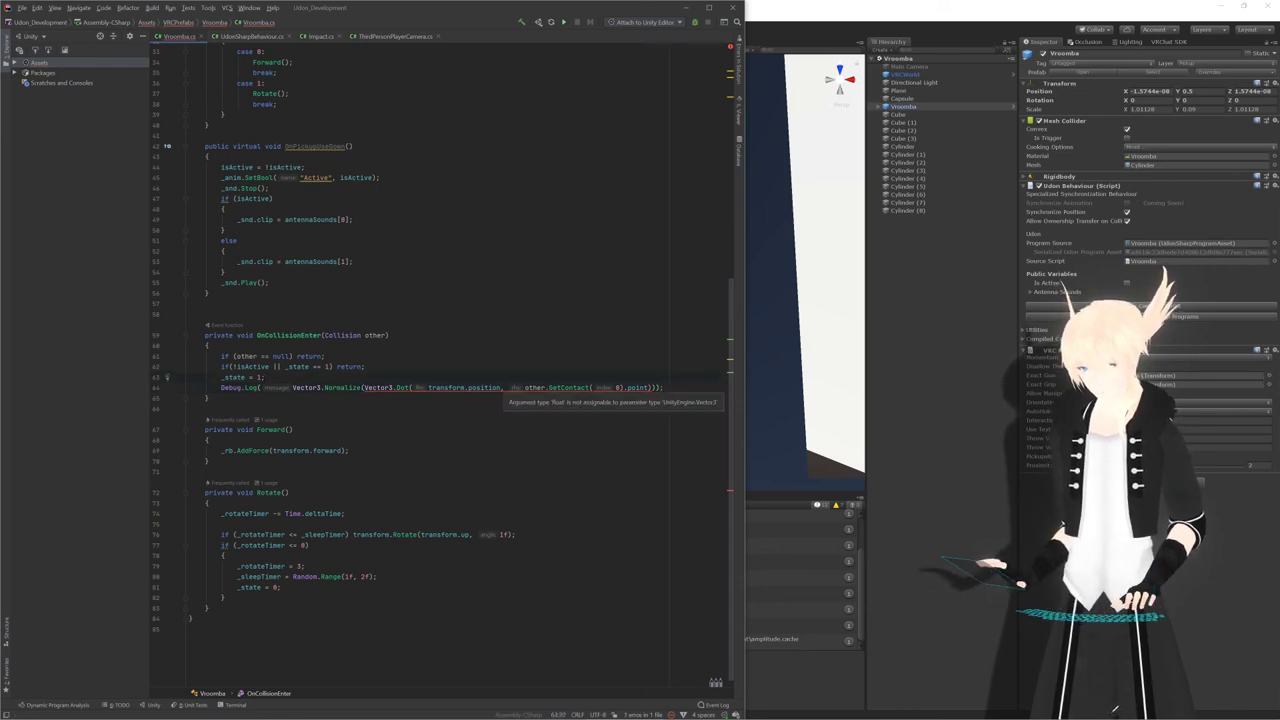
click(658, 388)
key(BackSpace)
click(365, 388)
text())
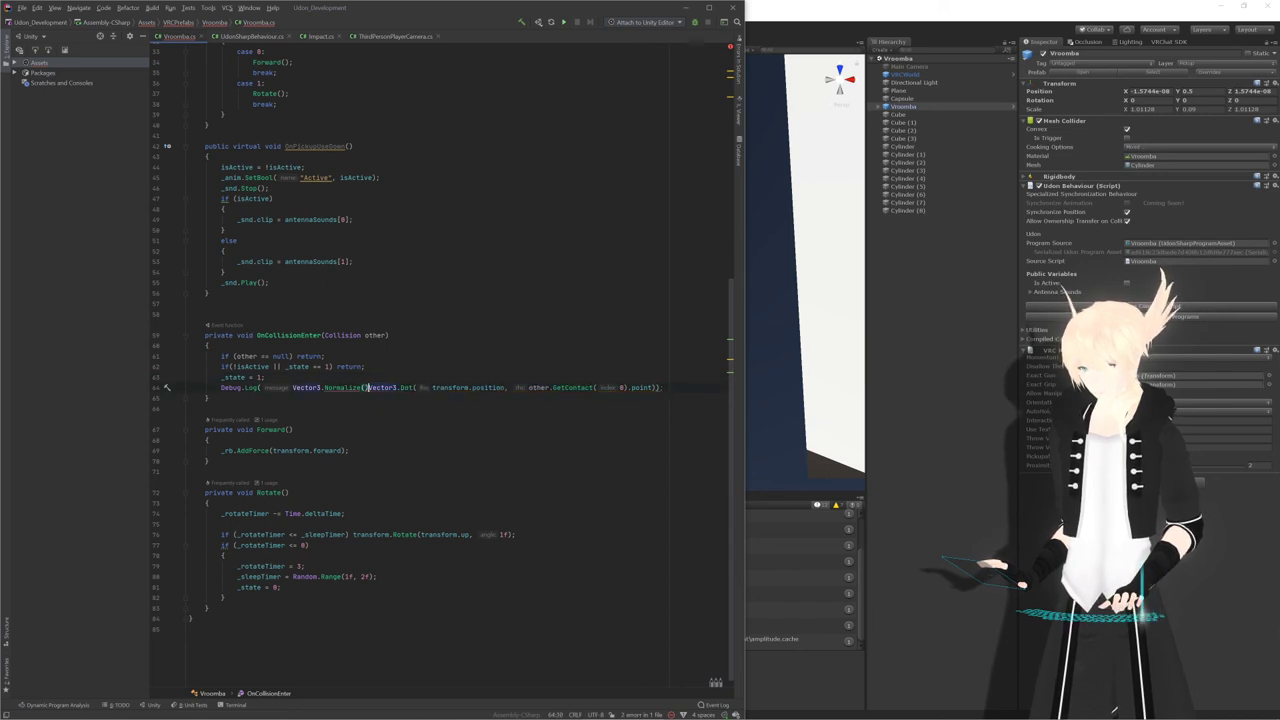
key(BackSpace)
key(BackSpace)
key(BackSpace)
key(BackSpace)
key(BackSpace)
key(BackSpace)
key(BackSpace)
key(BackSpace)
key(BackSpace)
key(BackSpace)
key(BackSpace)
key(BackSpace)
key(BackSpace)
key(BackSpace)
key(BackSpace)
key(BackSpace)
key(BackSpace)
key(BackSpace)
key(BackSpace)
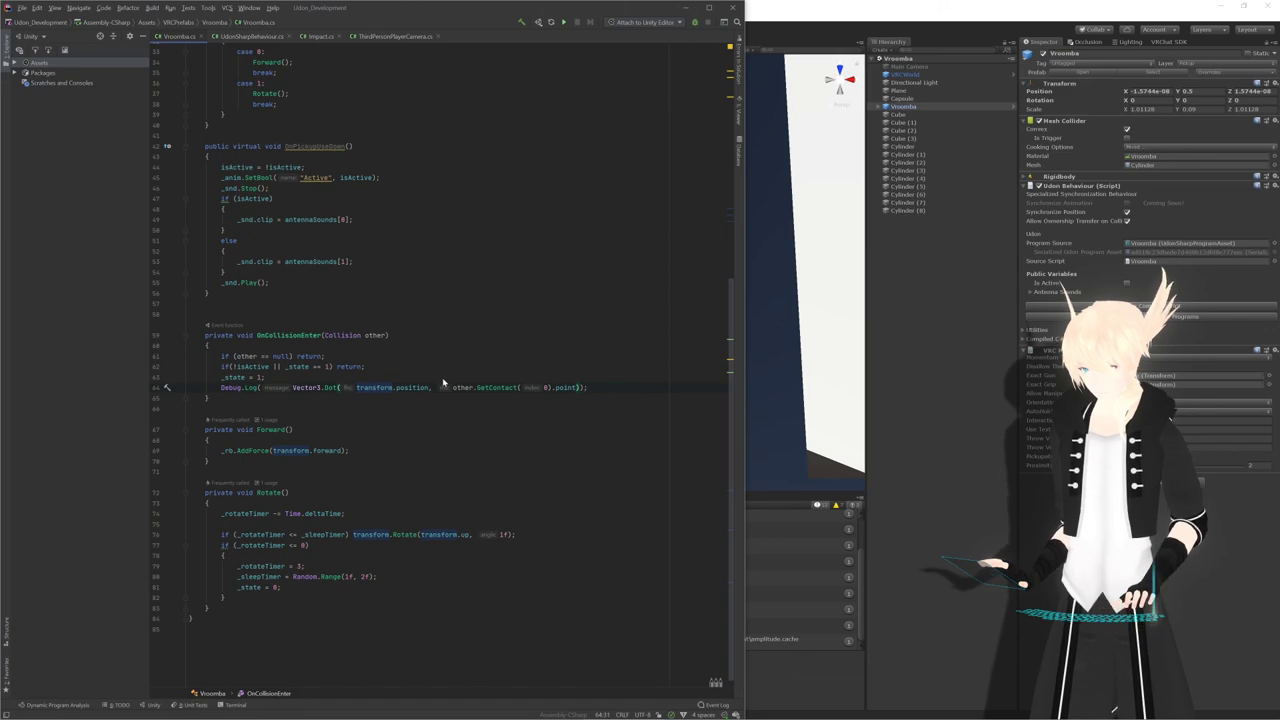
Switch to the Vector3.Dot documentation in the browser and copy the example's forward and toOther declarations together with the inner if block
key(alt+Tab)
key(alt+Tab)
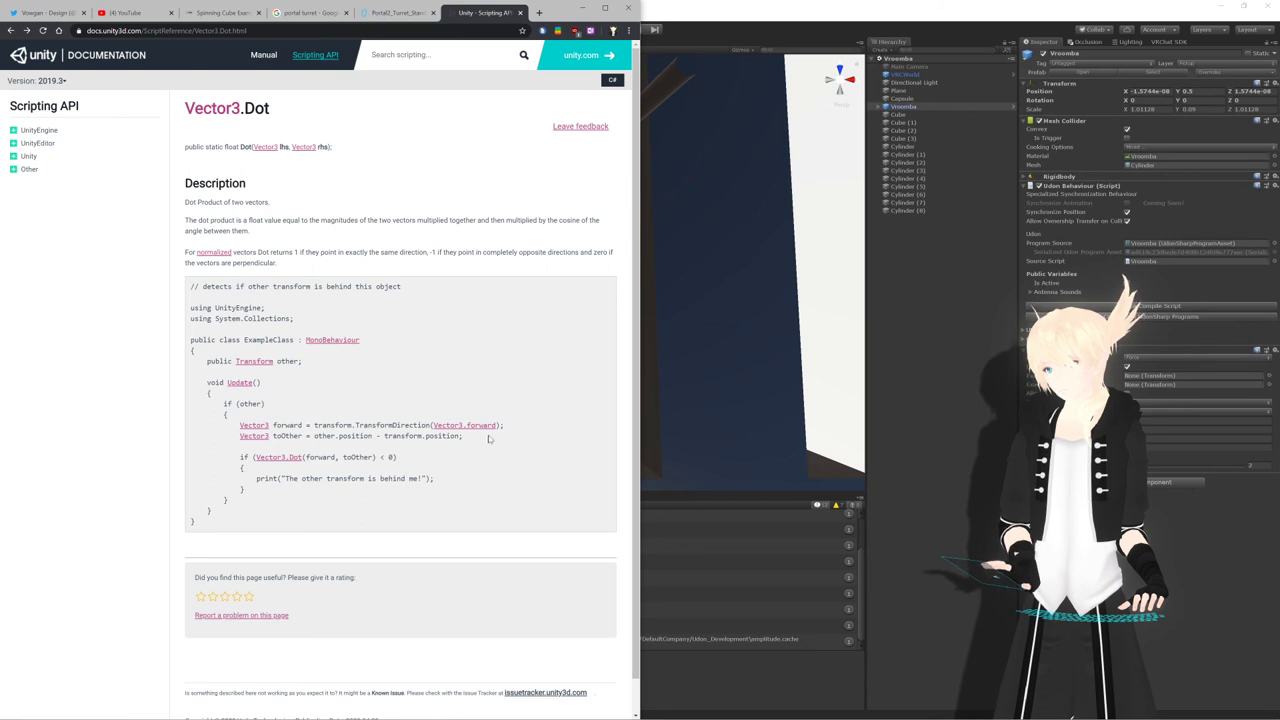
drag(466, 437, 243, 489)
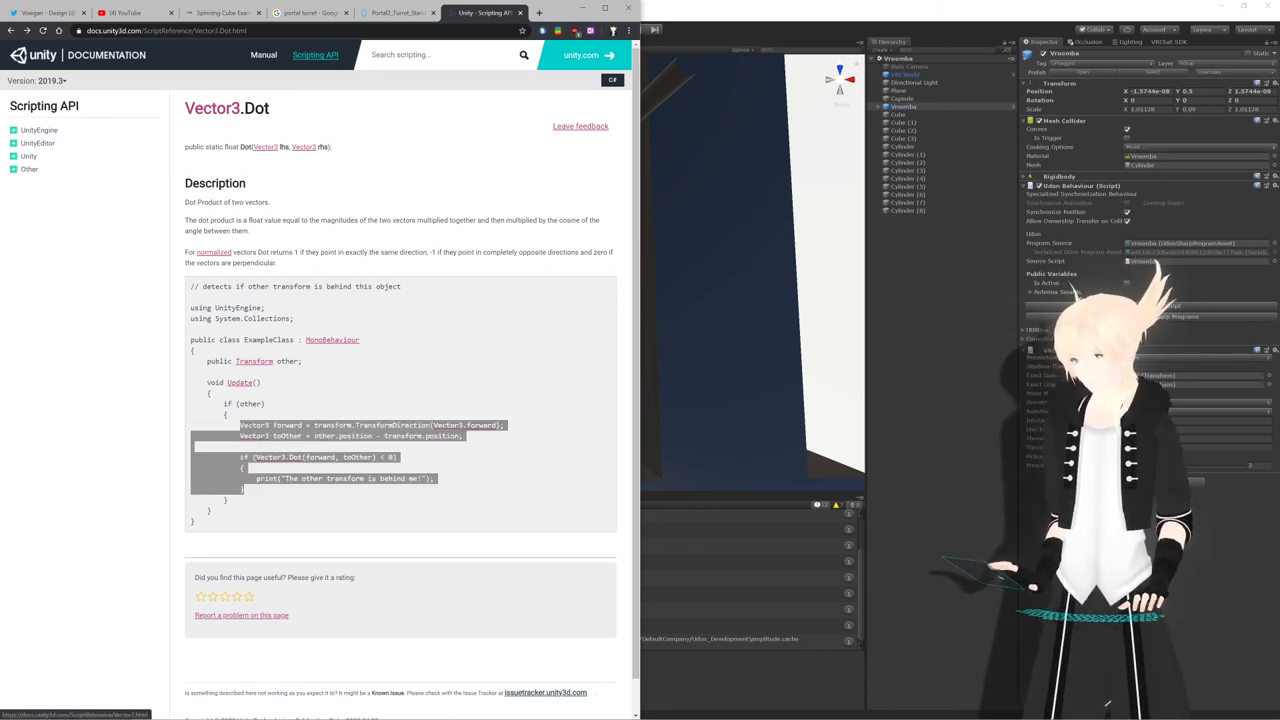
click(437, 463)
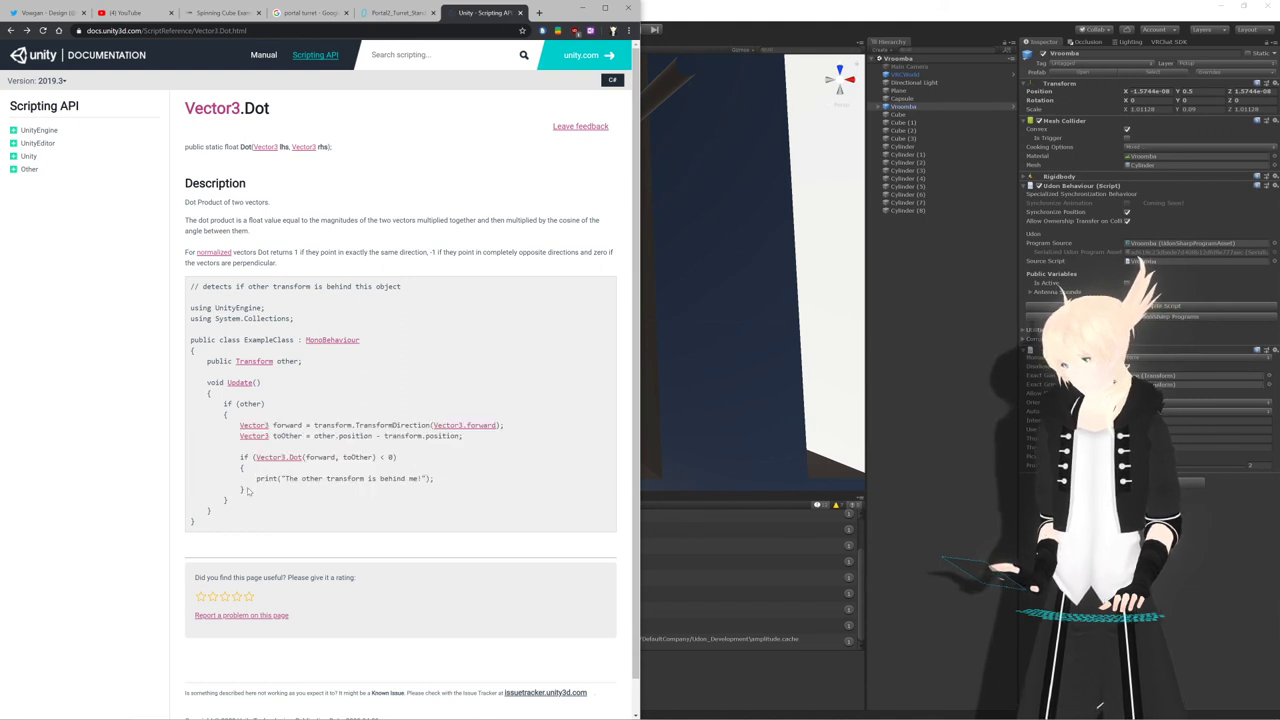
drag(247, 490, 240, 434)
key(ctrl+c)
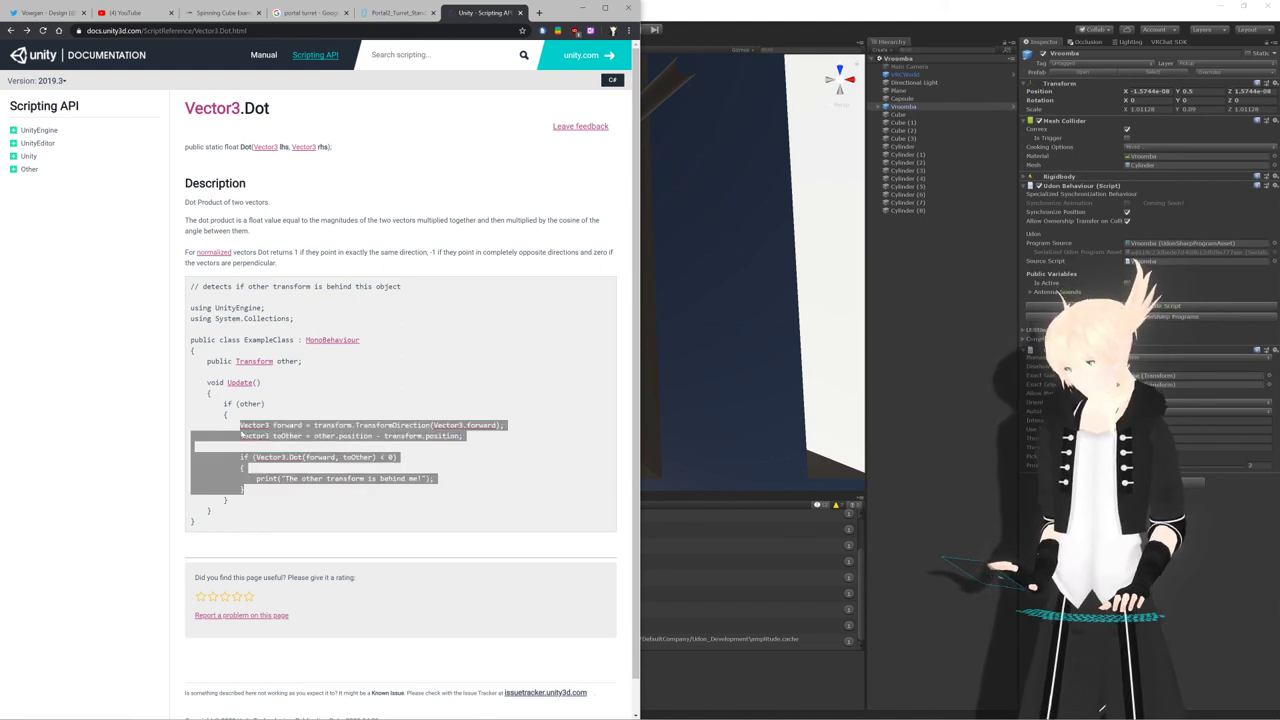
Return to the Vroomba script and replace the Debug.Log line in OnCollisionEnter with the copied example code
key(alt+Tab)
key(alt+Tab)
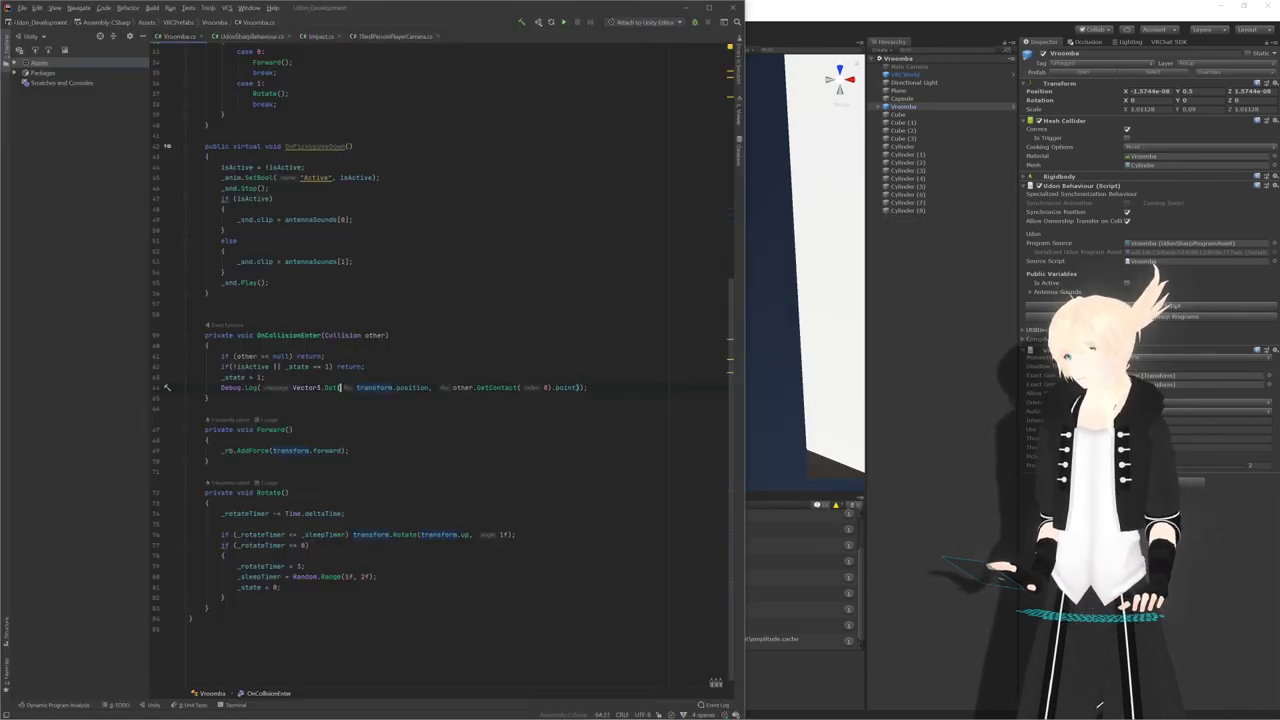
key(shift+Up)
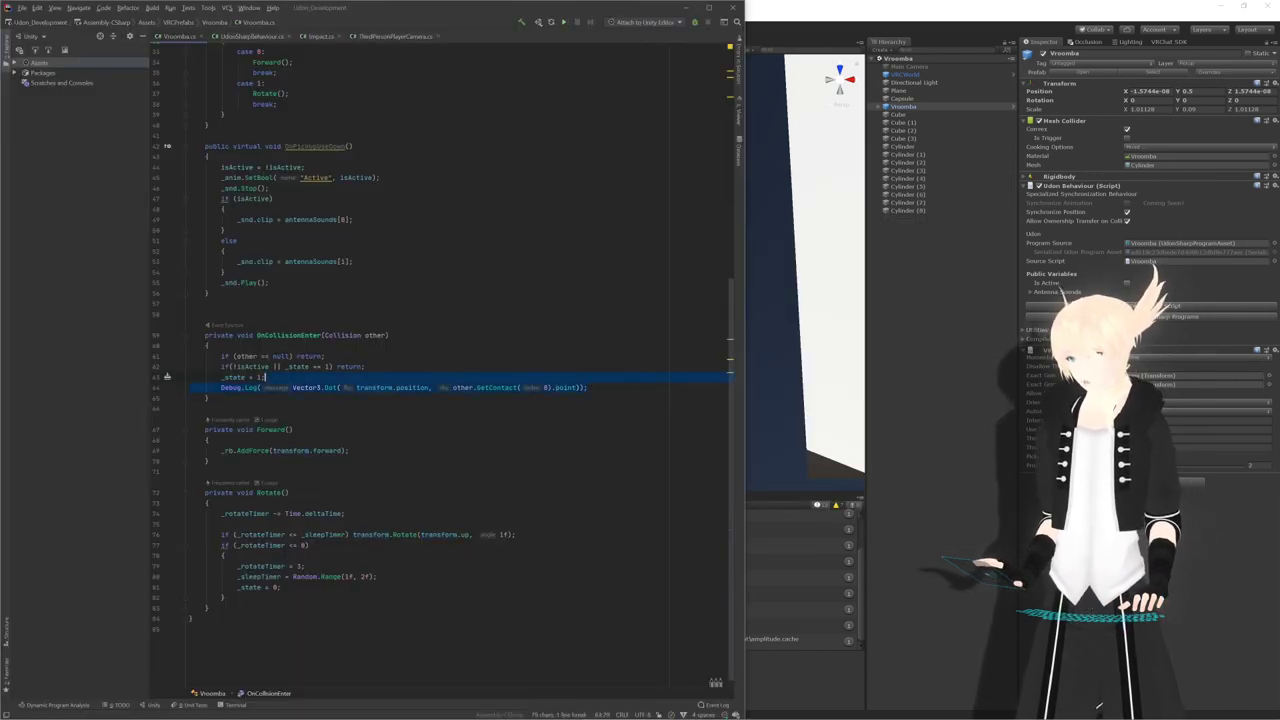
key(BackSpace)
key(ctrl+v)
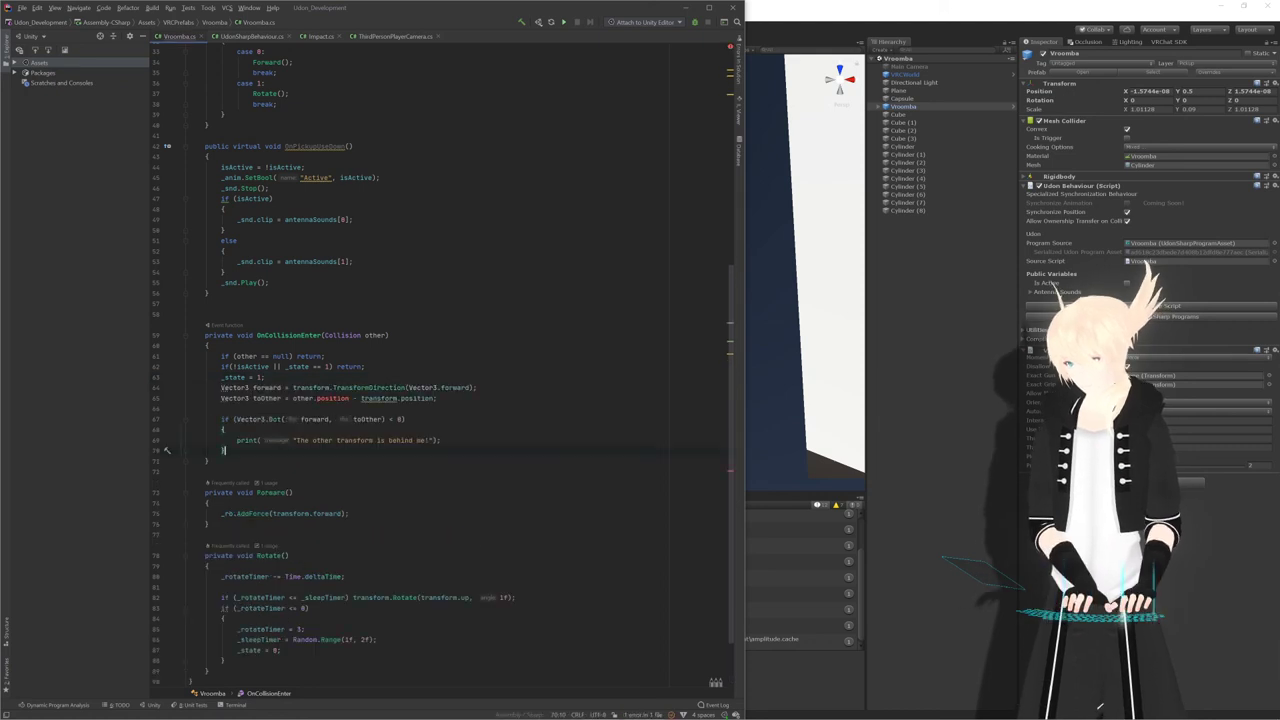
Change other.position to other.transform.position in the toOther declaration
double_click(333, 398)
key(Left)
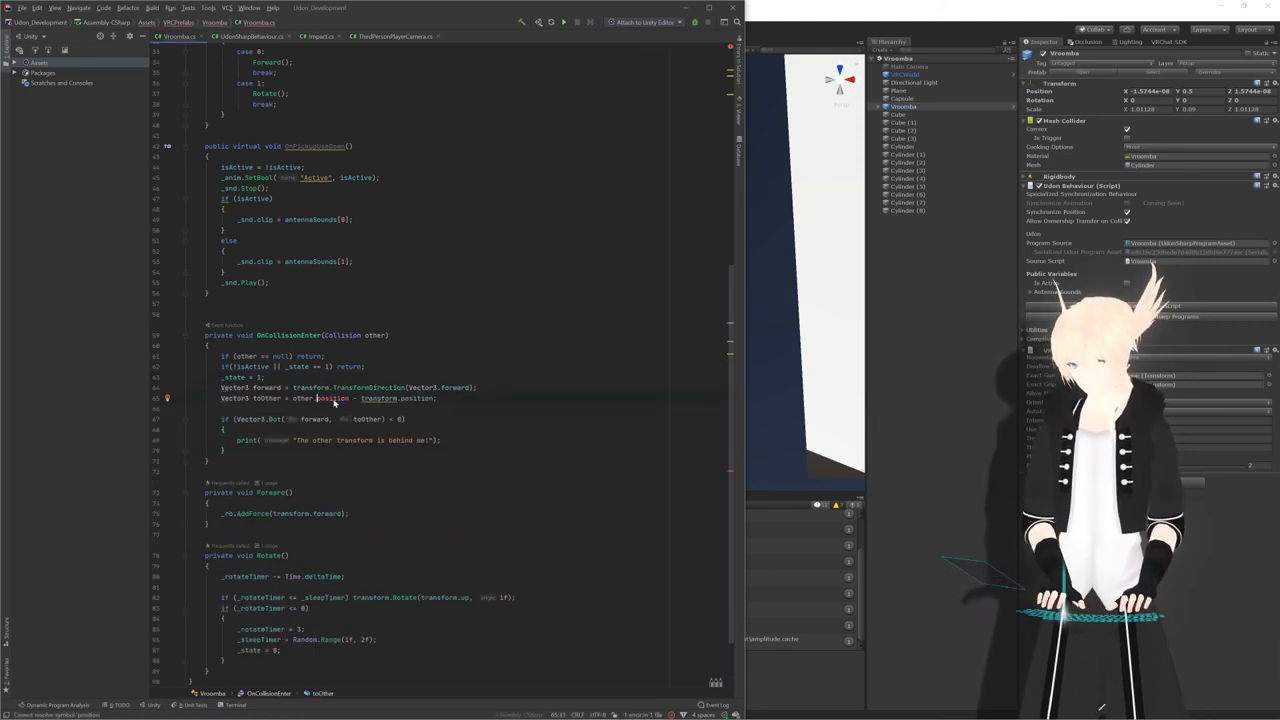
text(tr)
key(Return)
text(.)
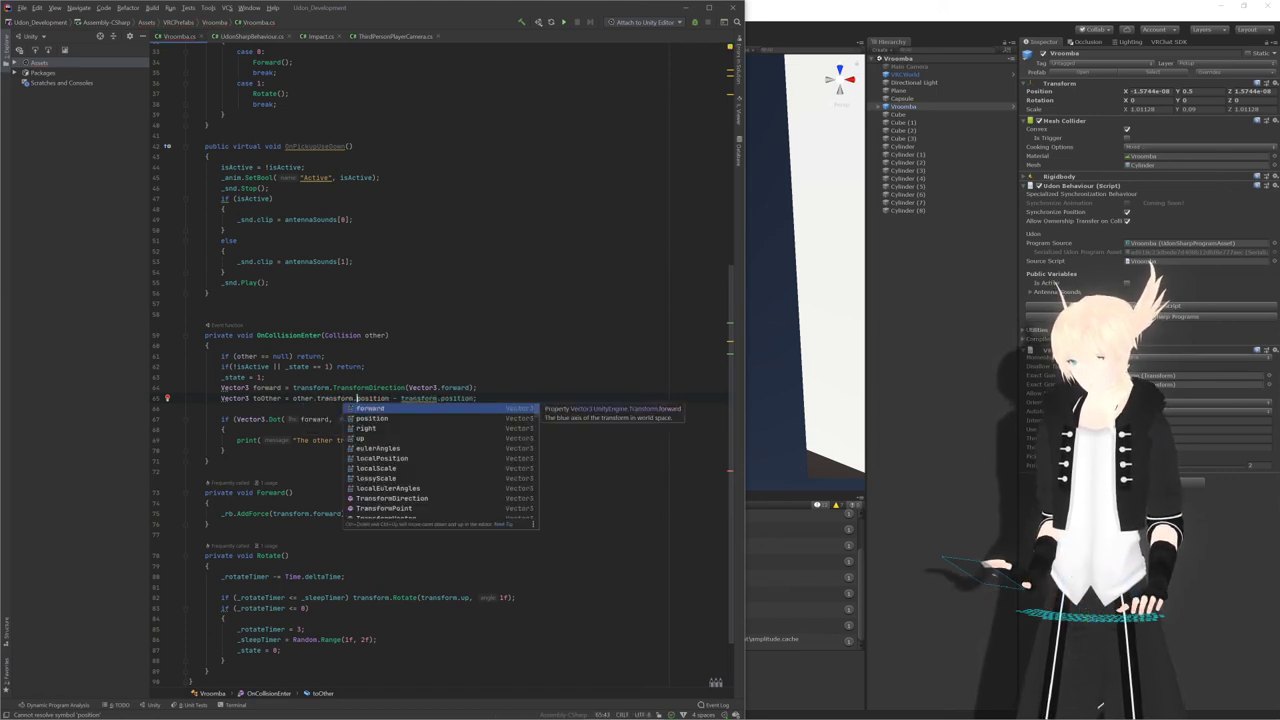
Use other.GetContact(0).point as the first term of toOther and Vector3.up as the TransformDirection argument of forward
drag(317, 398, 389, 398)
key(ctrl+q)
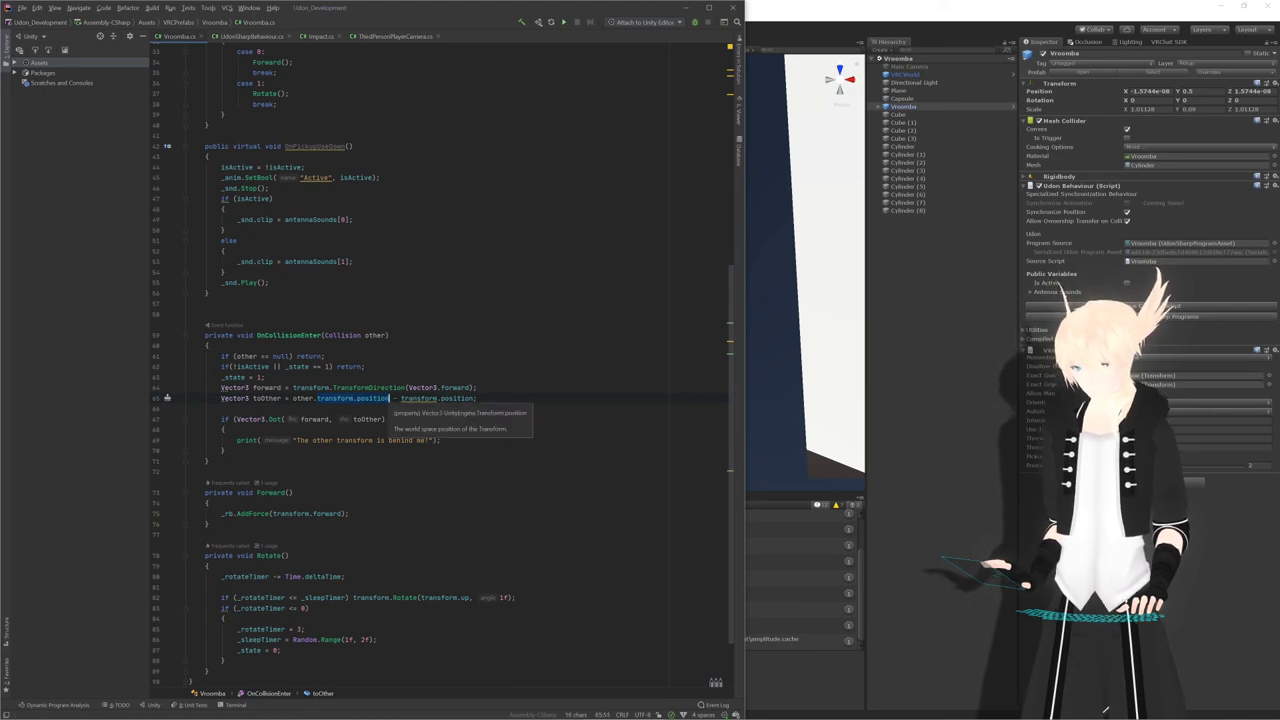
text(GetContact)
key(Return)
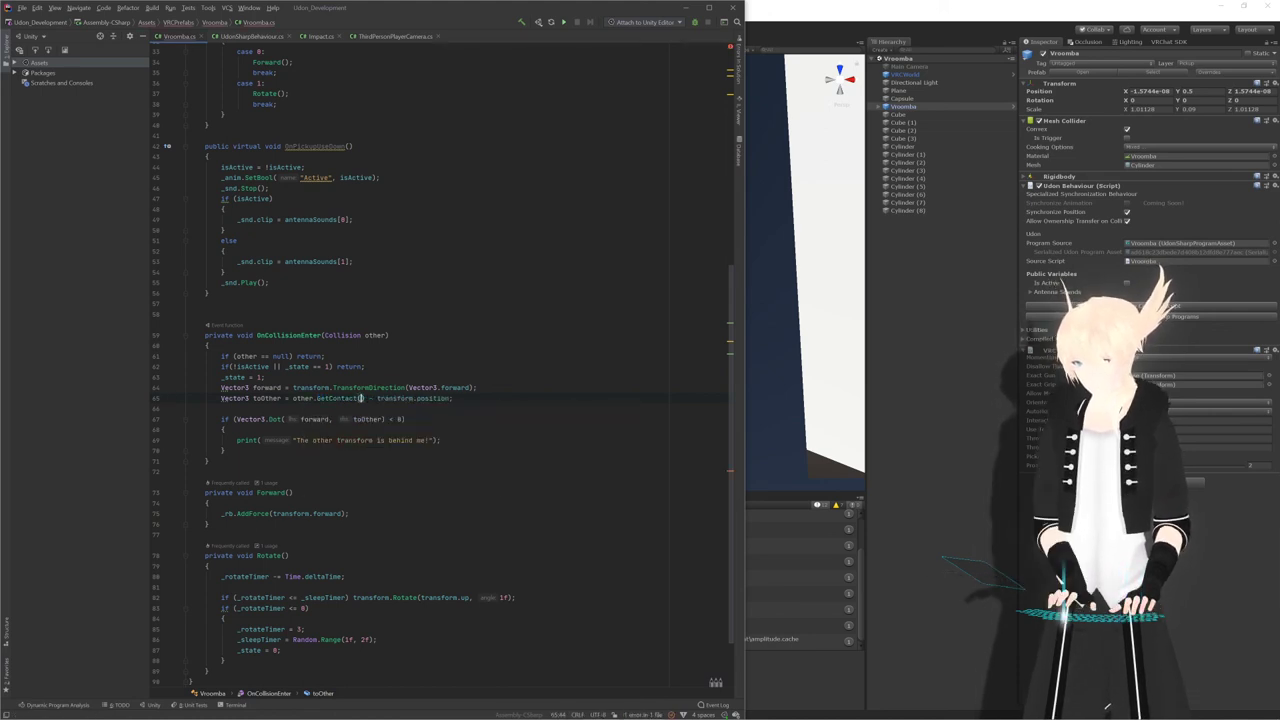
text(0))
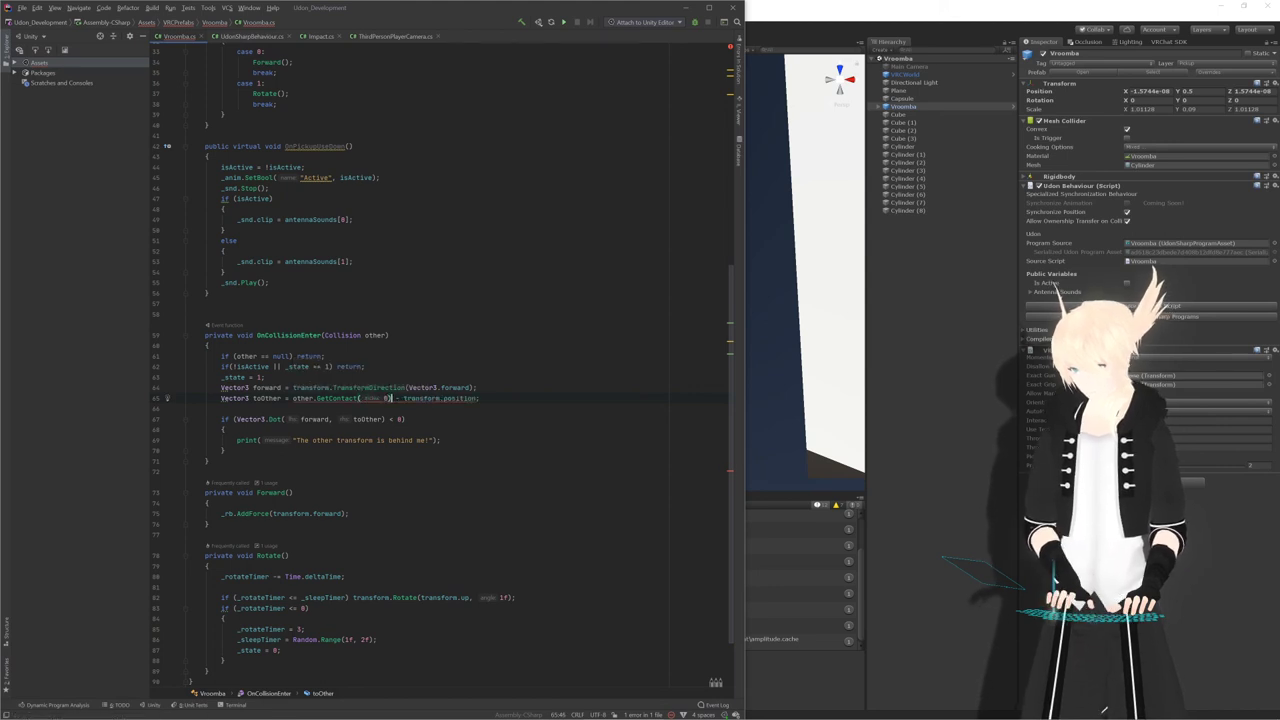
text(.point)
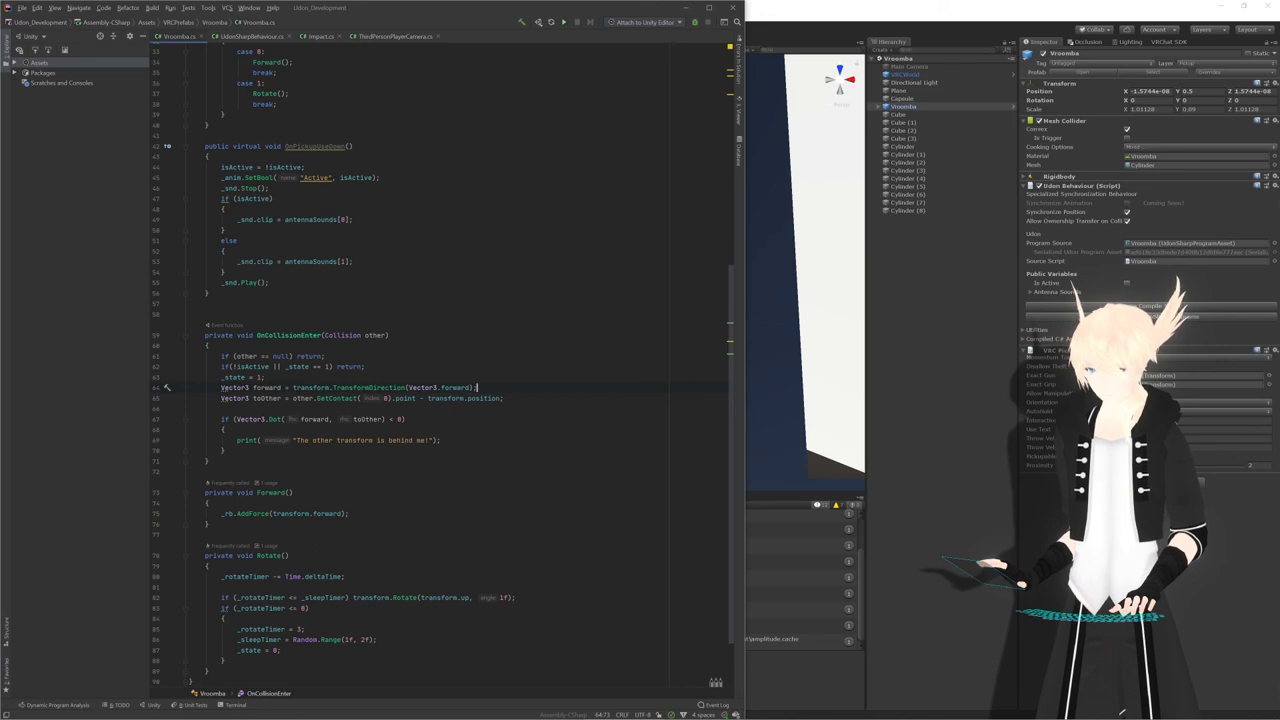
double_click(455, 387)
text(up)
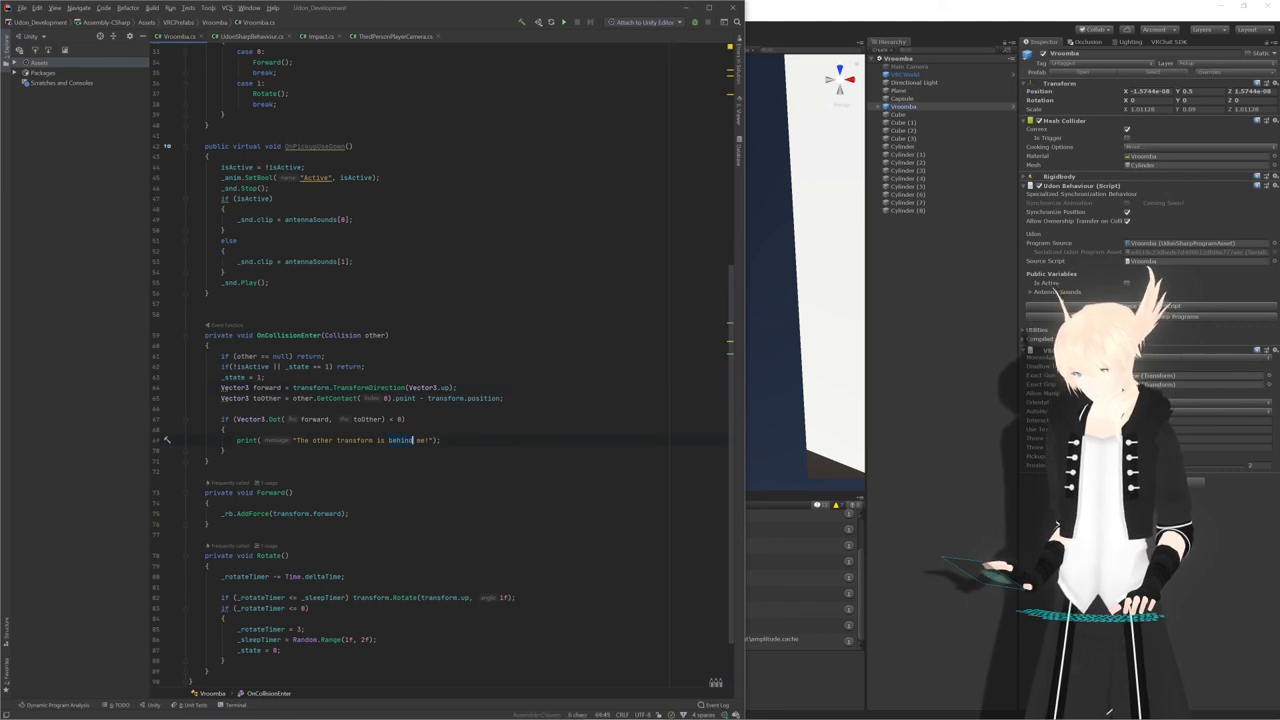
Add an else block after the dot product check and copy the print statement from the if block into it
click(405, 419)
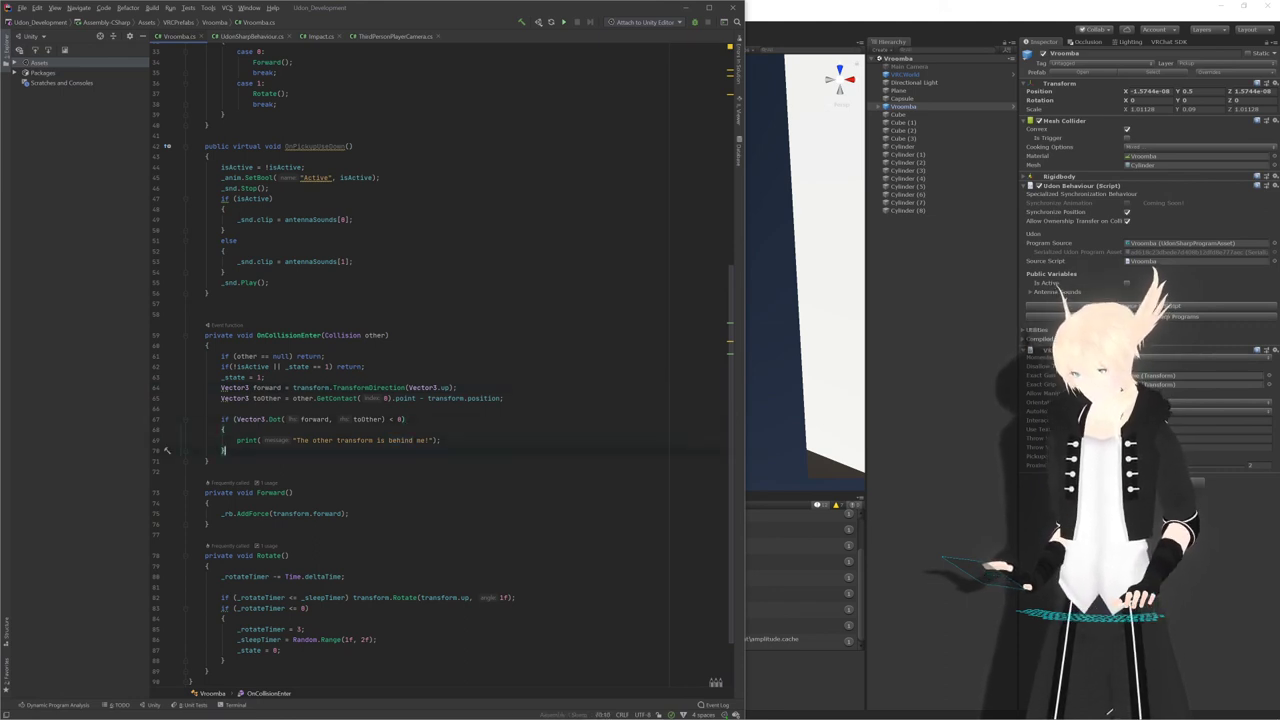
text(else P)
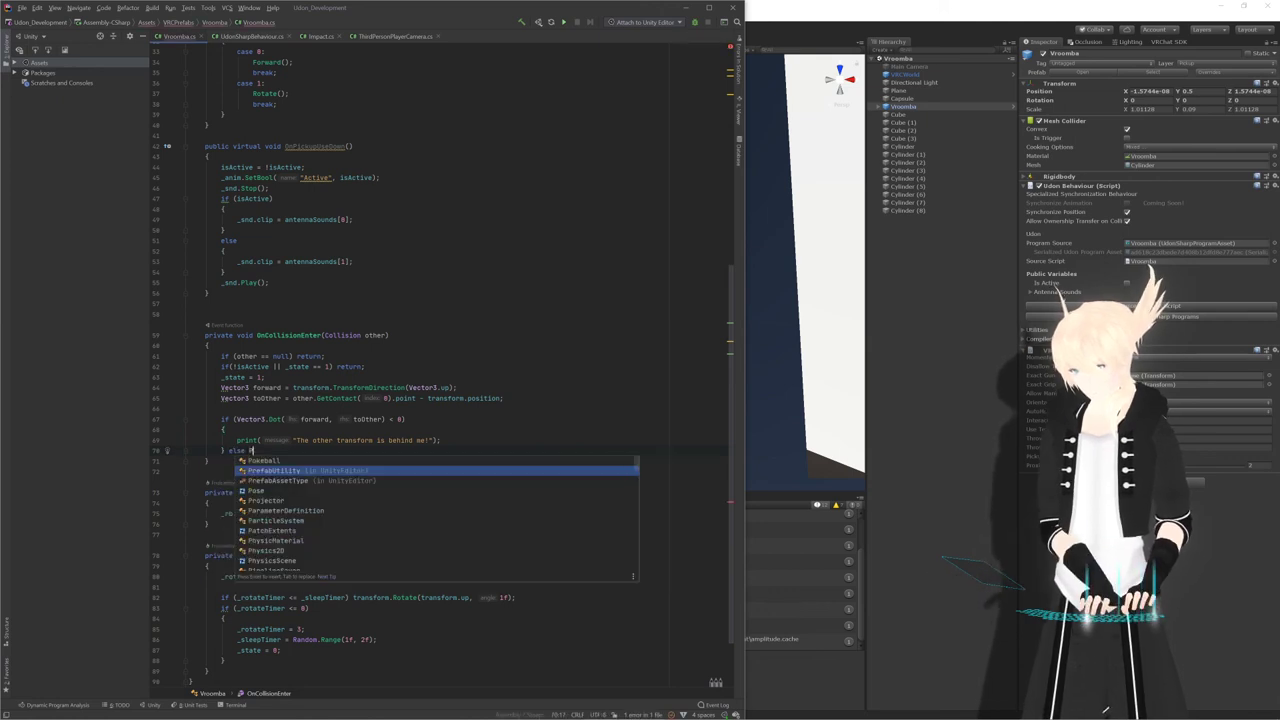
key(BackSpace)
text({)
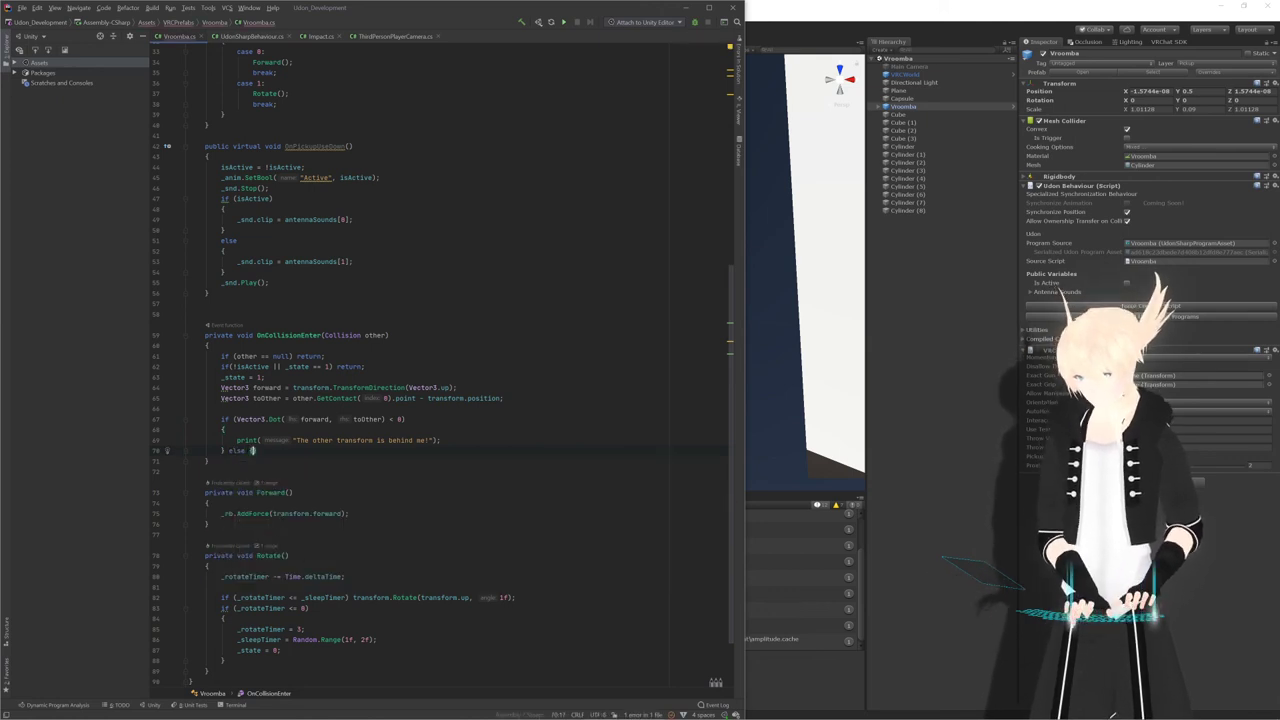
key(Return)
drag(441, 440, 225, 430)
key(ctrl+c)
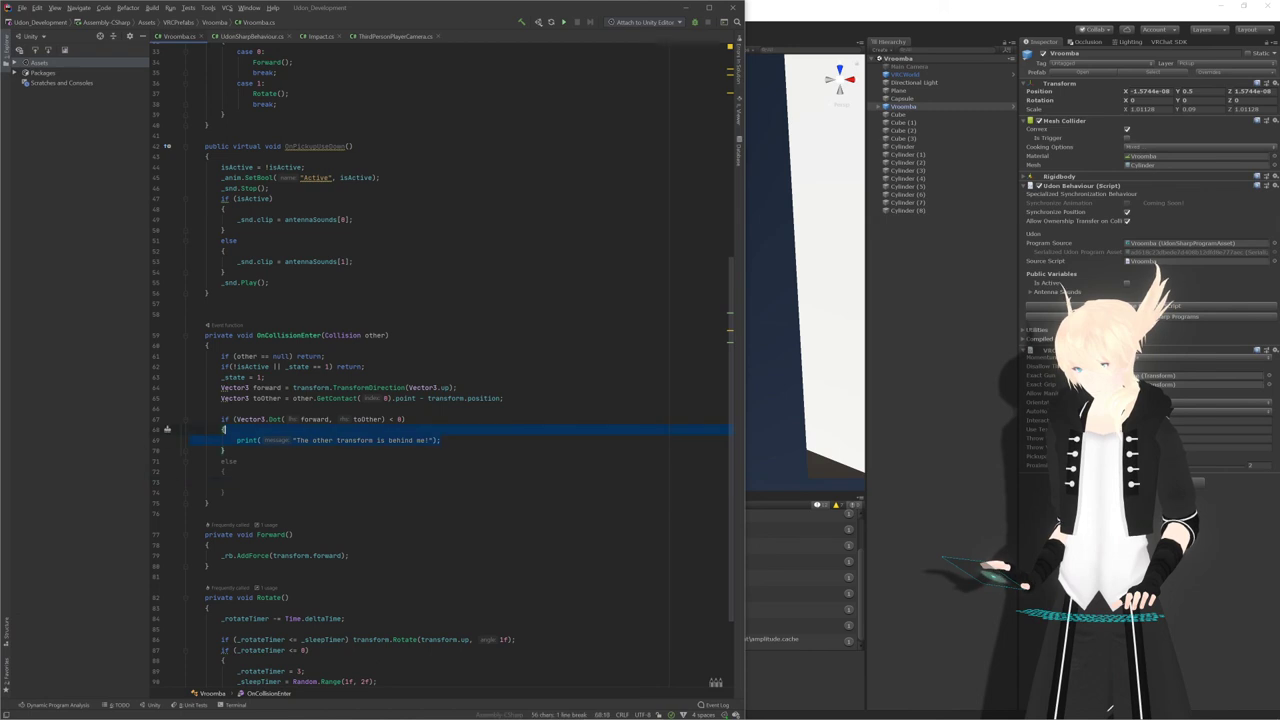
click(225, 471)
key(ctrl+v)
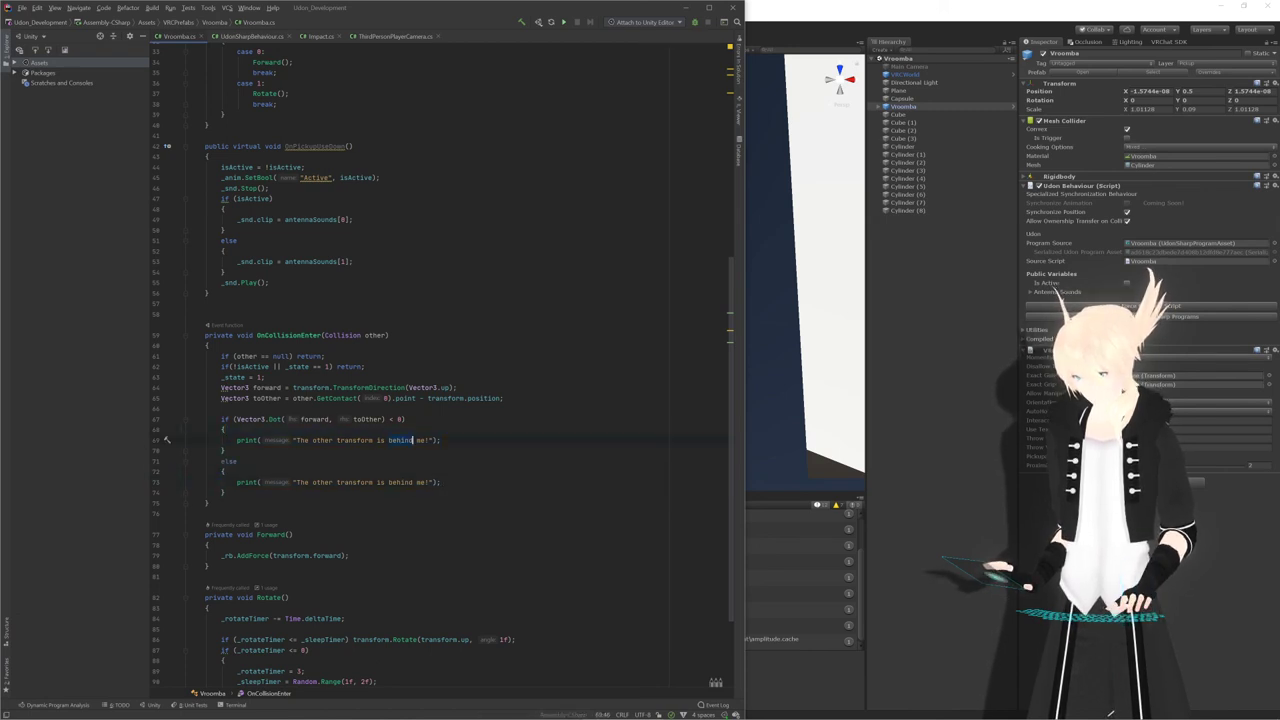
Reword the if message to "The other transform is Right of me!" and the else message to "The other transform is Left of me!"
text(Right)
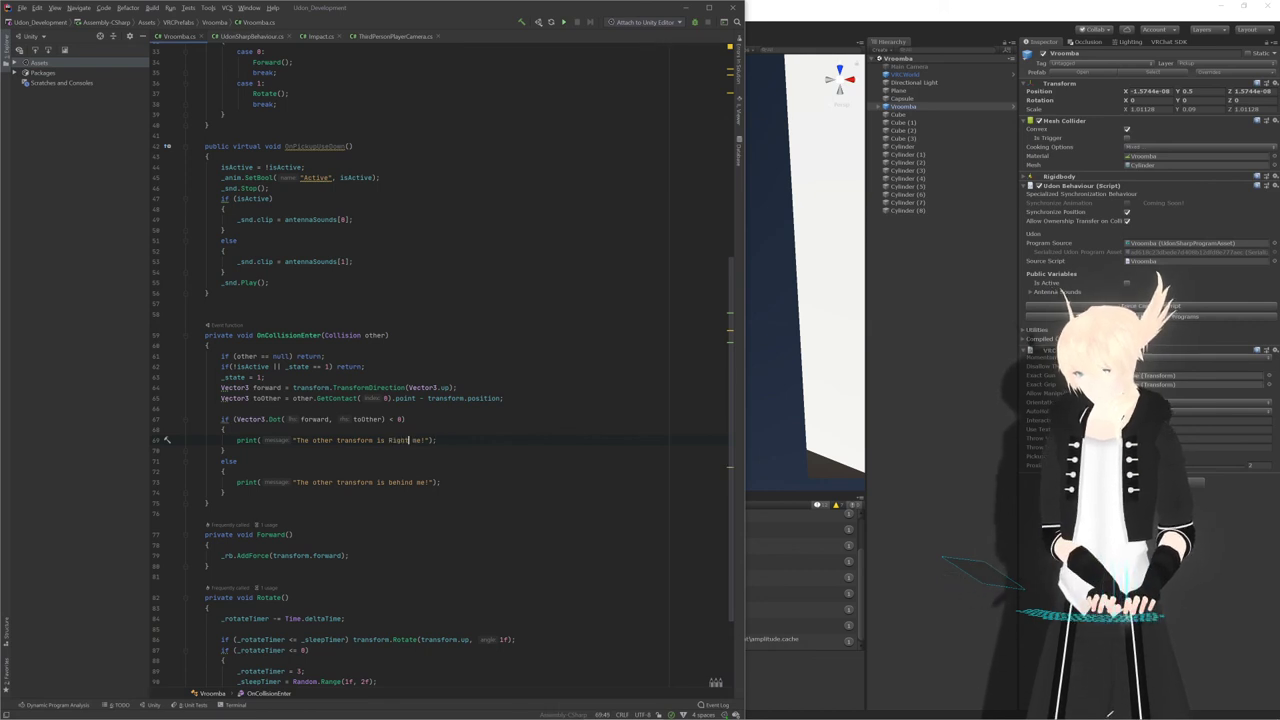
text( of)
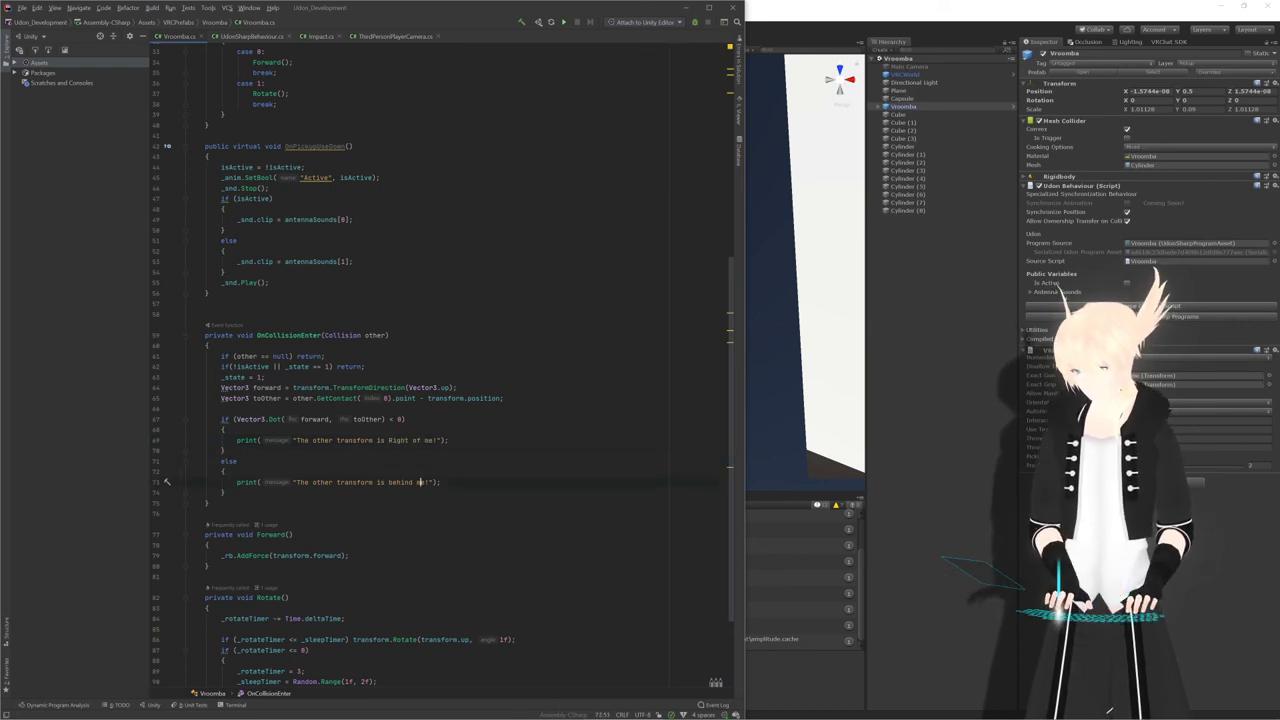
key(BackSpace)
key(BackSpace)
key(BackSpace)
key(BackSpace)
key(BackSpace)
key(BackSpace)
text(Lef)
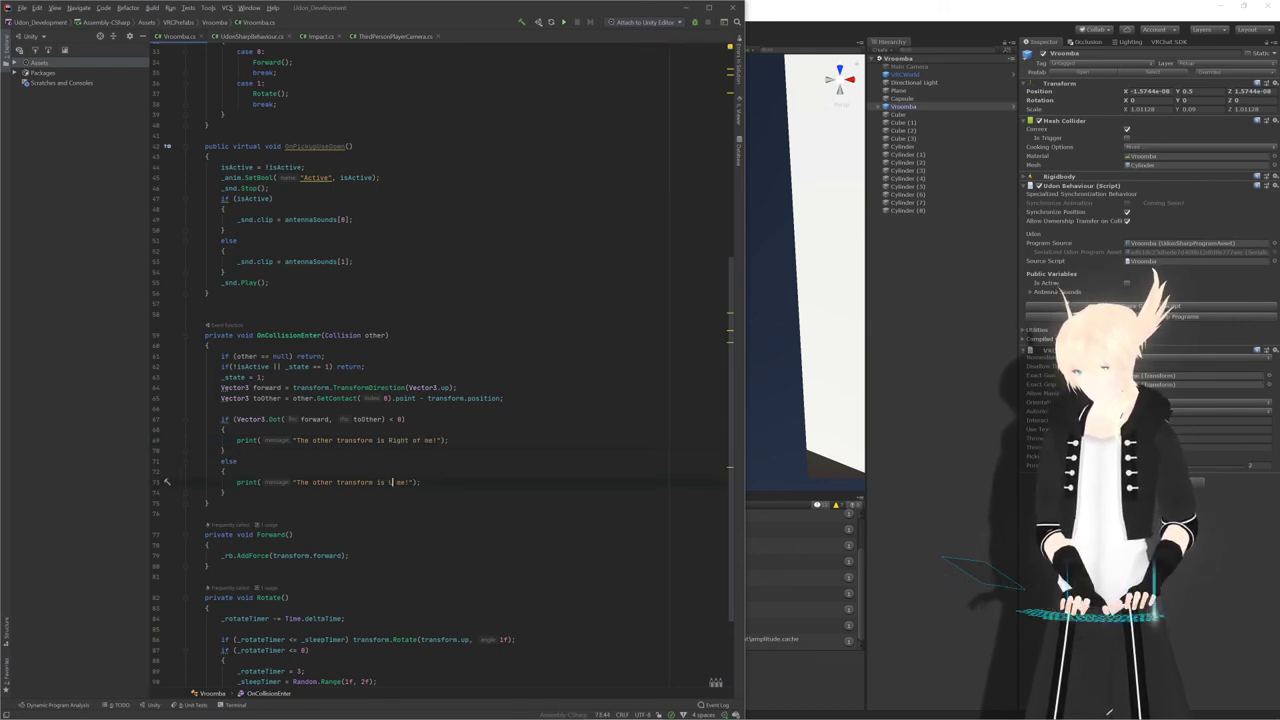
text(t of)
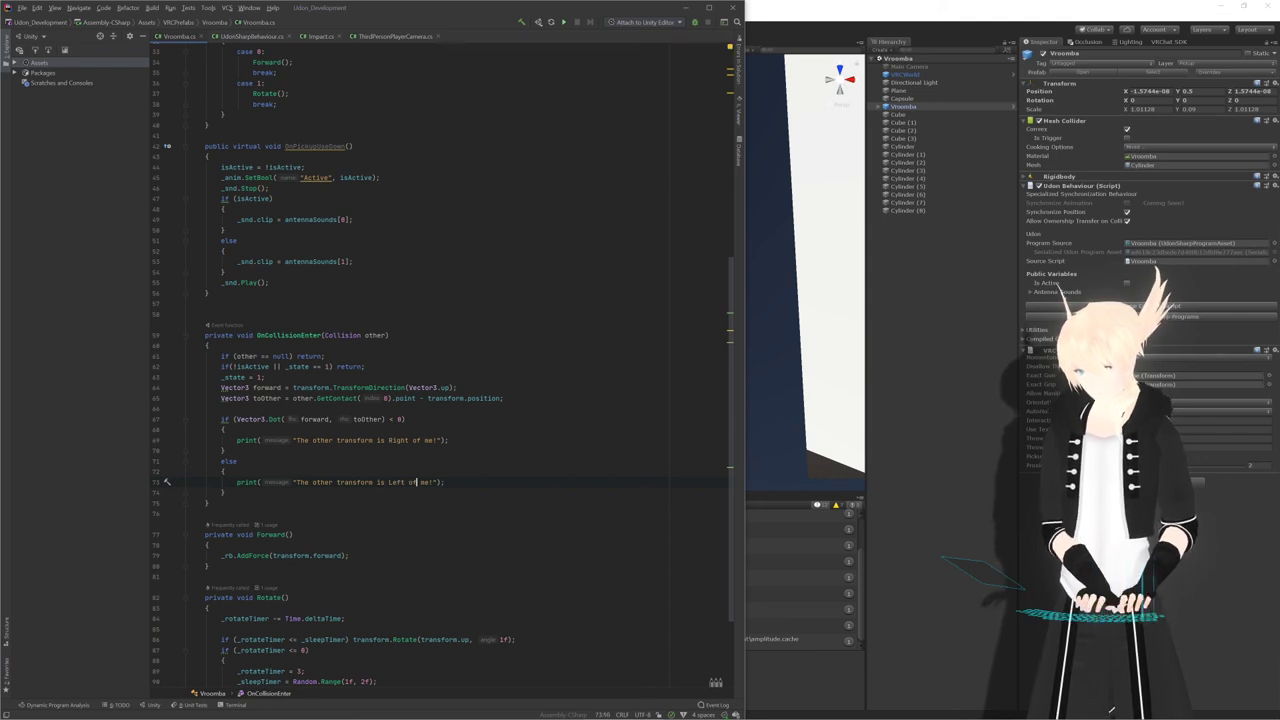
Save the Vroomba script, switch to Unity and force-compile the script from the Vroomba's Udon Behaviour
key(ctrl+s)
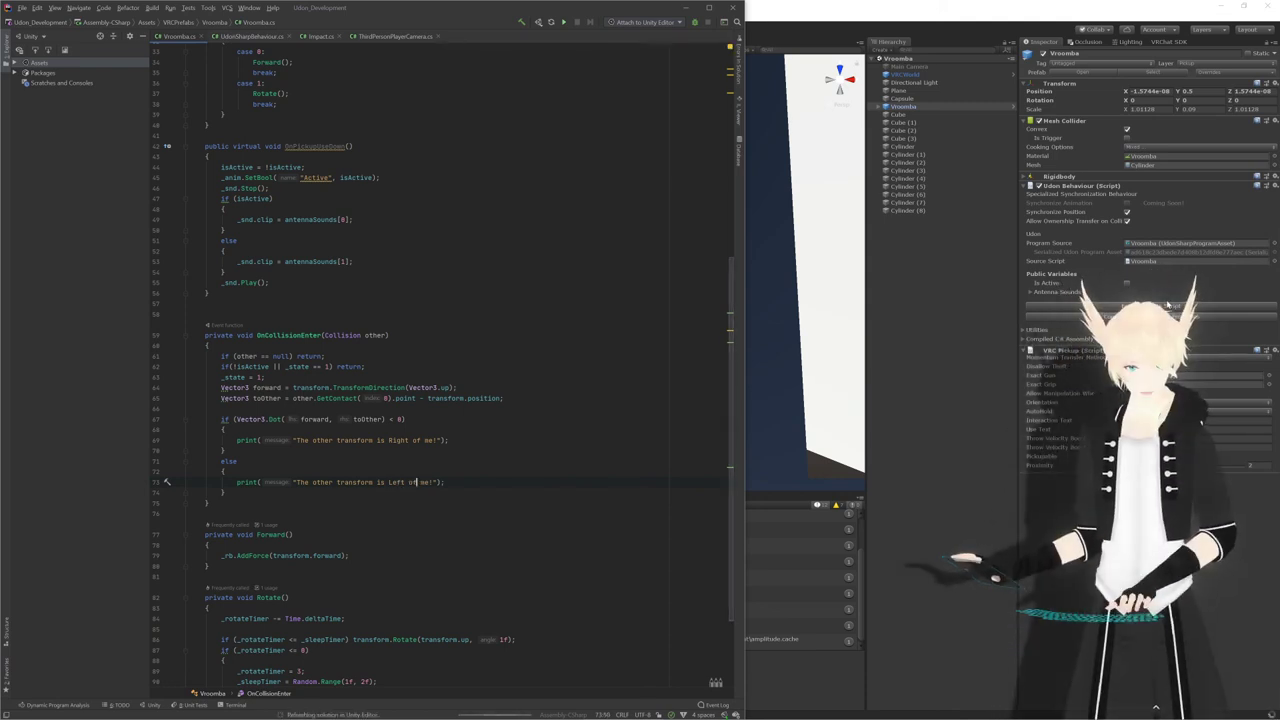
click(1258, 573)
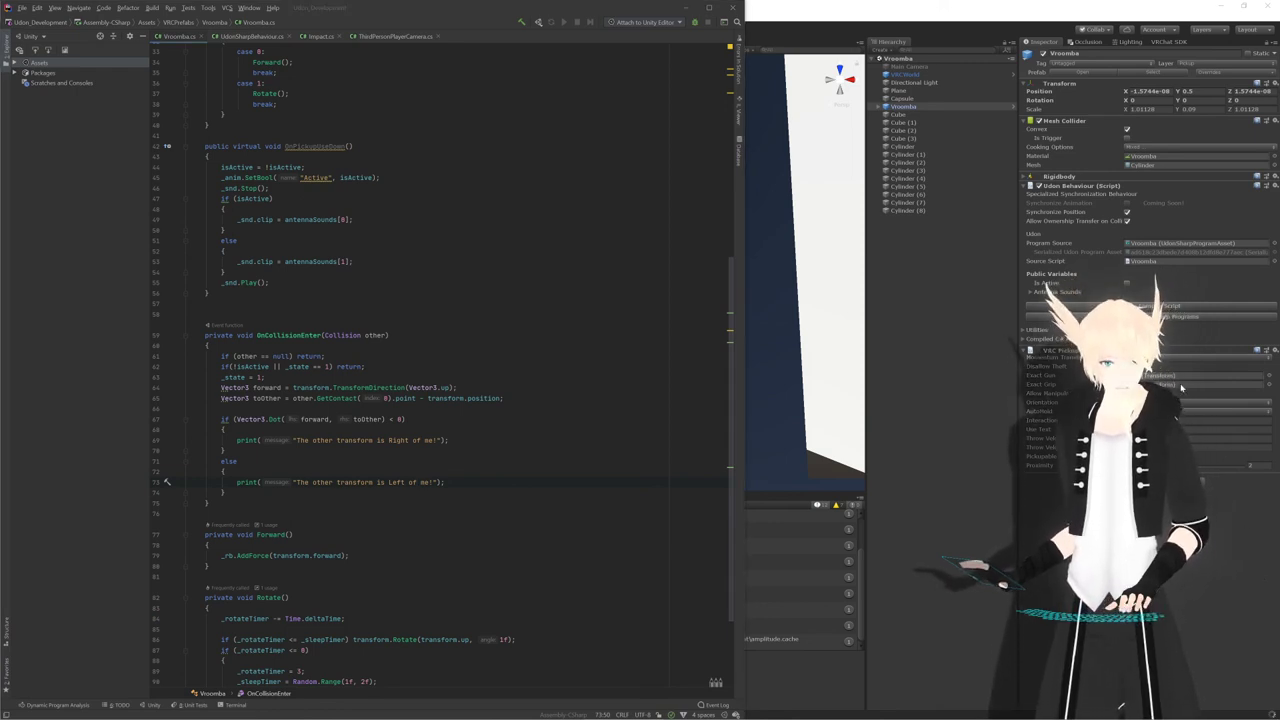
click(1193, 307)
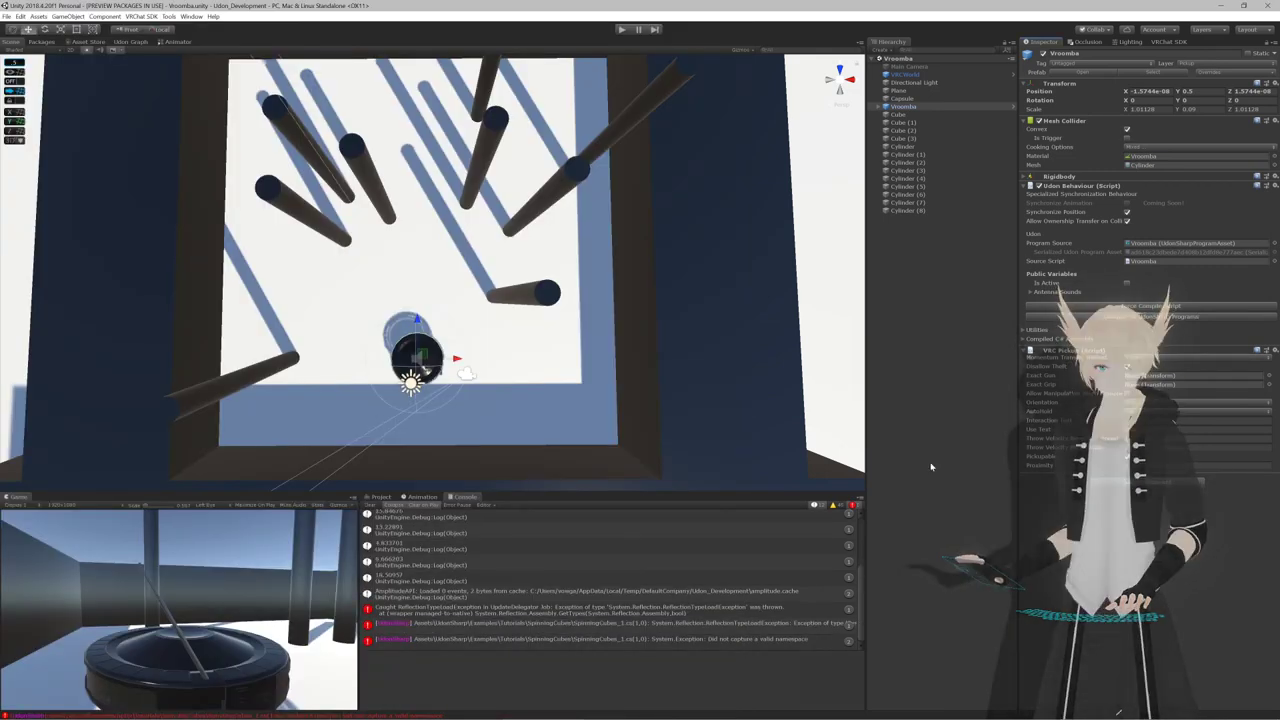
Clear the console, inspect the SpinningCubes_1.cs script behind the namespace error, and close that file
click(371, 505)
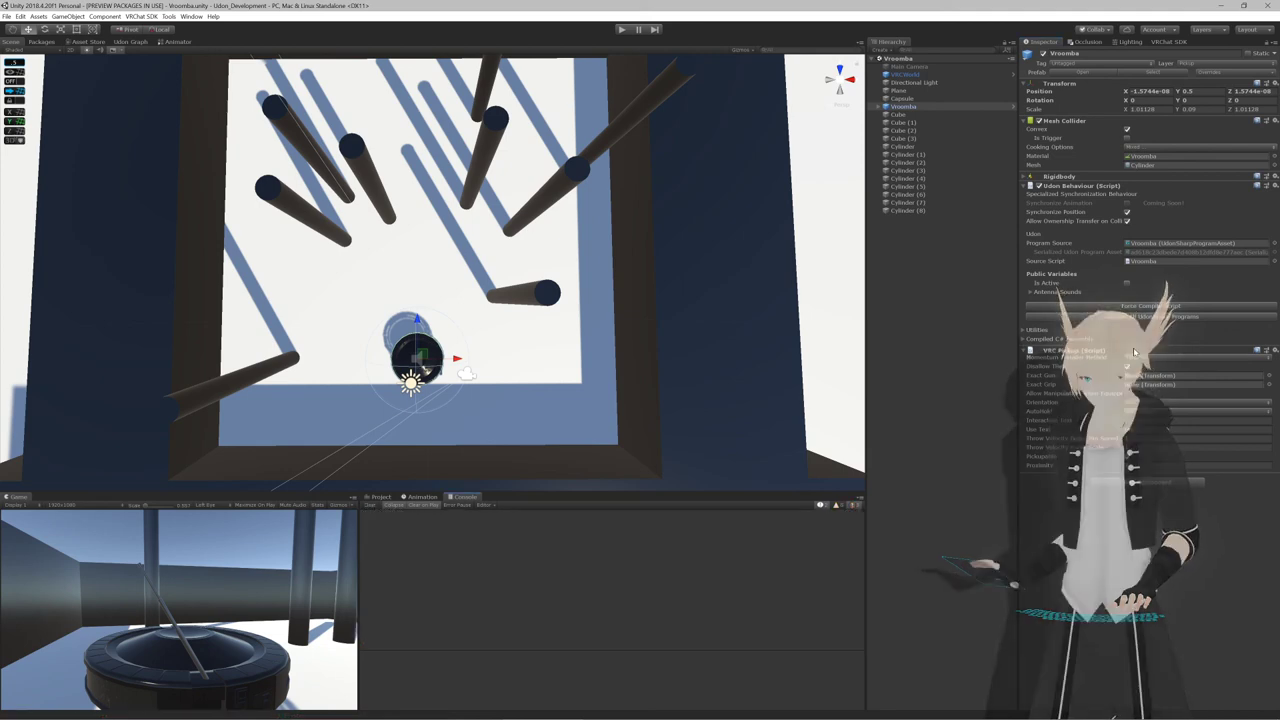
double_click(689, 517)
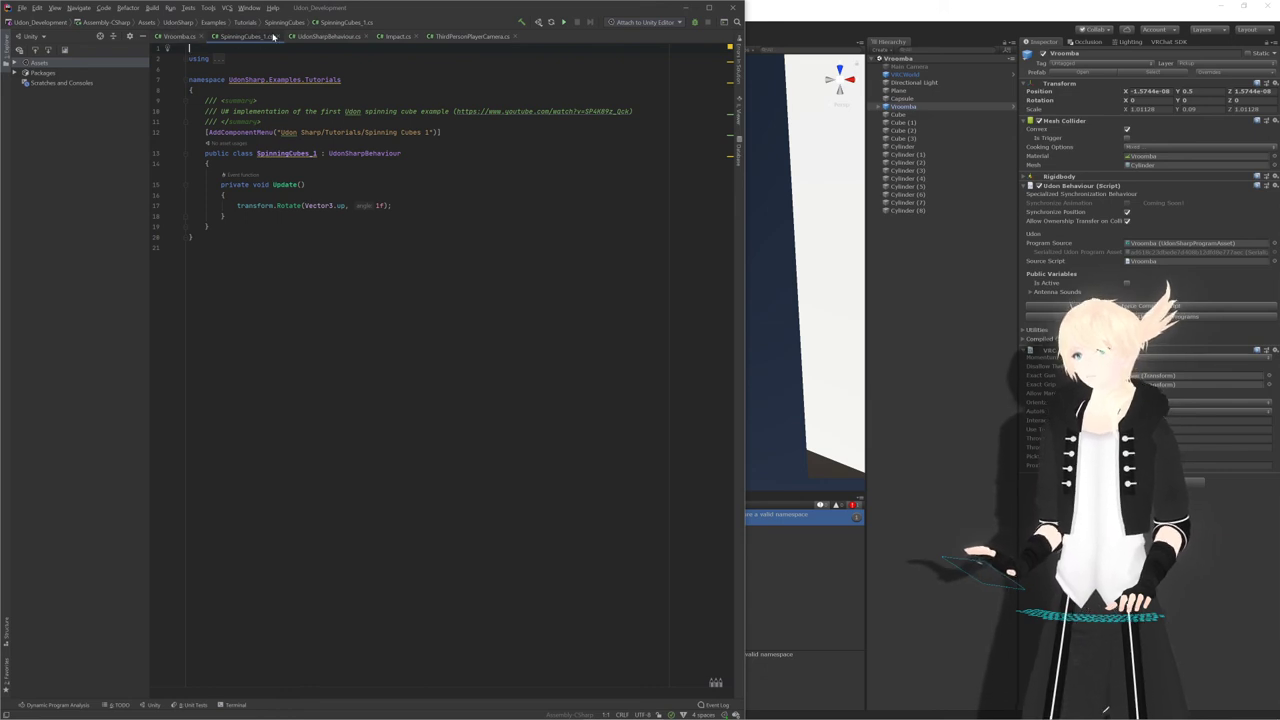
click(276, 37)
scroll(167, 418, down, 2)
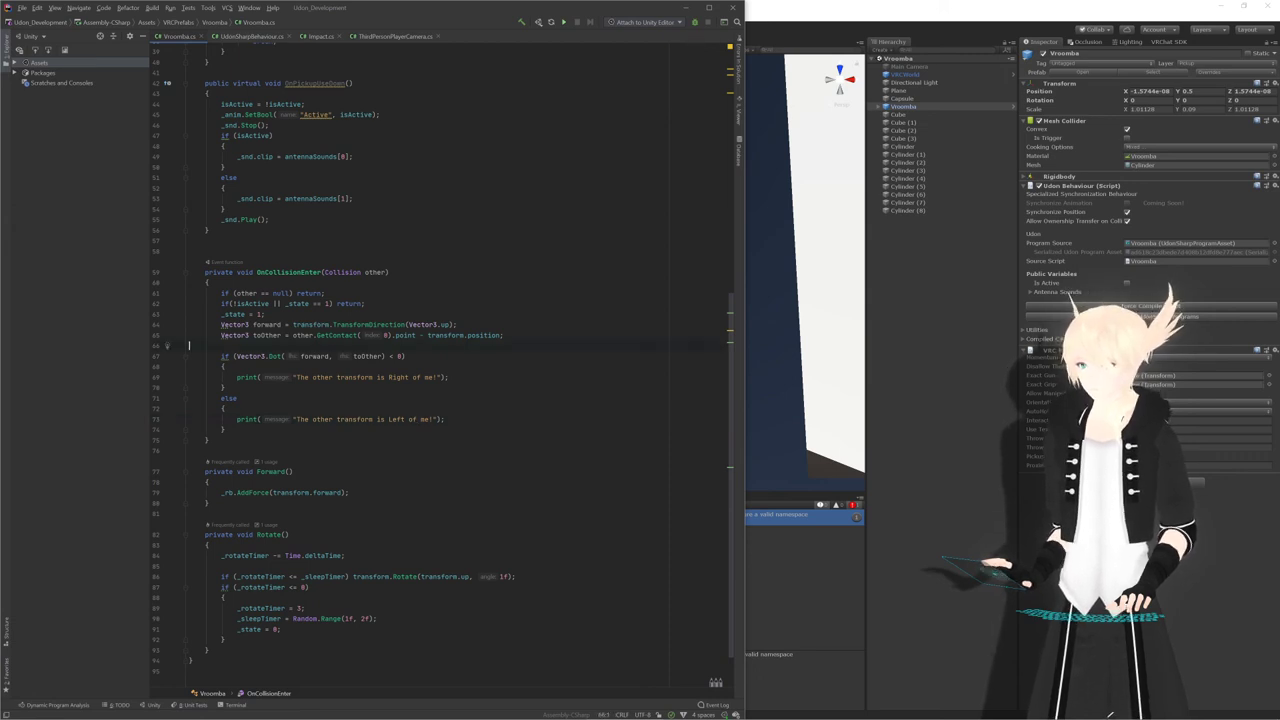
click(1267, 562)
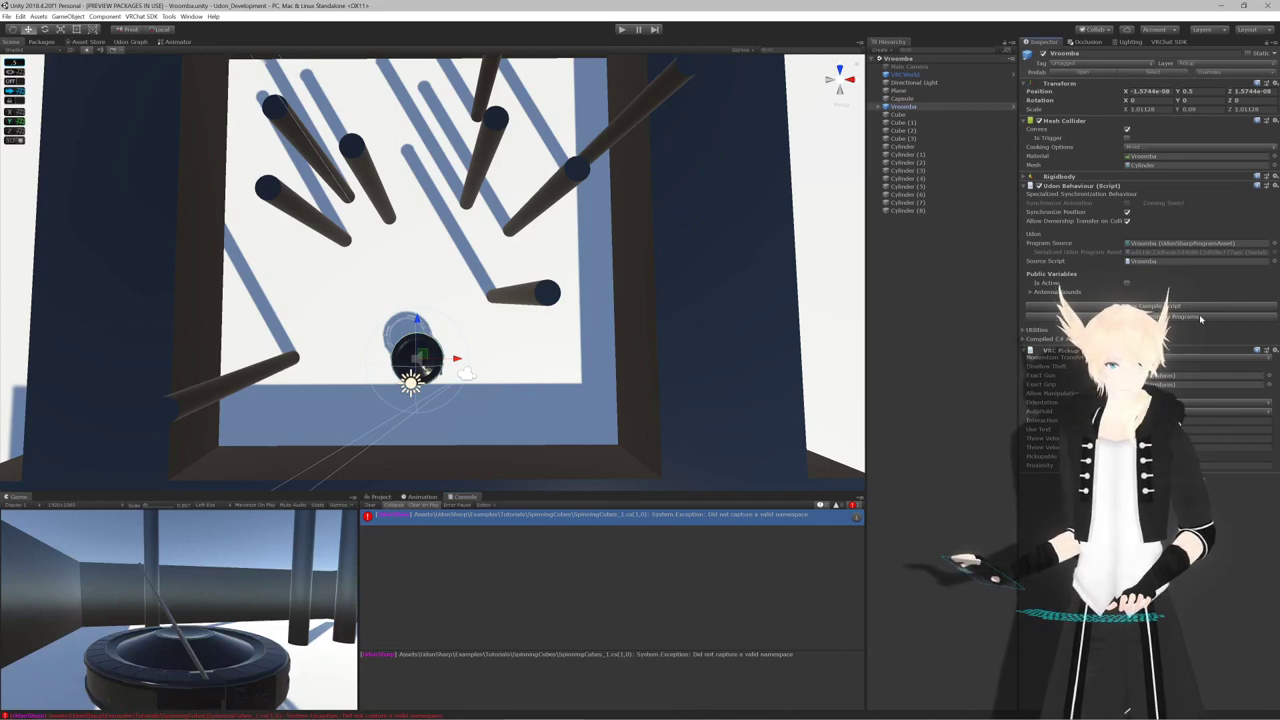
double_click(464, 517)
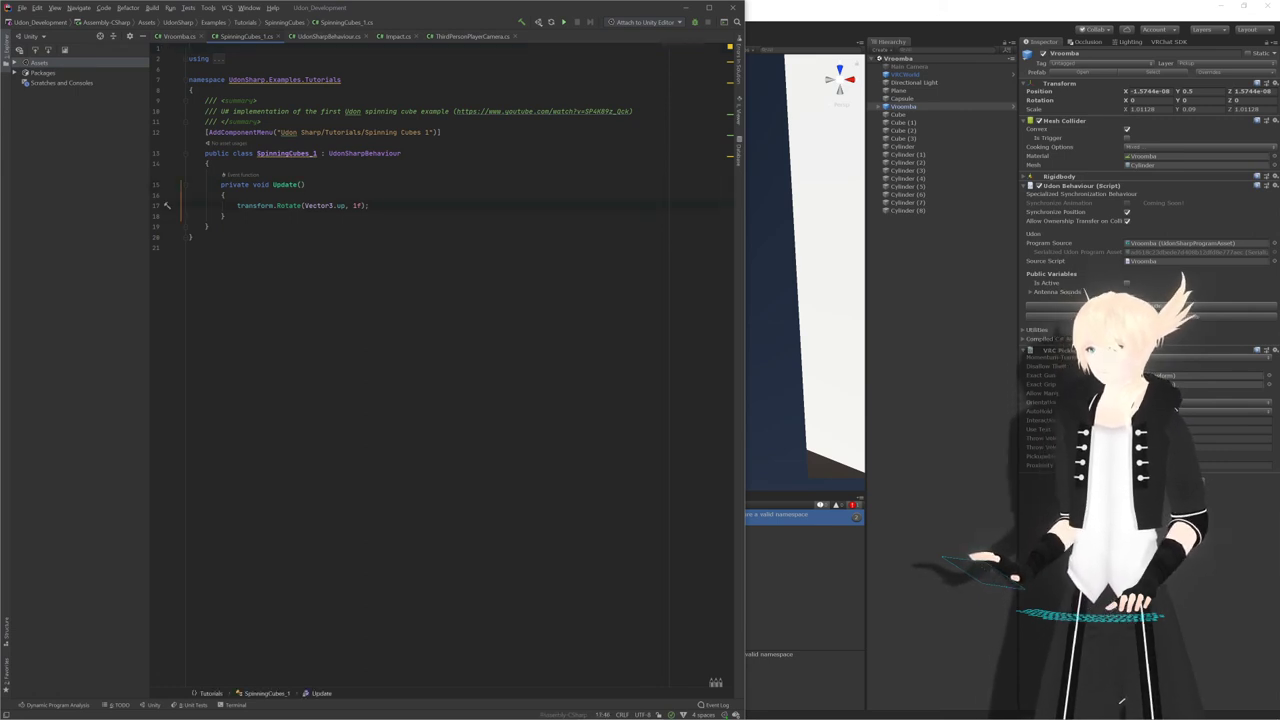
click(277, 37)
Compile all UdonSharp programs in Unity and review the Vroomba script from its field declarations down to the Rotate method
click(942, 280)
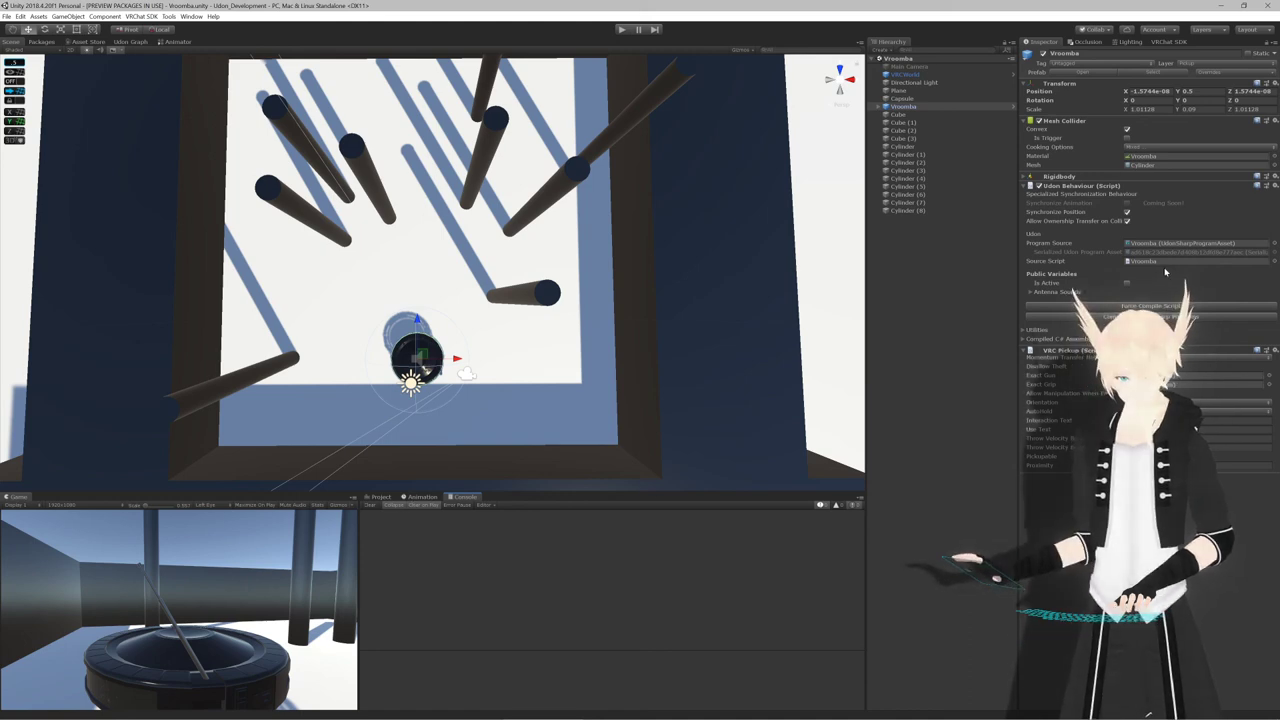
click(1134, 315)
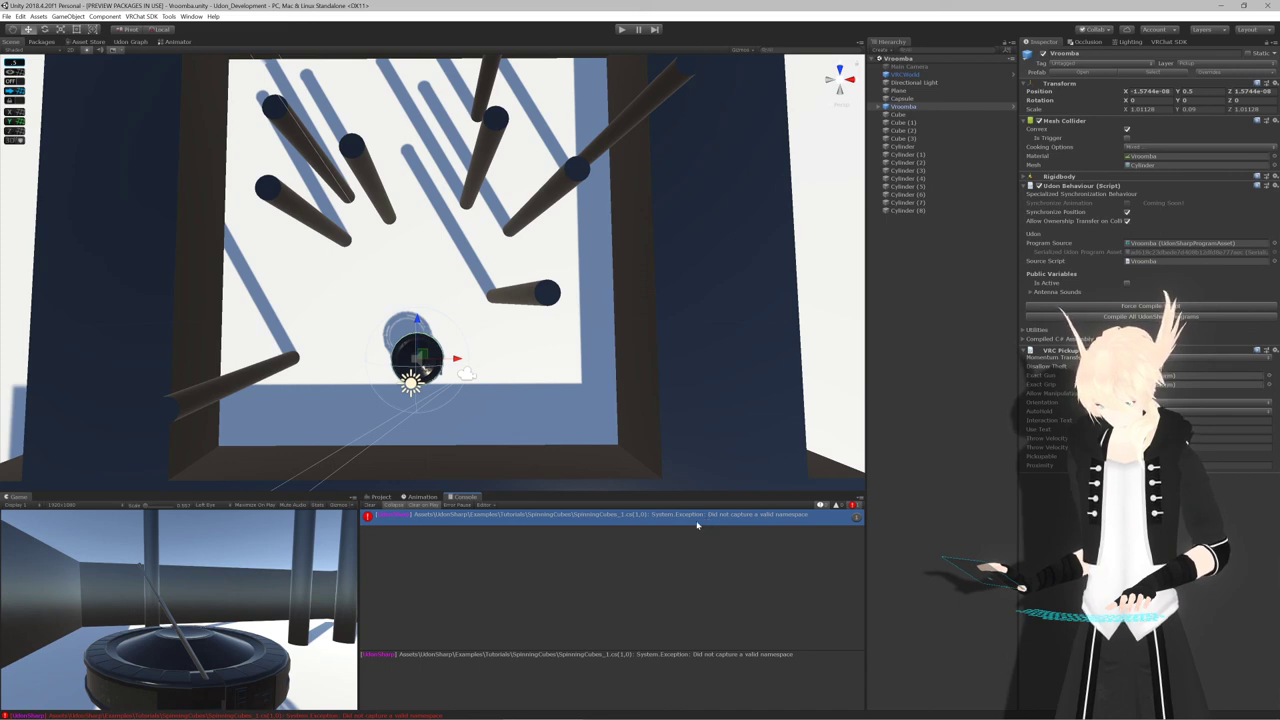
key(alt+Tab)
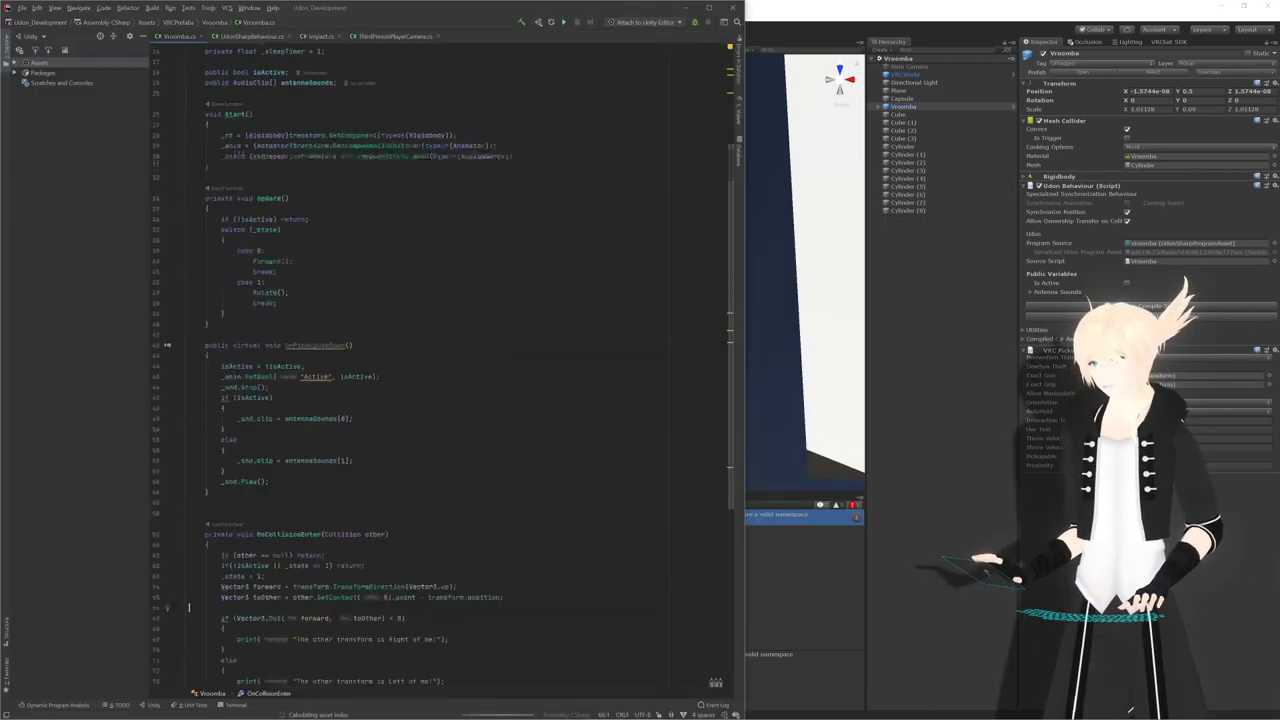
scroll(189, 607, up, 5)
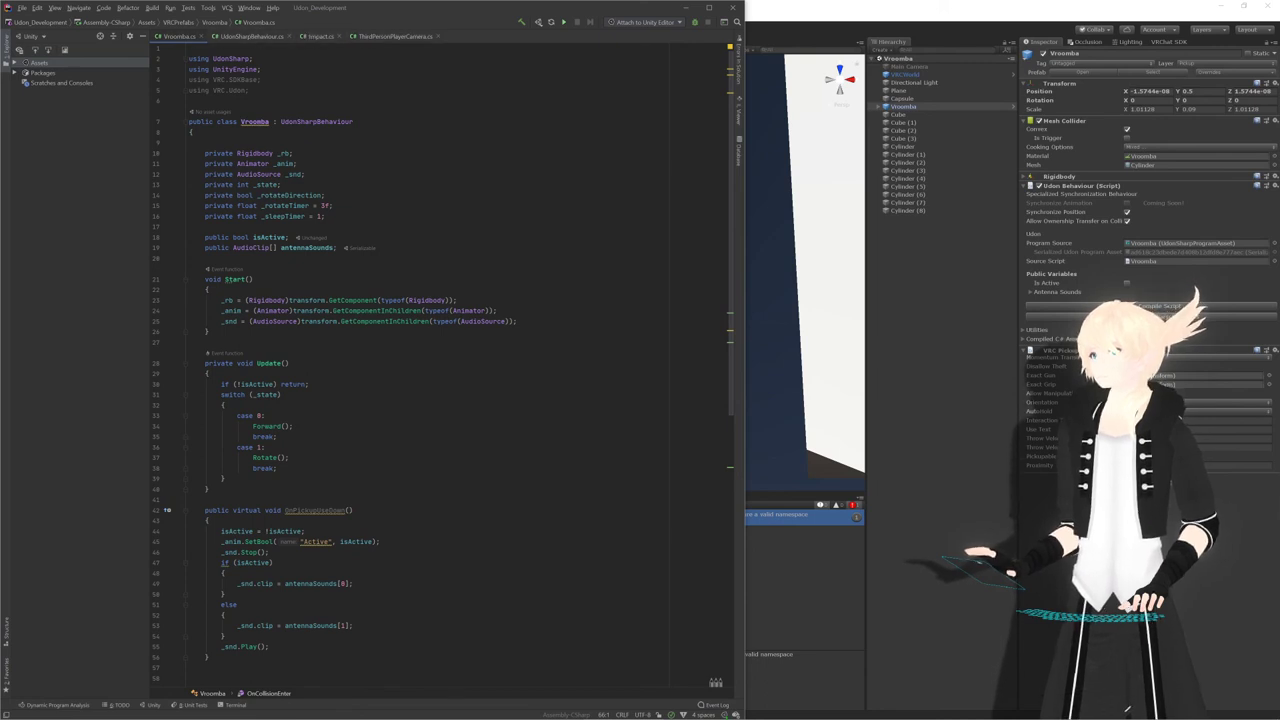
scroll(167, 293, down, 13)
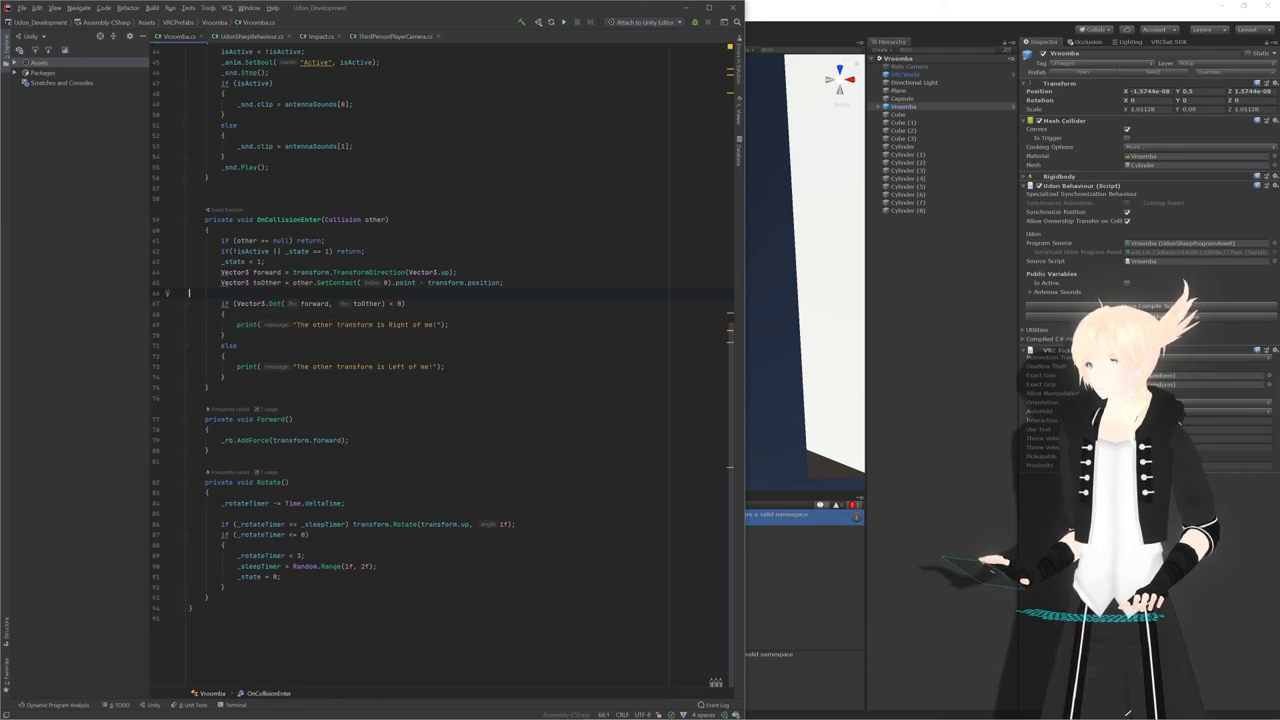
Declare forward and toOther with var instead of Vector3, save the script, and insert a blank line below _state = 1
double_click(233, 272)
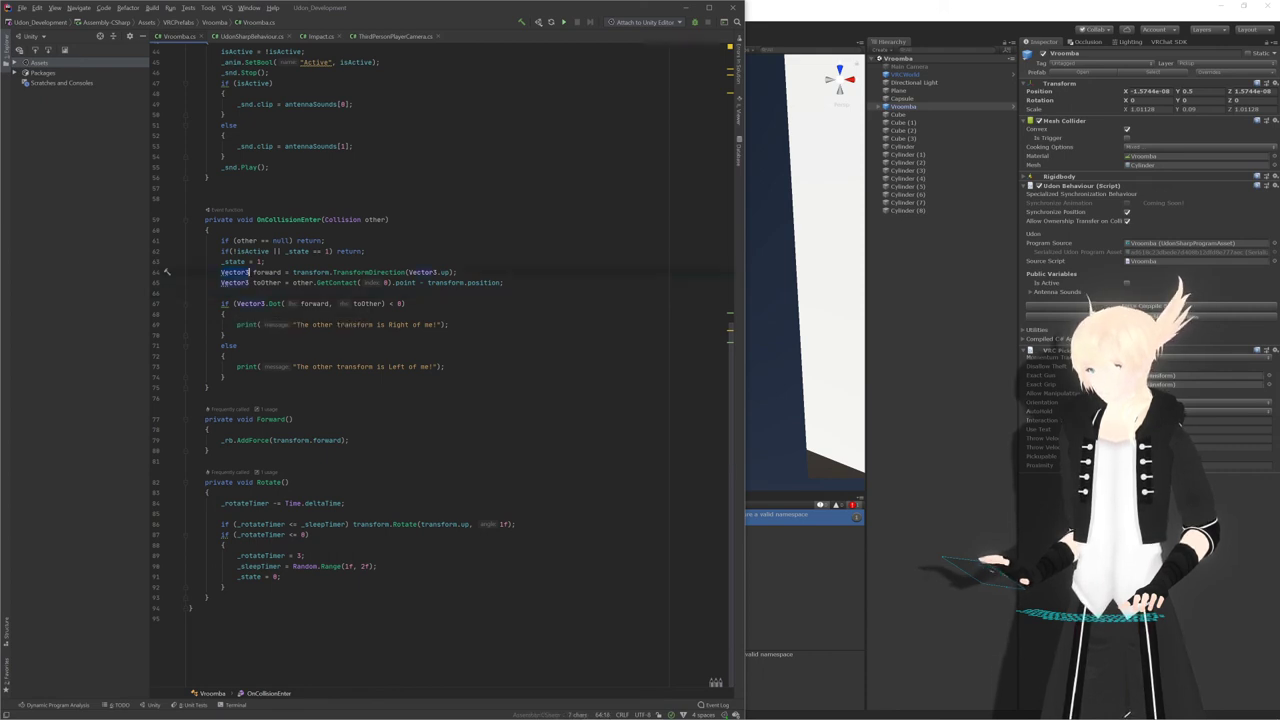
text(var)
click(262, 261)
double_click(236, 282)
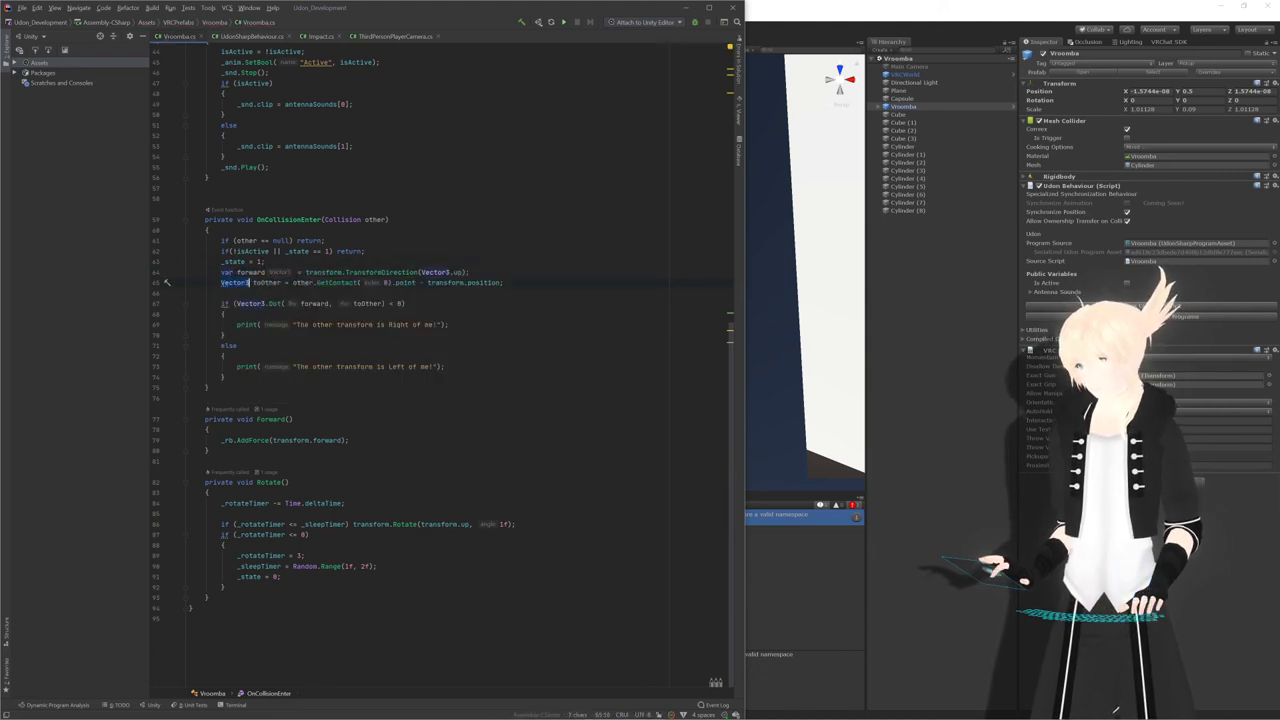
text(var)
key(Escape)
click(265, 261)
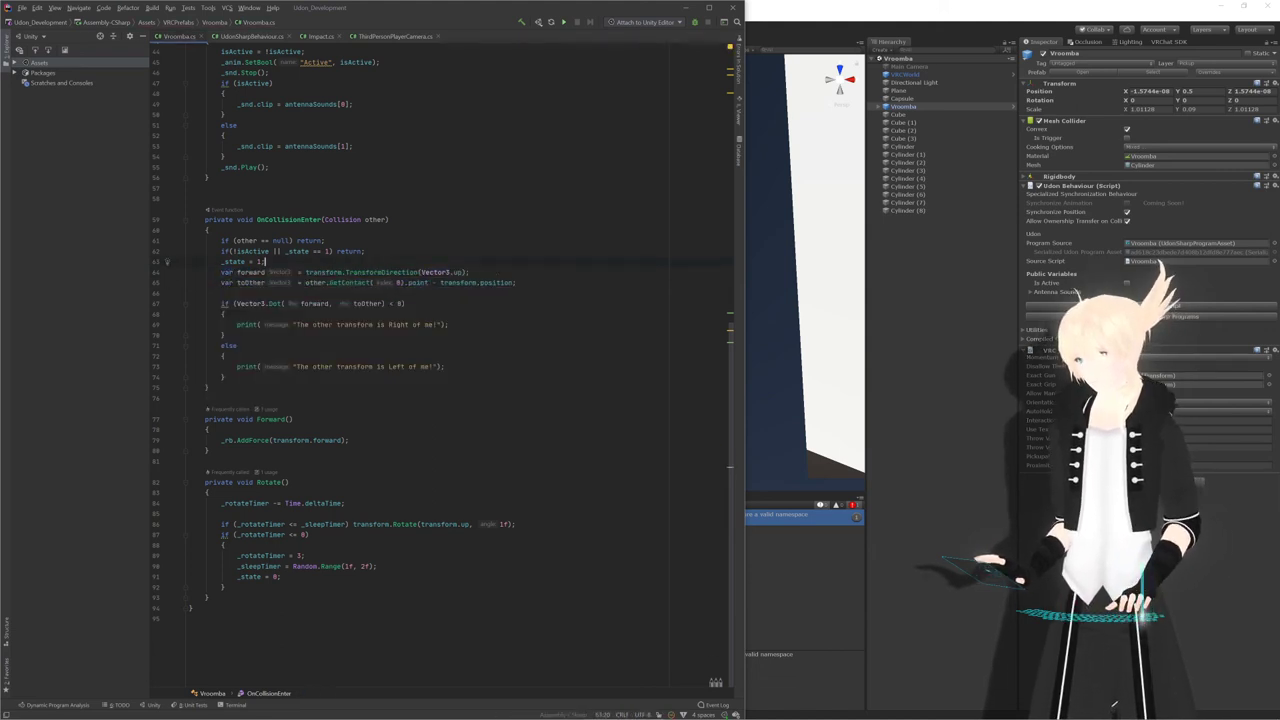
key(ctrl+s)
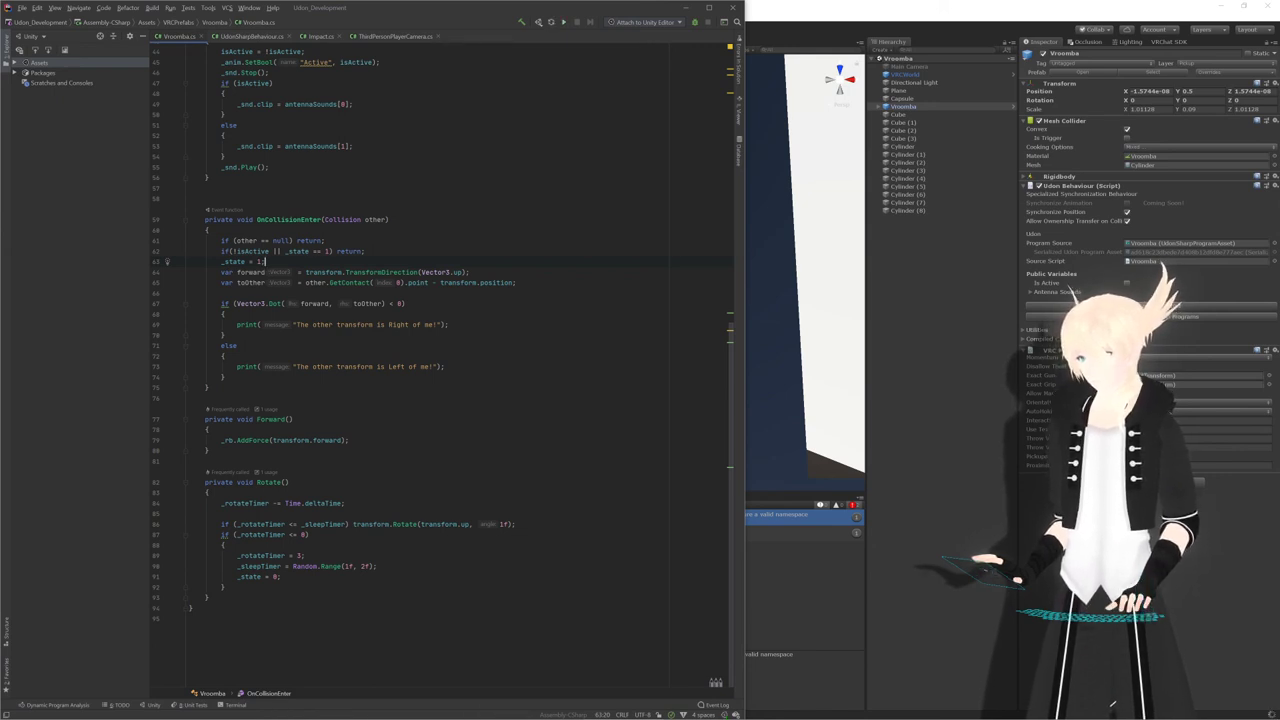
key(Return)
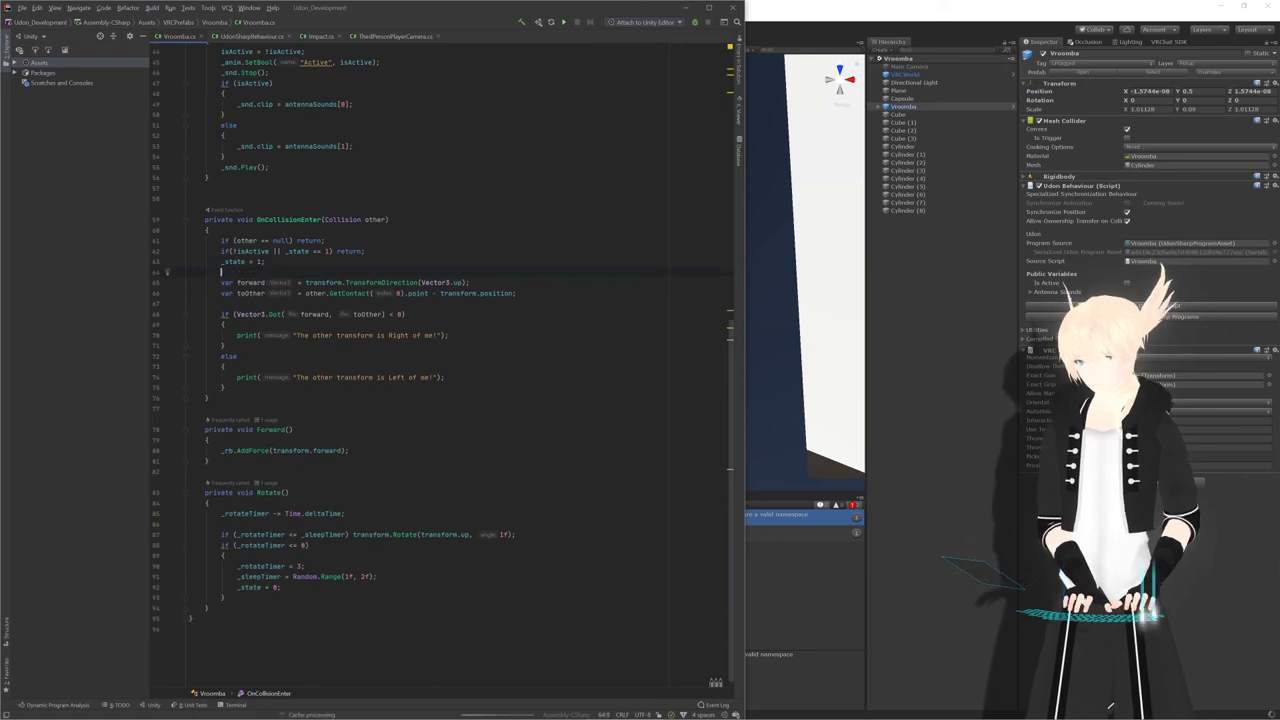
Switch to Unity, clear the console, recompile all UdonSharp programs and open the script line behind the reported compile error
key(alt+Tab)
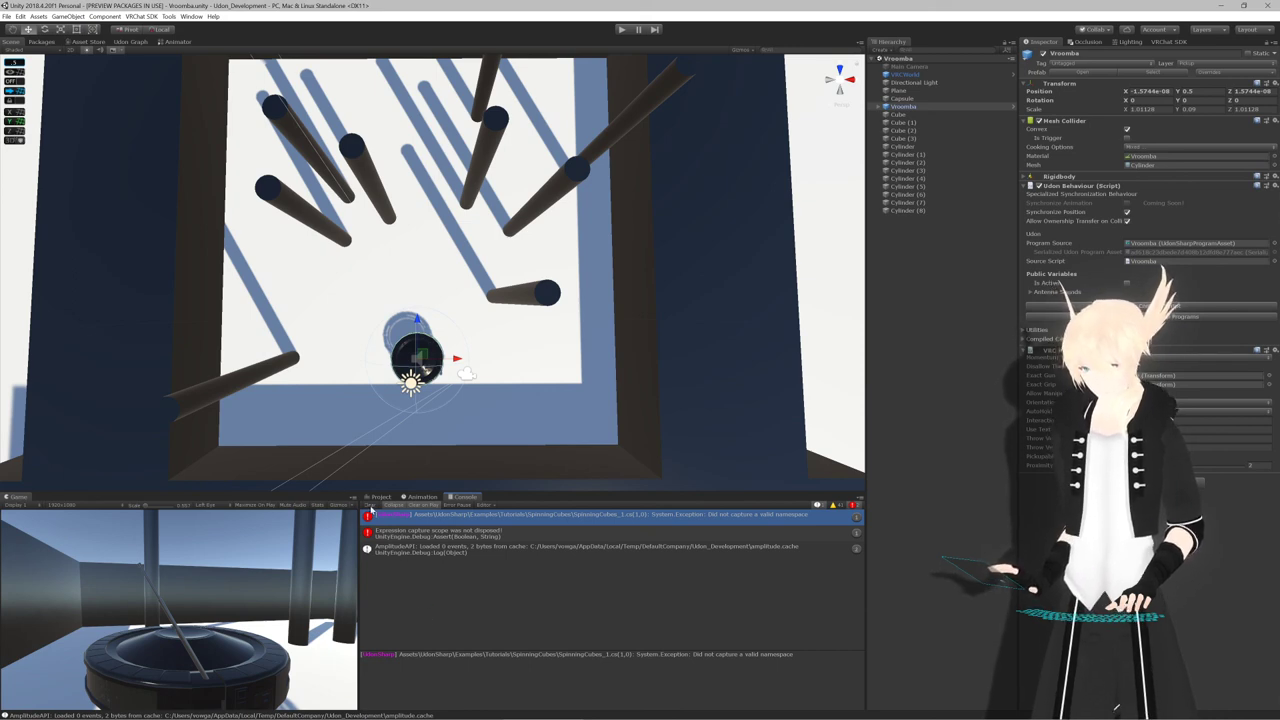
click(370, 505)
click(1135, 314)
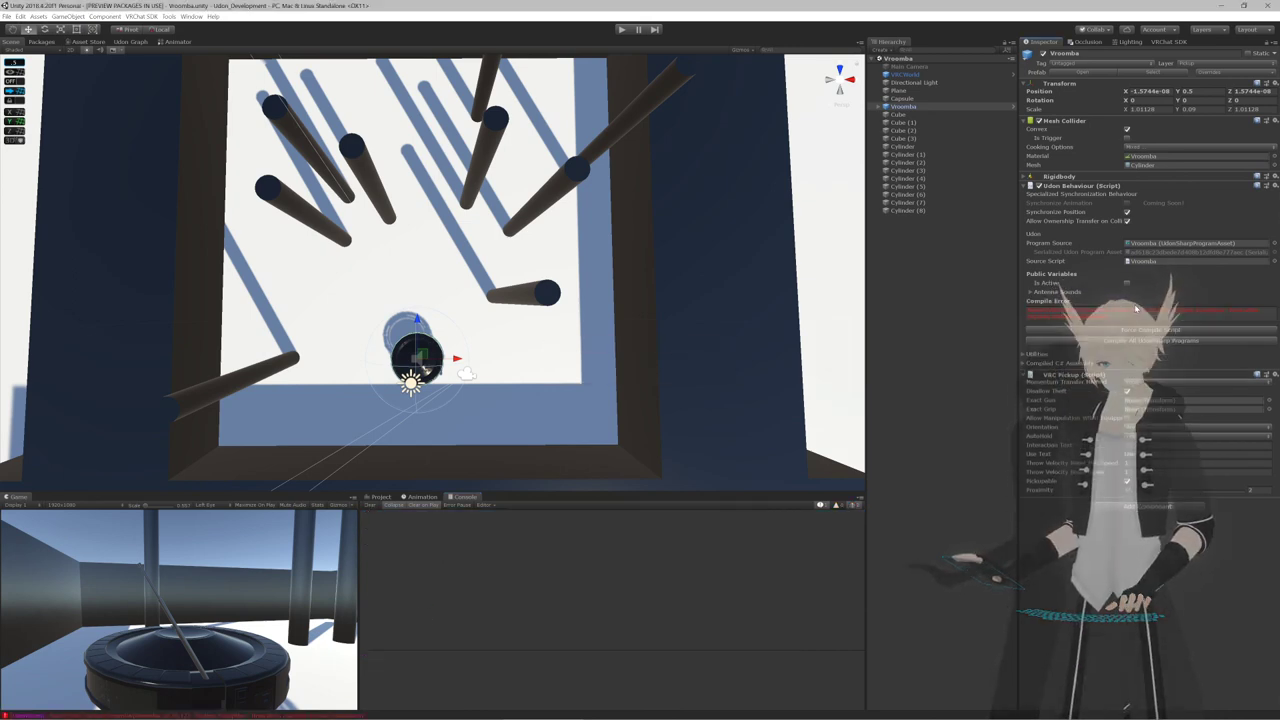
double_click(592, 524)
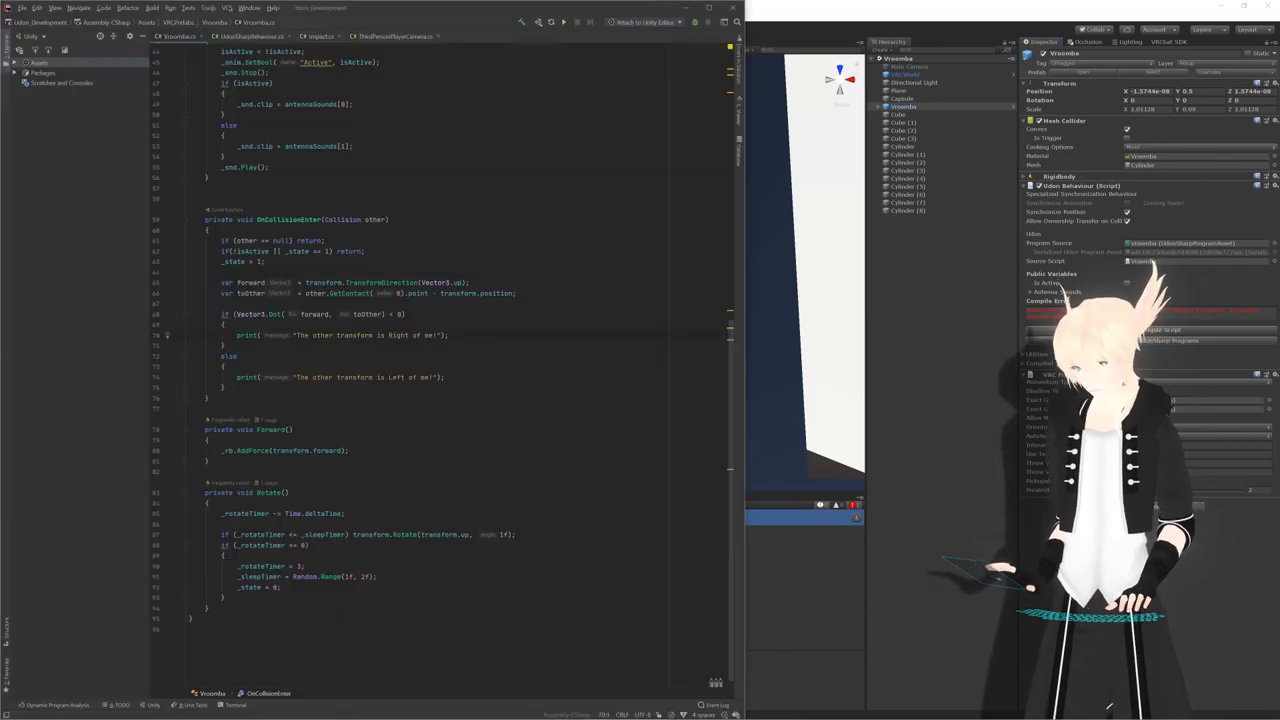
Replace print with Debug.Log in the if block of OnCollisionEnter
double_click(247, 335)
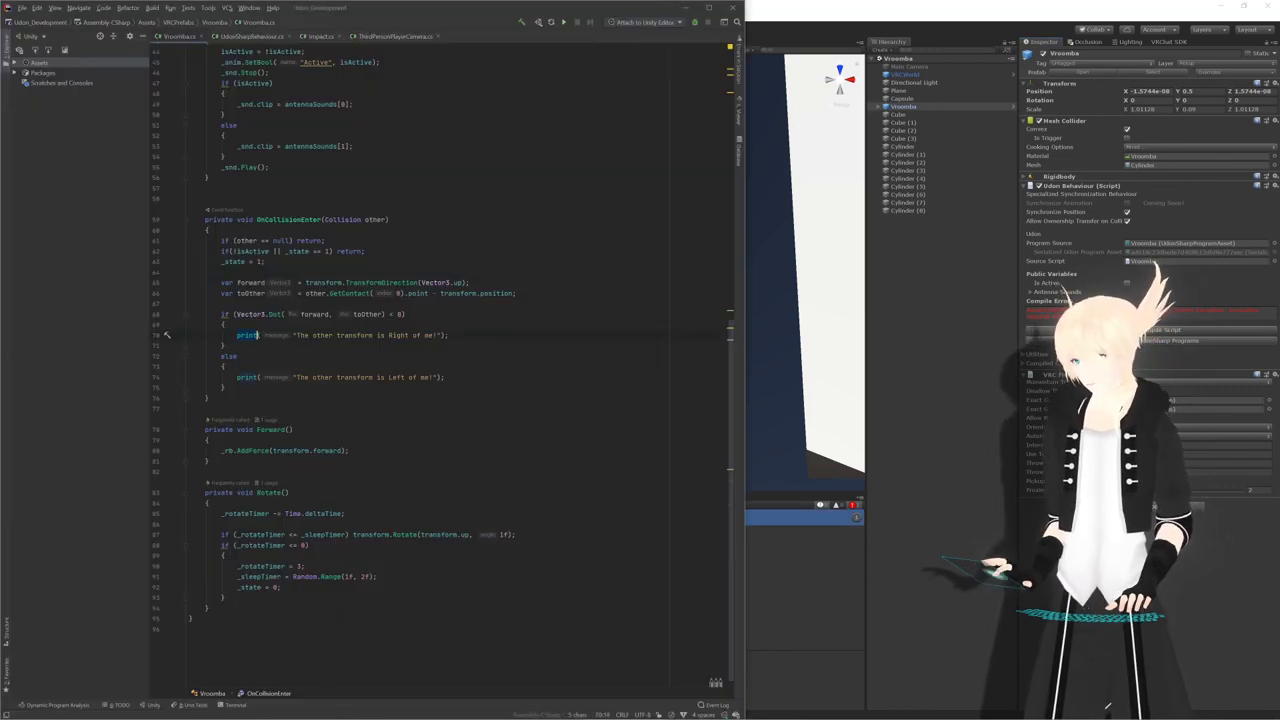
text(Debug)
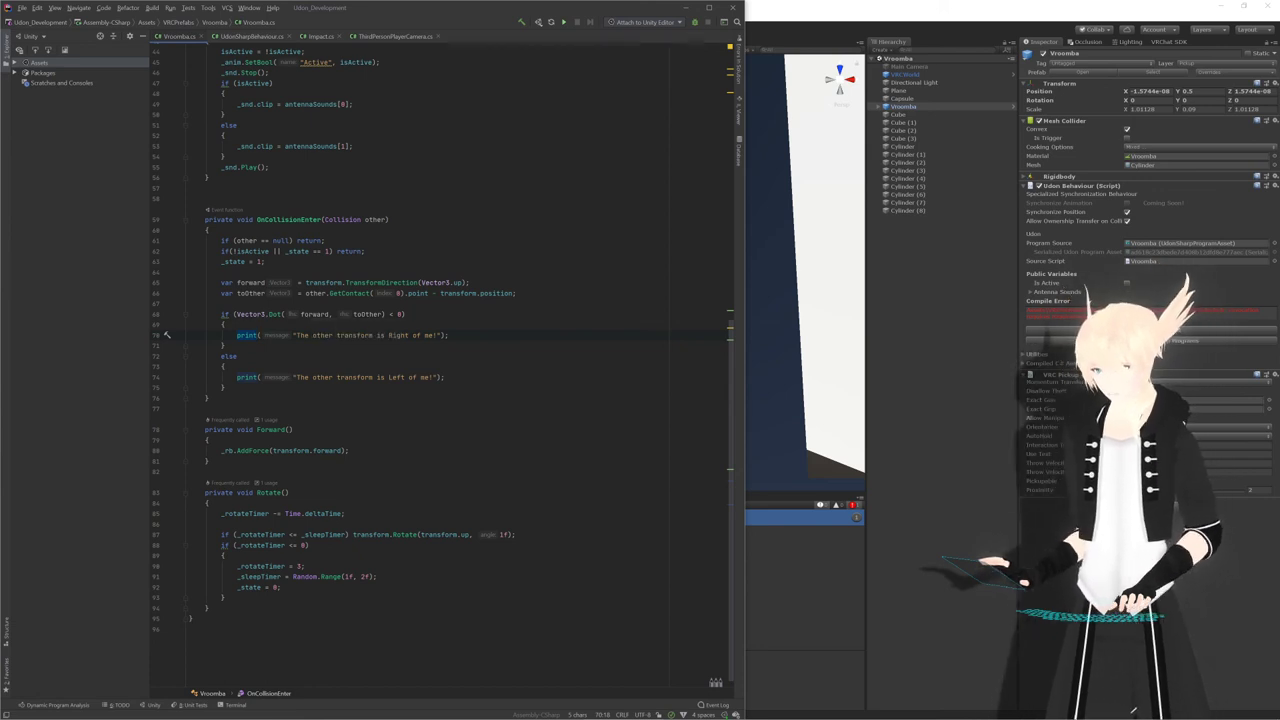
text(.Log)
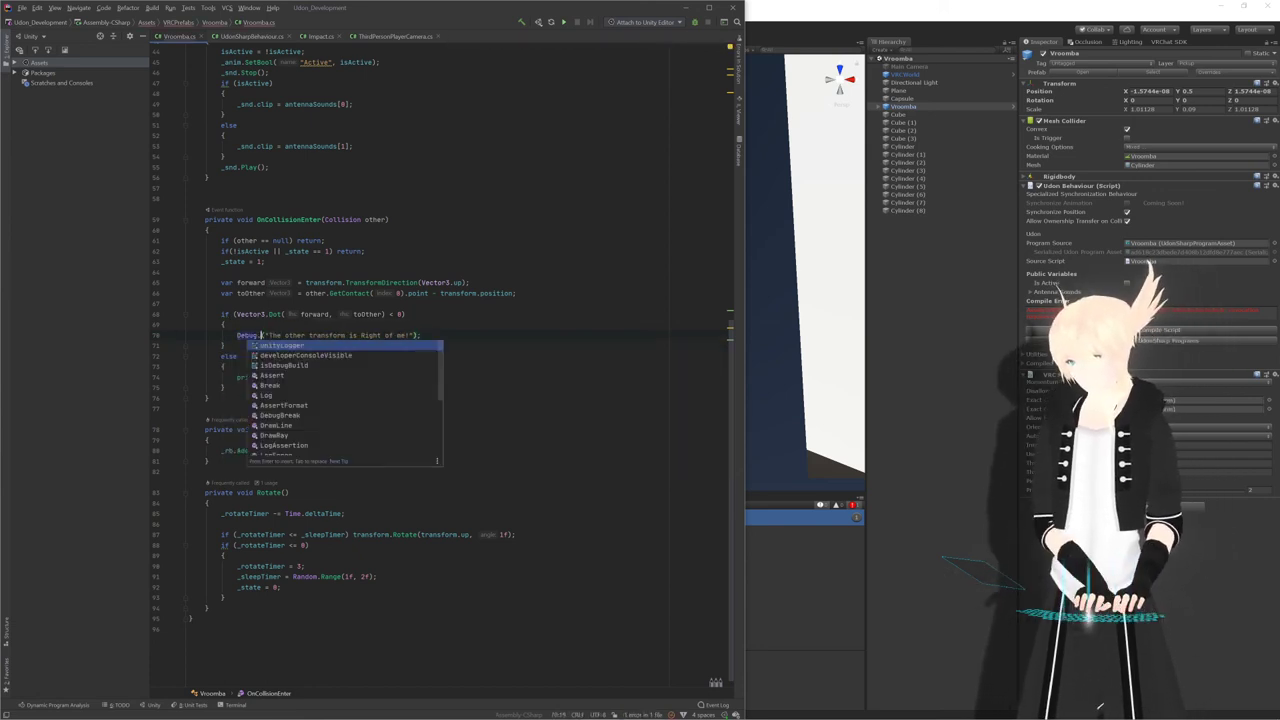
key(BackSpace)
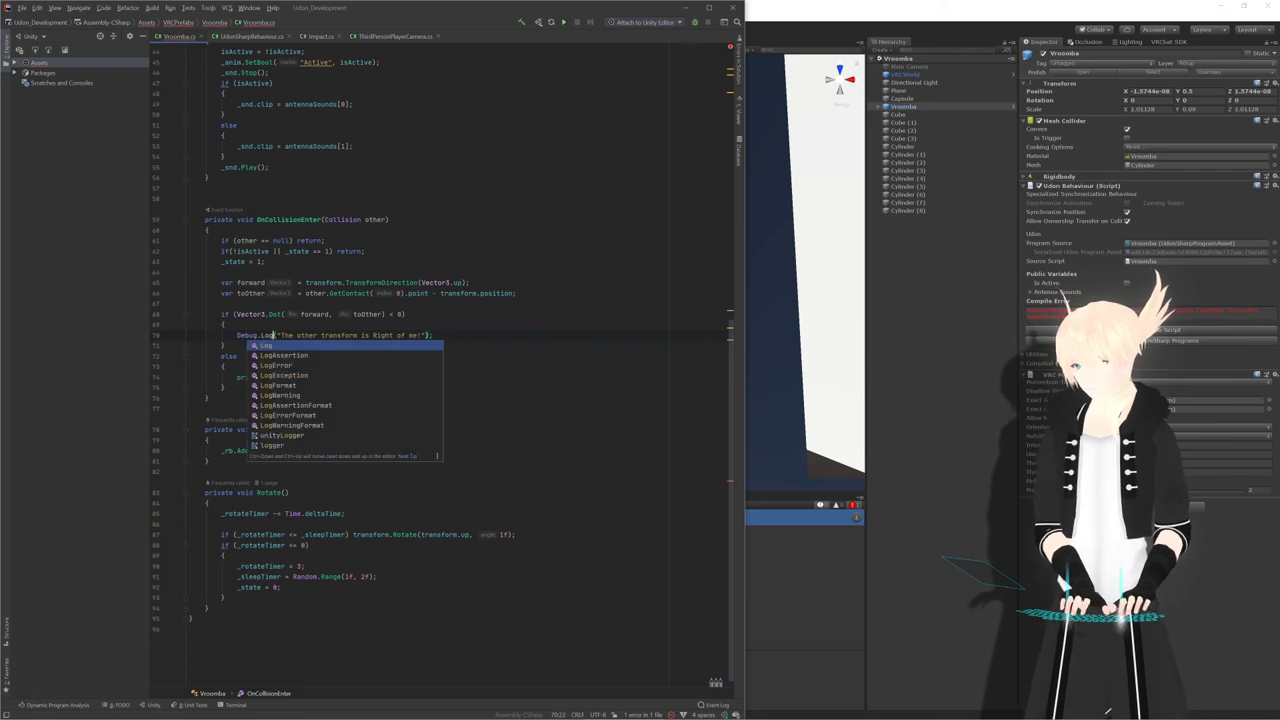
text(g)
Copy the Debug.Log call name into the else block in place of print
key(shift+Left)
key(shift+Left)
key(shift+Left)
key(shift+Left)
key(shift+Left)
key(shift+Left)
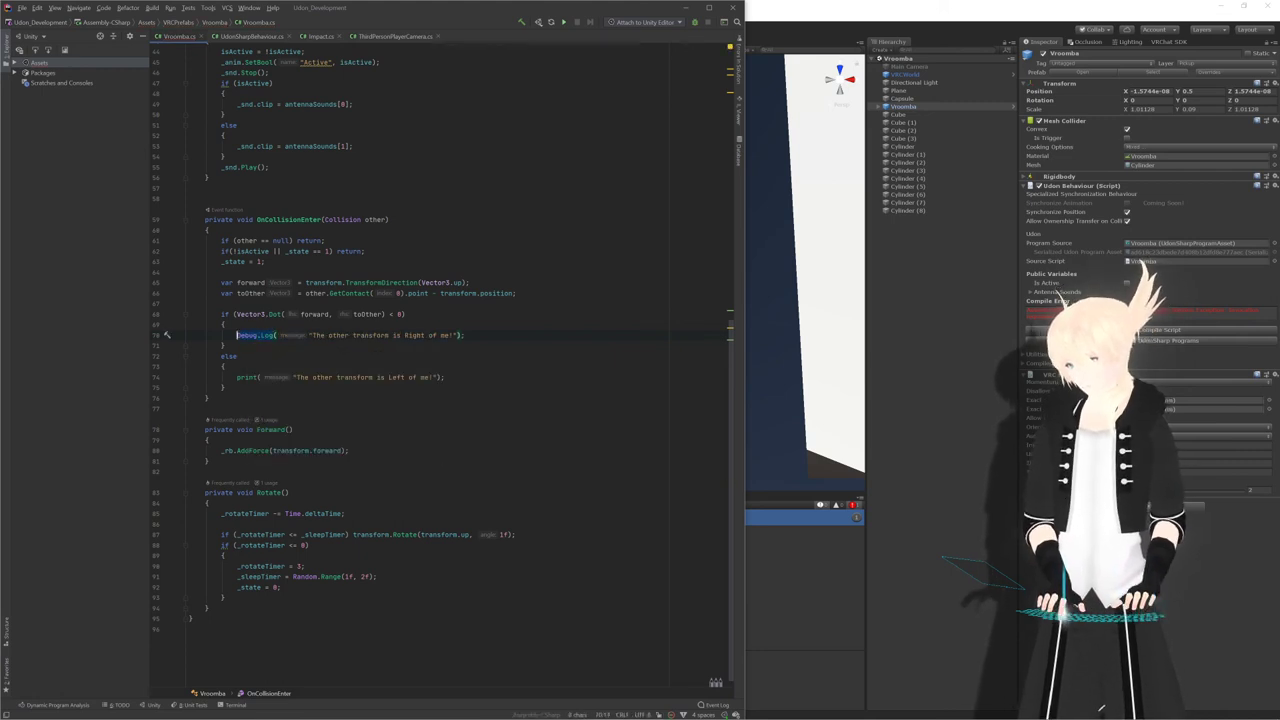
key(Down)
key(Down)
text(Debug.Log)
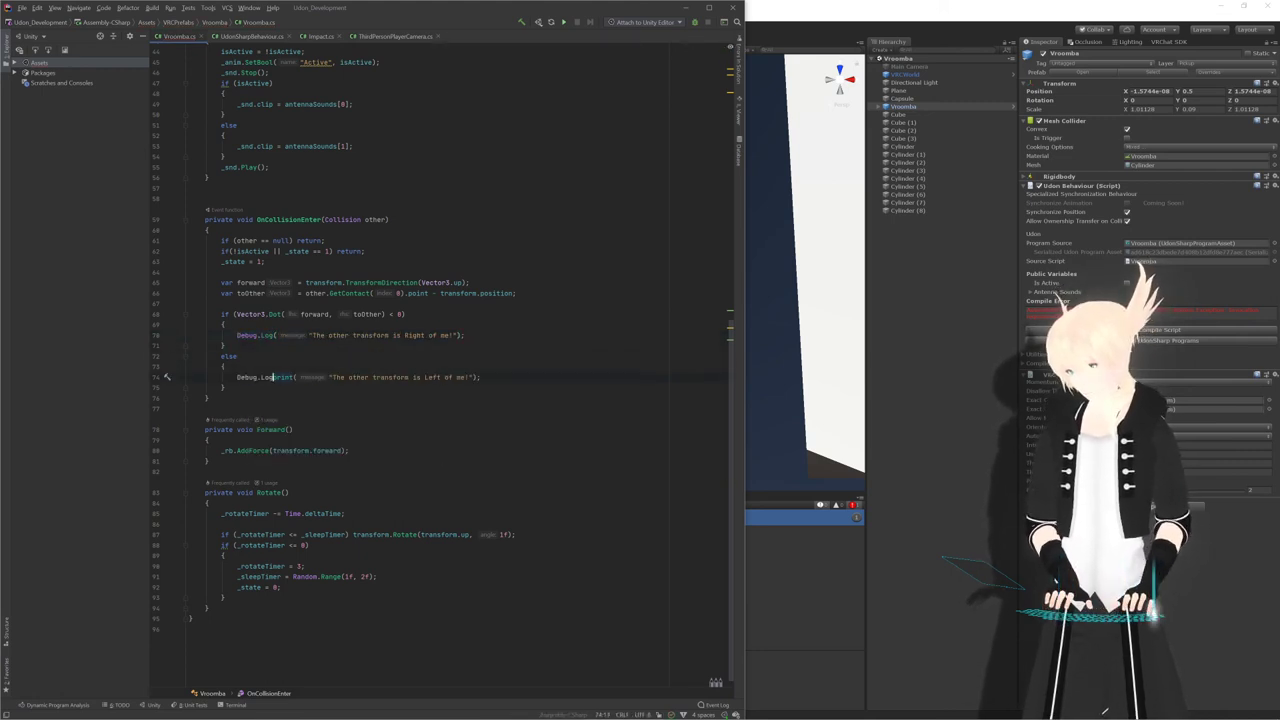
key(Delete)
key(Delete)
key(Delete)
key(Delete)
key(Delete)
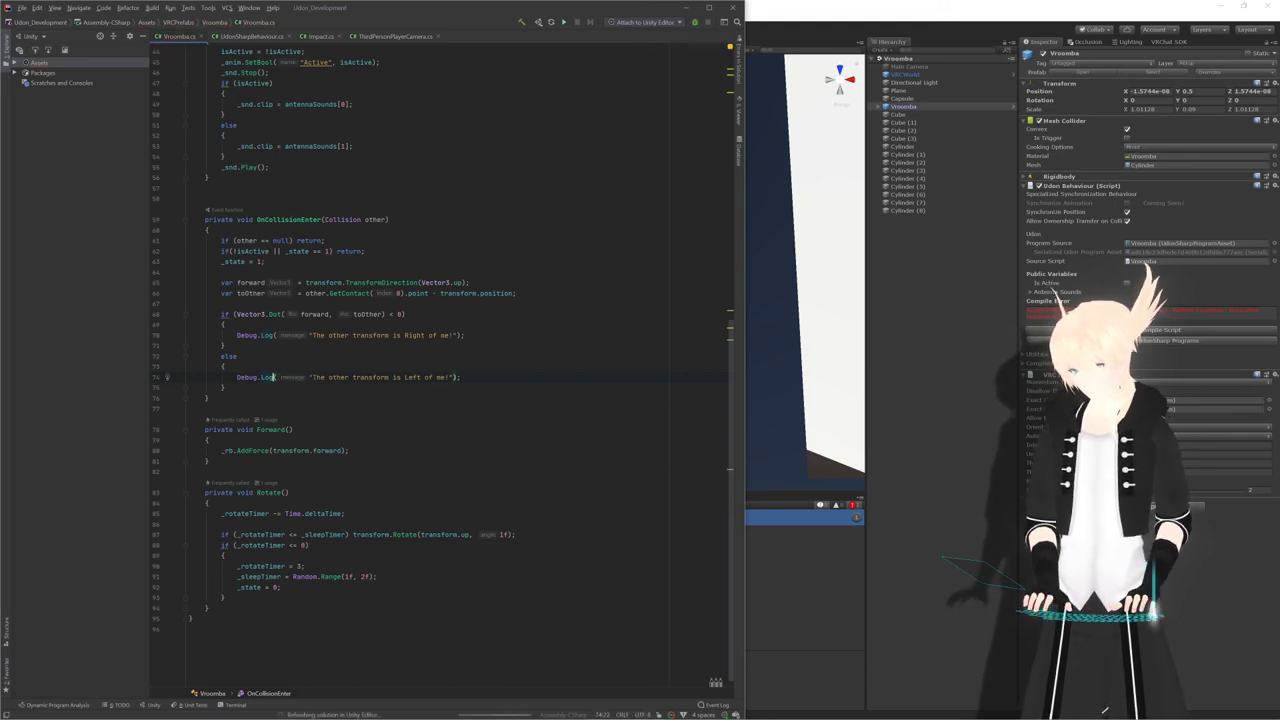
Switch to Unity, clear the console and force-compile the Vroomba script
key(alt+Tab)
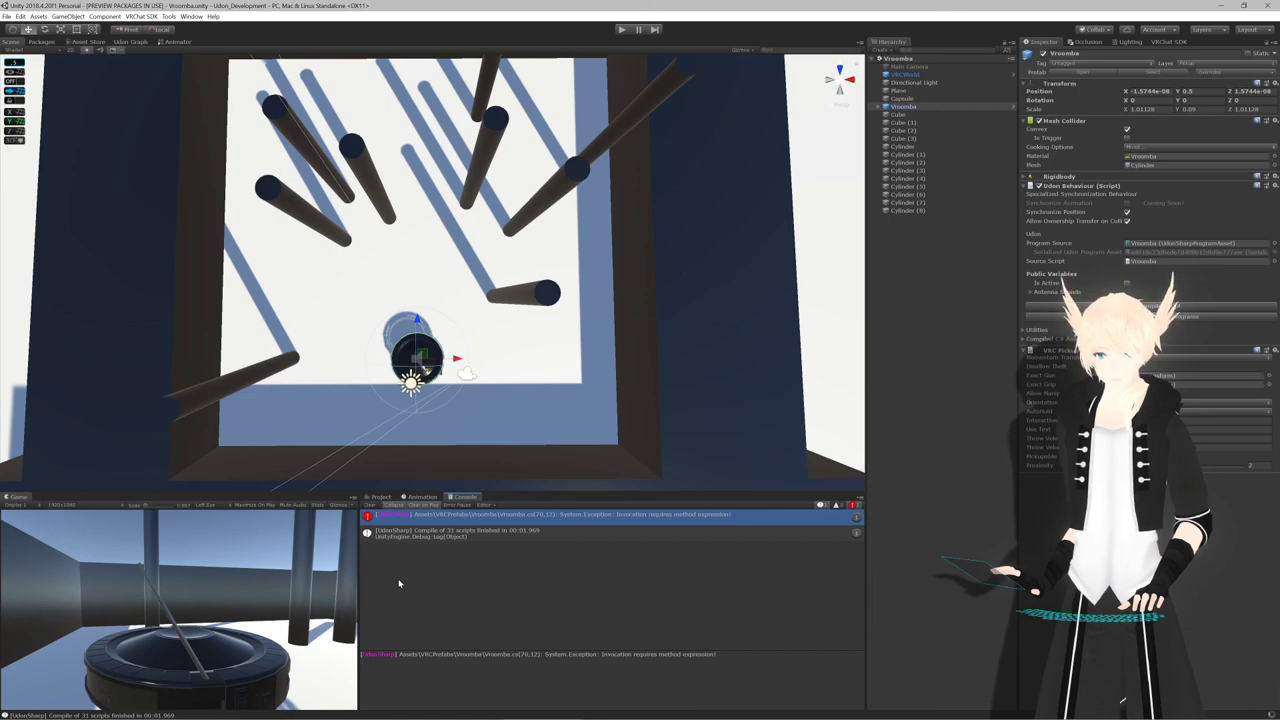
click(369, 506)
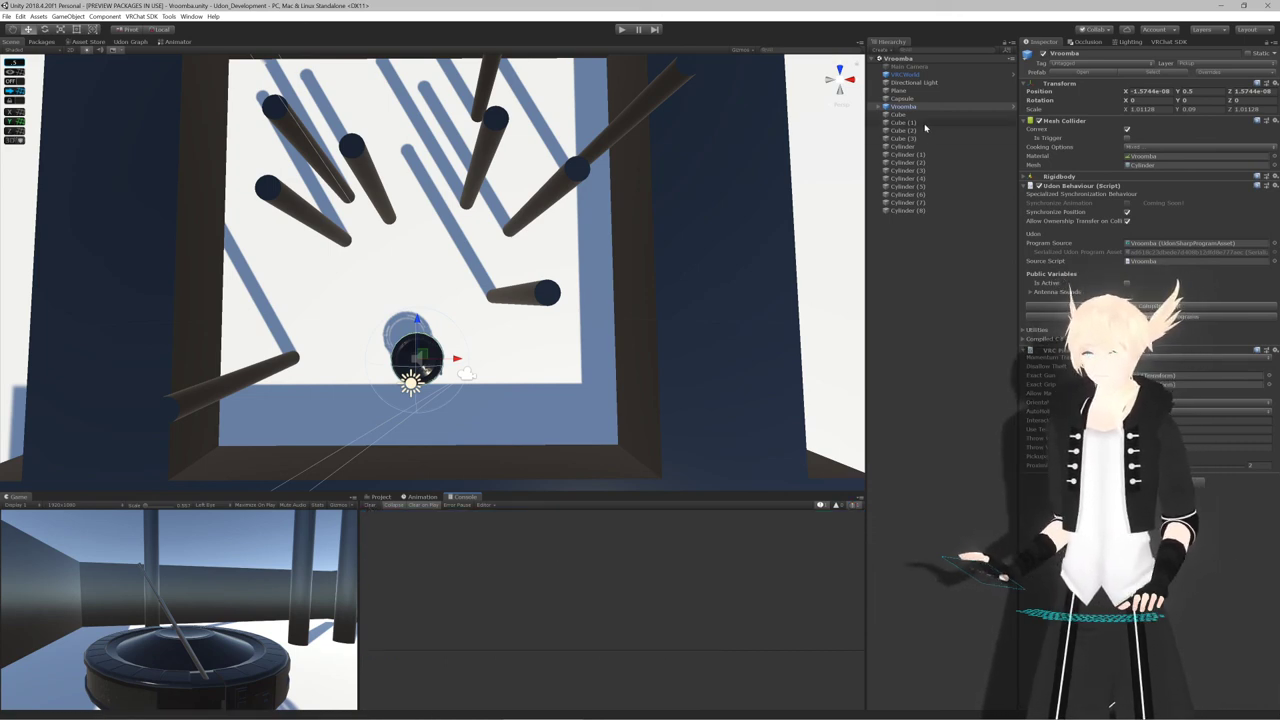
click(1141, 306)
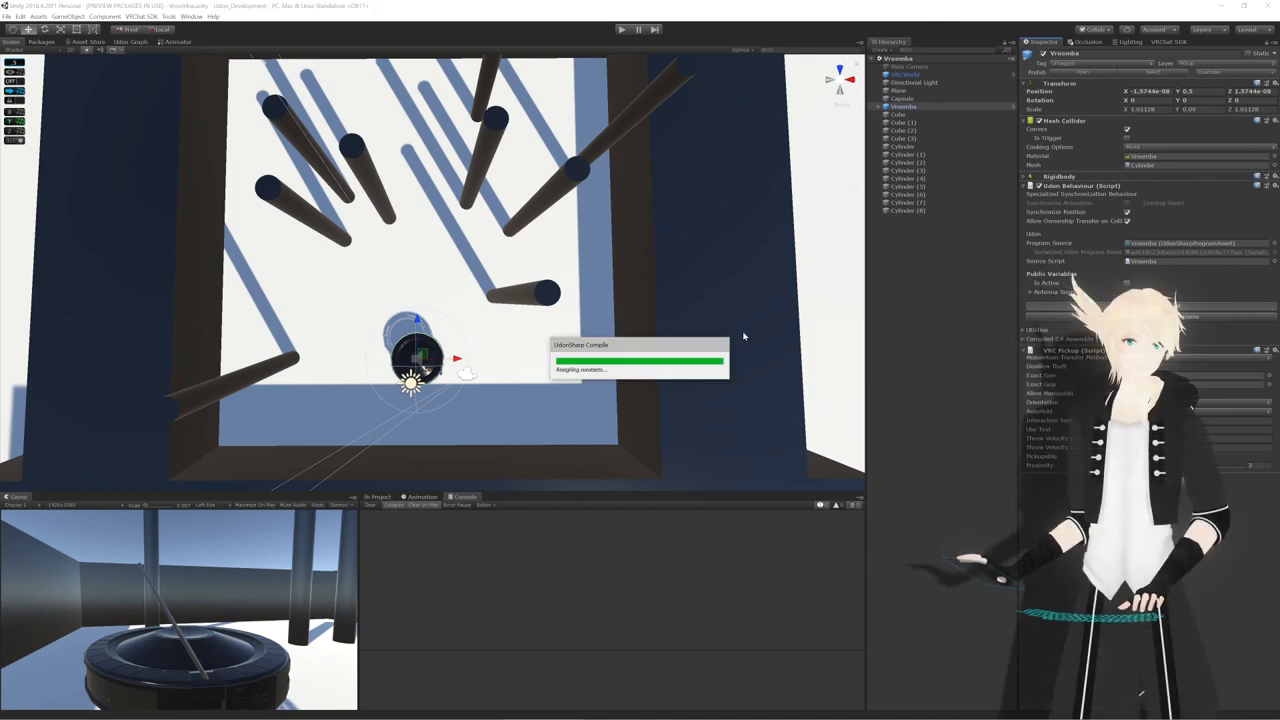
Run the scene, enable Is Active on the Vroomba, compare its collisions with the left/right console messages, and stop play mode
click(622, 30)
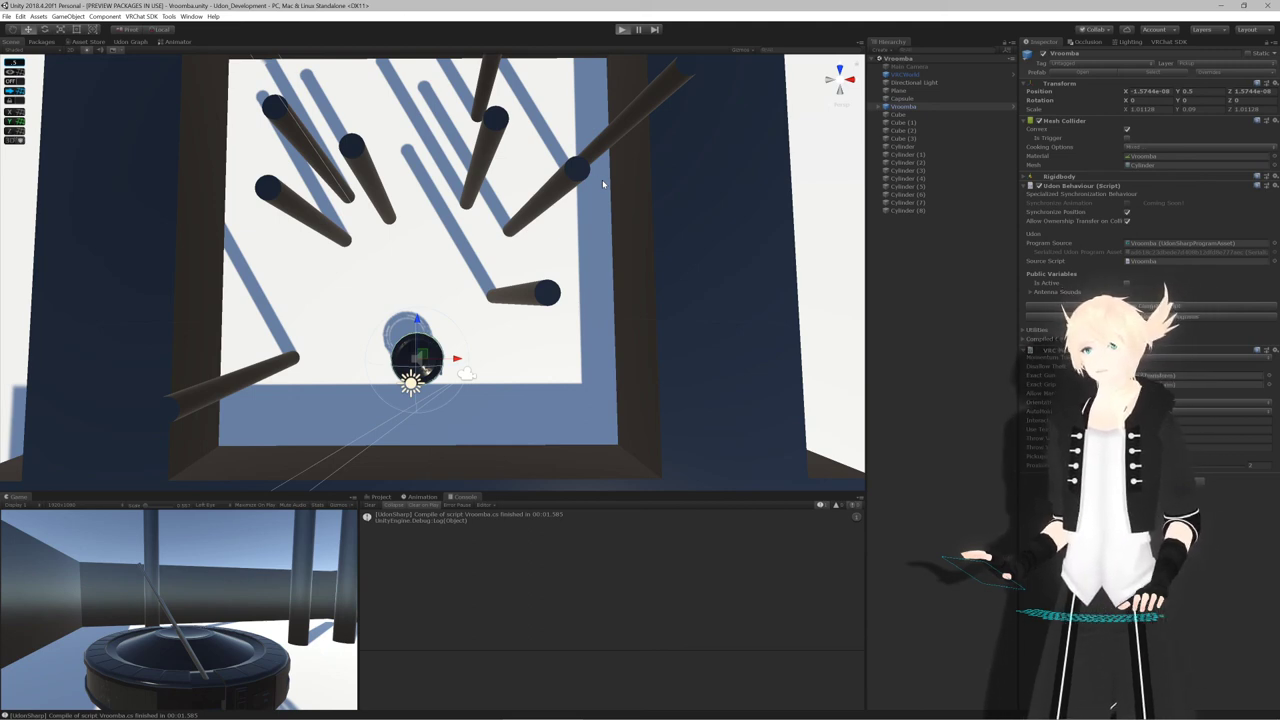
key(ctrl+p)
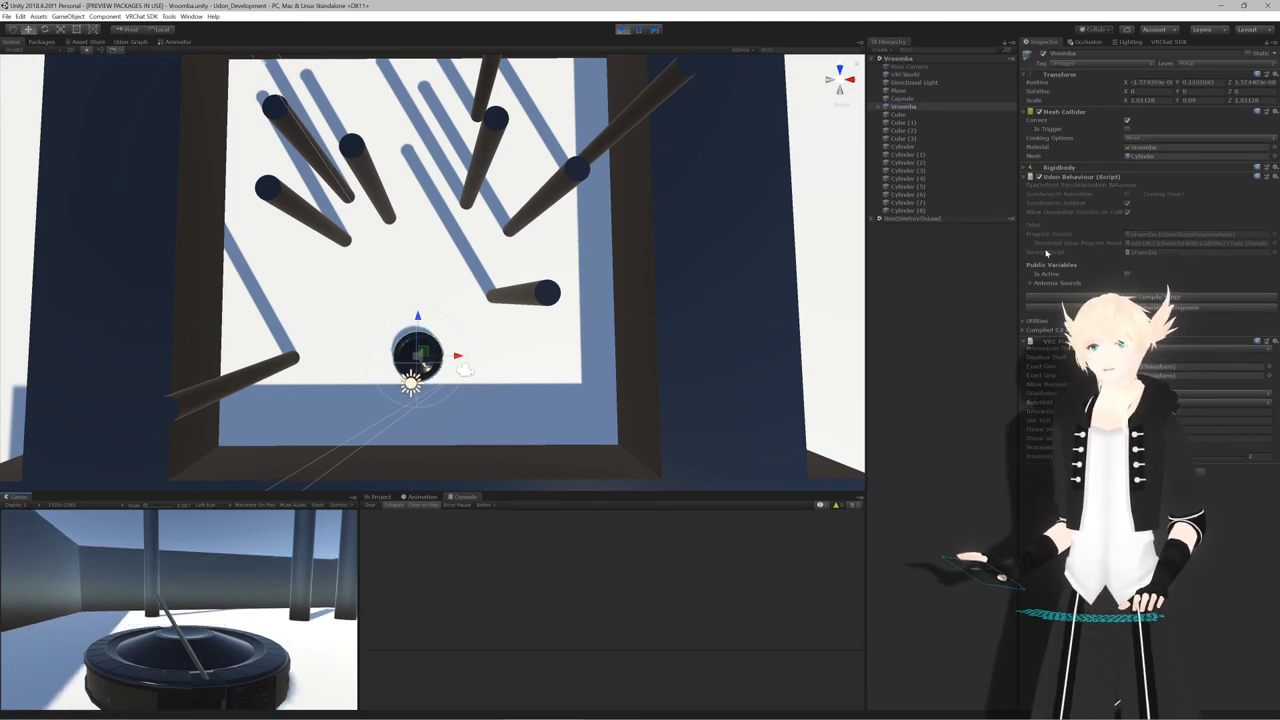
click(1127, 274)
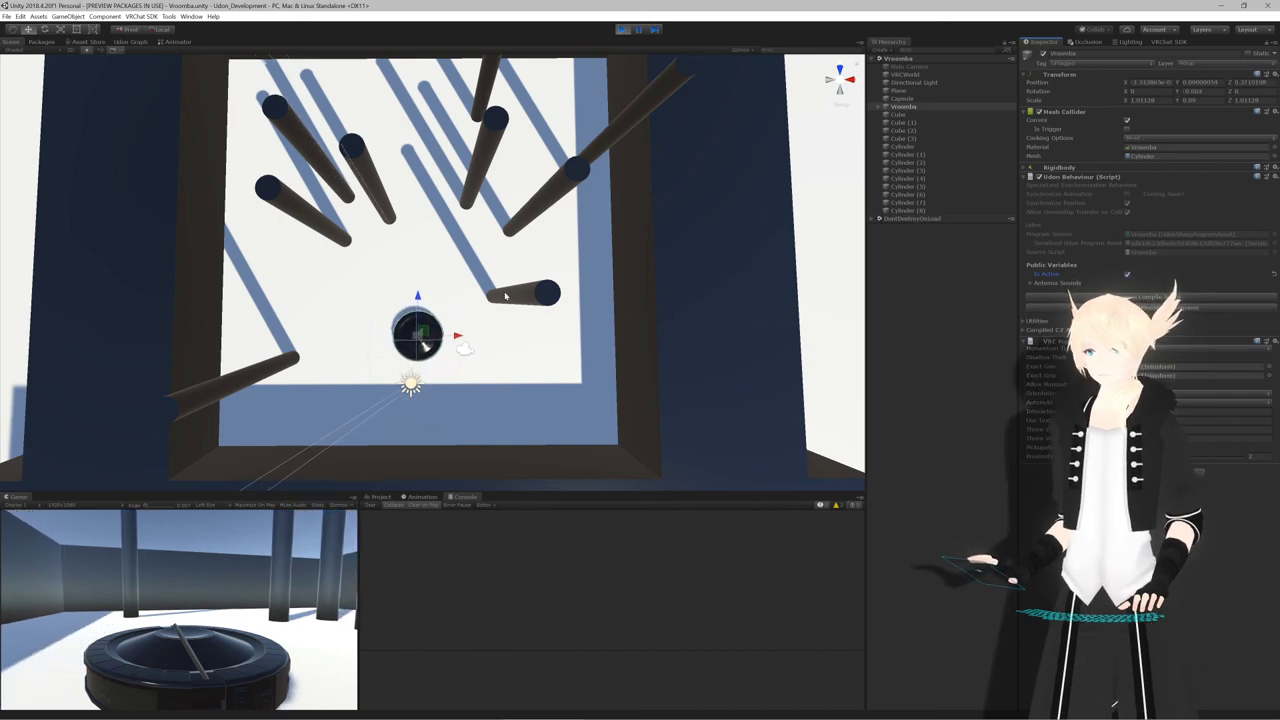
middle_drag(505, 296, 510, 393)
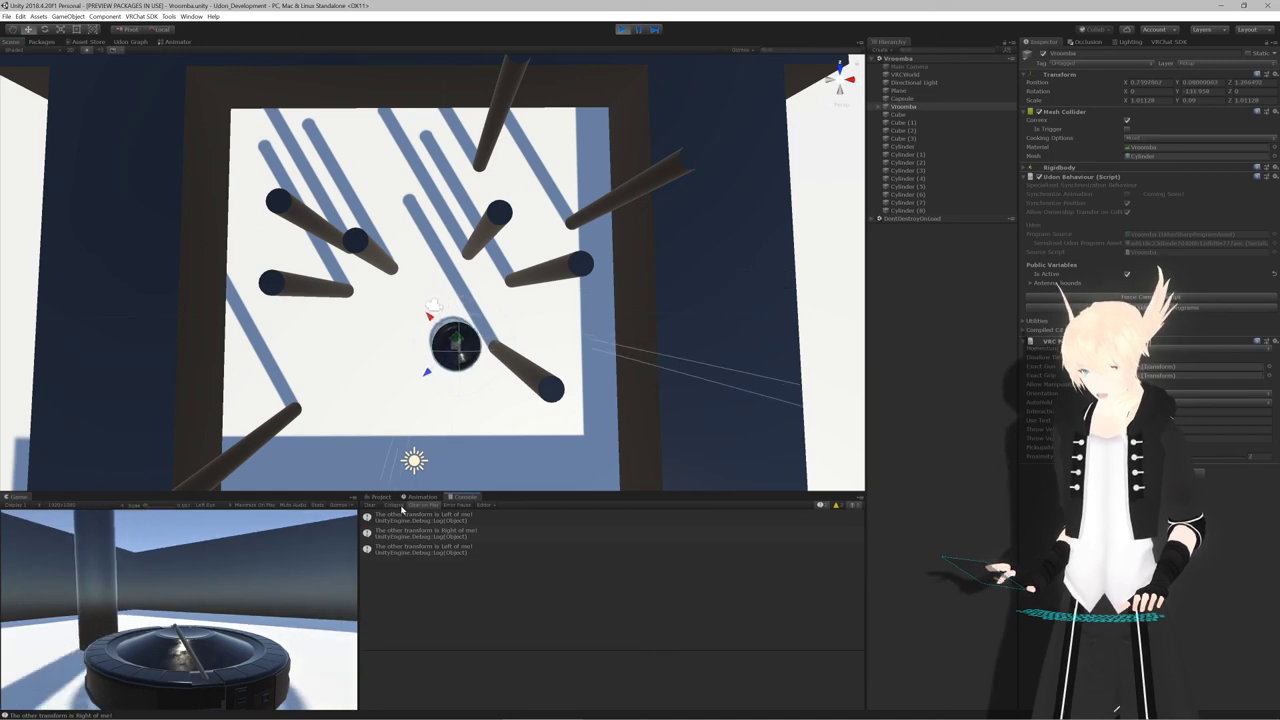
middle_drag(441, 398, 486, 303)
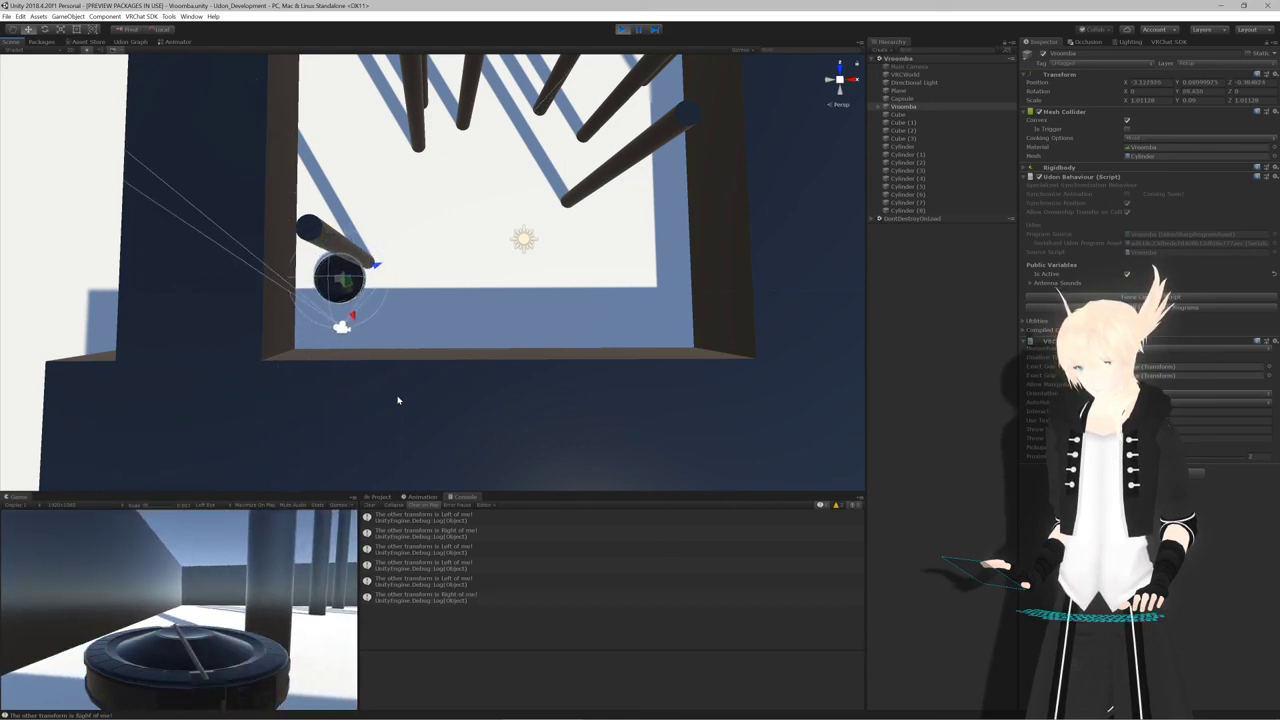
click(624, 30)
middle_drag(571, 163, 503, 211)
Switch to the code editor and simplify the forward variable in OnCollisionEnter to transform.up
key(alt+Tab)
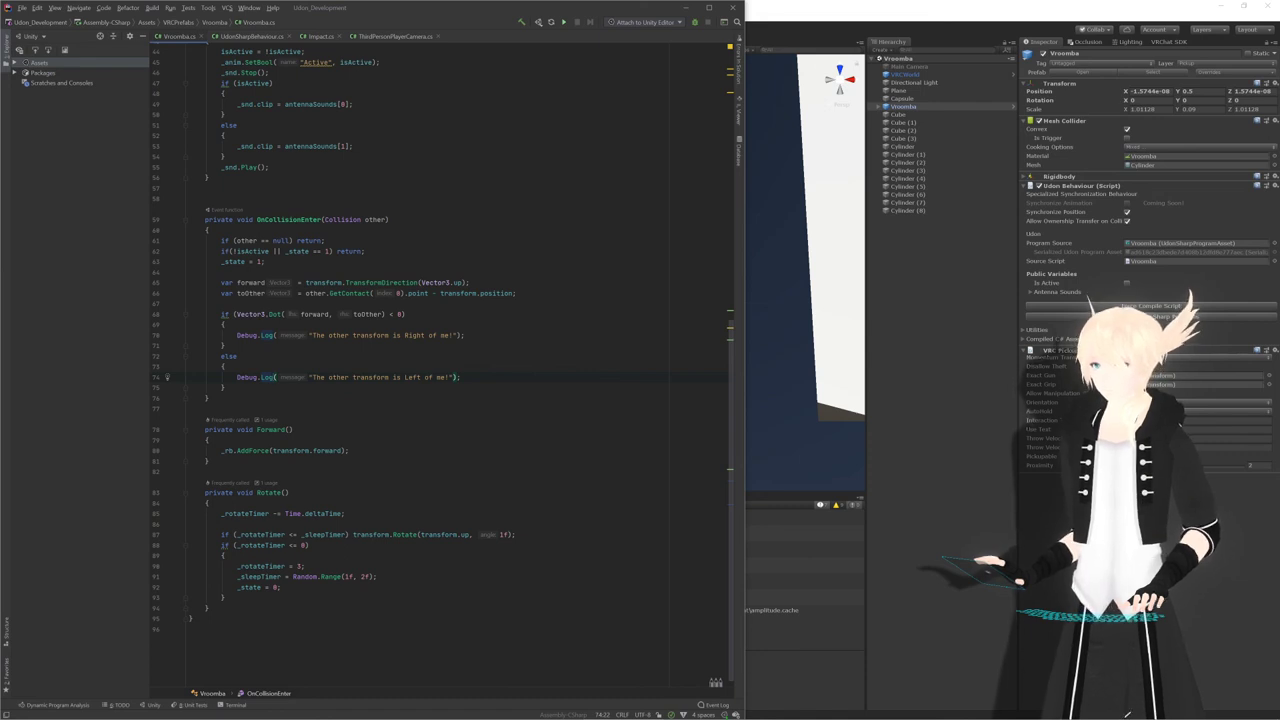
click(273, 377)
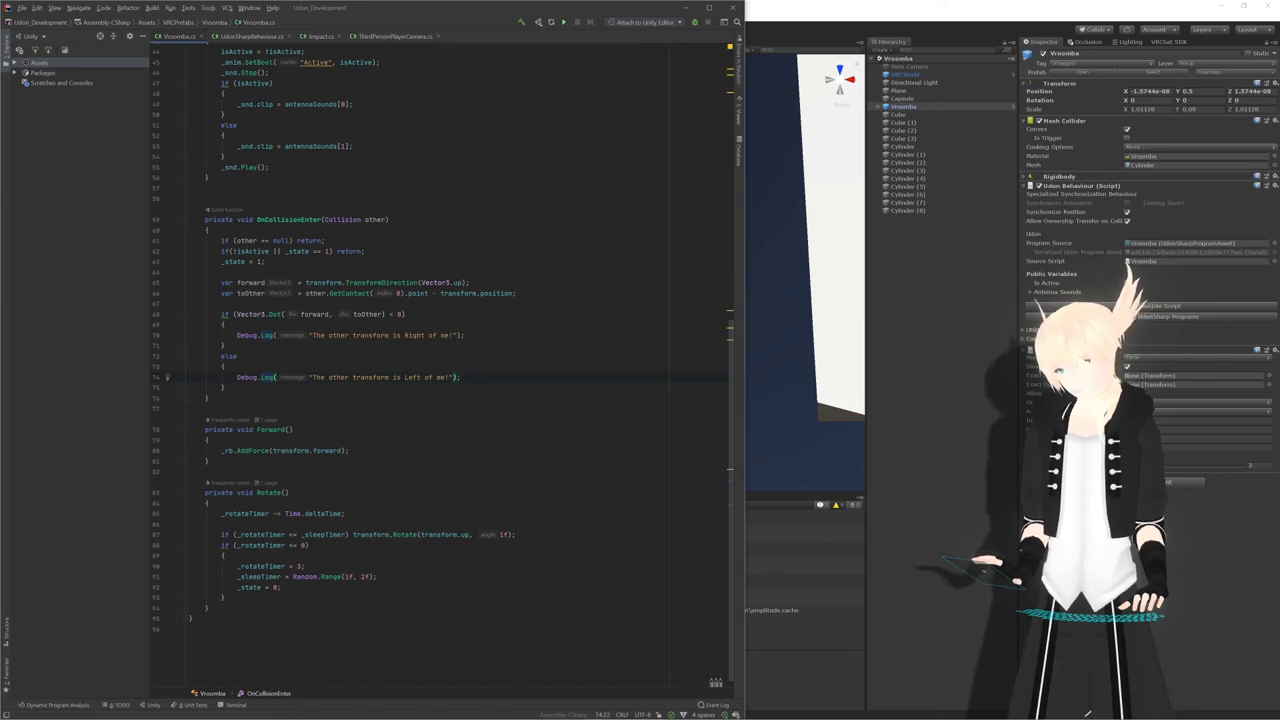
double_click(252, 282)
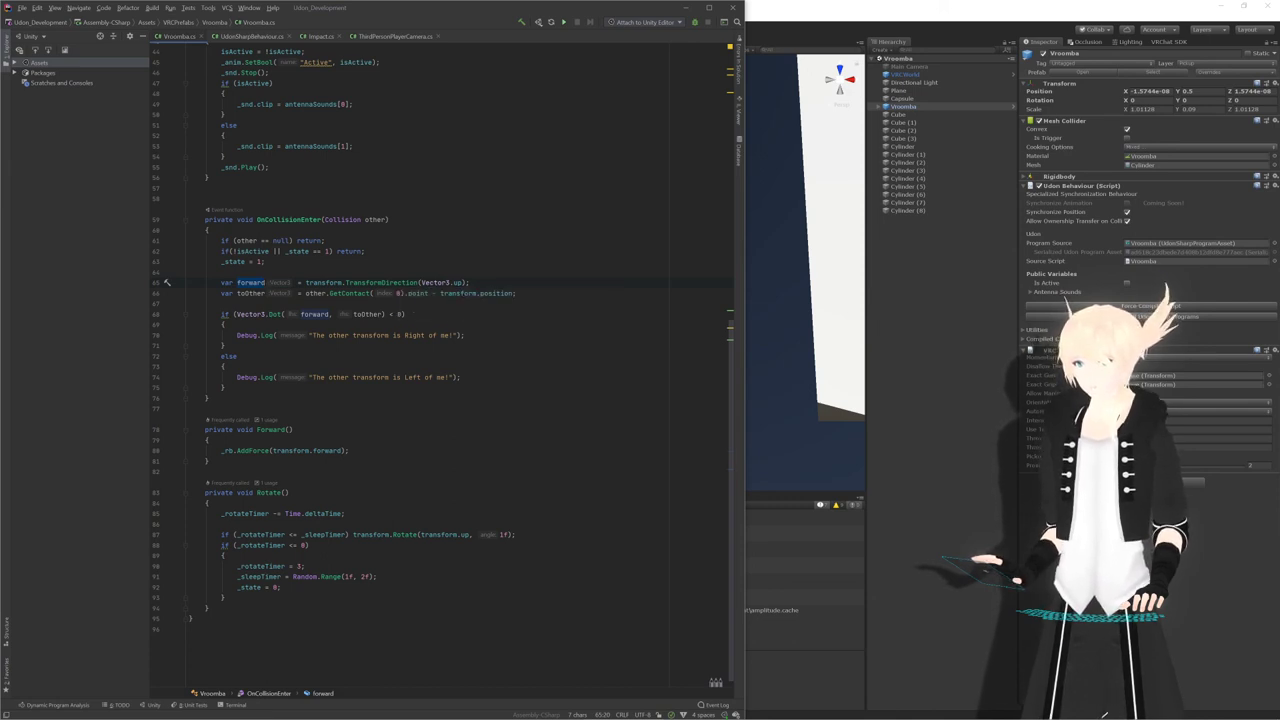
drag(466, 283, 342, 283)
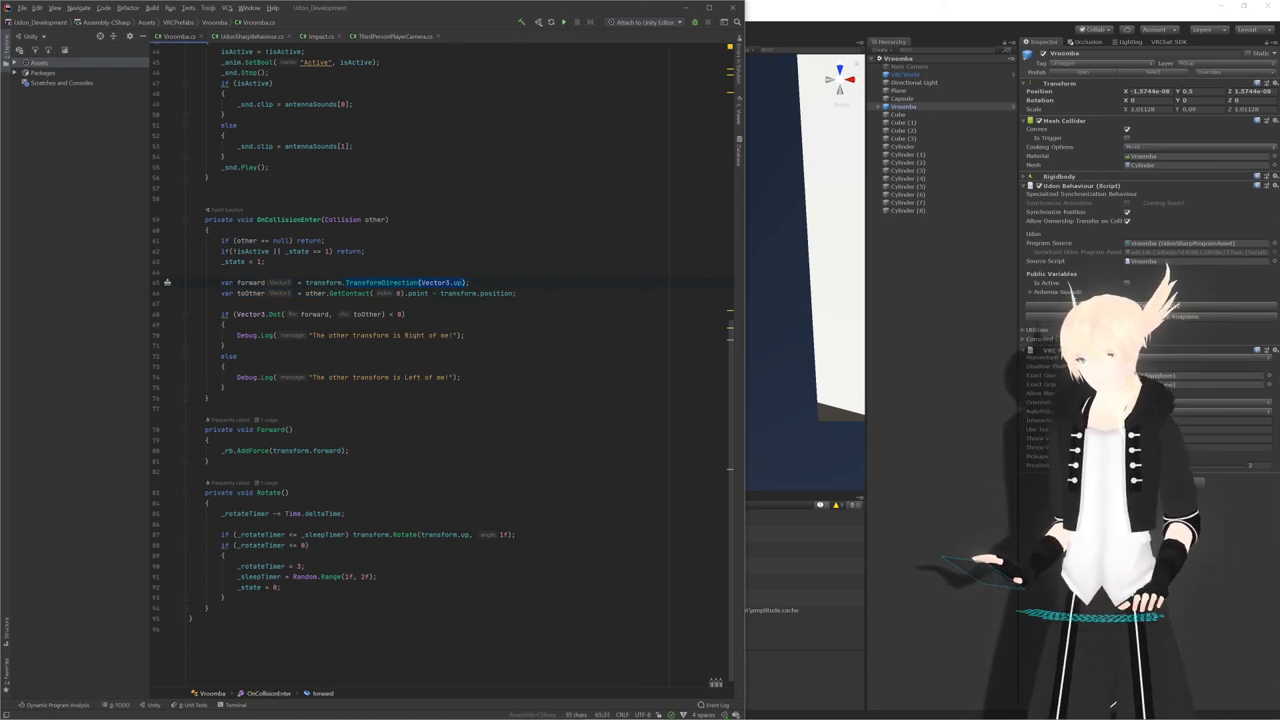
text(.up;)
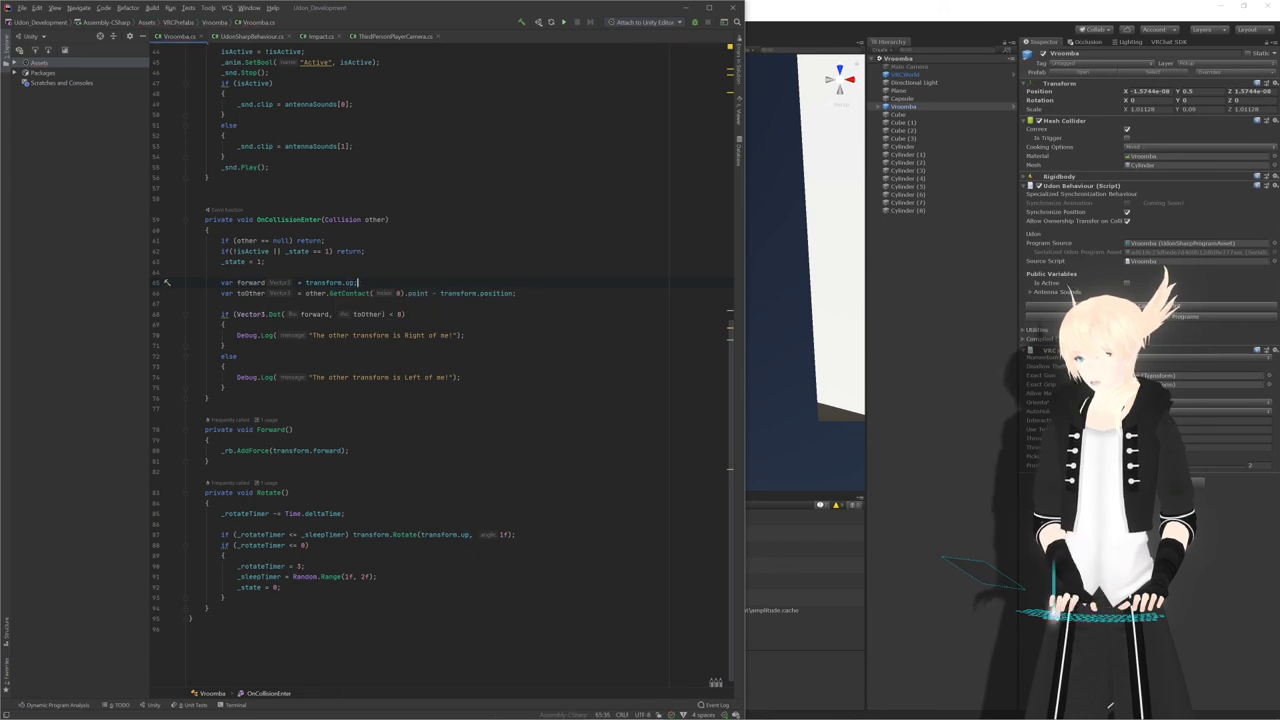
Remove the forward variable from OnCollisionEnter and pass transform.up directly as the first argument of Vector3.Dot
key(shift+Left)
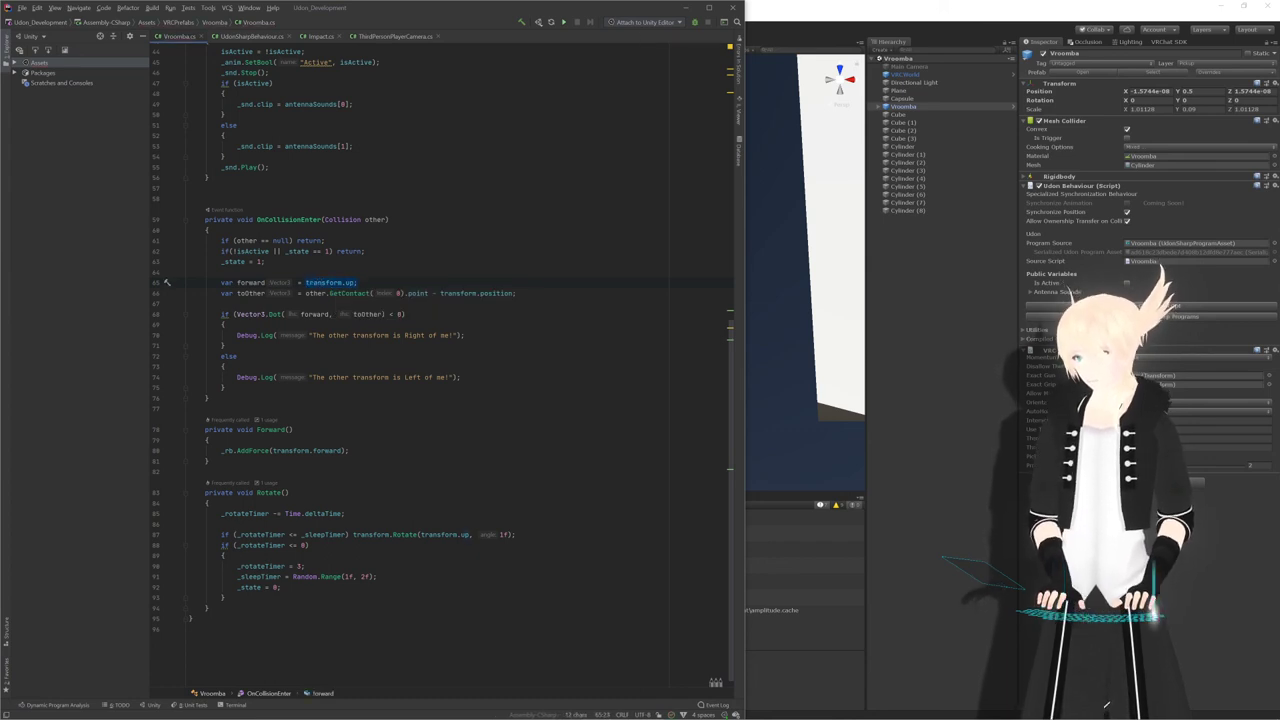
key(shift+Up)
key(Delete)
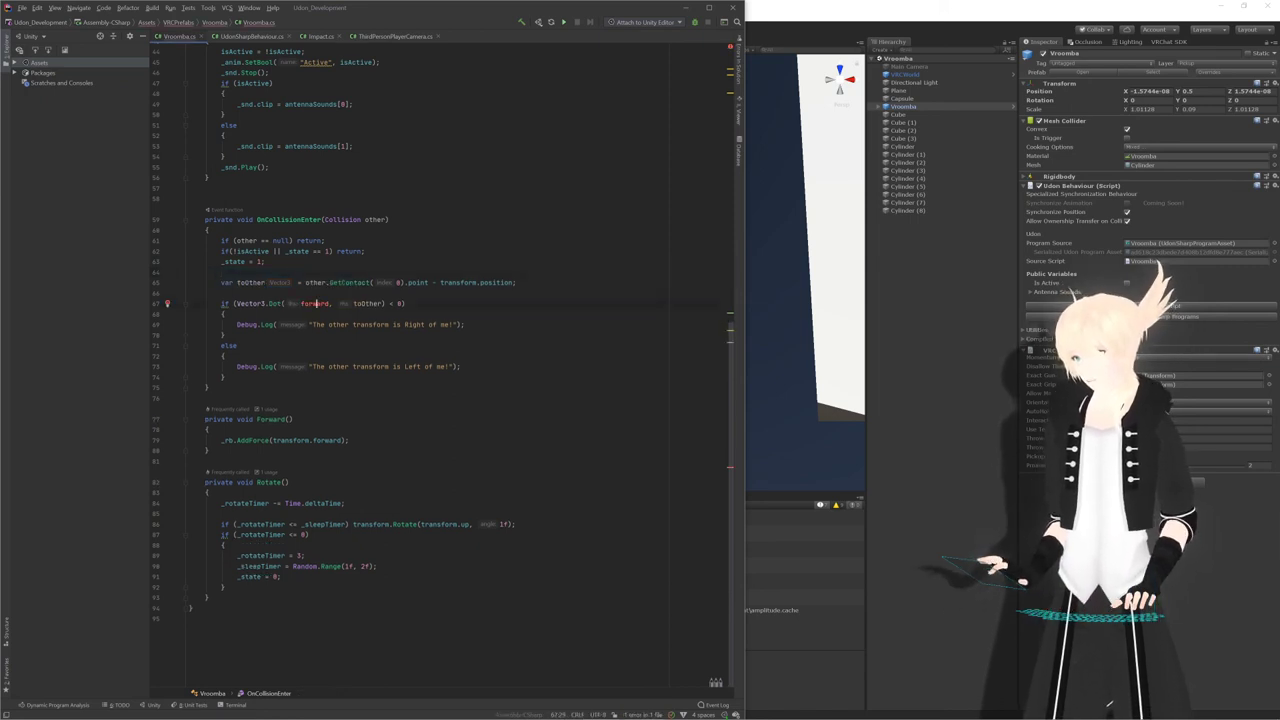
text(transform.up)
click(189, 293)
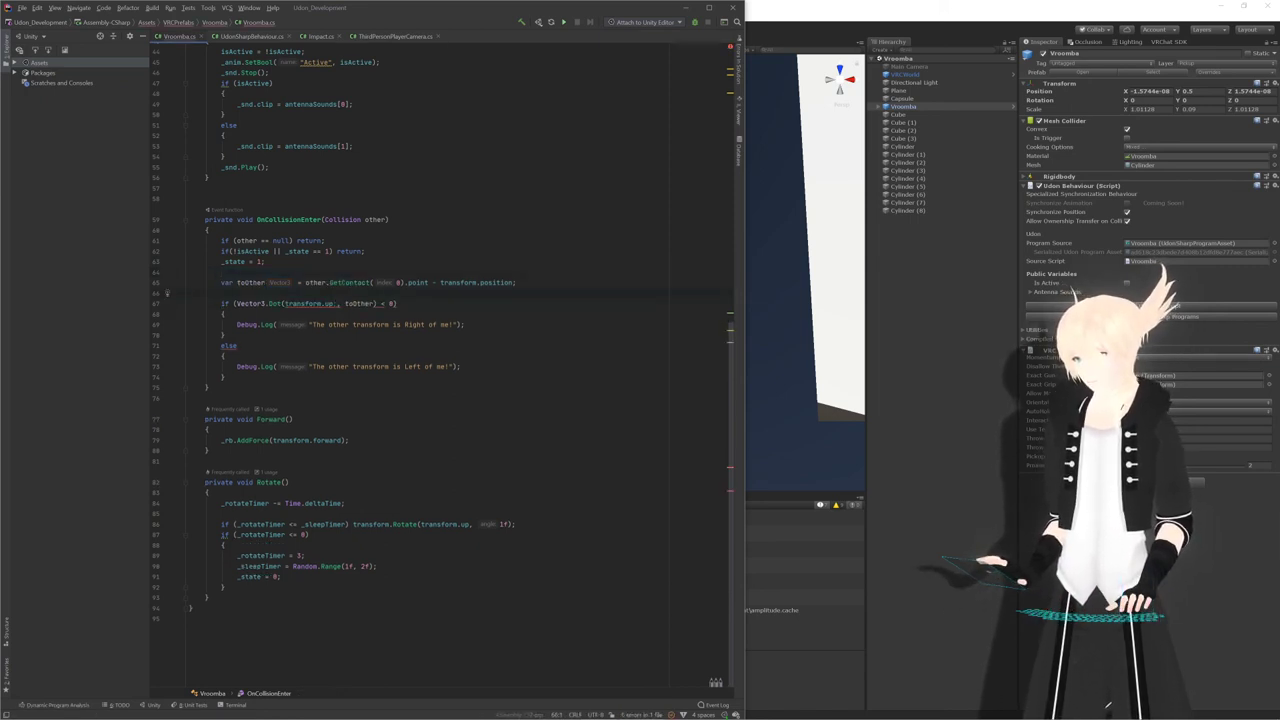
key(Delete)
key(Up)
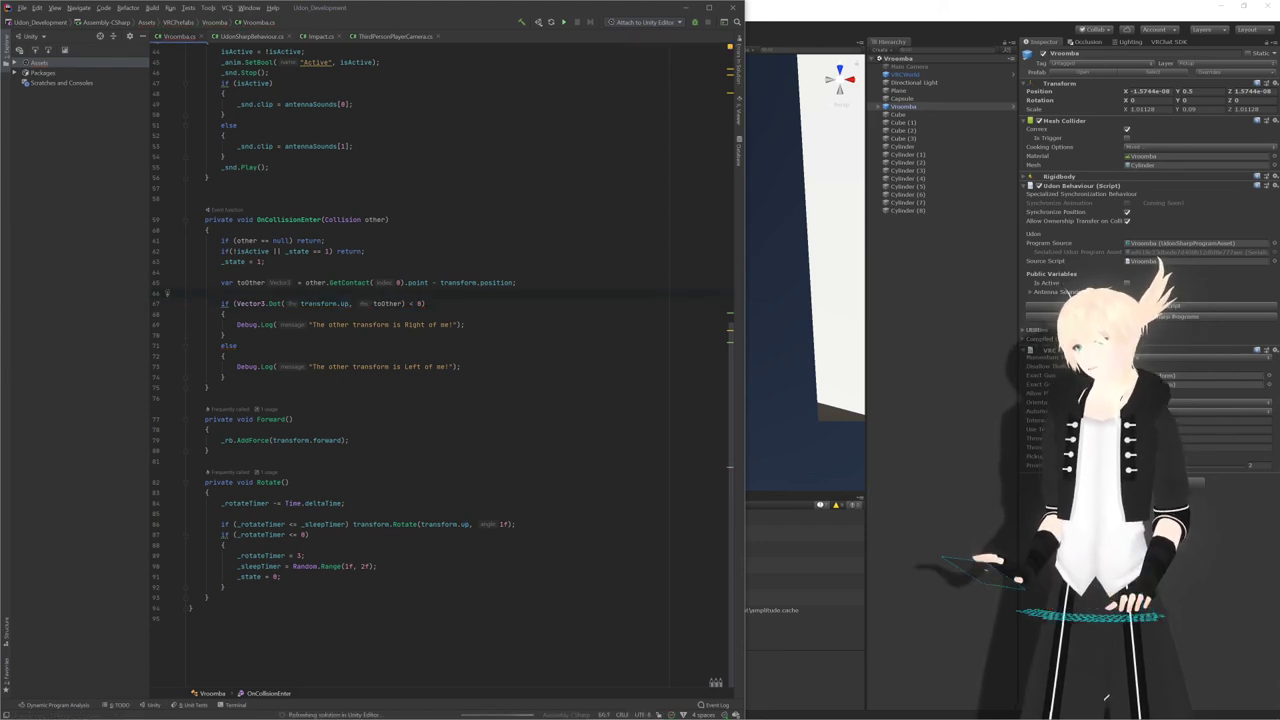
click(425, 303)
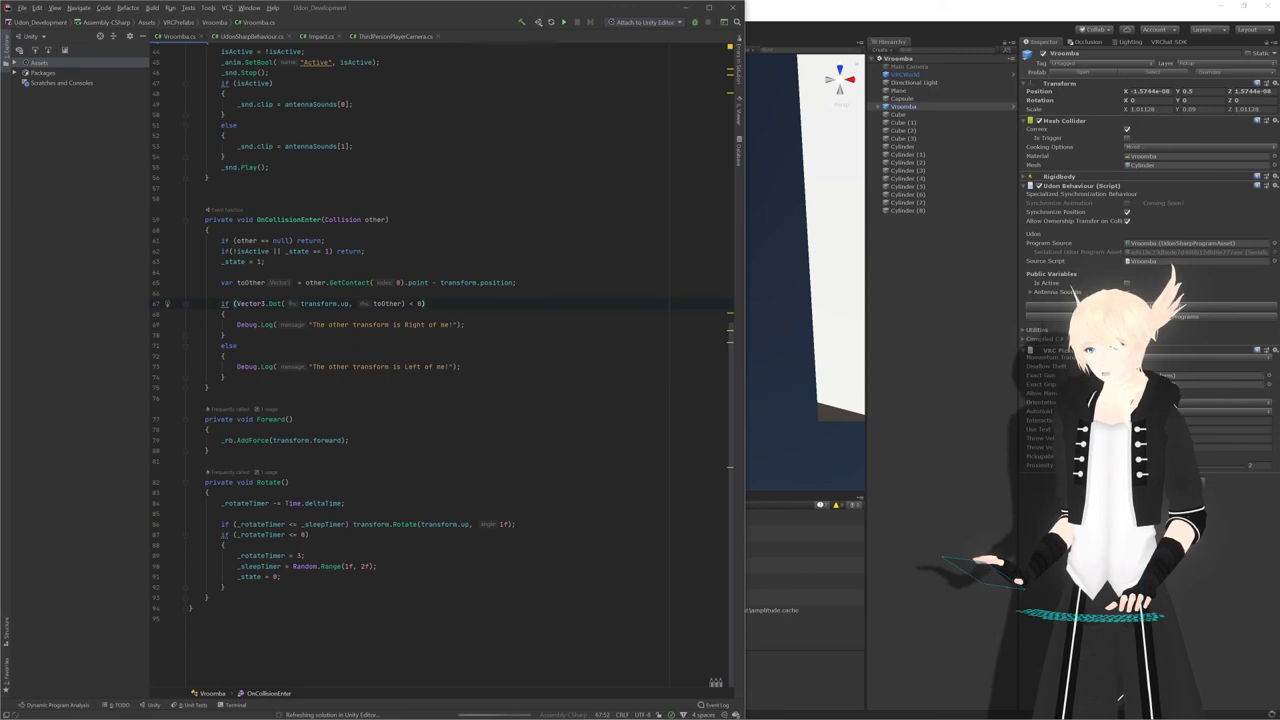
Switch to Unity, clear the console and start play mode
key(alt+Tab)
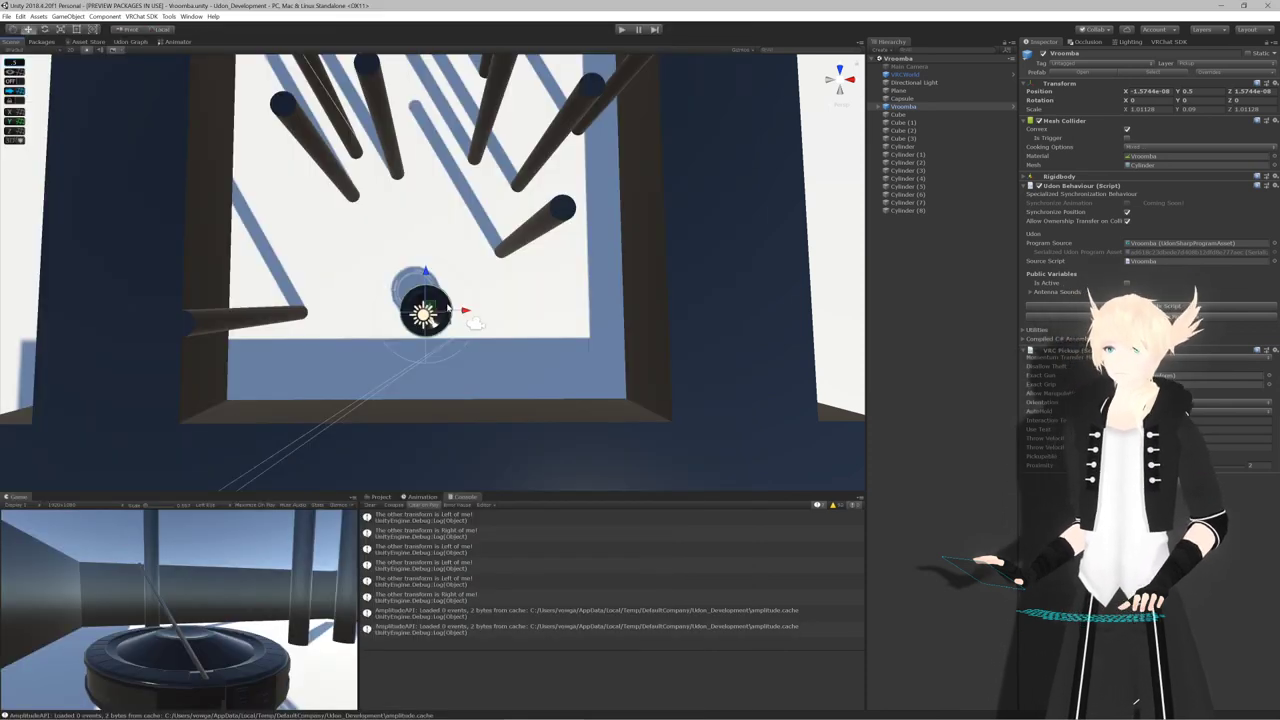
click(370, 505)
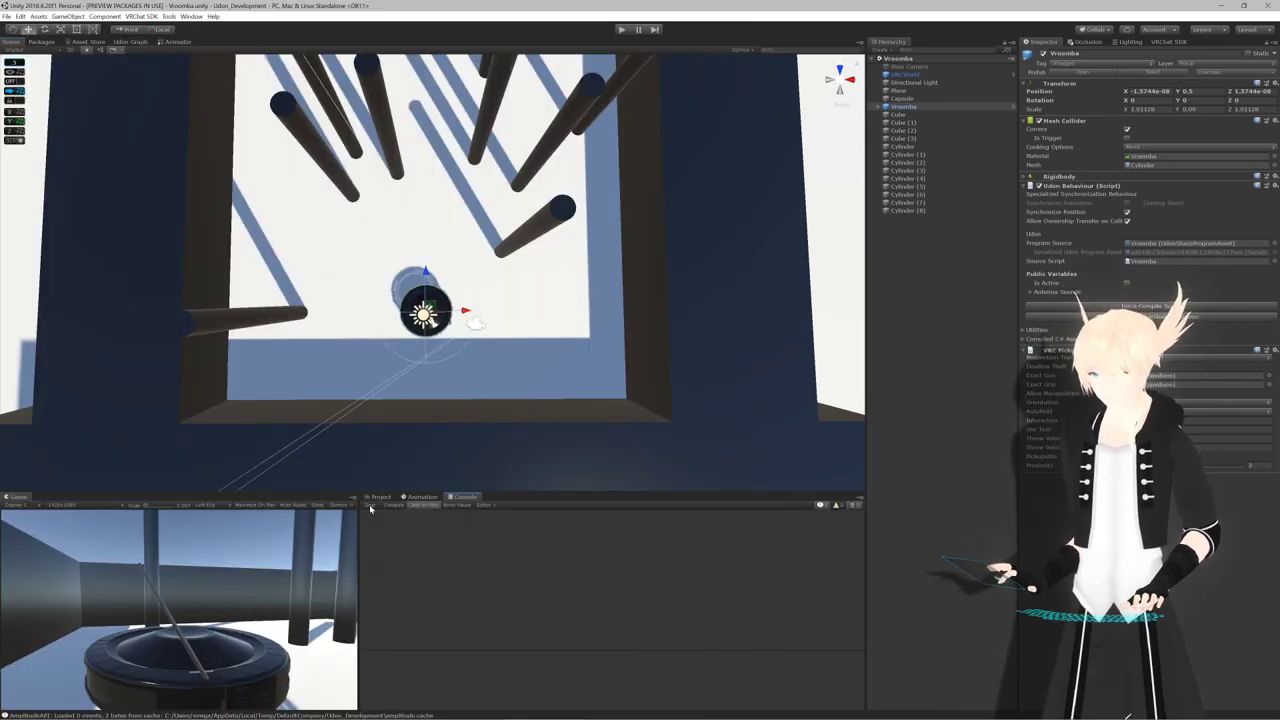
click(621, 29)
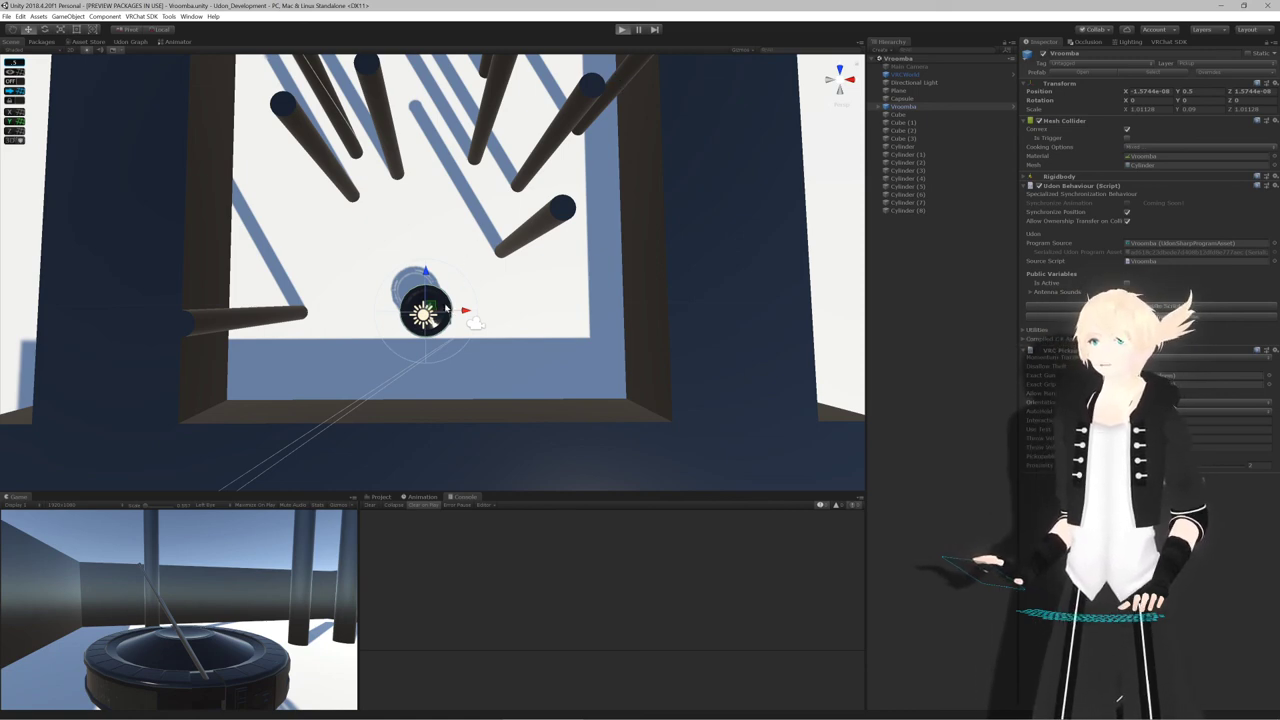
key(ctrl+p)
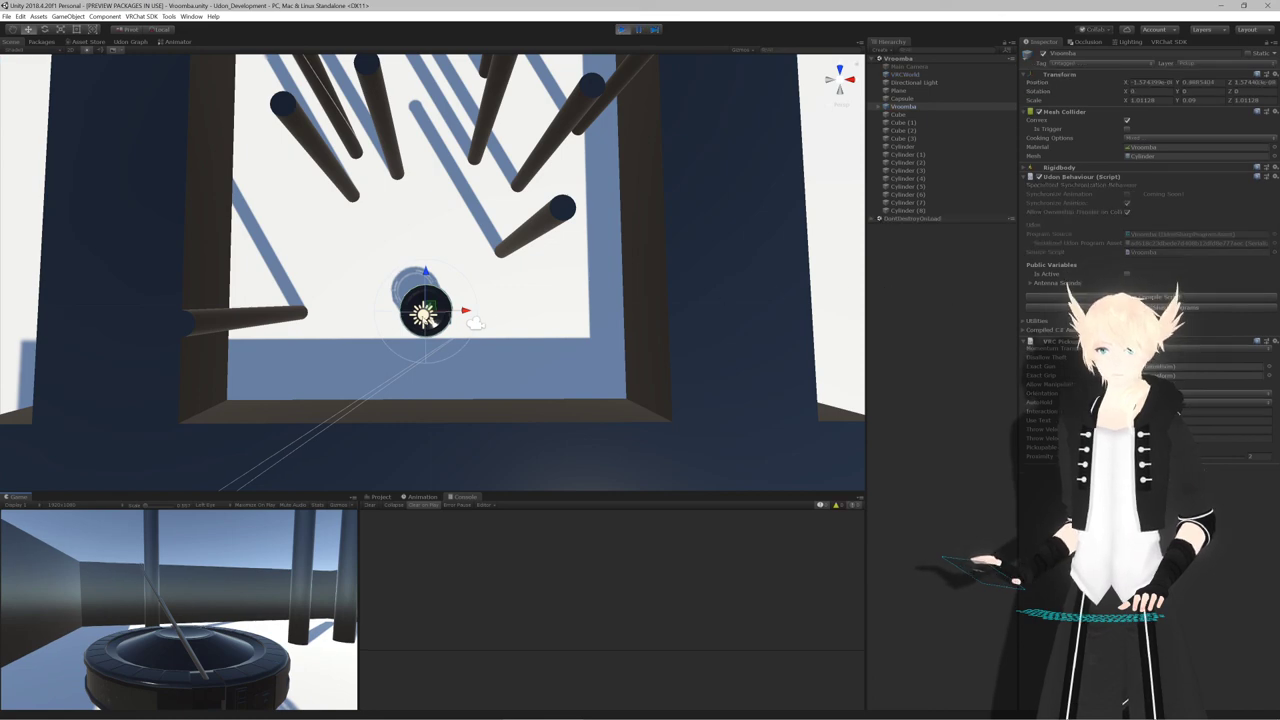
Reposition the Vroomba on the floor with Is Active enabled, compare its collisions with the left/right console messages, and stop play mode
drag(433, 309, 491, 277)
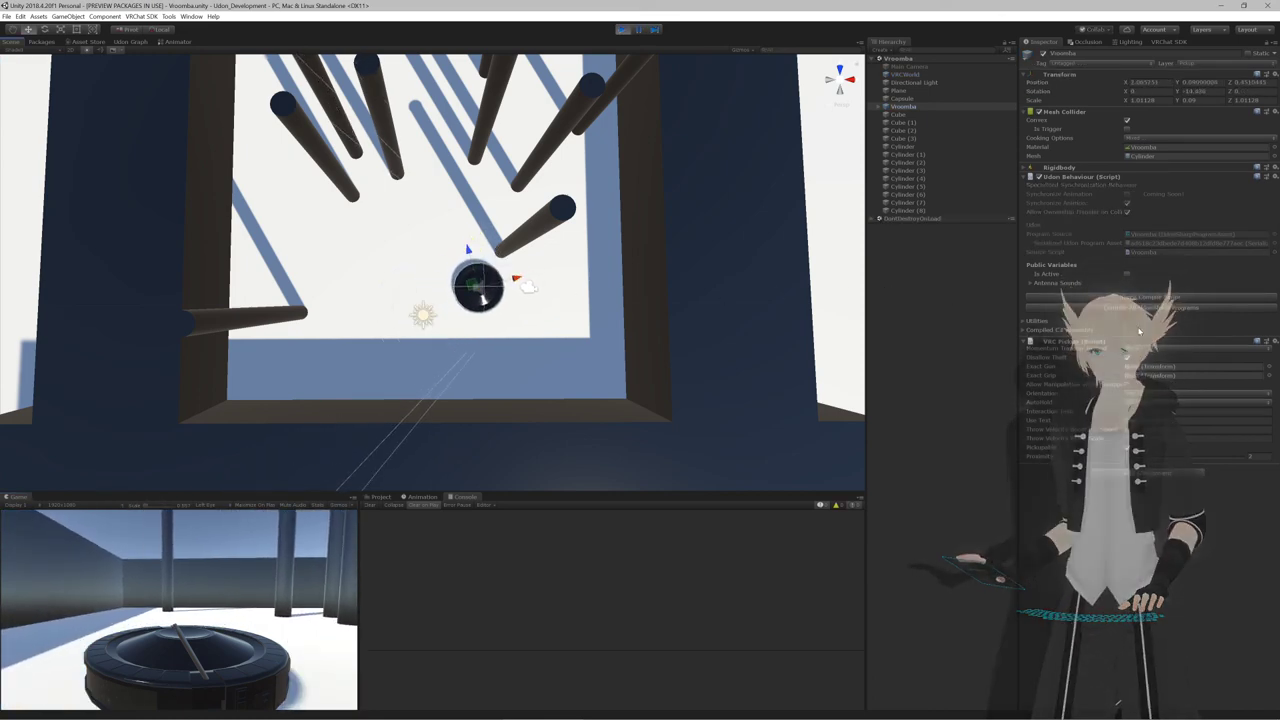
click(1127, 274)
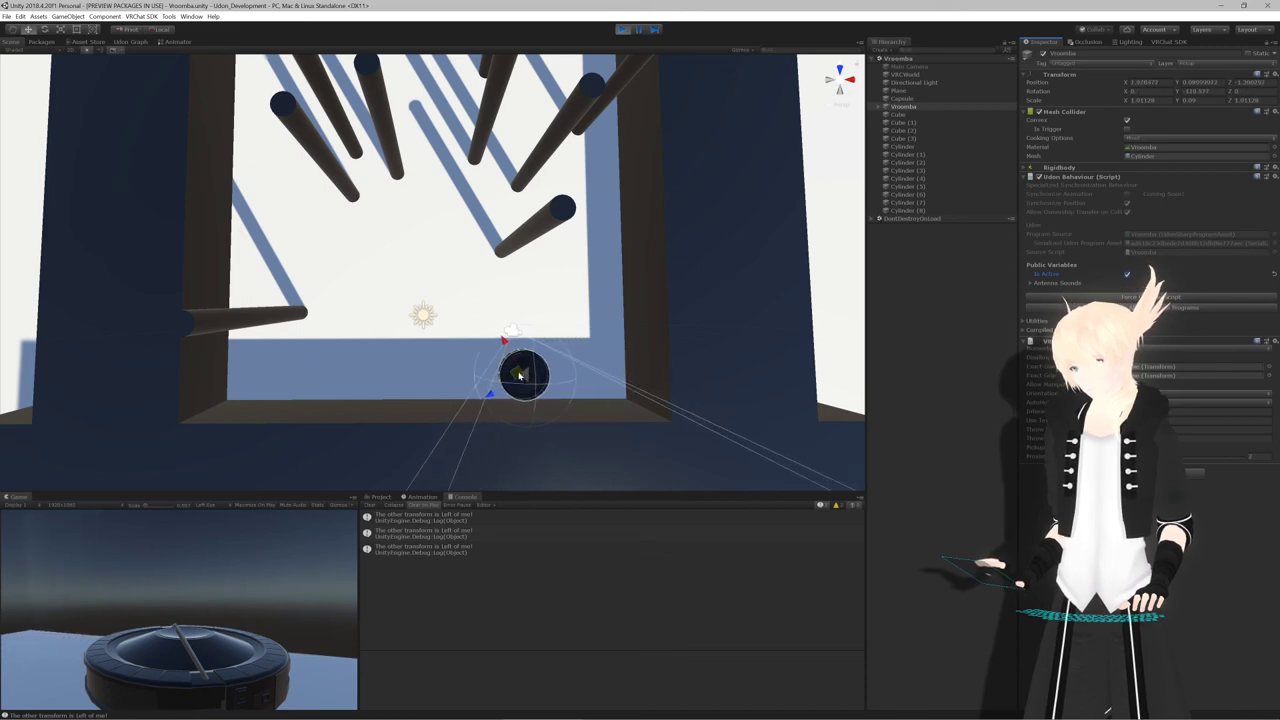
drag(515, 356, 484, 256)
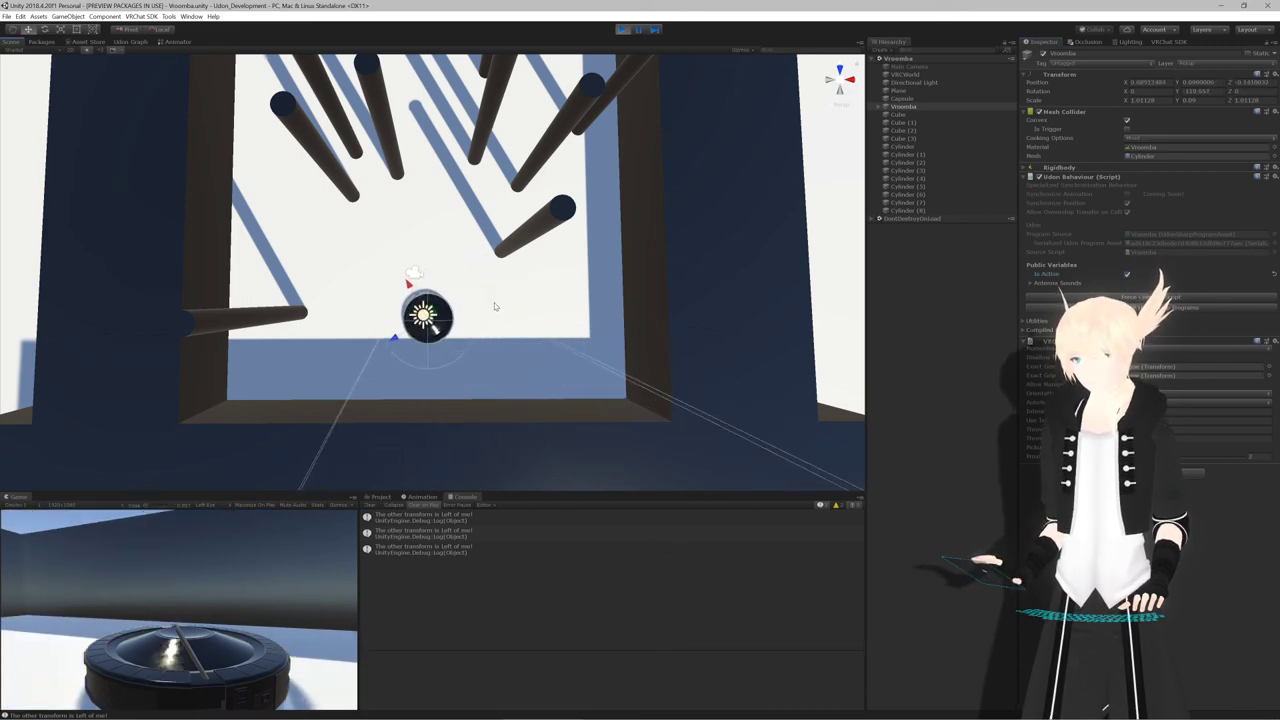
right_drag(494, 302, 483, 272)
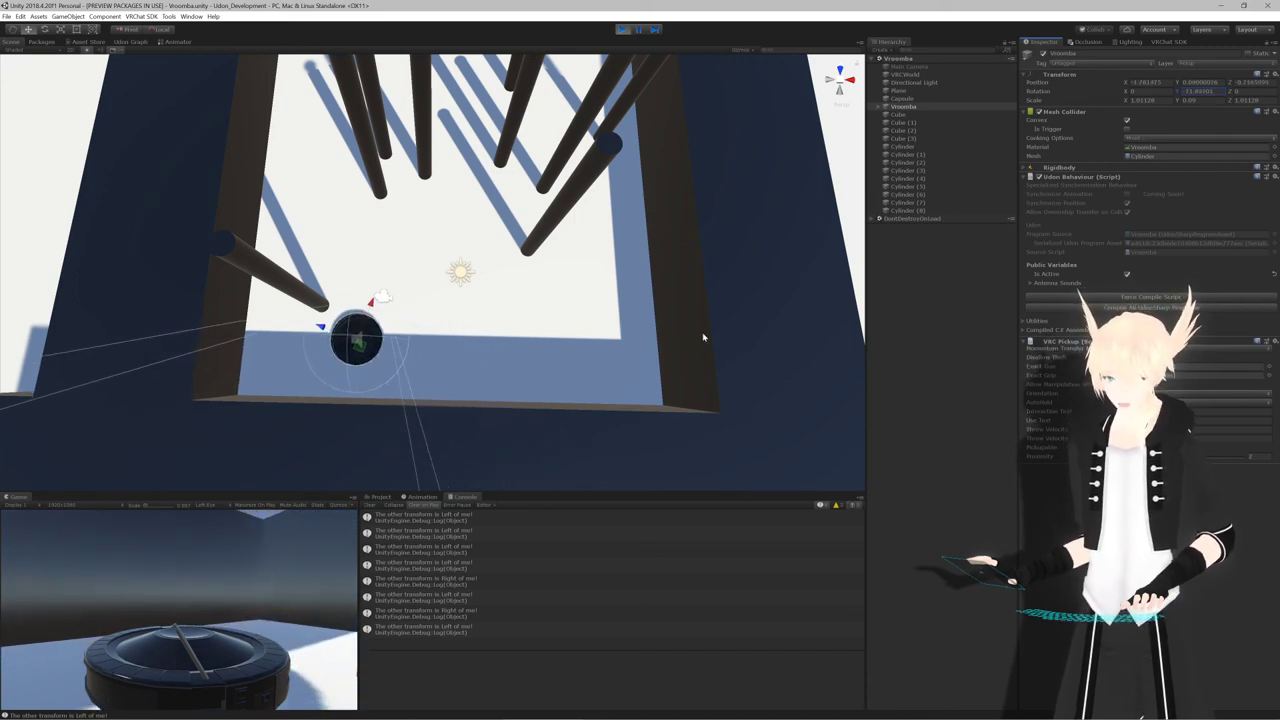
click(621, 30)
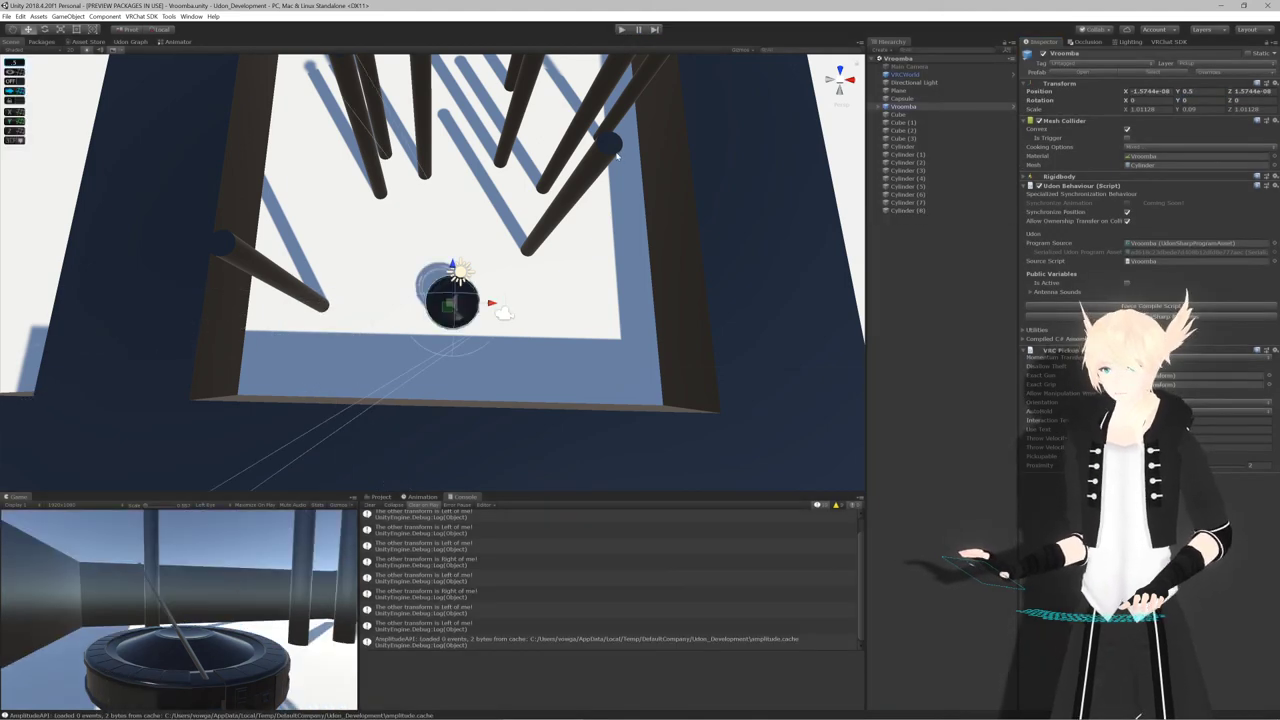
Examine the Vroomba model up close from several sides to judge its front and its left and right
key(w)
right_drag(660, 275, 686, 176)
key(q)
key(q)
key(w)
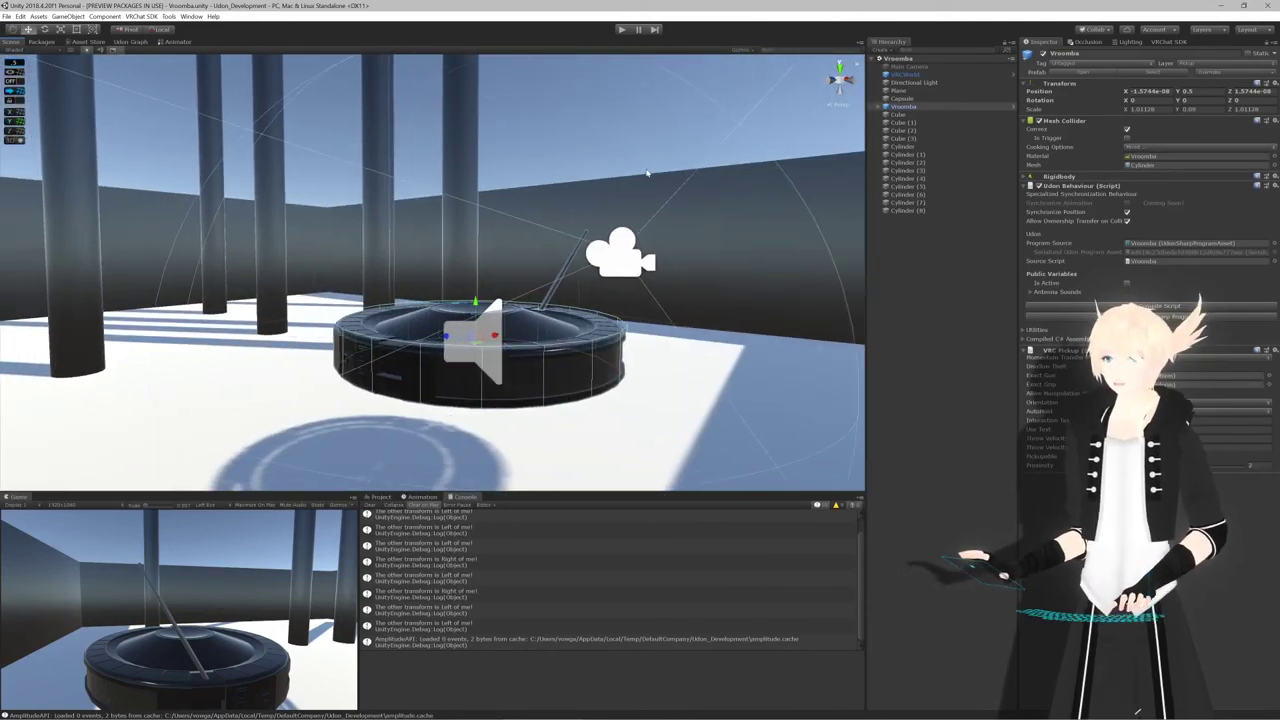
click(646, 171)
right_drag(609, 187, 649, 229)
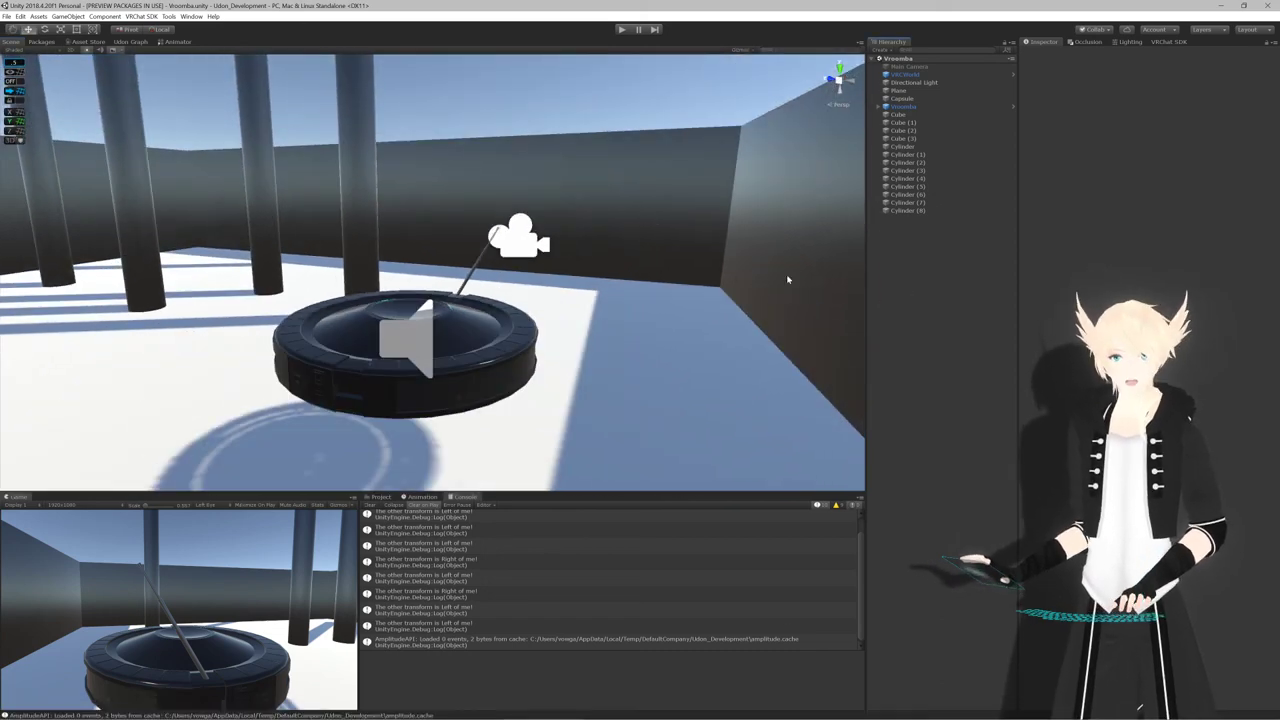
right_drag(789, 277, 541, 278)
right_drag(403, 312, 500, 300)
click(500, 300)
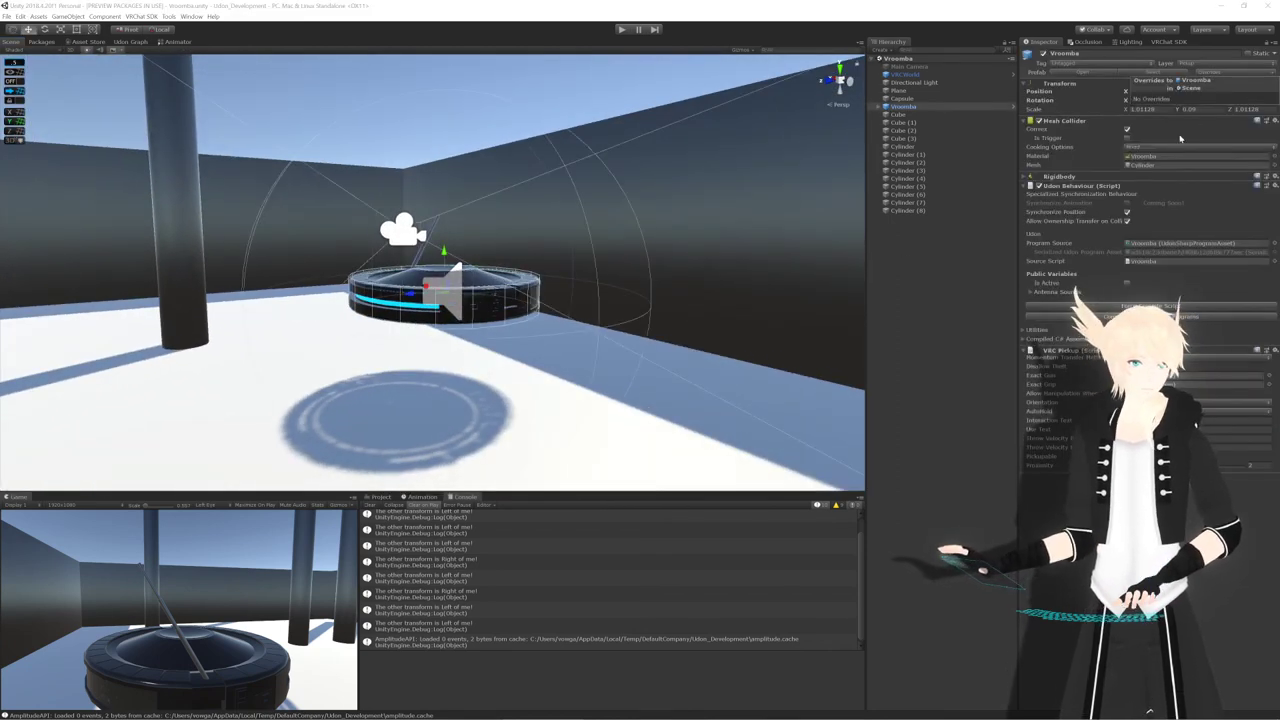
click(937, 271)
scroll(634, 300, down, 4)
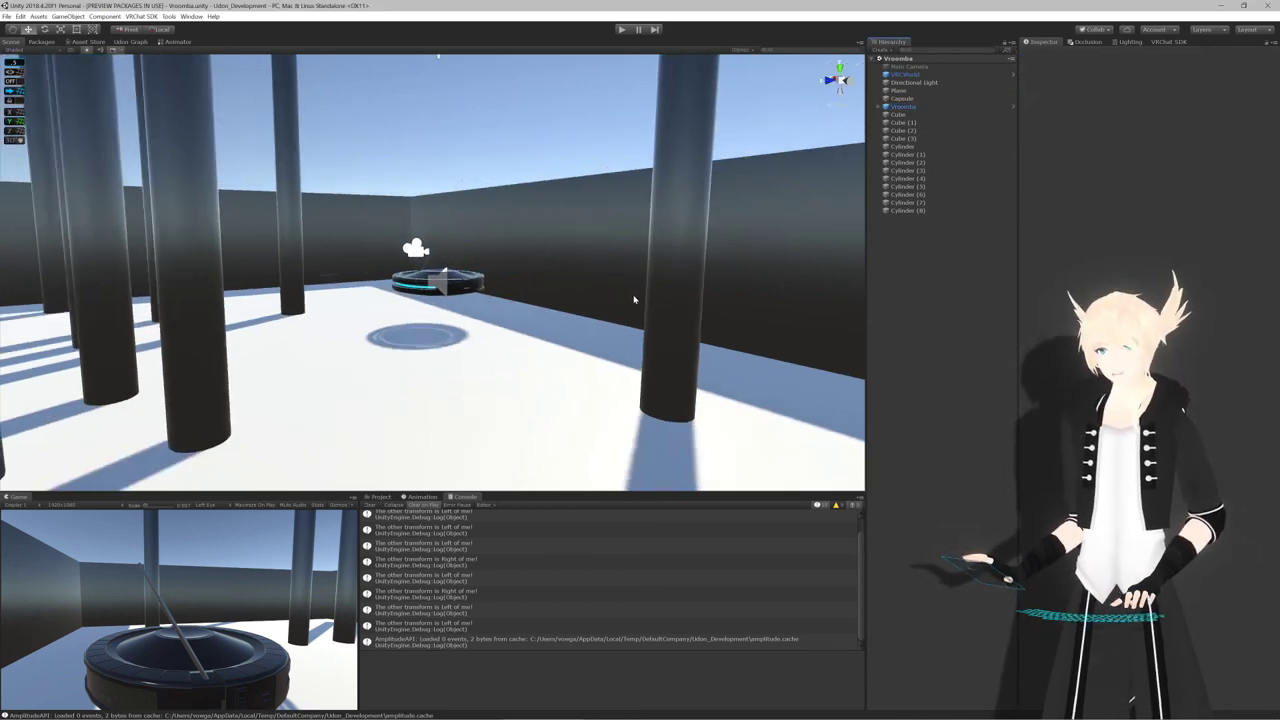
scroll(629, 309, up, 6)
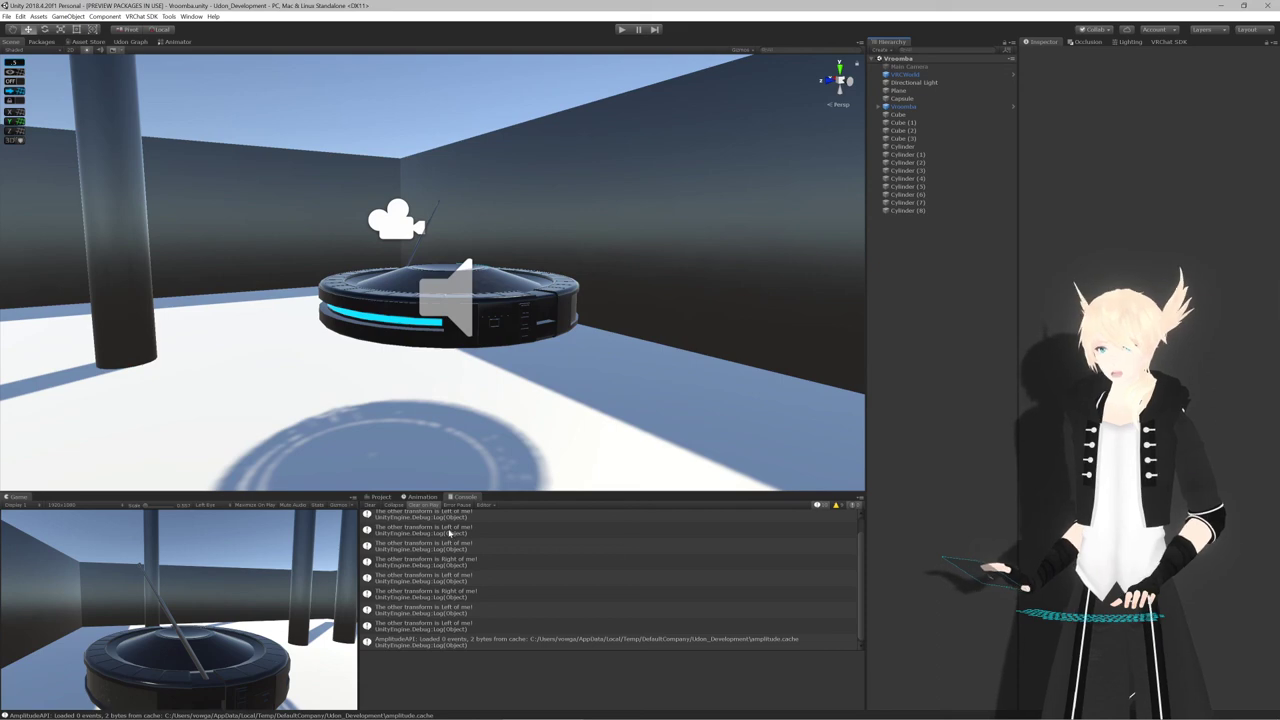
Clear the console and inspect the Vroomba's lit side in the scene
click(369, 505)
scroll(439, 354, down, 3)
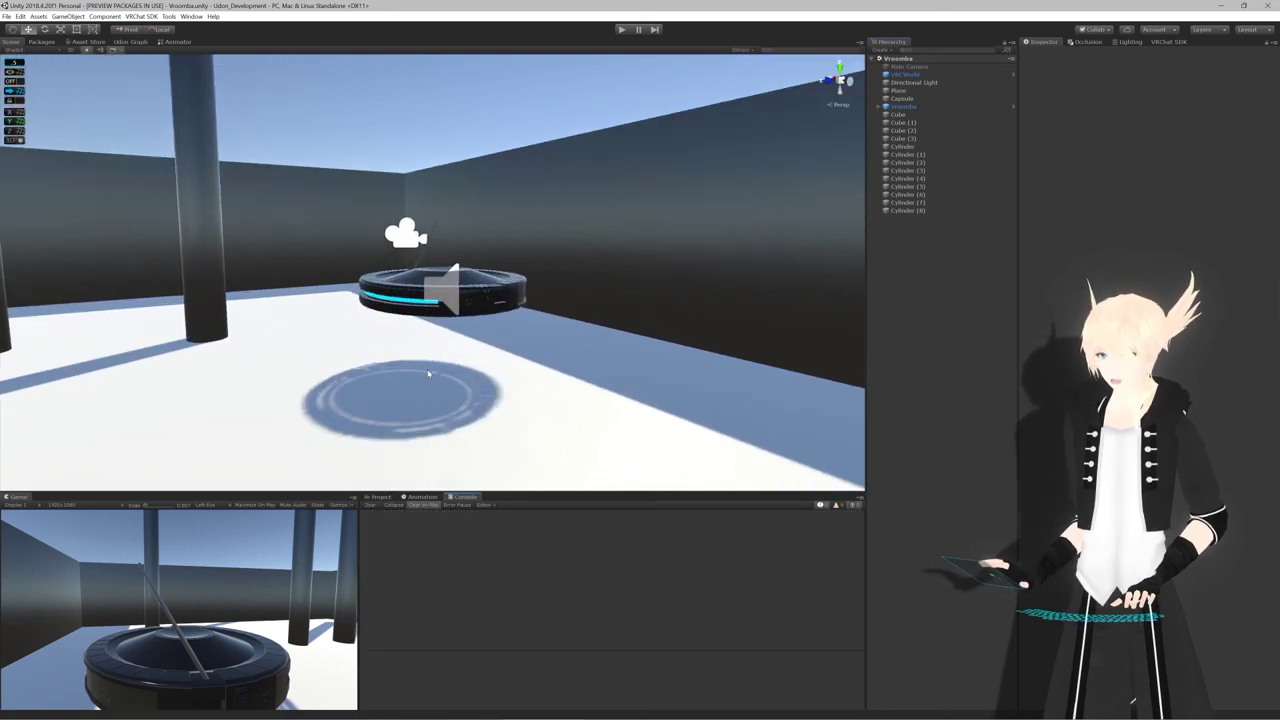
scroll(430, 393, up, 5)
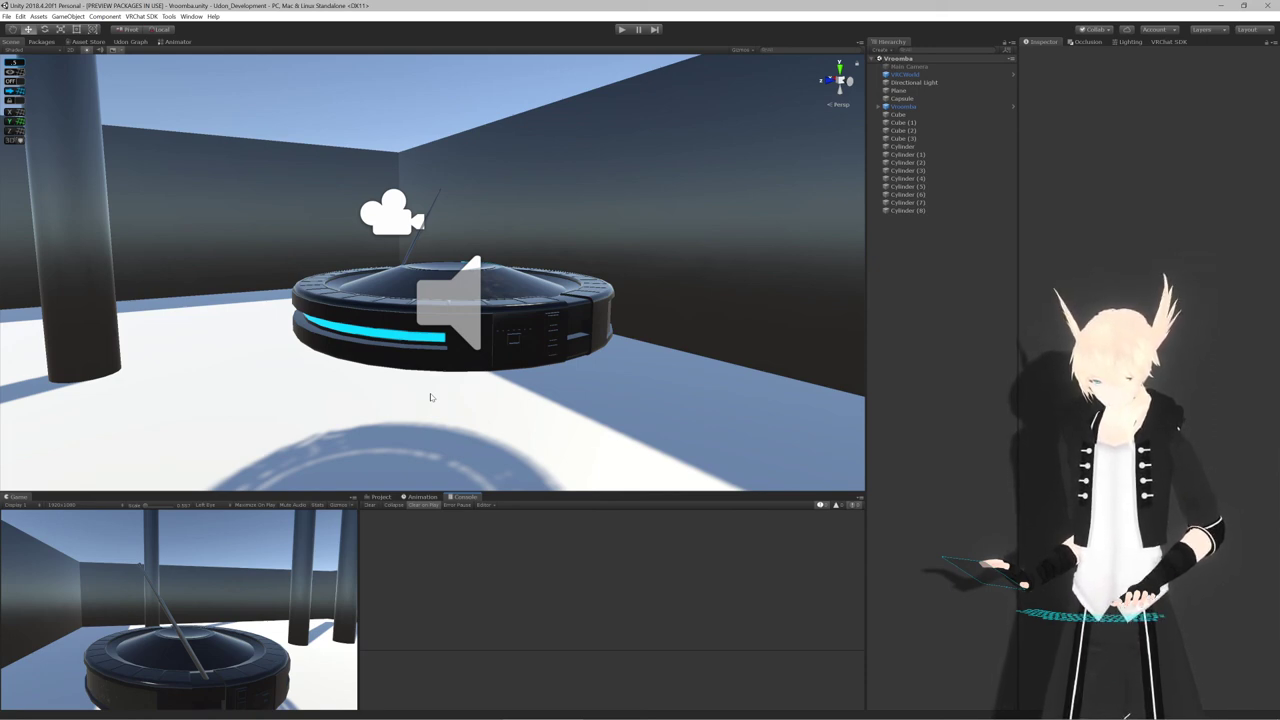
scroll(430, 393, down, 5)
scroll(424, 389, up, 4)
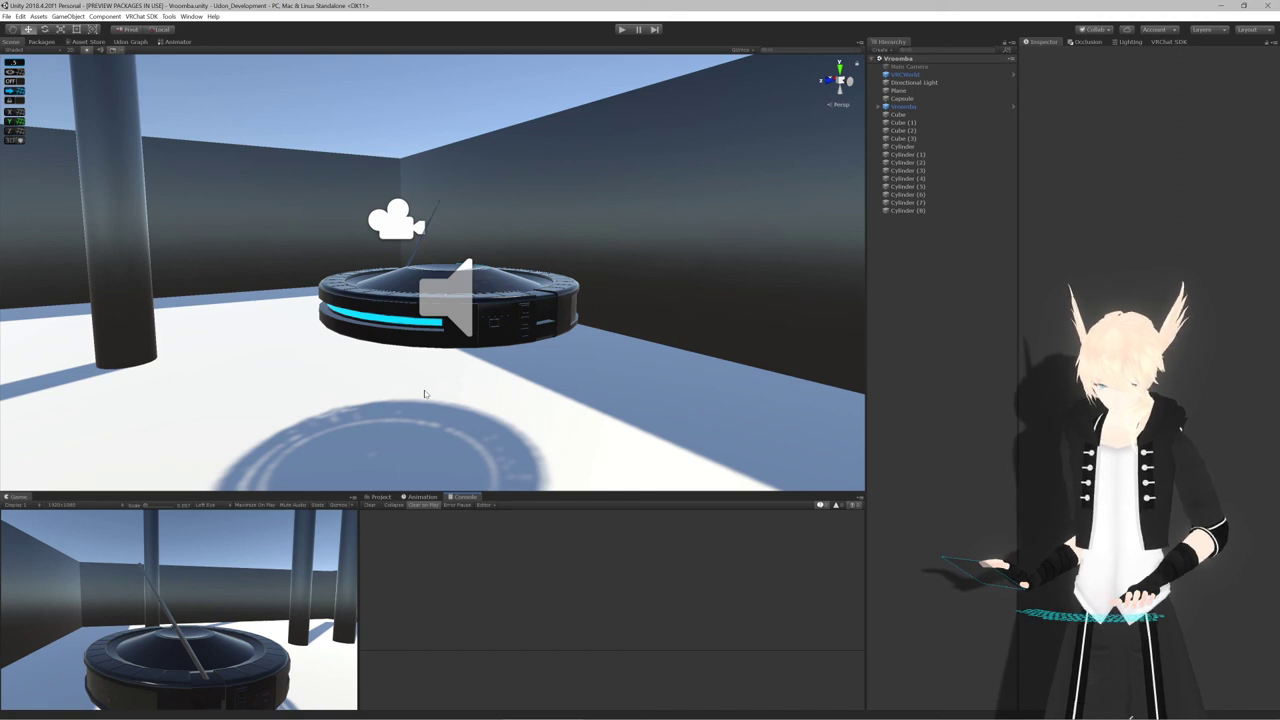
Switch to Streamlabs OBS to read the live stream chat
key(alt+Tab)
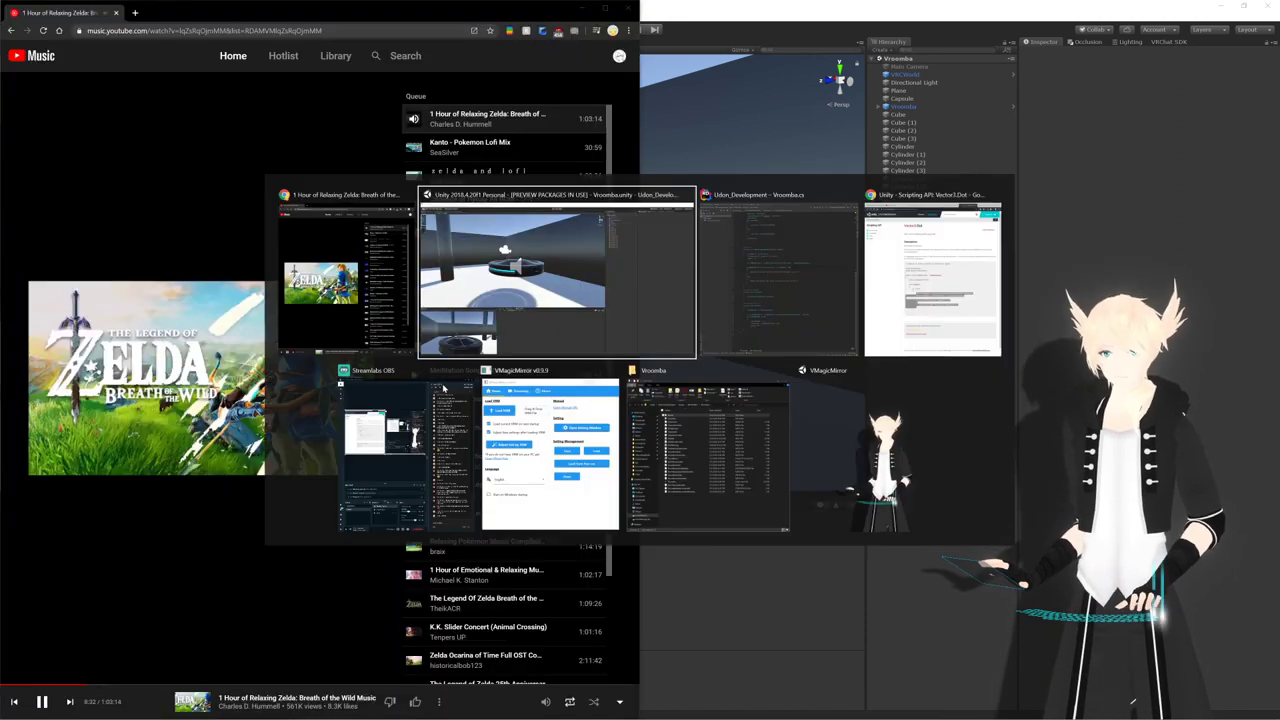
click(438, 388)
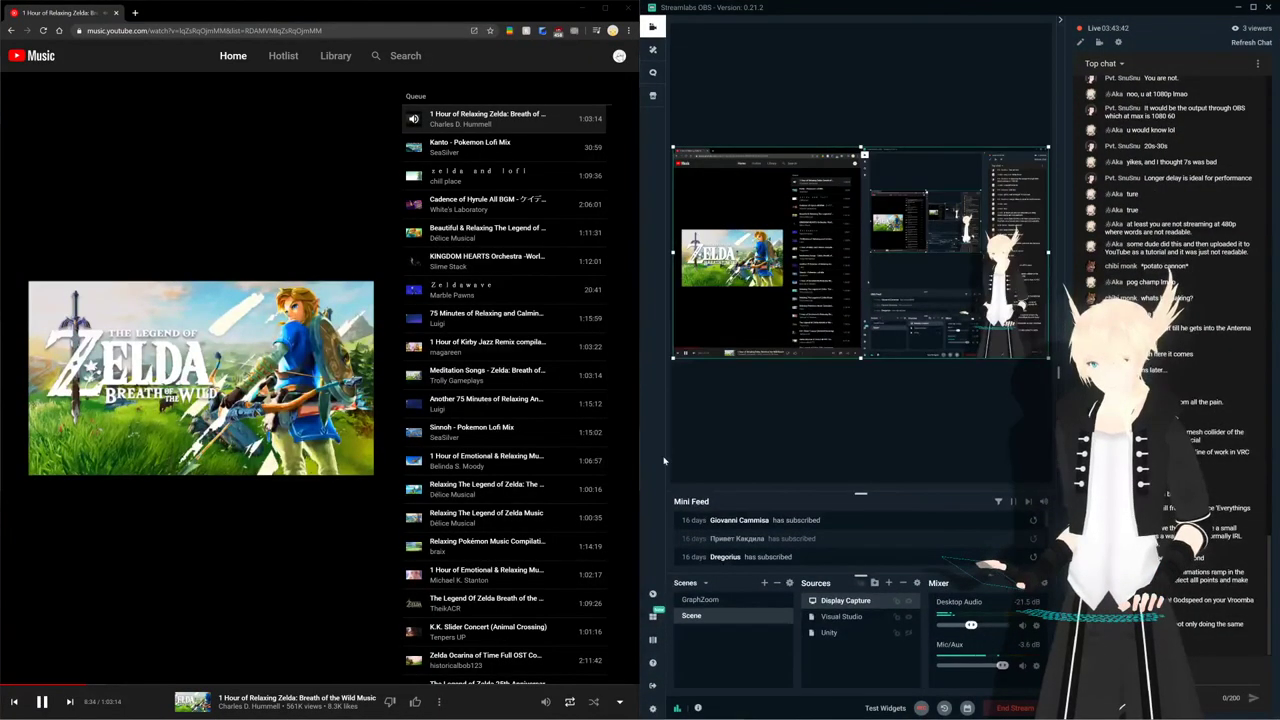